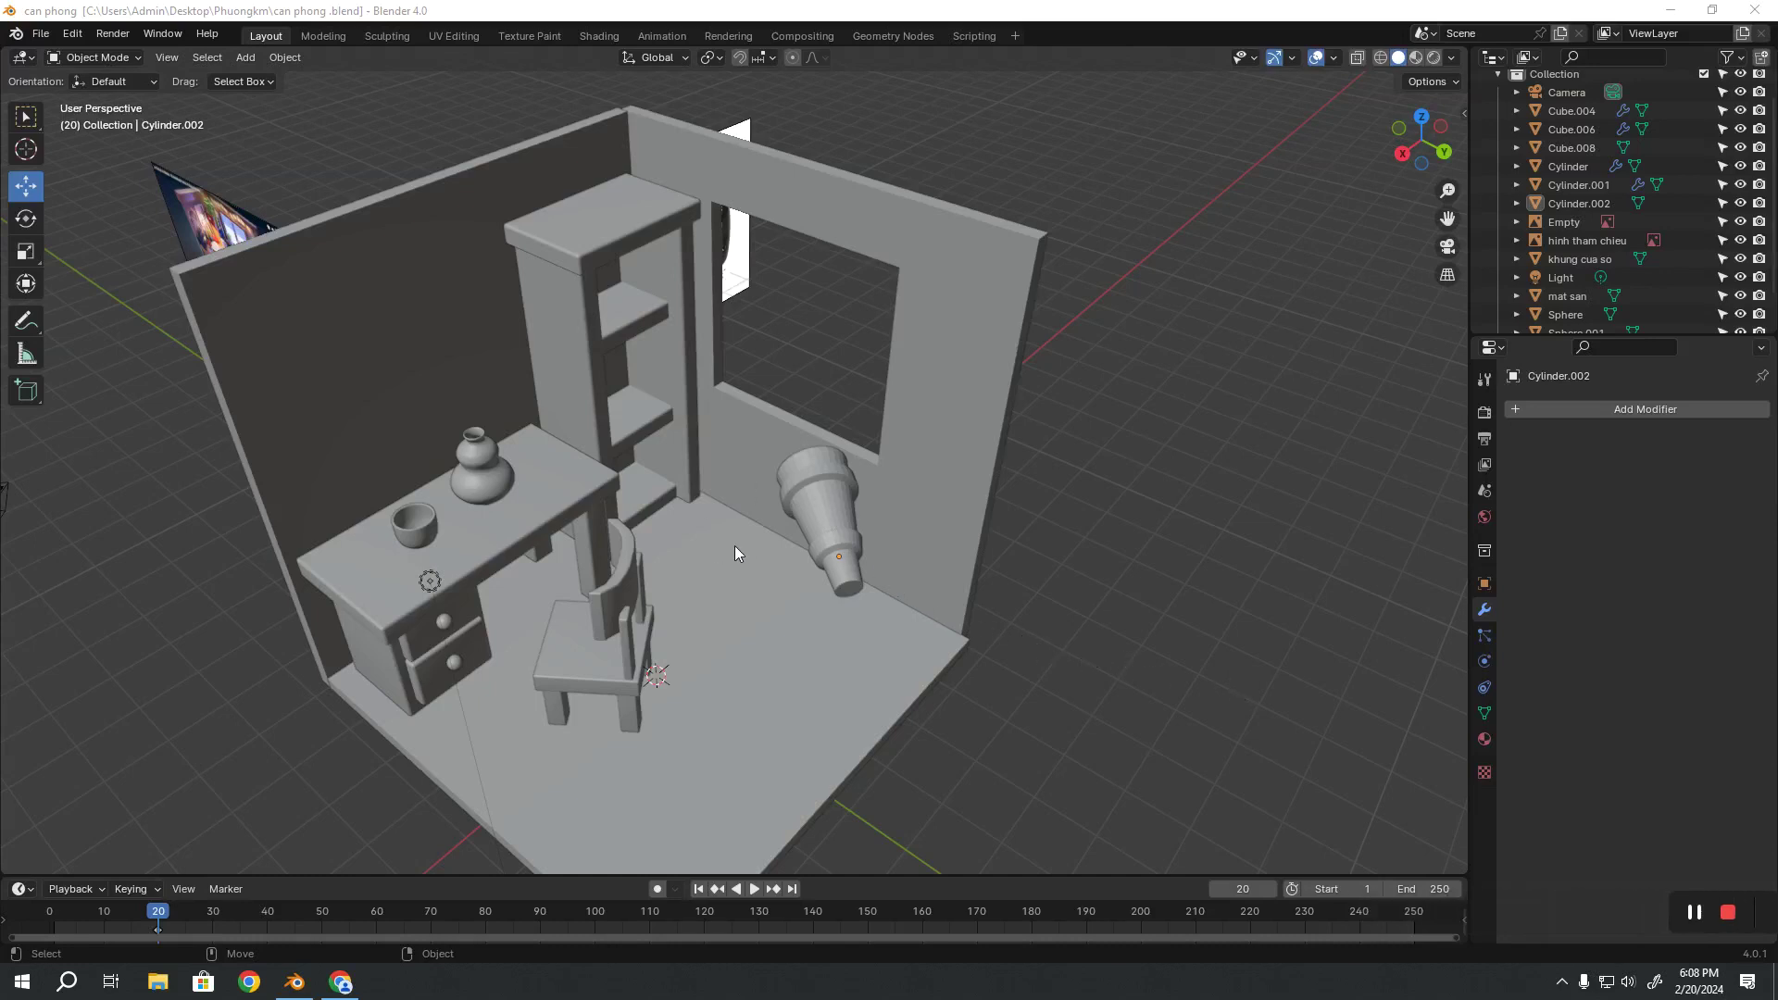
Select Cylinder.002, the telescope standing by the room's window
{"action": "mouse_move", "coordinate": [654, 484]}
{"action": "middle_mouse_down"}
{"action": "mouse_move", "coordinate": [775, 454]}
{"action": "mouse_move", "coordinate": [653, 463]}
{"action": "mouse_move", "coordinate": [784, 481]}
{"action": "mouse_move", "coordinate": [827, 446]}
{"action": "middle_mouse_up"}
{"action": "left_click", "coordinate": [811, 471]}
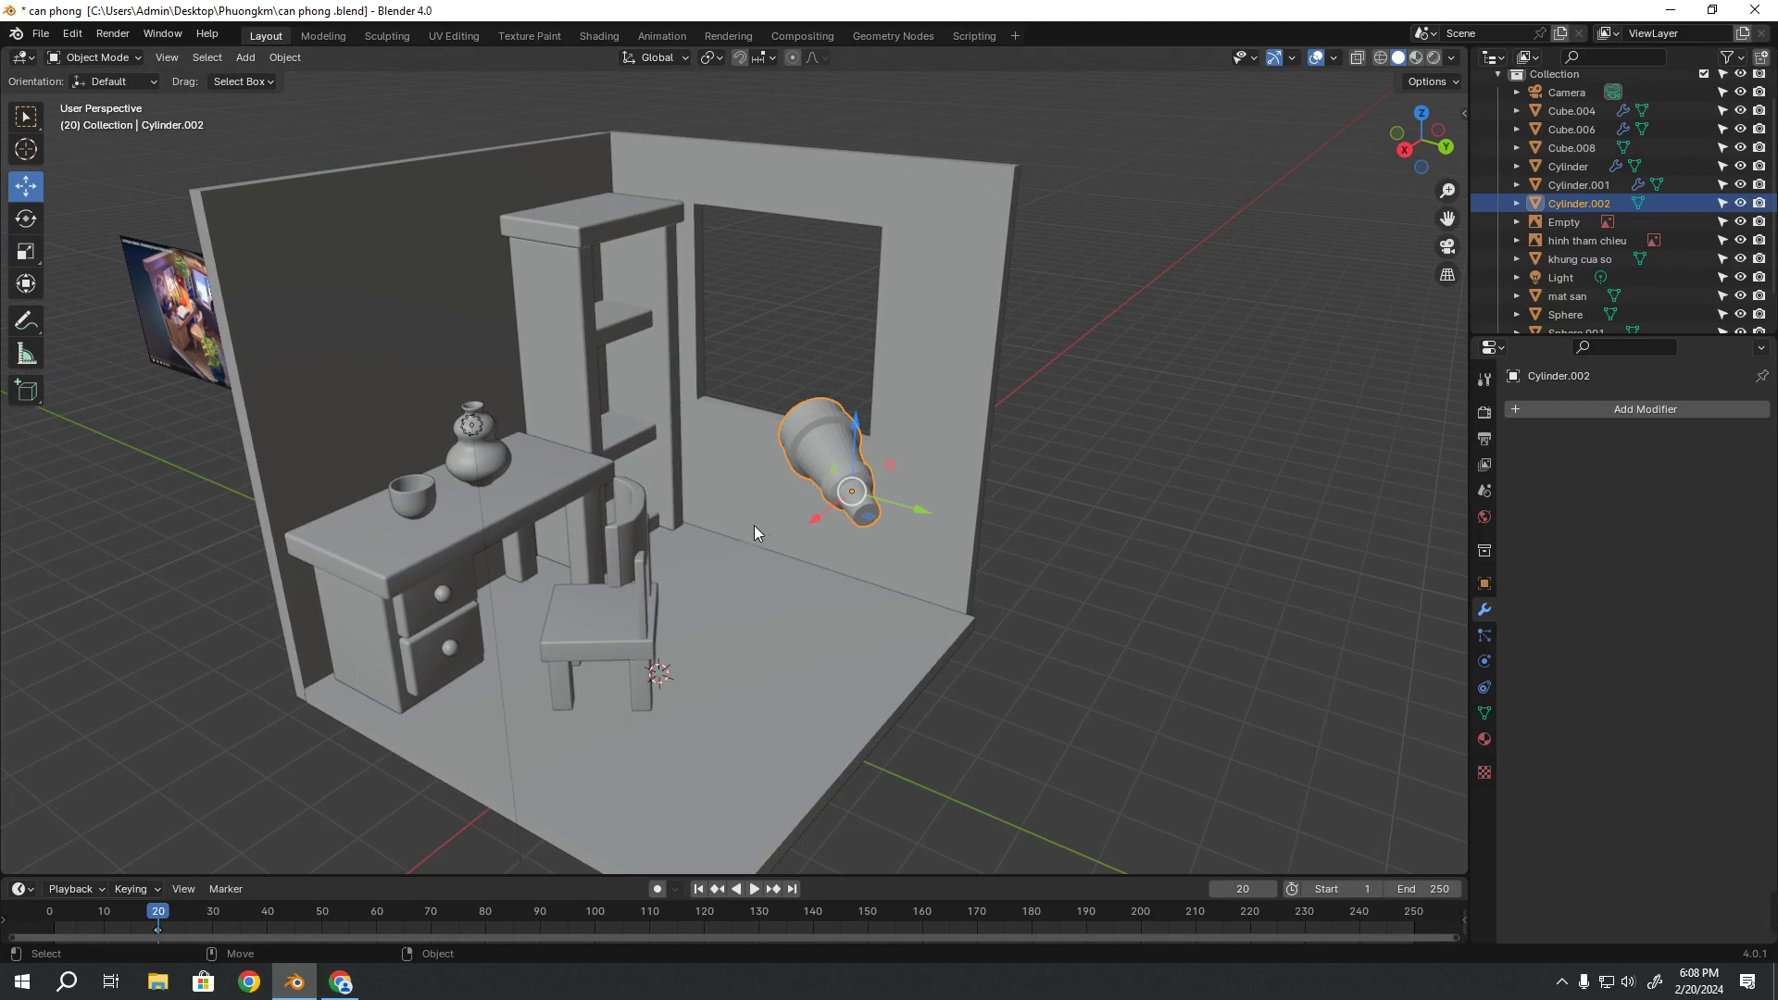
{"action": "mouse_move", "coordinate": [756, 445]}
{"action": "middle_mouse_down"}
{"action": "mouse_move", "coordinate": [689, 548]}
{"action": "mouse_move", "coordinate": [796, 454]}
{"action": "mouse_move", "coordinate": [804, 500]}
{"action": "mouse_move", "coordinate": [723, 497]}
{"action": "middle_mouse_up"}
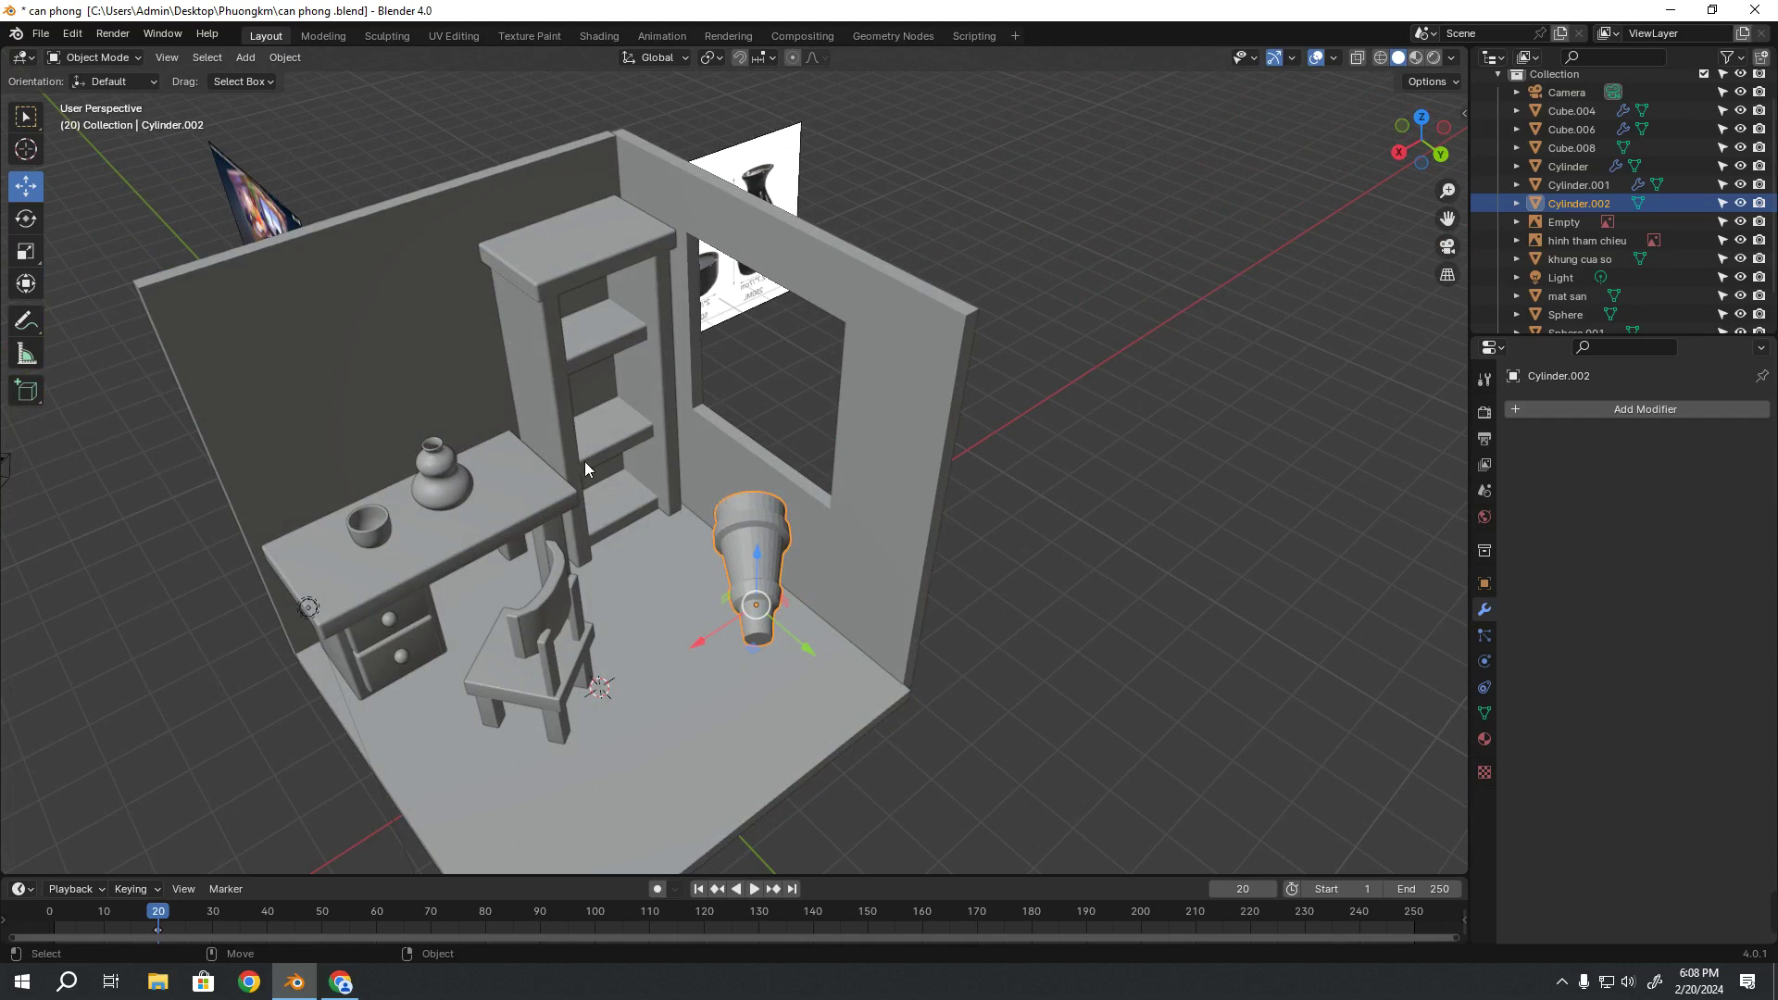
Move the reference image plane along Y to 7.4285 m, beside the room's right side
{"action": "mouse_move", "coordinate": [309, 331]}
{"action": "middle_mouse_down"}
{"action": "mouse_move", "coordinate": [331, 346]}
{"action": "mouse_move", "coordinate": [277, 352]}
{"action": "middle_mouse_up"}
{"action": "left_click", "coordinate": [217, 324]}
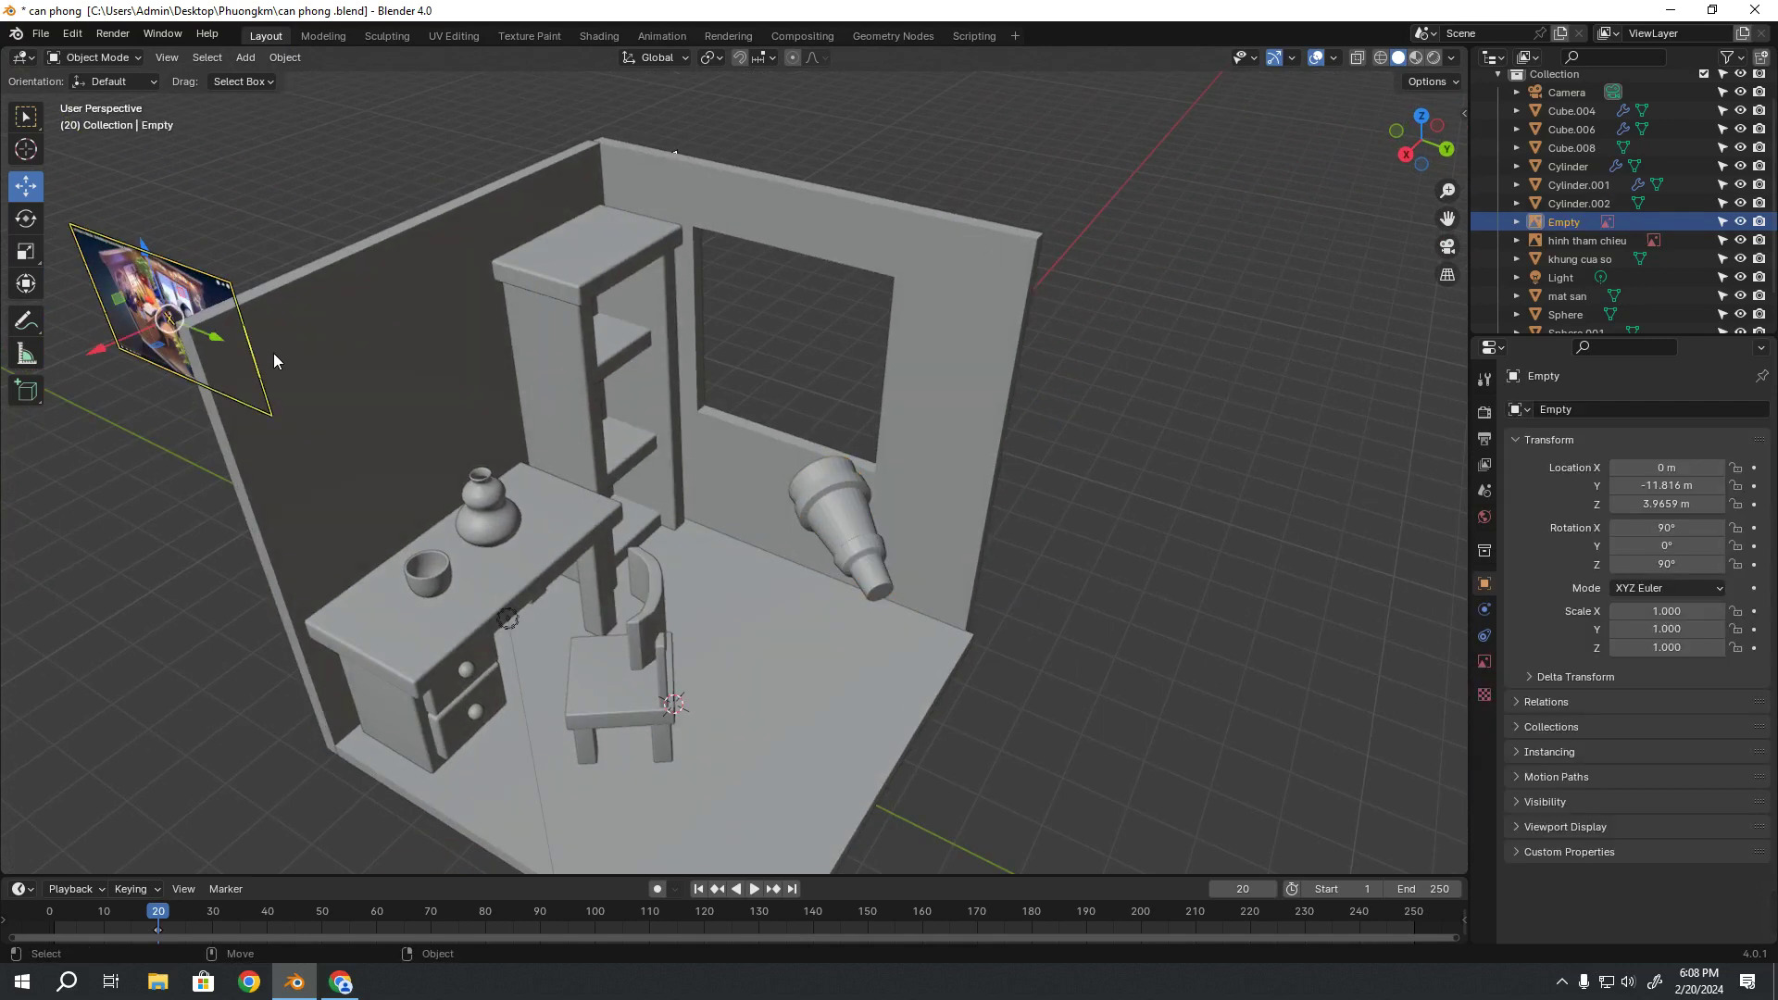
{"action": "left_click_drag", "start_coordinate": [229, 345], "coordinate": [1214, 784]}
{"action": "key", "text": "shift+space"}
{"action": "key", "text": "s"}
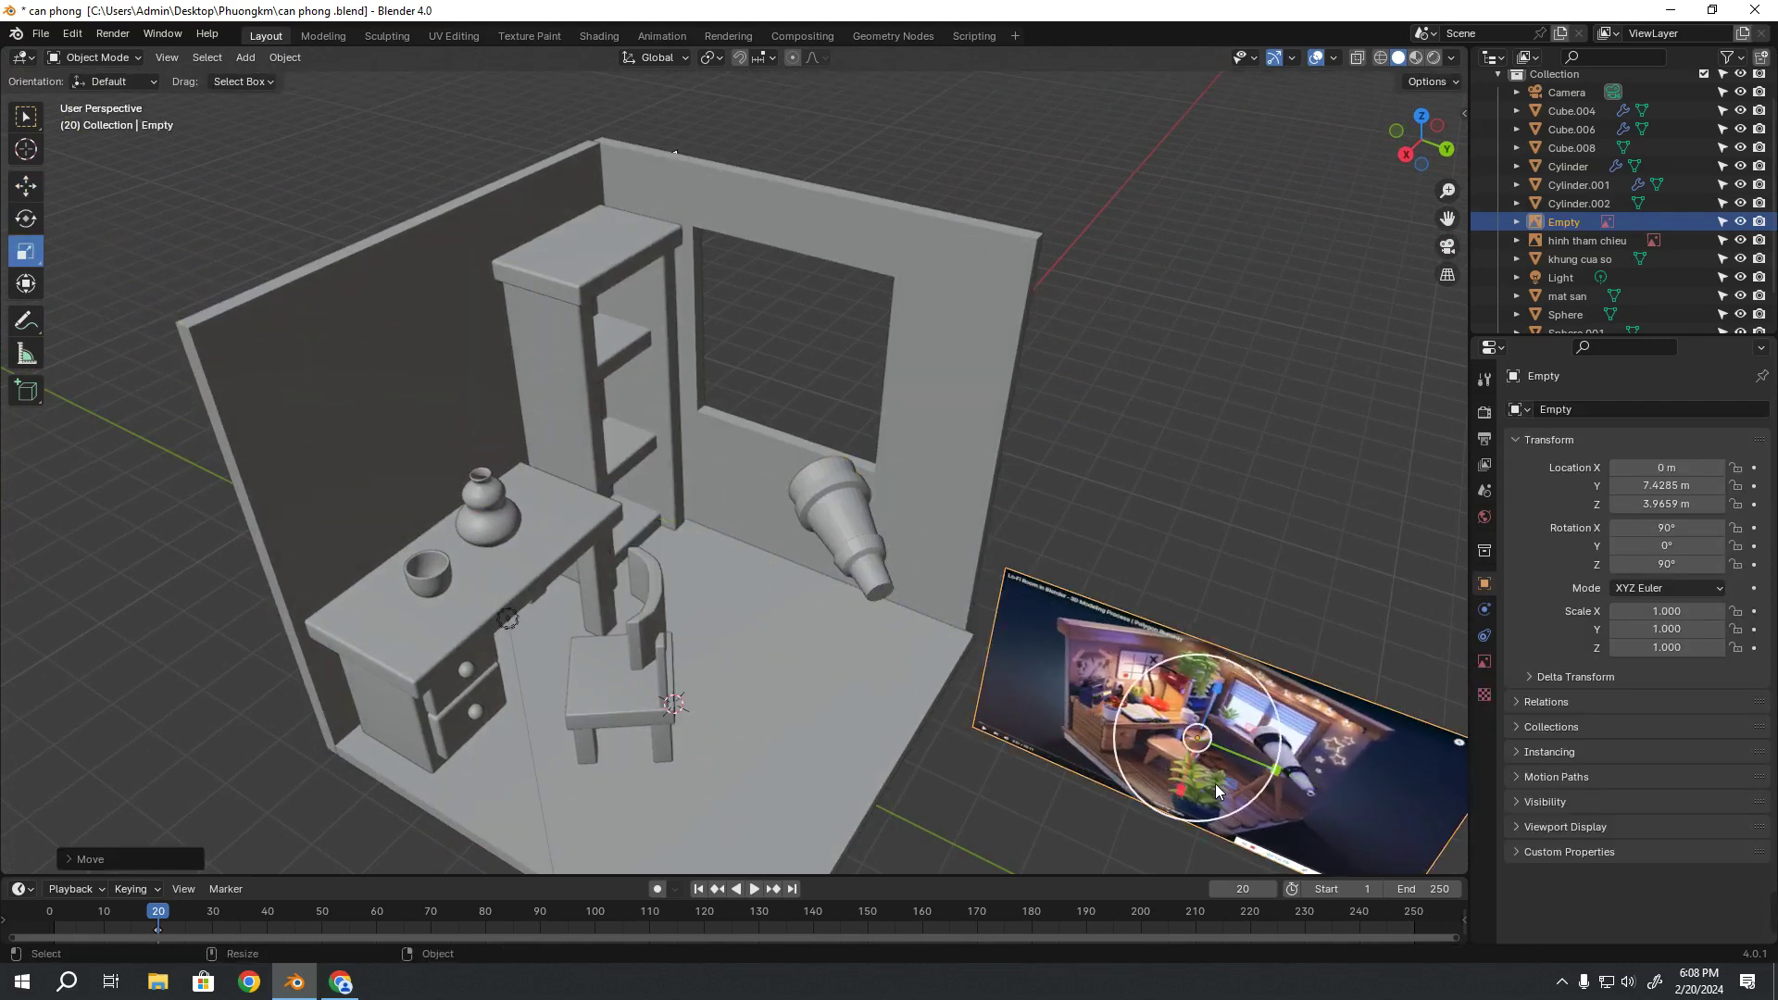
{"action": "scroll", "coordinate": [1111, 694], "scroll_direction": "down", "scroll_amount": 3}
Undo an accidental deletion of the reference image and show the hidden tray icons
{"action": "key", "text": "Delete"}
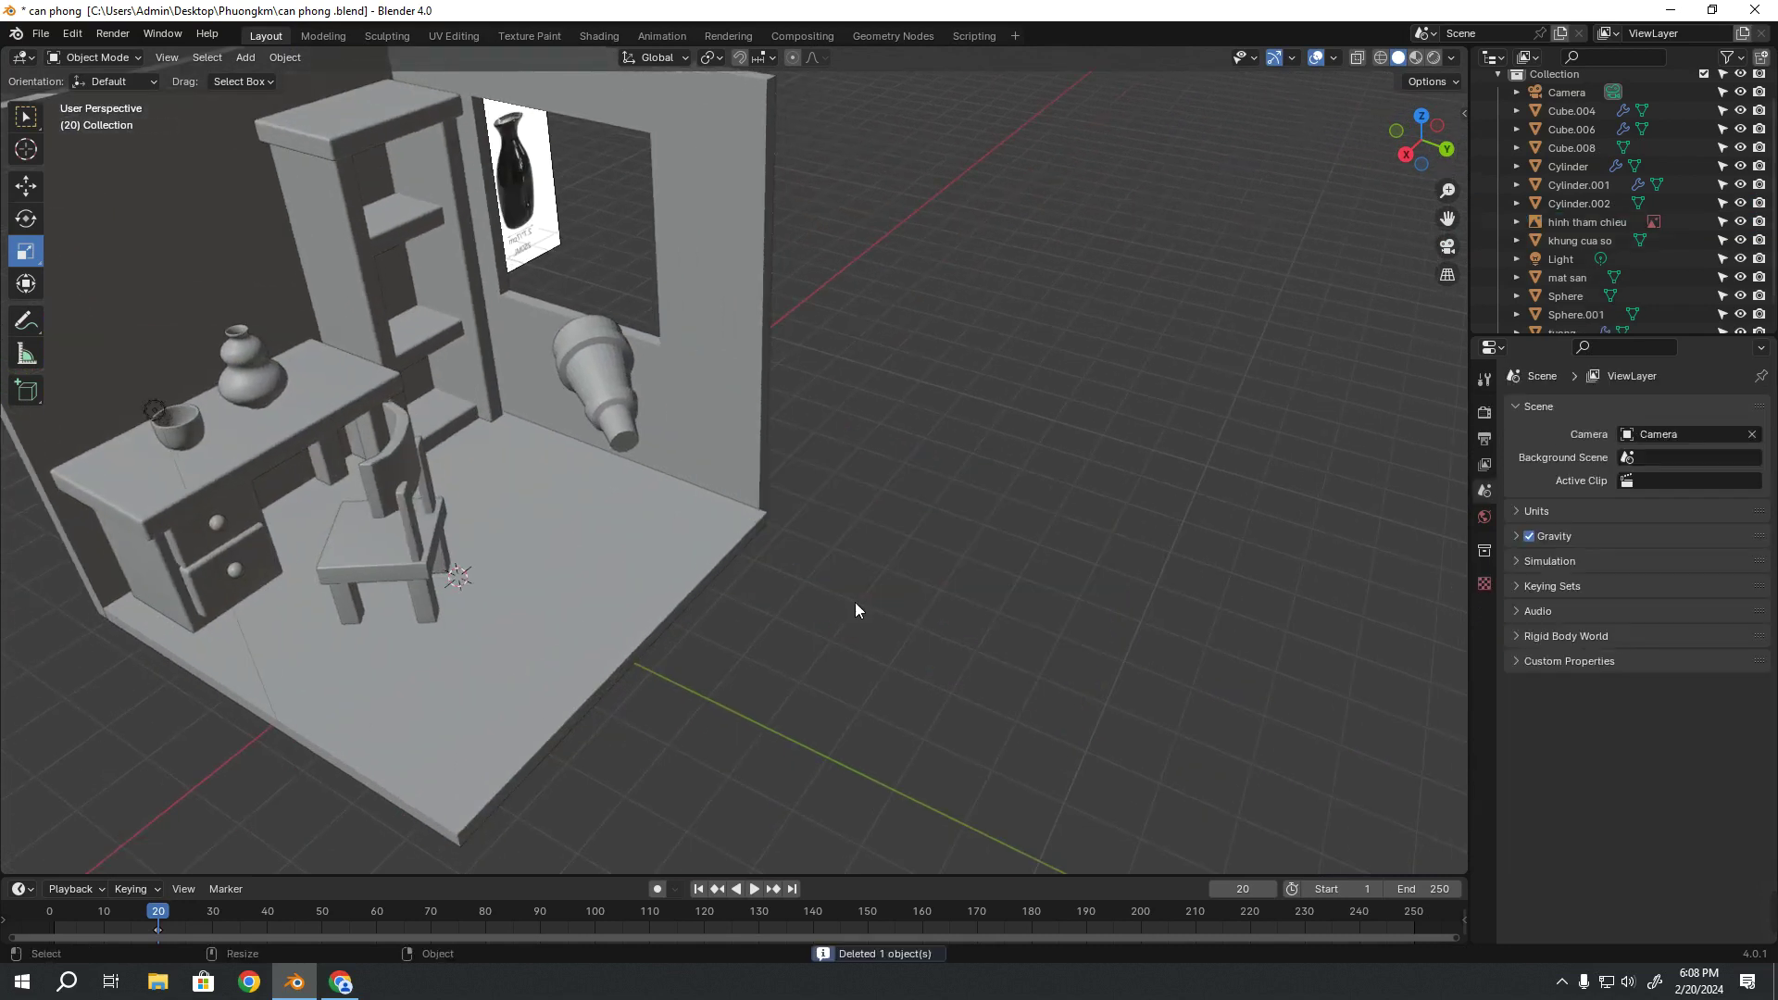
{"action": "key", "text": "ctrl+z"}
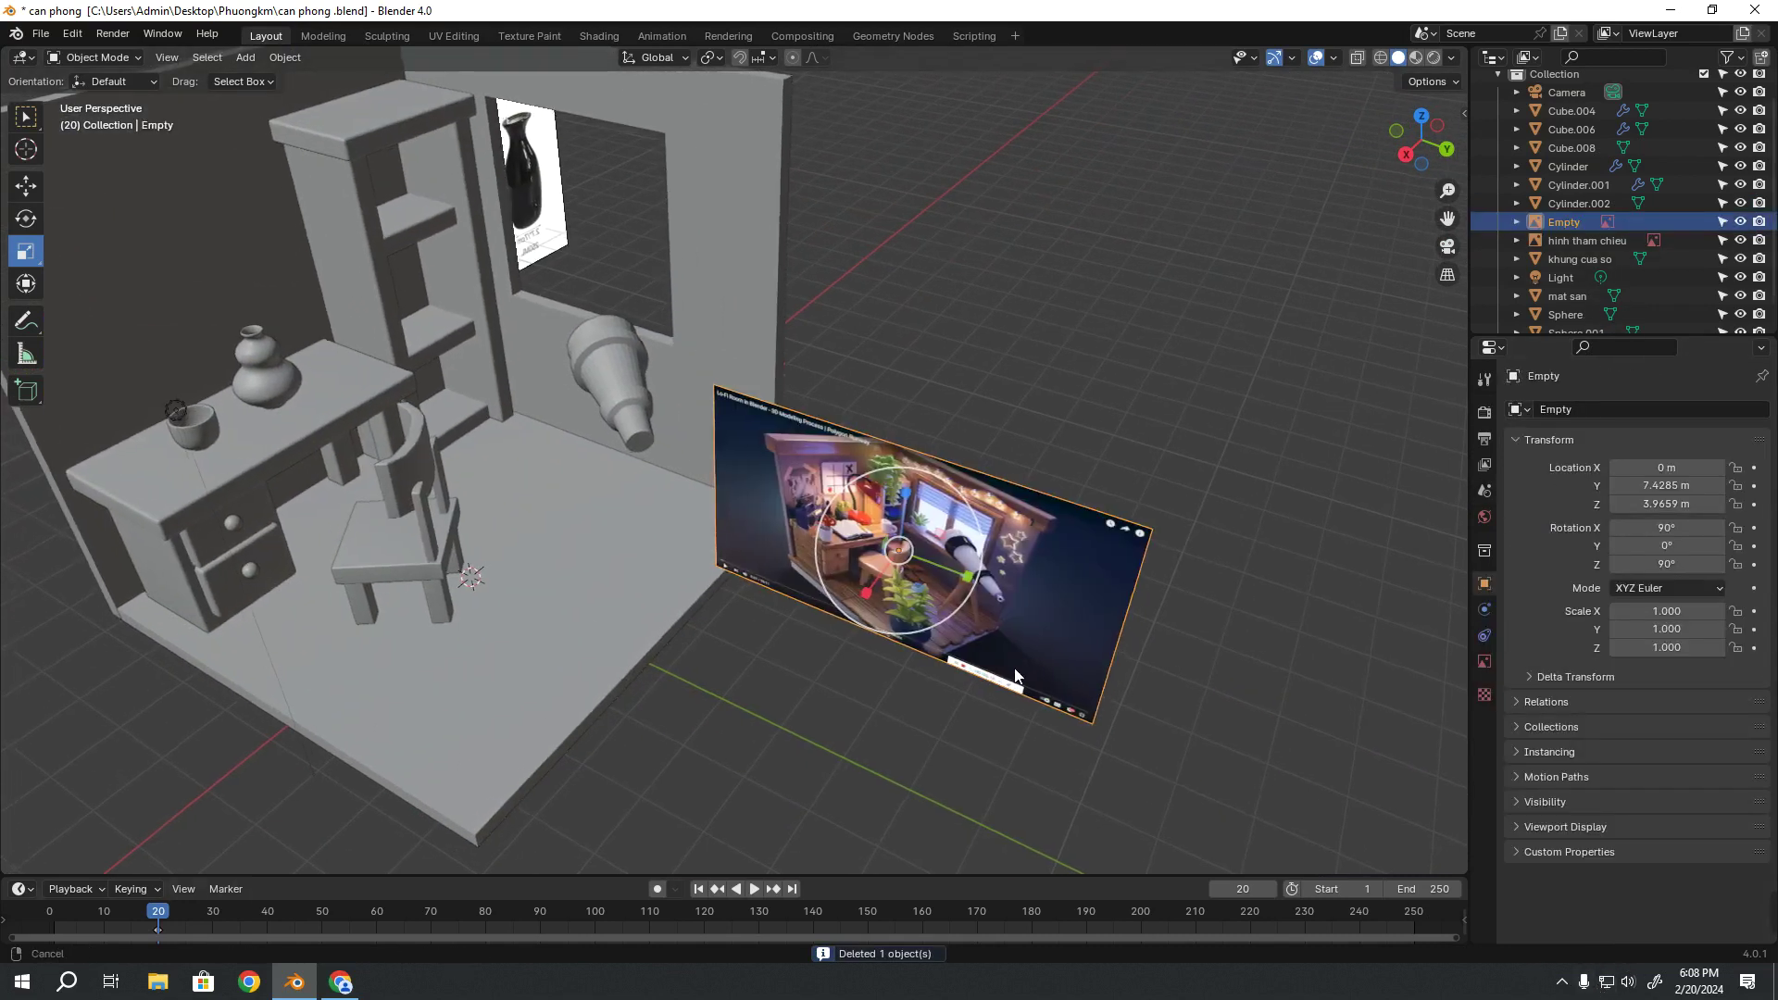
{"action": "middle_click_drag", "start_coordinate": [1033, 680], "coordinate": [1061, 691], "text": "shift"}
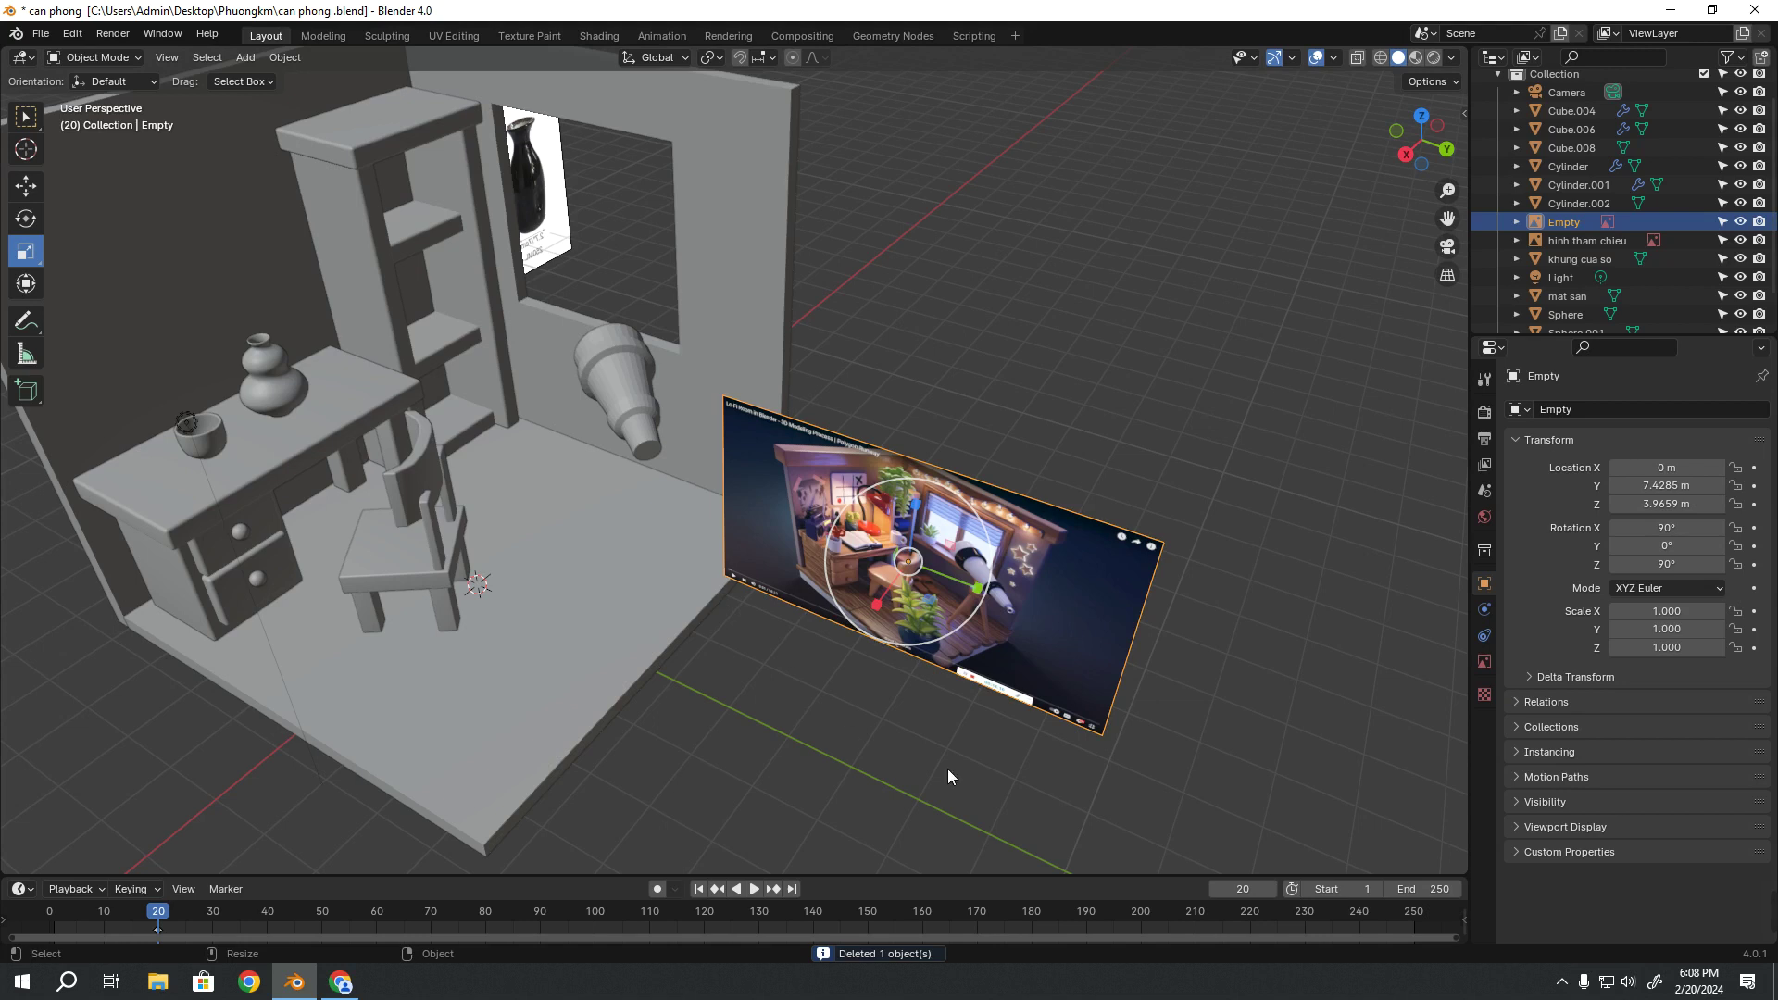
{"action": "left_click", "coordinate": [1563, 984]}
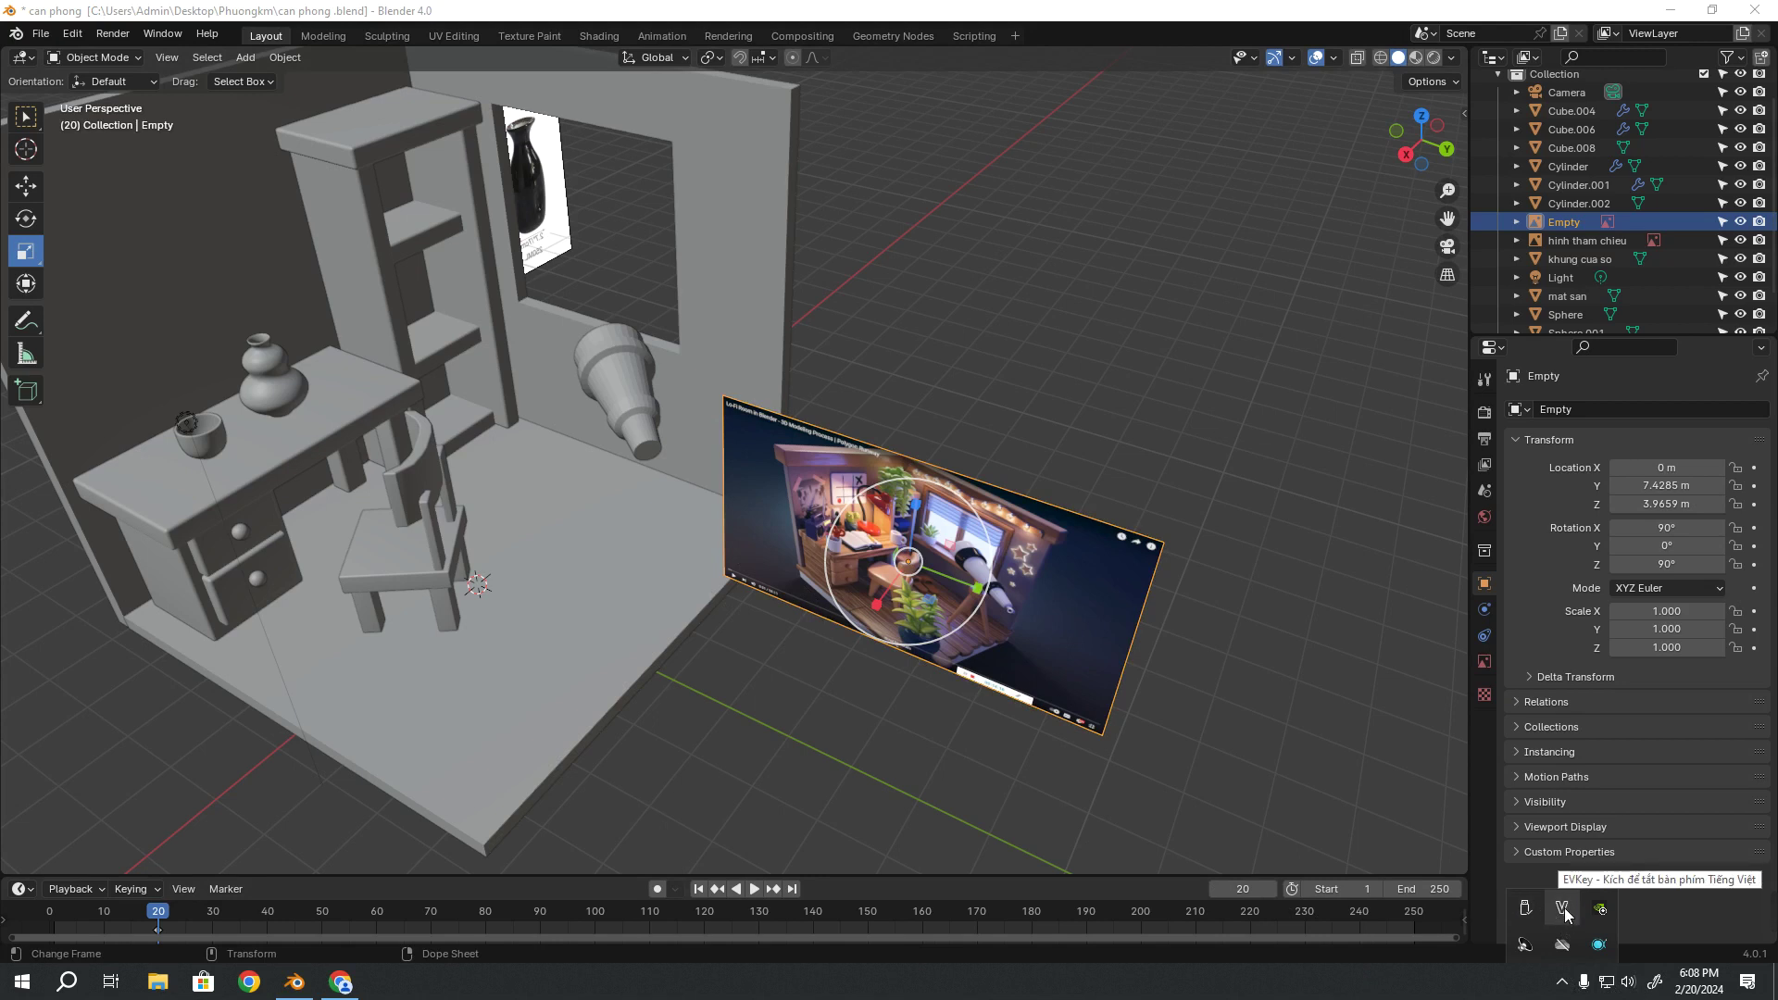
Undo a second deletion of the reference image and reopen the hidden tray icons
{"action": "scroll", "coordinate": [939, 574], "scroll_direction": "up", "scroll_amount": 3}
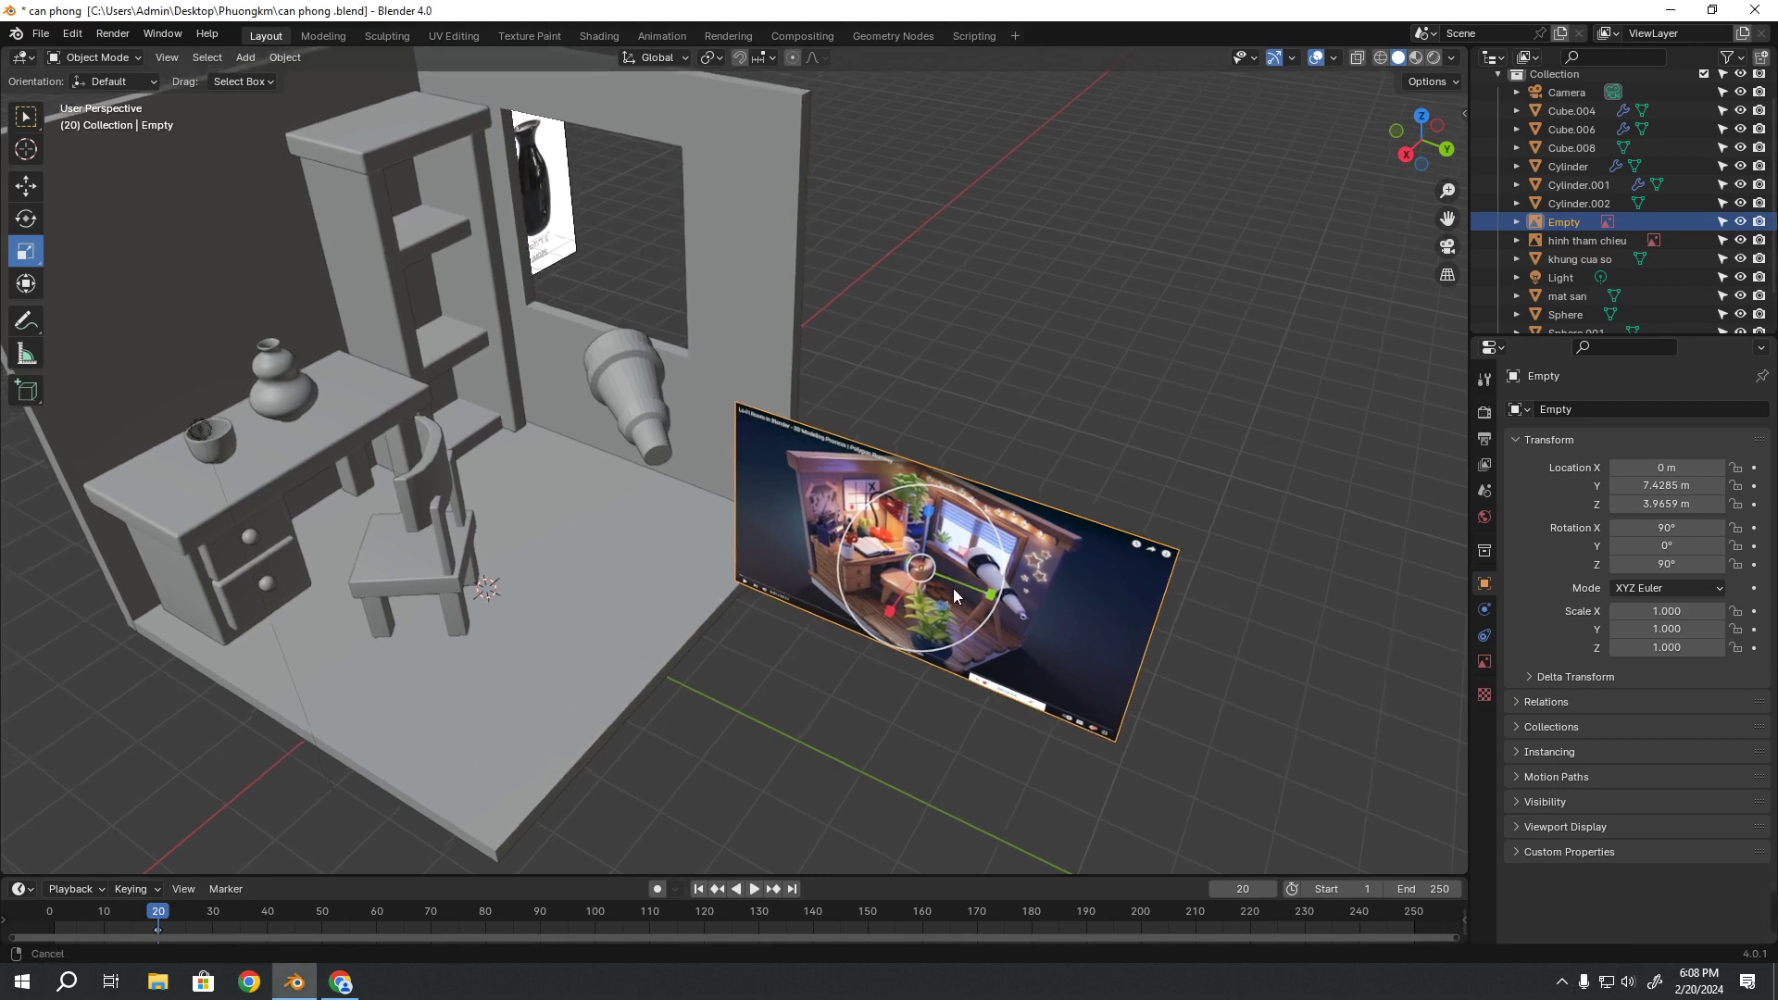
{"action": "middle_click_drag", "start_coordinate": [1041, 641], "coordinate": [991, 618]}
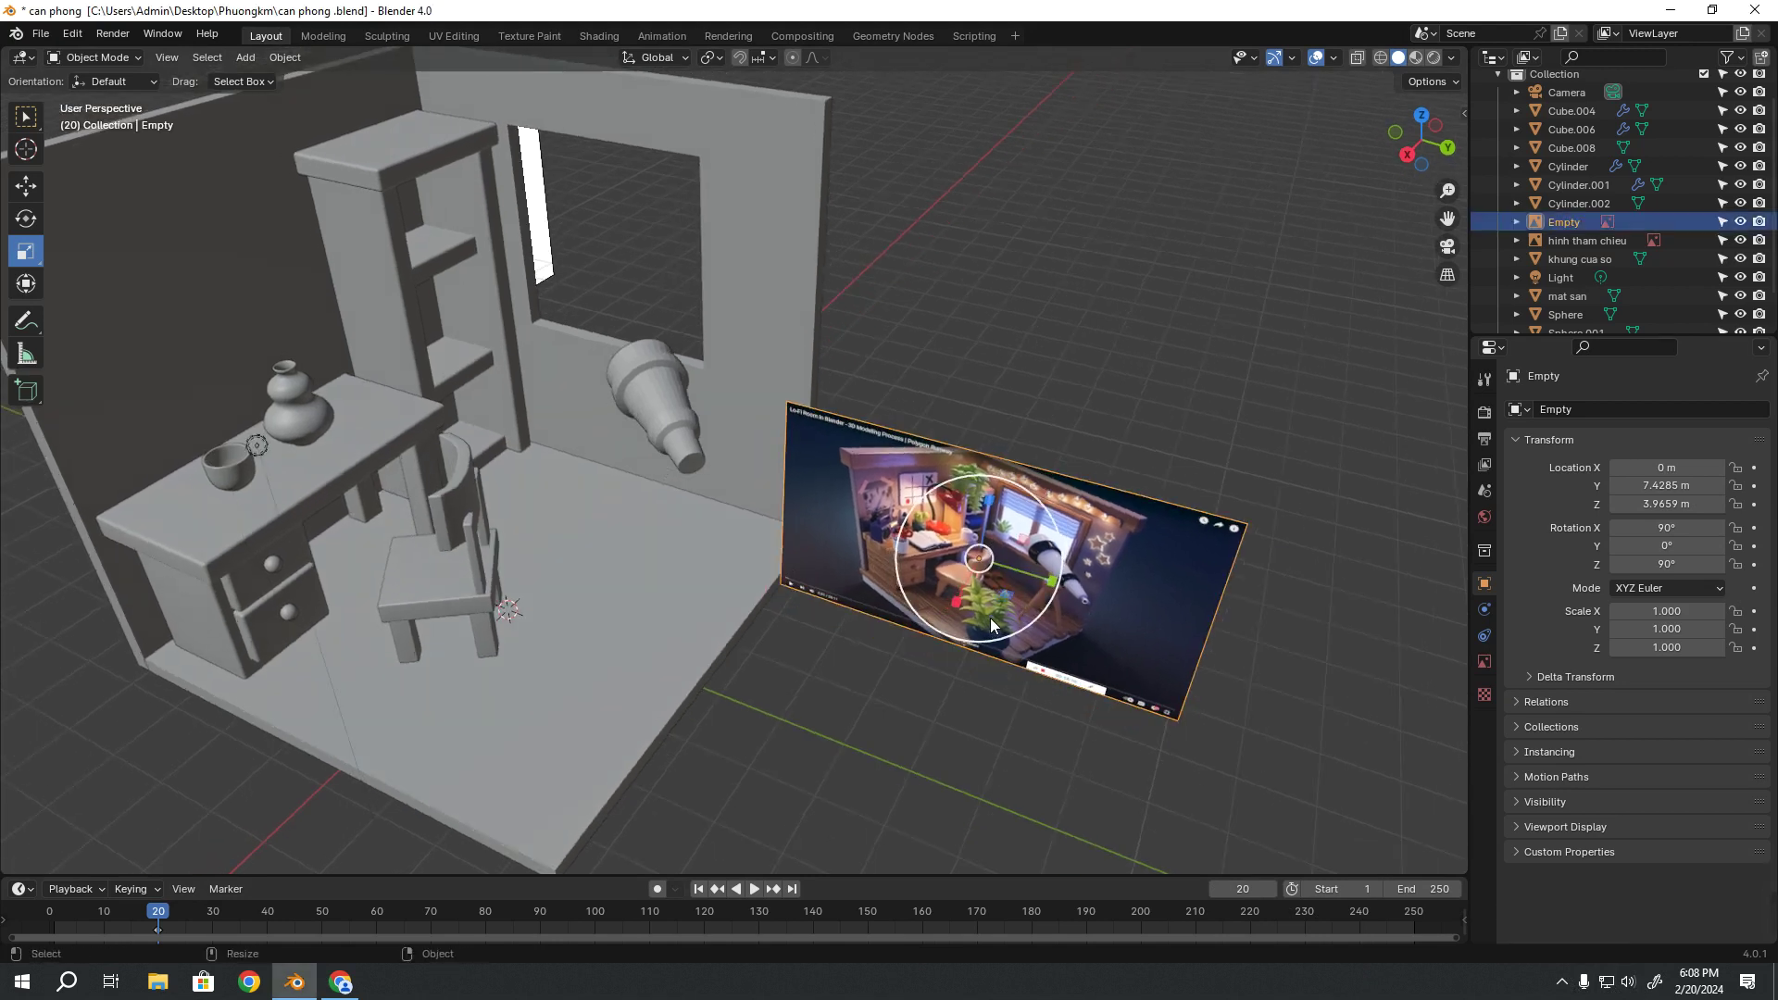
{"action": "key", "text": "Delete"}
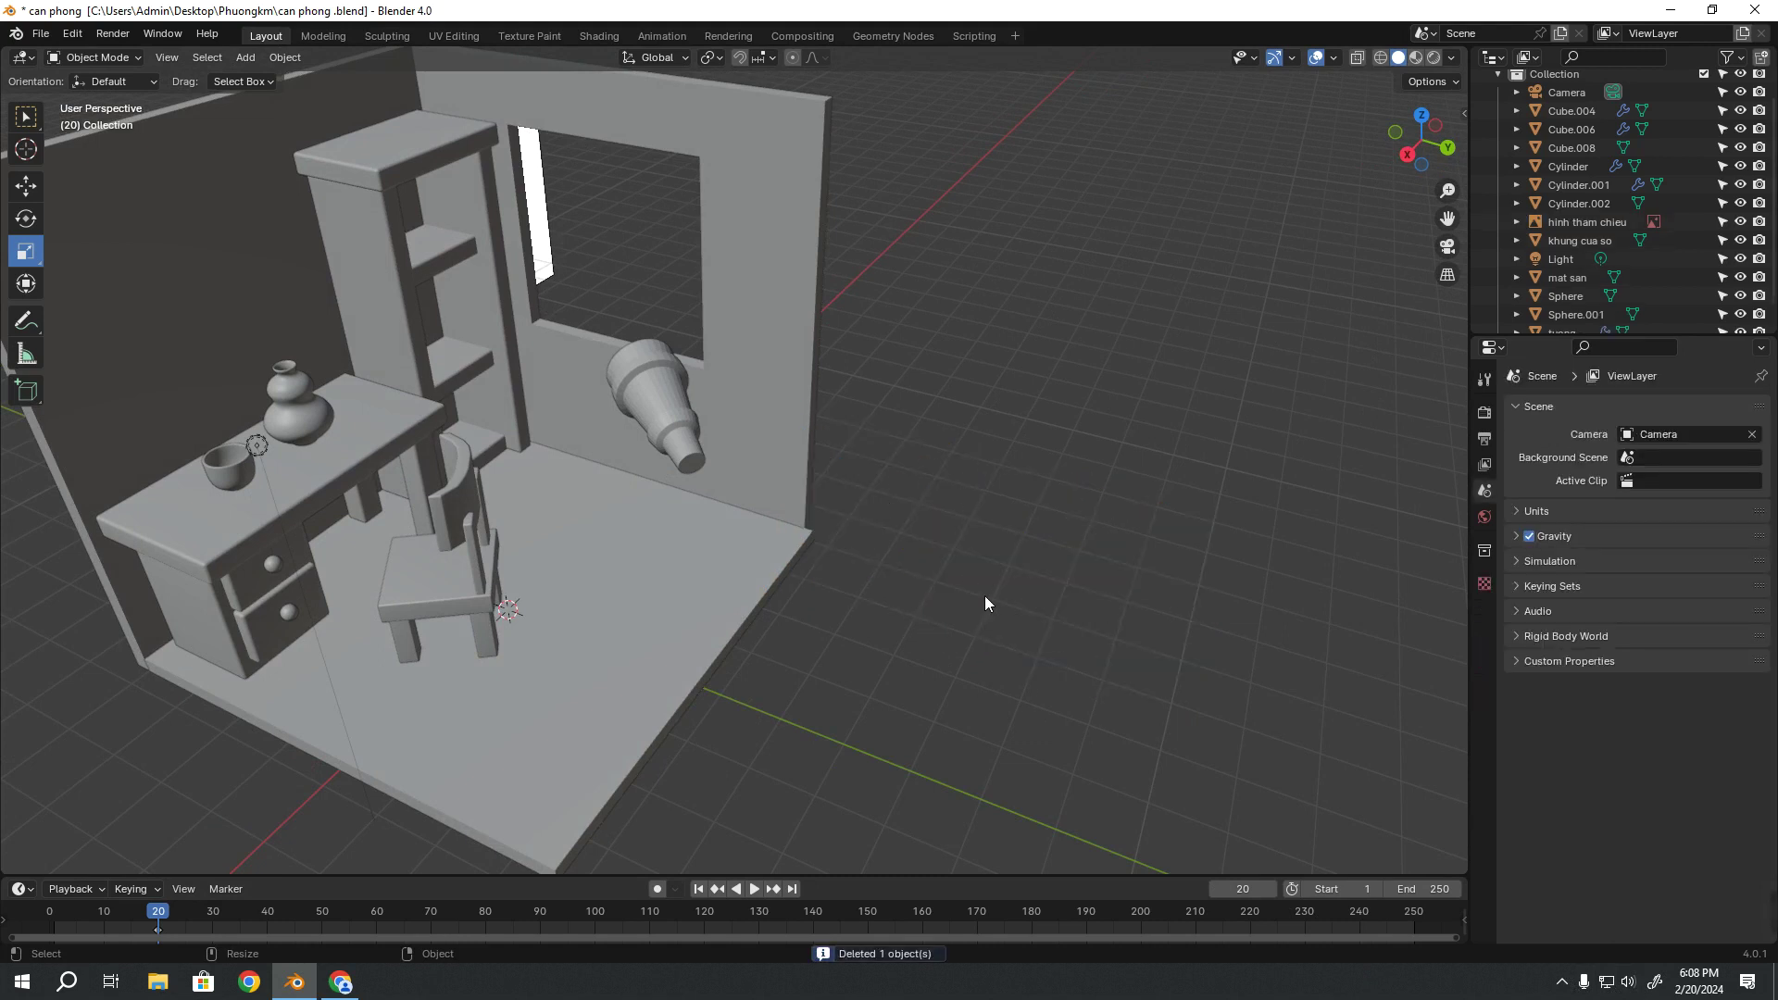
{"action": "key", "text": "ctrl+z"}
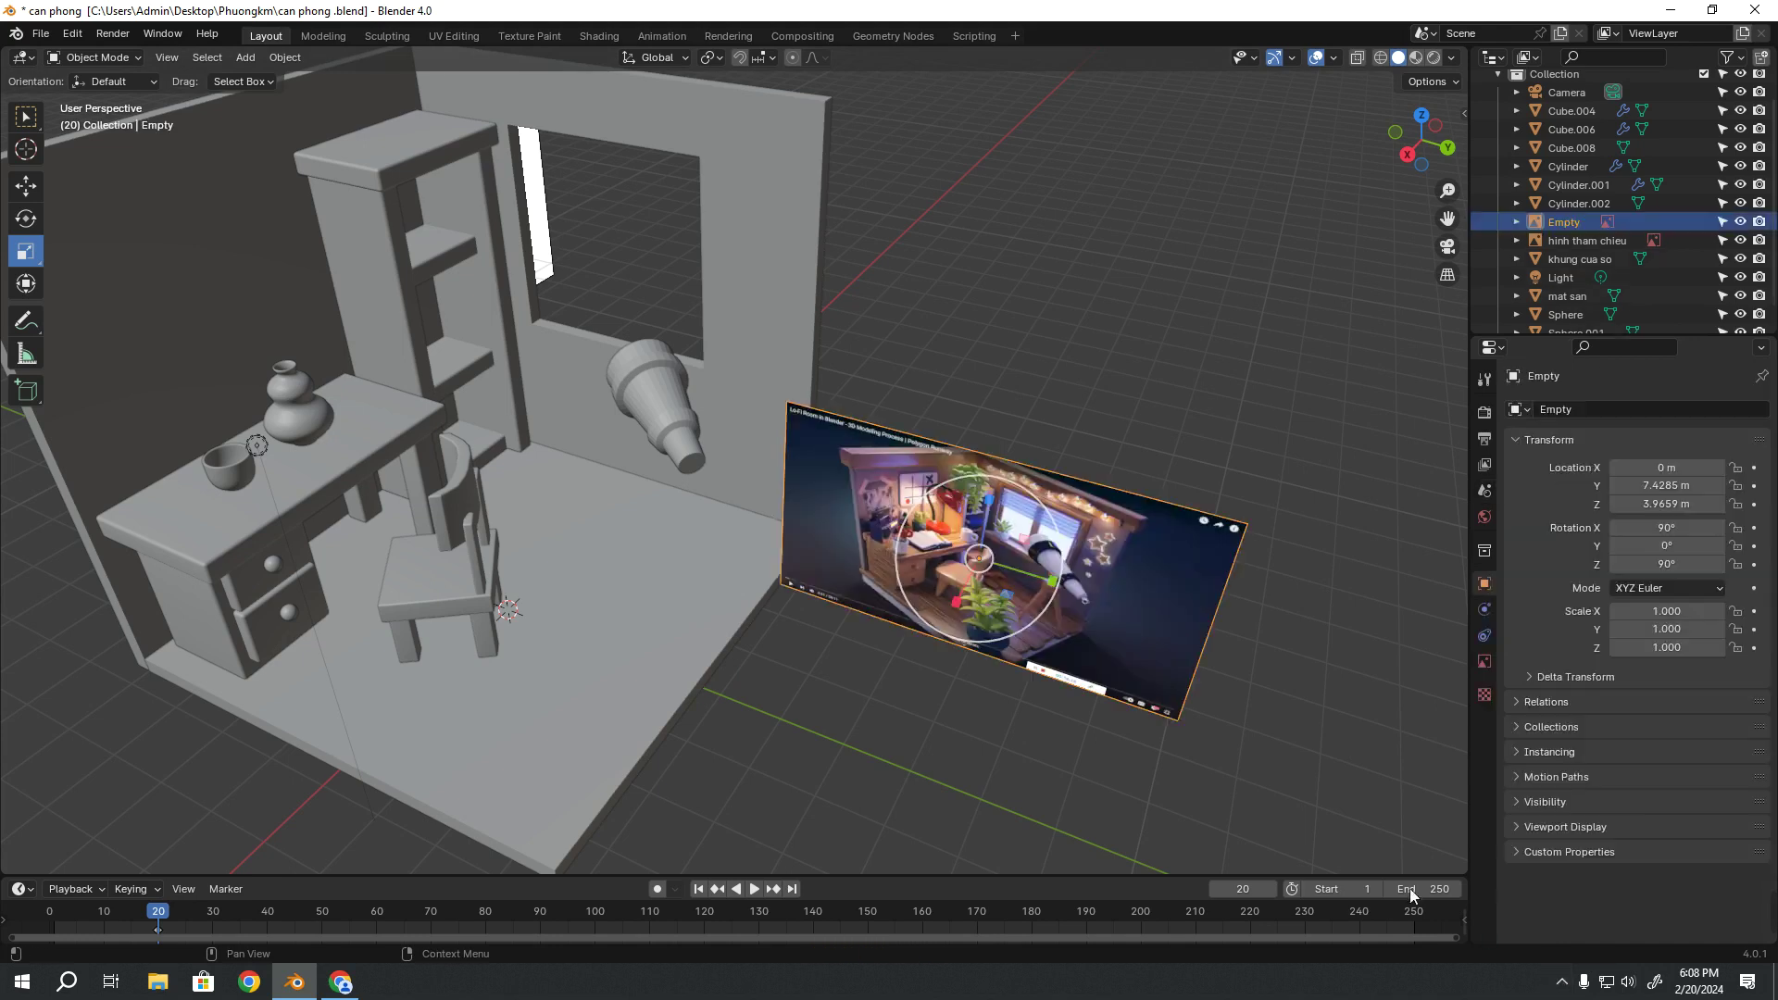
{"action": "left_click", "coordinate": [1563, 983]}
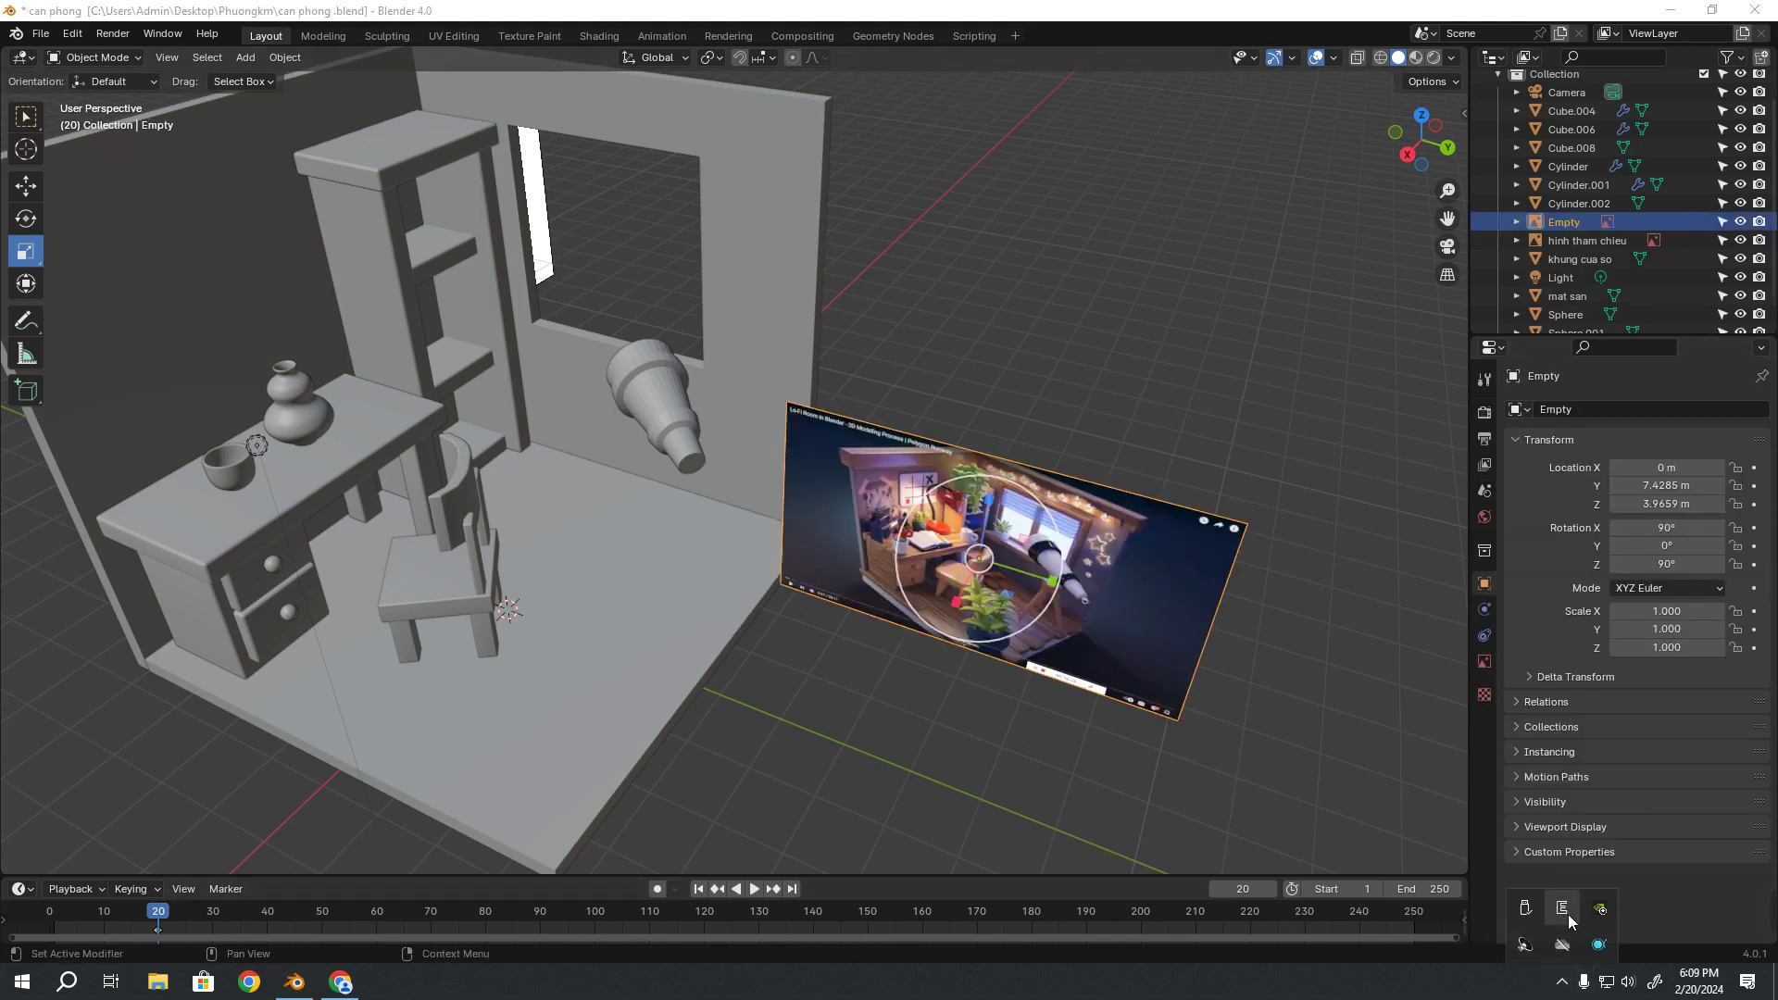
Quit the EVKey typing tool from its tray icon menu (Thoát)
{"action": "right_click", "coordinate": [1562, 907]}
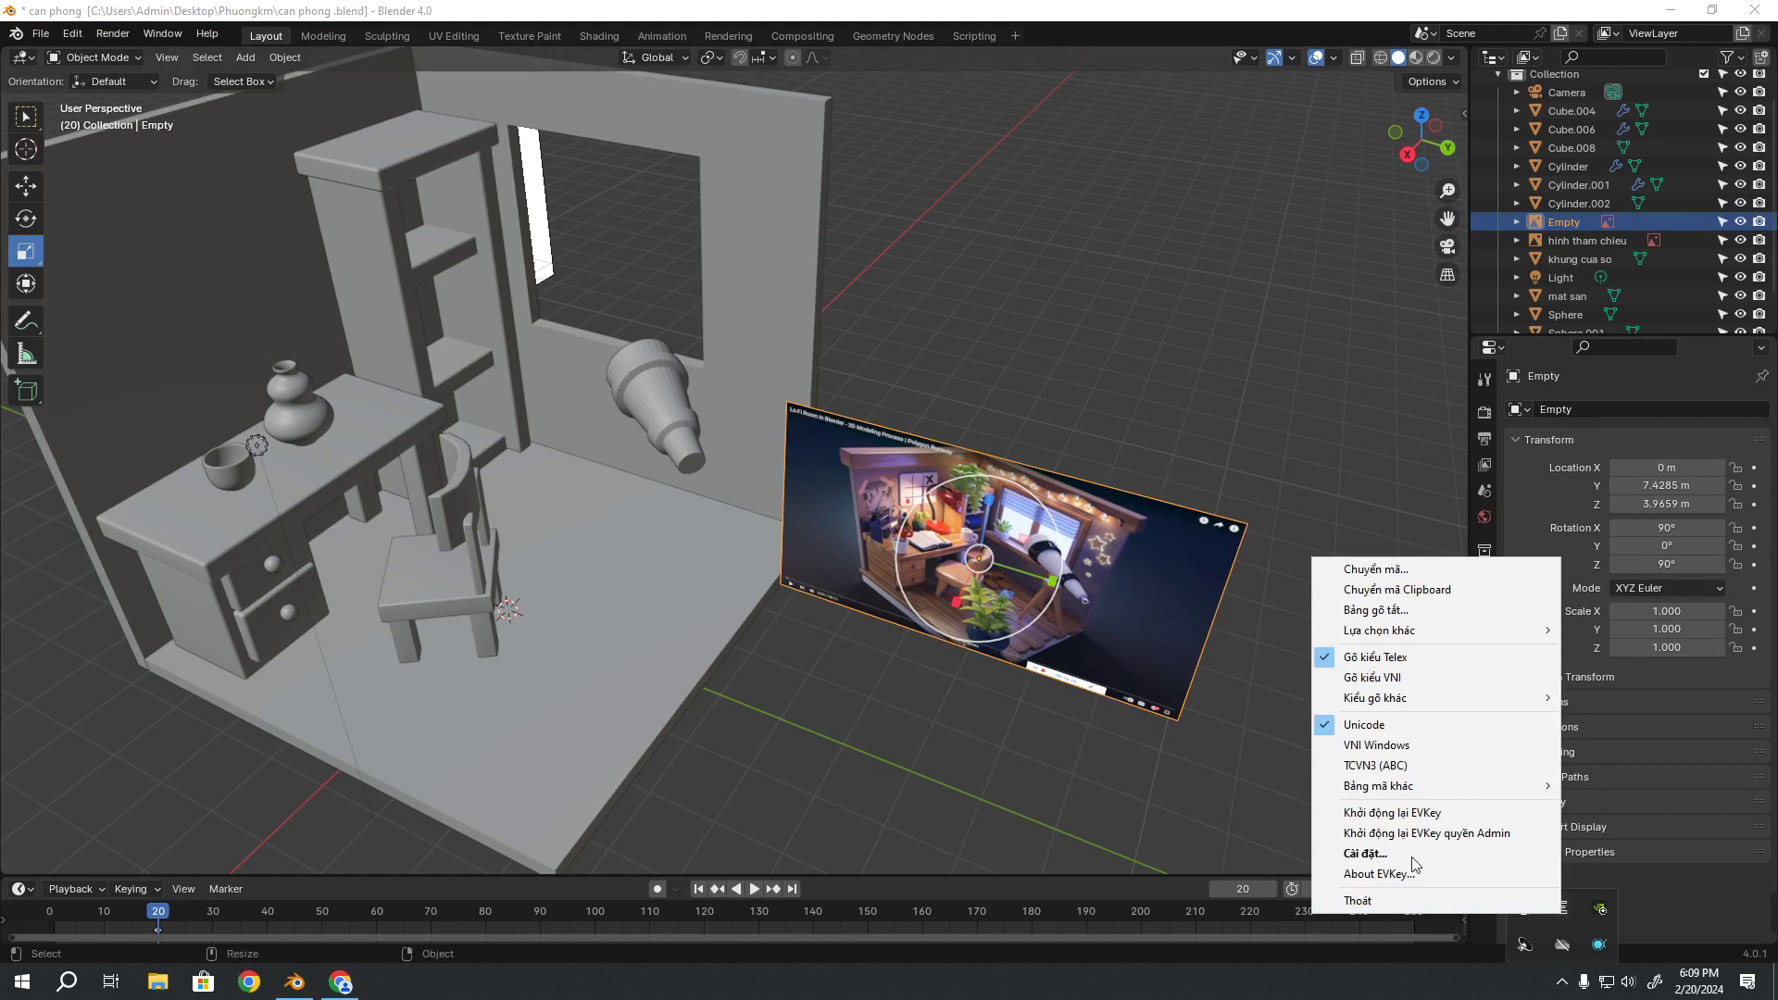
{"action": "left_click", "coordinate": [1413, 898]}
{"action": "left_click", "coordinate": [1204, 374]}
{"action": "mouse_move", "coordinate": [1204, 374]}
{"action": "middle_mouse_down"}
{"action": "mouse_move", "coordinate": [871, 630]}
{"action": "mouse_move", "coordinate": [904, 554]}
{"action": "mouse_move", "coordinate": [882, 511]}
{"action": "middle_mouse_up"}
Move the reference image plane along X to about −6.11 m, beyond the room's back corner
{"action": "left_click", "coordinate": [882, 511]}
{"action": "key", "text": "g"}
{"action": "key", "text": "x"}
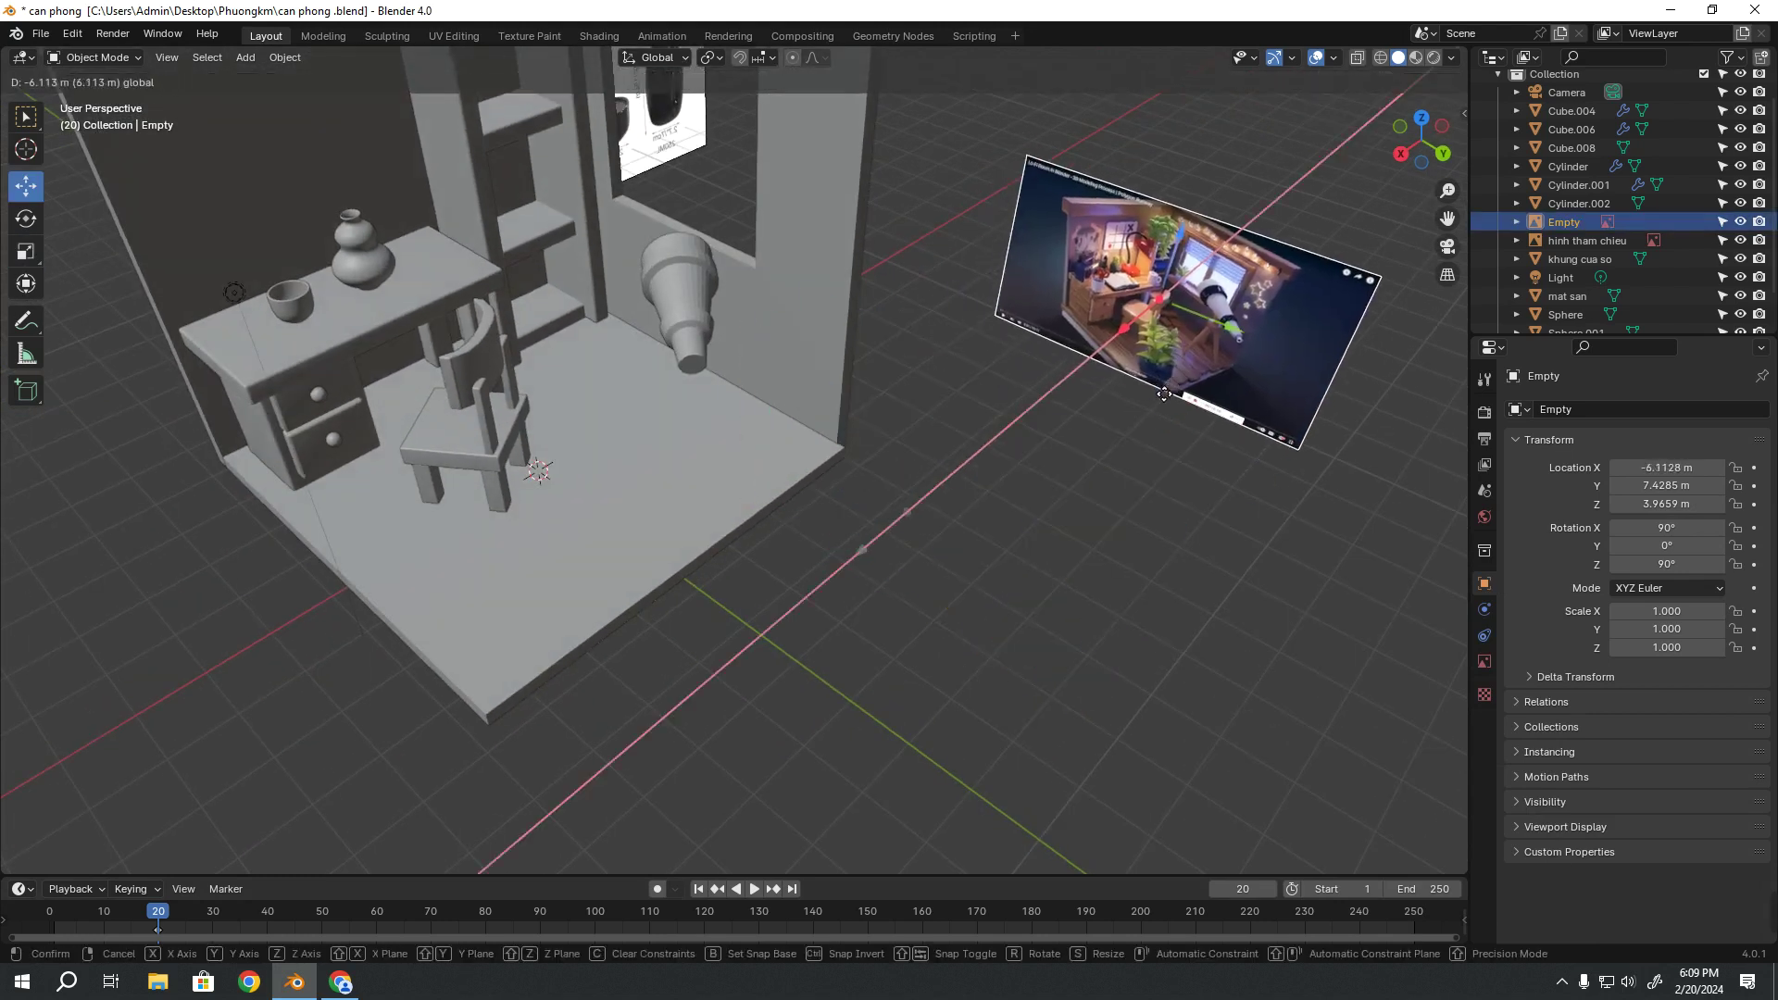
{"action": "left_click", "coordinate": [1164, 394]}
Reselect the telescope cylinder and orbit in toward it
{"action": "mouse_move", "coordinate": [1164, 395]}
{"action": "middle_mouse_down"}
{"action": "mouse_move", "coordinate": [874, 580]}
{"action": "mouse_move", "coordinate": [829, 463]}
{"action": "middle_mouse_up"}
{"action": "left_click", "coordinate": [847, 379]}
{"action": "mouse_move", "coordinate": [847, 380]}
{"action": "middle_mouse_down"}
{"action": "mouse_move", "coordinate": [793, 533]}
{"action": "mouse_move", "coordinate": [827, 526]}
{"action": "middle_mouse_up"}
{"action": "scroll", "coordinate": [794, 541], "scroll_direction": "up", "scroll_amount": 3}
{"action": "left_click", "coordinate": [1182, 603]}
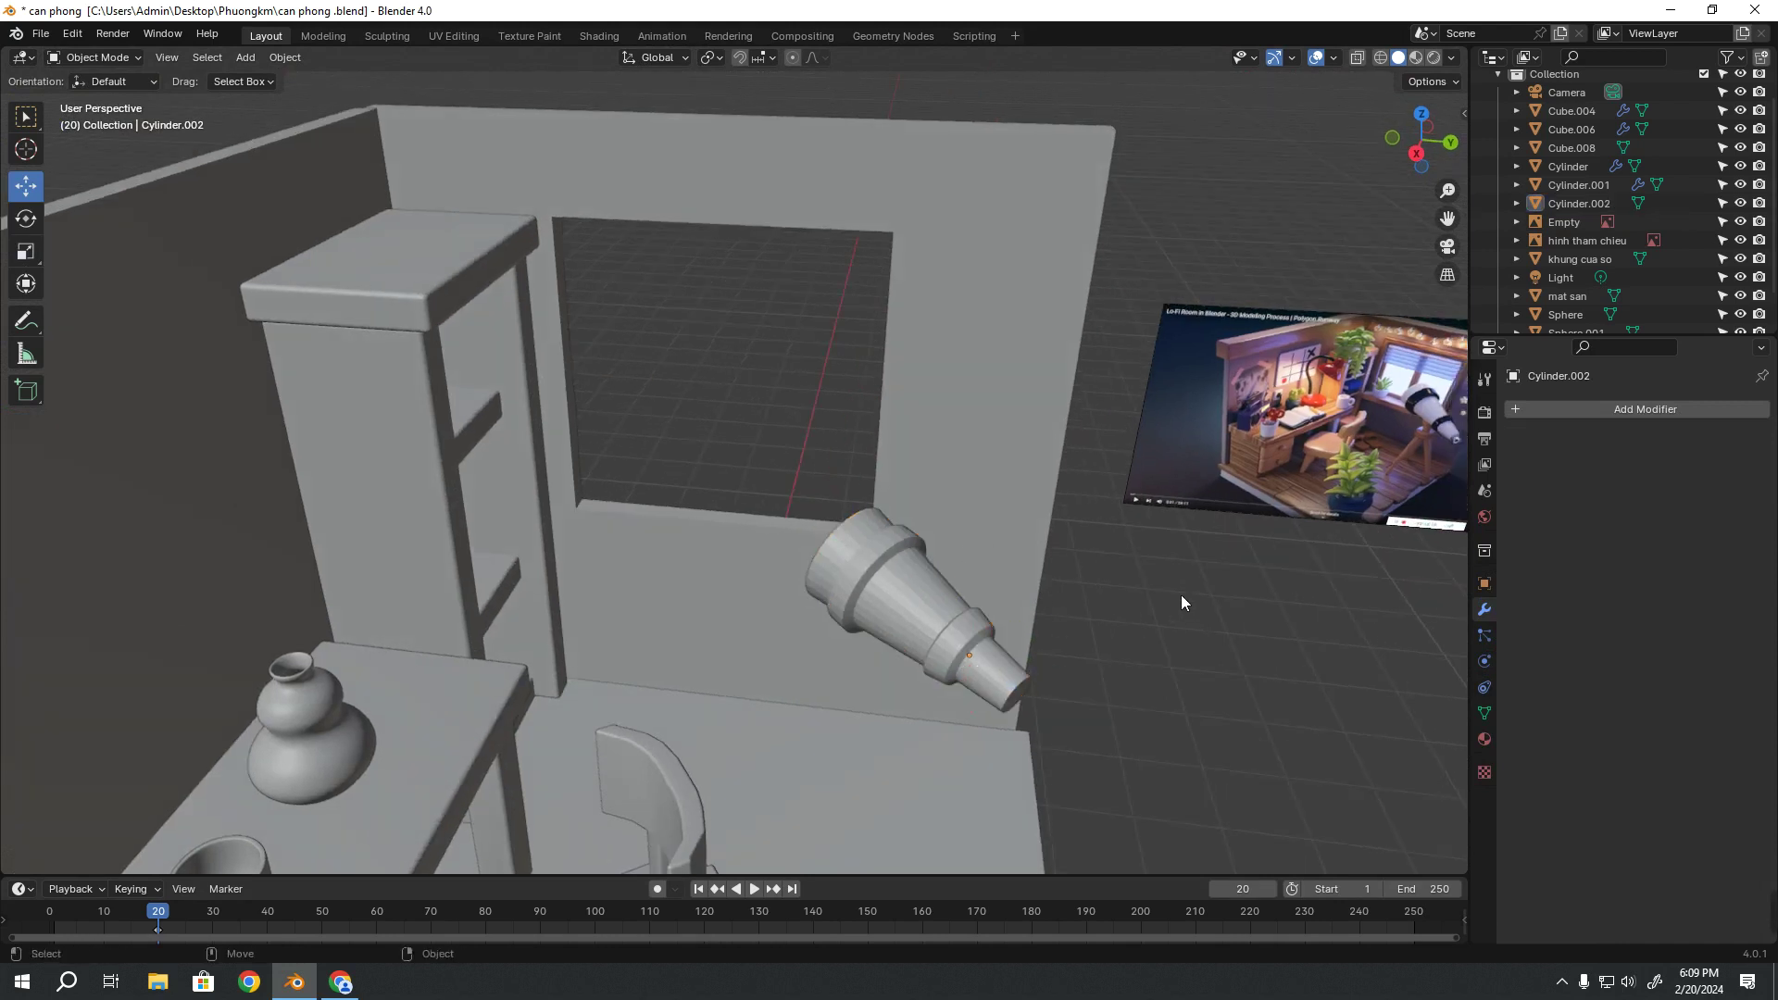
Put Cylinder.002 into Edit Mode and try selecting its end vertex ring
{"action": "left_click", "coordinate": [880, 602]}
{"action": "key", "text": "Tab"}
{"action": "mouse_move", "coordinate": [860, 668]}
{"action": "middle_mouse_down"}
{"action": "mouse_move", "coordinate": [789, 567]}
{"action": "mouse_move", "coordinate": [940, 673]}
{"action": "middle_mouse_up"}
{"action": "left_click_drag", "start_coordinate": [939, 670], "coordinate": [800, 530]}
{"action": "mouse_move", "coordinate": [800, 529]}
{"action": "middle_mouse_down"}
{"action": "mouse_move", "coordinate": [864, 595]}
{"action": "mouse_move", "coordinate": [883, 581]}
{"action": "middle_mouse_up"}
{"action": "left_click_drag", "start_coordinate": [959, 704], "coordinate": [800, 540]}
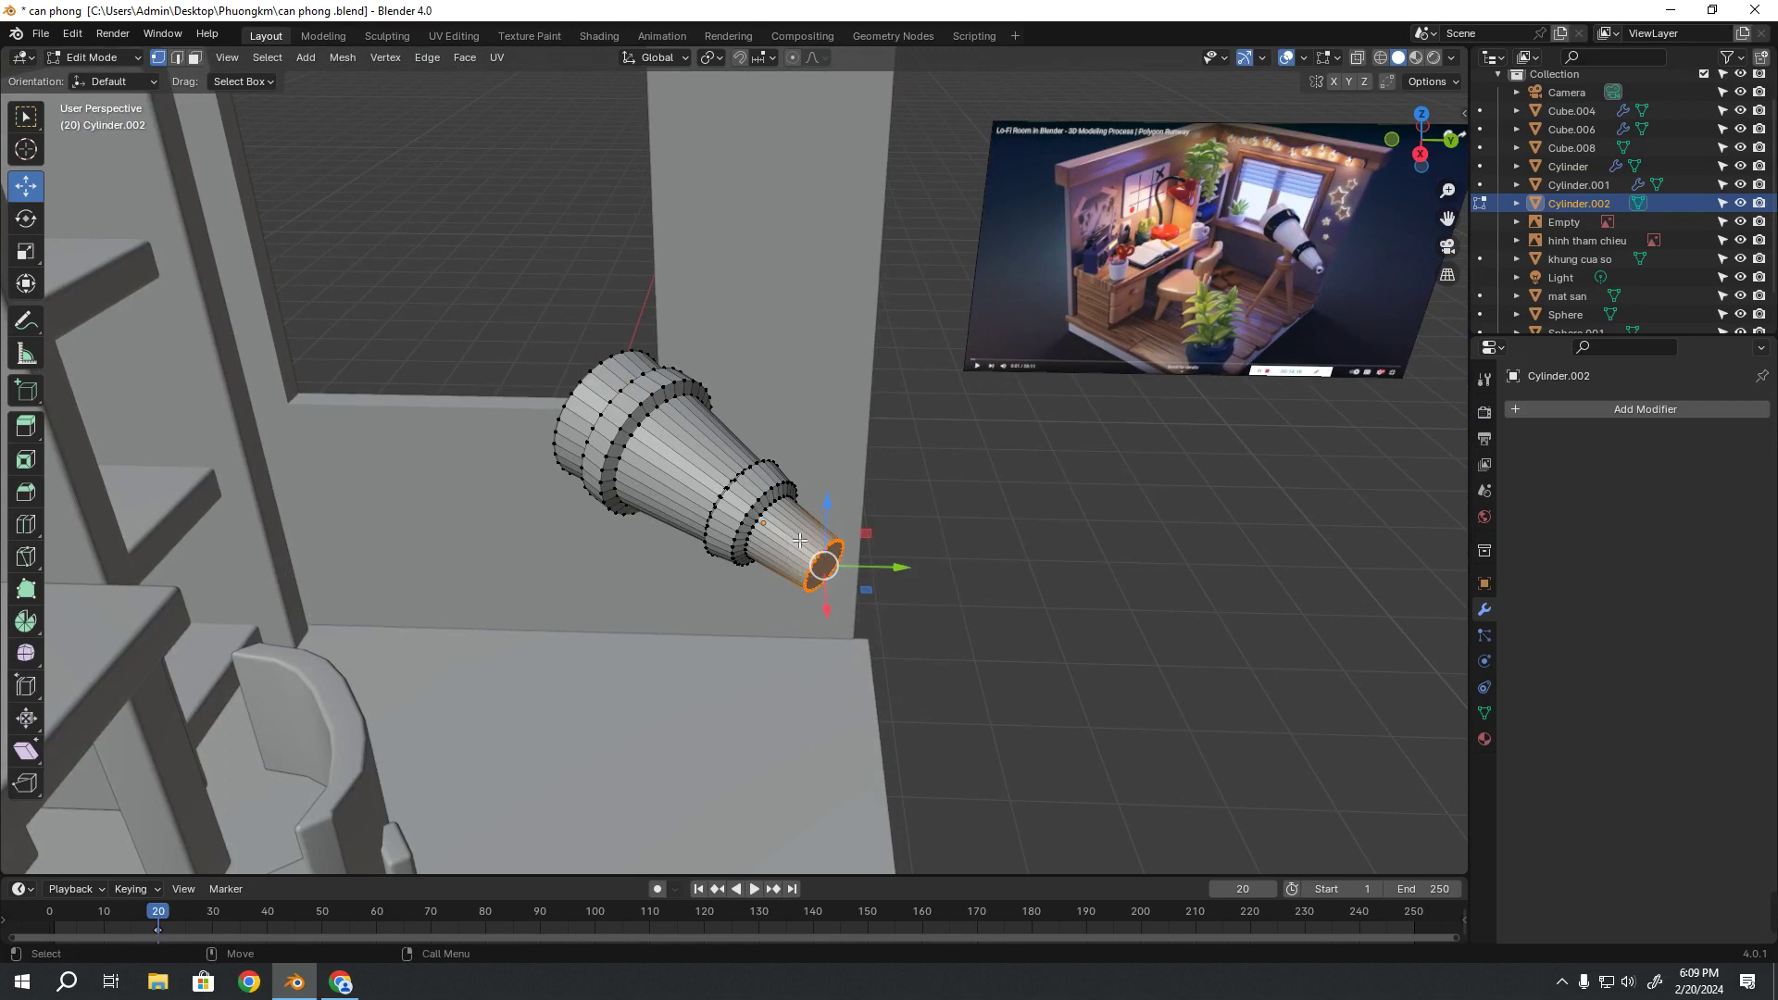
{"action": "middle_click_drag", "start_coordinate": [800, 539], "coordinate": [866, 570]}
{"action": "left_click", "coordinate": [867, 570]}
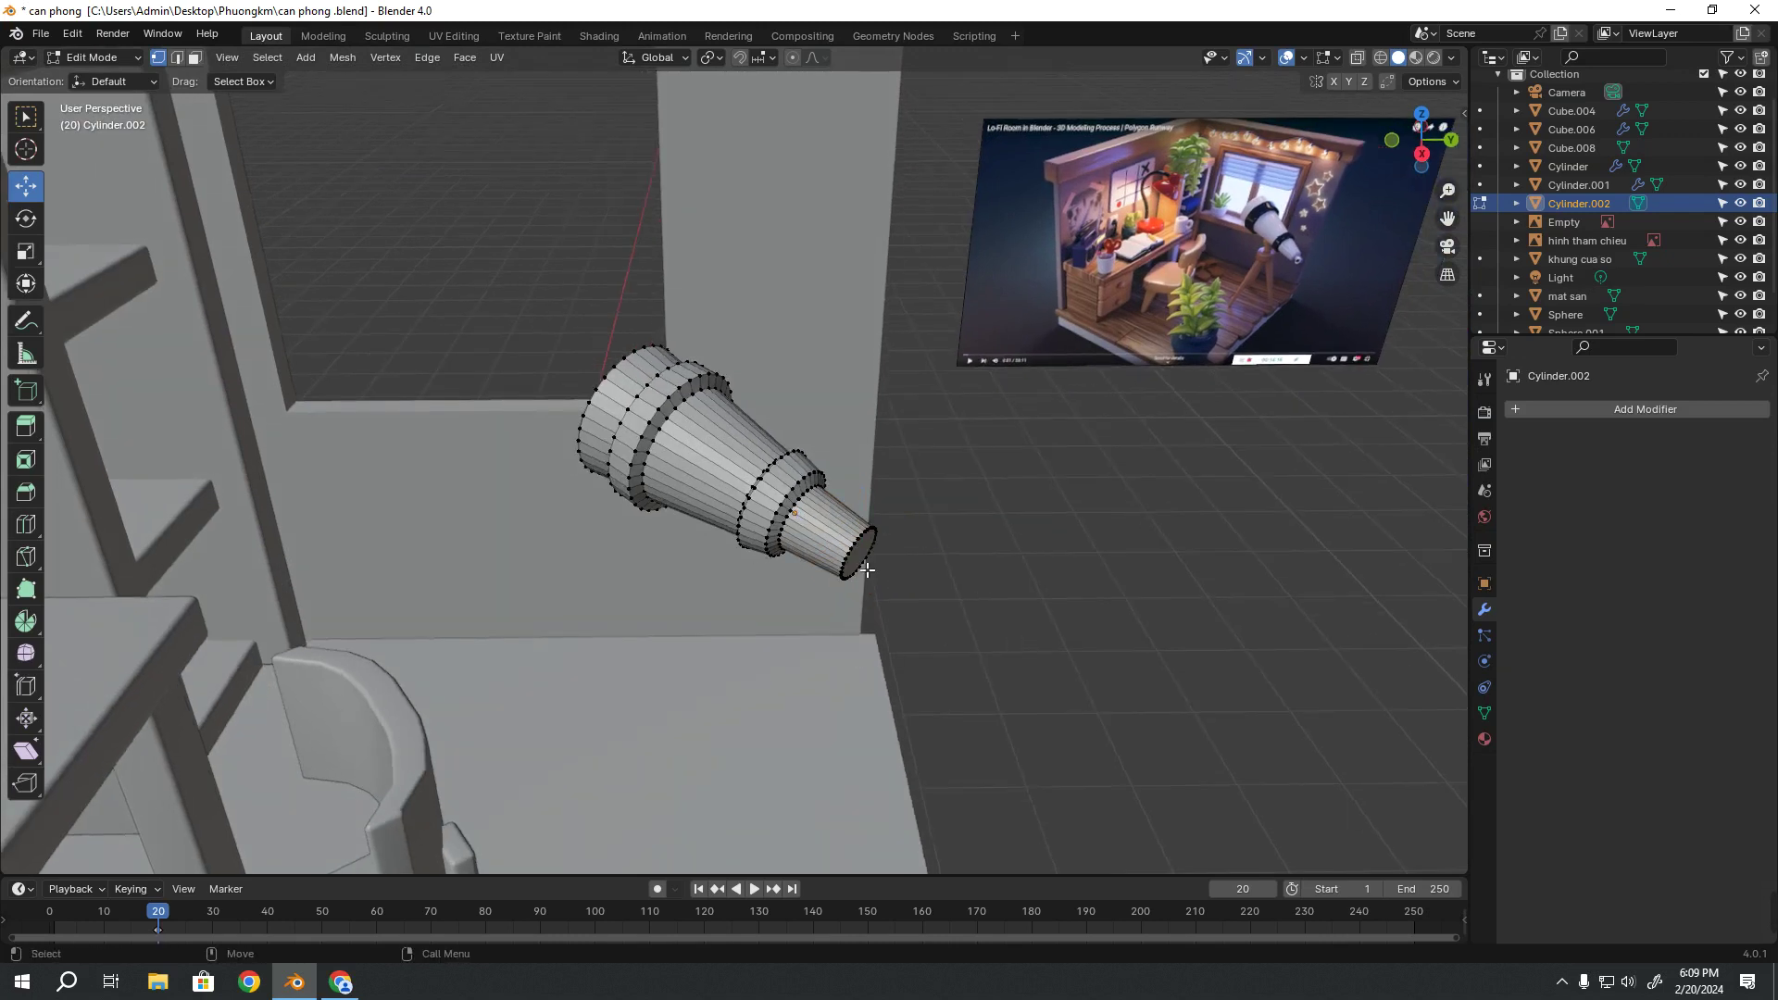
Select the ring near the narrow end and shift it slightly along X
{"action": "left_click", "coordinate": [790, 501], "text": "alt"}
{"action": "scroll", "coordinate": [790, 519], "scroll_direction": "up", "scroll_amount": 4}
{"action": "middle_click_drag", "start_coordinate": [793, 556], "coordinate": [795, 577]}
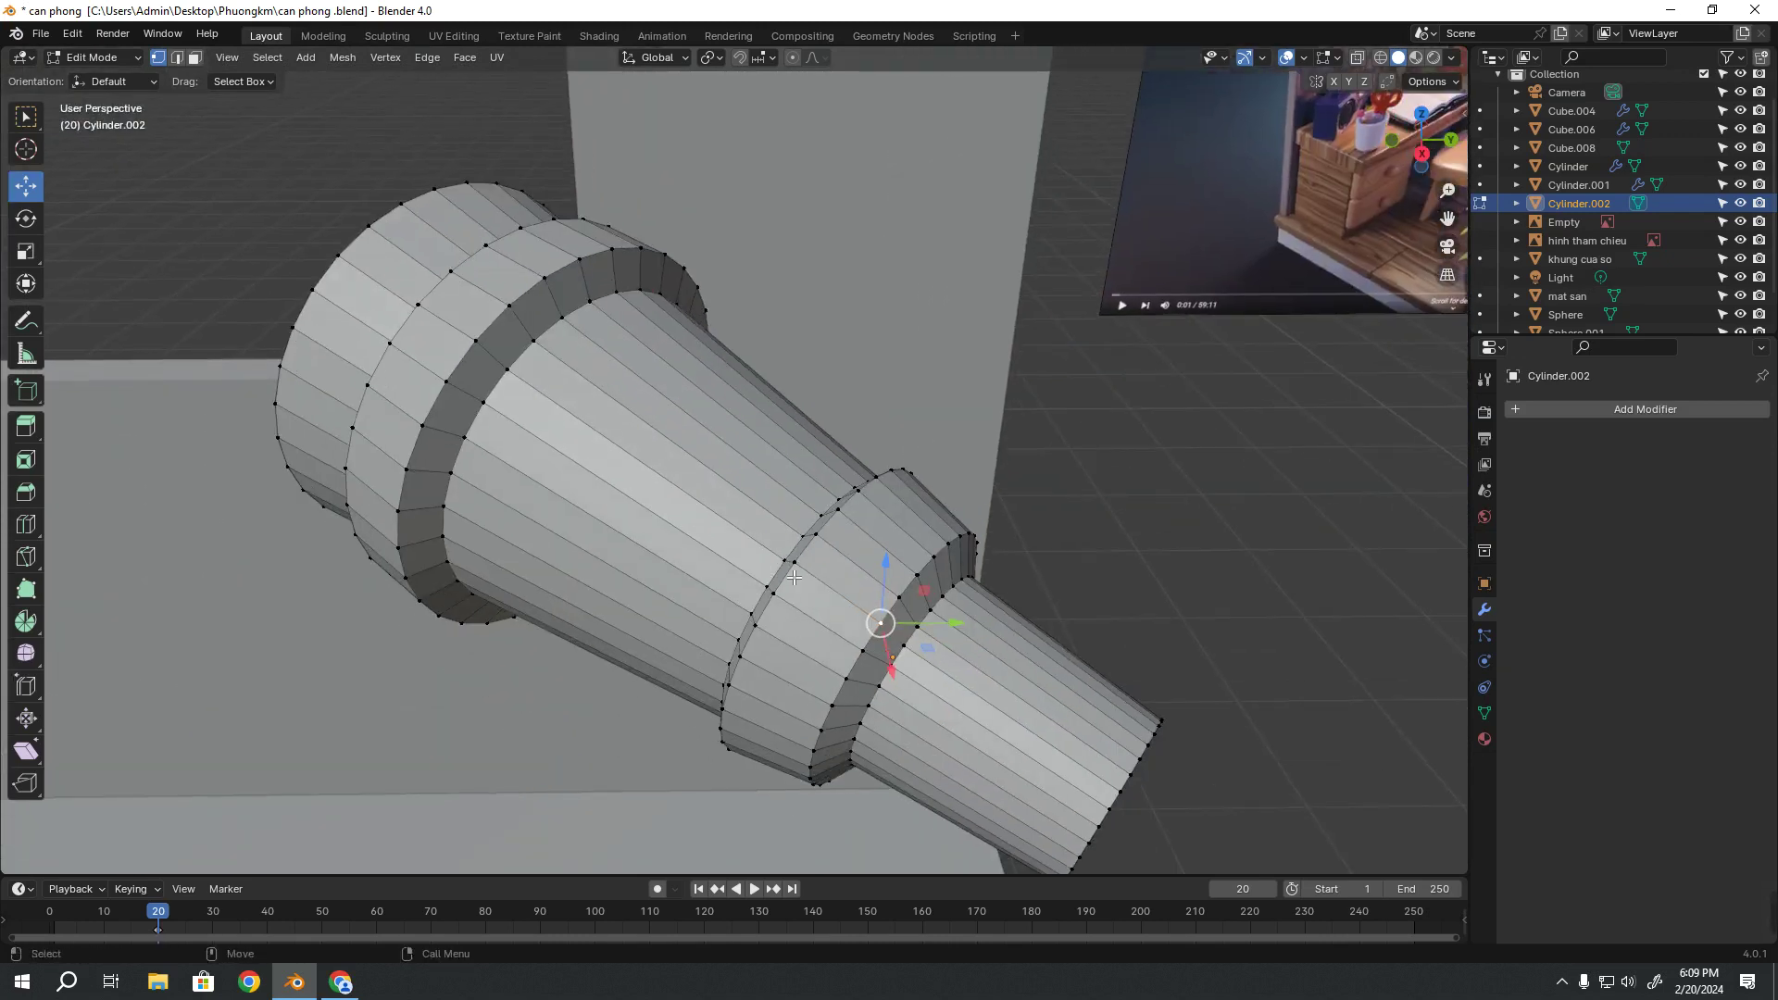
{"action": "left_click", "coordinate": [798, 565], "text": "shift"}
{"action": "left_click", "coordinate": [779, 603], "text": "shift"}
{"action": "left_click", "coordinate": [844, 515], "text": "shift"}
{"action": "left_click", "coordinate": [927, 580], "text": "shift"}
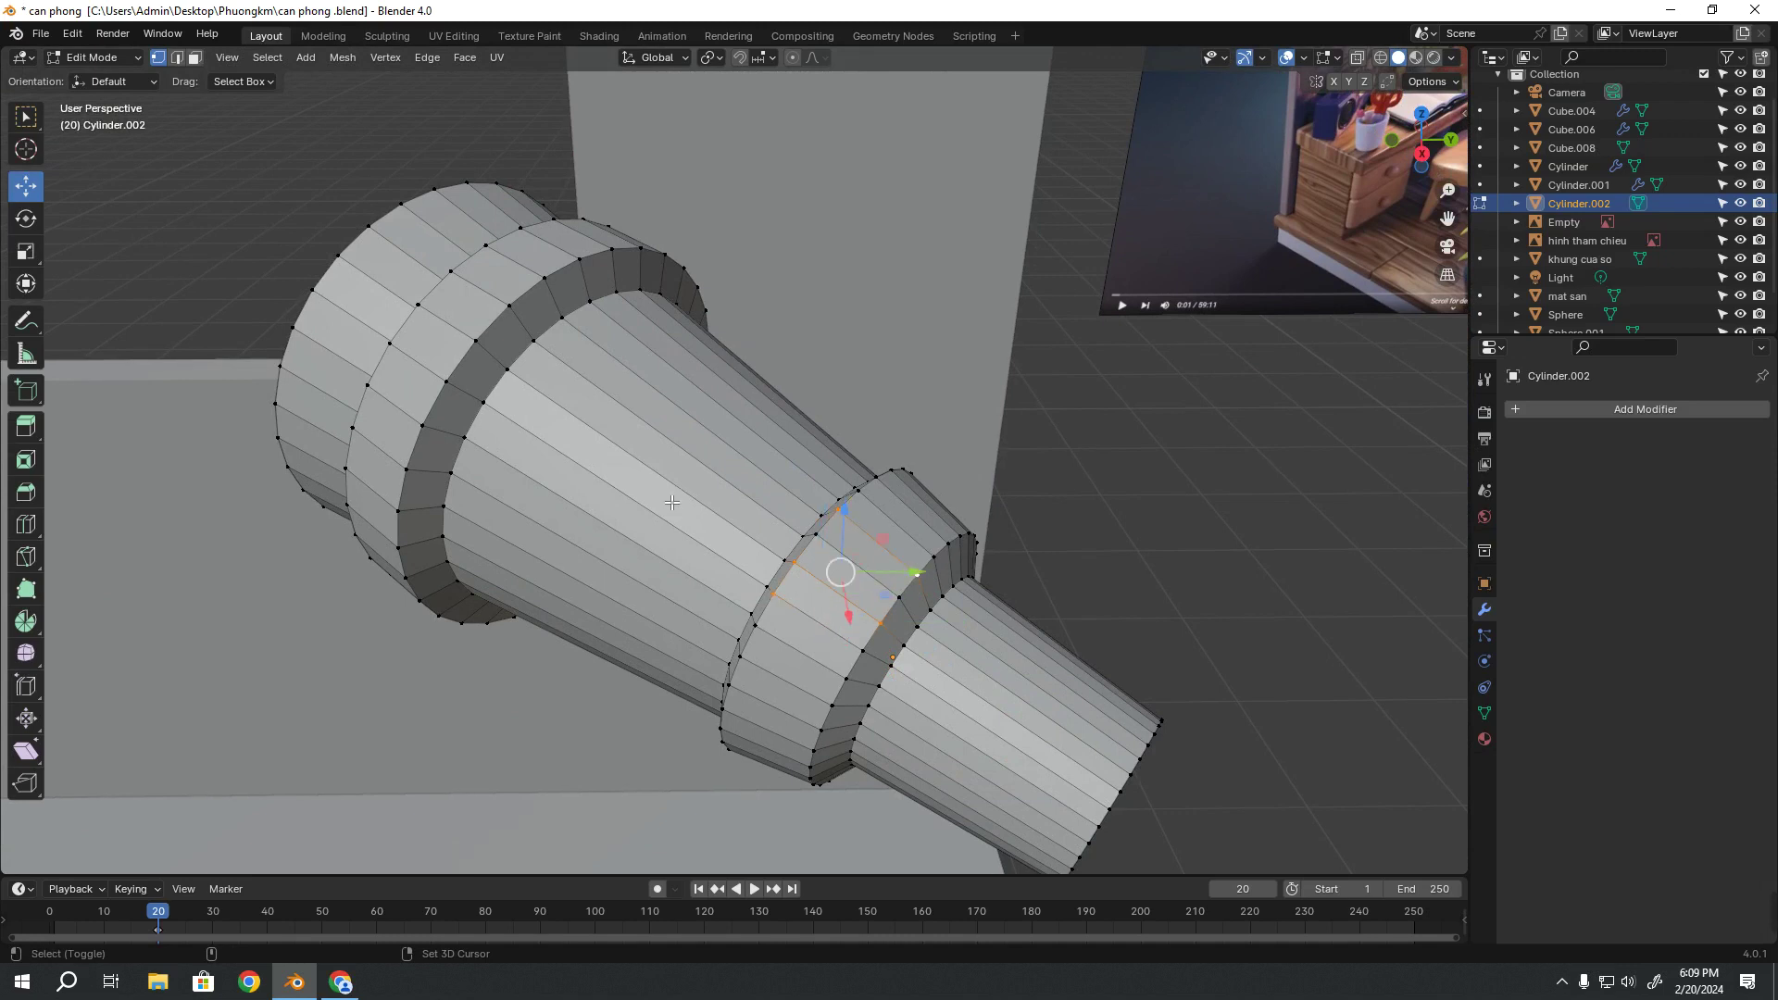
{"action": "middle_click_drag", "start_coordinate": [850, 622], "coordinate": [934, 626]}
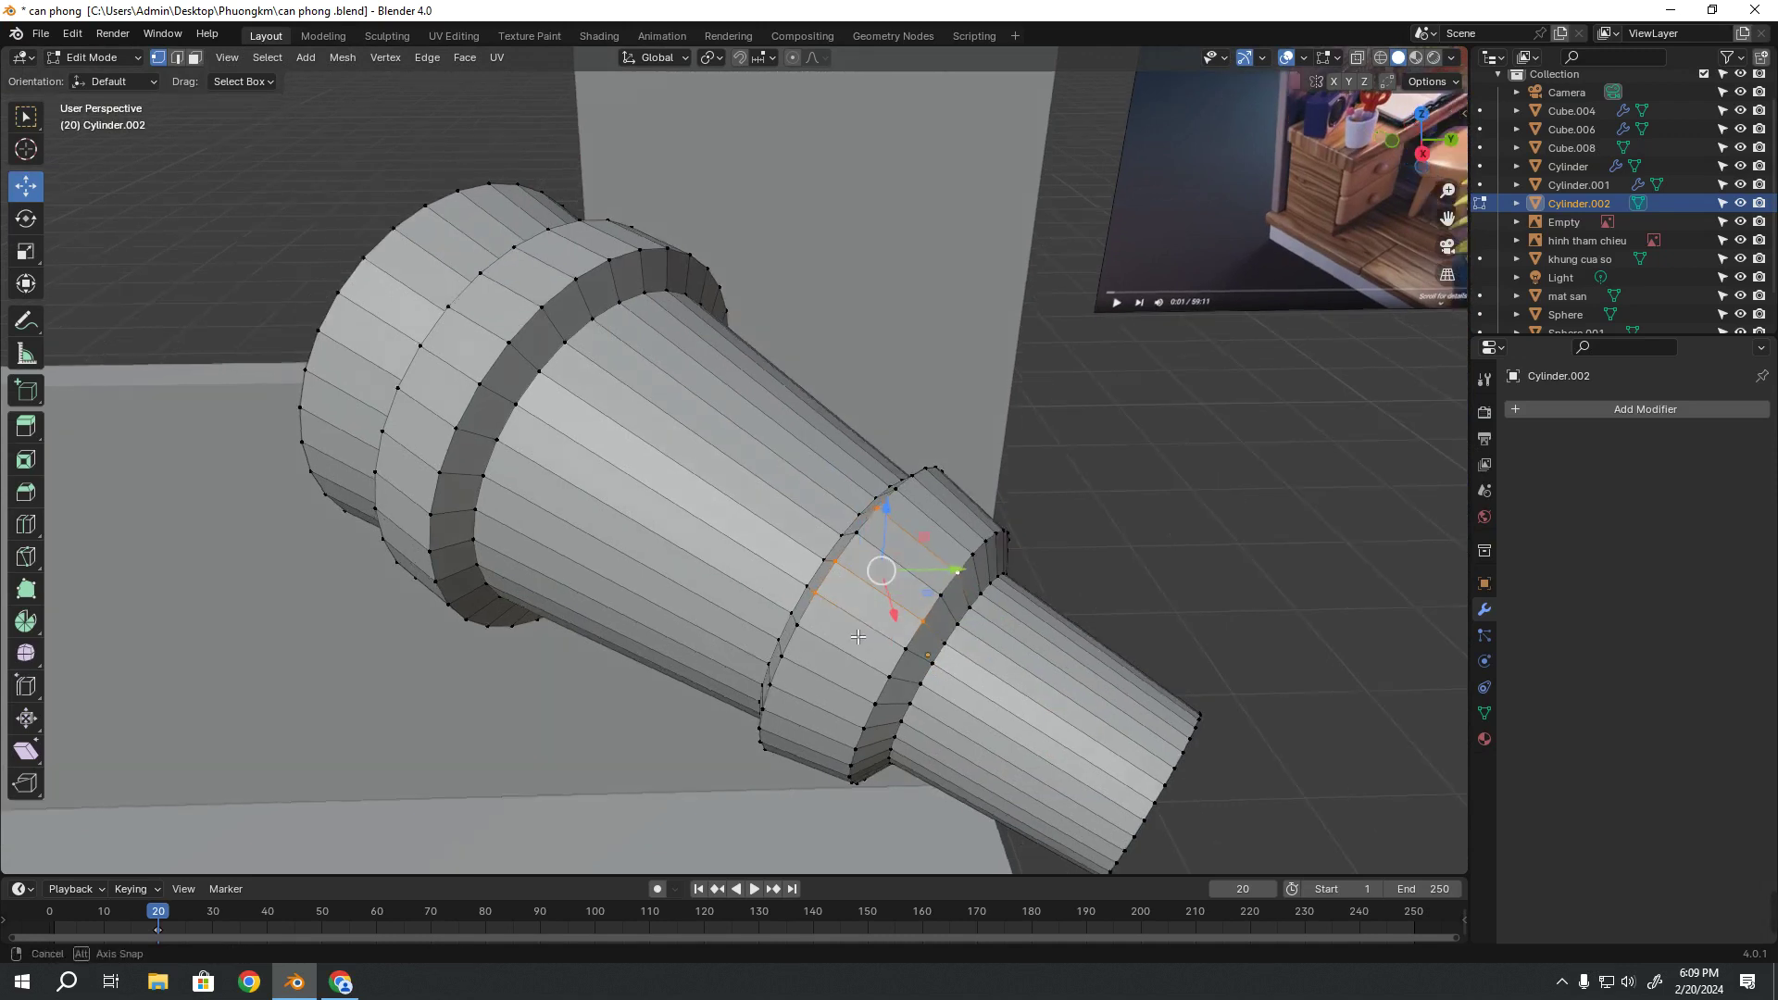
{"action": "key", "text": "g"}
{"action": "key", "text": "x"}
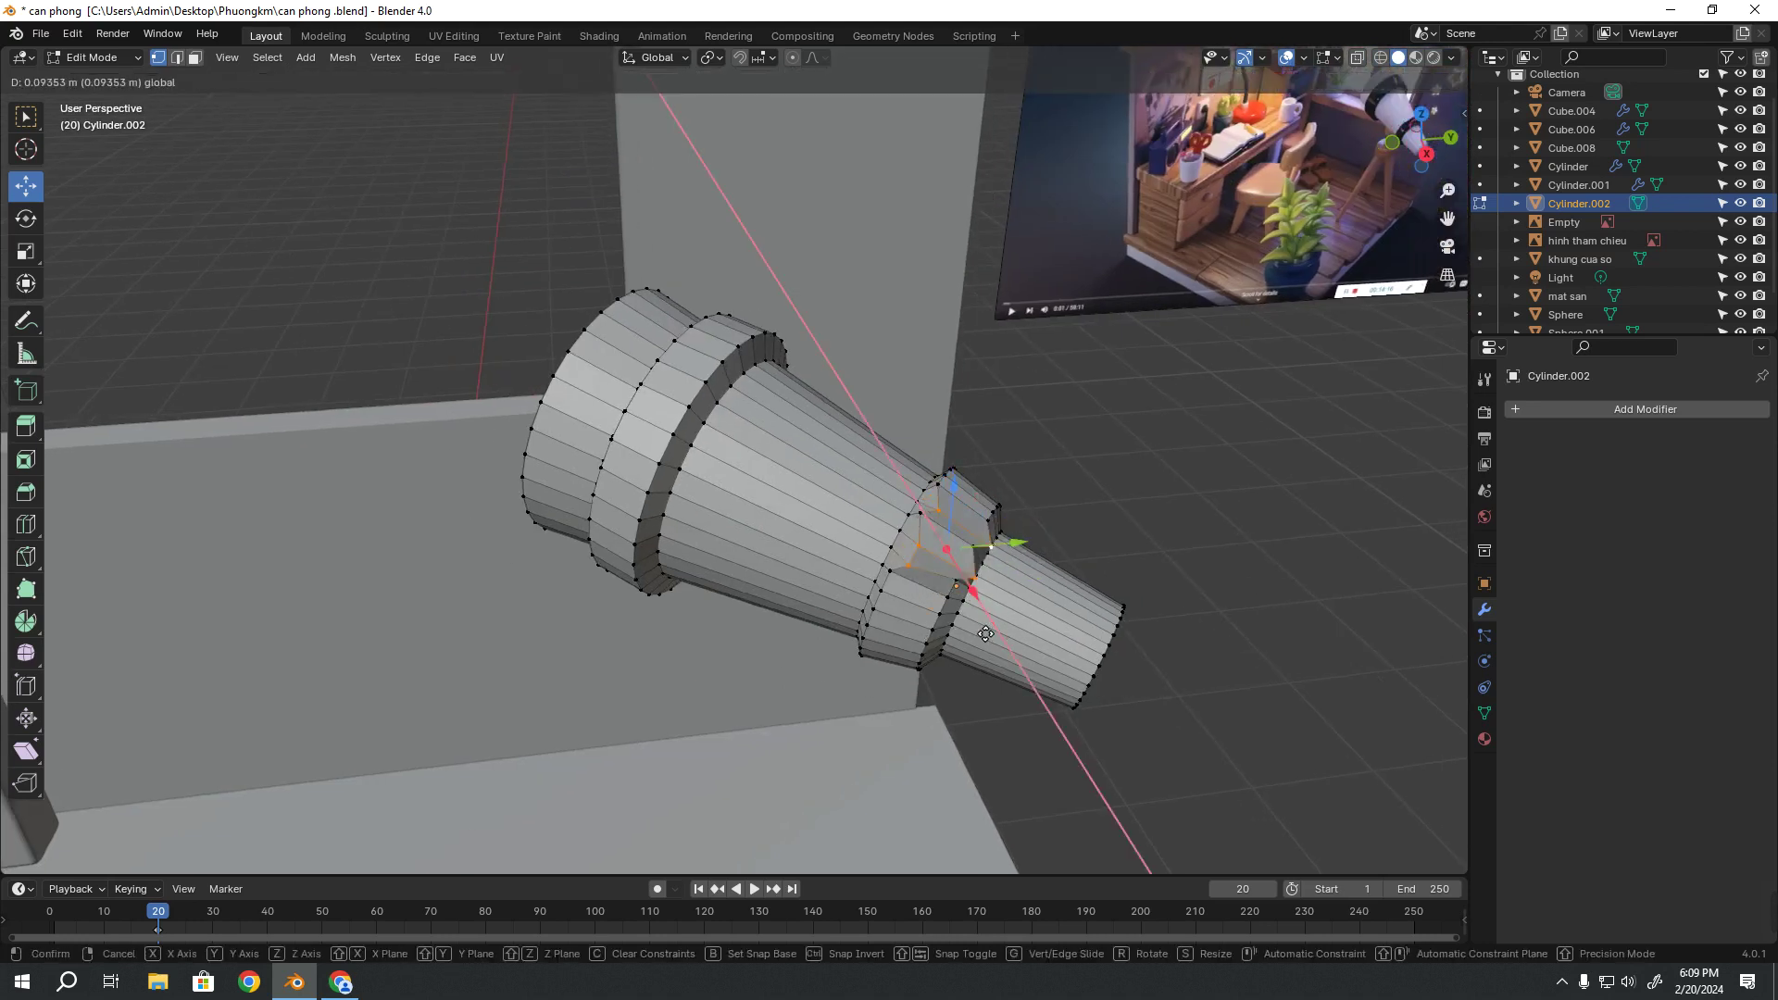
{"action": "left_click", "coordinate": [974, 592]}
Box-select the wide-end ring and pull it outward toward the wall, undoing one stretch
{"action": "mouse_move", "coordinate": [973, 592]}
{"action": "middle_mouse_down"}
{"action": "mouse_move", "coordinate": [887, 614]}
{"action": "mouse_move", "coordinate": [732, 593]}
{"action": "mouse_move", "coordinate": [685, 216]}
{"action": "middle_mouse_up"}
{"action": "scroll", "coordinate": [702, 587], "scroll_direction": "down", "scroll_amount": 2}
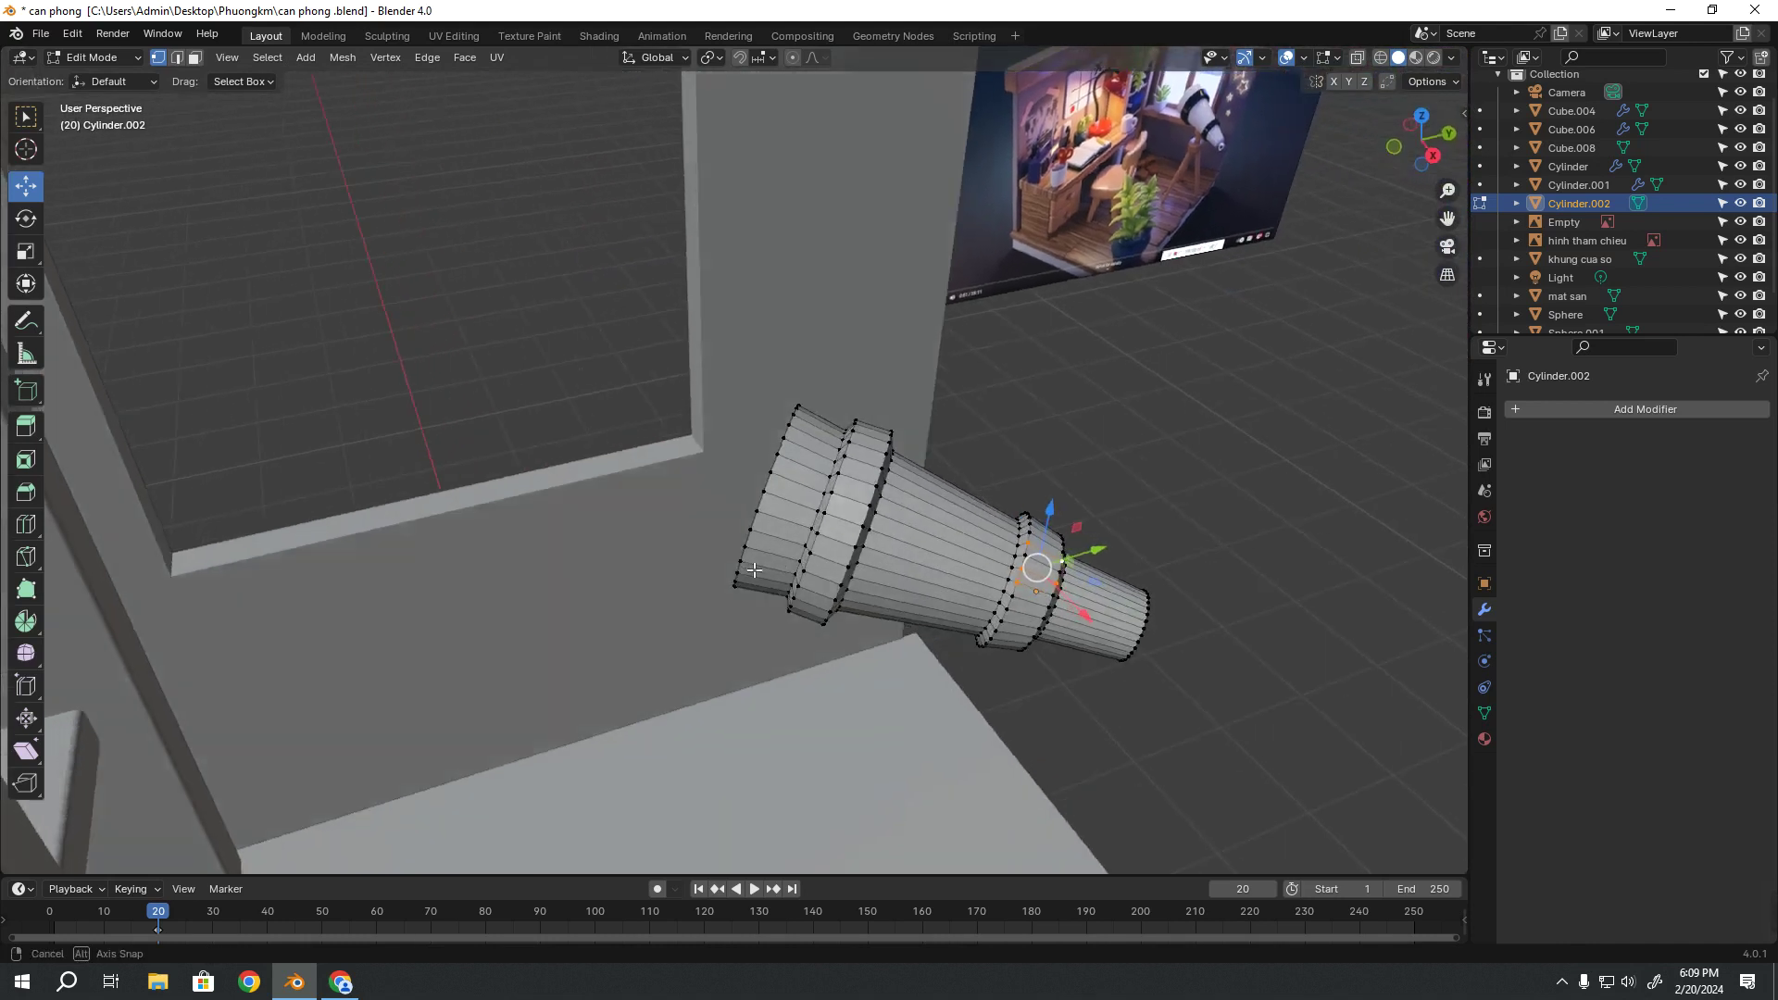
{"action": "mouse_move", "coordinate": [685, 216]}
{"action": "left_mouse_down"}
{"action": "mouse_move", "coordinate": [872, 637]}
{"action": "mouse_move", "coordinate": [867, 594]}
{"action": "left_mouse_up"}
{"action": "middle_click_drag", "start_coordinate": [868, 594], "coordinate": [891, 583]}
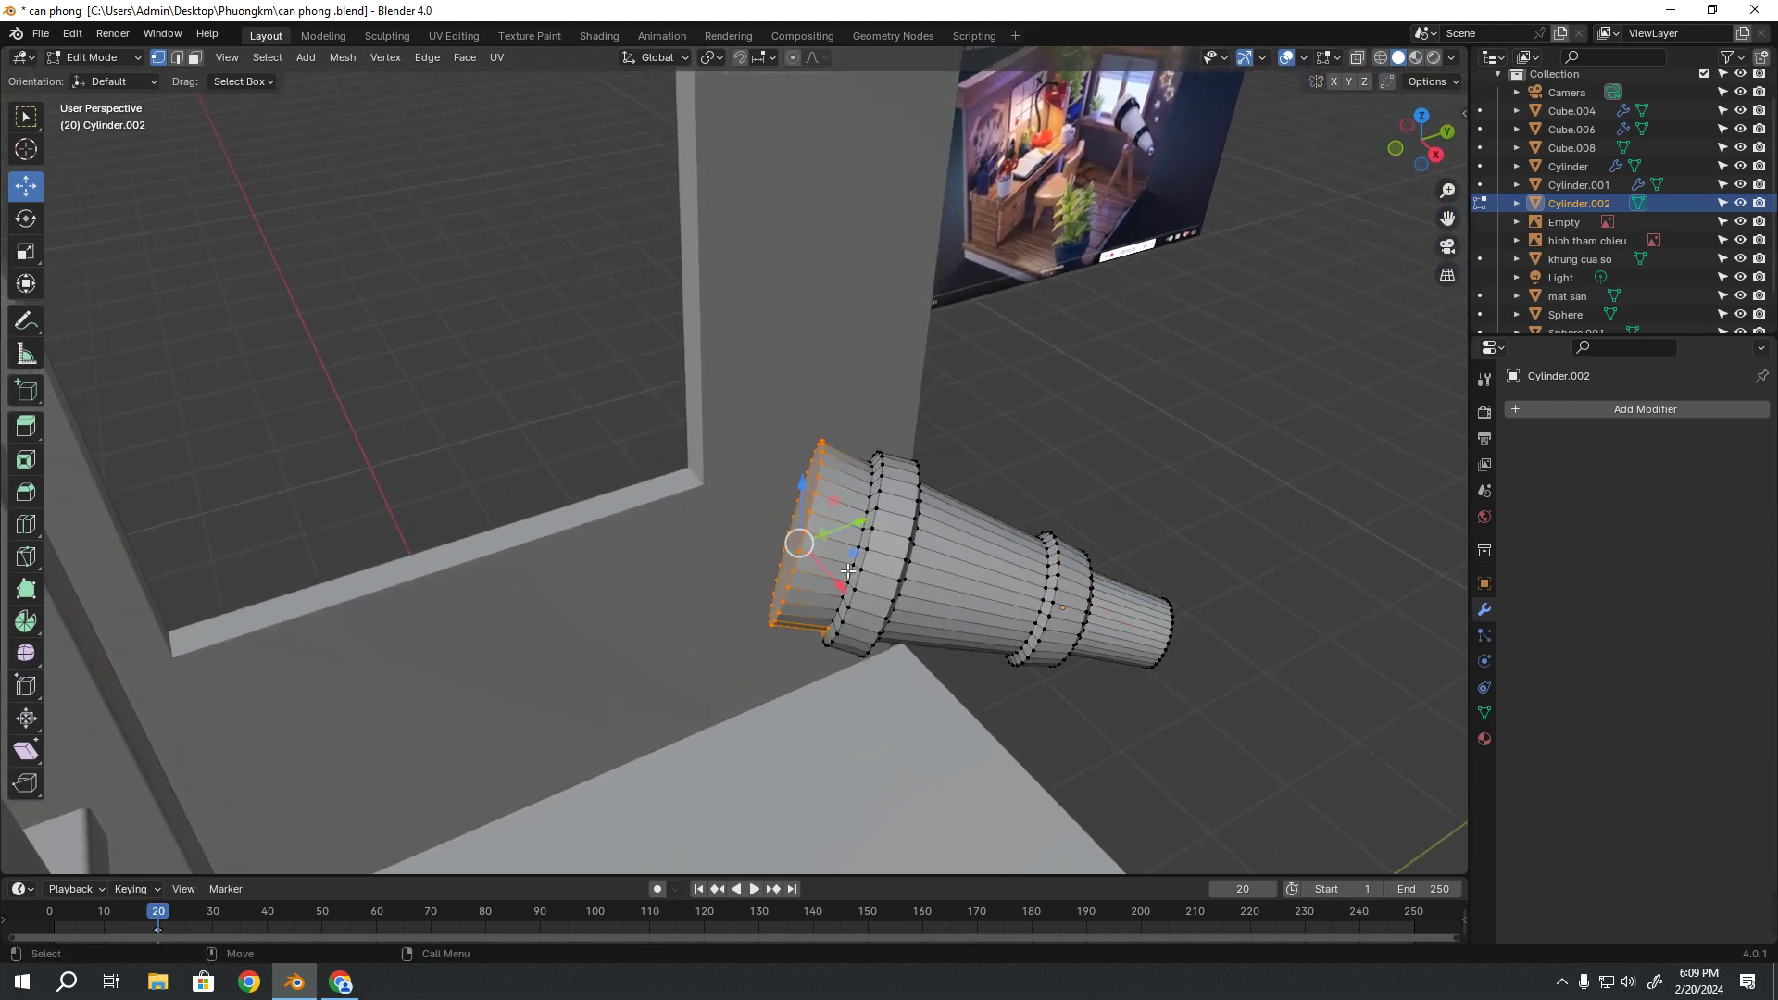
{"action": "left_click_drag", "start_coordinate": [807, 554], "coordinate": [634, 512]}
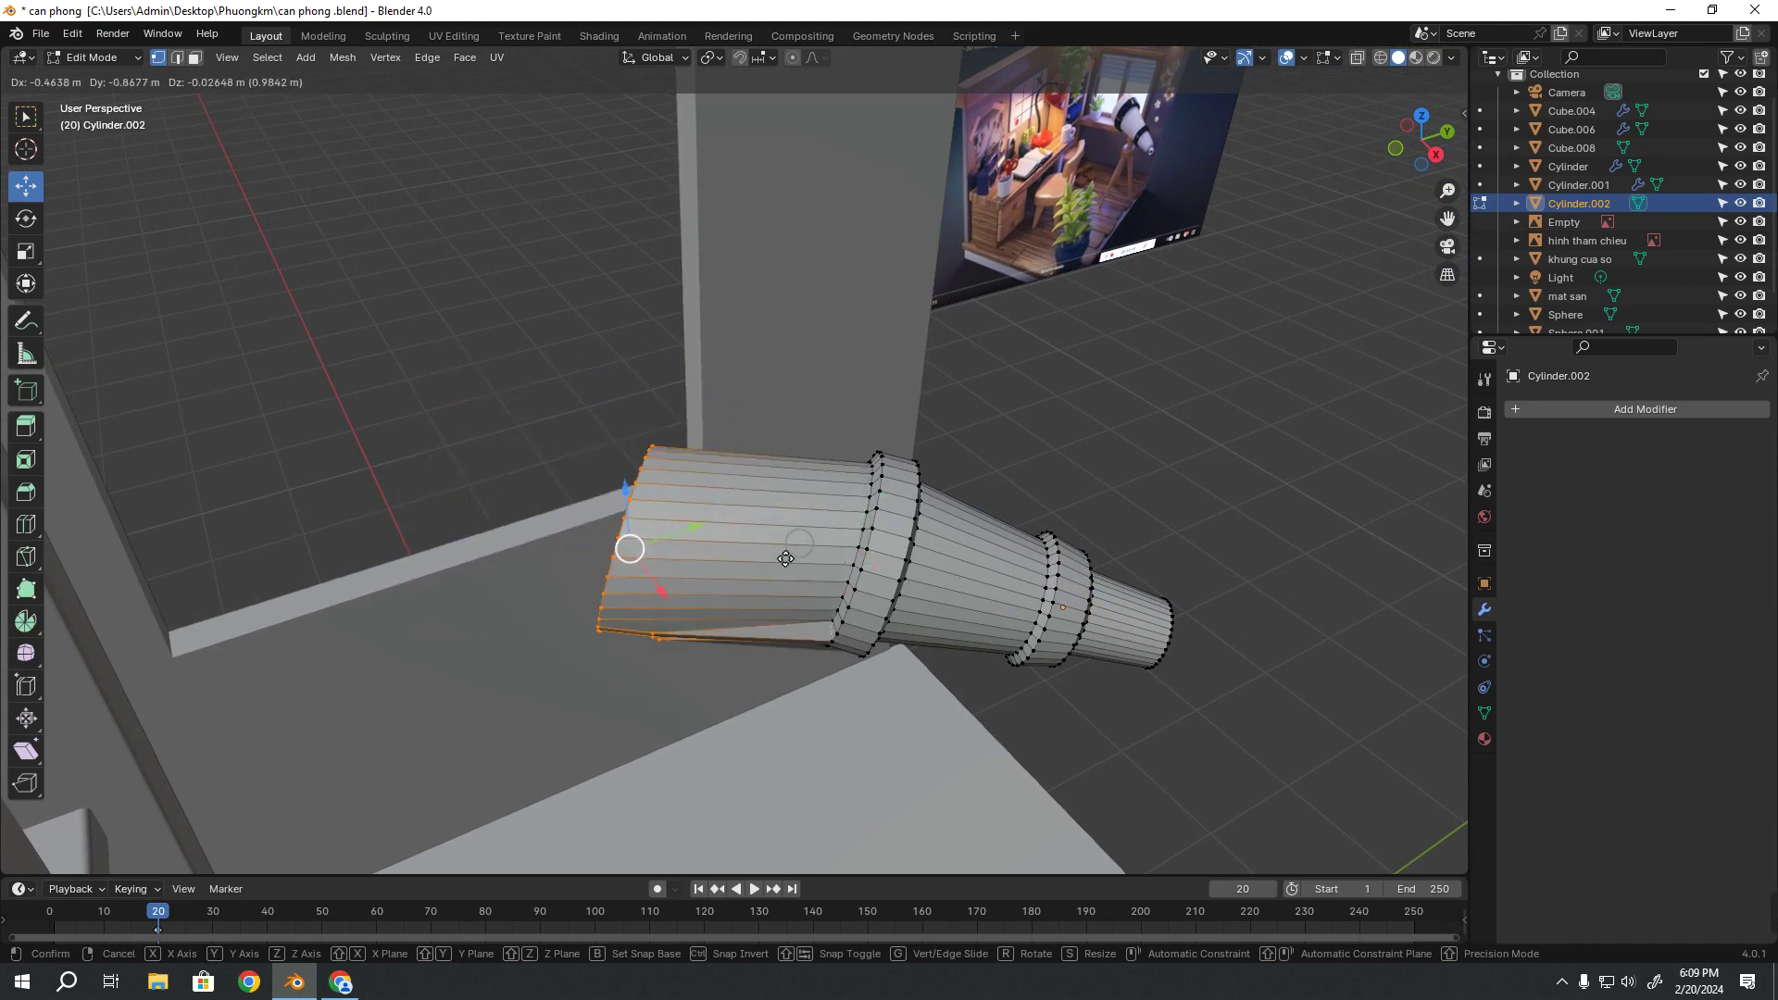
{"action": "key", "text": "ctrl+z"}
{"action": "mouse_move", "coordinate": [649, 518]}
{"action": "middle_mouse_down"}
{"action": "mouse_move", "coordinate": [746, 587]}
{"action": "mouse_move", "coordinate": [717, 612]}
{"action": "middle_mouse_up"}
{"action": "key", "text": "shift+space"}
{"action": "key", "text": "r"}
{"action": "mouse_move", "coordinate": [796, 510]}
{"action": "left_mouse_down"}
{"action": "mouse_move", "coordinate": [828, 588]}
{"action": "mouse_move", "coordinate": [769, 574]}
{"action": "left_mouse_up"}
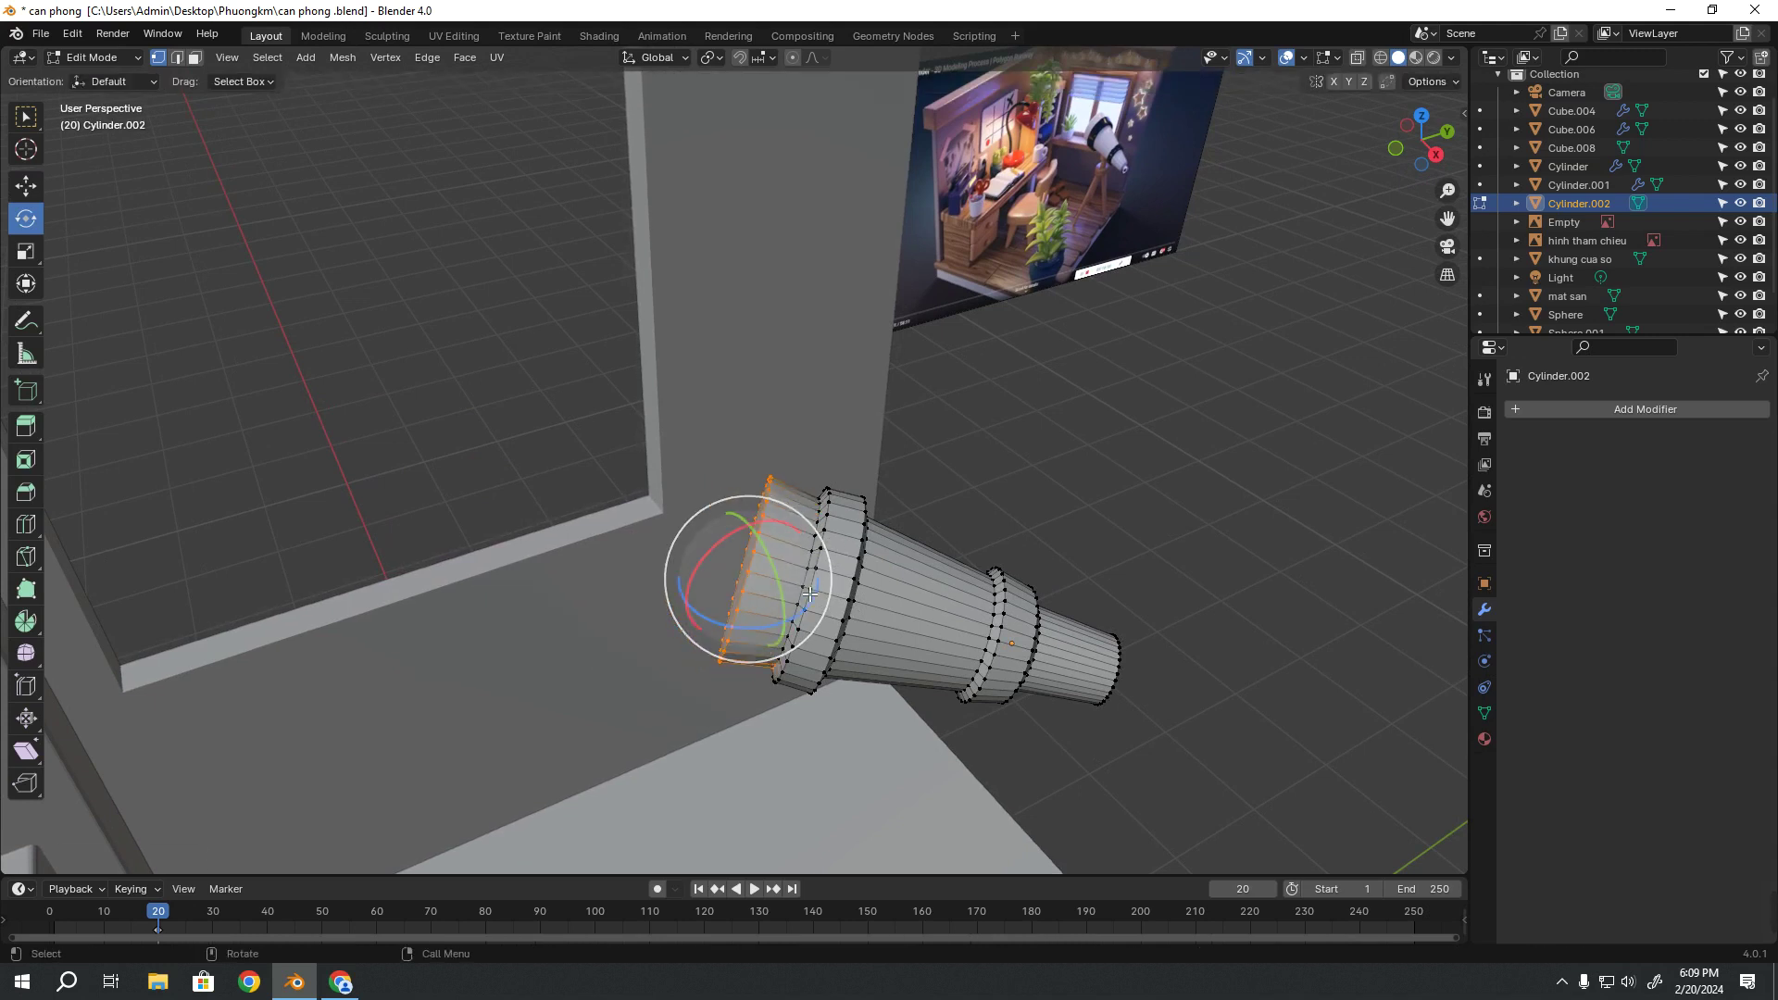
{"action": "key", "text": "shift+space"}
{"action": "key", "text": "s"}
{"action": "middle_click_drag", "start_coordinate": [759, 601], "coordinate": [815, 612]}
{"action": "left_click_drag", "start_coordinate": [856, 593], "coordinate": [876, 626]}
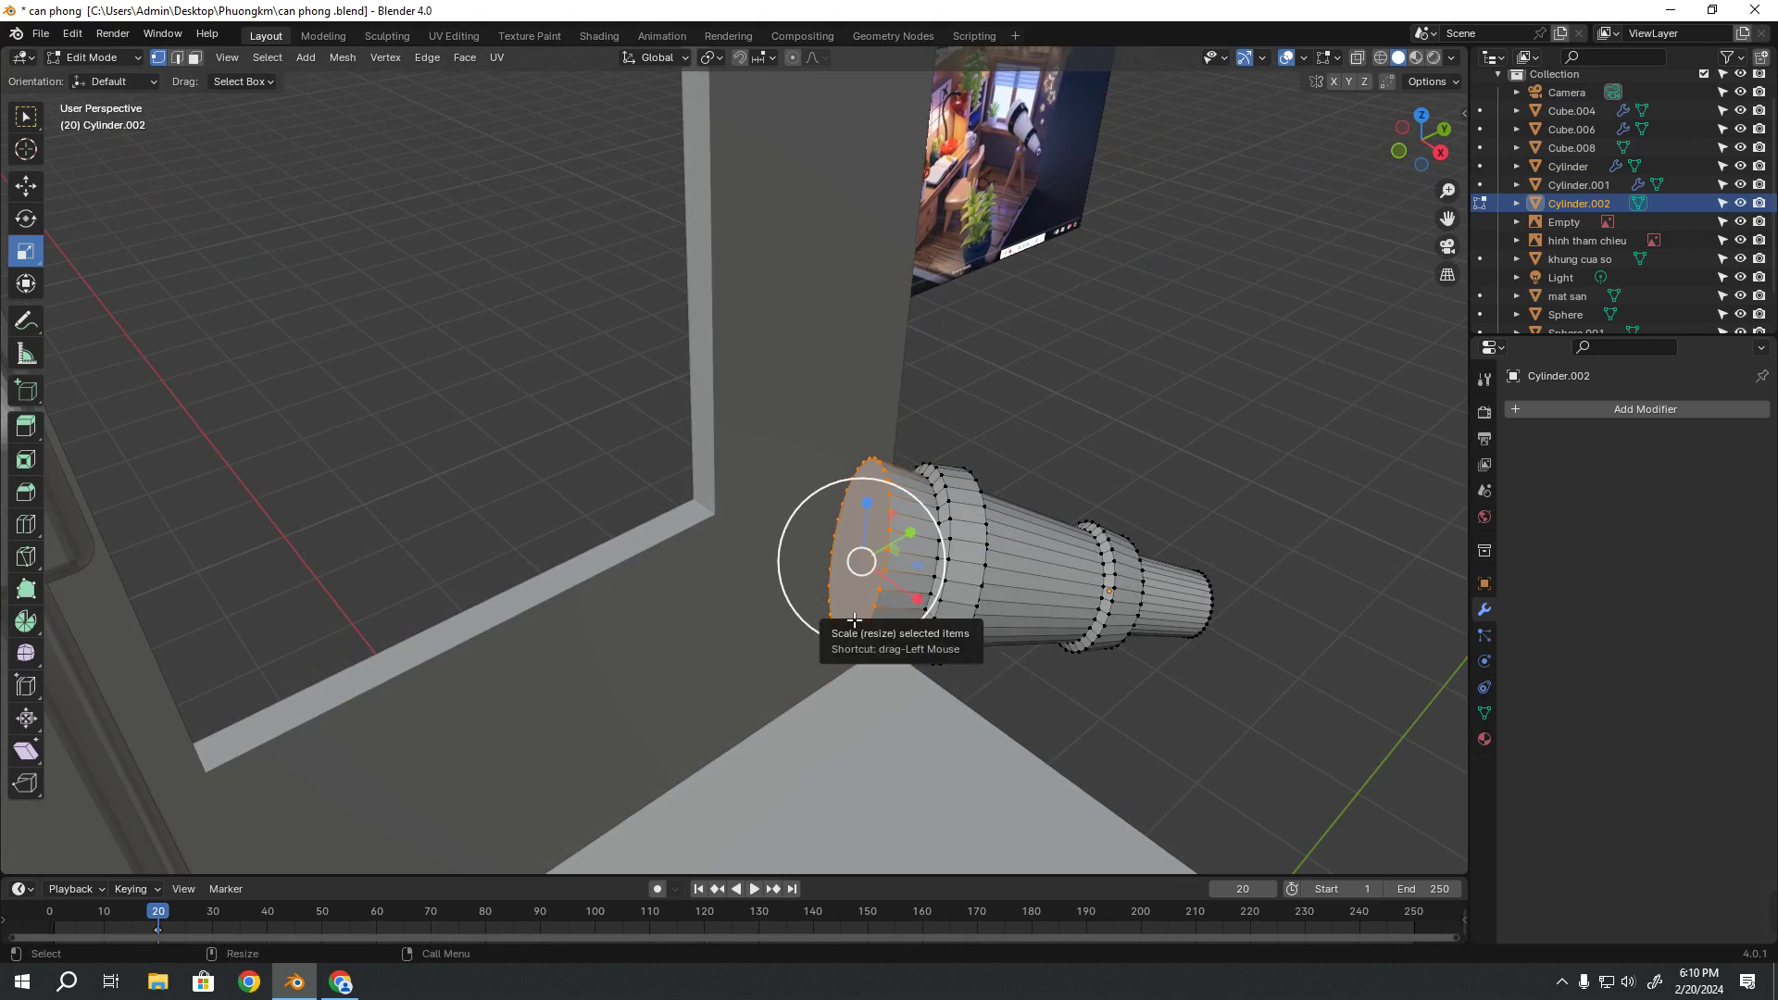
{"action": "scroll", "coordinate": [856, 617], "scroll_direction": "up", "scroll_amount": 4}
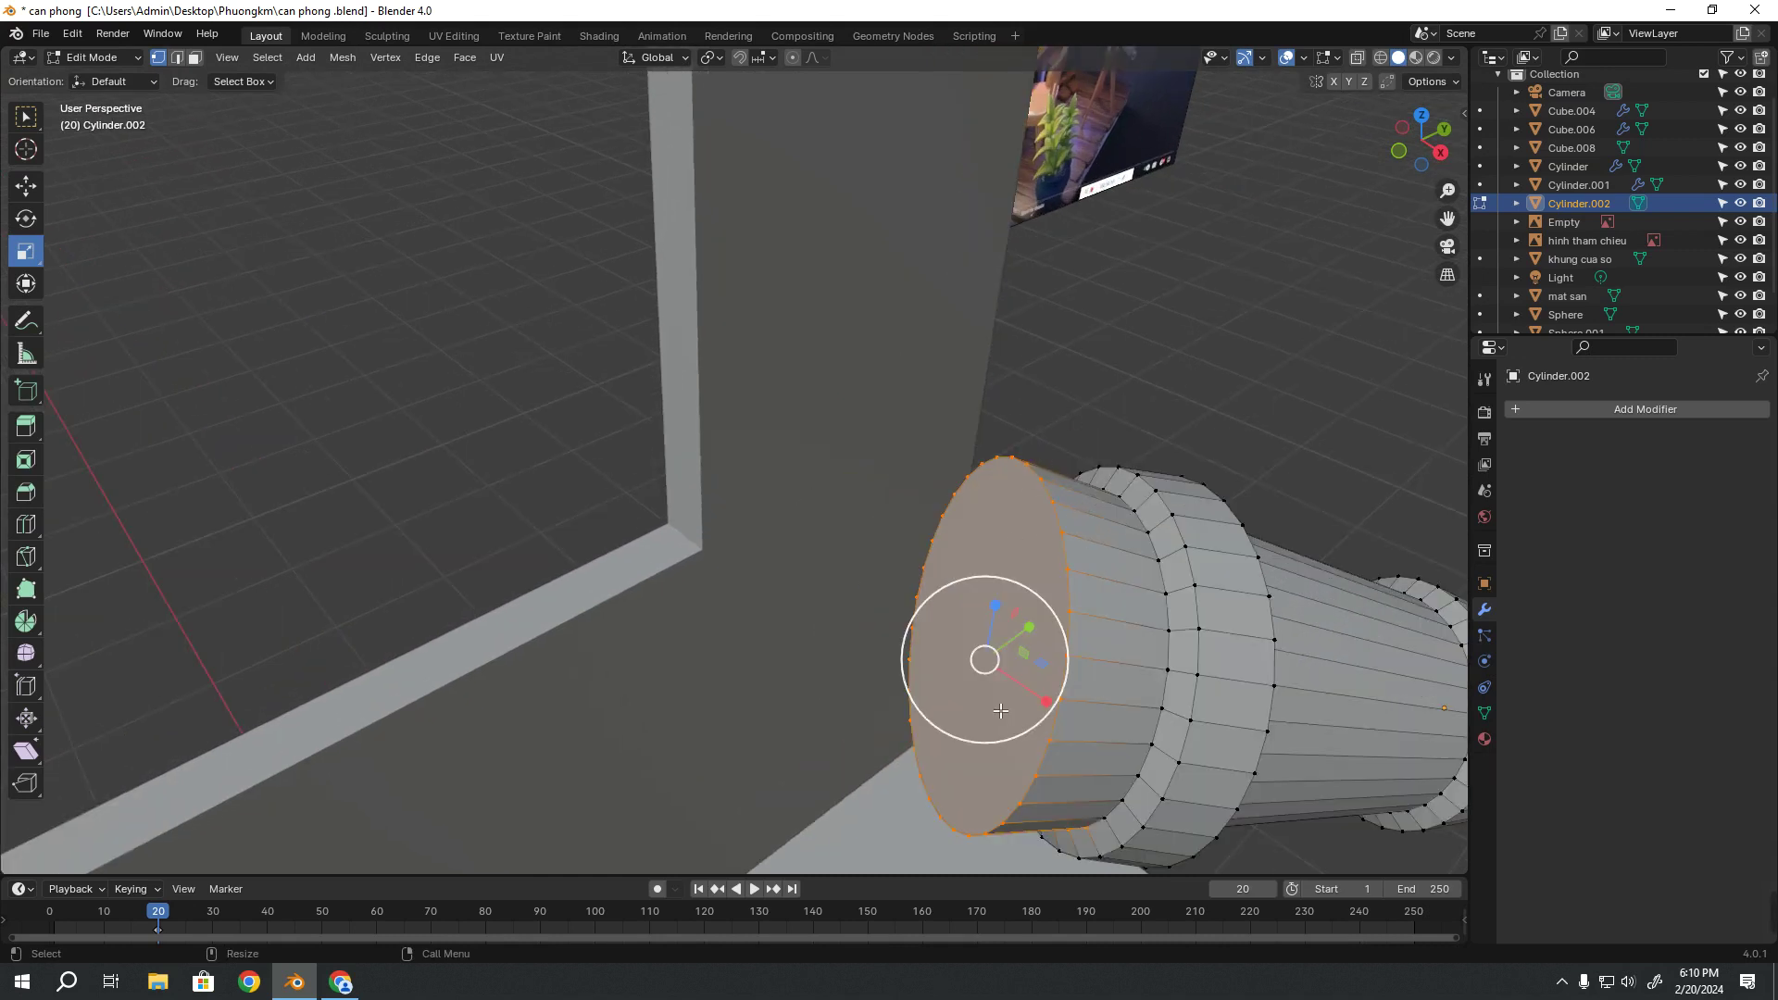
{"action": "left_click_drag", "start_coordinate": [1000, 711], "coordinate": [993, 378]}
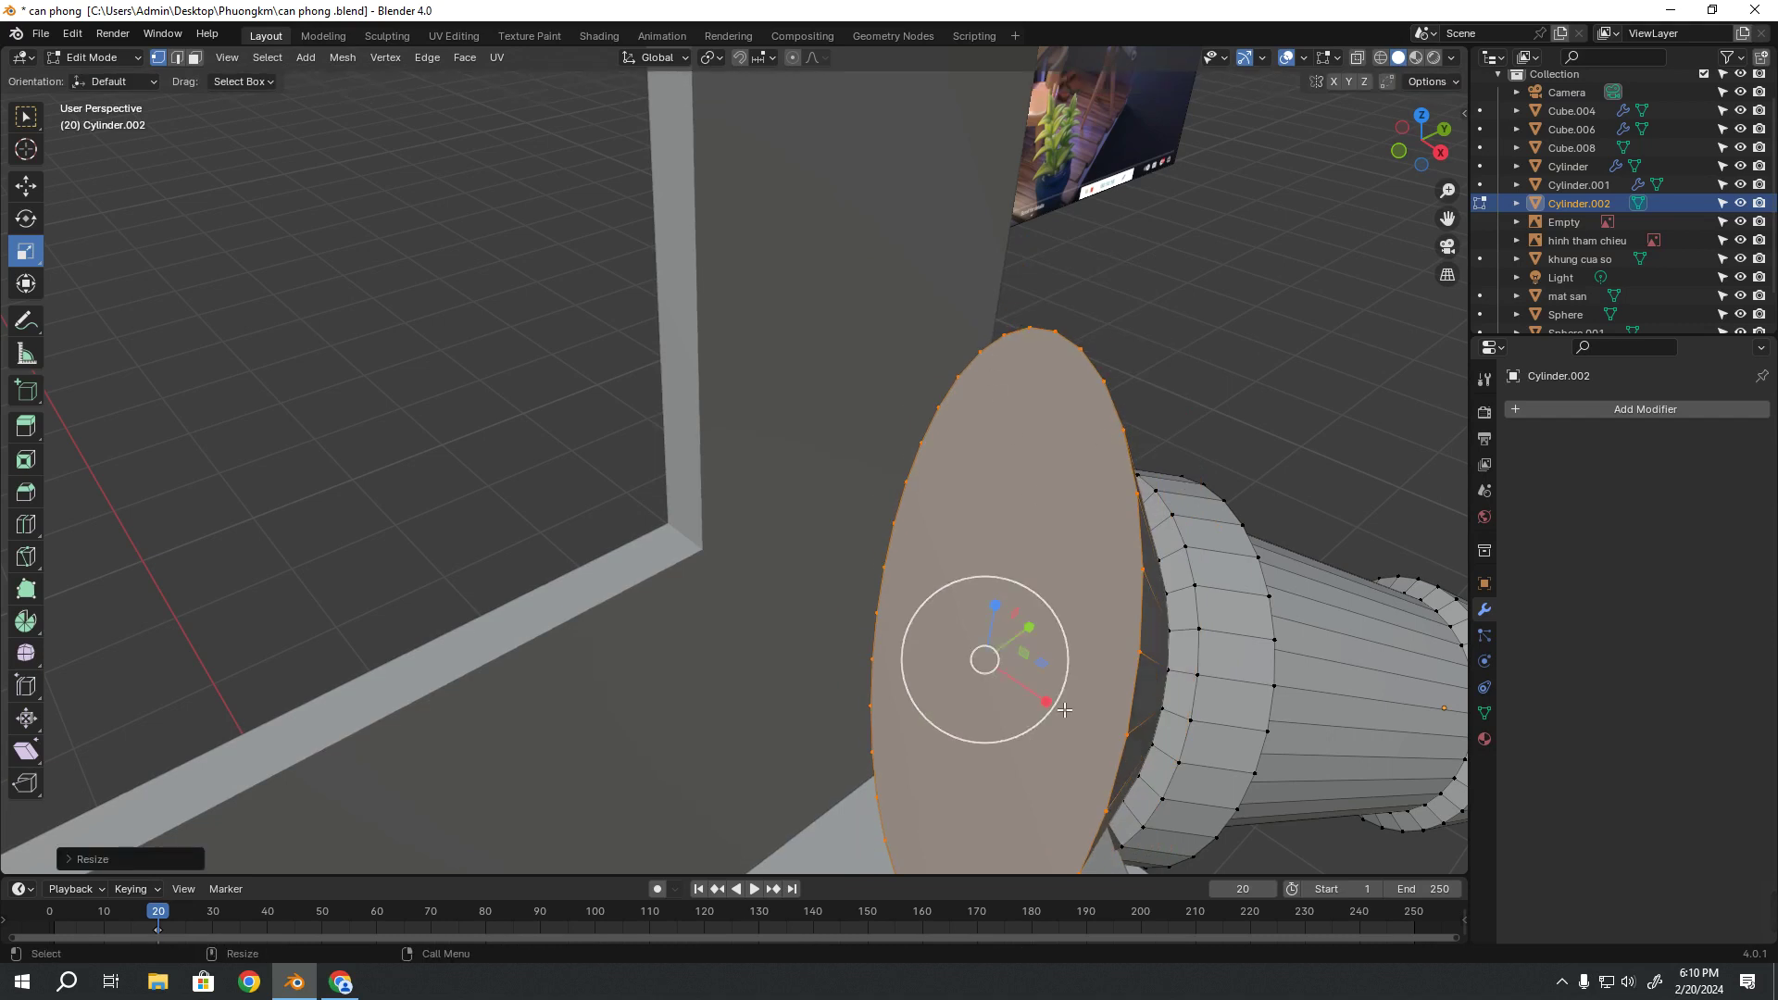
{"action": "scroll", "coordinate": [1064, 709], "scroll_direction": "down", "scroll_amount": 5}
{"action": "middle_click_drag", "start_coordinate": [1064, 709], "coordinate": [693, 587]}
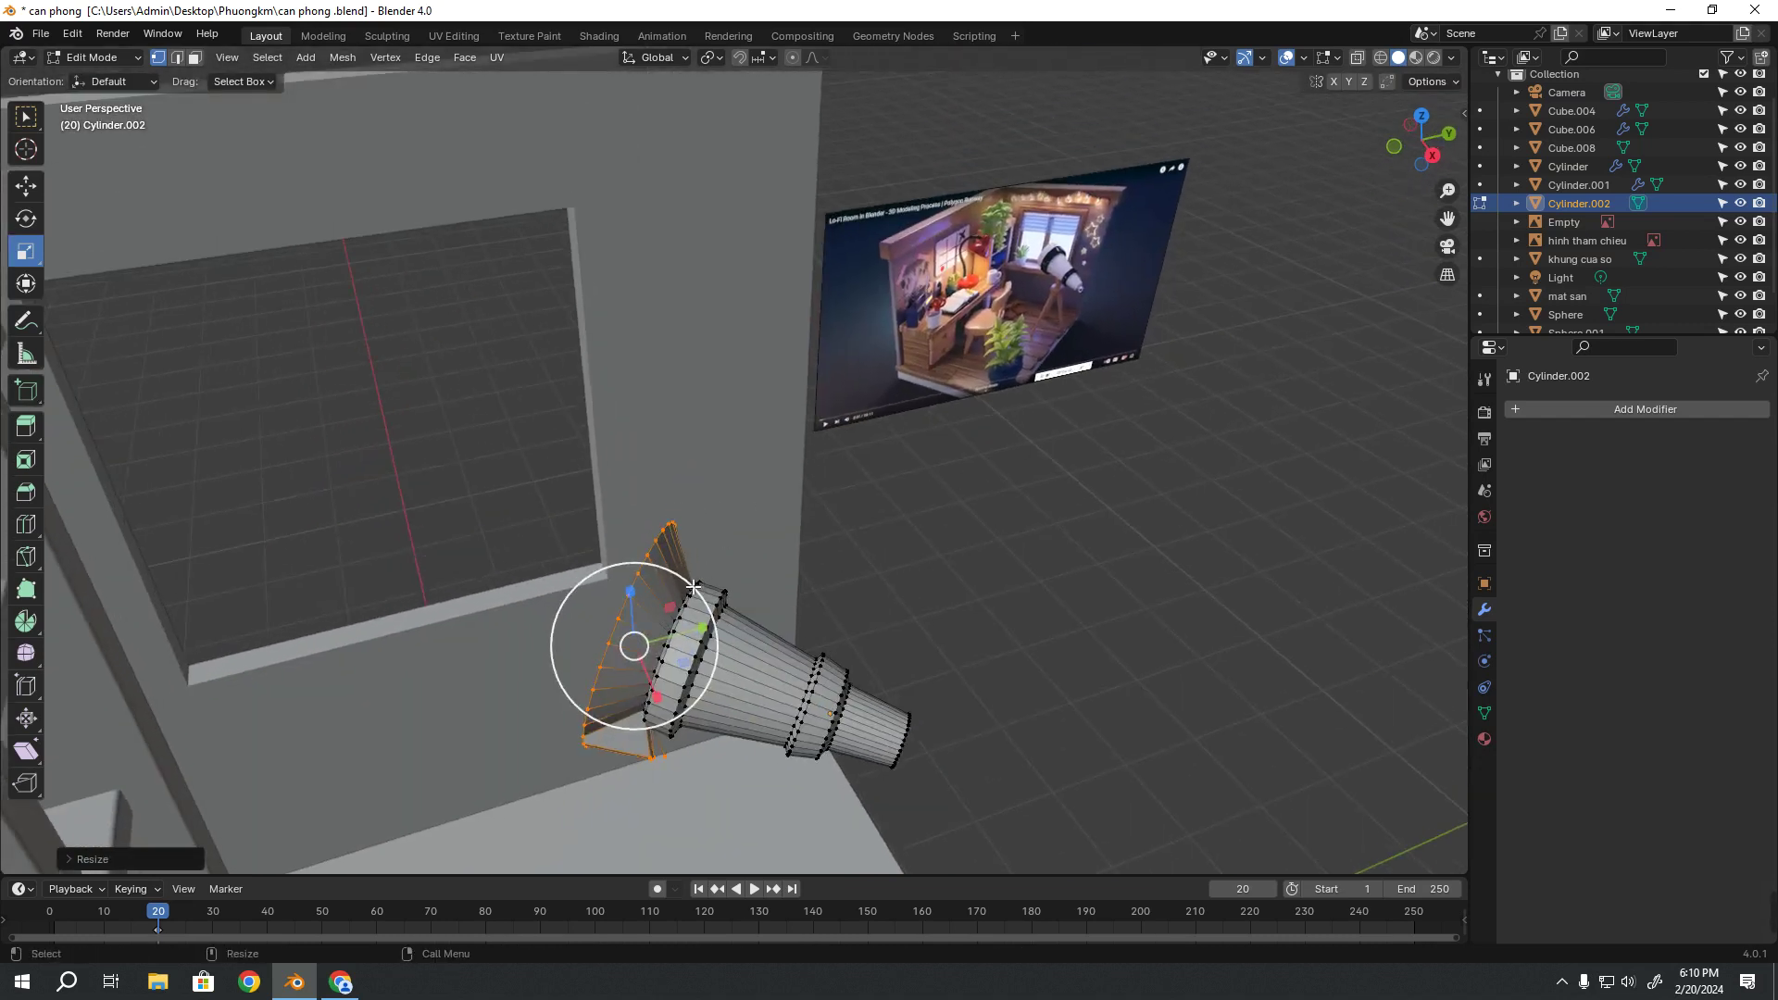
{"action": "left_click_drag", "start_coordinate": [693, 588], "coordinate": [703, 707]}
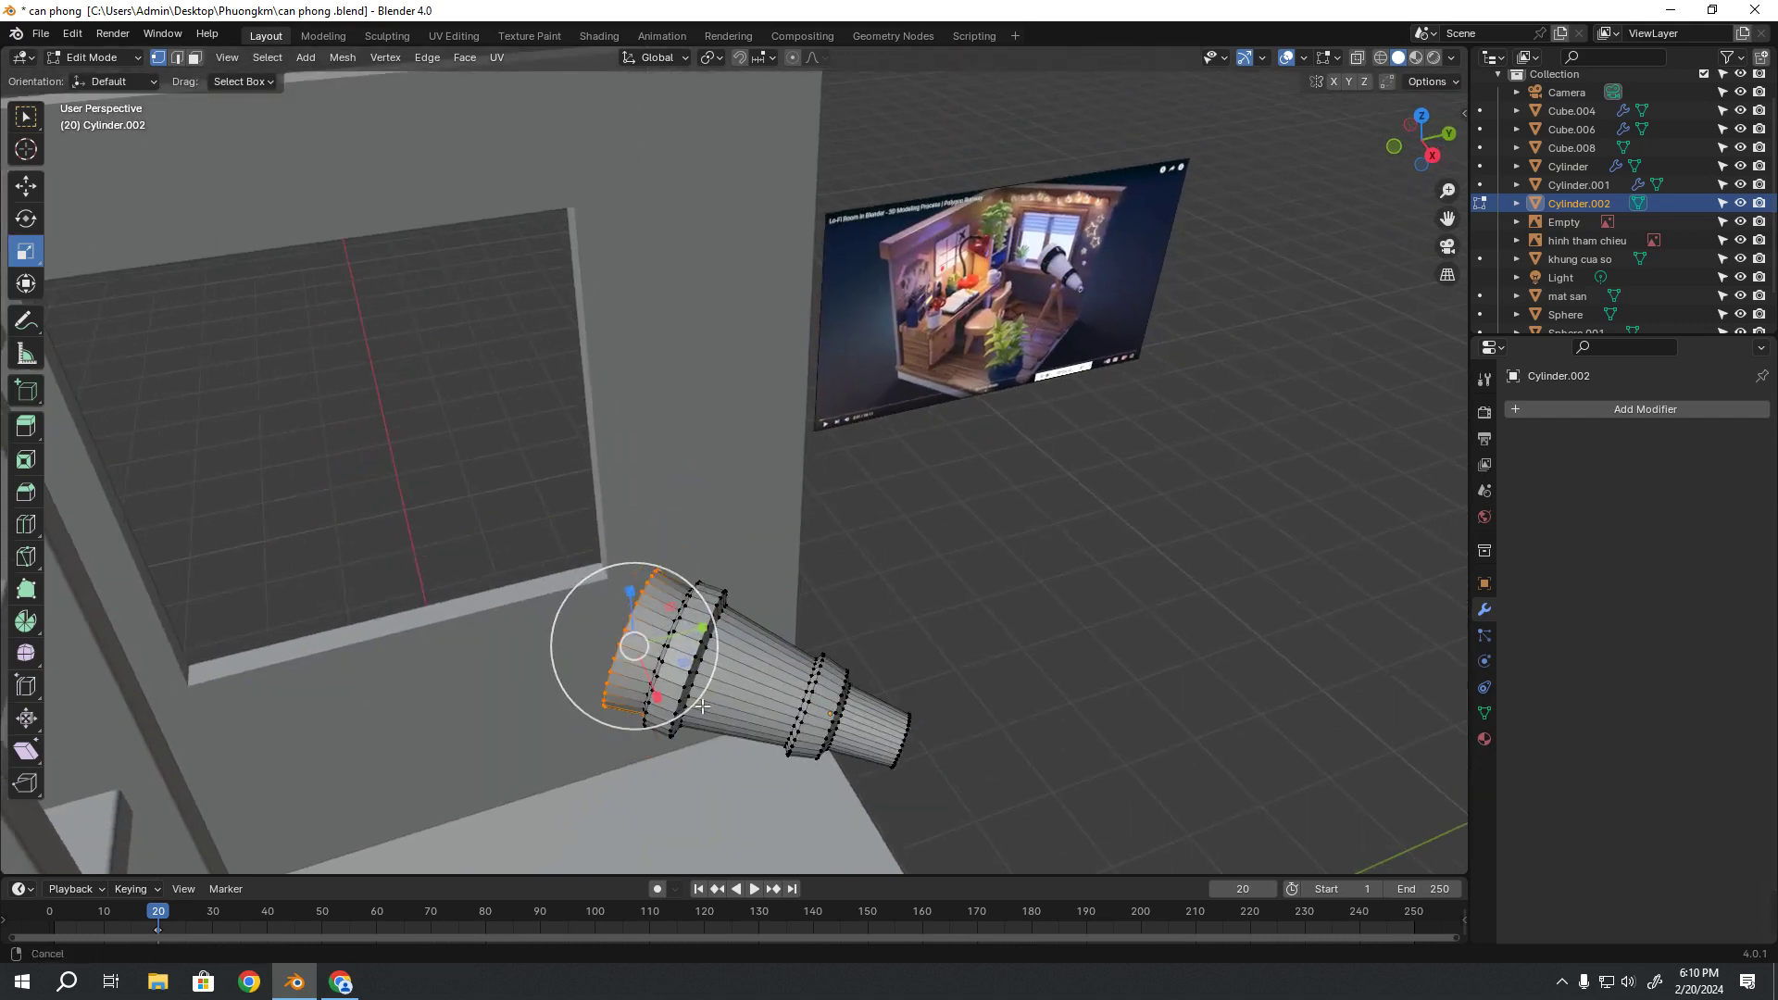
{"action": "scroll", "coordinate": [703, 706], "scroll_direction": "up", "scroll_amount": 4}
{"action": "middle_click_drag", "start_coordinate": [703, 706], "coordinate": [815, 275]}
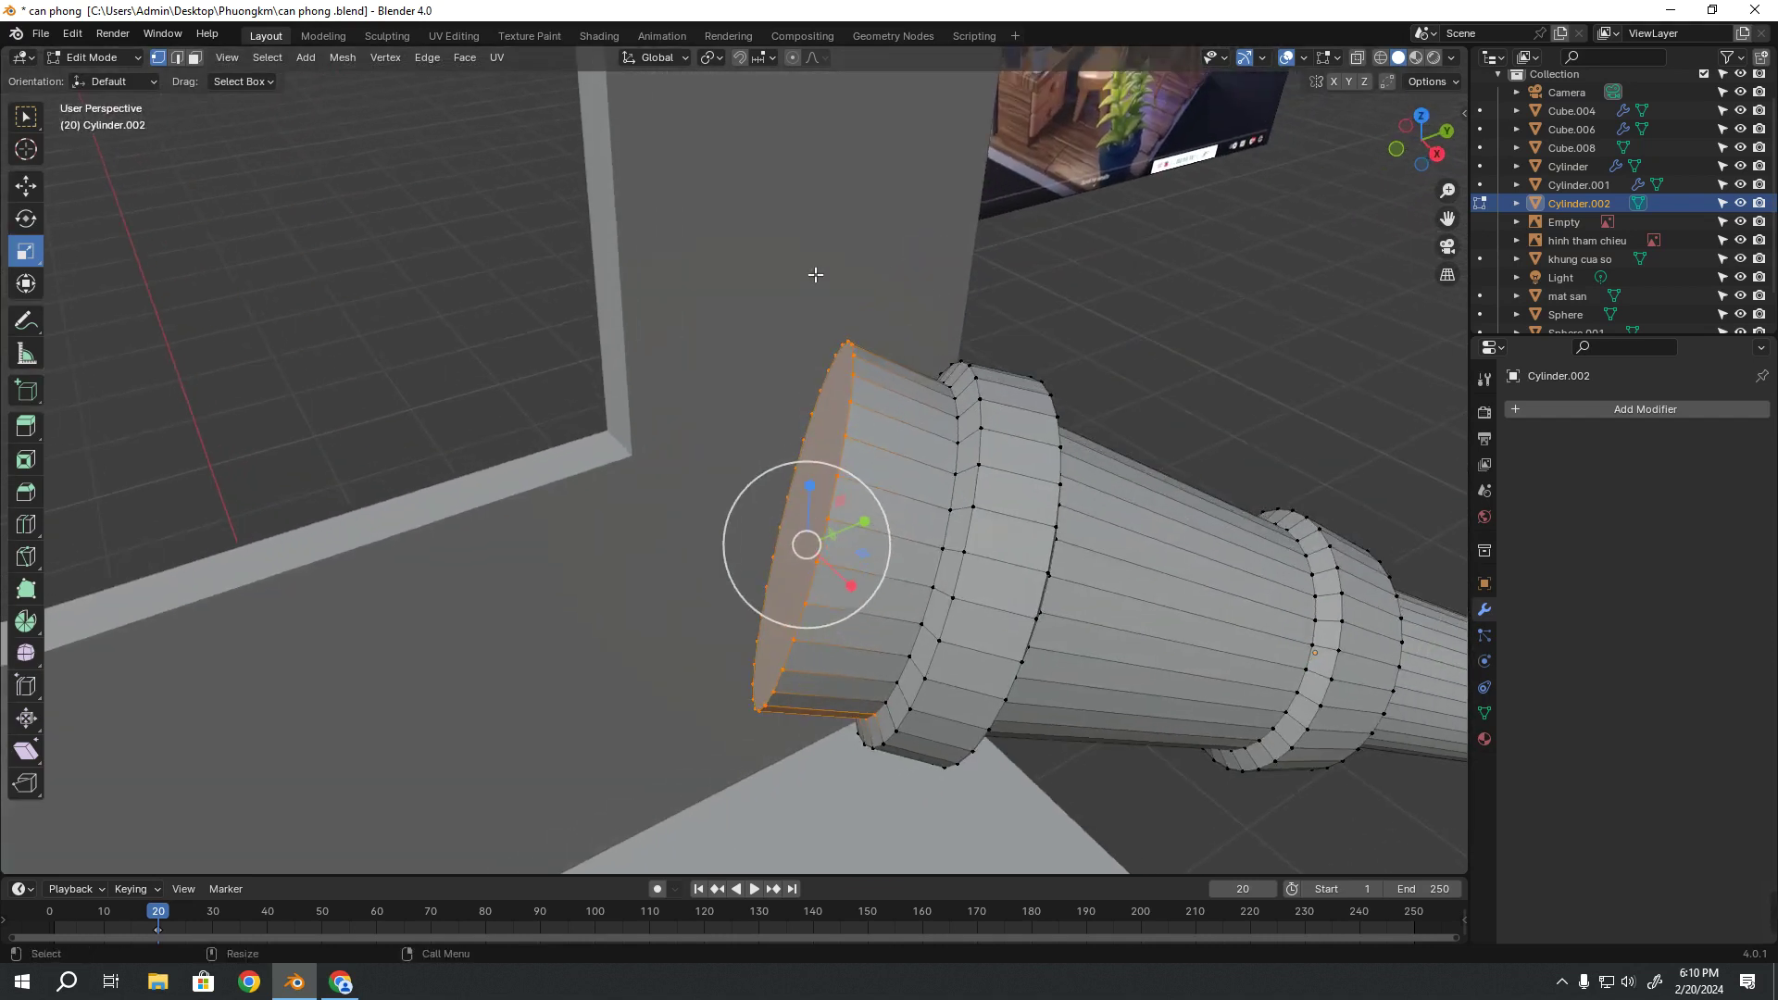
{"action": "mouse_move", "coordinate": [844, 364]}
{"action": "middle_mouse_down"}
{"action": "mouse_move", "coordinate": [845, 567]}
{"action": "mouse_move", "coordinate": [878, 452]}
{"action": "mouse_move", "coordinate": [904, 488]}
{"action": "middle_mouse_up"}
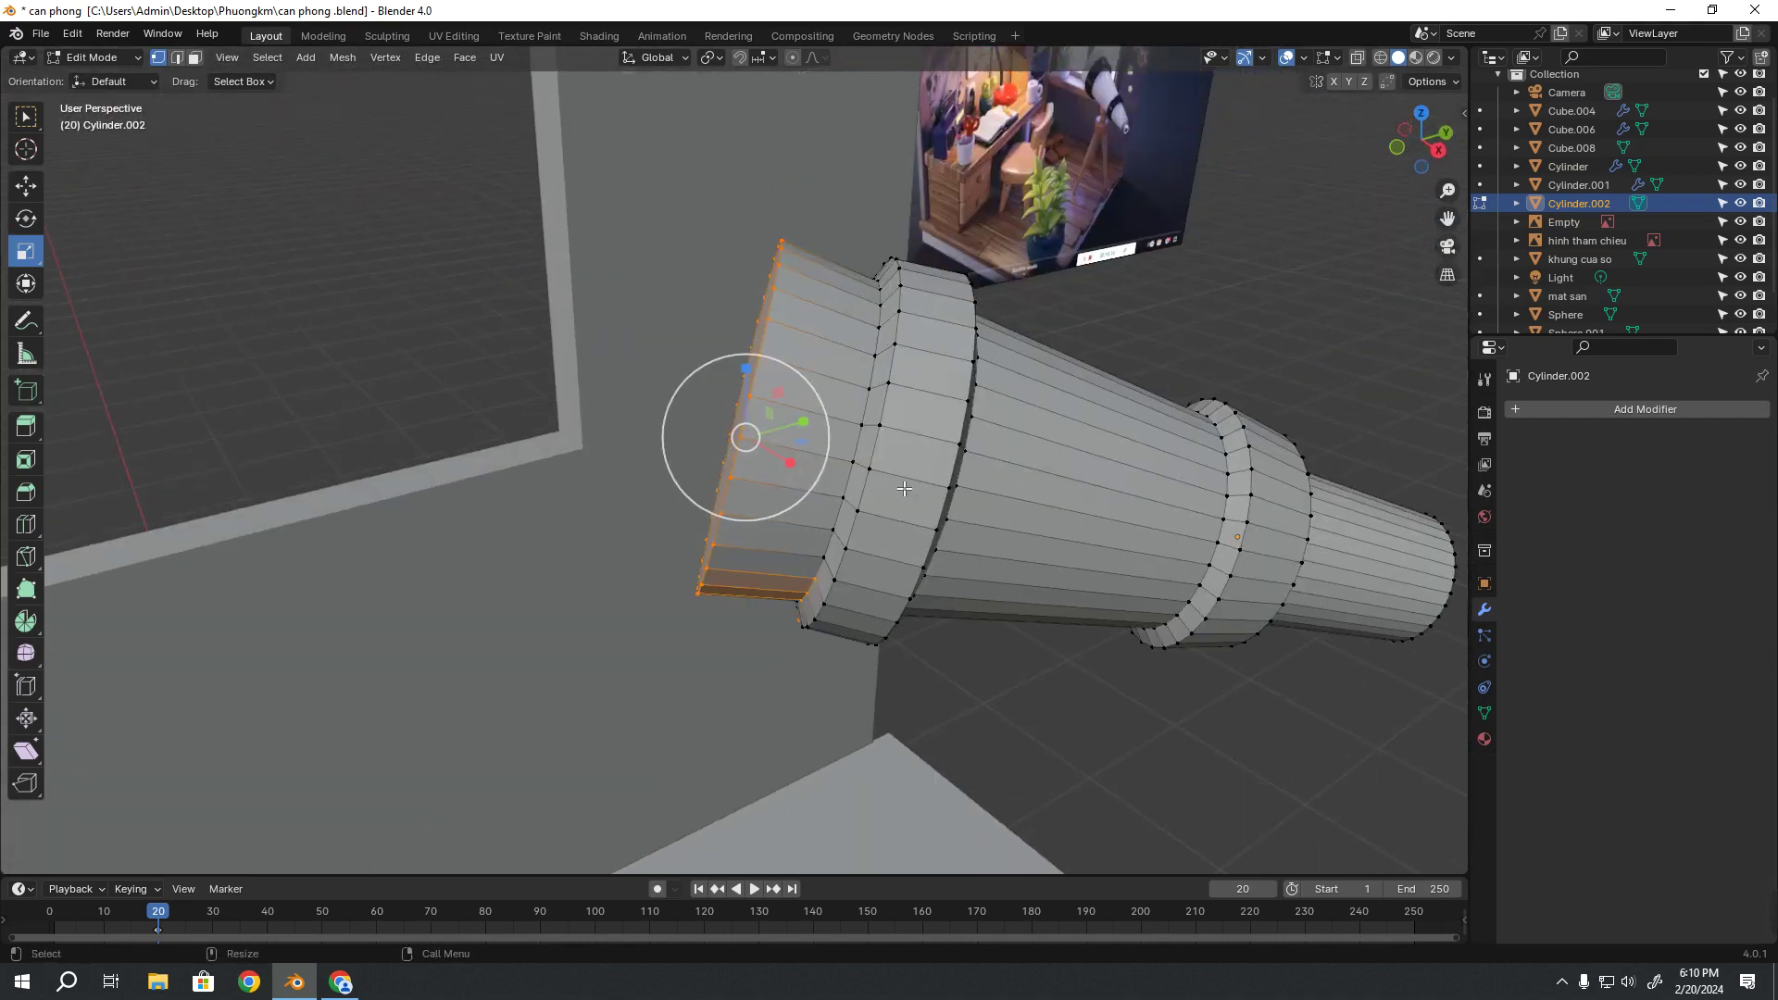
{"action": "middle_click_drag", "start_coordinate": [811, 660], "coordinate": [819, 436]}
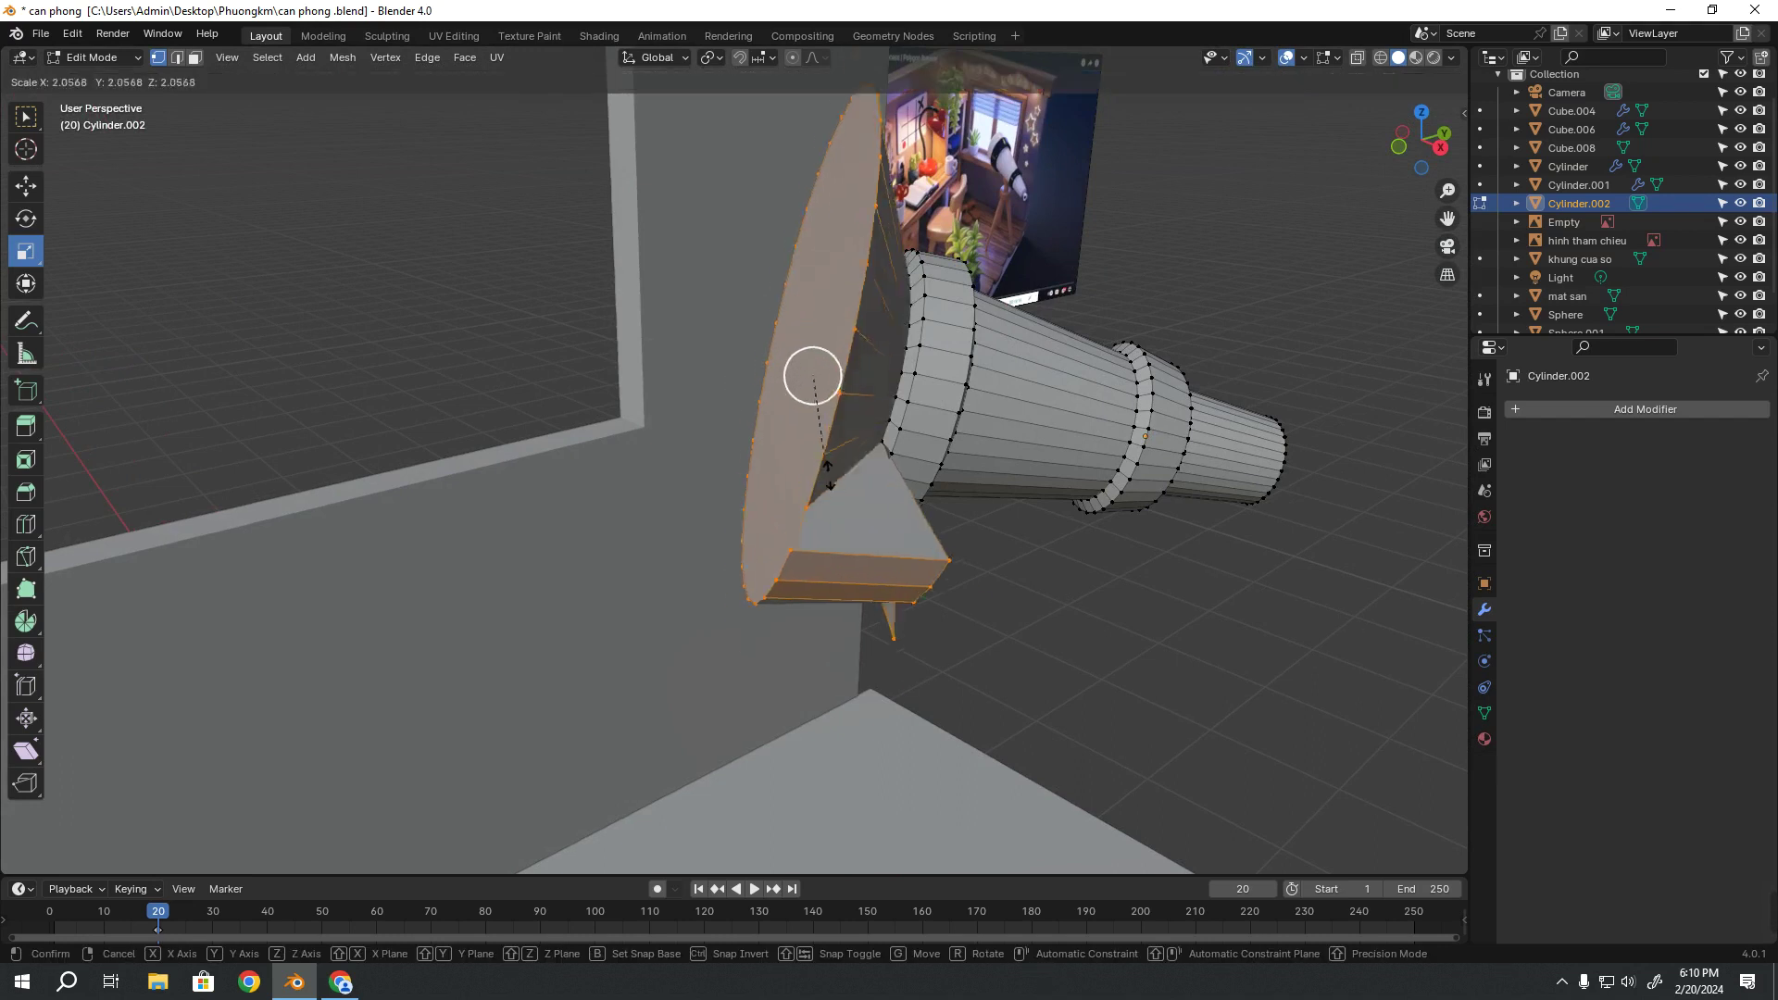
{"action": "left_click_drag", "start_coordinate": [824, 431], "coordinate": [836, 479]}
{"action": "left_click", "coordinate": [836, 474]}
{"action": "mouse_move", "coordinate": [836, 474]}
{"action": "middle_mouse_down"}
{"action": "mouse_move", "coordinate": [892, 602]}
{"action": "mouse_move", "coordinate": [842, 661]}
{"action": "middle_mouse_up"}
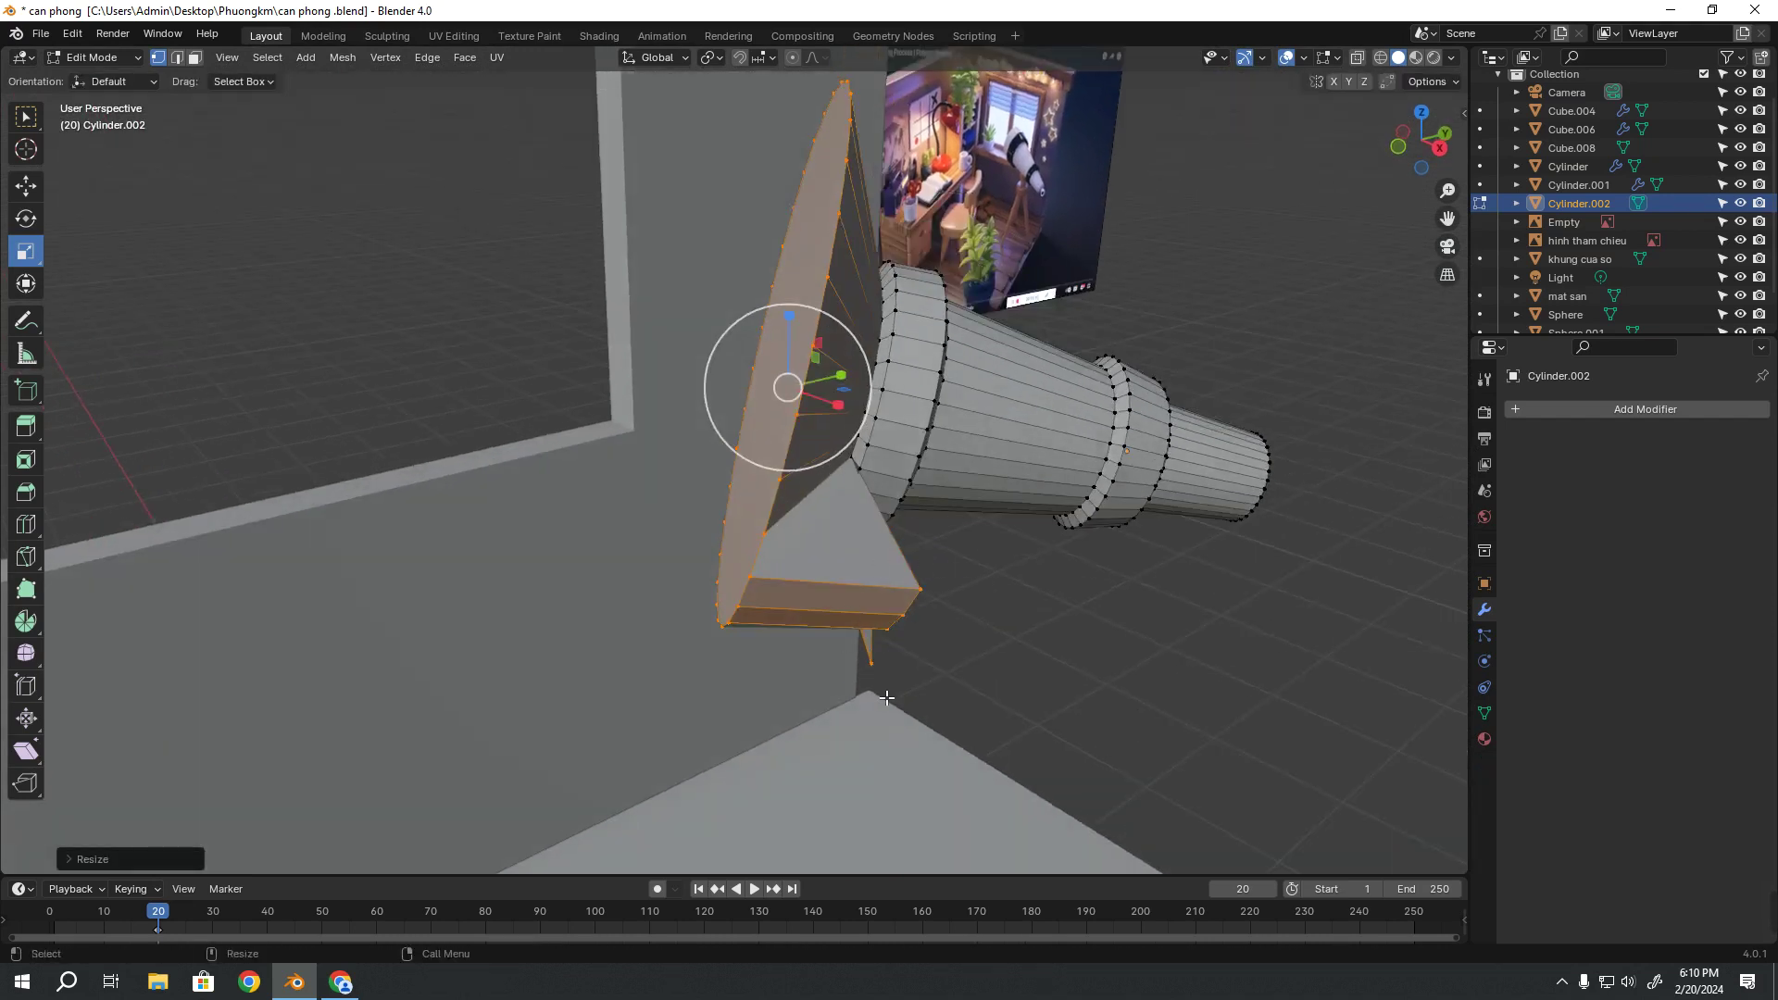
{"action": "key", "text": "ctrl+z"}
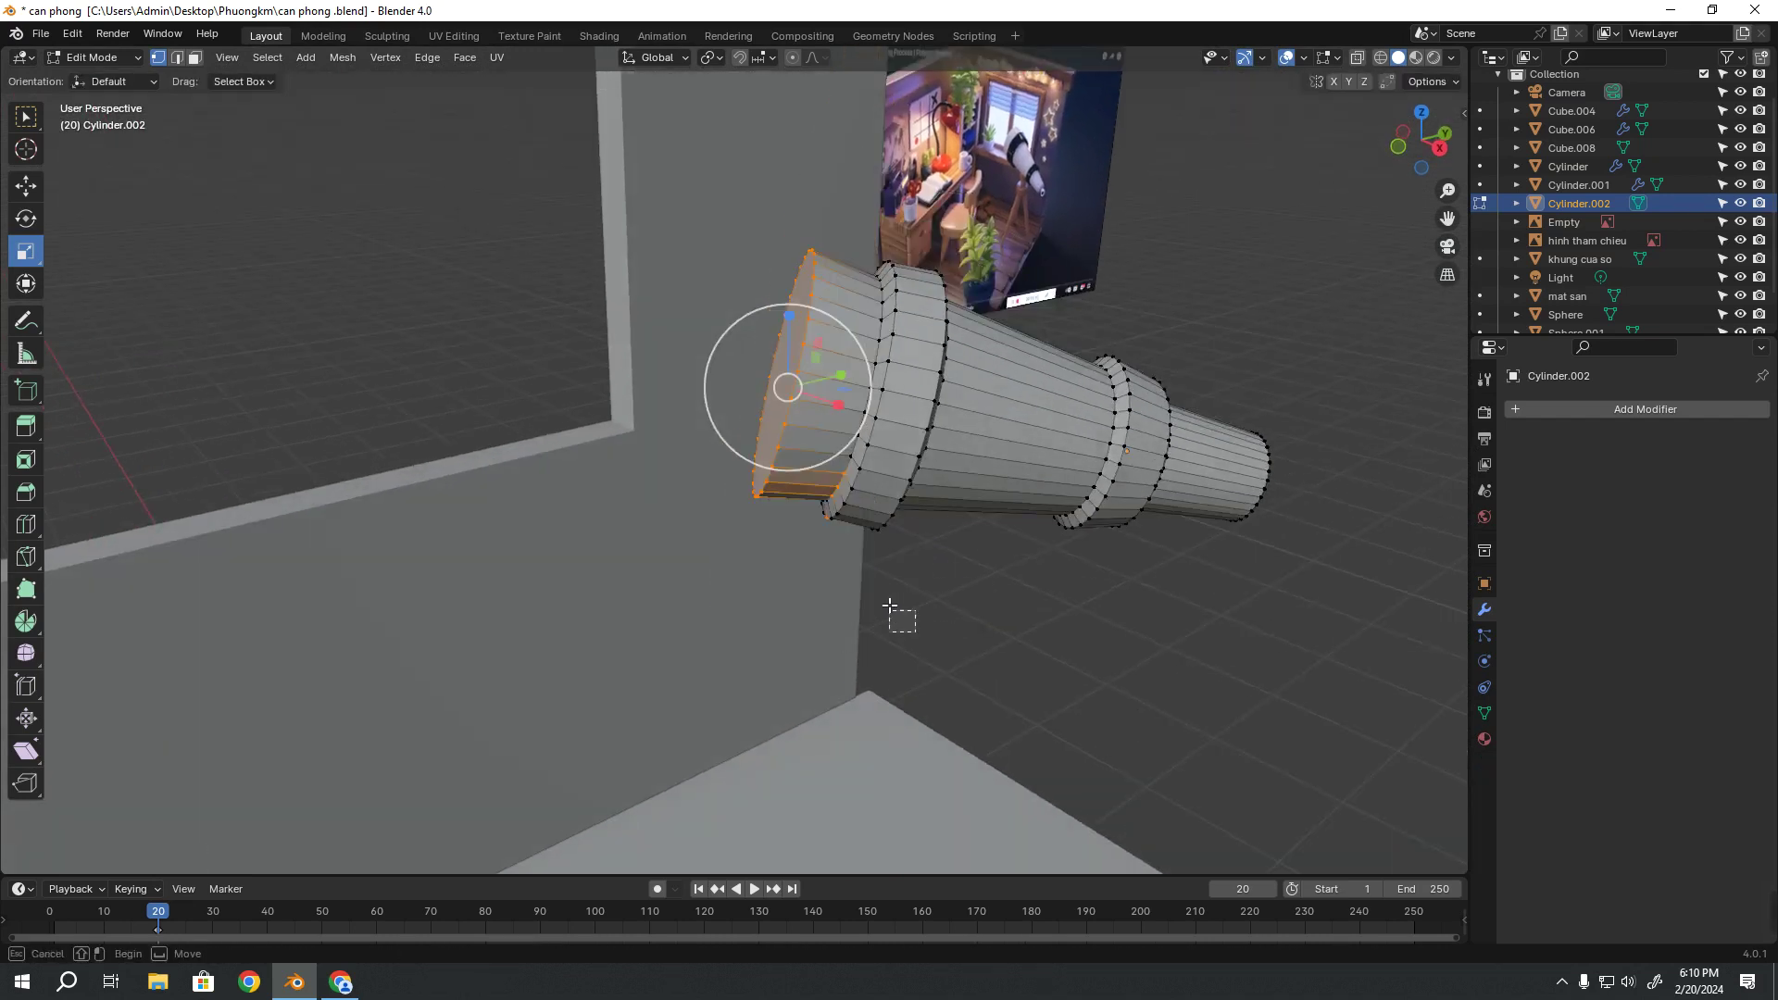
Select the front ring and scale it up, then back down
{"action": "left_click_drag", "start_coordinate": [896, 615], "coordinate": [805, 509]}
{"action": "mouse_move", "coordinate": [806, 510]}
{"action": "middle_mouse_down"}
{"action": "mouse_move", "coordinate": [941, 528]}
{"action": "mouse_move", "coordinate": [846, 624]}
{"action": "mouse_move", "coordinate": [909, 600]}
{"action": "middle_mouse_up"}
{"action": "left_click_drag", "start_coordinate": [1054, 705], "coordinate": [967, 515]}
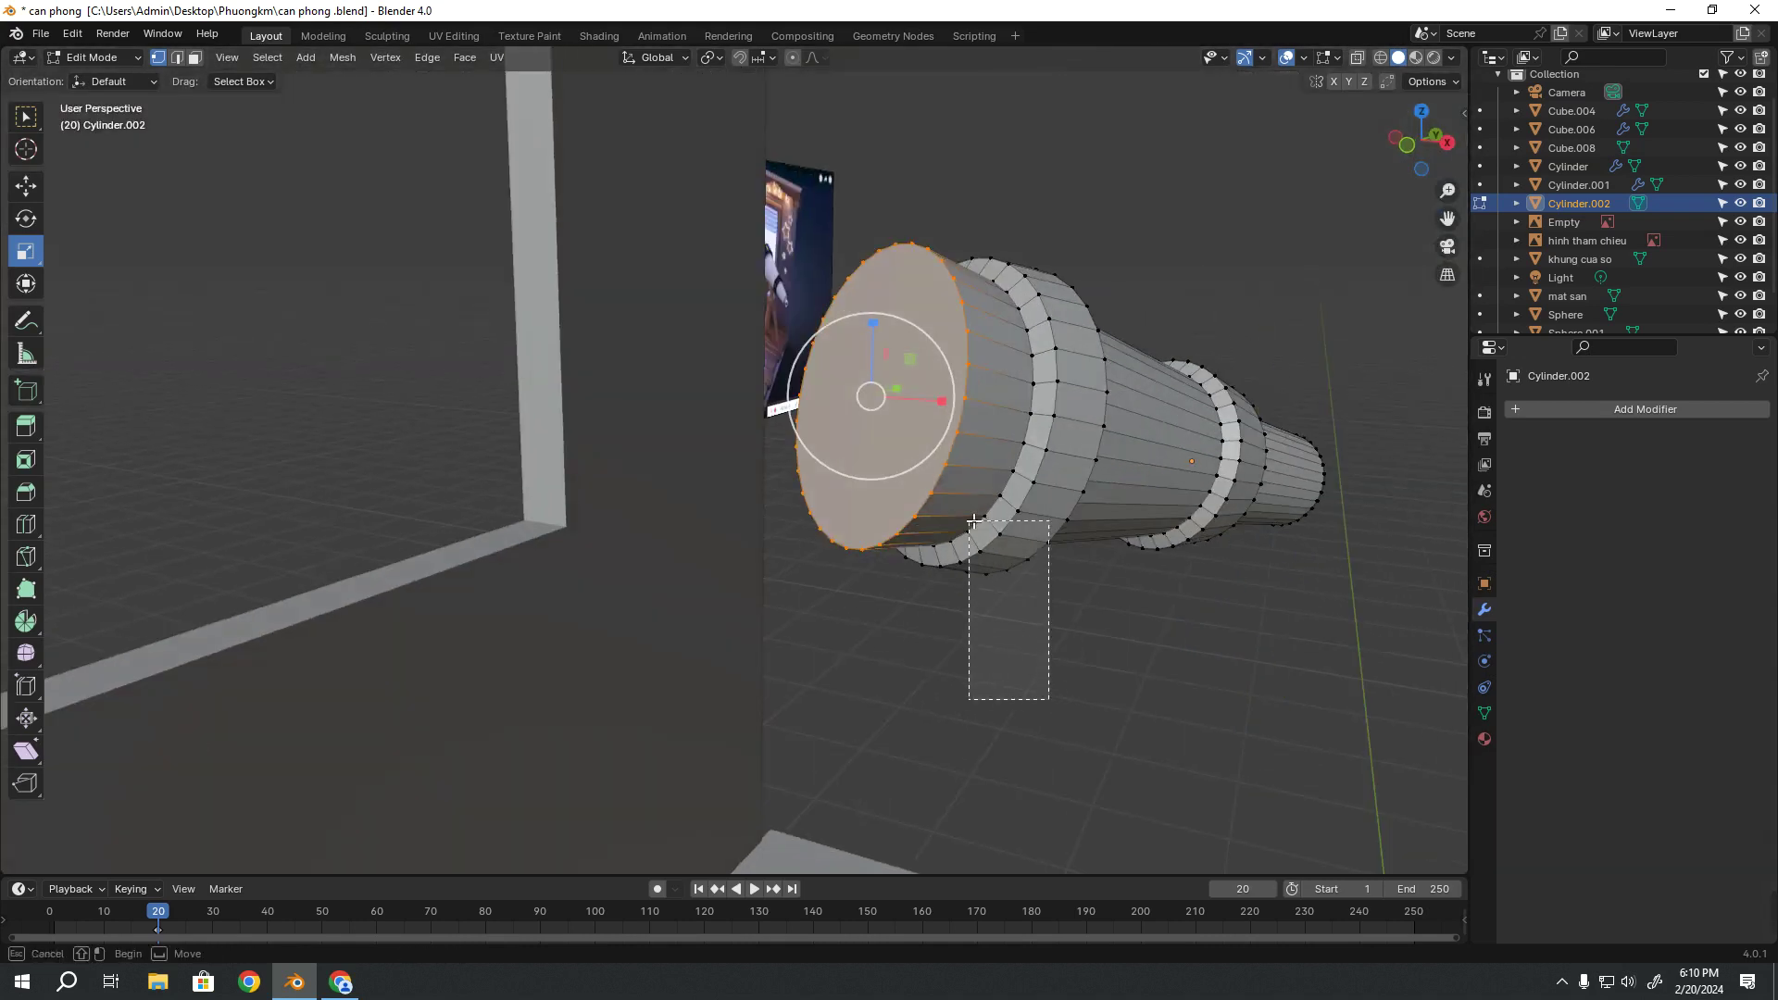
{"action": "mouse_move", "coordinate": [964, 587]}
{"action": "middle_mouse_down"}
{"action": "mouse_move", "coordinate": [822, 690]}
{"action": "mouse_move", "coordinate": [532, 470]}
{"action": "mouse_move", "coordinate": [593, 528]}
{"action": "middle_mouse_up"}
{"action": "key", "text": "s"}
{"action": "left_click", "coordinate": [824, 709]}
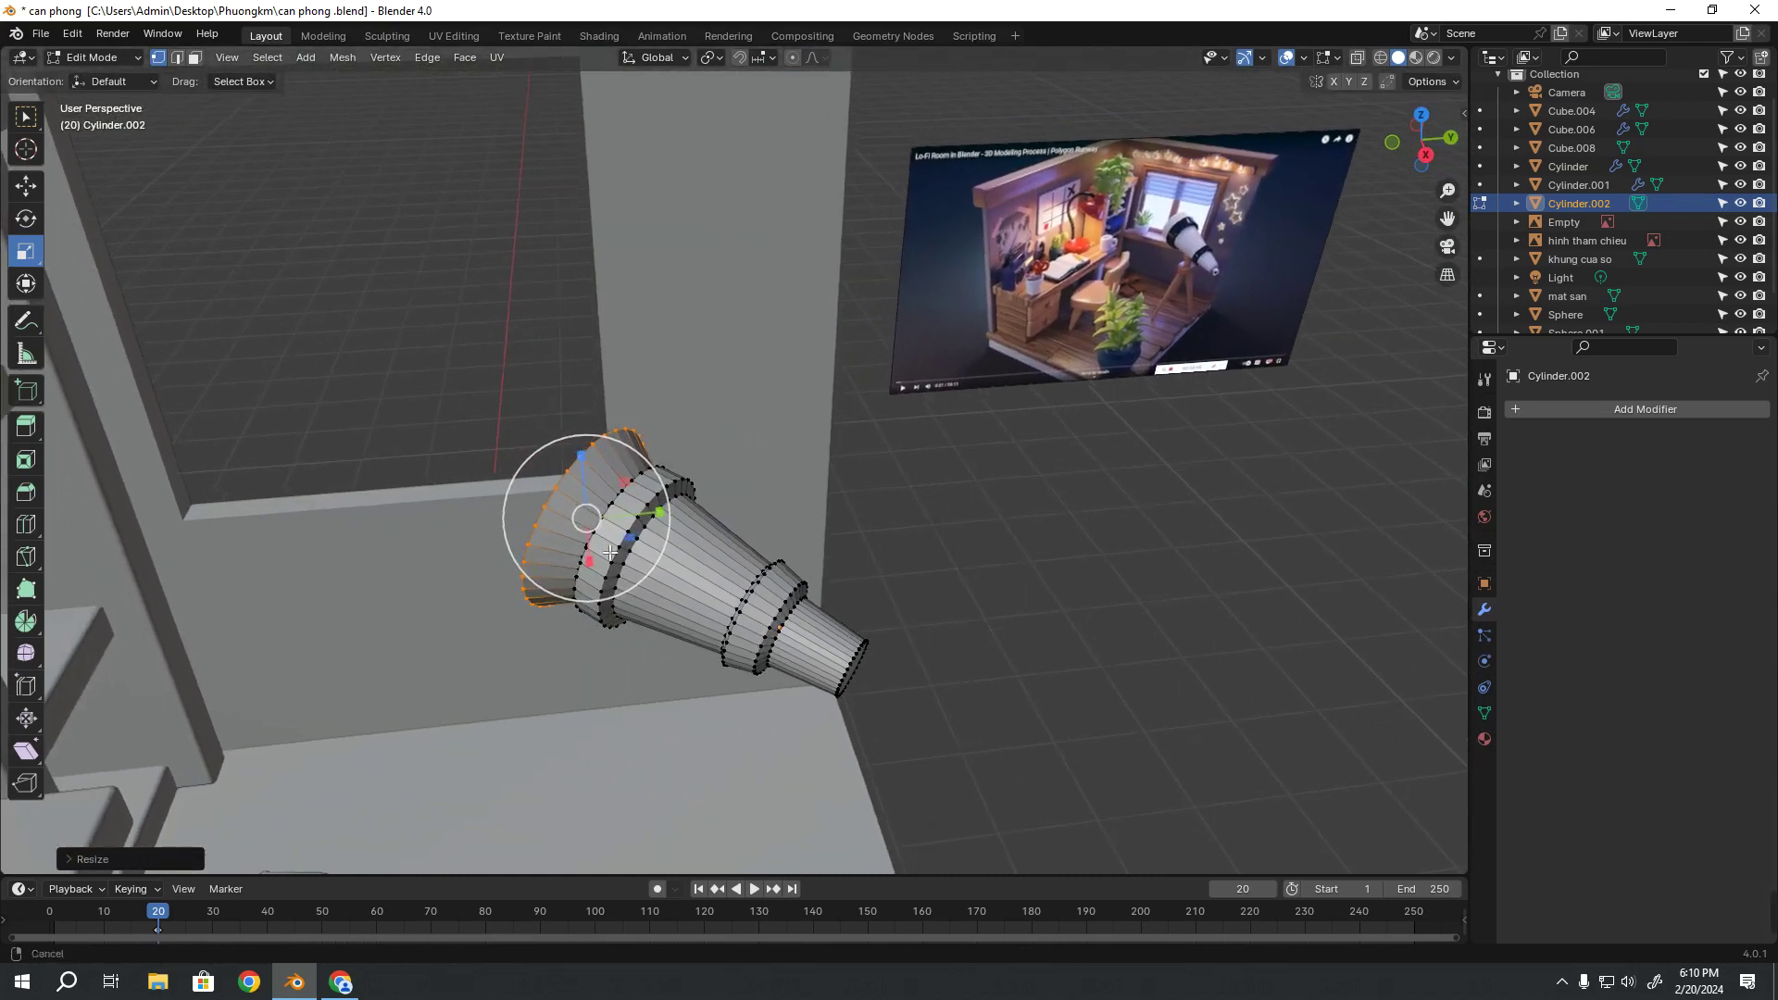
{"action": "key", "text": "s"}
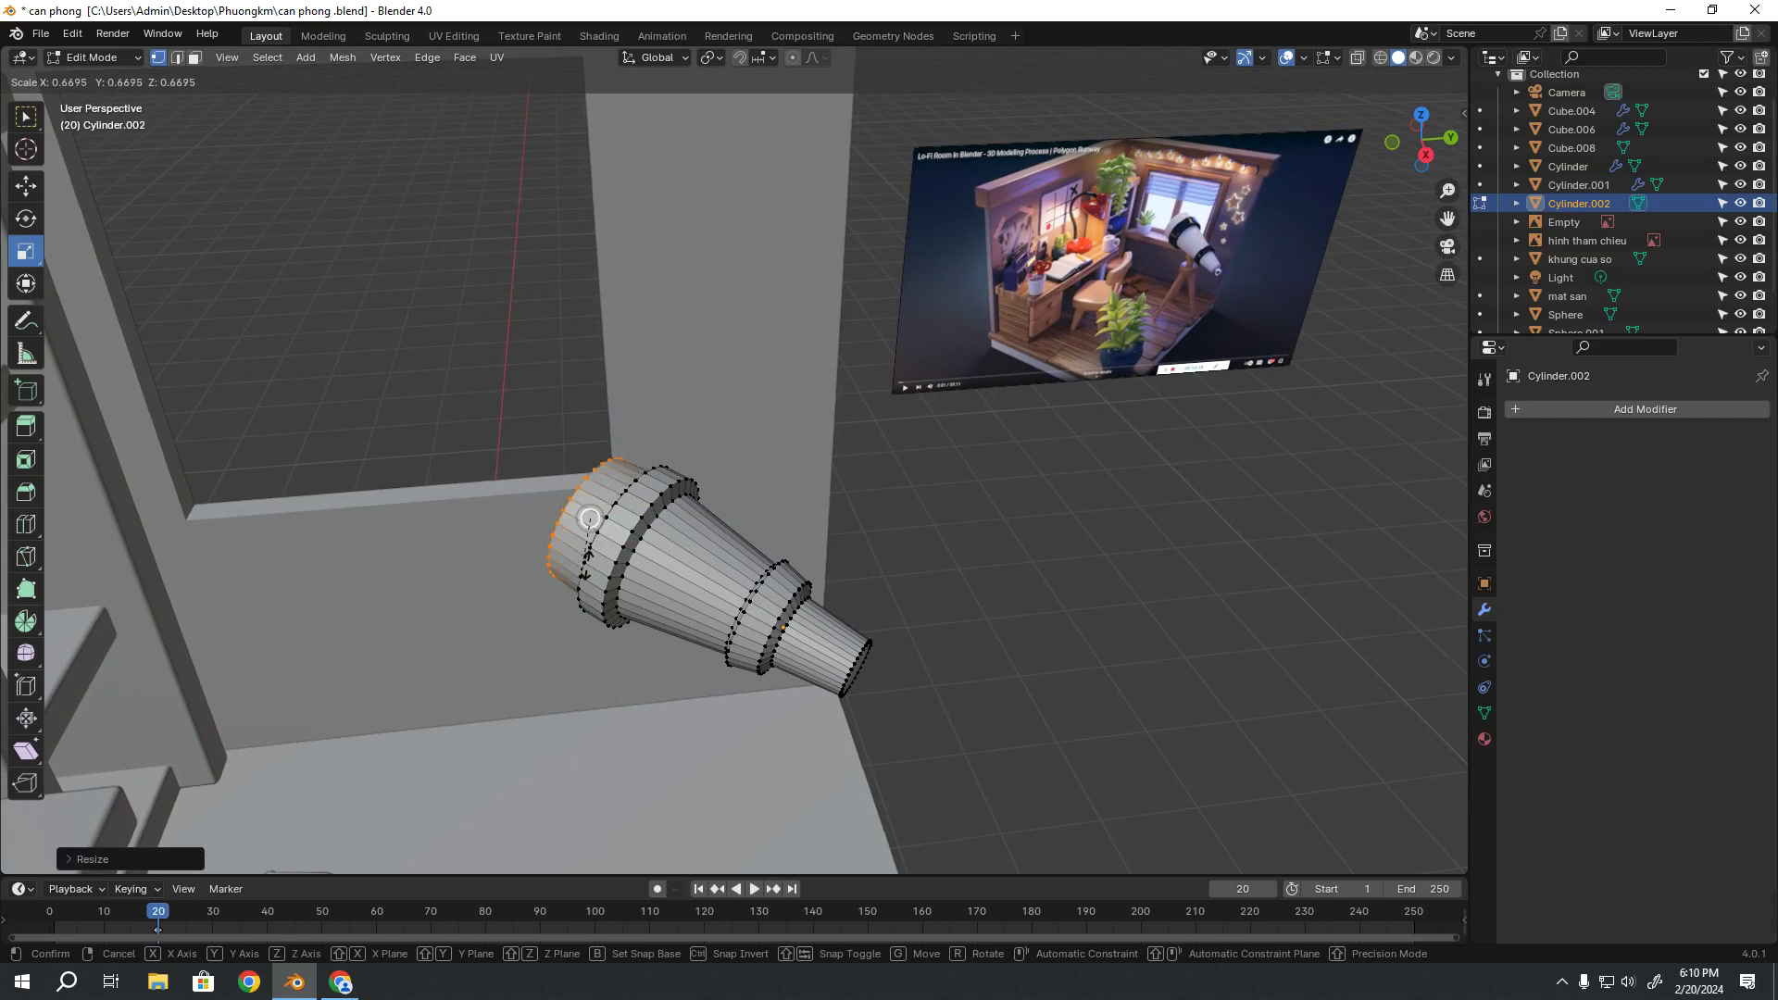
{"action": "left_click", "coordinate": [595, 568]}
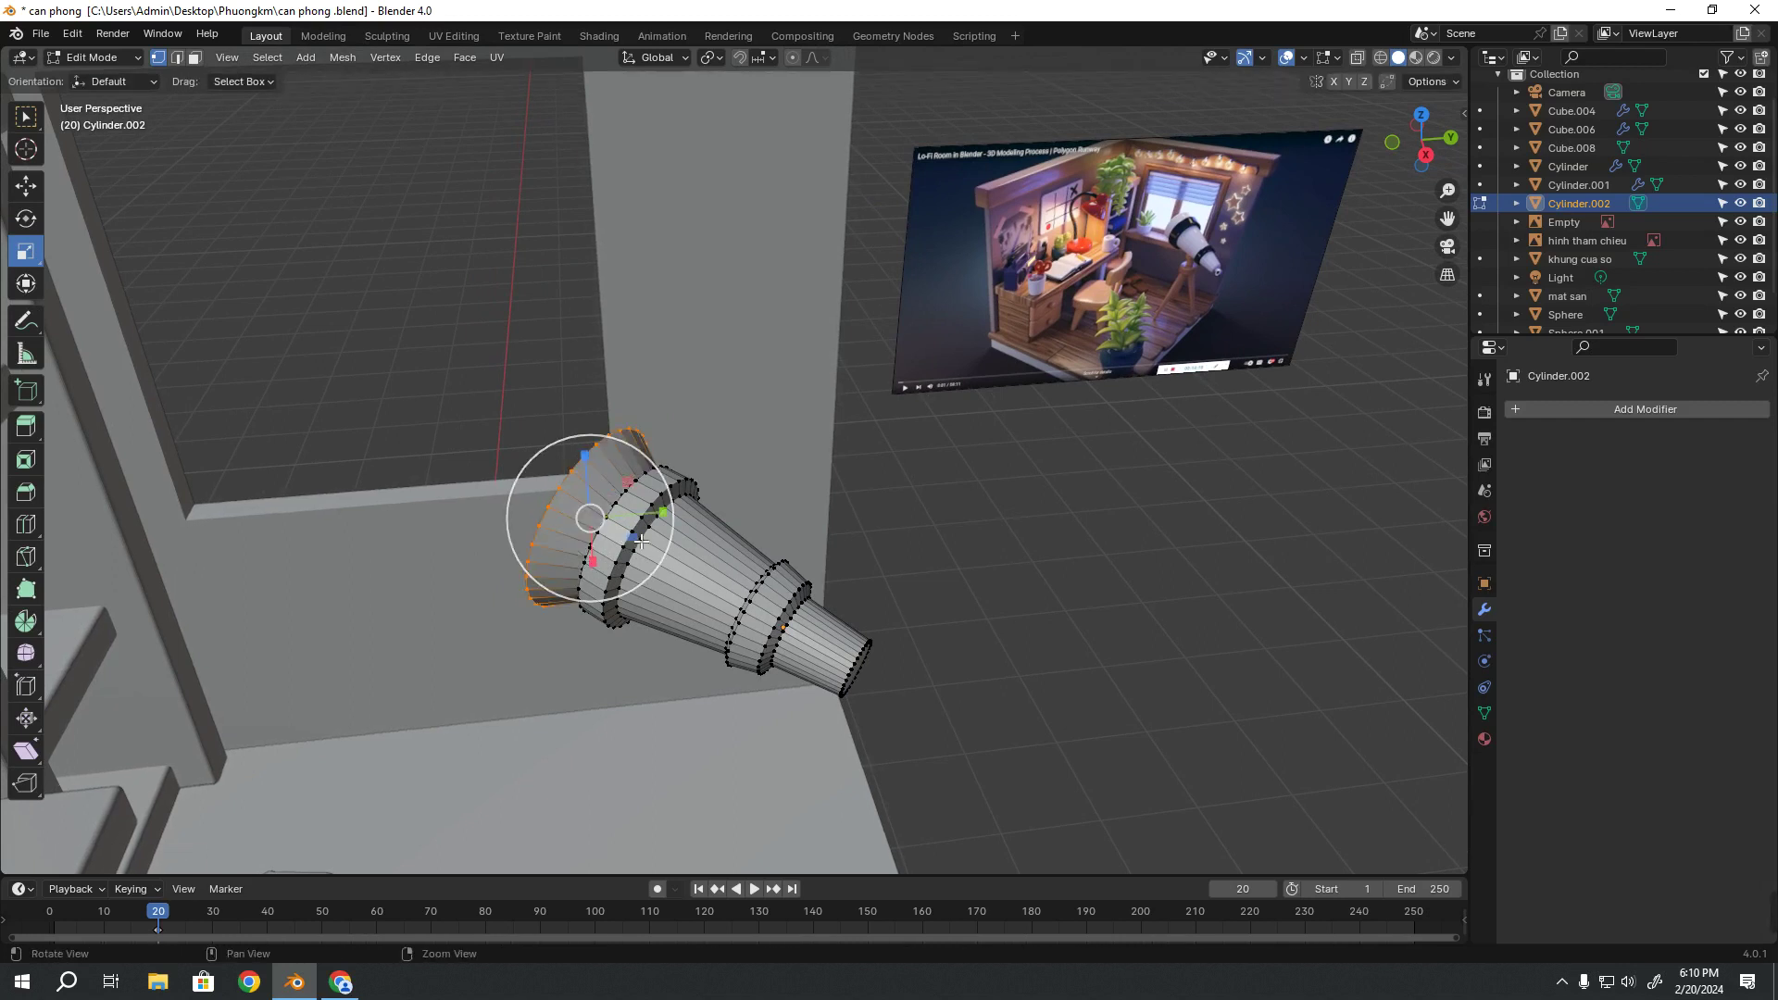
Move the front ring to a new position so the end flares like a funnel
{"action": "middle_click_drag", "start_coordinate": [596, 569], "coordinate": [693, 598]}
{"action": "key", "text": "shift+space"}
{"action": "key", "text": "g"}
{"action": "key", "text": "g"}
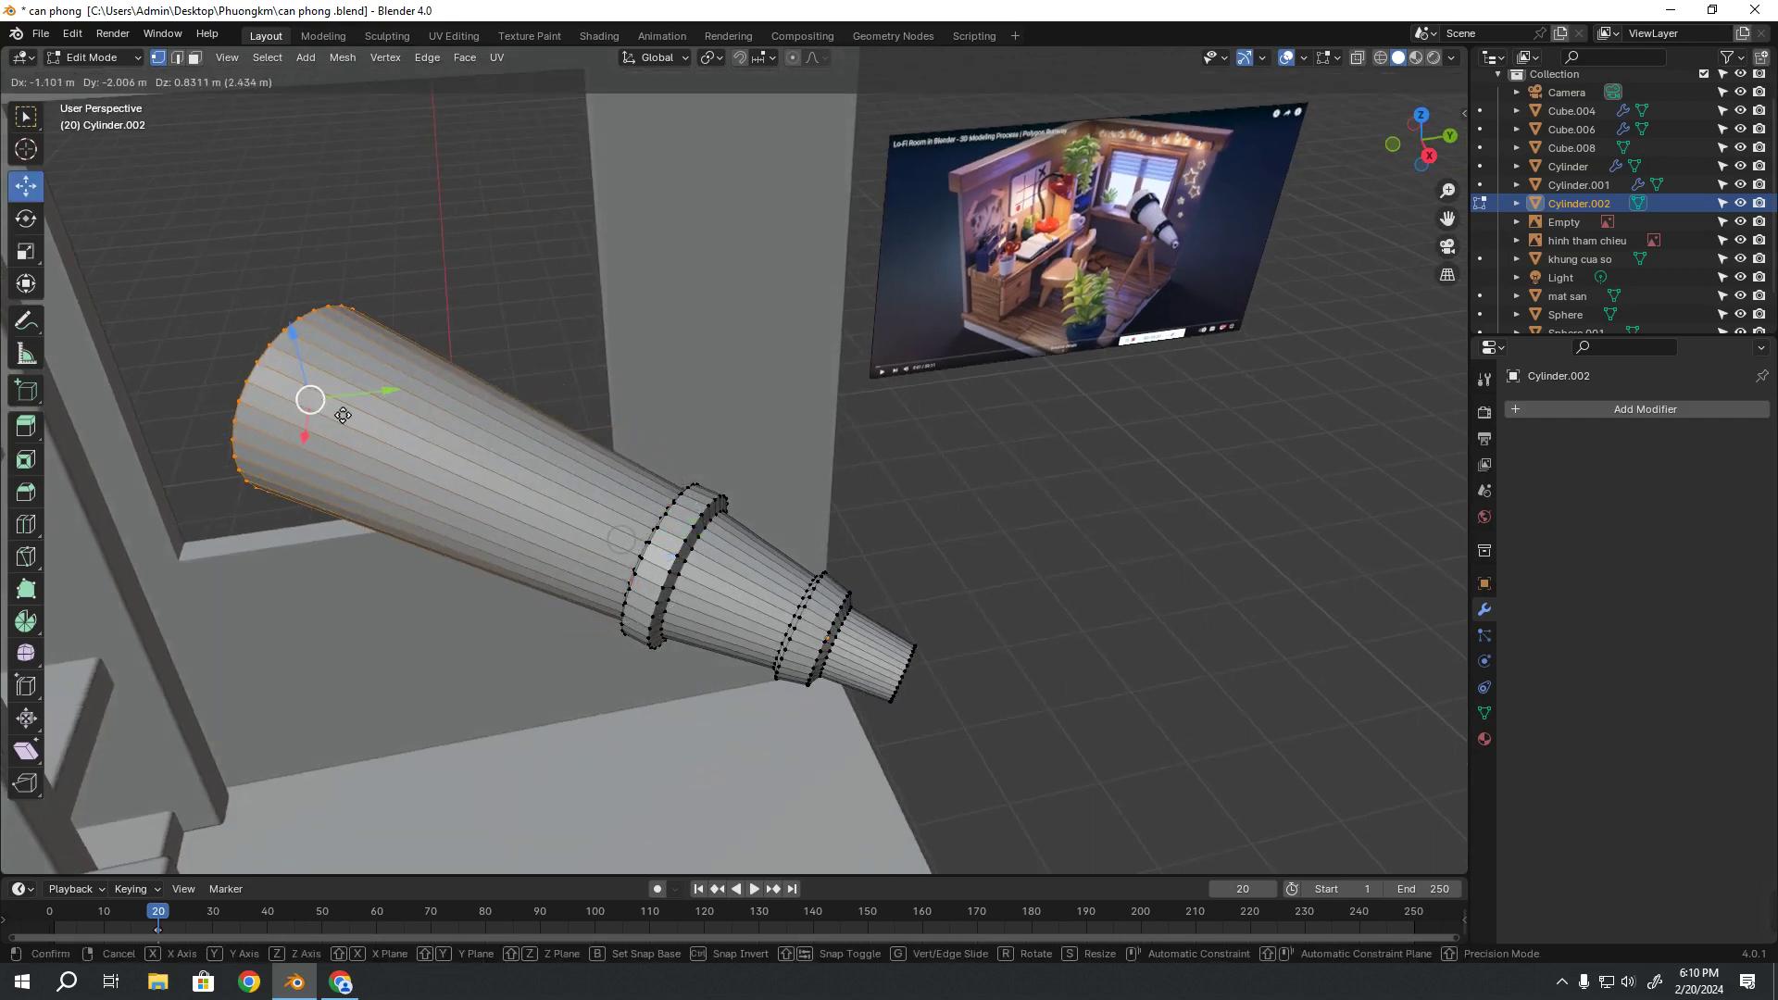
{"action": "left_click", "coordinate": [636, 545]}
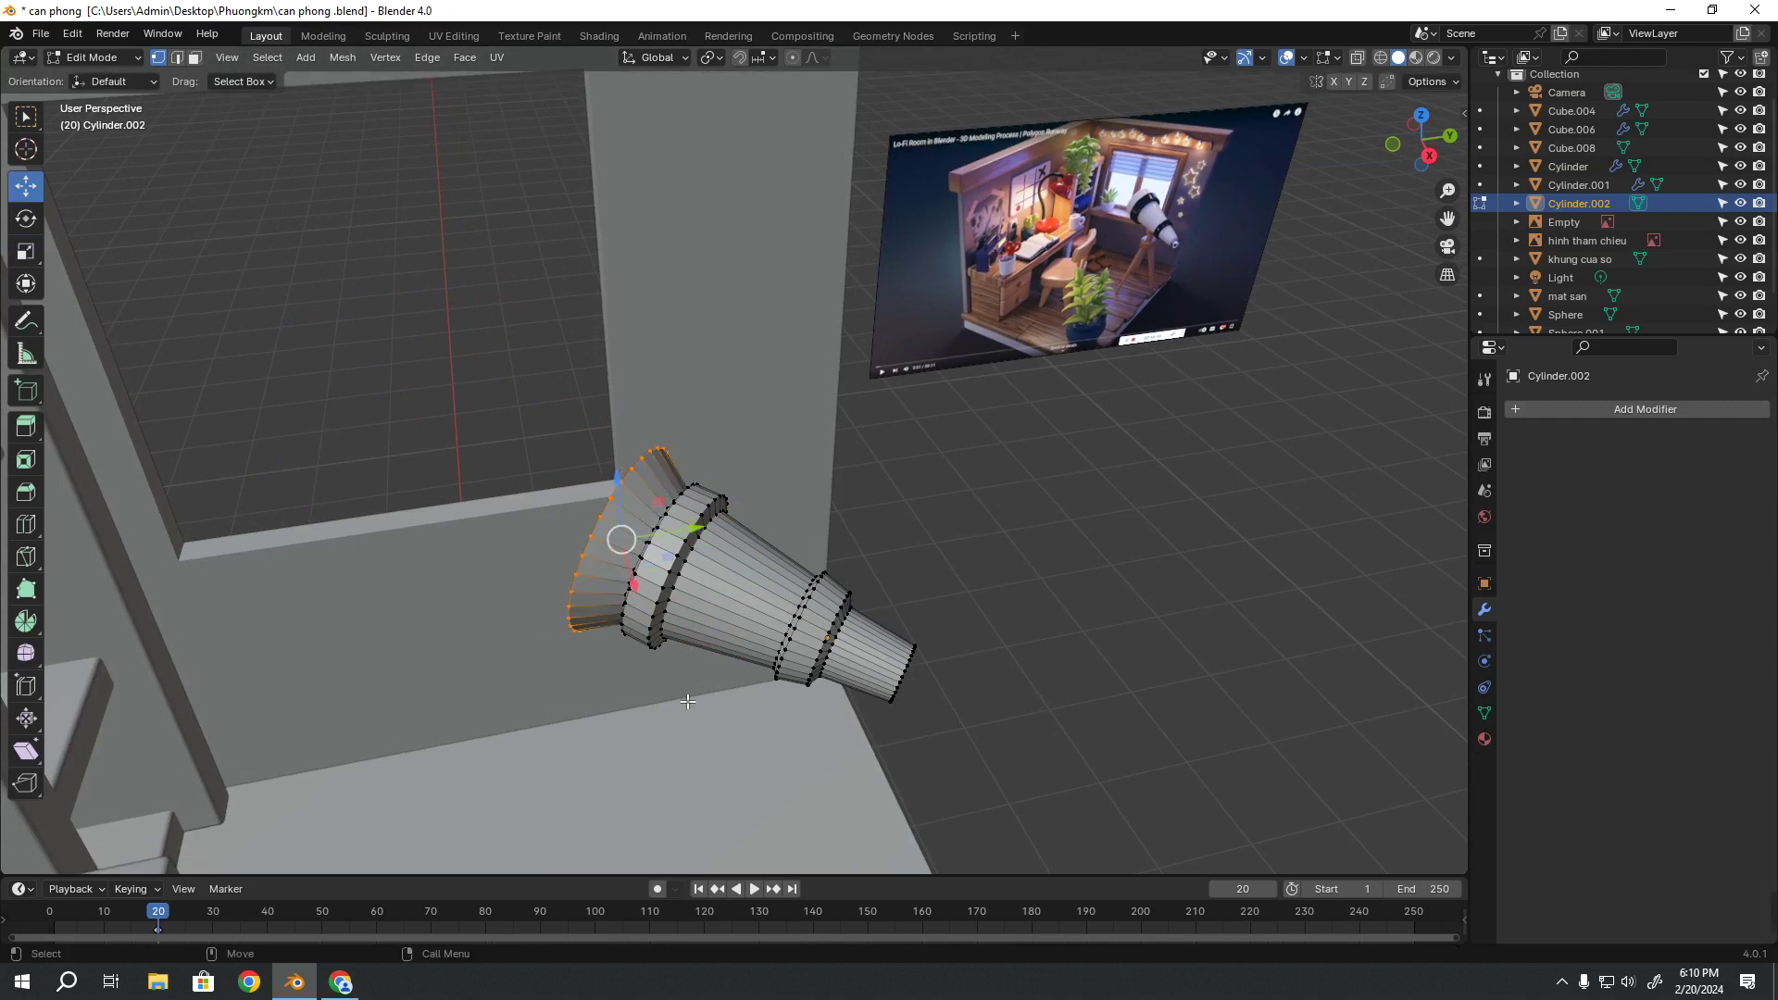
{"action": "middle_click_drag", "start_coordinate": [688, 701], "coordinate": [676, 597]}
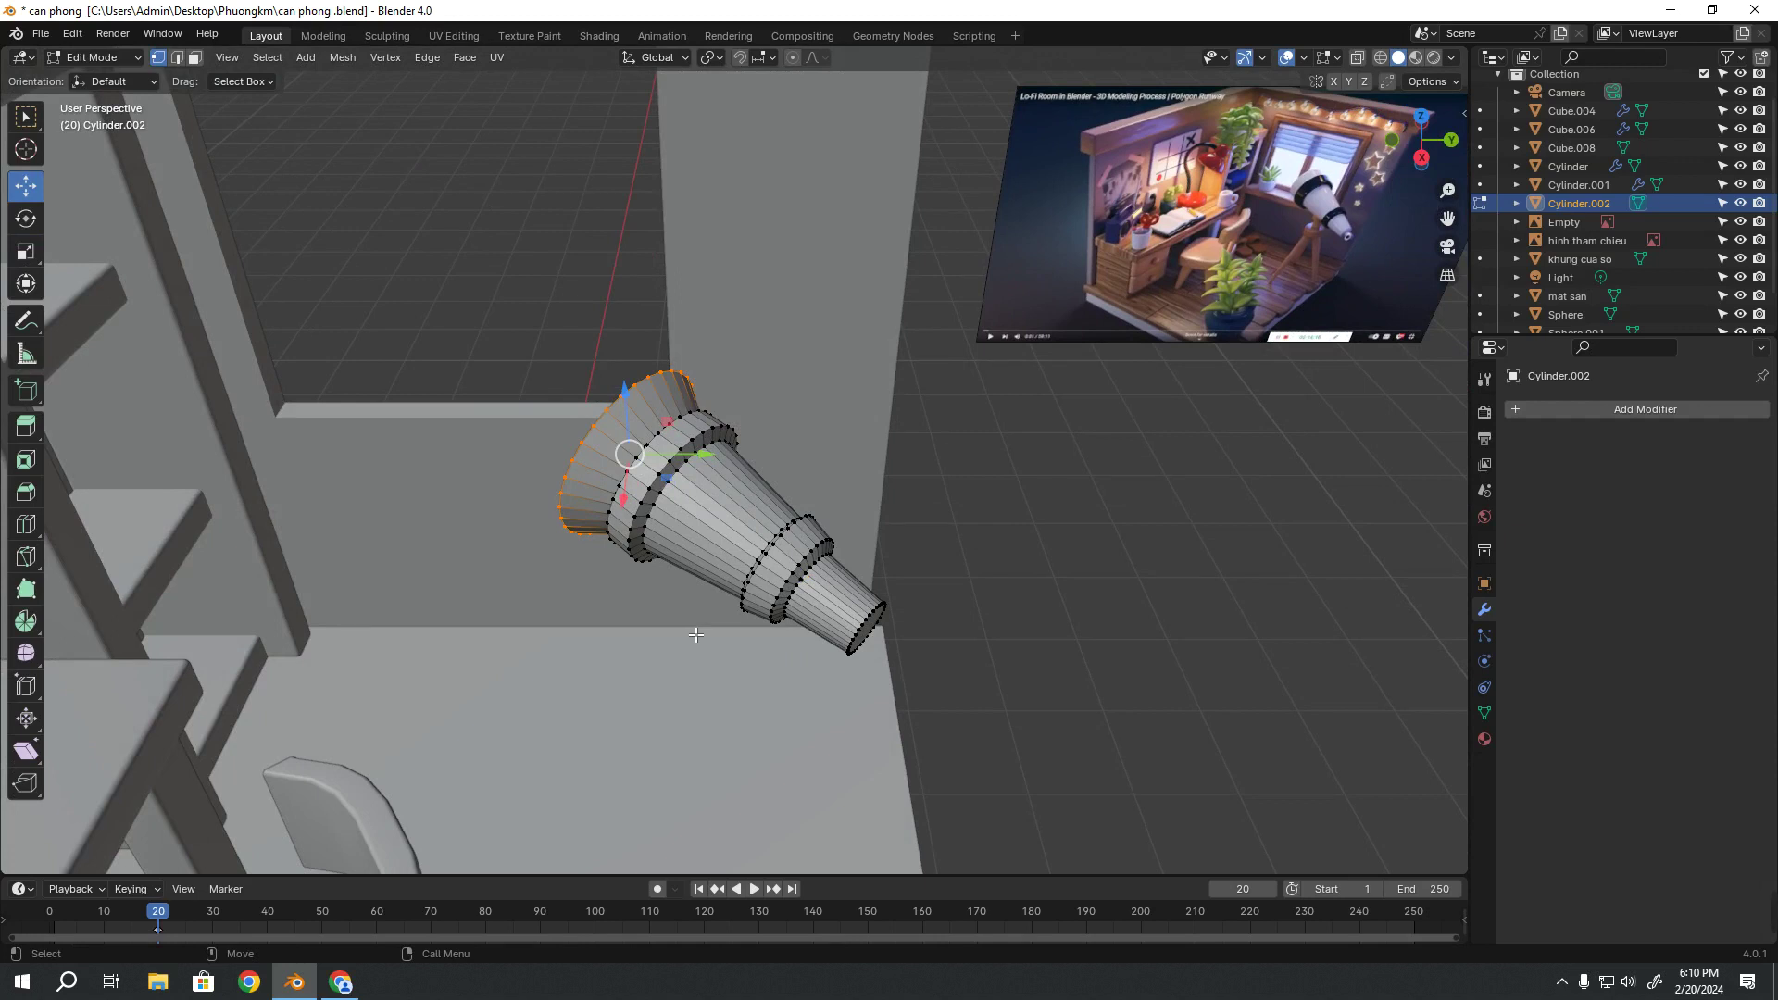
Select the flange edge loop in edge mode, view it in X-ray, and open the Start menu
{"action": "key", "text": "2"}
{"action": "scroll", "coordinate": [697, 632], "scroll_direction": "up", "scroll_amount": 3}
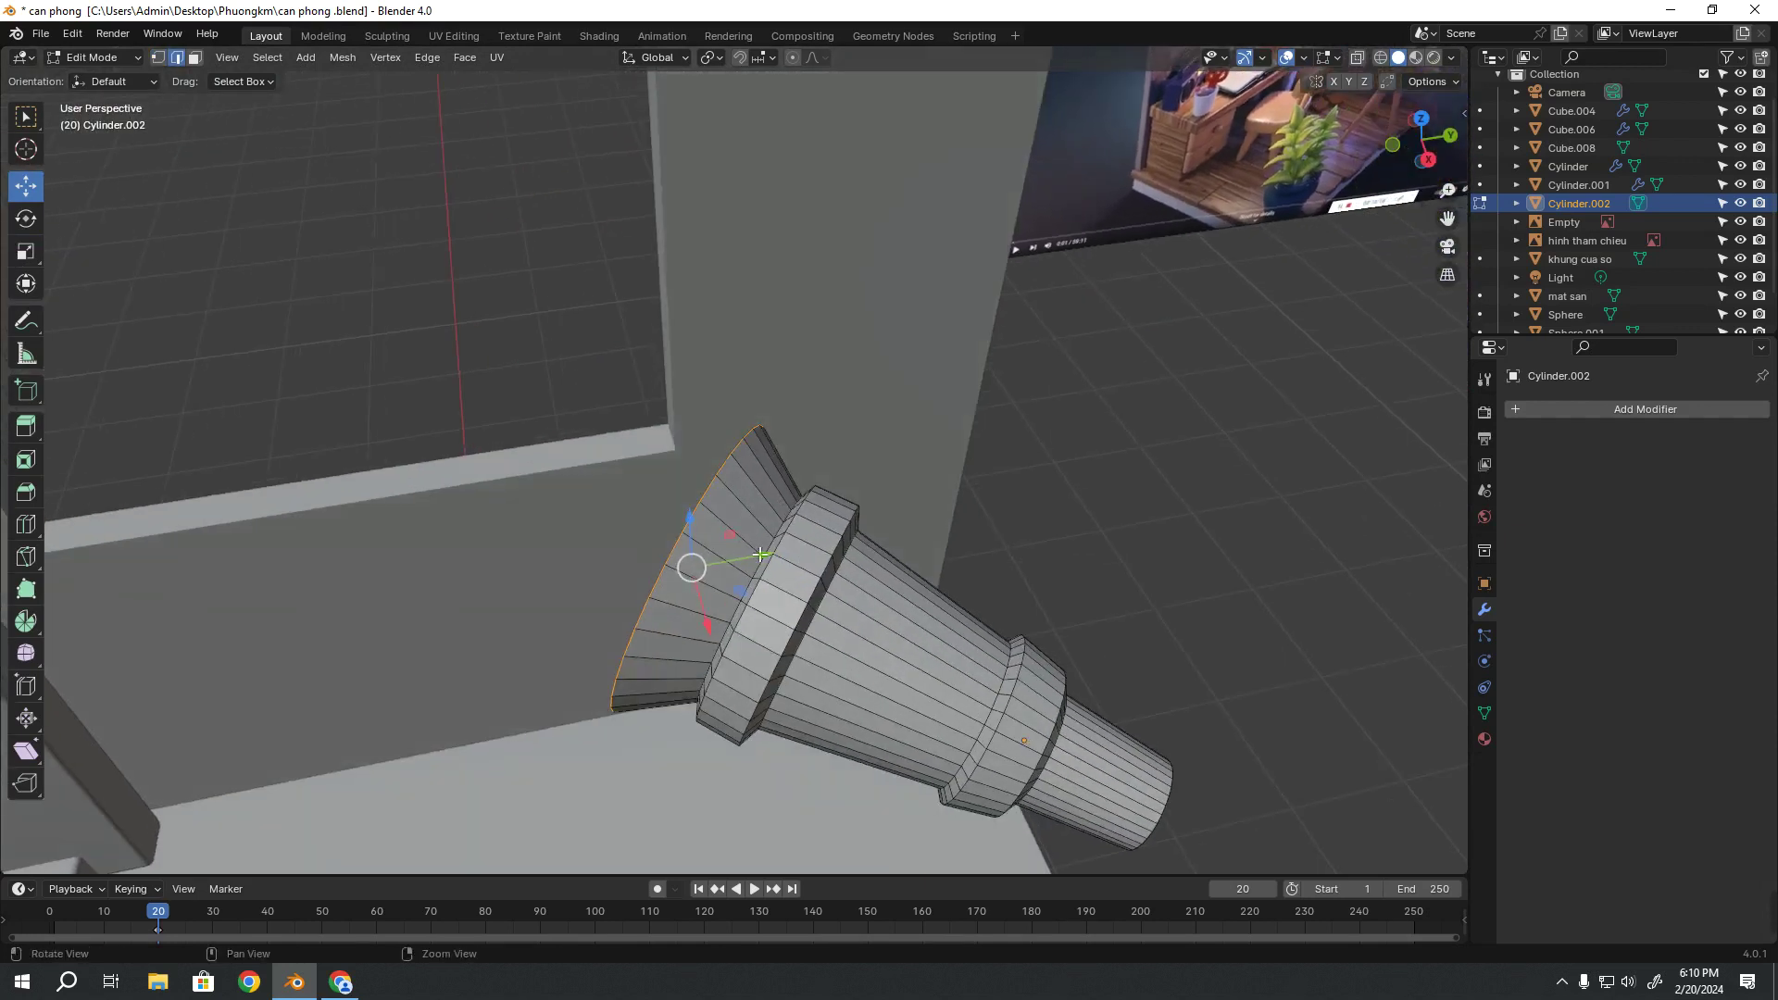
{"action": "middle_click_drag", "start_coordinate": [697, 633], "coordinate": [834, 553]}
{"action": "left_click", "coordinate": [815, 559]}
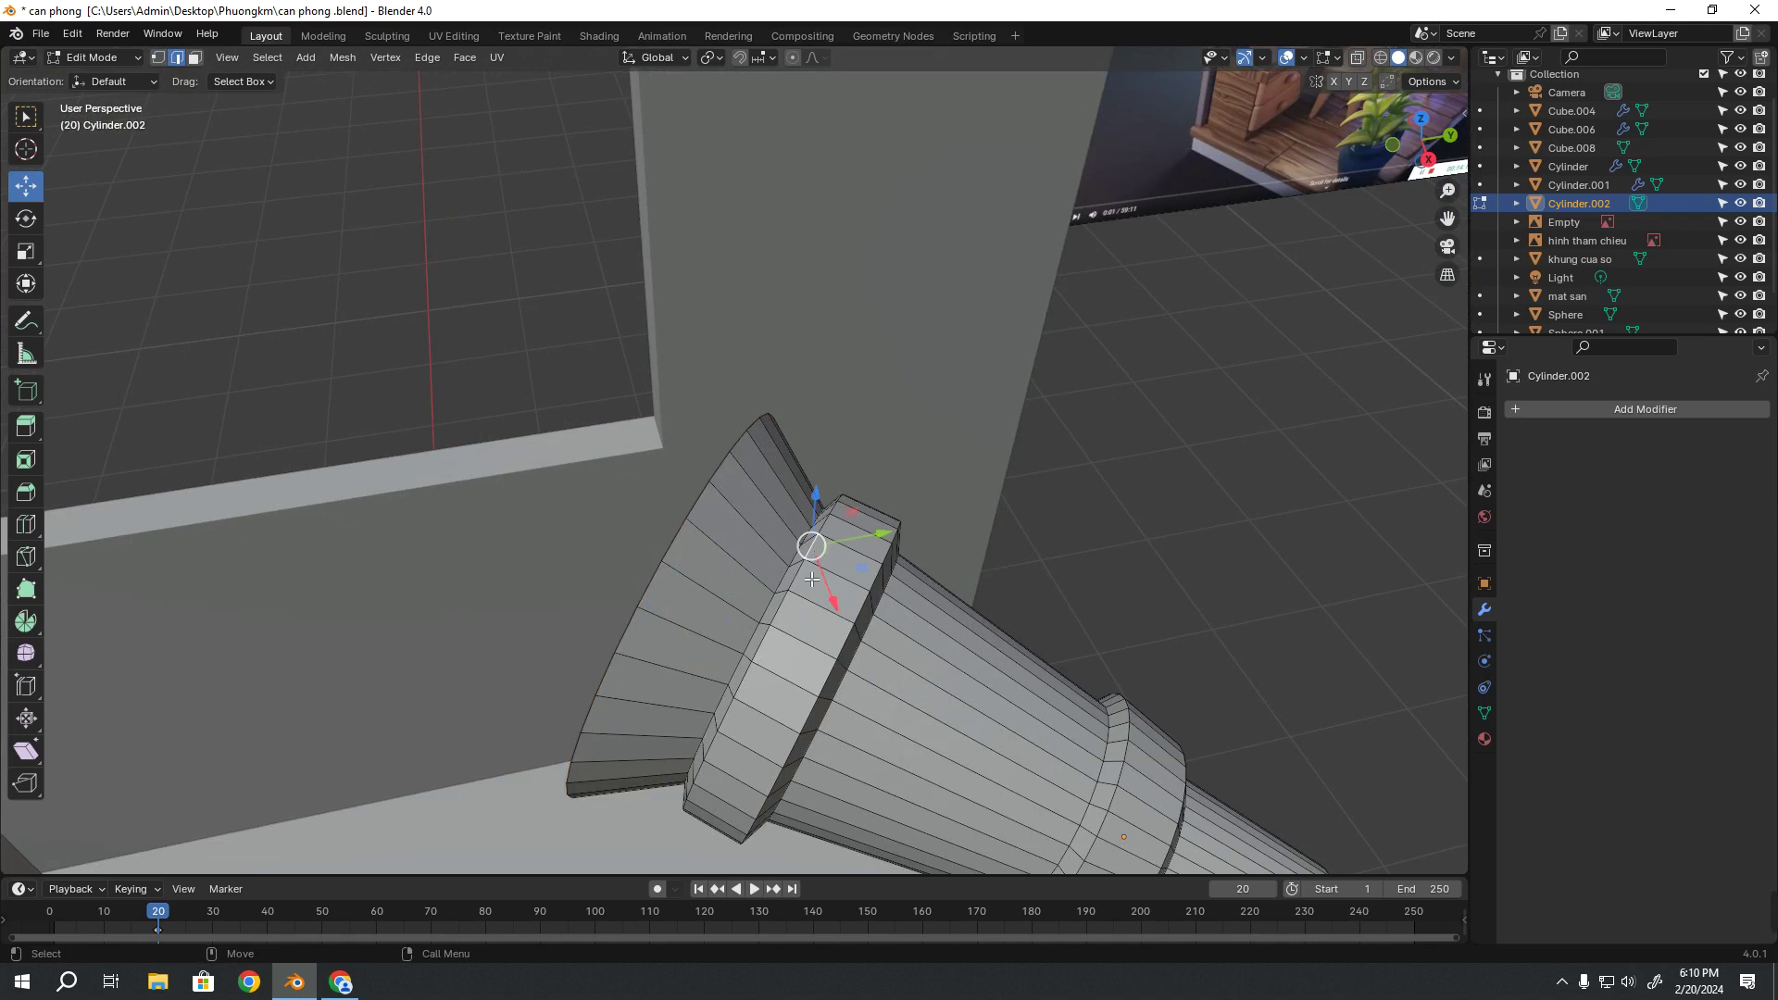
{"action": "middle_click_drag", "start_coordinate": [781, 623], "coordinate": [847, 622]}
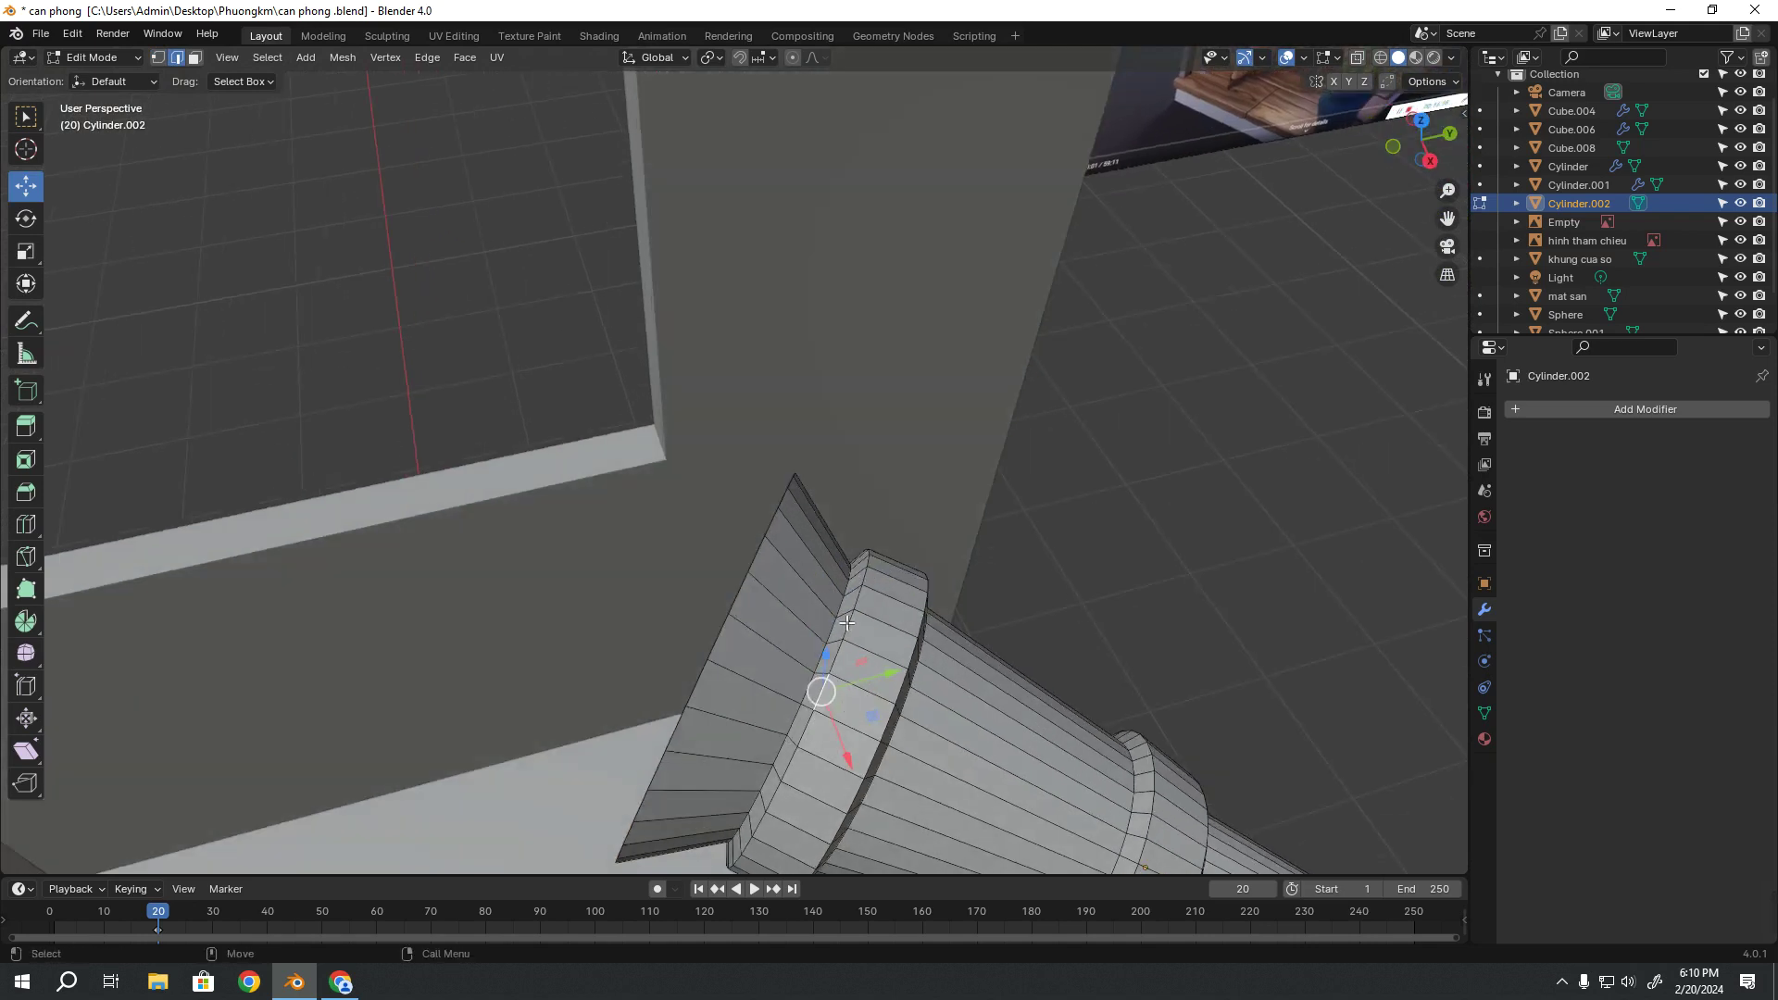
{"action": "left_click", "coordinate": [820, 692], "text": "alt"}
{"action": "middle_click_drag", "start_coordinate": [821, 692], "coordinate": [894, 525]}
{"action": "scroll", "coordinate": [825, 679], "scroll_direction": "down", "scroll_amount": 2}
{"action": "key", "text": "alt+z"}
{"action": "middle_click_drag", "start_coordinate": [918, 328], "coordinate": [790, 569]}
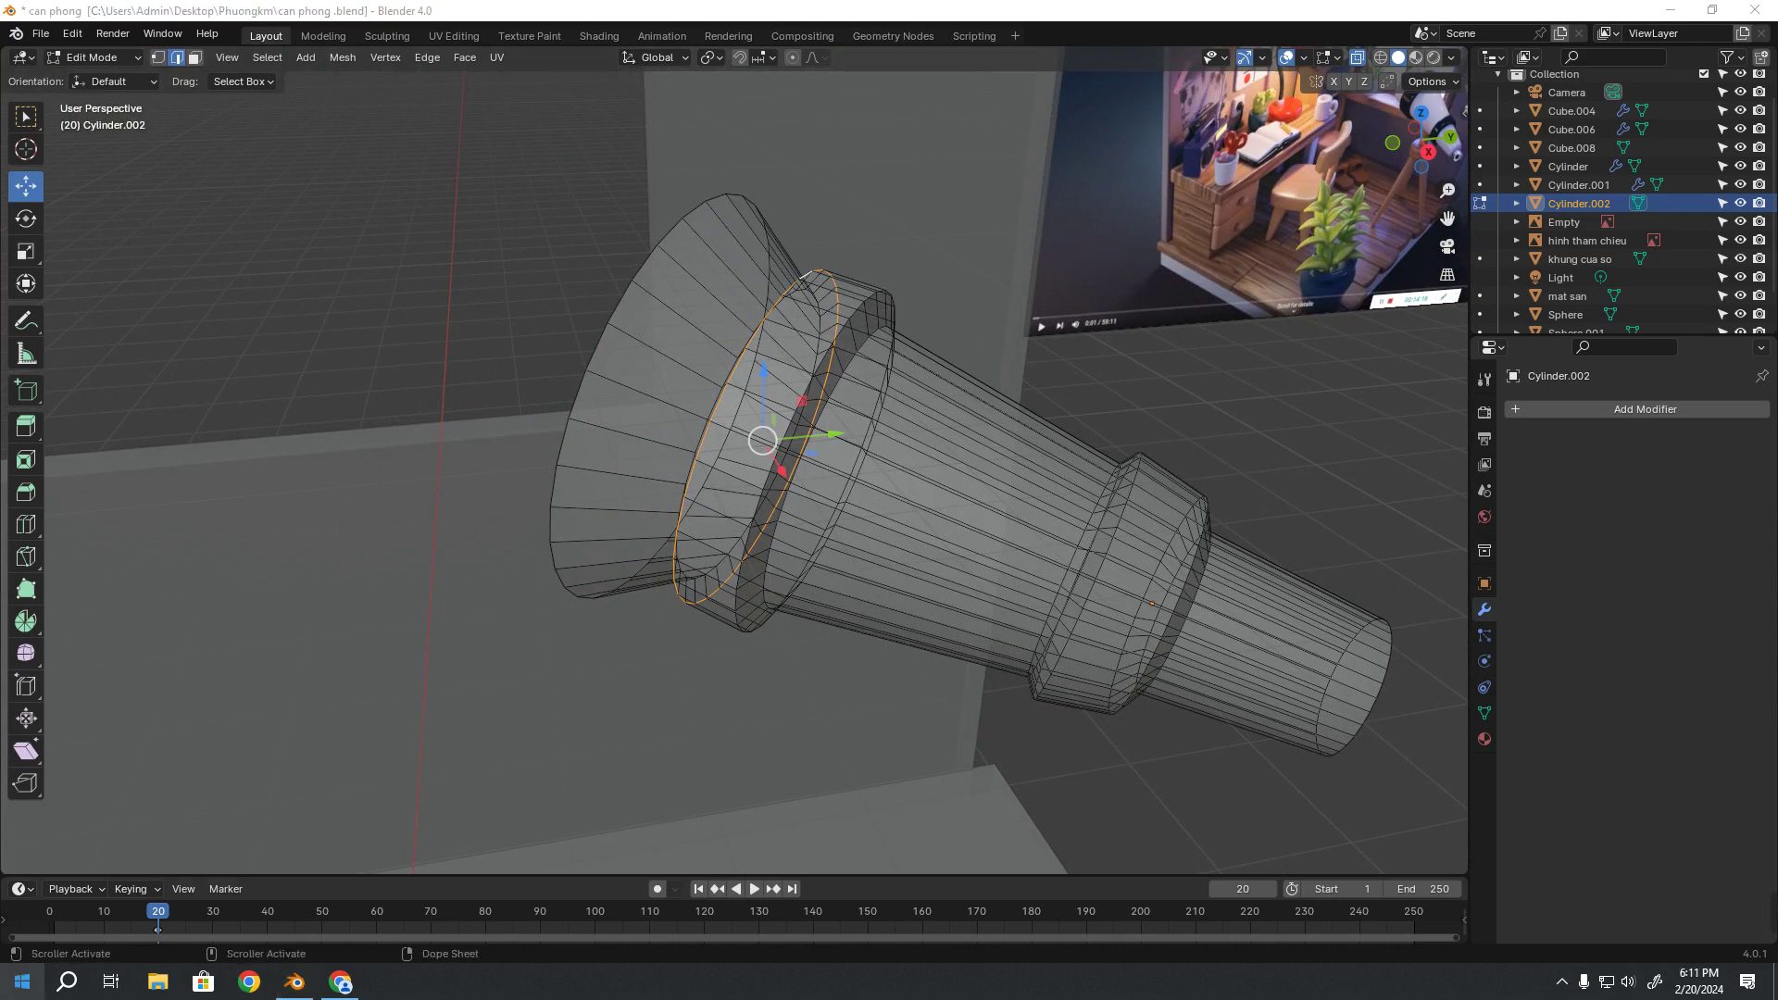
{"action": "left_click", "coordinate": [22, 982]}
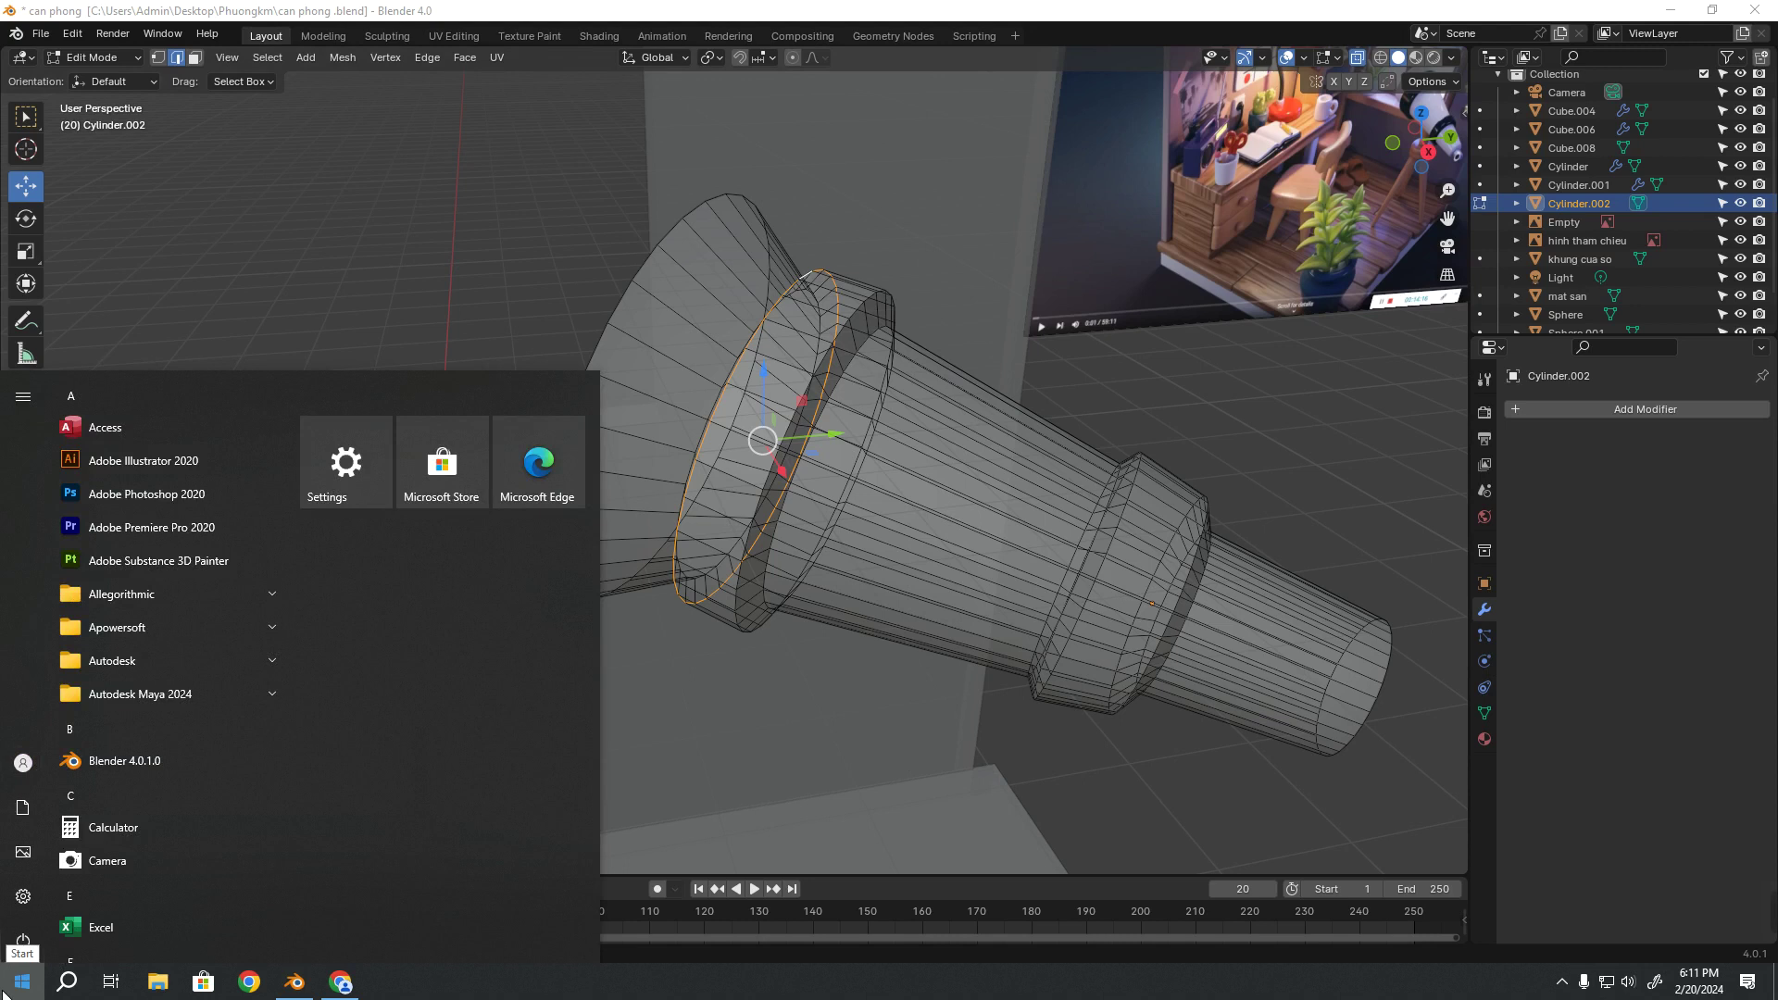
Look up the 'alt + X' shortcut in Windows Search, then close the search
{"action": "type", "text": "alx"}
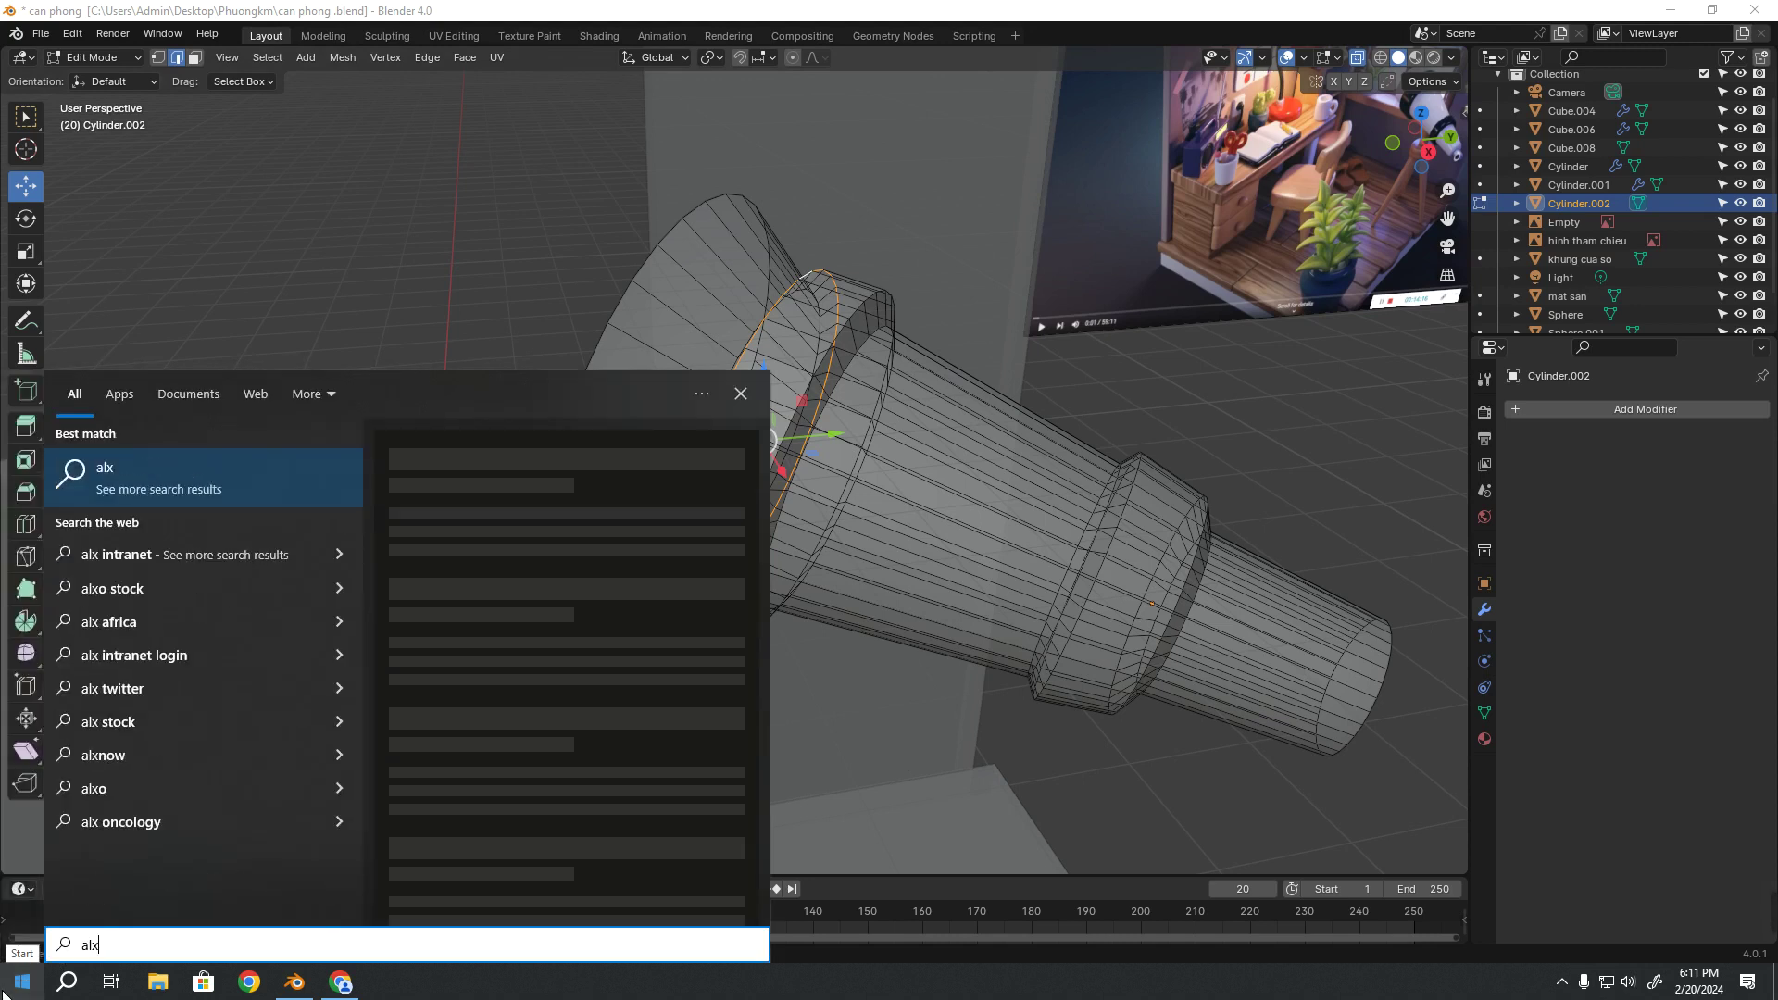
{"action": "key", "text": "BackSpace"}
{"action": "type", "text": "t"}
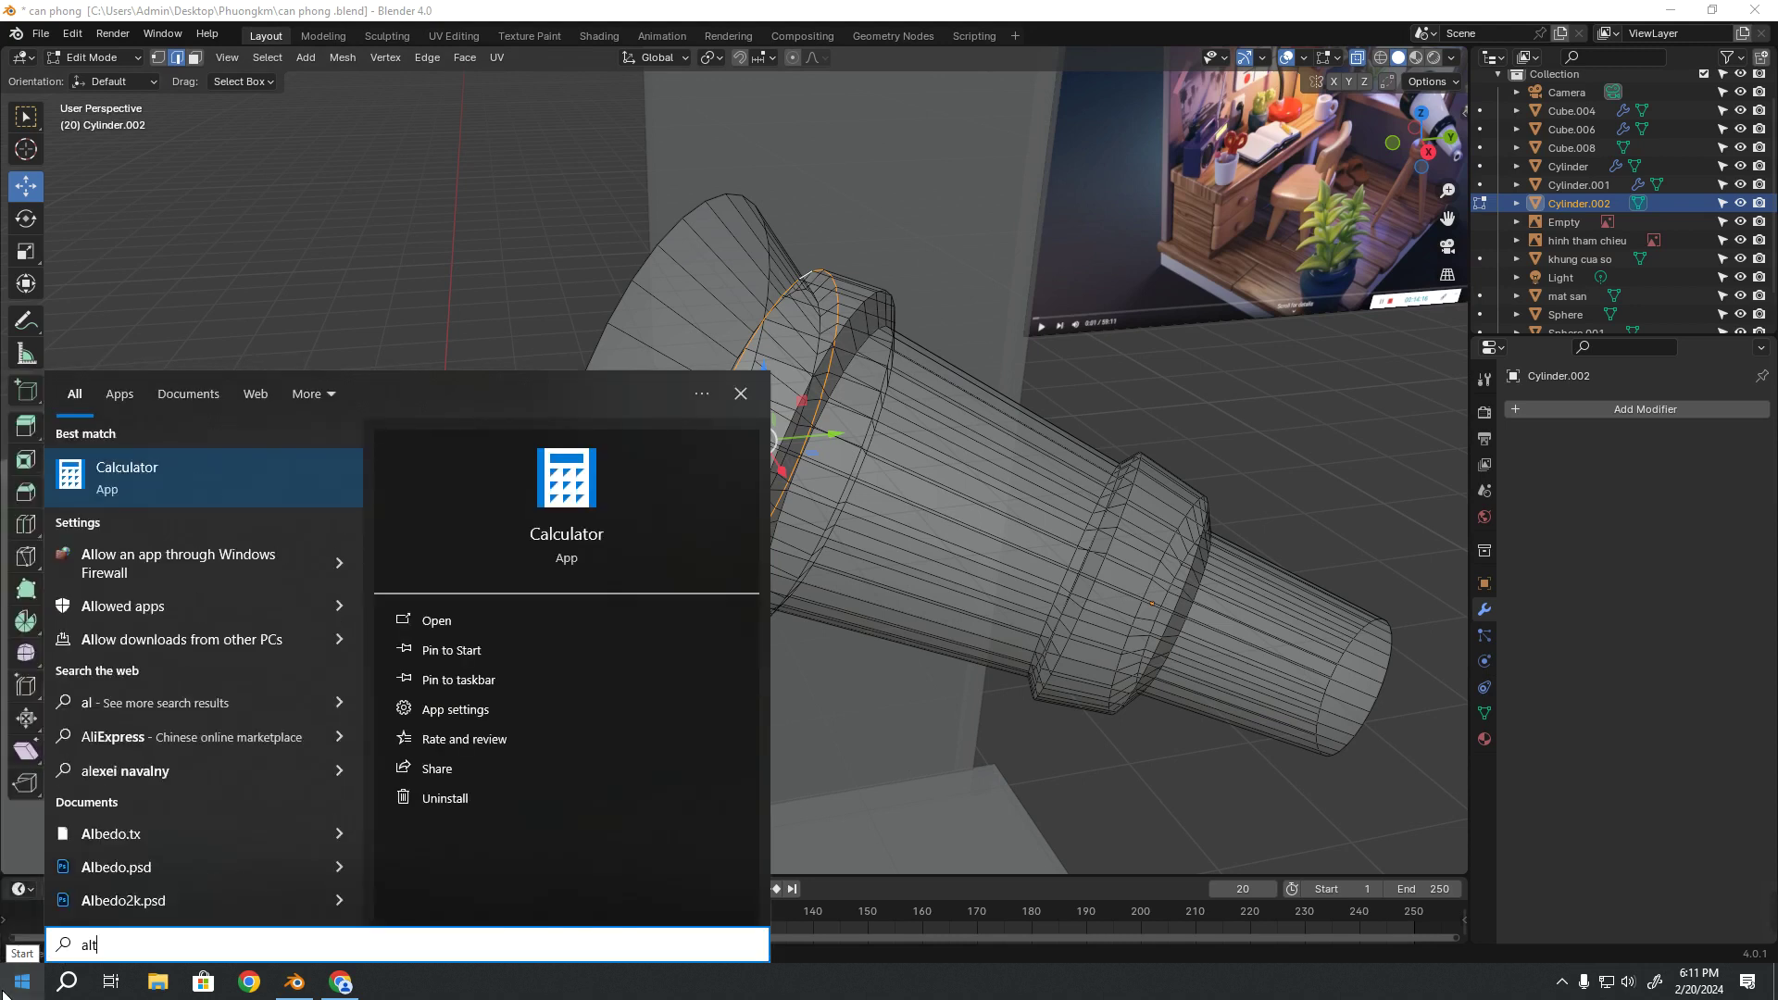
{"action": "type", "text": " + X"}
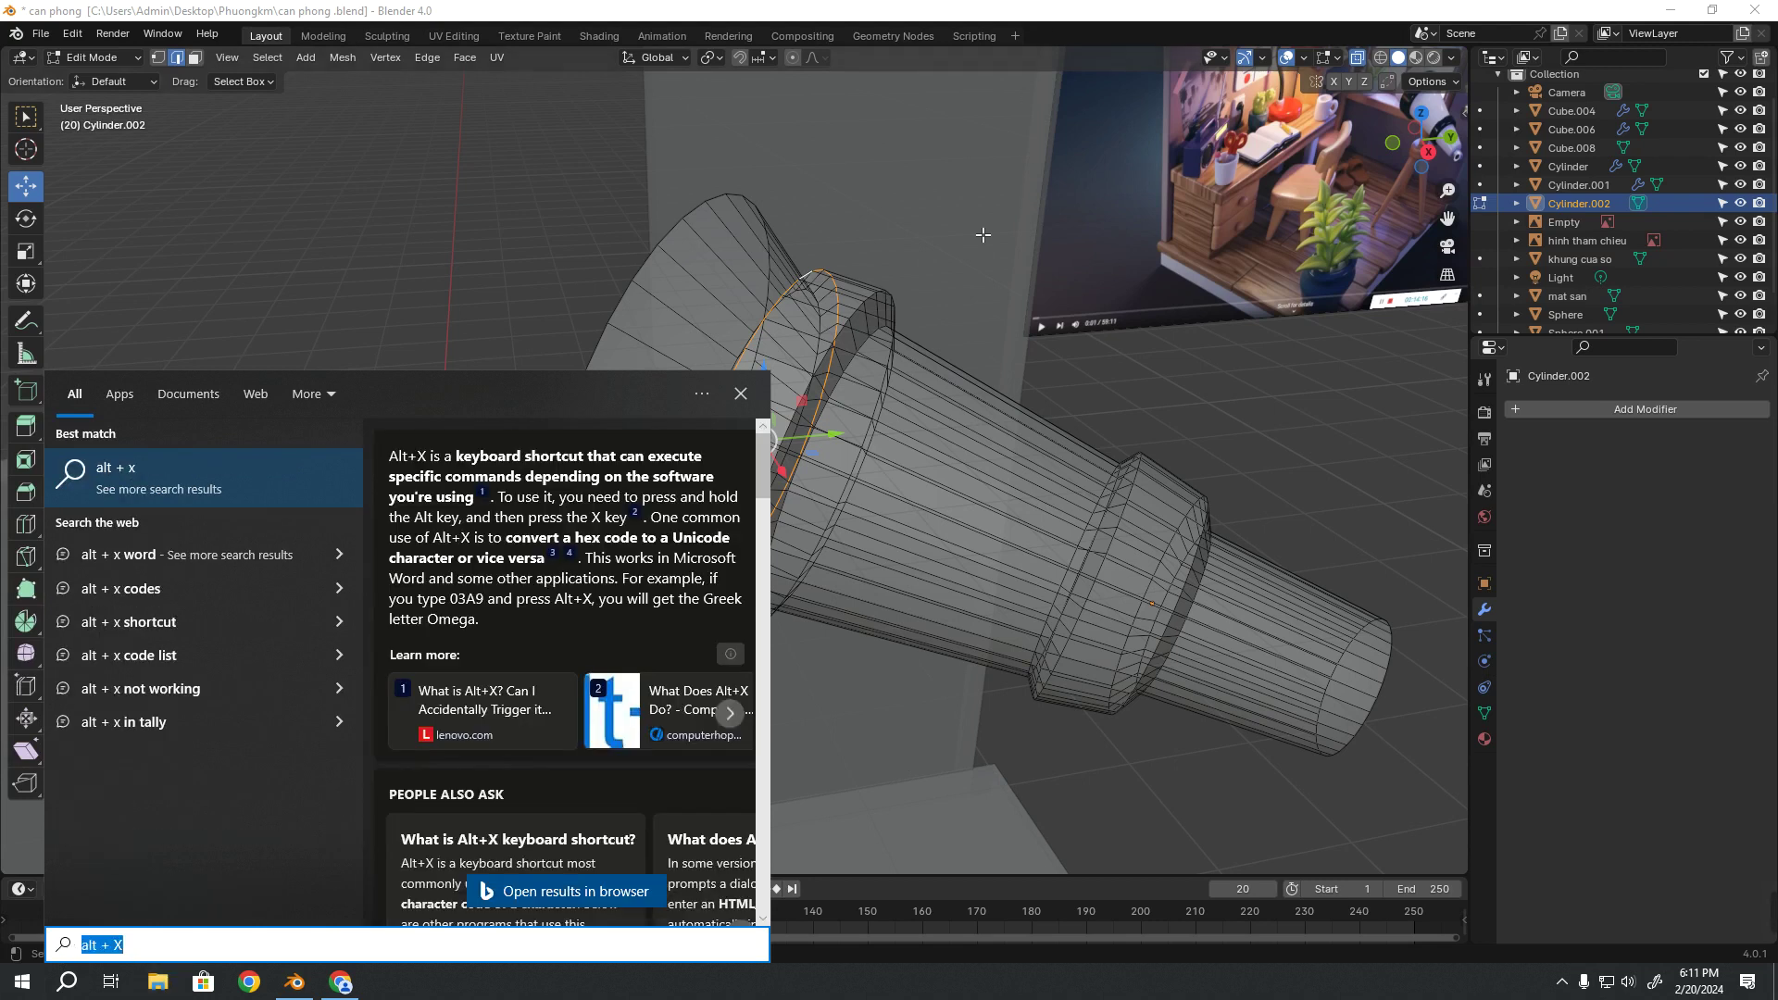
{"action": "key", "text": "Escape"}
{"action": "middle_click_drag", "start_coordinate": [815, 481], "coordinate": [907, 469]}
Toggle X-ray and select the tube's linked narrow-end section with Ctrl+L
{"action": "key", "text": "alt+z"}
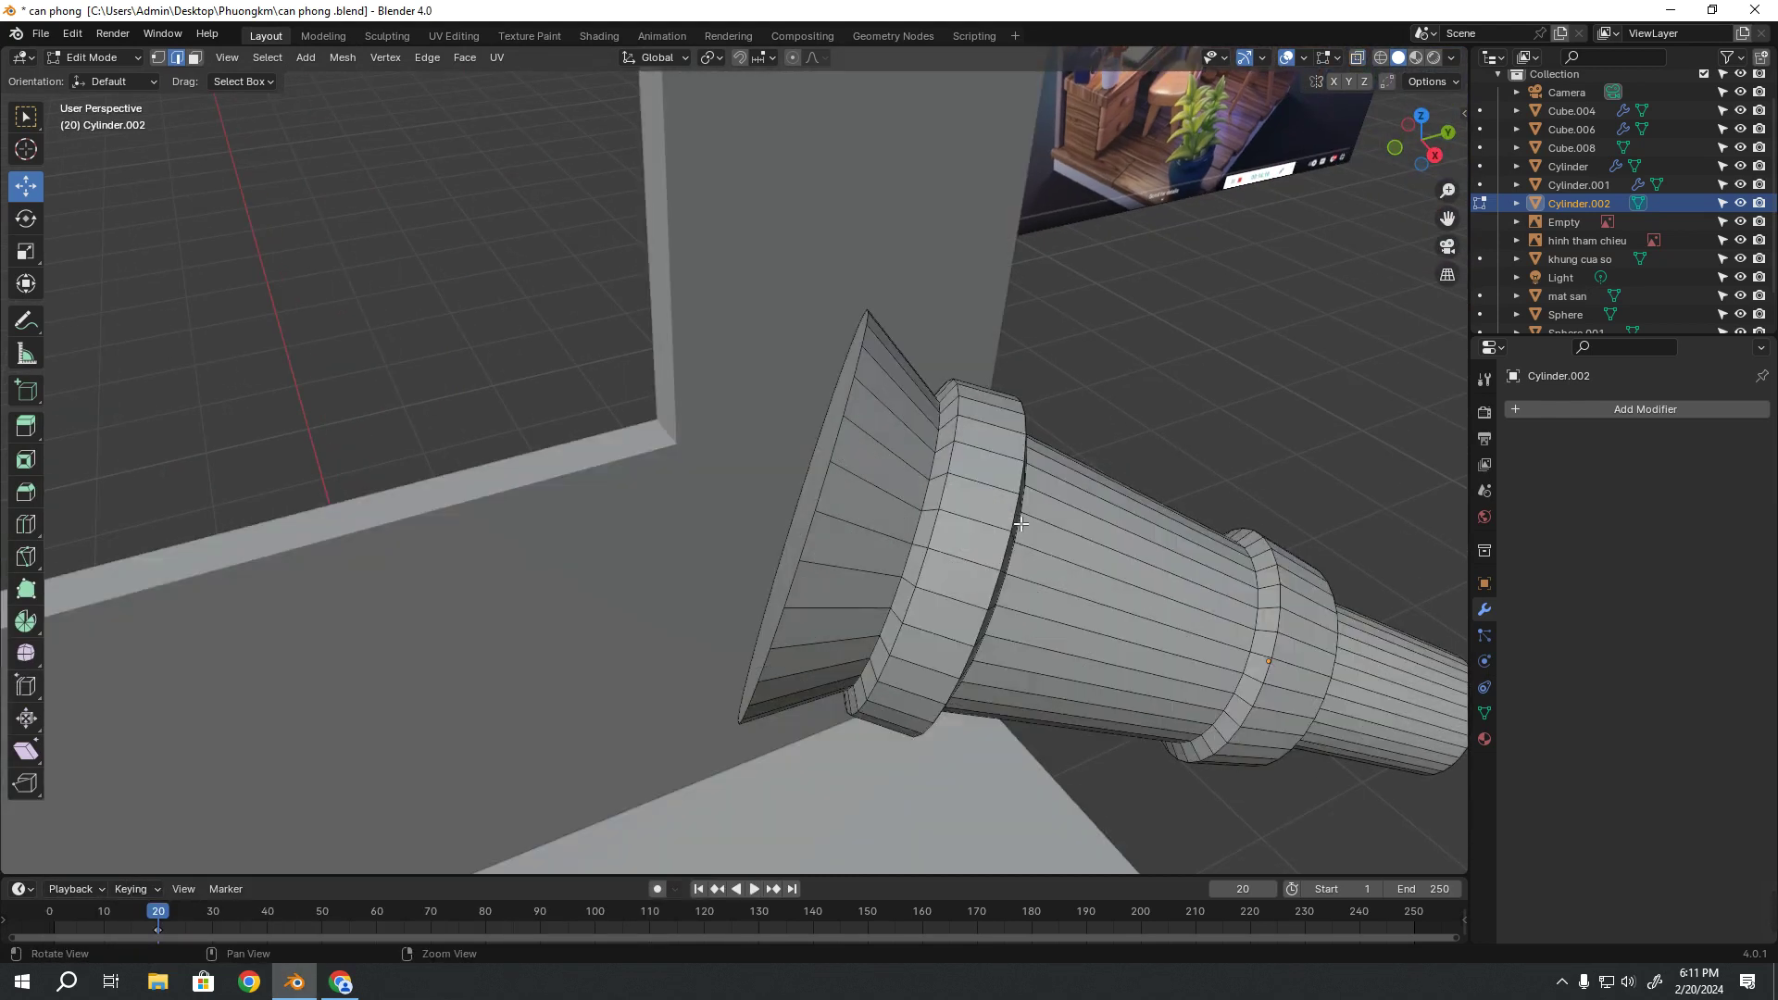
{"action": "key", "text": "alt+z"}
{"action": "middle_click_drag", "start_coordinate": [1012, 511], "coordinate": [865, 680]}
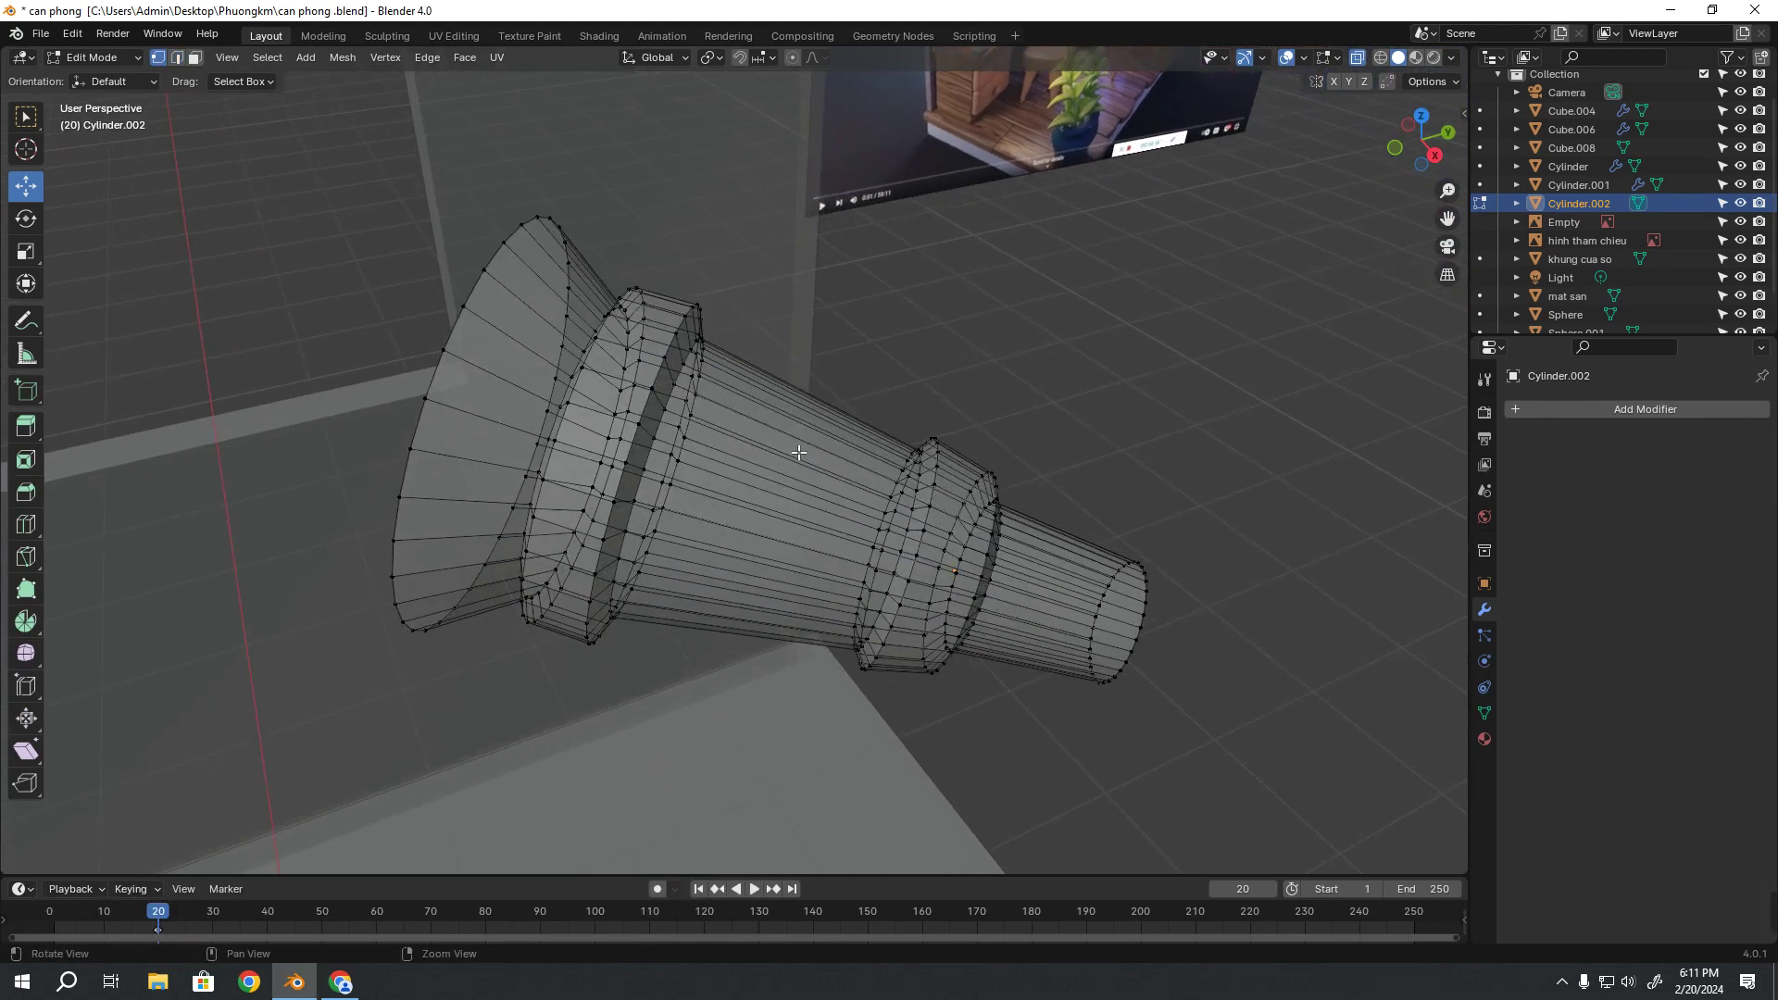
{"action": "mouse_move", "coordinate": [978, 602]}
{"action": "middle_mouse_down"}
{"action": "mouse_move", "coordinate": [956, 602]}
{"action": "mouse_move", "coordinate": [931, 647]}
{"action": "mouse_move", "coordinate": [830, 419]}
{"action": "mouse_move", "coordinate": [713, 269]}
{"action": "middle_mouse_up"}
{"action": "key", "text": "alt+z"}
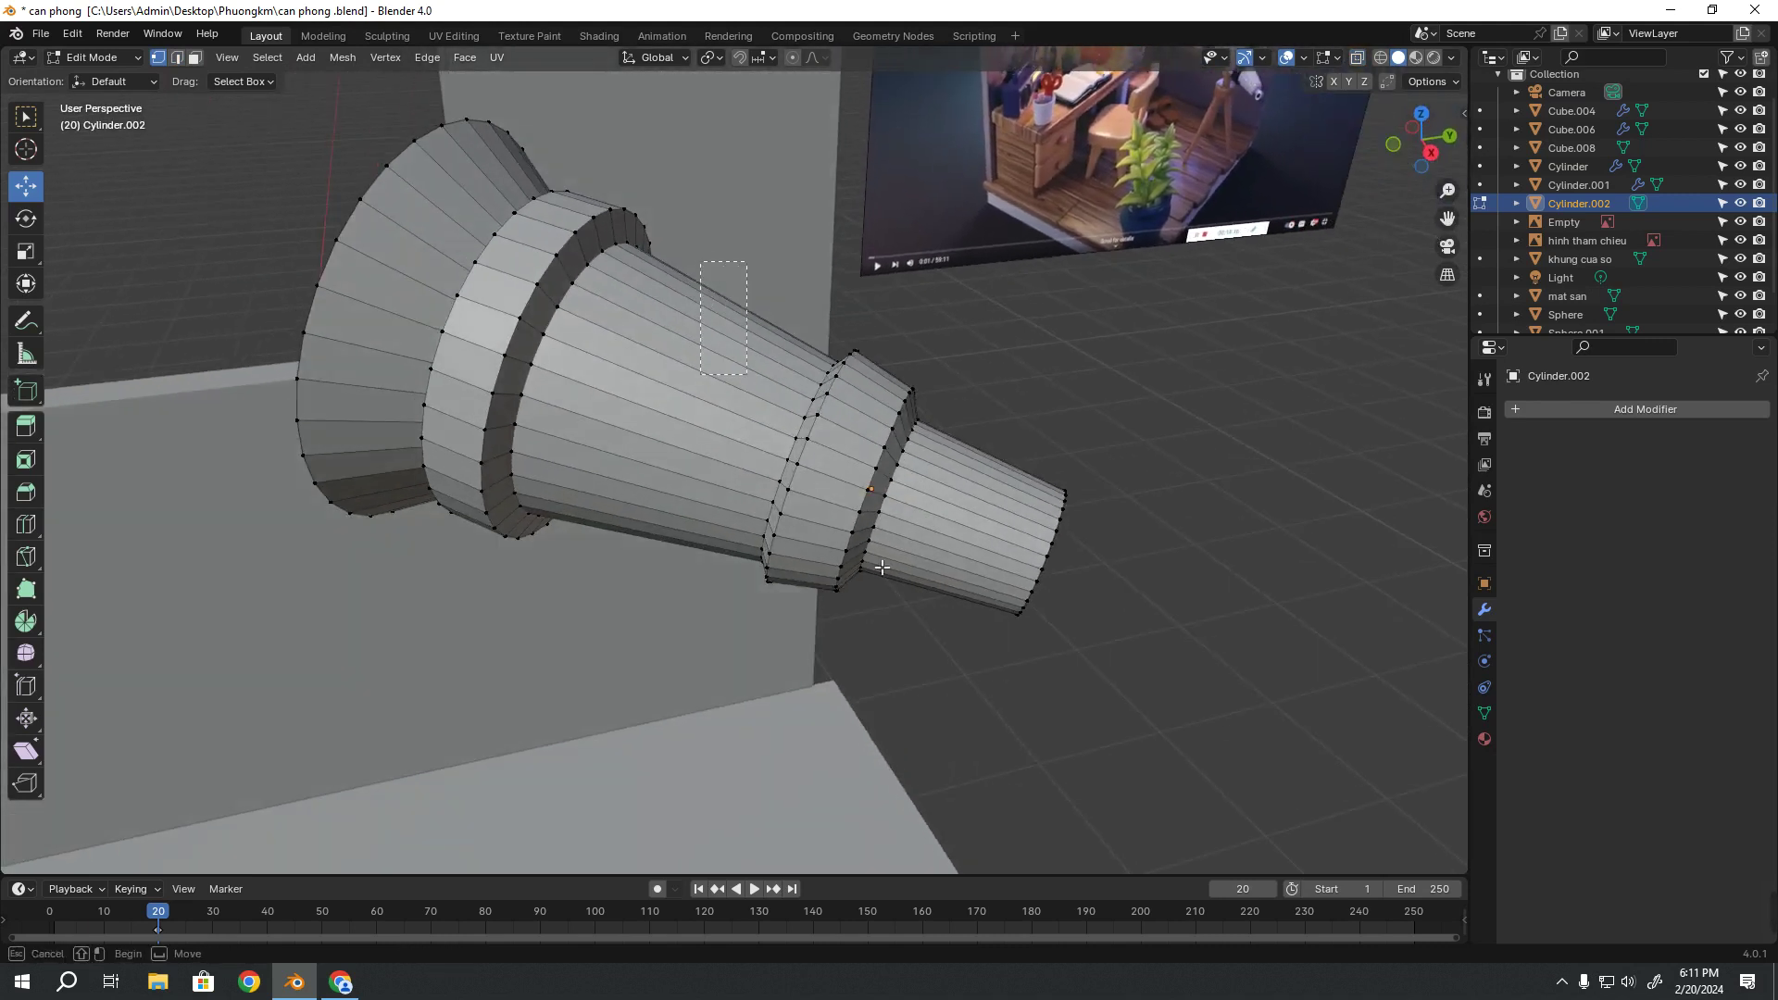
{"action": "key", "text": "ctrl+l"}
{"action": "middle_click_drag", "start_coordinate": [833, 595], "coordinate": [744, 477]}
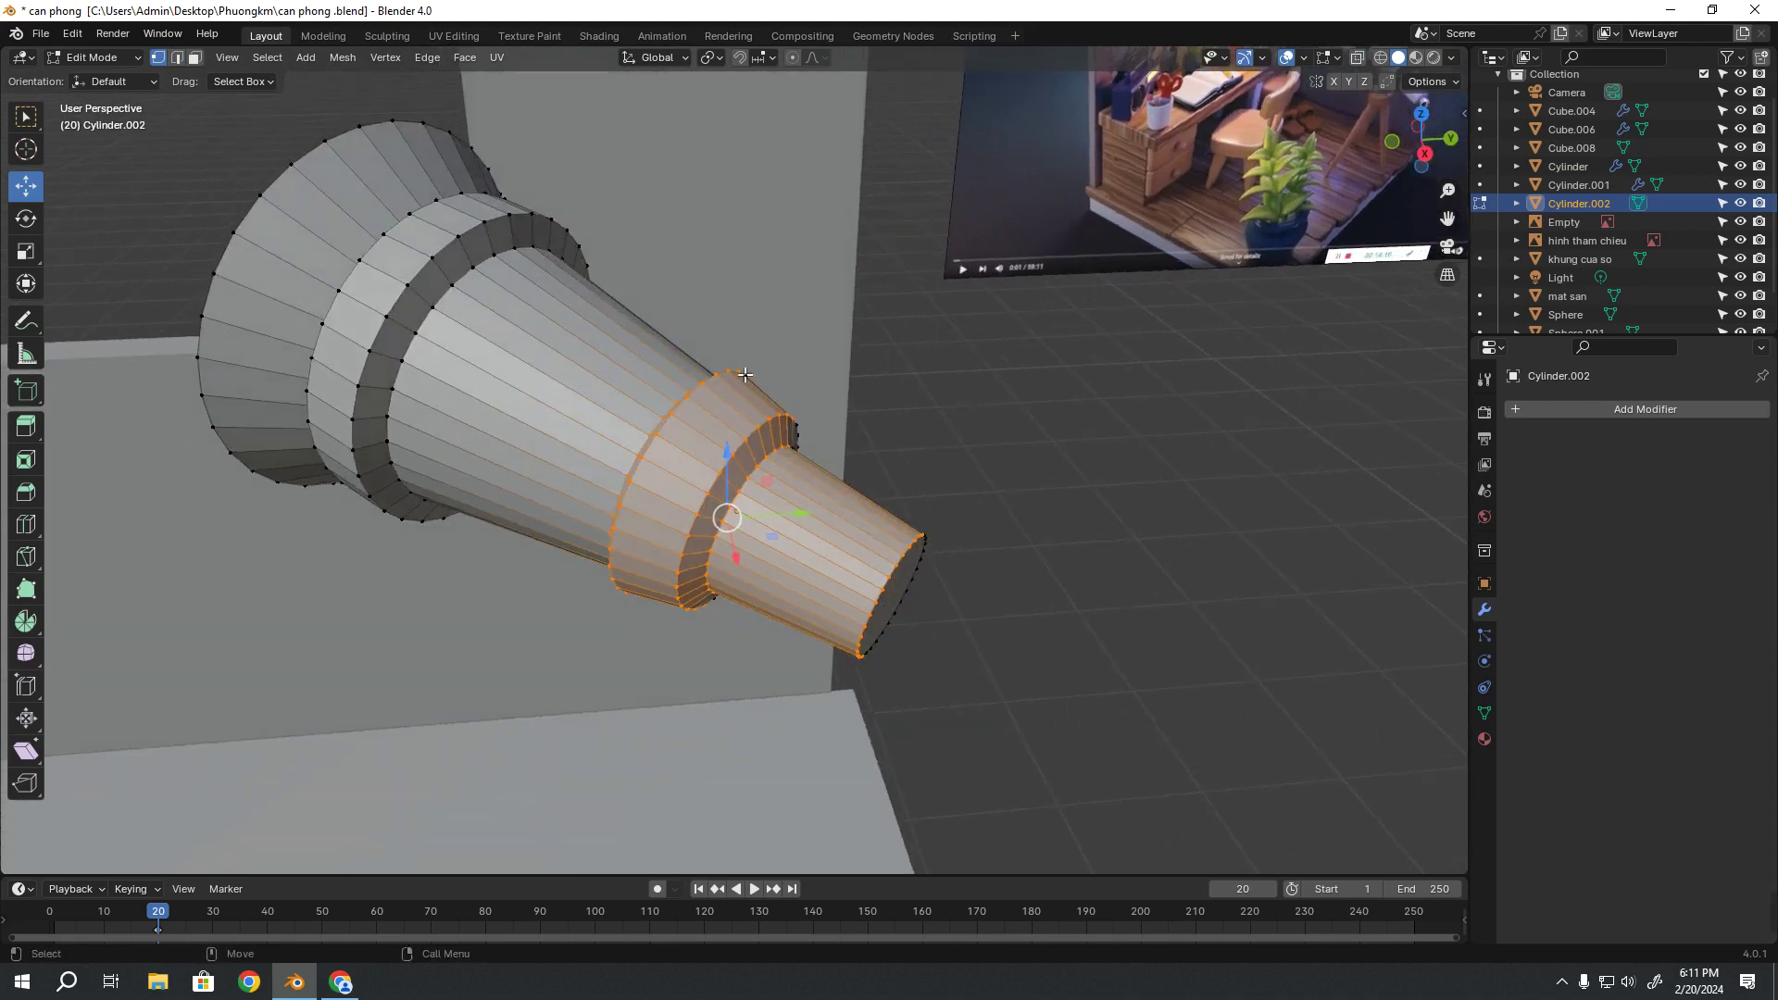
{"action": "middle_click_drag", "start_coordinate": [817, 650], "coordinate": [650, 380]}
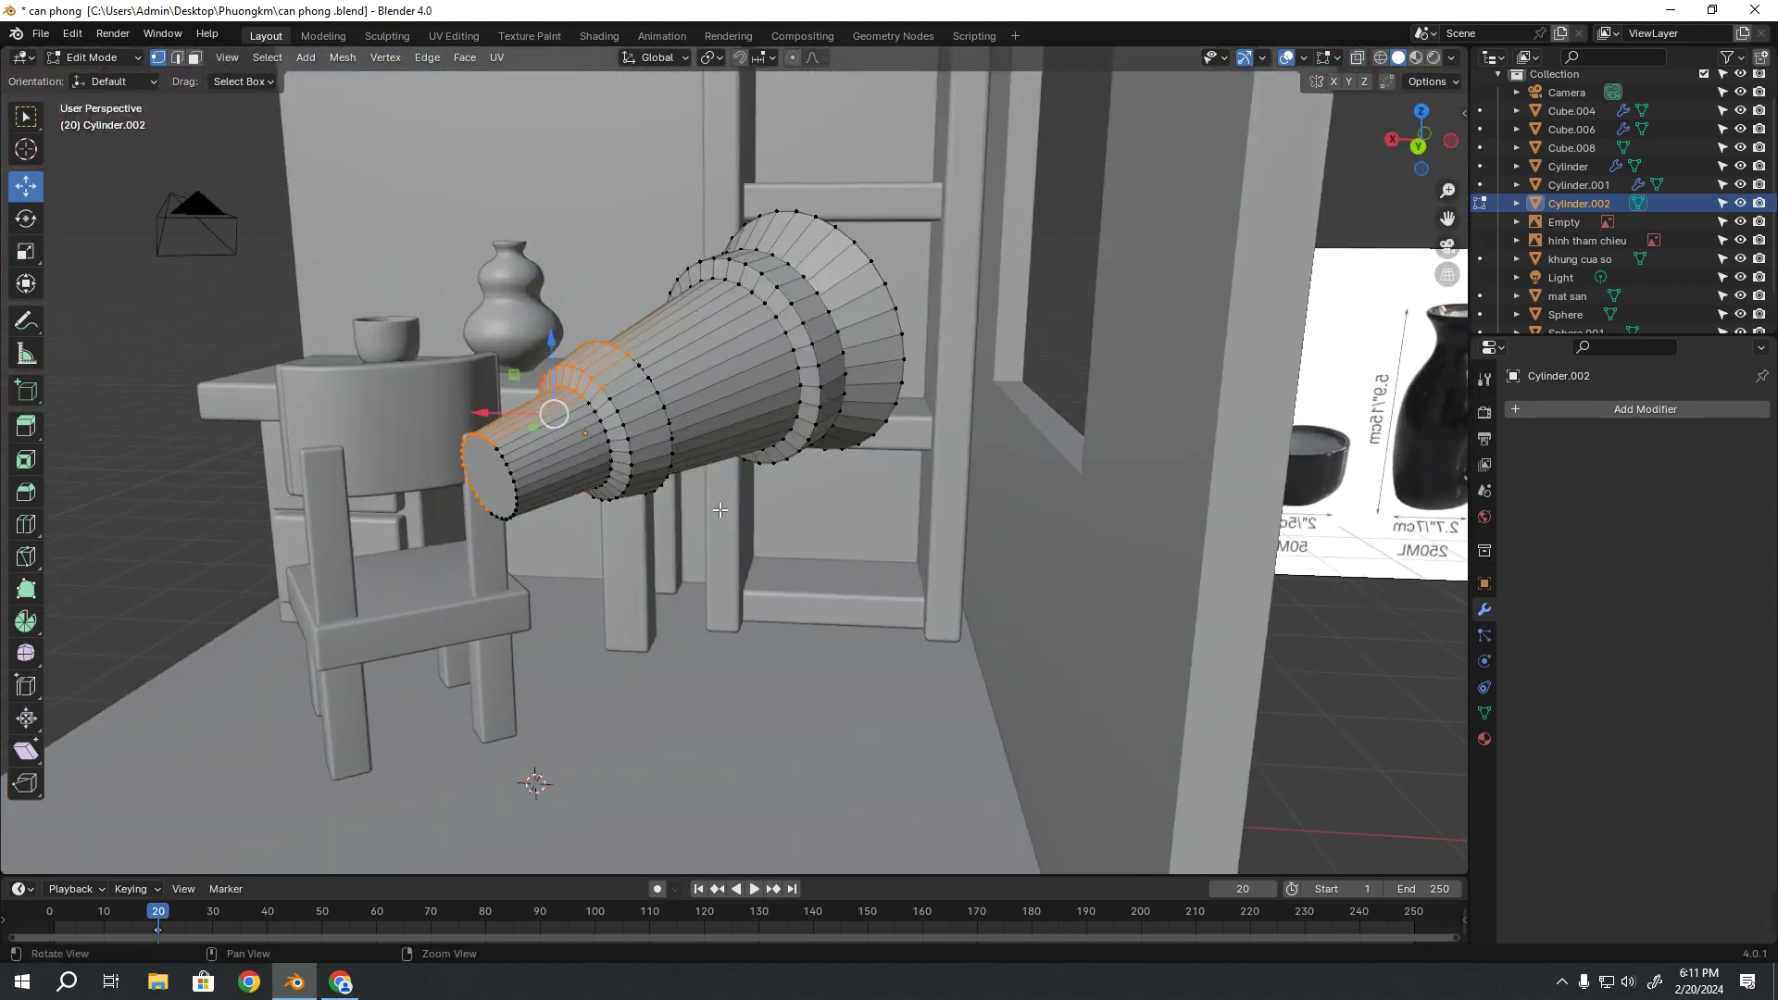
Box-select the narrow end section in X-ray, then reselect it in edge mode
{"action": "scroll", "coordinate": [650, 380], "scroll_direction": "up", "scroll_amount": 2}
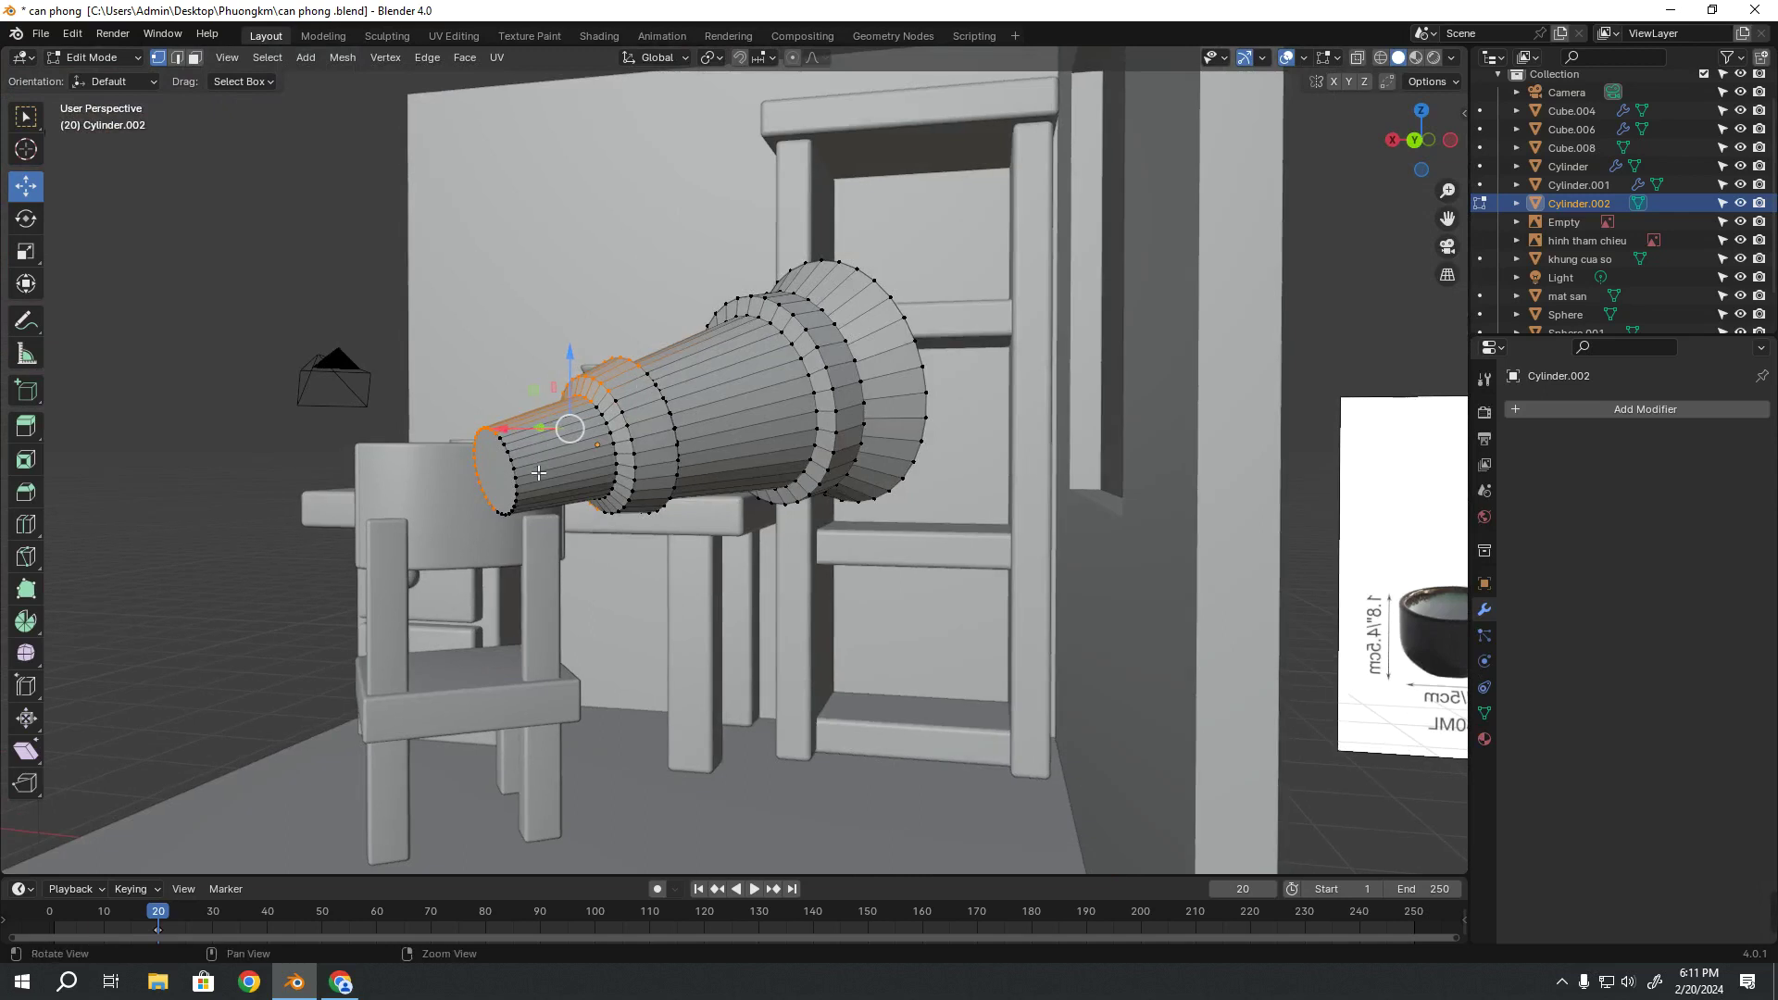
{"action": "middle_click_drag", "start_coordinate": [538, 472], "coordinate": [1010, 635]}
{"action": "key", "text": "alt+z"}
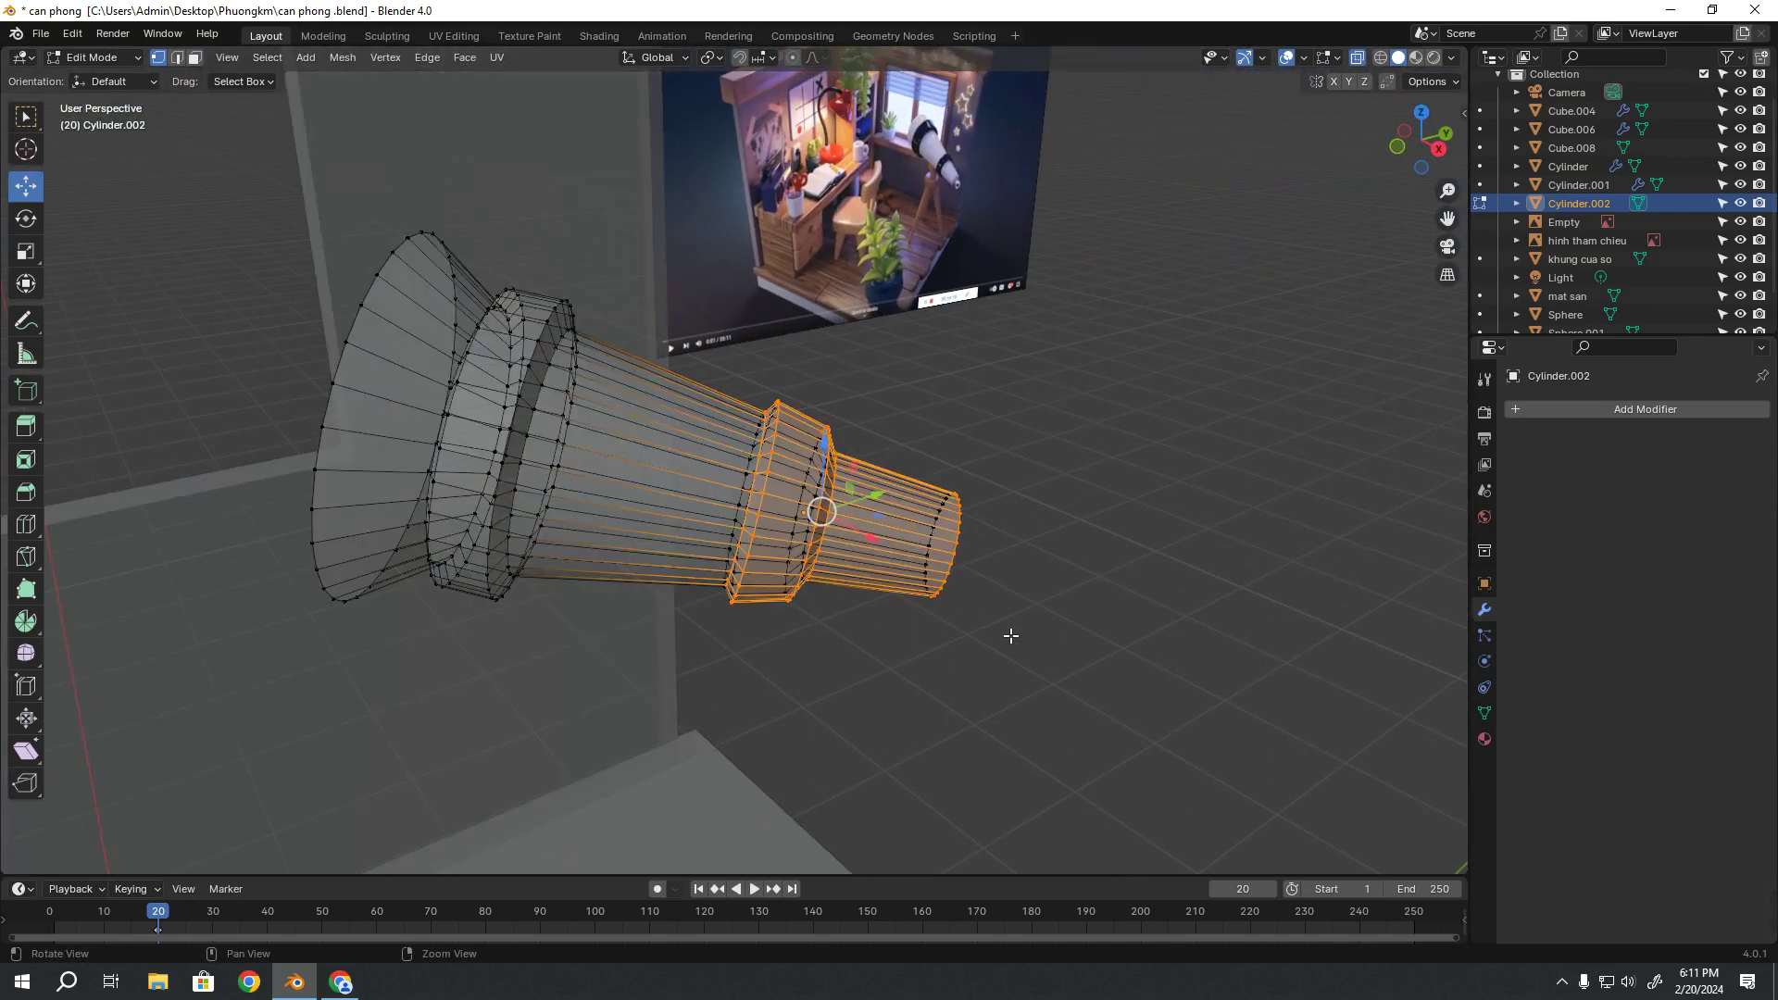
{"action": "left_click_drag", "start_coordinate": [1098, 741], "coordinate": [714, 368]}
{"action": "mouse_move", "coordinate": [714, 369]}
{"action": "middle_mouse_down"}
{"action": "mouse_move", "coordinate": [814, 616]}
{"action": "mouse_move", "coordinate": [684, 410]}
{"action": "middle_mouse_up"}
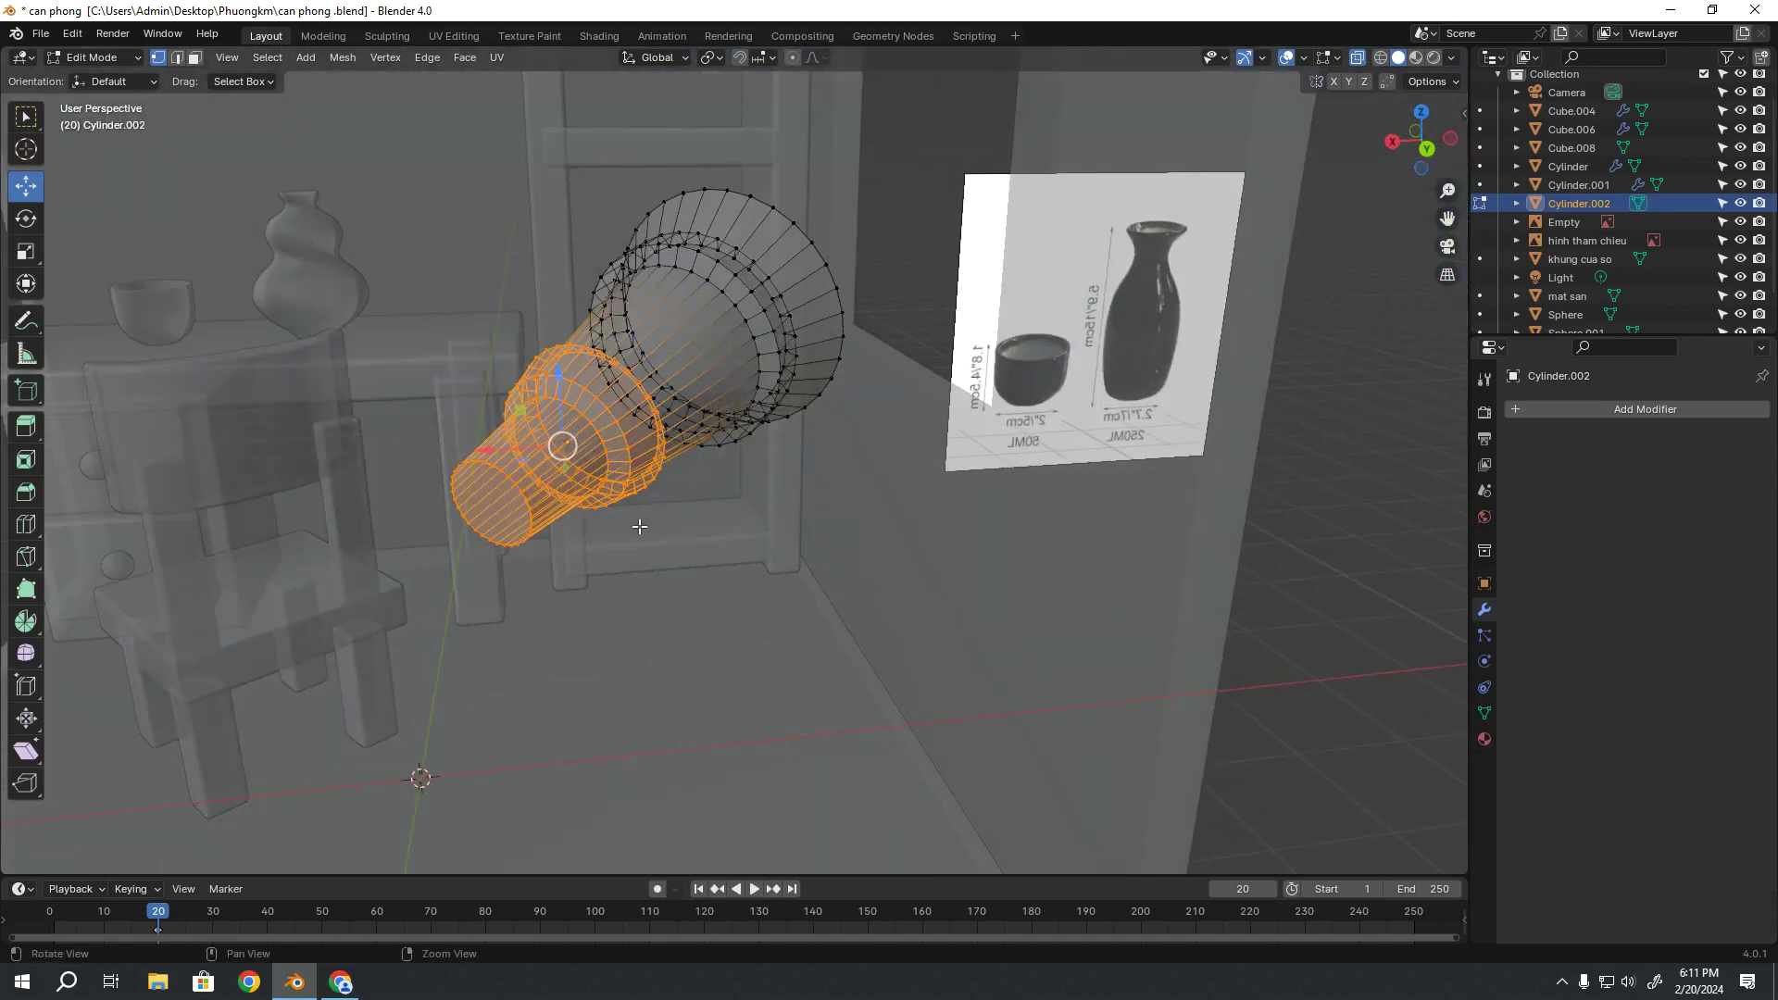
{"action": "key", "text": "alt+z"}
{"action": "mouse_move", "coordinate": [639, 526]}
{"action": "middle_mouse_down"}
{"action": "mouse_move", "coordinate": [954, 541]}
{"action": "mouse_move", "coordinate": [834, 486]}
{"action": "mouse_move", "coordinate": [861, 519]}
{"action": "middle_mouse_up"}
{"action": "key", "text": "2"}
{"action": "left_click_drag", "start_coordinate": [1087, 726], "coordinate": [724, 378]}
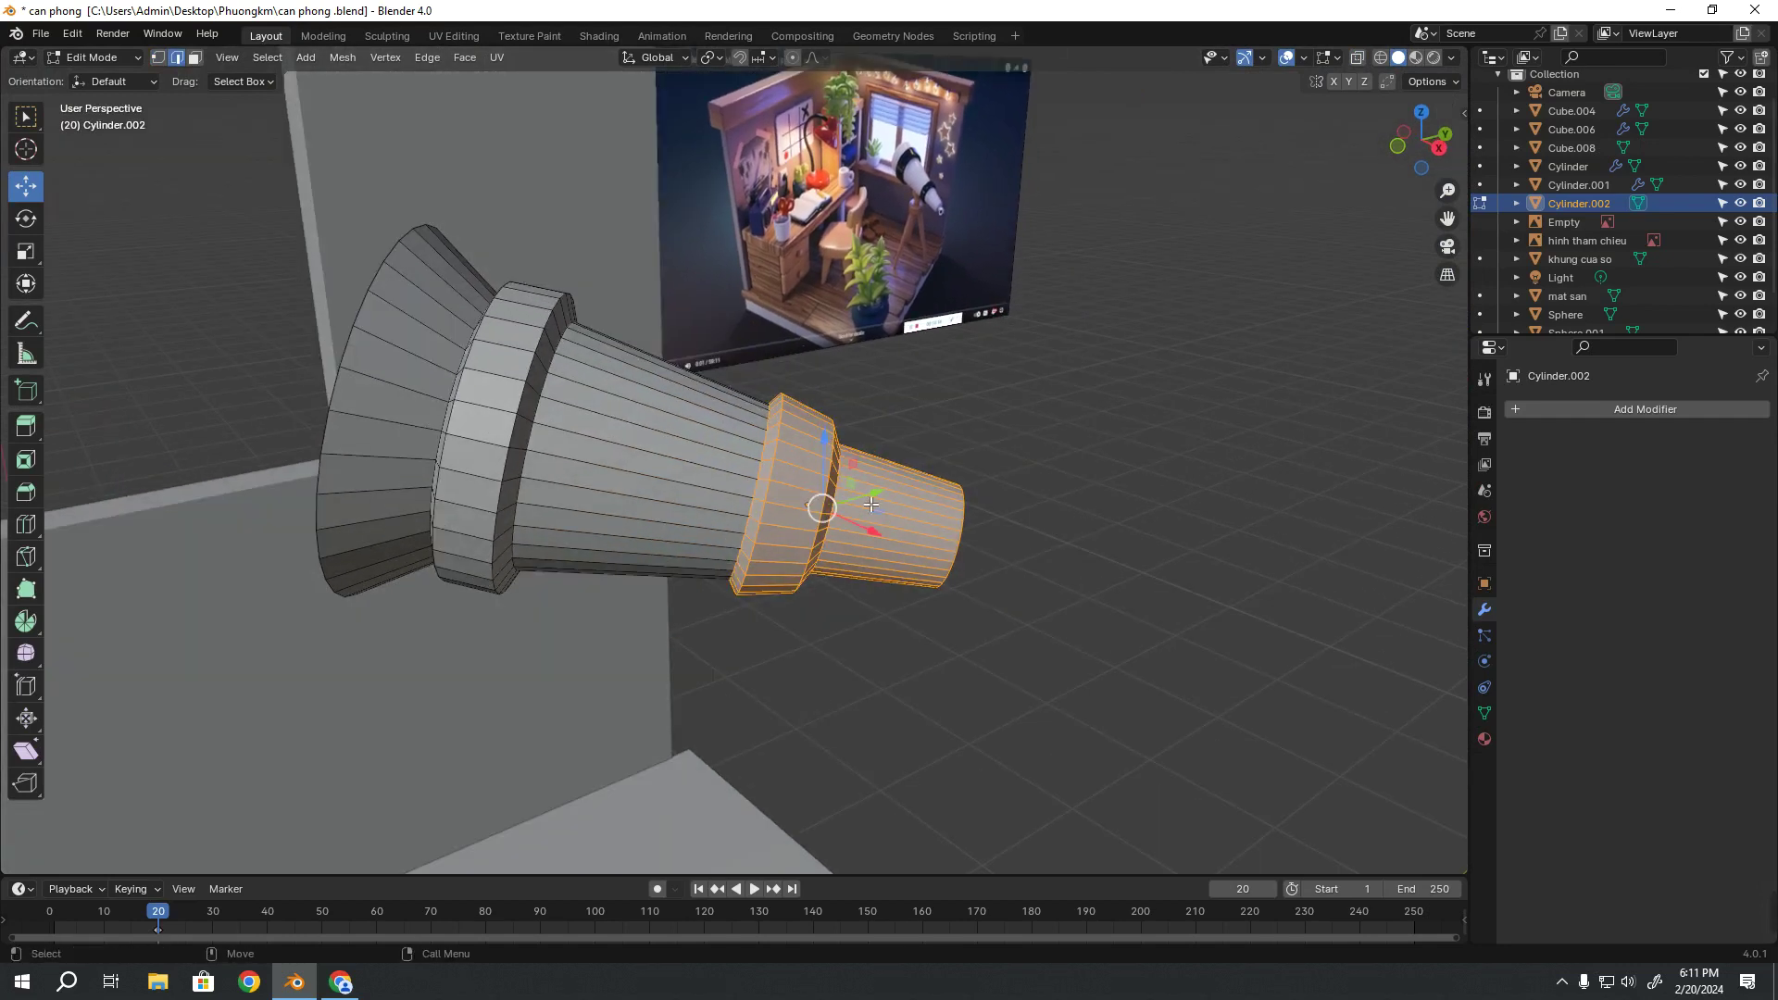
Clear the selection, switch to vertex select, and pick the edge loop at the front ring
{"action": "middle_click_drag", "start_coordinate": [932, 554], "coordinate": [545, 422]}
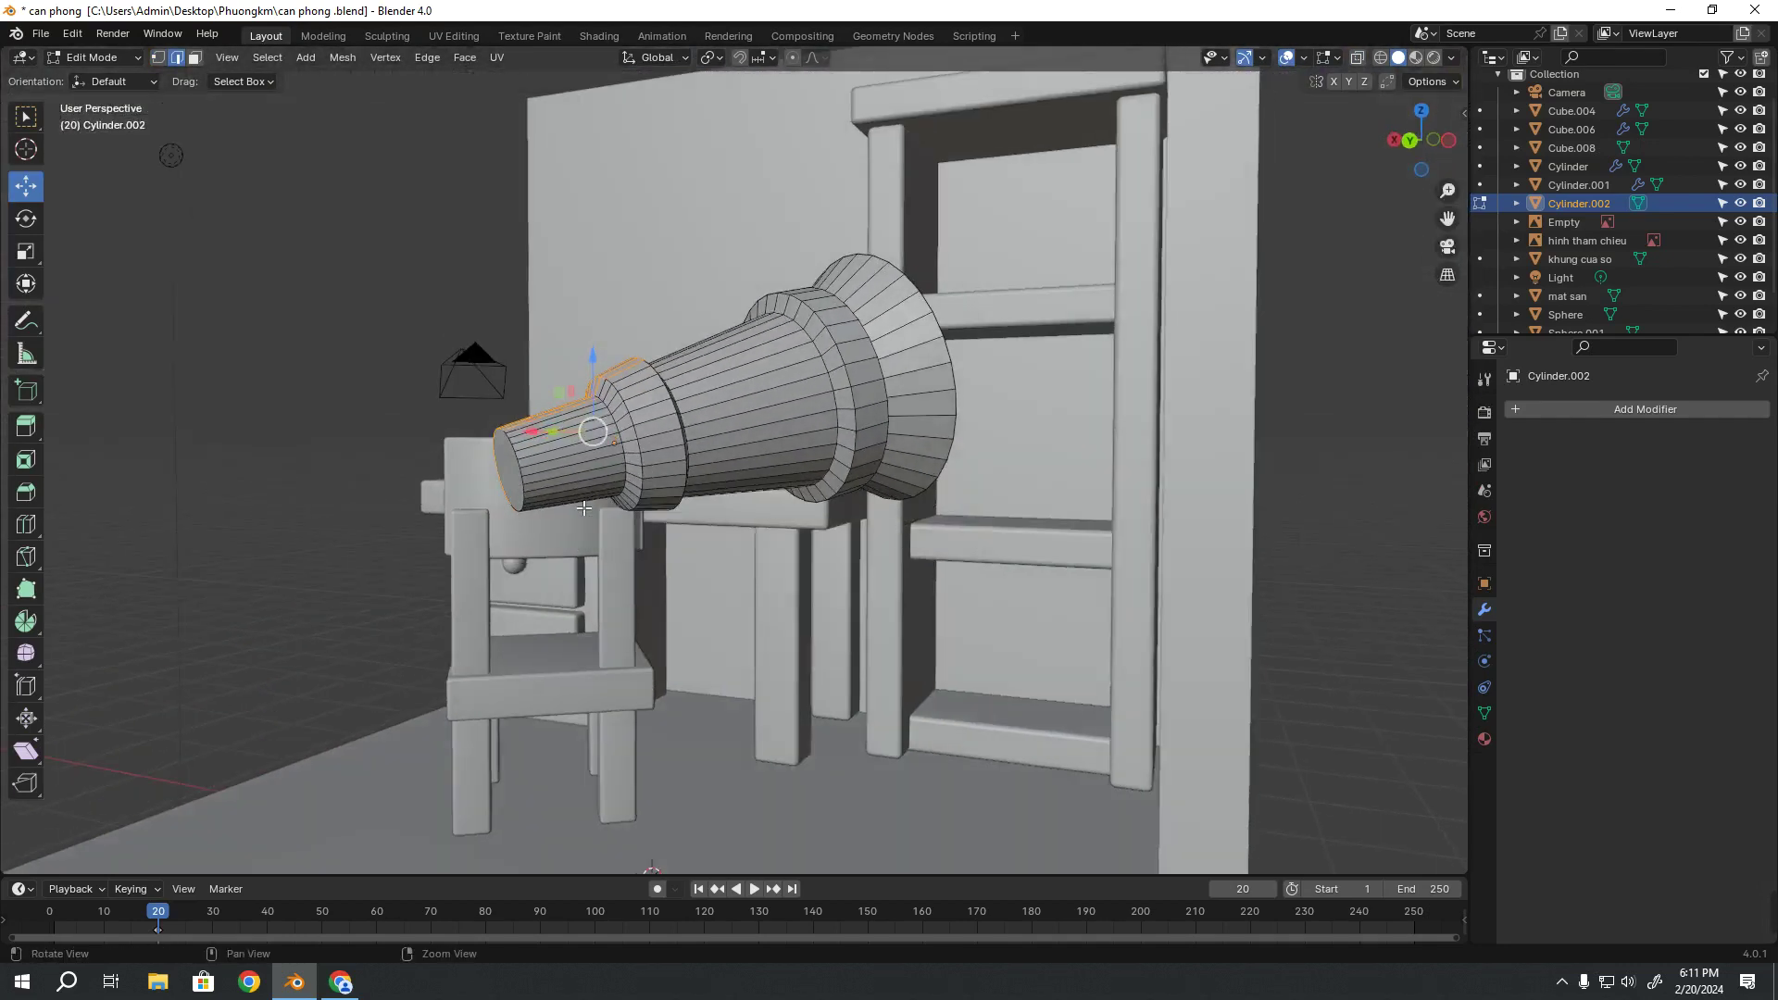
{"action": "middle_click_drag", "start_coordinate": [593, 526], "coordinate": [910, 355]}
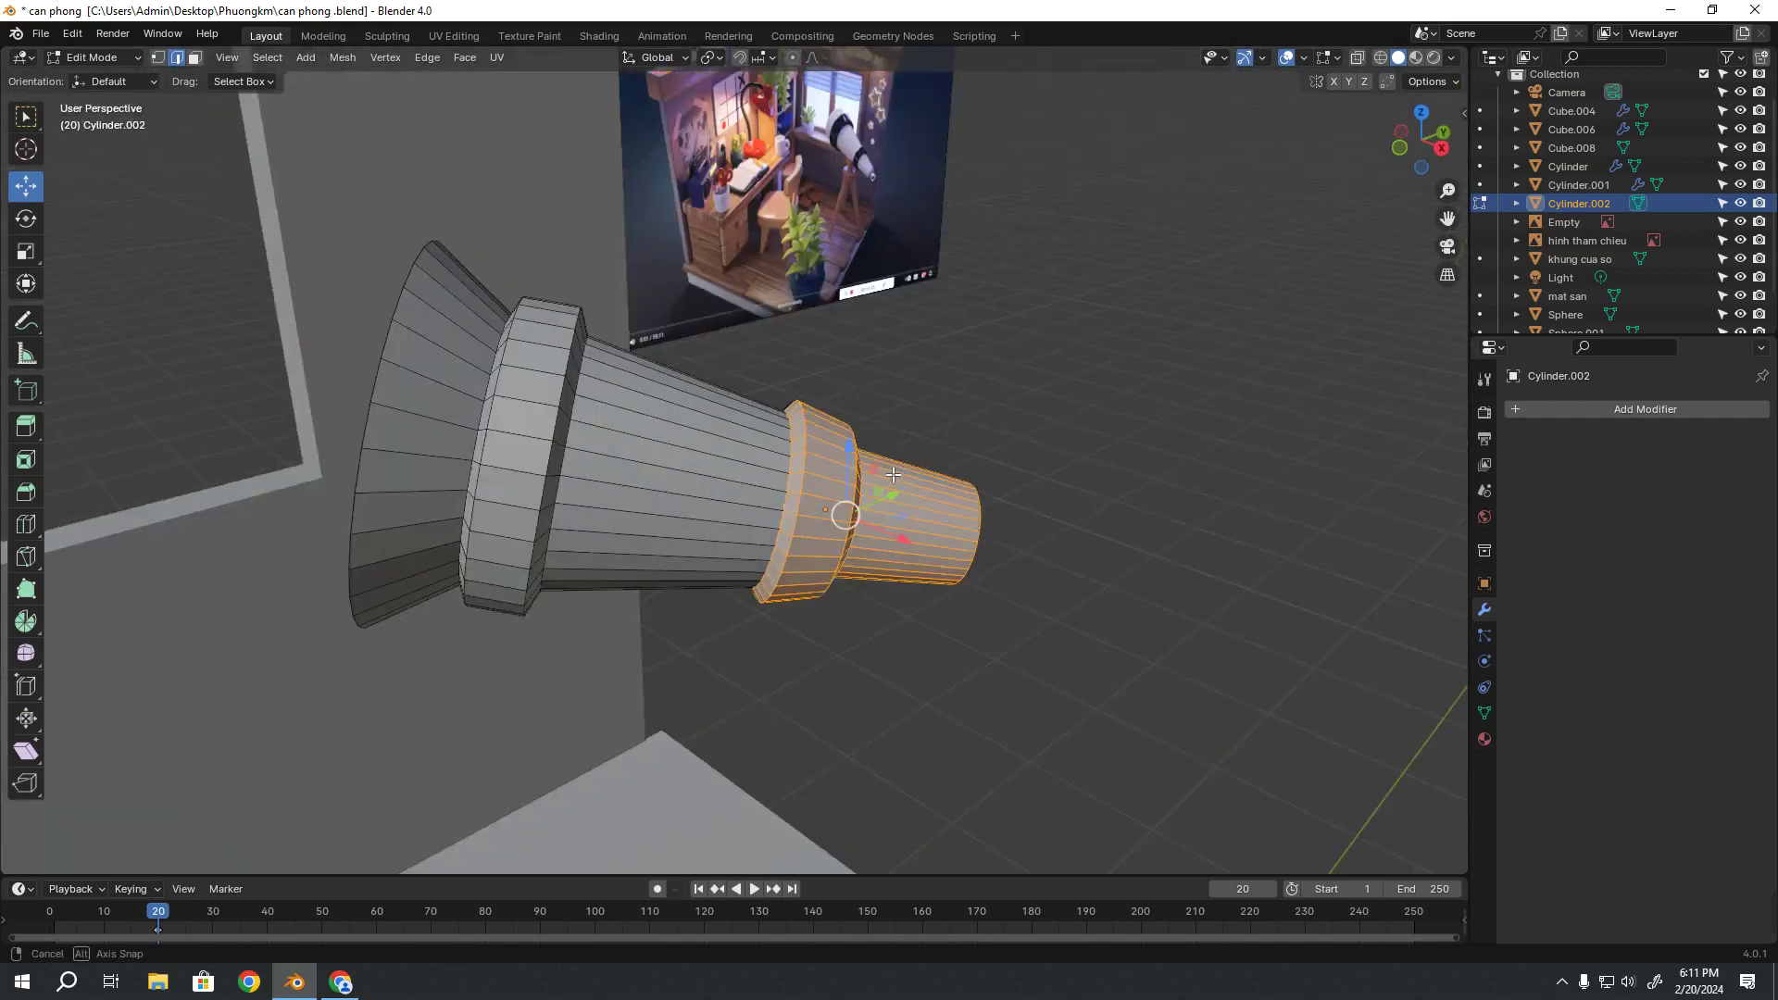
{"action": "key", "text": "alt+z"}
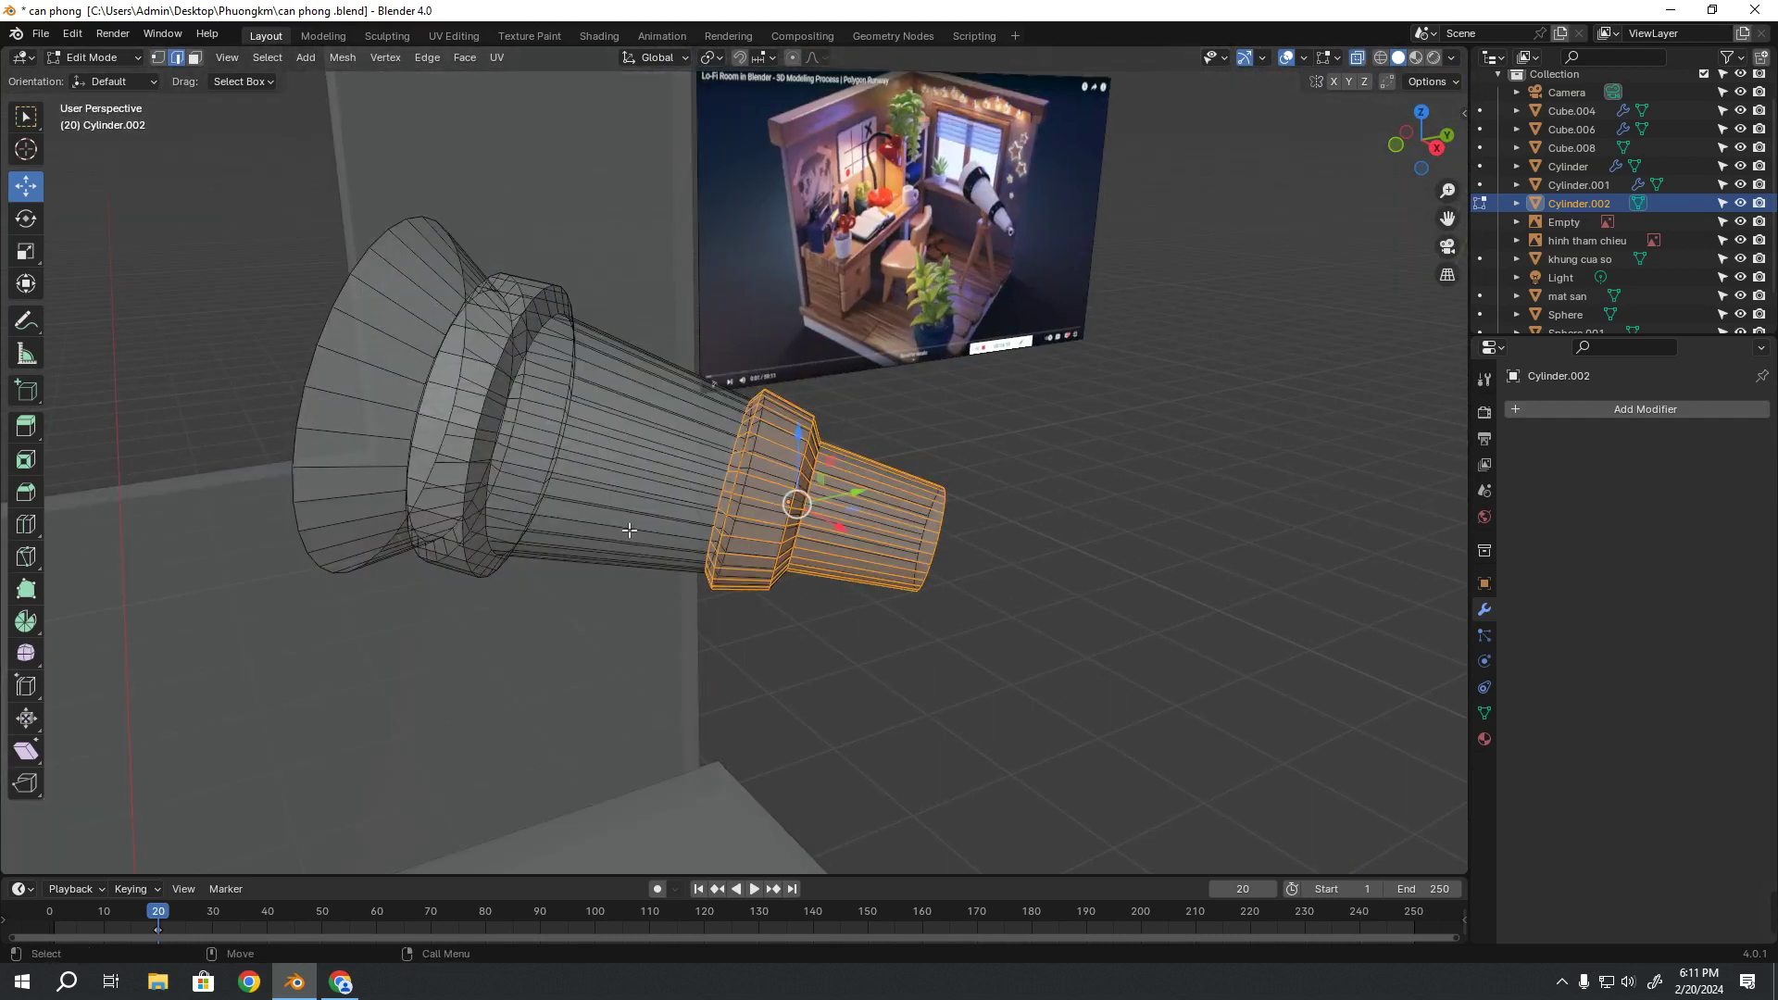
{"action": "left_click_drag", "start_coordinate": [1193, 787], "coordinate": [658, 282]}
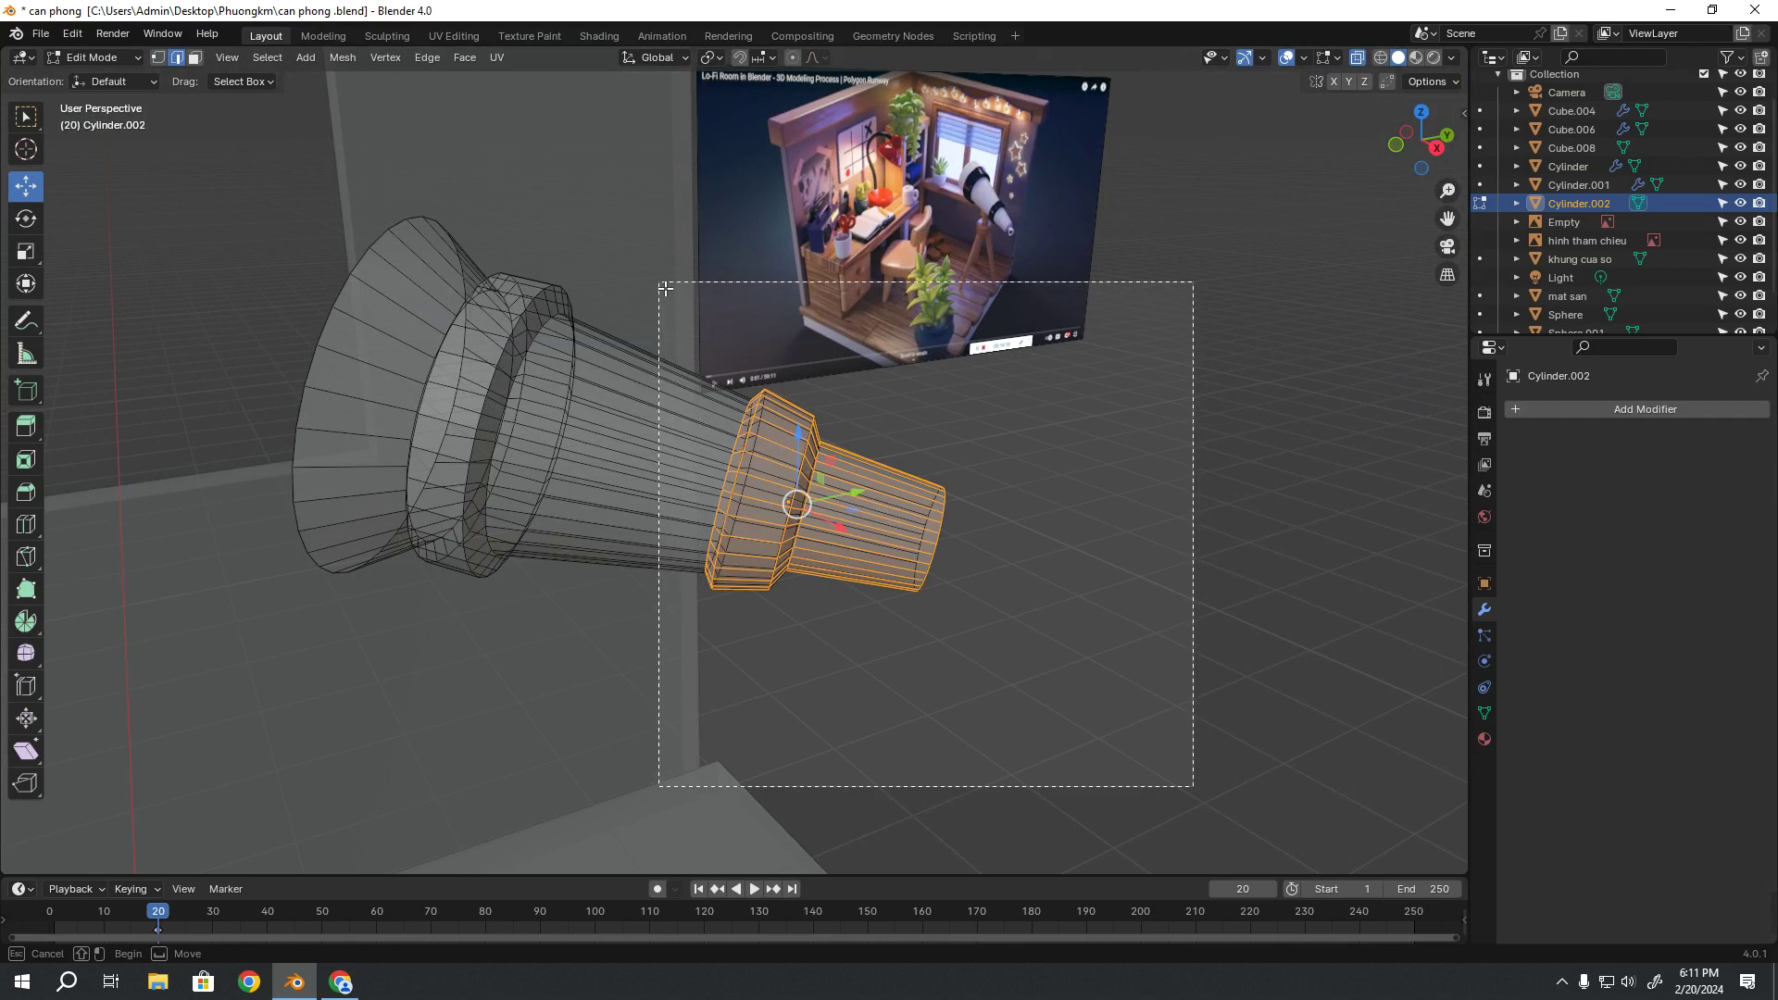
{"action": "key", "text": "alt+a"}
{"action": "key", "text": "1"}
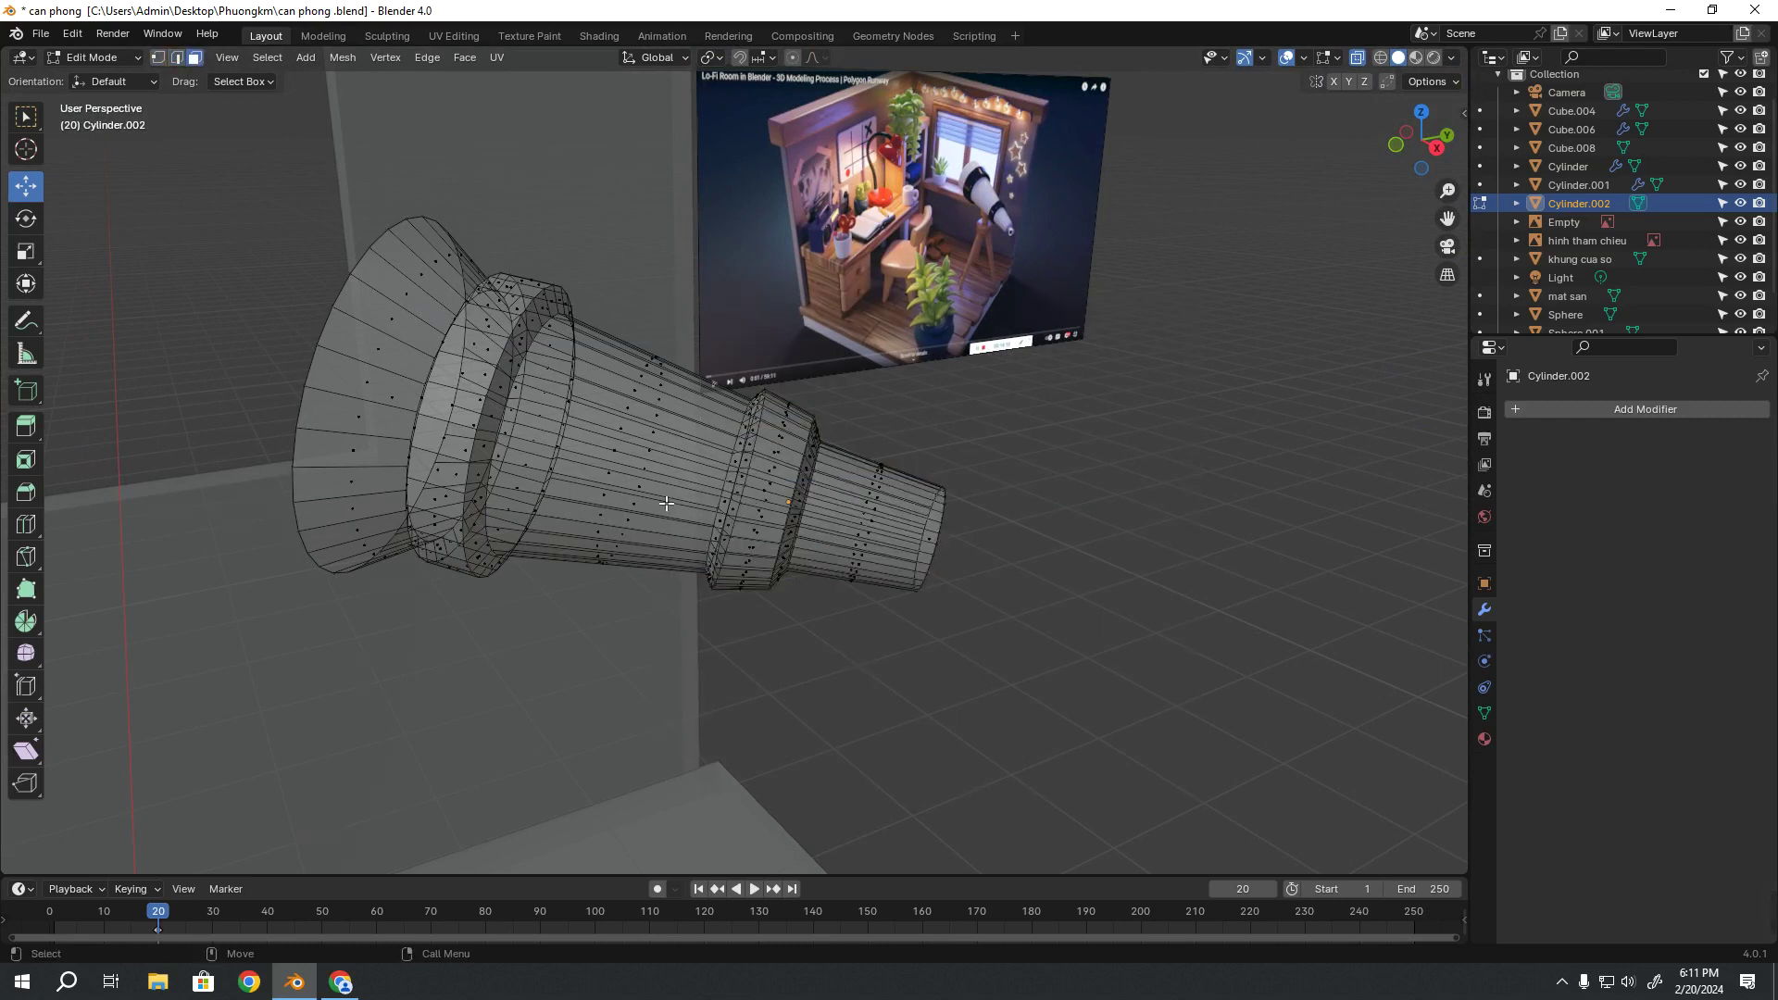
{"action": "middle_click_drag", "start_coordinate": [666, 503], "coordinate": [705, 489]}
{"action": "scroll", "coordinate": [567, 497], "scroll_direction": "up", "scroll_amount": 2}
{"action": "scroll", "coordinate": [715, 535], "scroll_direction": "up", "scroll_amount": 2}
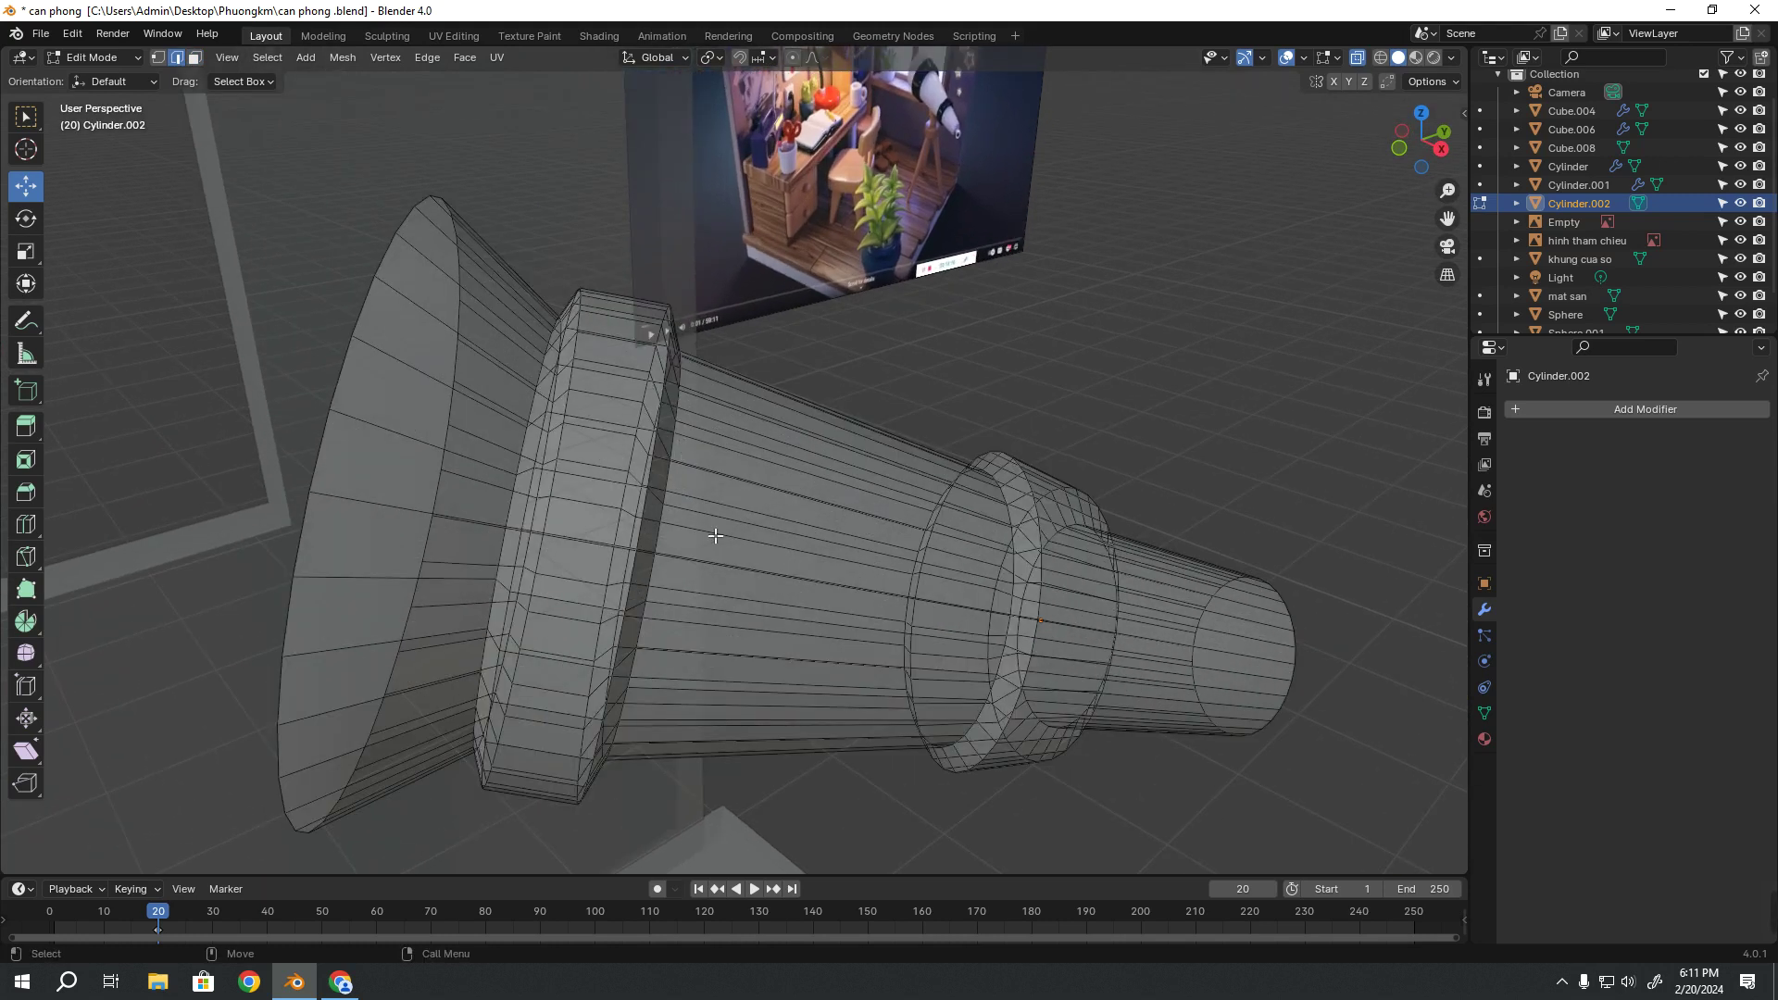
{"action": "mouse_move", "coordinate": [826, 638]}
{"action": "middle_mouse_down"}
{"action": "mouse_move", "coordinate": [804, 566]}
{"action": "mouse_move", "coordinate": [861, 339]}
{"action": "middle_mouse_up"}
{"action": "left_click", "coordinate": [816, 559], "text": "alt"}
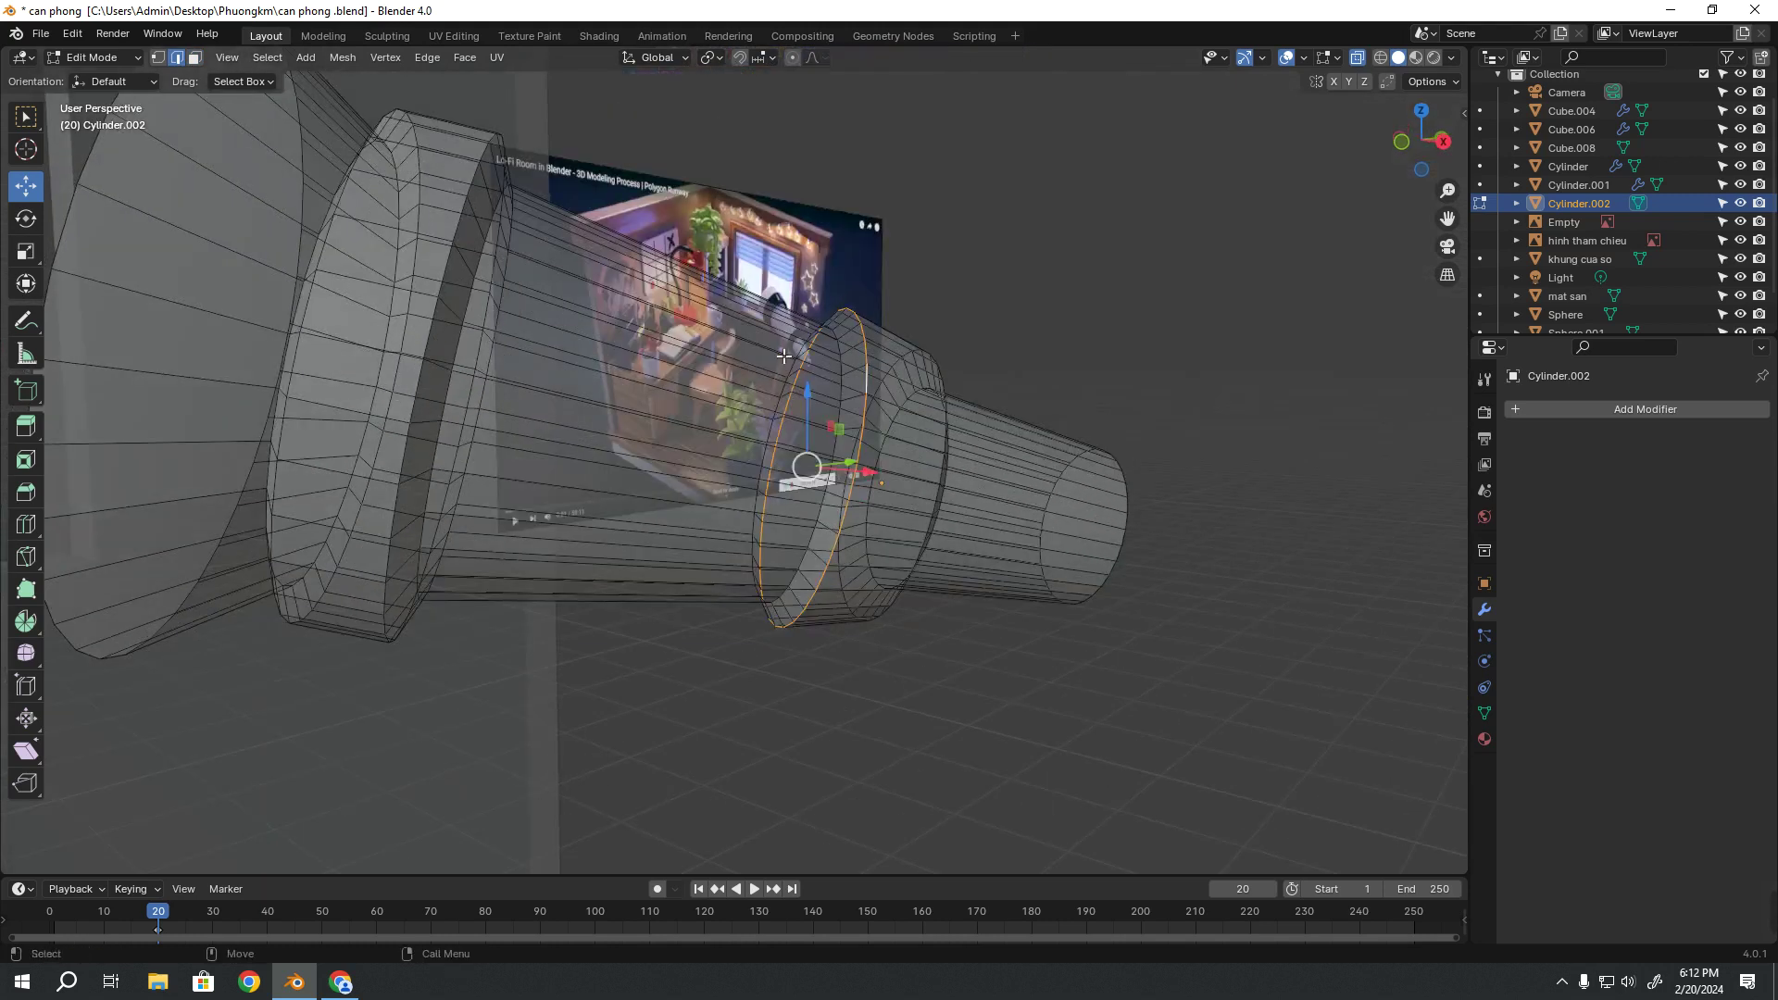
Scale the selected ring wider as a trial flare, then undo it
{"action": "middle_click_drag", "start_coordinate": [798, 505], "coordinate": [678, 636]}
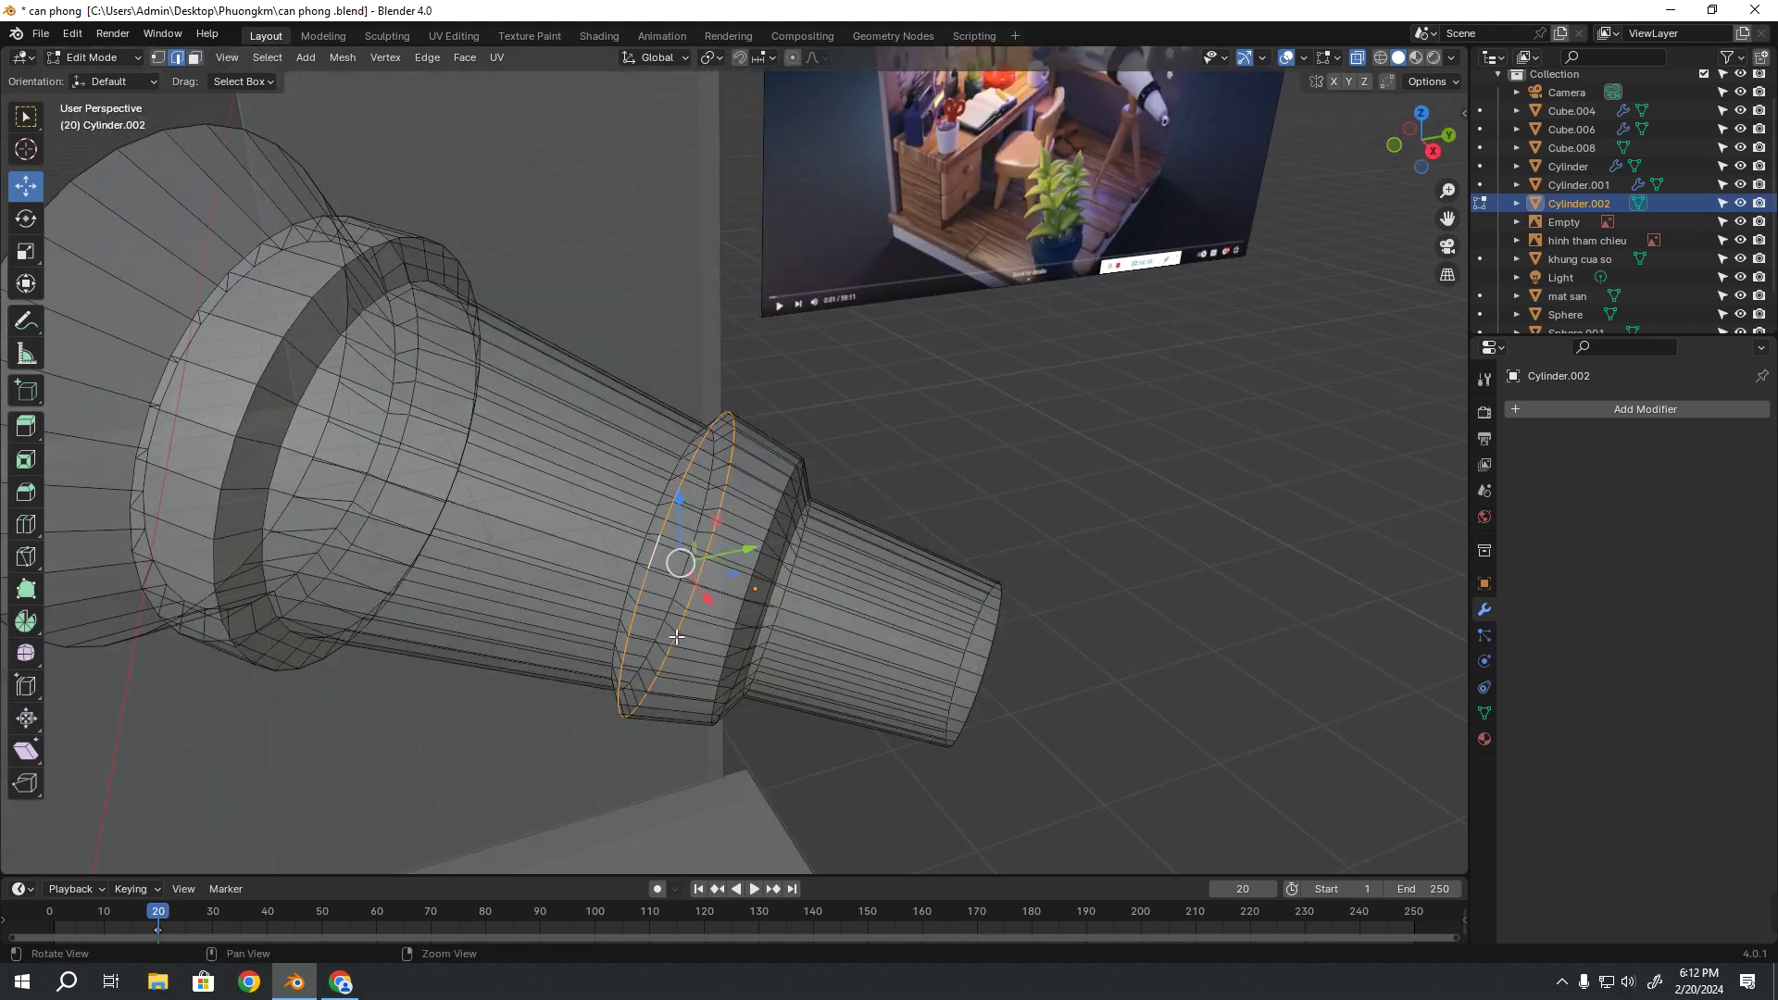
{"action": "key", "text": "alt+z"}
{"action": "scroll", "coordinate": [705, 611], "scroll_direction": "up", "scroll_amount": 2}
{"action": "key", "text": "shift+space"}
{"action": "key", "text": "s"}
{"action": "left_click_drag", "start_coordinate": [714, 617], "coordinate": [766, 650]}
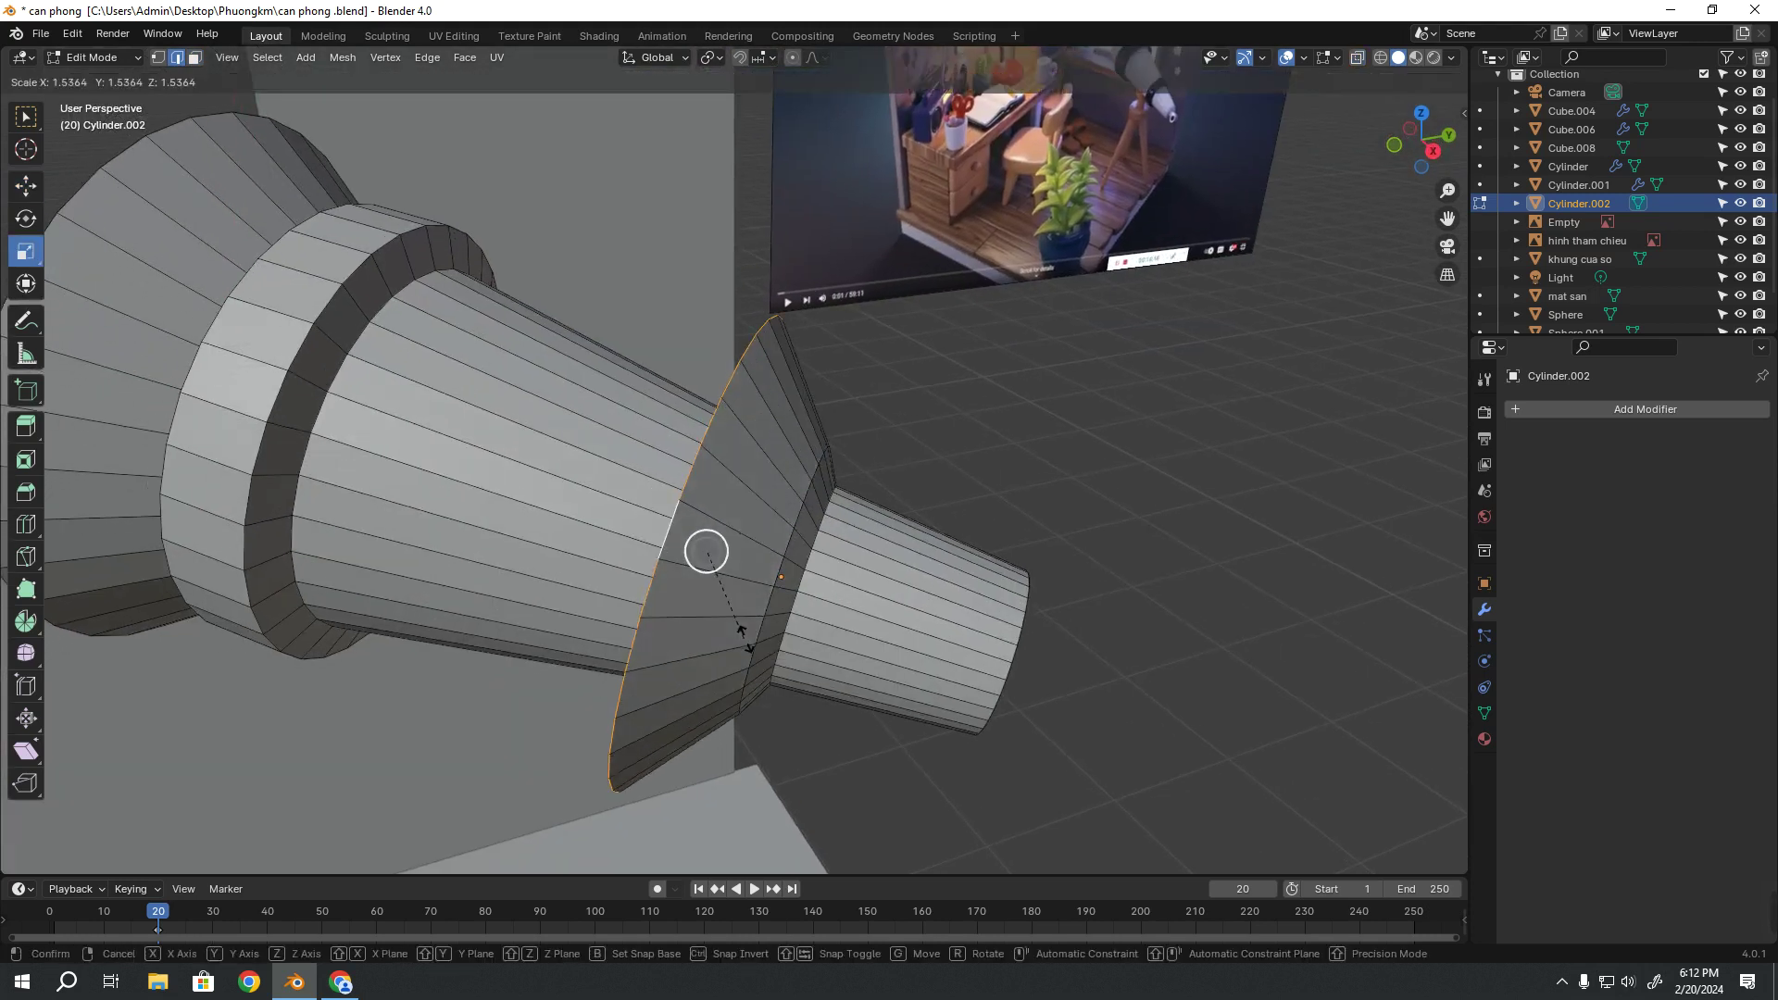
{"action": "middle_click_drag", "start_coordinate": [766, 650], "coordinate": [767, 615]}
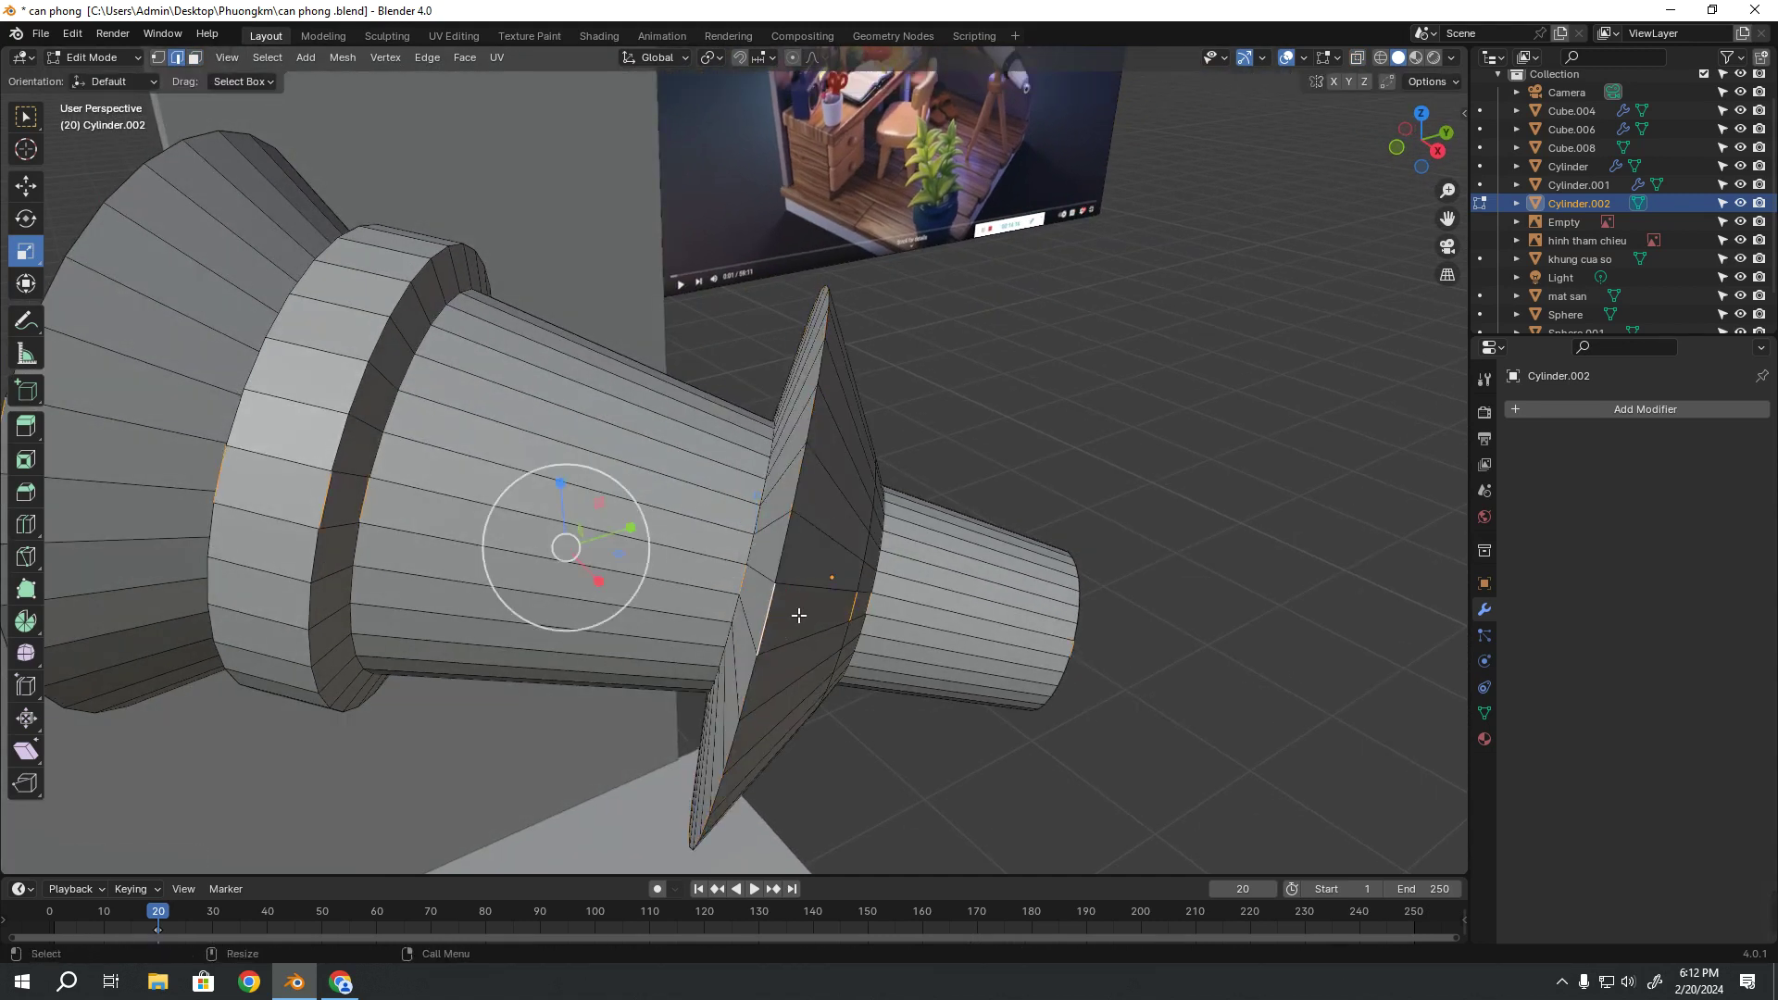
{"action": "middle_click_drag", "start_coordinate": [766, 614], "coordinate": [813, 603]}
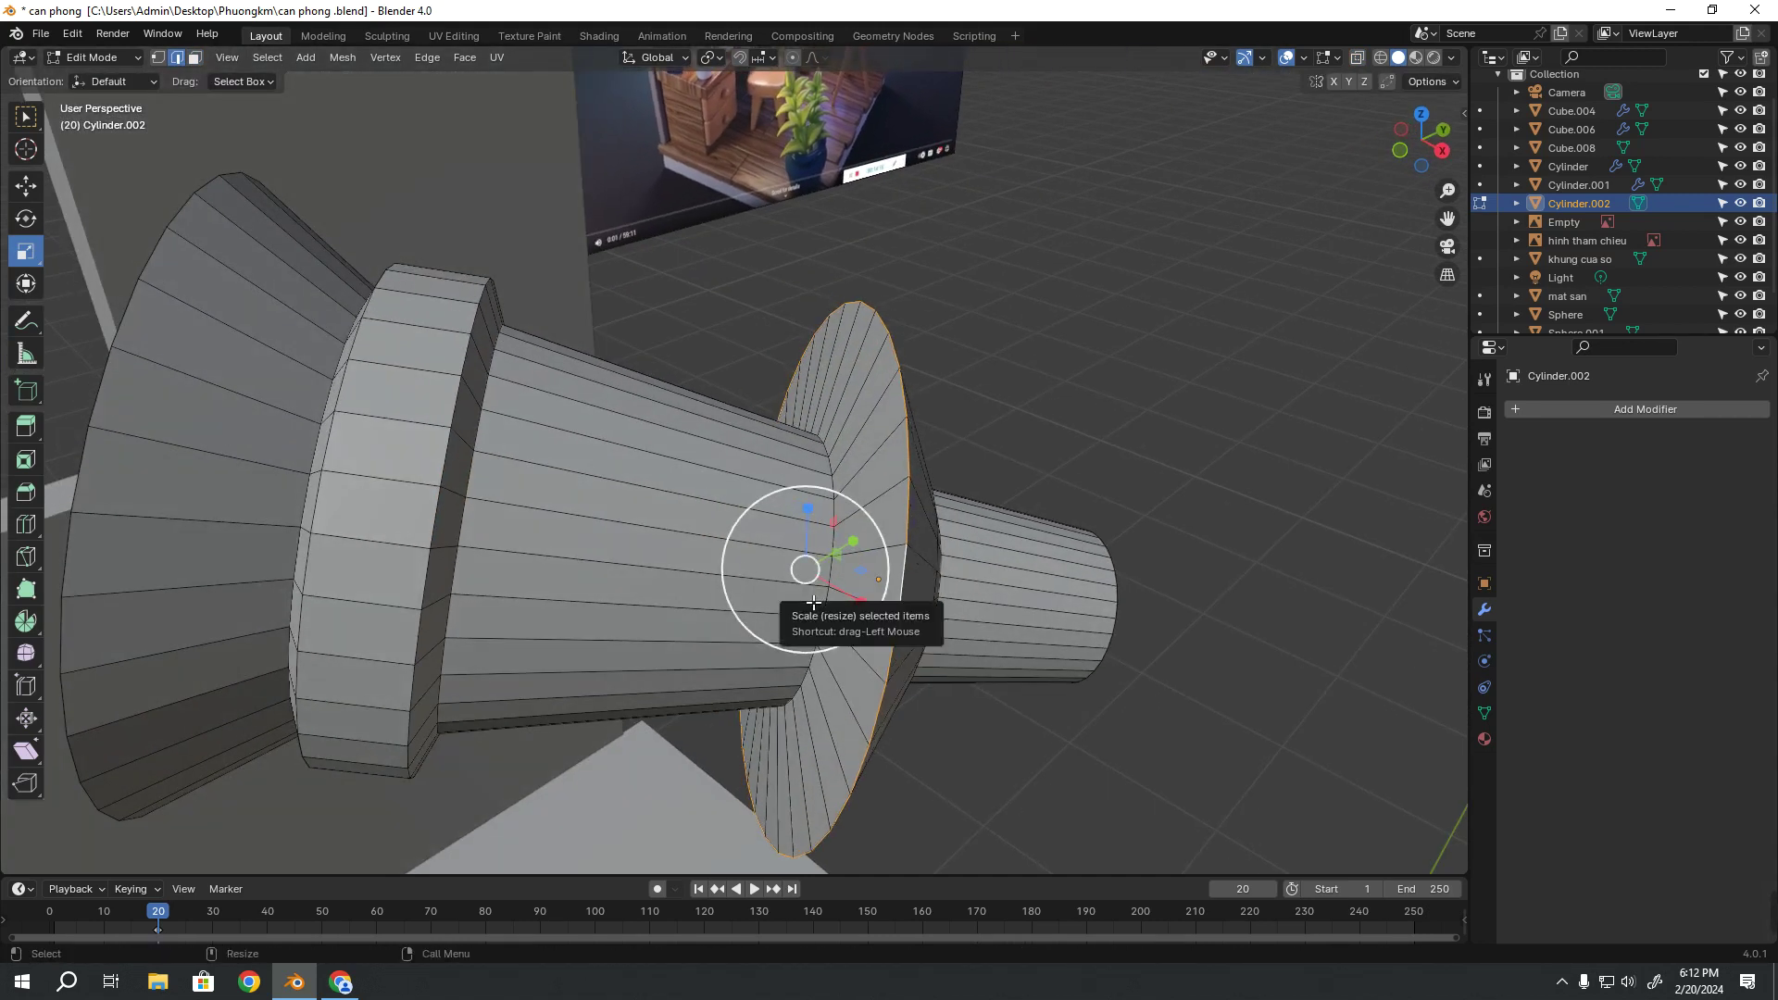
{"action": "key", "text": "ctrl+z"}
{"action": "key", "text": "shift+space"}
Try rotating and slightly resizing the ring, then select the middle section's face loop
{"action": "key", "text": "r"}
{"action": "left_click_drag", "start_coordinate": [819, 652], "coordinate": [862, 652]}
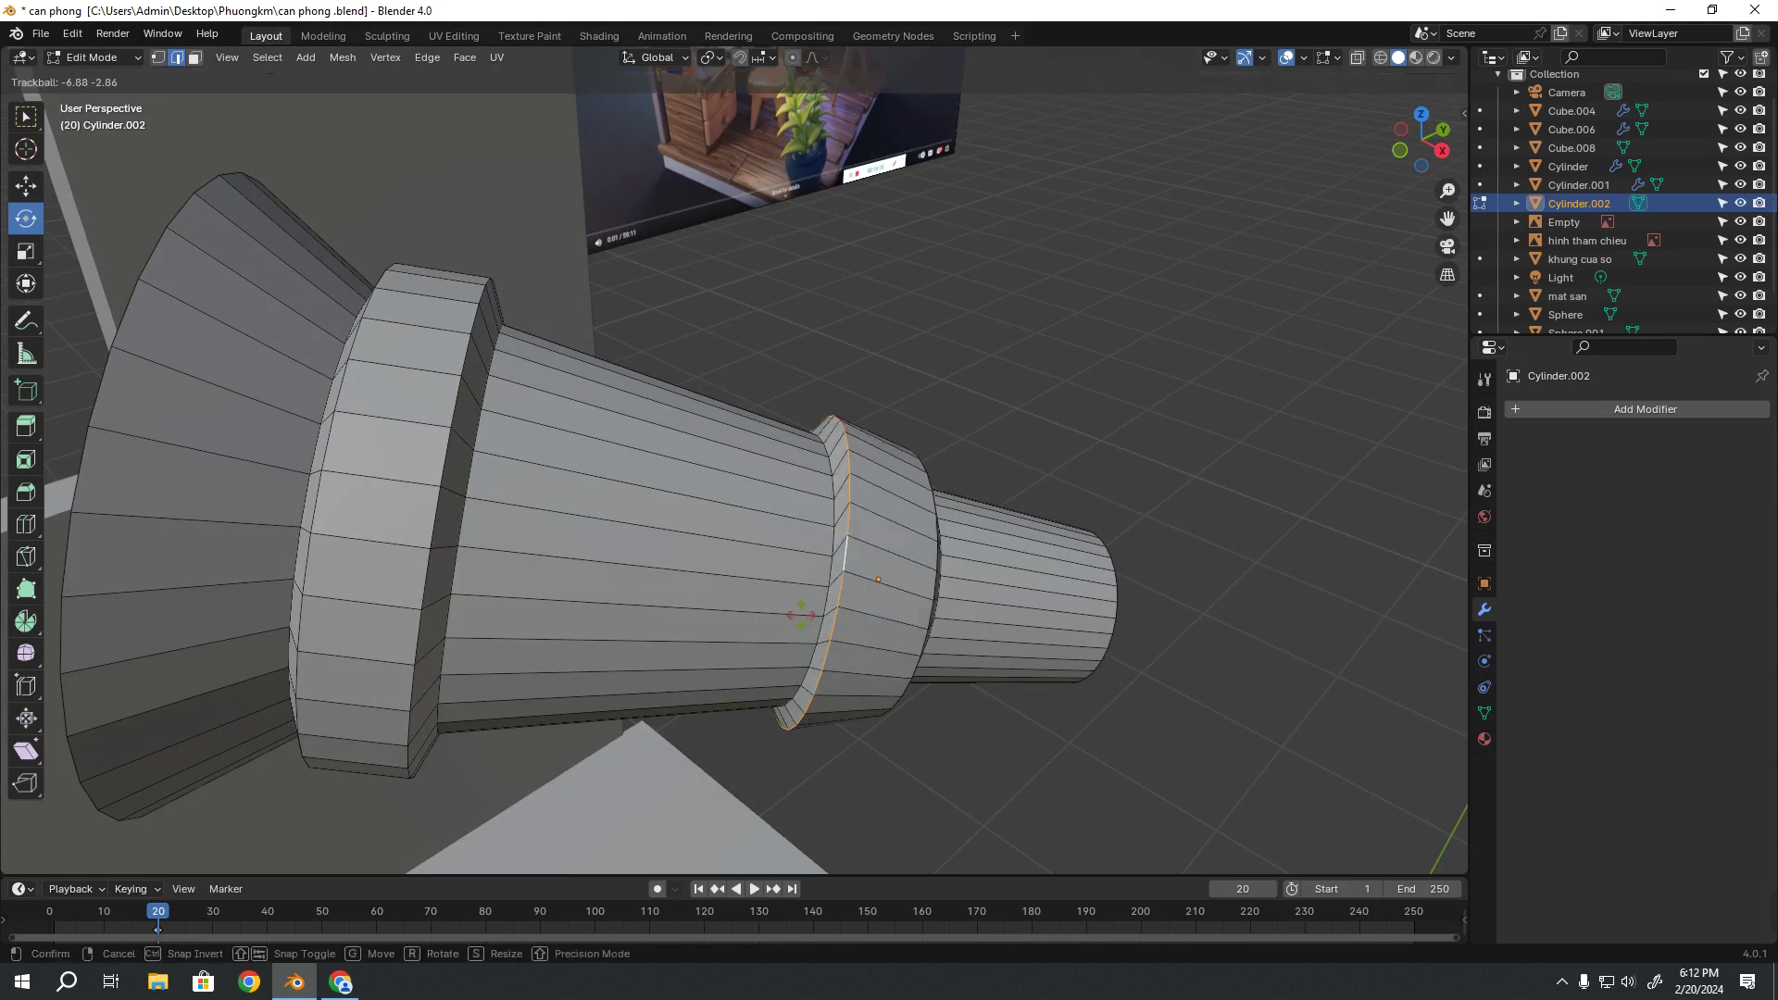
{"action": "middle_click_drag", "start_coordinate": [862, 652], "coordinate": [707, 523]}
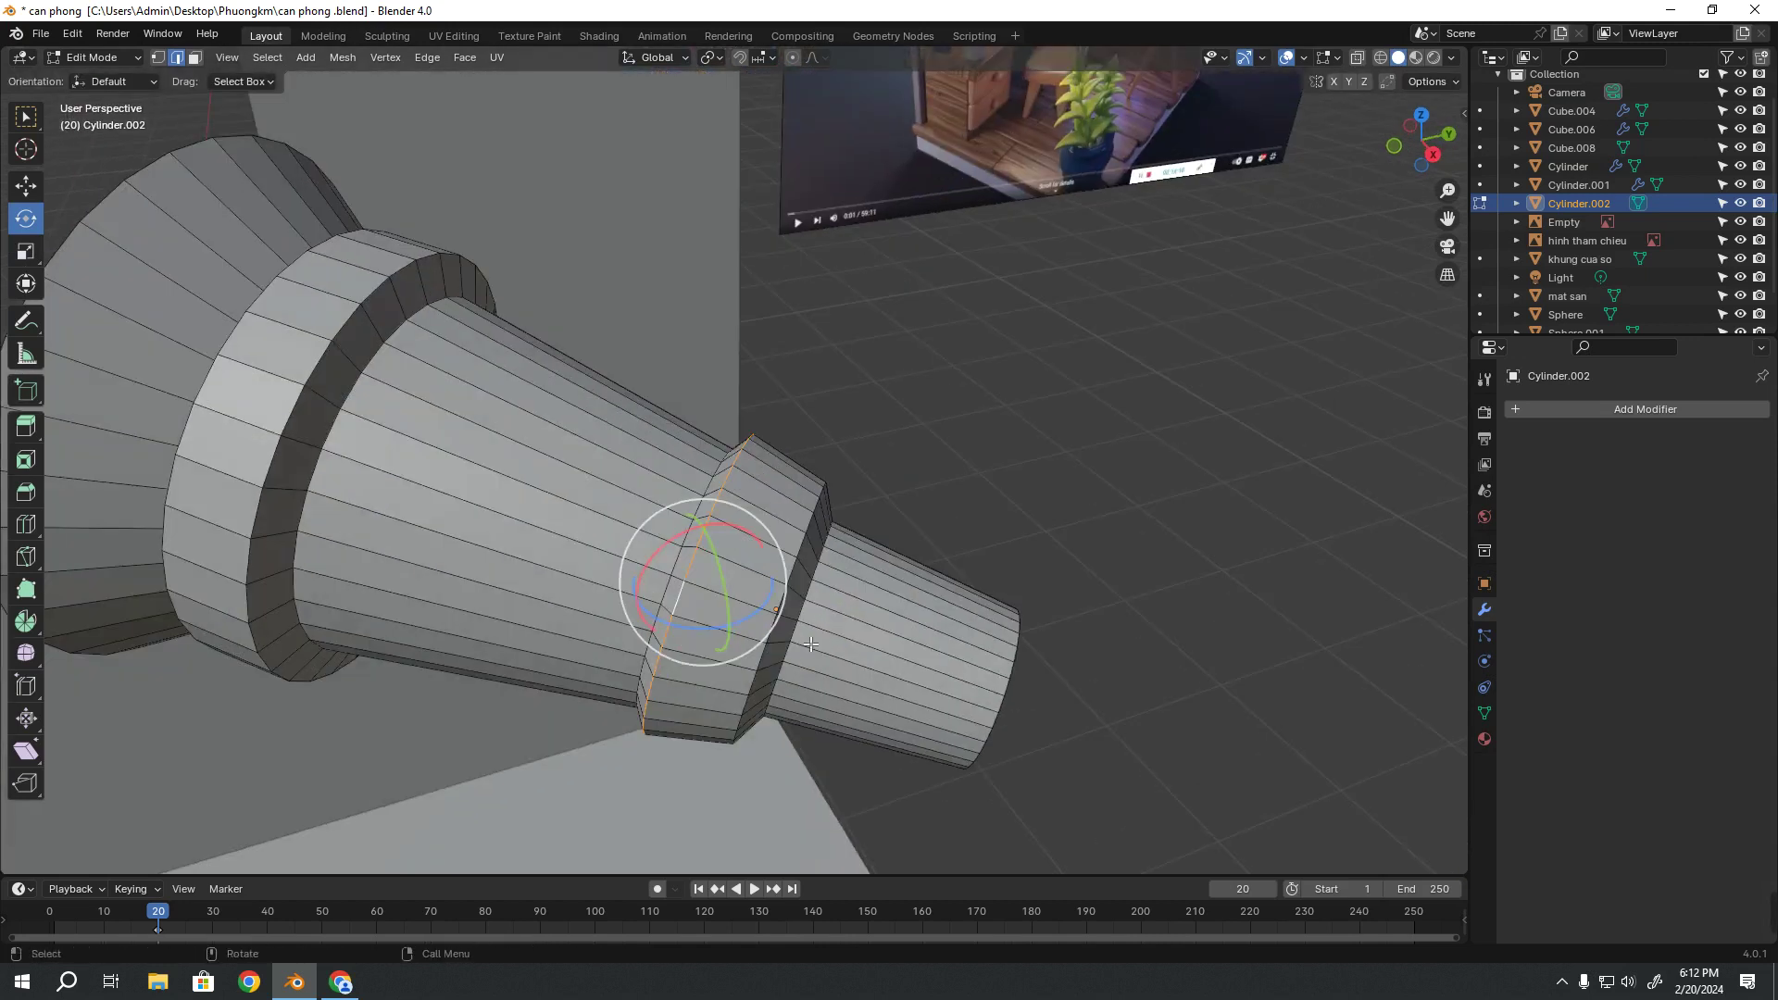
{"action": "key", "text": "shift+space"}
{"action": "key", "text": "s"}
{"action": "mouse_move", "coordinate": [738, 523]}
{"action": "left_mouse_down"}
{"action": "mouse_move", "coordinate": [756, 570]}
{"action": "mouse_move", "coordinate": [656, 500]}
{"action": "left_mouse_up"}
{"action": "key", "text": "shift+space"}
{"action": "key", "text": "r"}
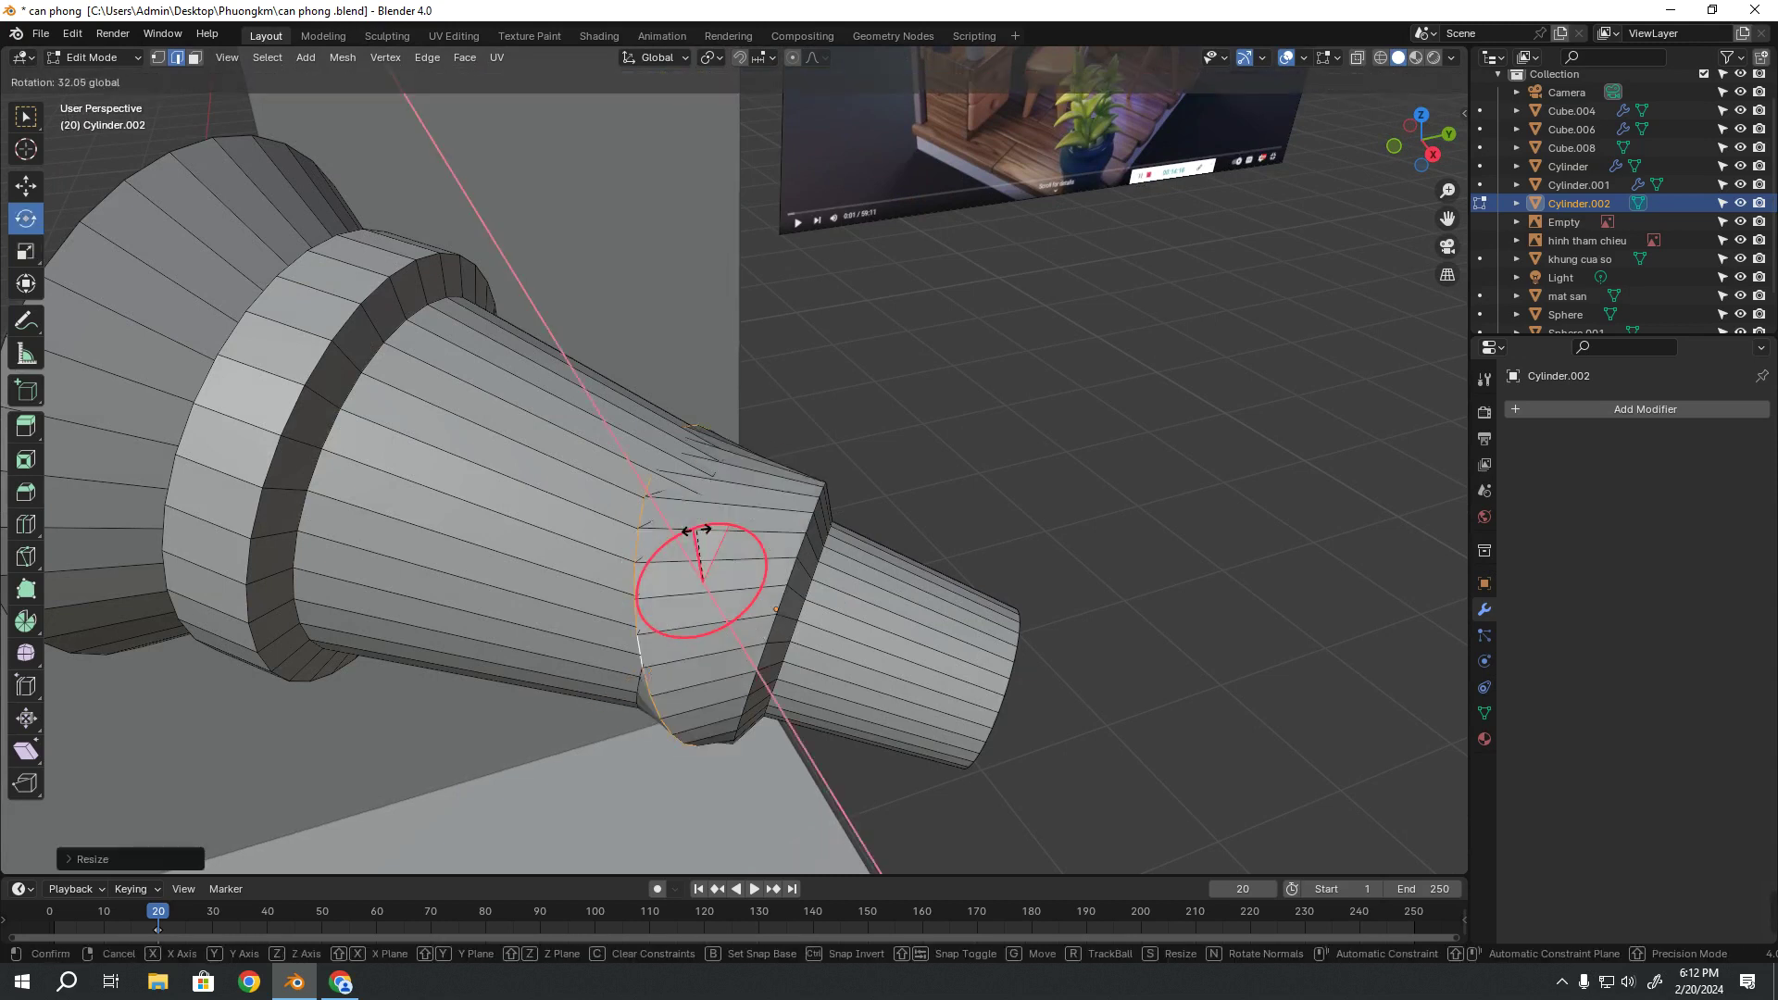
{"action": "mouse_move", "coordinate": [655, 500]}
{"action": "middle_mouse_down"}
{"action": "mouse_move", "coordinate": [771, 570]}
{"action": "mouse_move", "coordinate": [808, 619]}
{"action": "mouse_move", "coordinate": [796, 504]}
{"action": "mouse_move", "coordinate": [844, 594]}
{"action": "mouse_move", "coordinate": [690, 639]}
{"action": "mouse_move", "coordinate": [726, 635]}
{"action": "middle_mouse_up"}
{"action": "key", "text": "shift+space"}
{"action": "key", "text": "g"}
{"action": "key", "text": "3"}
{"action": "left_click", "coordinate": [685, 607], "text": "alt"}
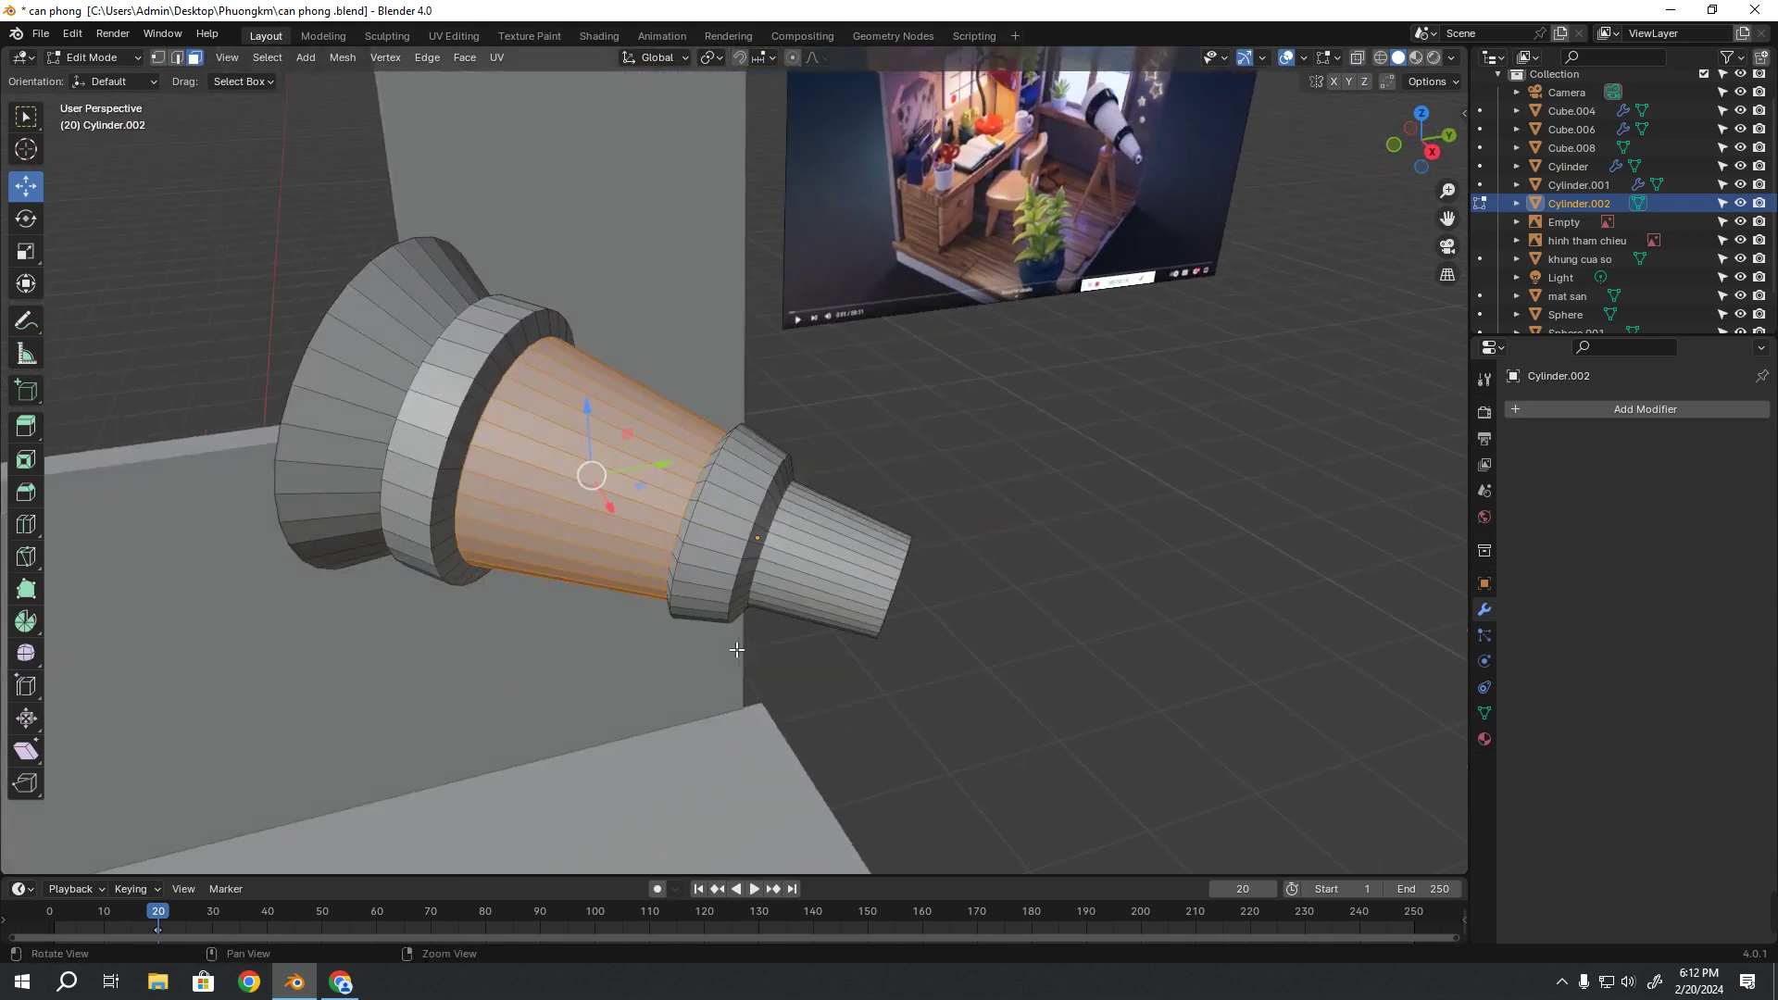
Turn on X-ray, box-select the telescope's middle band and frame the view on it
{"action": "left_click", "coordinate": [842, 646], "text": "alt"}
{"action": "middle_click_drag", "start_coordinate": [843, 646], "coordinate": [884, 669]}
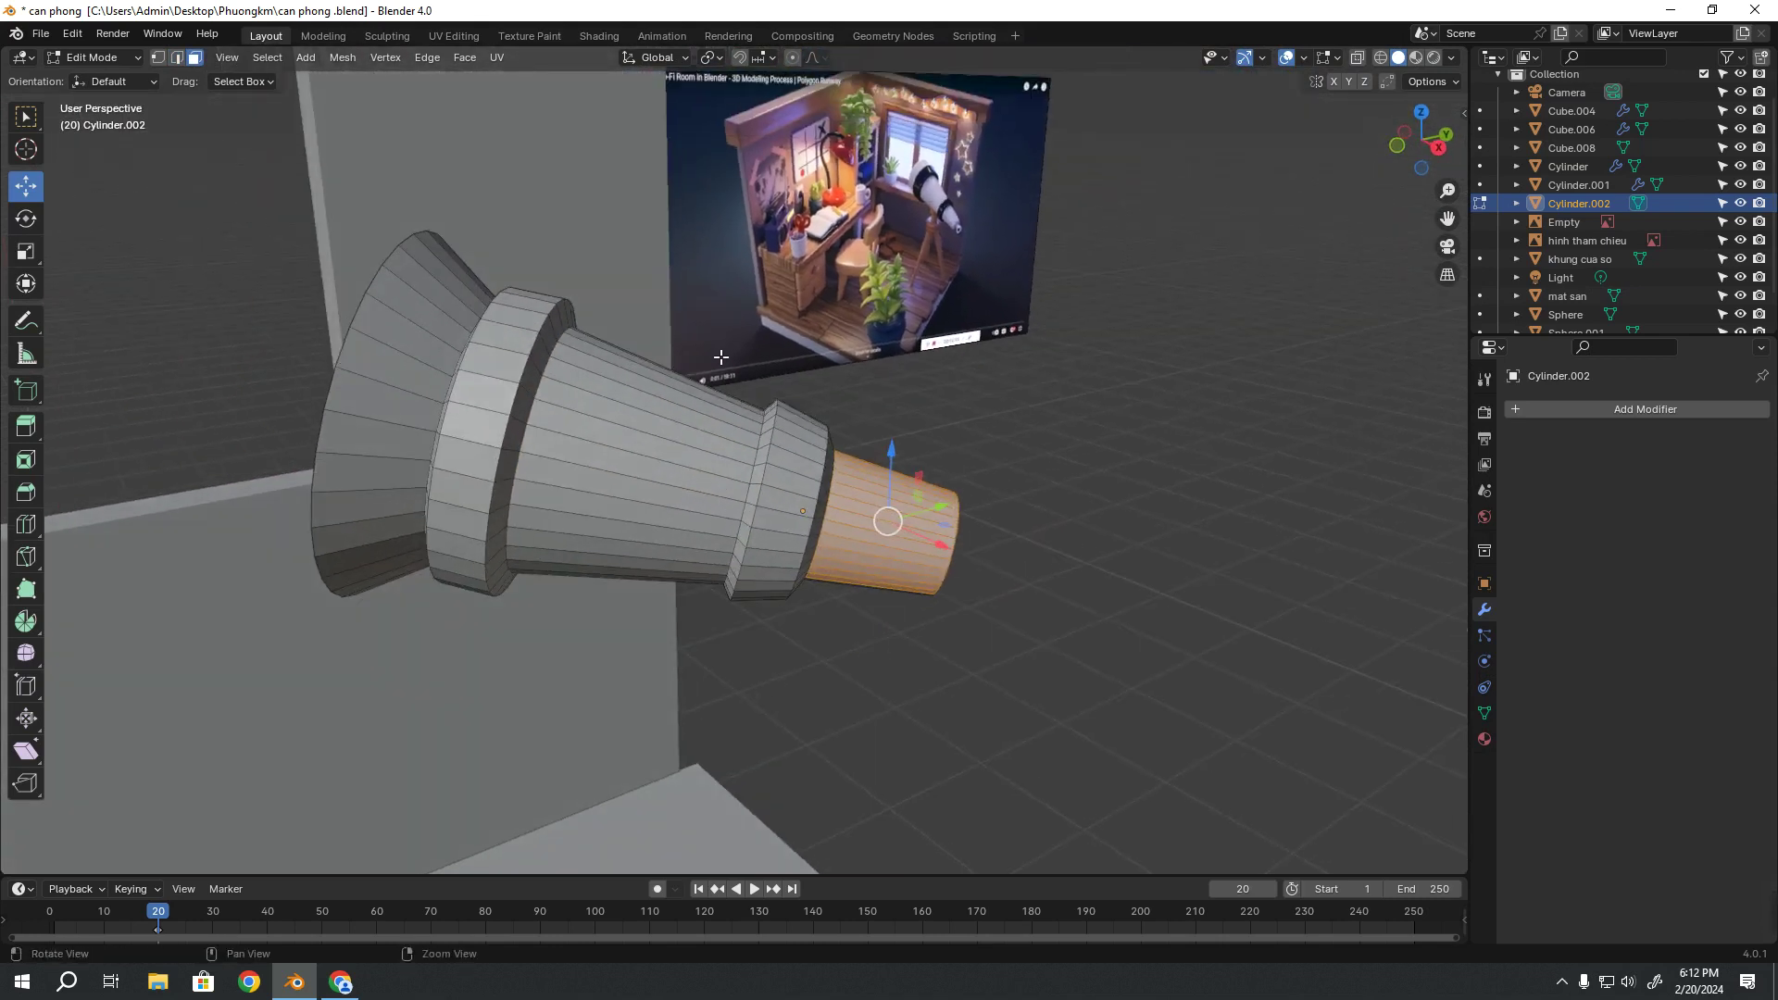
{"action": "middle_click_drag", "start_coordinate": [677, 396], "coordinate": [642, 446]}
{"action": "middle_click_drag", "start_coordinate": [590, 567], "coordinate": [663, 430]}
{"action": "key", "text": "alt+z"}
{"action": "key", "text": "b"}
{"action": "left_click_drag", "start_coordinate": [622, 272], "coordinate": [707, 625]}
{"action": "key", "text": "KP_Decimal"}
{"action": "middle_click_drag", "start_coordinate": [706, 625], "coordinate": [751, 594]}
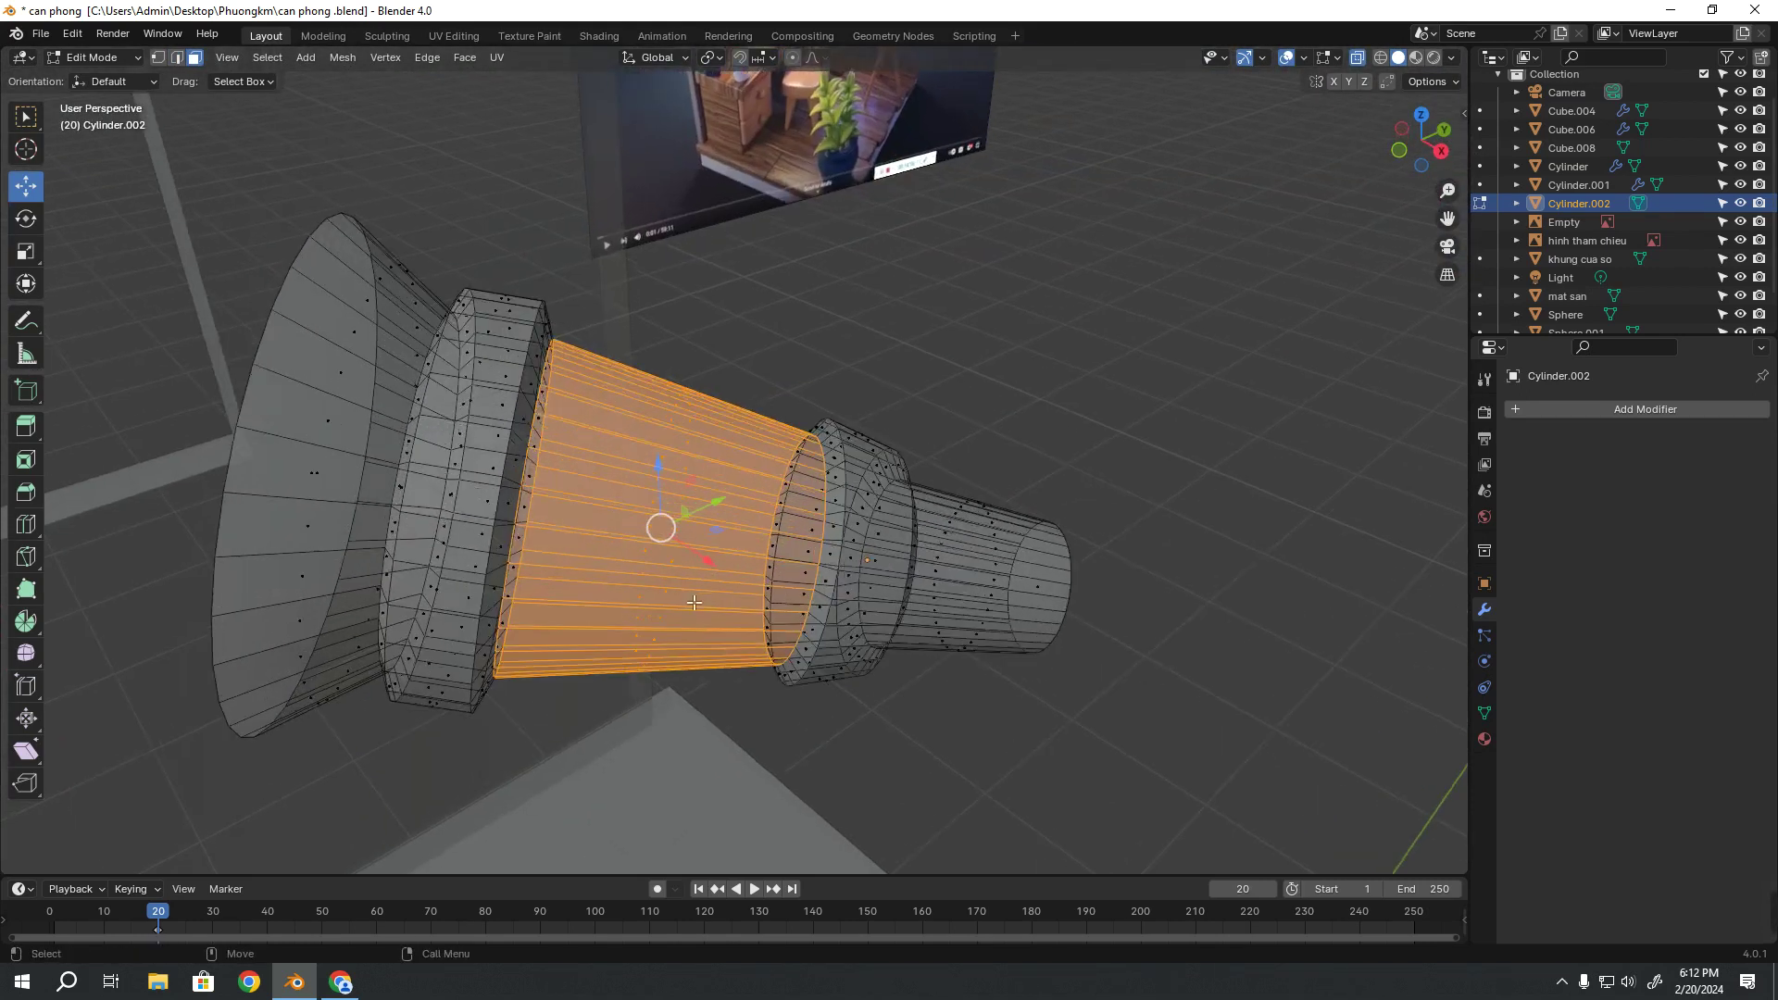
Trial scaling, moving and rotating the middle band without changing it
{"action": "key", "text": "shift+space"}
{"action": "key", "text": "s"}
{"action": "scroll", "coordinate": [782, 556], "scroll_direction": "up", "scroll_amount": 3}
{"action": "scroll", "coordinate": [794, 565], "scroll_direction": "down", "scroll_amount": 5}
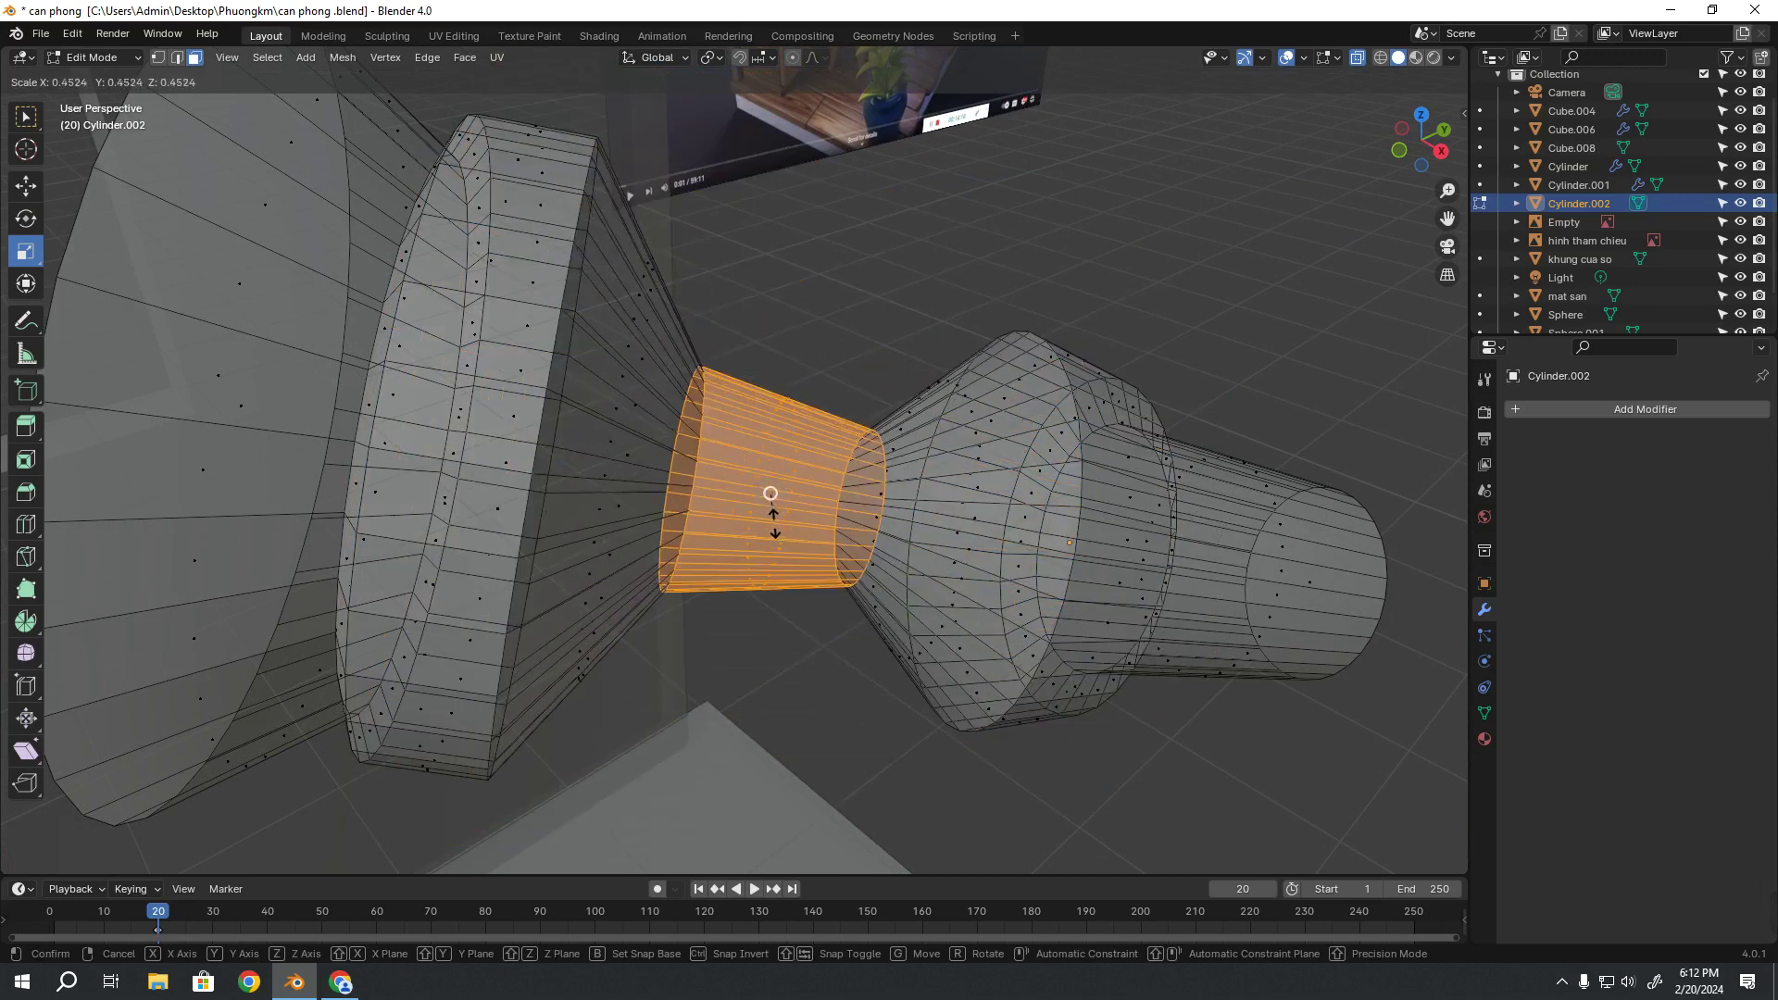
{"action": "scroll", "coordinate": [778, 528], "scroll_direction": "up", "scroll_amount": 1}
{"action": "scroll", "coordinate": [783, 532], "scroll_direction": "up", "scroll_amount": 3}
{"action": "scroll", "coordinate": [785, 534], "scroll_direction": "down", "scroll_amount": 1}
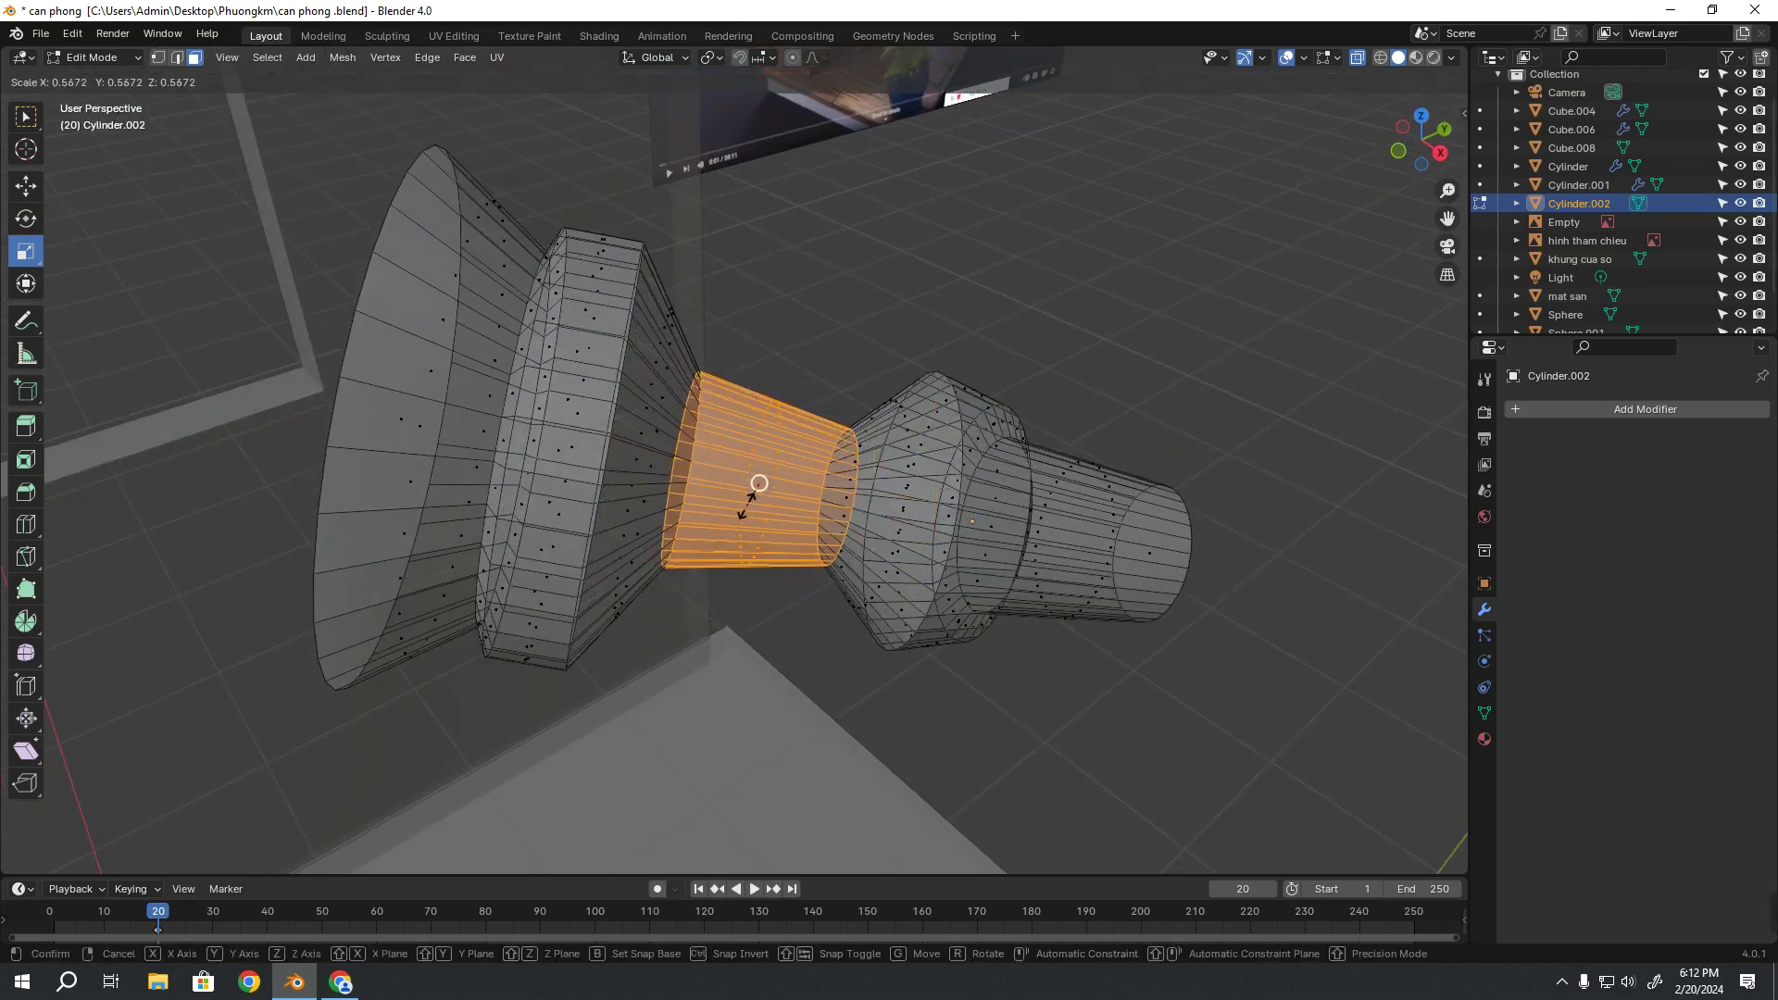
{"action": "mouse_move", "coordinate": [755, 538]}
{"action": "middle_mouse_down"}
{"action": "mouse_move", "coordinate": [740, 519]}
{"action": "mouse_move", "coordinate": [758, 552]}
{"action": "middle_mouse_up"}
{"action": "key", "text": "shift+space"}
{"action": "key", "text": "g"}
{"action": "key", "text": "shift+space"}
{"action": "key", "text": "r"}
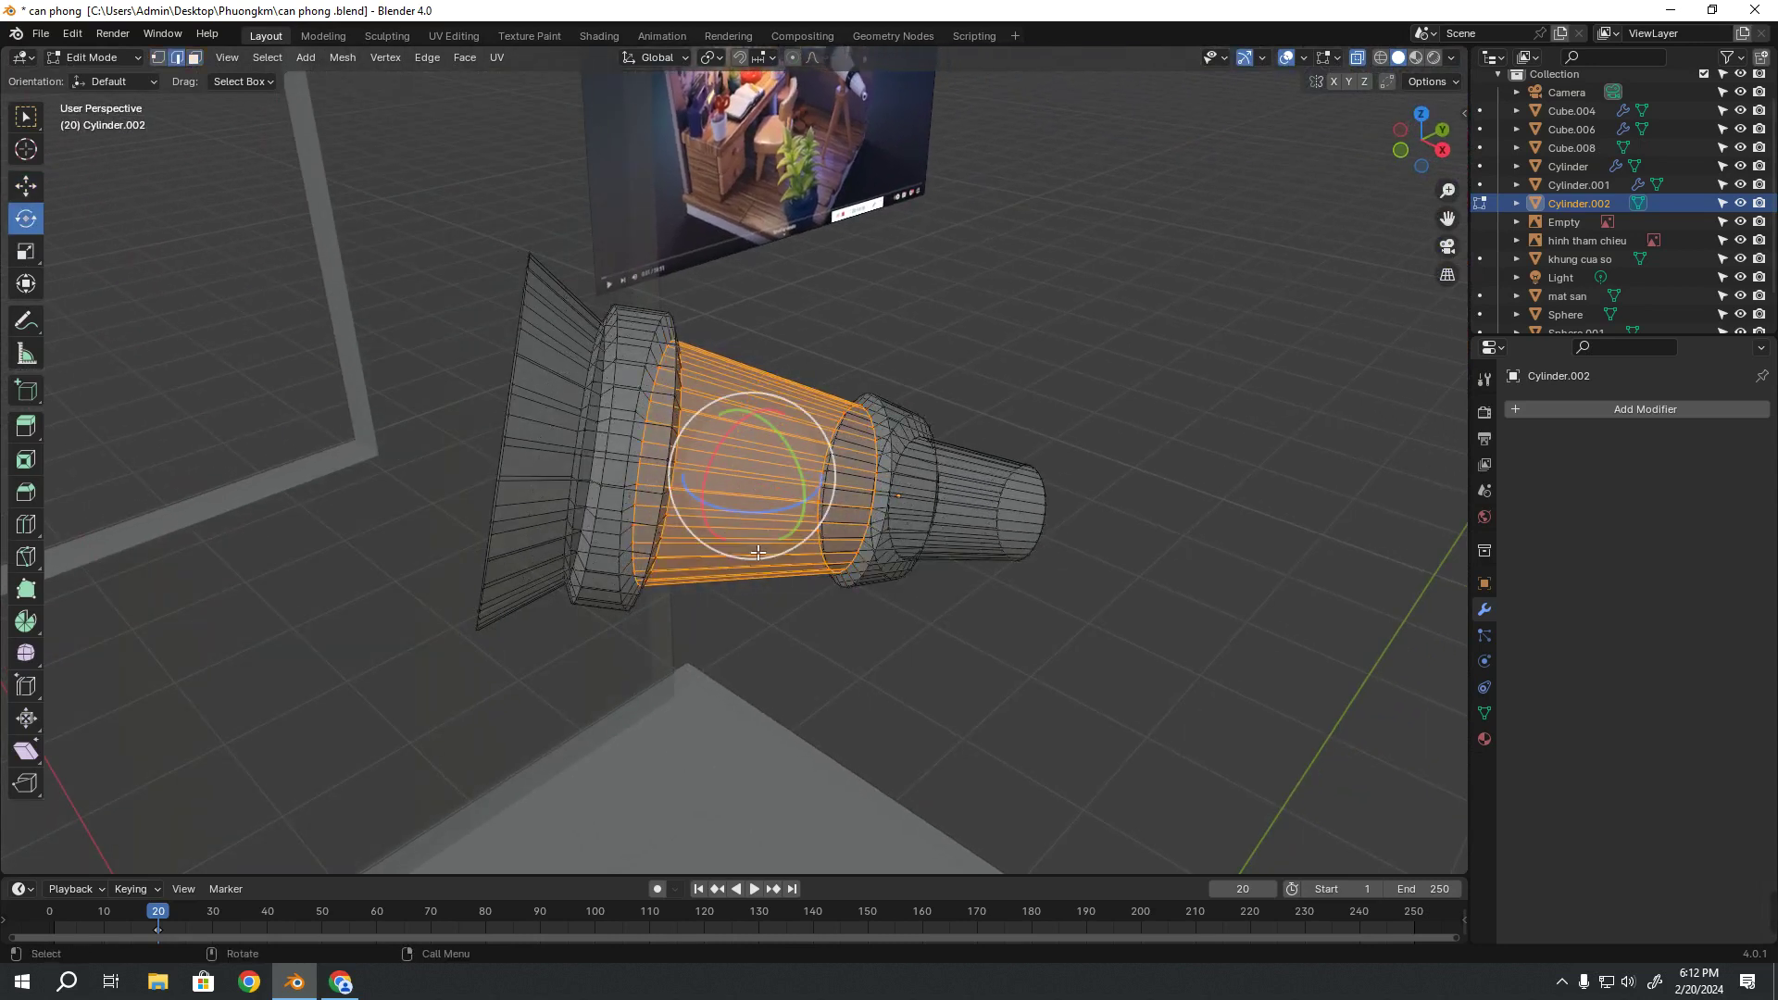
Cycle vertex, edge and face select modes, turn X-ray off, and return to Object Mode
{"action": "key", "text": "1"}
{"action": "key", "text": "2"}
{"action": "key", "text": "3"}
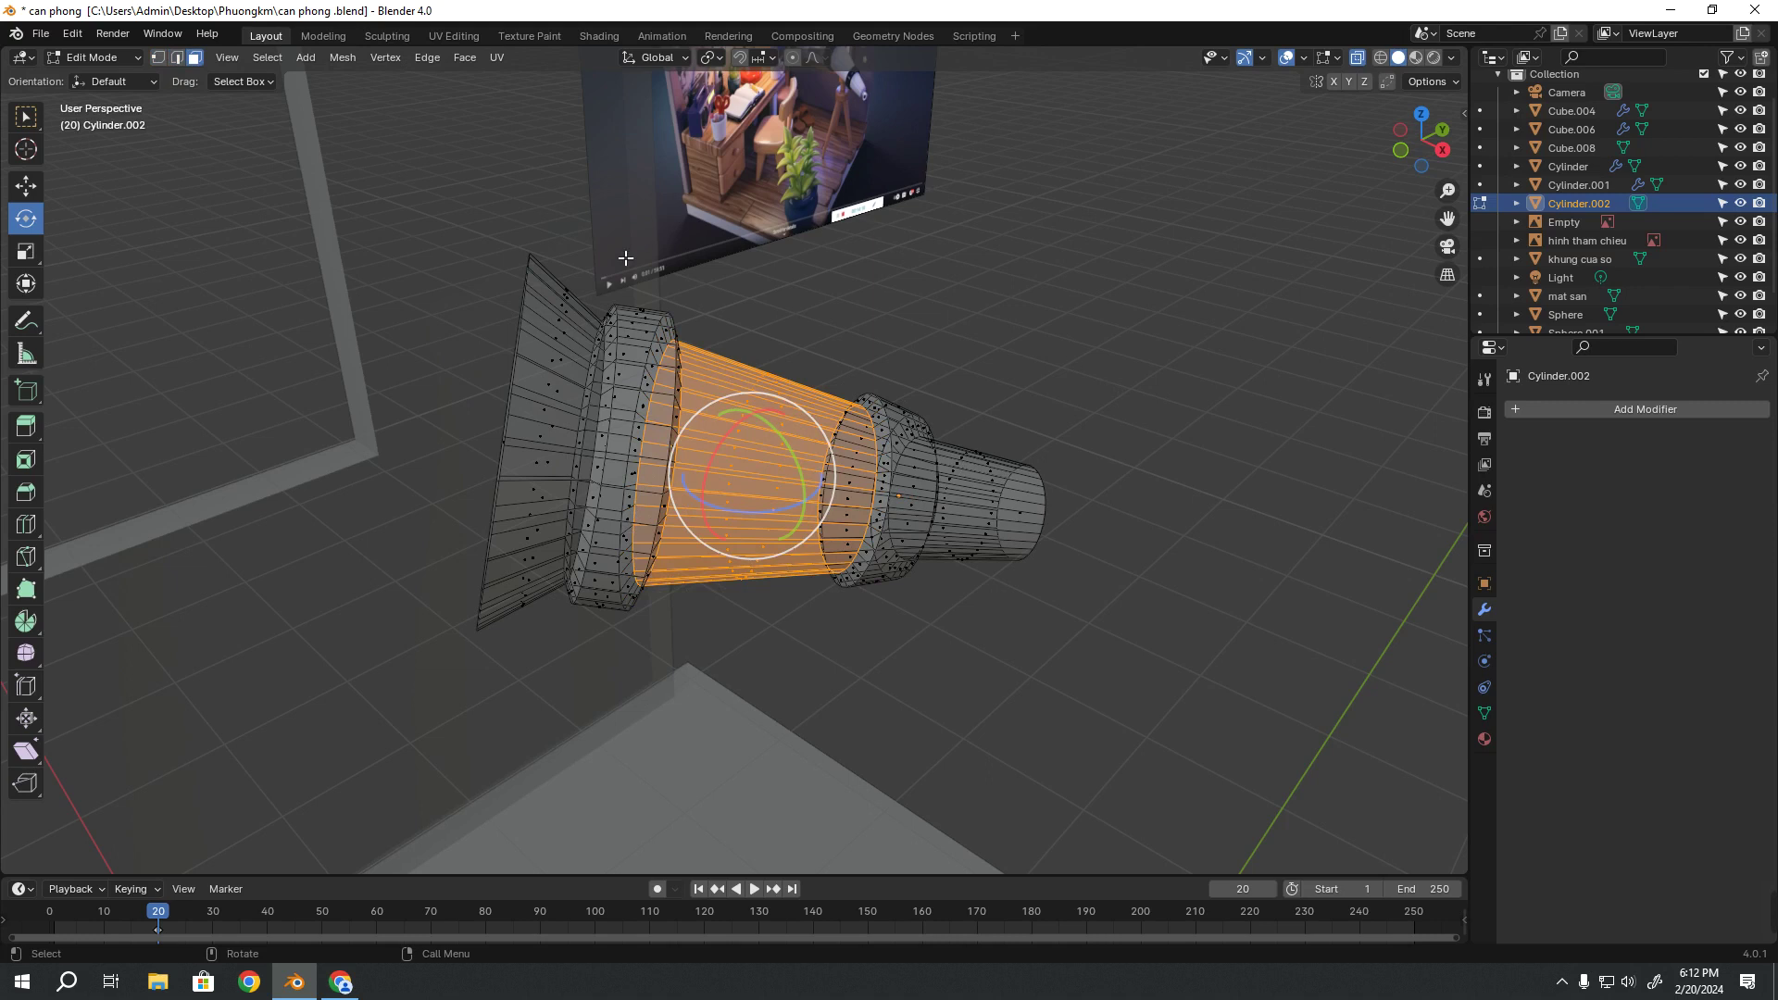
{"action": "key", "text": "alt+z"}
{"action": "middle_click_drag", "start_coordinate": [696, 372], "coordinate": [618, 402]}
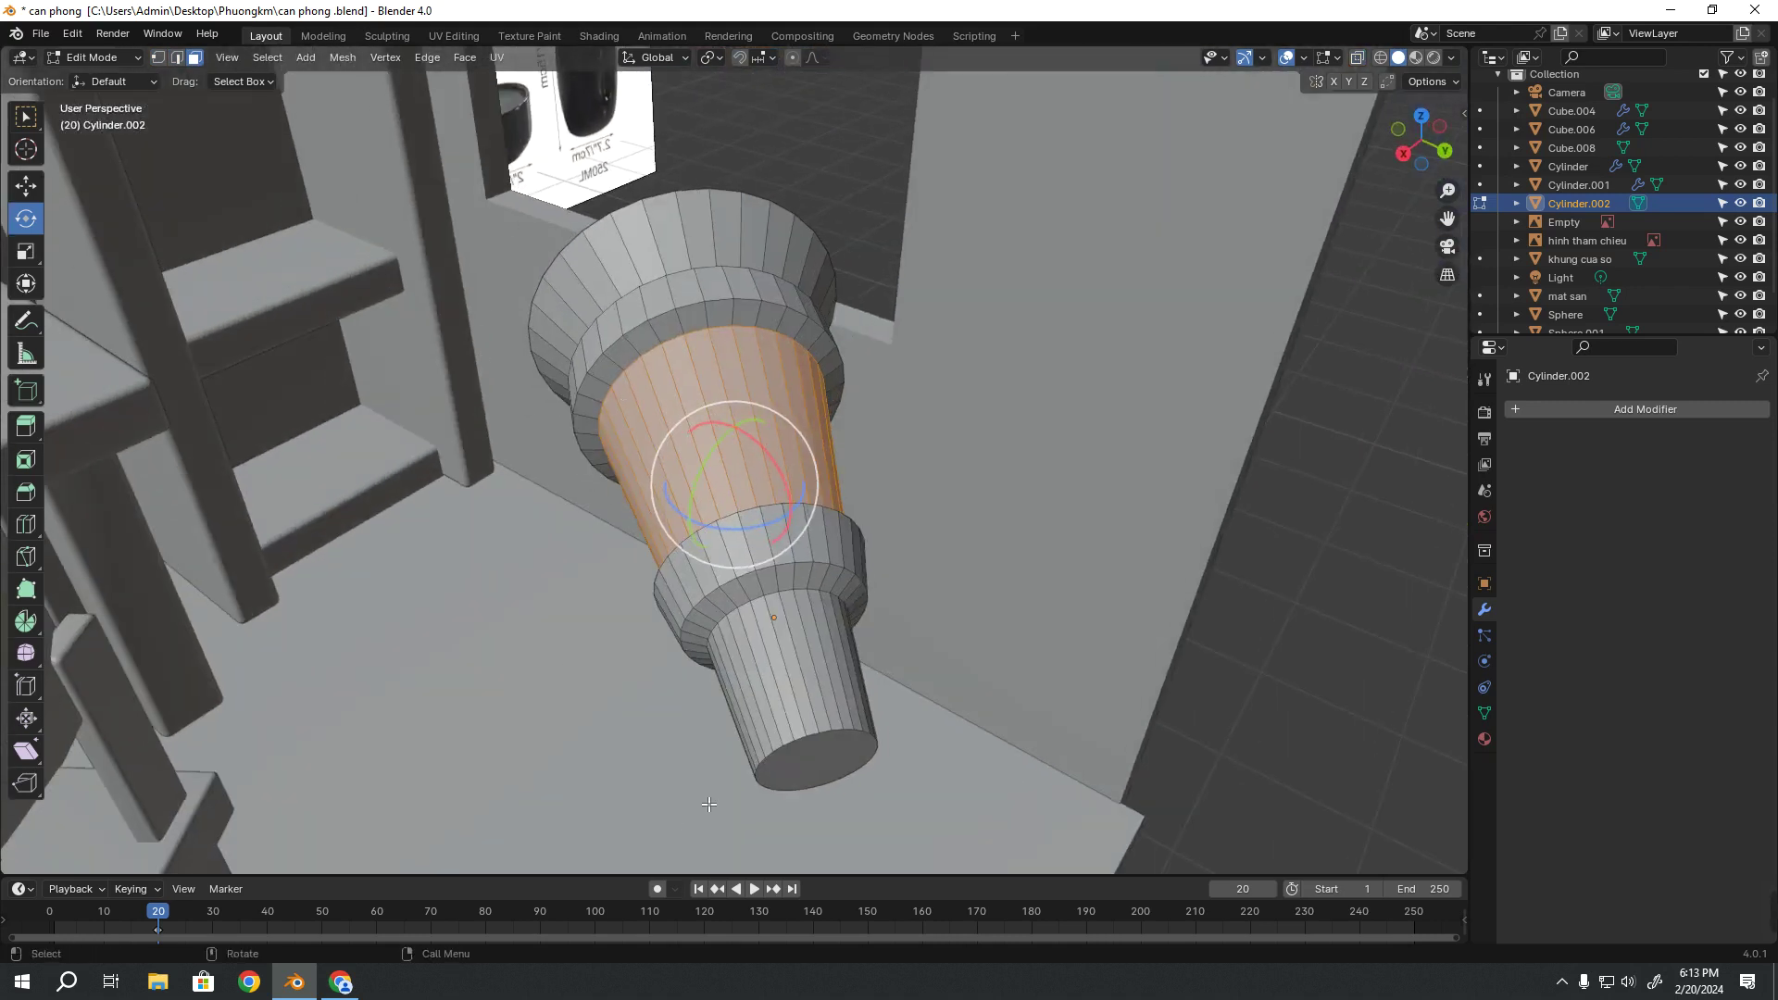
{"action": "key", "text": "Tab"}
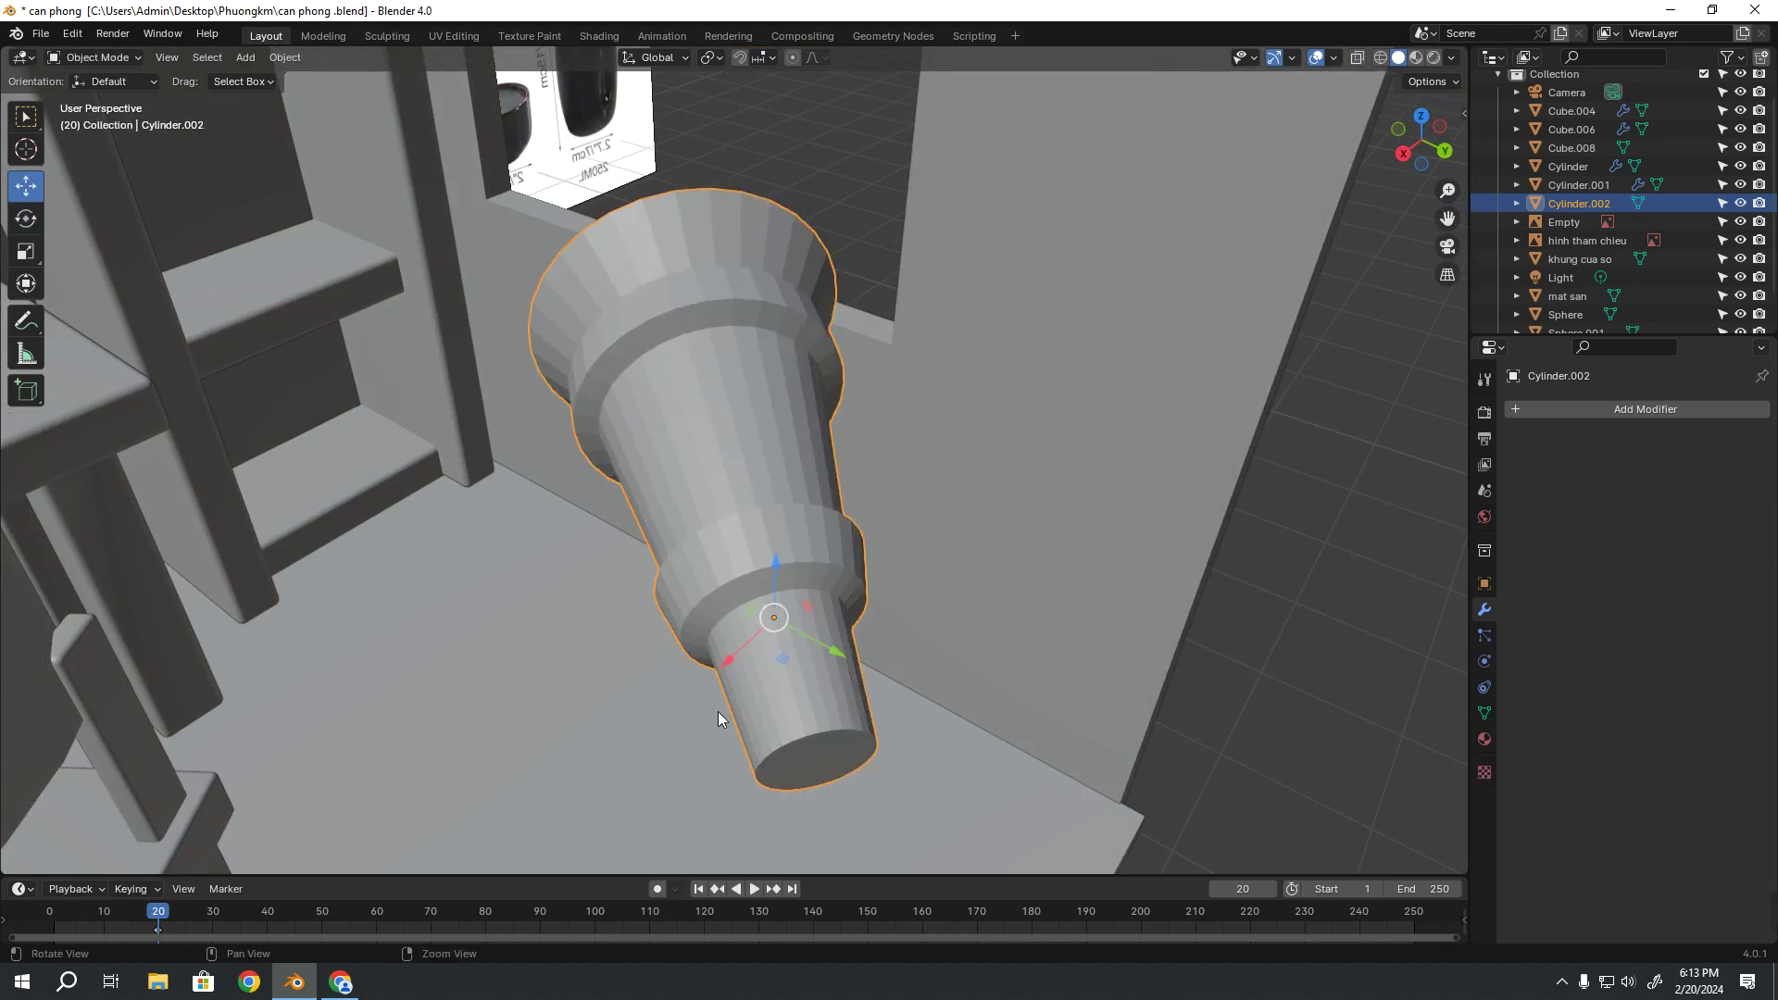
Try moving the telescope along Y and tilting it about X, cancelling both
{"action": "middle_click_drag", "start_coordinate": [719, 711], "coordinate": [564, 238]}
{"action": "middle_click_drag", "start_coordinate": [806, 620], "coordinate": [886, 583]}
{"action": "key", "text": "g"}
{"action": "key", "text": "y"}
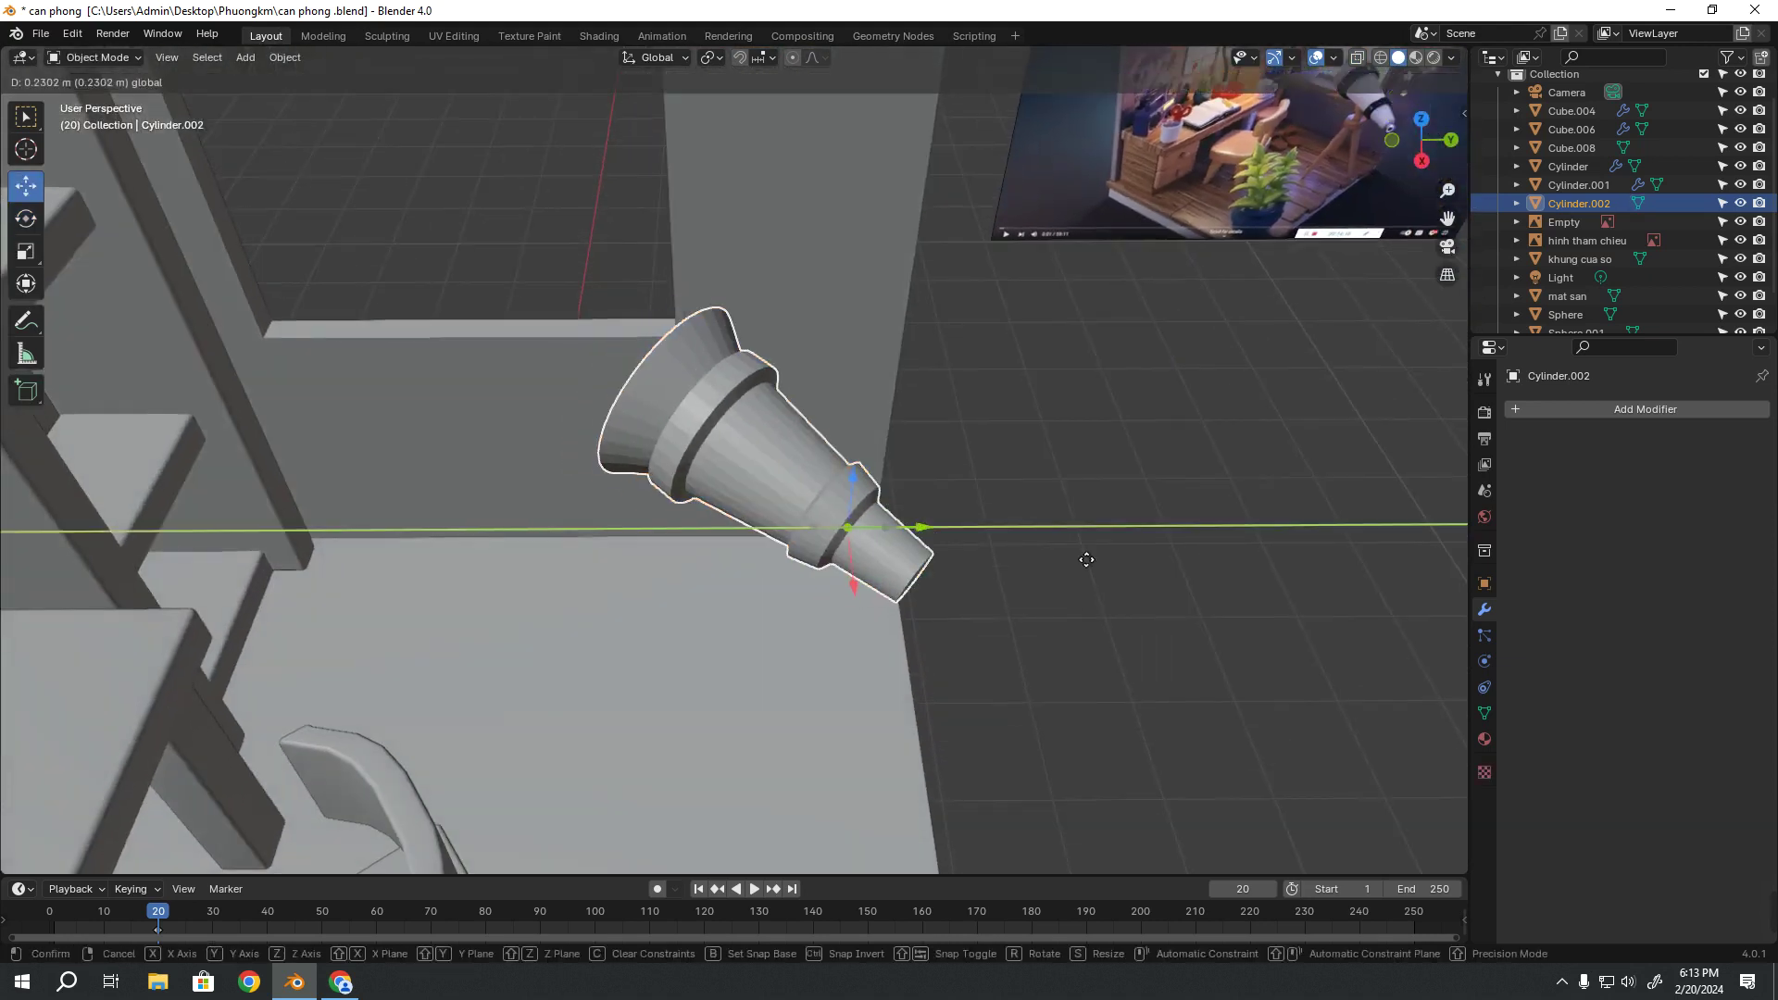
{"action": "key", "text": "Escape"}
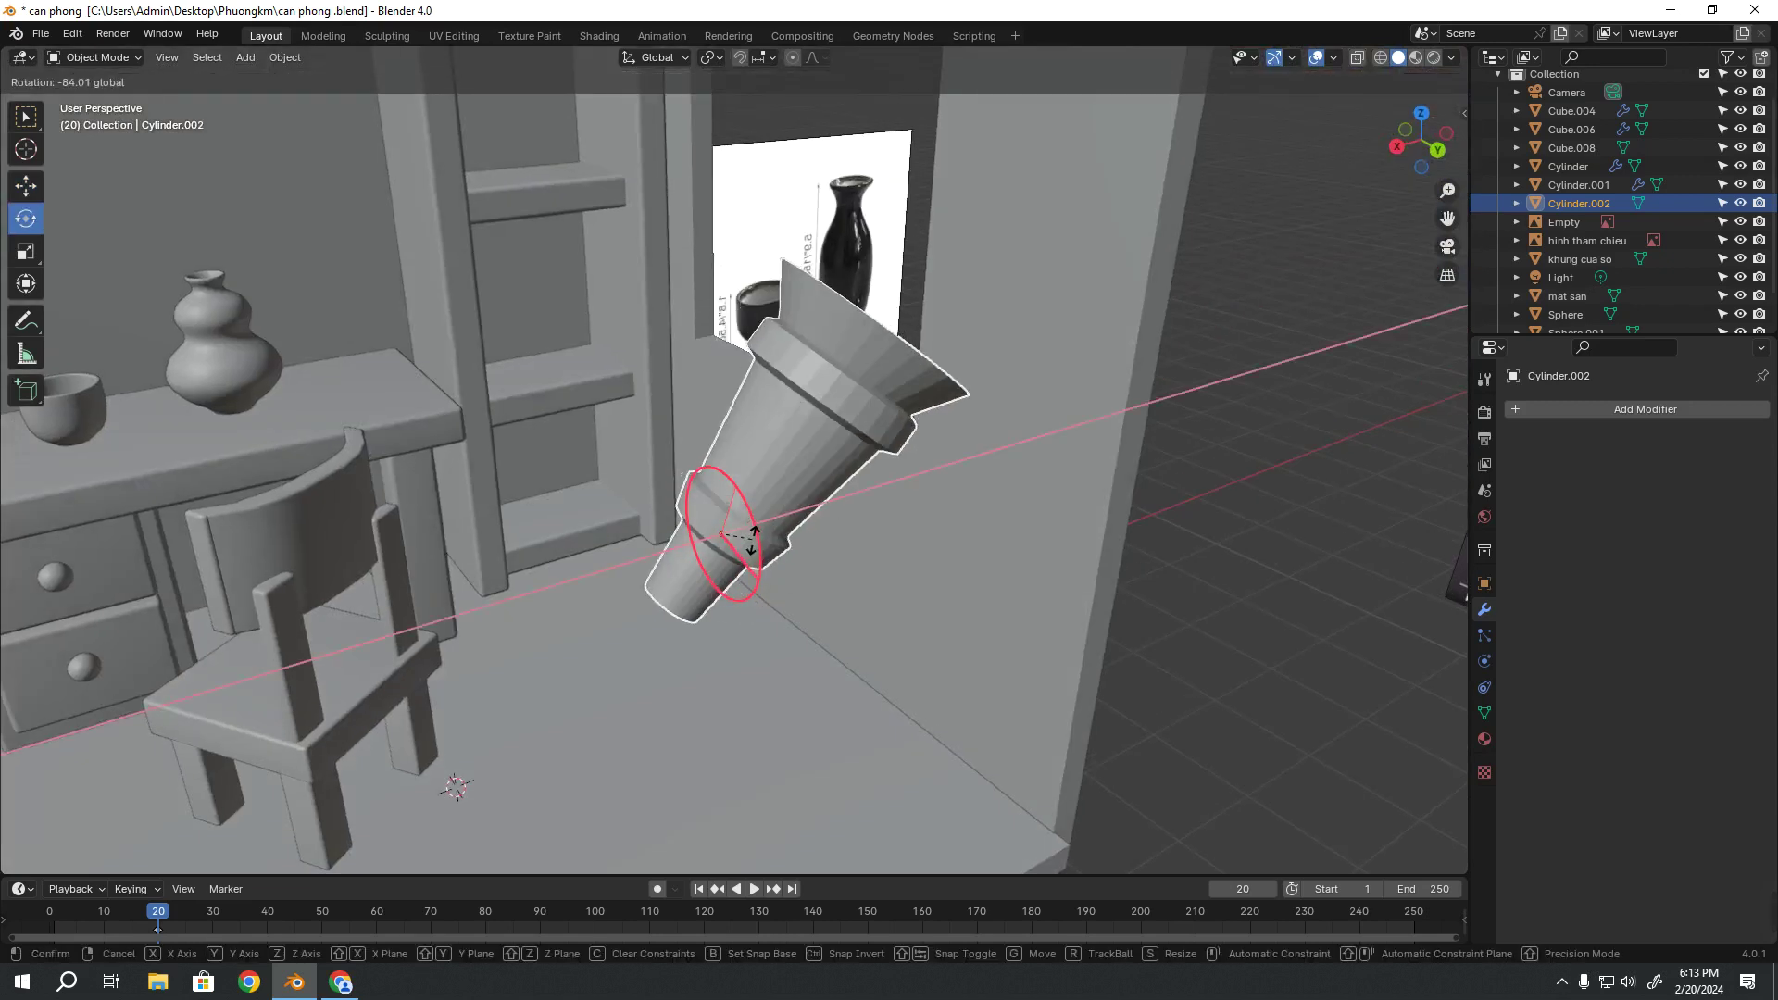
{"action": "left_click_drag", "start_coordinate": [728, 485], "coordinate": [730, 539]}
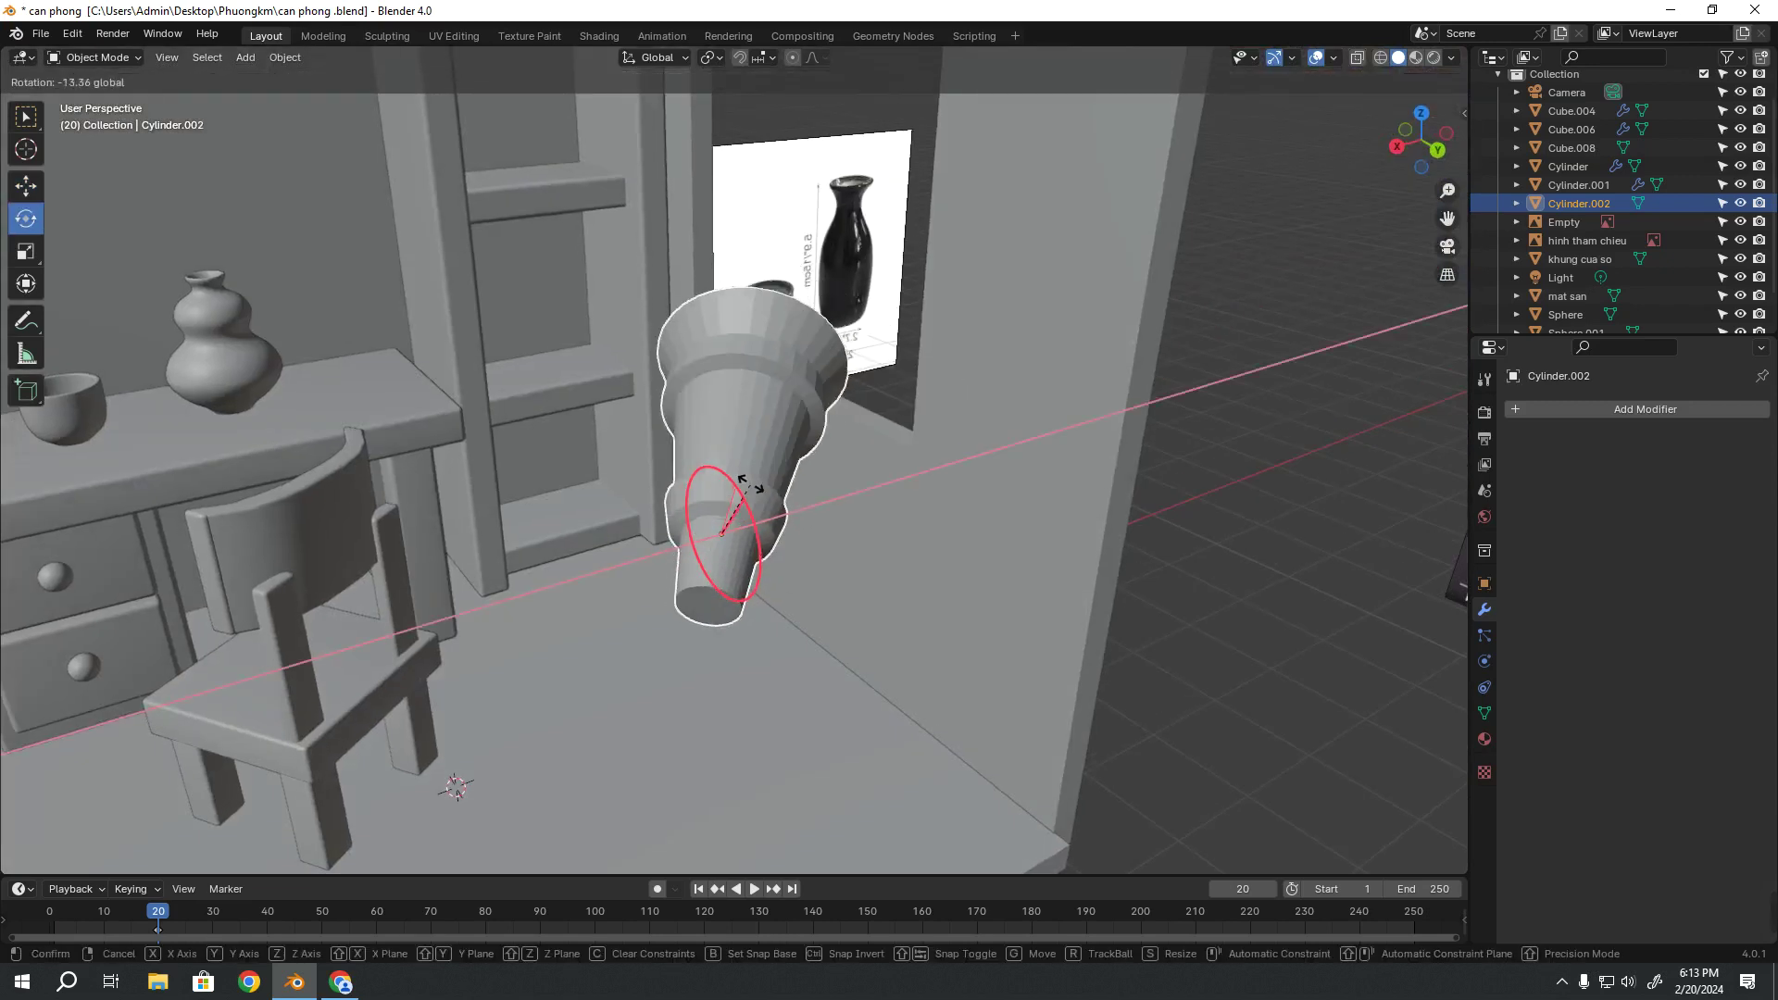
{"action": "key", "text": "Escape"}
Orbit the room and switch to the Move tool while zooming around the telescope
{"action": "mouse_move", "coordinate": [625, 550]}
{"action": "middle_mouse_down"}
{"action": "mouse_move", "coordinate": [893, 543]}
{"action": "mouse_move", "coordinate": [861, 580]}
{"action": "mouse_move", "coordinate": [738, 526]}
{"action": "mouse_move", "coordinate": [698, 571]}
{"action": "mouse_move", "coordinate": [831, 546]}
{"action": "mouse_move", "coordinate": [741, 661]}
{"action": "mouse_move", "coordinate": [502, 665]}
{"action": "mouse_move", "coordinate": [563, 525]}
{"action": "middle_mouse_up"}
{"action": "key", "text": "shift+space"}
{"action": "key", "text": "g"}
{"action": "scroll", "coordinate": [741, 661], "scroll_direction": "up", "scroll_amount": 3}
{"action": "scroll", "coordinate": [819, 642], "scroll_direction": "down", "scroll_amount": 4}
{"action": "scroll", "coordinate": [696, 650], "scroll_direction": "up", "scroll_amount": 4}
{"action": "scroll", "coordinate": [696, 642], "scroll_direction": "down", "scroll_amount": 4}
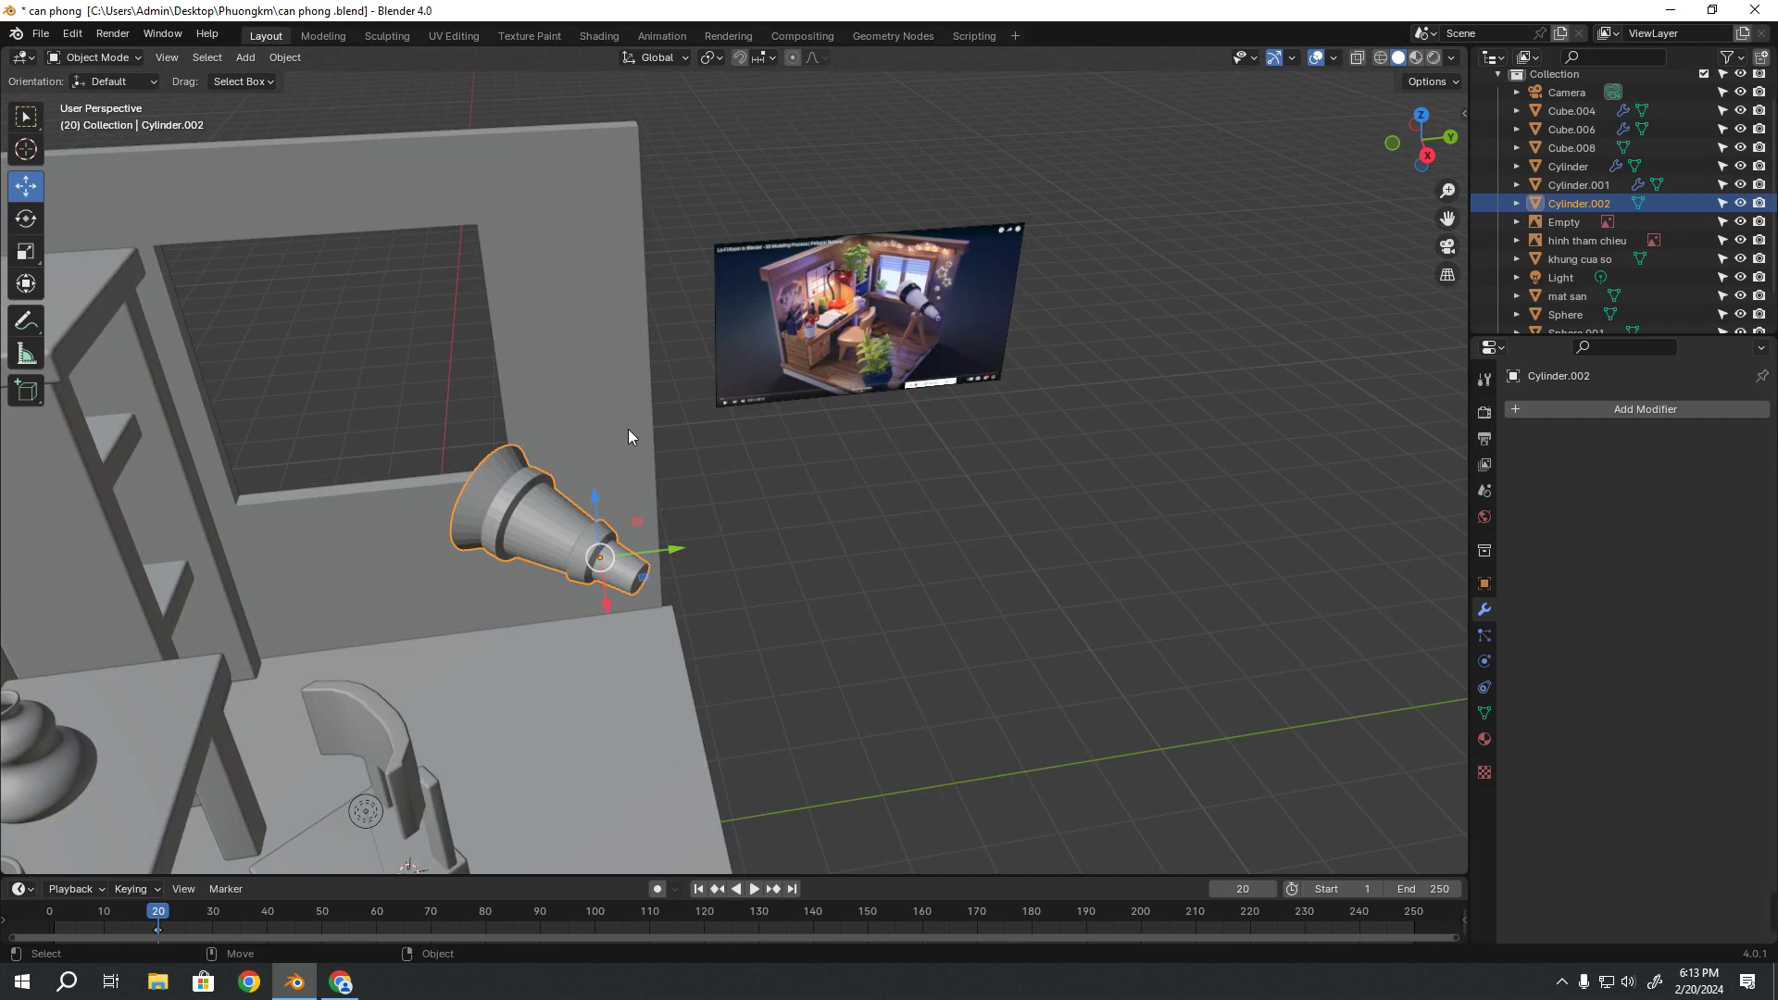
Open the telescope's quick options, deselect and reselect it, then orbit toward the desk
{"action": "mouse_move", "coordinate": [628, 430]}
{"action": "middle_mouse_down"}
{"action": "mouse_move", "coordinate": [748, 436]}
{"action": "mouse_move", "coordinate": [613, 450]}
{"action": "middle_mouse_up"}
{"action": "right_click", "coordinate": [609, 463]}
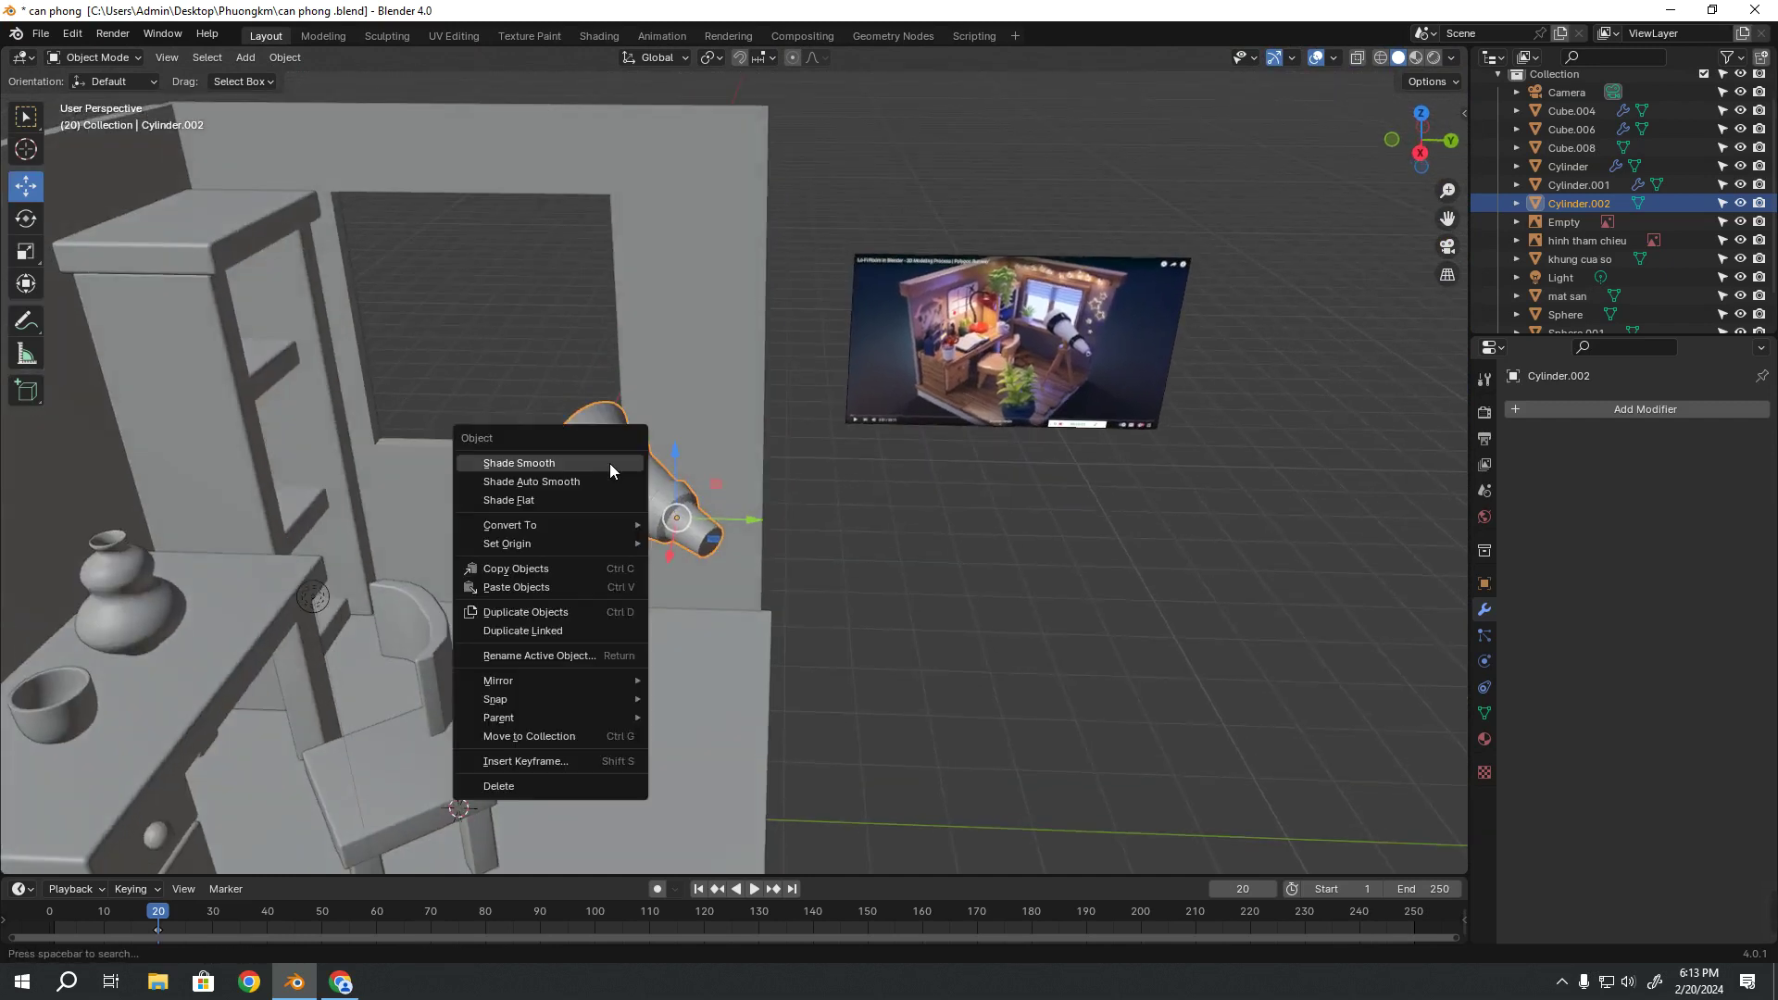
{"action": "left_click", "coordinate": [1019, 477]}
{"action": "scroll", "coordinate": [664, 503], "scroll_direction": "up", "scroll_amount": 2}
{"action": "scroll", "coordinate": [628, 518], "scroll_direction": "up", "scroll_amount": 4}
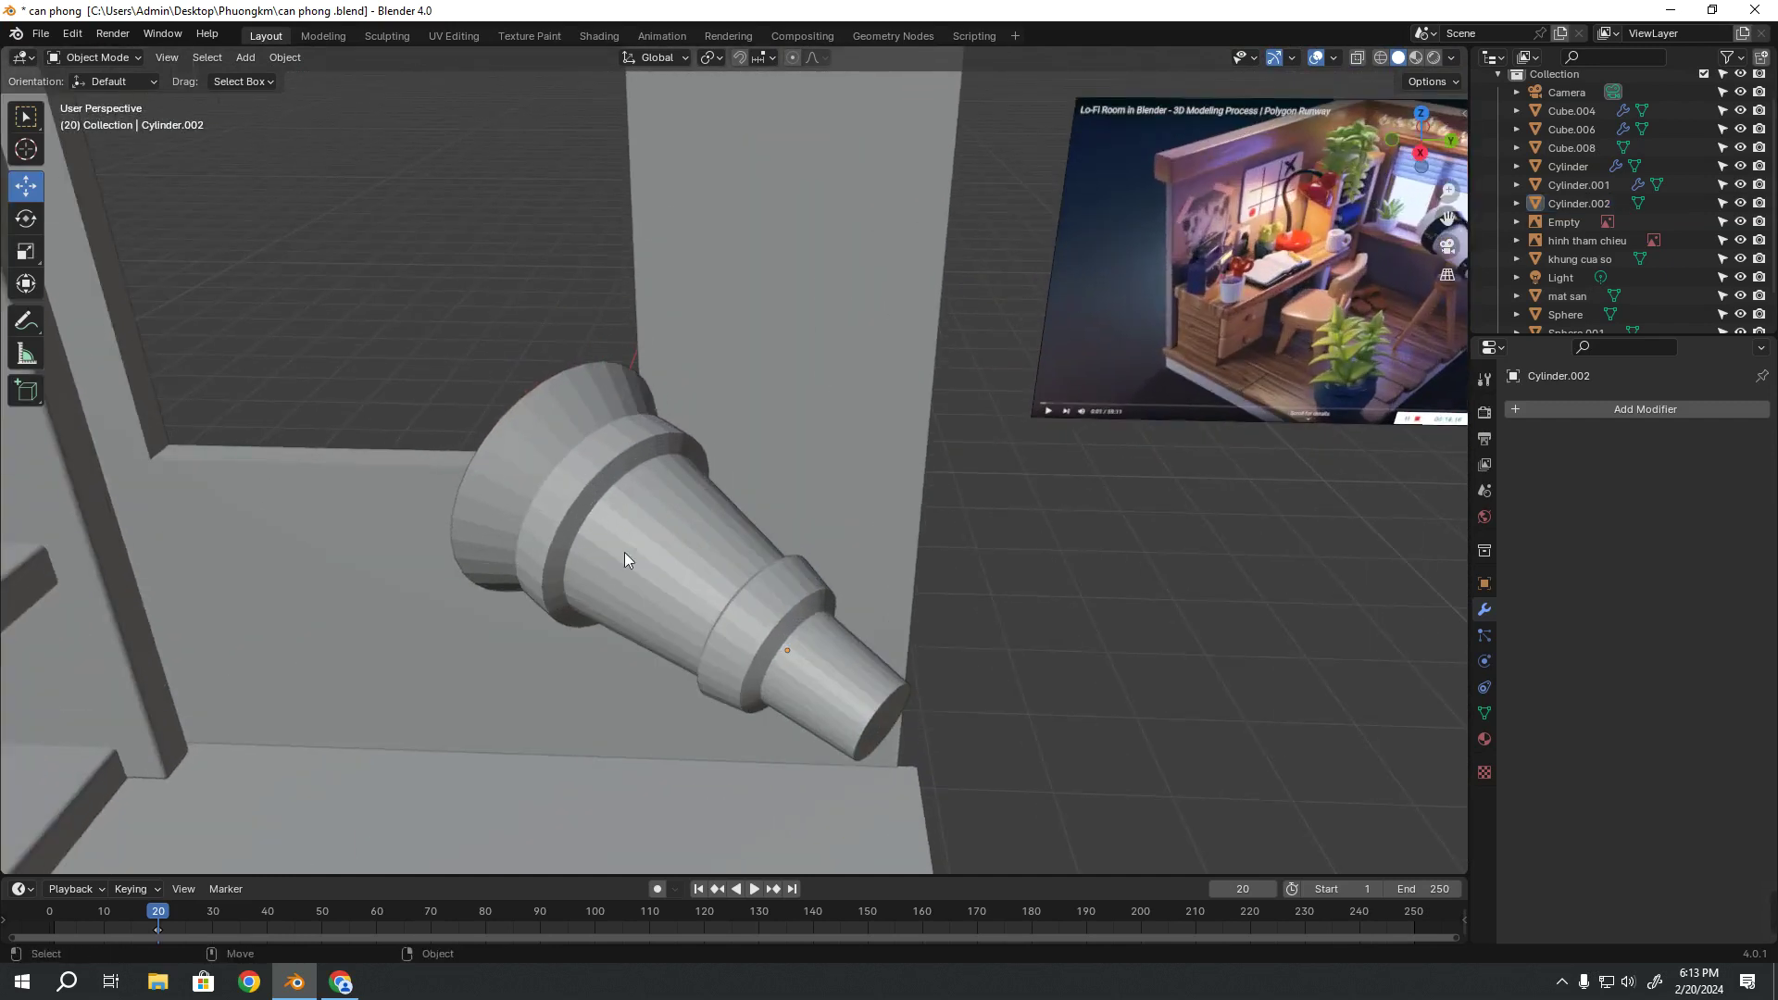
{"action": "left_click", "coordinate": [691, 579]}
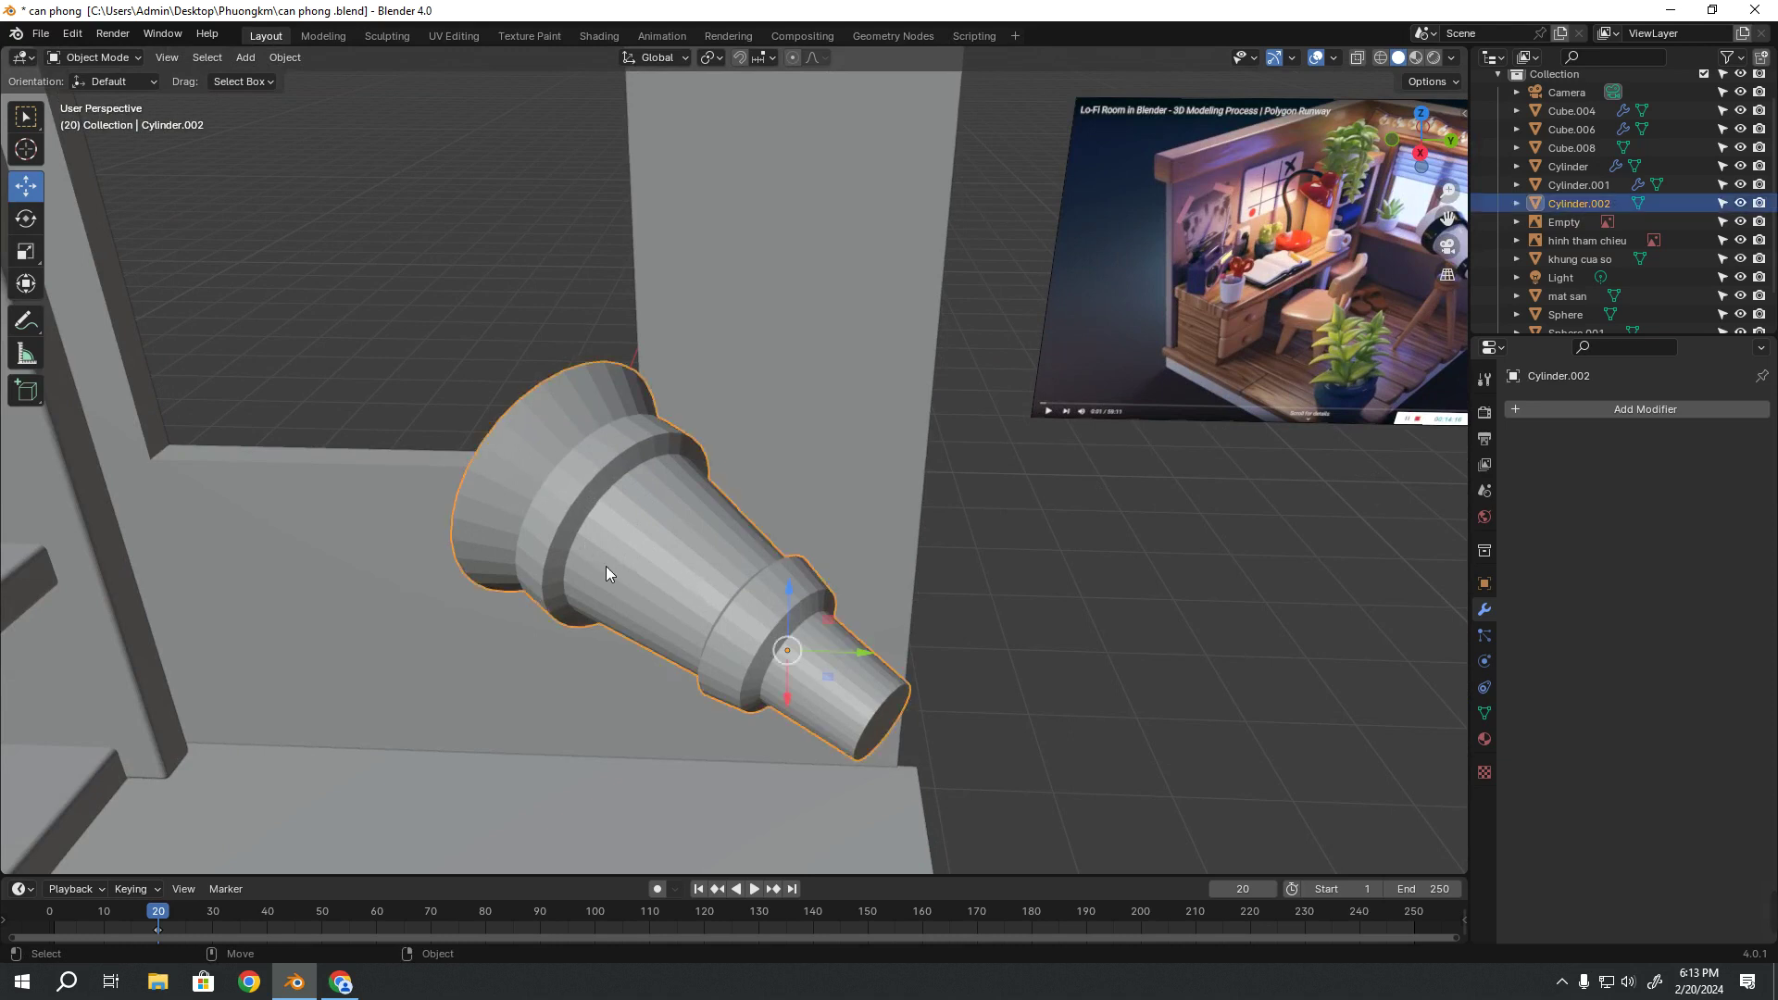
{"action": "mouse_move", "coordinate": [670, 586]}
{"action": "middle_mouse_down"}
{"action": "mouse_move", "coordinate": [764, 526]}
{"action": "mouse_move", "coordinate": [571, 550]}
{"action": "middle_mouse_up"}
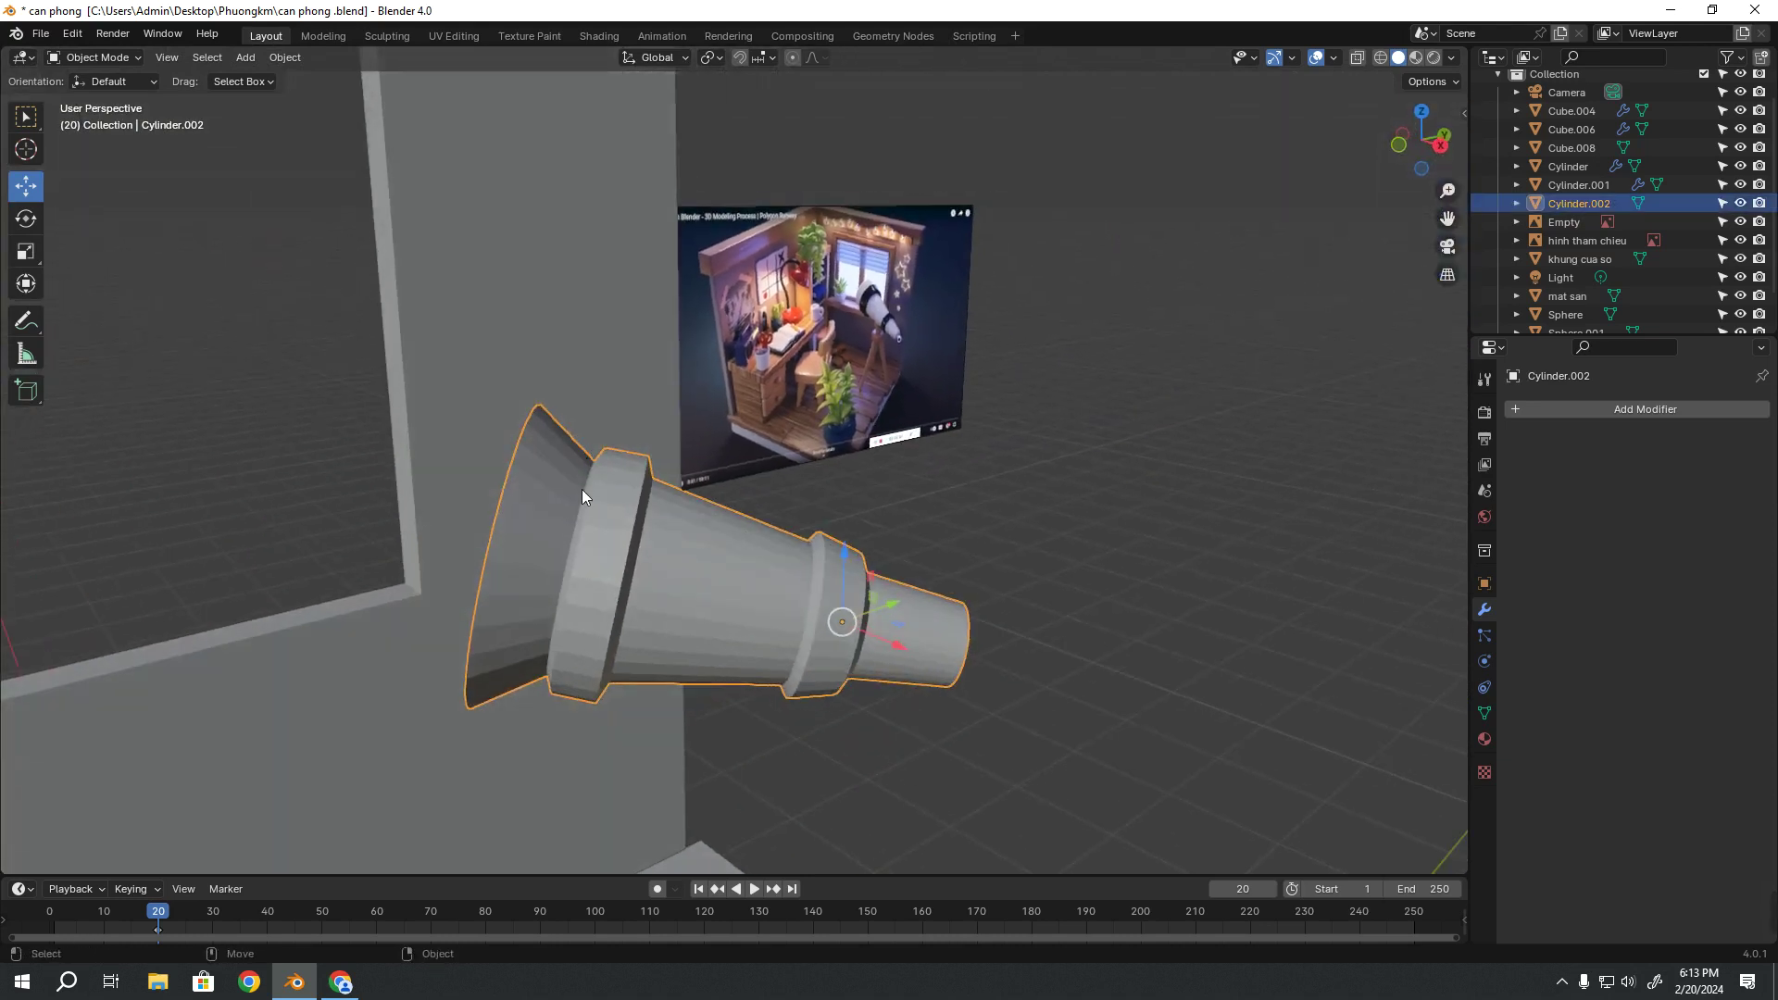
{"action": "mouse_move", "coordinate": [587, 632]}
{"action": "middle_mouse_down"}
{"action": "mouse_move", "coordinate": [555, 591]}
{"action": "mouse_move", "coordinate": [393, 494]}
{"action": "middle_mouse_up"}
Select the desk, chair back and shelf in turn to check their bevels
{"action": "left_click", "coordinate": [393, 494]}
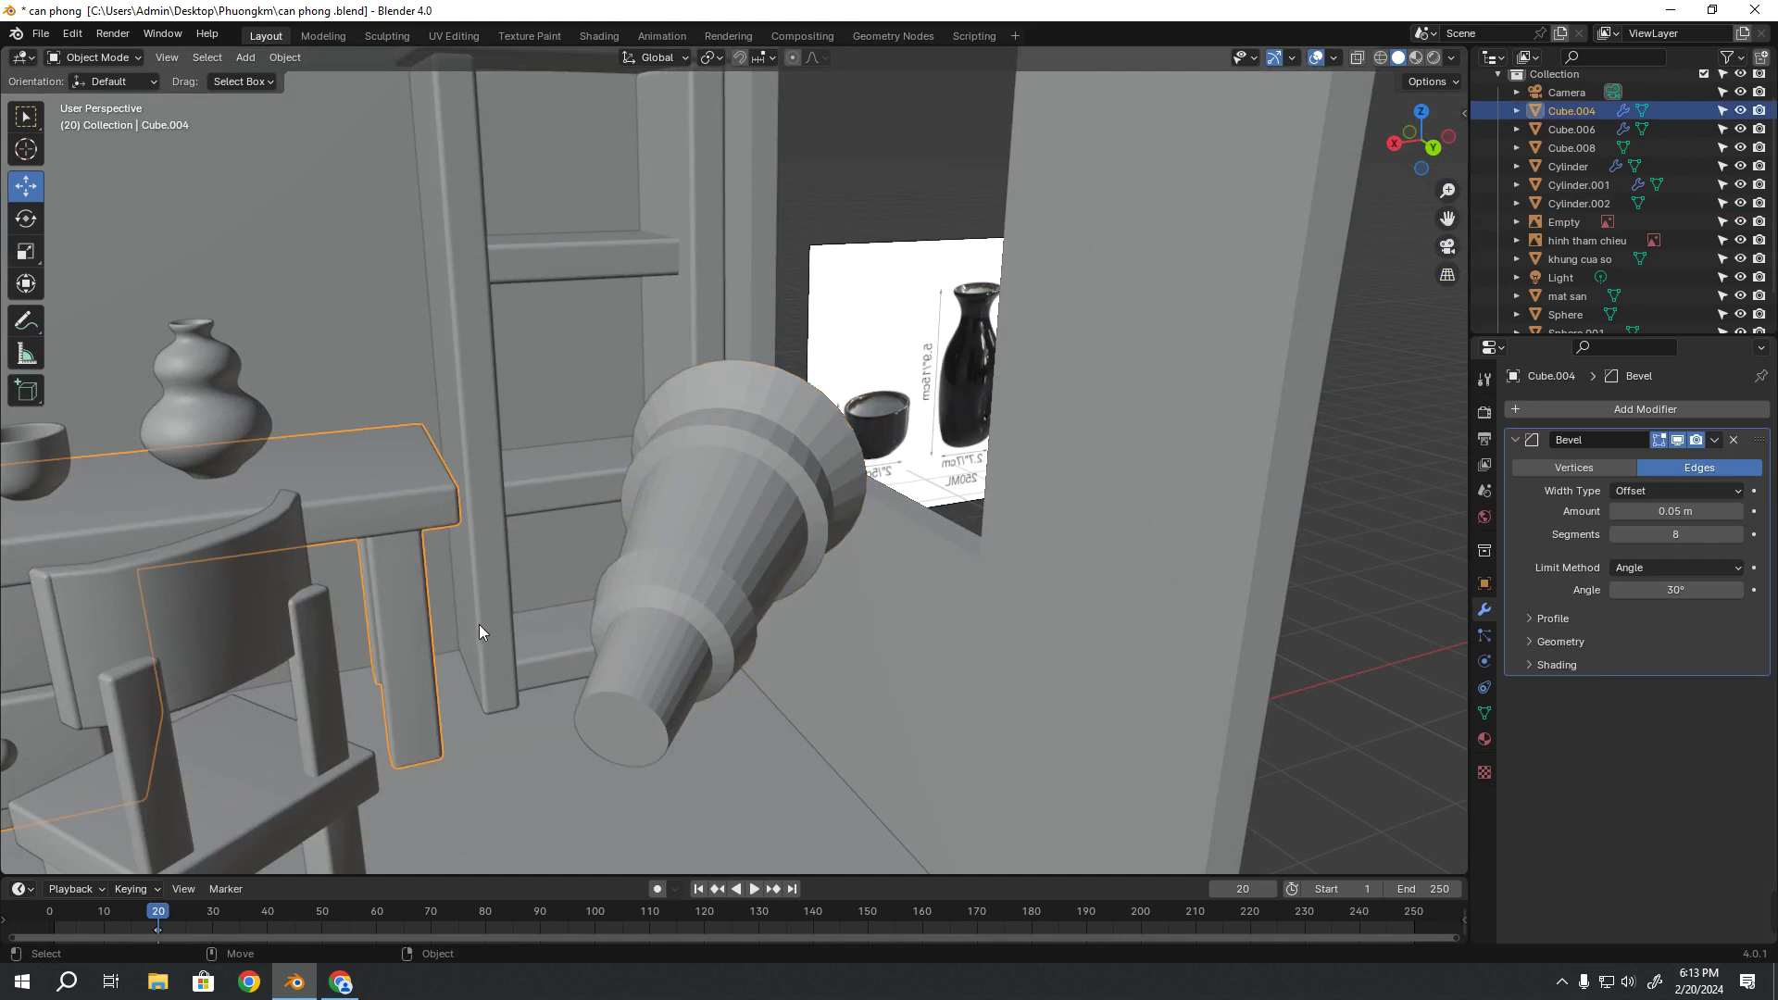
{"action": "mouse_move", "coordinate": [480, 624]}
{"action": "middle_mouse_down"}
{"action": "mouse_move", "coordinate": [502, 589]}
{"action": "mouse_move", "coordinate": [763, 542]}
{"action": "mouse_move", "coordinate": [652, 552]}
{"action": "middle_mouse_up"}
{"action": "left_click", "coordinate": [685, 619]}
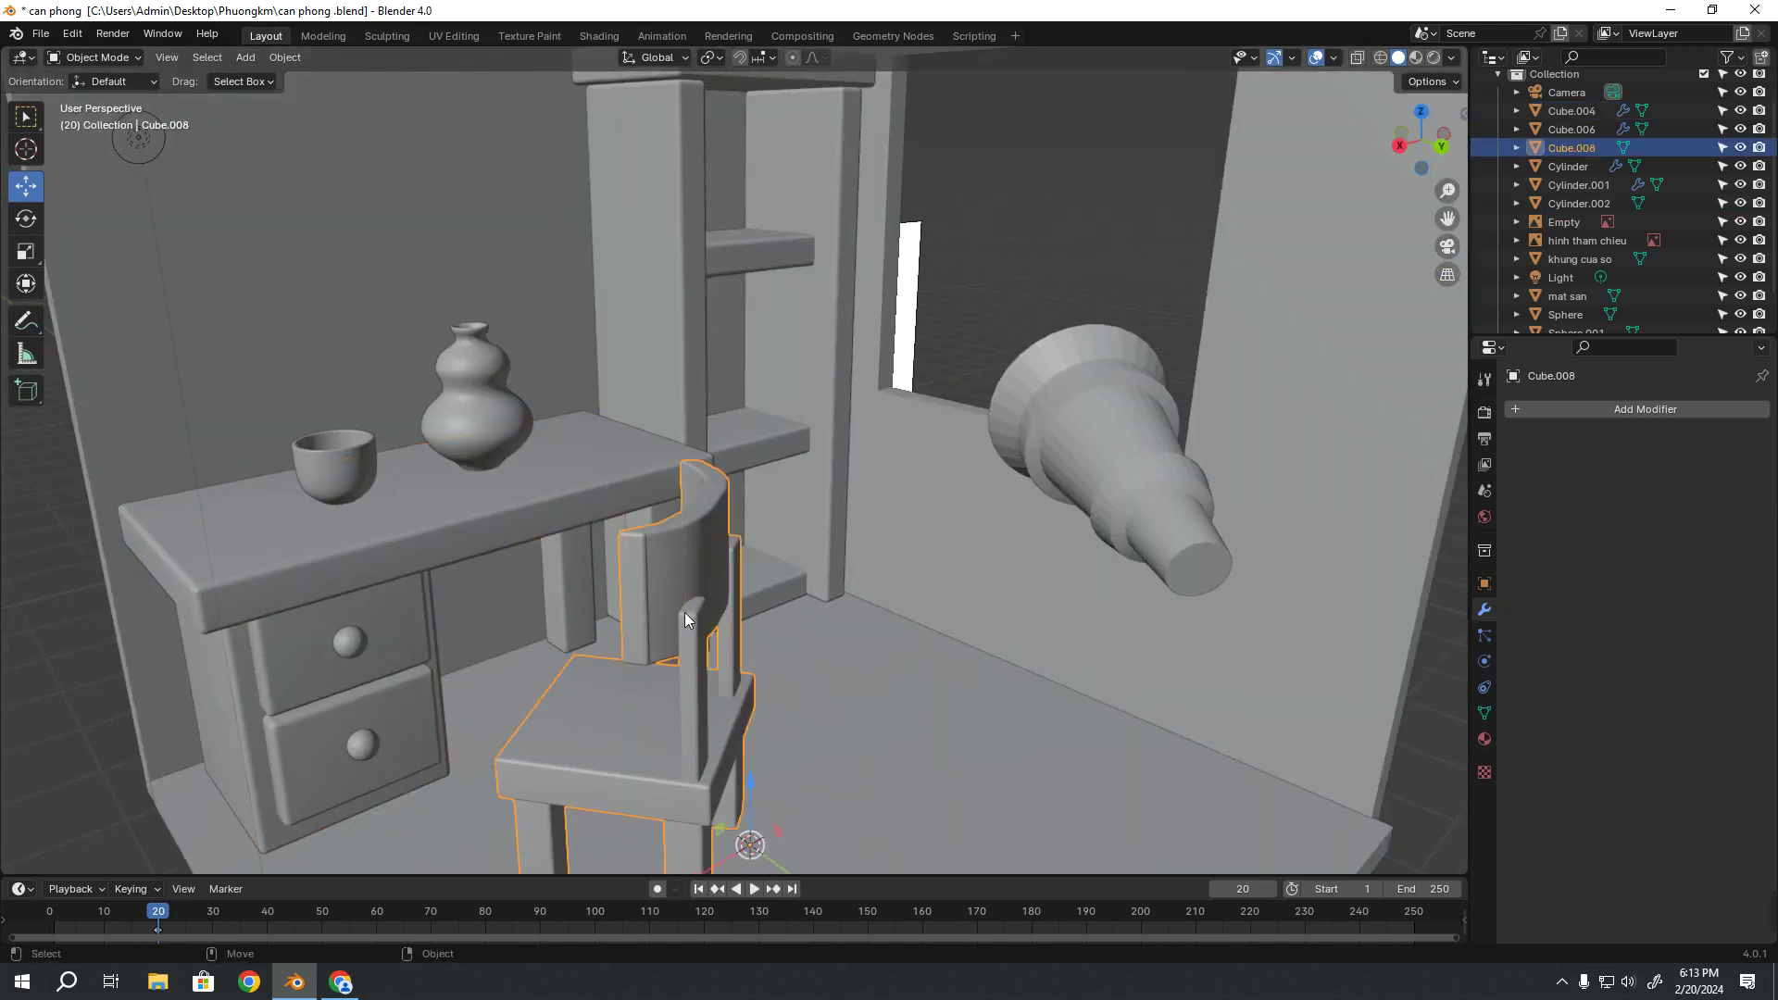
{"action": "left_click", "coordinate": [756, 427]}
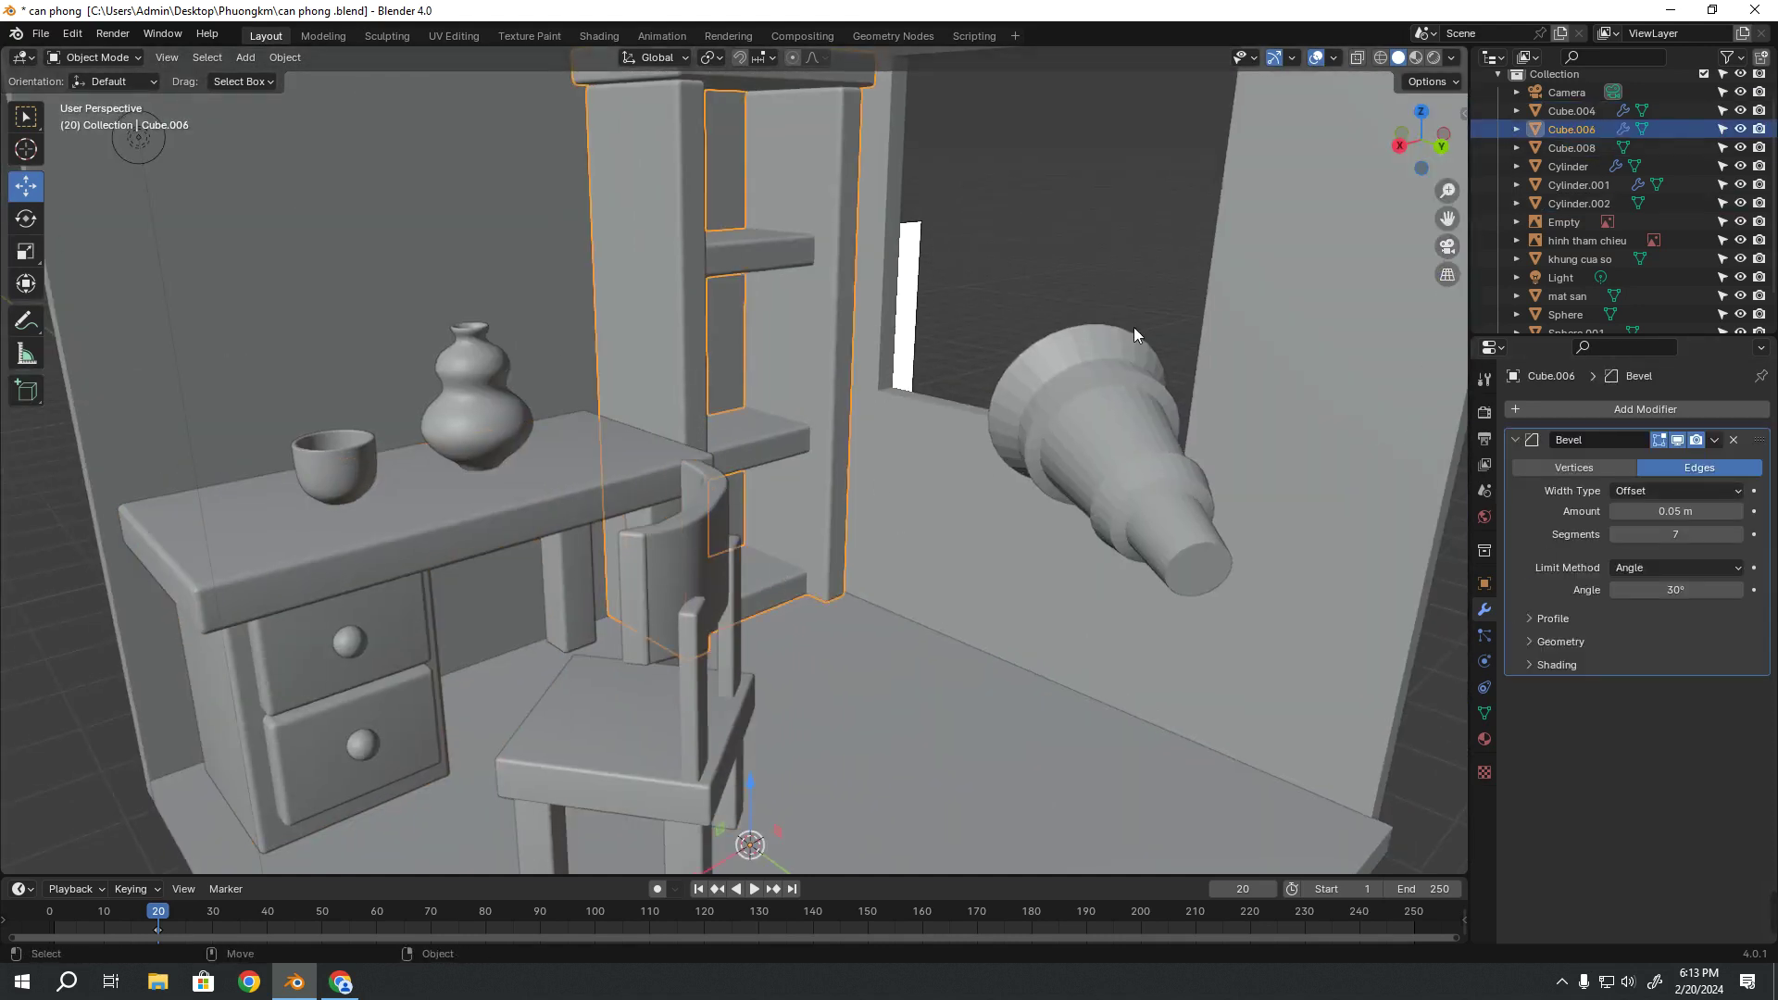
Orbit to and select the telescope cylinder Cylinder.002
{"action": "mouse_move", "coordinate": [1133, 326]}
{"action": "middle_mouse_down"}
{"action": "mouse_move", "coordinate": [1009, 563]}
{"action": "mouse_move", "coordinate": [803, 567]}
{"action": "middle_mouse_up"}
{"action": "scroll", "coordinate": [804, 567], "scroll_direction": "up", "scroll_amount": 2}
{"action": "left_click", "coordinate": [824, 469]}
{"action": "scroll", "coordinate": [691, 542], "scroll_direction": "up", "scroll_amount": 2}
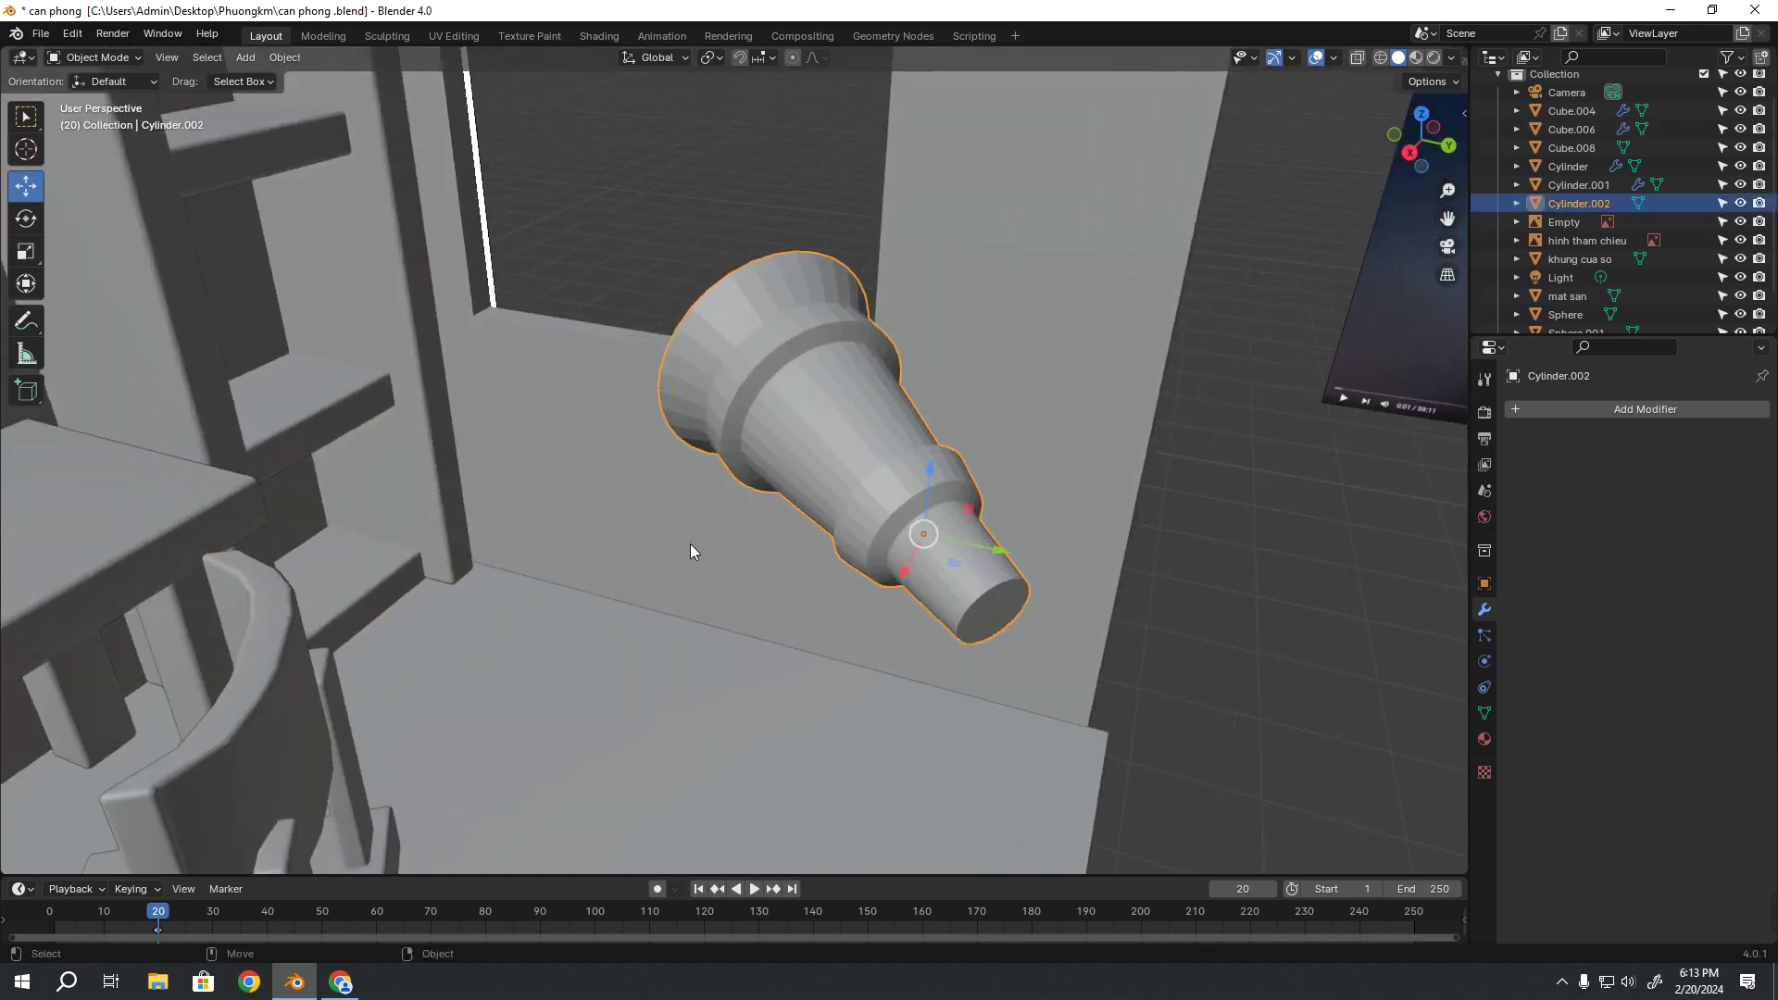
{"action": "middle_click_drag", "start_coordinate": [691, 543], "coordinate": [914, 504]}
{"action": "left_click", "coordinate": [1144, 524]}
{"action": "left_click", "coordinate": [813, 422]}
{"action": "left_click", "coordinate": [1059, 474]}
{"action": "left_click", "coordinate": [822, 448]}
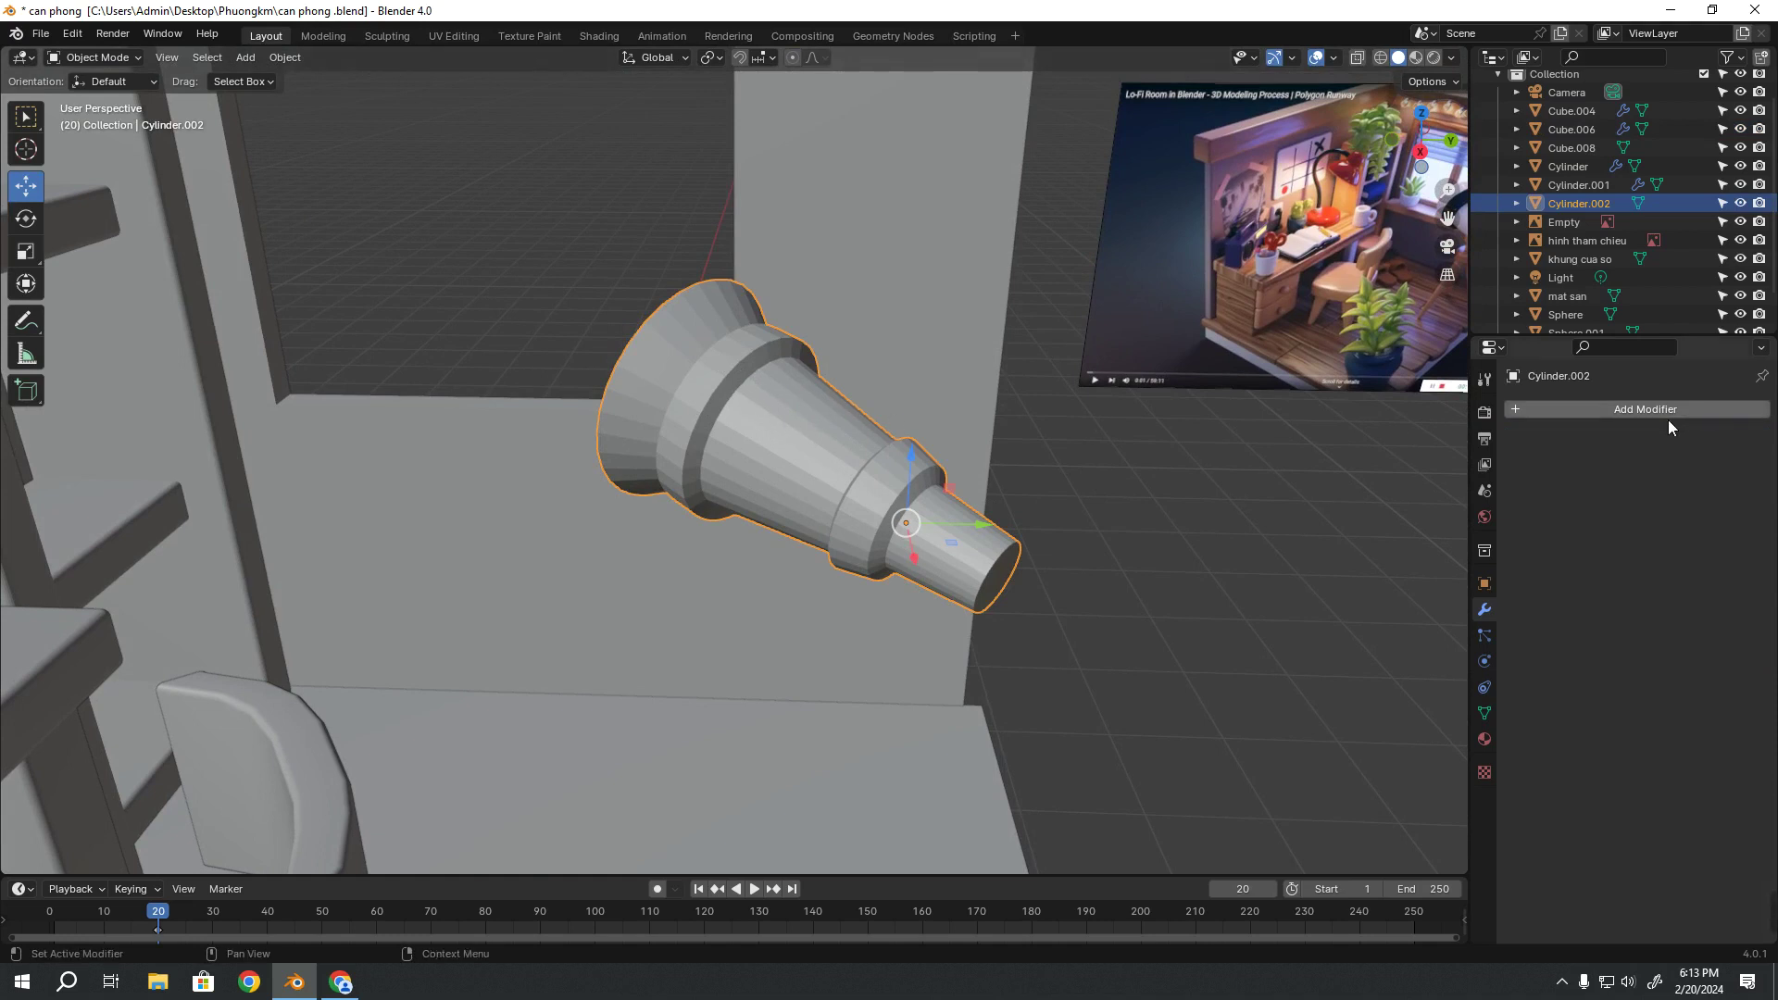
Check Cylinder.002's Object properties, then return to its empty modifier stack
{"action": "left_click", "coordinate": [1484, 584]}
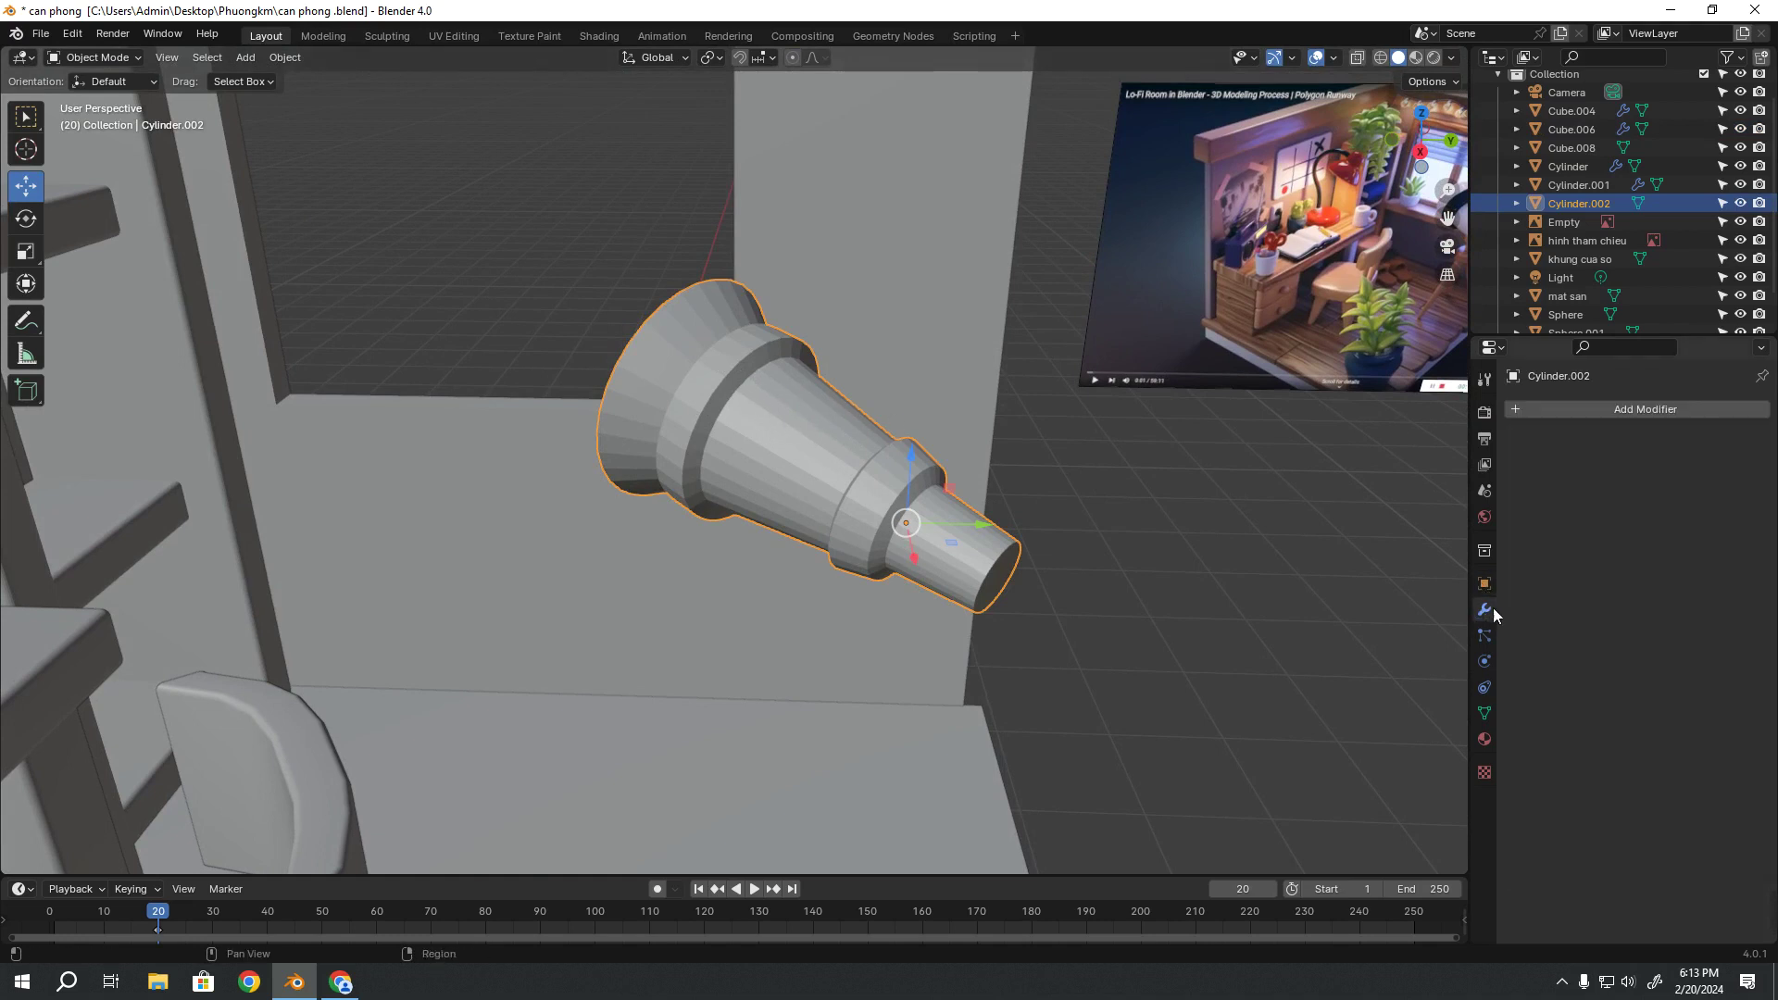
{"action": "left_click", "coordinate": [1485, 587]}
{"action": "left_click", "coordinate": [1484, 611]}
{"action": "left_click", "coordinate": [1649, 407]}
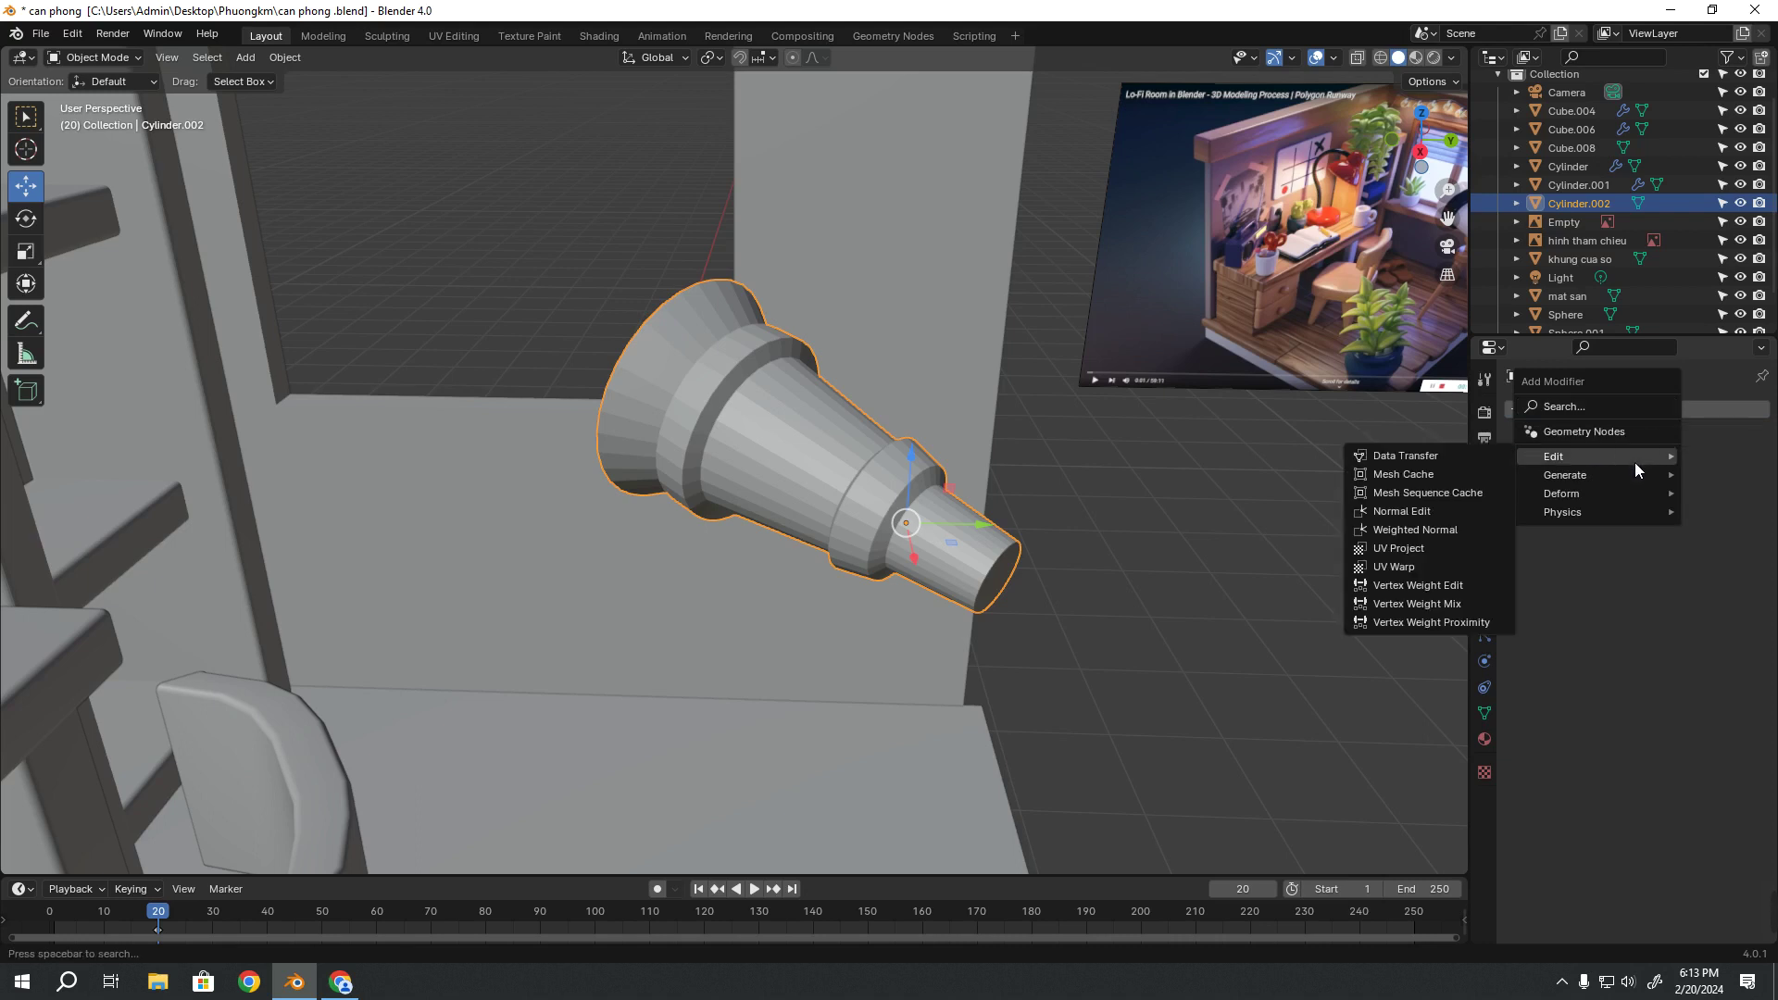
{"action": "mouse_move", "coordinate": [1565, 475]}
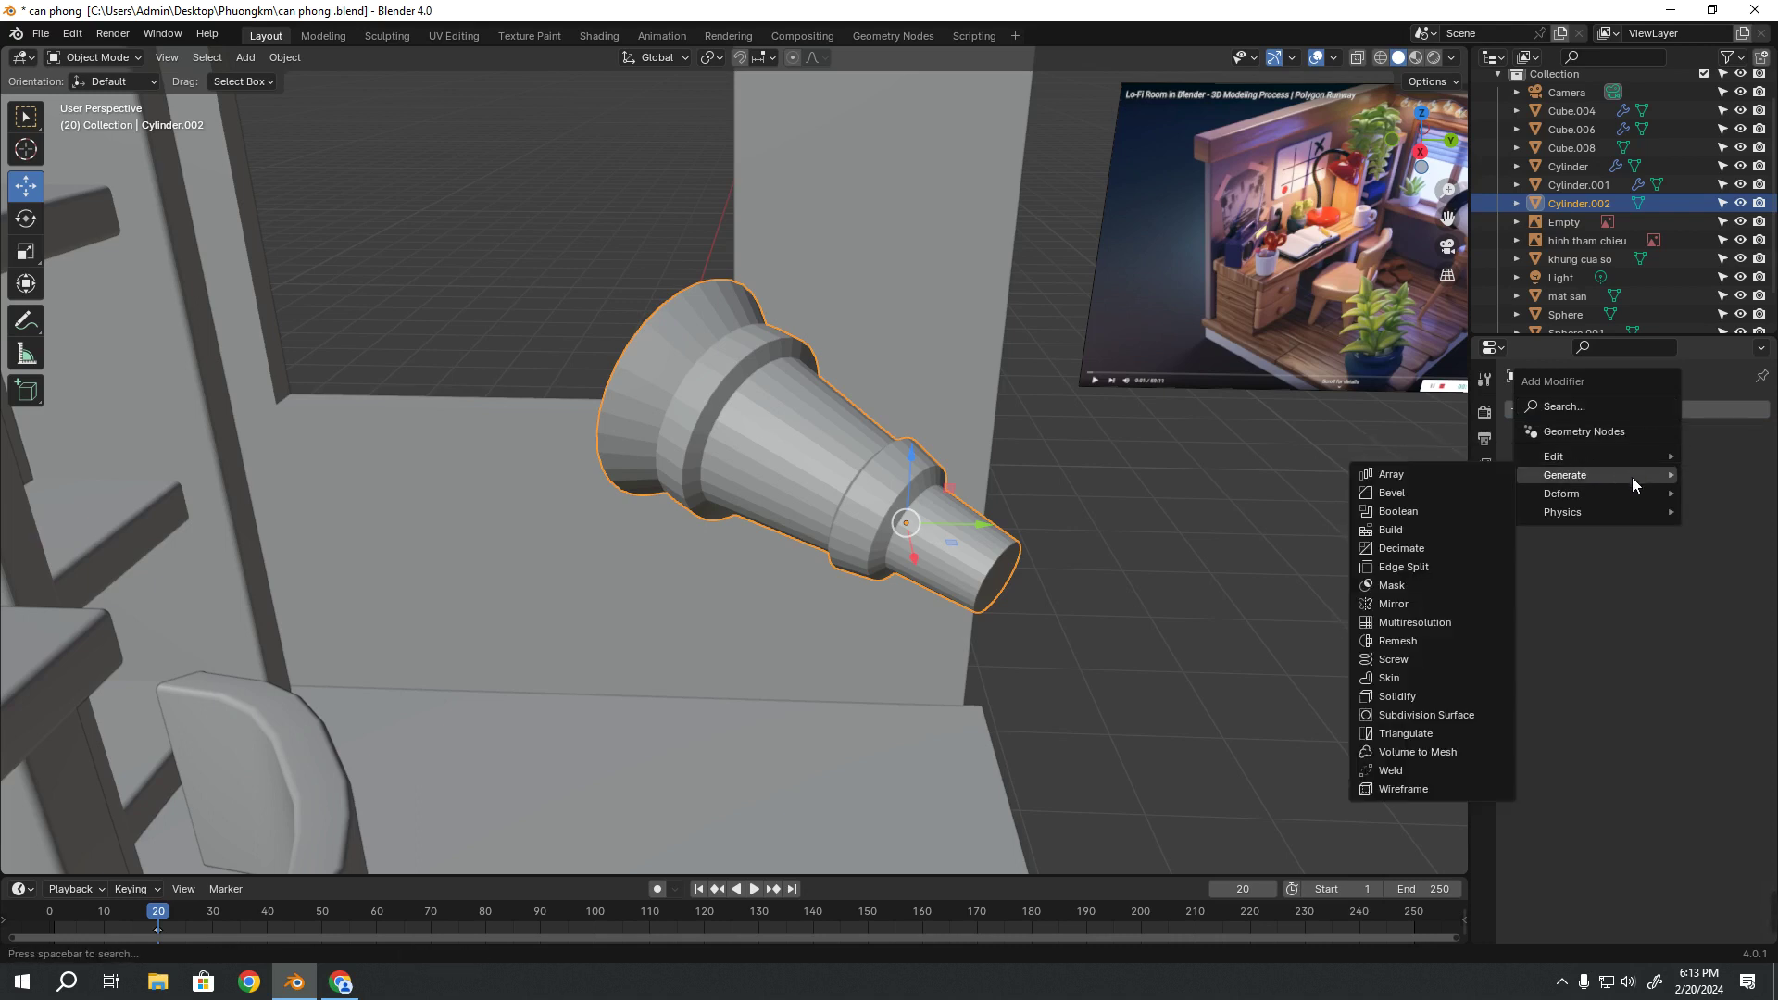
{"action": "left_click", "coordinate": [1415, 713]}
{"action": "mouse_move", "coordinate": [1263, 653]}
{"action": "middle_mouse_down"}
{"action": "mouse_move", "coordinate": [1089, 526]}
{"action": "mouse_move", "coordinate": [707, 440]}
{"action": "mouse_move", "coordinate": [688, 331]}
{"action": "middle_mouse_up"}
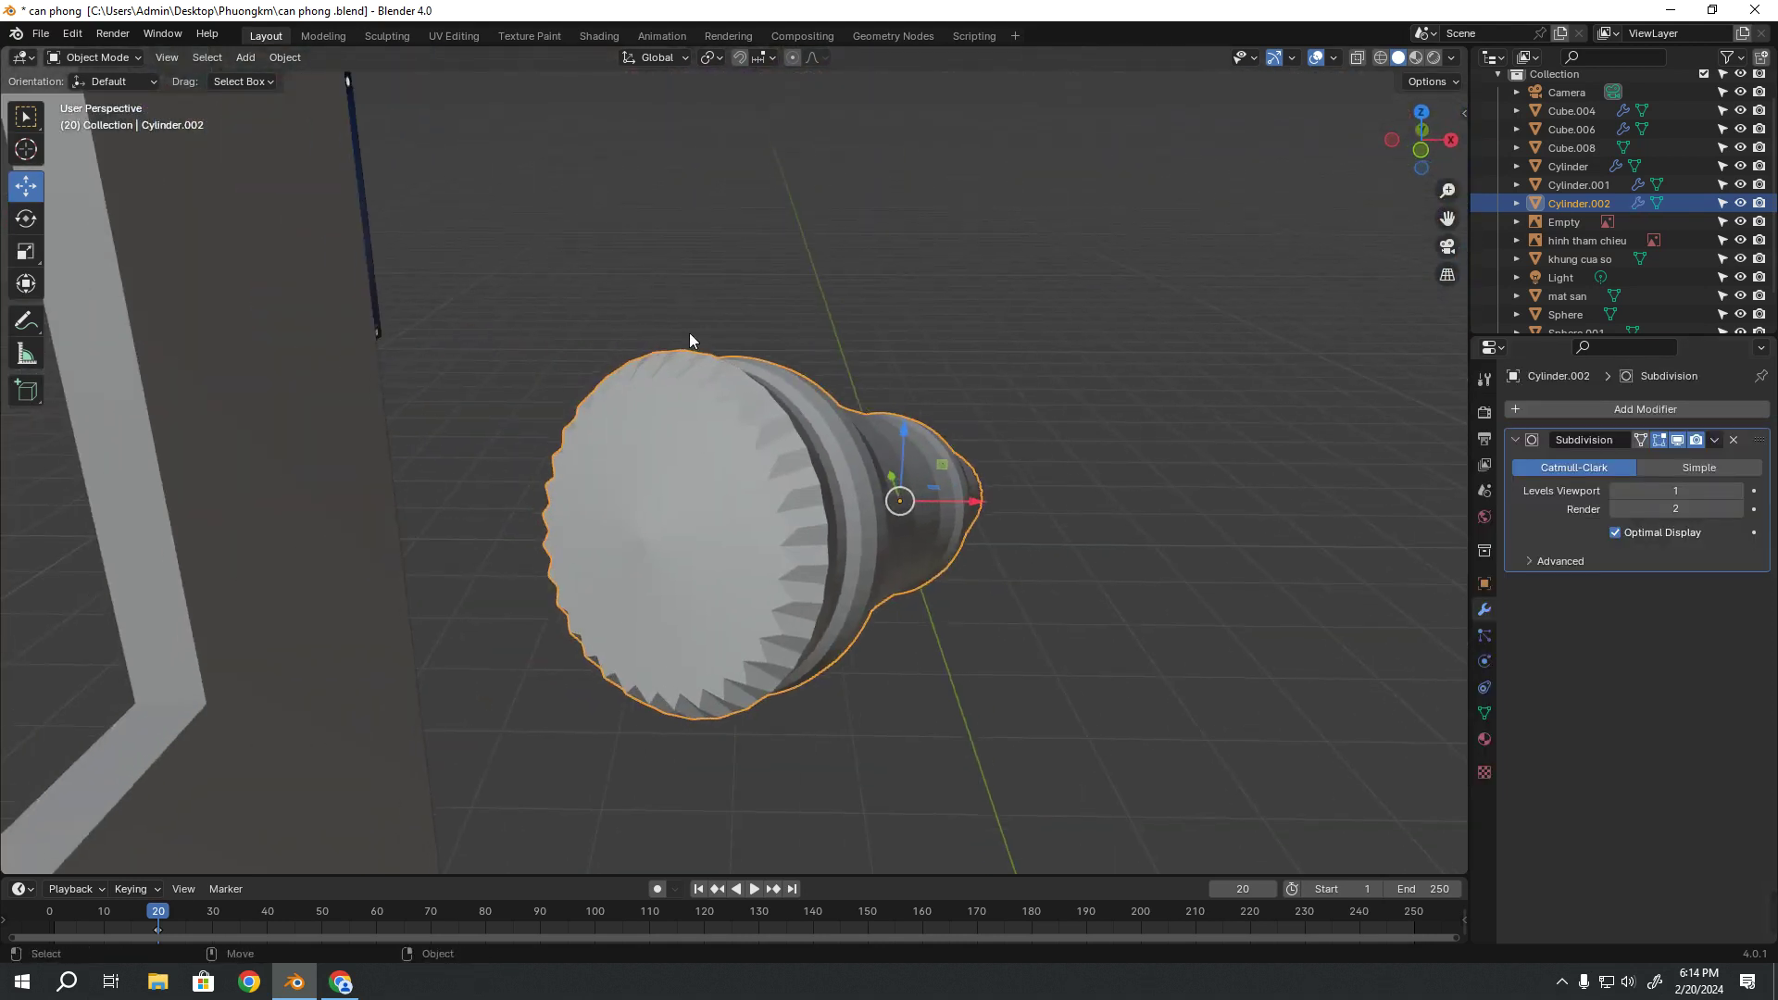
{"action": "mouse_move", "coordinate": [921, 600]}
{"action": "middle_mouse_down"}
{"action": "mouse_move", "coordinate": [668, 565]}
{"action": "mouse_move", "coordinate": [736, 557]}
{"action": "mouse_move", "coordinate": [806, 597]}
{"action": "middle_mouse_up"}
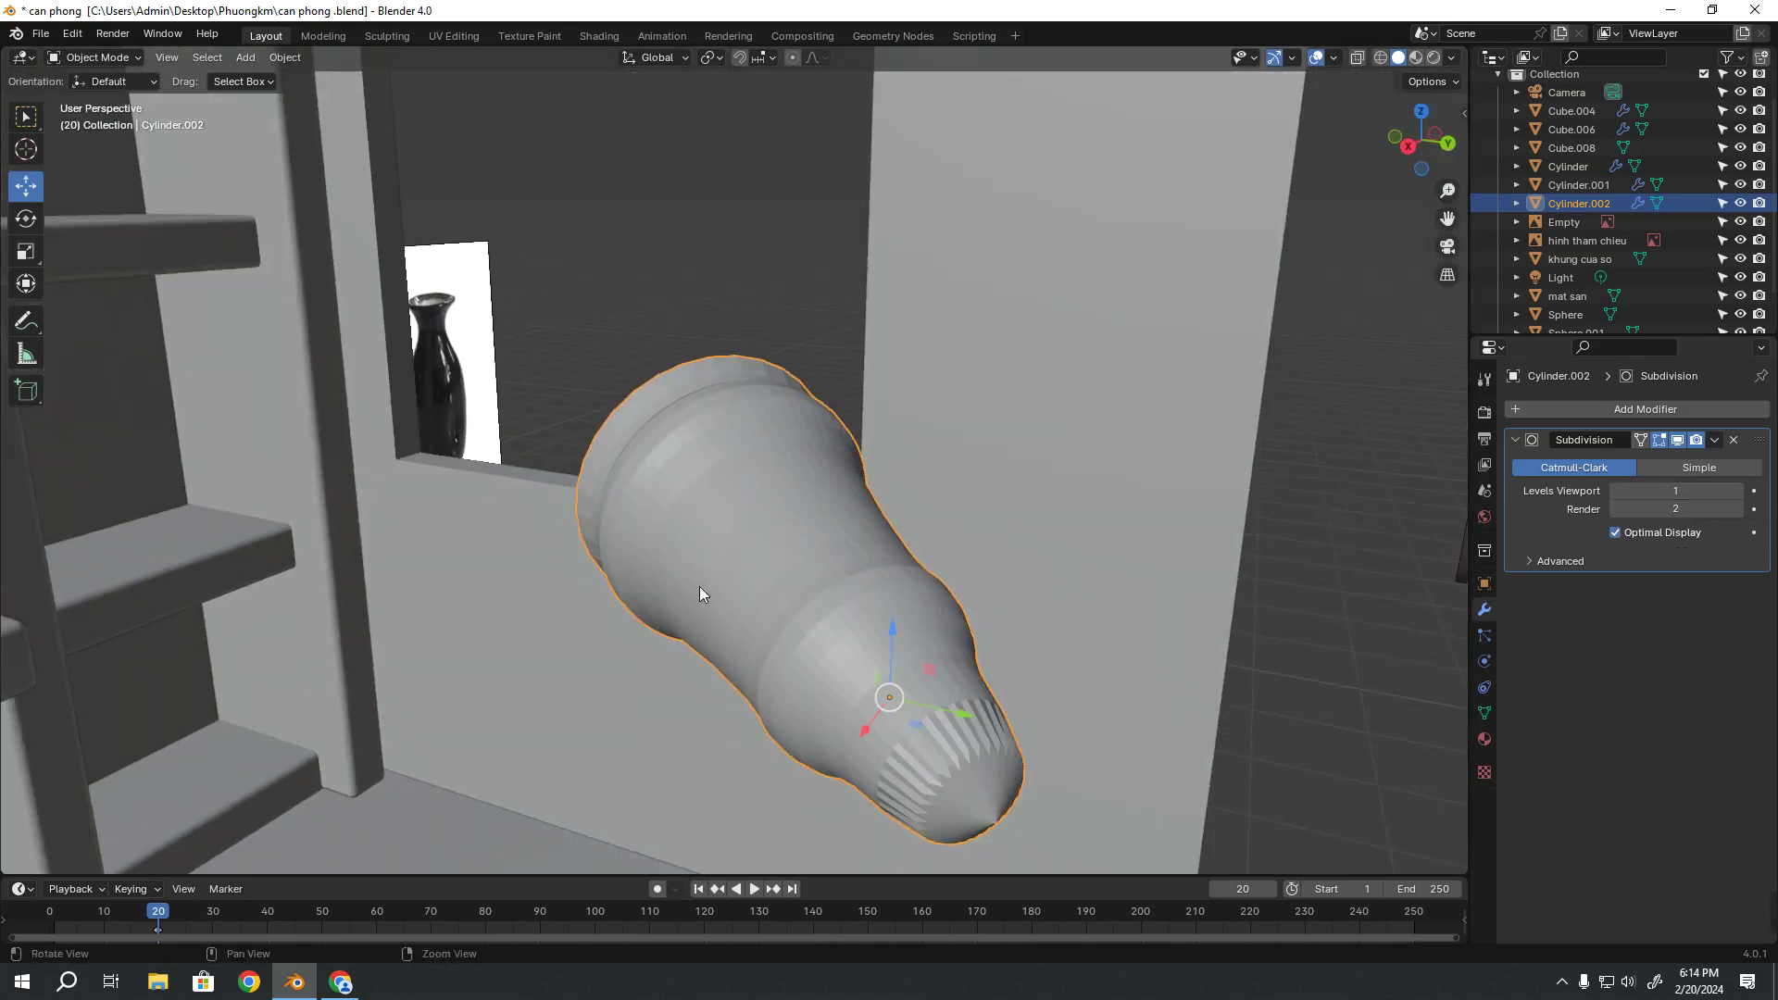
{"action": "mouse_move", "coordinate": [698, 587]}
{"action": "middle_mouse_down"}
{"action": "mouse_move", "coordinate": [958, 547]}
{"action": "mouse_move", "coordinate": [685, 402]}
{"action": "middle_mouse_up"}
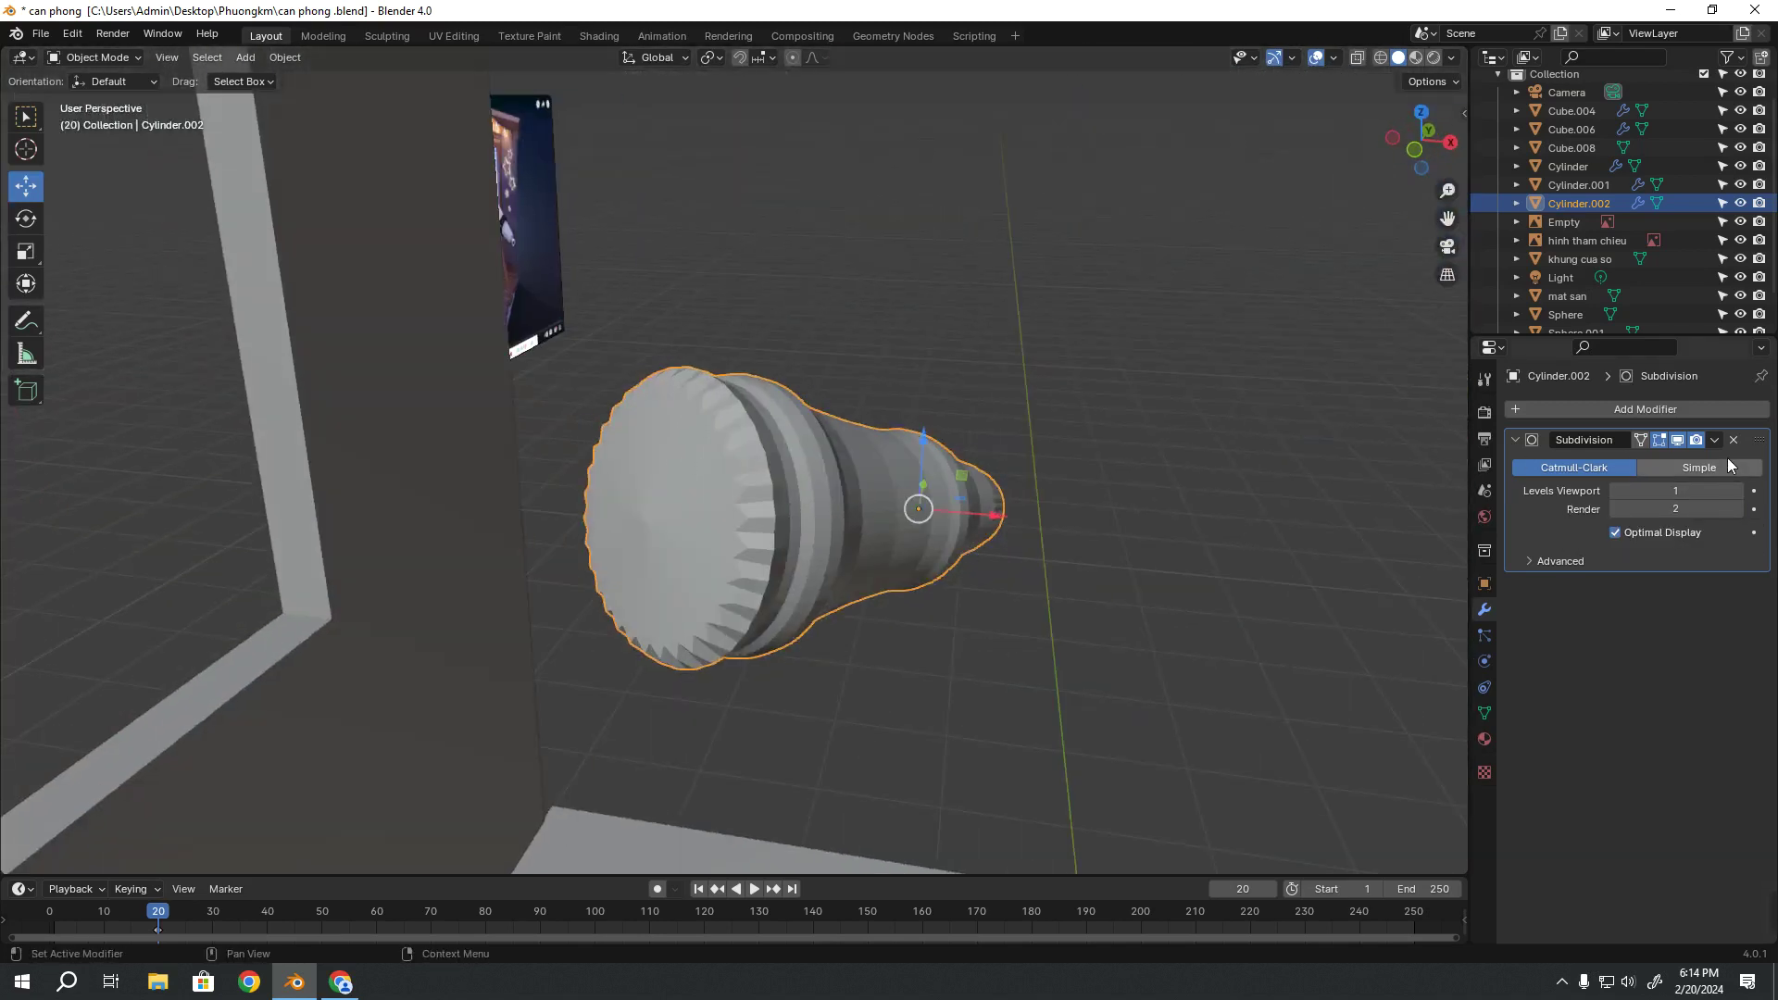
{"action": "mouse_move", "coordinate": [775, 400]}
{"action": "middle_mouse_down"}
{"action": "mouse_move", "coordinate": [876, 531]}
{"action": "mouse_move", "coordinate": [1076, 670]}
{"action": "mouse_move", "coordinate": [1081, 704]}
{"action": "mouse_move", "coordinate": [581, 674]}
{"action": "mouse_move", "coordinate": [796, 633]}
{"action": "mouse_move", "coordinate": [817, 660]}
{"action": "mouse_move", "coordinate": [833, 648]}
{"action": "middle_mouse_up"}
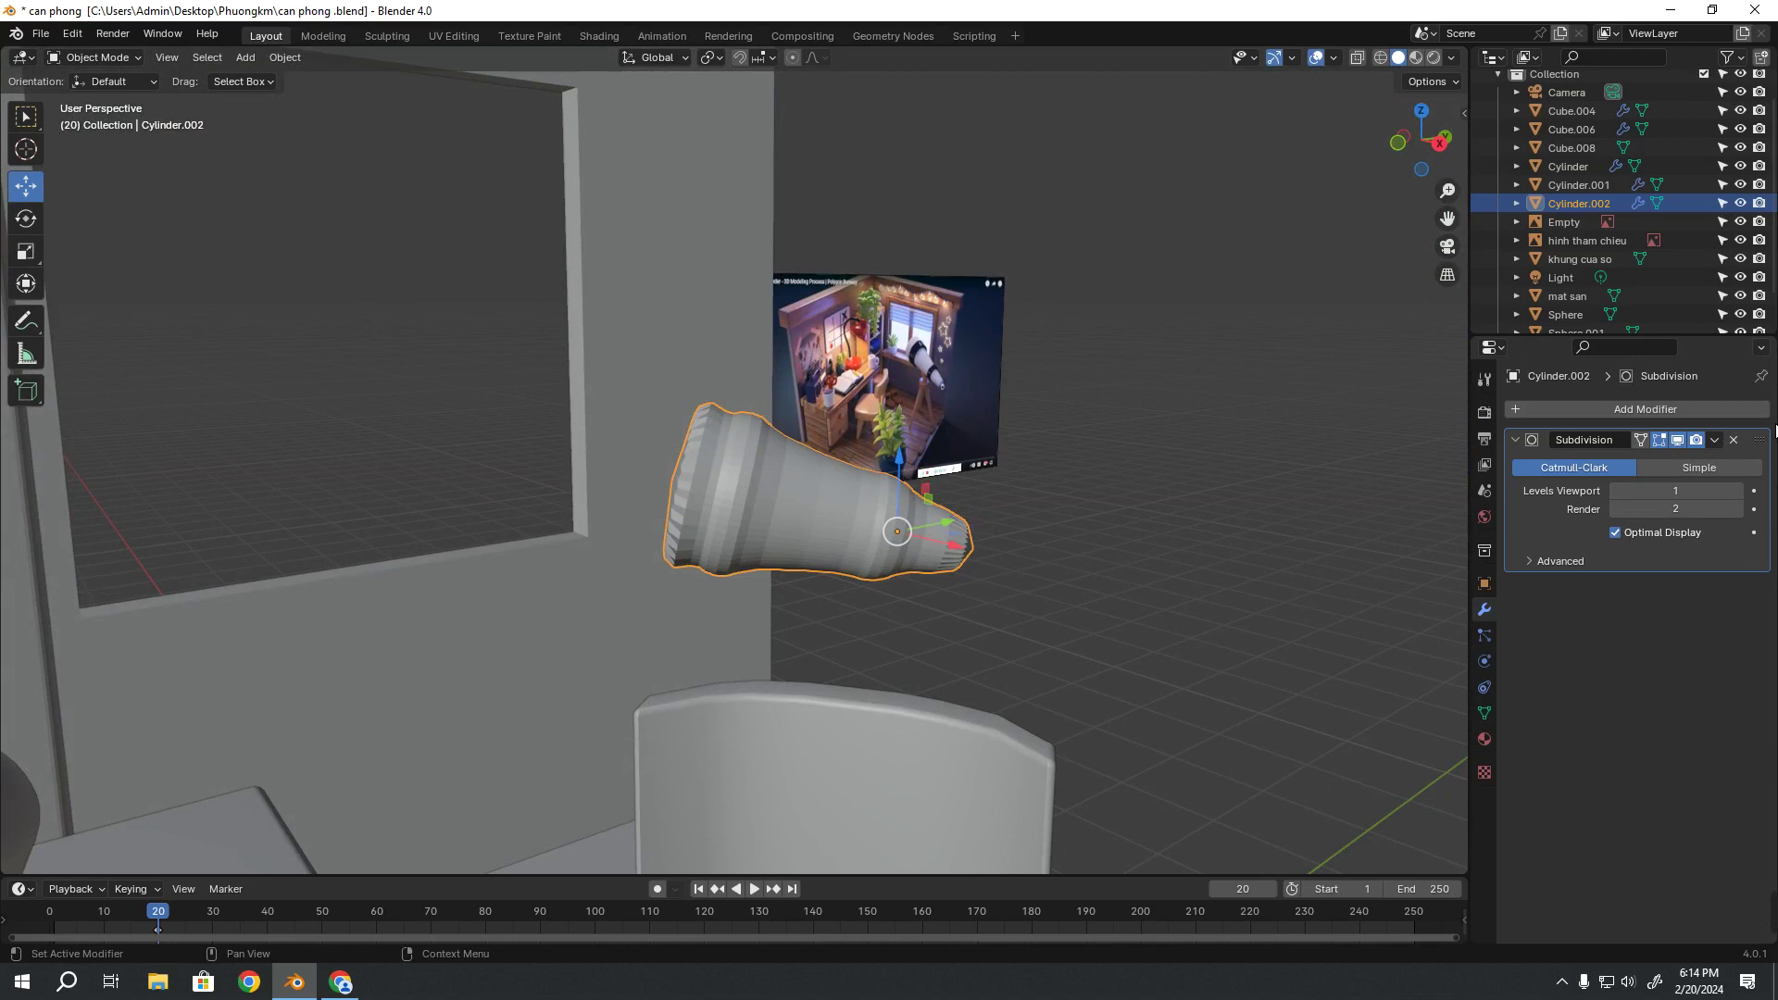
{"action": "left_click", "coordinate": [1680, 439]}
{"action": "mouse_move", "coordinate": [718, 514]}
{"action": "middle_mouse_down"}
{"action": "mouse_move", "coordinate": [659, 448]}
{"action": "mouse_move", "coordinate": [686, 363]}
{"action": "middle_mouse_up"}
{"action": "middle_click_drag", "start_coordinate": [981, 619], "coordinate": [1452, 507]}
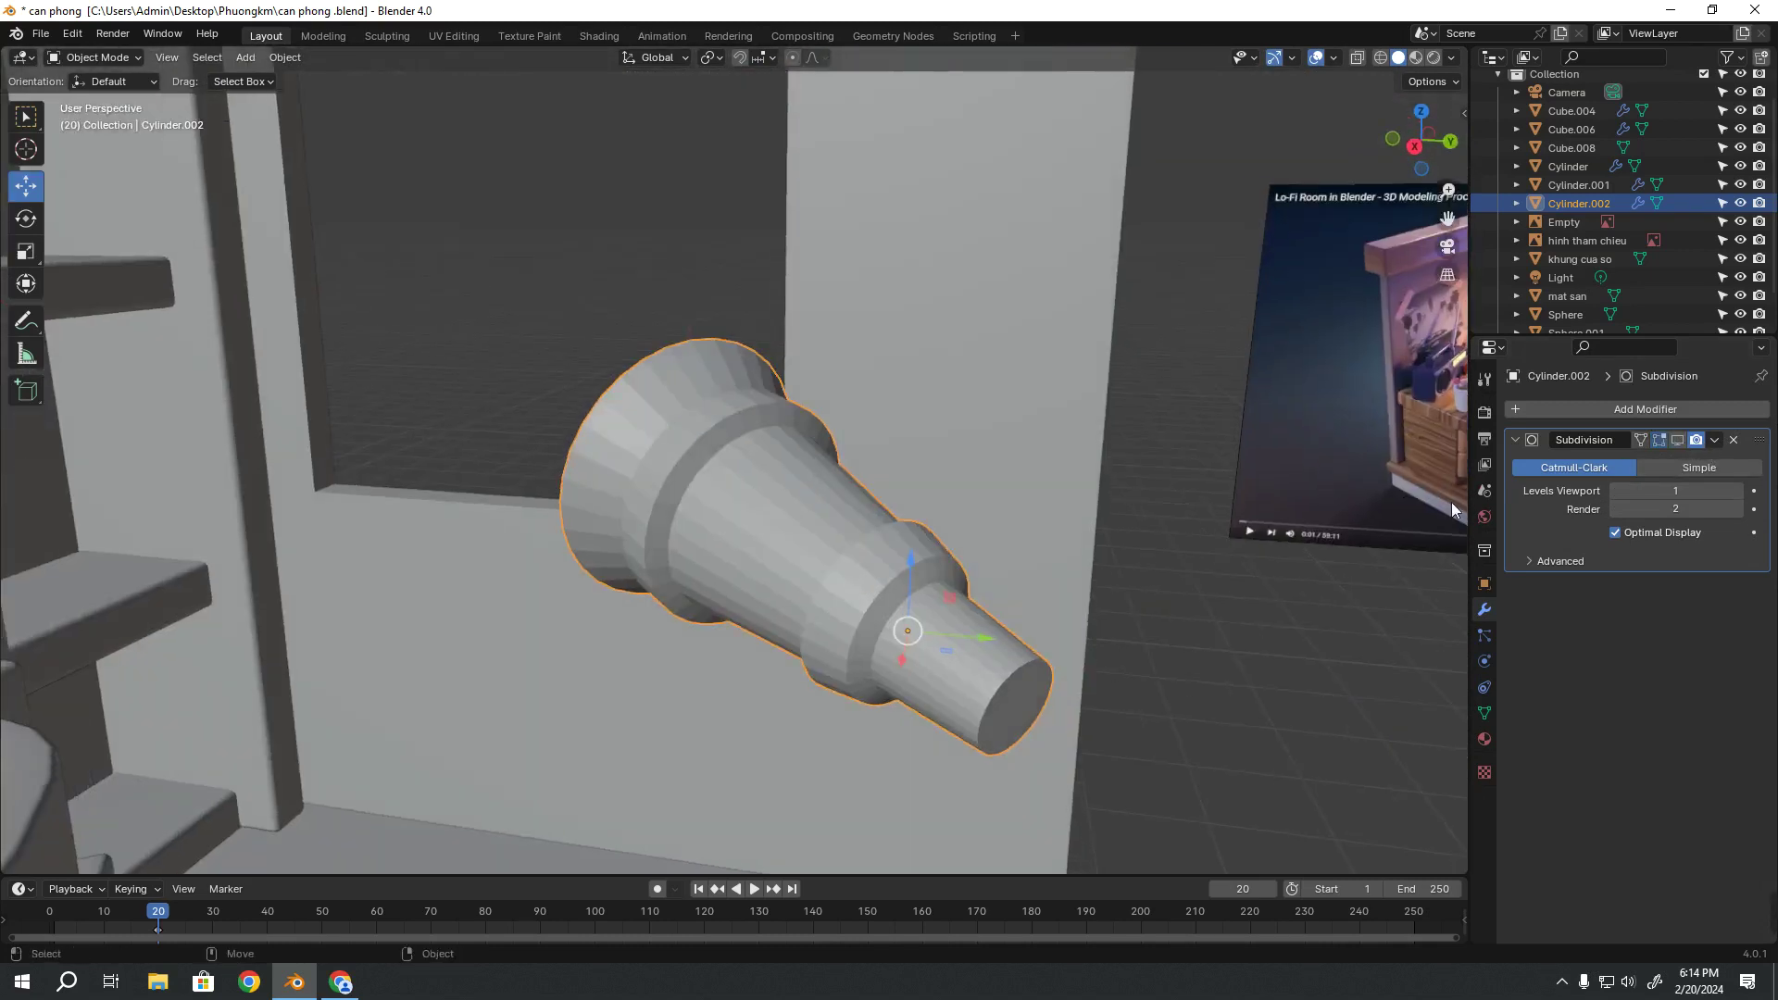
{"action": "left_click", "coordinate": [1676, 441]}
{"action": "left_click", "coordinate": [1676, 440]}
{"action": "left_click", "coordinate": [1678, 441]}
{"action": "left_click", "coordinate": [1678, 441]}
{"action": "left_click", "coordinate": [1676, 439]}
{"action": "left_click", "coordinate": [1675, 439]}
{"action": "left_click", "coordinate": [1675, 439]}
{"action": "left_click", "coordinate": [1675, 439]}
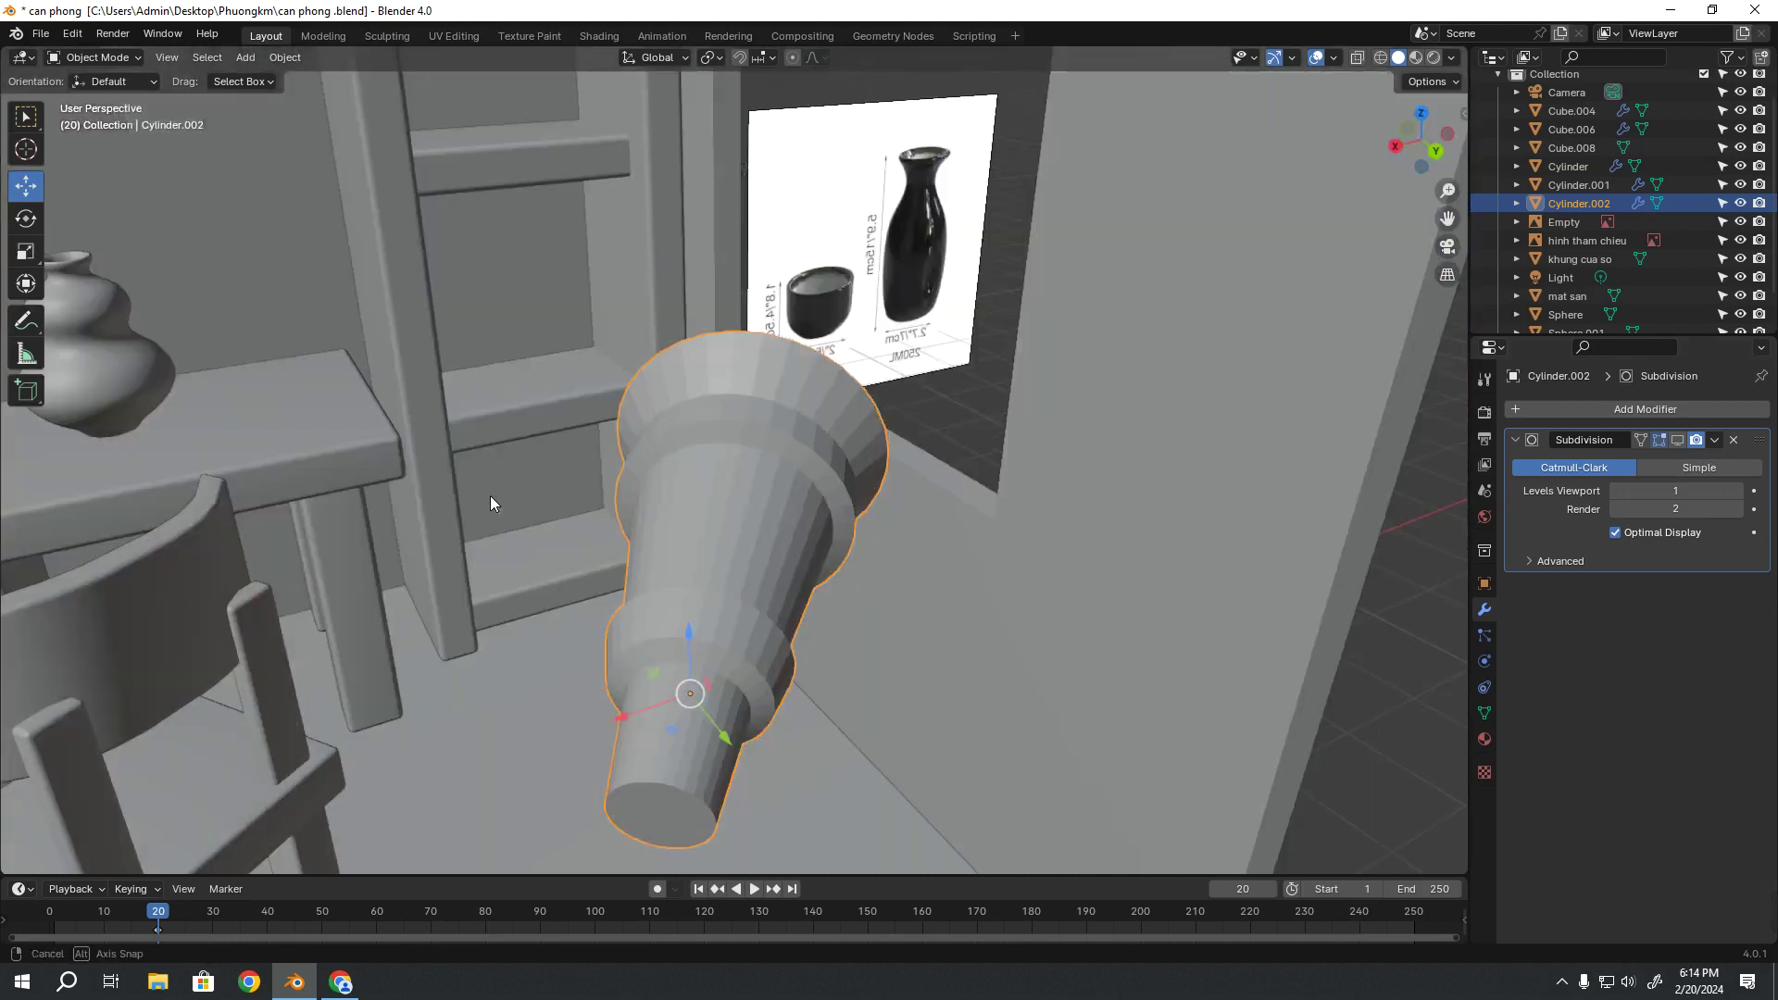
{"action": "middle_click_drag", "start_coordinate": [491, 496], "coordinate": [703, 426]}
{"action": "left_click", "coordinate": [515, 387]}
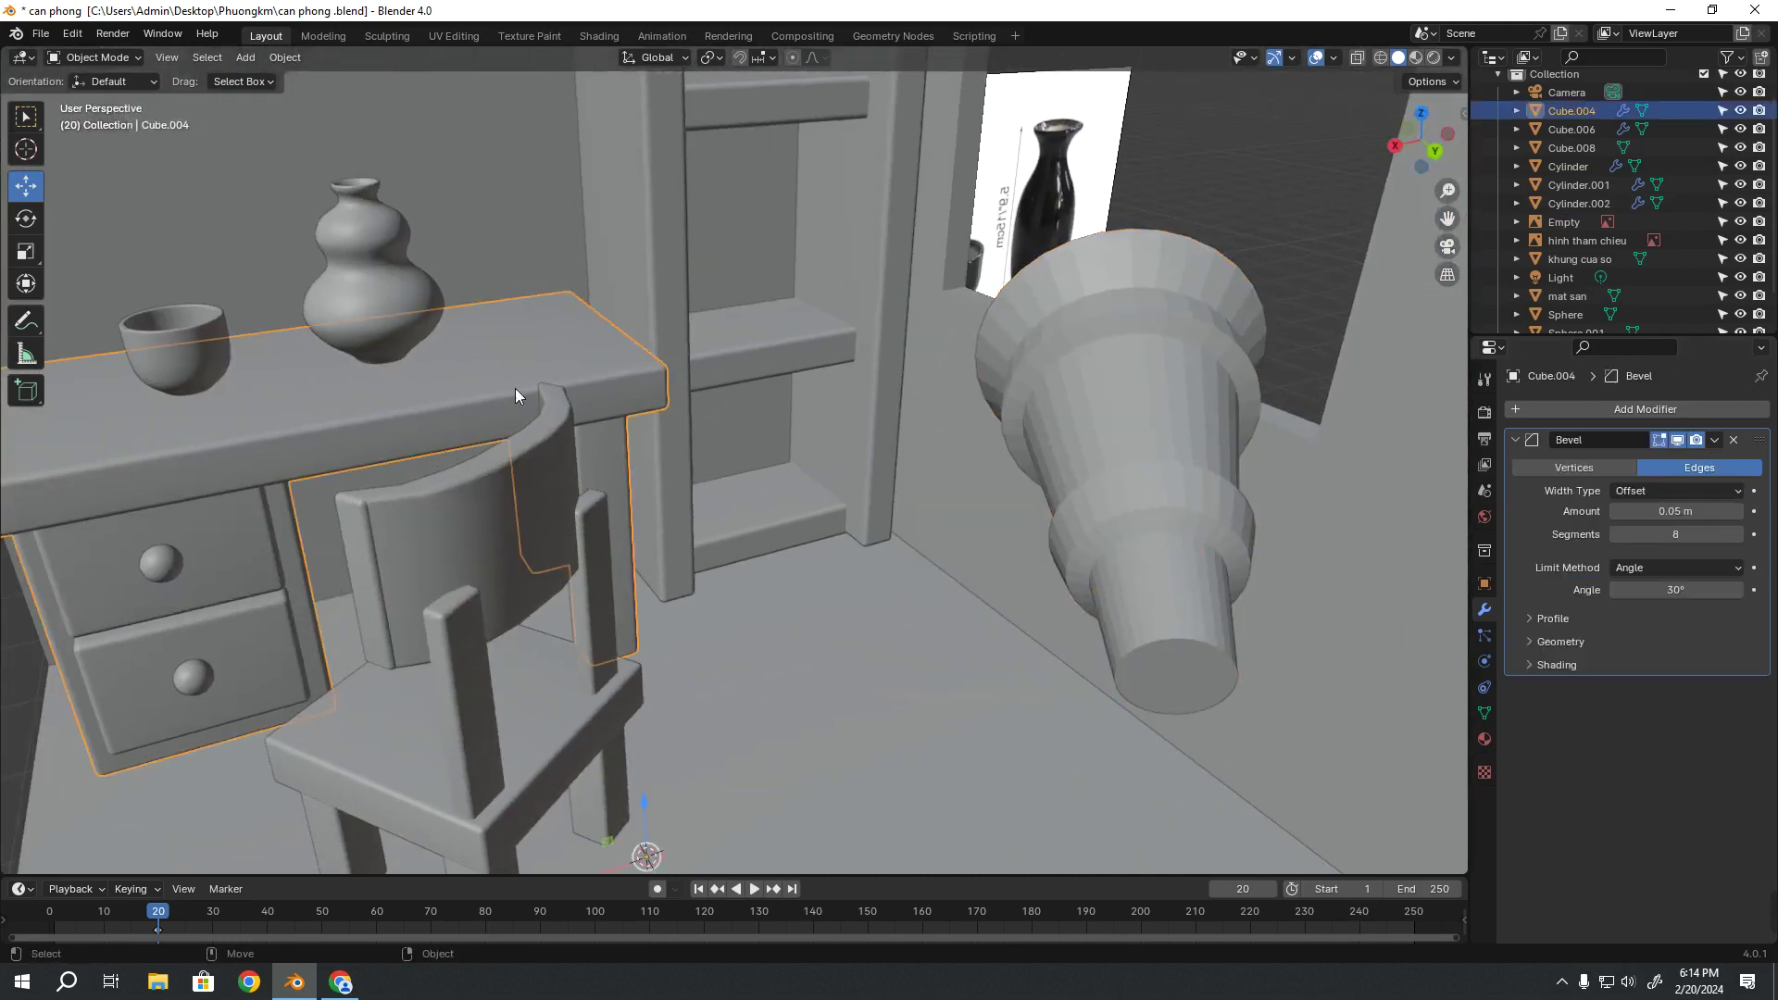
{"action": "middle_click_drag", "start_coordinate": [515, 387], "coordinate": [509, 502]}
{"action": "left_click", "coordinate": [509, 510]}
{"action": "mouse_move", "coordinate": [496, 565]}
{"action": "middle_mouse_down"}
{"action": "mouse_move", "coordinate": [639, 531]}
{"action": "mouse_move", "coordinate": [814, 558]}
{"action": "middle_mouse_up"}
{"action": "key", "text": "Tab"}
{"action": "key", "text": "Tab"}
{"action": "left_click", "coordinate": [862, 485]}
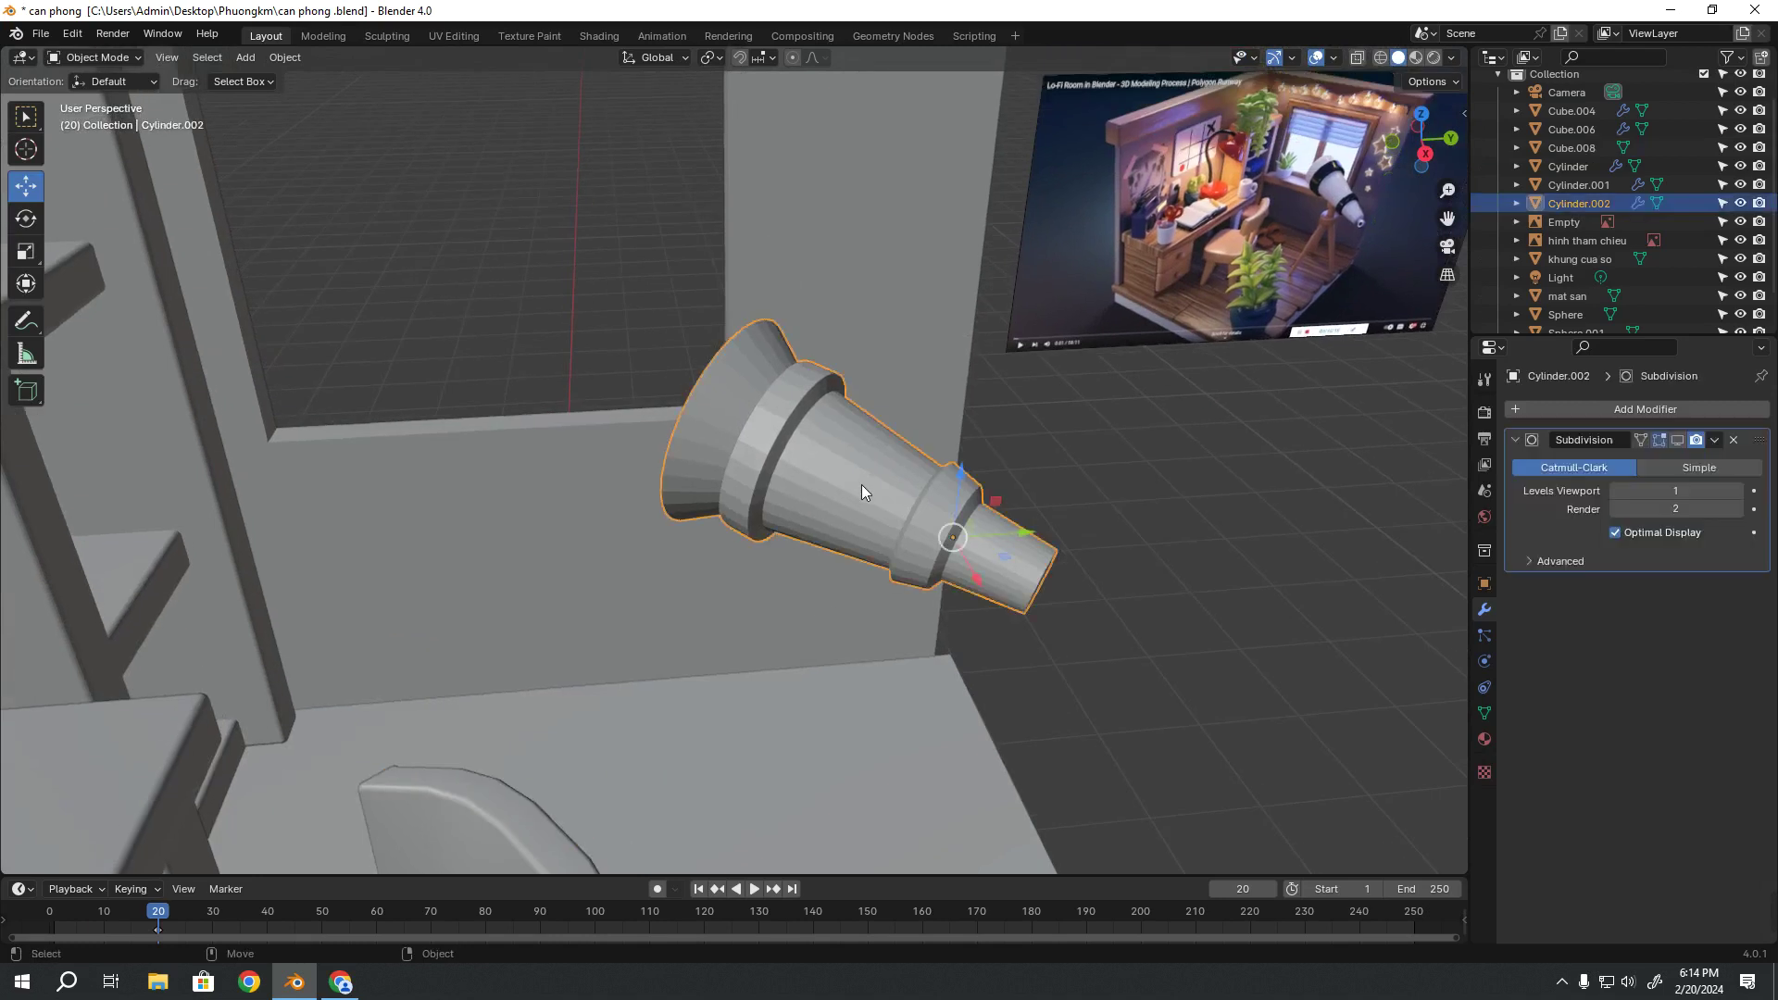
{"action": "scroll", "coordinate": [852, 493], "scroll_direction": "up", "scroll_amount": 3}
{"action": "mouse_move", "coordinate": [852, 493]}
{"action": "middle_mouse_down"}
{"action": "mouse_move", "coordinate": [802, 475]}
{"action": "mouse_move", "coordinate": [1126, 430]}
{"action": "mouse_move", "coordinate": [899, 591]}
{"action": "mouse_move", "coordinate": [686, 550]}
{"action": "mouse_move", "coordinate": [808, 537]}
{"action": "middle_mouse_up"}
{"action": "left_click", "coordinate": [1126, 430]}
{"action": "left_click", "coordinate": [898, 591]}
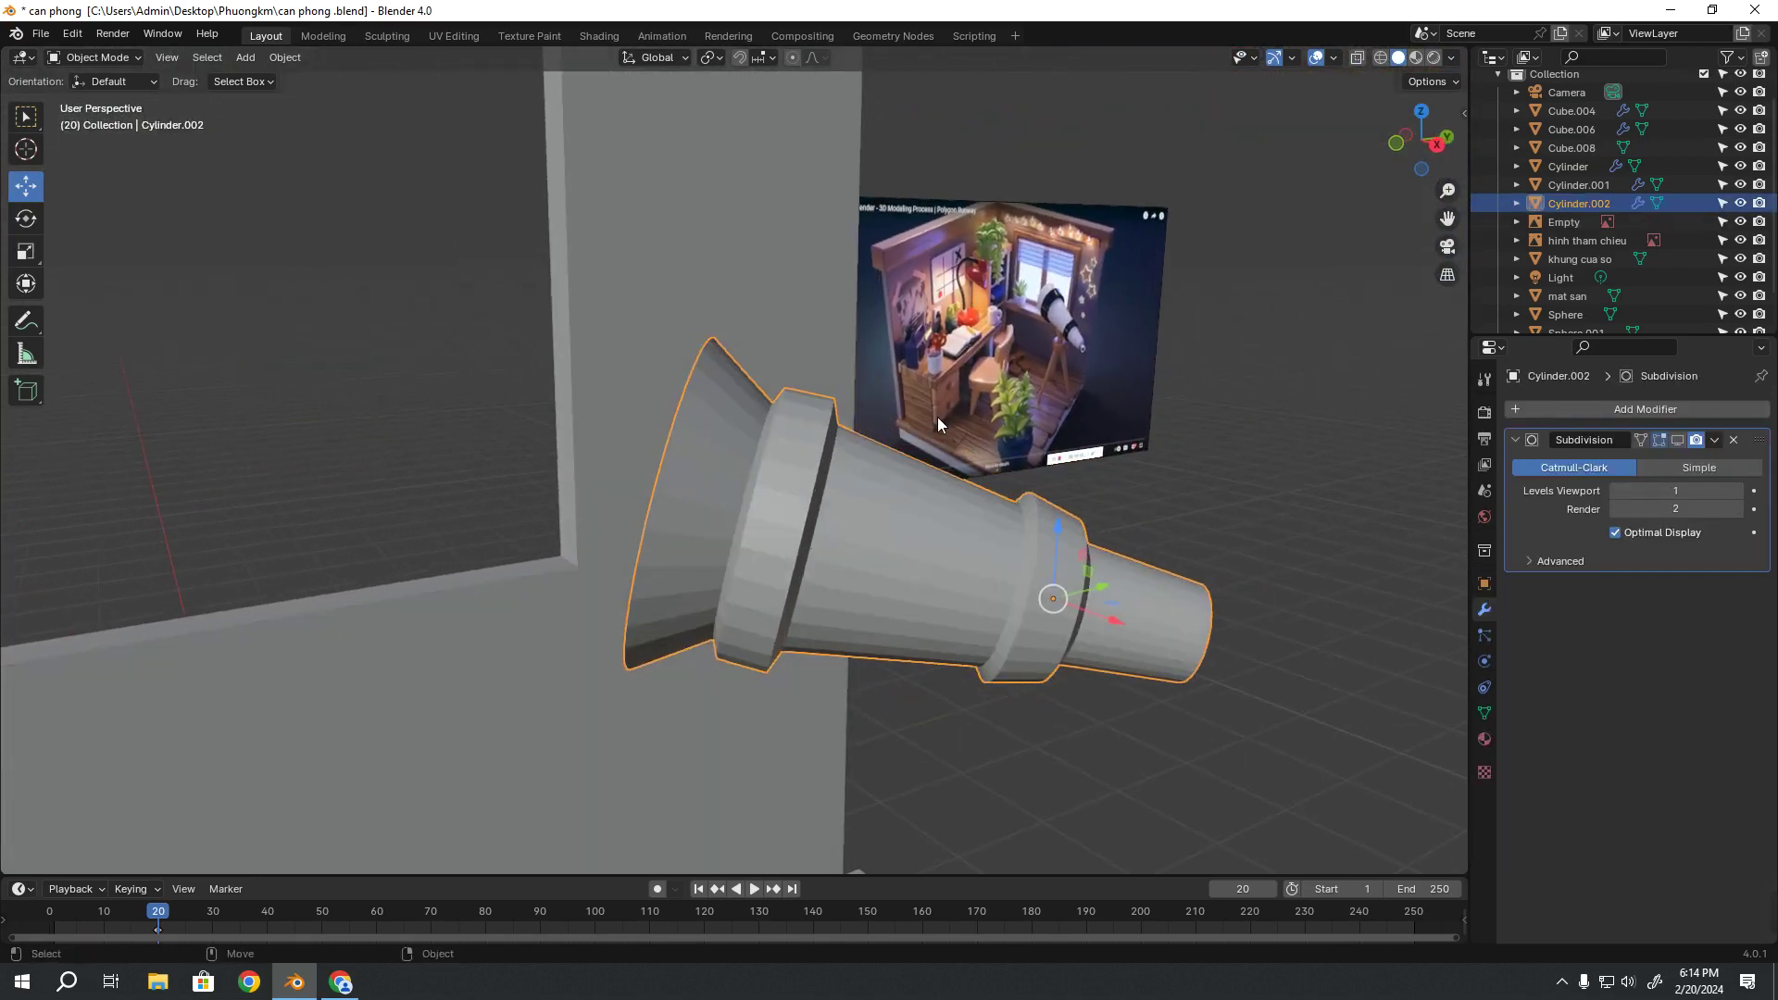
{"action": "left_click", "coordinate": [1291, 485]}
{"action": "left_click", "coordinate": [992, 595]}
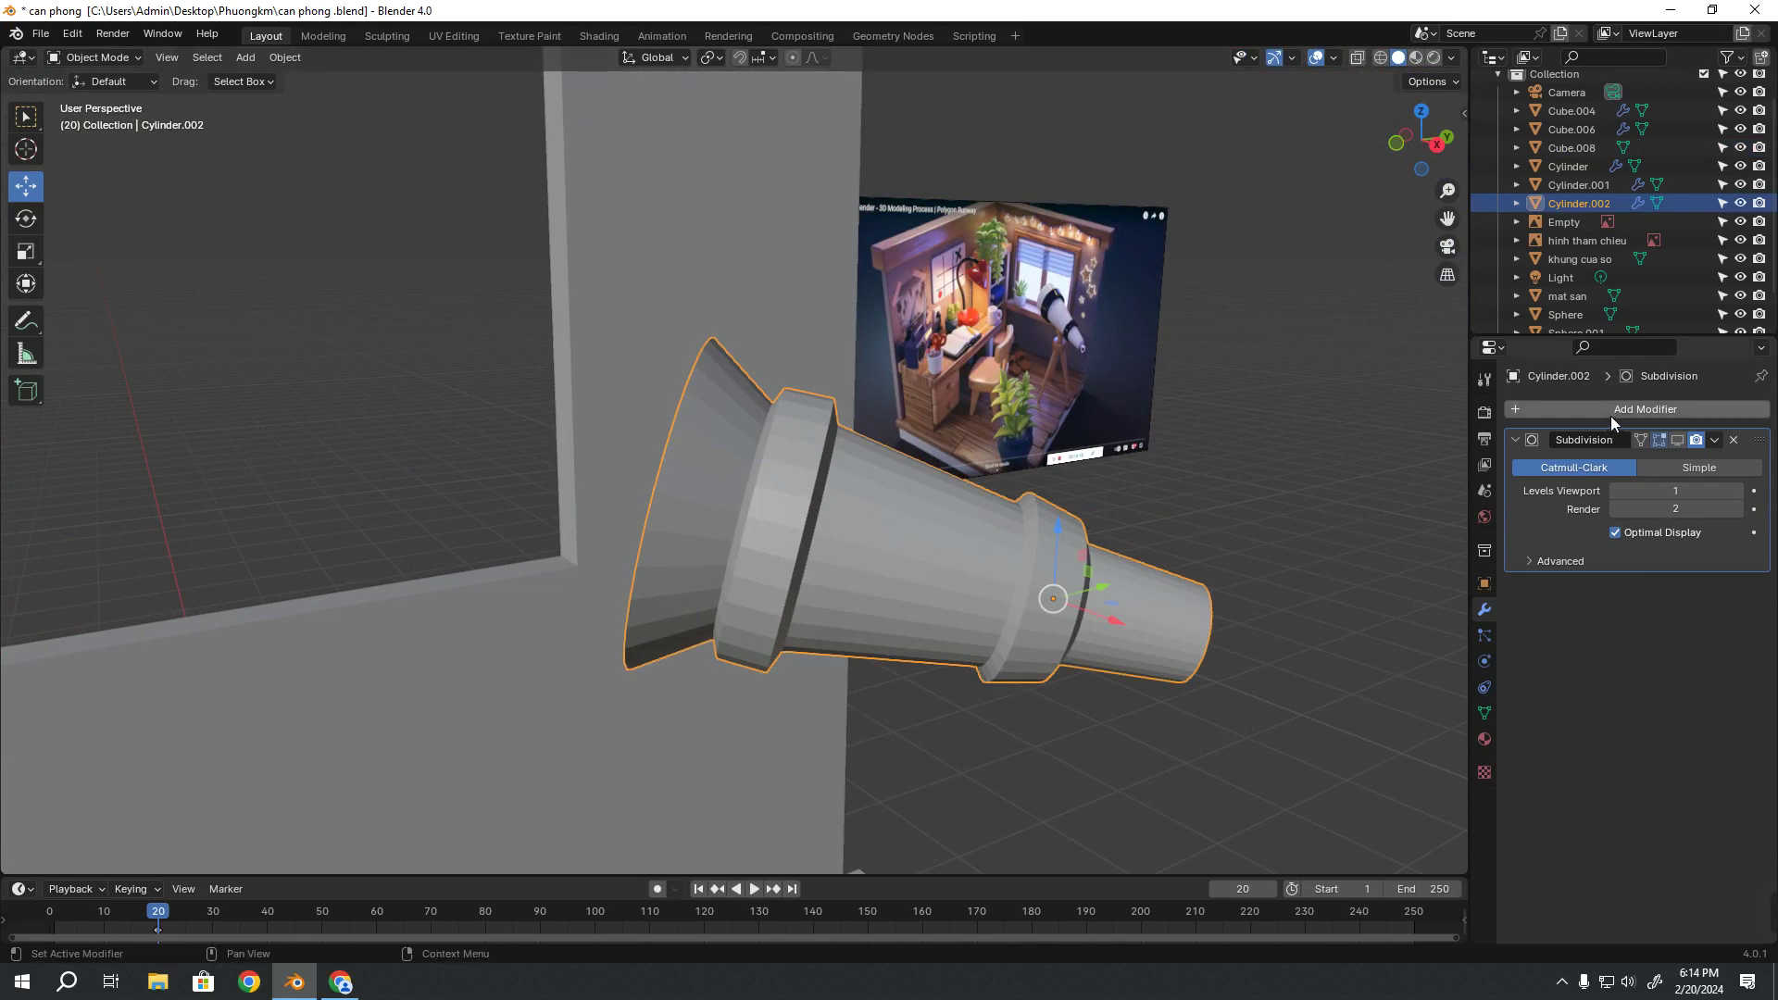
{"action": "left_click", "coordinate": [1734, 440]}
{"action": "left_click", "coordinate": [1522, 405]}
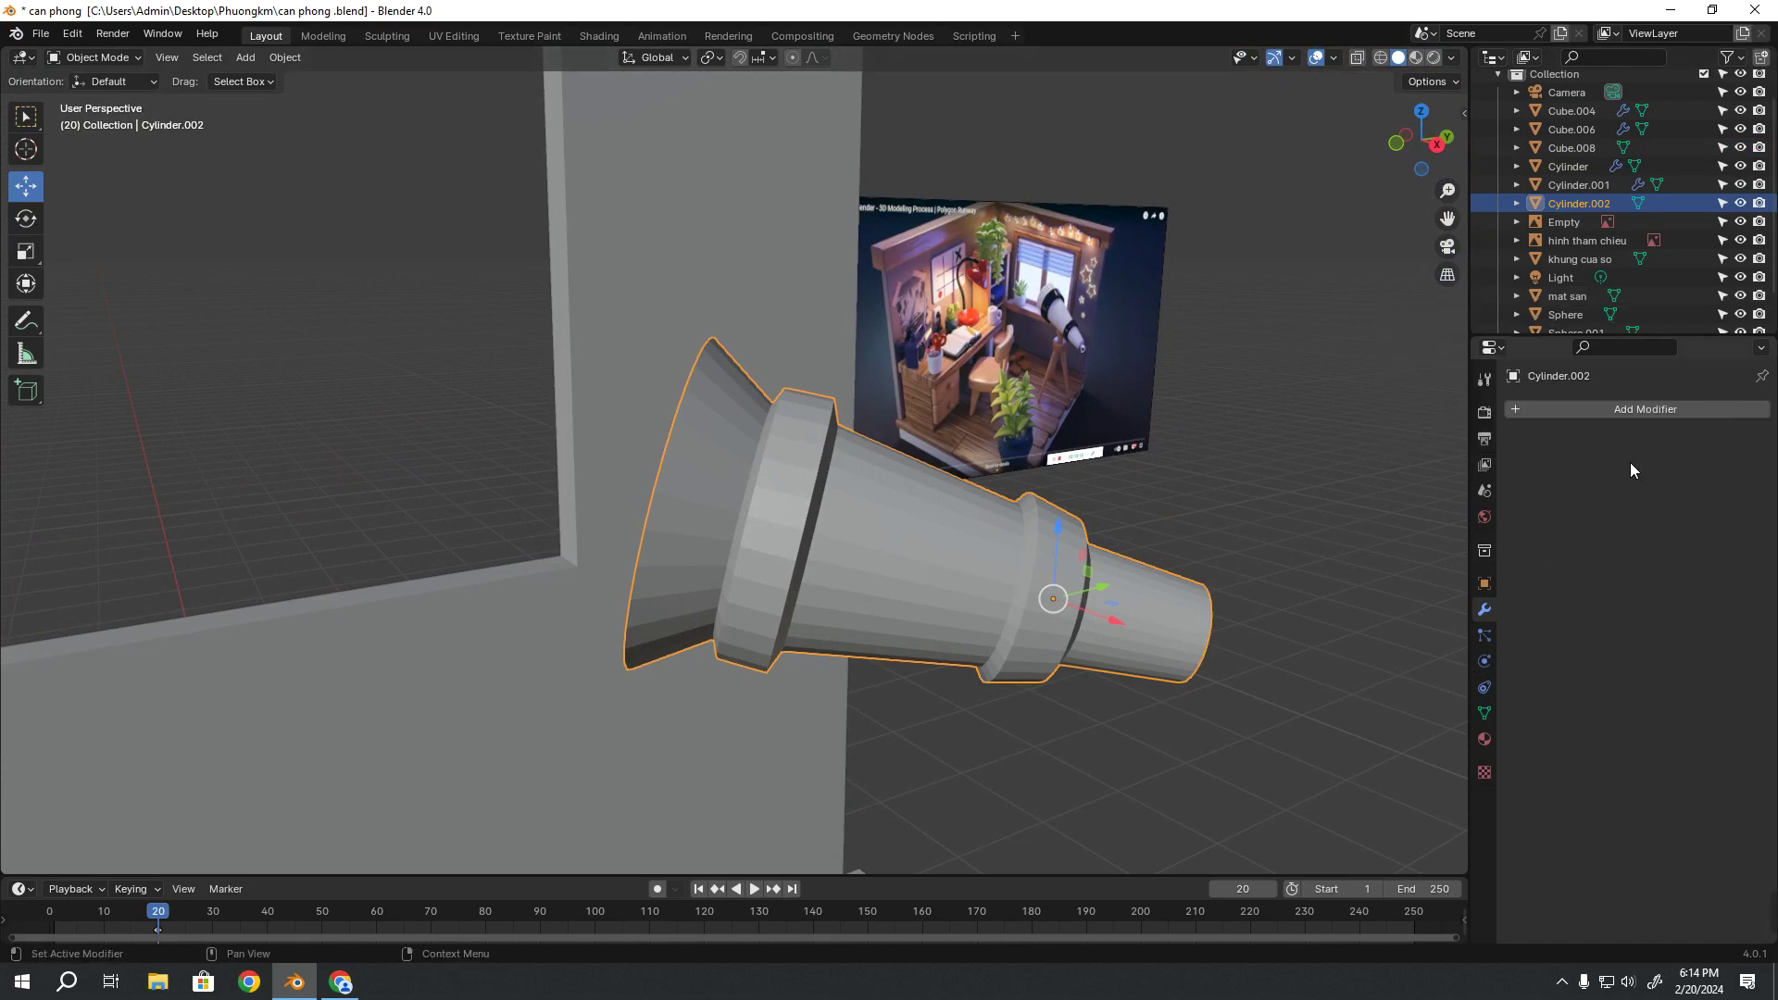
Add a Bevel modifier to Cylinder.002 and raise its segments from 1 to 4
{"action": "left_click", "coordinate": [1648, 409]}
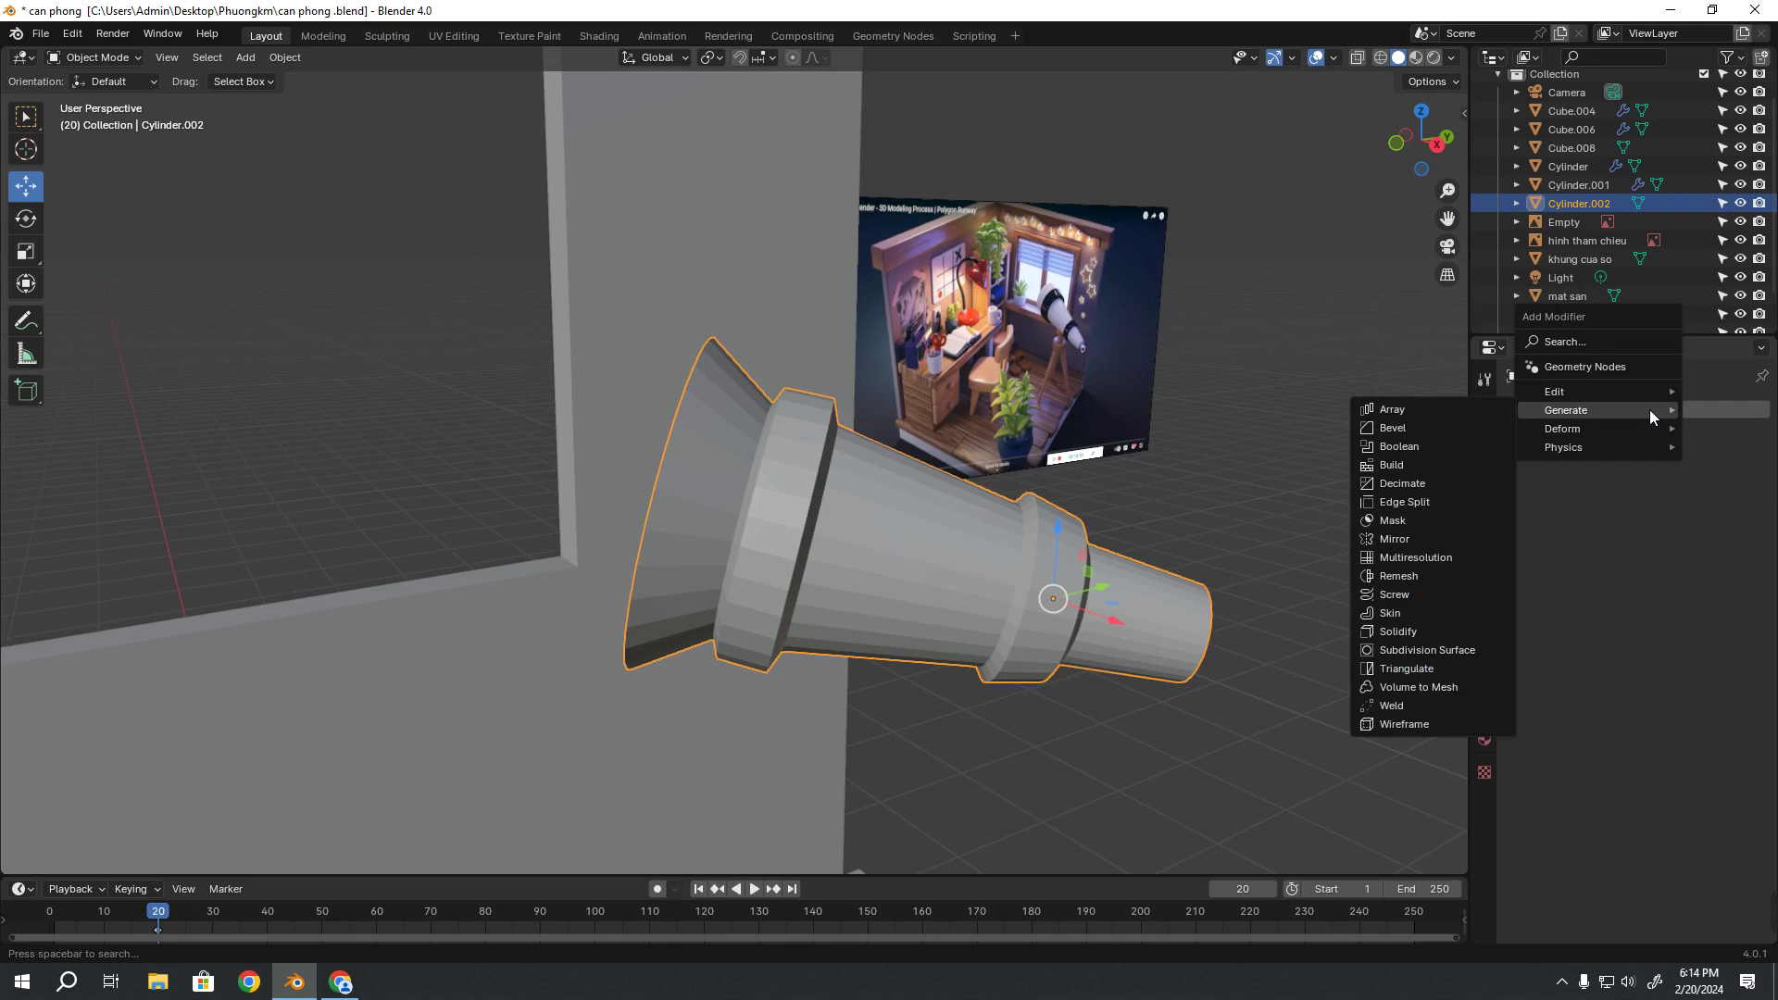
{"action": "left_click", "coordinate": [1386, 428]}
{"action": "middle_click_drag", "start_coordinate": [663, 465], "coordinate": [678, 480]}
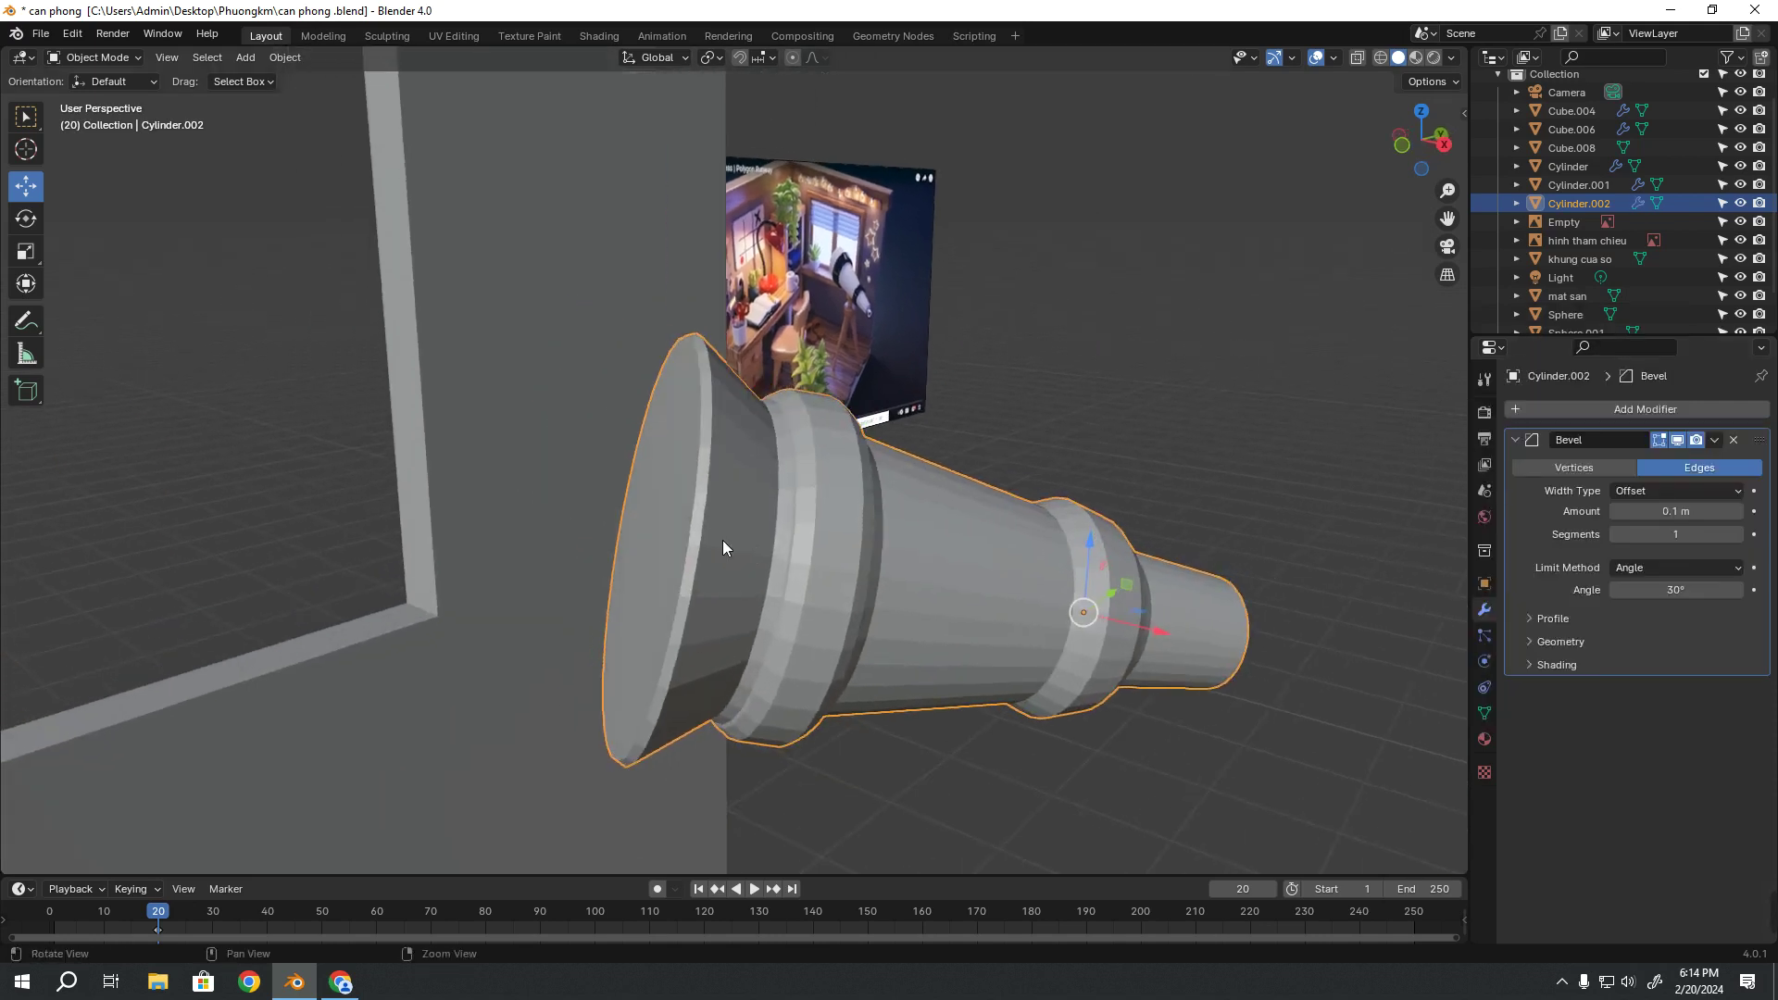
{"action": "scroll", "coordinate": [723, 541], "scroll_direction": "up", "scroll_amount": 3}
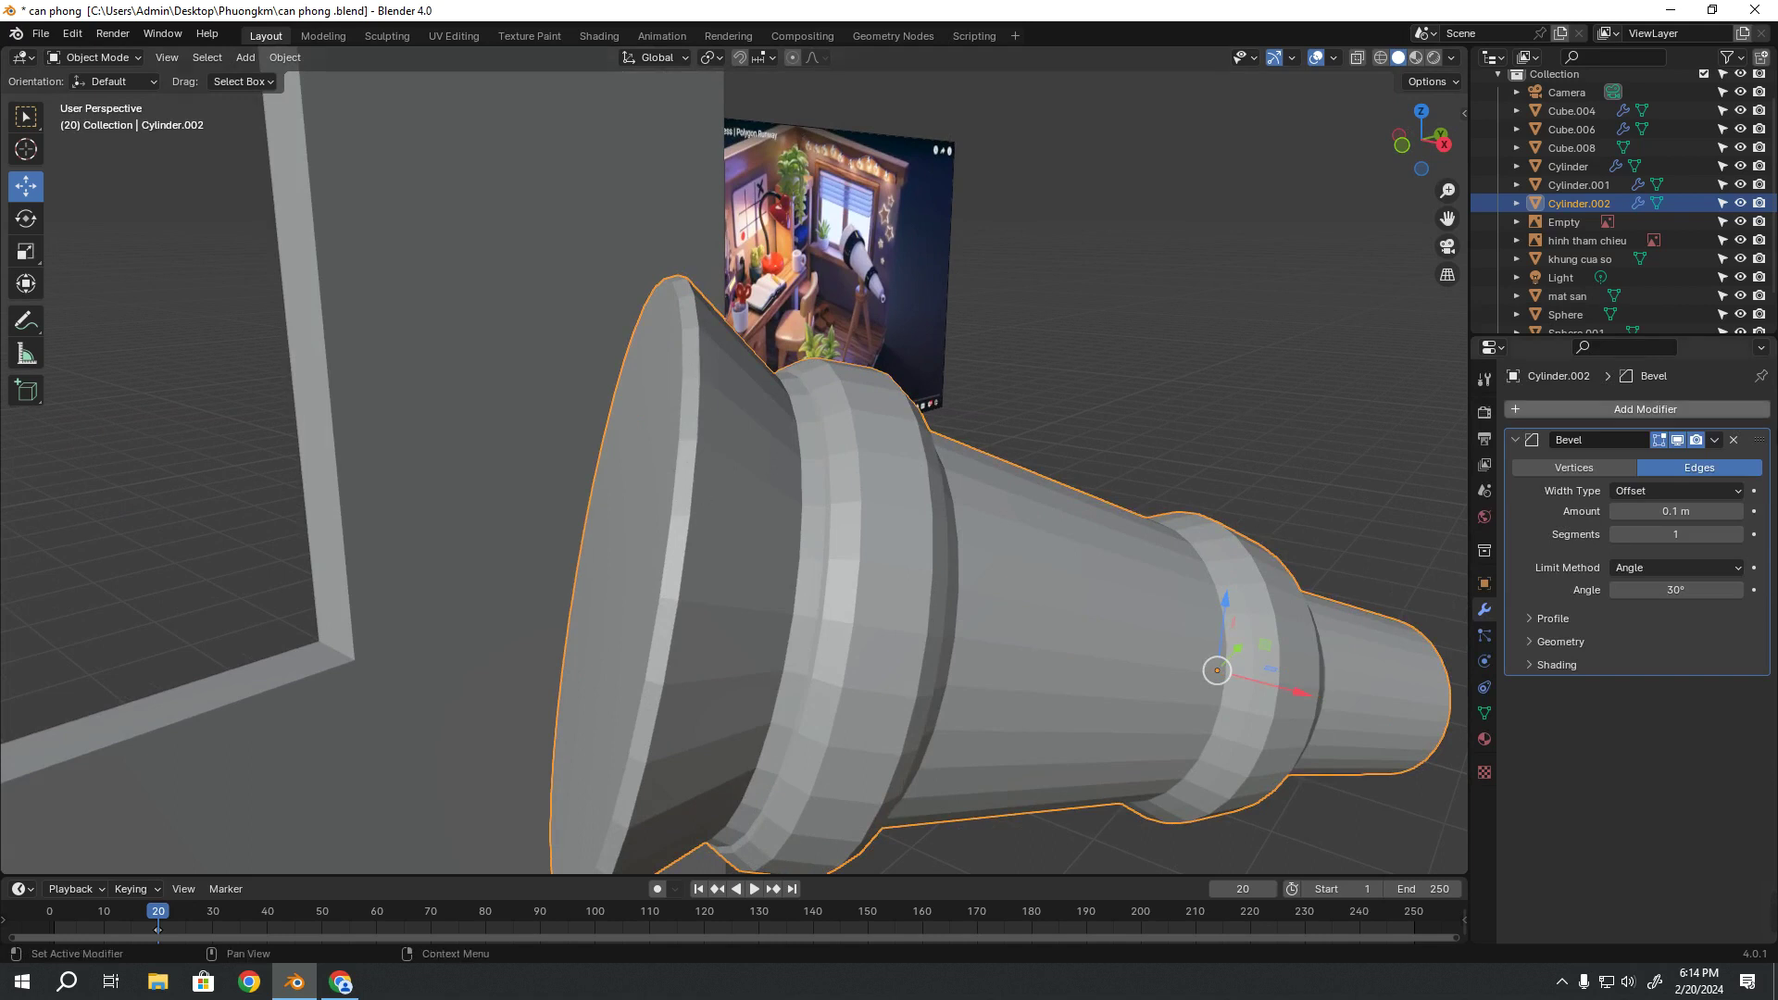
{"action": "left_click_drag", "start_coordinate": [1682, 539], "coordinate": [1676, 544]}
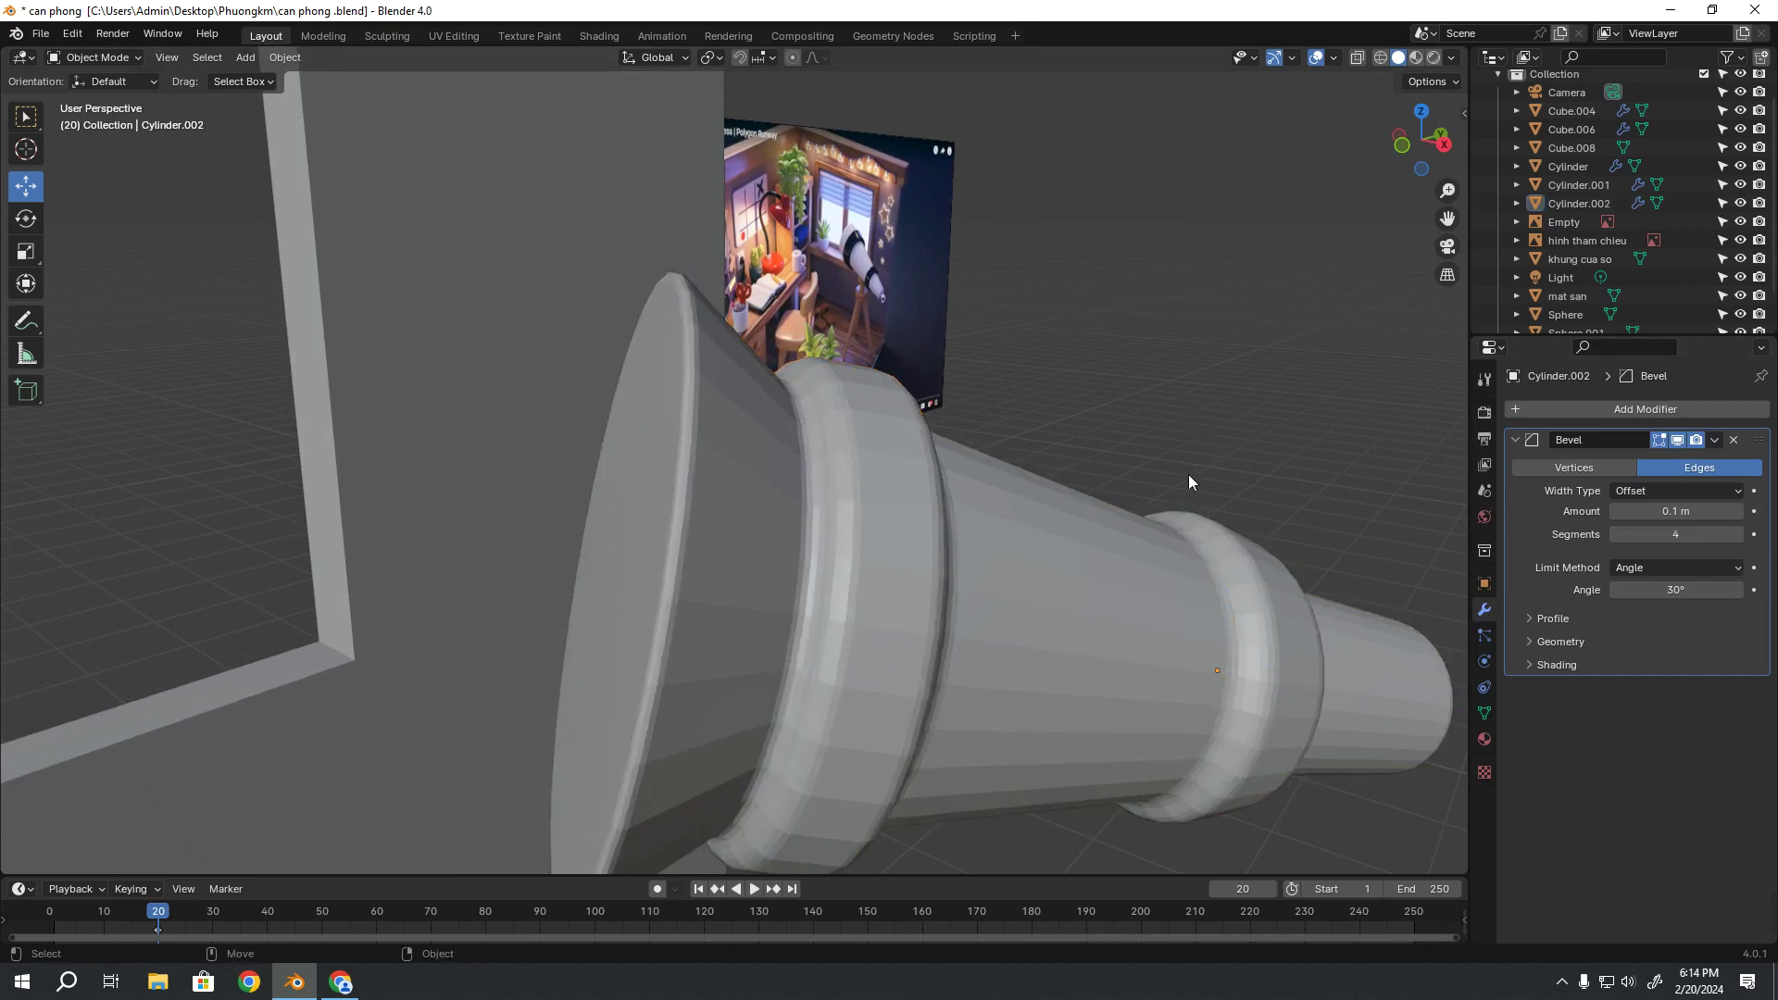
Reselect the telescope, inspect the 0.1 m bevel, and reopen the Generate modifier list
{"action": "mouse_move", "coordinate": [1188, 474]}
{"action": "middle_mouse_down"}
{"action": "mouse_move", "coordinate": [914, 527]}
{"action": "mouse_move", "coordinate": [1063, 536]}
{"action": "mouse_move", "coordinate": [735, 469]}
{"action": "mouse_move", "coordinate": [1086, 626]}
{"action": "middle_mouse_up"}
{"action": "left_click", "coordinate": [902, 548]}
{"action": "mouse_move", "coordinate": [902, 549]}
{"action": "middle_mouse_down"}
{"action": "mouse_move", "coordinate": [772, 525]}
{"action": "mouse_move", "coordinate": [908, 519]}
{"action": "middle_mouse_up"}
{"action": "scroll", "coordinate": [917, 522], "scroll_direction": "up", "scroll_amount": 2}
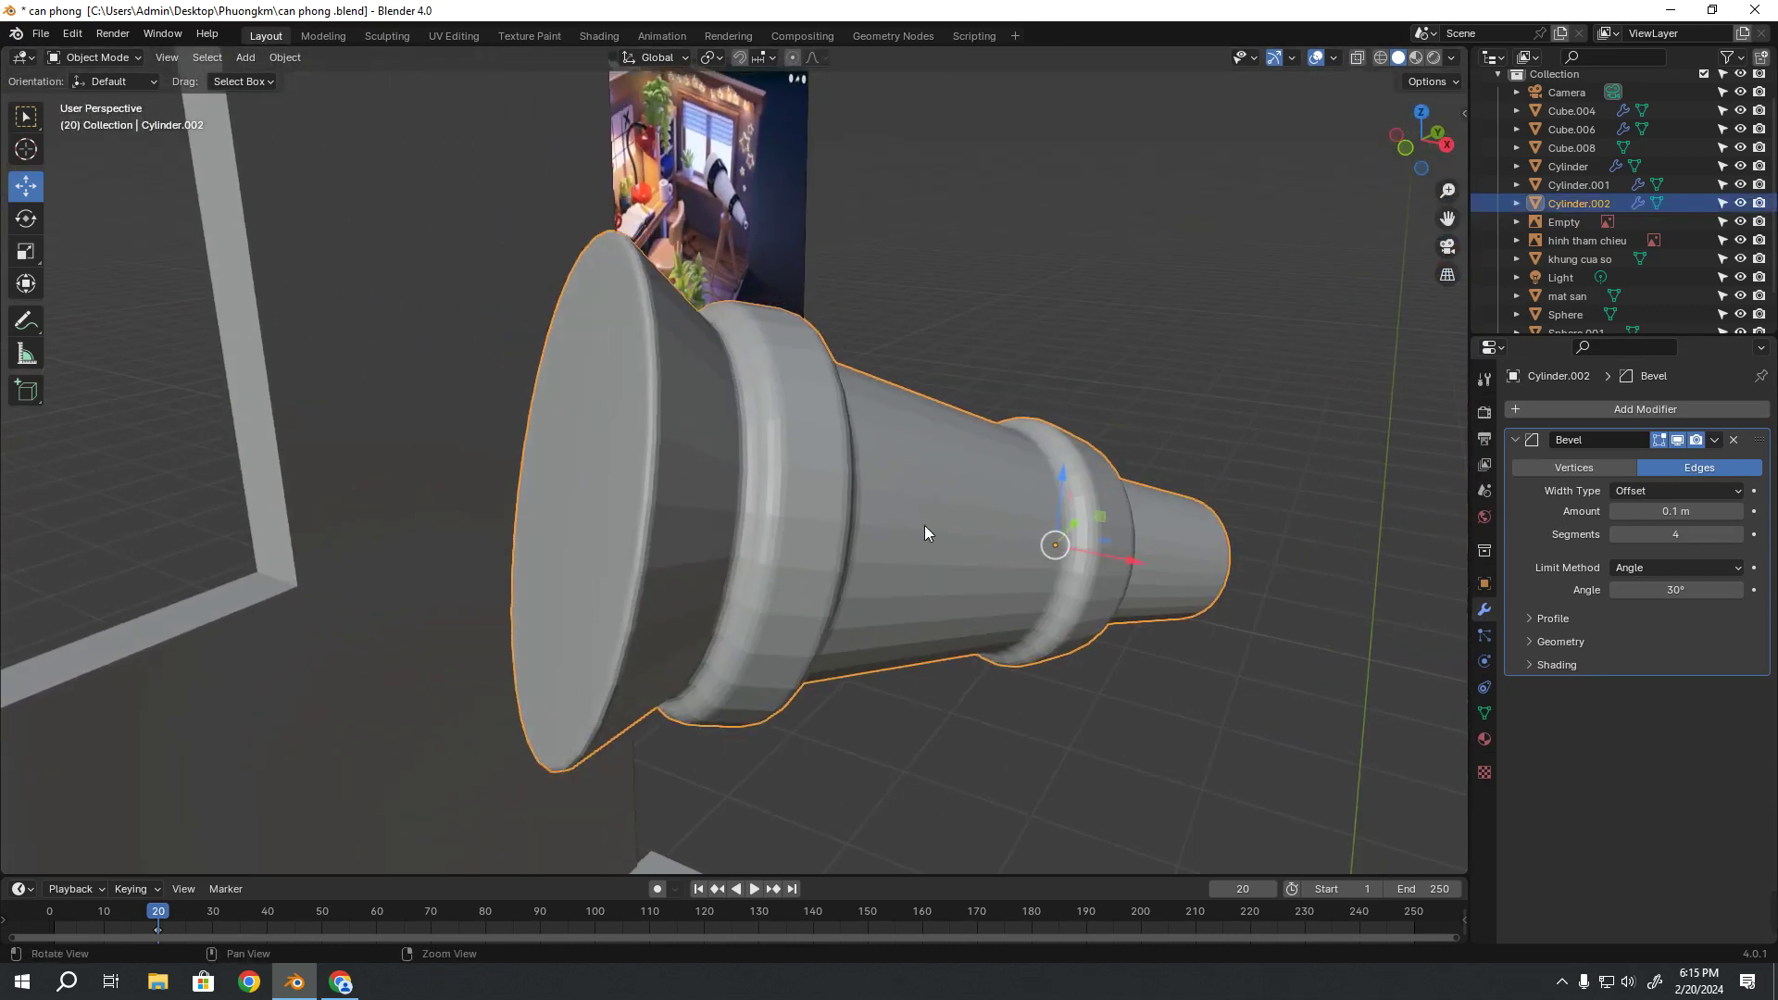
{"action": "left_click", "coordinate": [1647, 409]}
{"action": "mouse_move", "coordinate": [1561, 409]}
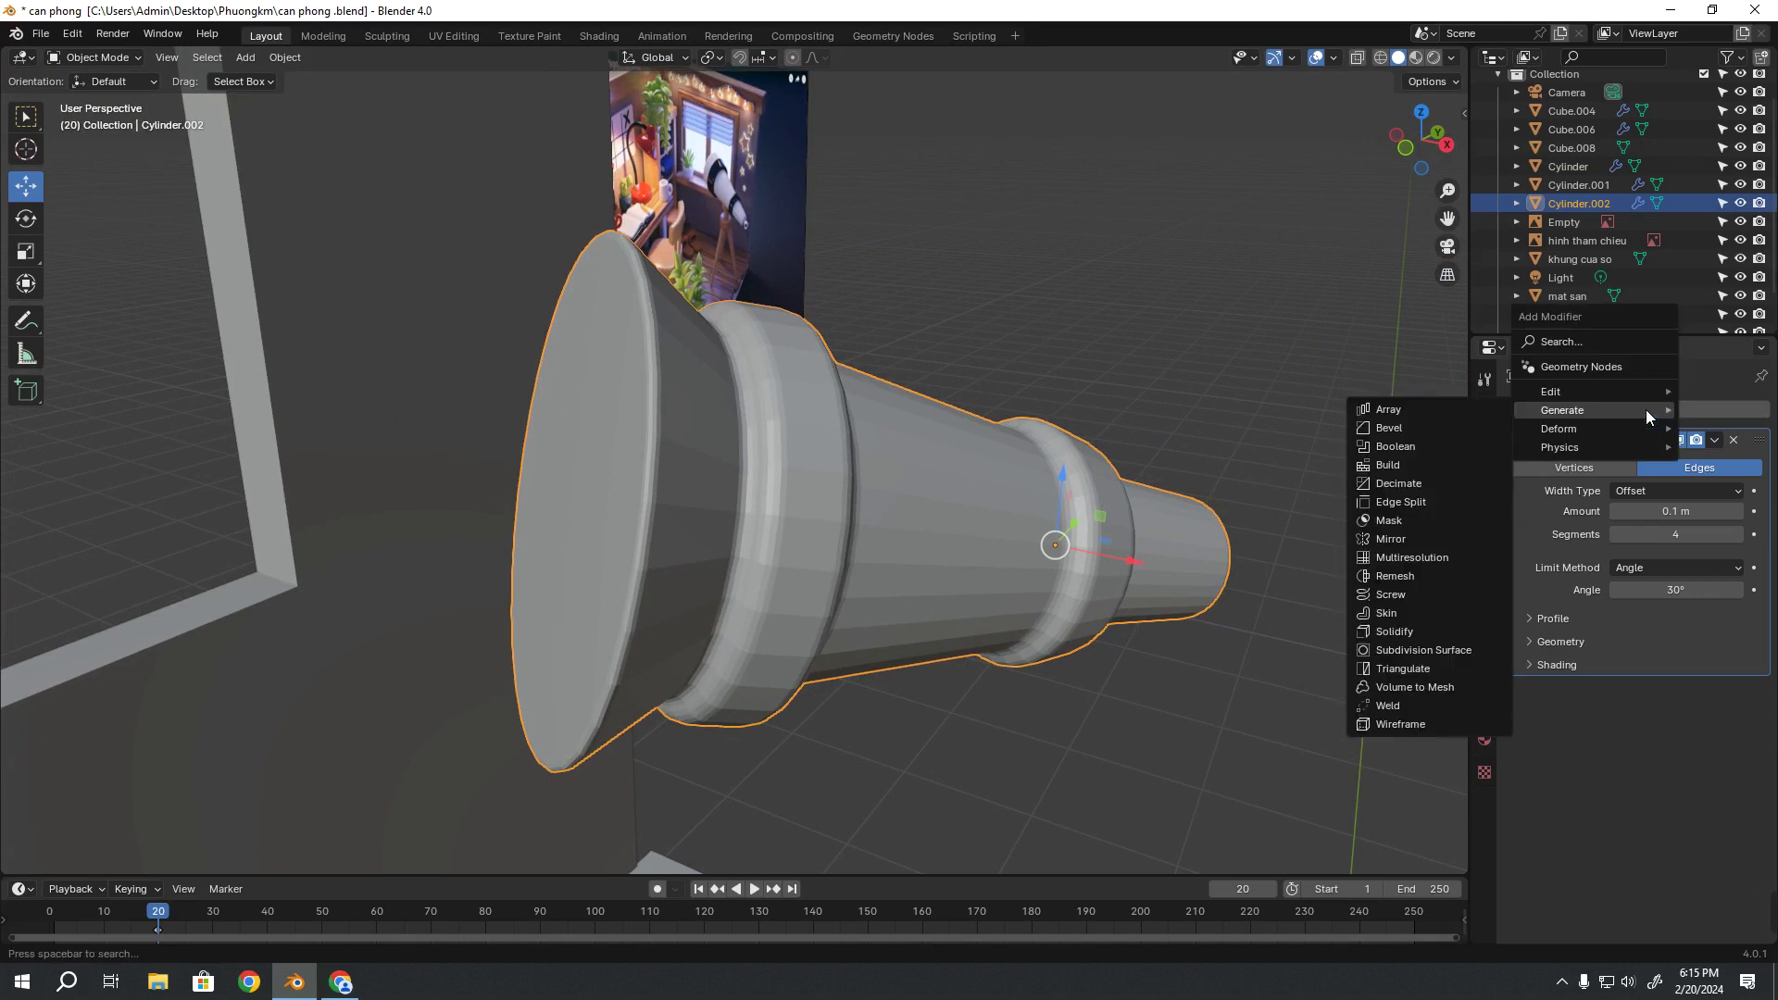
Add a Subdivision Surface modifier below the Bevel and inspect the rounded telescope
{"action": "left_click", "coordinate": [1413, 649]}
{"action": "scroll", "coordinate": [914, 591], "scroll_direction": "up", "scroll_amount": 2}
{"action": "mouse_move", "coordinate": [1413, 644]}
{"action": "middle_mouse_down"}
{"action": "mouse_move", "coordinate": [914, 591]}
{"action": "mouse_move", "coordinate": [913, 541]}
{"action": "mouse_move", "coordinate": [983, 359]}
{"action": "middle_mouse_up"}
{"action": "scroll", "coordinate": [837, 380], "scroll_direction": "down", "scroll_amount": 3}
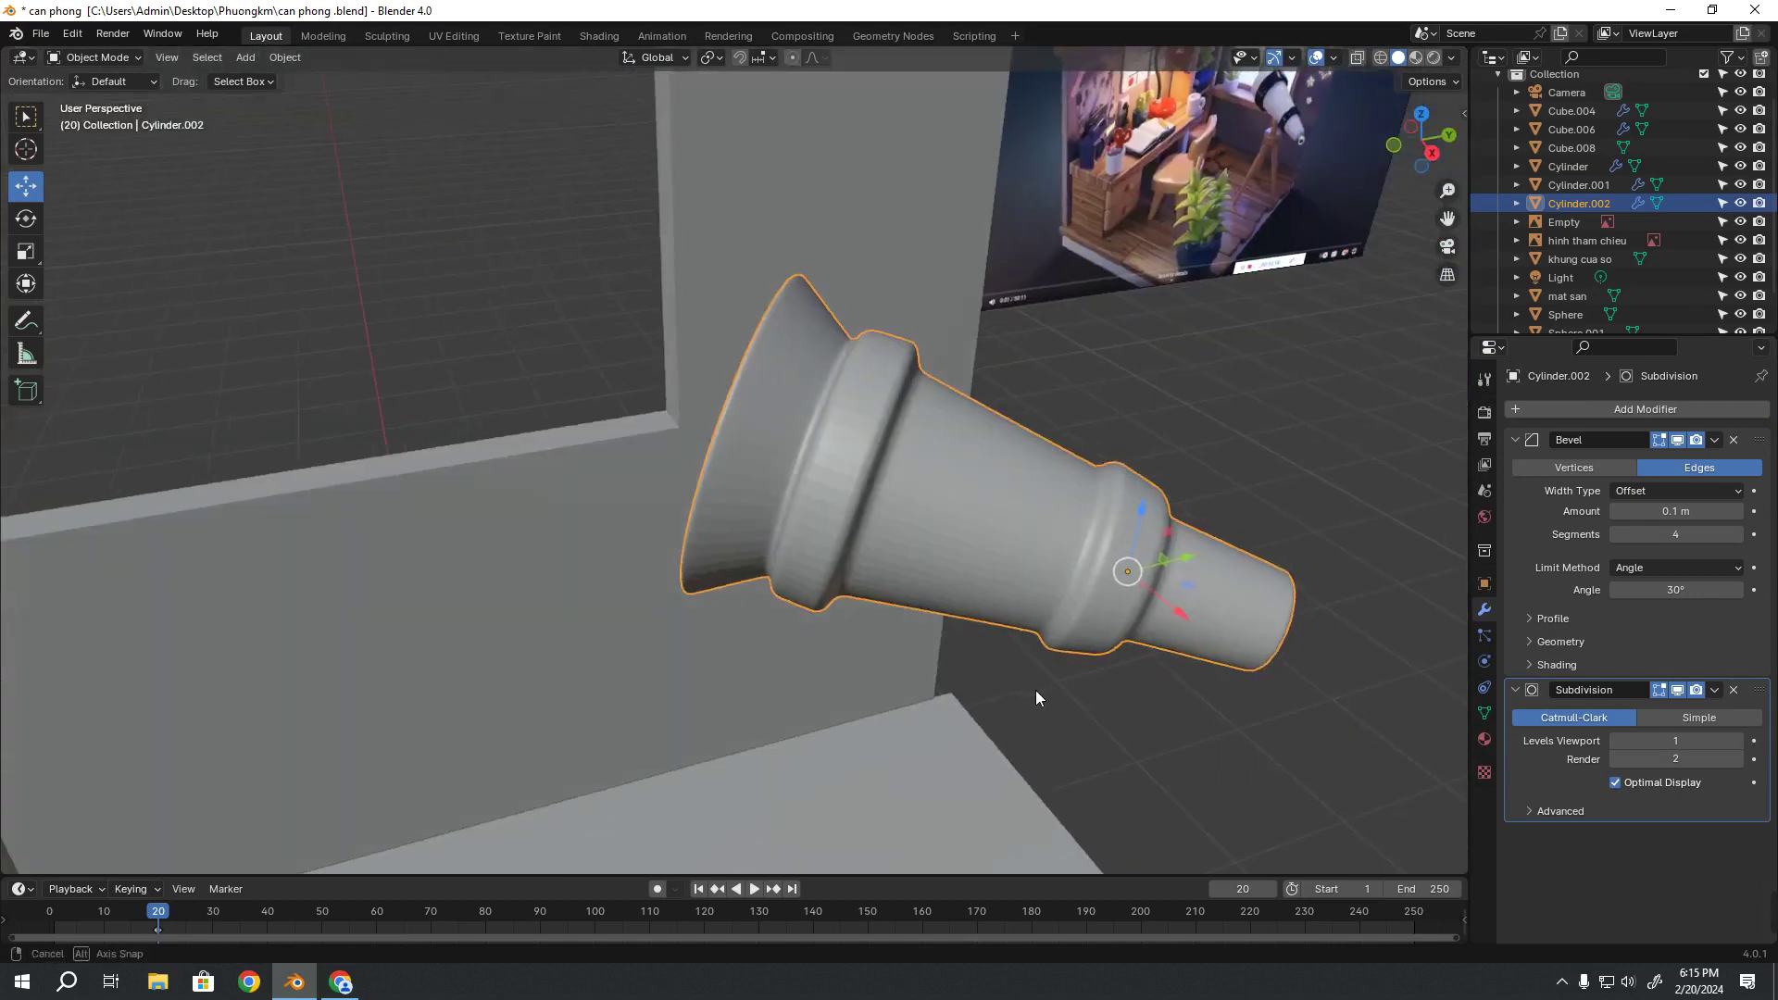
{"action": "mouse_move", "coordinate": [1035, 691]}
{"action": "middle_mouse_down"}
{"action": "mouse_move", "coordinate": [1182, 587]}
{"action": "mouse_move", "coordinate": [1215, 635]}
{"action": "middle_mouse_up"}
{"action": "scroll", "coordinate": [941, 586], "scroll_direction": "up", "scroll_amount": 3}
{"action": "scroll", "coordinate": [942, 587], "scroll_direction": "up", "scroll_amount": 2}
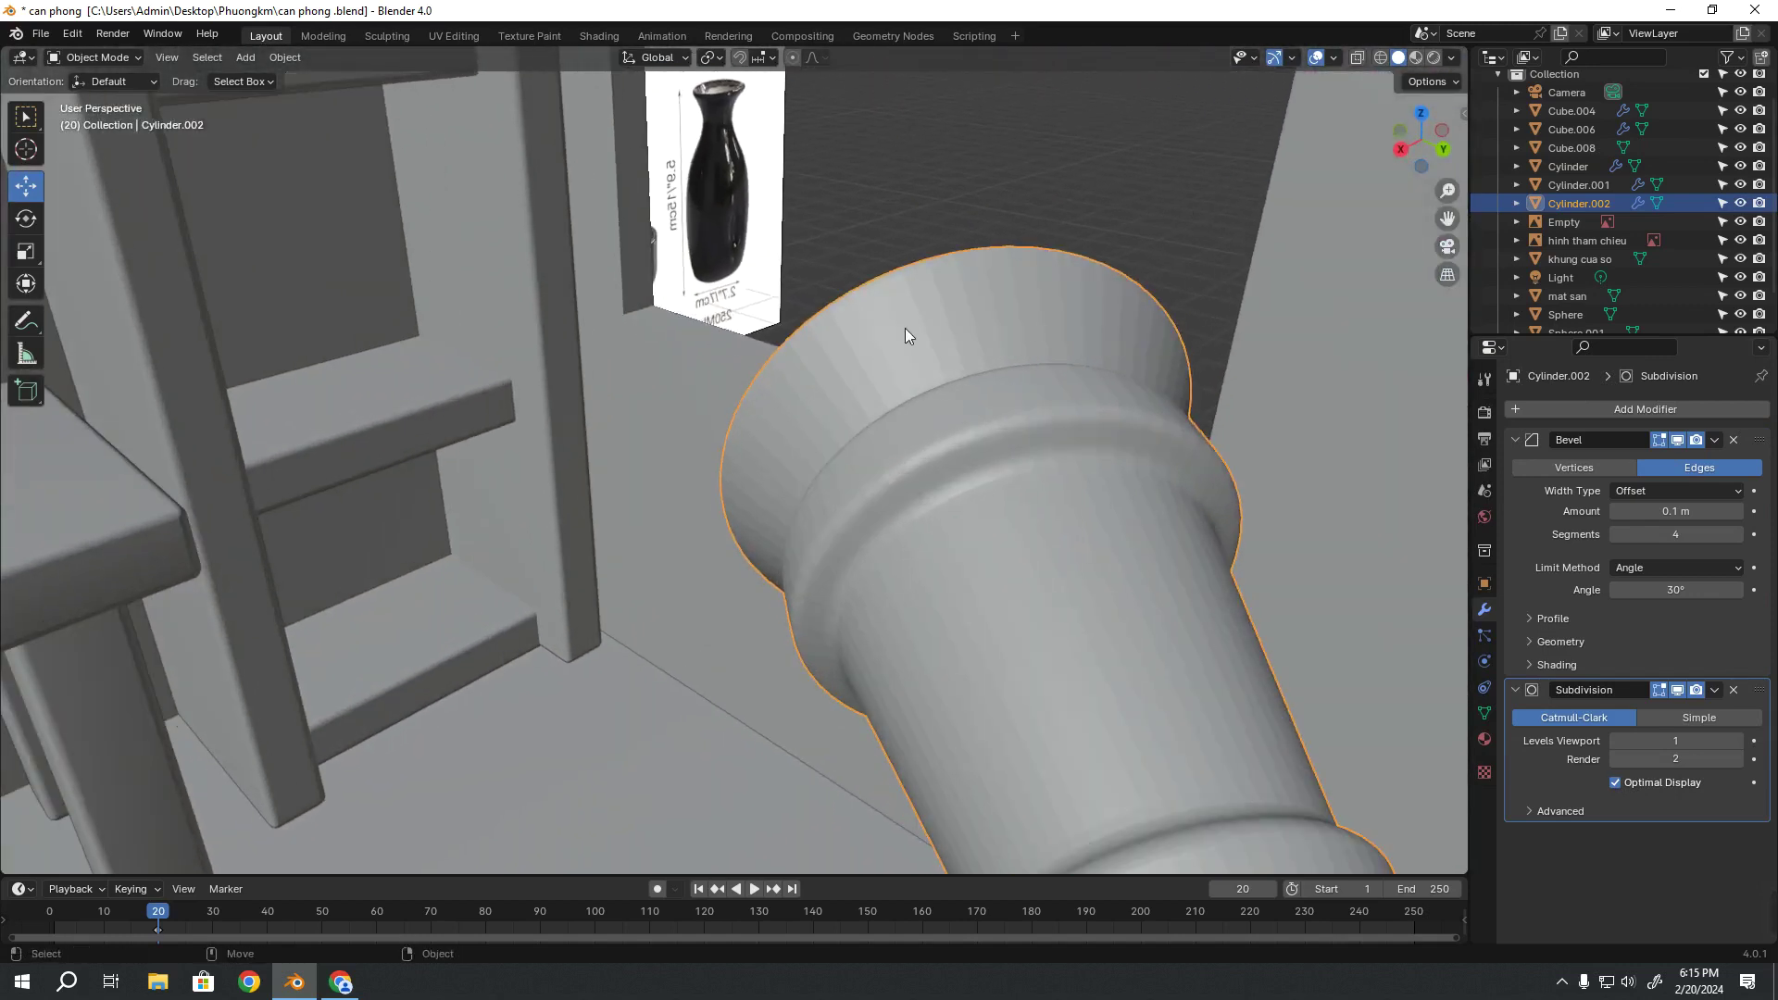
Shade the telescope smooth from its object context menu
{"action": "right_click", "coordinate": [1071, 487]}
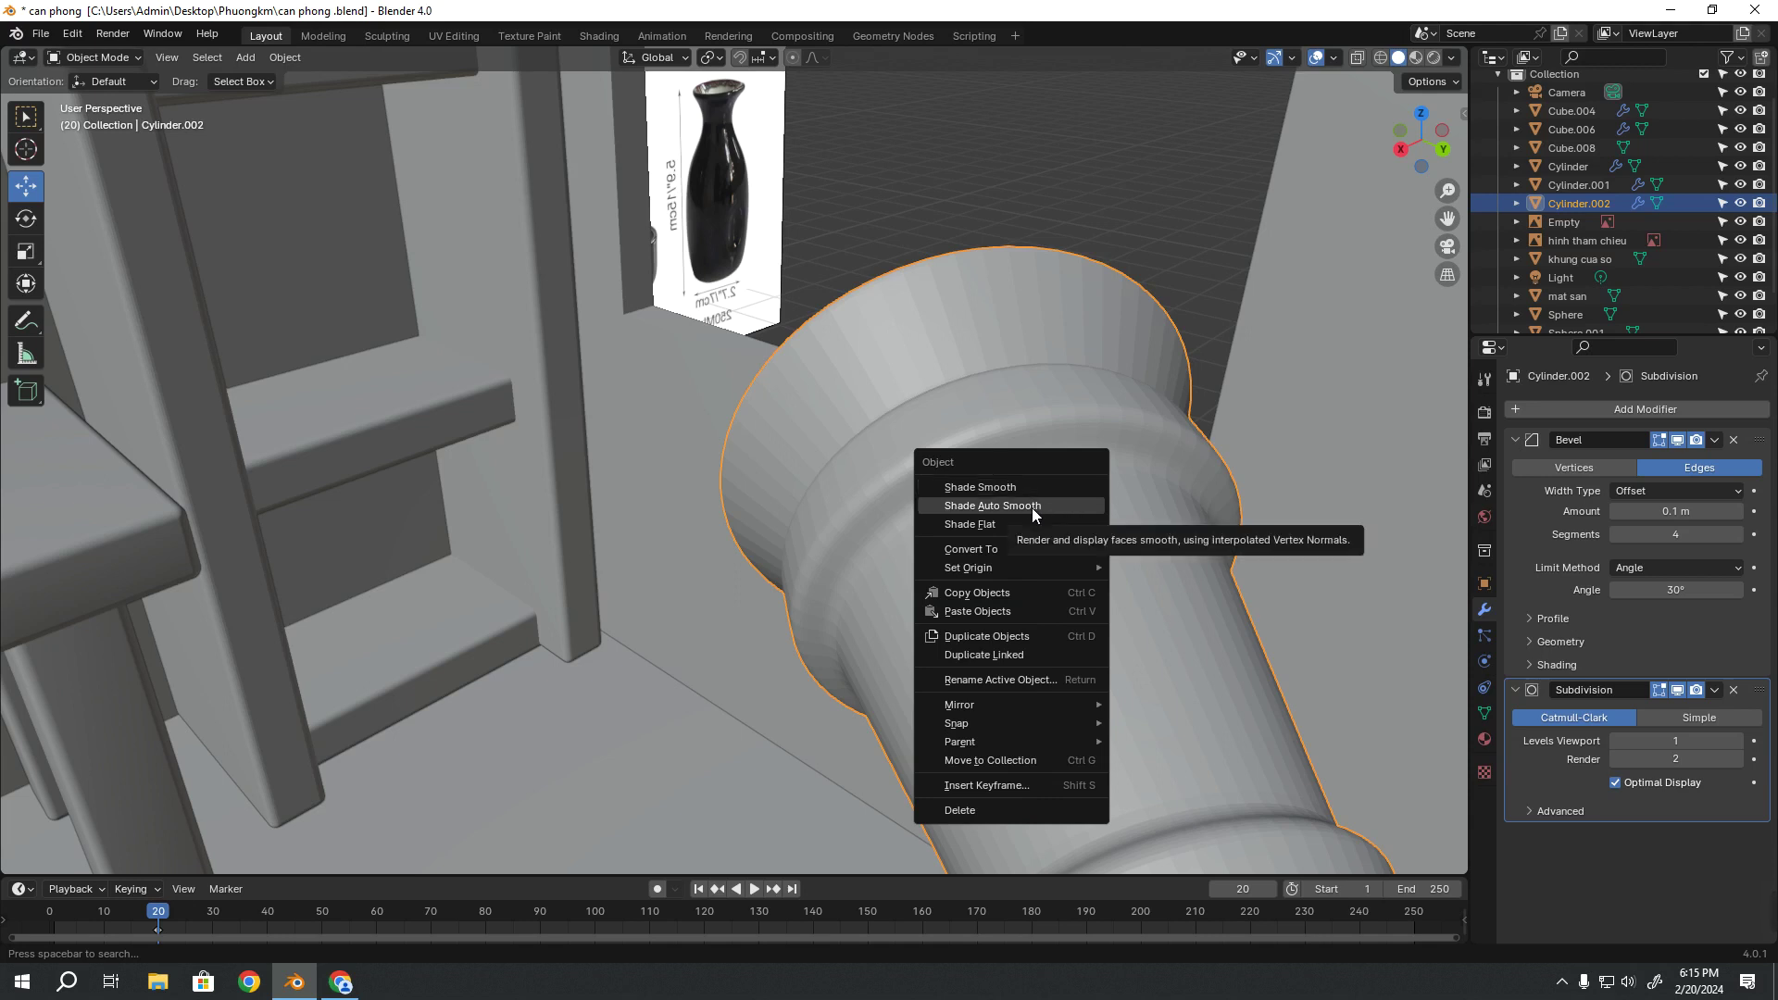
{"action": "left_click", "coordinate": [1031, 507]}
{"action": "mouse_move", "coordinate": [1032, 508]}
{"action": "middle_mouse_down"}
{"action": "mouse_move", "coordinate": [1004, 530]}
{"action": "mouse_move", "coordinate": [1033, 519]}
{"action": "middle_mouse_up"}
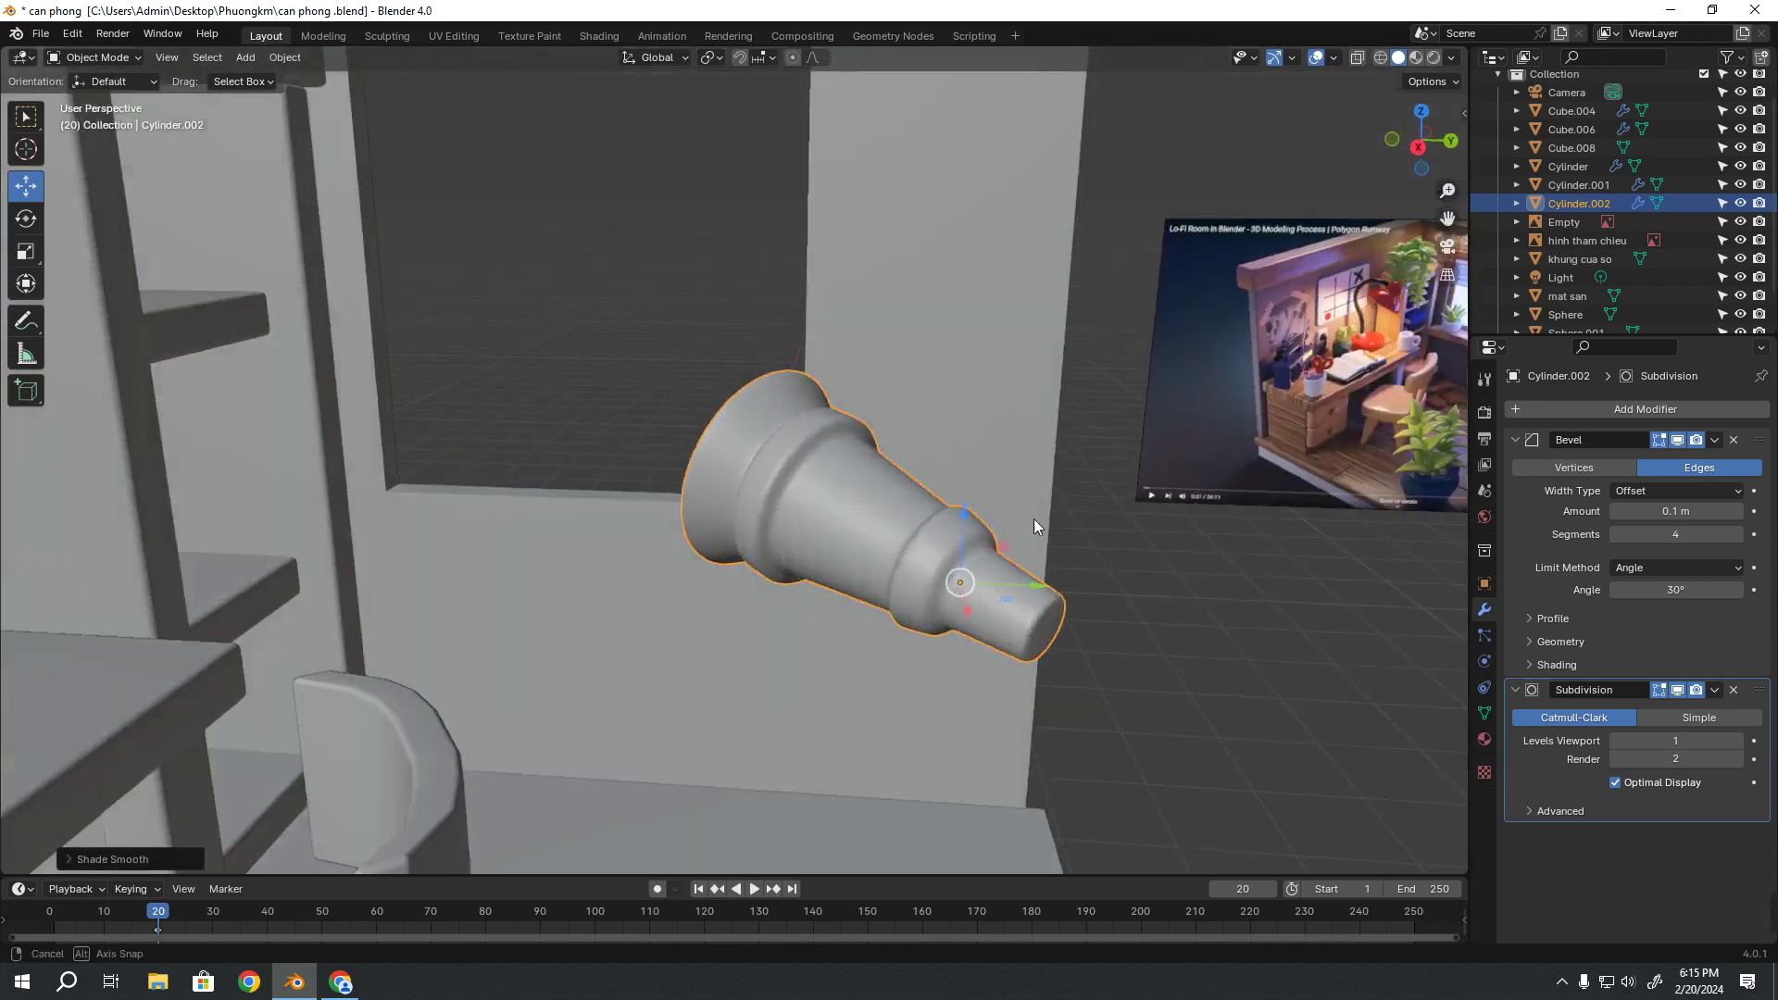
{"action": "left_click", "coordinate": [1023, 536]}
{"action": "scroll", "coordinate": [769, 453], "scroll_direction": "up", "scroll_amount": 5}
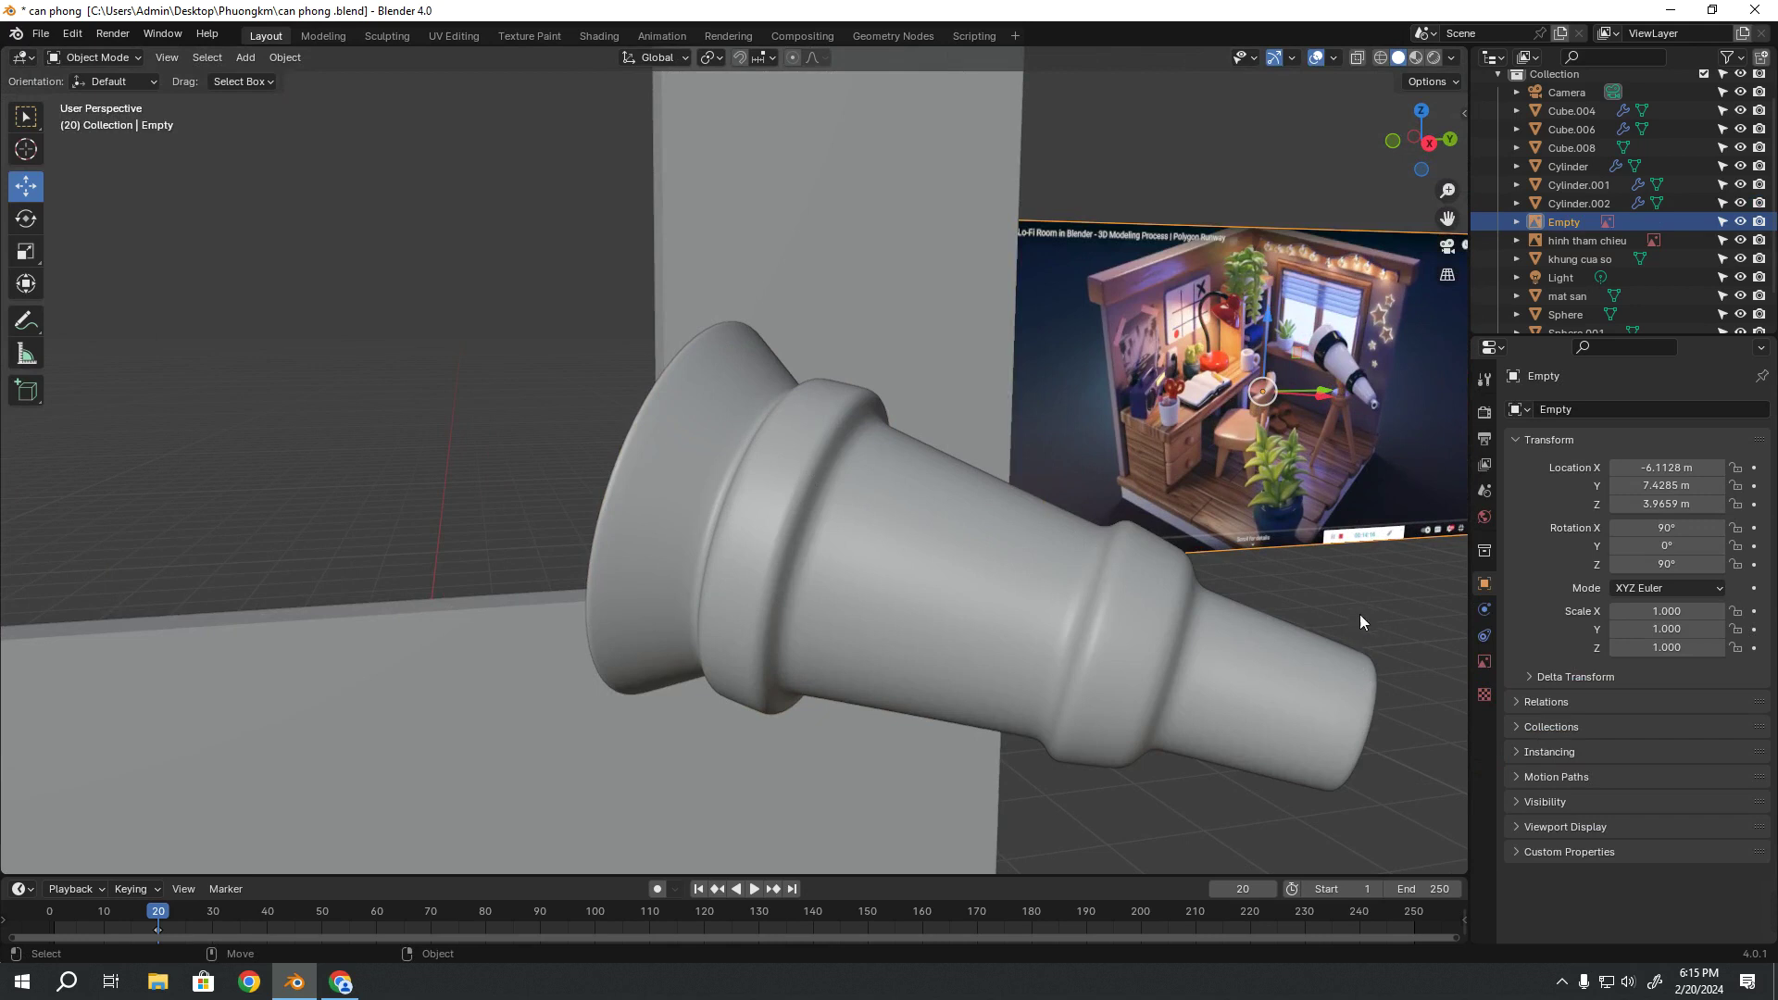
{"action": "left_click", "coordinate": [1360, 614]}
Reselect the telescope and apply Shade Auto Smooth to it
{"action": "mouse_move", "coordinate": [1366, 403]}
{"action": "middle_mouse_down"}
{"action": "mouse_move", "coordinate": [838, 685]}
{"action": "mouse_move", "coordinate": [772, 526]}
{"action": "mouse_move", "coordinate": [745, 507]}
{"action": "middle_mouse_up"}
{"action": "left_click", "coordinate": [737, 452]}
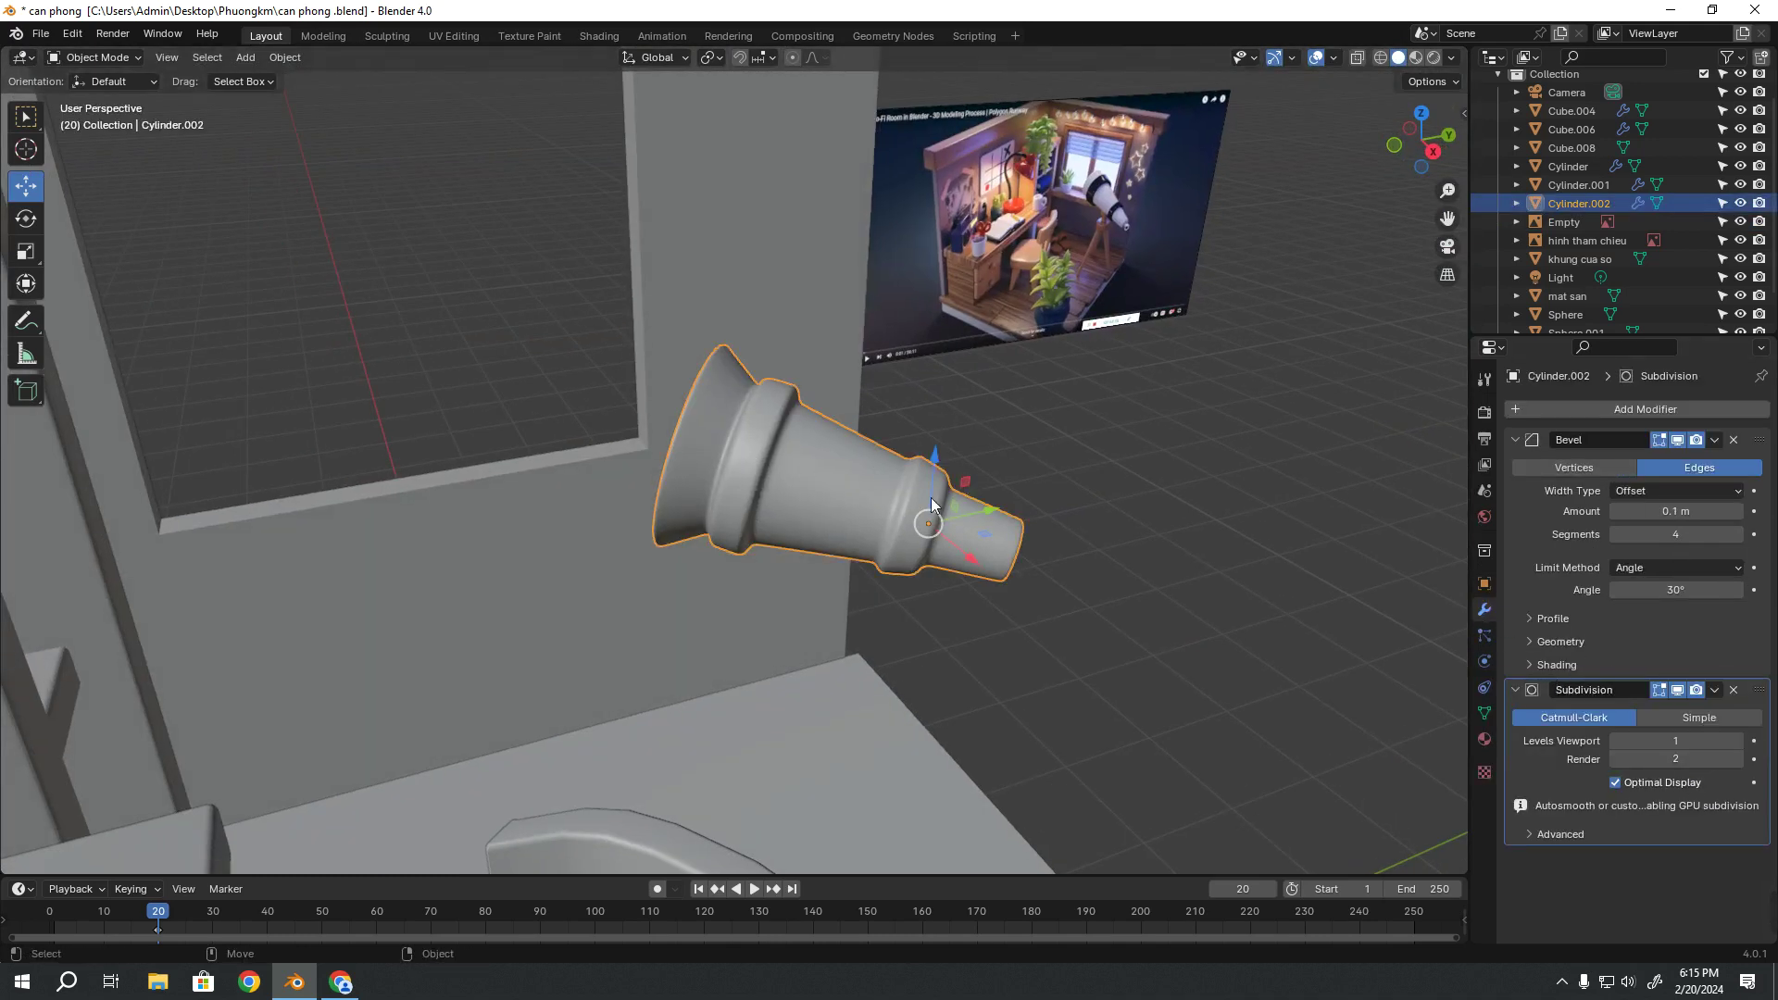
{"action": "right_click", "coordinate": [831, 452]}
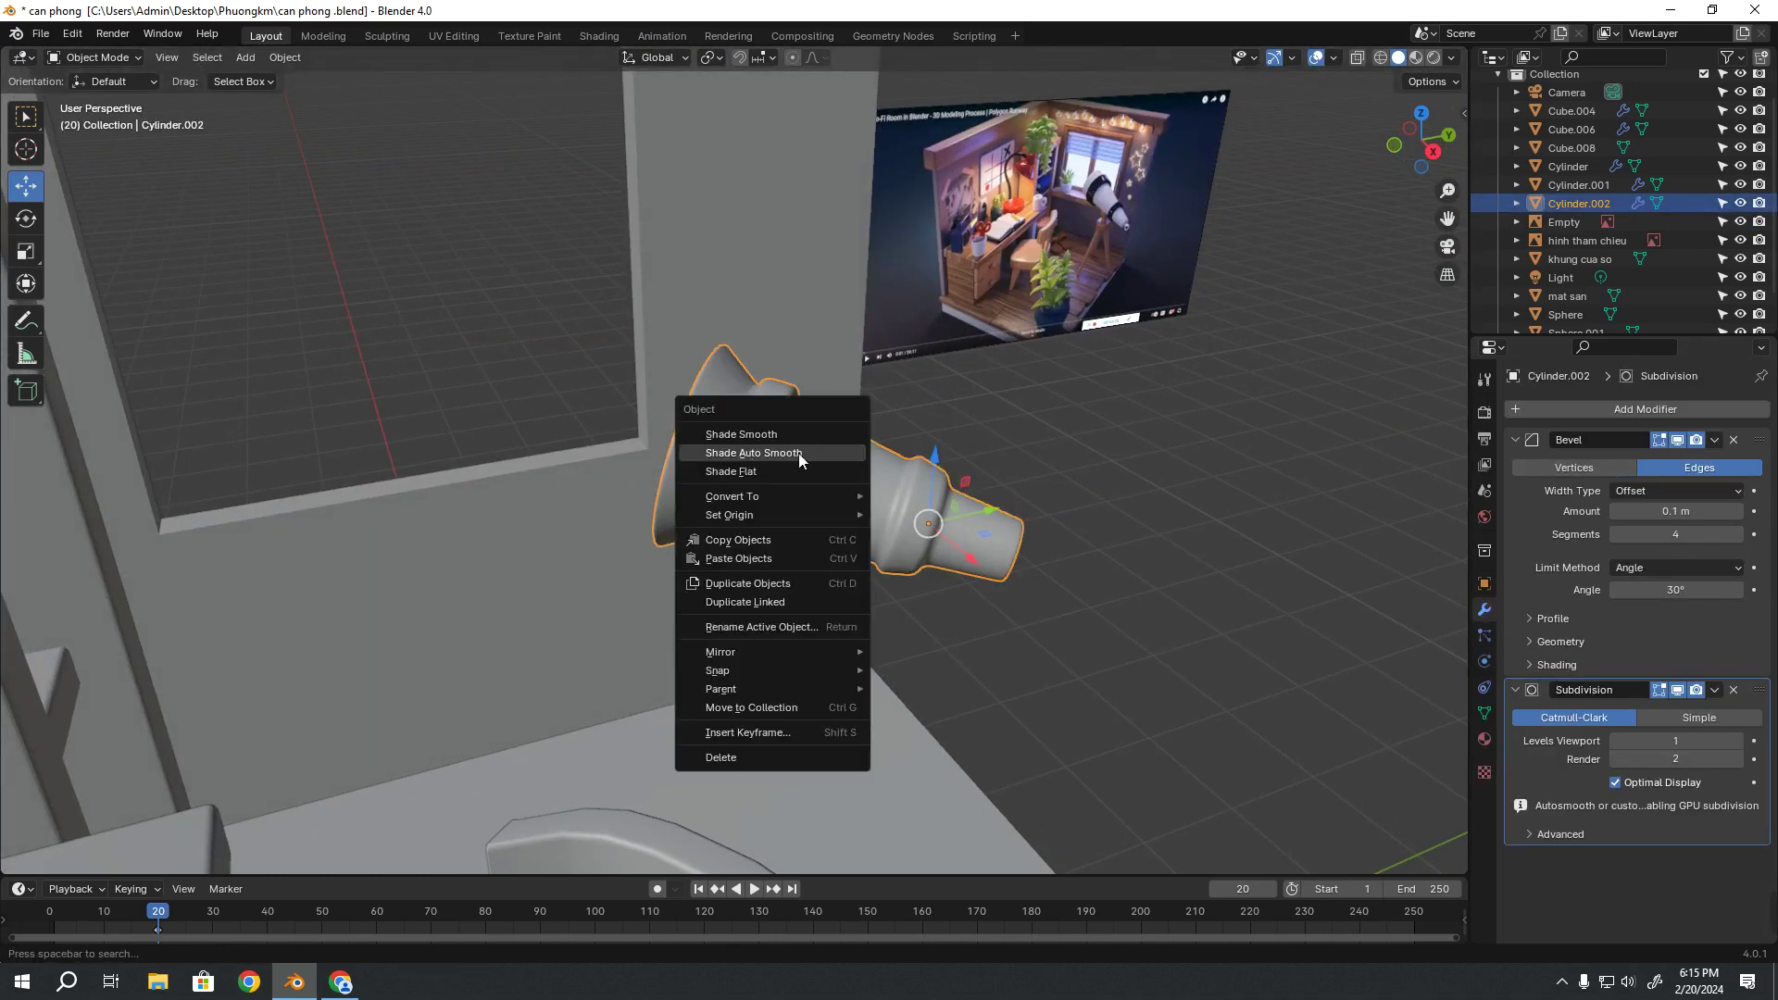
{"action": "left_click", "coordinate": [852, 453]}
{"action": "left_click", "coordinate": [1114, 485]}
{"action": "left_click", "coordinate": [936, 509]}
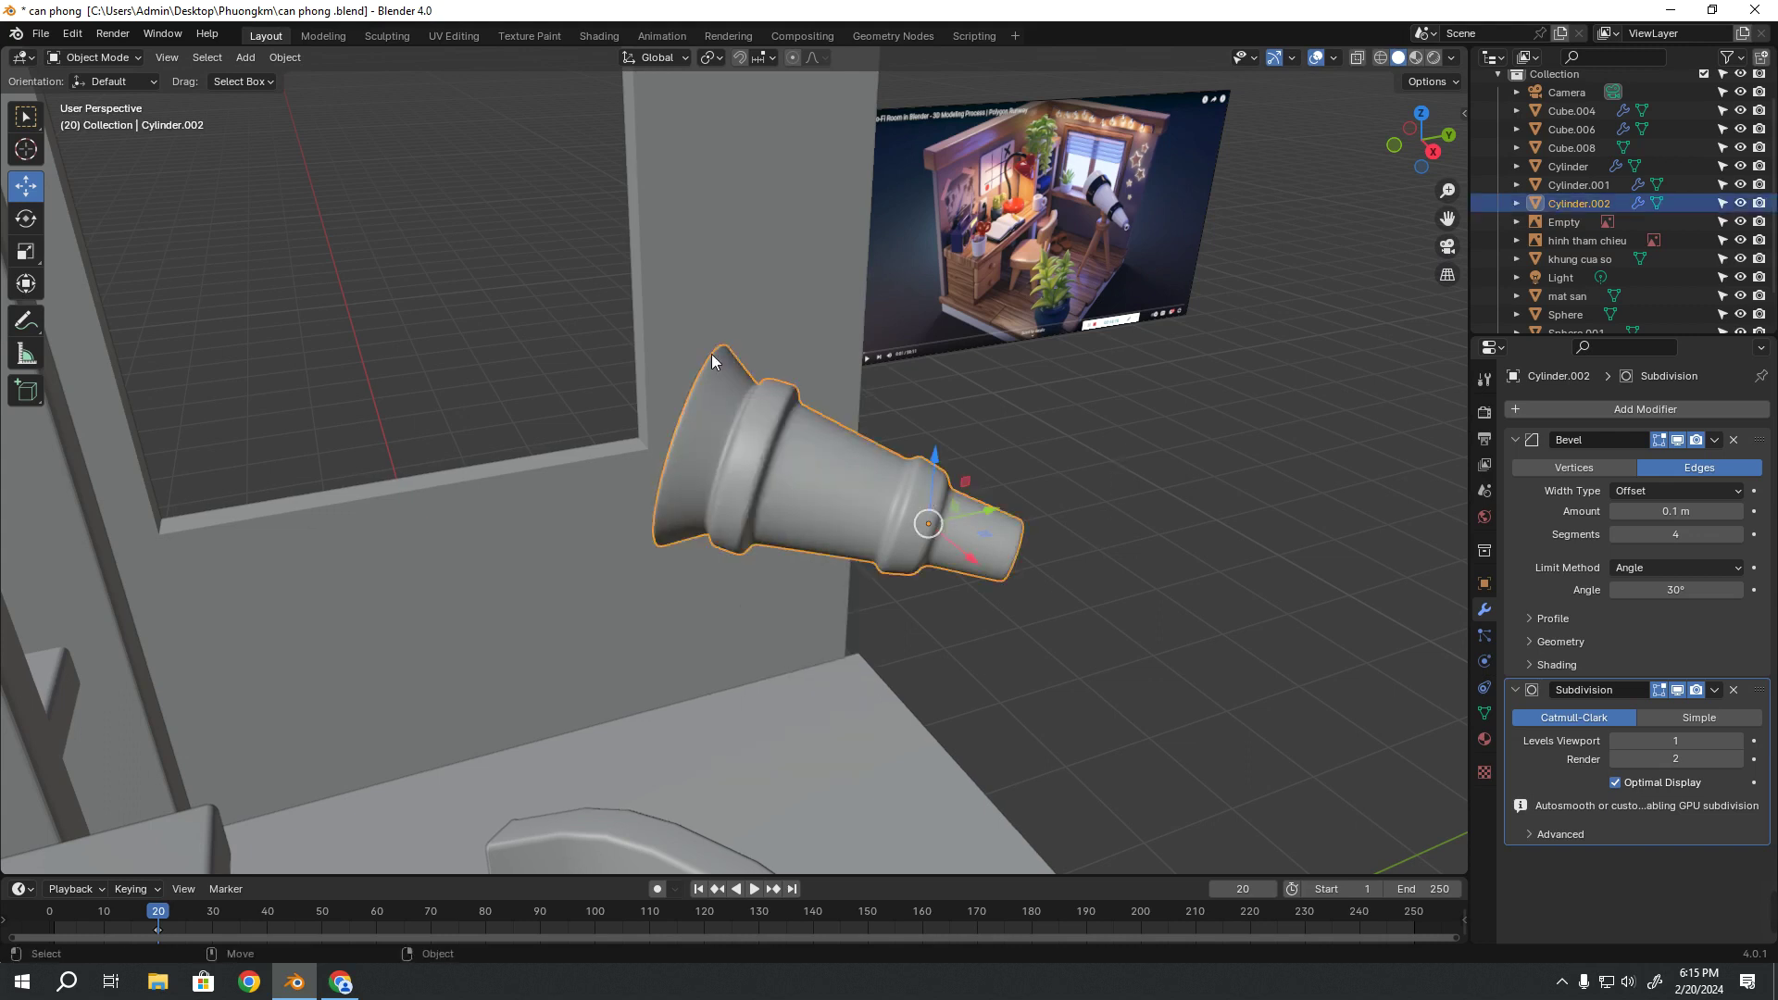
{"action": "mouse_move", "coordinate": [712, 354]}
{"action": "middle_mouse_down"}
{"action": "mouse_move", "coordinate": [694, 441]}
{"action": "mouse_move", "coordinate": [826, 654]}
{"action": "mouse_move", "coordinate": [752, 304]}
{"action": "middle_mouse_up"}
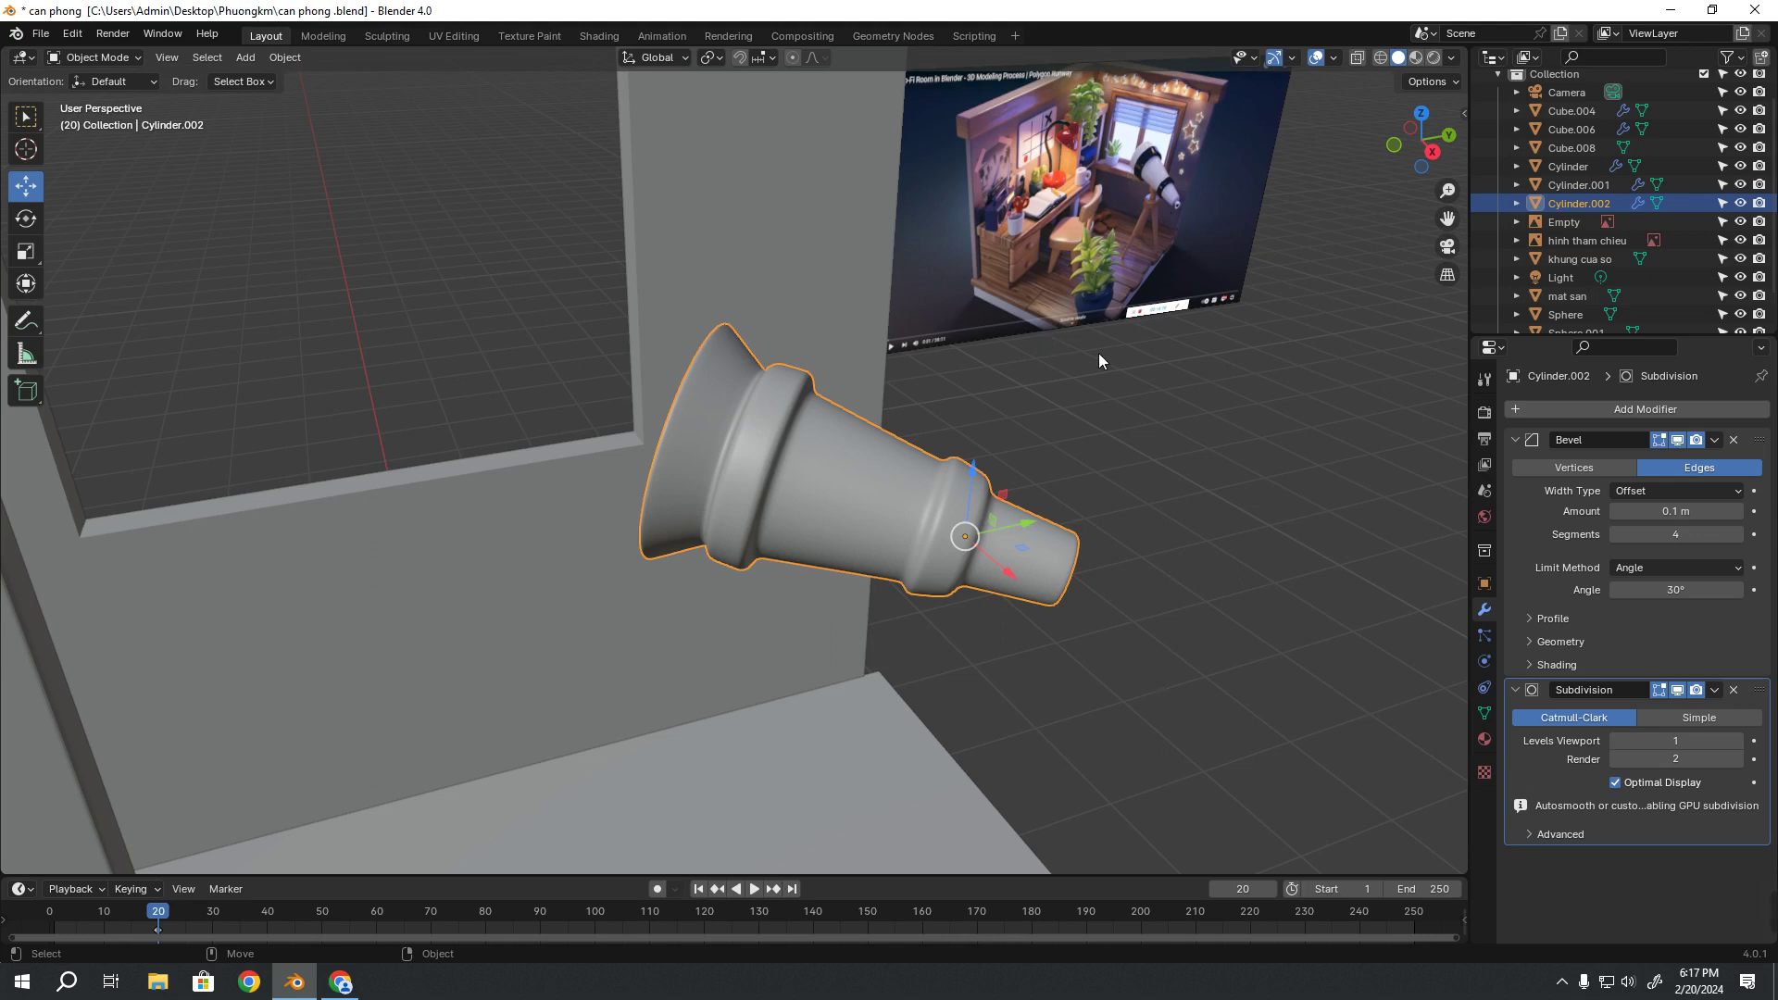
Orbit and zoom the room view to frame the telescope body
{"action": "scroll", "coordinate": [1095, 364], "scroll_direction": "down", "scroll_amount": 2}
{"action": "scroll", "coordinate": [1094, 364], "scroll_direction": "up", "scroll_amount": 2}
{"action": "mouse_move", "coordinate": [1096, 369]}
{"action": "middle_mouse_down"}
{"action": "mouse_move", "coordinate": [1081, 322]}
{"action": "mouse_move", "coordinate": [1253, 318]}
{"action": "mouse_move", "coordinate": [600, 594]}
{"action": "middle_mouse_up"}
{"action": "scroll", "coordinate": [863, 473], "scroll_direction": "up", "scroll_amount": 3}
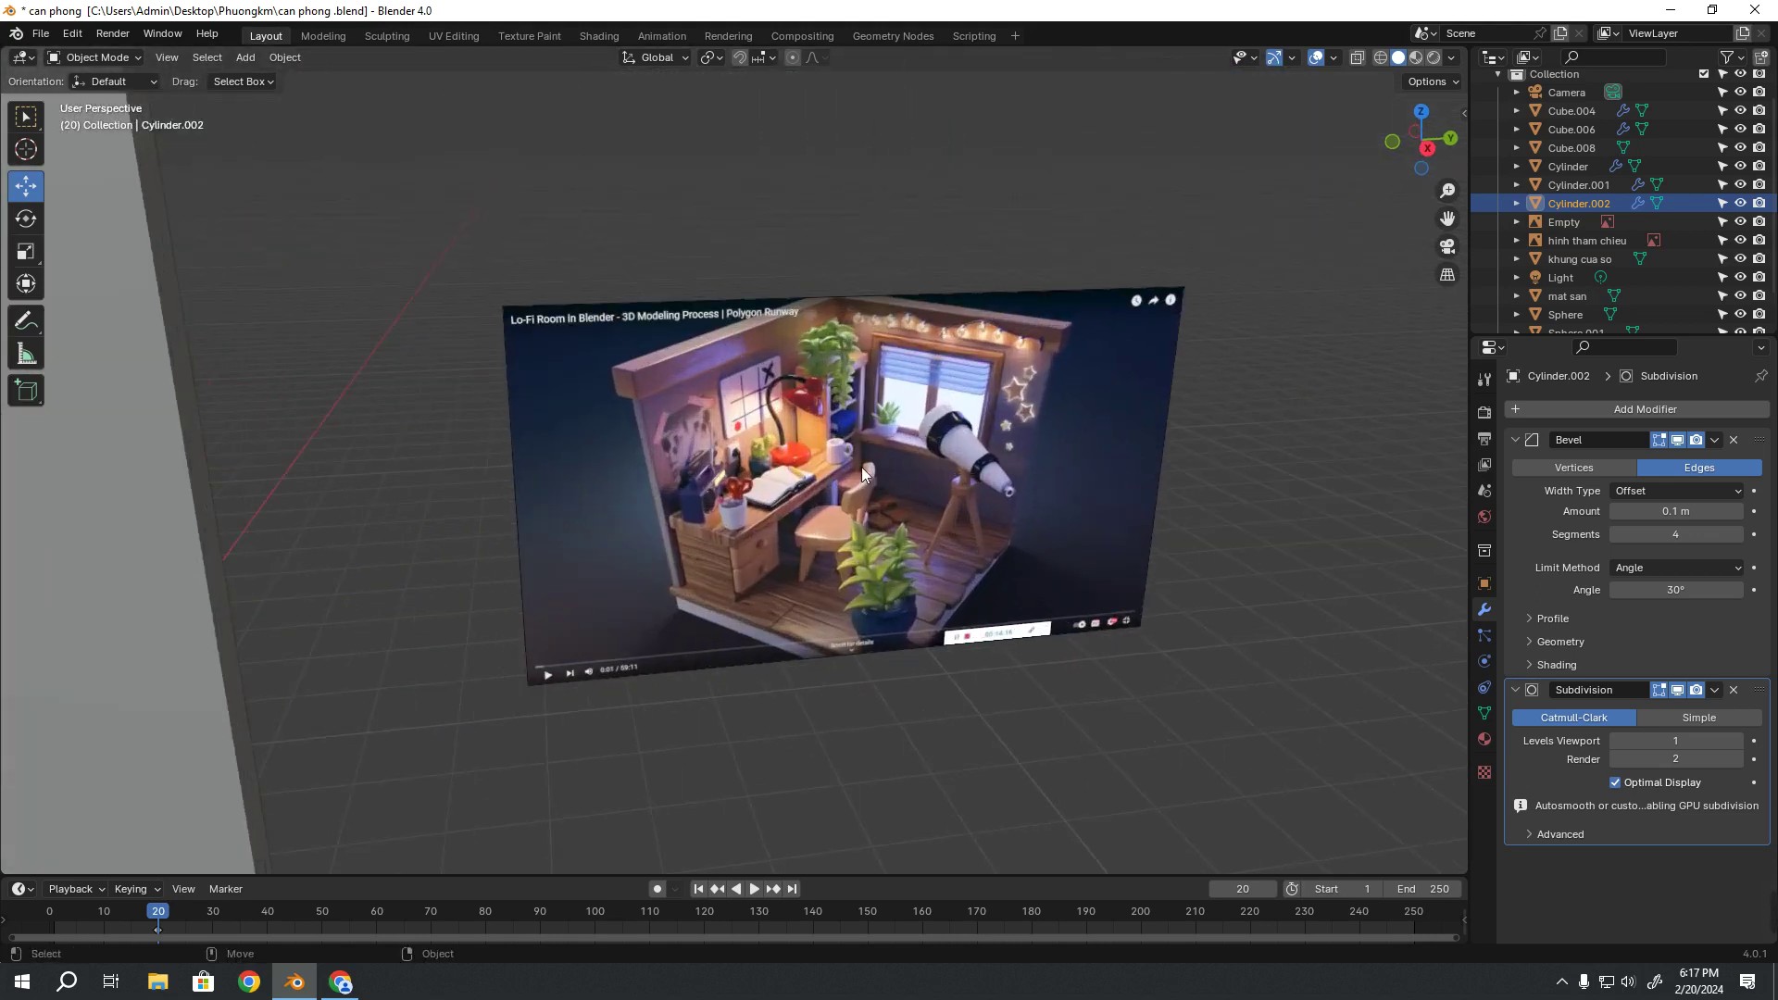
{"action": "scroll", "coordinate": [861, 466], "scroll_direction": "up", "scroll_amount": 2}
{"action": "scroll", "coordinate": [862, 467], "scroll_direction": "down", "scroll_amount": 3}
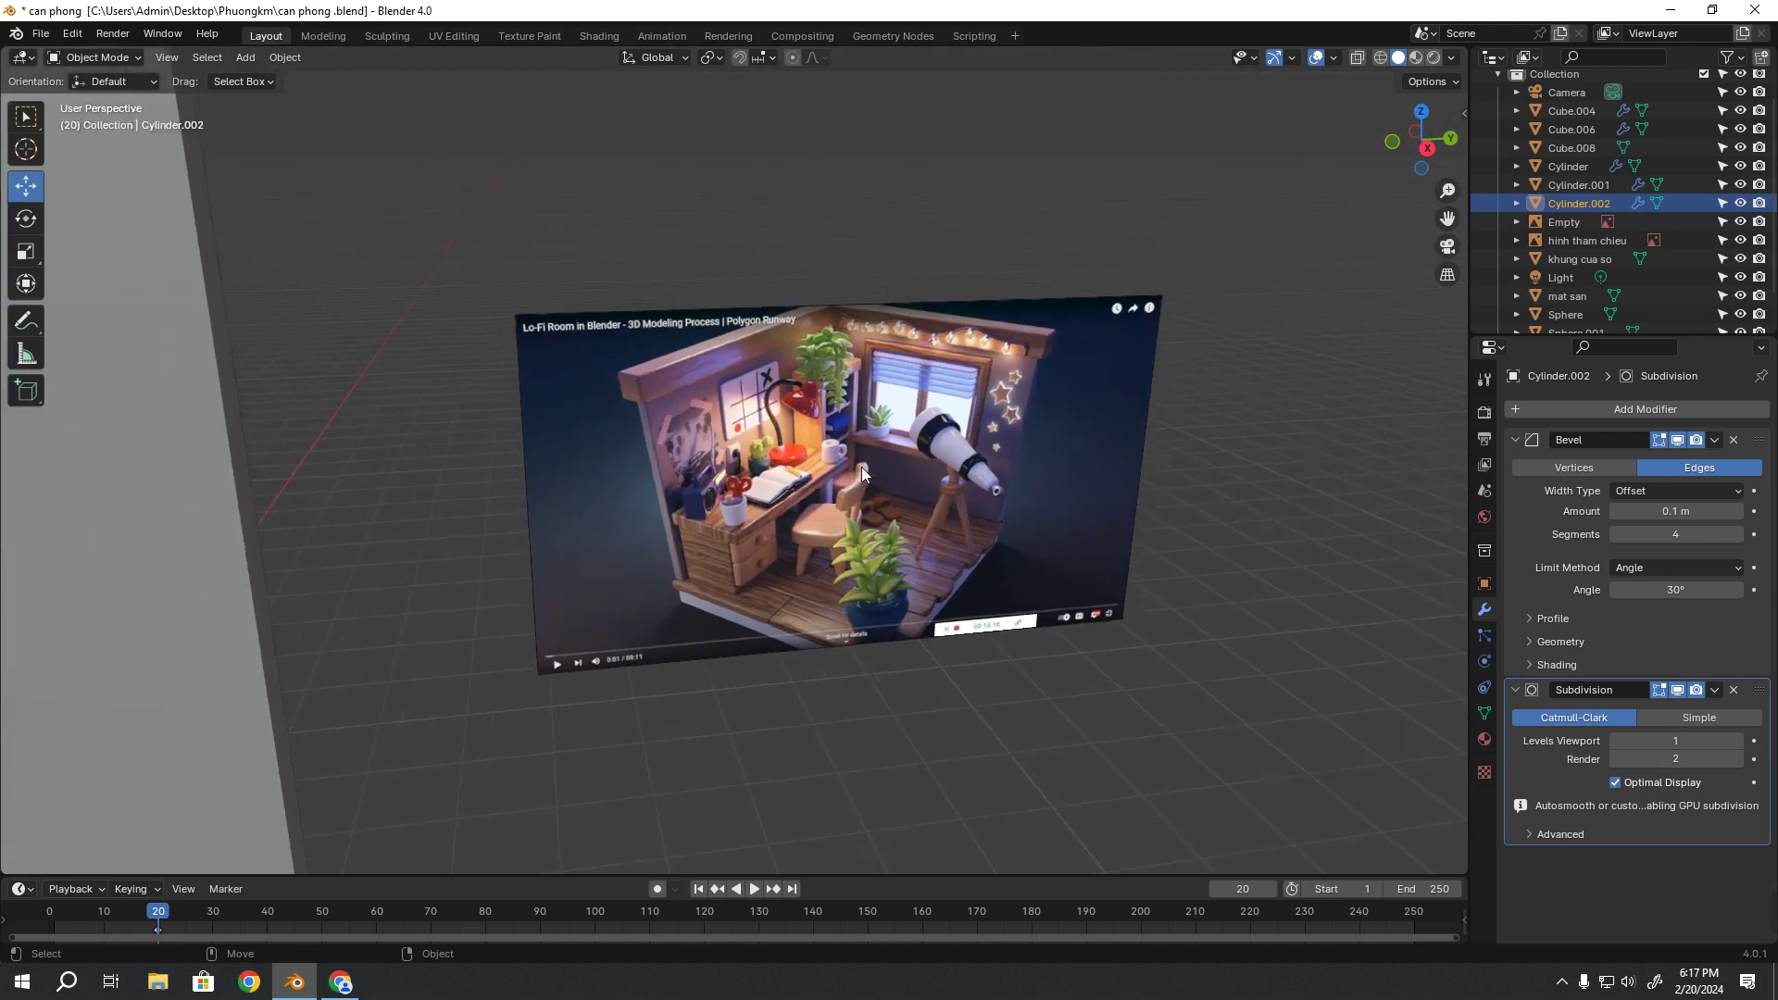
{"action": "scroll", "coordinate": [861, 467], "scroll_direction": "down", "scroll_amount": 4}
{"action": "mouse_move", "coordinate": [855, 469]}
{"action": "middle_mouse_down"}
{"action": "mouse_move", "coordinate": [658, 458]}
{"action": "mouse_move", "coordinate": [581, 497]}
{"action": "mouse_move", "coordinate": [725, 541]}
{"action": "mouse_move", "coordinate": [556, 492]}
{"action": "mouse_move", "coordinate": [741, 451]}
{"action": "middle_mouse_up"}
{"action": "scroll", "coordinate": [659, 458], "scroll_direction": "up", "scroll_amount": 3}
{"action": "scroll", "coordinate": [725, 541], "scroll_direction": "up", "scroll_amount": 2}
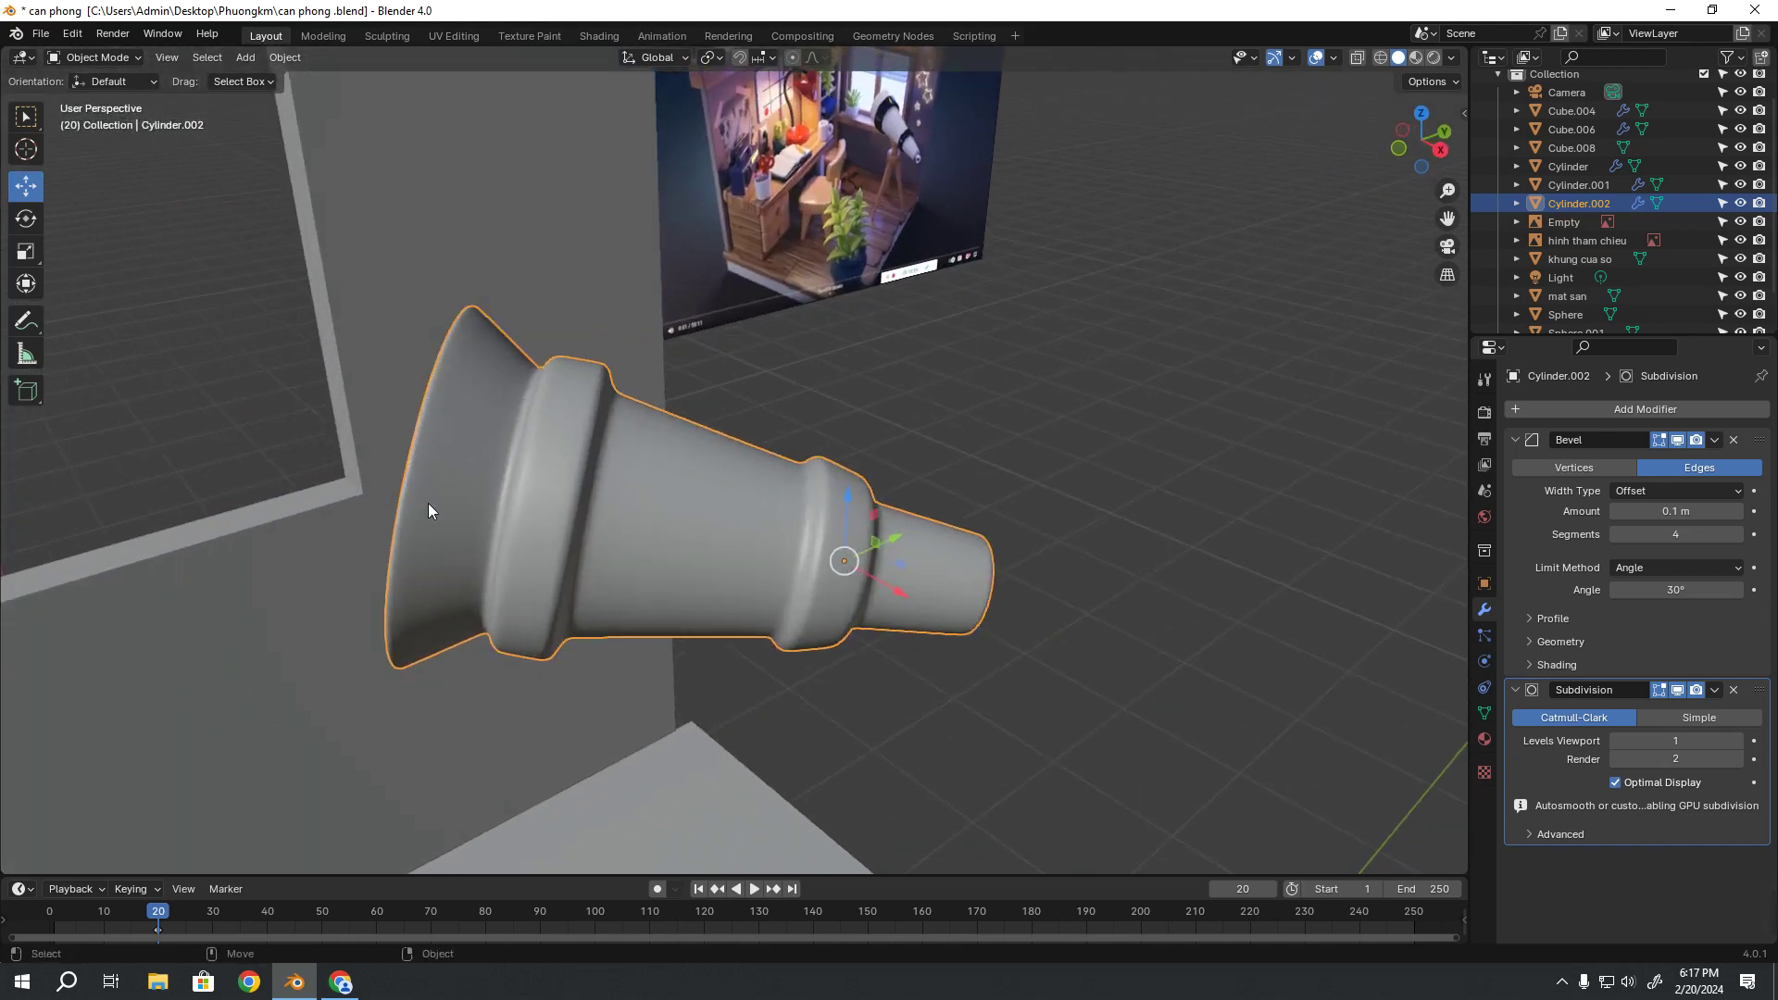
{"action": "mouse_move", "coordinate": [949, 497]}
{"action": "middle_mouse_down"}
{"action": "mouse_move", "coordinate": [764, 480]}
{"action": "mouse_move", "coordinate": [873, 491]}
{"action": "middle_mouse_up"}
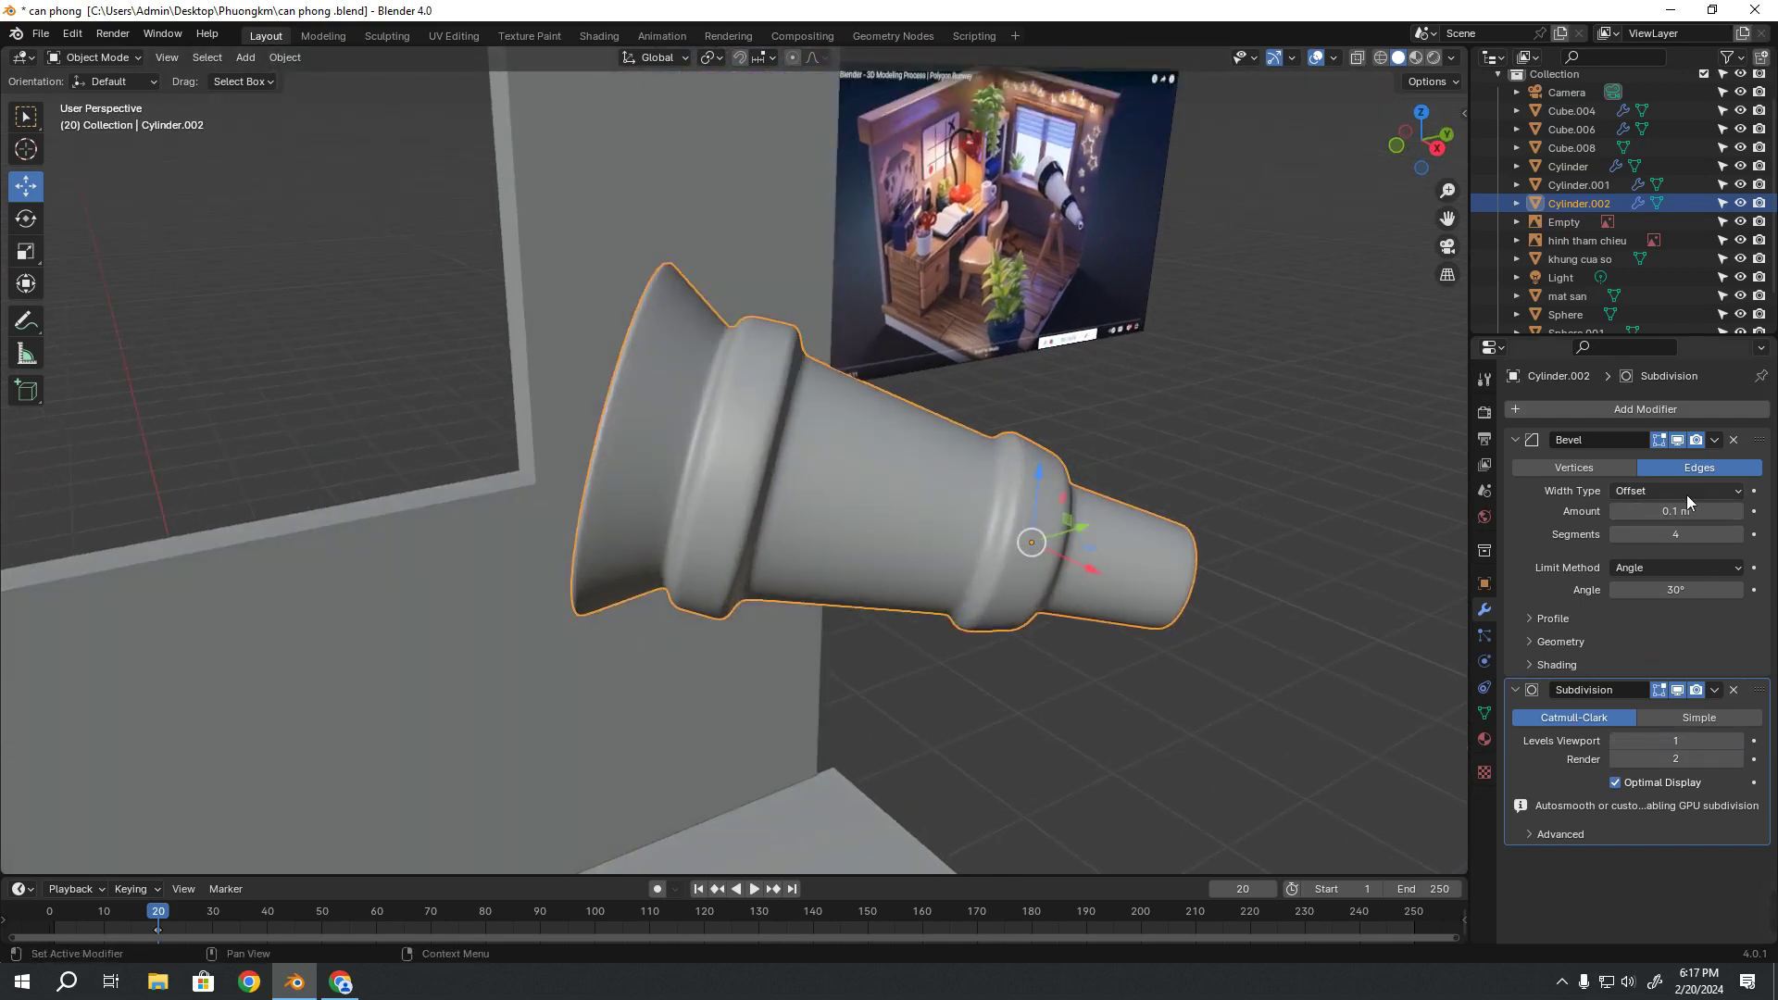
Try several Bevel Amount values on the telescope body, including 0
{"action": "left_click_drag", "start_coordinate": [1676, 511], "coordinate": [1713, 511]}
{"action": "double_click", "coordinate": [1676, 511]}
{"action": "type", "text": "0"}
{"action": "key", "text": "Return"}
{"action": "mouse_move", "coordinate": [1676, 511]}
{"action": "left_mouse_down"}
{"action": "mouse_move", "coordinate": [1713, 512]}
{"action": "mouse_move", "coordinate": [1681, 511]}
{"action": "left_mouse_up"}
{"action": "scroll", "coordinate": [559, 443], "scroll_direction": "up", "scroll_amount": 3}
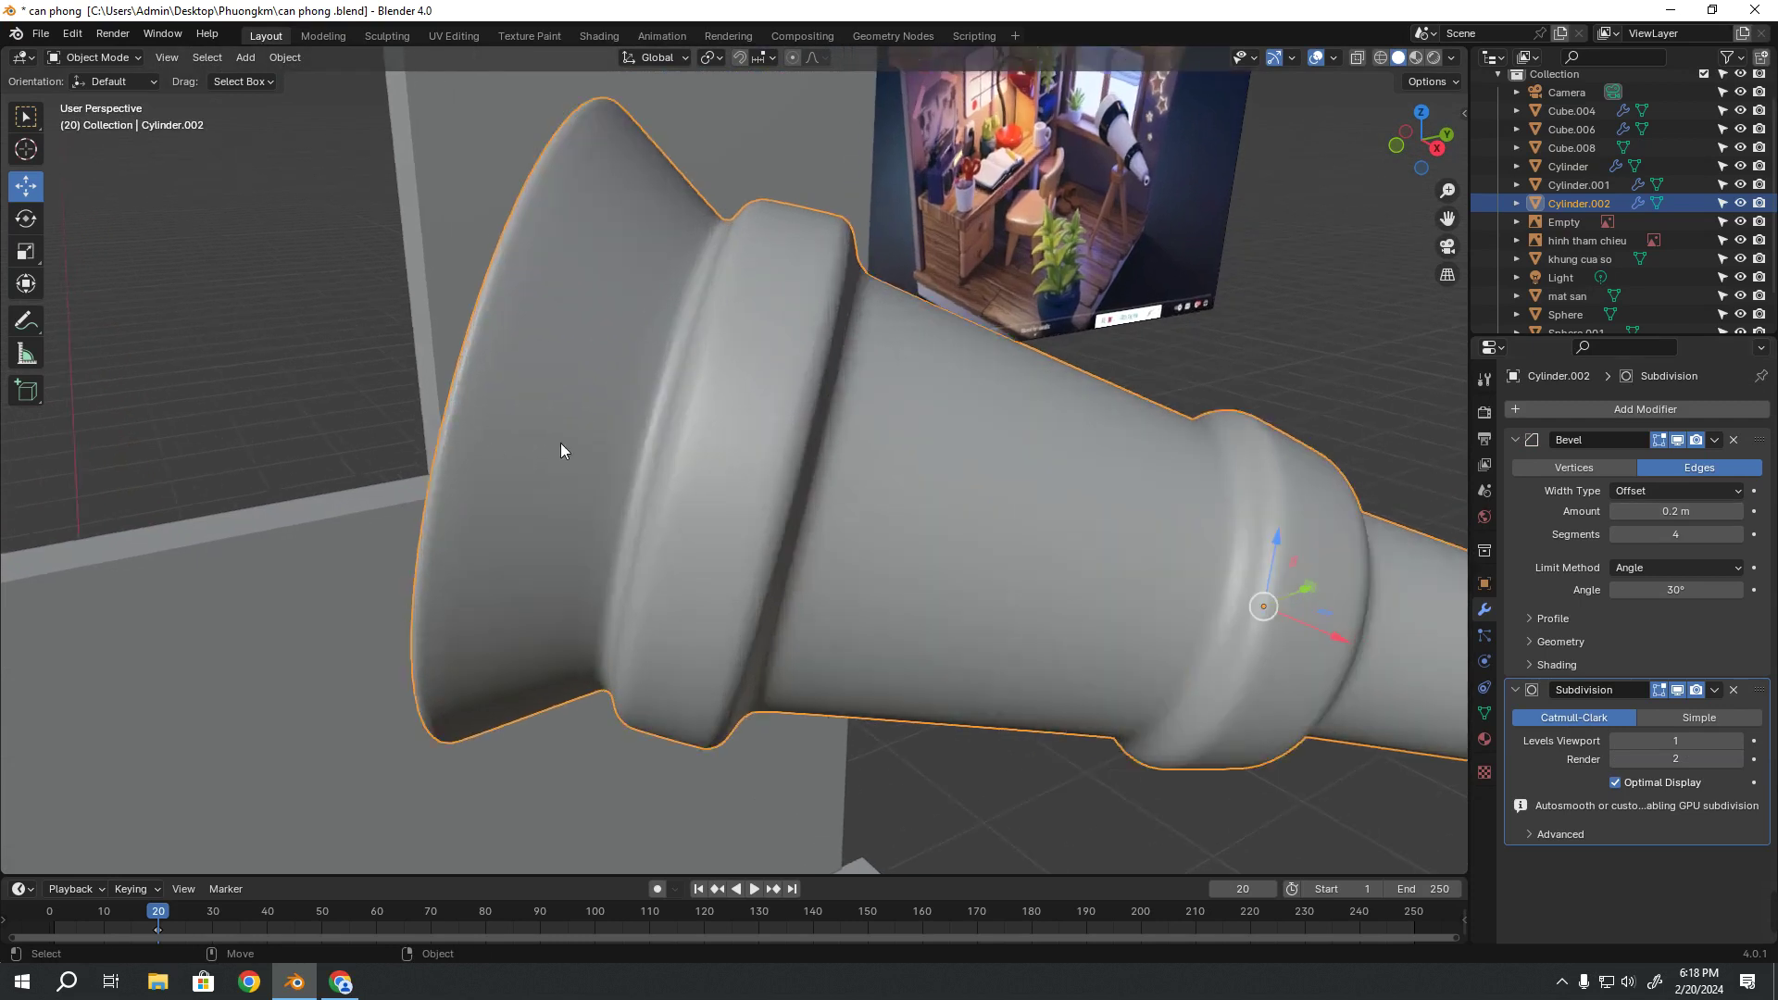
{"action": "scroll", "coordinate": [601, 285], "scroll_direction": "up", "scroll_amount": 1}
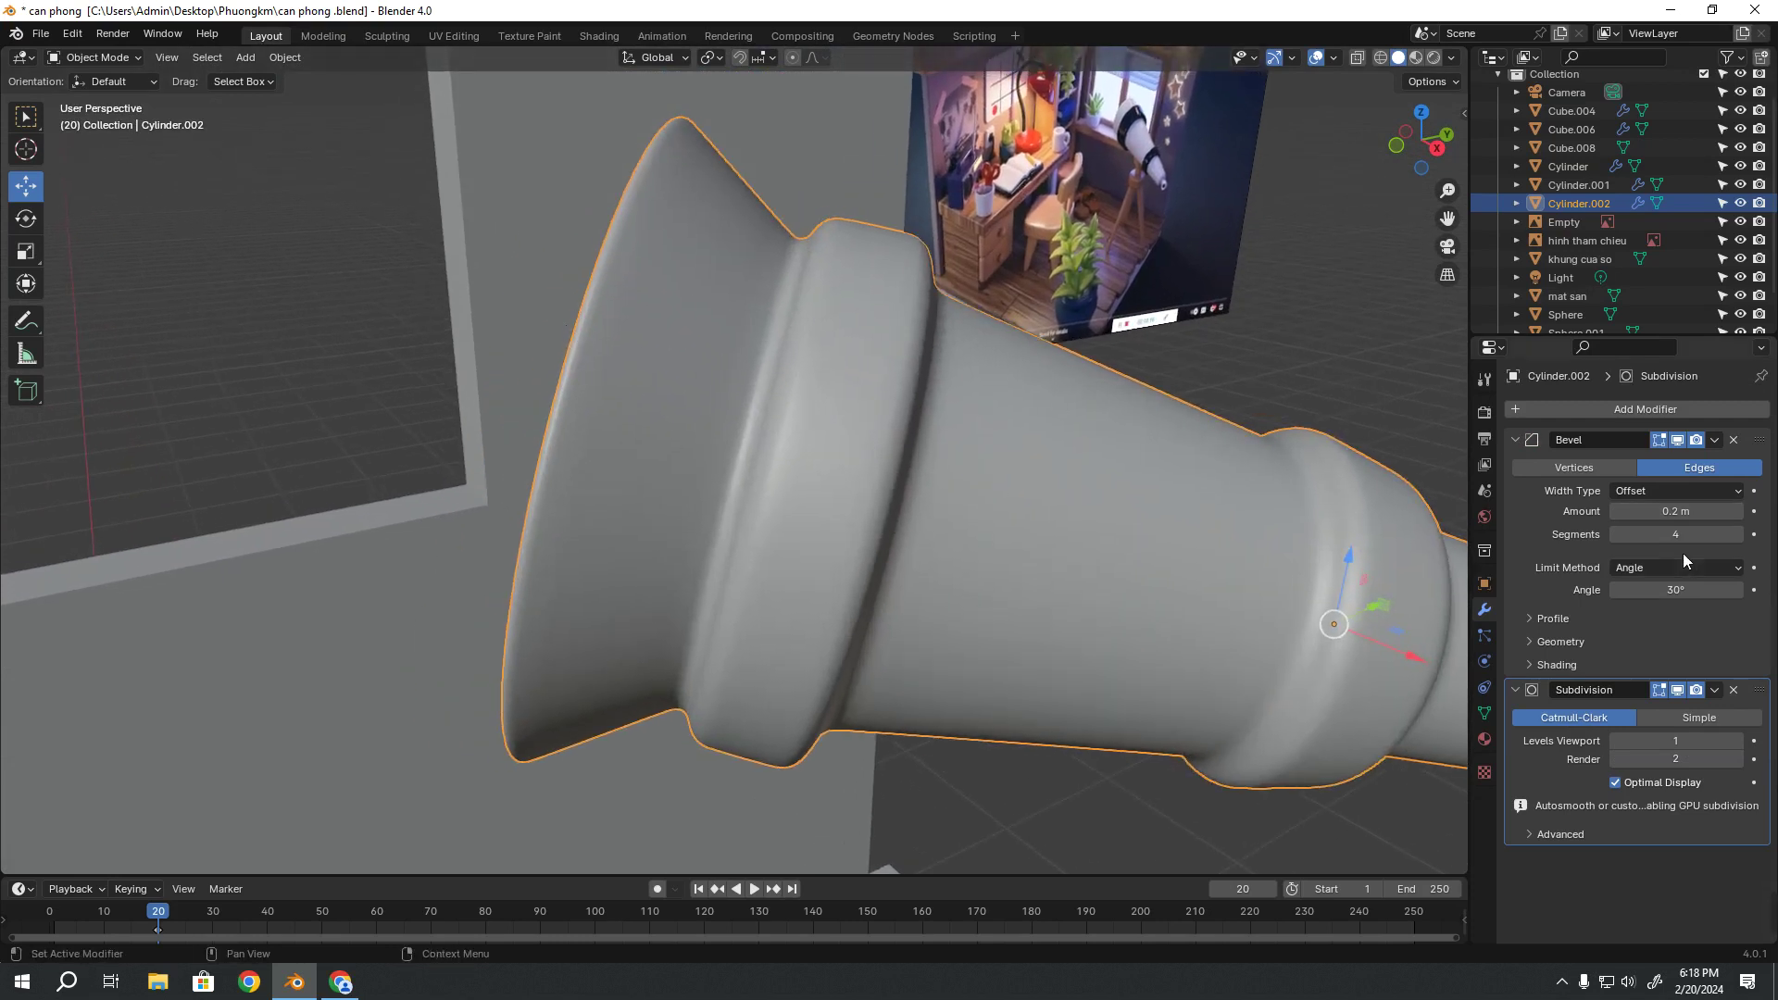
{"action": "mouse_move", "coordinate": [1695, 518]}
{"action": "left_mouse_down"}
{"action": "mouse_move", "coordinate": [1750, 518]}
{"action": "mouse_move", "coordinate": [1639, 511]}
{"action": "left_mouse_up"}
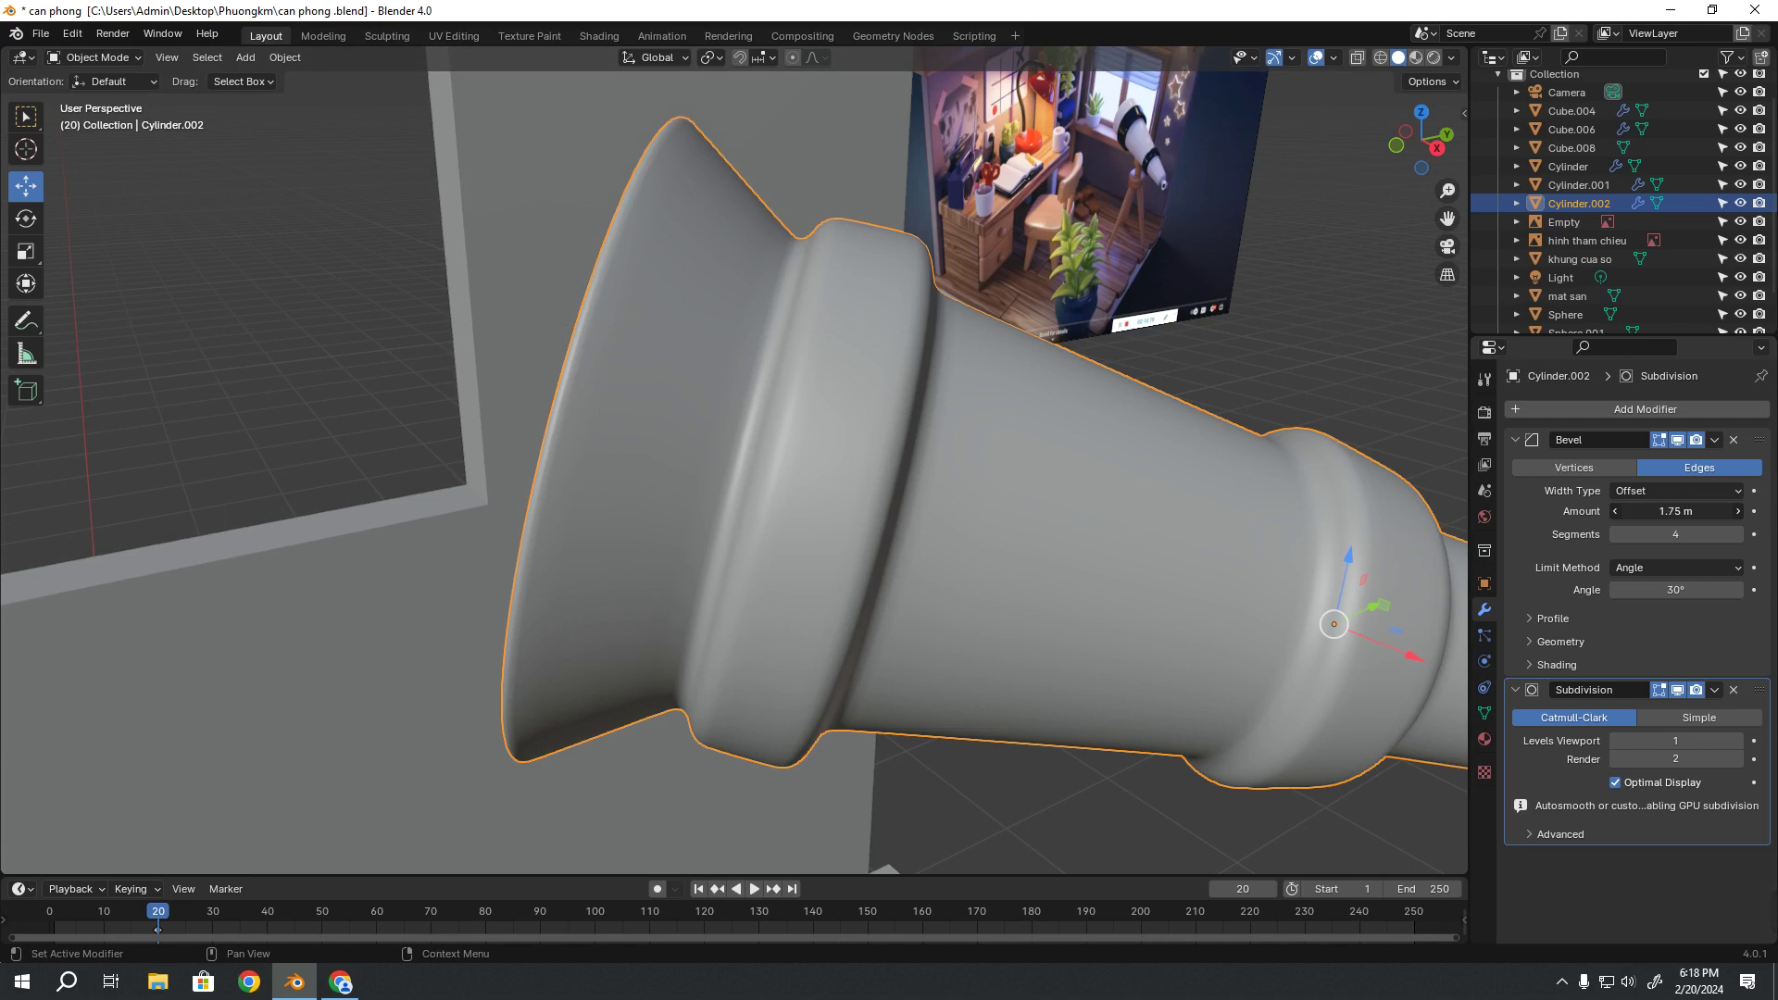
{"action": "left_click_drag", "start_coordinate": [1676, 511], "coordinate": [1694, 511]}
Set the Bevel Amount to 0.1 m and lower Segments from 4 to 3
{"action": "left_click", "coordinate": [1644, 512]}
{"action": "type", "text": "0.1"}
{"action": "key", "text": "Return"}
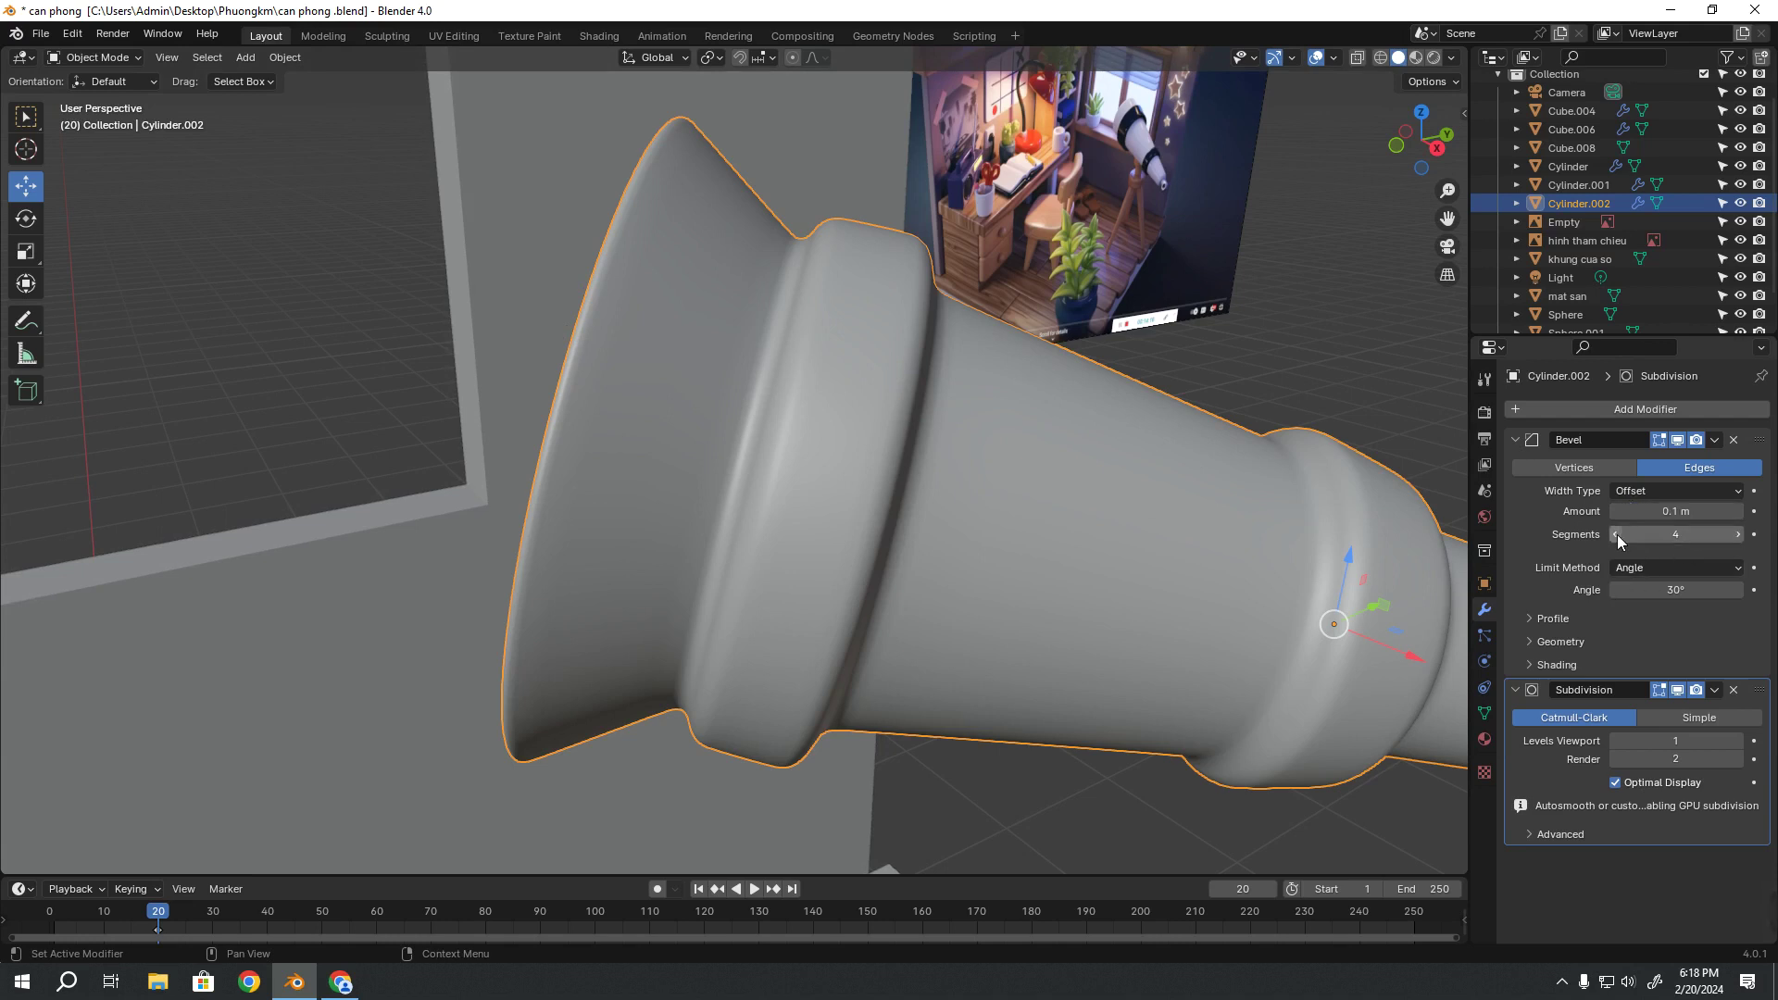
{"action": "left_click", "coordinate": [1616, 535]}
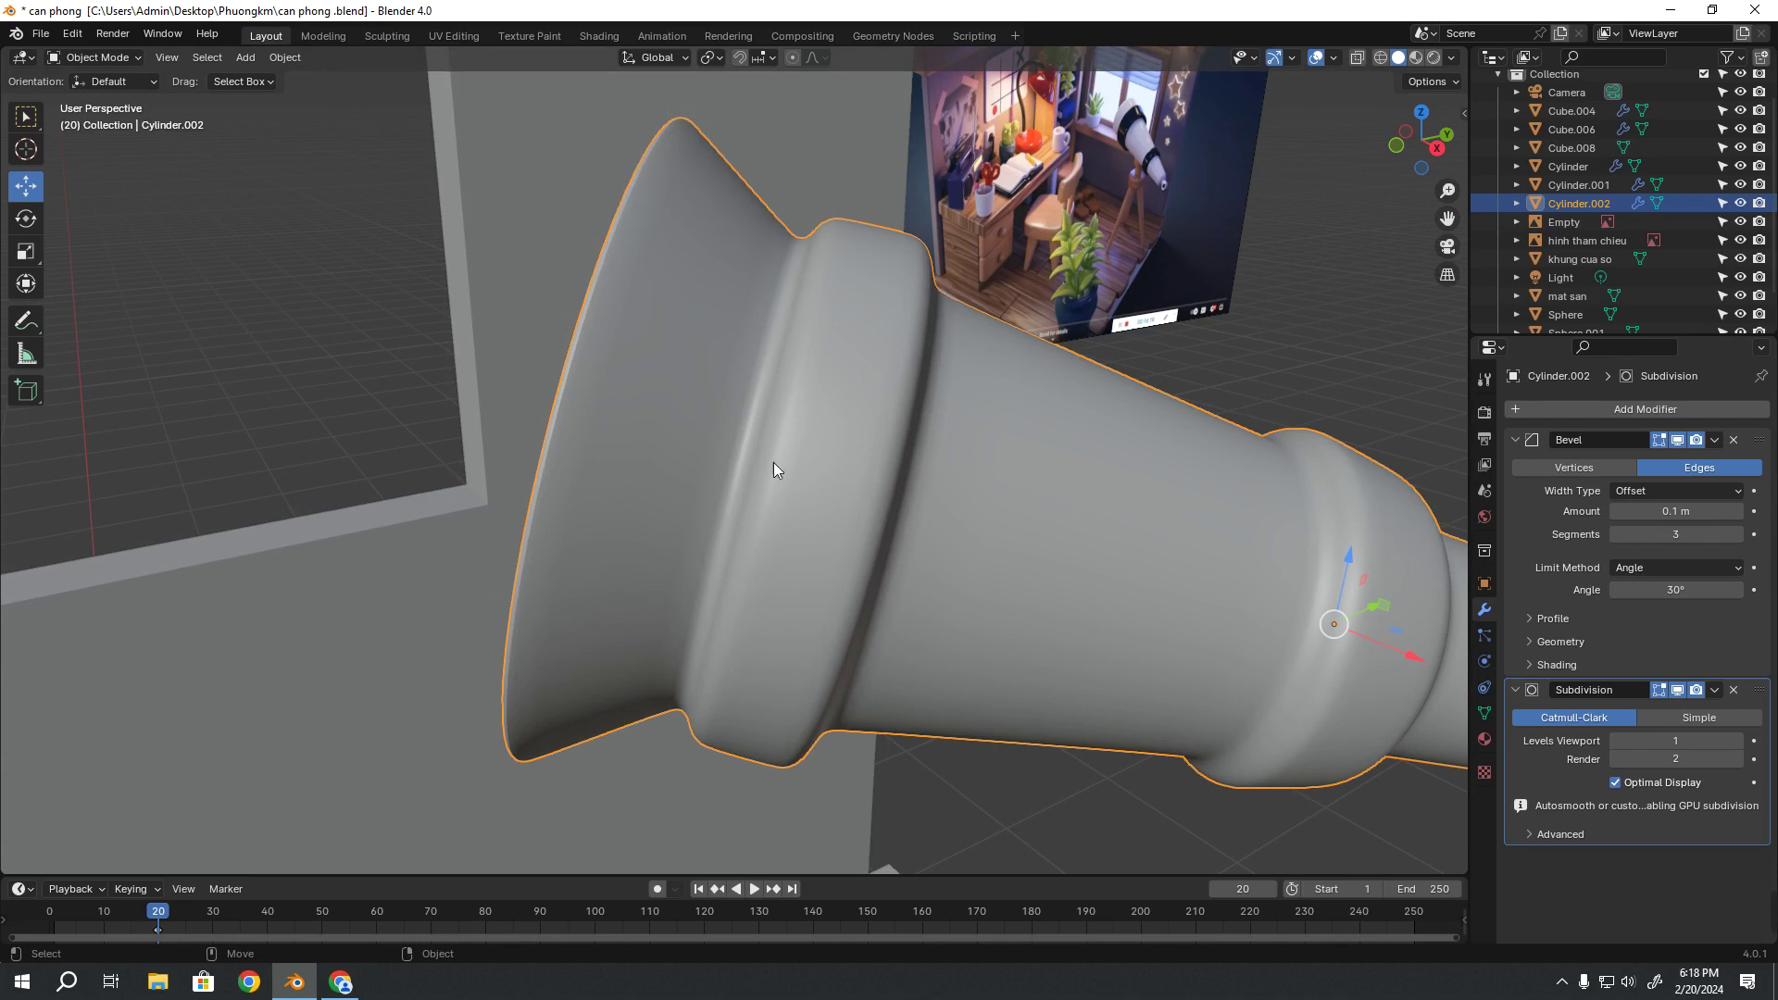
{"action": "scroll", "coordinate": [1232, 389], "scroll_direction": "down", "scroll_amount": 3}
{"action": "middle_click_drag", "start_coordinate": [1215, 455], "coordinate": [959, 463]}
{"action": "key", "text": "Tab"}
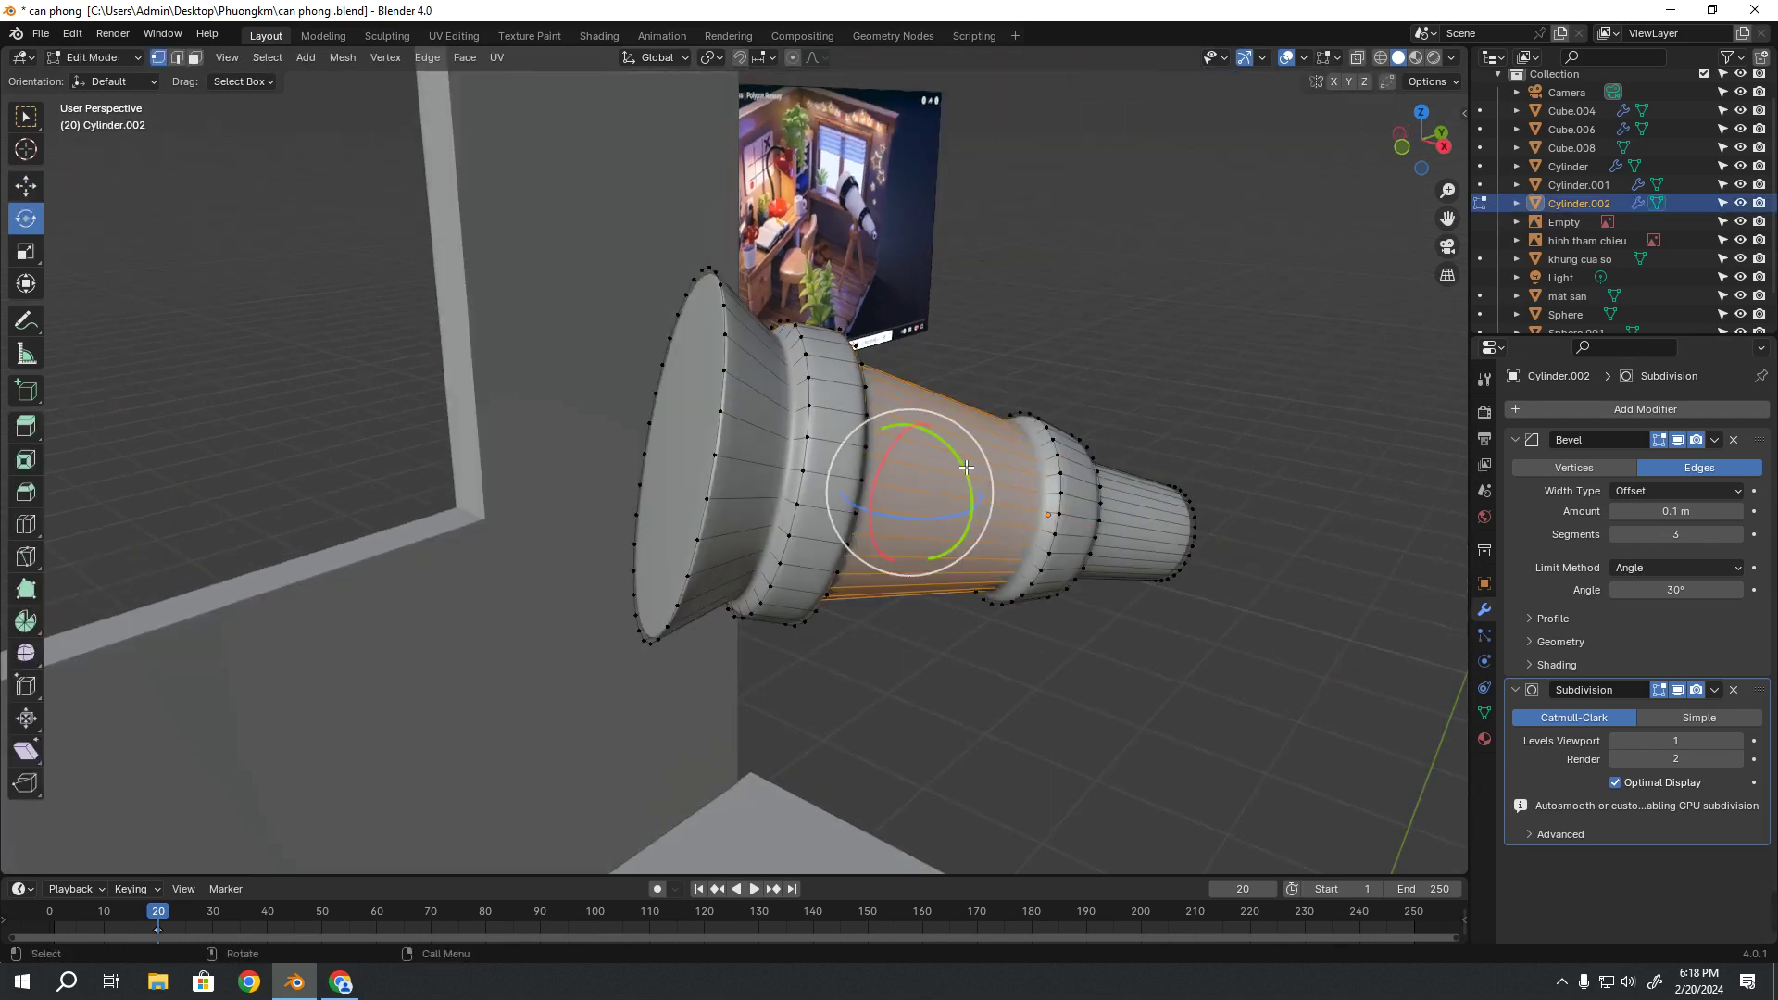
{"action": "key", "text": "Tab"}
{"action": "key", "text": "Tab"}
{"action": "scroll", "coordinate": [926, 445], "scroll_direction": "up", "scroll_amount": 2}
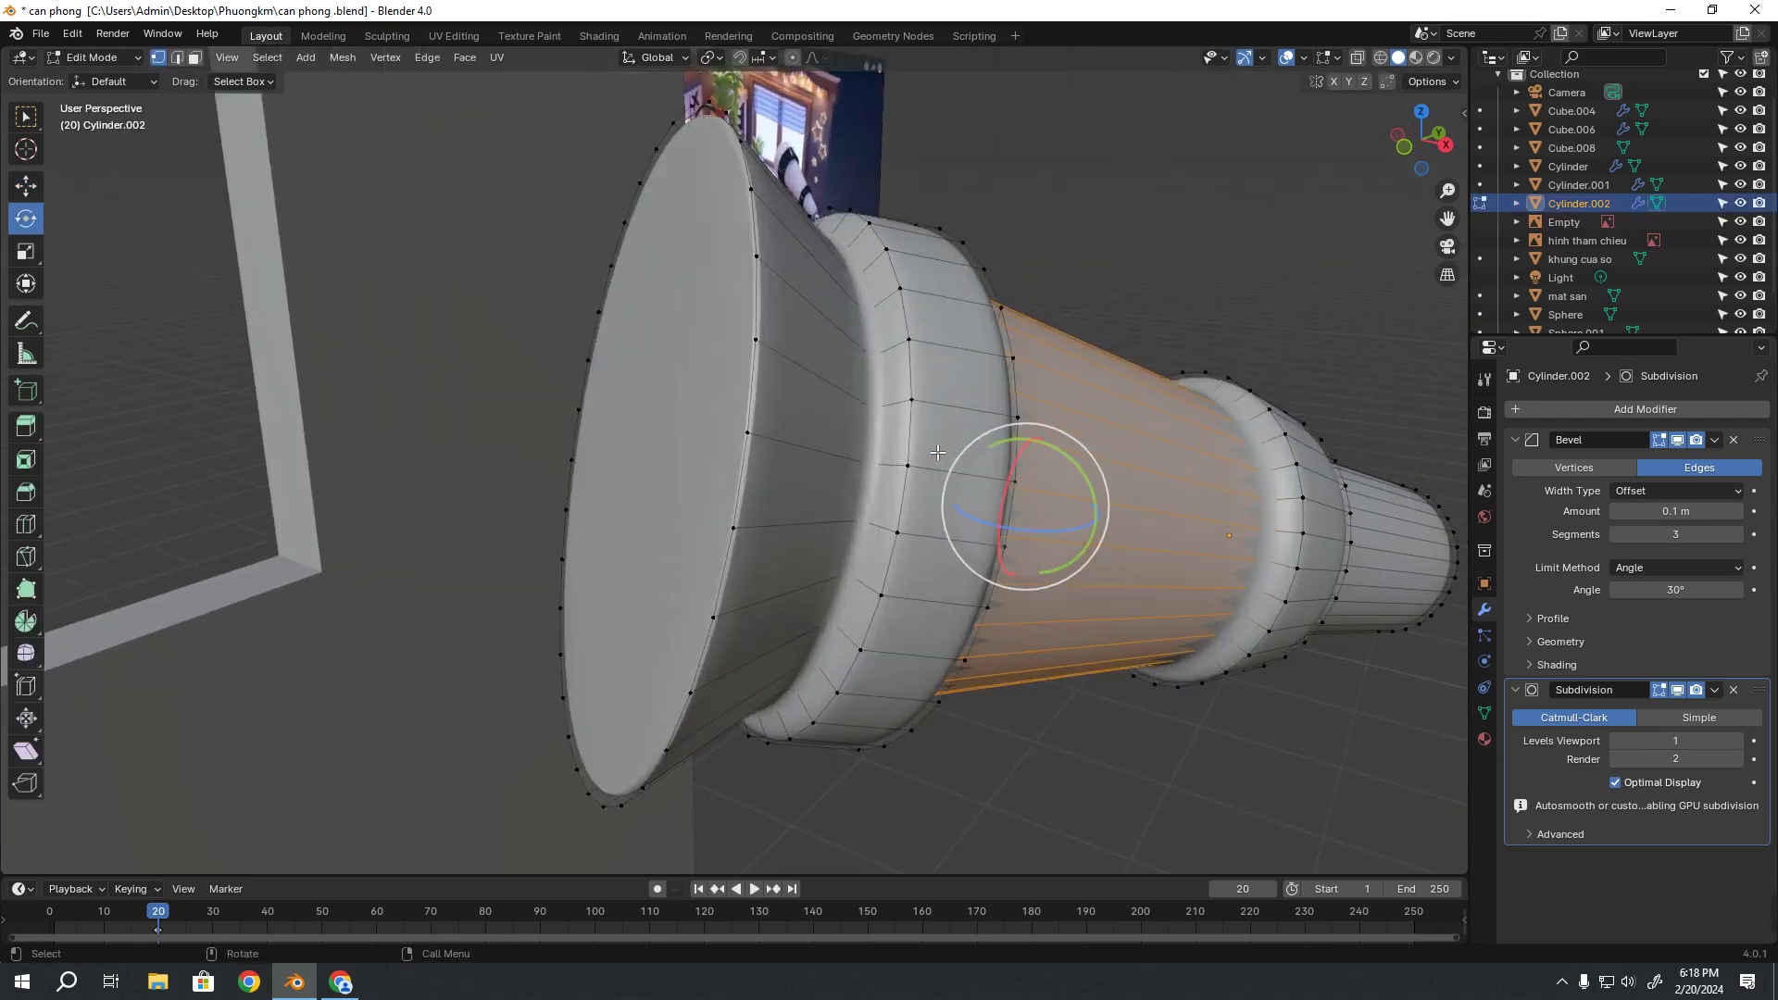
{"action": "scroll", "coordinate": [912, 463], "scroll_direction": "up", "scroll_amount": 2}
{"action": "middle_click_drag", "start_coordinate": [909, 468], "coordinate": [847, 549]}
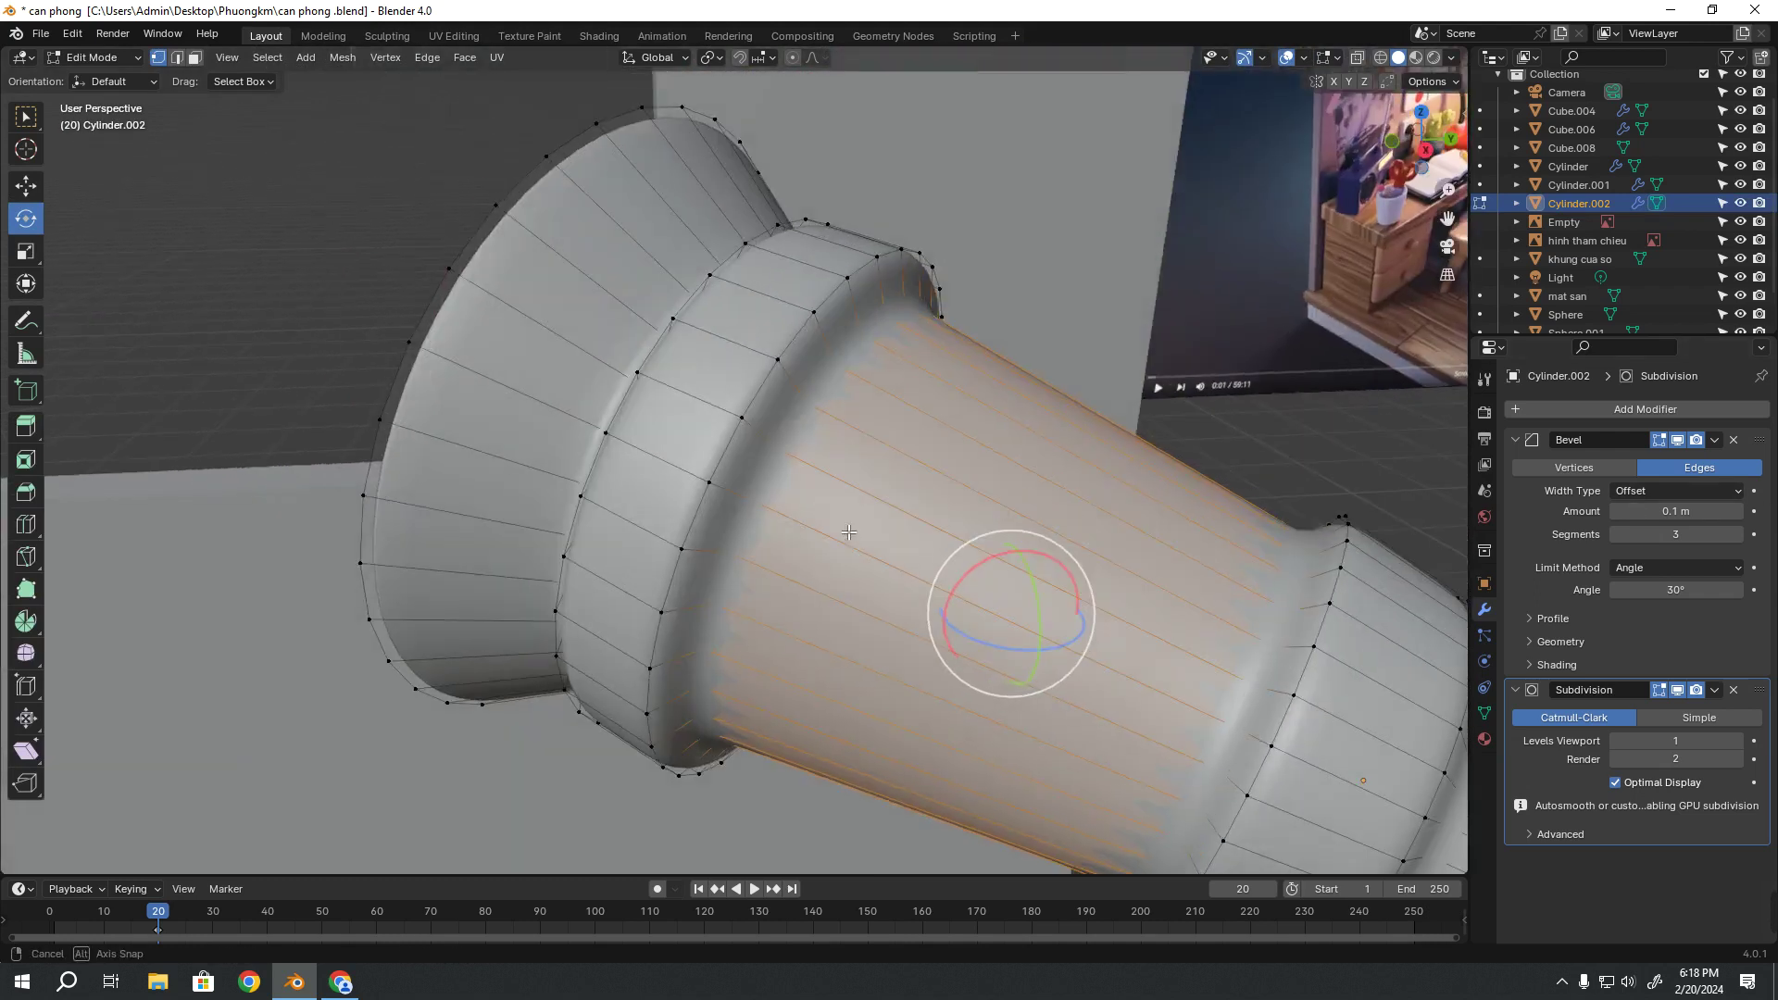
{"action": "scroll", "coordinate": [847, 548], "scroll_direction": "down", "scroll_amount": 2}
{"action": "key", "text": "Tab"}
{"action": "mouse_move", "coordinate": [1214, 526]}
{"action": "middle_mouse_down"}
{"action": "mouse_move", "coordinate": [1020, 581]}
{"action": "mouse_move", "coordinate": [798, 531]}
{"action": "middle_mouse_up"}
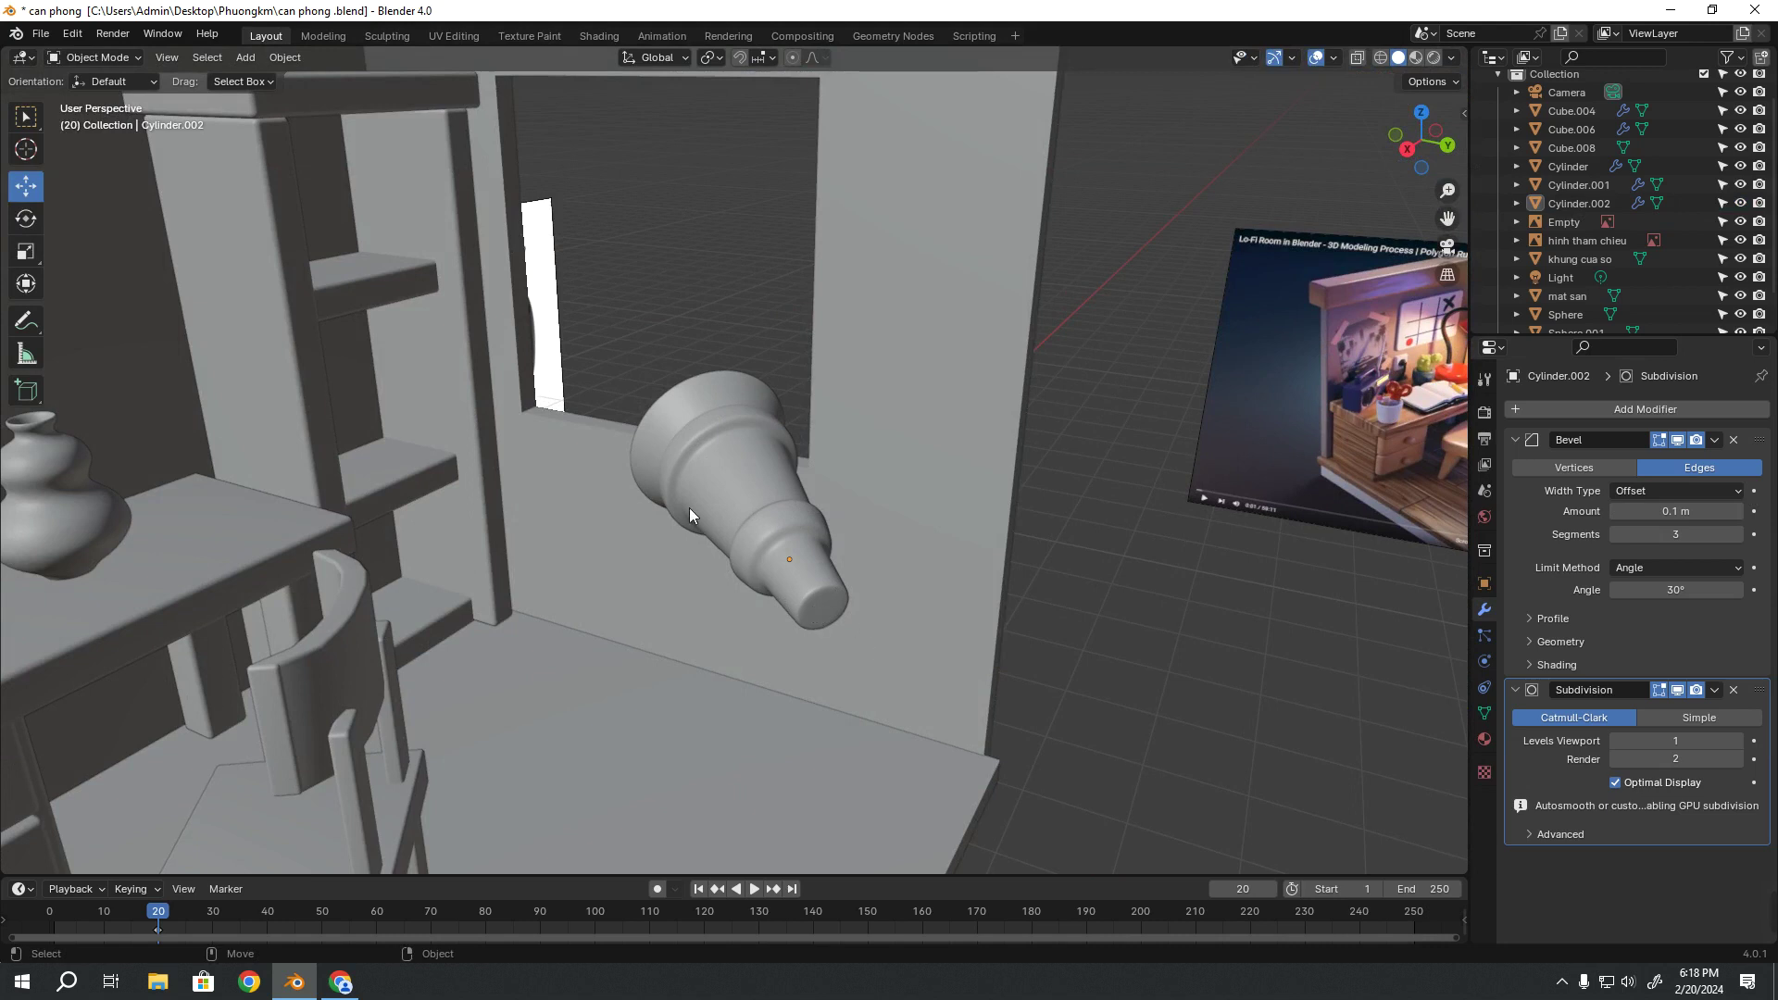
{"action": "scroll", "coordinate": [689, 508], "scroll_direction": "up", "scroll_amount": 5}
{"action": "mouse_move", "coordinate": [704, 476]}
{"action": "middle_mouse_down"}
{"action": "mouse_move", "coordinate": [822, 461]}
{"action": "mouse_move", "coordinate": [863, 524]}
{"action": "mouse_move", "coordinate": [687, 304]}
{"action": "mouse_move", "coordinate": [775, 347]}
{"action": "mouse_move", "coordinate": [831, 313]}
{"action": "middle_mouse_up"}
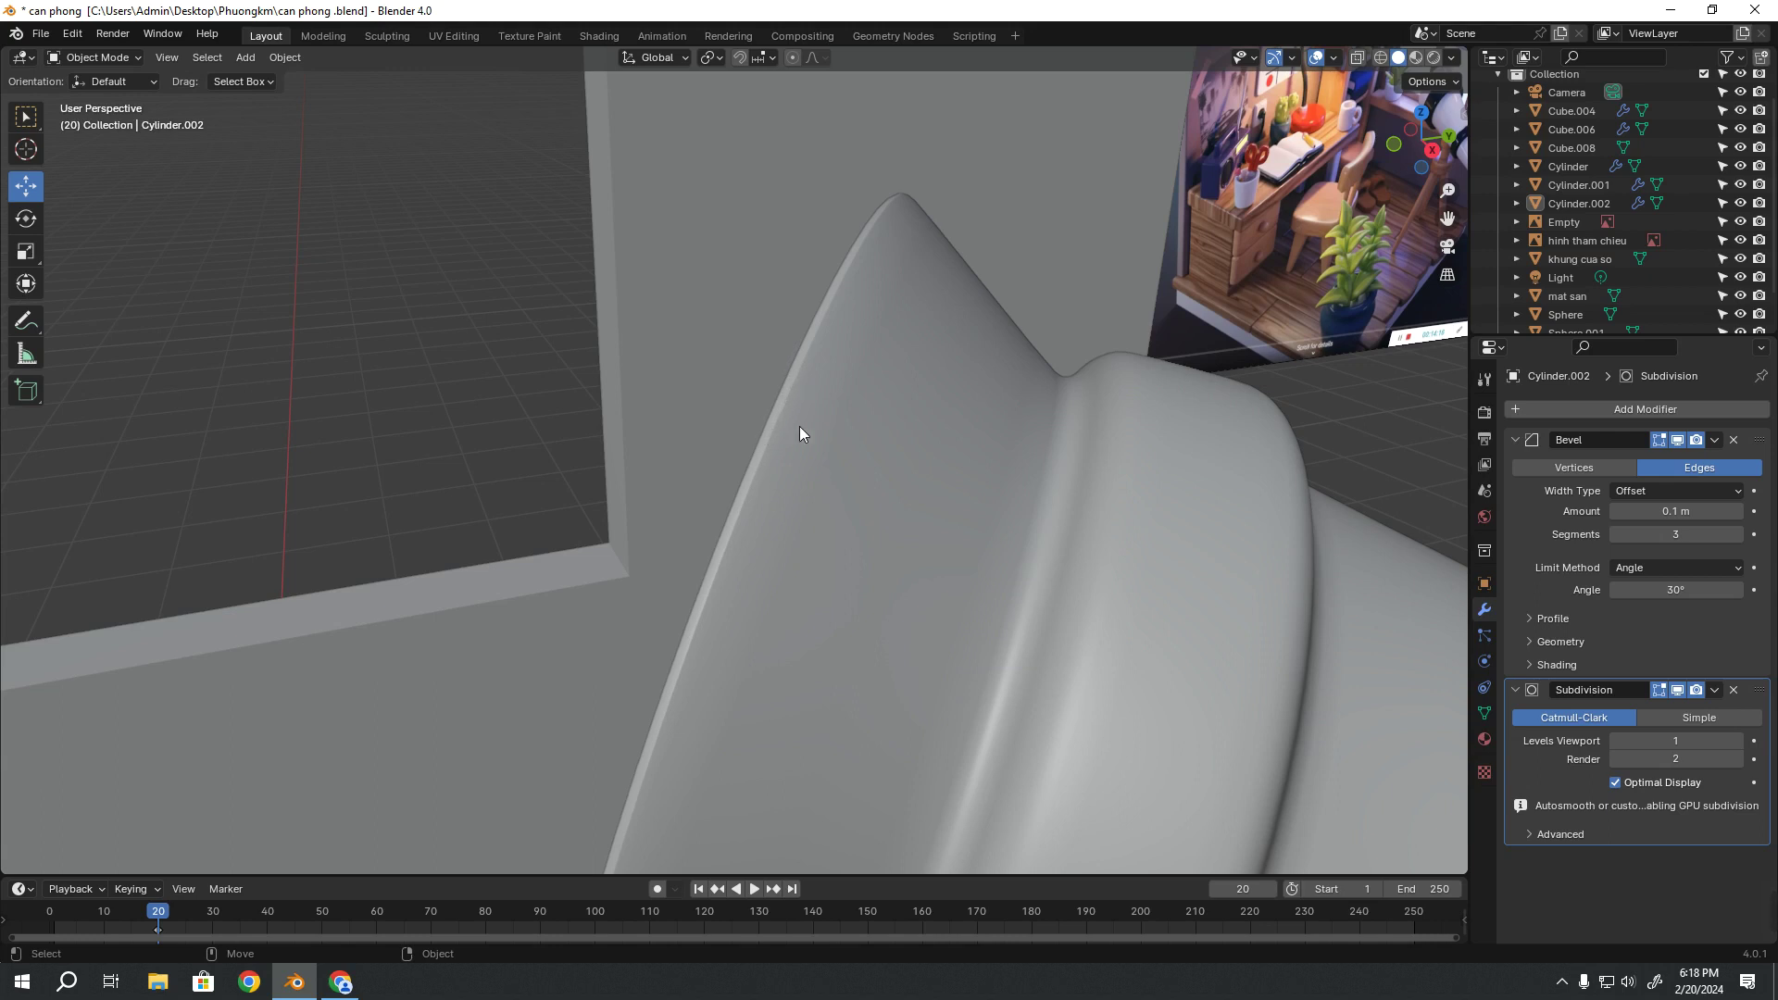
{"action": "scroll", "coordinate": [801, 433], "scroll_direction": "down", "scroll_amount": 6}
{"action": "mouse_move", "coordinate": [937, 531]}
{"action": "middle_mouse_down"}
{"action": "mouse_move", "coordinate": [1042, 407]}
{"action": "mouse_move", "coordinate": [950, 407]}
{"action": "mouse_move", "coordinate": [864, 540]}
{"action": "mouse_move", "coordinate": [1276, 763]}
{"action": "mouse_move", "coordinate": [1089, 663]}
{"action": "mouse_move", "coordinate": [702, 604]}
{"action": "mouse_move", "coordinate": [852, 508]}
{"action": "mouse_move", "coordinate": [915, 492]}
{"action": "middle_mouse_up"}
{"action": "left_click", "coordinate": [864, 541]}
{"action": "scroll", "coordinate": [813, 504], "scroll_direction": "down", "scroll_amount": 3}
{"action": "left_click", "coordinate": [1276, 763]}
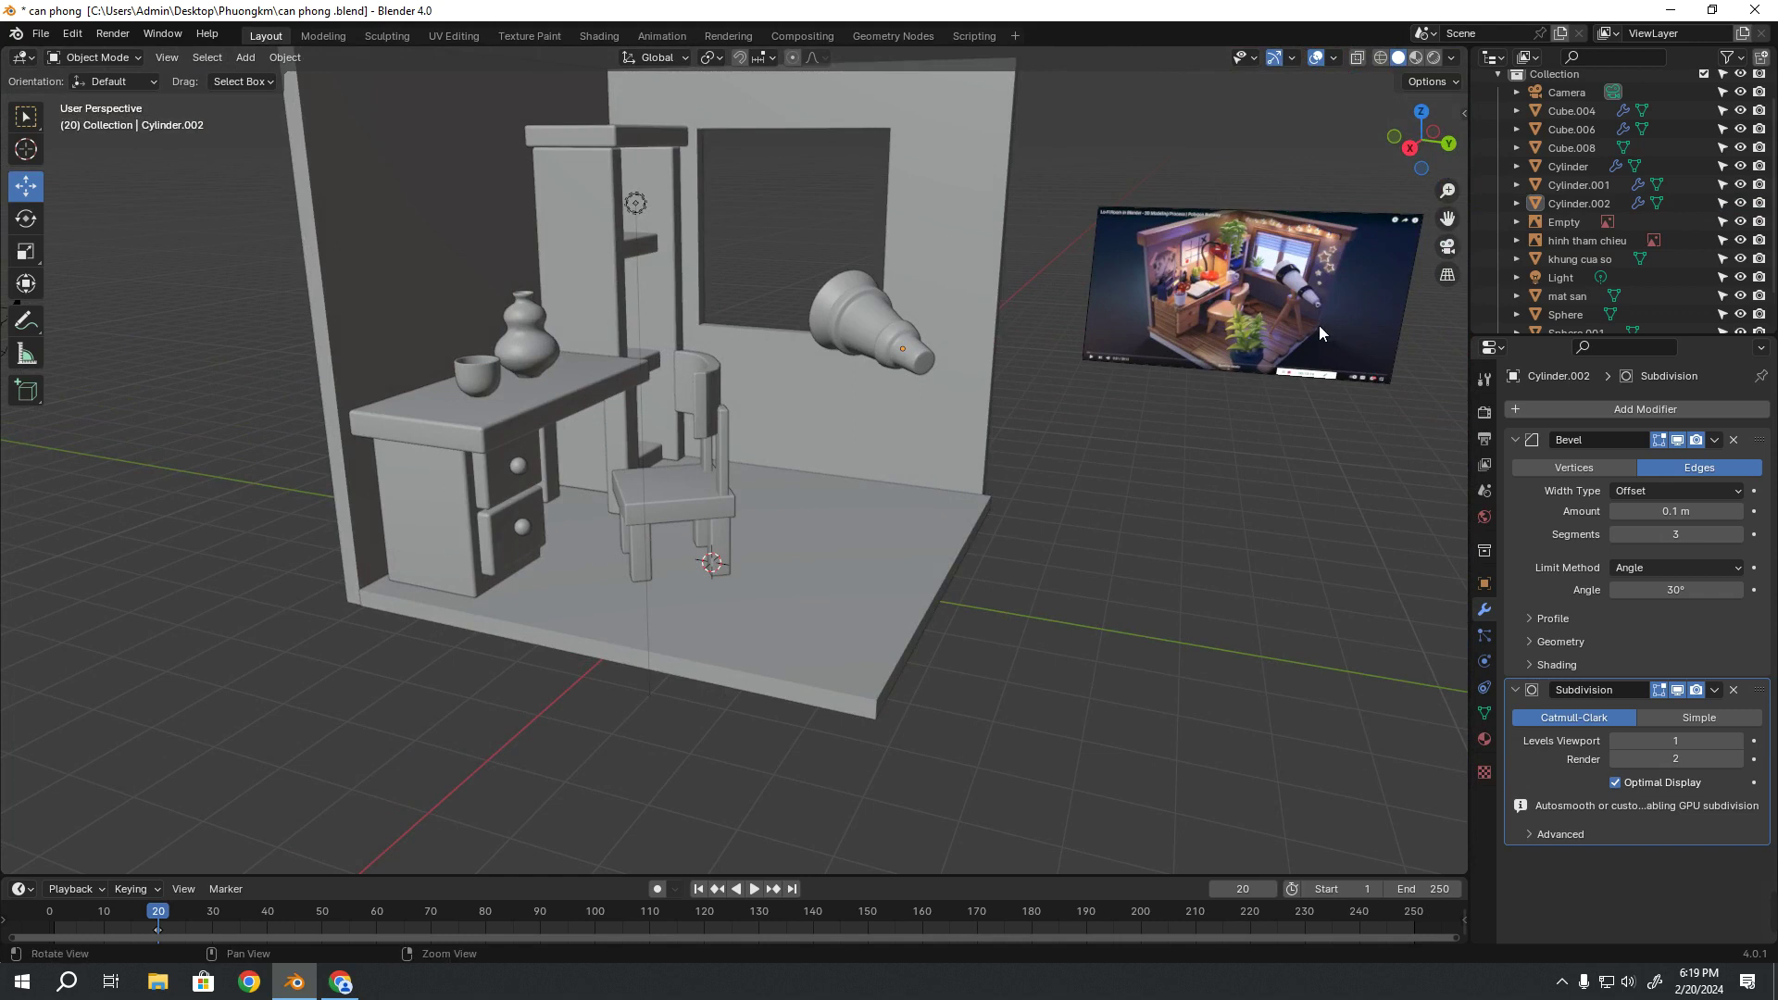
{"action": "middle_click_drag", "start_coordinate": [915, 493], "coordinate": [909, 598]}
{"action": "scroll", "coordinate": [1009, 563], "scroll_direction": "up", "scroll_amount": 3}
{"action": "scroll", "coordinate": [1008, 563], "scroll_direction": "up", "scroll_amount": 2}
{"action": "scroll", "coordinate": [1197, 661], "scroll_direction": "up", "scroll_amount": 2}
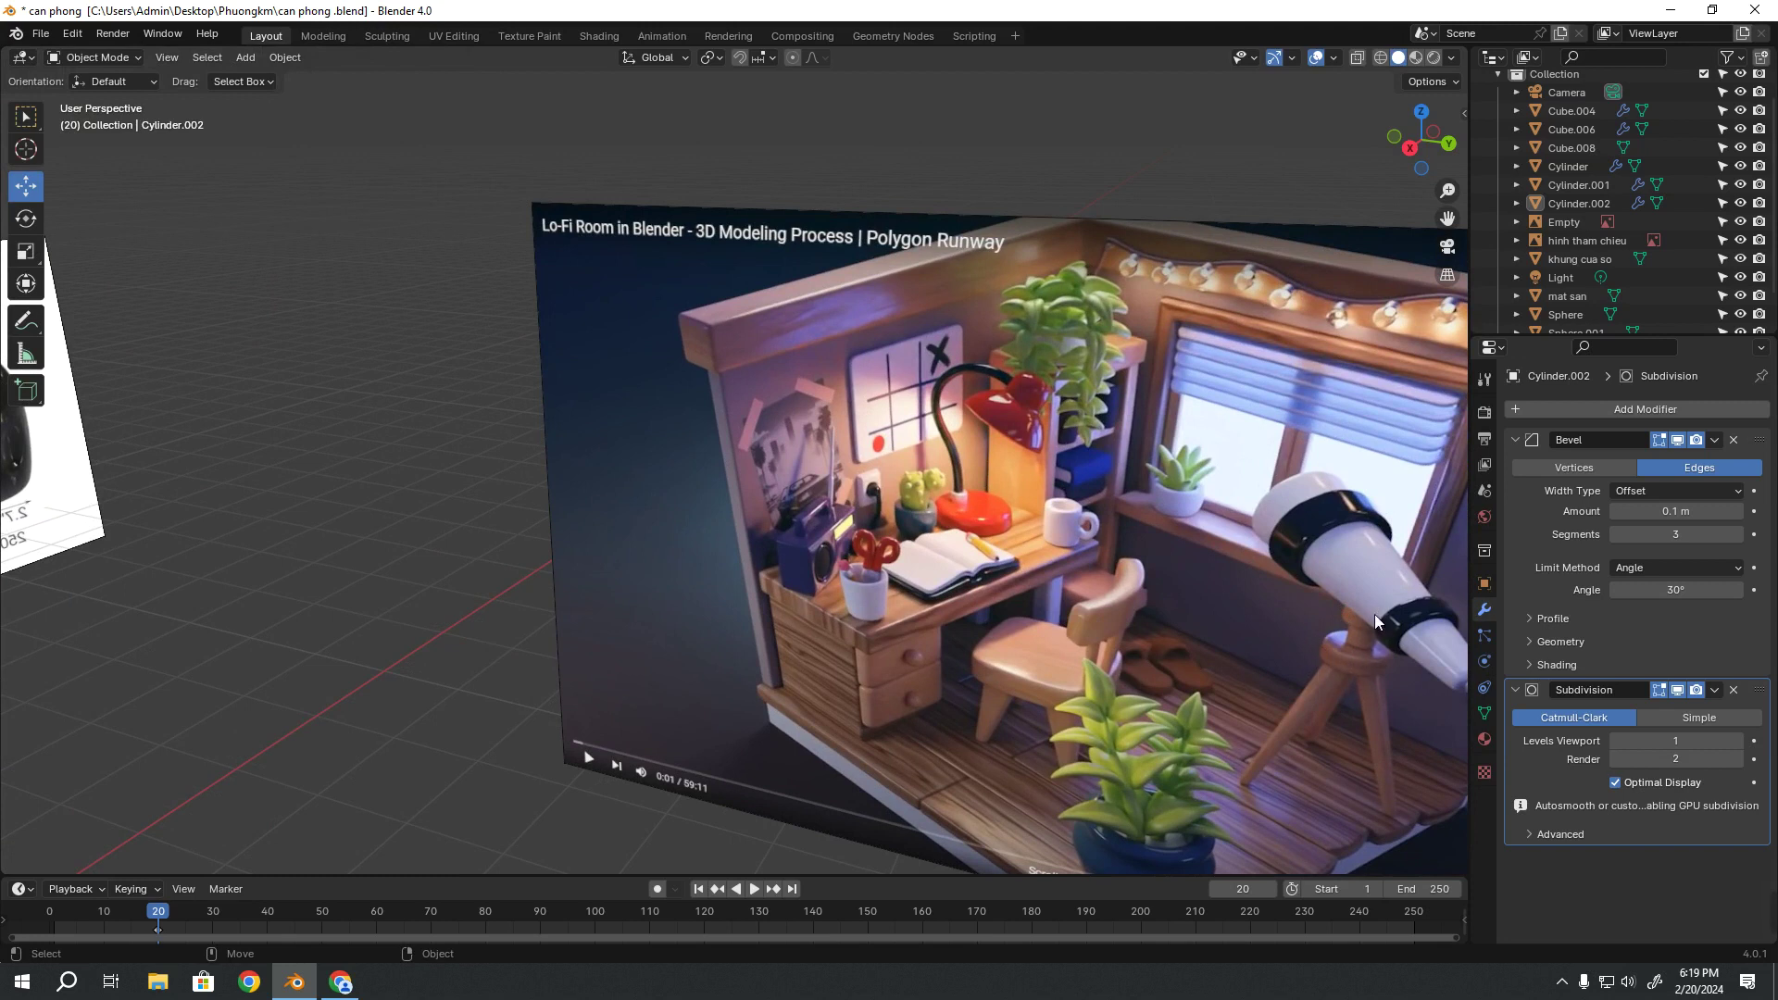
{"action": "middle_click_drag", "start_coordinate": [1367, 654], "coordinate": [737, 425]}
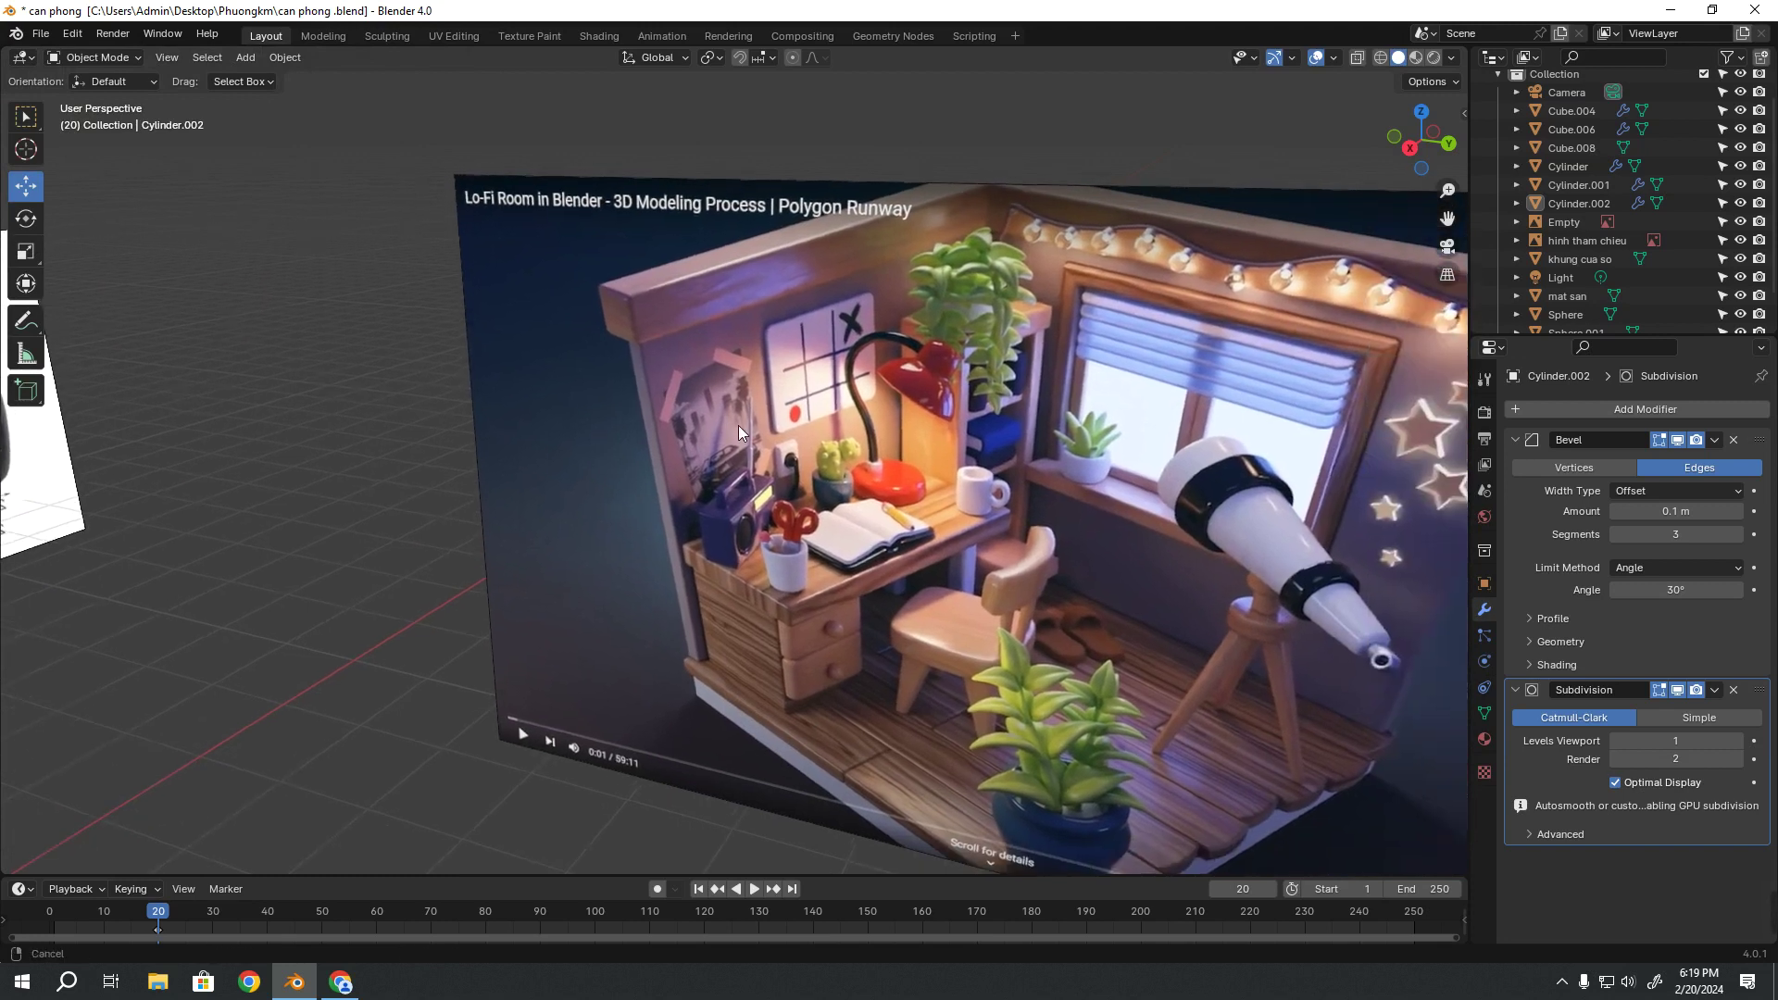
{"action": "scroll", "coordinate": [1032, 541], "scroll_direction": "up", "scroll_amount": 2}
{"action": "scroll", "coordinate": [1185, 564], "scroll_direction": "up", "scroll_amount": 1}
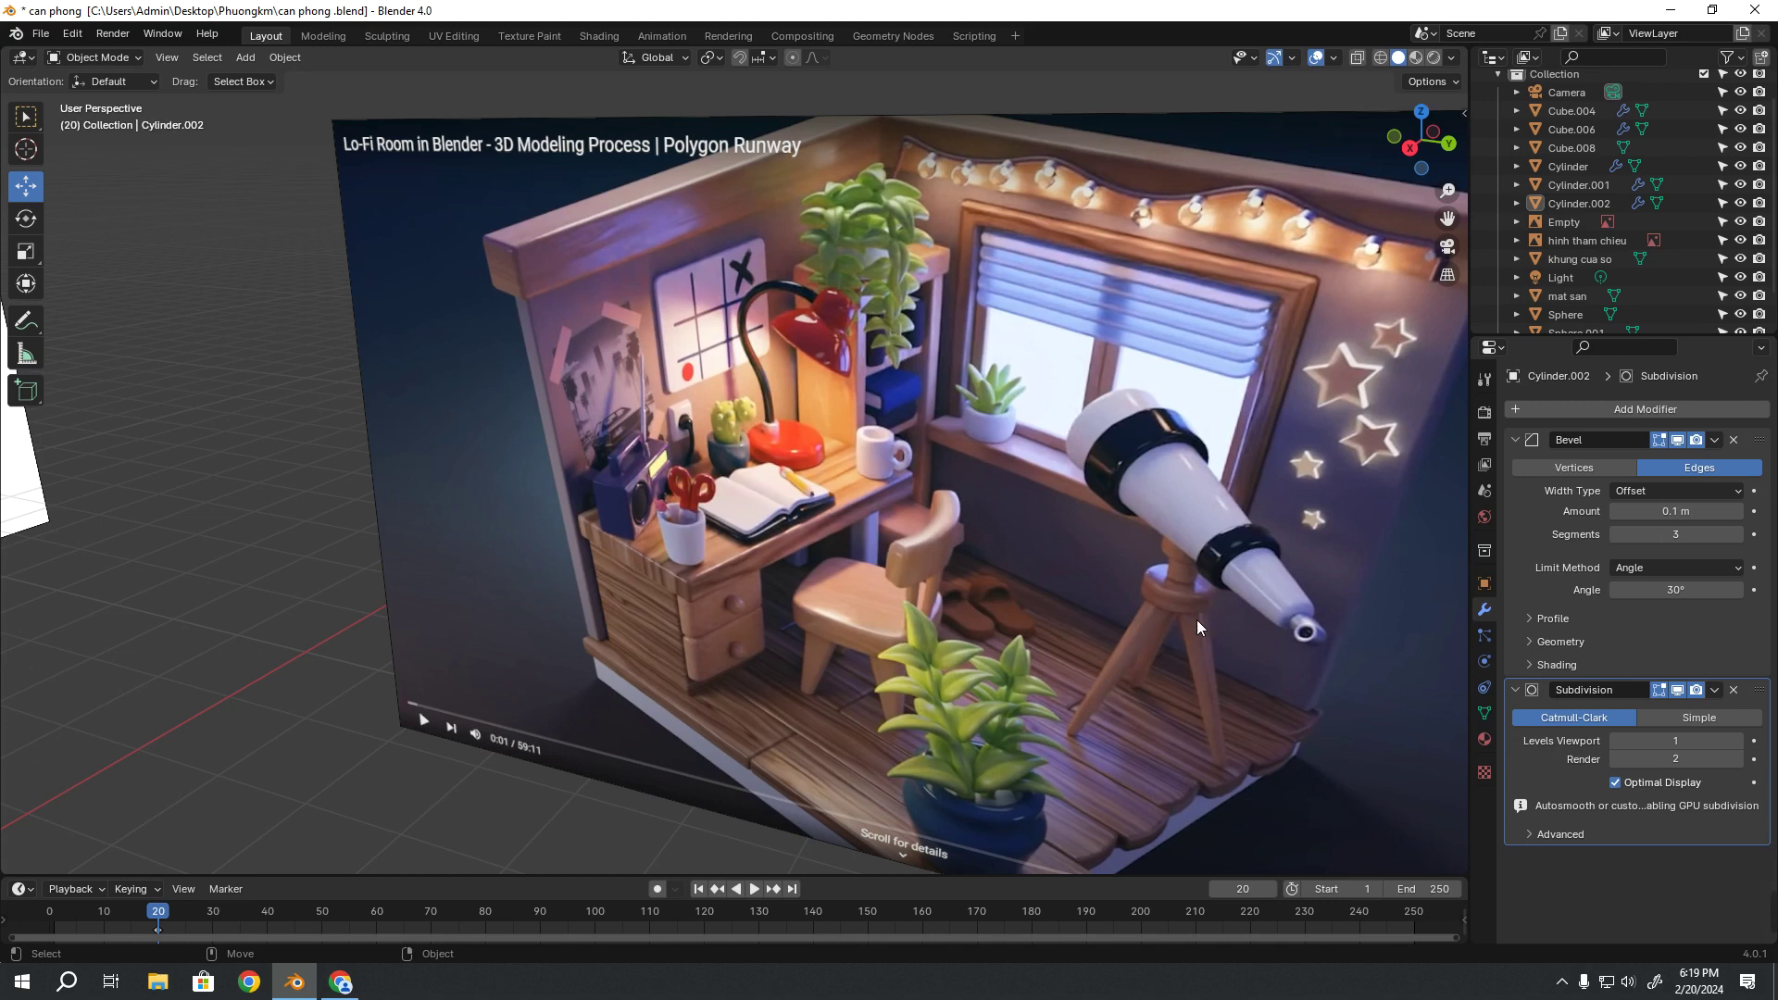
{"action": "scroll", "coordinate": [717, 726], "scroll_direction": "down", "scroll_amount": 2}
{"action": "scroll", "coordinate": [714, 708], "scroll_direction": "down", "scroll_amount": 5}
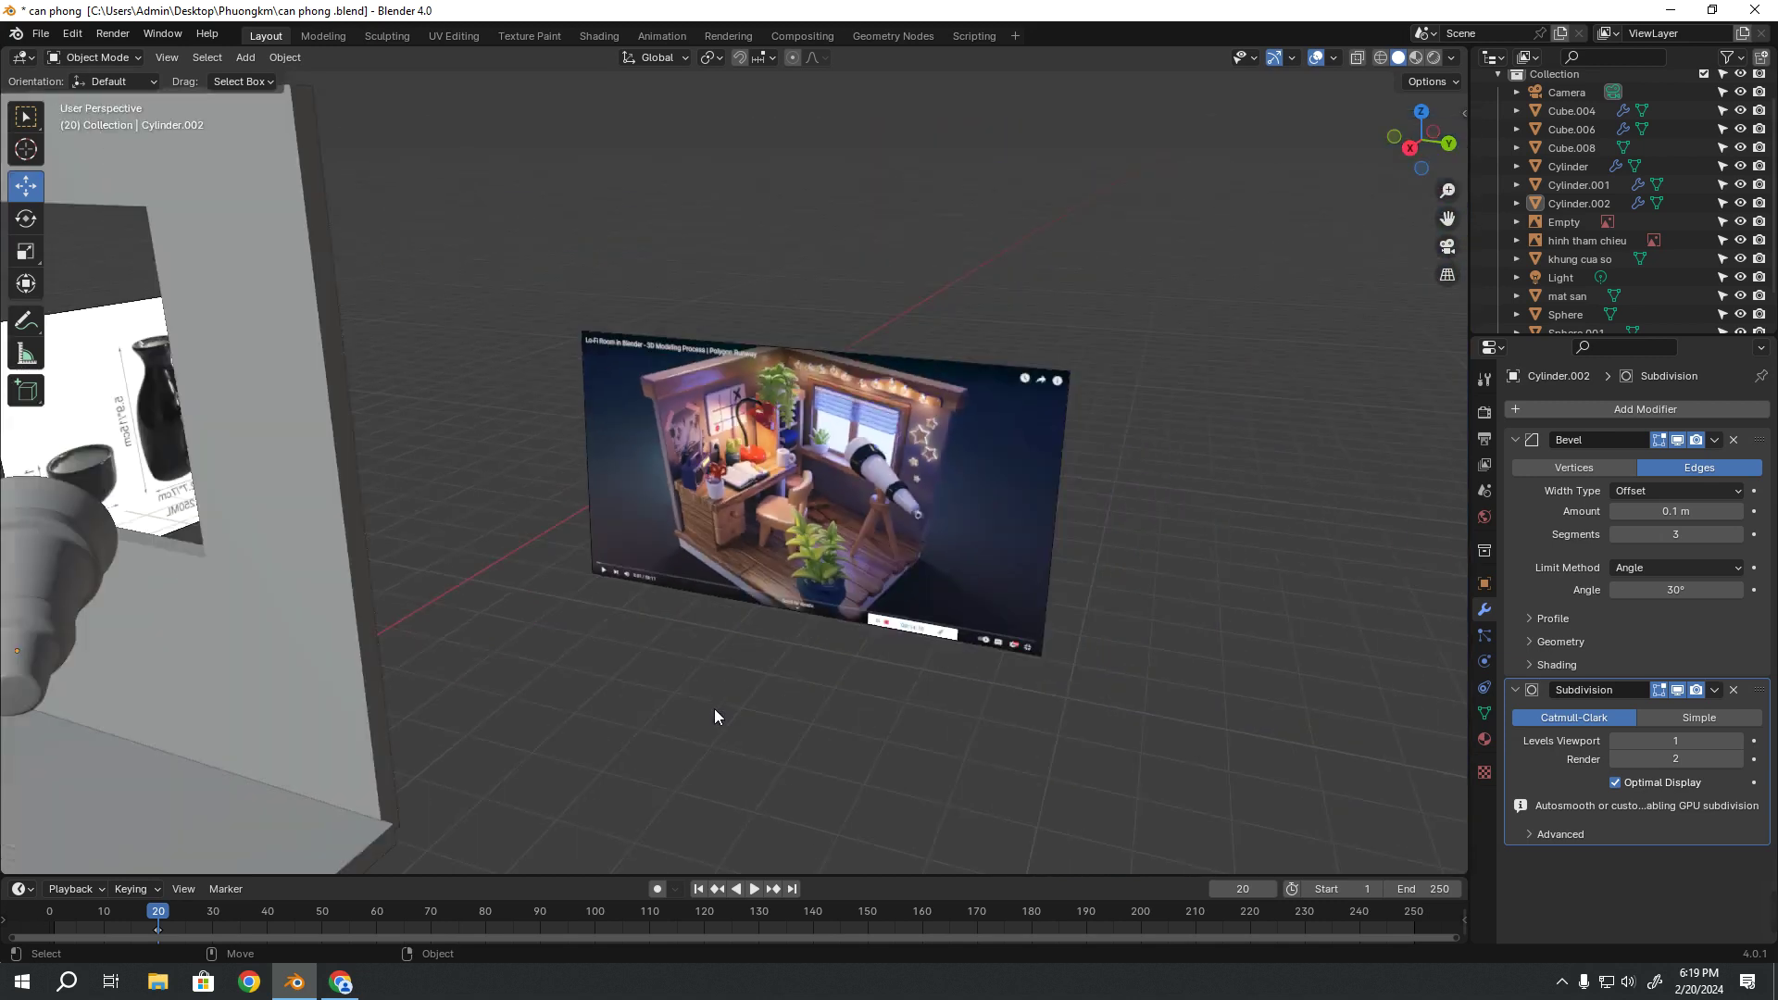
{"action": "mouse_move", "coordinate": [714, 708]}
{"action": "middle_mouse_down"}
{"action": "mouse_move", "coordinate": [539, 592]}
{"action": "mouse_move", "coordinate": [924, 531]}
{"action": "mouse_move", "coordinate": [797, 444]}
{"action": "middle_mouse_up"}
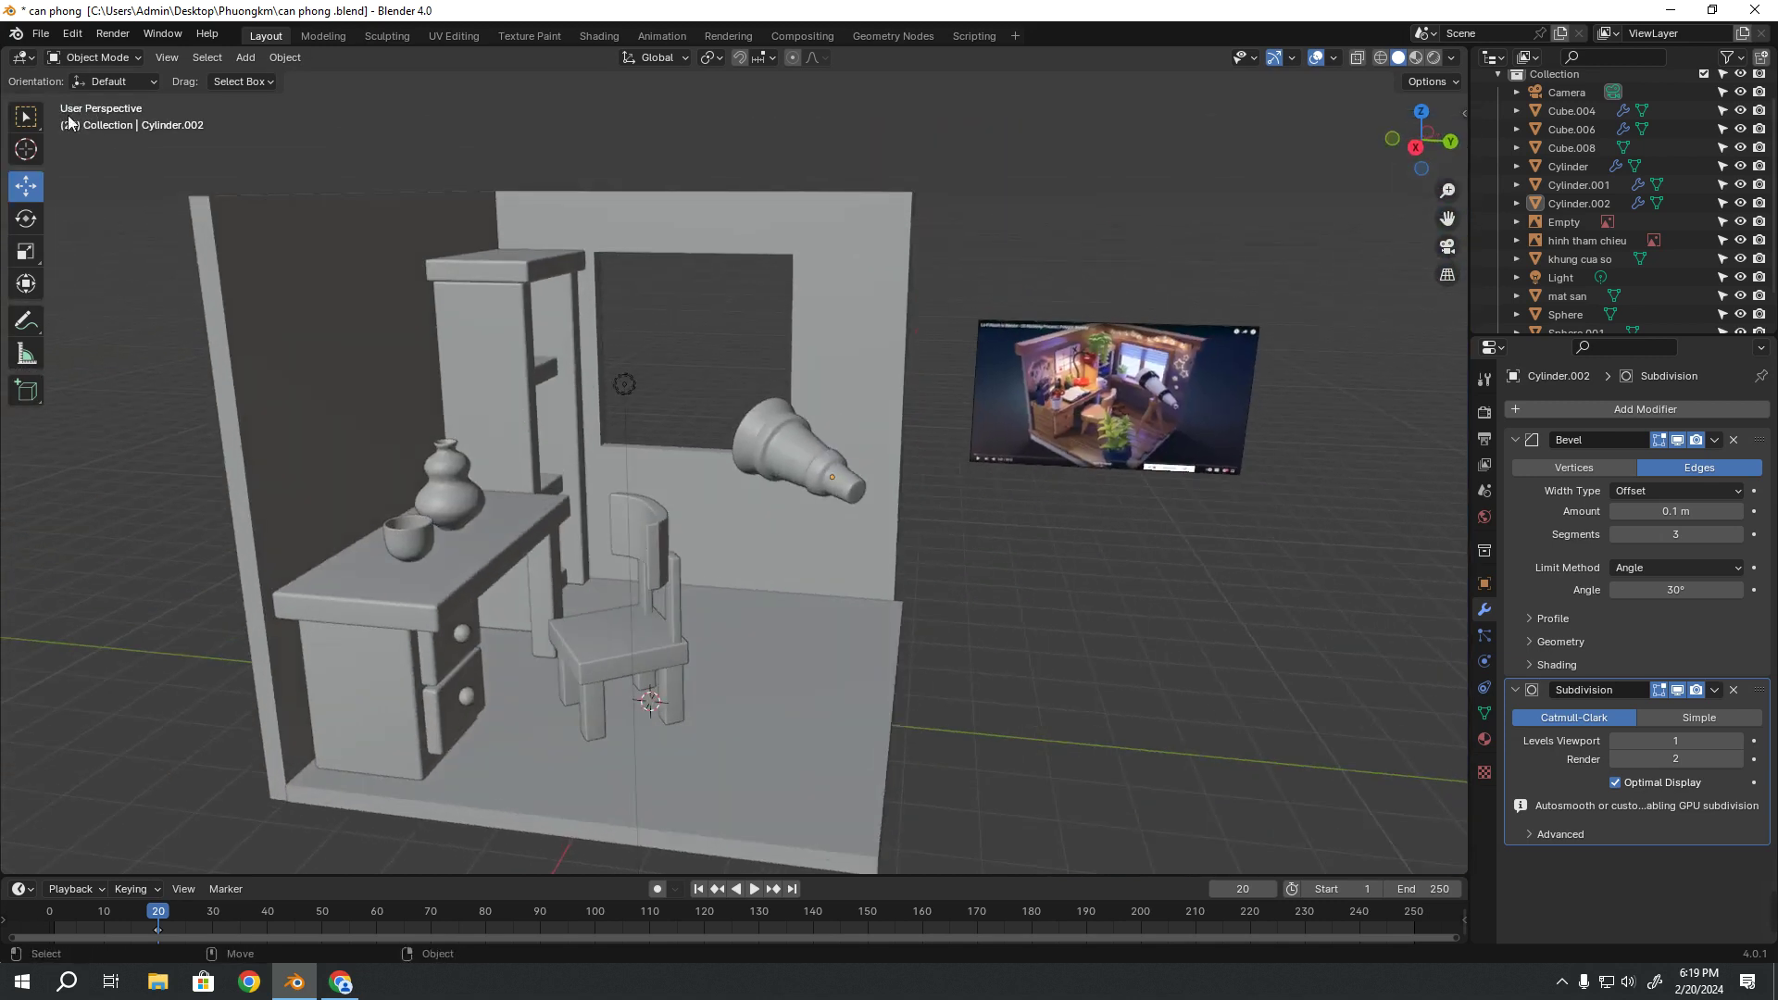
Add a new cylinder and flatten it into a thin disc
{"action": "left_click", "coordinate": [249, 60]}
{"action": "mouse_move", "coordinate": [273, 78]}
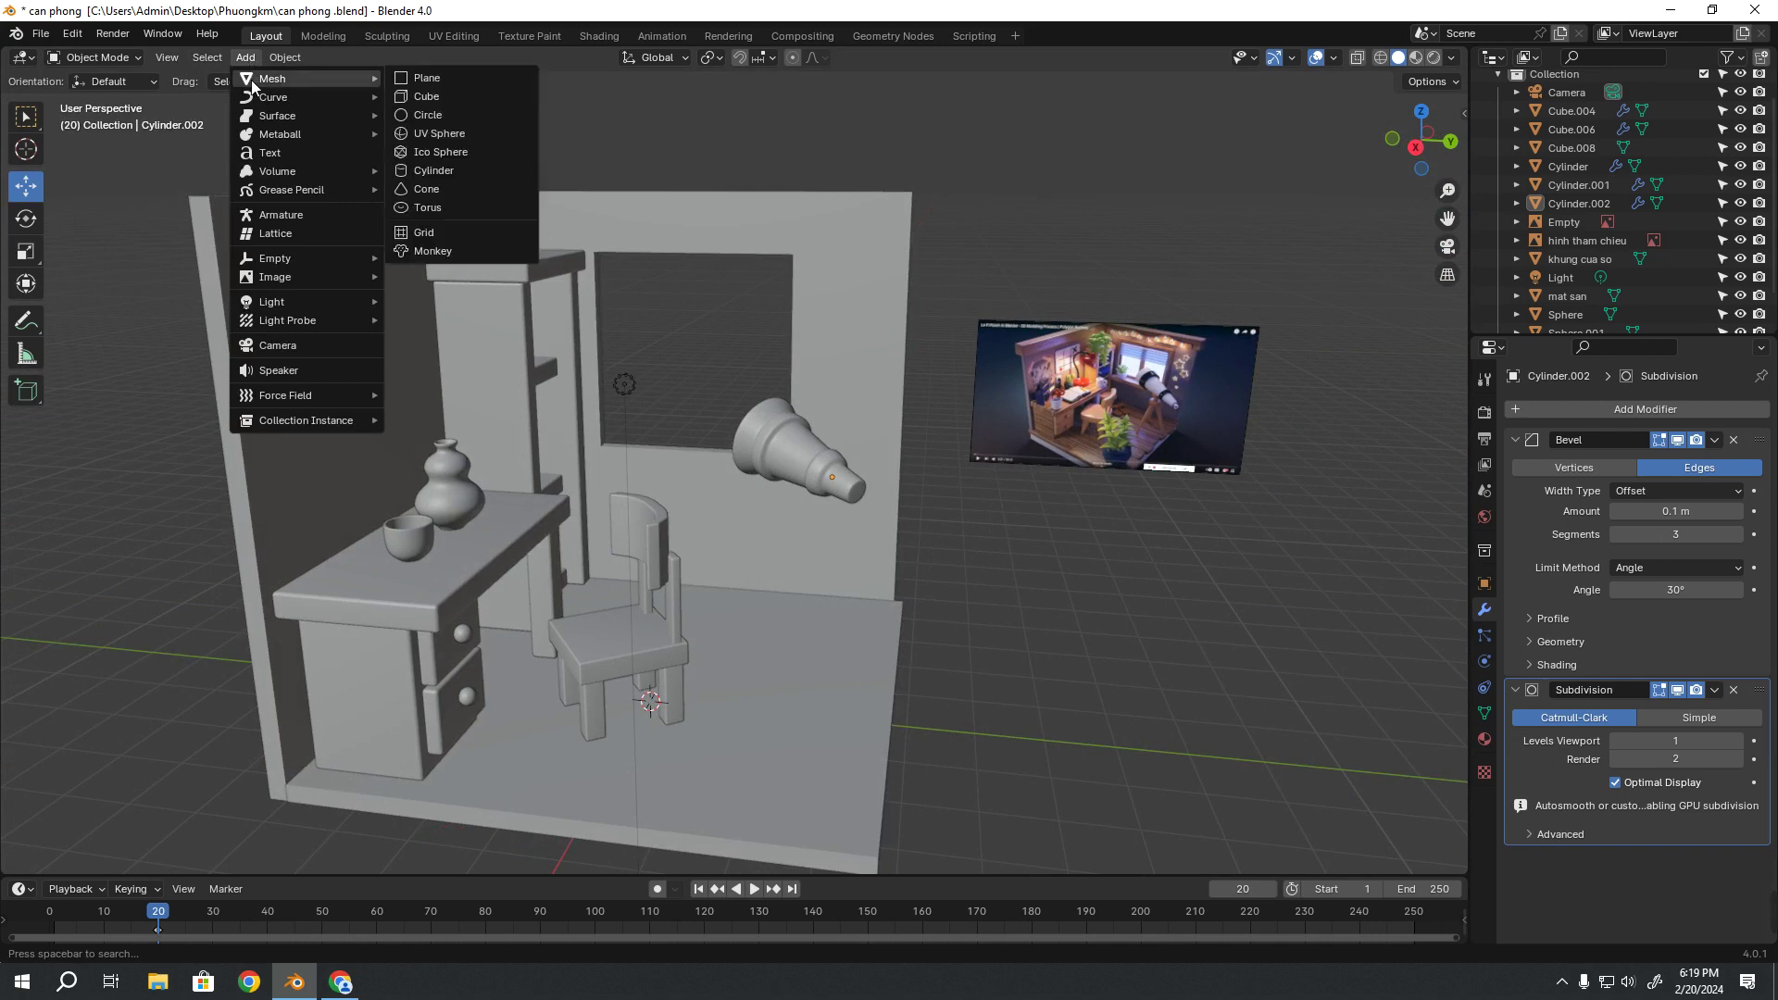
{"action": "left_click", "coordinate": [453, 175]}
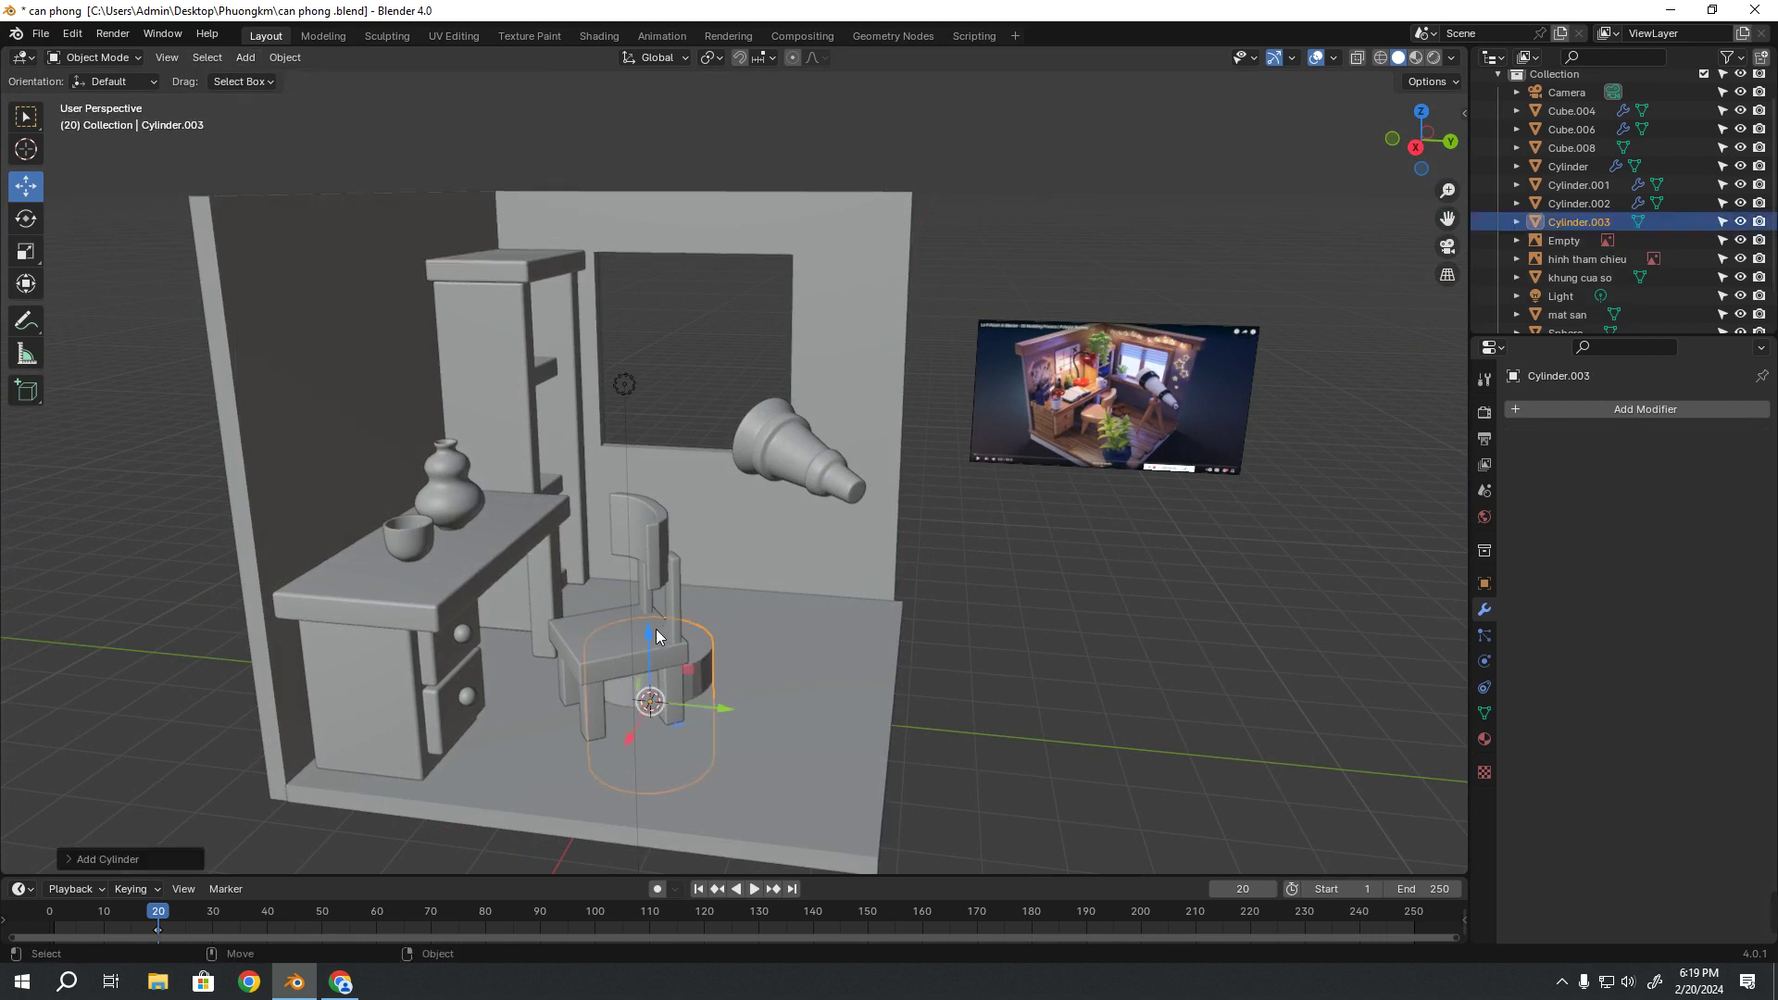
{"action": "mouse_move", "coordinate": [656, 629]}
{"action": "left_mouse_down"}
{"action": "mouse_move", "coordinate": [709, 502]}
{"action": "mouse_move", "coordinate": [837, 548]}
{"action": "mouse_move", "coordinate": [778, 532]}
{"action": "left_mouse_up"}
{"action": "key", "text": "shift+space"}
{"action": "key", "text": "s"}
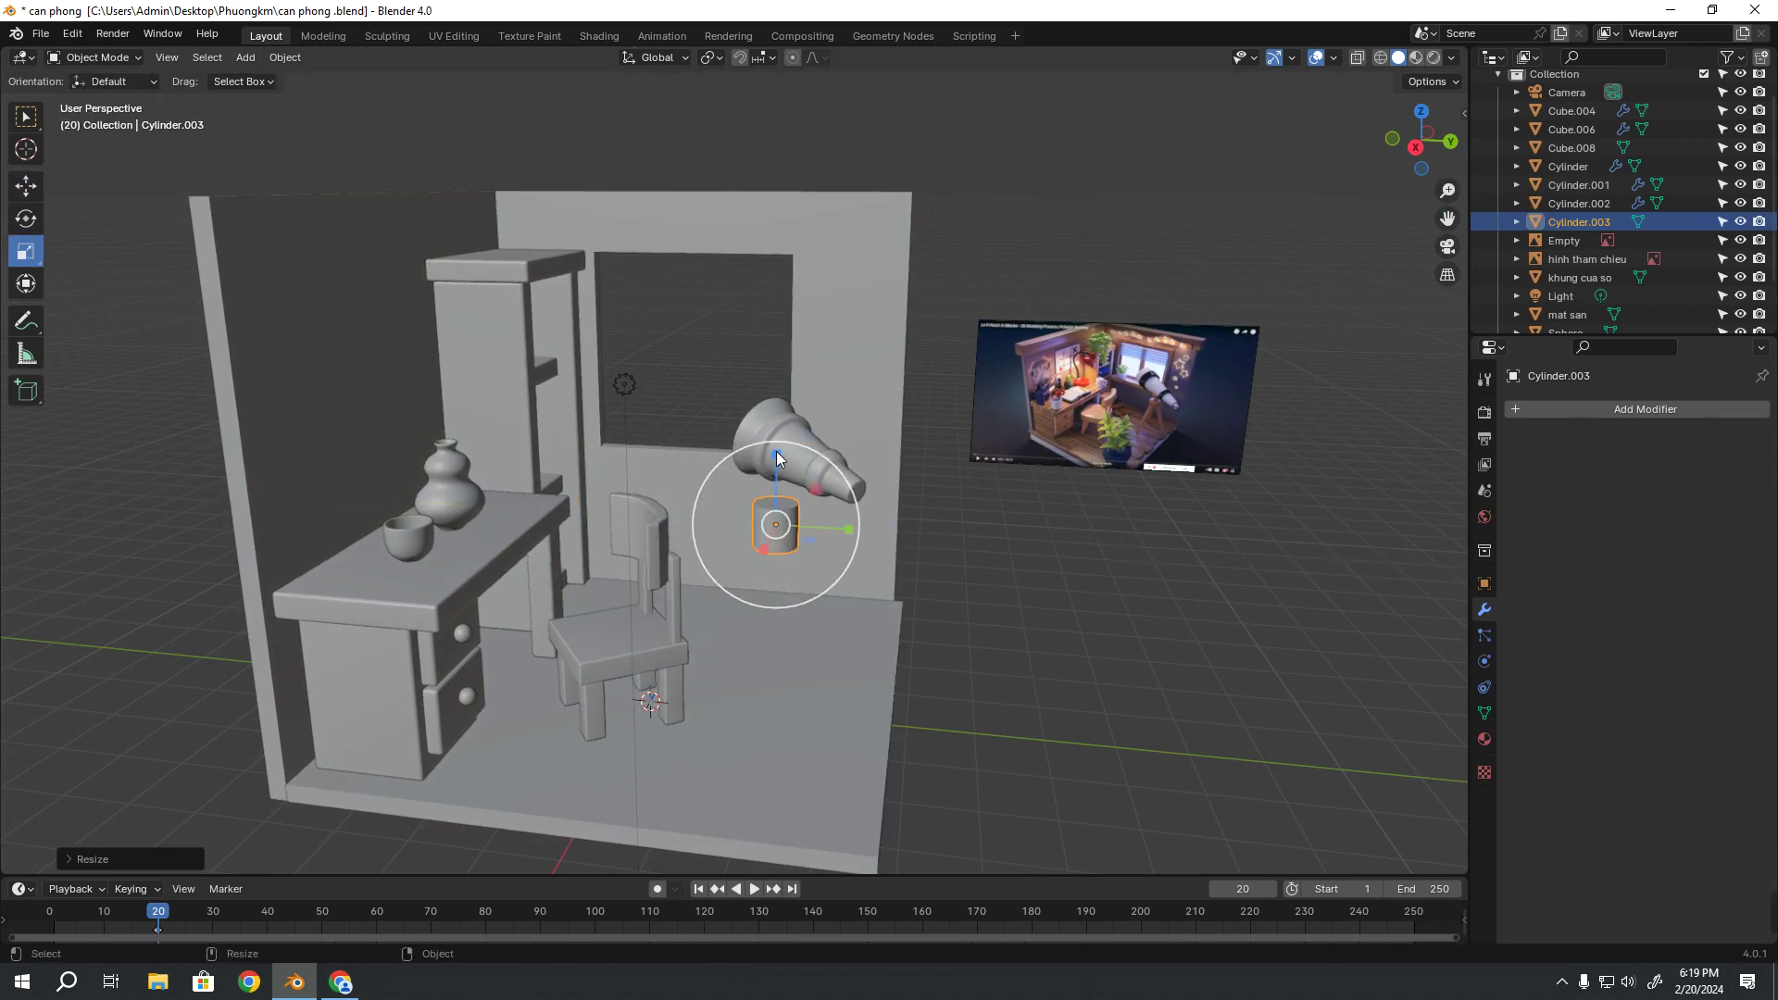
{"action": "left_click_drag", "start_coordinate": [776, 457], "coordinate": [776, 486]}
Move the flattened cylinder along X so it lines up under the telescope
{"action": "scroll", "coordinate": [1232, 426], "scroll_direction": "up", "scroll_amount": 2}
{"action": "middle_click_drag", "start_coordinate": [1226, 413], "coordinate": [655, 559]}
{"action": "scroll", "coordinate": [1072, 452], "scroll_direction": "up", "scroll_amount": 3}
{"action": "scroll", "coordinate": [1232, 463], "scroll_direction": "up", "scroll_amount": 1}
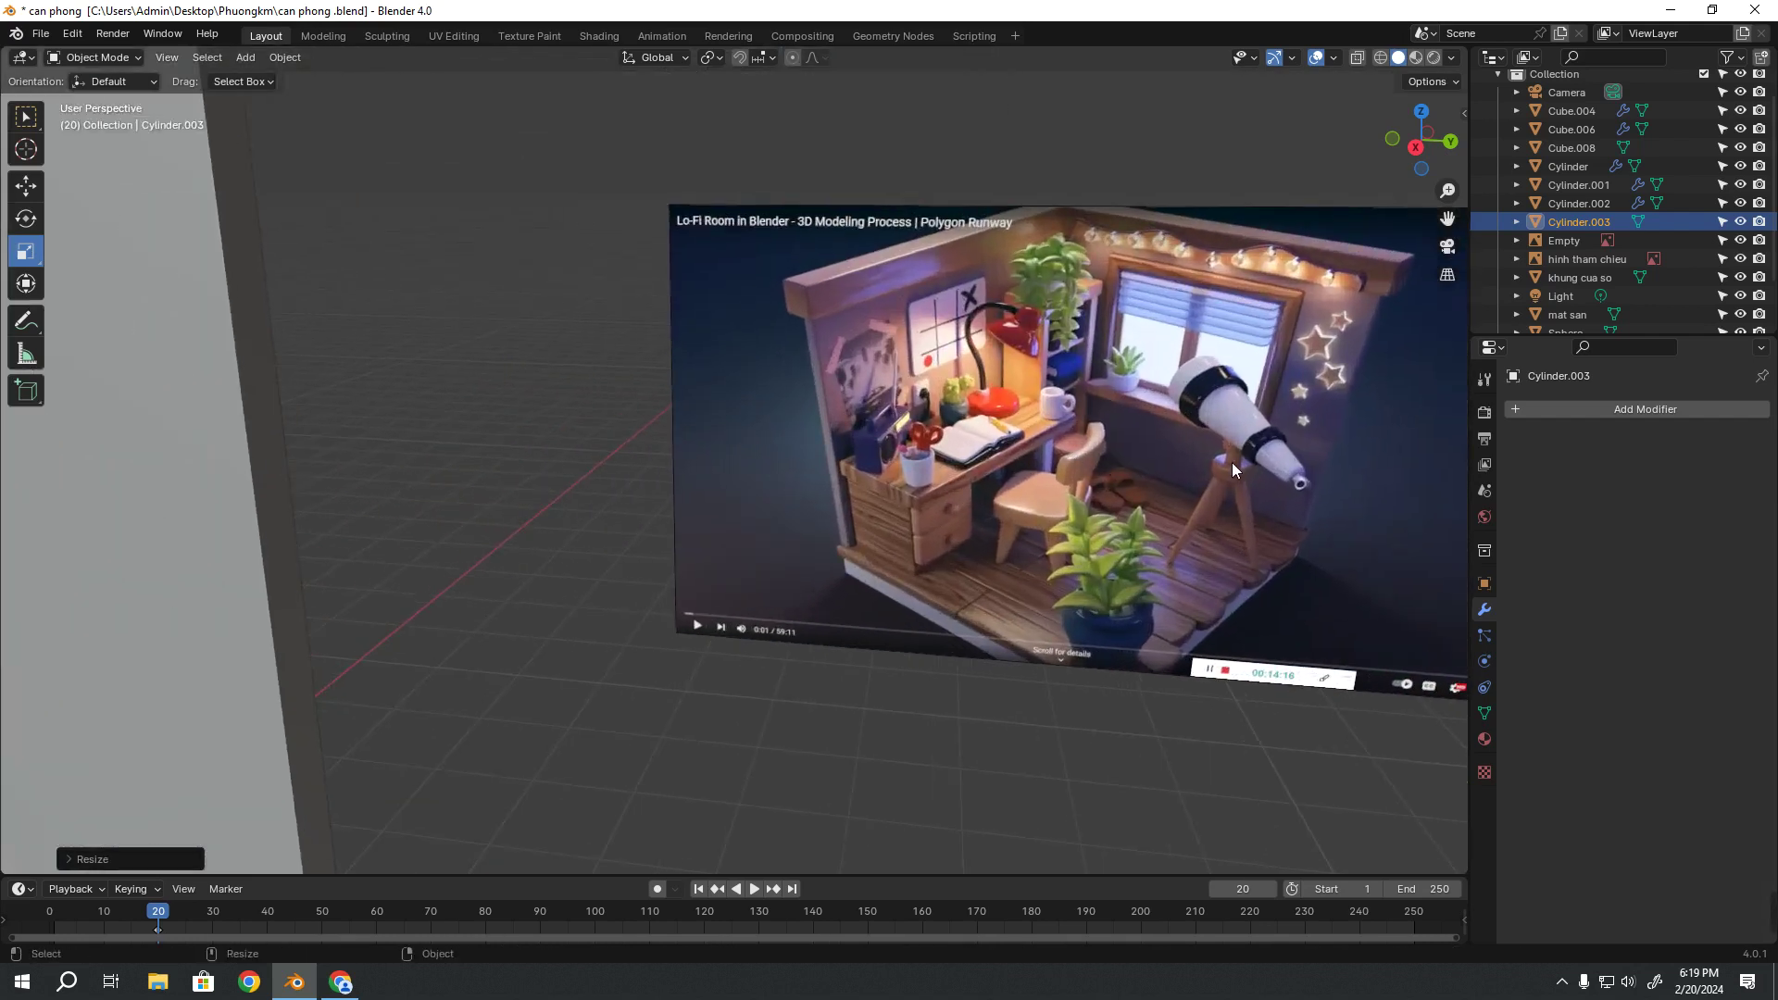
{"action": "scroll", "coordinate": [572, 612], "scroll_direction": "down", "scroll_amount": 4}
{"action": "middle_click_drag", "start_coordinate": [392, 544], "coordinate": [737, 439], "text": "shift"}
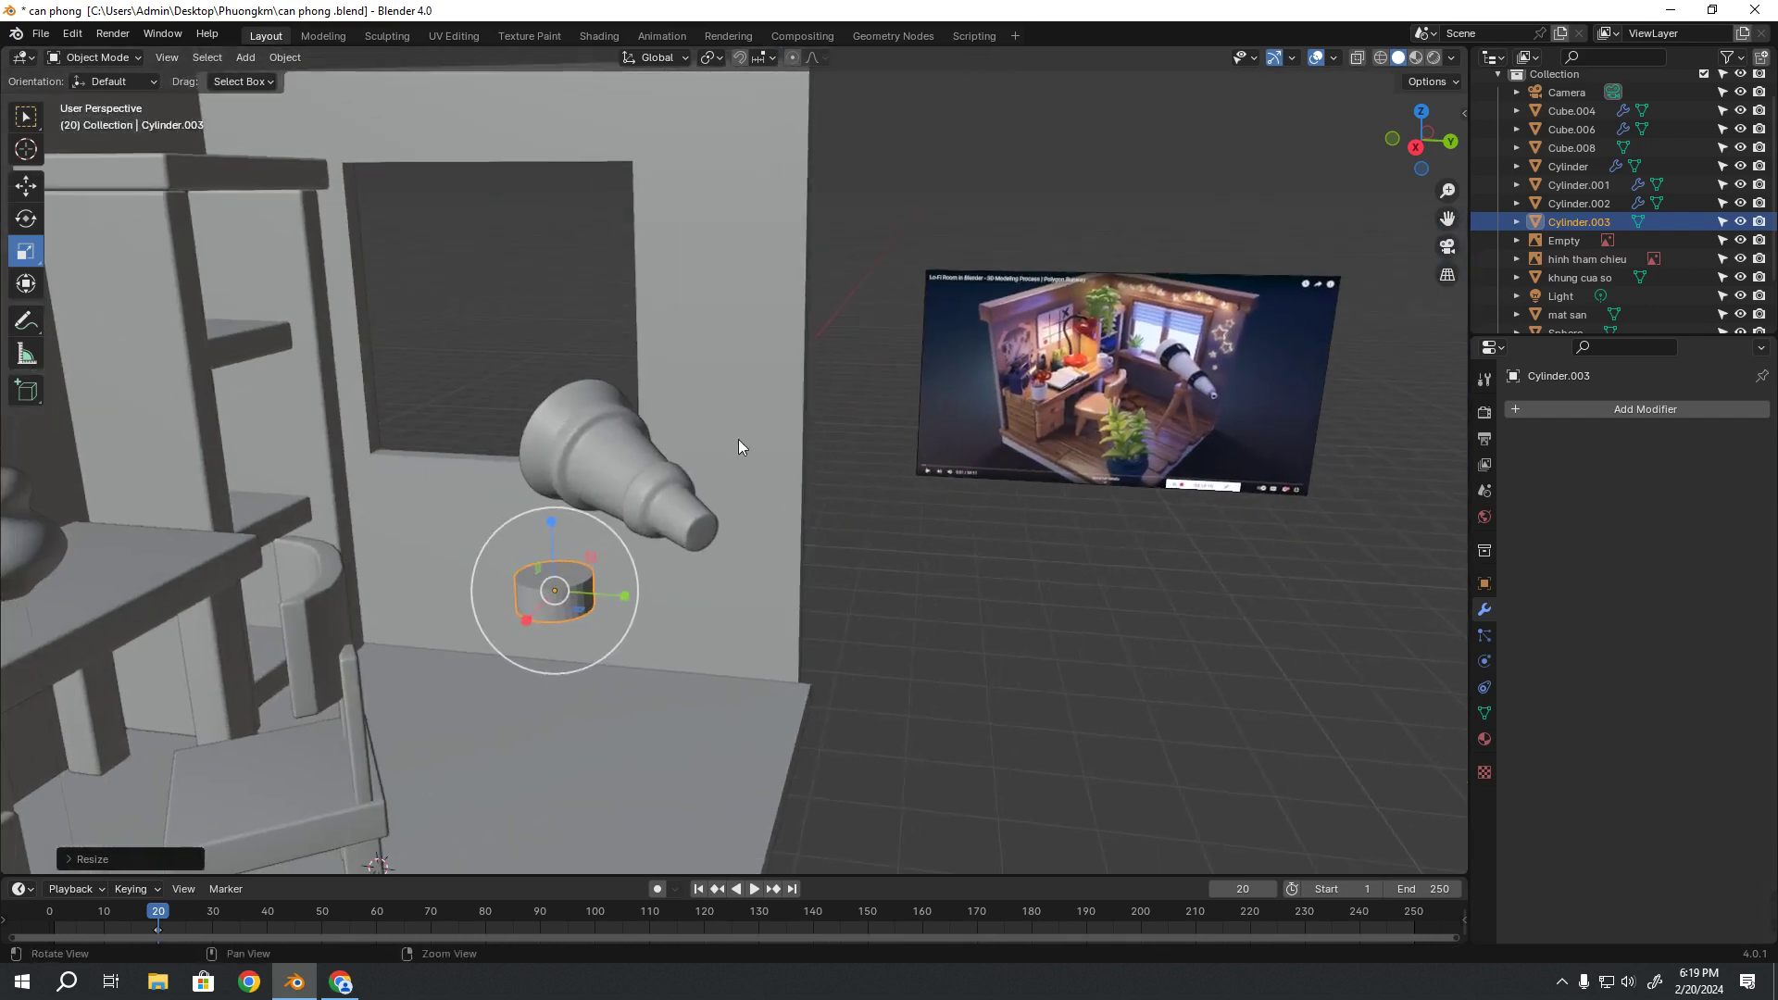
{"action": "key", "text": "shift+space"}
{"action": "key", "text": "g"}
{"action": "middle_click_drag", "start_coordinate": [652, 554], "coordinate": [573, 702]}
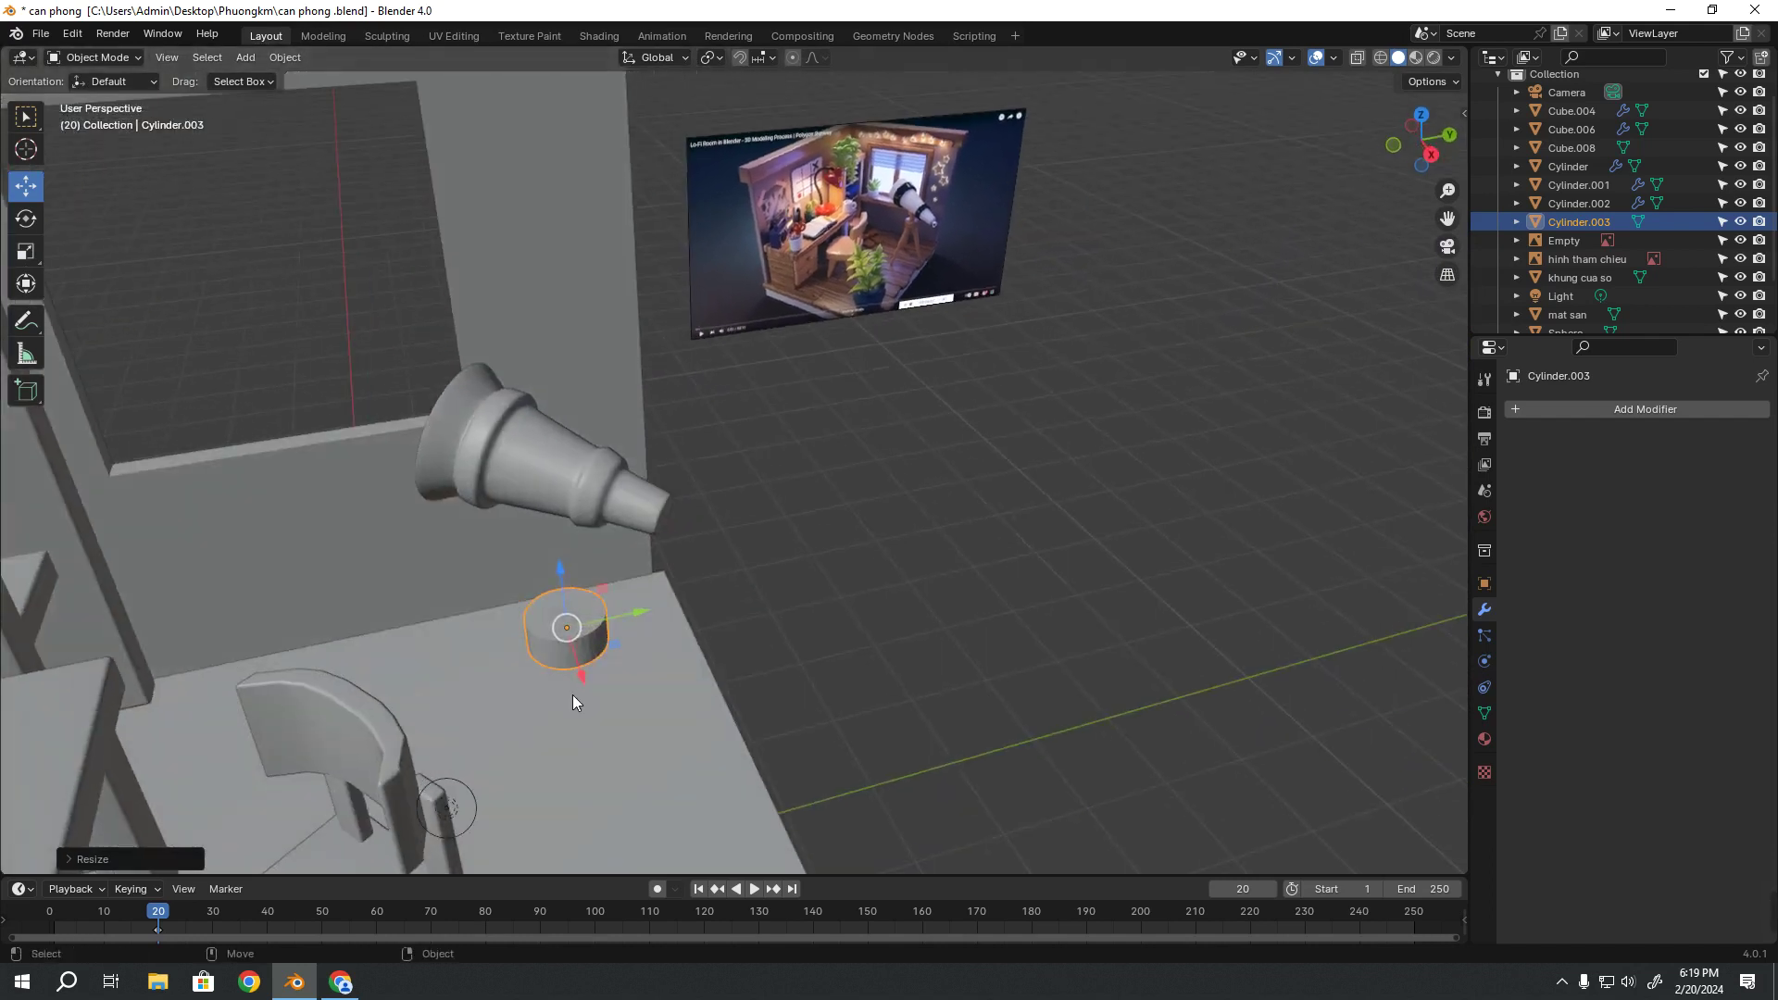
{"action": "key", "text": "g"}
{"action": "key", "text": "x"}
{"action": "left_click", "coordinate": [534, 565]}
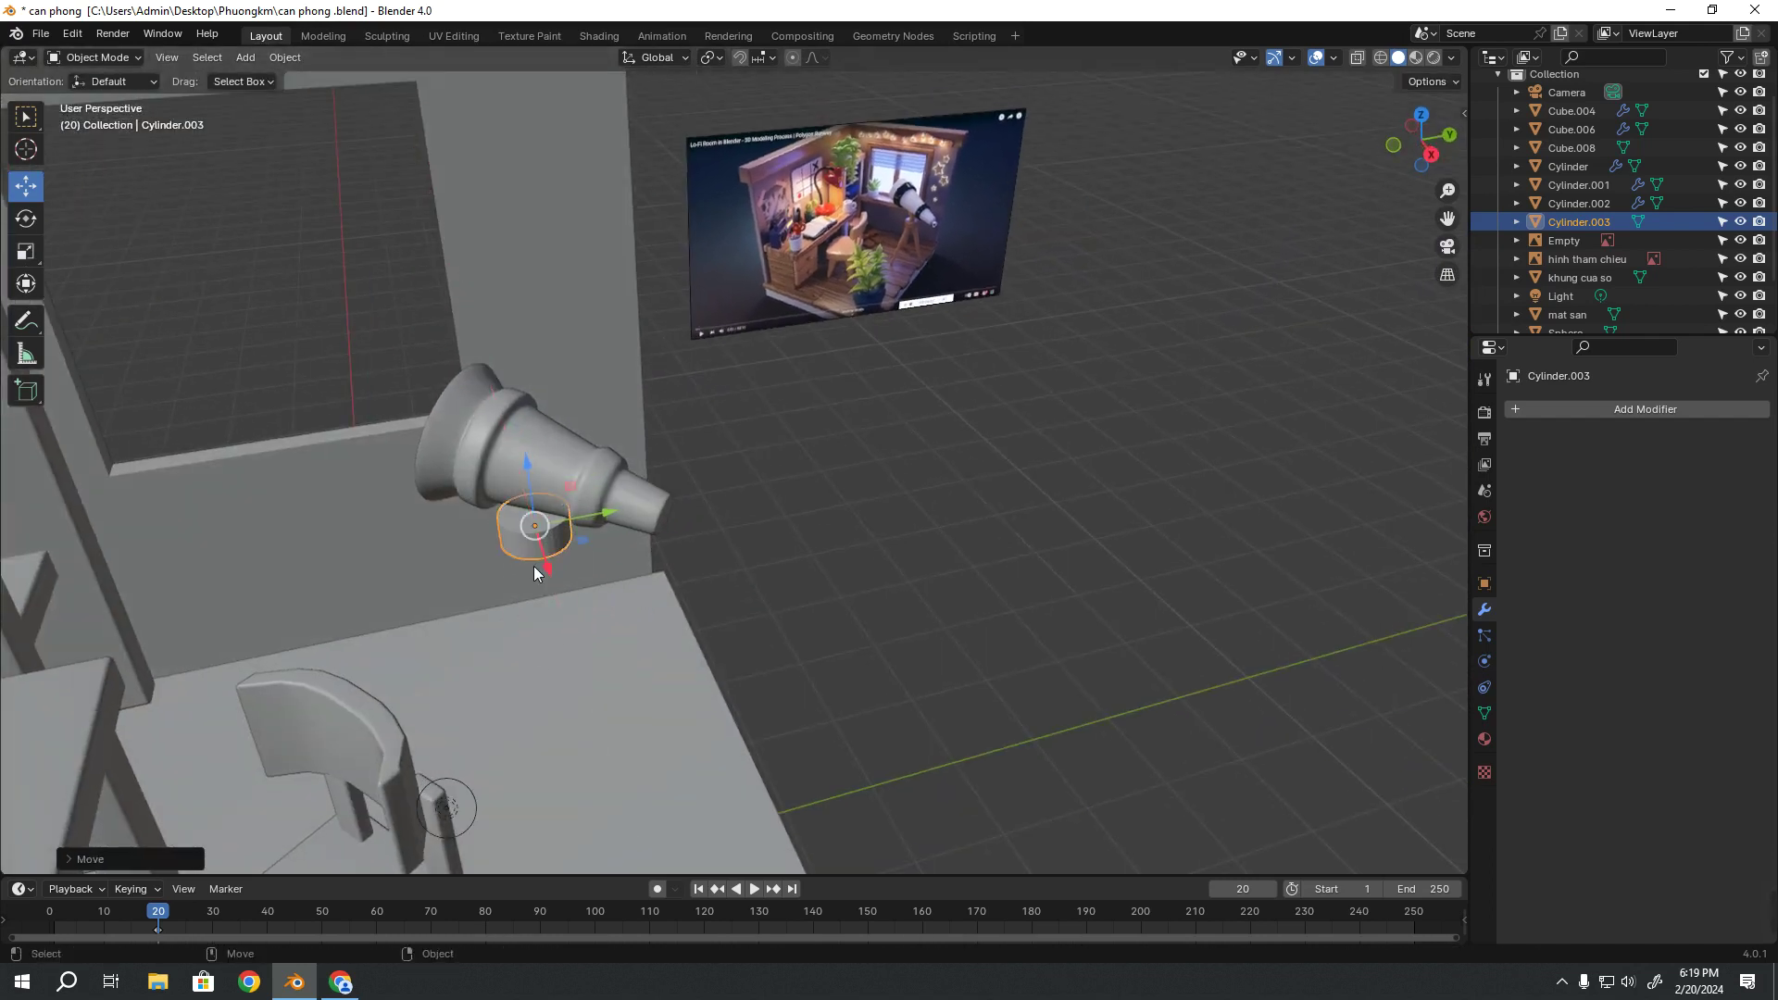
Slide the cylinder toward the telescope, shrink it slightly, and lower it beneath the body
{"action": "key", "text": "KP_Decimal"}
{"action": "mouse_move", "coordinate": [682, 587]}
{"action": "middle_mouse_down"}
{"action": "mouse_move", "coordinate": [736, 454]}
{"action": "mouse_move", "coordinate": [811, 474]}
{"action": "mouse_move", "coordinate": [804, 421]}
{"action": "middle_mouse_up"}
{"action": "scroll", "coordinate": [714, 493], "scroll_direction": "down", "scroll_amount": 5}
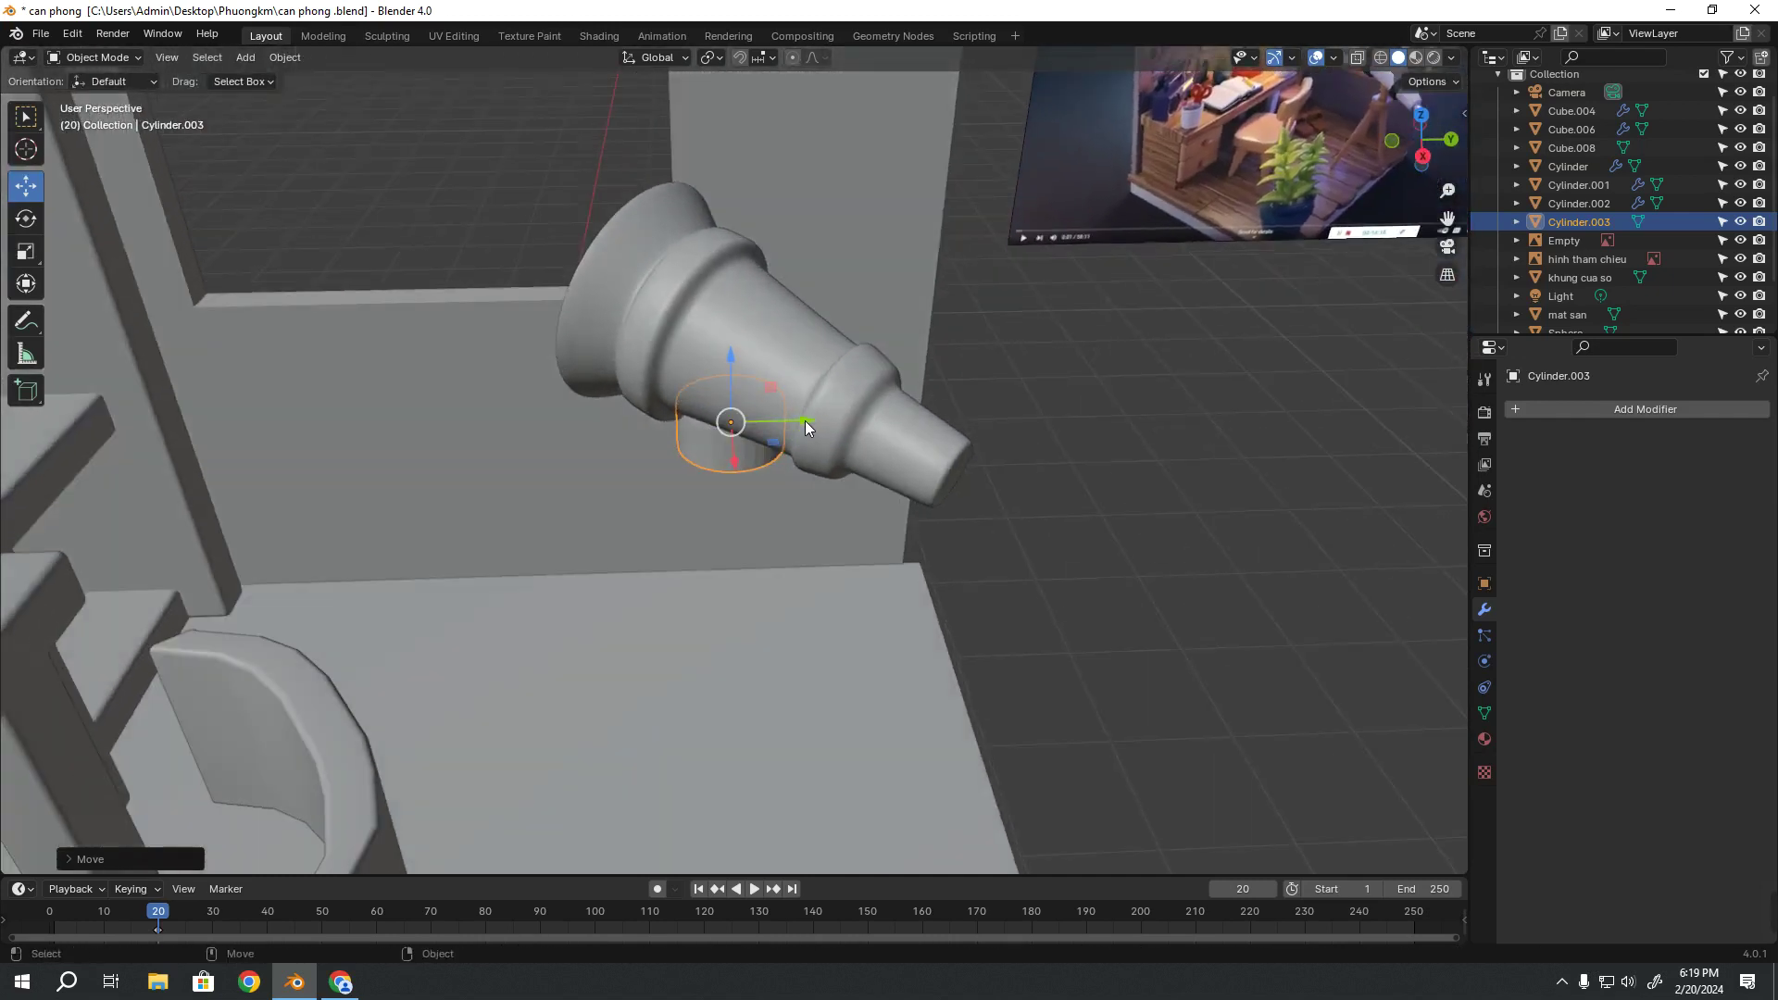
{"action": "mouse_move", "coordinate": [804, 420]}
{"action": "left_mouse_down"}
{"action": "mouse_move", "coordinate": [831, 423]}
{"action": "mouse_move", "coordinate": [776, 435]}
{"action": "left_mouse_up"}
{"action": "key", "text": "shift+space"}
{"action": "key", "text": "s"}
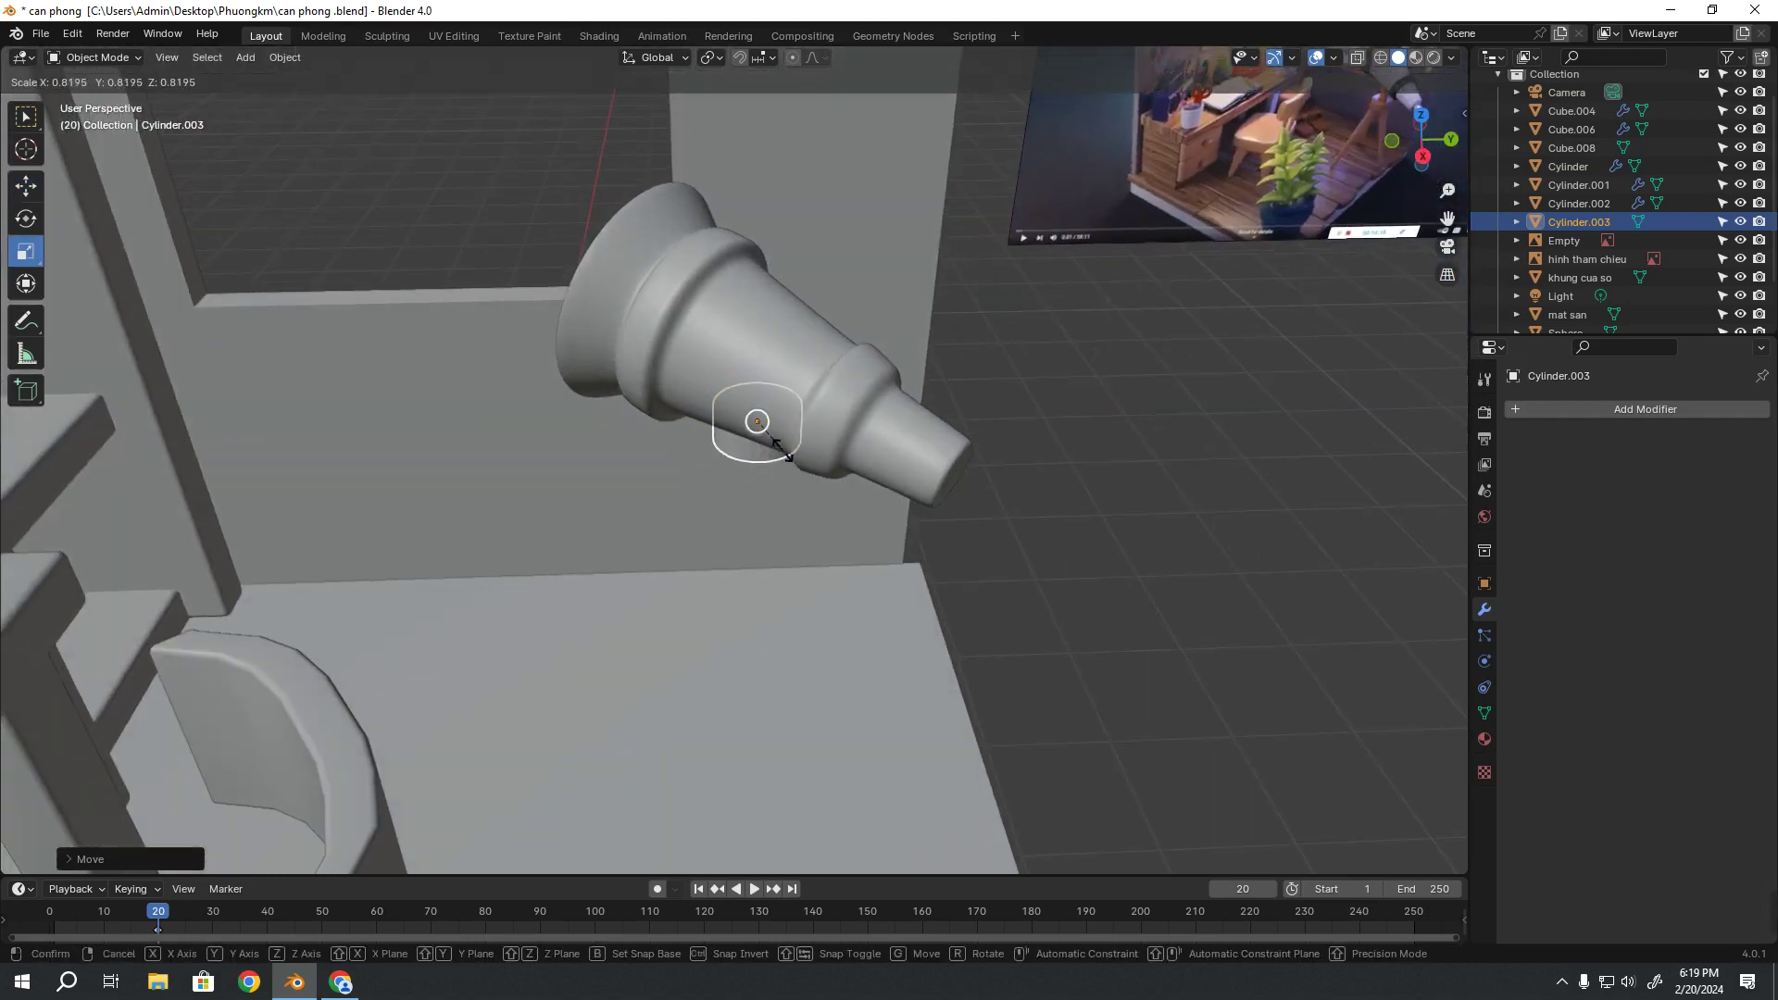
{"action": "key", "text": "shift+space"}
{"action": "key", "text": "g"}
{"action": "middle_click_drag", "start_coordinate": [776, 435], "coordinate": [754, 369]}
{"action": "left_click_drag", "start_coordinate": [754, 367], "coordinate": [762, 391]}
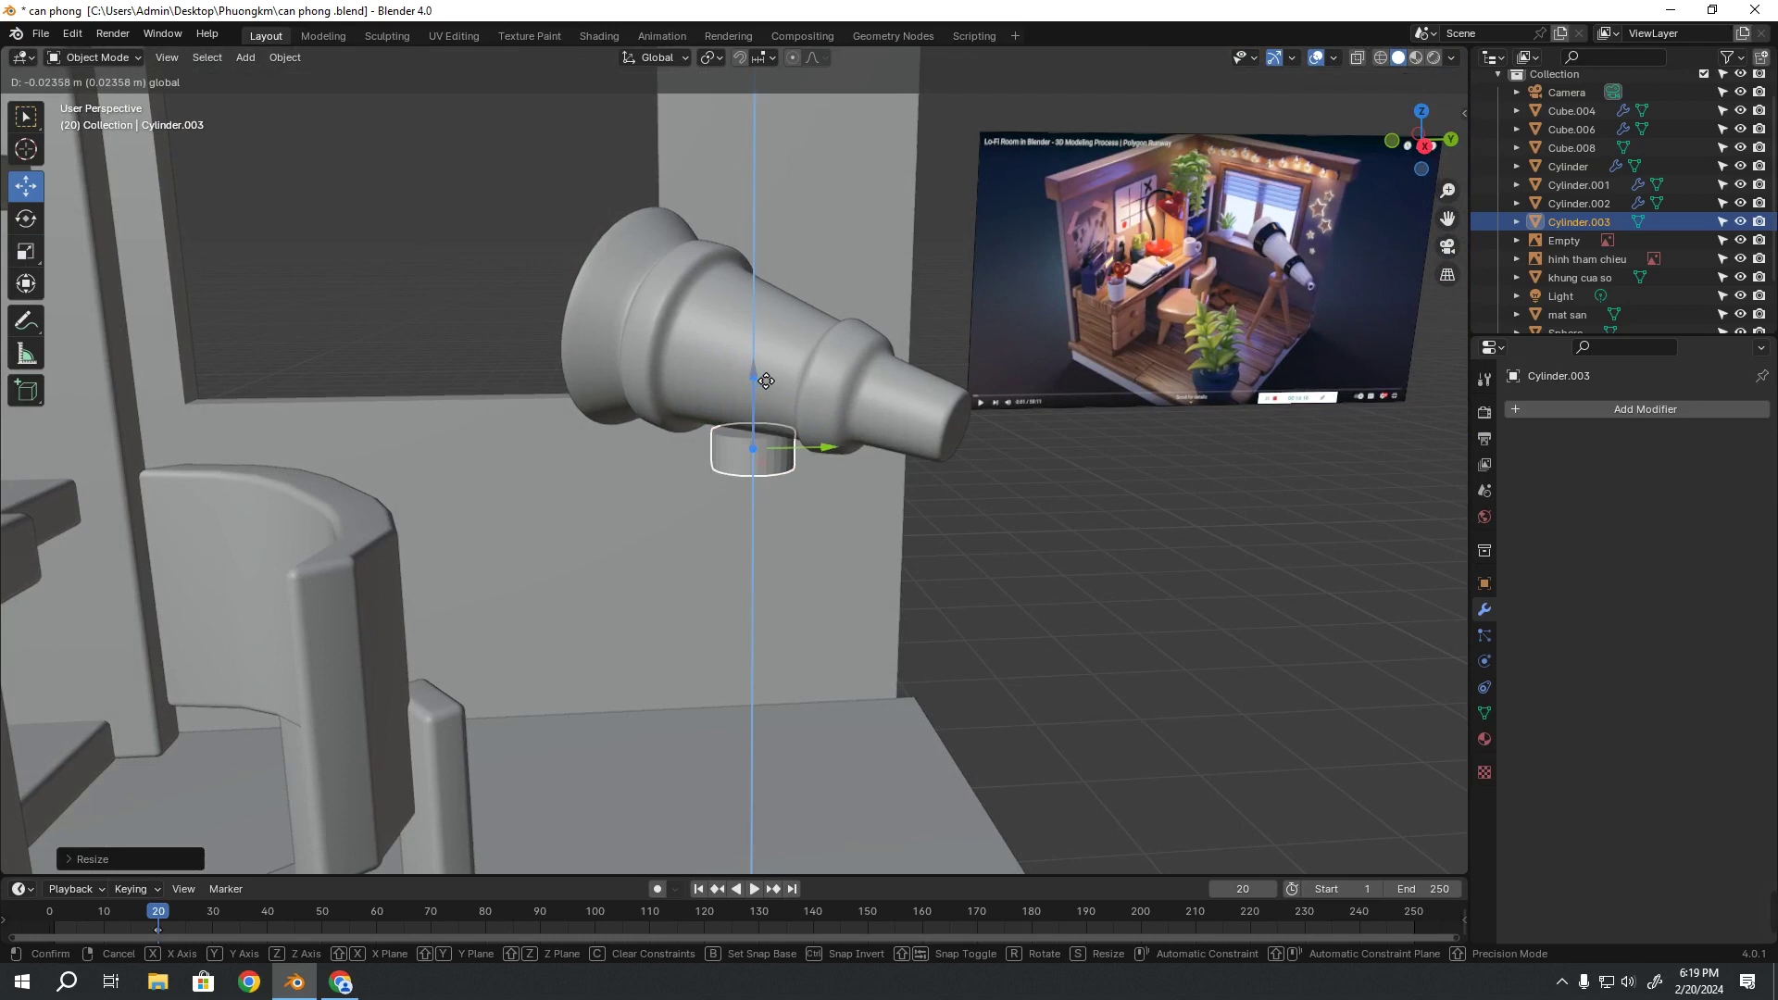
{"action": "mouse_move", "coordinate": [762, 391]}
{"action": "middle_mouse_down"}
{"action": "mouse_move", "coordinate": [785, 398]}
{"action": "mouse_move", "coordinate": [760, 389]}
{"action": "mouse_move", "coordinate": [673, 432]}
{"action": "mouse_move", "coordinate": [790, 472]}
{"action": "middle_mouse_up"}
Check the cylinder's placement from front, top, left and right views
{"action": "key", "text": "grave"}
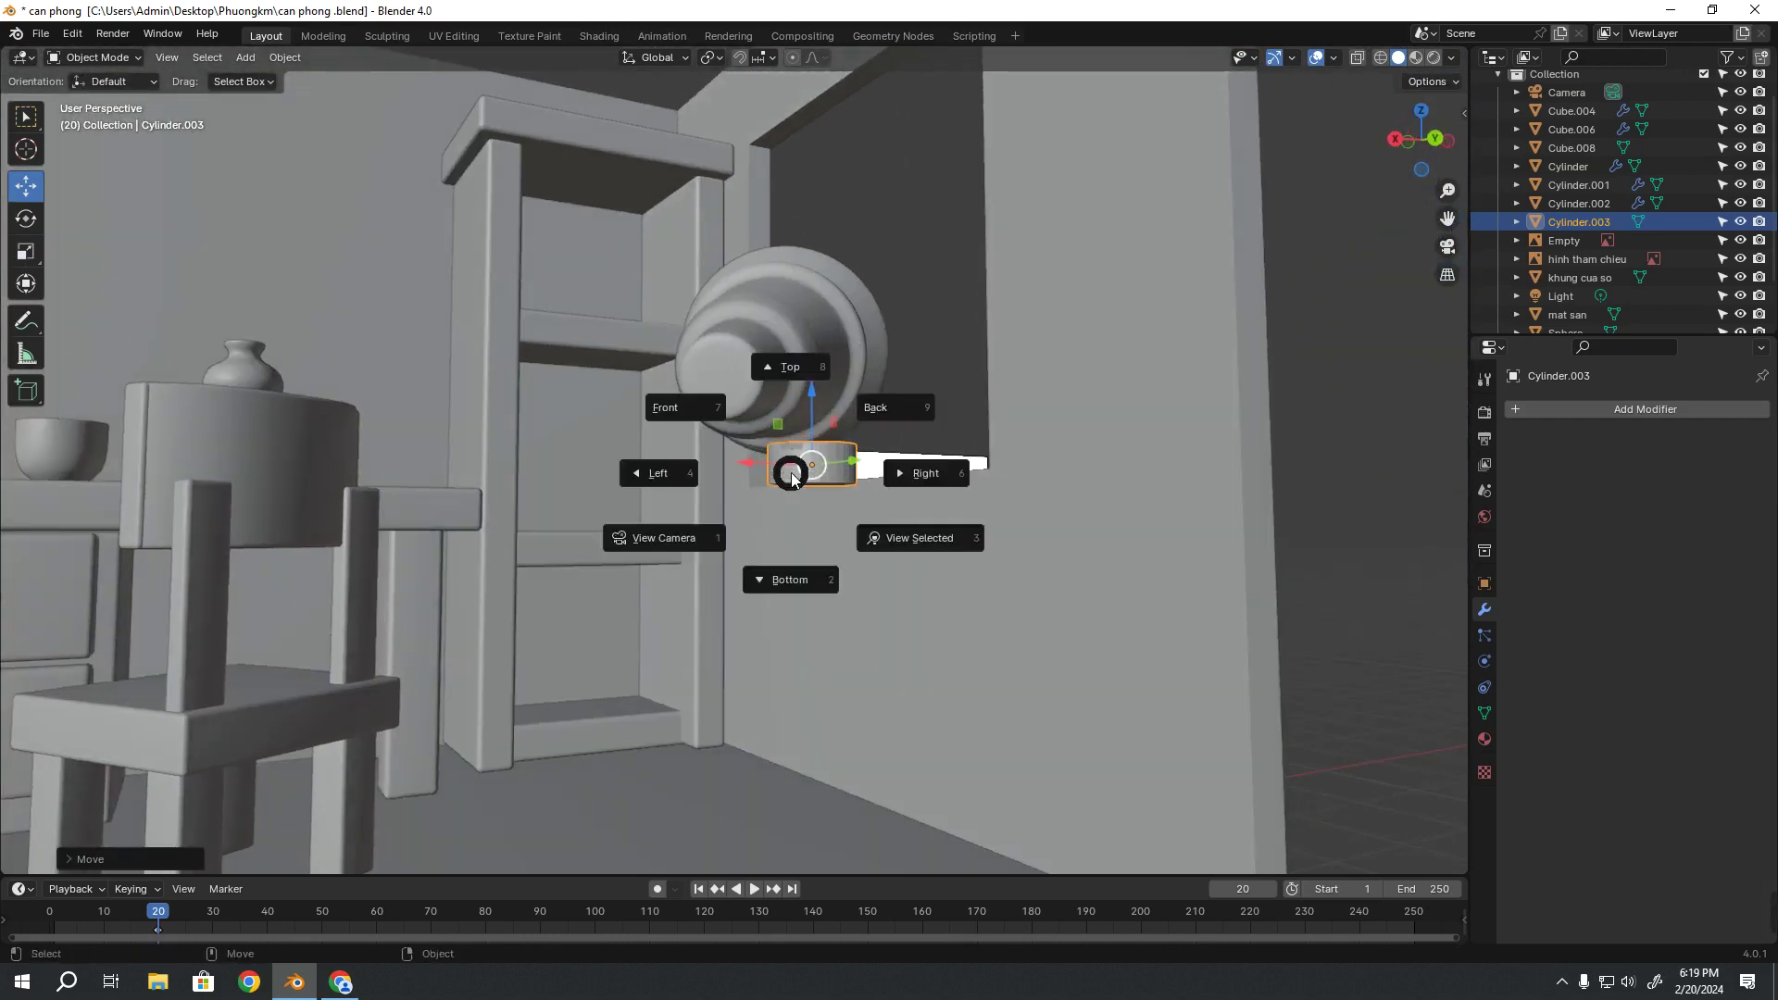
{"action": "key", "text": "f"}
{"action": "key", "text": "grave"}
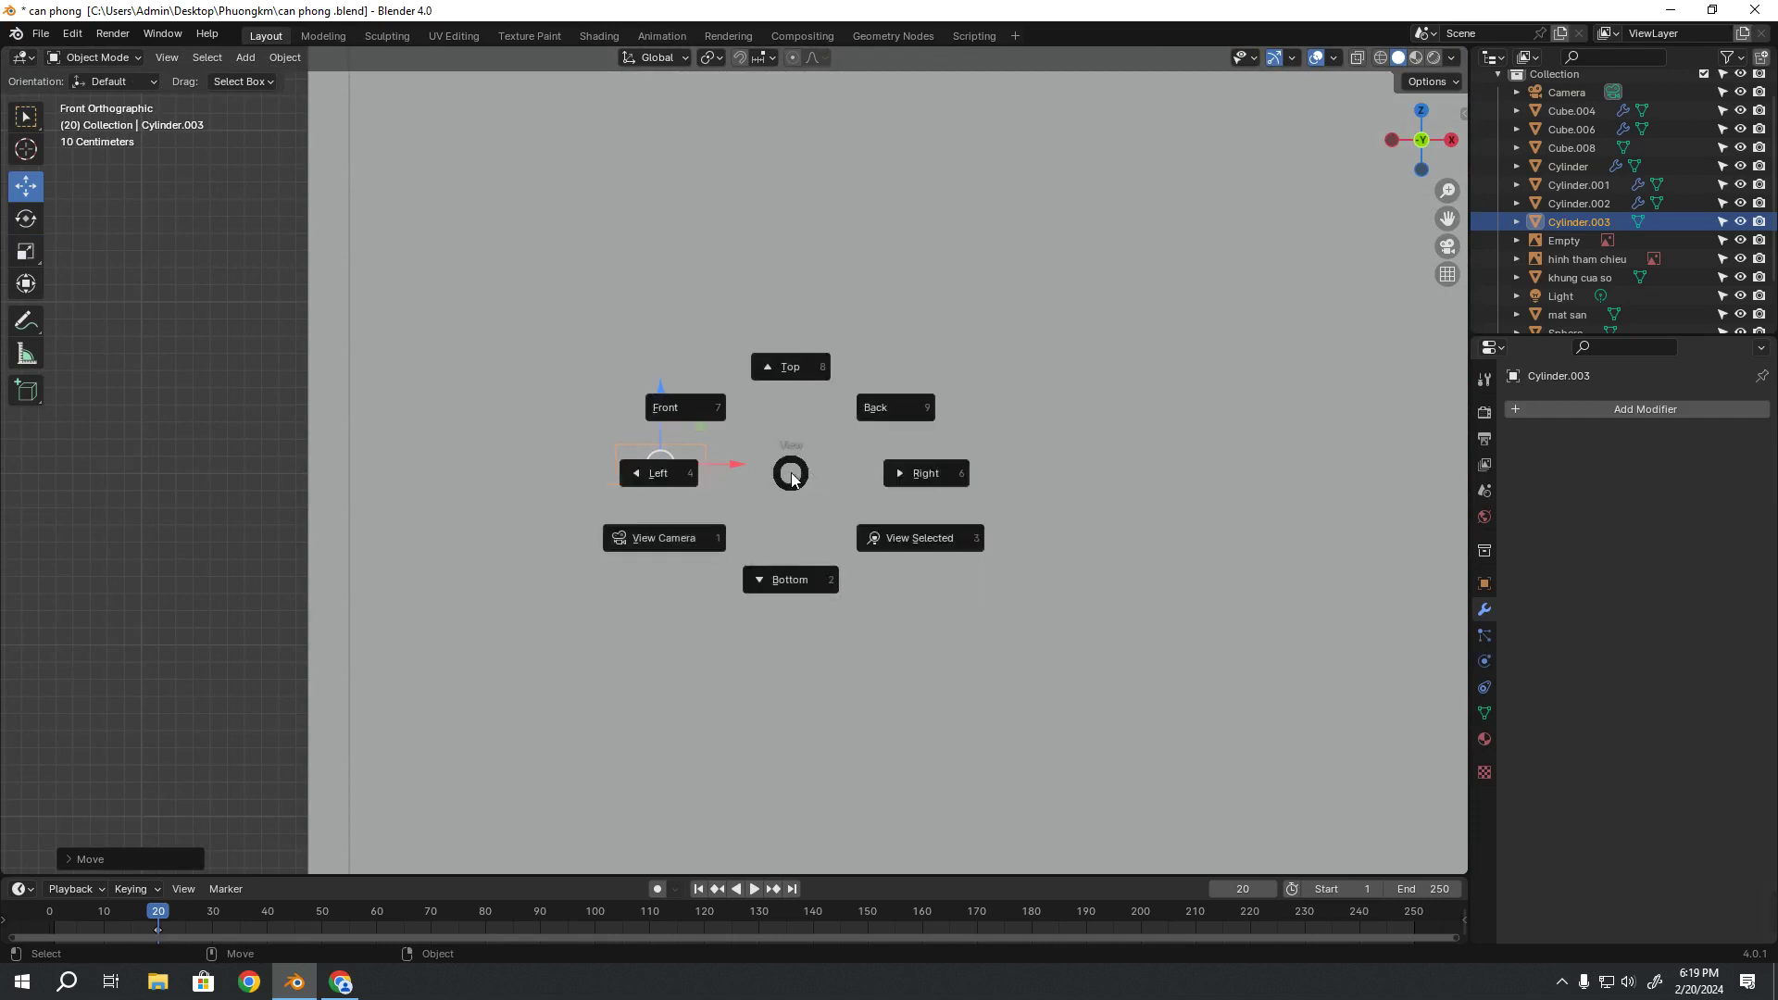
{"action": "key", "text": "t"}
{"action": "key", "text": "grave"}
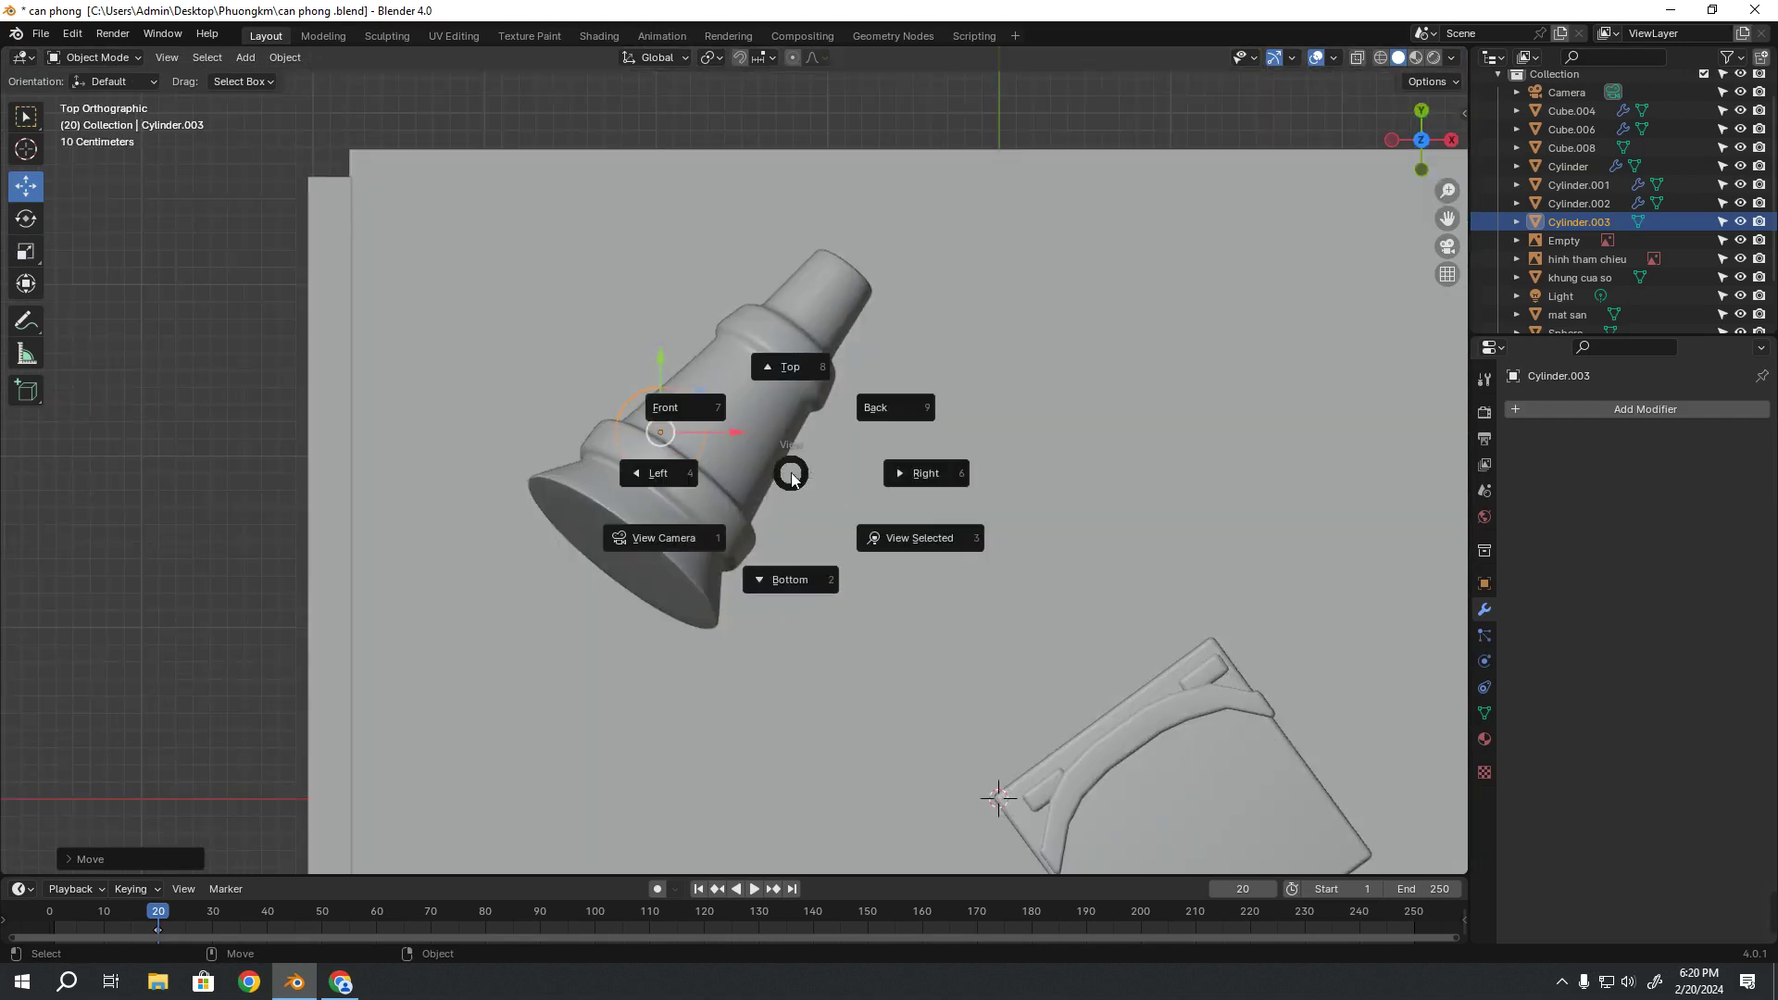
{"action": "key", "text": "l"}
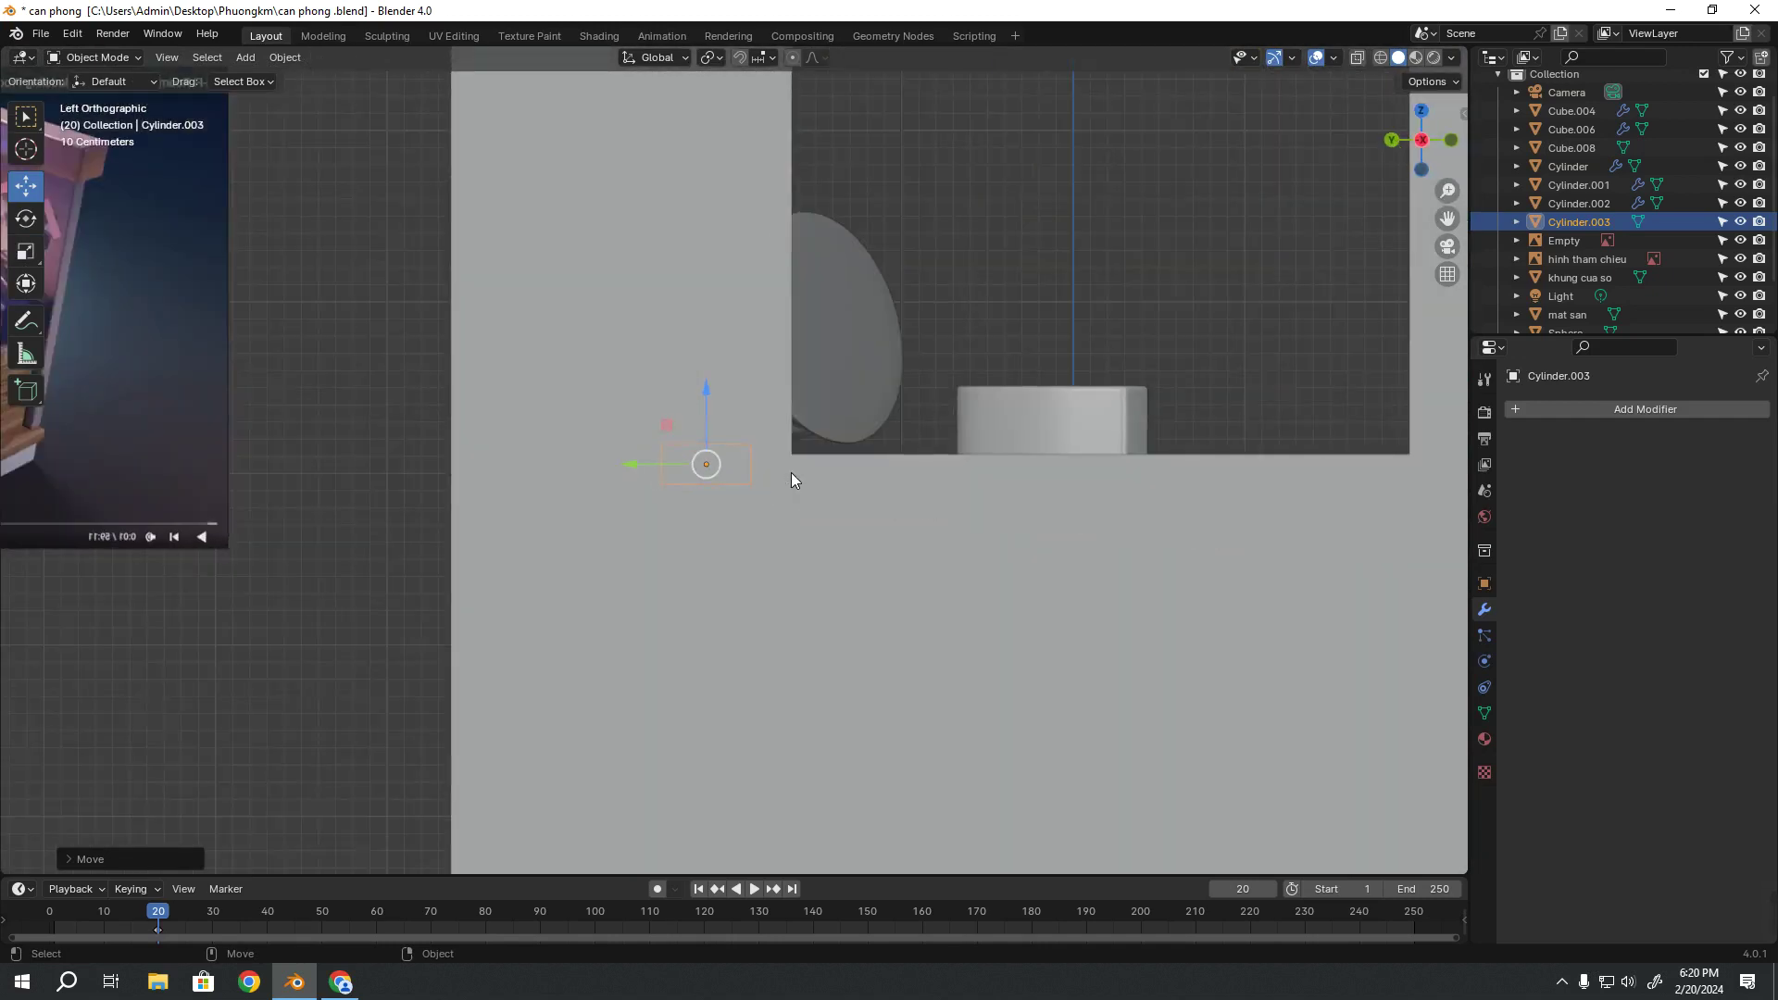
{"action": "key", "text": "grave"}
{"action": "key", "text": "r"}
Raise the cylinder up under the telescope tube and shrink it
{"action": "scroll", "coordinate": [791, 481], "scroll_direction": "up", "scroll_amount": 4}
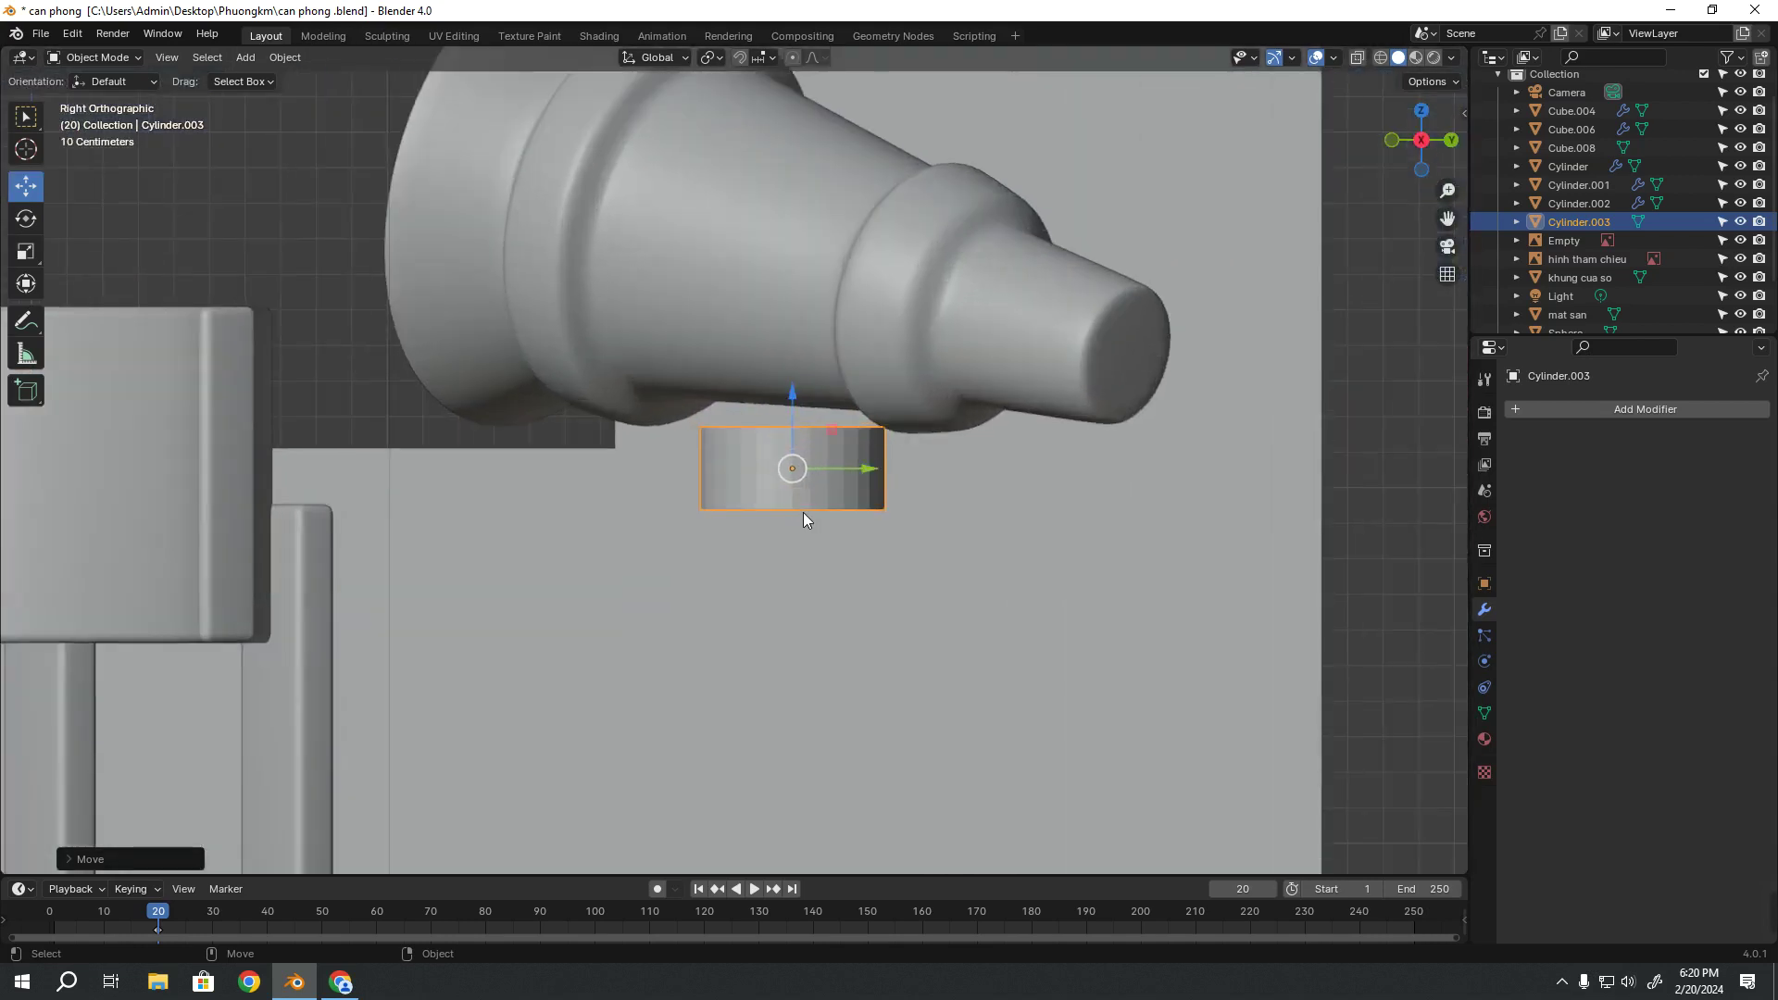
{"action": "scroll", "coordinate": [803, 513], "scroll_direction": "up", "scroll_amount": 5}
{"action": "middle_click_drag", "start_coordinate": [861, 460], "coordinate": [774, 456], "text": "shift"}
{"action": "left_click_drag", "start_coordinate": [774, 456], "coordinate": [781, 405]}
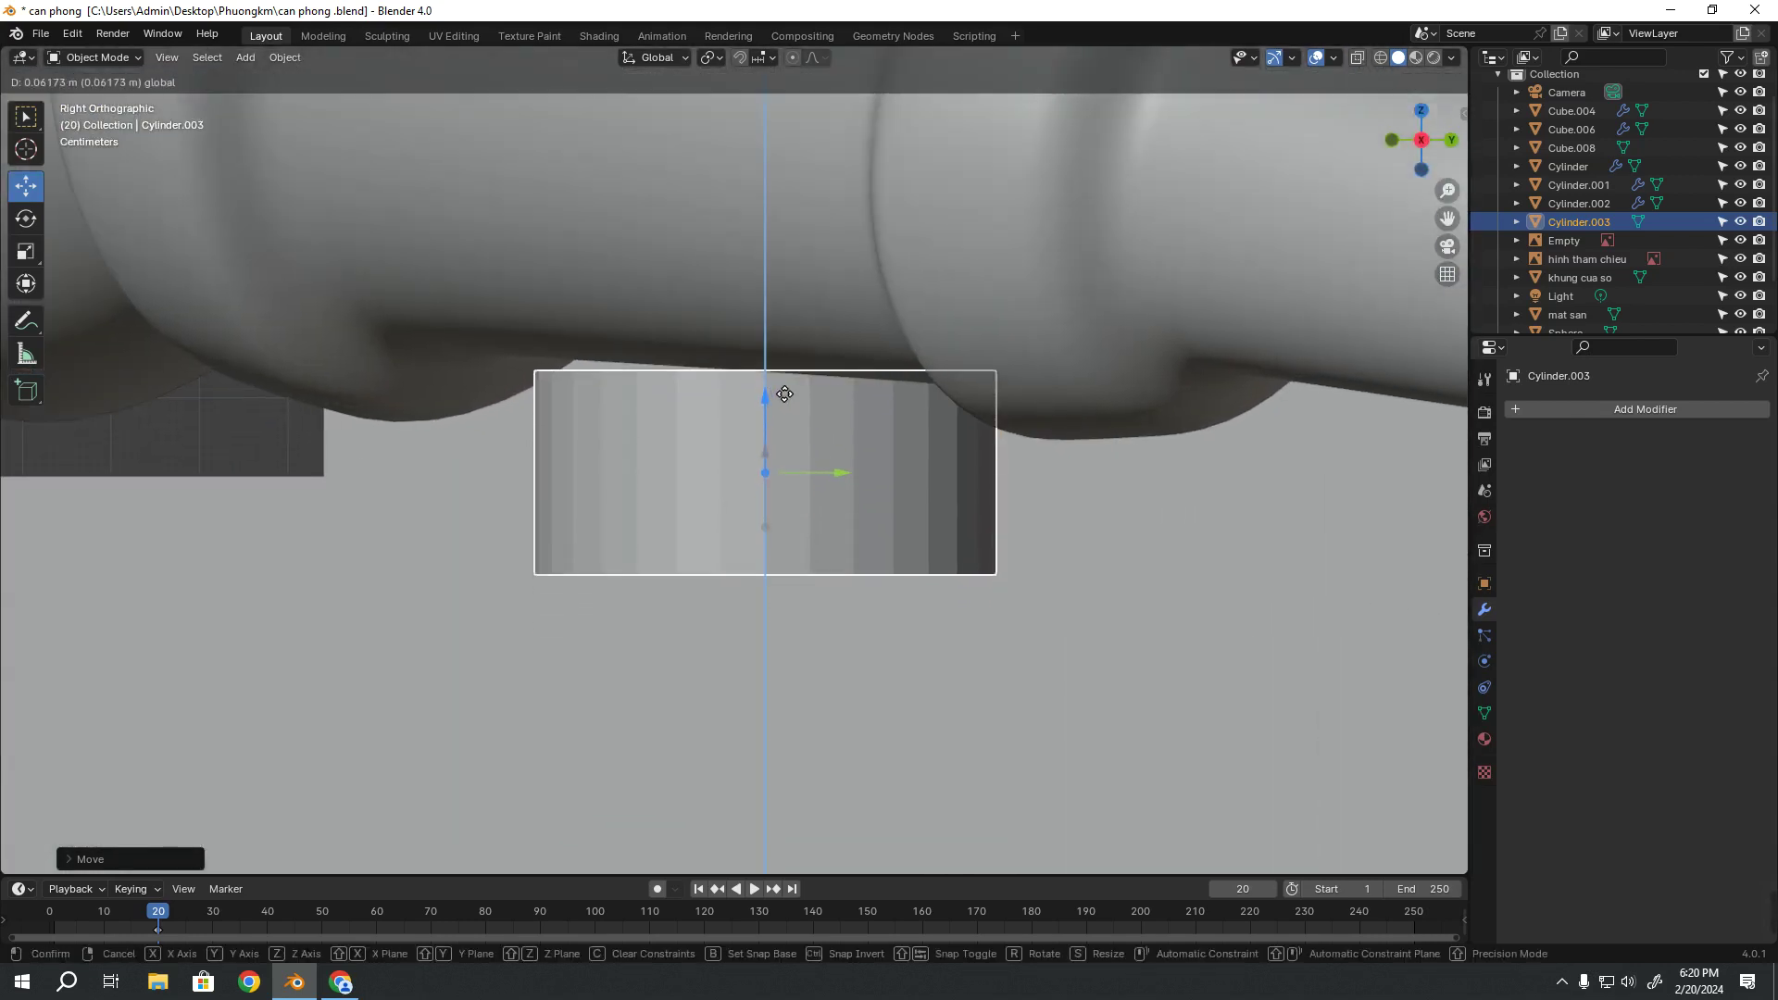
{"action": "key", "text": "shift+space"}
{"action": "key", "text": "s"}
{"action": "key", "text": "s"}
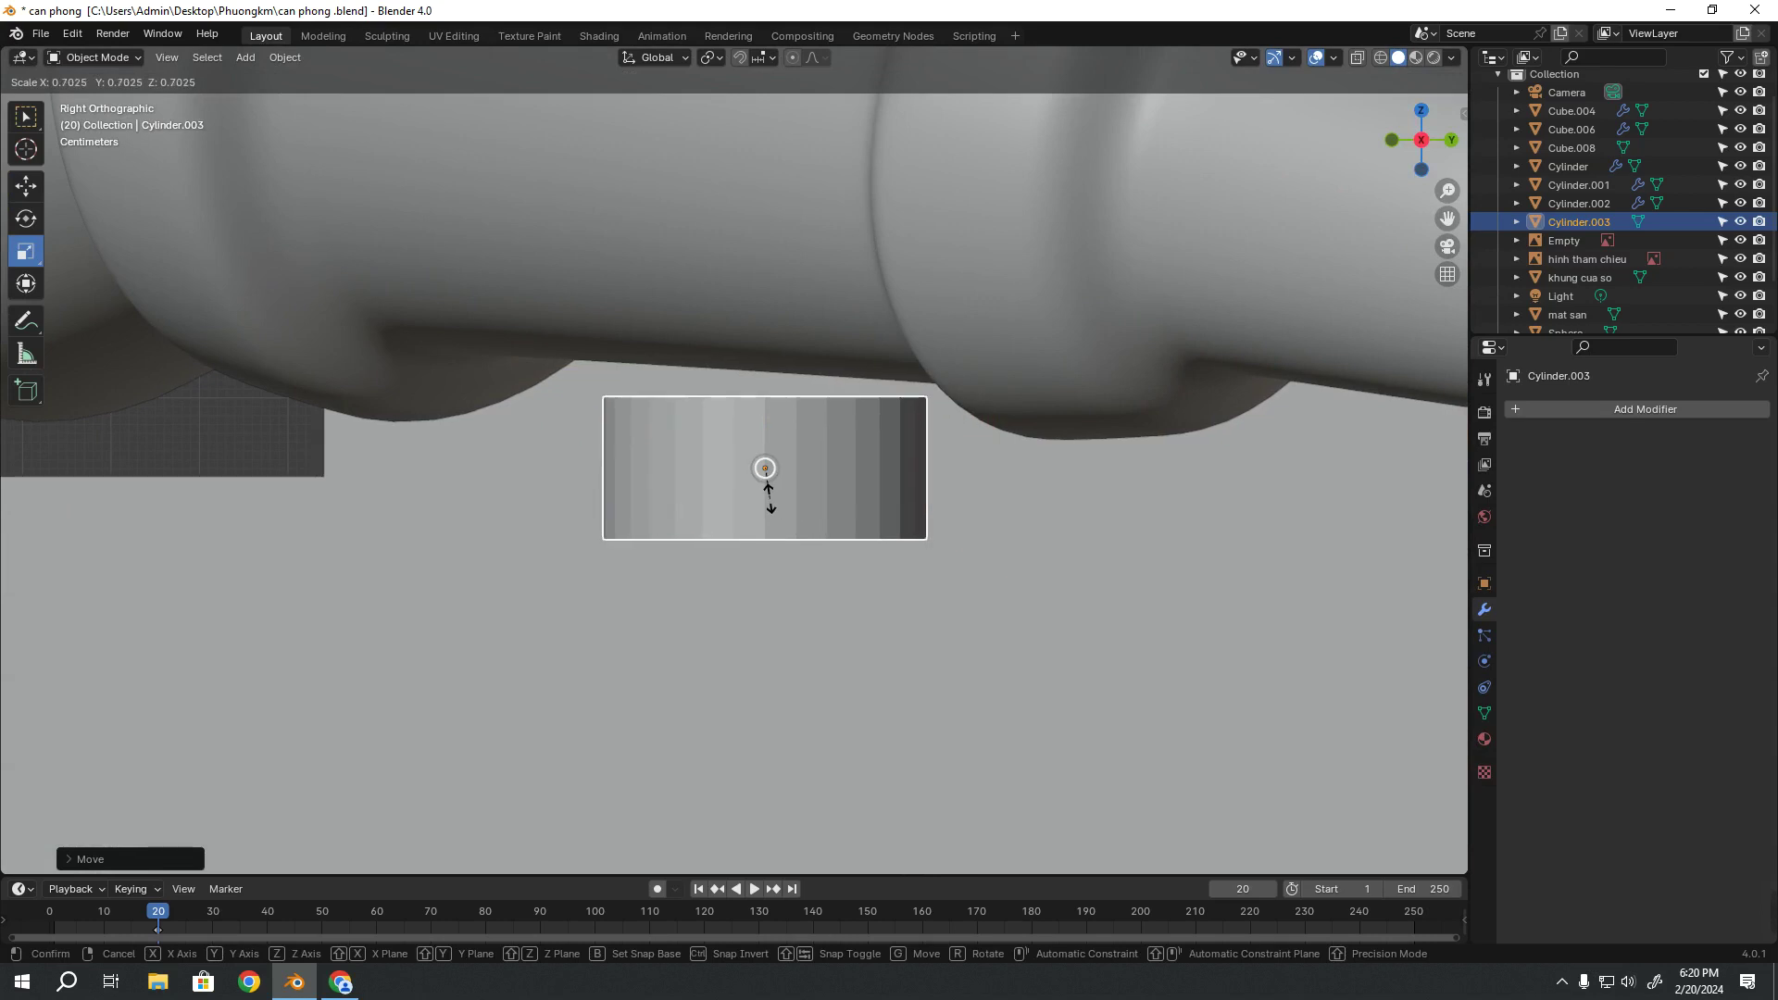
{"action": "left_click", "coordinate": [776, 500]}
{"action": "key", "text": "shift+space"}
{"action": "key", "text": "g"}
{"action": "left_click_drag", "start_coordinate": [769, 407], "coordinate": [769, 384]}
From the top view, slide the cylinder sideways under the telescope
{"action": "scroll", "coordinate": [837, 446], "scroll_direction": "down", "scroll_amount": 4}
{"action": "scroll", "coordinate": [908, 449], "scroll_direction": "down", "scroll_amount": 4}
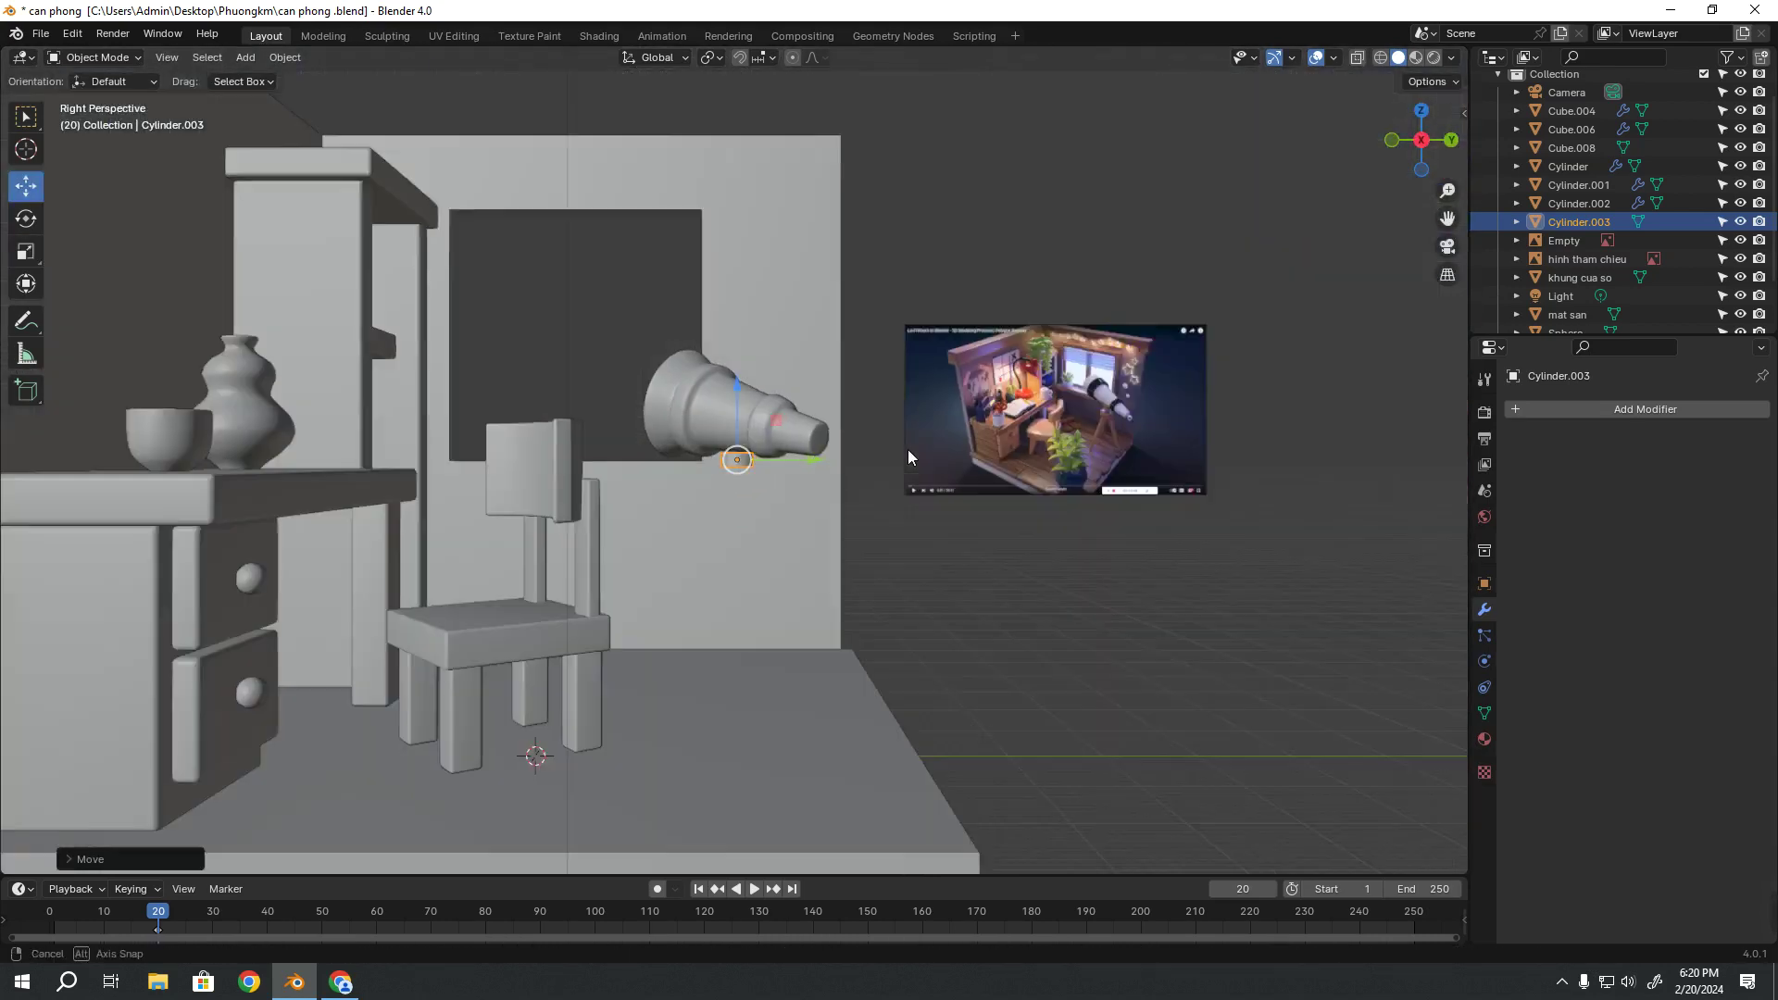
{"action": "mouse_move", "coordinate": [908, 449]}
{"action": "middle_mouse_down"}
{"action": "mouse_move", "coordinate": [724, 519]}
{"action": "mouse_move", "coordinate": [704, 447]}
{"action": "middle_mouse_up"}
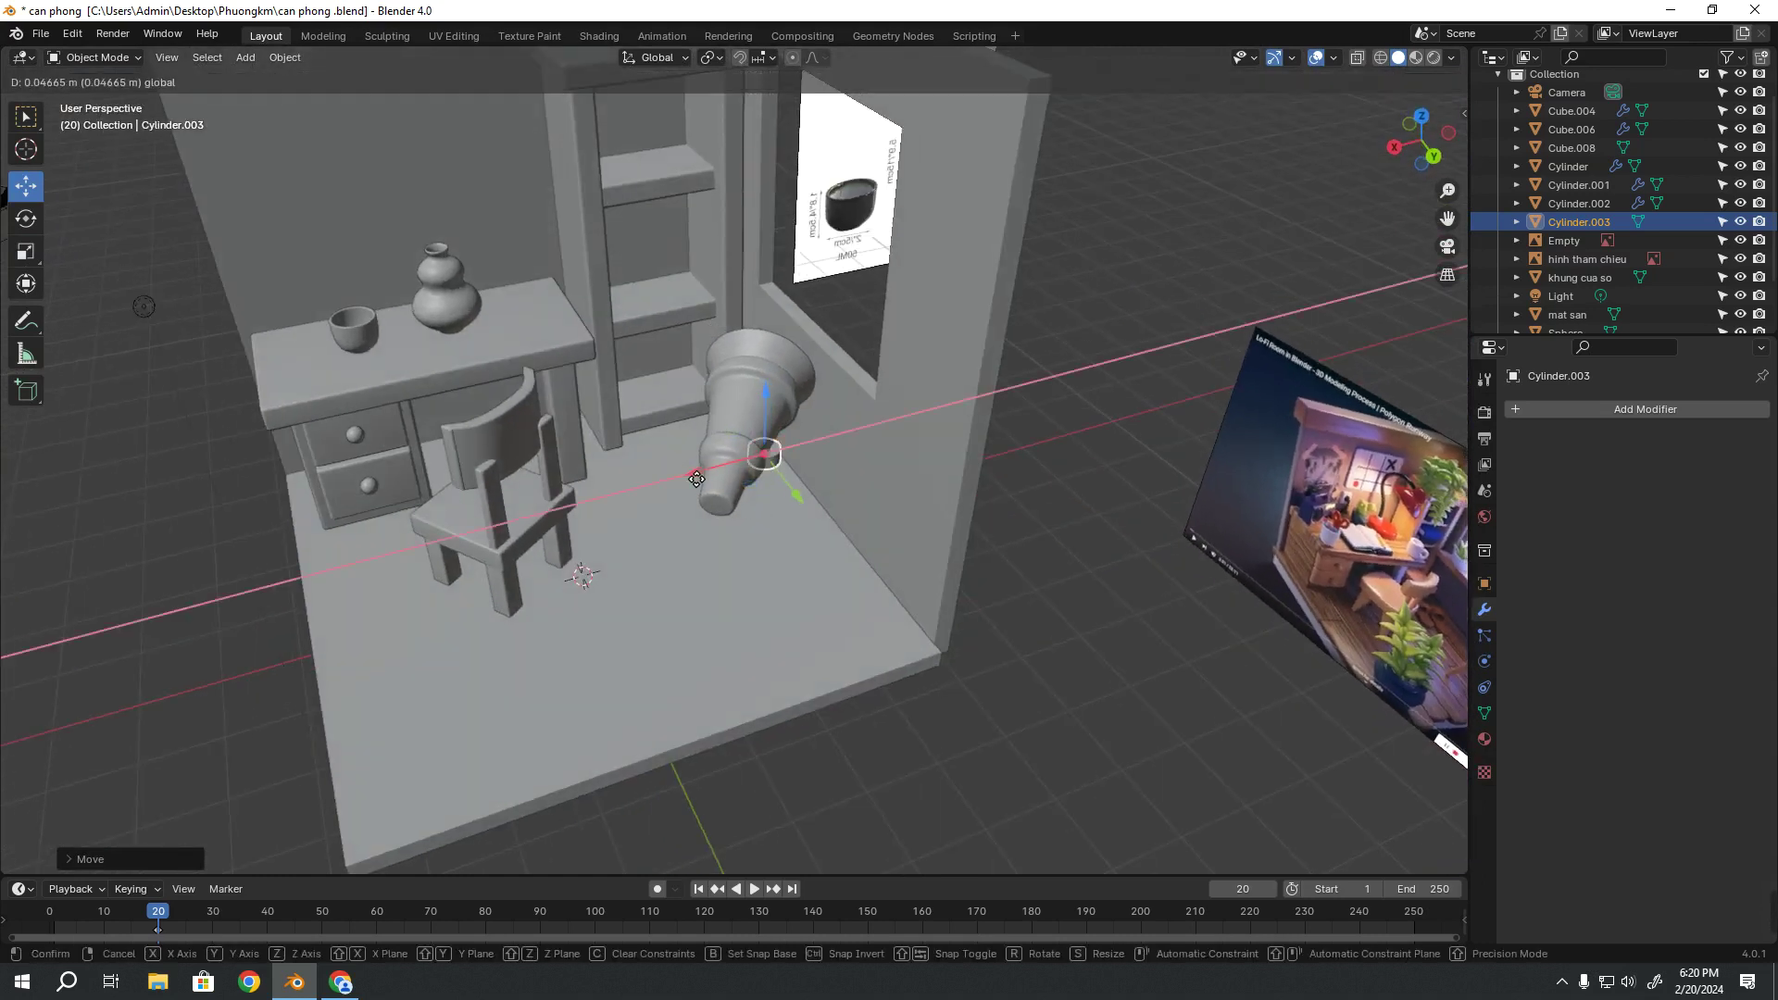
{"action": "key", "text": "grave"}
{"action": "key", "text": "8"}
{"action": "scroll", "coordinate": [742, 485], "scroll_direction": "up", "scroll_amount": 3}
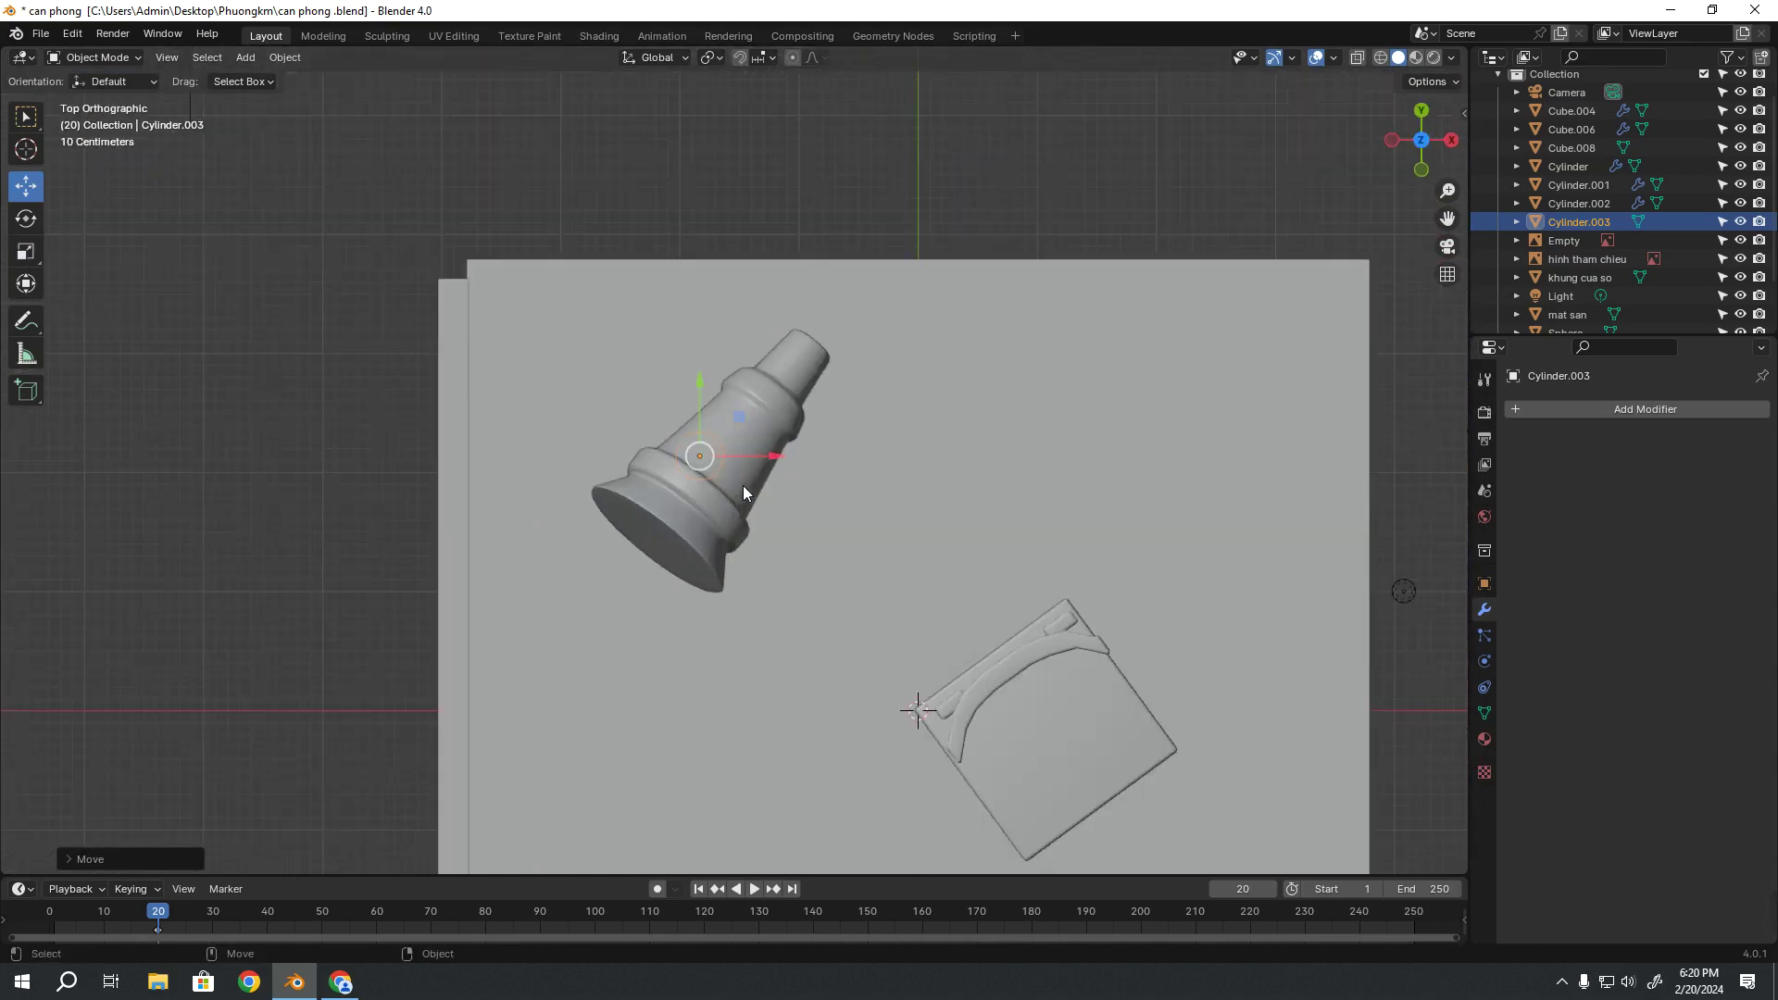
{"action": "scroll", "coordinate": [743, 486], "scroll_direction": "up", "scroll_amount": 3}
{"action": "scroll", "coordinate": [720, 479], "scroll_direction": "up", "scroll_amount": 2}
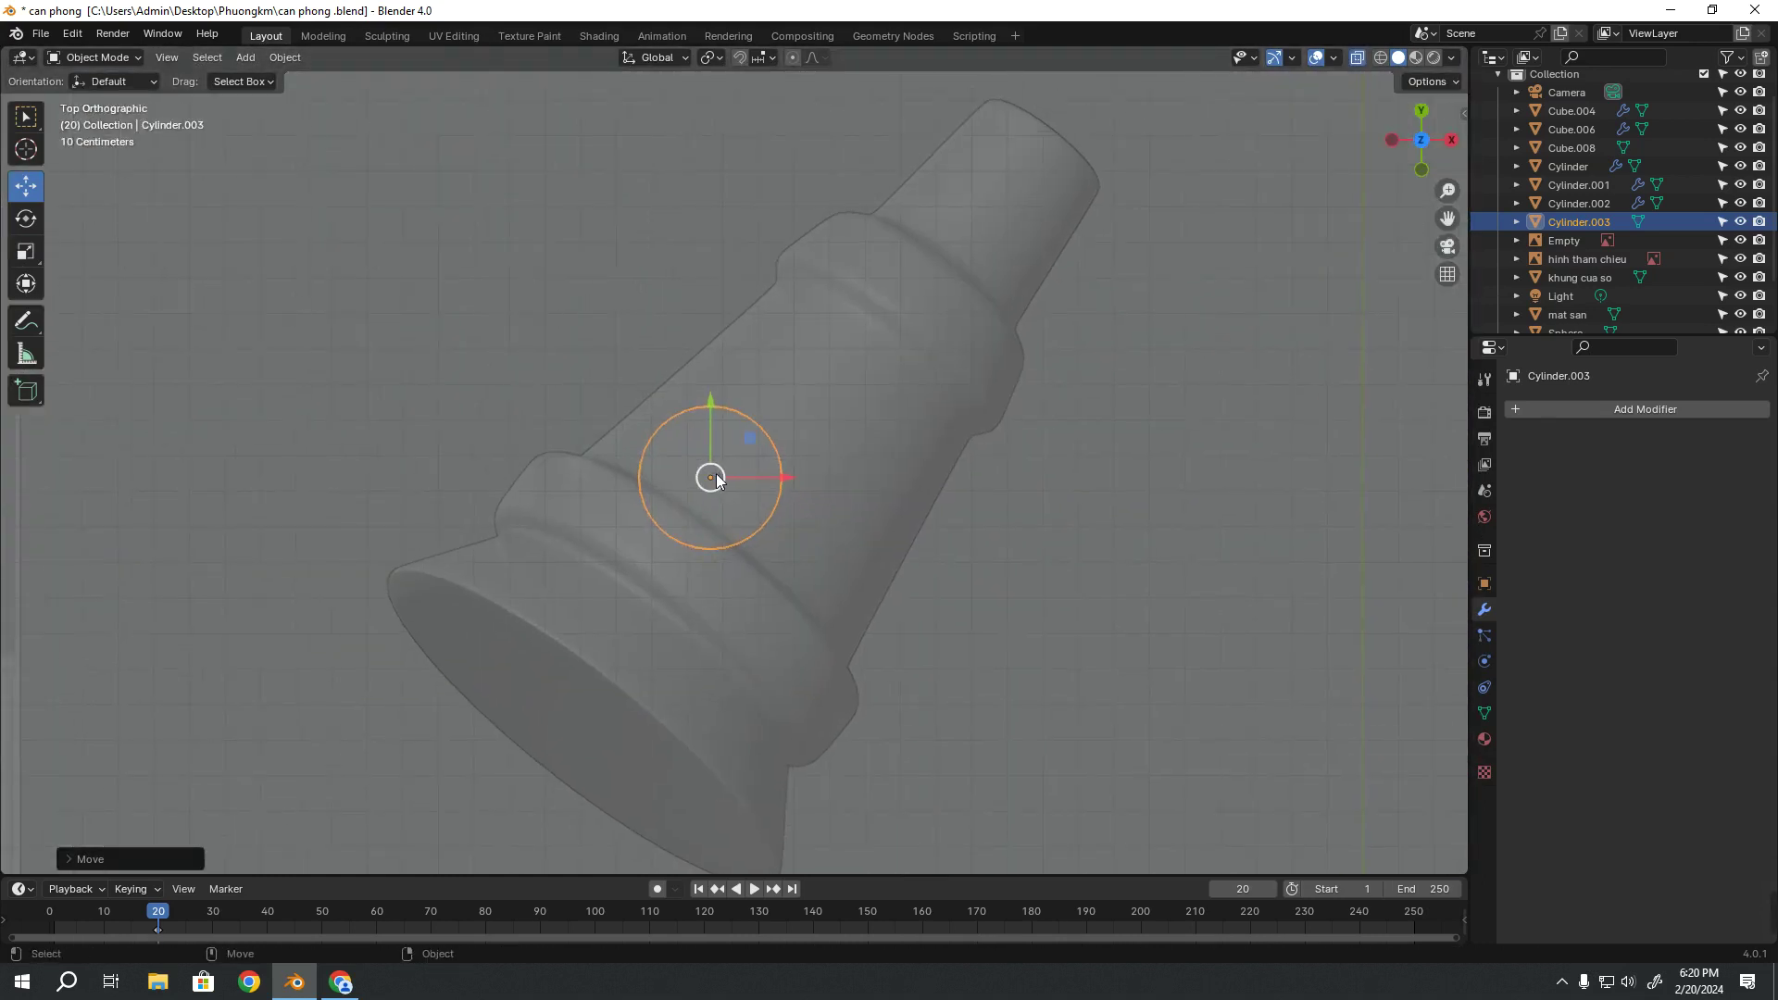
{"action": "left_click_drag", "start_coordinate": [728, 478], "coordinate": [820, 450]}
{"action": "scroll", "coordinate": [787, 549], "scroll_direction": "down", "scroll_amount": 2}
{"action": "scroll", "coordinate": [799, 546], "scroll_direction": "down", "scroll_amount": 2}
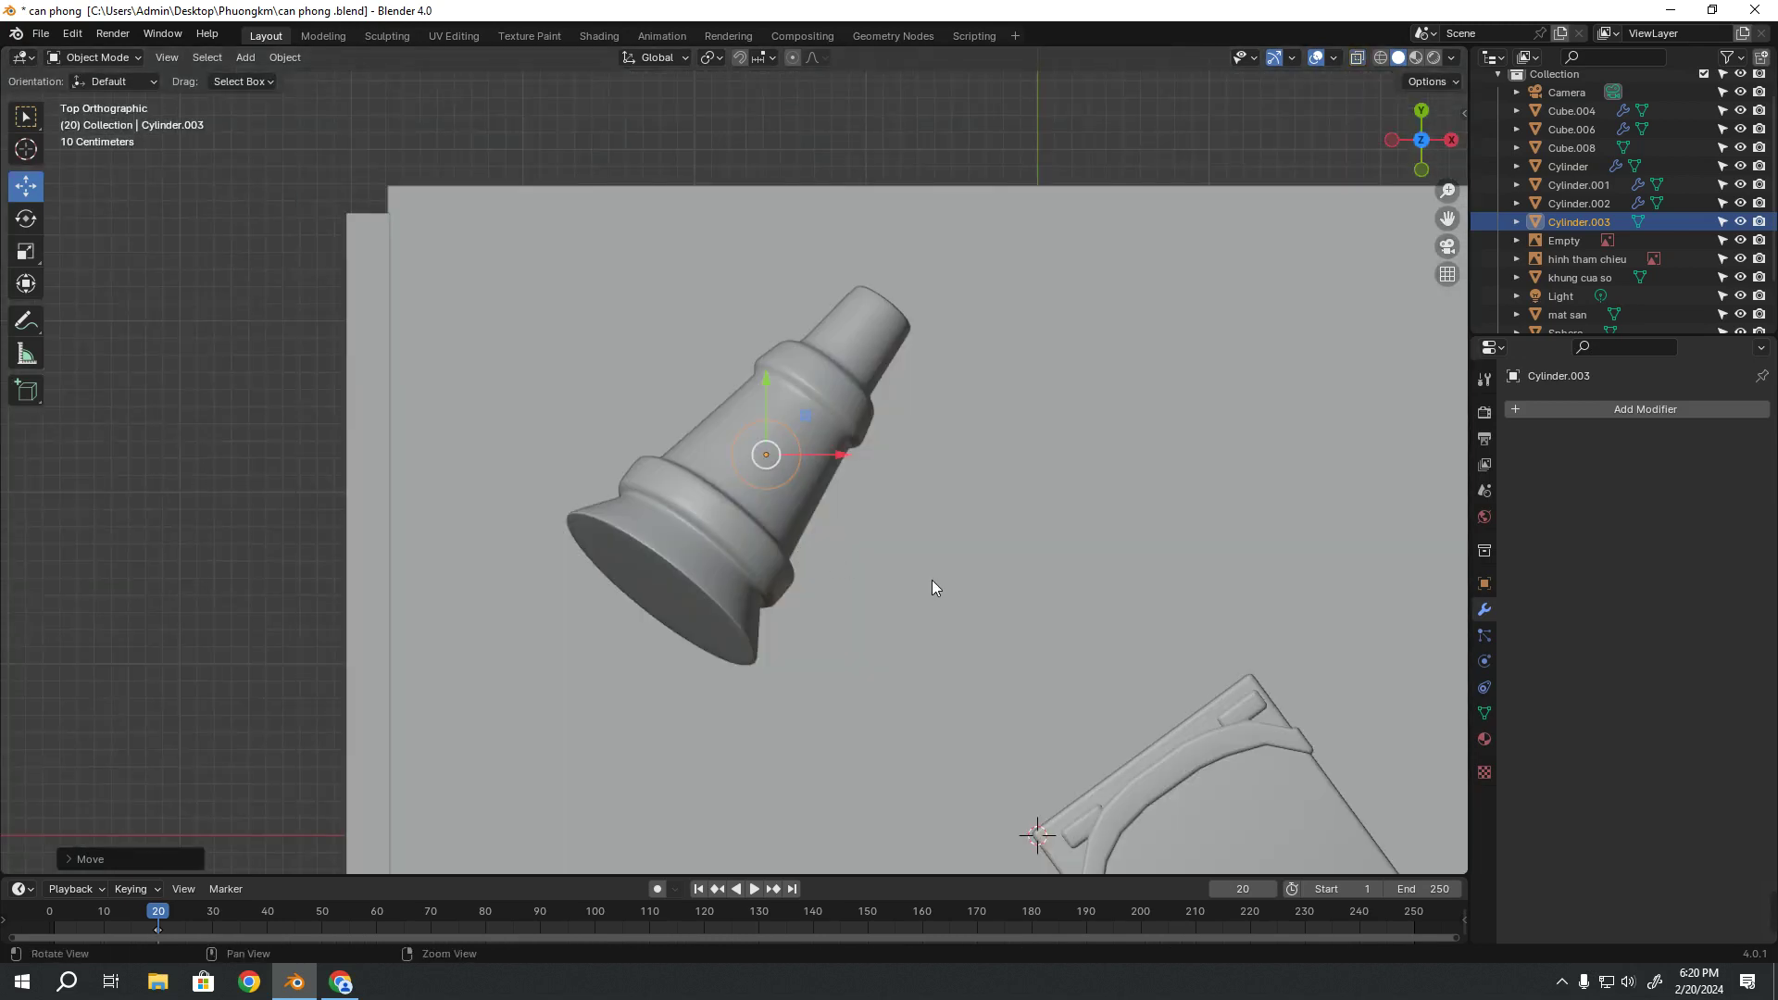
{"action": "mouse_move", "coordinate": [931, 580]}
{"action": "middle_mouse_down"}
{"action": "mouse_move", "coordinate": [774, 380]}
{"action": "mouse_move", "coordinate": [829, 497]}
{"action": "middle_mouse_up"}
In orthographic top view with X-ray, centre the cylinder under the telescope tube
{"action": "key", "text": "KP_5"}
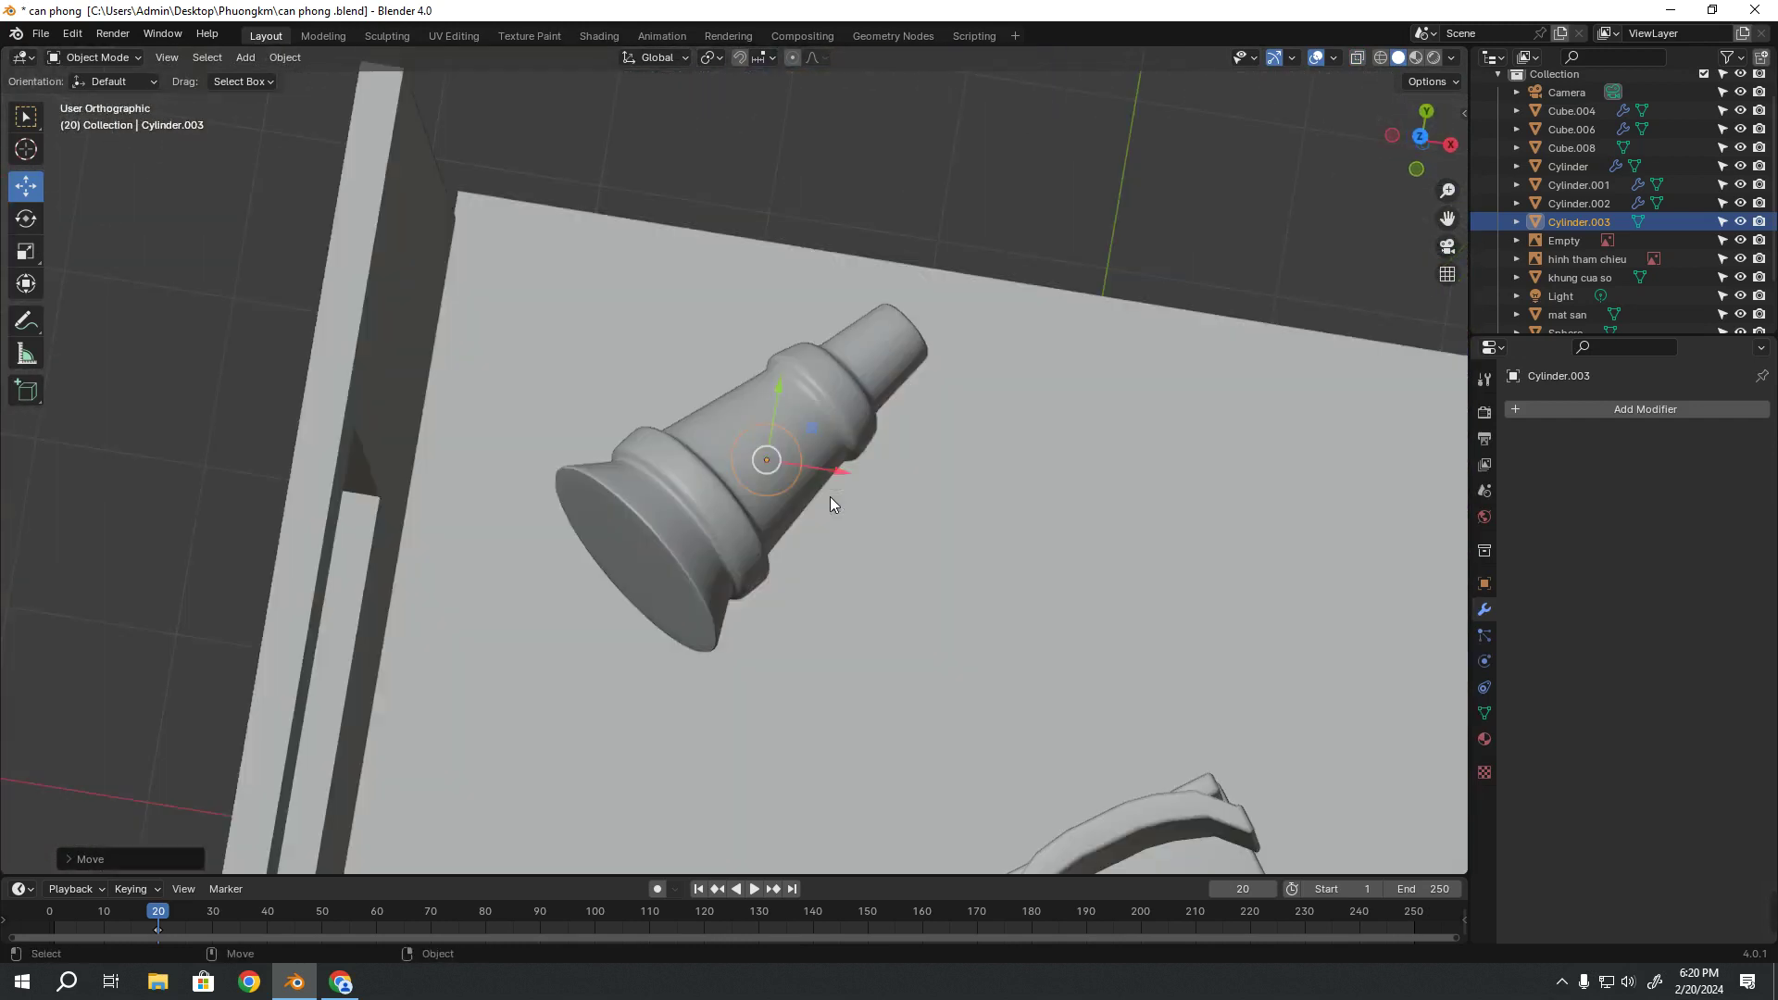
{"action": "key", "text": "KP_7"}
{"action": "key", "text": "alt+z"}
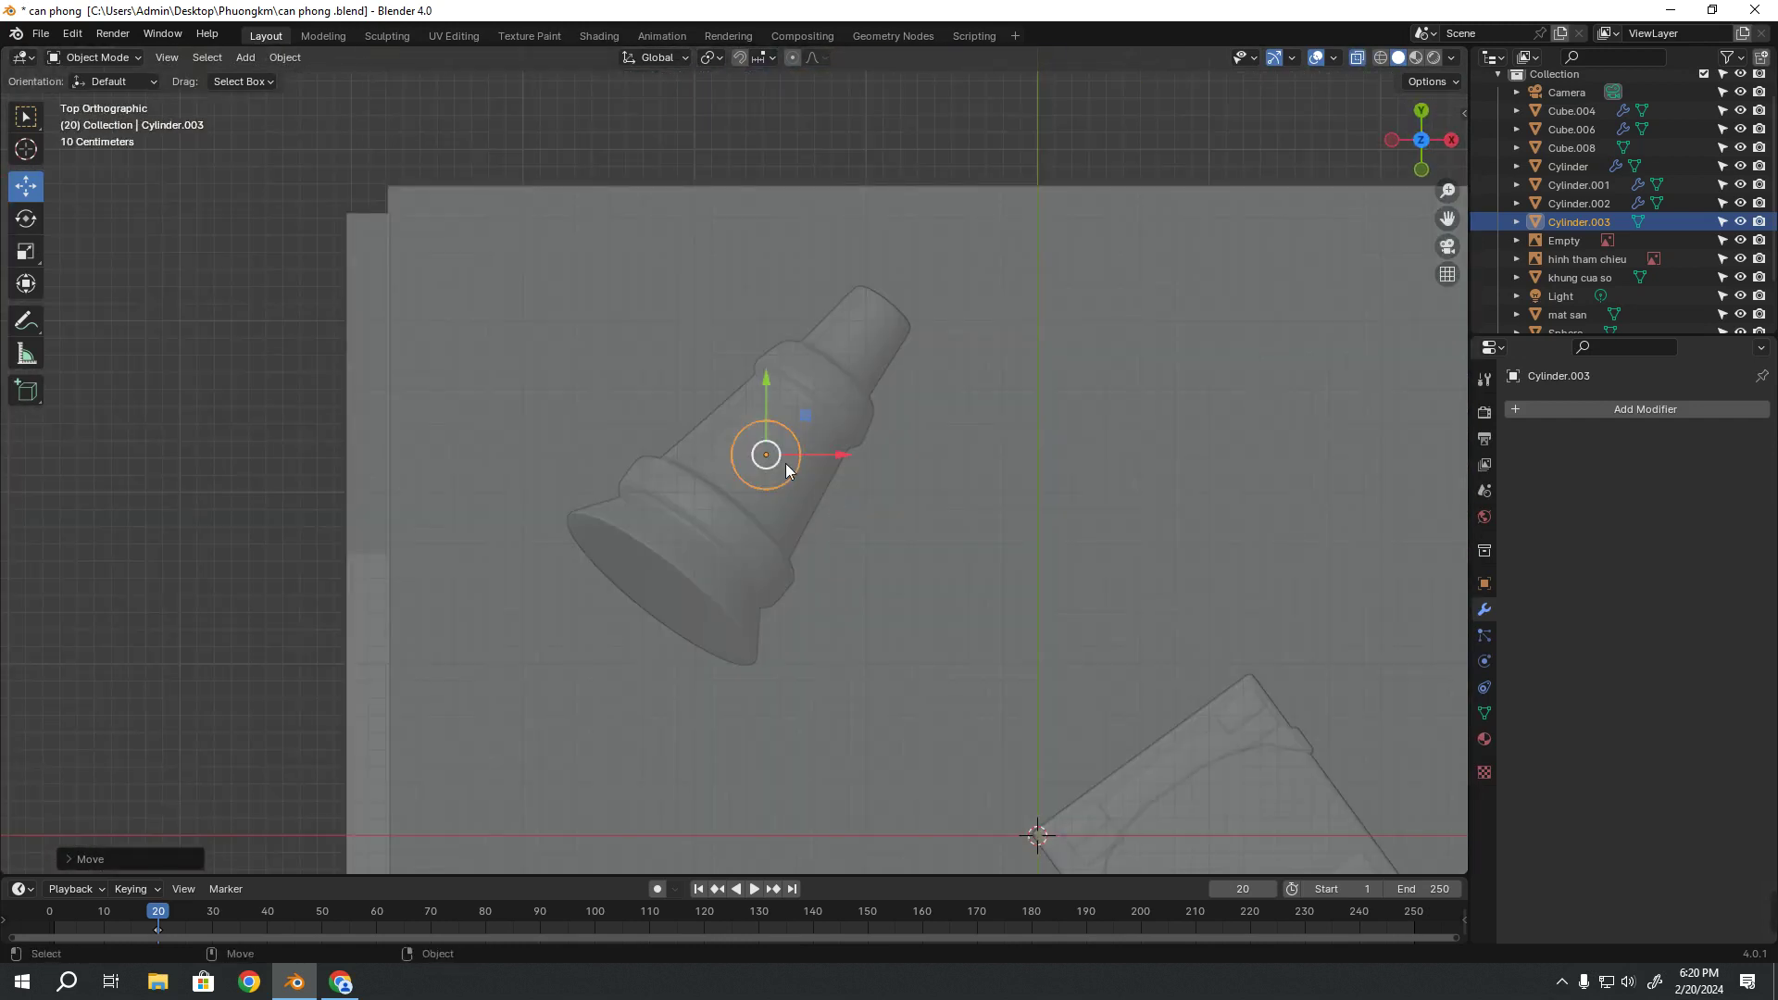
{"action": "left_click_drag", "start_coordinate": [776, 460], "coordinate": [782, 487]}
{"action": "key", "text": "shift+space"}
{"action": "key", "text": "s"}
{"action": "key", "text": "shift+space"}
{"action": "key", "text": "g"}
{"action": "key", "text": "alt+z"}
Raise the cylinder up against the underside of the telescope
{"action": "mouse_move", "coordinate": [794, 503]}
{"action": "middle_mouse_down"}
{"action": "mouse_move", "coordinate": [693, 320]}
{"action": "mouse_move", "coordinate": [748, 408]}
{"action": "middle_mouse_up"}
{"action": "left_click_drag", "start_coordinate": [748, 408], "coordinate": [745, 398]}
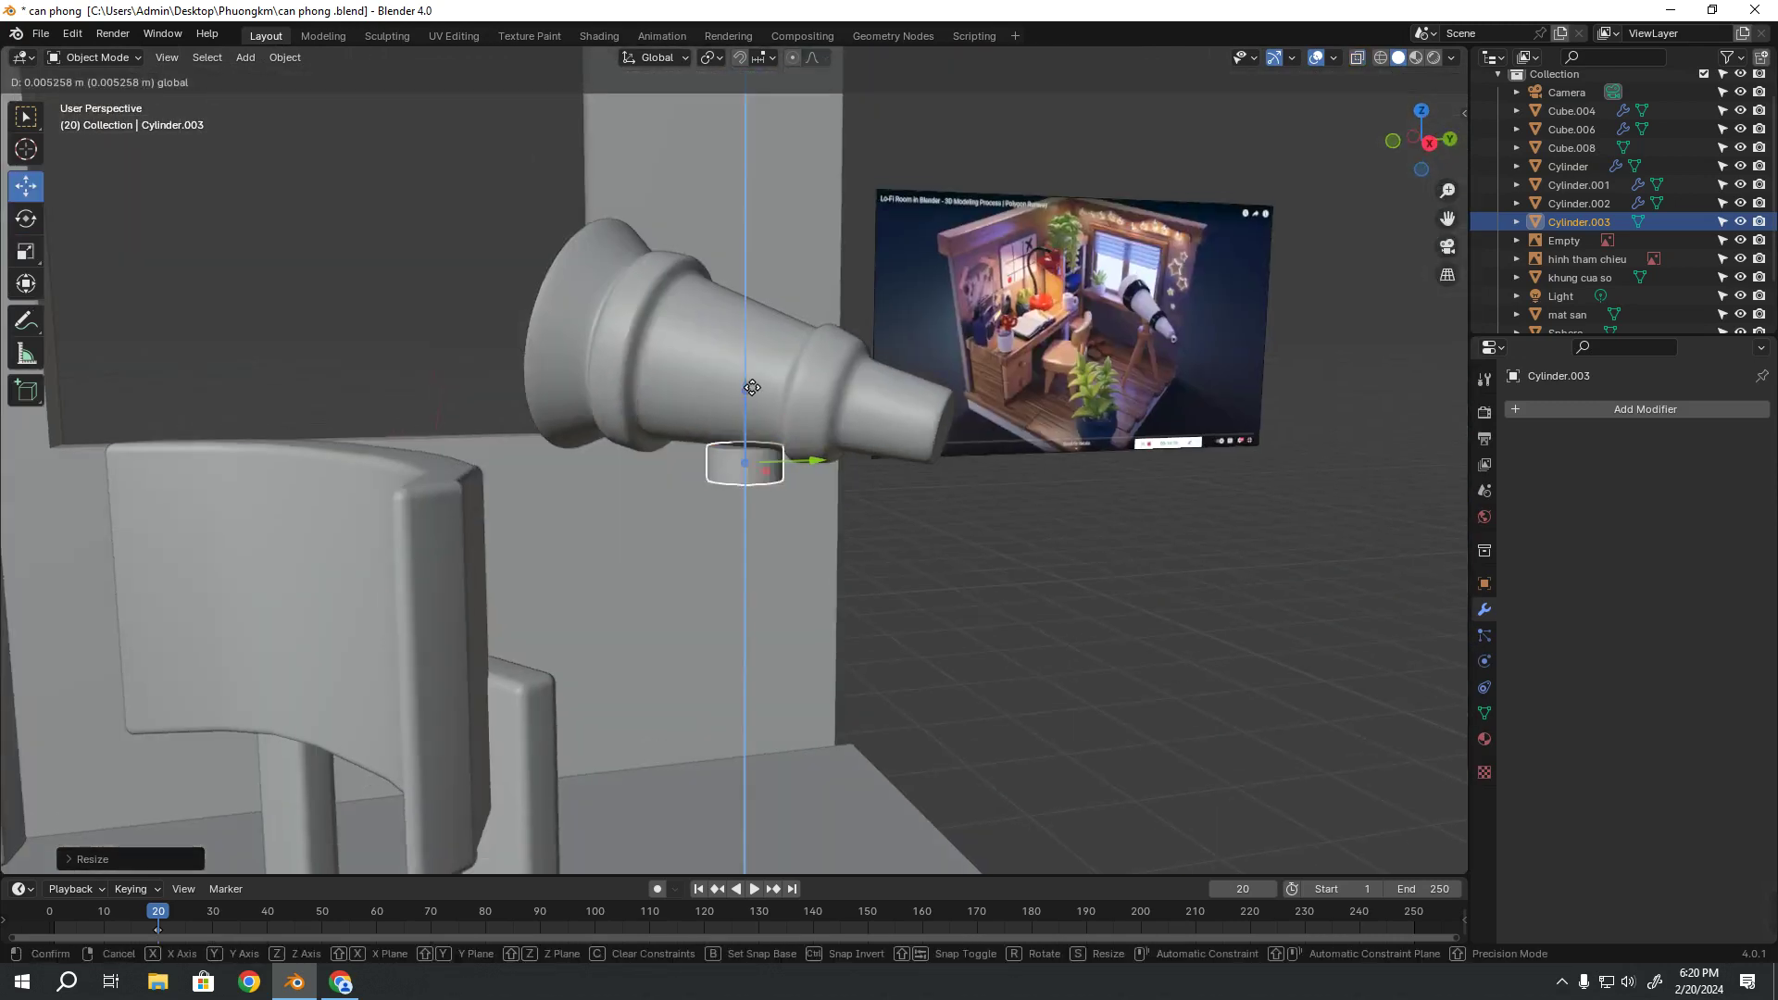
{"action": "scroll", "coordinate": [965, 421], "scroll_direction": "up", "scroll_amount": 3}
{"action": "scroll", "coordinate": [965, 421], "scroll_direction": "up", "scroll_amount": 2}
{"action": "scroll", "coordinate": [974, 443], "scroll_direction": "up", "scroll_amount": 1}
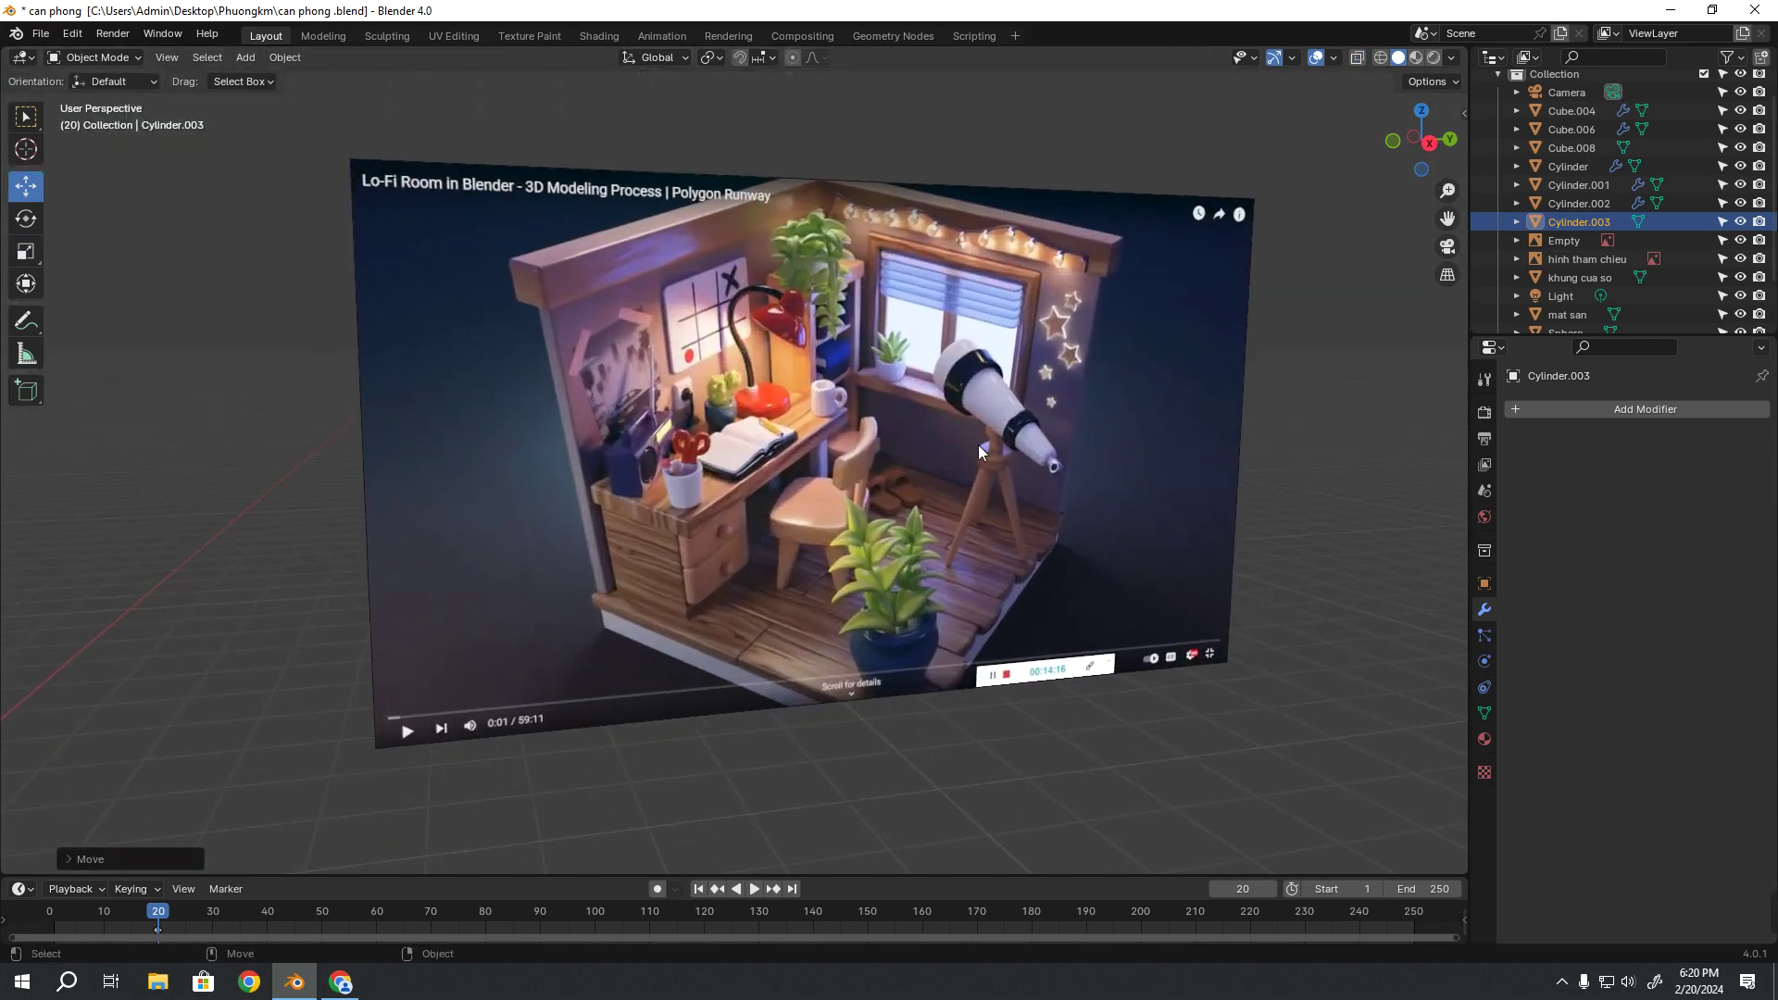
{"action": "scroll", "coordinate": [649, 583], "scroll_direction": "down", "scroll_amount": 1}
{"action": "scroll", "coordinate": [487, 576], "scroll_direction": "down", "scroll_amount": 1}
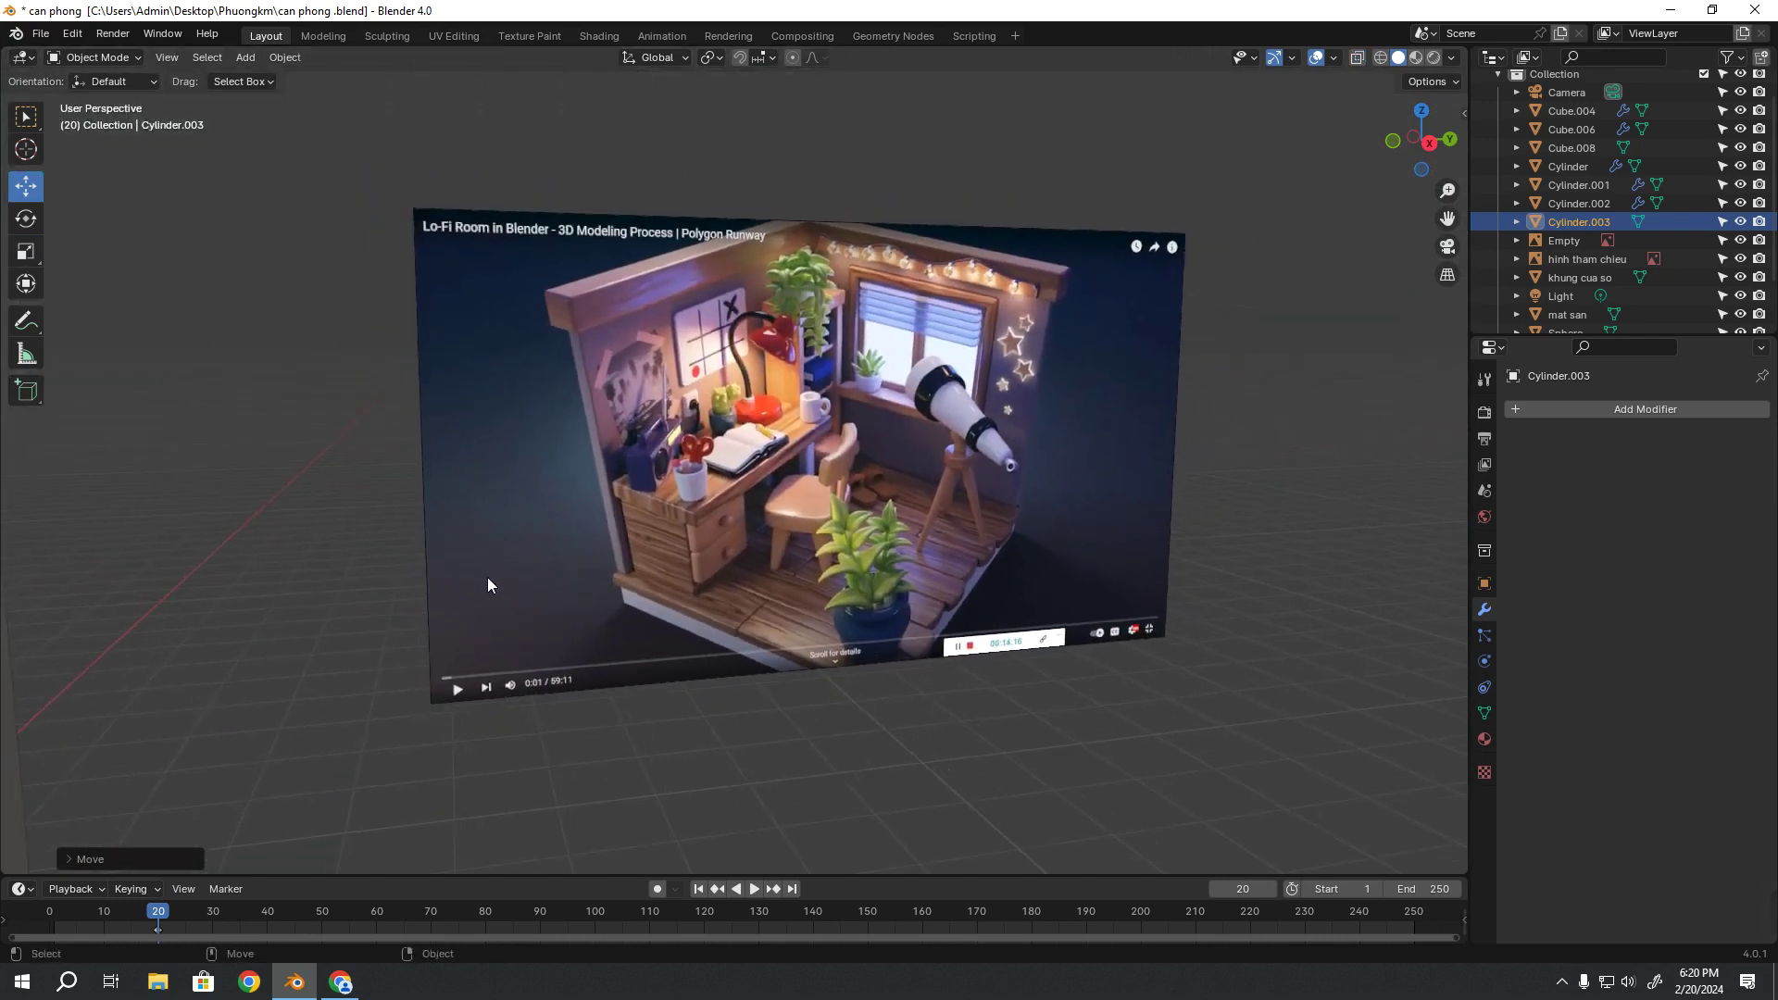
{"action": "scroll", "coordinate": [487, 578], "scroll_direction": "down", "scroll_amount": 3}
{"action": "scroll", "coordinate": [555, 546], "scroll_direction": "down", "scroll_amount": 2}
{"action": "scroll", "coordinate": [741, 519], "scroll_direction": "up", "scroll_amount": 4}
{"action": "scroll", "coordinate": [796, 509], "scroll_direction": "up", "scroll_amount": 2}
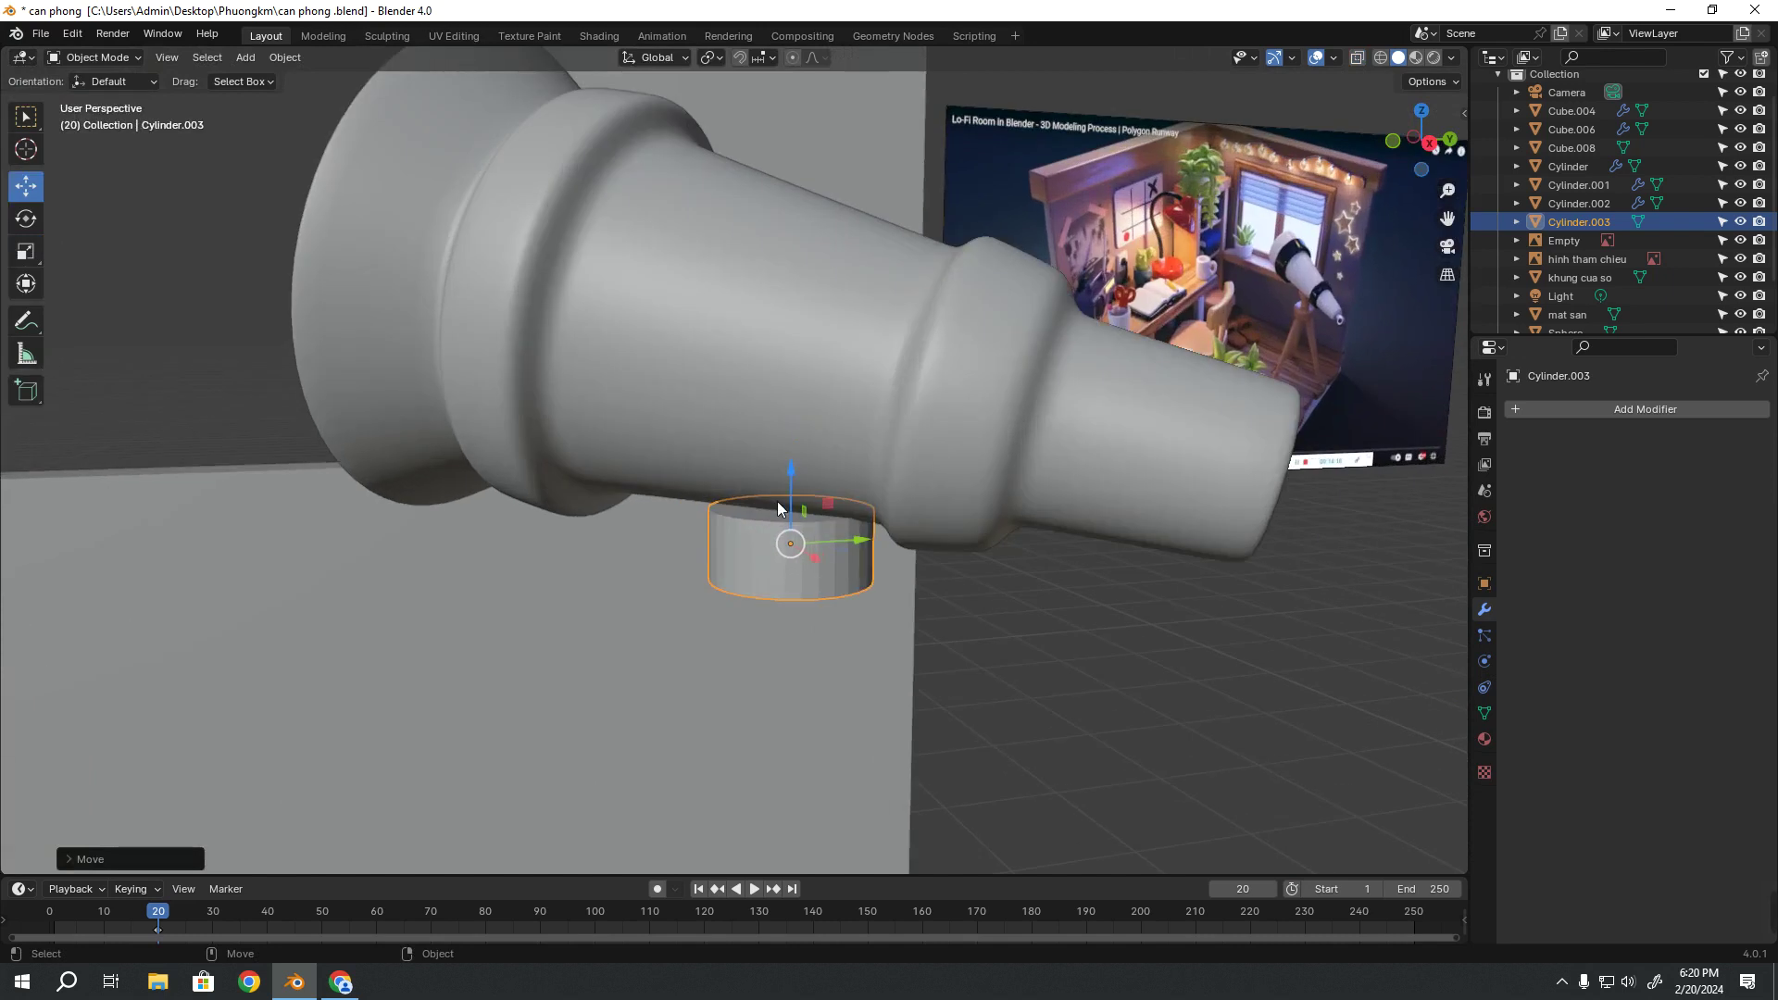
{"action": "left_click_drag", "start_coordinate": [788, 474], "coordinate": [788, 469]}
Shade the cylinder smooth and nudge its height about 0.007 m under the tube
{"action": "middle_click_drag", "start_coordinate": [788, 470], "coordinate": [735, 485]}
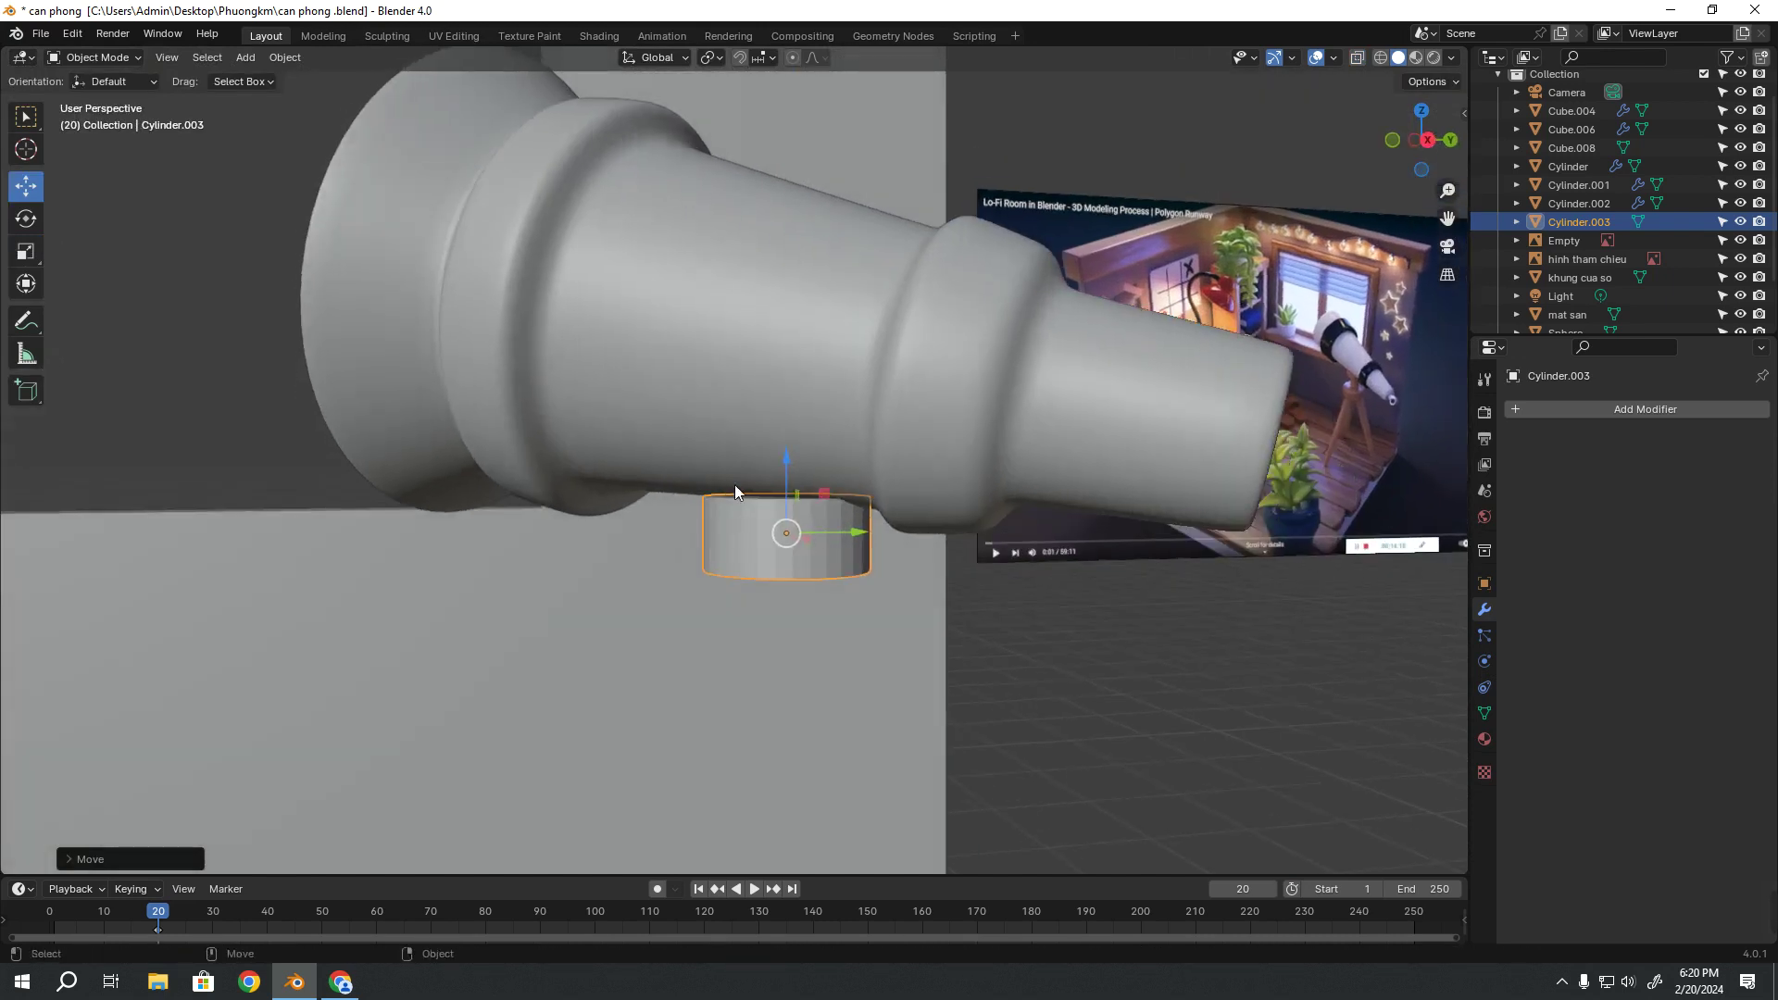
{"action": "middle_click_drag", "start_coordinate": [821, 561], "coordinate": [802, 549]}
{"action": "right_click", "coordinate": [833, 514]}
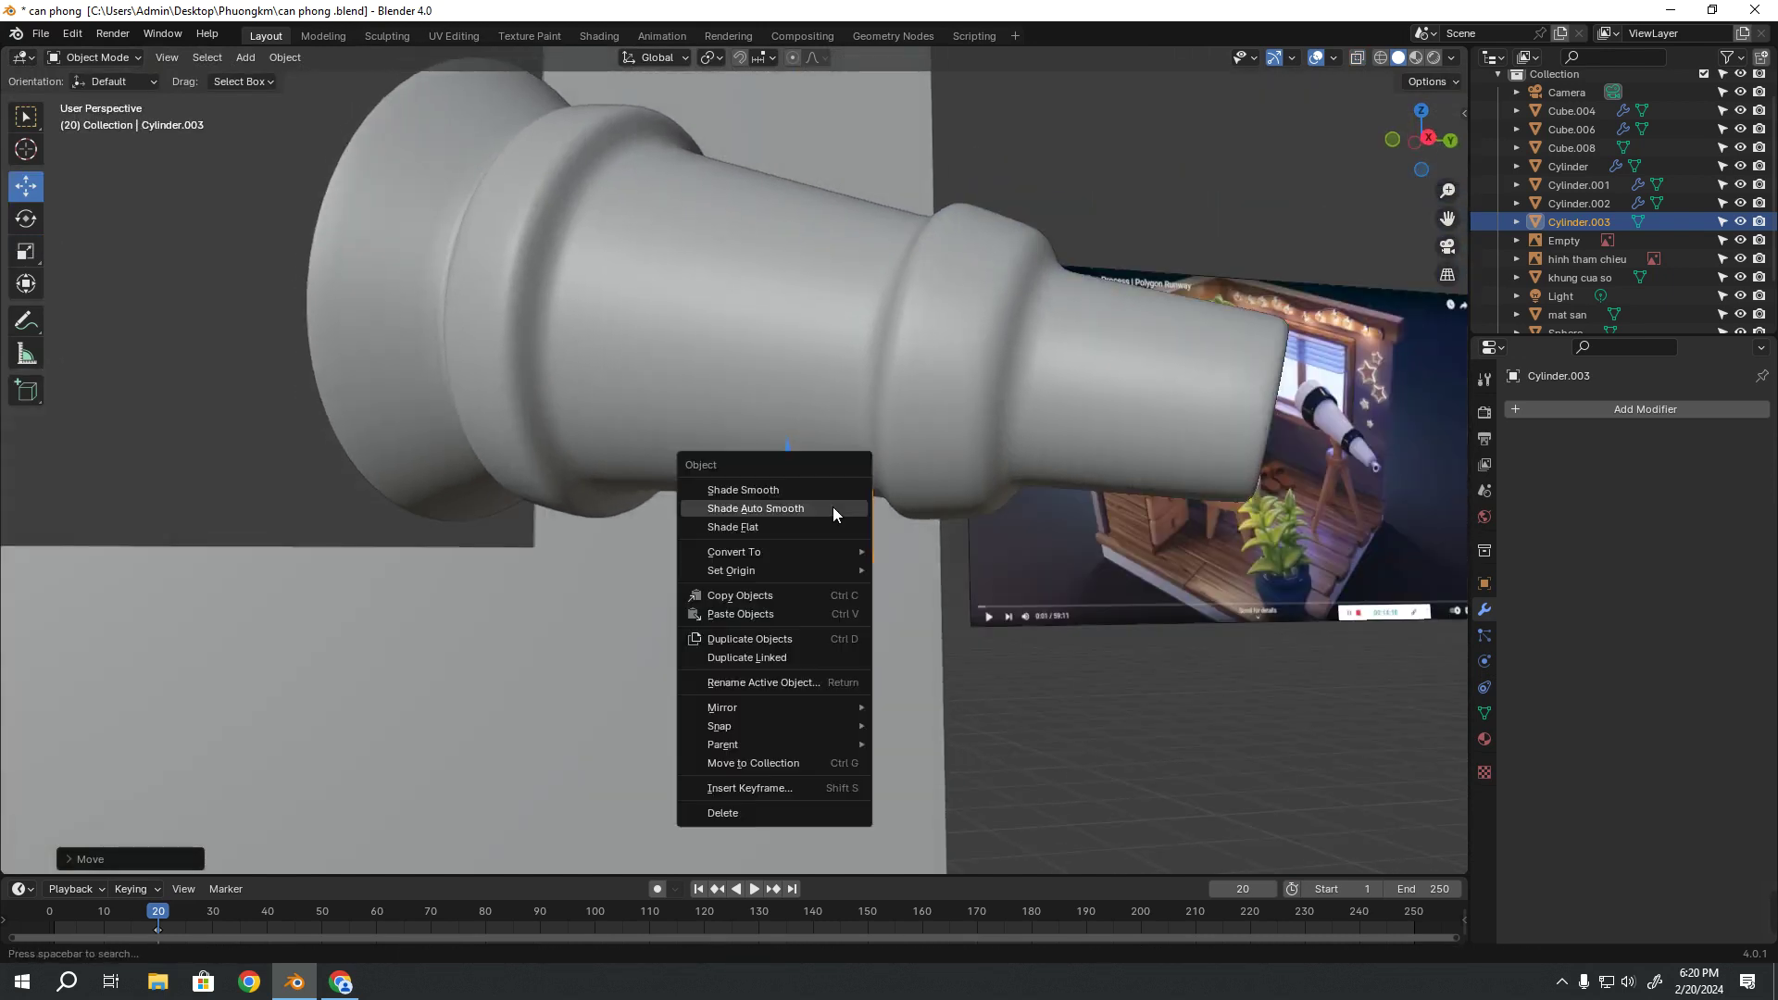
{"action": "left_click", "coordinate": [787, 508]}
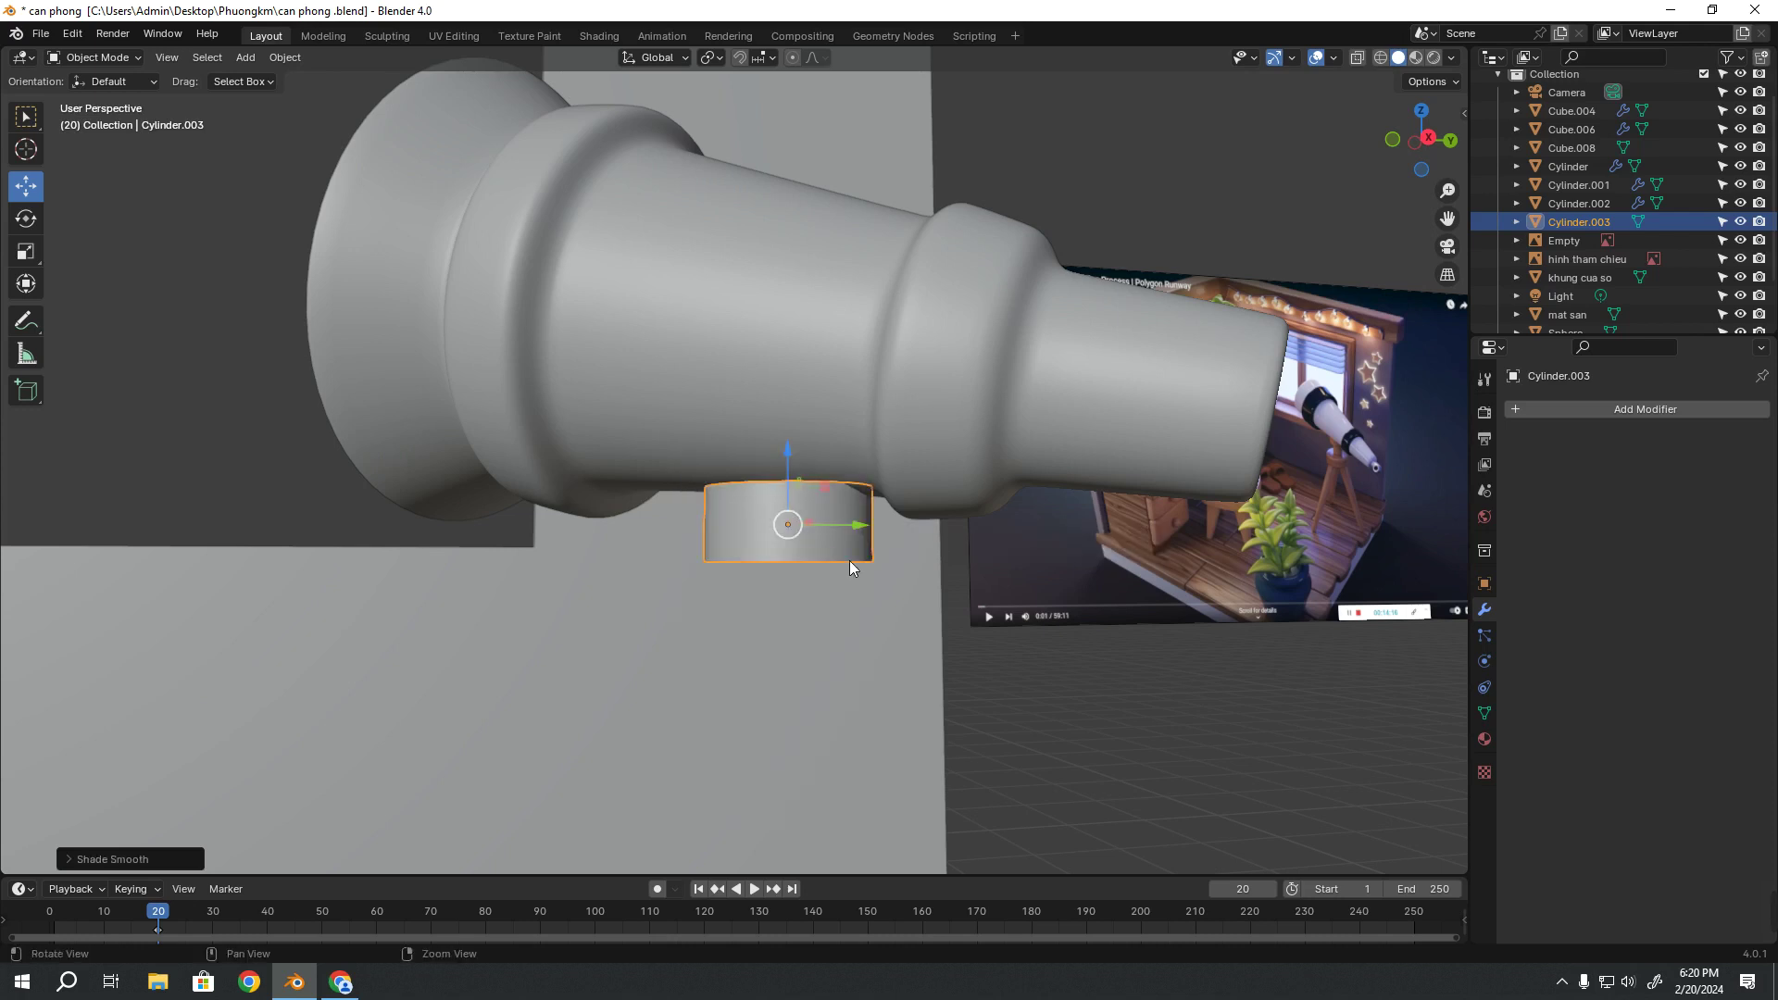
{"action": "mouse_move", "coordinate": [848, 559]}
{"action": "middle_mouse_down"}
{"action": "mouse_move", "coordinate": [1217, 755]}
{"action": "mouse_move", "coordinate": [1017, 668]}
{"action": "mouse_move", "coordinate": [1098, 393]}
{"action": "middle_mouse_up"}
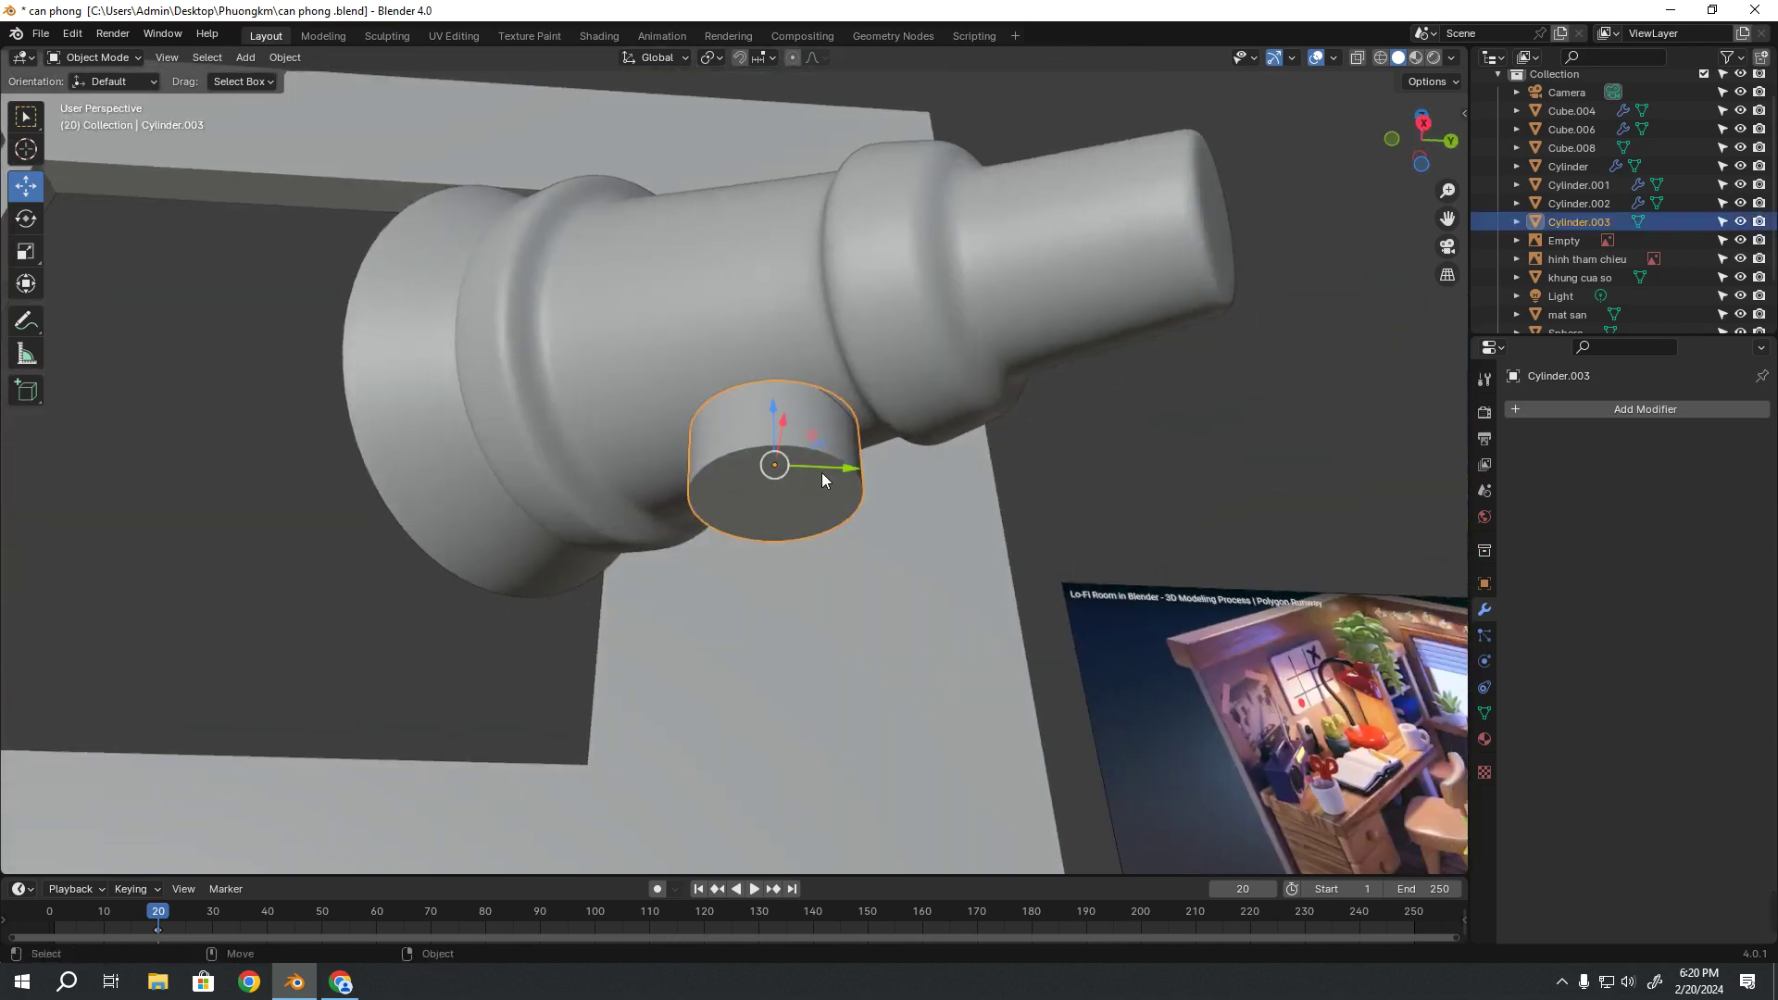
{"action": "mouse_move", "coordinate": [821, 472]}
{"action": "middle_mouse_down"}
{"action": "mouse_move", "coordinate": [805, 563]}
{"action": "mouse_move", "coordinate": [814, 432]}
{"action": "middle_mouse_up"}
{"action": "left_click_drag", "start_coordinate": [788, 446], "coordinate": [786, 452]}
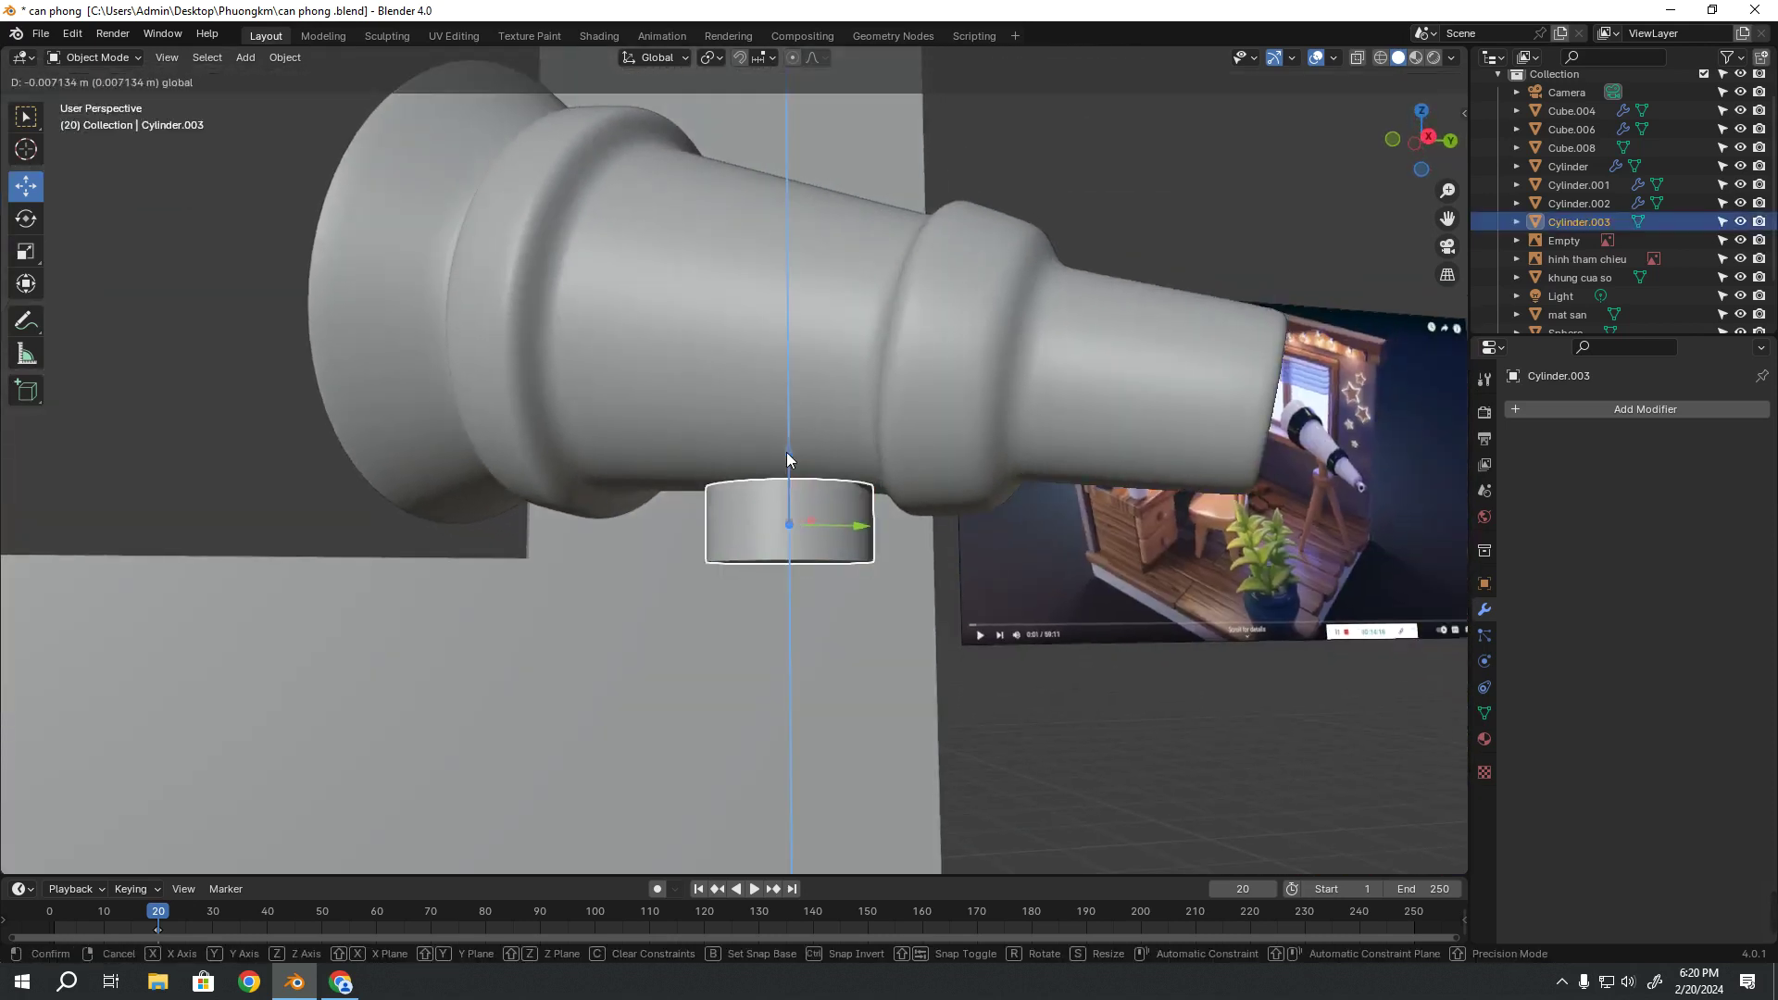
{"action": "key", "text": "shift+d"}
{"action": "right_click", "coordinate": [787, 452]}
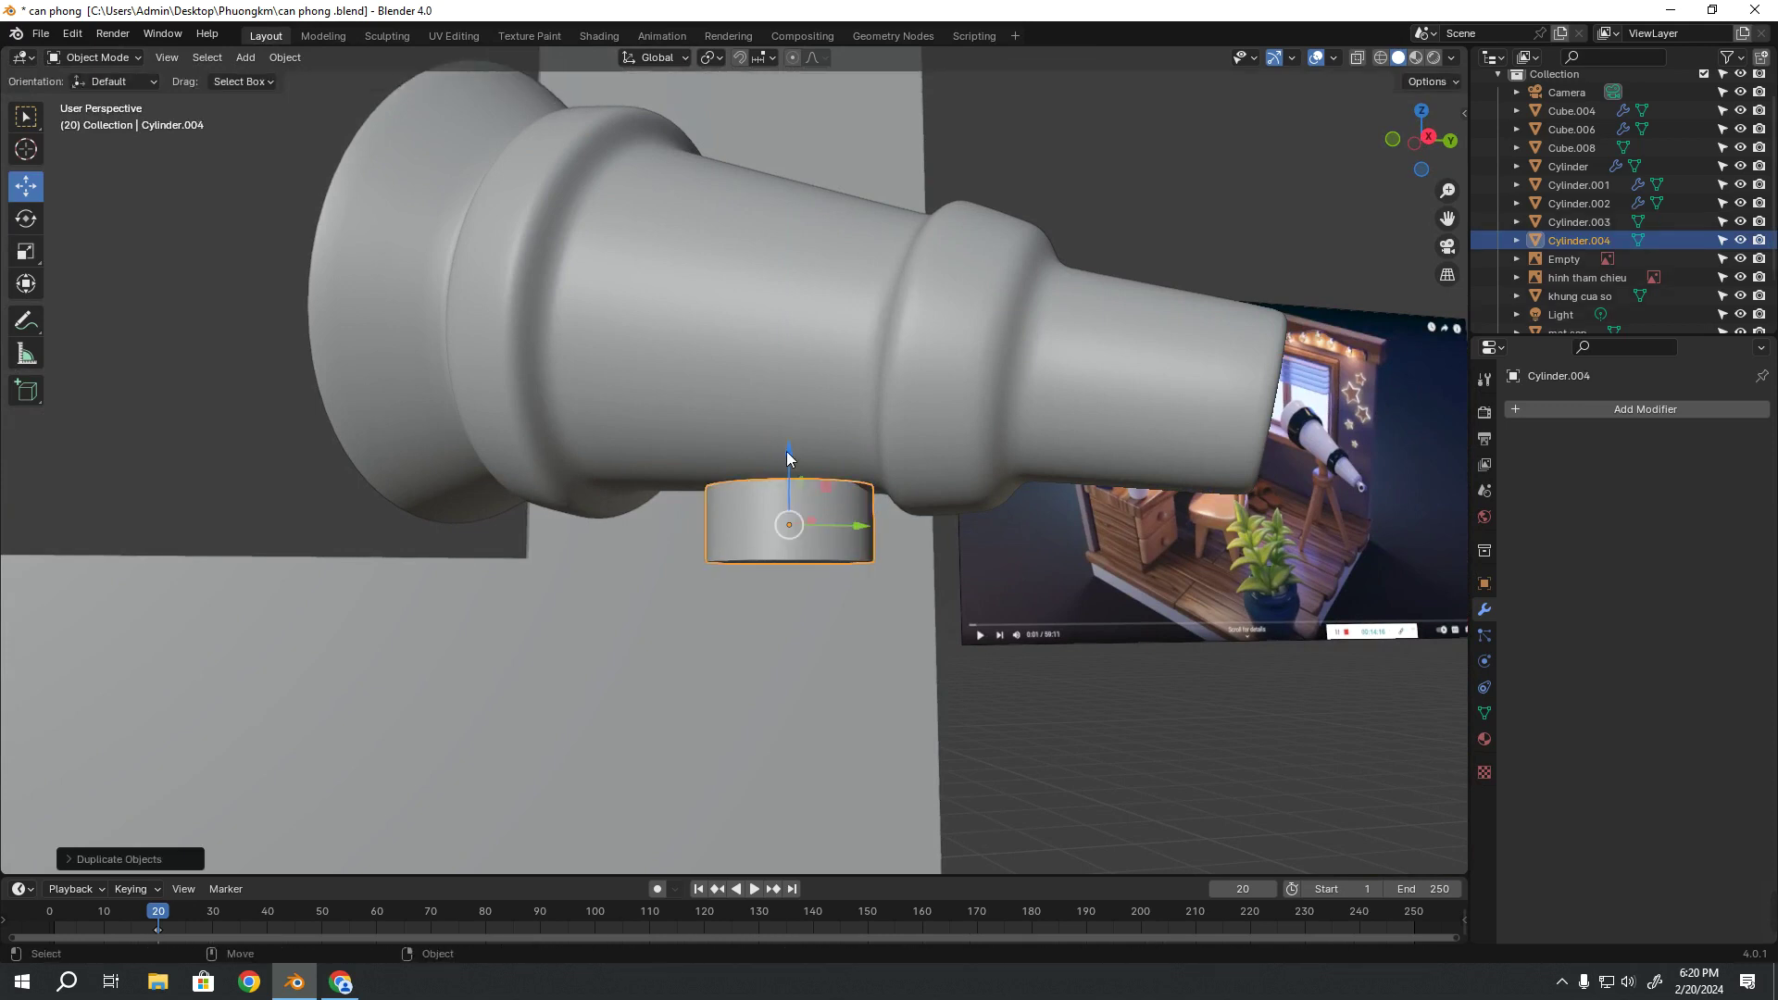
{"action": "left_click_drag", "start_coordinate": [787, 450], "coordinate": [799, 593]}
{"action": "middle_click_drag", "start_coordinate": [798, 592], "coordinate": [804, 596]}
{"action": "key", "text": "shift+space"}
{"action": "key", "text": "s"}
{"action": "left_click_drag", "start_coordinate": [821, 682], "coordinate": [808, 658]}
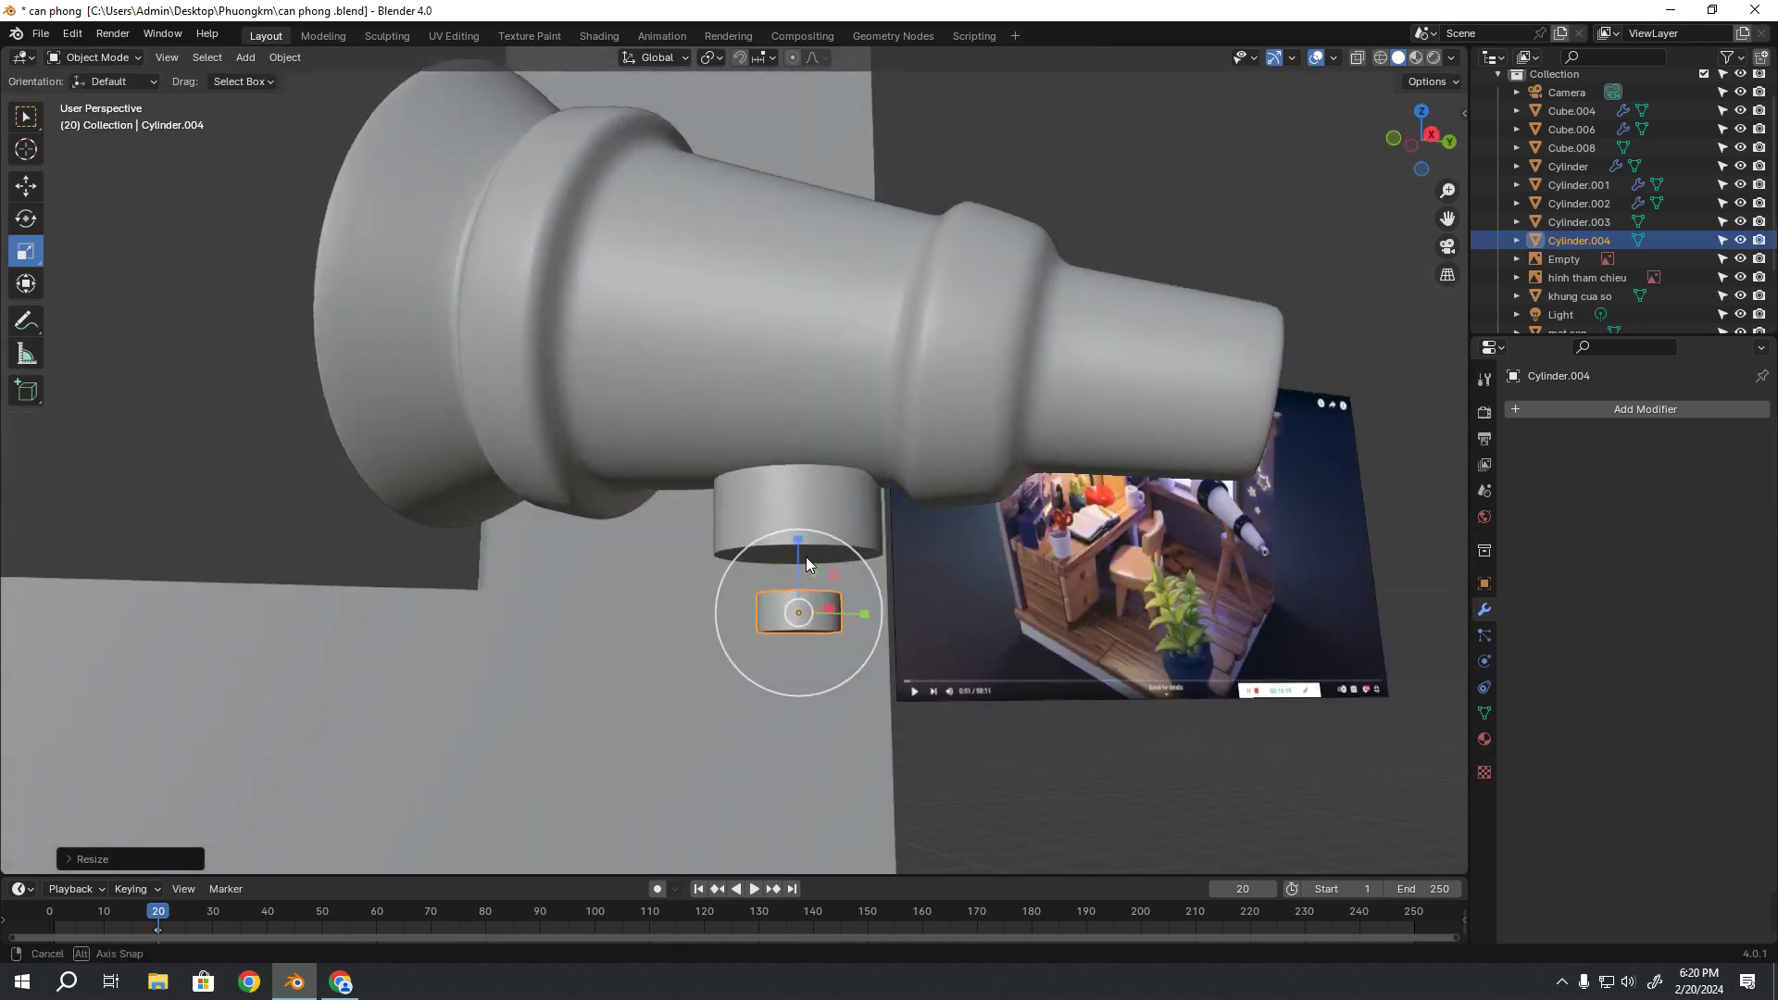
{"action": "middle_click_drag", "start_coordinate": [807, 659], "coordinate": [815, 663]}
{"action": "key", "text": "shift+space"}
{"action": "key", "text": "g"}
{"action": "left_click_drag", "start_coordinate": [798, 540], "coordinate": [804, 520]}
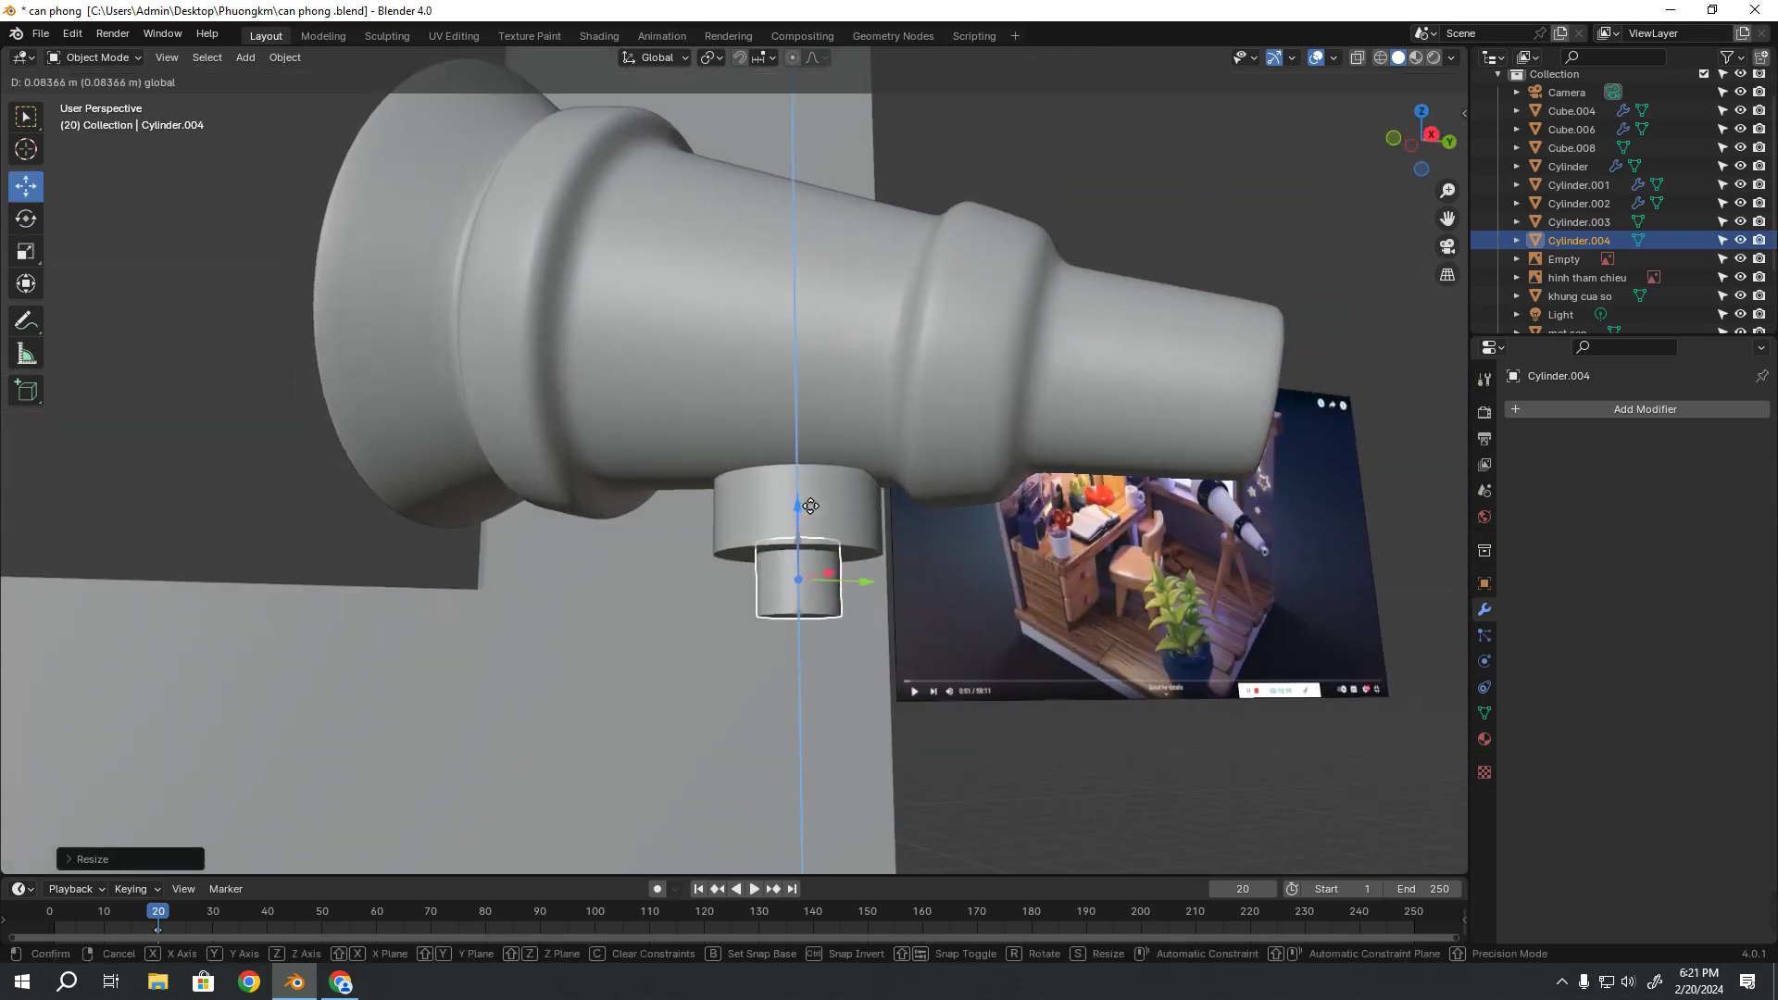
{"action": "left_click_drag", "start_coordinate": [803, 520], "coordinate": [804, 535]}
{"action": "middle_click_drag", "start_coordinate": [804, 527], "coordinate": [836, 575]}
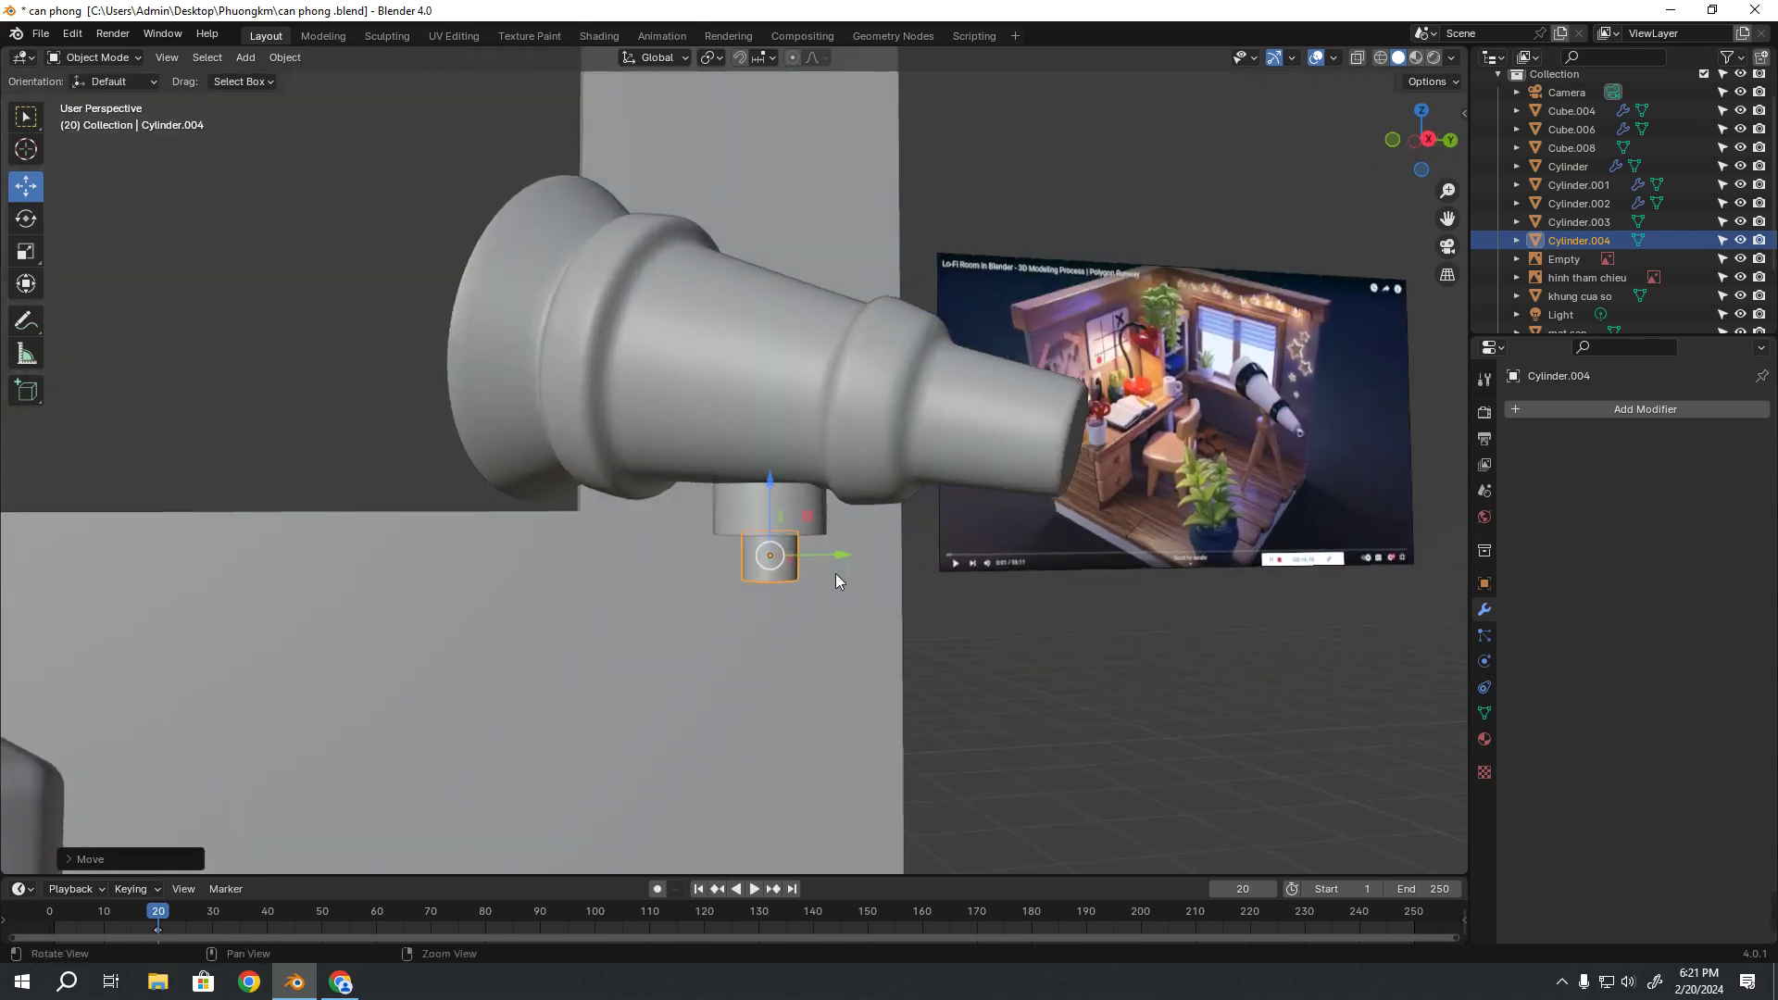
{"action": "key", "text": "shift+d"}
{"action": "right_click", "coordinate": [835, 574]}
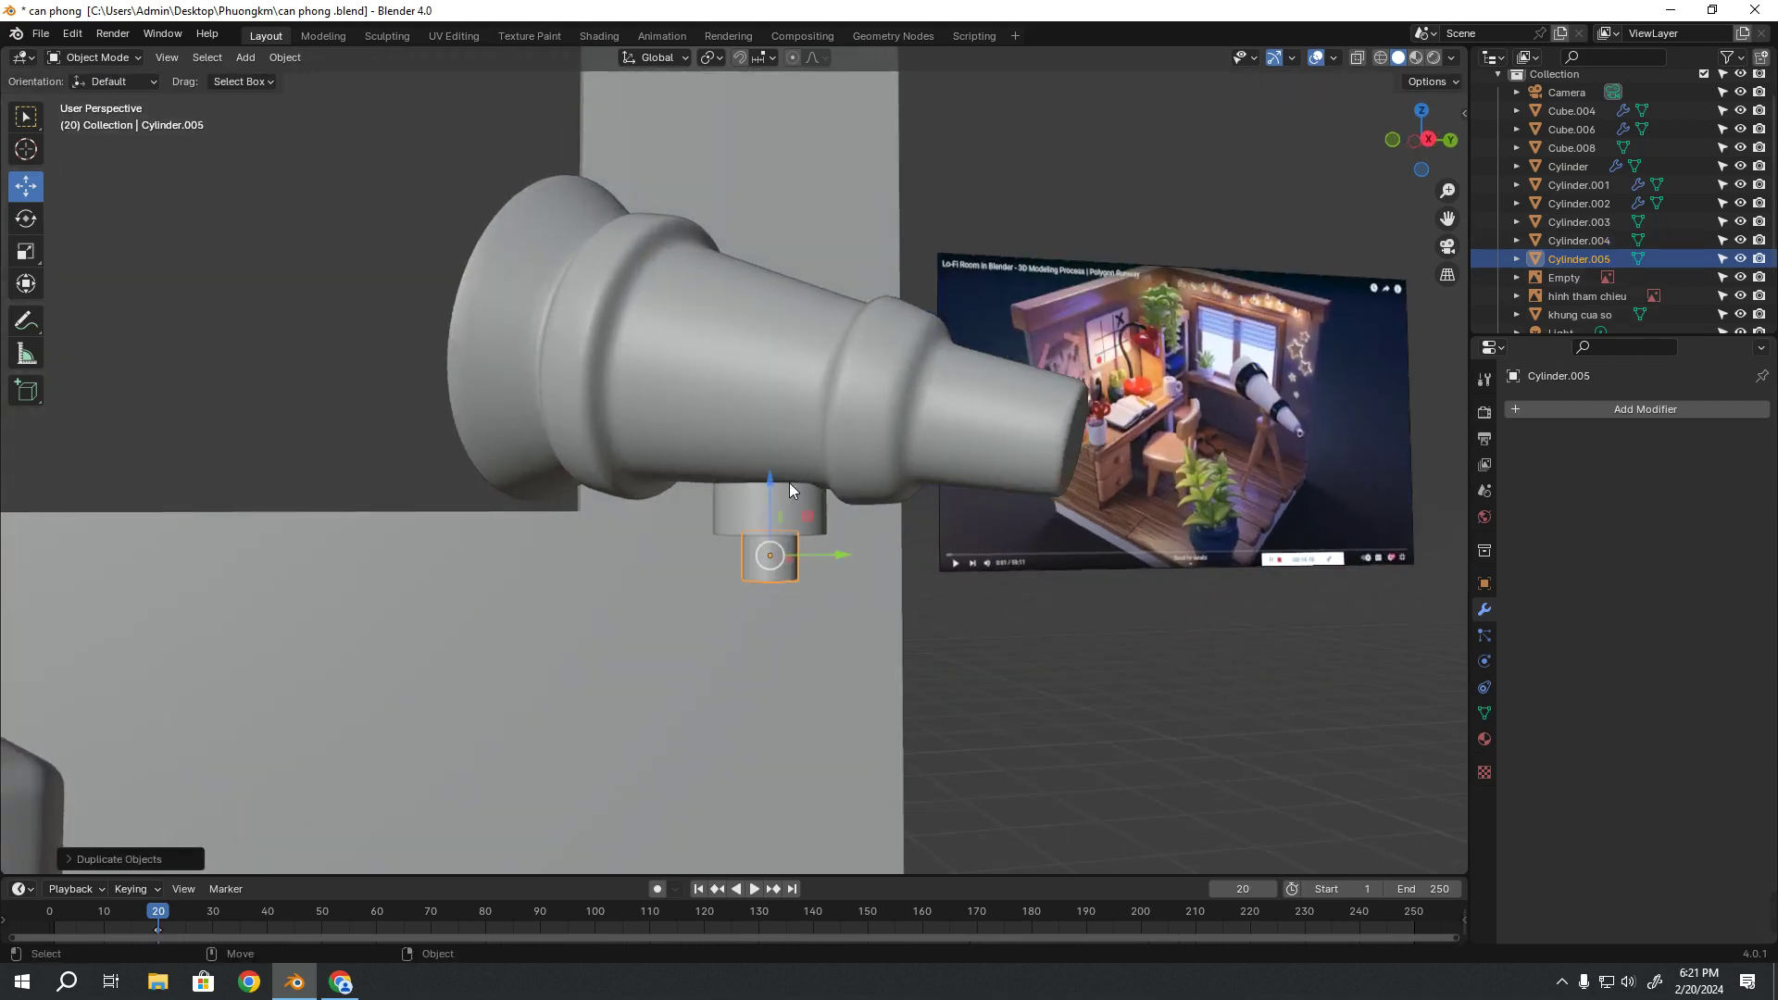
{"action": "left_click_drag", "start_coordinate": [769, 480], "coordinate": [772, 556]}
{"action": "key", "text": "shift+space"}
{"action": "key", "text": "s"}
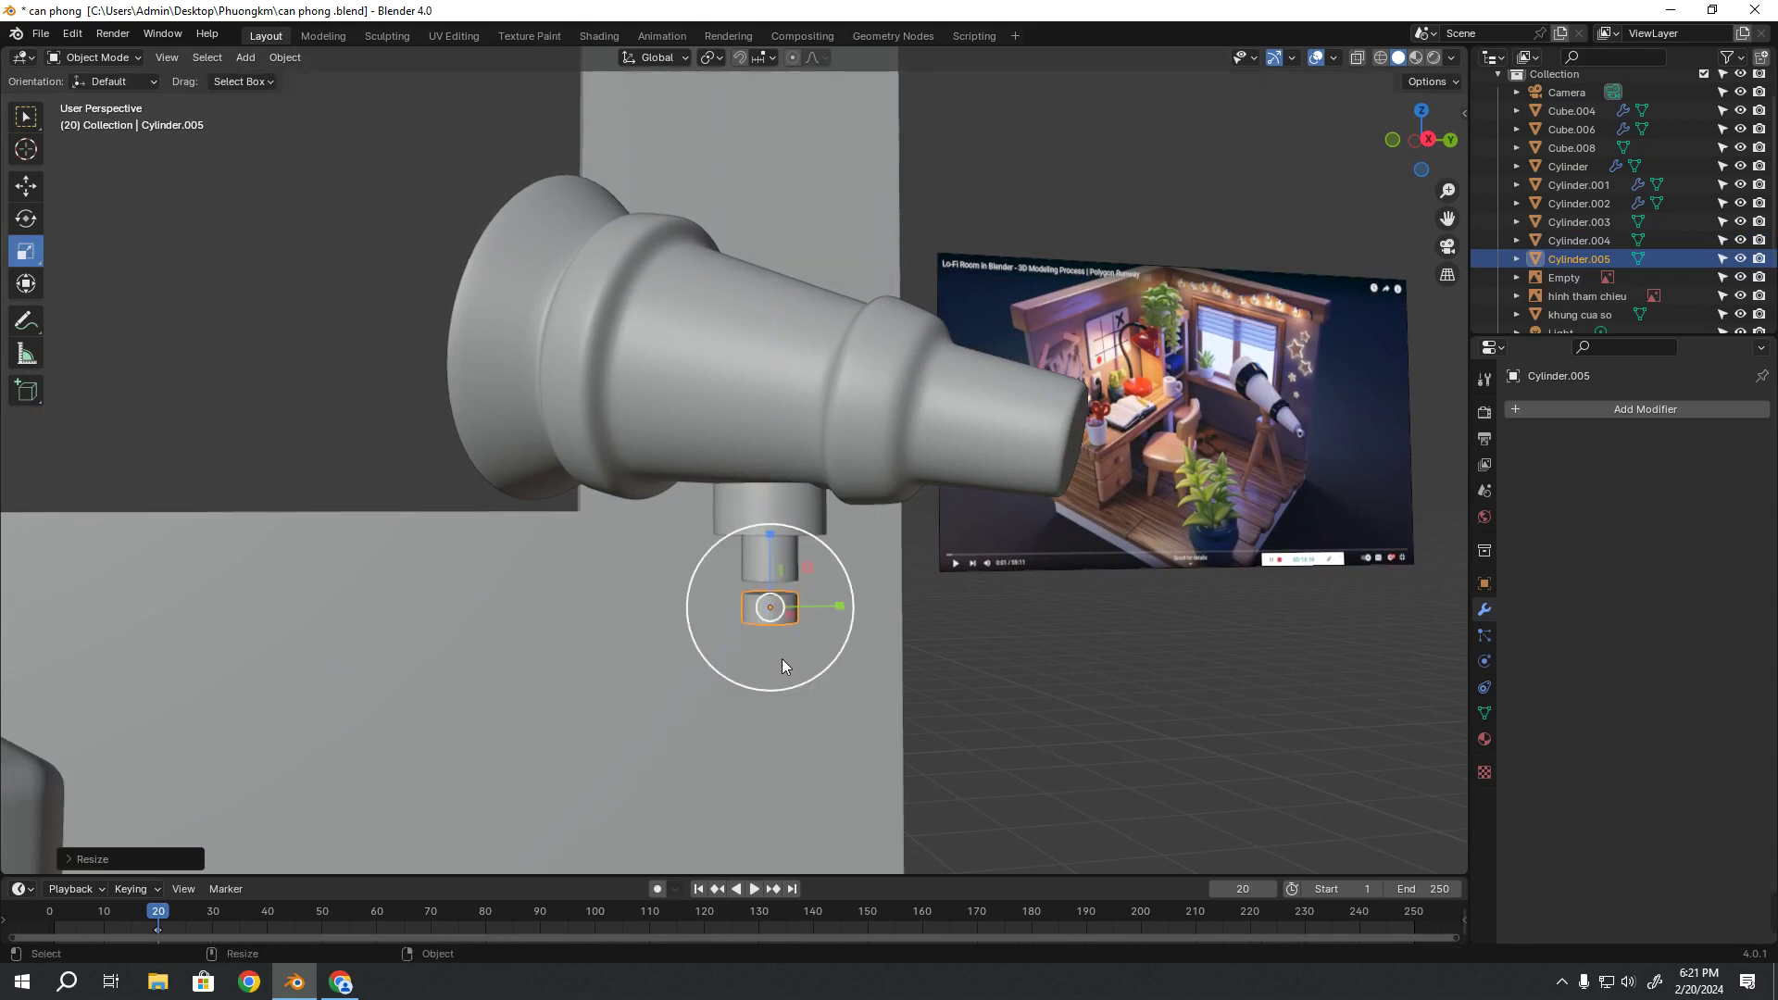
{"action": "left_click_drag", "start_coordinate": [781, 658], "coordinate": [808, 682]}
{"action": "key", "text": "shift+space"}
{"action": "key", "text": "g"}
{"action": "middle_click_drag", "start_coordinate": [821, 611], "coordinate": [811, 629]}
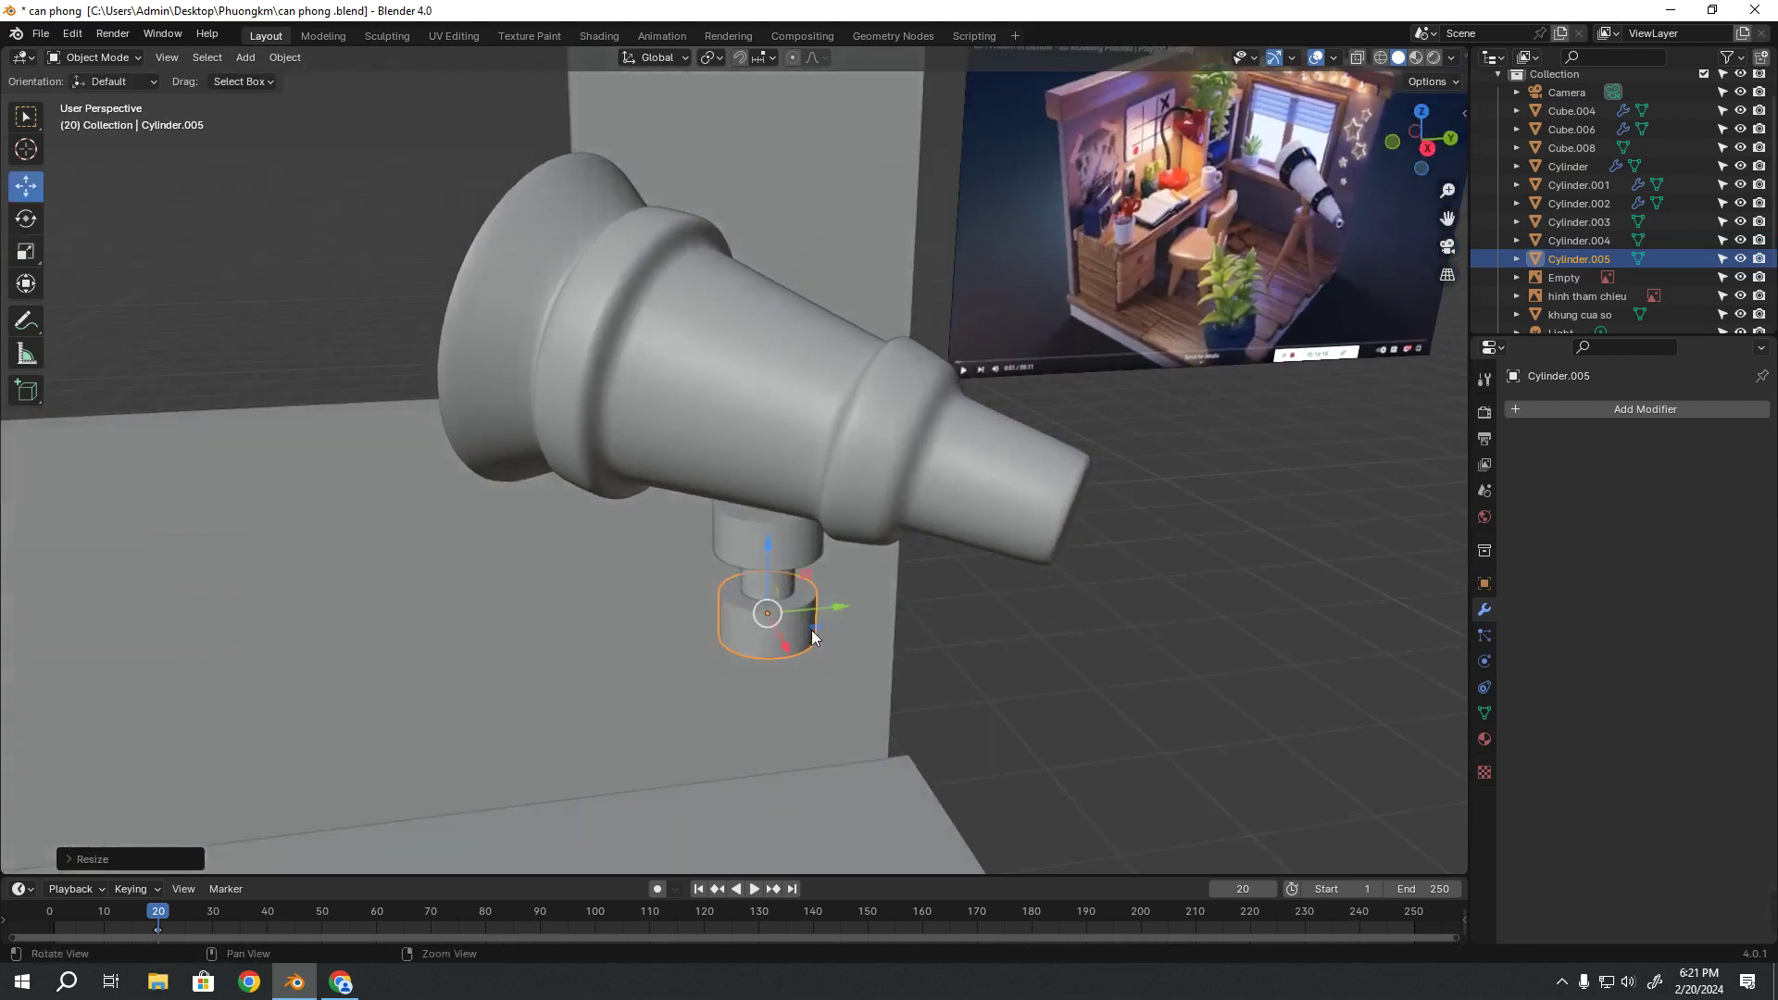
{"action": "left_click_drag", "start_coordinate": [768, 553], "coordinate": [776, 570]}
{"action": "scroll", "coordinate": [776, 570], "scroll_direction": "down", "scroll_amount": 2}
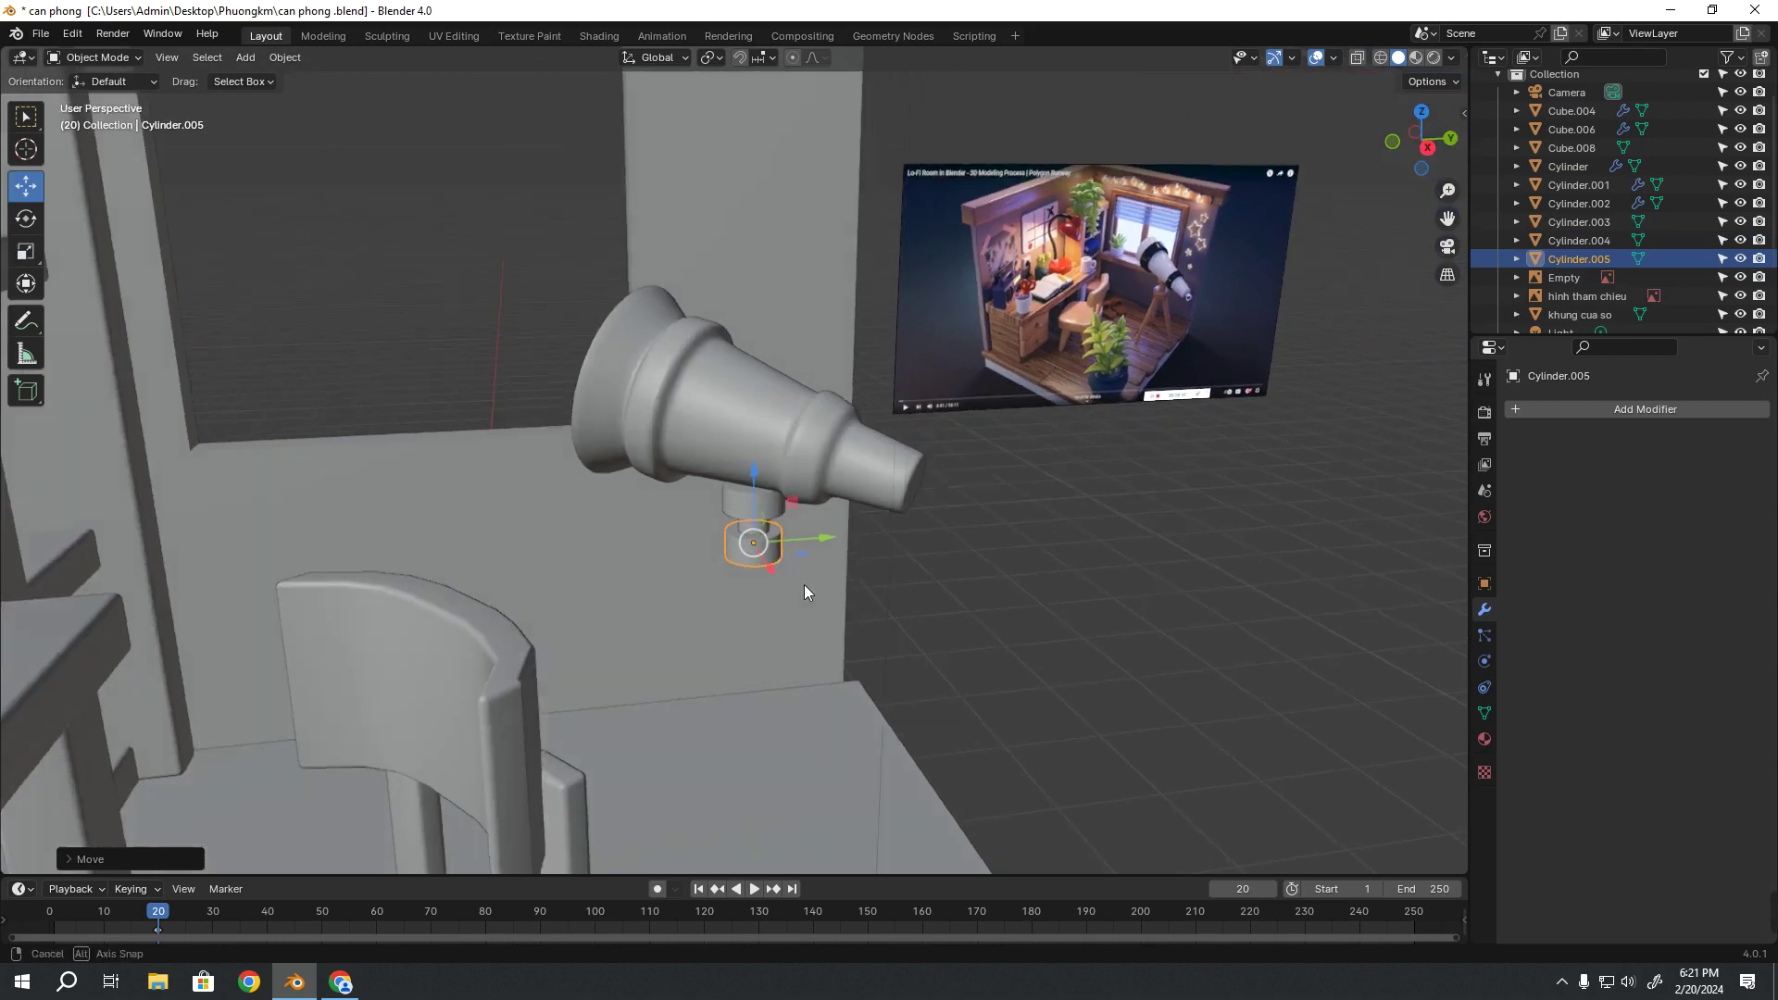
{"action": "middle_click_drag", "start_coordinate": [804, 585], "coordinate": [800, 583]}
{"action": "left_click", "coordinate": [1082, 648]}
{"action": "mouse_move", "coordinate": [1081, 648]}
{"action": "middle_mouse_down"}
{"action": "mouse_move", "coordinate": [1026, 569]}
{"action": "mouse_move", "coordinate": [1065, 486]}
{"action": "mouse_move", "coordinate": [992, 531]}
{"action": "middle_mouse_up"}
{"action": "scroll", "coordinate": [987, 602], "scroll_direction": "down", "scroll_amount": 2}
{"action": "scroll", "coordinate": [992, 531], "scroll_direction": "up", "scroll_amount": 3}
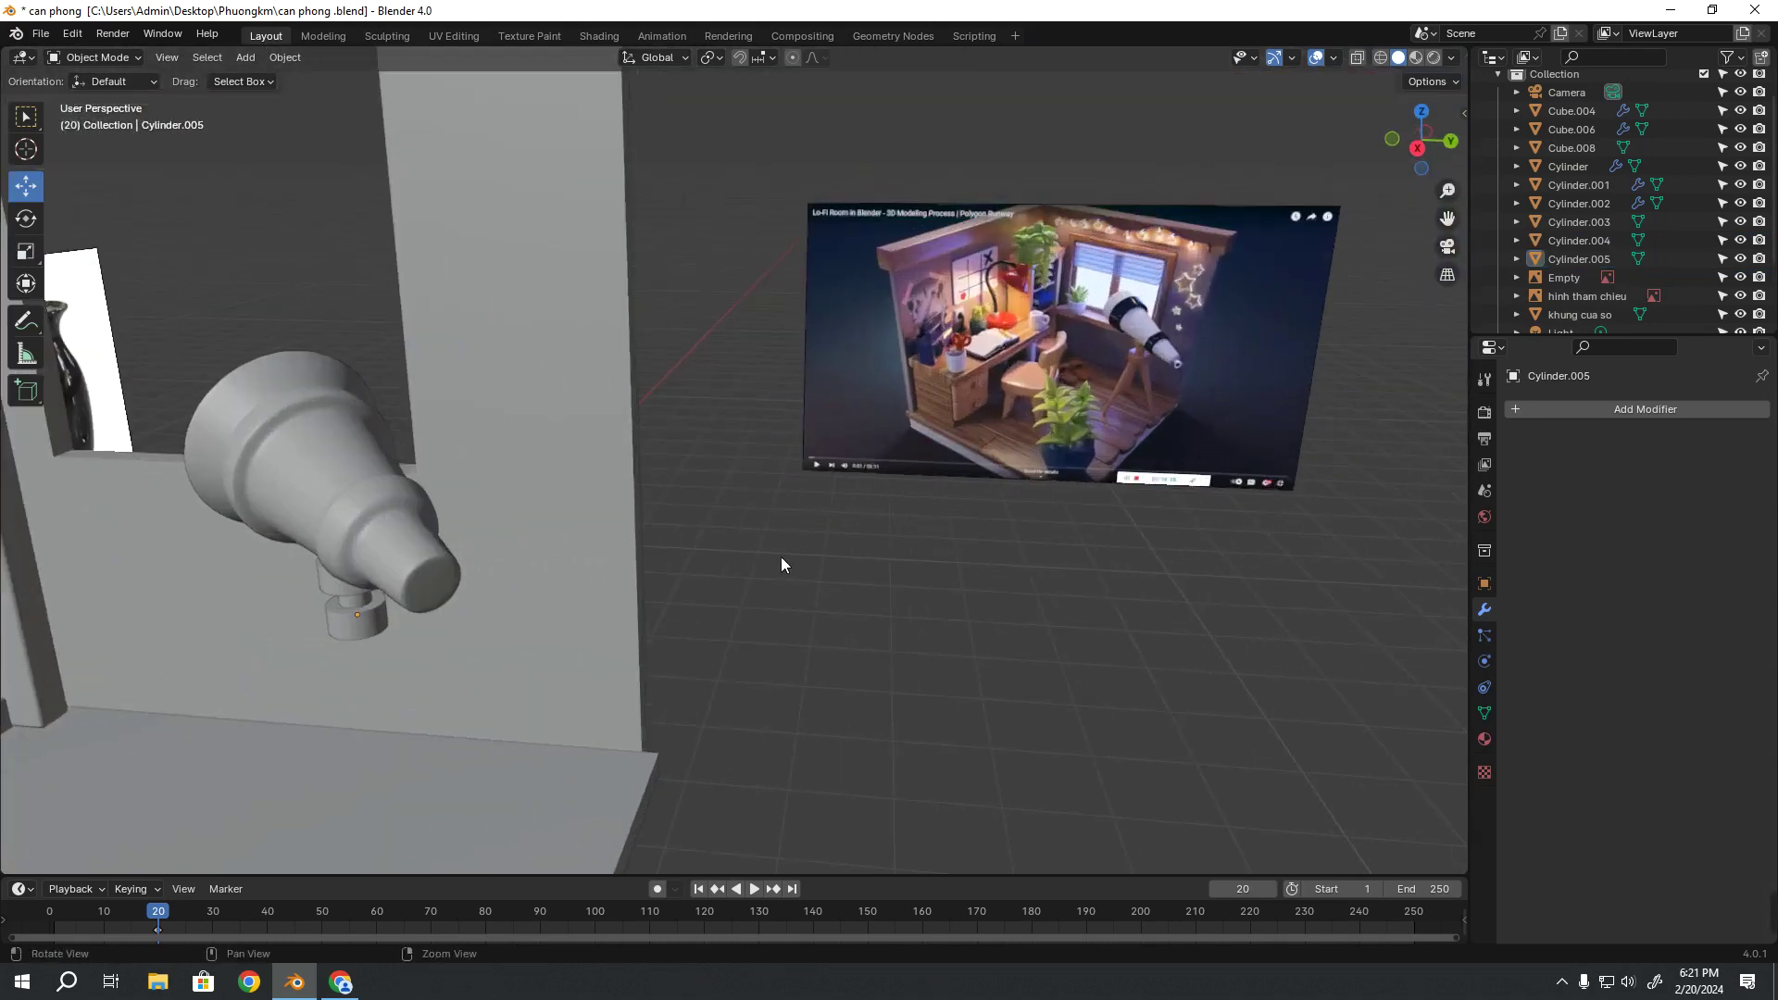
{"action": "mouse_move", "coordinate": [781, 557]}
{"action": "middle_mouse_down"}
{"action": "mouse_move", "coordinate": [521, 603]}
{"action": "mouse_move", "coordinate": [785, 536]}
{"action": "mouse_move", "coordinate": [636, 375]}
{"action": "middle_mouse_up"}
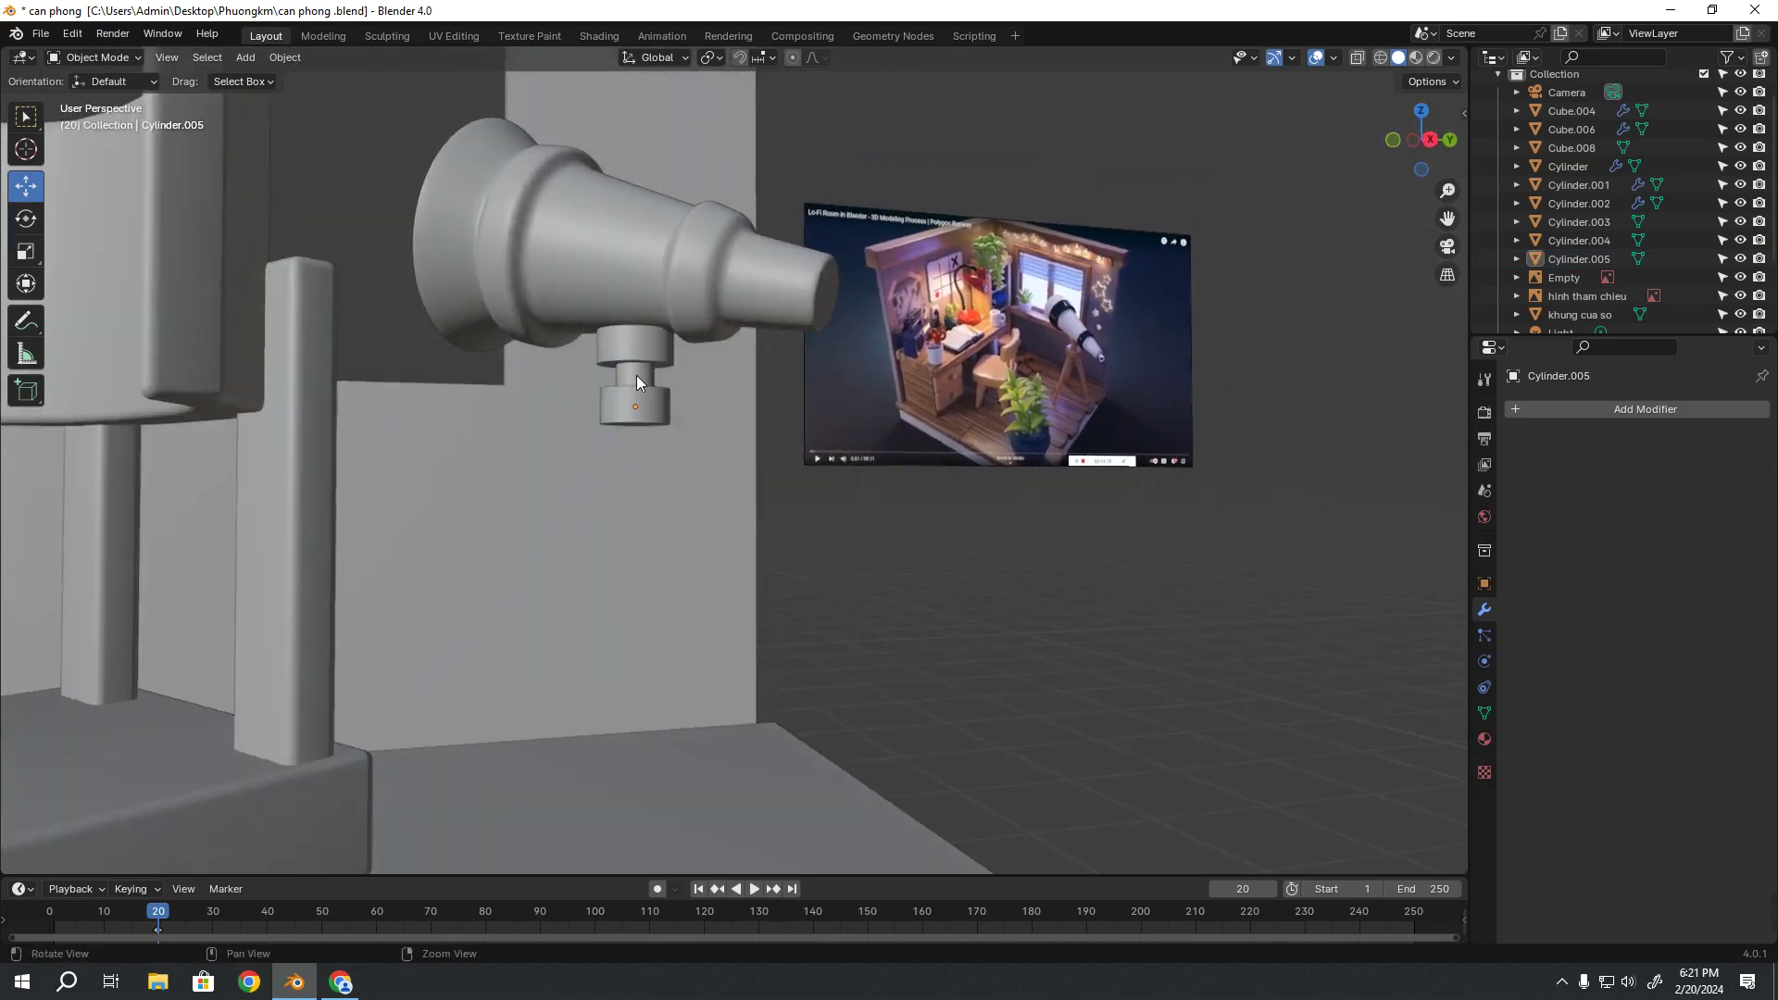
{"action": "left_click", "coordinate": [747, 465]}
{"action": "mouse_move", "coordinate": [747, 465]}
{"action": "middle_mouse_down"}
{"action": "mouse_move", "coordinate": [903, 543]}
{"action": "mouse_move", "coordinate": [628, 424]}
{"action": "mouse_move", "coordinate": [596, 363]}
{"action": "mouse_move", "coordinate": [501, 394]}
{"action": "mouse_move", "coordinate": [482, 381]}
{"action": "mouse_move", "coordinate": [663, 426]}
{"action": "mouse_move", "coordinate": [743, 467]}
{"action": "mouse_move", "coordinate": [756, 493]}
{"action": "mouse_move", "coordinate": [726, 503]}
{"action": "middle_mouse_up"}
{"action": "key", "text": "ctrl+z"}
{"action": "scroll", "coordinate": [755, 493], "scroll_direction": "down", "scroll_amount": 3}
{"action": "scroll", "coordinate": [748, 495], "scroll_direction": "down", "scroll_amount": 2}
{"action": "scroll", "coordinate": [737, 491], "scroll_direction": "down", "scroll_amount": 3}
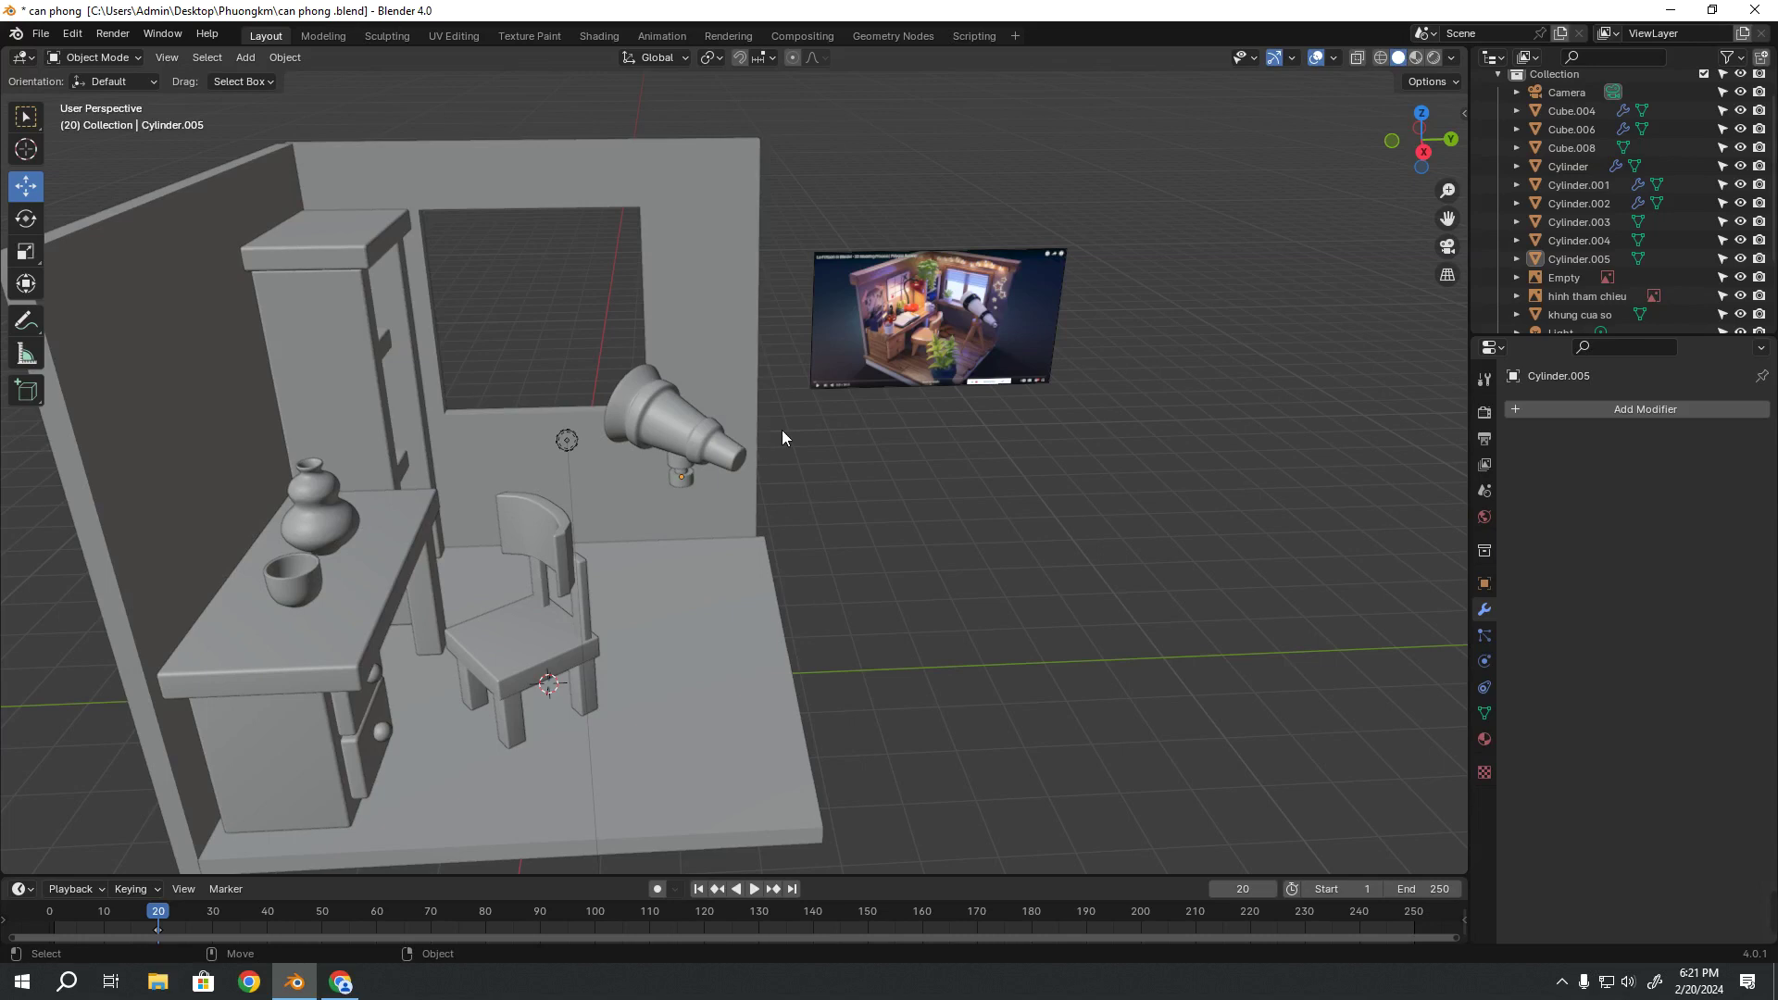
Orbit and zoom in close on the bottom cylinder of the telescope mount
{"action": "mouse_move", "coordinate": [893, 409]}
{"action": "middle_mouse_down"}
{"action": "mouse_move", "coordinate": [1083, 337]}
{"action": "mouse_move", "coordinate": [970, 478]}
{"action": "middle_mouse_up"}
{"action": "scroll", "coordinate": [971, 478], "scroll_direction": "up", "scroll_amount": 3}
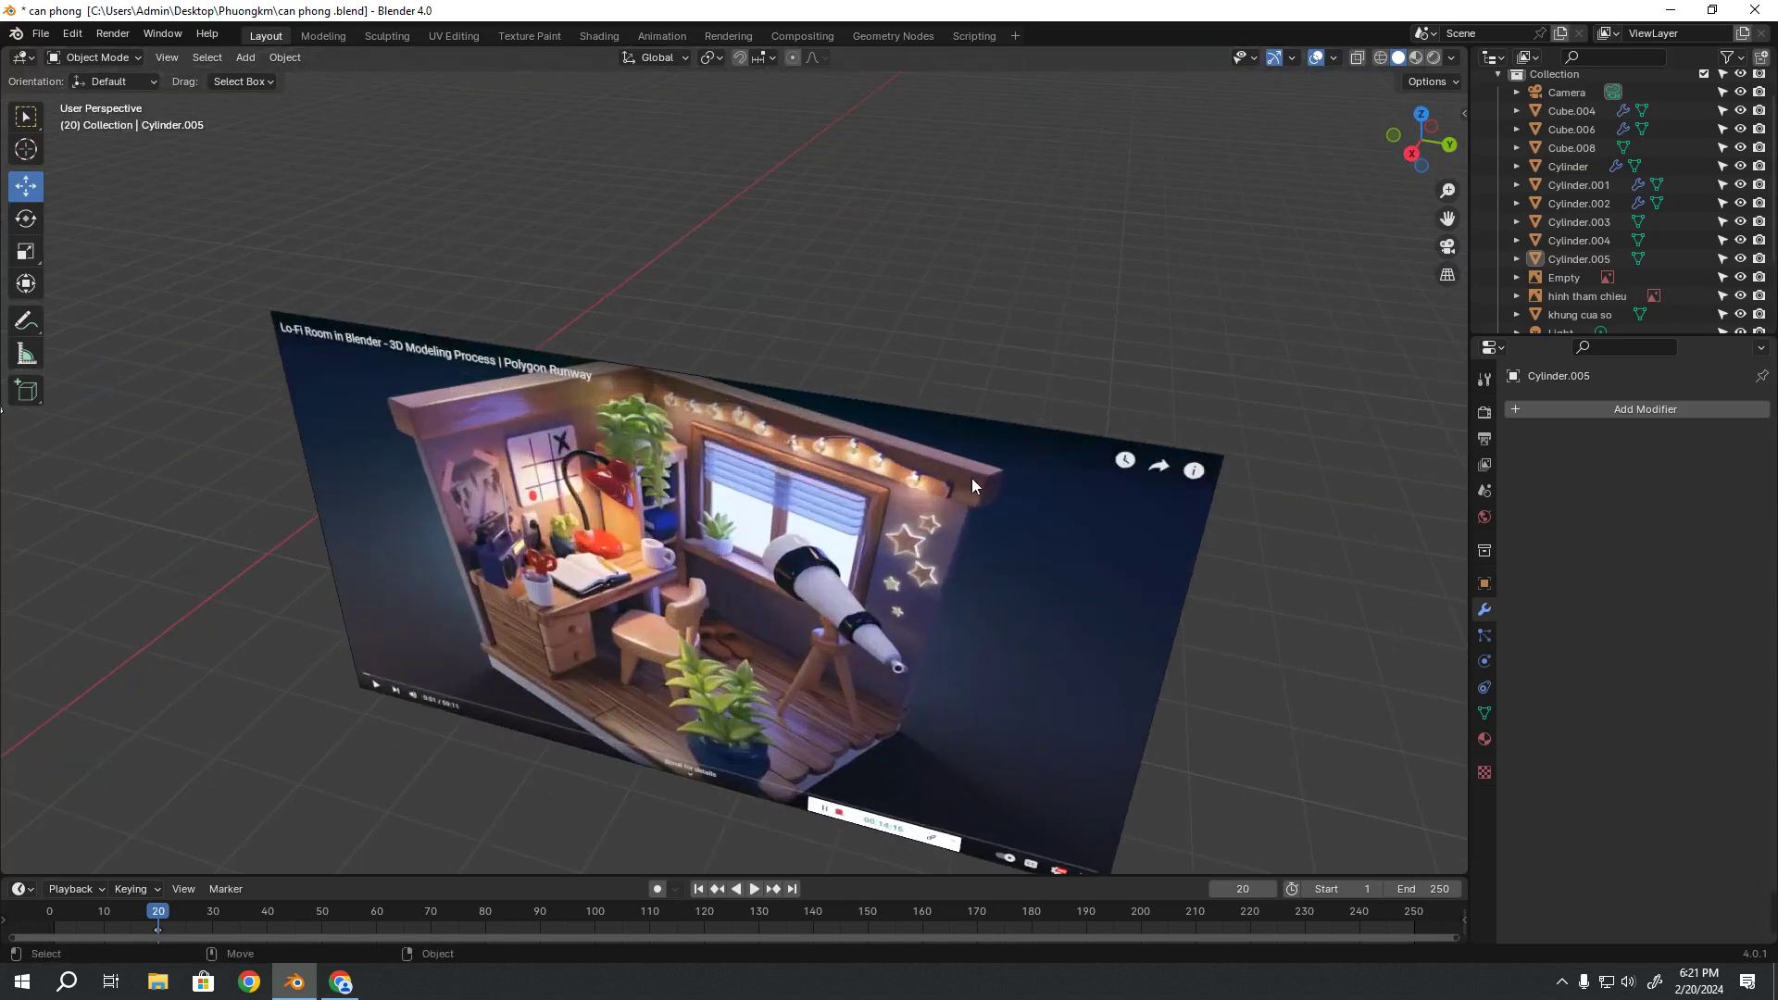
{"action": "scroll", "coordinate": [970, 478], "scroll_direction": "up", "scroll_amount": 3}
{"action": "scroll", "coordinate": [971, 478], "scroll_direction": "down", "scroll_amount": 6}
{"action": "scroll", "coordinate": [585, 486], "scroll_direction": "up", "scroll_amount": 2}
{"action": "scroll", "coordinate": [719, 426], "scroll_direction": "up", "scroll_amount": 3}
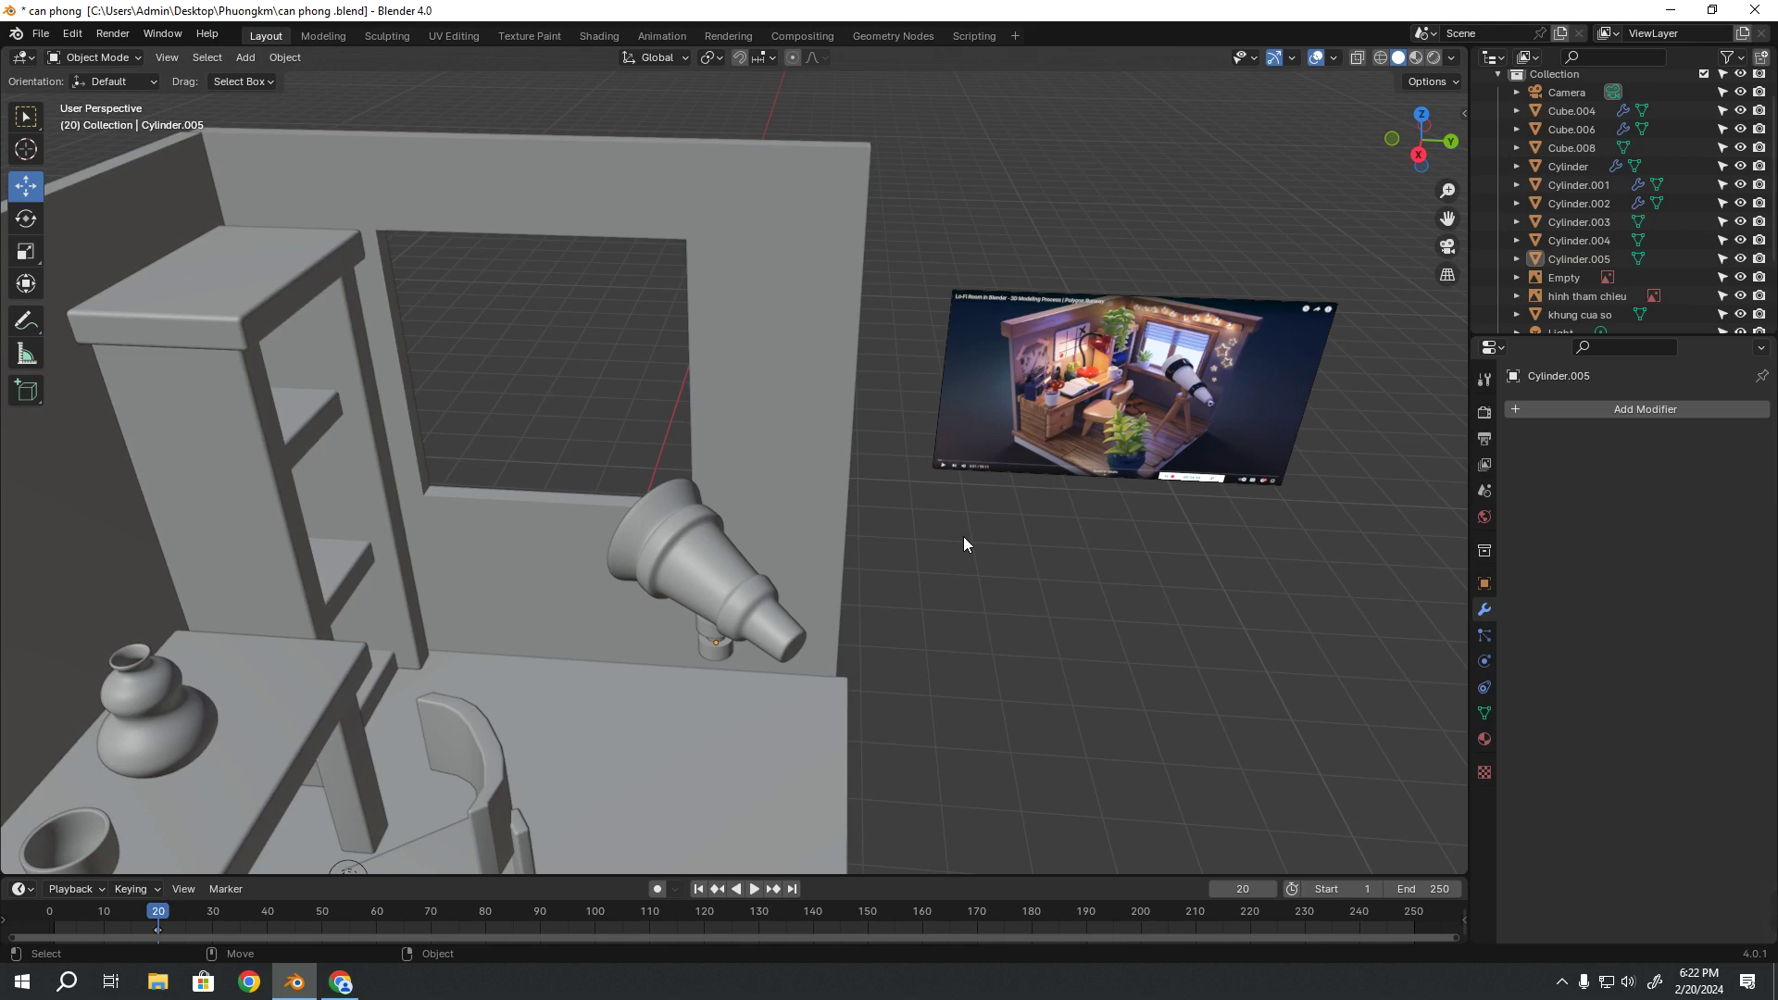
{"action": "scroll", "coordinate": [771, 652], "scroll_direction": "up", "scroll_amount": 1}
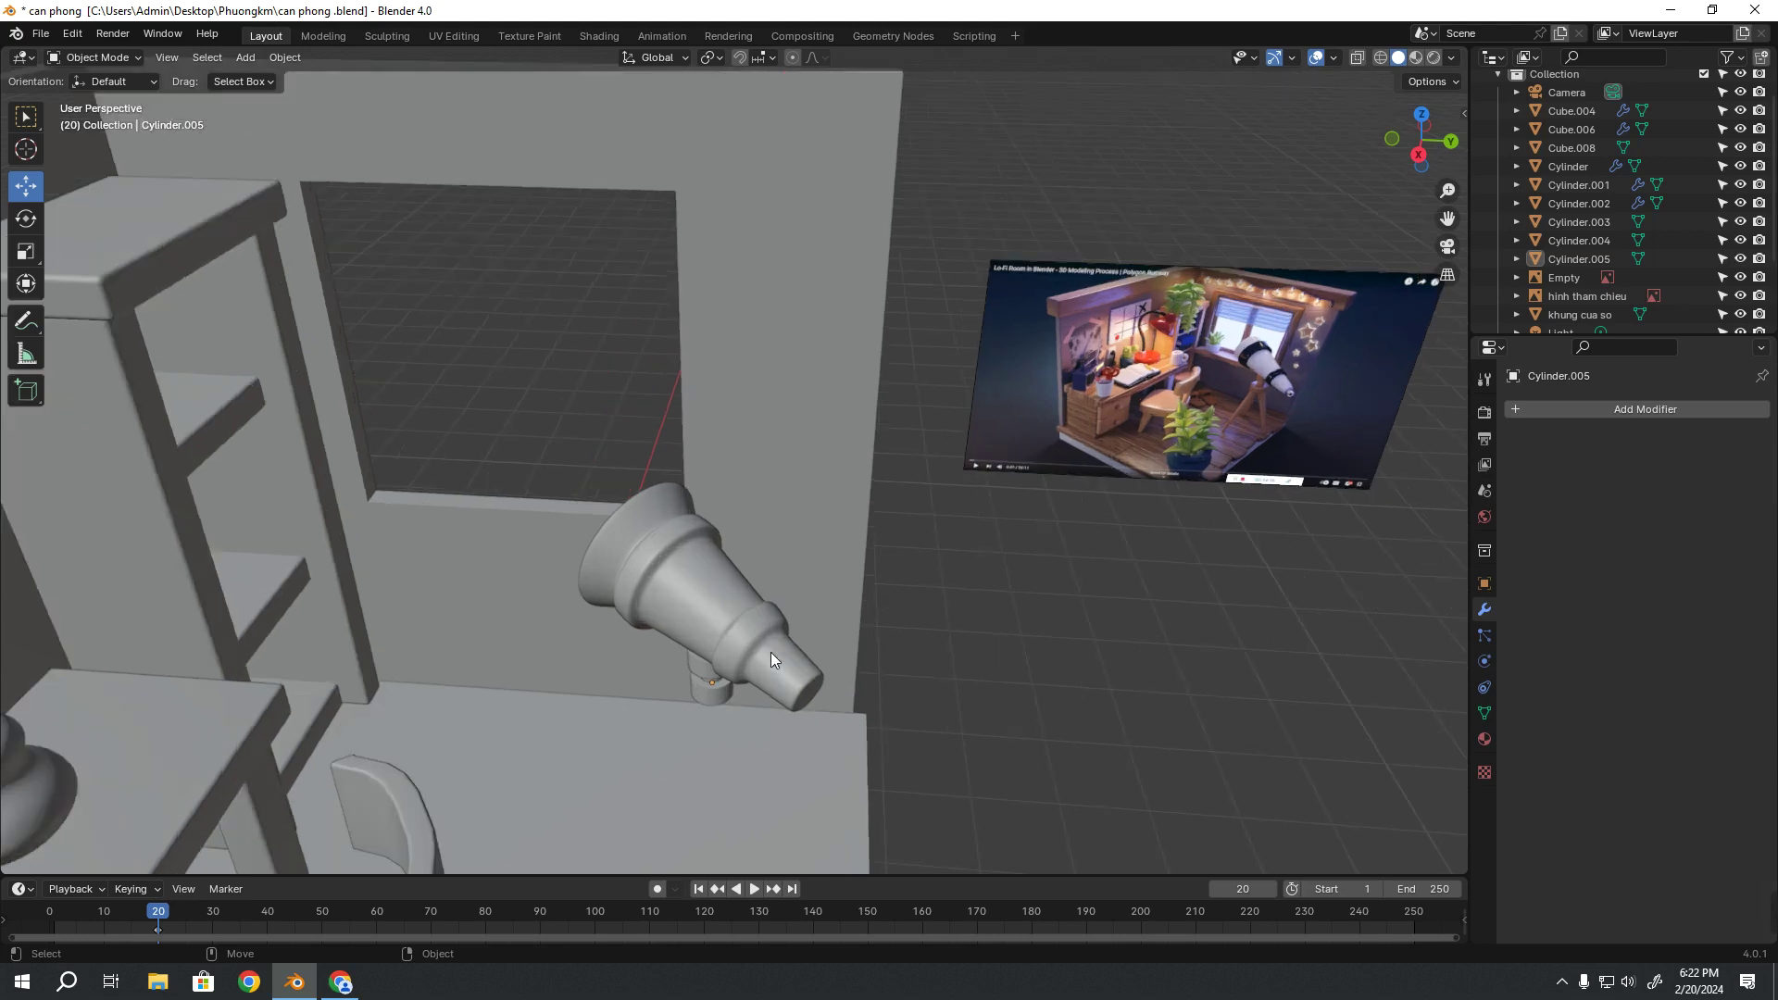
{"action": "scroll", "coordinate": [744, 591], "scroll_direction": "up", "scroll_amount": 1}
{"action": "scroll", "coordinate": [772, 552], "scroll_direction": "up", "scroll_amount": 1}
Select Cylinder.005 and squash it to about 0.7 along Z
{"action": "left_click", "coordinate": [775, 557]}
{"action": "scroll", "coordinate": [787, 579], "scroll_direction": "up", "scroll_amount": 1}
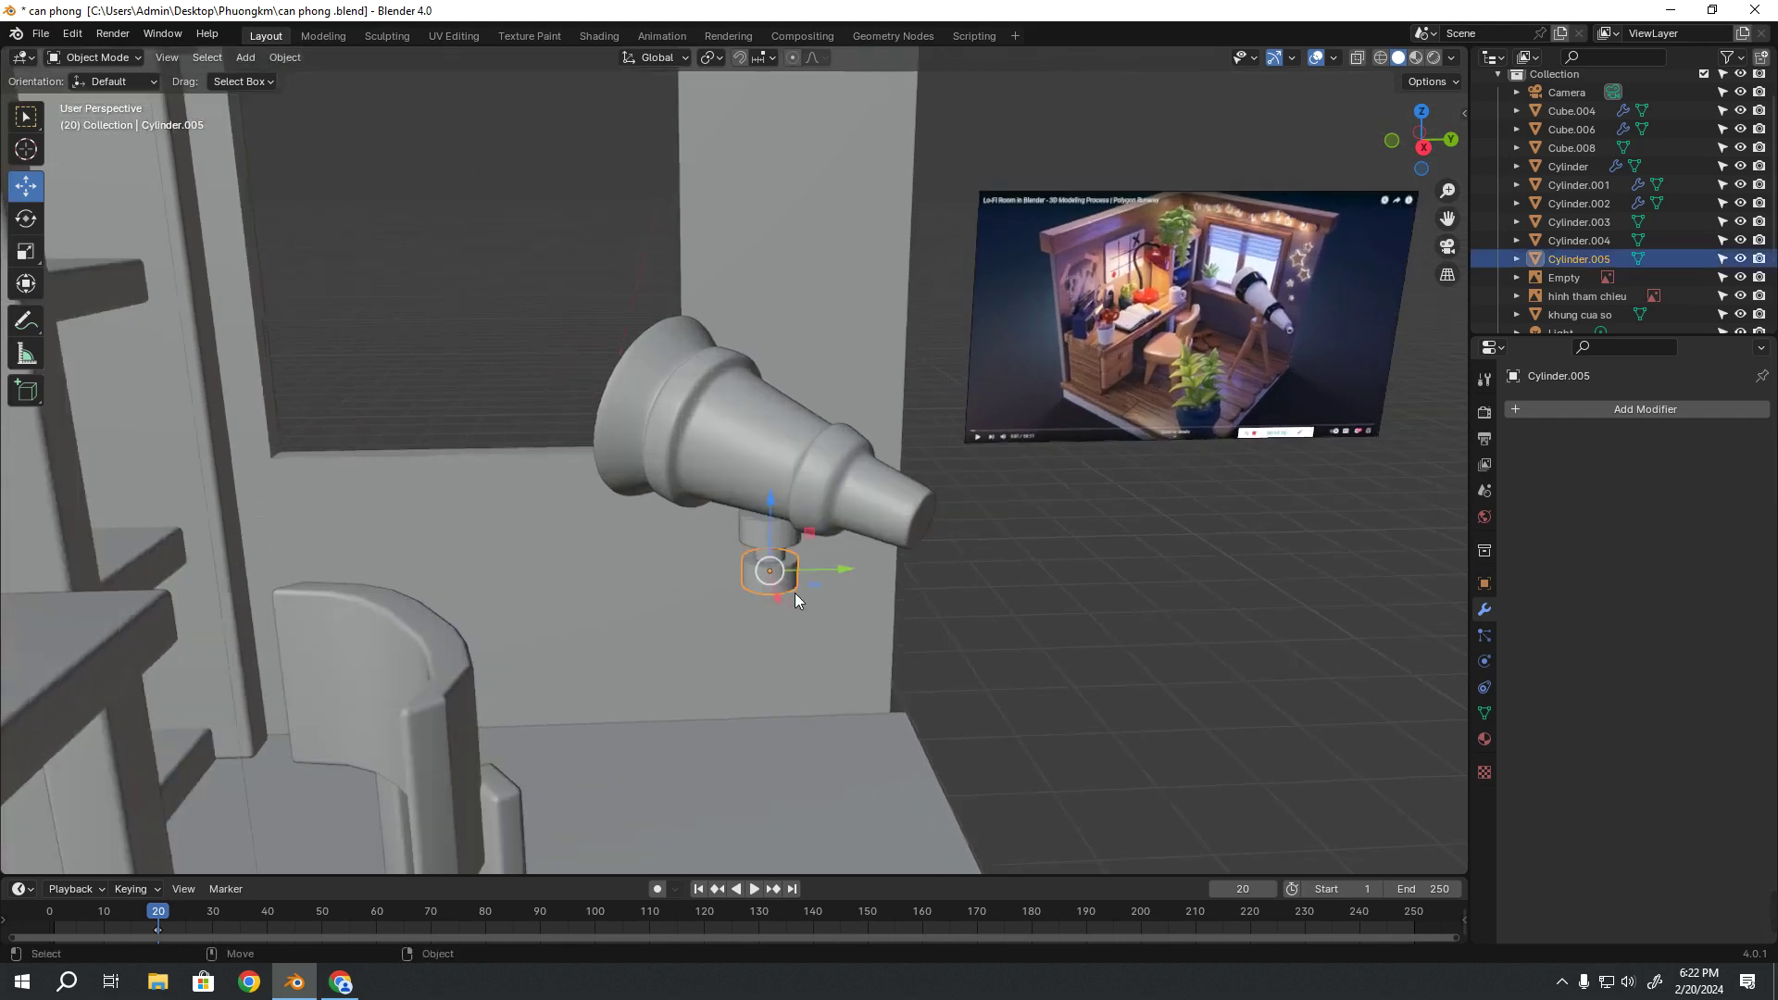
{"action": "scroll", "coordinate": [794, 593], "scroll_direction": "up", "scroll_amount": 1}
{"action": "key", "text": "shift+space"}
{"action": "key", "text": "s"}
{"action": "left_click_drag", "start_coordinate": [842, 663], "coordinate": [831, 655]}
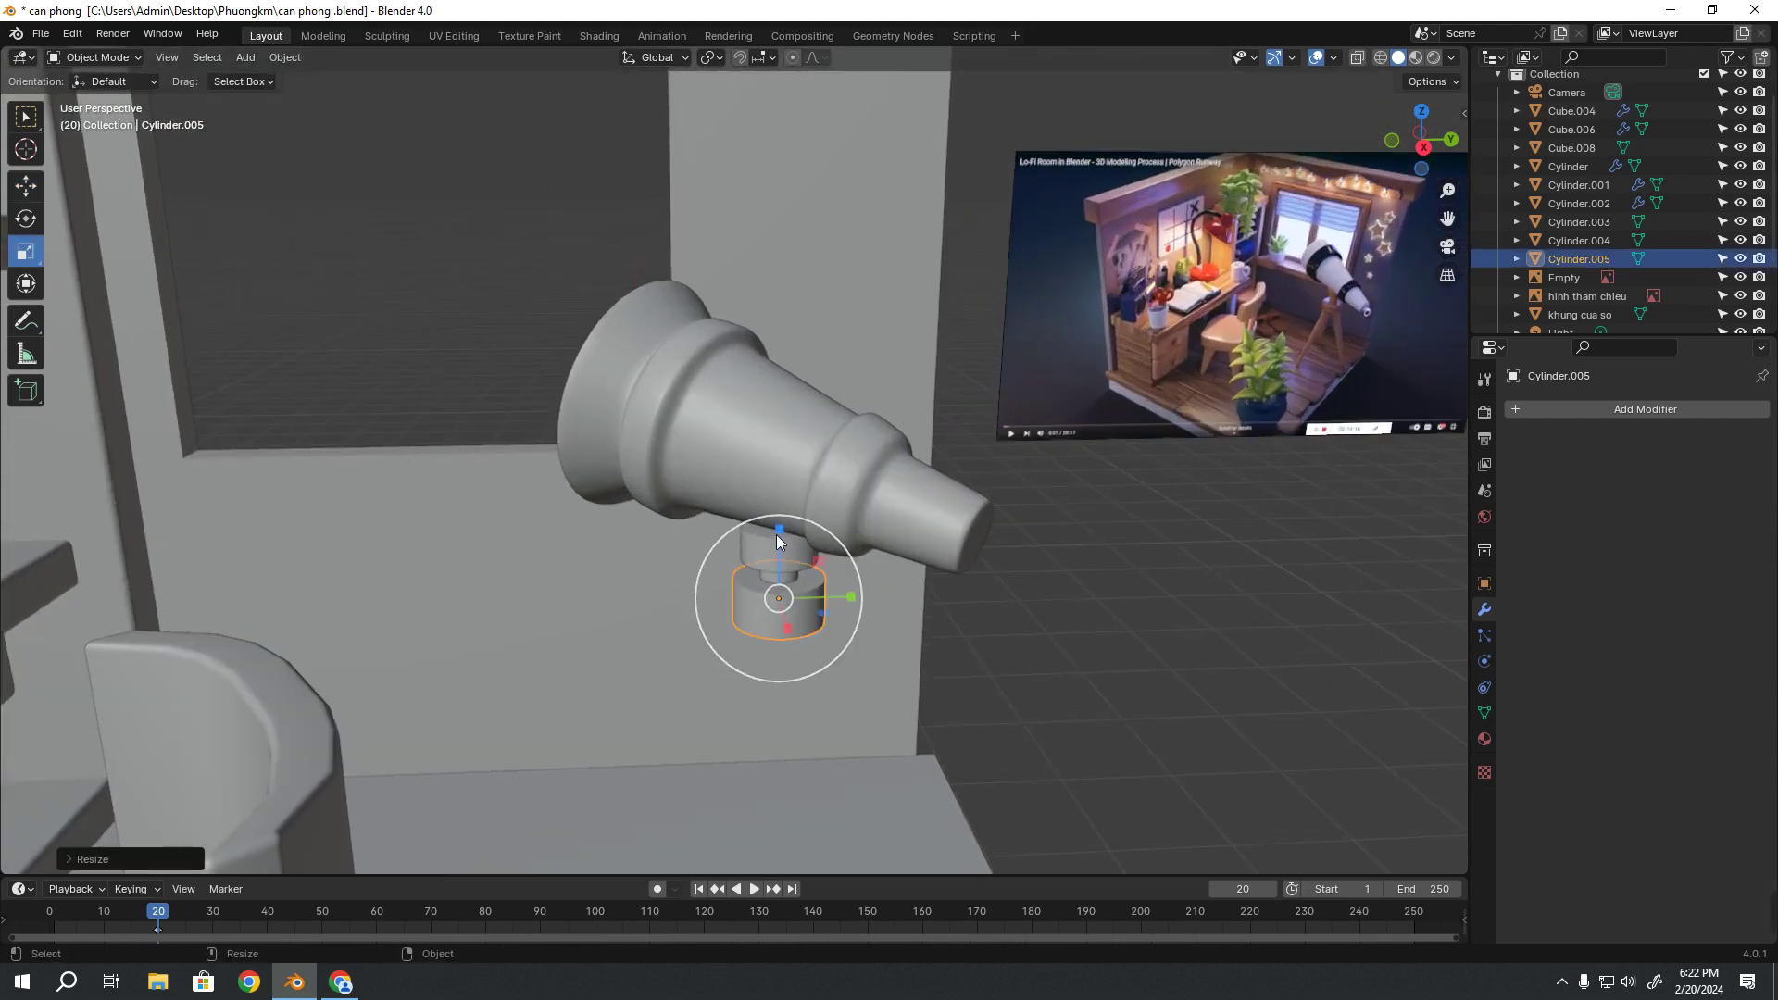
{"action": "left_click_drag", "start_coordinate": [776, 533], "coordinate": [780, 556]}
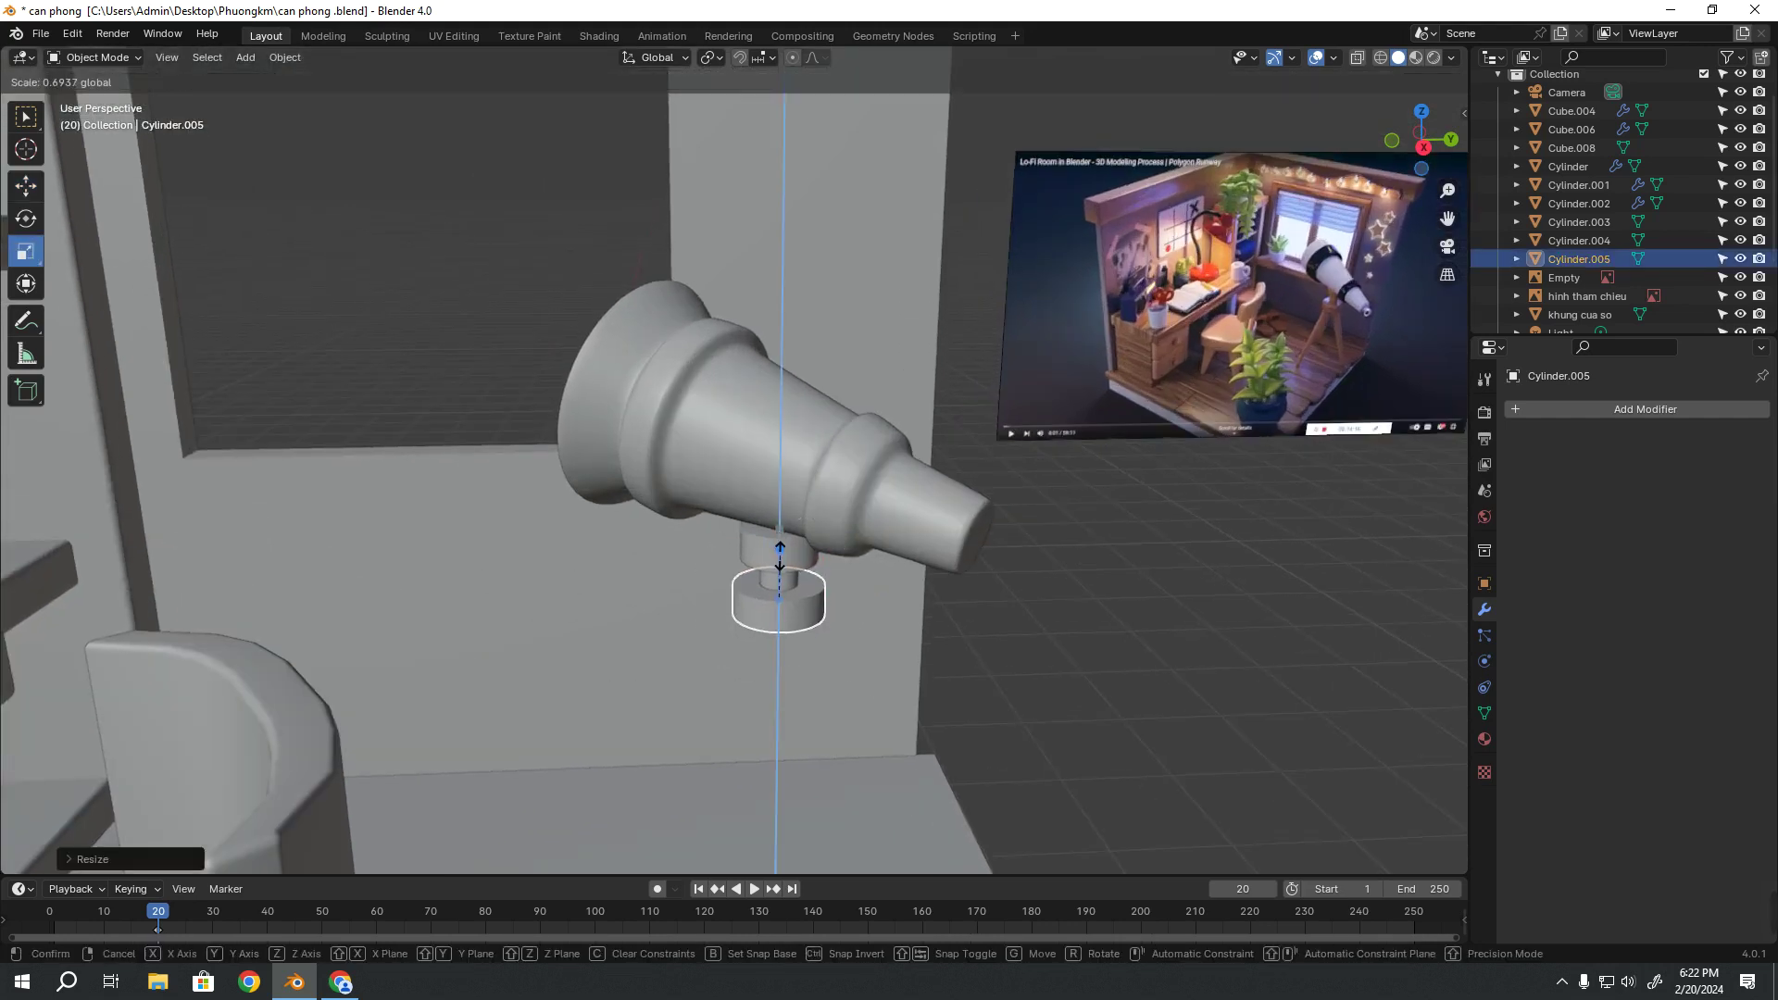
{"action": "key", "text": "shift+space"}
{"action": "key", "text": "g"}
Inspect the resized mount, briefly switch to another window, then return to Blender
{"action": "mouse_move", "coordinate": [875, 581]}
{"action": "middle_mouse_down"}
{"action": "mouse_move", "coordinate": [841, 609]}
{"action": "mouse_move", "coordinate": [1008, 597]}
{"action": "mouse_move", "coordinate": [888, 531]}
{"action": "mouse_move", "coordinate": [898, 503]}
{"action": "mouse_move", "coordinate": [865, 537]}
{"action": "mouse_move", "coordinate": [1148, 468]}
{"action": "middle_mouse_up"}
{"action": "scroll", "coordinate": [891, 535], "scroll_direction": "down", "scroll_amount": 3}
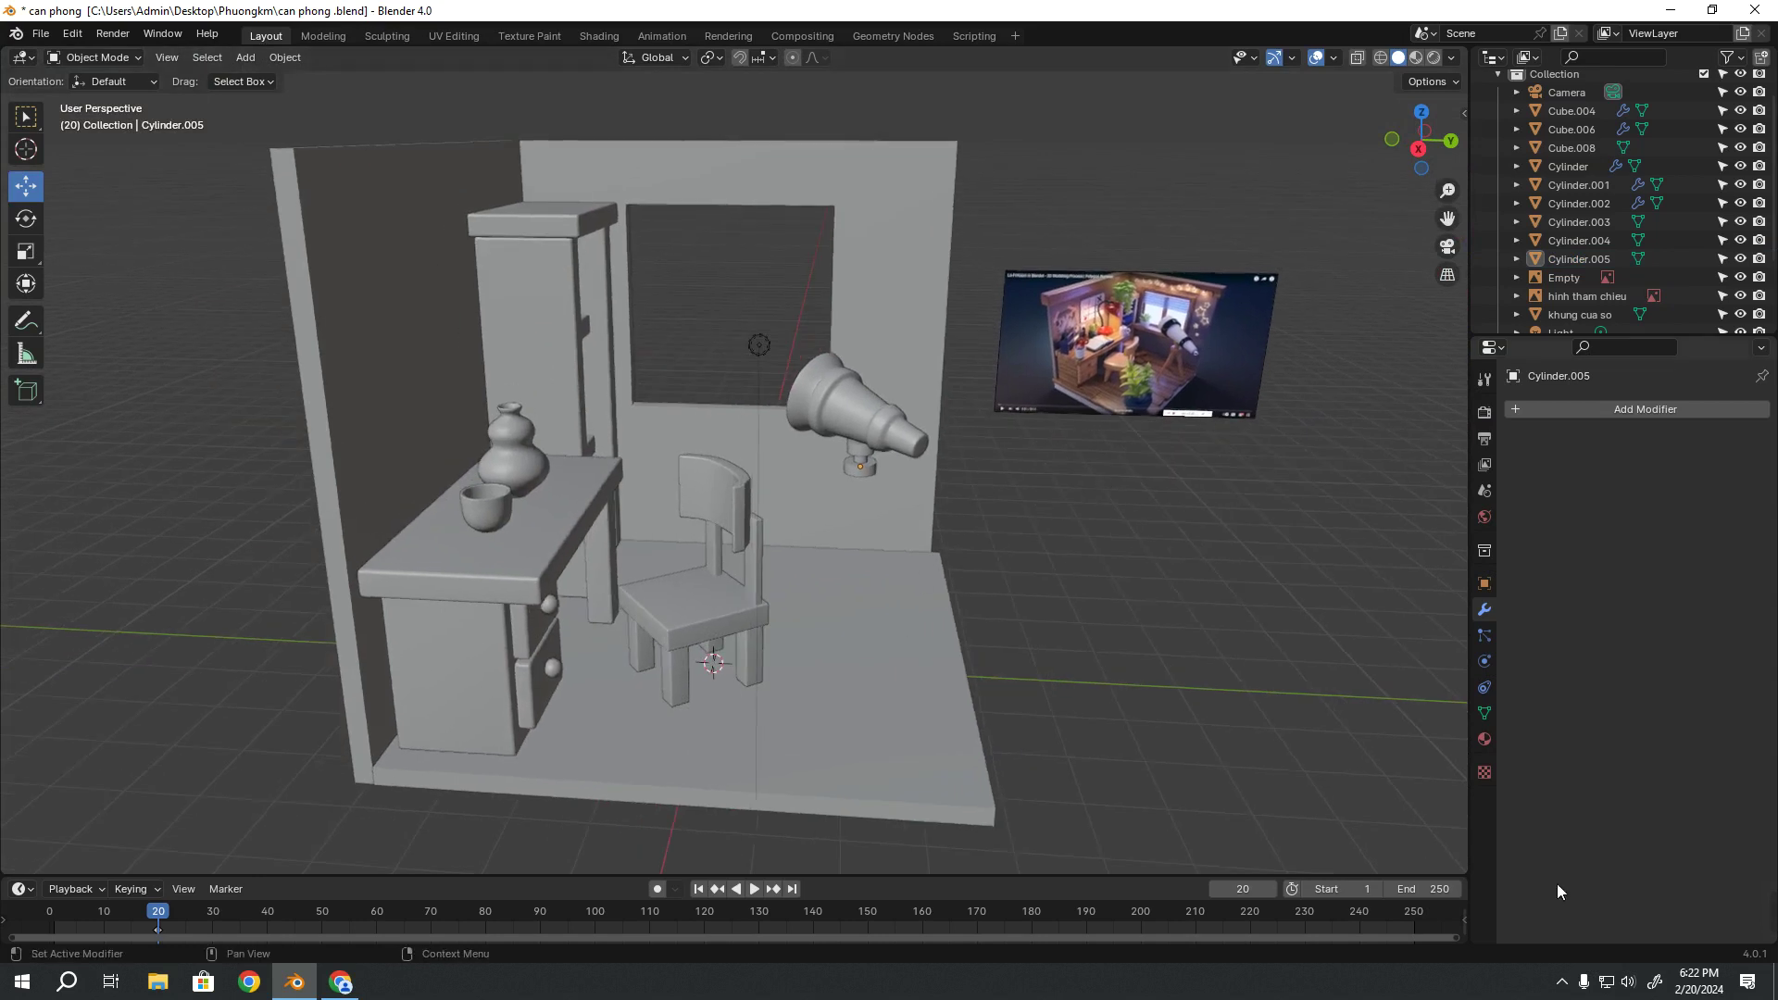
{"action": "left_click", "coordinate": [1561, 983]}
{"action": "left_click", "coordinate": [1562, 945]}
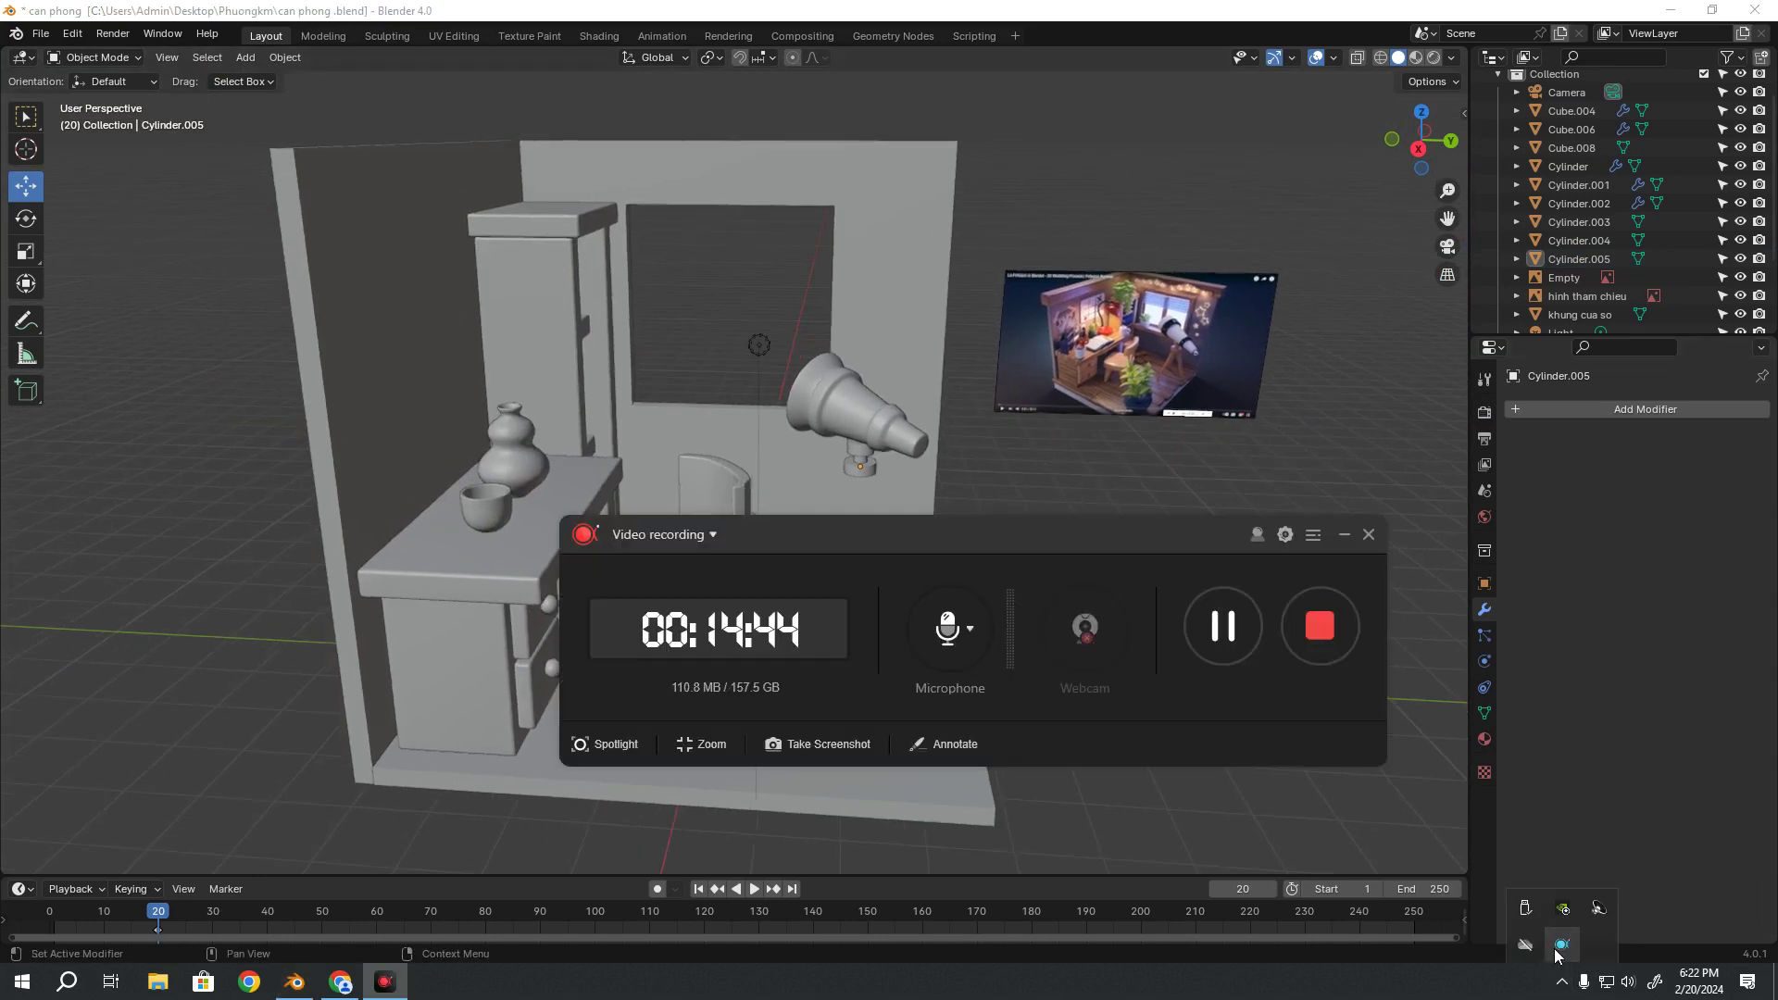
{"action": "left_click_drag", "start_coordinate": [1204, 637], "coordinate": [1487, 728]}
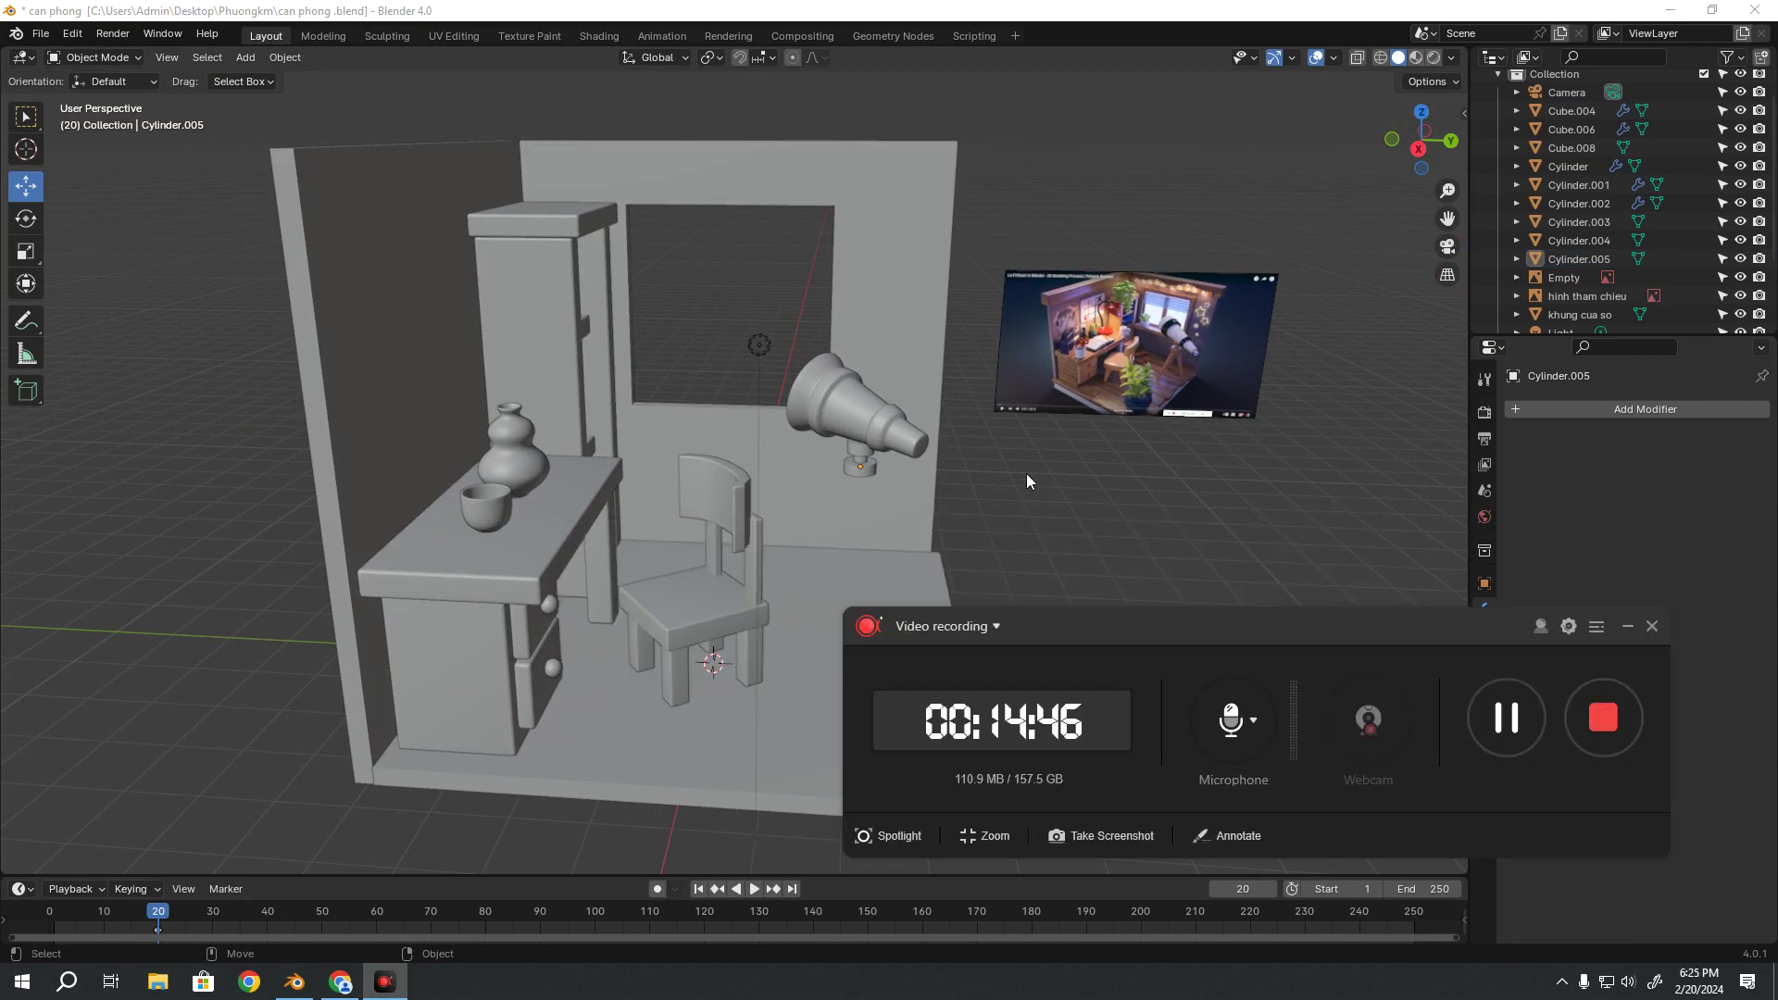
{"action": "left_click", "coordinate": [1029, 479]}
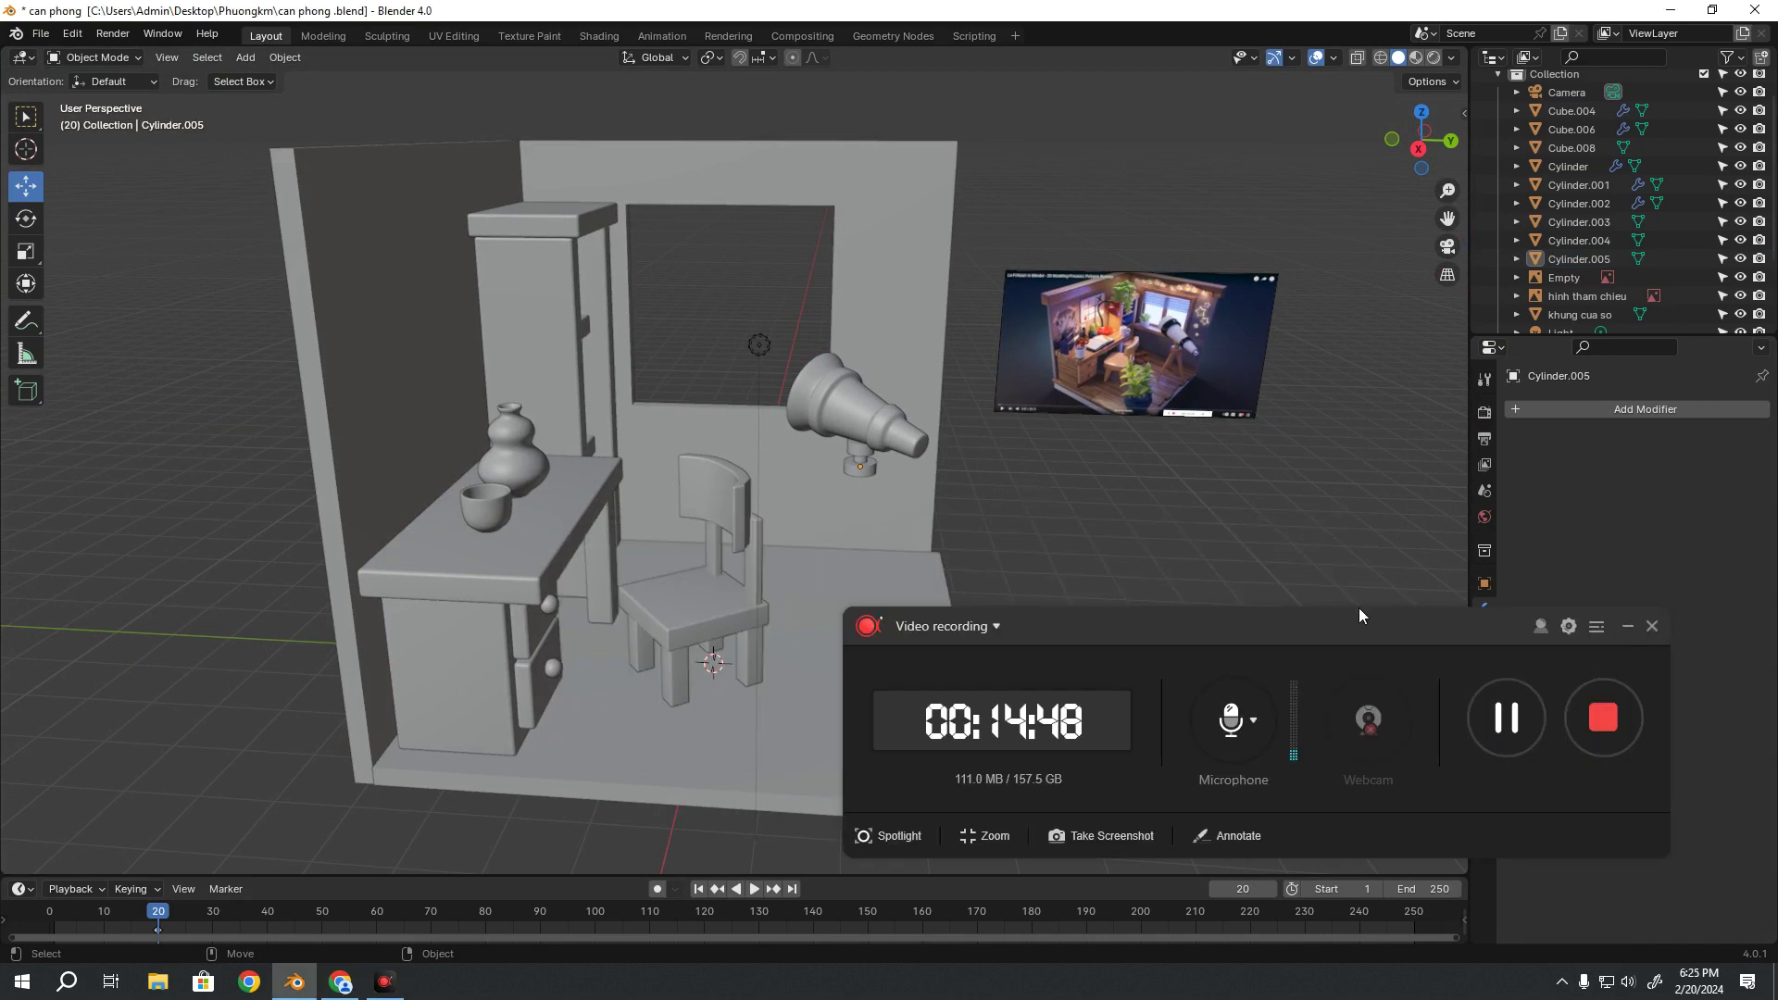
{"action": "left_click_drag", "start_coordinate": [1359, 615], "coordinate": [1413, 805]}
{"action": "scroll", "coordinate": [937, 489], "scroll_direction": "up", "scroll_amount": 5}
{"action": "scroll", "coordinate": [957, 487], "scroll_direction": "up", "scroll_amount": 3}
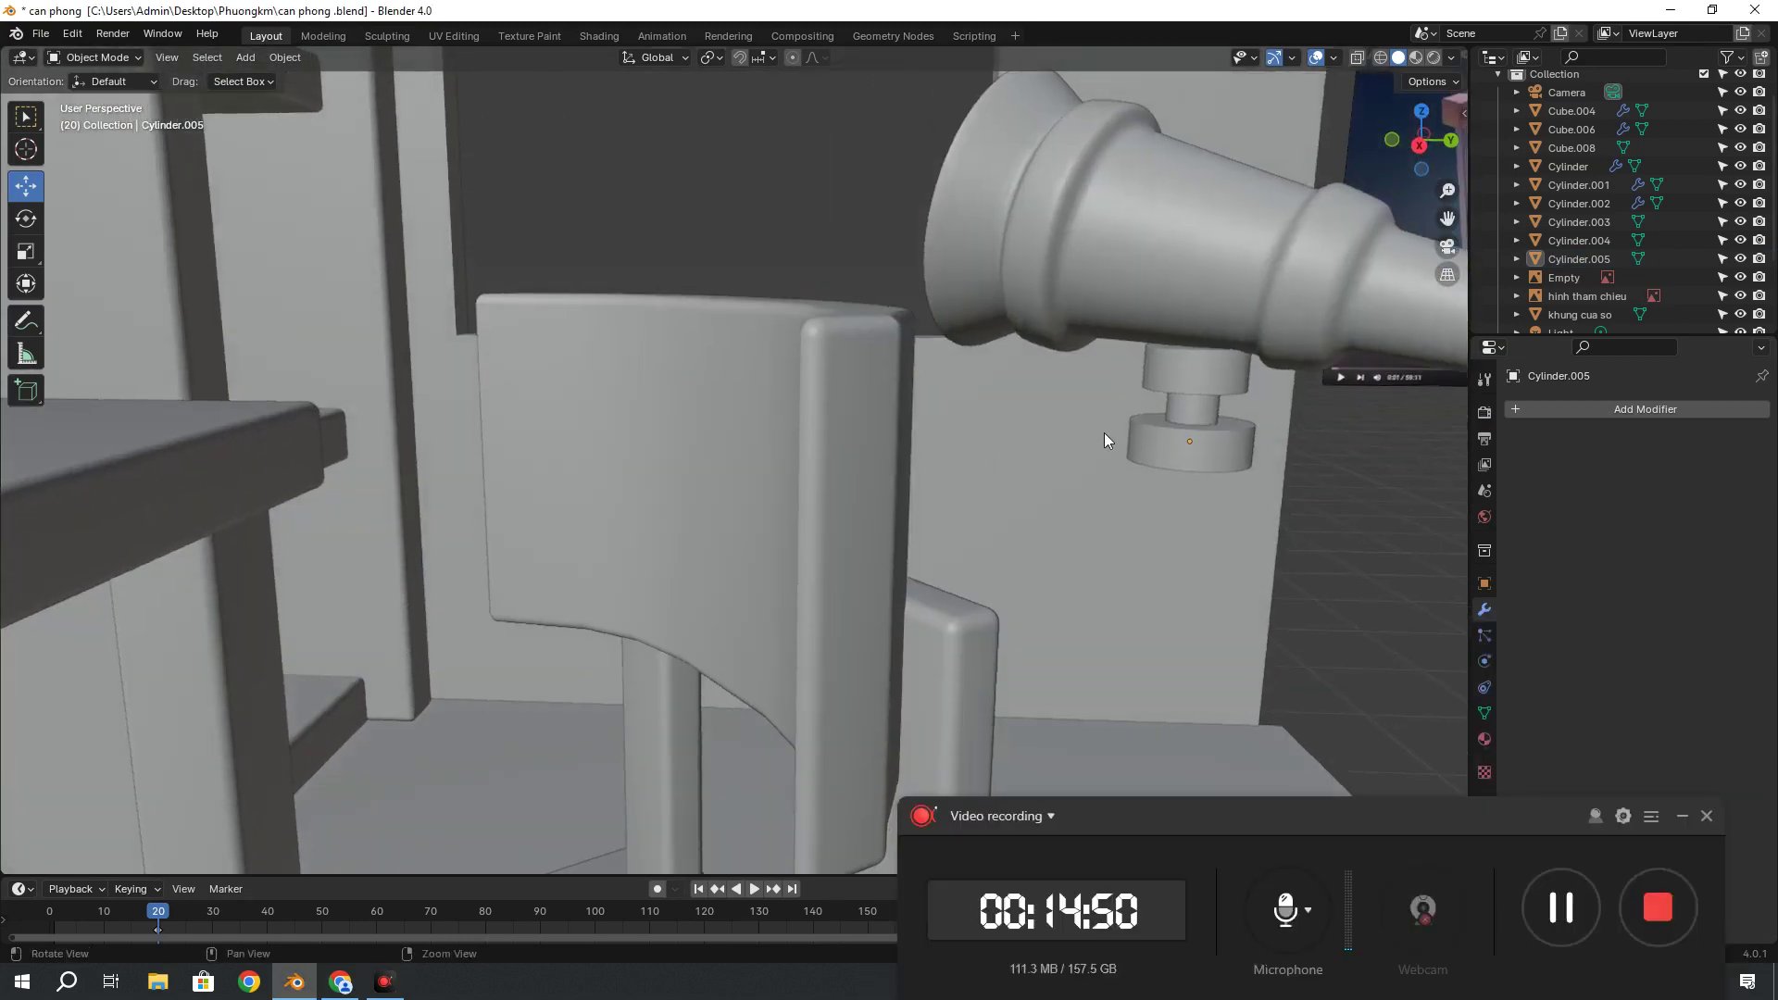
Select the mount's top, middle and bottom cylinders together
{"action": "middle_click_drag", "start_coordinate": [1104, 432], "coordinate": [702, 431], "text": "shift"}
{"action": "scroll", "coordinate": [652, 395], "scroll_direction": "up", "scroll_amount": 2}
{"action": "scroll", "coordinate": [723, 380], "scroll_direction": "up", "scroll_amount": 1}
{"action": "scroll", "coordinate": [715, 289], "scroll_direction": "up", "scroll_amount": 1}
{"action": "left_click", "coordinate": [715, 289]}
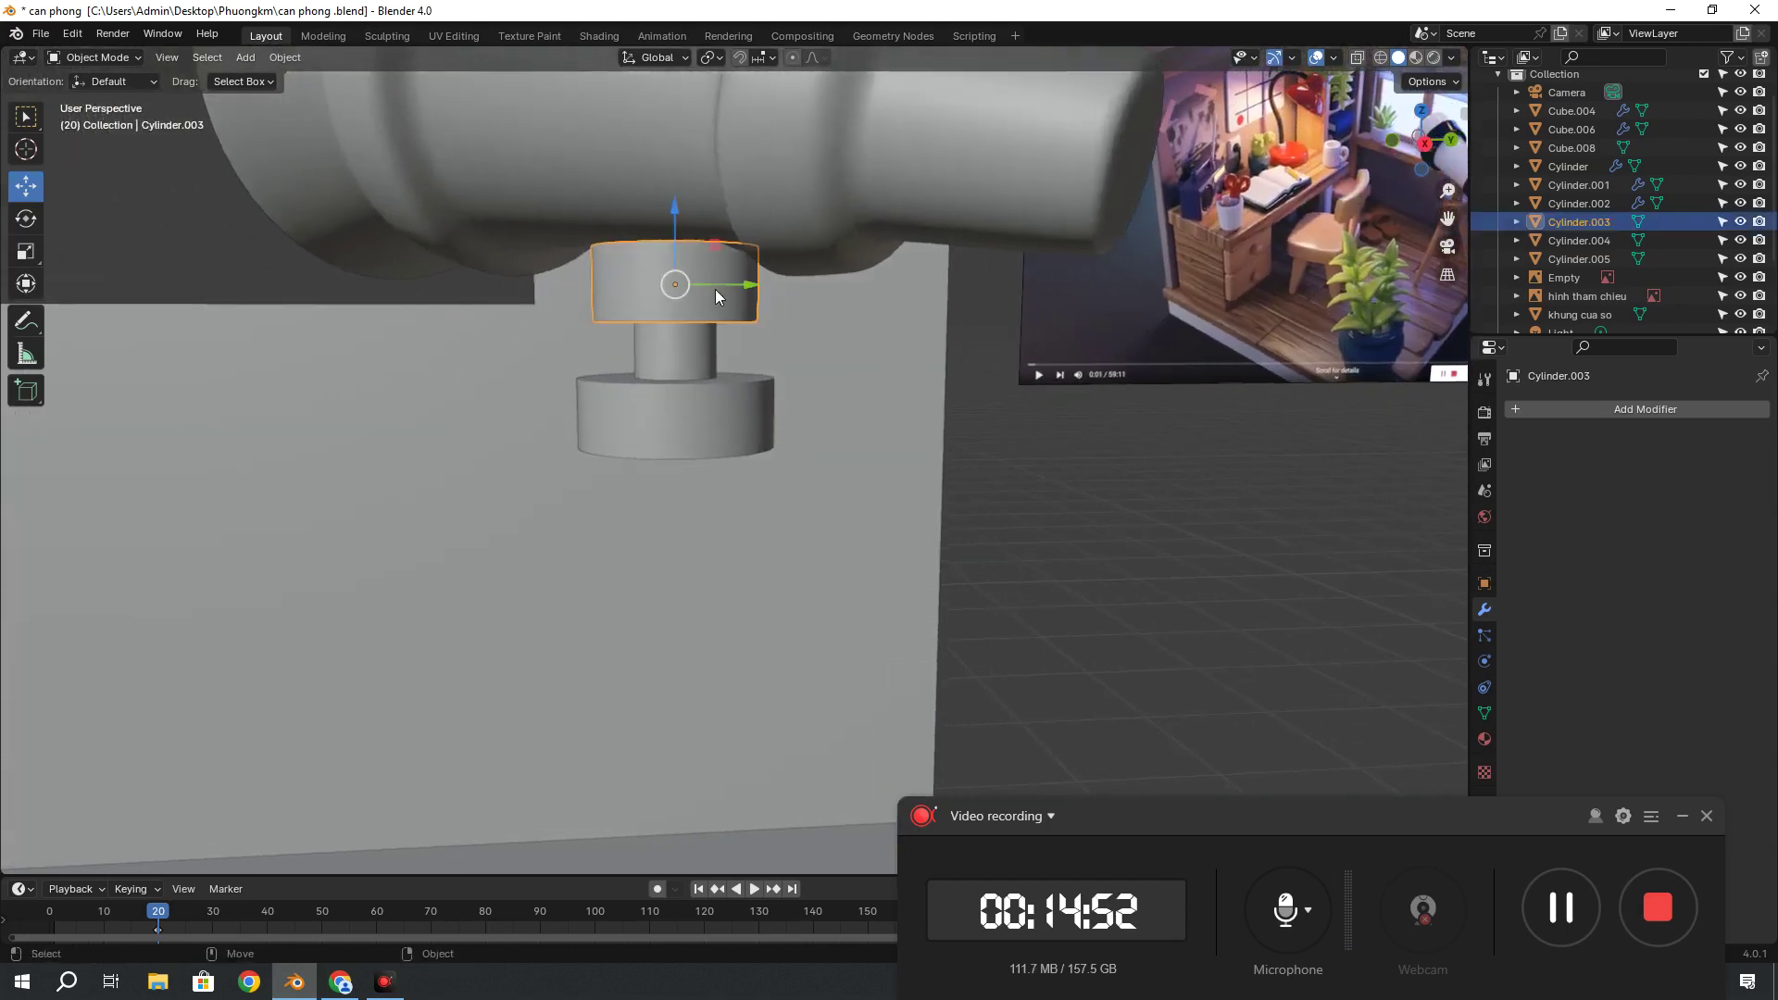
{"action": "left_click", "coordinate": [682, 375]}
{"action": "left_click", "coordinate": [728, 429]}
Orbit around the mount to check it, then deselect everything
{"action": "middle_click_drag", "start_coordinate": [728, 430], "coordinate": [779, 480]}
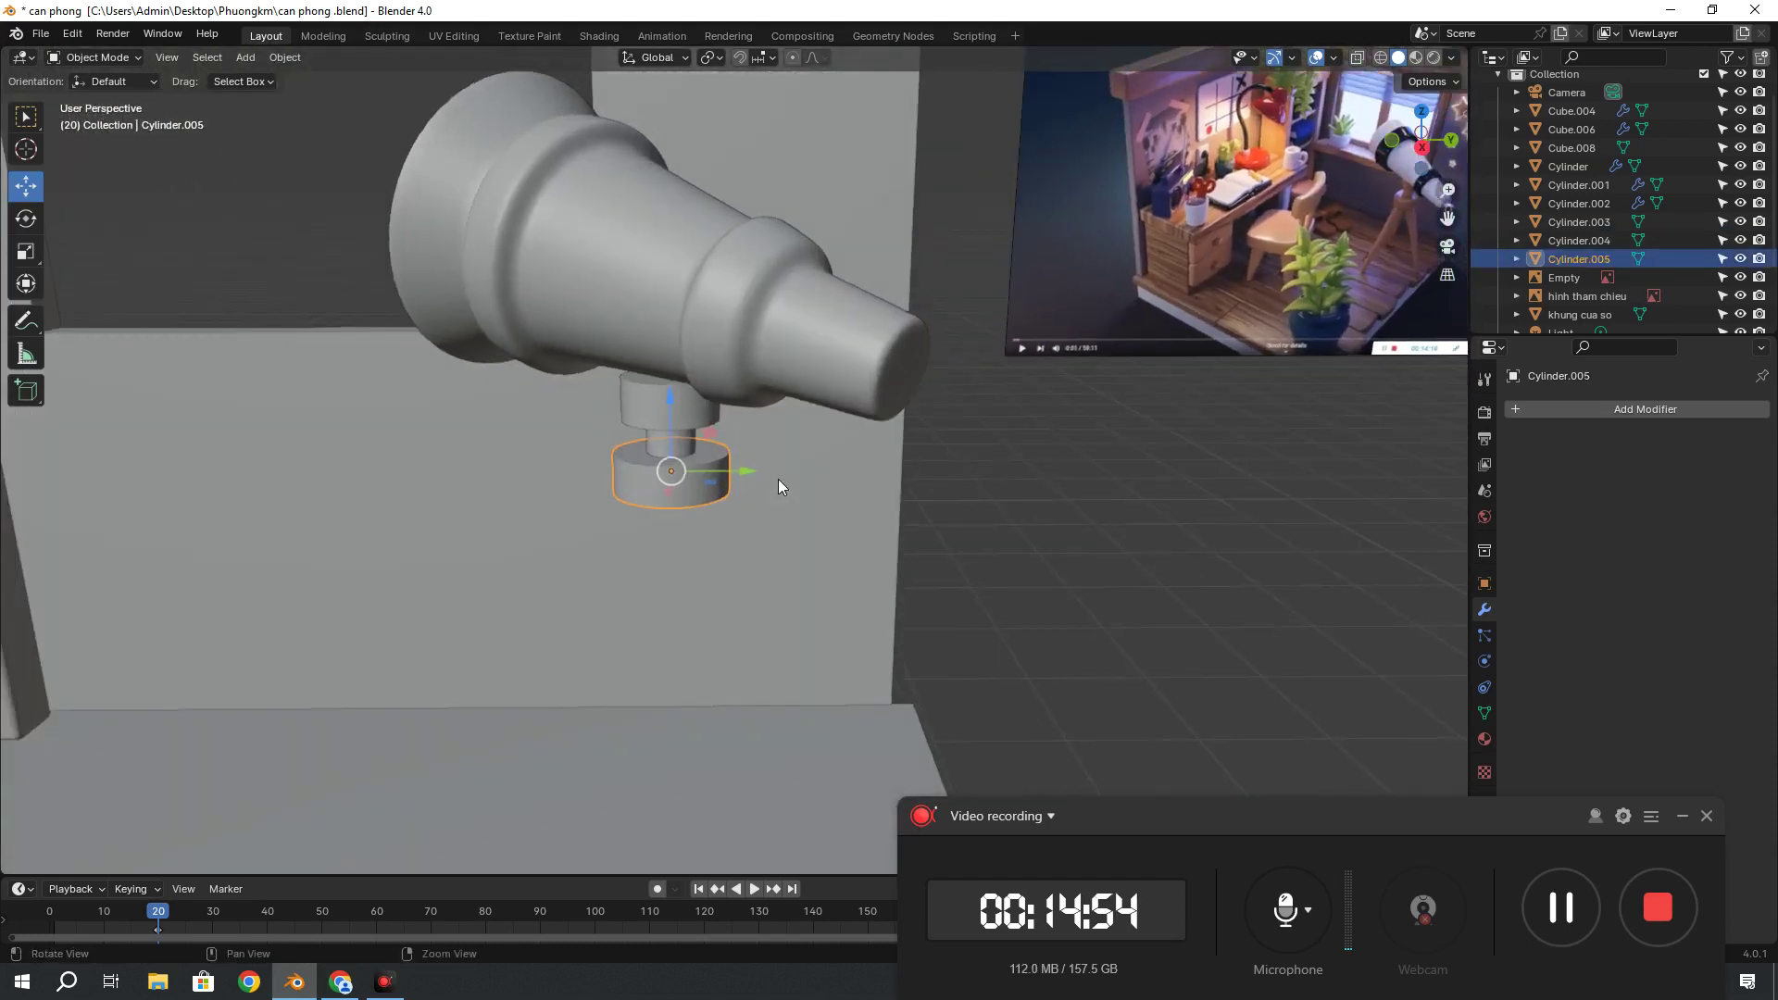
{"action": "left_click_drag", "start_coordinate": [1308, 824], "coordinate": [1244, 751]}
{"action": "mouse_move", "coordinate": [815, 500]}
{"action": "middle_mouse_down"}
{"action": "mouse_move", "coordinate": [776, 473]}
{"action": "mouse_move", "coordinate": [956, 403]}
{"action": "mouse_move", "coordinate": [881, 441]}
{"action": "mouse_move", "coordinate": [874, 390]}
{"action": "middle_mouse_up"}
{"action": "scroll", "coordinate": [782, 476], "scroll_direction": "down", "scroll_amount": 2}
{"action": "scroll", "coordinate": [860, 442], "scroll_direction": "down", "scroll_amount": 1}
{"action": "scroll", "coordinate": [852, 436], "scroll_direction": "up", "scroll_amount": 2}
{"action": "left_click", "coordinate": [1043, 467]}
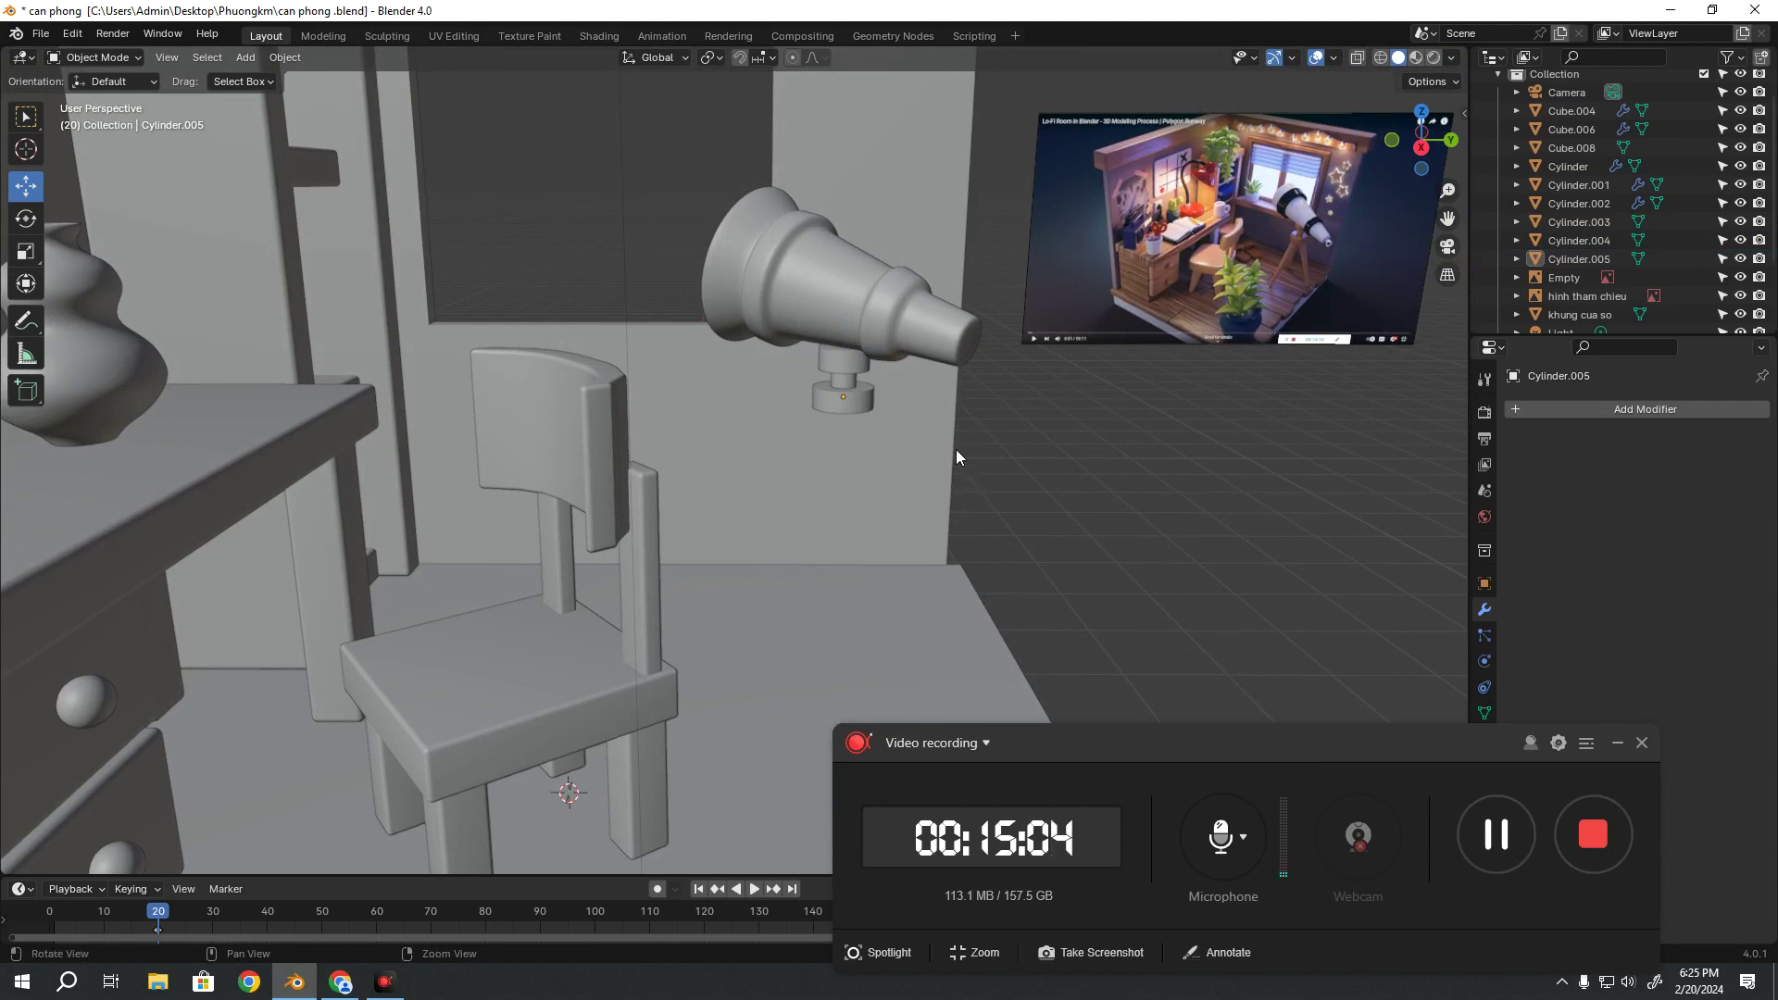
Orbit to the telescope and select the mount's top cylinder, then its bottom disc
{"action": "middle_click_drag", "start_coordinate": [956, 448], "coordinate": [857, 391]}
{"action": "left_click", "coordinate": [802, 363]}
{"action": "left_click", "coordinate": [797, 391]}
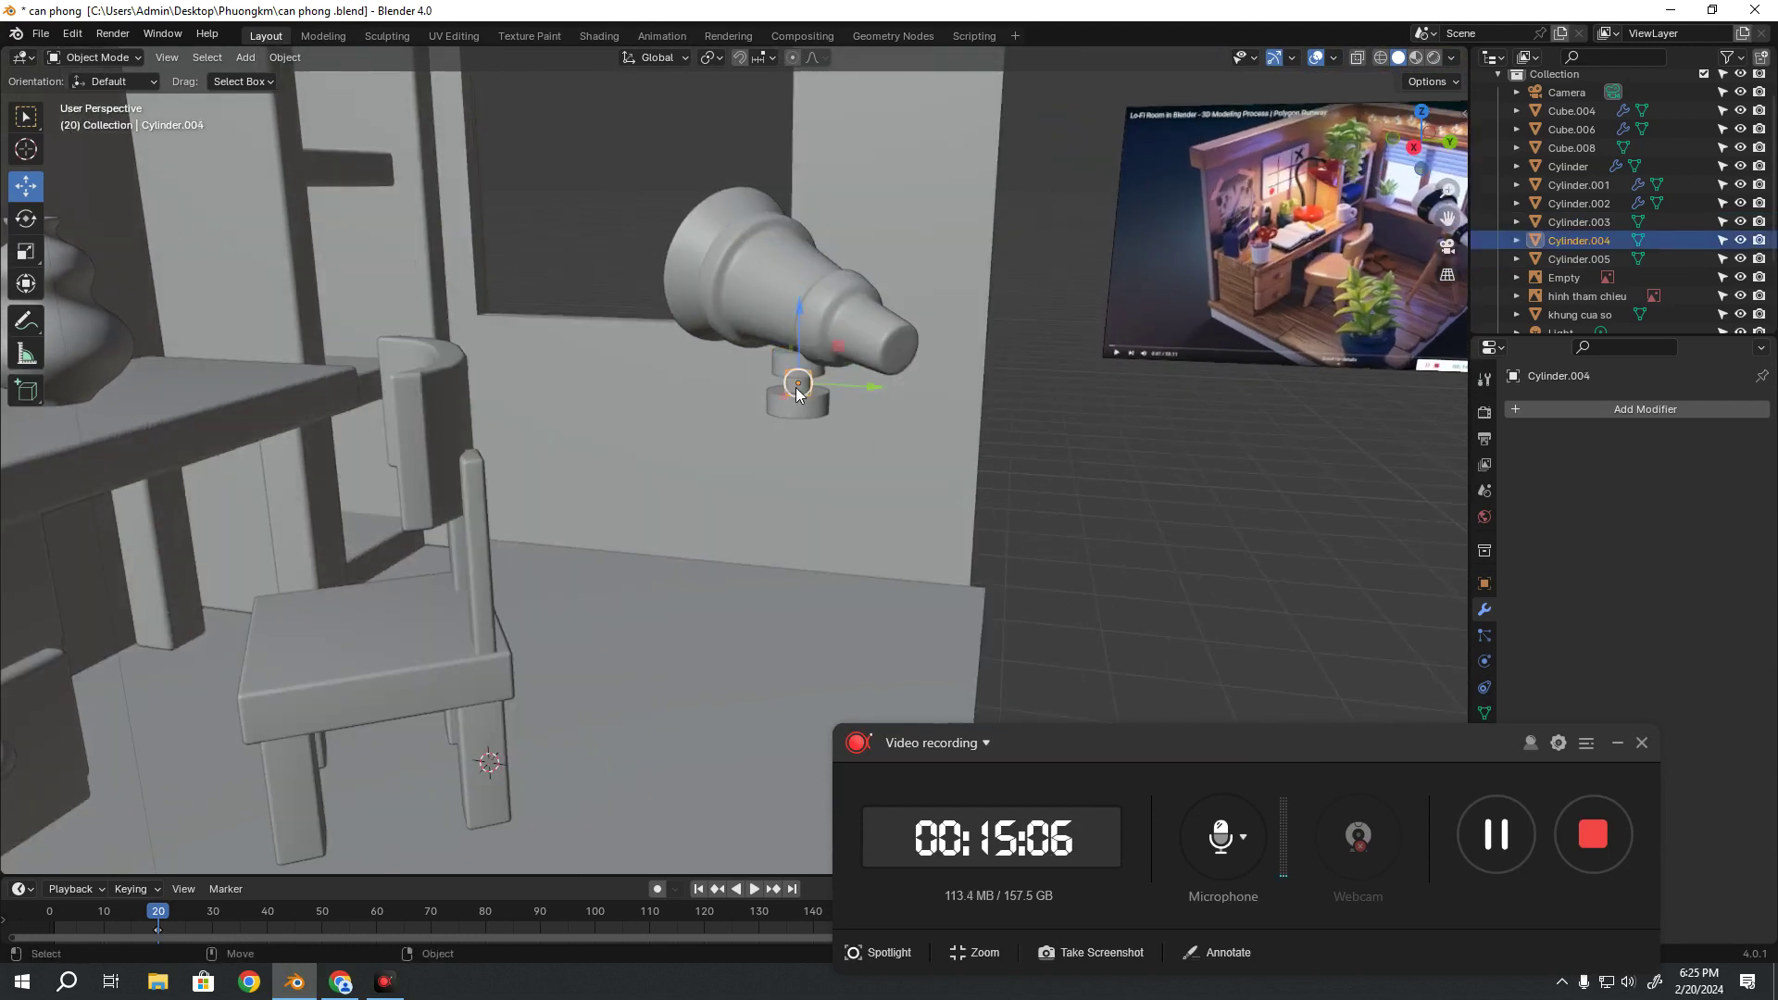
{"action": "middle_click_drag", "start_coordinate": [1035, 474], "coordinate": [1298, 287], "text": "shift"}
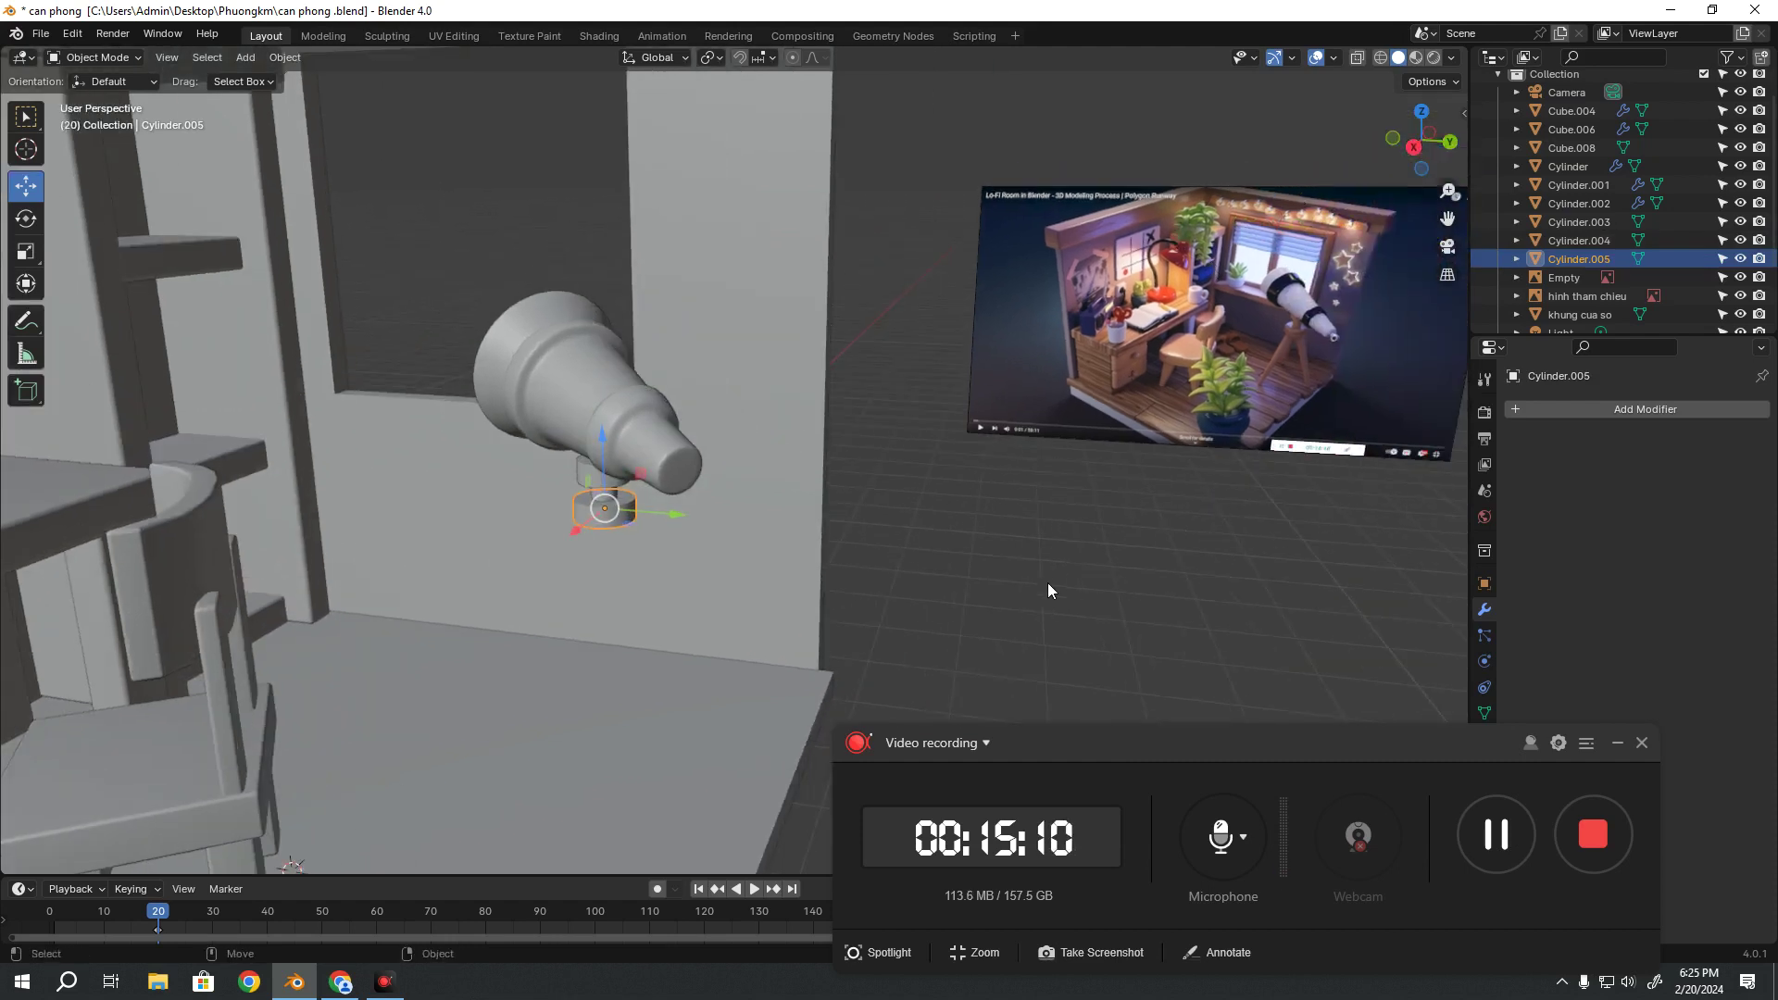
{"action": "mouse_move", "coordinate": [743, 522]}
{"action": "middle_mouse_down", "text": "shift"}
{"action": "mouse_move", "coordinate": [876, 465]}
{"action": "mouse_move", "coordinate": [759, 464]}
{"action": "mouse_move", "coordinate": [780, 454]}
{"action": "middle_mouse_up", "text": "shift"}
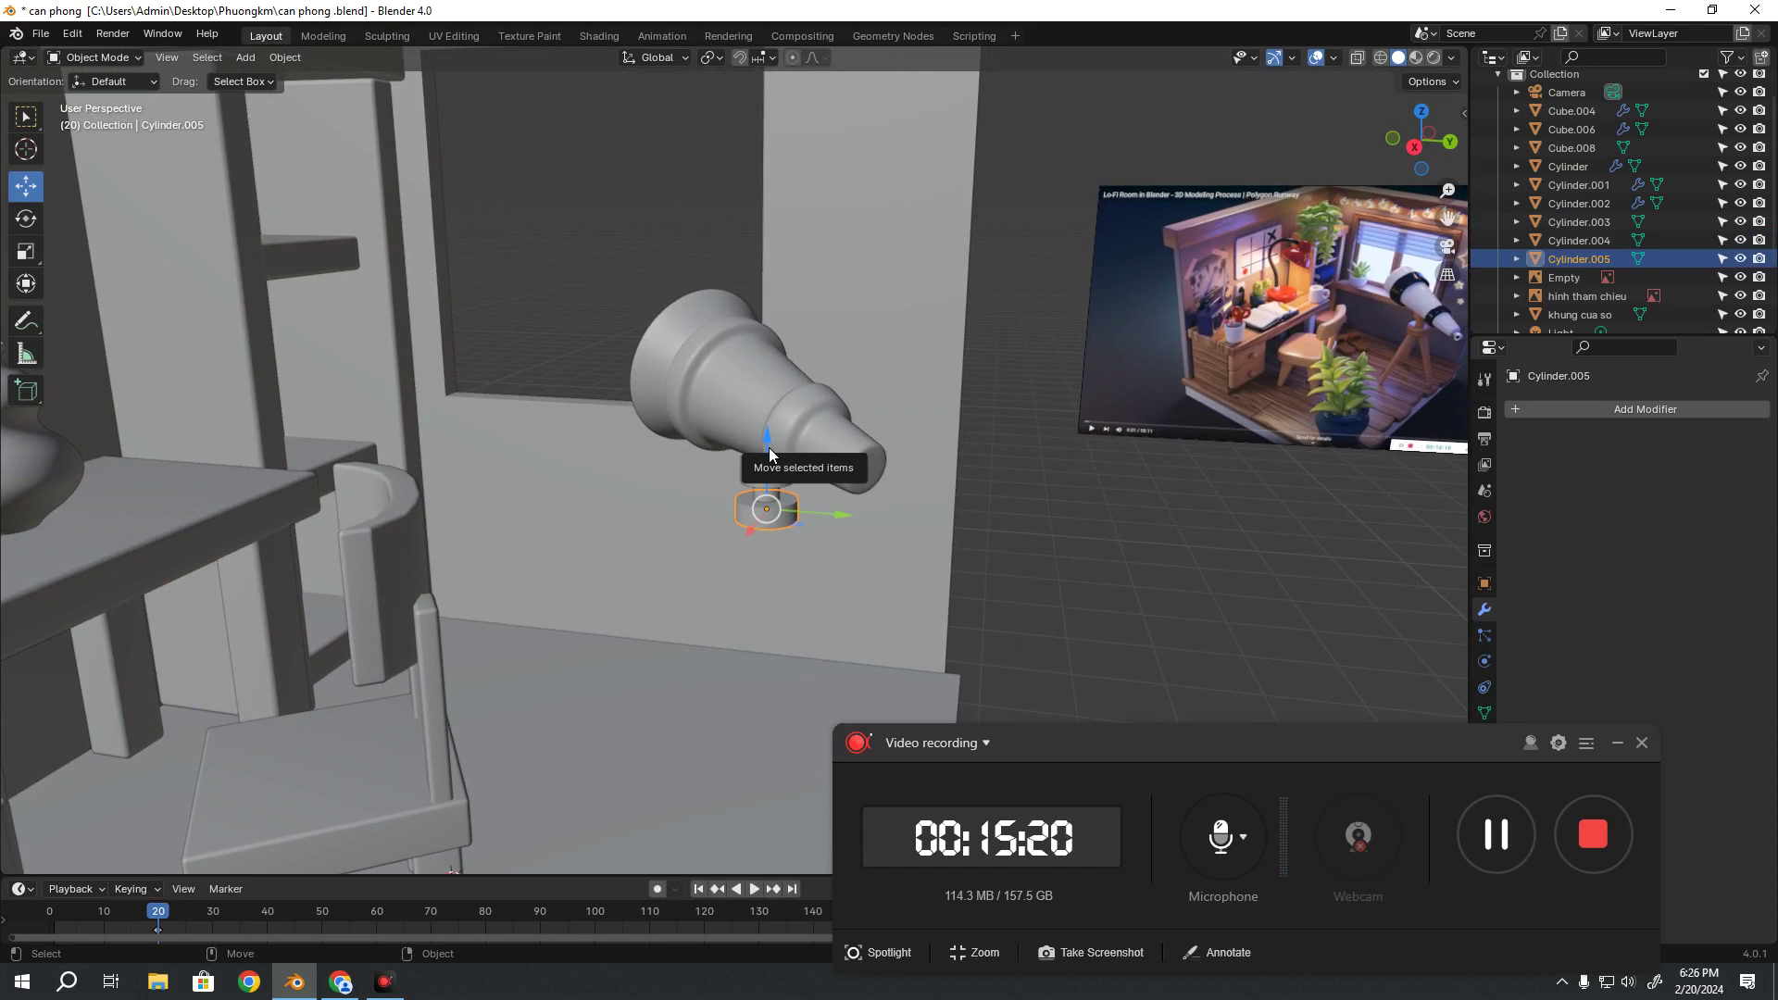
Deselect the bottom disc and orbit around the room to a higher, top-down view
{"action": "left_click", "coordinate": [1040, 556]}
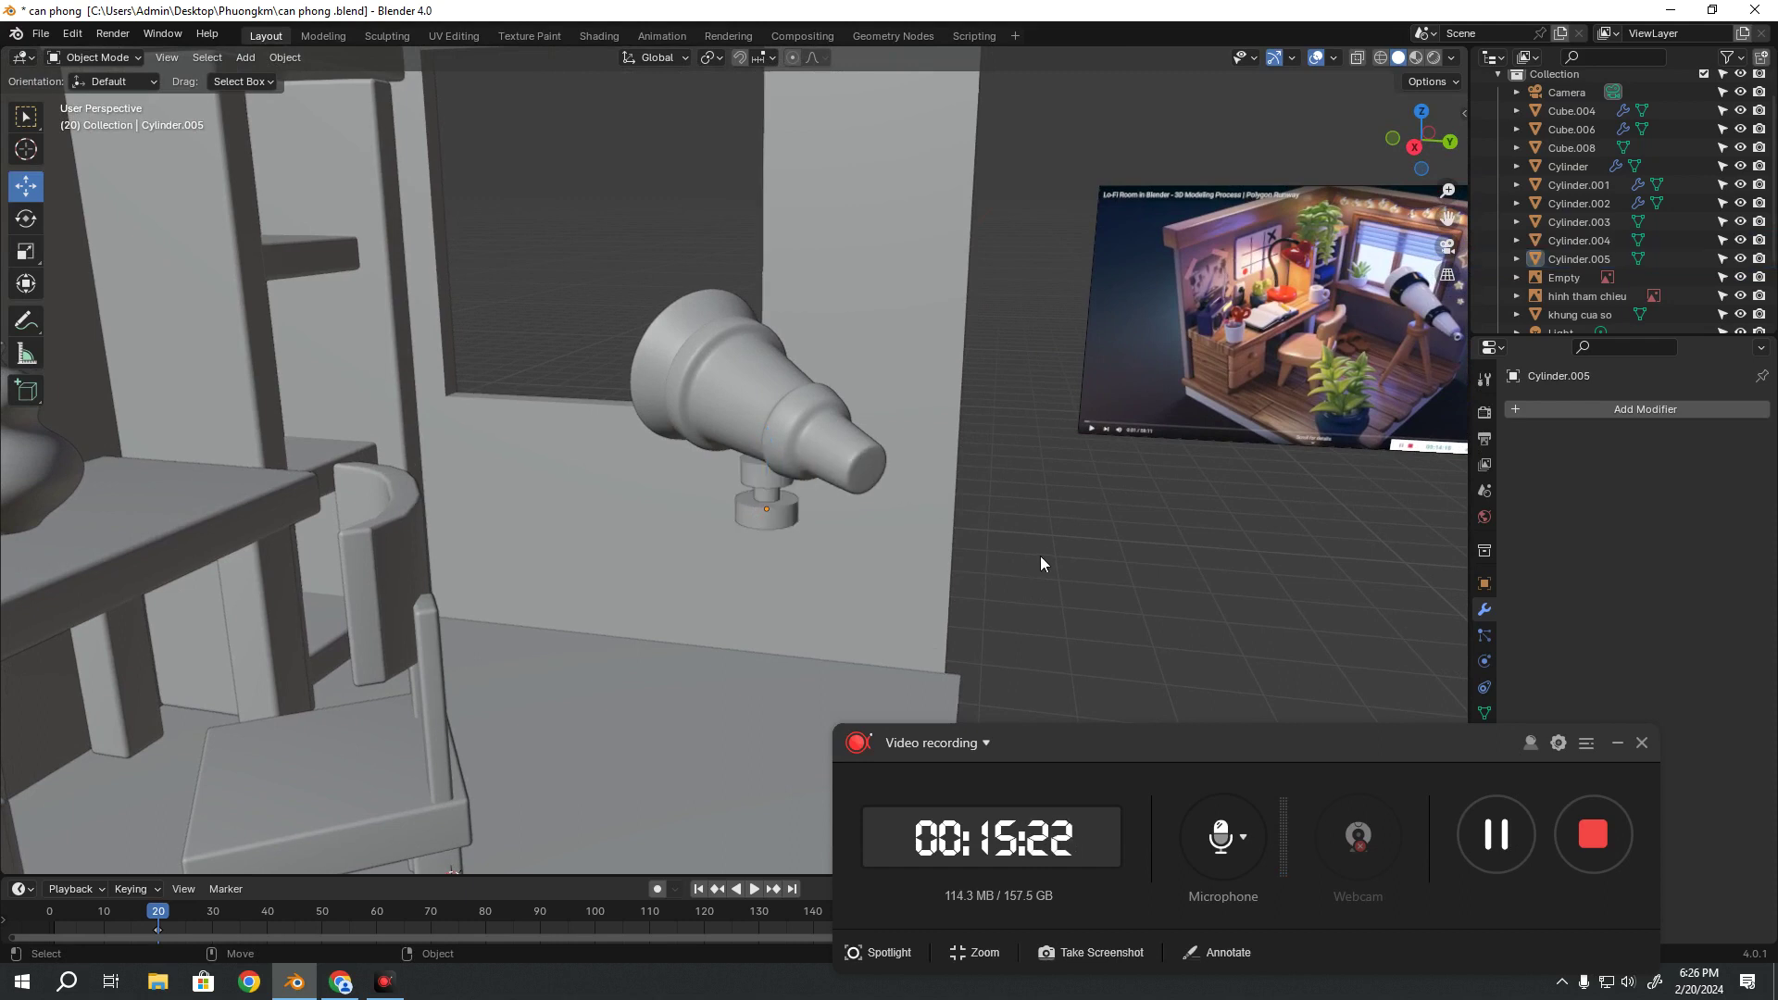
{"action": "left_click_drag", "start_coordinate": [1074, 747], "coordinate": [1097, 673]}
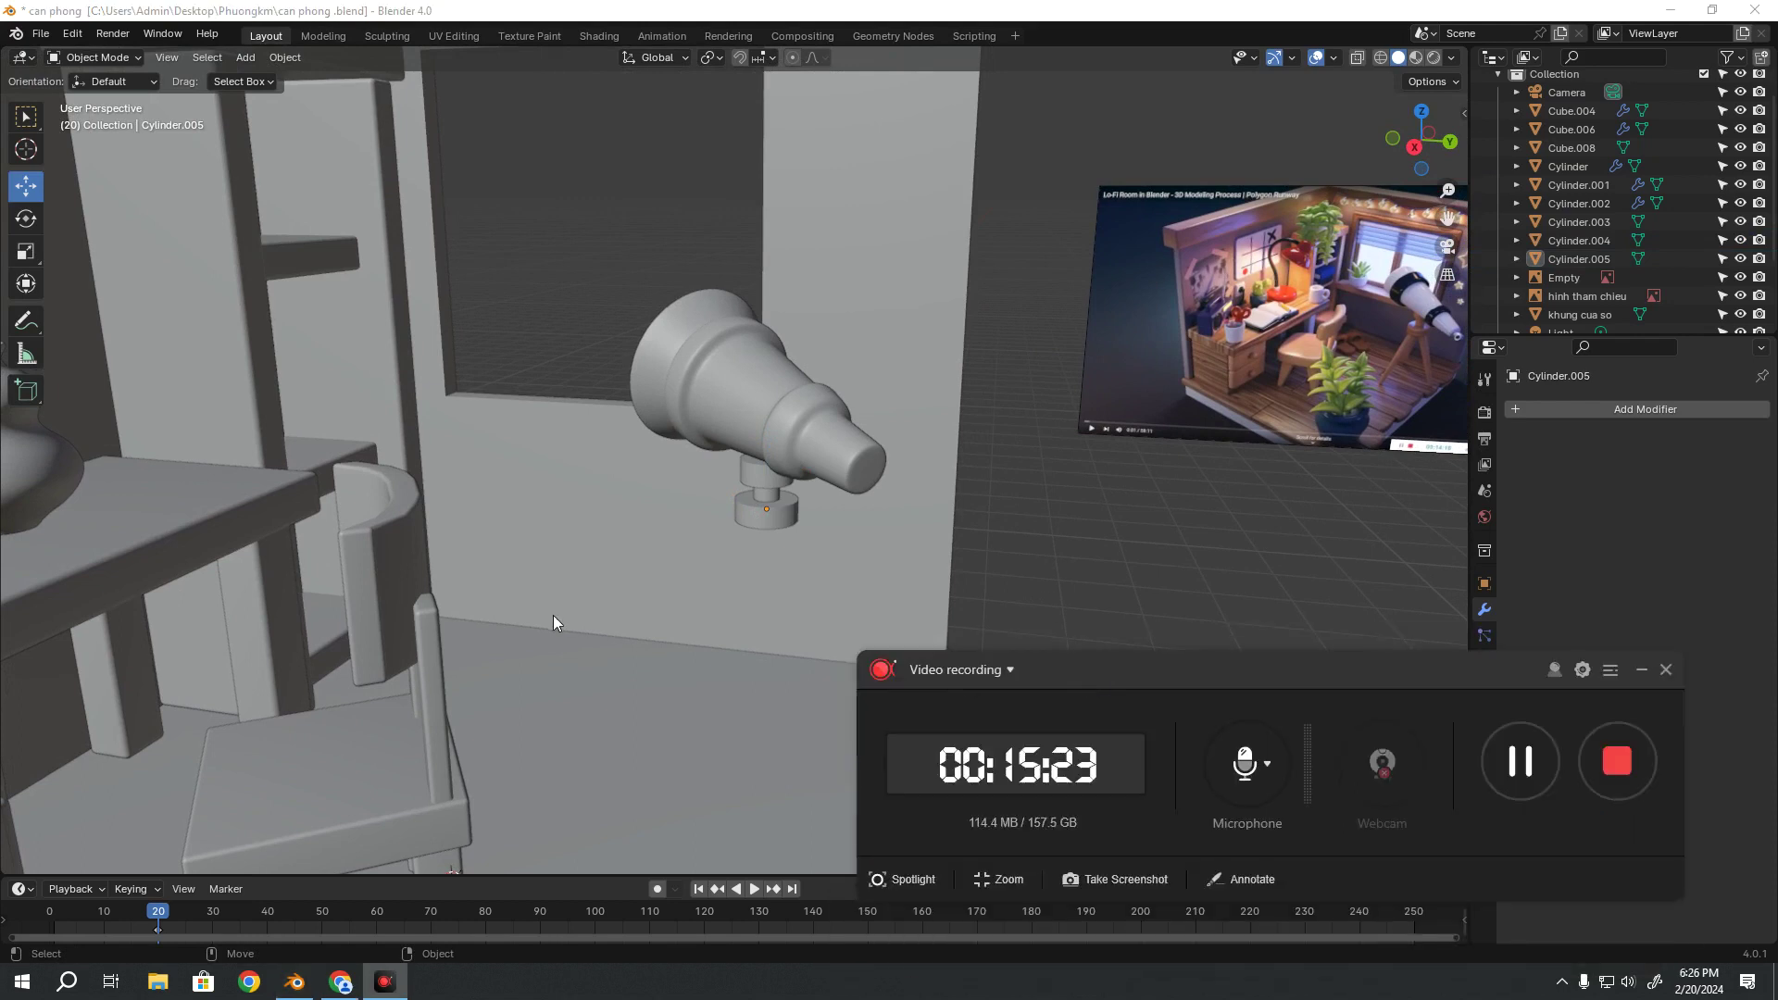
{"action": "scroll", "coordinate": [497, 597], "scroll_direction": "down", "scroll_amount": 1}
{"action": "scroll", "coordinate": [402, 591], "scroll_direction": "down", "scroll_amount": 3}
{"action": "middle_click_drag", "start_coordinate": [609, 566], "coordinate": [486, 650]}
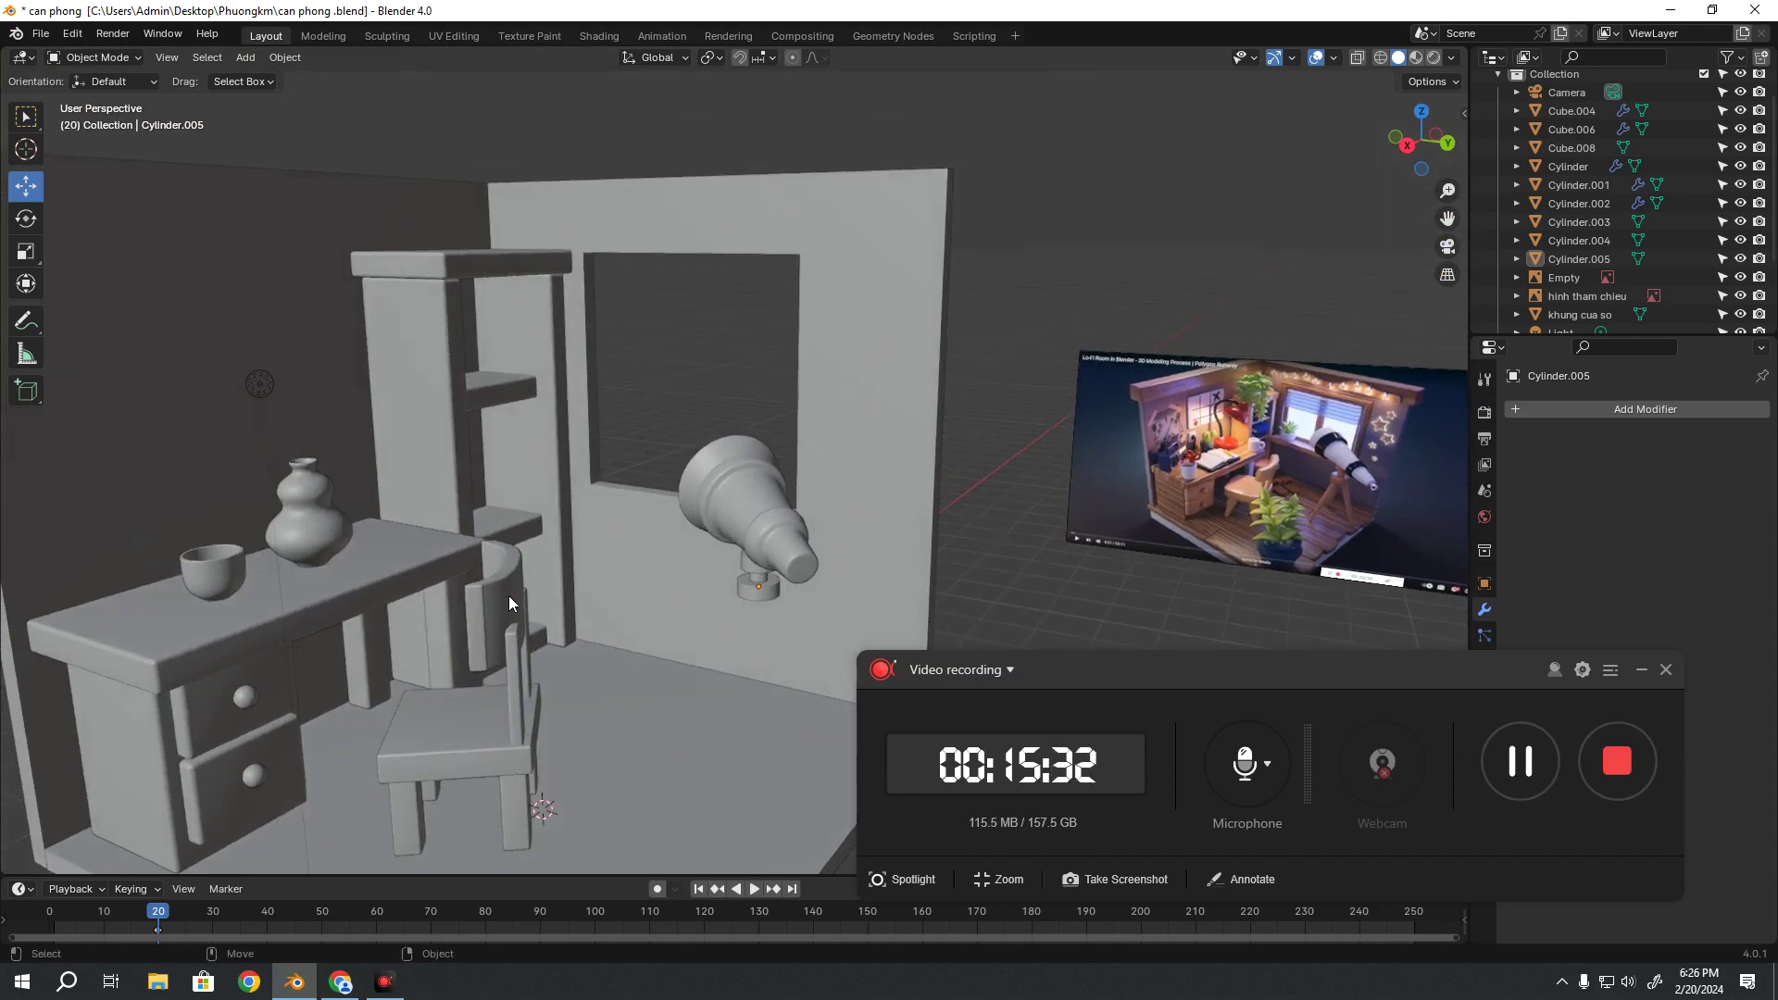
{"action": "mouse_move", "coordinate": [464, 641]}
{"action": "middle_mouse_down"}
{"action": "mouse_move", "coordinate": [435, 449]}
{"action": "mouse_move", "coordinate": [485, 493]}
{"action": "middle_mouse_up"}
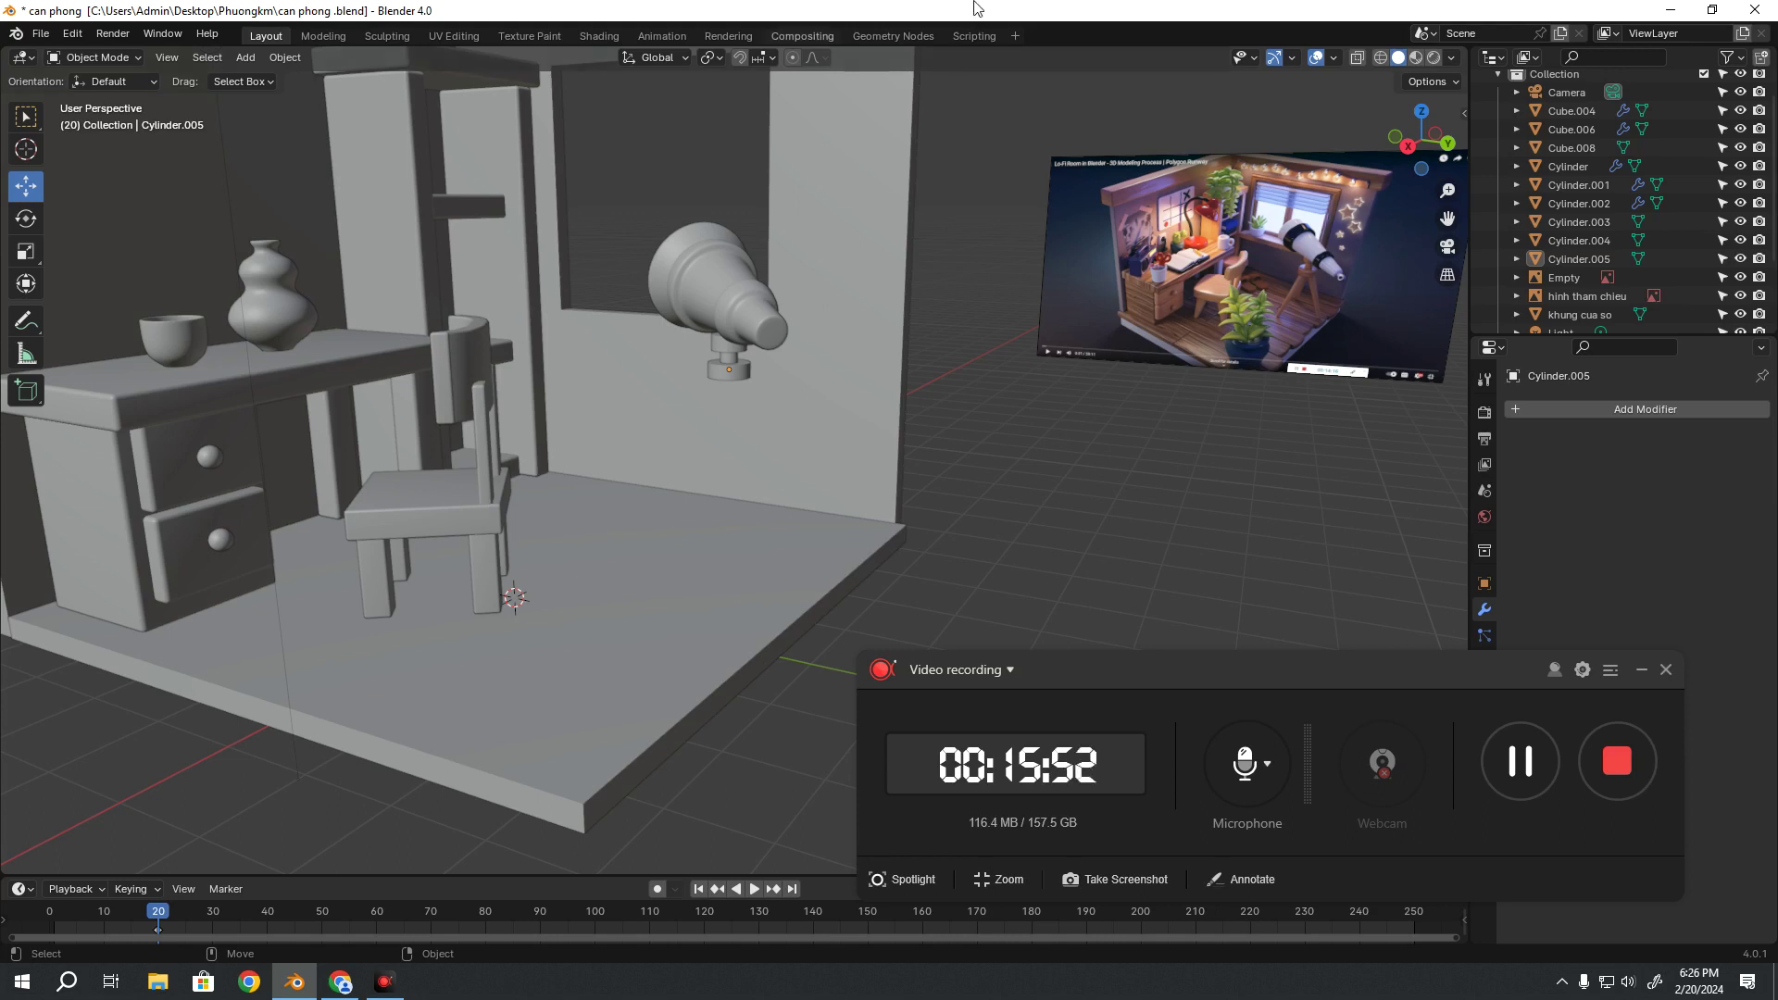
{"action": "scroll", "coordinate": [912, 208], "scroll_direction": "down", "scroll_amount": 3}
{"action": "middle_click_drag", "start_coordinate": [911, 208], "coordinate": [748, 246]}
Select and deselect the window frame, then orbit to face the reference image
{"action": "left_click", "coordinate": [759, 243]}
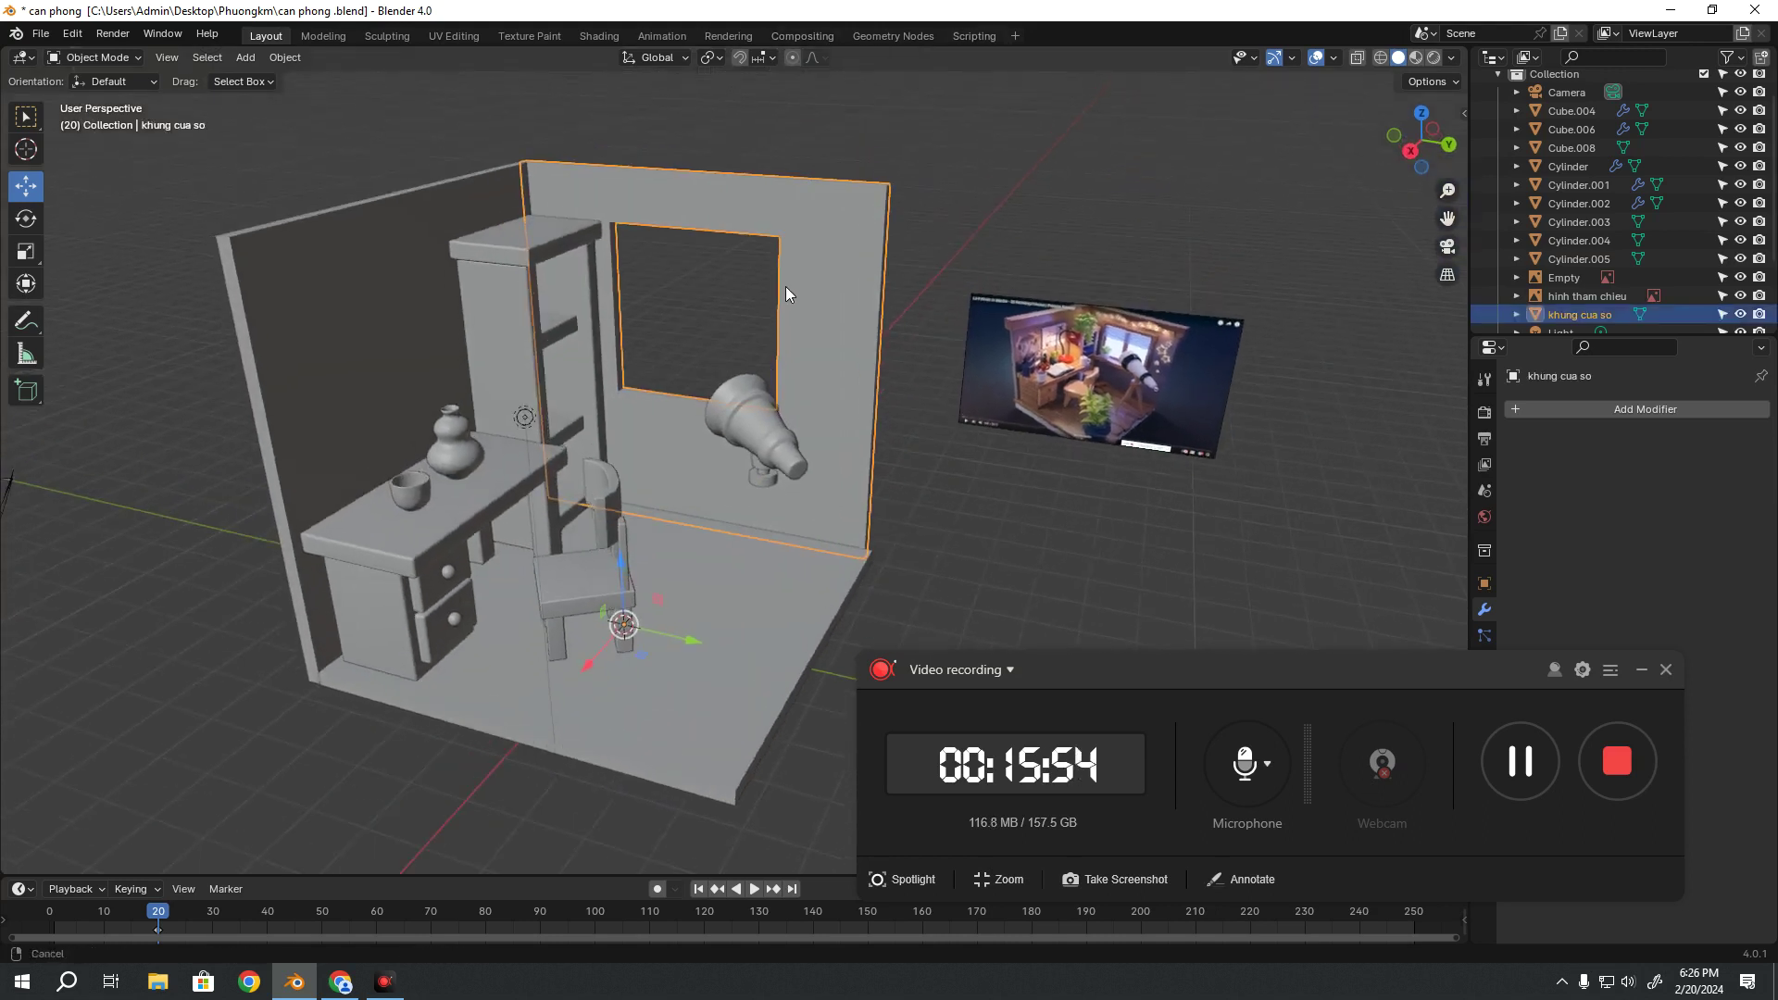
{"action": "left_click", "coordinate": [921, 258]}
{"action": "scroll", "coordinate": [921, 261], "scroll_direction": "up", "scroll_amount": 2}
{"action": "scroll", "coordinate": [1241, 363], "scroll_direction": "up", "scroll_amount": 3}
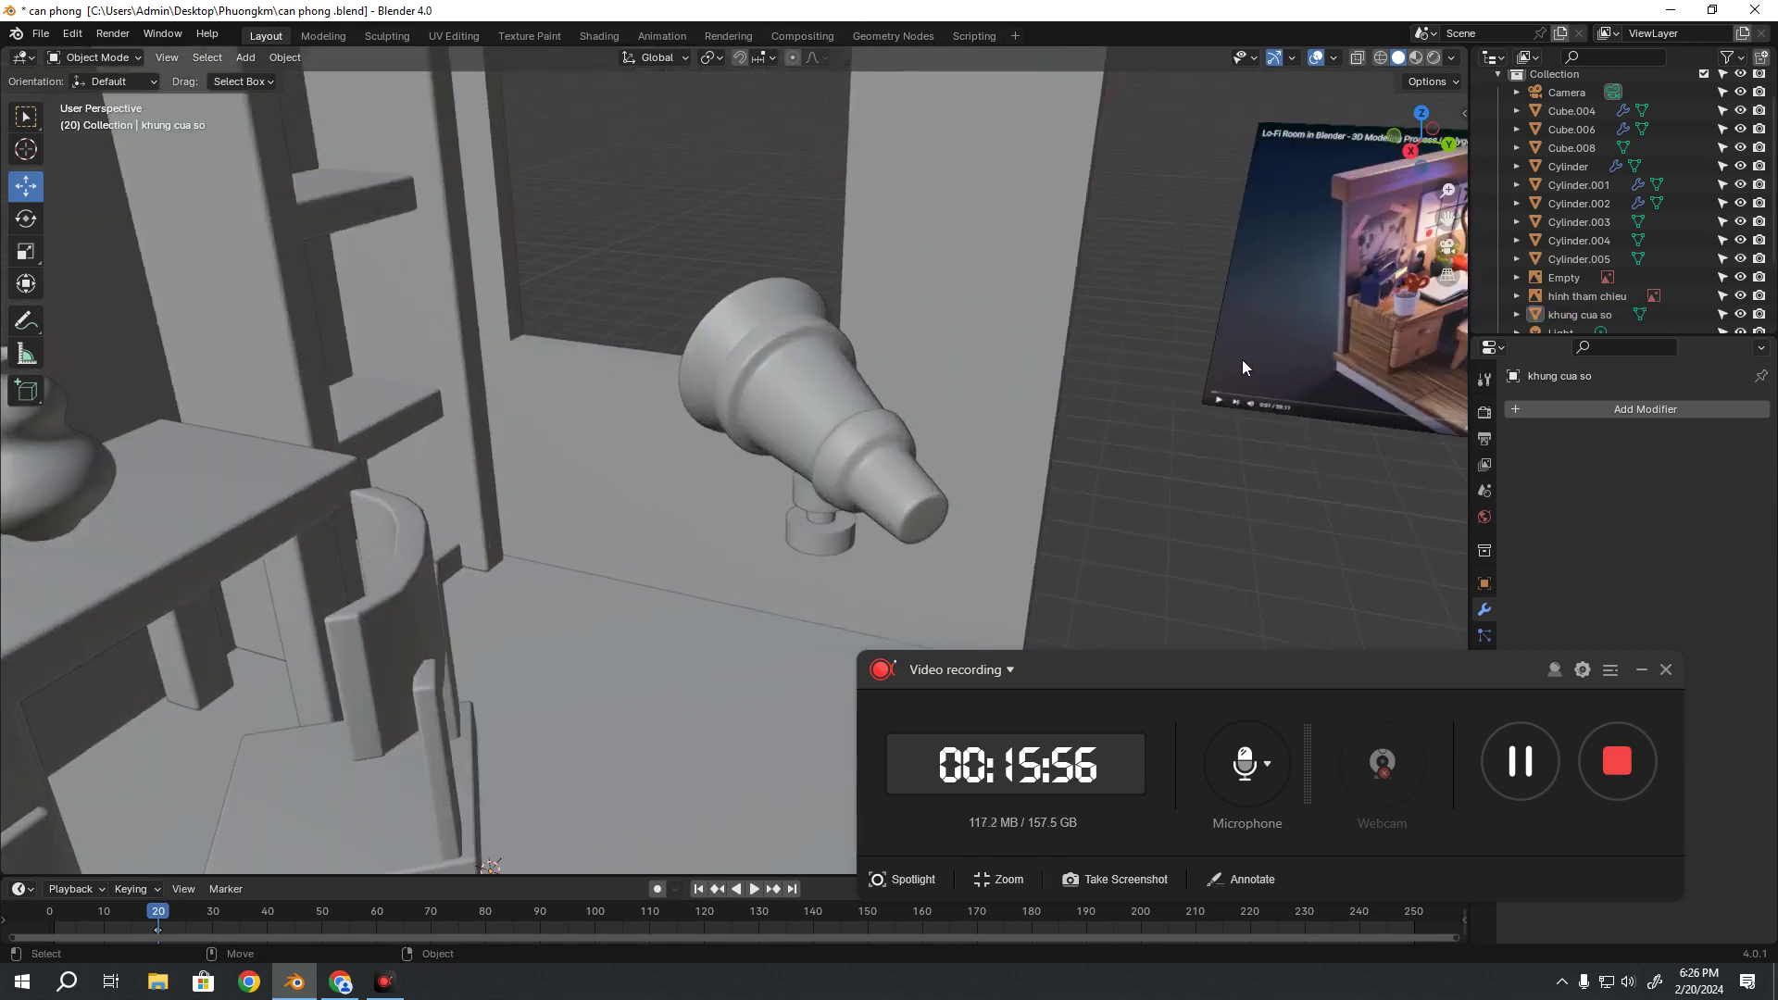
{"action": "middle_click_drag", "start_coordinate": [1242, 360], "coordinate": [720, 325]}
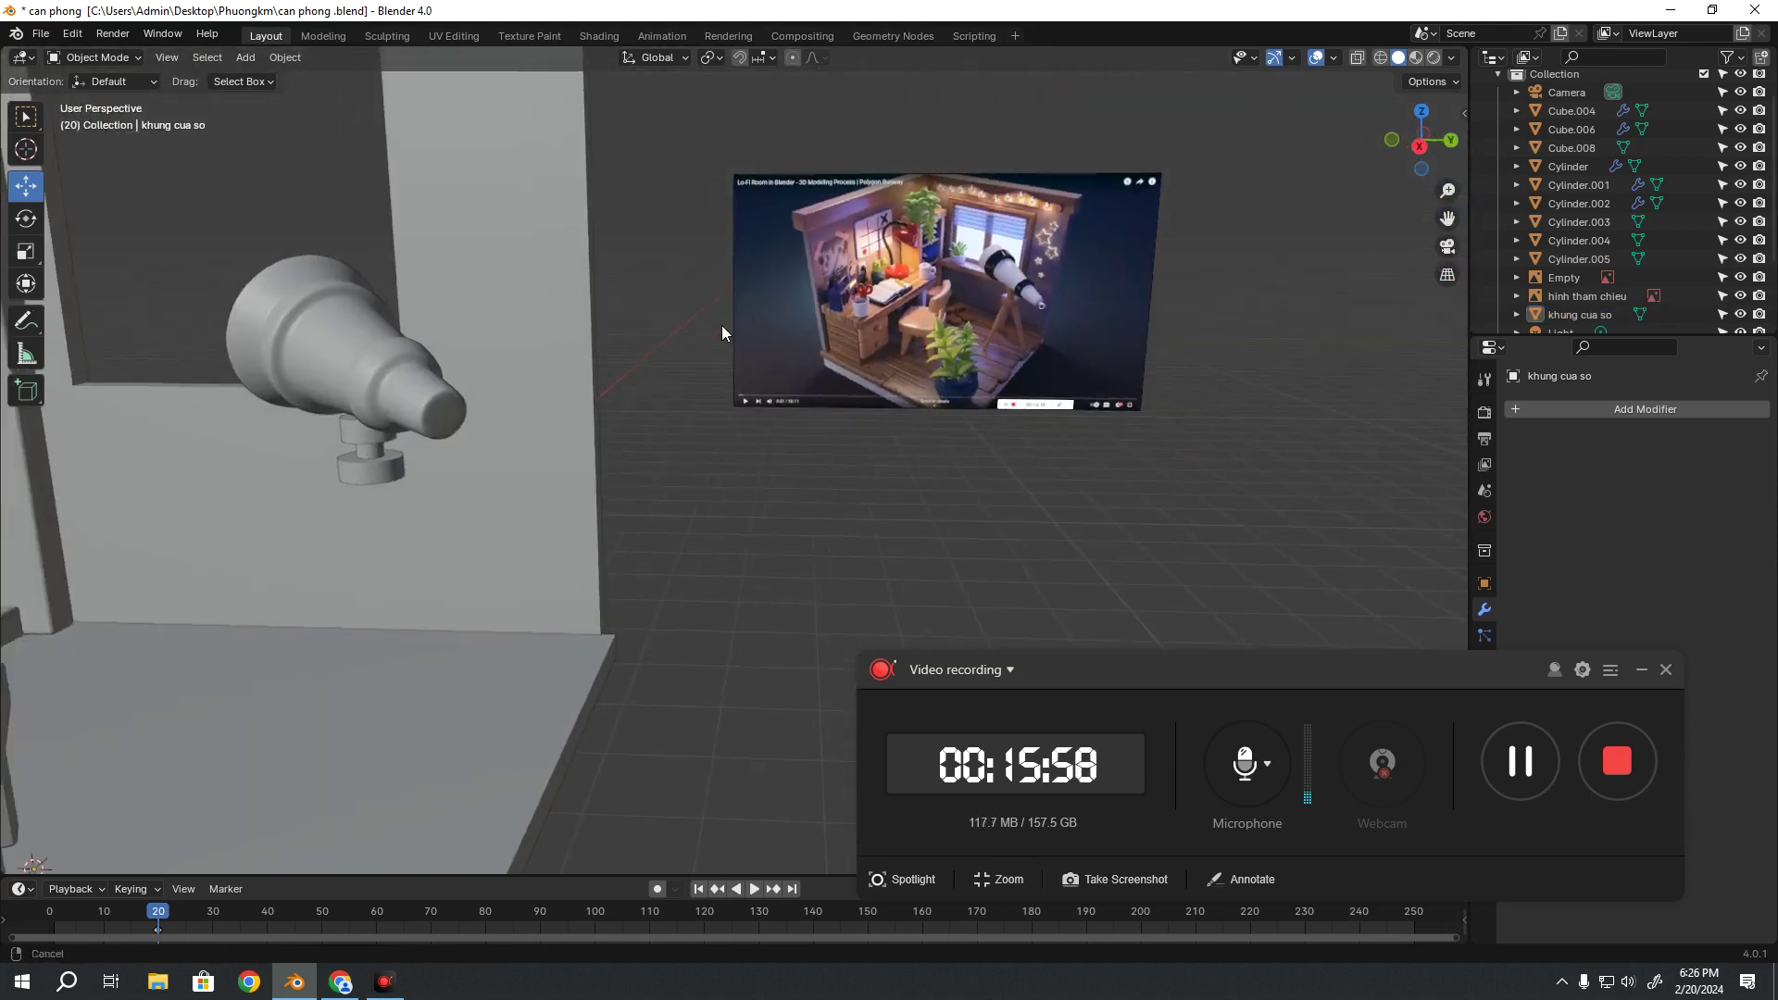
{"action": "scroll", "coordinate": [721, 325], "scroll_direction": "up", "scroll_amount": 5}
Cycle through the mount's top, middle and bottom cylinders, ending with Cylinder.003 selected
{"action": "left_click", "coordinate": [569, 235]}
{"action": "mouse_move", "coordinate": [569, 235]}
{"action": "middle_mouse_down", "text": "shift"}
{"action": "mouse_move", "coordinate": [811, 433]}
{"action": "mouse_move", "coordinate": [1191, 427]}
{"action": "middle_mouse_up", "text": "shift"}
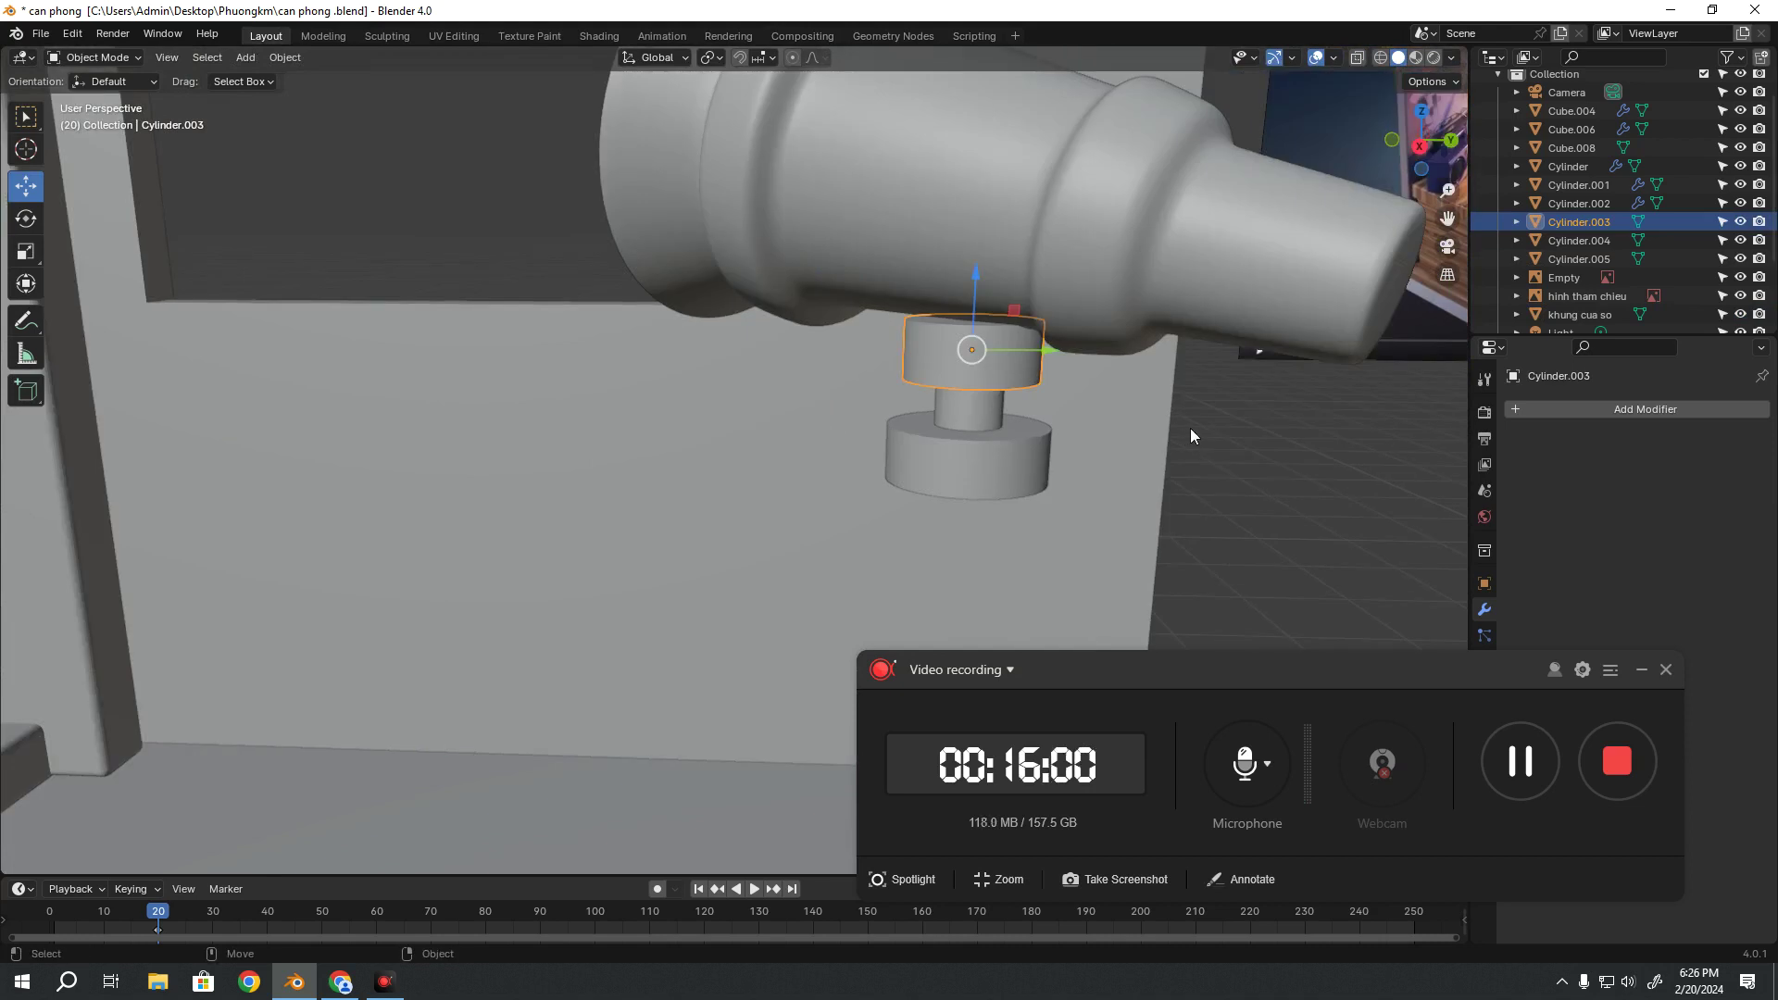
{"action": "left_click", "coordinate": [1192, 428]}
{"action": "left_click", "coordinate": [1013, 372]}
{"action": "left_click", "coordinate": [969, 416]}
{"action": "left_click", "coordinate": [980, 466]}
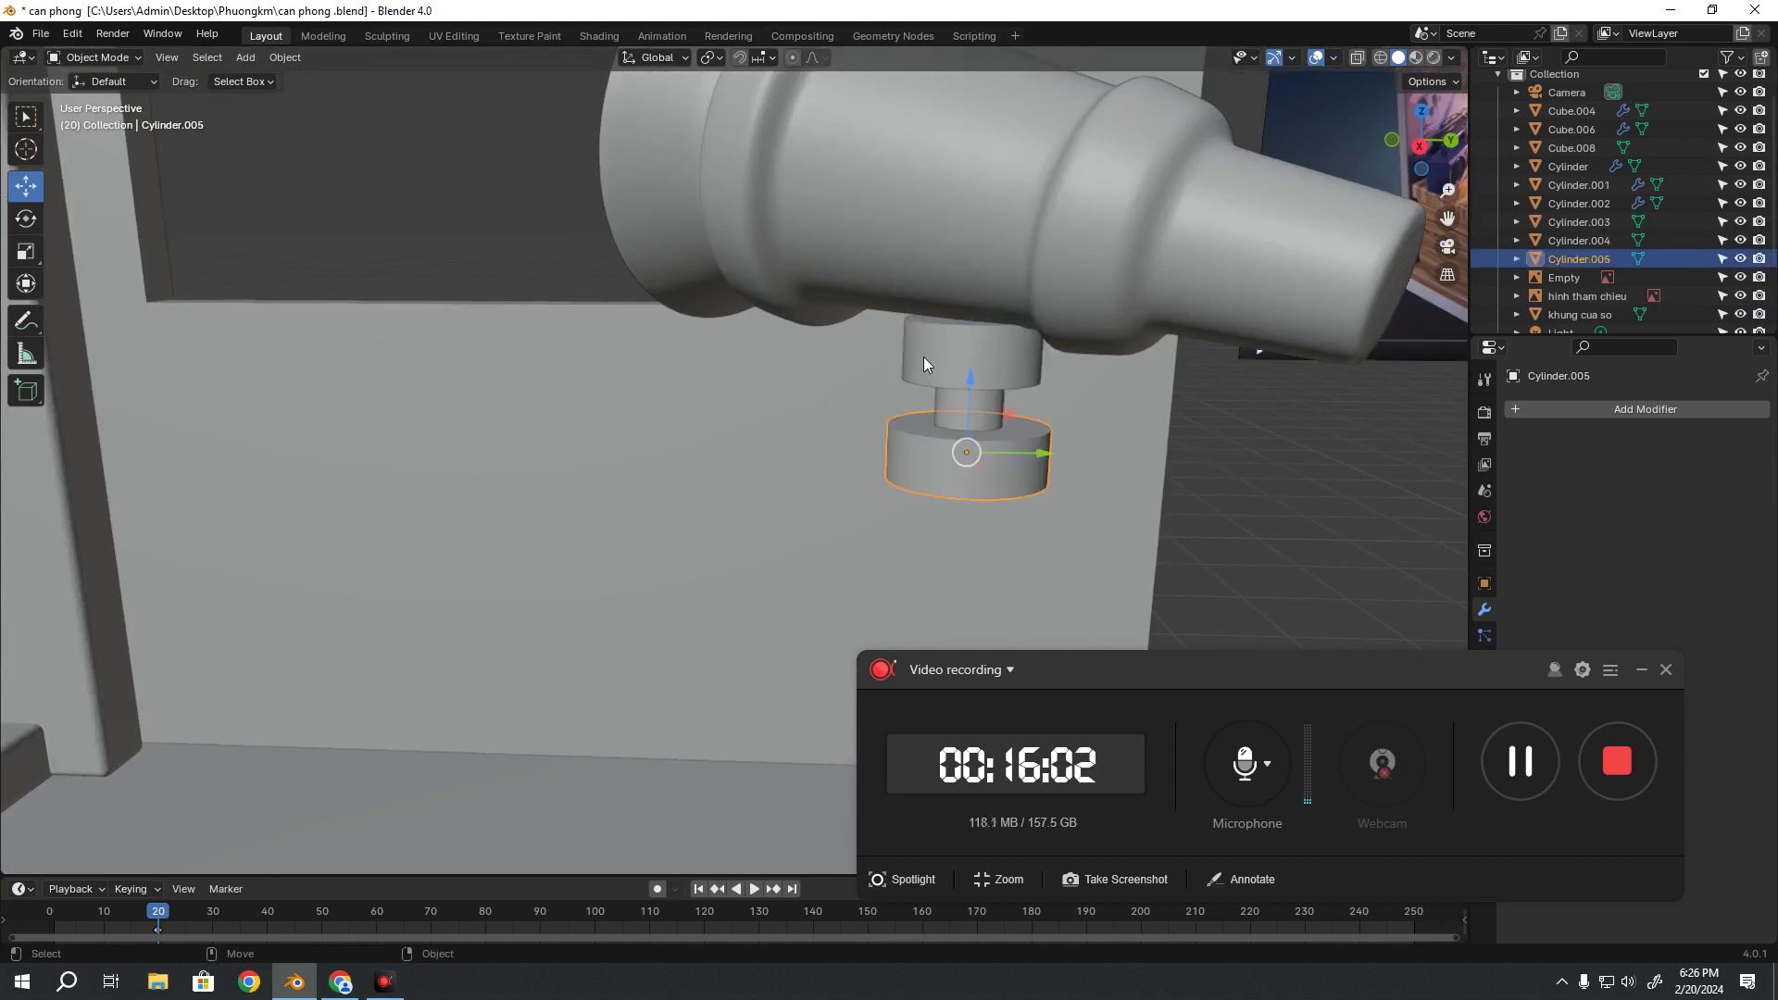
{"action": "left_click", "coordinate": [924, 358]}
{"action": "left_click", "coordinate": [948, 398]}
{"action": "left_click", "coordinate": [959, 449]}
{"action": "left_click", "coordinate": [924, 356]}
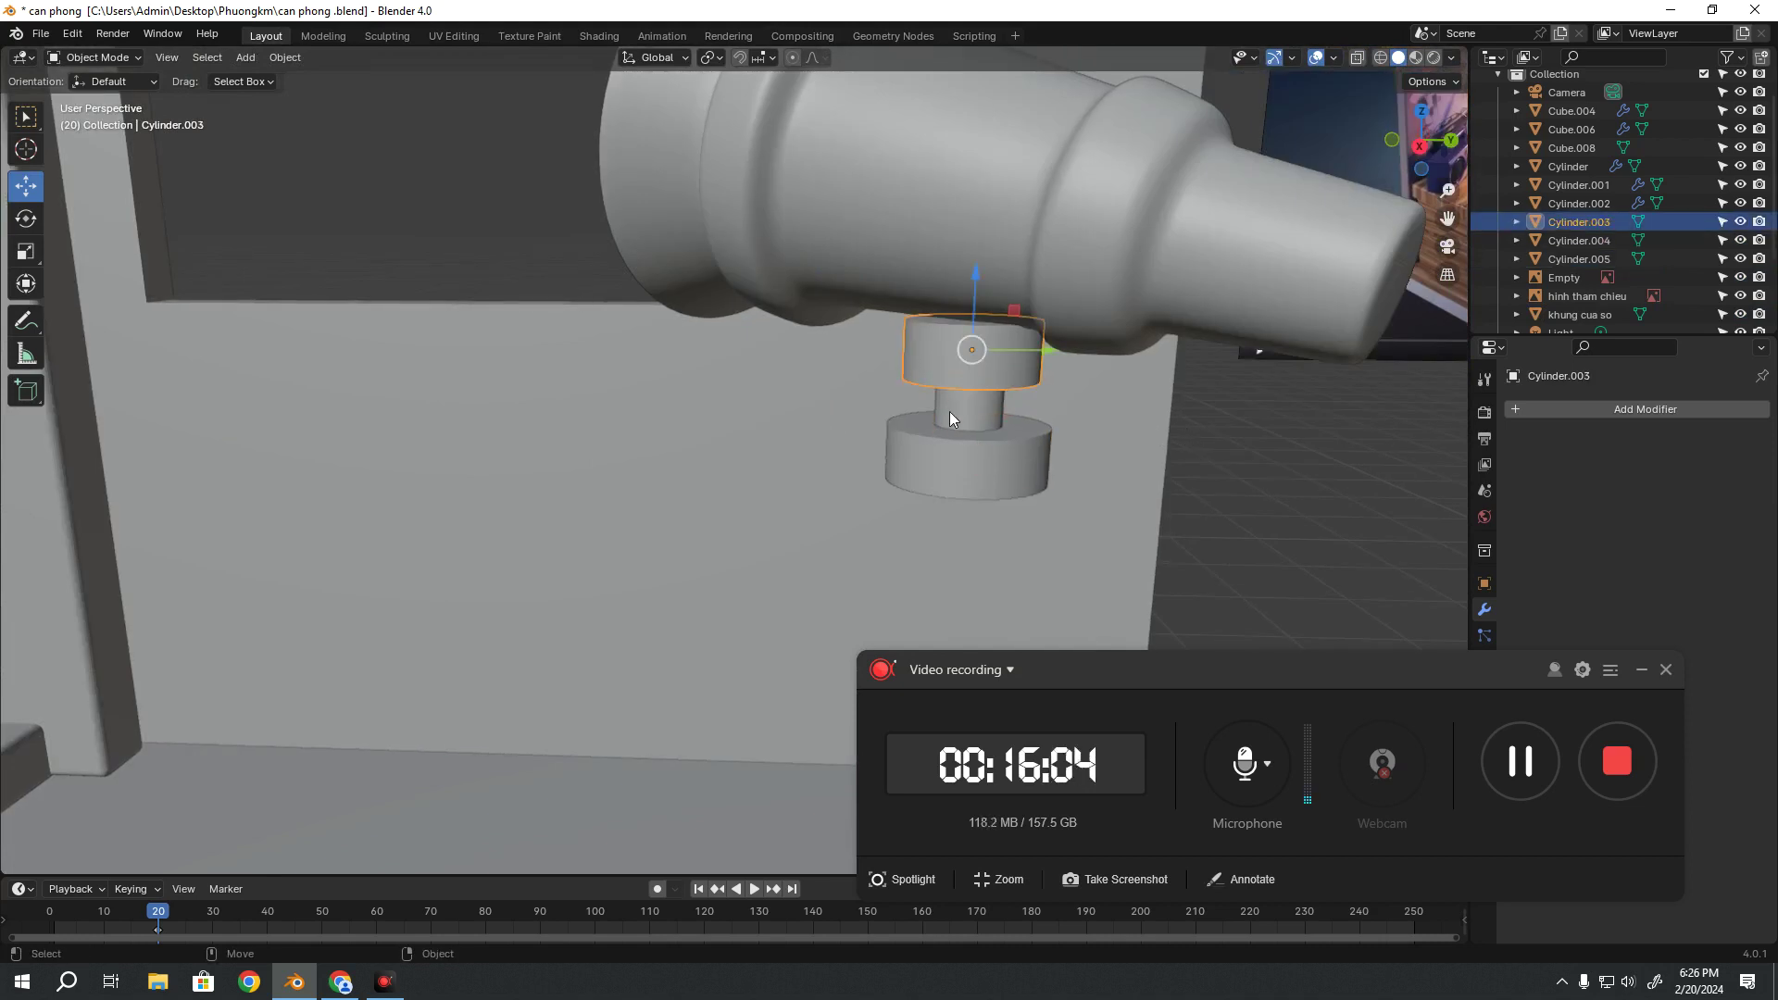
{"action": "middle_click_drag", "start_coordinate": [1126, 417], "coordinate": [910, 341], "text": "shift"}
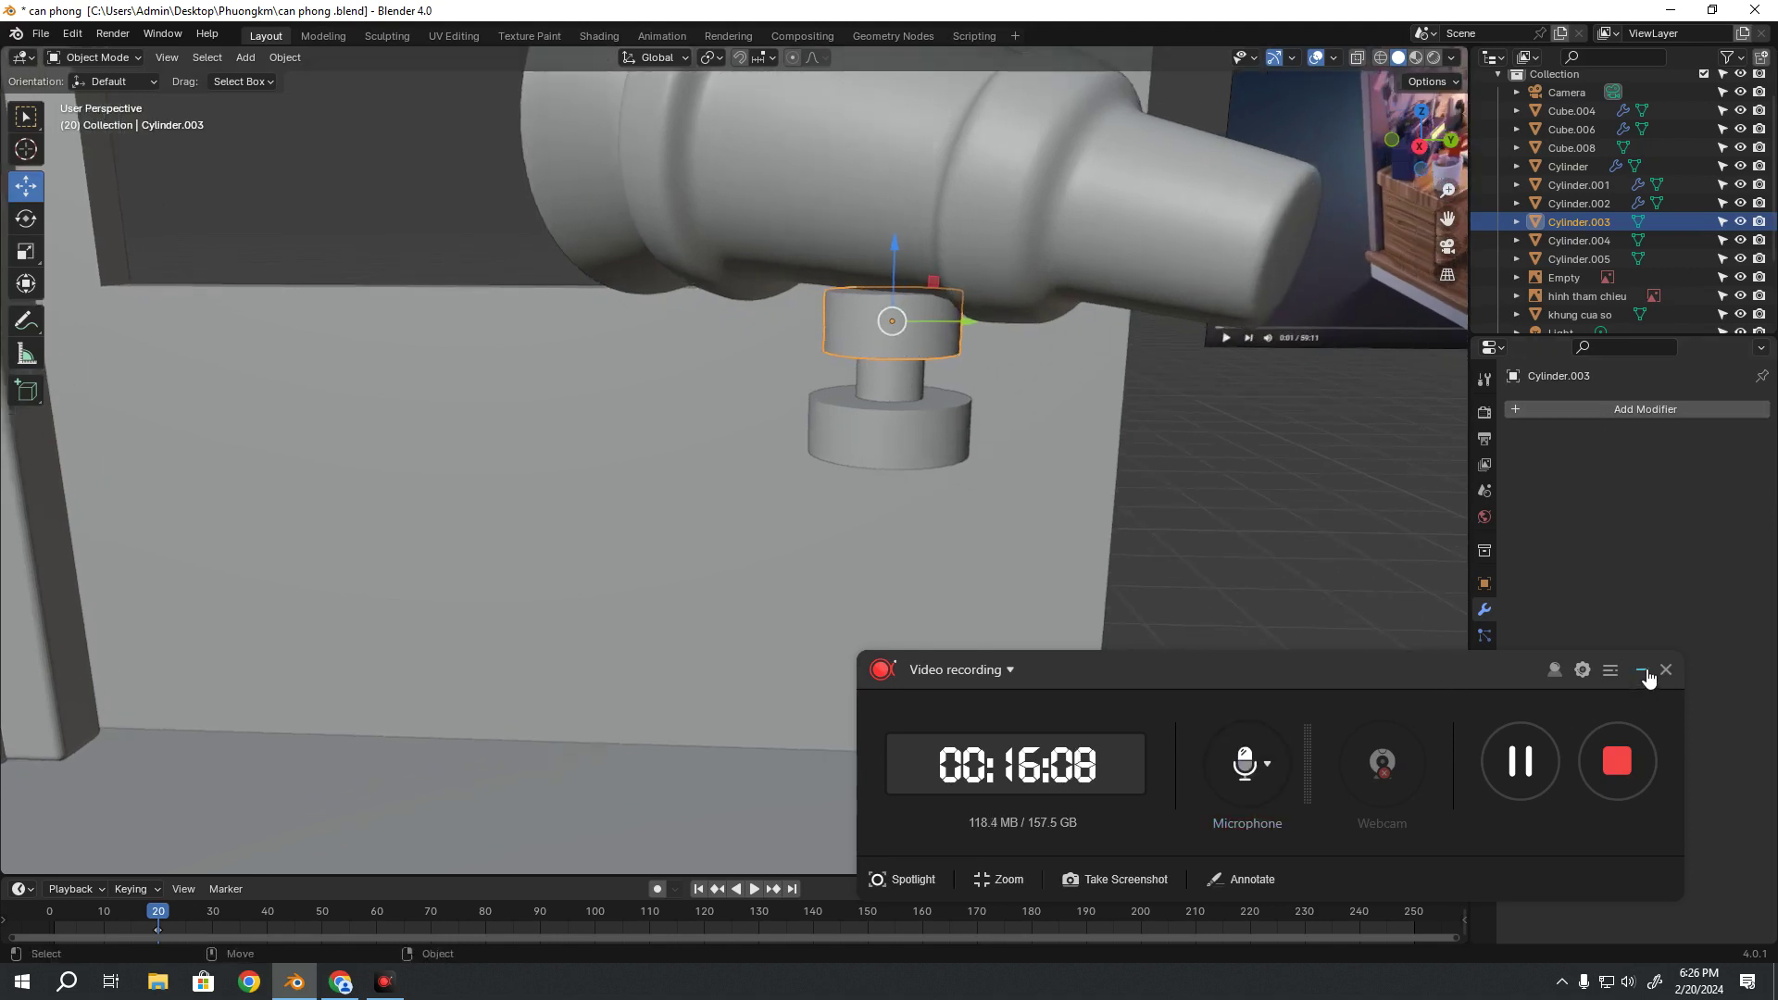
Add a Bevel modifier to Cylinder.003 and raise it to 3 segments
{"action": "left_click", "coordinate": [1632, 411]}
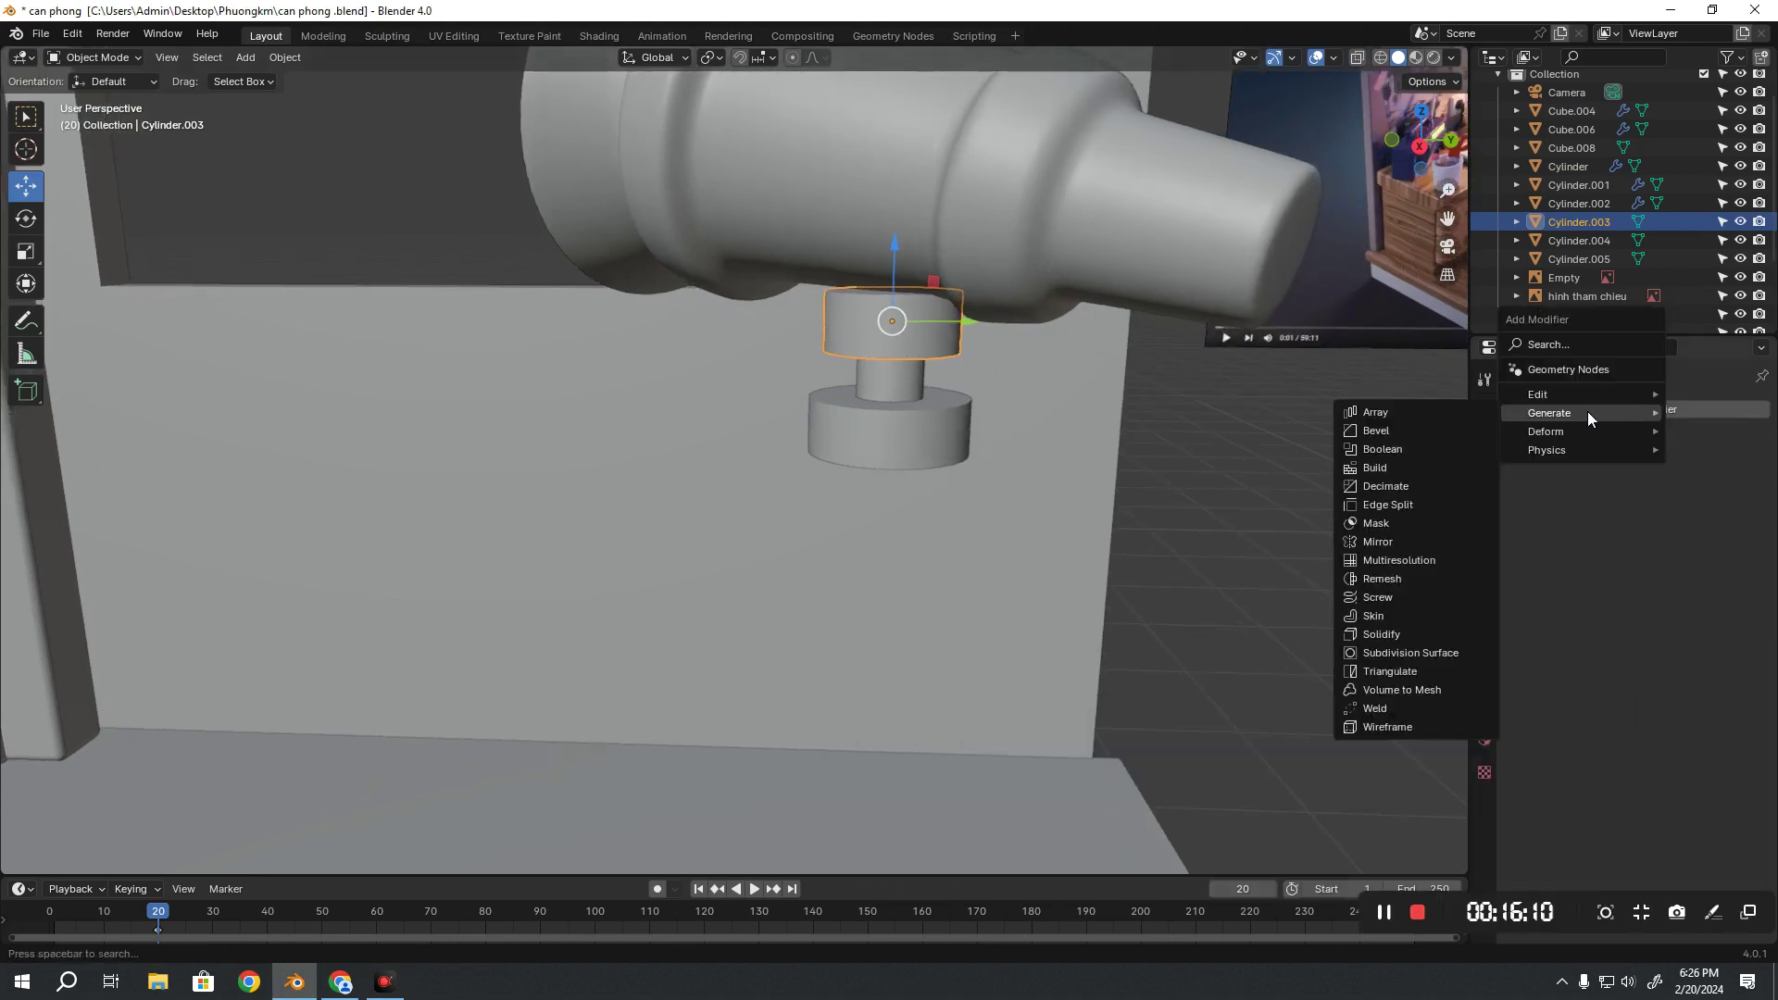
{"action": "left_click", "coordinate": [1400, 430]}
{"action": "mouse_move", "coordinate": [847, 420]}
{"action": "middle_mouse_down"}
{"action": "mouse_move", "coordinate": [837, 476]}
{"action": "mouse_move", "coordinate": [861, 418]}
{"action": "middle_mouse_up"}
{"action": "key", "text": "KP_Decimal"}
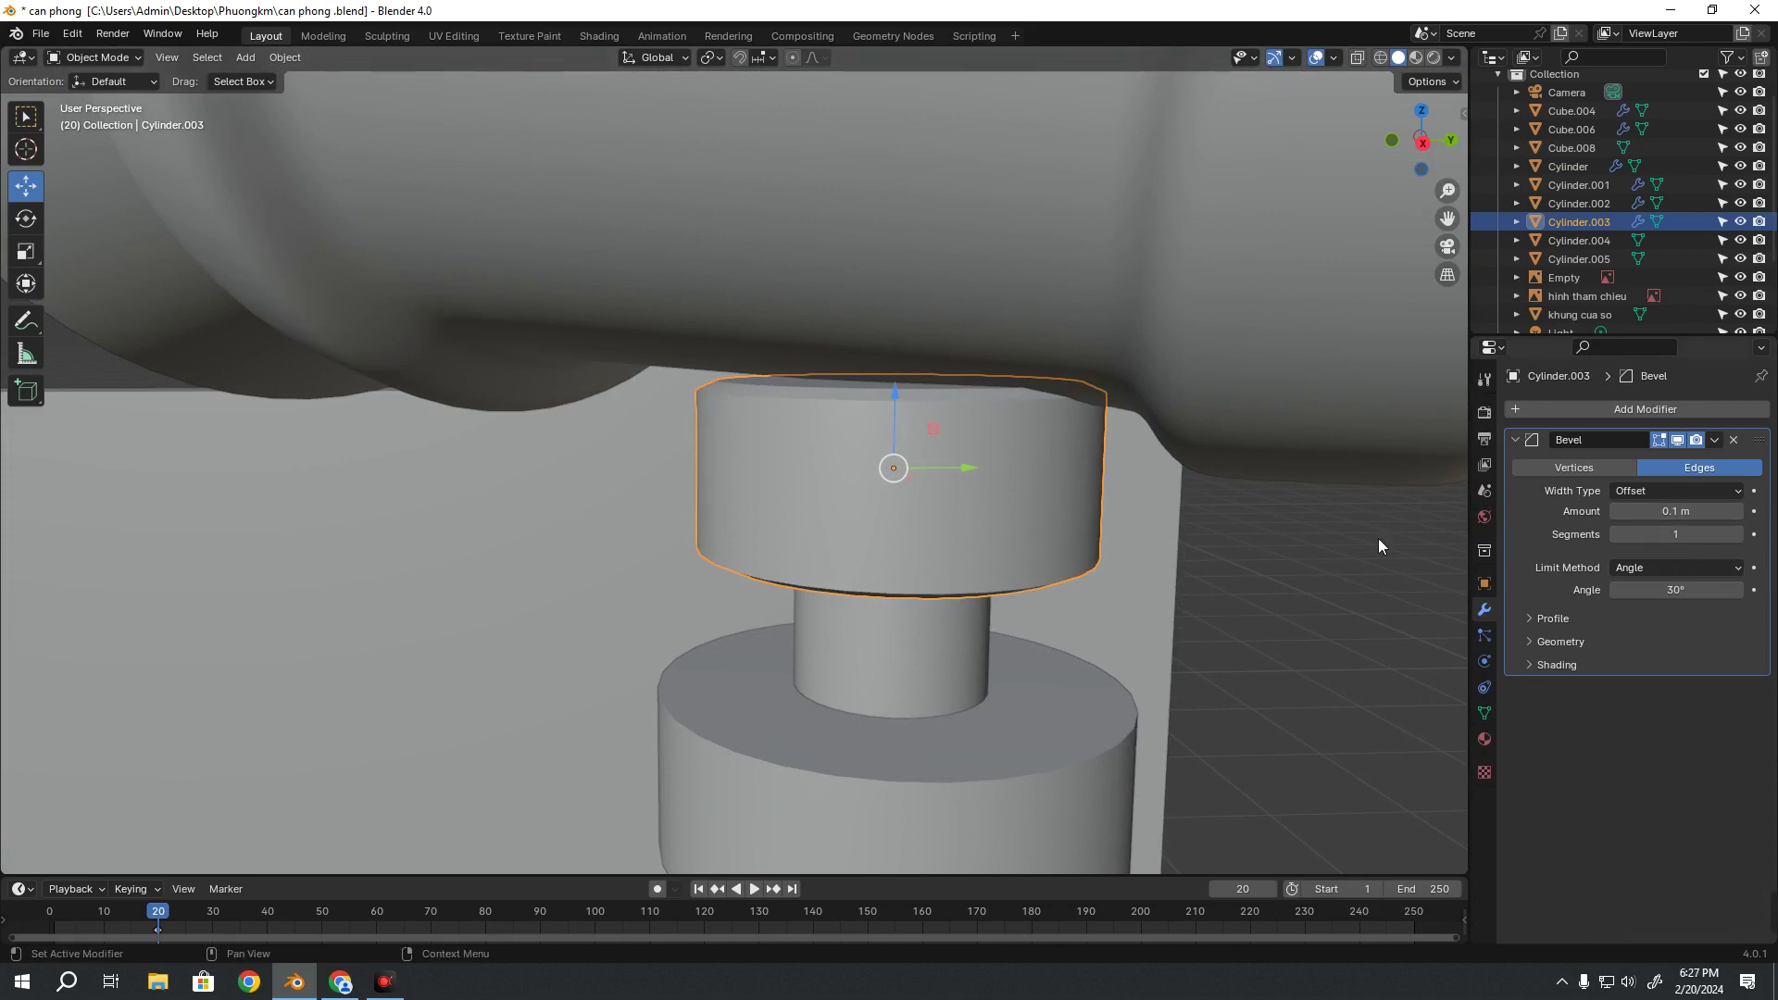
{"action": "left_click", "coordinate": [1738, 534]}
{"action": "left_click", "coordinate": [1738, 534]}
Reselect the upper mount cylinder and view the cylinders from a higher angle
{"action": "middle_click_drag", "start_coordinate": [948, 520], "coordinate": [985, 532]}
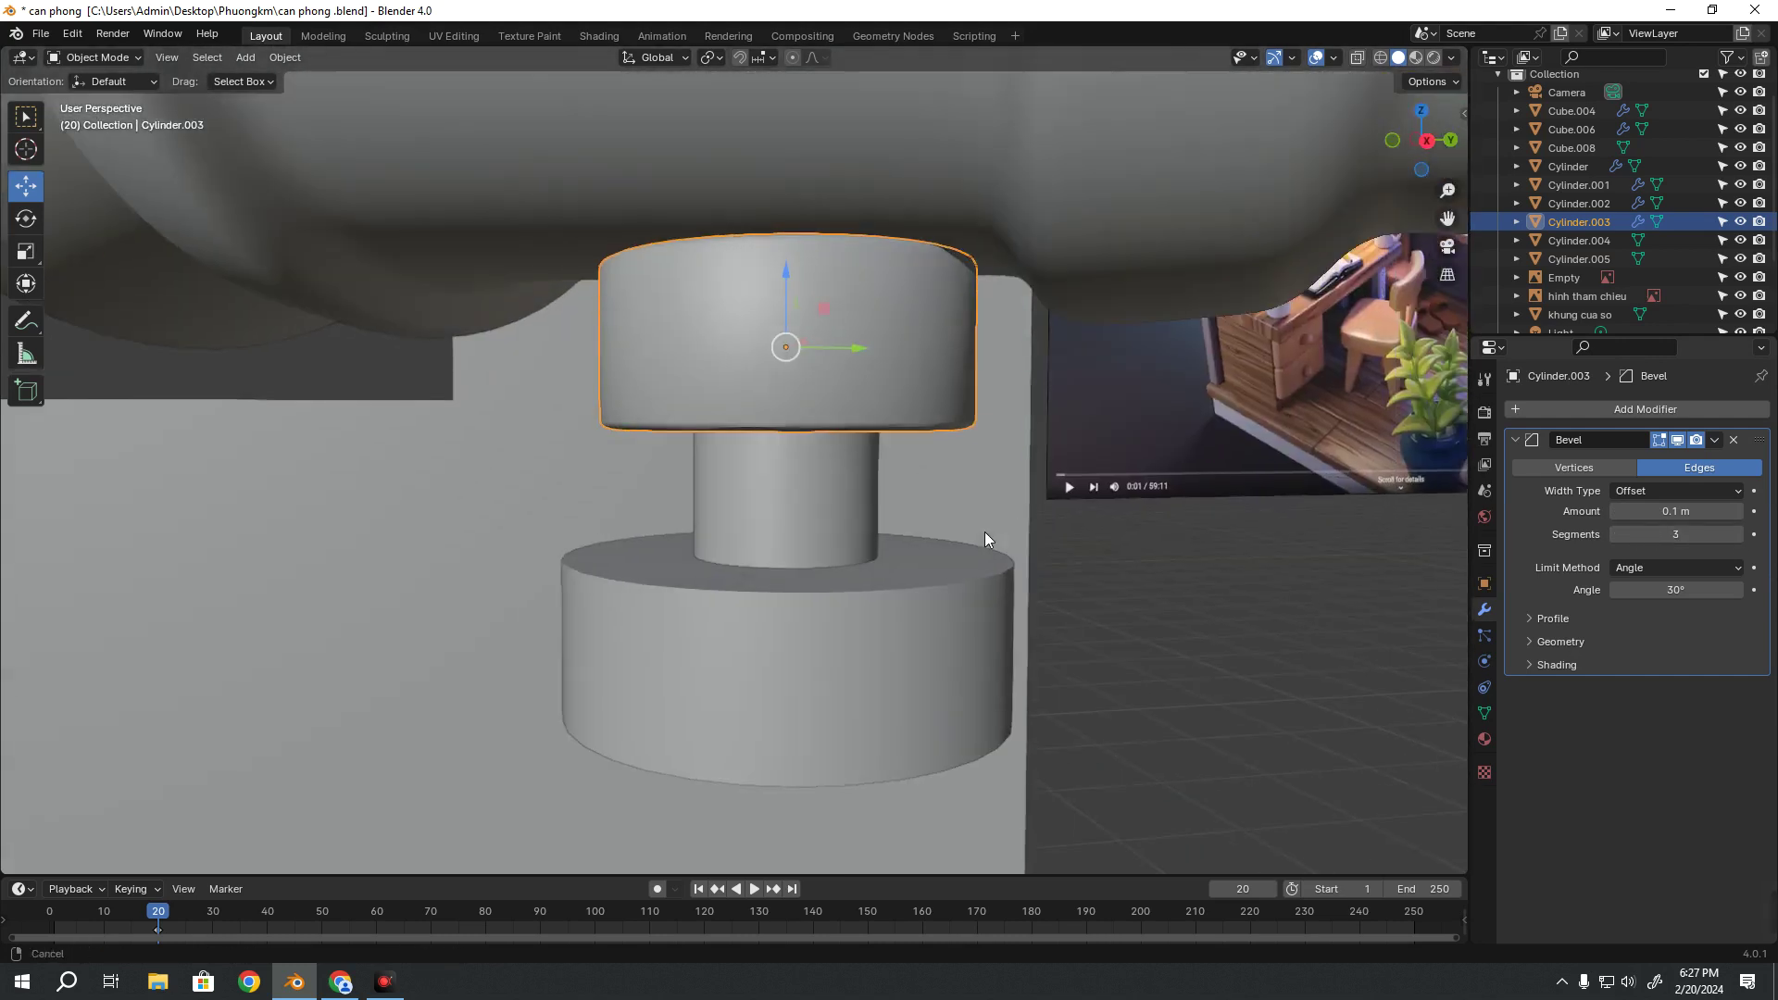
{"action": "left_click", "coordinate": [1110, 546]}
{"action": "mouse_move", "coordinate": [1110, 546]}
{"action": "middle_mouse_down"}
{"action": "mouse_move", "coordinate": [1094, 568]}
{"action": "mouse_move", "coordinate": [1113, 563]}
{"action": "mouse_move", "coordinate": [1137, 452]}
{"action": "middle_mouse_up"}
{"action": "left_click", "coordinate": [1137, 452]}
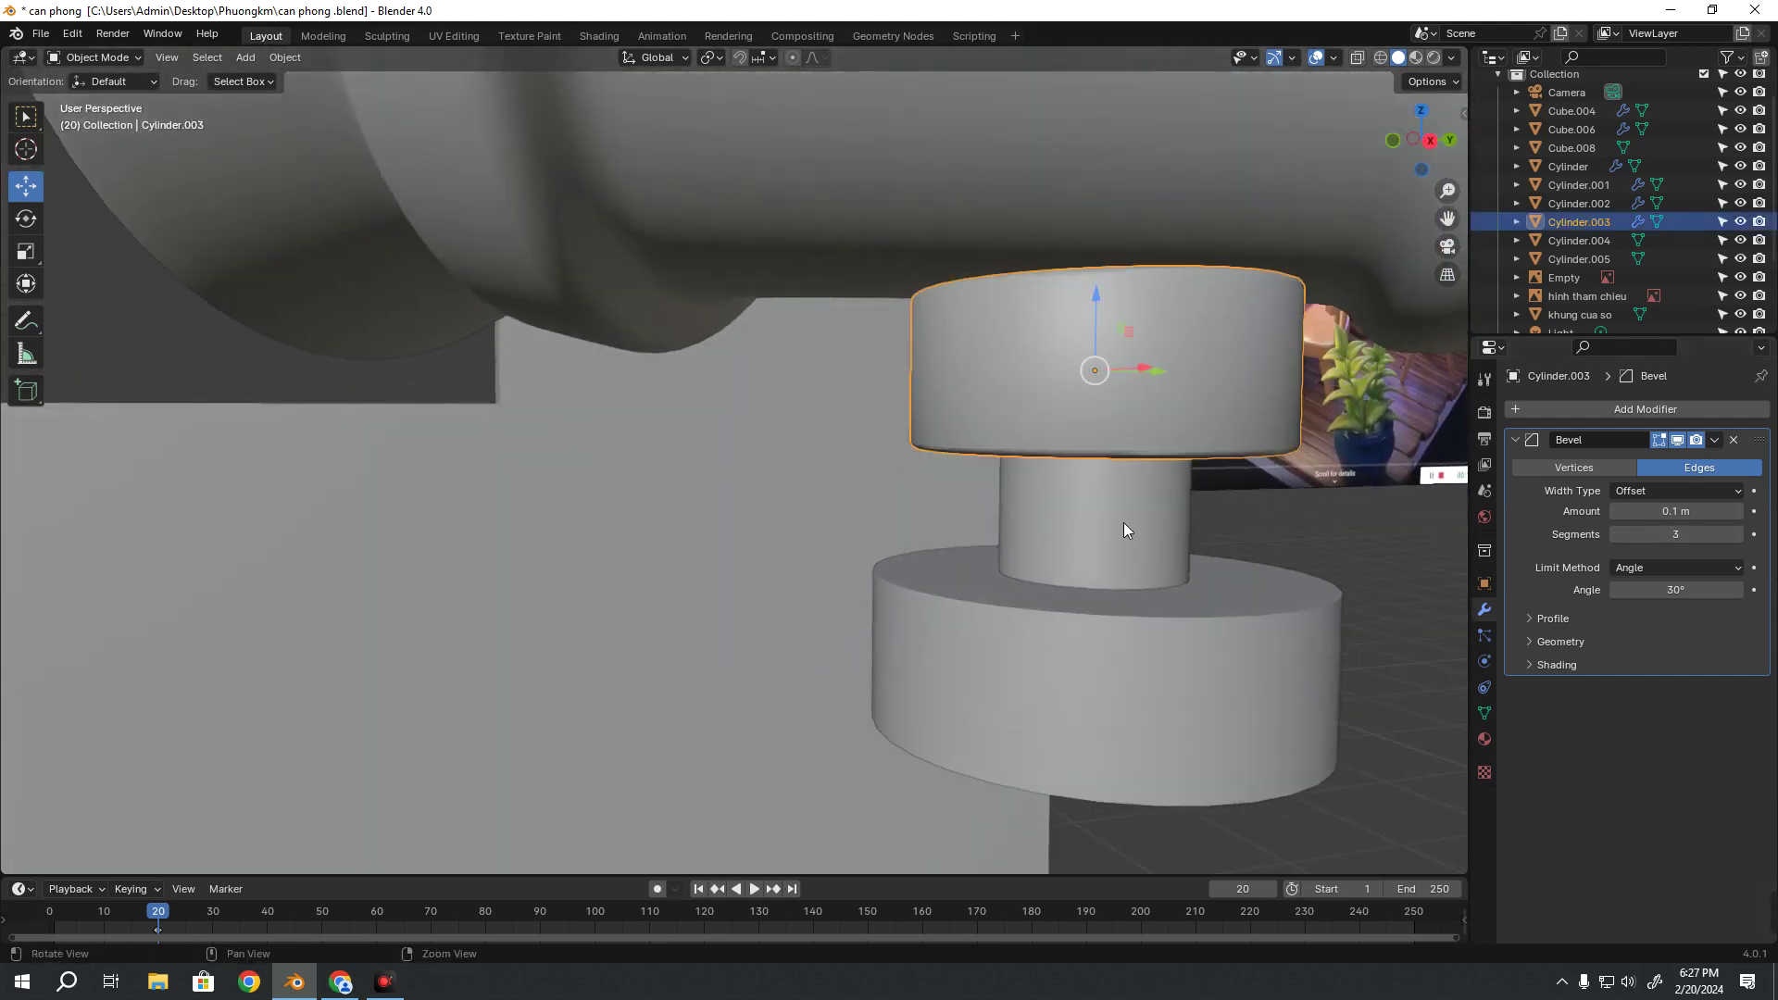
{"action": "middle_click_drag", "start_coordinate": [1125, 524], "coordinate": [1094, 524]}
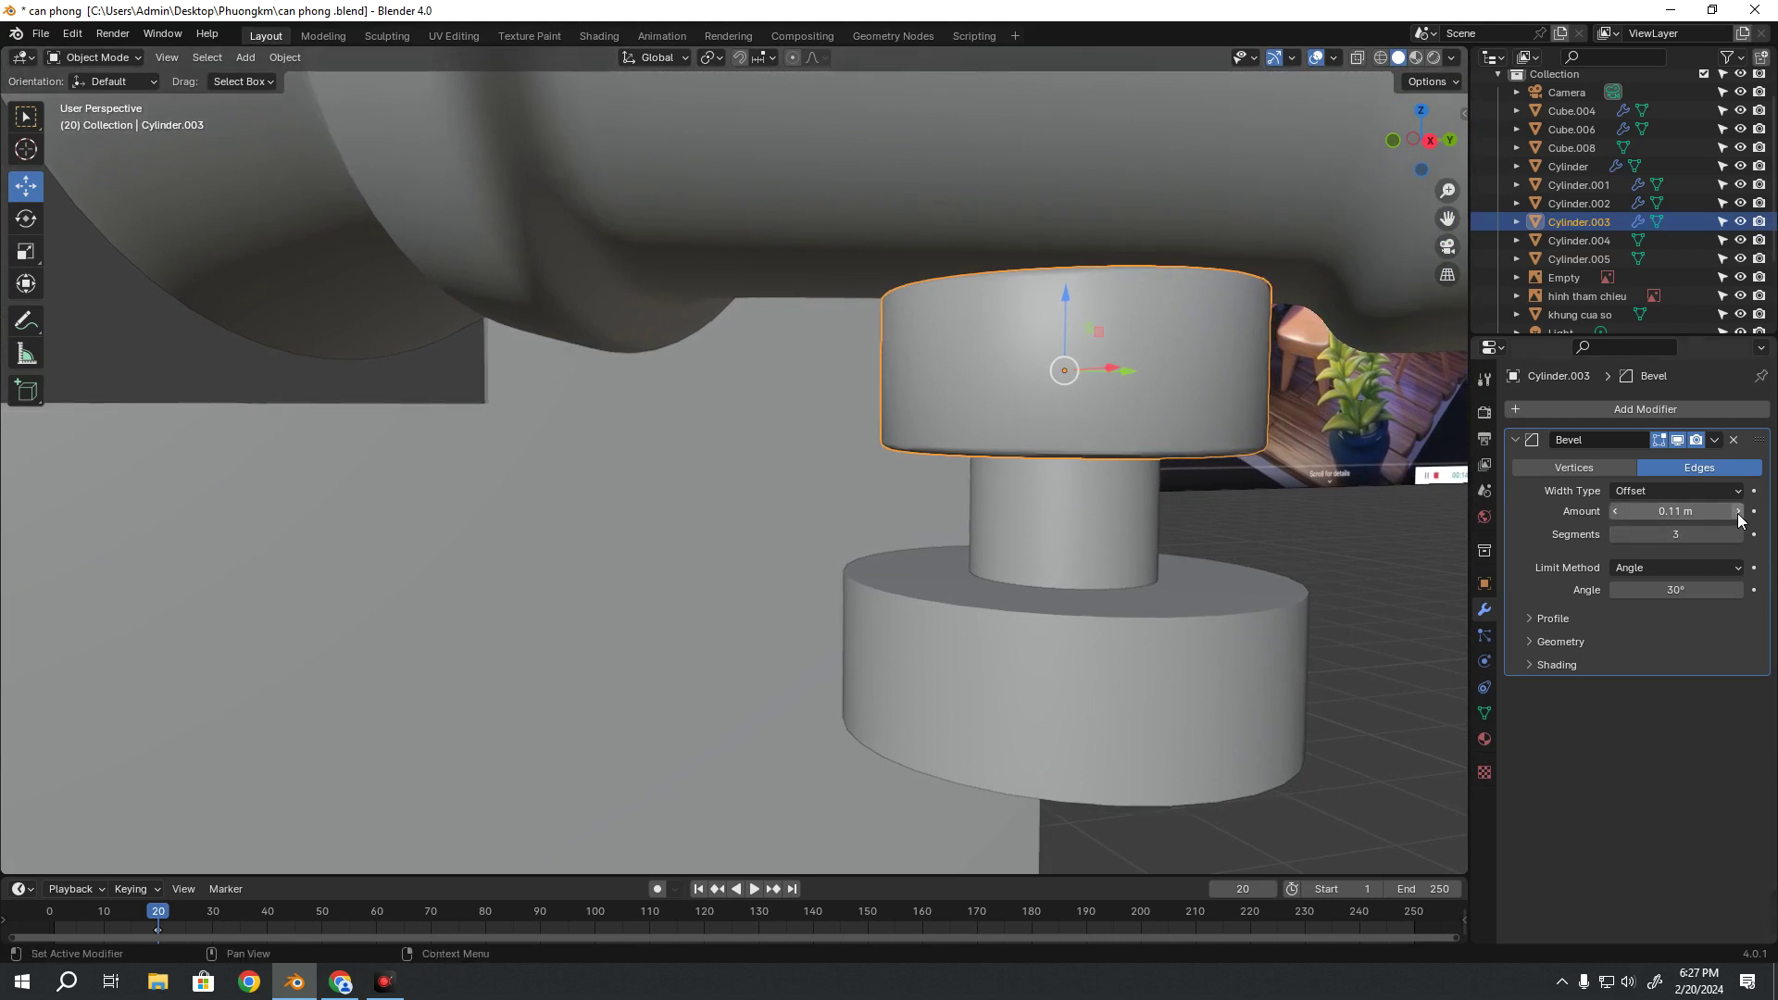
{"action": "scroll", "coordinate": [1733, 512], "scroll_direction": "up", "scroll_amount": 2, "text": "ctrl"}
{"action": "mouse_move", "coordinate": [1343, 524]}
{"action": "middle_mouse_down"}
{"action": "mouse_move", "coordinate": [1298, 526]}
{"action": "mouse_move", "coordinate": [1310, 581]}
{"action": "middle_mouse_up"}
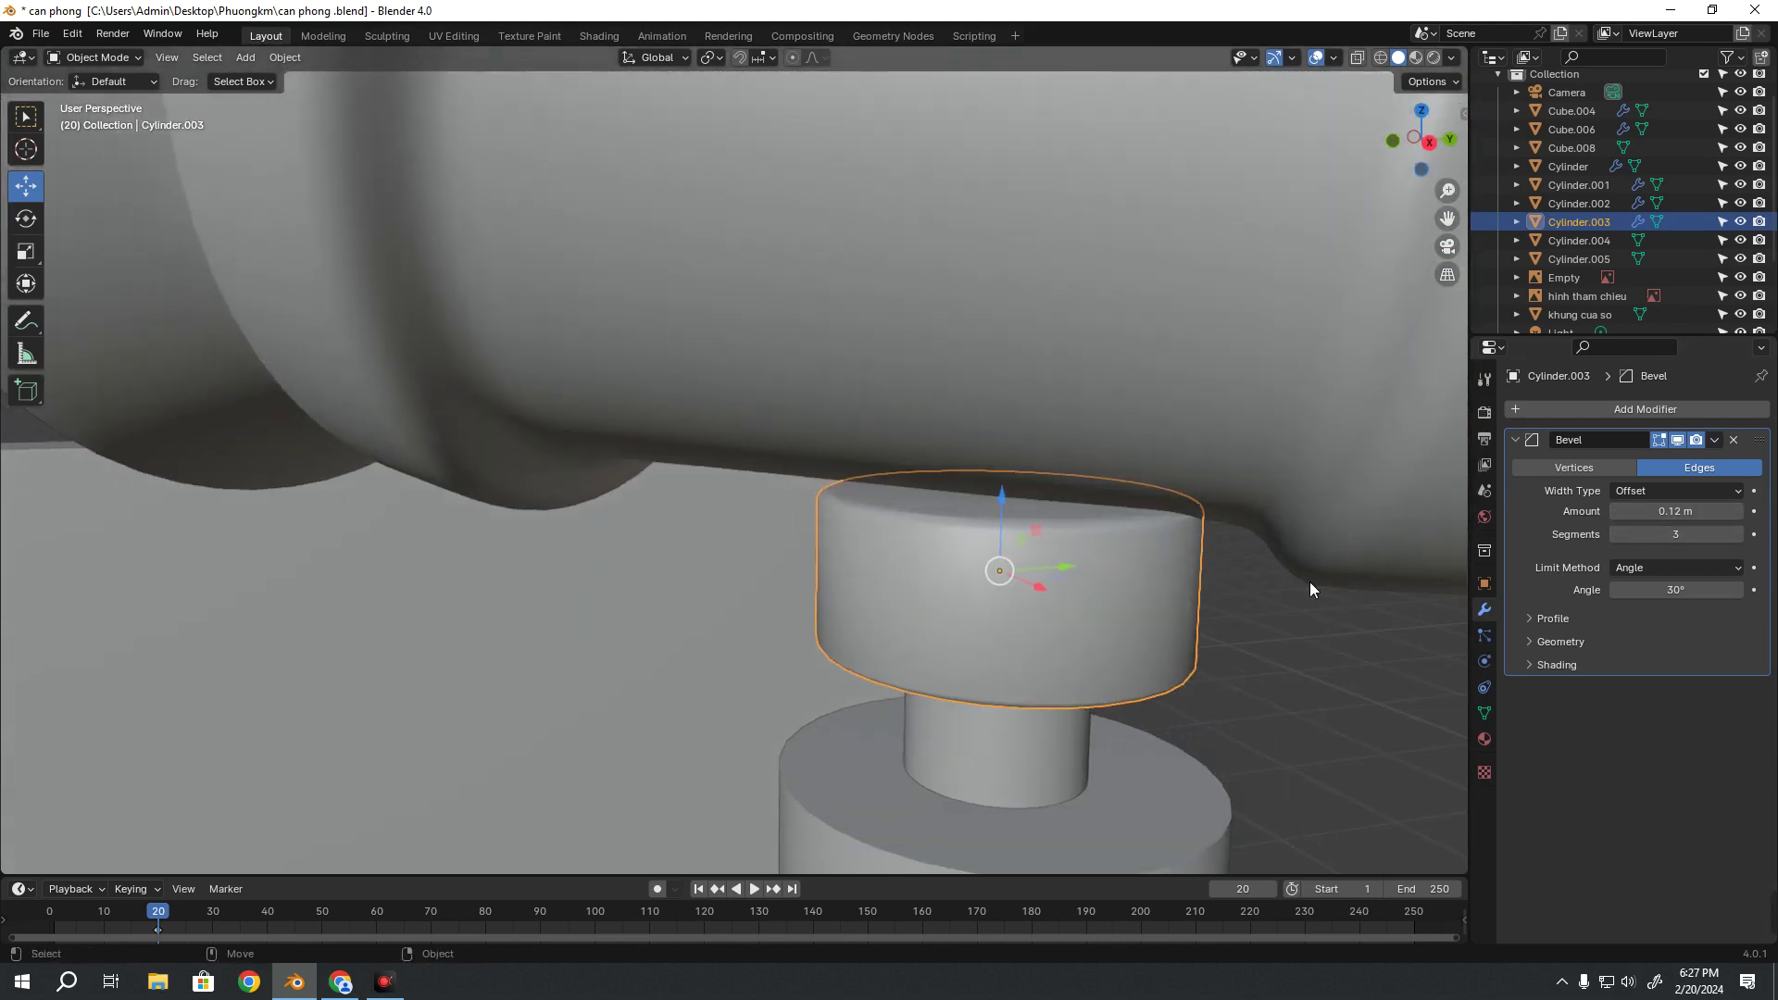
Set the bevel amount, trying 0.3 m before settling on 0.1 m
{"action": "left_click", "coordinate": [1615, 511]}
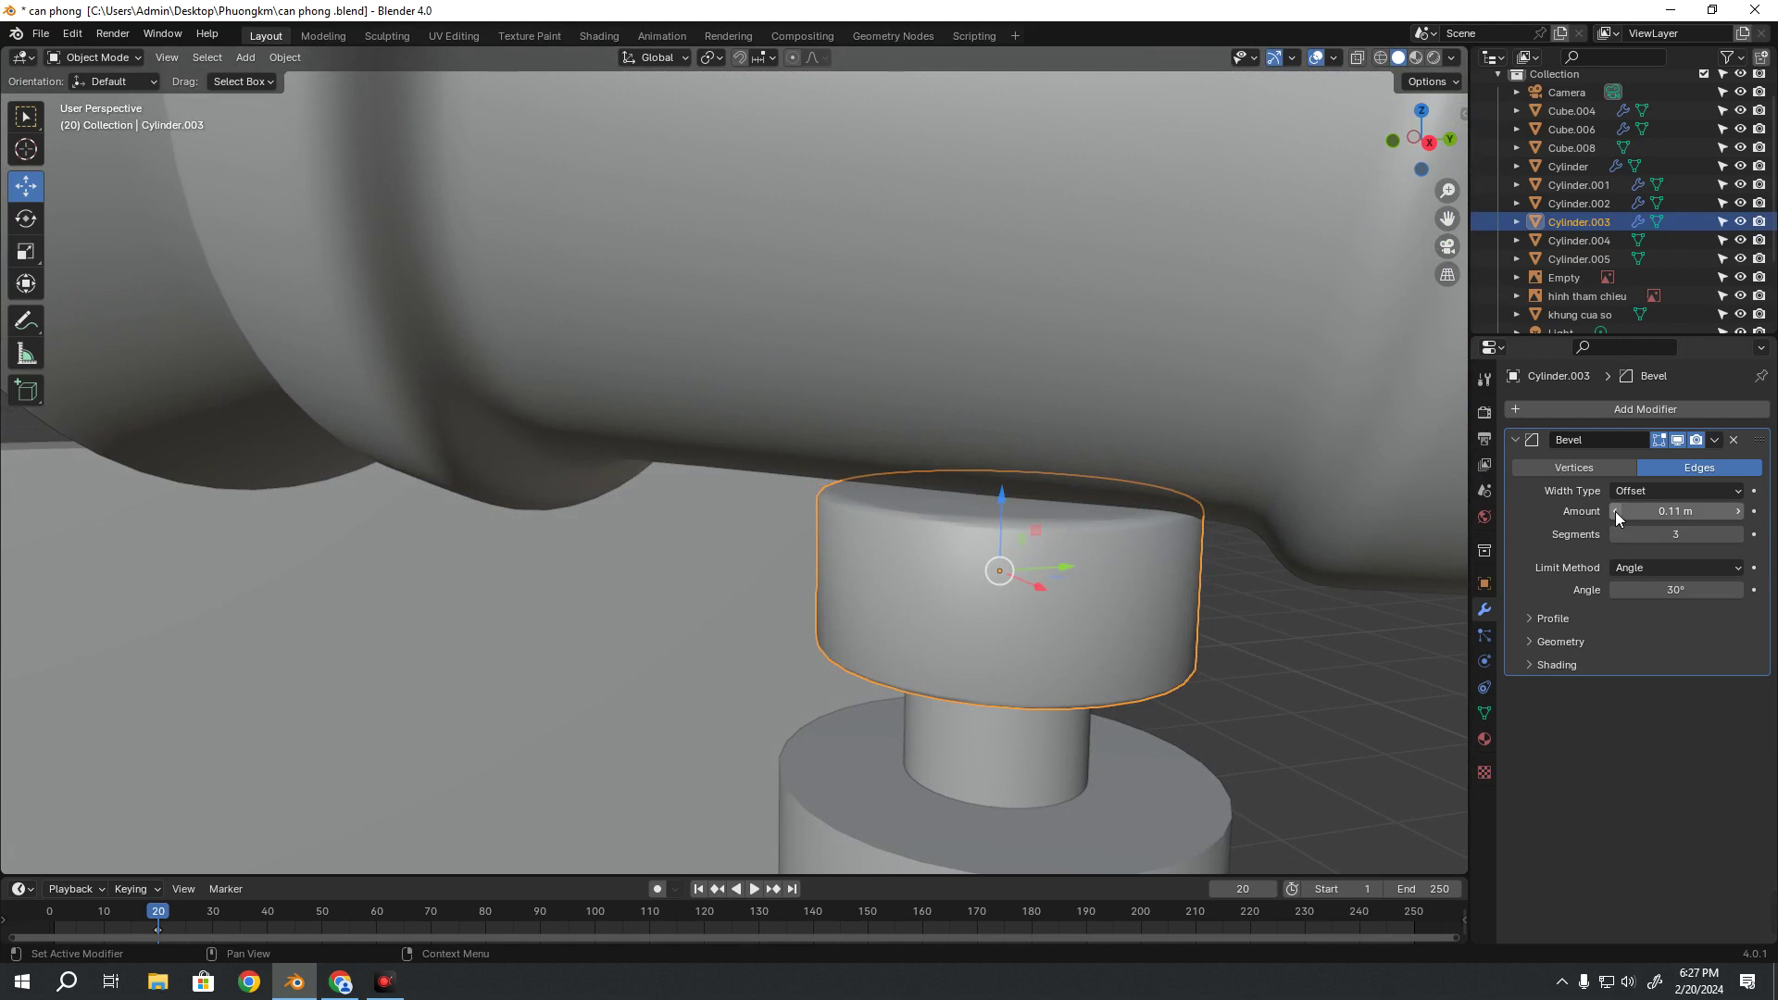
{"action": "left_click", "coordinate": [1615, 511]}
{"action": "left_click", "coordinate": [1672, 511]}
{"action": "type", "text": "0.3"}
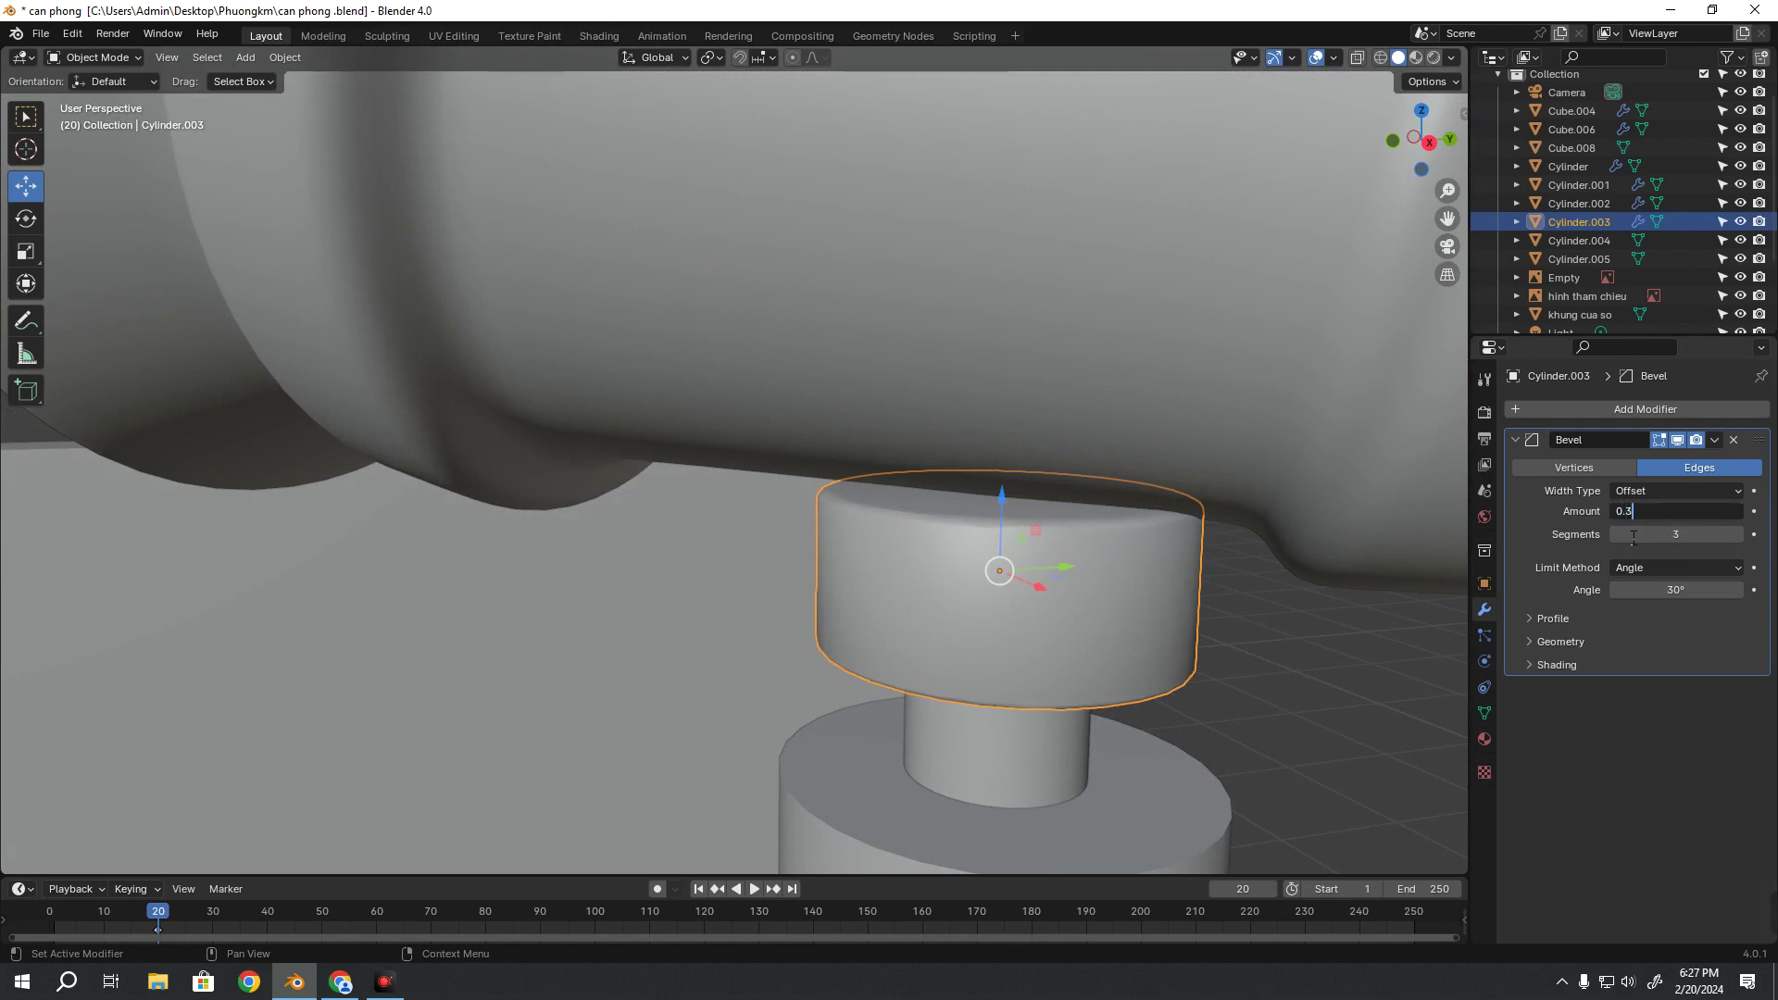
{"action": "key", "text": "Return"}
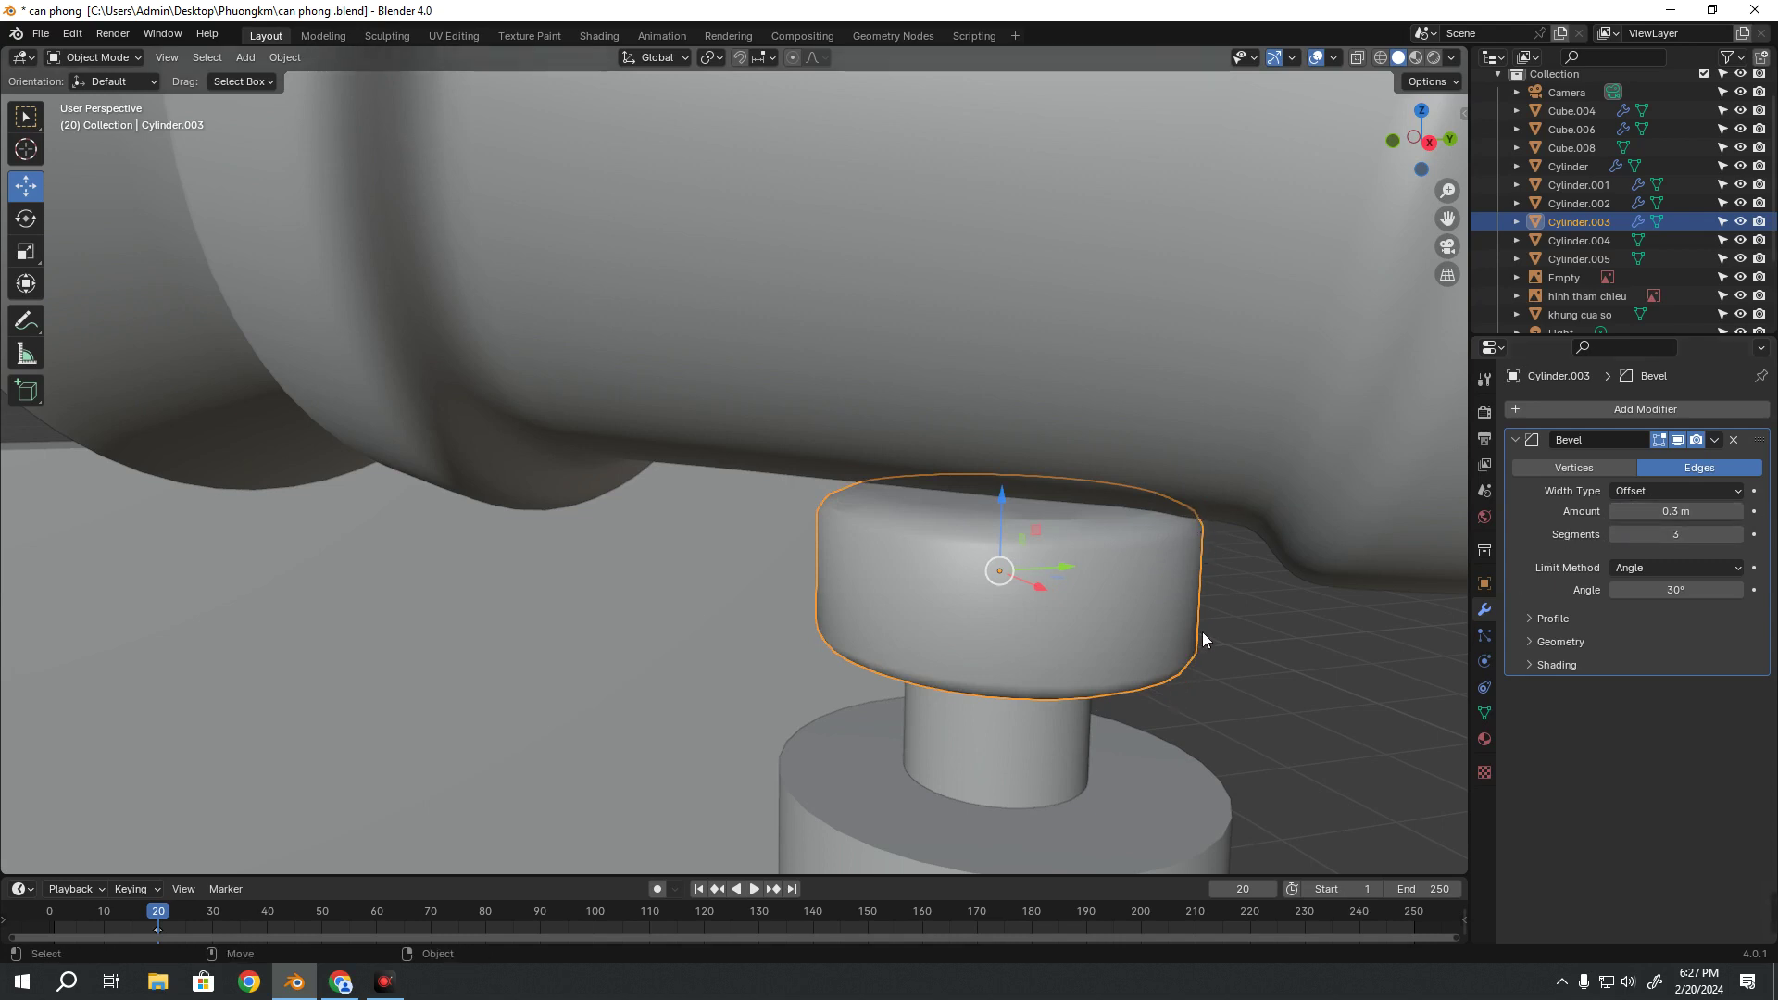
{"action": "left_click", "coordinate": [1629, 511]}
{"action": "type", "text": "0."}
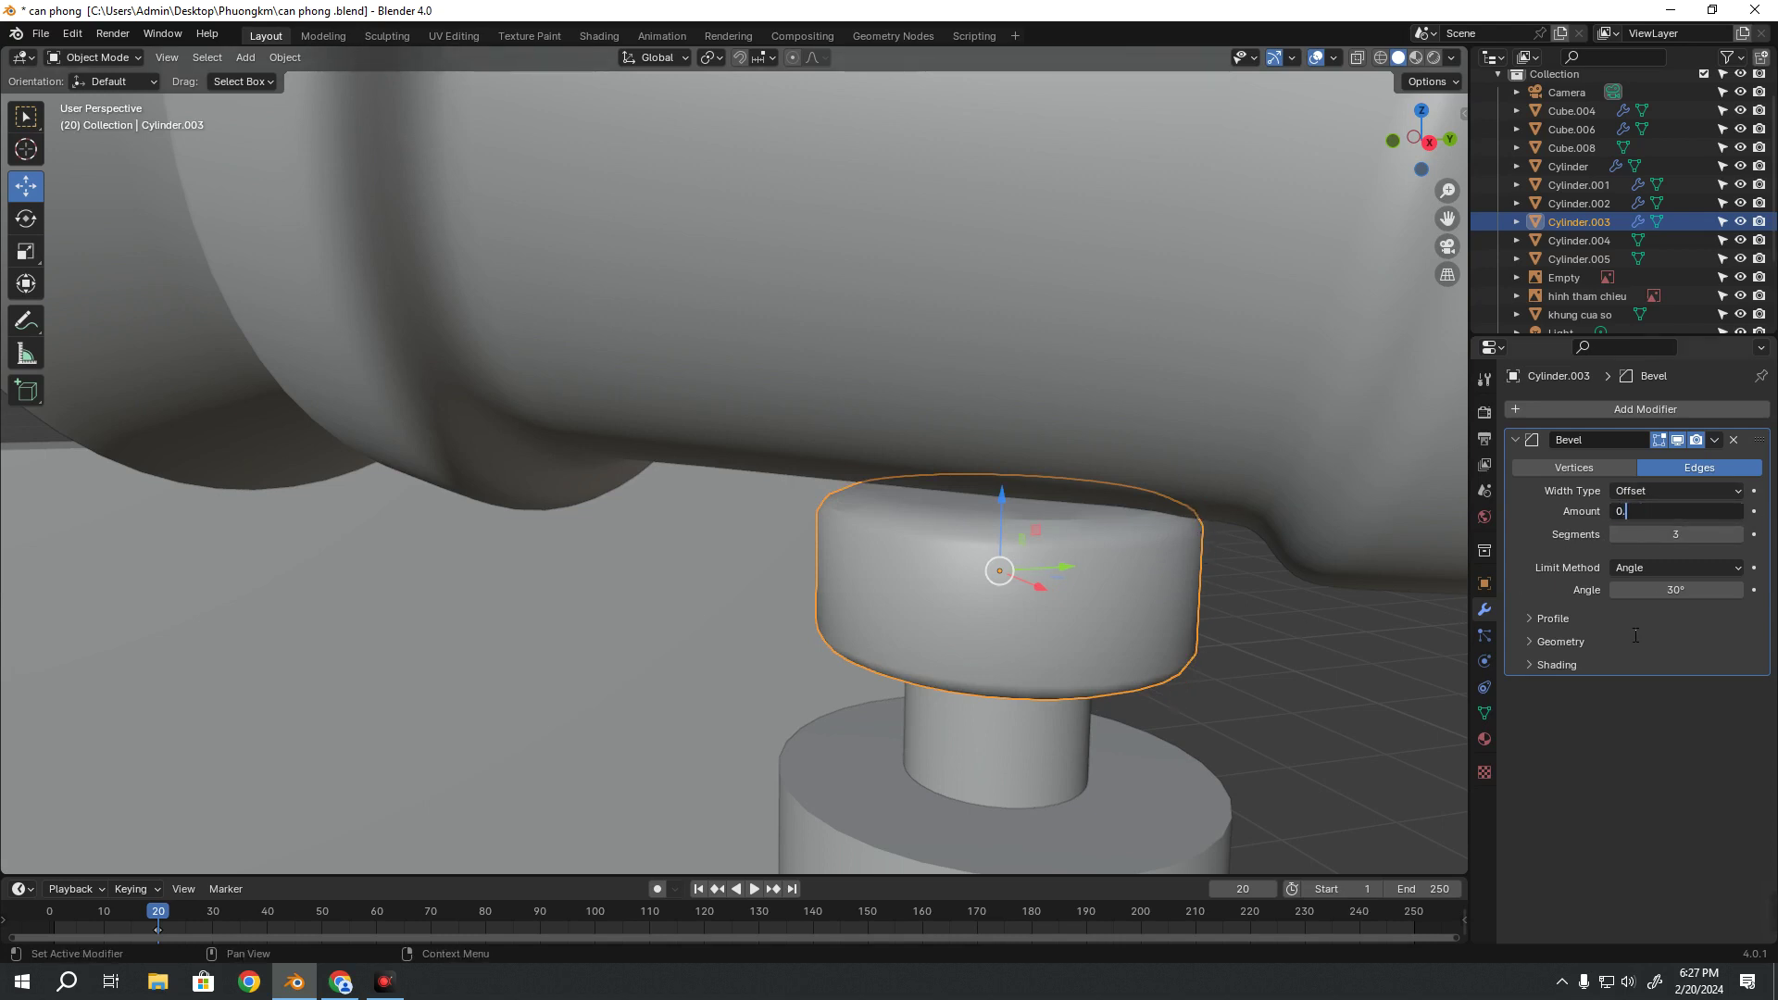
{"action": "type", "text": "1"}
{"action": "key", "text": "Return"}
Select and frame the telescope body Cylinder.002 with the Object apply options showing
{"action": "scroll", "coordinate": [1332, 702], "scroll_direction": "down", "scroll_amount": 6}
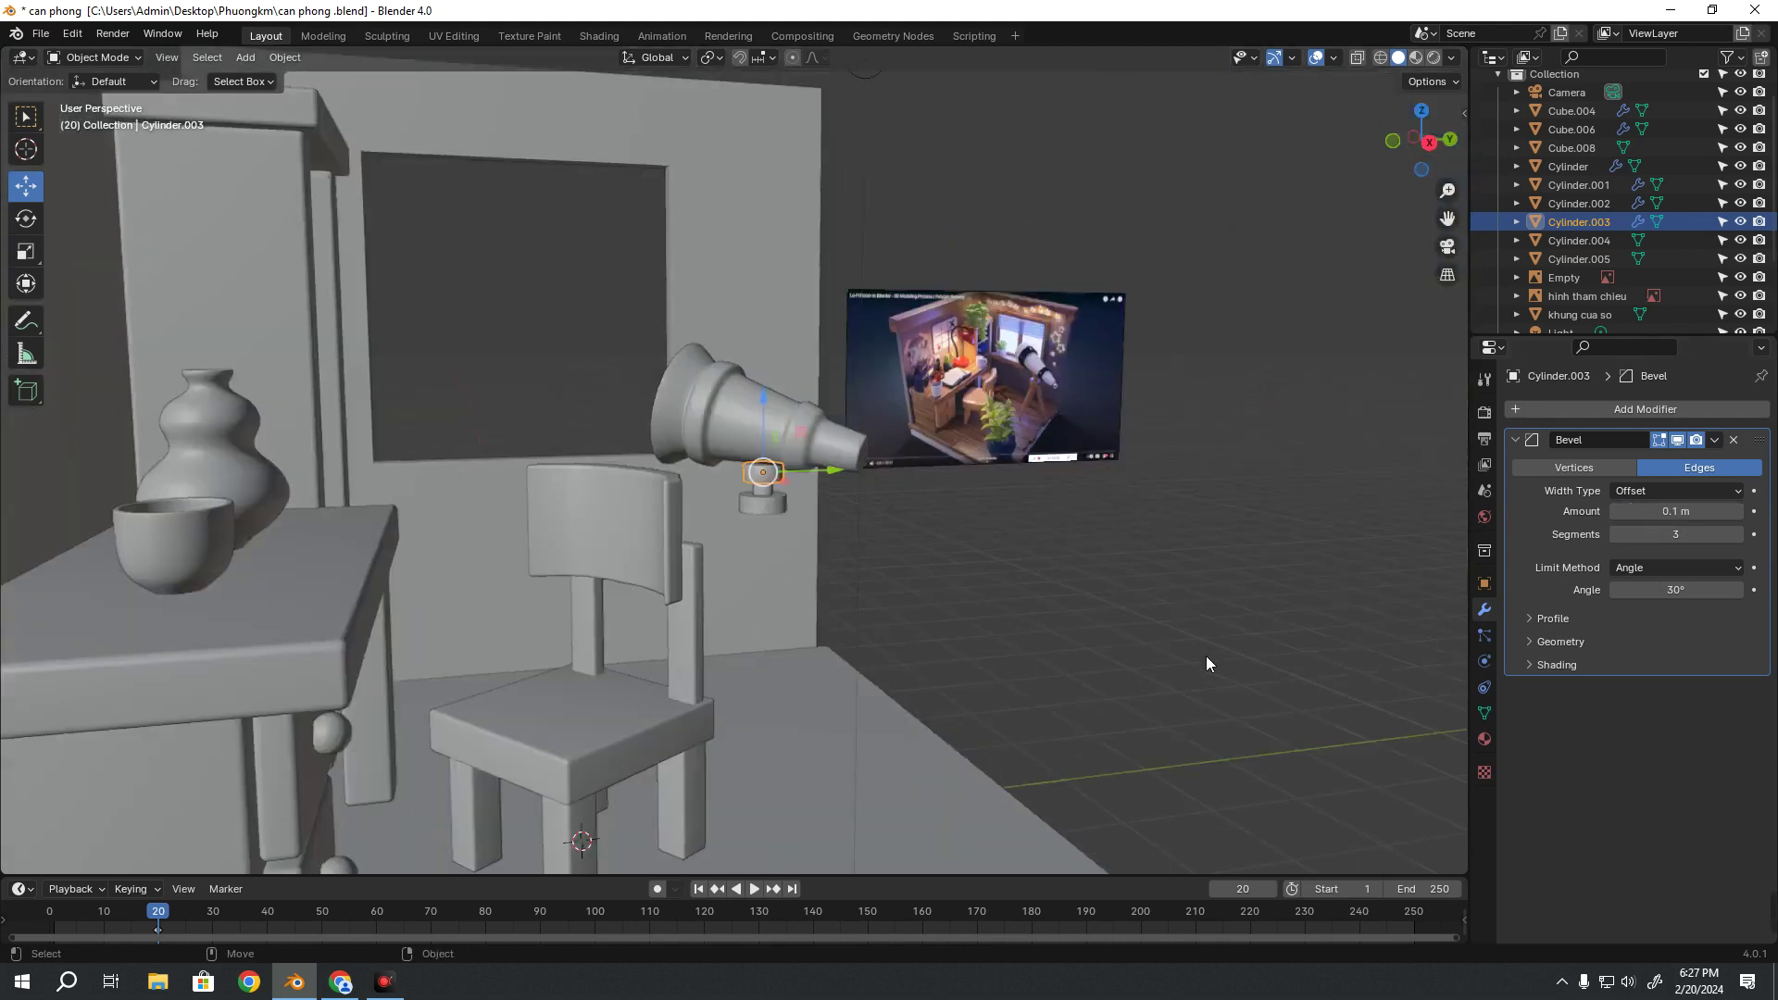
{"action": "middle_click_drag", "start_coordinate": [1206, 656], "coordinate": [985, 563]}
{"action": "left_click", "coordinate": [726, 459]}
{"action": "key", "text": "KP_Decimal"}
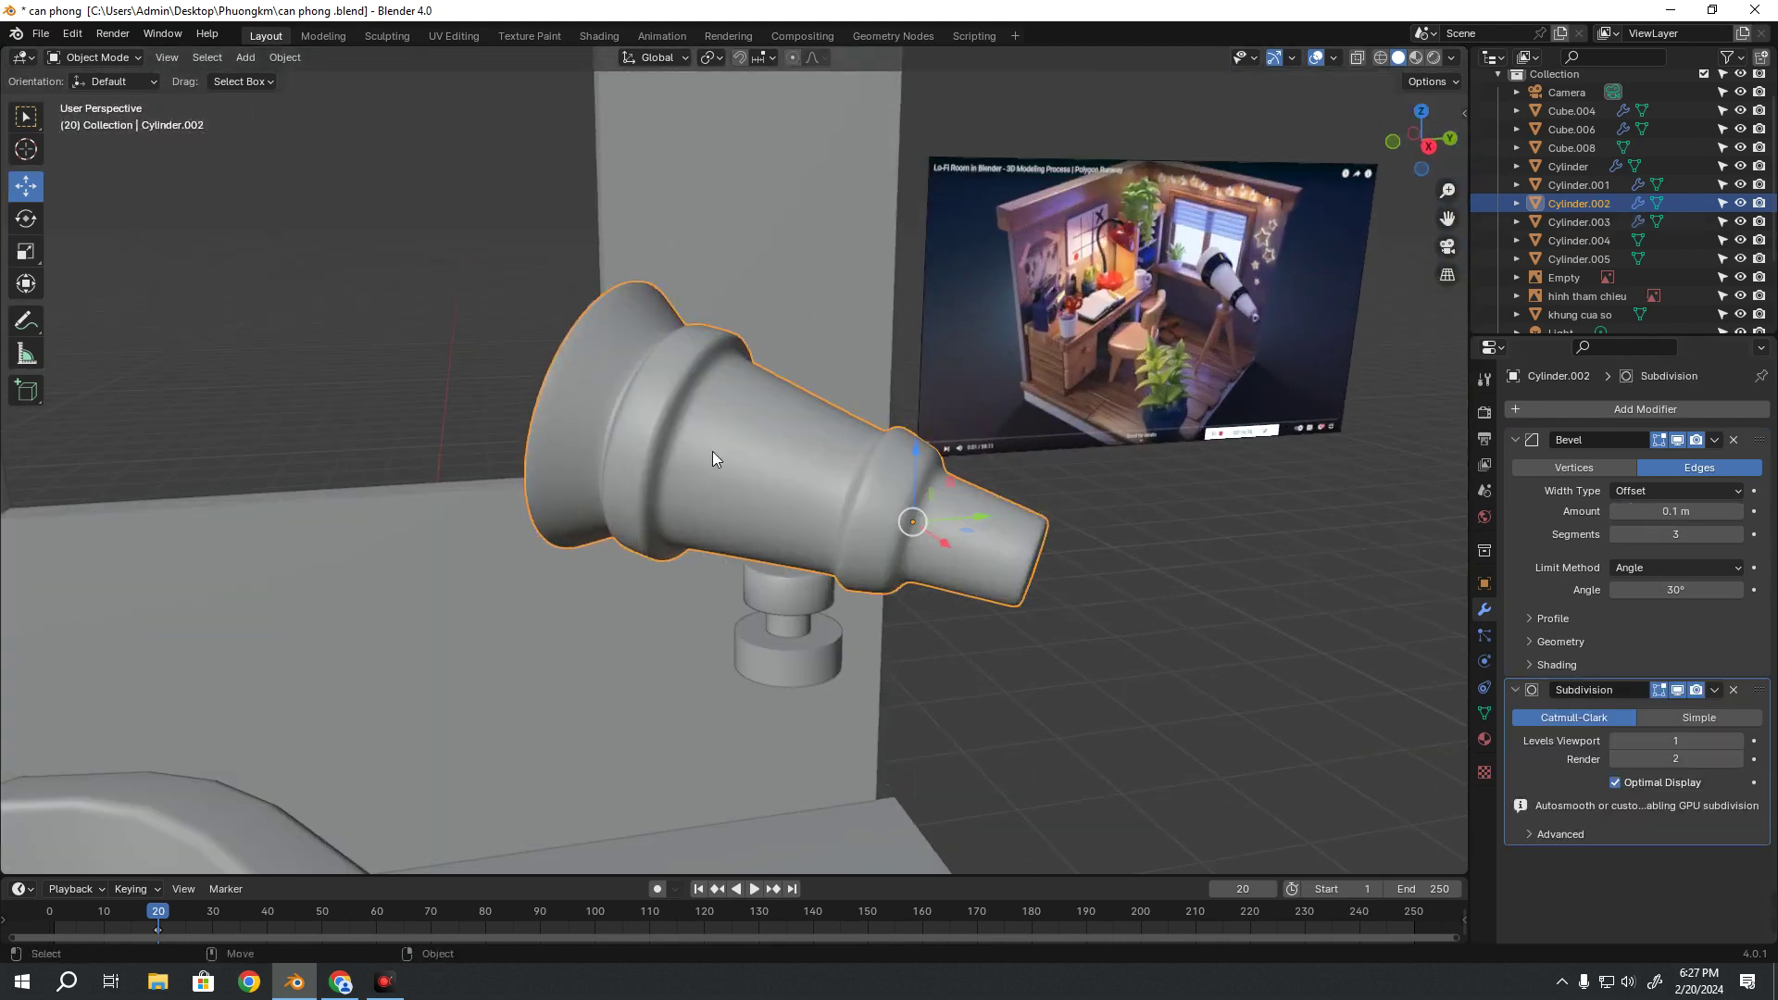
{"action": "middle_click_drag", "start_coordinate": [768, 509], "coordinate": [875, 470], "text": "shift"}
{"action": "left_click", "coordinate": [1096, 598]}
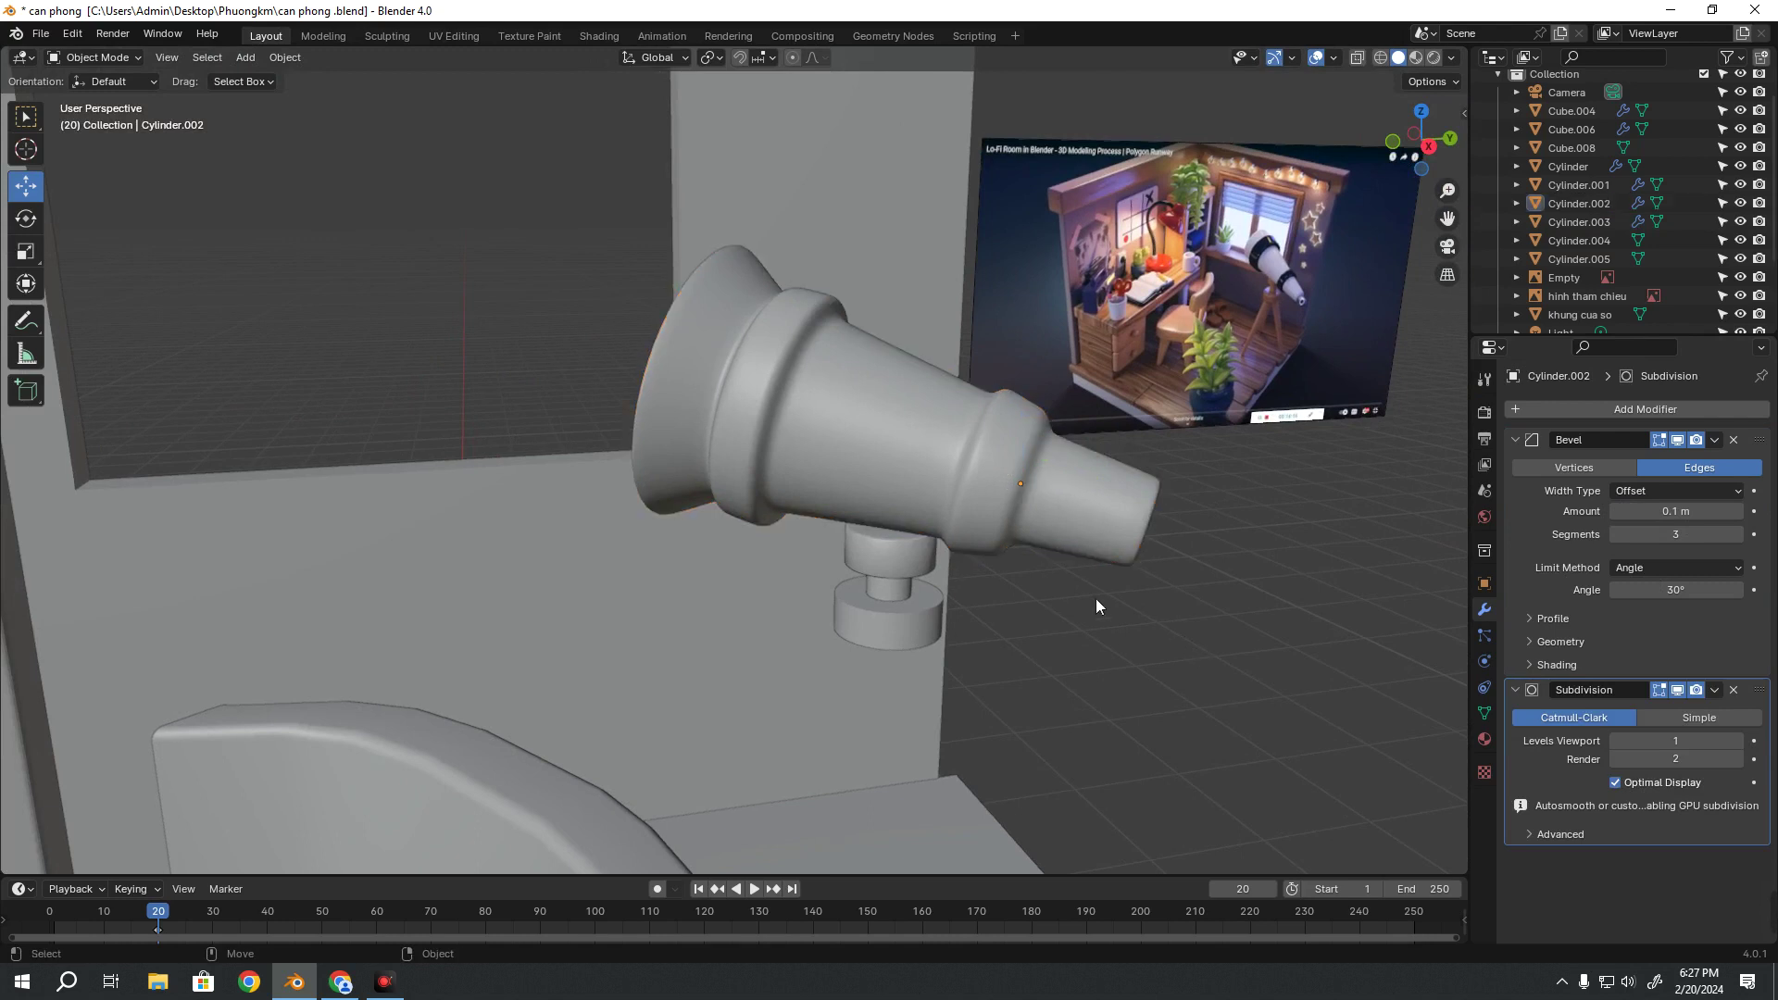
{"action": "left_click", "coordinate": [859, 358]}
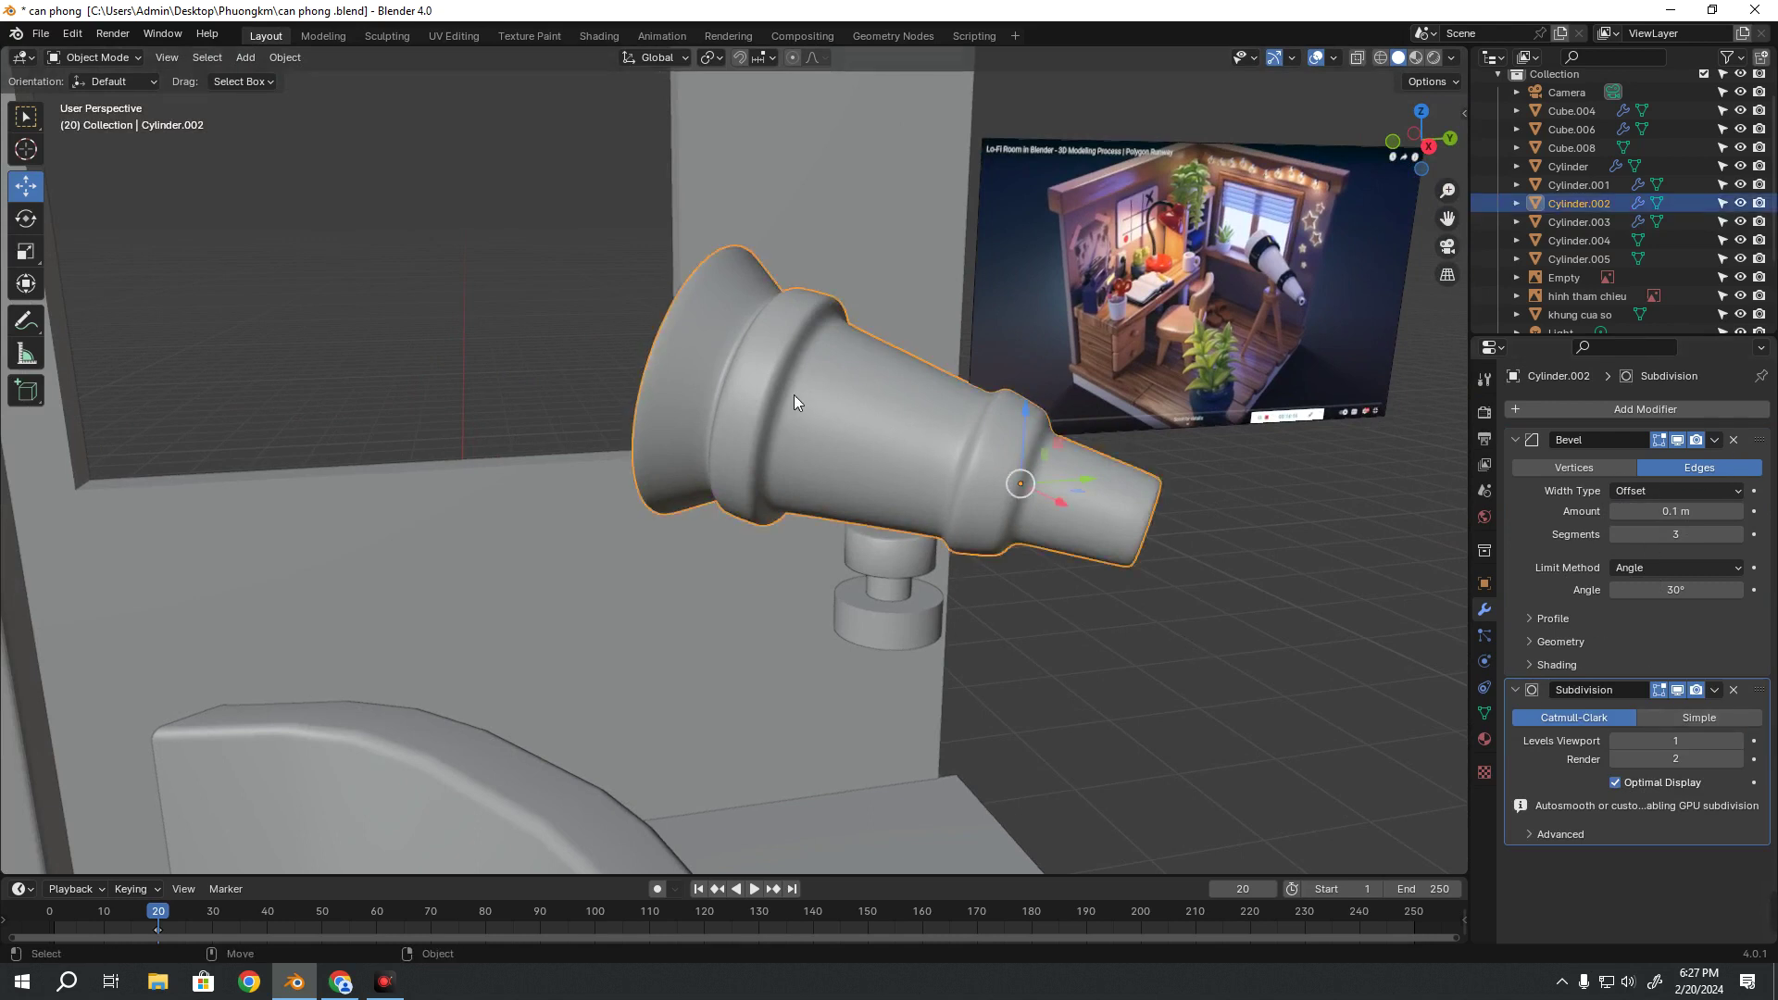
{"action": "left_click", "coordinate": [287, 59]}
{"action": "mouse_move", "coordinate": [308, 152]}
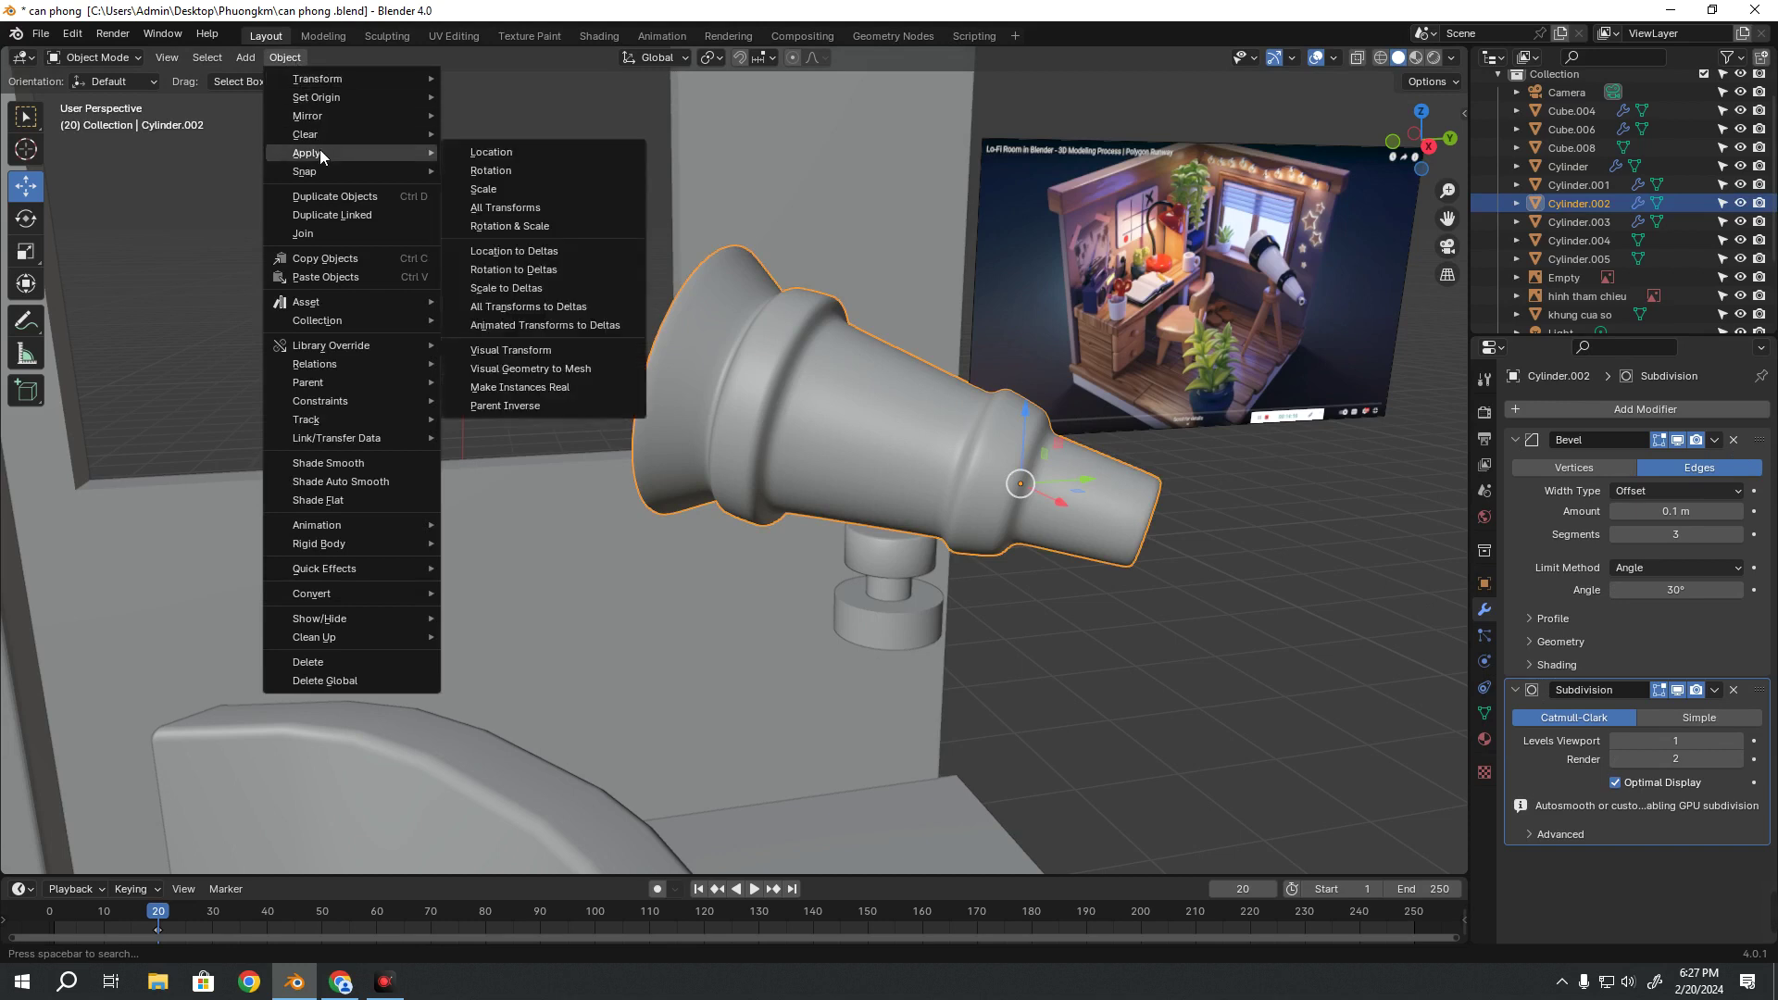
Apply All Transforms to Cylinder.002, then remove Cylinder.003's Bevel modifier
{"action": "left_click", "coordinate": [500, 204]}
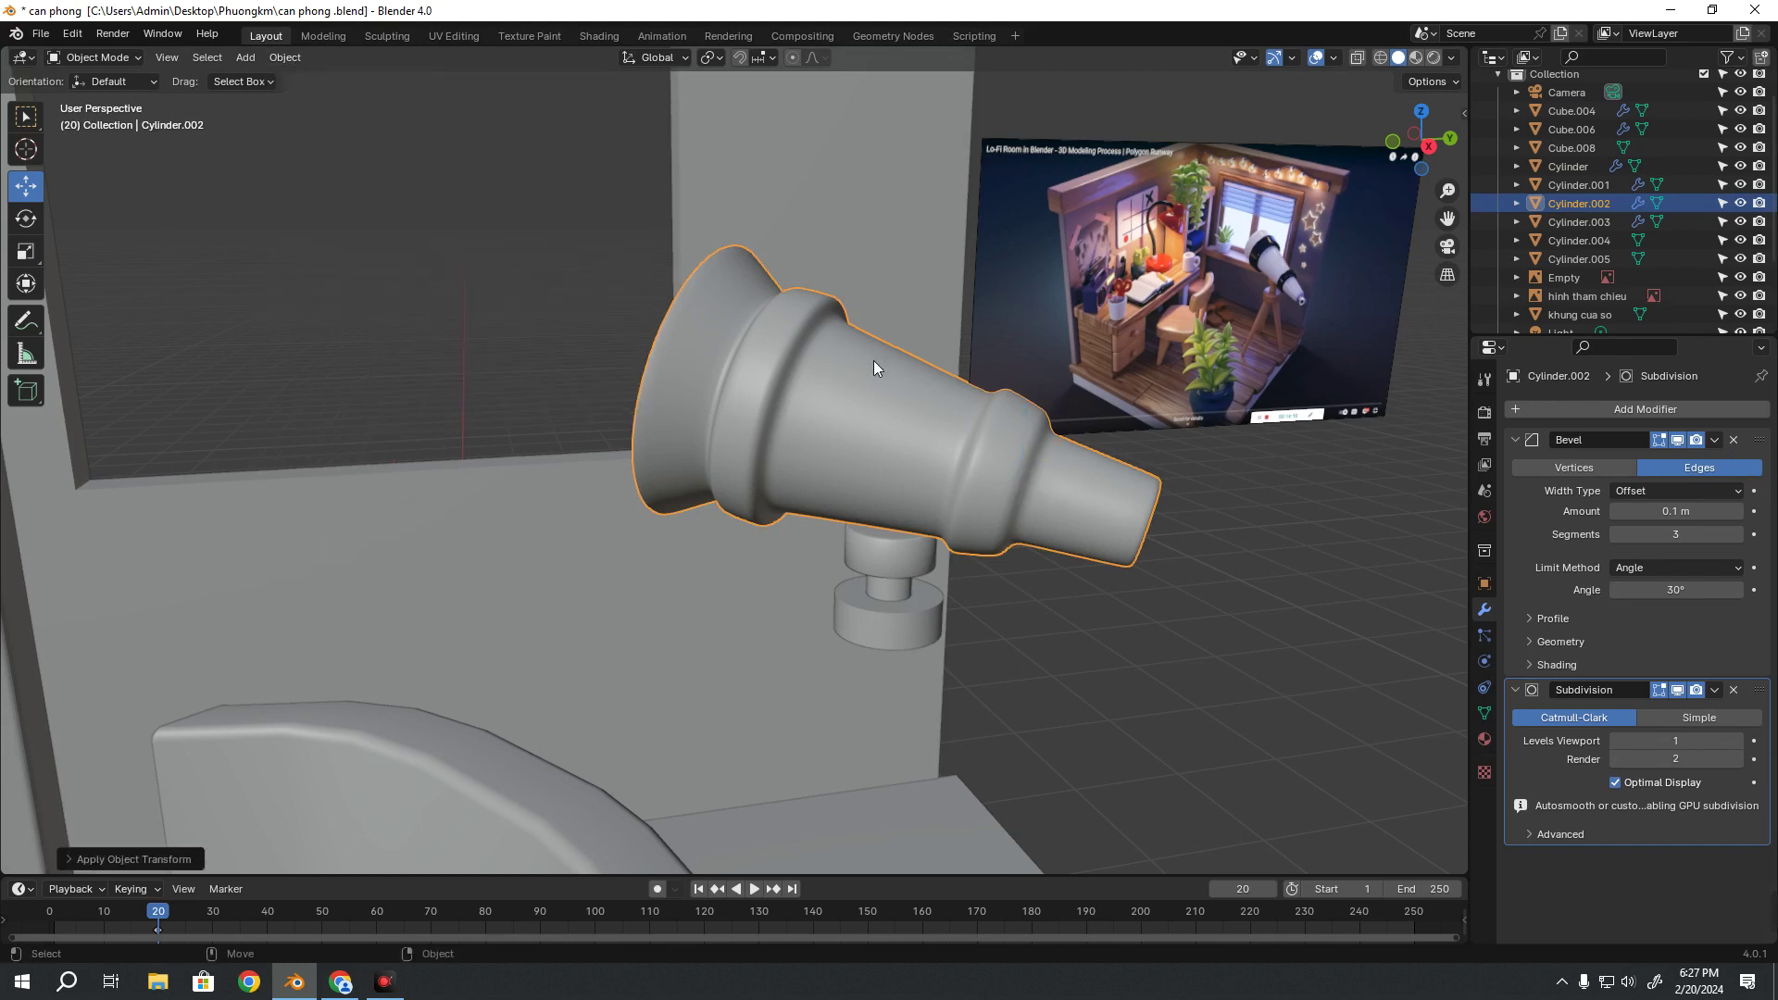
{"action": "left_click", "coordinate": [1033, 620]}
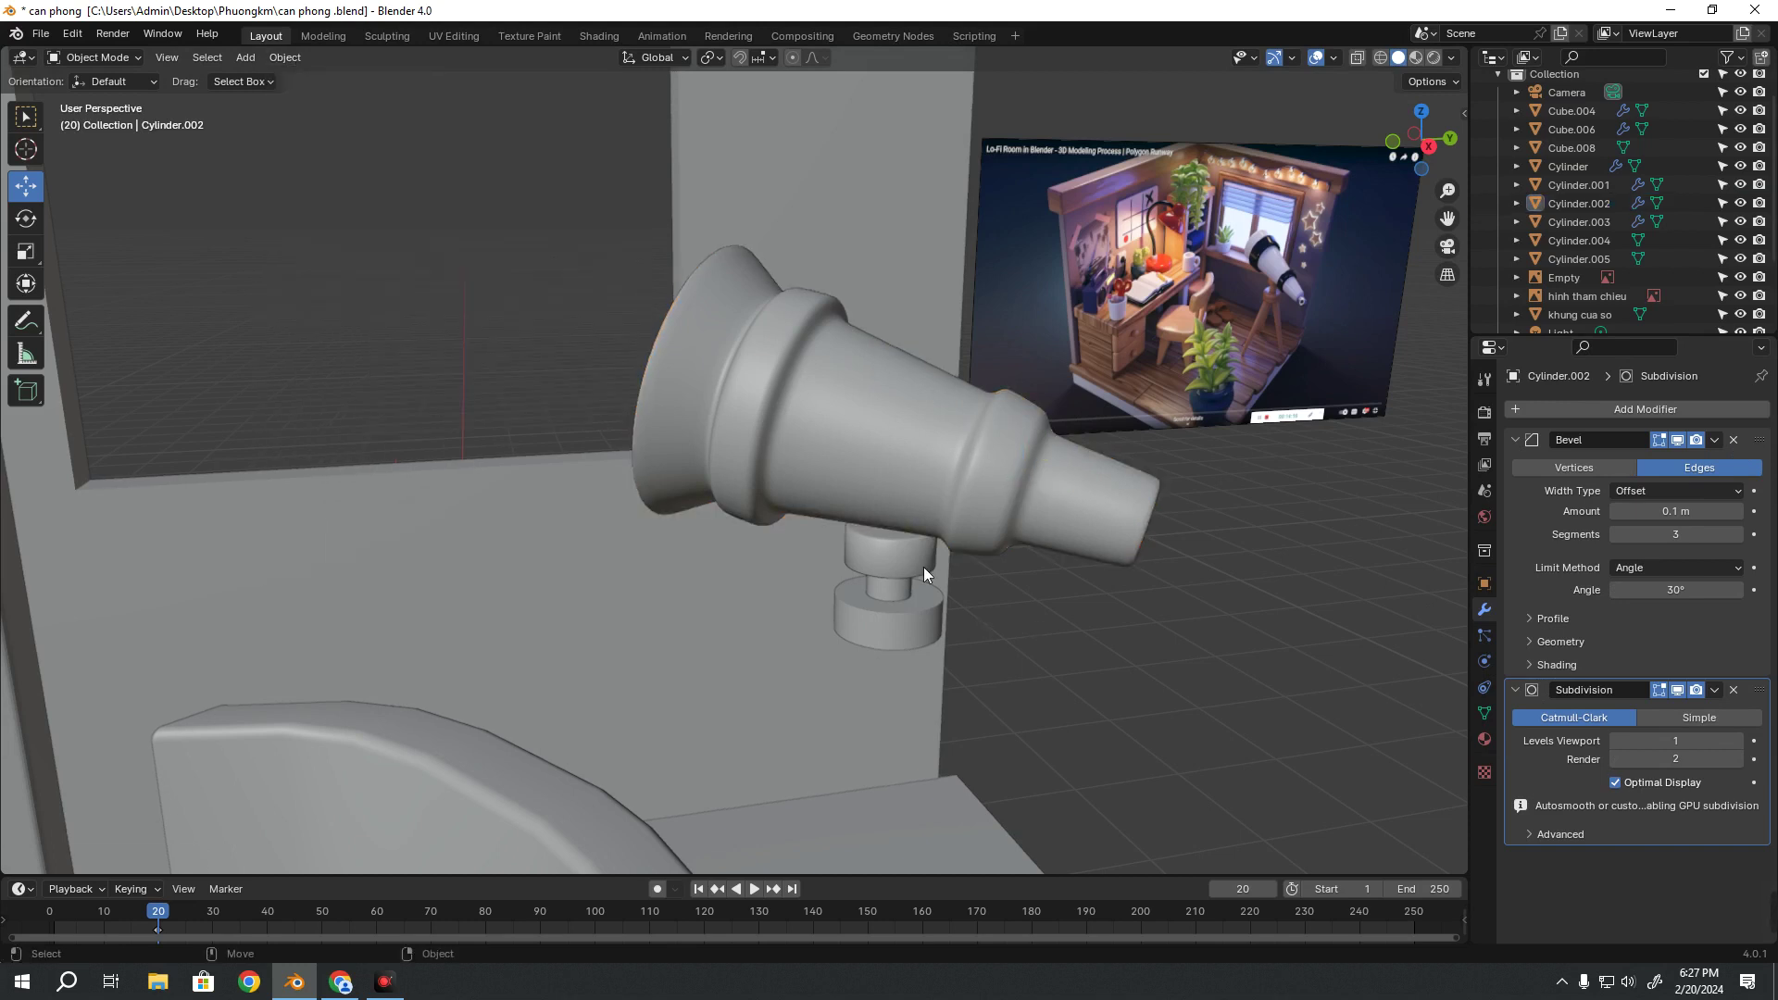
{"action": "left_click", "coordinate": [934, 555]}
{"action": "left_click", "coordinate": [895, 633]}
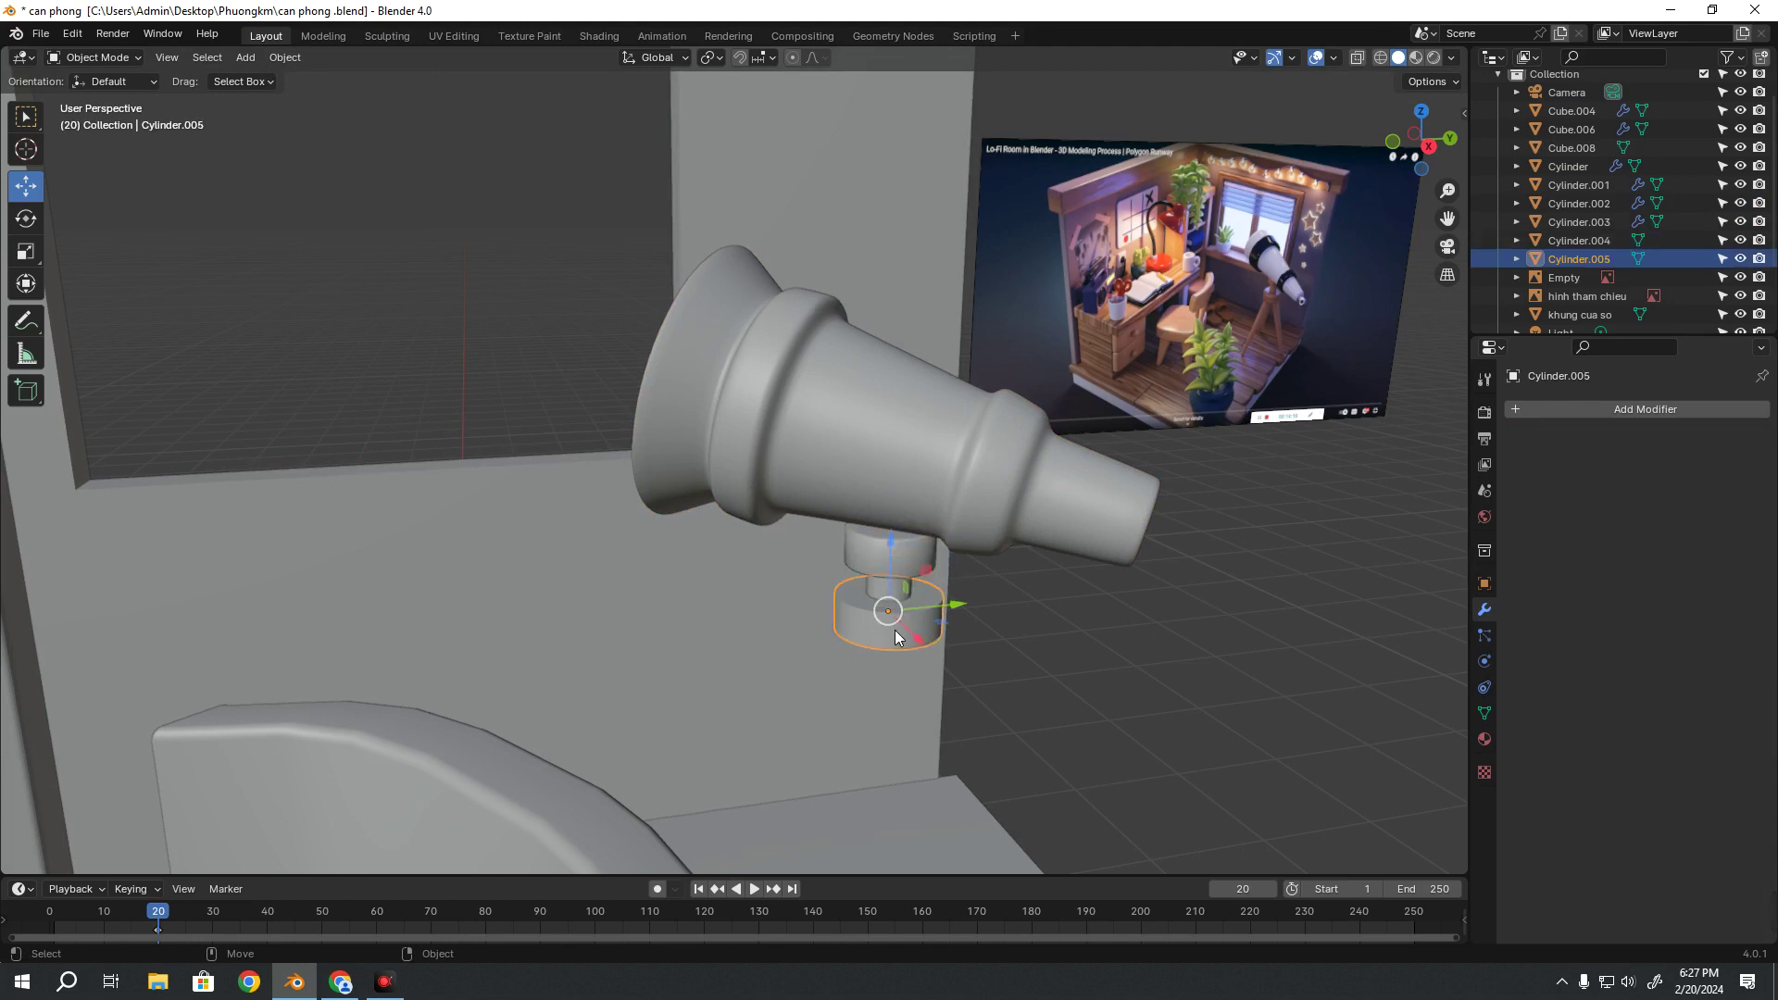
{"action": "left_click", "coordinate": [922, 555]}
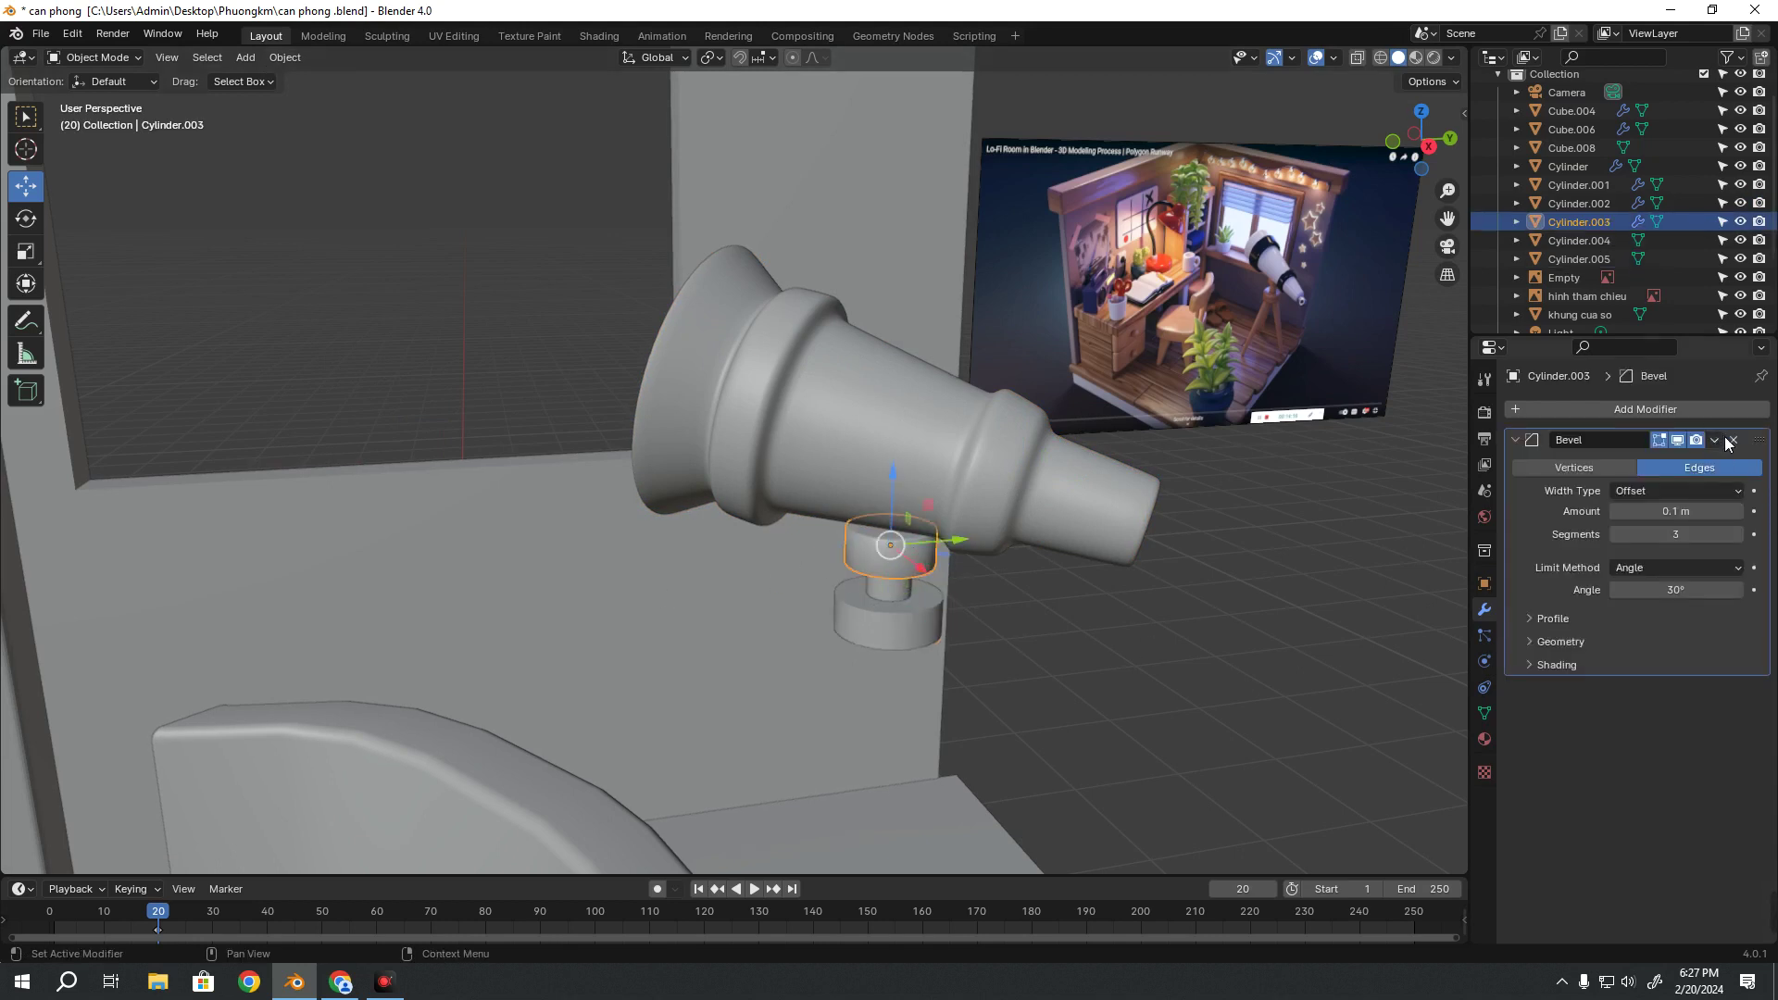
{"action": "left_click", "coordinate": [1734, 441]}
{"action": "scroll", "coordinate": [925, 637], "scroll_direction": "up", "scroll_amount": 2}
{"action": "scroll", "coordinate": [1019, 649], "scroll_direction": "up", "scroll_amount": 2}
{"action": "scroll", "coordinate": [1086, 570], "scroll_direction": "up", "scroll_amount": 2}
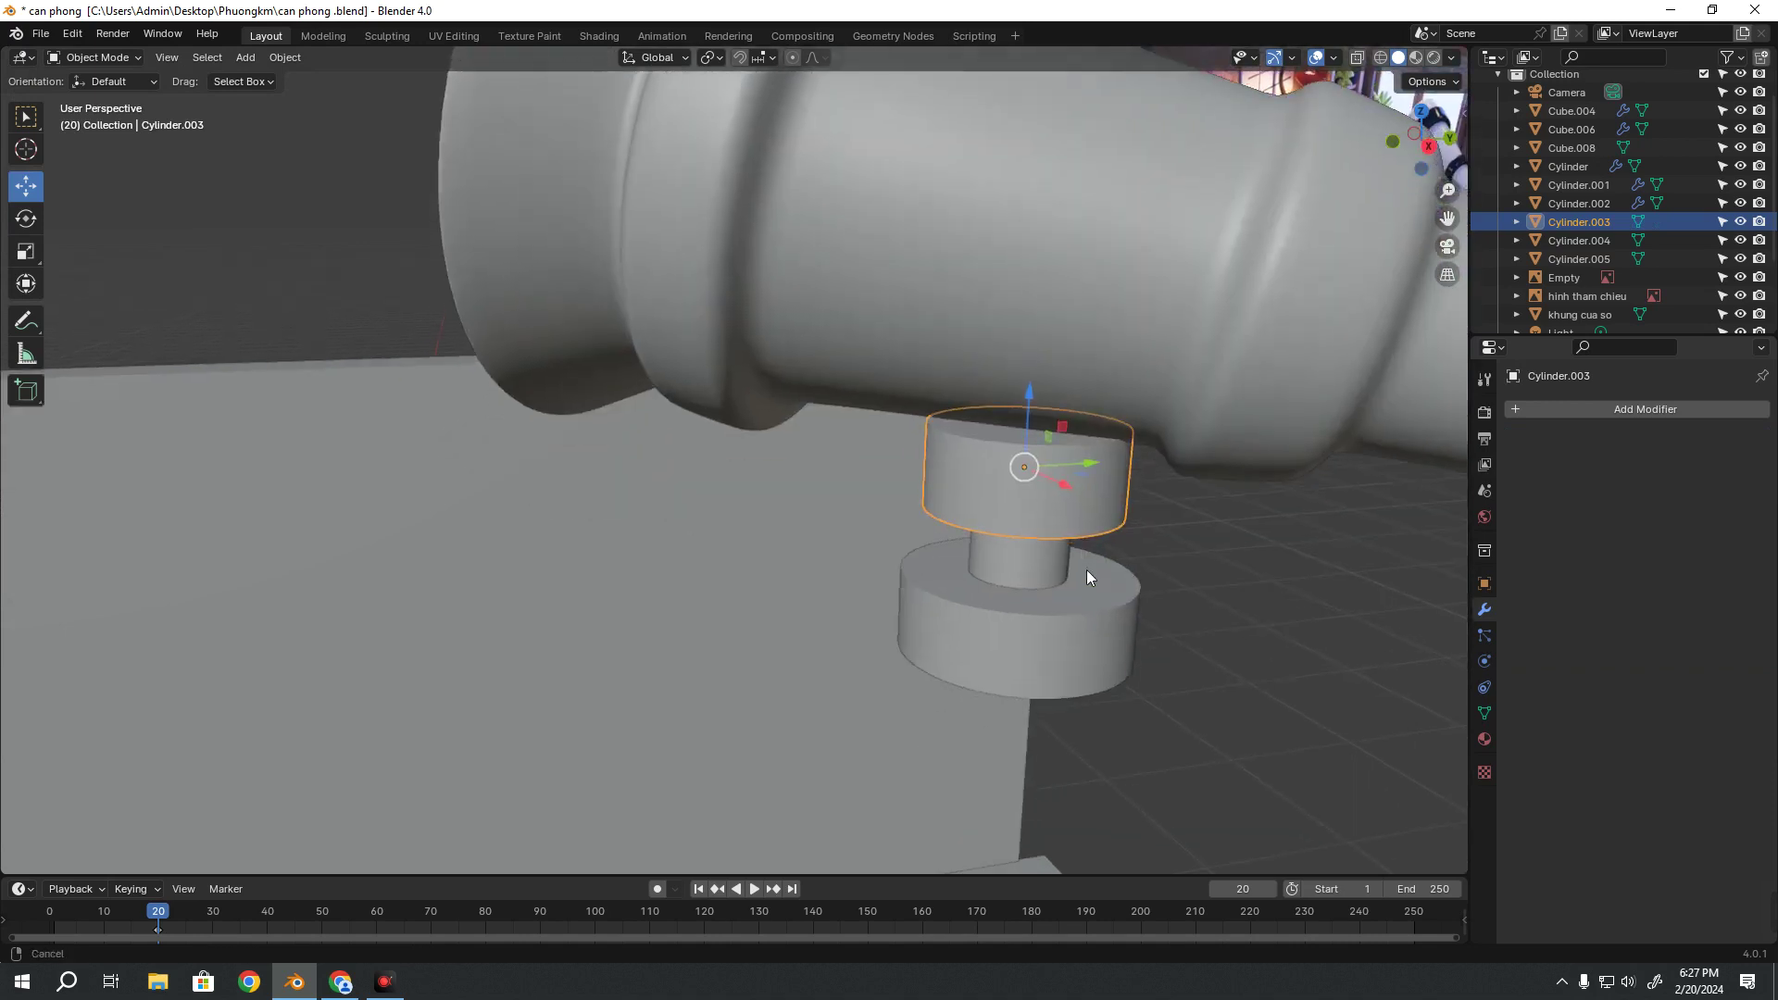
Apply All Transforms to Cylinder.003 and add a new Bevel modifier
{"action": "left_click", "coordinate": [292, 58]}
{"action": "mouse_move", "coordinate": [307, 153]}
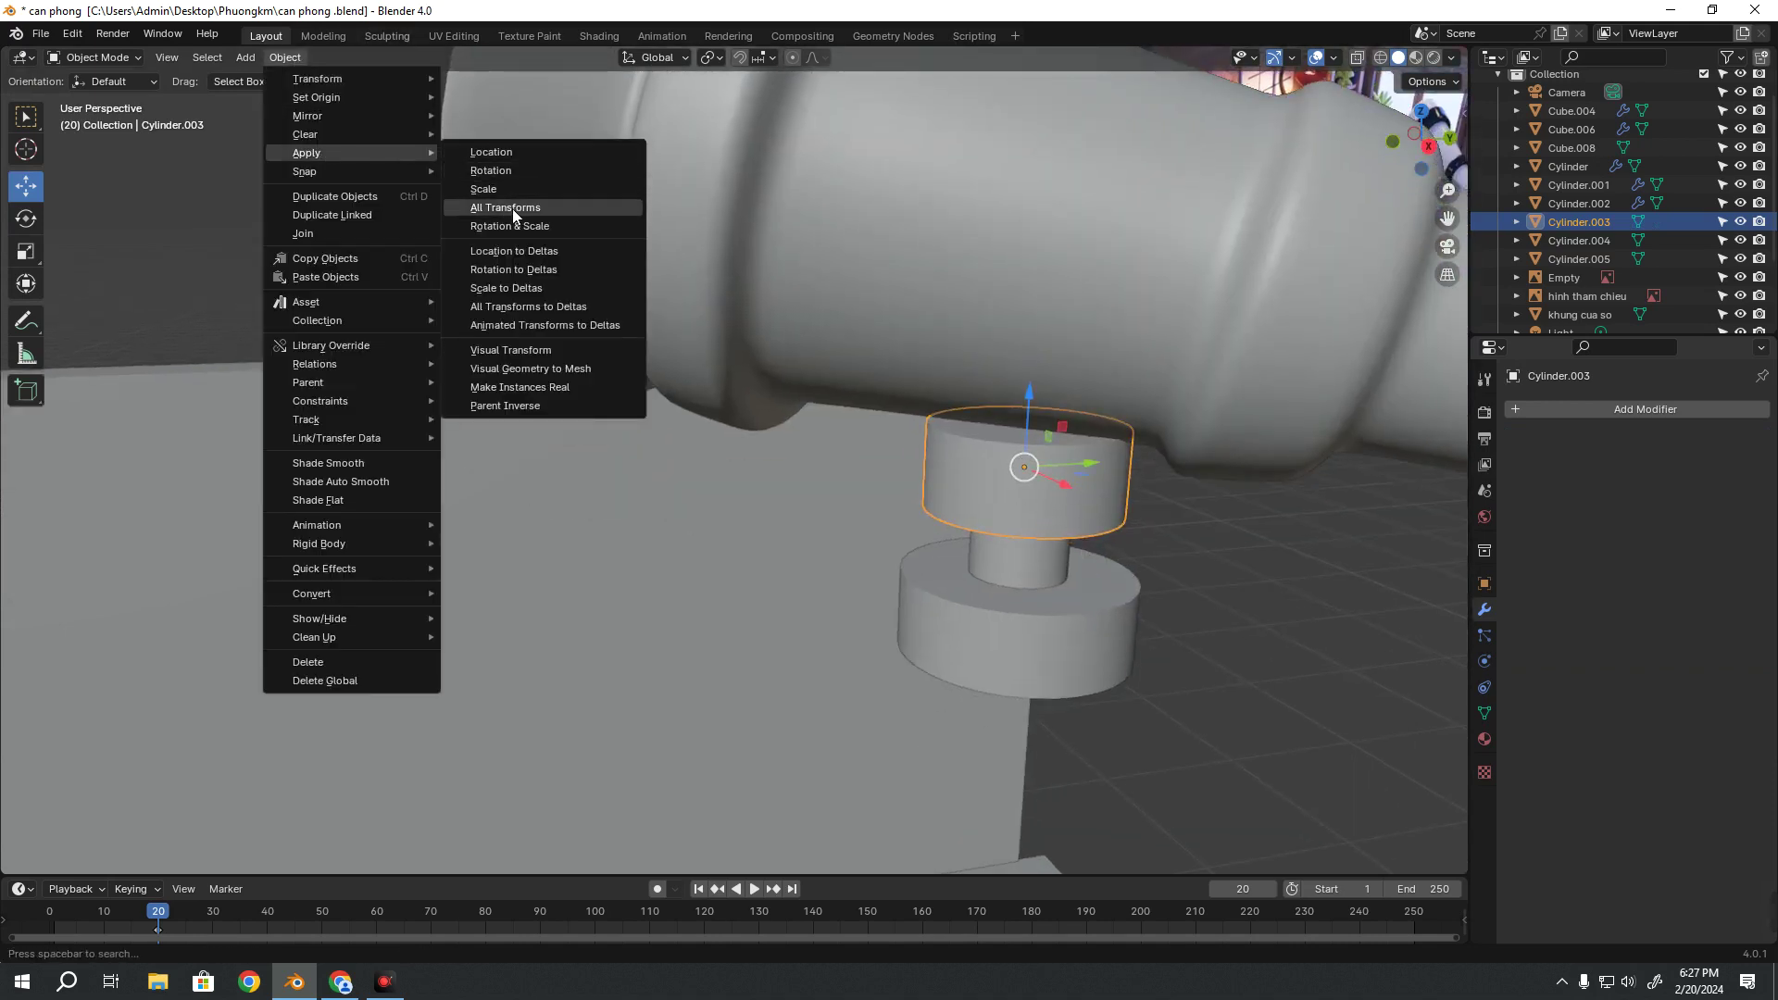
{"action": "left_click", "coordinate": [502, 206]}
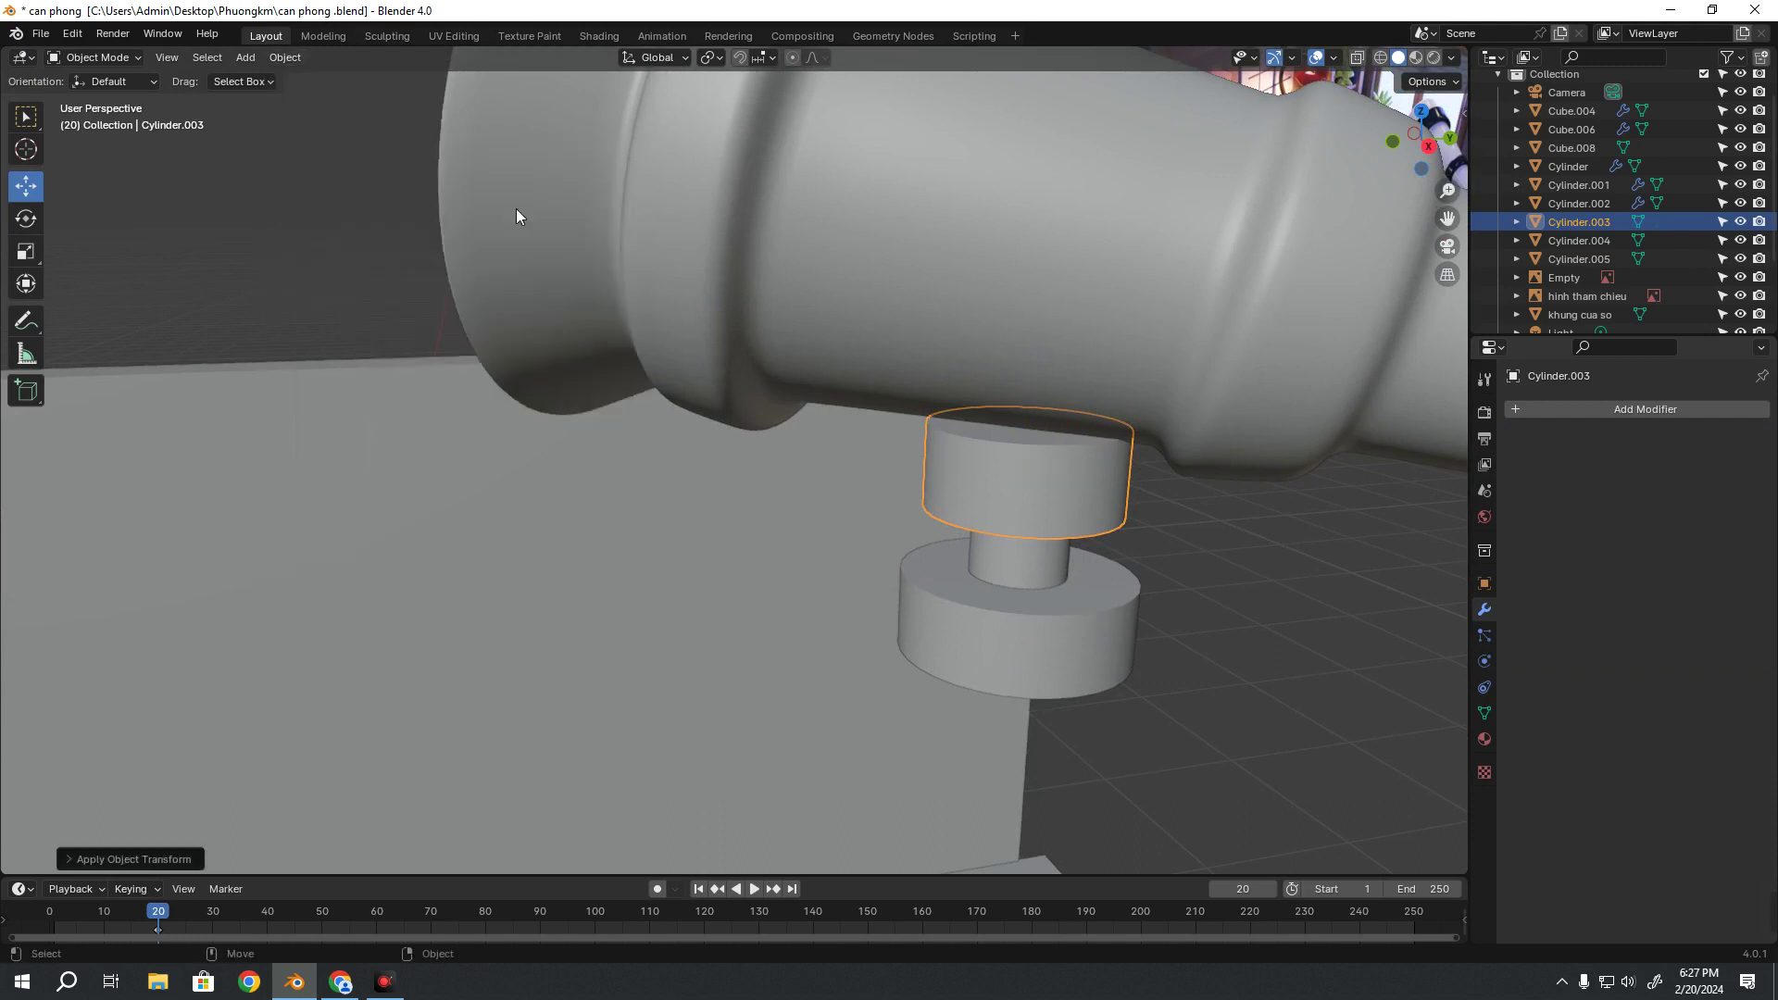
{"action": "left_click", "coordinate": [1581, 409]}
{"action": "mouse_move", "coordinate": [1514, 403]}
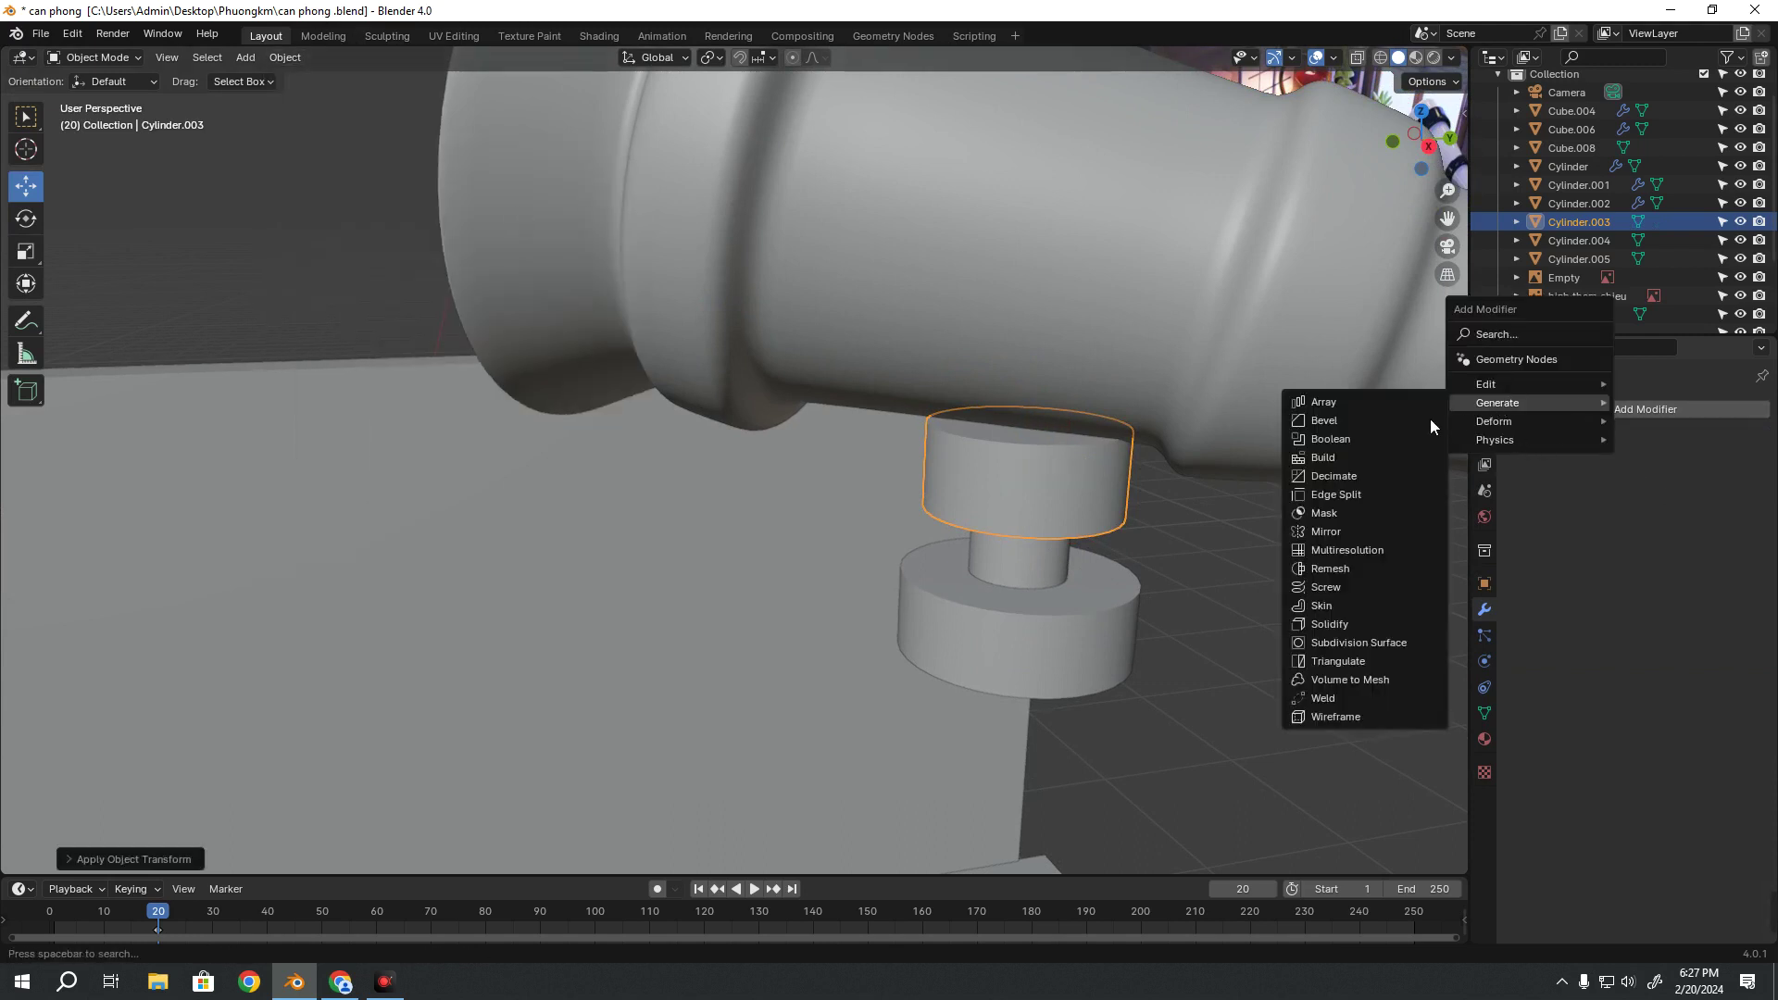
{"action": "left_click", "coordinate": [1382, 420]}
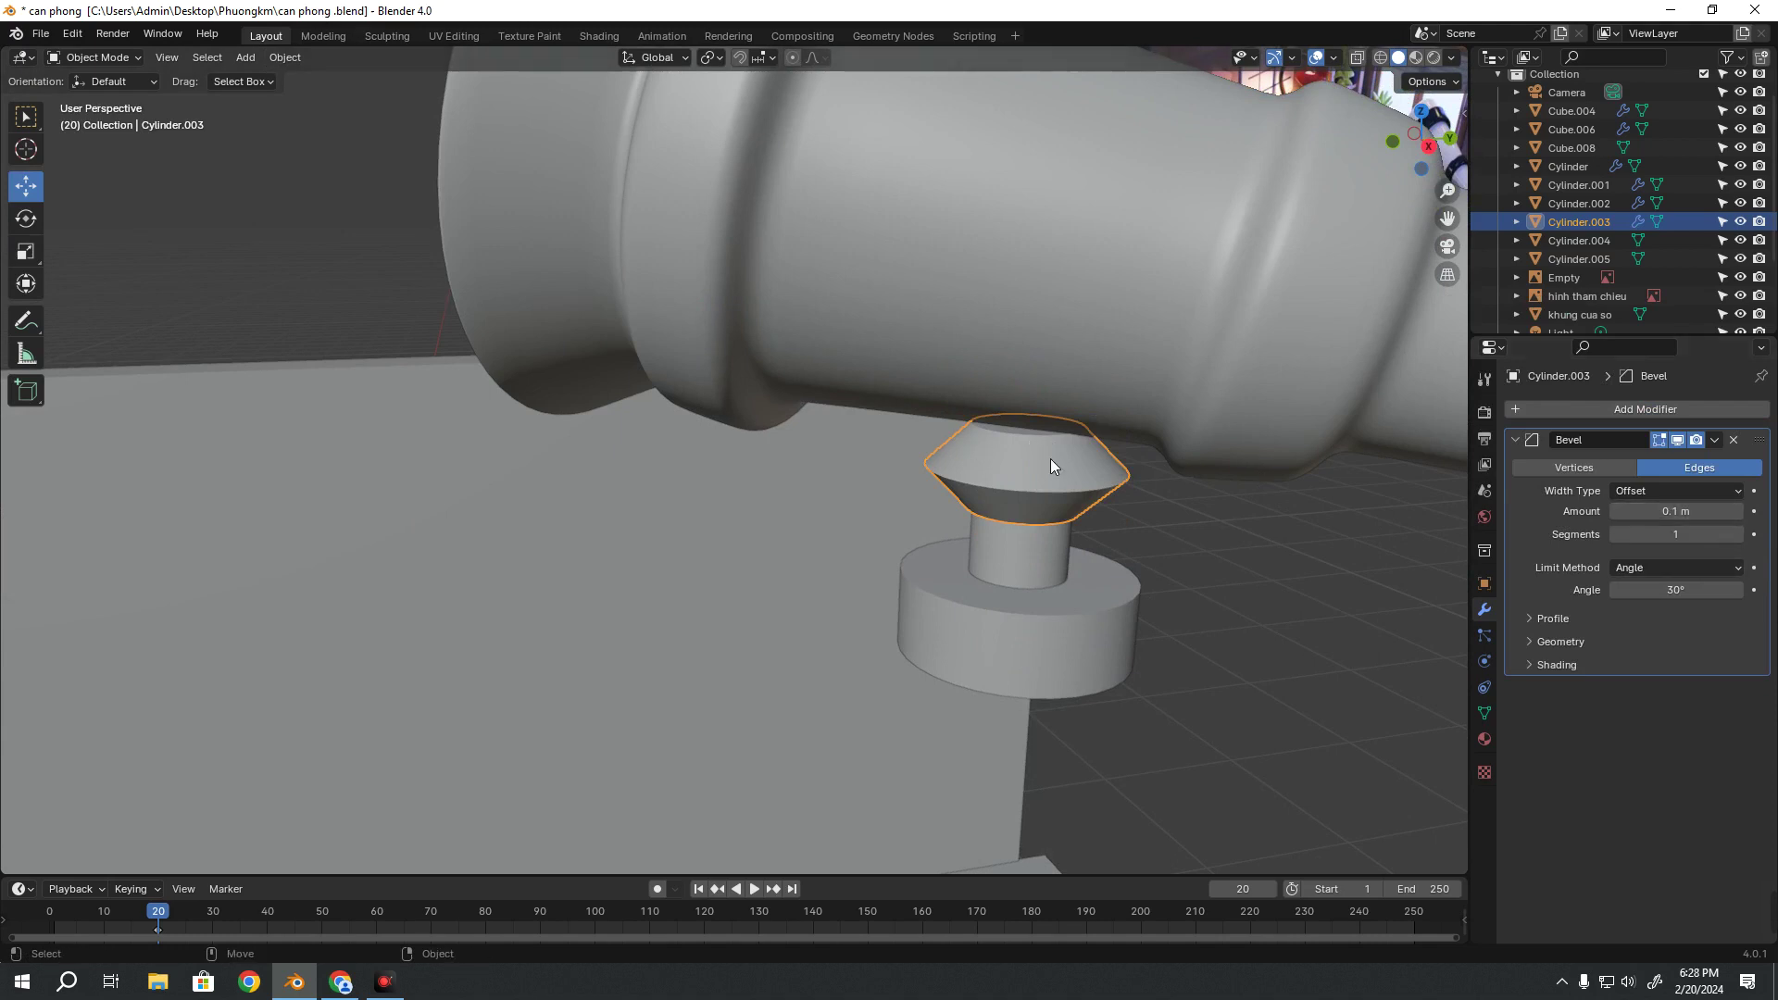
Set the new bevel to 0.01 m amount with 4 segments
{"action": "left_click", "coordinate": [1613, 511]}
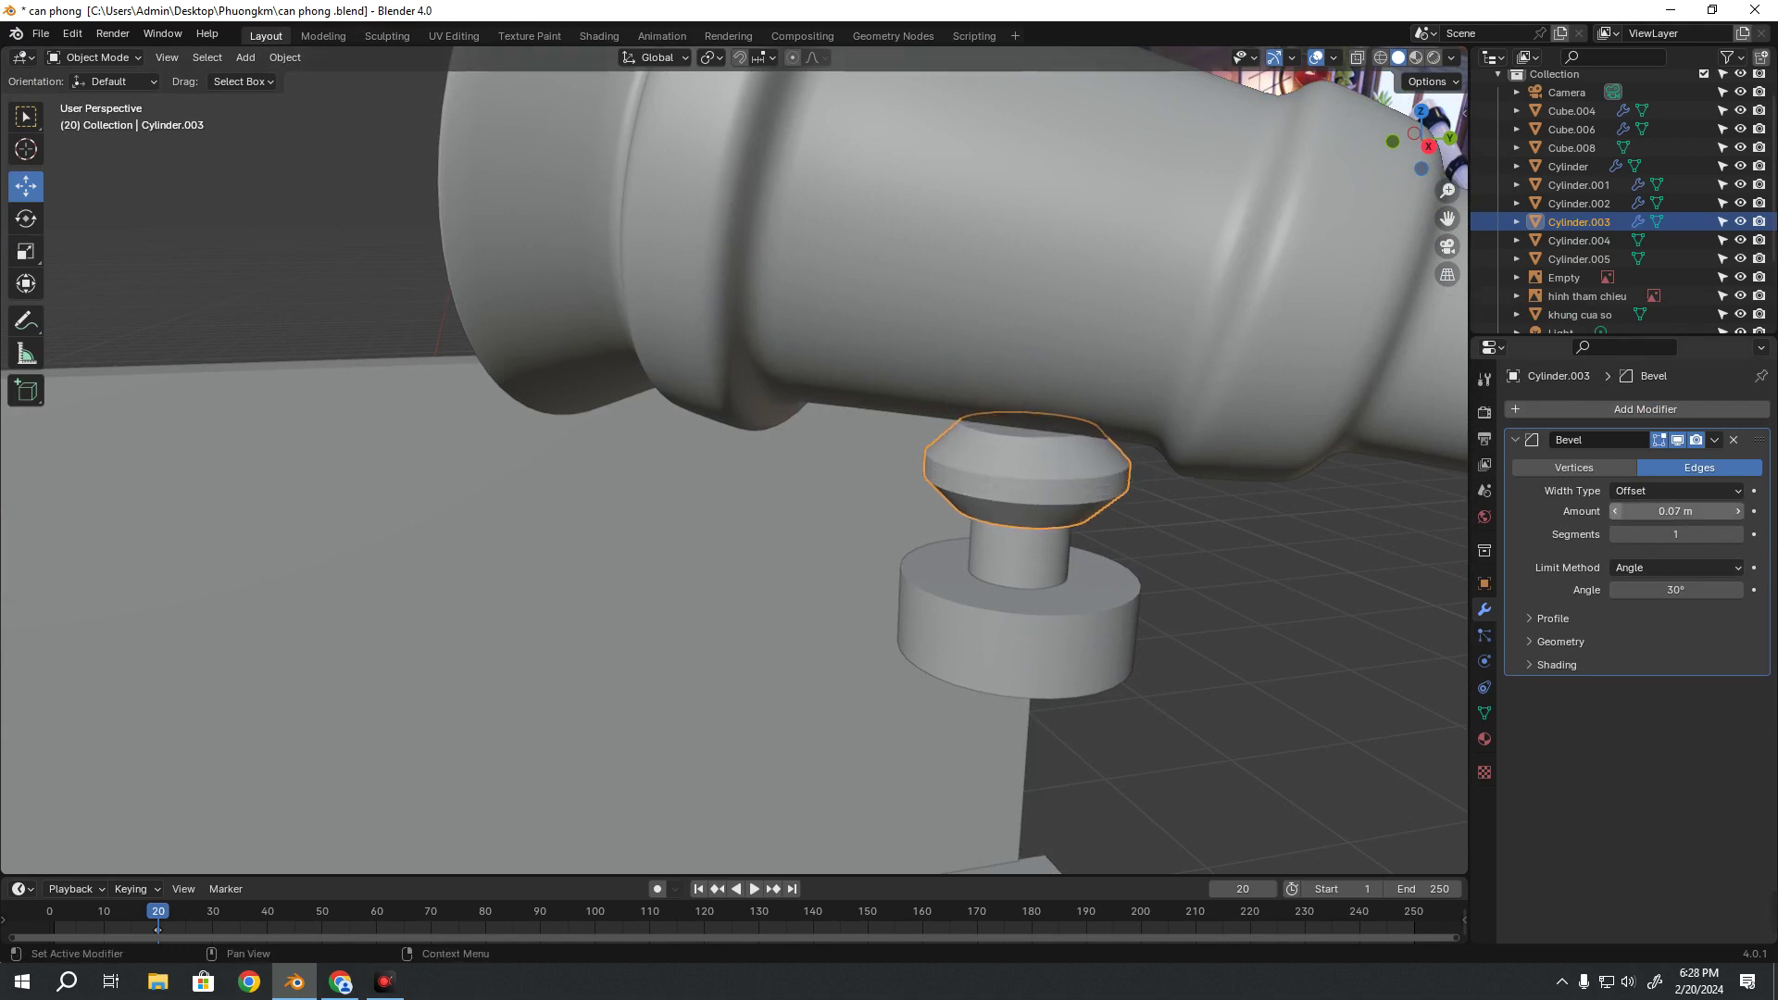
{"action": "left_click", "coordinate": [1613, 511]}
{"action": "left_click", "coordinate": [1613, 511]}
{"action": "left_click", "coordinate": [1614, 511]}
{"action": "left_click", "coordinate": [1614, 511]}
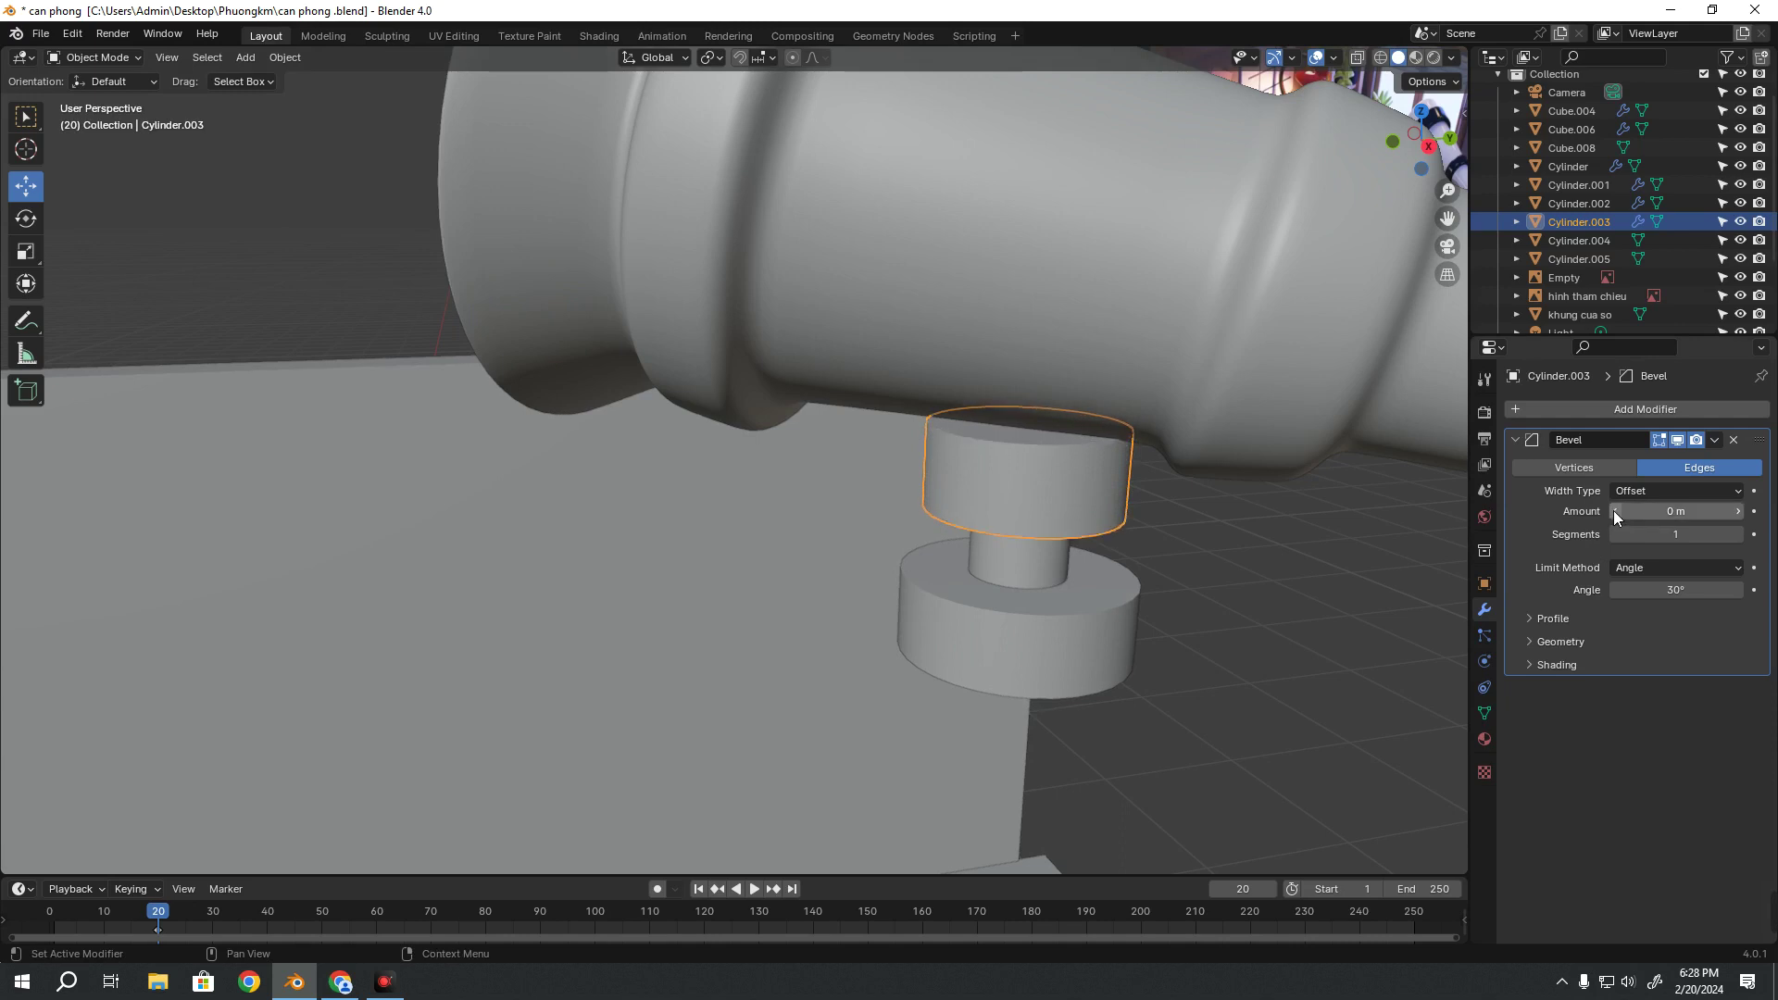
{"action": "left_click", "coordinate": [1738, 511]}
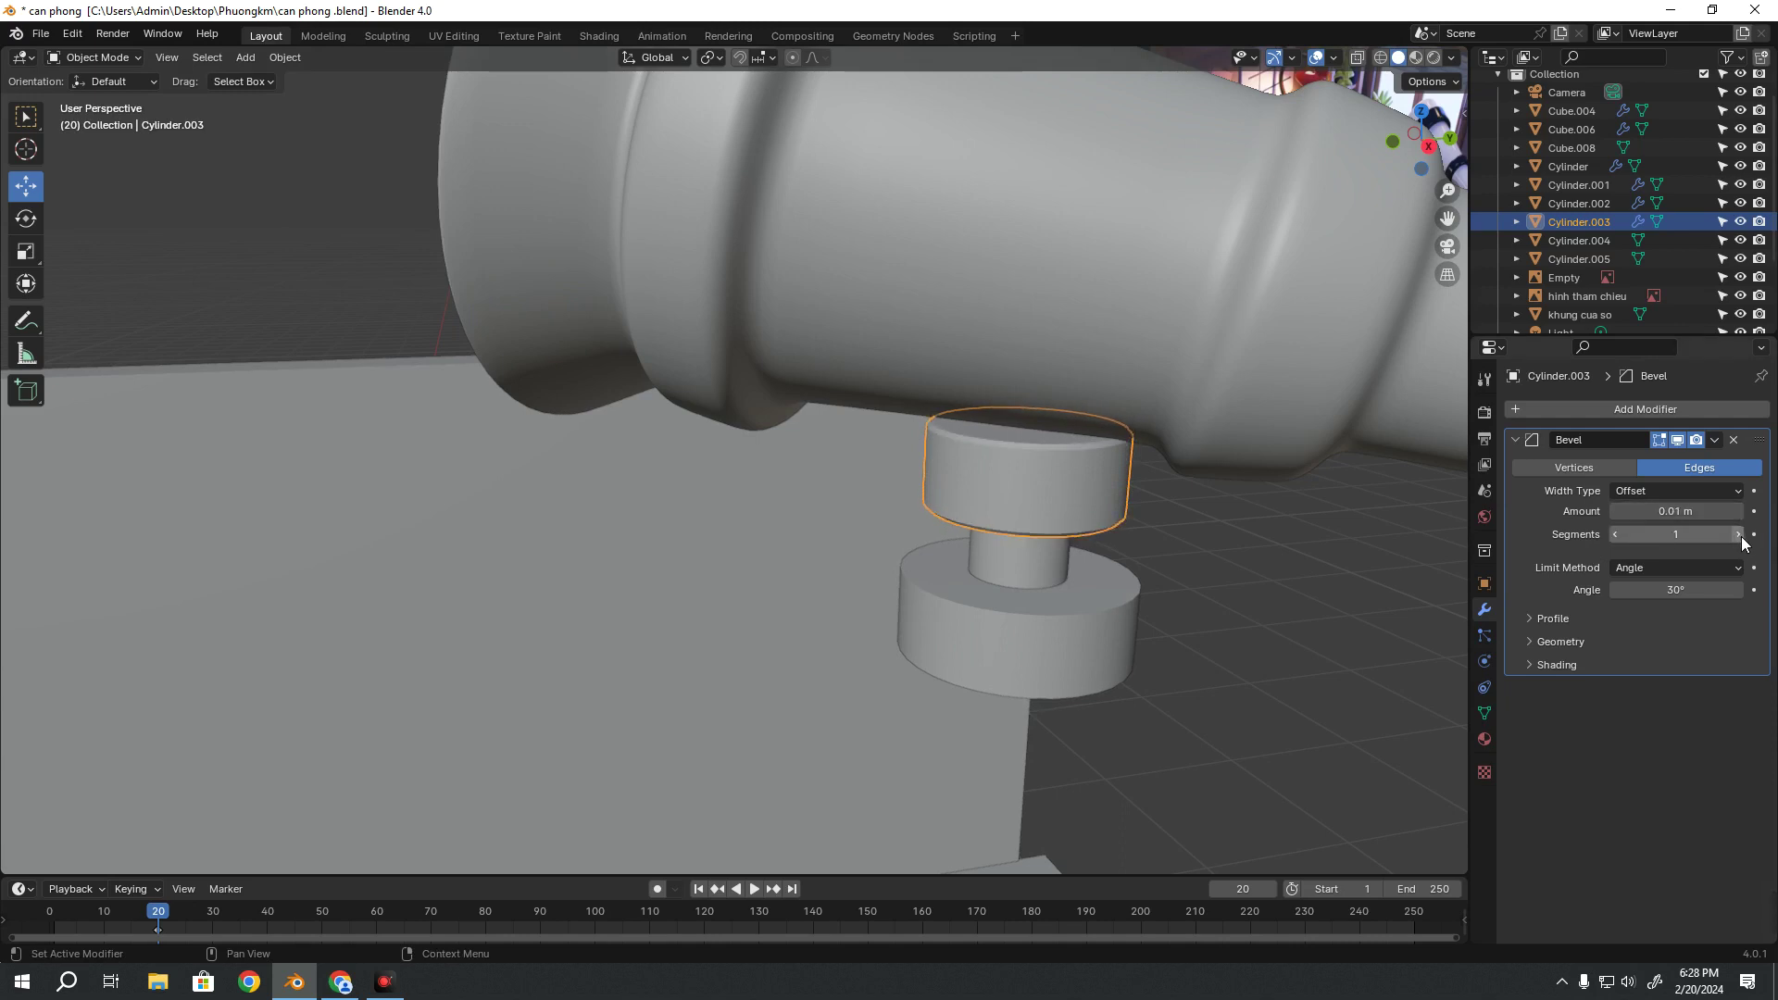
{"action": "left_click", "coordinate": [1738, 534]}
{"action": "left_click", "coordinate": [1739, 534]}
{"action": "left_click", "coordinate": [1163, 569]}
{"action": "mouse_move", "coordinate": [1163, 569]}
{"action": "middle_mouse_down"}
{"action": "mouse_move", "coordinate": [1140, 518]}
{"action": "mouse_move", "coordinate": [1024, 504]}
{"action": "mouse_move", "coordinate": [1015, 459]}
{"action": "middle_mouse_up"}
{"action": "scroll", "coordinate": [1015, 459], "scroll_direction": "up", "scroll_amount": 3}
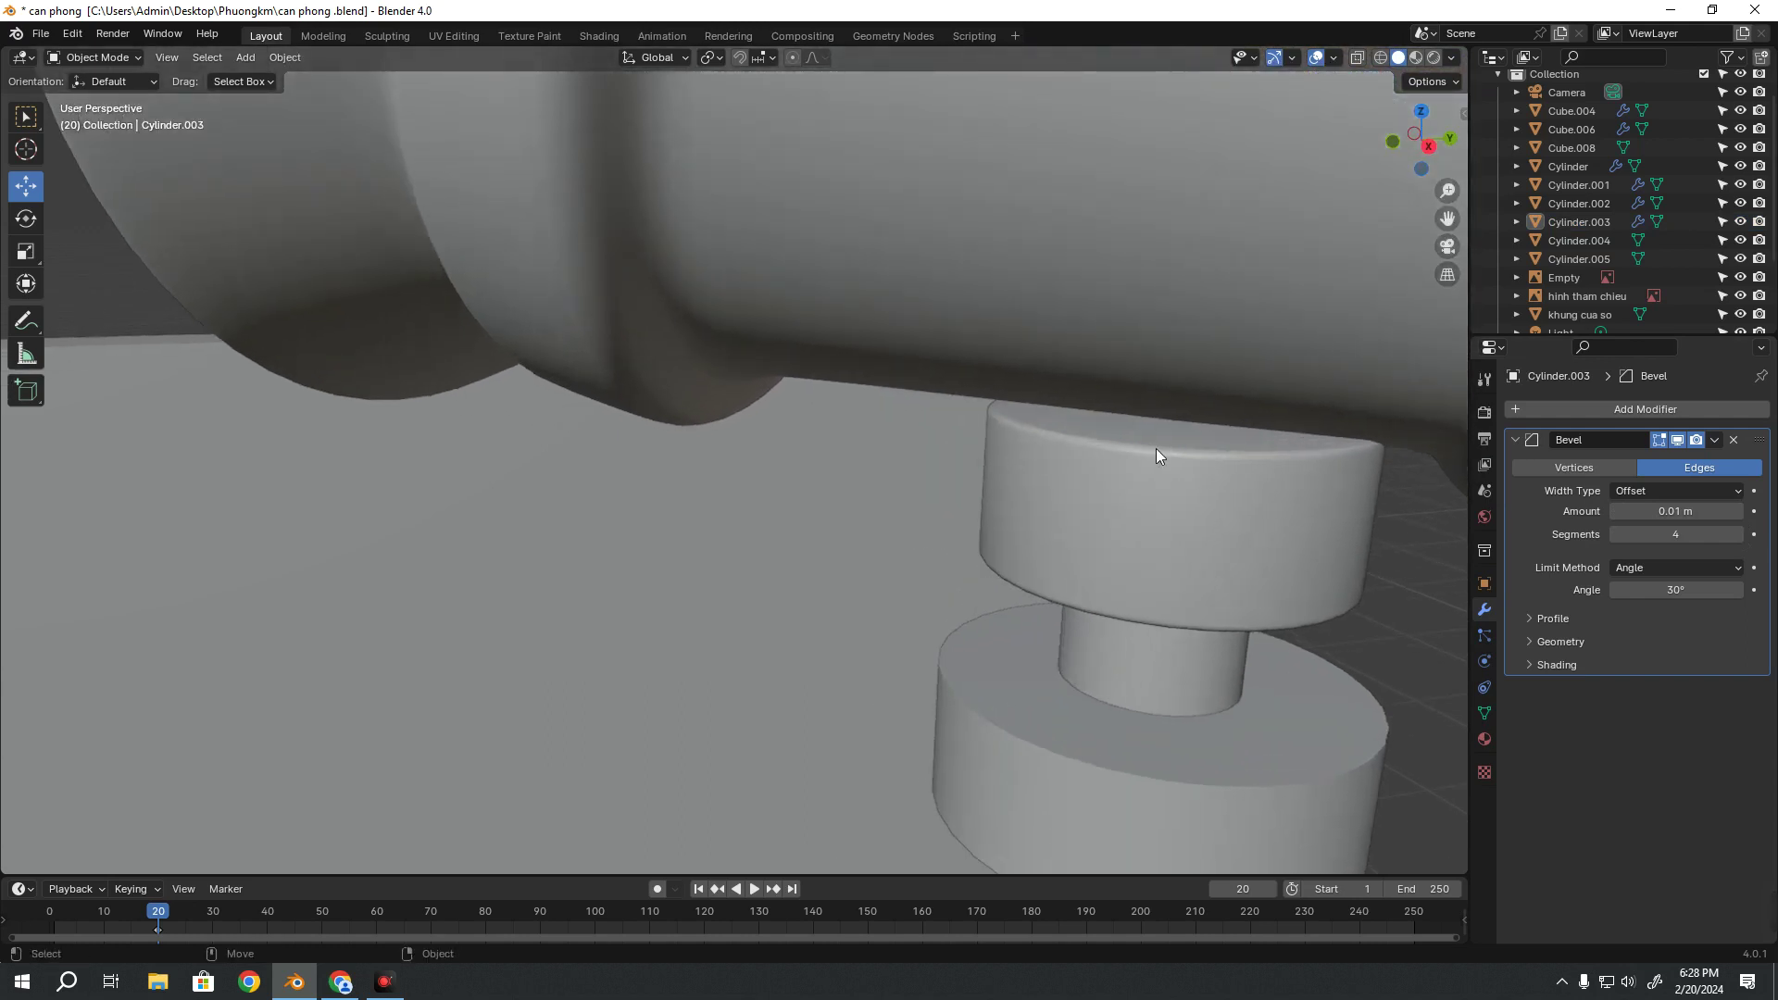
Select the telescope body and remove its Subdivision Surface and Bevel modifiers
{"action": "scroll", "coordinate": [1018, 463], "scroll_direction": "down", "scroll_amount": 6}
{"action": "scroll", "coordinate": [971, 486], "scroll_direction": "down", "scroll_amount": 2}
{"action": "left_click", "coordinate": [917, 380]}
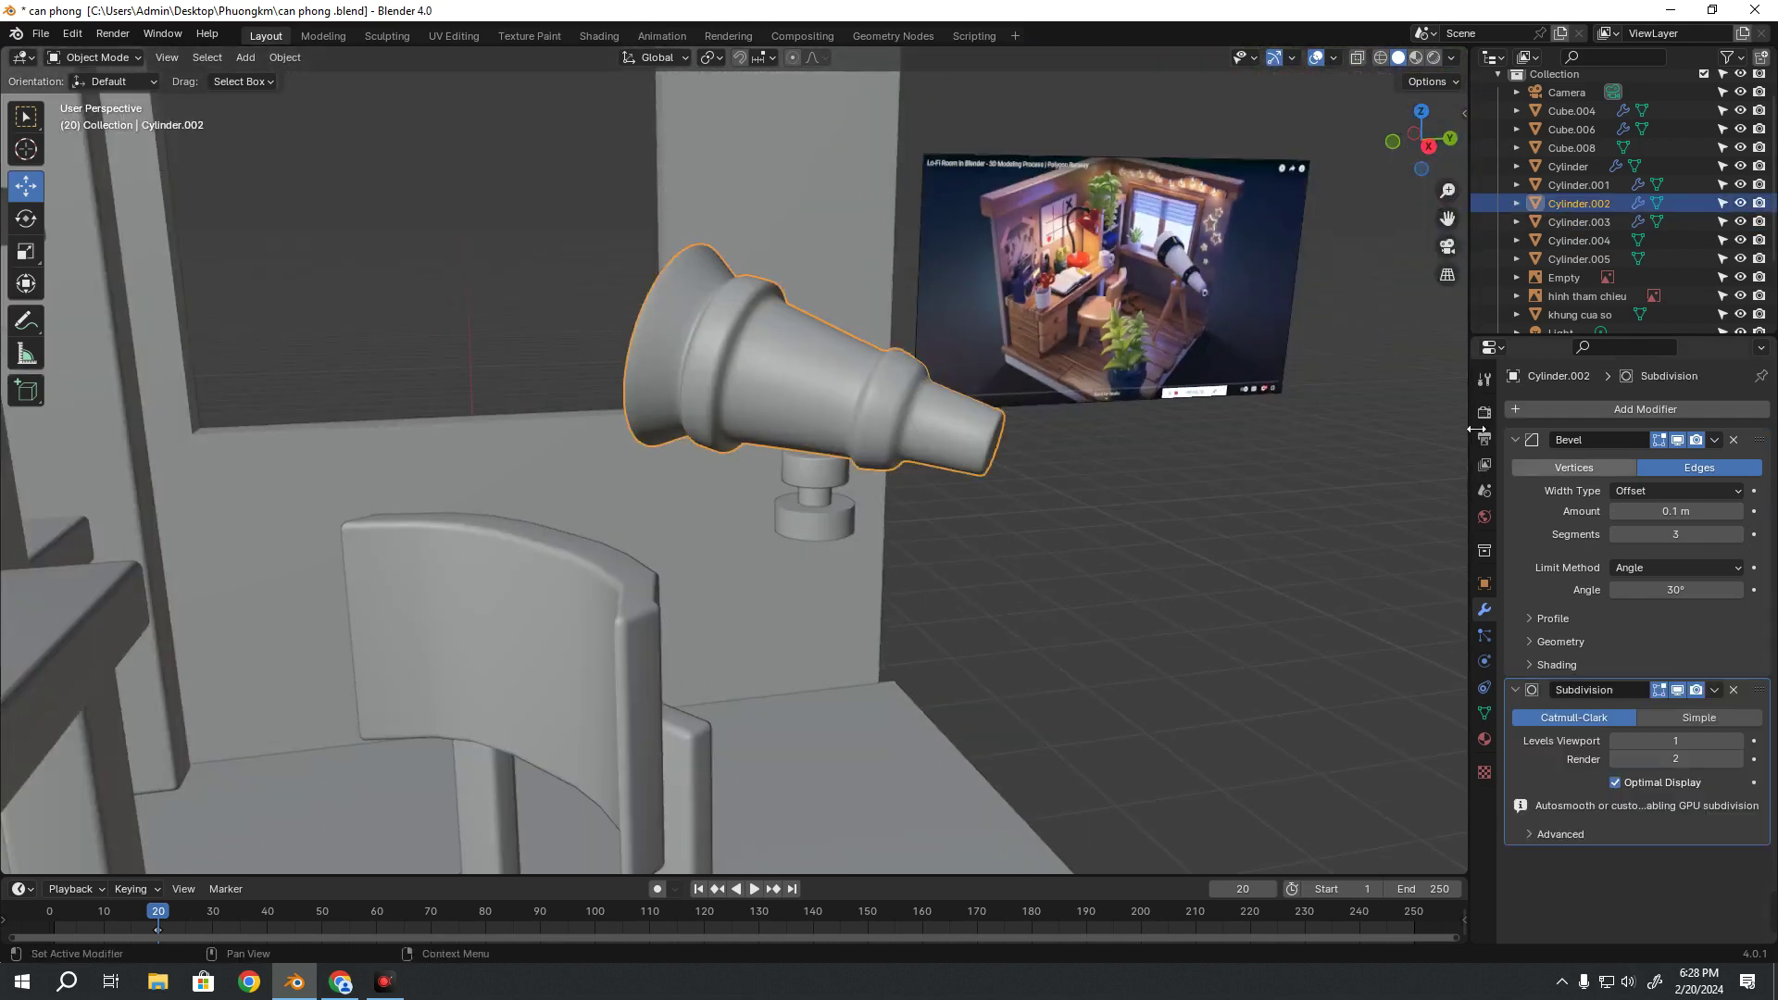
{"action": "left_click", "coordinate": [1733, 691]}
{"action": "left_click", "coordinate": [1734, 440]}
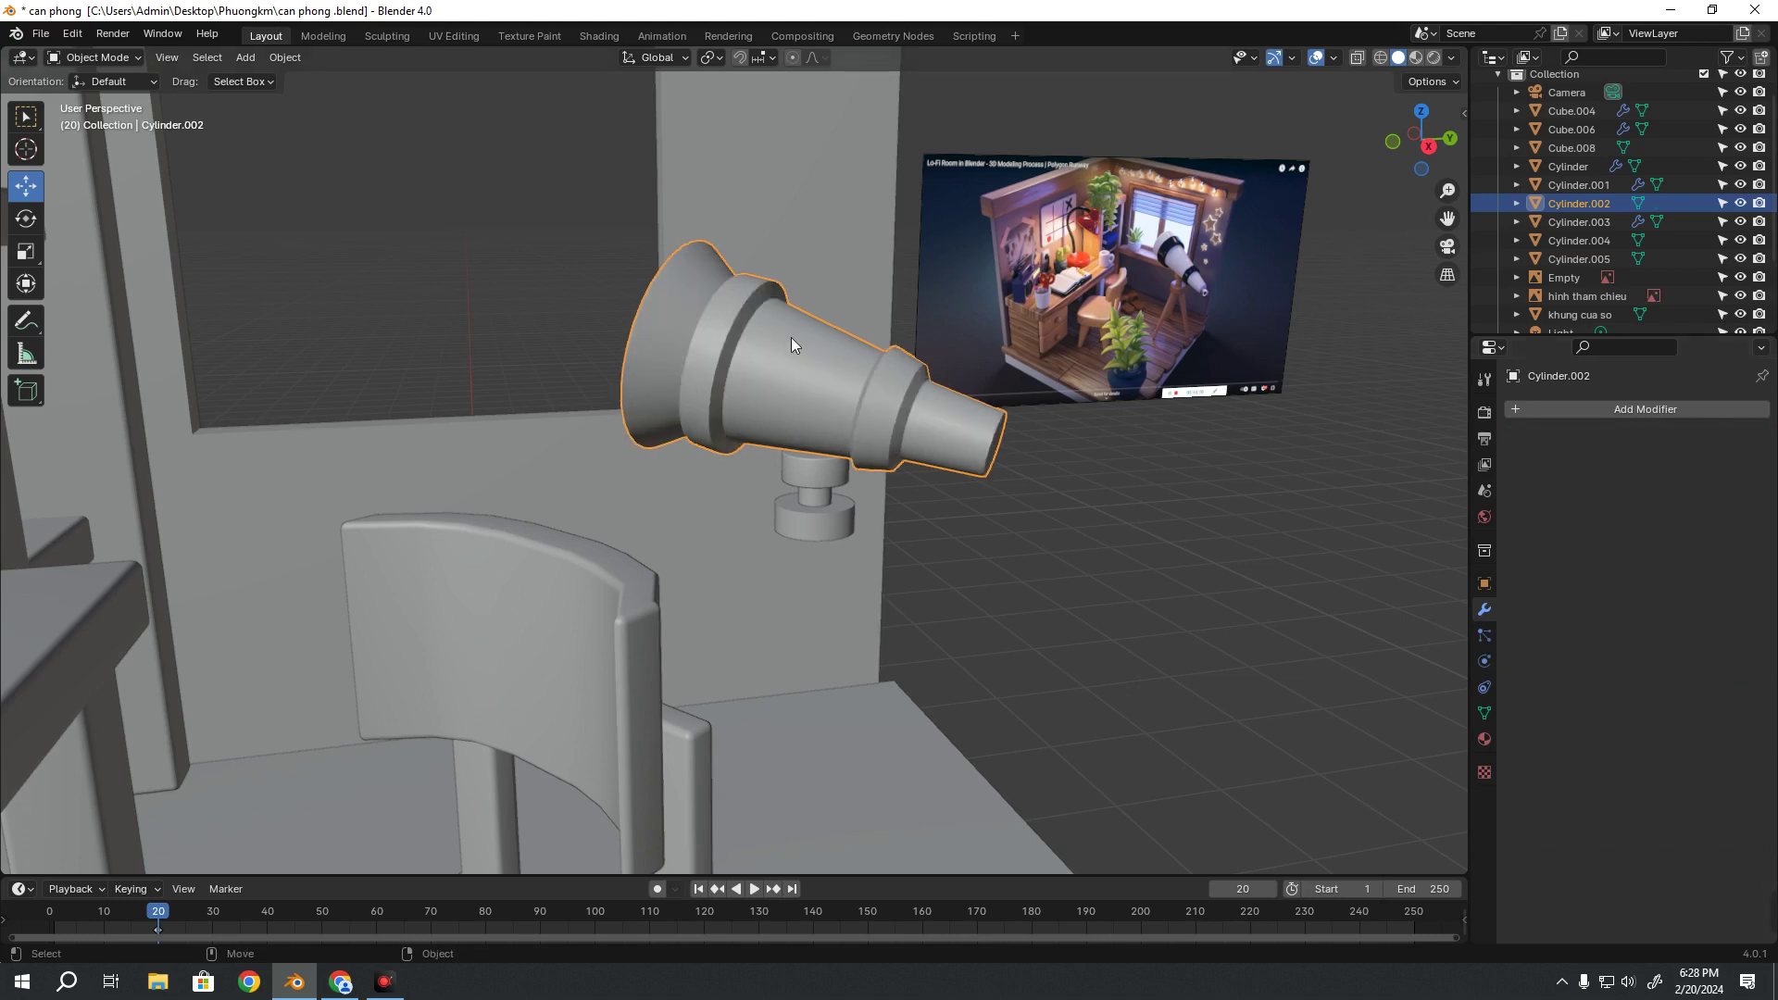
{"action": "middle_click_drag", "start_coordinate": [791, 345], "coordinate": [736, 405], "text": "shift"}
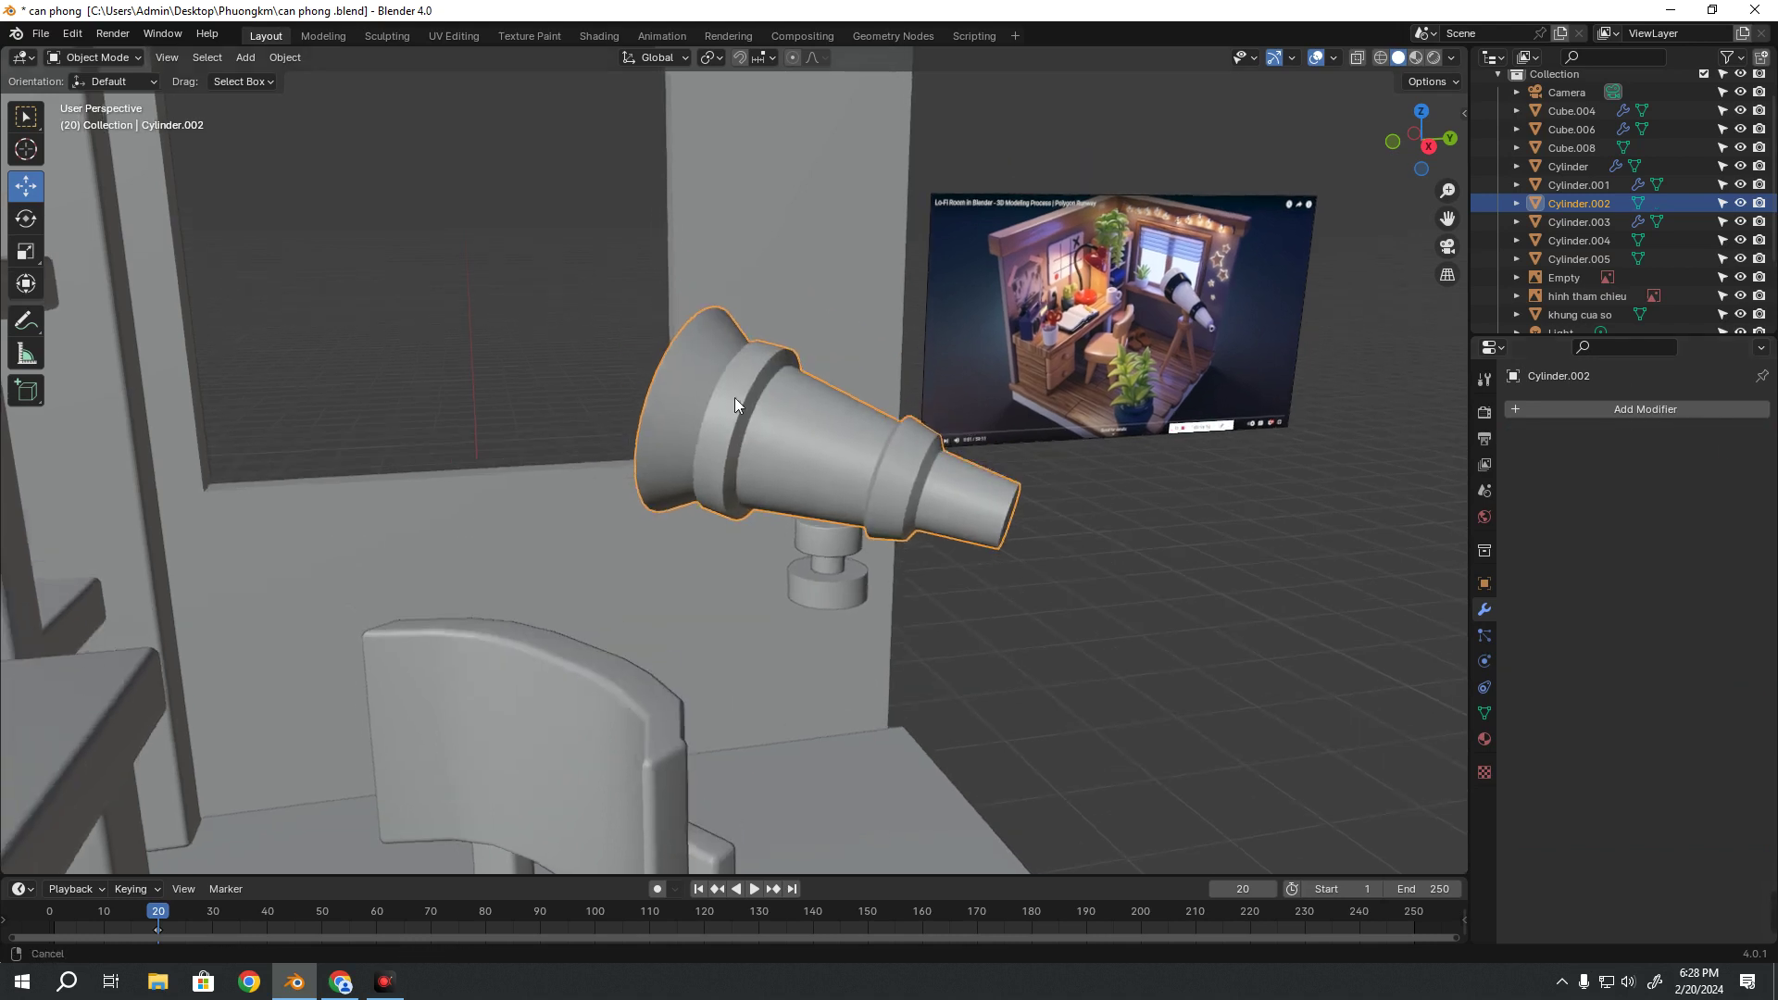
Apply All Transforms to the tube and add a 0.11 m, 3-segment Bevel
{"action": "left_click", "coordinate": [286, 58]}
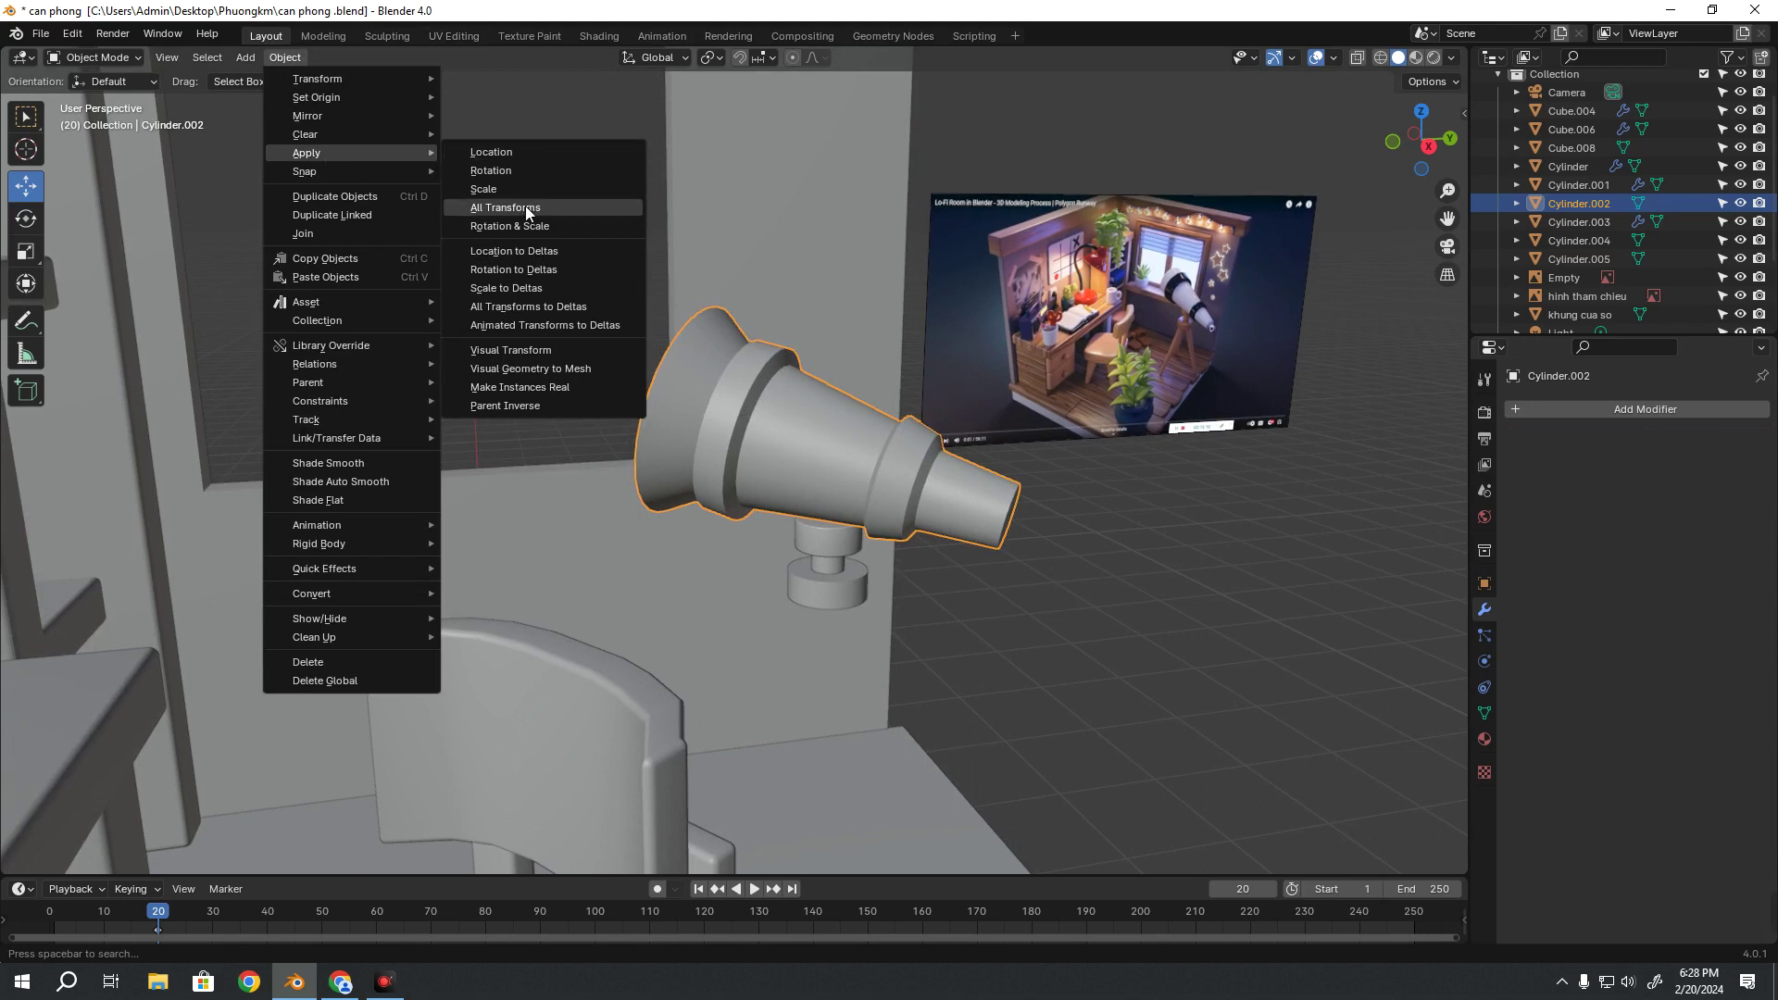
{"action": "mouse_move", "coordinate": [307, 153]}
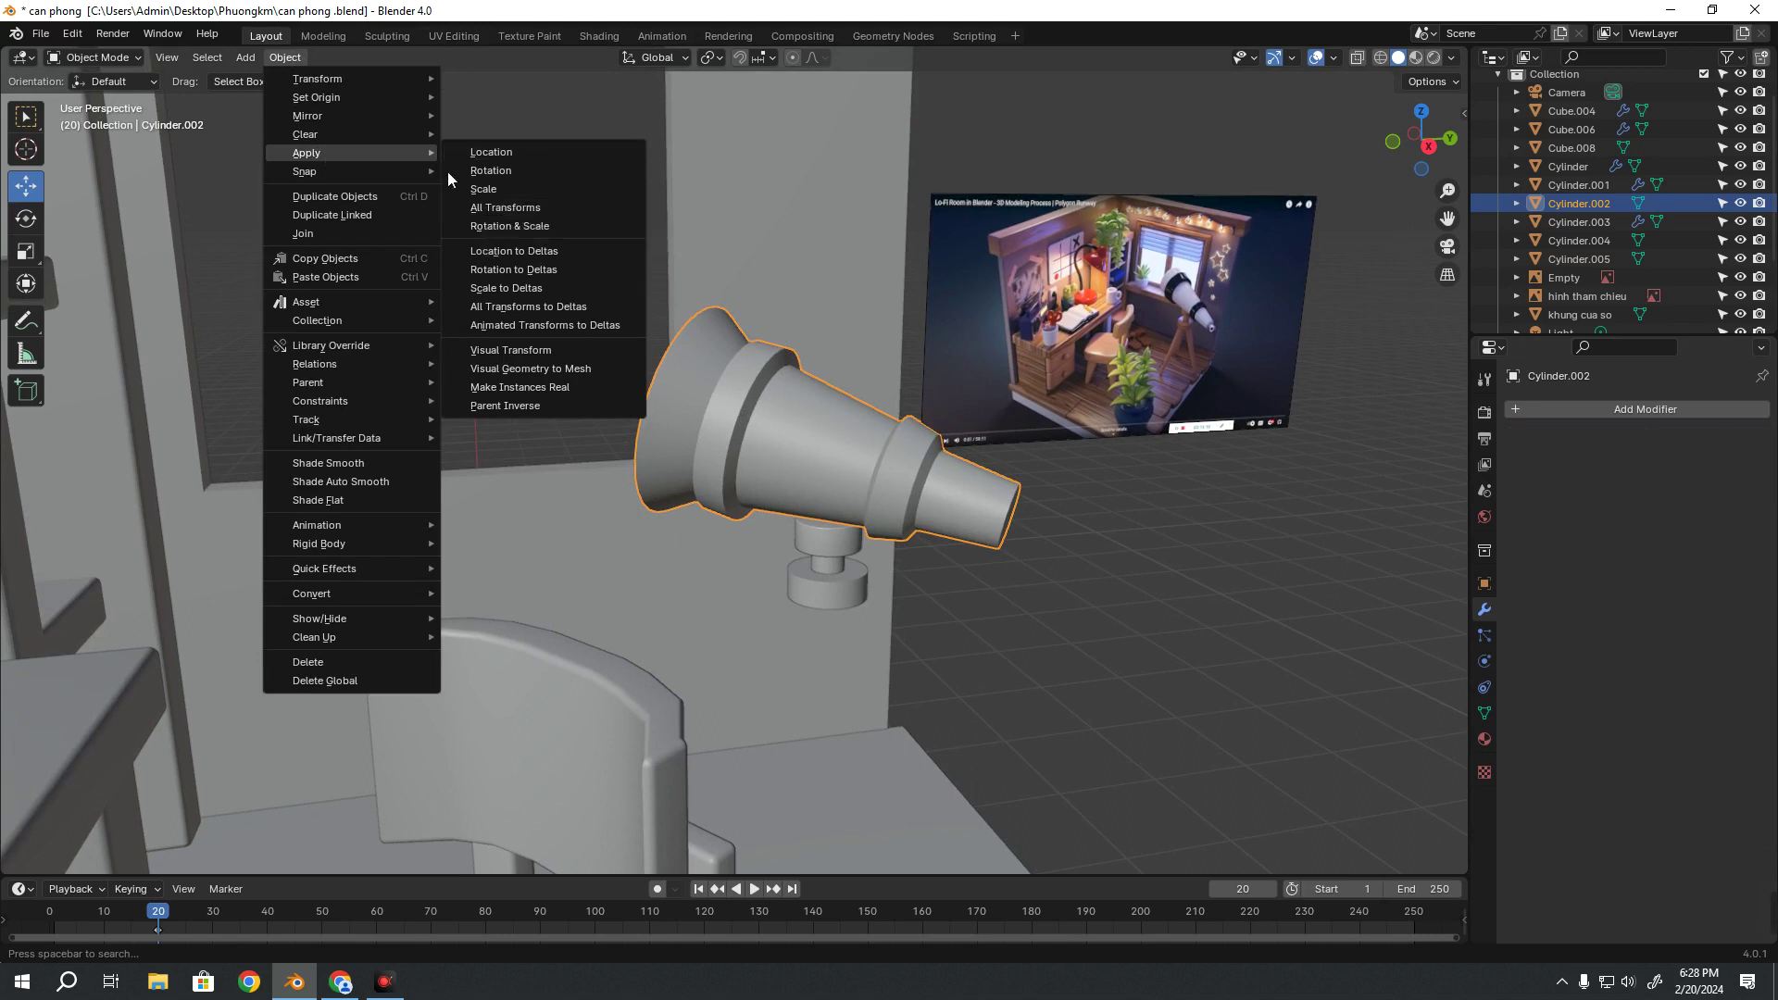
{"action": "left_click", "coordinate": [507, 206]}
{"action": "left_click", "coordinate": [1687, 407]}
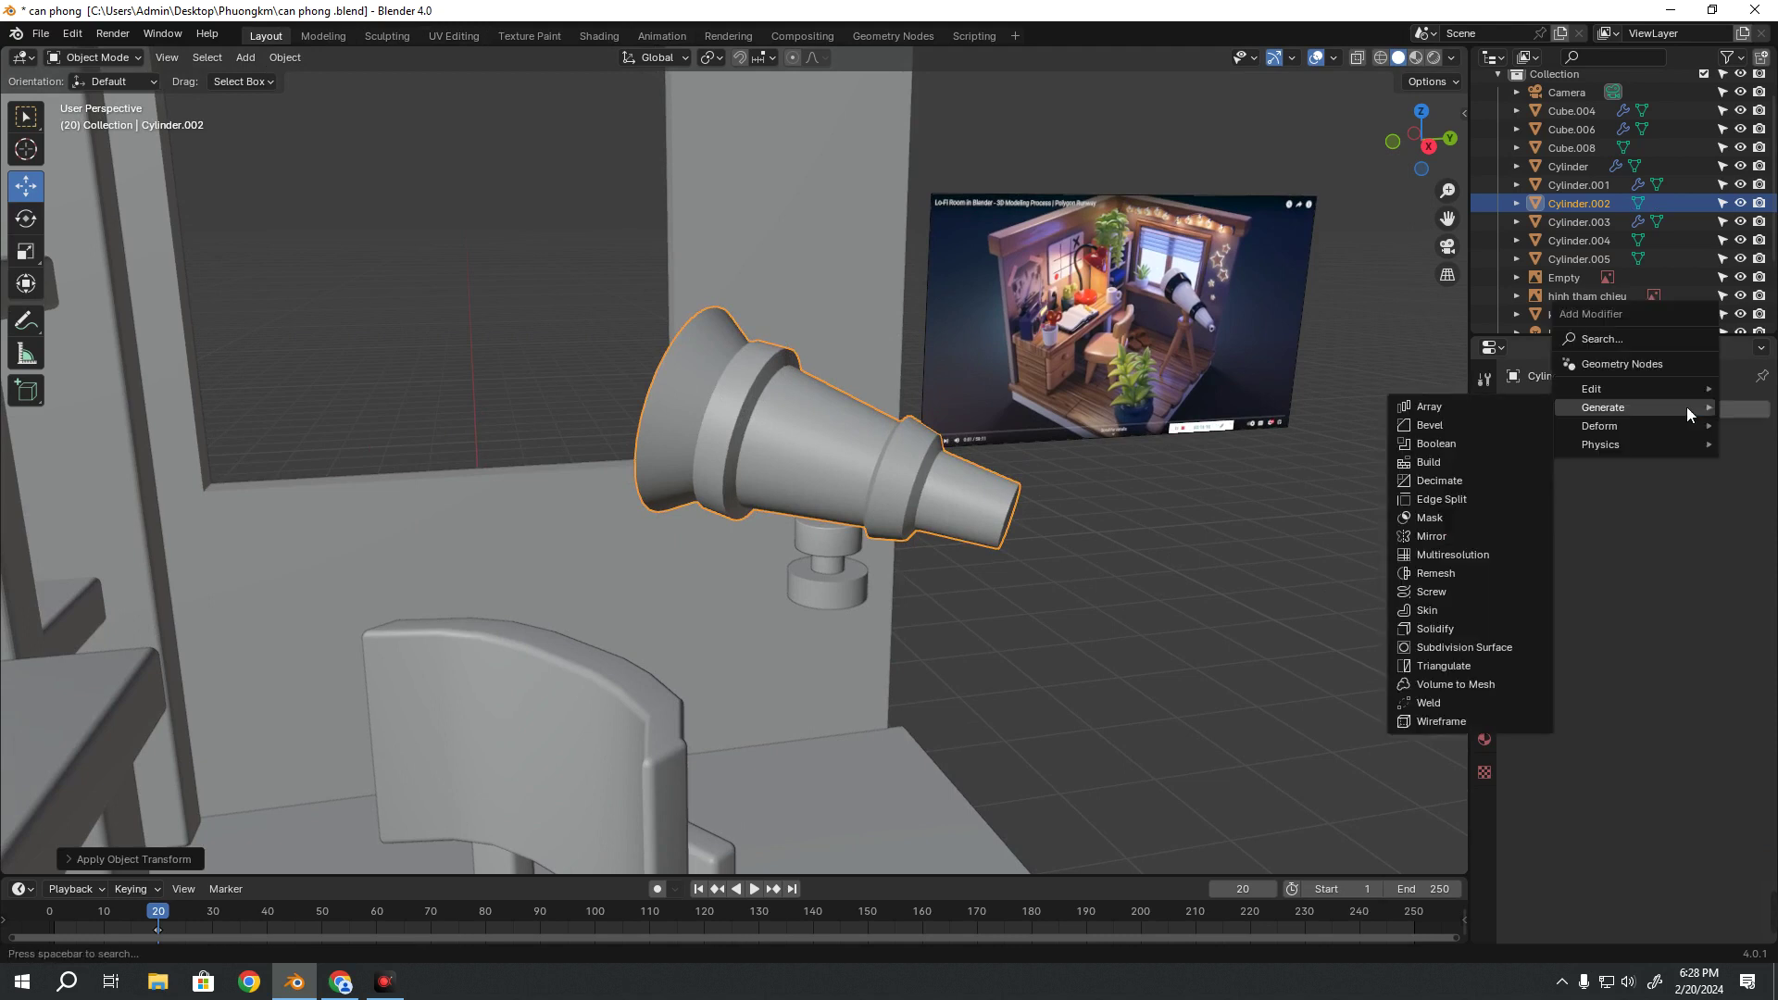
{"action": "left_click", "coordinate": [1441, 426]}
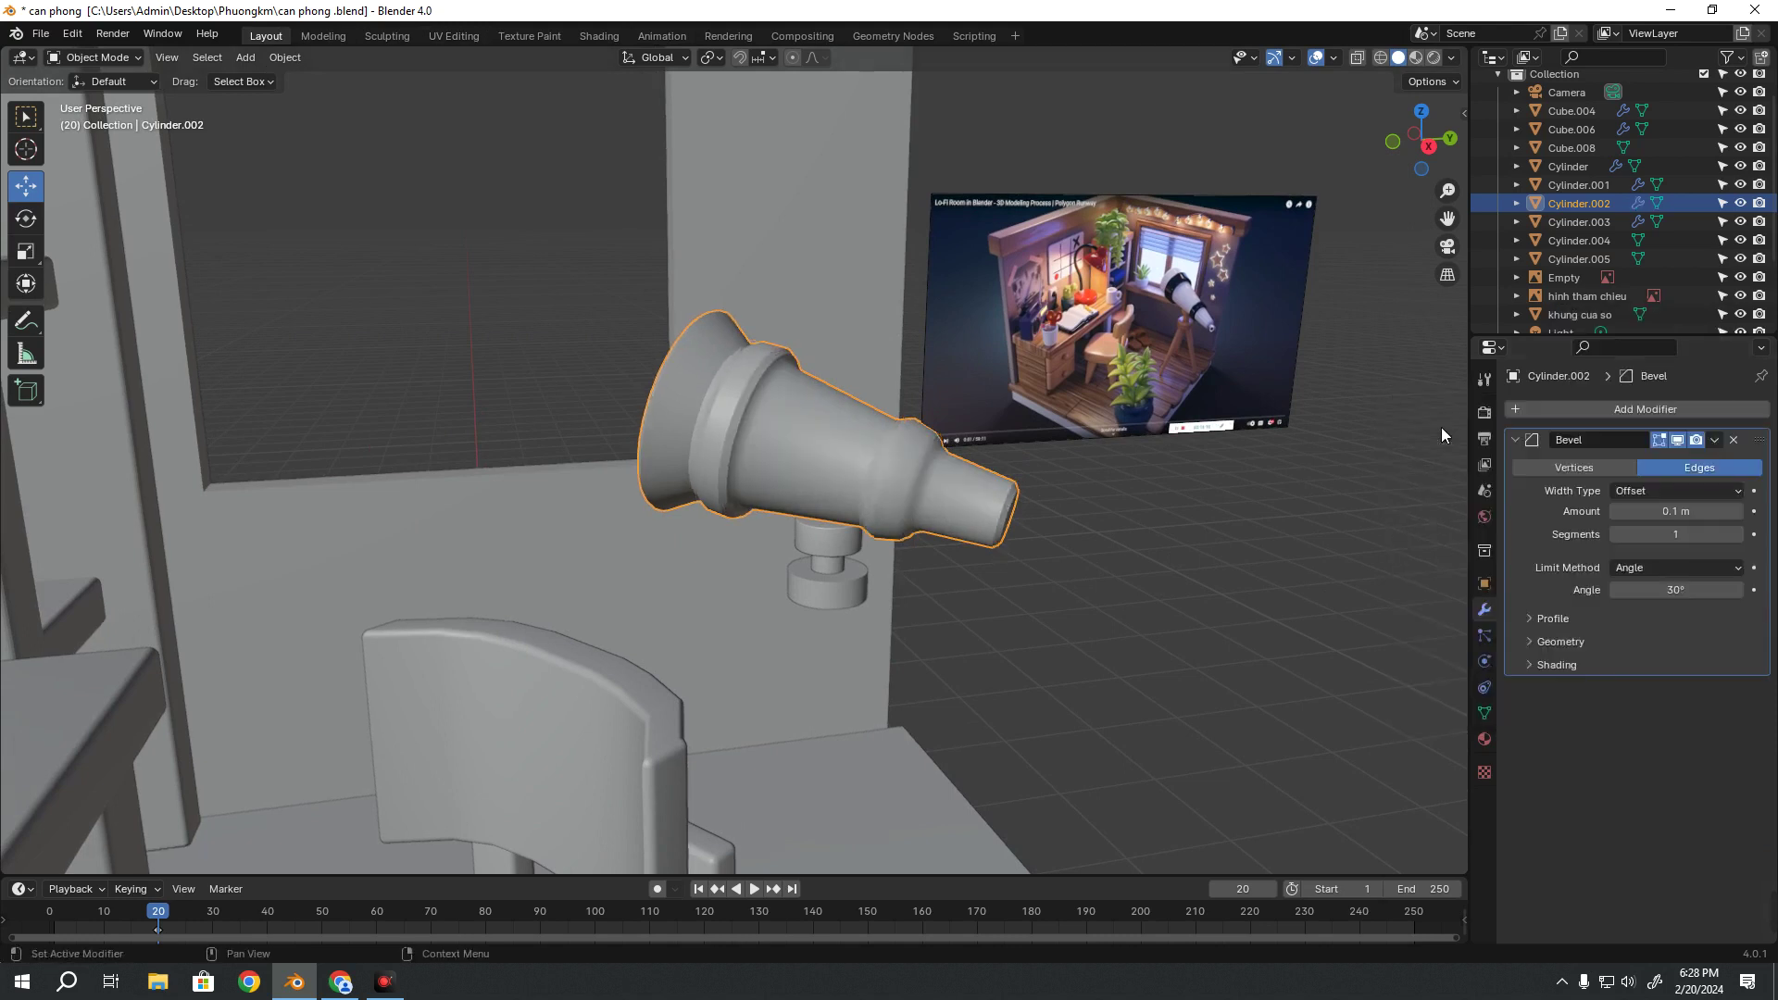
{"action": "left_click", "coordinate": [1738, 535]}
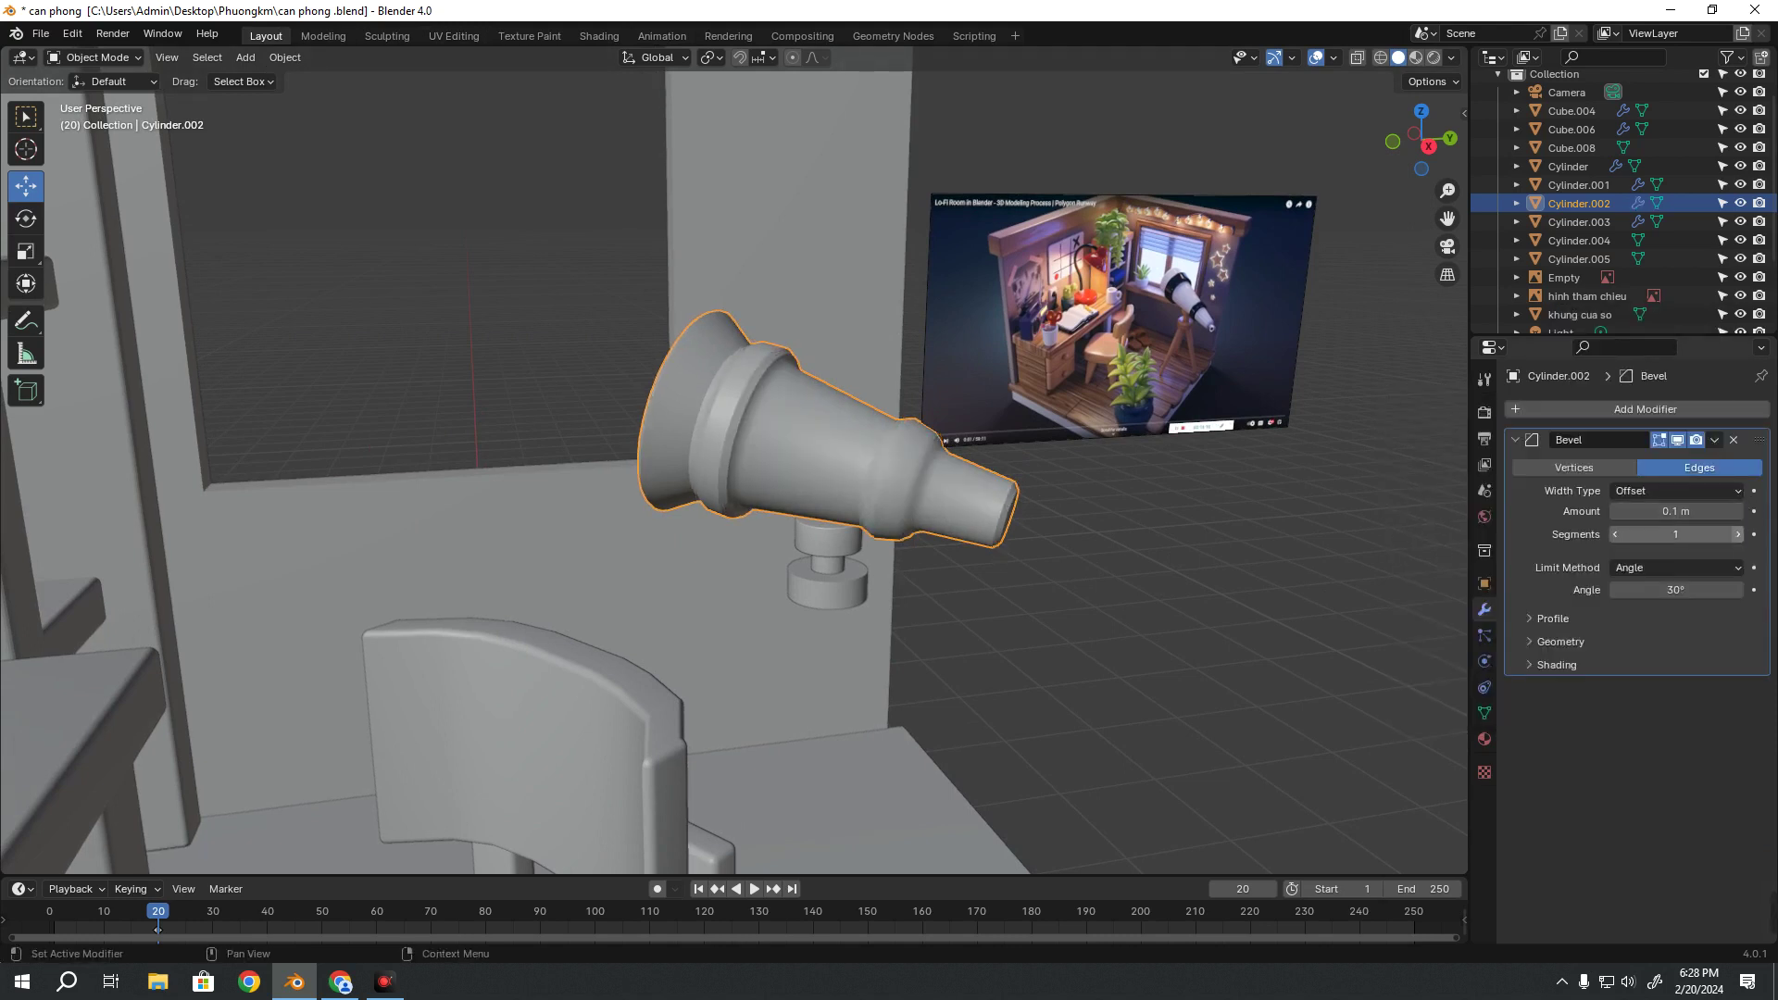
{"action": "left_click", "coordinate": [1738, 511]}
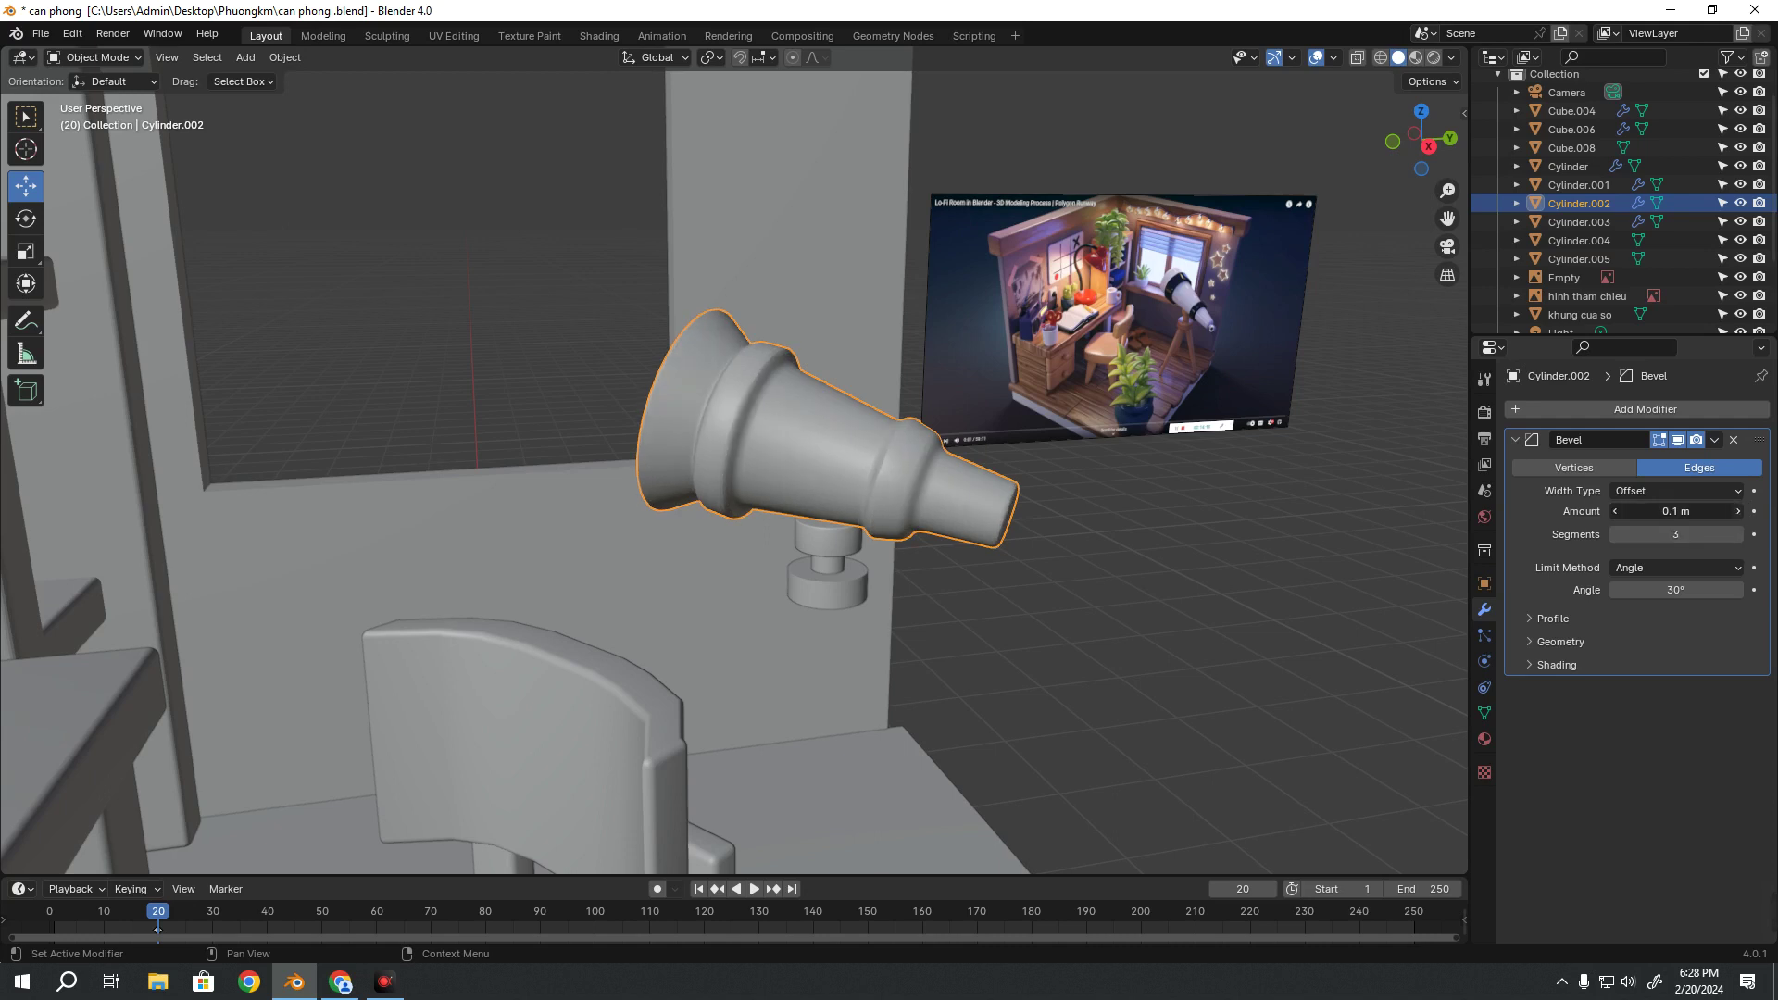
Orbit around the tube to inspect its bevels, then select middle cylinder Cylinder.004
{"action": "scroll", "coordinate": [907, 470], "scroll_direction": "up", "scroll_amount": 3}
{"action": "scroll", "coordinate": [903, 483], "scroll_direction": "up", "scroll_amount": 3}
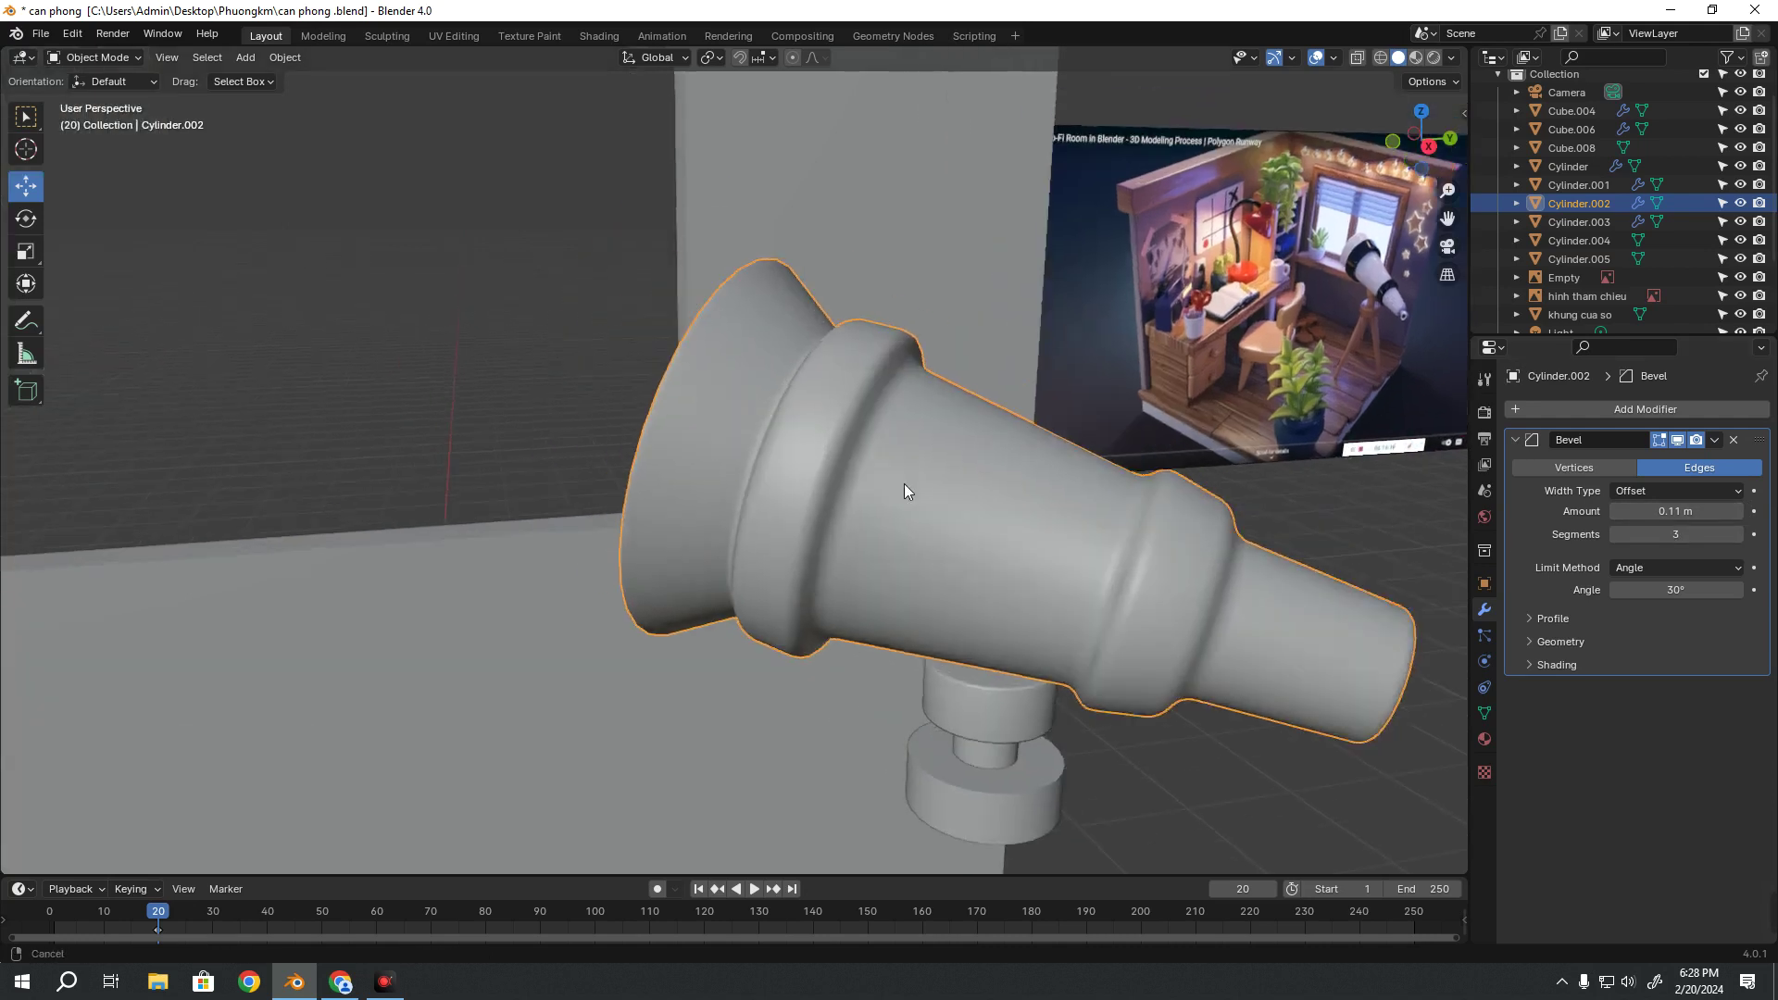
{"action": "scroll", "coordinate": [947, 497], "scroll_direction": "up", "scroll_amount": 3}
{"action": "scroll", "coordinate": [1036, 514], "scroll_direction": "up", "scroll_amount": 2}
{"action": "mouse_move", "coordinate": [1036, 509]}
{"action": "middle_mouse_down"}
{"action": "mouse_move", "coordinate": [892, 474]}
{"action": "mouse_move", "coordinate": [898, 496]}
{"action": "mouse_move", "coordinate": [851, 433]}
{"action": "mouse_move", "coordinate": [903, 454]}
{"action": "middle_mouse_up"}
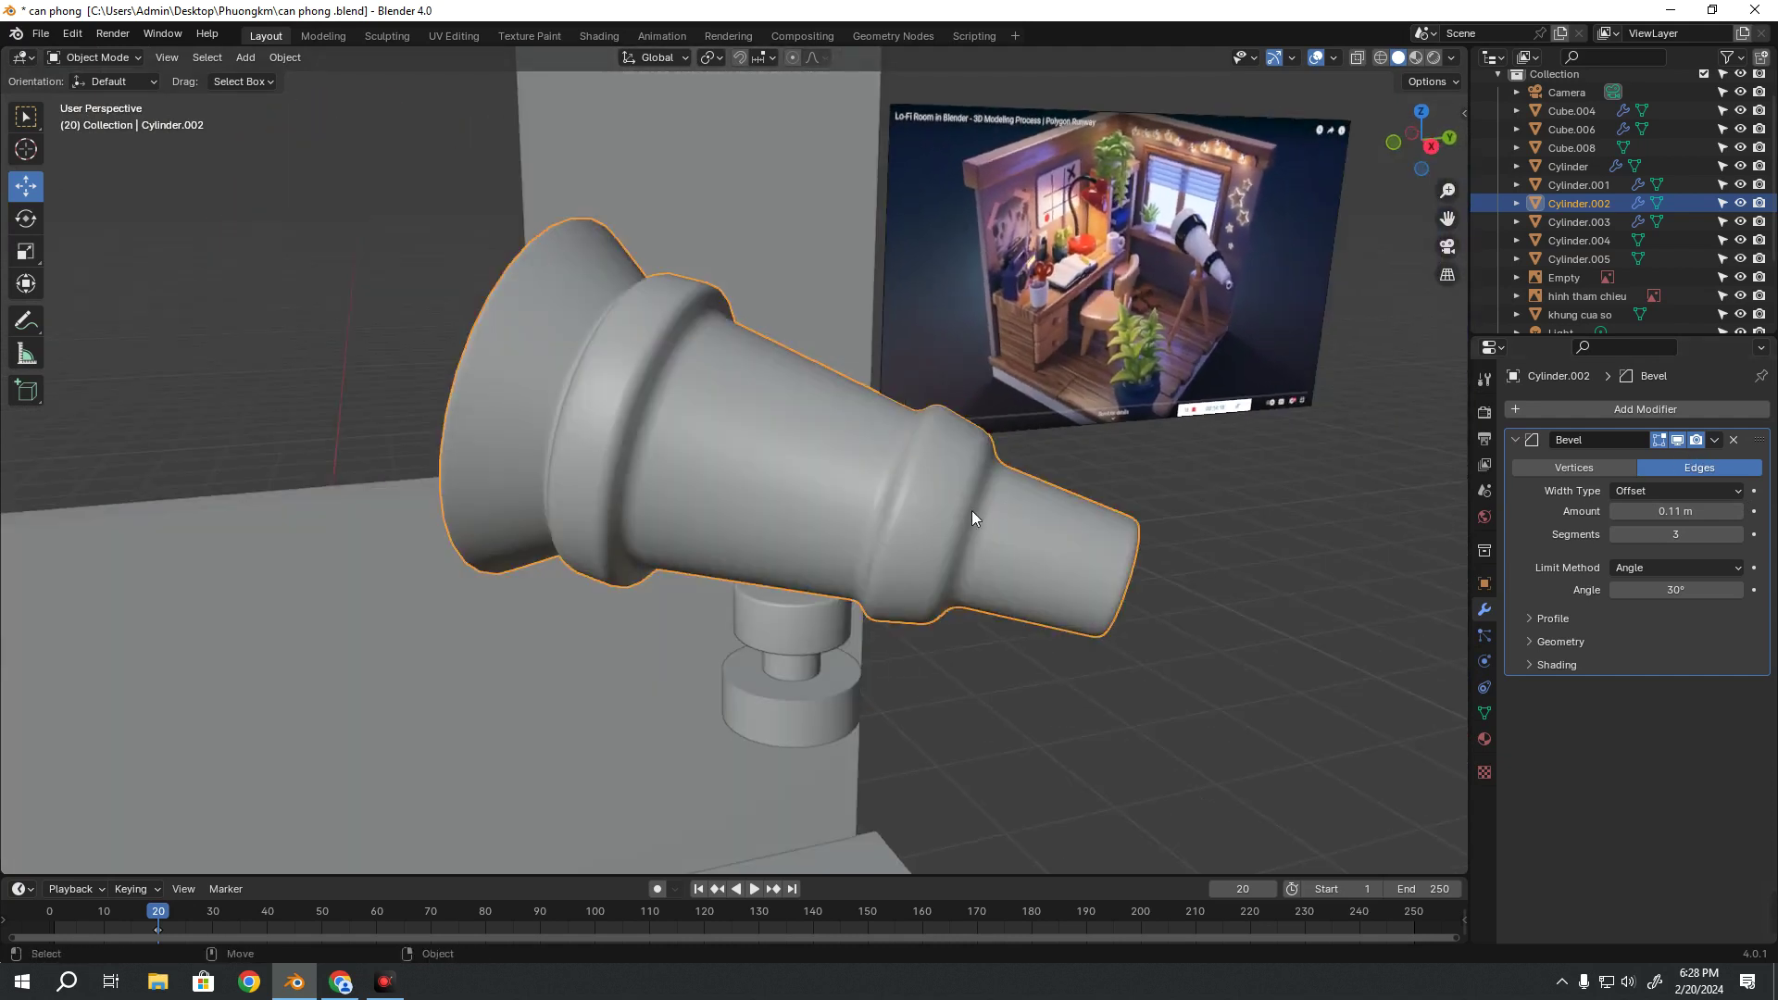
{"action": "left_click", "coordinate": [1284, 687]}
{"action": "mouse_move", "coordinate": [1283, 687]}
{"action": "middle_mouse_down"}
{"action": "mouse_move", "coordinate": [1110, 661]}
{"action": "mouse_move", "coordinate": [1115, 619]}
{"action": "mouse_move", "coordinate": [1035, 637]}
{"action": "mouse_move", "coordinate": [631, 574]}
{"action": "mouse_move", "coordinate": [701, 480]}
{"action": "mouse_move", "coordinate": [902, 433]}
{"action": "middle_mouse_up"}
{"action": "scroll", "coordinate": [902, 441], "scroll_direction": "up", "scroll_amount": 4}
{"action": "left_click", "coordinate": [902, 439]}
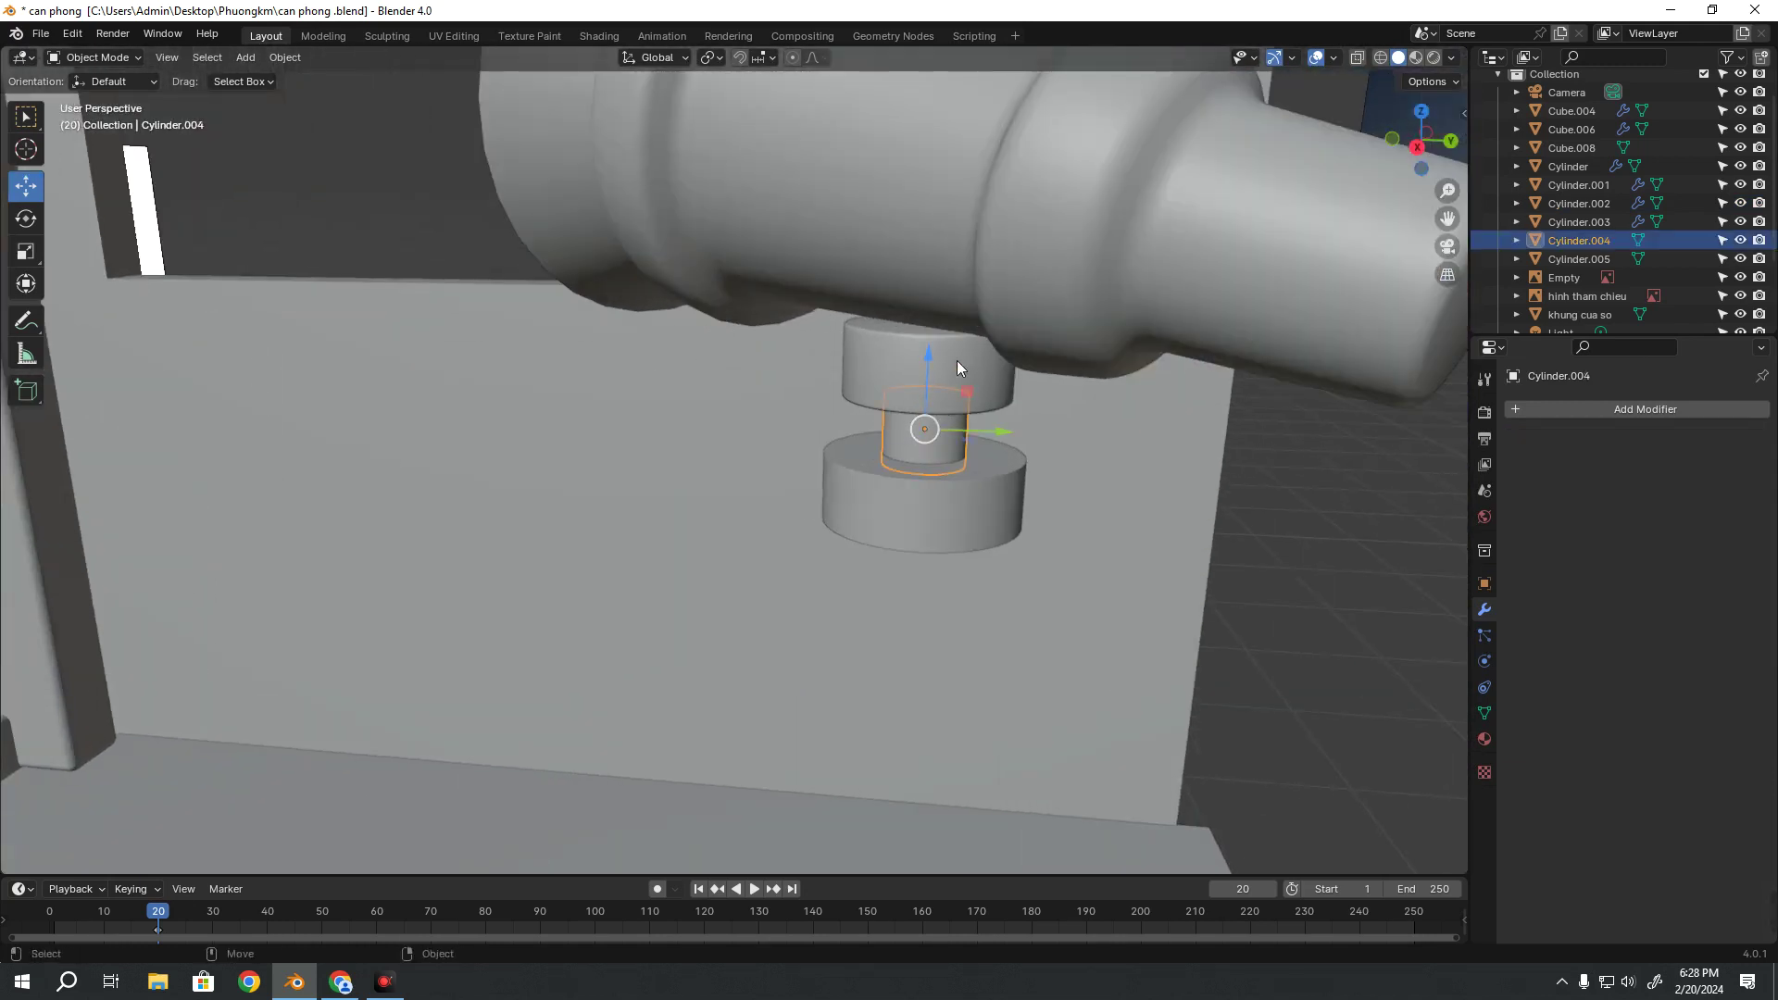
Delete two mount pieces, then undo both deletions to restore them
{"action": "key", "text": "Delete"}
{"action": "left_click", "coordinate": [969, 496]}
{"action": "key", "text": "Delete"}
{"action": "left_click", "coordinate": [958, 389]}
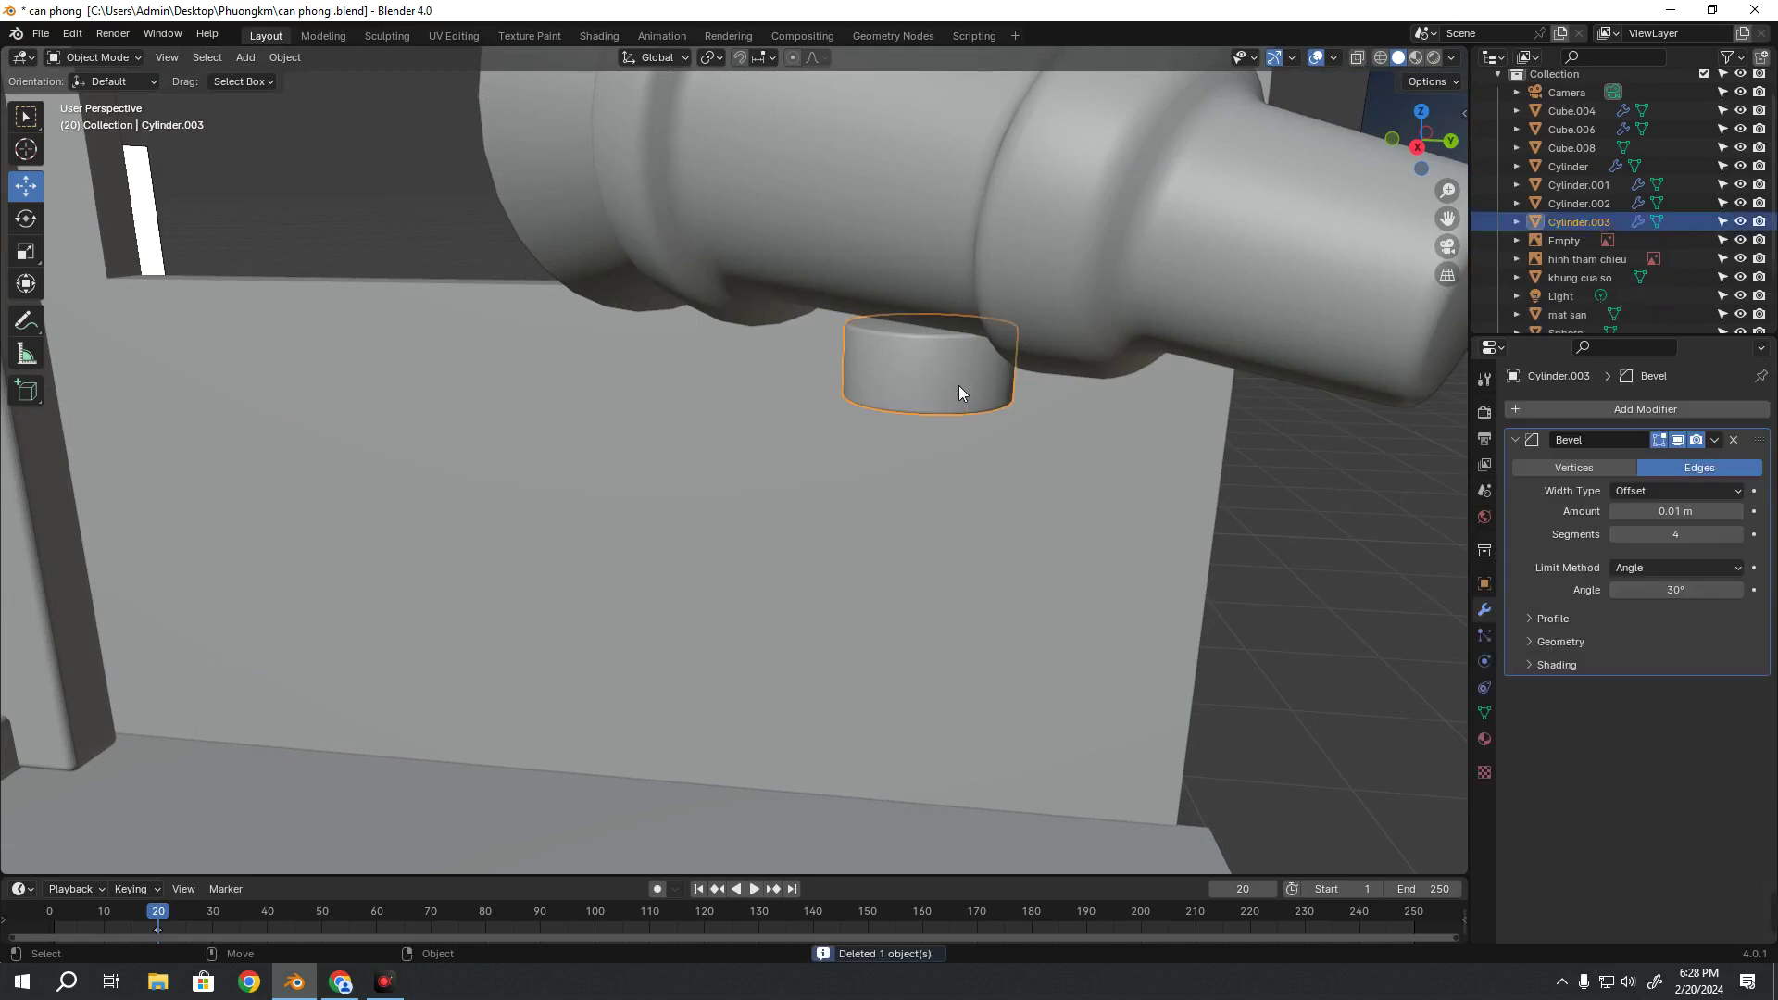
{"action": "key", "text": "ctrl+z"}
{"action": "key", "text": "ctrl+z"}
{"action": "key", "text": "ctrl+z"}
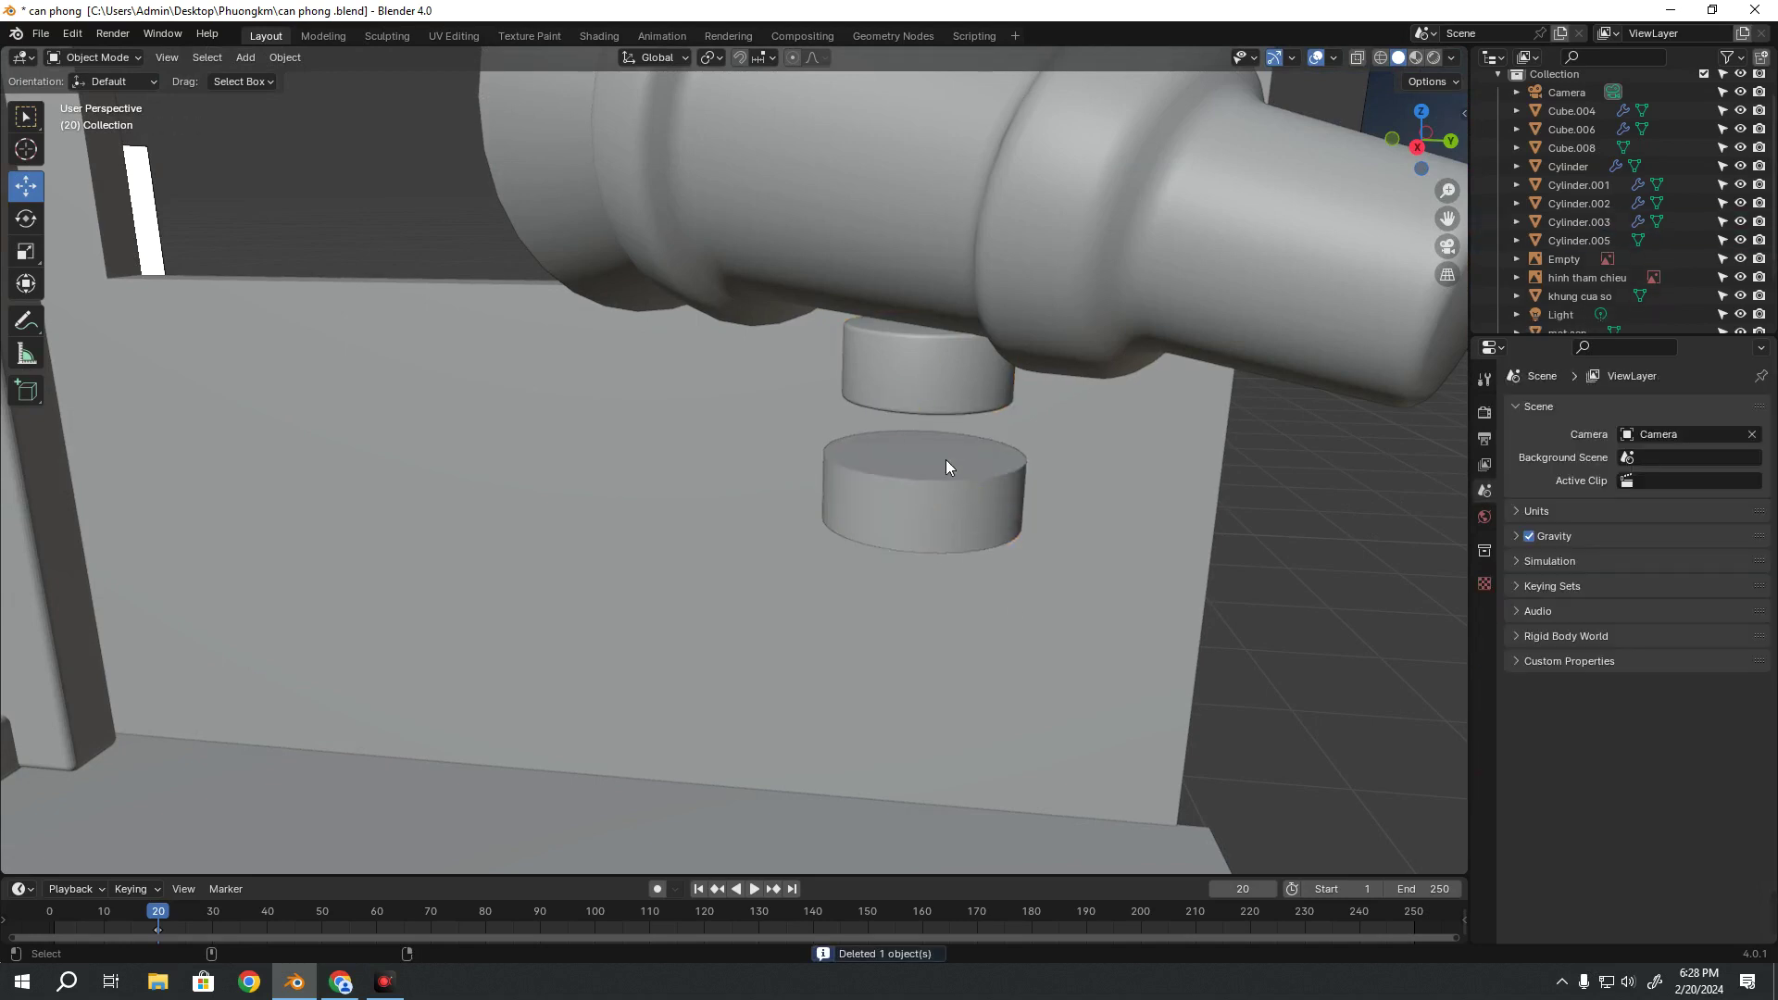
{"action": "key", "text": "ctrl+z"}
Apply All Transforms to Cylinder.004 and add a Bevel modifier
{"action": "left_click", "coordinate": [289, 61]}
{"action": "mouse_move", "coordinate": [306, 153]}
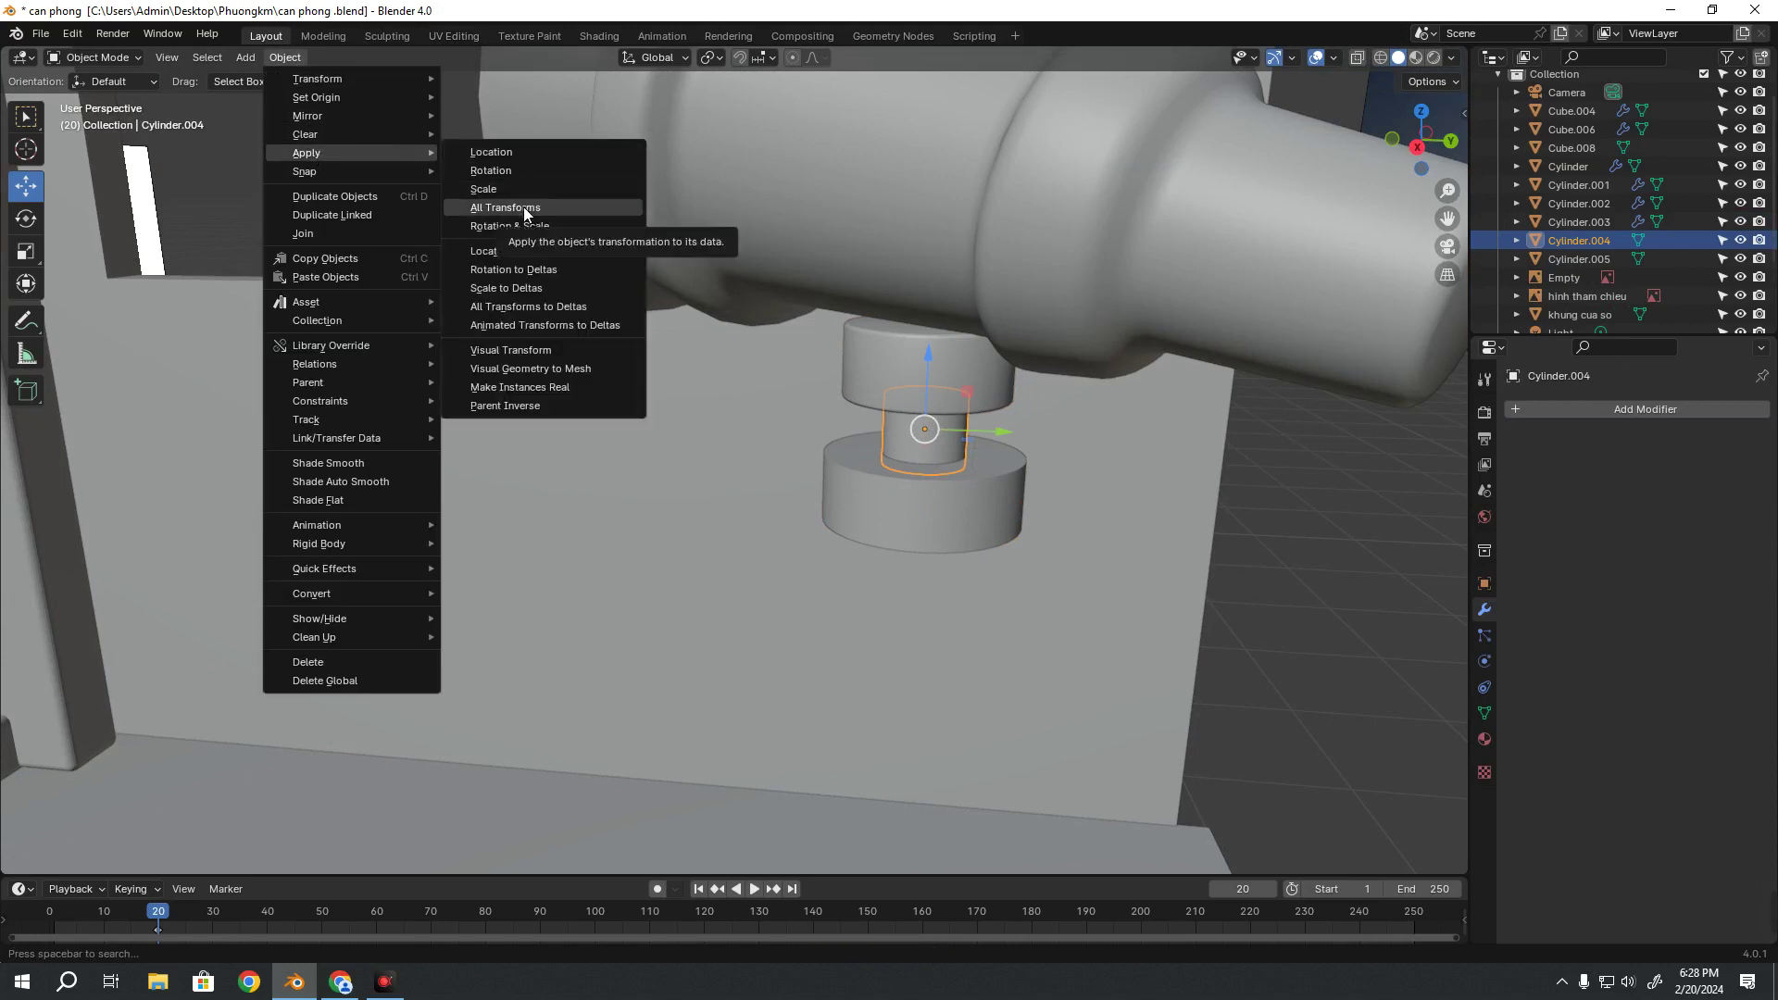
{"action": "left_click", "coordinate": [524, 207]}
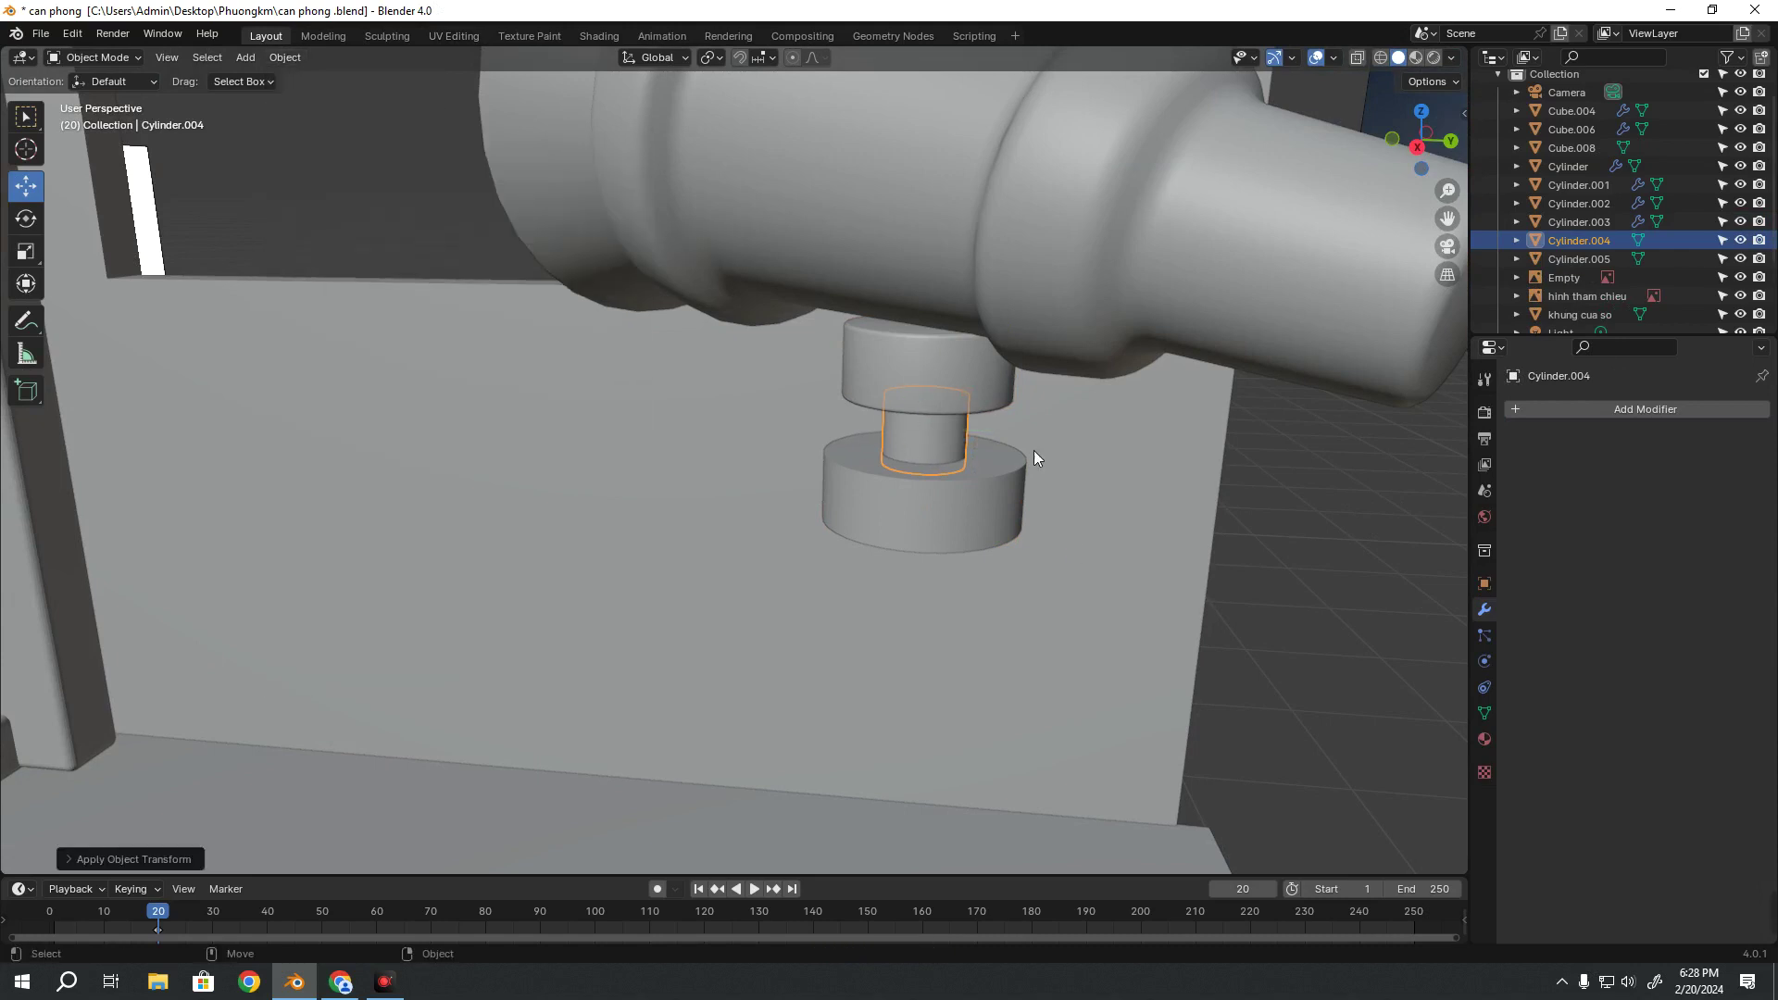
{"action": "left_click", "coordinate": [1615, 413]}
{"action": "mouse_move", "coordinate": [1534, 415]}
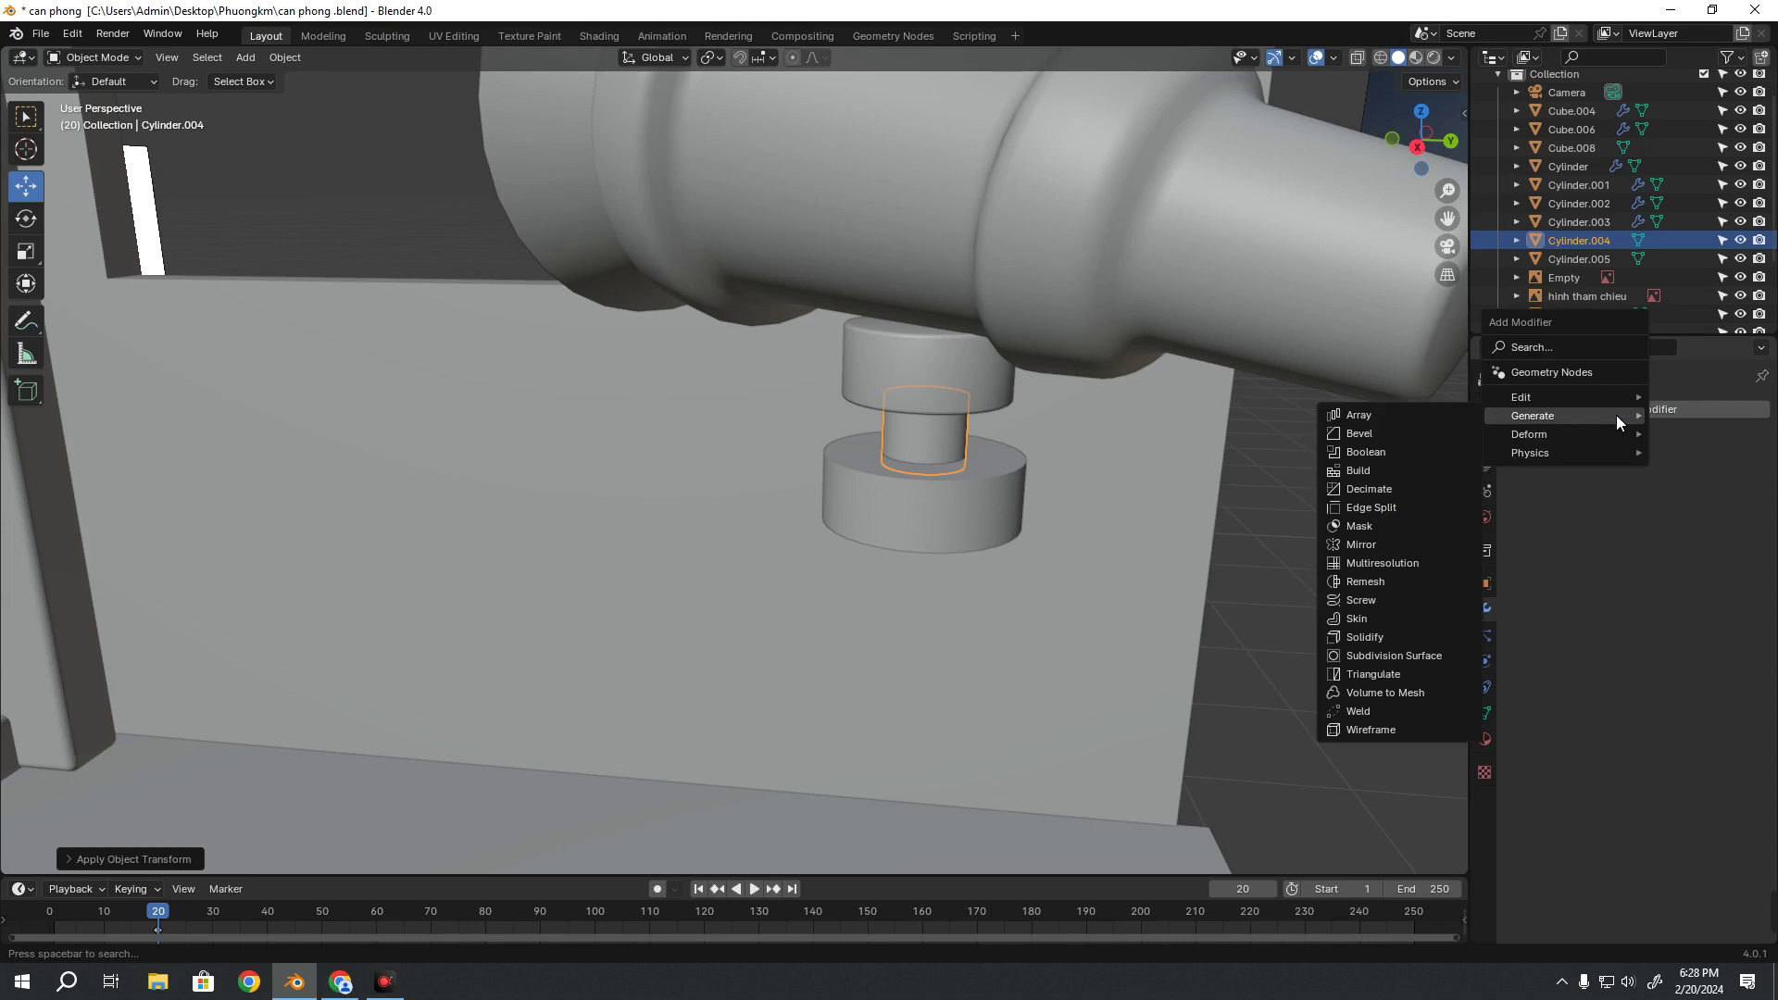
{"action": "left_click", "coordinate": [1380, 435]}
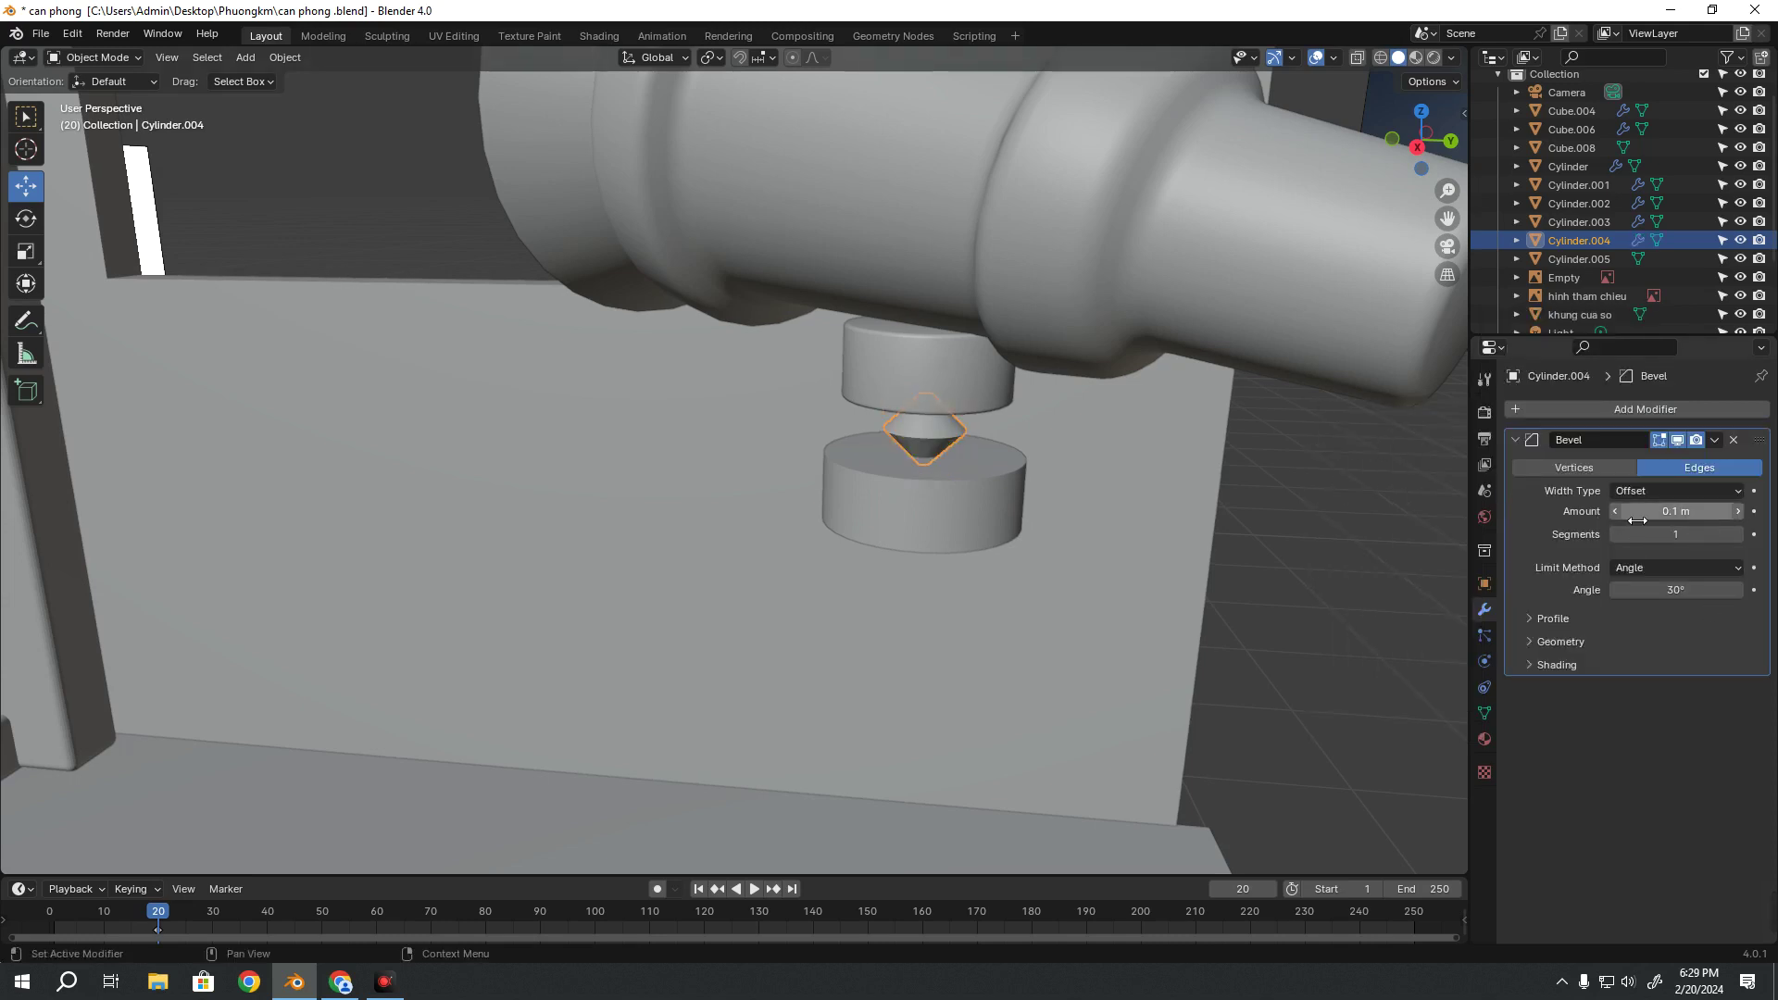
Set the neck's bevel to 0.02 m with 2 segments
{"action": "left_click_drag", "start_coordinate": [1617, 508], "coordinate": [1602, 507]}
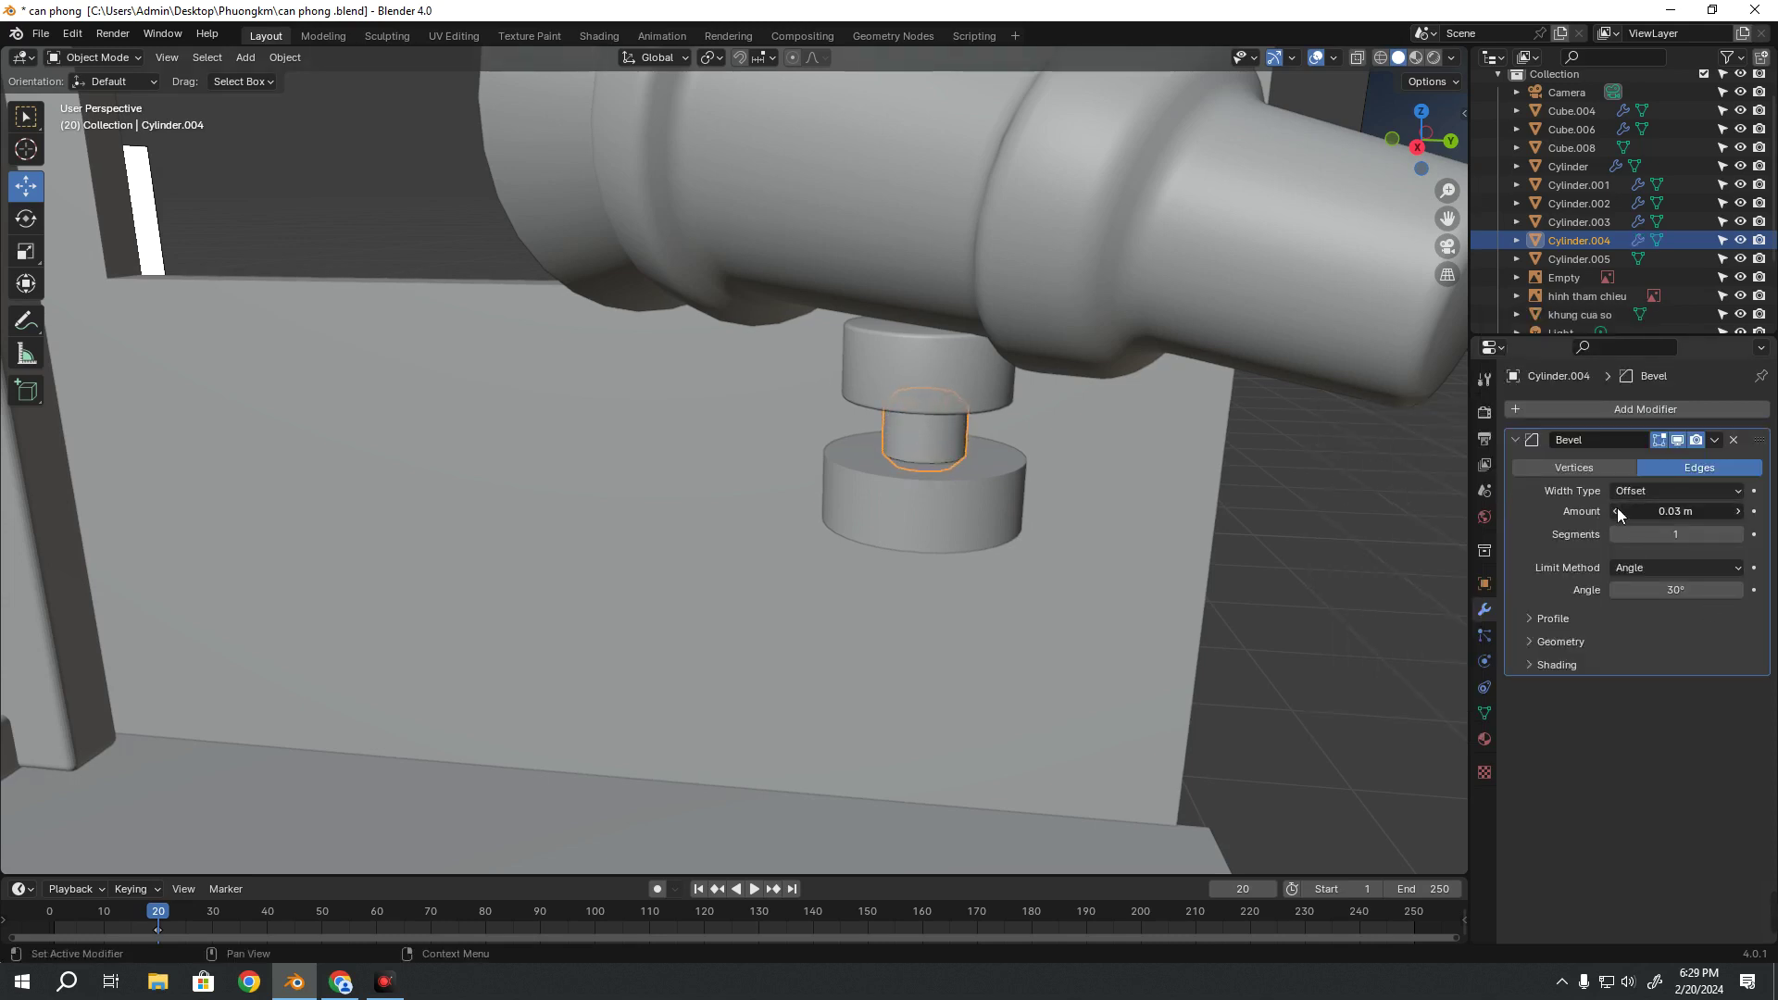
{"action": "left_click", "coordinate": [1617, 510]}
{"action": "left_click", "coordinate": [1735, 536]}
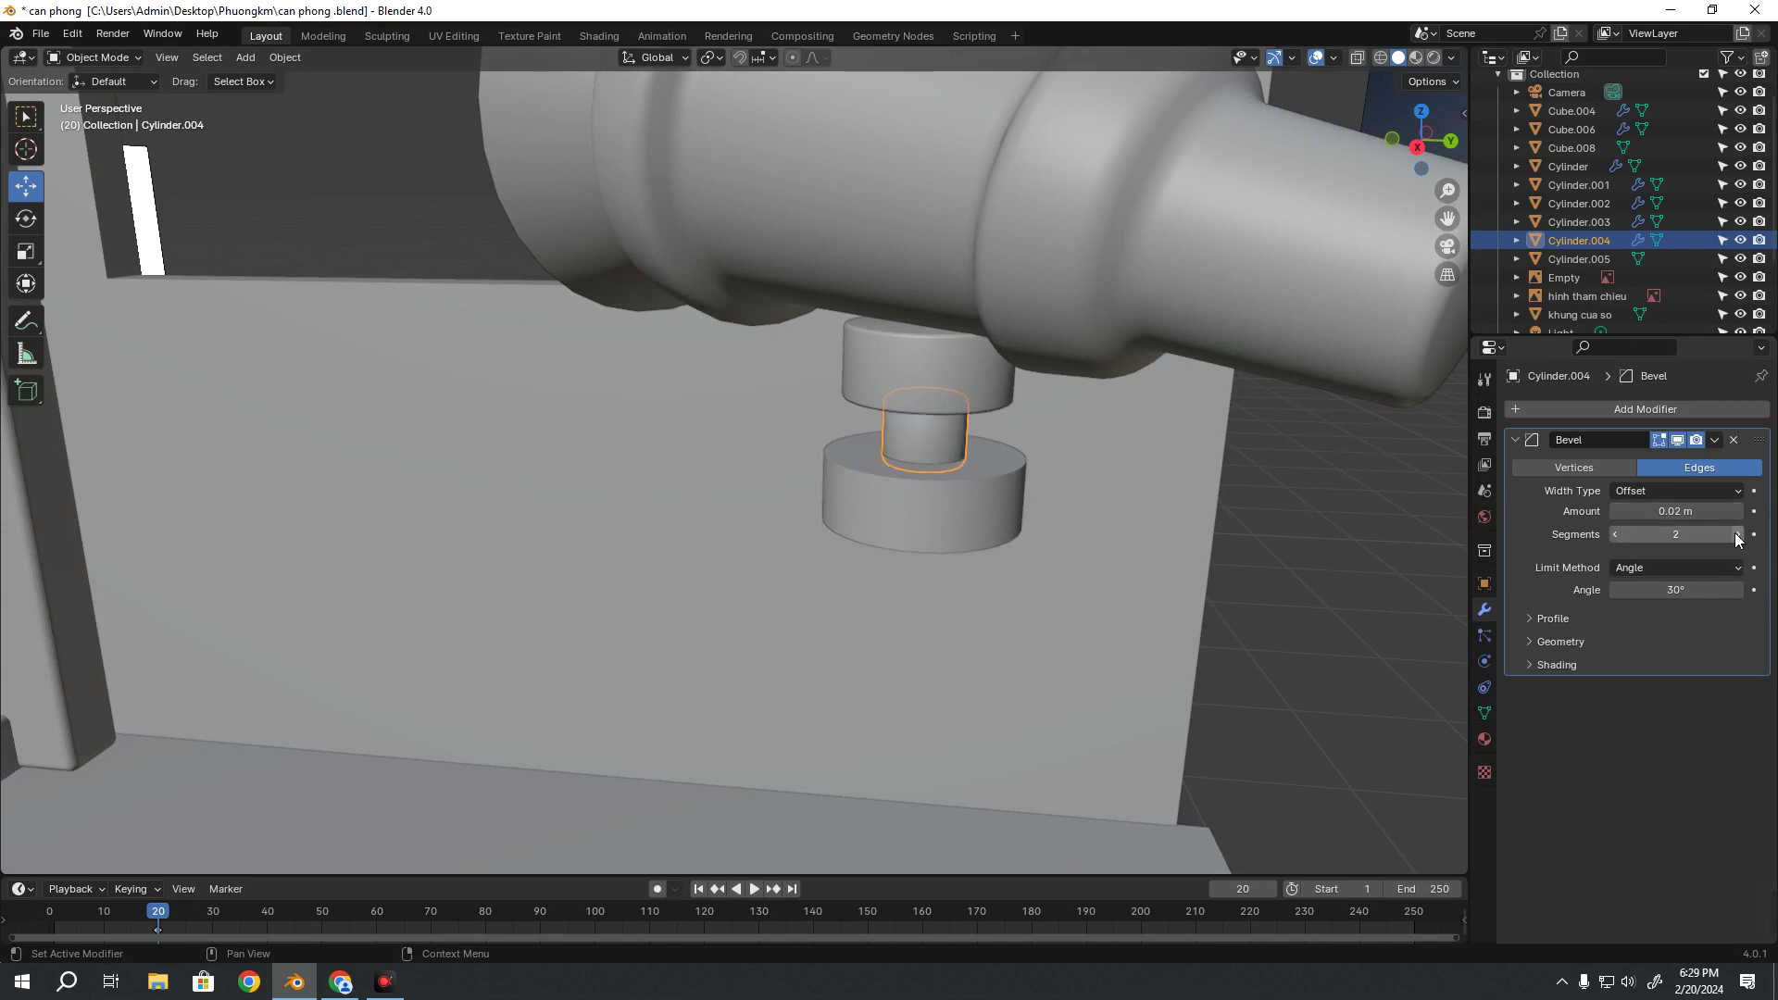
{"action": "left_click", "coordinate": [931, 528]}
Apply Scale to base disc Cylinder.005 and add a Bevel modifier
{"action": "left_click", "coordinate": [1515, 408]}
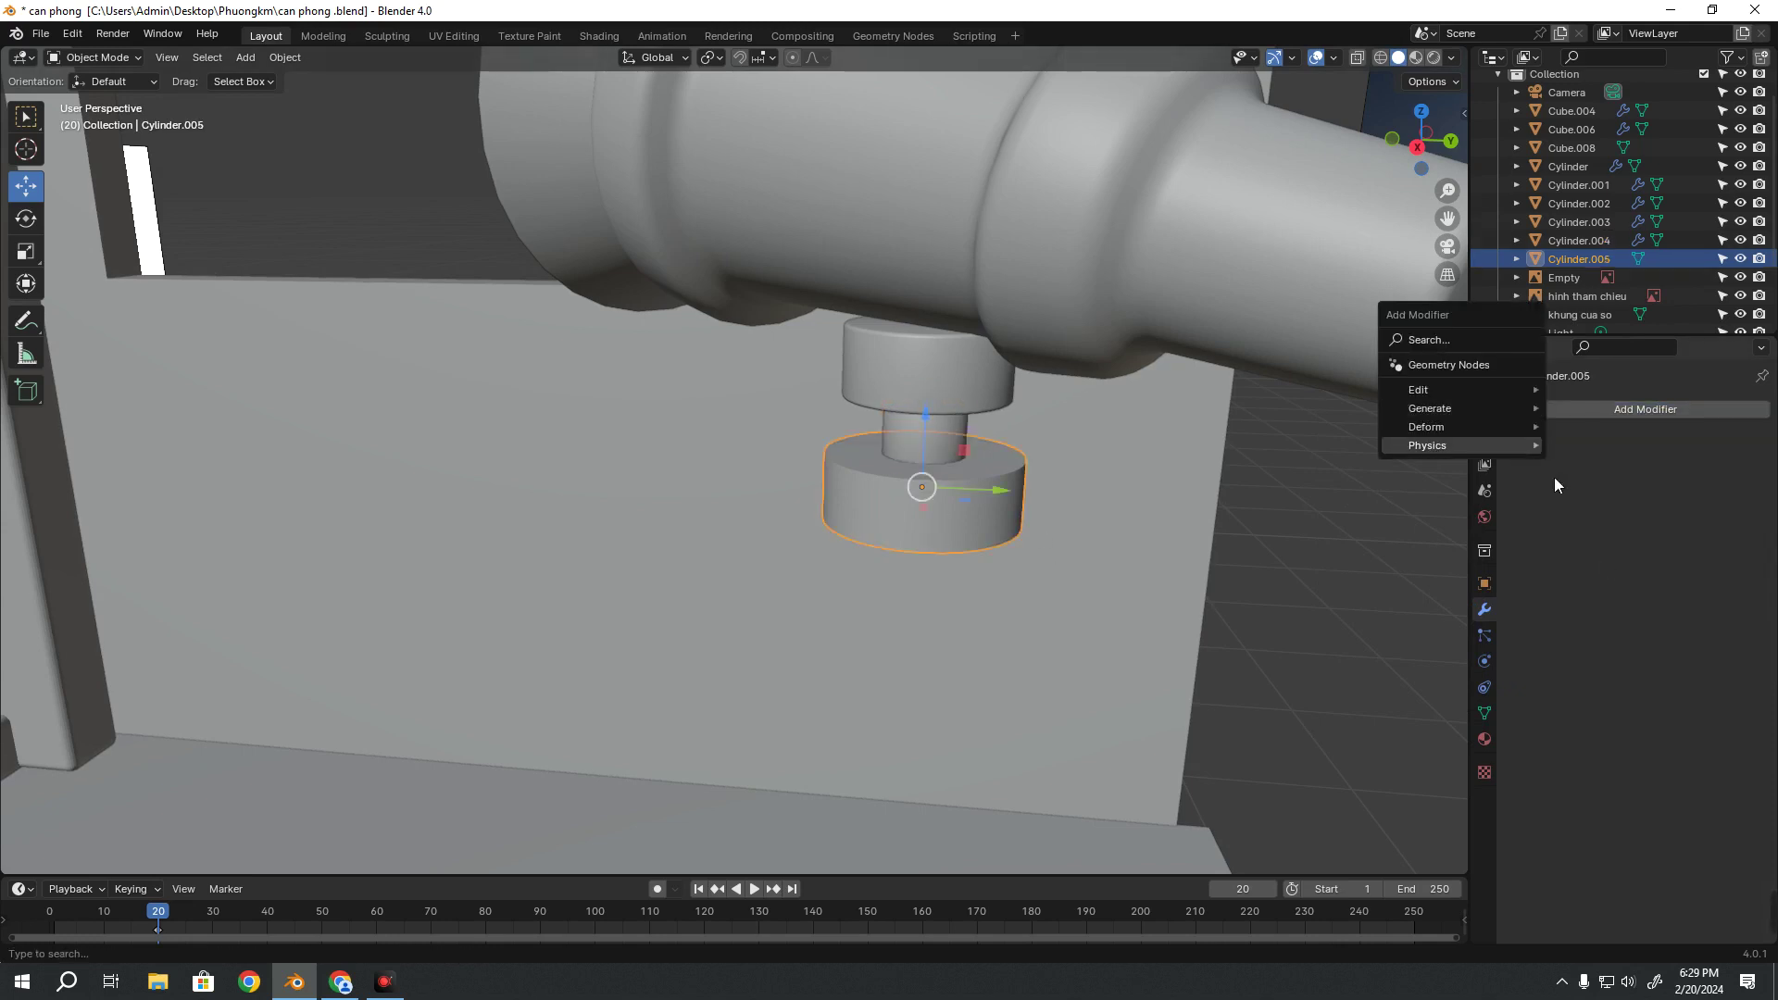
{"action": "left_click", "coordinate": [285, 58]}
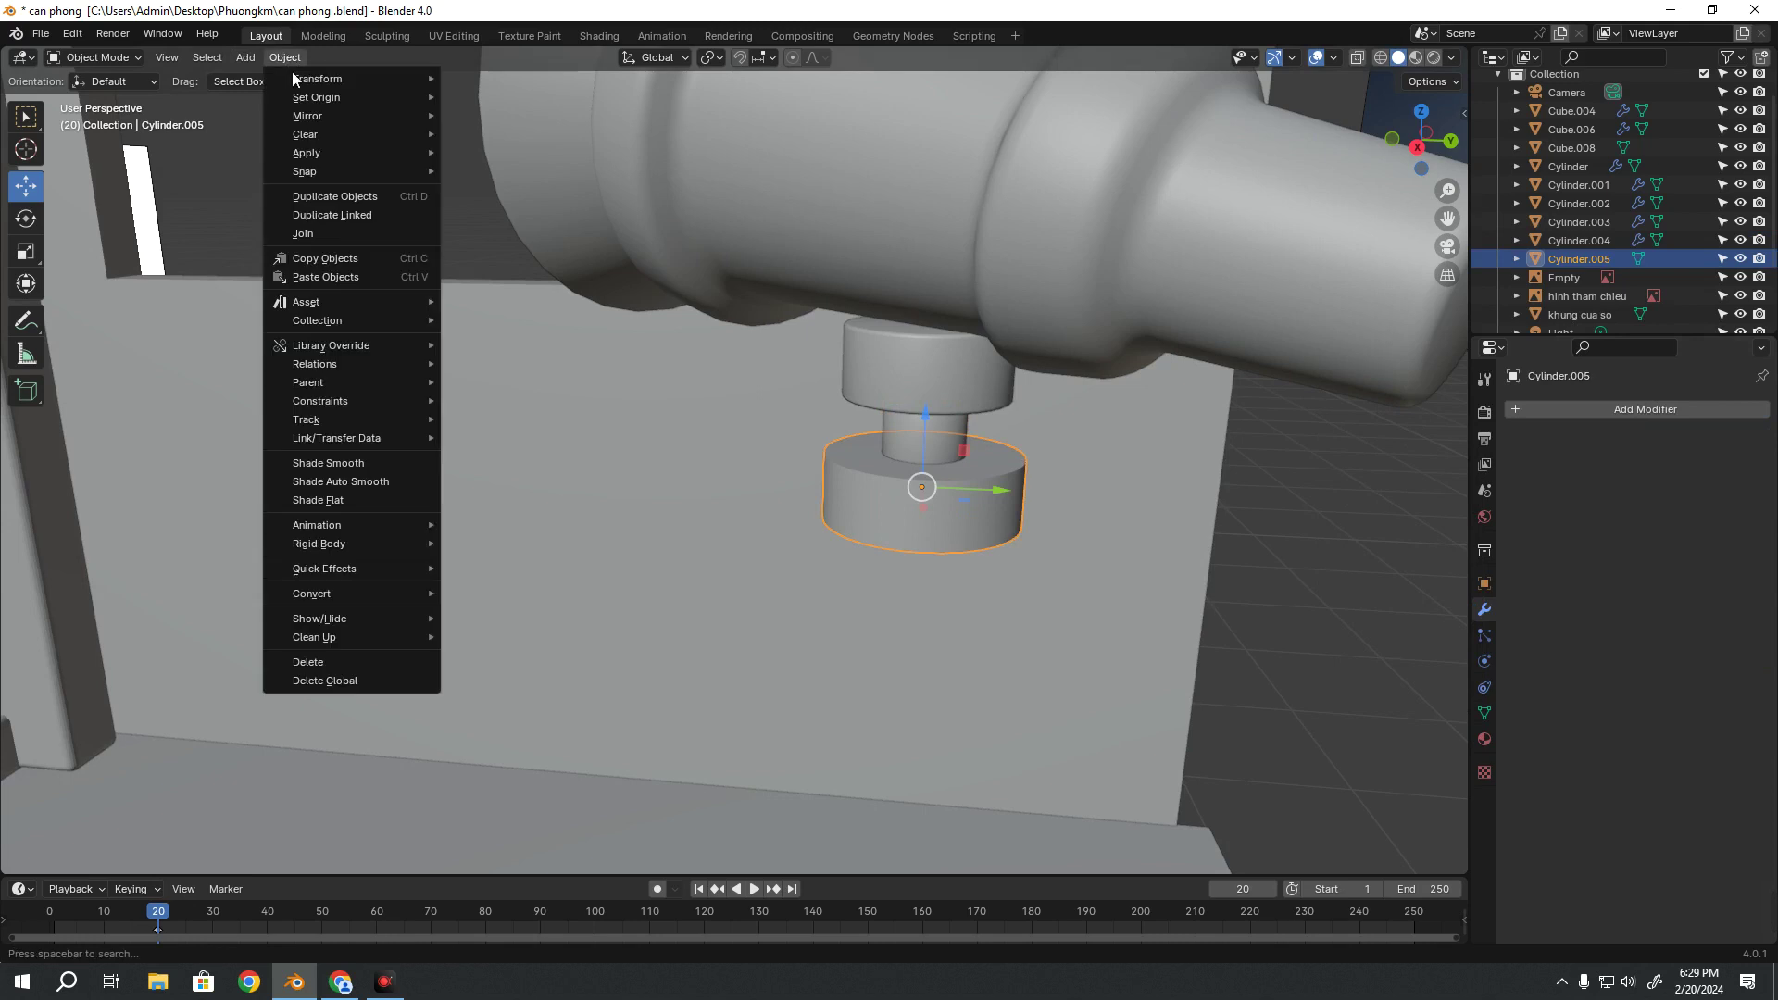
{"action": "mouse_move", "coordinate": [308, 153]}
{"action": "left_click", "coordinate": [527, 192]}
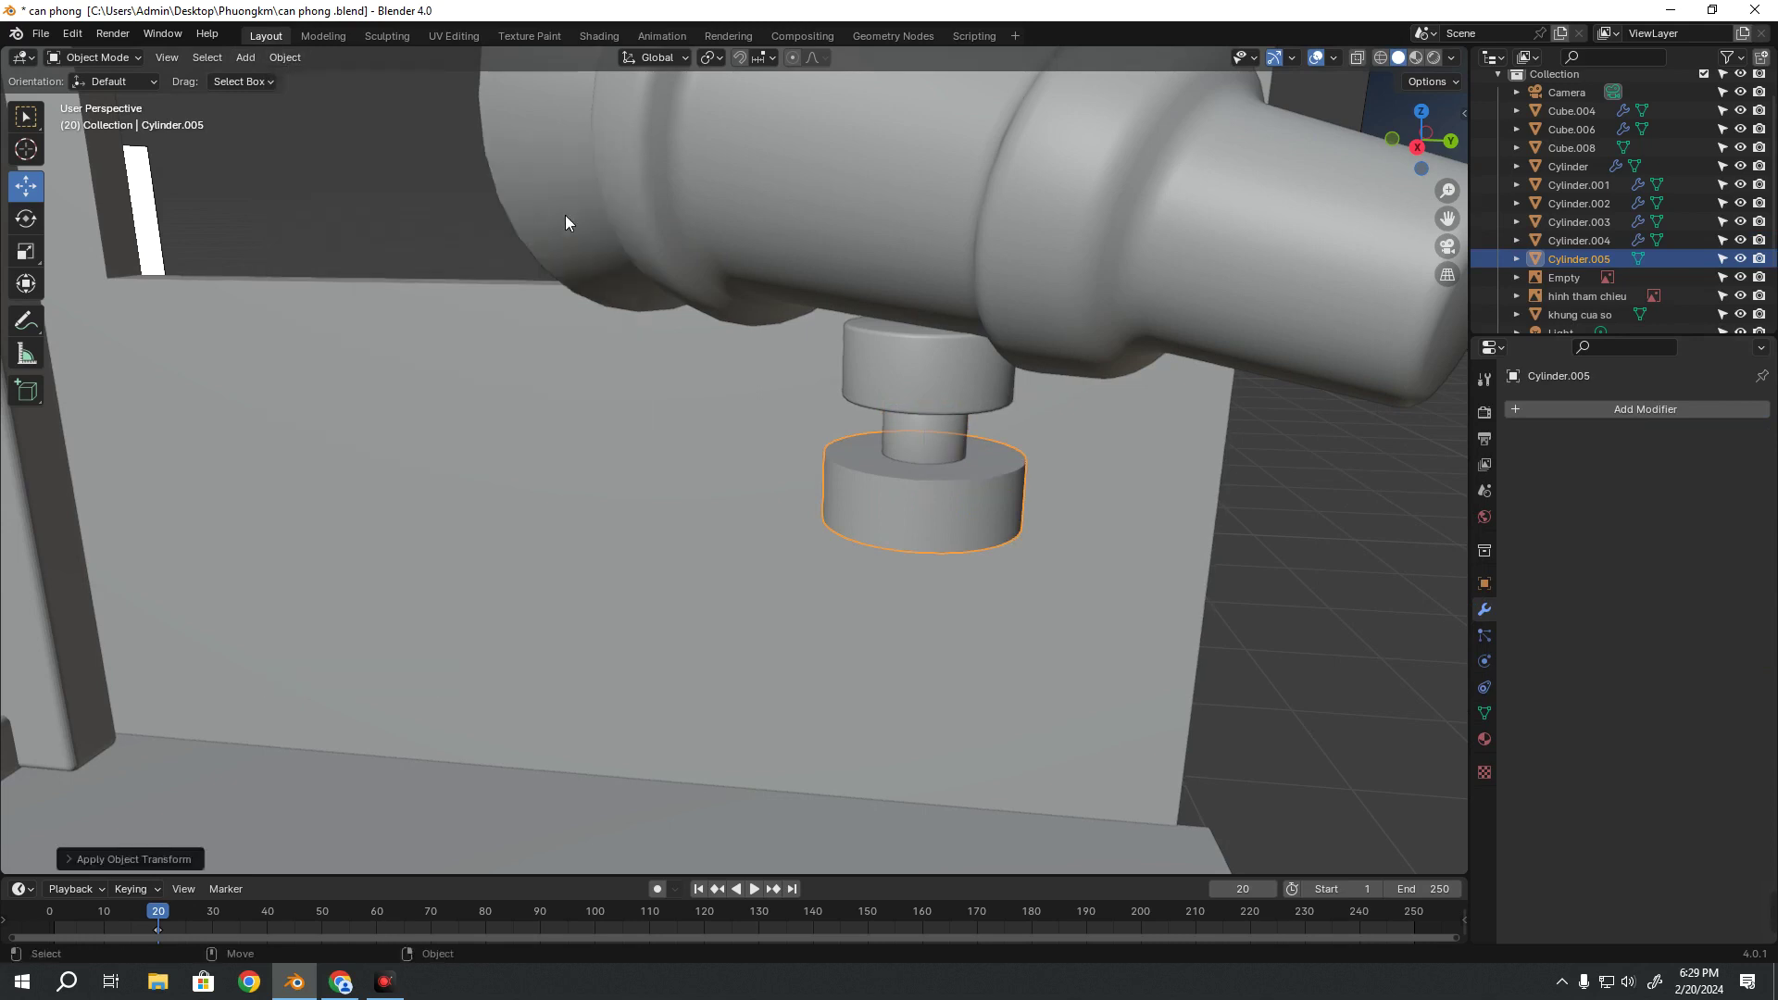
{"action": "left_click", "coordinate": [1640, 411]}
{"action": "left_click", "coordinate": [1396, 427]}
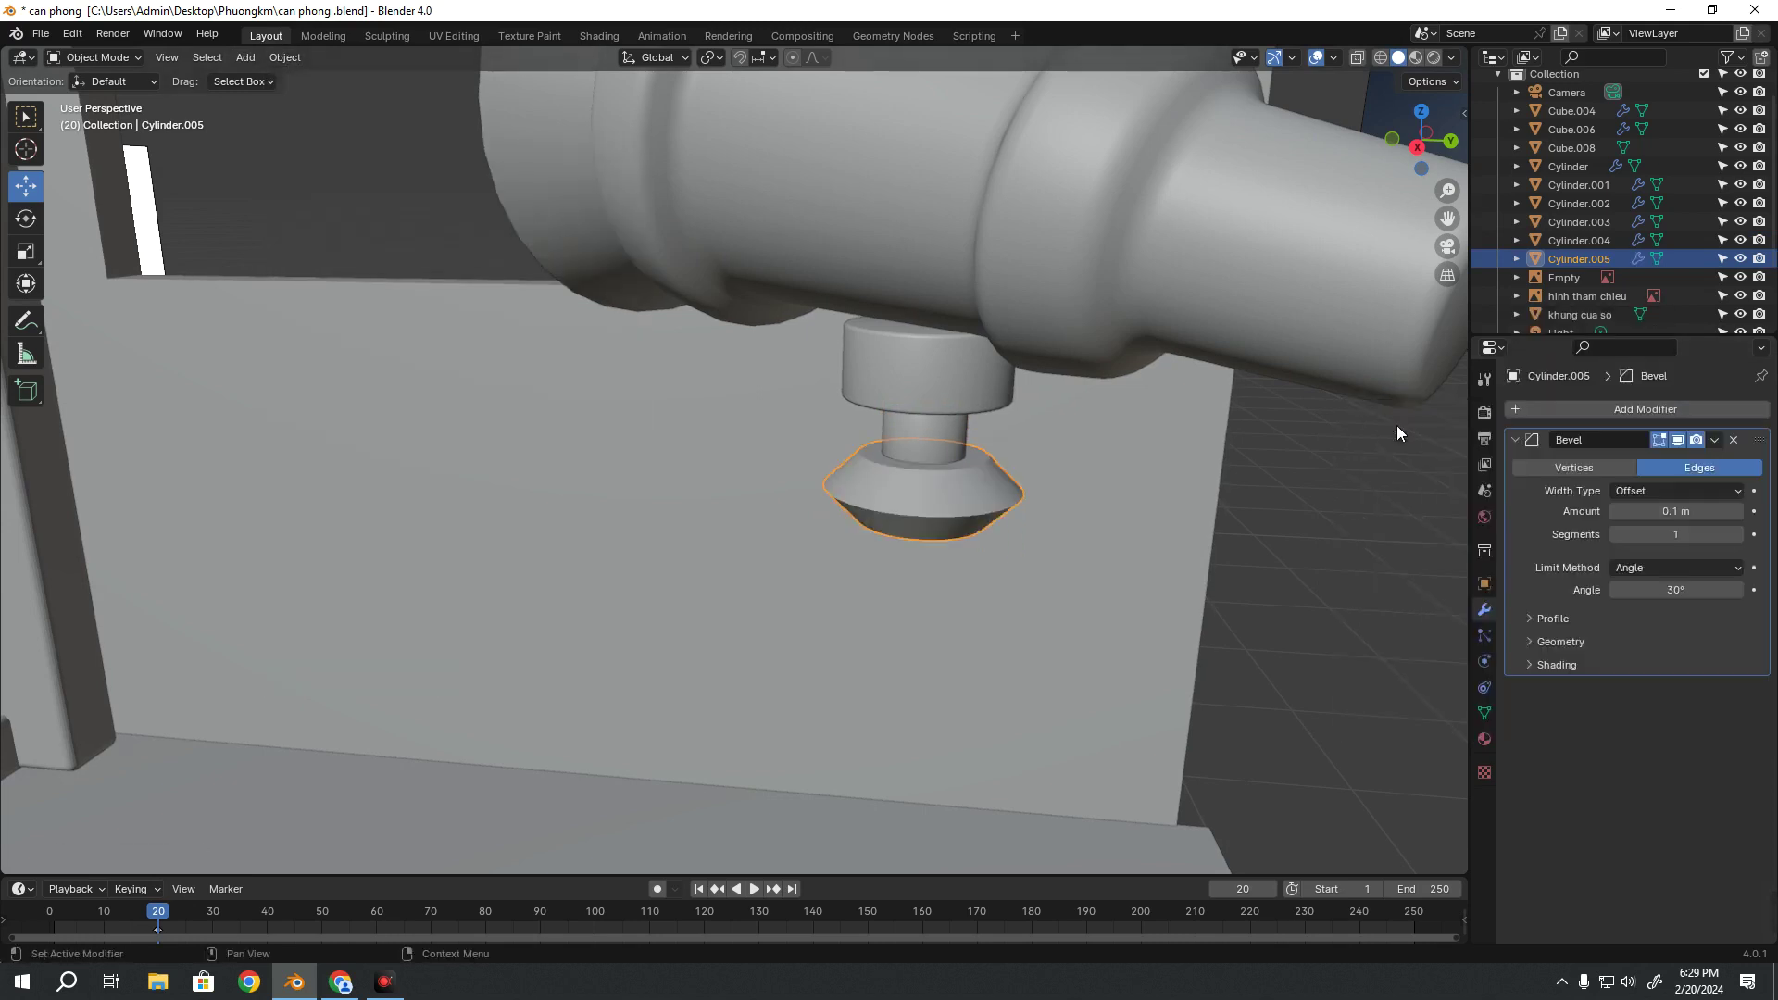
Set the base disc's bevel to 0.01 m with 3 segments
{"action": "left_click_drag", "start_coordinate": [1676, 511], "coordinate": [1620, 512]}
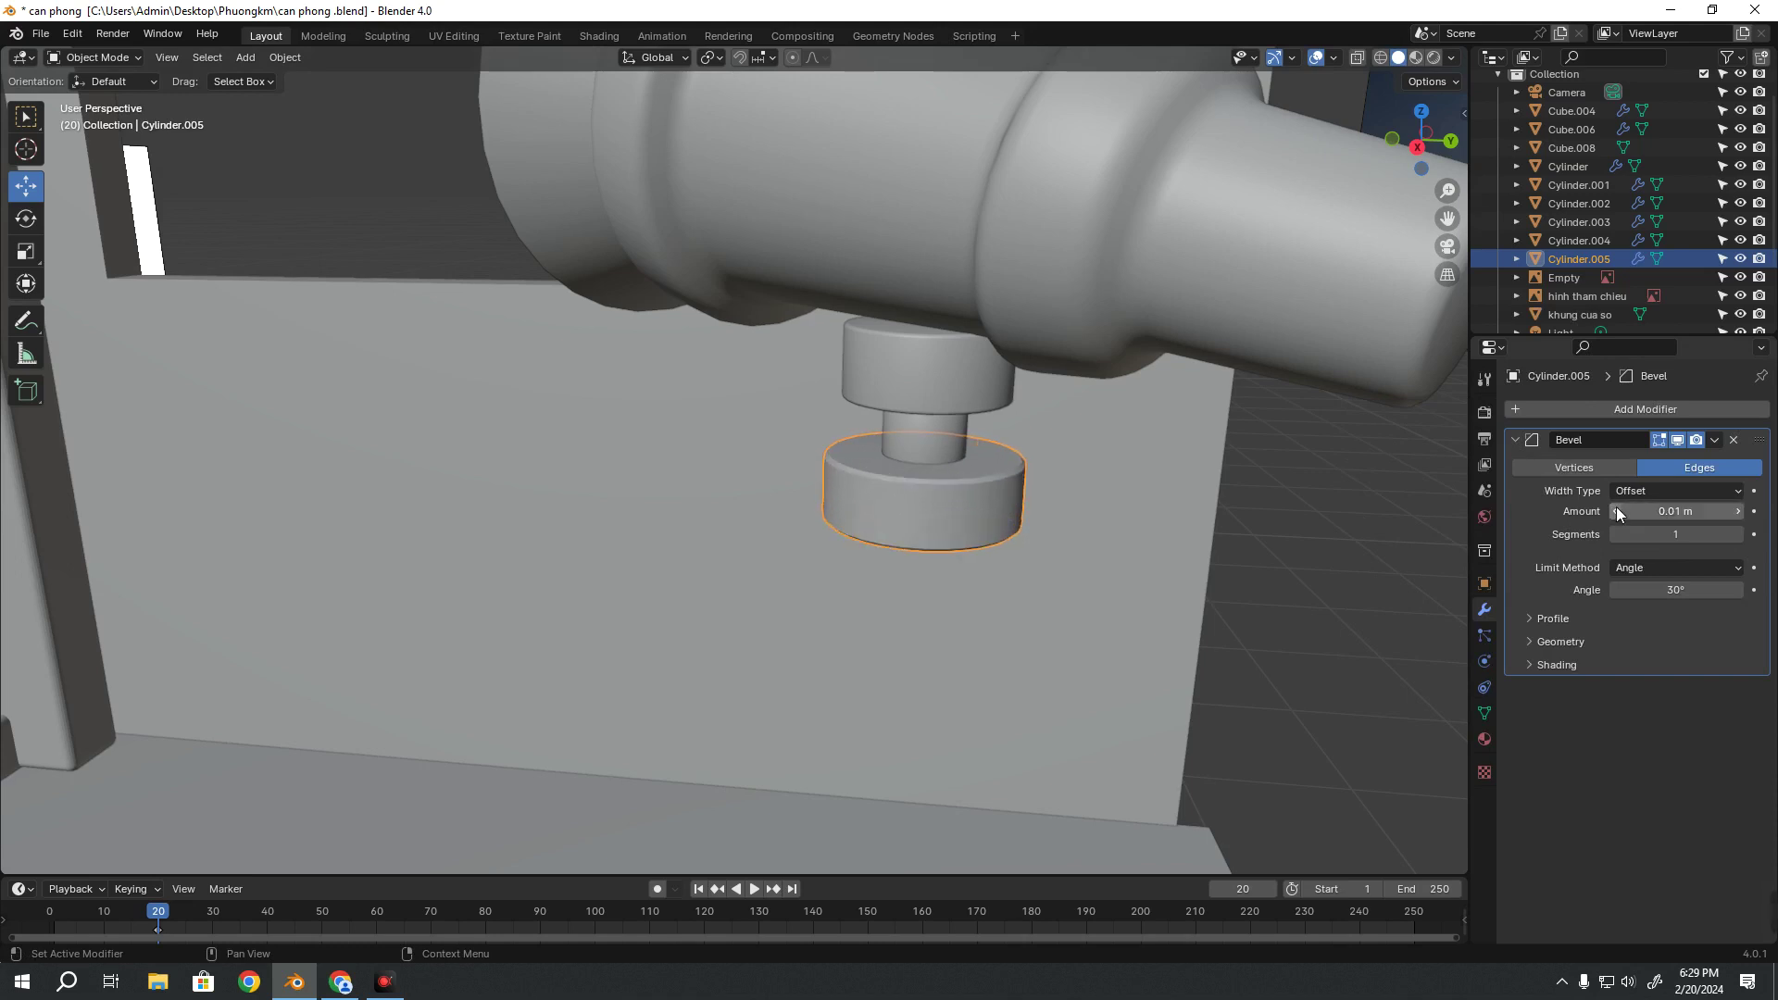
{"action": "left_click", "coordinate": [1737, 534]}
{"action": "left_click", "coordinate": [1737, 534]}
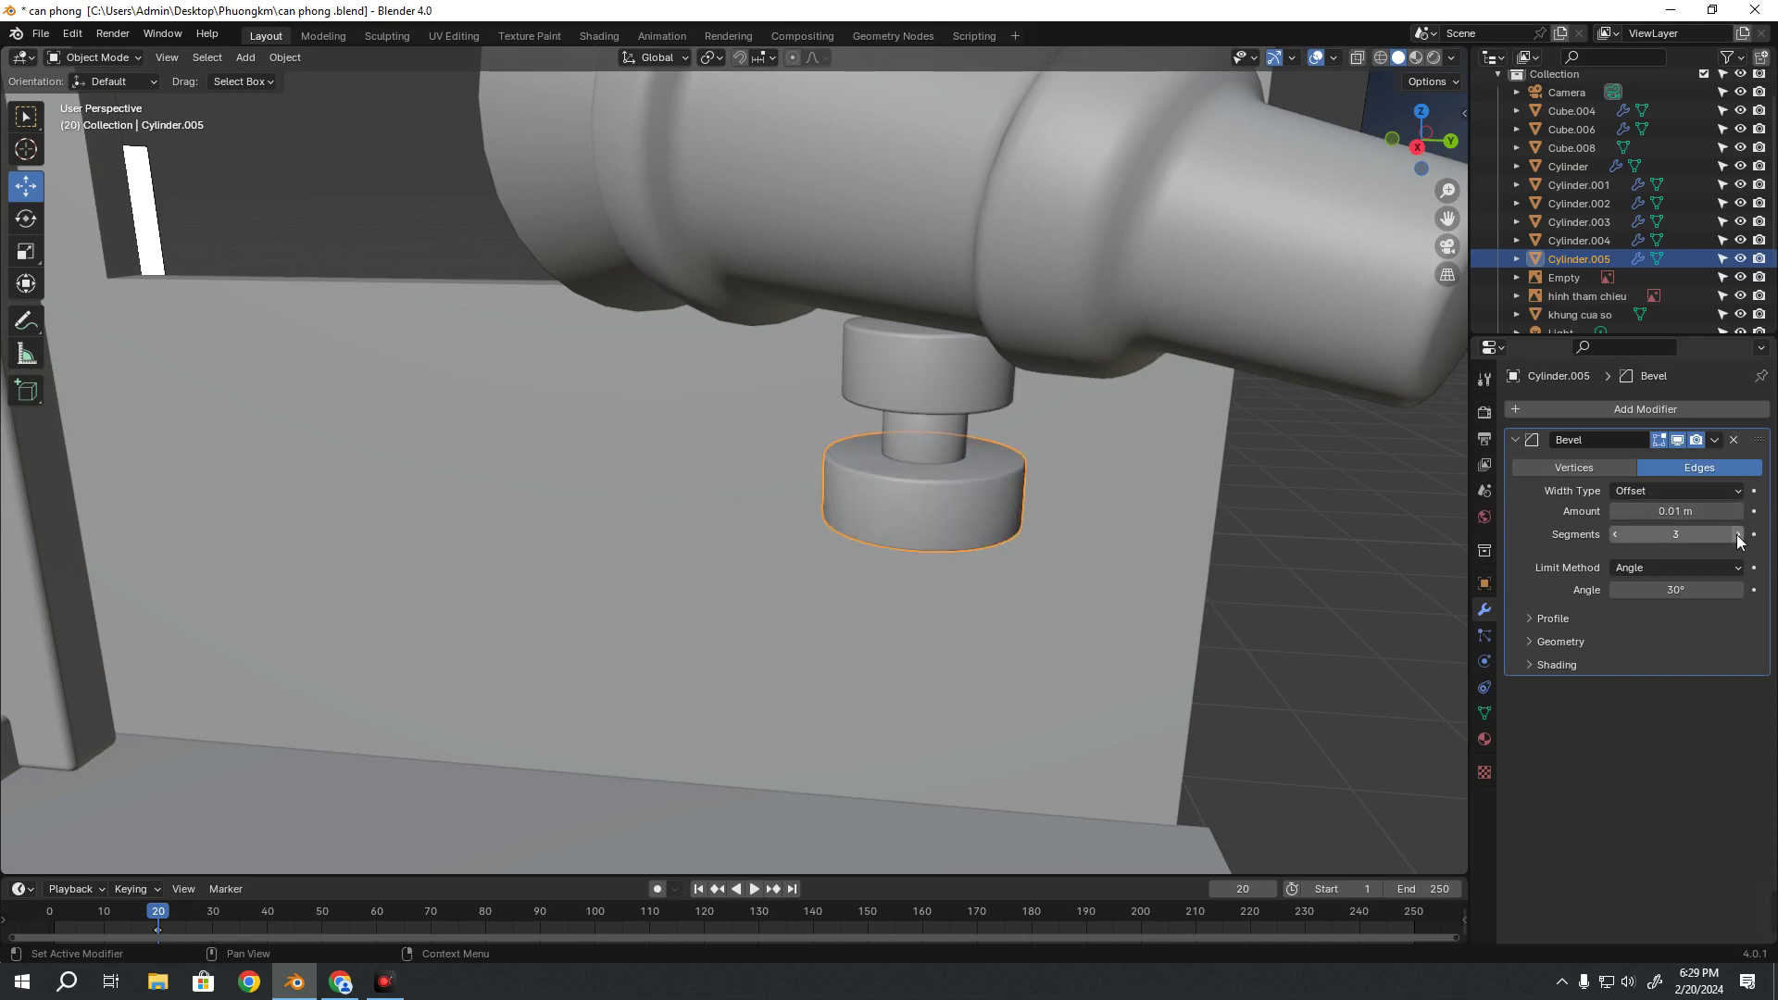
{"action": "left_click", "coordinate": [1396, 547]}
{"action": "mouse_move", "coordinate": [1397, 546]}
{"action": "middle_mouse_down"}
{"action": "mouse_move", "coordinate": [820, 414]}
{"action": "mouse_move", "coordinate": [848, 347]}
{"action": "mouse_move", "coordinate": [979, 437]}
{"action": "middle_mouse_up"}
{"action": "scroll", "coordinate": [991, 348], "scroll_direction": "up", "scroll_amount": 5}
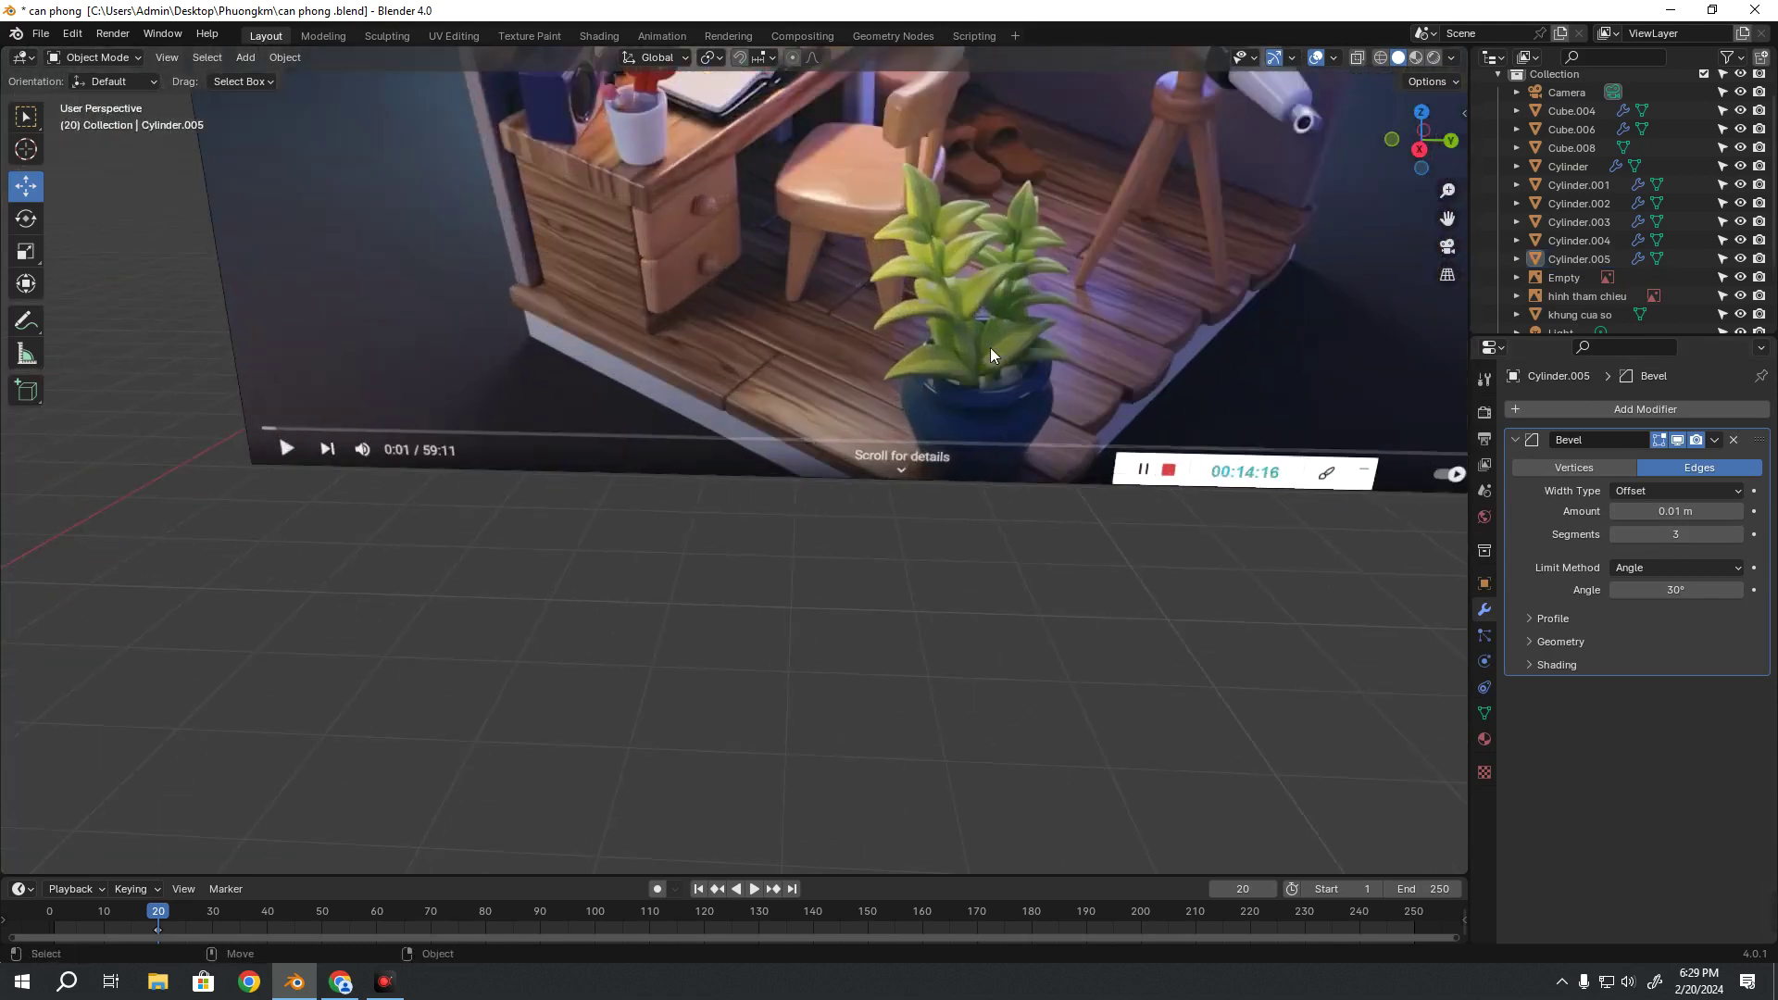
{"action": "scroll", "coordinate": [563, 653], "scroll_direction": "down", "scroll_amount": 8}
{"action": "mouse_move", "coordinate": [563, 653]}
{"action": "middle_mouse_down"}
{"action": "mouse_move", "coordinate": [892, 533]}
{"action": "mouse_move", "coordinate": [1170, 376]}
{"action": "mouse_move", "coordinate": [1037, 499]}
{"action": "middle_mouse_up"}
{"action": "scroll", "coordinate": [1032, 426], "scroll_direction": "up", "scroll_amount": 6}
{"action": "mouse_move", "coordinate": [1031, 426]}
{"action": "middle_mouse_down"}
{"action": "mouse_move", "coordinate": [953, 419]}
{"action": "mouse_move", "coordinate": [1241, 663]}
{"action": "mouse_move", "coordinate": [1087, 528]}
{"action": "mouse_move", "coordinate": [1087, 576]}
{"action": "mouse_move", "coordinate": [970, 498]}
{"action": "middle_mouse_up"}
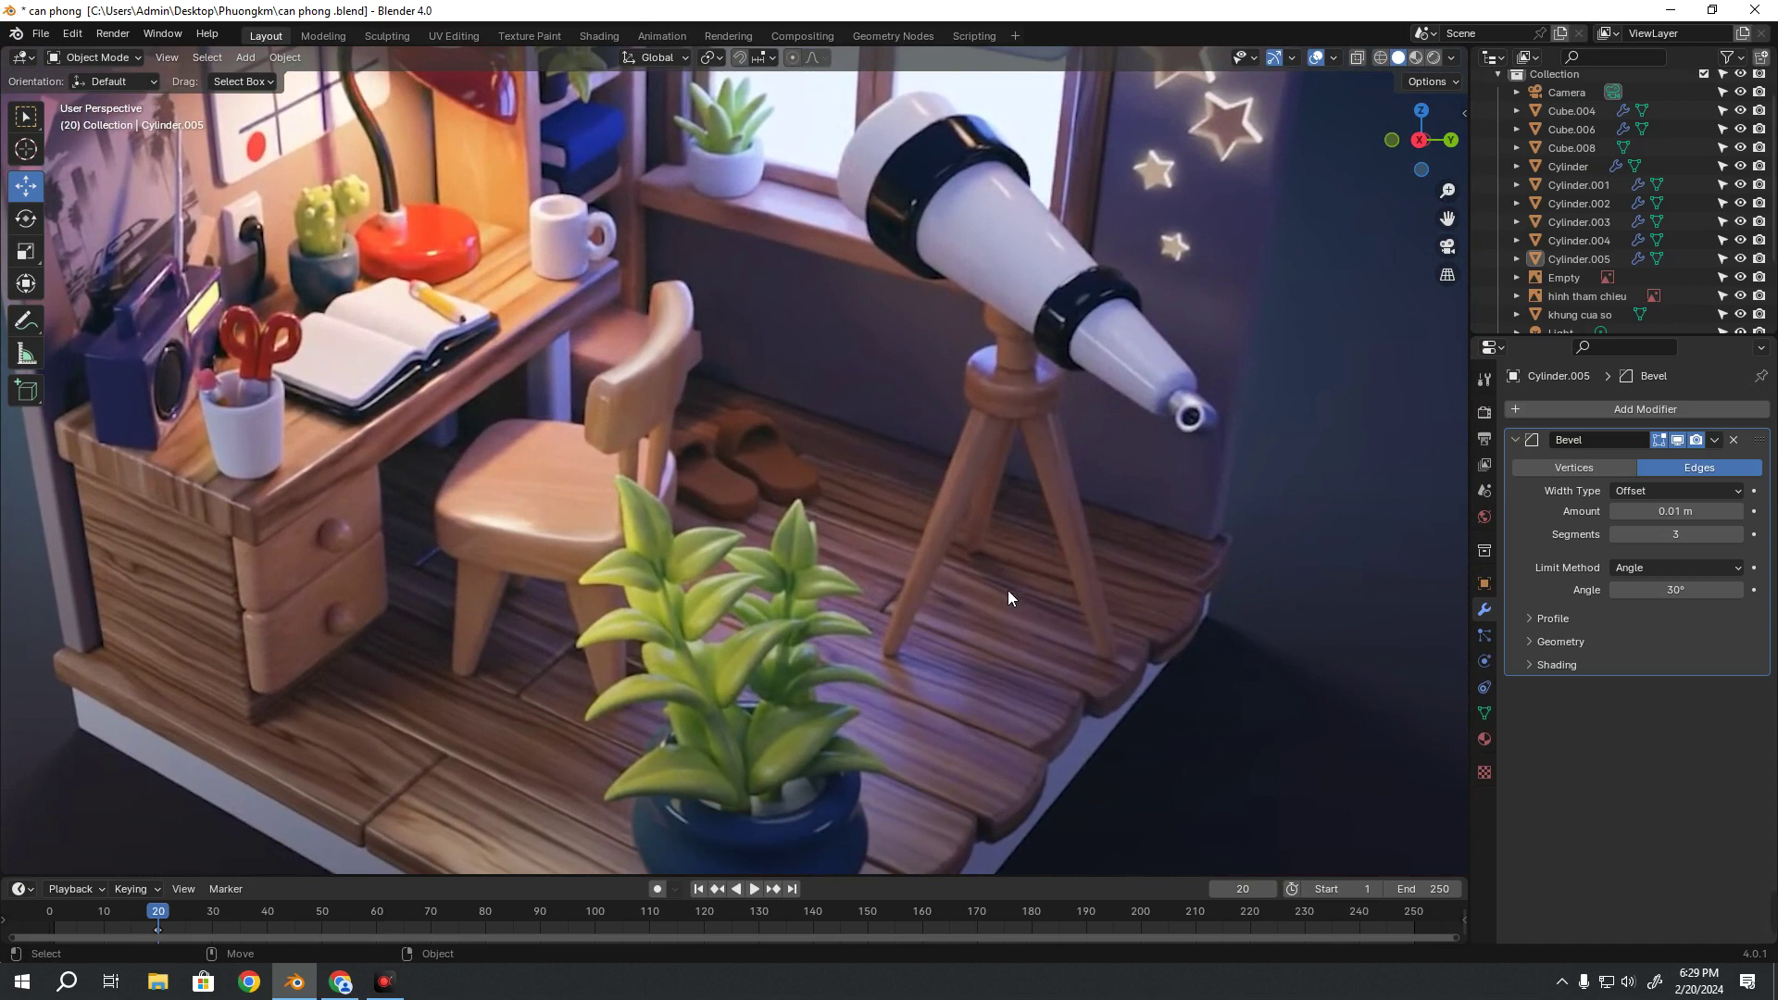
Add a cube mesh and move it onto the open floor beside the room
{"action": "scroll", "coordinate": [1003, 590], "scroll_direction": "down", "scroll_amount": 10}
{"action": "scroll", "coordinate": [856, 482], "scroll_direction": "down", "scroll_amount": 3}
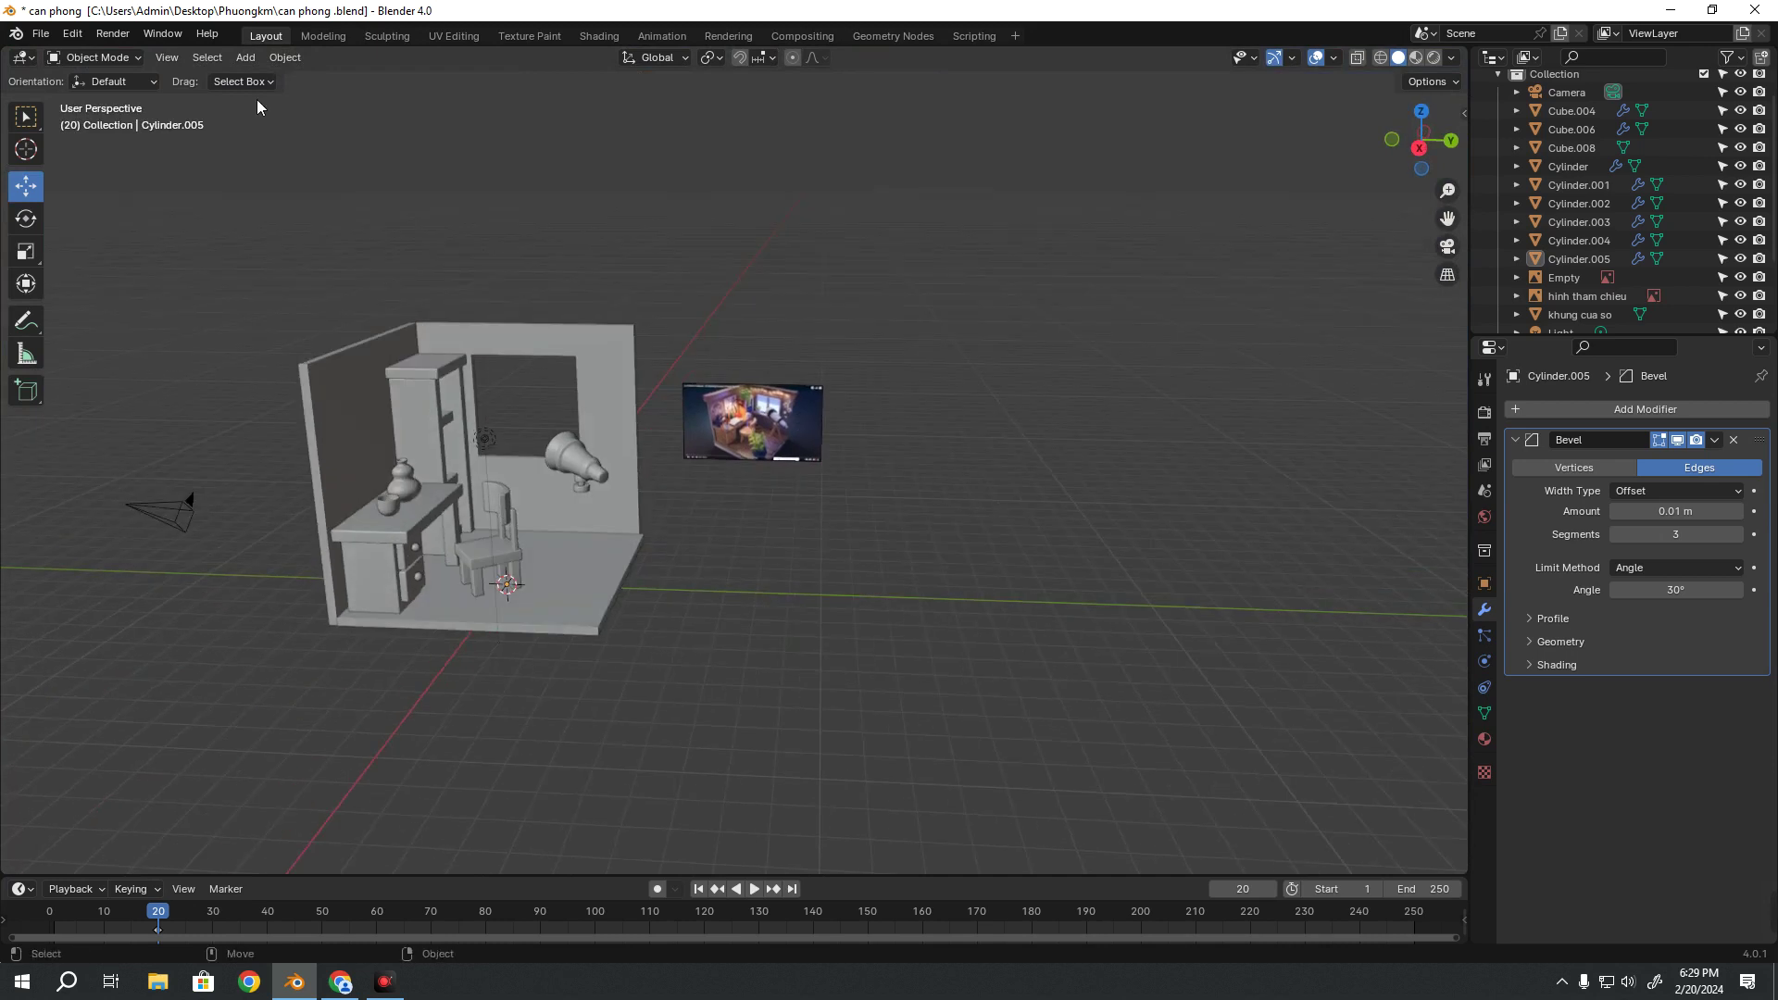
{"action": "left_click", "coordinate": [284, 57]}
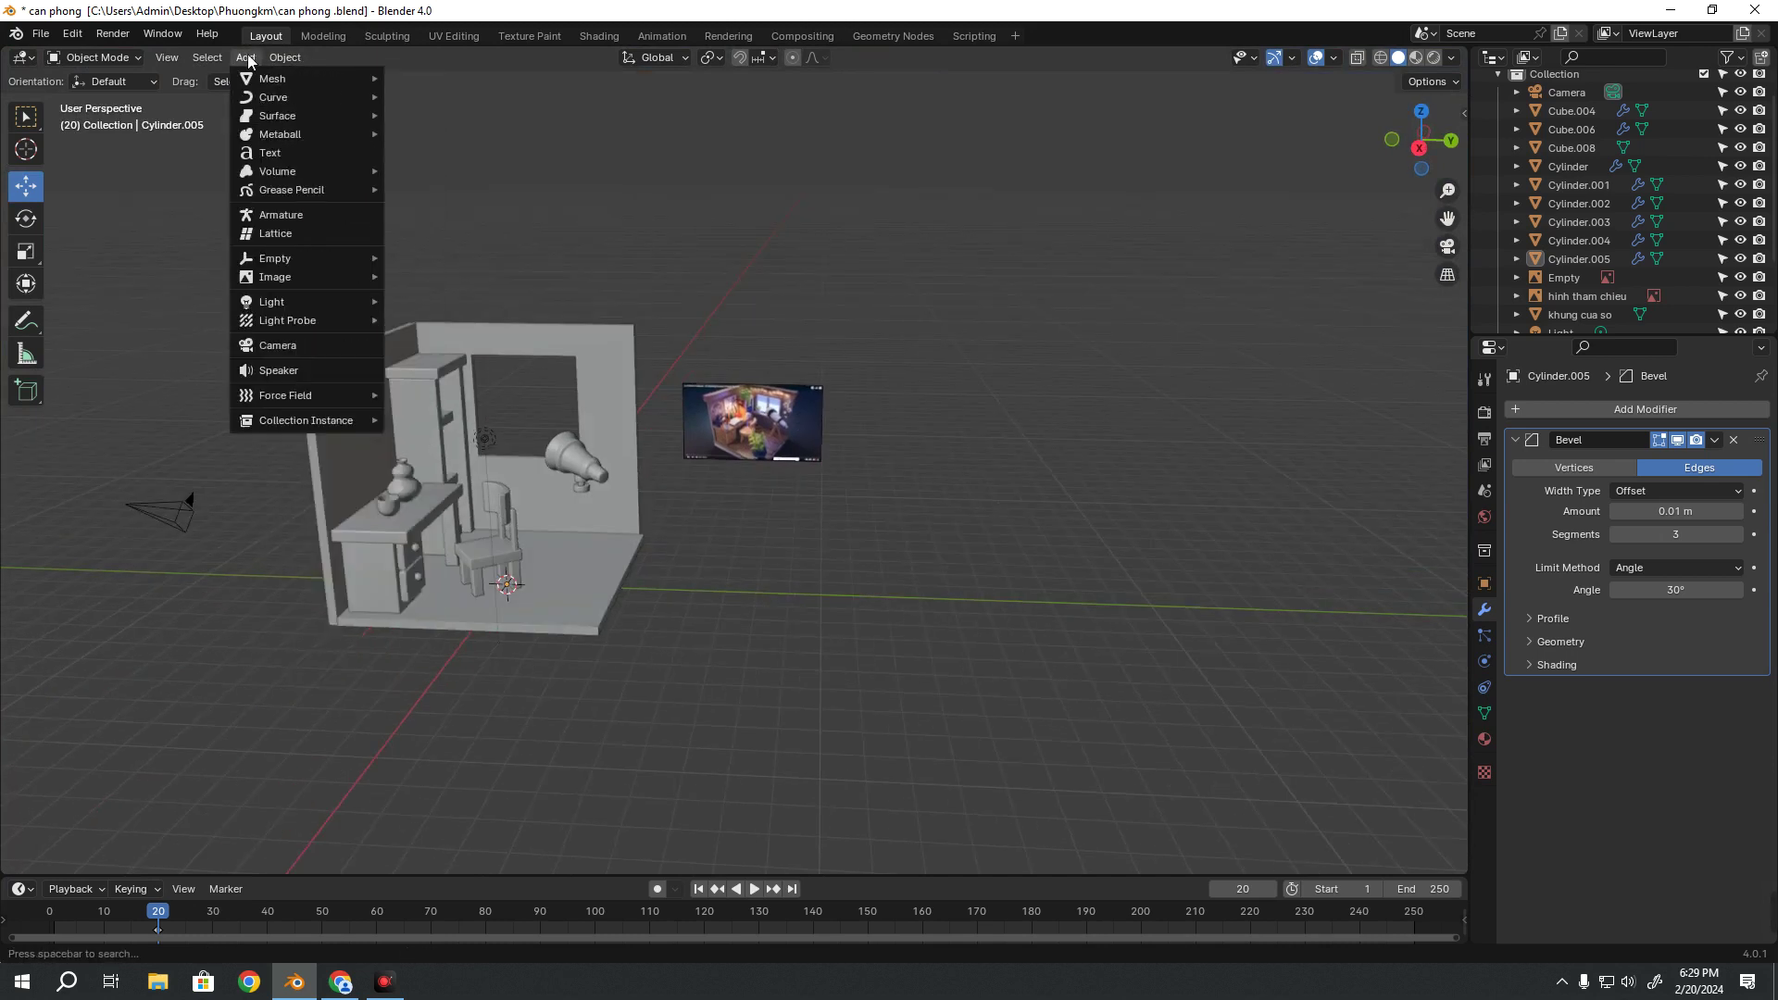
{"action": "mouse_move", "coordinate": [272, 77]}
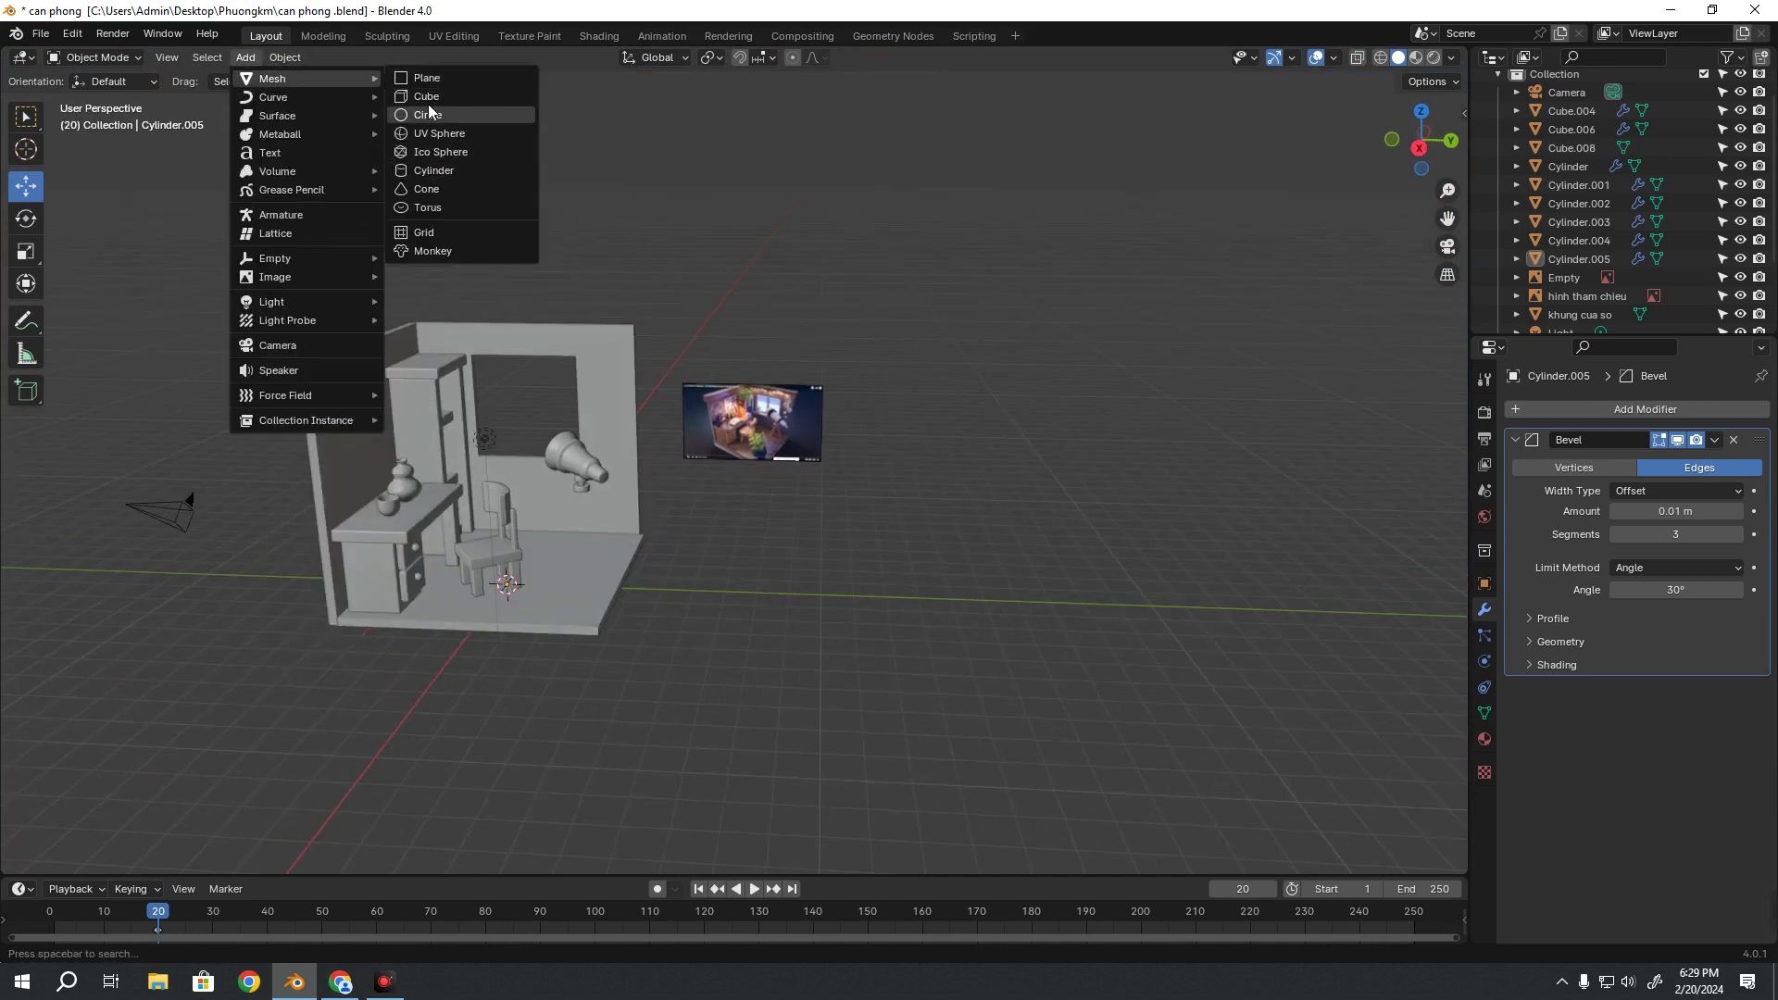
{"action": "left_click", "coordinate": [428, 102]}
{"action": "scroll", "coordinate": [697, 559], "scroll_direction": "up", "scroll_amount": 2}
{"action": "scroll", "coordinate": [633, 528], "scroll_direction": "up", "scroll_amount": 2}
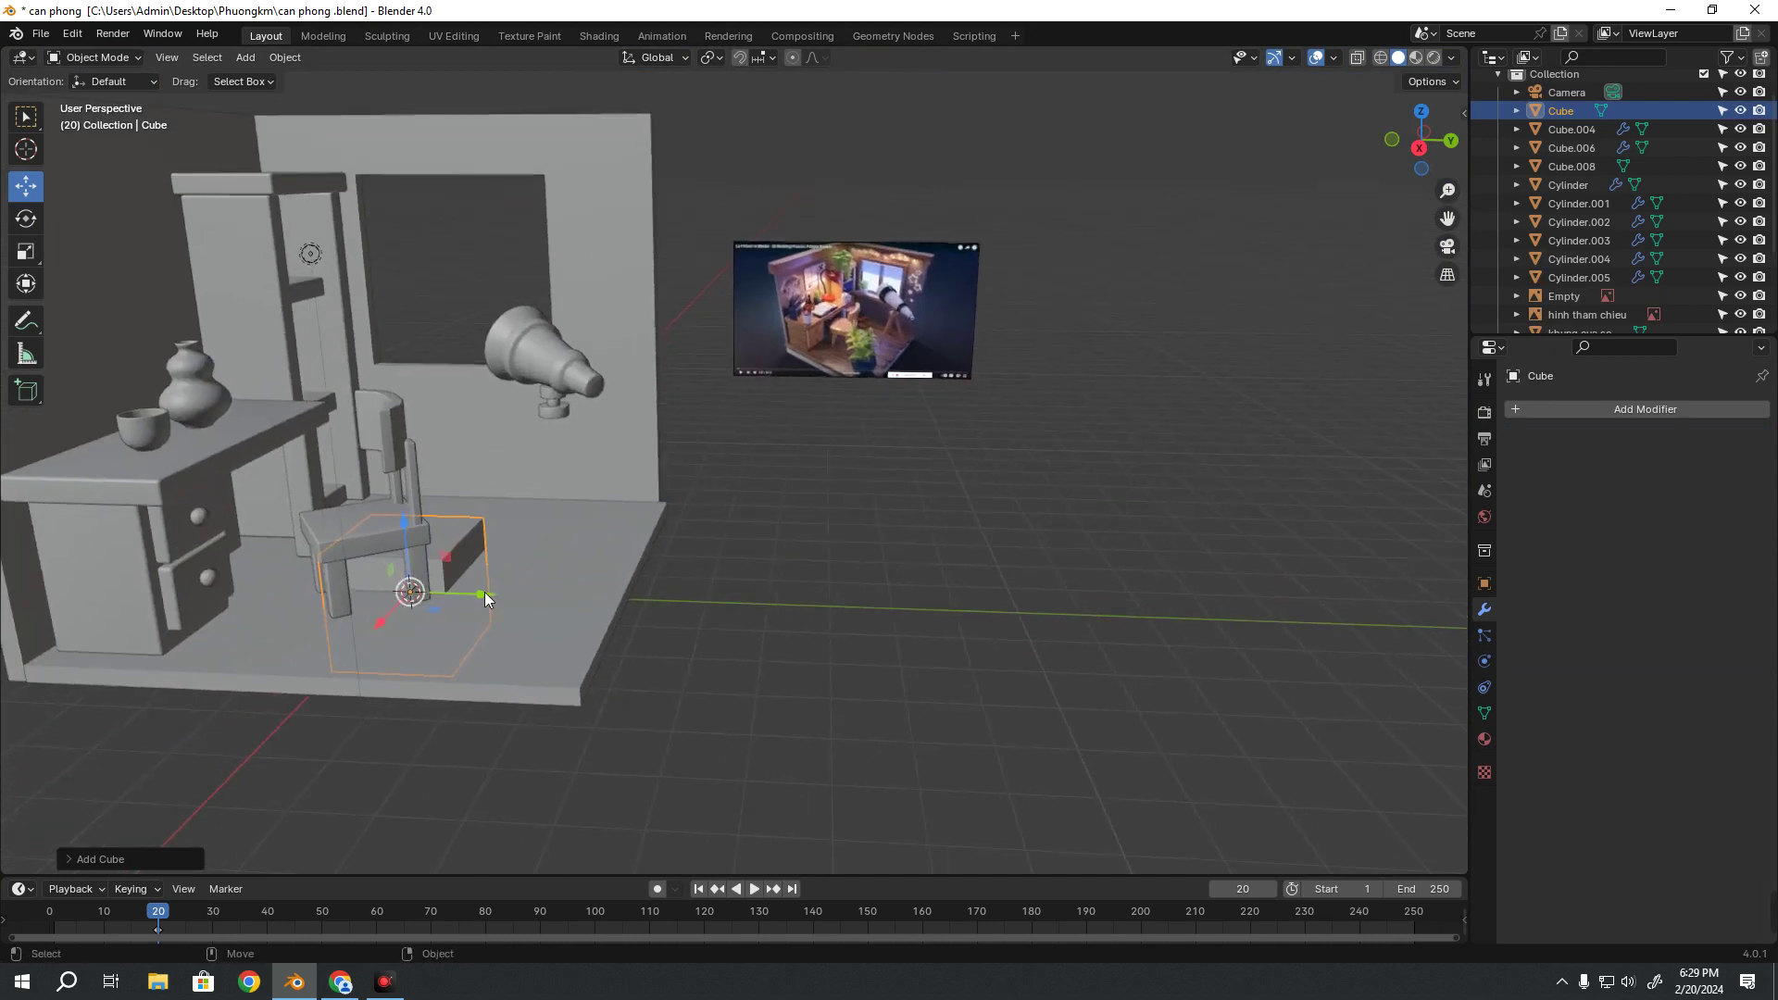
{"action": "left_click_drag", "start_coordinate": [485, 595], "coordinate": [875, 663]}
Stretch the cube vertically into a tall column
{"action": "key", "text": "shift+space"}
{"action": "key", "text": "s"}
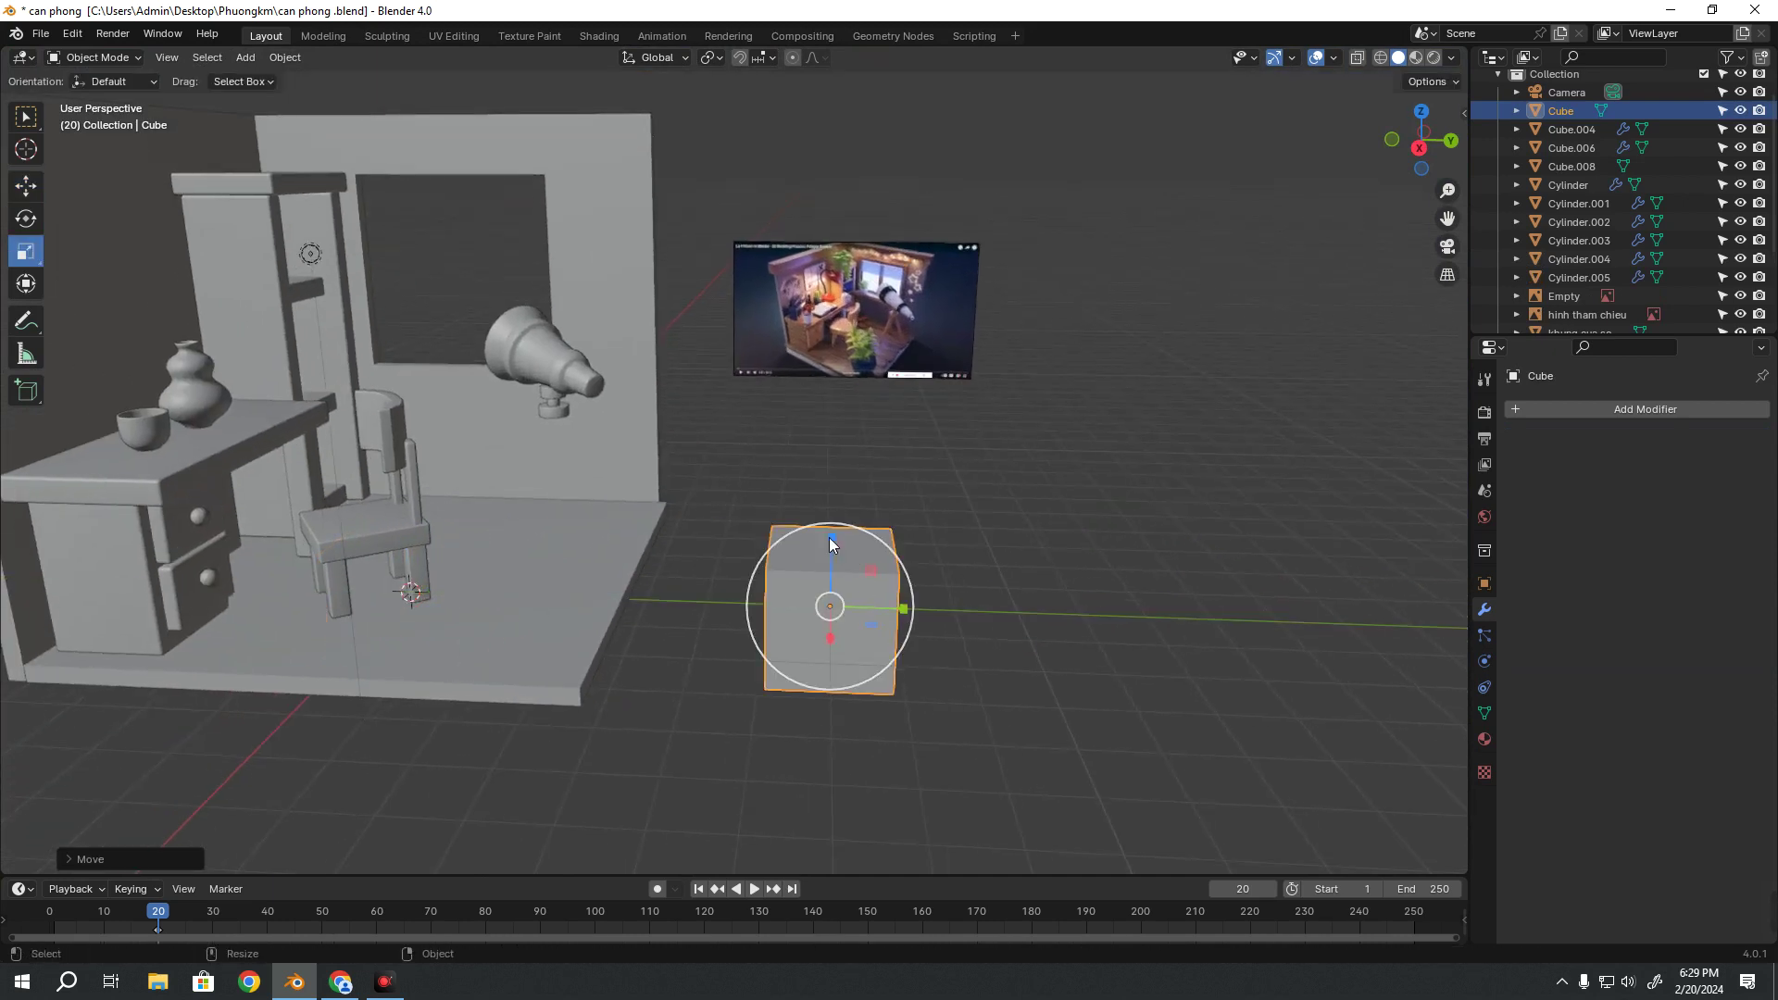
{"action": "mouse_move", "coordinate": [832, 539]}
{"action": "left_mouse_down"}
{"action": "mouse_move", "coordinate": [845, 356]}
{"action": "mouse_move", "coordinate": [840, 370]}
{"action": "left_mouse_up"}
{"action": "mouse_move", "coordinate": [781, 493]}
{"action": "middle_mouse_down"}
{"action": "mouse_move", "coordinate": [902, 522]}
{"action": "mouse_move", "coordinate": [793, 504]}
{"action": "mouse_move", "coordinate": [766, 476]}
{"action": "middle_mouse_up"}
In Edit Mode with X-ray on, select the column's bottom face and shrink it
{"action": "key", "text": "Tab"}
{"action": "mouse_move", "coordinate": [675, 639]}
{"action": "middle_mouse_down"}
{"action": "mouse_move", "coordinate": [508, 607]}
{"action": "mouse_move", "coordinate": [658, 624]}
{"action": "middle_mouse_up"}
{"action": "key", "text": "alt+z"}
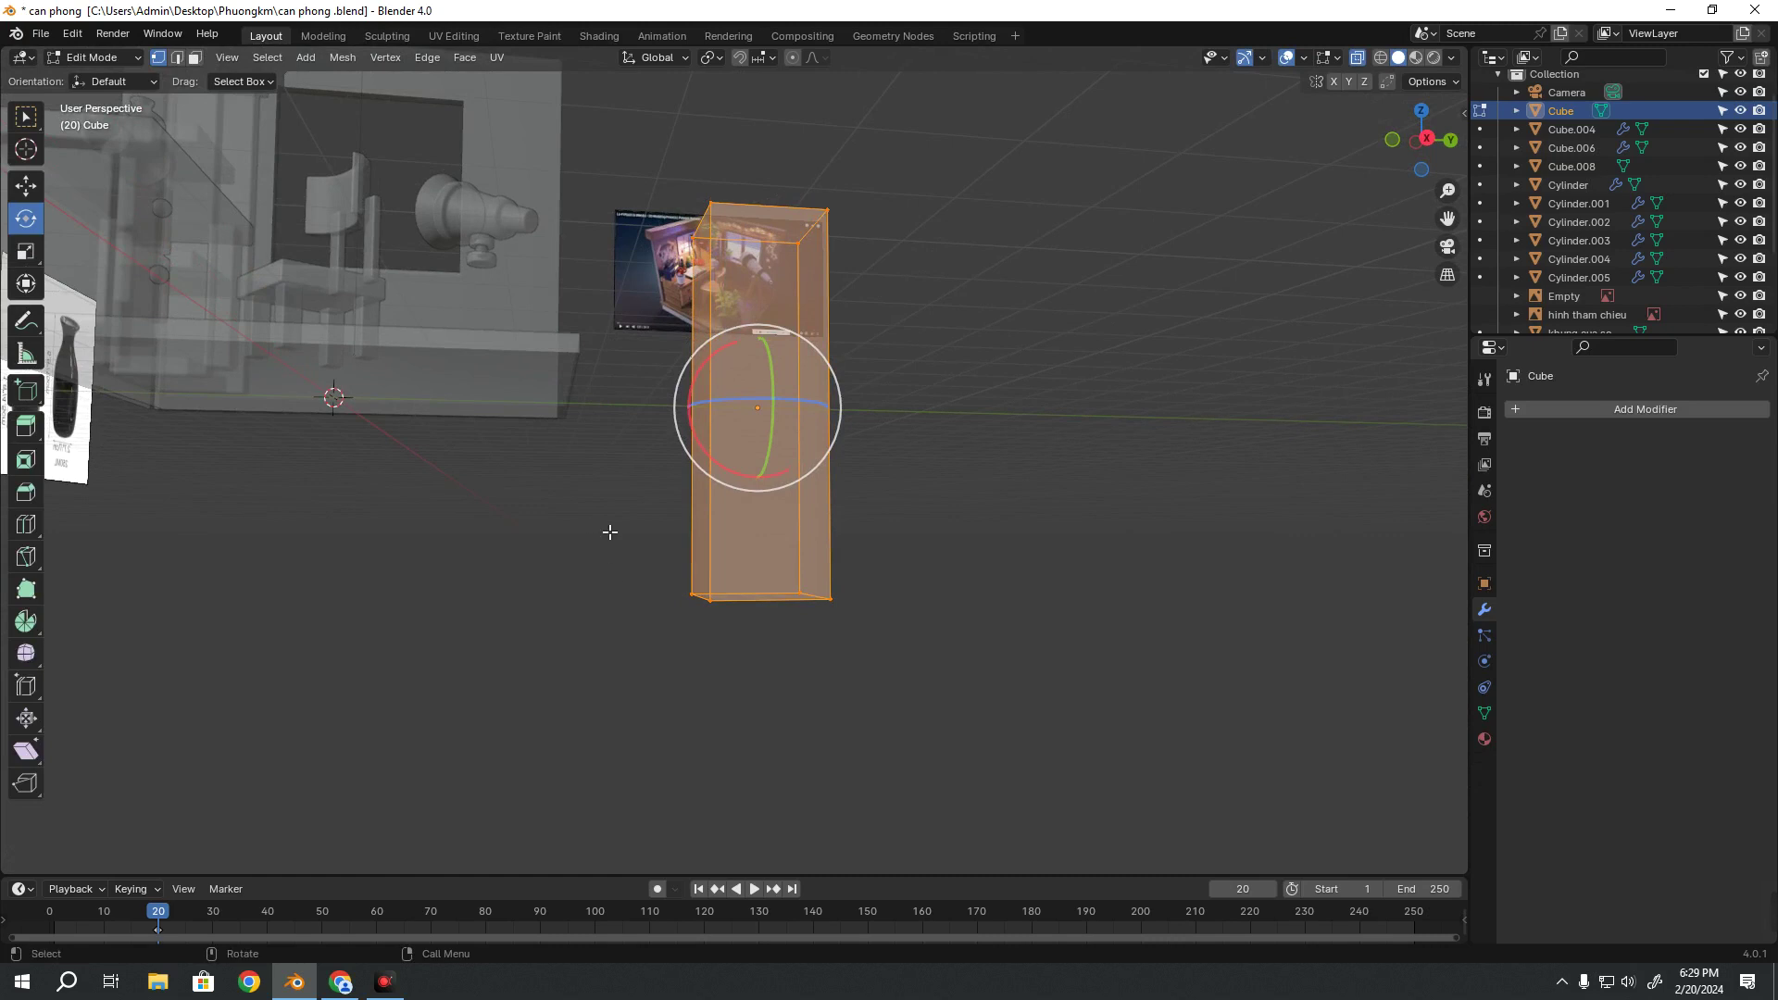
{"action": "left_click_drag", "start_coordinate": [580, 517], "coordinate": [997, 711]}
{"action": "middle_click_drag", "start_coordinate": [997, 711], "coordinate": [794, 660]}
{"action": "key", "text": "shift+space"}
{"action": "key", "text": "s"}
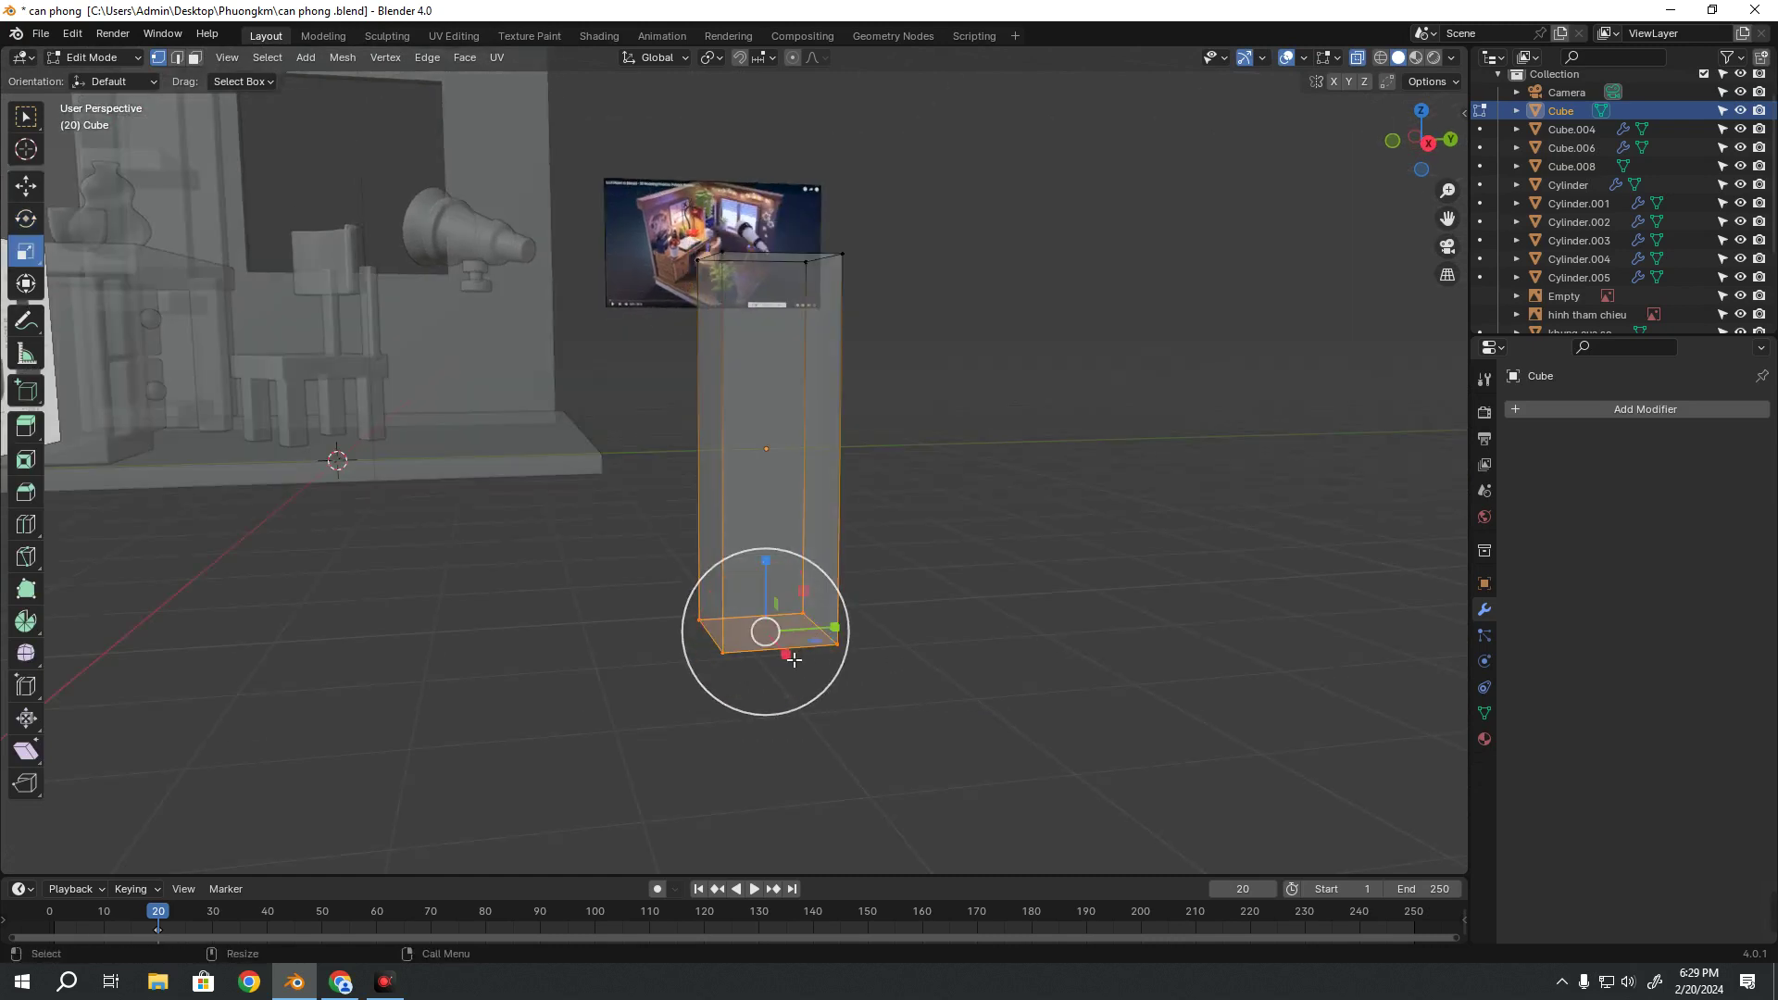
{"action": "left_click_drag", "start_coordinate": [757, 652], "coordinate": [801, 660]}
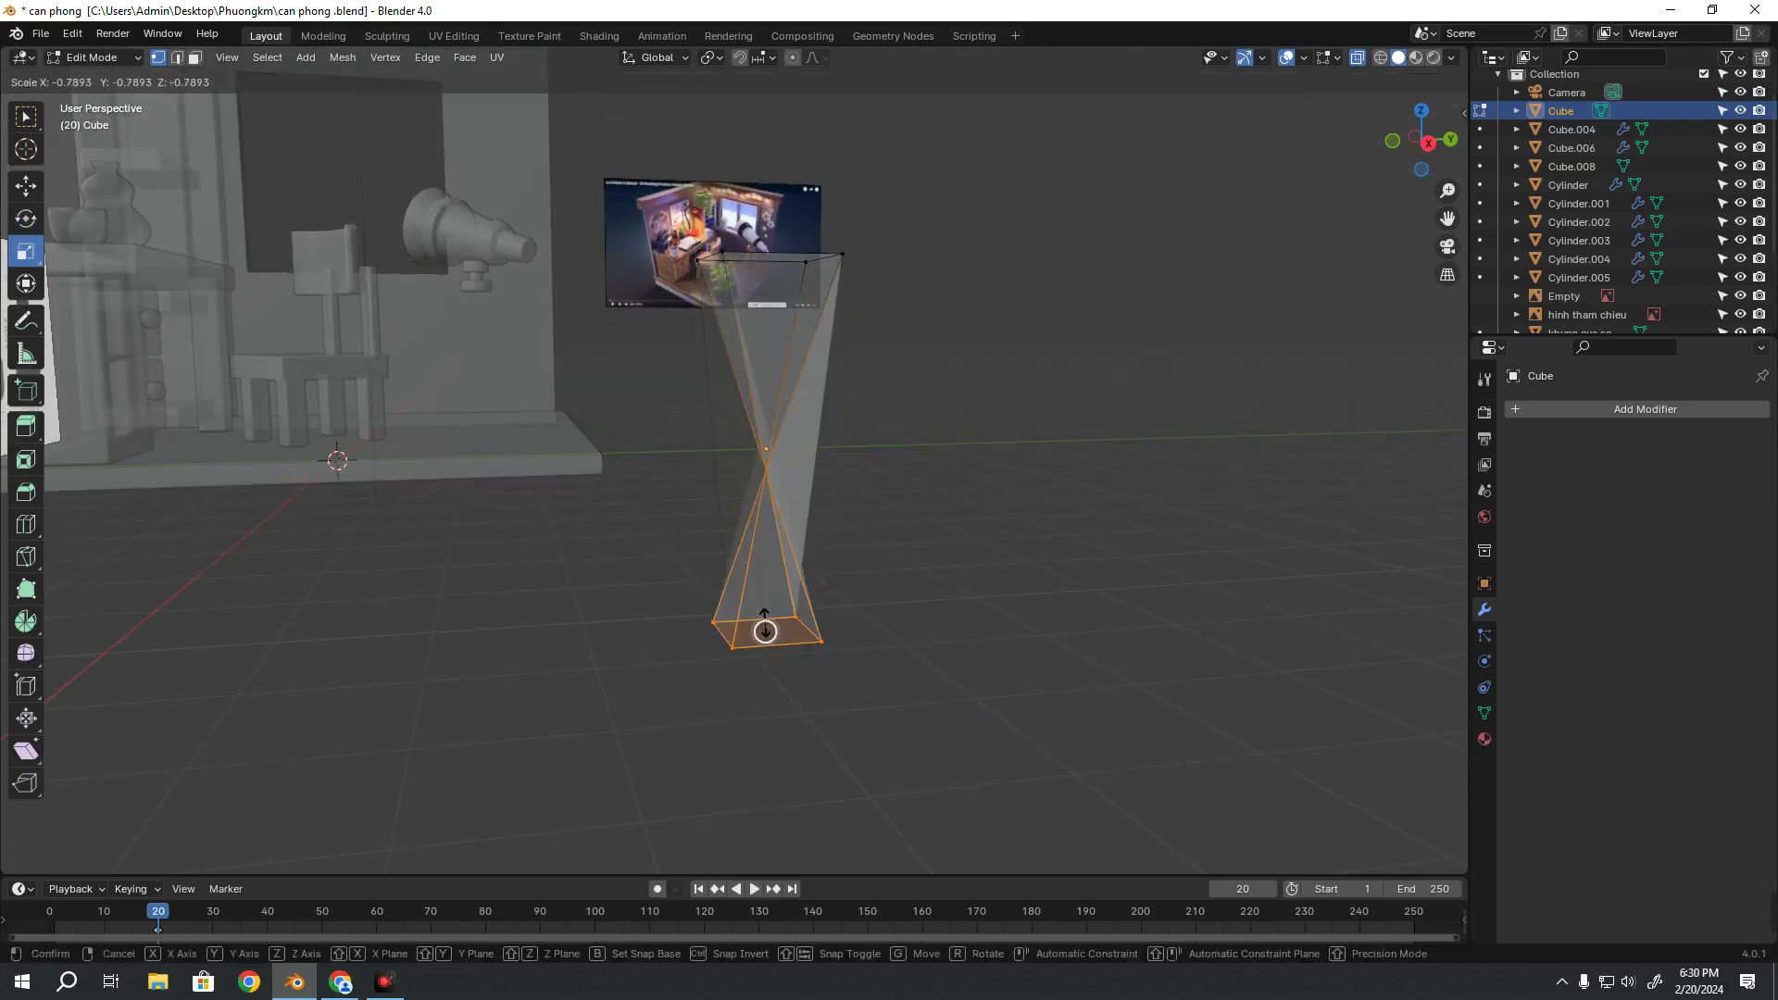
{"action": "key", "text": "ctrl+z"}
{"action": "middle_click_drag", "start_coordinate": [801, 660], "coordinate": [762, 567]}
Confirm the narrowed bottom face of the column
{"action": "key", "text": "s"}
{"action": "left_click", "coordinate": [774, 639]}
{"action": "scroll", "coordinate": [685, 518], "scroll_direction": "up", "scroll_amount": 5}
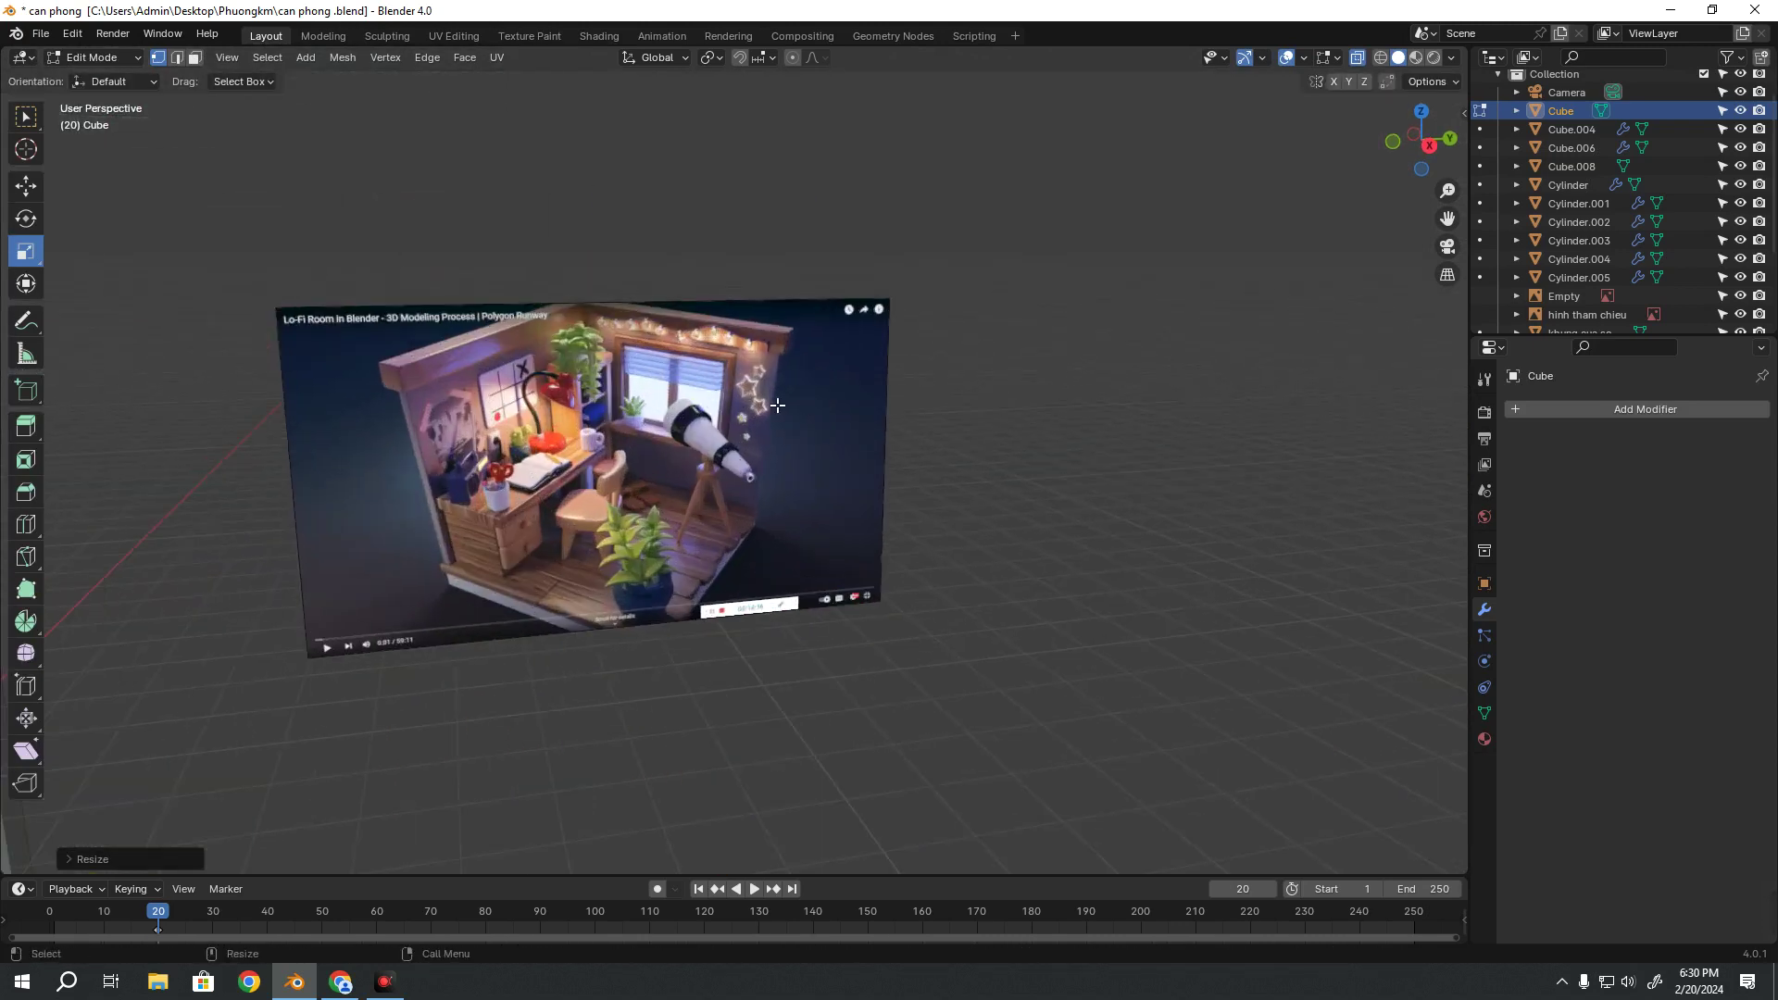
{"action": "scroll", "coordinate": [658, 537], "scroll_direction": "up", "scroll_amount": 5}
{"action": "scroll", "coordinate": [651, 540], "scroll_direction": "up", "scroll_amount": 2}
{"action": "scroll", "coordinate": [651, 539], "scroll_direction": "down", "scroll_amount": 5}
{"action": "scroll", "coordinate": [685, 630], "scroll_direction": "down", "scroll_amount": 4}
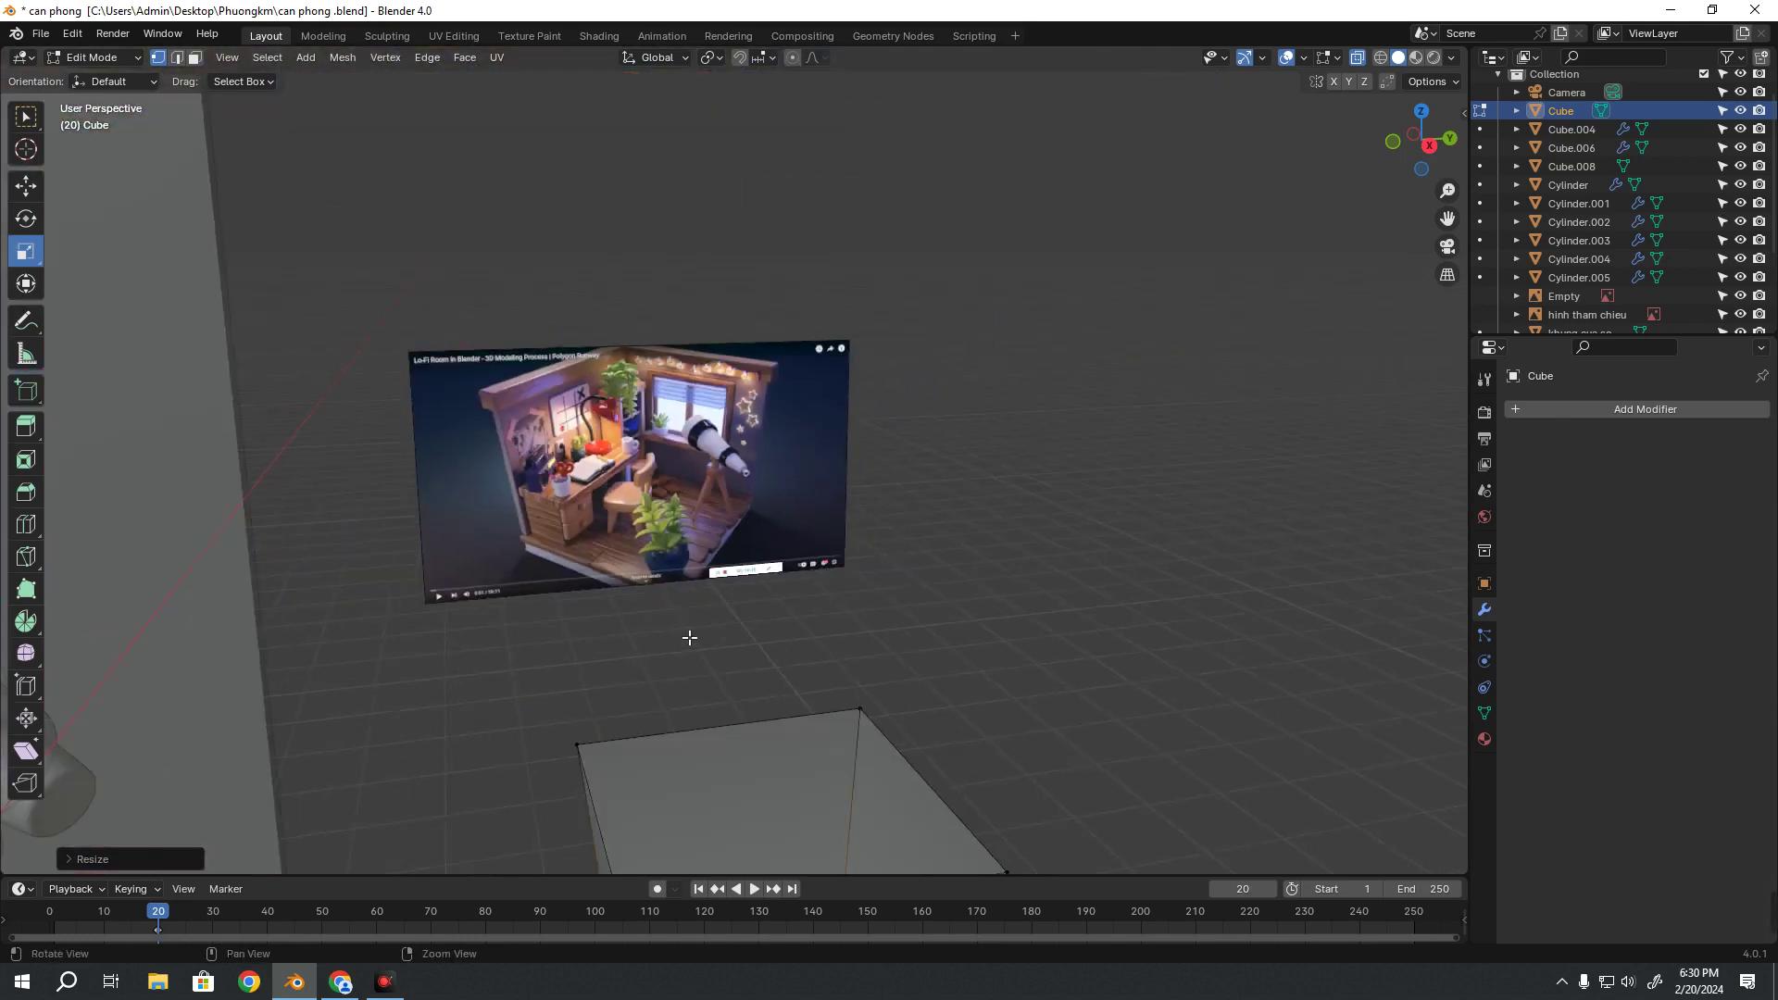
{"action": "middle_click_drag", "start_coordinate": [685, 630], "coordinate": [667, 612]}
{"action": "scroll", "coordinate": [660, 603], "scroll_direction": "up", "scroll_amount": 4}
Box-select the column's top vertices and scale them down so it tapers at both ends
{"action": "left_click_drag", "start_coordinate": [592, 472], "coordinate": [815, 528]}
{"action": "middle_click_drag", "start_coordinate": [924, 623], "coordinate": [738, 602]}
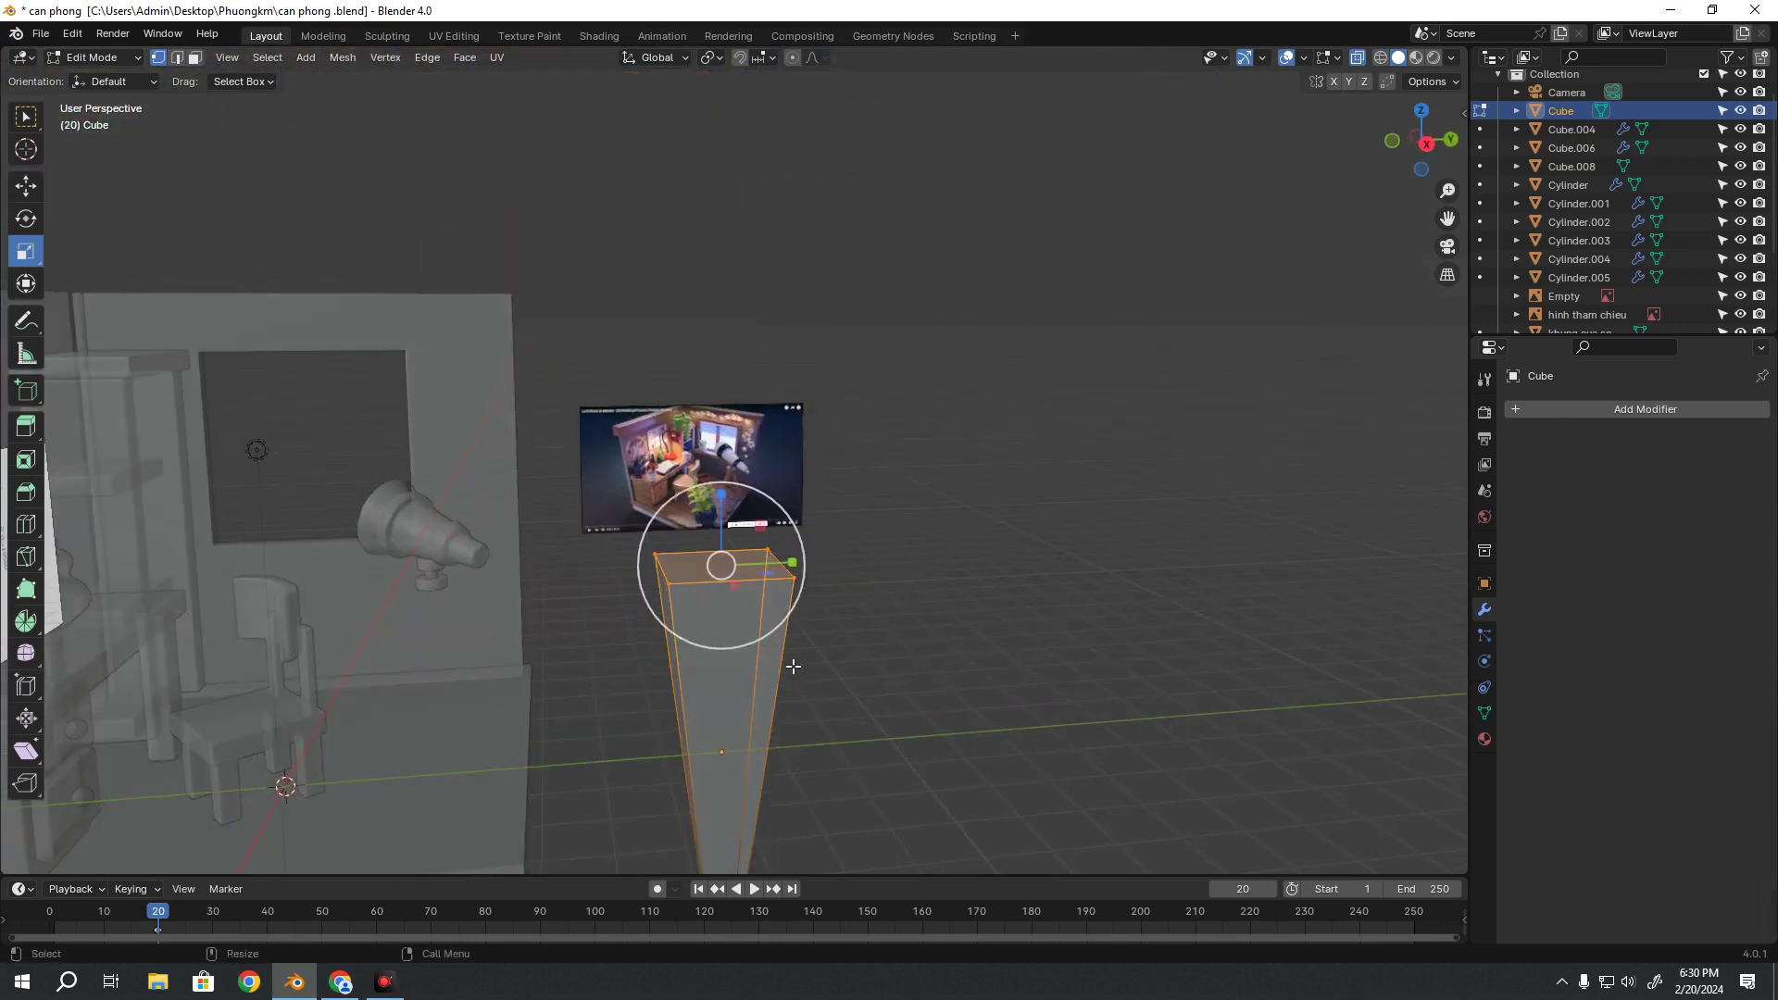
{"action": "key", "text": "s"}
{"action": "left_click", "coordinate": [741, 606]}
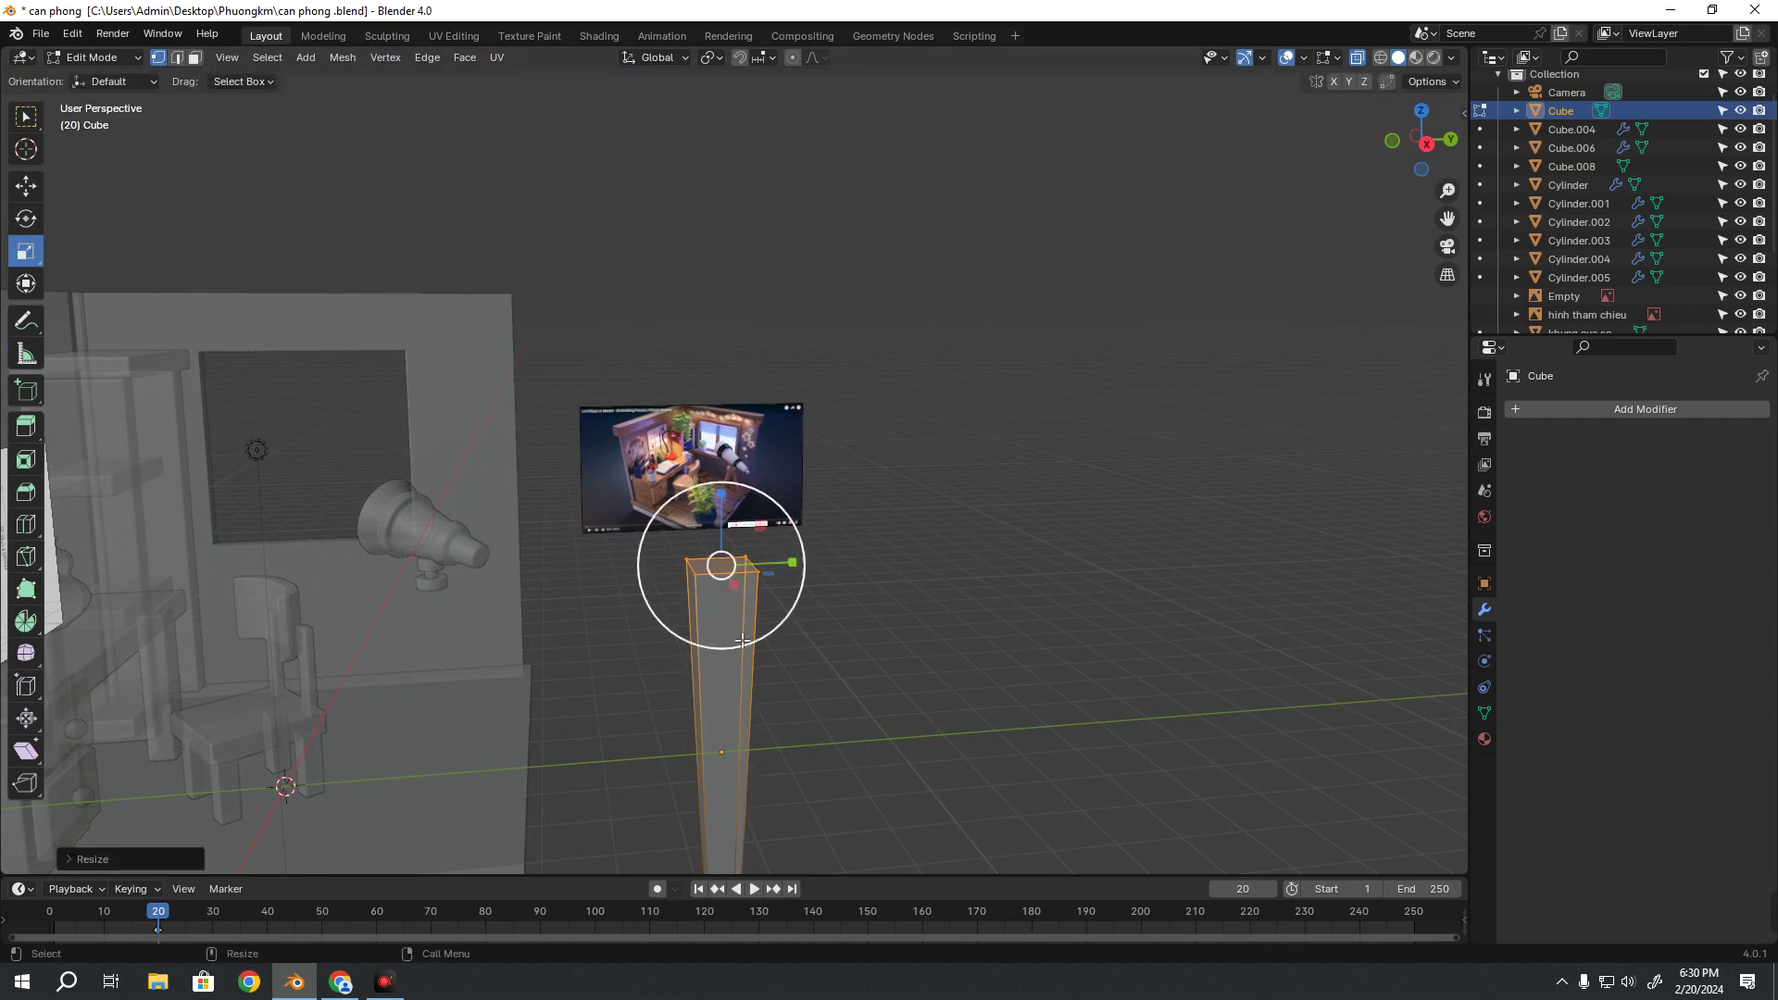
{"action": "scroll", "coordinate": [759, 616], "scroll_direction": "down", "scroll_amount": 4}
{"action": "scroll", "coordinate": [771, 623], "scroll_direction": "down", "scroll_amount": 1}
Back in Object Mode, move the column into the room from the top view
{"action": "key", "text": "Tab"}
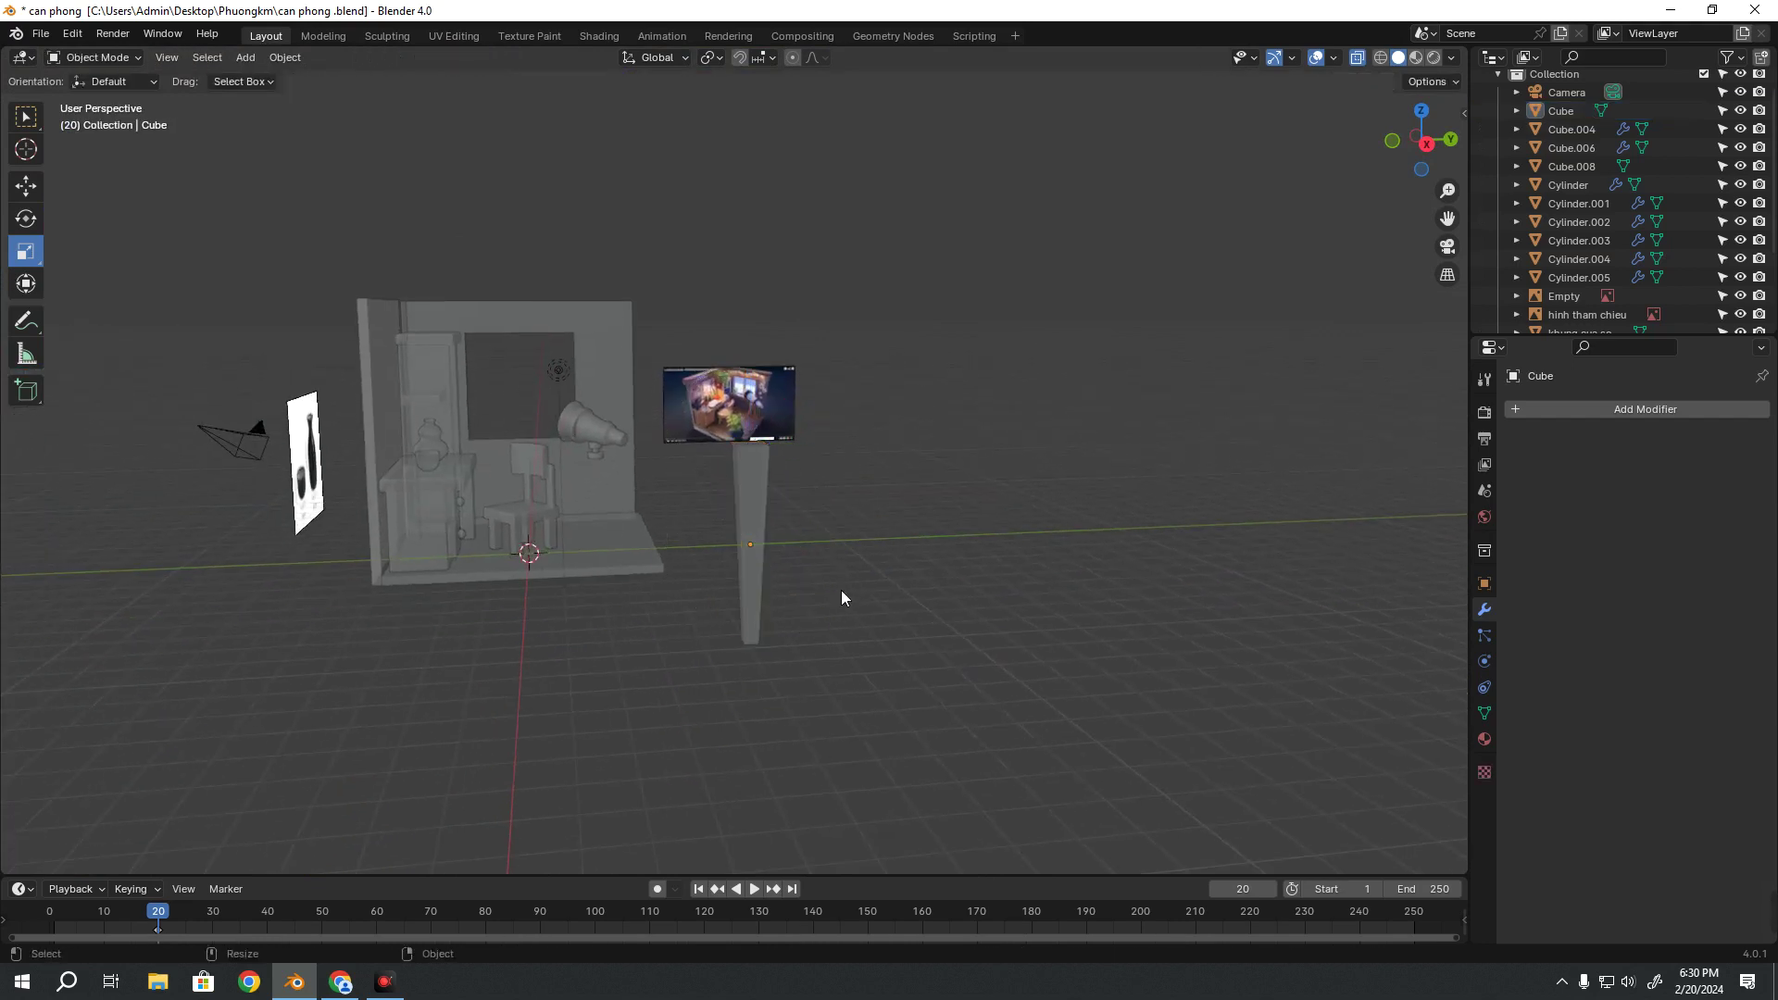
{"action": "mouse_move", "coordinate": [840, 591]}
{"action": "middle_mouse_down"}
{"action": "mouse_move", "coordinate": [807, 637]}
{"action": "mouse_move", "coordinate": [823, 602]}
{"action": "mouse_move", "coordinate": [863, 604]}
{"action": "mouse_move", "coordinate": [741, 519]}
{"action": "mouse_move", "coordinate": [803, 480]}
{"action": "middle_mouse_up"}
{"action": "left_click", "coordinate": [730, 508]}
{"action": "key", "text": "shift+space"}
{"action": "key", "text": "g"}
{"action": "key", "text": "KP_7"}
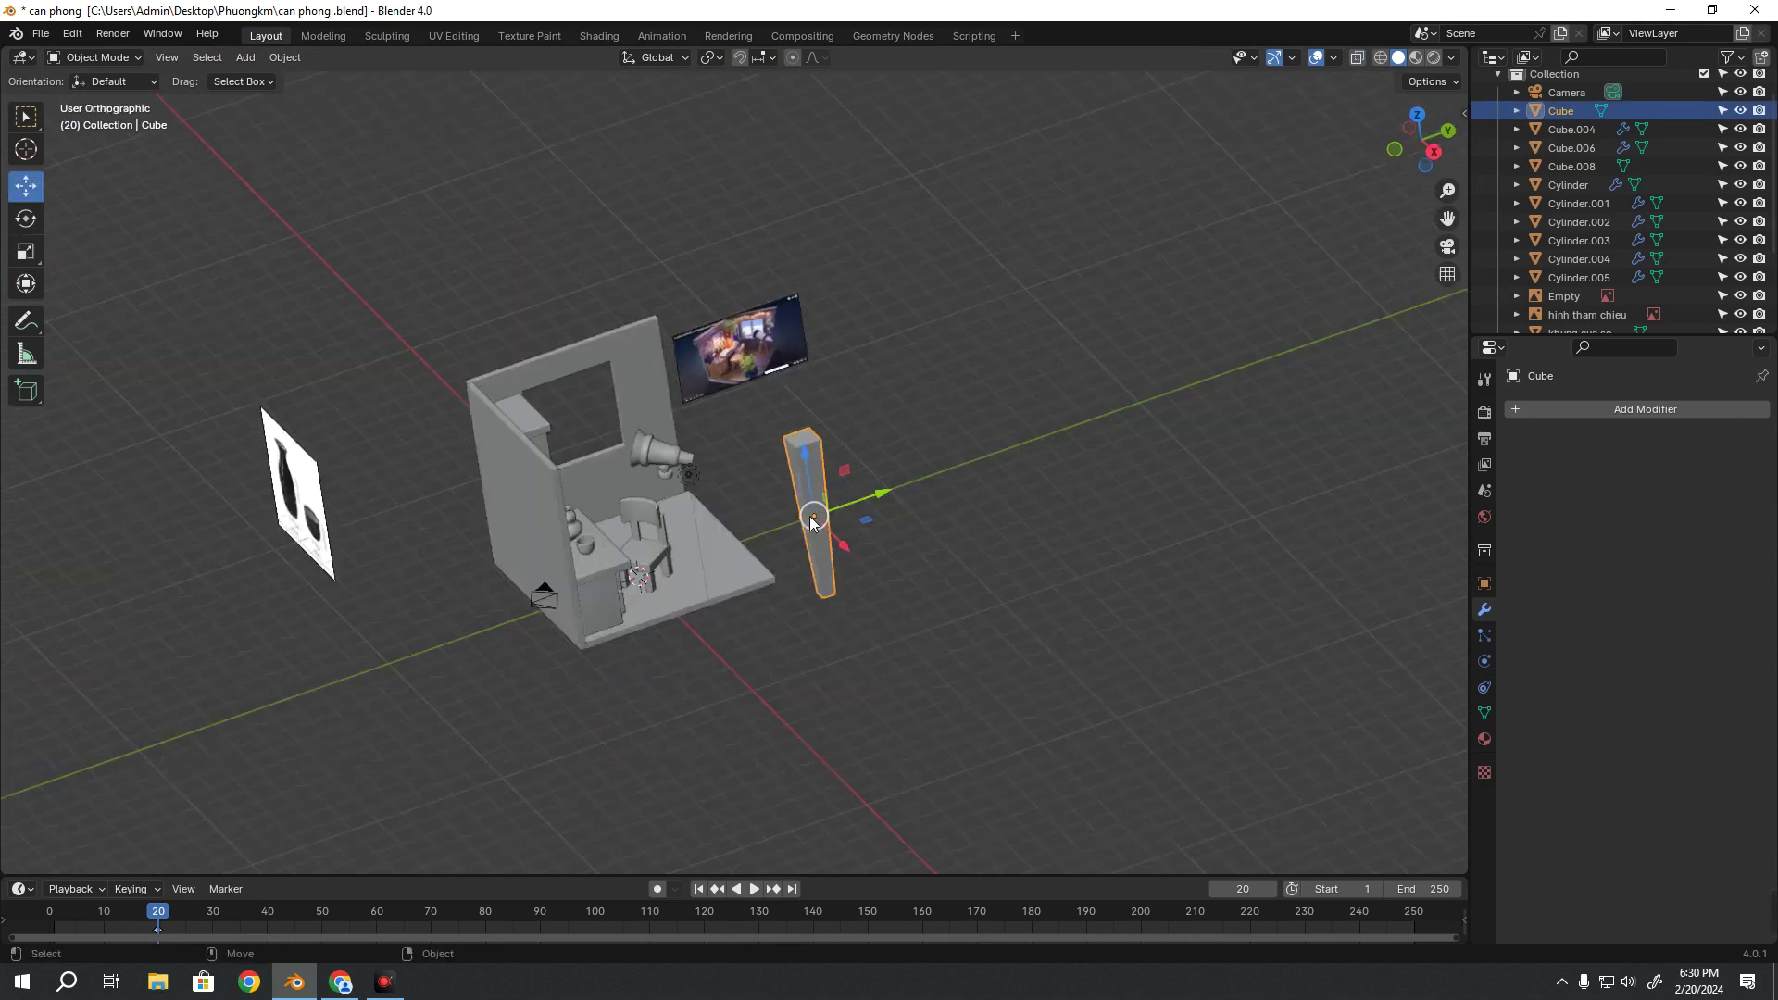
{"action": "left_click_drag", "start_coordinate": [852, 432], "coordinate": [823, 566]}
In front view, raise the column along Z and scale it down uniformly
{"action": "key", "text": "shift+space"}
{"action": "key", "text": "s"}
{"action": "key", "text": "KP_1"}
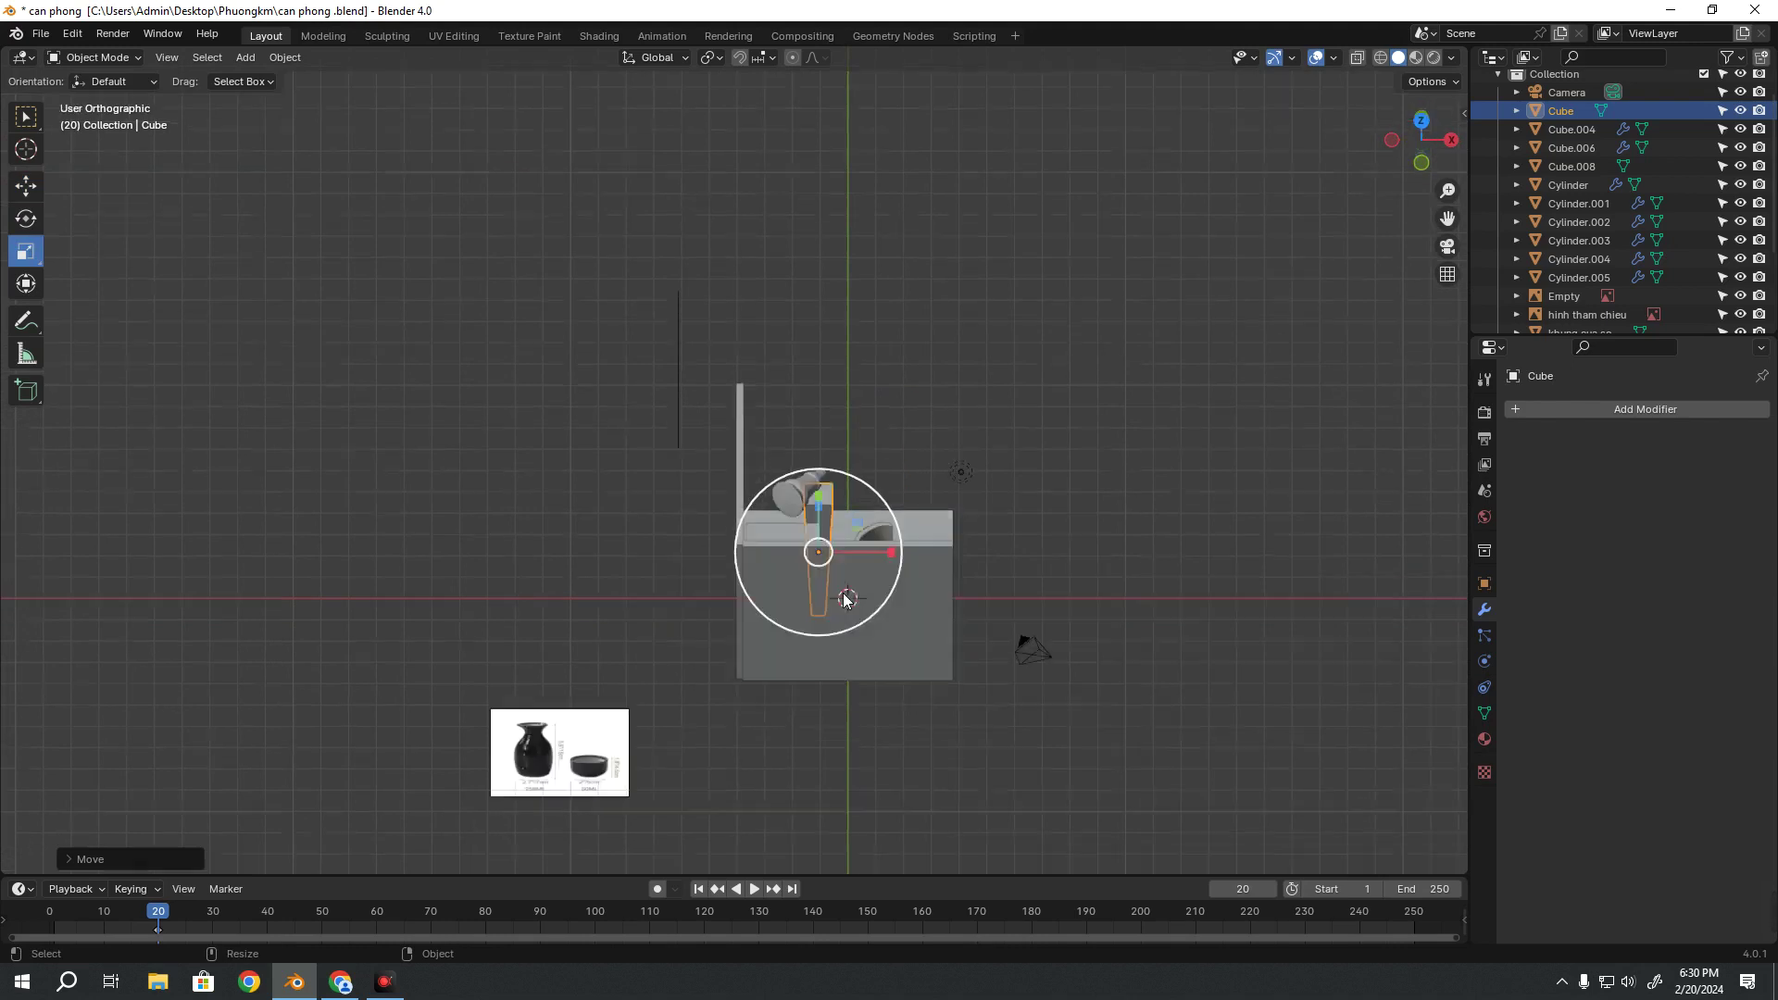
{"action": "key", "text": "shift+space"}
{"action": "key", "text": "g"}
{"action": "left_click_drag", "start_coordinate": [814, 409], "coordinate": [826, 328]}
{"action": "key", "text": "shift+space"}
{"action": "key", "text": "s"}
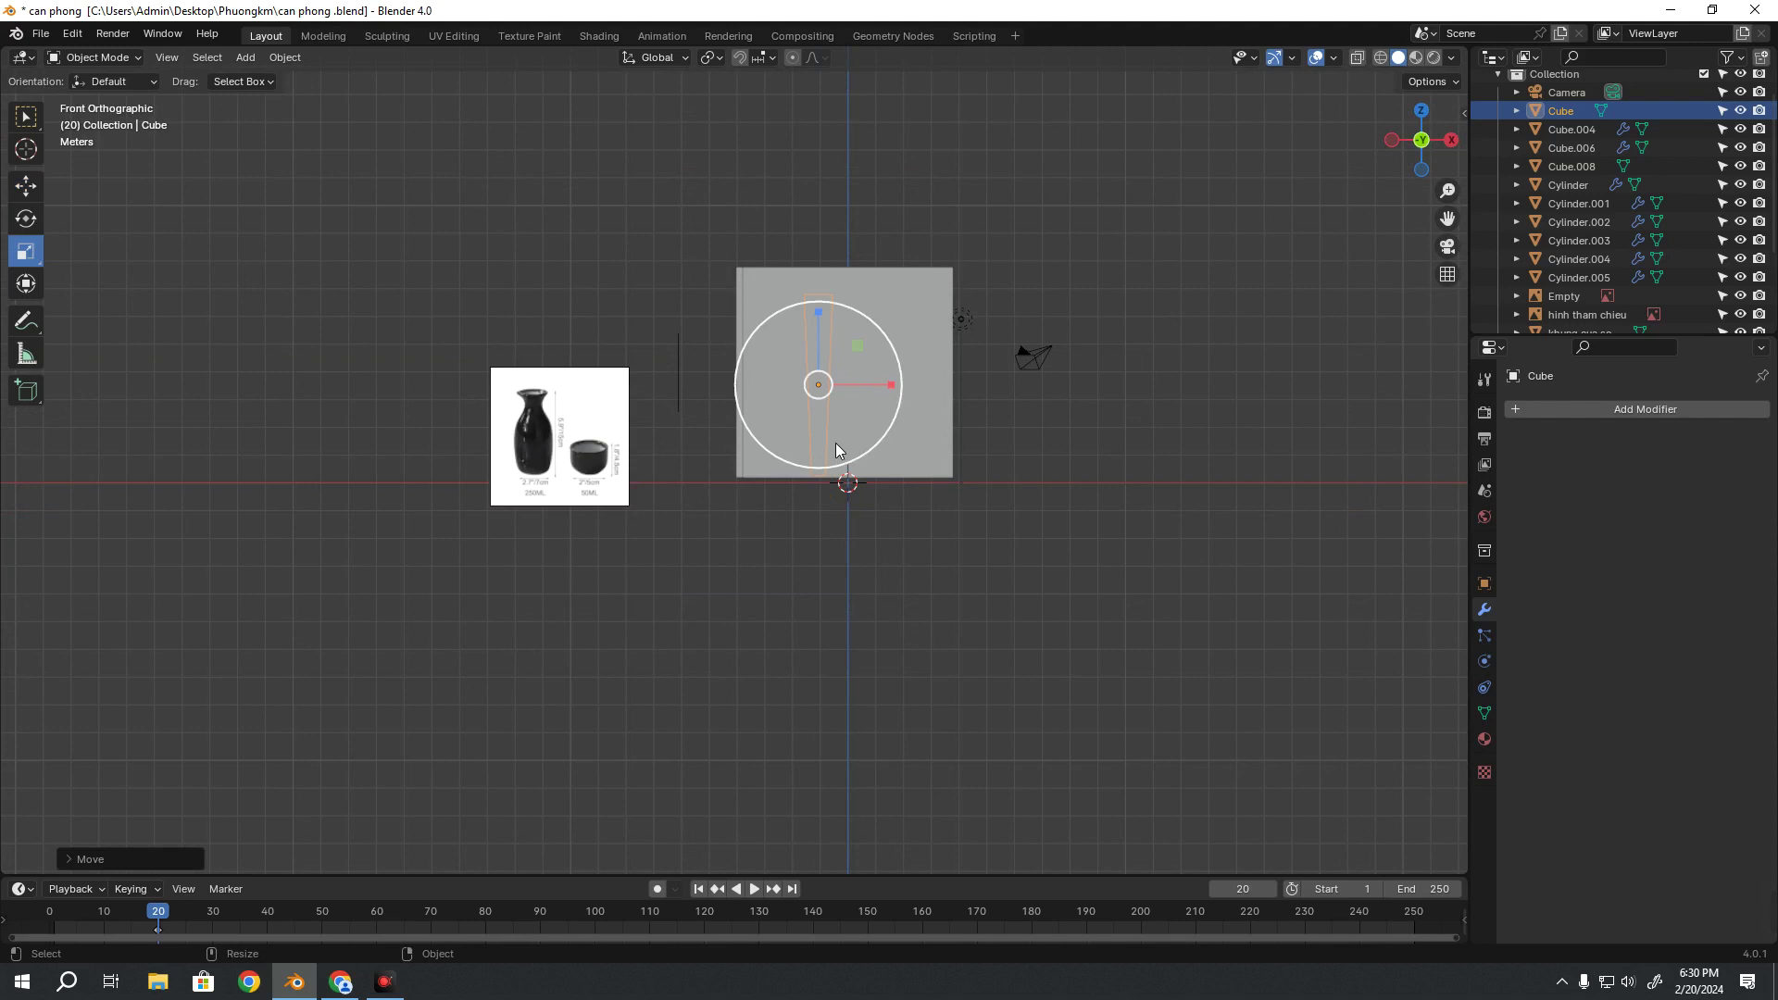
{"action": "left_click_drag", "start_coordinate": [835, 443], "coordinate": [826, 424]}
Confirm the smaller column and lower it along its height in right-side view
{"action": "left_click", "coordinate": [826, 422]}
{"action": "key", "text": "shift+space"}
{"action": "key", "text": "g"}
{"action": "key", "text": "grave"}
{"action": "key", "text": "6"}
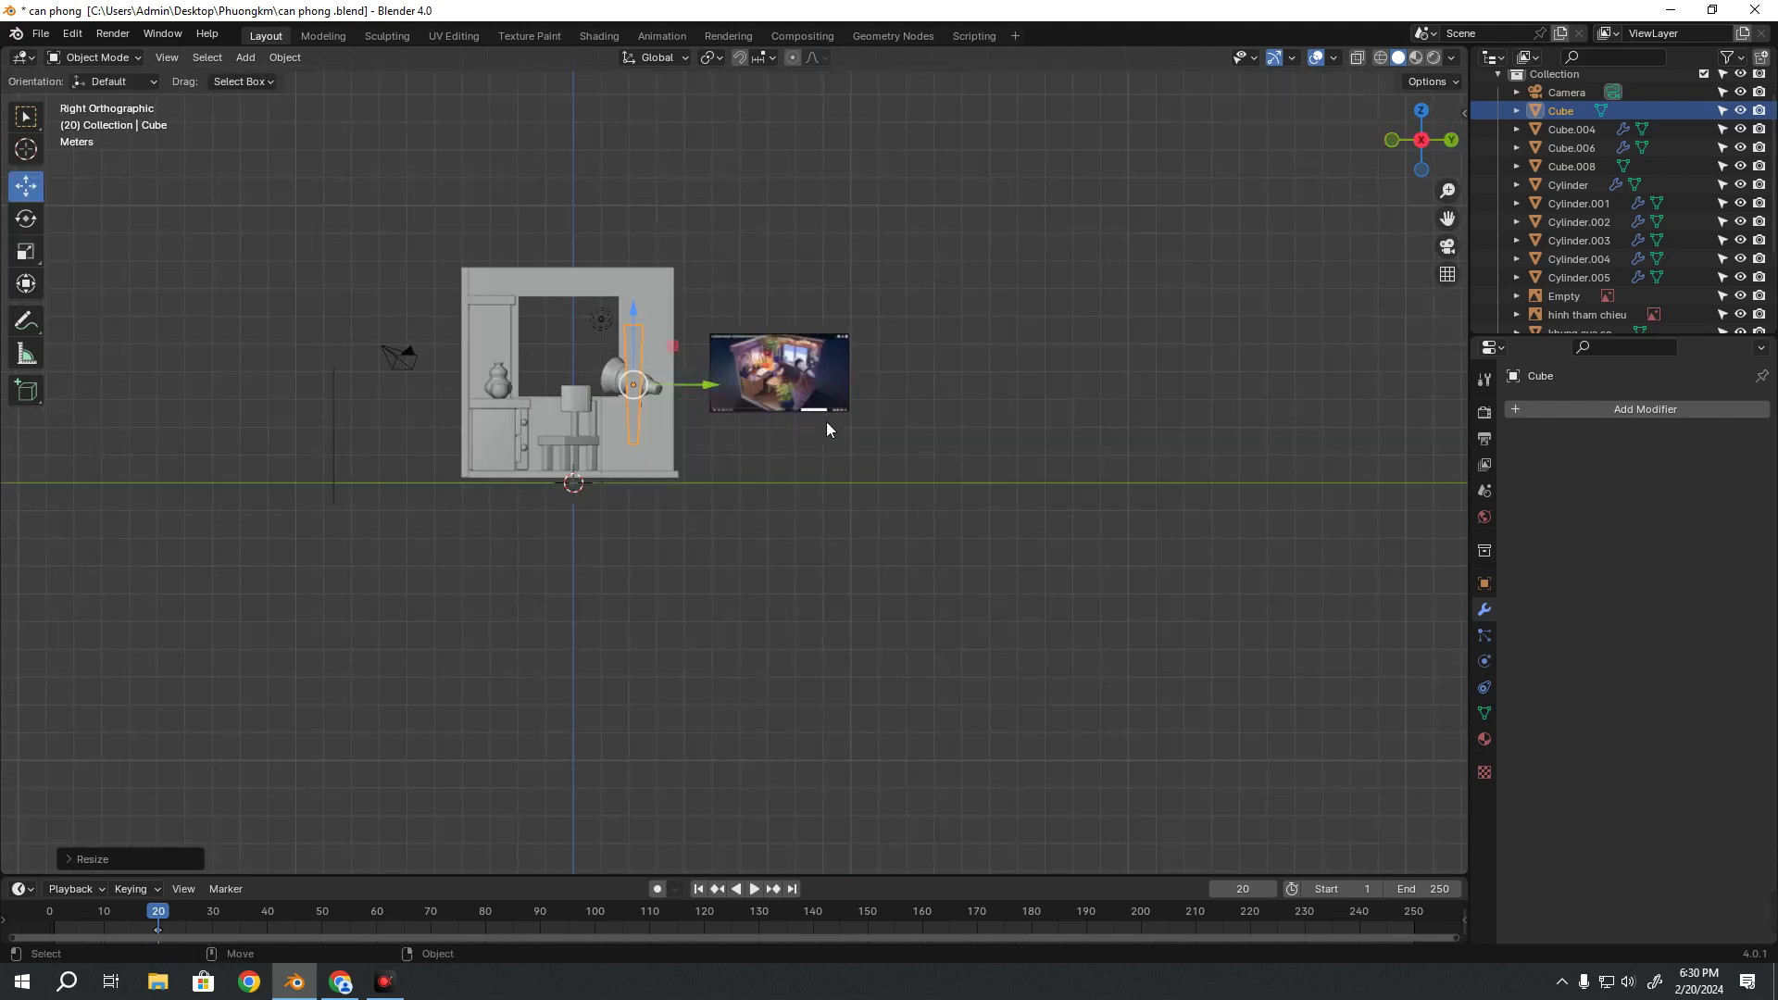
{"action": "scroll", "coordinate": [715, 533], "scroll_direction": "up", "scroll_amount": 5}
{"action": "scroll", "coordinate": [719, 507], "scroll_direction": "down", "scroll_amount": 2}
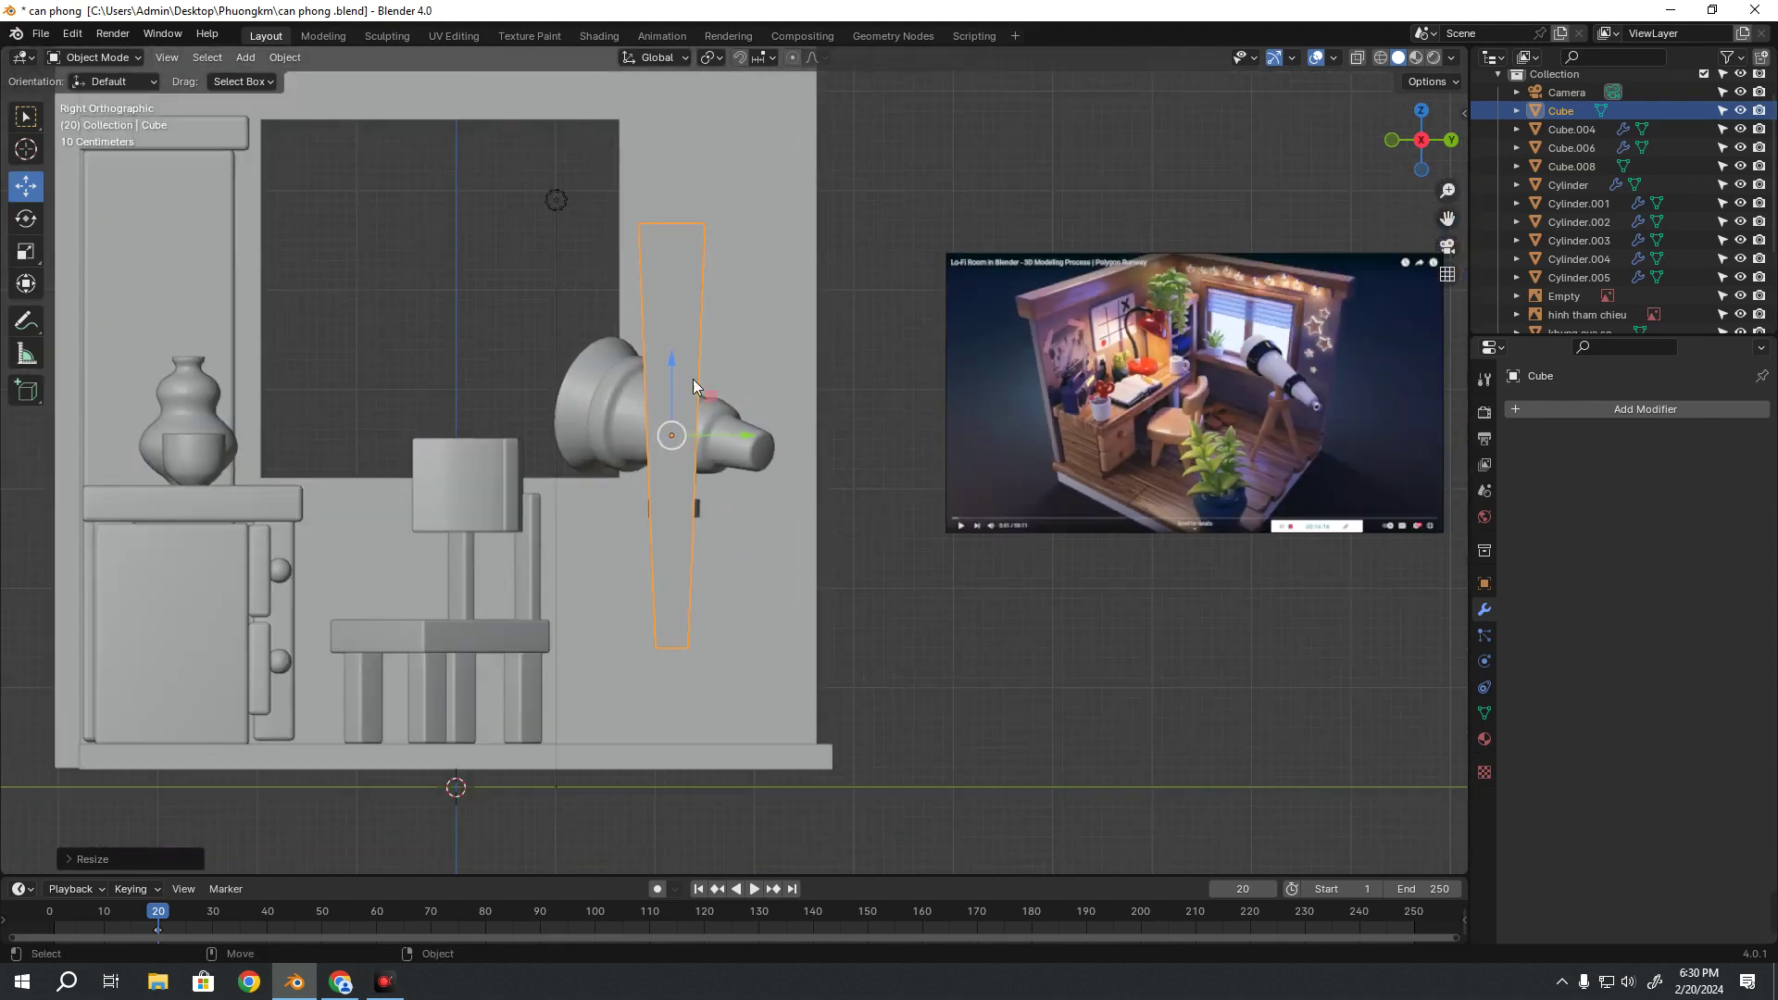
{"action": "left_click_drag", "start_coordinate": [692, 380], "coordinate": [682, 494]}
Shrink the leg further and settle it just below the telescope
{"action": "key", "text": "shift+space"}
{"action": "key", "text": "s"}
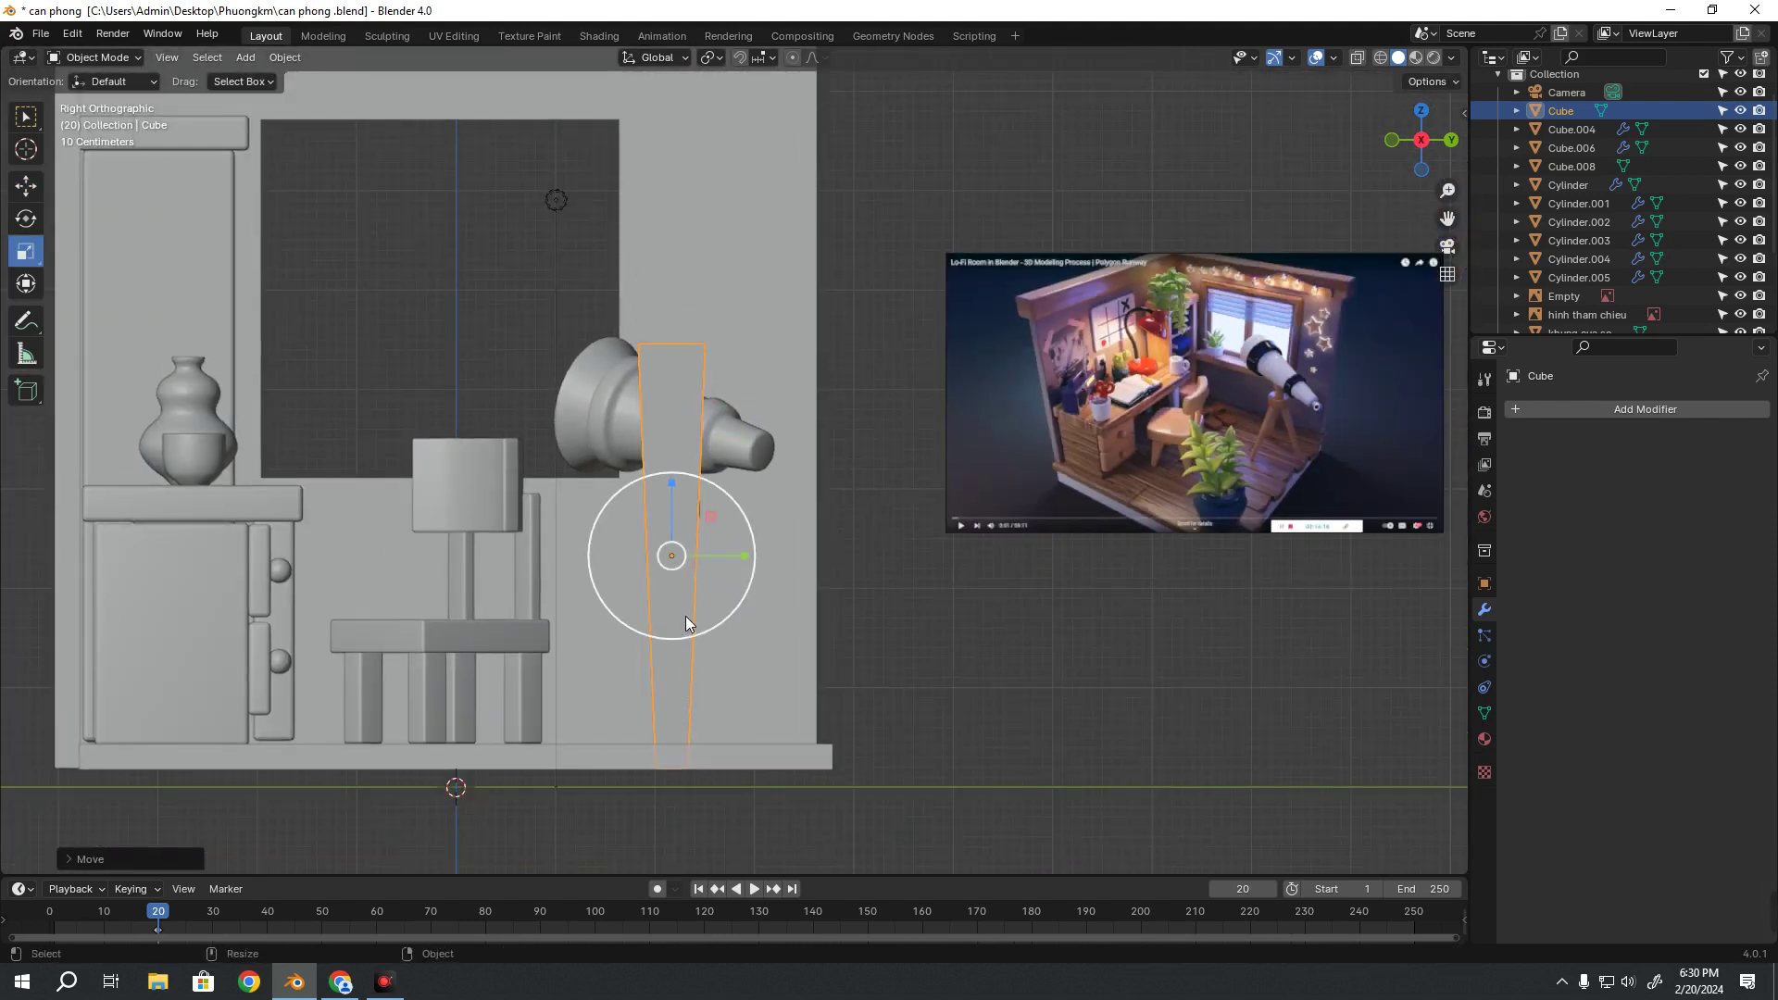
{"action": "left_click_drag", "start_coordinate": [685, 622], "coordinate": [672, 554]}
{"action": "key", "text": "shift+space"}
{"action": "key", "text": "g"}
{"action": "key", "text": "shift+space"}
{"action": "key", "text": "s"}
{"action": "key", "text": "shift+space"}
{"action": "key", "text": "g"}
{"action": "mouse_move", "coordinate": [672, 554]}
{"action": "middle_mouse_down"}
{"action": "mouse_move", "coordinate": [719, 644]}
{"action": "mouse_move", "coordinate": [702, 500]}
{"action": "mouse_move", "coordinate": [714, 569]}
{"action": "middle_mouse_up"}
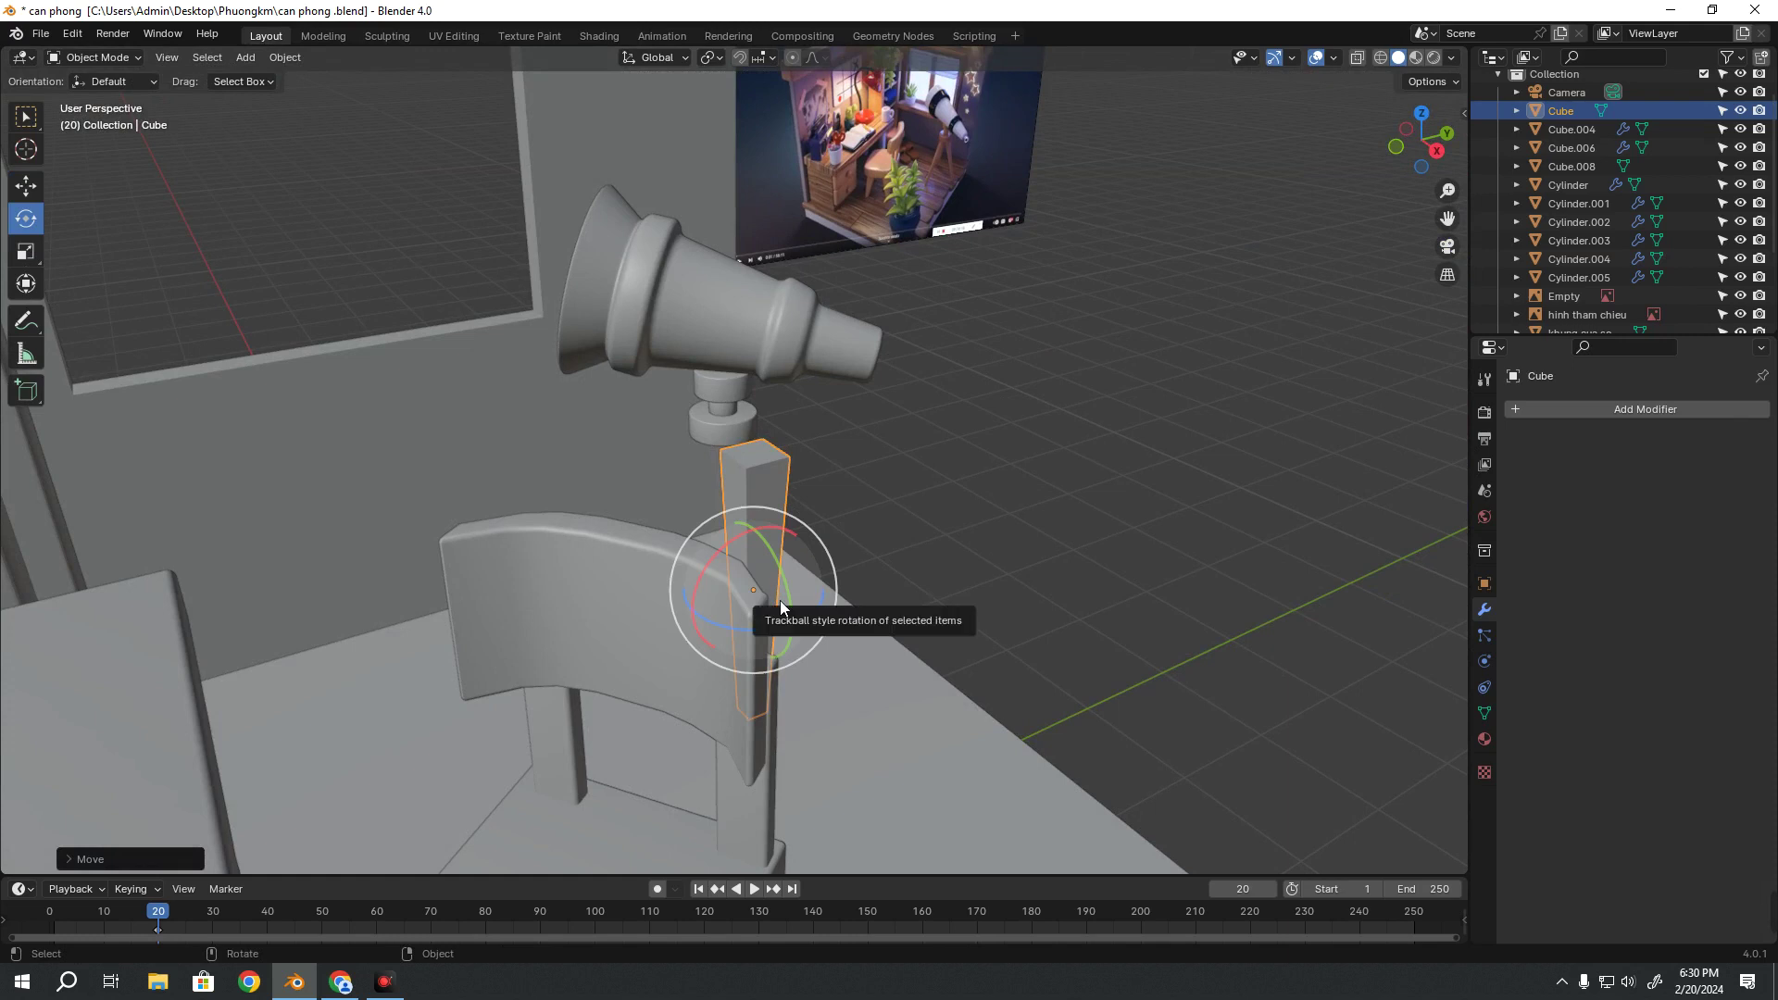
Scale the leg slightly smaller to fit under the telescope
{"action": "key", "text": "shift+space"}
{"action": "key", "text": "s"}
{"action": "key", "text": "s"}
{"action": "left_click", "coordinate": [764, 625]}
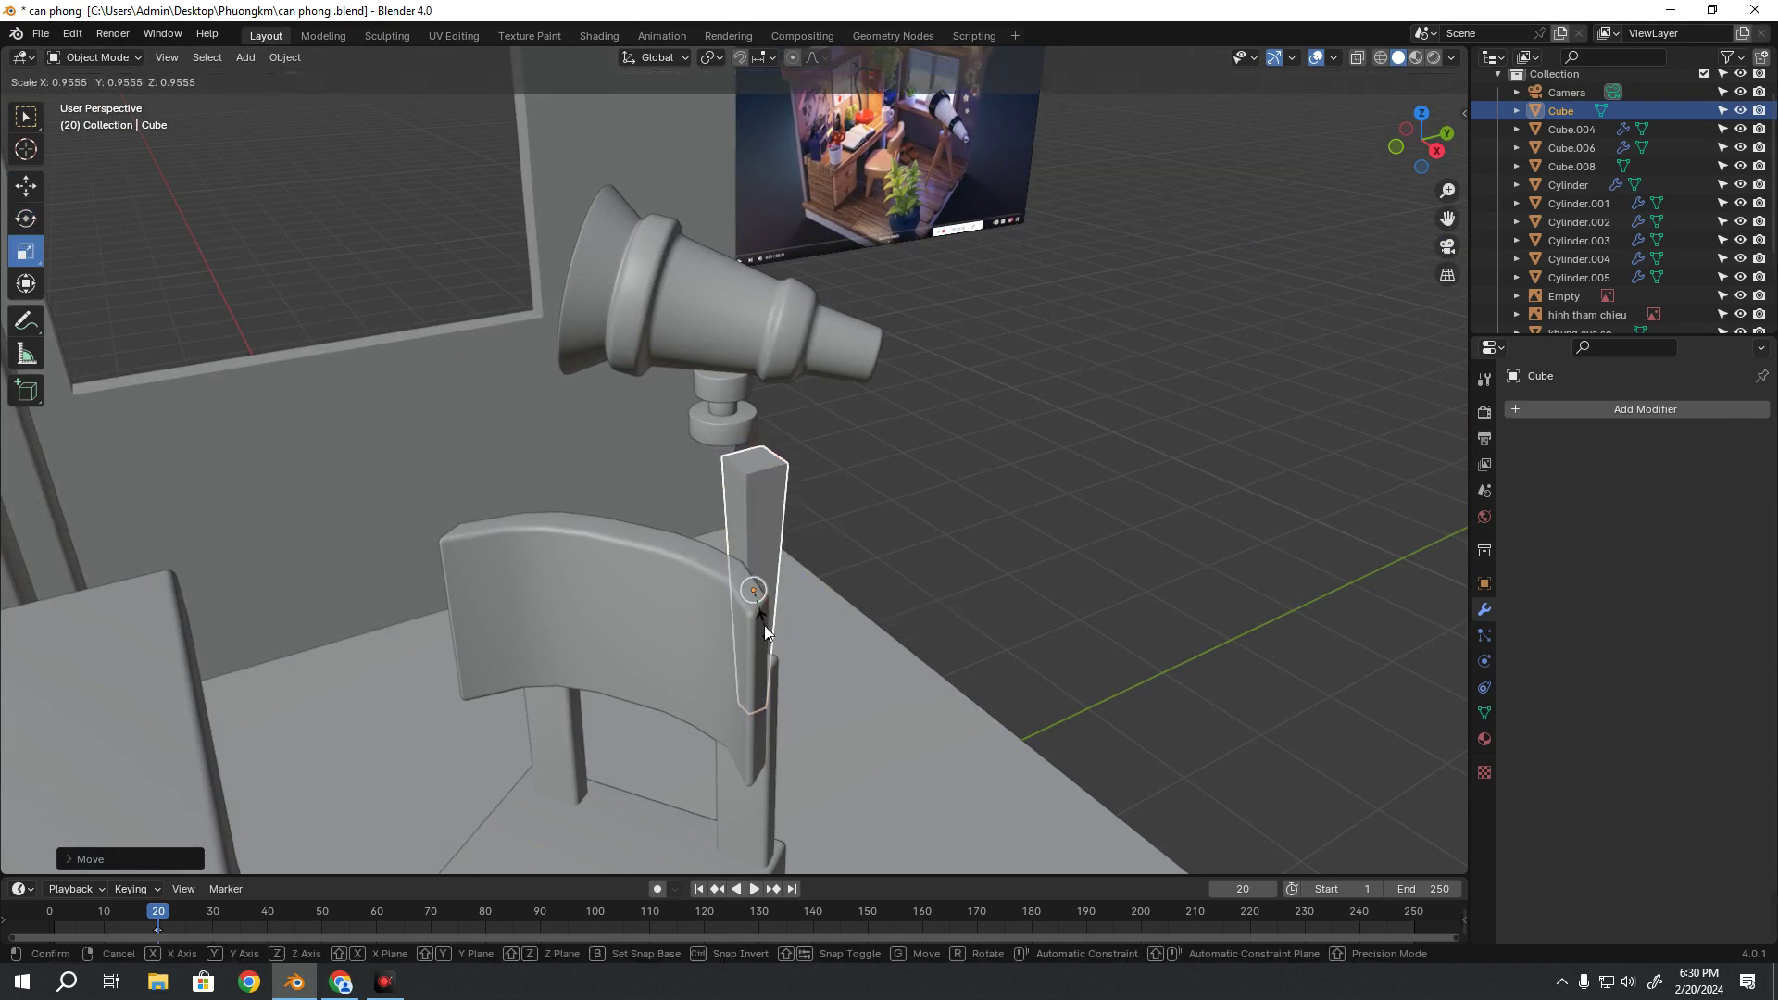
{"action": "key", "text": "shift+space"}
{"action": "key", "text": "g"}
{"action": "mouse_move", "coordinate": [764, 625]}
{"action": "middle_mouse_down"}
{"action": "mouse_move", "coordinate": [744, 592]}
{"action": "mouse_move", "coordinate": [563, 497]}
{"action": "mouse_move", "coordinate": [728, 581]}
{"action": "mouse_move", "coordinate": [630, 581]}
{"action": "middle_mouse_up"}
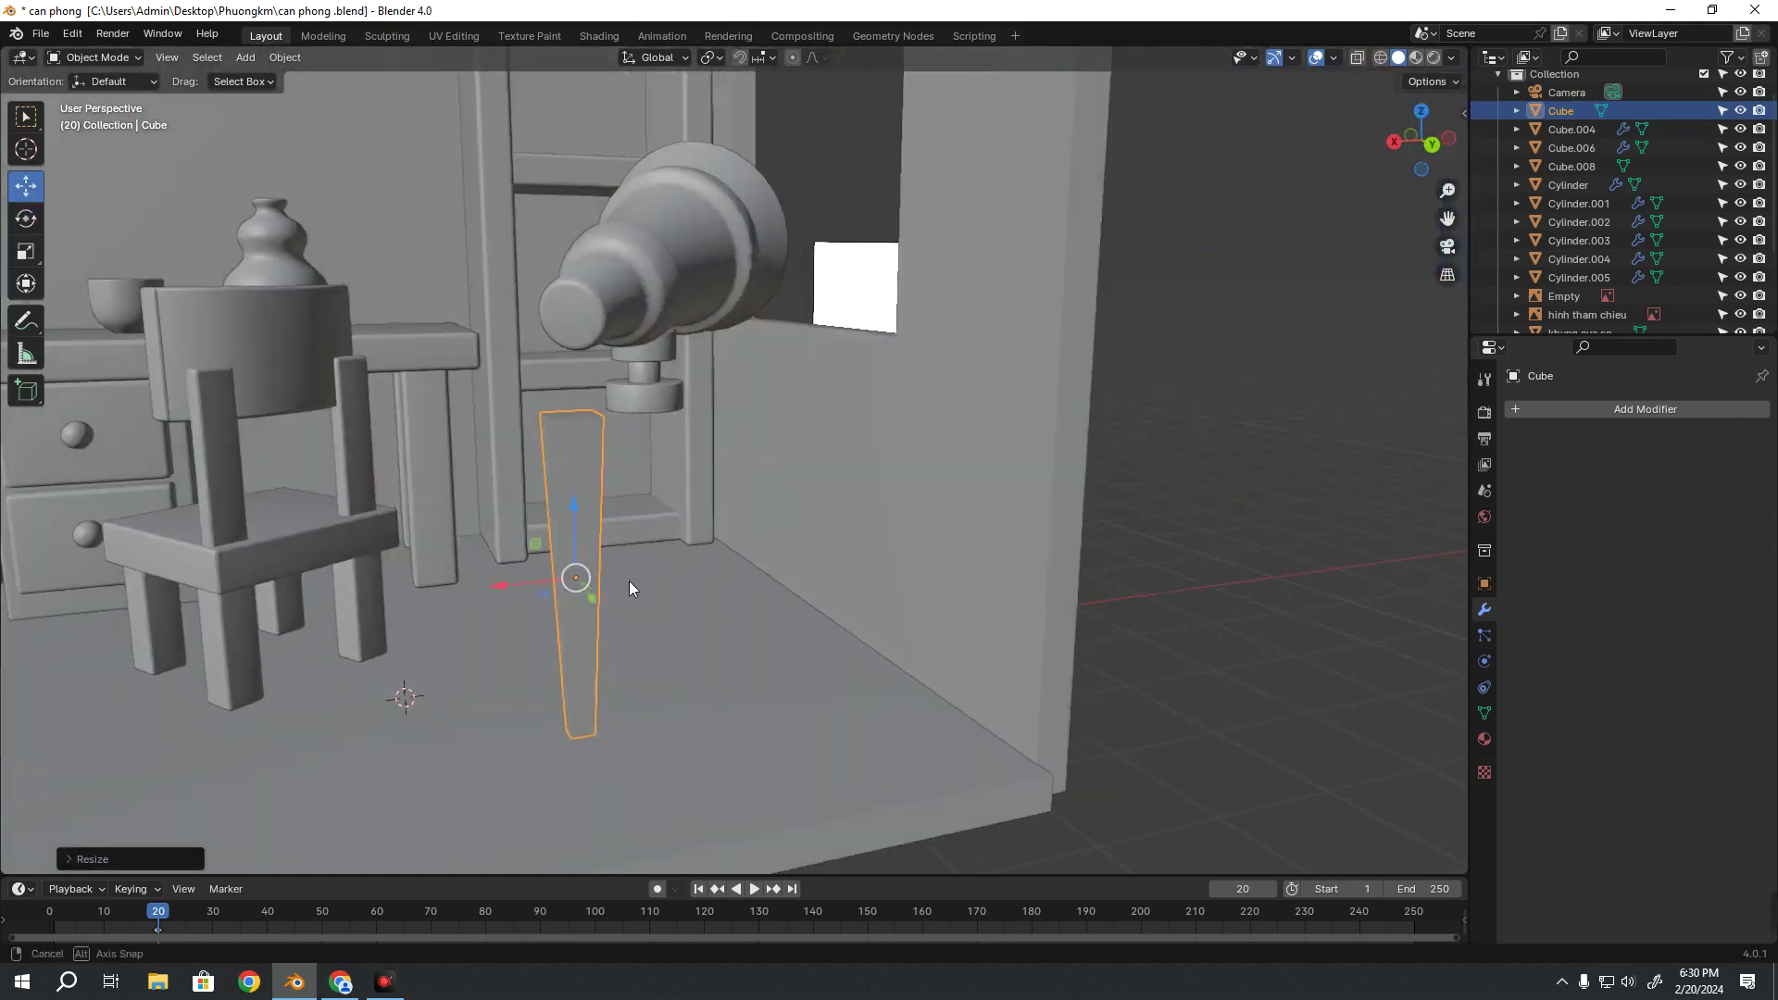
Check the leg's mesh in Edit Mode, then deselect it and orbit in closer
{"action": "key", "text": "Tab"}
{"action": "key", "text": "shift+space"}
{"action": "key", "text": "g"}
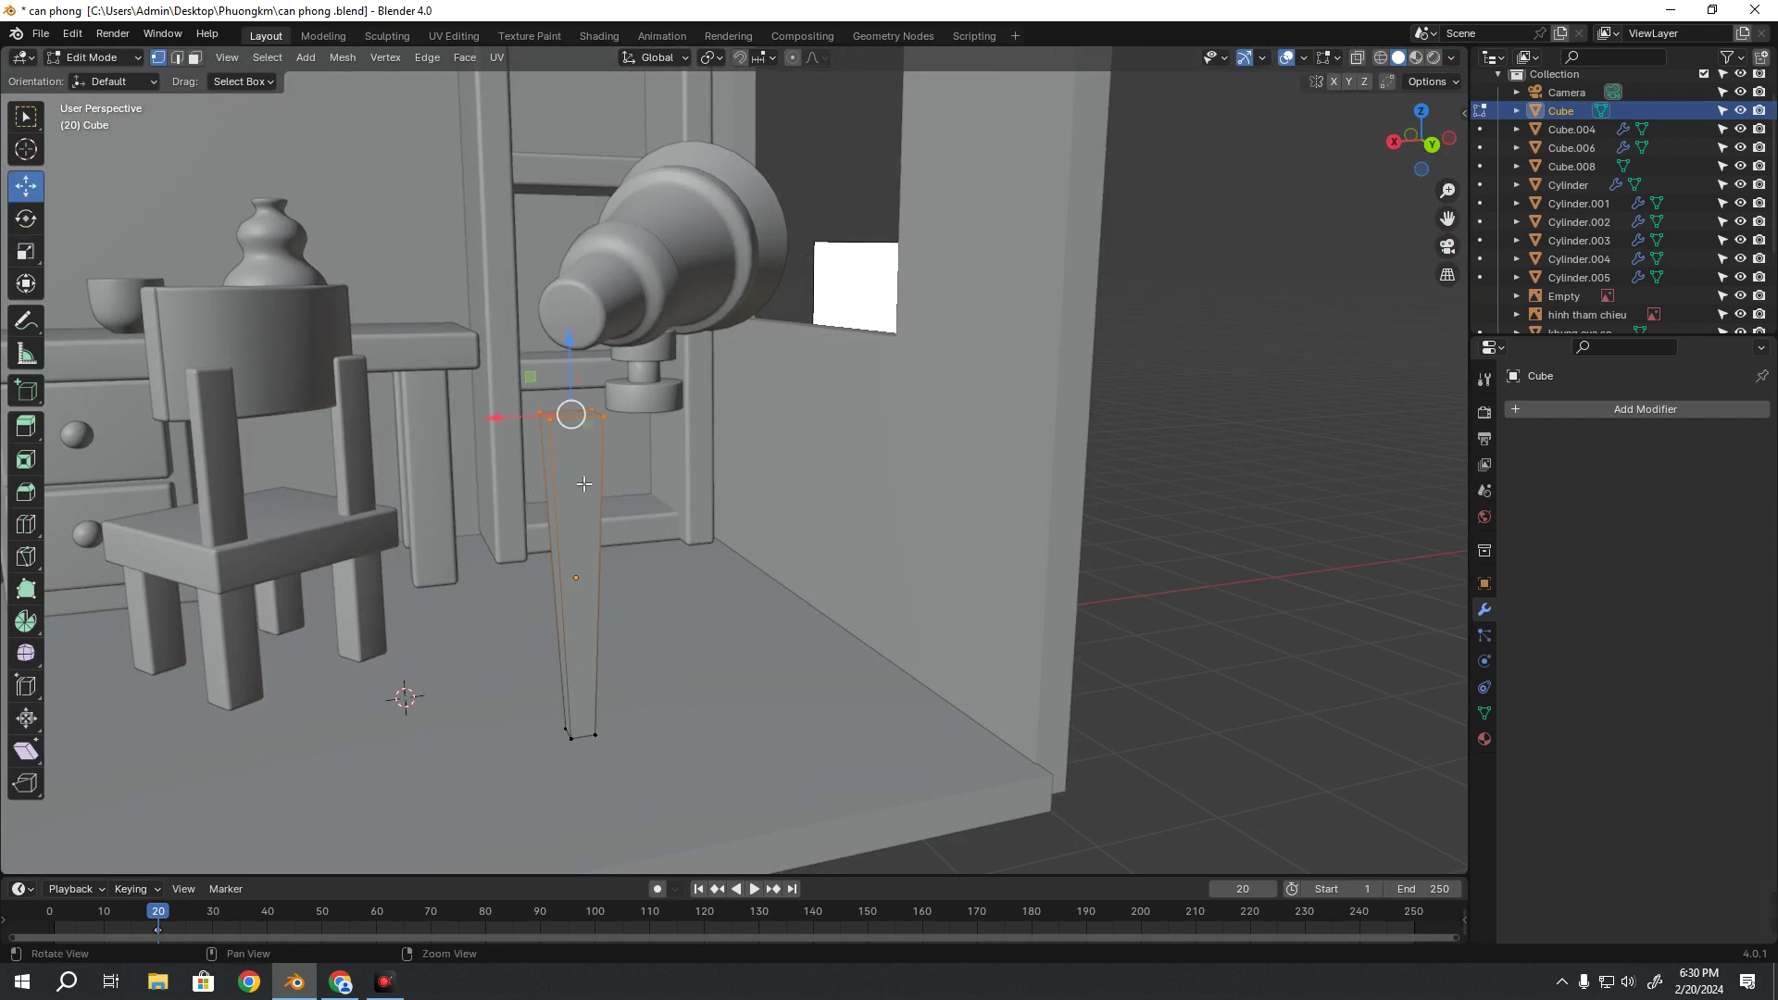
{"action": "key", "text": "Tab"}
{"action": "middle_click_drag", "start_coordinate": [480, 410], "coordinate": [780, 528]}
{"action": "left_click", "coordinate": [1159, 591]}
{"action": "mouse_move", "coordinate": [1160, 591]}
{"action": "middle_mouse_down"}
{"action": "mouse_move", "coordinate": [678, 579]}
{"action": "mouse_move", "coordinate": [814, 596]}
{"action": "mouse_move", "coordinate": [731, 603]}
{"action": "mouse_move", "coordinate": [708, 539]}
{"action": "mouse_move", "coordinate": [731, 541]}
{"action": "mouse_move", "coordinate": [667, 543]}
{"action": "mouse_move", "coordinate": [585, 424]}
{"action": "mouse_move", "coordinate": [652, 611]}
{"action": "mouse_move", "coordinate": [786, 659]}
{"action": "mouse_move", "coordinate": [872, 652]}
{"action": "mouse_move", "coordinate": [776, 635]}
{"action": "mouse_move", "coordinate": [678, 553]}
{"action": "mouse_move", "coordinate": [675, 596]}
{"action": "mouse_move", "coordinate": [704, 603]}
{"action": "middle_mouse_up"}
{"action": "scroll", "coordinate": [731, 603], "scroll_direction": "up", "scroll_amount": 3}
{"action": "left_click", "coordinate": [690, 530]}
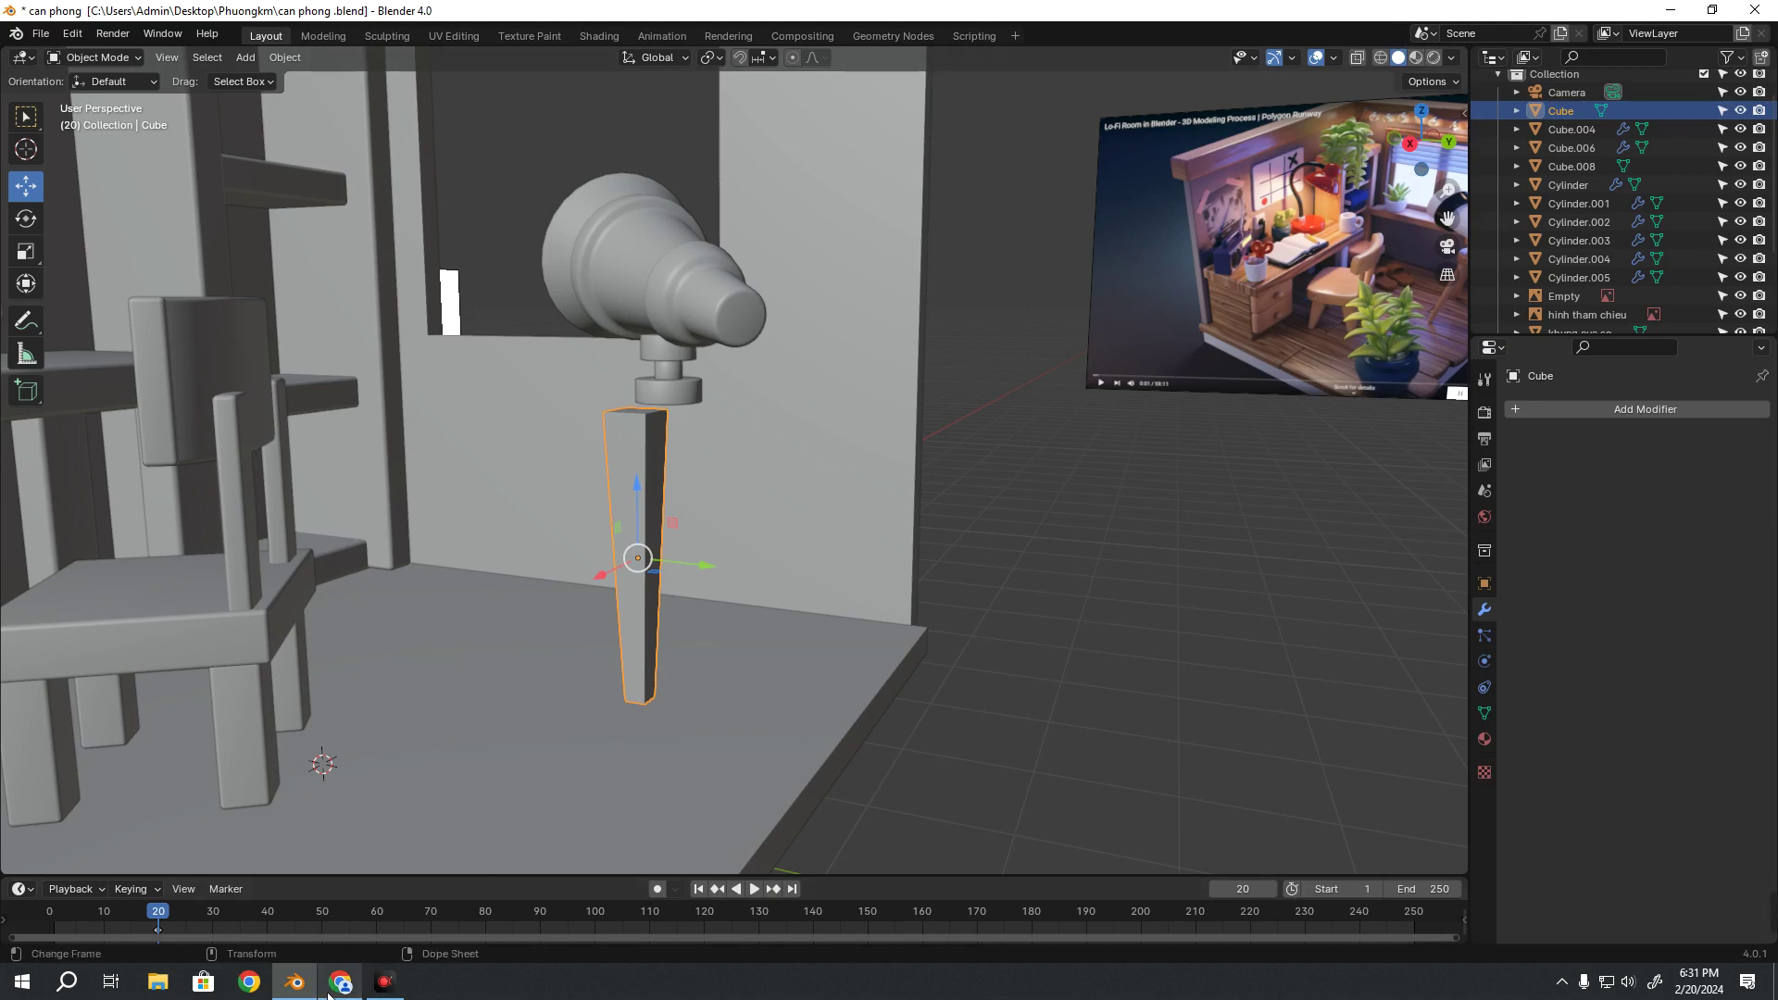
{"action": "left_click", "coordinate": [384, 982]}
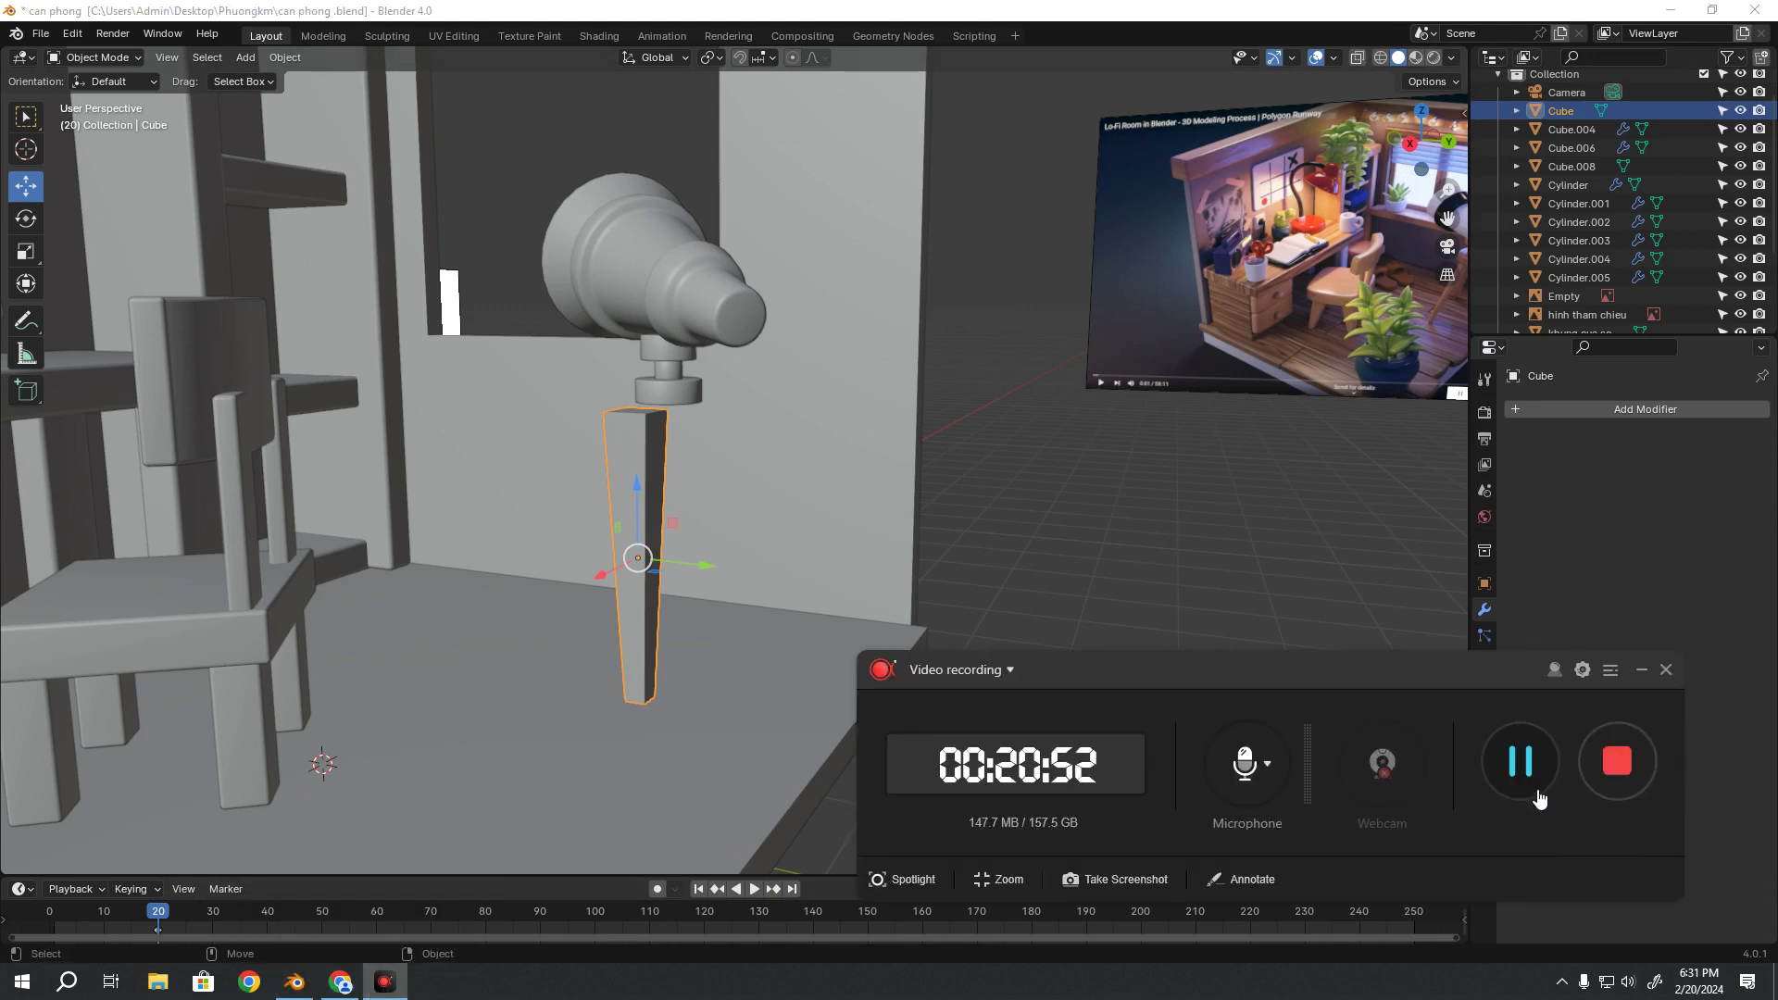
{"action": "left_click", "coordinate": [1086, 528]}
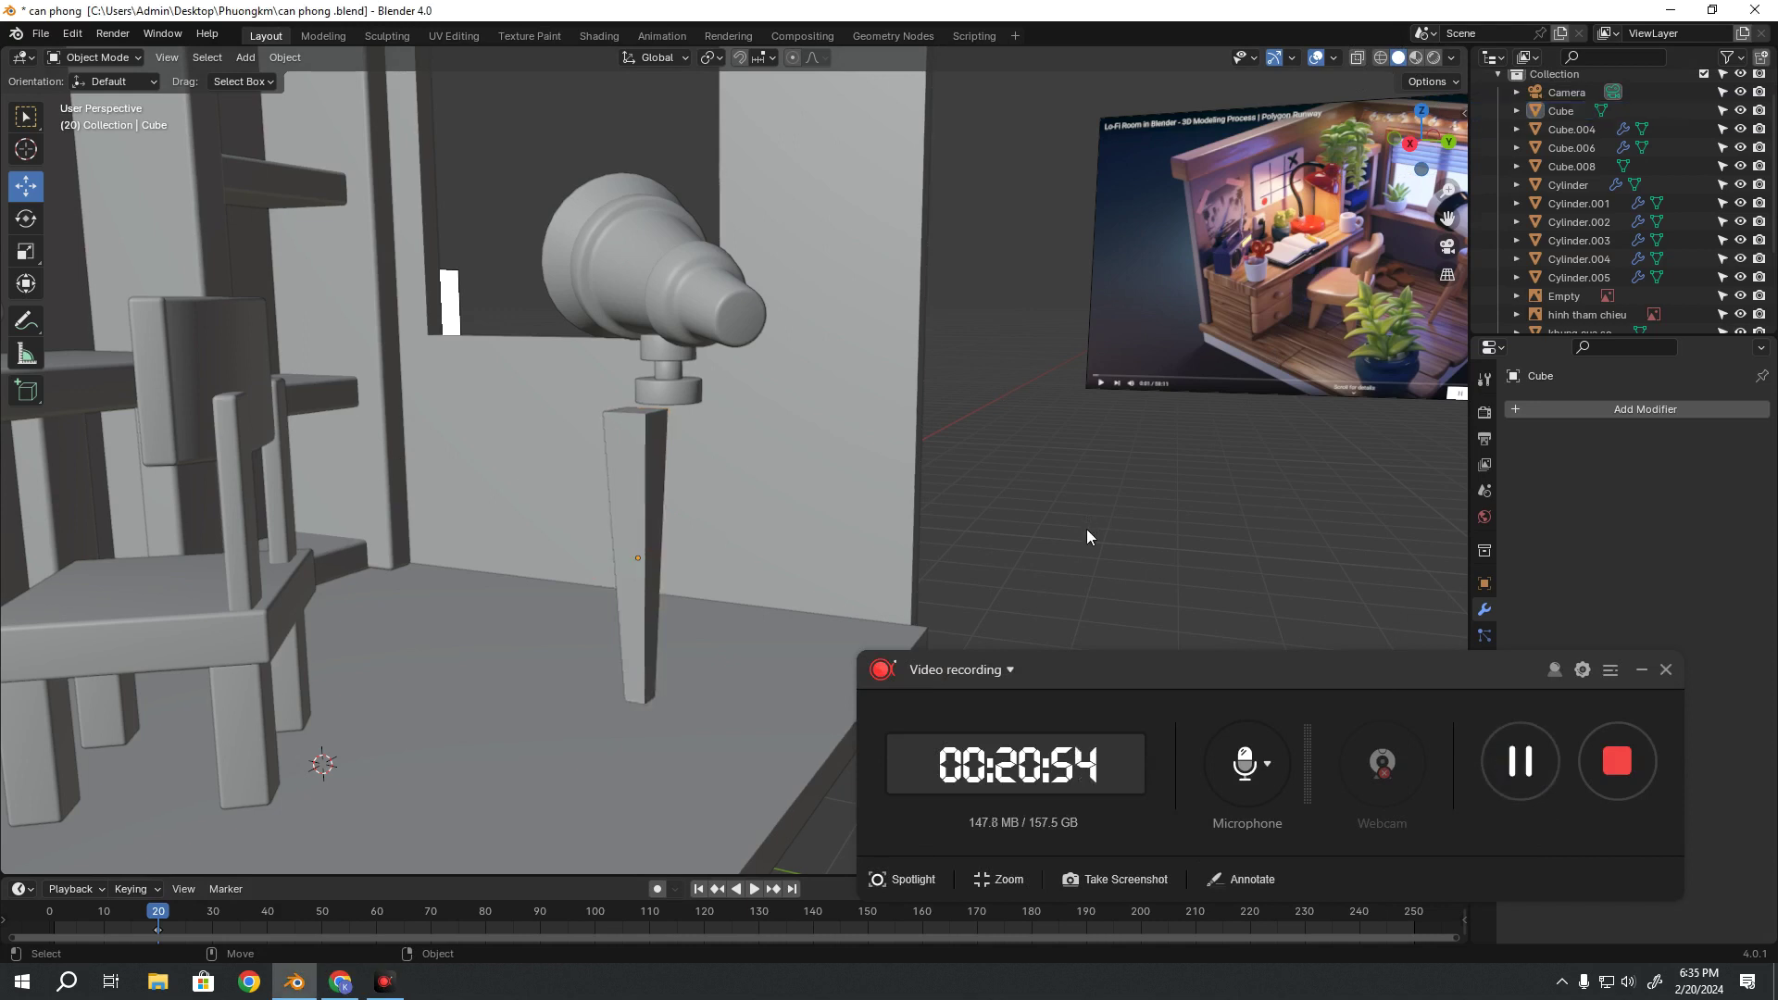
{"action": "left_click", "coordinate": [1640, 670]}
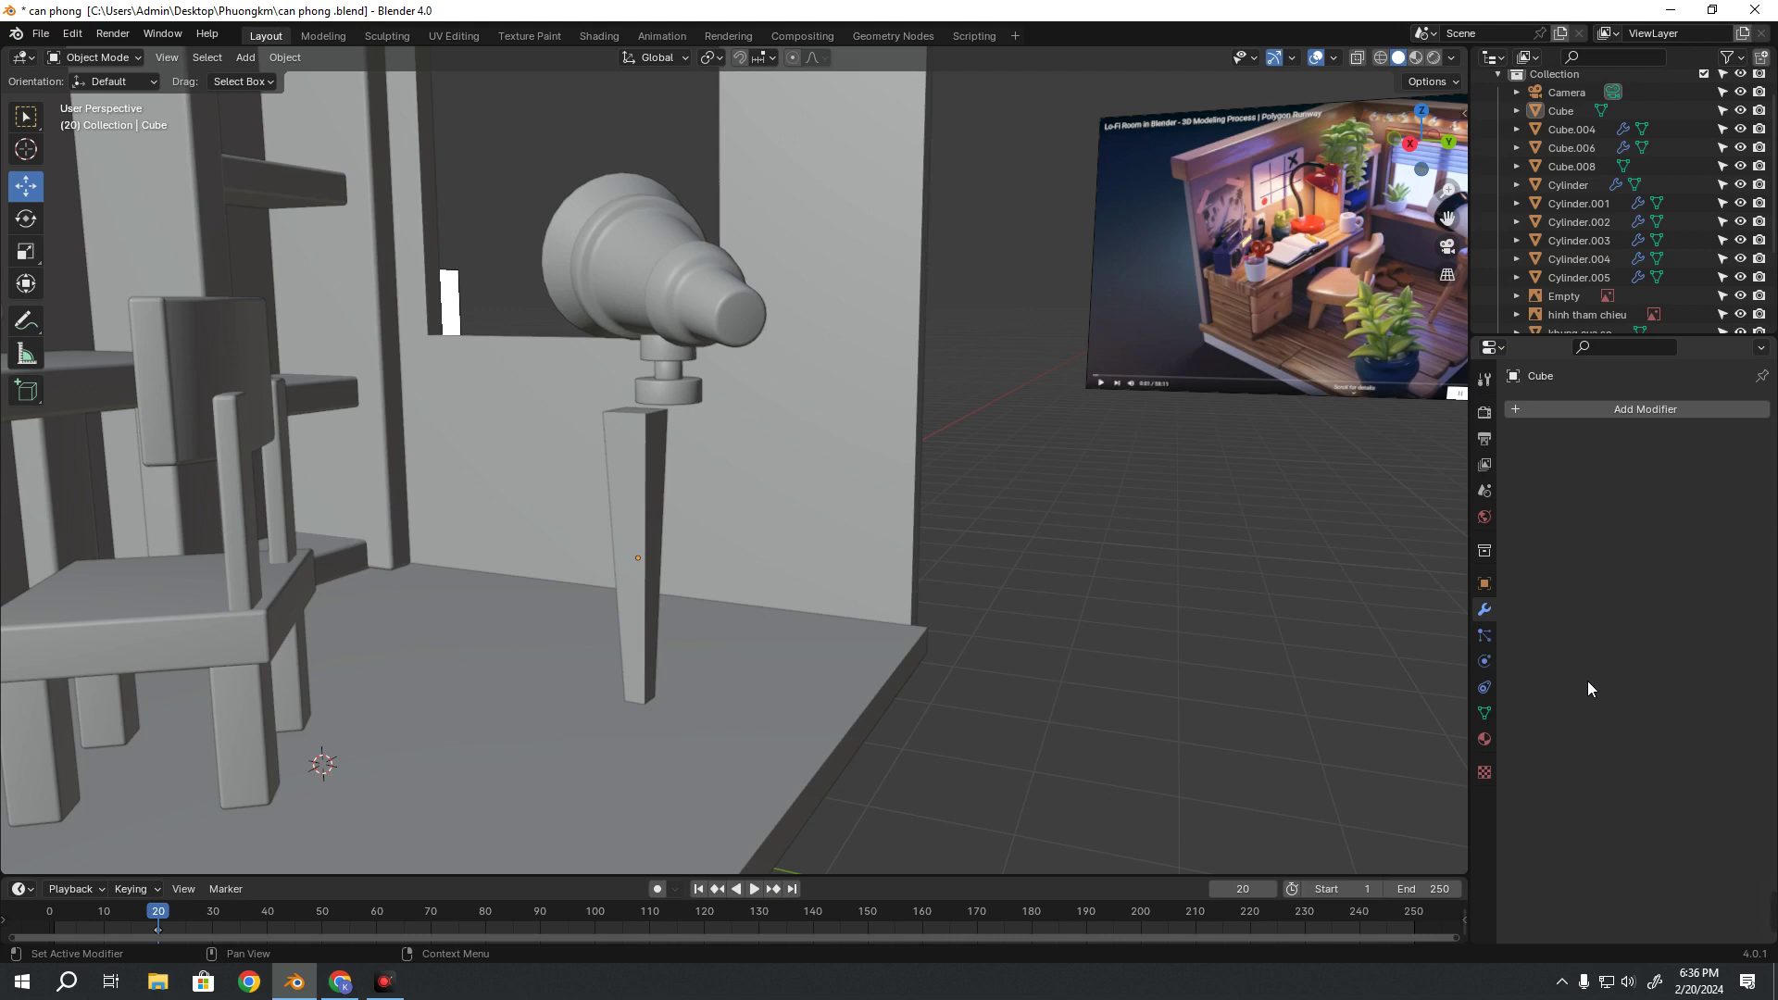
Orbit to show the whole room and select the telescope's stand leg
{"action": "left_click", "coordinate": [384, 981]}
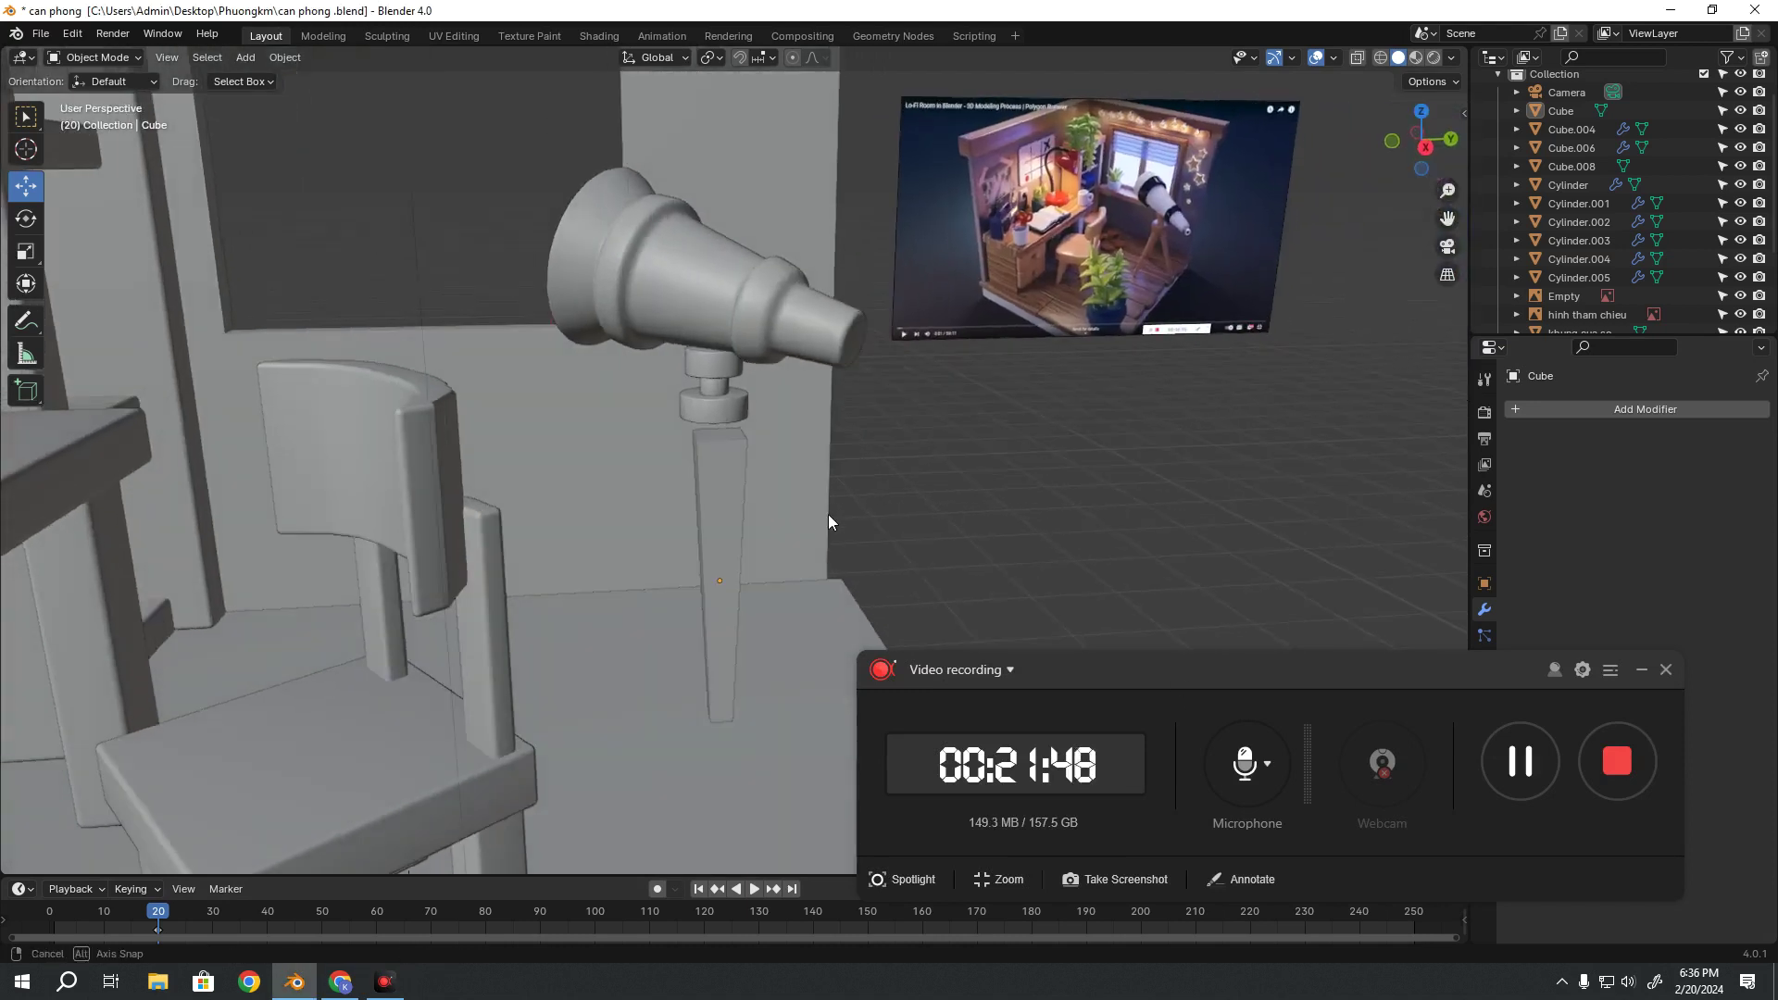
{"action": "middle_click_drag", "start_coordinate": [956, 530], "coordinate": [669, 515]}
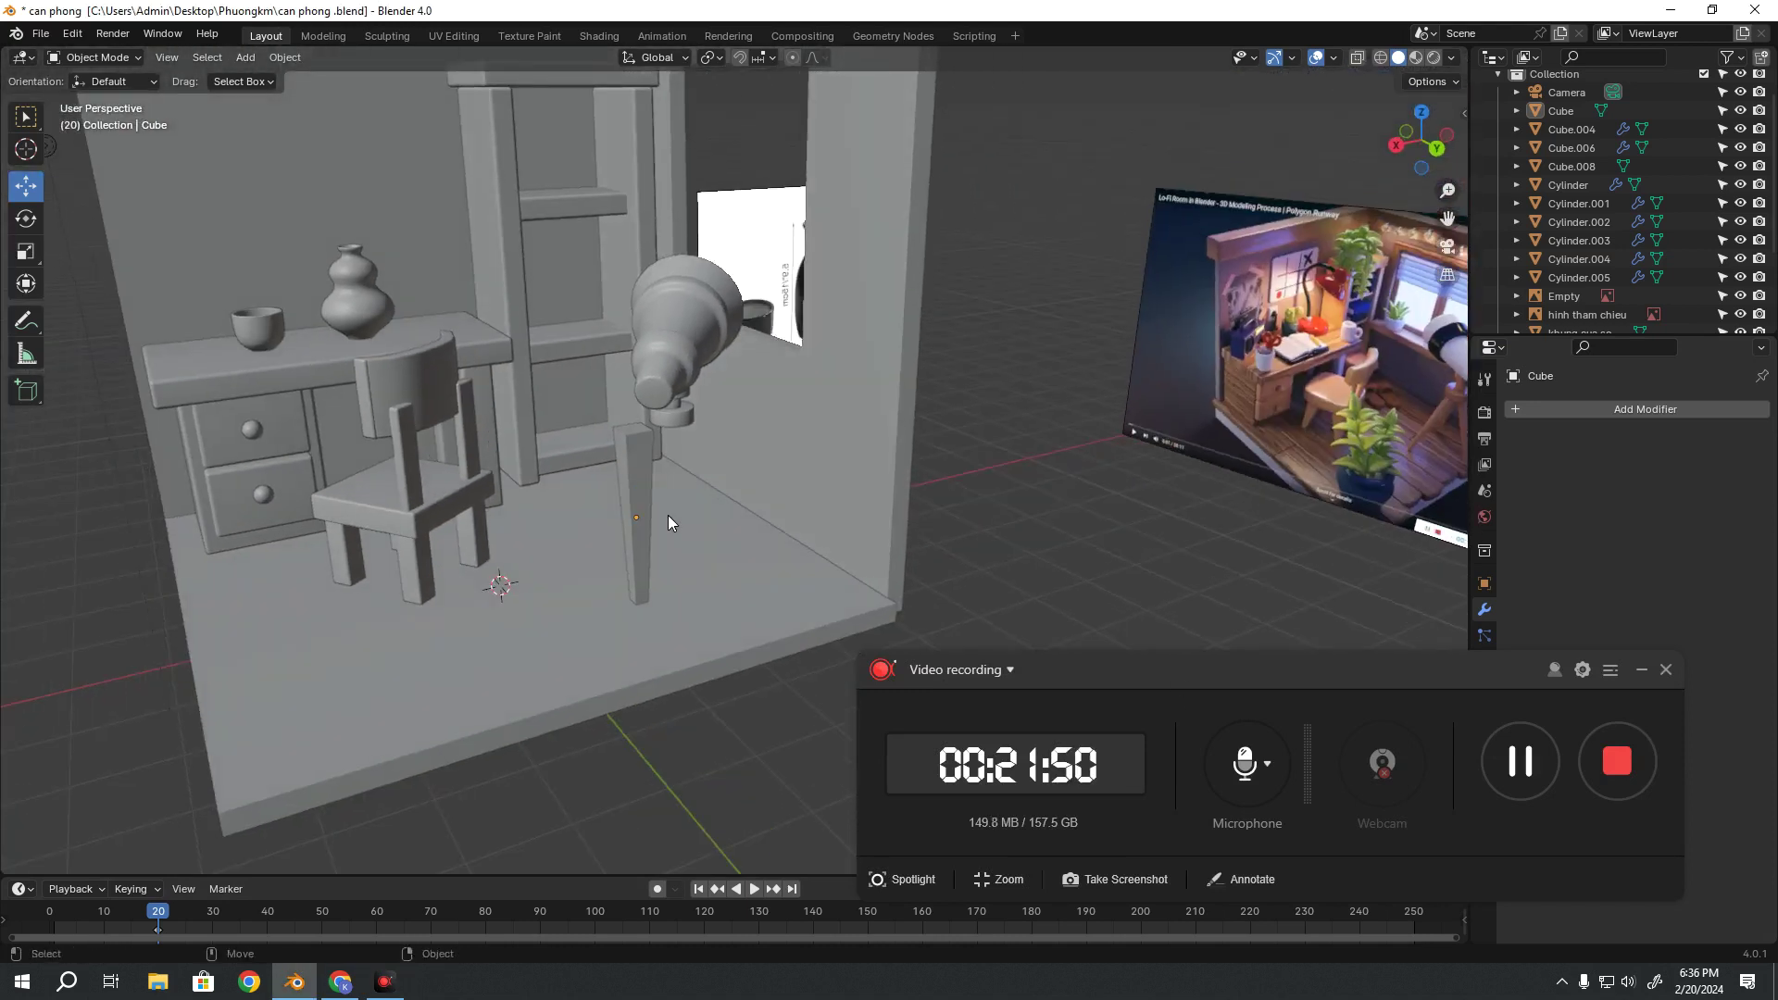
{"action": "left_click", "coordinate": [637, 472]}
{"action": "middle_click_drag", "start_coordinate": [631, 455], "coordinate": [708, 396]}
{"action": "left_click", "coordinate": [924, 428]}
{"action": "mouse_move", "coordinate": [924, 428]}
{"action": "middle_mouse_down"}
{"action": "mouse_move", "coordinate": [837, 409]}
{"action": "mouse_move", "coordinate": [896, 408]}
{"action": "middle_mouse_up"}
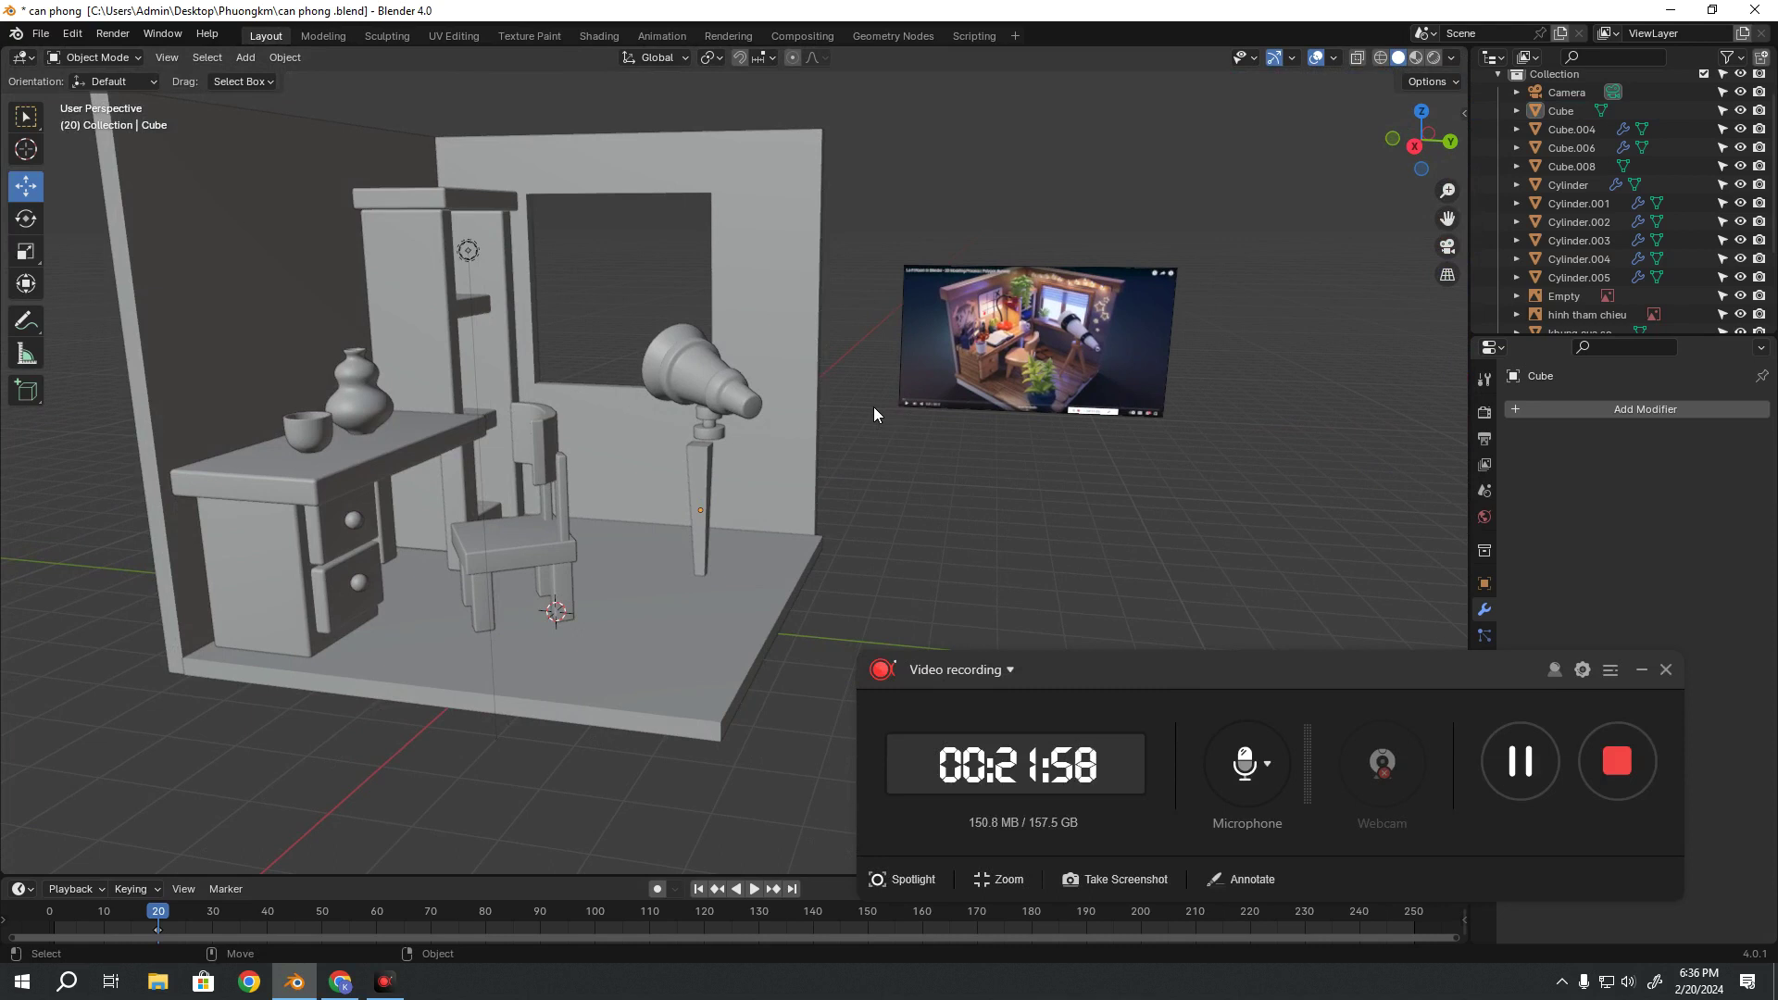
Zoom and orbit the view toward the reference image and around the room
{"action": "scroll", "coordinate": [842, 409], "scroll_direction": "up", "scroll_amount": 4}
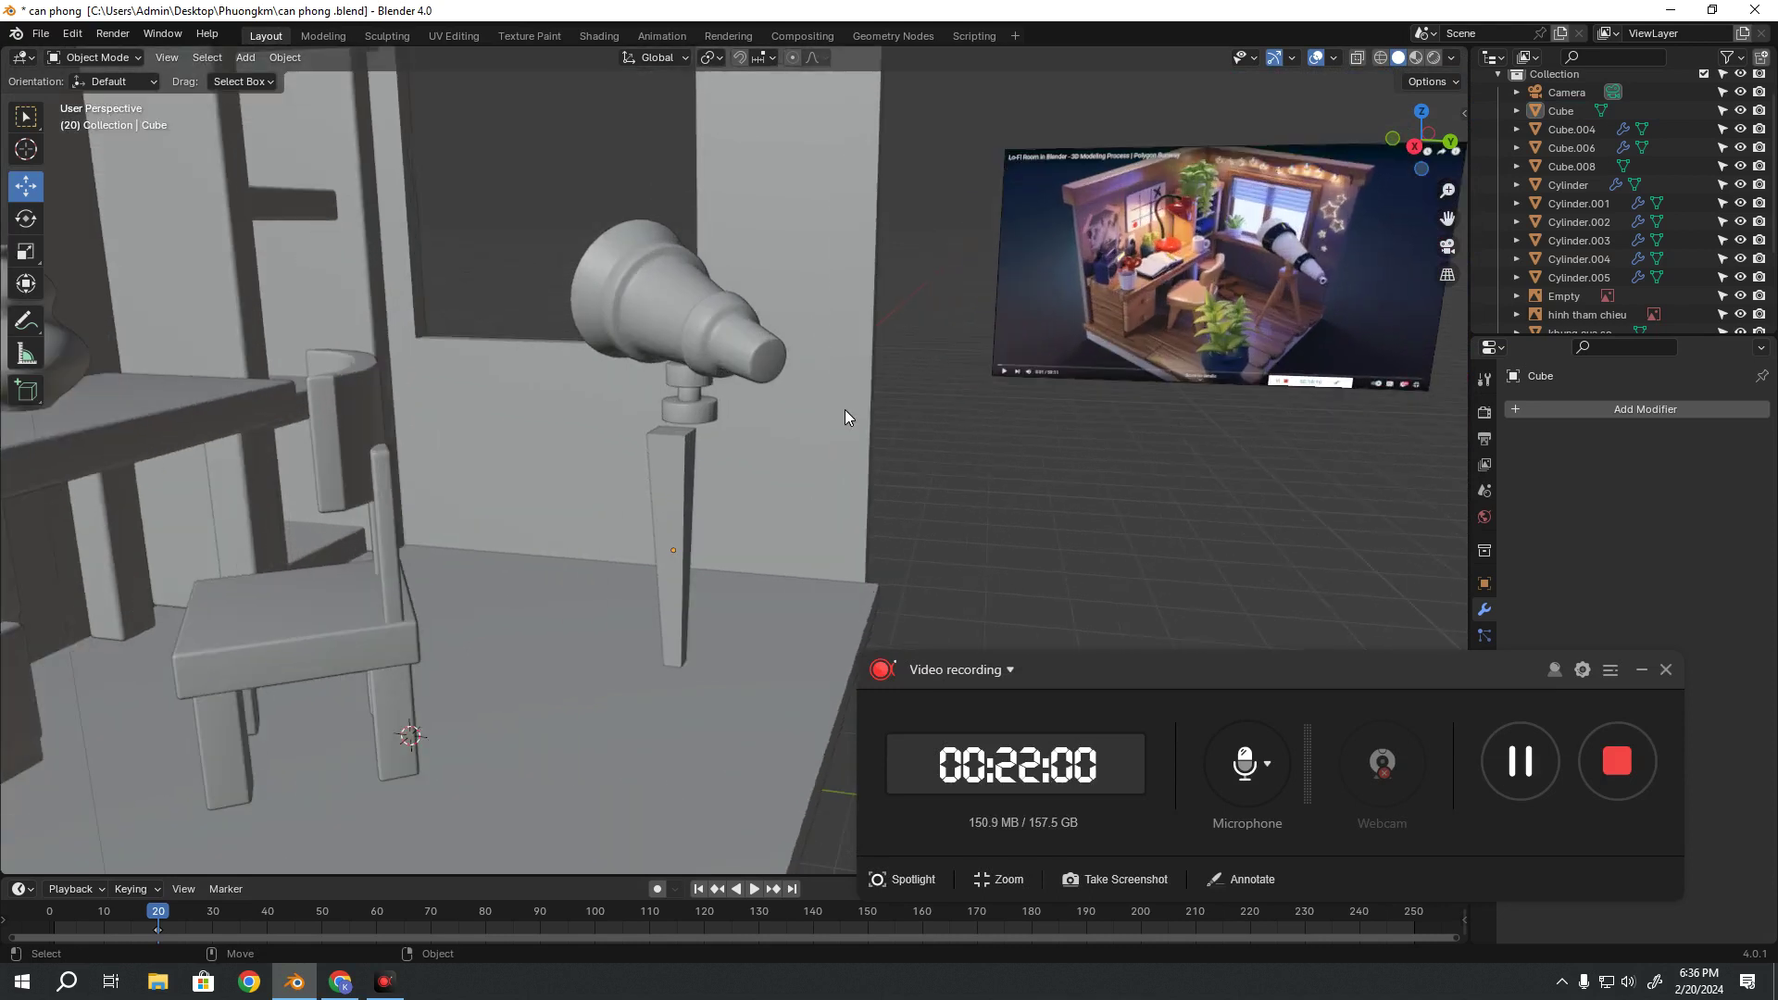
{"action": "middle_click_drag", "start_coordinate": [845, 409], "coordinate": [920, 581]}
{"action": "scroll", "coordinate": [948, 500], "scroll_direction": "up", "scroll_amount": 3}
{"action": "scroll", "coordinate": [948, 500], "scroll_direction": "up", "scroll_amount": 3}
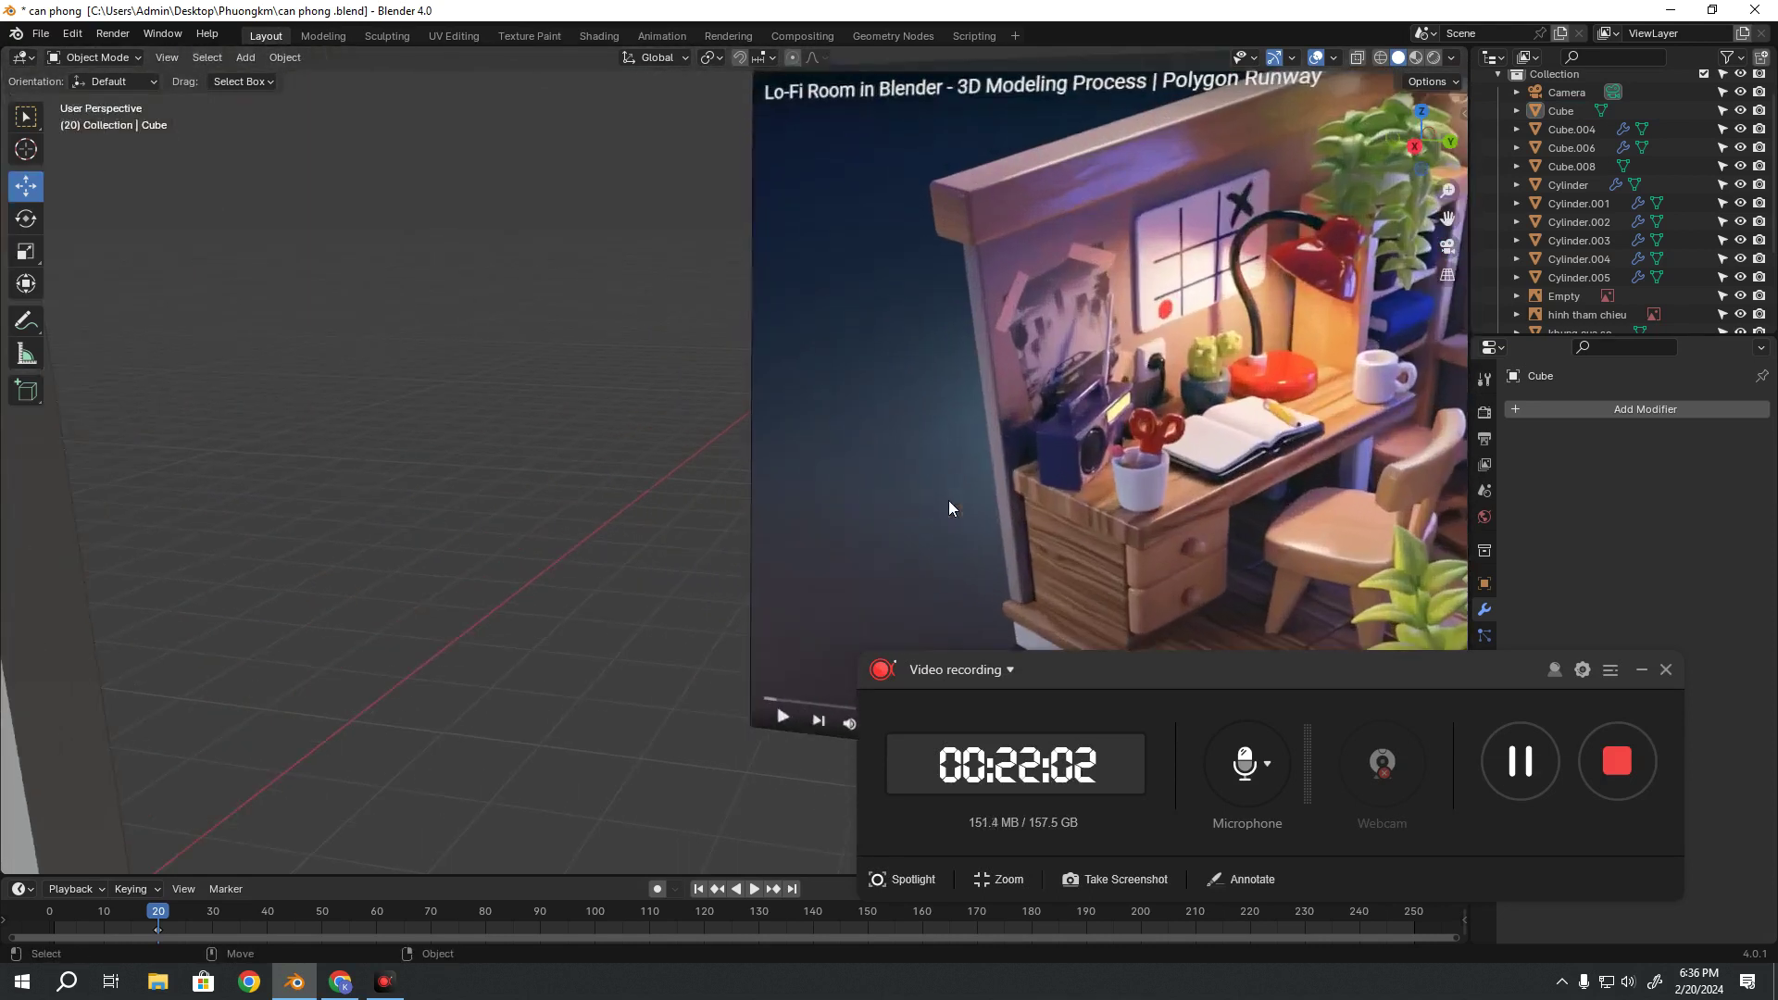
{"action": "scroll", "coordinate": [948, 500], "scroll_direction": "down", "scroll_amount": 2}
{"action": "scroll", "coordinate": [948, 500], "scroll_direction": "down", "scroll_amount": 2}
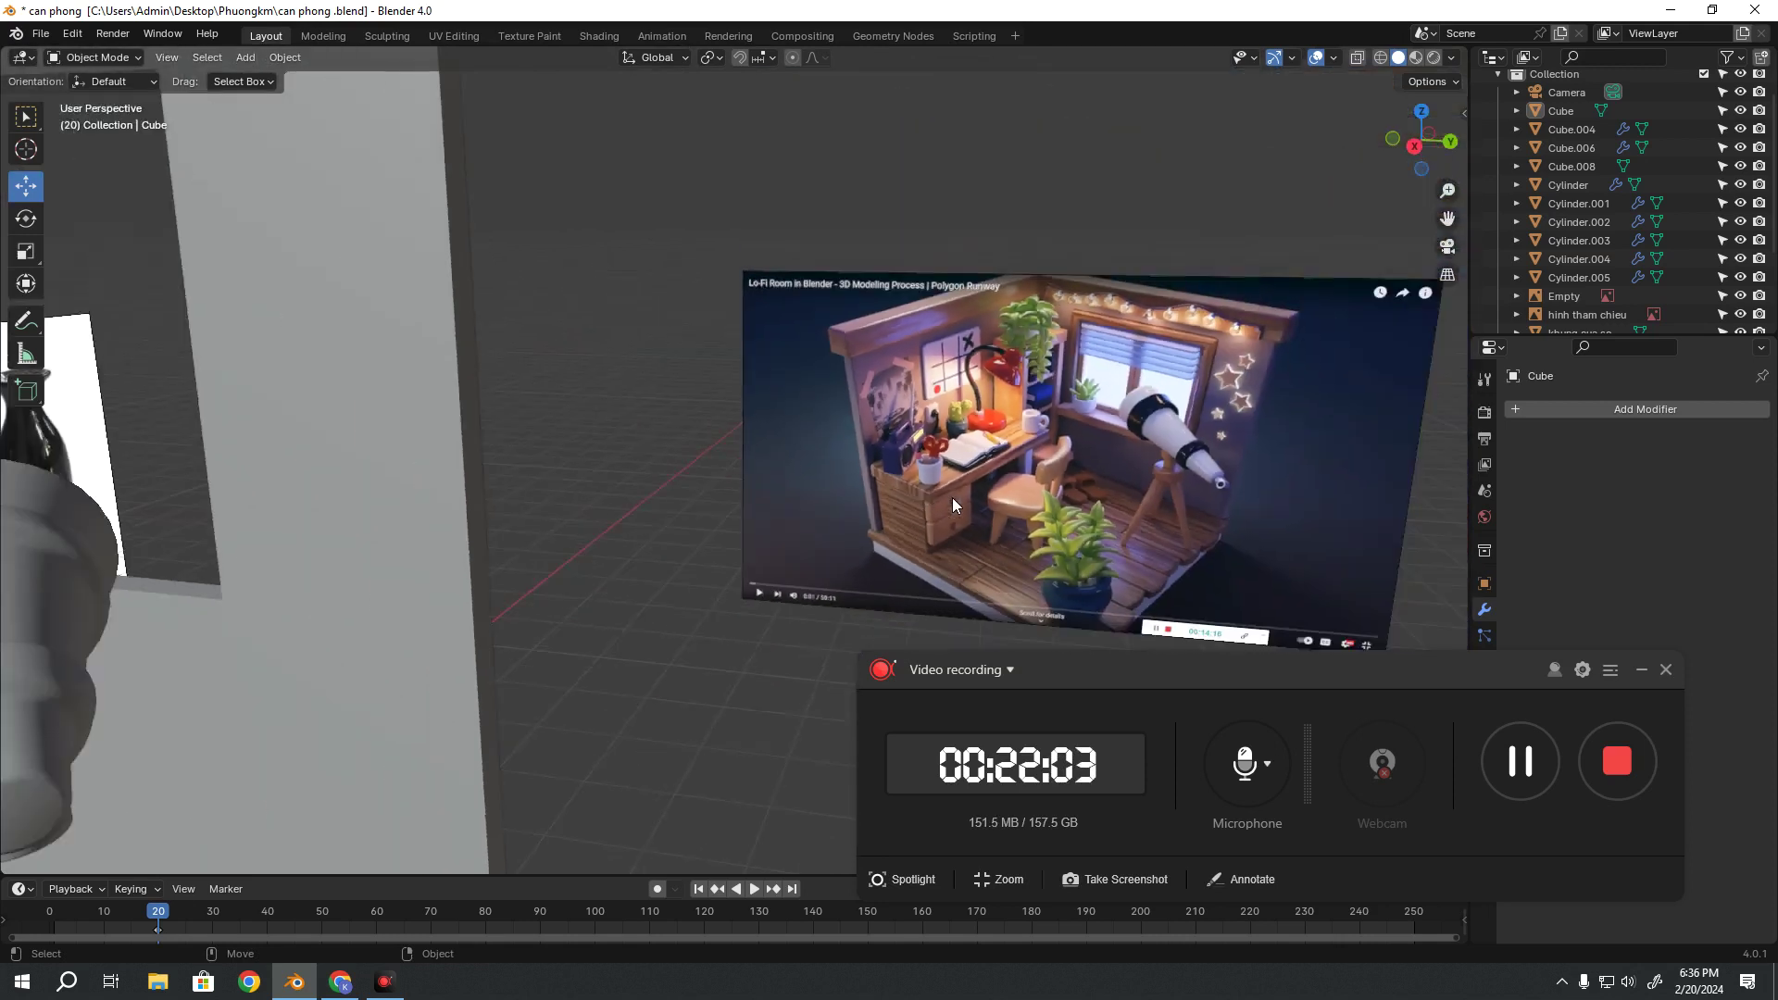
{"action": "scroll", "coordinate": [948, 500], "scroll_direction": "down", "scroll_amount": 2}
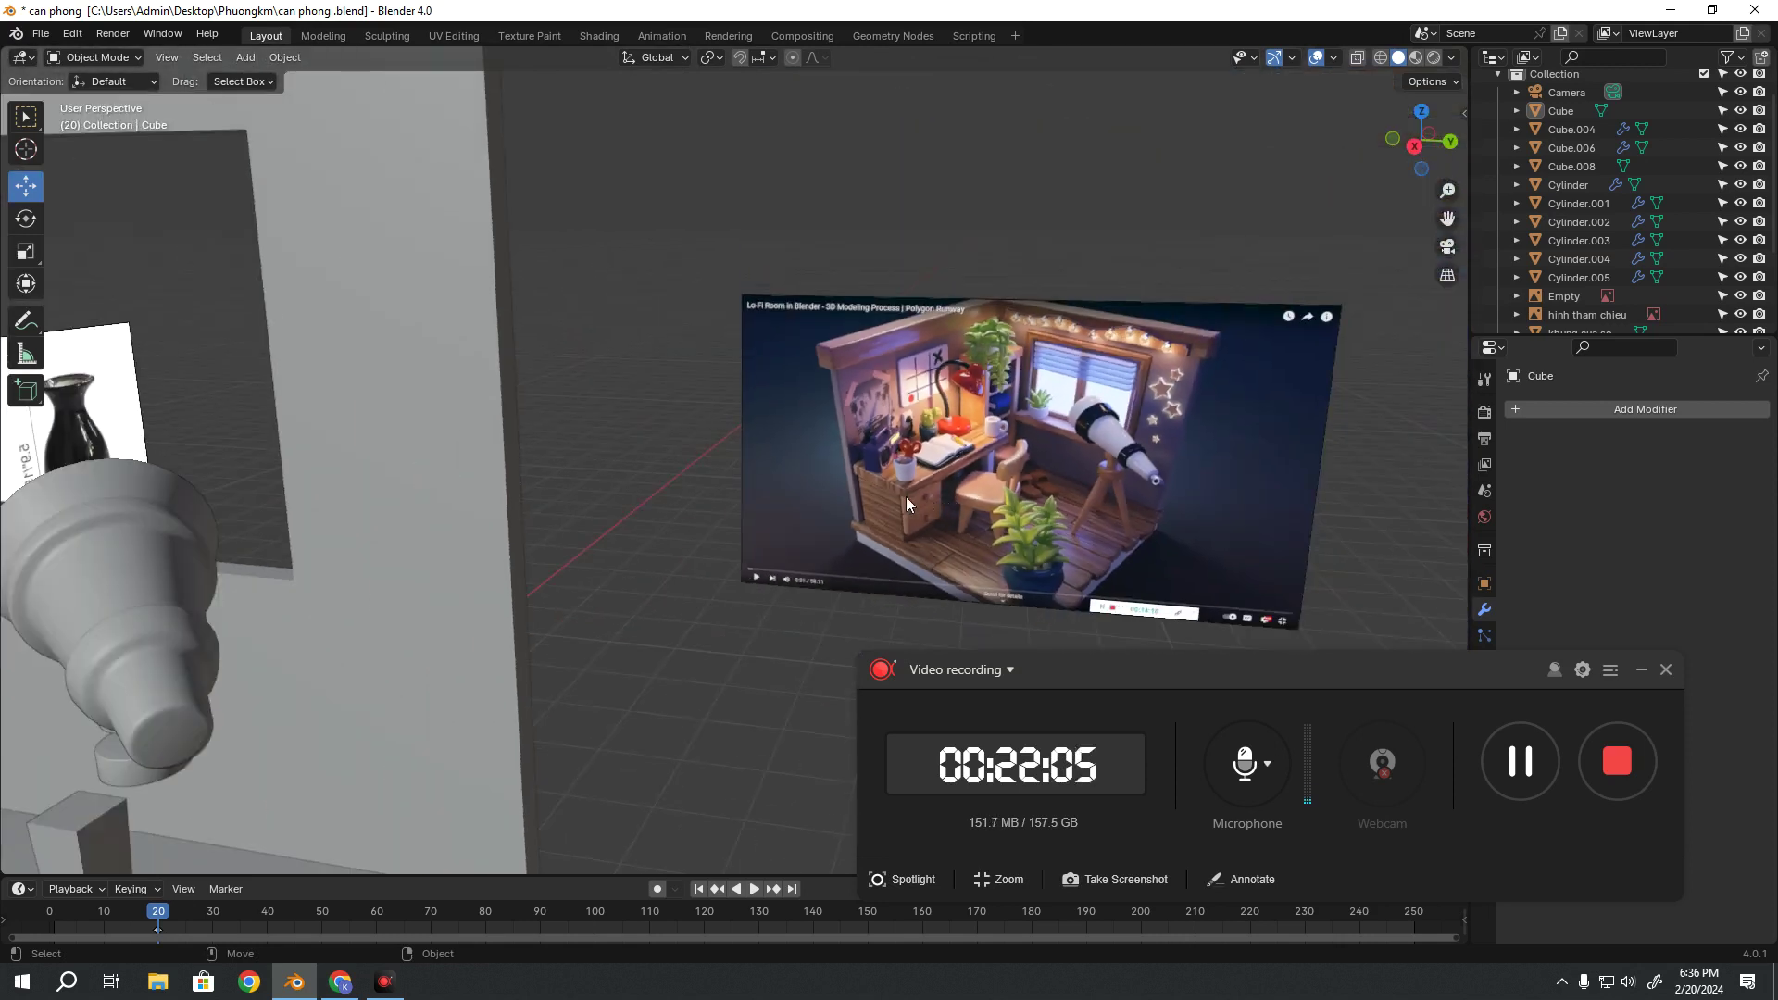
{"action": "mouse_move", "coordinate": [1348, 647]}
{"action": "middle_mouse_down"}
{"action": "mouse_move", "coordinate": [620, 563]}
{"action": "mouse_move", "coordinate": [580, 543]}
{"action": "mouse_move", "coordinate": [640, 588]}
{"action": "middle_mouse_up"}
Inspect the telescope leg in Edit Mode, deselect it, and bring up the Add mesh list
{"action": "left_click", "coordinate": [579, 543]}
{"action": "key", "text": "Tab"}
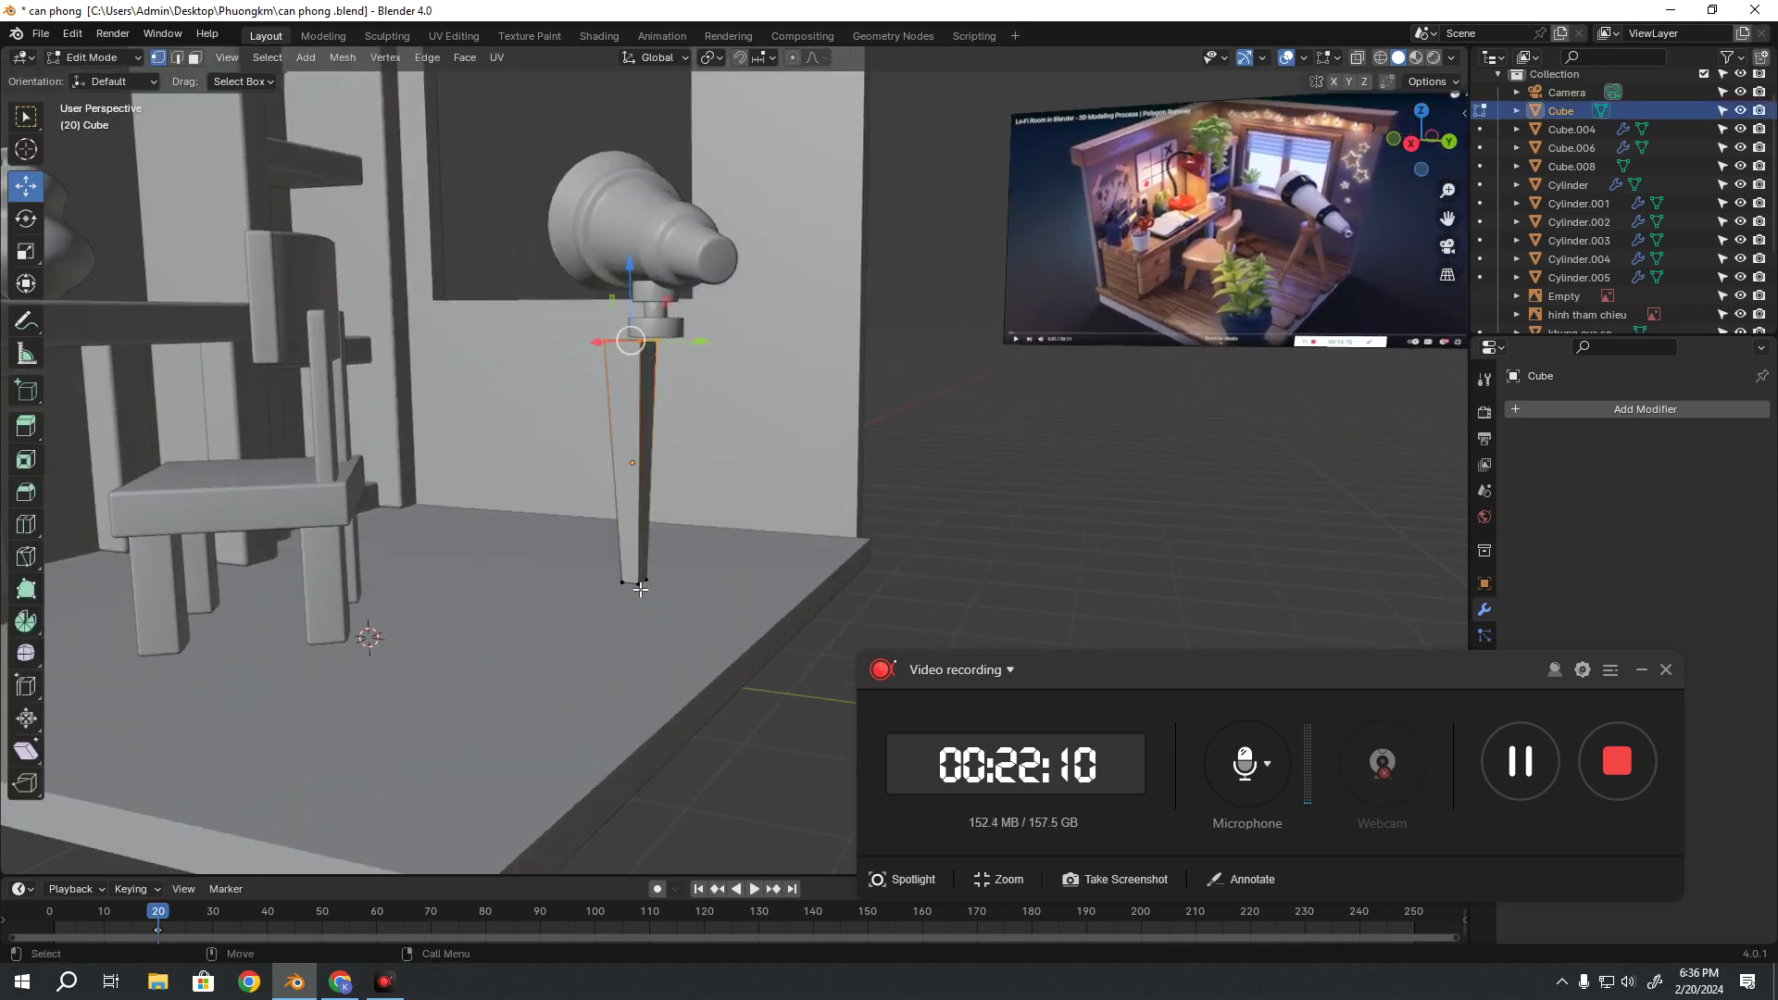
{"action": "key", "text": "Tab"}
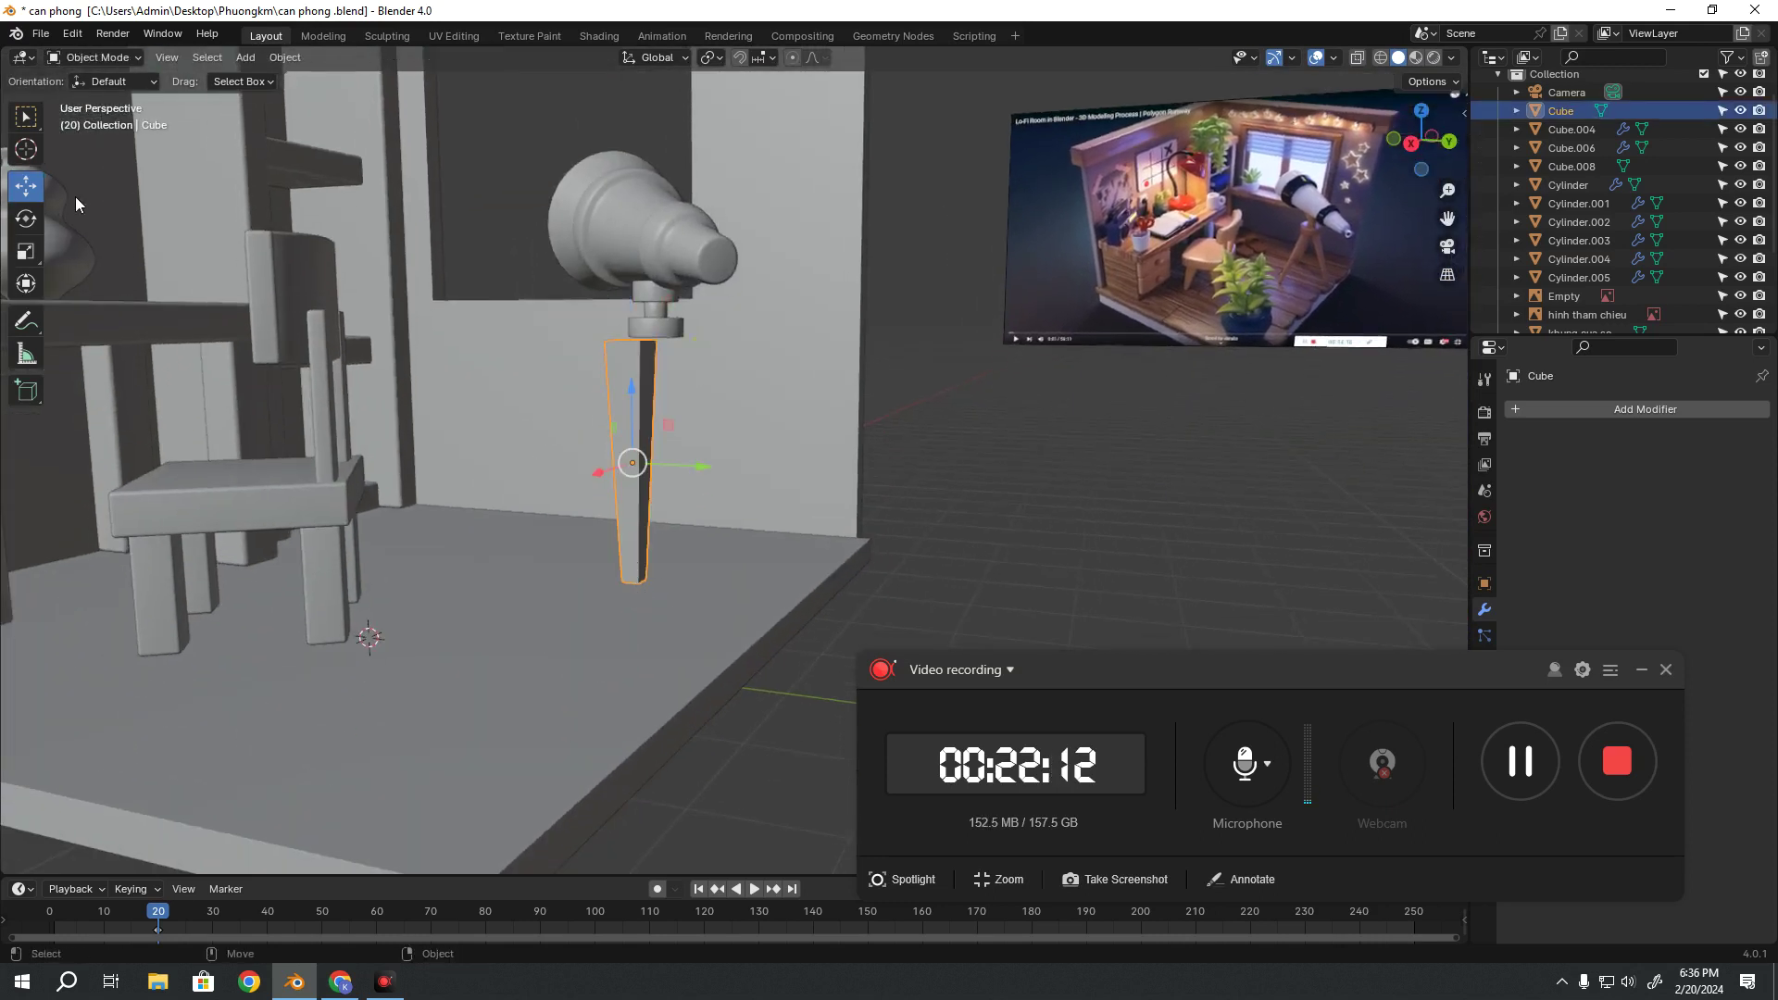
{"action": "left_click", "coordinate": [902, 424]}
{"action": "scroll", "coordinate": [902, 424], "scroll_direction": "down", "scroll_amount": 5}
{"action": "middle_click_drag", "start_coordinate": [902, 424], "coordinate": [392, 261]}
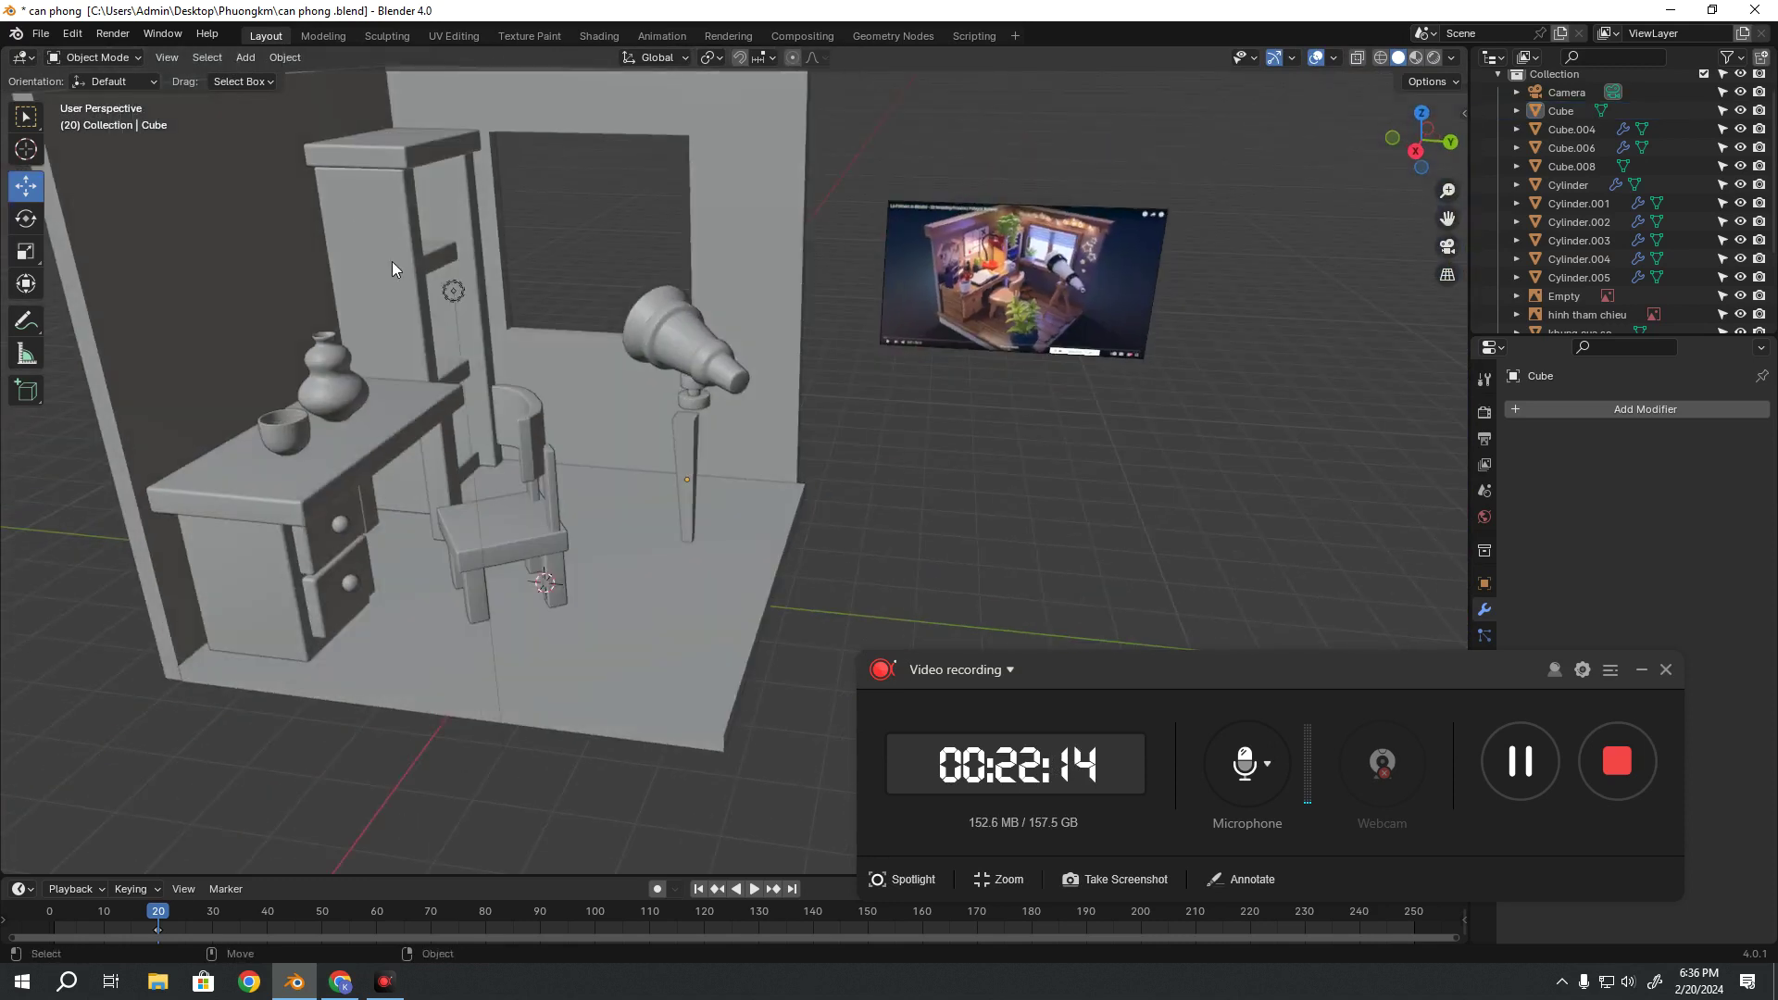
{"action": "left_click", "coordinate": [246, 58]}
{"action": "mouse_move", "coordinate": [272, 77]}
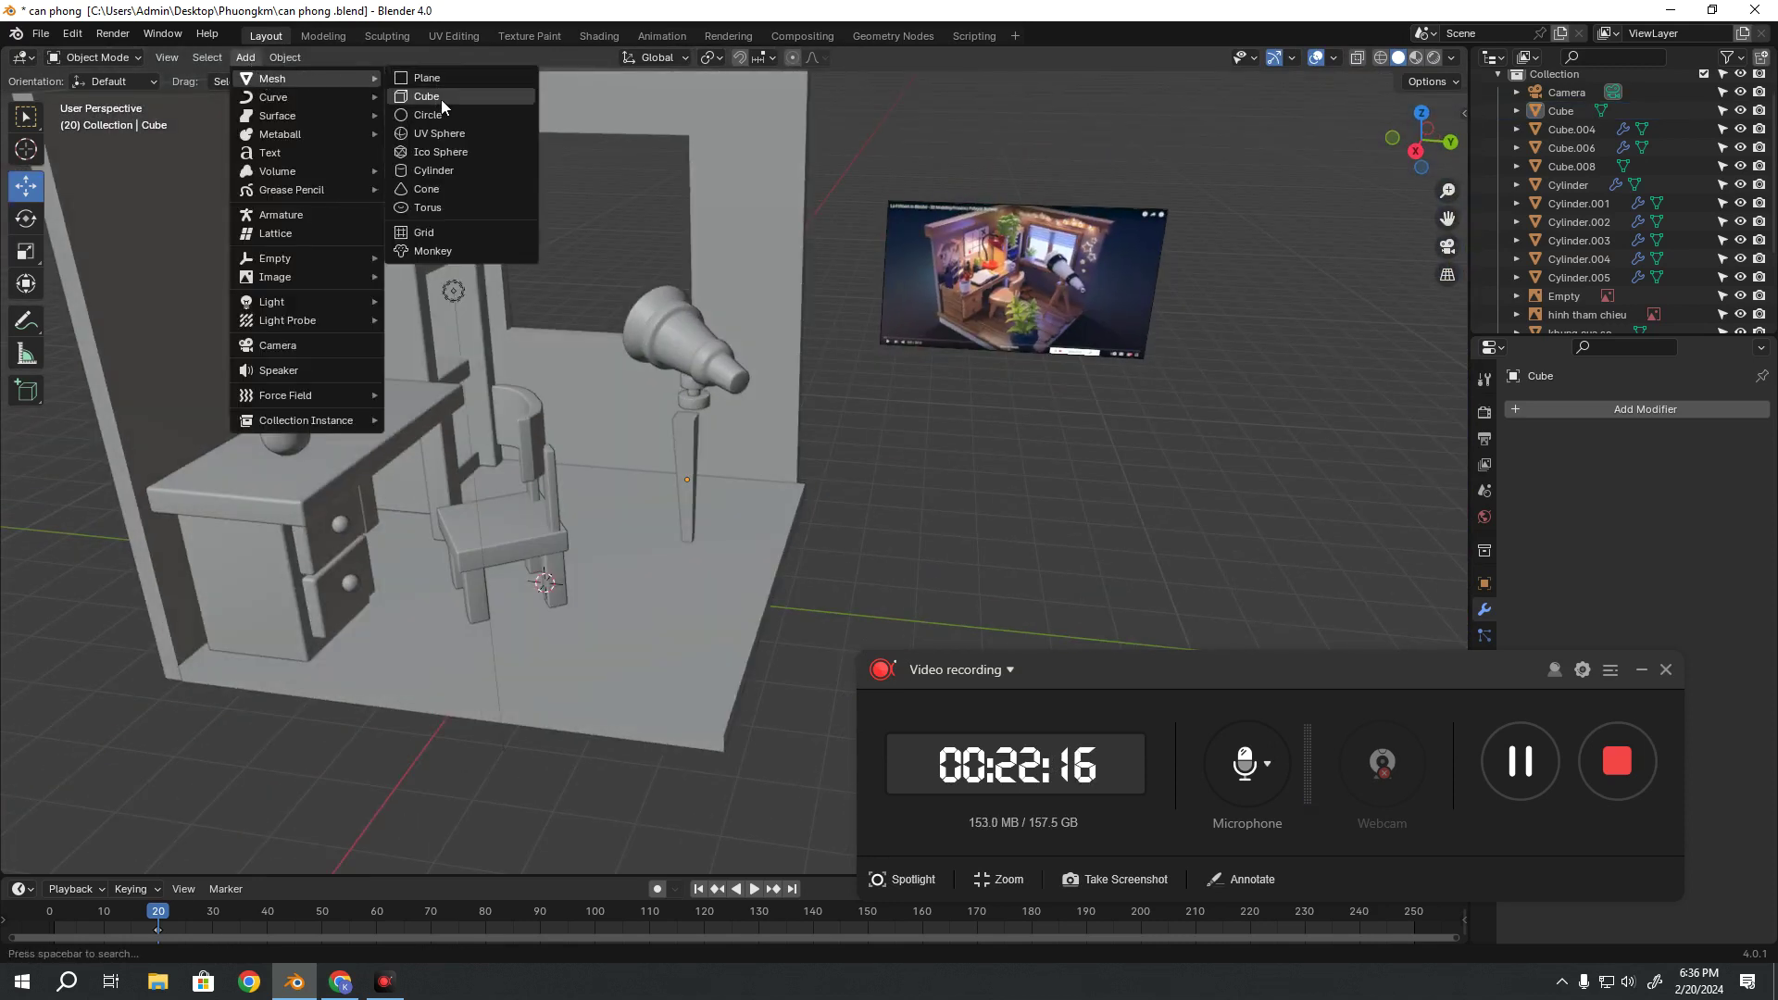
Add a new cube beside the room, move it along Y, and stretch it tall into a column
{"action": "left_click", "coordinate": [442, 96]}
{"action": "middle_click_drag", "start_coordinate": [943, 494], "coordinate": [615, 513]}
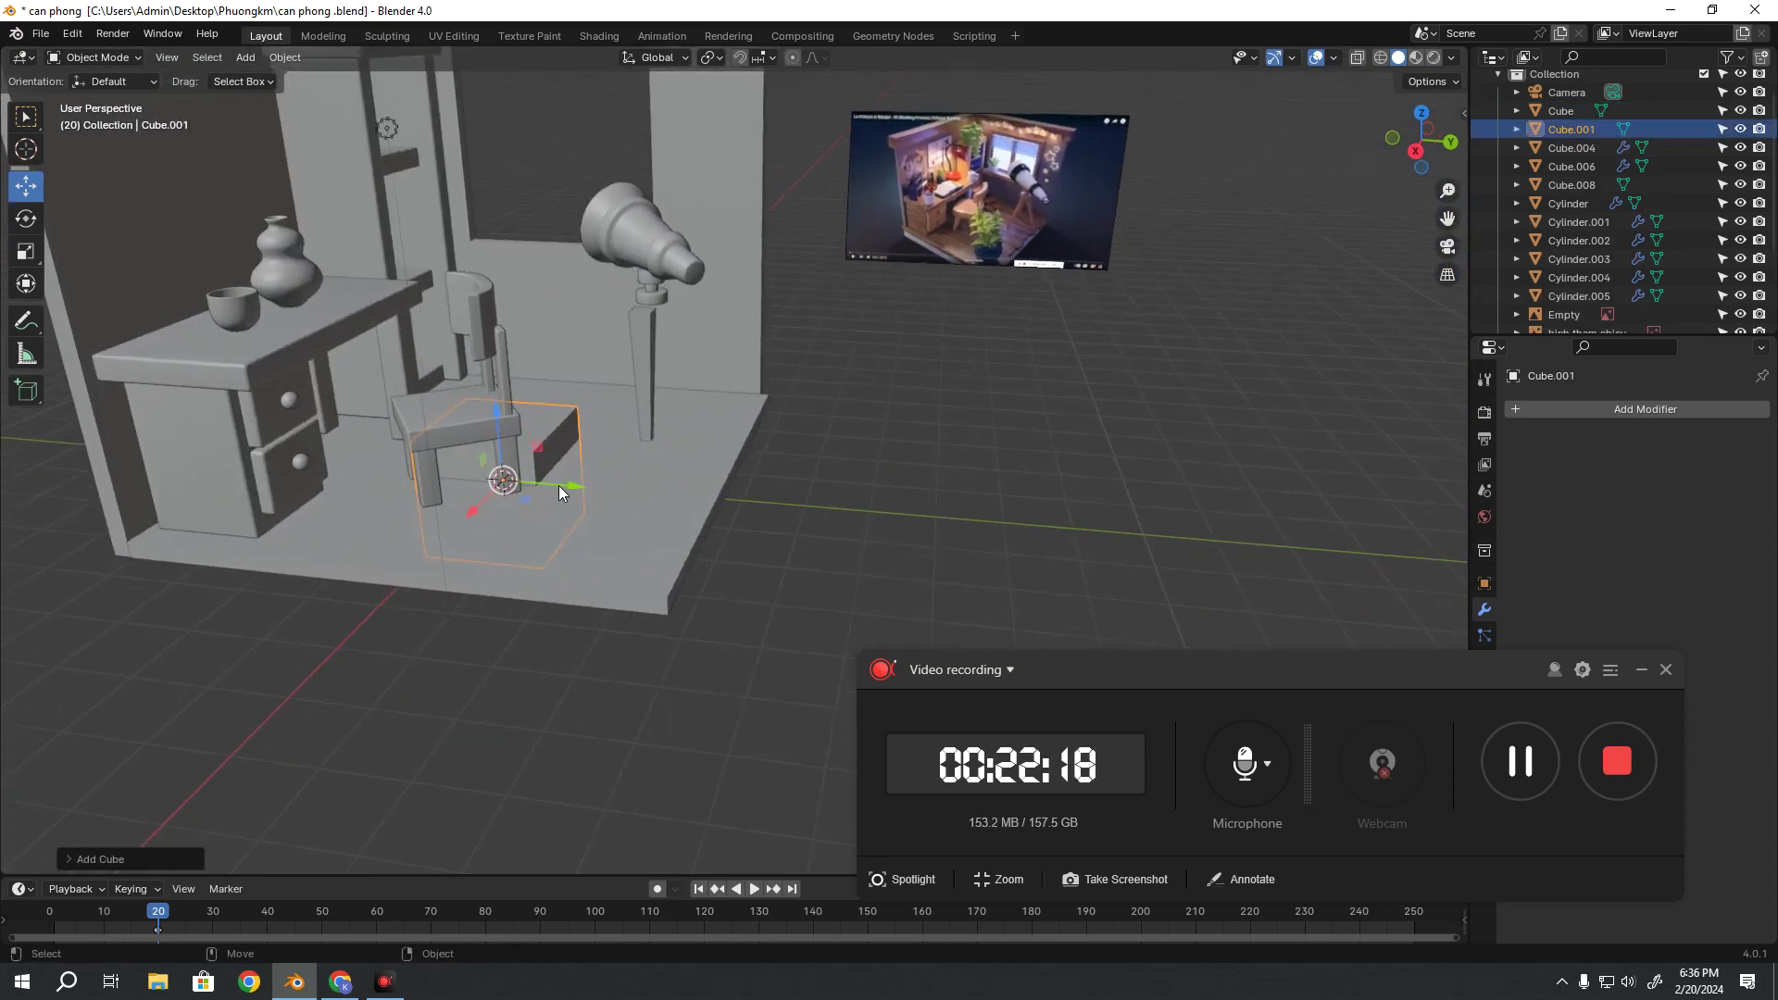
{"action": "key", "text": "g"}
{"action": "key", "text": "y"}
{"action": "left_click", "coordinate": [1042, 535]}
{"action": "key", "text": "shift+space"}
{"action": "key", "text": "s"}
{"action": "left_click_drag", "start_coordinate": [983, 454], "coordinate": [936, 452]}
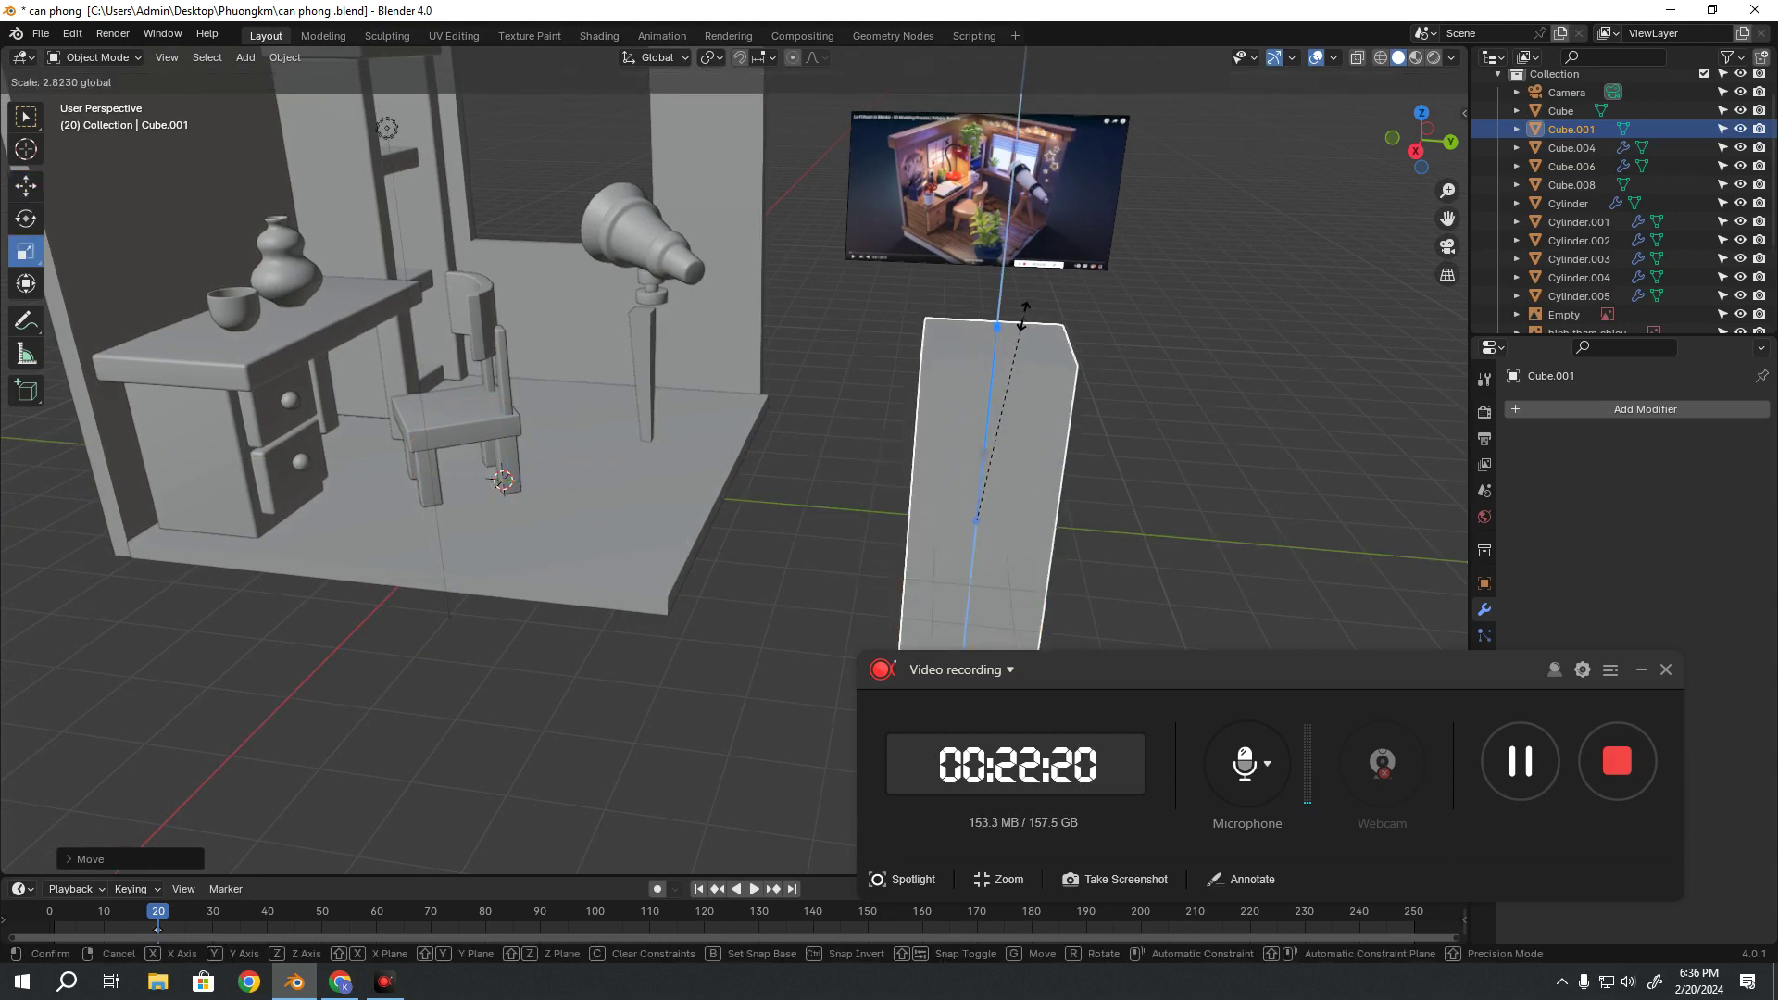
{"action": "mouse_move", "coordinate": [936, 452]}
{"action": "middle_mouse_down"}
{"action": "mouse_move", "coordinate": [1016, 432]}
{"action": "mouse_move", "coordinate": [885, 423]}
{"action": "mouse_move", "coordinate": [1017, 584]}
{"action": "middle_mouse_up"}
In Edit Mode, select the column's bottom face and shrink it to taper the column
{"action": "key", "text": "Tab"}
{"action": "left_click_drag", "start_coordinate": [1017, 584], "coordinate": [651, 437]}
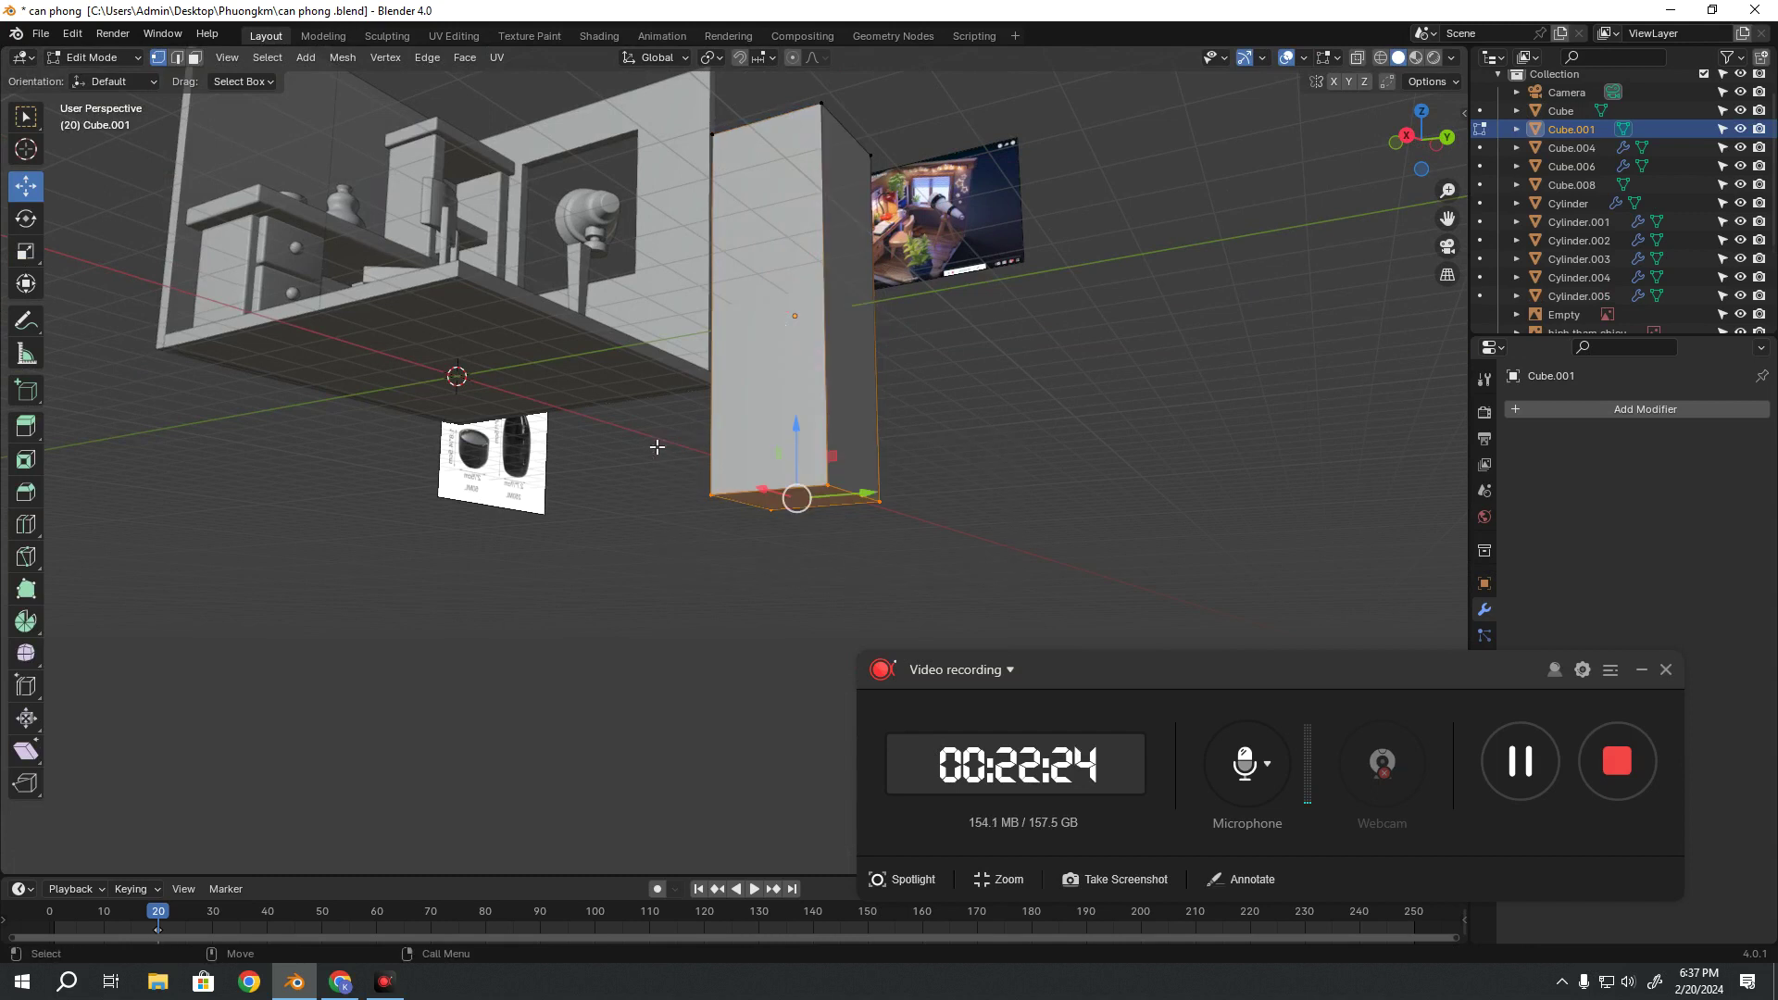
{"action": "mouse_move", "coordinate": [655, 444]}
{"action": "middle_mouse_down"}
{"action": "mouse_move", "coordinate": [764, 448]}
{"action": "mouse_move", "coordinate": [806, 497]}
{"action": "middle_mouse_up"}
{"action": "key", "text": "shift+space"}
{"action": "key", "text": "s"}
{"action": "left_click_drag", "start_coordinate": [877, 496], "coordinate": [806, 498]}
{"action": "middle_click_drag", "start_coordinate": [807, 498], "coordinate": [734, 469]}
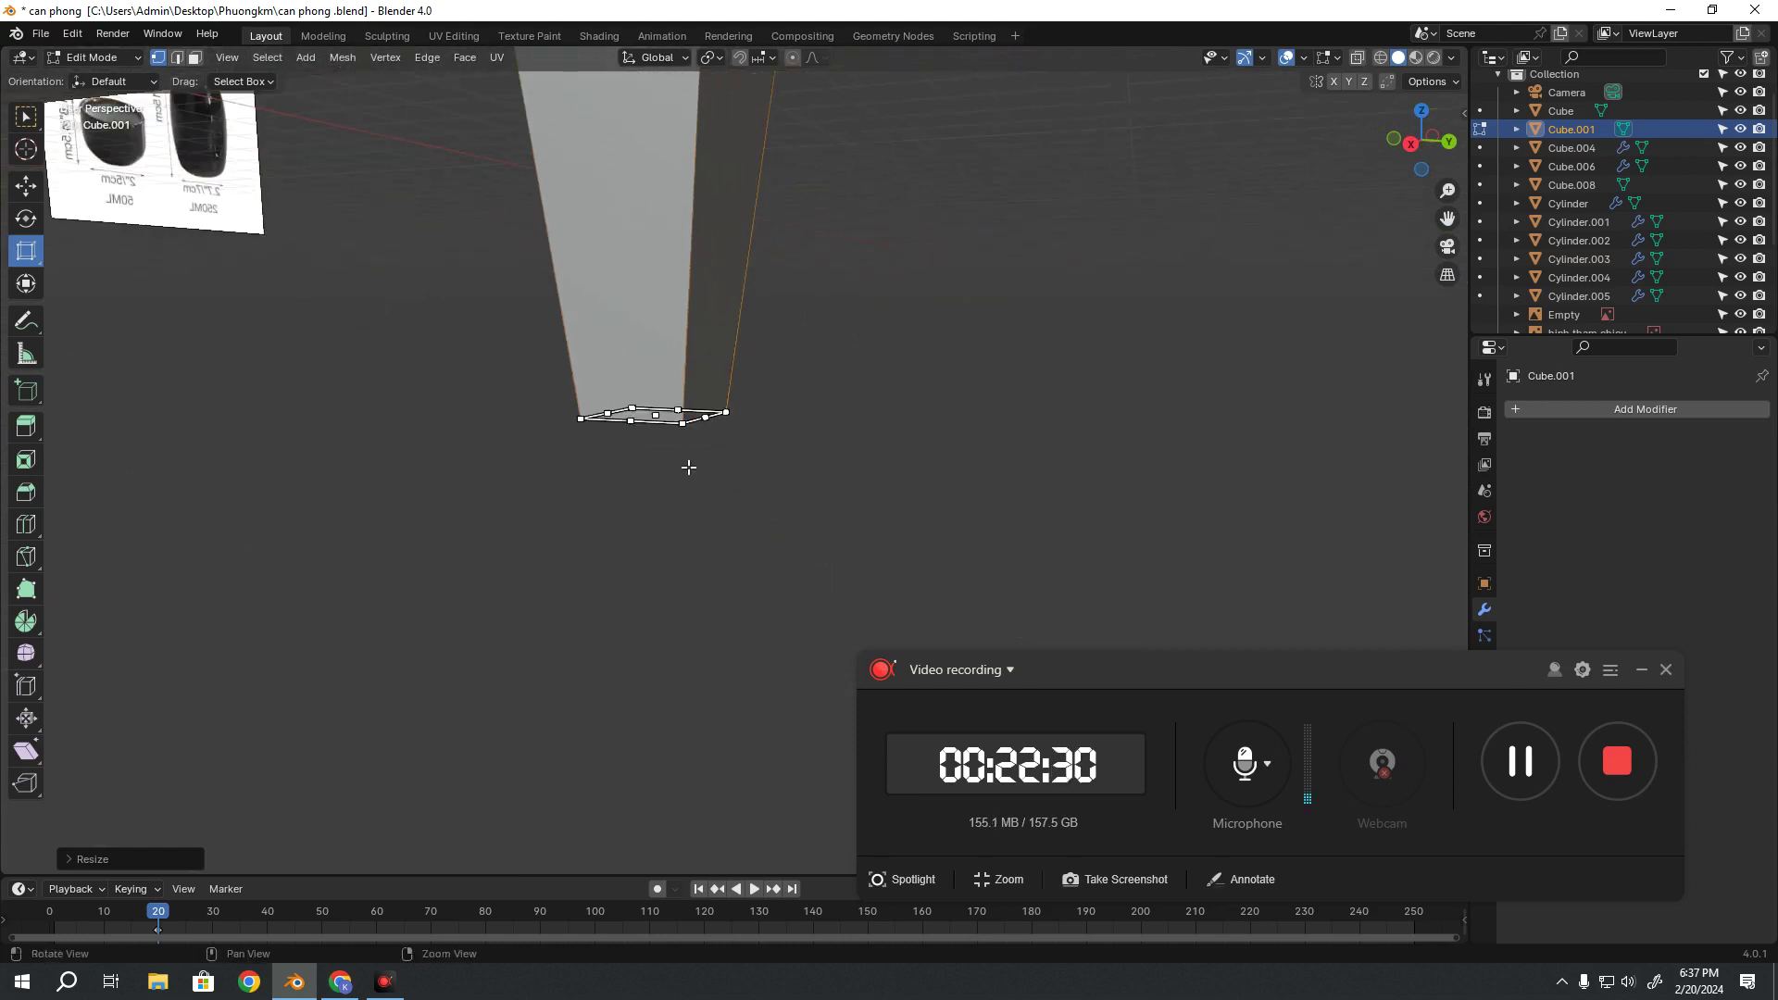
{"action": "scroll", "coordinate": [704, 544], "scroll_direction": "up", "scroll_amount": 3}
Rescale the column's bottom face along the X axis, abandoning the Z and Y attempts
{"action": "key", "text": "s"}
{"action": "key", "text": "z"}
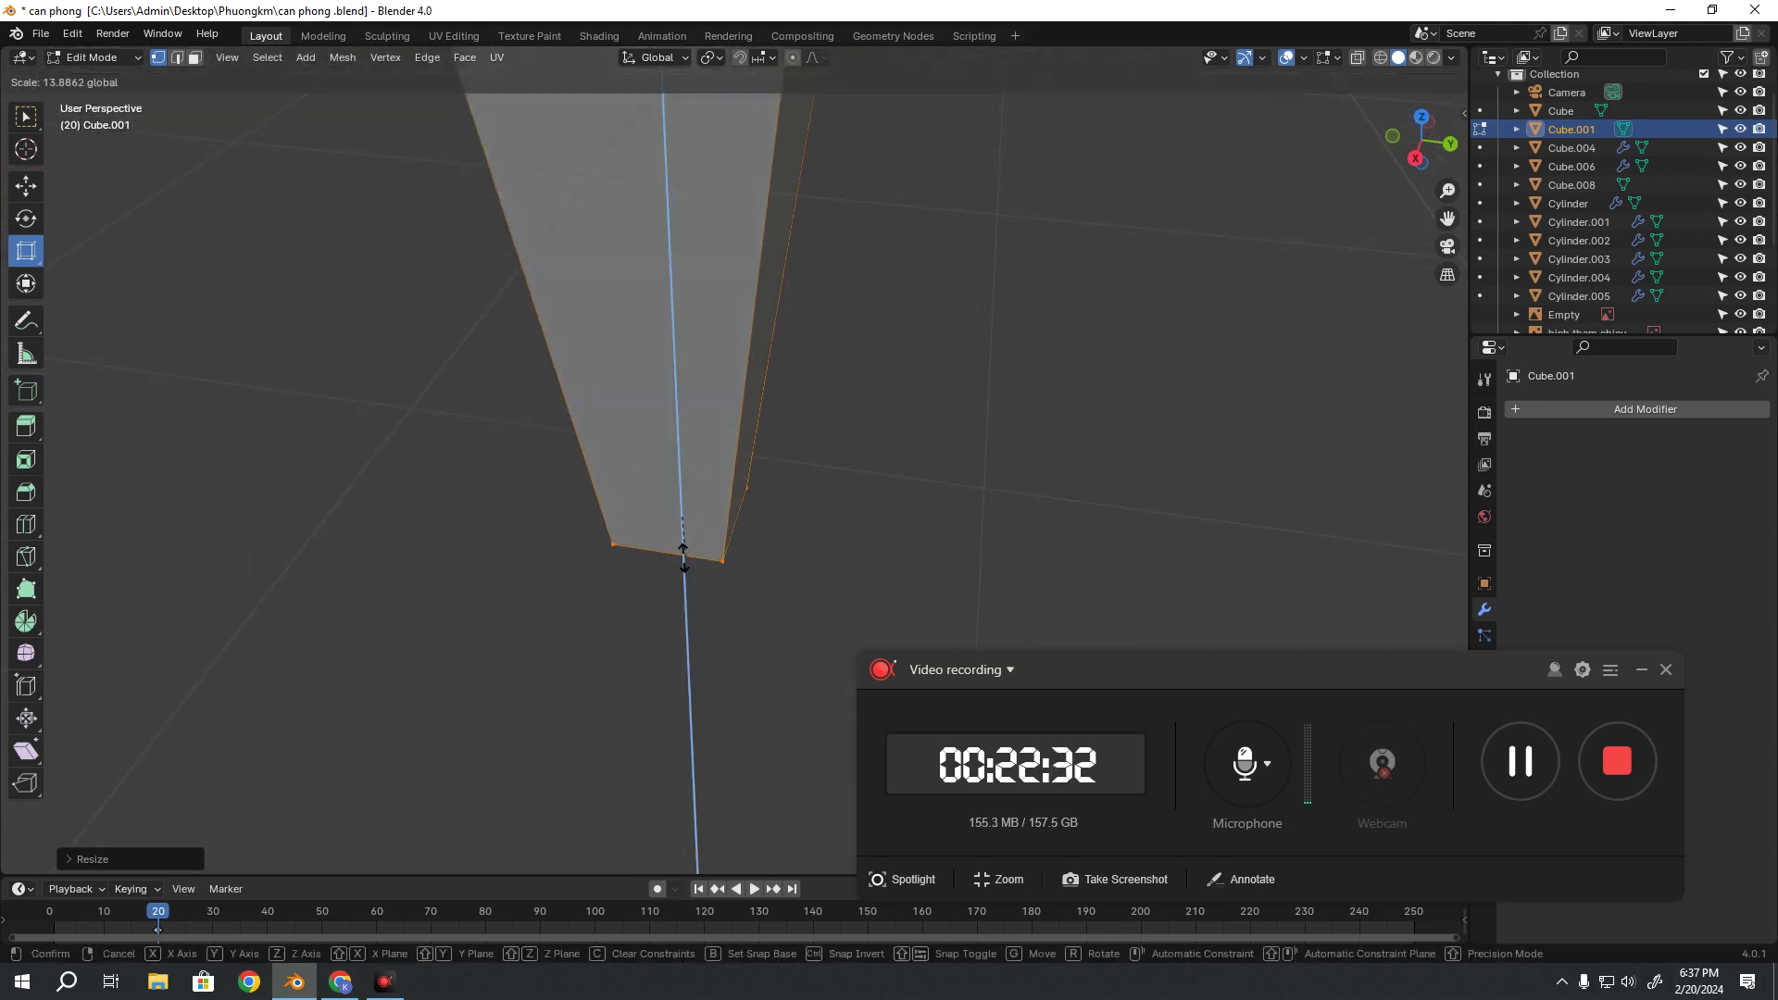
{"action": "key", "text": "Escape"}
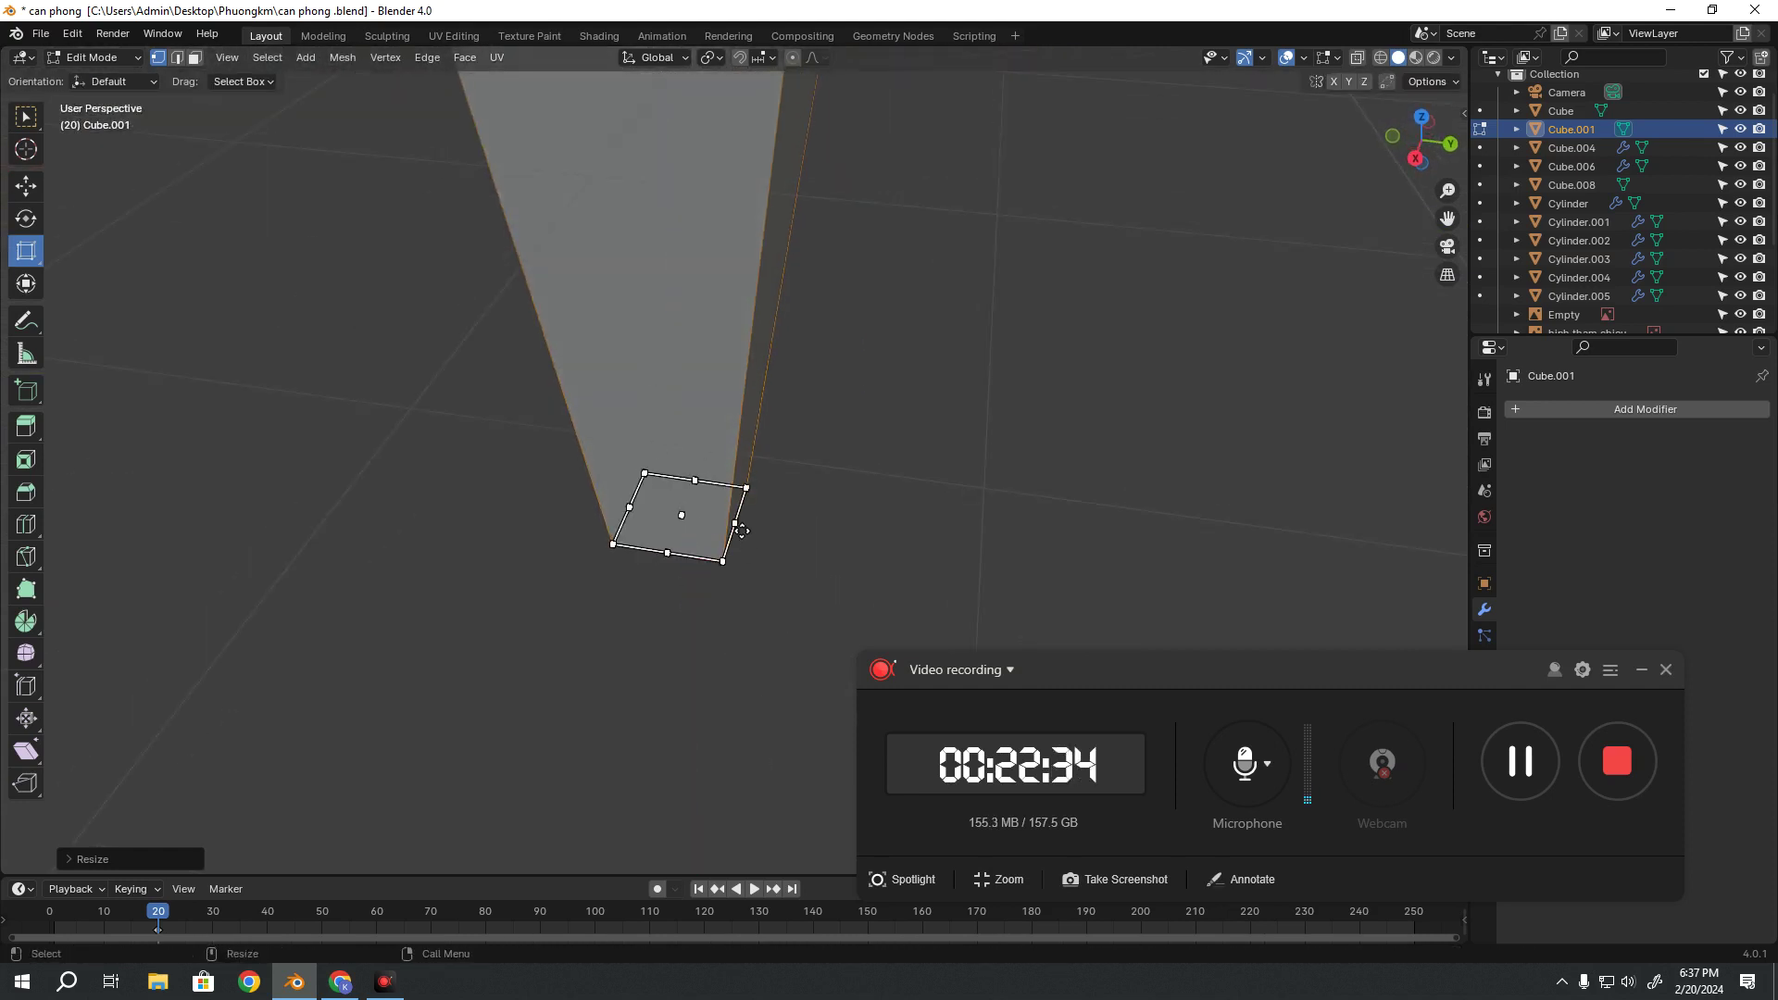
{"action": "key", "text": "s"}
{"action": "key", "text": "y"}
{"action": "key", "text": "Escape"}
{"action": "key", "text": "s"}
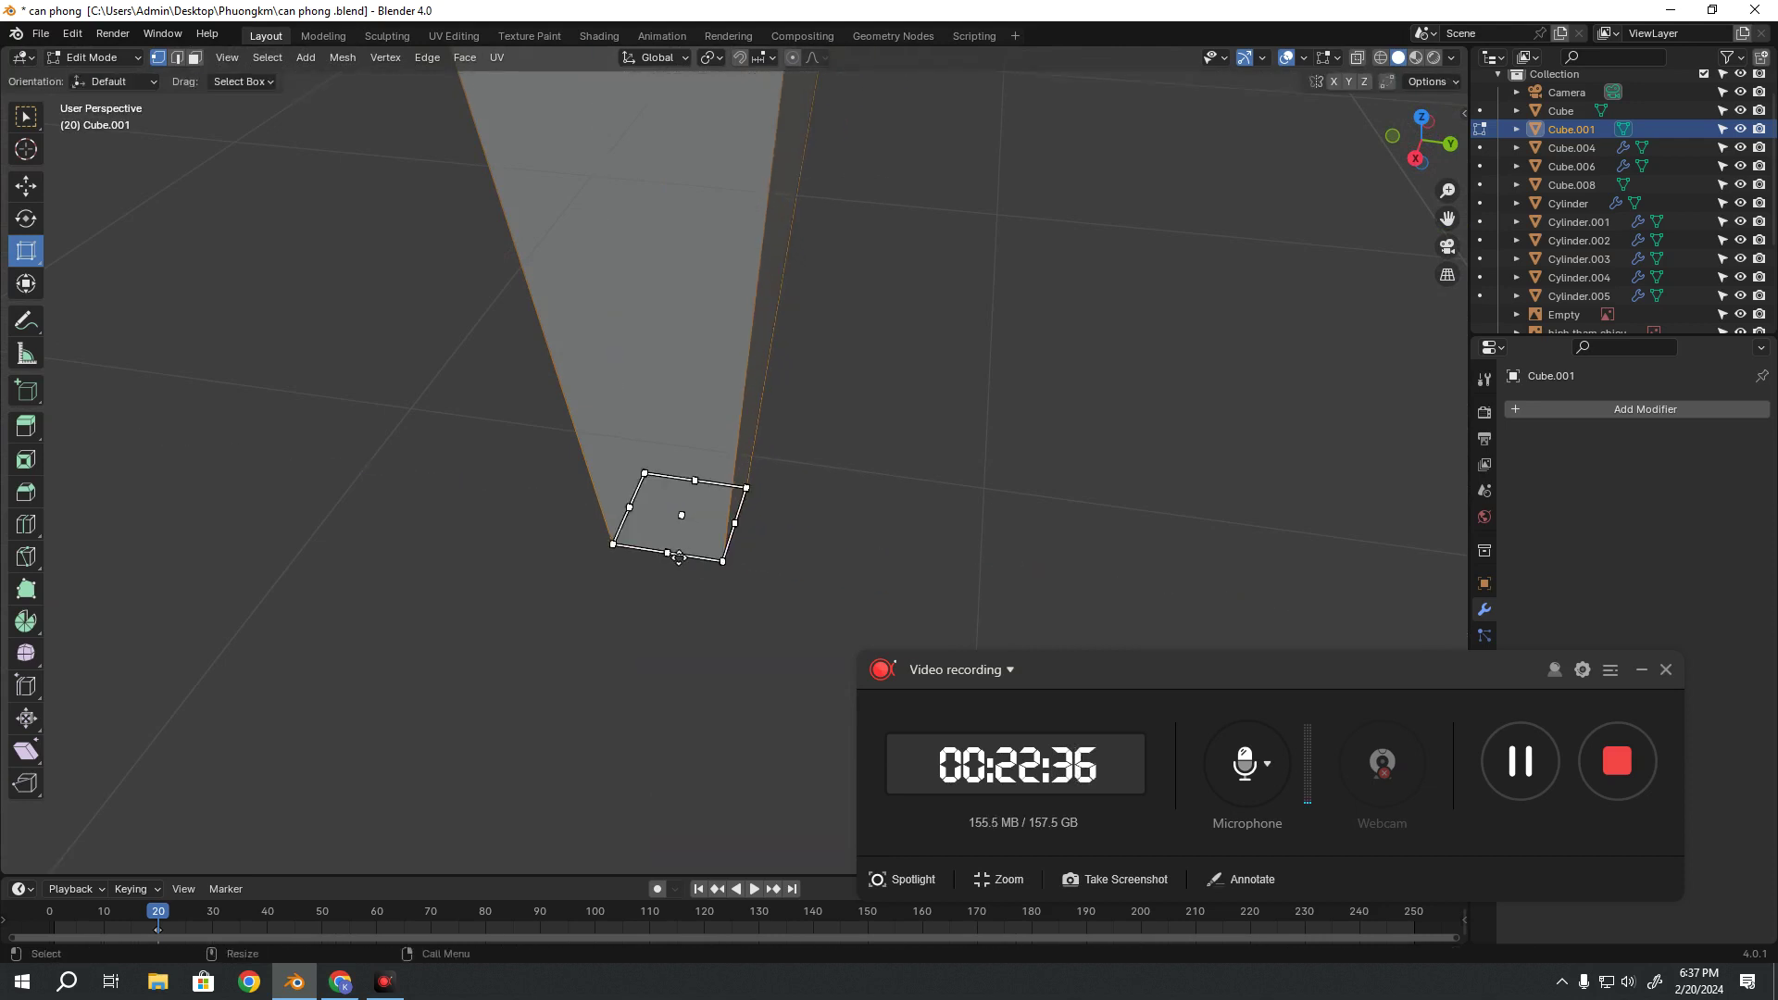
{"action": "key", "text": "x"}
{"action": "left_click", "coordinate": [648, 602]}
Return to Object Mode and shrink the whole tapered column to roughly half size
{"action": "mouse_move", "coordinate": [752, 532]}
{"action": "middle_mouse_down"}
{"action": "mouse_move", "coordinate": [790, 380]}
{"action": "mouse_move", "coordinate": [758, 520]}
{"action": "middle_mouse_up"}
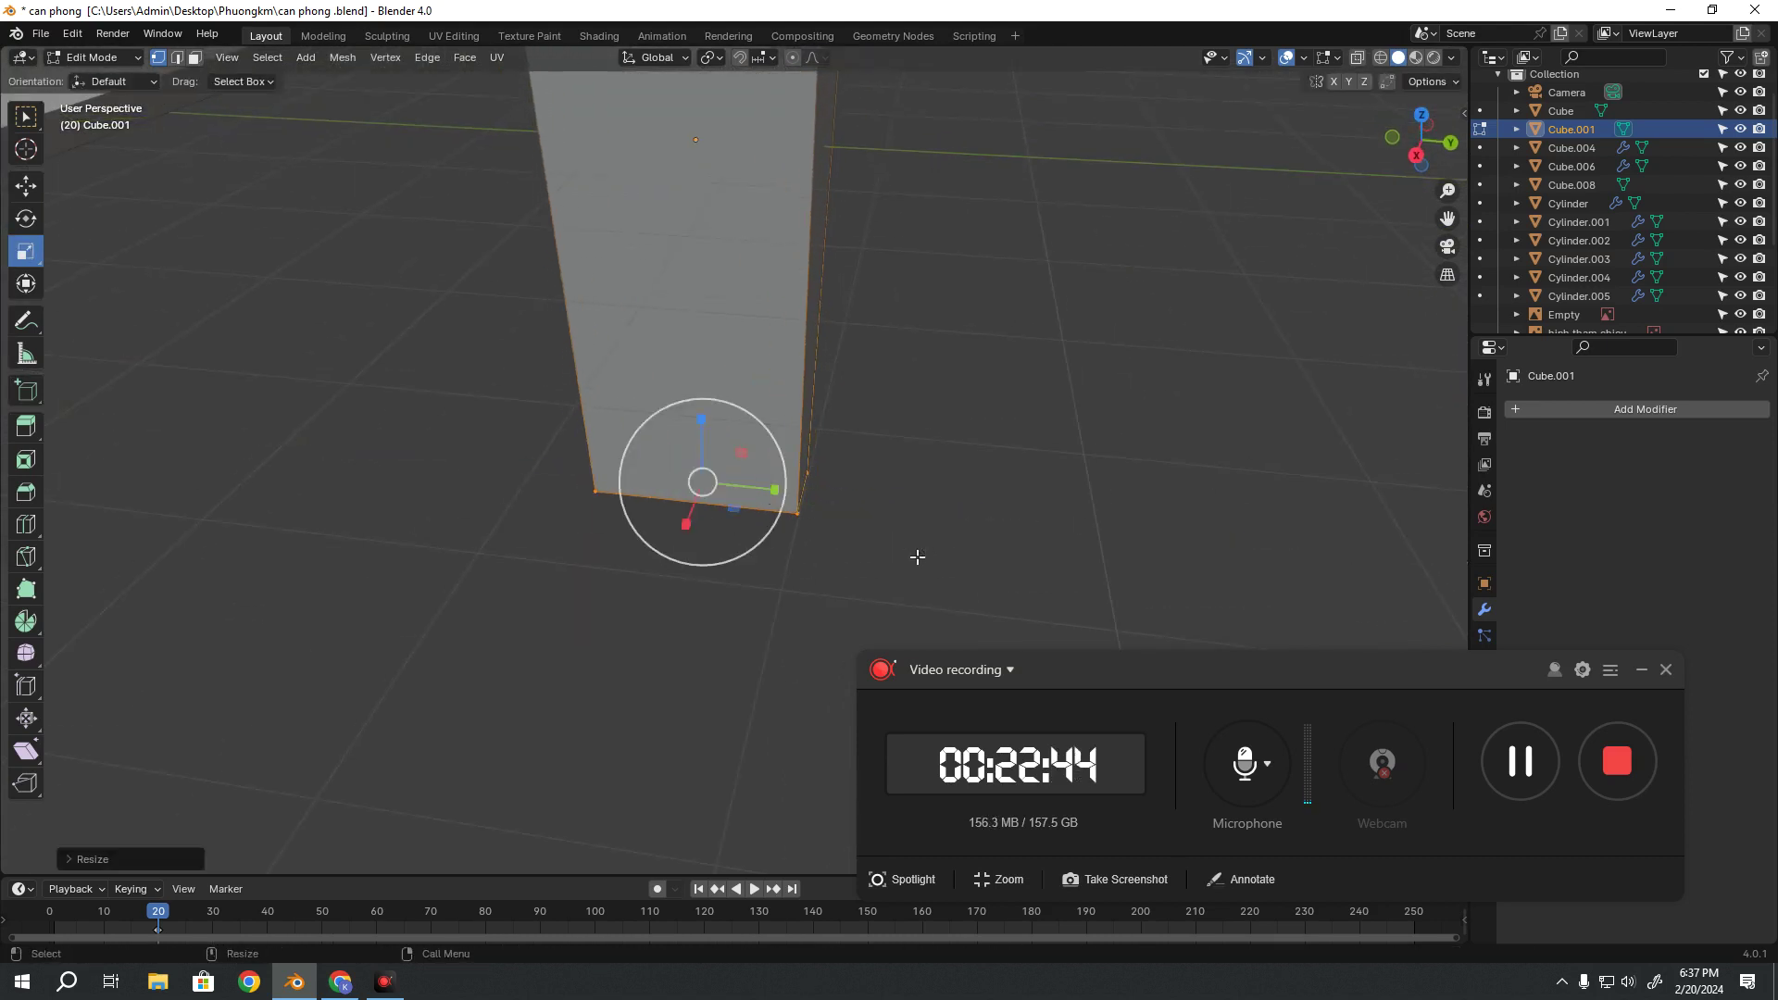
{"action": "middle_click_drag", "start_coordinate": [759, 521], "coordinate": [779, 583]}
{"action": "left_click_drag", "start_coordinate": [731, 546], "coordinate": [738, 503]}
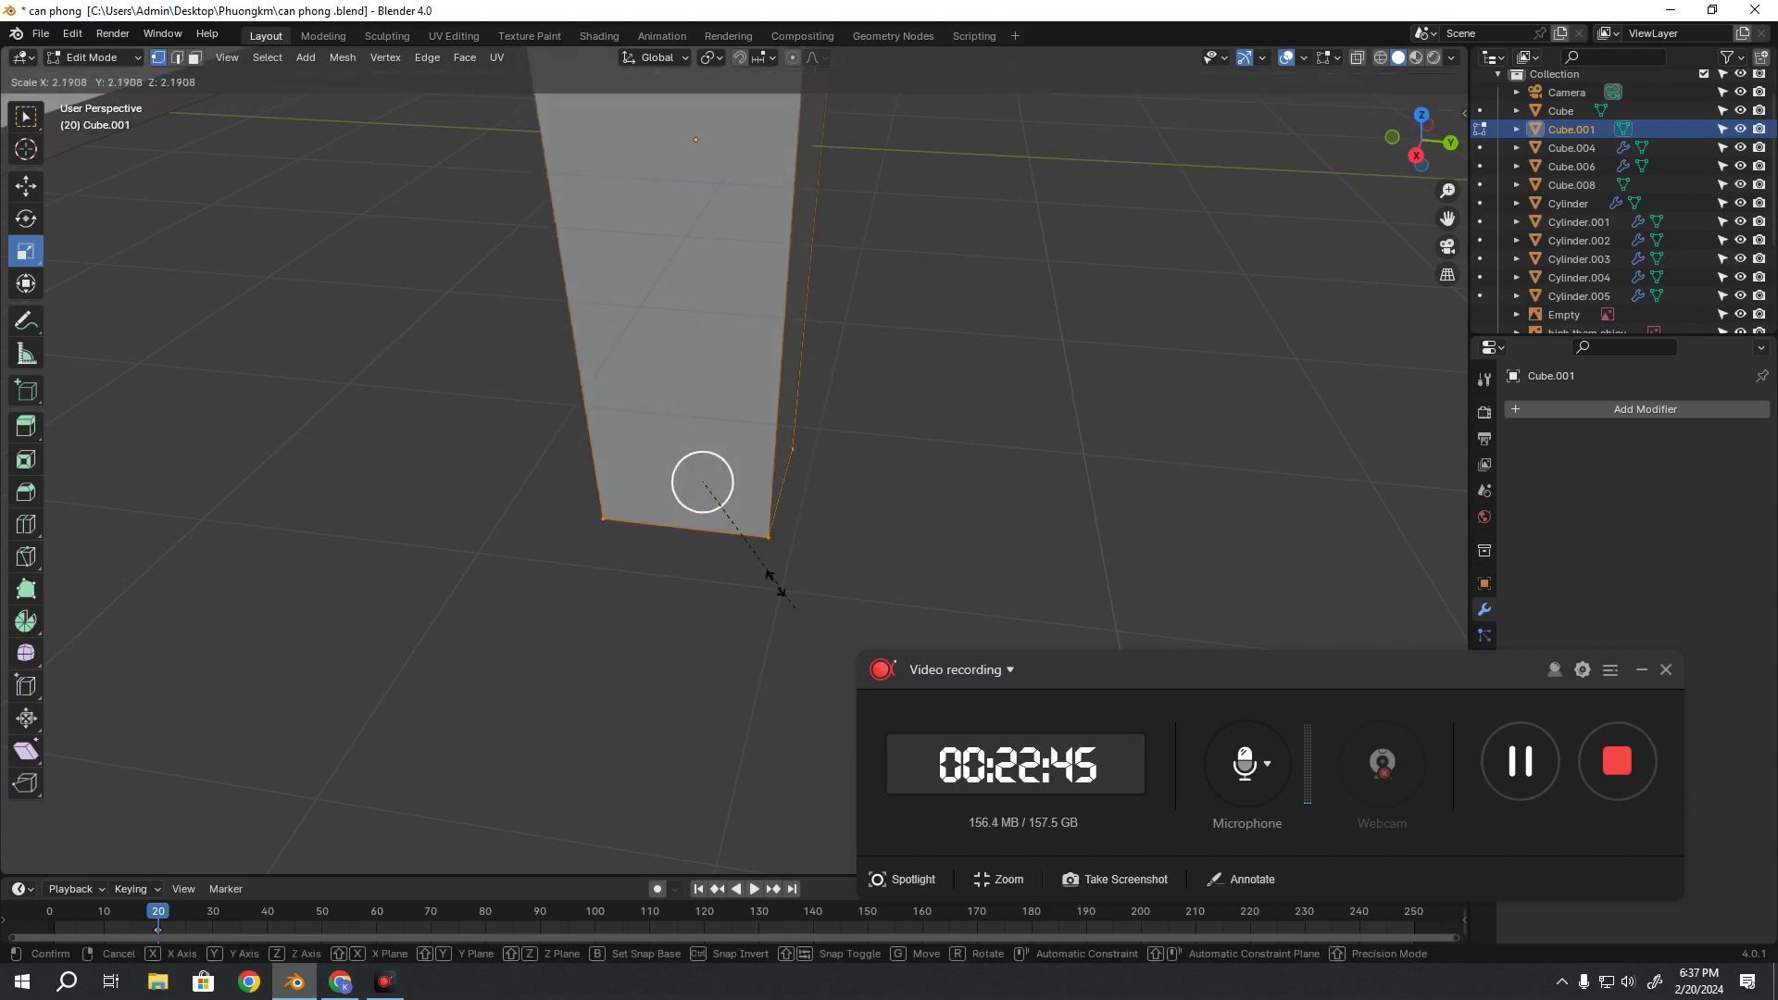
{"action": "right_click", "coordinate": [738, 503]}
{"action": "scroll", "coordinate": [738, 503], "scroll_direction": "down", "scroll_amount": 10}
{"action": "middle_click_drag", "start_coordinate": [738, 503], "coordinate": [768, 435]}
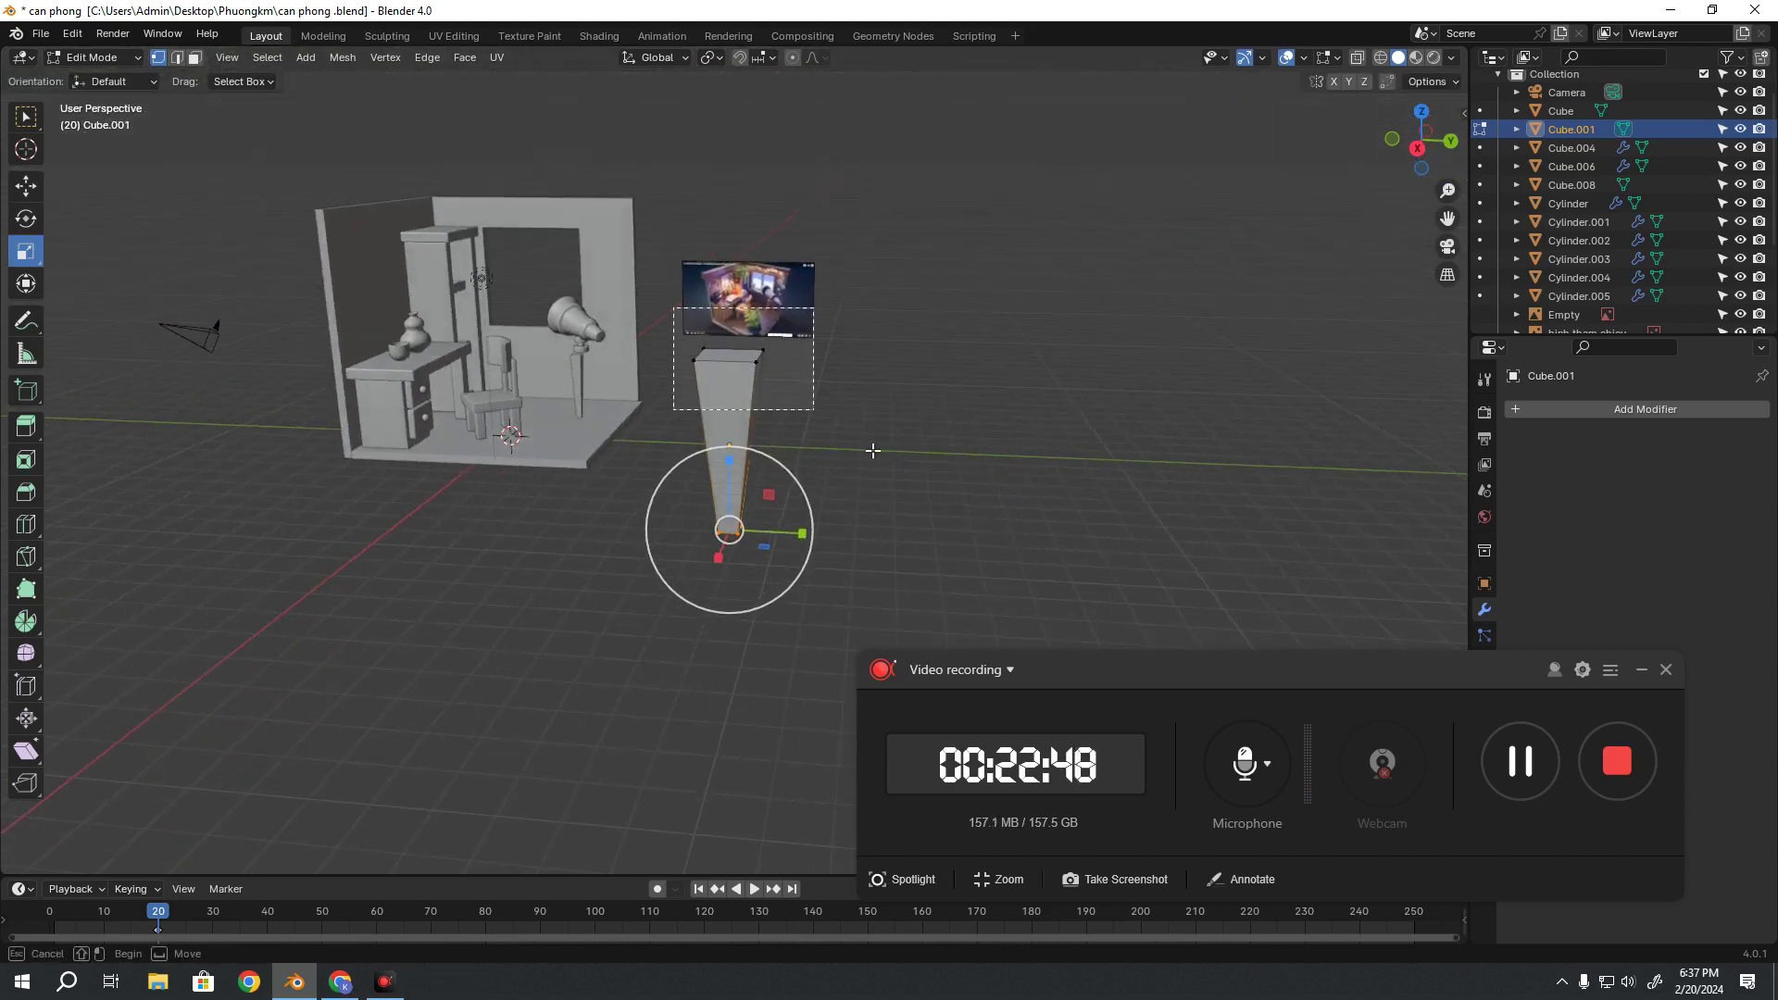
{"action": "left_click", "coordinate": [729, 361]}
{"action": "key", "text": "Tab"}
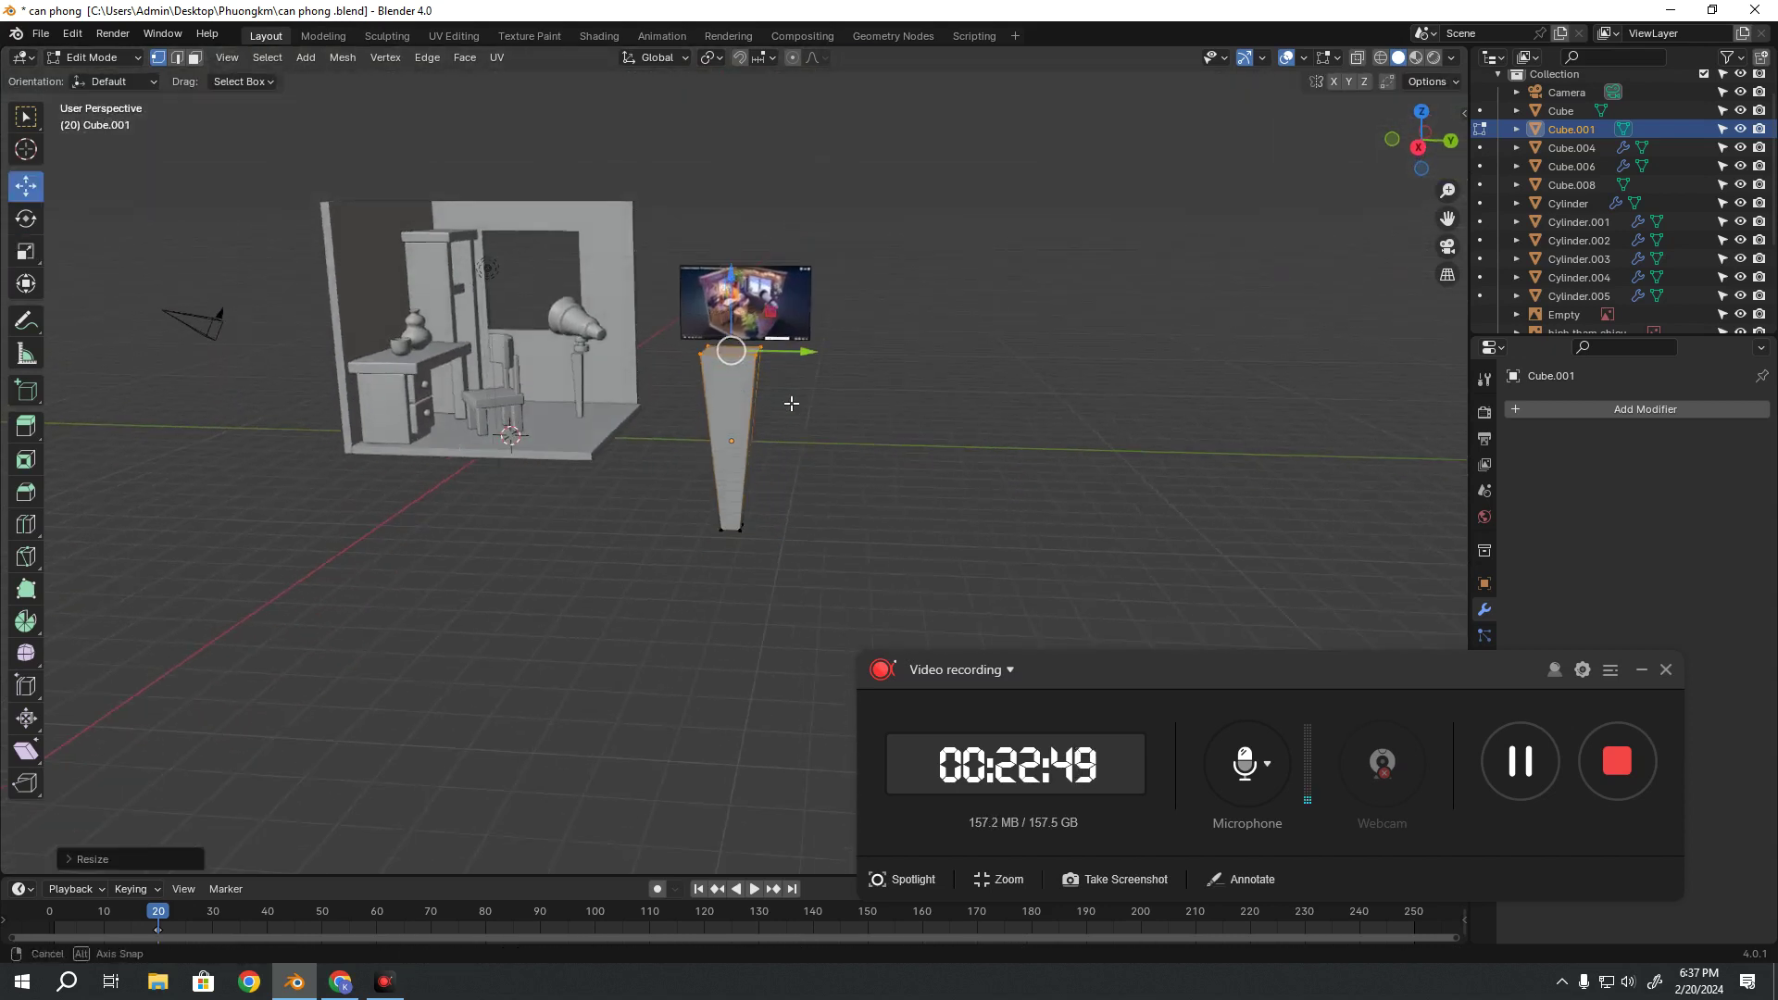
{"action": "middle_click_drag", "start_coordinate": [785, 417], "coordinate": [785, 391]}
{"action": "mouse_move", "coordinate": [789, 487]}
{"action": "left_mouse_down"}
{"action": "mouse_move", "coordinate": [754, 440]}
{"action": "mouse_move", "coordinate": [595, 372]}
{"action": "left_mouse_up"}
Confirm the column's reduced size, move it into the room, then delete Cube.001
{"action": "key", "text": "s"}
{"action": "key", "text": "z"}
{"action": "left_click", "coordinate": [742, 432]}
{"action": "key", "text": "shift+space"}
{"action": "key", "text": "g"}
{"action": "middle_click_drag", "start_coordinate": [595, 373], "coordinate": [659, 453]}
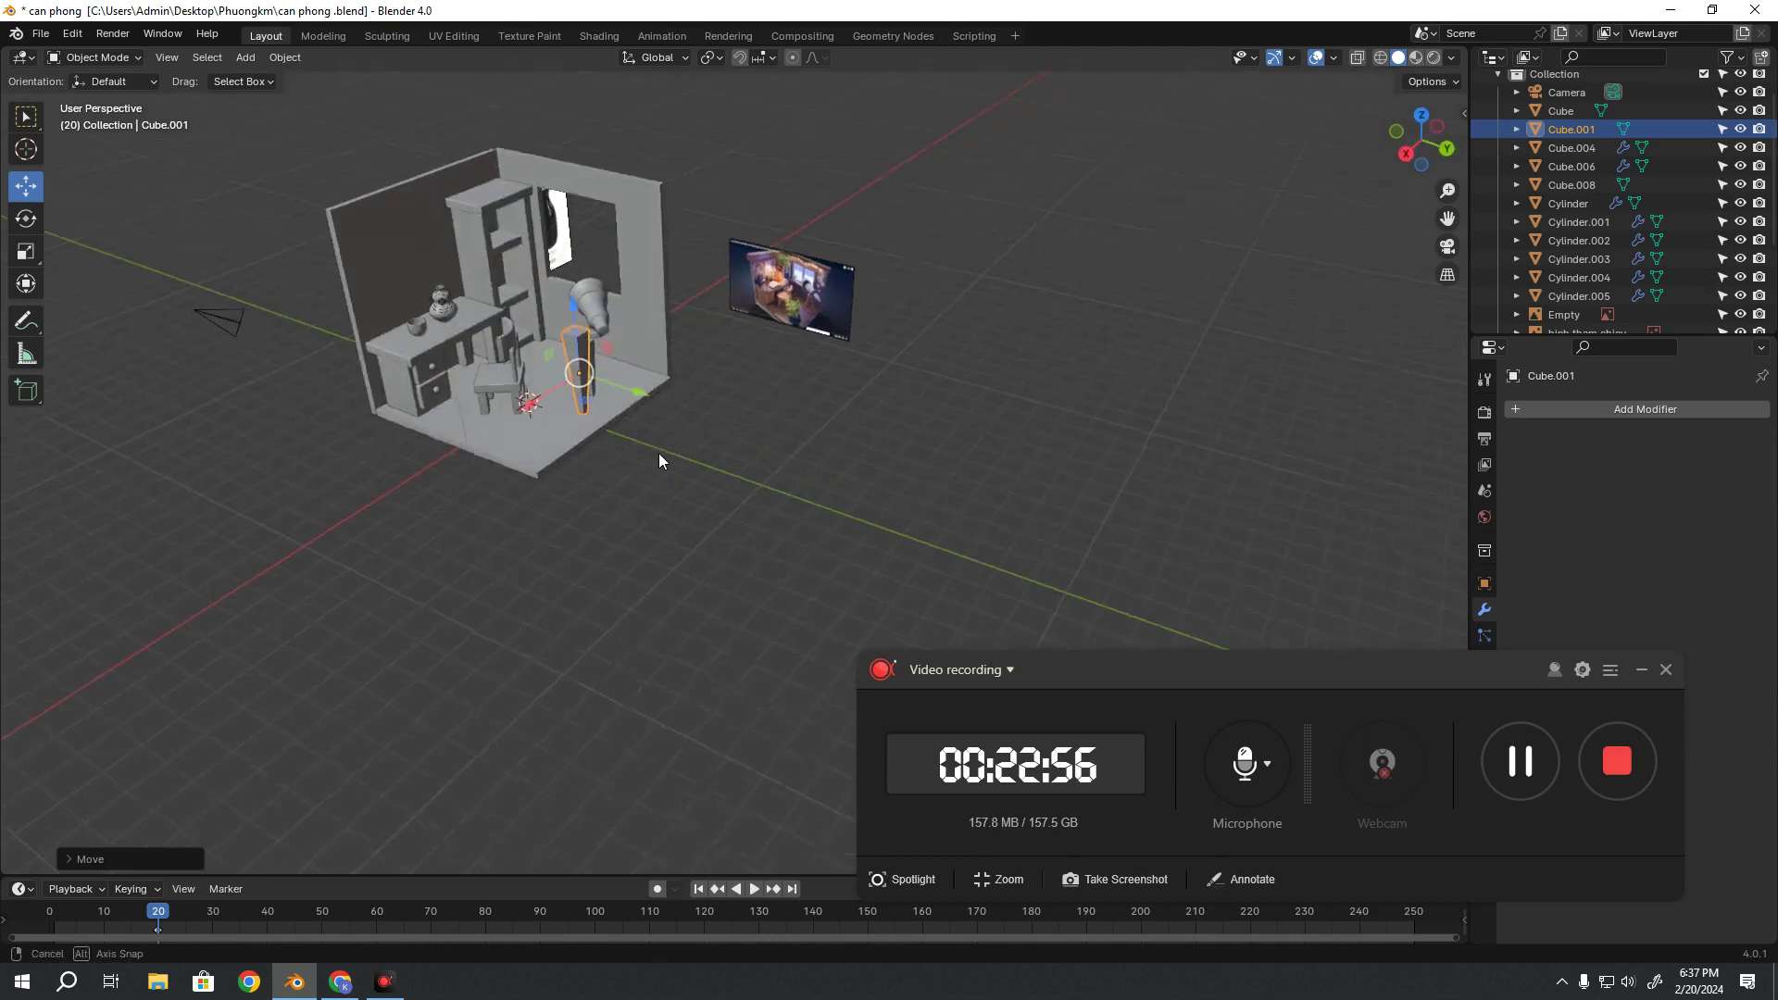
{"action": "key", "text": "Delete"}
Select the original leg under the telescope
{"action": "scroll", "coordinate": [639, 399], "scroll_direction": "up", "scroll_amount": 3}
{"action": "mouse_move", "coordinate": [622, 365]}
{"action": "middle_mouse_down", "text": "shift"}
{"action": "mouse_move", "coordinate": [815, 521]}
{"action": "mouse_move", "coordinate": [1054, 524]}
{"action": "mouse_move", "coordinate": [941, 402]}
{"action": "middle_mouse_up", "text": "shift"}
{"action": "scroll", "coordinate": [1054, 524], "scroll_direction": "up", "scroll_amount": 4}
{"action": "left_click", "coordinate": [941, 402]}
{"action": "middle_click_drag", "start_coordinate": [1152, 496], "coordinate": [1403, 626], "text": "shift"}
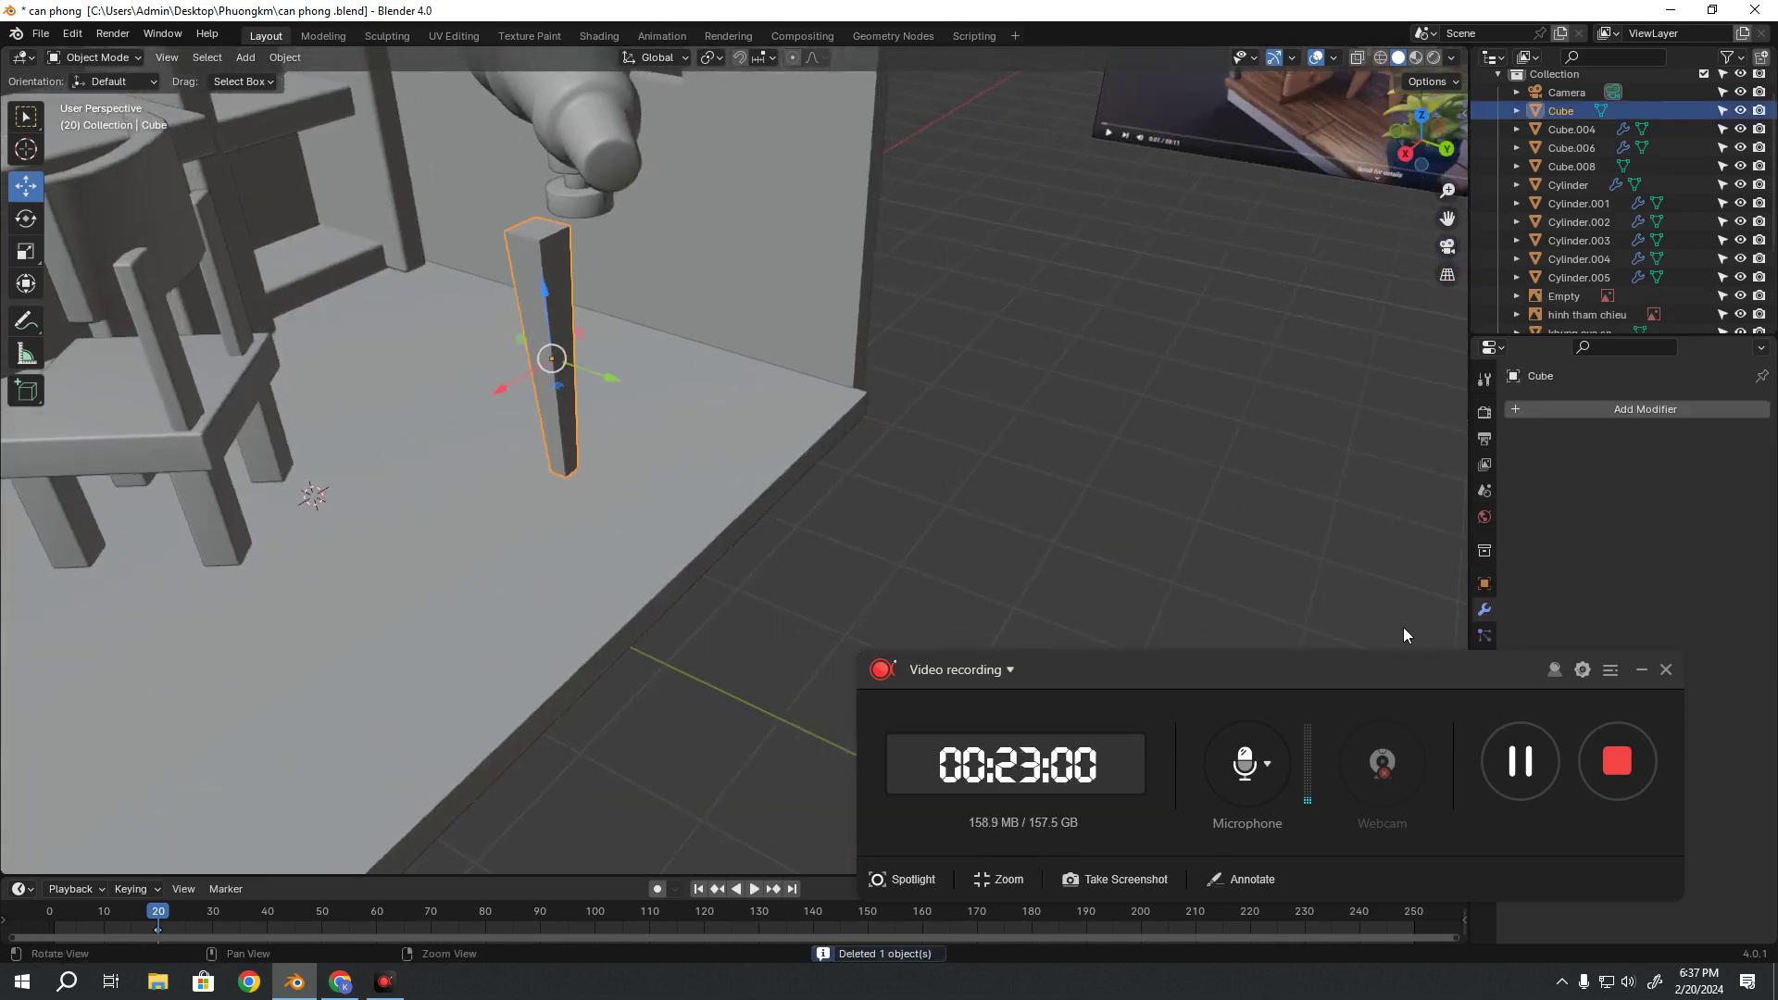
{"action": "left_click", "coordinate": [1649, 670]}
{"action": "scroll", "coordinate": [1065, 532], "scroll_direction": "down", "scroll_amount": 4}
Orbit to a low front view, check the reference image, and return to the telescope leg
{"action": "middle_click_drag", "start_coordinate": [909, 536], "coordinate": [926, 452]}
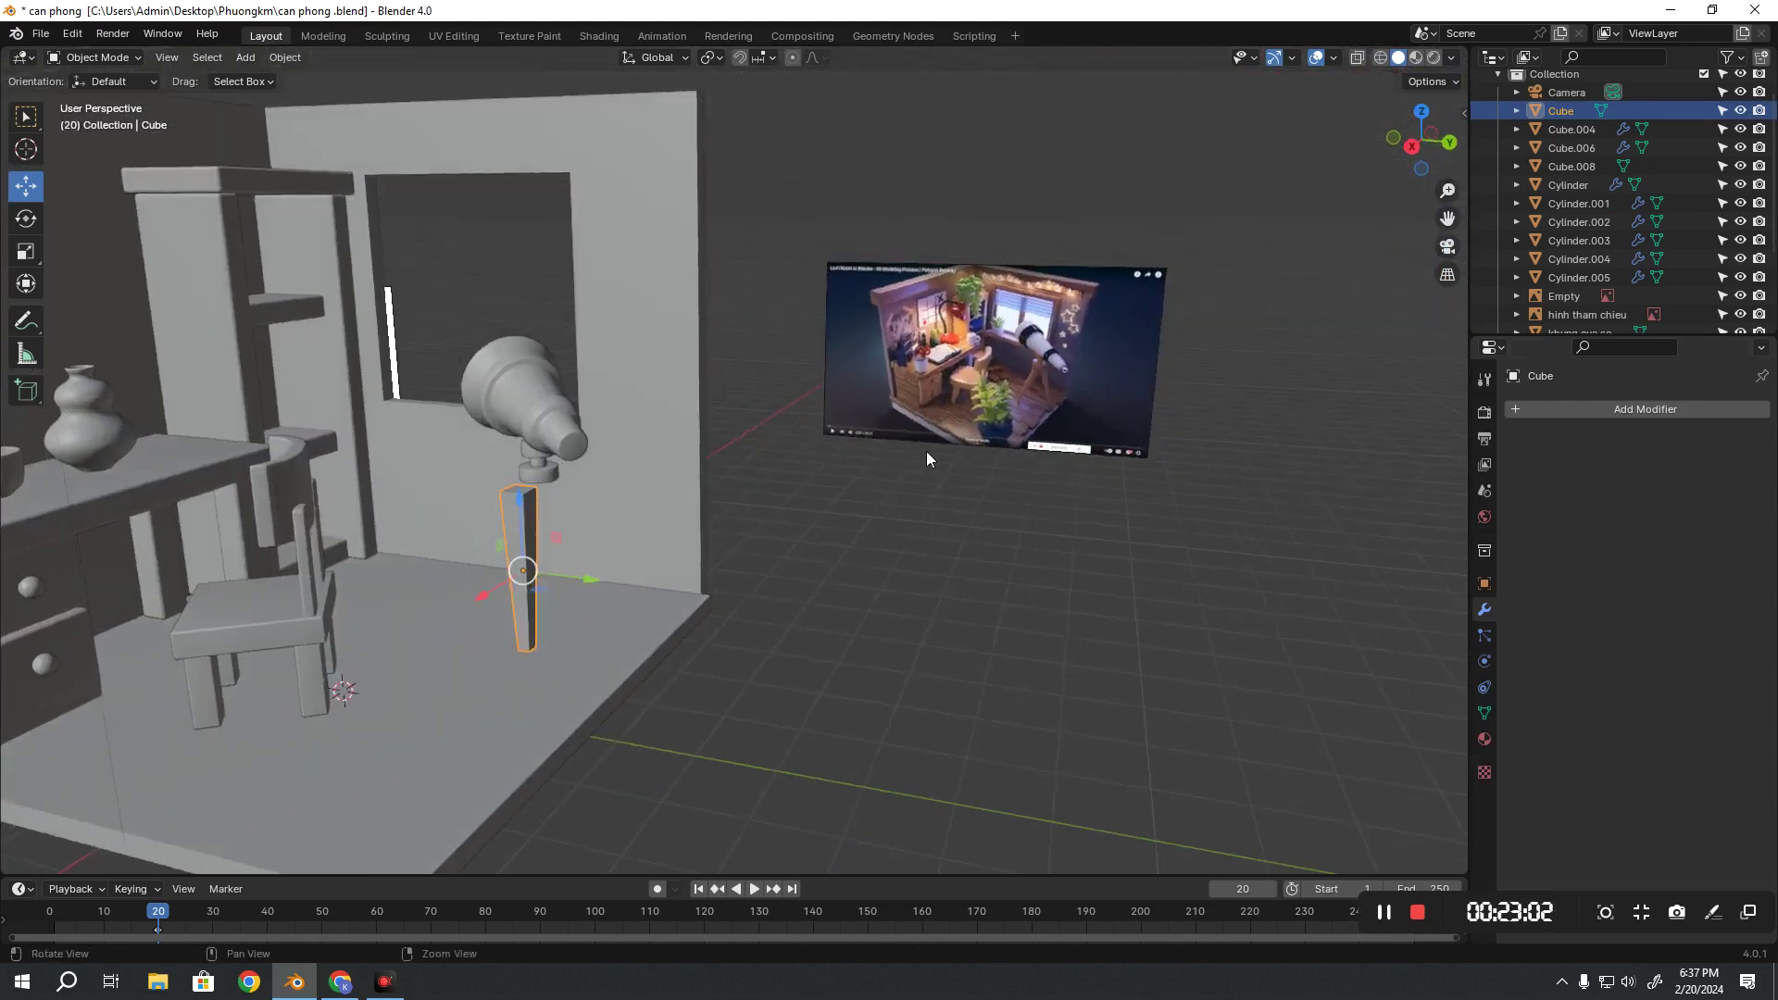
{"action": "scroll", "coordinate": [1048, 376], "scroll_direction": "up", "scroll_amount": 2}
{"action": "middle_click_drag", "start_coordinate": [1165, 391], "coordinate": [1113, 424], "text": "shift"}
{"action": "scroll", "coordinate": [1113, 424], "scroll_direction": "up", "scroll_amount": 3}
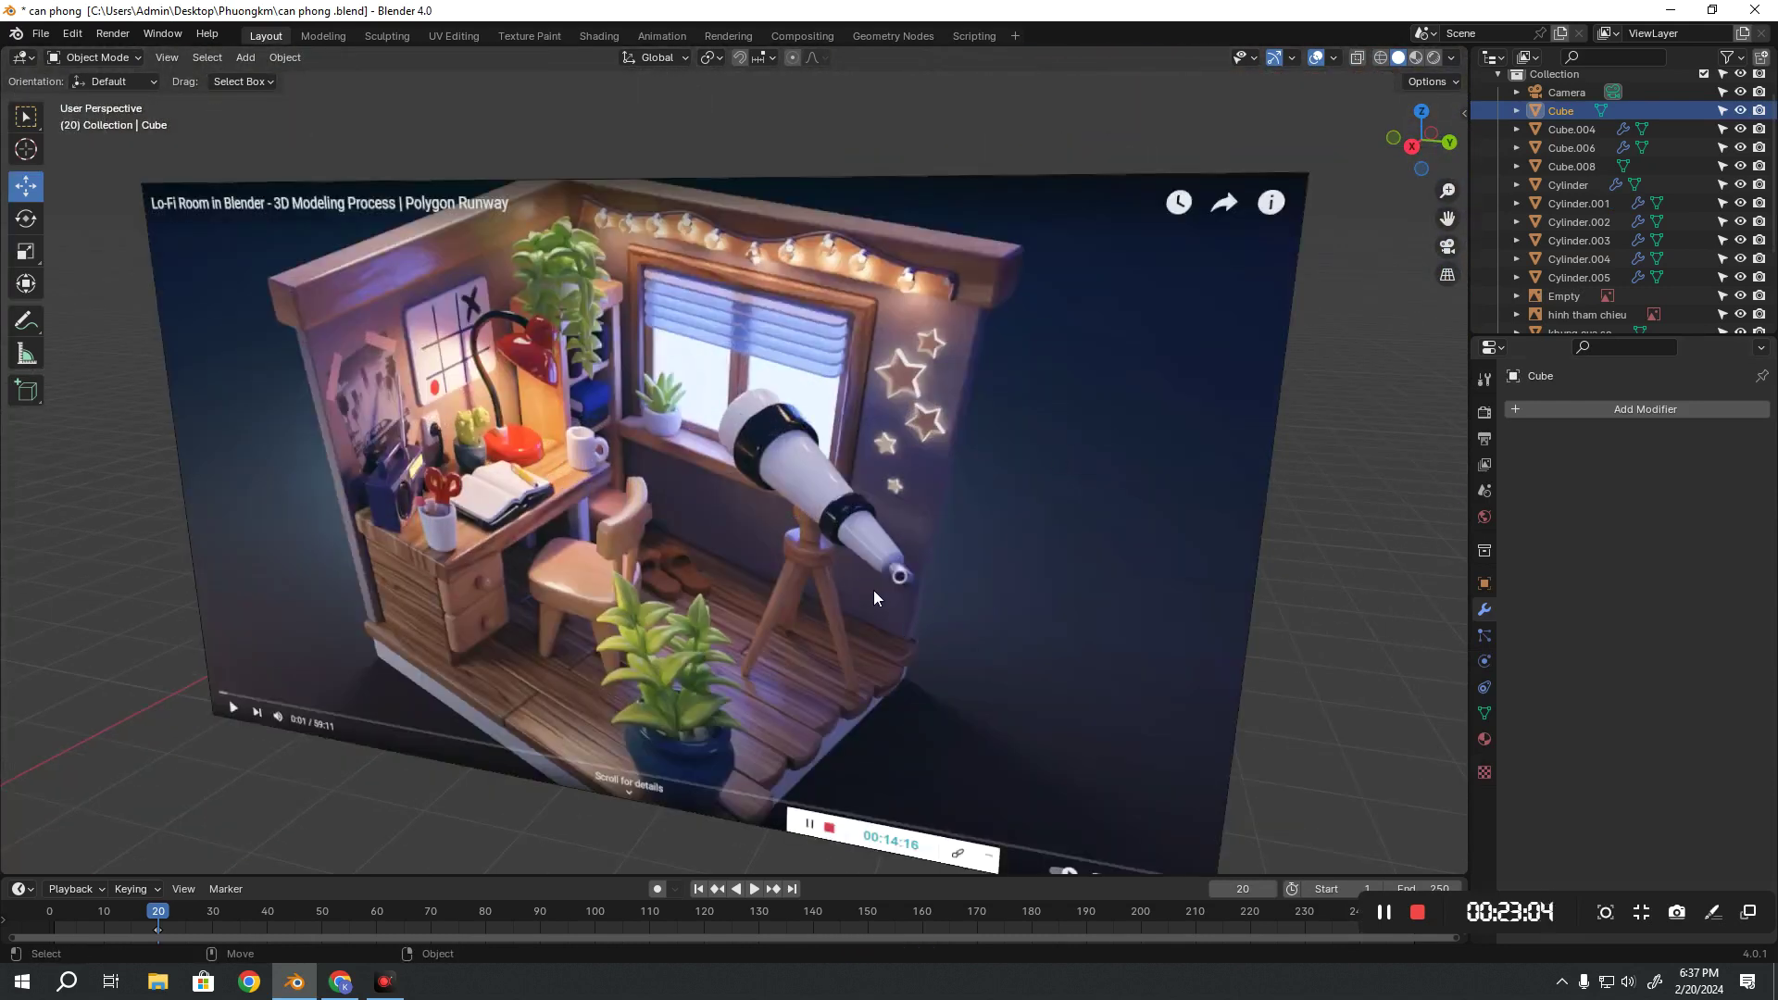
{"action": "scroll", "coordinate": [686, 635], "scroll_direction": "down", "scroll_amount": 5}
{"action": "mouse_move", "coordinate": [532, 637]}
{"action": "middle_mouse_down"}
{"action": "mouse_move", "coordinate": [791, 469]}
{"action": "mouse_move", "coordinate": [646, 546]}
{"action": "mouse_move", "coordinate": [721, 525]}
{"action": "mouse_move", "coordinate": [613, 537]}
{"action": "middle_mouse_up"}
{"action": "scroll", "coordinate": [792, 470], "scroll_direction": "up", "scroll_amount": 3}
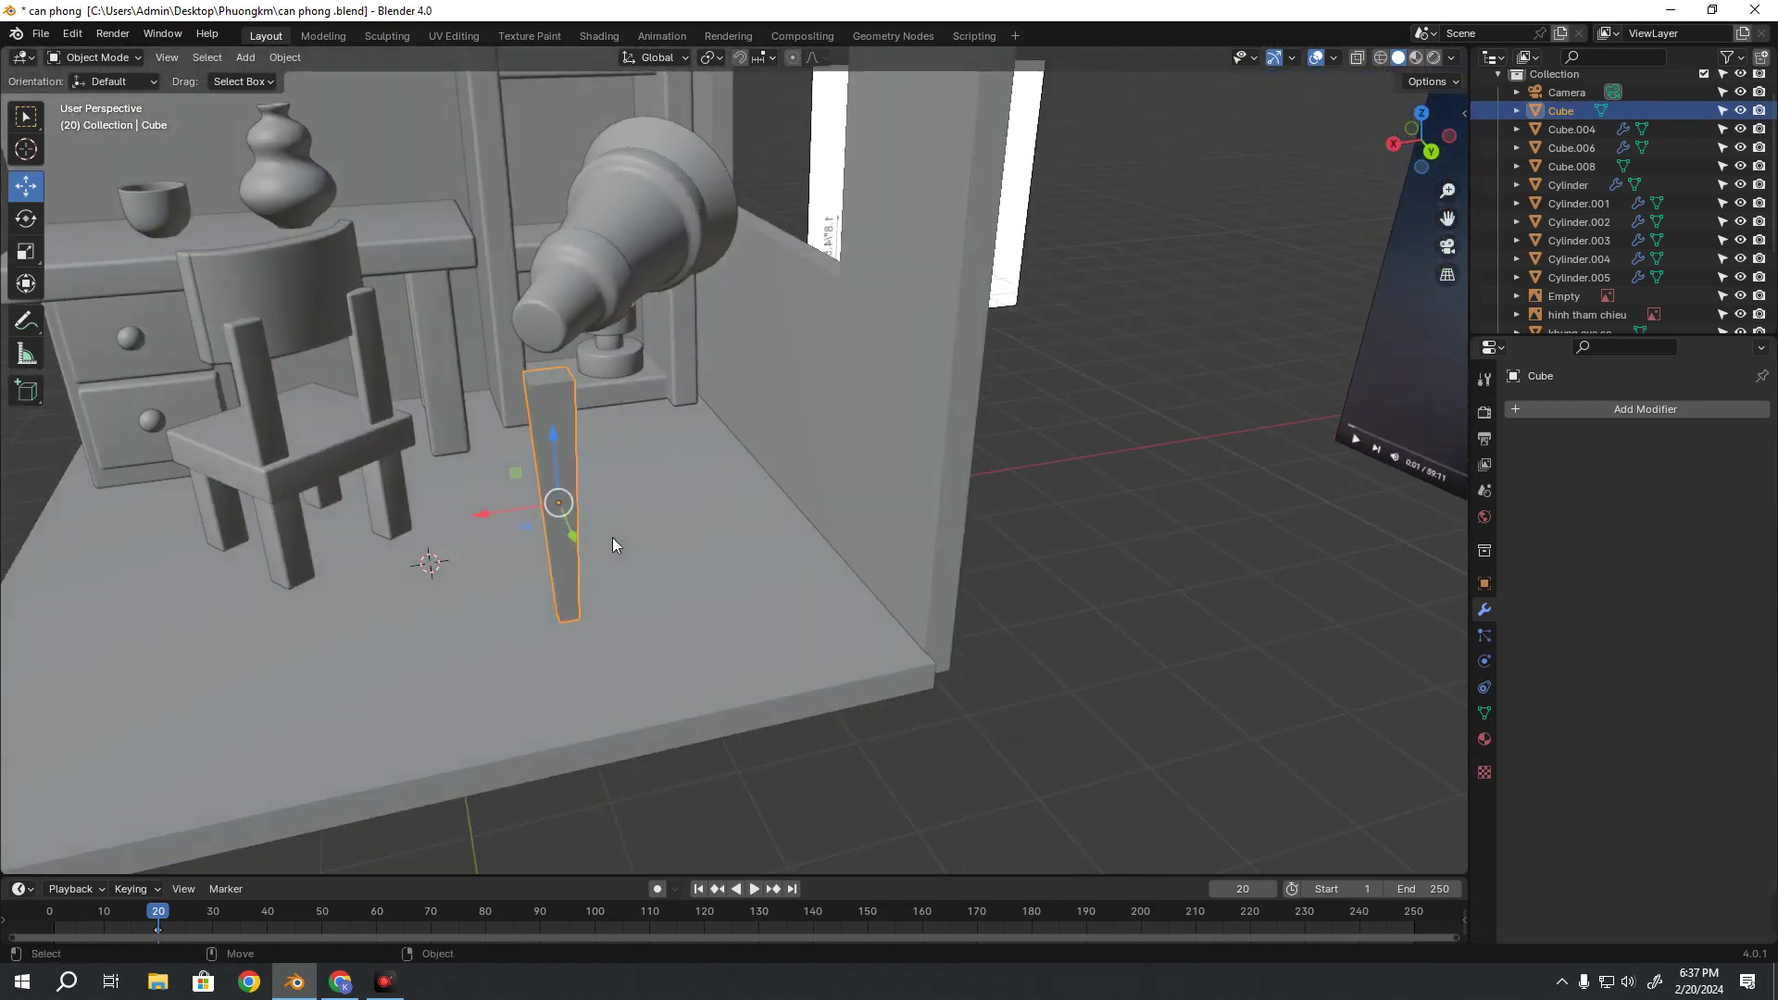
Duplicate the telescope leg and slide the copy along X
{"action": "key", "text": "shift+d"}
{"action": "right_click", "coordinate": [602, 526]}
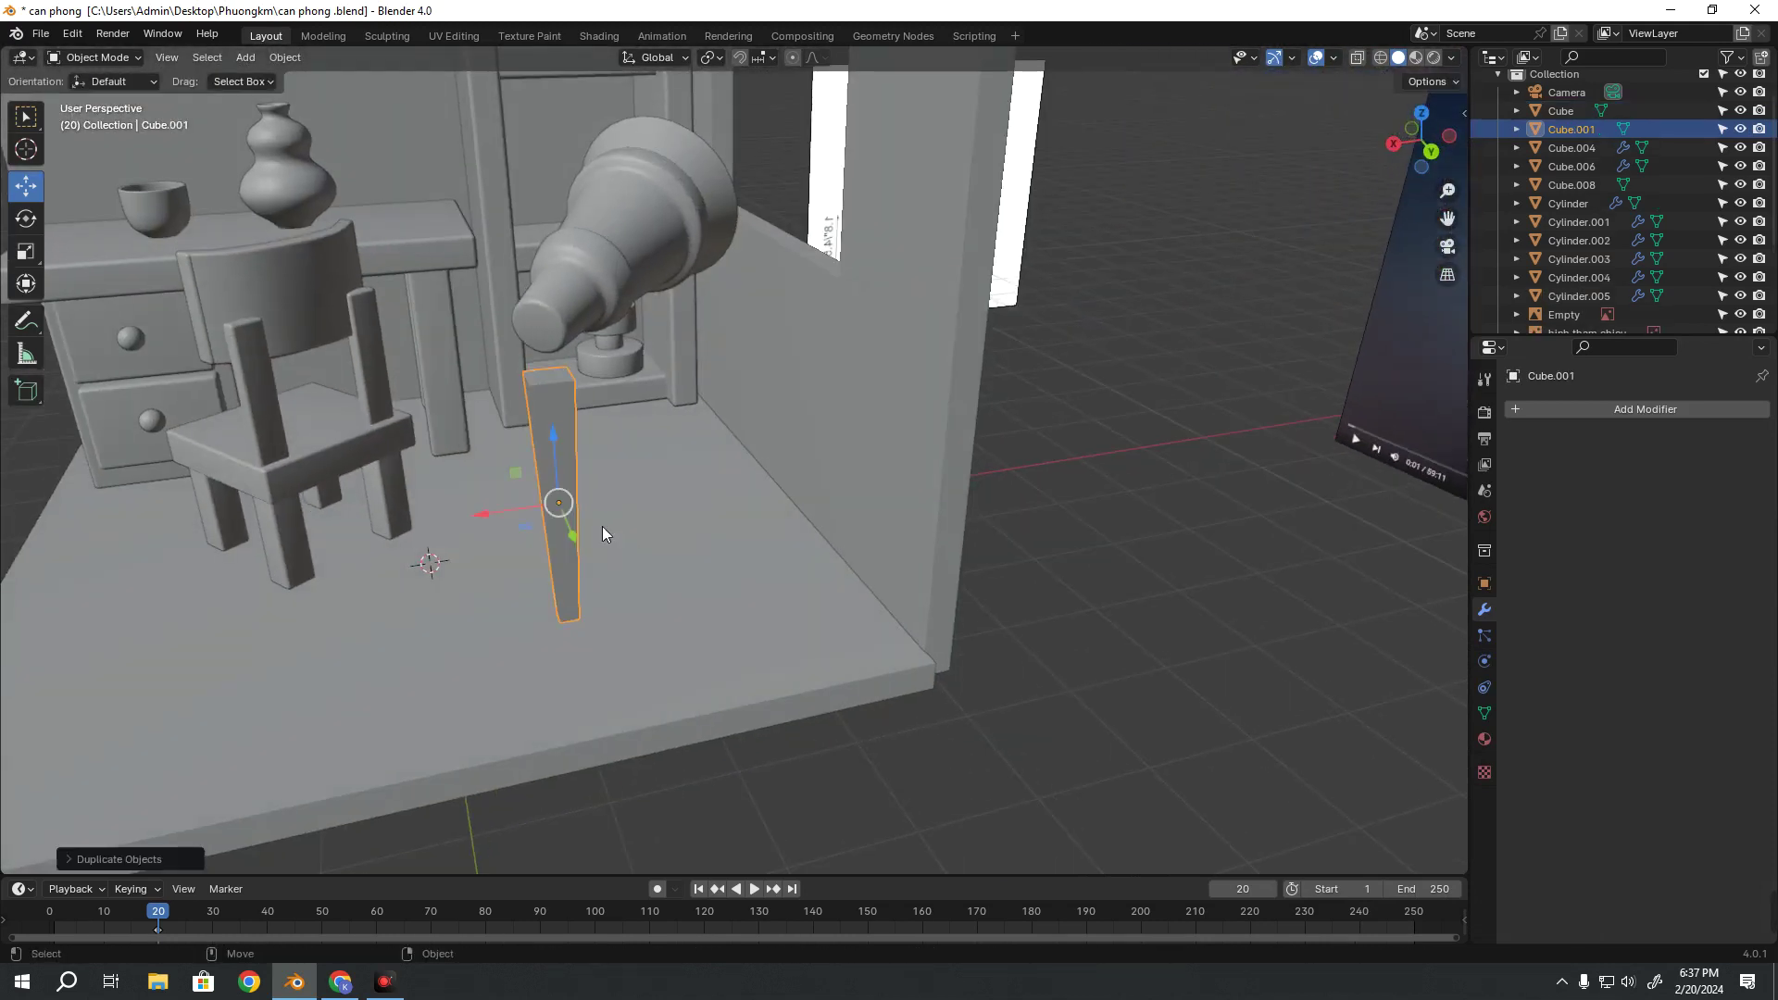
{"action": "left_click_drag", "start_coordinate": [472, 514], "coordinate": [595, 528]}
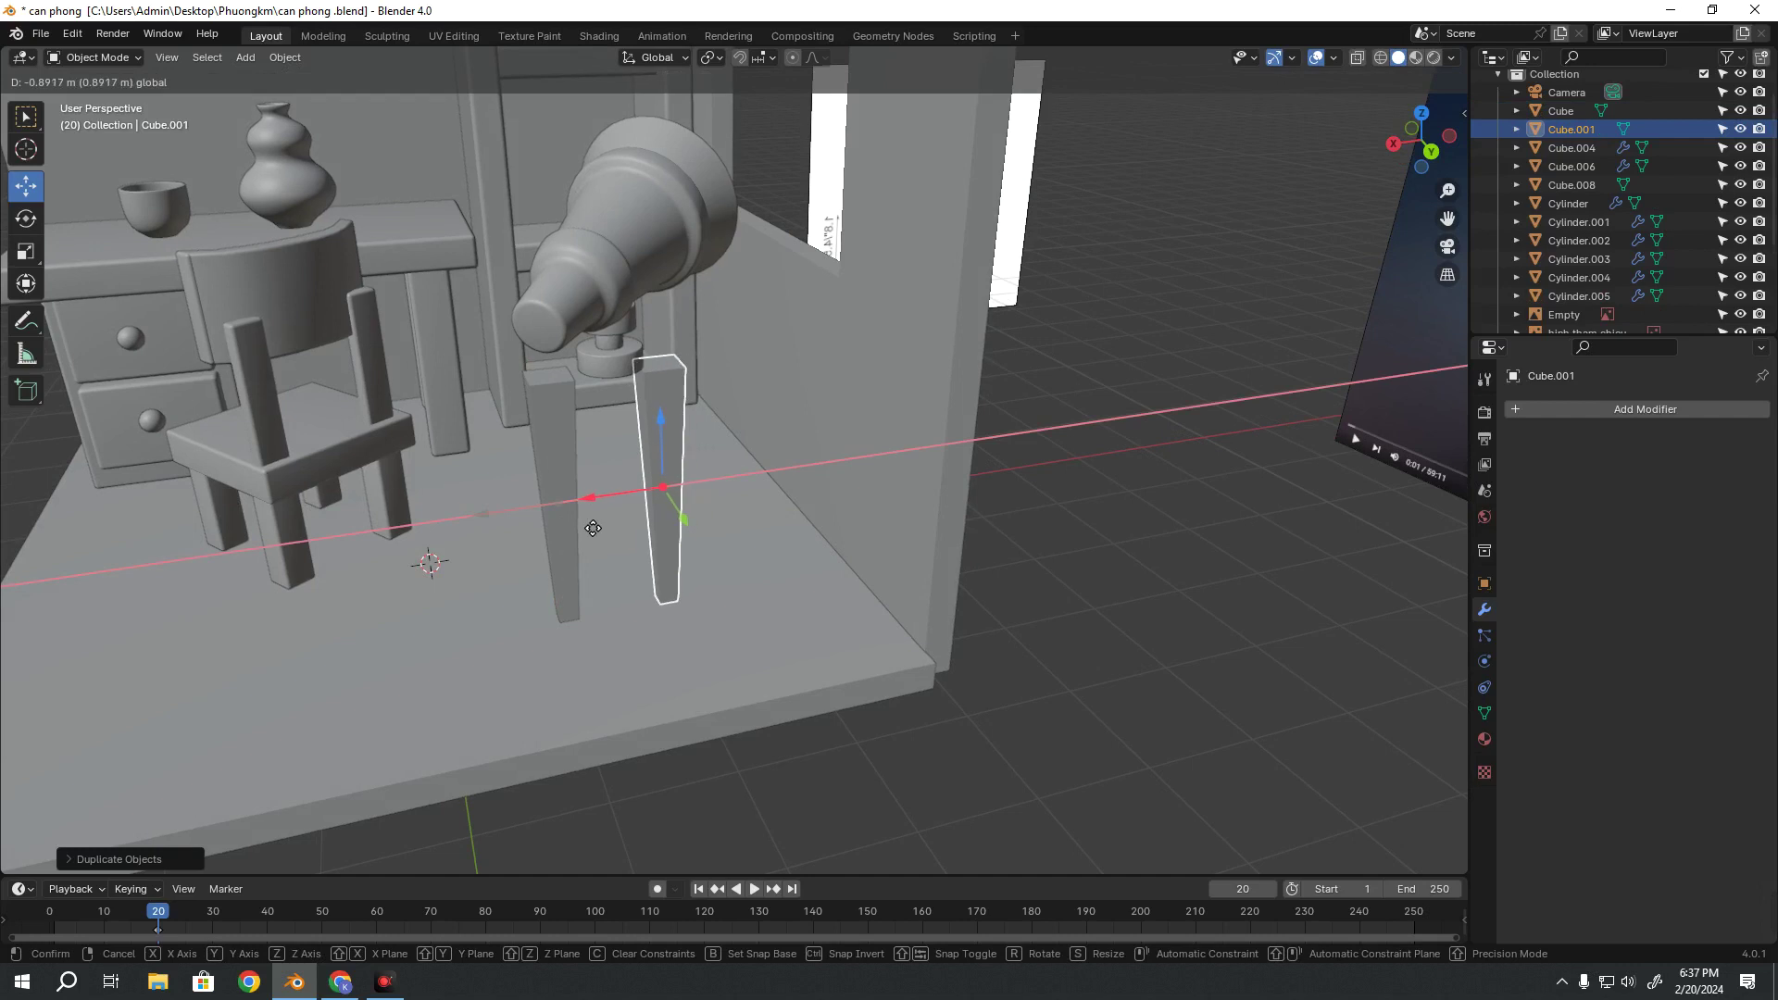
{"action": "left_click", "coordinate": [600, 528]}
{"action": "mouse_move", "coordinate": [600, 527]}
{"action": "middle_mouse_down"}
{"action": "mouse_move", "coordinate": [721, 496]}
{"action": "mouse_move", "coordinate": [791, 510]}
{"action": "mouse_move", "coordinate": [779, 530]}
{"action": "middle_mouse_up"}
Make a second duplicate leg and move it sideways
{"action": "key", "text": "shift+d"}
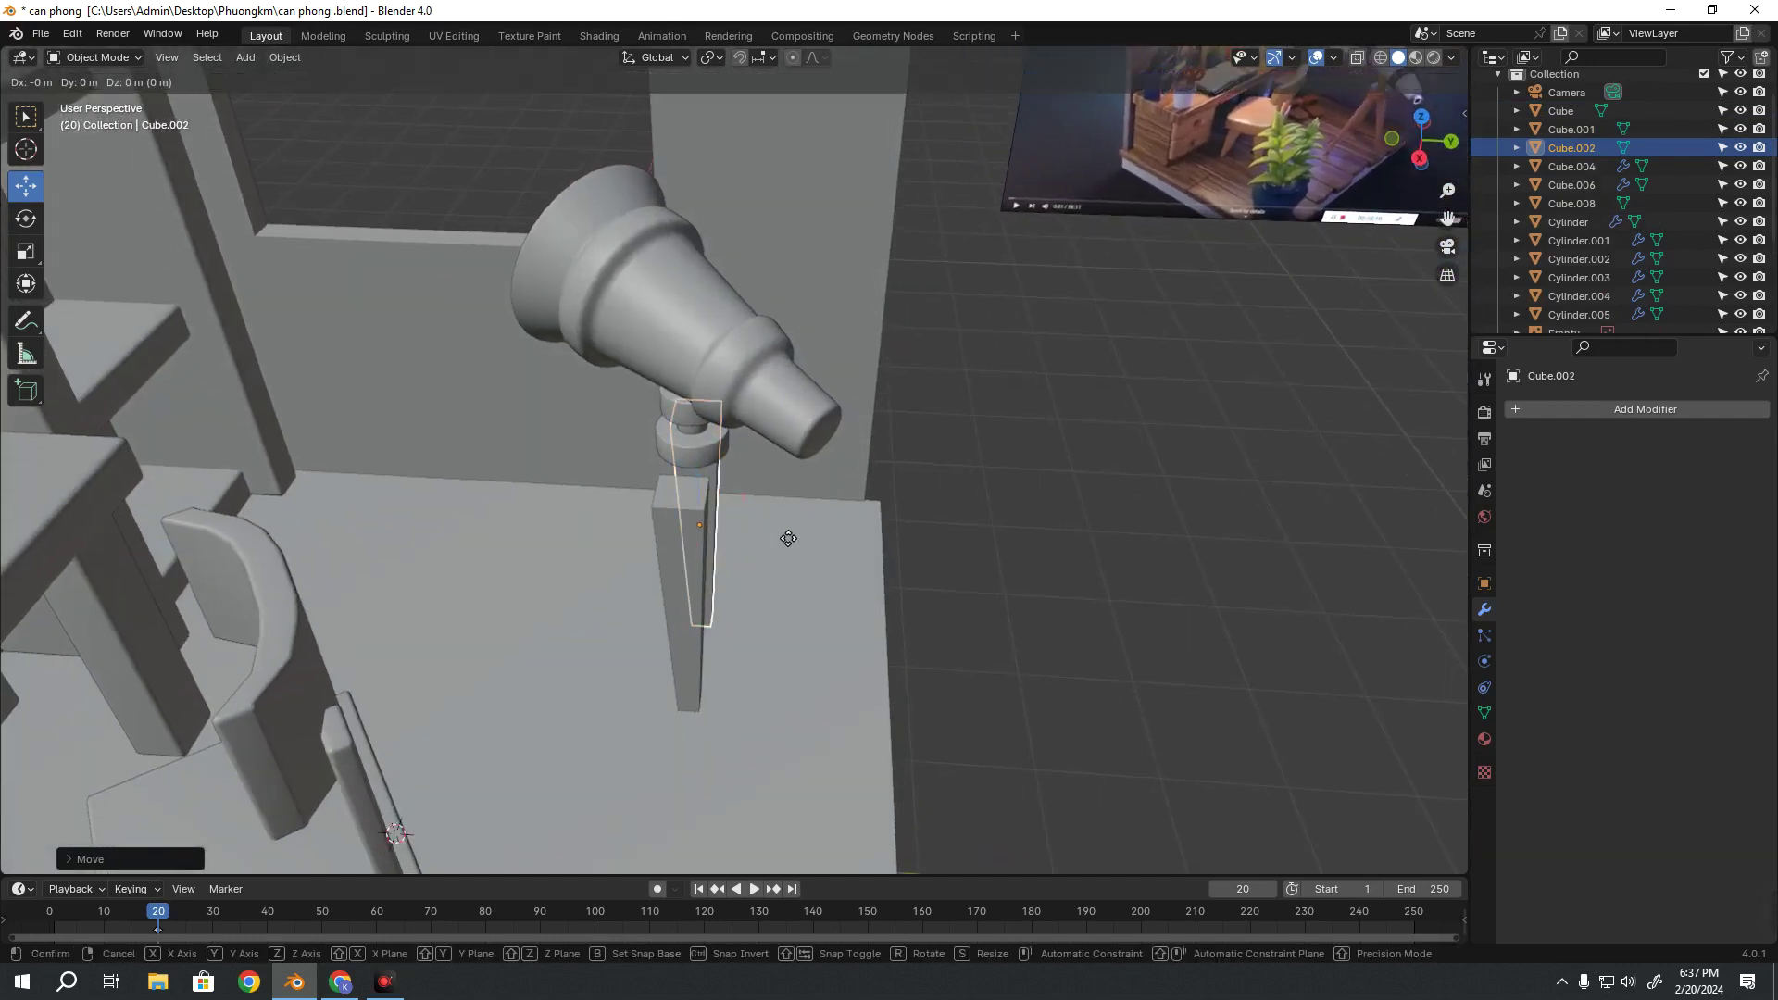
{"action": "right_click", "coordinate": [719, 586]}
{"action": "left_click_drag", "start_coordinate": [697, 592], "coordinate": [824, 590]}
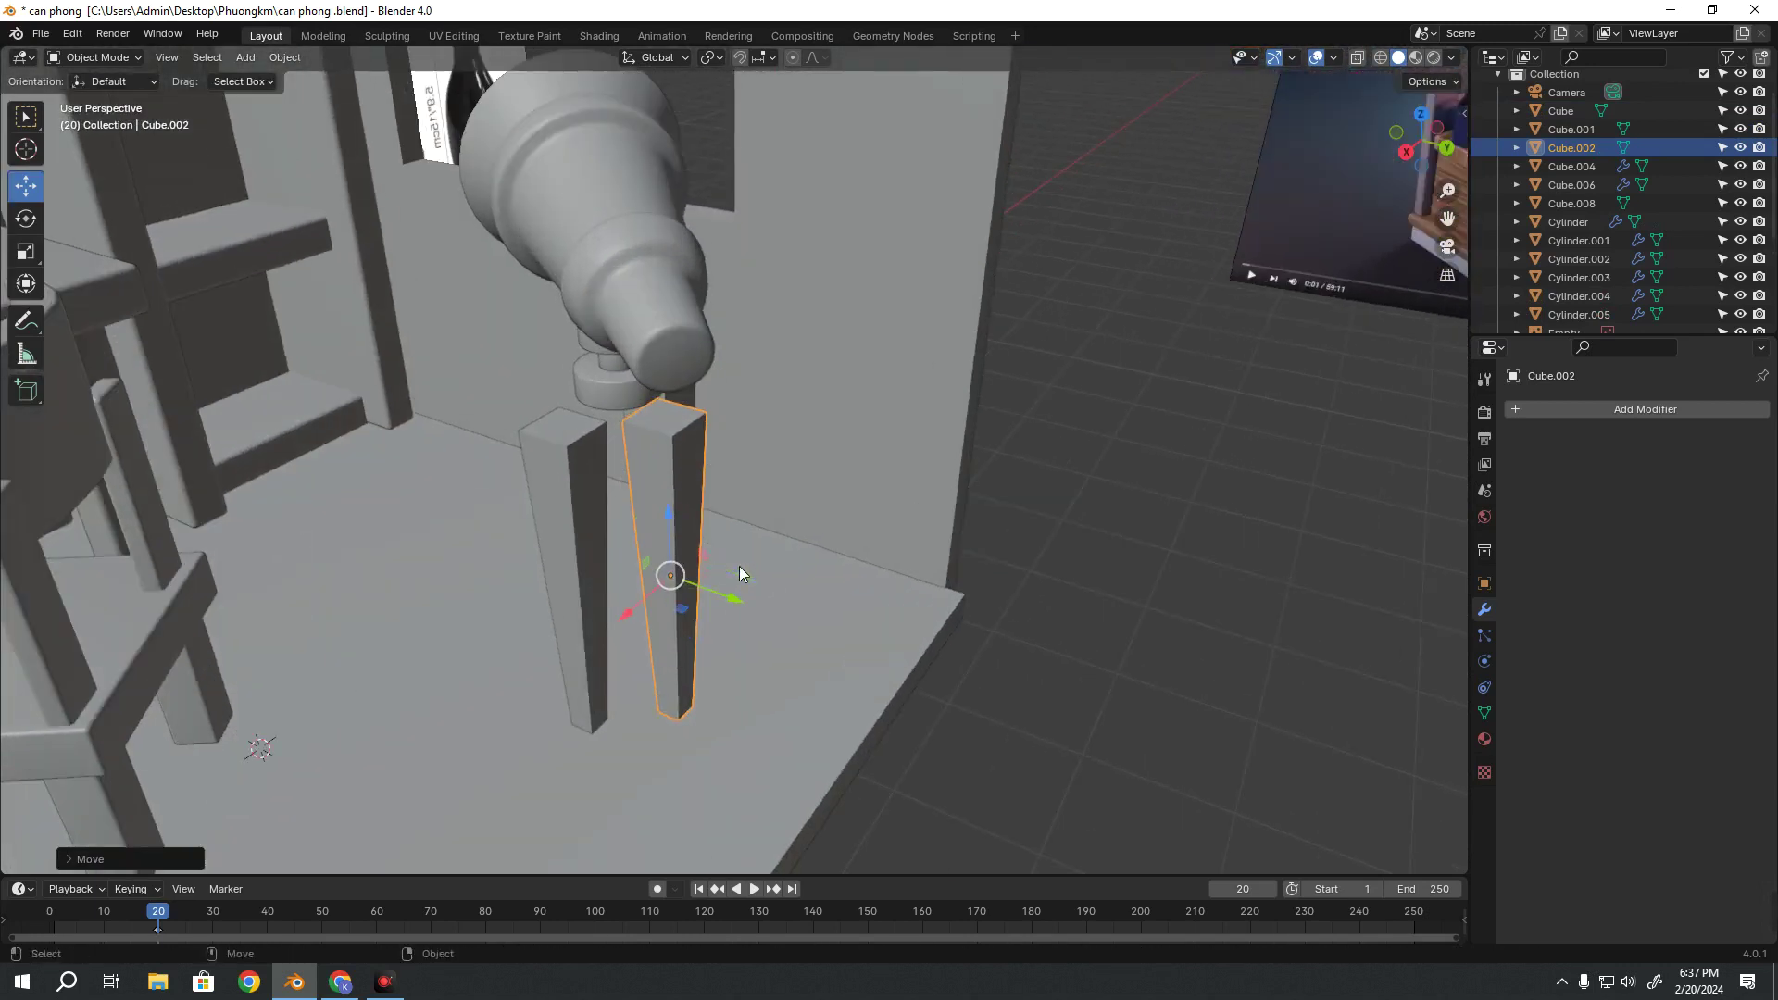
{"action": "mouse_move", "coordinate": [830, 597]}
{"action": "middle_mouse_down"}
{"action": "mouse_move", "coordinate": [630, 513]}
{"action": "mouse_move", "coordinate": [737, 641]}
{"action": "mouse_move", "coordinate": [897, 670]}
{"action": "mouse_move", "coordinate": [902, 569]}
{"action": "mouse_move", "coordinate": [971, 637]}
{"action": "middle_mouse_up"}
Reposition the original telescope leg with successive Y- and X-axis moves
{"action": "left_click", "coordinate": [602, 518]}
{"action": "key", "text": "g"}
{"action": "key", "text": "y"}
{"action": "left_click", "coordinate": [745, 648]}
{"action": "key", "text": "g"}
{"action": "key", "text": "x"}
{"action": "left_click", "coordinate": [885, 667]}
{"action": "key", "text": "g"}
{"action": "key", "text": "y"}
{"action": "left_click", "coordinate": [902, 568]}
{"action": "key", "text": "g"}
{"action": "key", "text": "x"}
{"action": "left_click", "coordinate": [952, 640]}
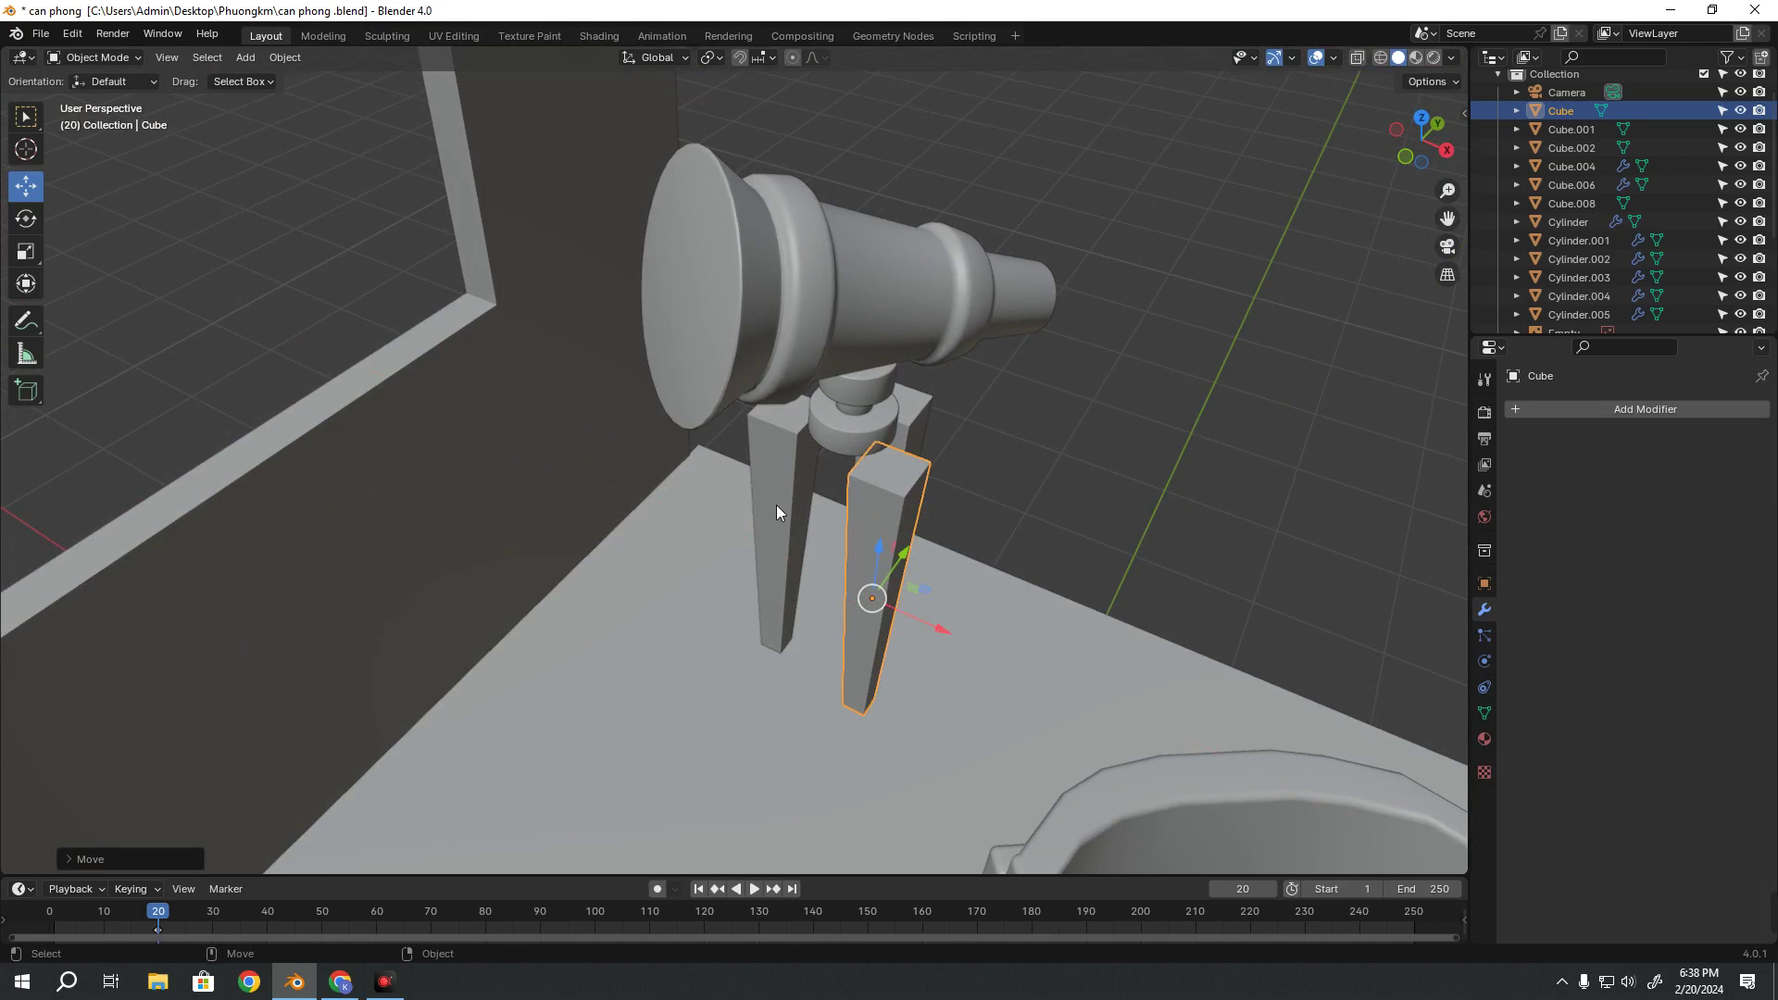
Select the left leg and shift it slightly along X, then along Y
{"action": "left_click", "coordinate": [748, 582]}
{"action": "mouse_move", "coordinate": [776, 504]}
{"action": "middle_mouse_down"}
{"action": "mouse_move", "coordinate": [749, 581]}
{"action": "mouse_move", "coordinate": [713, 580]}
{"action": "mouse_move", "coordinate": [681, 613]}
{"action": "mouse_move", "coordinate": [720, 606]}
{"action": "middle_mouse_up"}
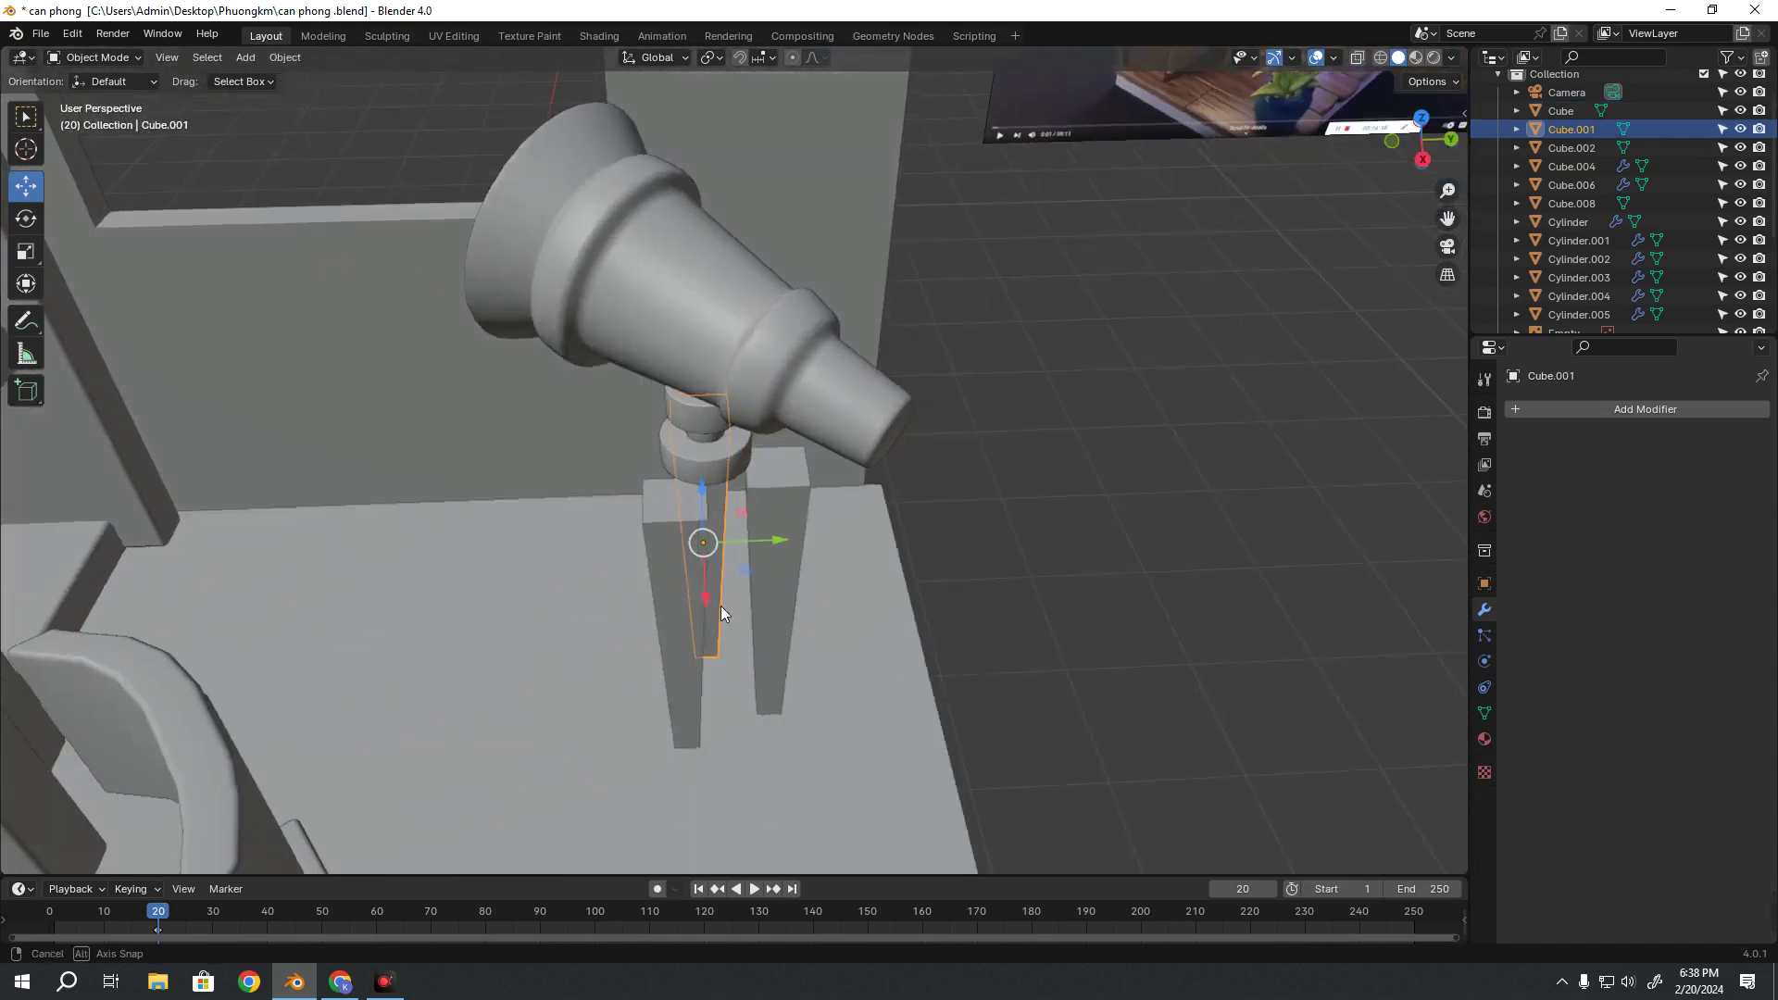
{"action": "left_click", "coordinate": [685, 685]}
{"action": "middle_click_drag", "start_coordinate": [686, 685], "coordinate": [847, 699]}
{"action": "key", "text": "g"}
{"action": "key", "text": "x"}
{"action": "left_click", "coordinate": [875, 610]}
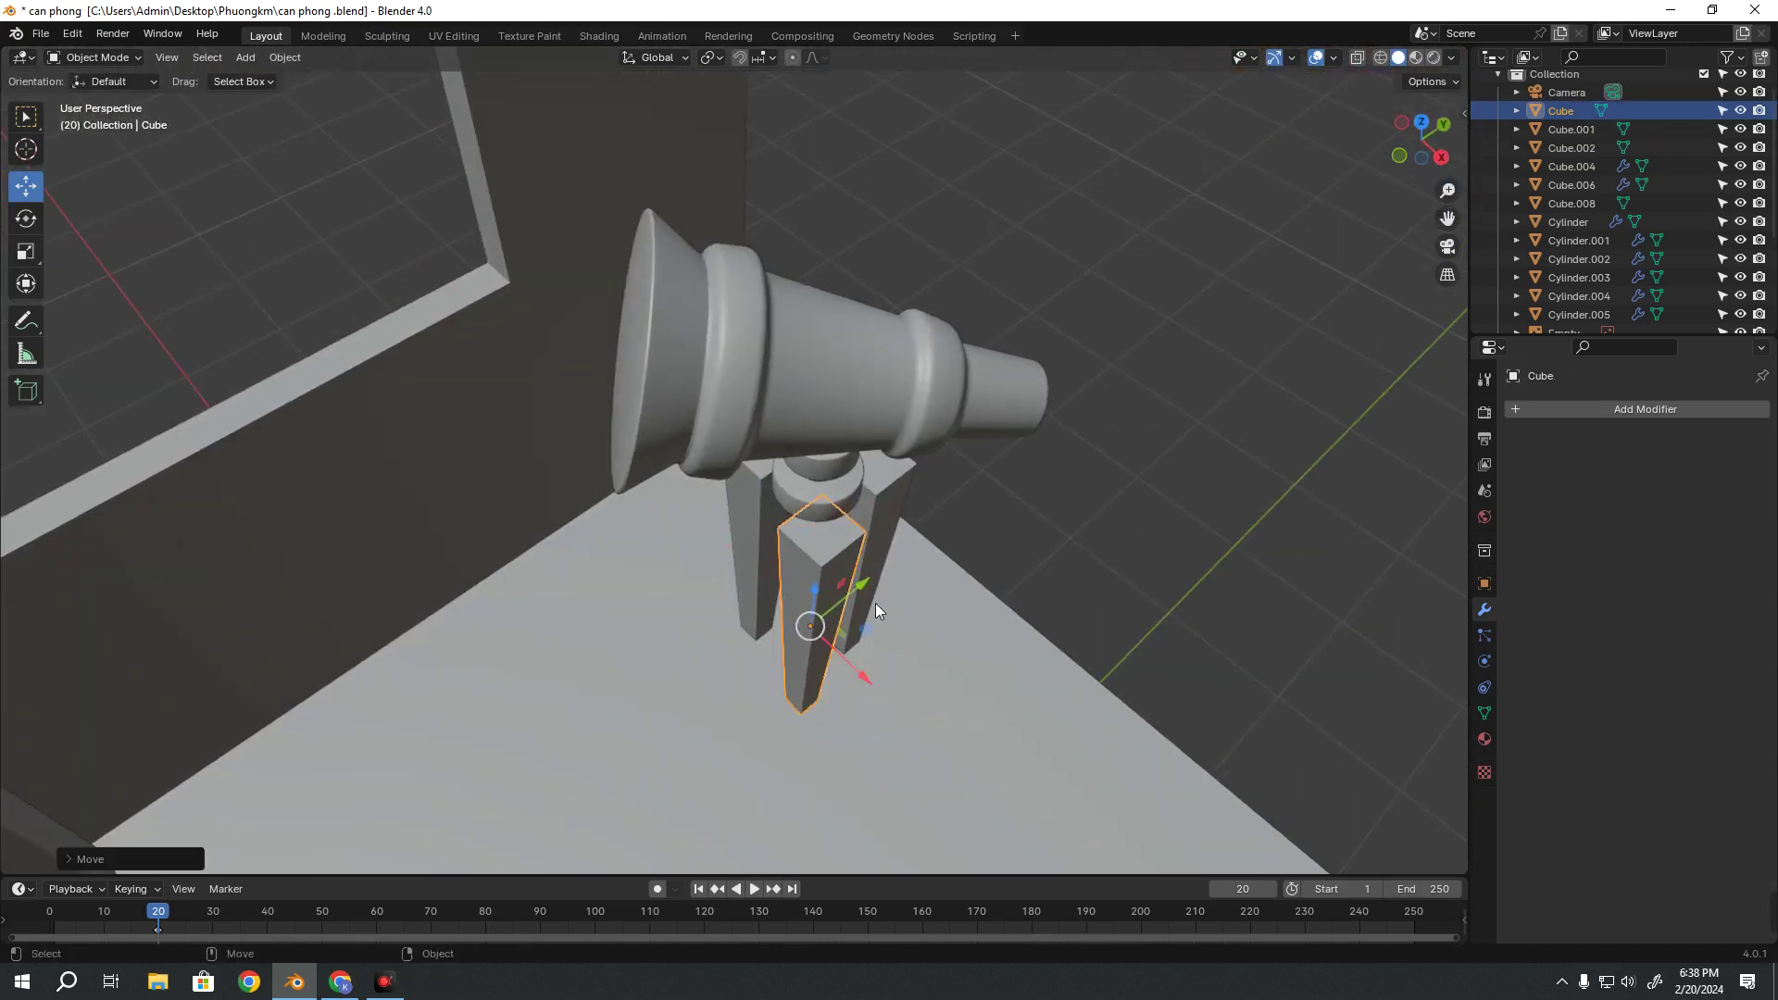
{"action": "key", "text": "g"}
{"action": "key", "text": "y"}
{"action": "left_click", "coordinate": [959, 633]}
Slide Cube left along X, shift Cube.002 along Y and Cube.001 along X
{"action": "mouse_move", "coordinate": [959, 633]}
{"action": "middle_mouse_down"}
{"action": "mouse_move", "coordinate": [853, 607]}
{"action": "mouse_move", "coordinate": [742, 635]}
{"action": "mouse_move", "coordinate": [653, 621]}
{"action": "mouse_move", "coordinate": [731, 604]}
{"action": "mouse_move", "coordinate": [735, 631]}
{"action": "mouse_move", "coordinate": [790, 615]}
{"action": "mouse_move", "coordinate": [849, 635]}
{"action": "mouse_move", "coordinate": [680, 652]}
{"action": "mouse_move", "coordinate": [540, 525]}
{"action": "middle_mouse_up"}
{"action": "left_click_drag", "start_coordinate": [487, 500], "coordinate": [417, 515]}
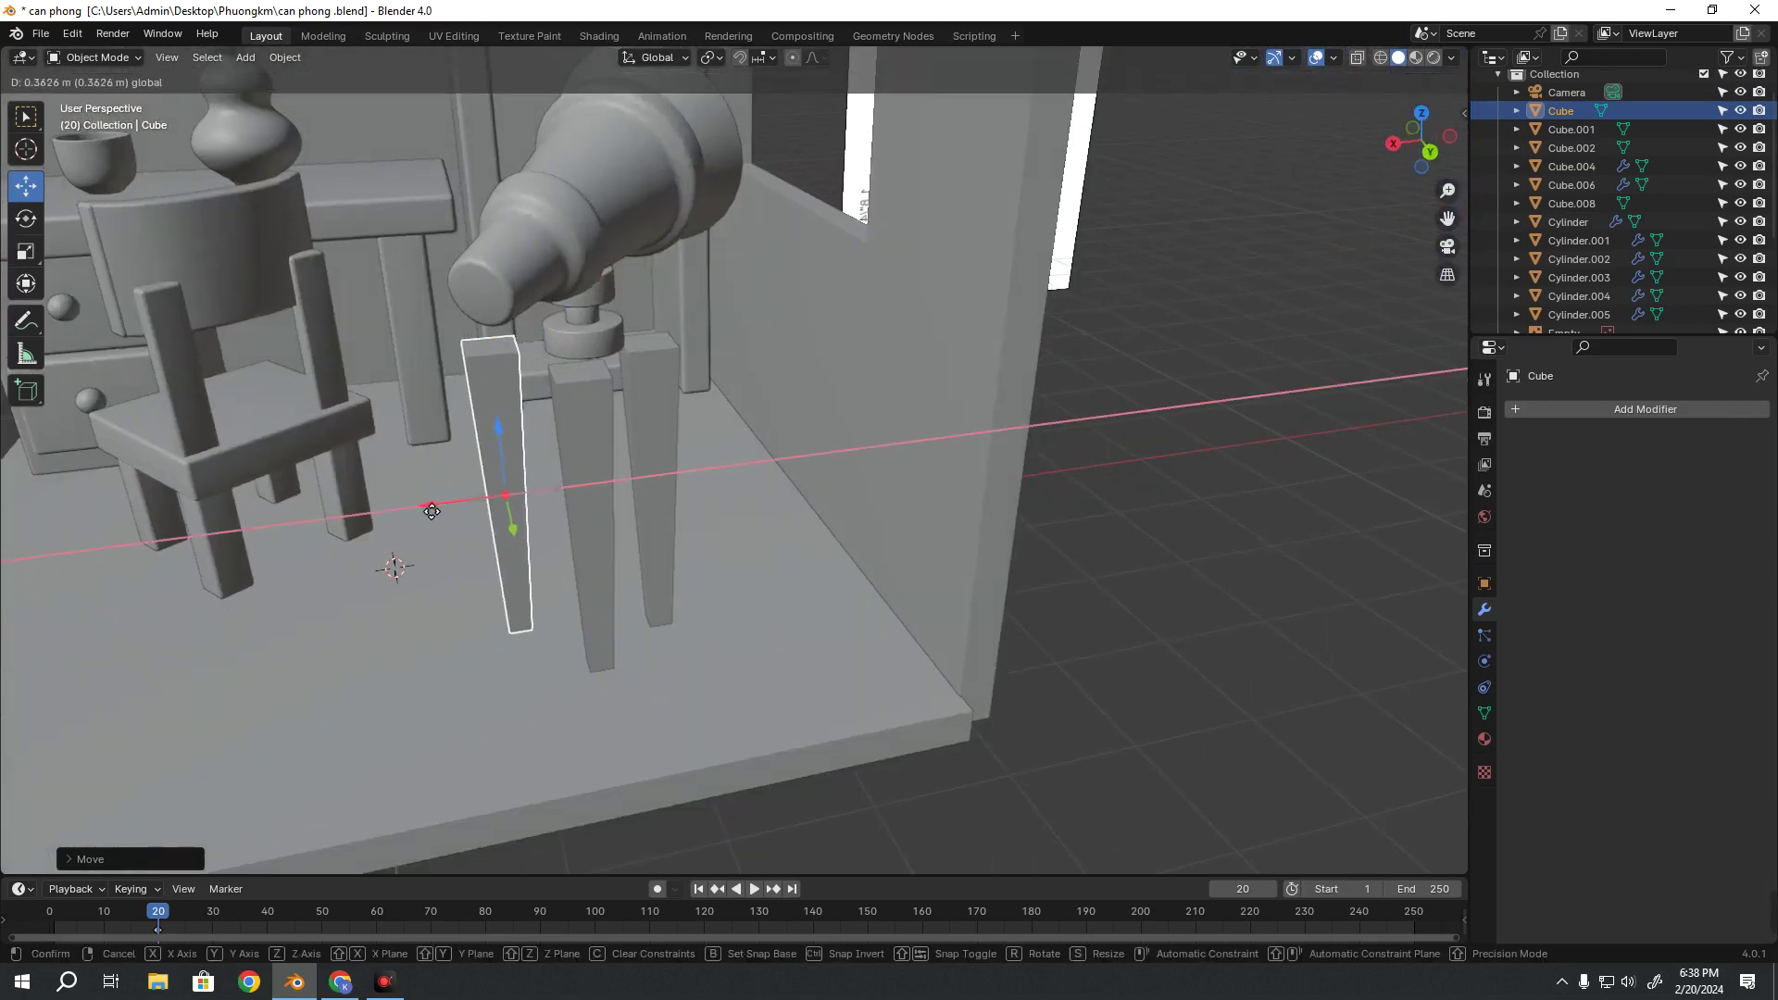
{"action": "mouse_move", "coordinate": [737, 530]}
{"action": "middle_mouse_down"}
{"action": "mouse_move", "coordinate": [609, 535]}
{"action": "mouse_move", "coordinate": [682, 579]}
{"action": "middle_mouse_up"}
{"action": "left_click", "coordinate": [611, 530]}
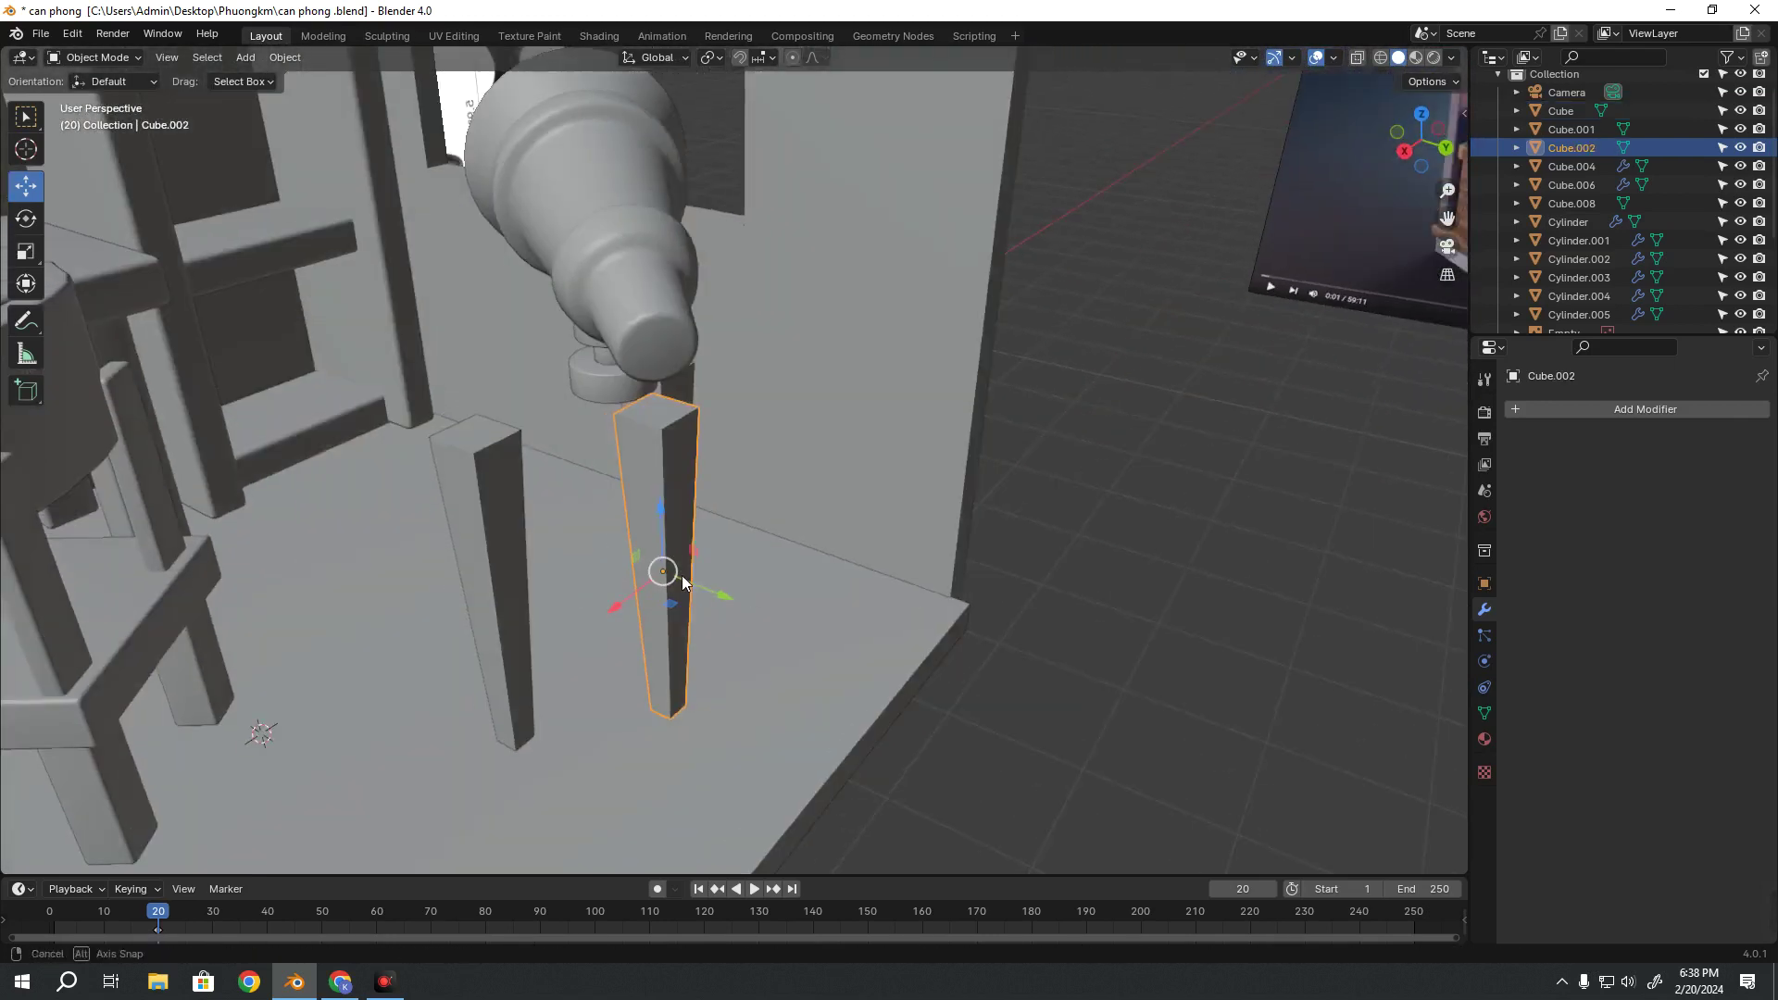
{"action": "left_click_drag", "start_coordinate": [725, 597], "coordinate": [815, 629]}
{"action": "mouse_move", "coordinate": [815, 629]}
{"action": "middle_mouse_down"}
{"action": "mouse_move", "coordinate": [651, 498]}
{"action": "mouse_move", "coordinate": [670, 582]}
{"action": "middle_mouse_up"}
{"action": "left_click", "coordinate": [650, 498]}
{"action": "left_click_drag", "start_coordinate": [602, 468], "coordinate": [687, 508]}
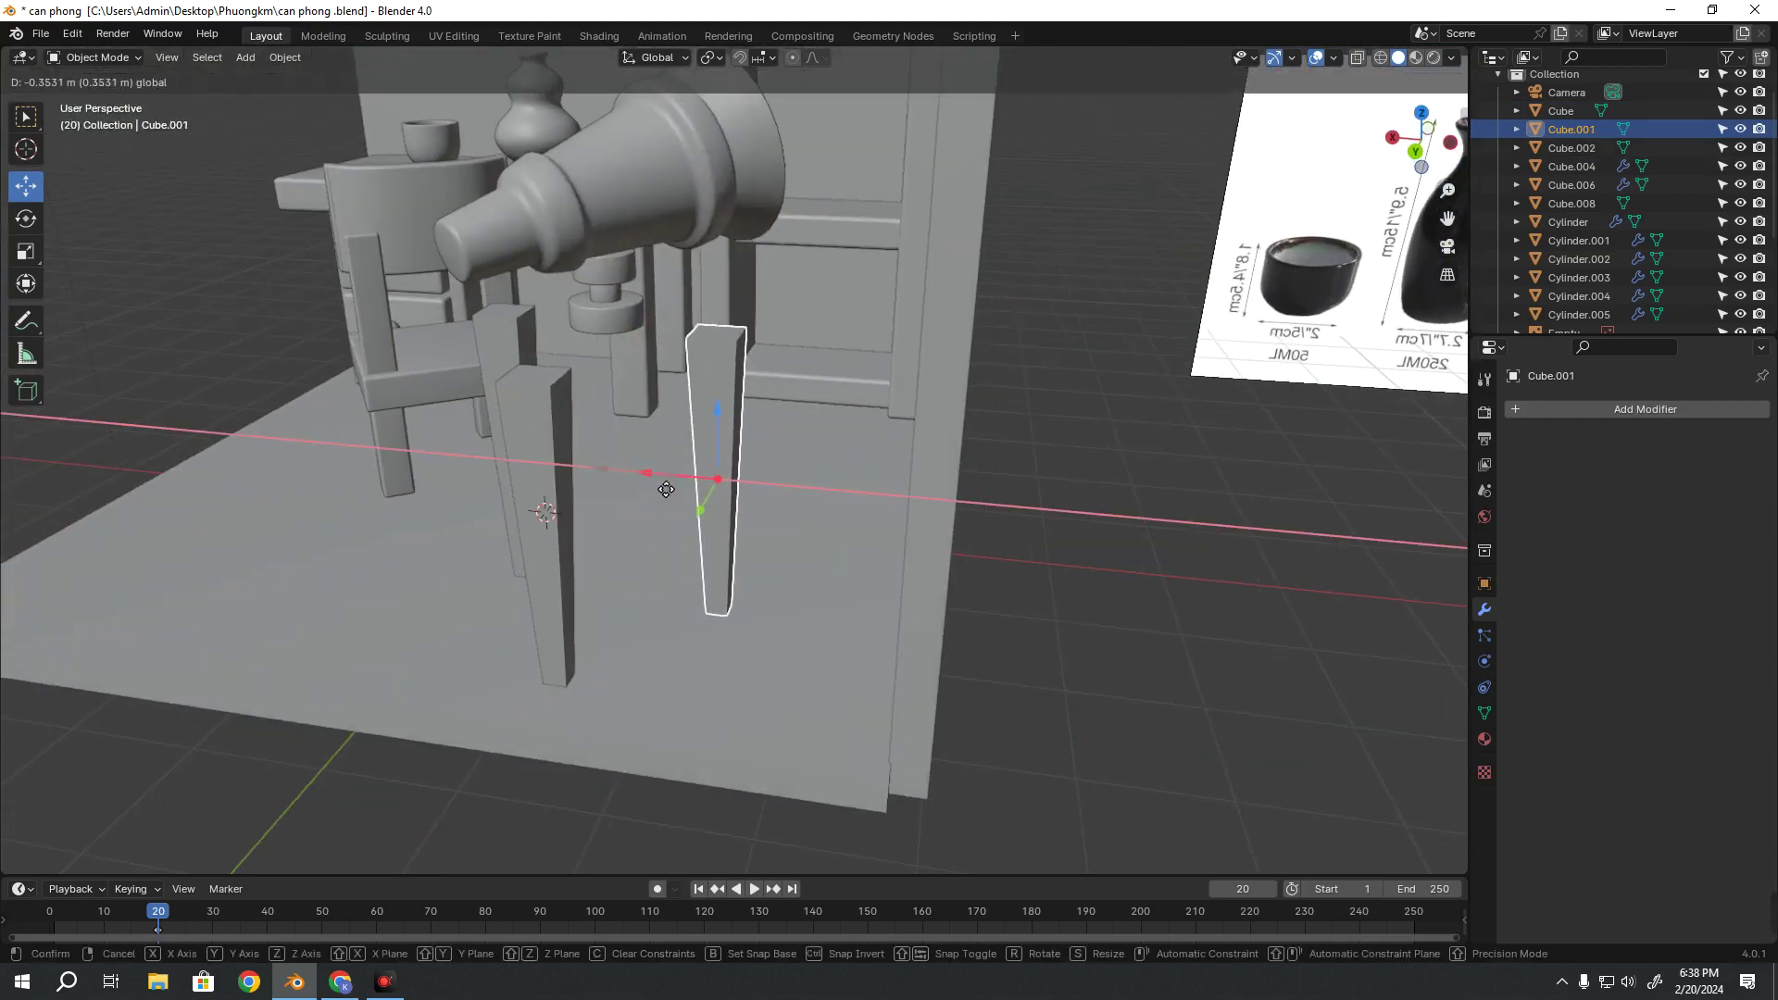
Select Cube, then move Cube.002 along the Y axis
{"action": "middle_click_drag", "start_coordinate": [686, 508], "coordinate": [667, 646]}
{"action": "left_click", "coordinate": [588, 704]}
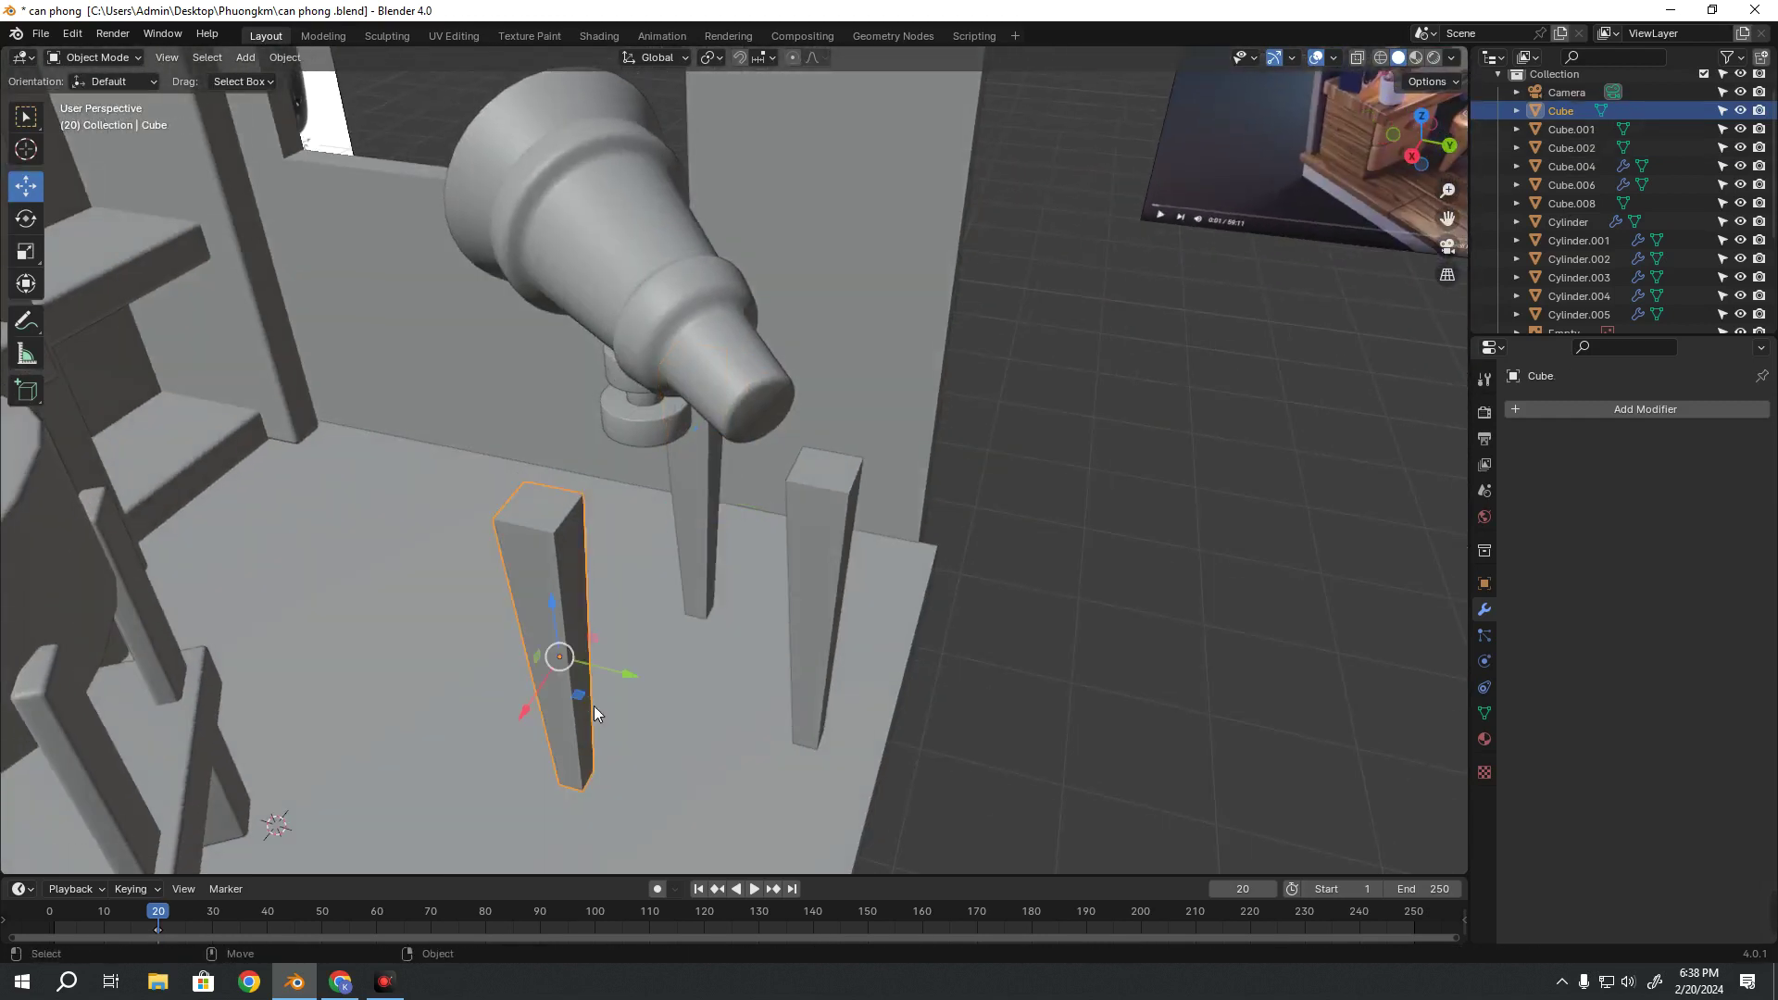
{"action": "mouse_move", "coordinate": [592, 705]}
{"action": "middle_mouse_down"}
{"action": "mouse_move", "coordinate": [629, 755]}
{"action": "mouse_move", "coordinate": [936, 609]}
{"action": "middle_mouse_up"}
{"action": "left_click", "coordinate": [604, 776]}
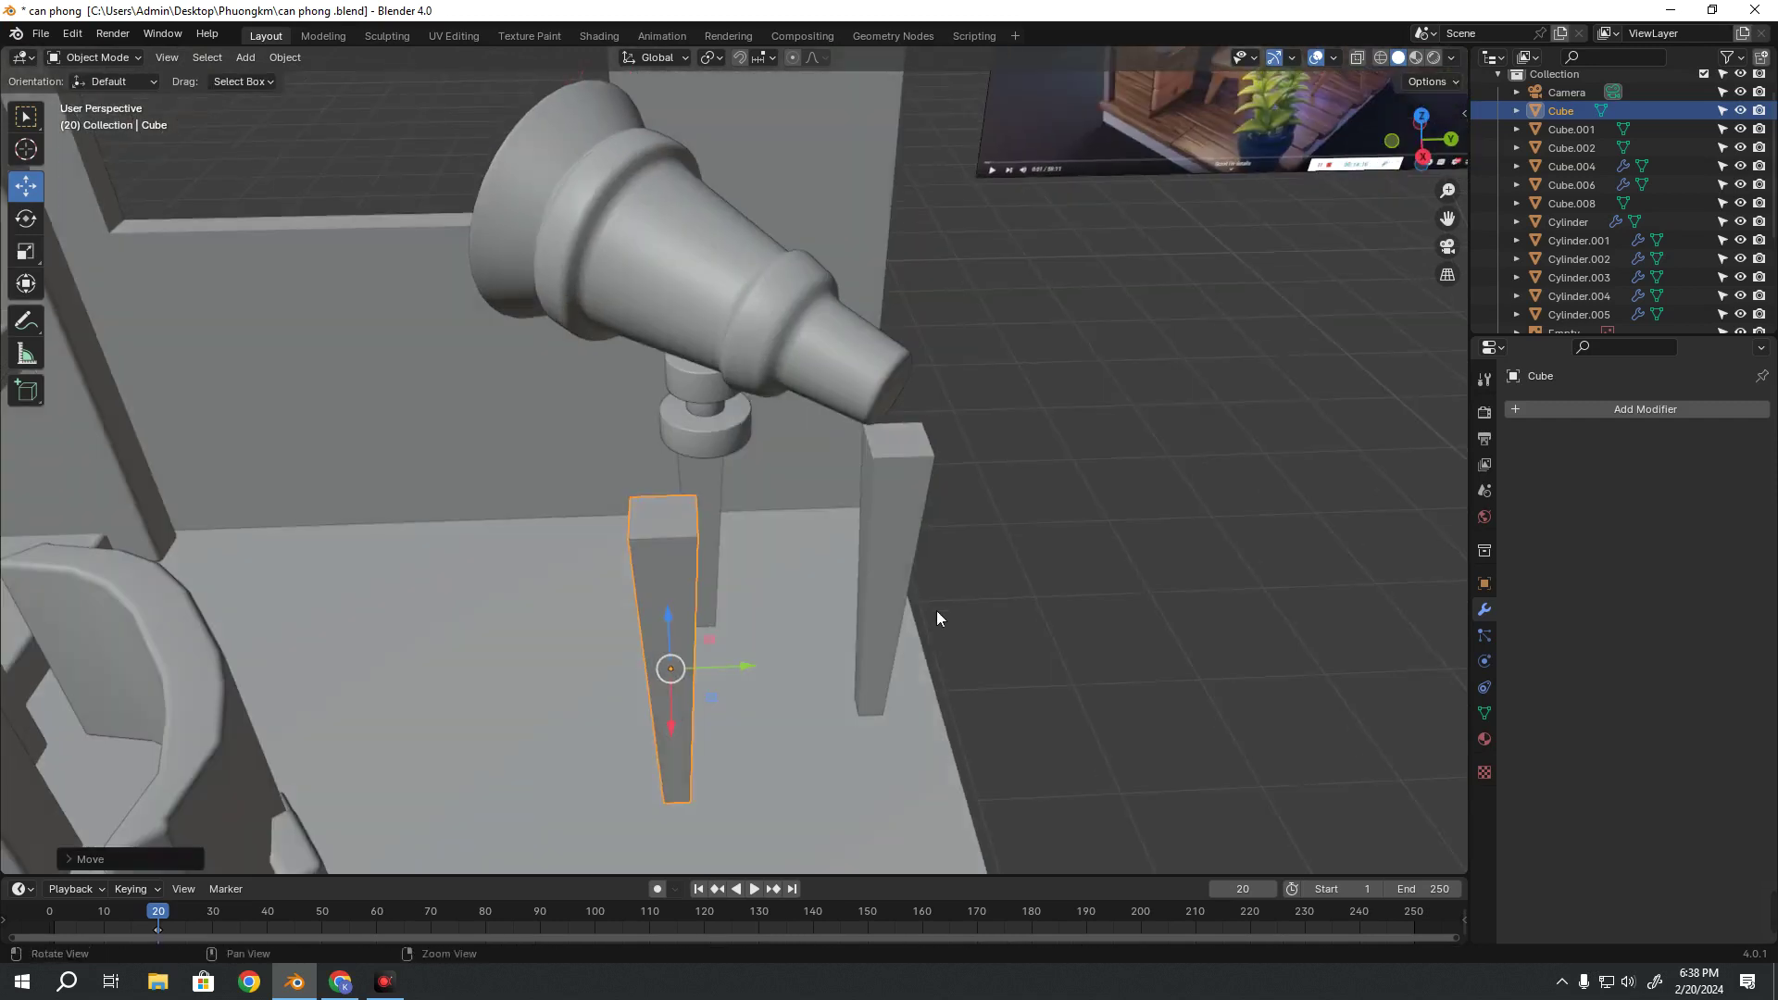
{"action": "left_click_drag", "start_coordinate": [944, 592], "coordinate": [902, 611]}
{"action": "middle_click_drag", "start_coordinate": [902, 611], "coordinate": [917, 616]}
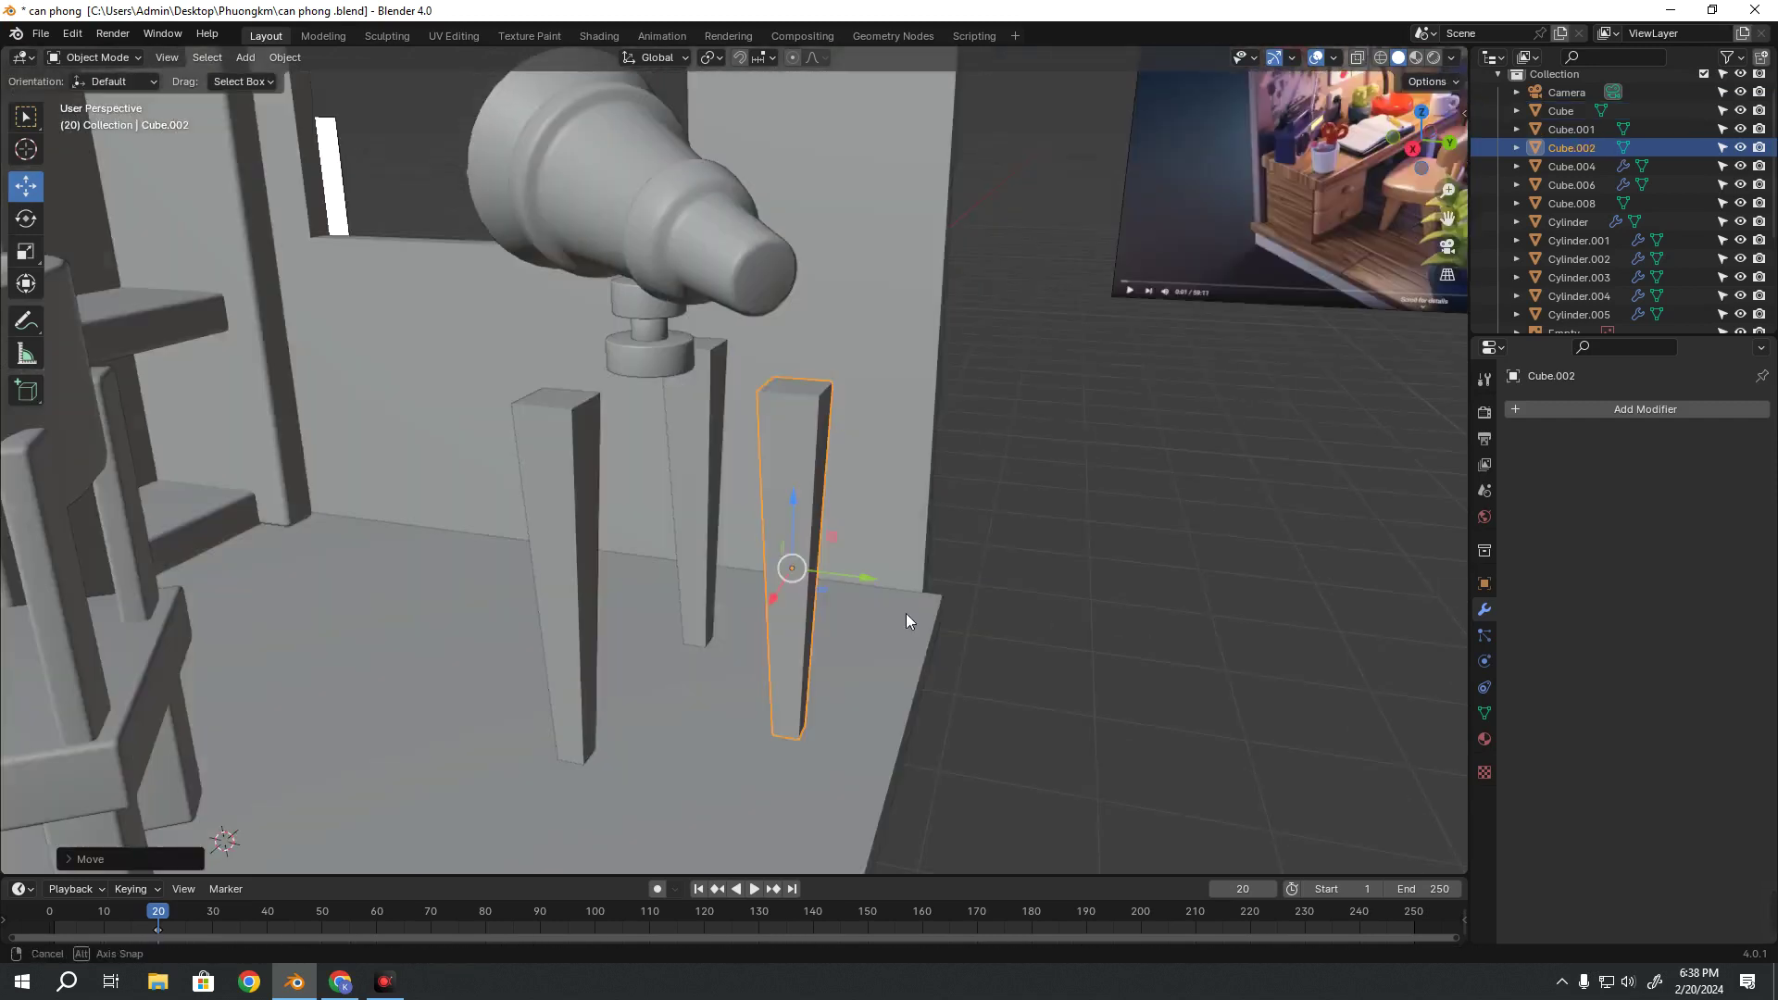
In Edit Mode on Cube.002, move the leg's top vertices along Y toward the stand
{"action": "key", "text": "Tab"}
{"action": "middle_click_drag", "start_coordinate": [787, 426], "coordinate": [756, 393]}
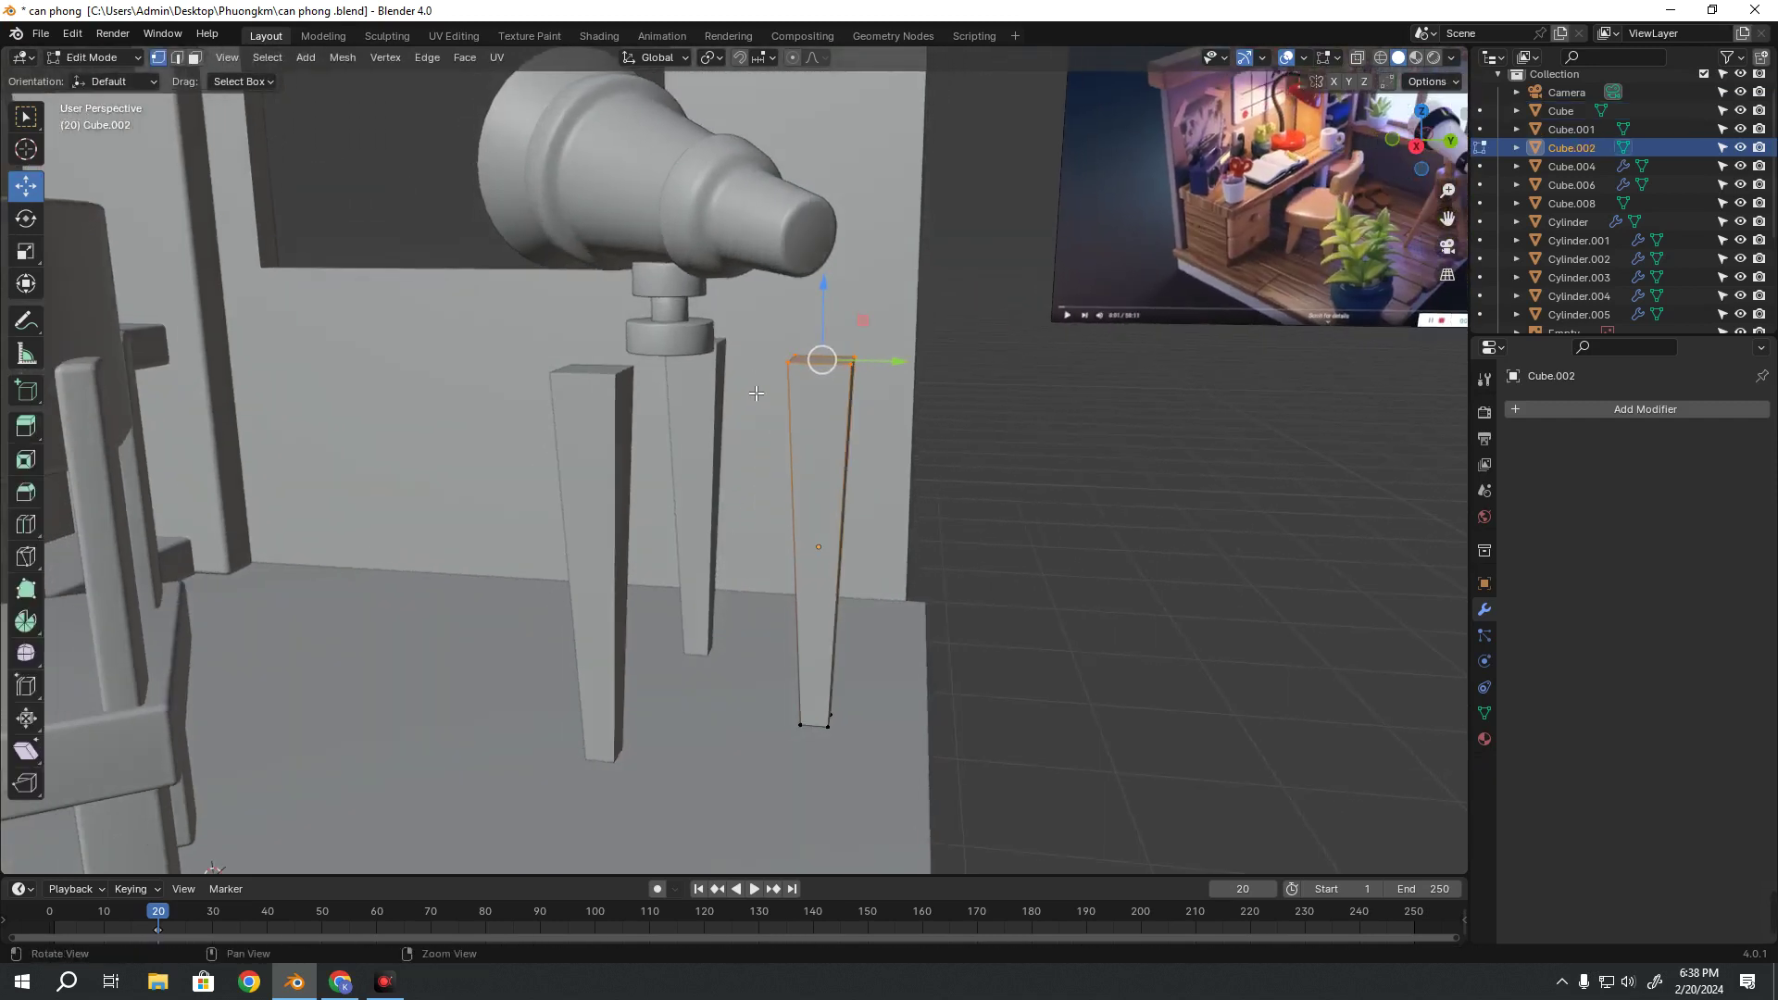
{"action": "key", "text": "a"}
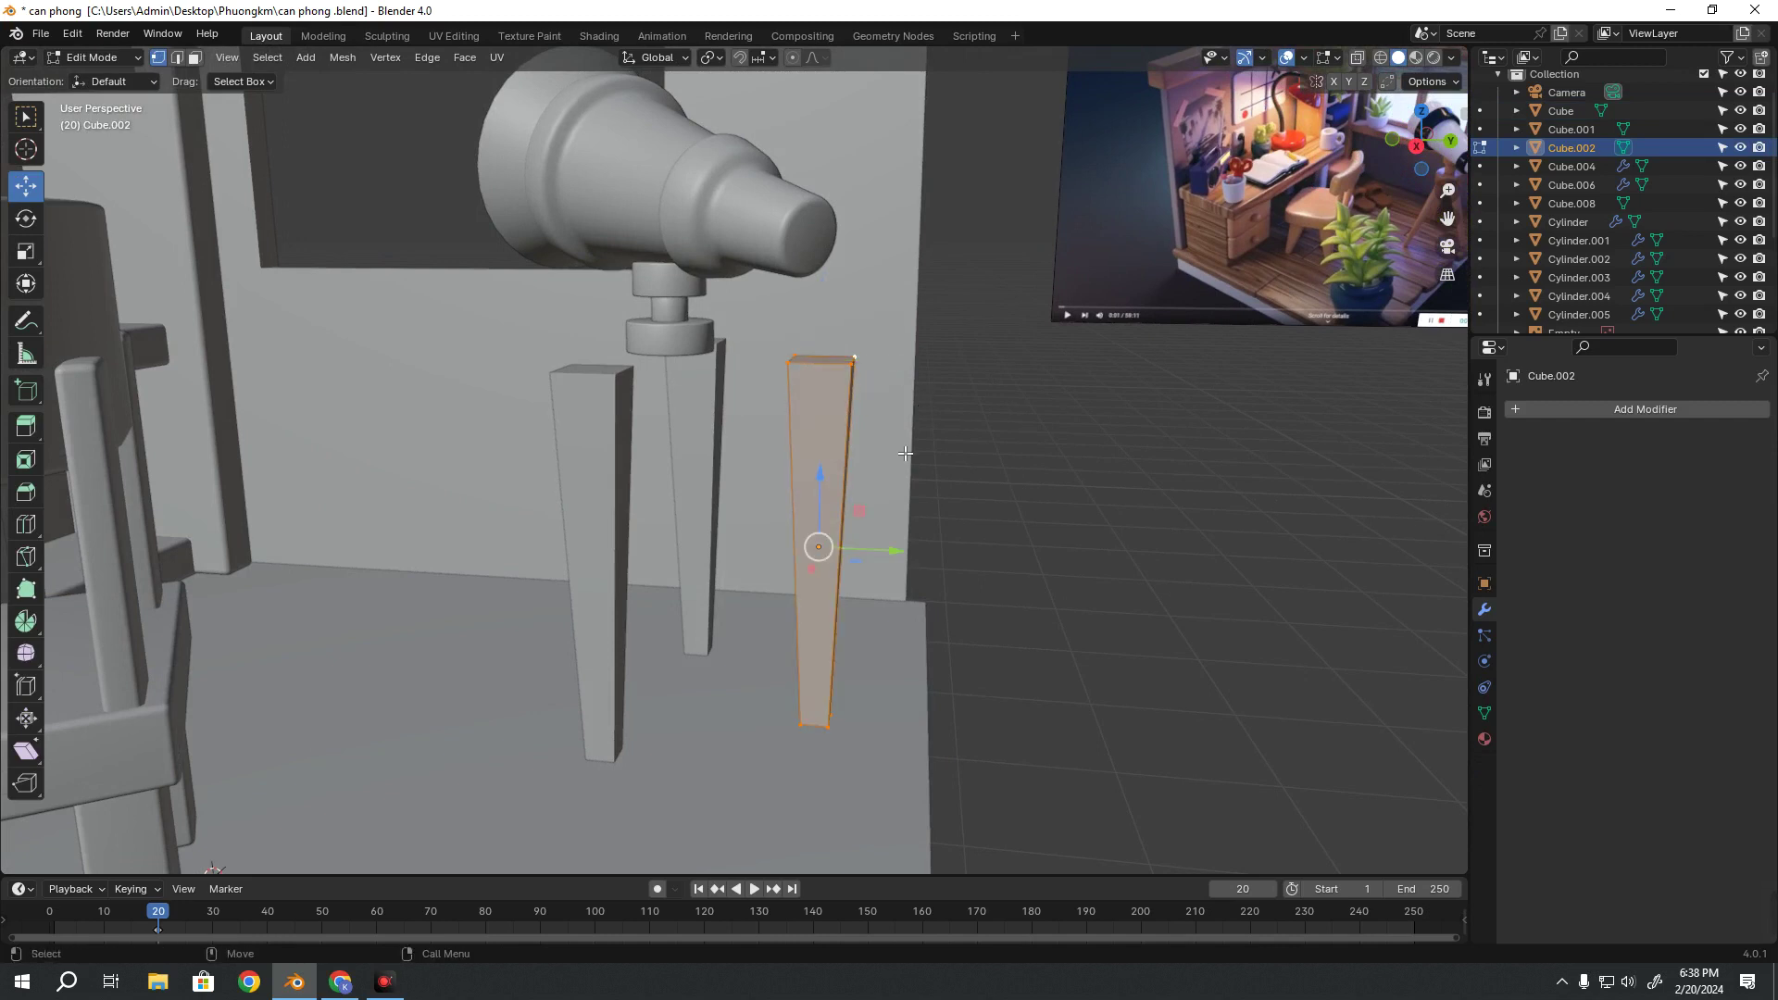
{"action": "left_click_drag", "start_coordinate": [870, 379], "coordinate": [778, 343]}
{"action": "key", "text": "g"}
{"action": "key", "text": "y"}
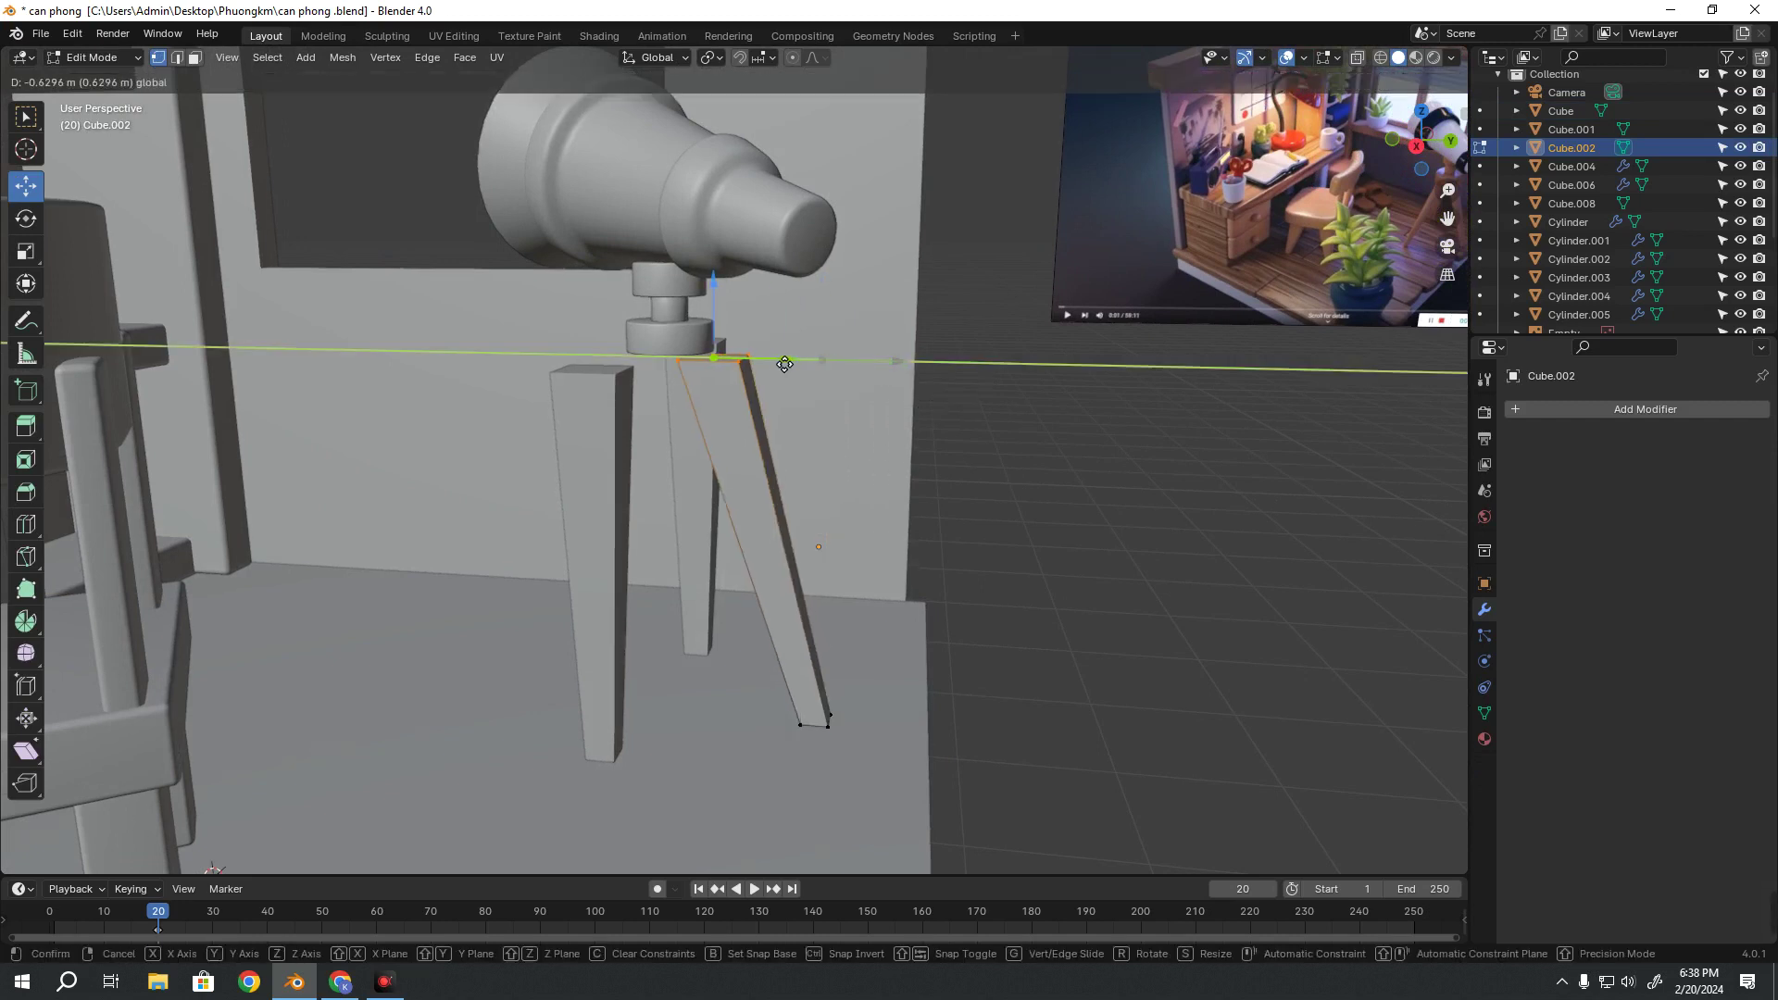
{"action": "left_click", "coordinate": [741, 362]}
Shrink the leg's top face, move it to the telescope base, and narrow the bottom face
{"action": "mouse_move", "coordinate": [741, 362]}
{"action": "middle_mouse_down"}
{"action": "mouse_move", "coordinate": [732, 530]}
{"action": "mouse_move", "coordinate": [755, 470]}
{"action": "middle_mouse_up"}
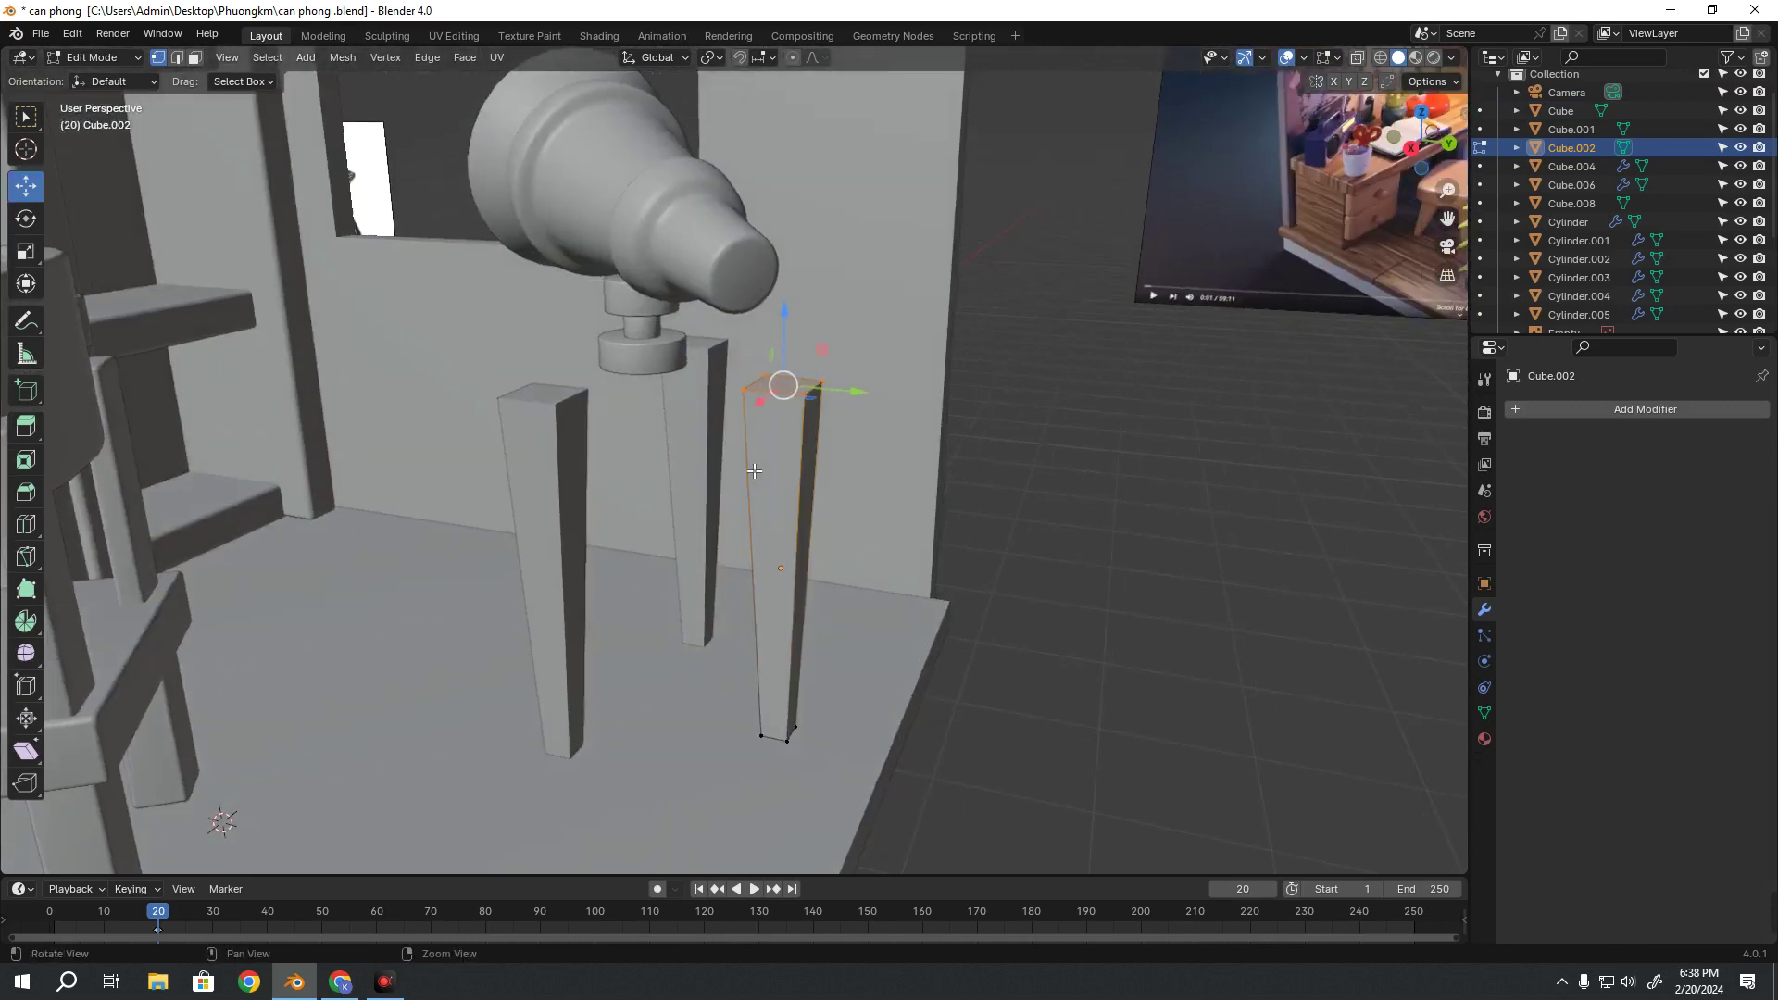
{"action": "key", "text": "s"}
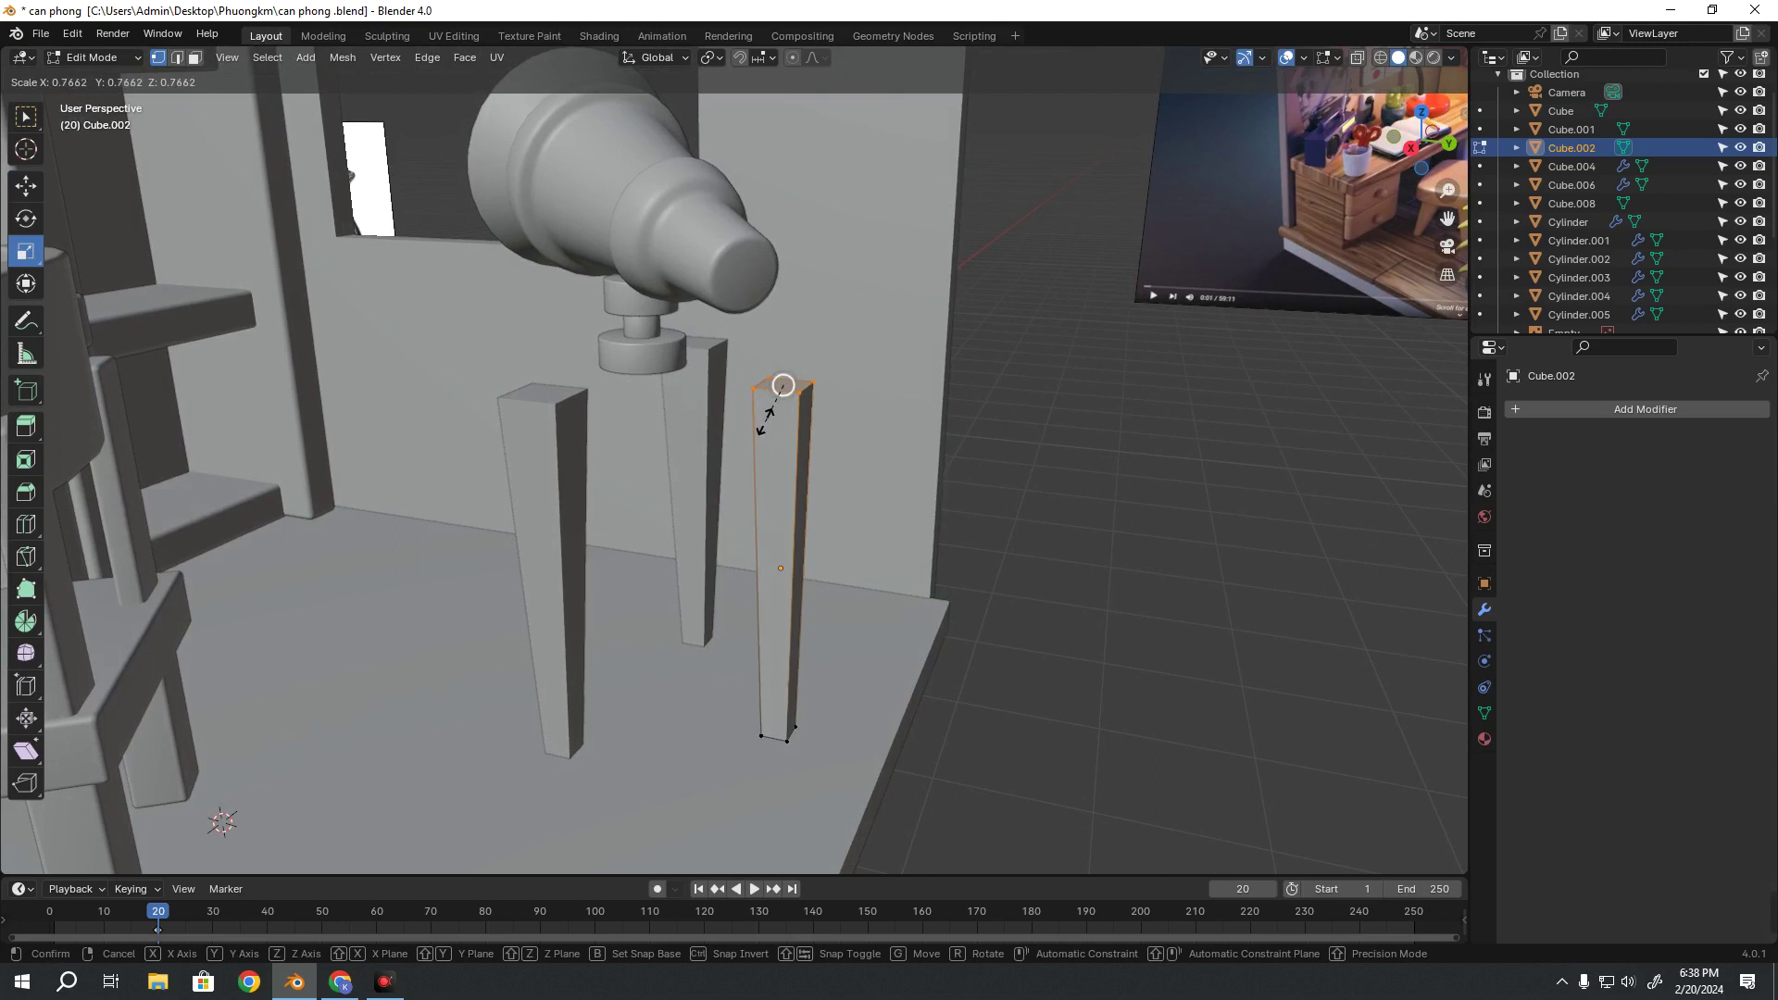
{"action": "left_click", "coordinate": [838, 409]}
{"action": "left_click_drag", "start_coordinate": [856, 403], "coordinate": [718, 390]}
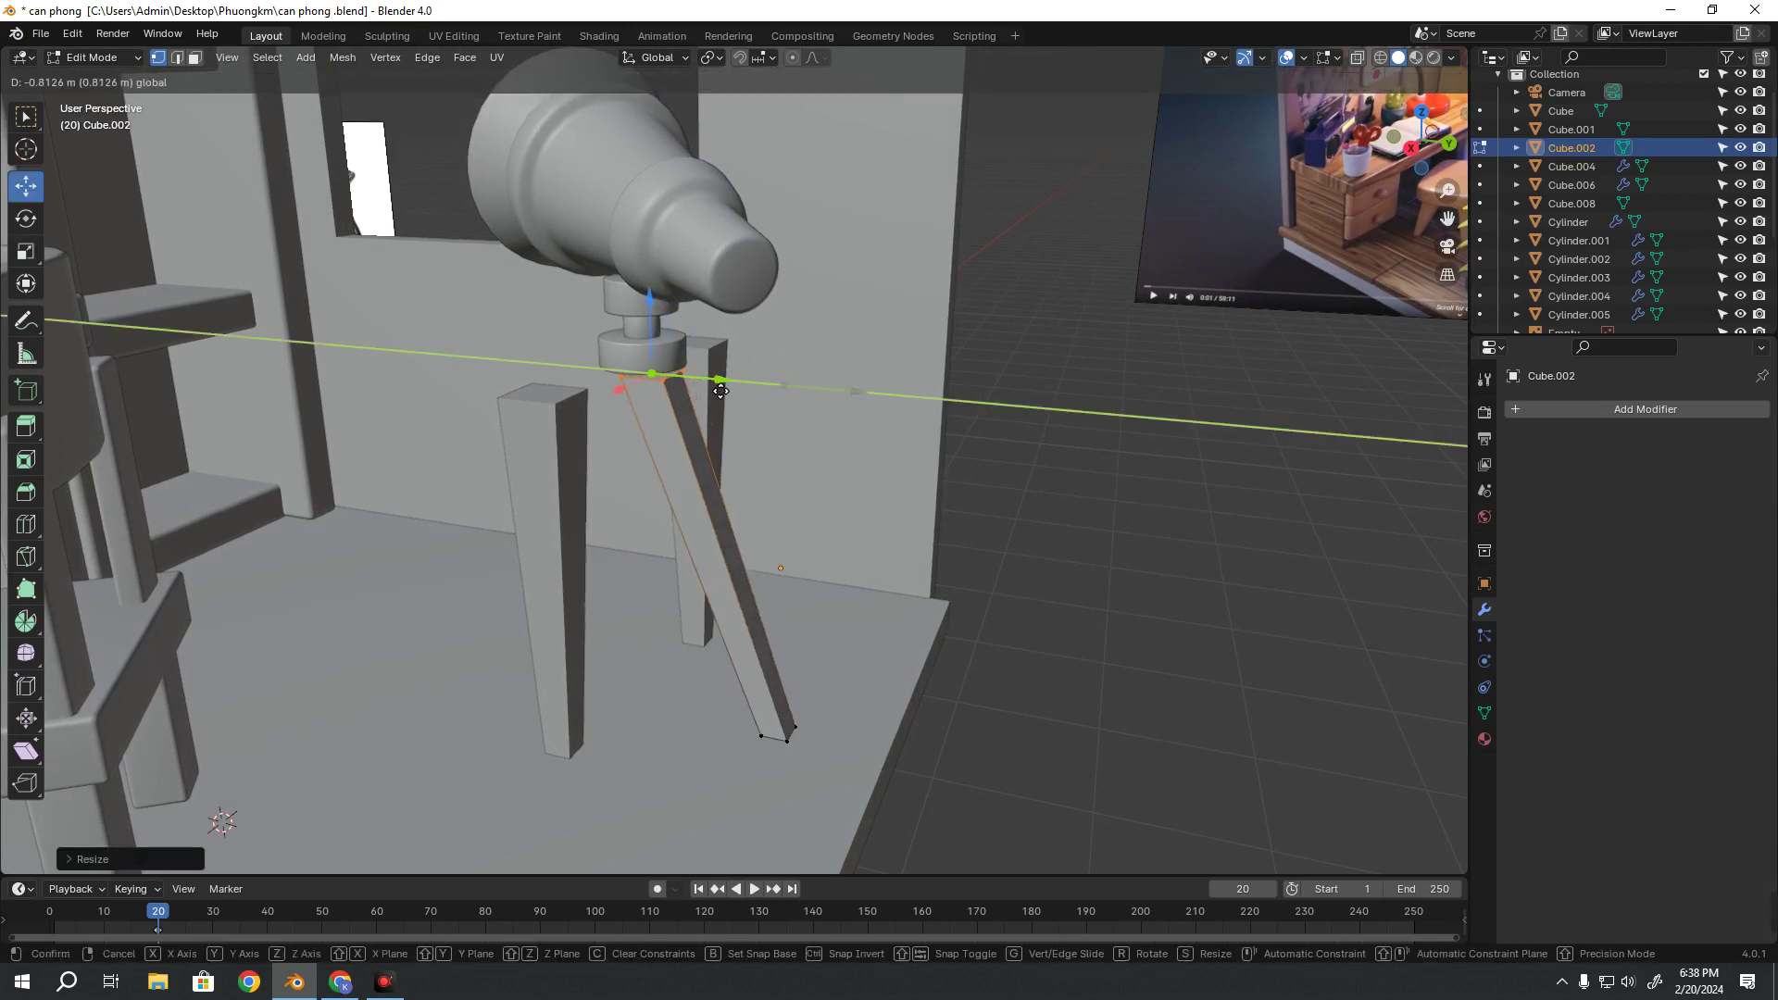
{"action": "key", "text": "s"}
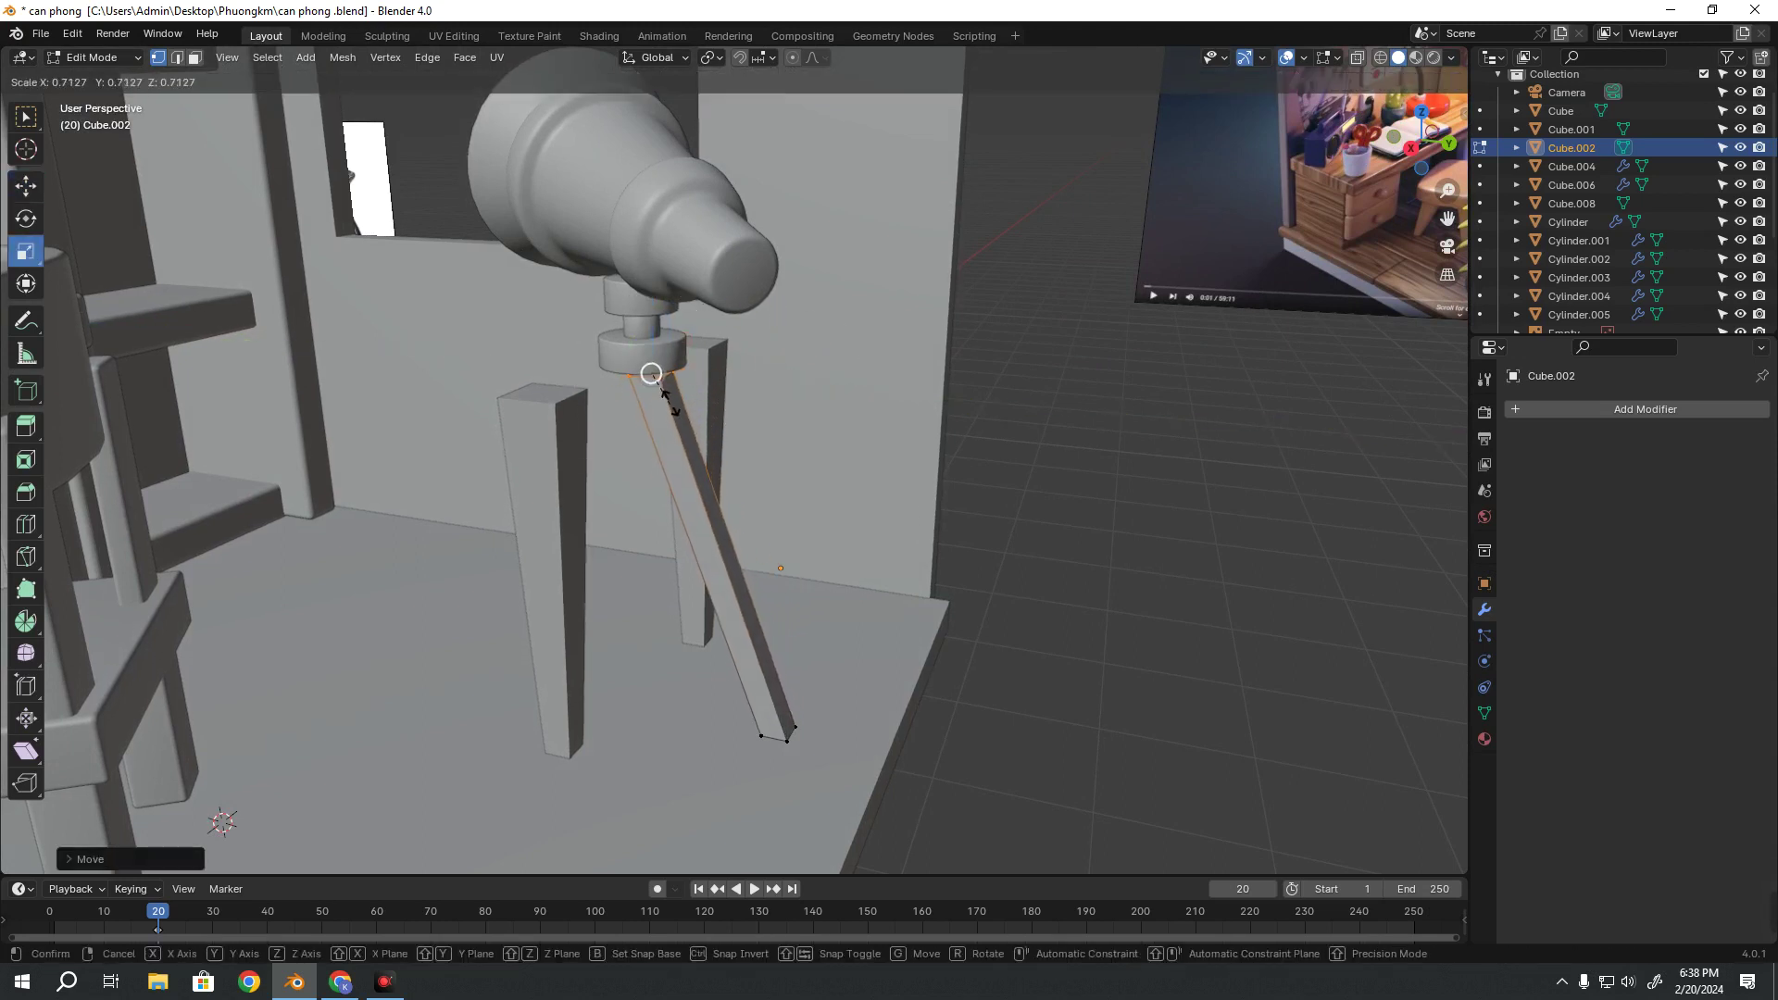
{"action": "left_click", "coordinate": [743, 781]}
{"action": "key", "text": "s"}
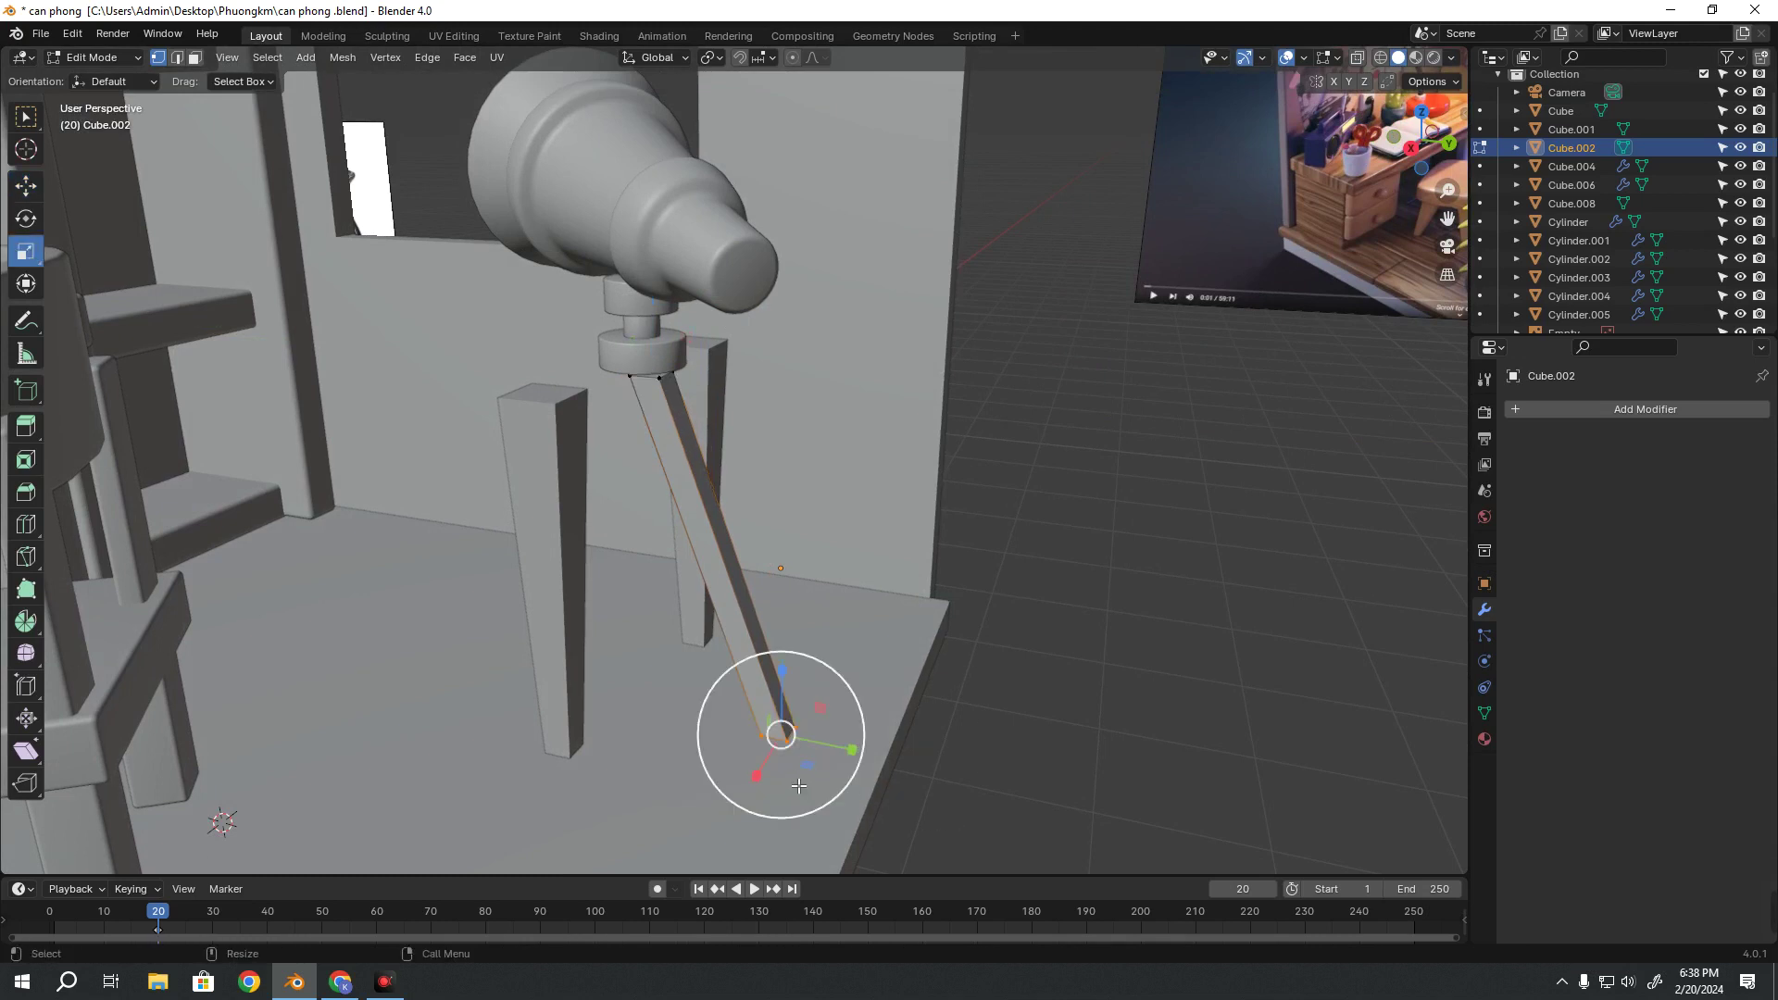
{"action": "left_click", "coordinate": [818, 730]}
{"action": "middle_click_drag", "start_coordinate": [818, 730], "coordinate": [704, 650]}
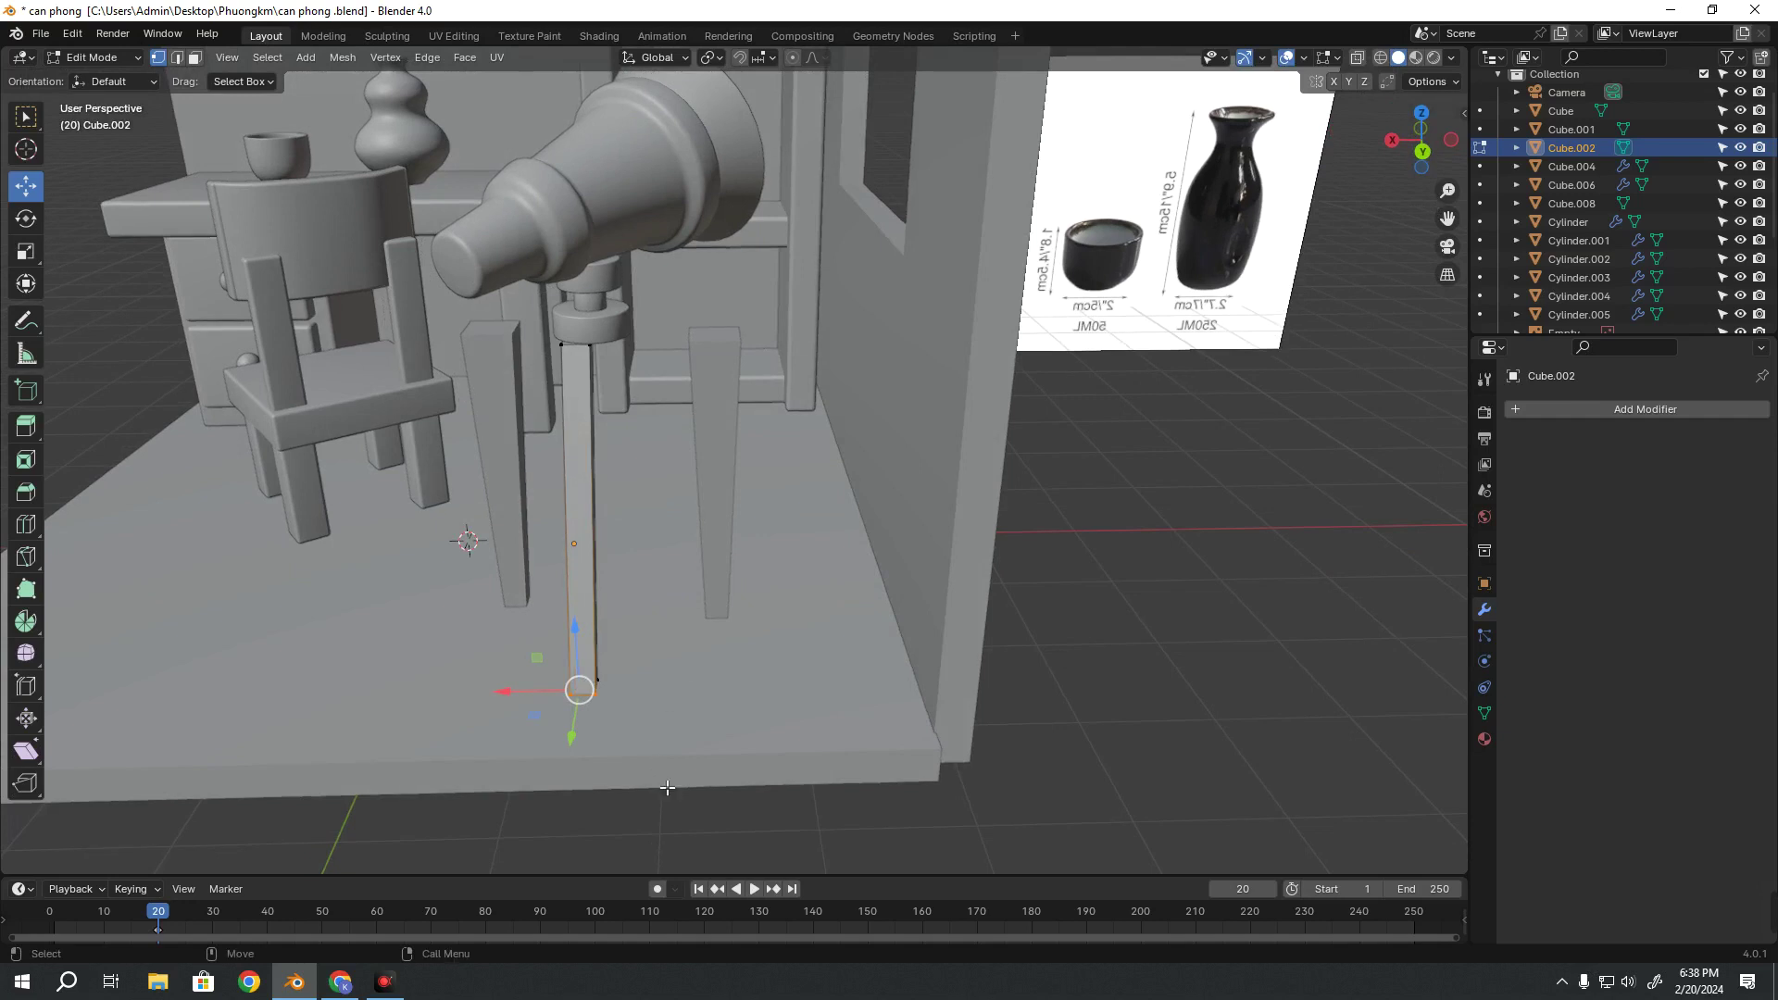
With X-ray on, shrink the bottom end of the Cube.002 leg
{"action": "middle_click_drag", "start_coordinate": [704, 650], "coordinate": [771, 678]}
{"action": "key", "text": "alt+z"}
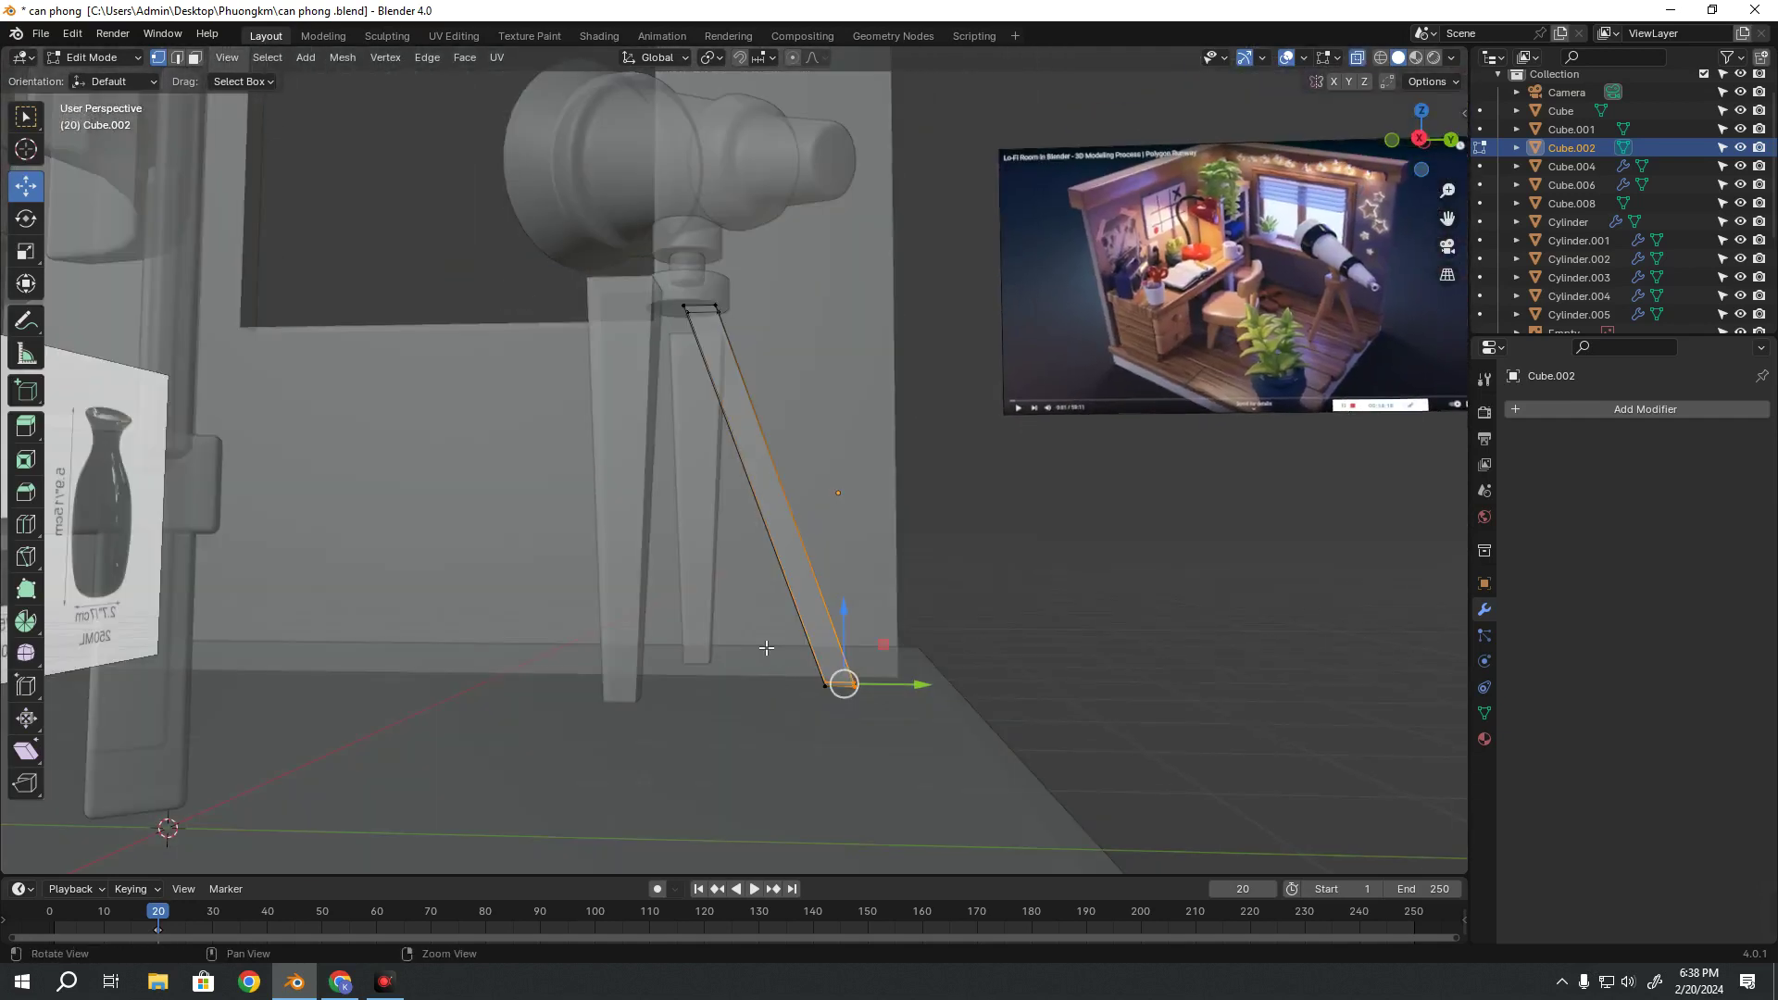
{"action": "middle_click_drag", "start_coordinate": [880, 708], "coordinate": [889, 737]}
{"action": "key", "text": "shift+space"}
{"action": "key", "text": "s"}
{"action": "left_click_drag", "start_coordinate": [880, 767], "coordinate": [852, 741]}
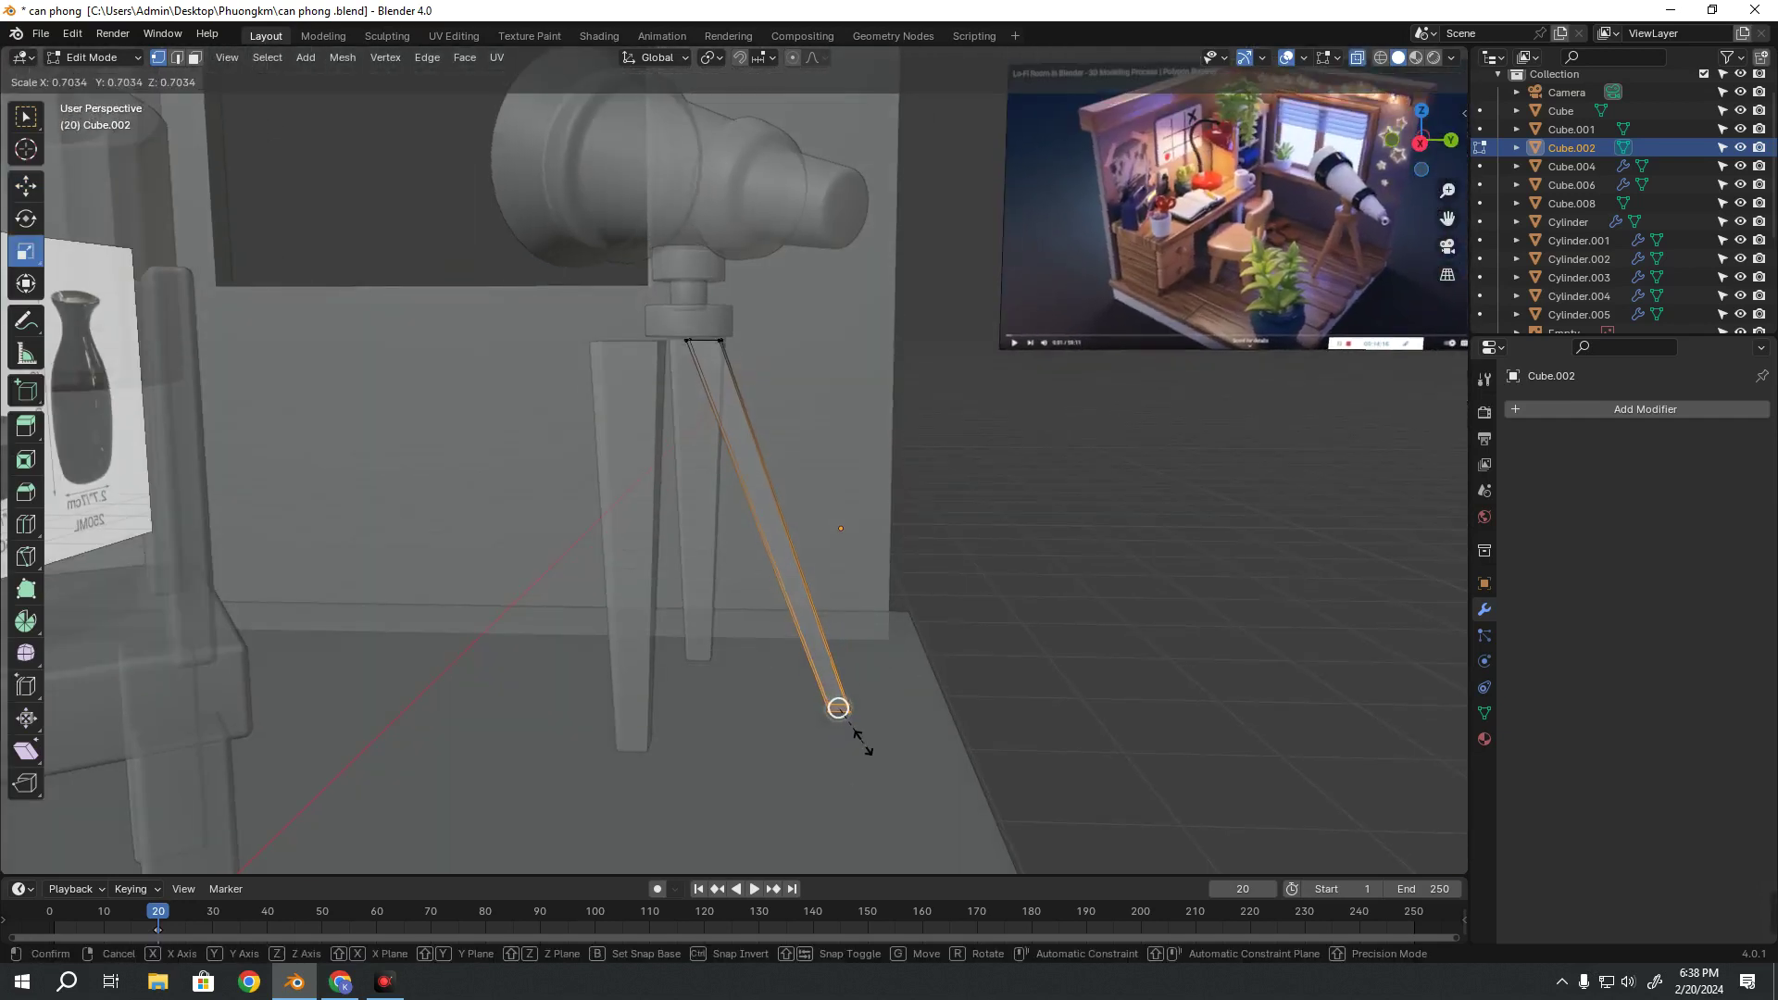
{"action": "key", "text": "shift+space"}
{"action": "key", "text": "g"}
Nudge the Cube.002 leg's top face into place
{"action": "mouse_move", "coordinate": [853, 741]}
{"action": "middle_mouse_down"}
{"action": "mouse_move", "coordinate": [761, 659]}
{"action": "mouse_move", "coordinate": [629, 463]}
{"action": "mouse_move", "coordinate": [475, 474]}
{"action": "middle_mouse_up"}
{"action": "left_click", "coordinate": [627, 460]}
{"action": "scroll", "coordinate": [627, 460], "scroll_direction": "up", "scroll_amount": 3}
{"action": "left_click_drag", "start_coordinate": [476, 474], "coordinate": [491, 482]}
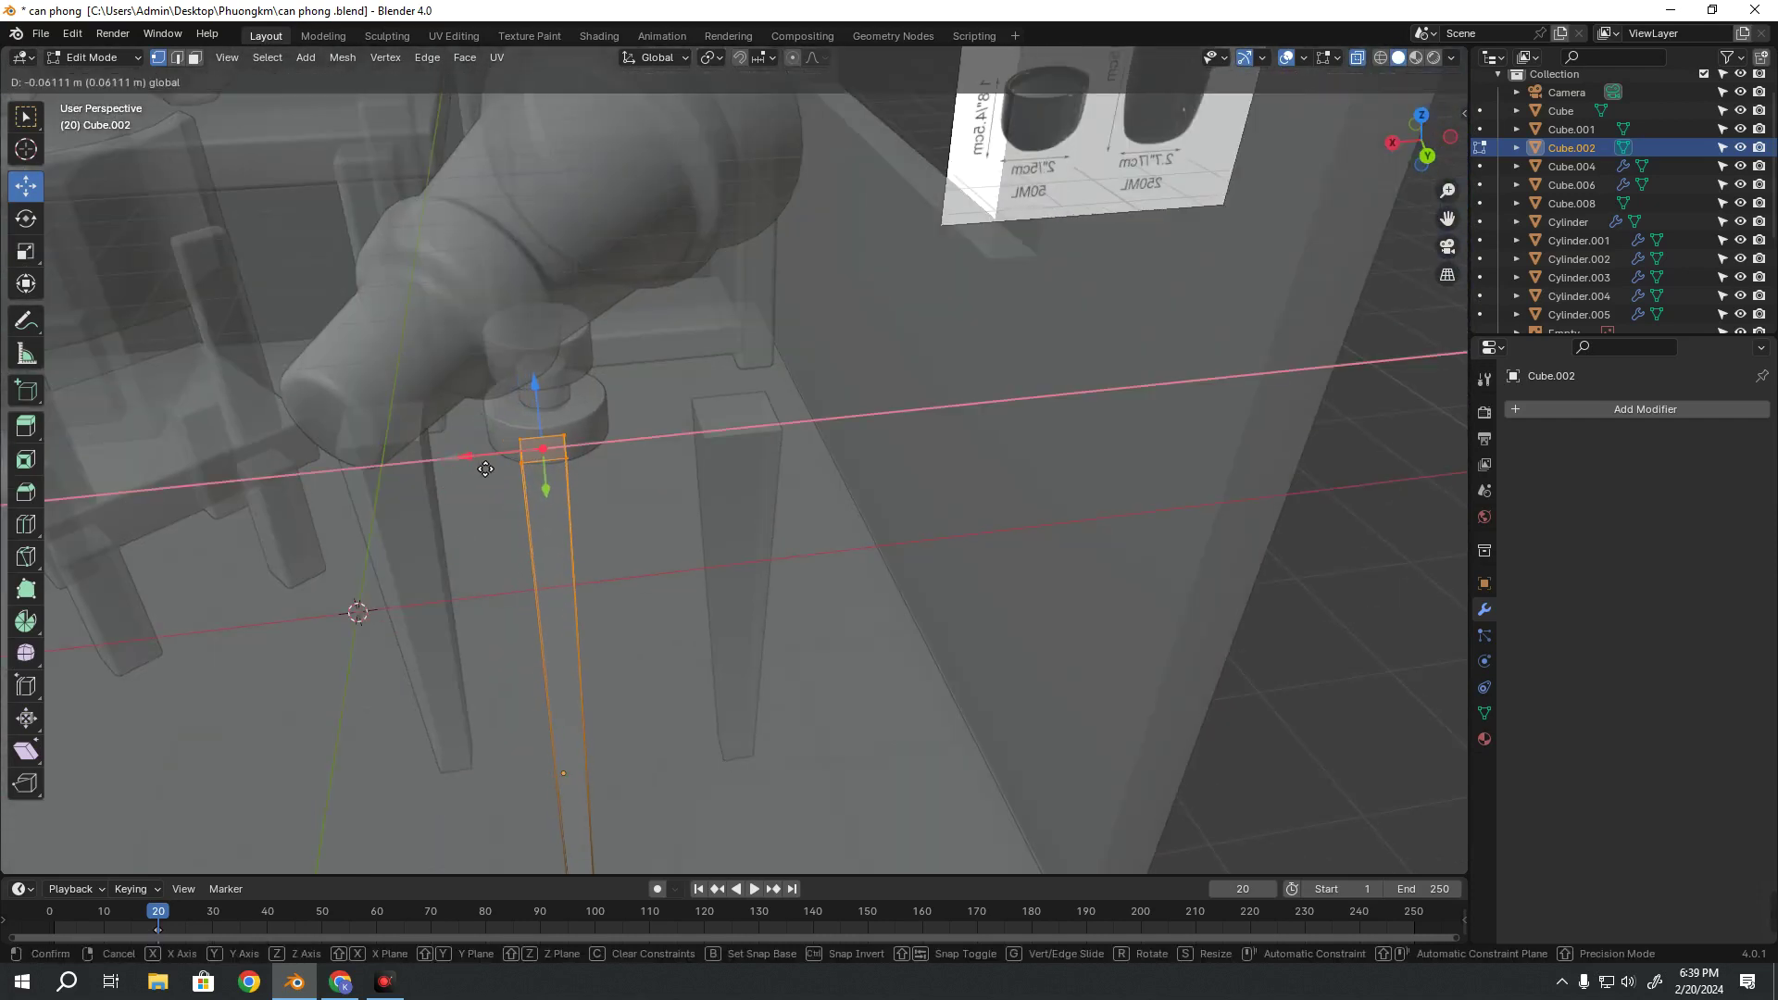
{"action": "mouse_move", "coordinate": [490, 482]}
{"action": "middle_mouse_down"}
{"action": "mouse_move", "coordinate": [666, 520]}
{"action": "mouse_move", "coordinate": [768, 598]}
{"action": "mouse_move", "coordinate": [675, 497]}
{"action": "middle_mouse_up"}
Switch to the Cube leg and select its top face in Edit Mode
{"action": "key", "text": "Tab"}
{"action": "left_click", "coordinate": [741, 581]}
{"action": "scroll", "coordinate": [777, 598], "scroll_direction": "up", "scroll_amount": 2}
{"action": "key", "text": "Tab"}
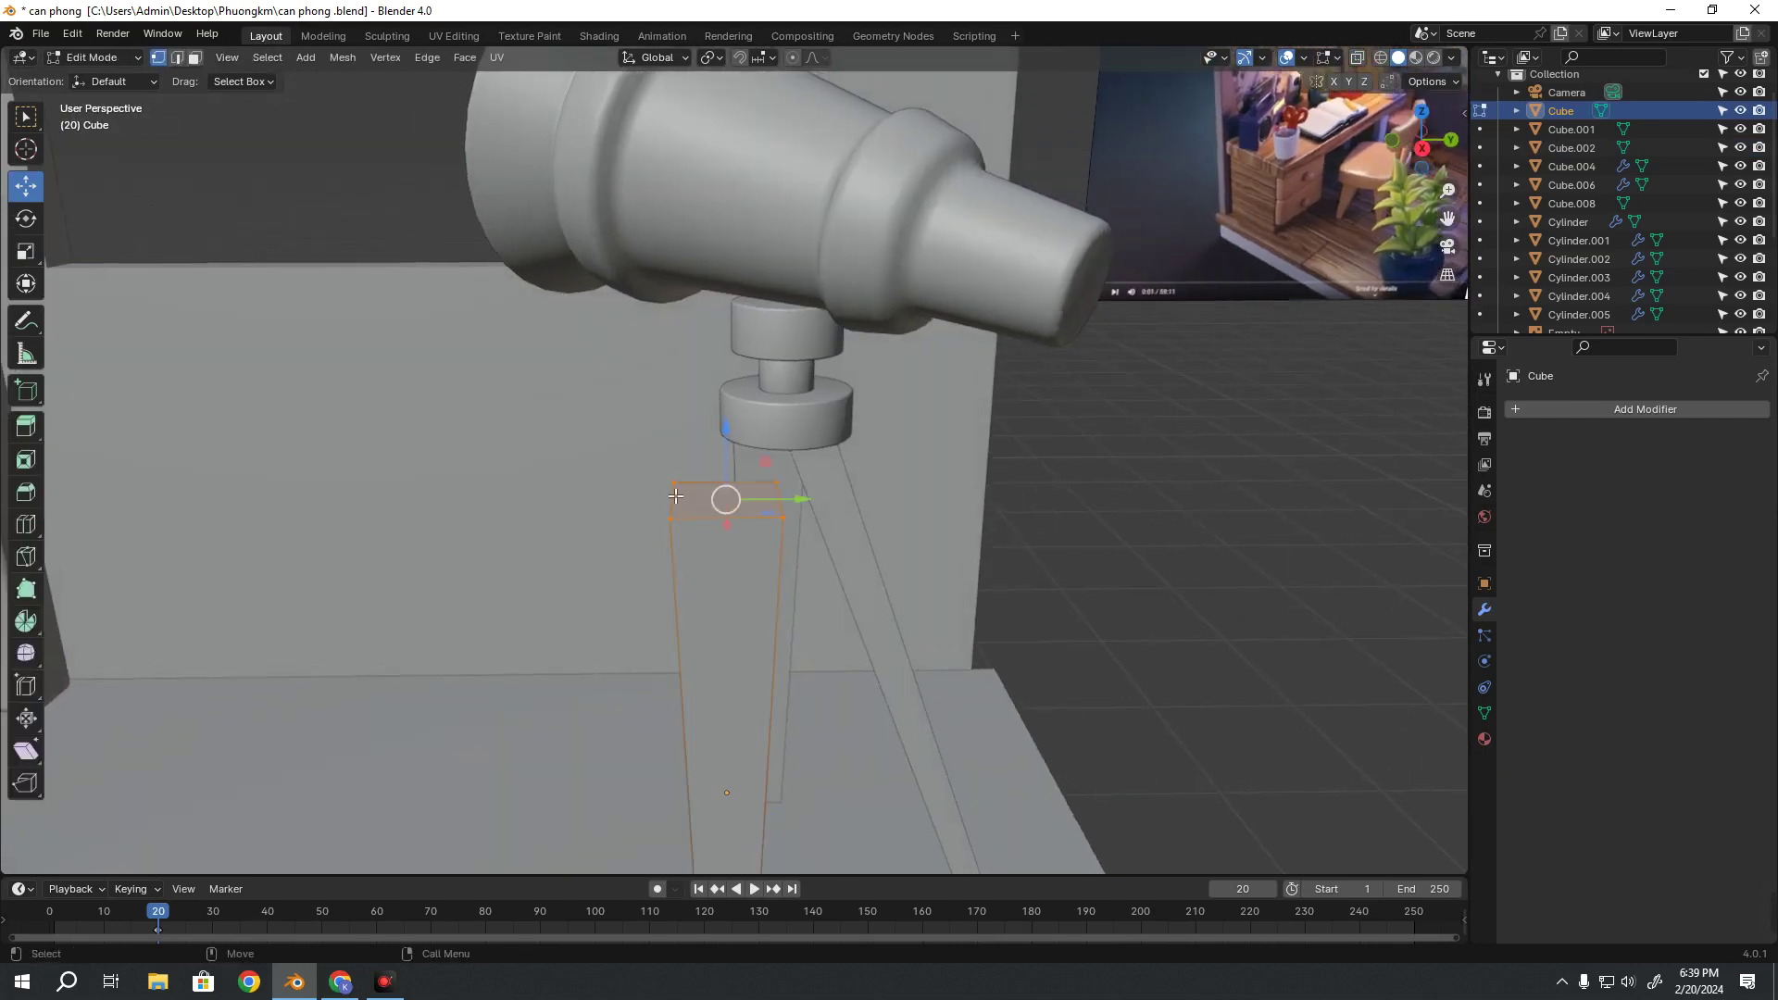
{"action": "left_click_drag", "start_coordinate": [839, 547], "coordinate": [838, 547]}
{"action": "middle_click_drag", "start_coordinate": [838, 547], "coordinate": [907, 527]}
Move the Cube leg's top face along X, shrink it, and tuck it under the telescope base along Y
{"action": "key", "text": "g"}
{"action": "key", "text": "x"}
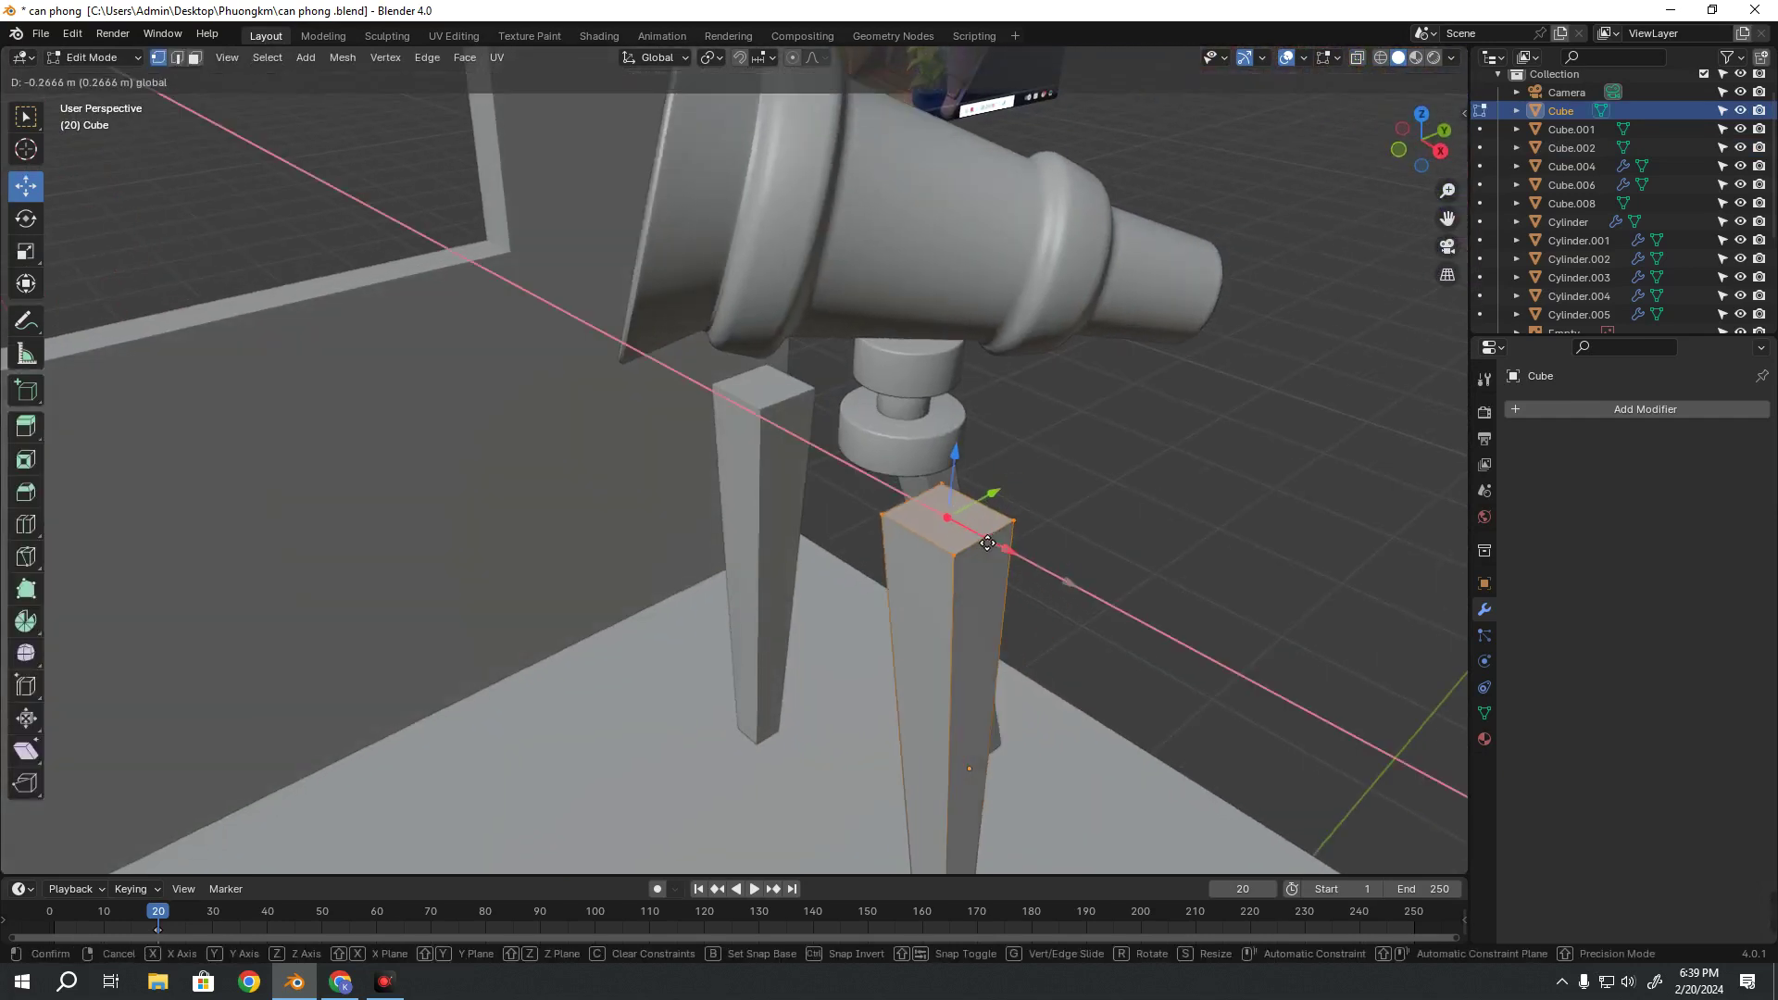
{"action": "left_click", "coordinate": [939, 520]}
{"action": "key", "text": "s"}
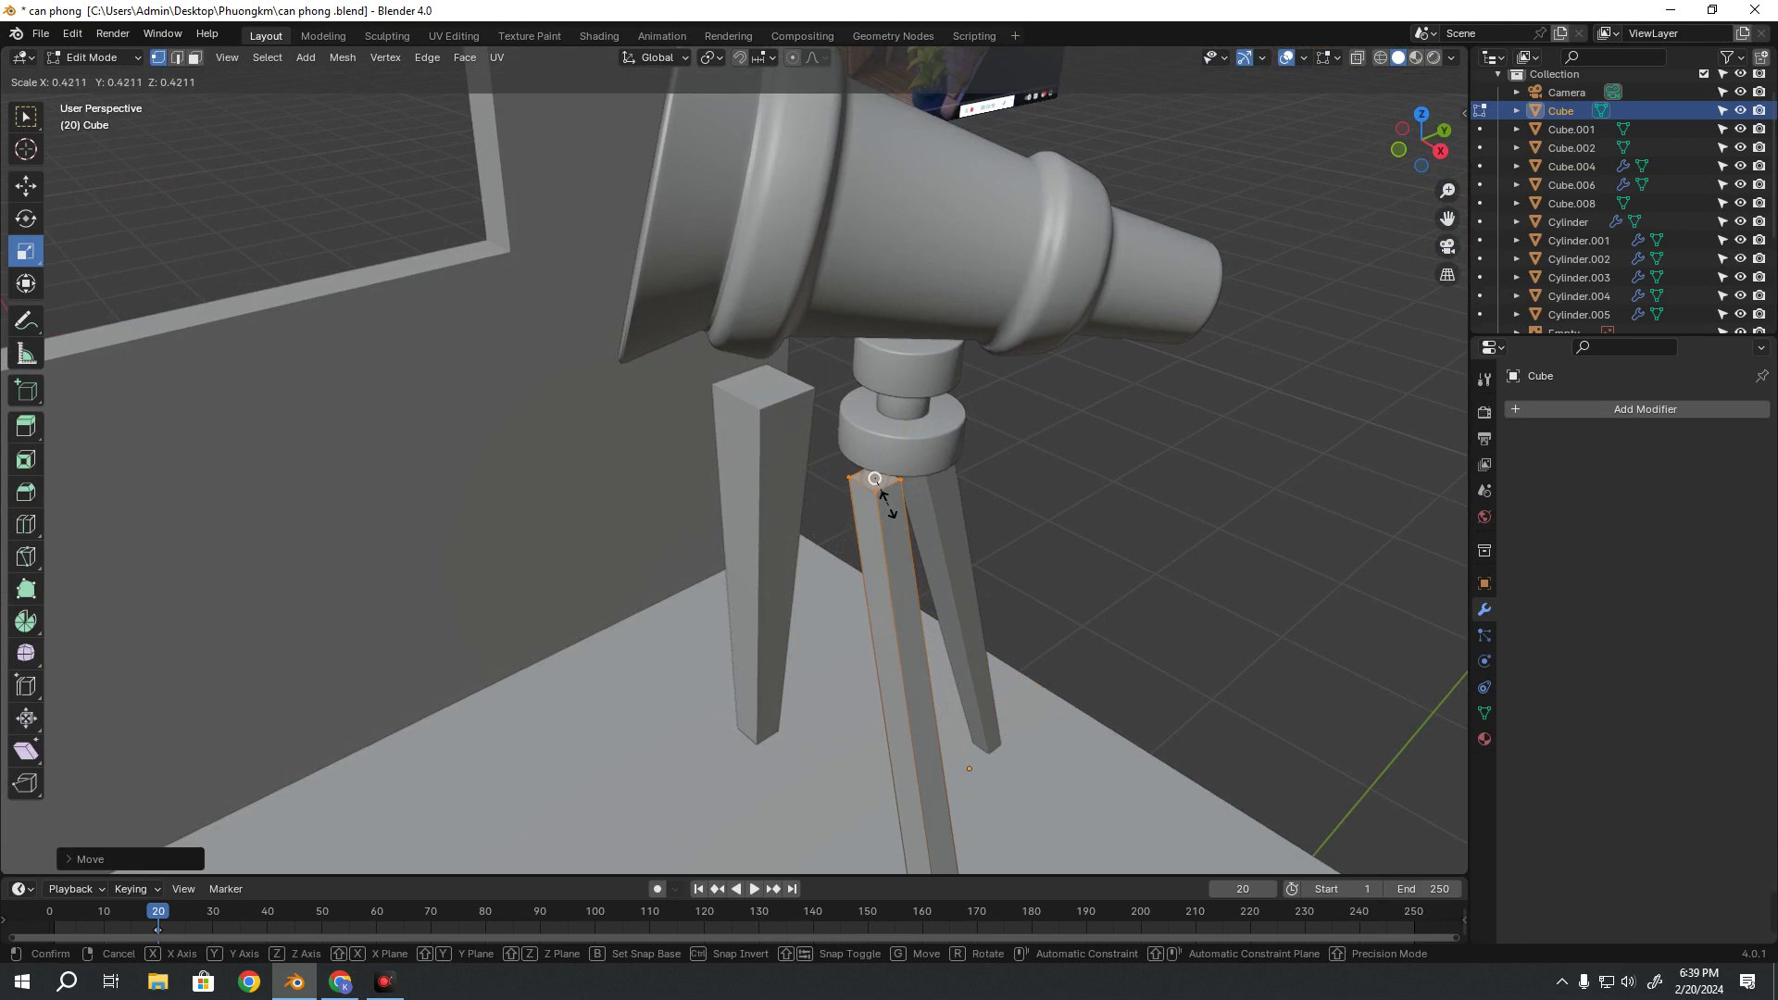
{"action": "left_click", "coordinate": [919, 480]}
{"action": "key", "text": "g"}
{"action": "key", "text": "y"}
{"action": "left_click", "coordinate": [921, 482]}
Narrow the Cube leg's bottom face in X-ray and return to object mode
{"action": "mouse_move", "coordinate": [922, 482]}
{"action": "middle_mouse_down"}
{"action": "mouse_move", "coordinate": [961, 541]}
{"action": "mouse_move", "coordinate": [655, 588]}
{"action": "middle_mouse_up"}
{"action": "left_click_drag", "start_coordinate": [655, 587], "coordinate": [741, 713]}
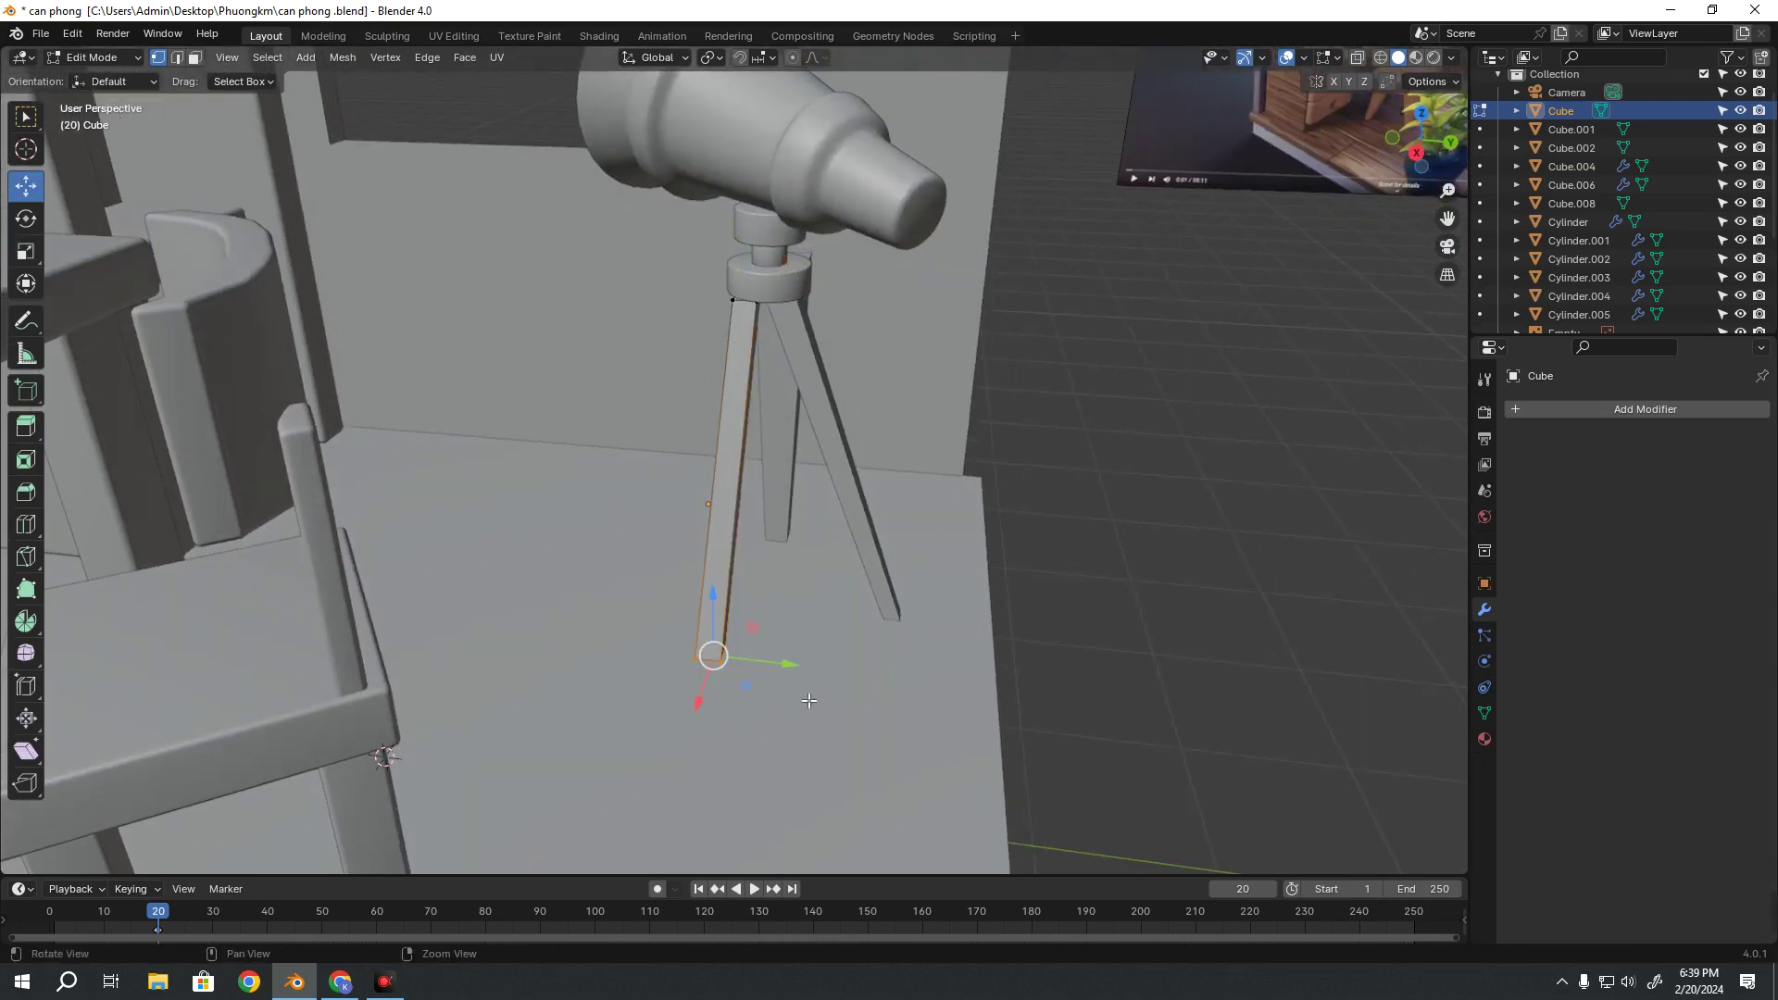
{"action": "key", "text": "alt+z"}
{"action": "mouse_move", "coordinate": [741, 713]}
{"action": "middle_mouse_down"}
{"action": "mouse_move", "coordinate": [738, 660]}
{"action": "mouse_move", "coordinate": [719, 706]}
{"action": "middle_mouse_up"}
{"action": "key", "text": "shift+space"}
{"action": "key", "text": "s"}
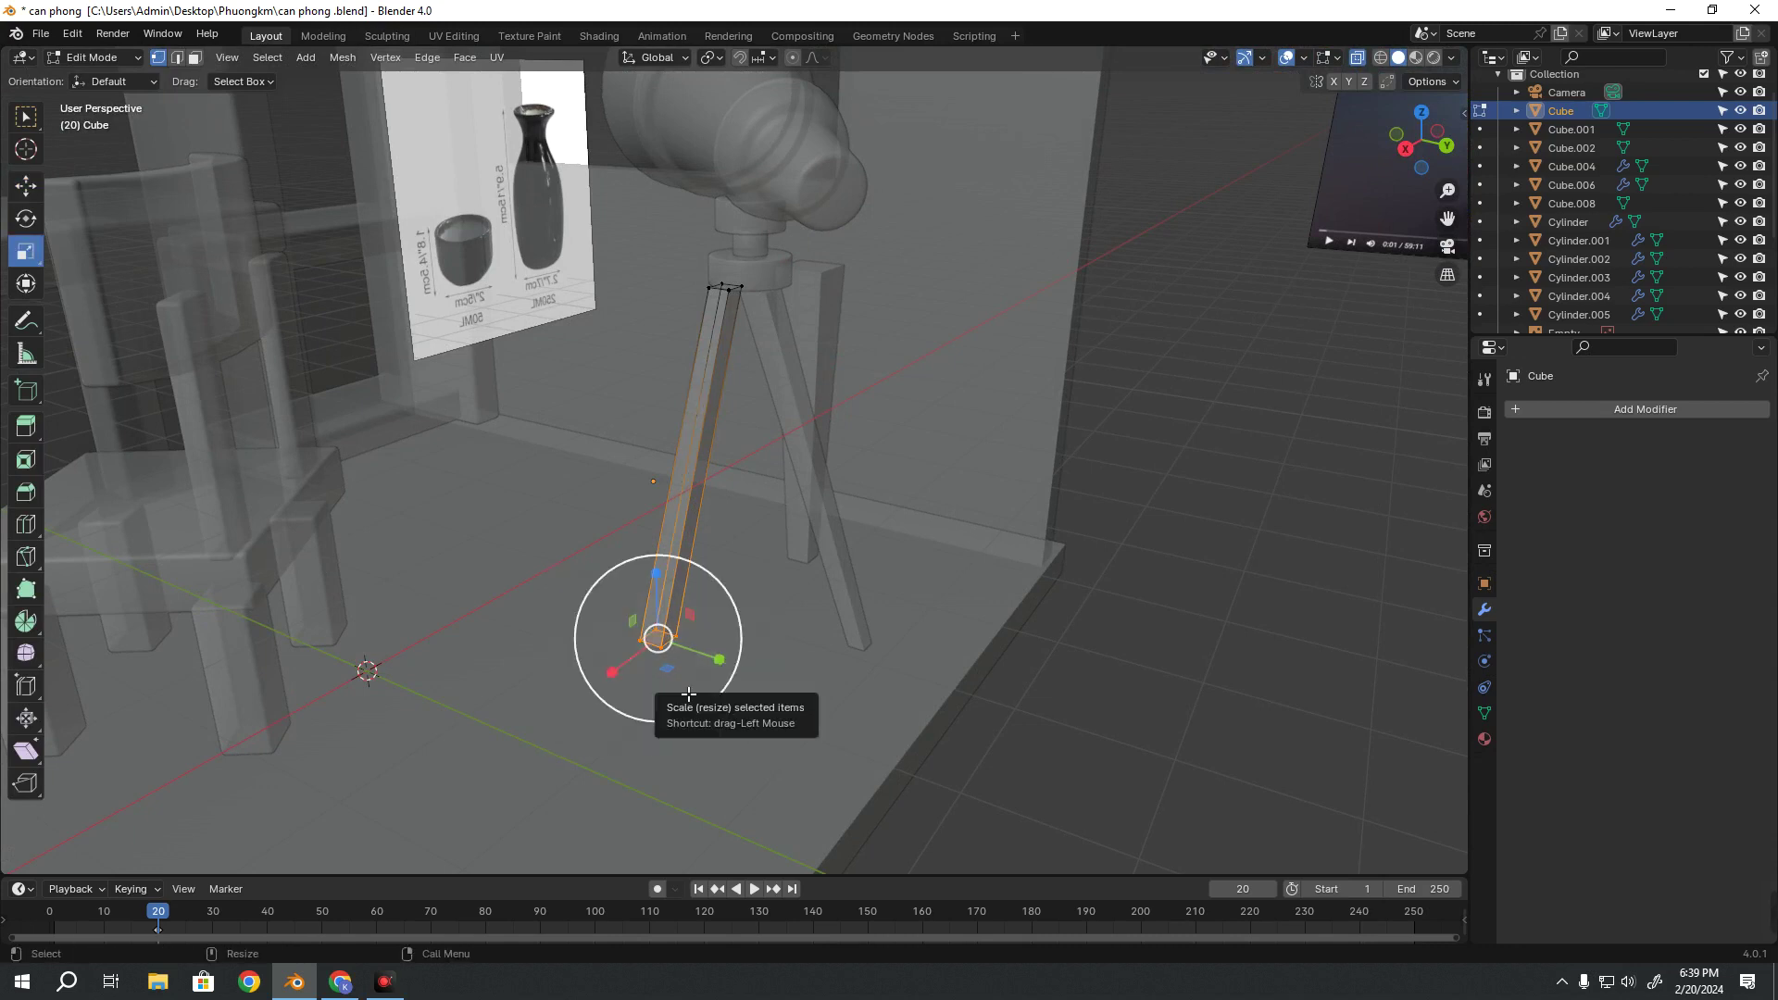
{"action": "left_click_drag", "start_coordinate": [719, 707], "coordinate": [659, 641]}
{"action": "key", "text": "Tab"}
Turn off X-ray and start editing the Cube.001 leg's mesh
{"action": "mouse_move", "coordinate": [659, 641]}
{"action": "middle_mouse_down"}
{"action": "mouse_move", "coordinate": [794, 546]}
{"action": "mouse_move", "coordinate": [874, 552]}
{"action": "mouse_move", "coordinate": [785, 520]}
{"action": "middle_mouse_up"}
{"action": "key", "text": "alt+z"}
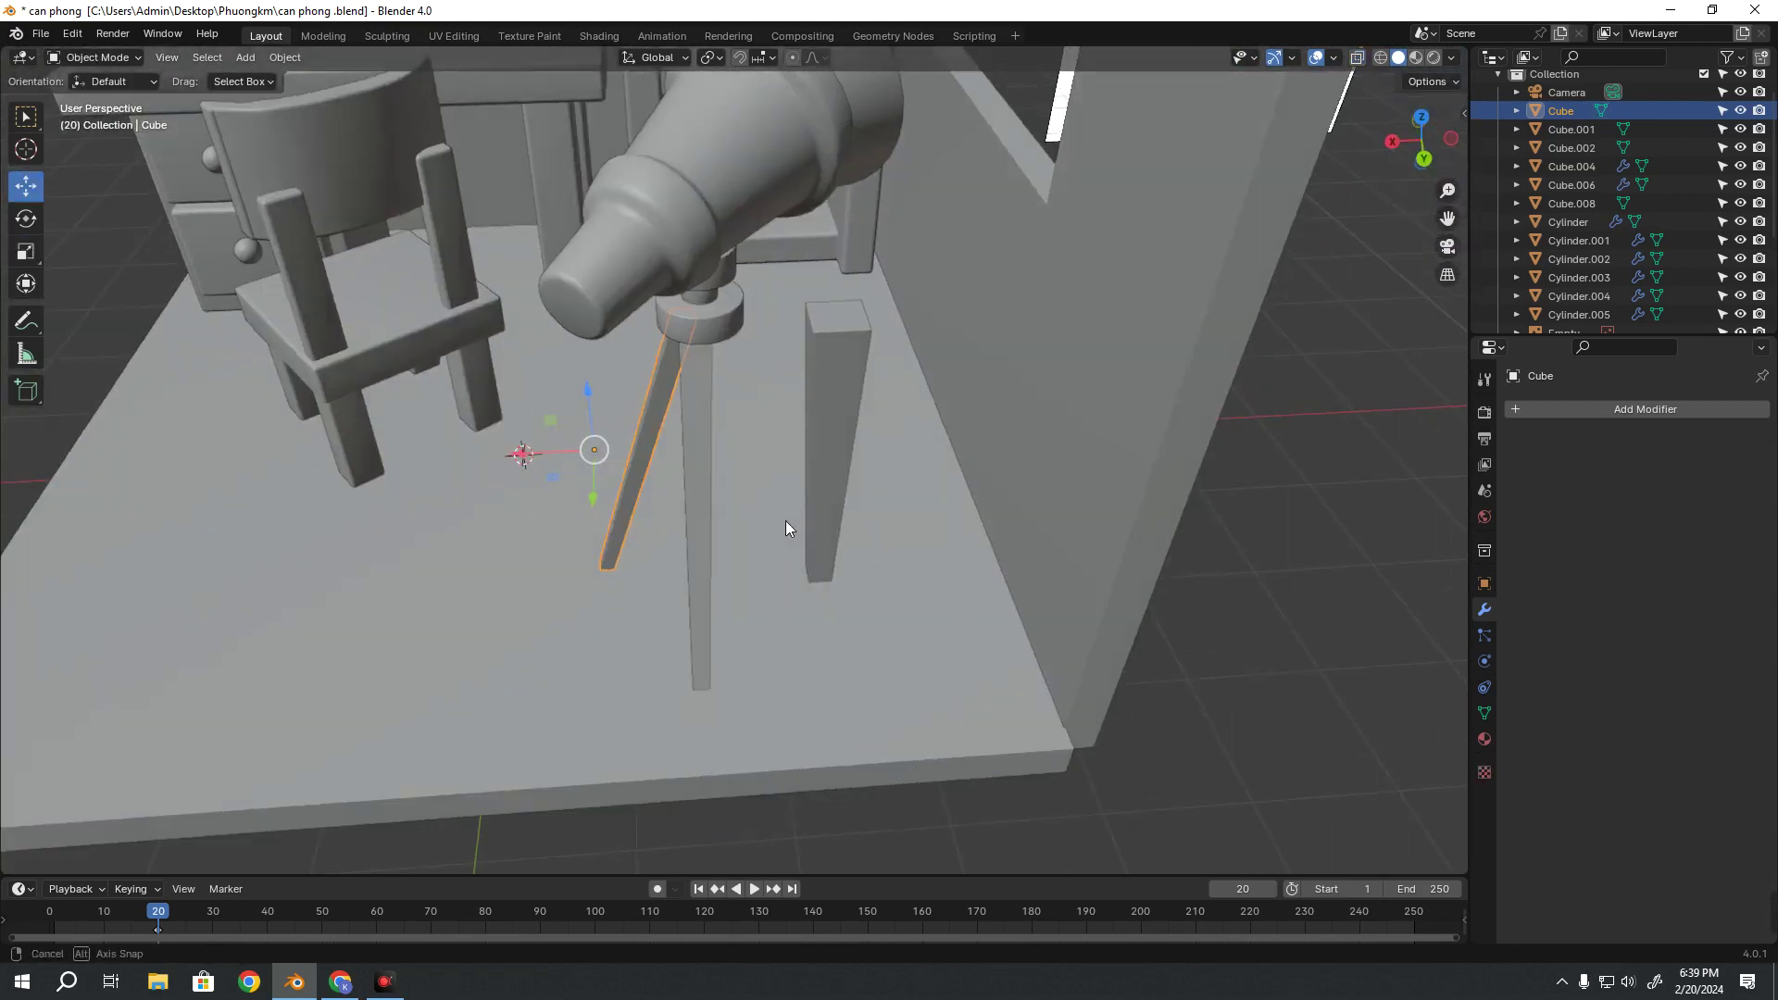
{"action": "left_click", "coordinate": [828, 435]}
{"action": "mouse_move", "coordinate": [829, 436]}
{"action": "middle_mouse_down"}
{"action": "mouse_move", "coordinate": [842, 424]}
{"action": "mouse_move", "coordinate": [835, 480]}
{"action": "mouse_move", "coordinate": [837, 438]}
{"action": "middle_mouse_up"}
{"action": "key", "text": "Tab"}
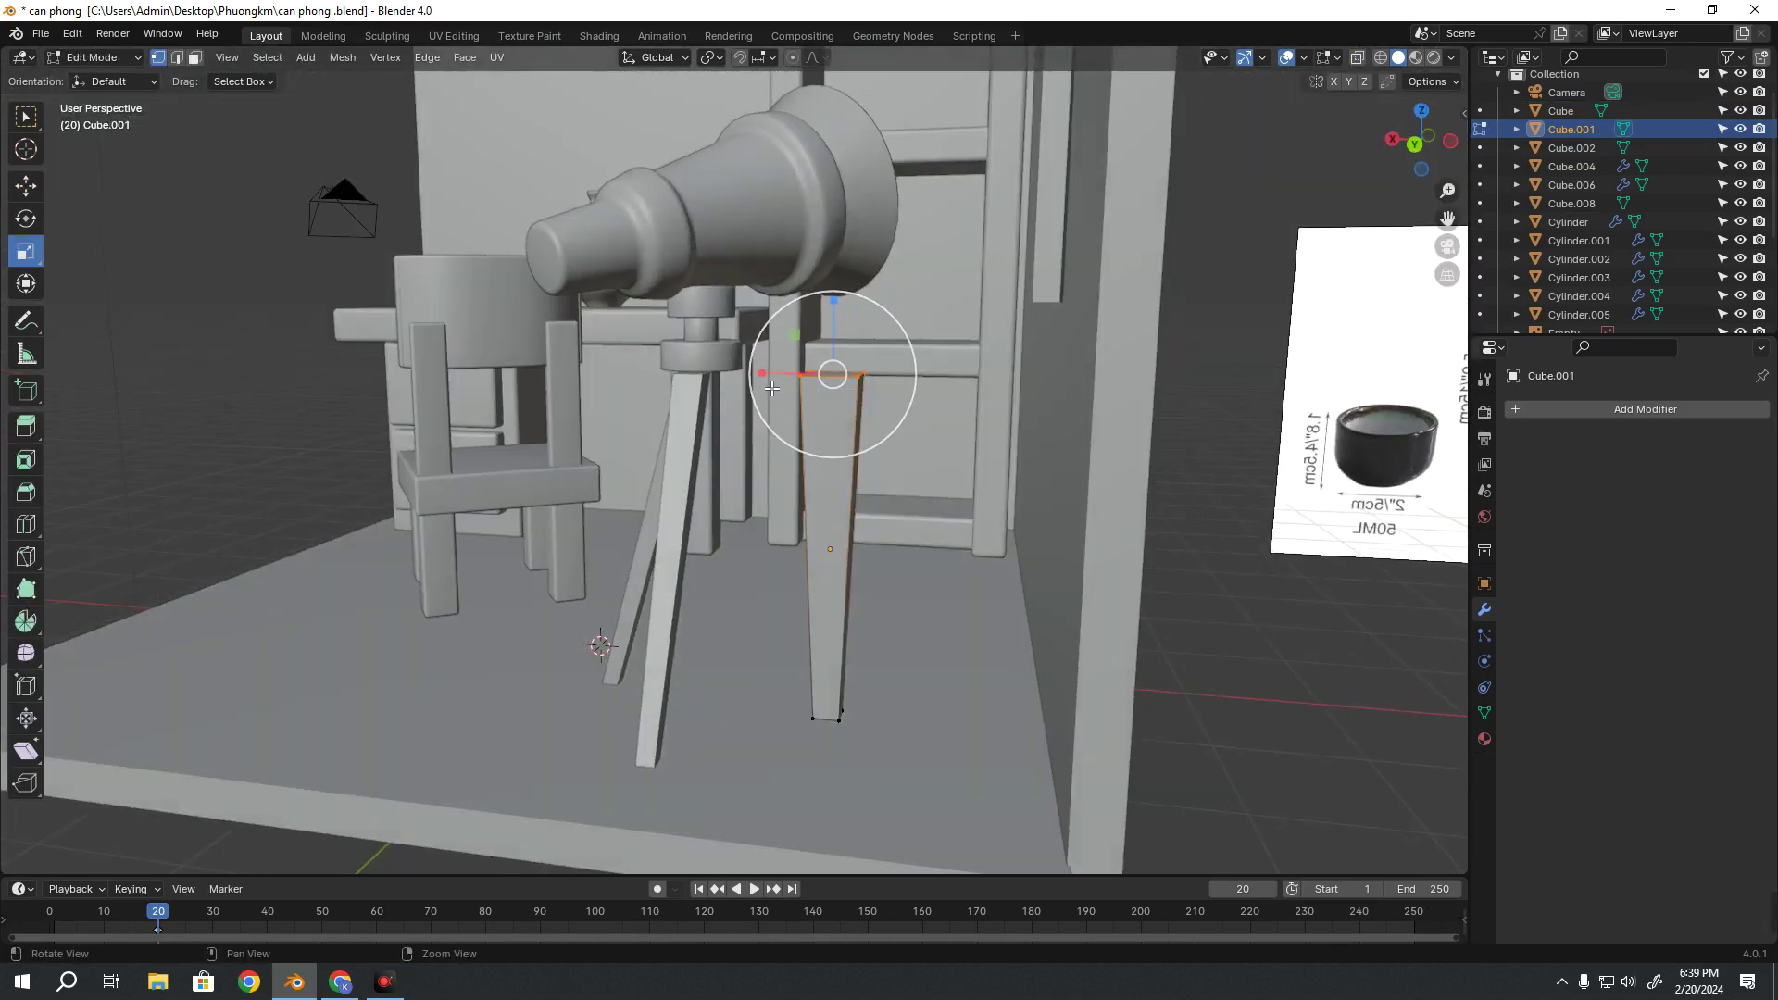
Shift Cube.001's top face along X and scale it down to a narrower top
{"action": "middle_click_drag", "start_coordinate": [762, 383], "coordinate": [789, 416]}
{"action": "left_click_drag", "start_coordinate": [789, 416], "coordinate": [682, 418]}
{"action": "left_click", "coordinate": [682, 417]}
{"action": "key", "text": "shift+space"}
{"action": "key", "text": "s"}
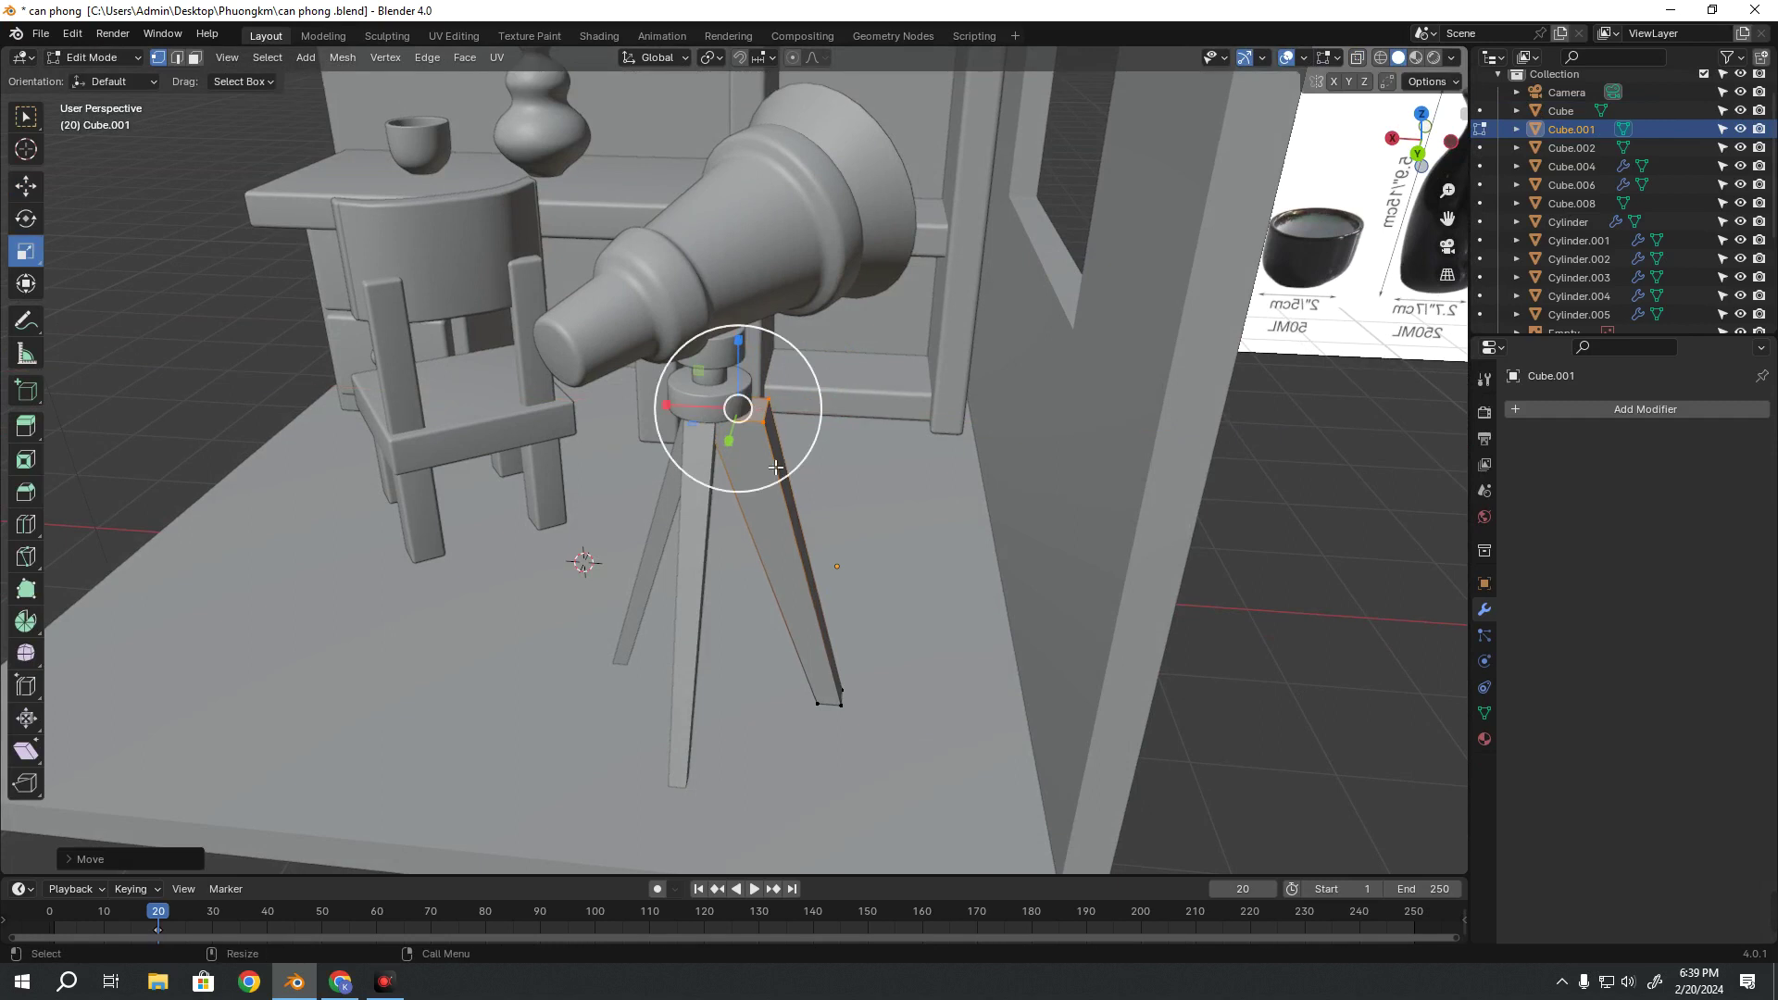
{"action": "left_click_drag", "start_coordinate": [775, 467], "coordinate": [753, 442]}
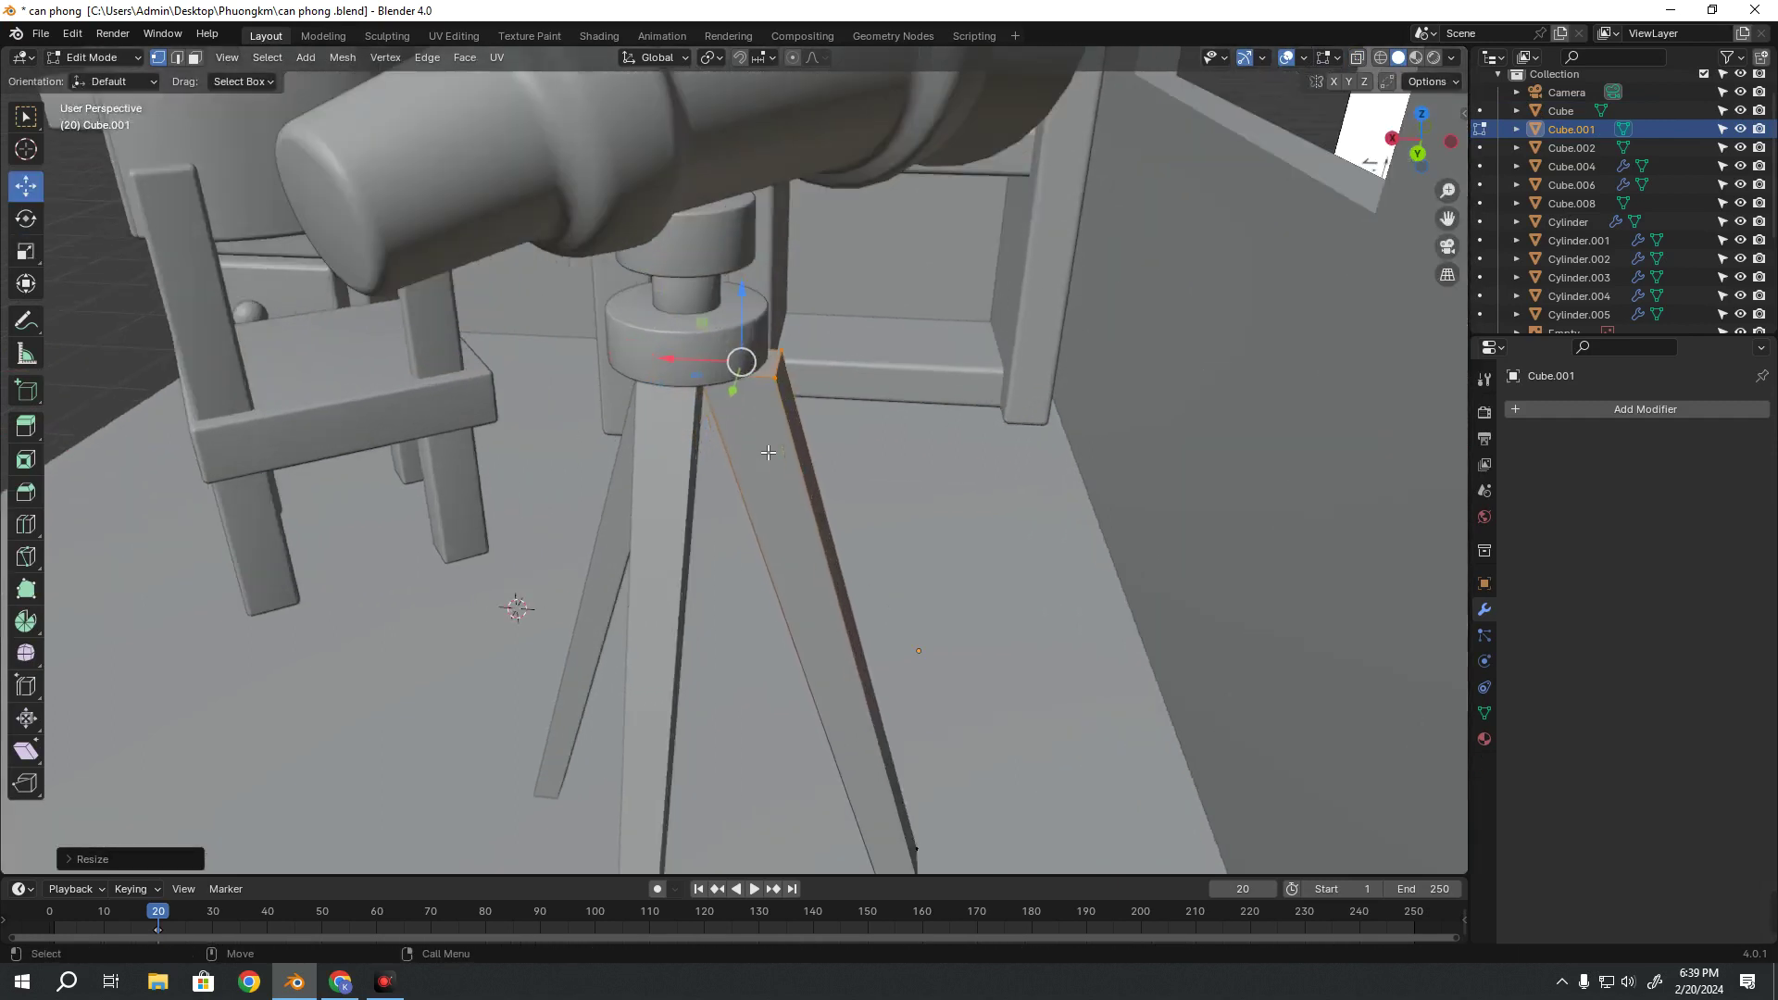
{"action": "middle_click_drag", "start_coordinate": [738, 409], "coordinate": [738, 361]}
{"action": "left_click_drag", "start_coordinate": [746, 278], "coordinate": [751, 291]}
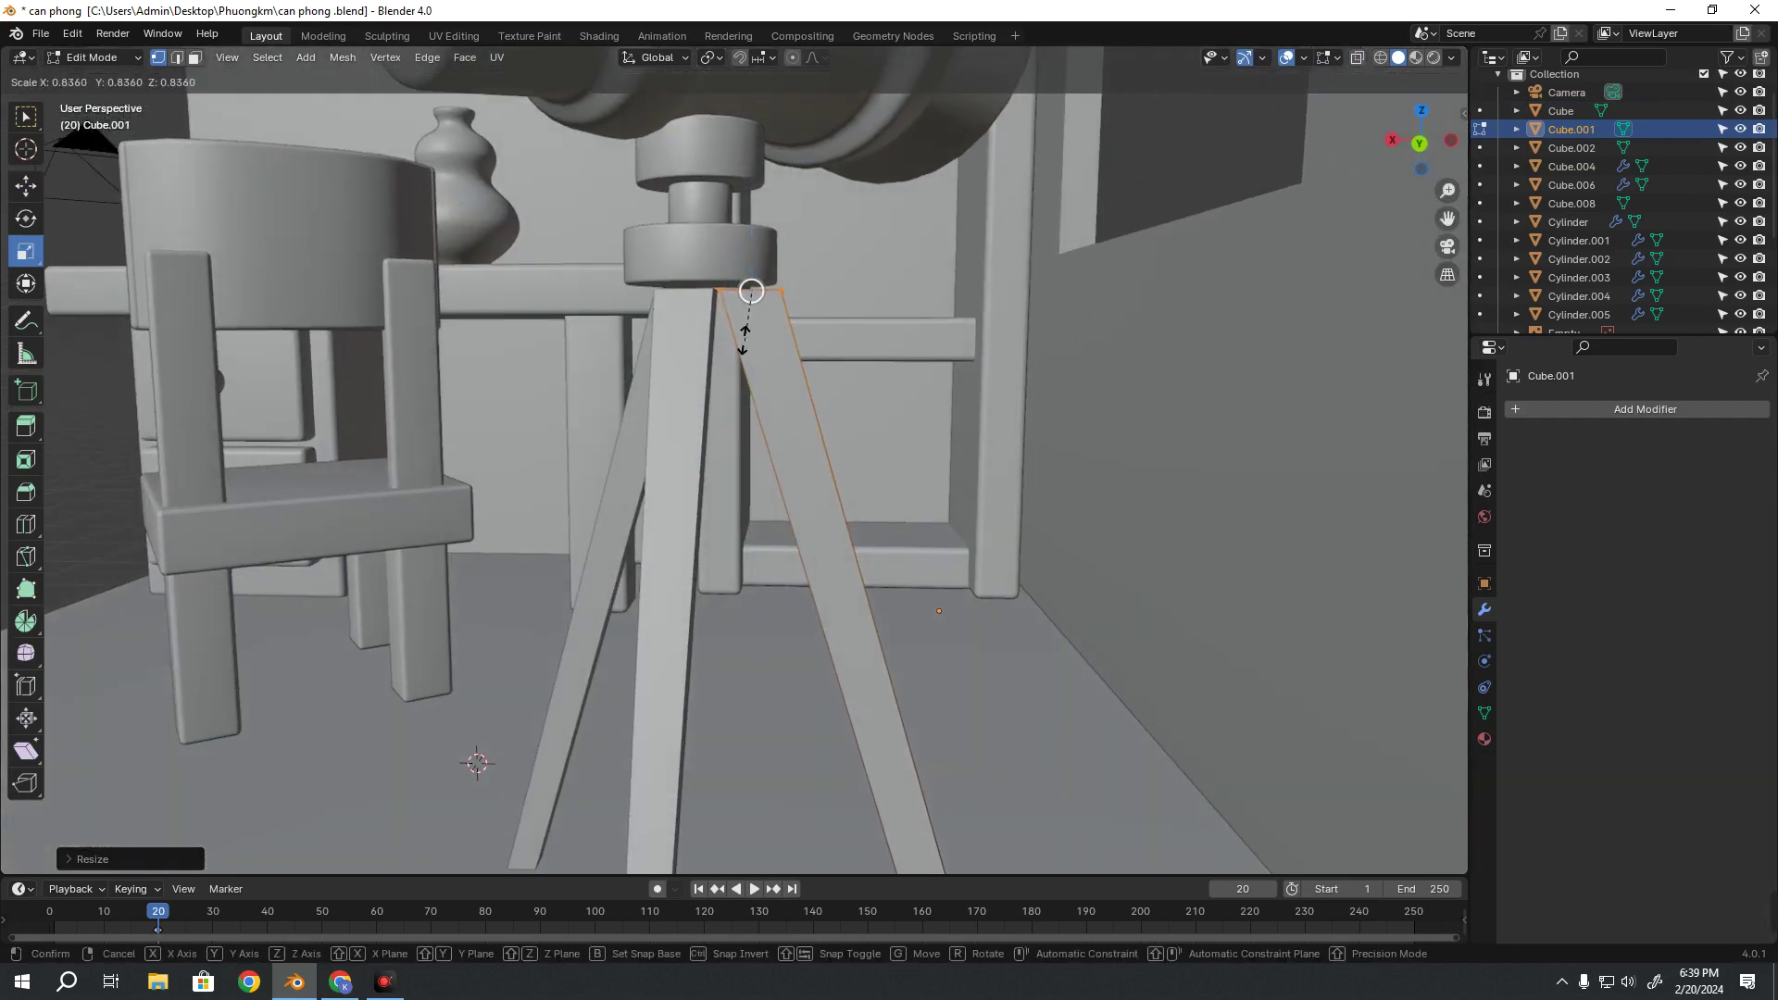
{"action": "middle_click_drag", "start_coordinate": [734, 317], "coordinate": [753, 397]}
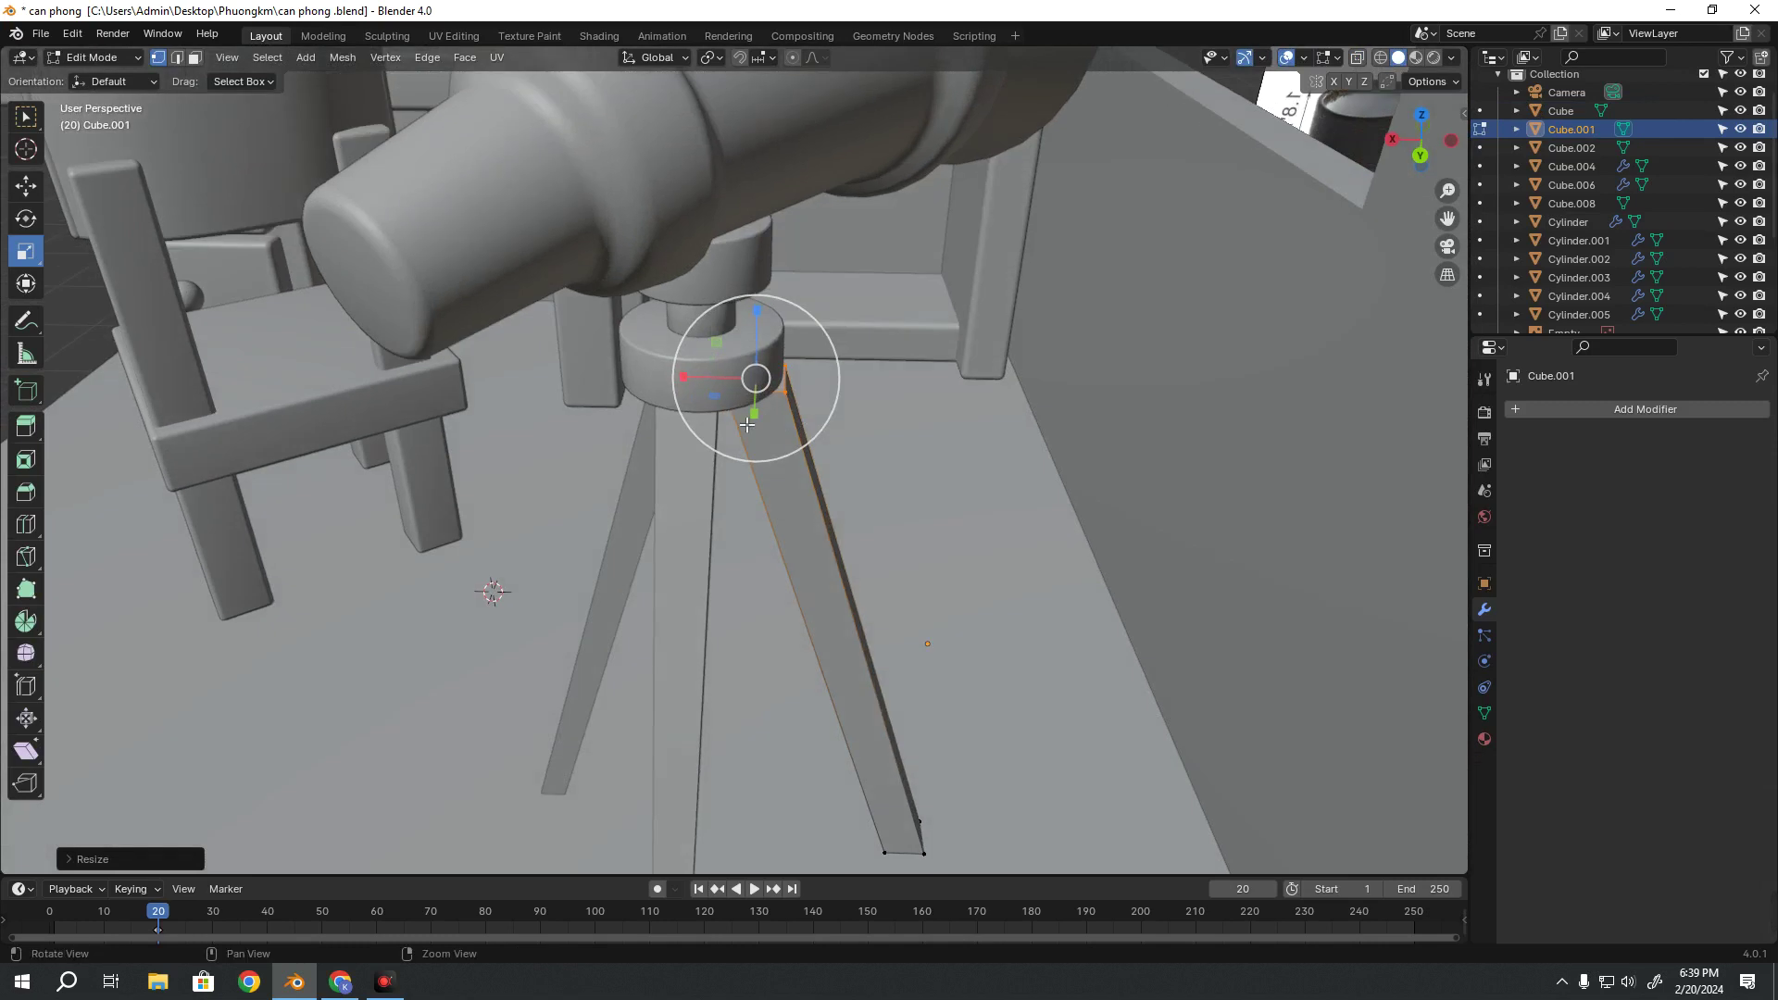
{"action": "left_click", "coordinate": [681, 371]}
Slide the Cube.001 leg sideways along the X axis
{"action": "key", "text": "shift+space"}
{"action": "key", "text": "g"}
{"action": "left_click_drag", "start_coordinate": [705, 385], "coordinate": [722, 385]}
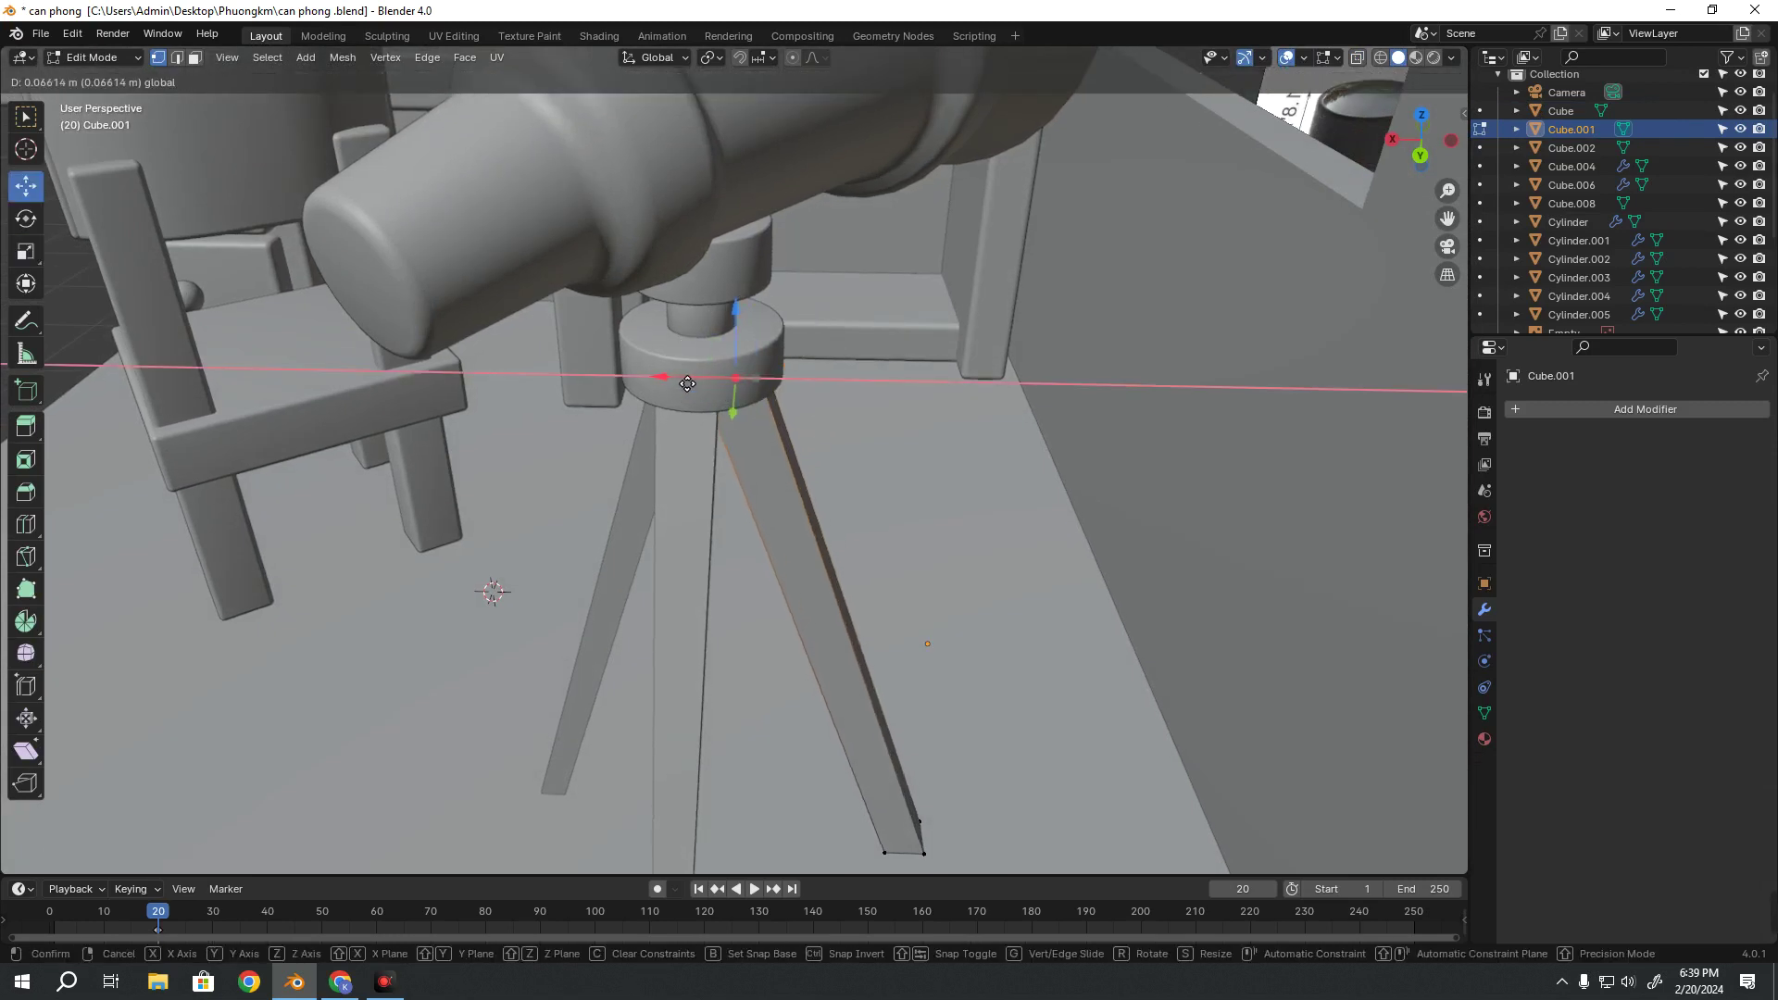
{"action": "middle_click_drag", "start_coordinate": [787, 555], "coordinate": [804, 593]}
In X-ray, scale Cube.001's bottom vertices into a narrower foot and return to object mode
{"action": "key", "text": "alt+z"}
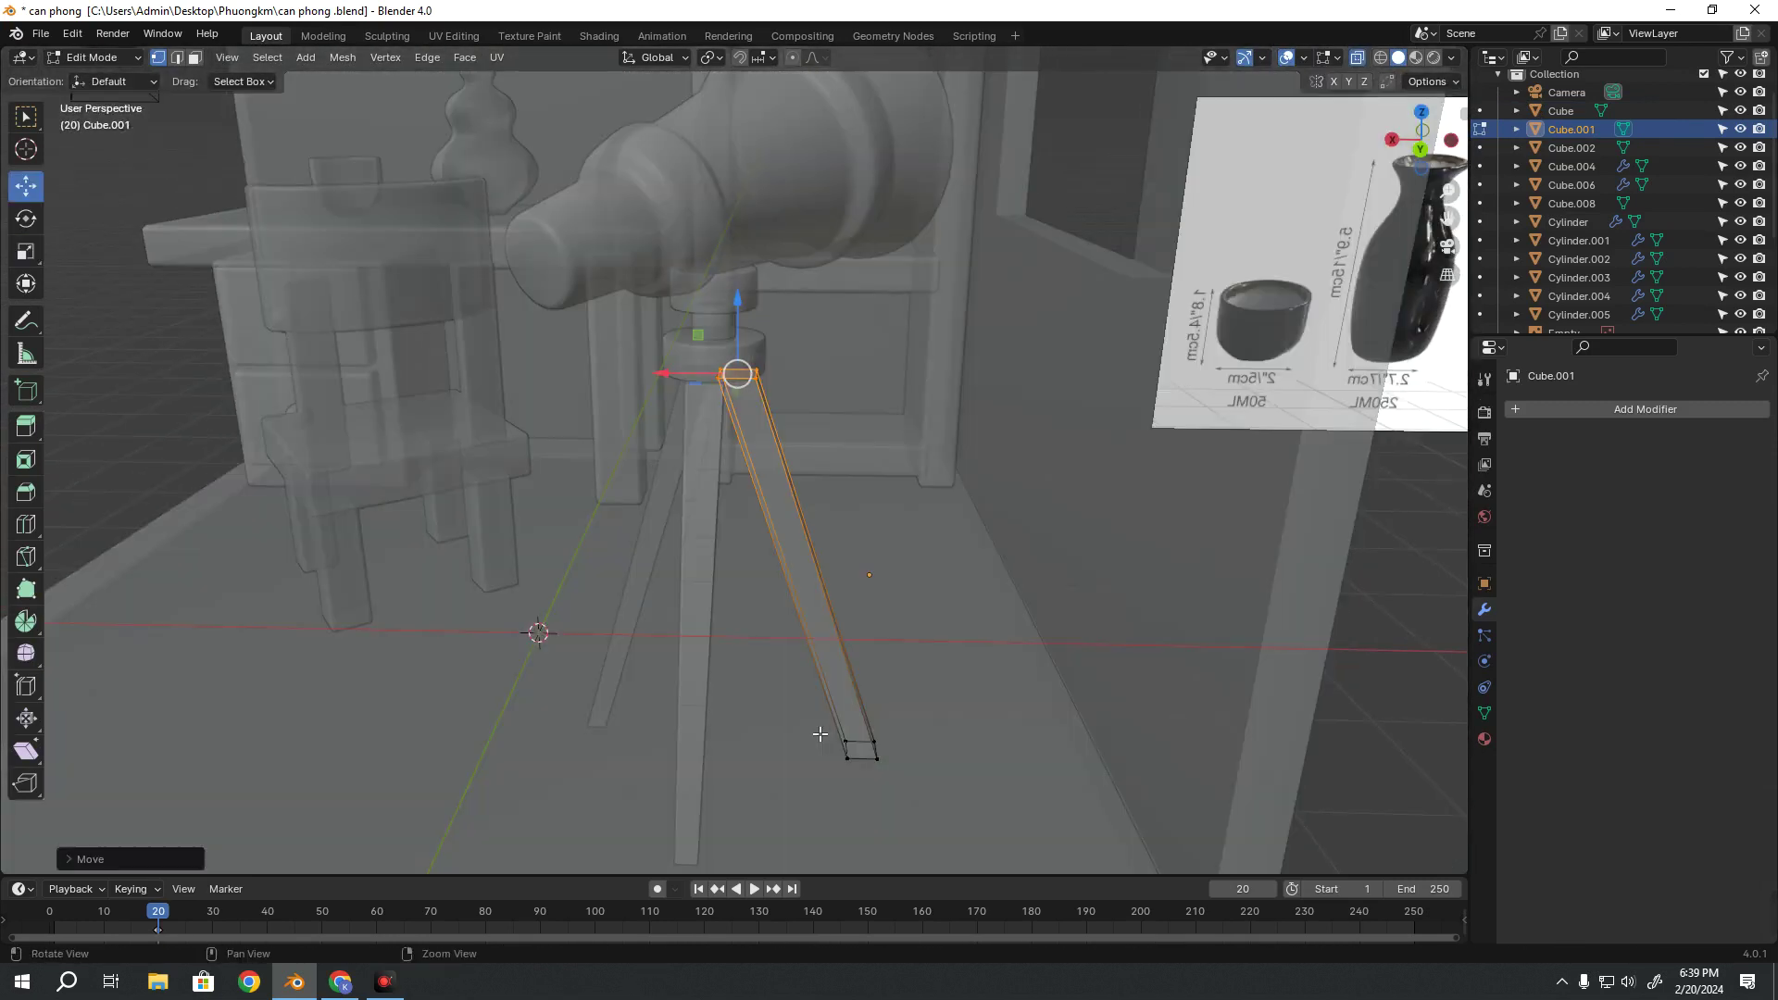
{"action": "left_click_drag", "start_coordinate": [827, 724], "coordinate": [887, 768]}
{"action": "middle_click_drag", "start_coordinate": [856, 746], "coordinate": [866, 721]}
{"action": "key", "text": "shift+space"}
{"action": "key", "text": "s"}
{"action": "key", "text": "s"}
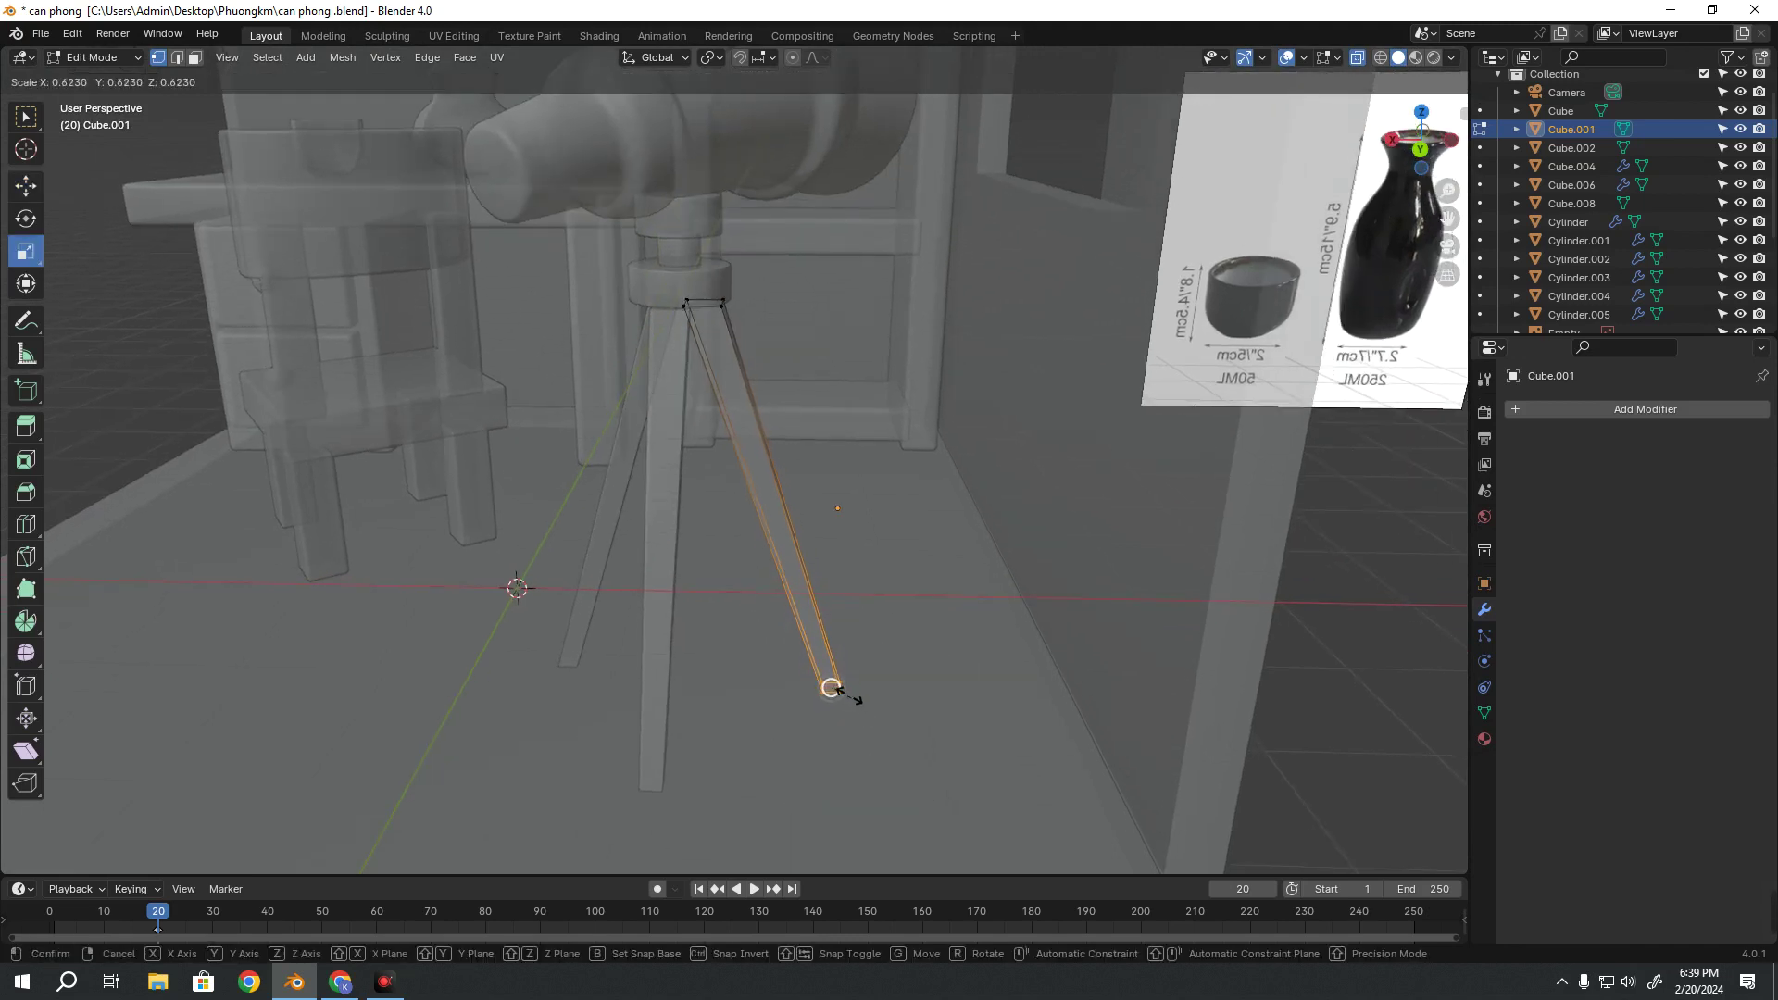
{"action": "left_click", "coordinate": [830, 688]}
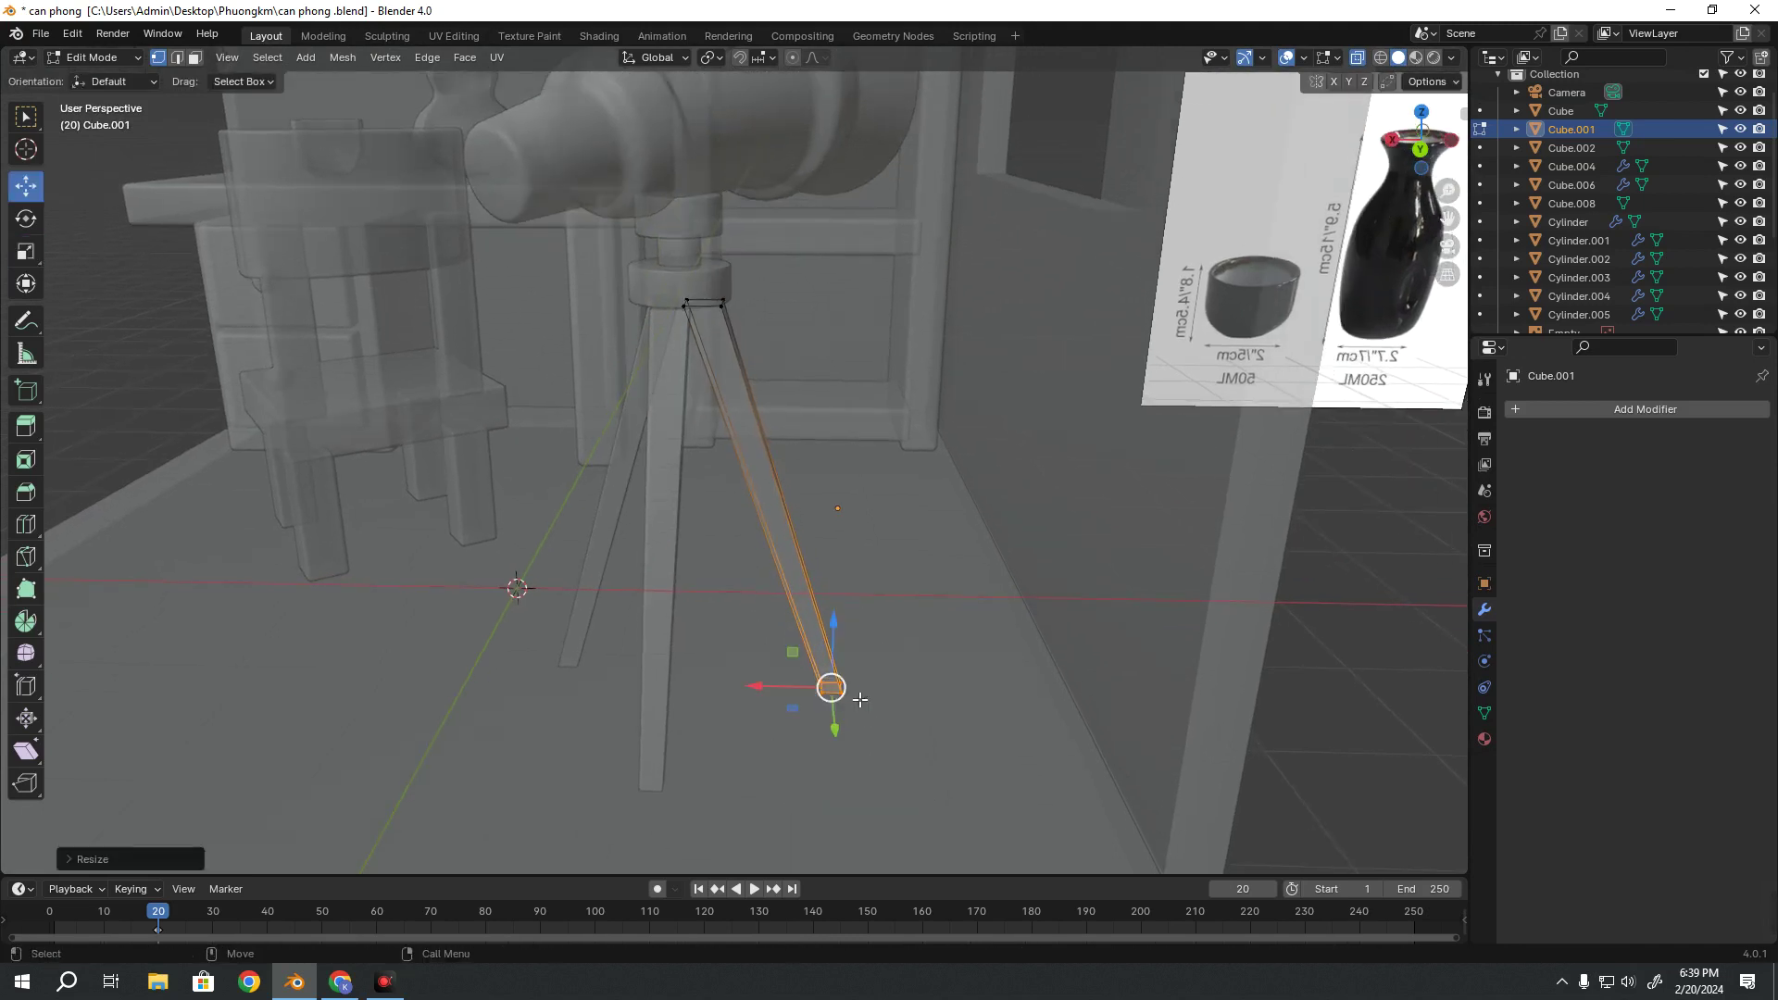
{"action": "key", "text": "alt+z"}
{"action": "key", "text": "Tab"}
{"action": "mouse_move", "coordinate": [830, 683]}
{"action": "middle_mouse_down"}
{"action": "mouse_move", "coordinate": [875, 553]}
{"action": "mouse_move", "coordinate": [878, 615]}
{"action": "mouse_move", "coordinate": [1026, 613]}
{"action": "mouse_move", "coordinate": [830, 561]}
{"action": "mouse_move", "coordinate": [765, 607]}
{"action": "mouse_move", "coordinate": [811, 651]}
{"action": "middle_mouse_up"}
Pull the Cube leg's bottom face outward along Y and X in X-ray Edit Mode, then return to object mode
{"action": "left_click", "coordinate": [878, 615]}
{"action": "scroll", "coordinate": [830, 568], "scroll_direction": "up", "scroll_amount": 2}
{"action": "left_click", "coordinate": [780, 550]}
{"action": "key", "text": "Tab"}
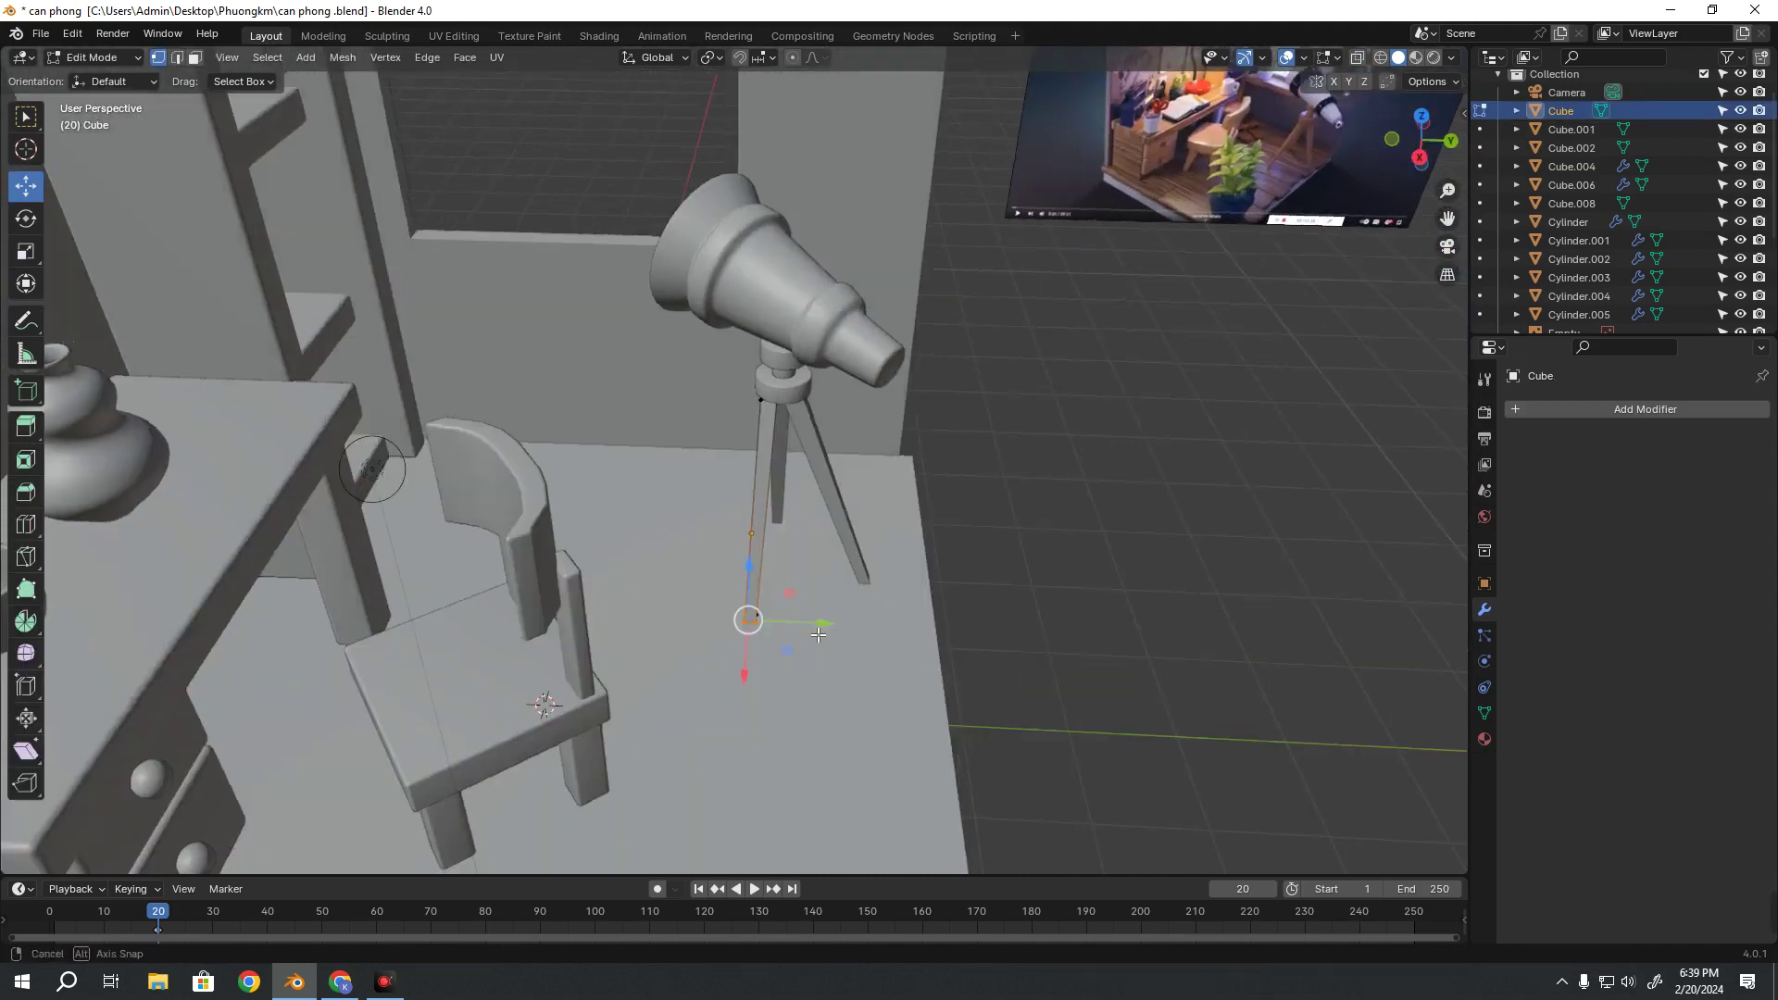
{"action": "key", "text": "alt+z"}
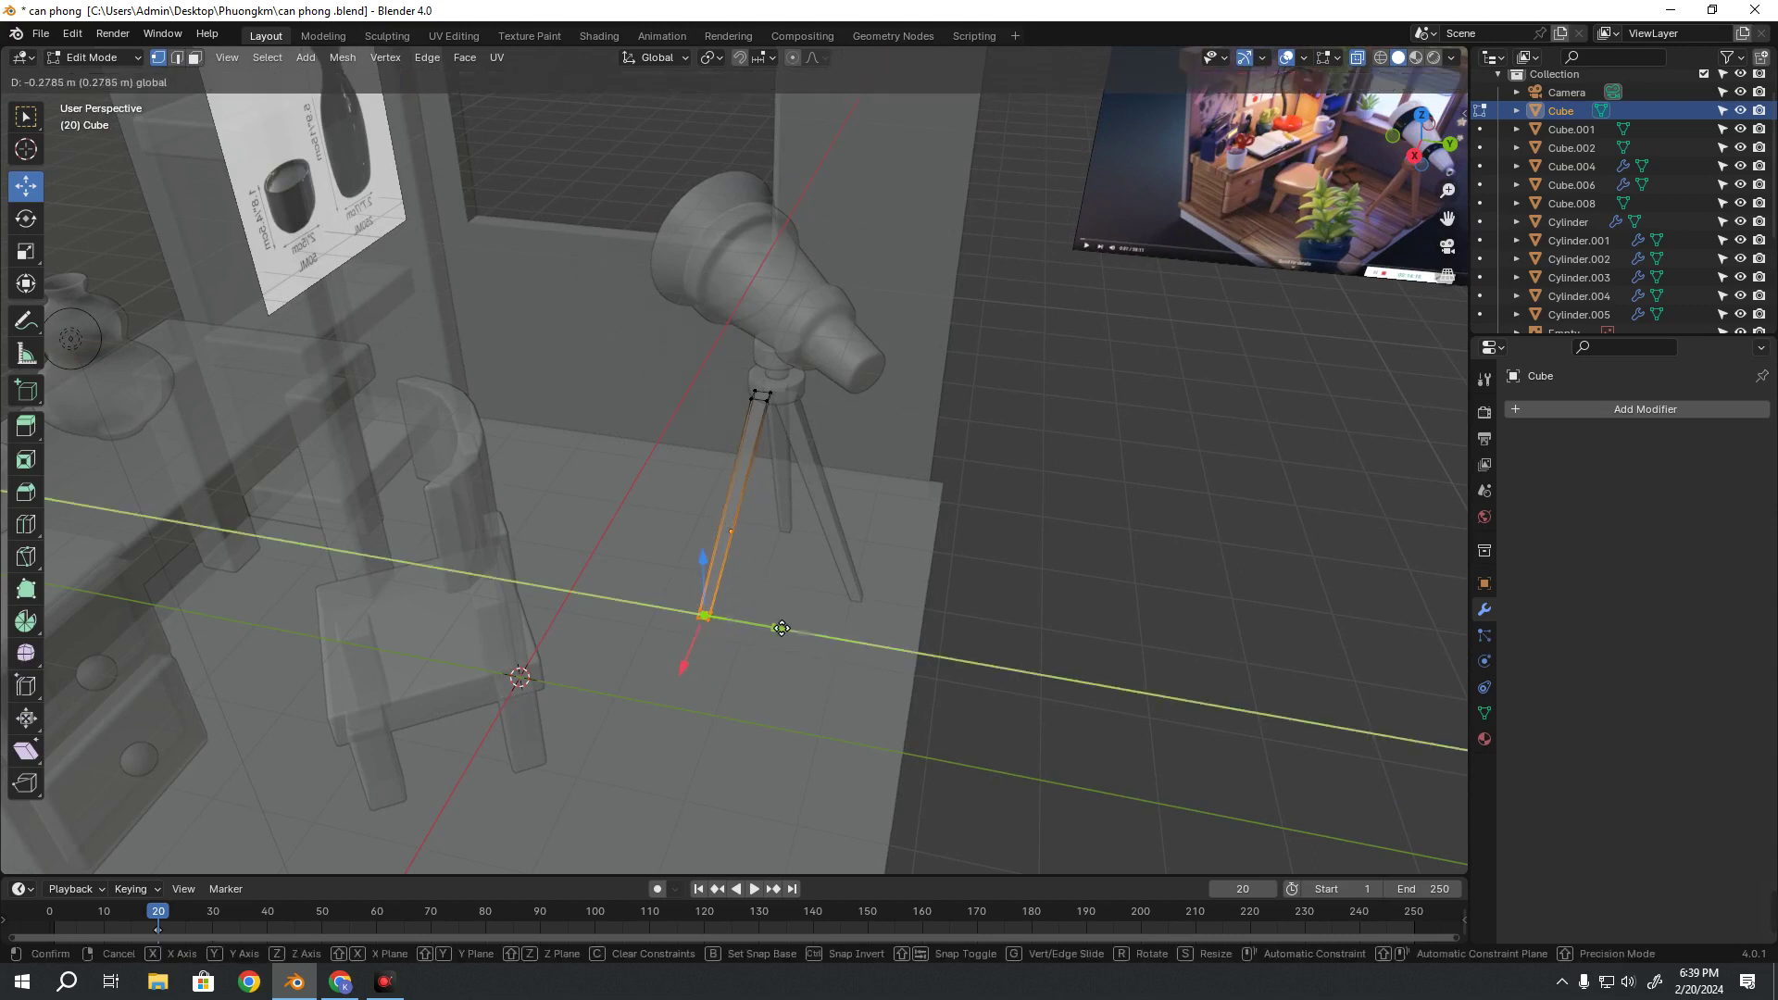
{"action": "left_click_drag", "start_coordinate": [815, 636], "coordinate": [786, 628]}
{"action": "middle_click_drag", "start_coordinate": [785, 628], "coordinate": [668, 678]}
{"action": "left_click_drag", "start_coordinate": [668, 678], "coordinate": [693, 652]}
{"action": "key", "text": "alt+z"}
{"action": "mouse_move", "coordinate": [693, 652]}
{"action": "middle_mouse_down"}
{"action": "mouse_move", "coordinate": [878, 508]}
{"action": "mouse_move", "coordinate": [1052, 545]}
{"action": "mouse_move", "coordinate": [893, 548]}
{"action": "mouse_move", "coordinate": [1087, 528]}
{"action": "mouse_move", "coordinate": [905, 536]}
{"action": "mouse_move", "coordinate": [926, 537]}
{"action": "middle_mouse_up"}
{"action": "key", "text": "Tab"}
{"action": "scroll", "coordinate": [1040, 532], "scroll_direction": "down", "scroll_amount": 3}
{"action": "scroll", "coordinate": [842, 570], "scroll_direction": "up", "scroll_amount": 3}
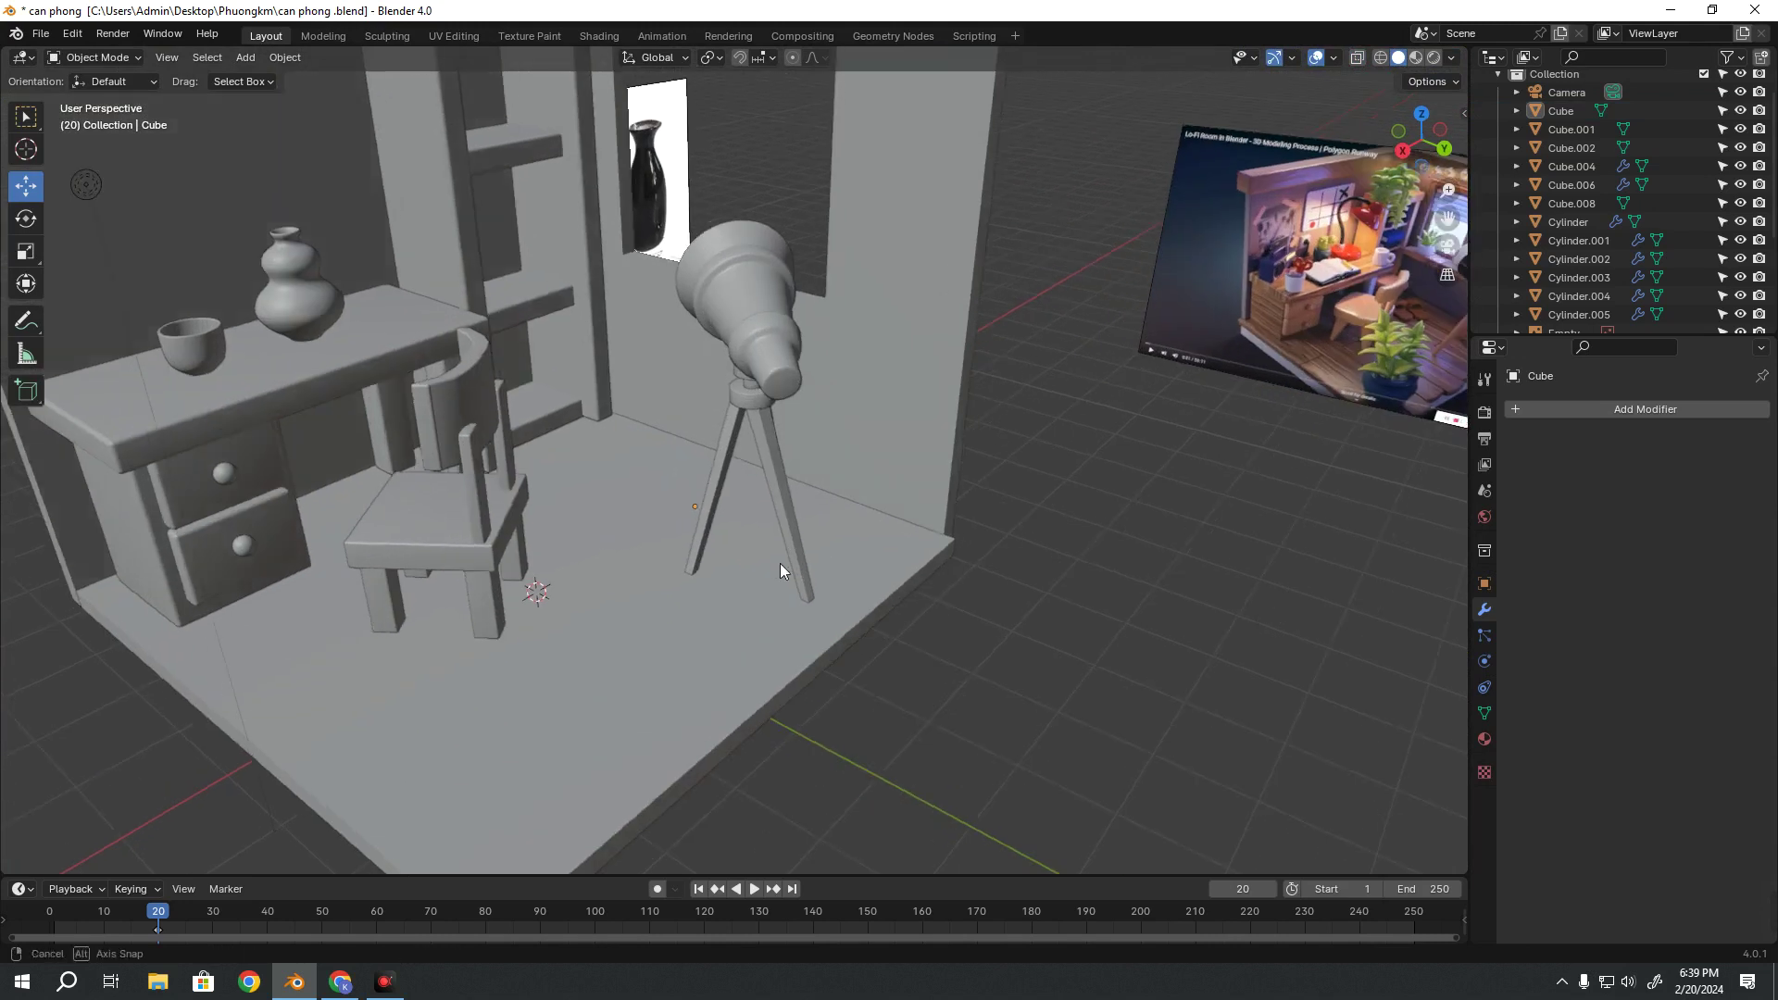
{"action": "middle_click_drag", "start_coordinate": [780, 563], "coordinate": [847, 493]}
{"action": "scroll", "coordinate": [847, 493], "scroll_direction": "up", "scroll_amount": 2}
{"action": "middle_click_drag", "start_coordinate": [822, 604], "coordinate": [830, 557]}
{"action": "scroll", "coordinate": [831, 557], "scroll_direction": "down", "scroll_amount": 2}
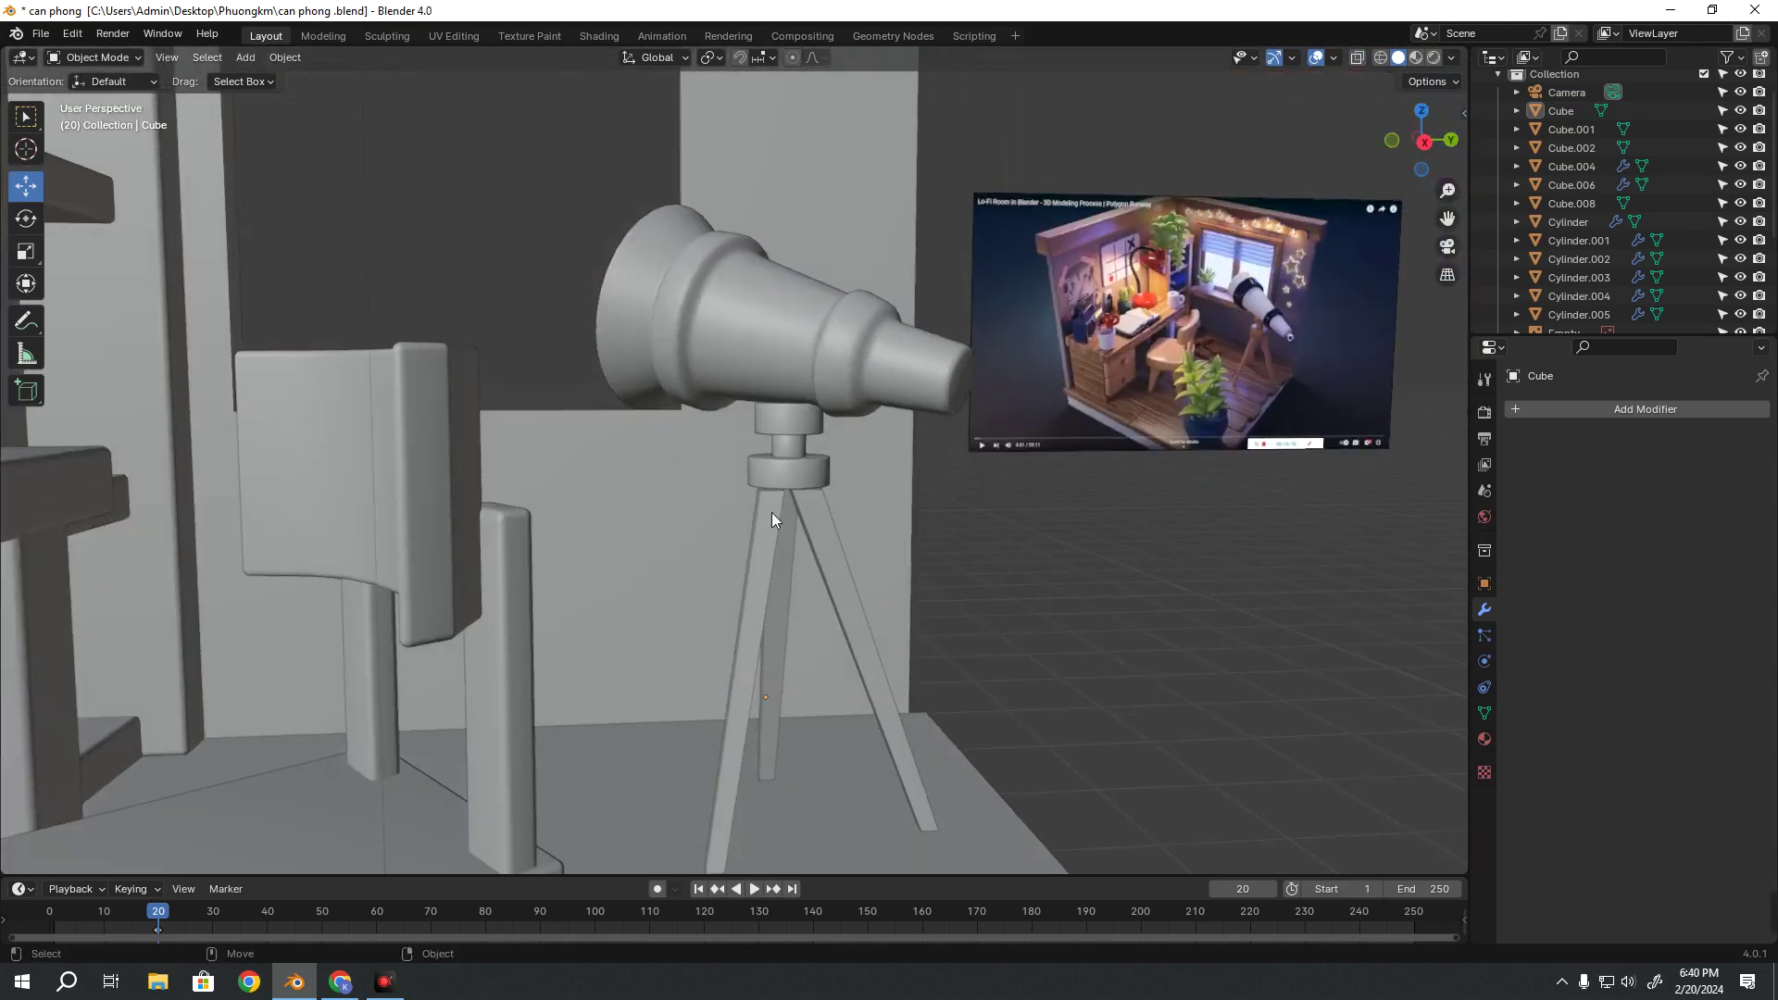
{"action": "scroll", "coordinate": [770, 513], "scroll_direction": "down", "scroll_amount": 2}
{"action": "scroll", "coordinate": [709, 535], "scroll_direction": "down", "scroll_amount": 2}
{"action": "mouse_move", "coordinate": [710, 535]}
{"action": "middle_mouse_down"}
{"action": "mouse_move", "coordinate": [563, 554]}
{"action": "mouse_move", "coordinate": [584, 536]}
{"action": "mouse_move", "coordinate": [772, 565]}
{"action": "middle_mouse_up"}
{"action": "scroll", "coordinate": [583, 536], "scroll_direction": "up", "scroll_amount": 2}
{"action": "scroll", "coordinate": [682, 558], "scroll_direction": "up", "scroll_amount": 1}
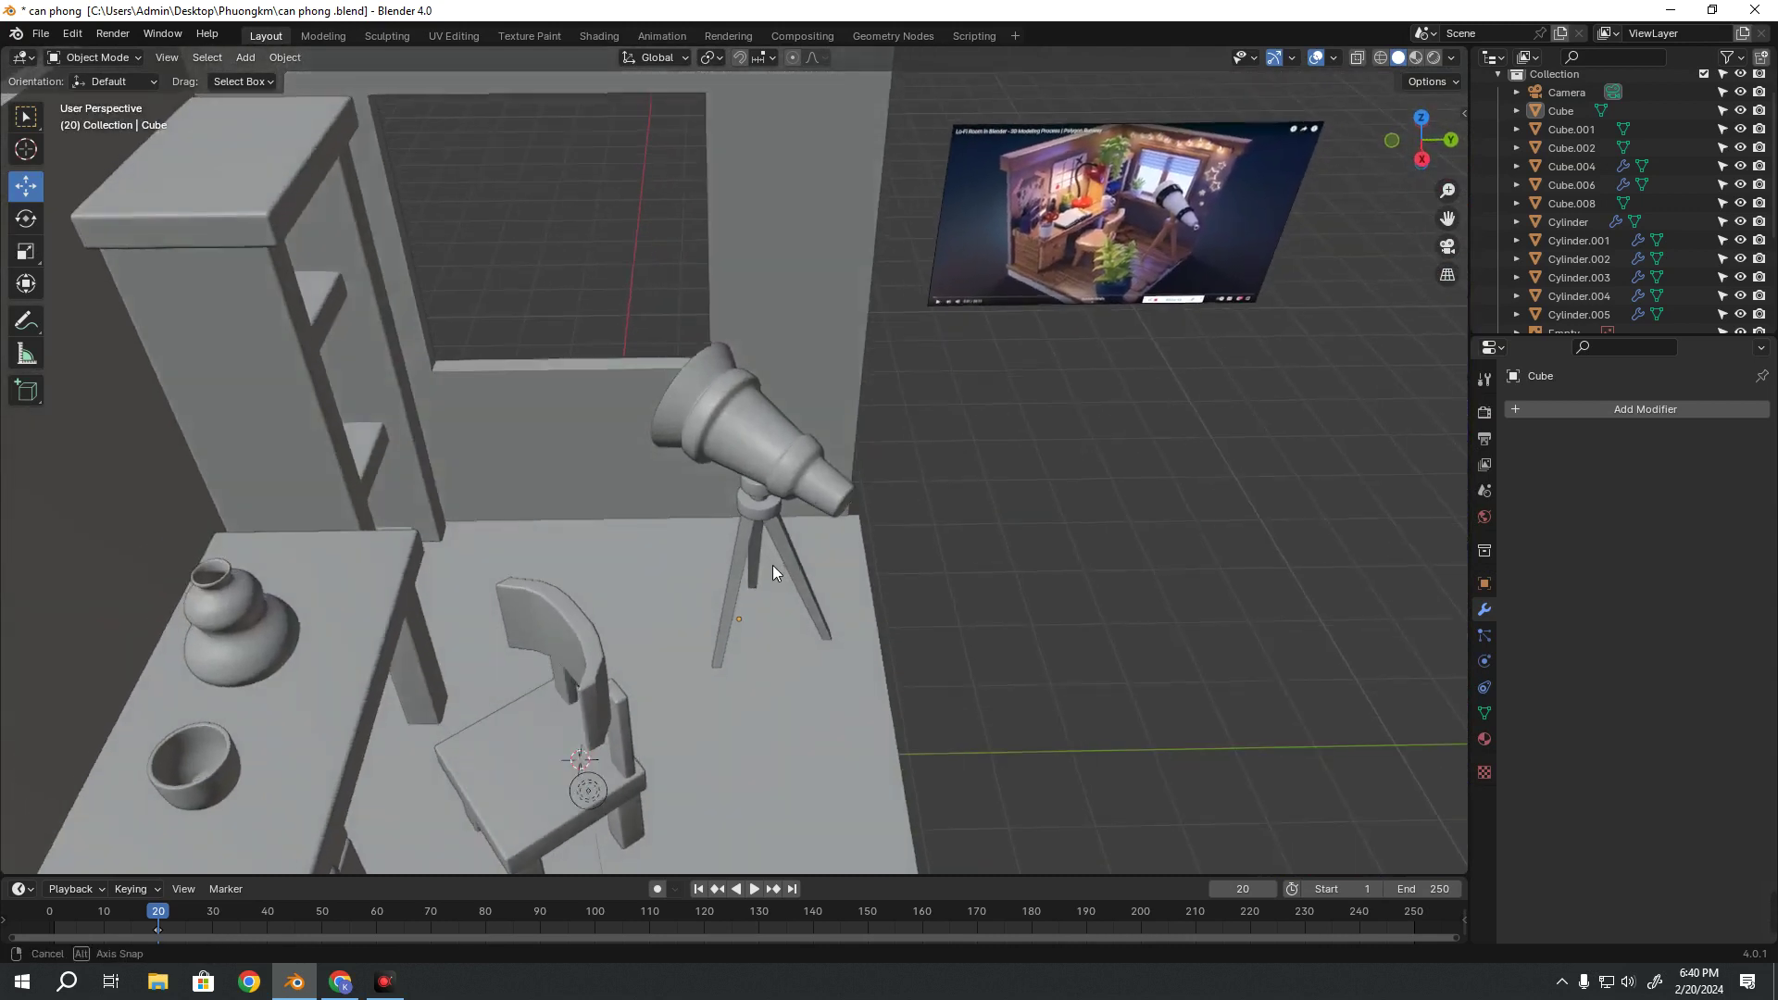
{"action": "scroll", "coordinate": [880, 513], "scroll_direction": "up", "scroll_amount": 3}
{"action": "scroll", "coordinate": [879, 513], "scroll_direction": "down", "scroll_amount": 3}
{"action": "middle_click_drag", "start_coordinate": [879, 513], "coordinate": [757, 513]}
{"action": "scroll", "coordinate": [757, 513], "scroll_direction": "up", "scroll_amount": 3}
{"action": "left_click", "coordinate": [781, 526]}
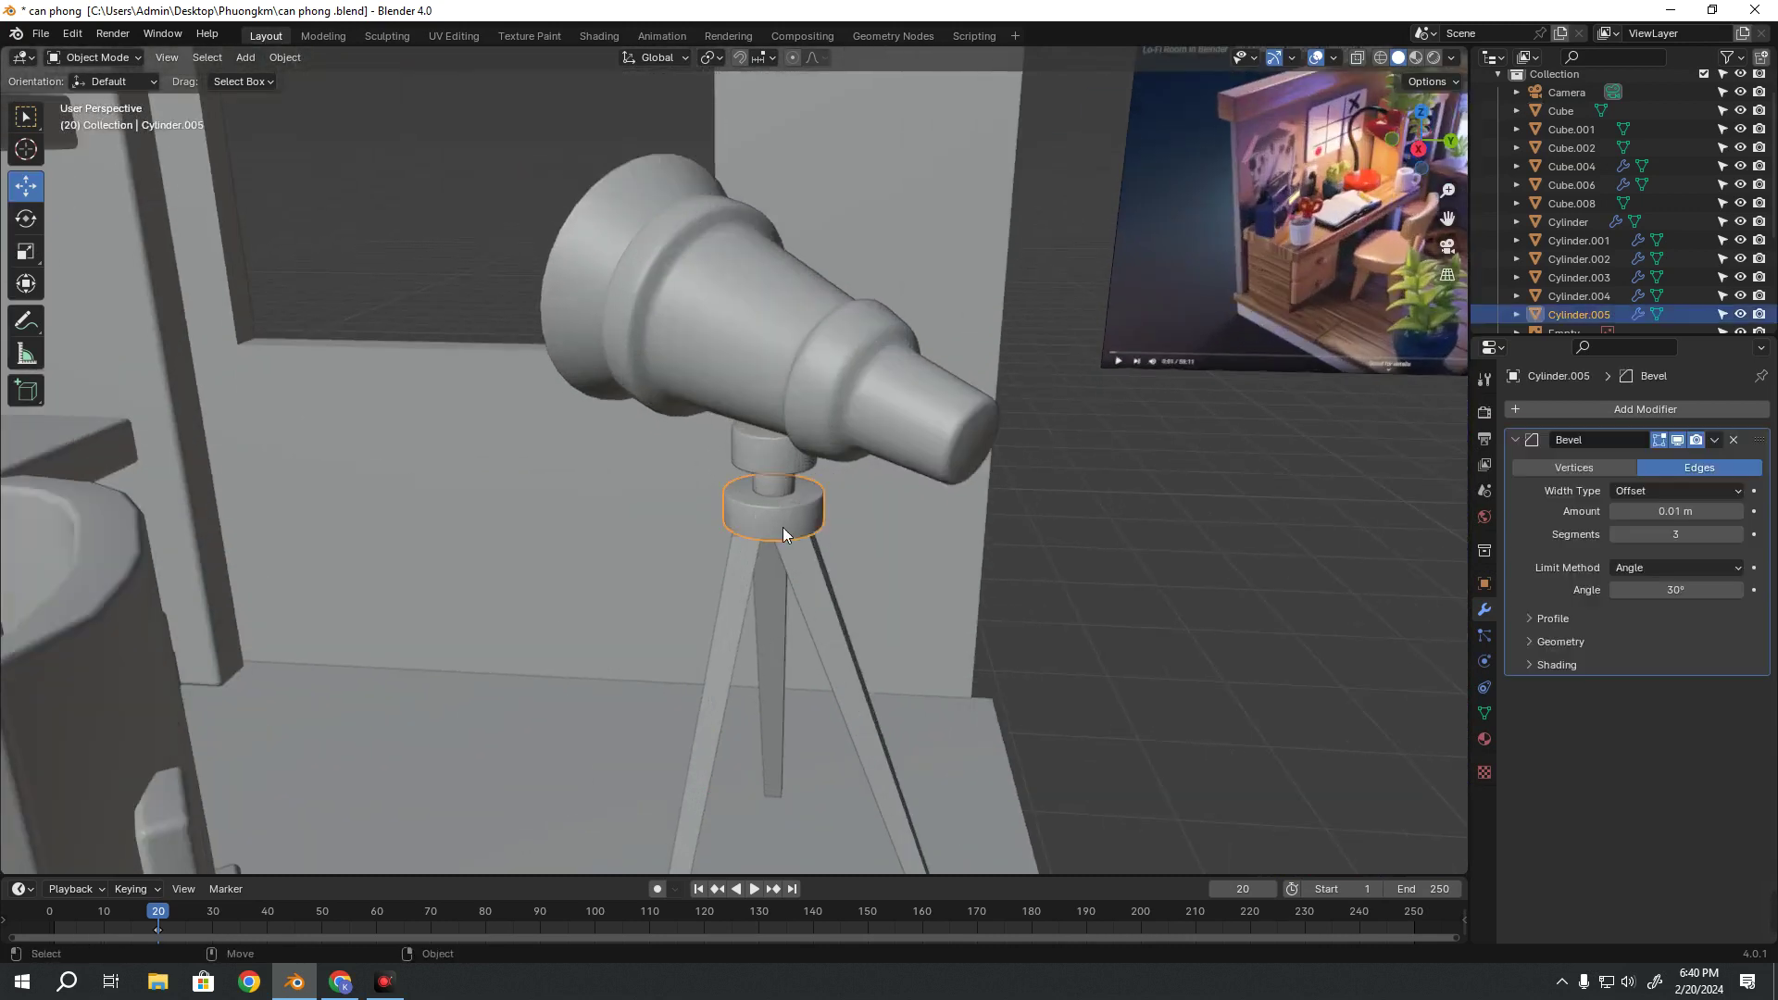
{"action": "left_click", "coordinate": [808, 569]}
{"action": "scroll", "coordinate": [926, 568], "scroll_direction": "down", "scroll_amount": 3}
{"action": "mouse_move", "coordinate": [1054, 568]}
{"action": "middle_mouse_down"}
{"action": "mouse_move", "coordinate": [880, 604]}
{"action": "mouse_move", "coordinate": [815, 554]}
{"action": "mouse_move", "coordinate": [885, 550]}
{"action": "middle_mouse_up"}
{"action": "scroll", "coordinate": [880, 604], "scroll_direction": "down", "scroll_amount": 3}
{"action": "scroll", "coordinate": [885, 550], "scroll_direction": "up", "scroll_amount": 1}
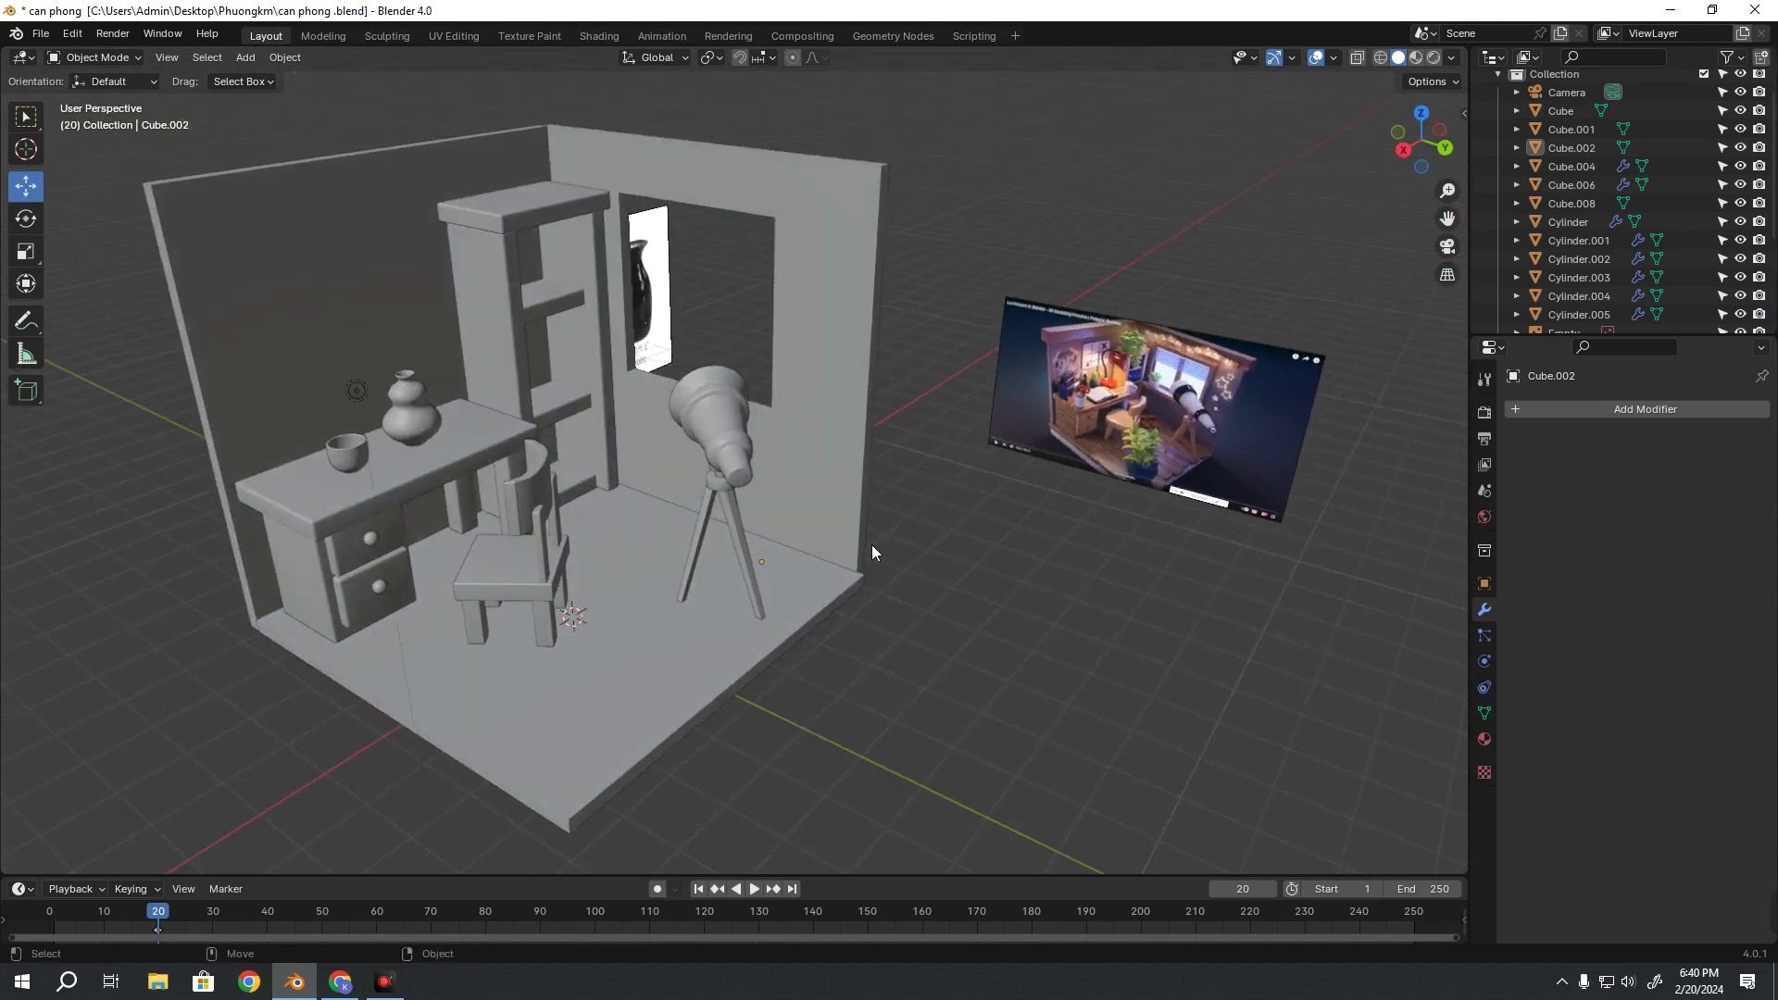
{"action": "scroll", "coordinate": [858, 537], "scroll_direction": "up", "scroll_amount": 4}
{"action": "mouse_move", "coordinate": [815, 513]}
{"action": "middle_mouse_down"}
{"action": "mouse_move", "coordinate": [693, 486]}
{"action": "mouse_move", "coordinate": [766, 494]}
{"action": "middle_mouse_up"}
Move Cube.002's bottom vertices outward so the third leg splays, then return to object mode
{"action": "left_click", "coordinate": [764, 765]}
{"action": "key", "text": "Tab"}
{"action": "middle_click_drag", "start_coordinate": [765, 694], "coordinate": [726, 692]}
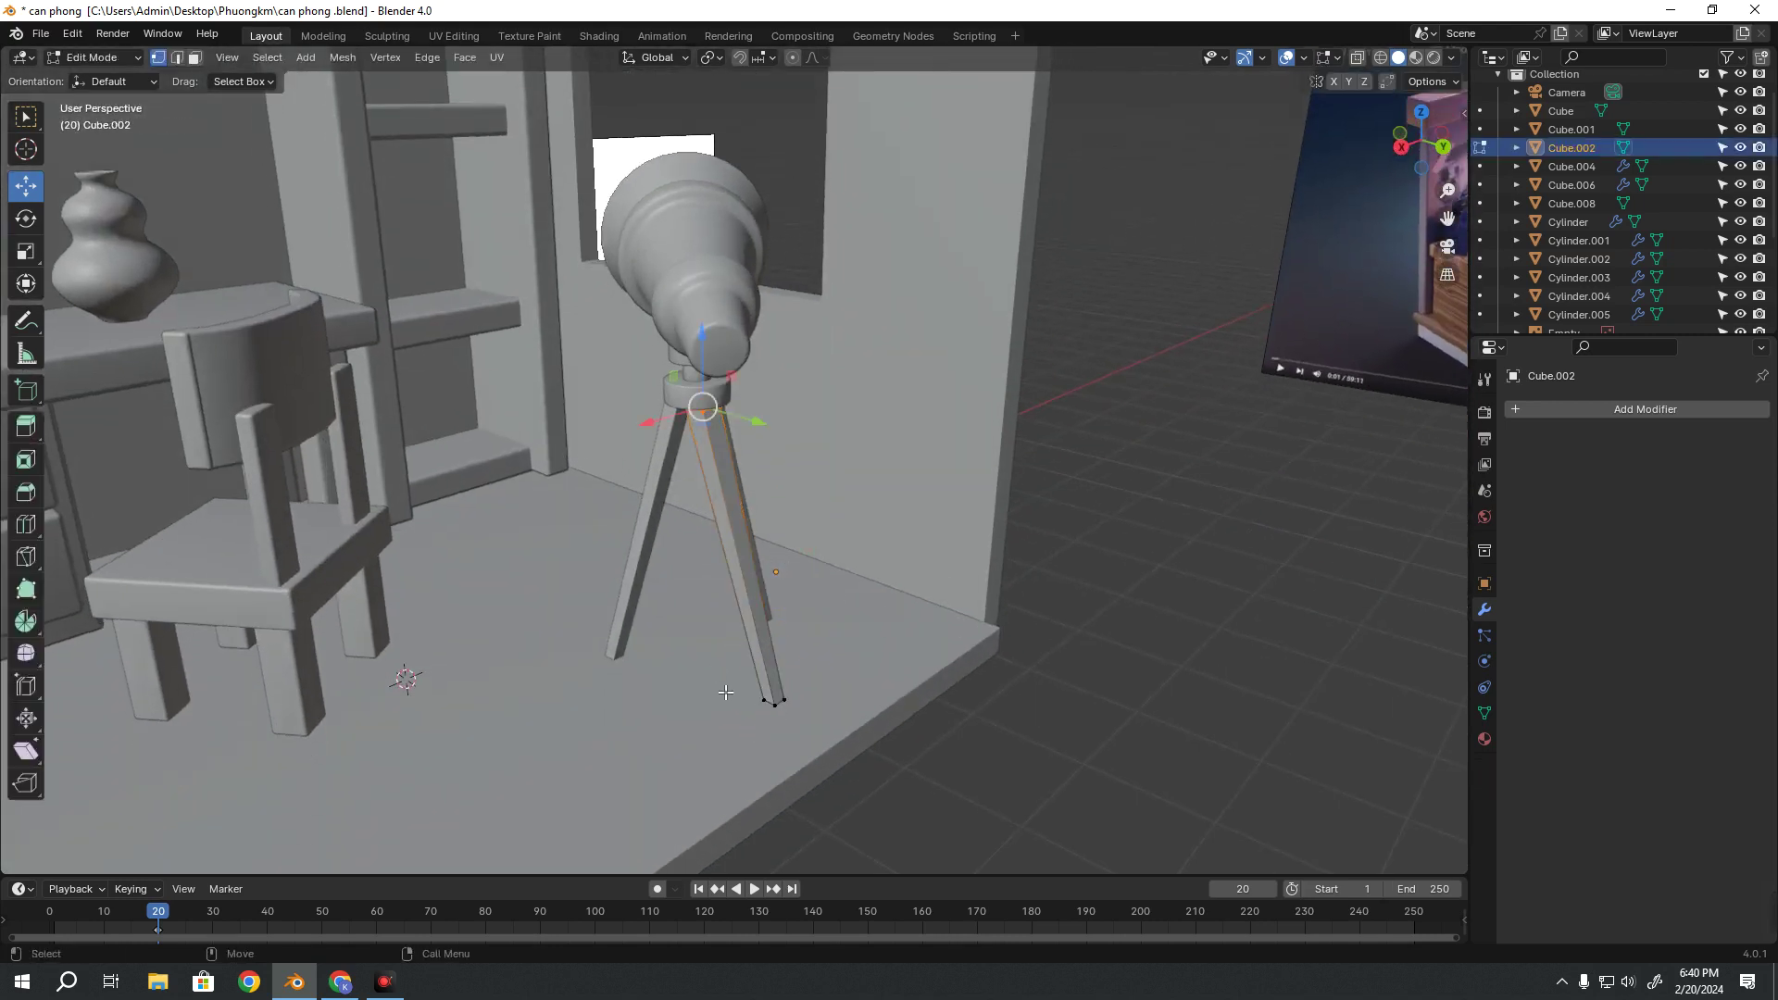
{"action": "key", "text": "alt+z"}
{"action": "left_click_drag", "start_coordinate": [846, 743], "coordinate": [741, 588]}
{"action": "mouse_move", "coordinate": [740, 588]}
{"action": "middle_mouse_down"}
{"action": "mouse_move", "coordinate": [704, 750]}
{"action": "mouse_move", "coordinate": [871, 649]}
{"action": "mouse_move", "coordinate": [1050, 574]}
{"action": "mouse_move", "coordinate": [621, 591]}
{"action": "mouse_move", "coordinate": [830, 594]}
{"action": "mouse_move", "coordinate": [747, 594]}
{"action": "mouse_move", "coordinate": [788, 598]}
{"action": "middle_mouse_up"}
{"action": "key", "text": "g"}
{"action": "left_click", "coordinate": [688, 742]}
{"action": "key", "text": "alt+z"}
{"action": "key", "text": "Tab"}
{"action": "left_click", "coordinate": [1049, 575]}
{"action": "scroll", "coordinate": [1049, 565], "scroll_direction": "down", "scroll_amount": 5}
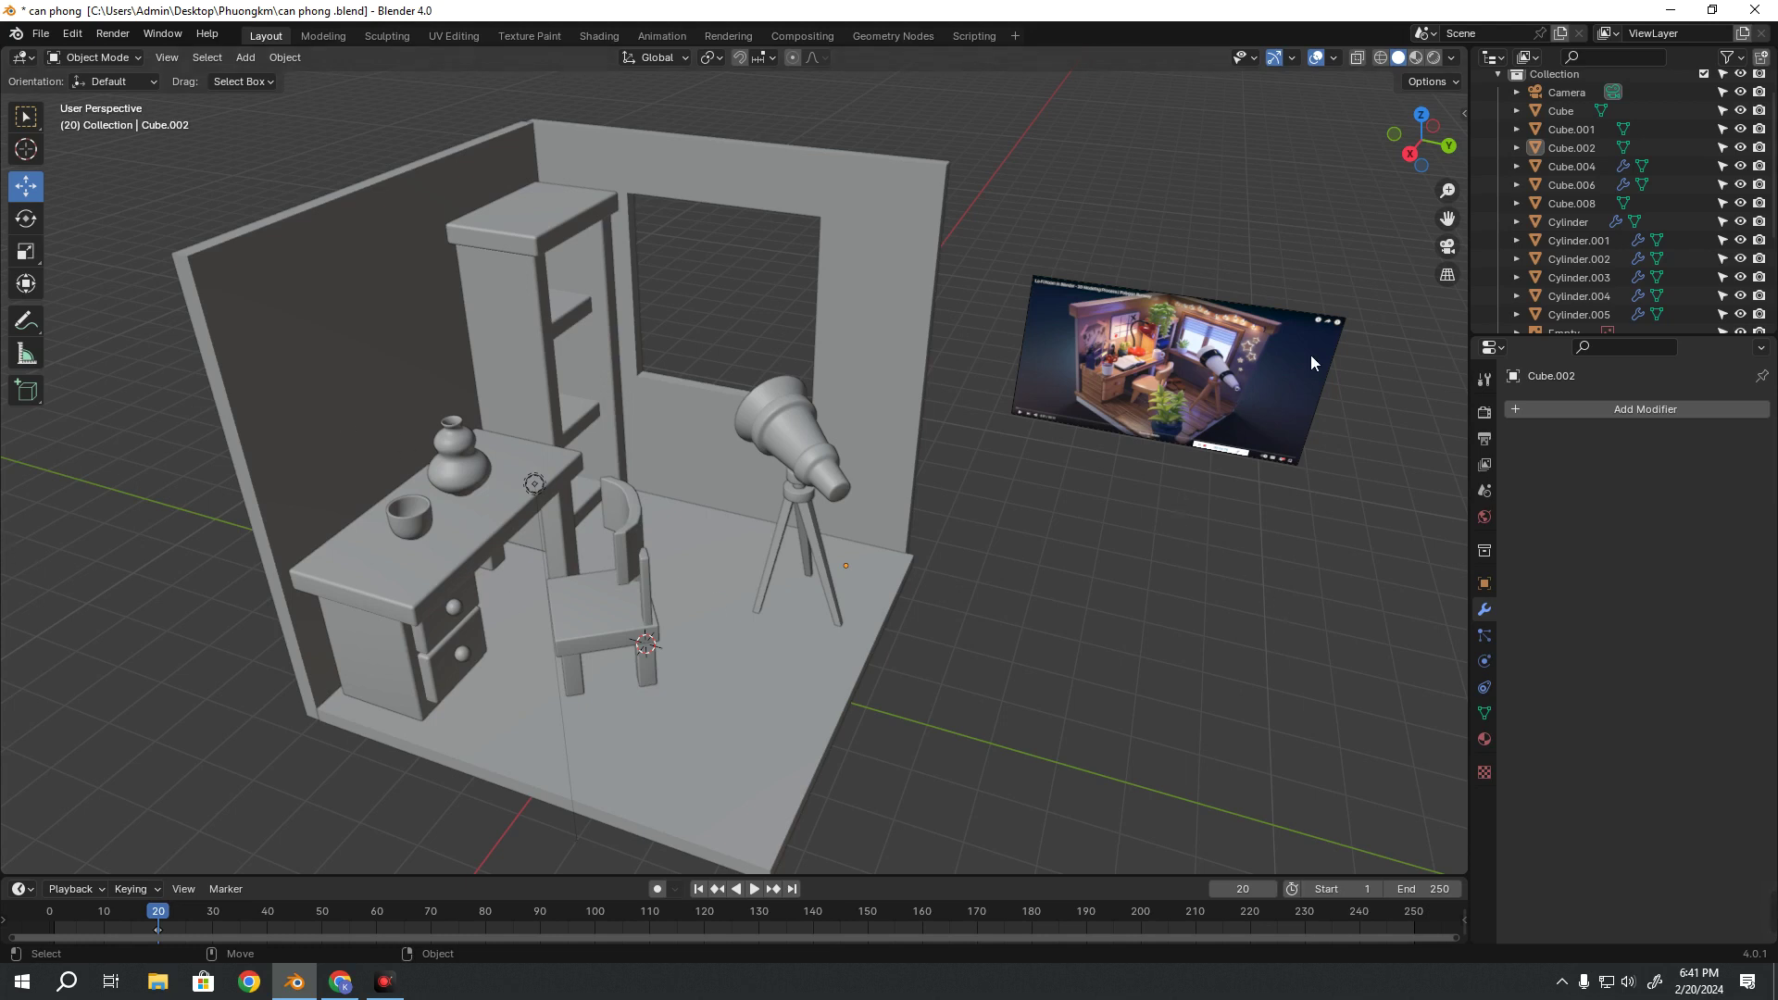
{"action": "left_click", "coordinate": [1418, 58]}
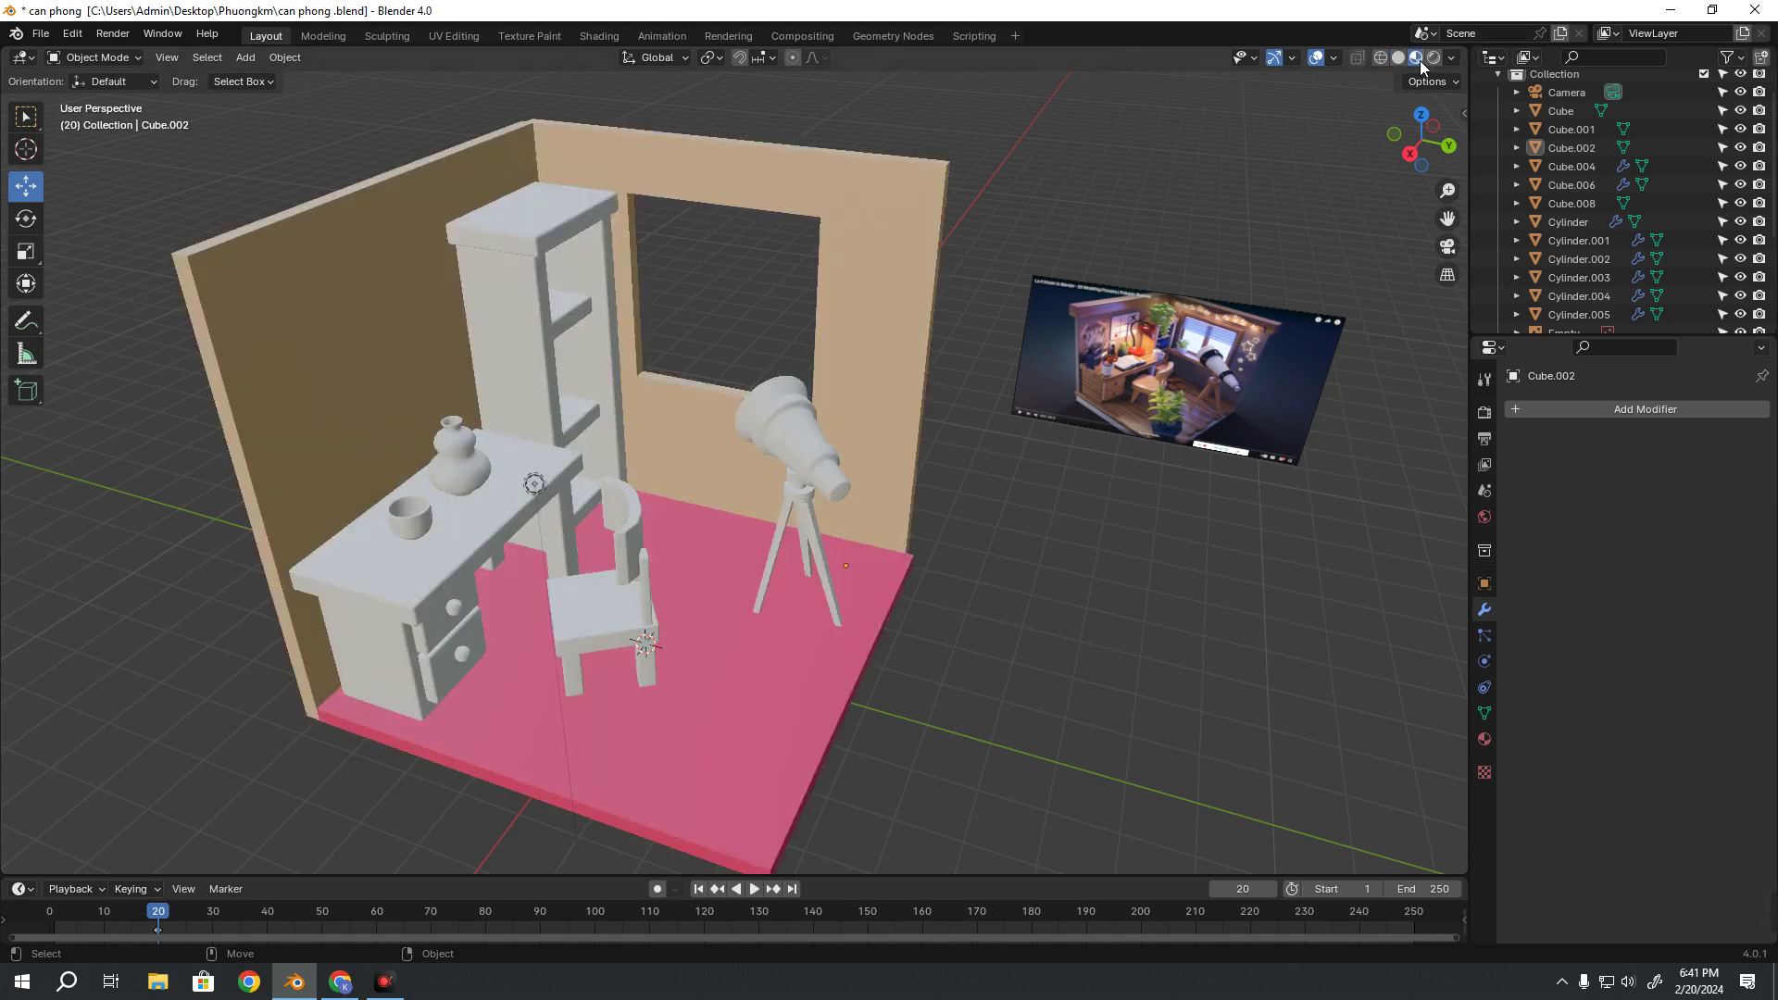
{"action": "left_click", "coordinate": [802, 442]}
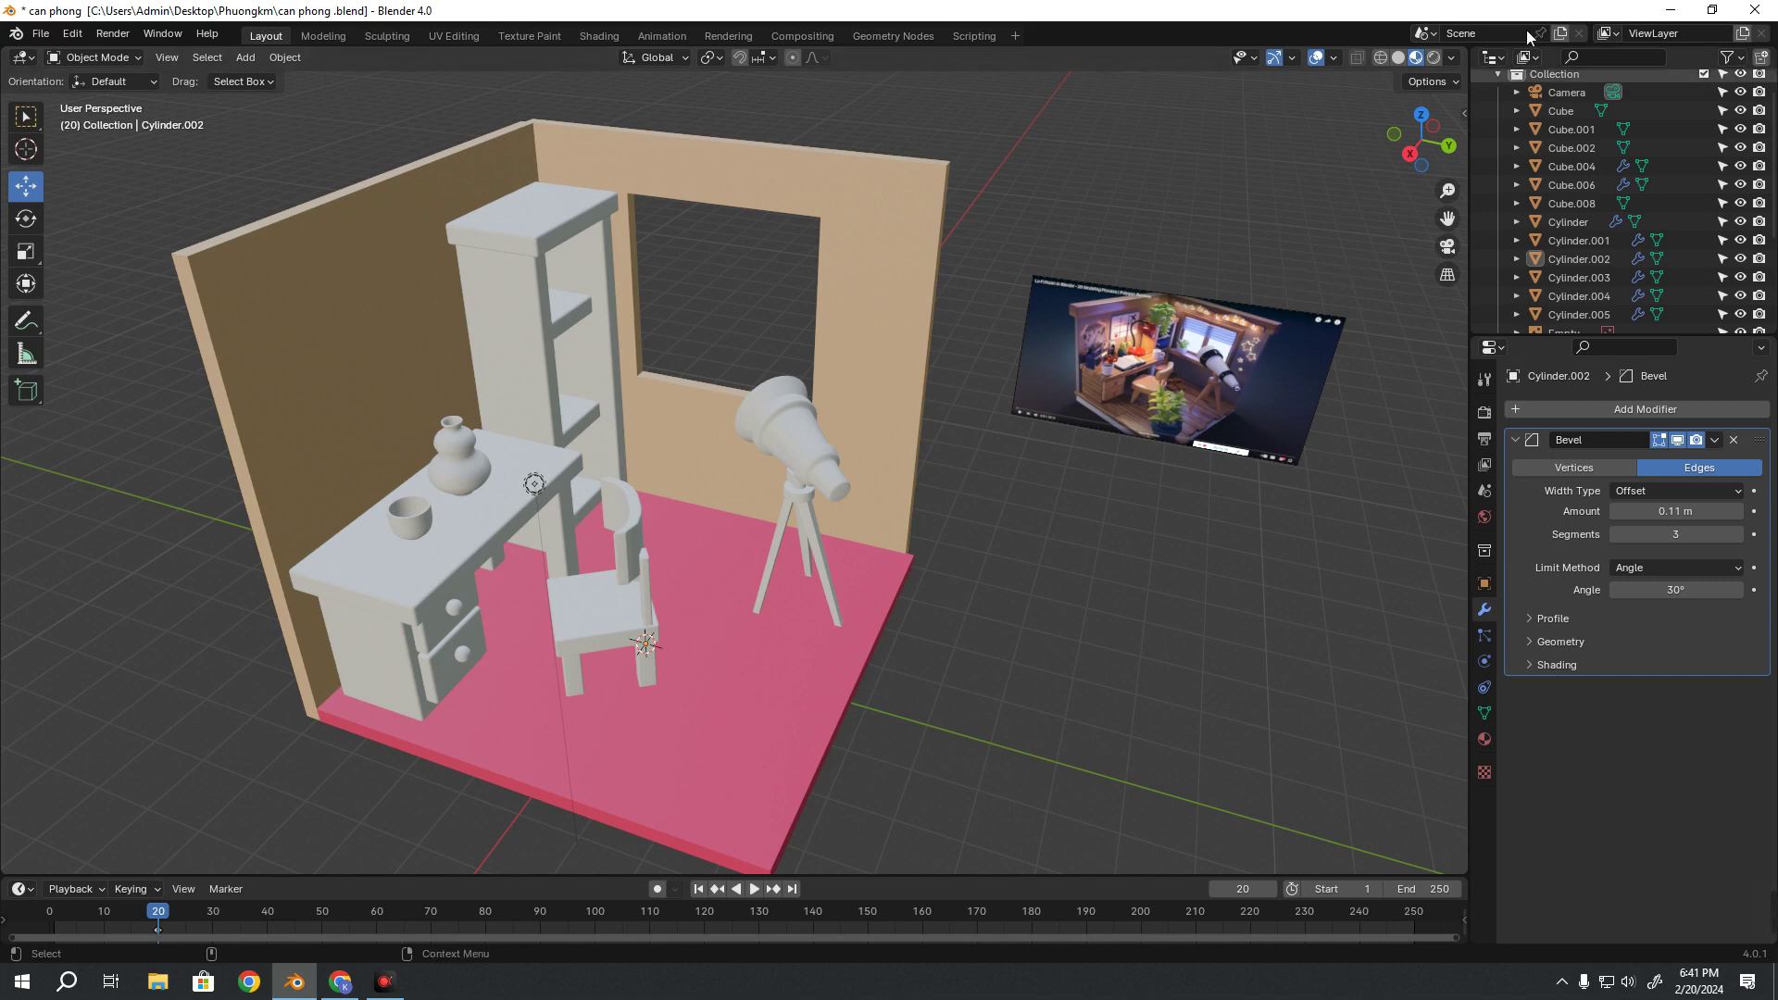
{"action": "left_click", "coordinate": [1398, 57]}
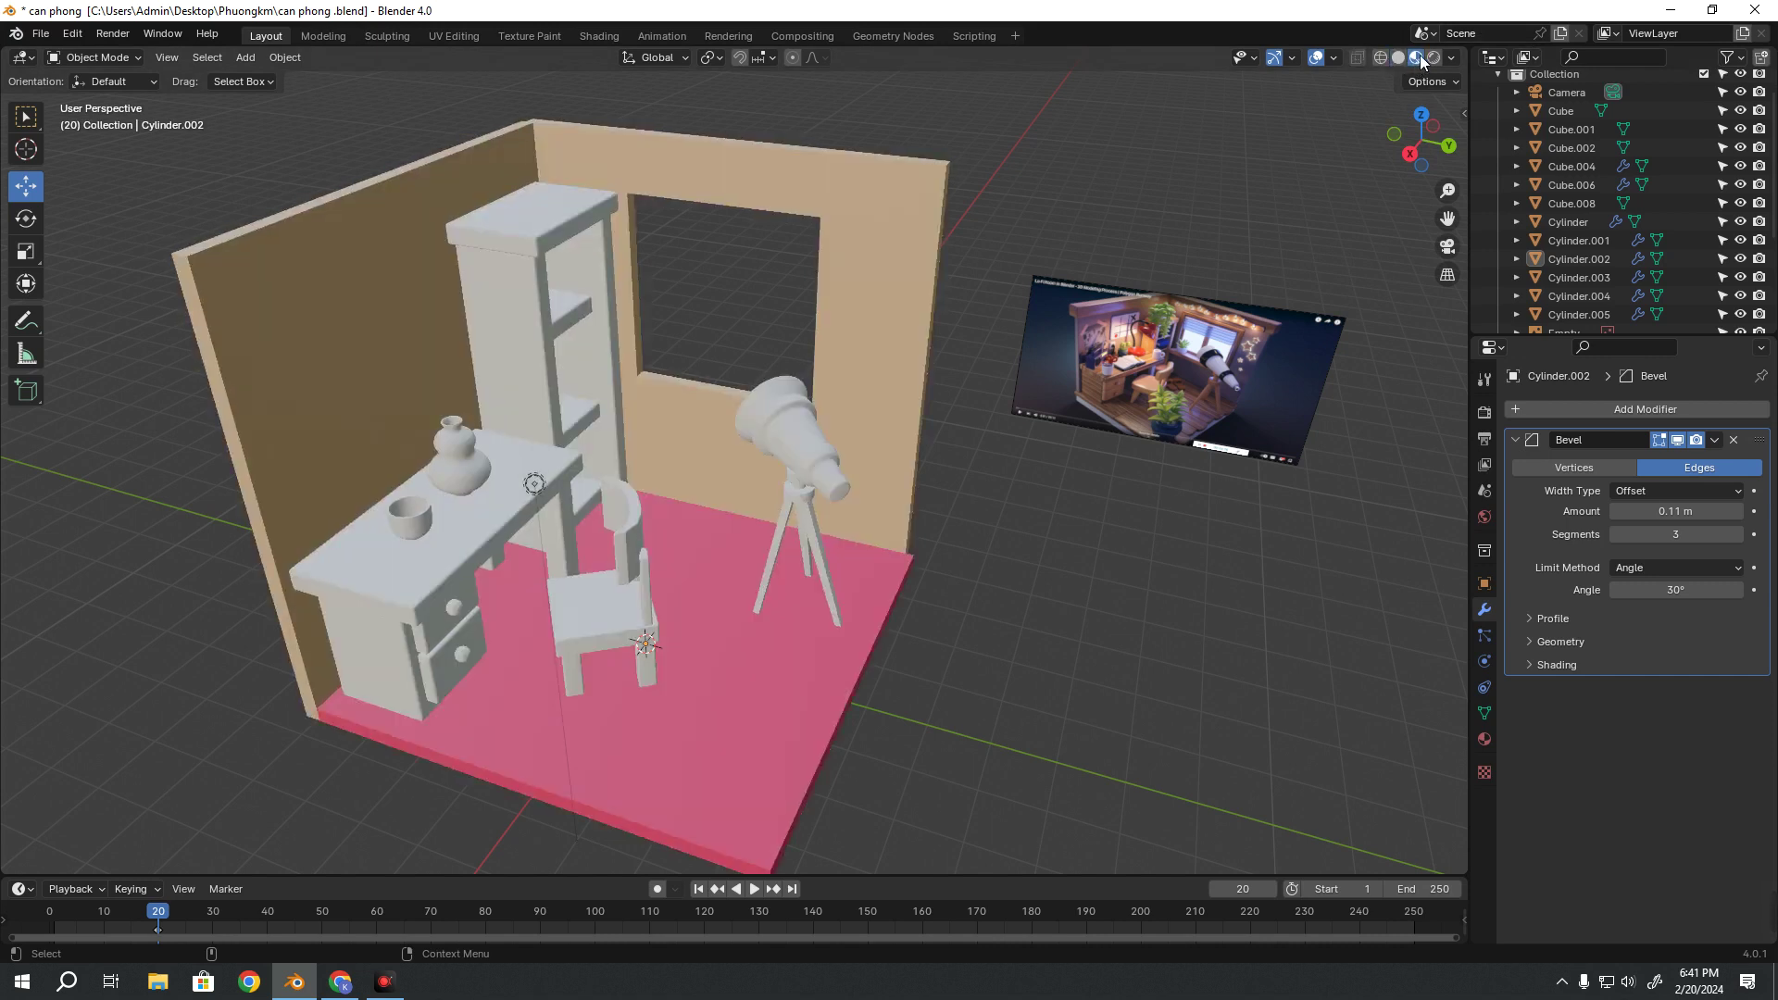
{"action": "key", "text": "alt+z"}
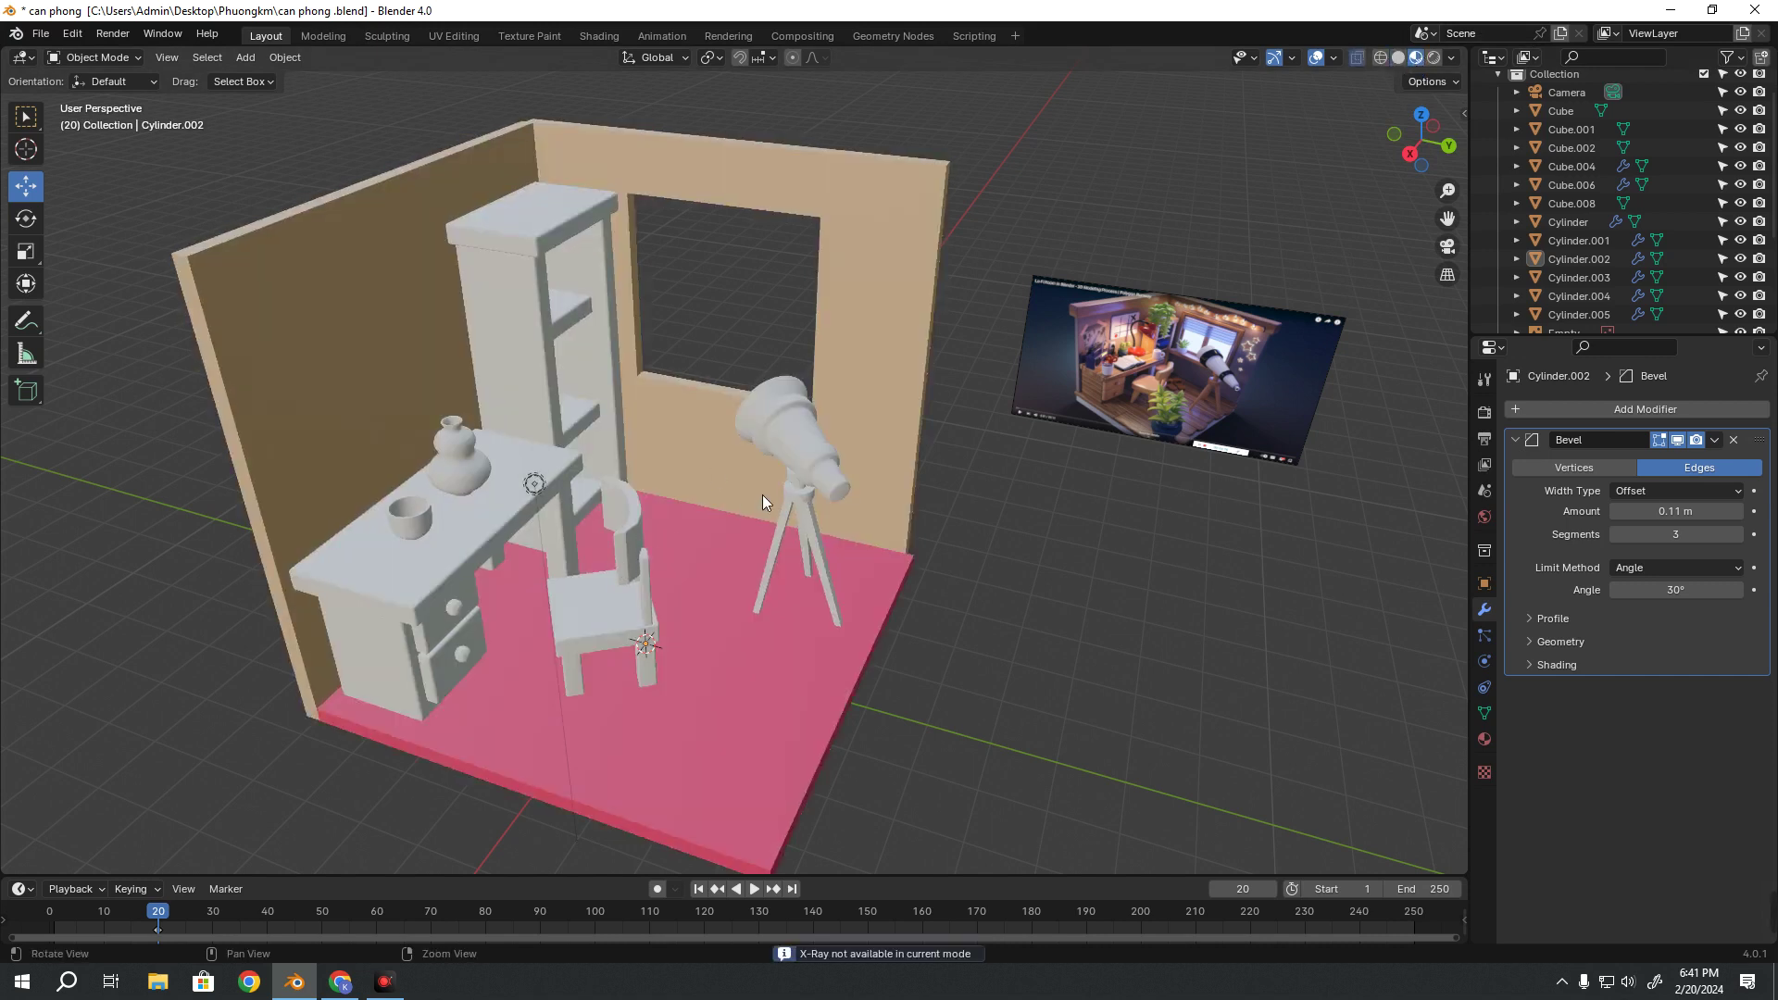
{"action": "left_click", "coordinate": [1398, 58]}
{"action": "key", "text": "alt+z"}
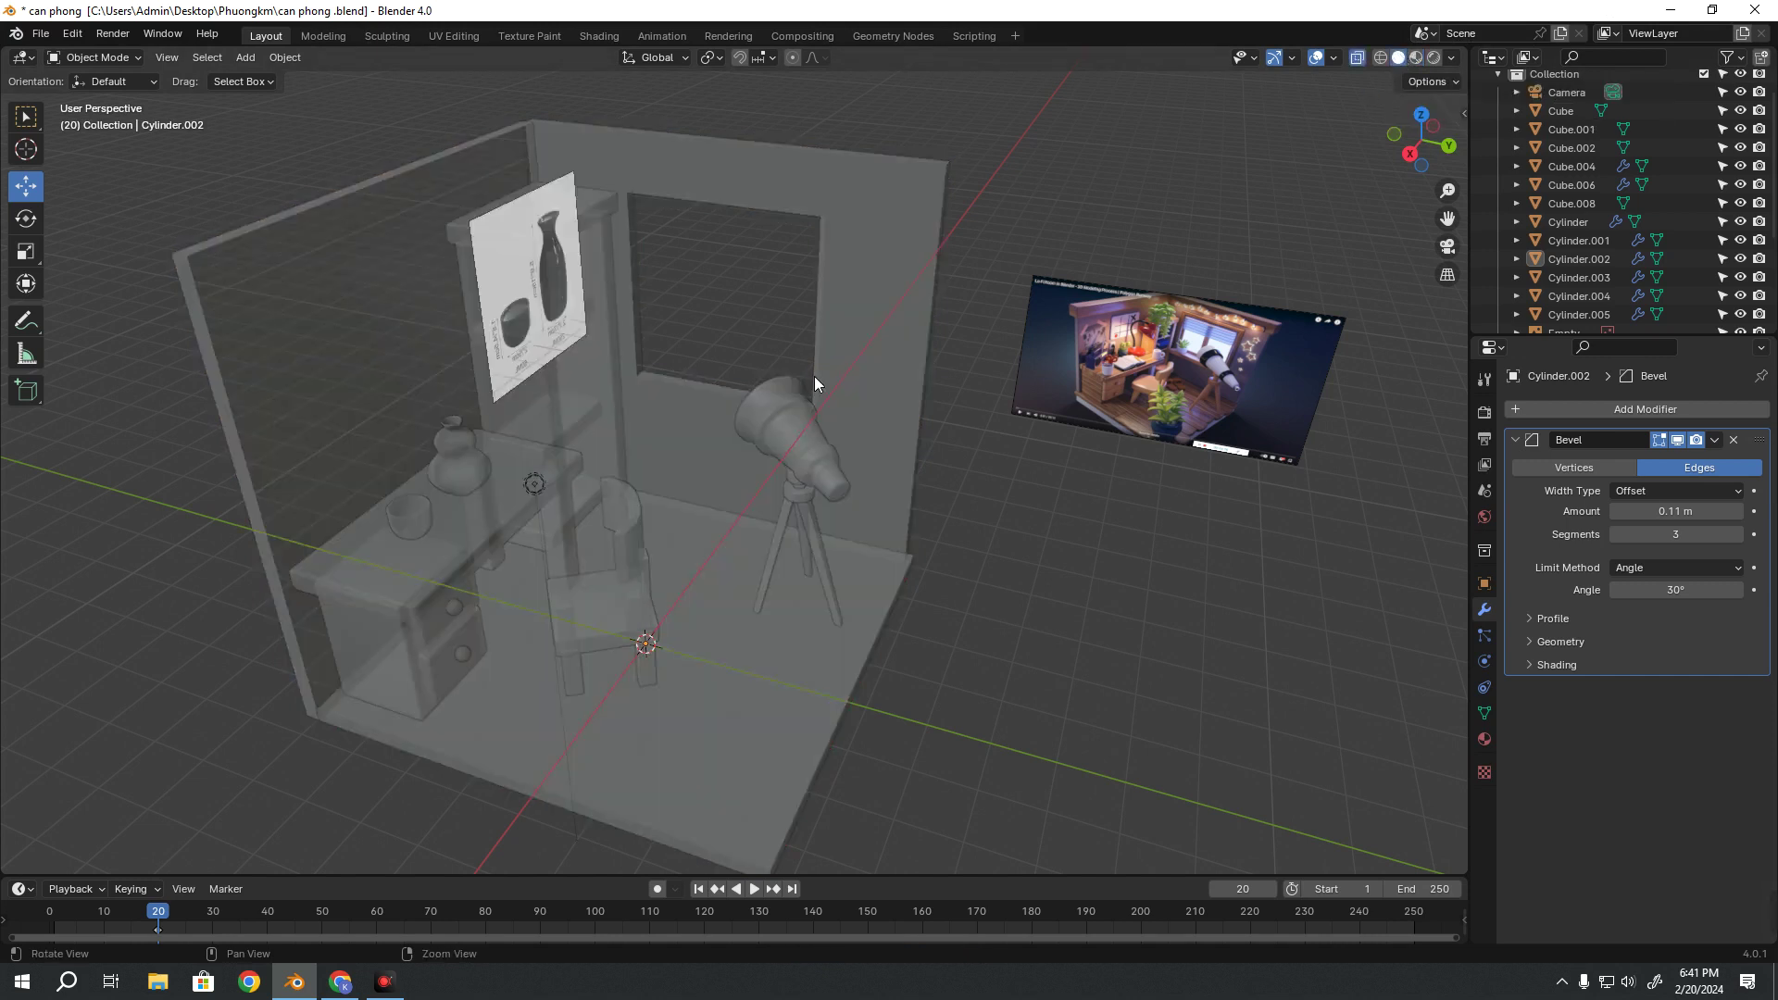
{"action": "key", "text": "alt+z"}
{"action": "key", "text": "alt+z"}
{"action": "key", "text": "alt+z"}
{"action": "key", "text": "alt+z"}
{"action": "key", "text": "alt+z"}
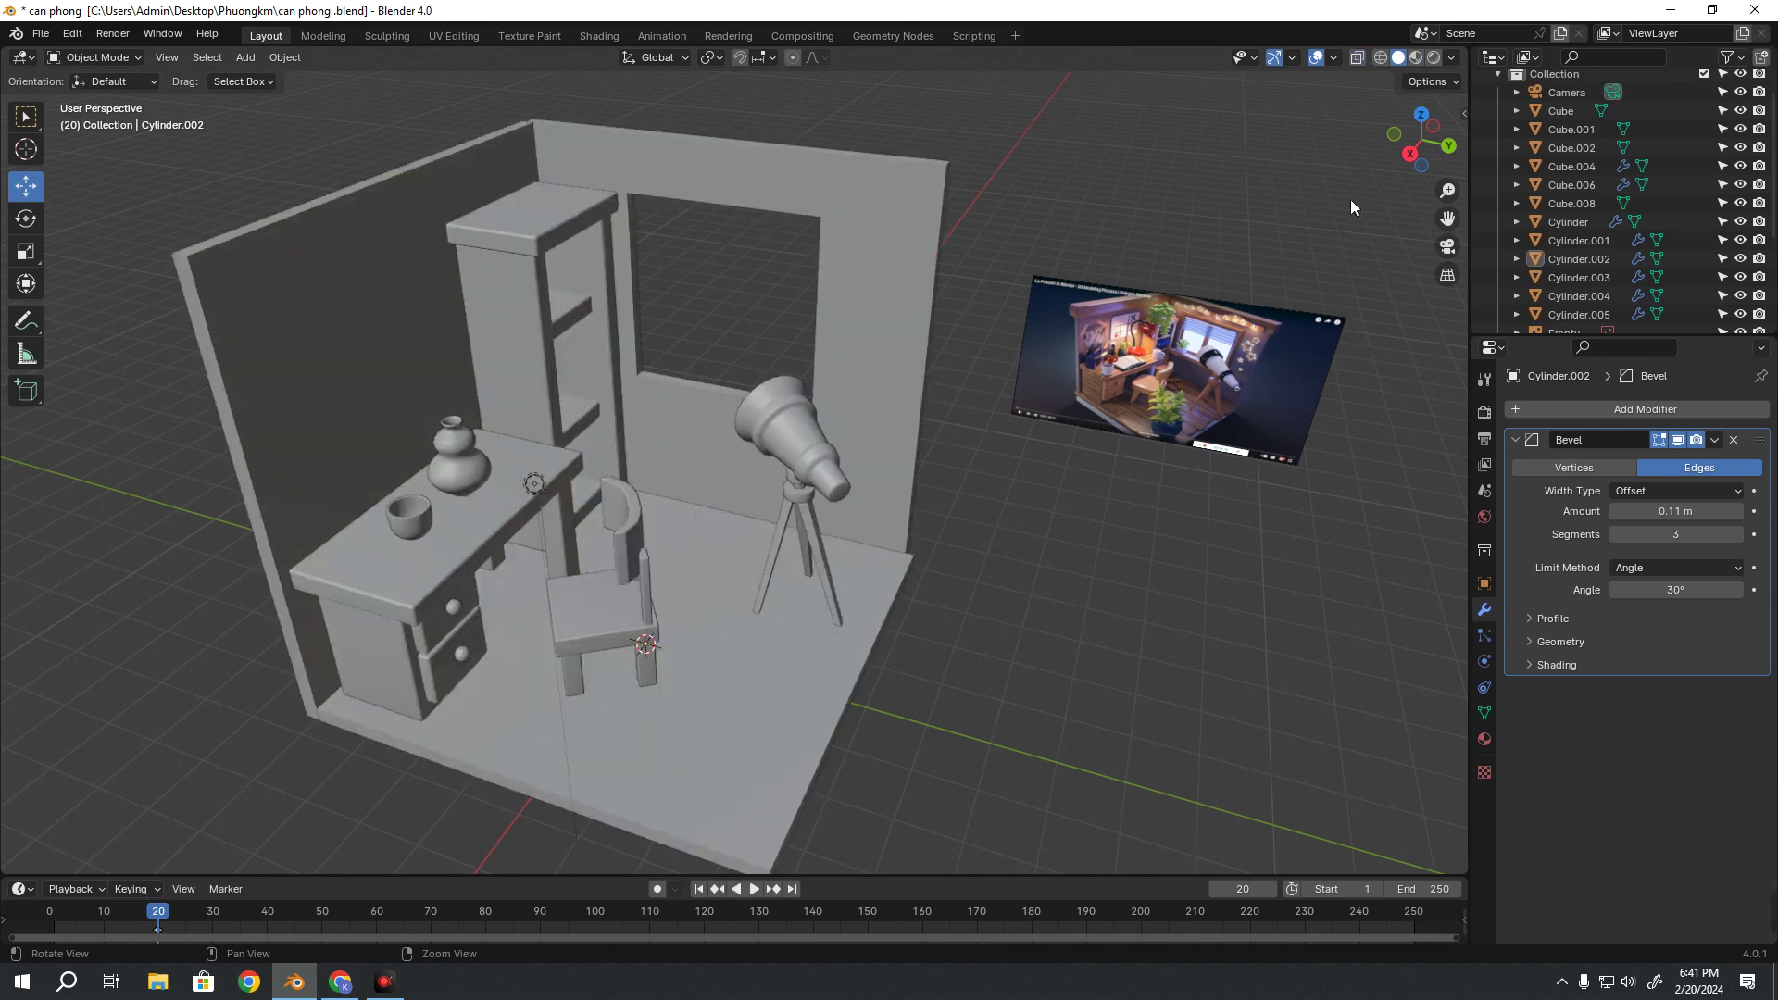
{"action": "left_click", "coordinate": [1417, 58]}
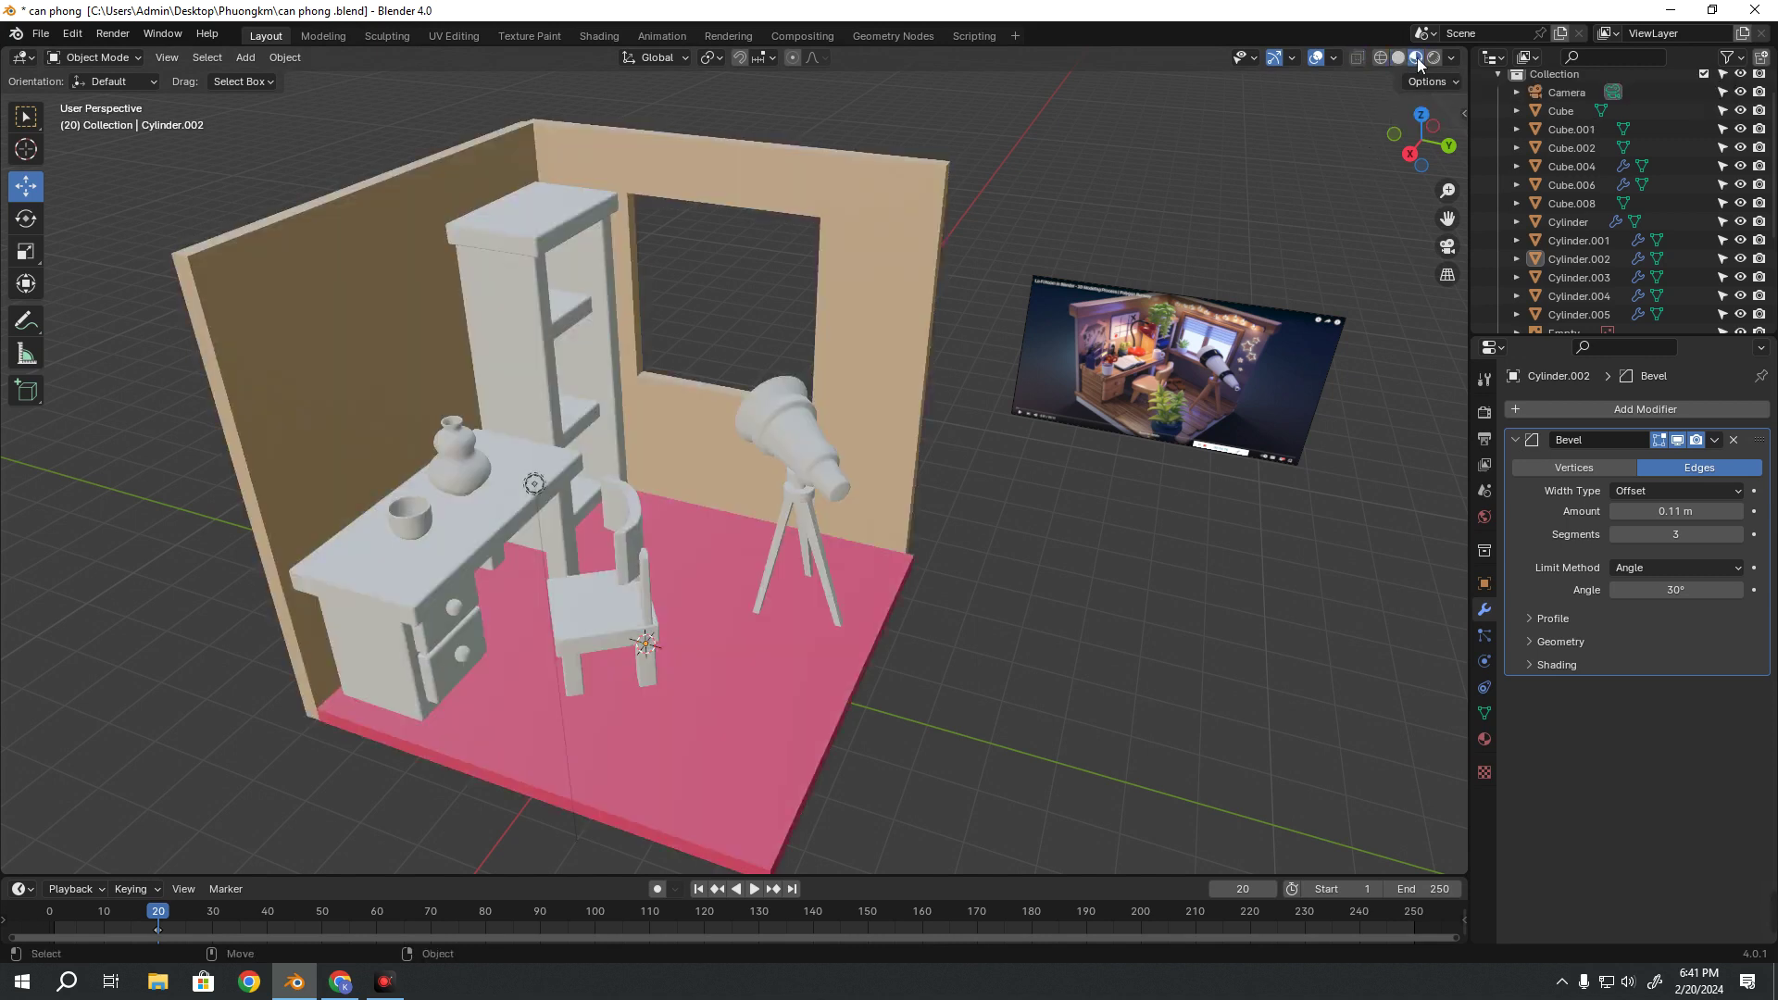
{"action": "left_click", "coordinate": [1400, 57]}
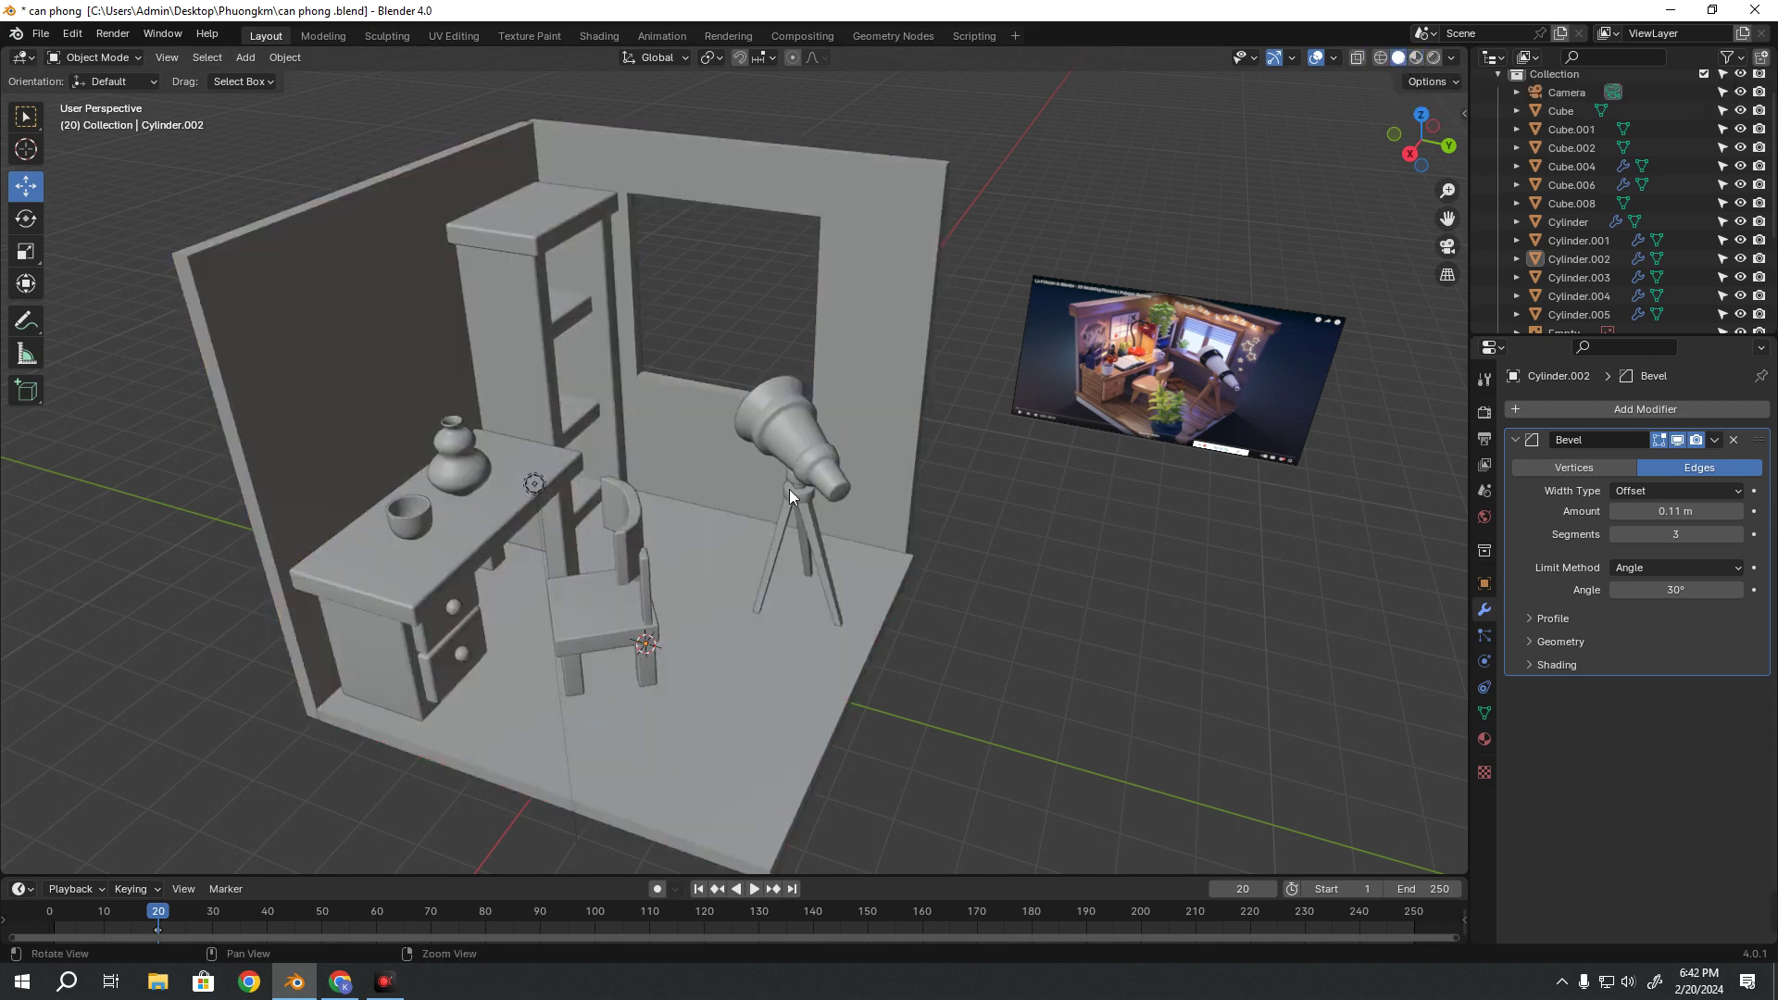
{"action": "key", "text": "alt+z"}
{"action": "key", "text": "alt+z"}
{"action": "key", "text": "alt+z"}
{"action": "key", "text": "alt+z"}
{"action": "left_click", "coordinate": [1415, 58]}
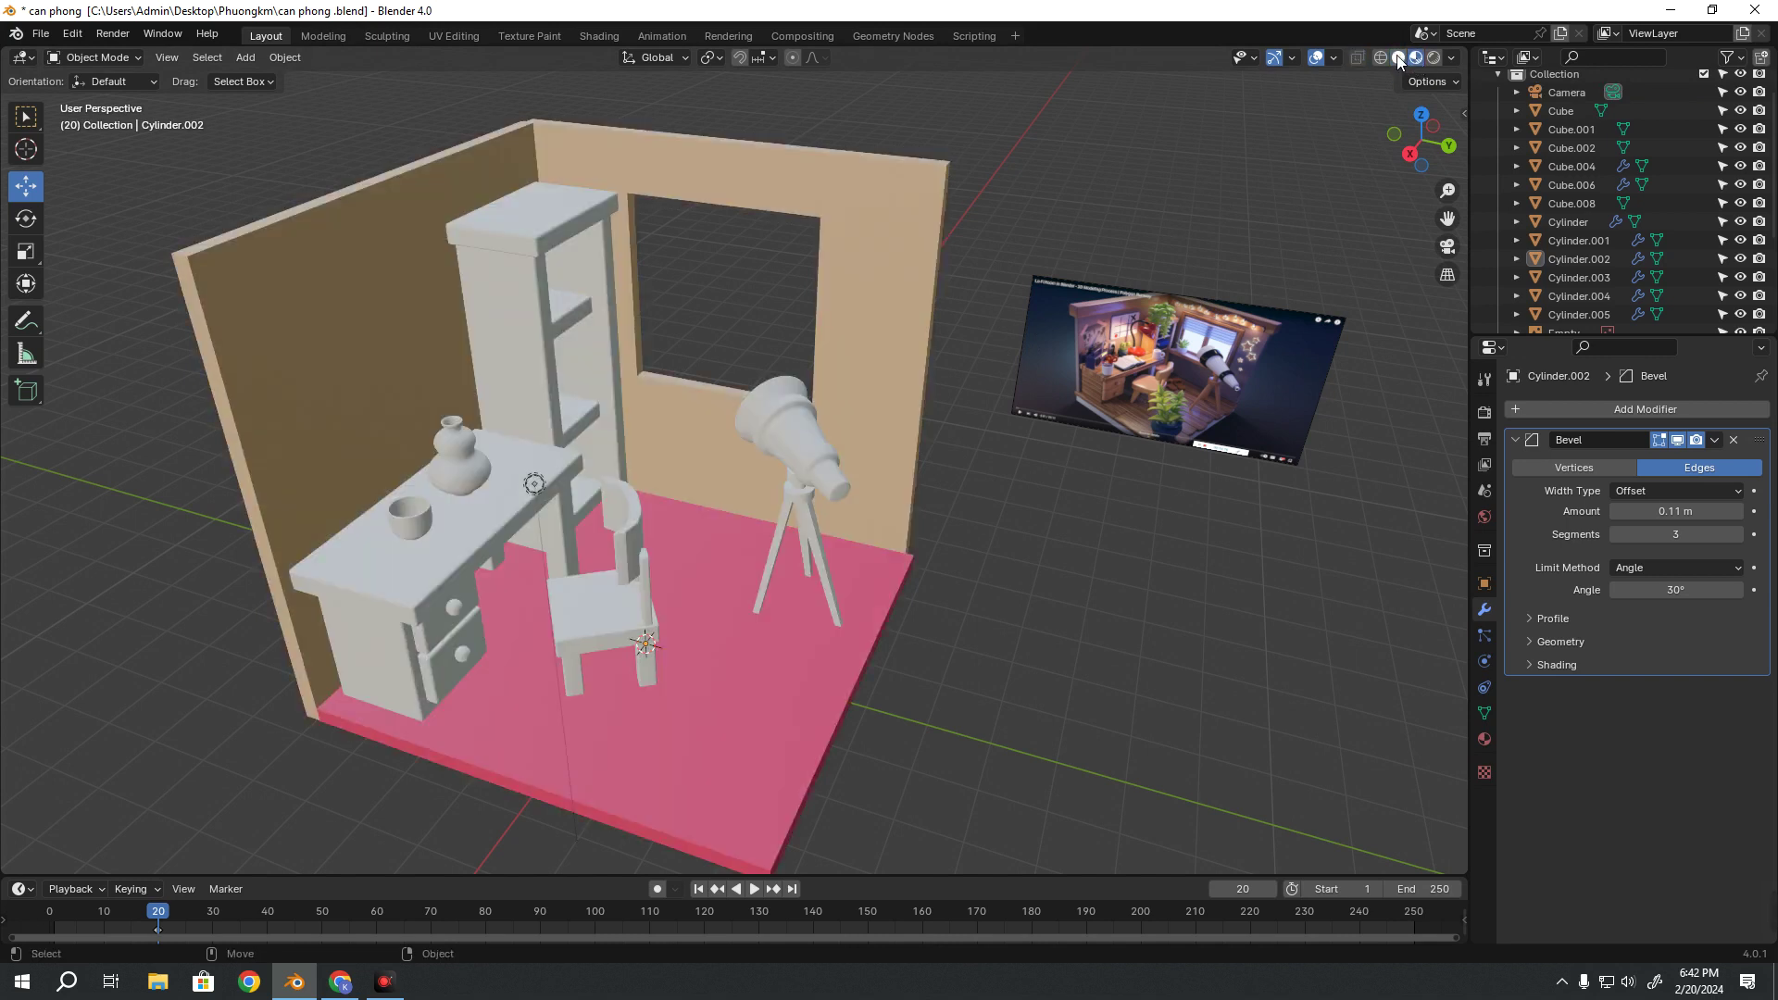
{"action": "left_click", "coordinate": [1400, 58]}
{"action": "scroll", "coordinate": [712, 402], "scroll_direction": "up", "scroll_amount": 3}
{"action": "scroll", "coordinate": [759, 441], "scroll_direction": "up", "scroll_amount": 2}
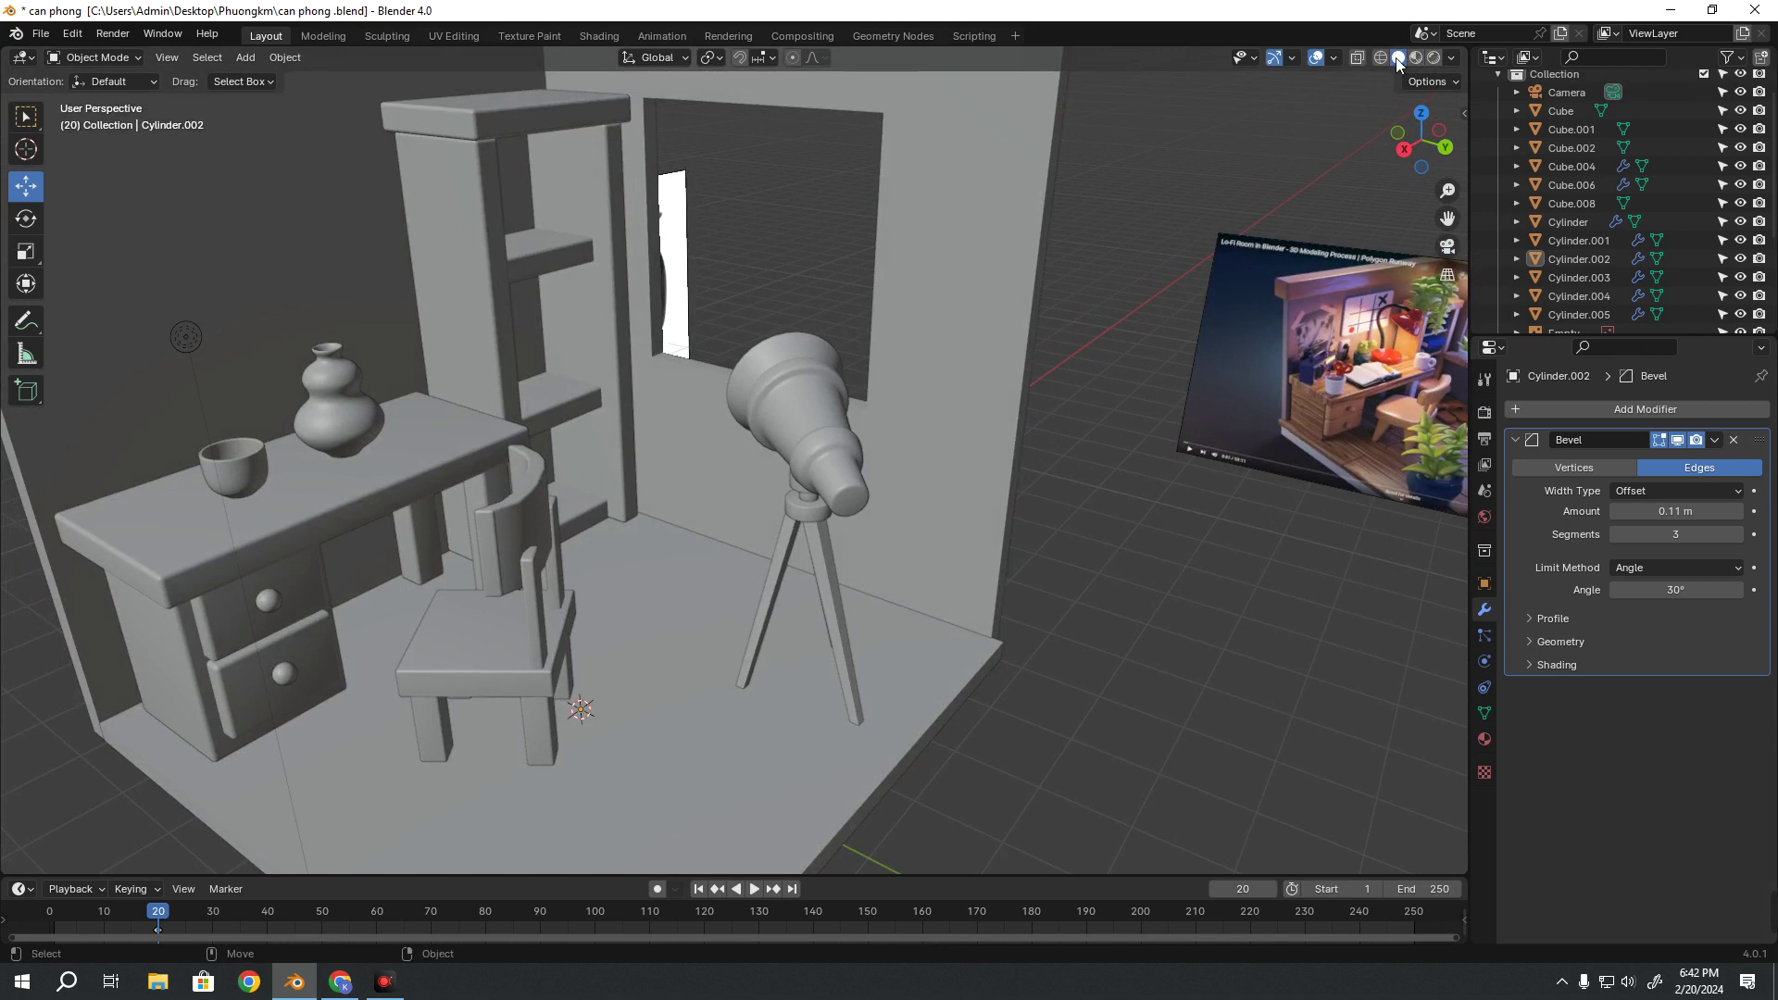
{"action": "key", "text": "alt+z"}
{"action": "key", "text": "alt+z"}
{"action": "middle_click_drag", "start_coordinate": [987, 492], "coordinate": [785, 454]}
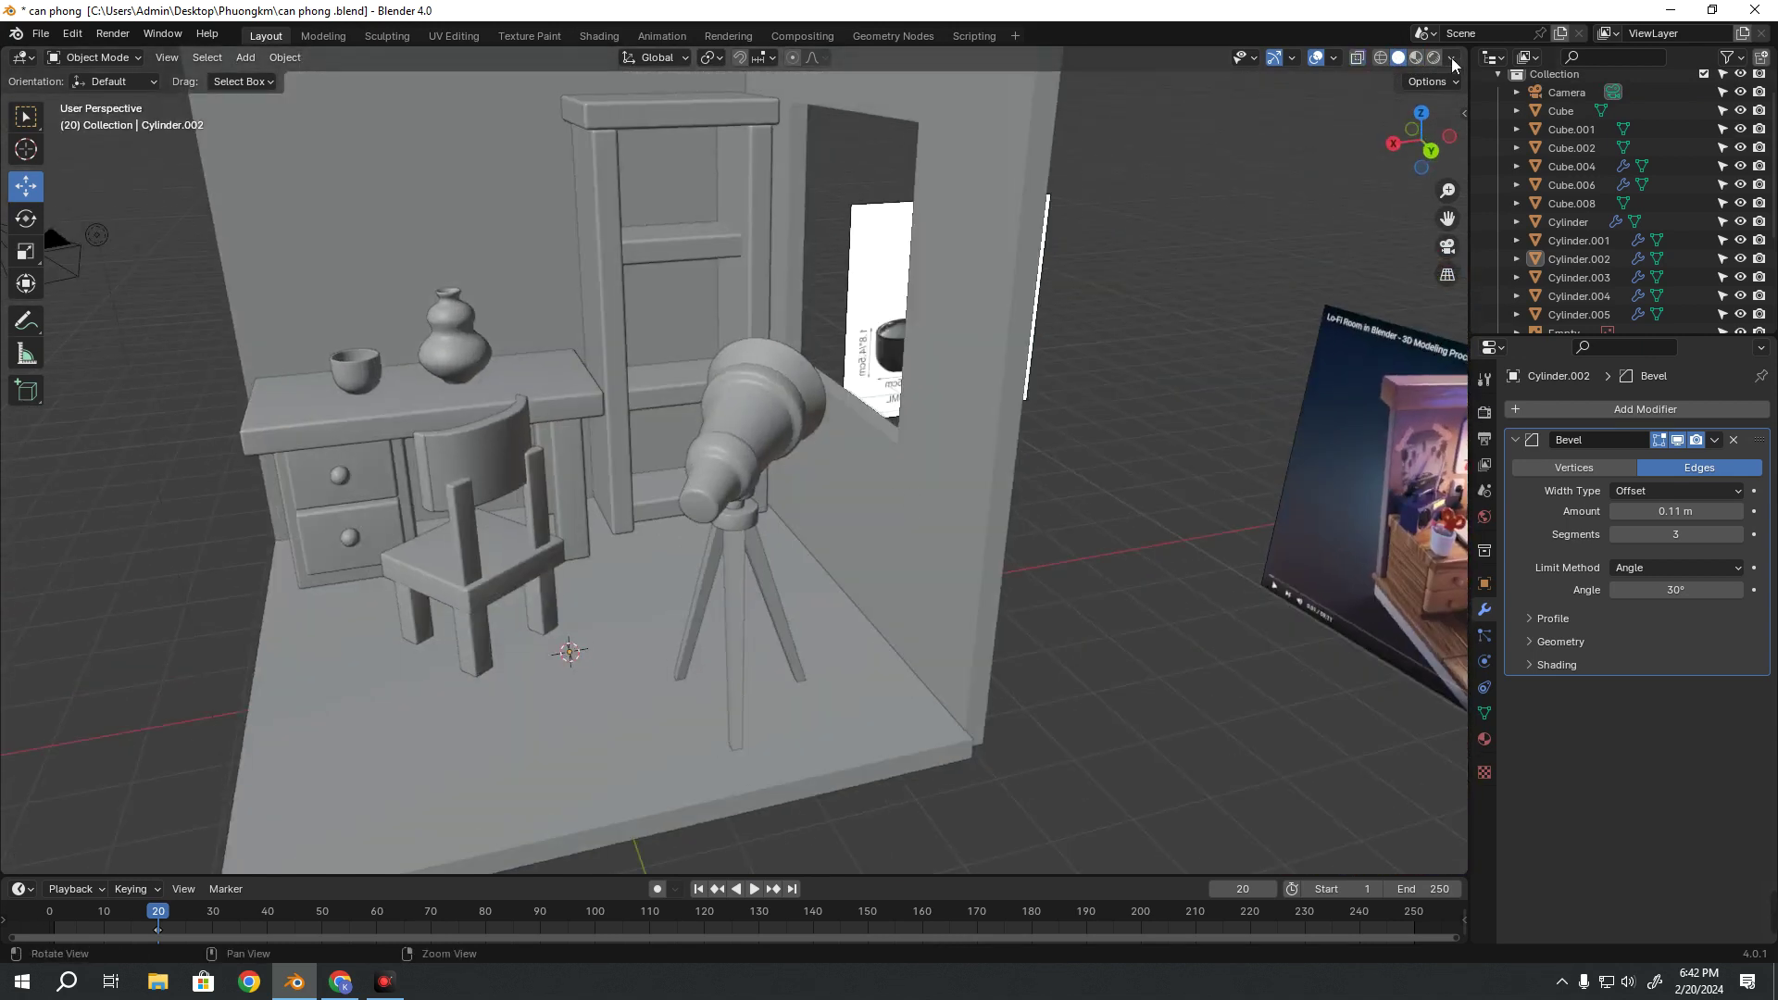
{"action": "left_click", "coordinate": [1417, 59]}
{"action": "mouse_move", "coordinate": [926, 389]}
{"action": "middle_mouse_down"}
{"action": "mouse_move", "coordinate": [792, 364]}
{"action": "mouse_move", "coordinate": [875, 463]}
{"action": "middle_mouse_up"}
{"action": "scroll", "coordinate": [865, 356], "scroll_direction": "up", "scroll_amount": 3}
{"action": "scroll", "coordinate": [865, 355], "scroll_direction": "down", "scroll_amount": 3}
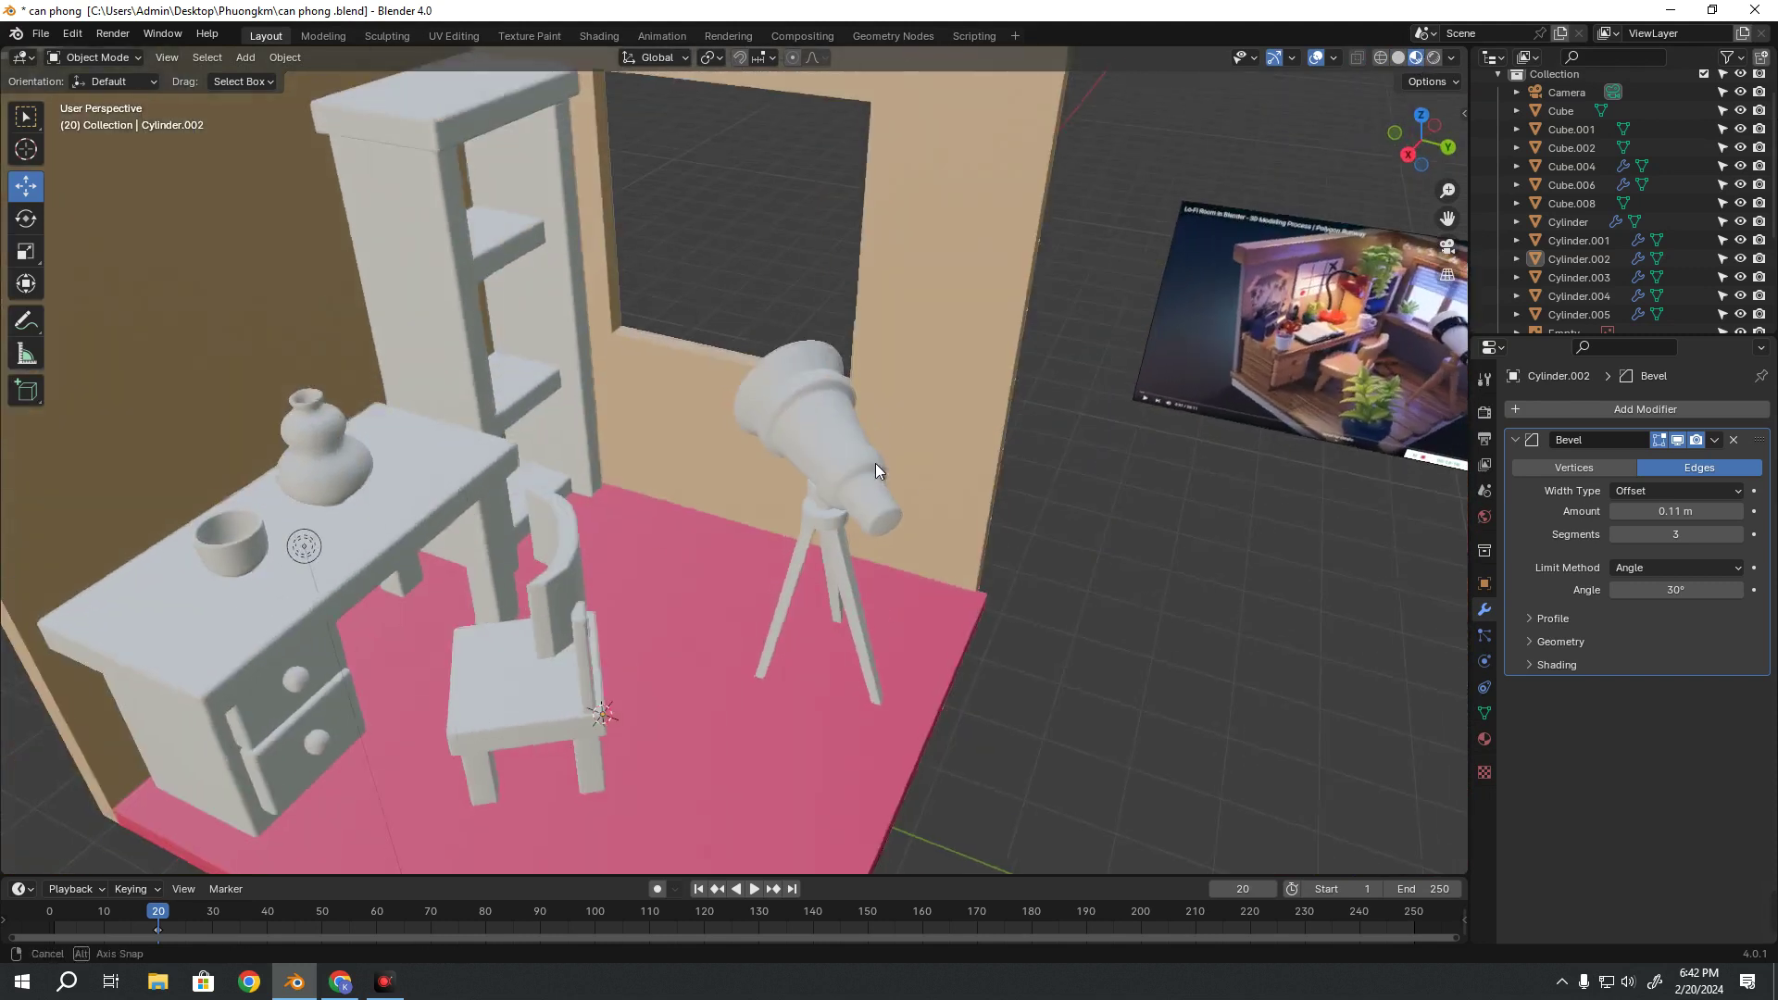
{"action": "left_click", "coordinate": [1398, 58]}
{"action": "key", "text": "alt+z"}
{"action": "key", "text": "alt+z"}
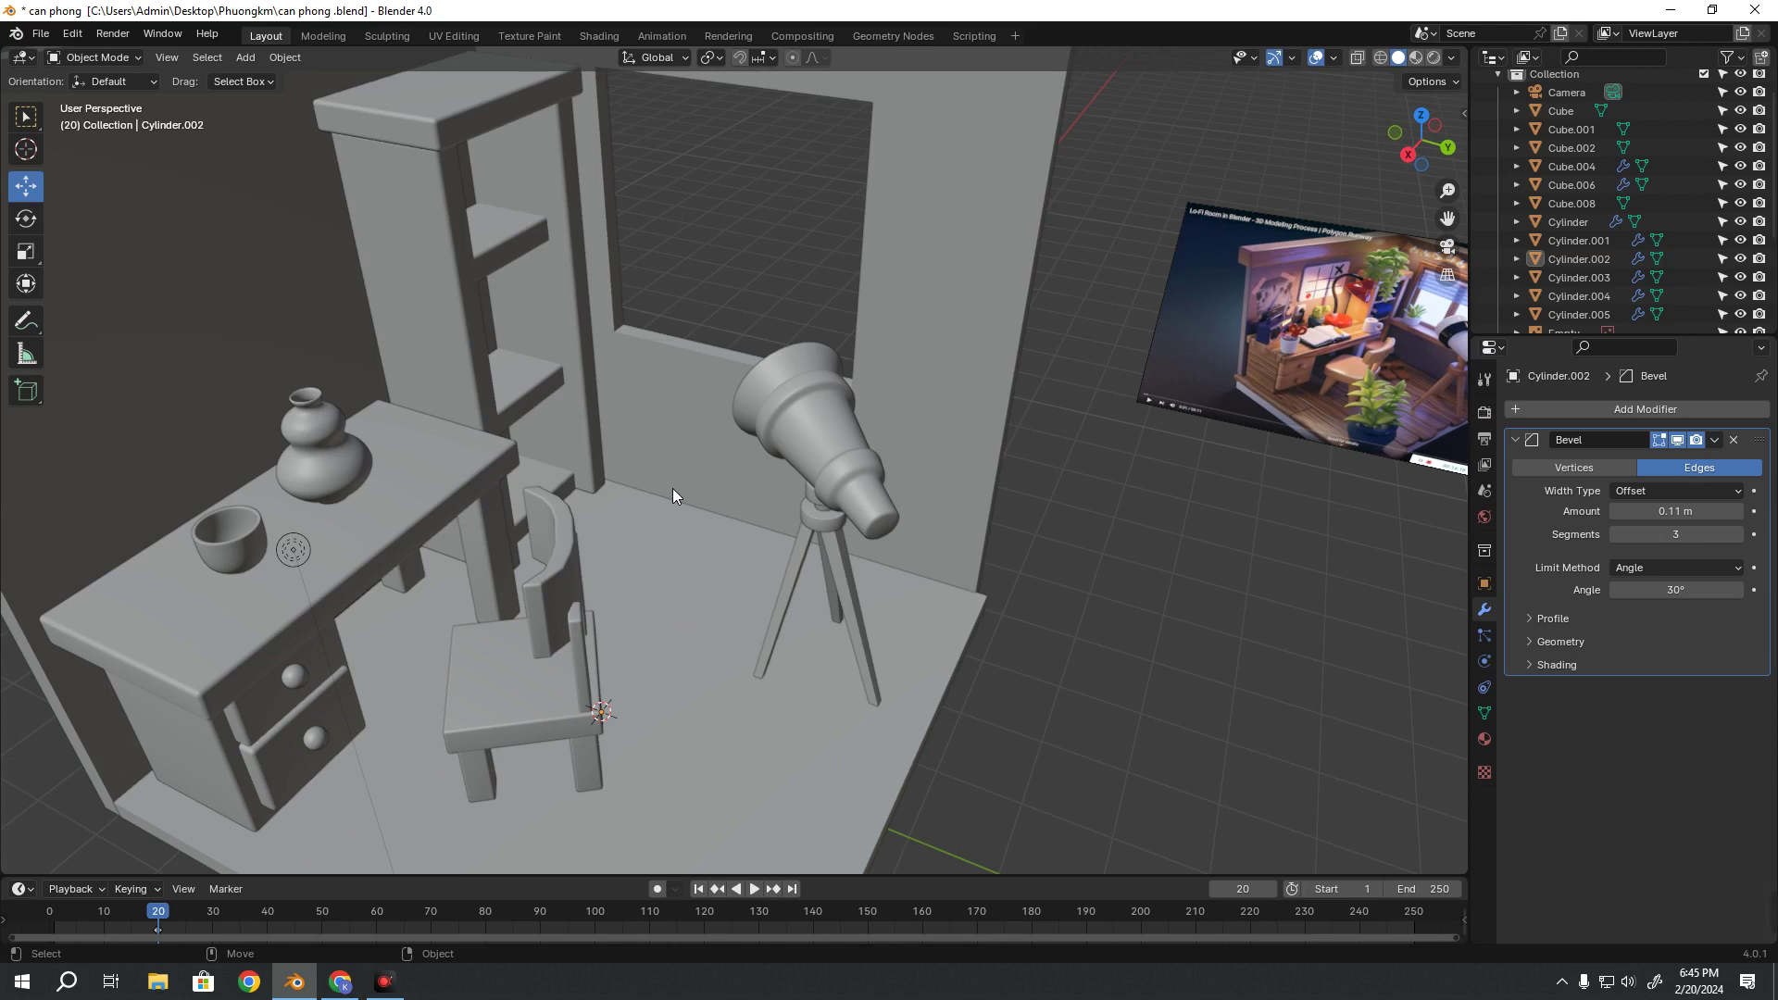
Zoom out and box-select all objects of the room
{"action": "scroll", "coordinate": [673, 487], "scroll_direction": "down", "scroll_amount": 3}
{"action": "scroll", "coordinate": [684, 487], "scroll_direction": "down", "scroll_amount": 3}
{"action": "scroll", "coordinate": [669, 439], "scroll_direction": "down", "scroll_amount": 3}
{"action": "scroll", "coordinate": [655, 411], "scroll_direction": "down", "scroll_amount": 1}
{"action": "mouse_move", "coordinate": [591, 391]}
{"action": "middle_mouse_down"}
{"action": "mouse_move", "coordinate": [582, 414]}
{"action": "mouse_move", "coordinate": [597, 307]}
{"action": "middle_mouse_up"}
{"action": "left_click_drag", "start_coordinate": [597, 243], "coordinate": [793, 635]}
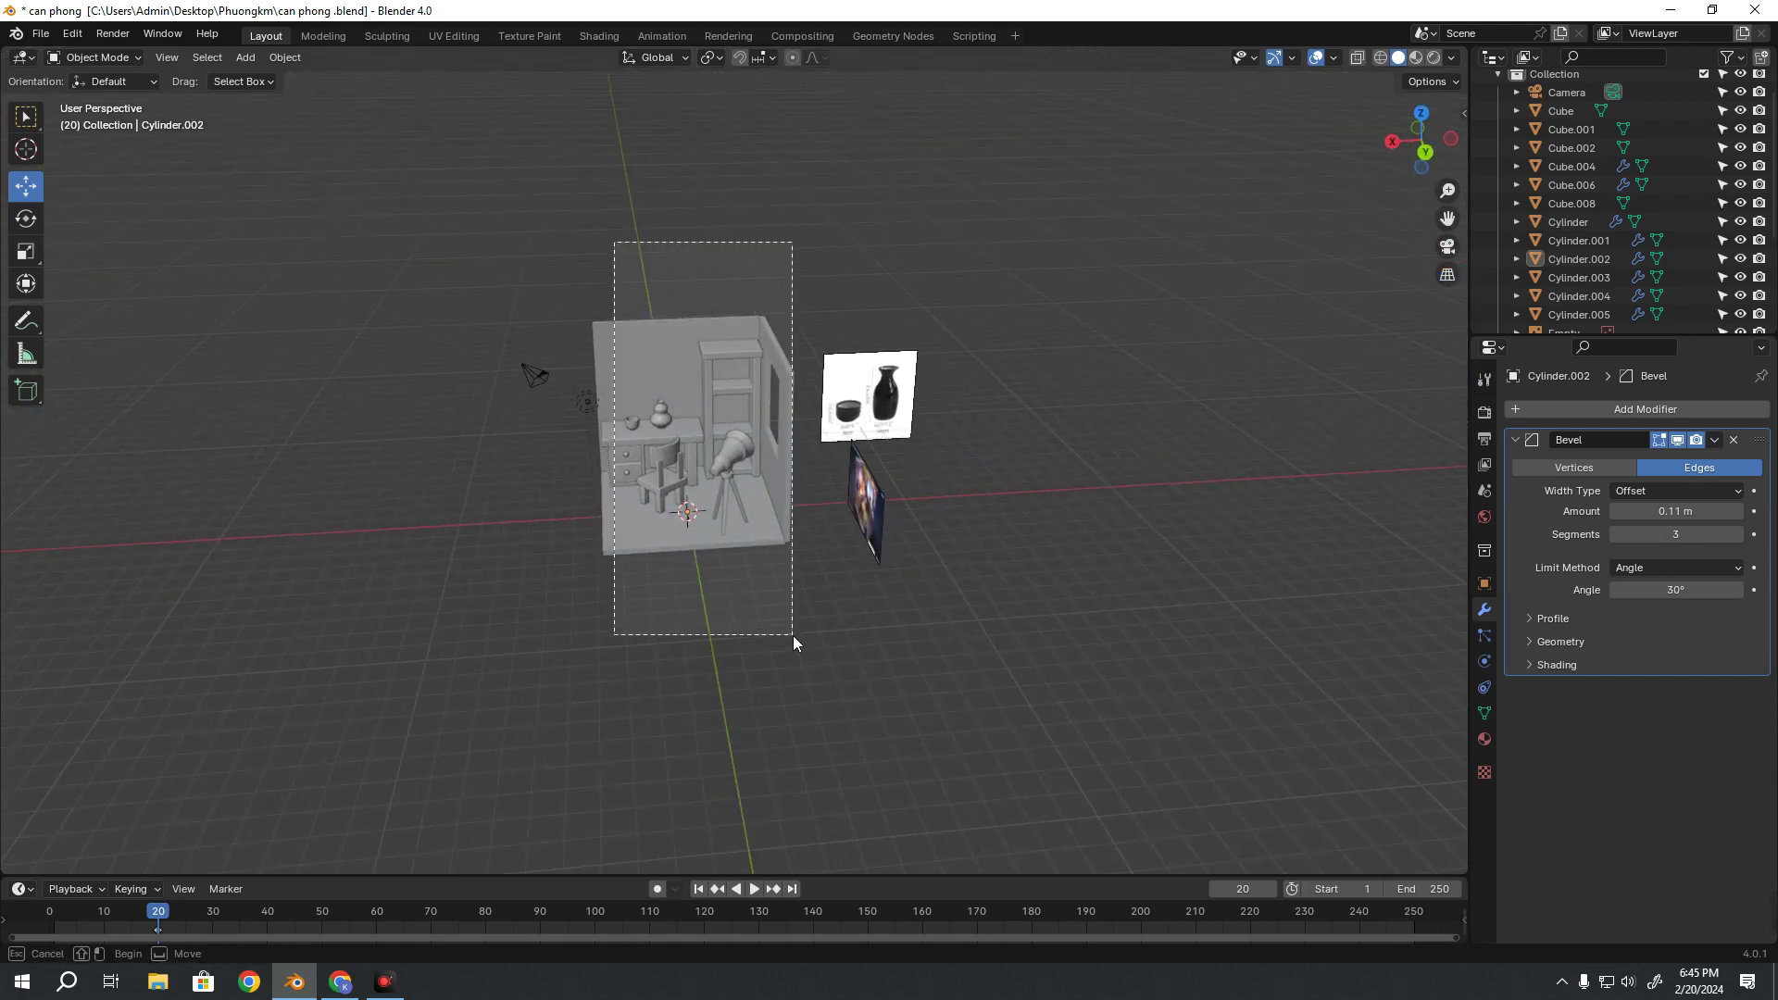
{"action": "middle_click_drag", "start_coordinate": [735, 513], "coordinate": [649, 481]}
Export the selection as FBX to the Desktop as 'can phong .fbx' and minimize Blender
{"action": "left_click", "coordinate": [42, 35]}
{"action": "mouse_move", "coordinate": [72, 314]}
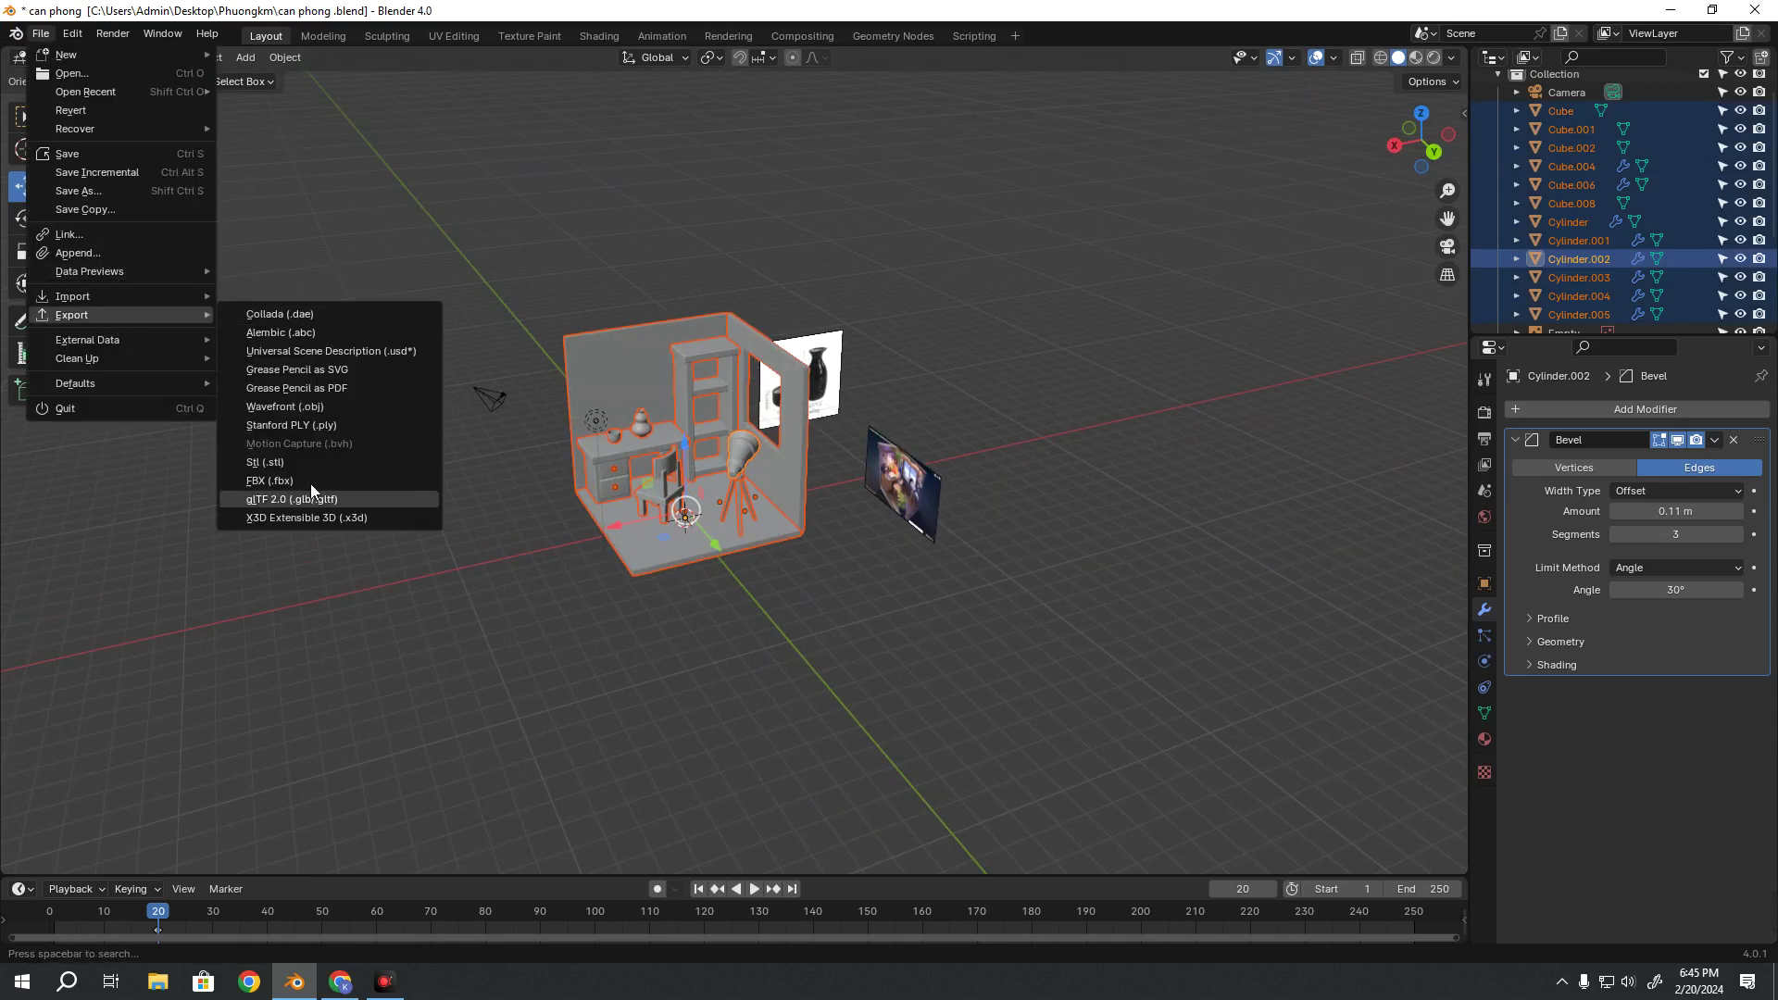
{"action": "left_click", "coordinate": [309, 481]}
{"action": "left_click", "coordinate": [487, 337]}
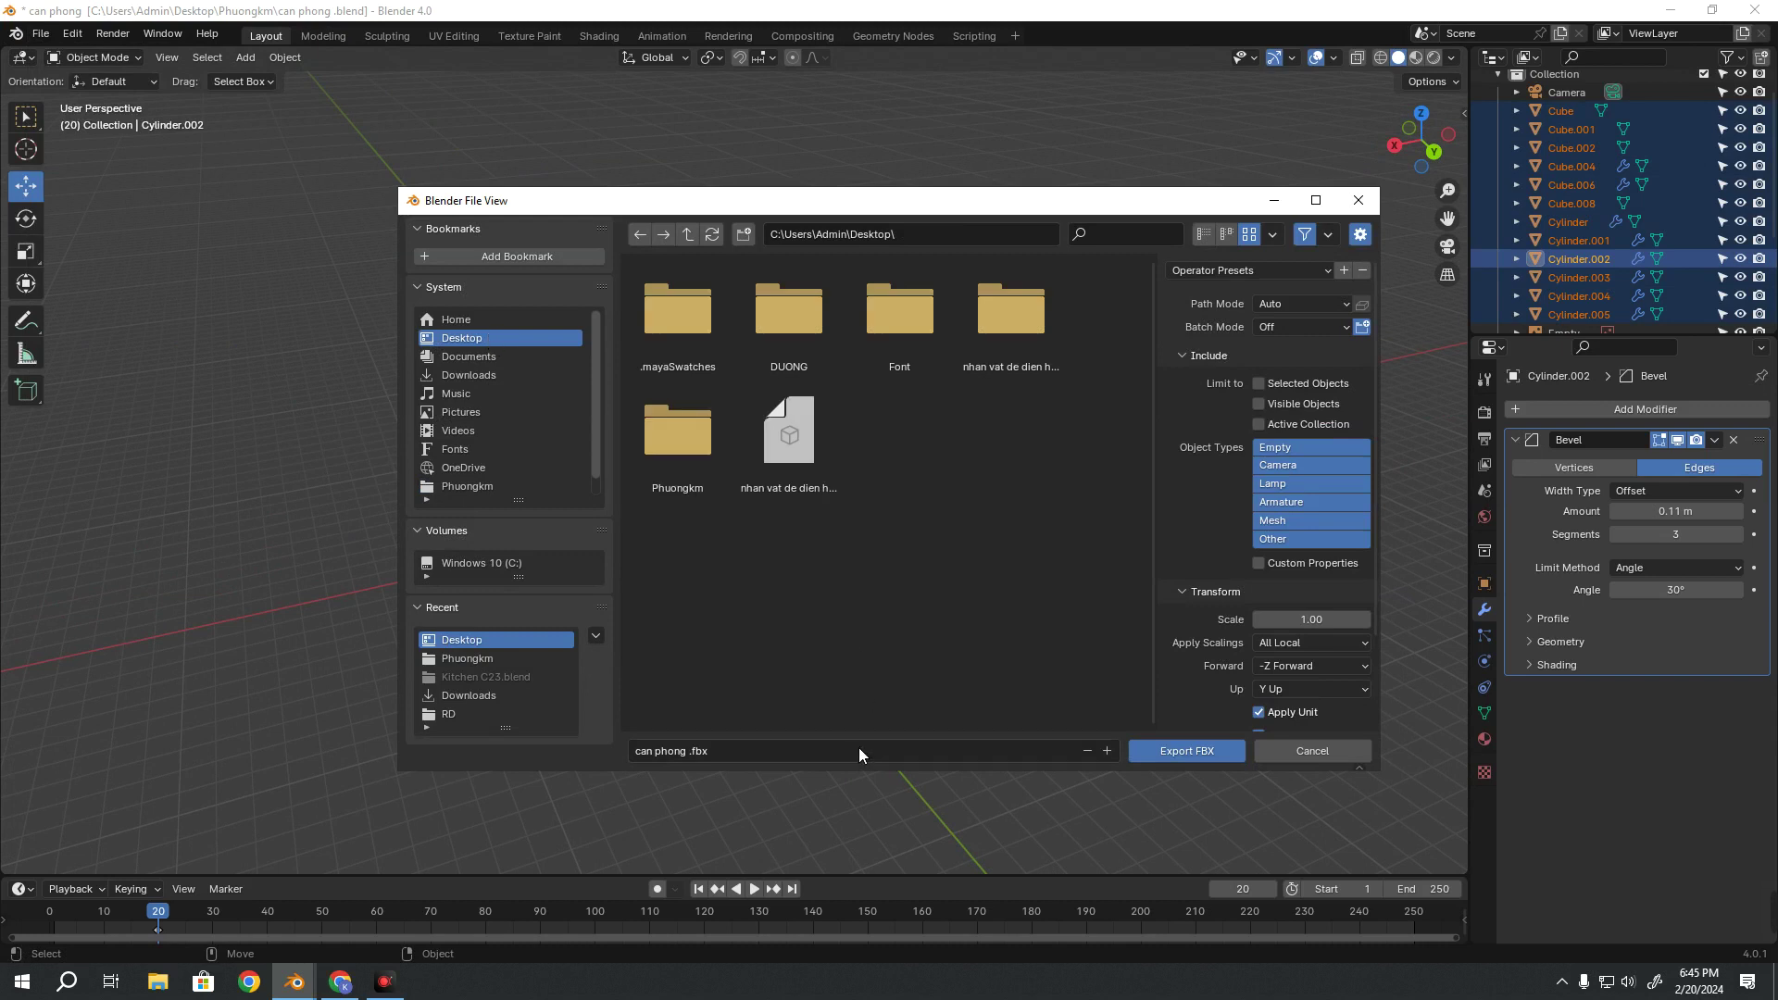
{"action": "left_click", "coordinate": [1204, 752]}
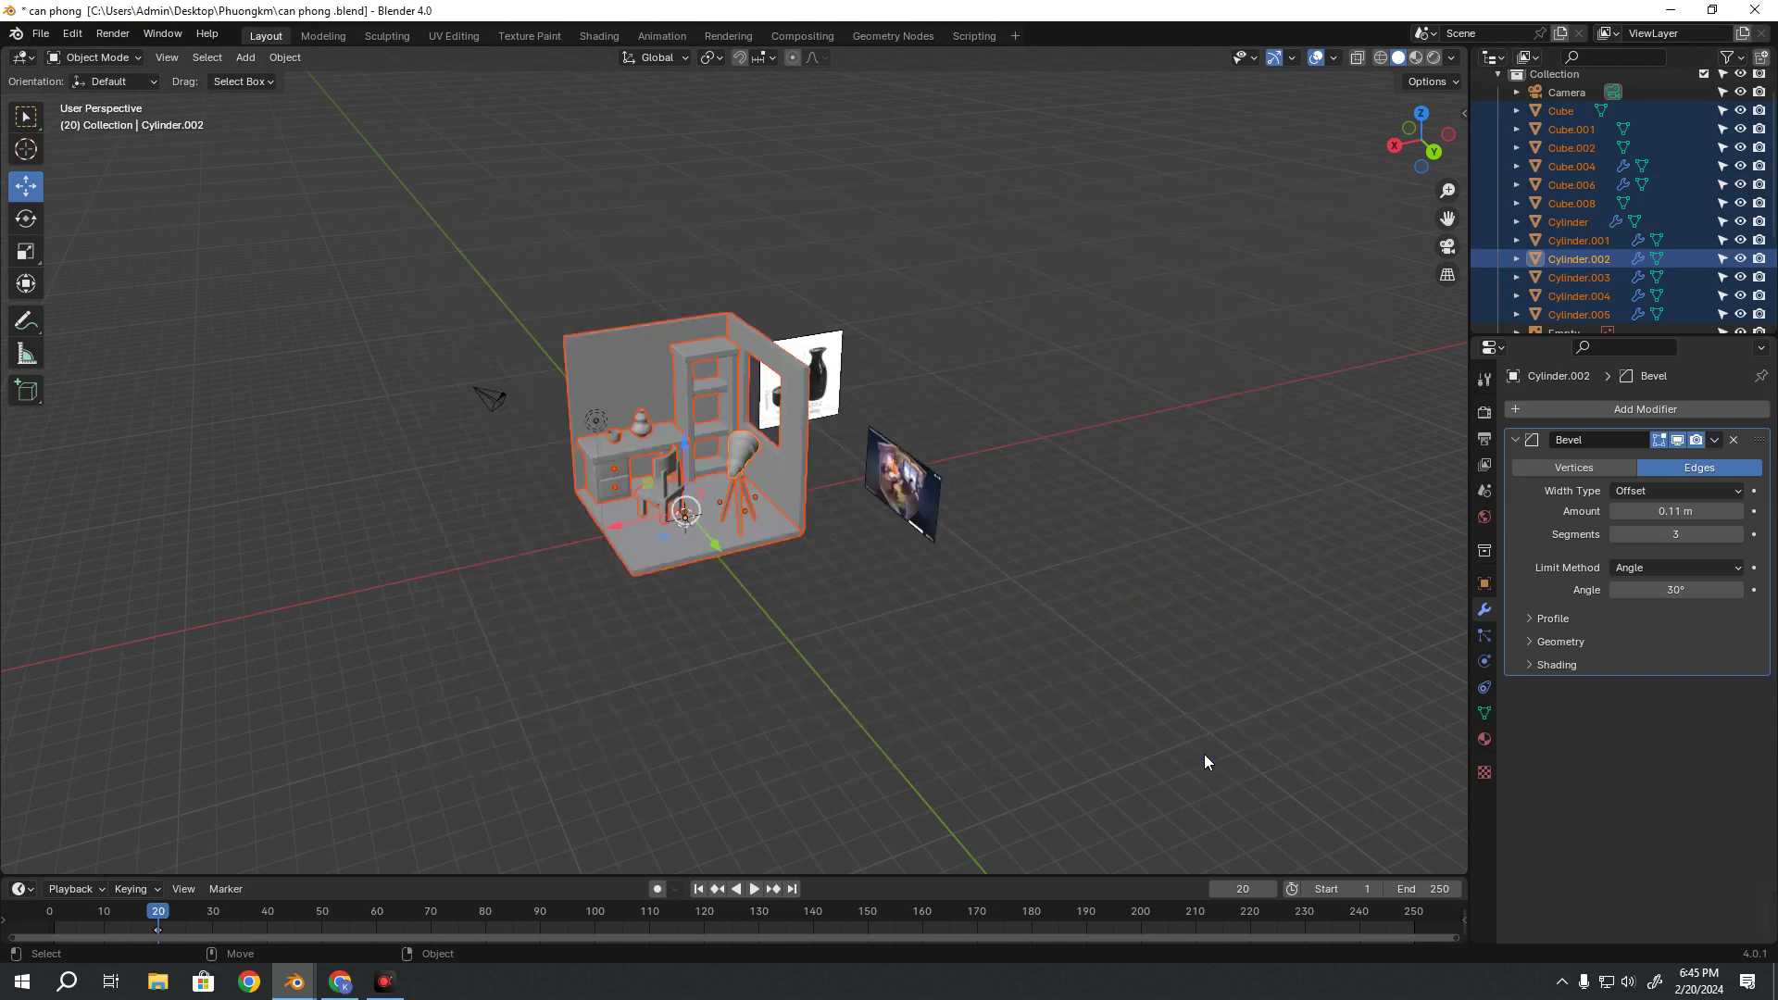
{"action": "left_click", "coordinate": [1672, 11]}
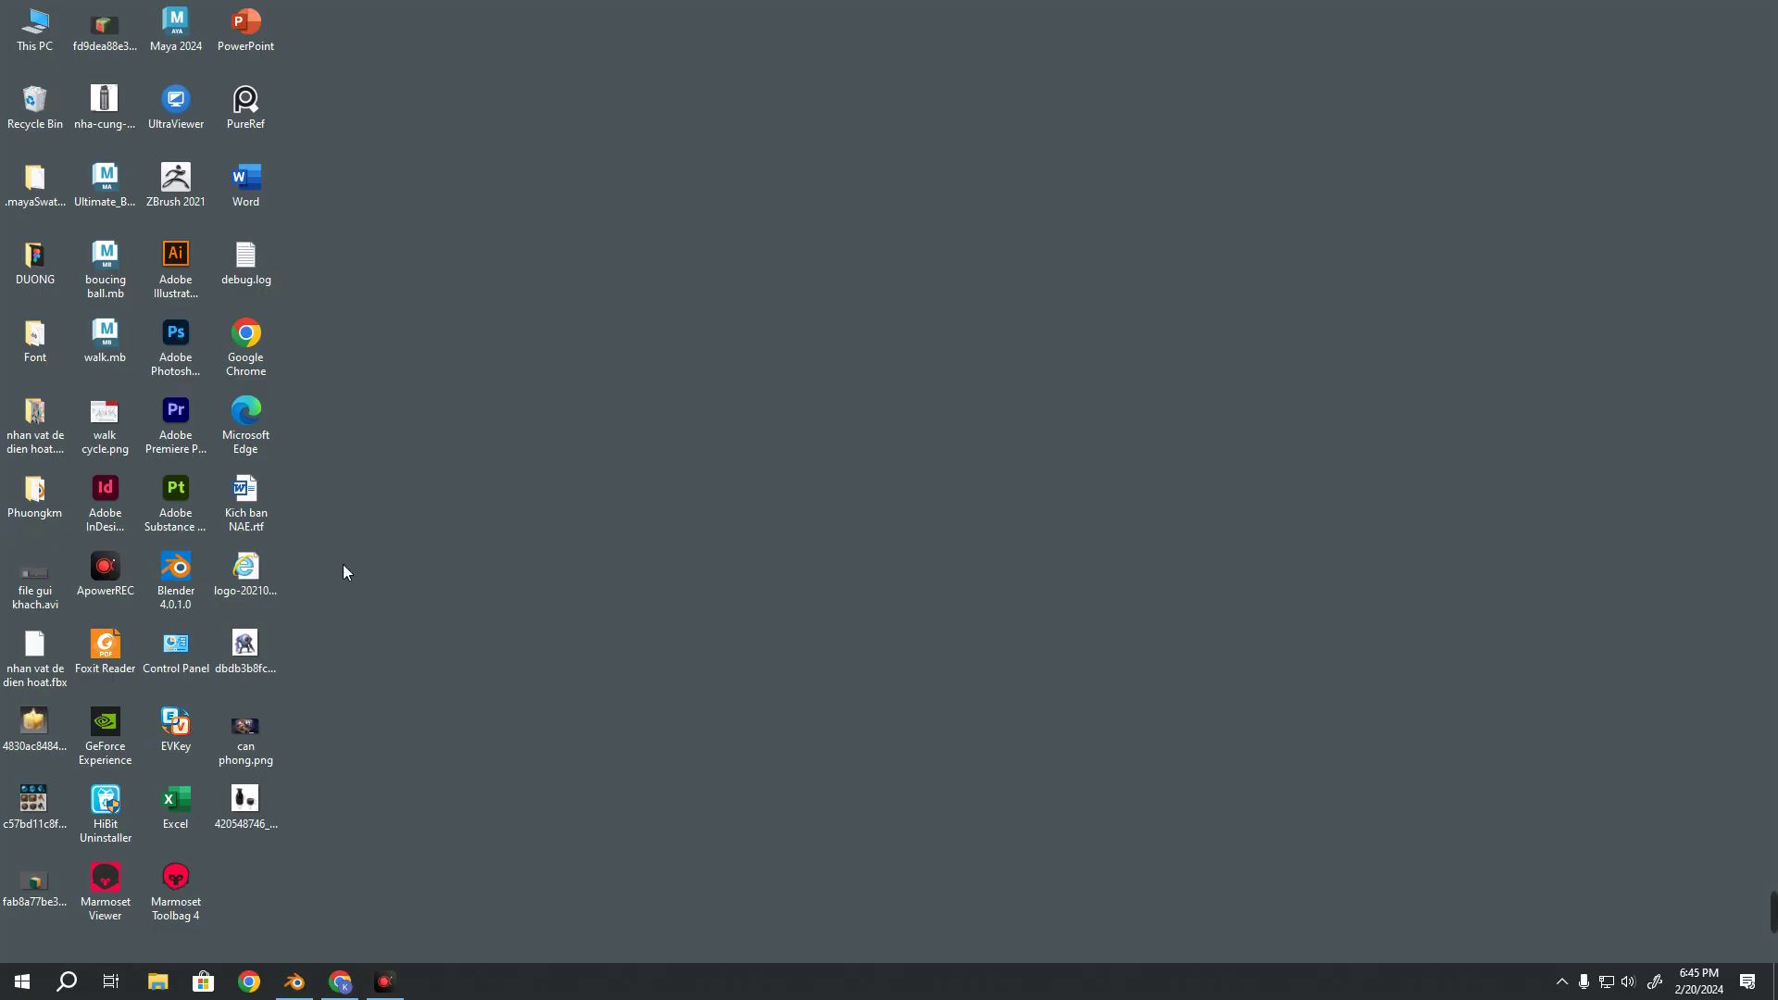
Drag 'can phong .fbx' from the desktop into the ML2706-C25 Messenger chat and send it
{"action": "mouse_move", "coordinate": [245, 888]}
{"action": "left_mouse_down"}
{"action": "mouse_move", "coordinate": [349, 978]}
{"action": "mouse_move", "coordinate": [474, 616]}
{"action": "mouse_move", "coordinate": [1373, 720]}
{"action": "left_mouse_up"}
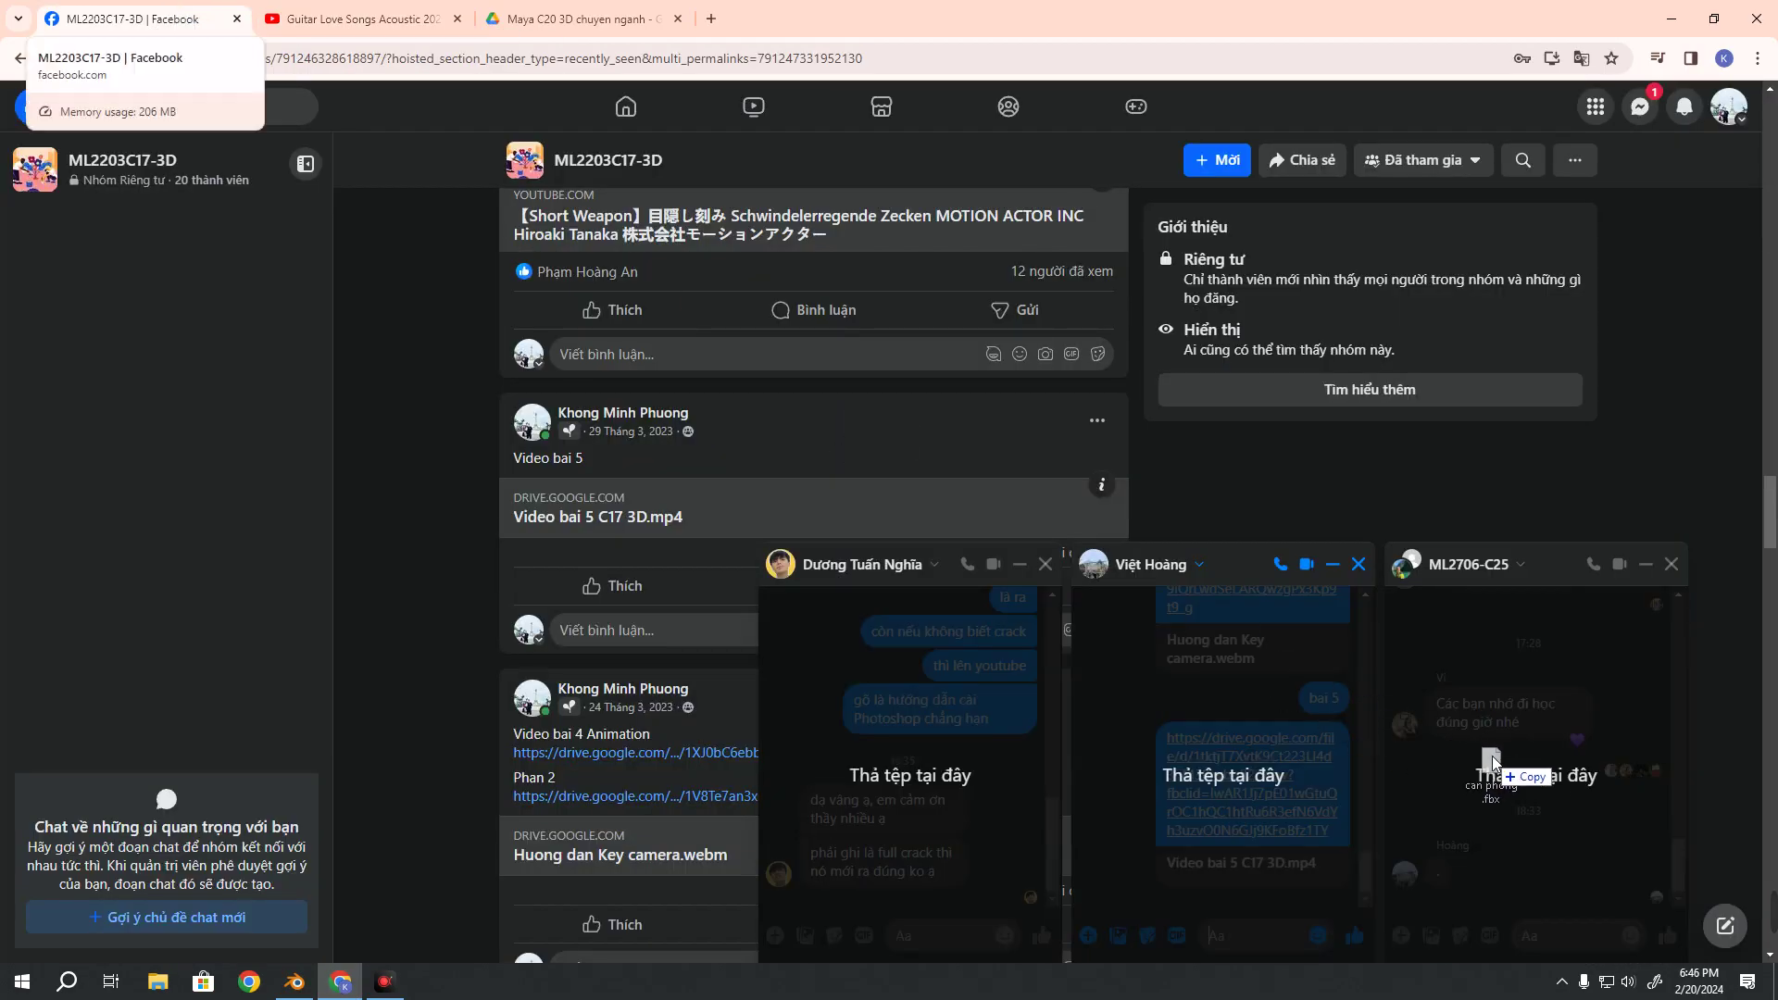
{"action": "left_click_drag", "start_coordinate": [1373, 721], "coordinate": [1510, 804]}
{"action": "left_click", "coordinate": [1672, 943]}
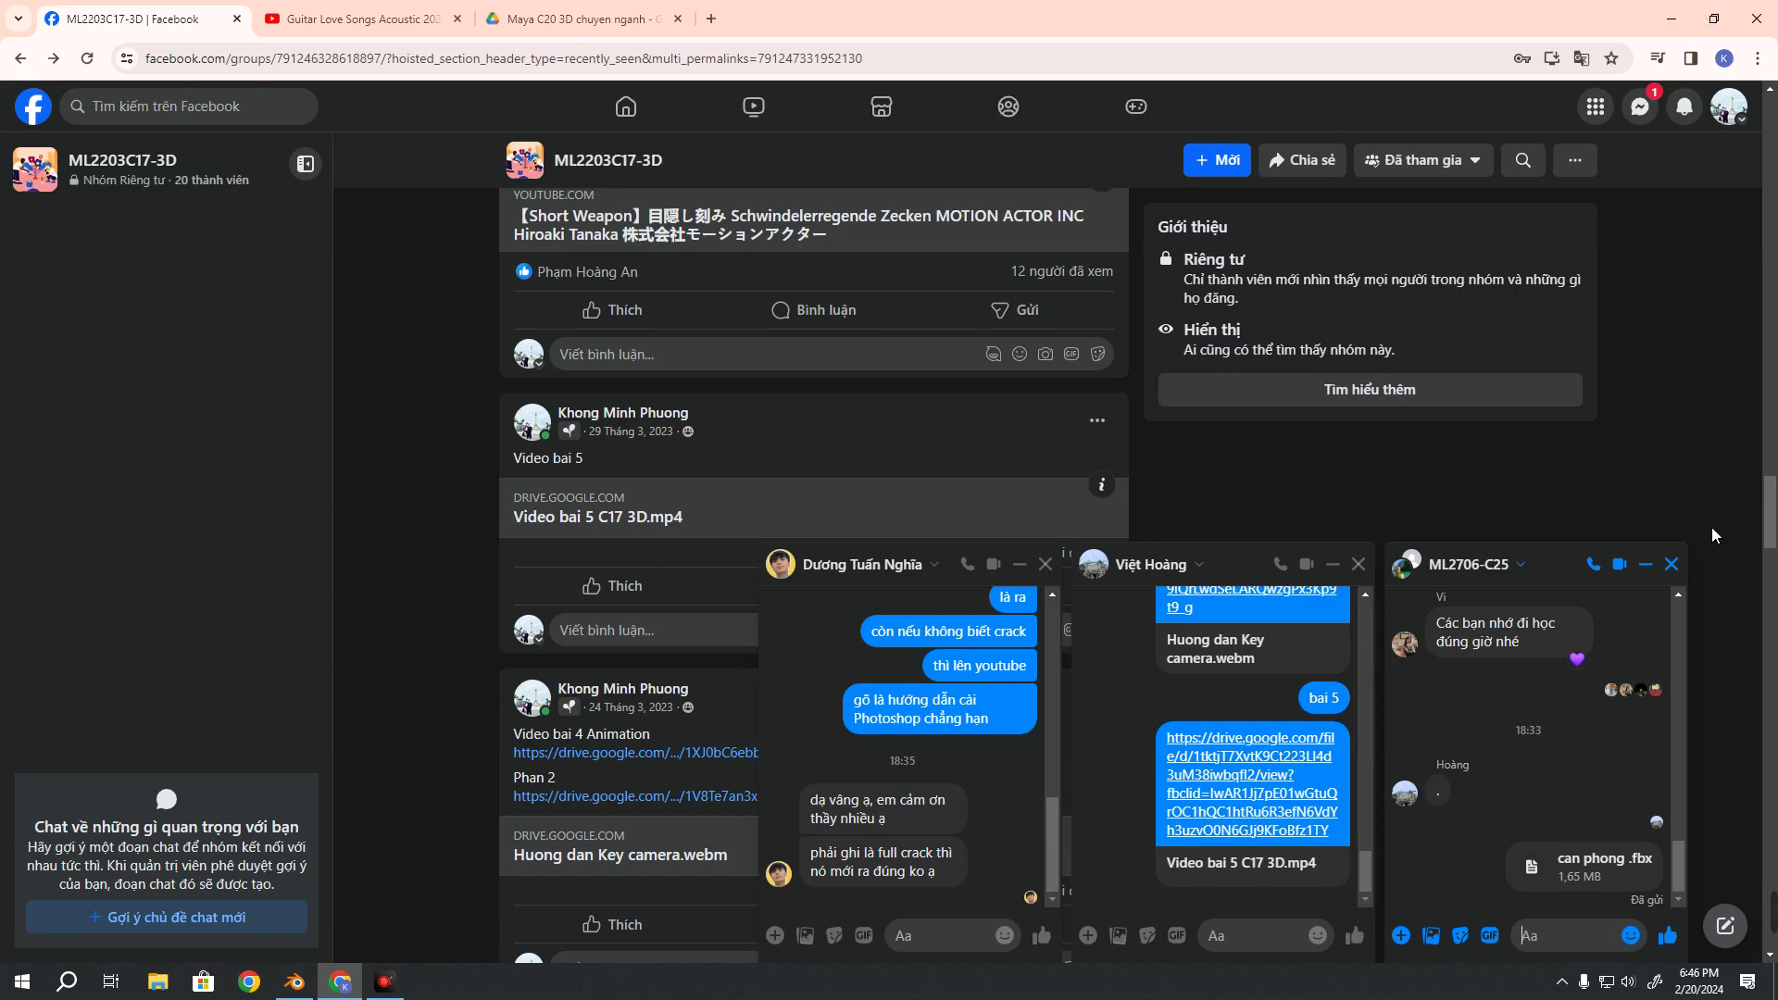
{"action": "left_click", "coordinate": [1672, 19]}
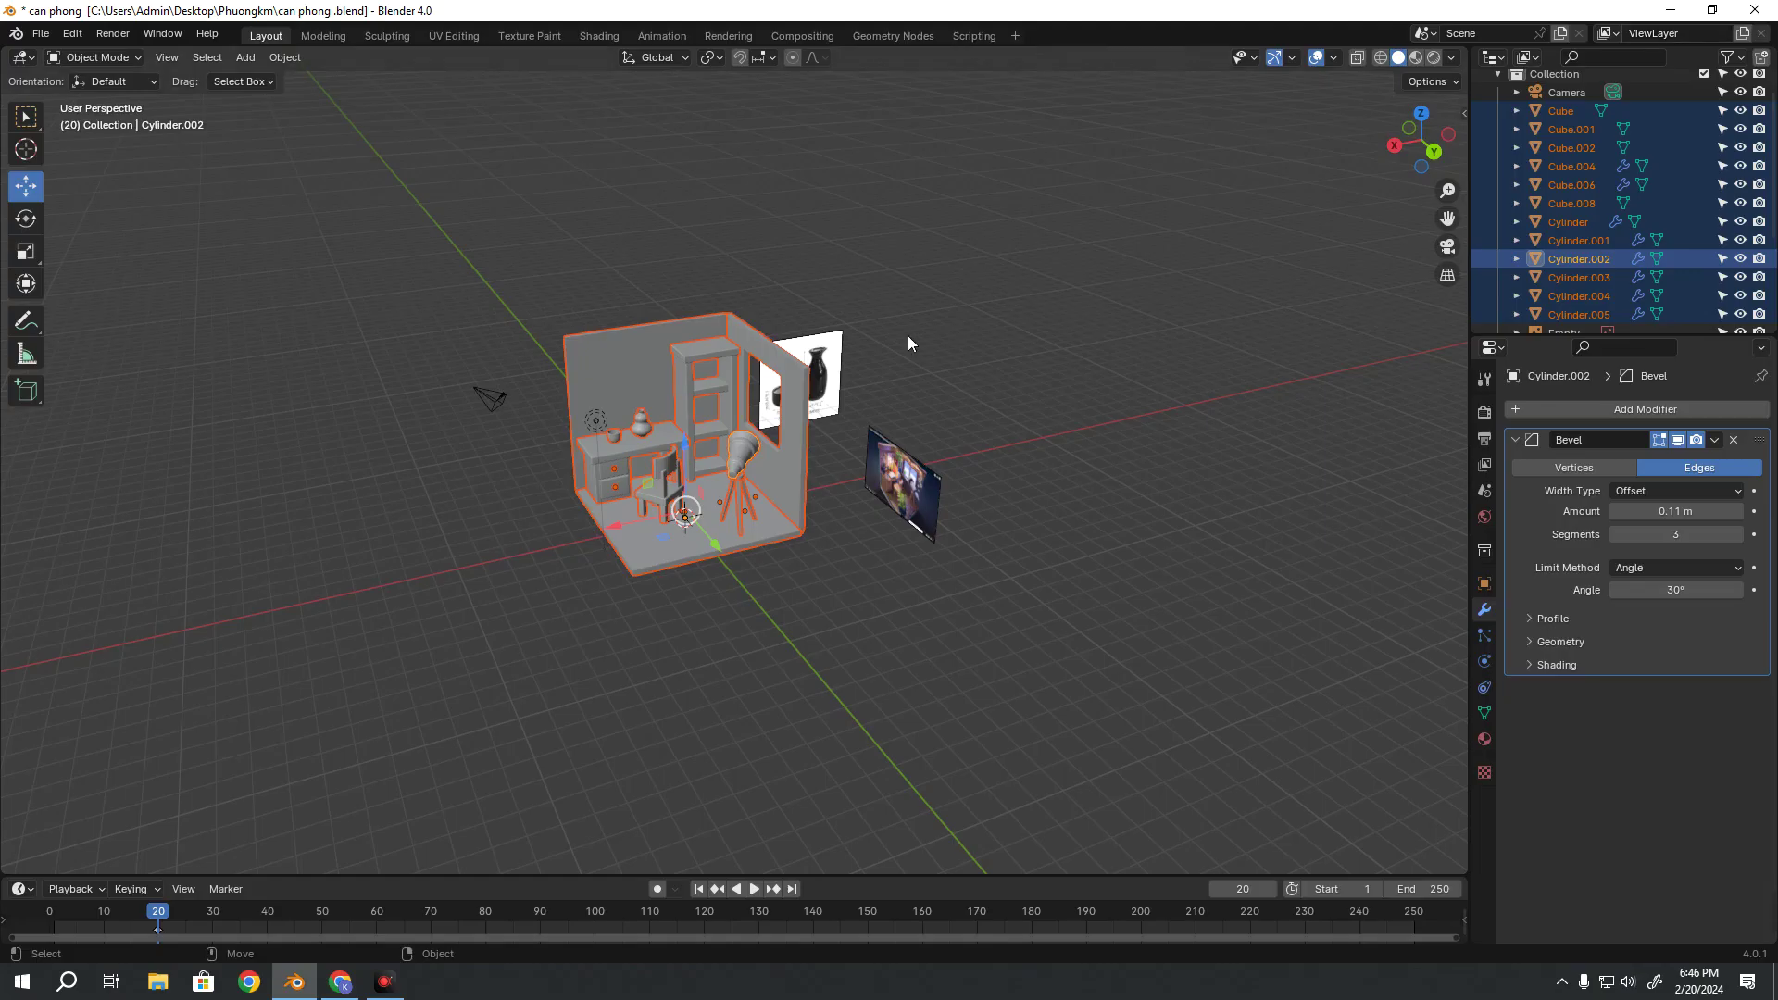
{"action": "left_click", "coordinate": [852, 569]}
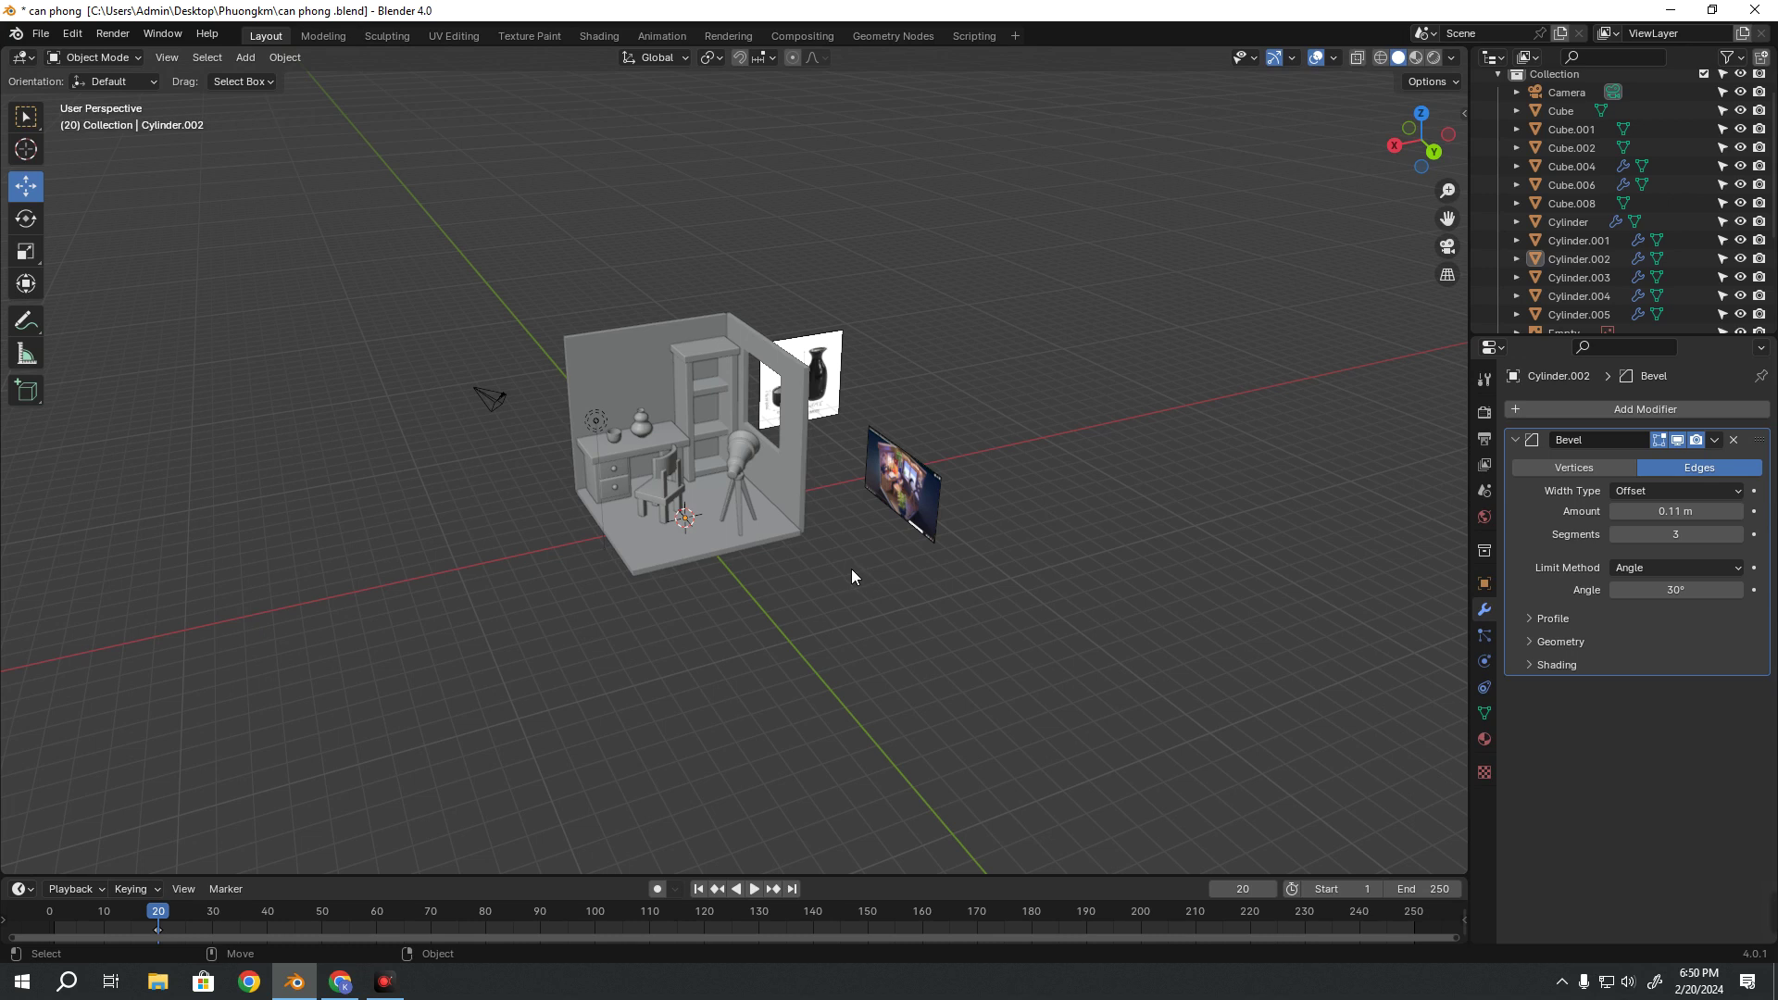
Zoom into the room and select the right tripod leg
{"action": "scroll", "coordinate": [852, 568], "scroll_direction": "up", "scroll_amount": 5}
{"action": "middle_click_drag", "start_coordinate": [839, 697], "coordinate": [886, 565]}
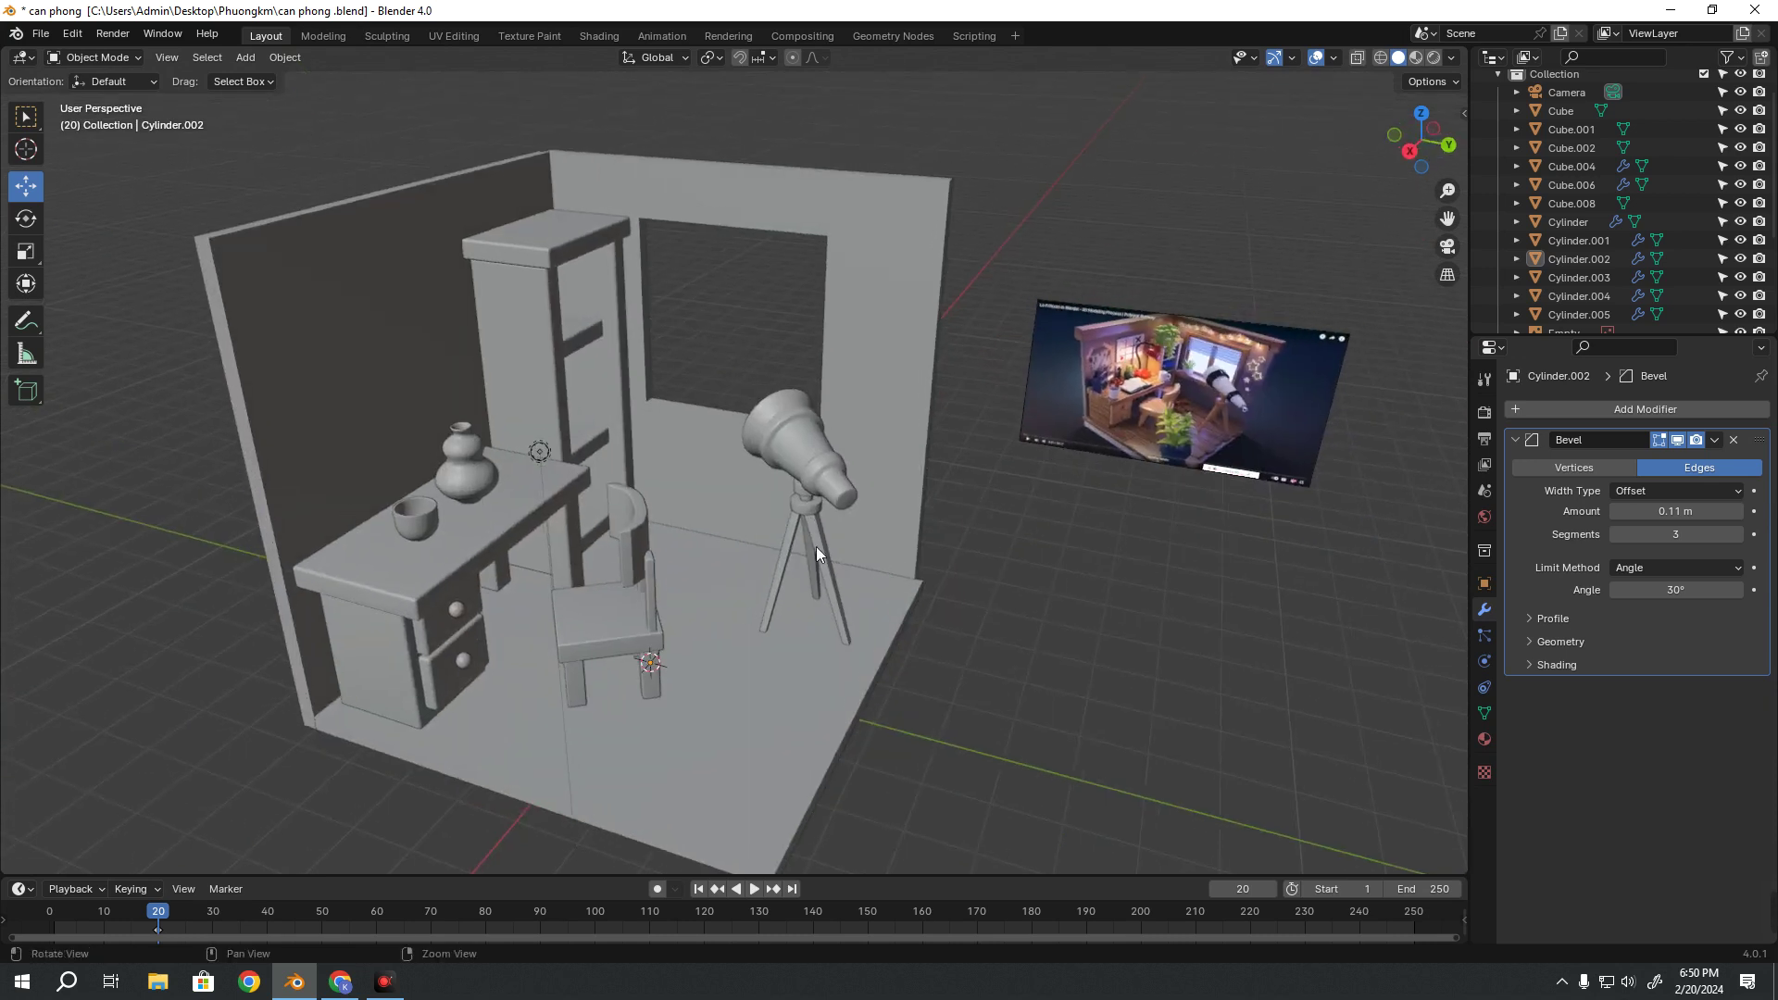
{"action": "scroll", "coordinate": [992, 564], "scroll_direction": "up", "scroll_amount": 3}
{"action": "scroll", "coordinate": [741, 515], "scroll_direction": "up", "scroll_amount": 2}
{"action": "scroll", "coordinate": [740, 515], "scroll_direction": "up", "scroll_amount": 3}
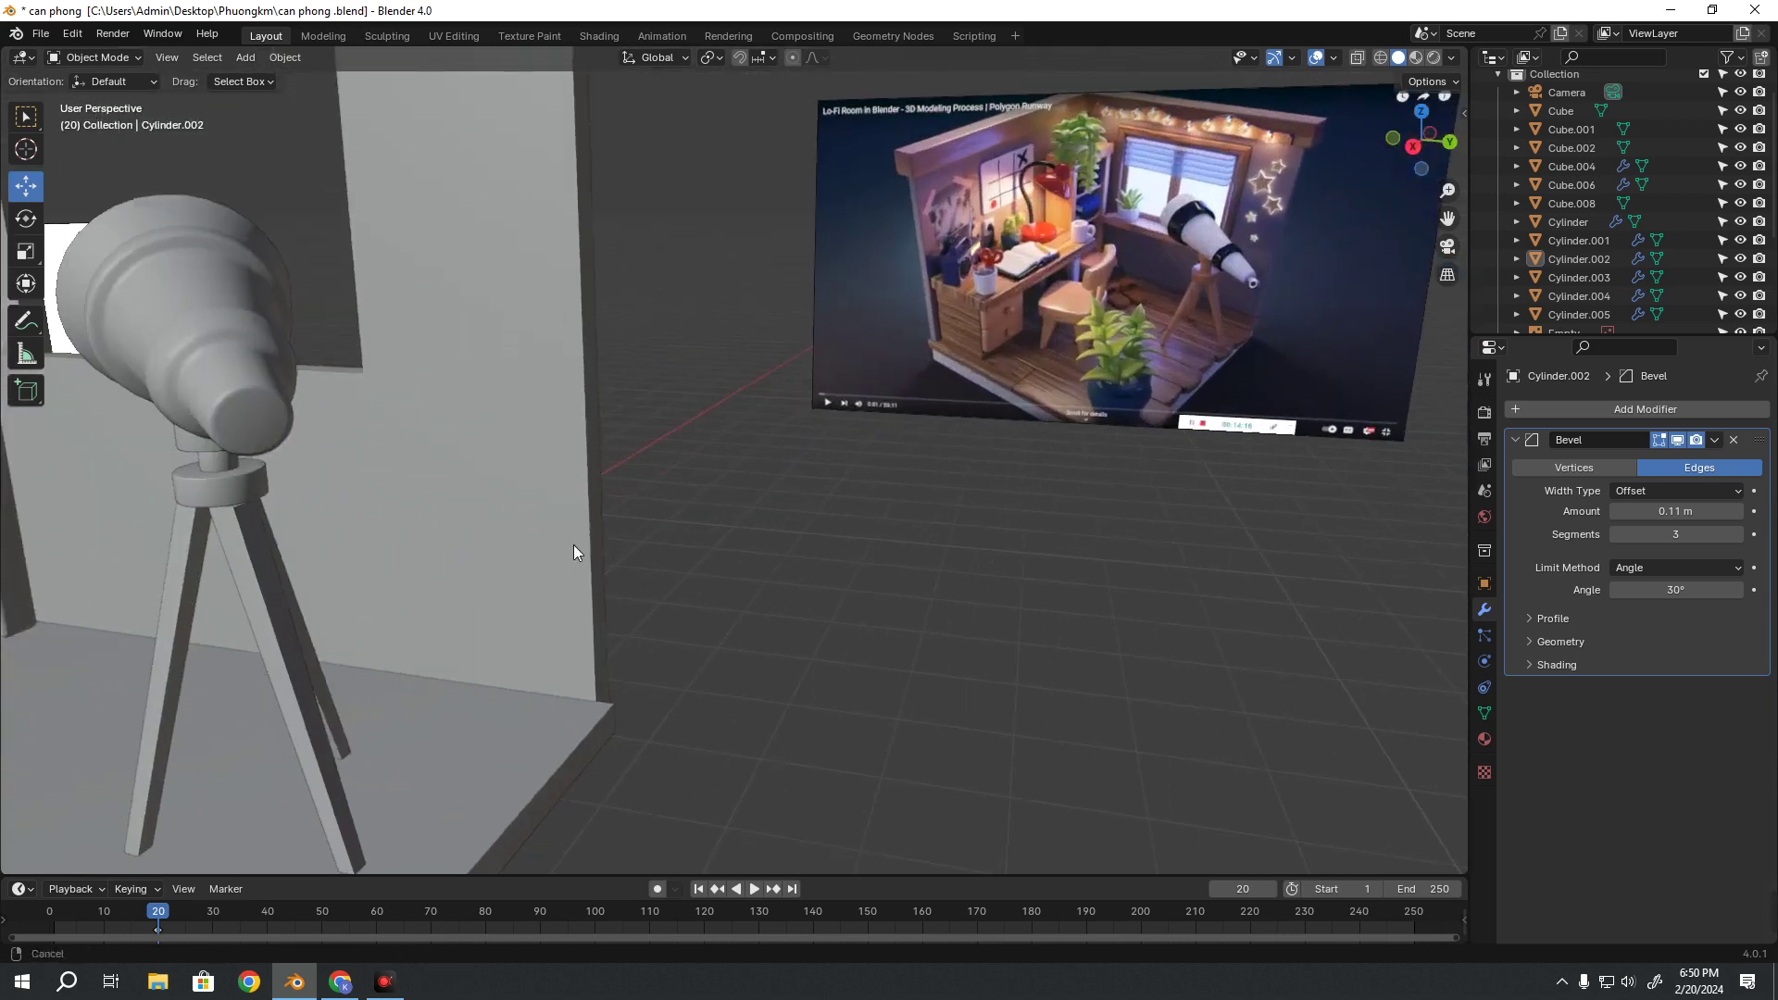
{"action": "scroll", "coordinate": [575, 544], "scroll_direction": "up", "scroll_amount": 4}
{"action": "left_click", "coordinate": [773, 331]}
{"action": "scroll", "coordinate": [770, 332], "scroll_direction": "down", "scroll_amount": 3}
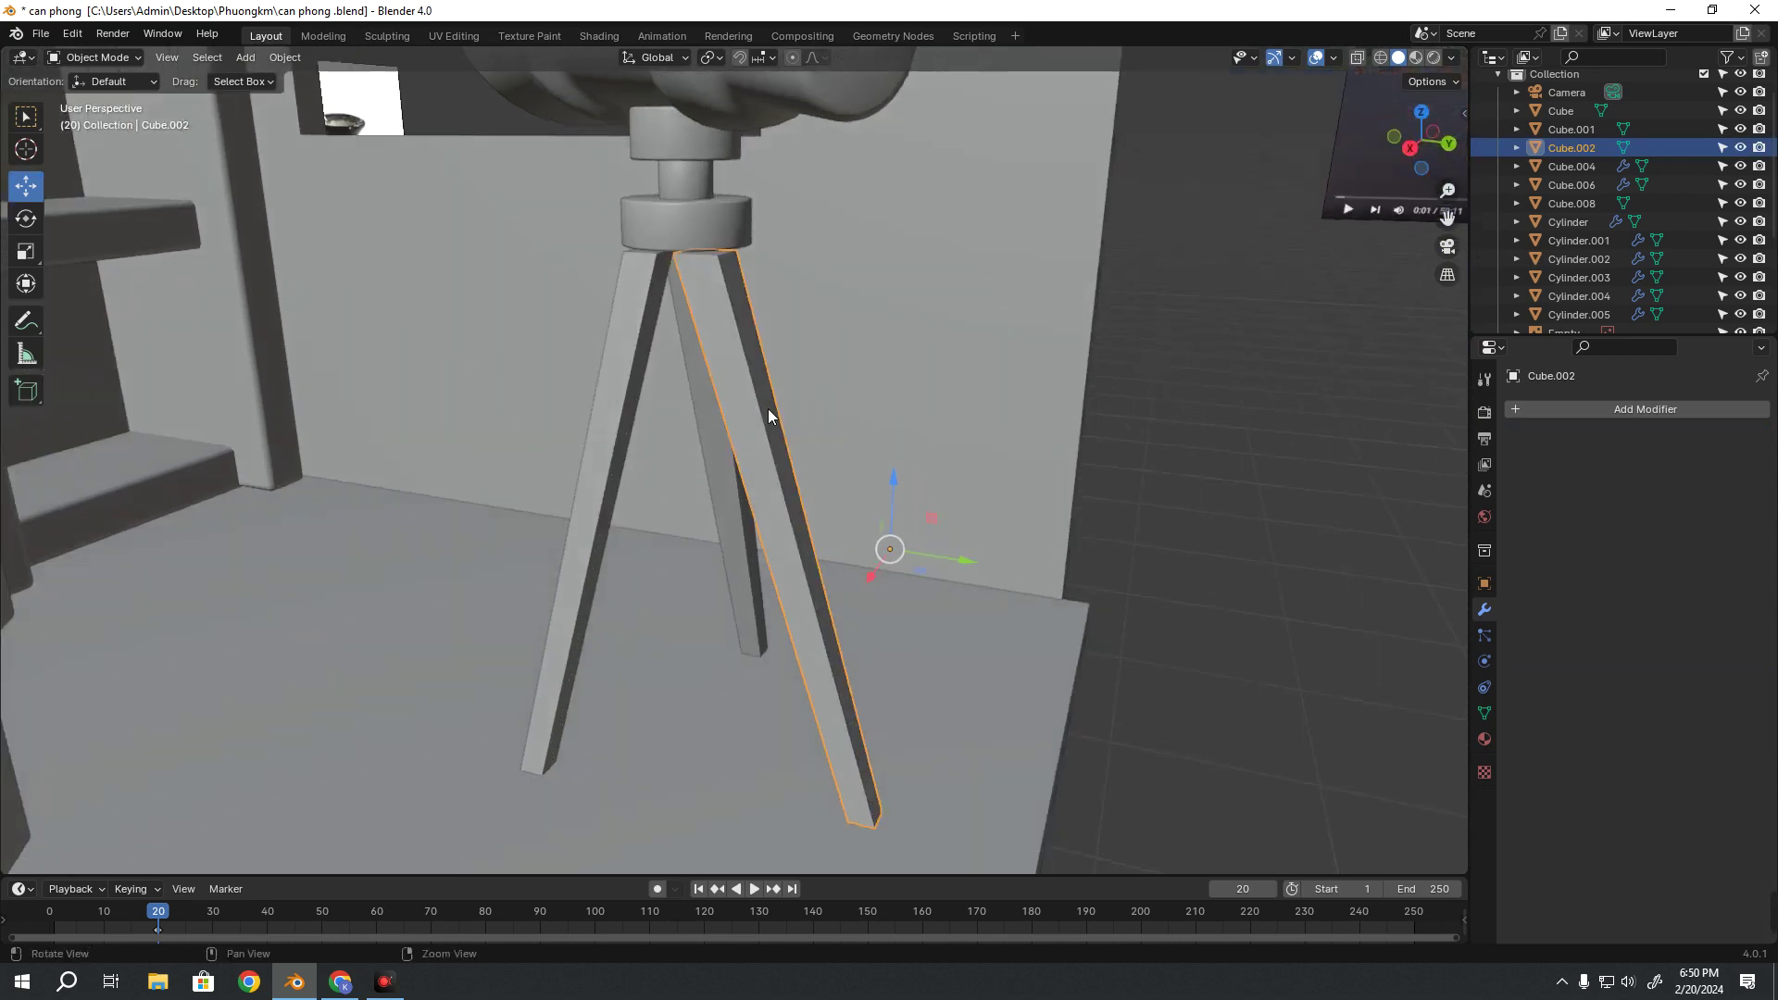
{"action": "scroll", "coordinate": [767, 416], "scroll_direction": "up", "scroll_amount": 3}
Add the other tripod legs to the selection and toggle Edit Mode
{"action": "middle_click_drag", "start_coordinate": [759, 309], "coordinate": [749, 375]}
{"action": "scroll", "coordinate": [748, 375], "scroll_direction": "up", "scroll_amount": 3}
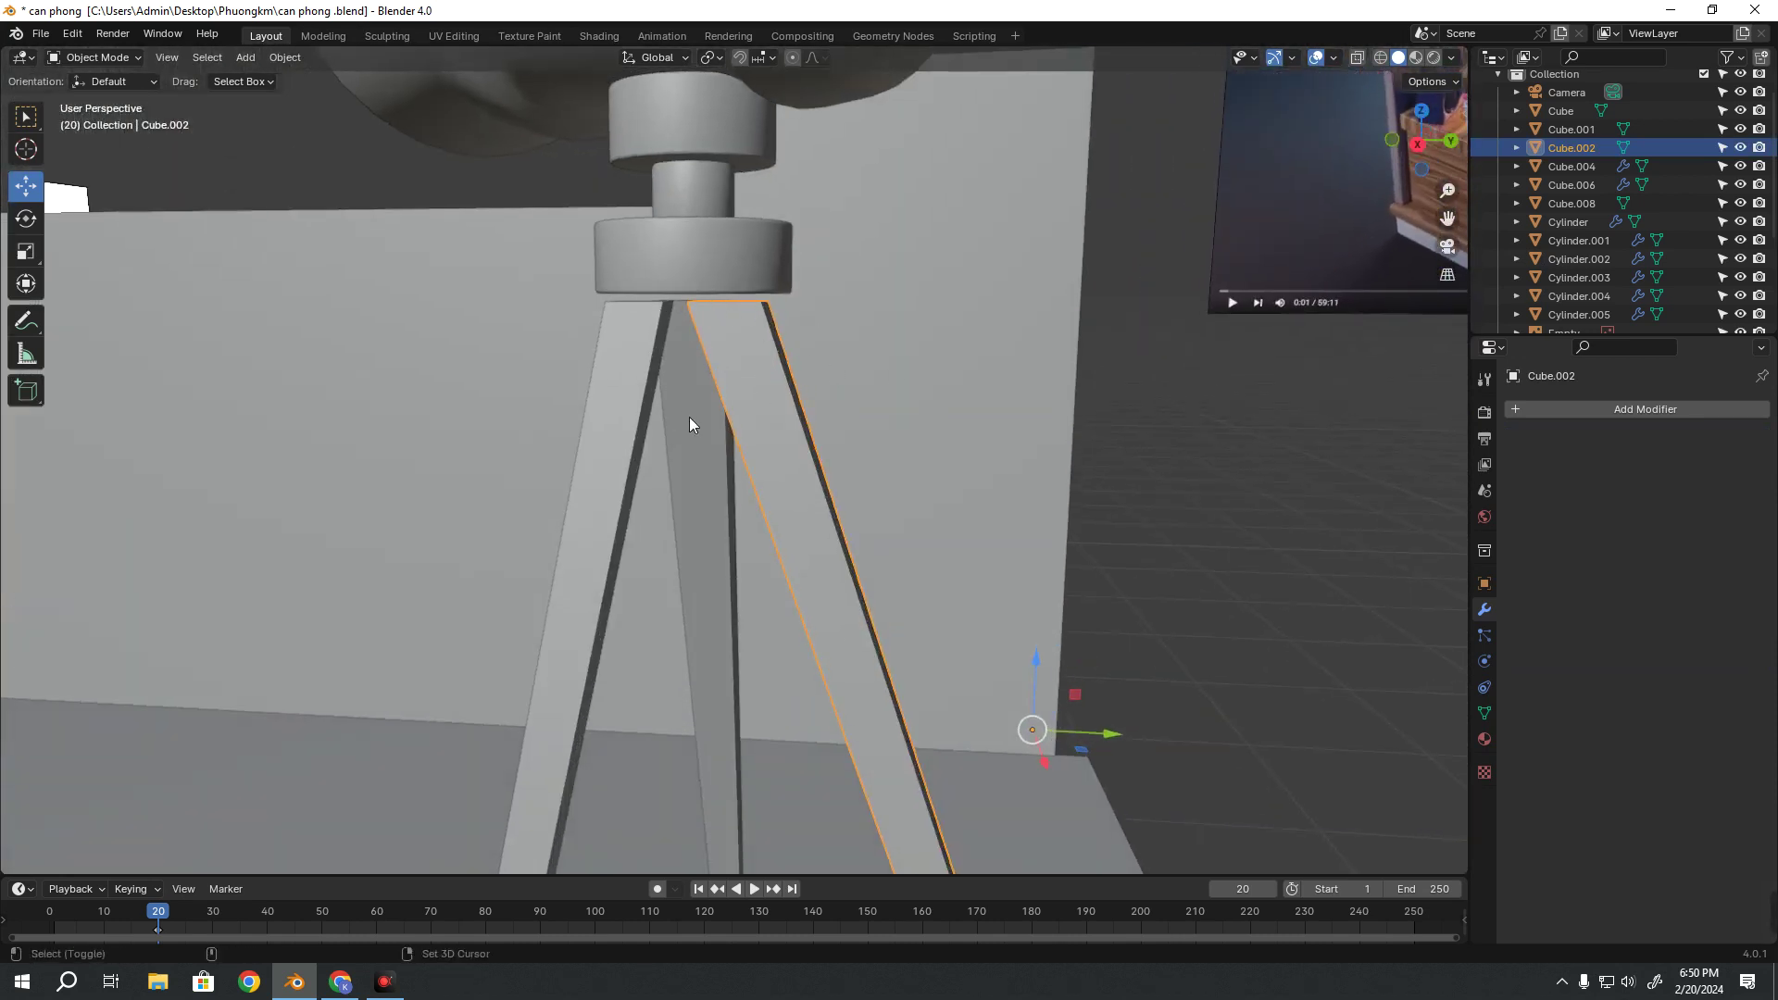
{"action": "left_click", "coordinate": [689, 416], "text": "shift"}
{"action": "left_click", "coordinate": [624, 419], "text": "shift"}
{"action": "left_click_drag", "start_coordinate": [731, 363], "coordinate": [810, 381]}
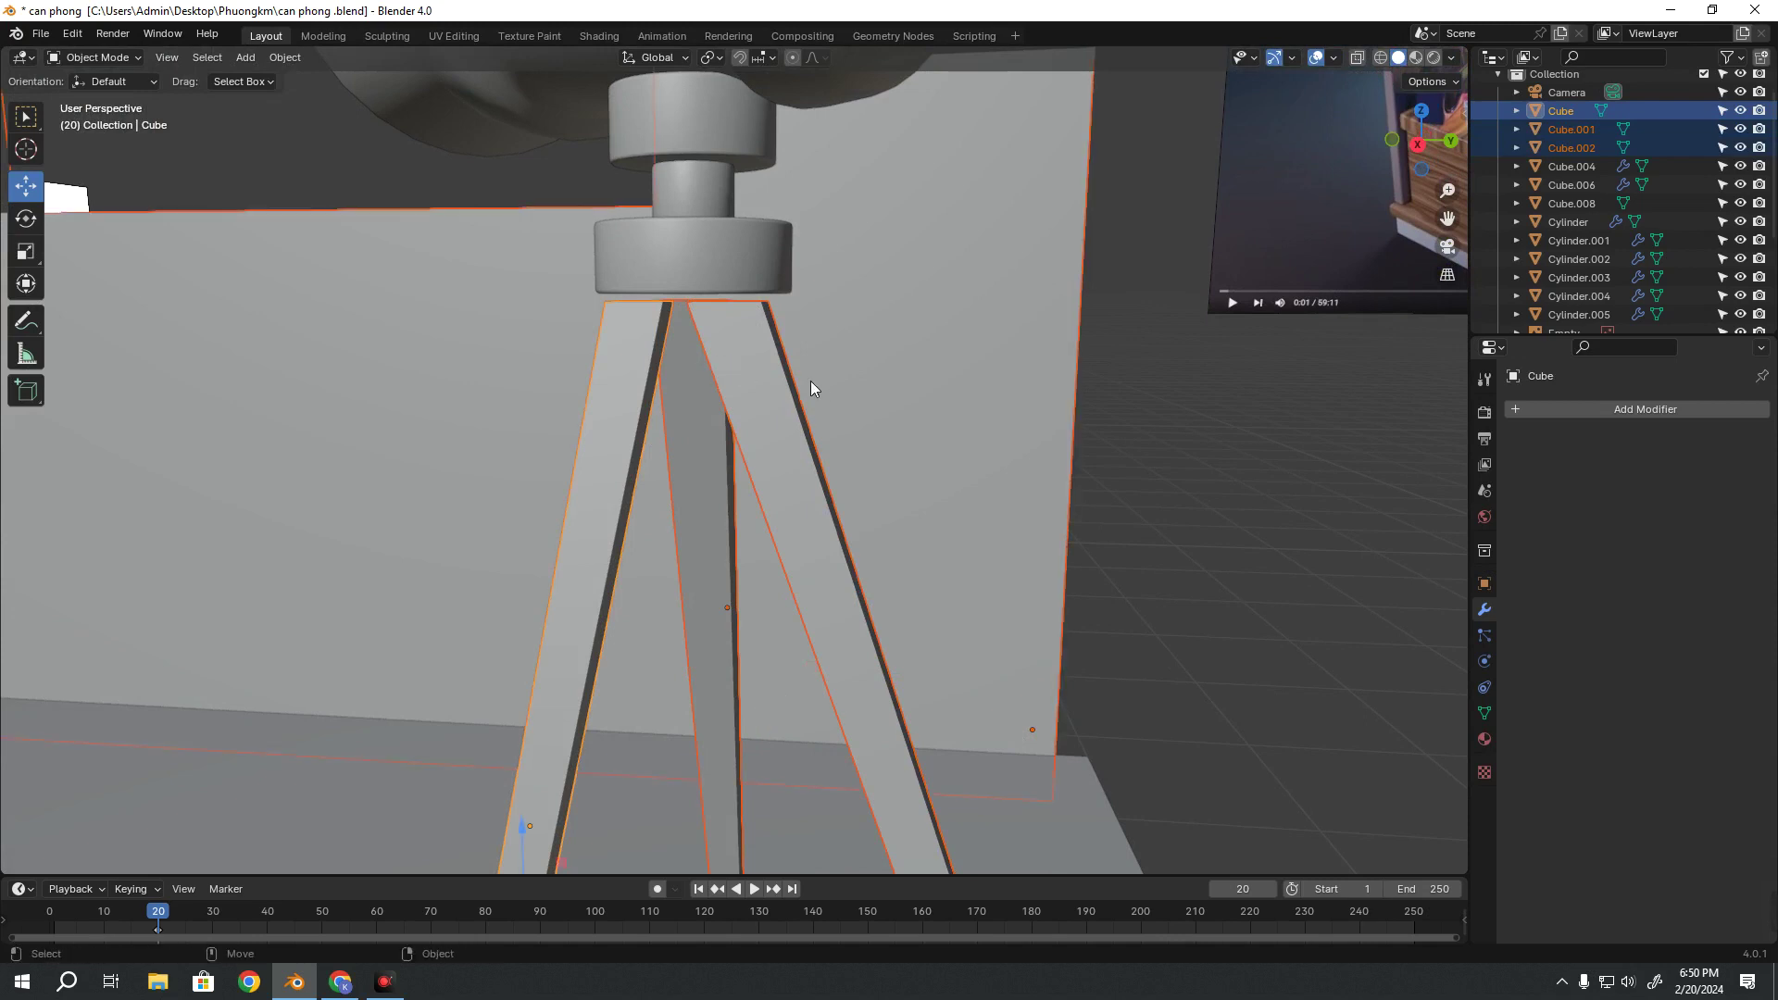
{"action": "key", "text": "Tab"}
{"action": "key", "text": "Tab"}
Reselect all three legs together: the right leg, Cube.001 and Cube
{"action": "left_click", "coordinate": [1364, 583]}
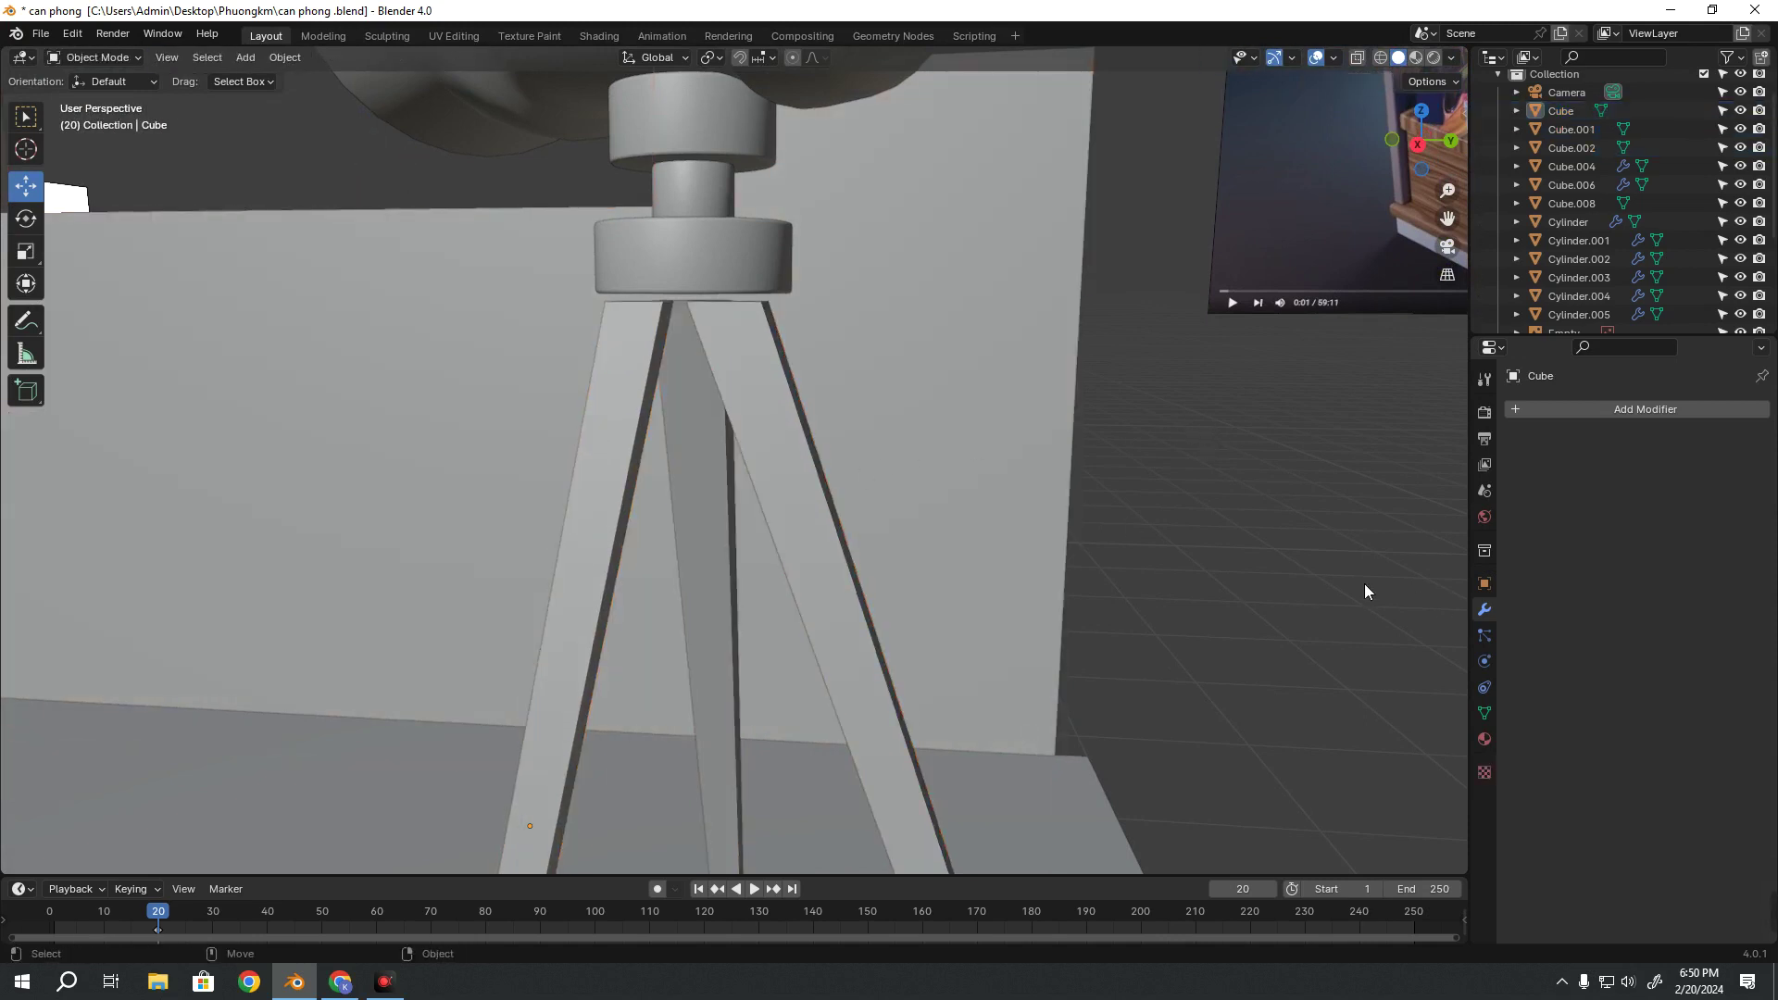
{"action": "left_click", "coordinate": [810, 519]}
{"action": "middle_click_drag", "start_coordinate": [815, 497], "coordinate": [767, 518]}
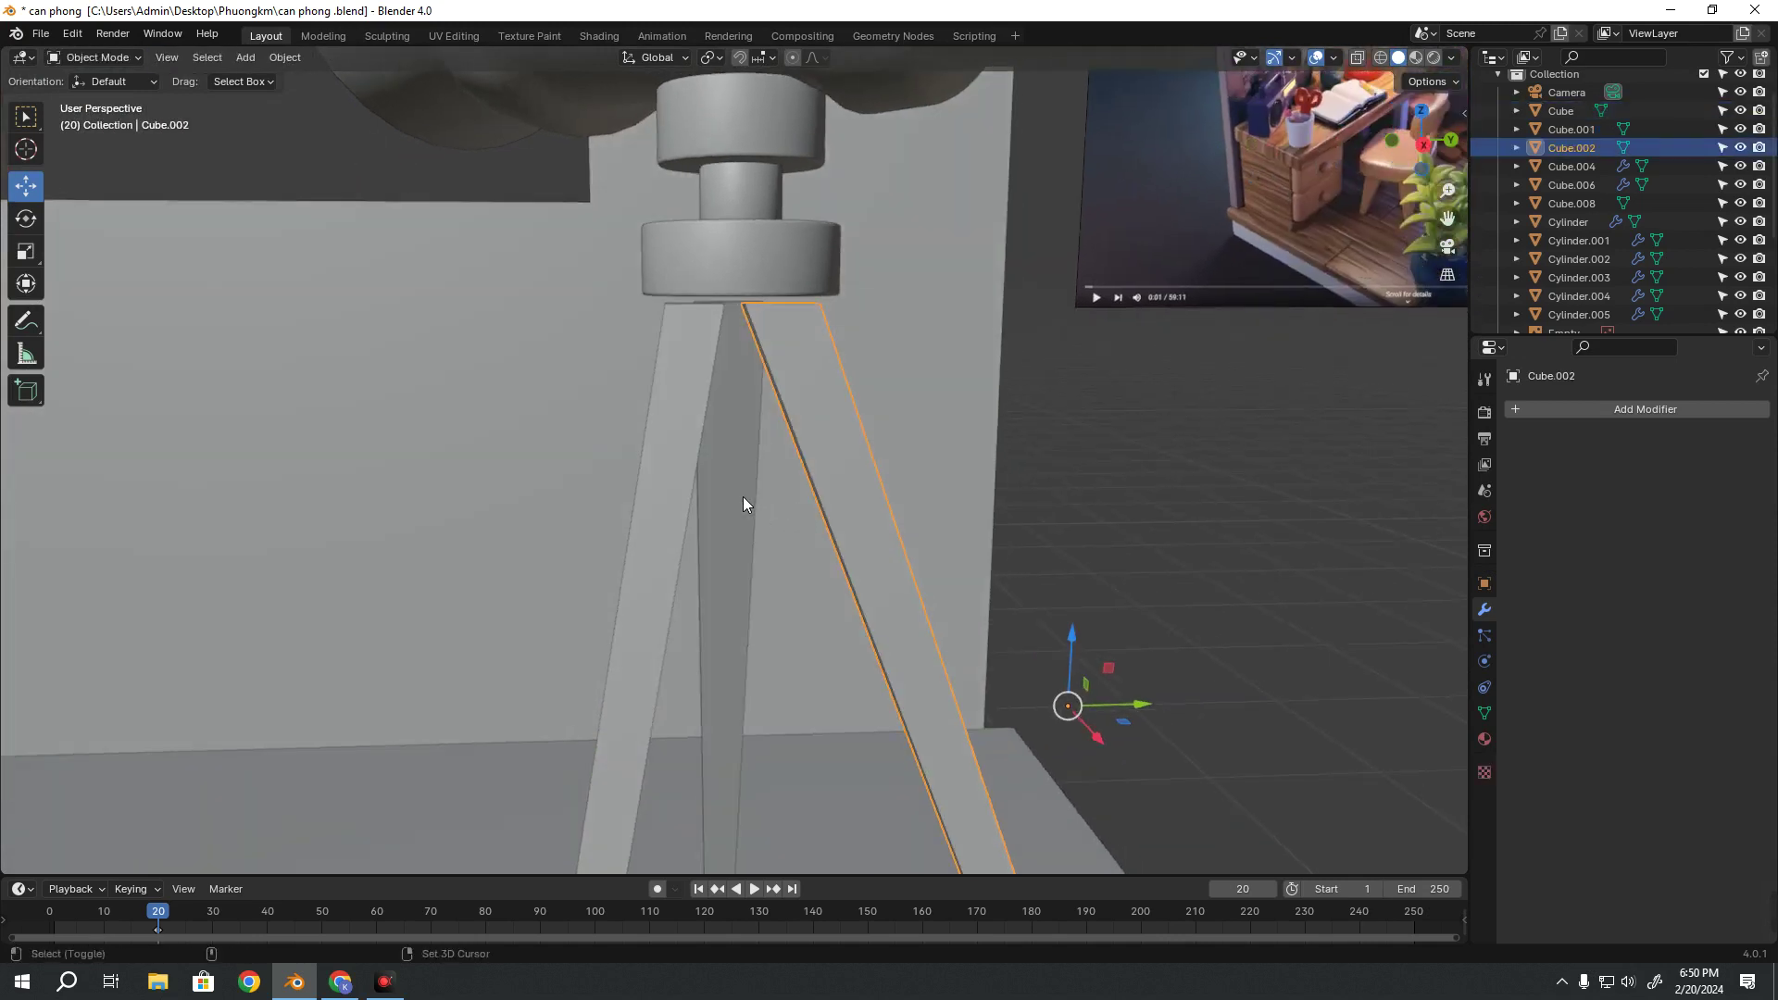
{"action": "left_click", "coordinate": [742, 496], "text": "shift"}
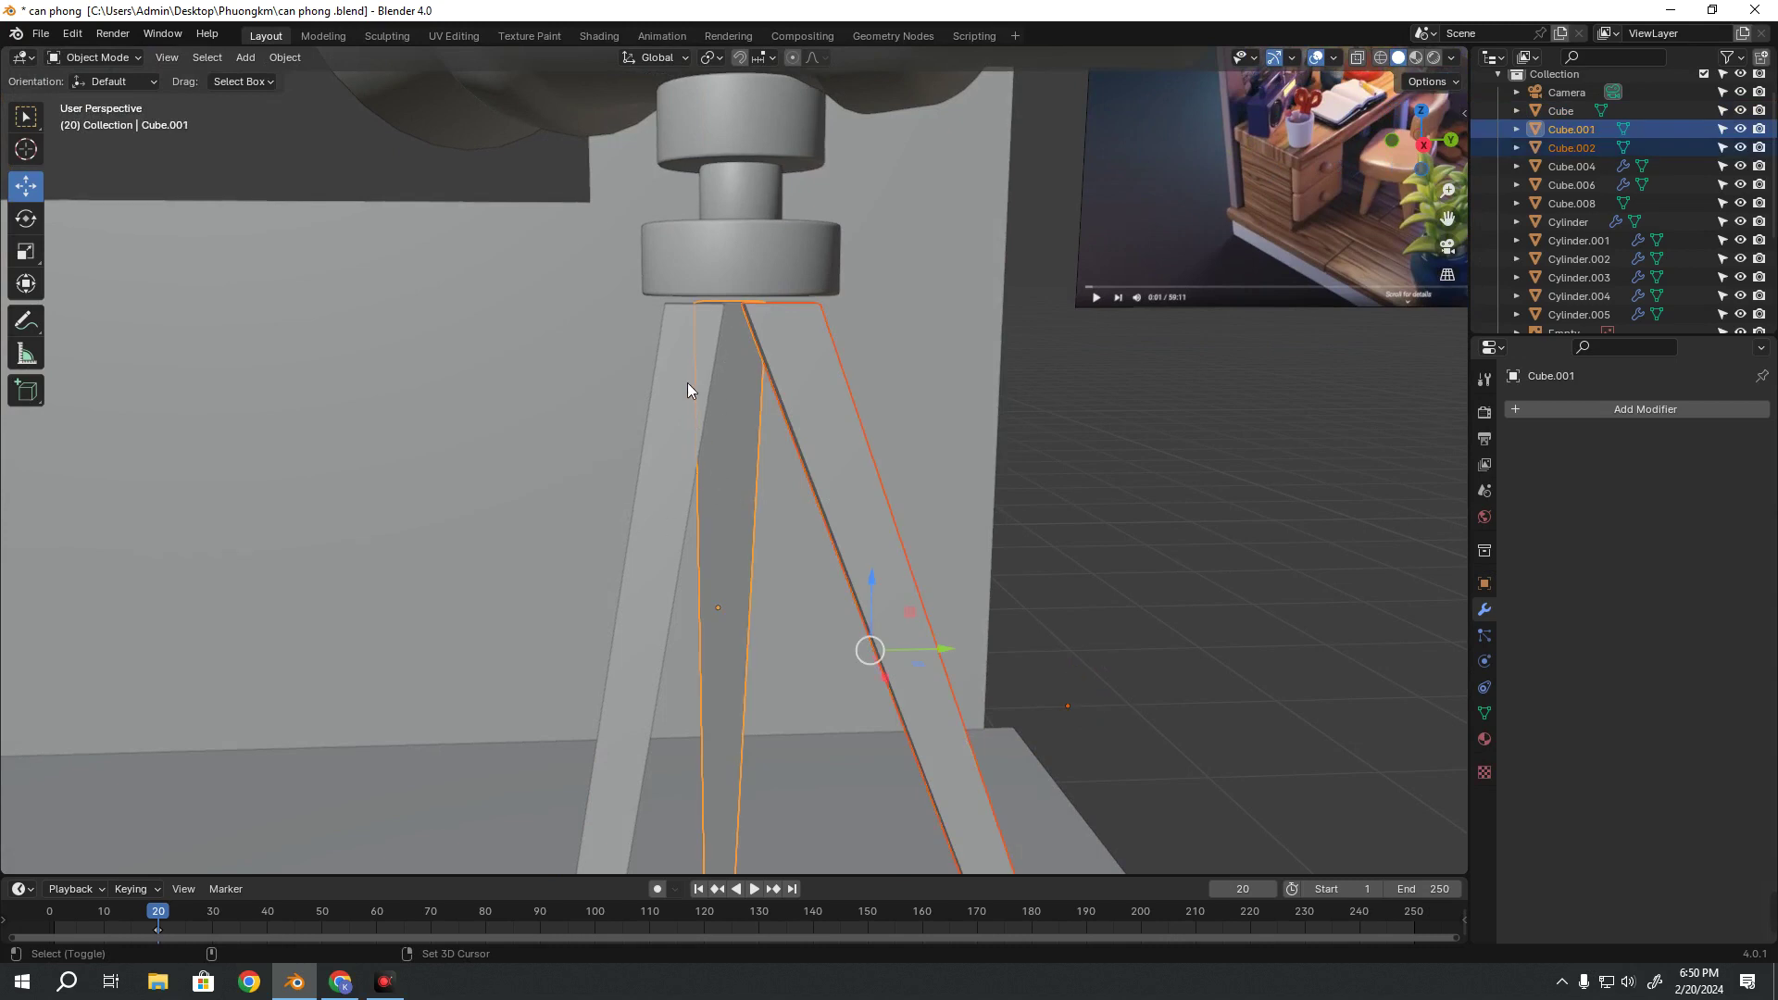
{"action": "left_click", "coordinate": [674, 477], "text": "shift"}
{"action": "middle_click_drag", "start_coordinate": [674, 478], "coordinate": [848, 517]}
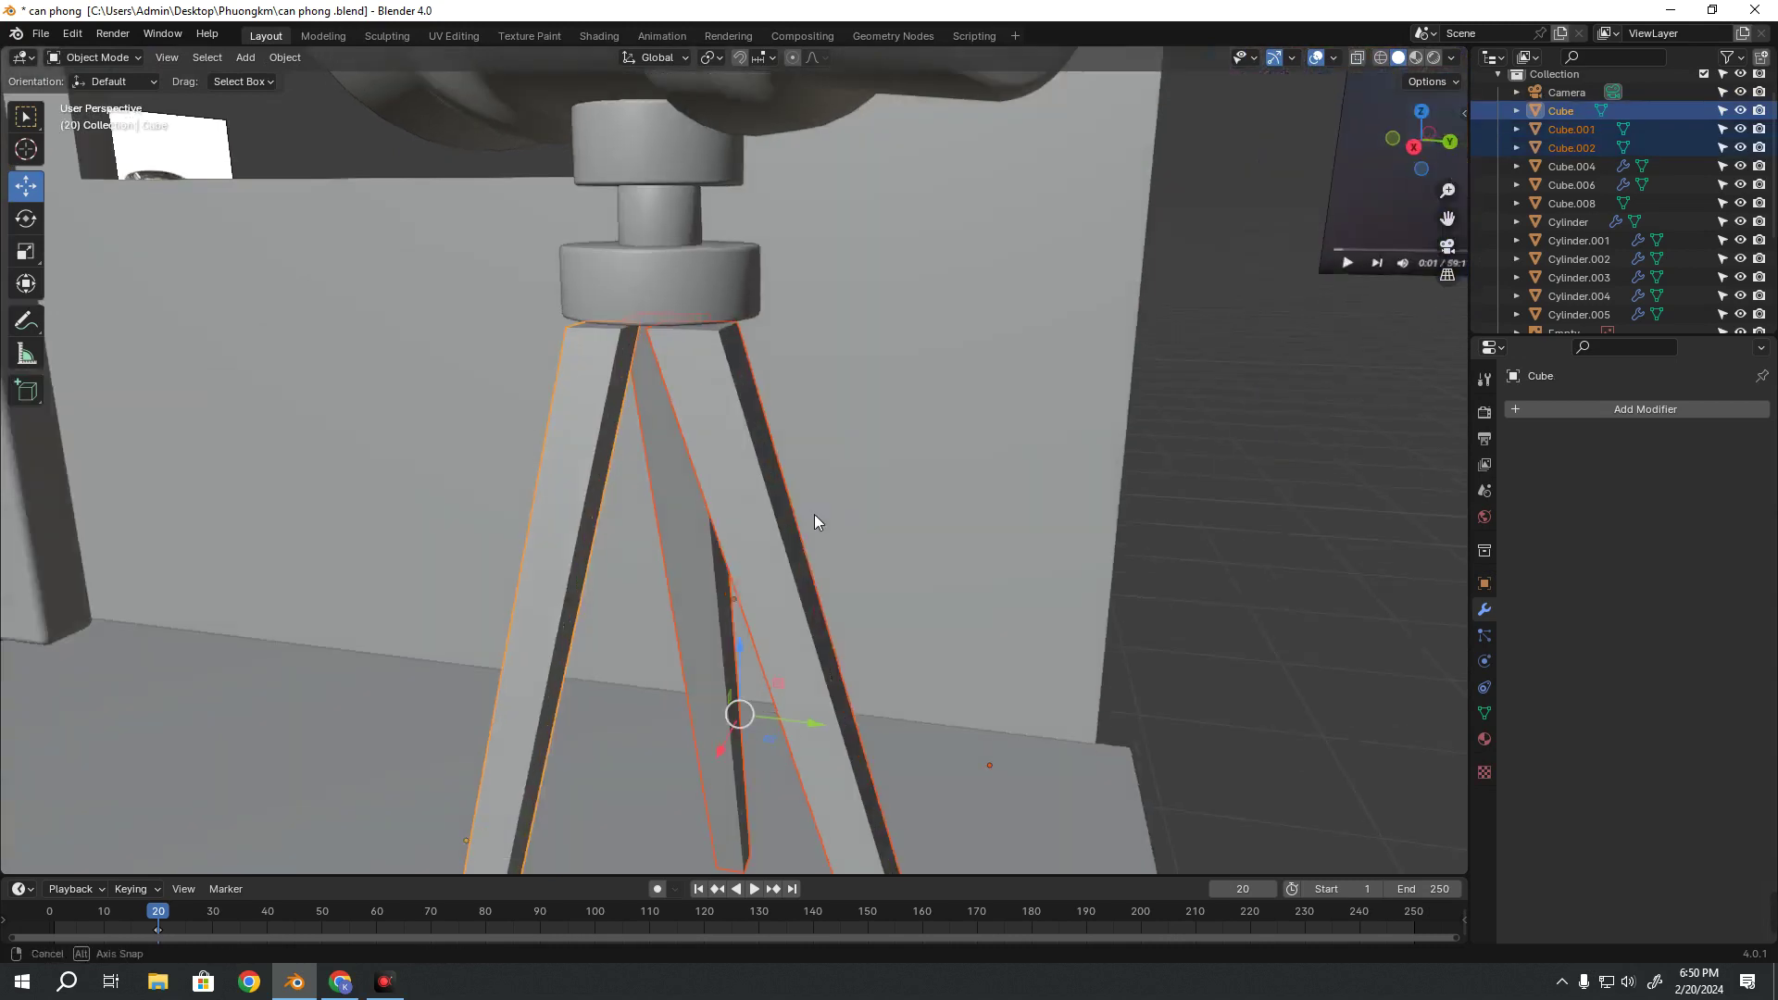
Enter Edit Mode on the tripod legs and shift their vertices along Z, toggling X-ray
{"action": "key", "text": "Tab"}
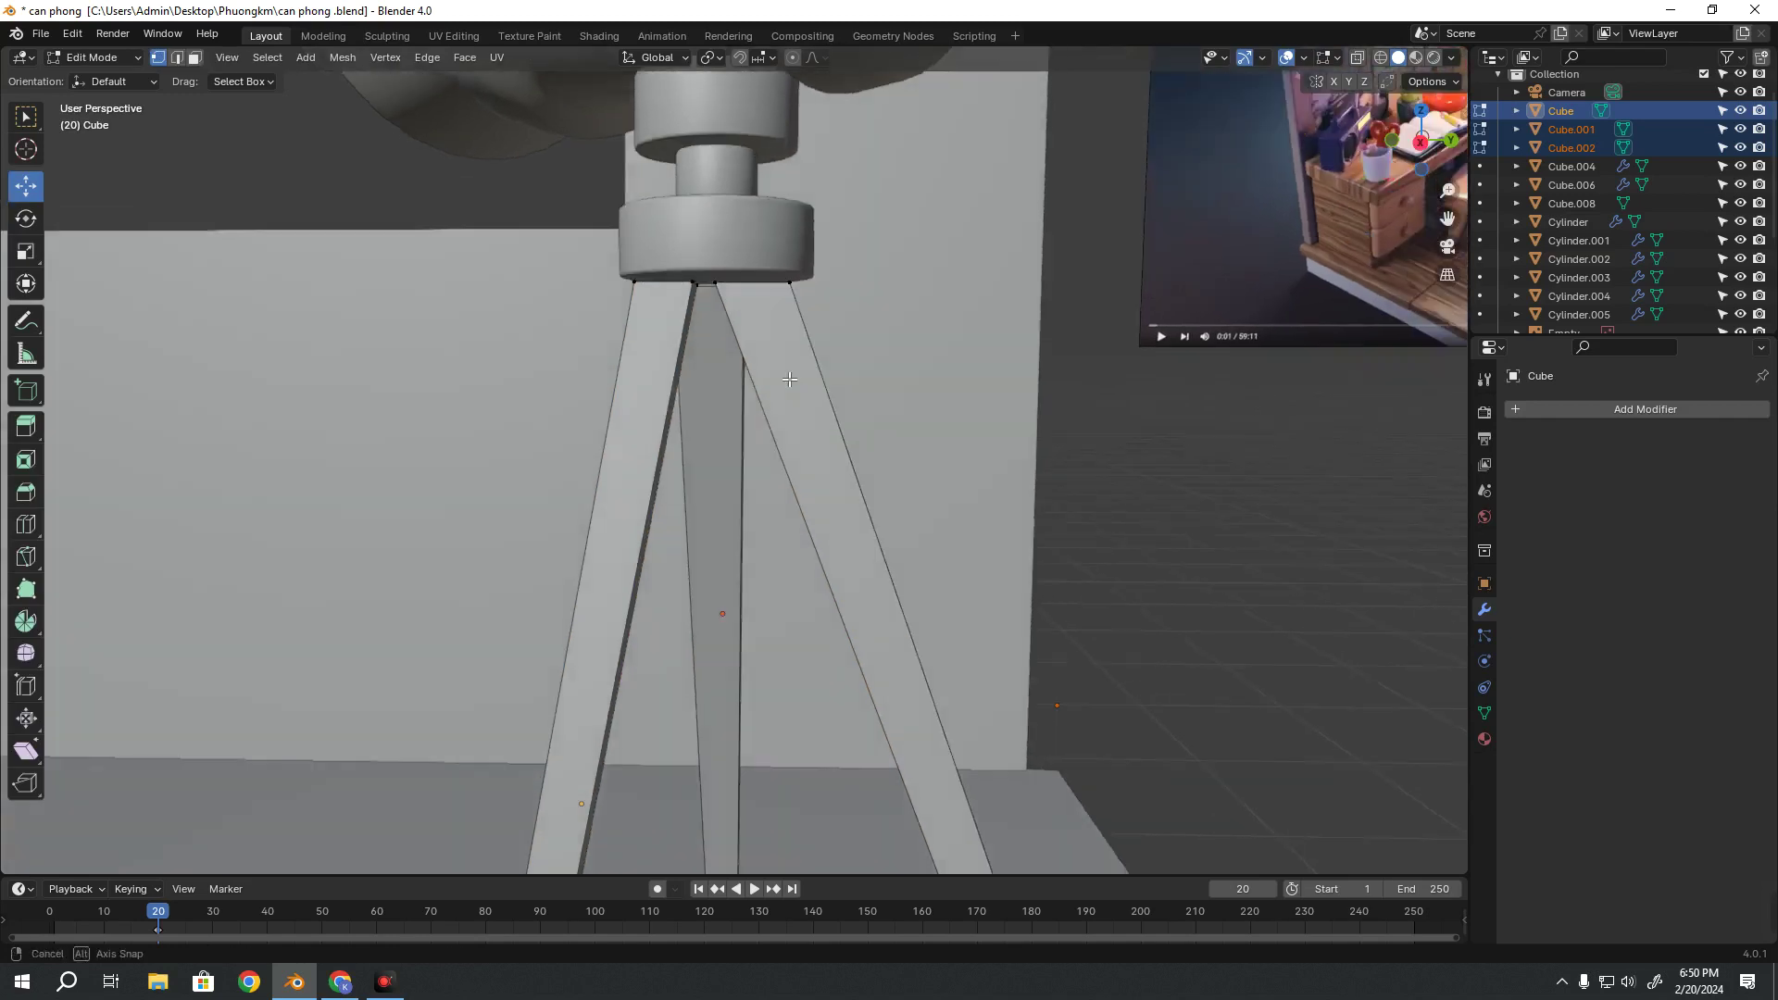
{"action": "middle_click_drag", "start_coordinate": [816, 337], "coordinate": [740, 351]}
{"action": "key", "text": "g"}
{"action": "key", "text": "z"}
{"action": "left_click", "coordinate": [754, 348]}
{"action": "key", "text": "alt+z"}
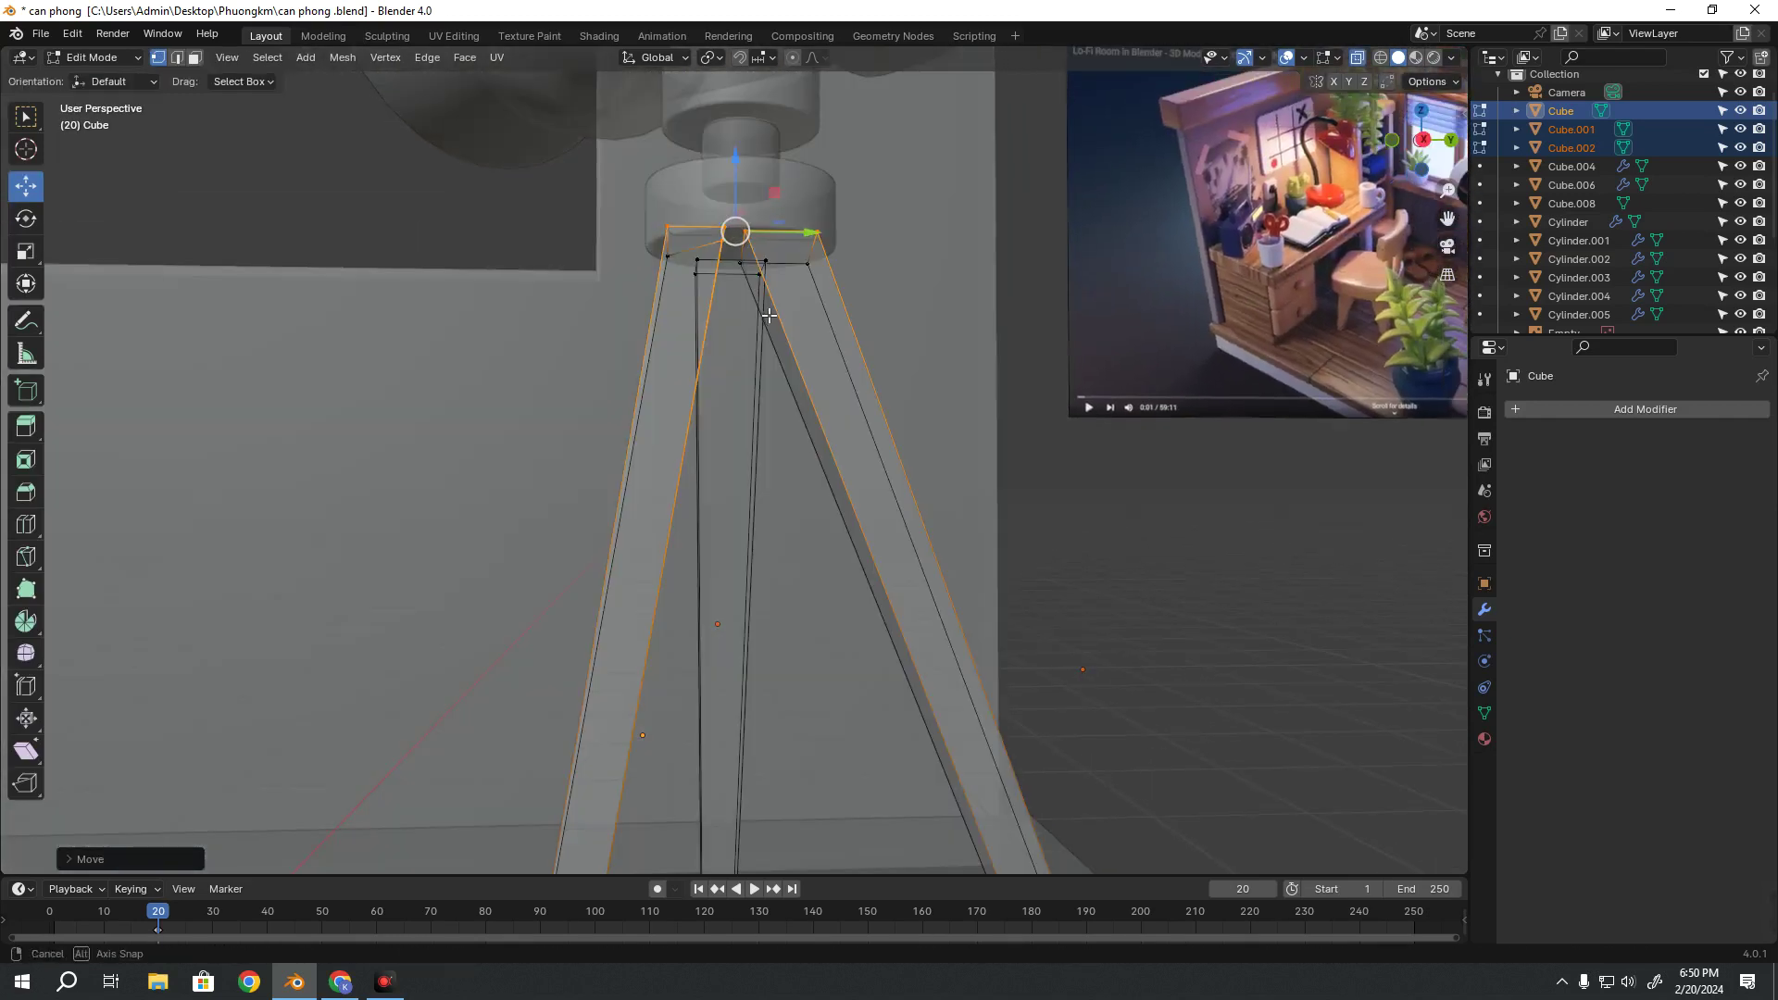
{"action": "key", "text": "a"}
{"action": "mouse_move", "coordinate": [594, 249]}
{"action": "middle_mouse_down"}
{"action": "mouse_move", "coordinate": [732, 263]}
{"action": "mouse_move", "coordinate": [708, 237]}
{"action": "mouse_move", "coordinate": [691, 340]}
{"action": "middle_mouse_up"}
{"action": "key", "text": "g"}
{"action": "key", "text": "z"}
{"action": "left_click", "coordinate": [740, 262]}
{"action": "key", "text": "alt+z"}
Raise the legs' top vertices along Z until they meet the telescope mount's base
{"action": "key", "text": "g"}
{"action": "key", "text": "z"}
{"action": "left_click", "coordinate": [709, 231]}
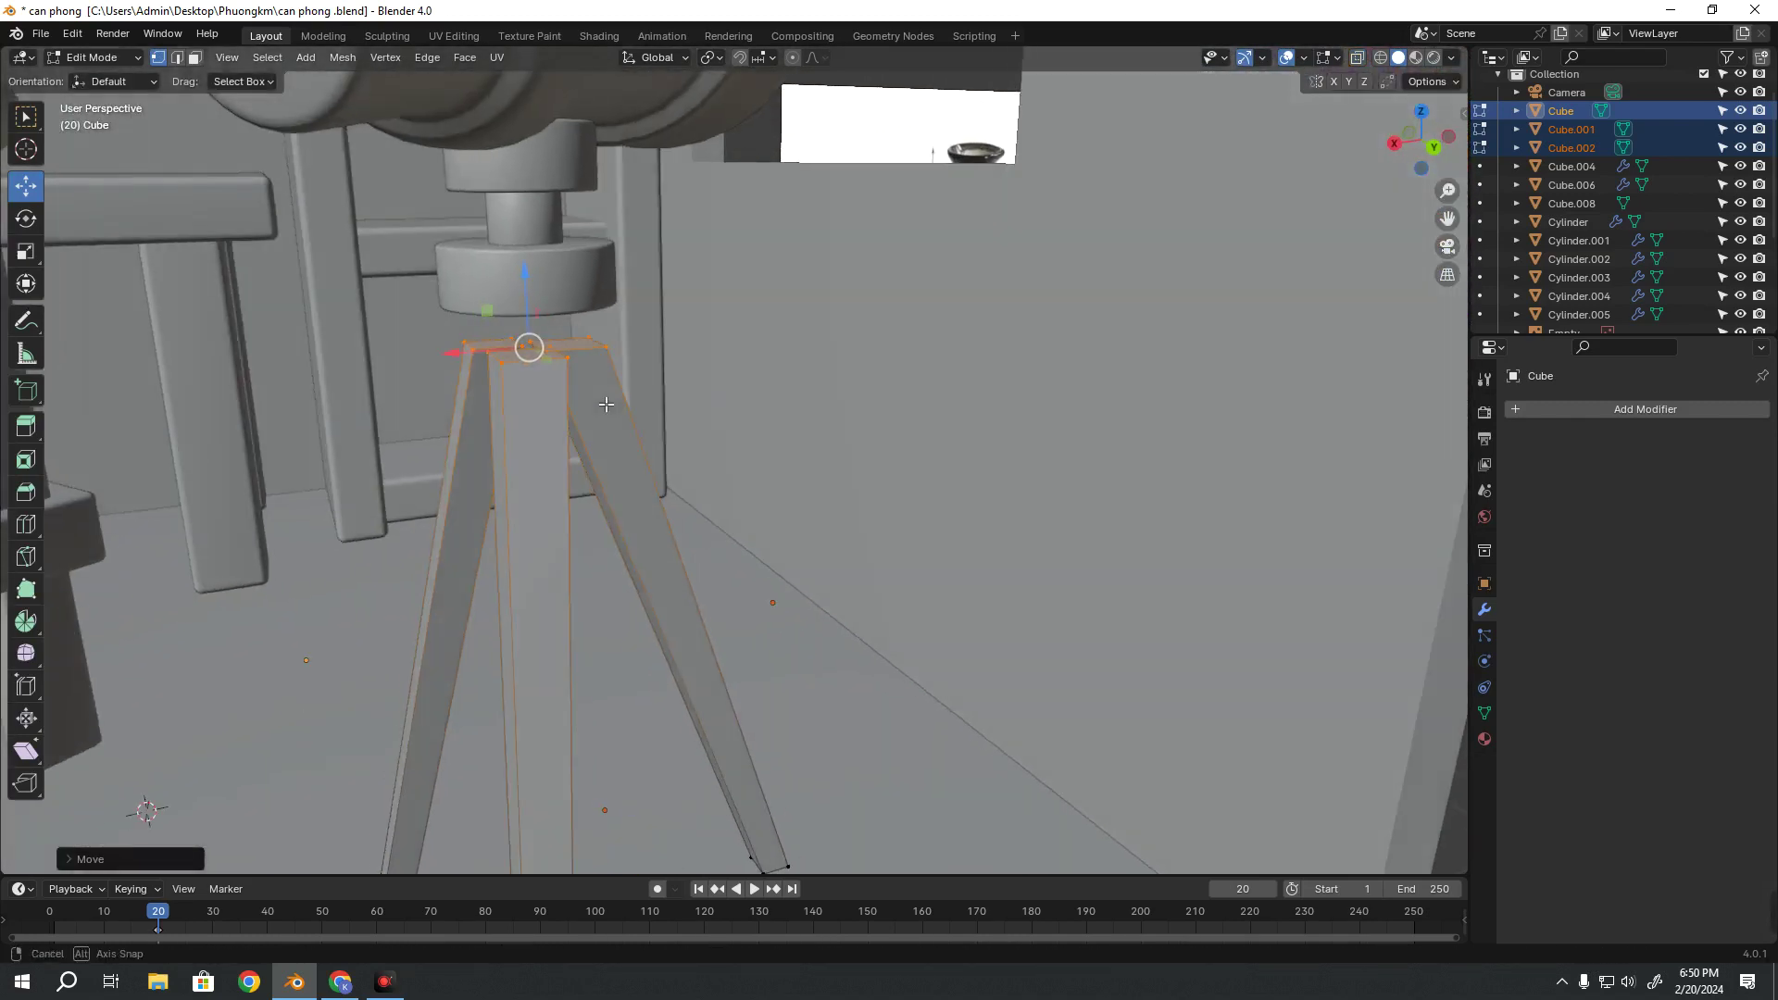
{"action": "key", "text": "g"}
{"action": "key", "text": "z"}
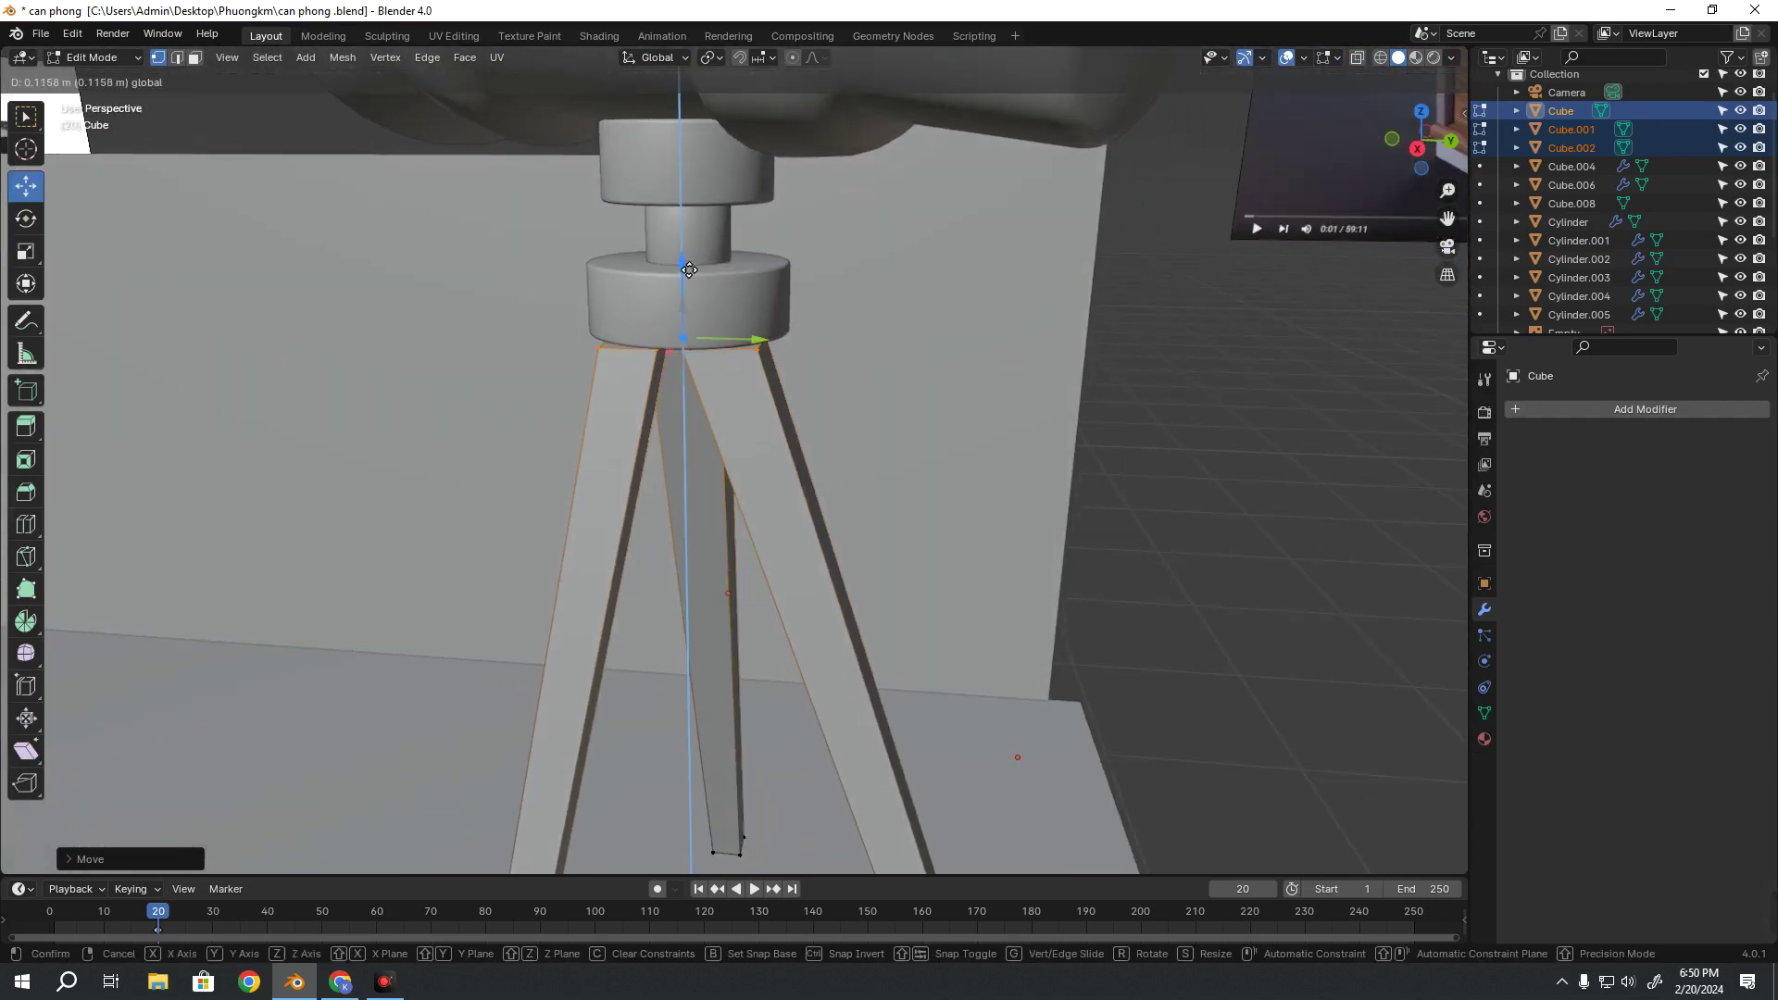
{"action": "left_click", "coordinate": [719, 346]}
{"action": "middle_click_drag", "start_coordinate": [720, 345], "coordinate": [744, 381]}
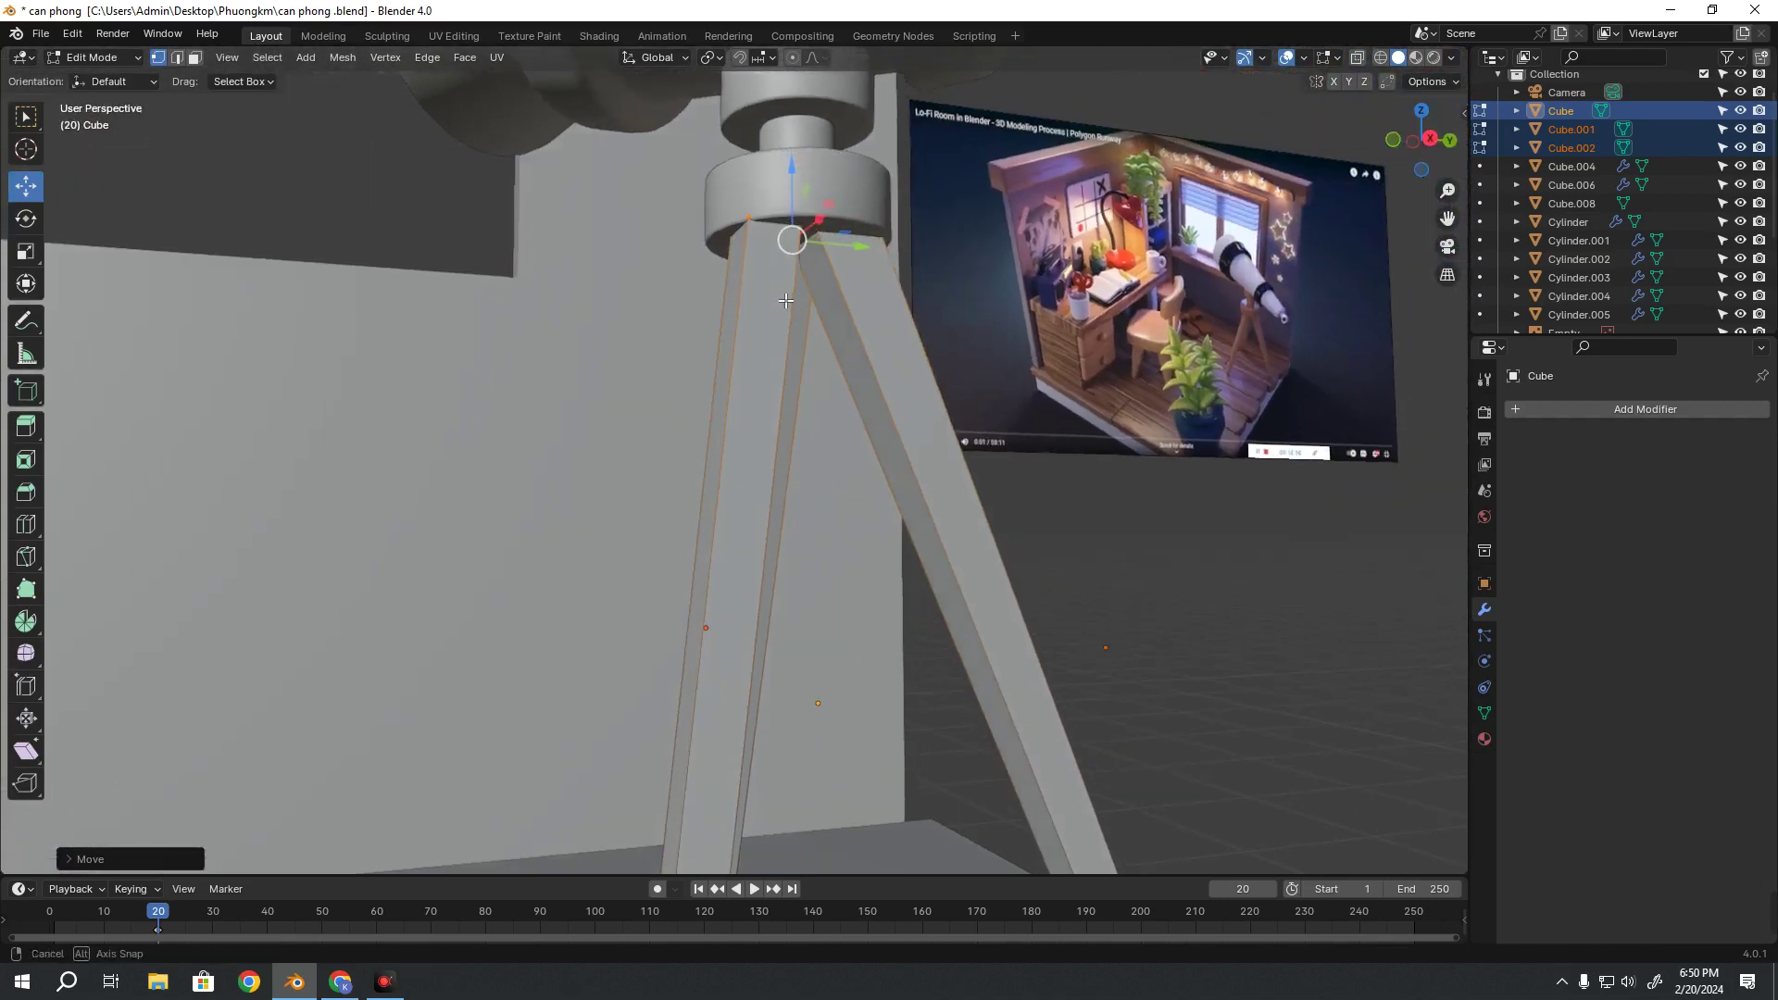
{"action": "key", "text": "alt+z"}
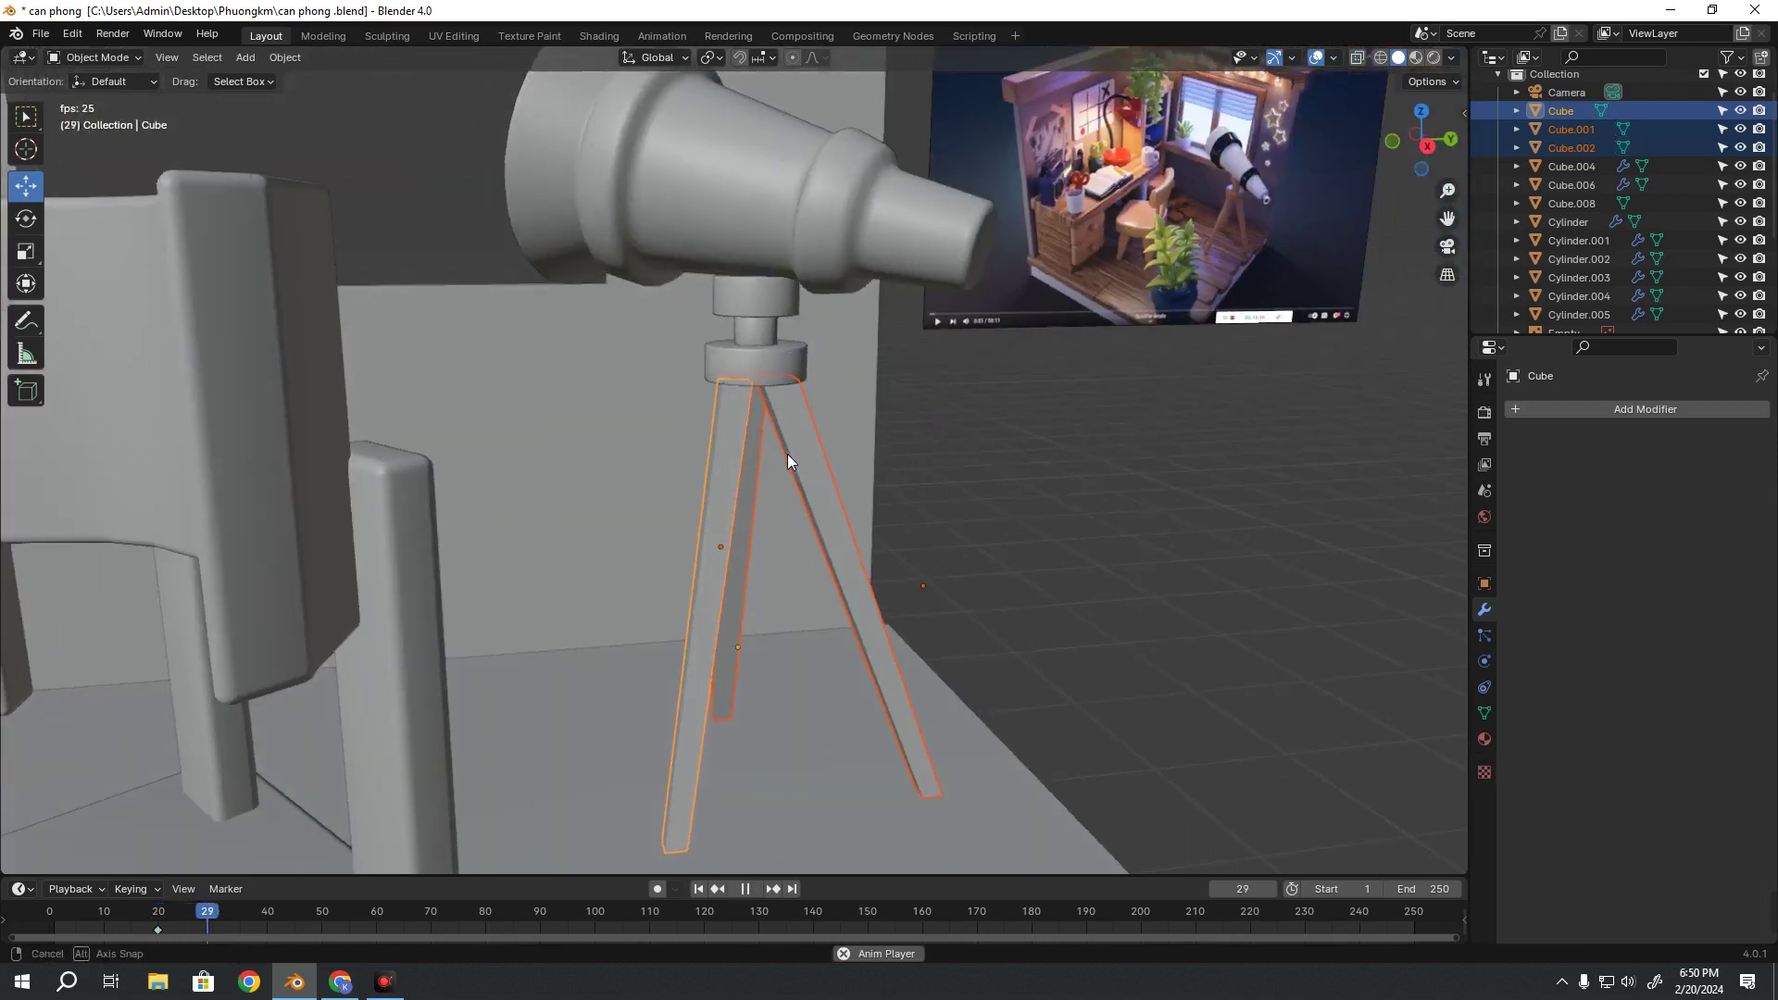
Deselect the legs, stop playback, and pick a tripod leg from a lower frontal view
{"action": "left_click", "coordinate": [1070, 533]}
{"action": "key", "text": "space"}
{"action": "mouse_move", "coordinate": [1070, 536]}
{"action": "middle_mouse_down"}
{"action": "mouse_move", "coordinate": [649, 303]}
{"action": "mouse_move", "coordinate": [717, 404]}
{"action": "mouse_move", "coordinate": [715, 465]}
{"action": "mouse_move", "coordinate": [861, 489]}
{"action": "middle_mouse_up"}
{"action": "left_click", "coordinate": [705, 467]}
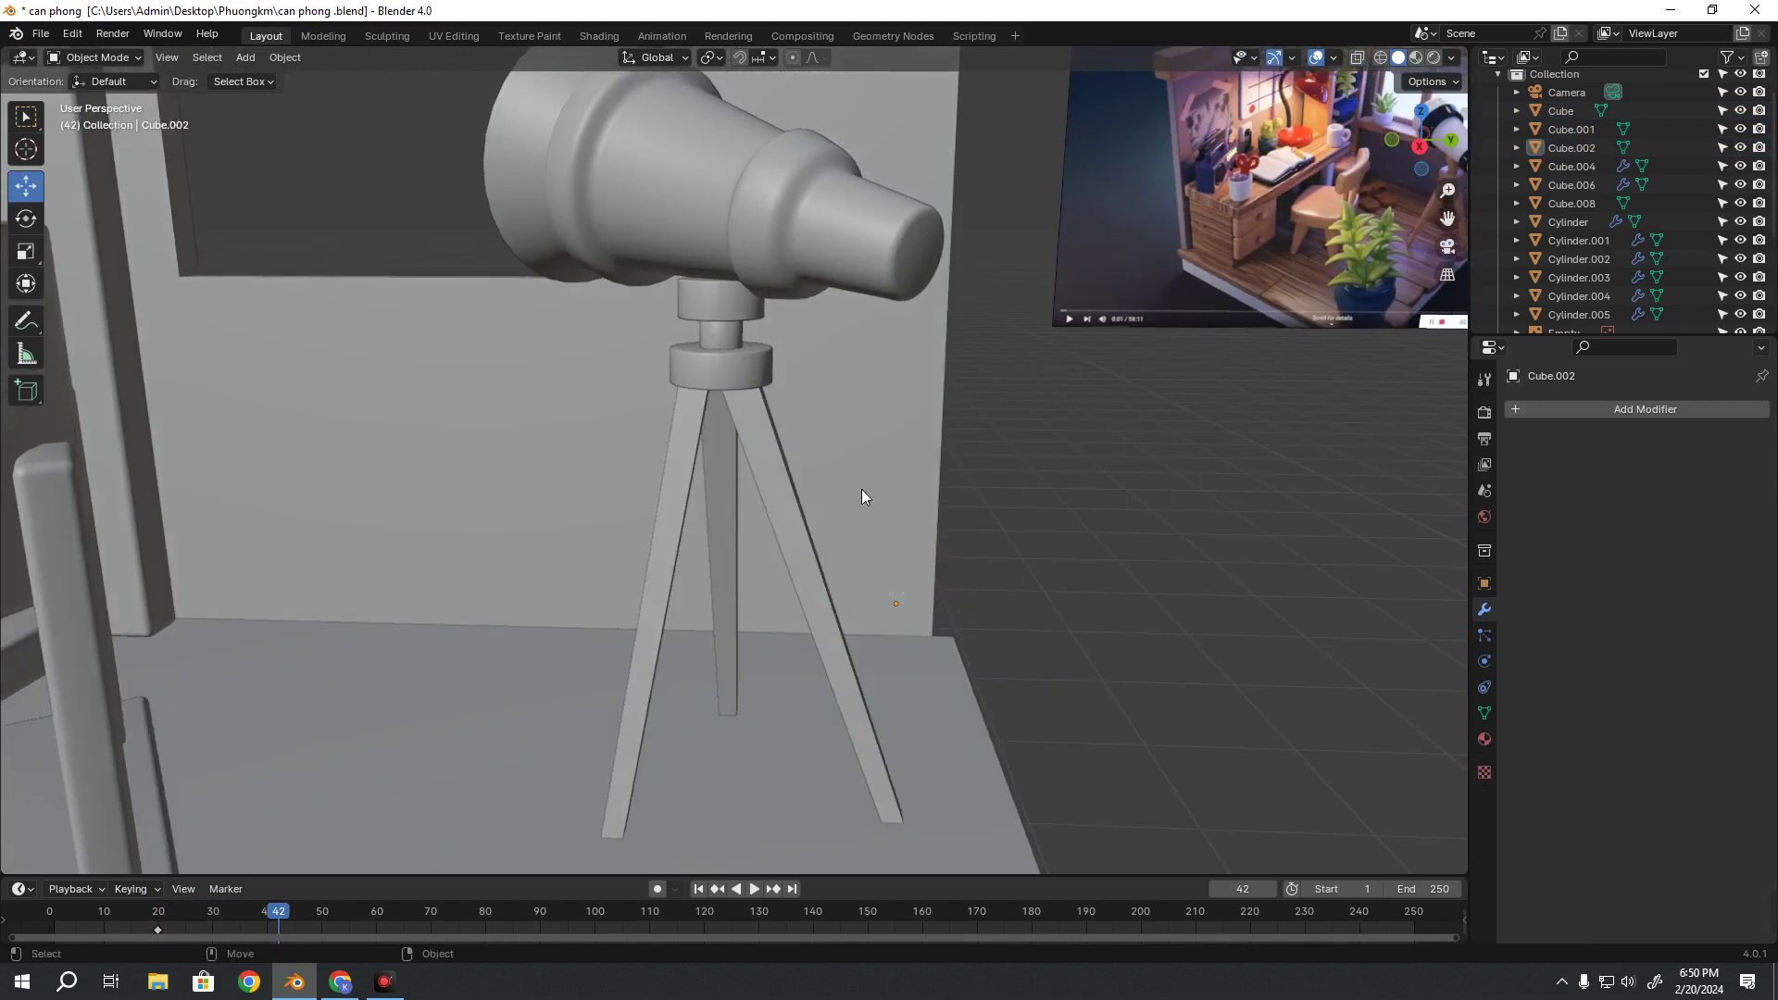
Apply All Transforms to the three tripod legs, then select only the right leg Cube.002
{"action": "left_click", "coordinate": [785, 477]}
{"action": "left_click", "coordinate": [725, 489], "text": "shift"}
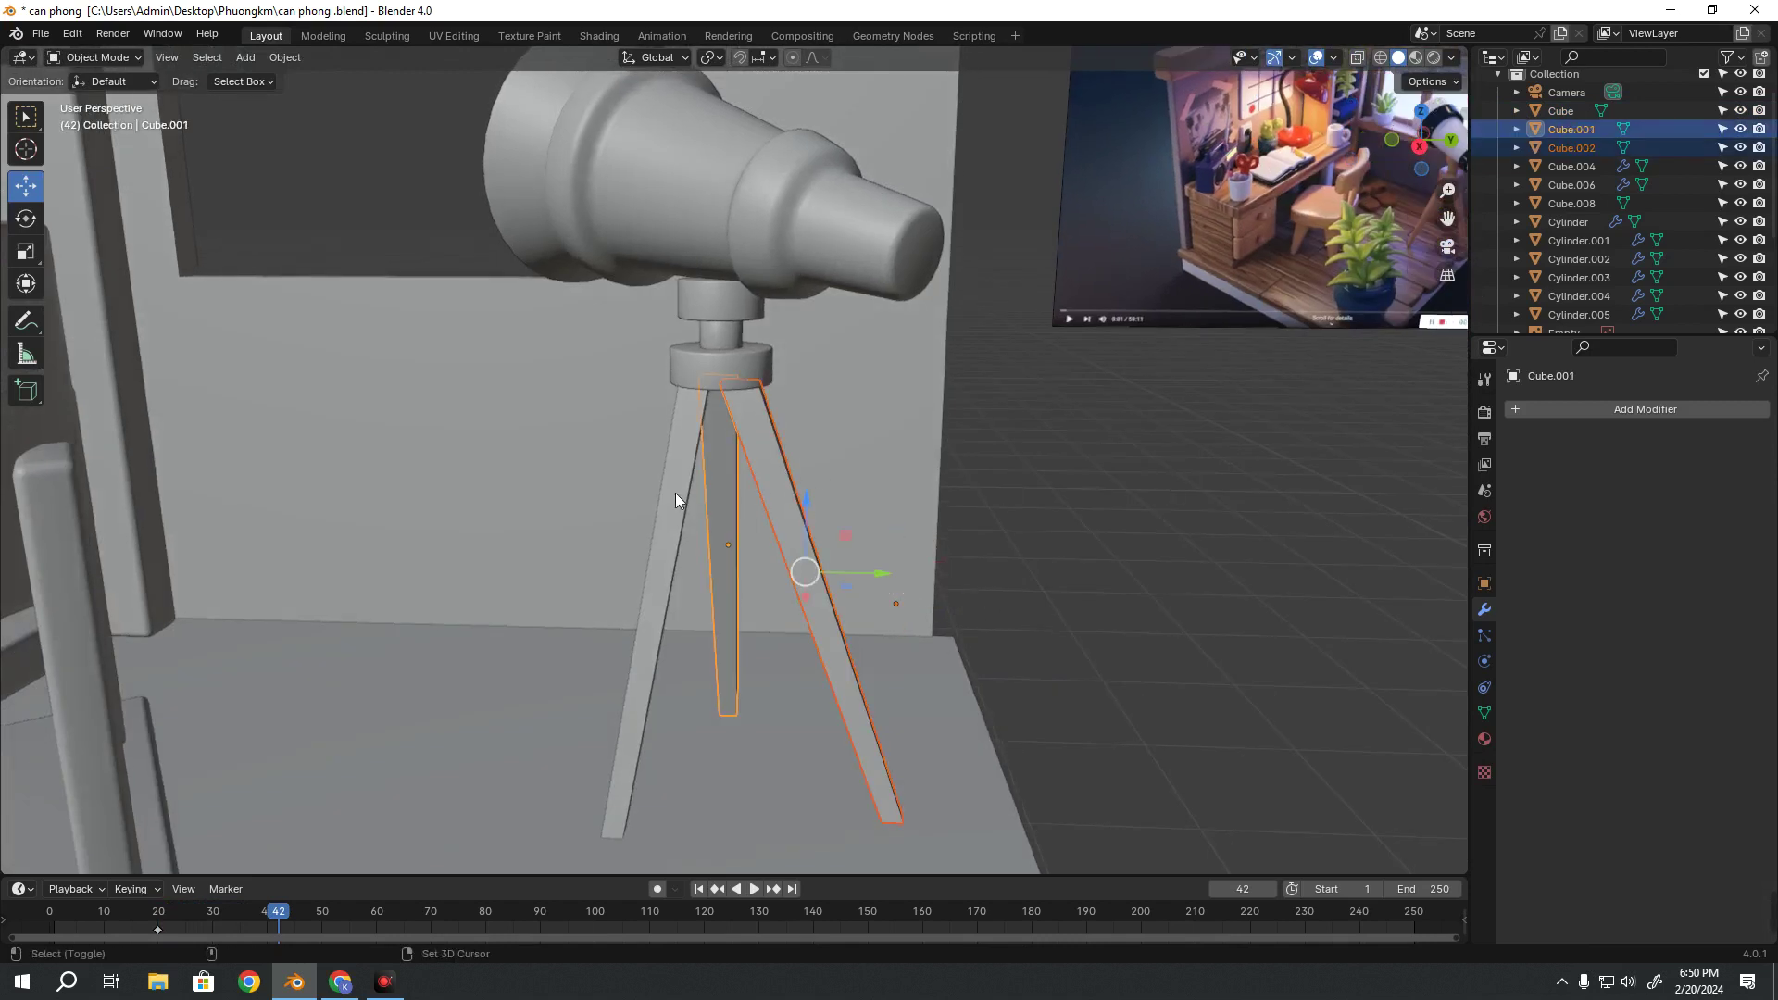
{"action": "left_click", "coordinate": [287, 58]}
{"action": "mouse_move", "coordinate": [308, 153]}
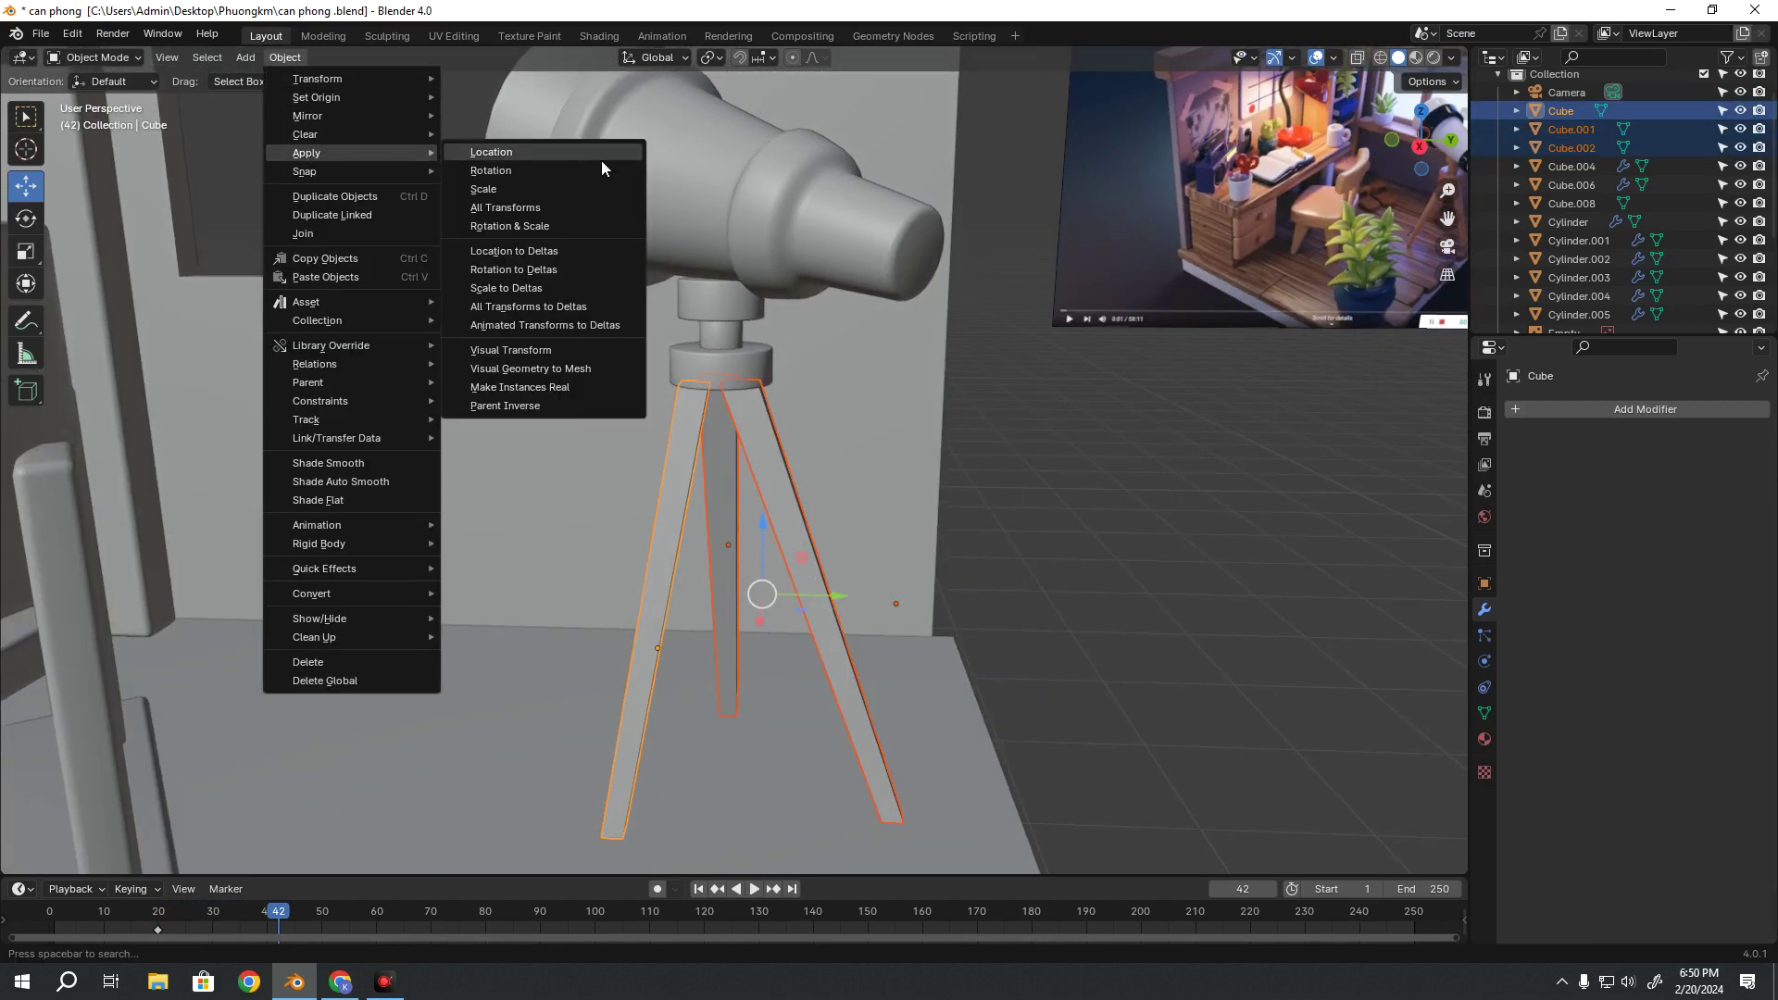
{"action": "left_click", "coordinate": [554, 208]}
{"action": "left_click", "coordinate": [1065, 552]}
{"action": "left_click", "coordinate": [797, 525]}
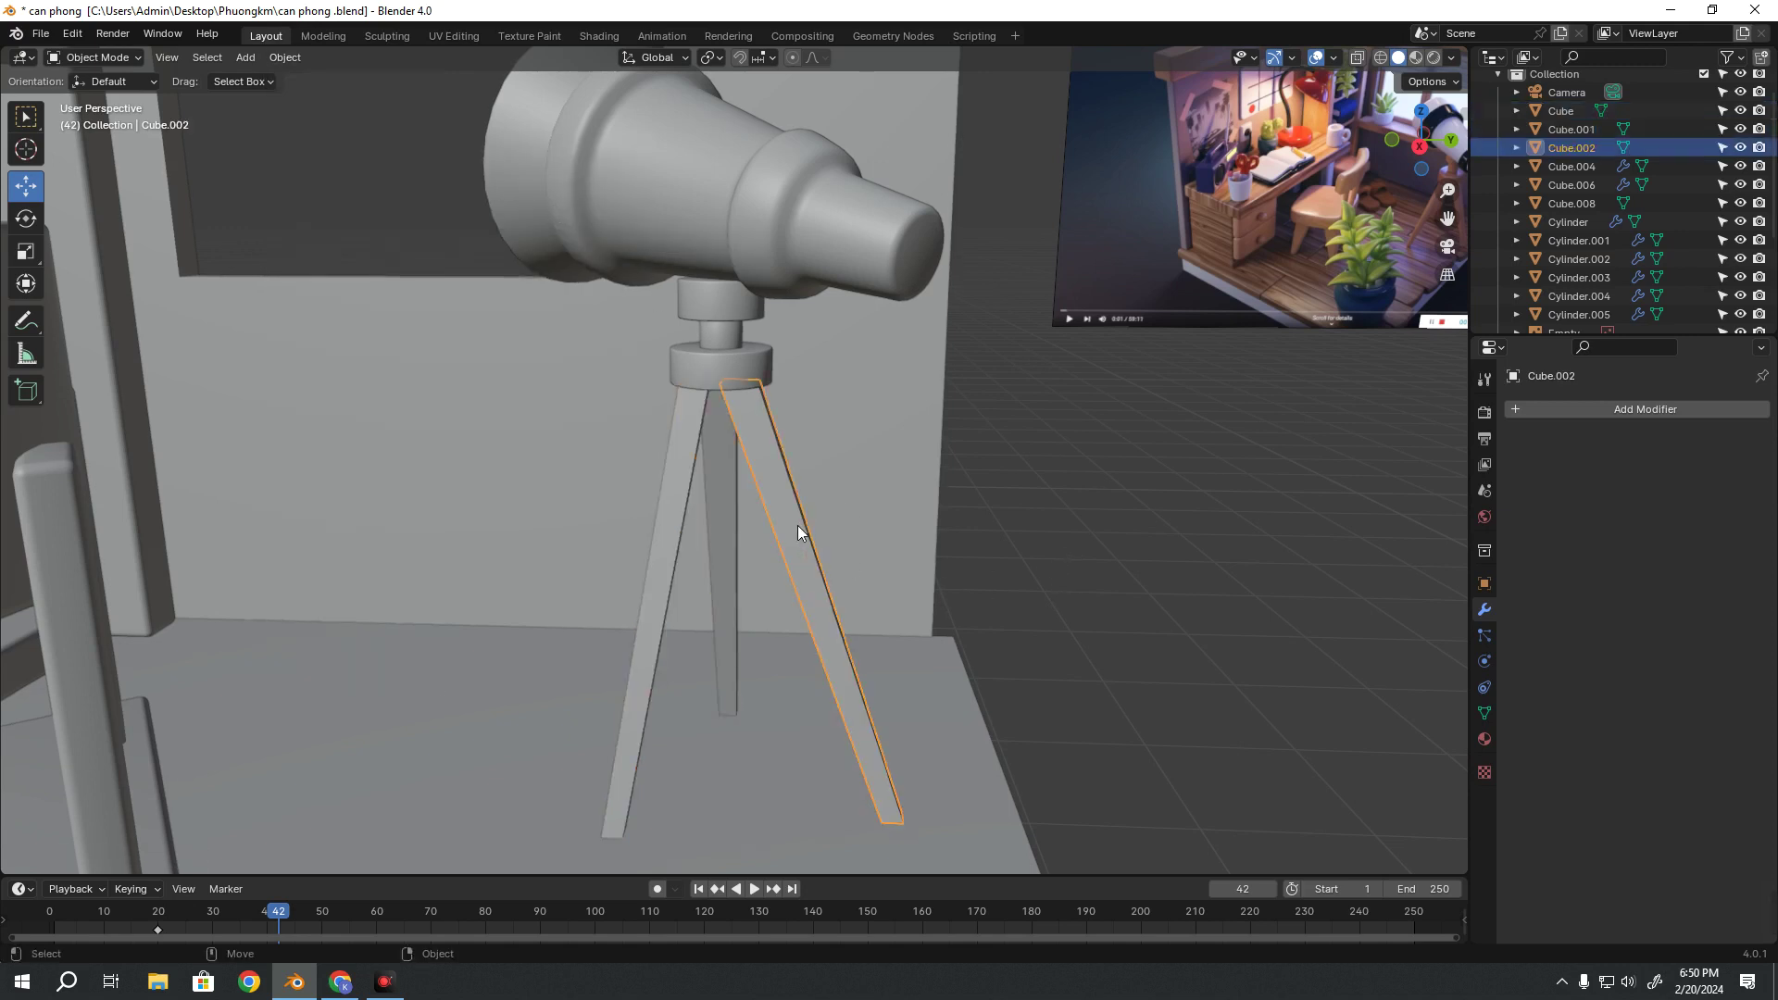
{"action": "left_click", "coordinate": [1565, 409]}
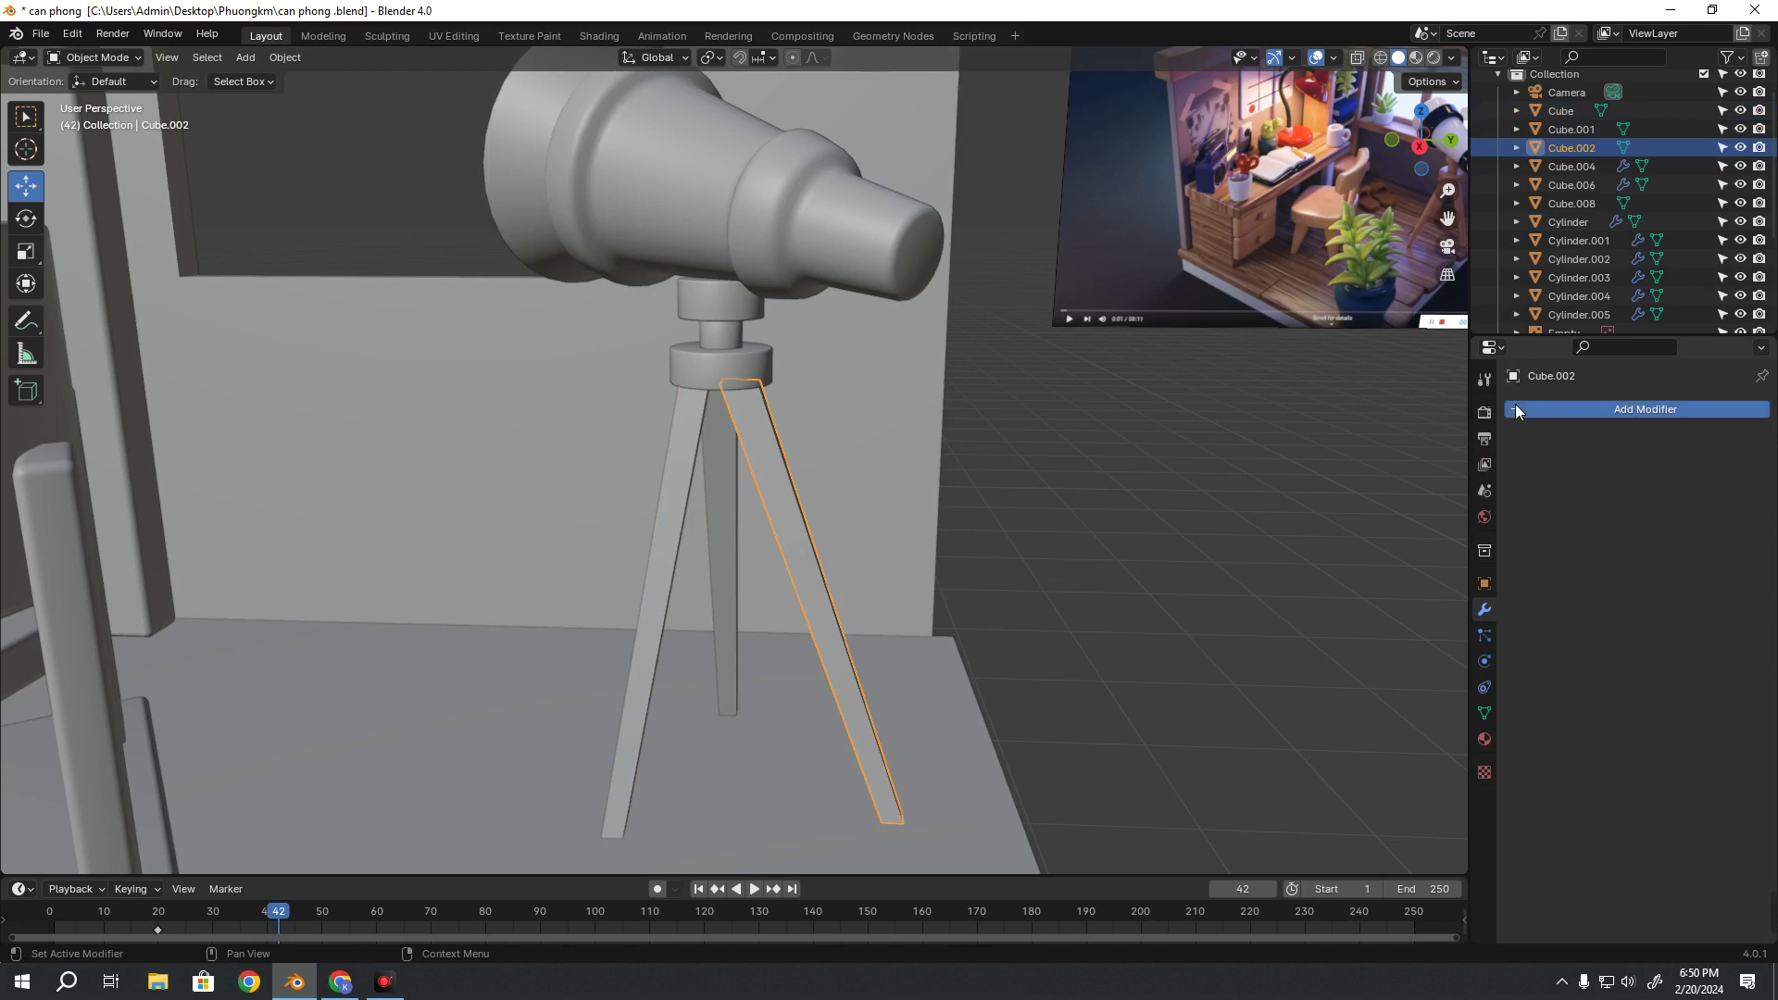
Add a Bevel modifier to Cube.002 with 3 segments, trying widths of 0.08 m and 0.02 m
{"action": "left_click", "coordinate": [1515, 403]}
{"action": "mouse_move", "coordinate": [1432, 404]}
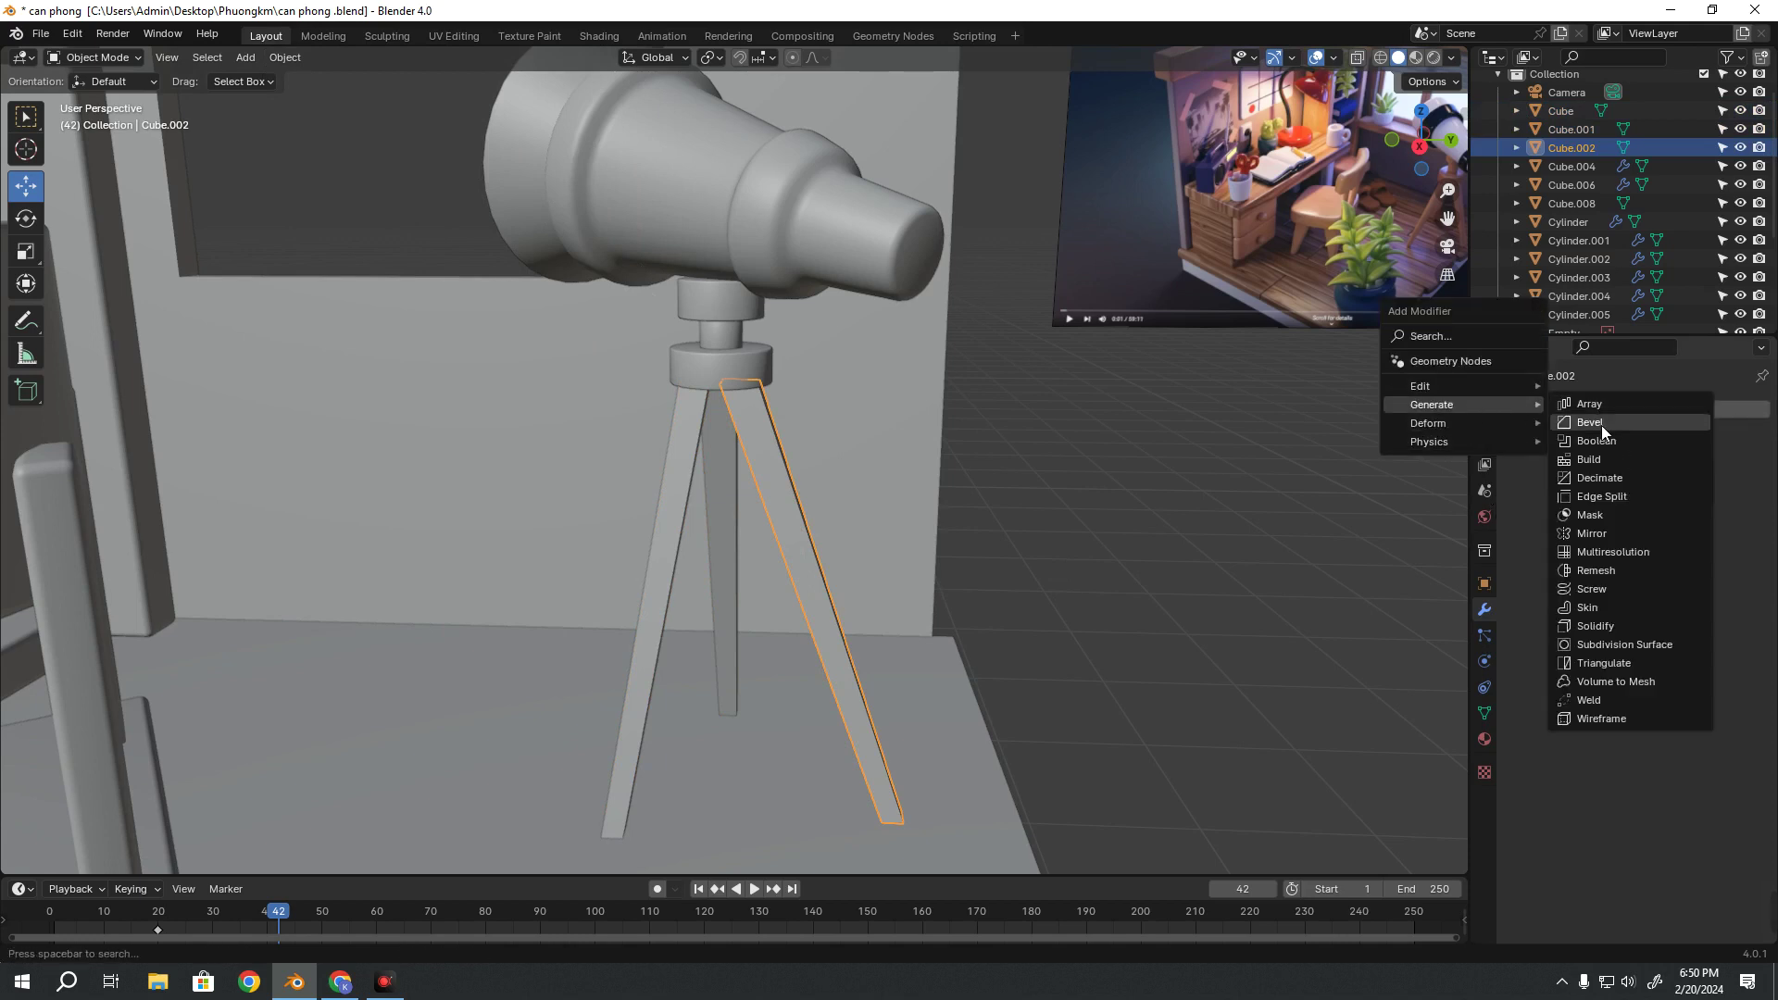
{"action": "left_click", "coordinate": [1602, 425]}
{"action": "middle_click_drag", "start_coordinate": [953, 498], "coordinate": [931, 483]}
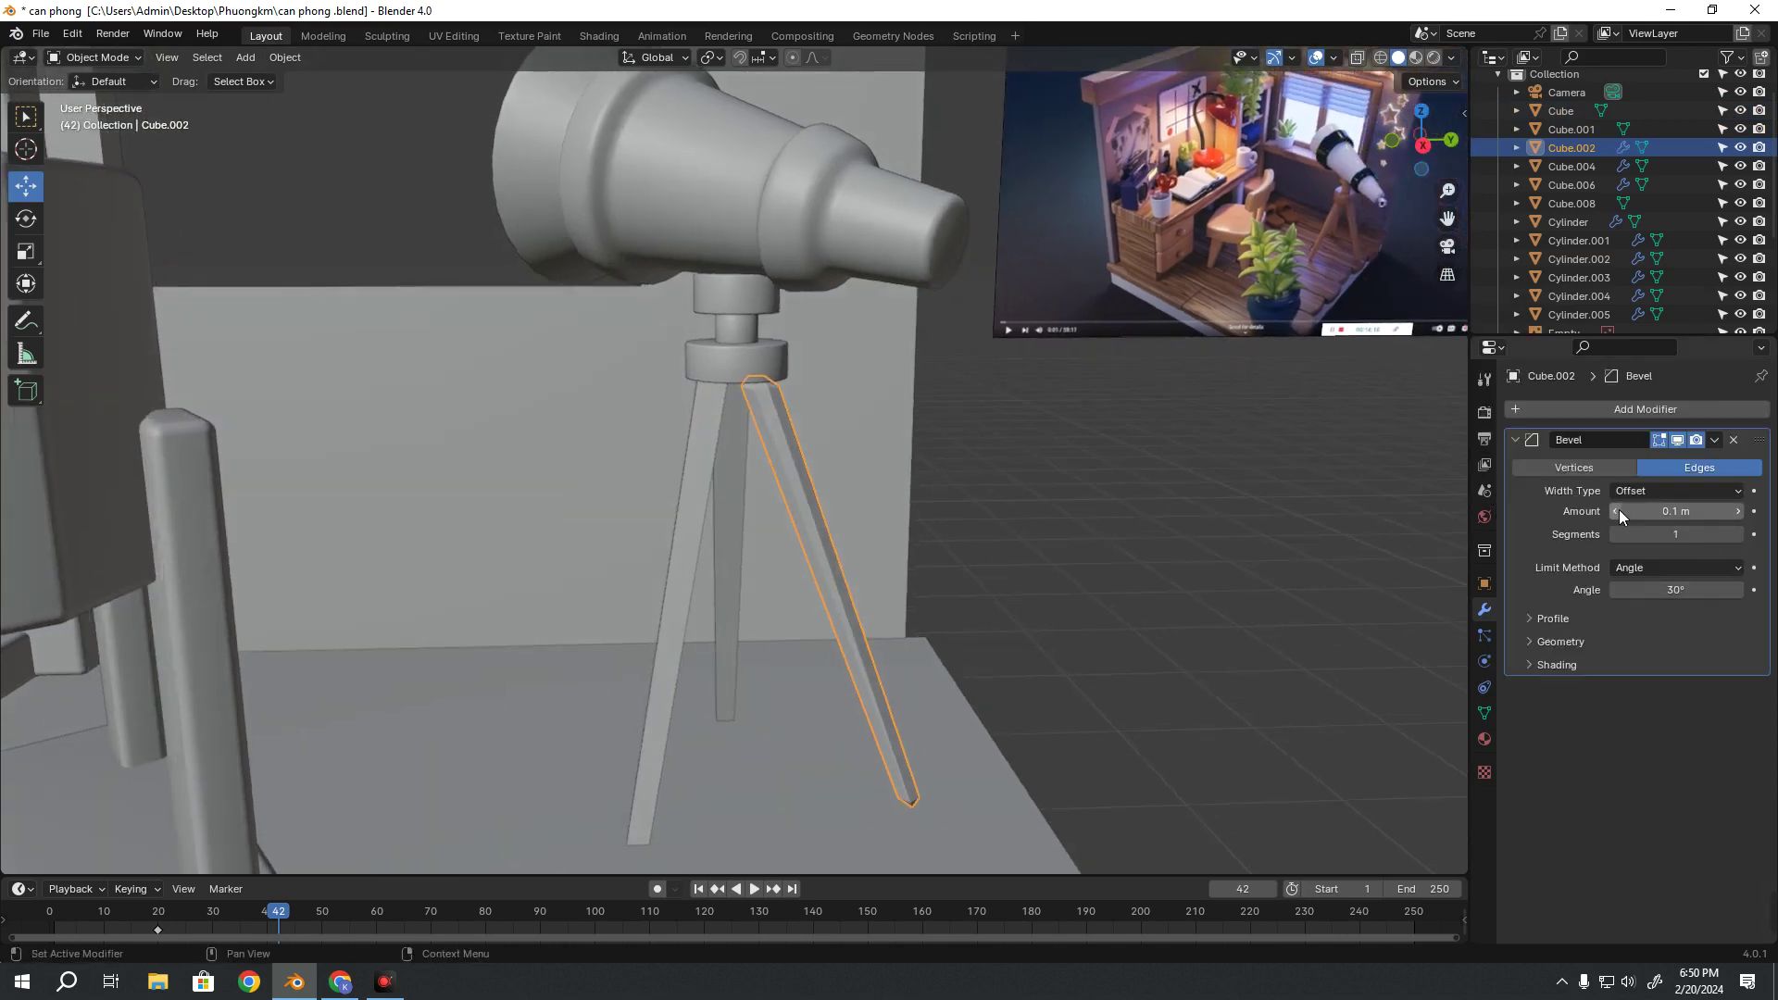
{"action": "left_click_drag", "start_coordinate": [1676, 511], "coordinate": [1621, 511]}
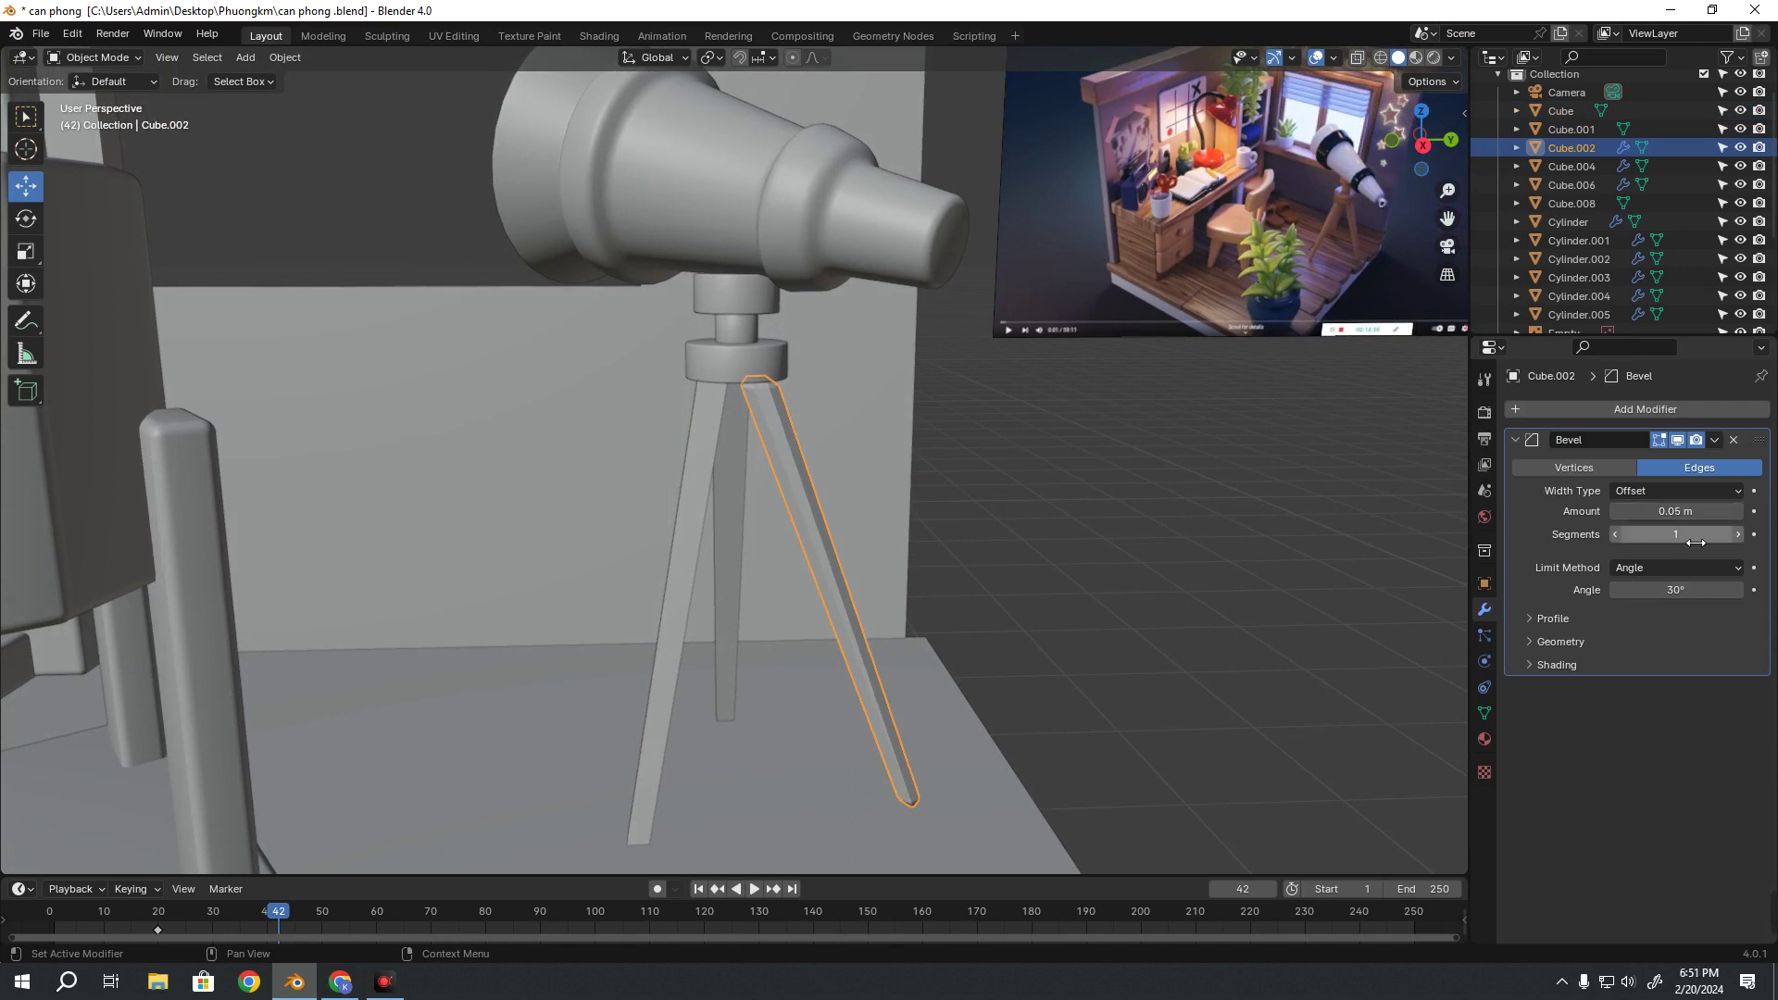
{"action": "left_click", "coordinate": [1738, 536]}
{"action": "left_click", "coordinate": [1738, 535]}
{"action": "scroll", "coordinate": [989, 476], "scroll_direction": "up", "scroll_amount": 2}
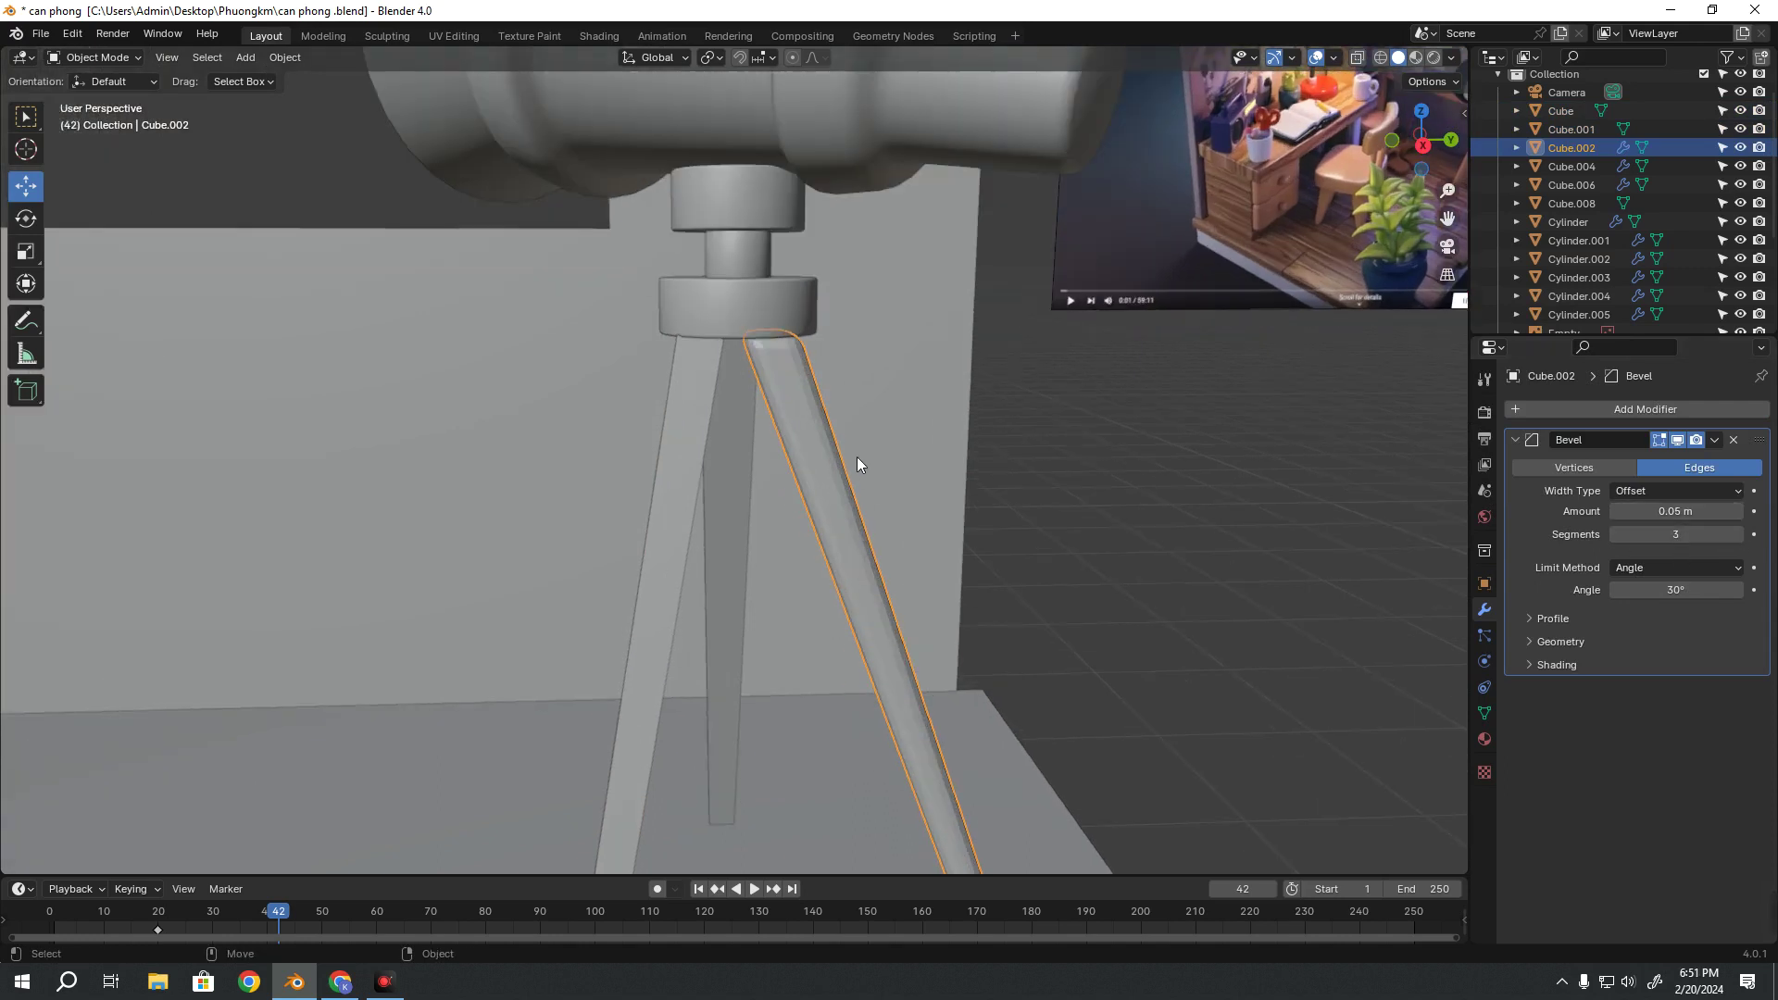
{"action": "scroll", "coordinate": [858, 458], "scroll_direction": "up", "scroll_amount": 2}
{"action": "scroll", "coordinate": [913, 497], "scroll_direction": "up", "scroll_amount": 2}
{"action": "scroll", "coordinate": [894, 513], "scroll_direction": "down", "scroll_amount": 3}
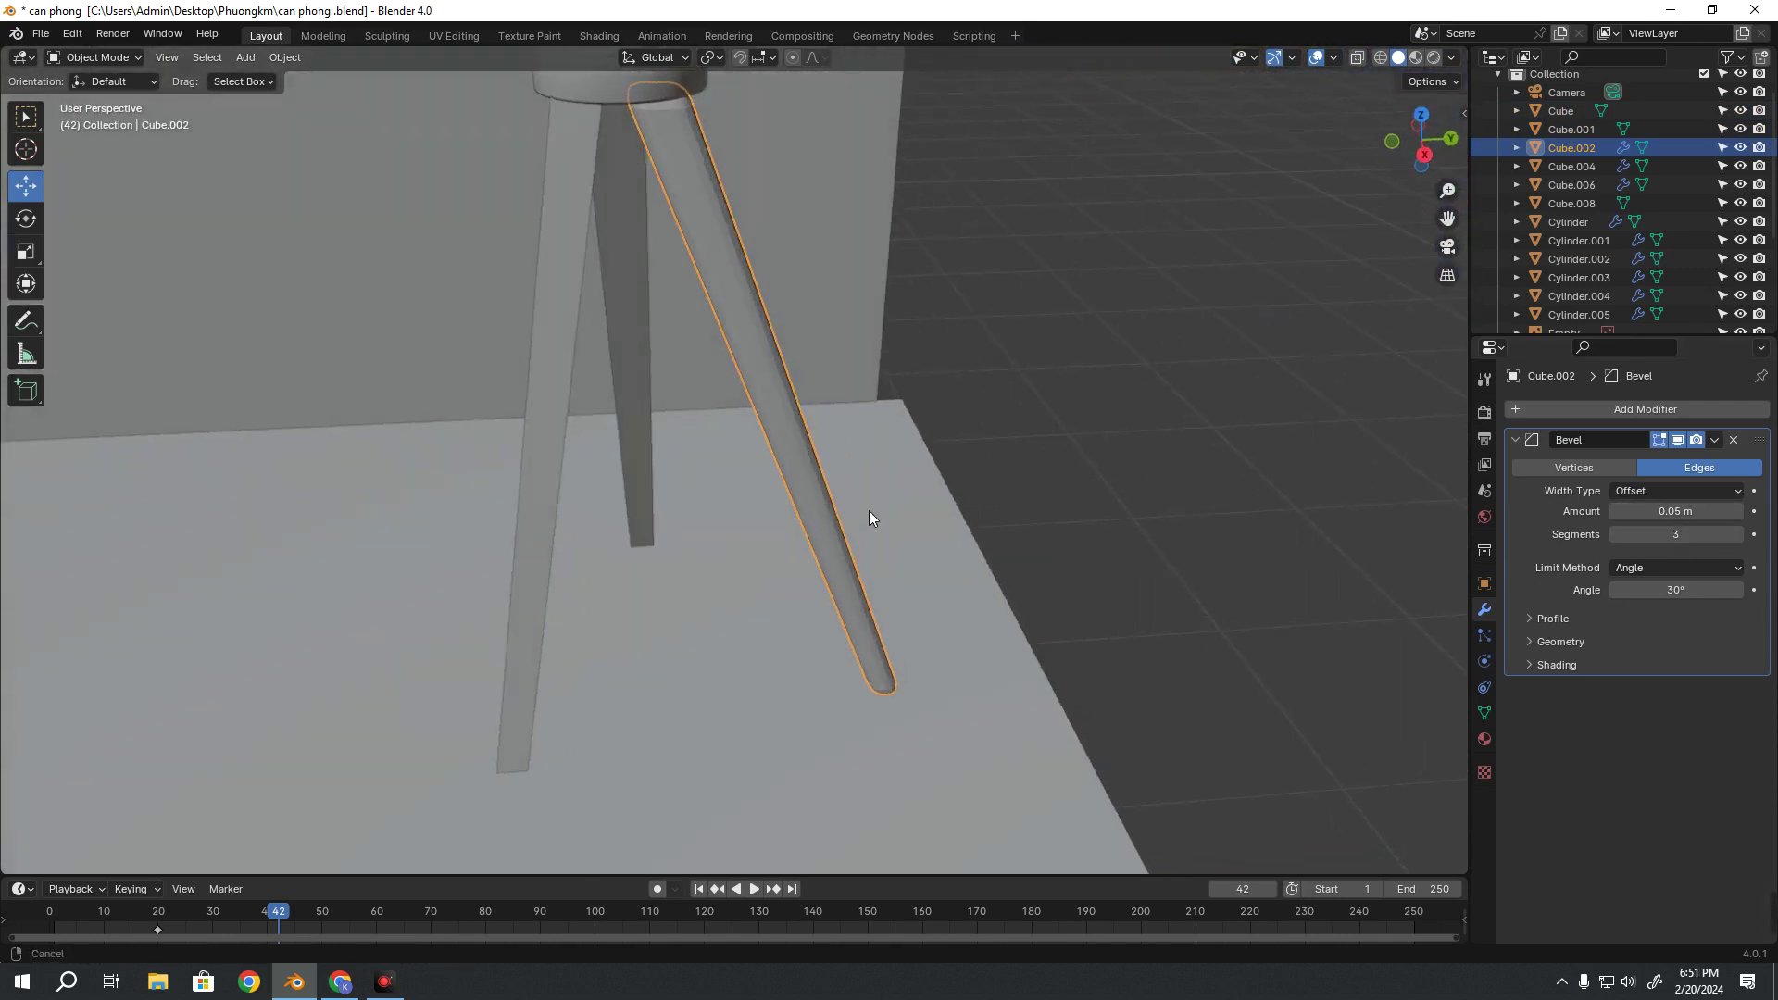
{"action": "scroll", "coordinate": [869, 510], "scroll_direction": "down", "scroll_amount": 2}
{"action": "left_click_drag", "start_coordinate": [1630, 511], "coordinate": [1614, 513]}
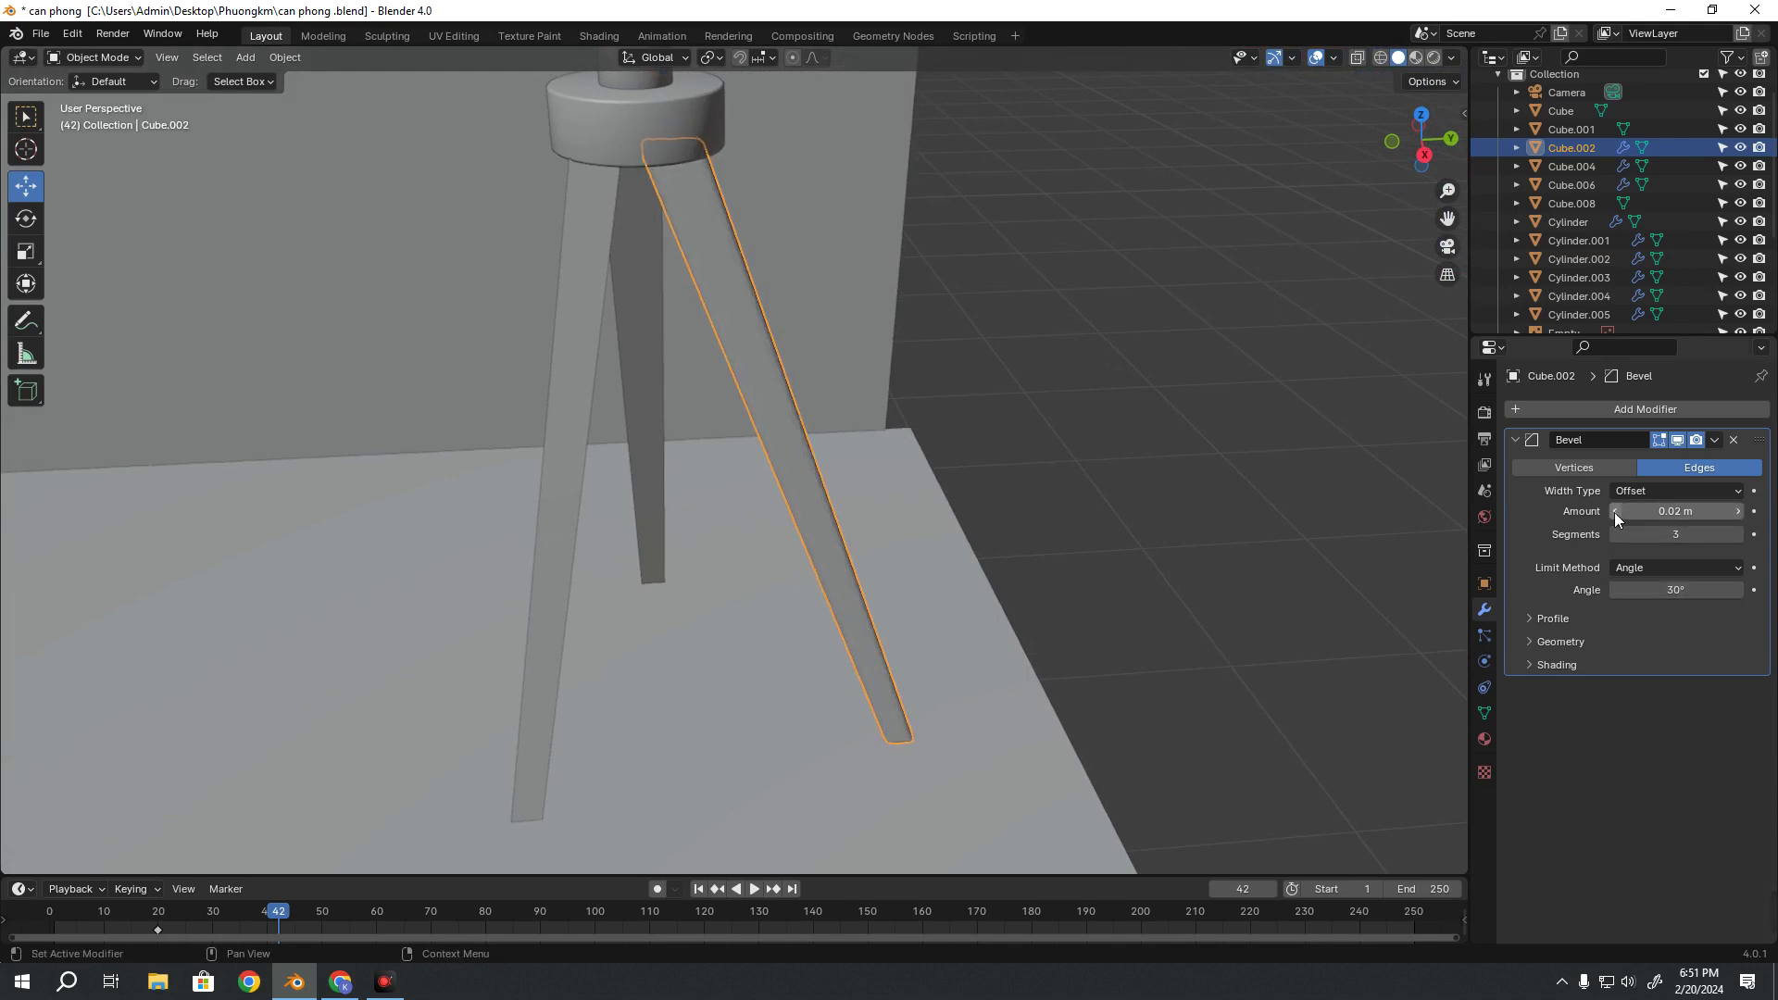
{"action": "scroll", "coordinate": [936, 509], "scroll_direction": "up", "scroll_amount": 3}
{"action": "scroll", "coordinate": [935, 502], "scroll_direction": "up", "scroll_amount": 1}
Widen Cube.002's bevel to 0.14 m, then bring the amount down to 0.01 m
{"action": "middle_click_drag", "start_coordinate": [928, 481], "coordinate": [856, 493]}
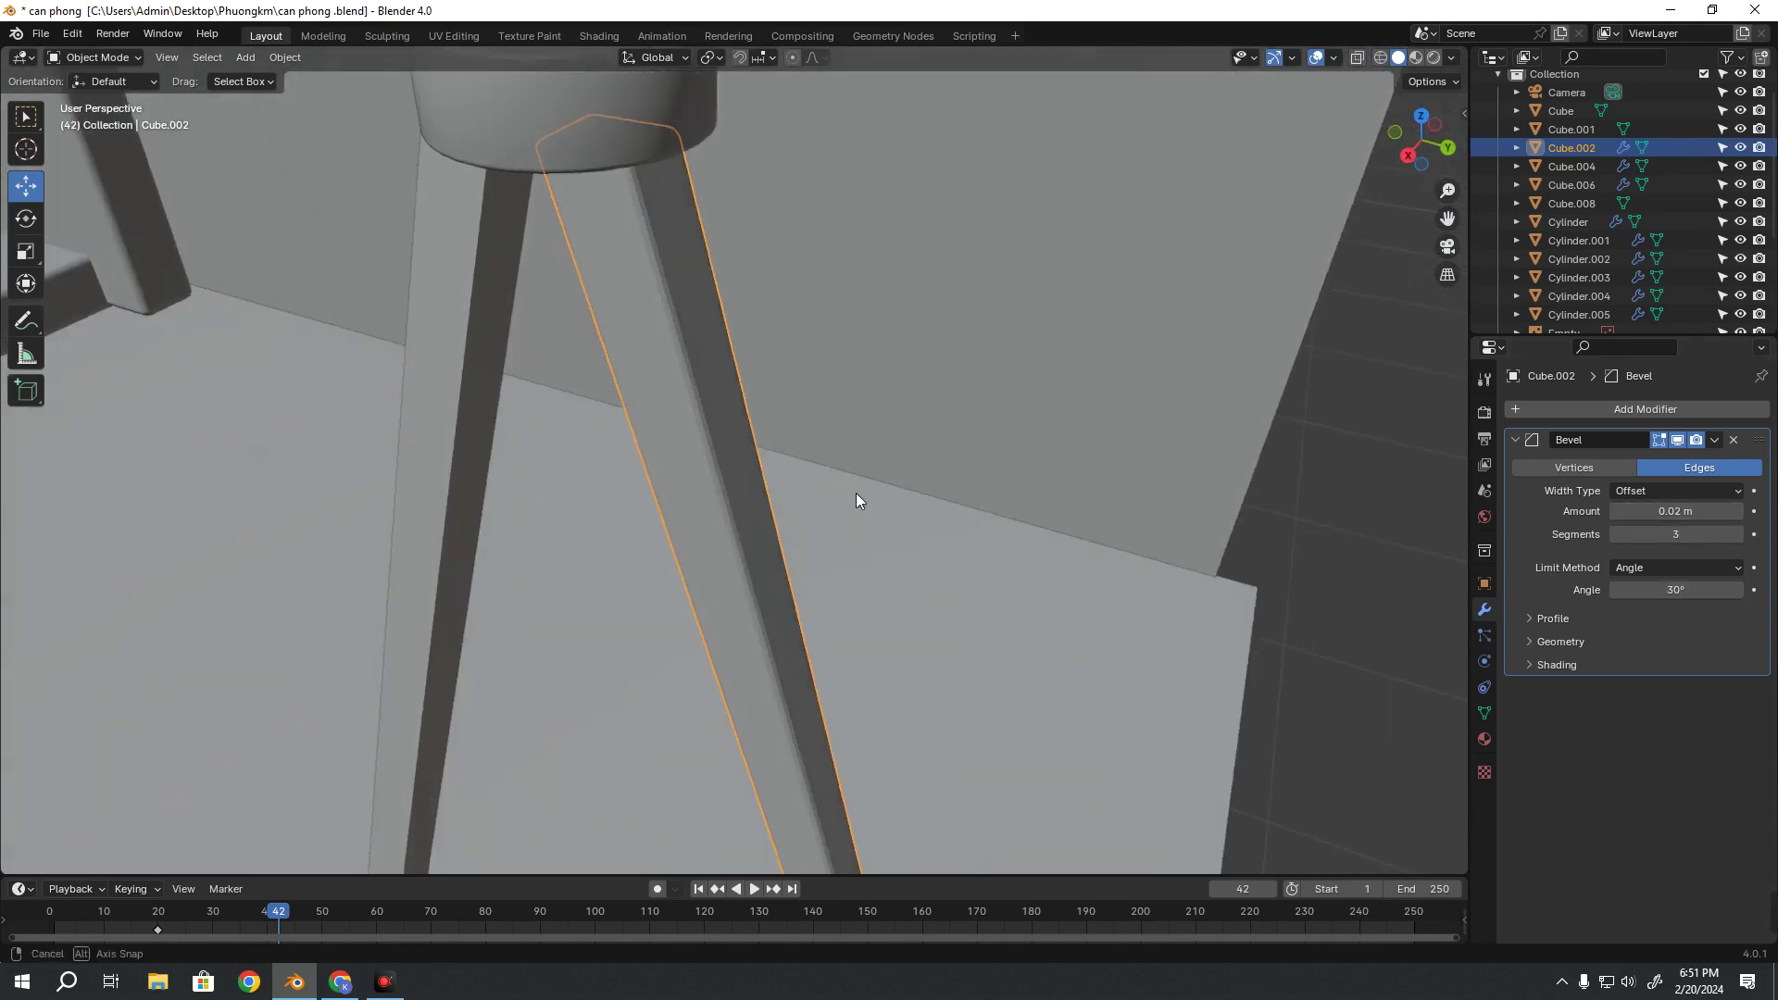
{"action": "left_click", "coordinate": [1738, 511]}
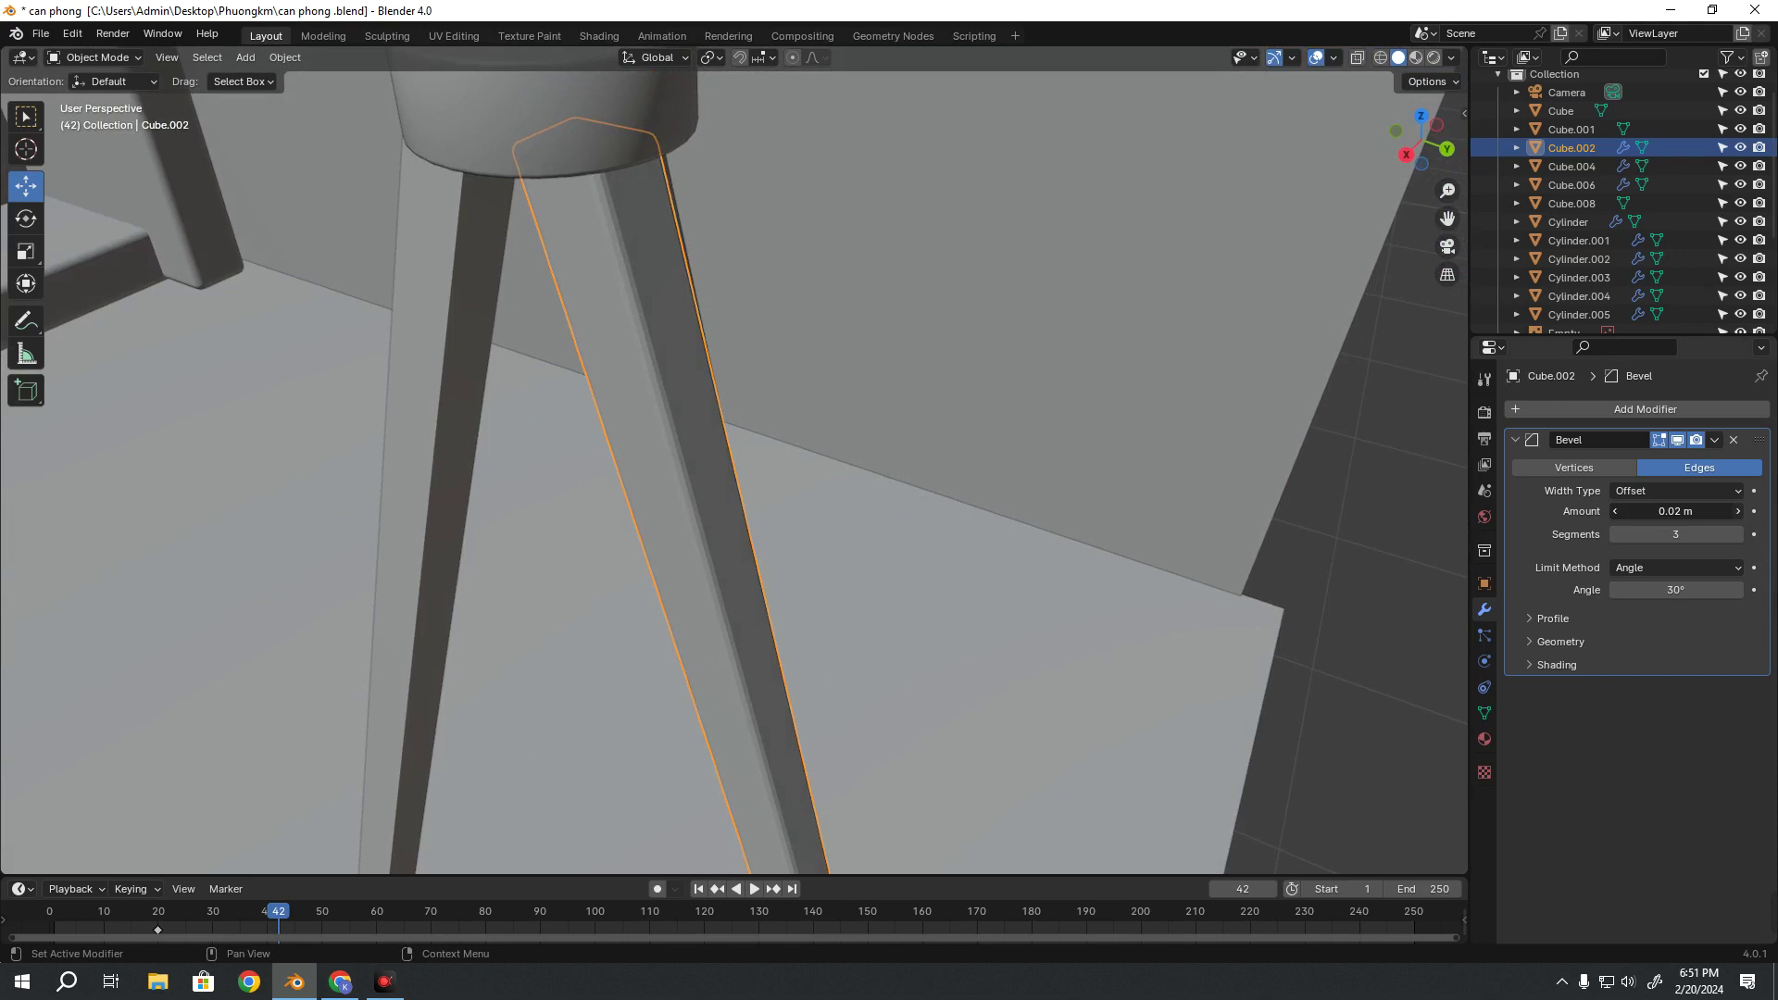
{"action": "left_click", "coordinate": [1738, 512]}
{"action": "left_click", "coordinate": [1738, 511]}
{"action": "left_click", "coordinate": [1738, 511]}
{"action": "left_click", "coordinate": [1738, 511]}
{"action": "left_click", "coordinate": [1738, 511]}
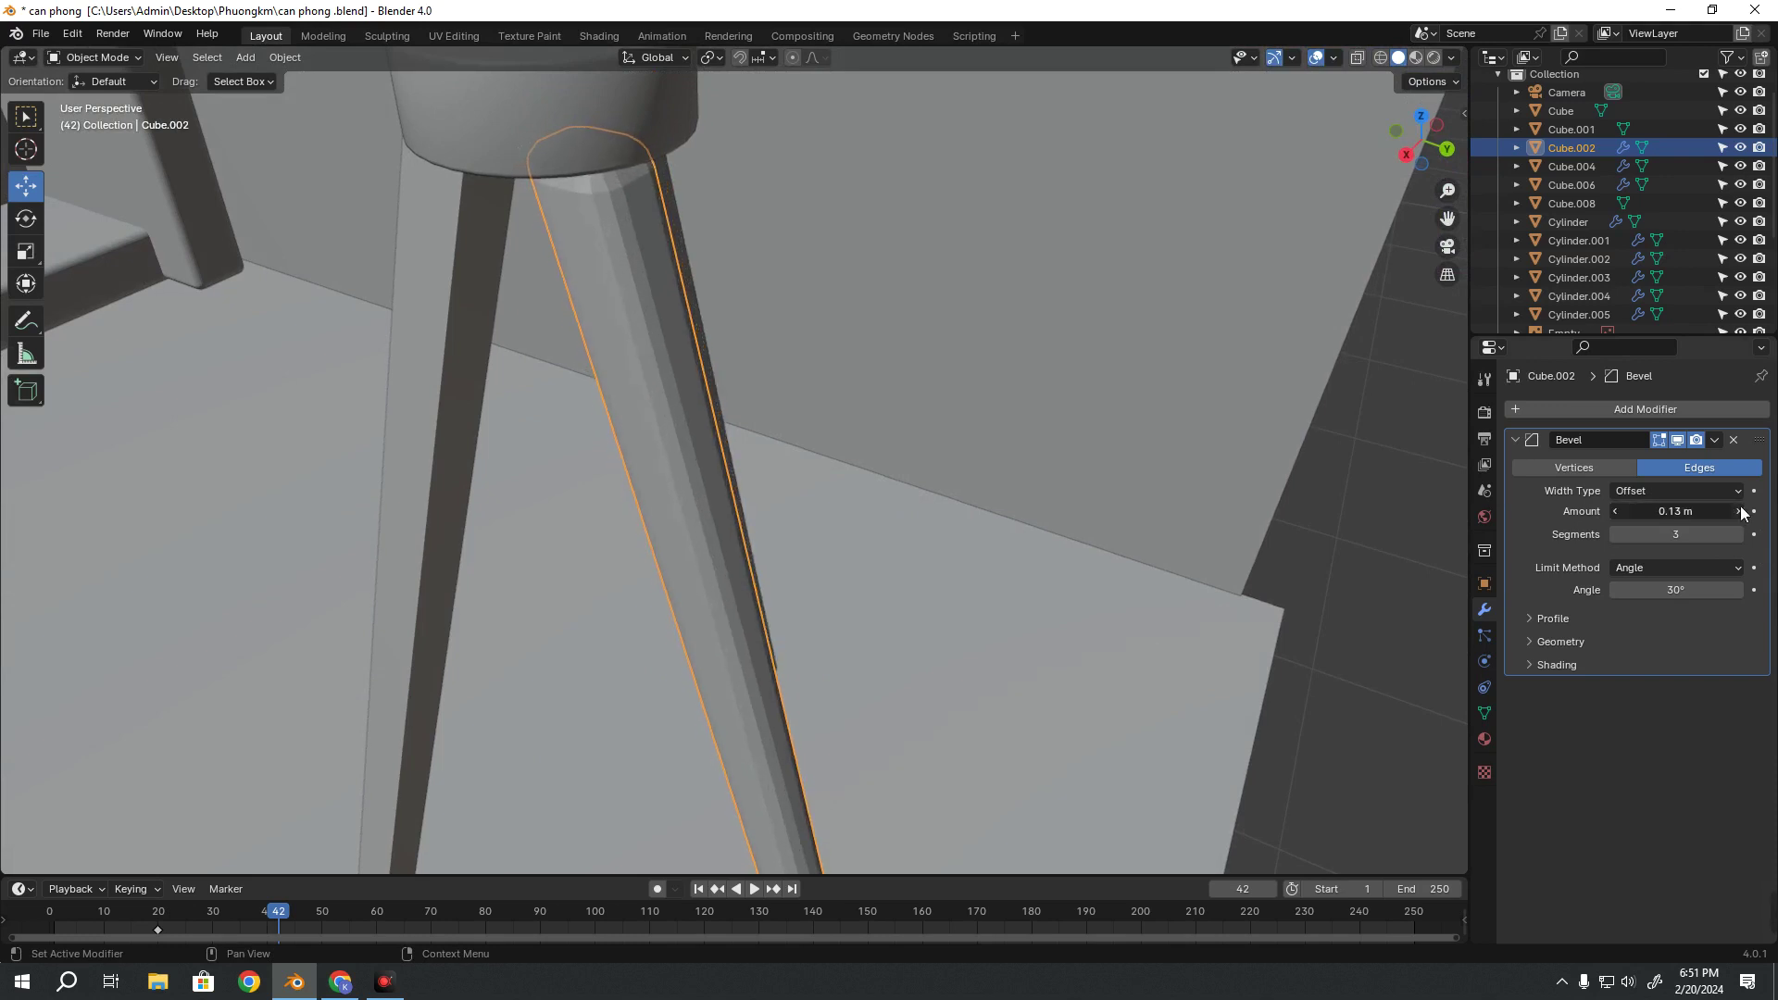
{"action": "left_click", "coordinate": [1738, 511]}
{"action": "mouse_move", "coordinate": [639, 426]}
{"action": "middle_mouse_down"}
{"action": "mouse_move", "coordinate": [426, 404]}
{"action": "mouse_move", "coordinate": [626, 334]}
{"action": "mouse_move", "coordinate": [692, 365]}
{"action": "middle_mouse_up"}
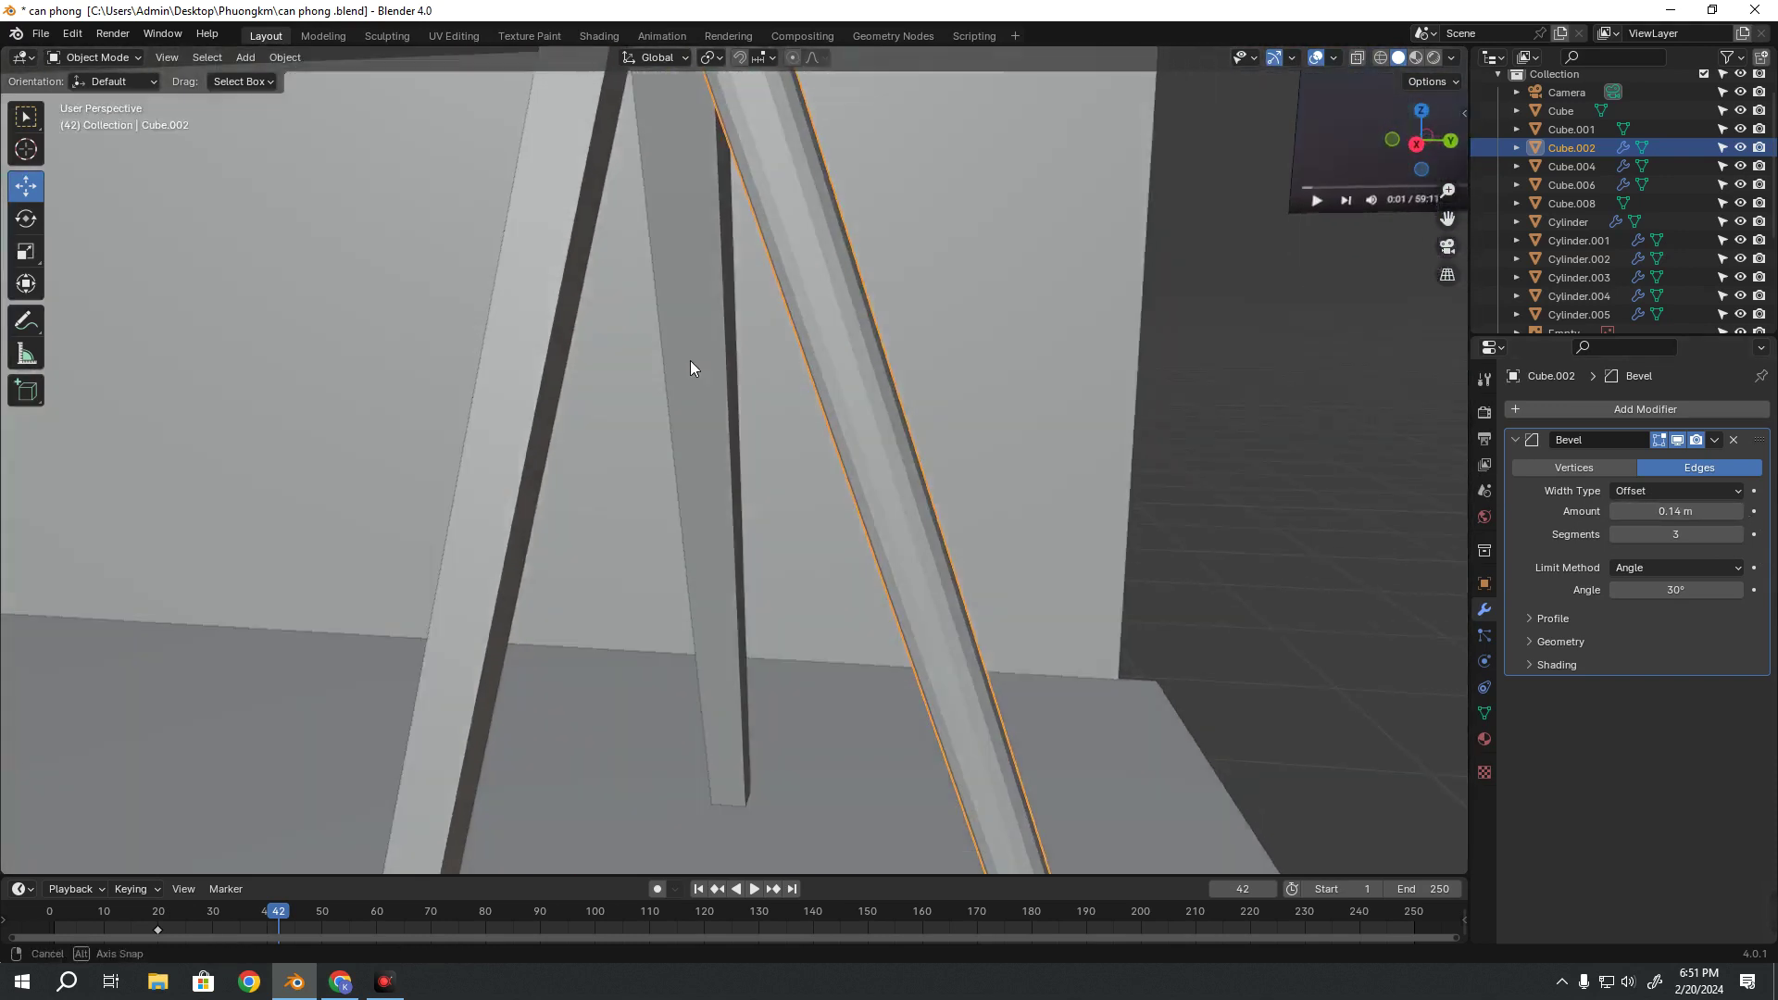
{"action": "left_click_drag", "start_coordinate": [1615, 509], "coordinate": [1574, 509]}
{"action": "left_click", "coordinate": [1615, 509]}
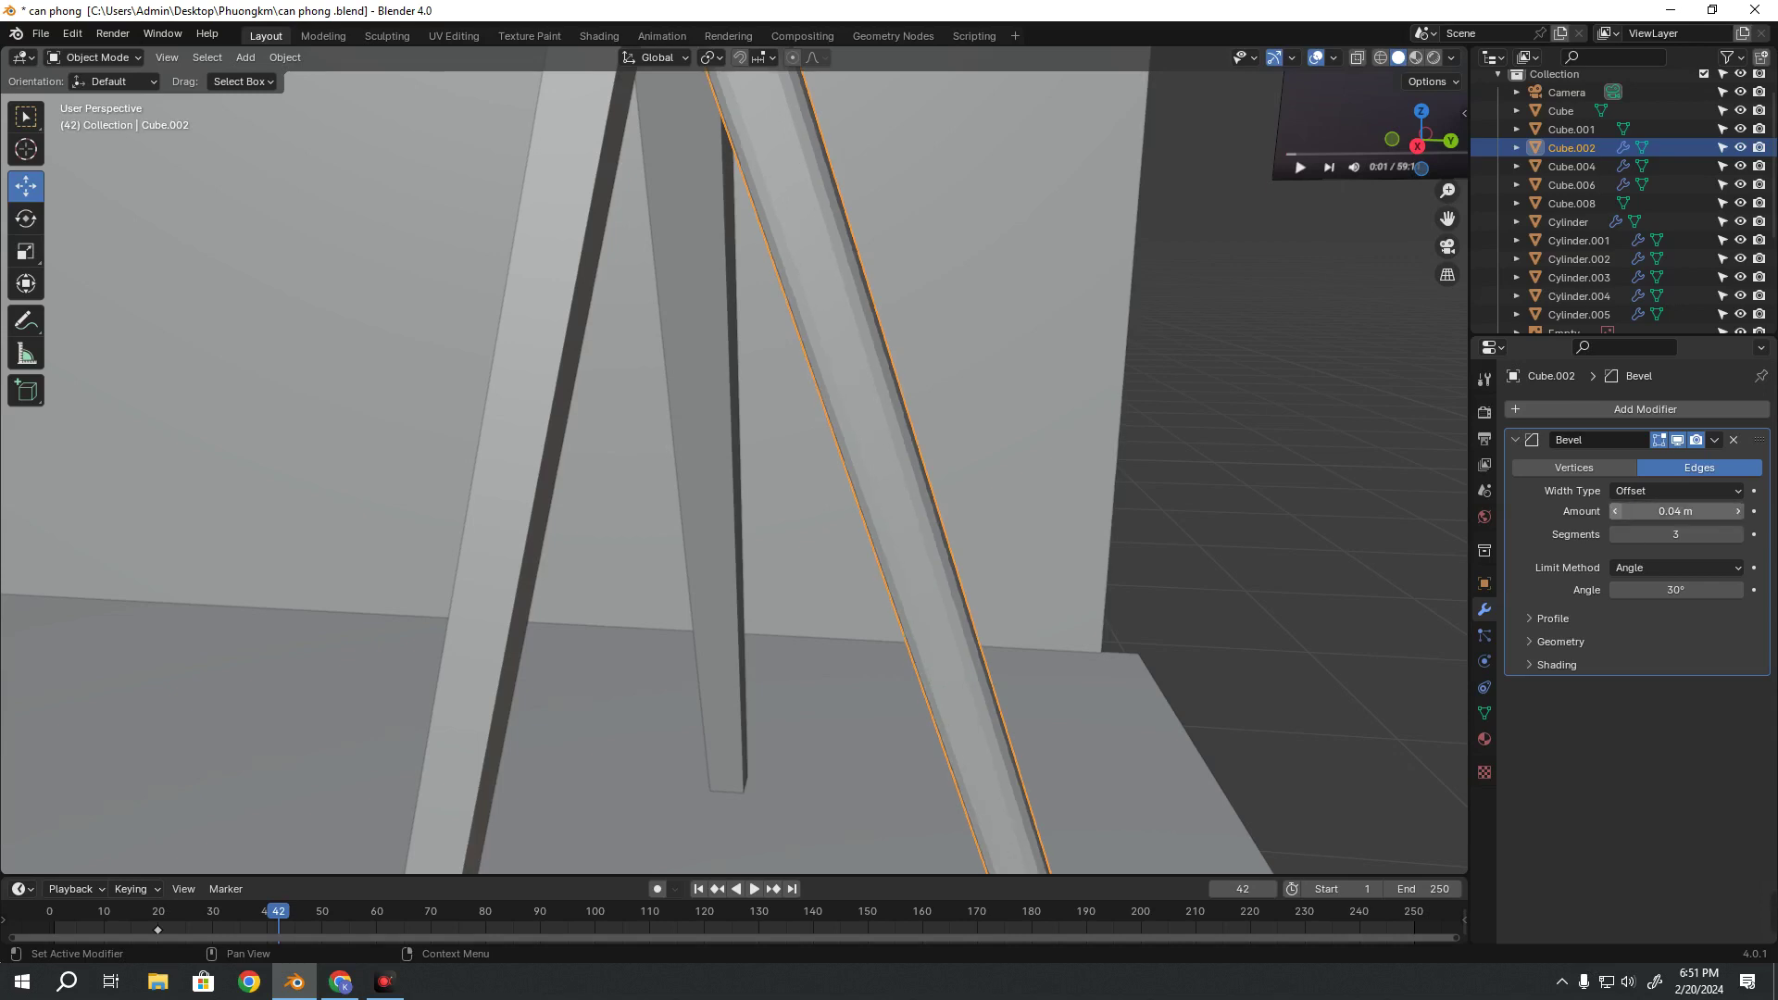
{"action": "left_click", "coordinate": [1615, 508]}
Inspect the right leg up close, reselecting Cube.002 to check its bevel amount
{"action": "mouse_move", "coordinate": [748, 387]}
{"action": "middle_mouse_down"}
{"action": "mouse_move", "coordinate": [665, 432]}
{"action": "mouse_move", "coordinate": [557, 263]}
{"action": "middle_mouse_up"}
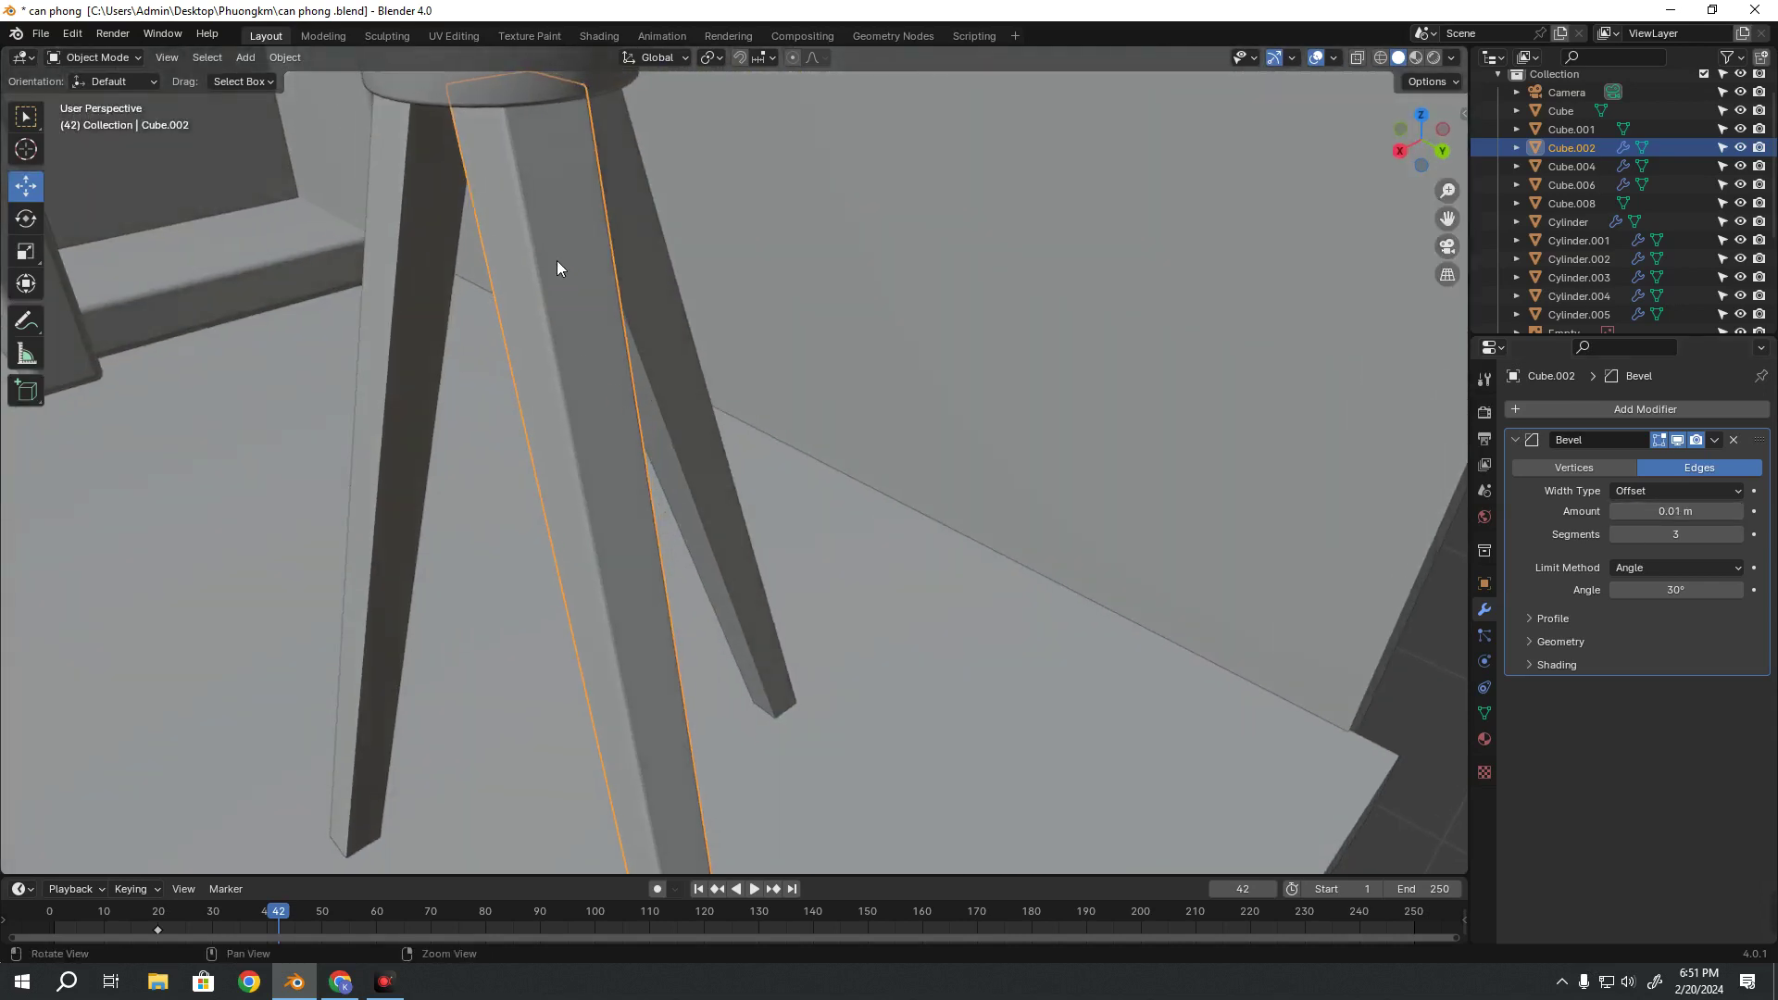
{"action": "middle_click_drag", "start_coordinate": [513, 131], "coordinate": [663, 448]}
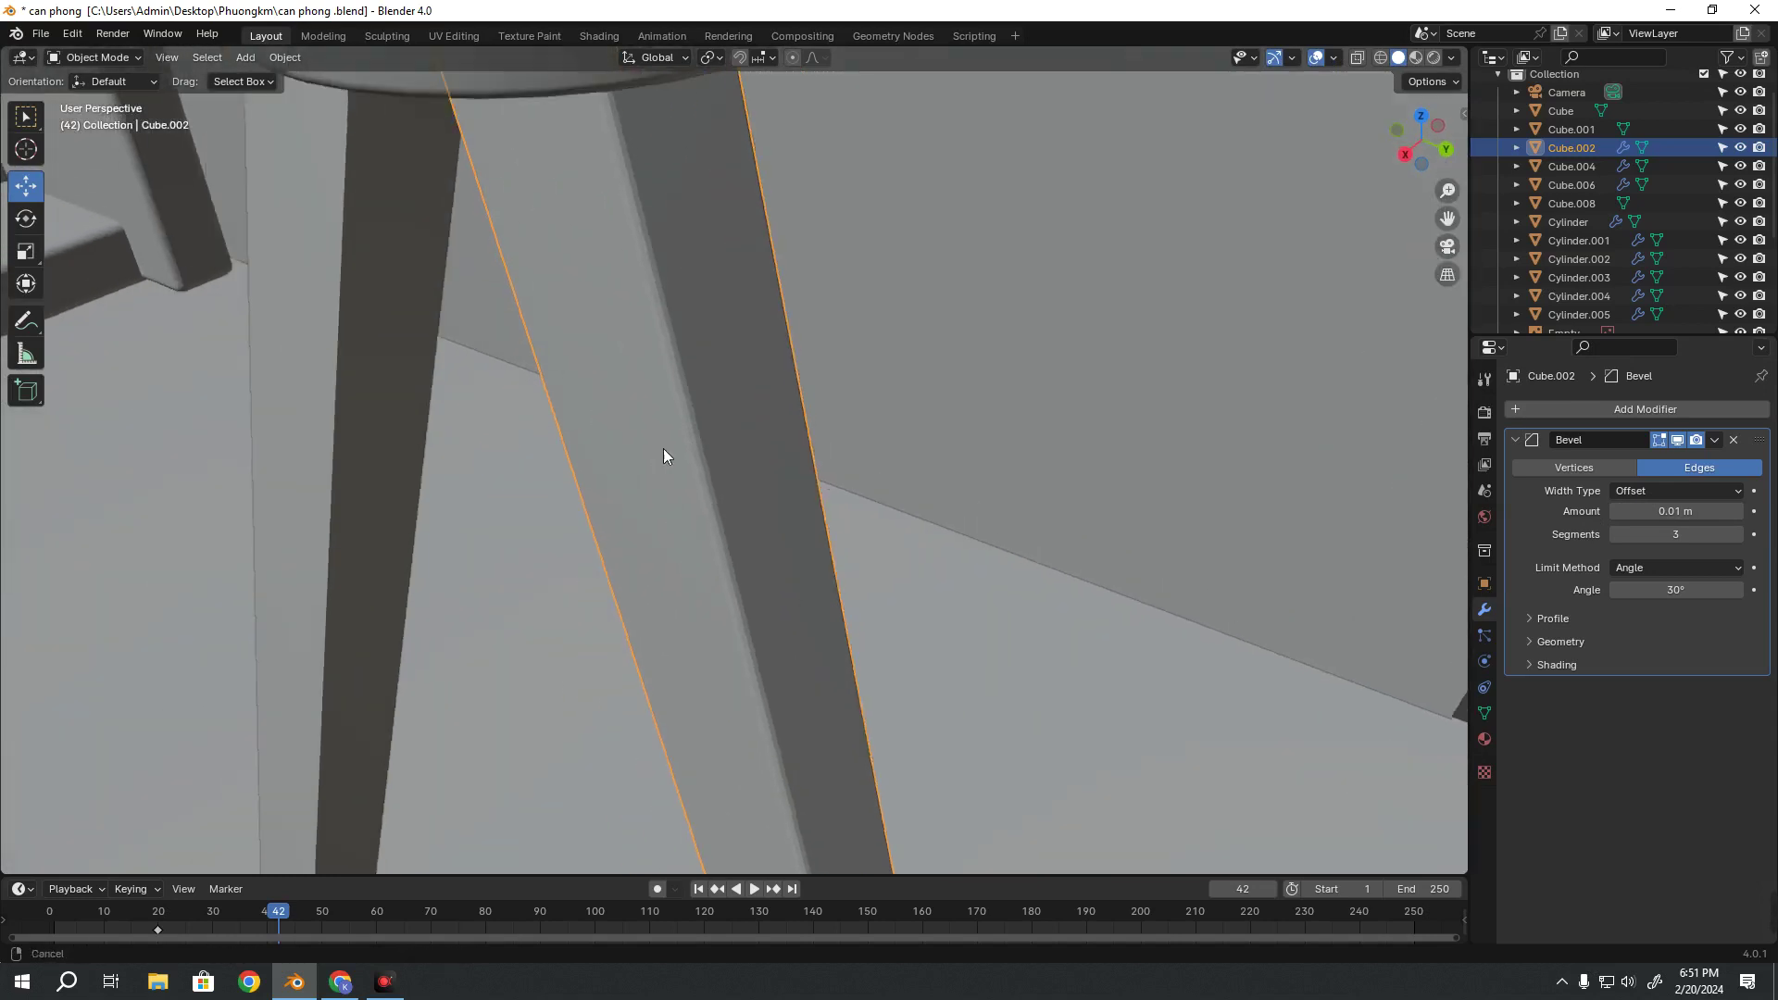
{"action": "scroll", "coordinate": [675, 237], "scroll_direction": "up", "scroll_amount": 2}
{"action": "scroll", "coordinate": [714, 411], "scroll_direction": "down", "scroll_amount": 3}
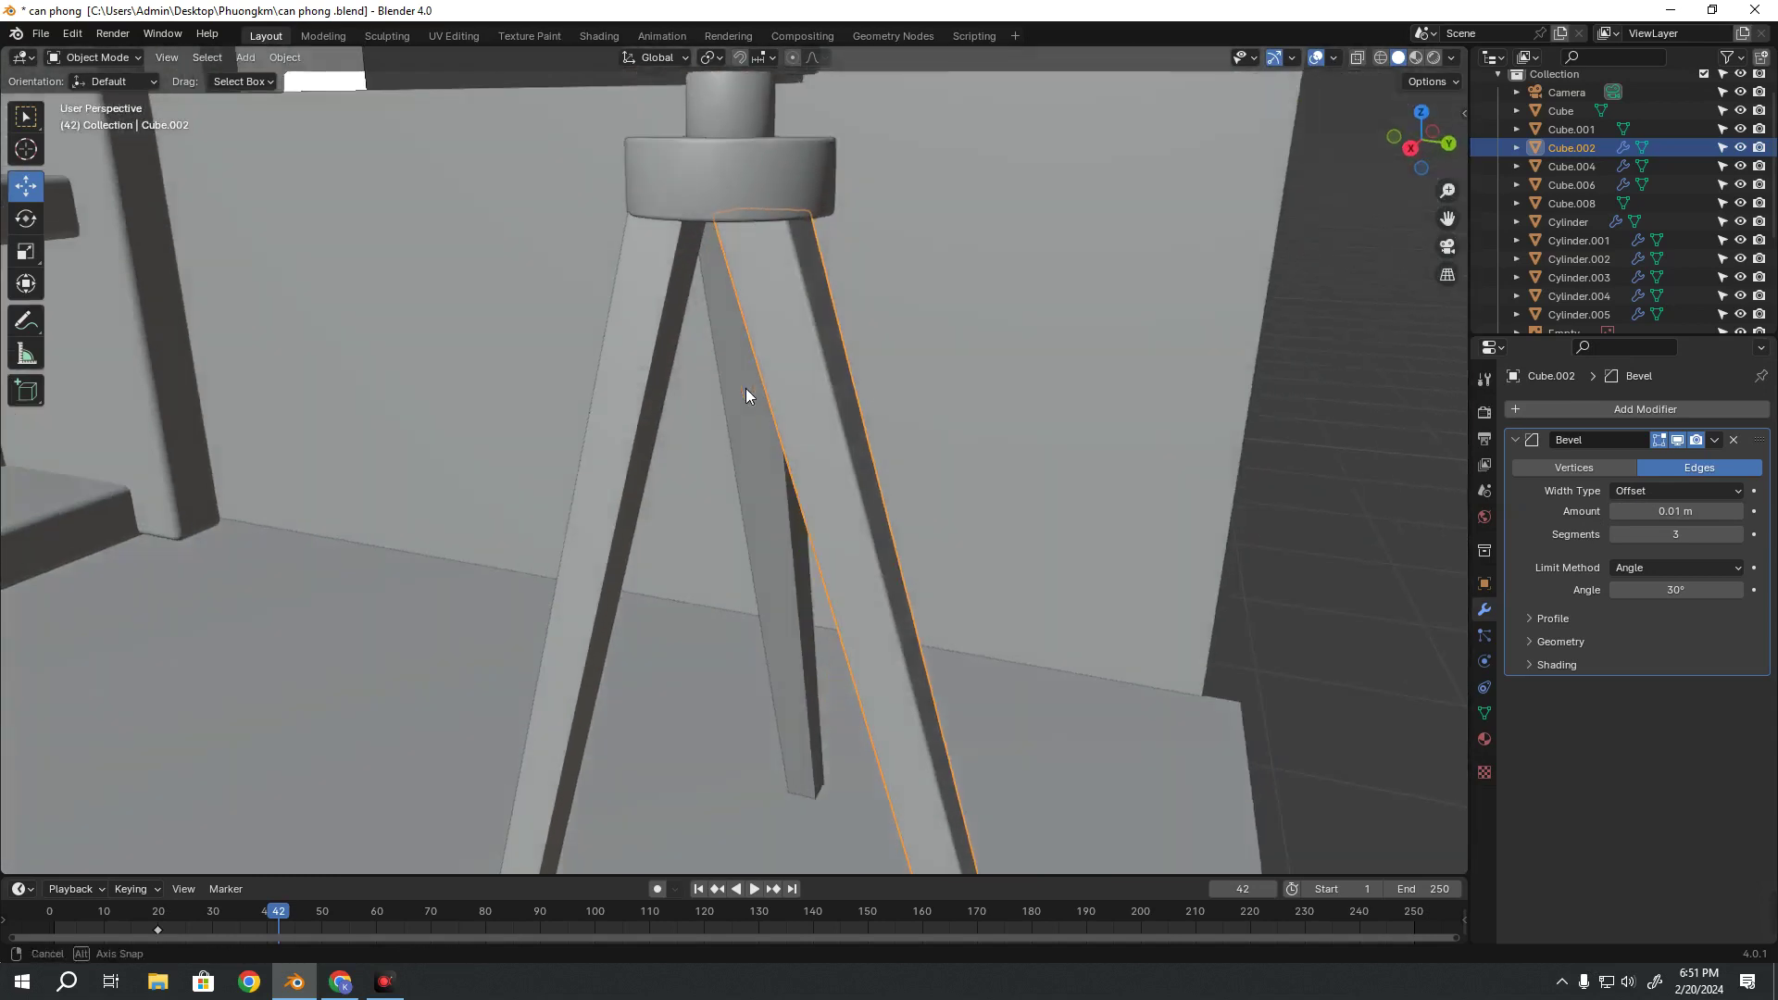
{"action": "left_click", "coordinate": [589, 419]}
{"action": "left_click", "coordinate": [817, 399]}
{"action": "middle_click_drag", "start_coordinate": [1098, 533], "coordinate": [1157, 482]}
{"action": "left_click", "coordinate": [1713, 516]}
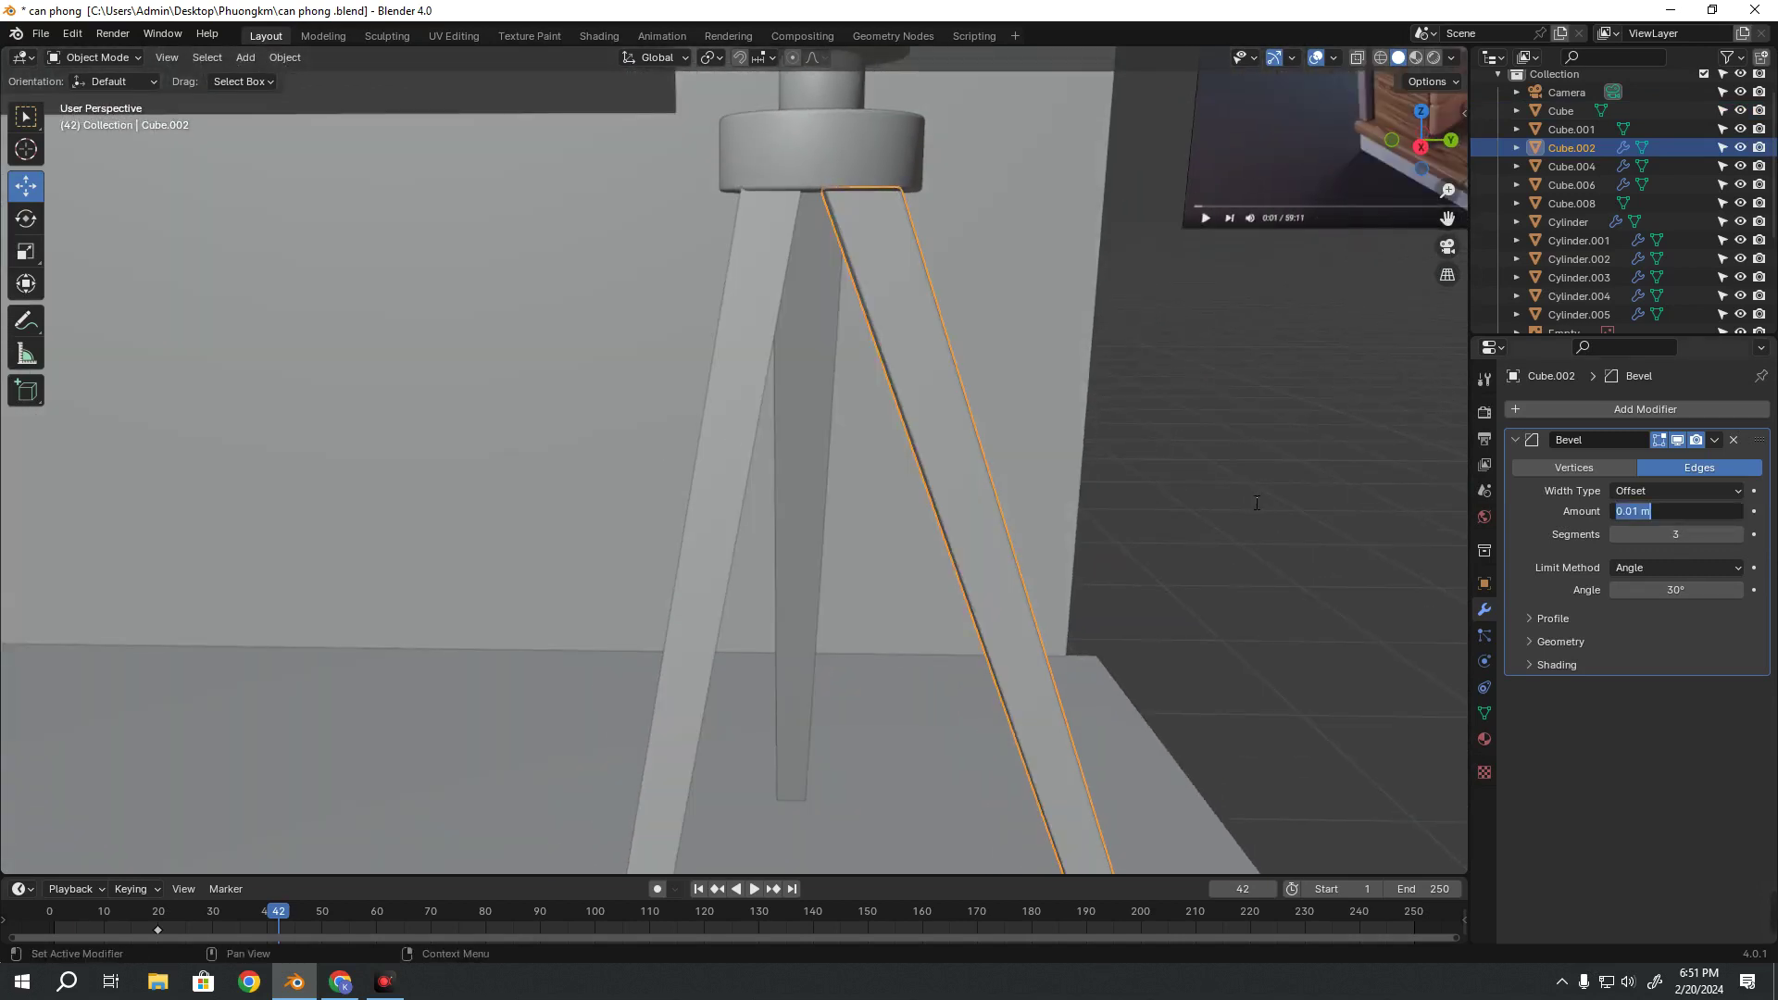
Give the left leg Cube a Bevel modifier with 0.01 m amount and 3 segments
{"action": "left_click", "coordinate": [741, 492]}
{"action": "left_click", "coordinate": [1658, 414]}
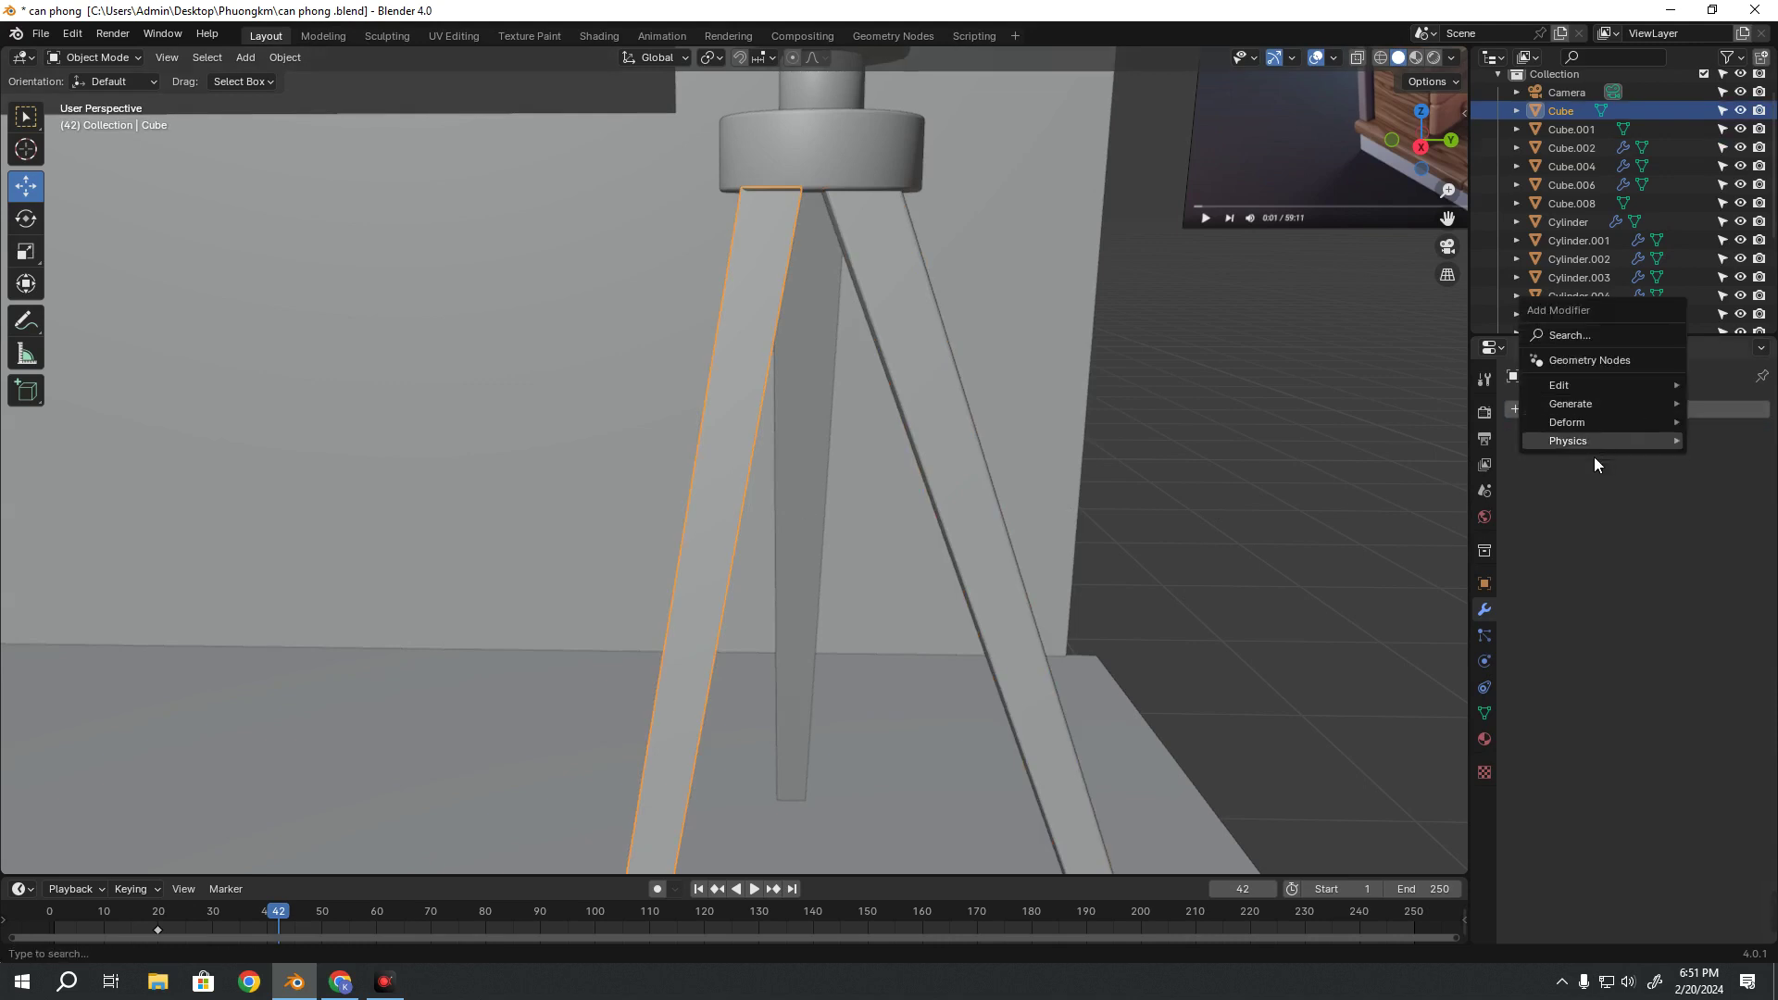
{"action": "mouse_move", "coordinate": [1571, 402]}
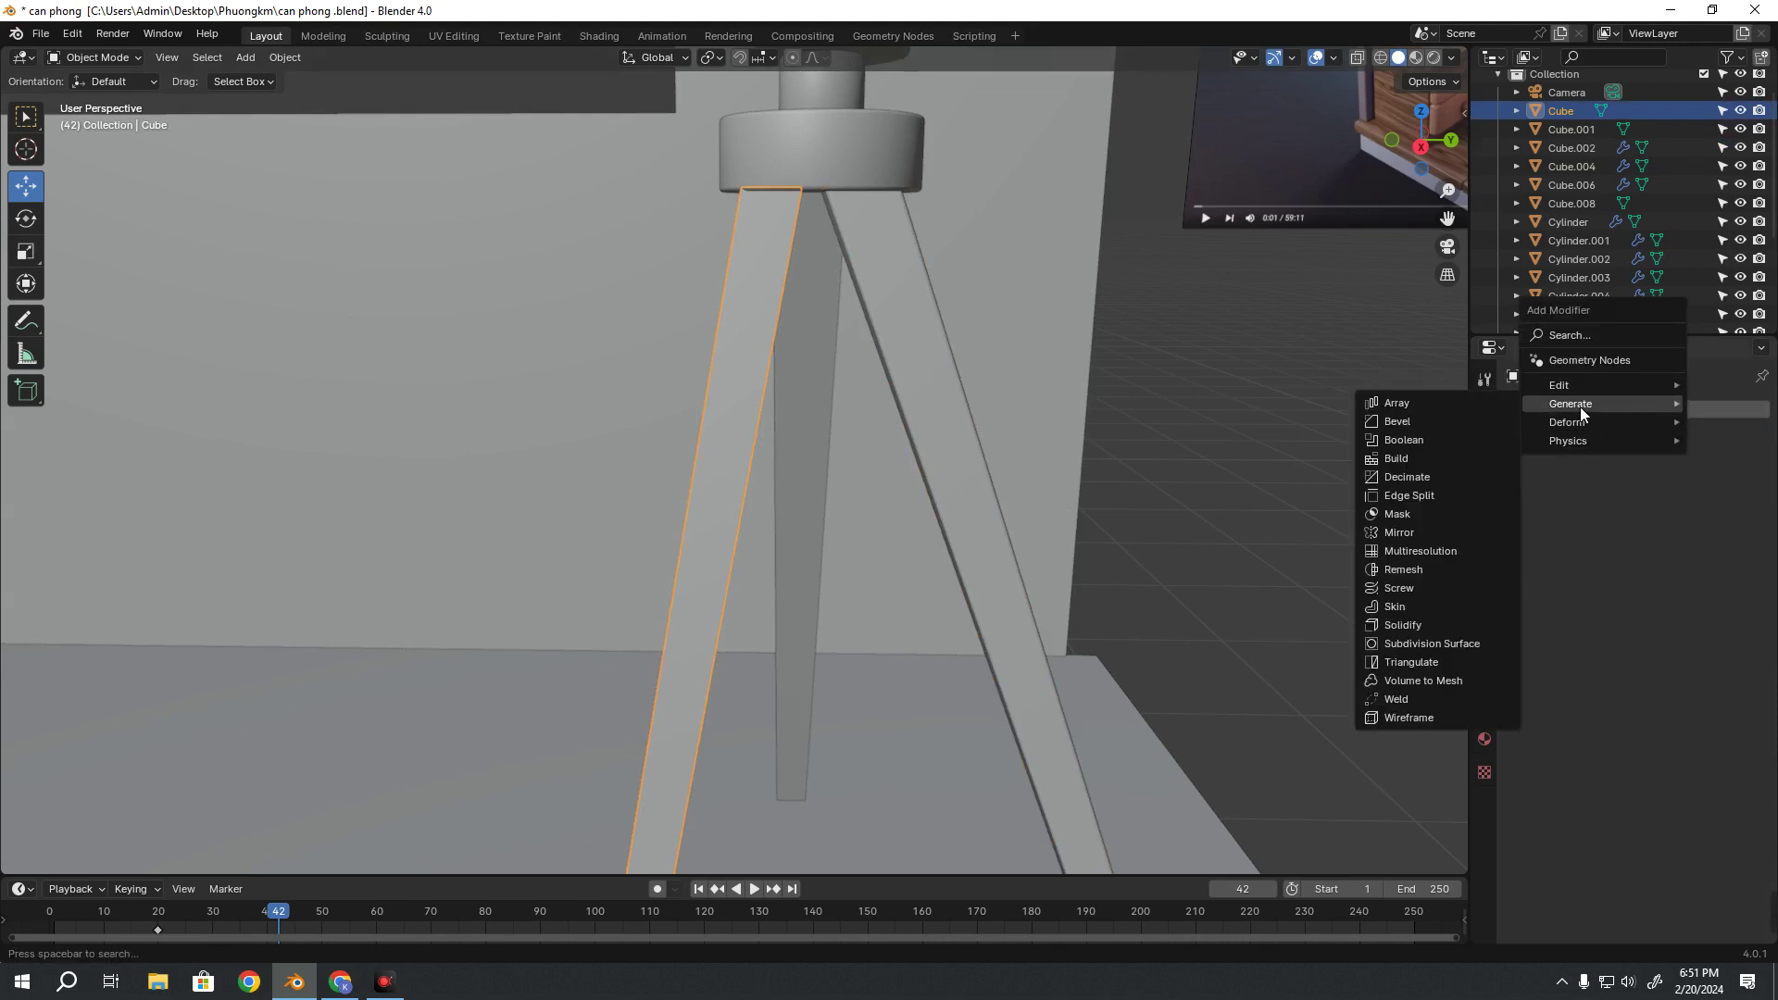
{"action": "left_click", "coordinate": [1444, 420]}
{"action": "left_click", "coordinate": [1685, 511]}
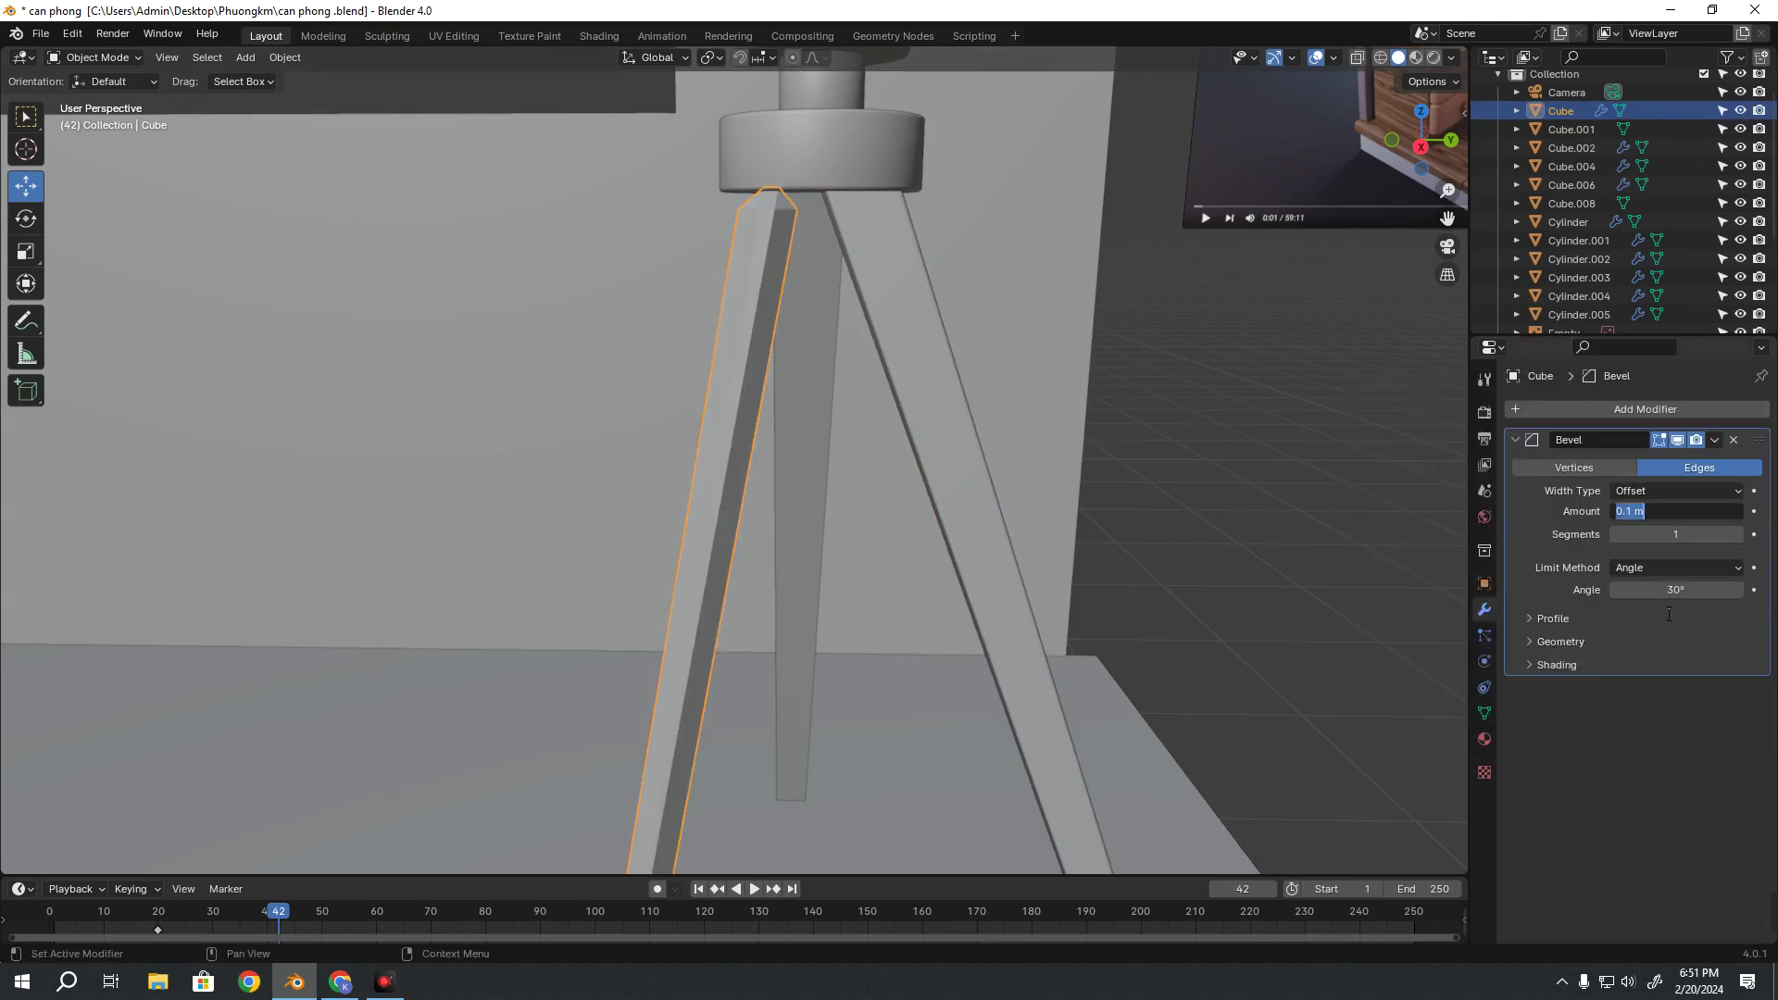
{"action": "type", "text": "0.01"}
{"action": "key", "text": "Tab"}
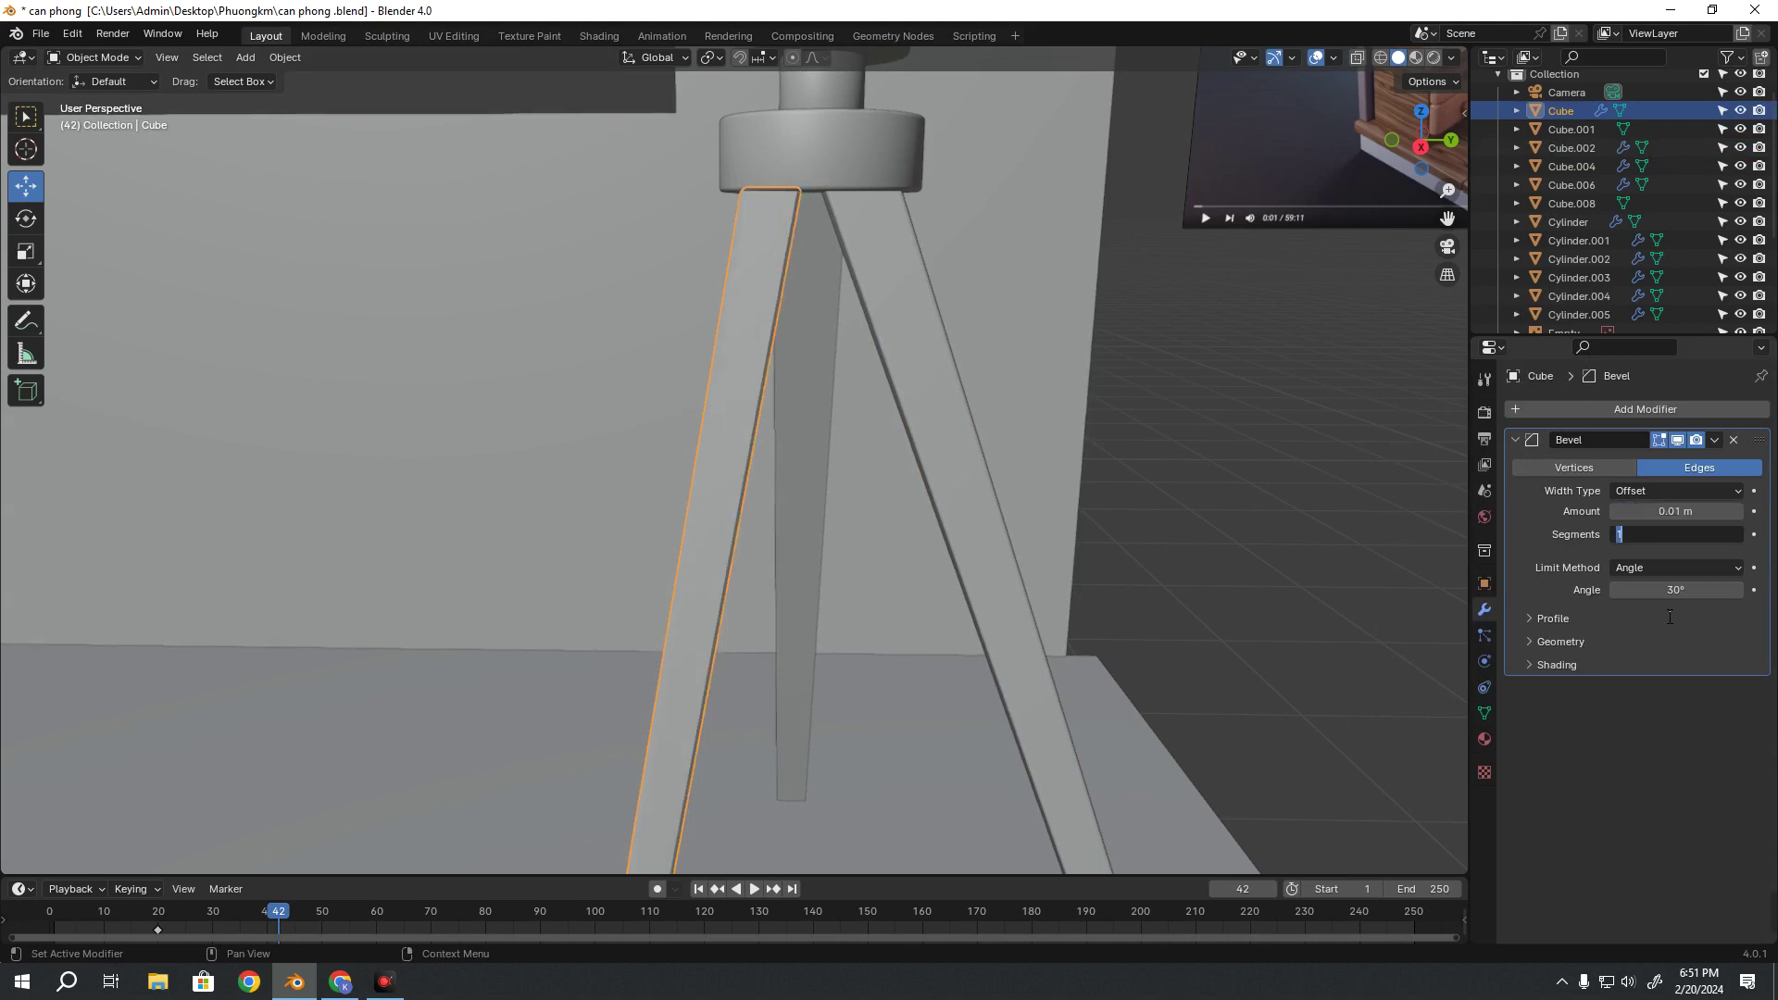
{"action": "type", "text": "3"}
{"action": "key", "text": "Return"}
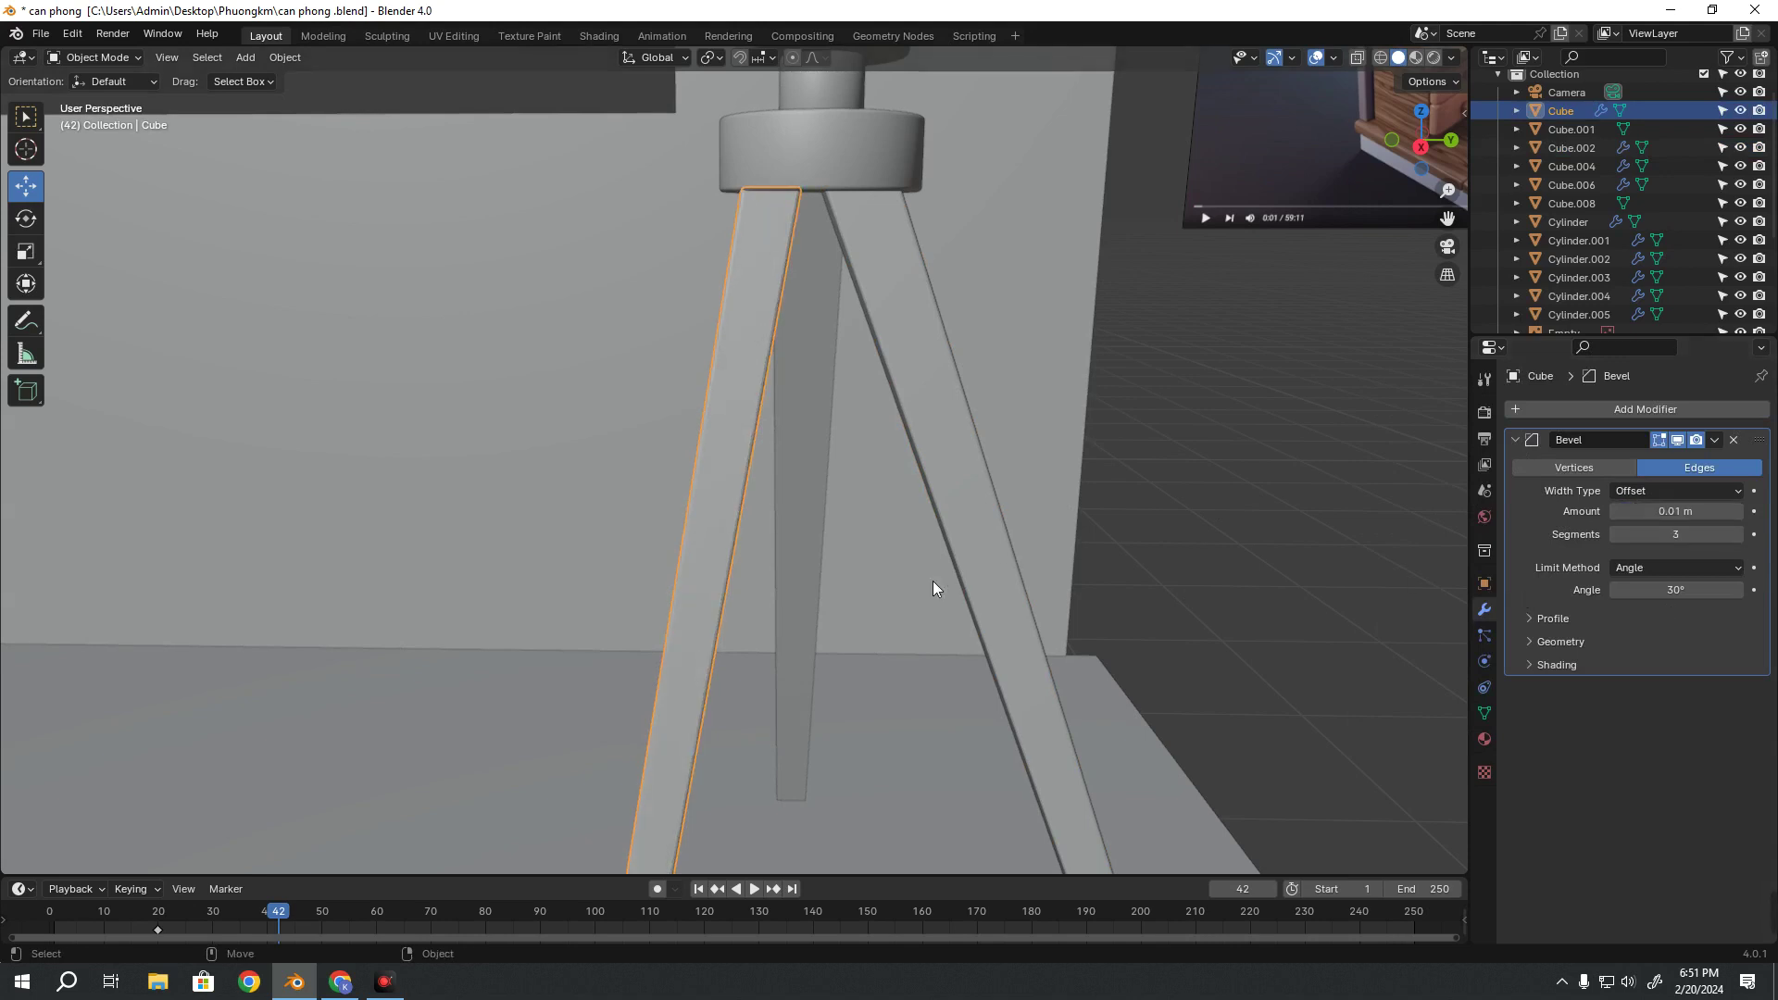
Give the back leg Cube.001 a Bevel modifier with 0.01 m amount and 3 segments
{"action": "left_click", "coordinate": [807, 446]}
{"action": "middle_click_drag", "start_coordinate": [954, 567], "coordinate": [1157, 518]}
{"action": "left_click", "coordinate": [1548, 413]}
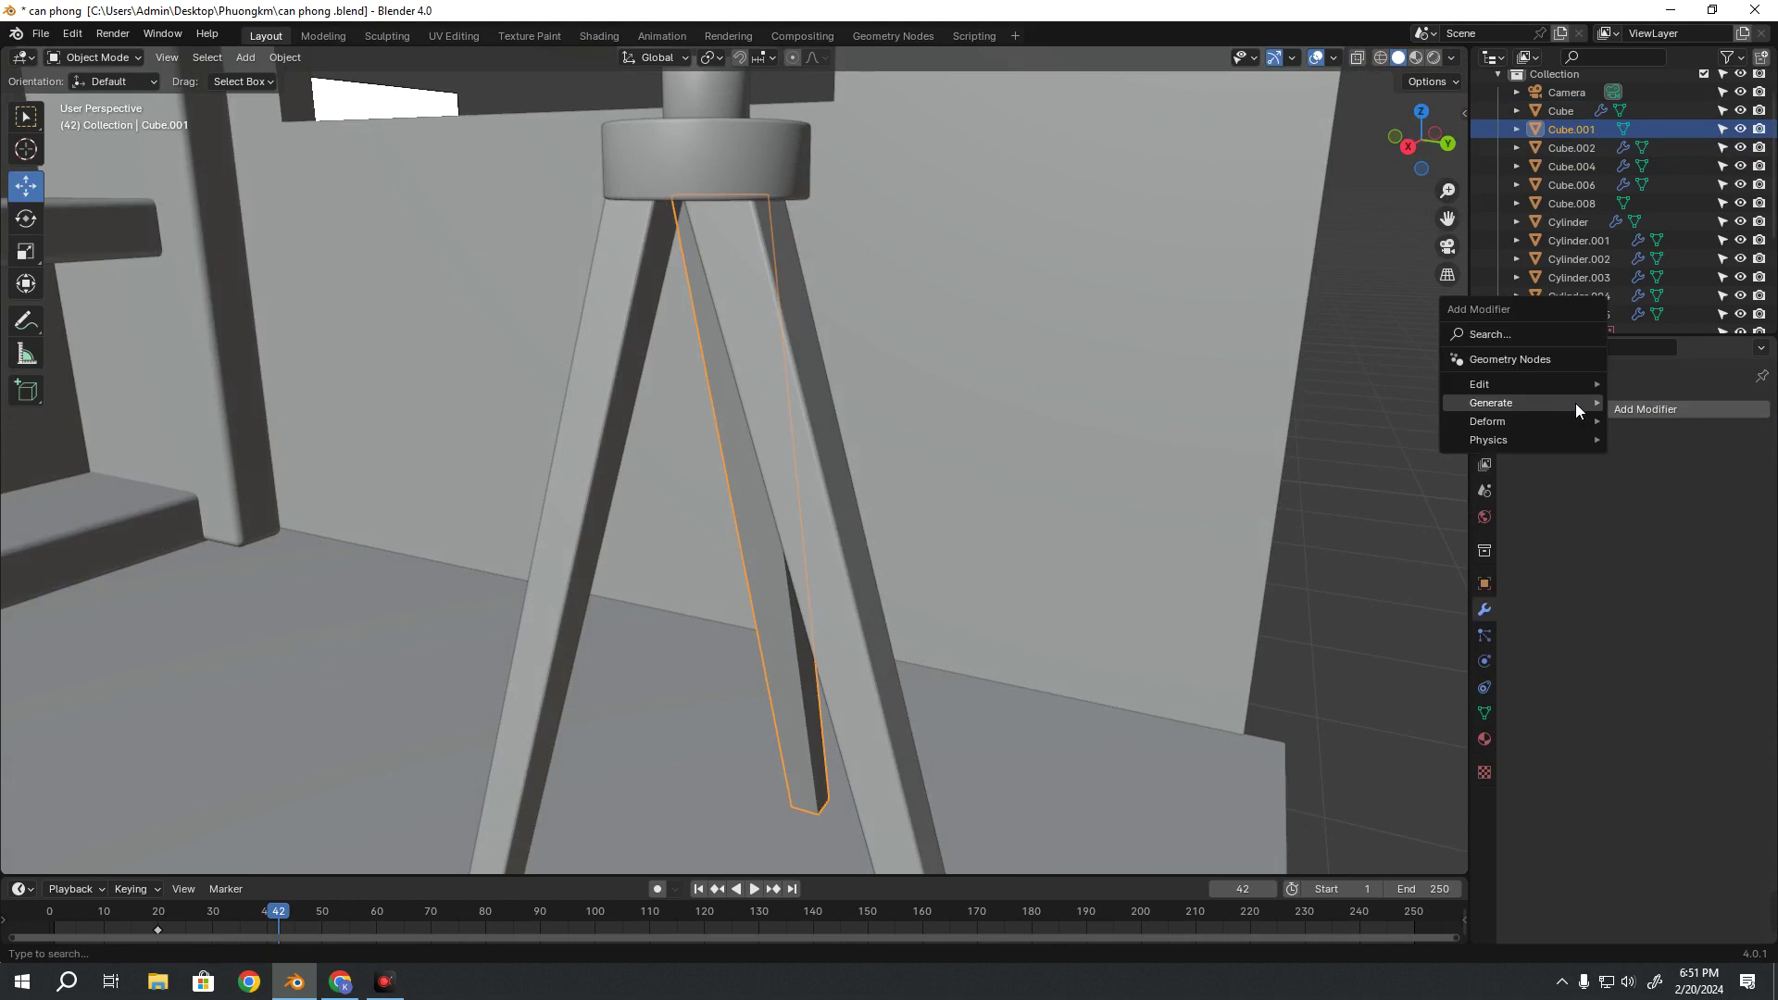
{"action": "mouse_move", "coordinate": [1514, 403]}
{"action": "left_click", "coordinate": [1663, 422]}
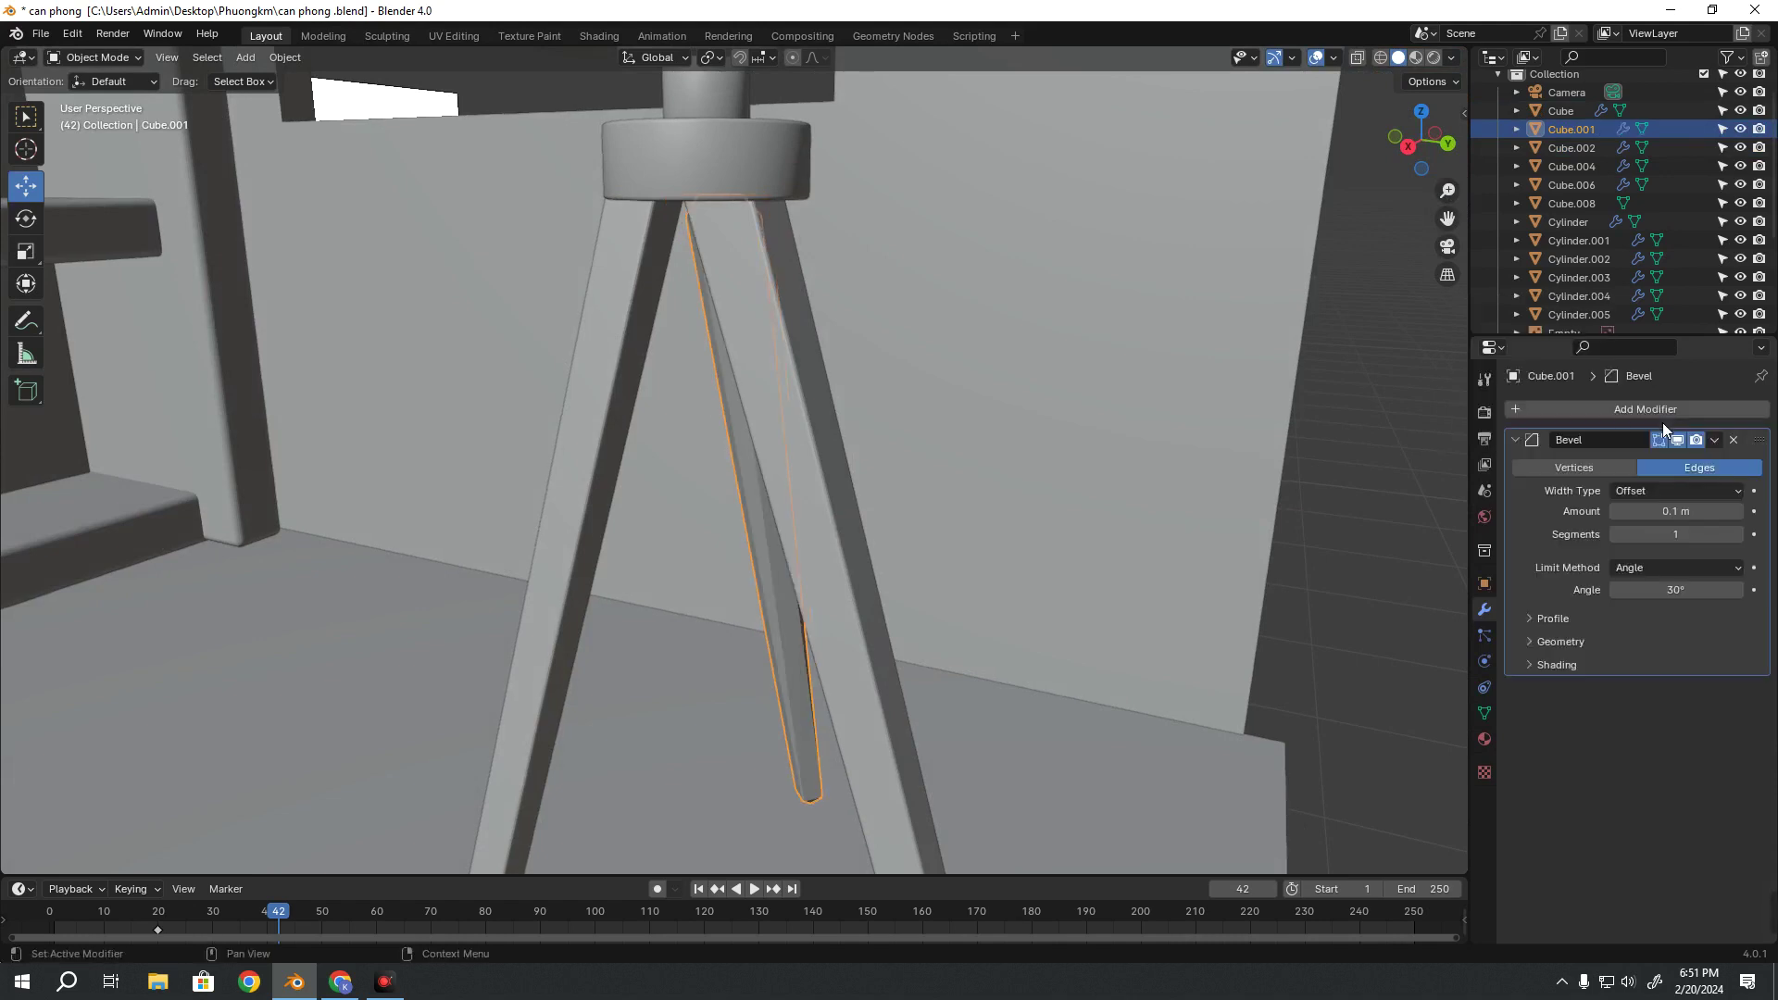
{"action": "double_click", "coordinate": [1658, 512]}
{"action": "type", "text": "0."}
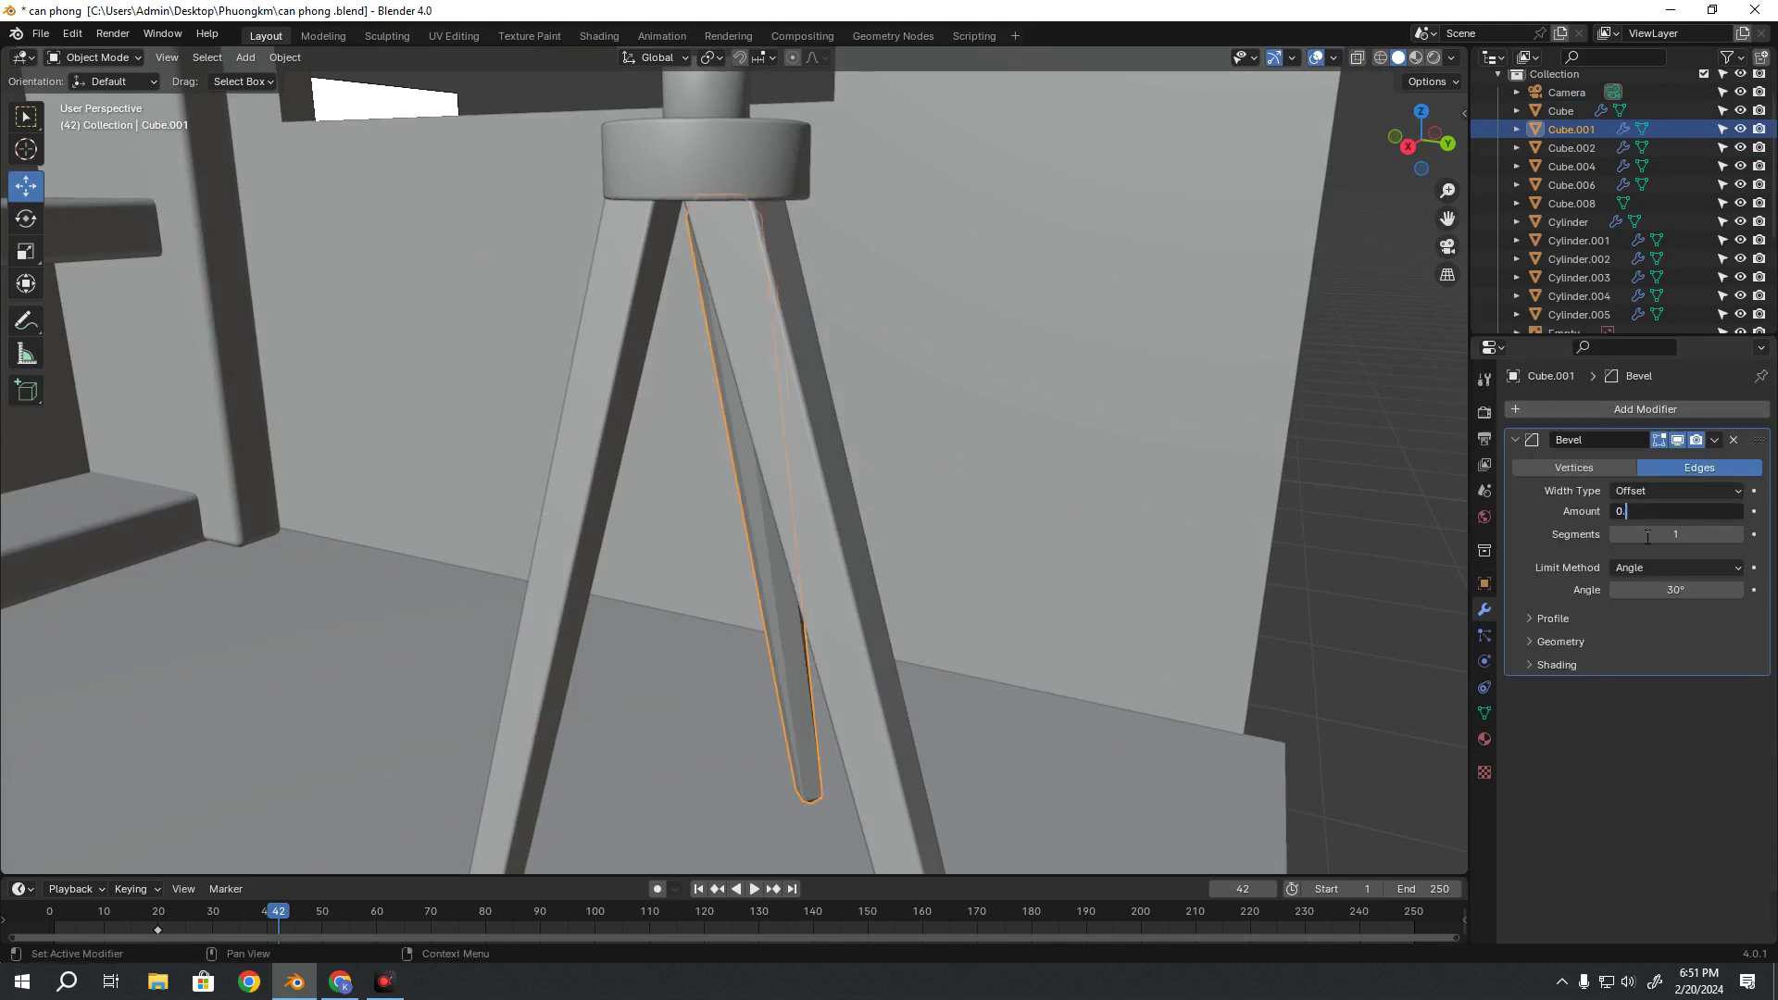
{"action": "type", "text": "01"}
{"action": "key", "text": "Tab"}
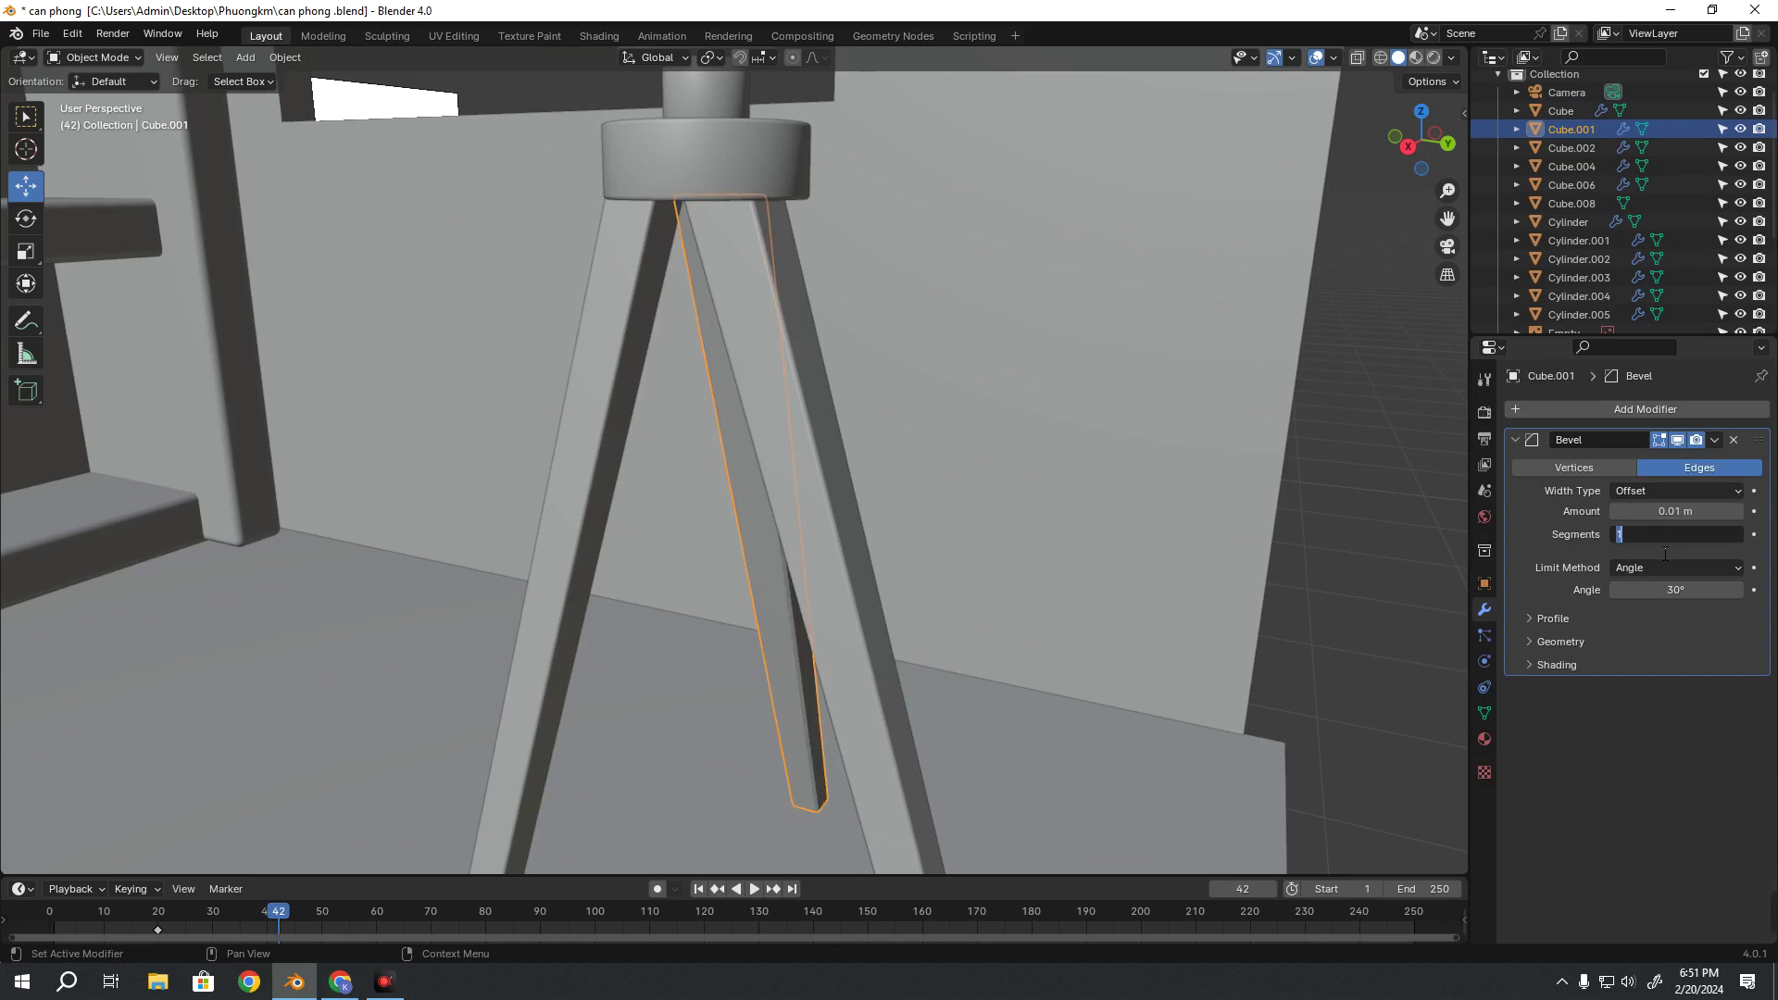
{"action": "type", "text": "3"}
{"action": "key", "text": "Return"}
{"action": "left_click", "coordinate": [1385, 593]}
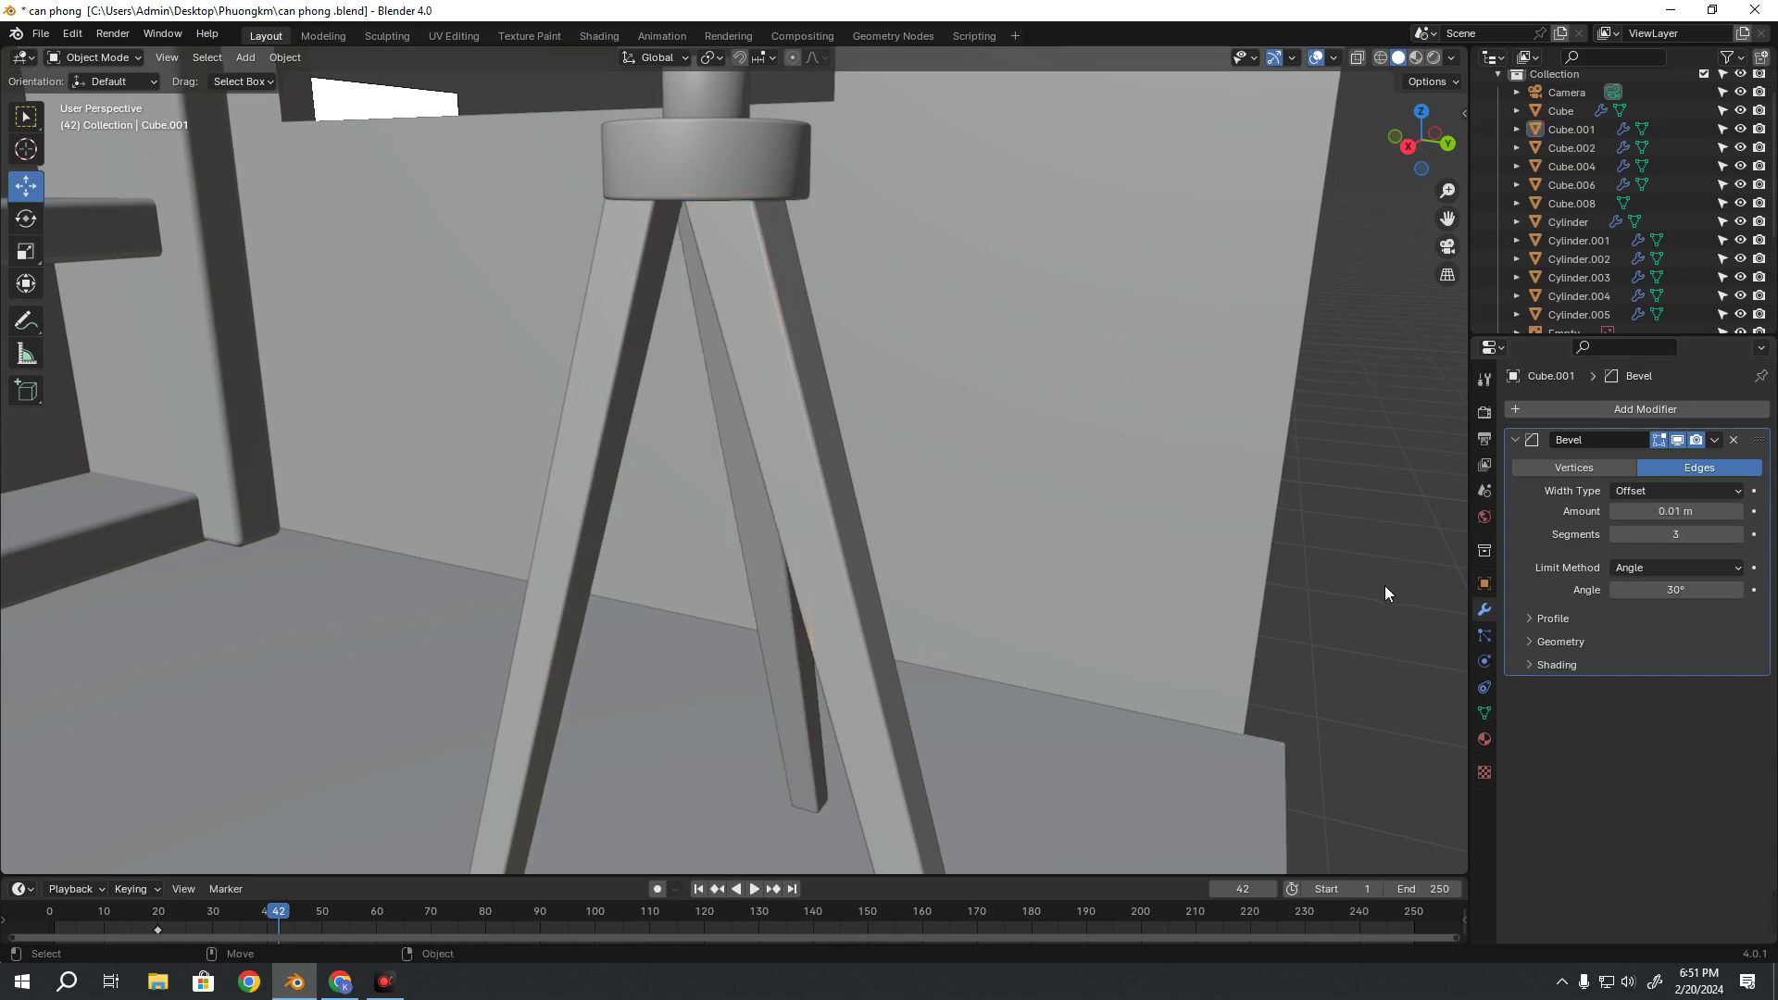
{"action": "scroll", "coordinate": [919, 558], "scroll_direction": "down", "scroll_amount": 5}
{"action": "mouse_move", "coordinate": [920, 558]}
{"action": "middle_mouse_down"}
{"action": "mouse_move", "coordinate": [726, 568]}
{"action": "mouse_move", "coordinate": [641, 498]}
{"action": "mouse_move", "coordinate": [1128, 534]}
{"action": "middle_mouse_up"}
{"action": "scroll", "coordinate": [759, 532], "scroll_direction": "up", "scroll_amount": 5}
{"action": "left_click", "coordinate": [759, 533]}
{"action": "left_click", "coordinate": [631, 476]}
{"action": "scroll", "coordinate": [631, 476], "scroll_direction": "down", "scroll_amount": 4}
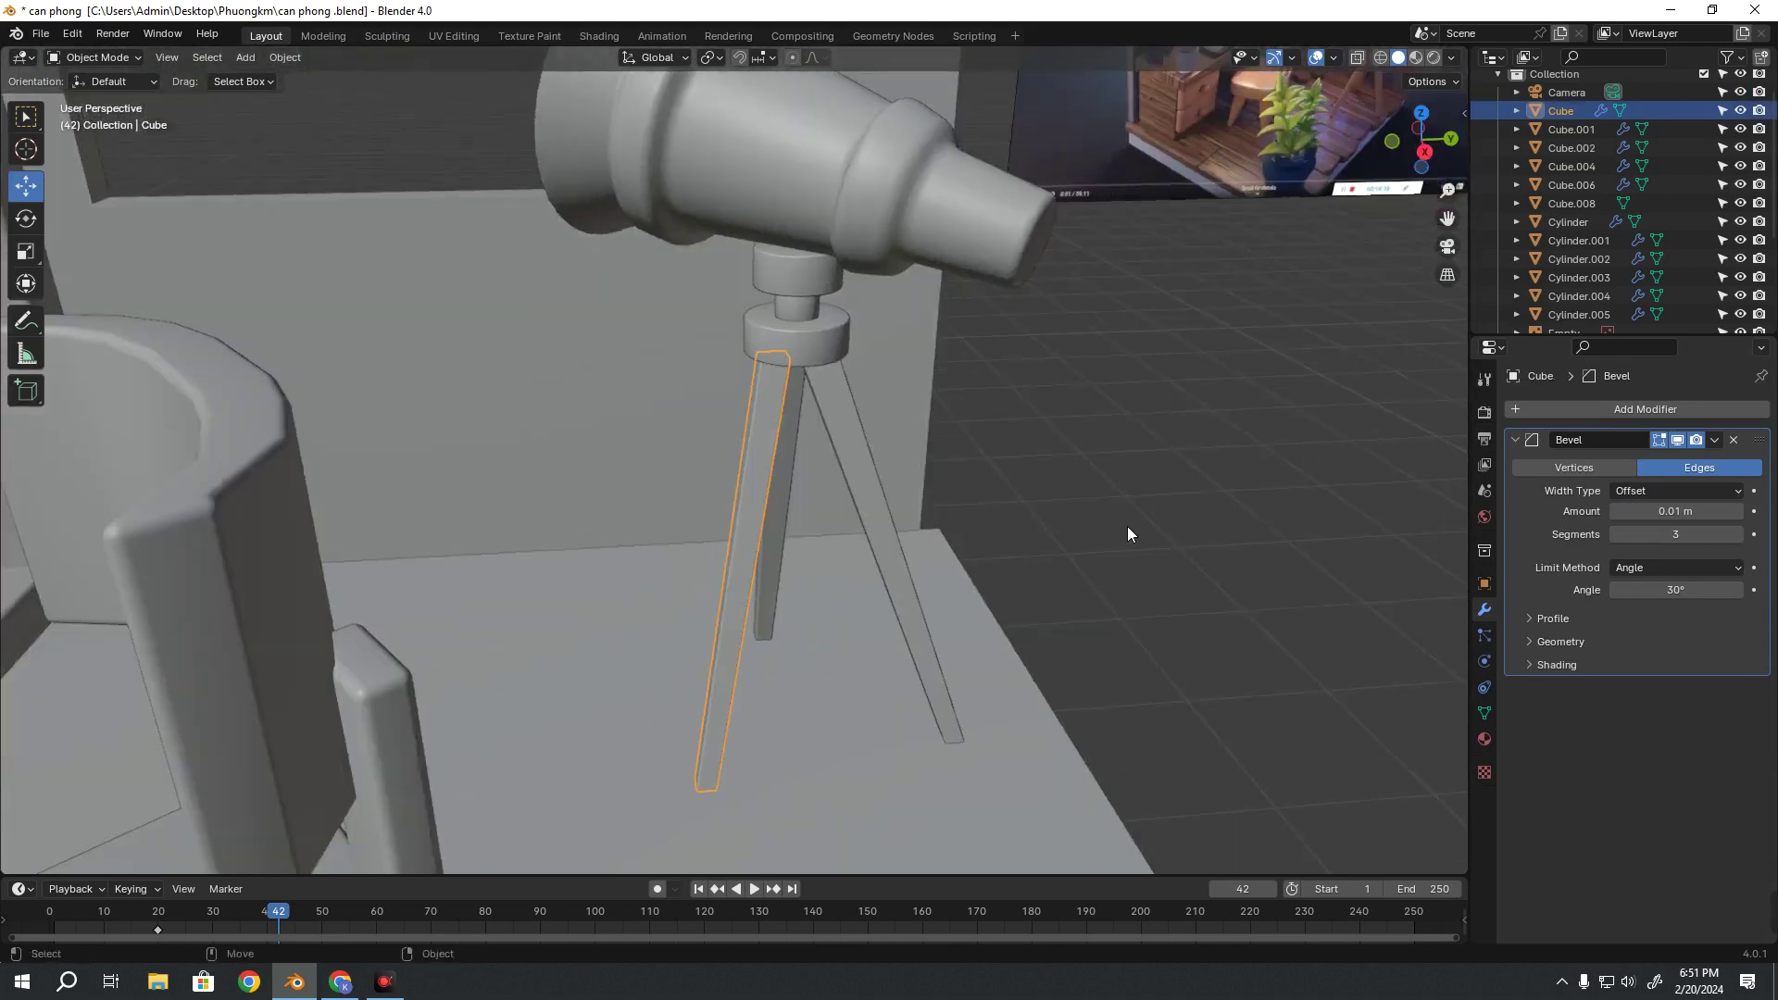
{"action": "scroll", "coordinate": [1126, 526], "scroll_direction": "down", "scroll_amount": 4}
{"action": "mouse_move", "coordinate": [898, 541]}
{"action": "middle_mouse_down"}
{"action": "mouse_move", "coordinate": [1341, 342]}
{"action": "mouse_move", "coordinate": [854, 506]}
{"action": "middle_mouse_up"}
{"action": "scroll", "coordinate": [853, 506], "scroll_direction": "up", "scroll_amount": 4}
{"action": "left_click_drag", "start_coordinate": [715, 655], "coordinate": [735, 511]}
{"action": "scroll", "coordinate": [817, 413], "scroll_direction": "up", "scroll_amount": 5}
{"action": "scroll", "coordinate": [869, 315], "scroll_direction": "up", "scroll_amount": 3}
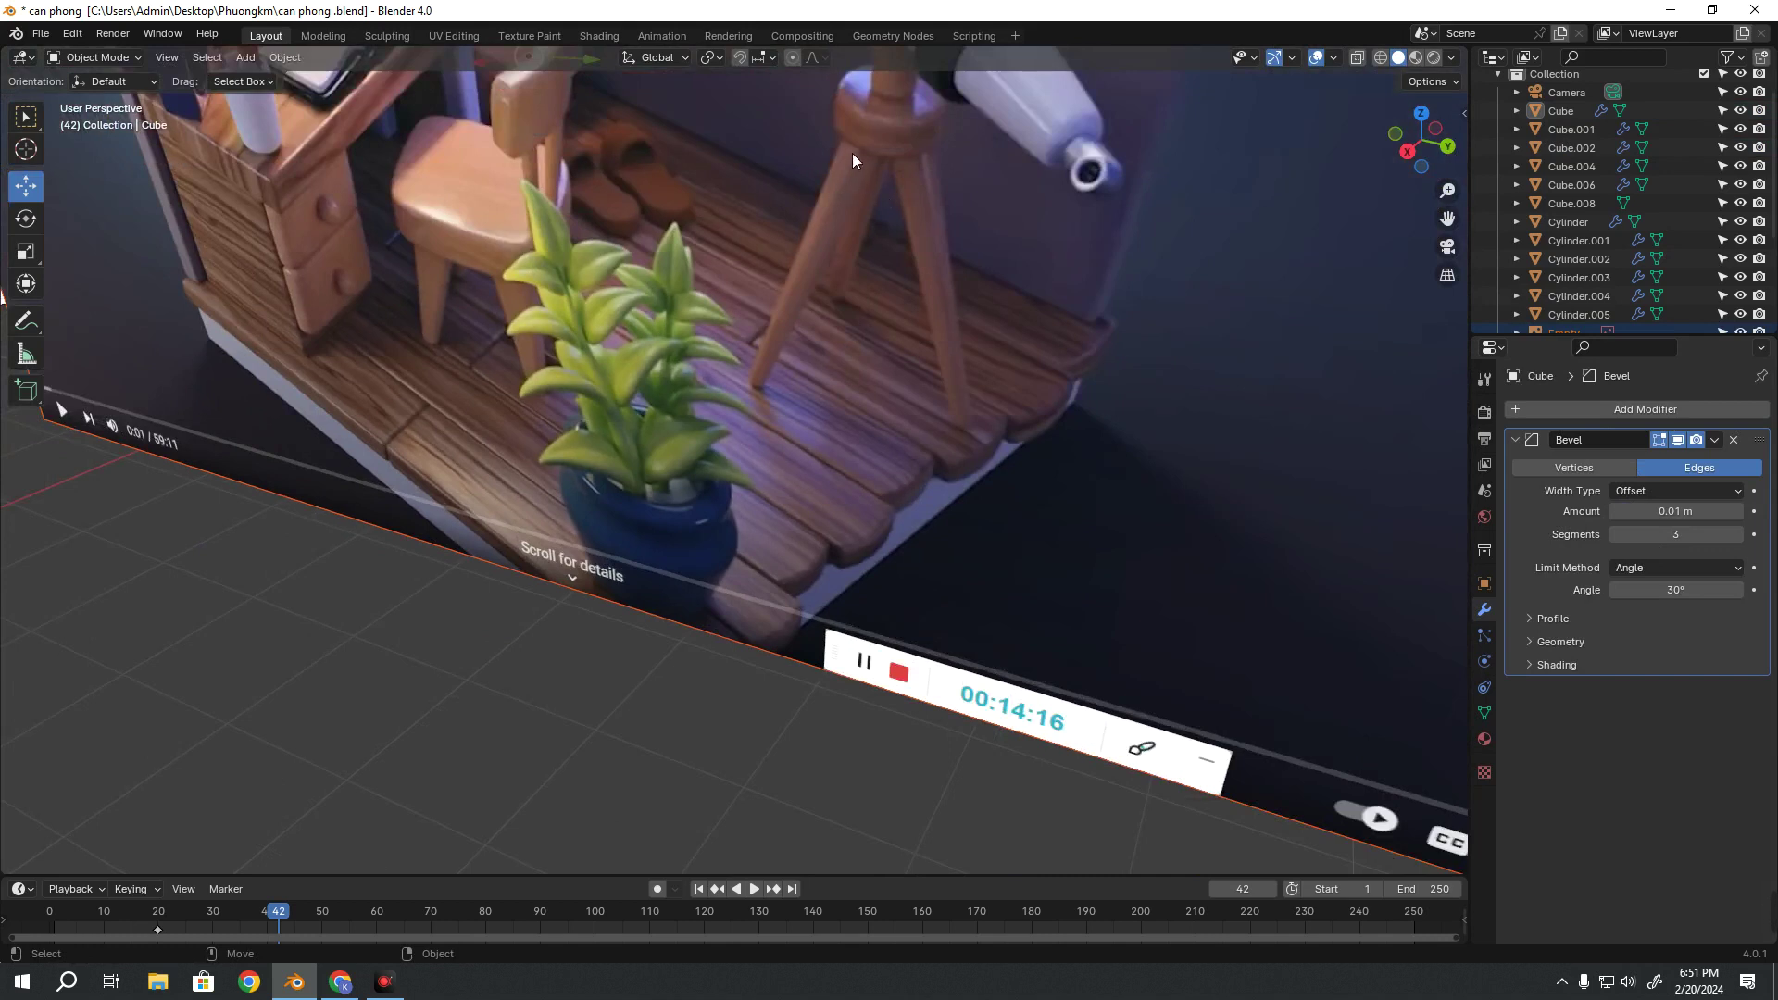
{"action": "scroll", "coordinate": [852, 158], "scroll_direction": "down", "scroll_amount": 2}
{"action": "scroll", "coordinate": [619, 432], "scroll_direction": "down", "scroll_amount": 5}
{"action": "scroll", "coordinate": [559, 518], "scroll_direction": "down", "scroll_amount": 4}
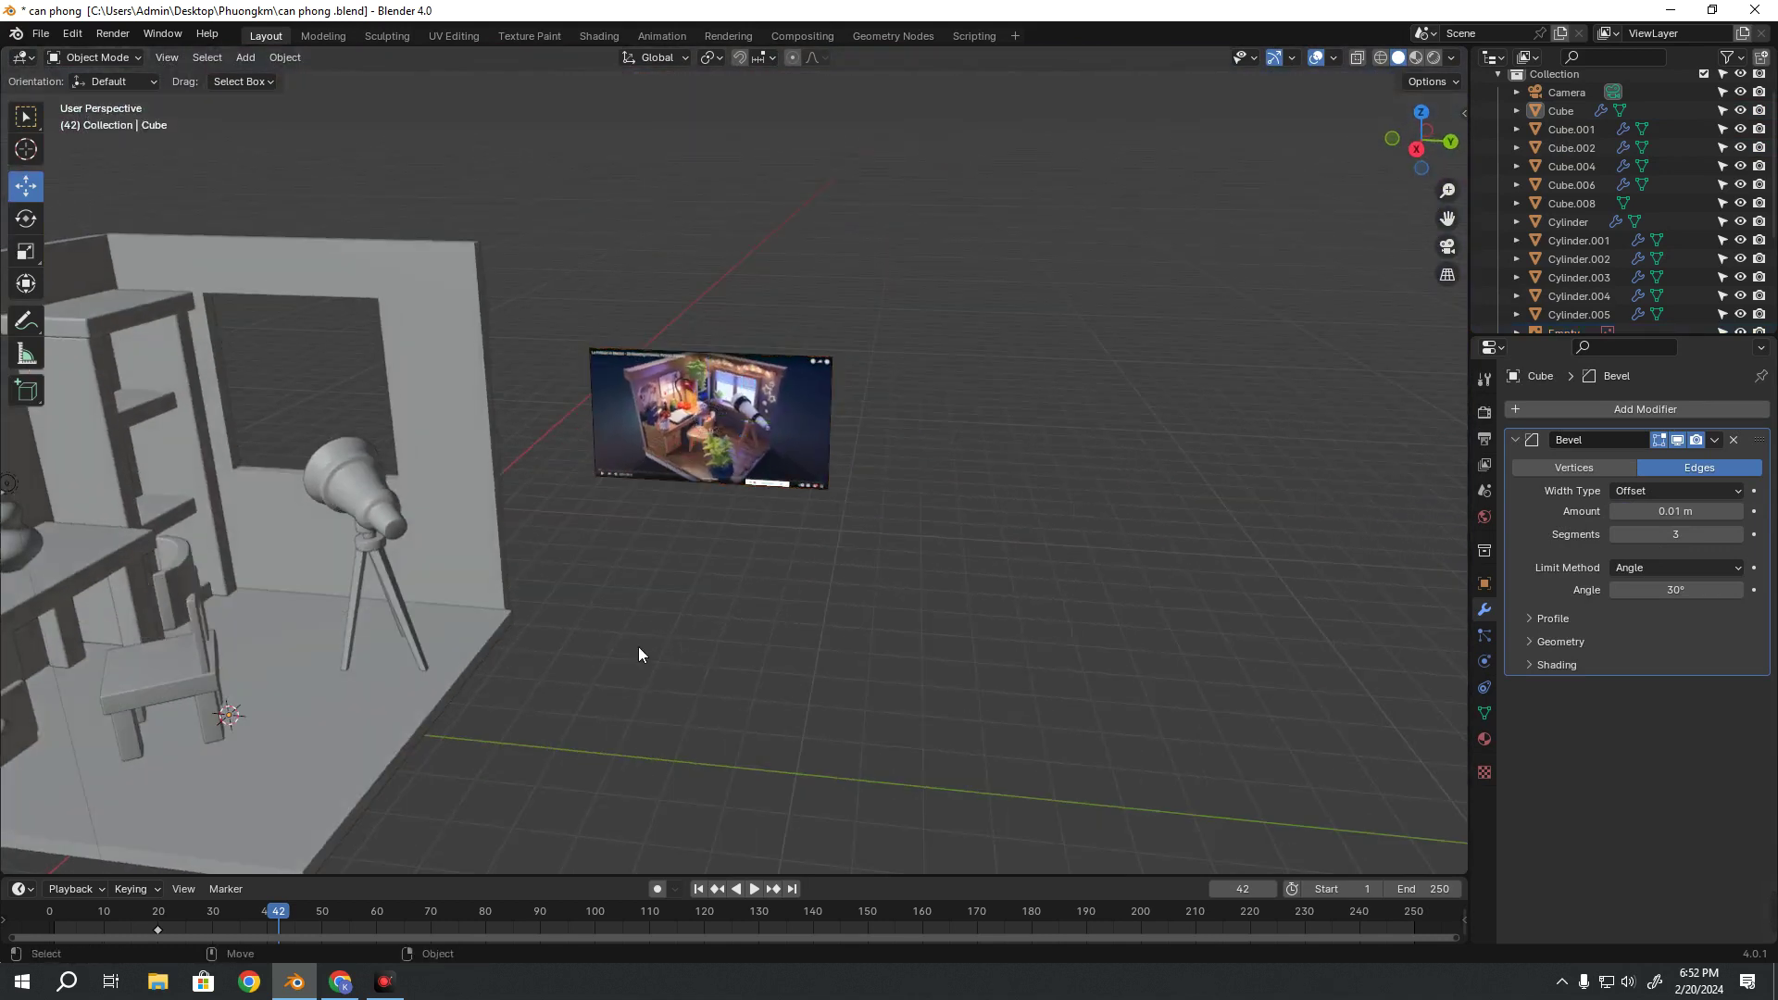
{"action": "middle_click_drag", "start_coordinate": [637, 646], "coordinate": [837, 491]}
{"action": "scroll", "coordinate": [847, 463], "scroll_direction": "up", "scroll_amount": 5}
{"action": "left_click", "coordinate": [976, 404]}
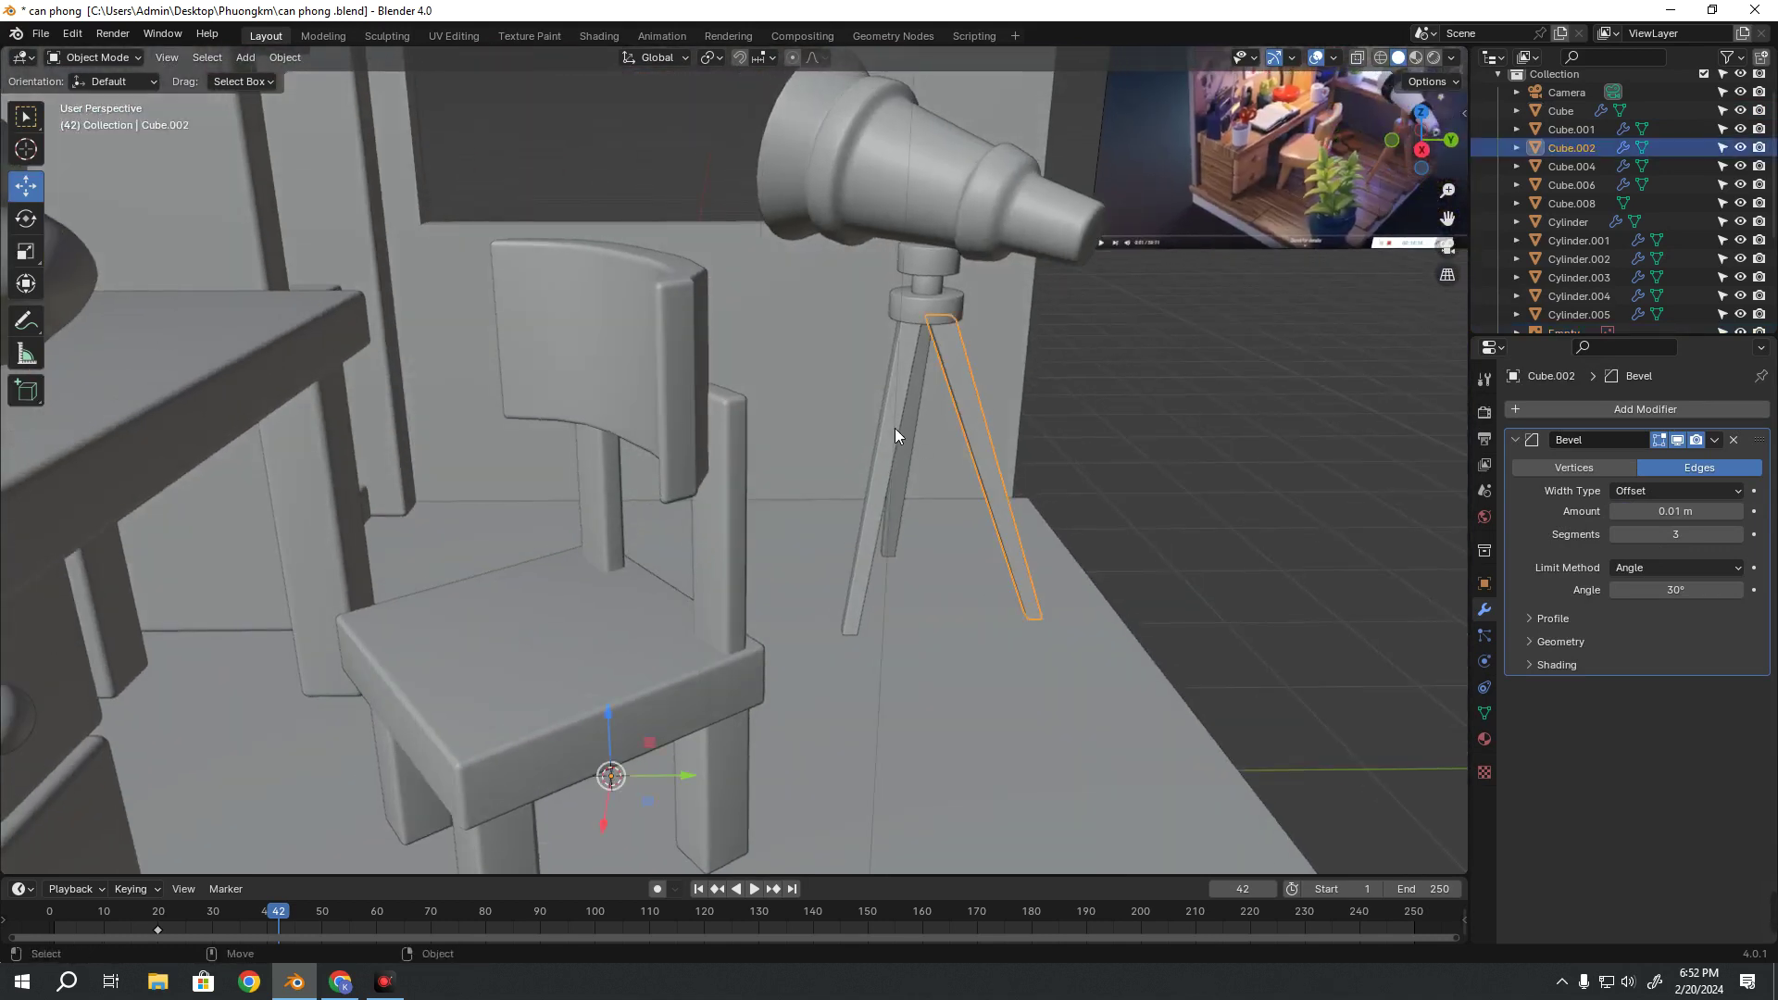
{"action": "left_click", "coordinate": [894, 429]}
{"action": "left_click", "coordinate": [909, 458]}
{"action": "mouse_move", "coordinate": [937, 530]}
{"action": "middle_mouse_down"}
{"action": "mouse_move", "coordinate": [842, 524]}
{"action": "mouse_move", "coordinate": [902, 465]}
{"action": "middle_mouse_up"}
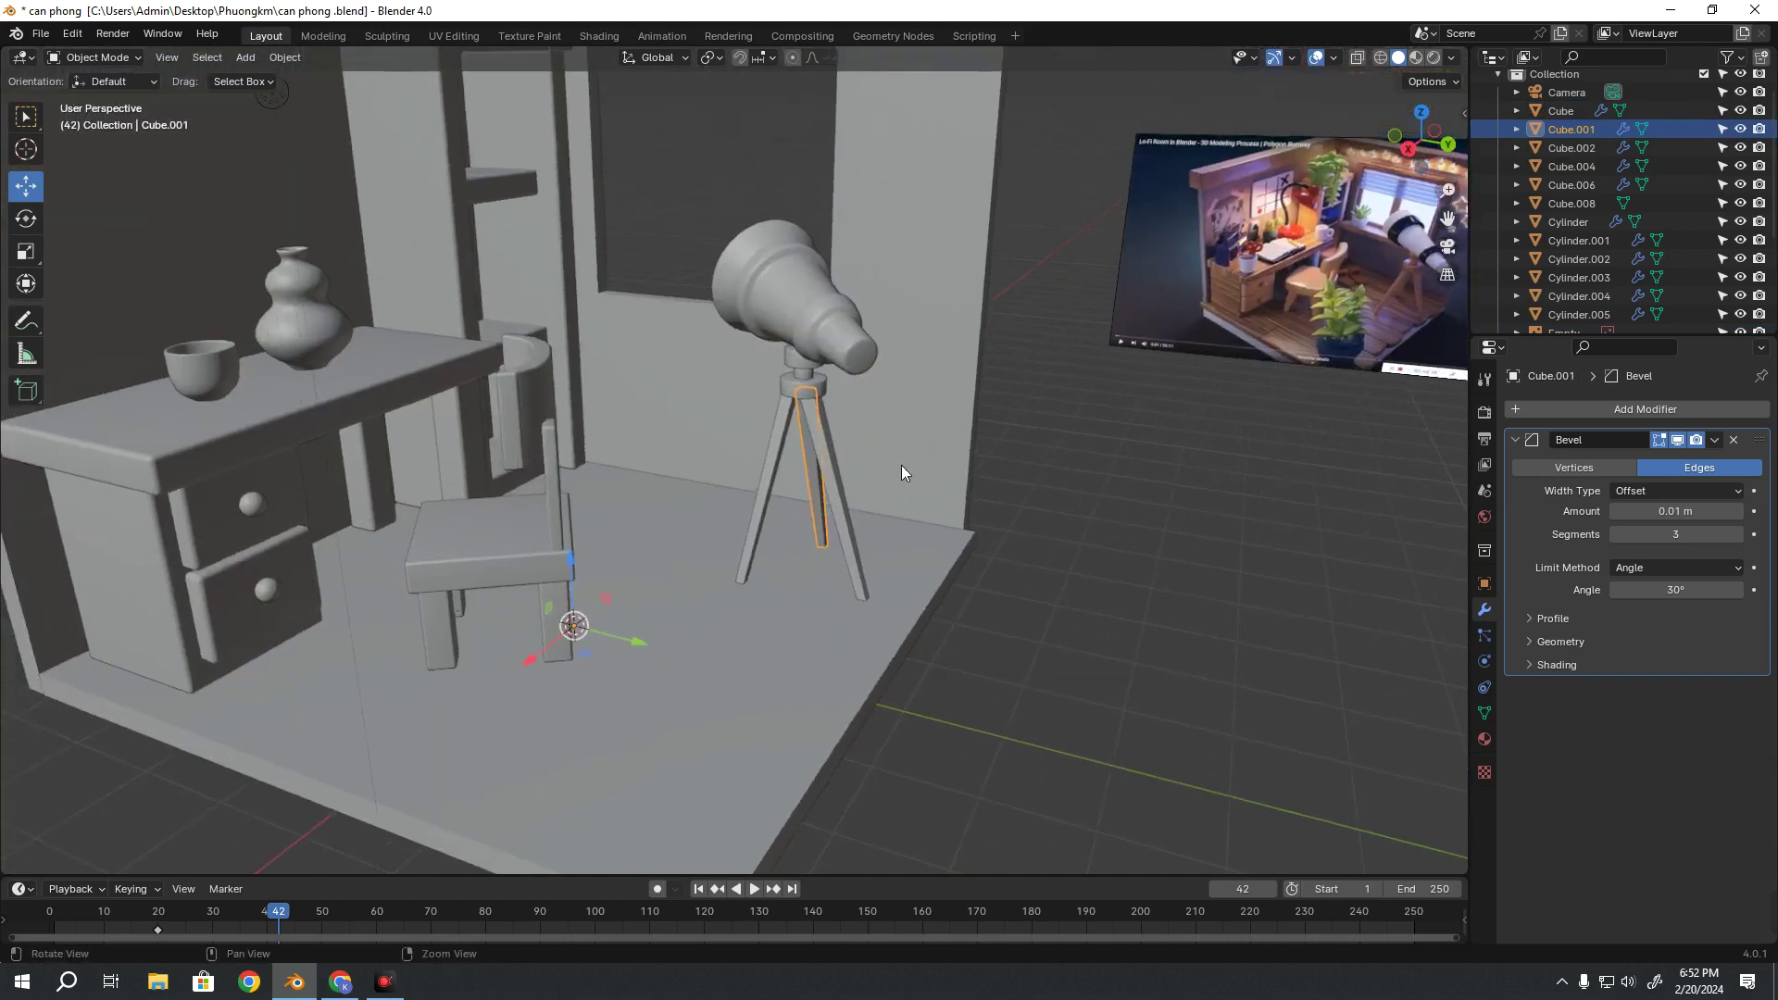
{"action": "scroll", "coordinate": [901, 465], "scroll_direction": "down", "scroll_amount": 3}
{"action": "middle_click_drag", "start_coordinate": [898, 615], "coordinate": [876, 671]}
{"action": "scroll", "coordinate": [876, 670], "scroll_direction": "down", "scroll_amount": 2}
{"action": "mouse_move", "coordinate": [868, 591]}
{"action": "middle_mouse_down"}
{"action": "mouse_move", "coordinate": [808, 611]}
{"action": "mouse_move", "coordinate": [865, 594]}
{"action": "mouse_move", "coordinate": [747, 590]}
{"action": "mouse_move", "coordinate": [860, 585]}
{"action": "middle_mouse_up"}
{"action": "scroll", "coordinate": [915, 576], "scroll_direction": "up", "scroll_amount": 5}
{"action": "scroll", "coordinate": [985, 601], "scroll_direction": "up", "scroll_amount": 2}
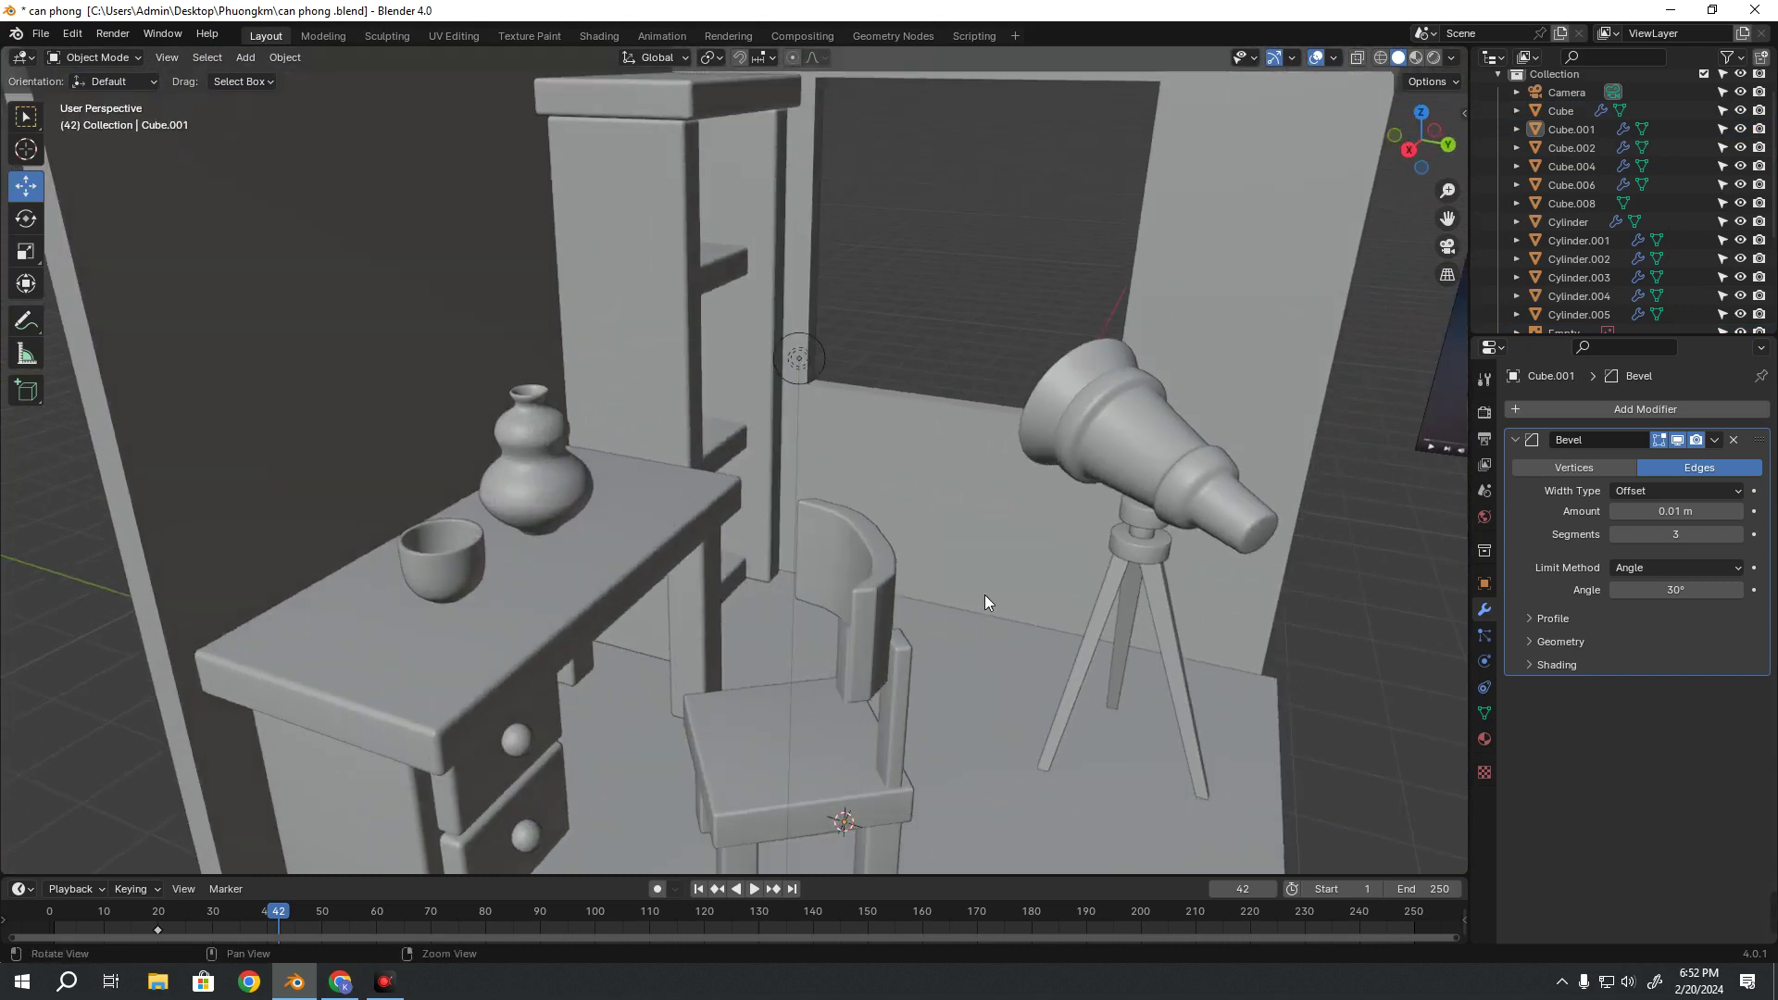
{"action": "scroll", "coordinate": [879, 583], "scroll_direction": "down", "scroll_amount": 4}
{"action": "scroll", "coordinate": [861, 537], "scroll_direction": "down", "scroll_amount": 3}
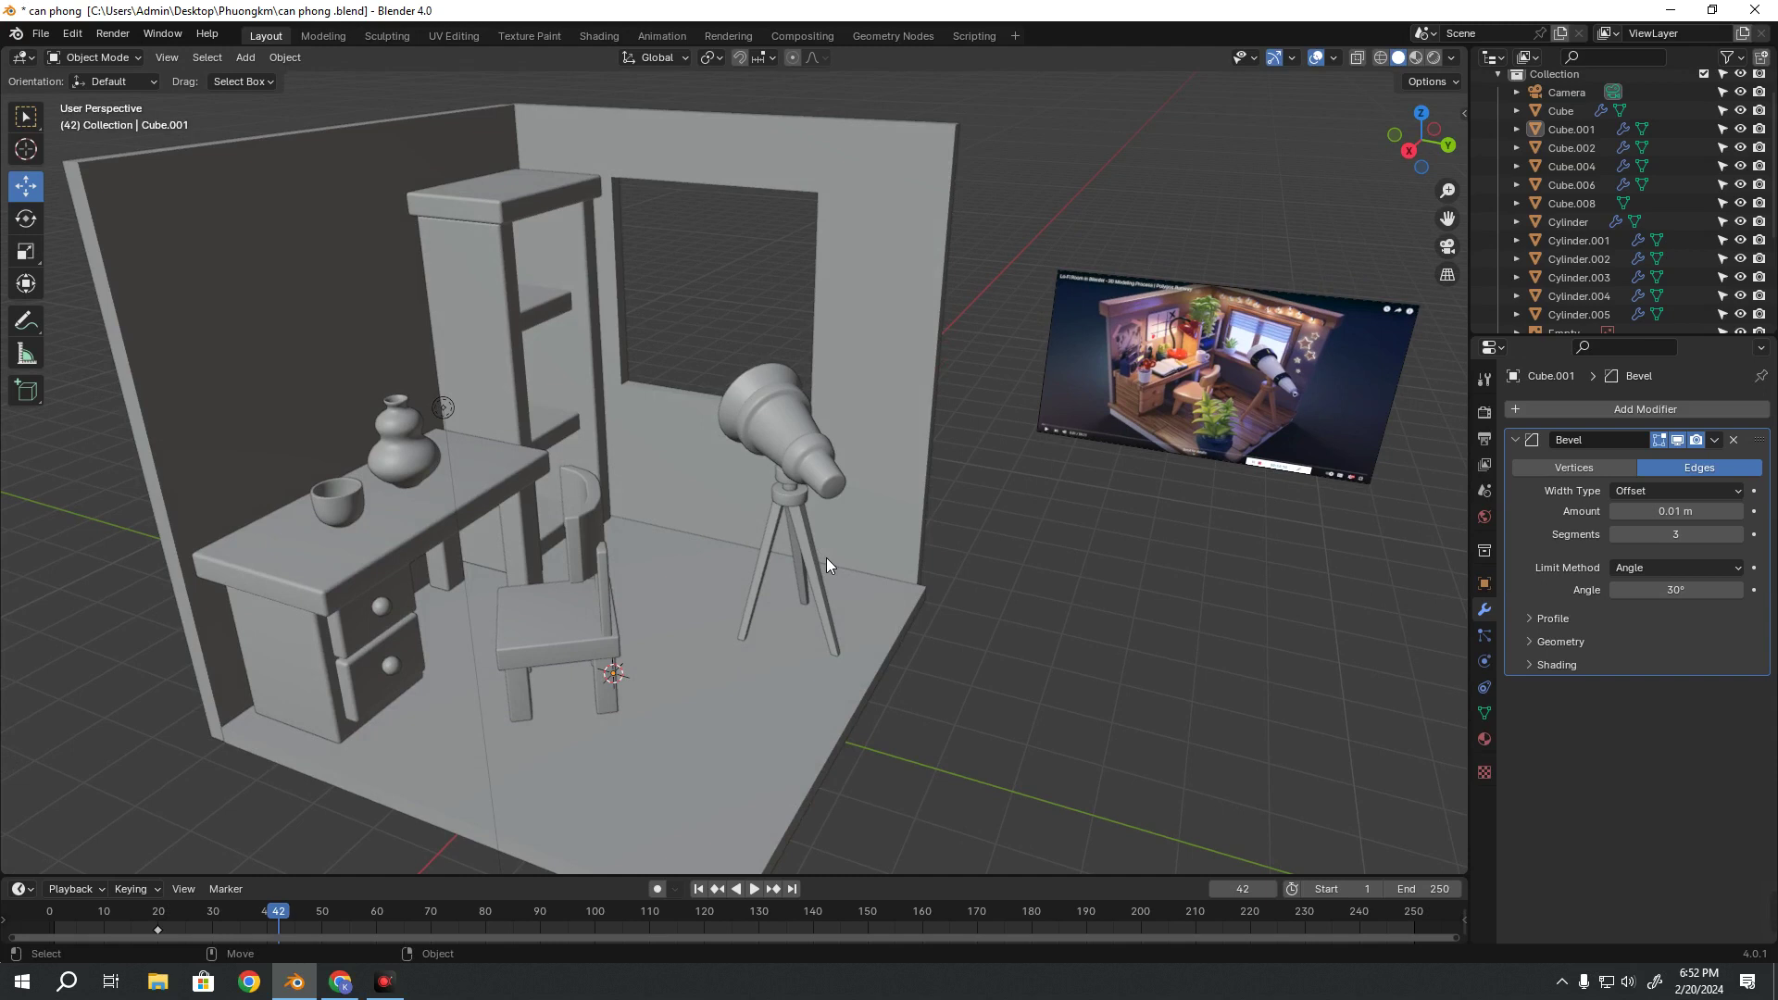
{"action": "mouse_move", "coordinate": [803, 552]}
{"action": "middle_mouse_down"}
{"action": "mouse_move", "coordinate": [837, 532]}
{"action": "mouse_move", "coordinate": [820, 526]}
{"action": "middle_mouse_up"}
{"action": "scroll", "coordinate": [837, 532], "scroll_direction": "up", "scroll_amount": 3}
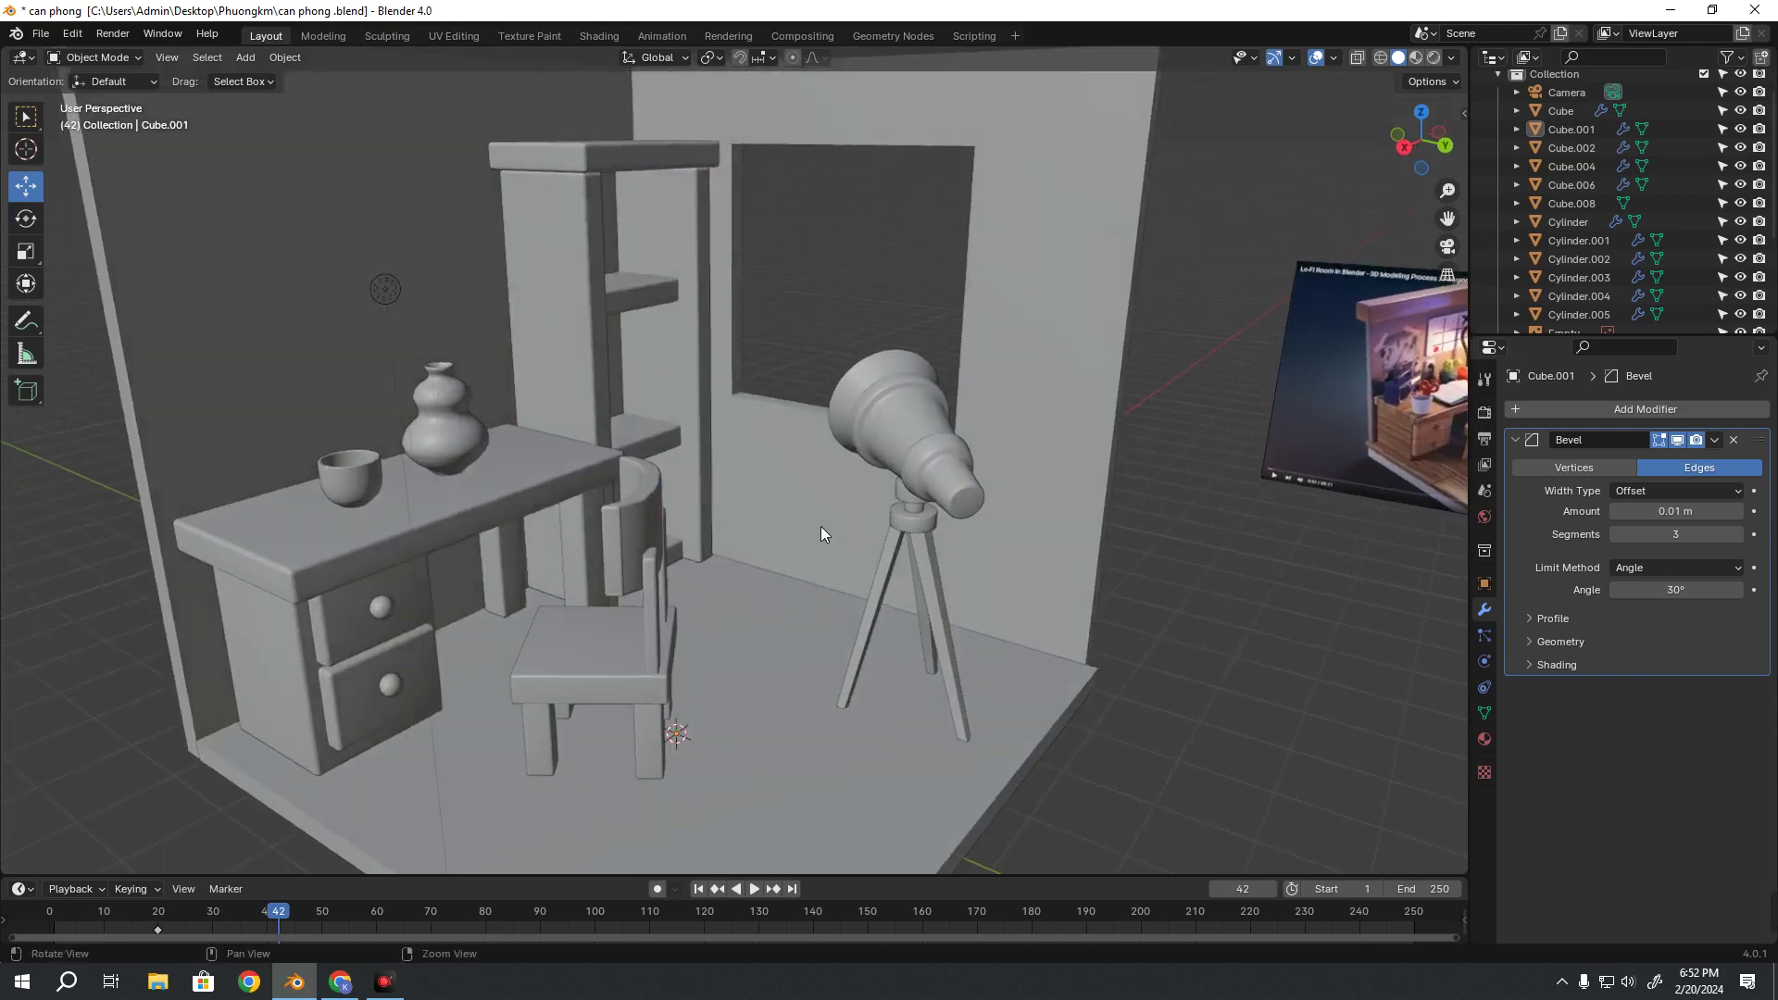
{"action": "scroll", "coordinate": [820, 526], "scroll_direction": "up", "scroll_amount": 3}
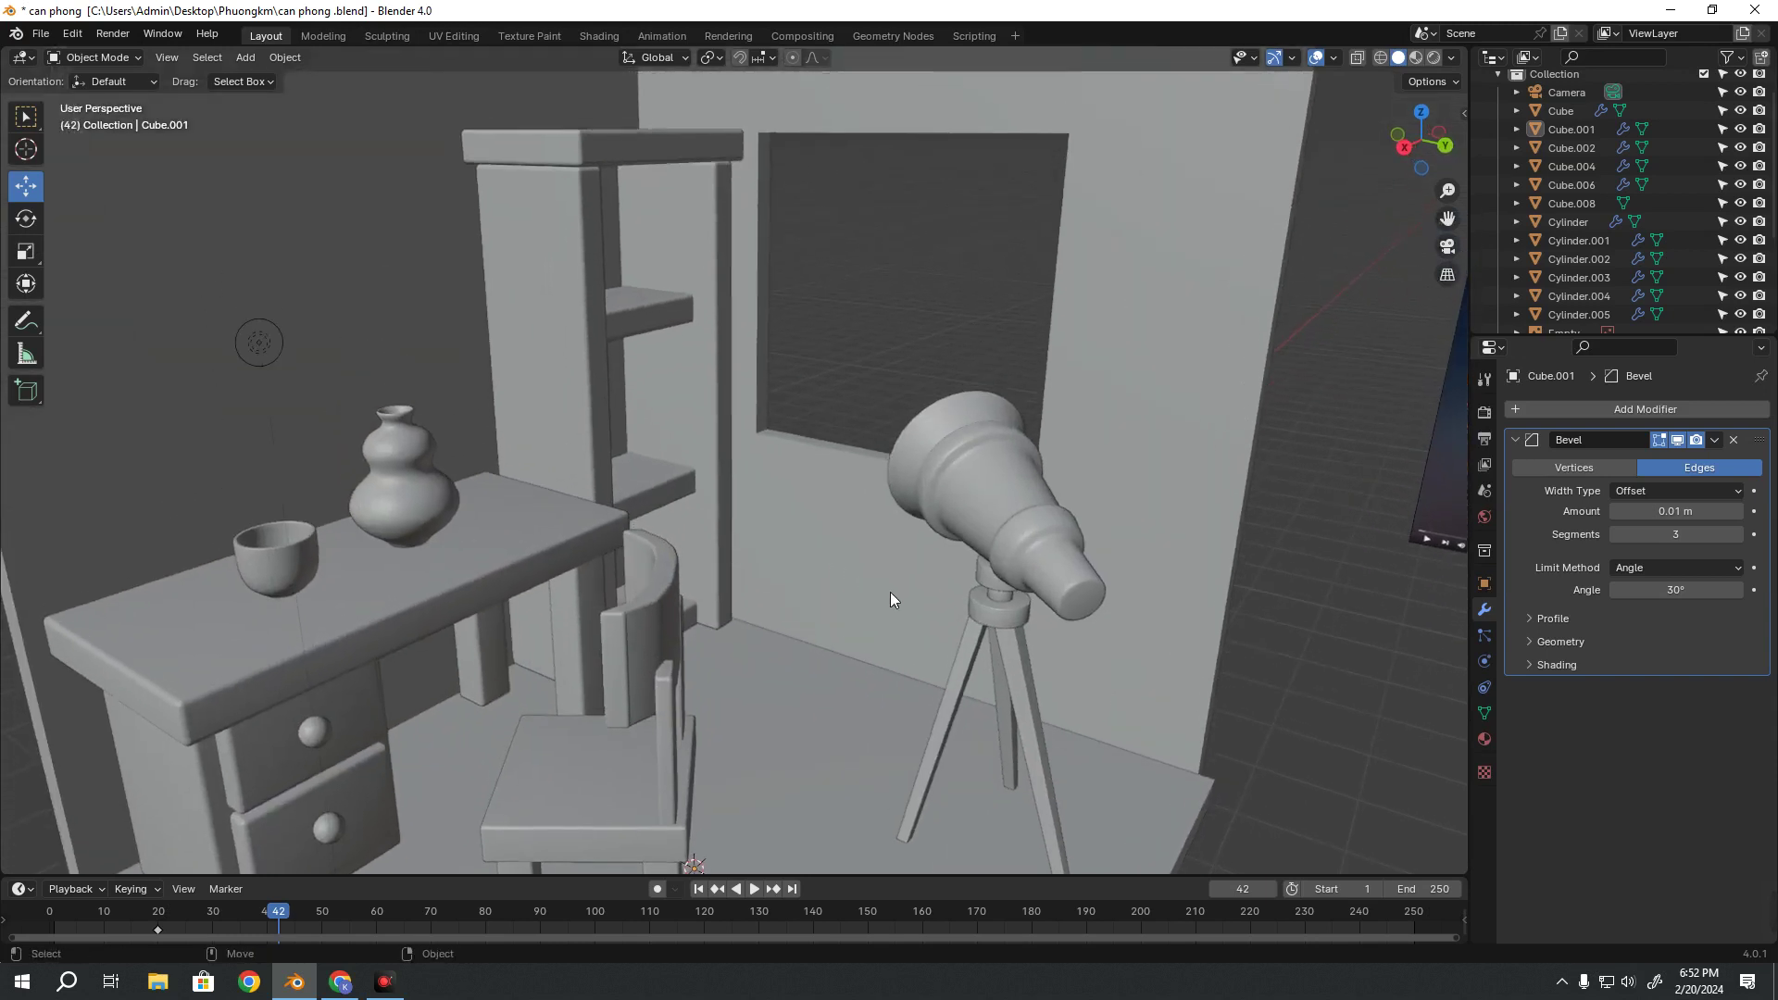
{"action": "scroll", "coordinate": [891, 592], "scroll_direction": "down", "scroll_amount": 2}
{"action": "scroll", "coordinate": [824, 714], "scroll_direction": "down", "scroll_amount": 3}
{"action": "scroll", "coordinate": [730, 665], "scroll_direction": "down", "scroll_amount": 2}
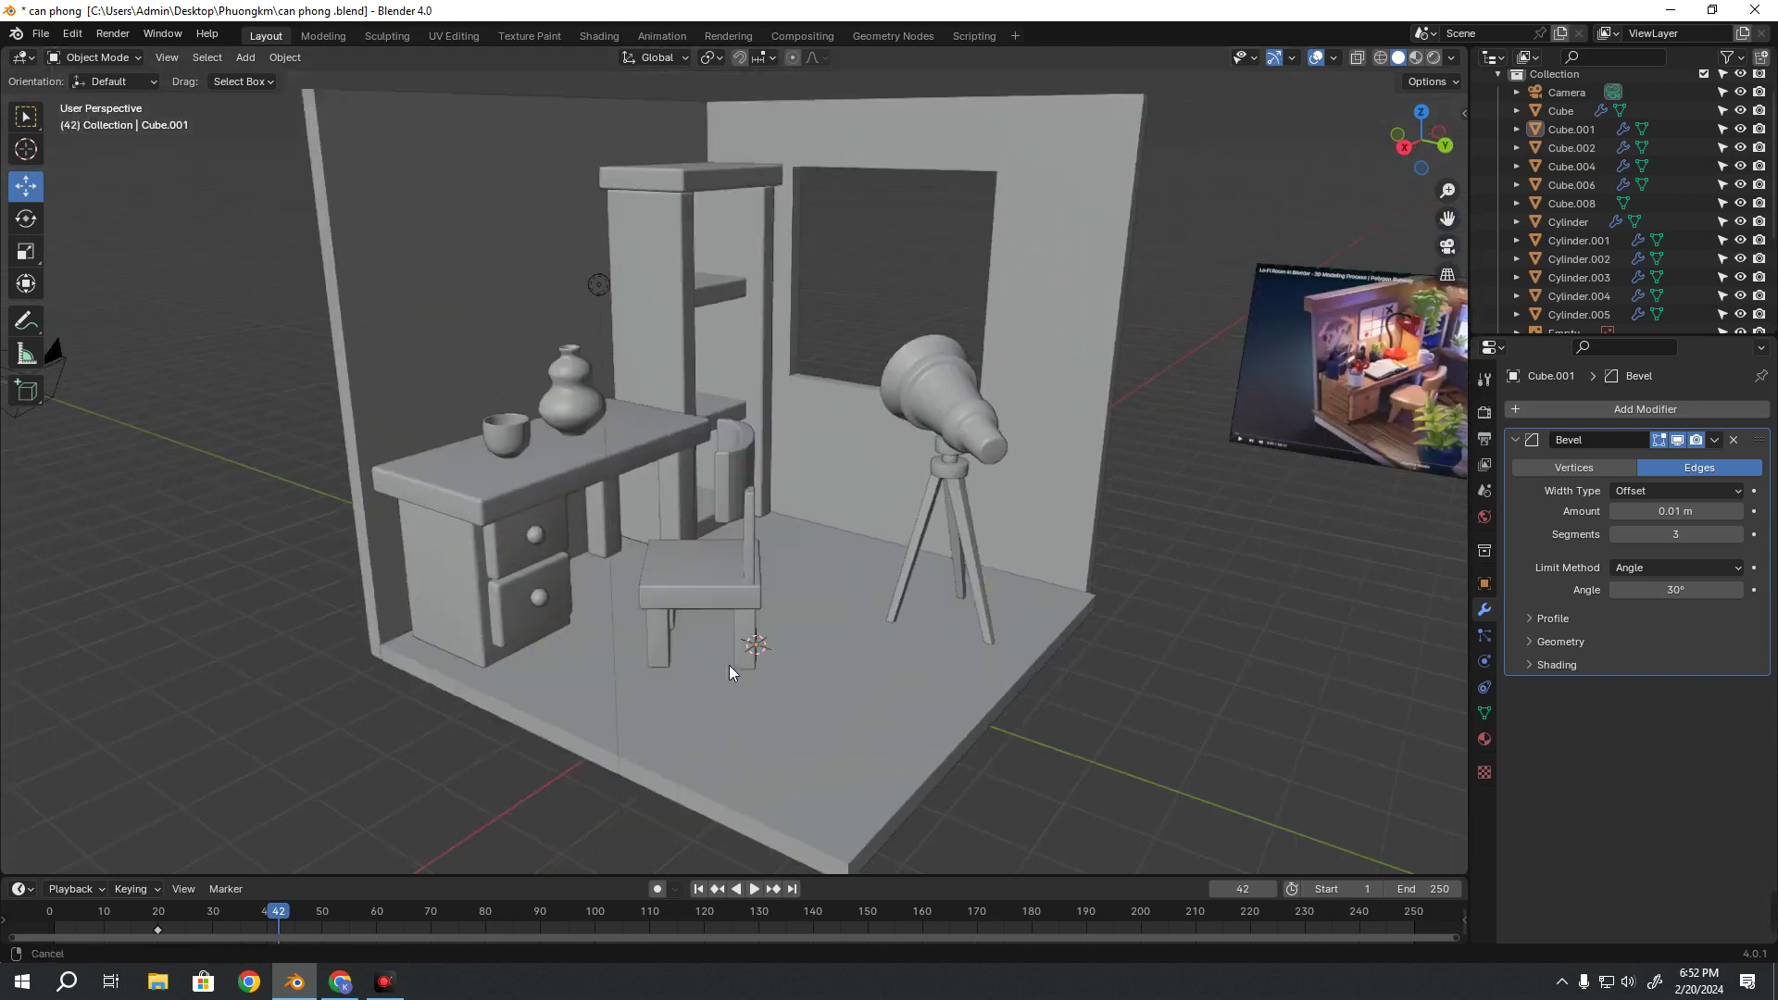
{"action": "scroll", "coordinate": [789, 595], "scroll_direction": "up", "scroll_amount": 8}
Select the chair in Edit Mode with X-ray on to reach its leg vertices
{"action": "scroll", "coordinate": [789, 595], "scroll_direction": "down", "scroll_amount": 3}
{"action": "left_click", "coordinate": [874, 574]}
{"action": "key", "text": "Tab"}
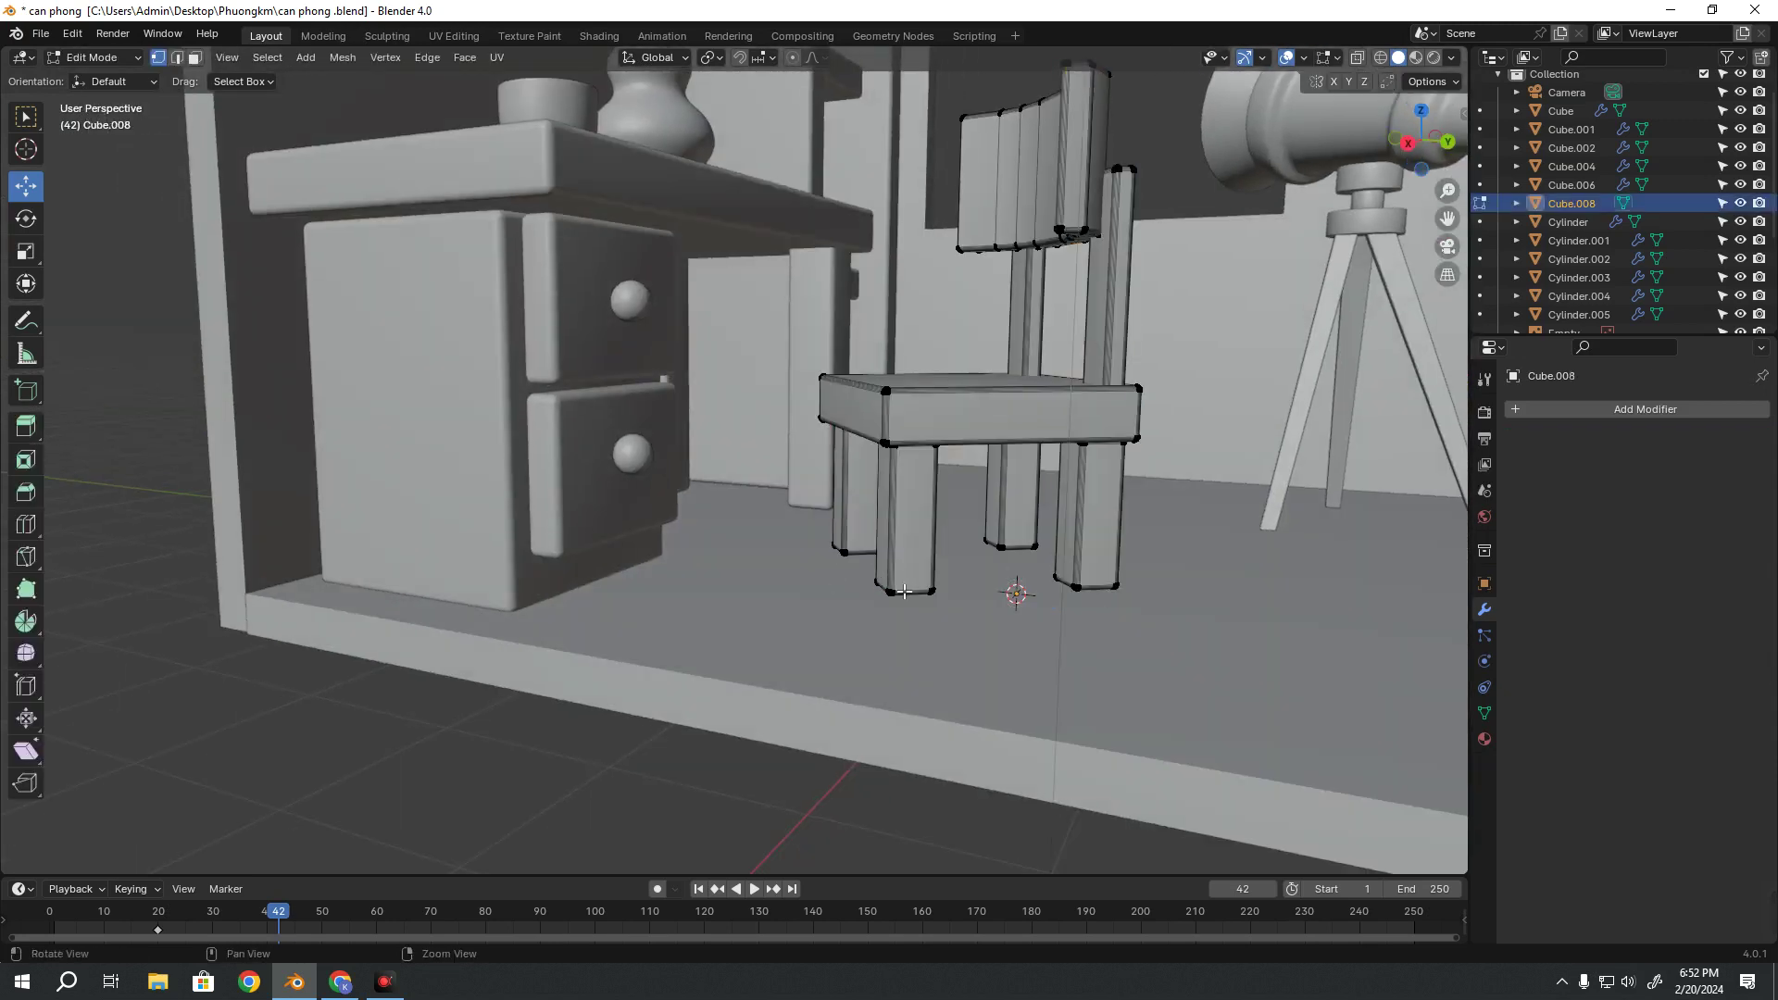
{"action": "scroll", "coordinate": [971, 512], "scroll_direction": "up", "scroll_amount": 5}
{"action": "scroll", "coordinate": [926, 555], "scroll_direction": "down", "scroll_amount": 2}
{"action": "scroll", "coordinate": [833, 589], "scroll_direction": "up", "scroll_amount": 4}
{"action": "key", "text": "alt+z"}
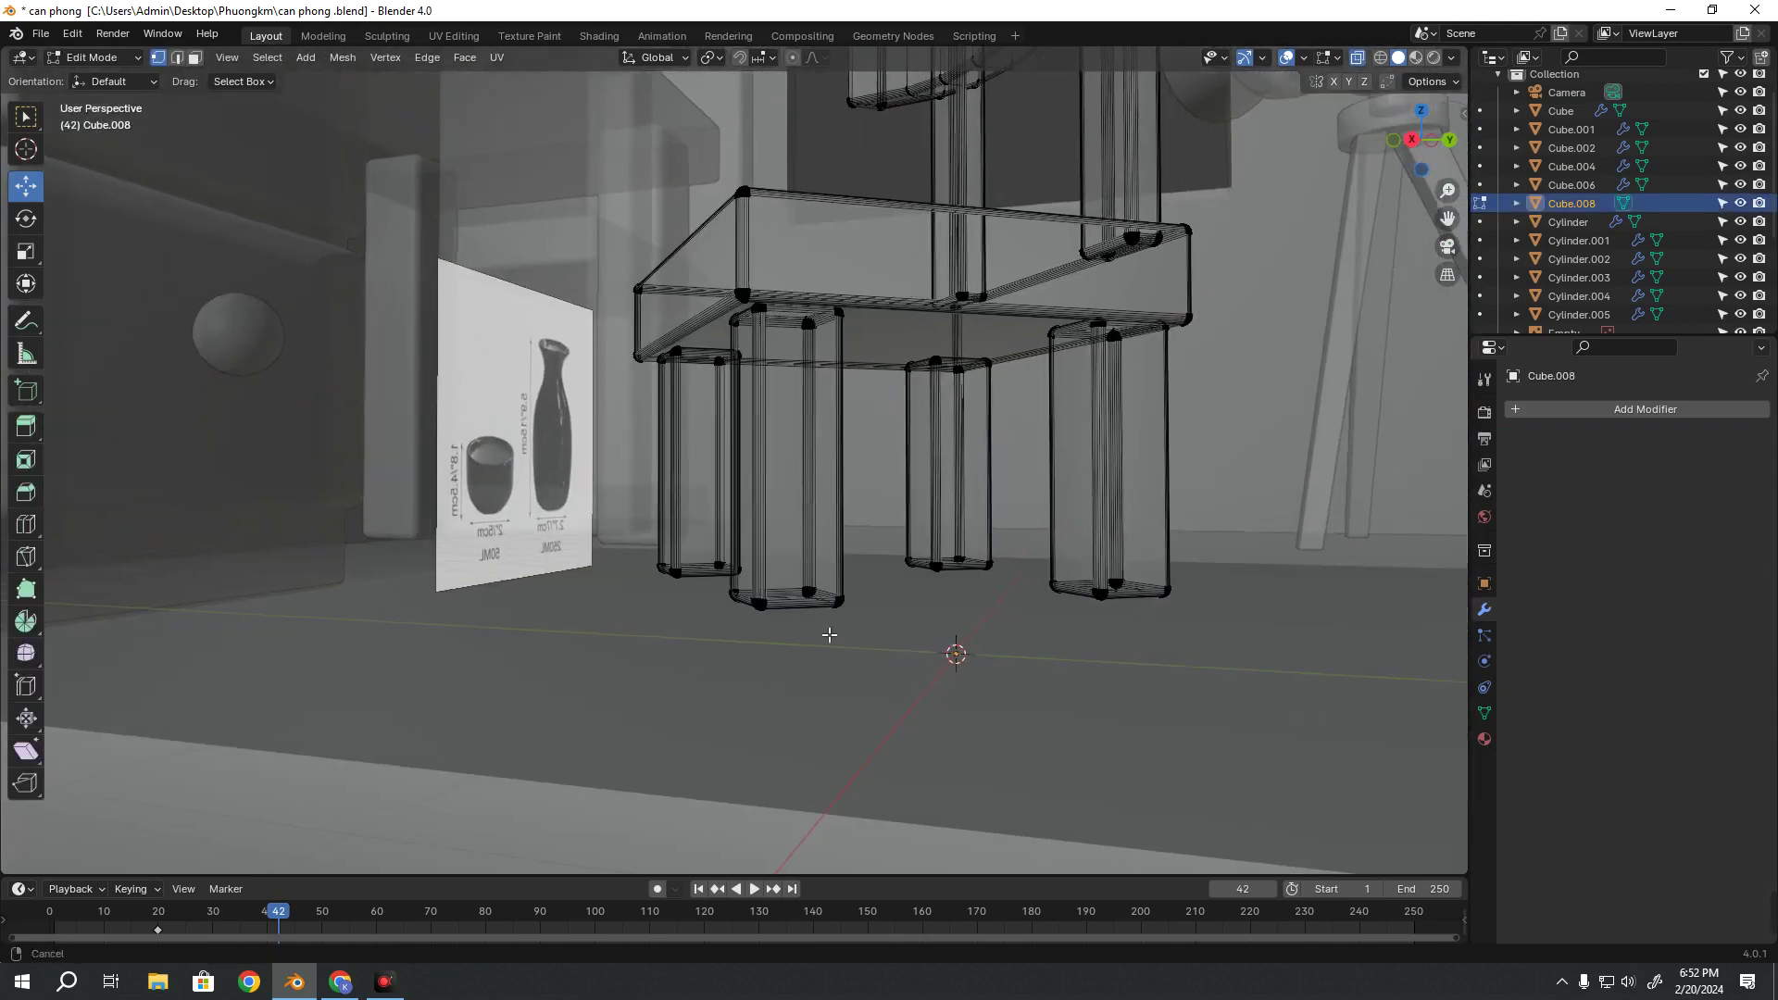
{"action": "mouse_move", "coordinate": [774, 602]}
{"action": "middle_mouse_down"}
{"action": "mouse_move", "coordinate": [960, 624]}
{"action": "mouse_move", "coordinate": [792, 614]}
{"action": "middle_mouse_up"}
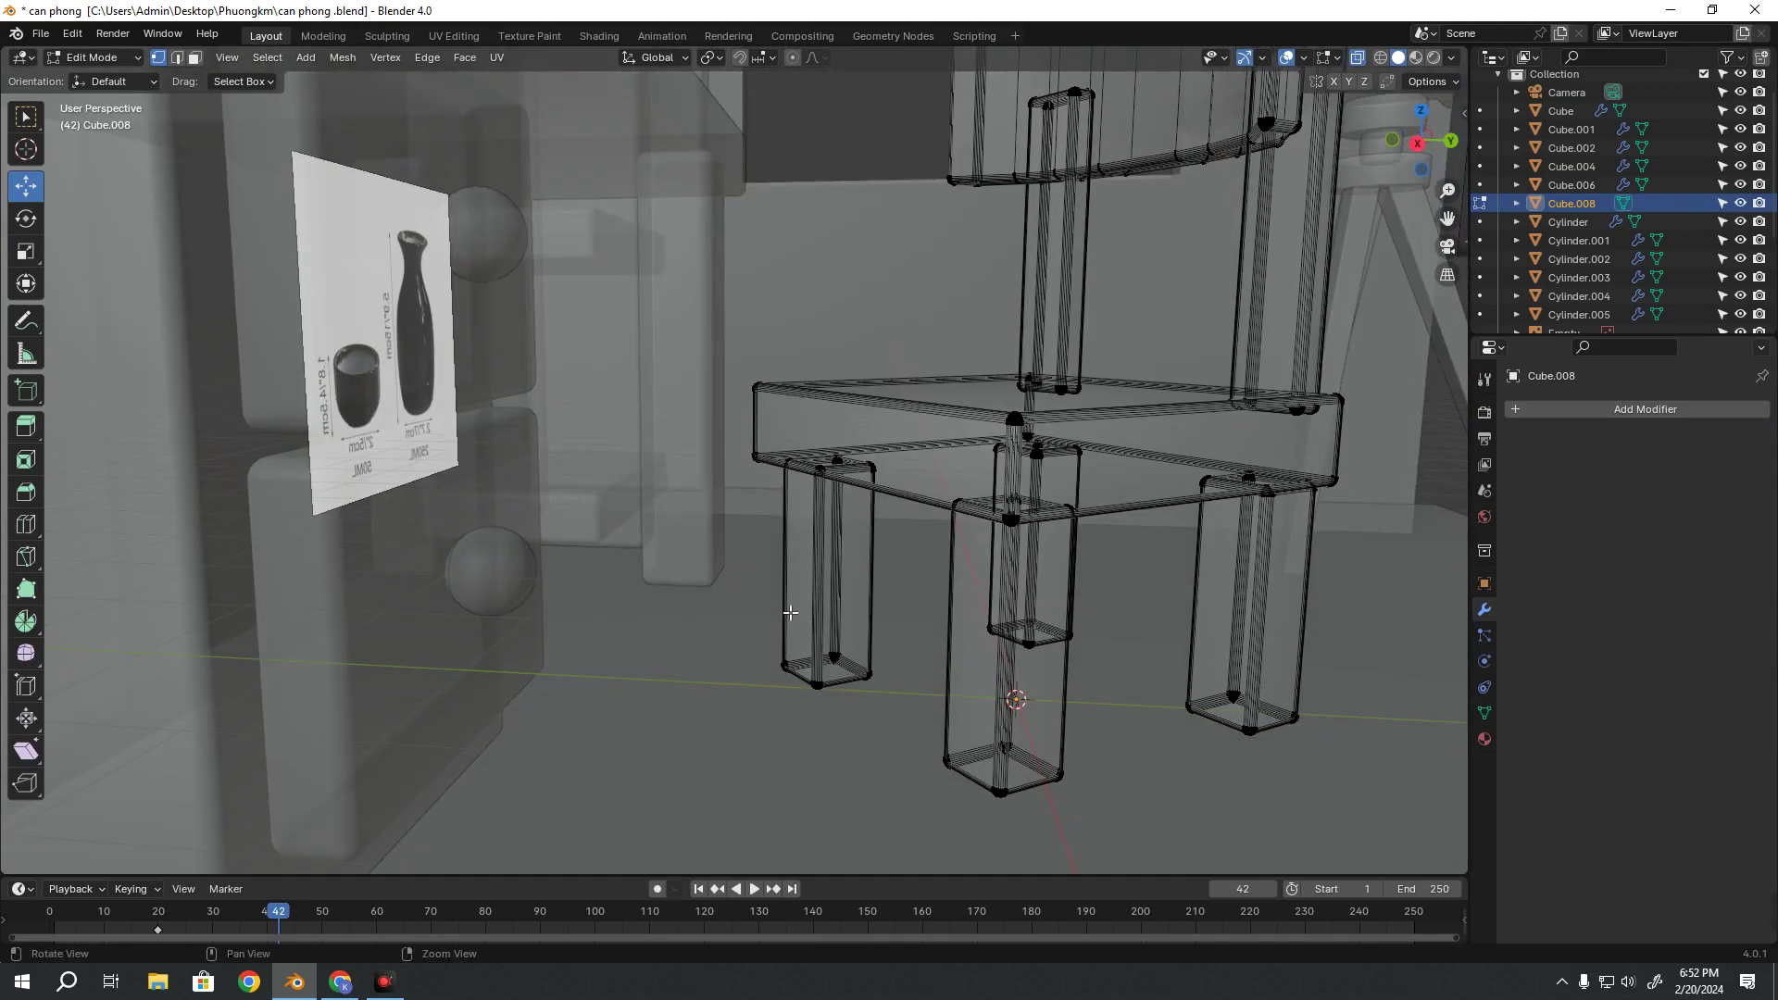
{"action": "mouse_move", "coordinate": [699, 554]}
{"action": "left_mouse_down"}
{"action": "mouse_move", "coordinate": [964, 709]}
{"action": "mouse_move", "coordinate": [778, 655]}
{"action": "left_mouse_up"}
Box-select and scale down the bottoms of the front leg and the next leg
{"action": "mouse_move", "coordinate": [908, 703]}
{"action": "left_mouse_down"}
{"action": "mouse_move", "coordinate": [1095, 806]}
{"action": "mouse_move", "coordinate": [1091, 824]}
{"action": "left_mouse_up"}
{"action": "key", "text": "shift+space"}
{"action": "key", "text": "s"}
{"action": "scroll", "coordinate": [1031, 741], "scroll_direction": "up", "scroll_amount": 3}
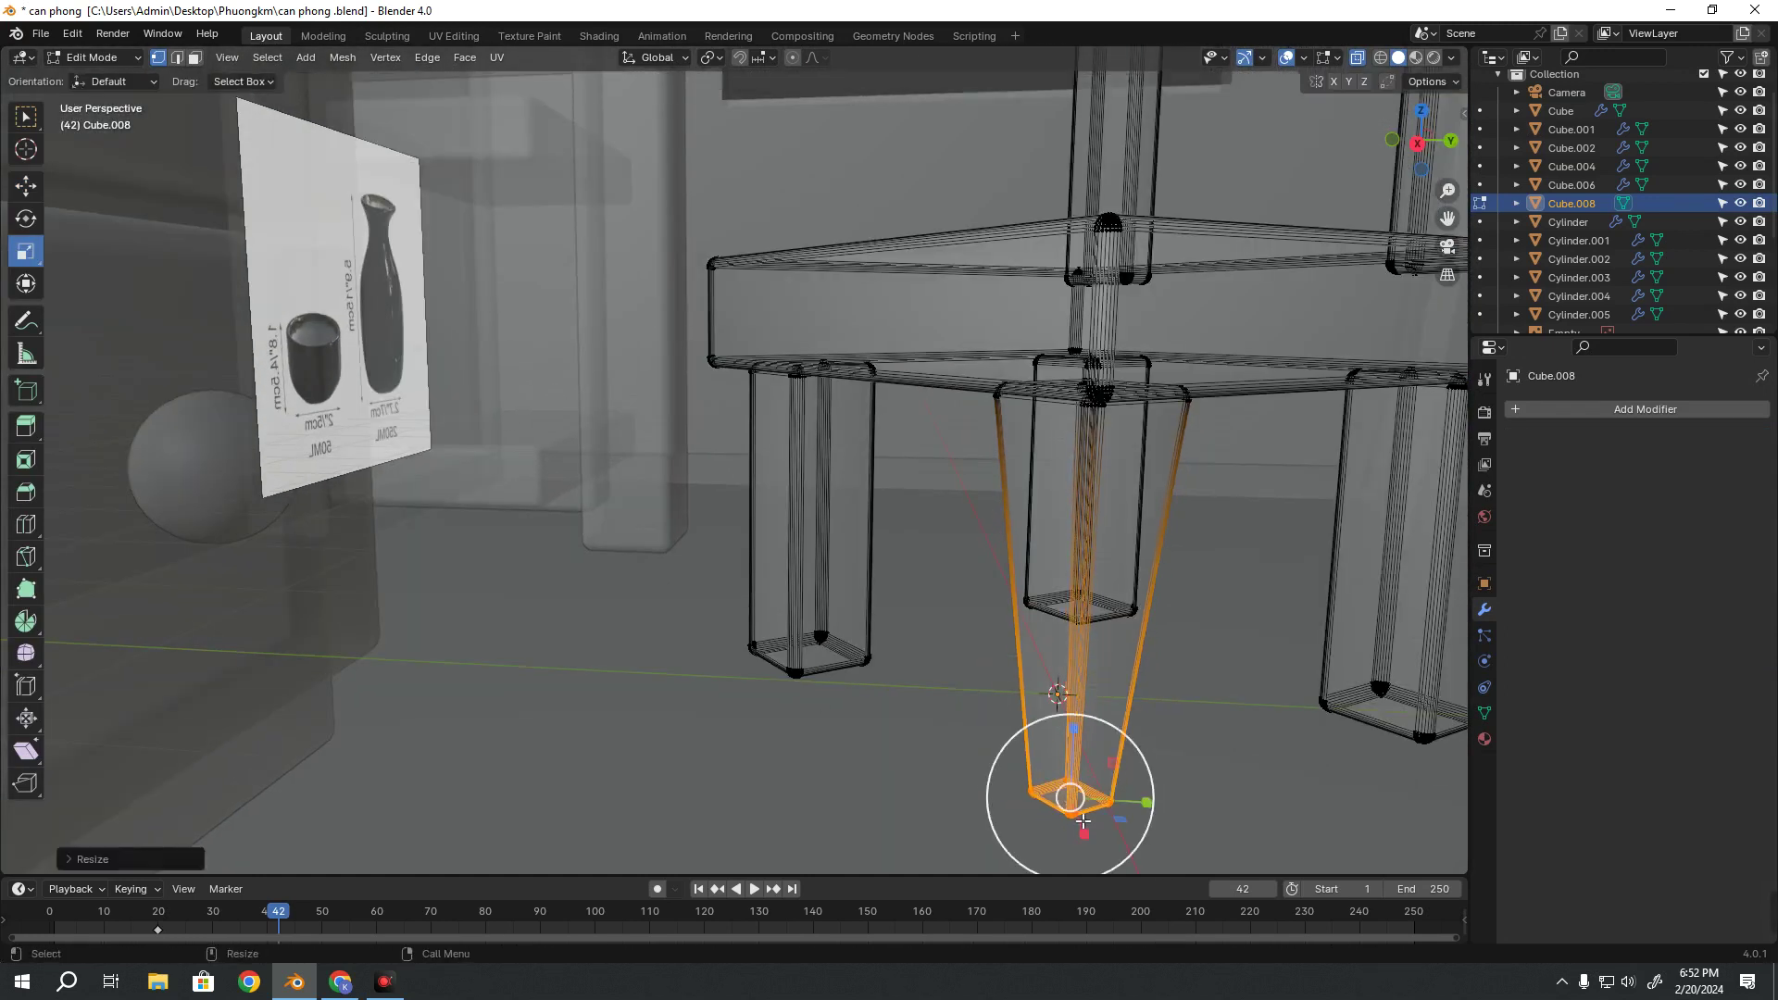
{"action": "mouse_move", "coordinate": [737, 612]}
{"action": "left_mouse_down"}
{"action": "mouse_move", "coordinate": [885, 690]}
{"action": "mouse_move", "coordinate": [838, 676]}
{"action": "left_mouse_up"}
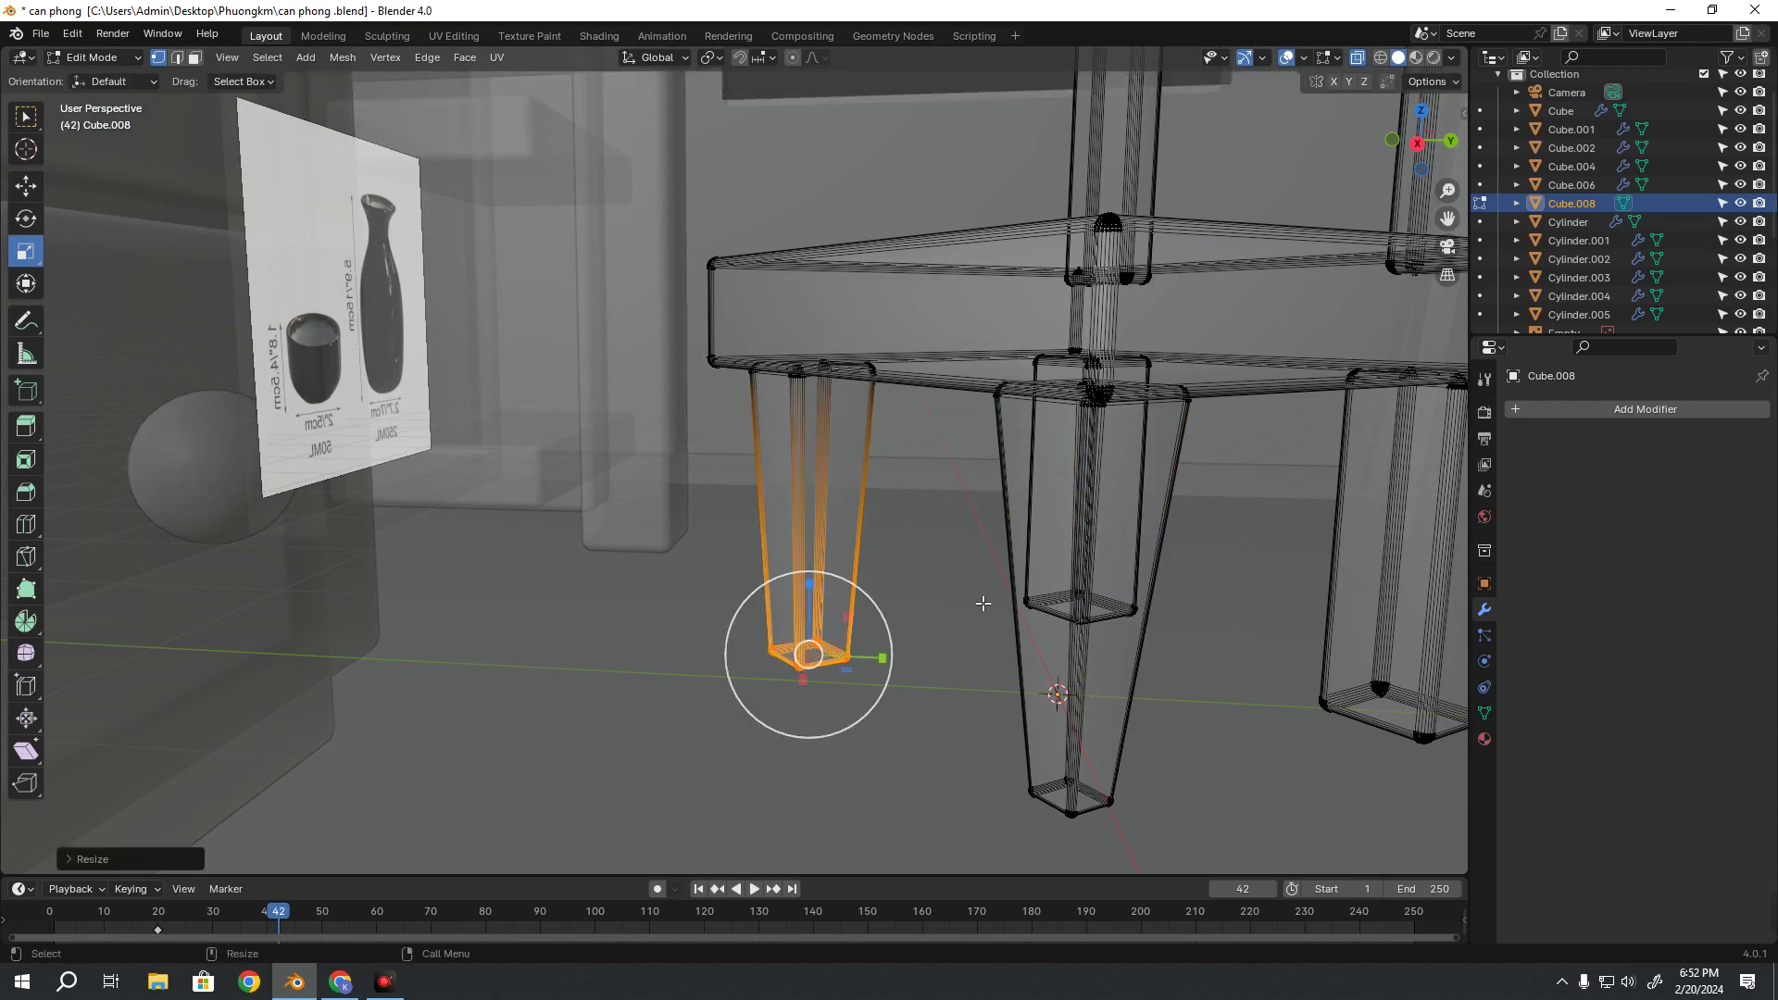
{"action": "left_click_drag", "start_coordinate": [970, 544], "coordinate": [1223, 702]}
{"action": "left_click_drag", "start_coordinate": [1158, 648], "coordinate": [1106, 625]}
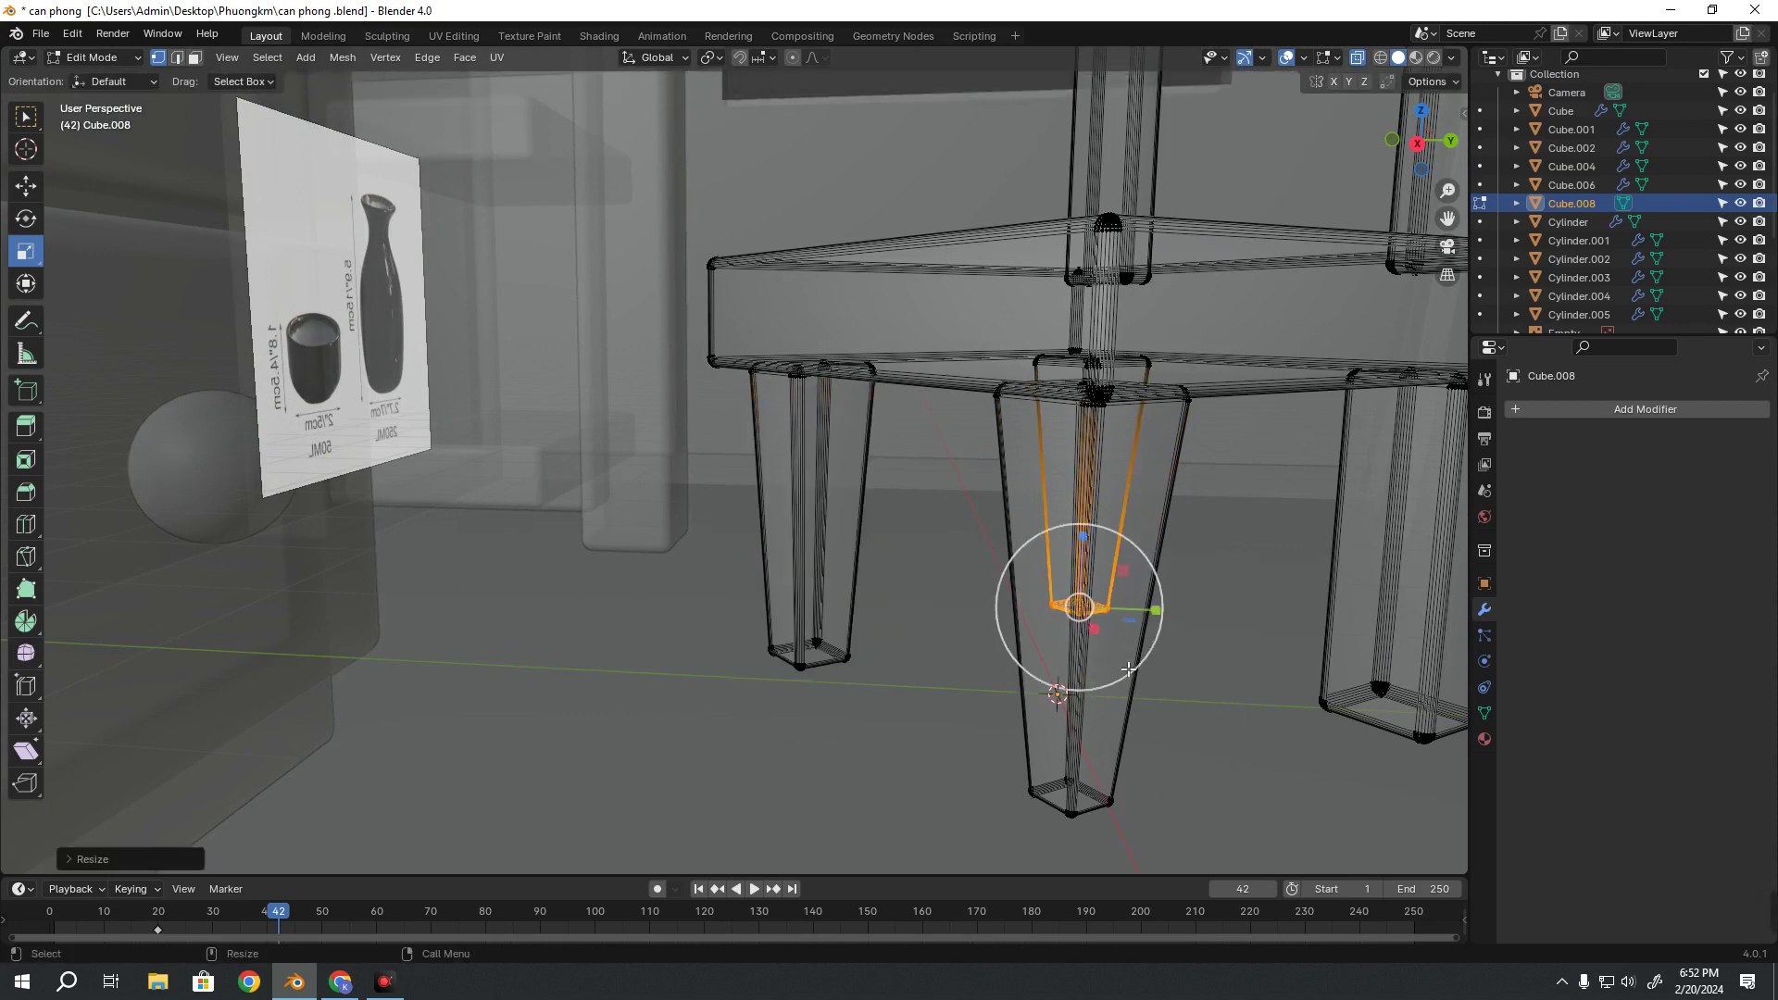
Scale down the last leg's bottom vertices, then turn off X-ray and return to Object Mode
{"action": "middle_click_drag", "start_coordinate": [1093, 639], "coordinate": [1123, 654]}
{"action": "left_click_drag", "start_coordinate": [939, 502], "coordinate": [1122, 664]}
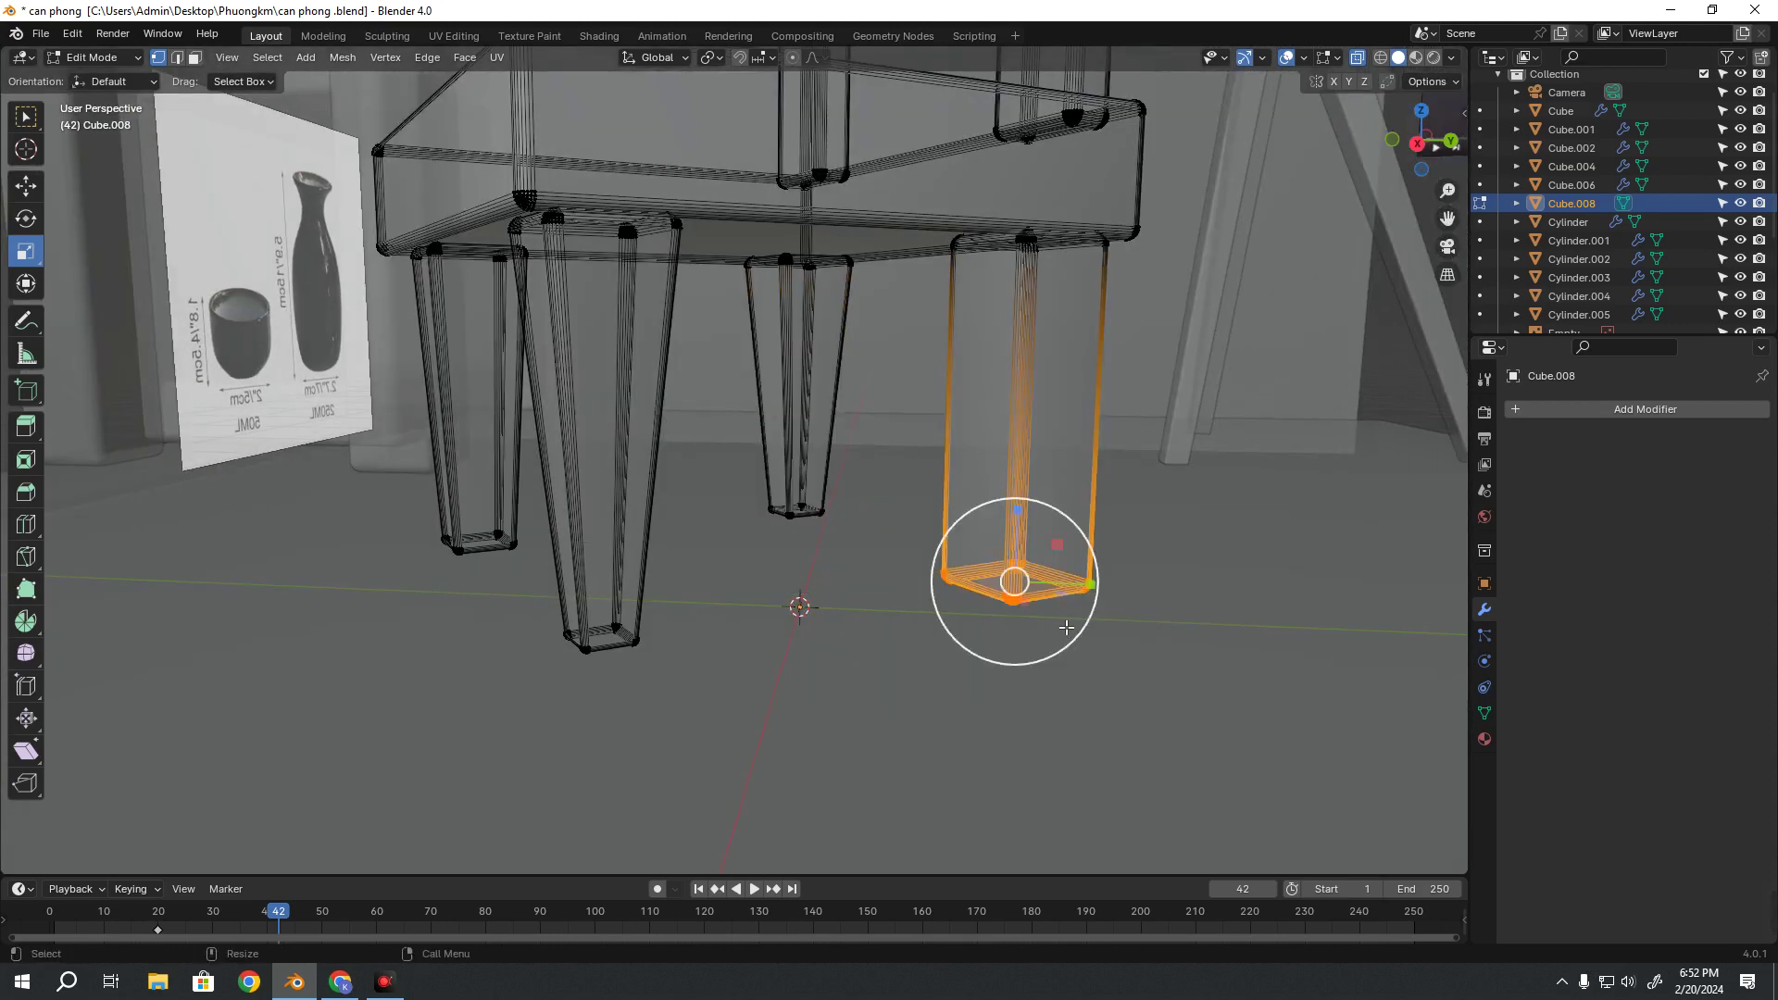
{"action": "key", "text": "s"}
{"action": "left_click", "coordinate": [1014, 581]}
{"action": "key", "text": "alt+z"}
{"action": "key", "text": "Tab"}
Orbit over the chair and desk, then select faces on the chair back in Edit Mode
{"action": "scroll", "coordinate": [1013, 583], "scroll_direction": "down", "scroll_amount": 5}
{"action": "middle_click_drag", "start_coordinate": [819, 496], "coordinate": [799, 576]}
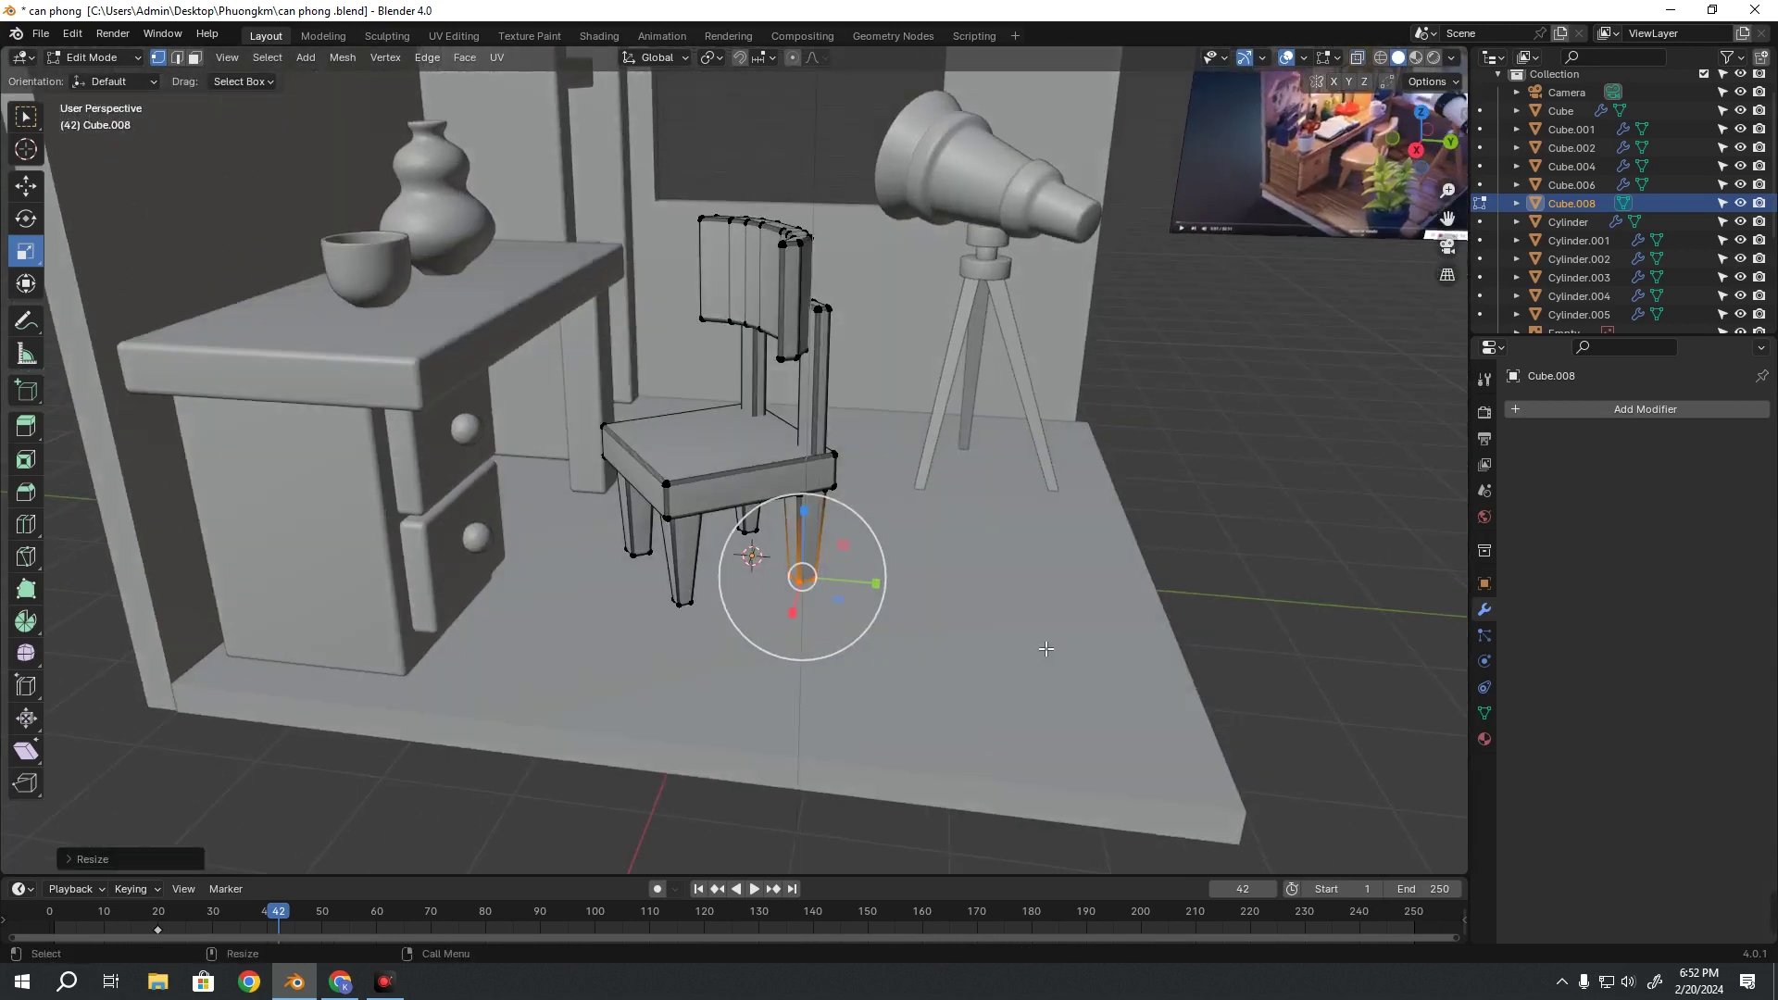
{"action": "mouse_move", "coordinate": [1213, 586]}
{"action": "middle_mouse_down"}
{"action": "mouse_move", "coordinate": [489, 567]}
{"action": "mouse_move", "coordinate": [754, 576]}
{"action": "mouse_move", "coordinate": [932, 659]}
{"action": "middle_mouse_up"}
{"action": "mouse_move", "coordinate": [963, 542]}
{"action": "middle_mouse_down"}
{"action": "mouse_move", "coordinate": [947, 659]}
{"action": "mouse_move", "coordinate": [898, 664]}
{"action": "mouse_move", "coordinate": [518, 513]}
{"action": "mouse_move", "coordinate": [815, 542]}
{"action": "mouse_move", "coordinate": [737, 482]}
{"action": "middle_mouse_up"}
{"action": "left_click", "coordinate": [549, 551]}
{"action": "key", "text": "Tab"}
{"action": "left_click", "coordinate": [824, 542]}
Leave chair editing and orbit between the room and the reference image plane
{"action": "key", "text": "Tab"}
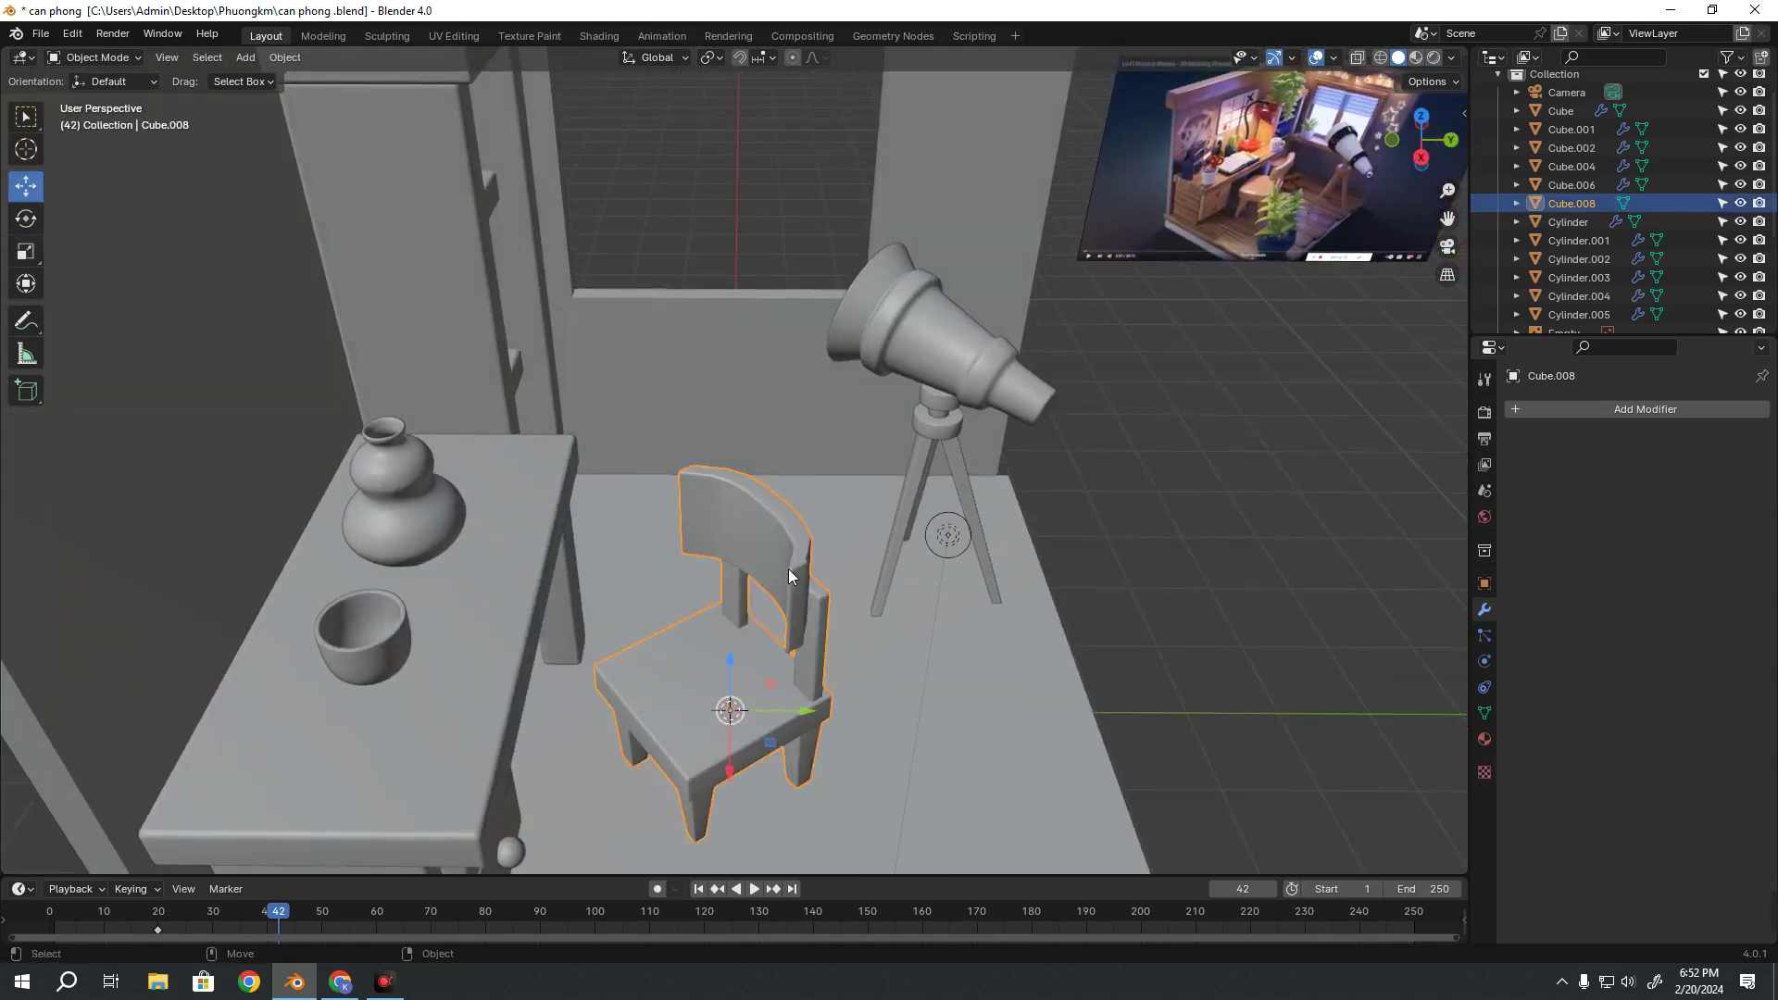
{"action": "mouse_move", "coordinate": [804, 578]}
{"action": "middle_mouse_down"}
{"action": "mouse_move", "coordinate": [643, 548]}
{"action": "mouse_move", "coordinate": [713, 520]}
{"action": "mouse_move", "coordinate": [618, 580]}
{"action": "mouse_move", "coordinate": [784, 535]}
{"action": "mouse_move", "coordinate": [1260, 498]}
{"action": "mouse_move", "coordinate": [1120, 461]}
{"action": "mouse_move", "coordinate": [1087, 509]}
{"action": "middle_mouse_up"}
{"action": "scroll", "coordinate": [784, 535], "scroll_direction": "down", "scroll_amount": 3}
{"action": "left_click", "coordinate": [1259, 498]}
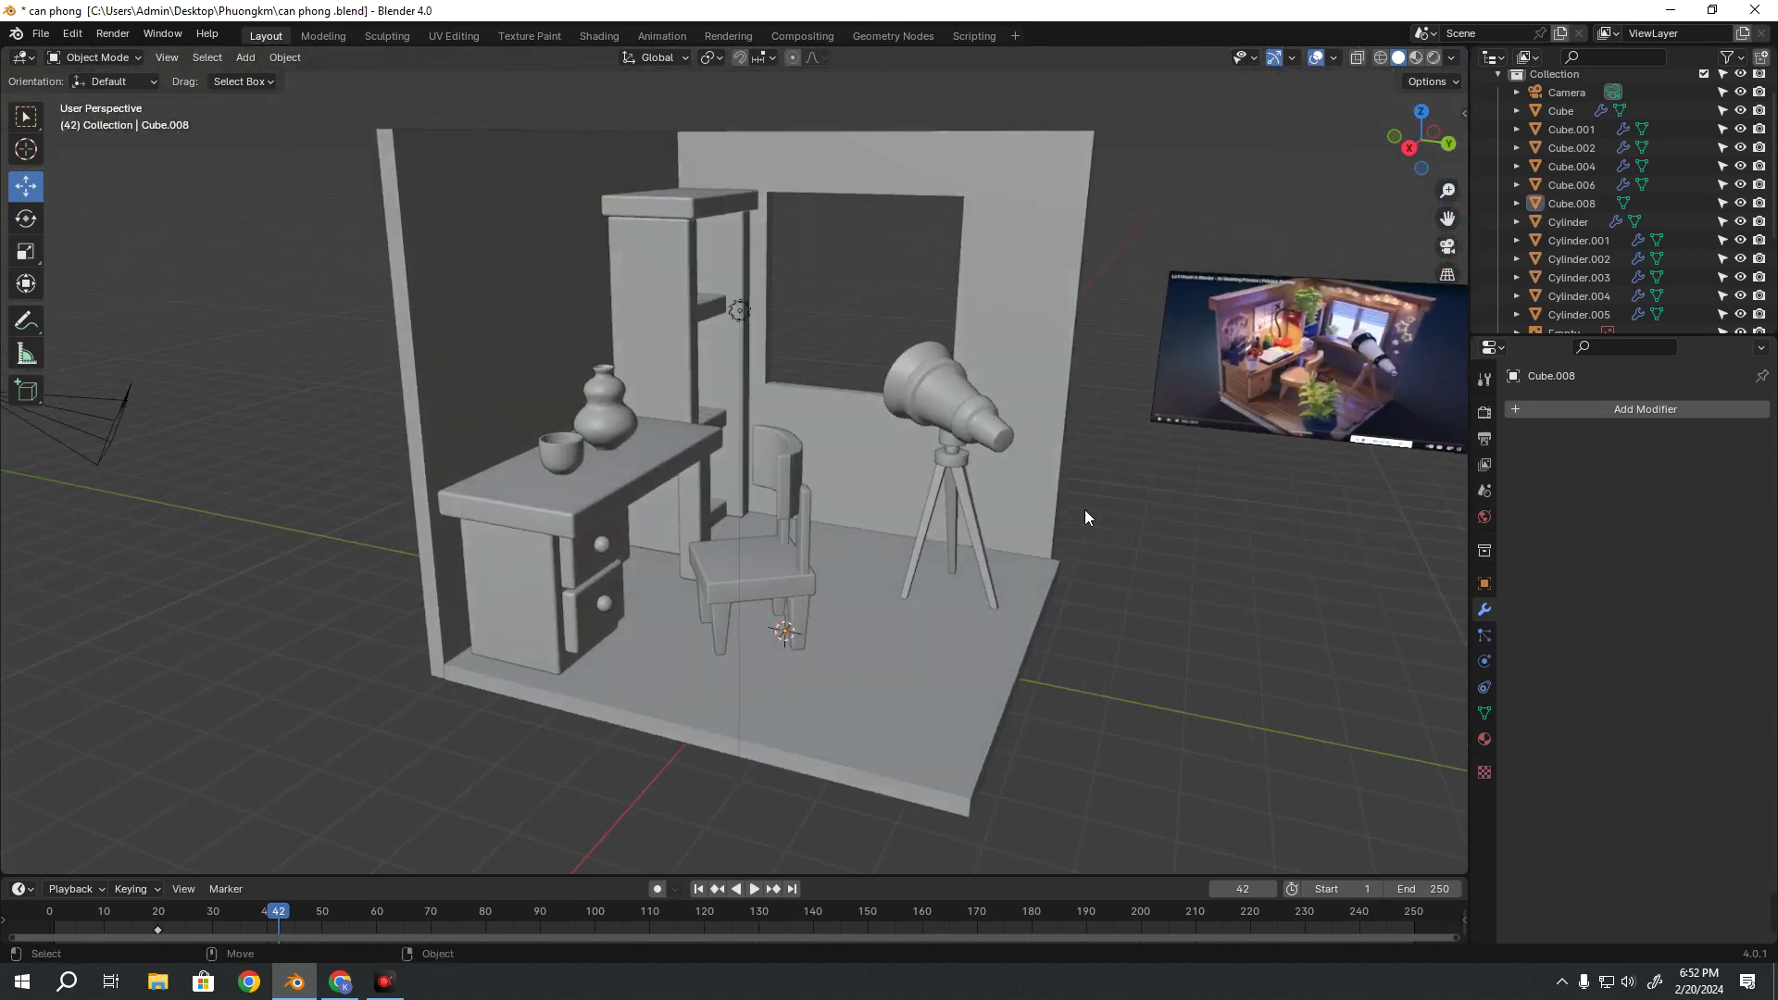
{"action": "mouse_move", "coordinate": [1219, 459]}
{"action": "middle_mouse_down"}
{"action": "mouse_move", "coordinate": [859, 556]}
{"action": "mouse_move", "coordinate": [986, 542]}
{"action": "middle_mouse_up"}
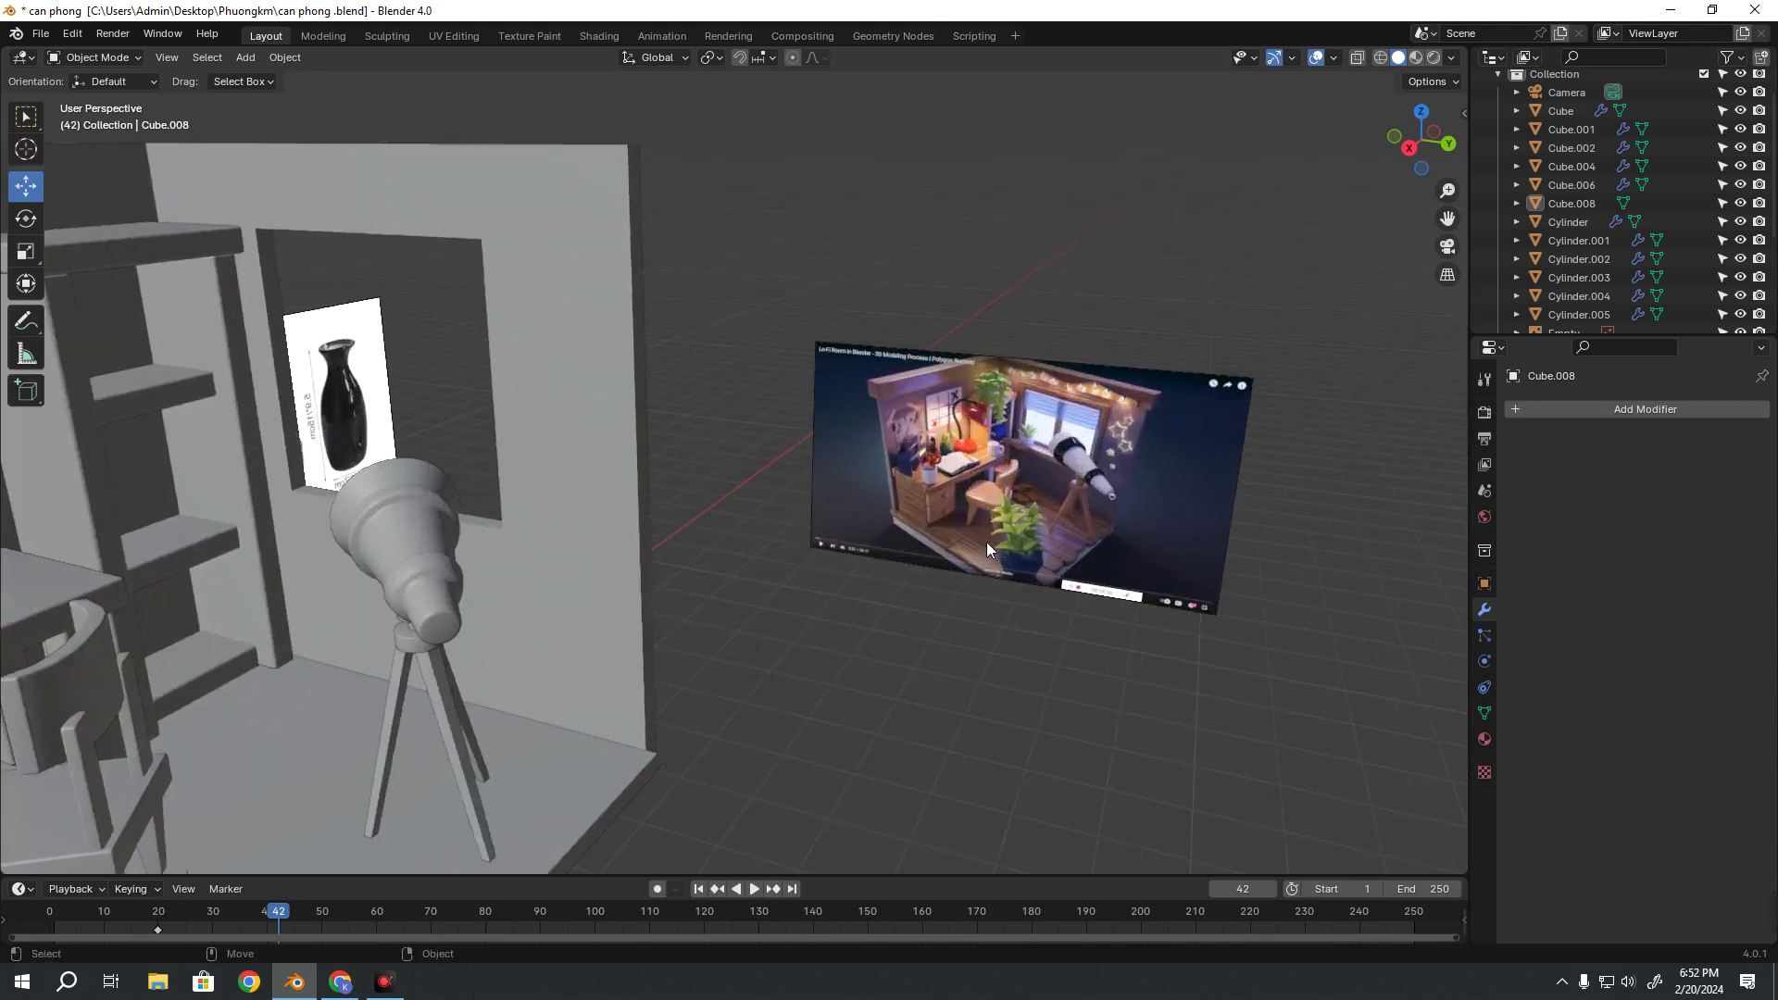
{"action": "scroll", "coordinate": [986, 541], "scroll_direction": "up", "scroll_amount": 2}
{"action": "scroll", "coordinate": [986, 542], "scroll_direction": "down", "scroll_amount": 2}
{"action": "mouse_move", "coordinate": [708, 552]}
{"action": "middle_mouse_down"}
{"action": "mouse_move", "coordinate": [788, 486]}
{"action": "mouse_move", "coordinate": [746, 475]}
{"action": "mouse_move", "coordinate": [839, 447]}
{"action": "middle_mouse_up"}
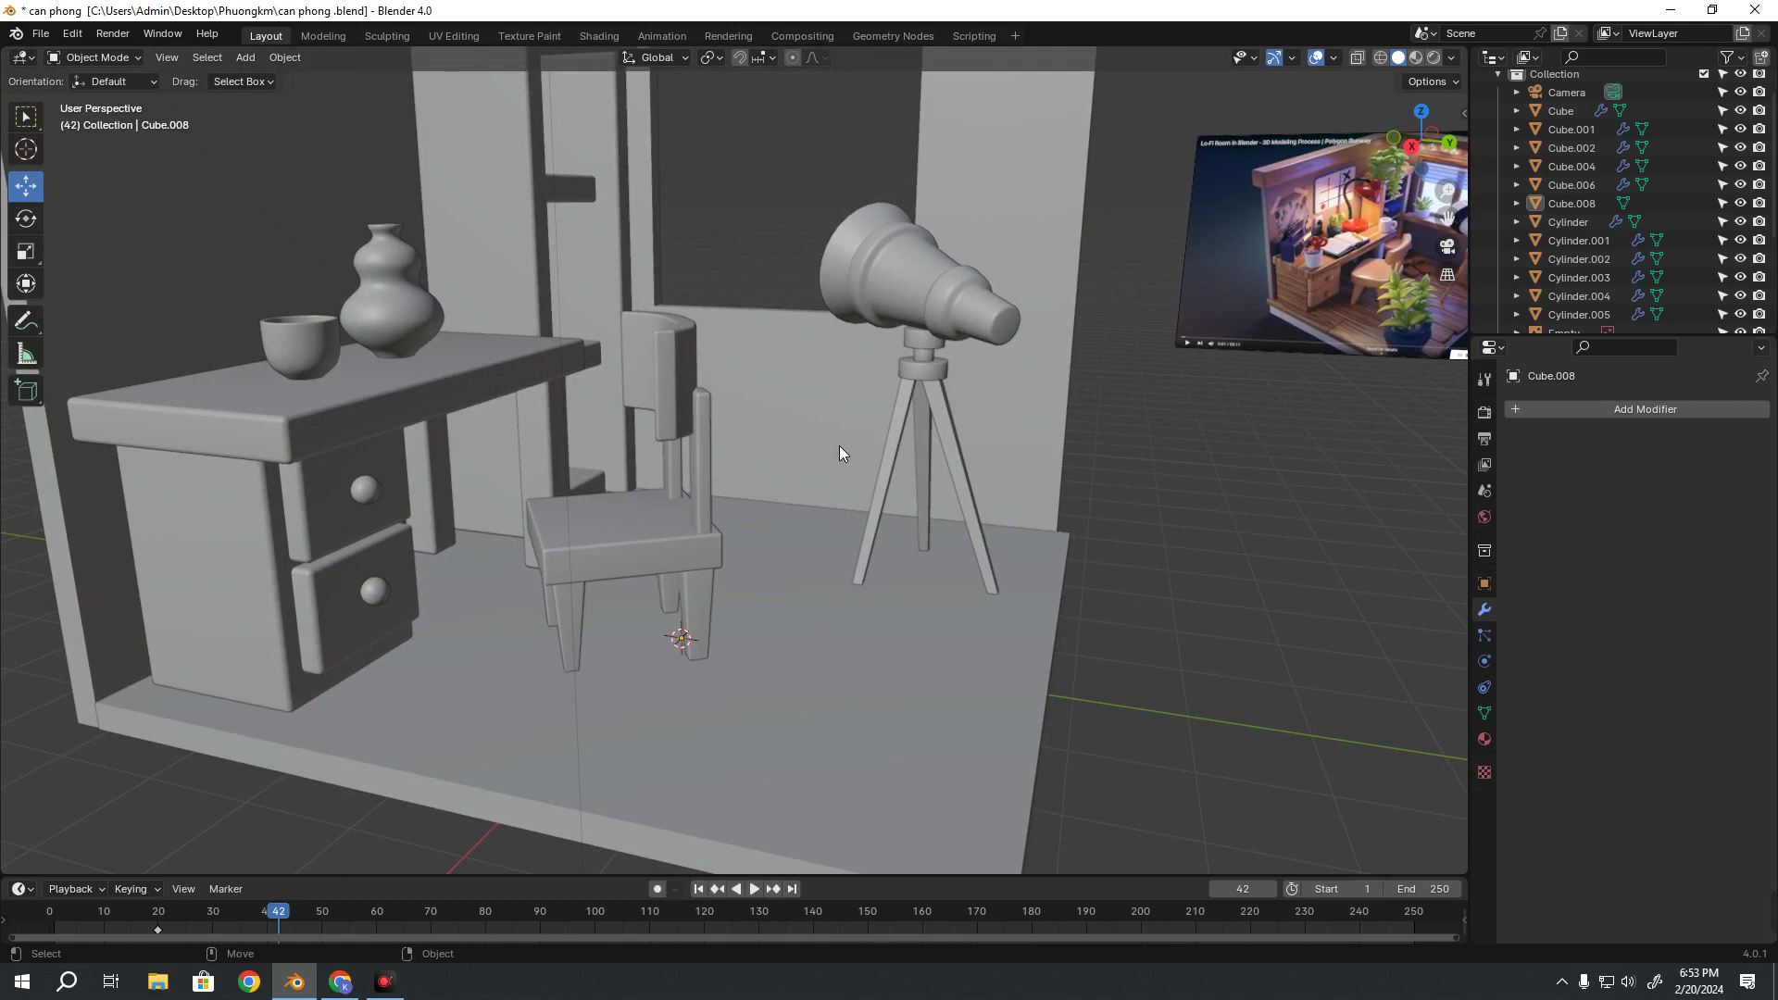
{"action": "scroll", "coordinate": [842, 435], "scroll_direction": "up", "scroll_amount": 6}
{"action": "scroll", "coordinate": [998, 494], "scroll_direction": "down", "scroll_amount": 3}
{"action": "scroll", "coordinate": [962, 498], "scroll_direction": "up", "scroll_amount": 1}
Select a tripod leg to show its 0.01 m, 3-segment bevel and centre the telescope
{"action": "left_click", "coordinate": [963, 491]}
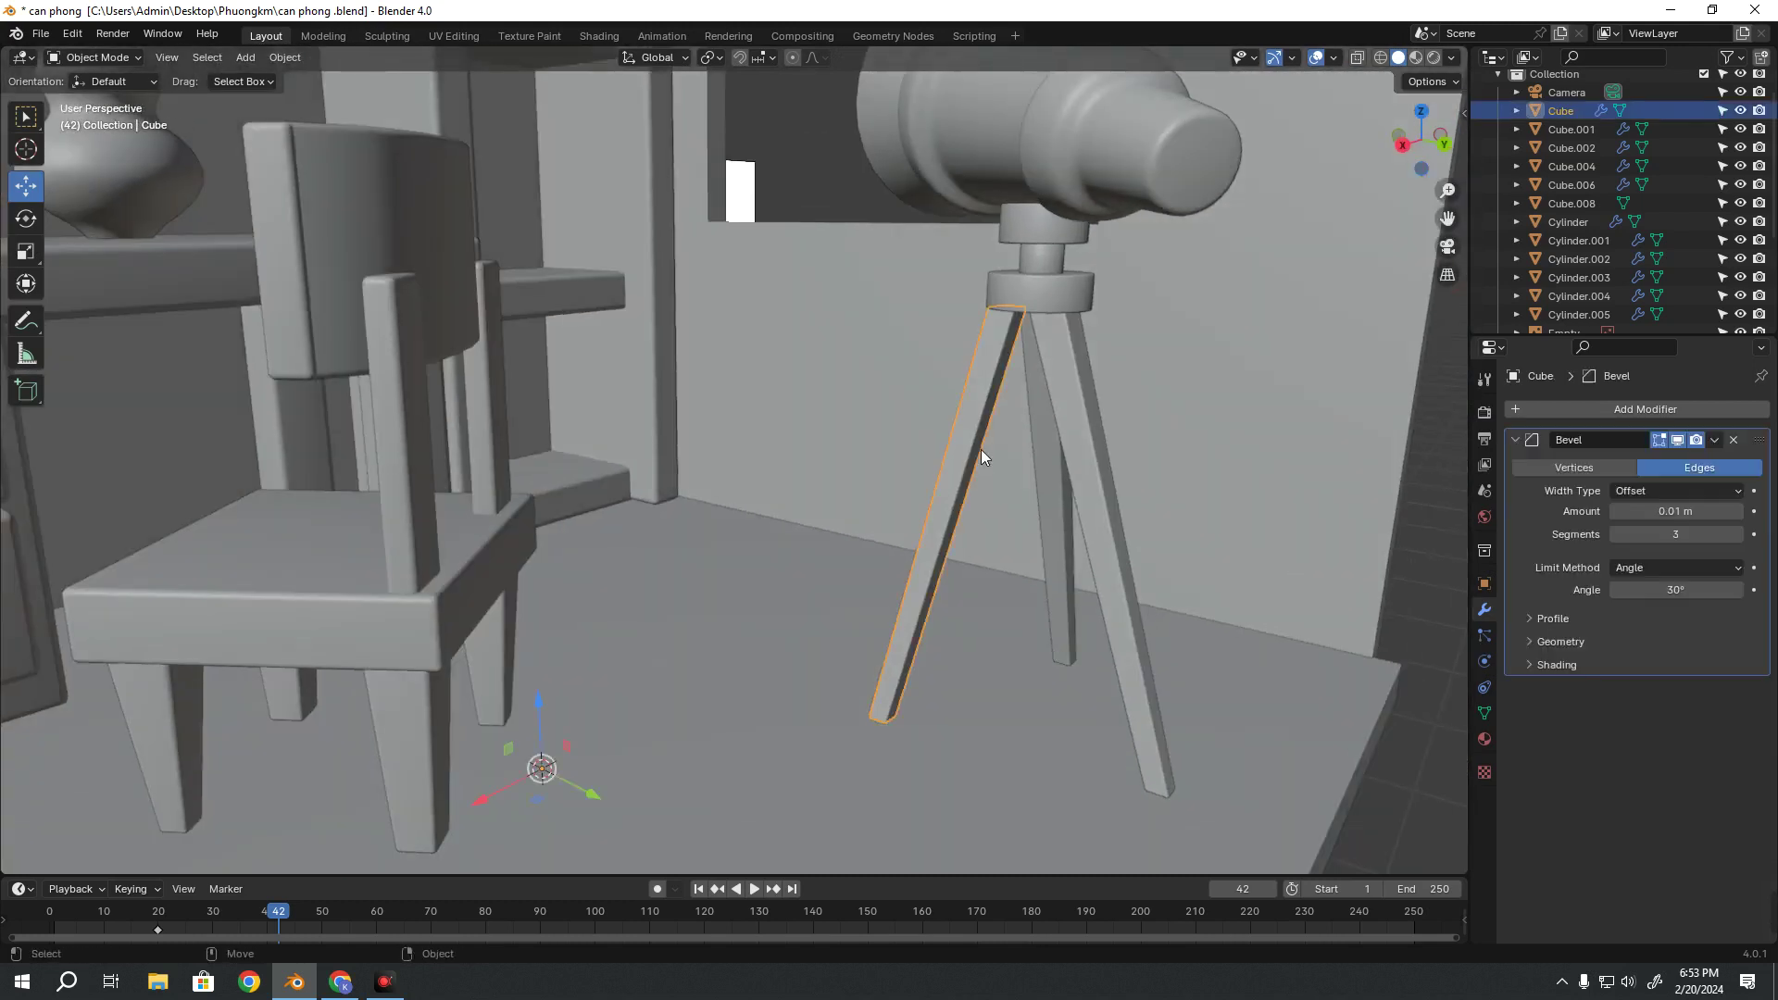
{"action": "scroll", "coordinate": [987, 486], "scroll_direction": "up", "scroll_amount": 1}
{"action": "scroll", "coordinate": [965, 578], "scroll_direction": "down", "scroll_amount": 1}
{"action": "scroll", "coordinate": [832, 522], "scroll_direction": "down", "scroll_amount": 2}
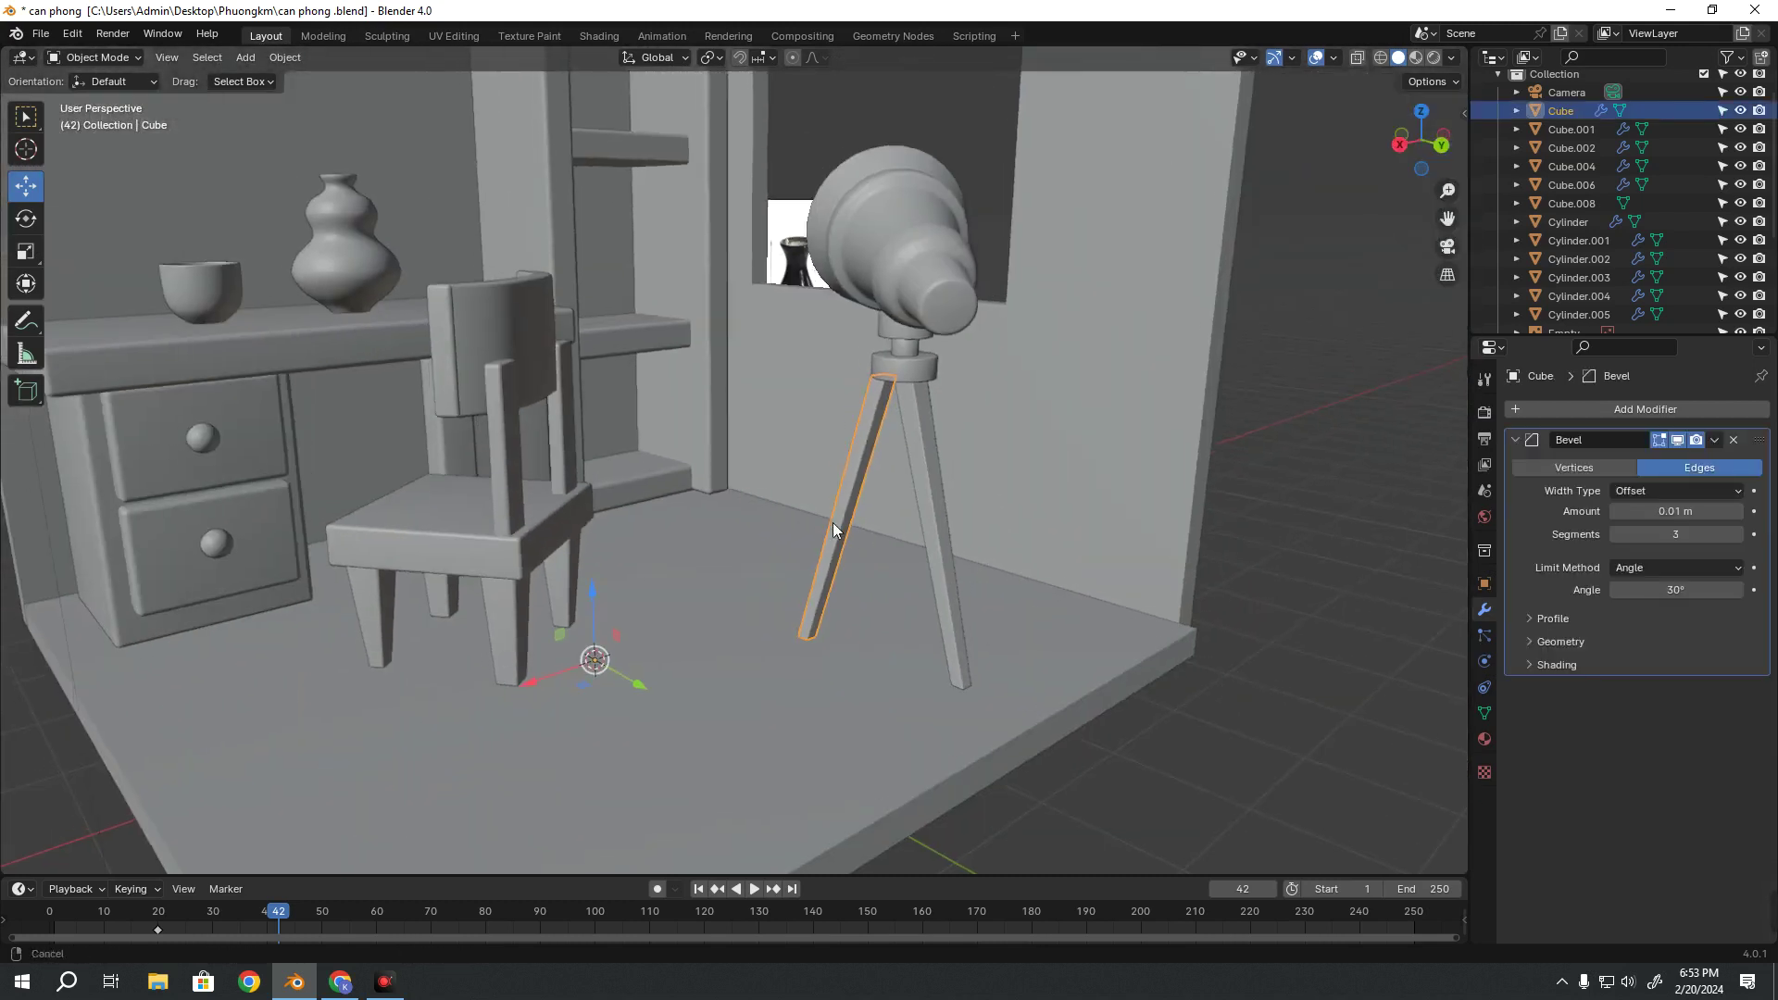
{"action": "scroll", "coordinate": [897, 610], "scroll_direction": "down", "scroll_amount": 2}
{"action": "scroll", "coordinate": [886, 598], "scroll_direction": "down", "scroll_amount": 2}
{"action": "scroll", "coordinate": [889, 603], "scroll_direction": "down", "scroll_amount": 2}
{"action": "scroll", "coordinate": [792, 566], "scroll_direction": "up", "scroll_amount": 1}
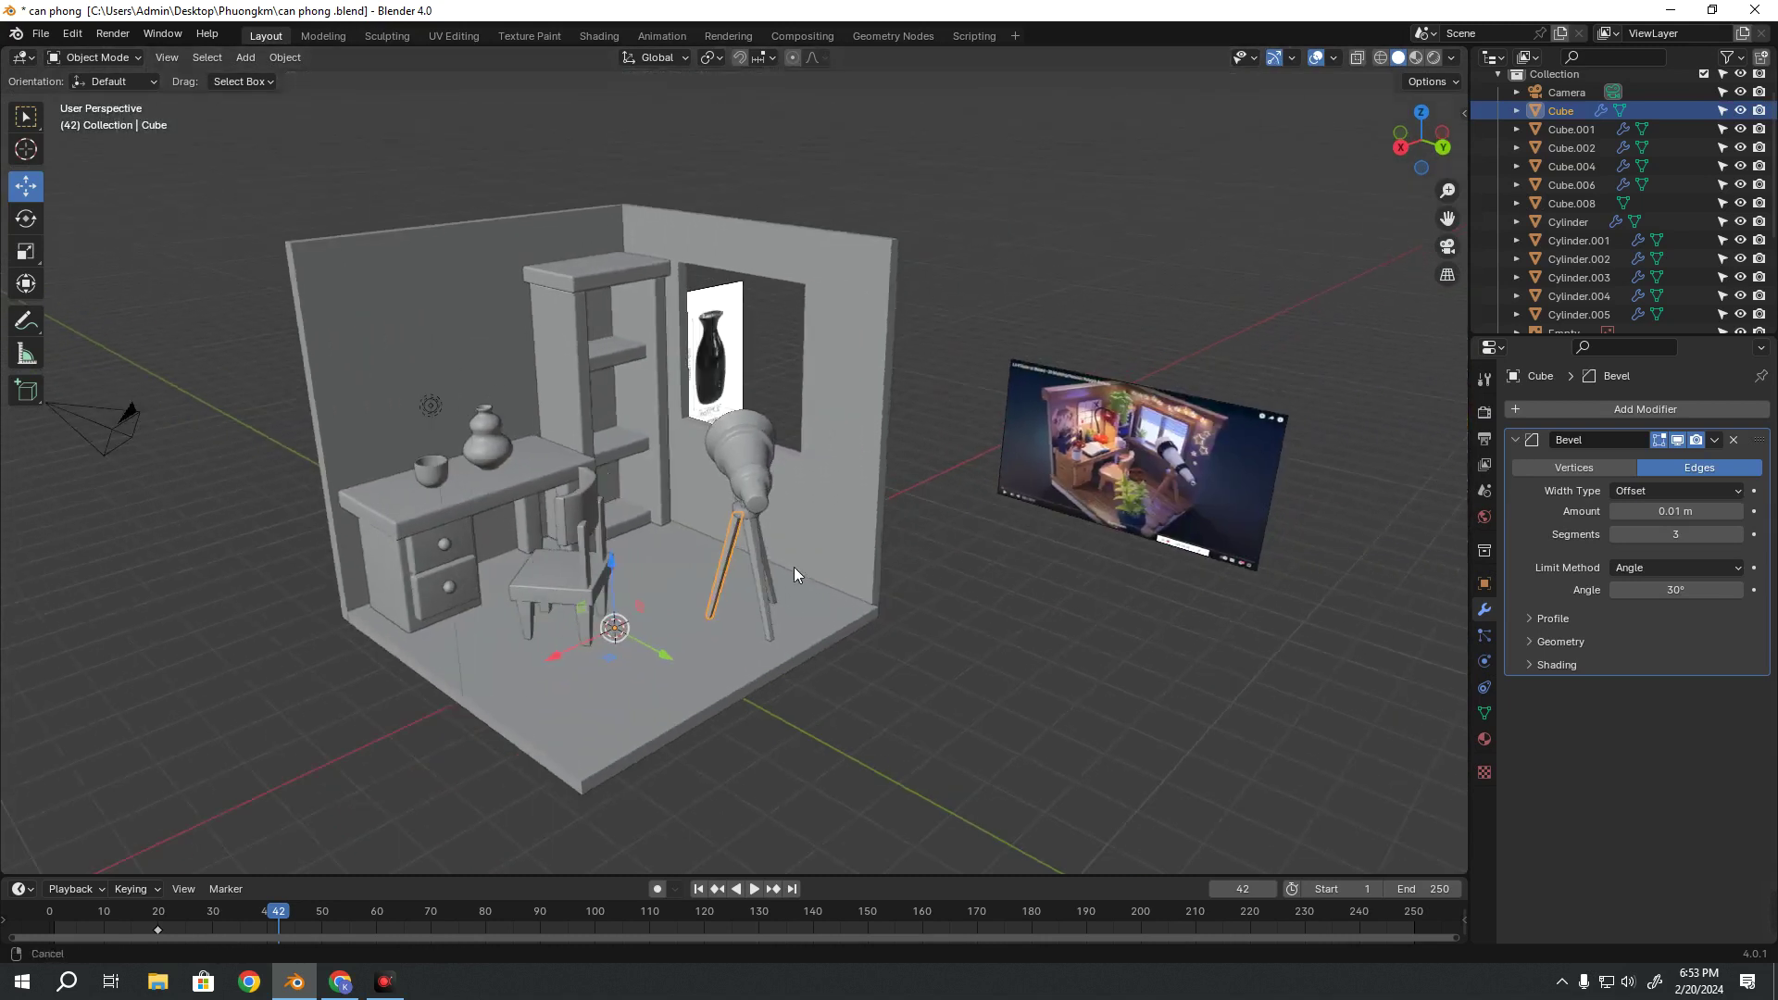
{"action": "scroll", "coordinate": [995, 592], "scroll_direction": "up", "scroll_amount": 4}
{"action": "scroll", "coordinate": [1109, 569], "scroll_direction": "up", "scroll_amount": 2}
{"action": "scroll", "coordinate": [944, 620], "scroll_direction": "up", "scroll_amount": 3}
{"action": "scroll", "coordinate": [945, 628], "scroll_direction": "up", "scroll_amount": 2}
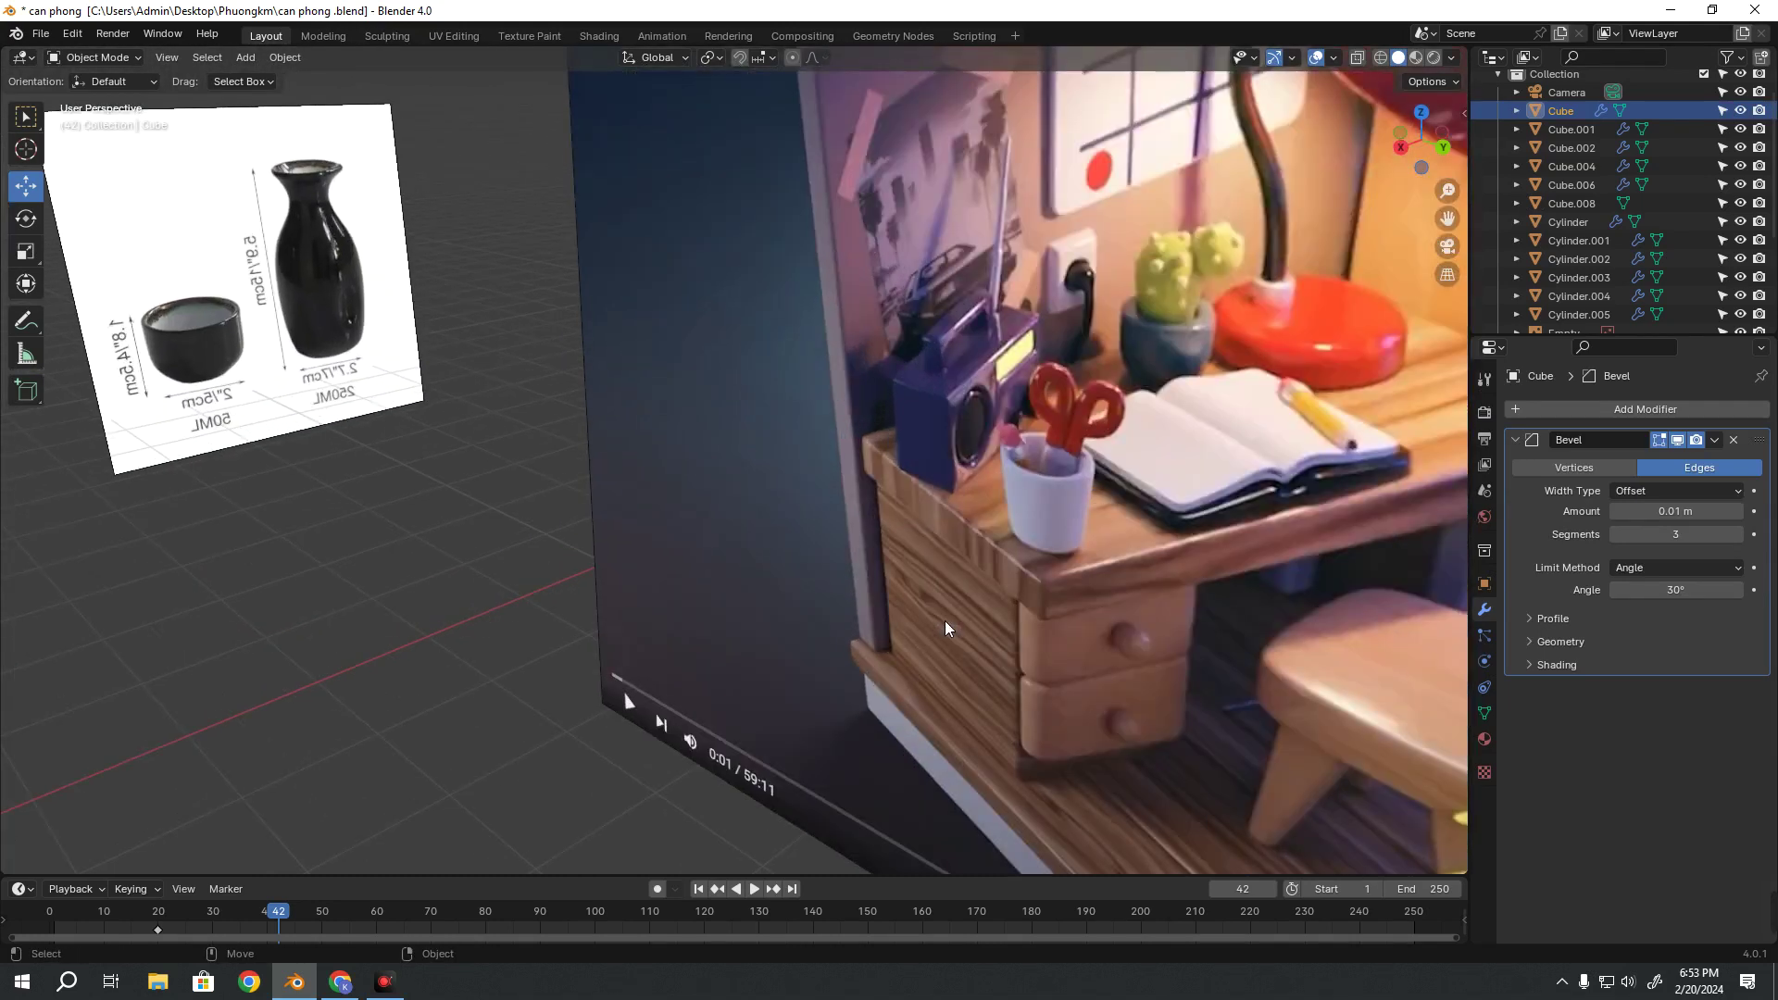
{"action": "scroll", "coordinate": [945, 620], "scroll_direction": "down", "scroll_amount": 3}
{"action": "scroll", "coordinate": [944, 621], "scroll_direction": "down", "scroll_amount": 3}
{"action": "scroll", "coordinate": [944, 620], "scroll_direction": "down", "scroll_amount": 2}
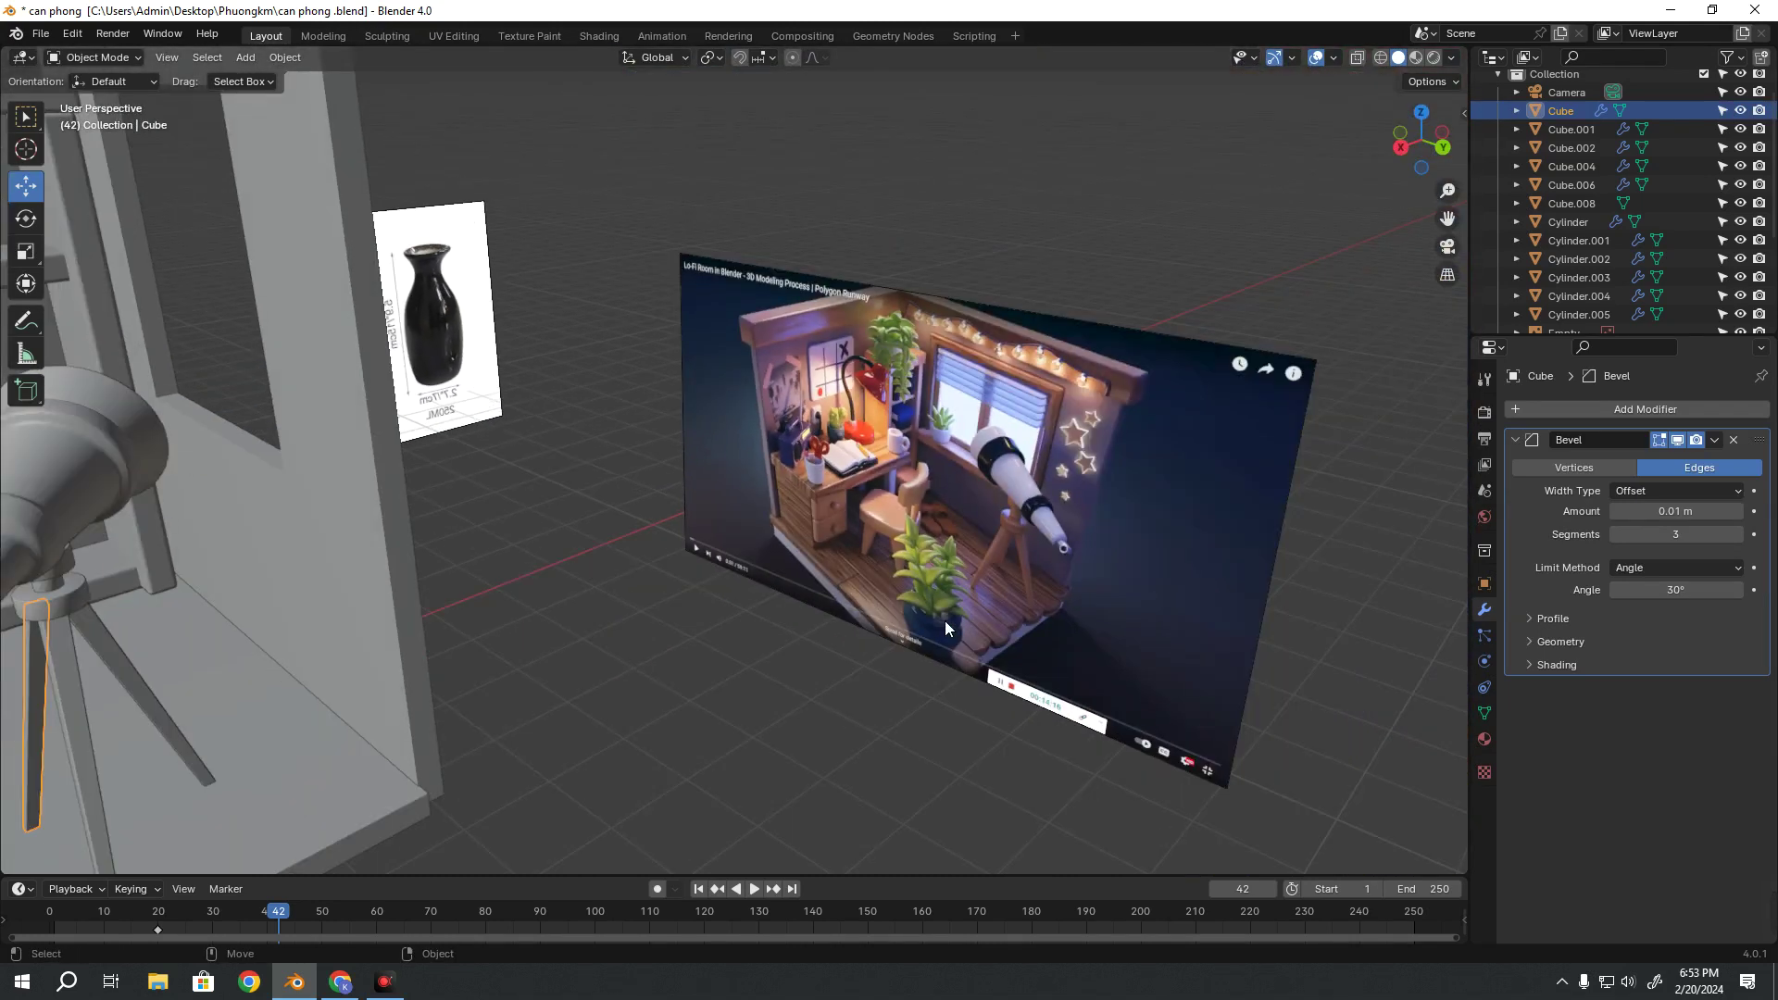
{"action": "middle_click_drag", "start_coordinate": [426, 604], "coordinate": [775, 600], "text": "shift"}
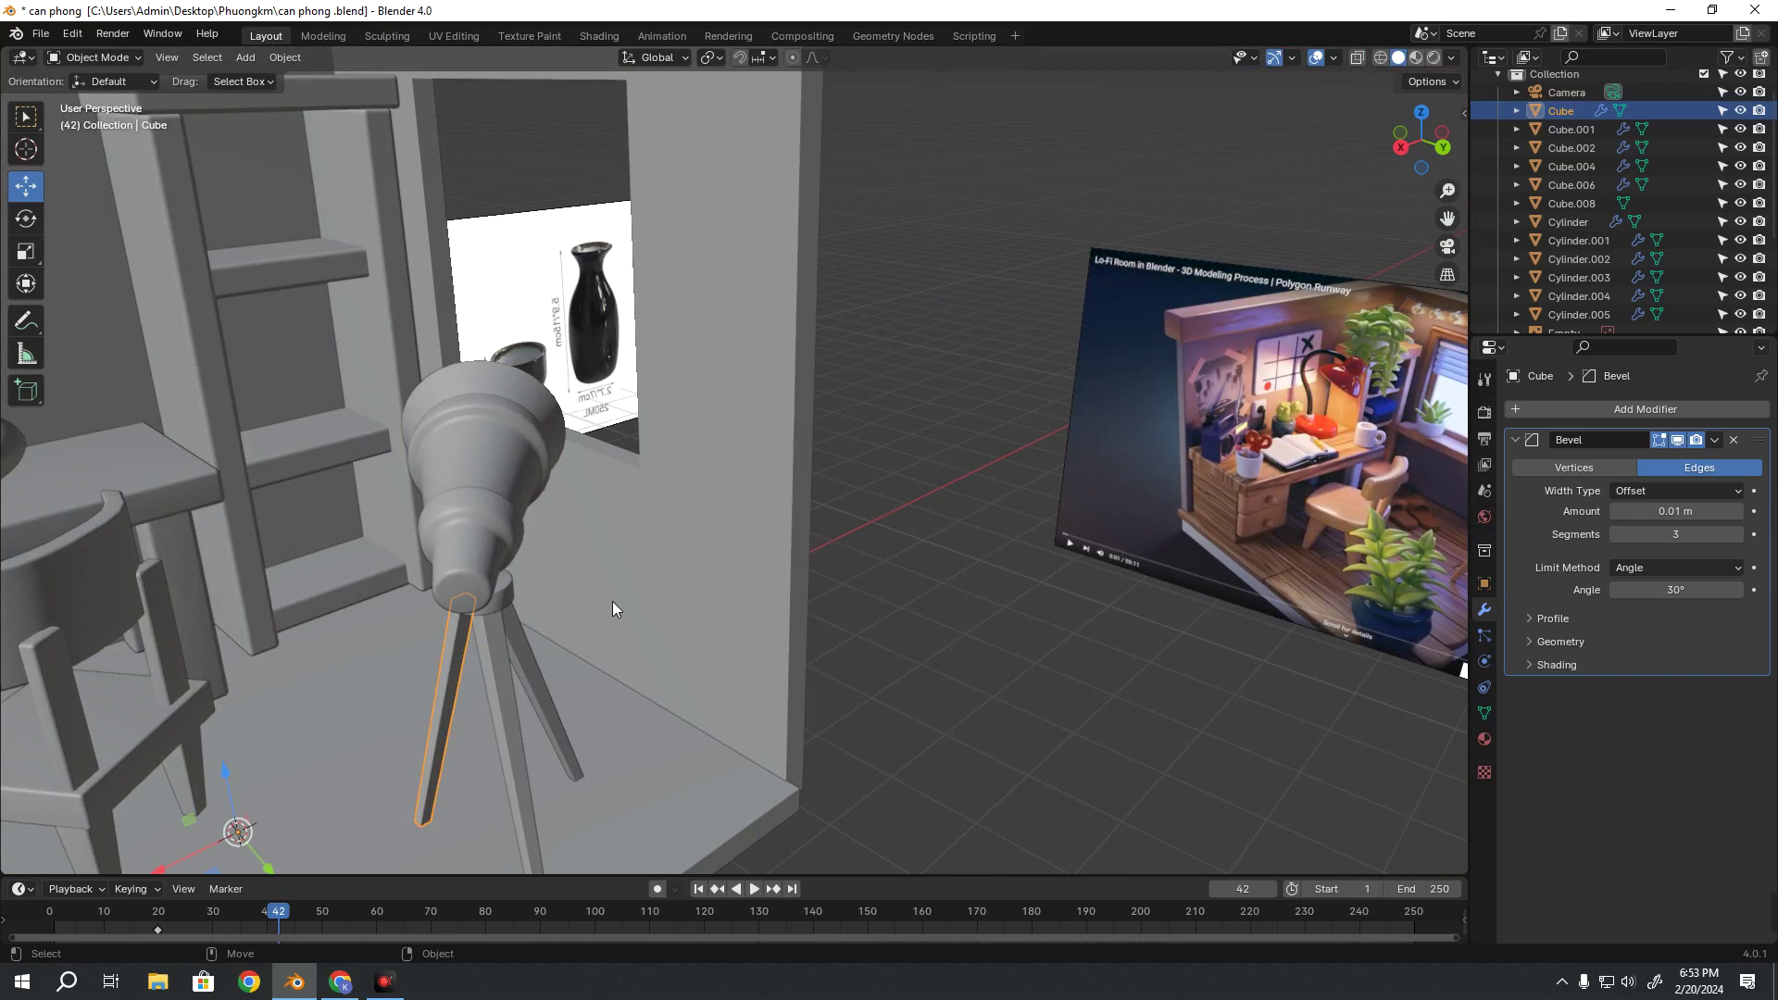
{"action": "scroll", "coordinate": [676, 606], "scroll_direction": "down", "scroll_amount": 2}
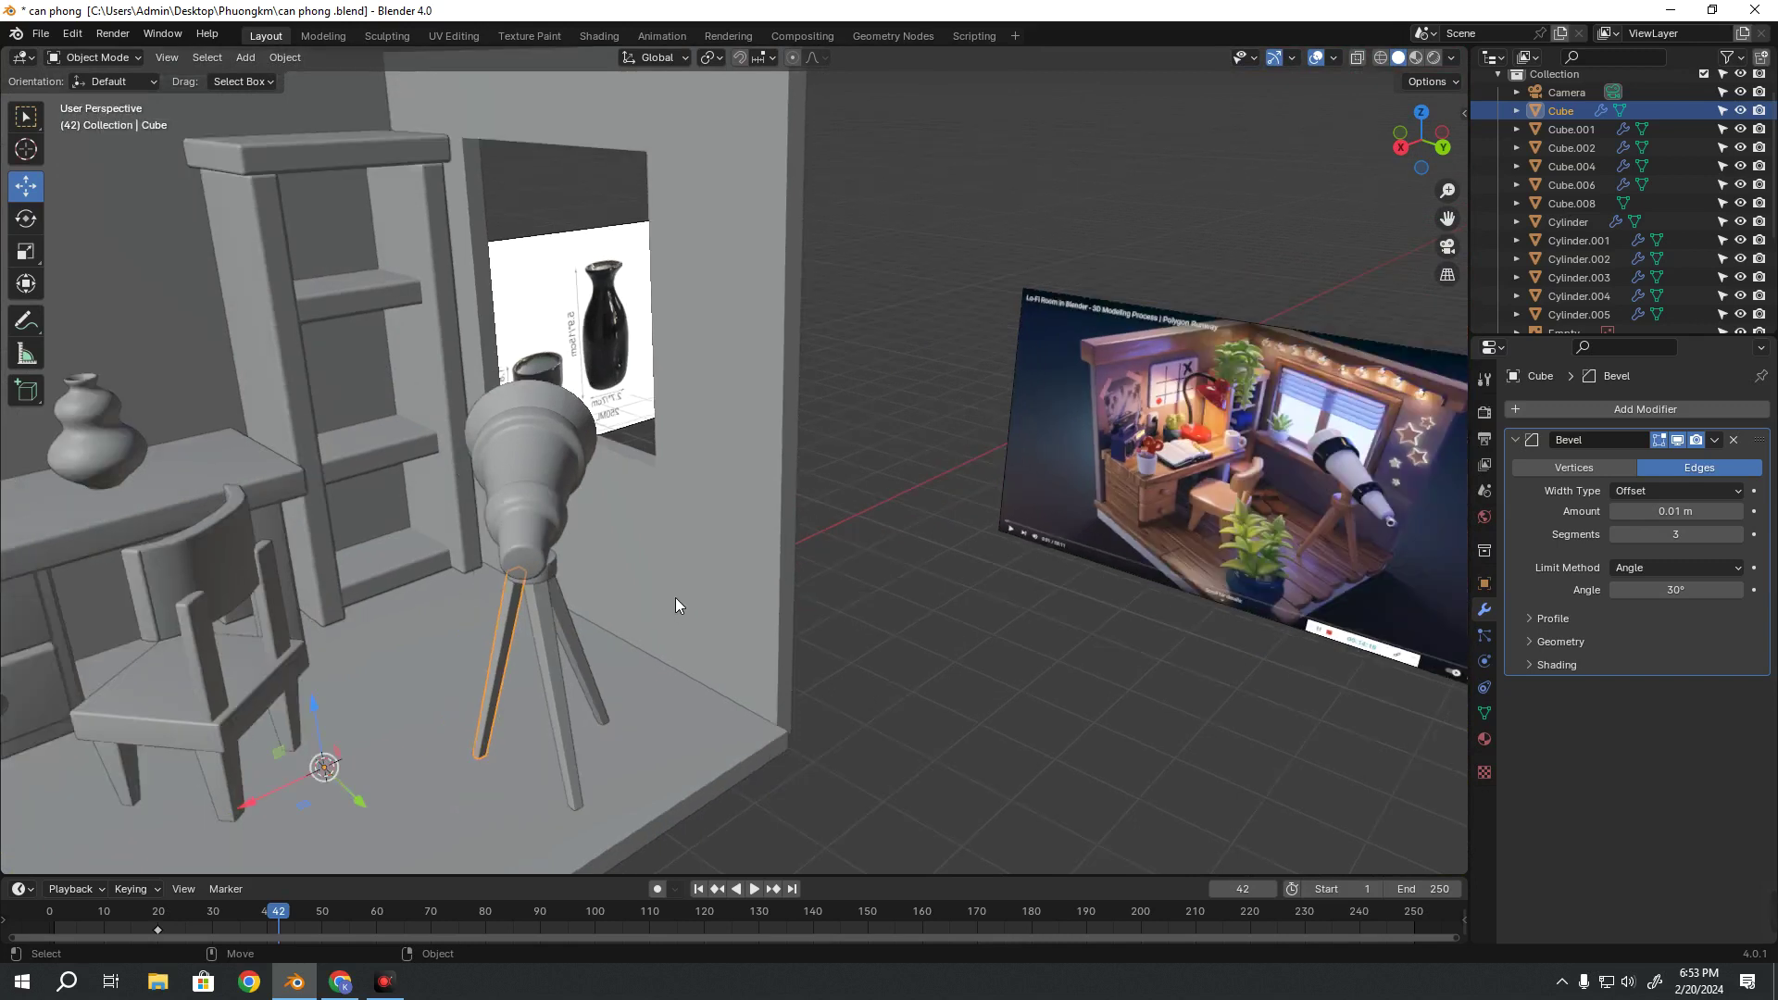
{"action": "middle_click_drag", "start_coordinate": [497, 597], "coordinate": [635, 568], "text": "shift"}
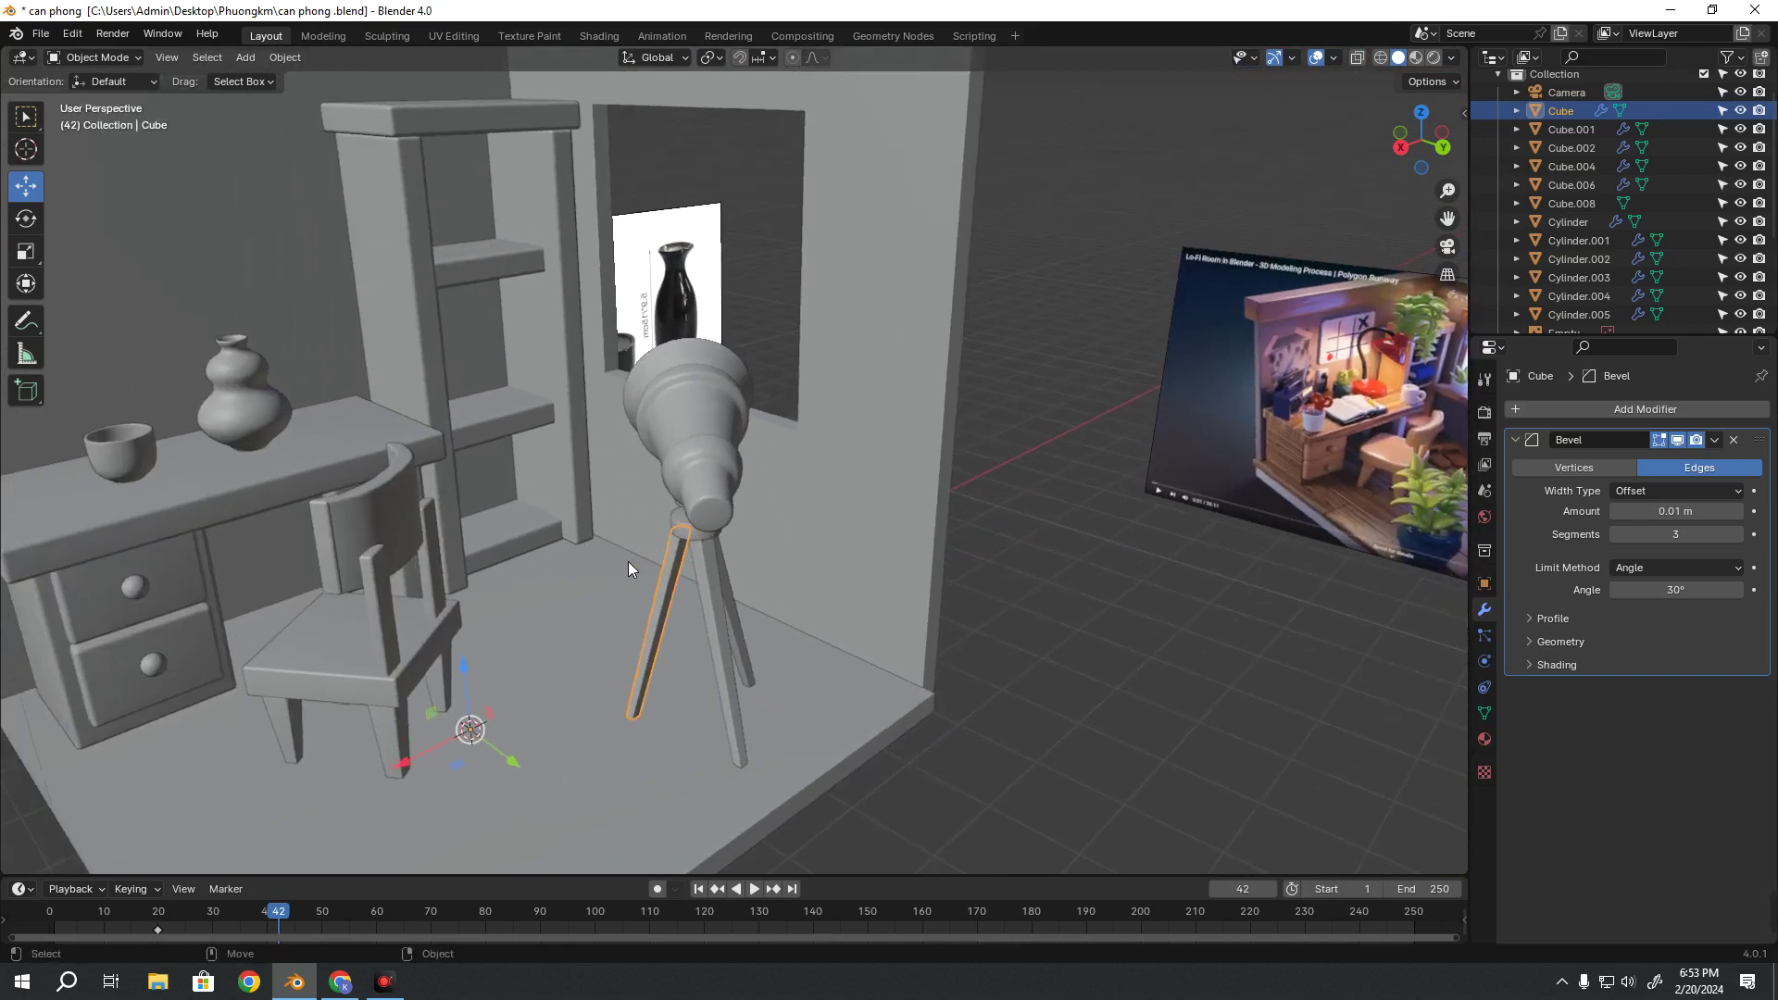
{"action": "scroll", "coordinate": [628, 562], "scroll_direction": "down", "scroll_amount": 2}
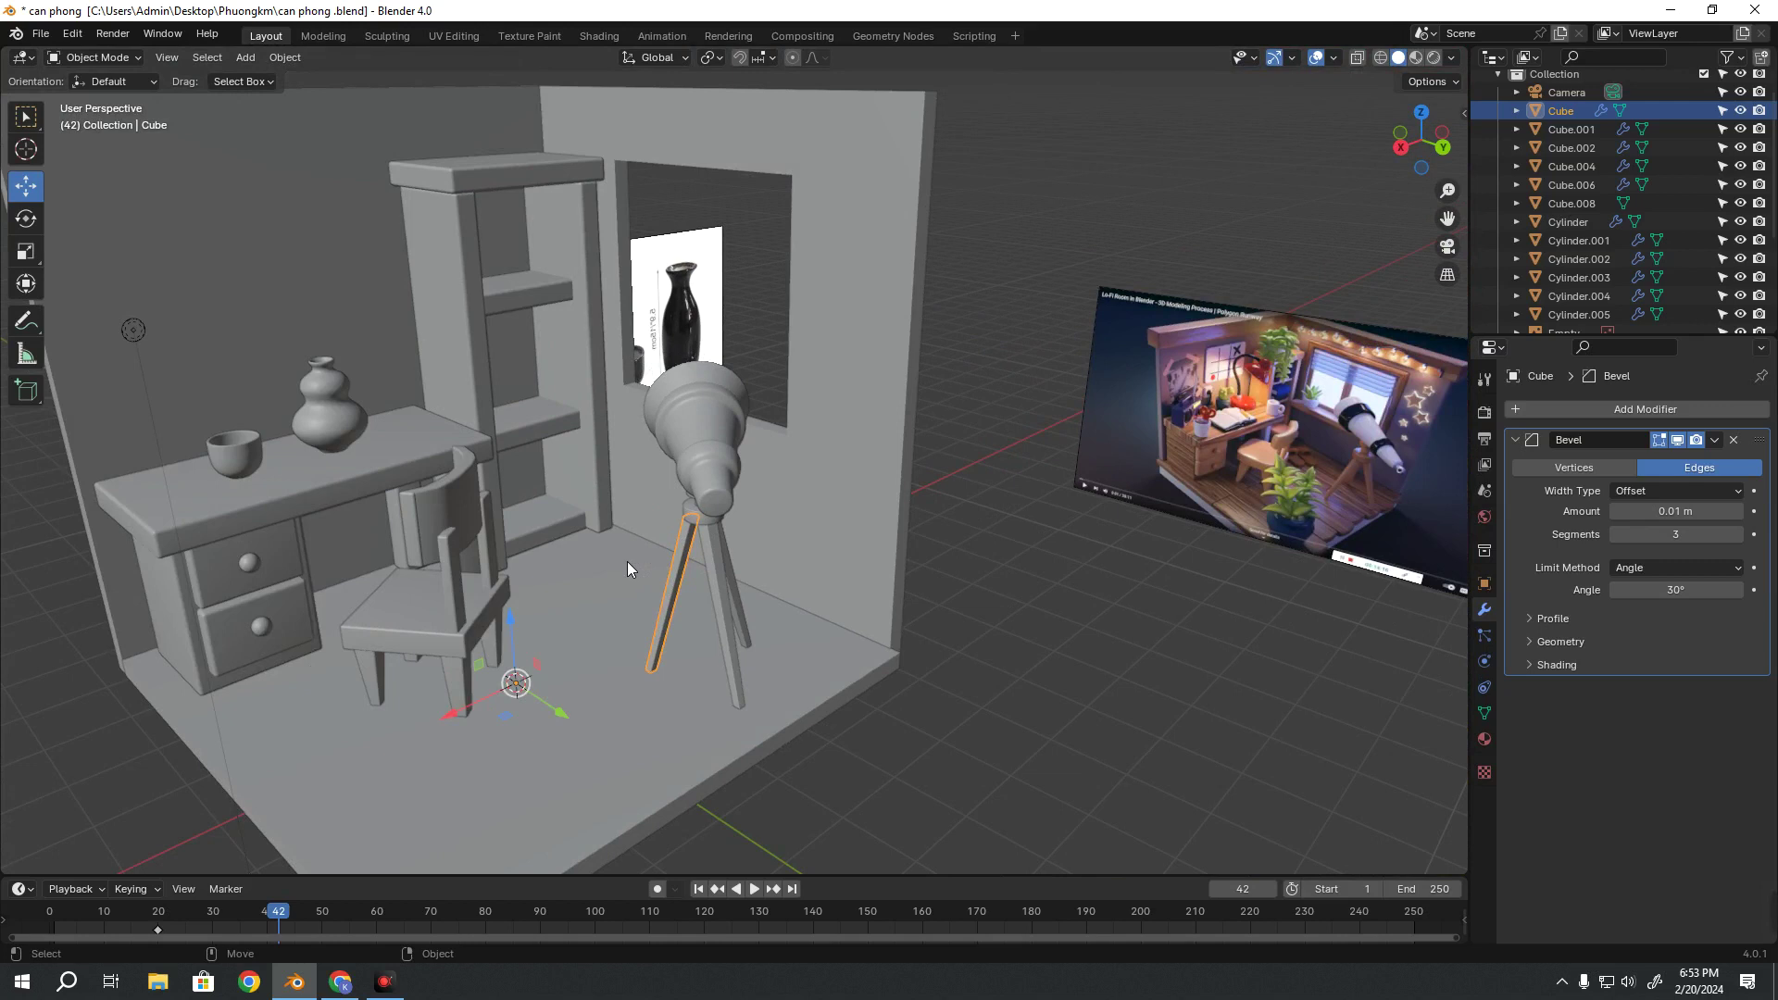
{"action": "scroll", "coordinate": [628, 562], "scroll_direction": "down", "scroll_amount": 2}
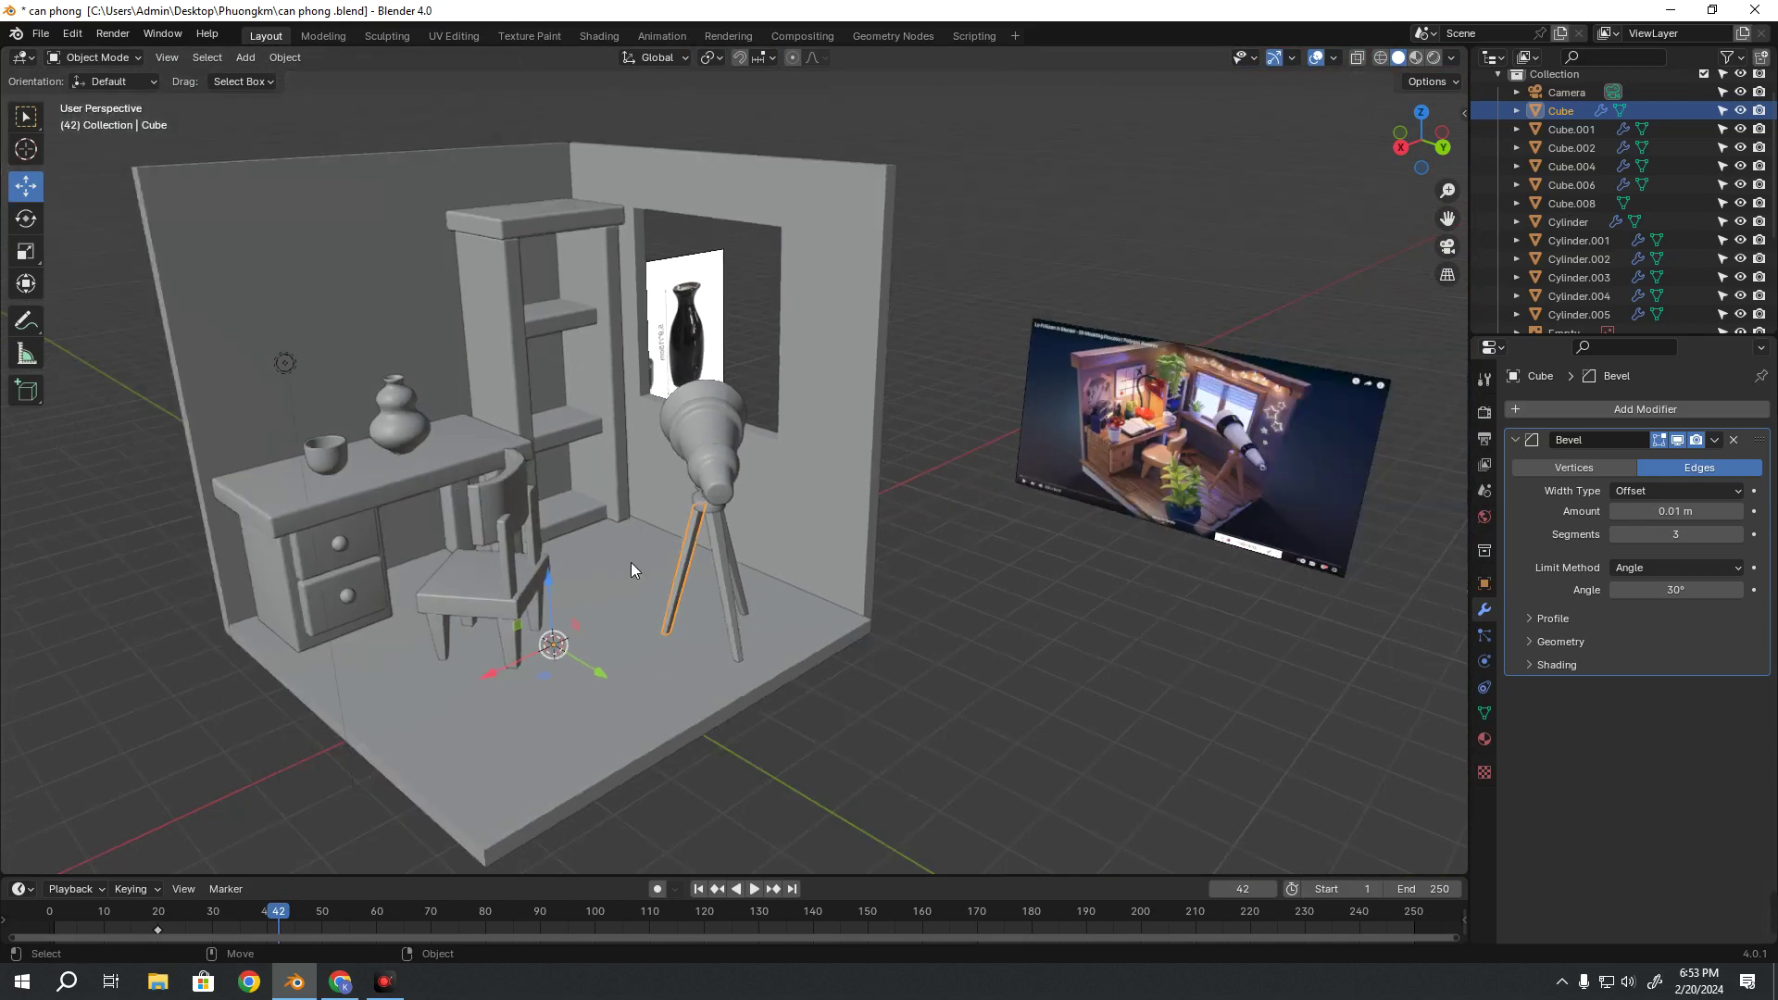
{"action": "scroll", "coordinate": [632, 546], "scroll_direction": "down", "scroll_amount": 2}
{"action": "scroll", "coordinate": [647, 470], "scroll_direction": "up", "scroll_amount": 1}
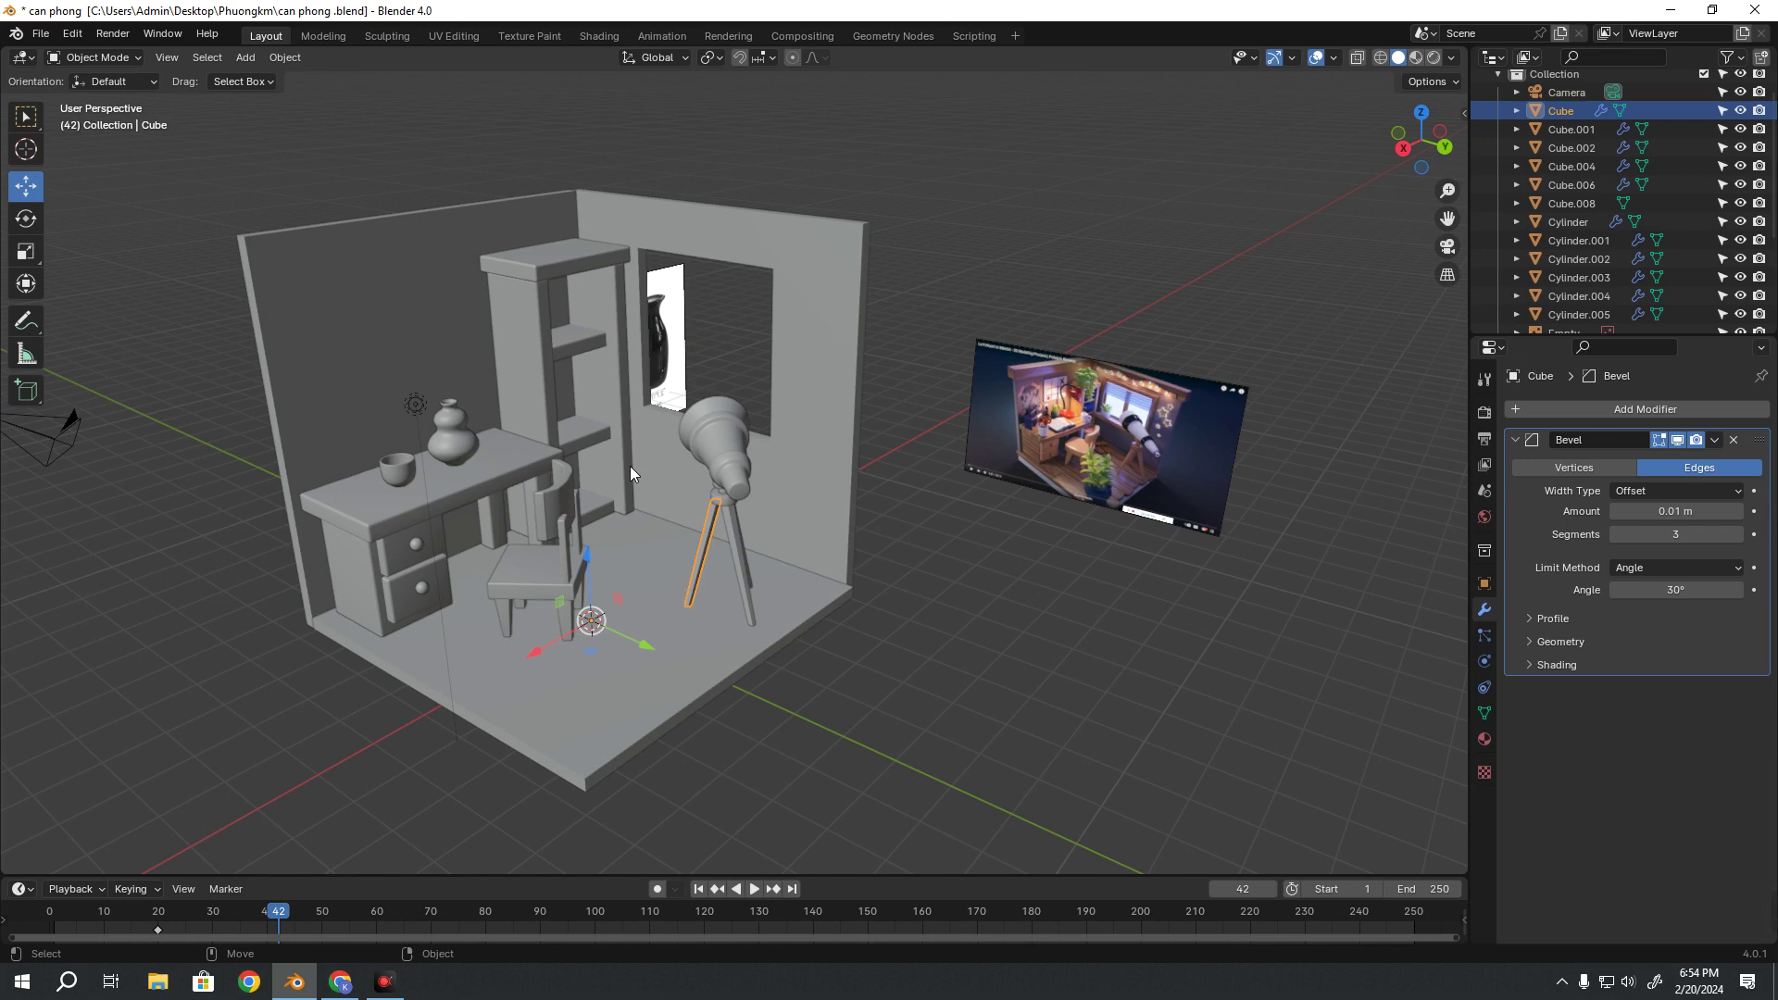
{"action": "scroll", "coordinate": [975, 350], "scroll_direction": "up", "scroll_amount": 3}
{"action": "scroll", "coordinate": [1074, 408], "scroll_direction": "up", "scroll_amount": 2}
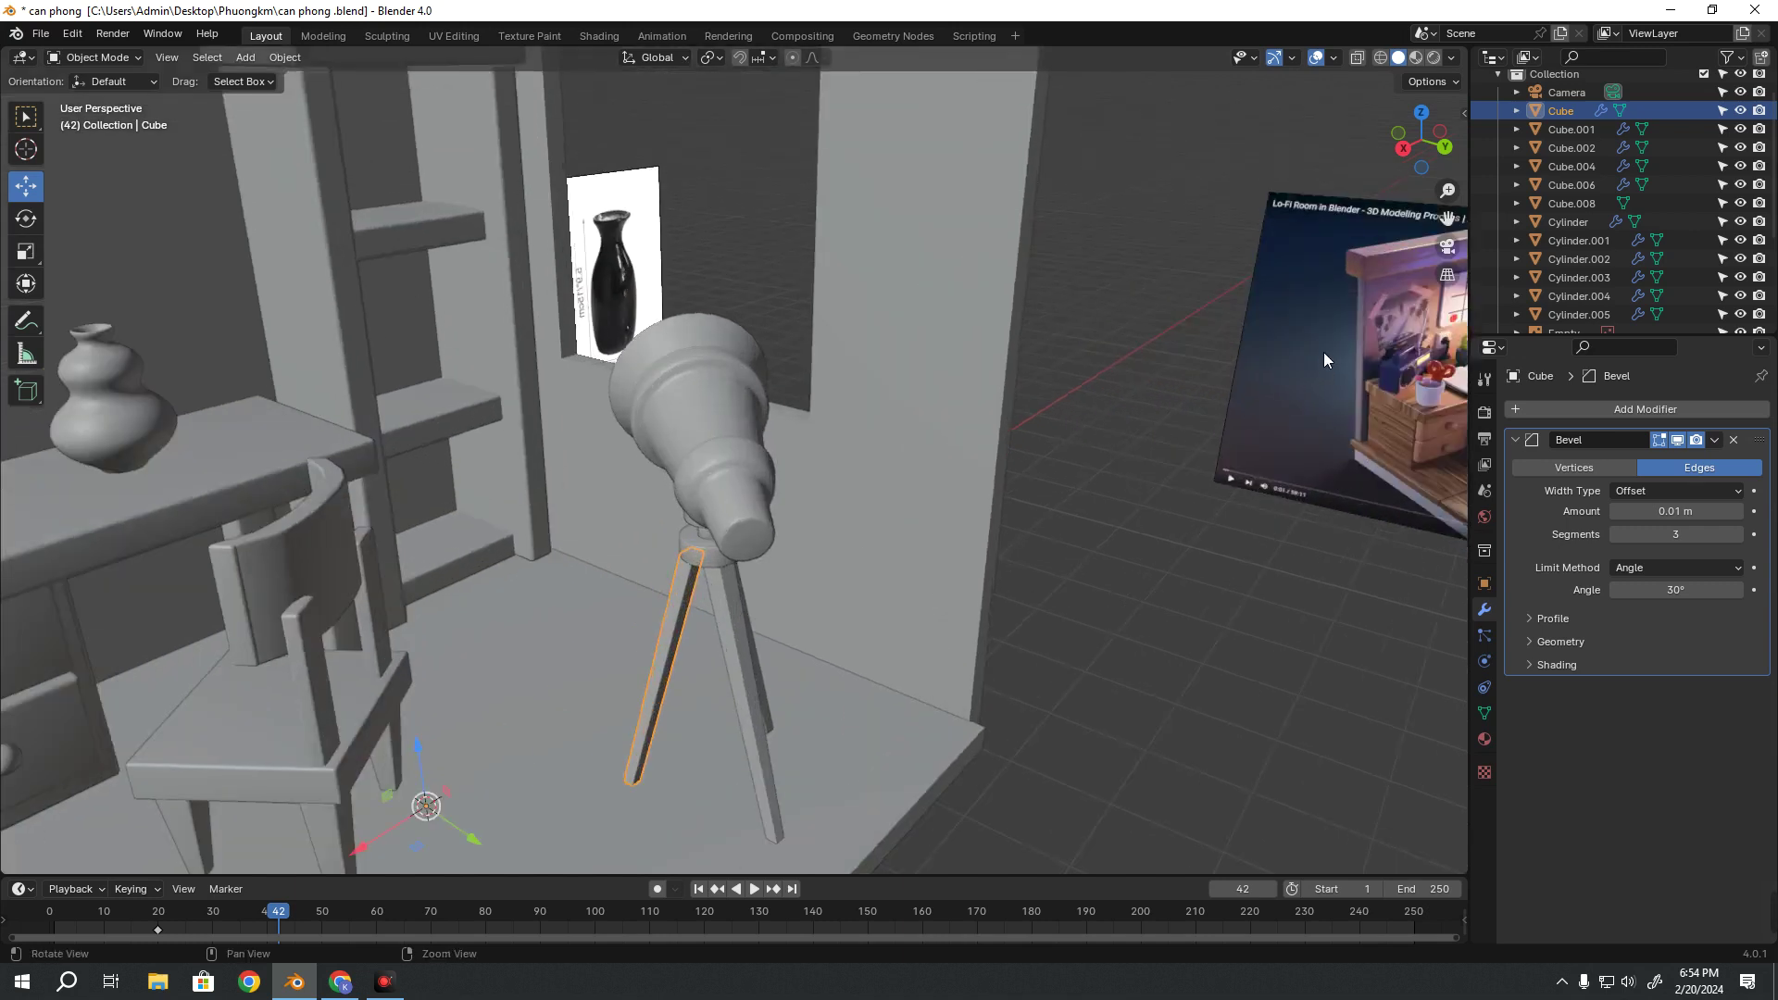
{"action": "scroll", "coordinate": [1324, 352], "scroll_direction": "down", "scroll_amount": 3}
{"action": "scroll", "coordinate": [937, 385], "scroll_direction": "up", "scroll_amount": 5}
{"action": "scroll", "coordinate": [945, 361], "scroll_direction": "down", "scroll_amount": 3}
{"action": "scroll", "coordinate": [926, 337], "scroll_direction": "up", "scroll_amount": 3}
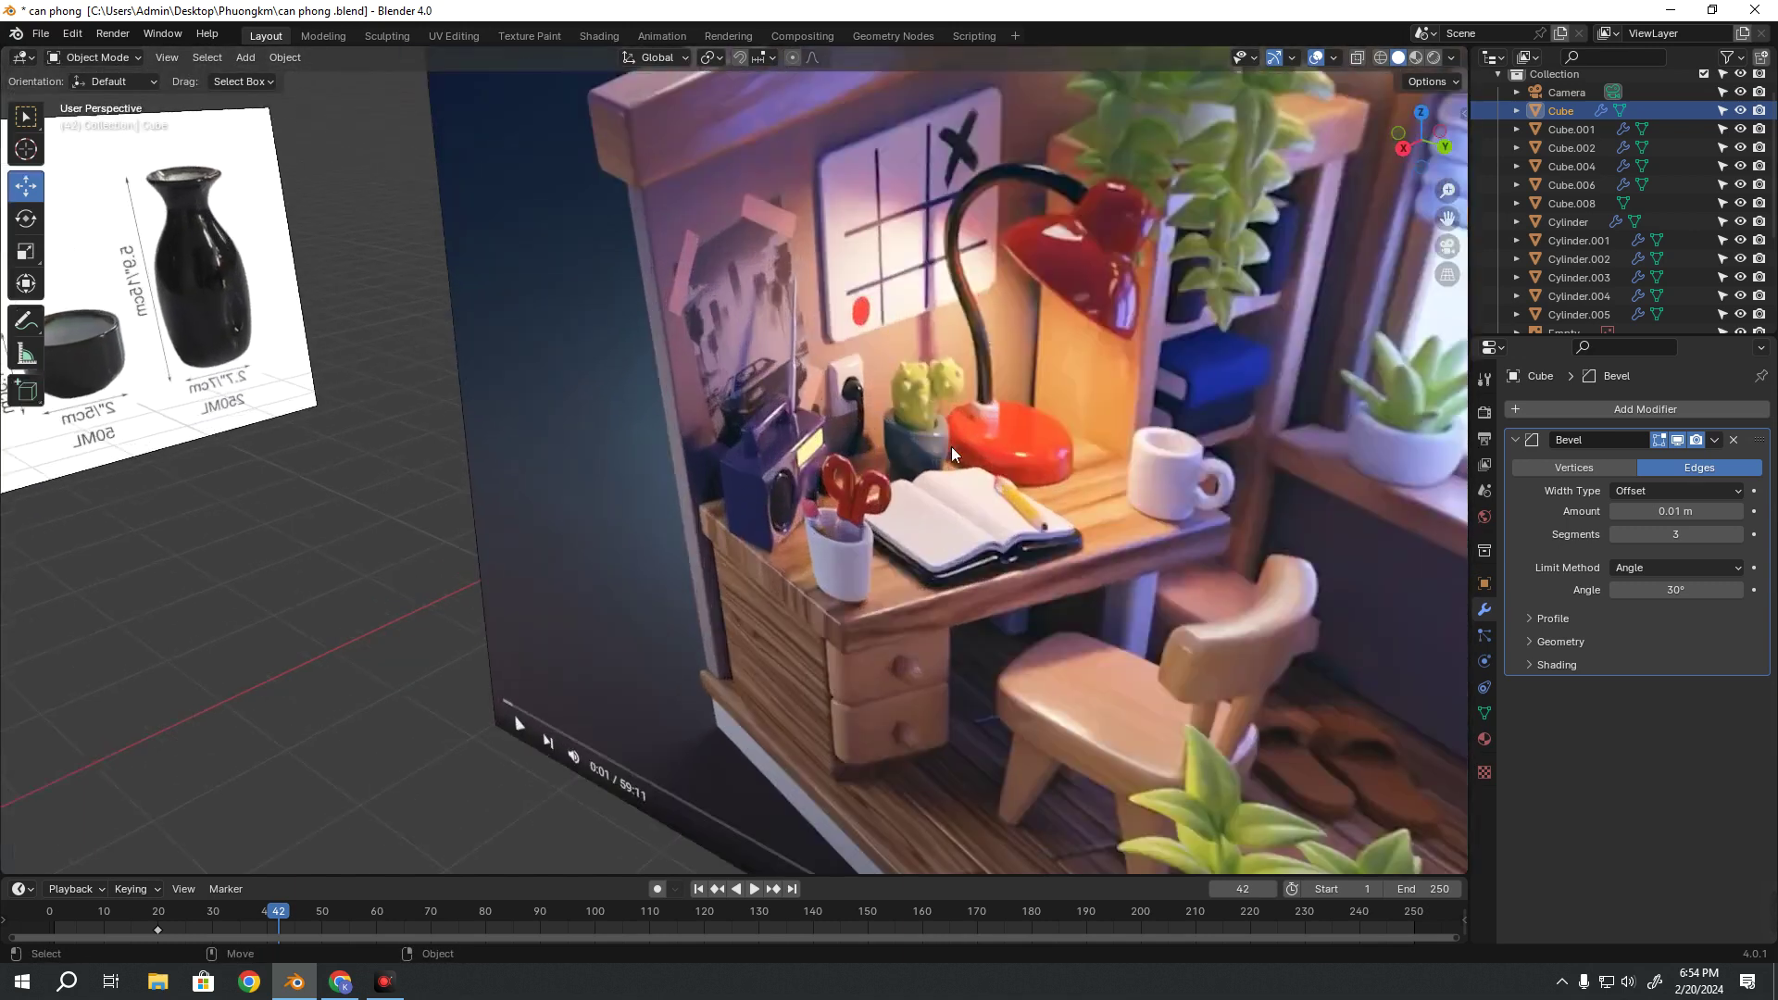
{"action": "scroll", "coordinate": [936, 389], "scroll_direction": "up", "scroll_amount": 1}
{"action": "scroll", "coordinate": [899, 370], "scroll_direction": "up", "scroll_amount": 2}
{"action": "scroll", "coordinate": [880, 382], "scroll_direction": "up", "scroll_amount": 1}
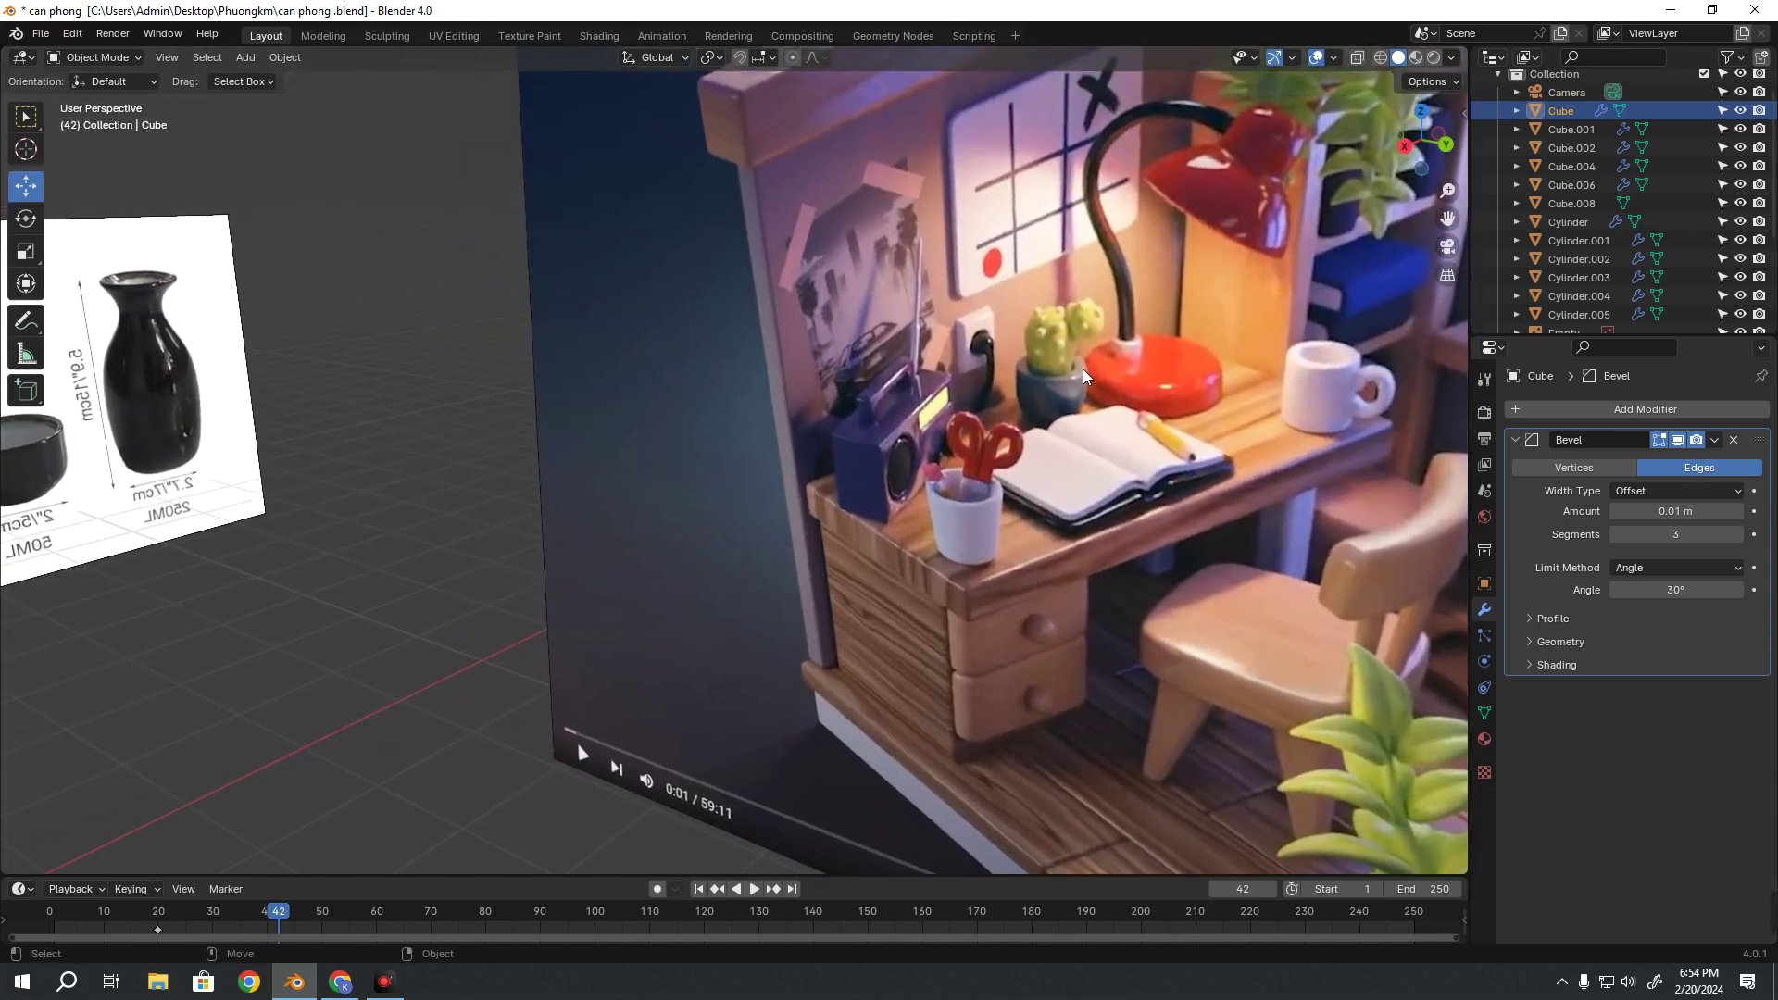
{"action": "scroll", "coordinate": [1130, 396], "scroll_direction": "down", "scroll_amount": 5}
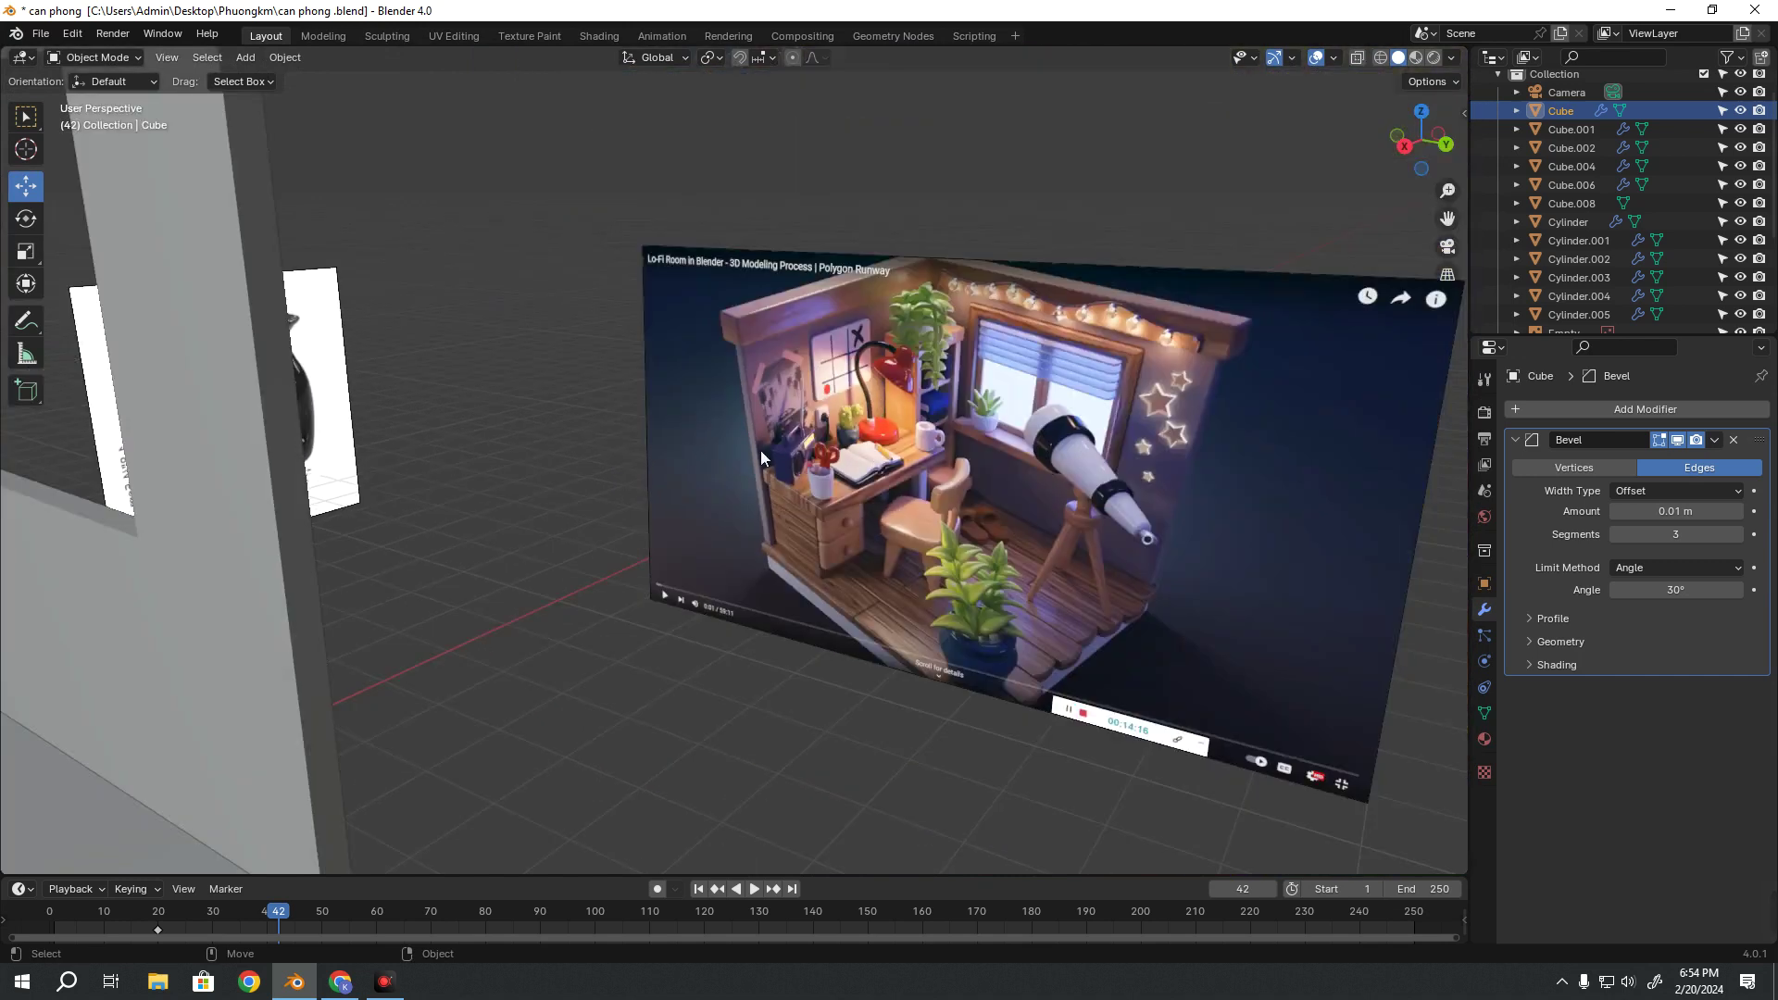
{"action": "scroll", "coordinate": [822, 457], "scroll_direction": "up", "scroll_amount": 3}
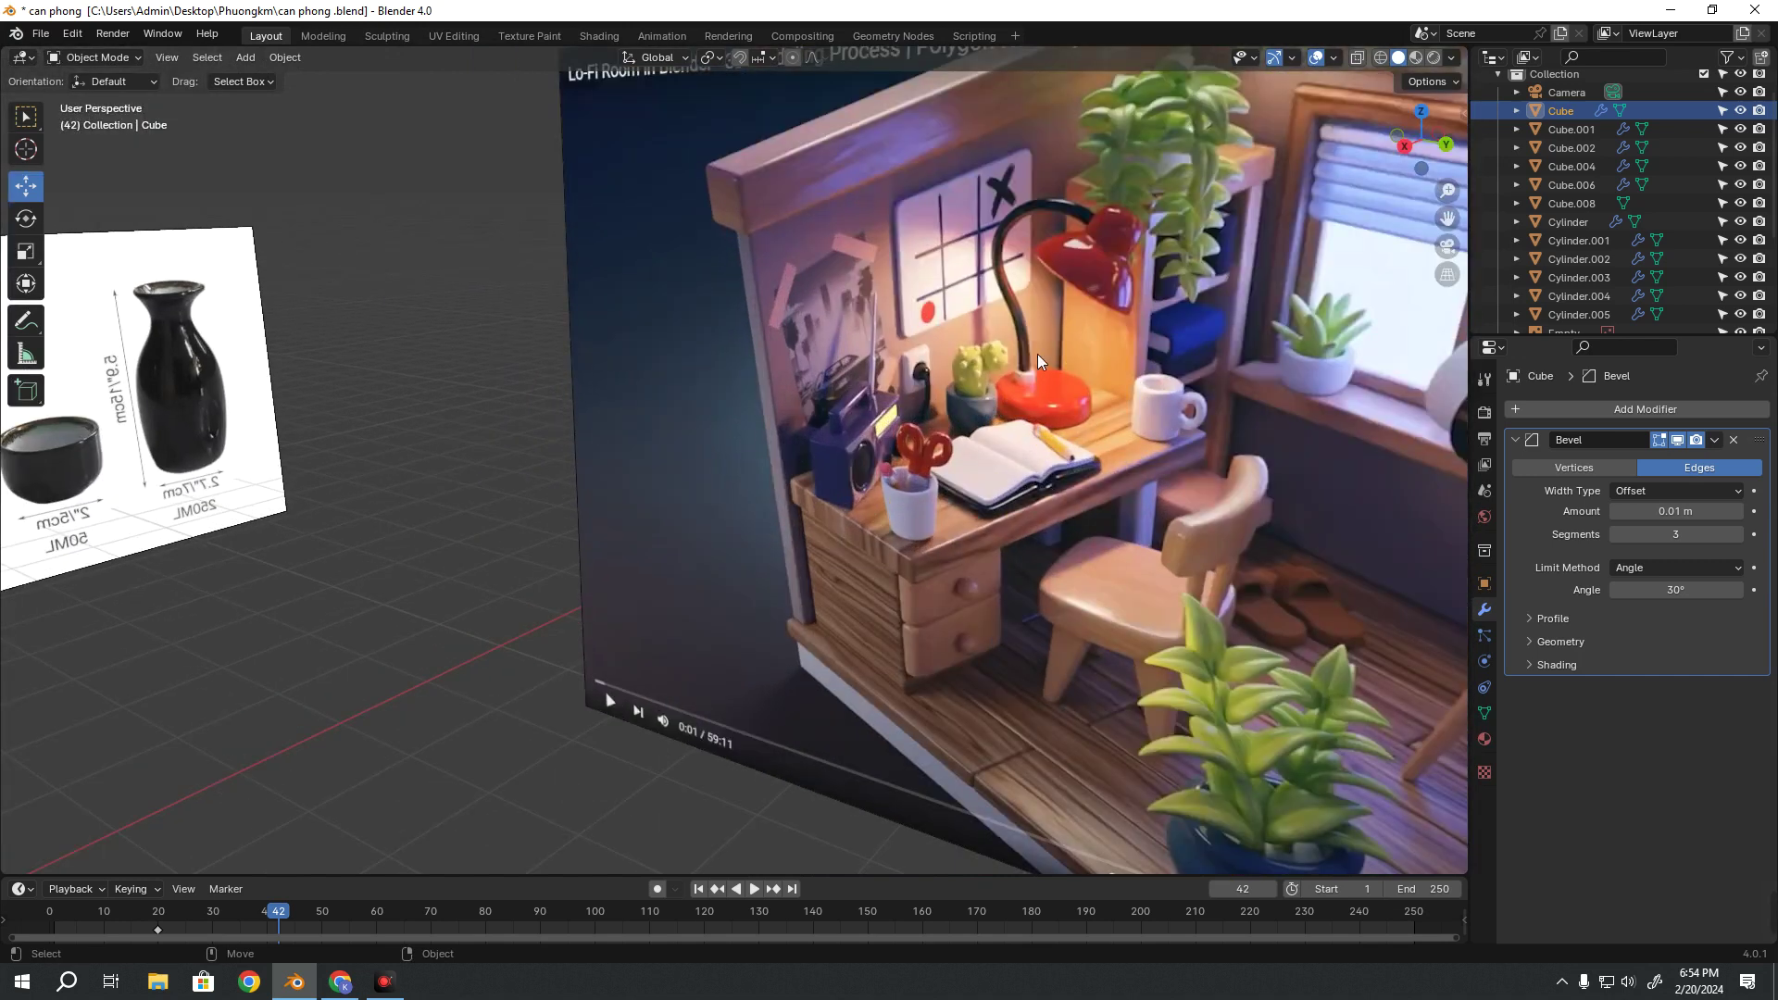
{"action": "scroll", "coordinate": [752, 582], "scroll_direction": "down", "scroll_amount": 3}
{"action": "scroll", "coordinate": [752, 581], "scroll_direction": "down", "scroll_amount": 4}
{"action": "mouse_move", "coordinate": [475, 530]}
{"action": "middle_mouse_down"}
{"action": "mouse_move", "coordinate": [762, 411]}
{"action": "mouse_move", "coordinate": [600, 487]}
{"action": "middle_mouse_up"}
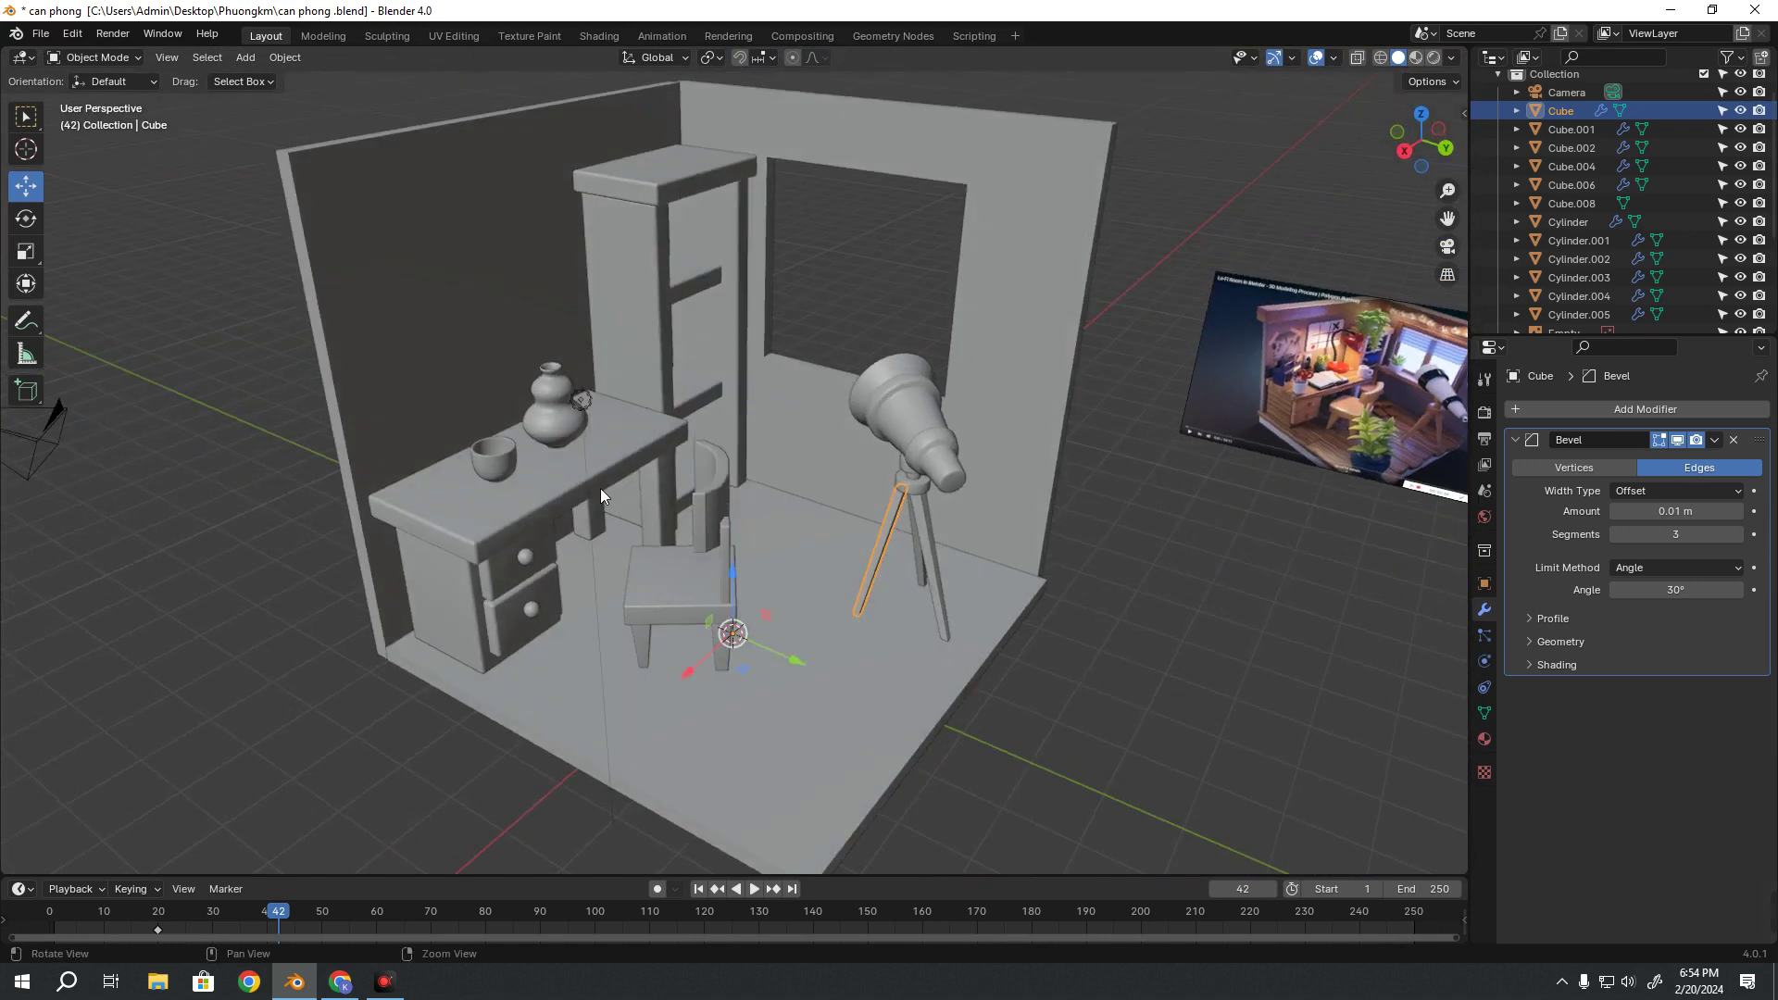
{"action": "scroll", "coordinate": [630, 441], "scroll_direction": "up", "scroll_amount": 3}
{"action": "left_click", "coordinate": [630, 442]}
{"action": "scroll", "coordinate": [1235, 521], "scroll_direction": "down", "scroll_amount": 2}
{"action": "middle_click_drag", "start_coordinate": [1235, 520], "coordinate": [970, 558]}
{"action": "scroll", "coordinate": [969, 557], "scroll_direction": "up", "scroll_amount": 3}
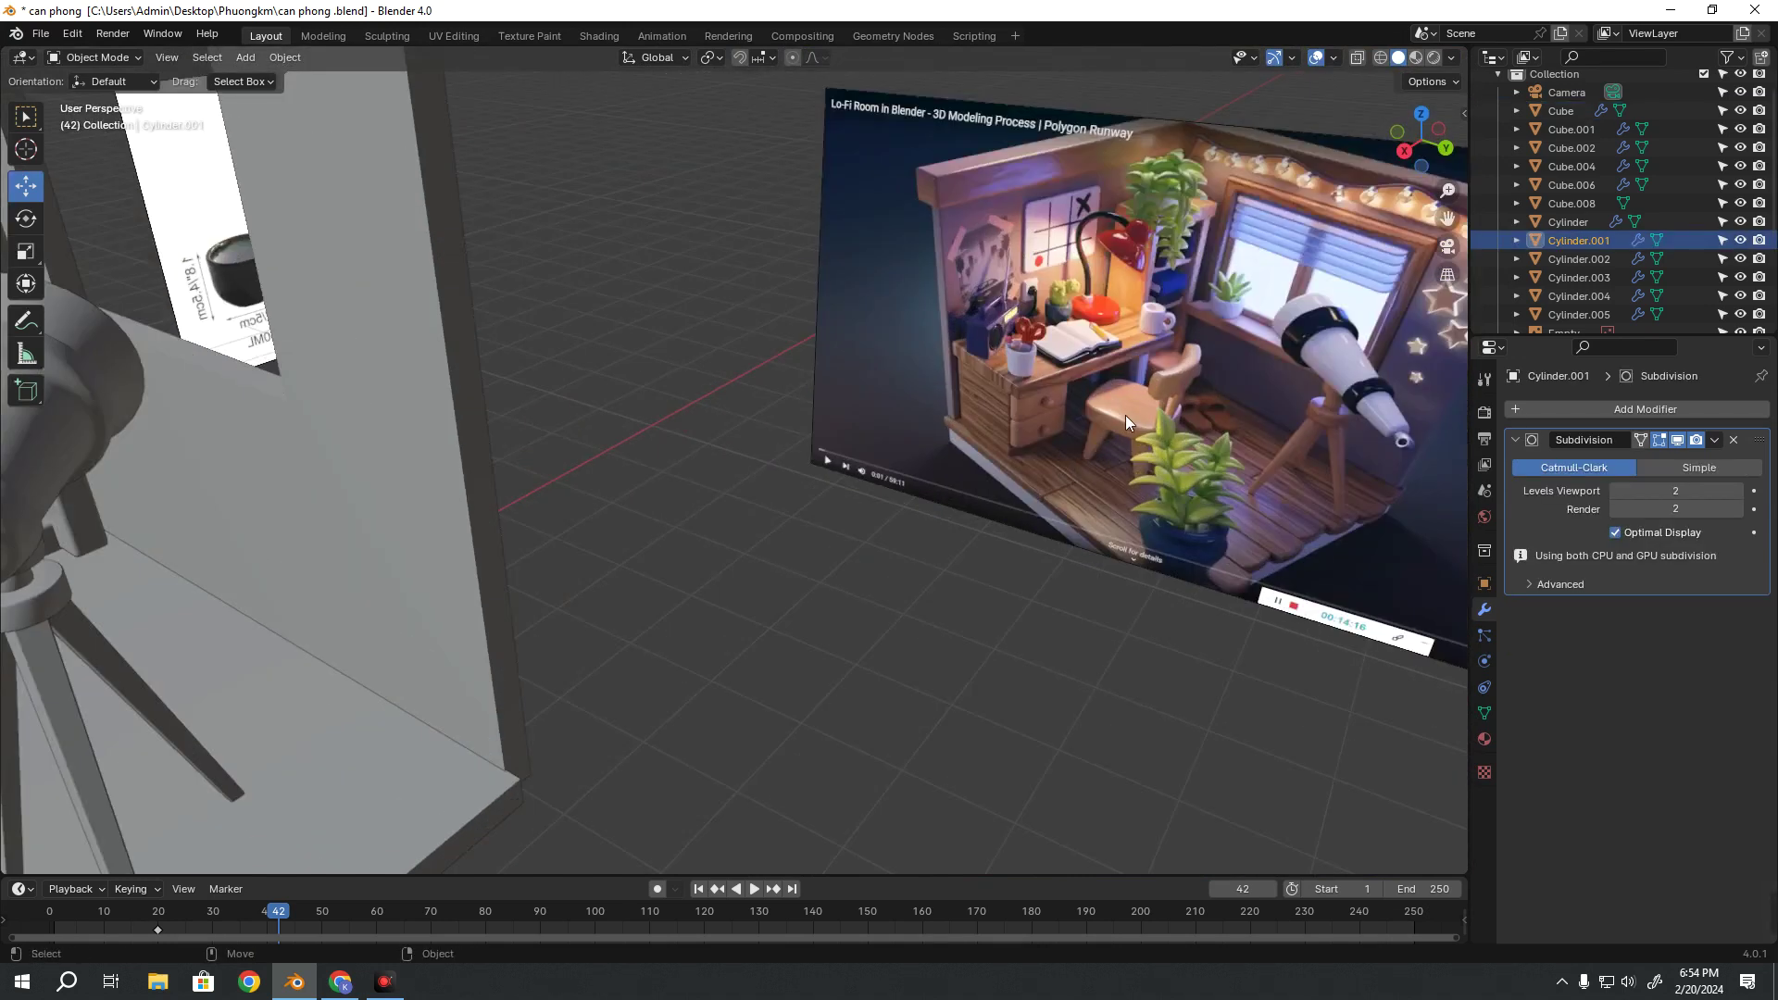
{"action": "middle_click_drag", "start_coordinate": [1125, 415], "coordinate": [893, 492]}
{"action": "scroll", "coordinate": [1021, 540], "scroll_direction": "up", "scroll_amount": 5}
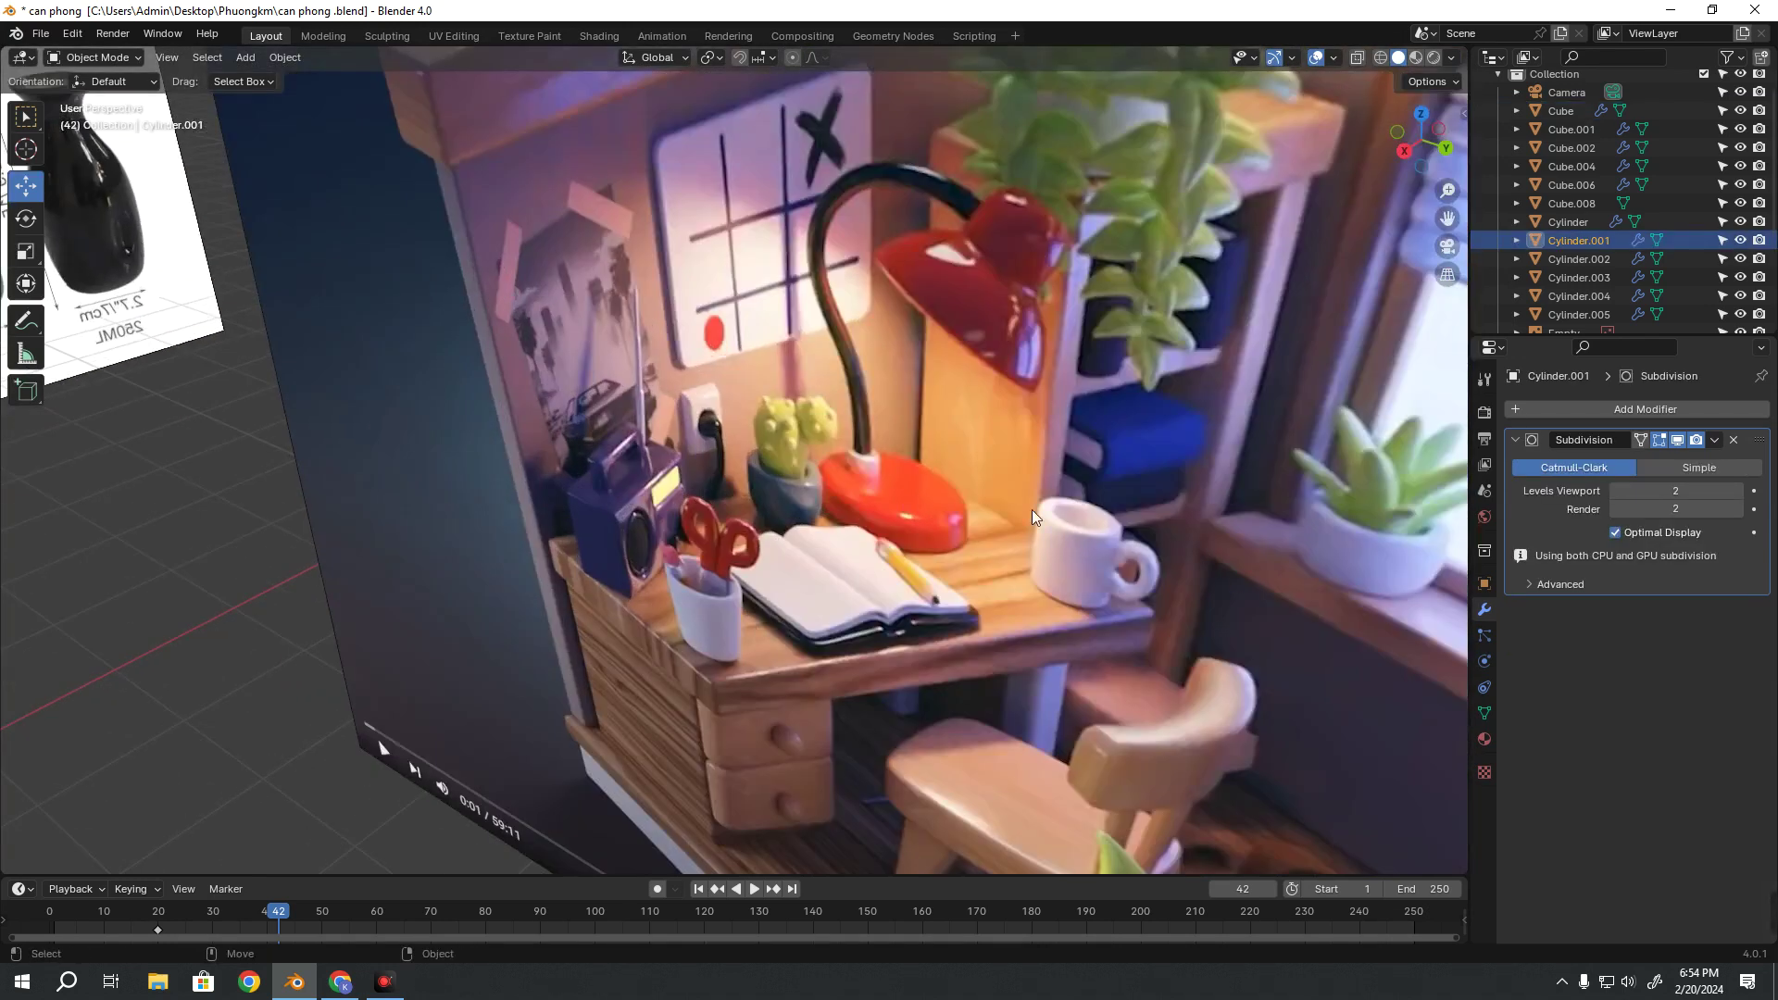
{"action": "scroll", "coordinate": [1032, 509], "scroll_direction": "down", "scroll_amount": 5}
{"action": "scroll", "coordinate": [983, 561], "scroll_direction": "down", "scroll_amount": 3}
{"action": "mouse_move", "coordinate": [631, 495]}
{"action": "middle_mouse_down"}
{"action": "mouse_move", "coordinate": [564, 511]}
{"action": "mouse_move", "coordinate": [1009, 468]}
{"action": "mouse_move", "coordinate": [853, 481]}
{"action": "mouse_move", "coordinate": [826, 533]}
{"action": "mouse_move", "coordinate": [910, 452]}
{"action": "mouse_move", "coordinate": [898, 487]}
{"action": "middle_mouse_up"}
{"action": "scroll", "coordinate": [320, 599], "scroll_direction": "up", "scroll_amount": 3}
{"action": "scroll", "coordinate": [646, 485], "scroll_direction": "down", "scroll_amount": 3}
{"action": "scroll", "coordinate": [972, 475], "scroll_direction": "up", "scroll_amount": 3}
{"action": "scroll", "coordinate": [973, 475], "scroll_direction": "down", "scroll_amount": 5}
{"action": "scroll", "coordinate": [898, 487], "scroll_direction": "up", "scroll_amount": 4}
{"action": "middle_click_drag", "start_coordinate": [1325, 539], "coordinate": [652, 436]}
{"action": "scroll", "coordinate": [500, 359], "scroll_direction": "up", "scroll_amount": 3}
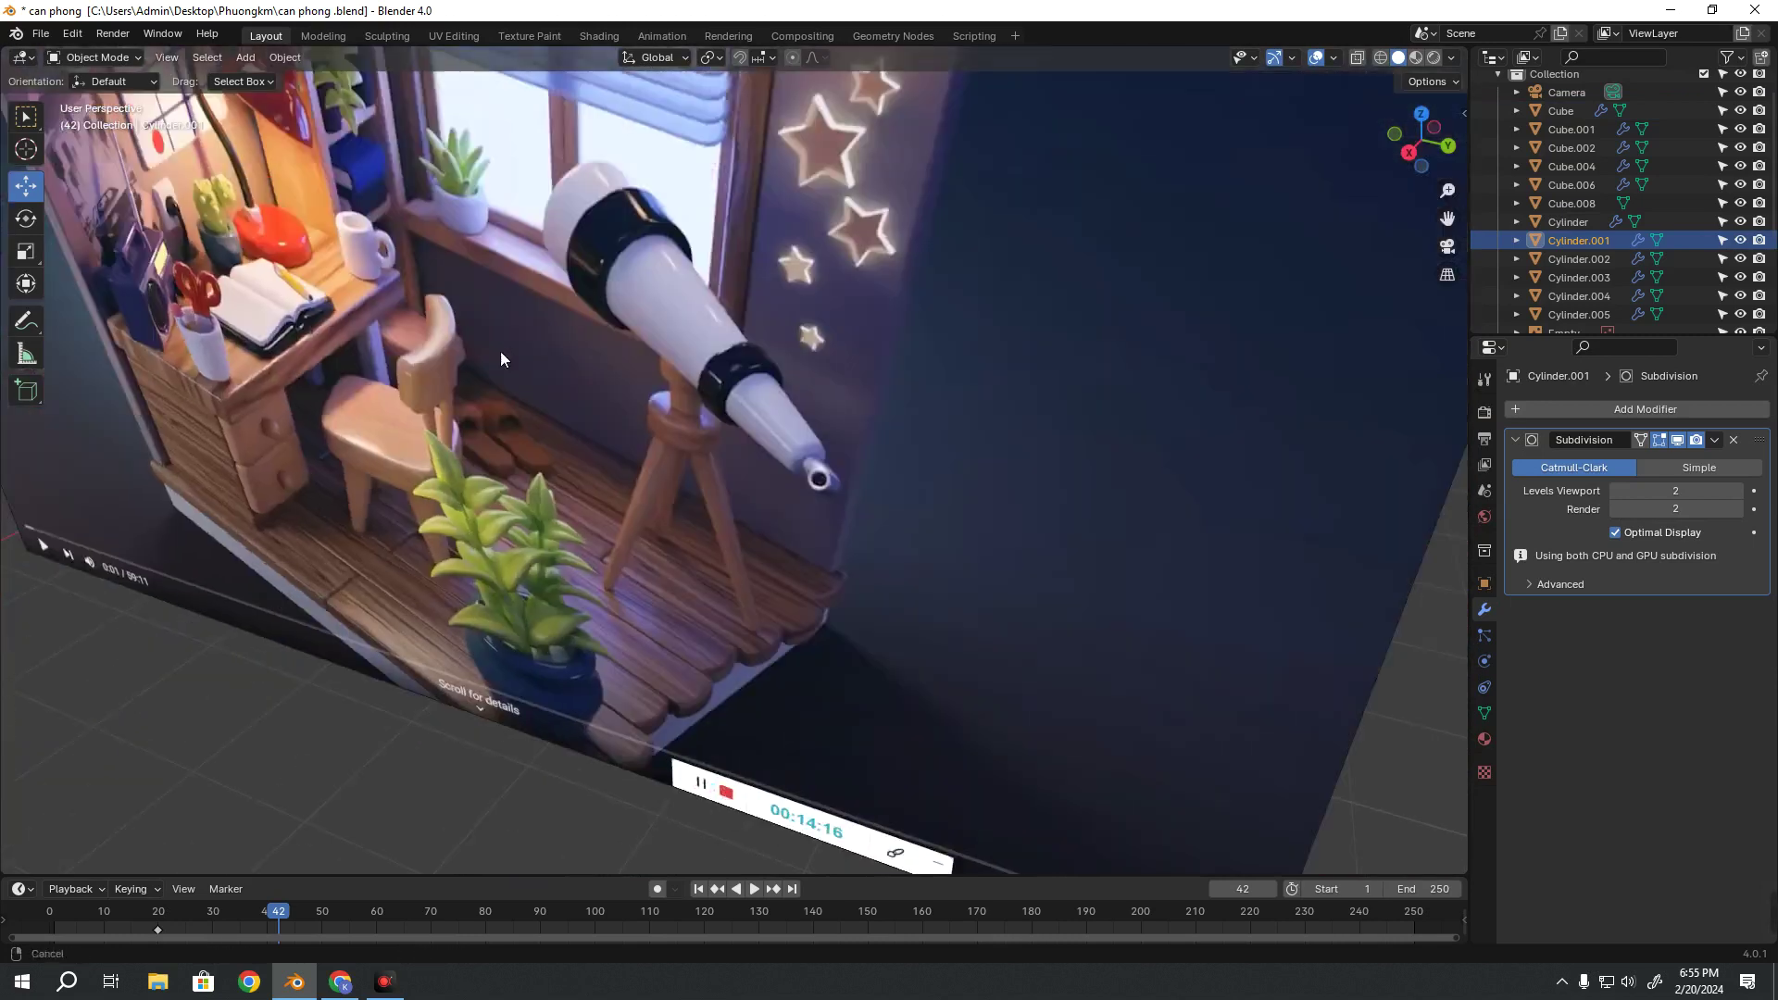
{"action": "middle_click_drag", "start_coordinate": [500, 360], "coordinate": [563, 363], "text": "shift"}
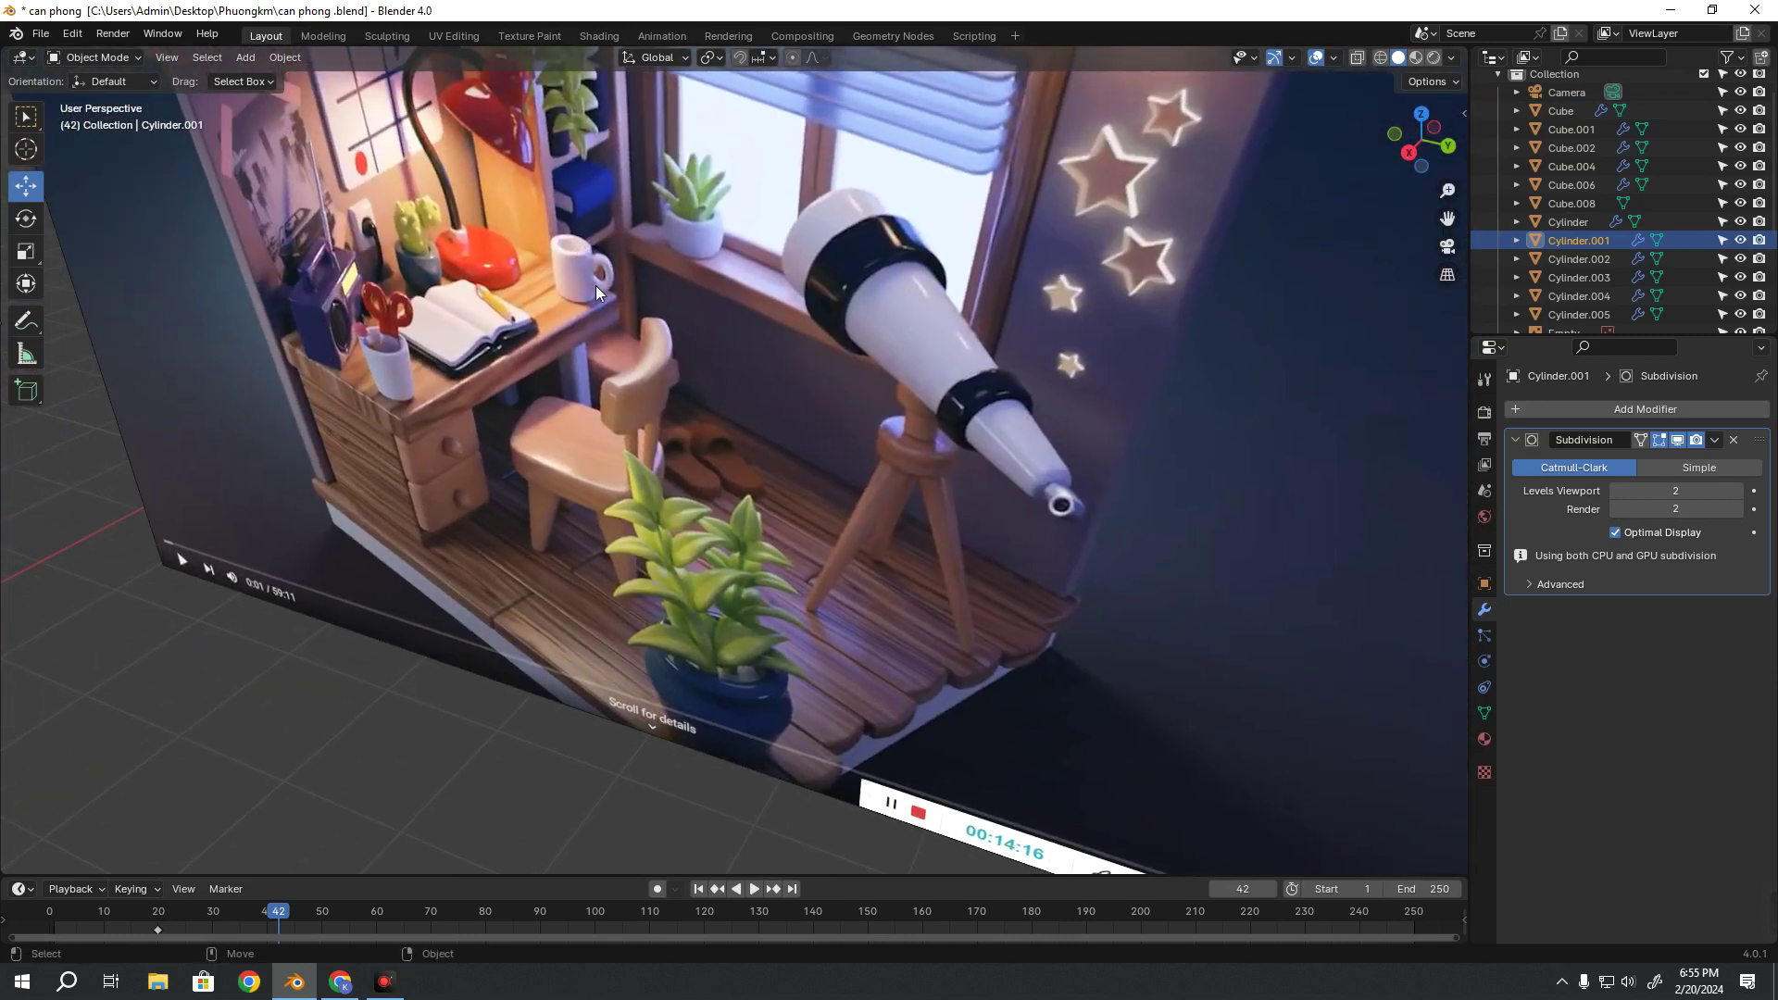
{"action": "scroll", "coordinate": [596, 337], "scroll_direction": "down", "scroll_amount": 5}
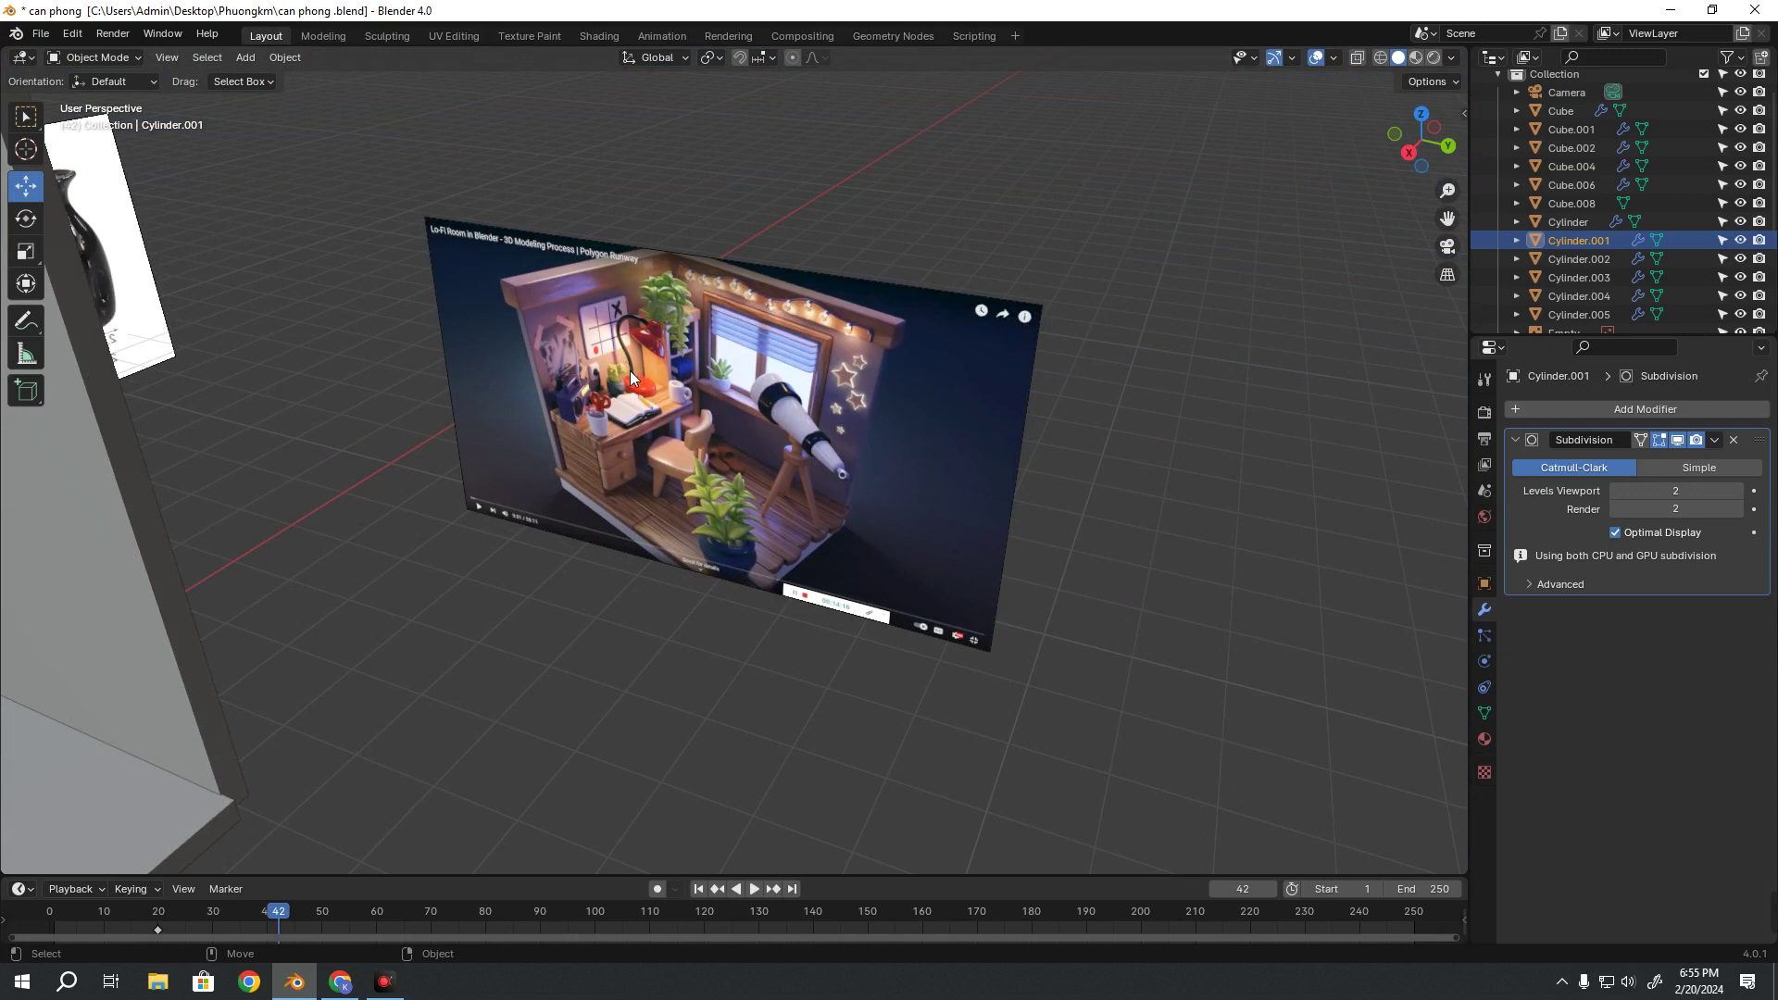
{"action": "scroll", "coordinate": [326, 524], "scroll_direction": "down", "scroll_amount": 3}
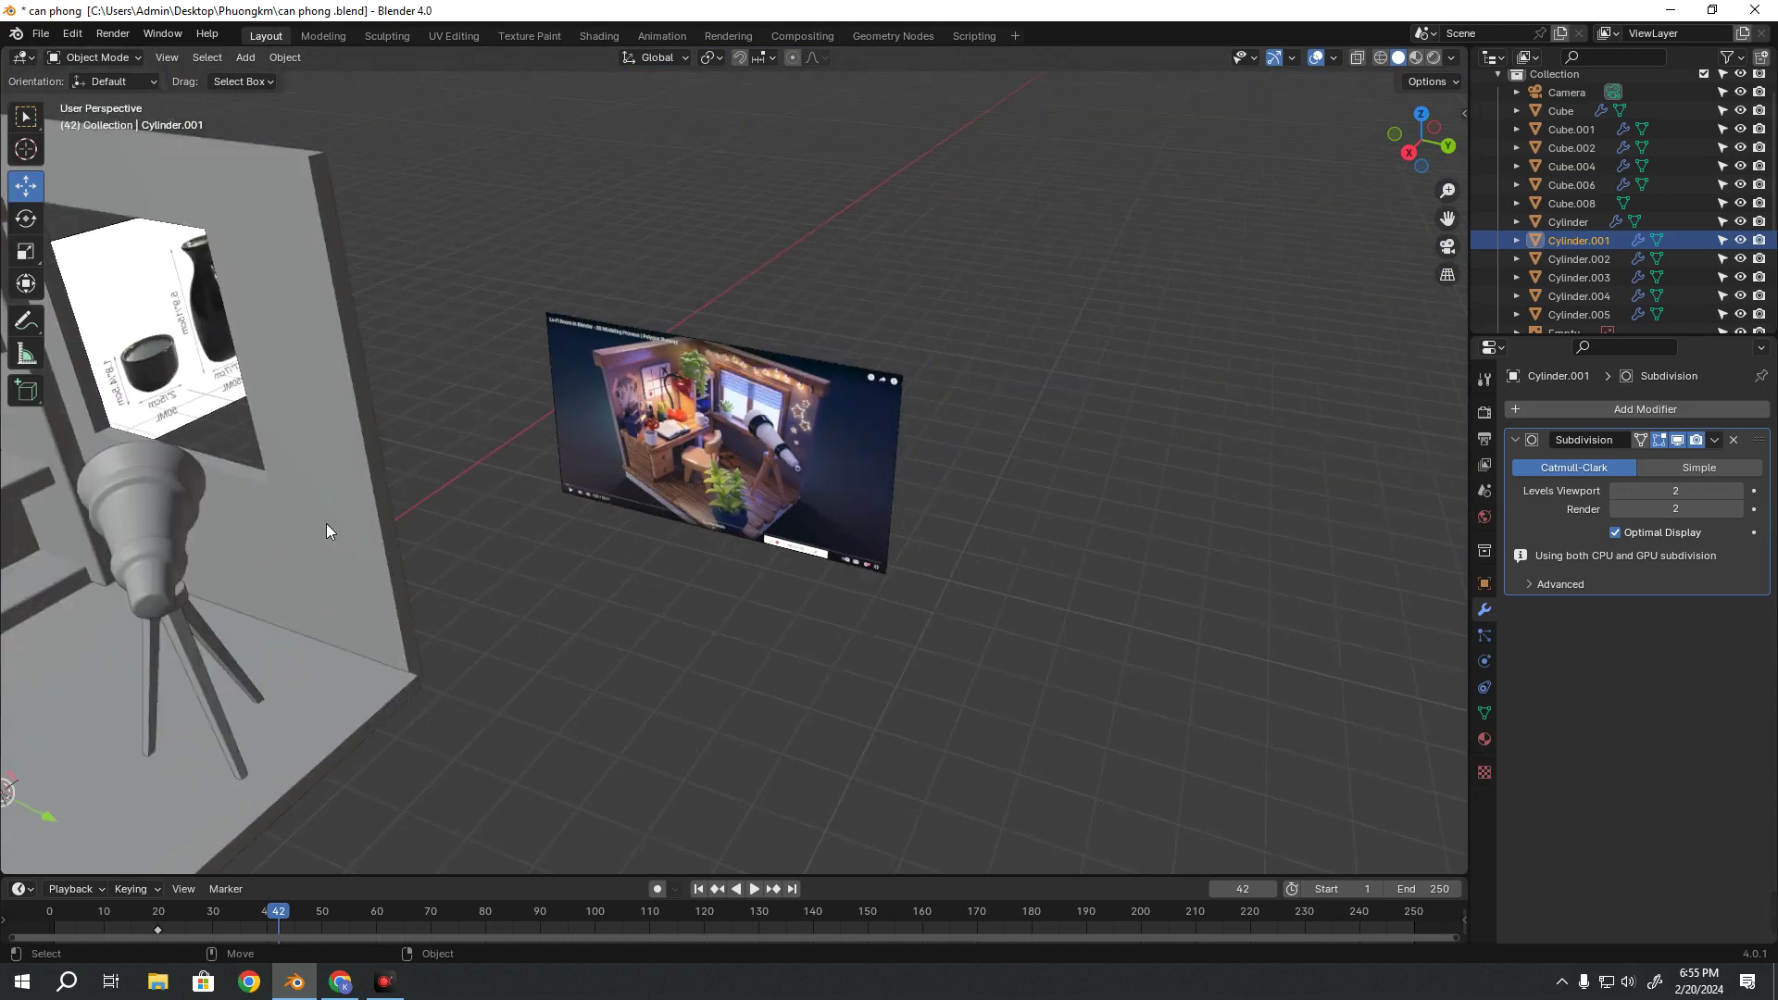
{"action": "middle_click_drag", "start_coordinate": [326, 524], "coordinate": [570, 458]}
{"action": "scroll", "coordinate": [570, 459], "scroll_direction": "up", "scroll_amount": 4}
{"action": "mouse_move", "coordinate": [457, 480]}
{"action": "middle_mouse_down"}
{"action": "mouse_move", "coordinate": [303, 460]}
{"action": "mouse_move", "coordinate": [510, 318]}
{"action": "middle_mouse_up"}
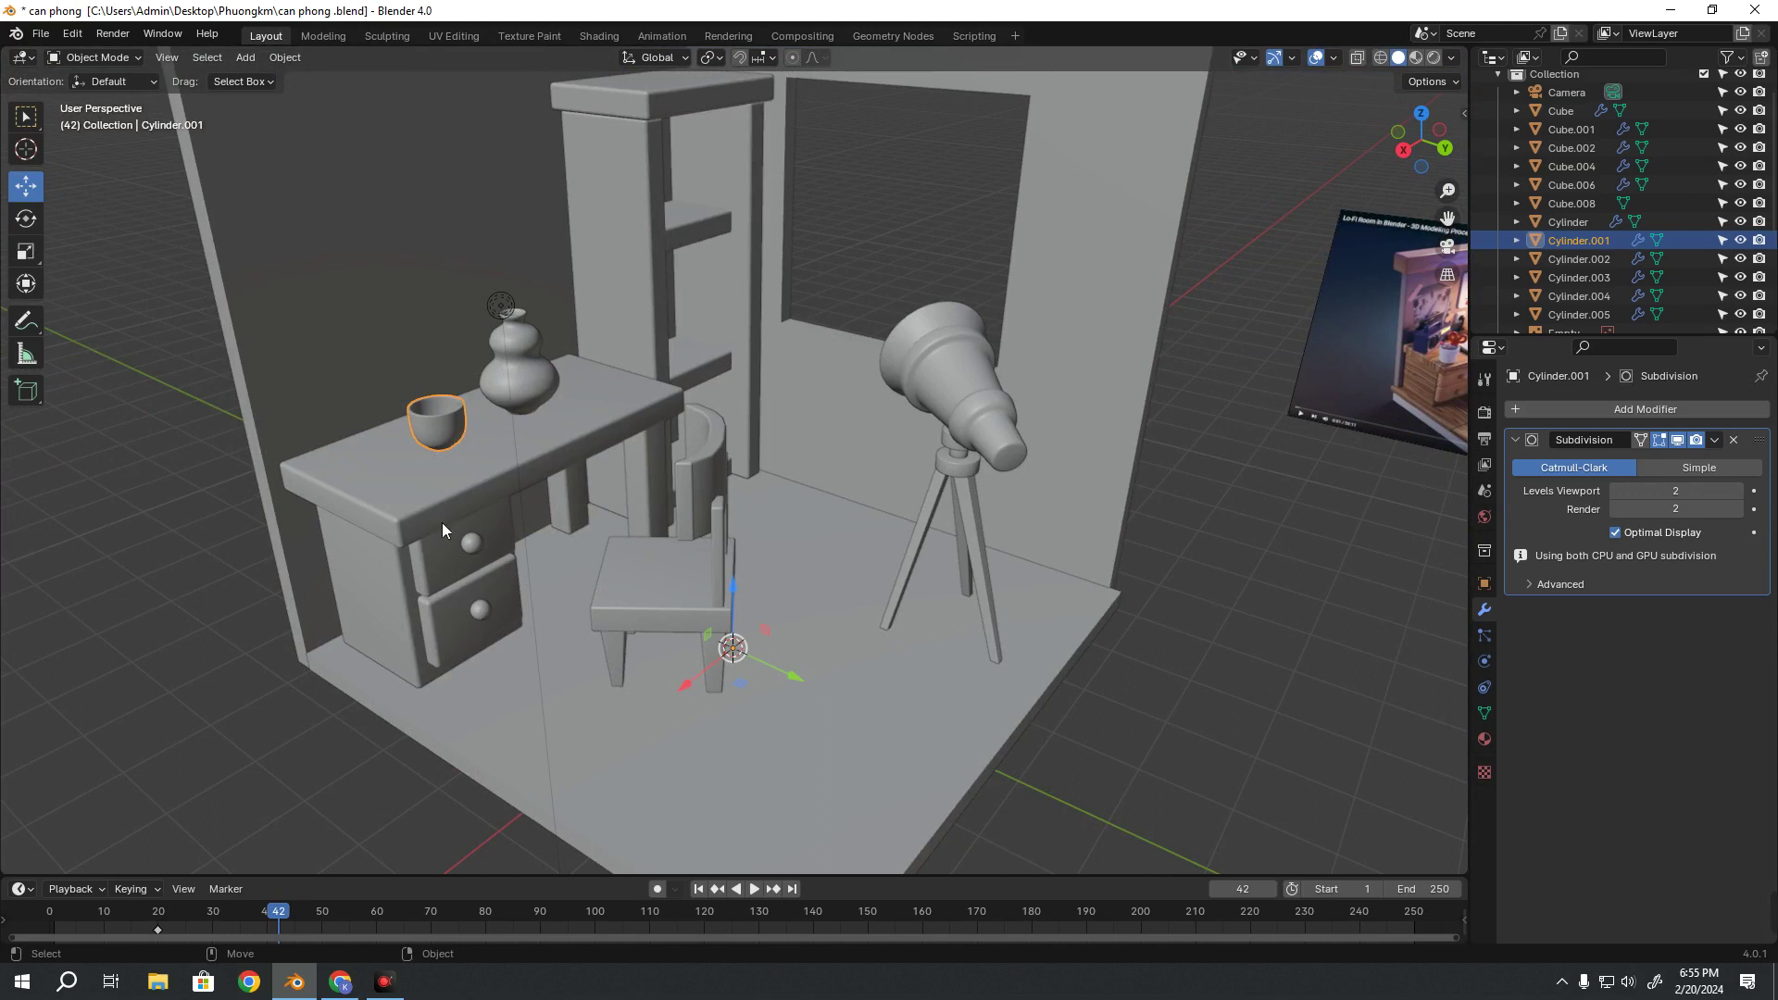
{"action": "mouse_move", "coordinate": [442, 522]}
{"action": "middle_mouse_down"}
{"action": "mouse_move", "coordinate": [517, 504]}
{"action": "mouse_move", "coordinate": [471, 474]}
{"action": "mouse_move", "coordinate": [287, 565]}
{"action": "mouse_move", "coordinate": [492, 520]}
{"action": "mouse_move", "coordinate": [630, 380]}
{"action": "middle_mouse_up"}
Add a torus mesh and move it onto the open floor outside the room
{"action": "left_click", "coordinate": [245, 57]}
{"action": "mouse_move", "coordinate": [278, 78]}
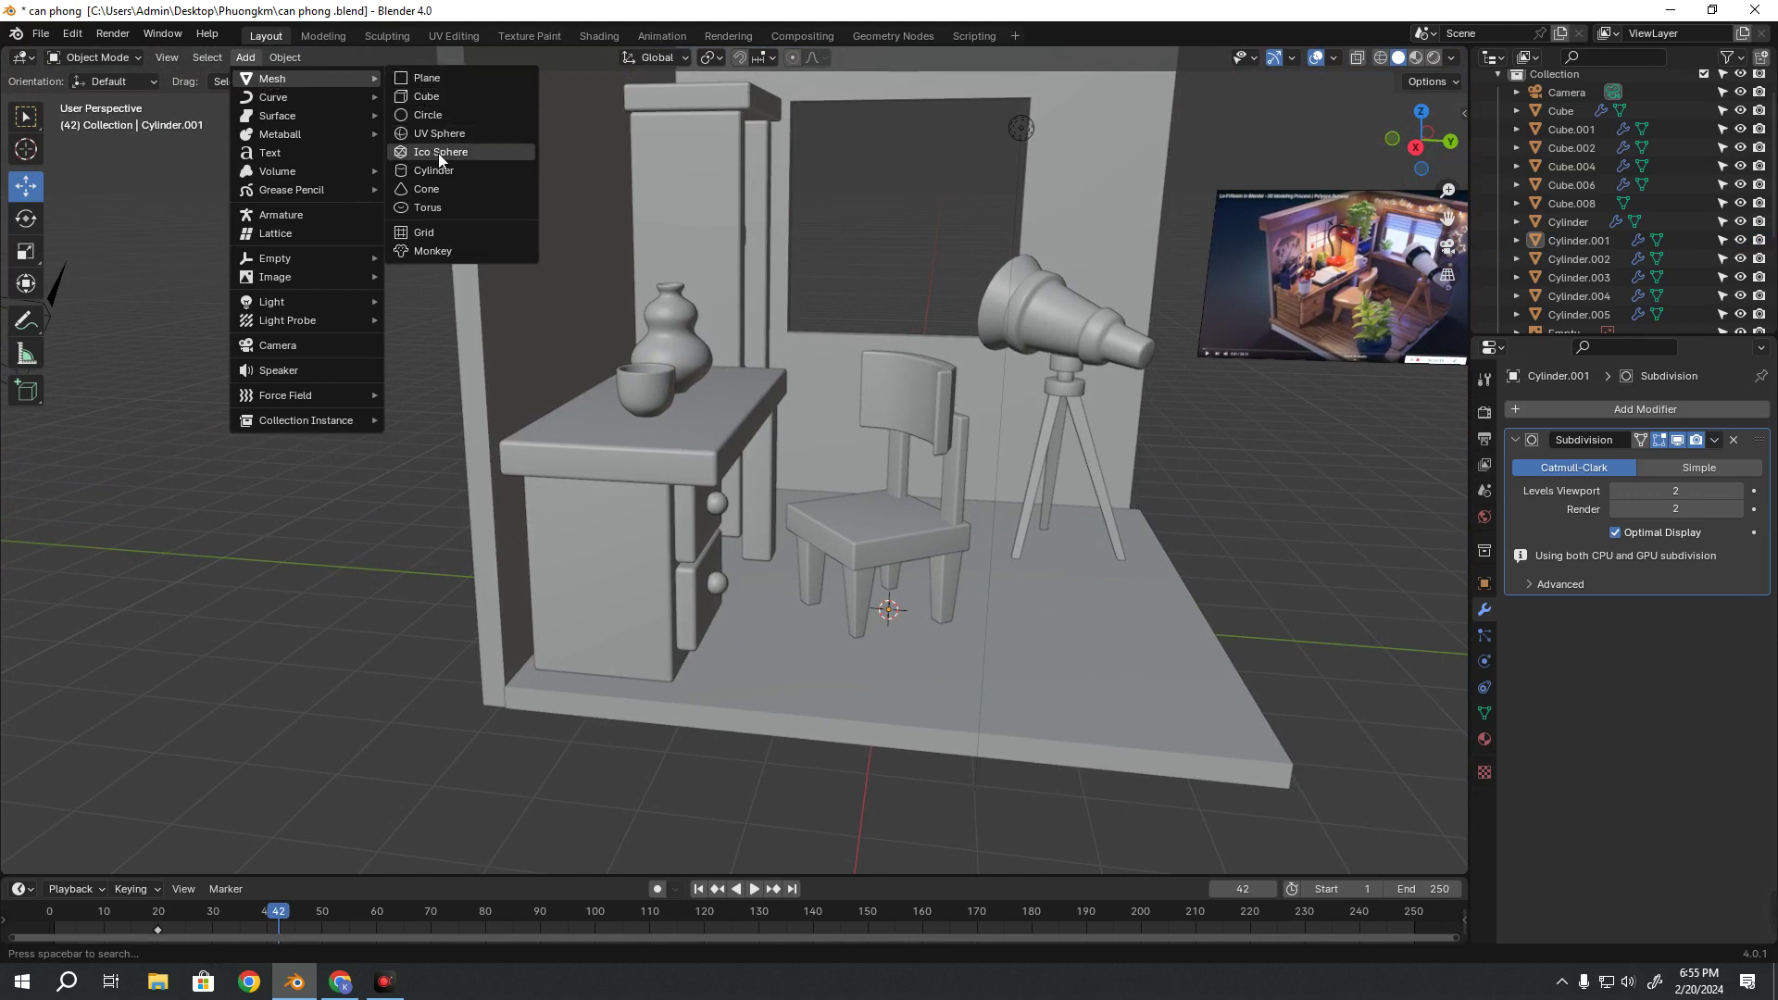
{"action": "left_click", "coordinate": [467, 209]}
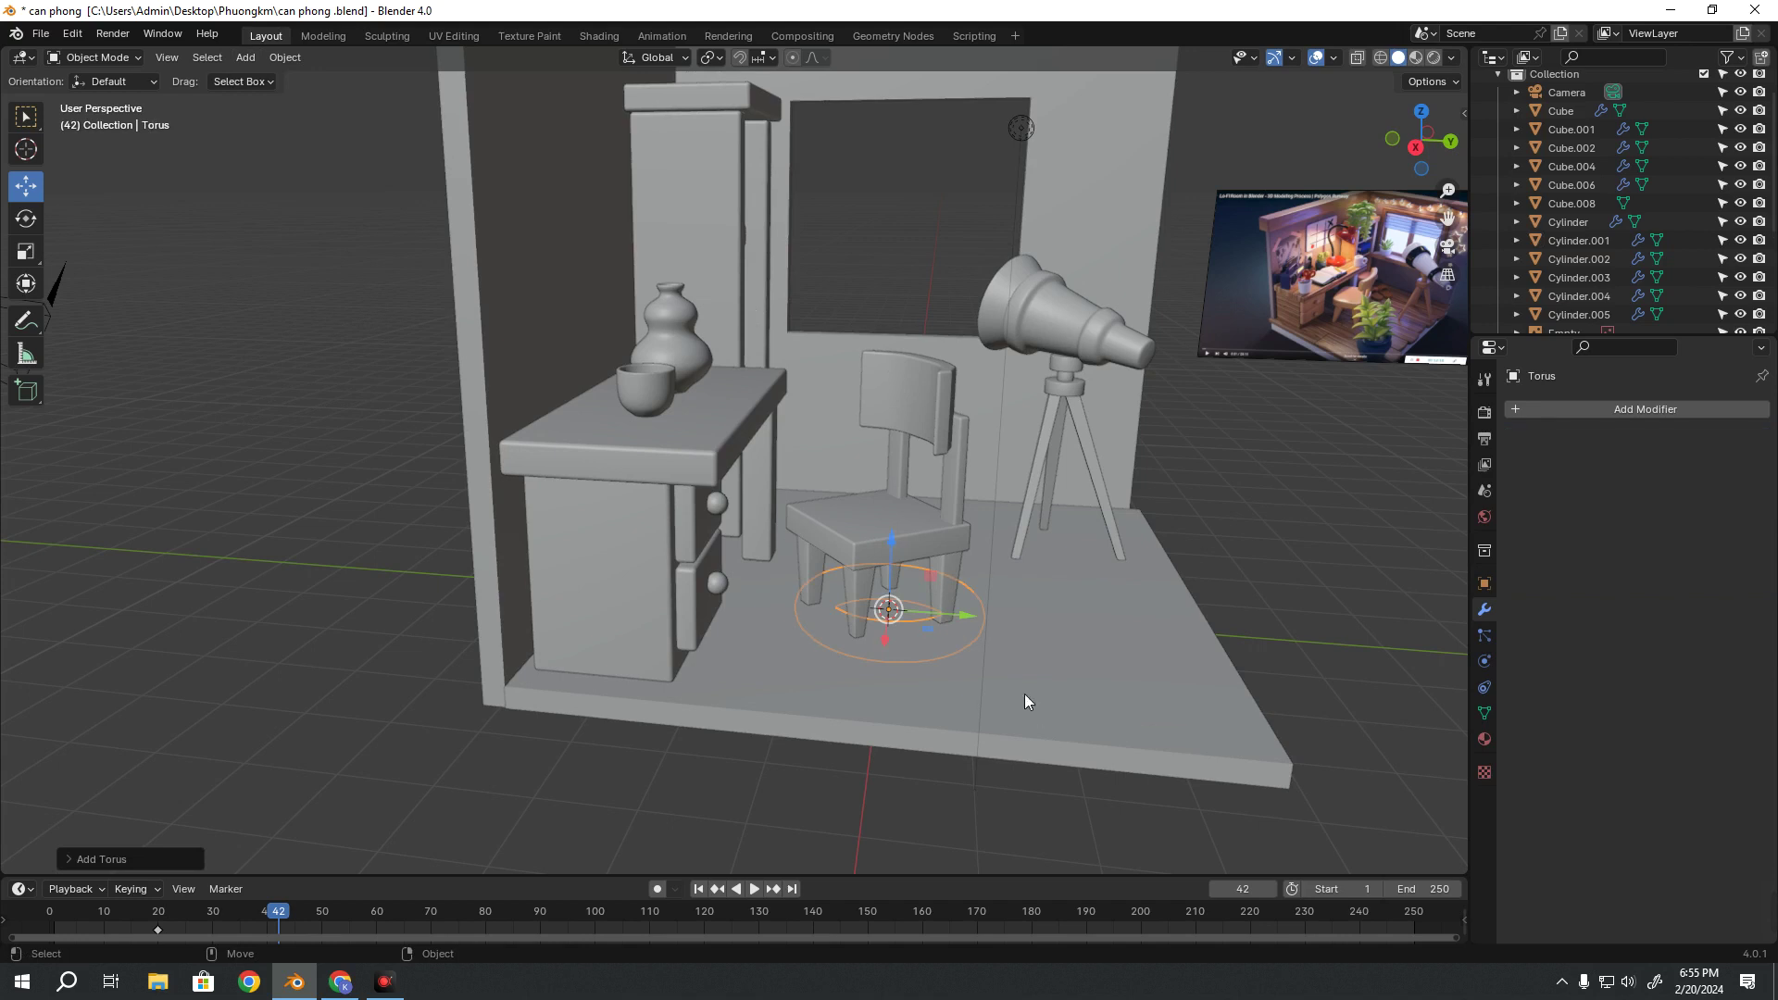
{"action": "key", "text": "g"}
{"action": "left_click", "coordinate": [1444, 639]}
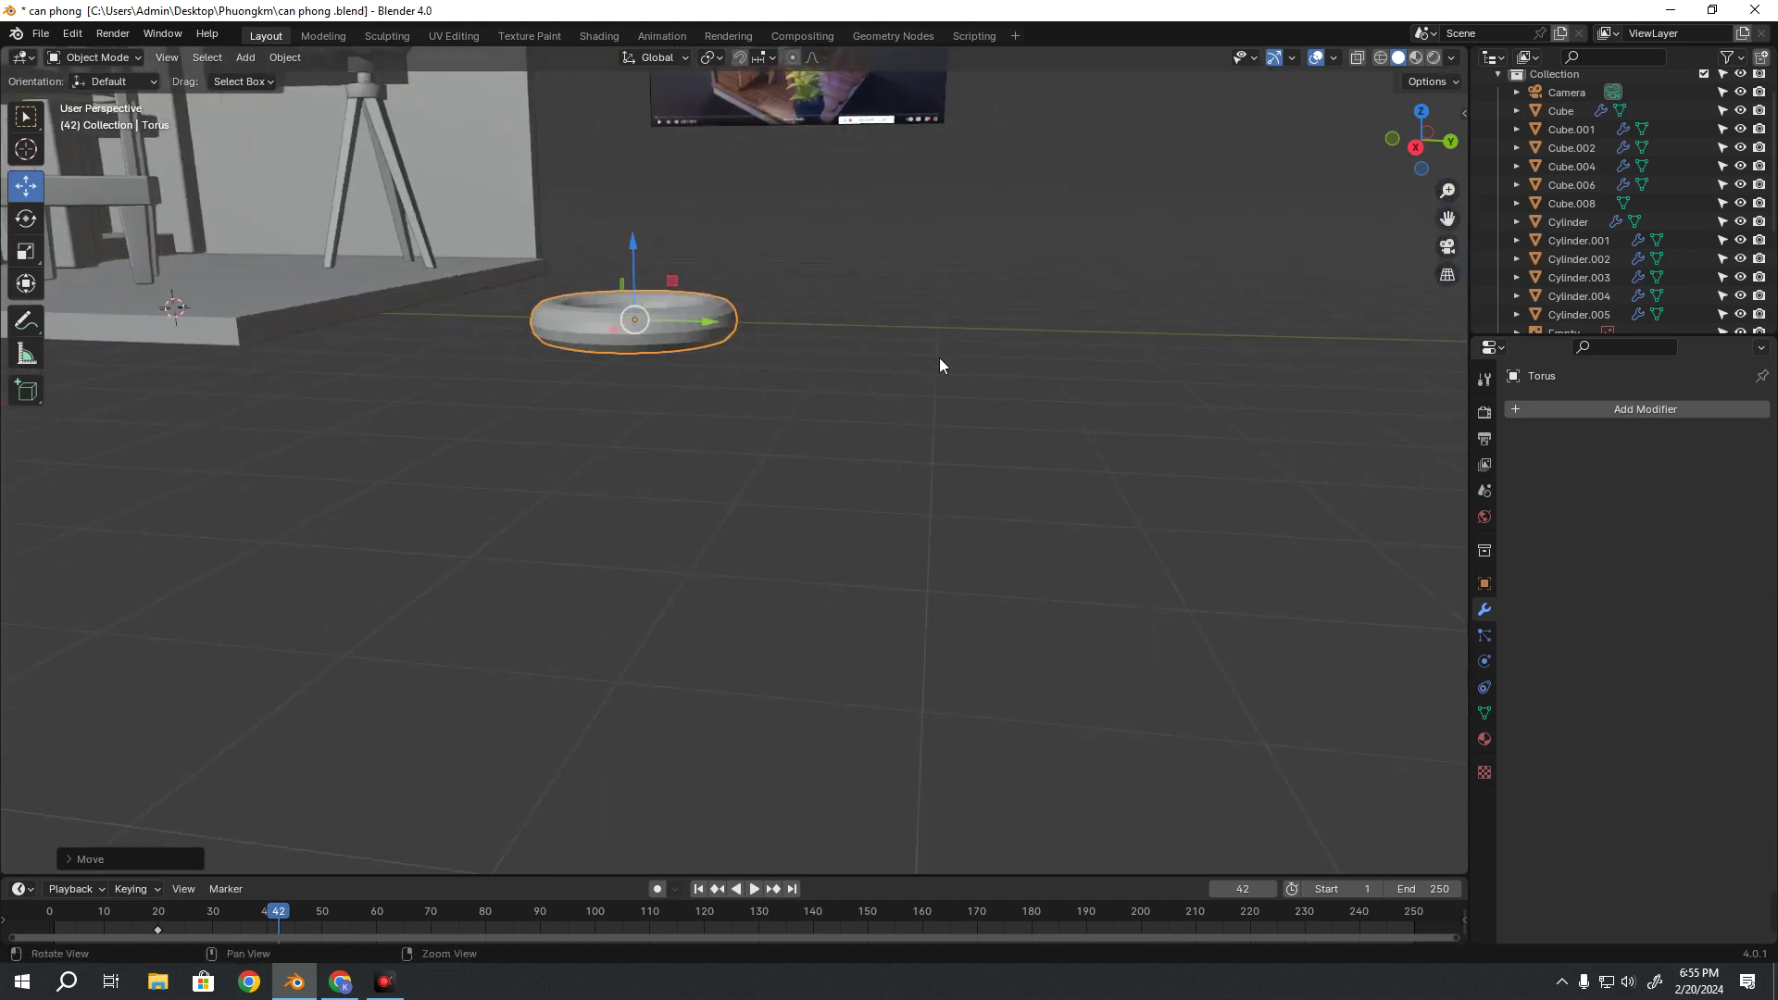
Switch to Top view and zoom in on the new torus
{"action": "middle_click_drag", "start_coordinate": [939, 358], "coordinate": [908, 426]}
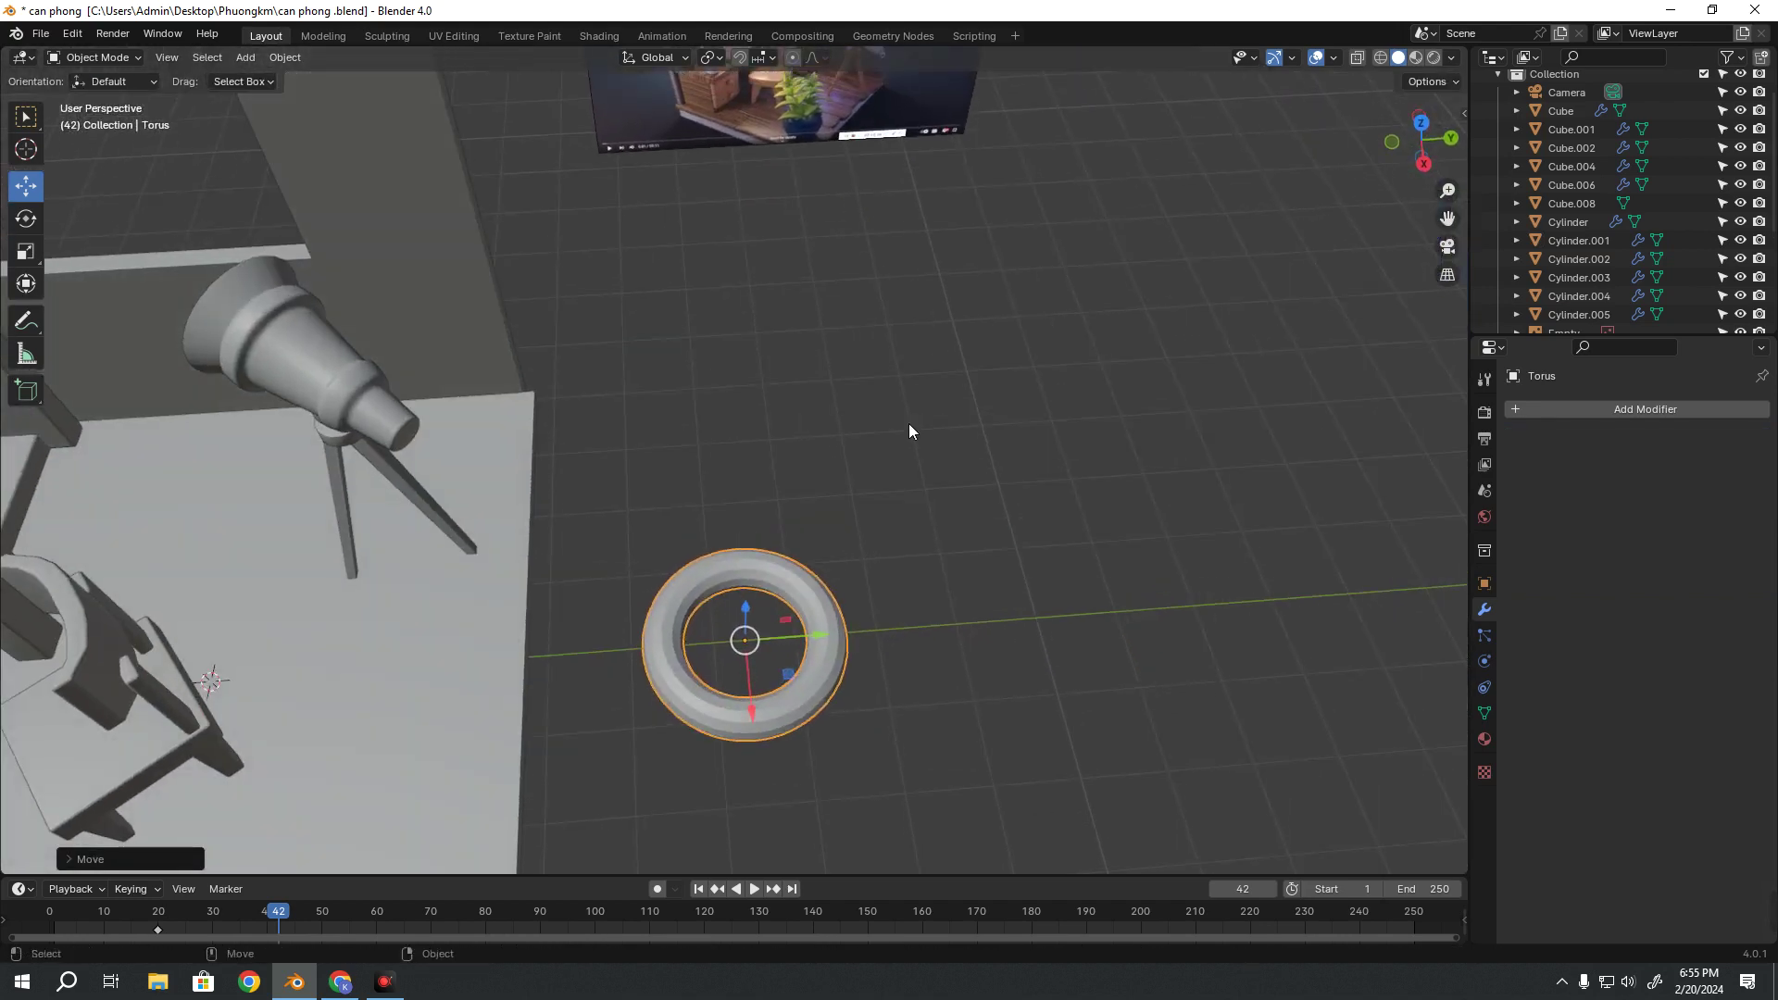
{"action": "key", "text": "grave"}
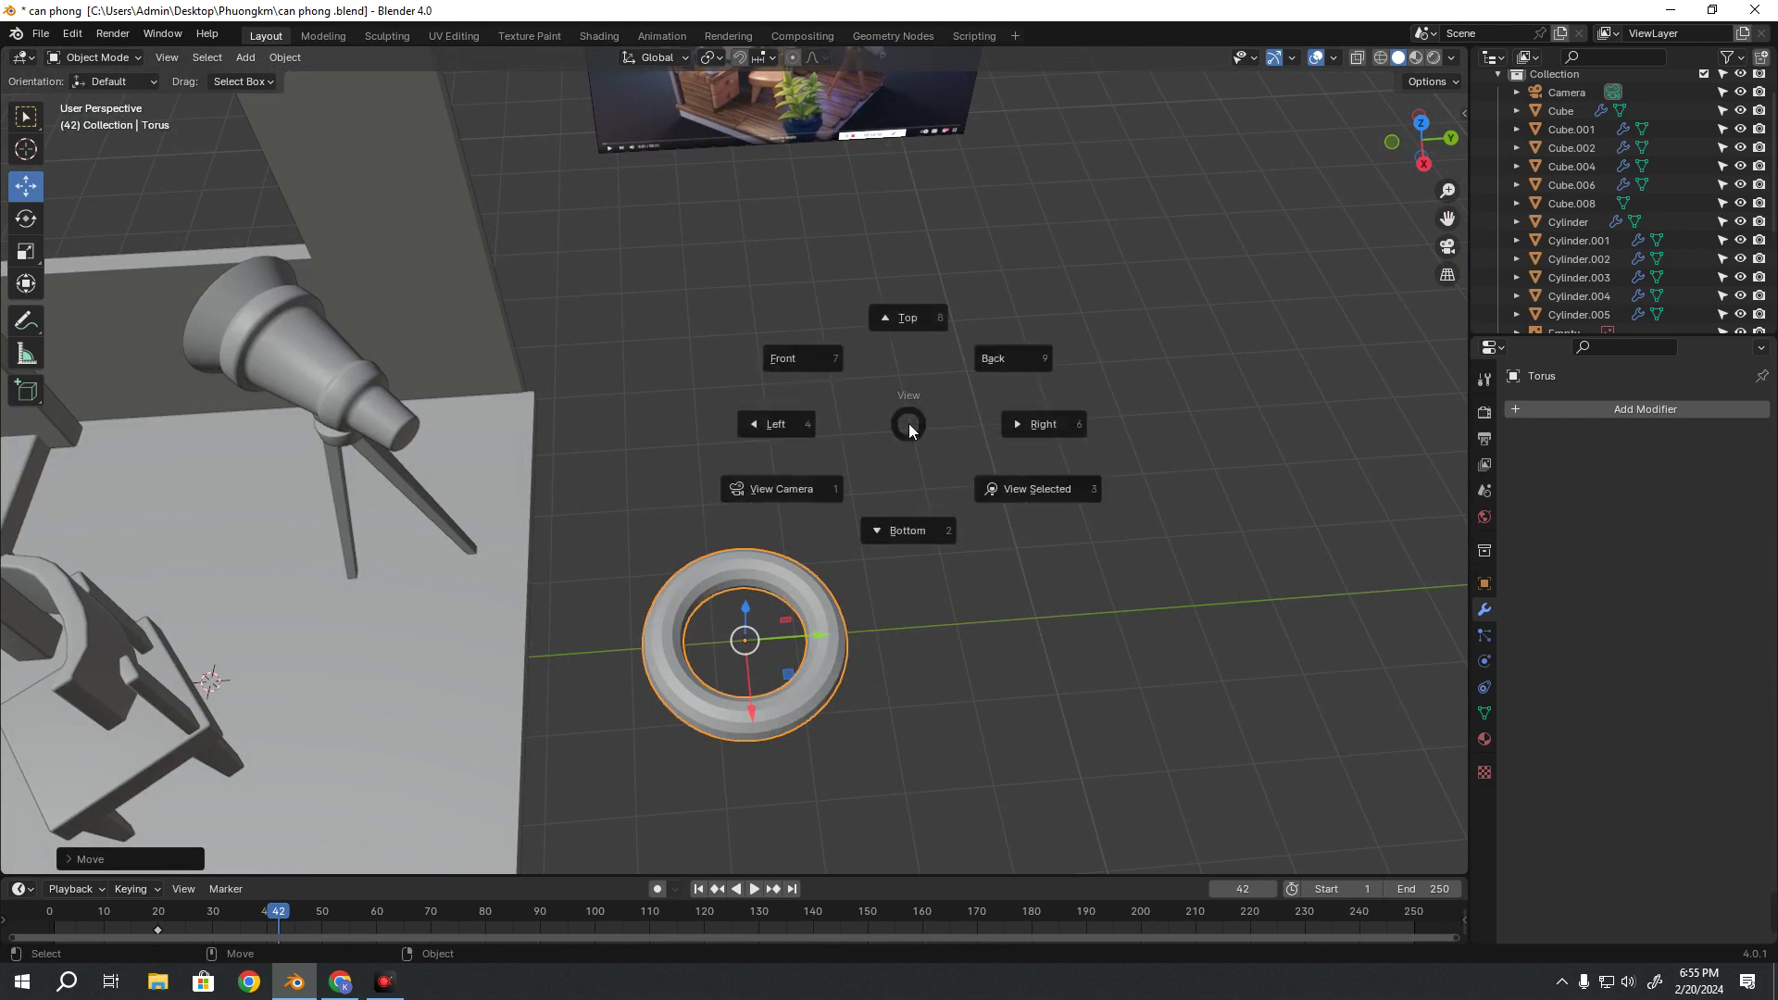
{"action": "left_click", "coordinate": [904, 317]}
{"action": "scroll", "coordinate": [853, 447], "scroll_direction": "up", "scroll_amount": 2}
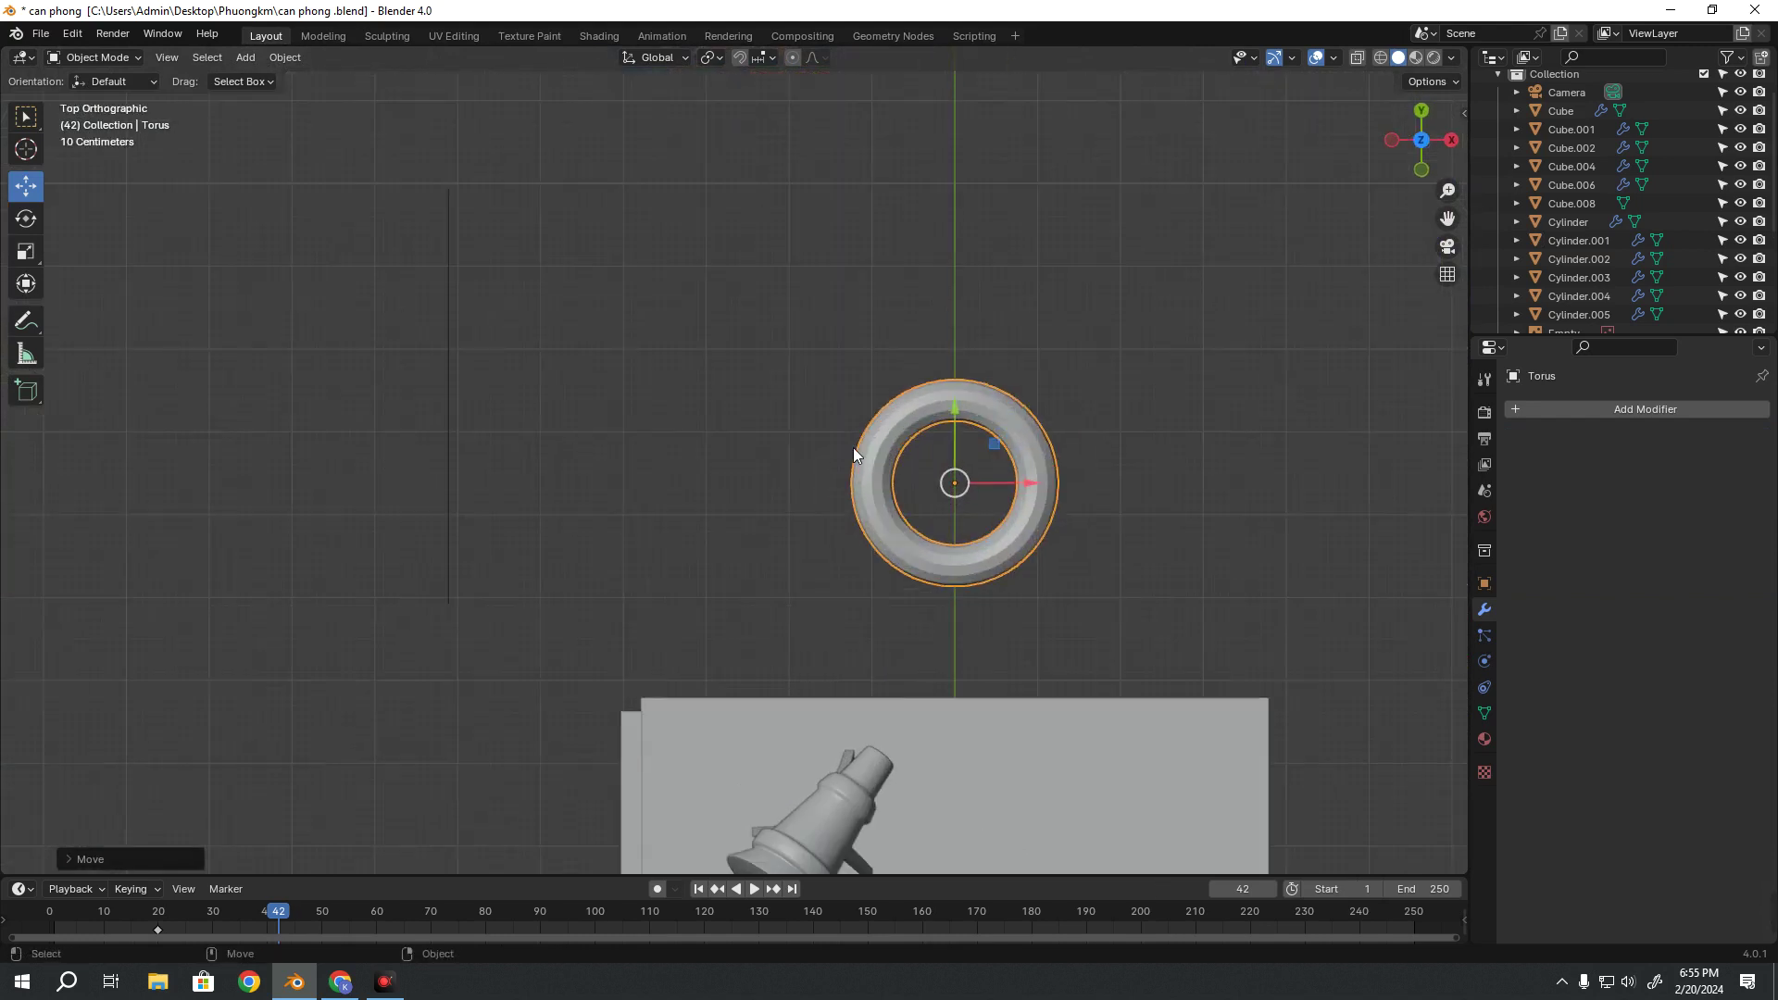
{"action": "key", "text": "Tab"}
{"action": "middle_click_drag", "start_coordinate": [853, 447], "coordinate": [758, 449], "text": "shift"}
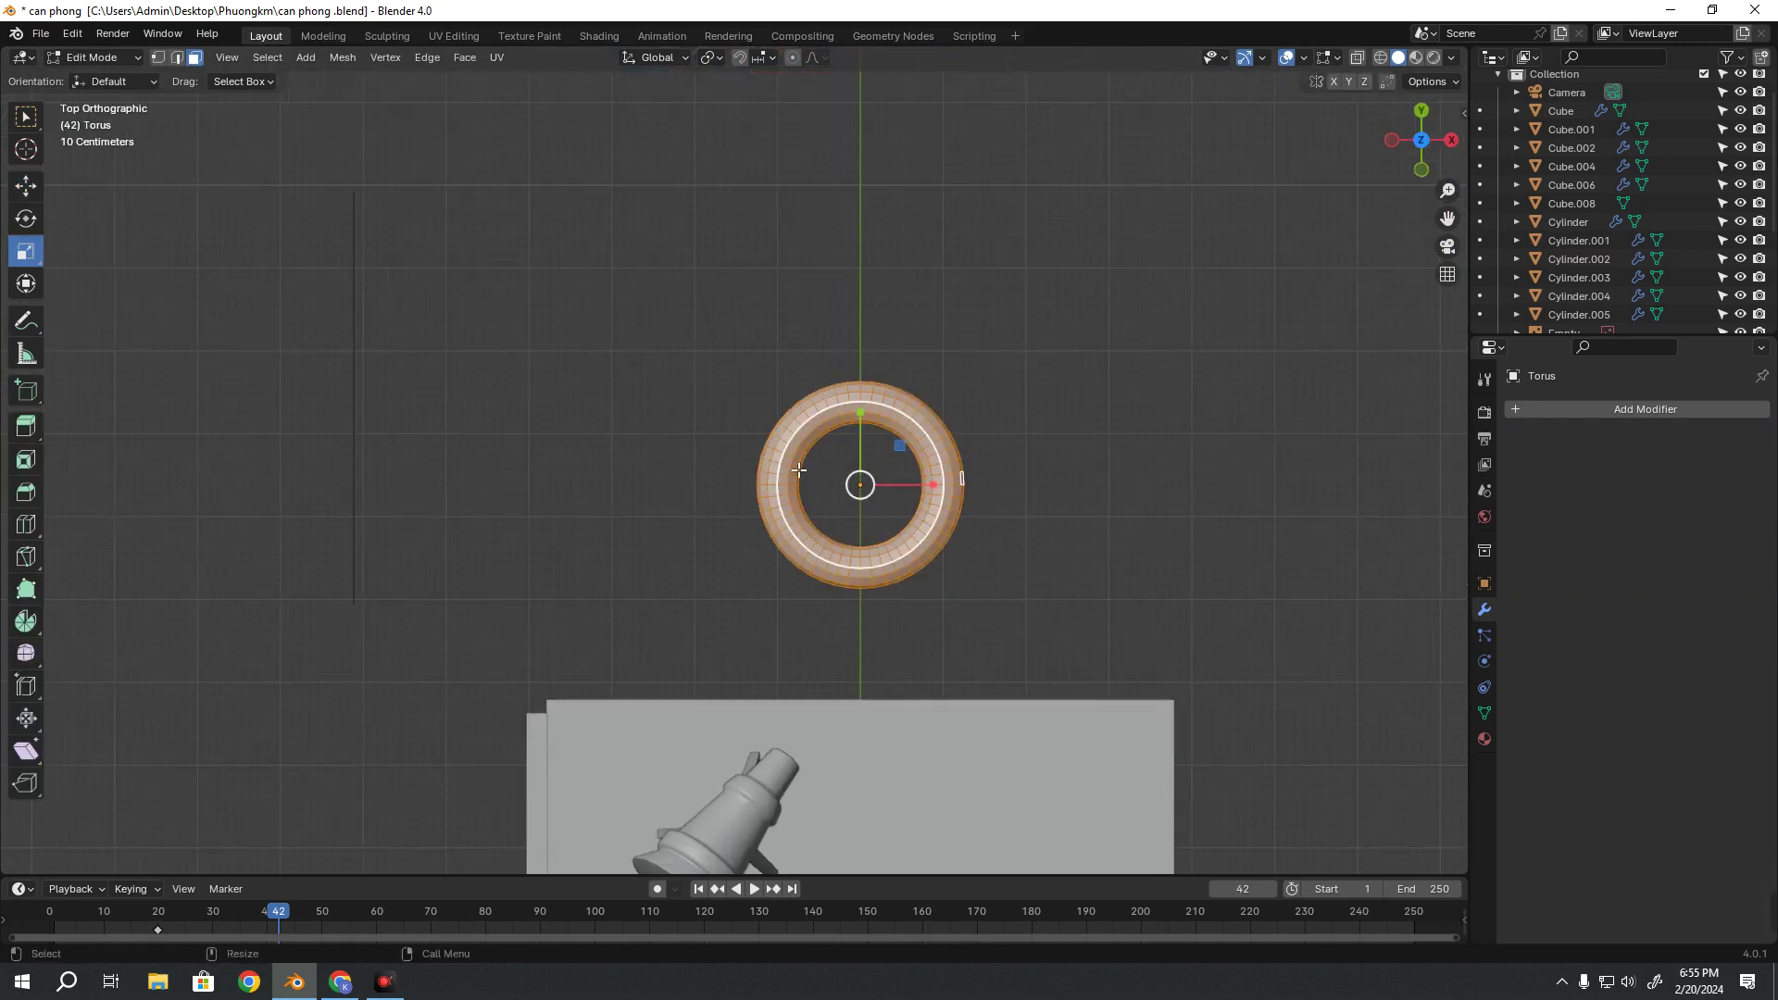
{"action": "left_click_drag", "start_coordinate": [694, 315], "coordinate": [861, 641]}
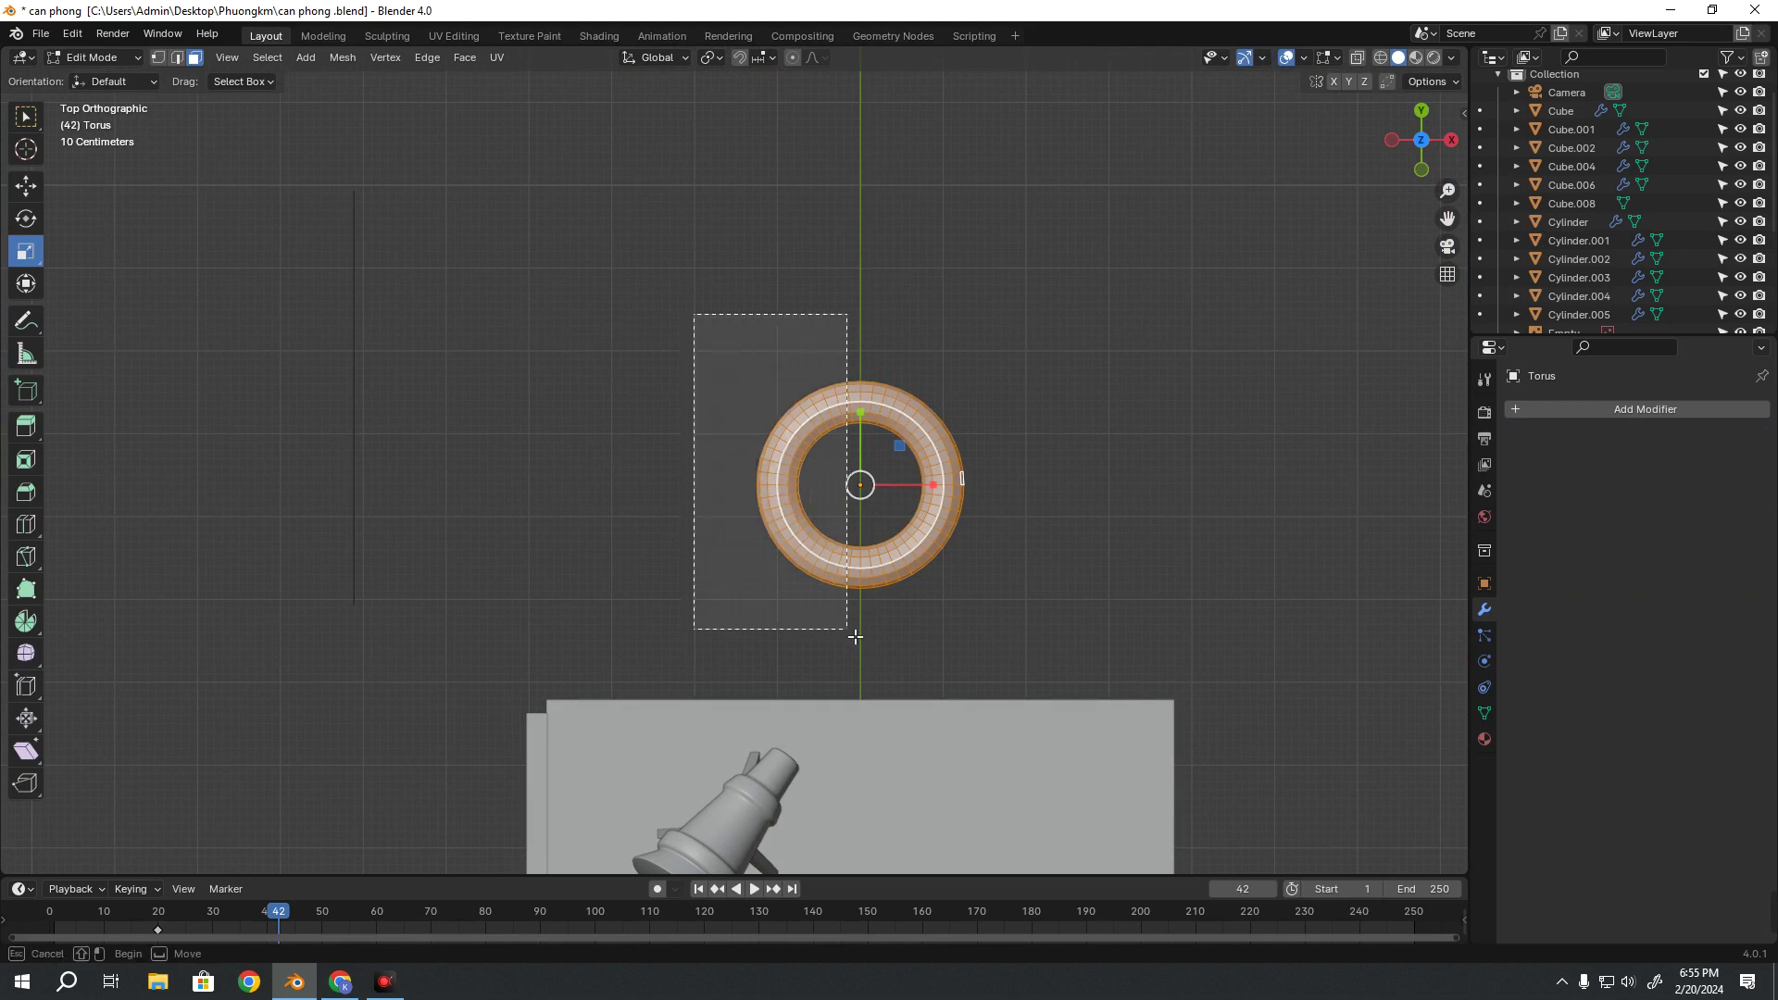
{"action": "key", "text": "alt+z"}
{"action": "left_click_drag", "start_coordinate": [653, 276], "coordinate": [862, 637]}
{"action": "key", "text": "x"}
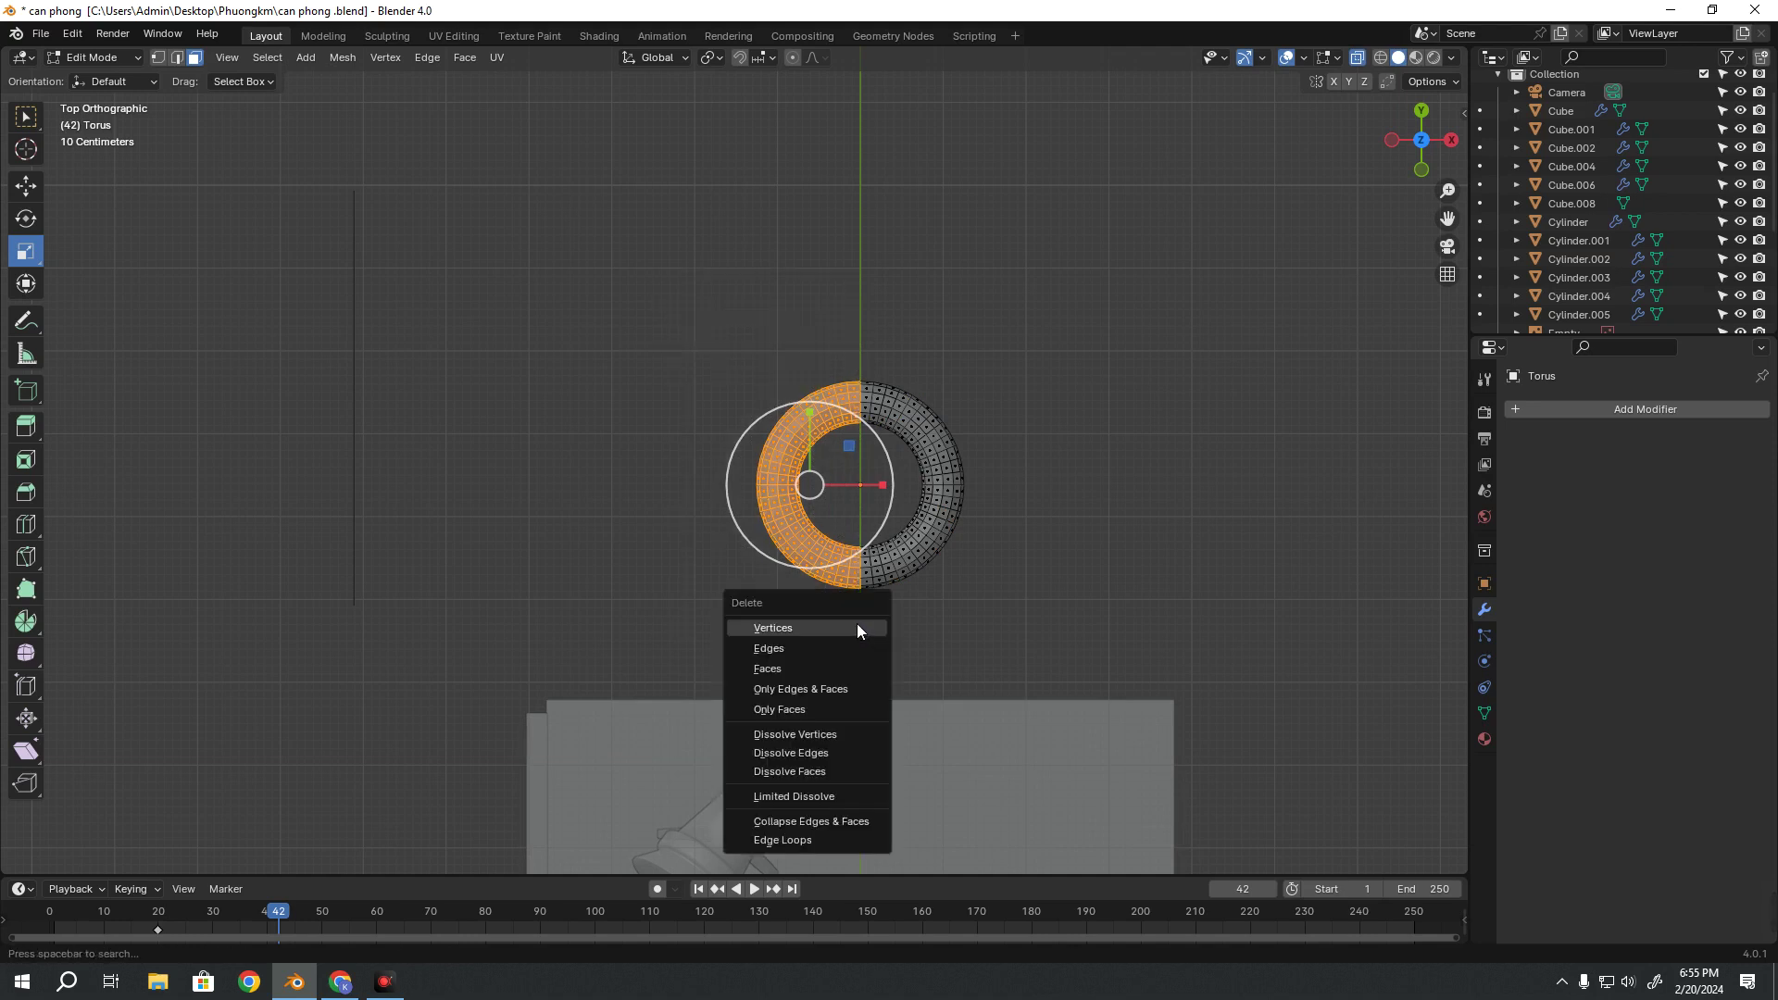
{"action": "left_click", "coordinate": [785, 667]}
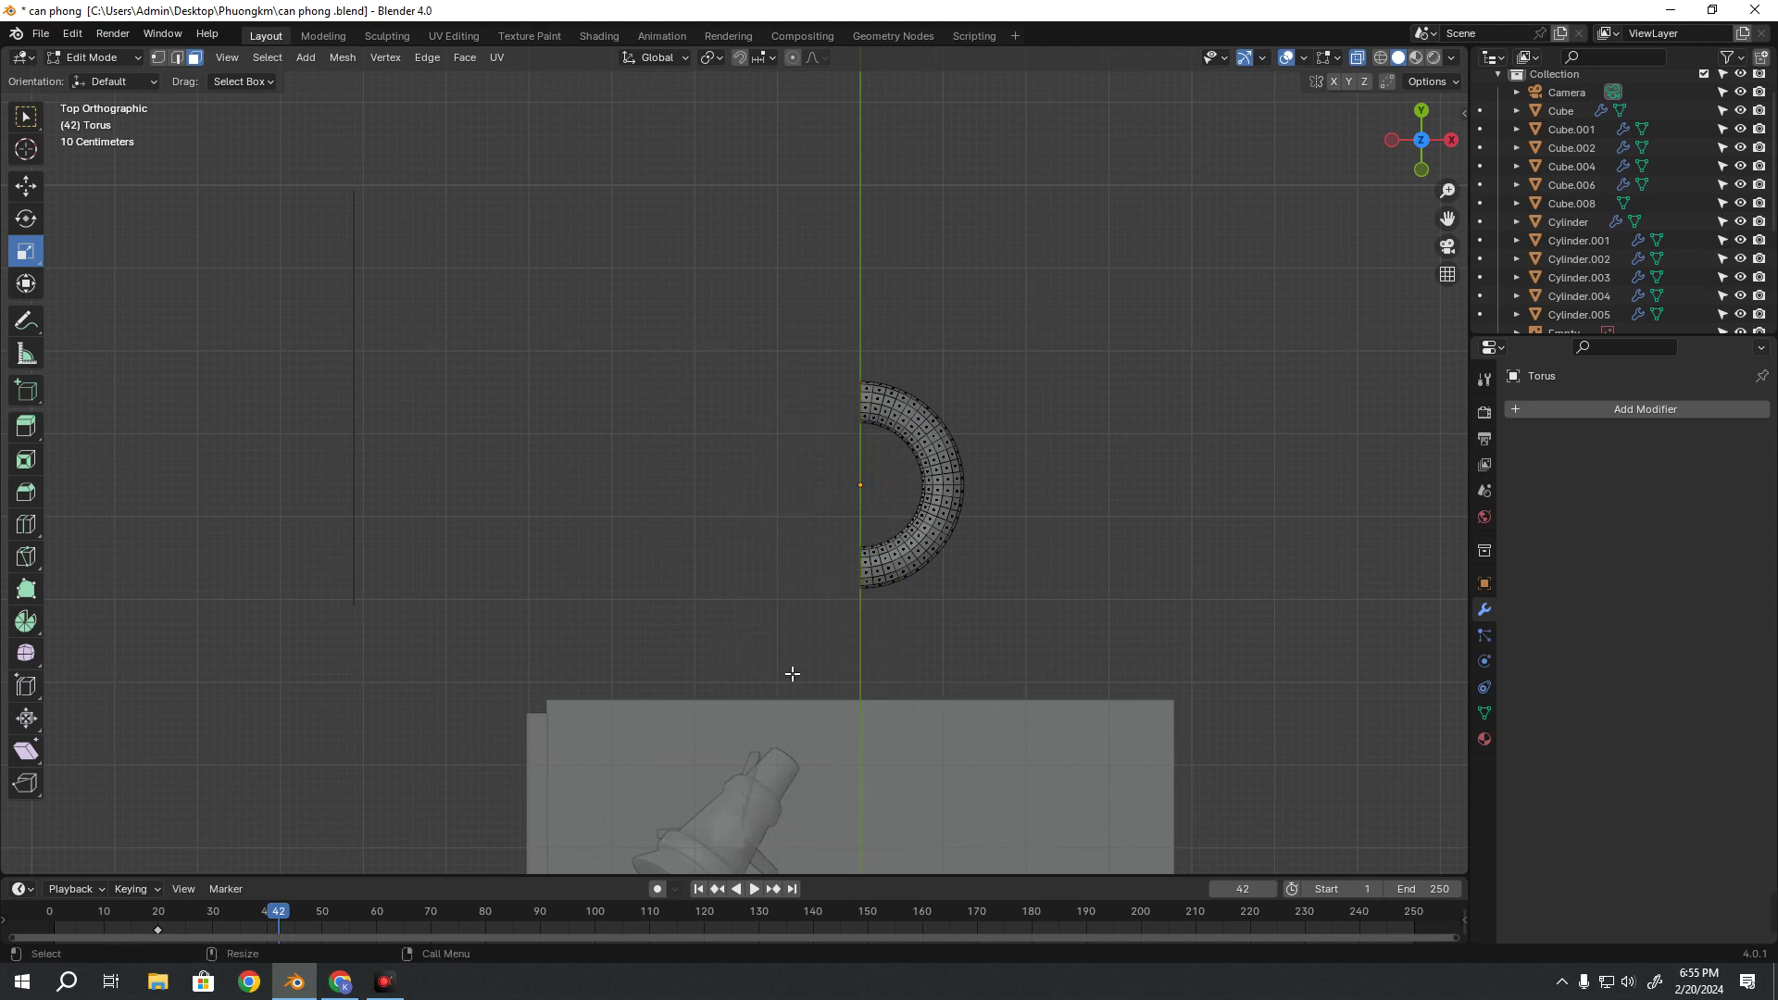
{"action": "key", "text": "ctrl+z"}
{"action": "key", "text": "ctrl+z"}
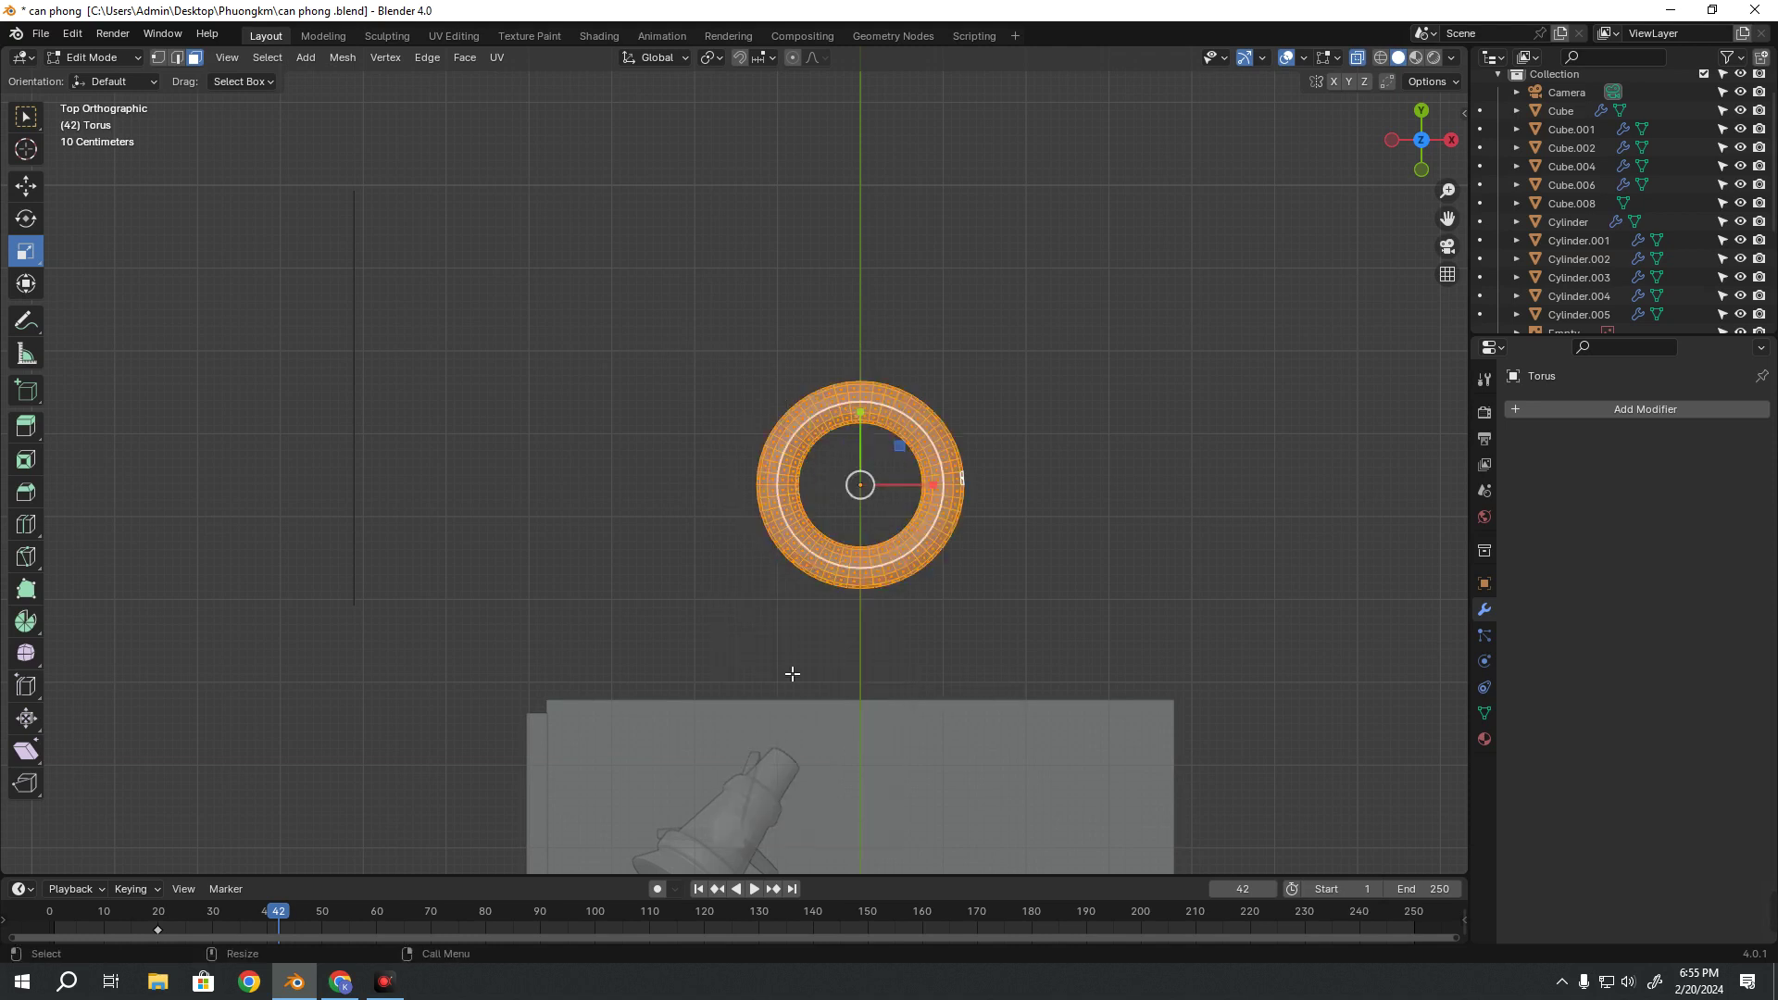
{"action": "key", "text": "Tab"}
{"action": "left_click", "coordinate": [991, 582]}
{"action": "left_click", "coordinate": [238, 57]}
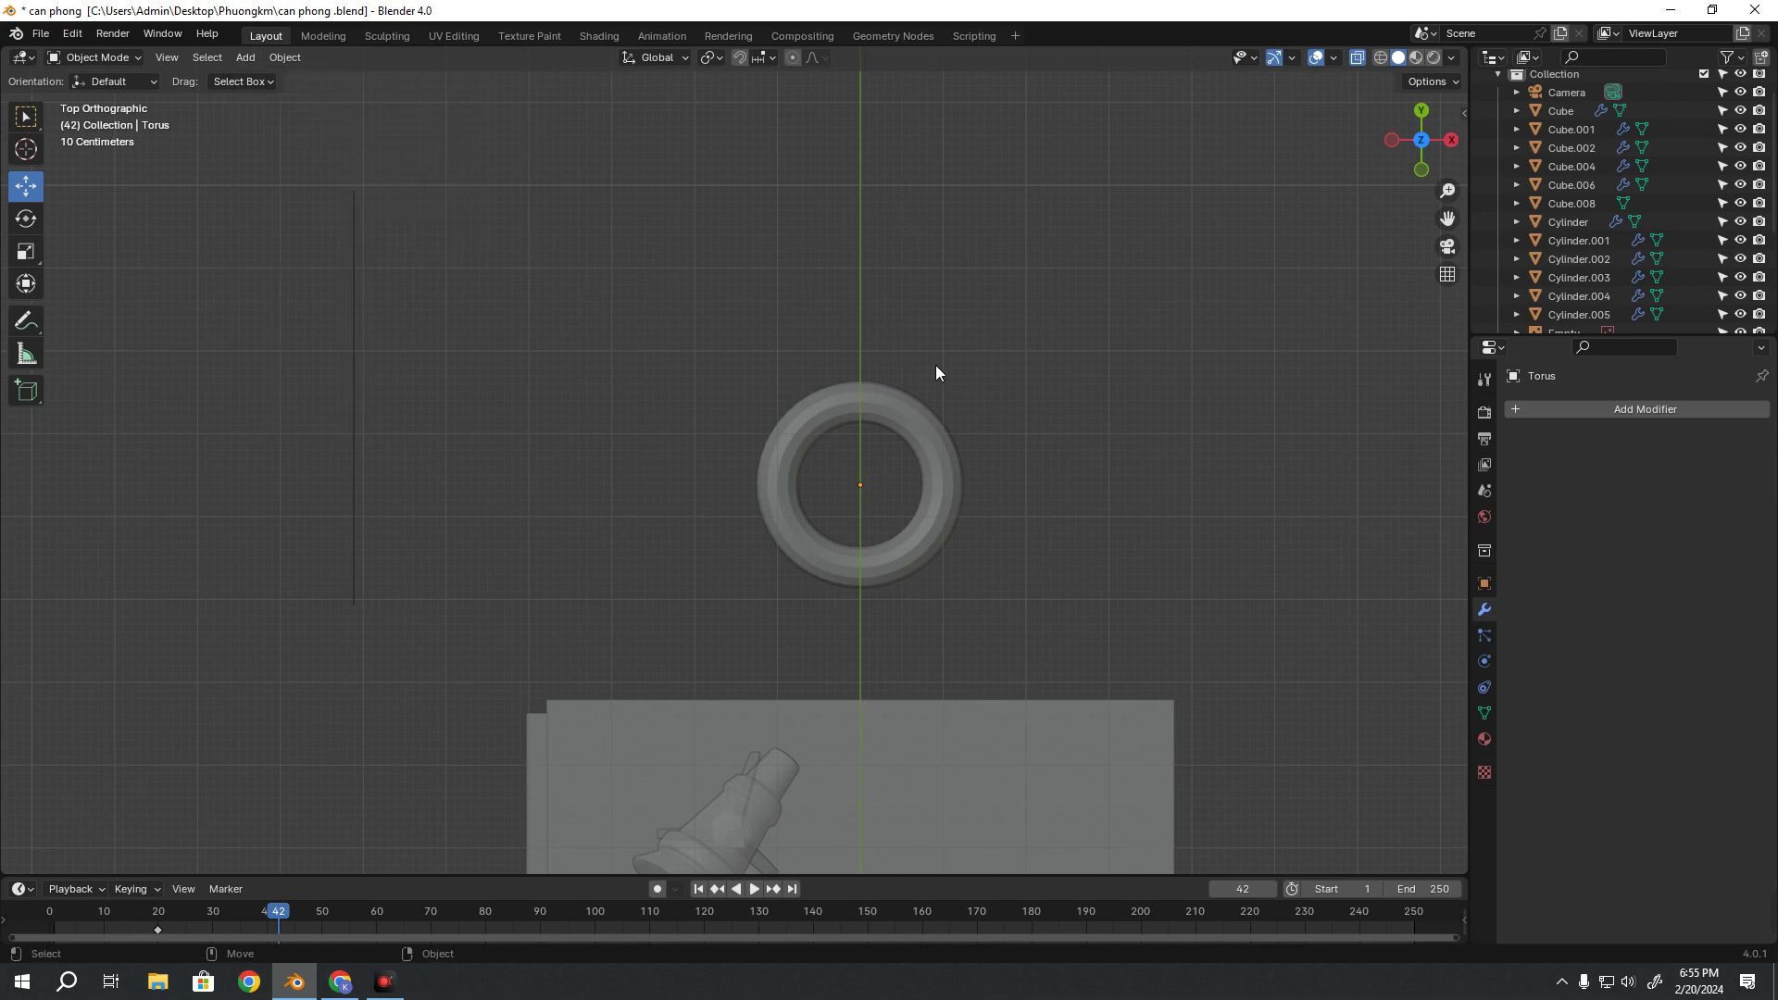
Delete the torus's left-half faces in Edit Mode, leaving a half-ring, and return to Object Mode
{"action": "left_click", "coordinate": [904, 420]}
{"action": "key", "text": "Tab"}
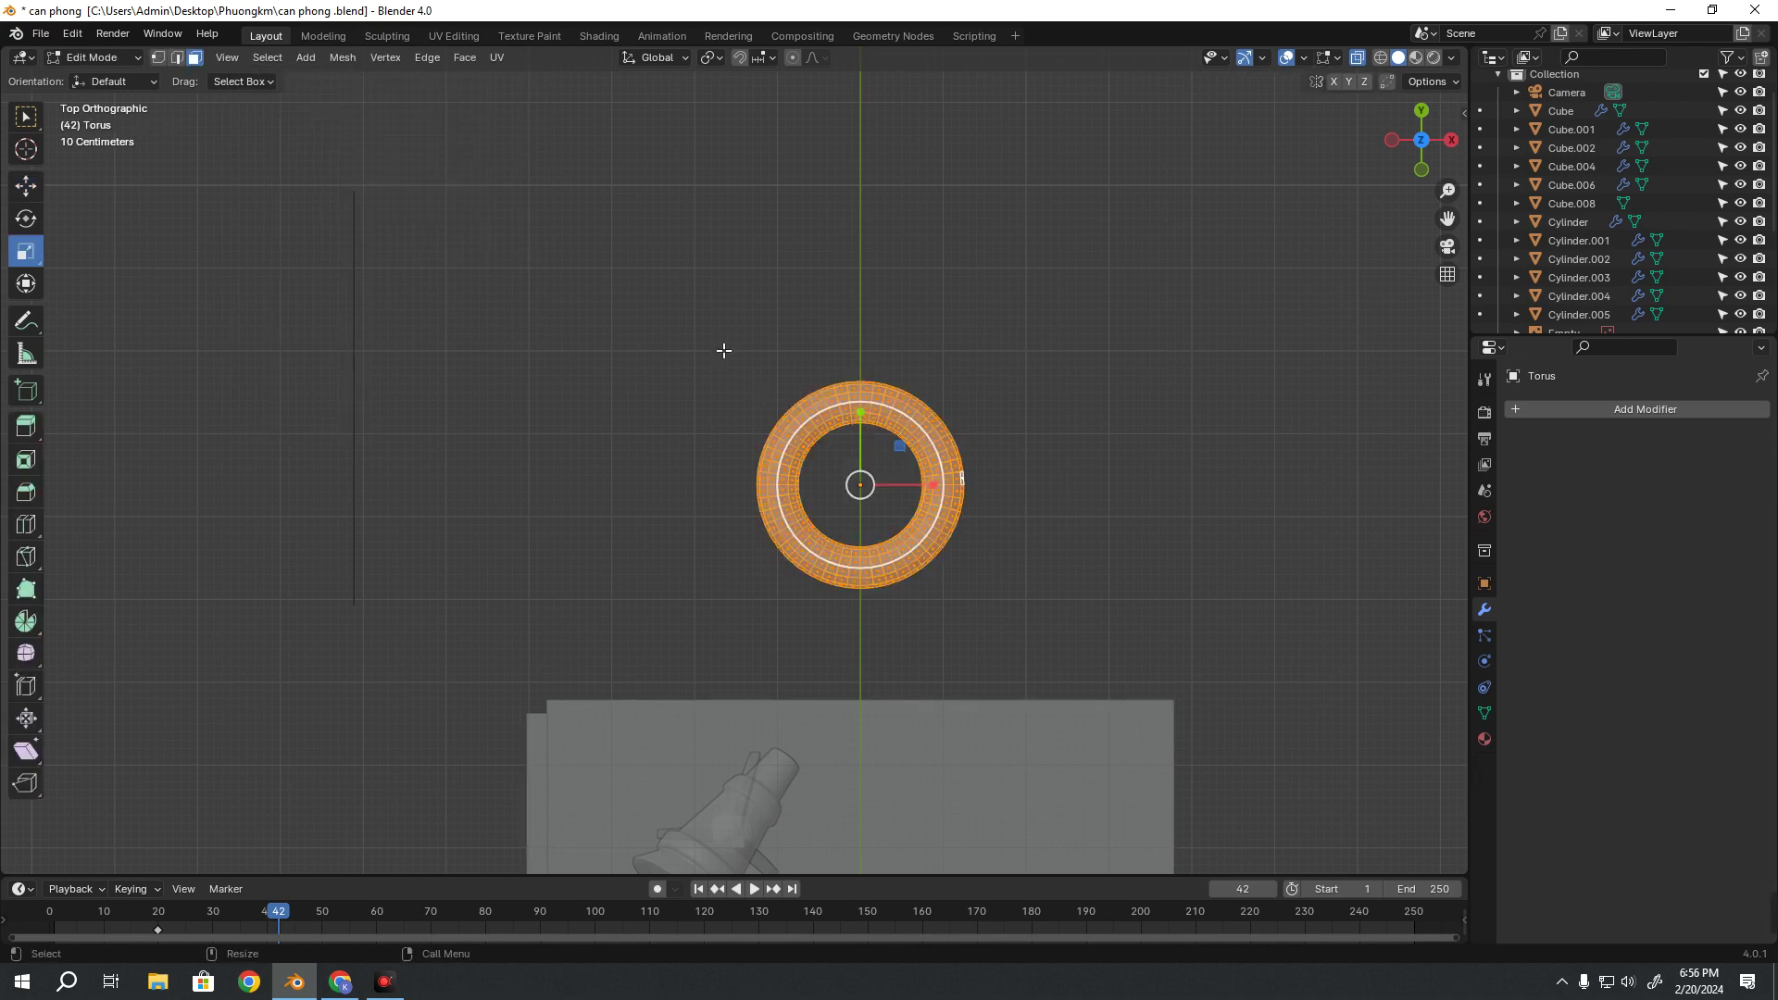
{"action": "scroll", "coordinate": [741, 366], "scroll_direction": "up", "scroll_amount": 1}
{"action": "scroll", "coordinate": [796, 410], "scroll_direction": "up", "scroll_amount": 1}
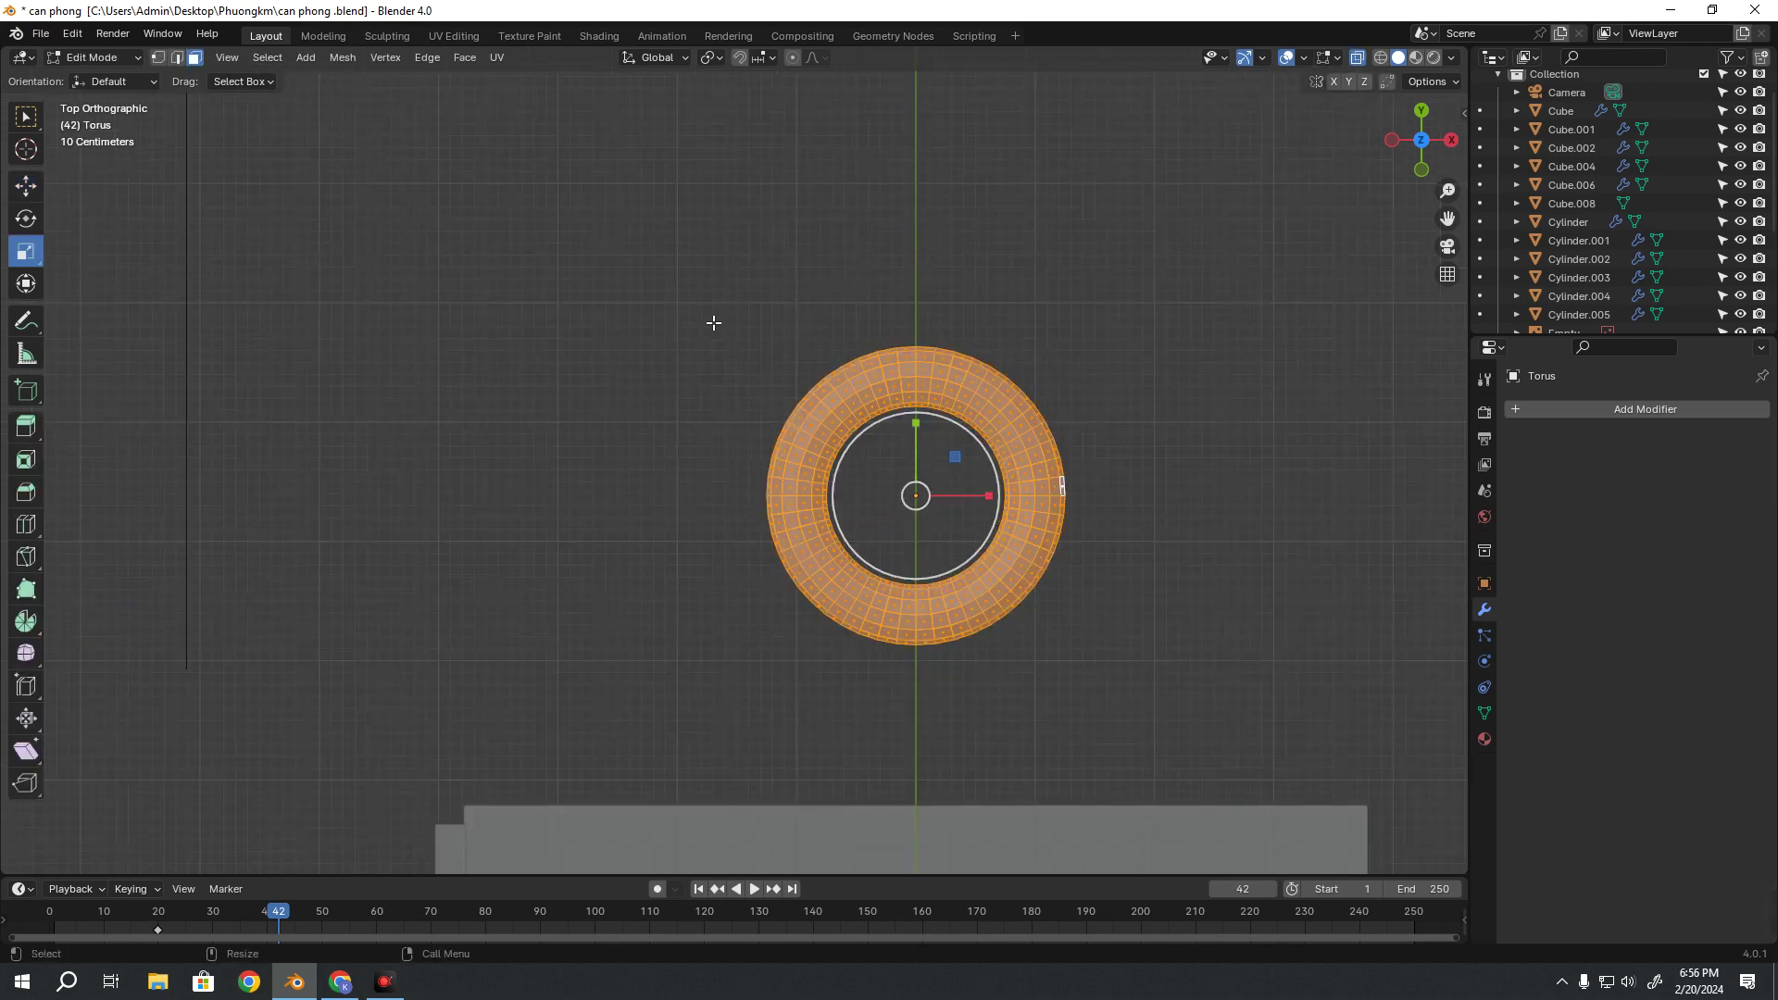
{"action": "left_click_drag", "start_coordinate": [685, 235], "coordinate": [917, 683]}
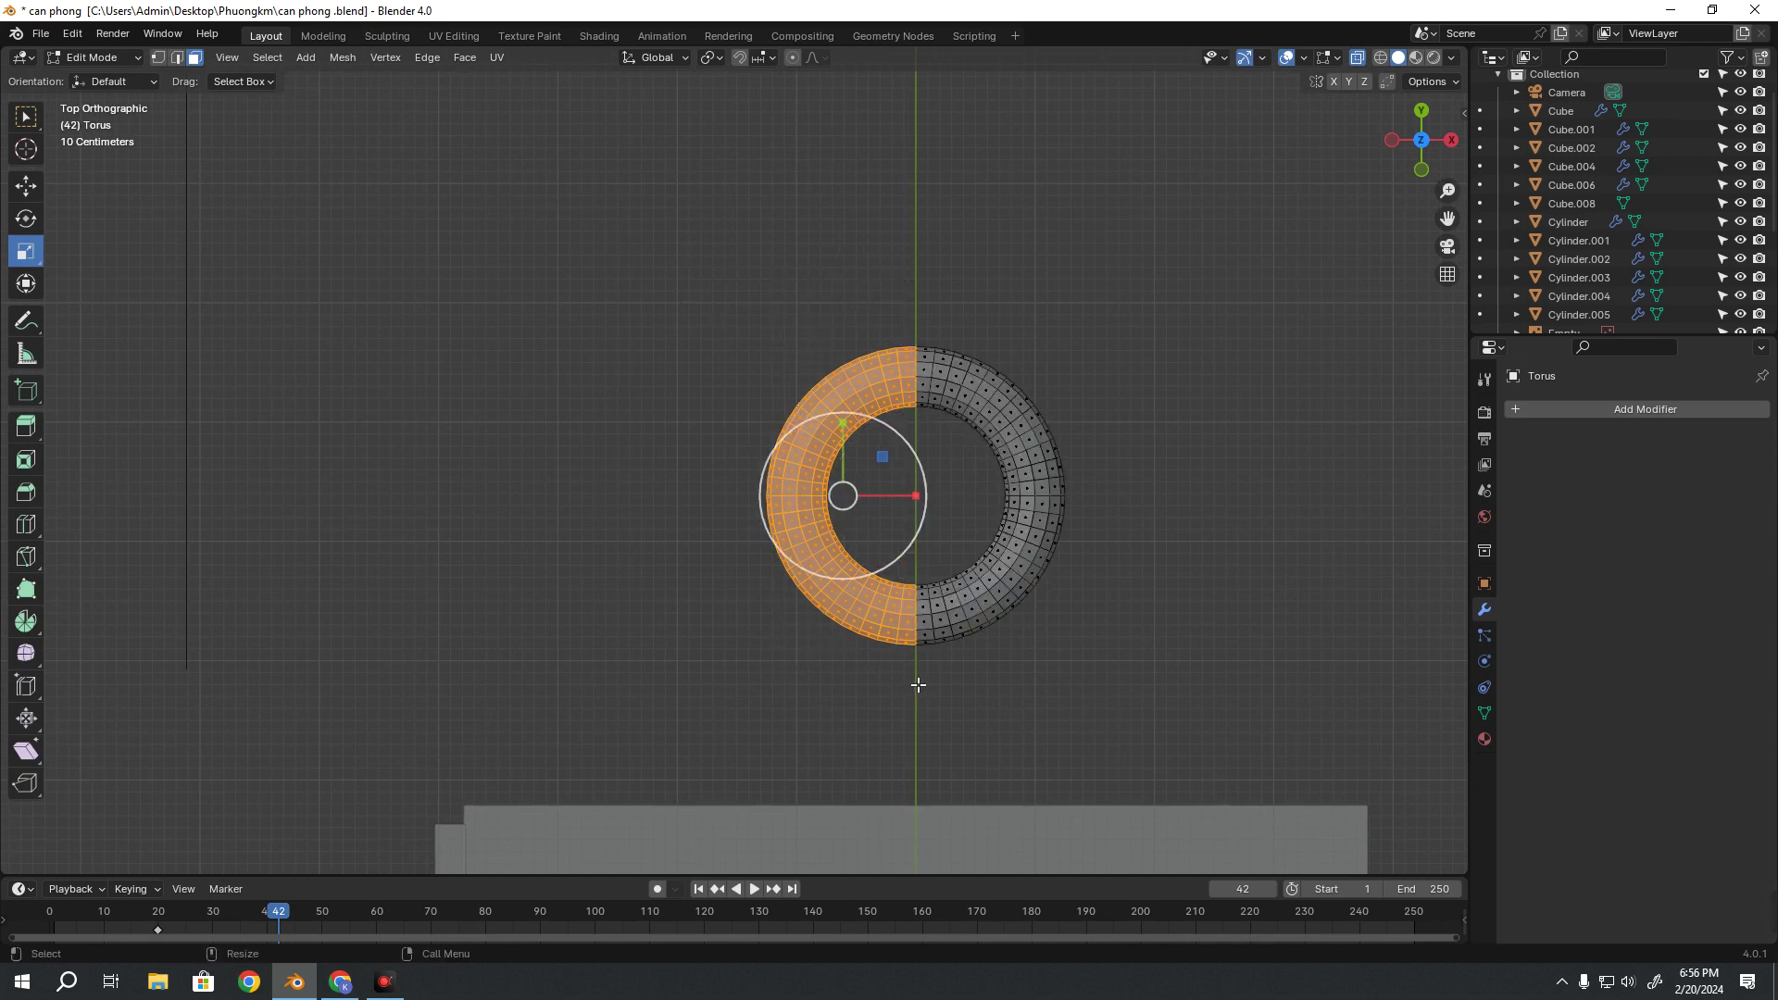
{"action": "key", "text": "x"}
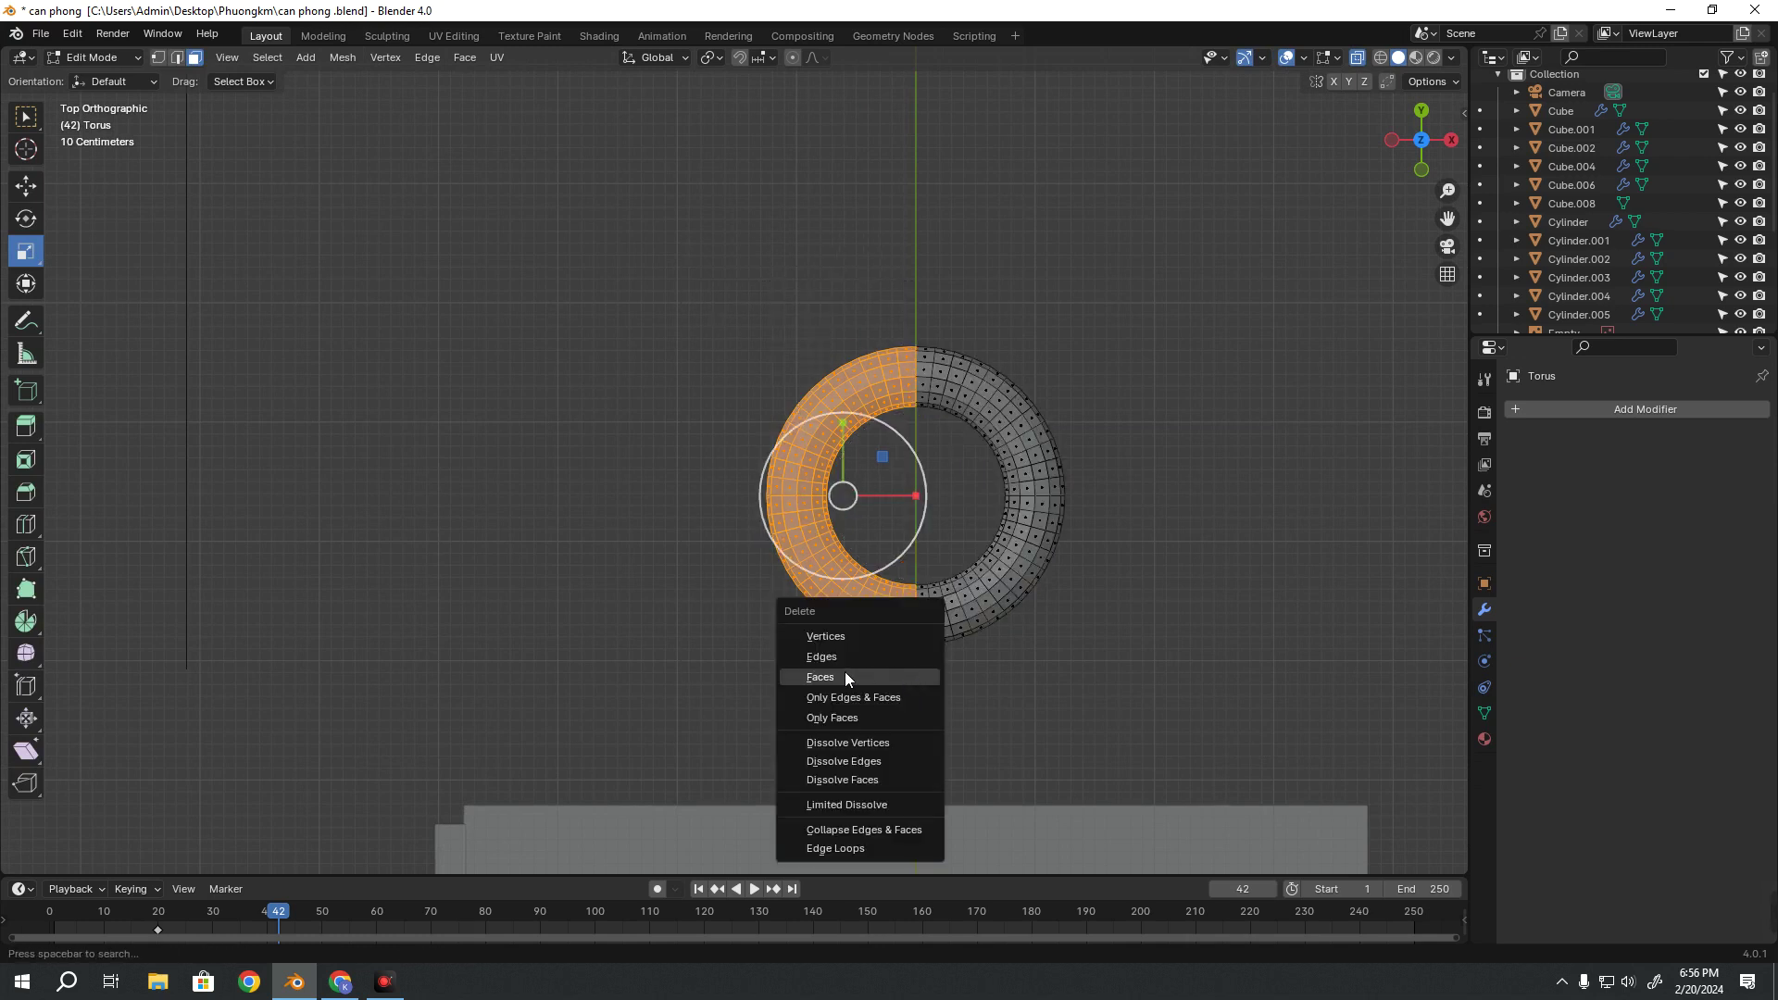
{"action": "left_click", "coordinate": [857, 676]}
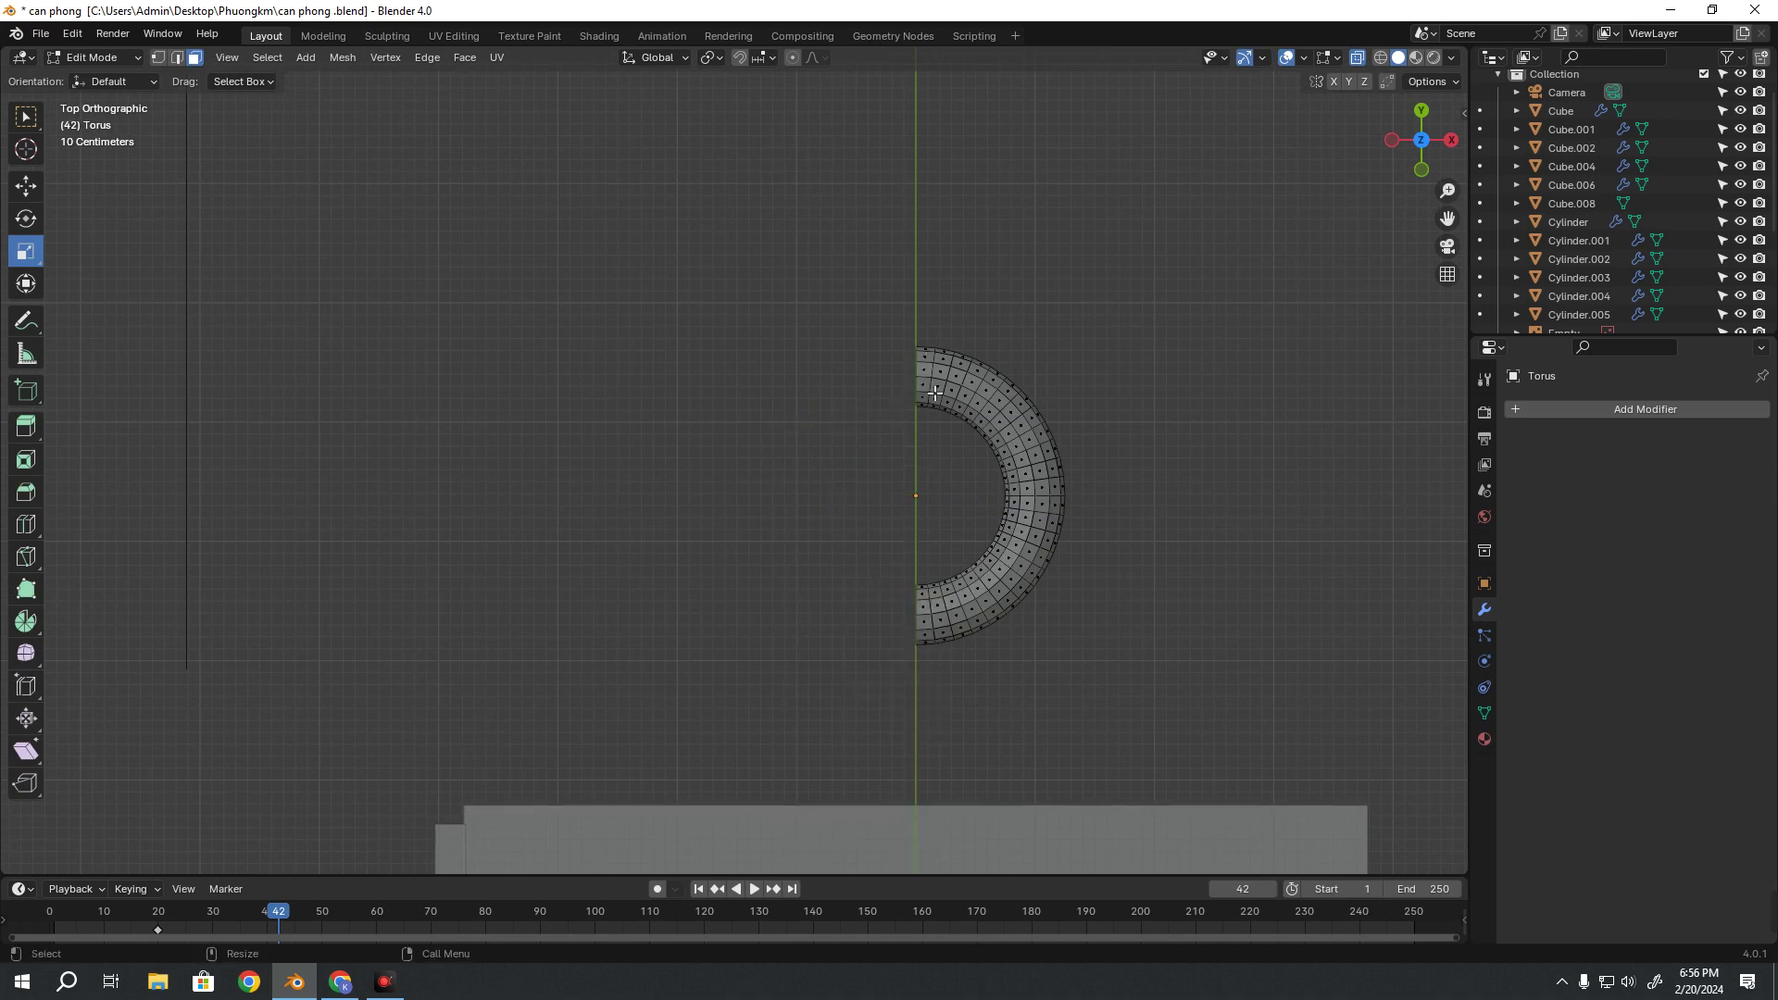
{"action": "key", "text": "Tab"}
{"action": "mouse_move", "coordinate": [1043, 423]}
{"action": "middle_mouse_down"}
{"action": "mouse_move", "coordinate": [1035, 437]}
{"action": "mouse_move", "coordinate": [341, 181]}
{"action": "mouse_move", "coordinate": [355, 167]}
{"action": "middle_mouse_up"}
{"action": "scroll", "coordinate": [841, 359], "scroll_direction": "down", "scroll_amount": 5}
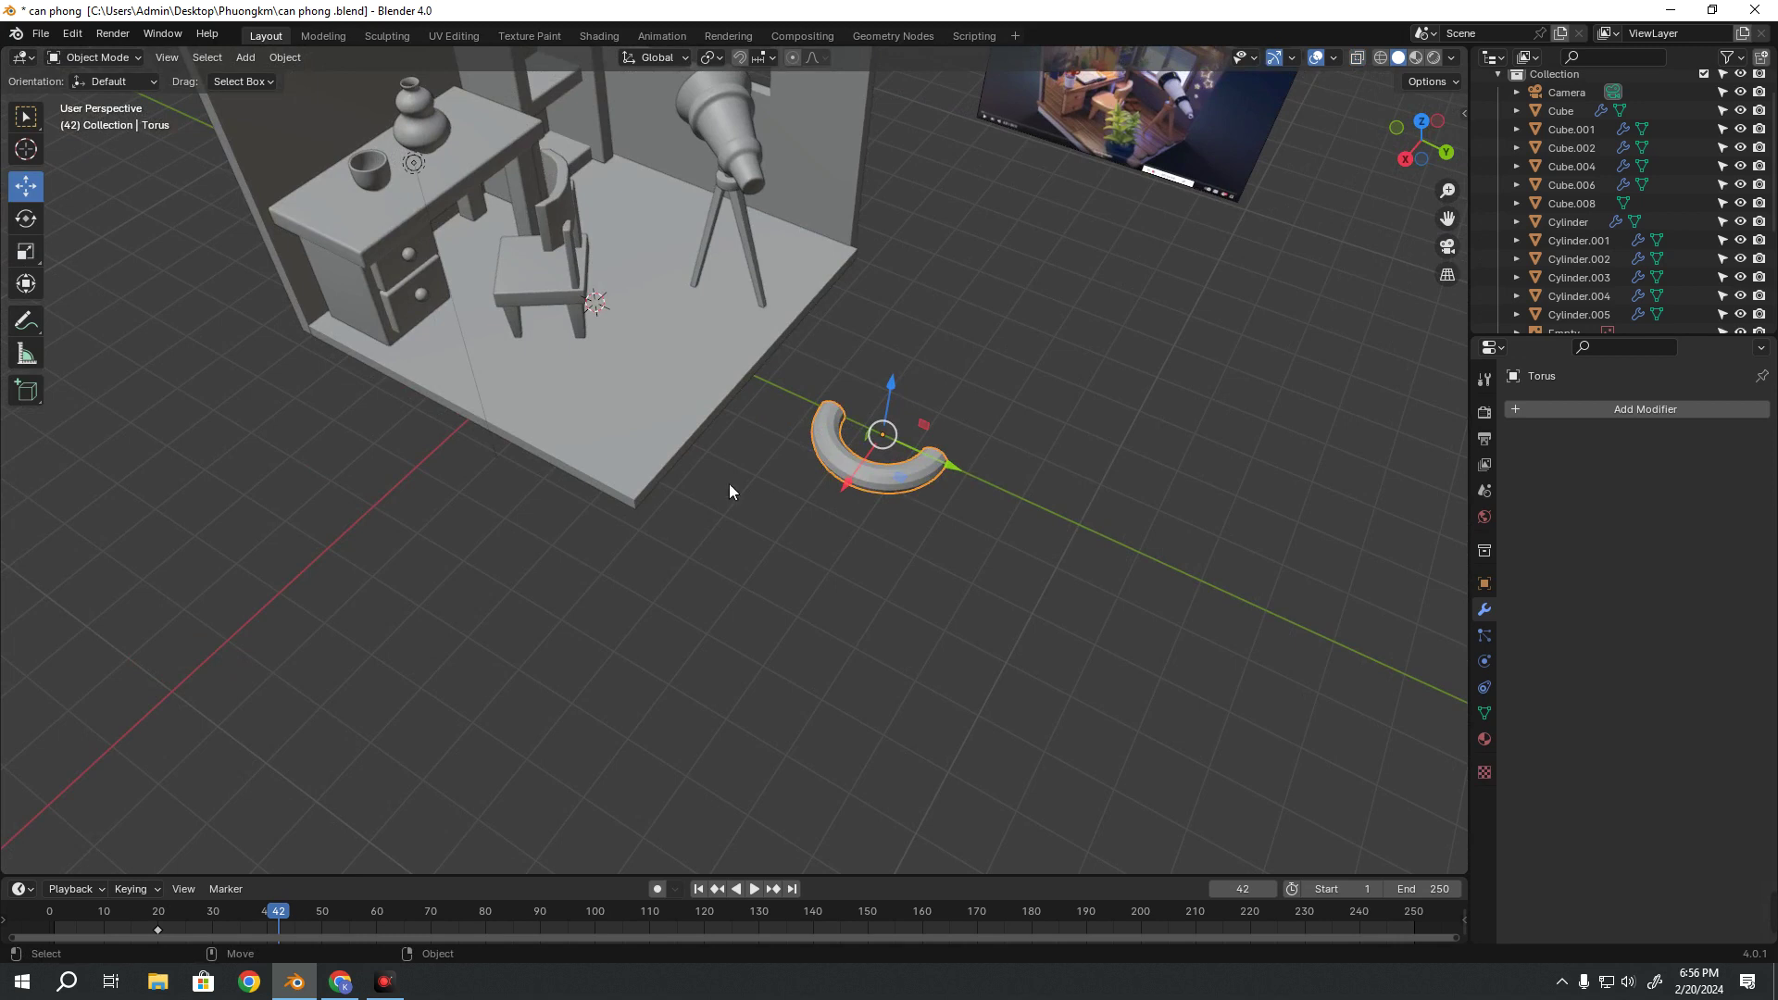
Enable proportional editing and frame the half torus close up from Top view
{"action": "mouse_move", "coordinate": [730, 484]}
{"action": "middle_mouse_down"}
{"action": "mouse_move", "coordinate": [875, 418]}
{"action": "mouse_move", "coordinate": [811, 393]}
{"action": "mouse_move", "coordinate": [803, 446]}
{"action": "mouse_move", "coordinate": [943, 489]}
{"action": "middle_mouse_up"}
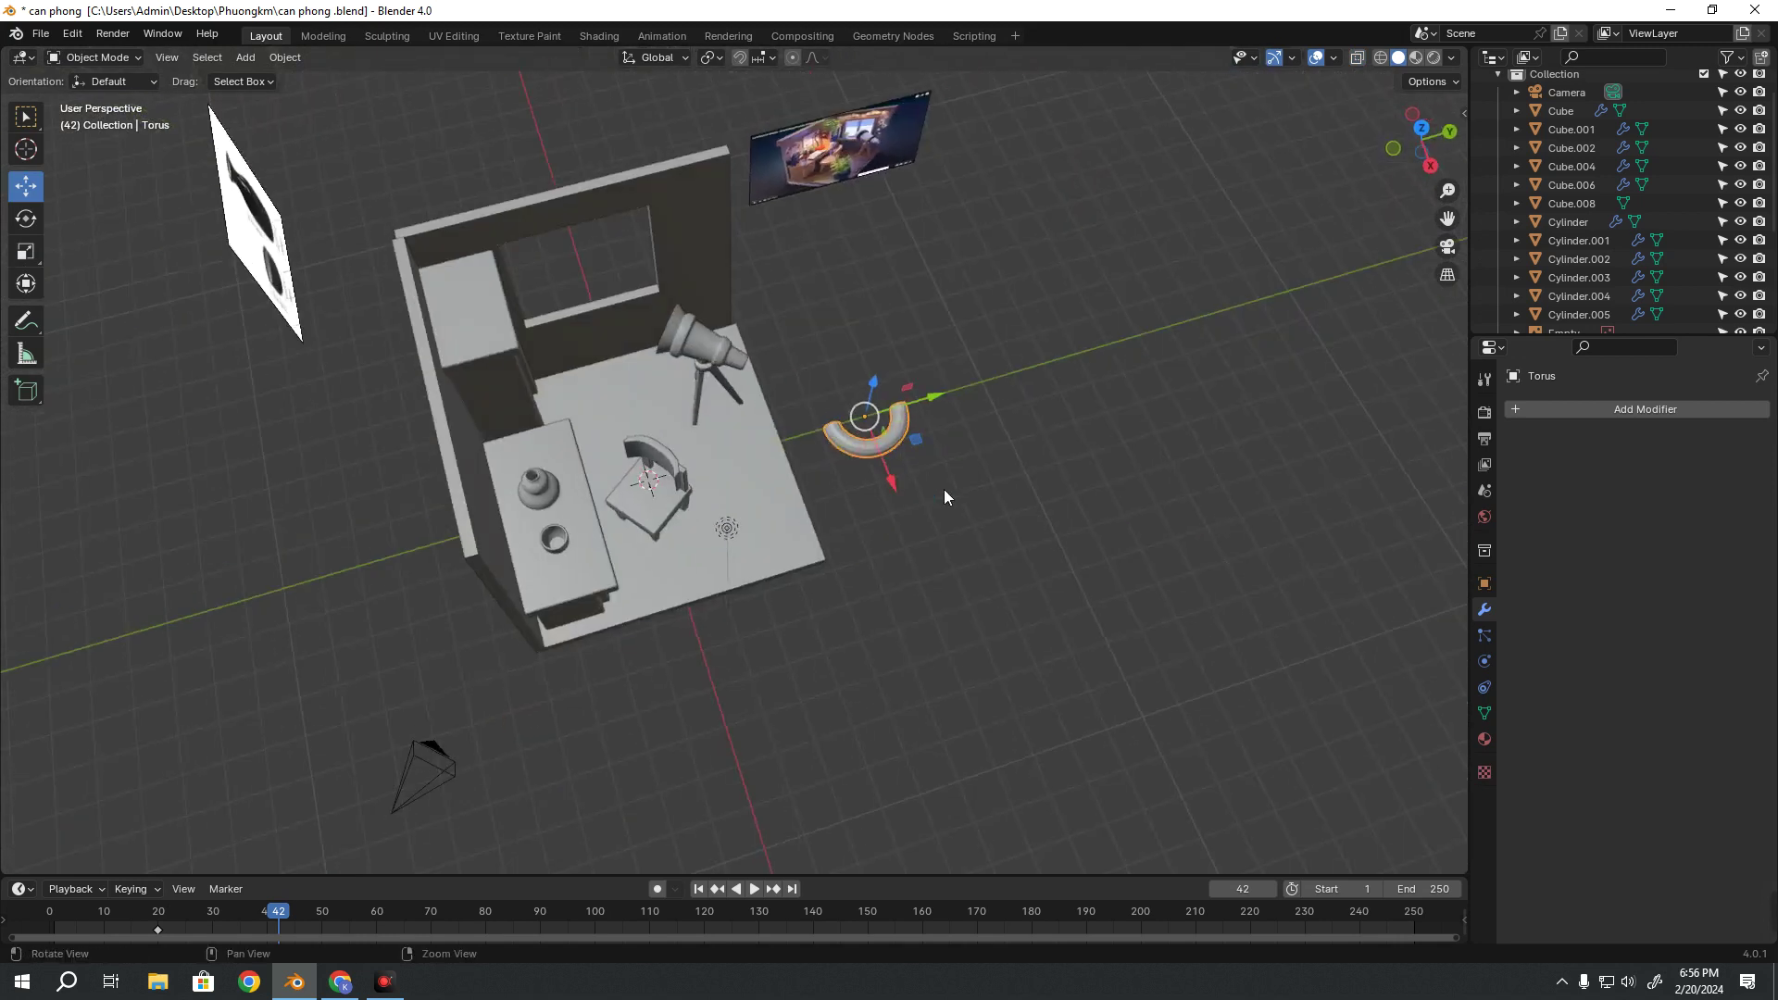
{"action": "key", "text": "o"}
{"action": "key", "text": "grave"}
{"action": "key", "text": "KP_8"}
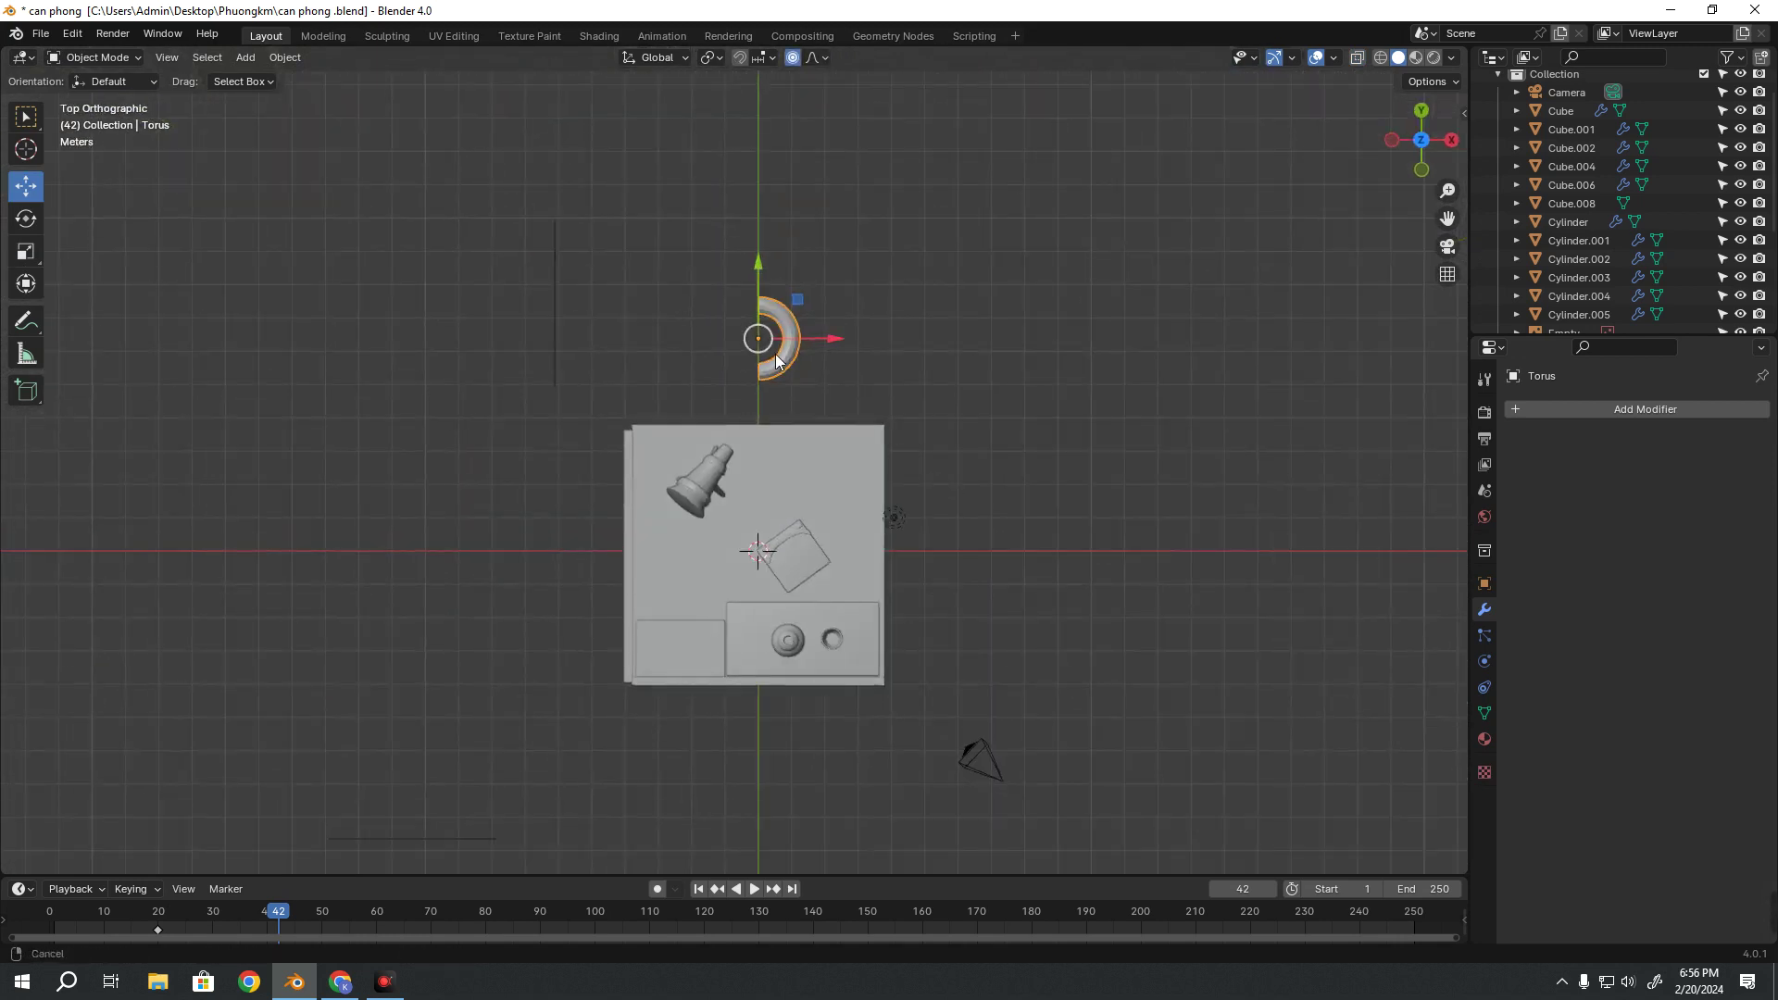
{"action": "mouse_move", "coordinate": [776, 361]}
{"action": "middle_mouse_down", "text": "shift"}
{"action": "mouse_move", "coordinate": [828, 492]}
{"action": "mouse_move", "coordinate": [737, 500]}
{"action": "middle_mouse_up", "text": "shift"}
{"action": "scroll", "coordinate": [828, 492], "scroll_direction": "up", "scroll_amount": 5}
{"action": "scroll", "coordinate": [836, 491], "scroll_direction": "up", "scroll_amount": 1}
{"action": "scroll", "coordinate": [828, 496], "scroll_direction": "up", "scroll_amount": 1}
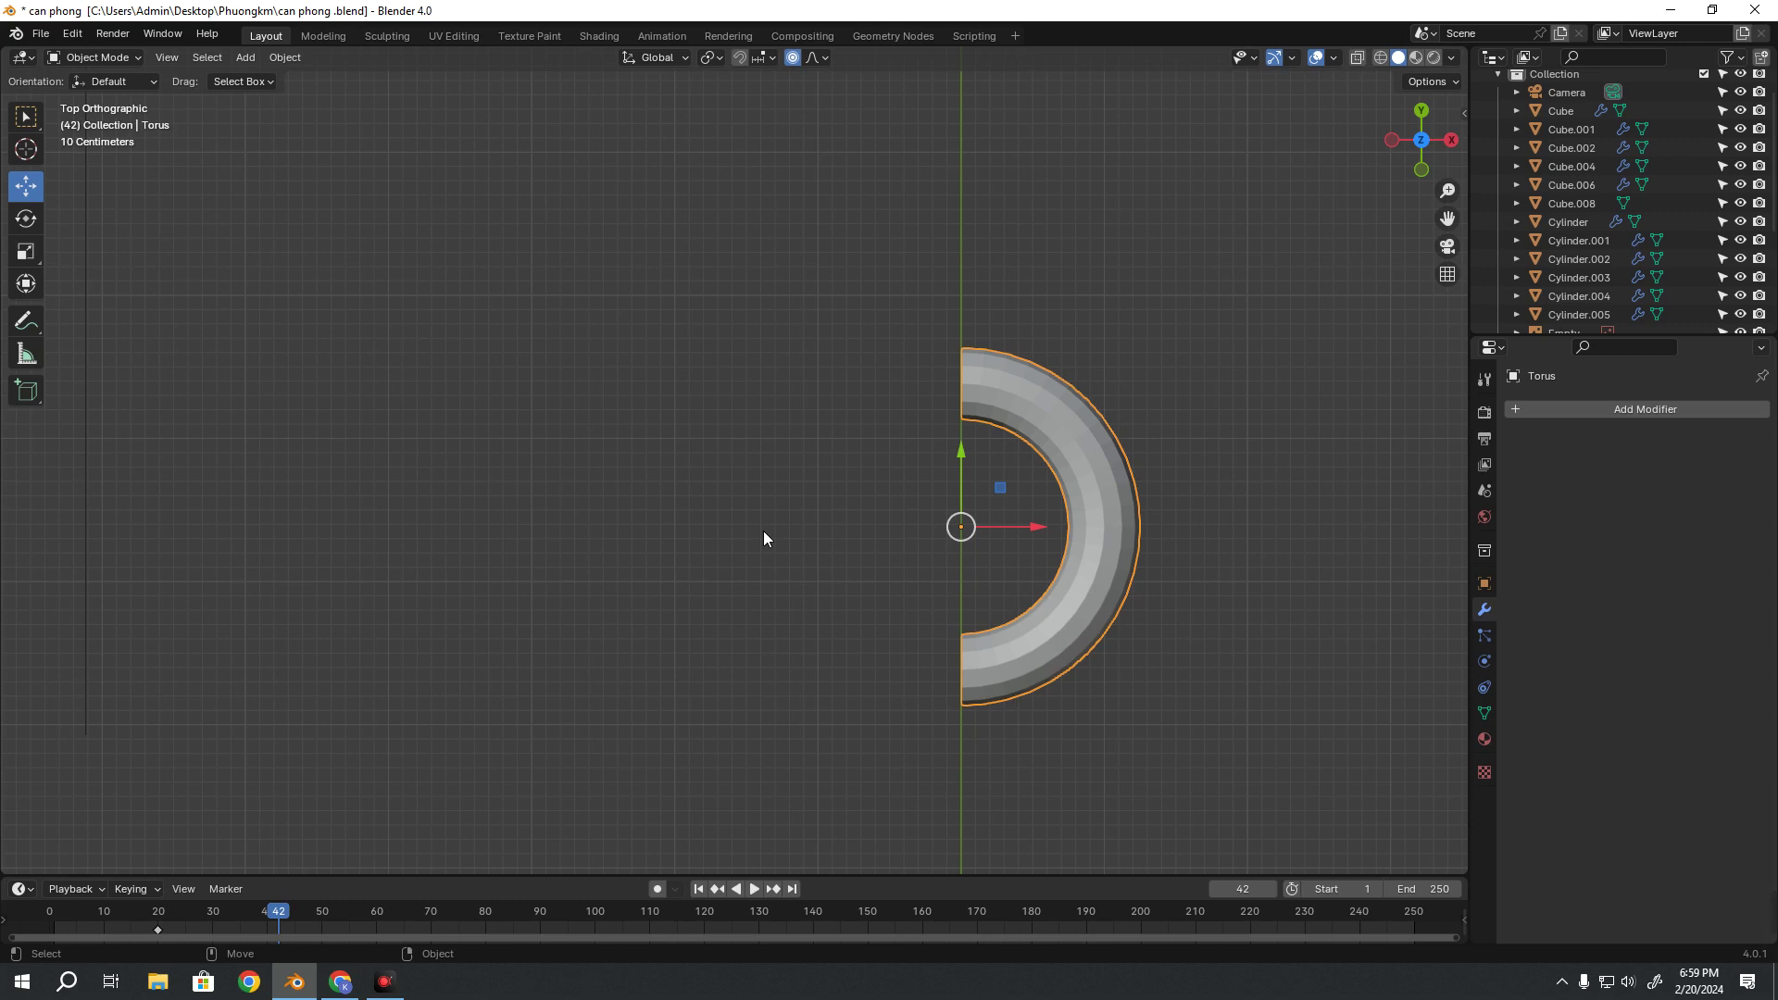
Orbit to show the desk, then tip the half torus upright around its X axis
{"action": "mouse_move", "coordinate": [763, 543]}
{"action": "middle_mouse_down"}
{"action": "mouse_move", "coordinate": [743, 559]}
{"action": "mouse_move", "coordinate": [669, 520]}
{"action": "middle_mouse_up"}
{"action": "mouse_move", "coordinate": [554, 528]}
{"action": "middle_mouse_down"}
{"action": "mouse_move", "coordinate": [847, 528]}
{"action": "mouse_move", "coordinate": [835, 506]}
{"action": "mouse_move", "coordinate": [861, 496]}
{"action": "middle_mouse_up"}
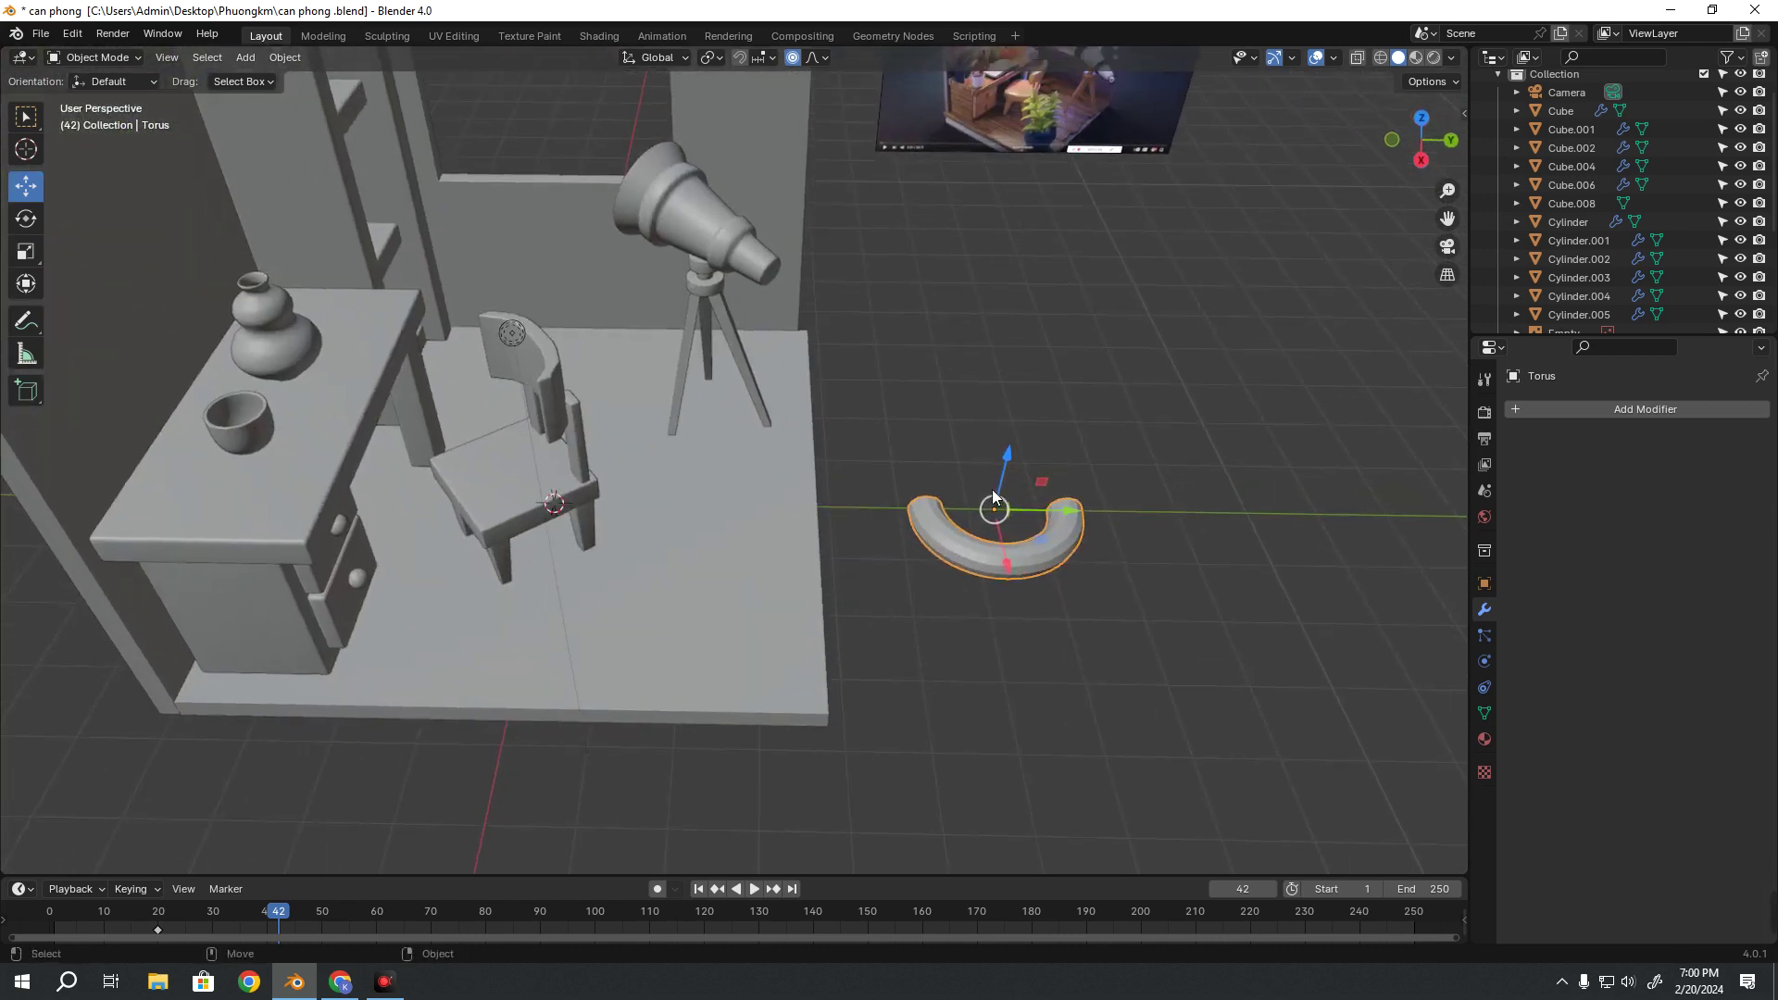
{"action": "key", "text": "r"}
{"action": "left_click_drag", "start_coordinate": [998, 459], "coordinate": [926, 525]}
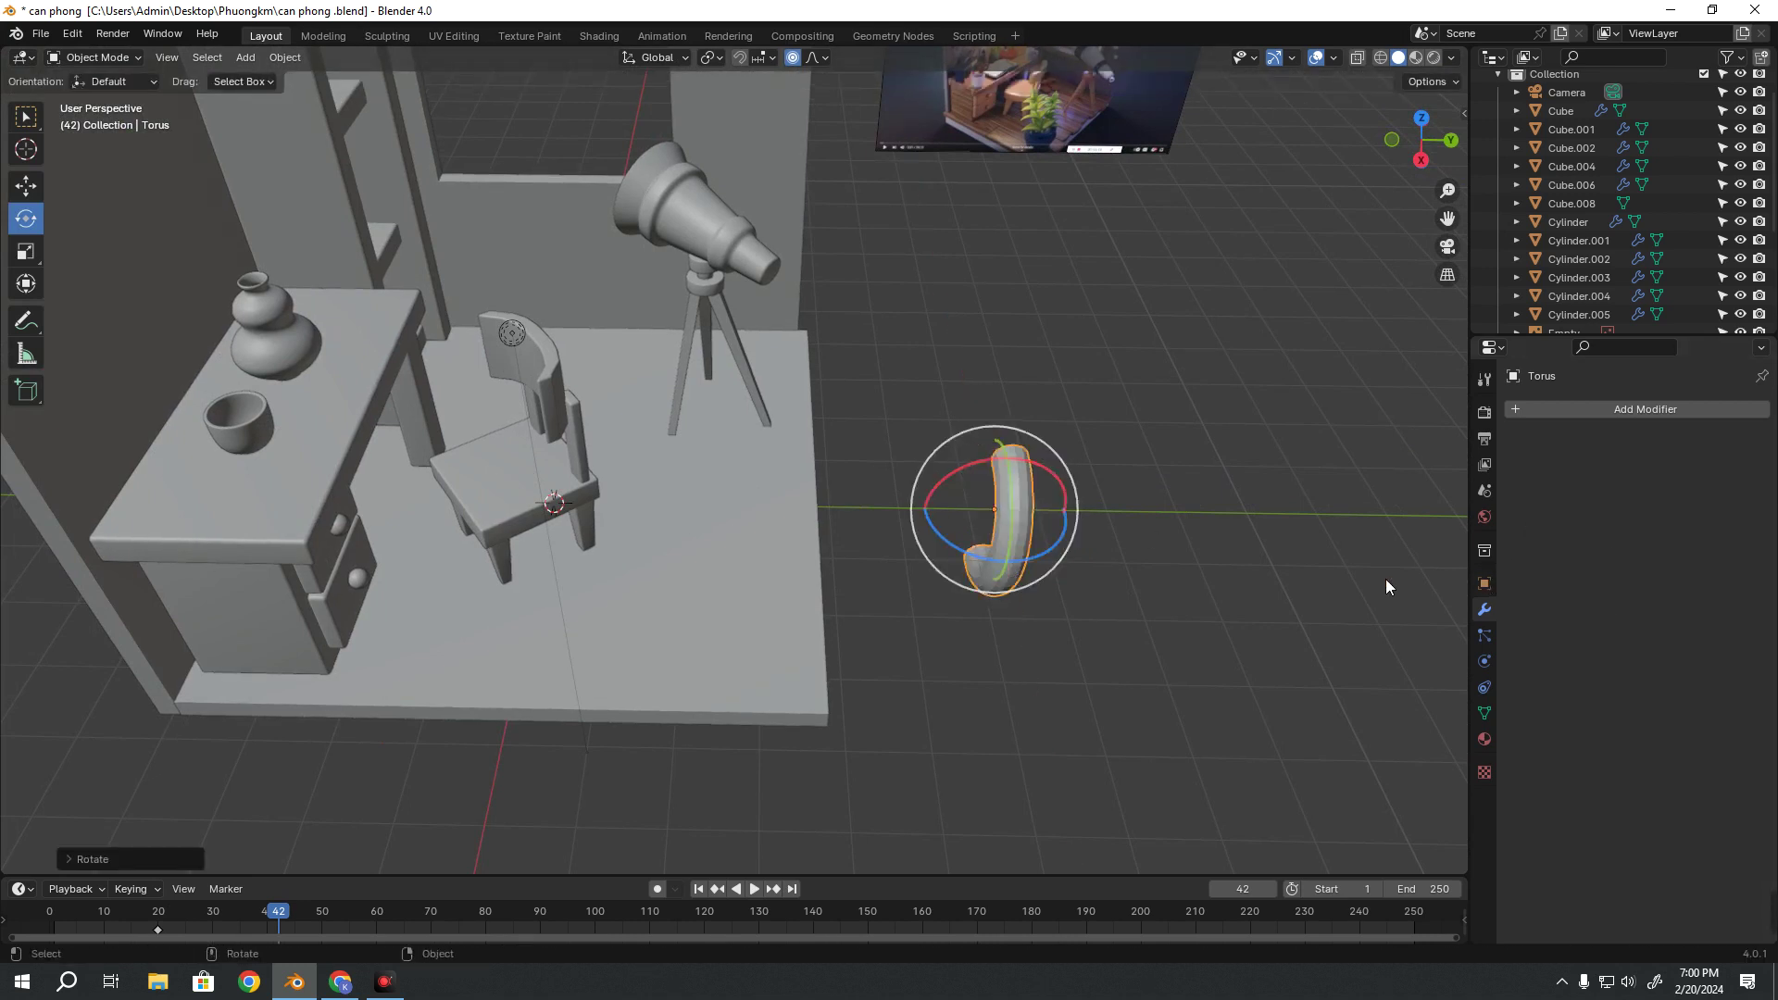
{"action": "middle_click_drag", "start_coordinate": [1058, 574], "coordinate": [1004, 452]}
{"action": "key", "text": "r"}
{"action": "key", "text": "r"}
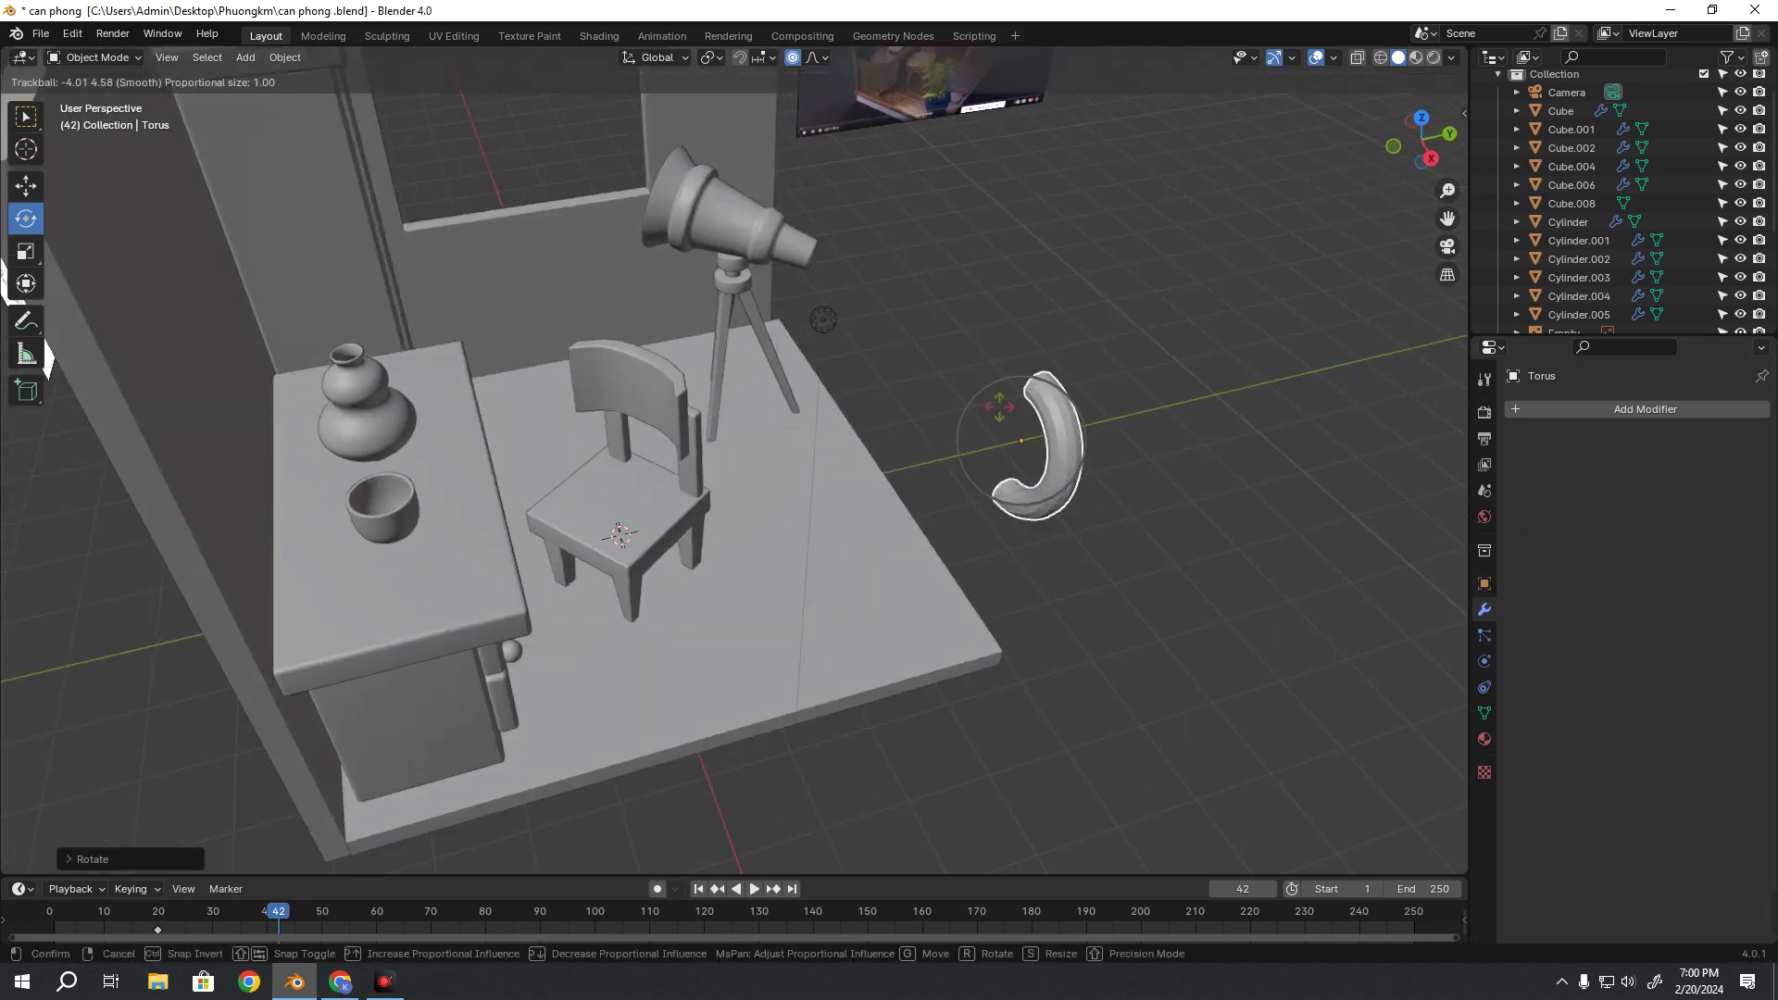
{"action": "right_click", "coordinate": [992, 420]}
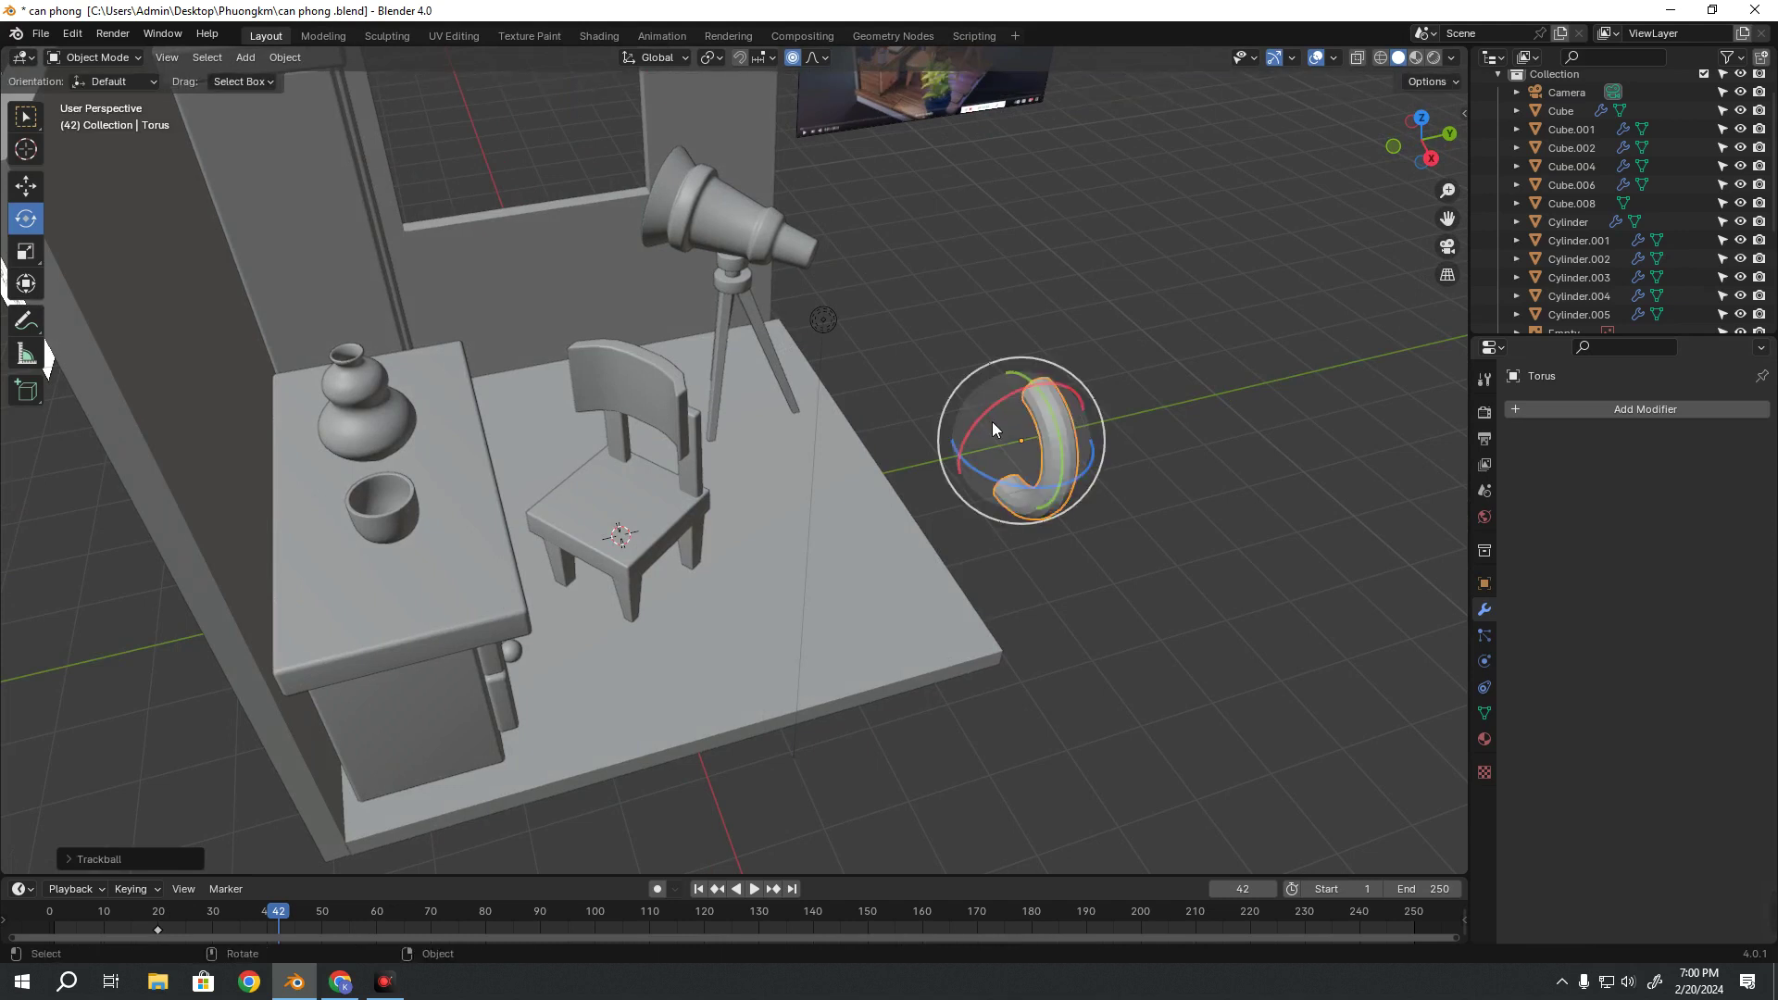
Set the torus's X rotation to exactly 90° in the Object properties
{"action": "left_click", "coordinate": [1484, 584]}
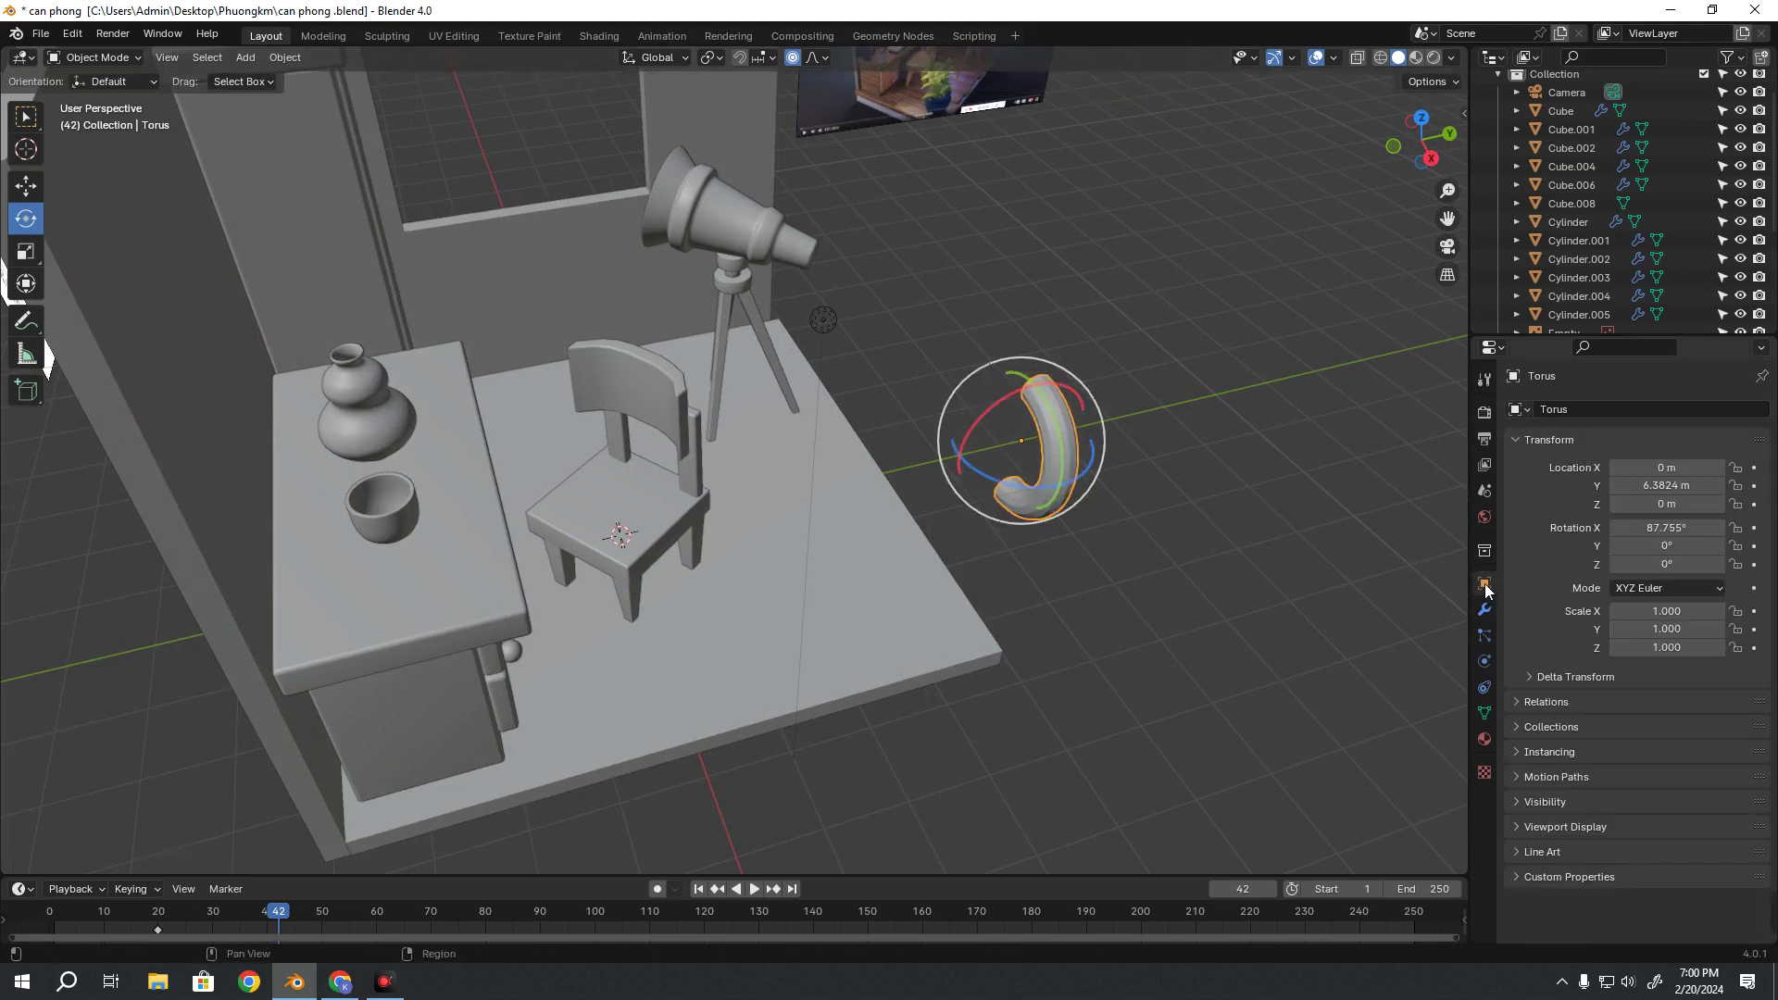
{"action": "left_click", "coordinate": [1672, 540]}
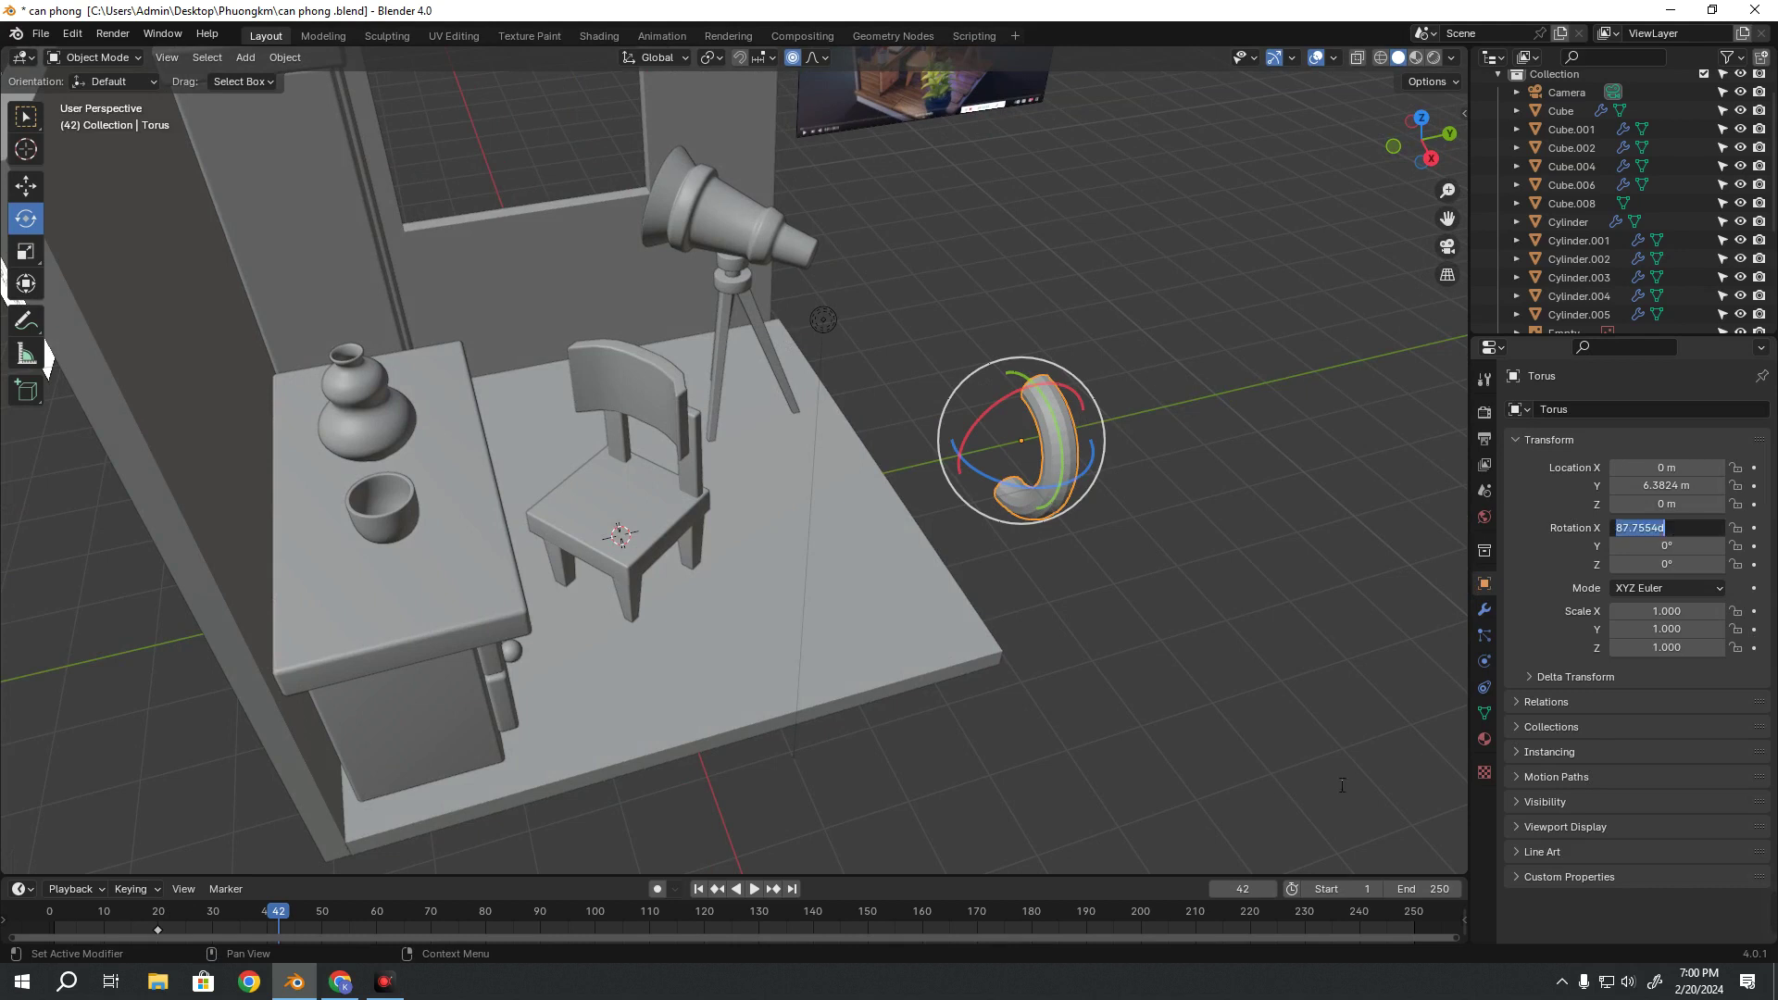
{"action": "type", "text": "90"}
{"action": "key", "text": "Return"}
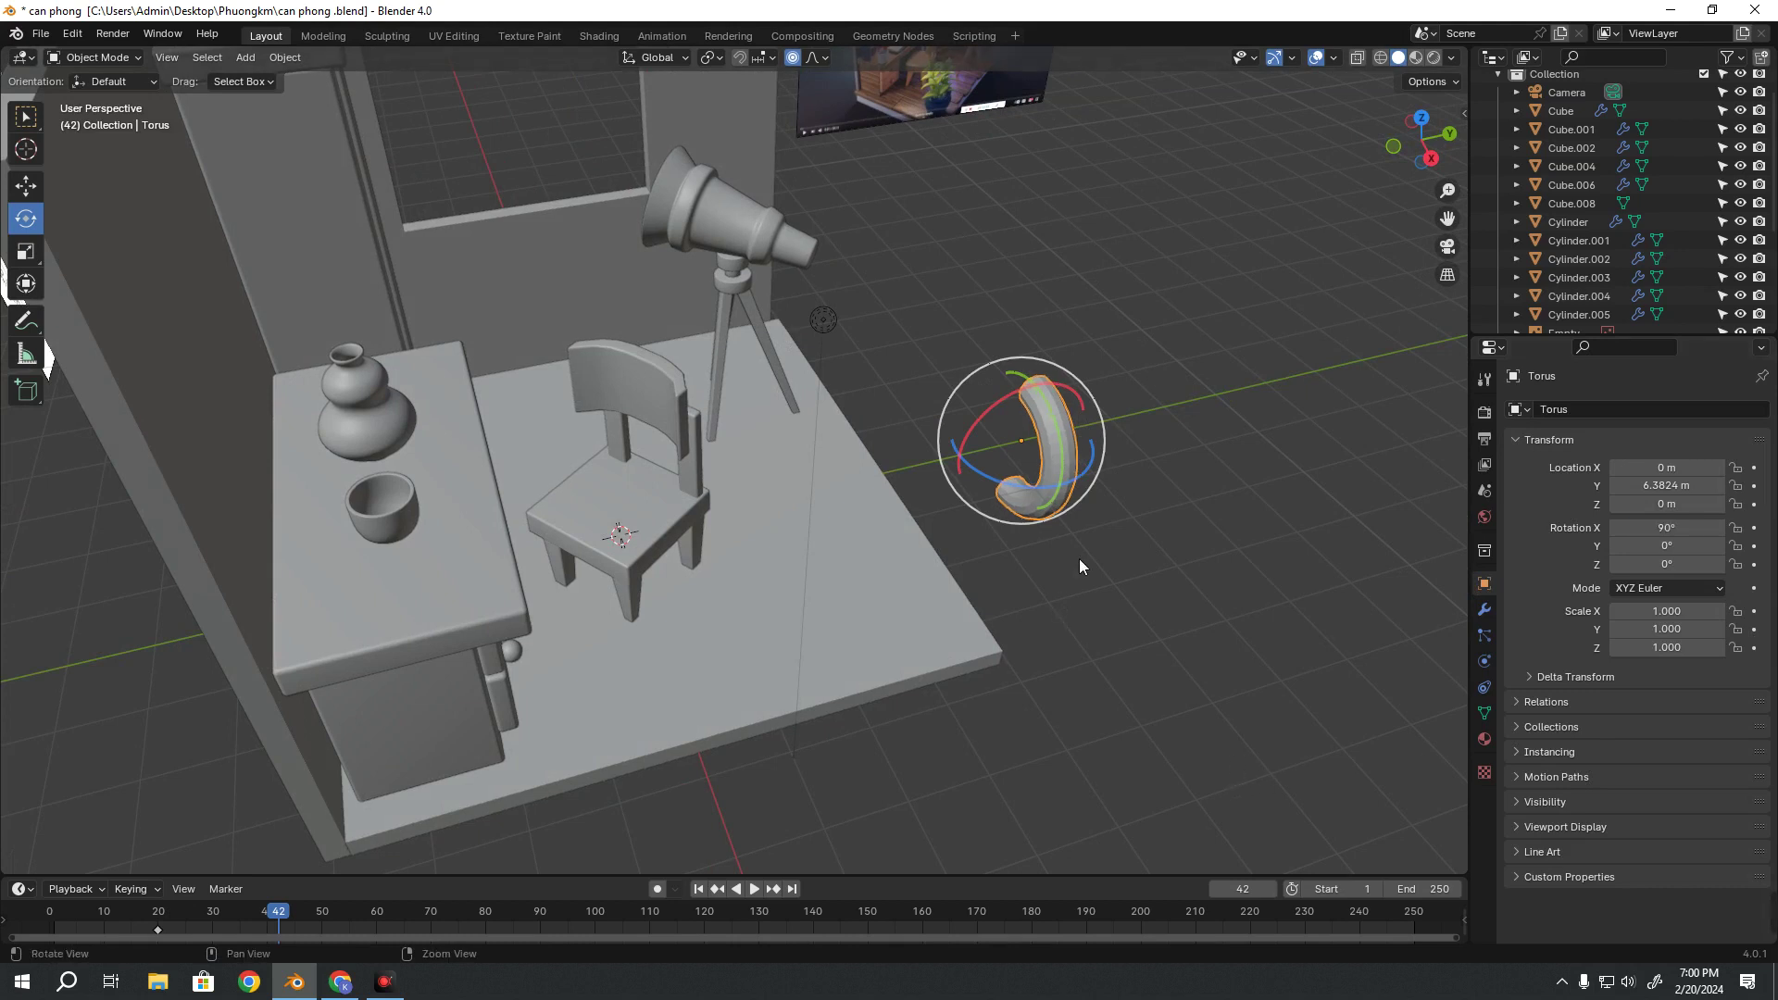
{"action": "middle_click_drag", "start_coordinate": [1079, 558], "coordinate": [984, 516]}
{"action": "key", "text": "shift+space"}
Move the upright torus onto the desk beside the cup, raised to Z 3.2725 m
{"action": "key", "text": "g"}
{"action": "key", "text": "g"}
{"action": "key", "text": "y"}
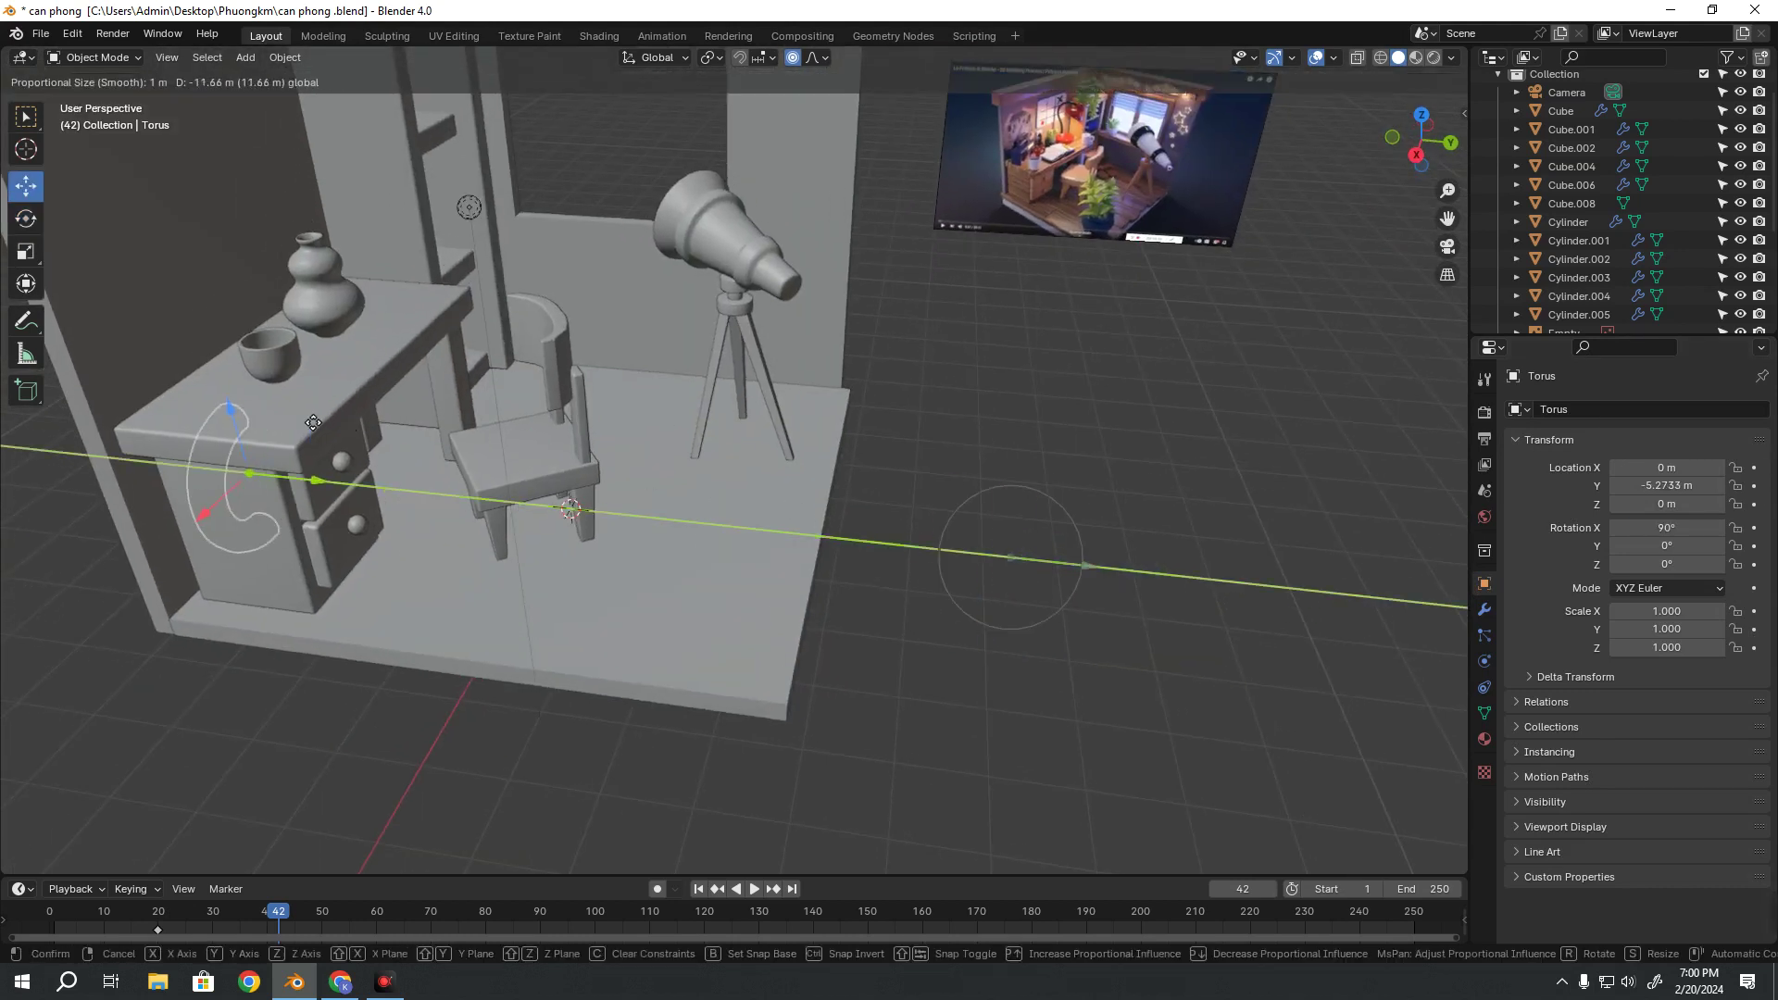
{"action": "left_click", "coordinate": [385, 446]}
{"action": "middle_click_drag", "start_coordinate": [384, 445], "coordinate": [557, 515]}
{"action": "key", "text": "g"}
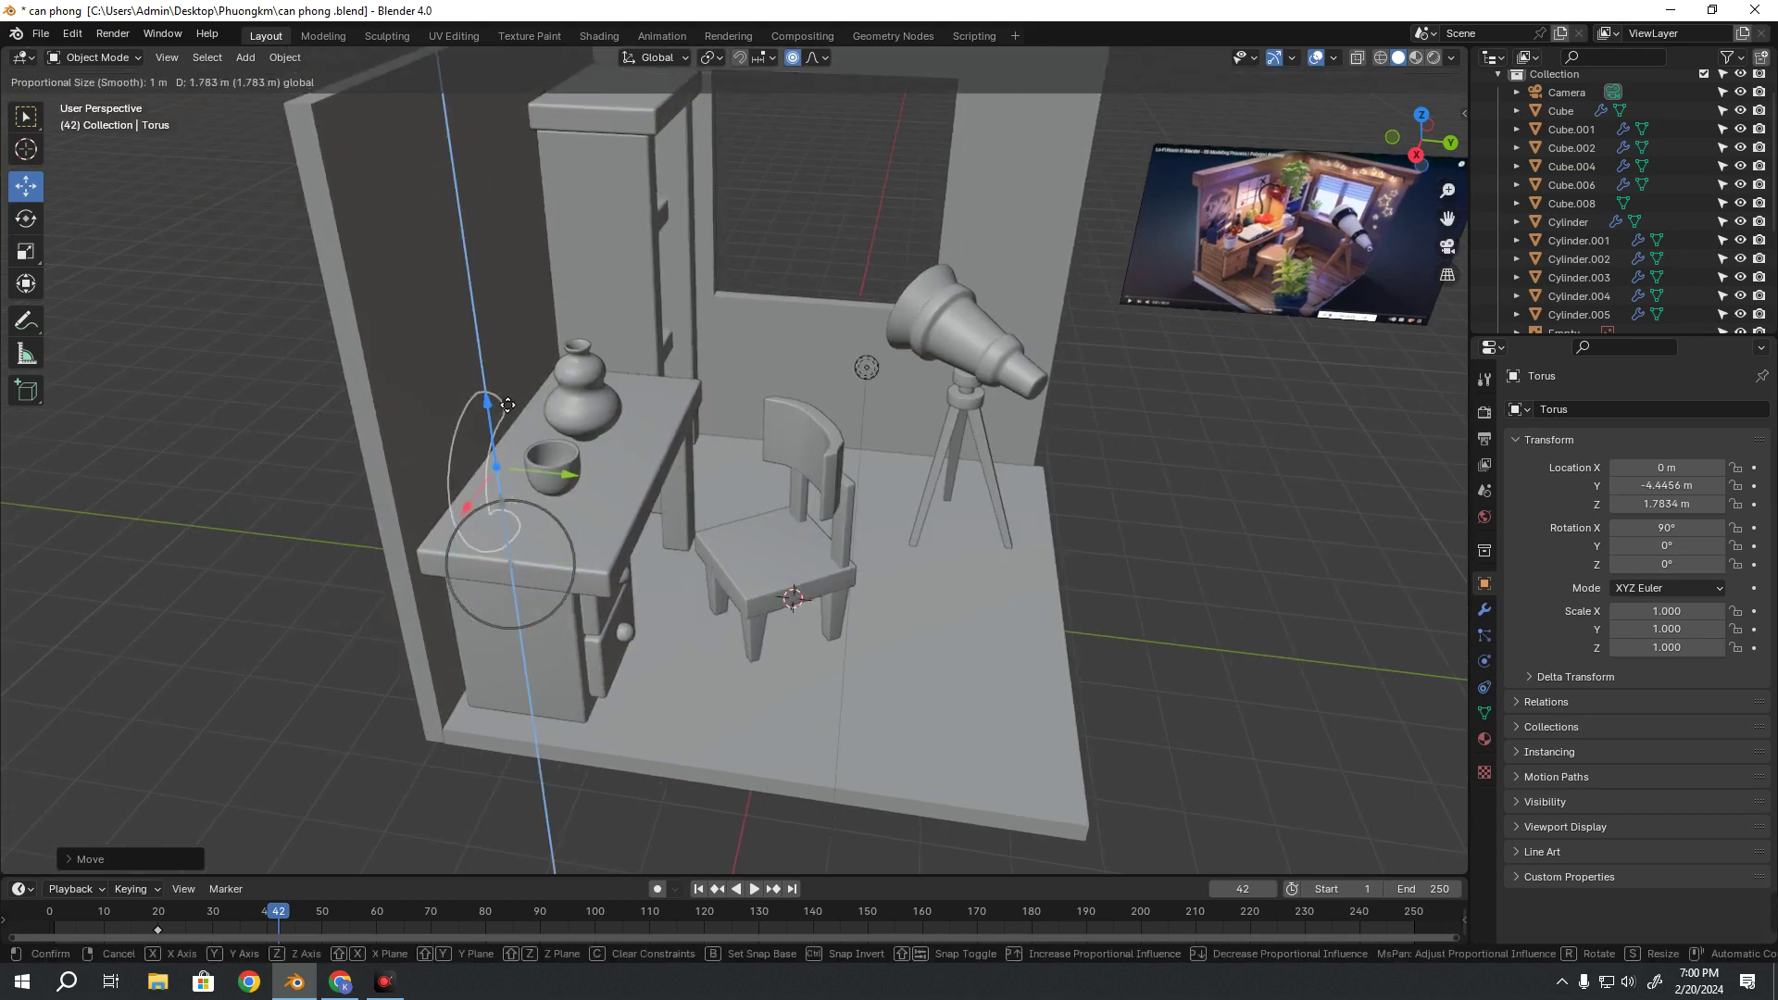
{"action": "left_click", "coordinate": [561, 456]}
{"action": "key", "text": "g"}
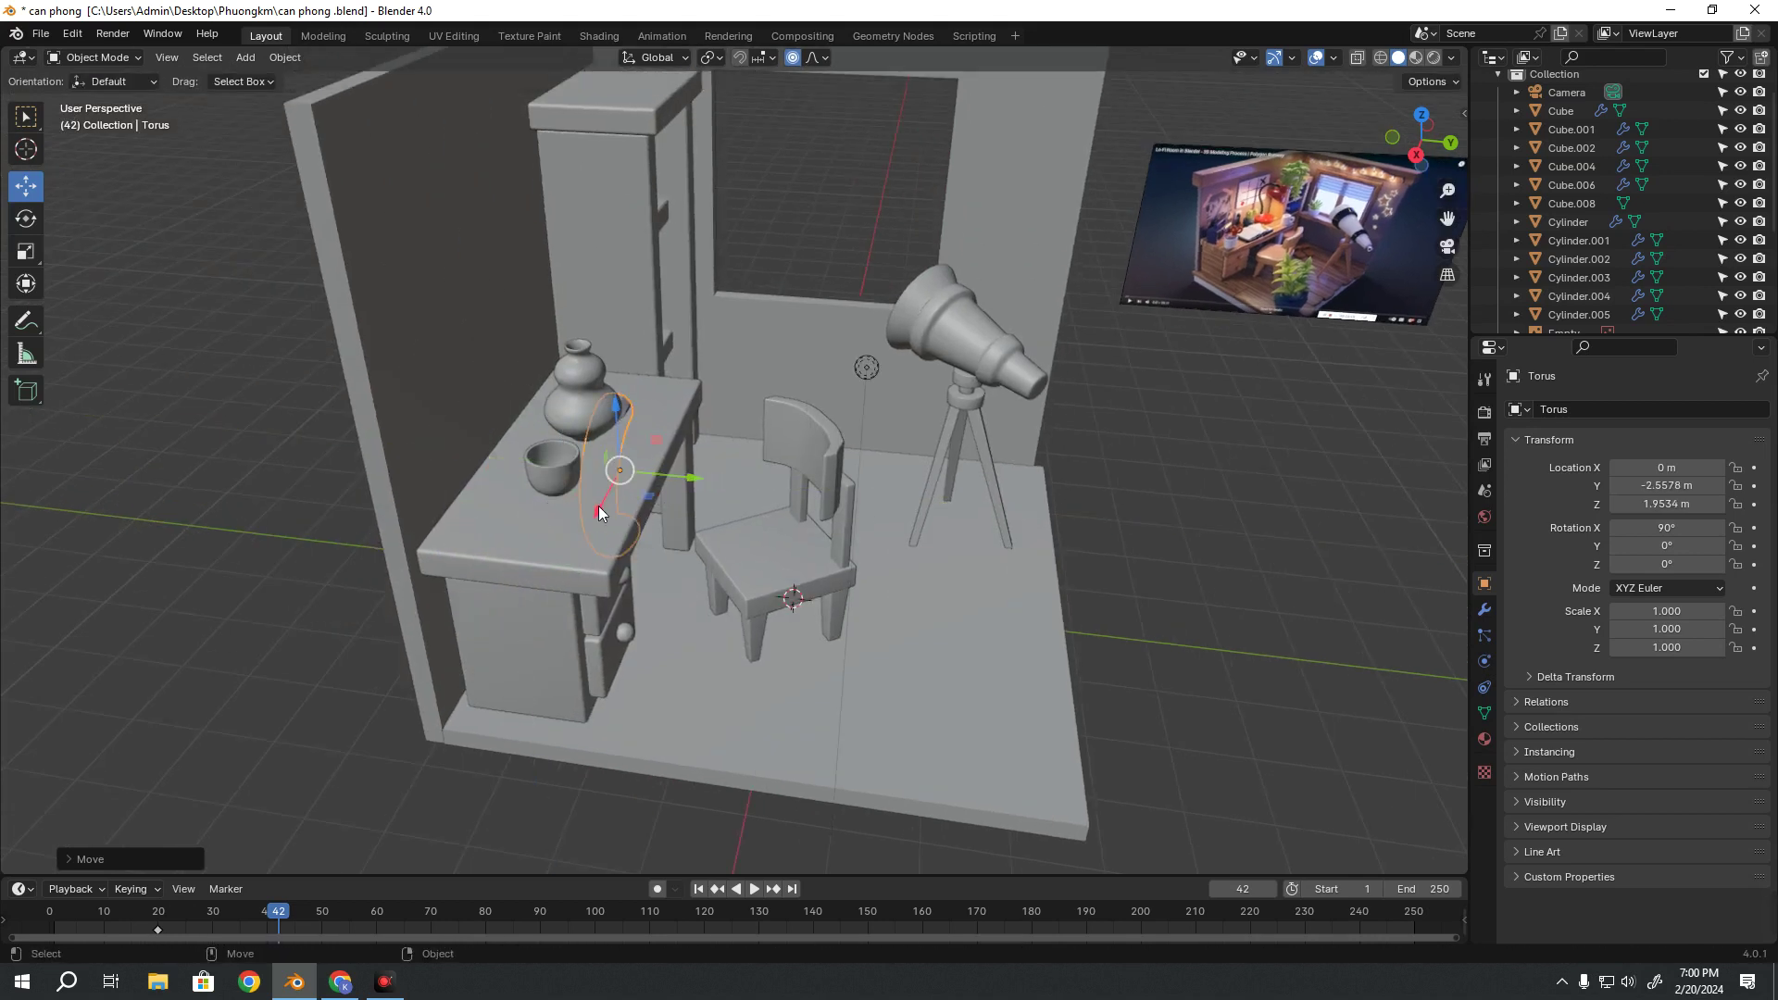
{"action": "left_click", "coordinate": [519, 569]}
{"action": "left_click_drag", "start_coordinate": [538, 550], "coordinate": [540, 456]}
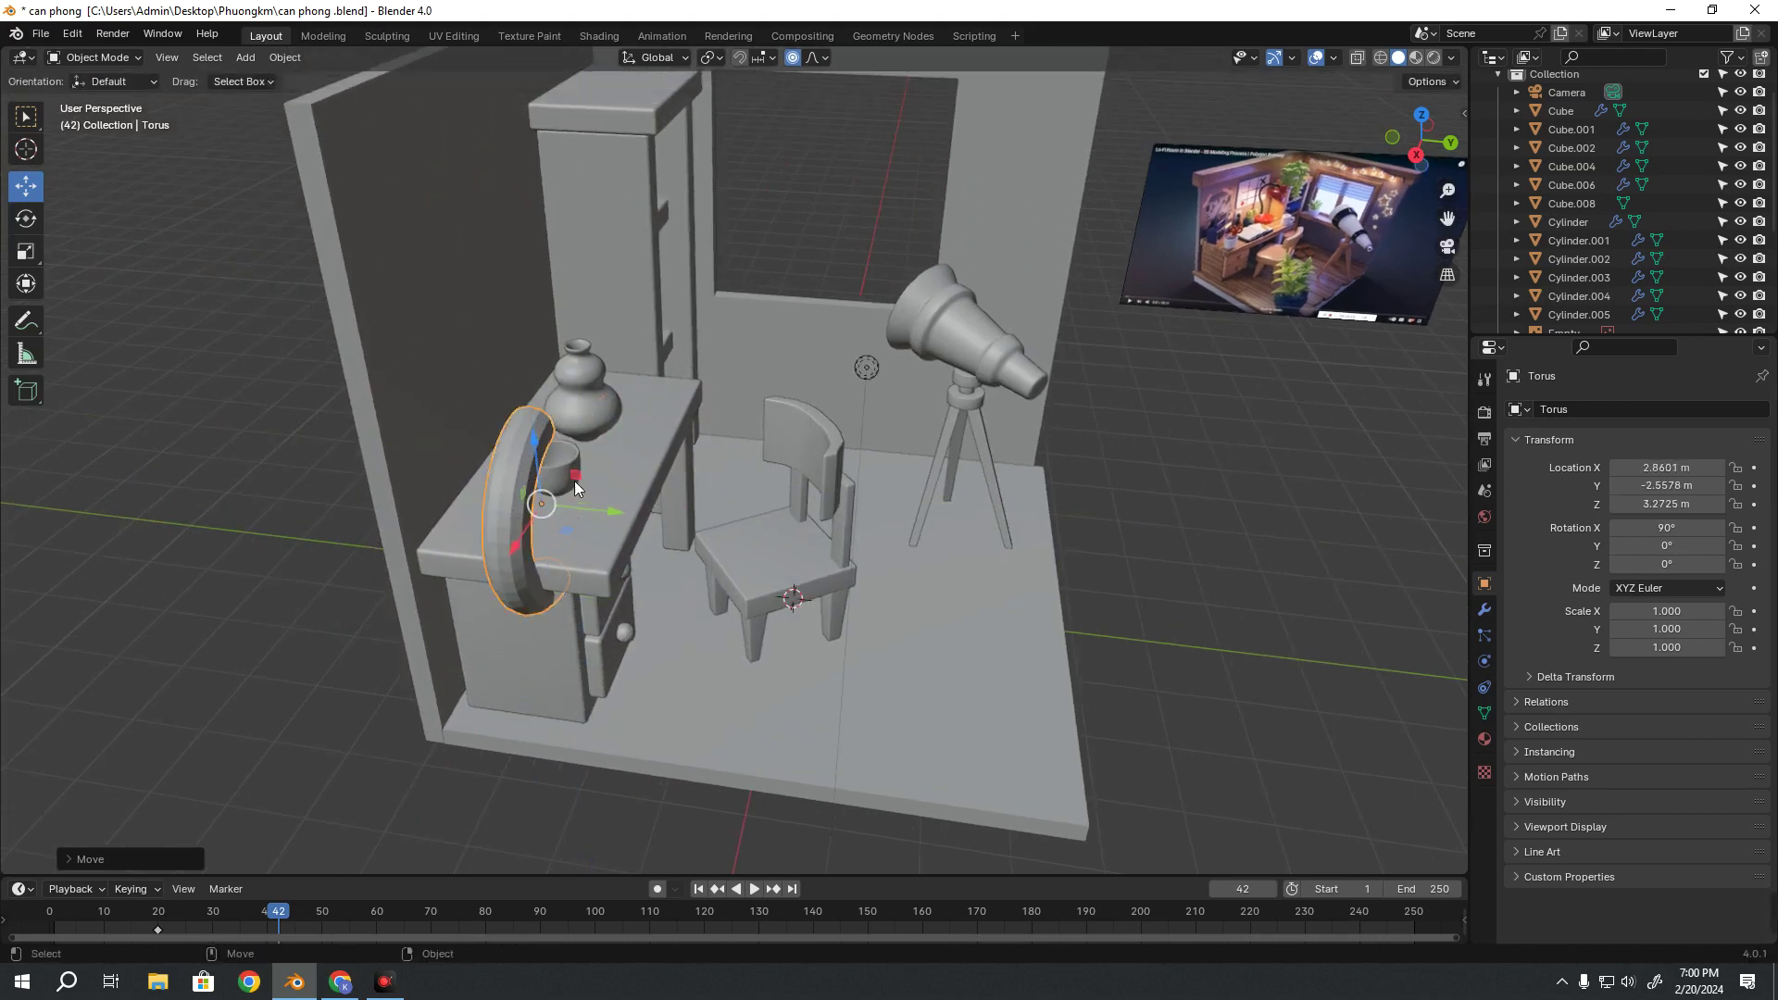
Turn the torus around the vertical axis, setting Rotation Z to exactly 90°
{"action": "key", "text": "shift+space"}
{"action": "key", "text": "r"}
{"action": "left_click_drag", "start_coordinate": [534, 549], "coordinate": [602, 512]}
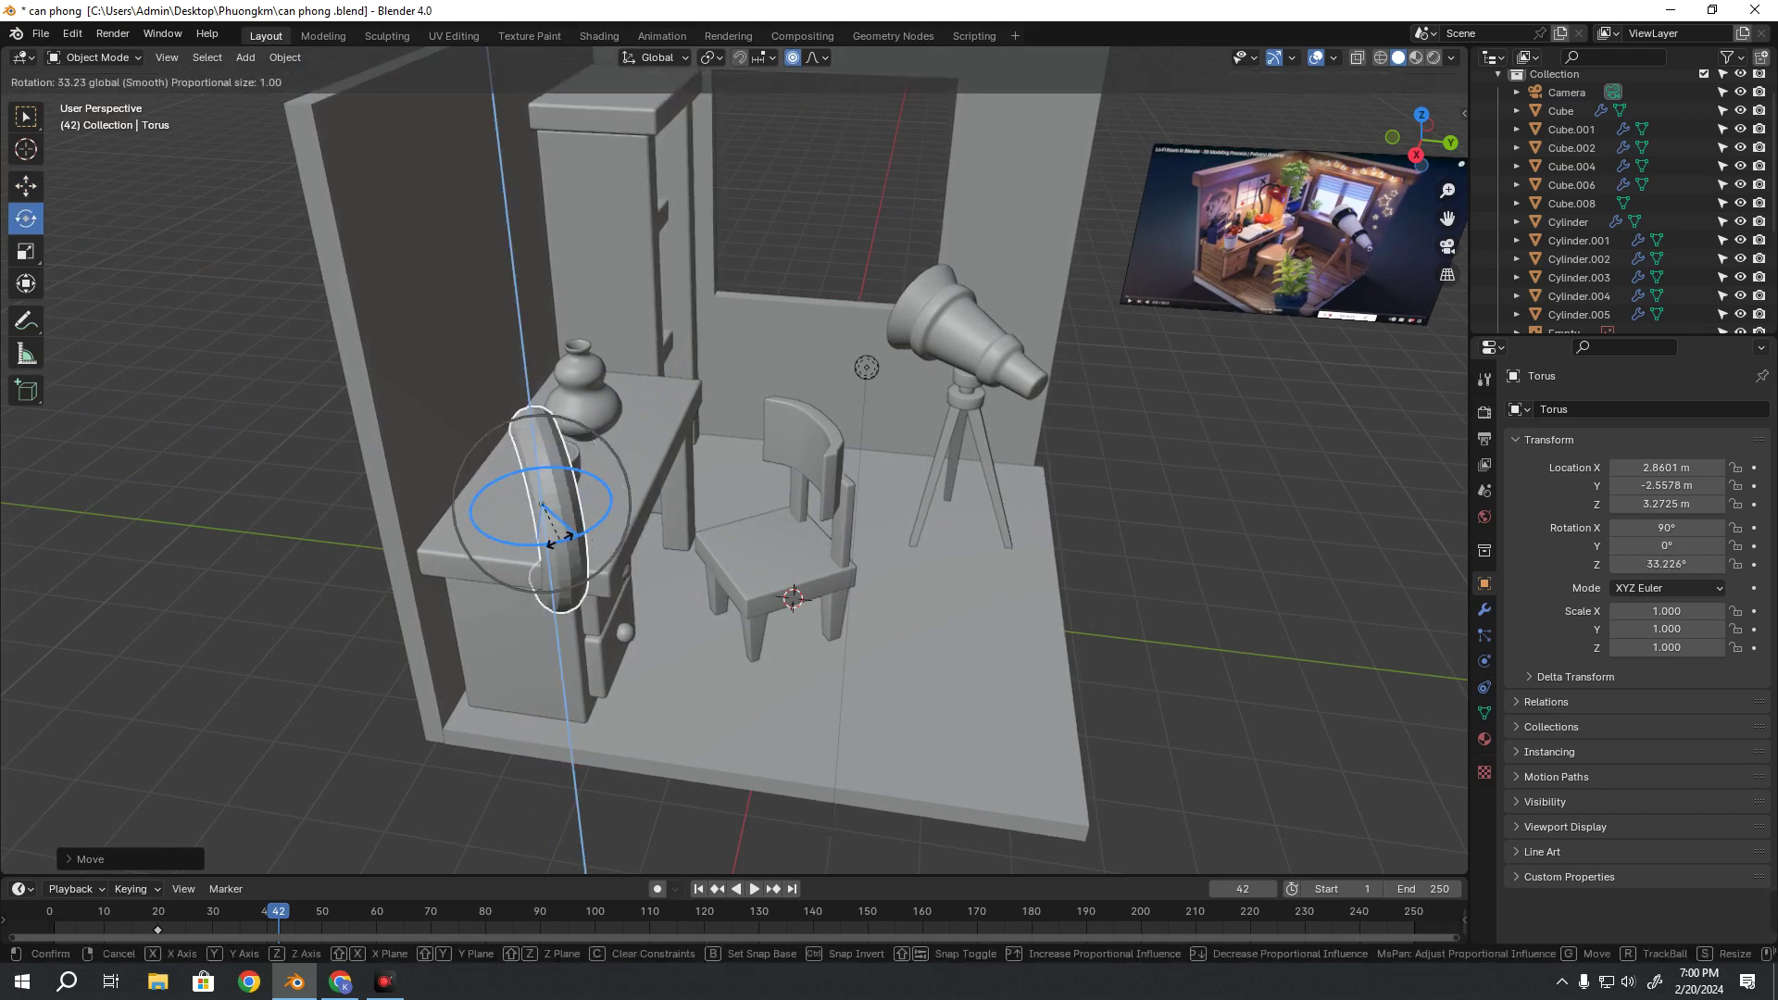
{"action": "left_click_drag", "start_coordinate": [602, 512], "coordinate": [597, 519]}
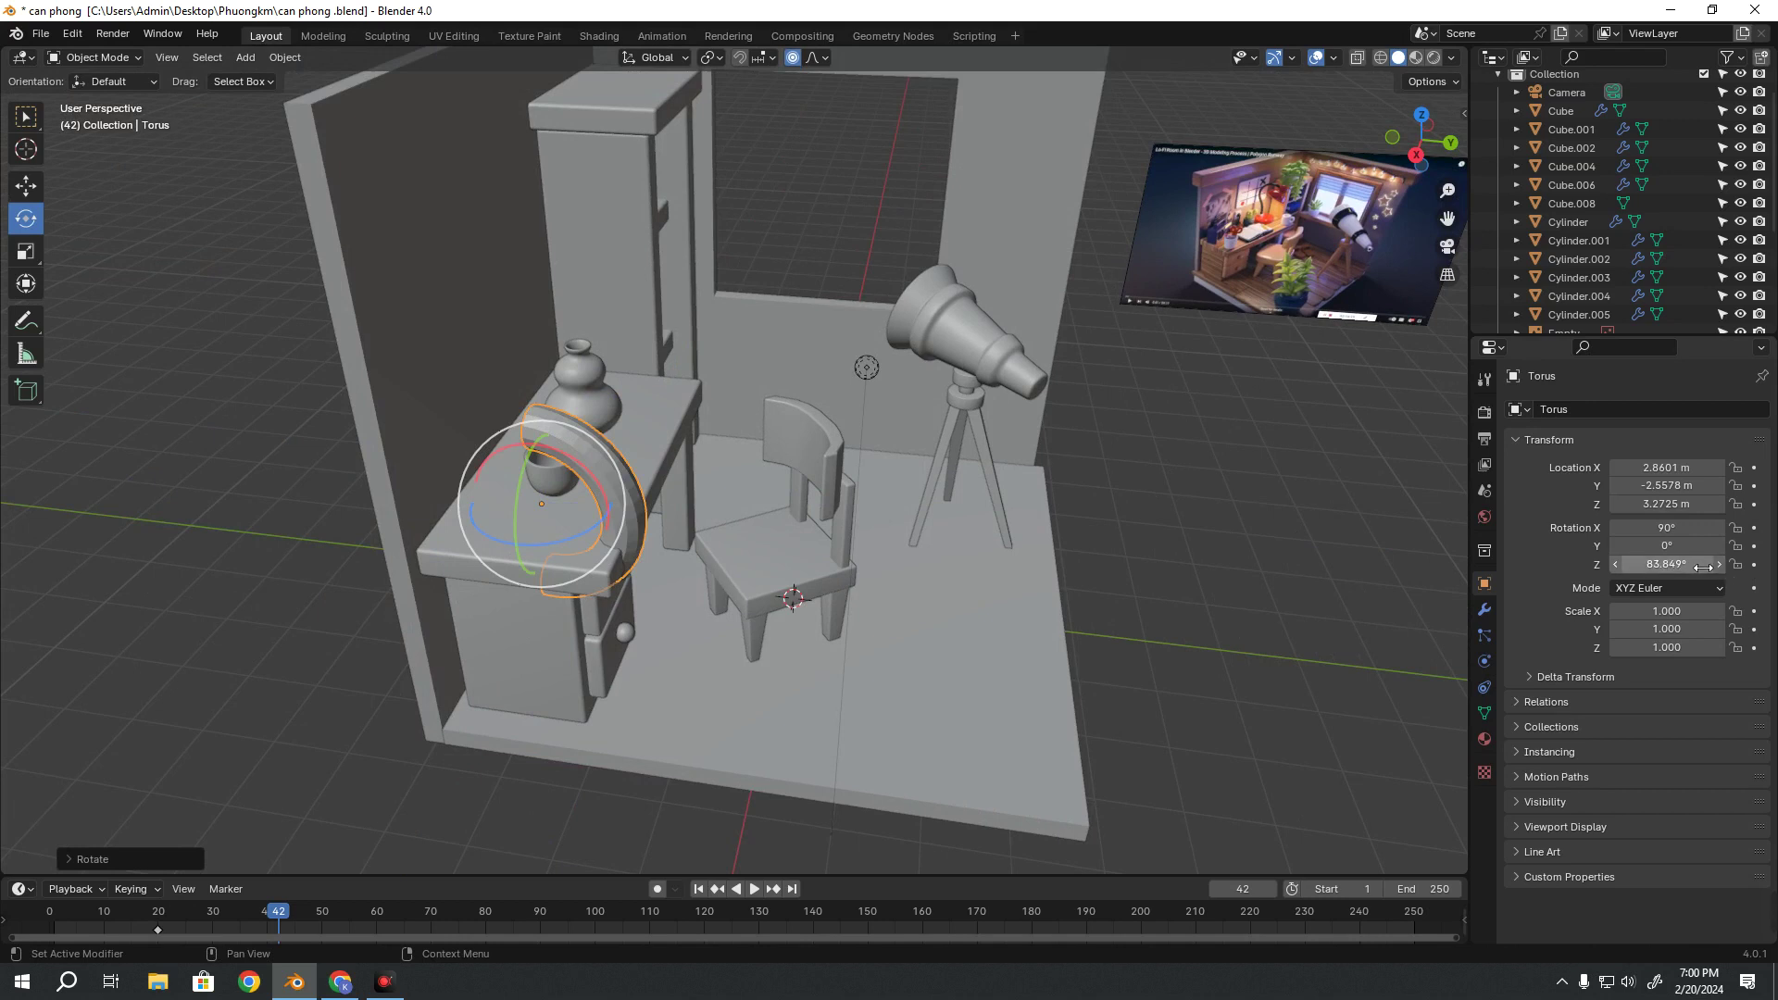
{"action": "left_click", "coordinate": [1667, 564]}
{"action": "type", "text": "90"}
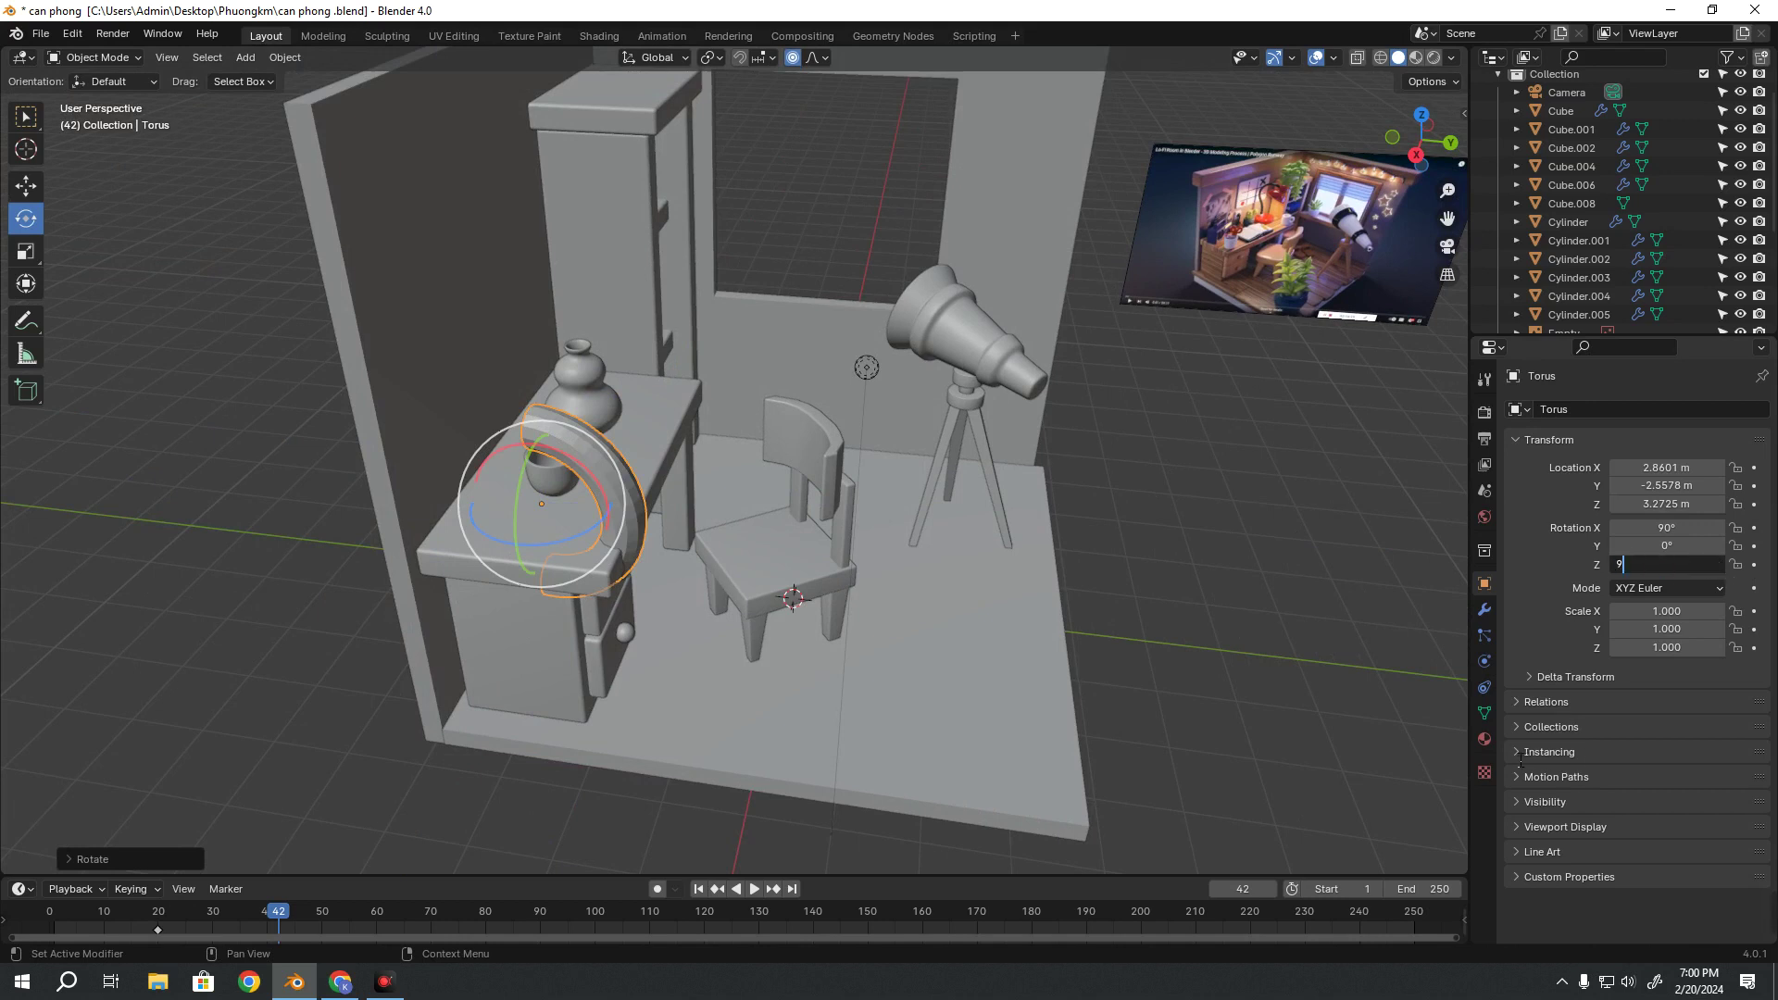
{"action": "key", "text": "Return"}
Frame the view on the torus and begin shrinking it
{"action": "key", "text": "KP_Decimal"}
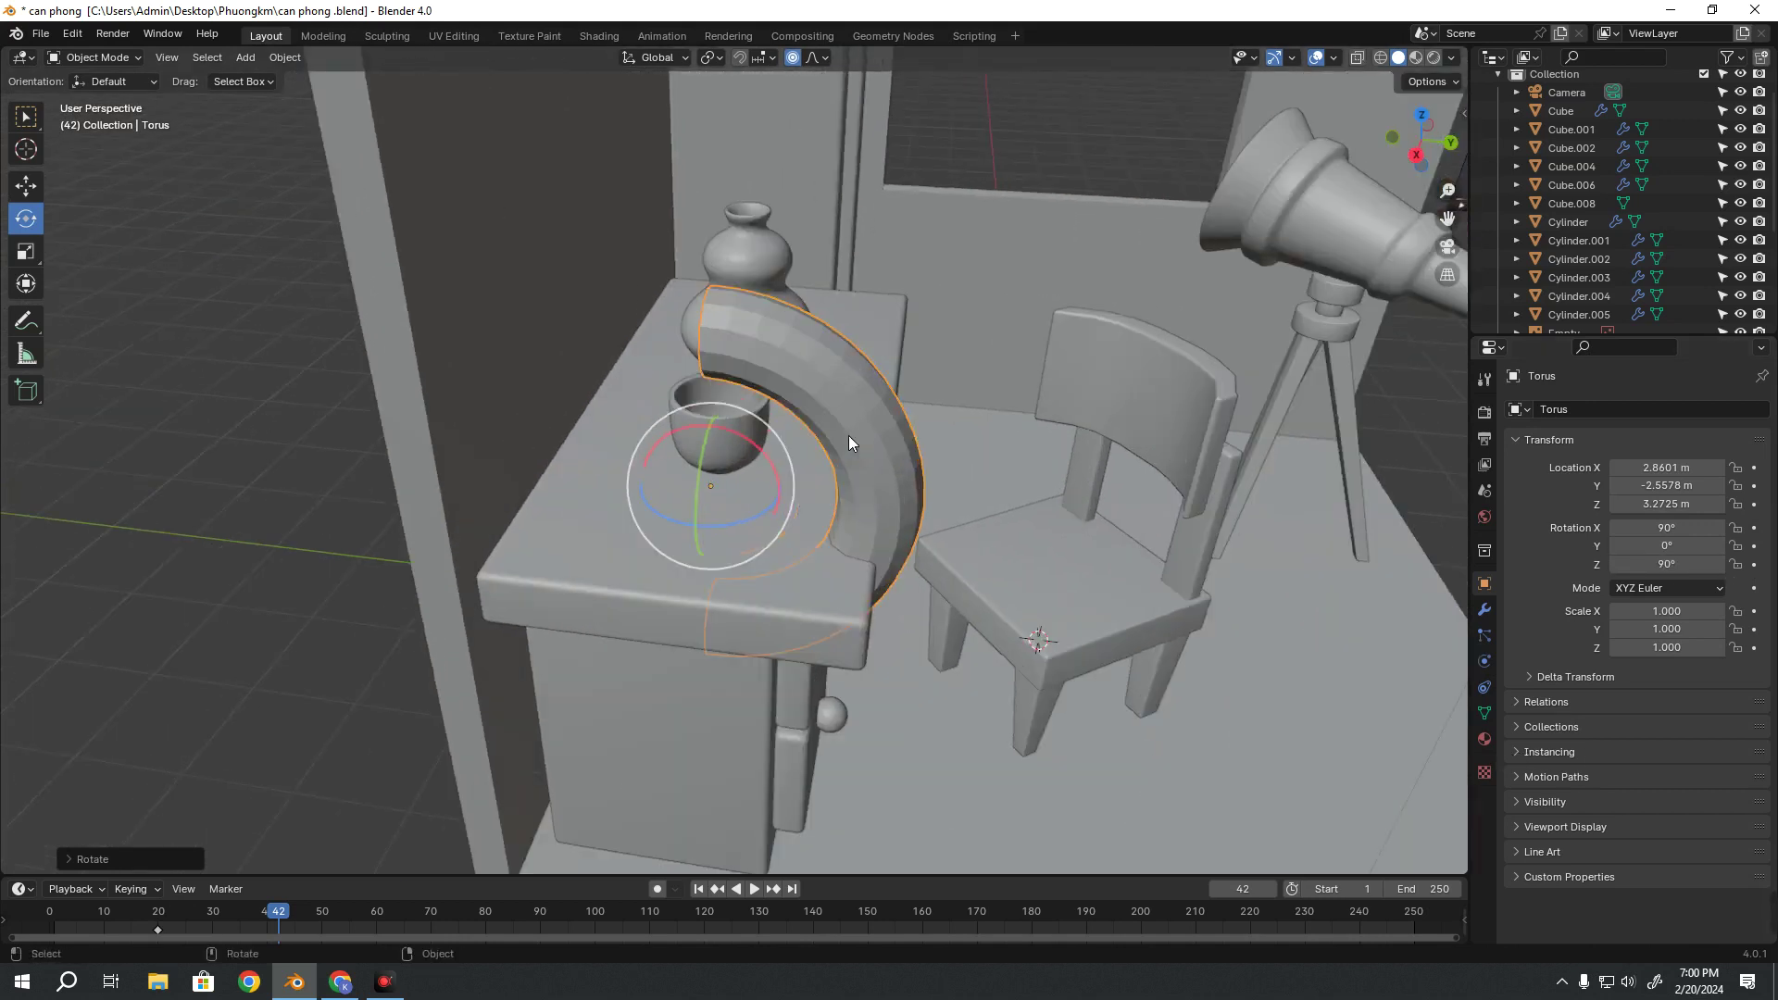
{"action": "key", "text": "shift+space"}
{"action": "key", "text": "s"}
{"action": "left_click_drag", "start_coordinate": [762, 503], "coordinate": [738, 498]}
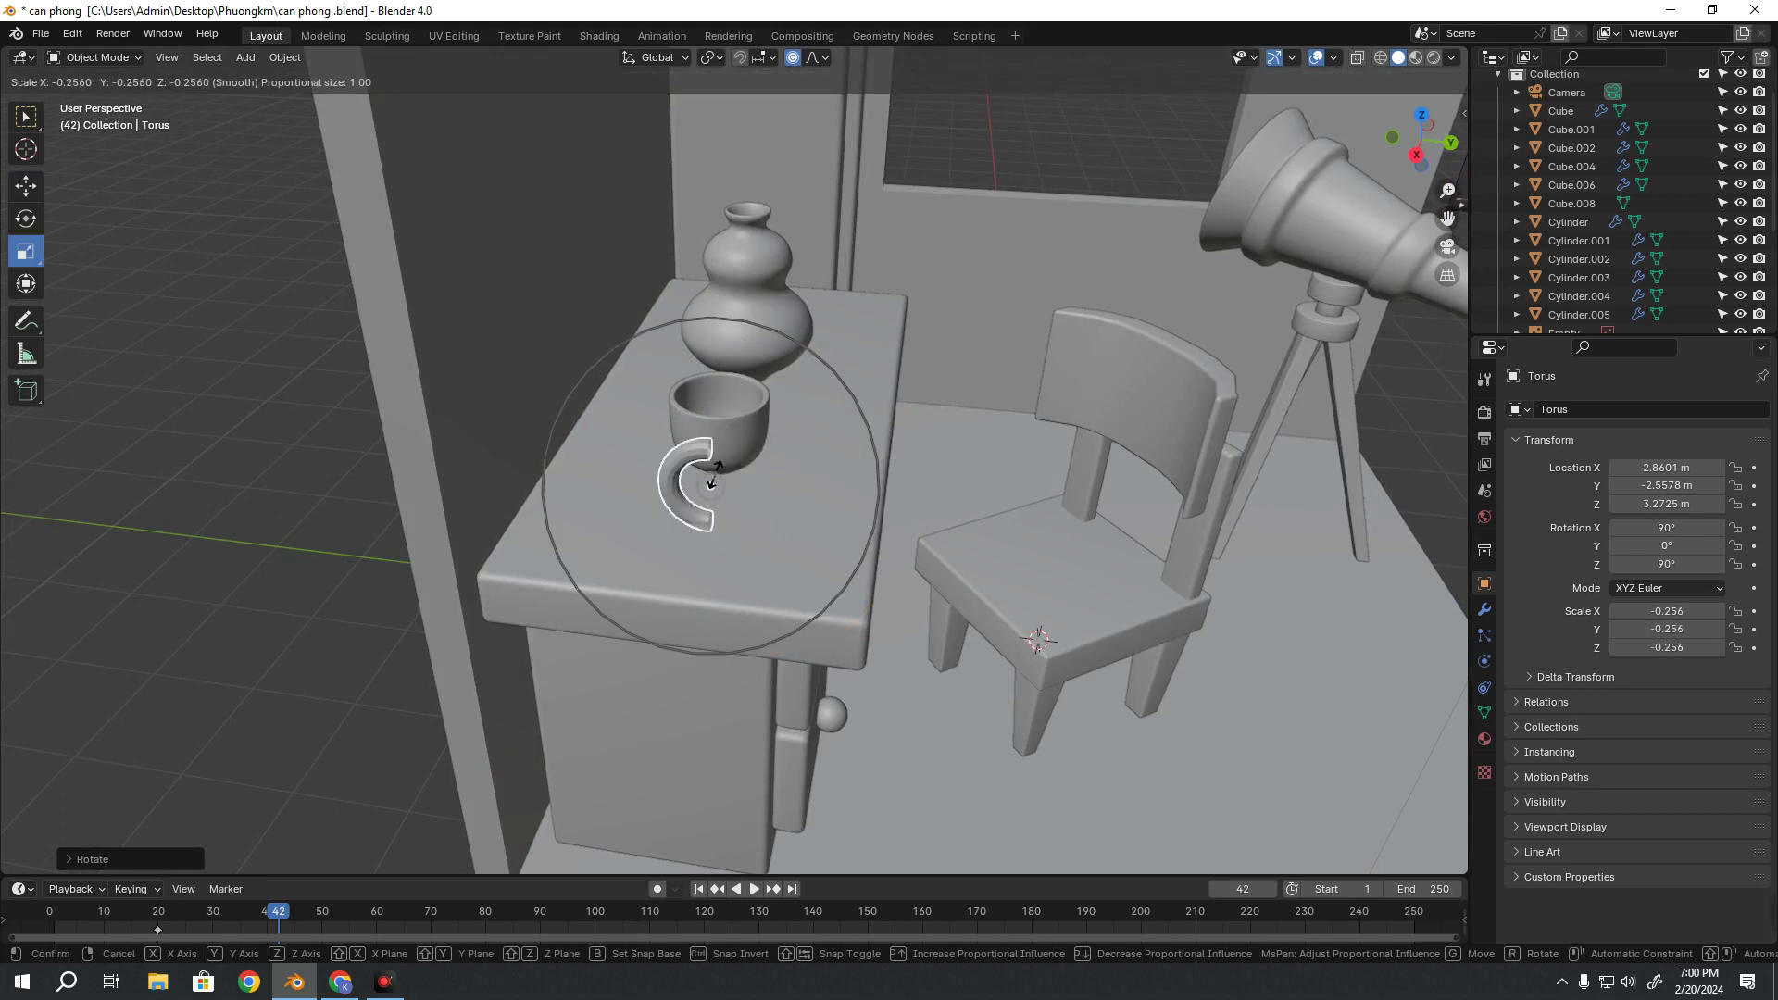
Undo the aborted scaling and shrink the torus to about 0.312
{"action": "left_click", "coordinate": [728, 493]}
{"action": "key", "text": "shift+space"}
{"action": "key", "text": "g"}
{"action": "key", "text": "ctrl+z"}
{"action": "key", "text": "s"}
{"action": "key", "text": "Escape"}
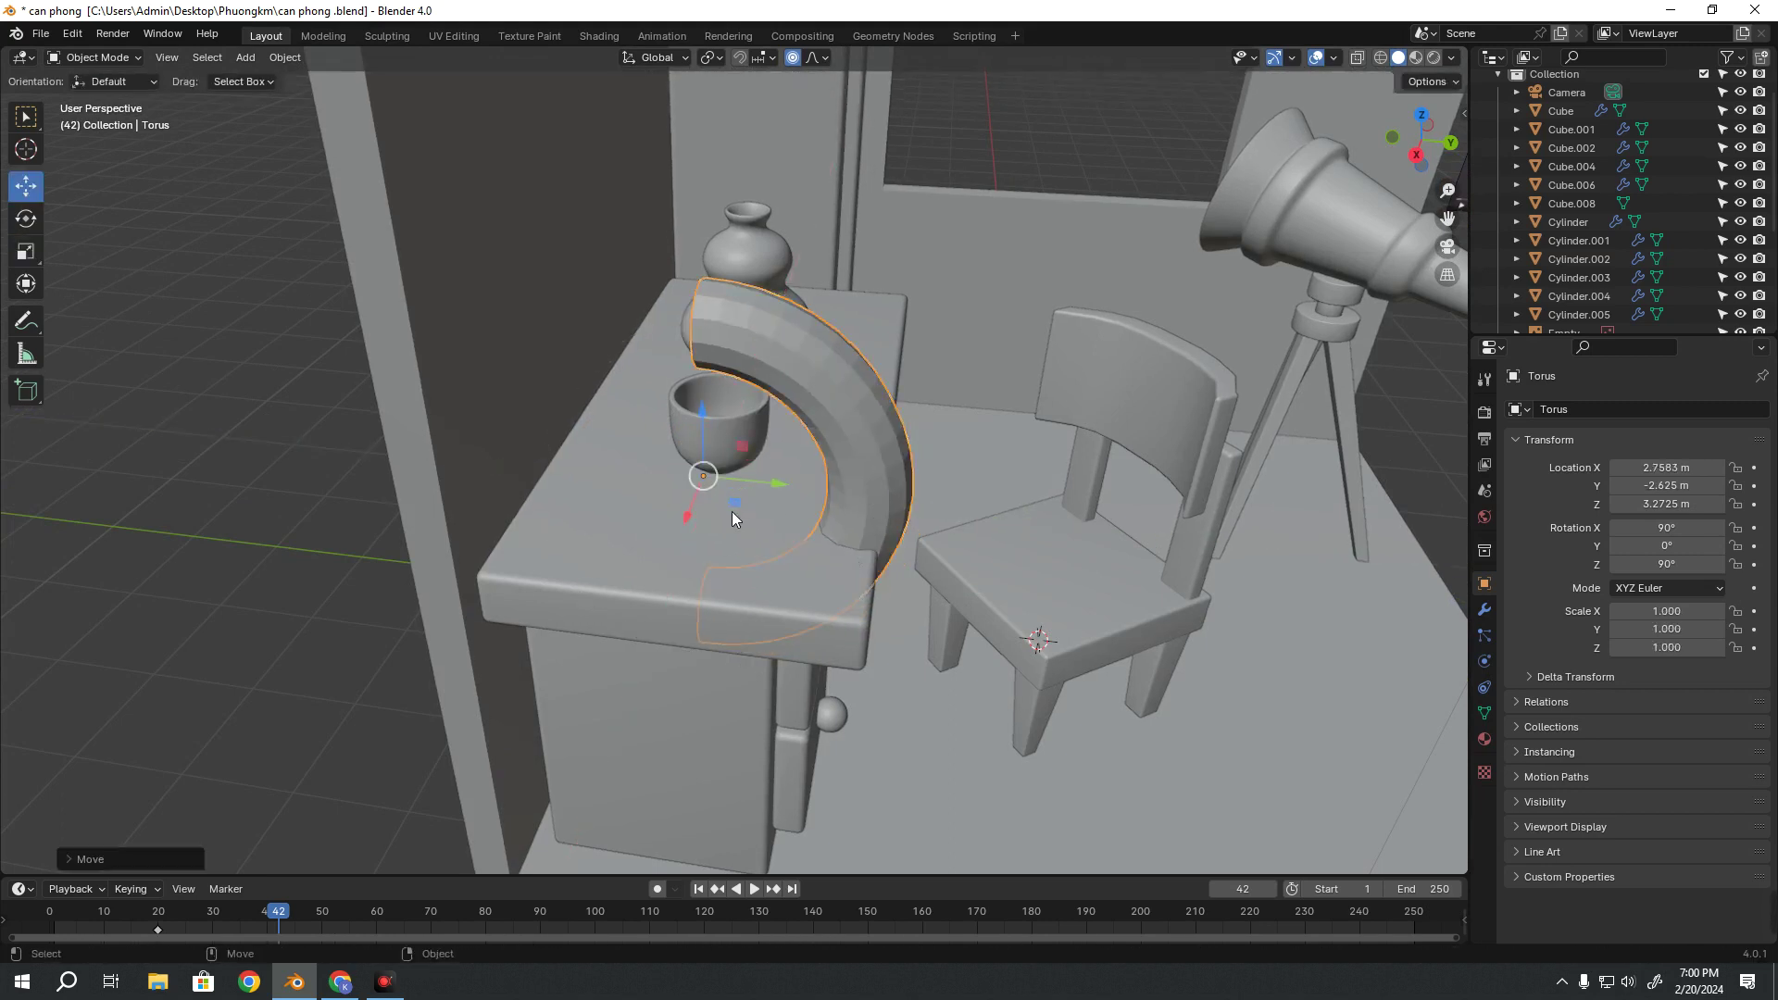
{"action": "key", "text": "shift+space"}
{"action": "key", "text": "s"}
{"action": "key", "text": "s"}
{"action": "left_click", "coordinate": [706, 496]}
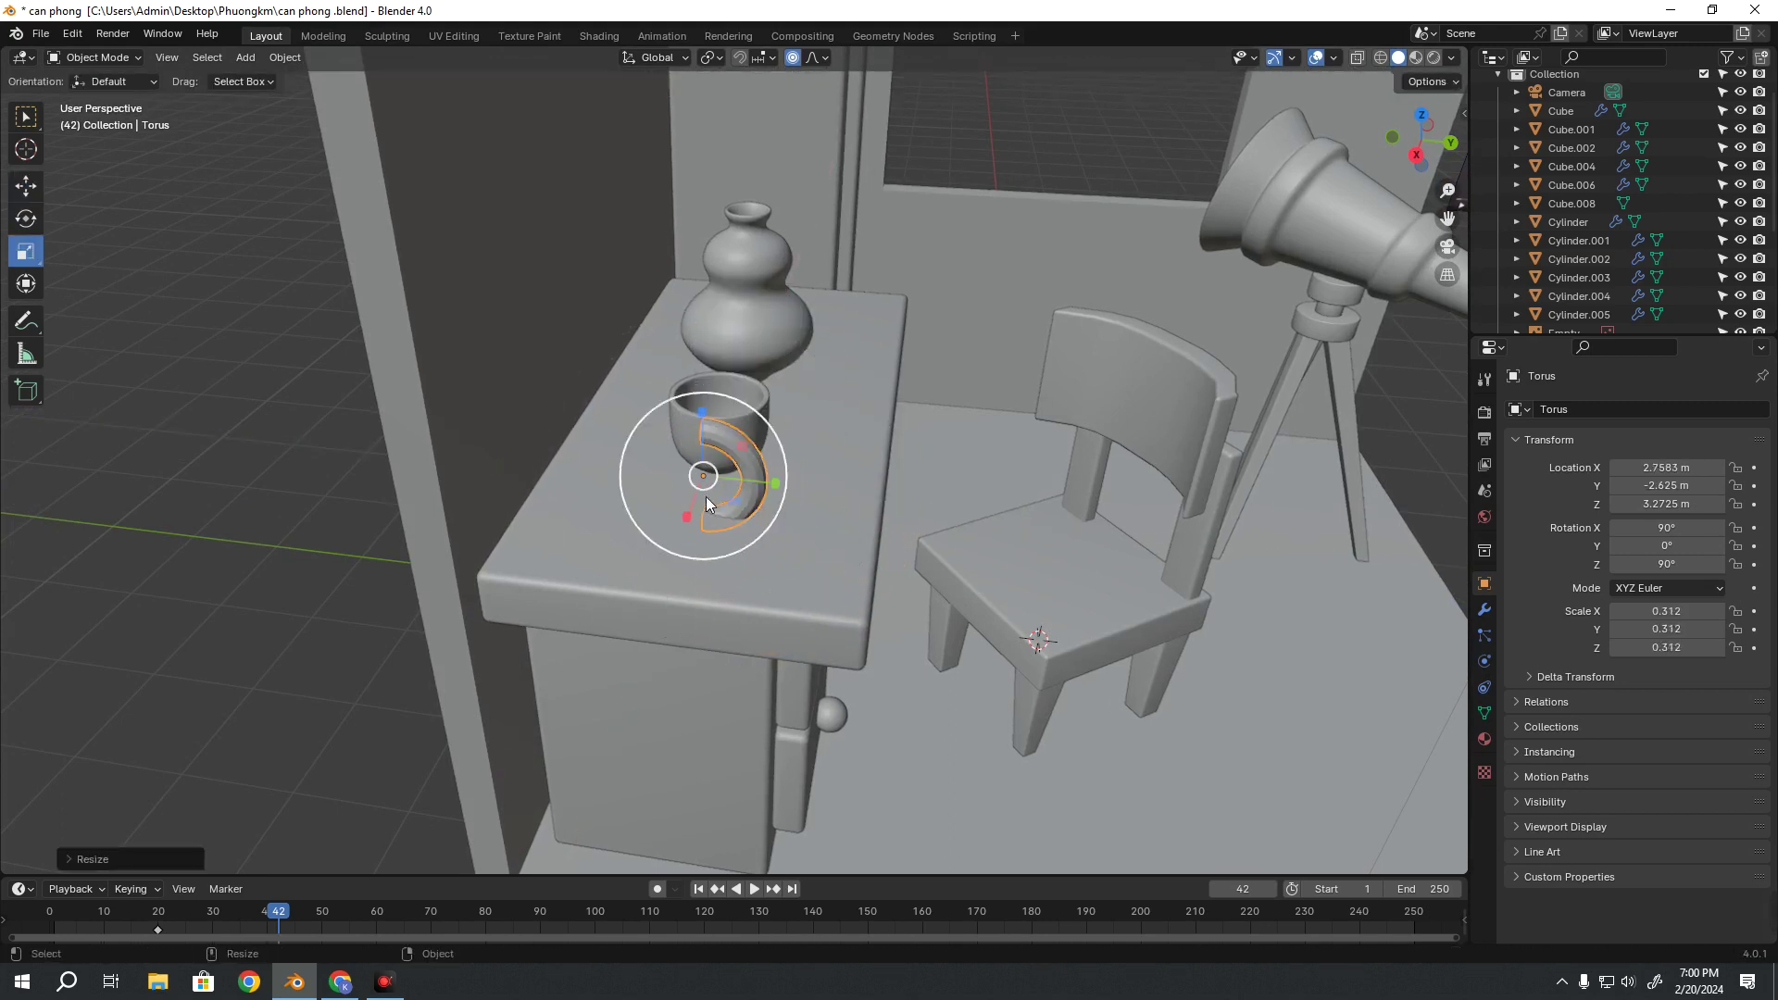
From the right side view, move the torus up and shrink it to 0.125
{"action": "key", "text": "KP_1"}
{"action": "key", "text": "KP_3"}
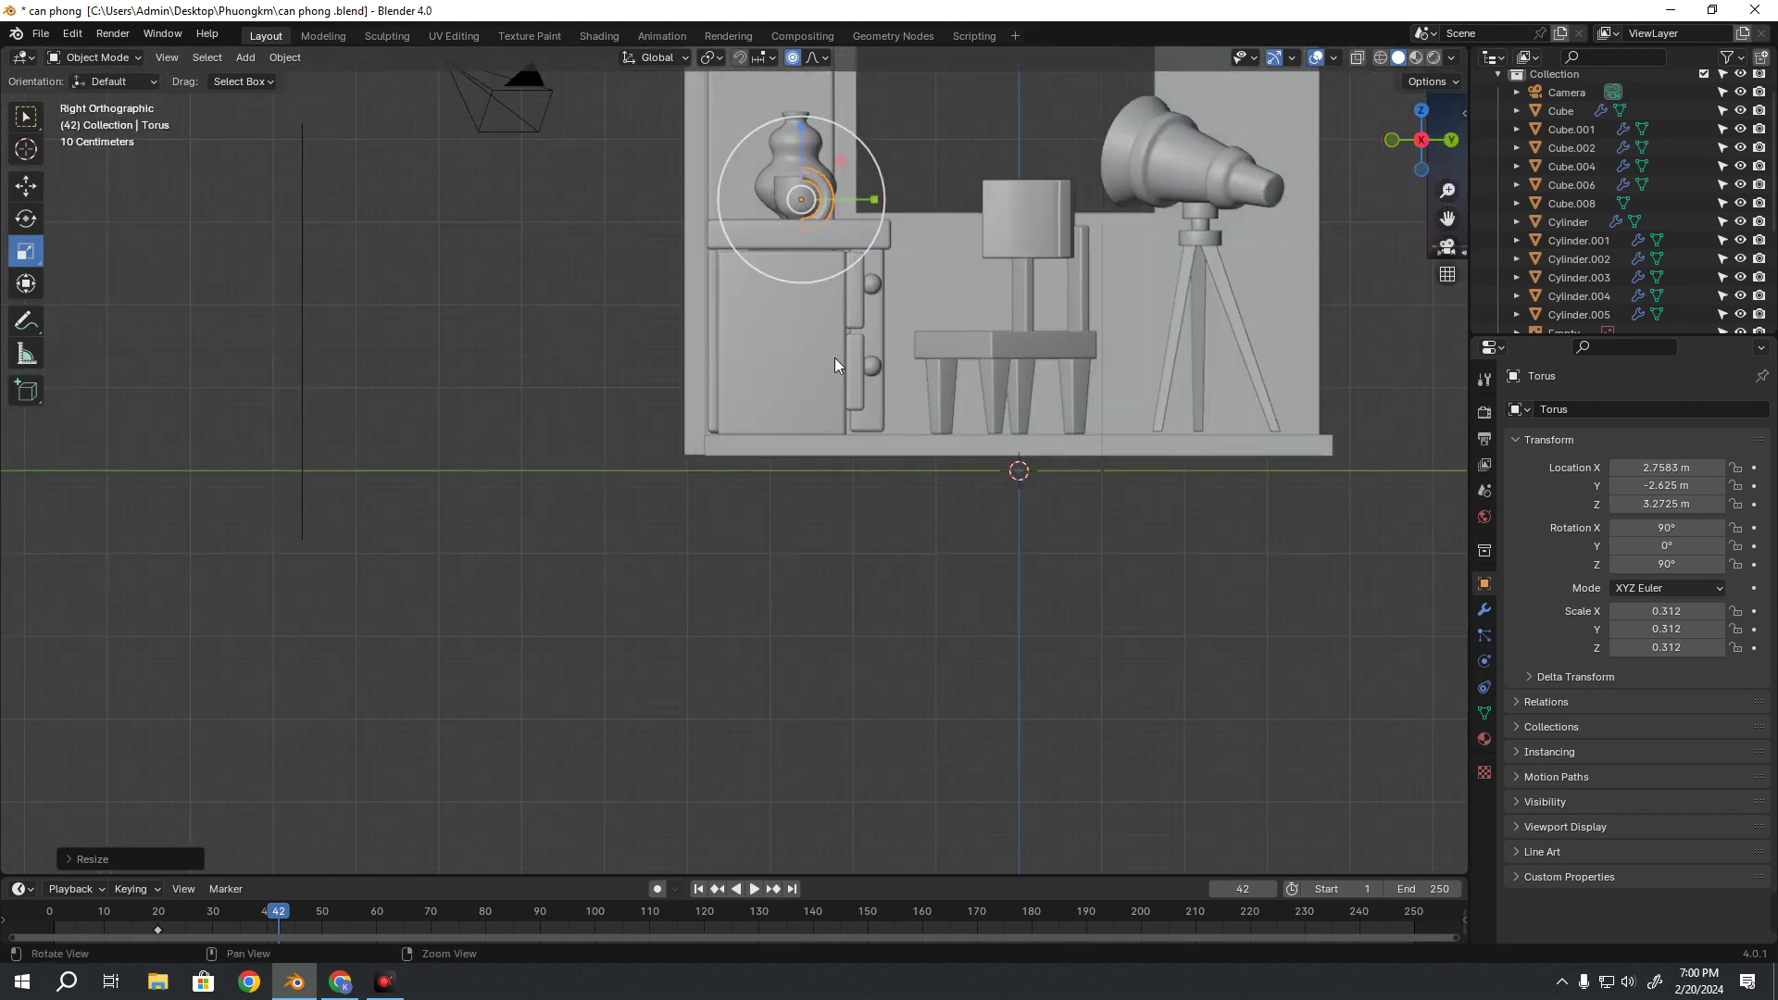
{"action": "key", "text": "KP_Decimal"}
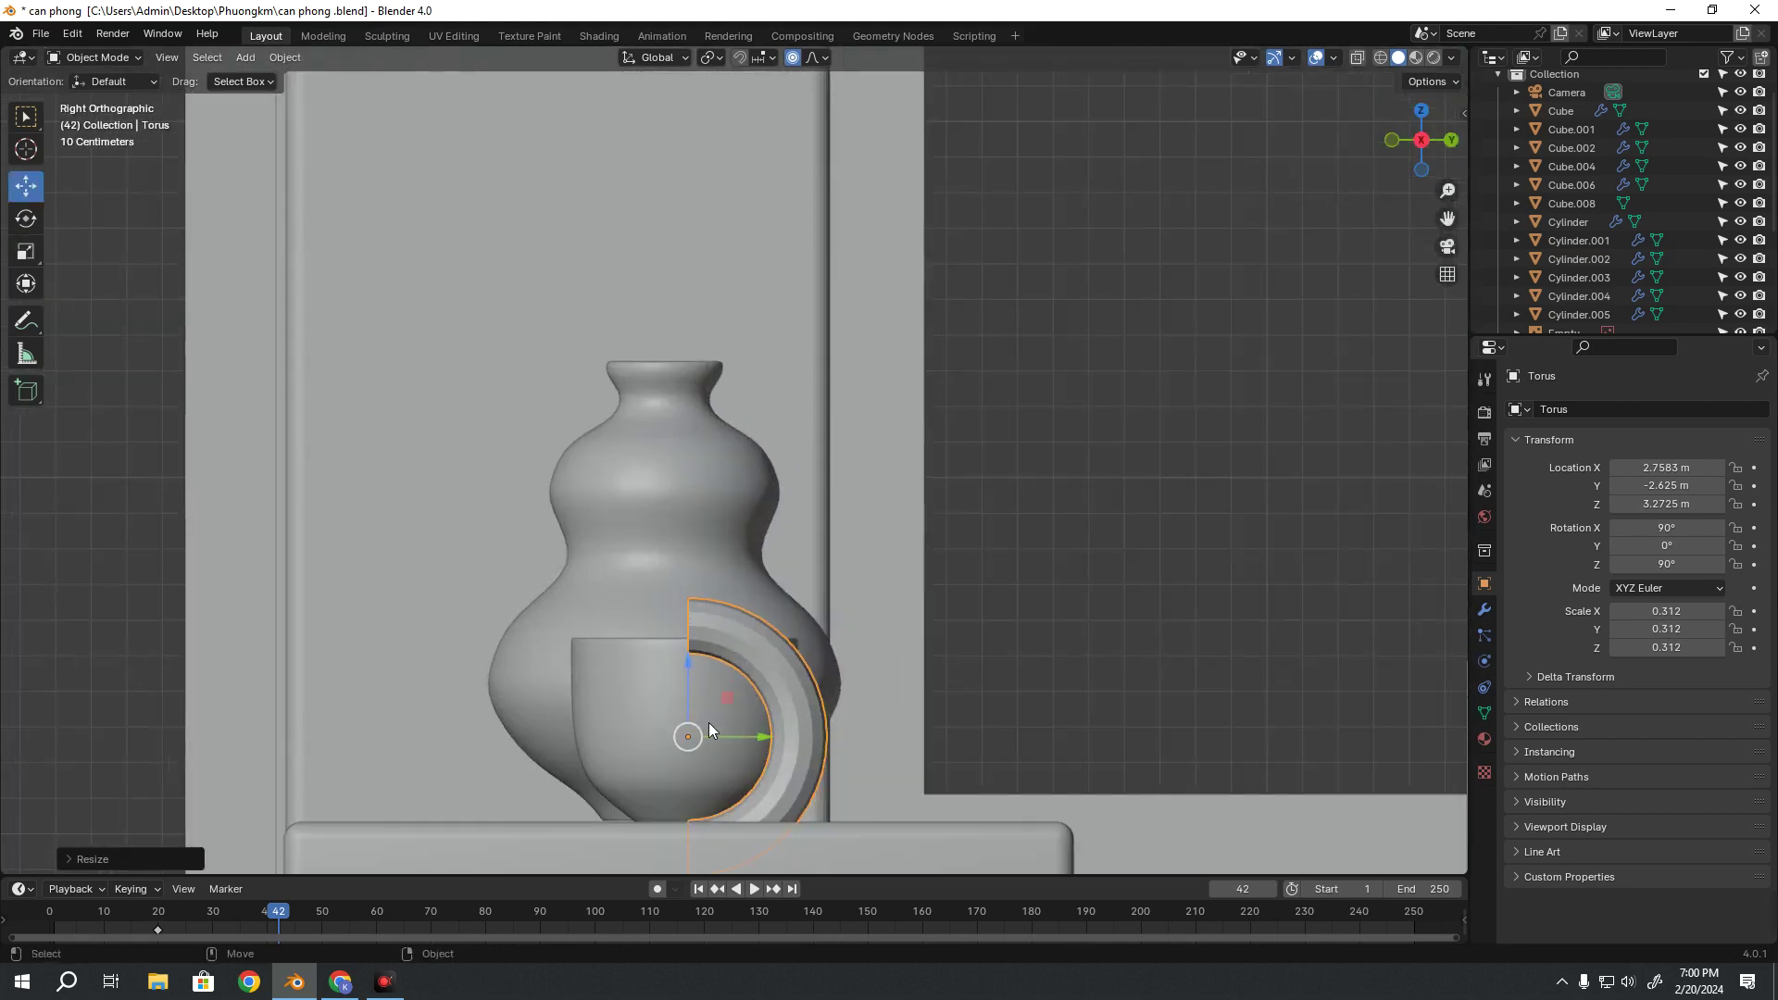
{"action": "key", "text": "shift+space"}
{"action": "key", "text": "g"}
{"action": "left_click_drag", "start_coordinate": [708, 722], "coordinate": [875, 659]}
{"action": "middle_click_drag", "start_coordinate": [874, 659], "coordinate": [817, 585], "text": "shift"}
{"action": "key", "text": "shift+space"}
{"action": "key", "text": "s"}
{"action": "left_click_drag", "start_coordinate": [848, 632], "coordinate": [815, 597]}
Settle the small torus against the cup's side like a handle
{"action": "scroll", "coordinate": [841, 615], "scroll_direction": "up", "scroll_amount": 2}
{"action": "key", "text": "shift+space"}
{"action": "key", "text": "g"}
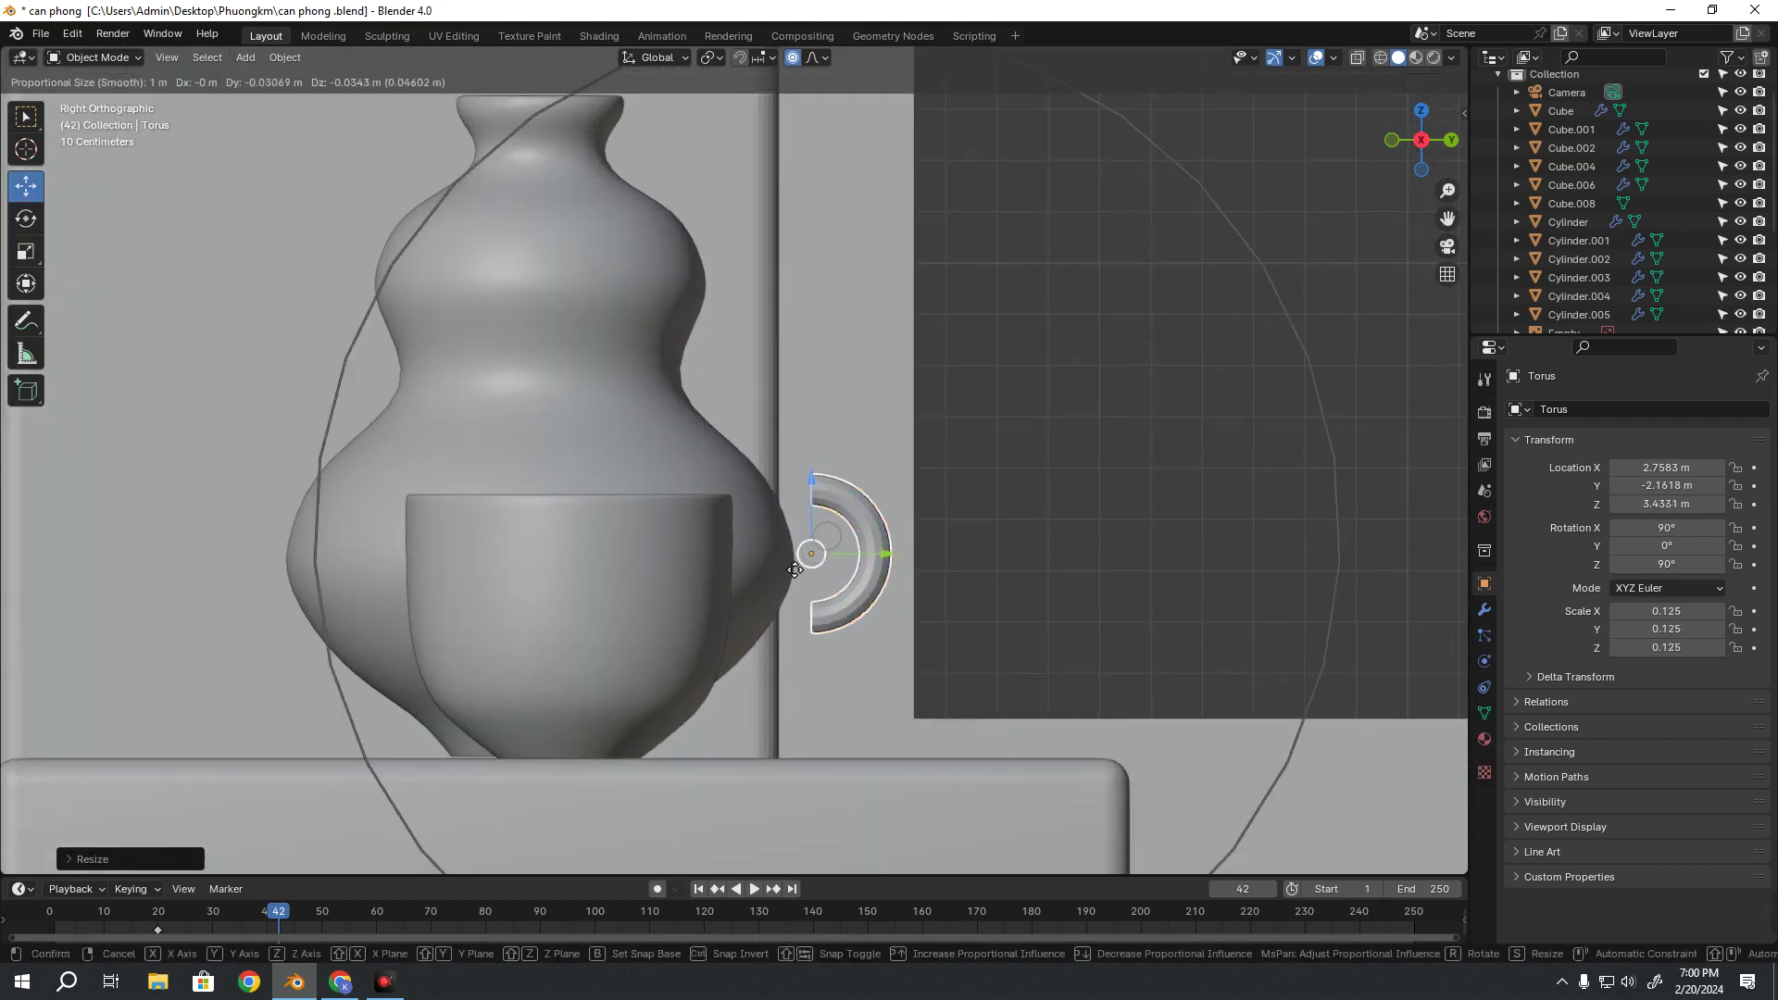
{"action": "left_click_drag", "start_coordinate": [826, 520], "coordinate": [827, 536]}
{"action": "left_click_drag", "start_coordinate": [721, 603], "coordinate": [729, 613]}
{"action": "scroll", "coordinate": [730, 613], "scroll_direction": "up", "scroll_amount": 2}
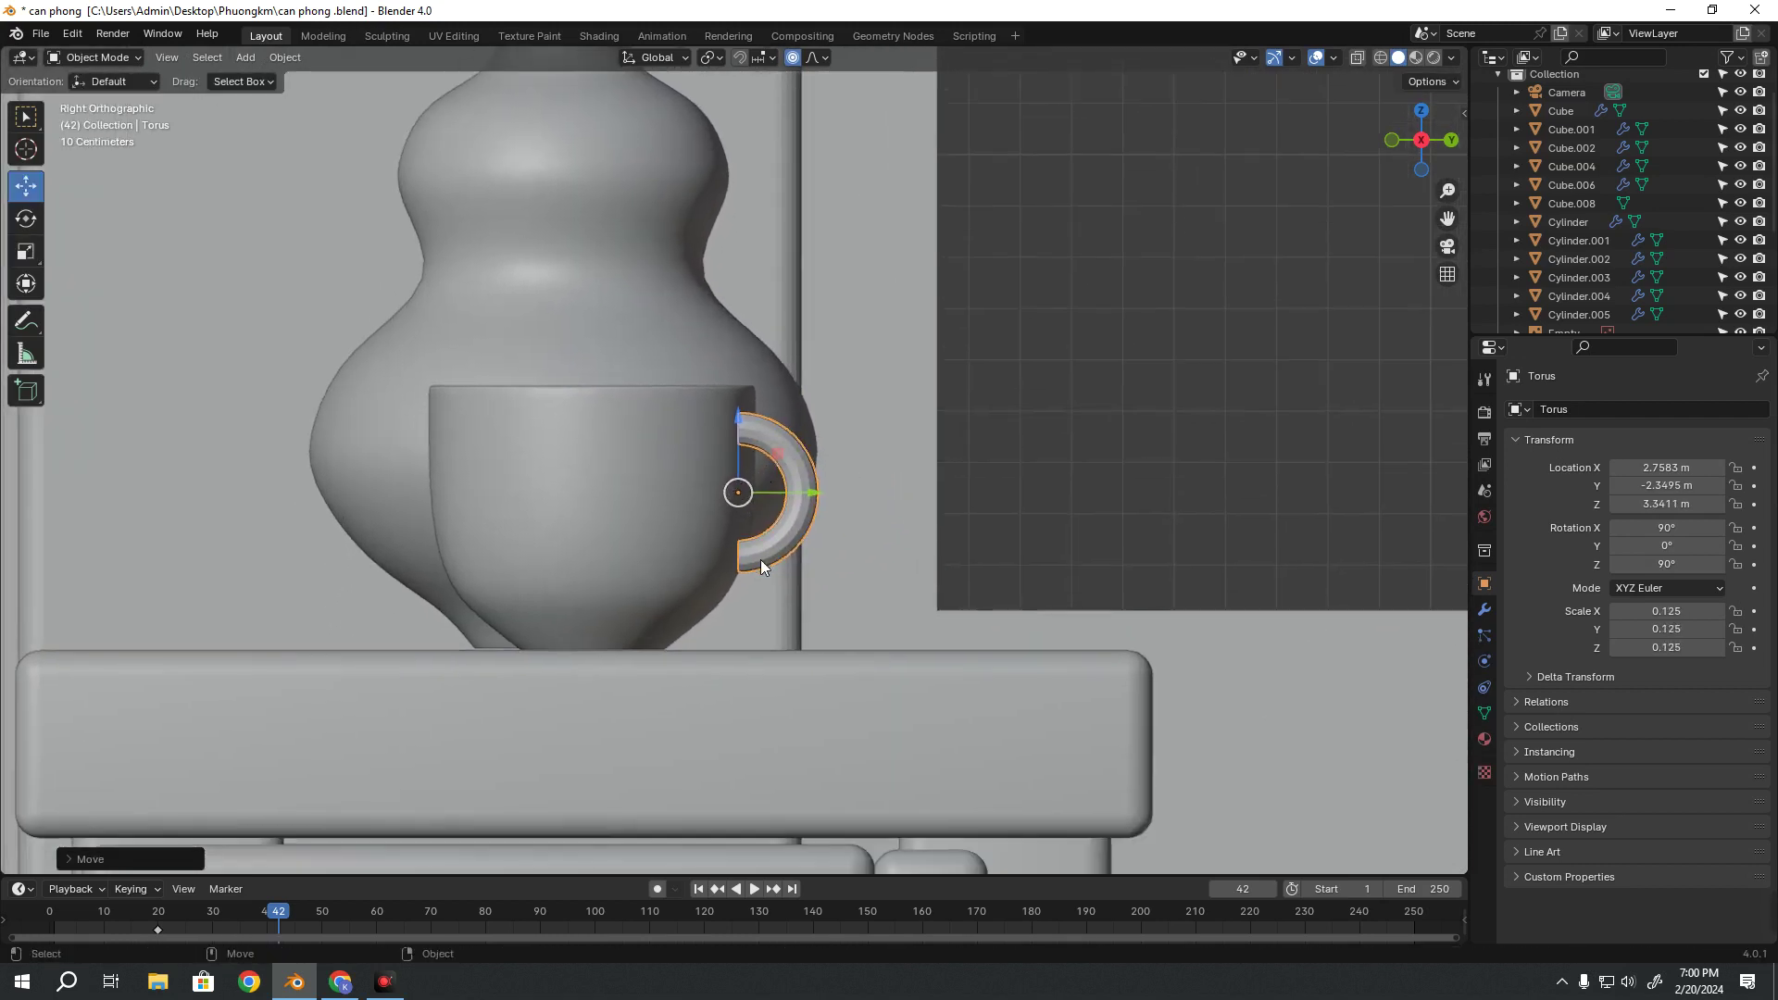
{"action": "scroll", "coordinate": [763, 559], "scroll_direction": "up", "scroll_amount": 3}
{"action": "key", "text": "grave"}
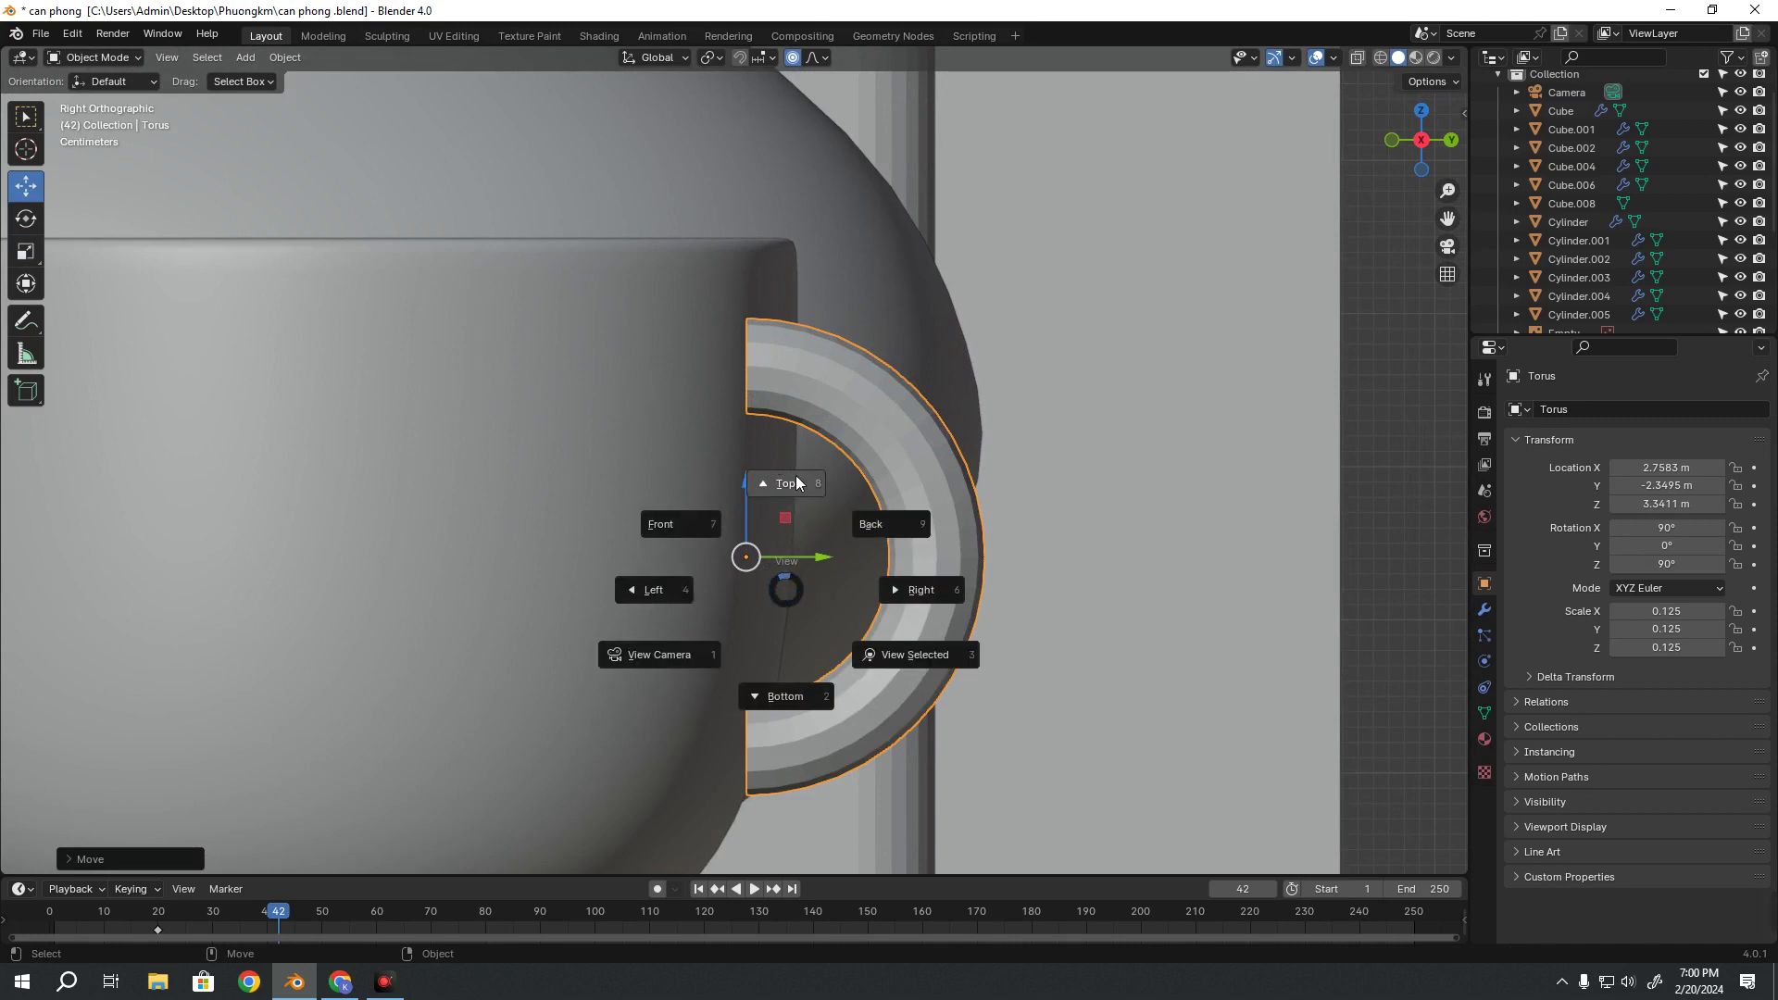
From the top view, slide the torus along X toward the cup
{"action": "left_click", "coordinate": [878, 619]}
{"action": "key", "text": "grave"}
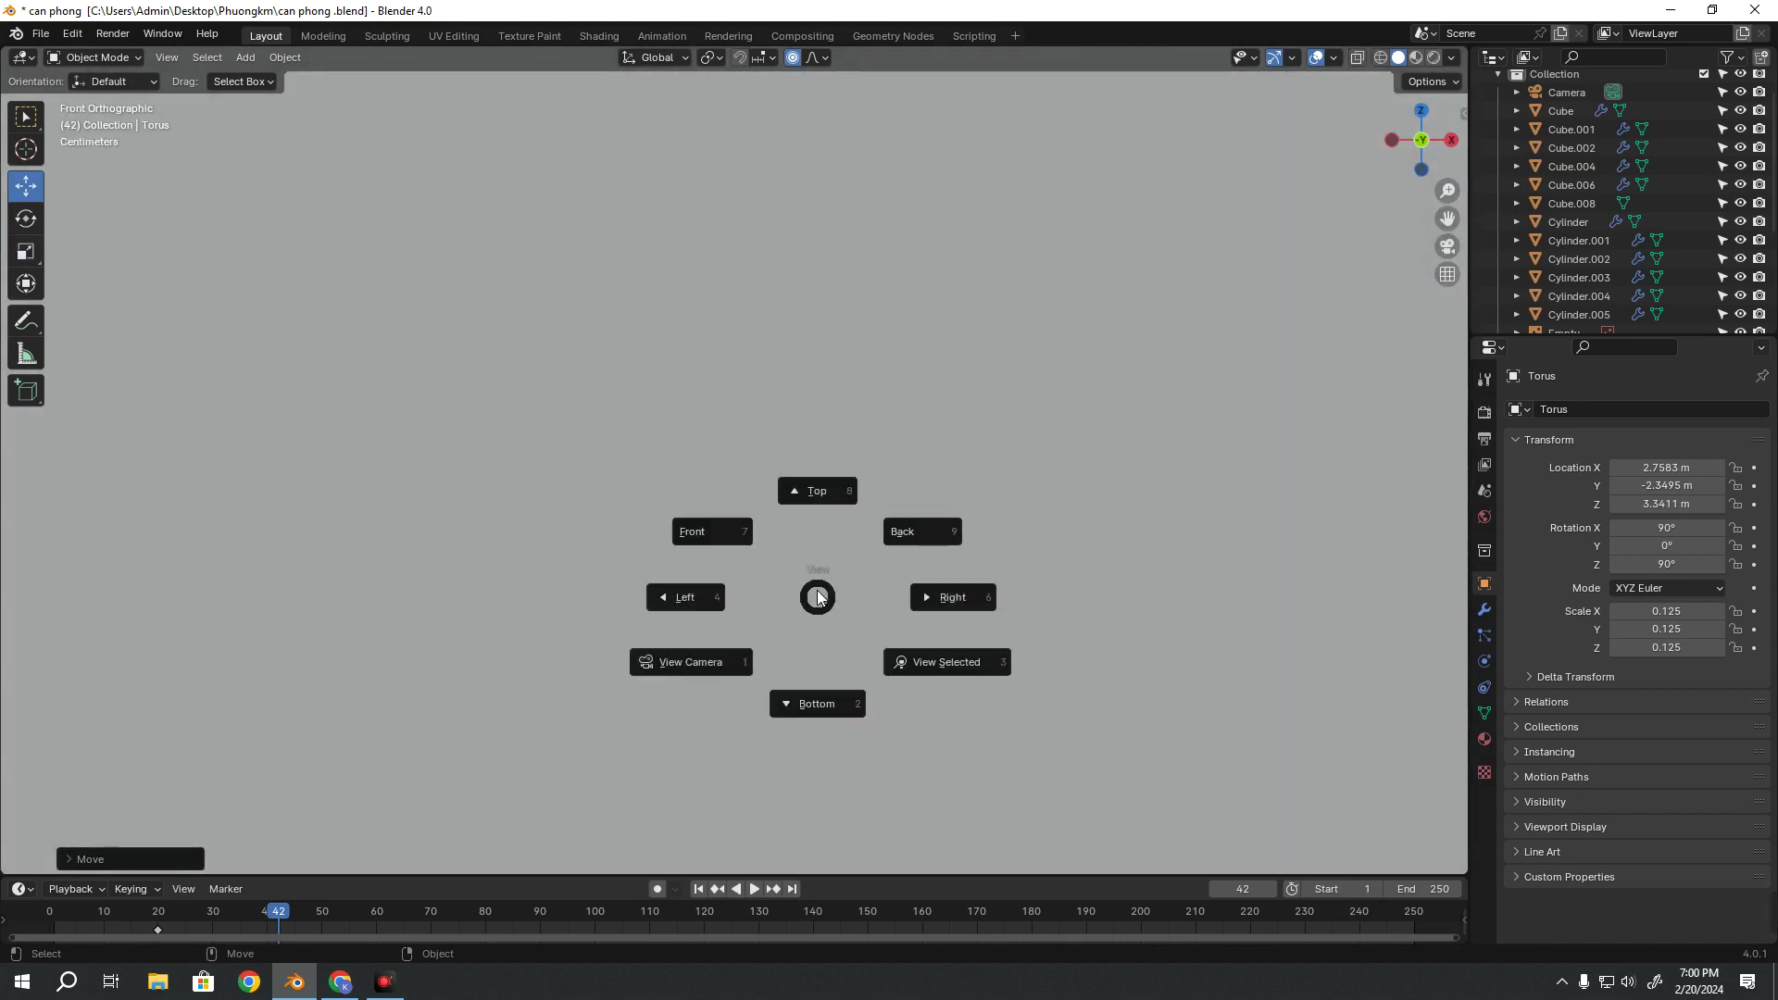
{"action": "key", "text": "8"}
{"action": "scroll", "coordinate": [811, 573], "scroll_direction": "down", "scroll_amount": 10}
{"action": "scroll", "coordinate": [862, 519], "scroll_direction": "down", "scroll_amount": 3}
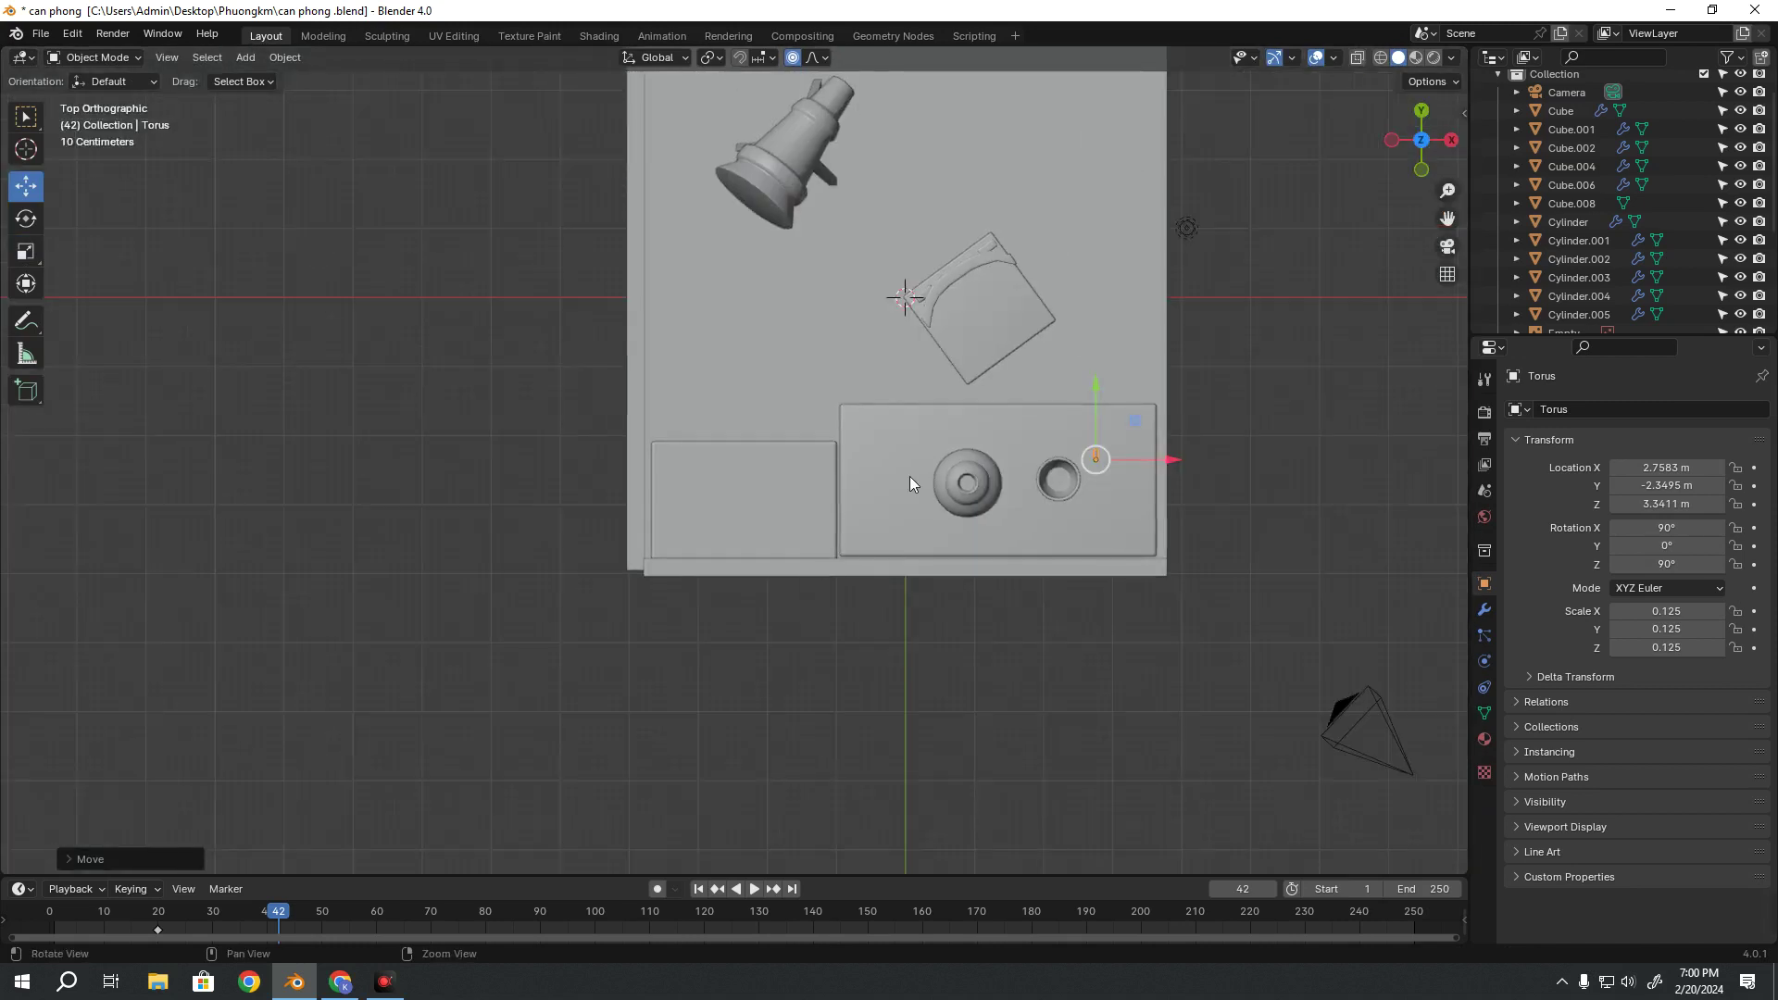
{"action": "scroll", "coordinate": [825, 460], "scroll_direction": "up", "scroll_amount": 7}
{"action": "scroll", "coordinate": [848, 496], "scroll_direction": "down", "scroll_amount": 5, "text": "ctrl"}
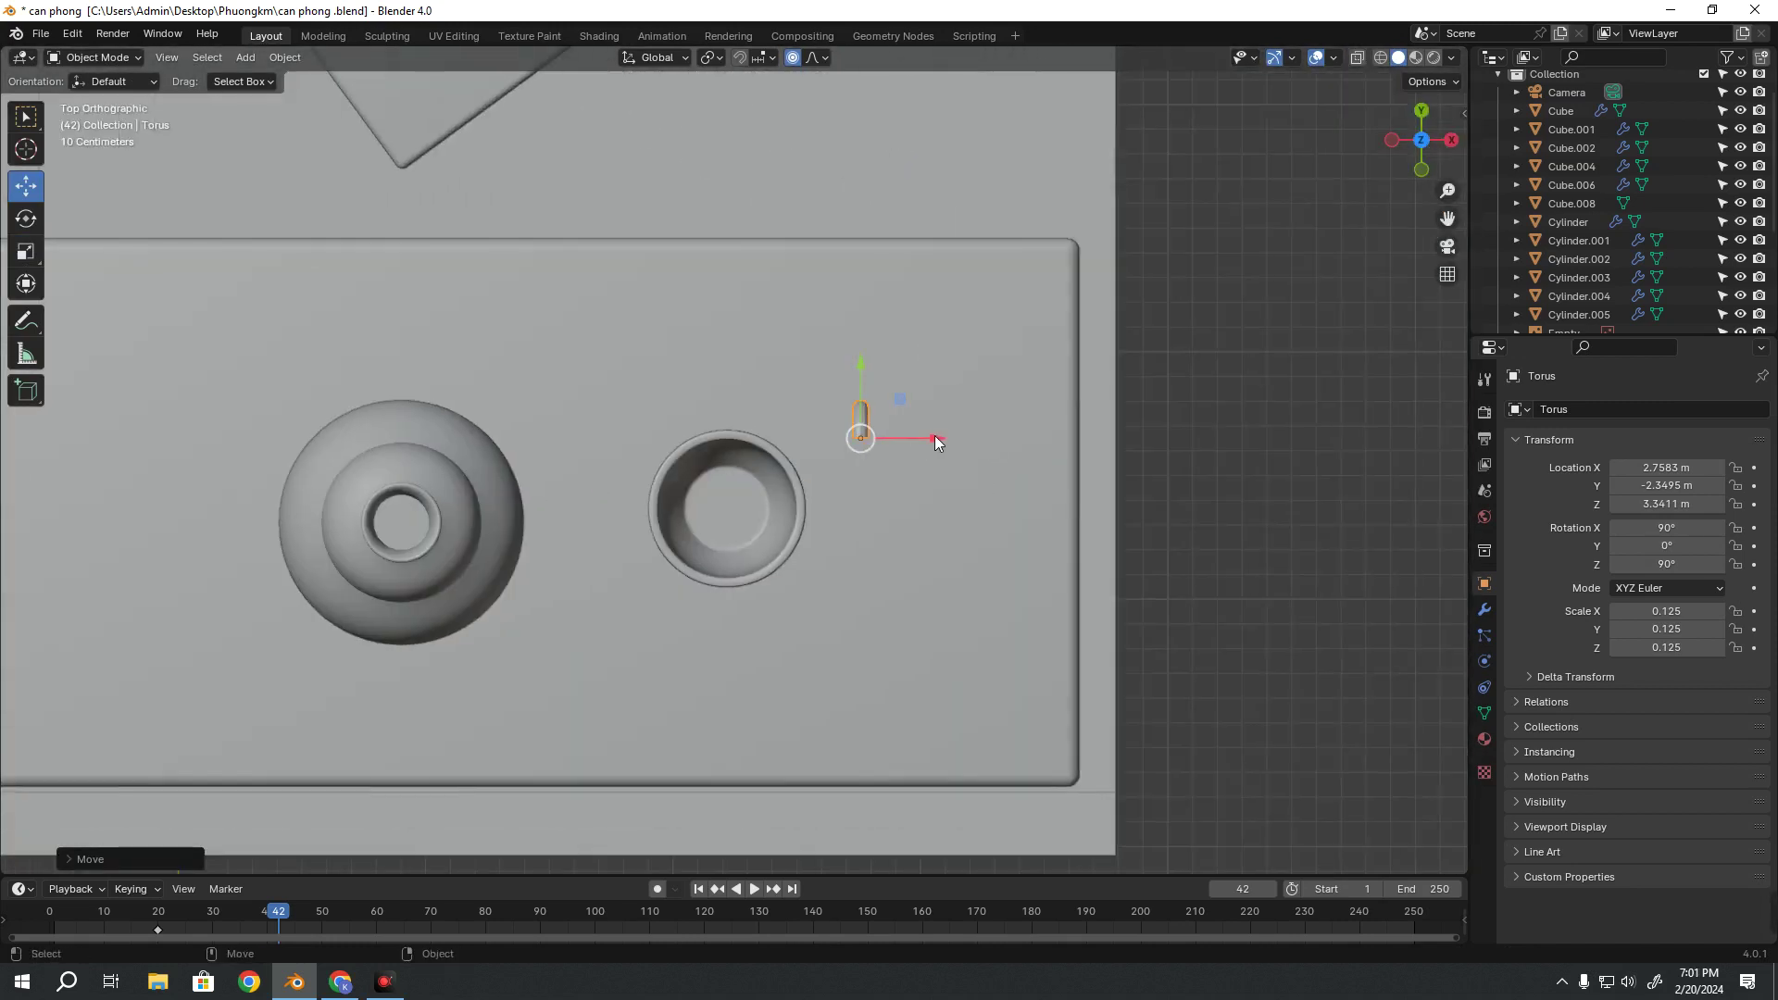
{"action": "left_click_drag", "start_coordinate": [936, 435], "coordinate": [795, 446]}
{"action": "mouse_move", "coordinate": [795, 445]}
{"action": "middle_mouse_down"}
{"action": "mouse_move", "coordinate": [772, 463]}
{"action": "mouse_move", "coordinate": [630, 394]}
{"action": "middle_mouse_up"}
{"action": "scroll", "coordinate": [773, 518], "scroll_direction": "up", "scroll_amount": 3}
Enlarge the handle slightly to 0.160 scale and nudge it down
{"action": "key", "text": "shift+space"}
{"action": "key", "text": "s"}
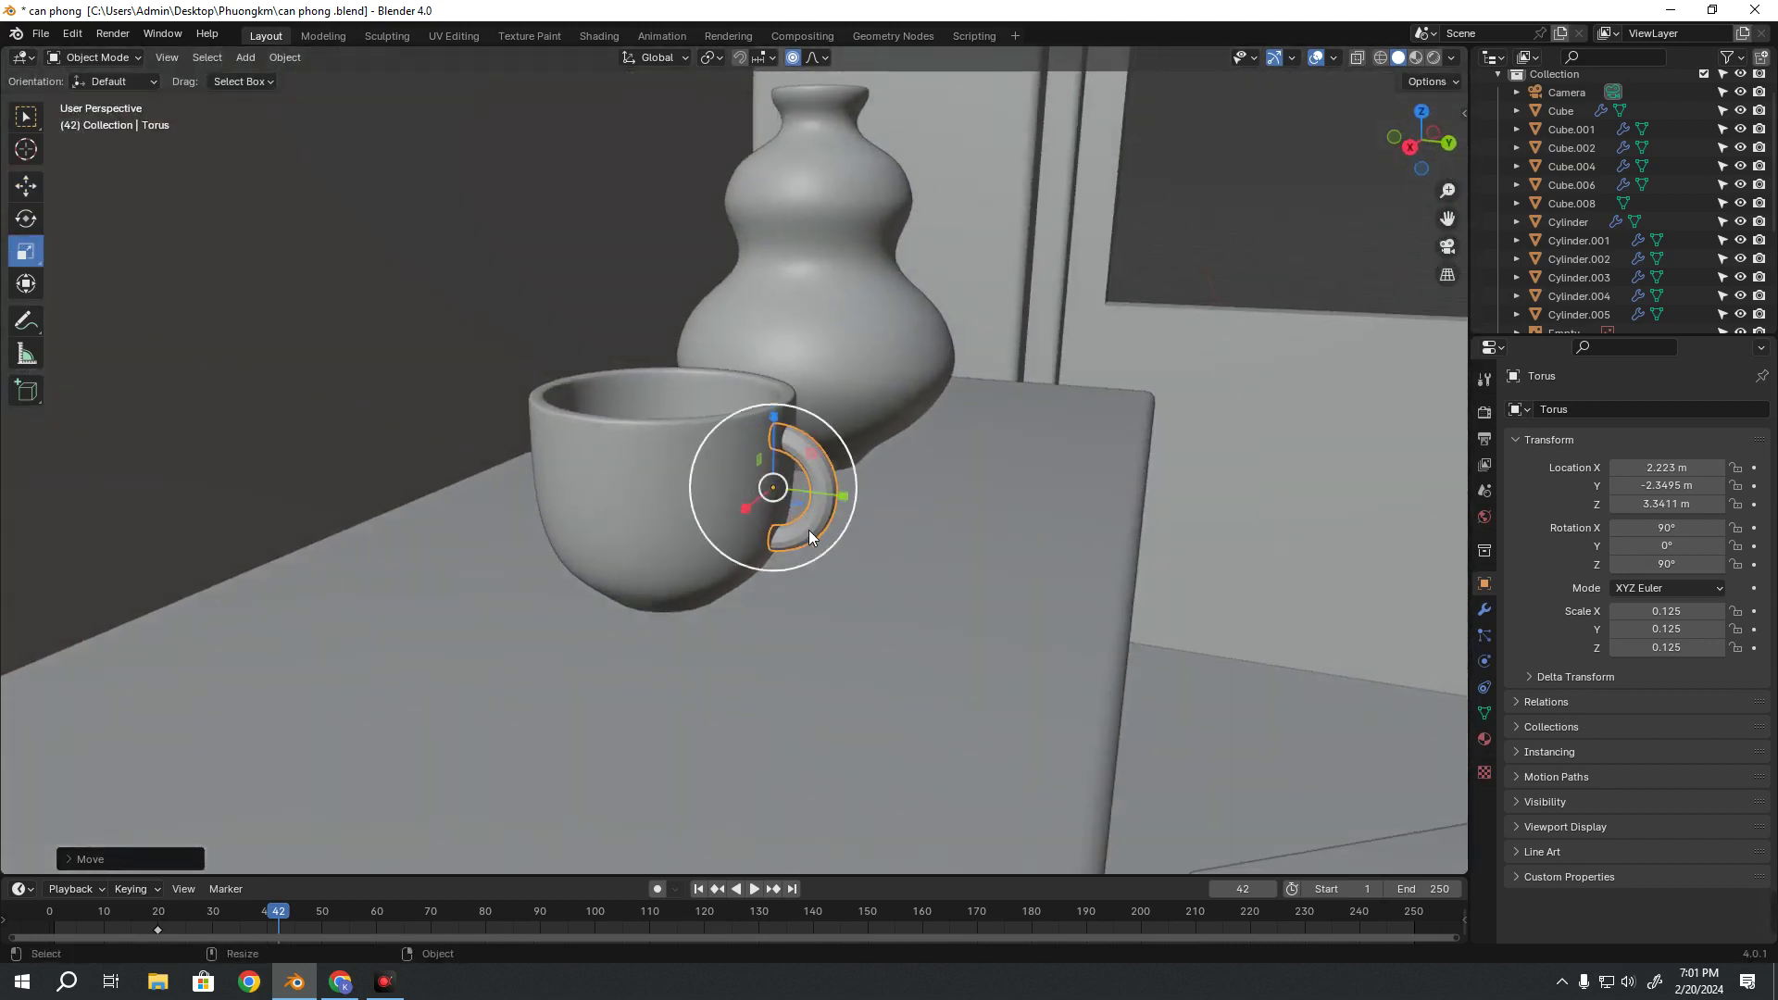
{"action": "left_click_drag", "start_coordinate": [796, 537], "coordinate": [803, 551]}
{"action": "key", "text": "shift+space"}
{"action": "key", "text": "g"}
{"action": "middle_click_drag", "start_coordinate": [803, 551], "coordinate": [810, 440]}
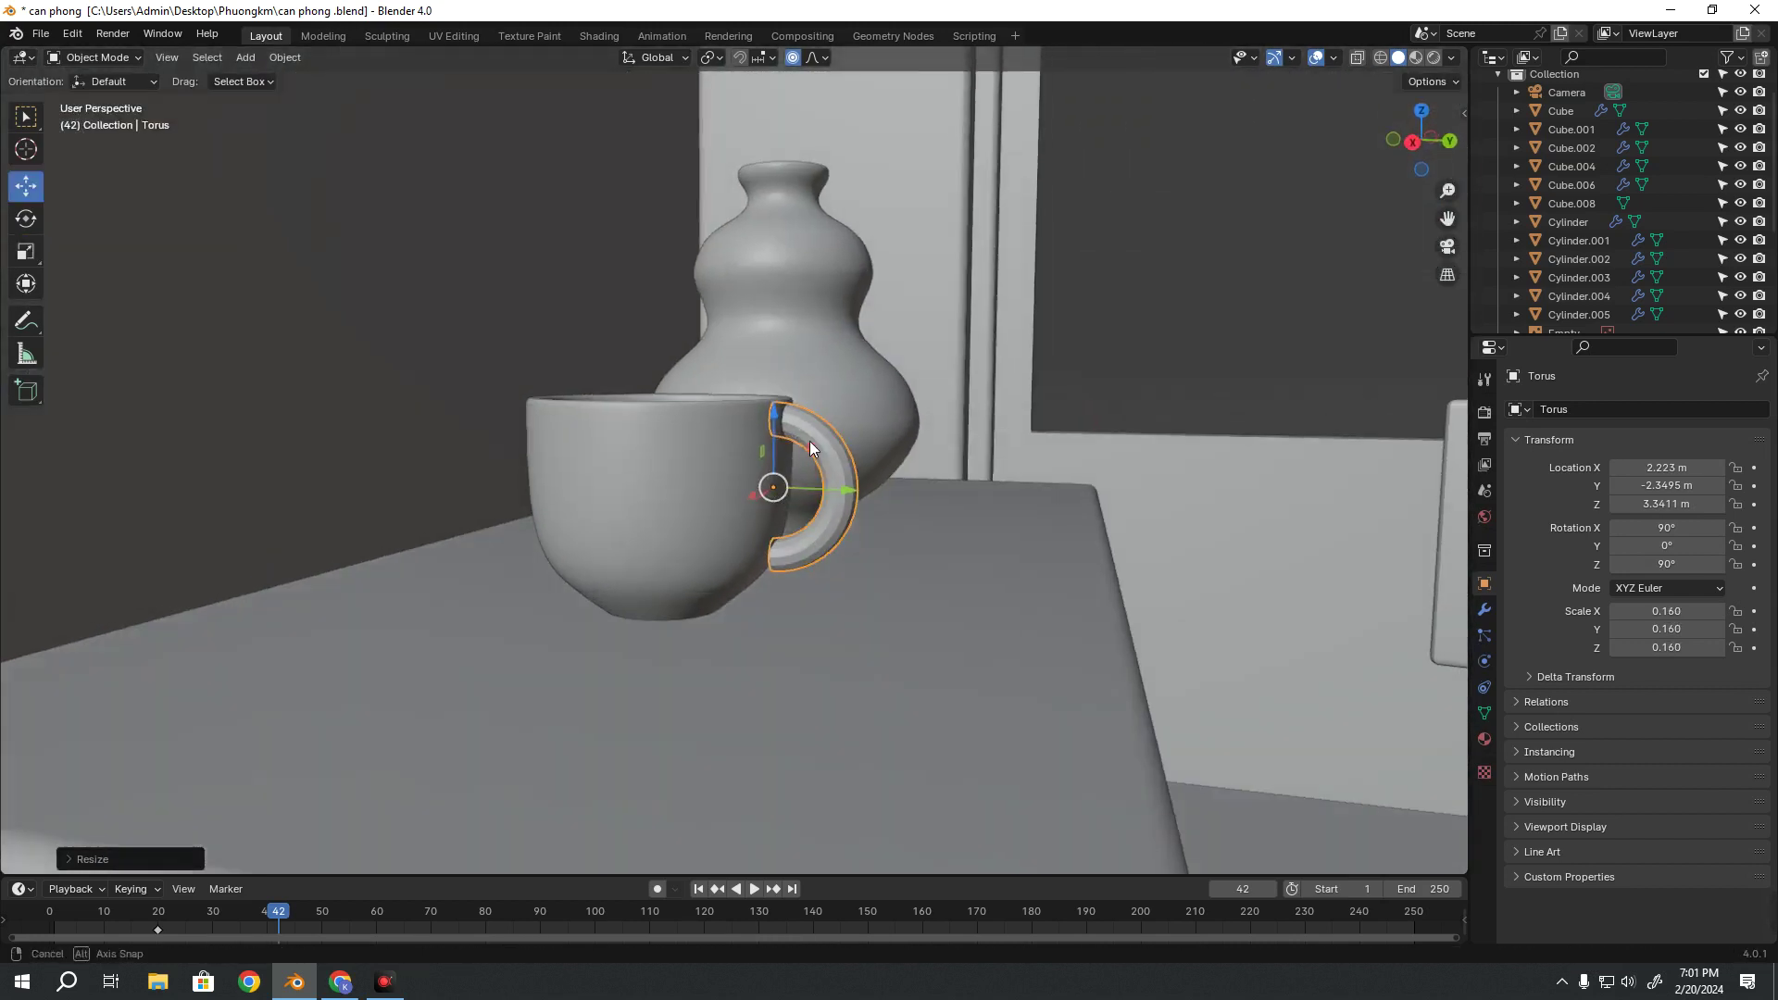
{"action": "left_click_drag", "start_coordinate": [774, 421], "coordinate": [774, 424]}
Tilt the handle against the cup, about 7.5° on Y, shifting it slightly along Y
{"action": "key", "text": "shift+space"}
{"action": "key", "text": "r"}
{"action": "middle_click_drag", "start_coordinate": [774, 424], "coordinate": [825, 480]}
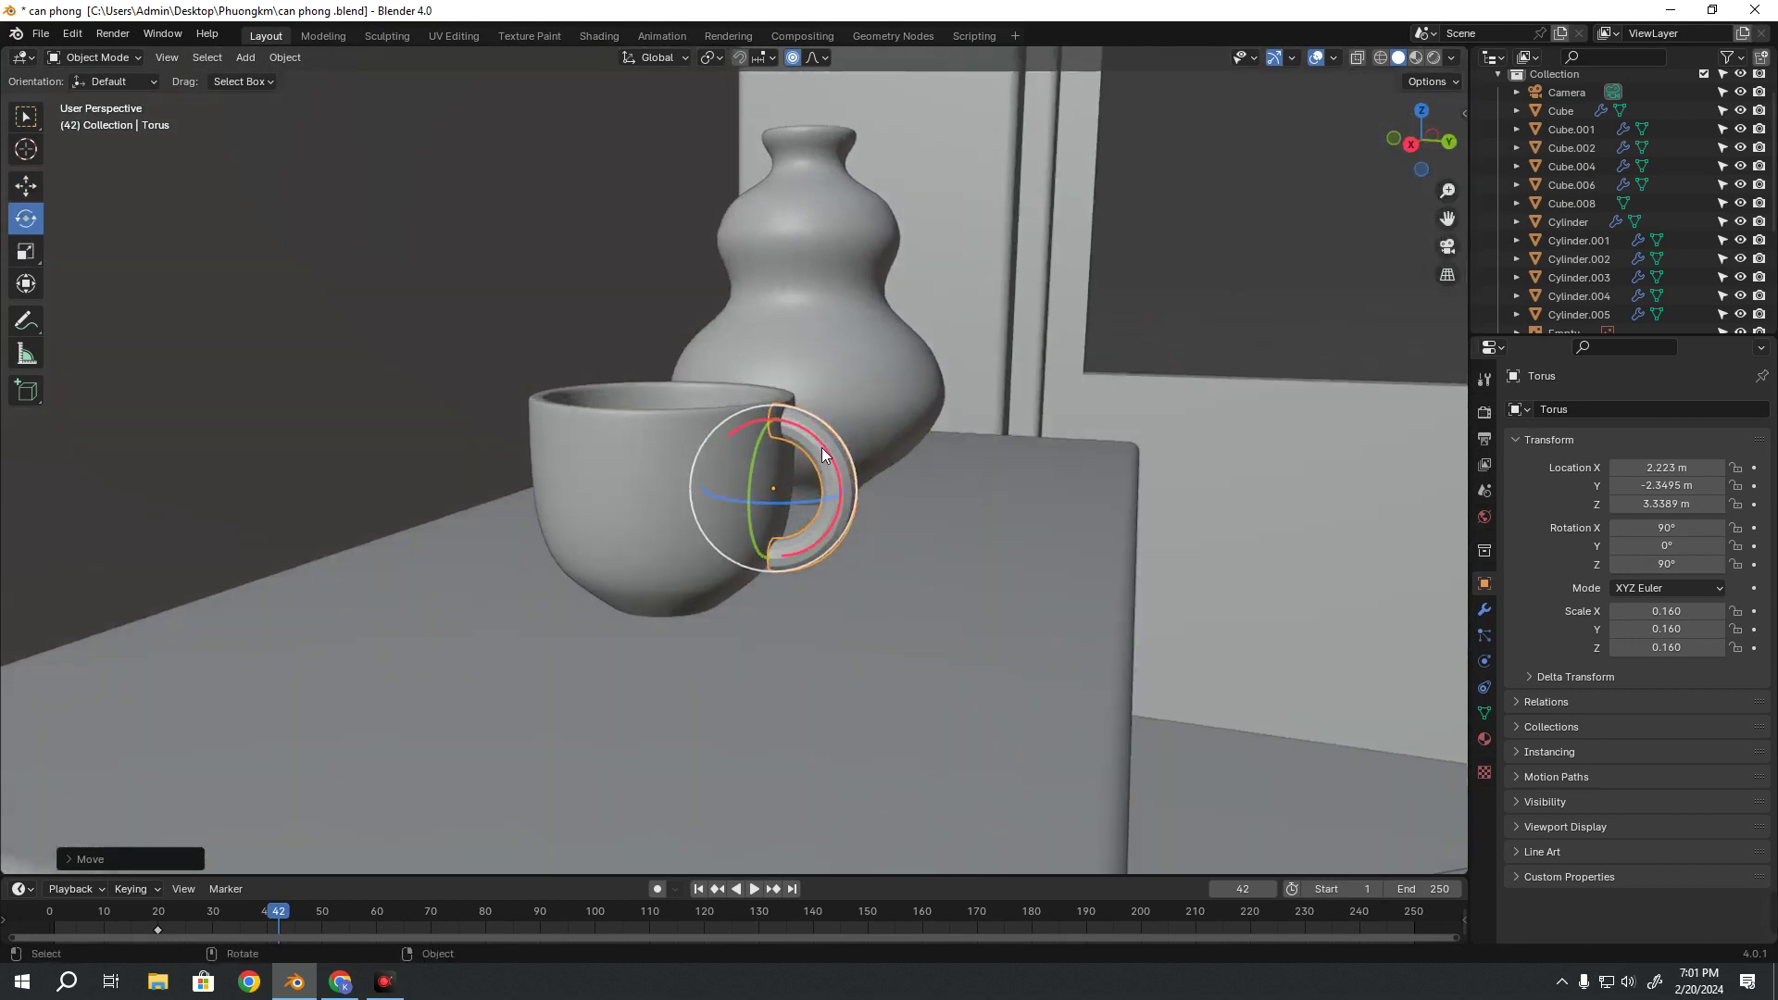
{"action": "left_click_drag", "start_coordinate": [821, 447], "coordinate": [803, 479]}
{"action": "middle_click_drag", "start_coordinate": [803, 480], "coordinate": [841, 478]}
{"action": "key", "text": "shift+space"}
{"action": "key", "text": "g"}
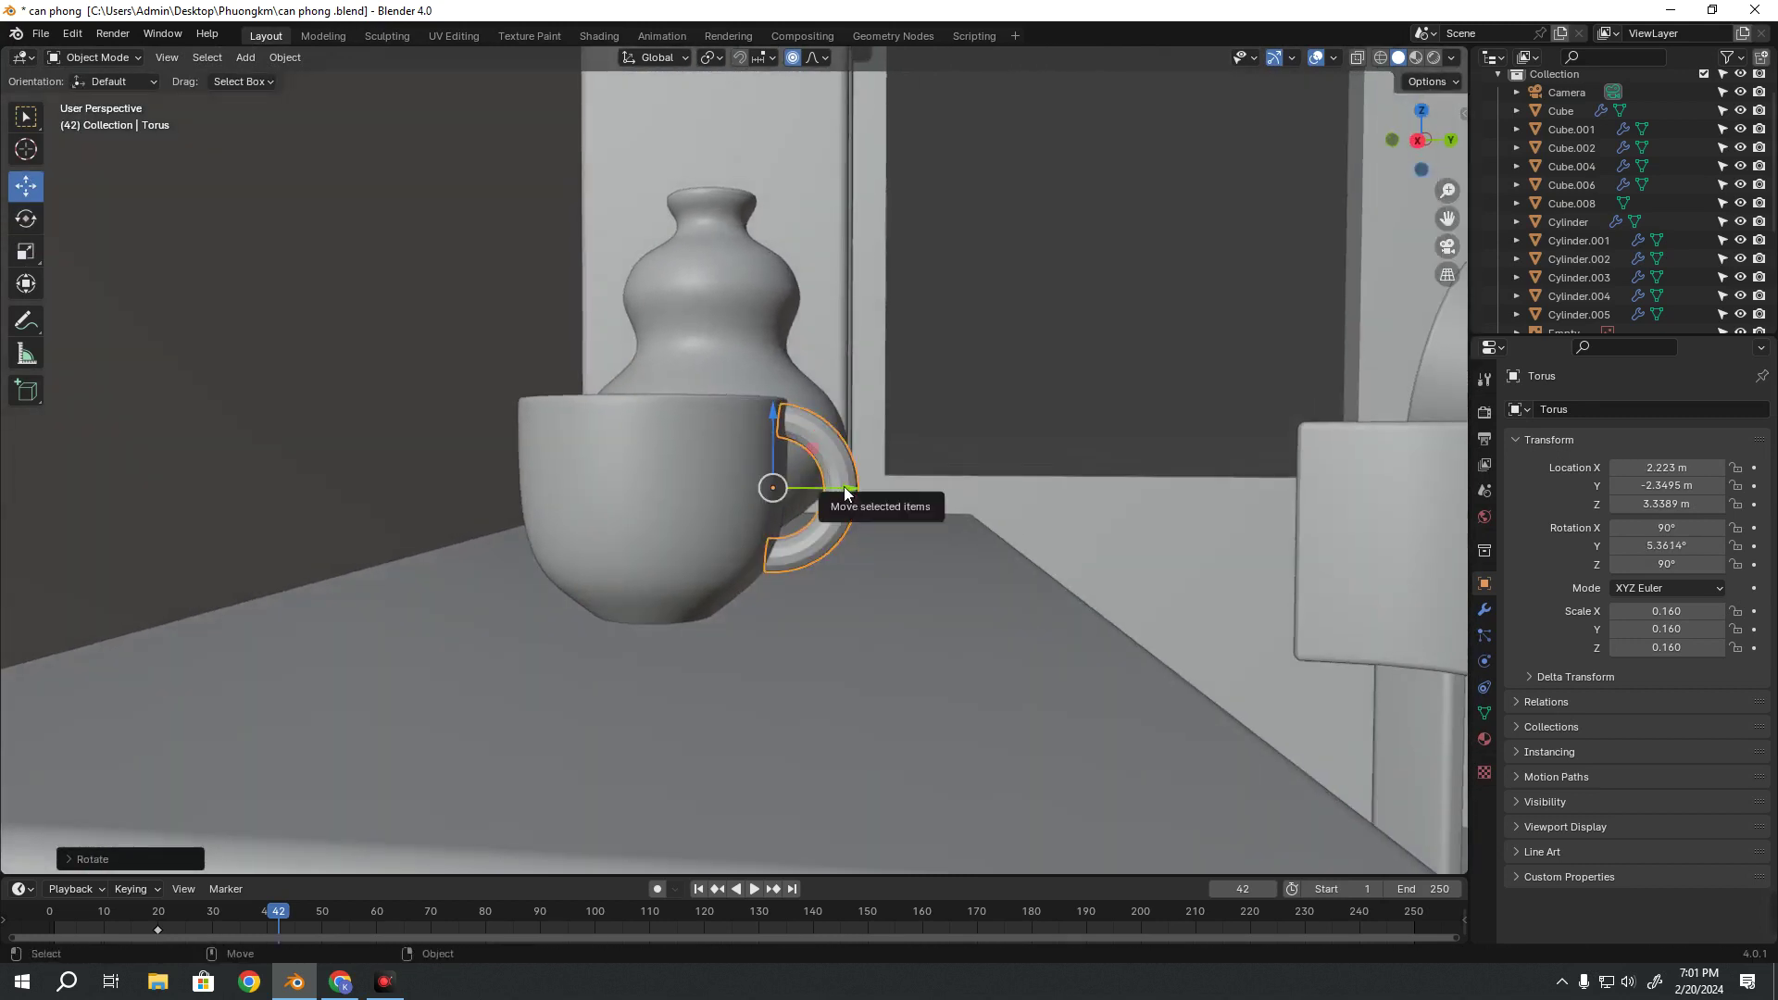
{"action": "left_click_drag", "start_coordinate": [843, 486], "coordinate": [835, 452]}
{"action": "key", "text": "shift+space"}
{"action": "key", "text": "r"}
{"action": "left_click_drag", "start_coordinate": [836, 451], "coordinate": [933, 437]}
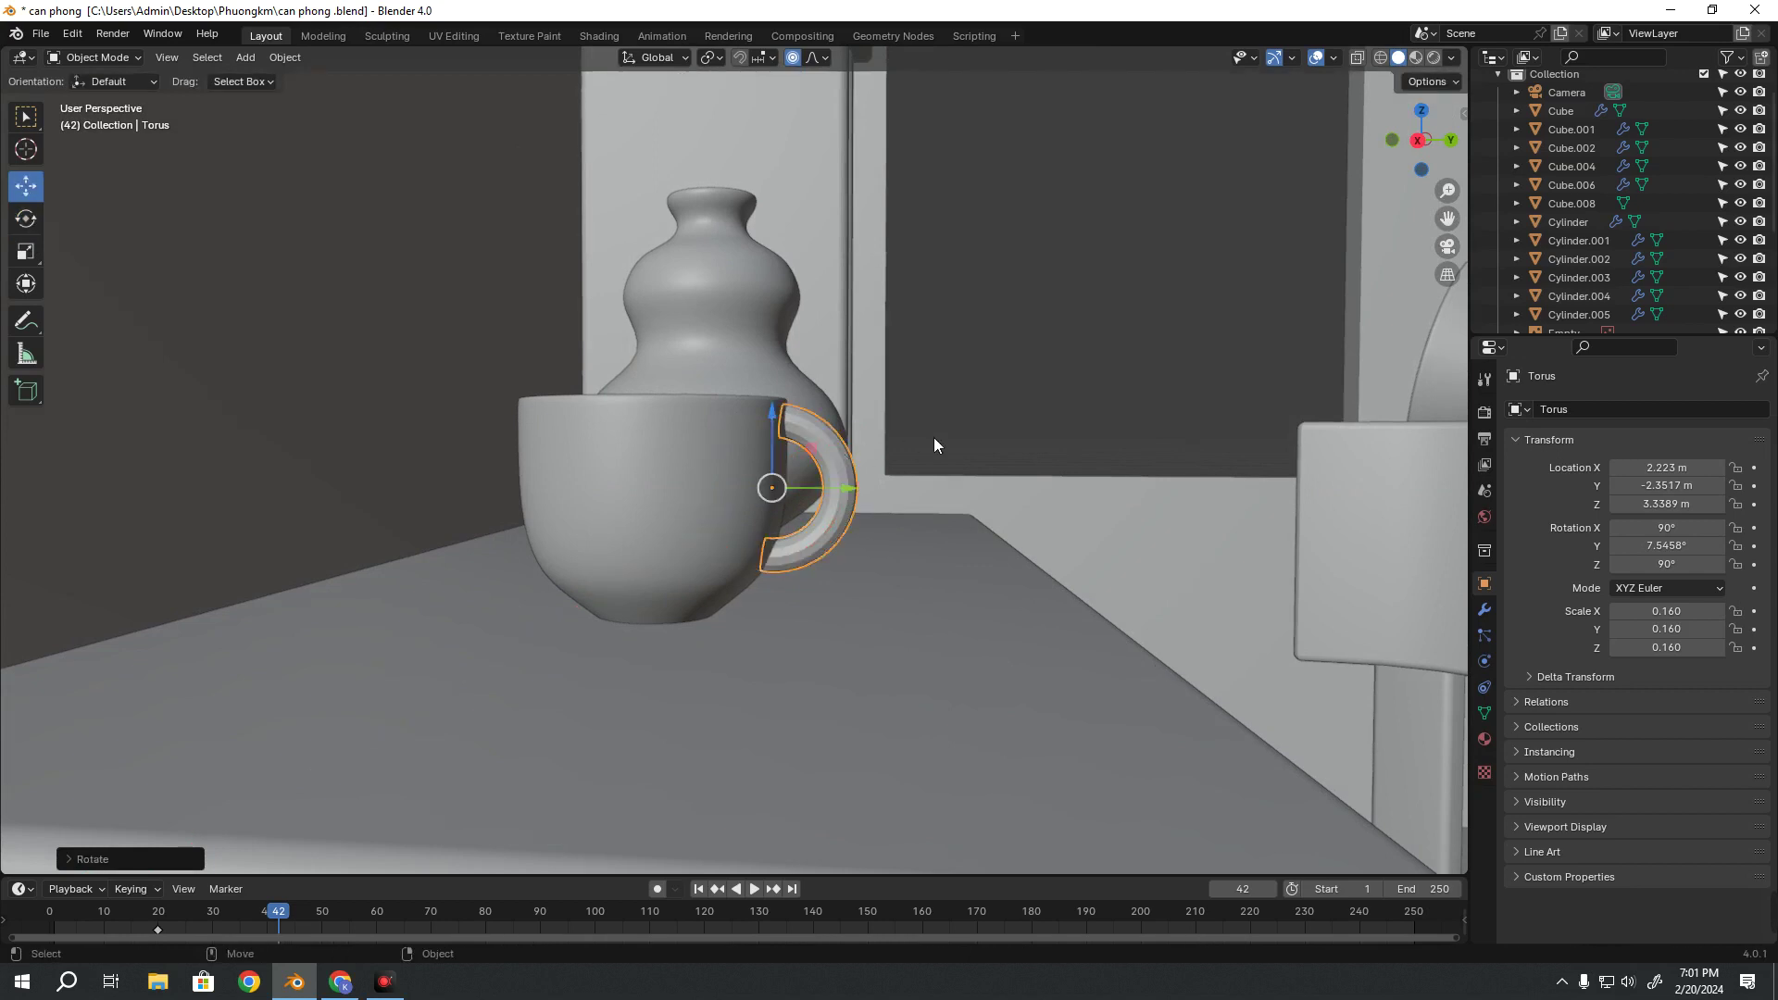
{"action": "mouse_move", "coordinate": [934, 437]}
{"action": "middle_mouse_down"}
{"action": "mouse_move", "coordinate": [759, 498]}
{"action": "mouse_move", "coordinate": [735, 473]}
{"action": "middle_mouse_up"}
Lower the handle slightly along Z to 3.3298 m
{"action": "key", "text": "shift+space"}
{"action": "key", "text": "g"}
{"action": "left_click_drag", "start_coordinate": [734, 429], "coordinate": [735, 434]}
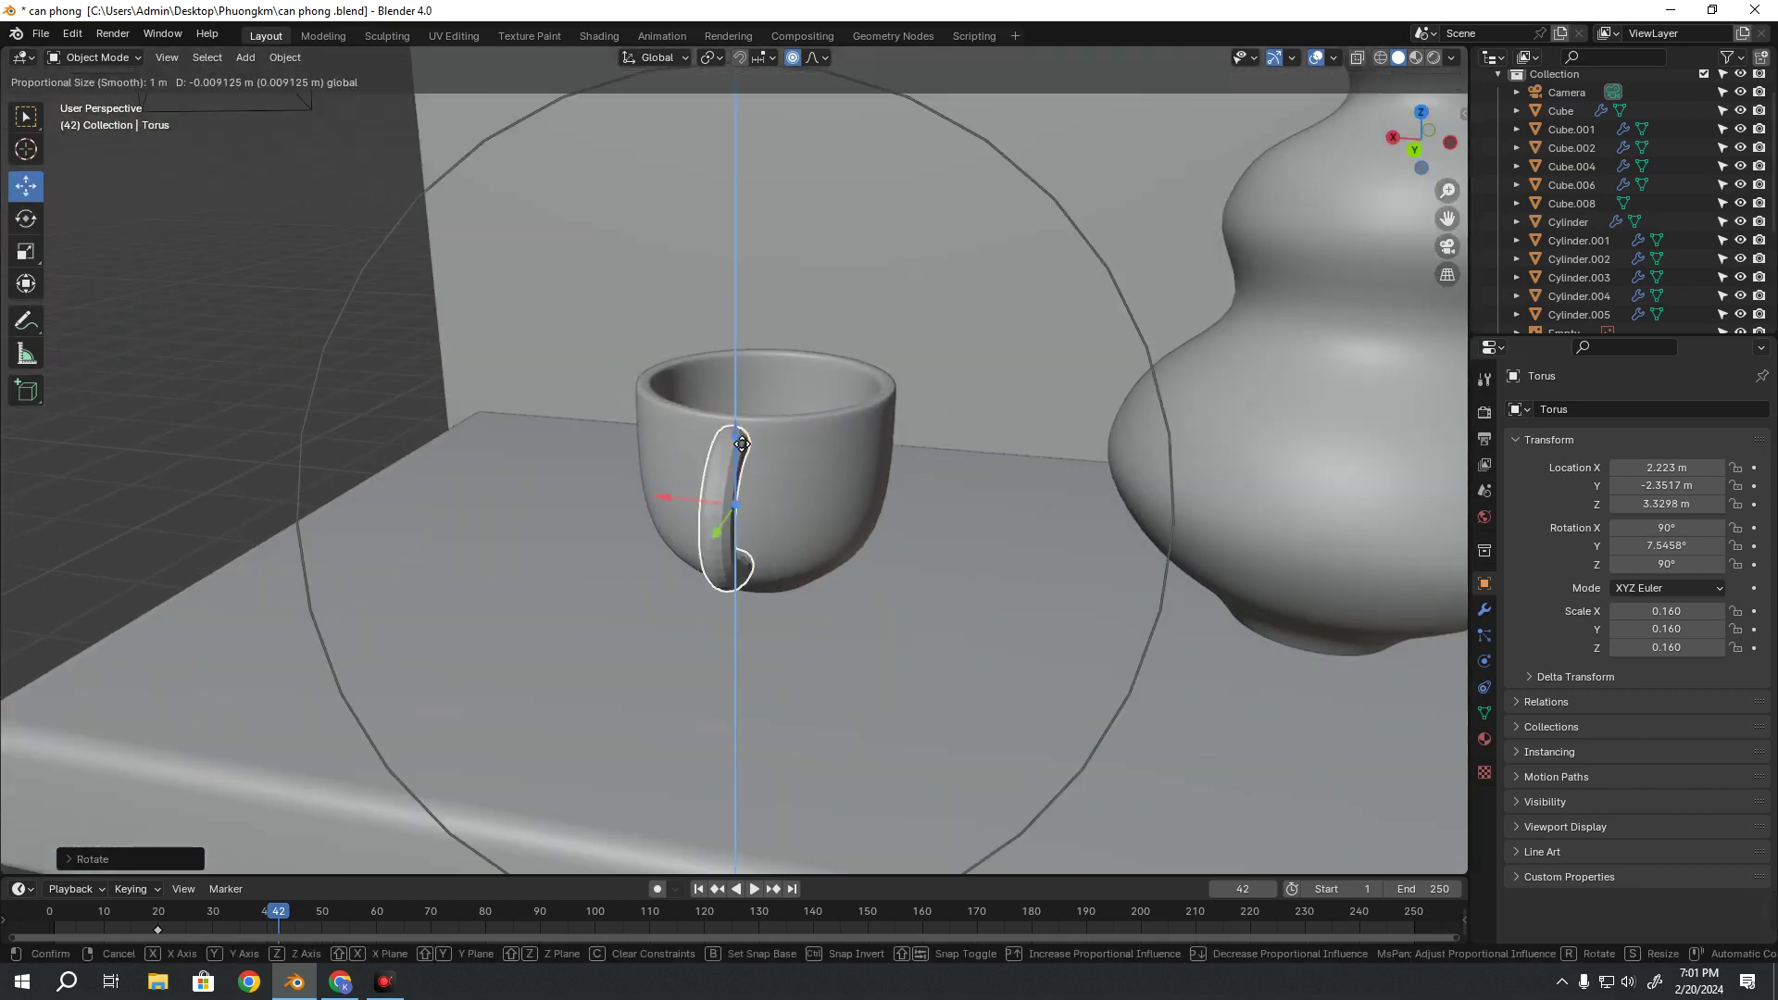
{"action": "mouse_move", "coordinate": [736, 433]}
{"action": "middle_mouse_down"}
{"action": "mouse_move", "coordinate": [773, 470]}
{"action": "mouse_move", "coordinate": [813, 450]}
{"action": "mouse_move", "coordinate": [784, 547]}
{"action": "mouse_move", "coordinate": [869, 521]}
{"action": "mouse_move", "coordinate": [837, 502]}
{"action": "mouse_move", "coordinate": [863, 425]}
{"action": "middle_mouse_up"}
Apply Shade Smooth to the torus handle from the Object context menu
{"action": "right_click", "coordinate": [811, 449]}
{"action": "left_click", "coordinate": [736, 449]}
{"action": "right_click", "coordinate": [863, 425]}
{"action": "left_click", "coordinate": [850, 408]}
Orbit and zoom around the room to inspect the cup and the reference video plane
{"action": "mouse_move", "coordinate": [1024, 304]}
{"action": "middle_mouse_down"}
{"action": "mouse_move", "coordinate": [863, 479]}
{"action": "mouse_move", "coordinate": [658, 472]}
{"action": "mouse_move", "coordinate": [597, 498]}
{"action": "mouse_move", "coordinate": [835, 574]}
{"action": "mouse_move", "coordinate": [765, 513]}
{"action": "mouse_move", "coordinate": [931, 514]}
{"action": "mouse_move", "coordinate": [1153, 441]}
{"action": "mouse_move", "coordinate": [804, 430]}
{"action": "middle_mouse_up"}
{"action": "scroll", "coordinate": [765, 513], "scroll_direction": "down", "scroll_amount": 5}
{"action": "scroll", "coordinate": [803, 493], "scroll_direction": "down", "scroll_amount": 2}
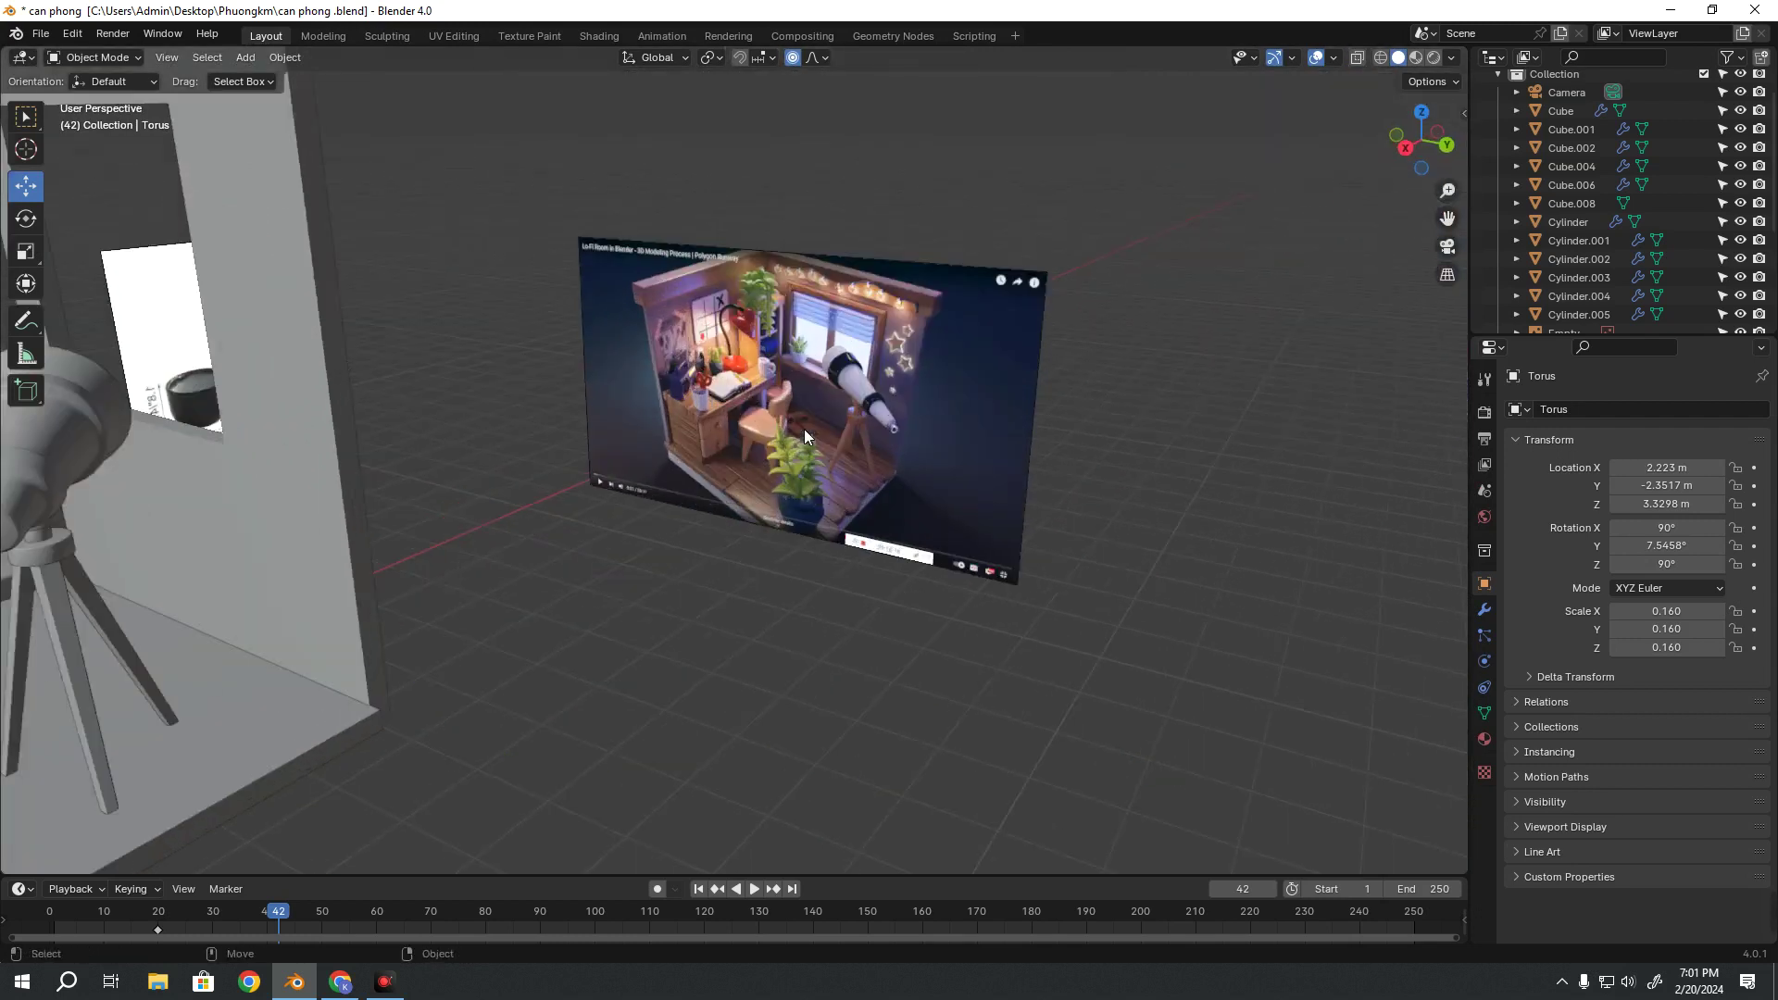
{"action": "scroll", "coordinate": [804, 430], "scroll_direction": "up", "scroll_amount": 5}
{"action": "scroll", "coordinate": [809, 253], "scroll_direction": "down", "scroll_amount": 5}
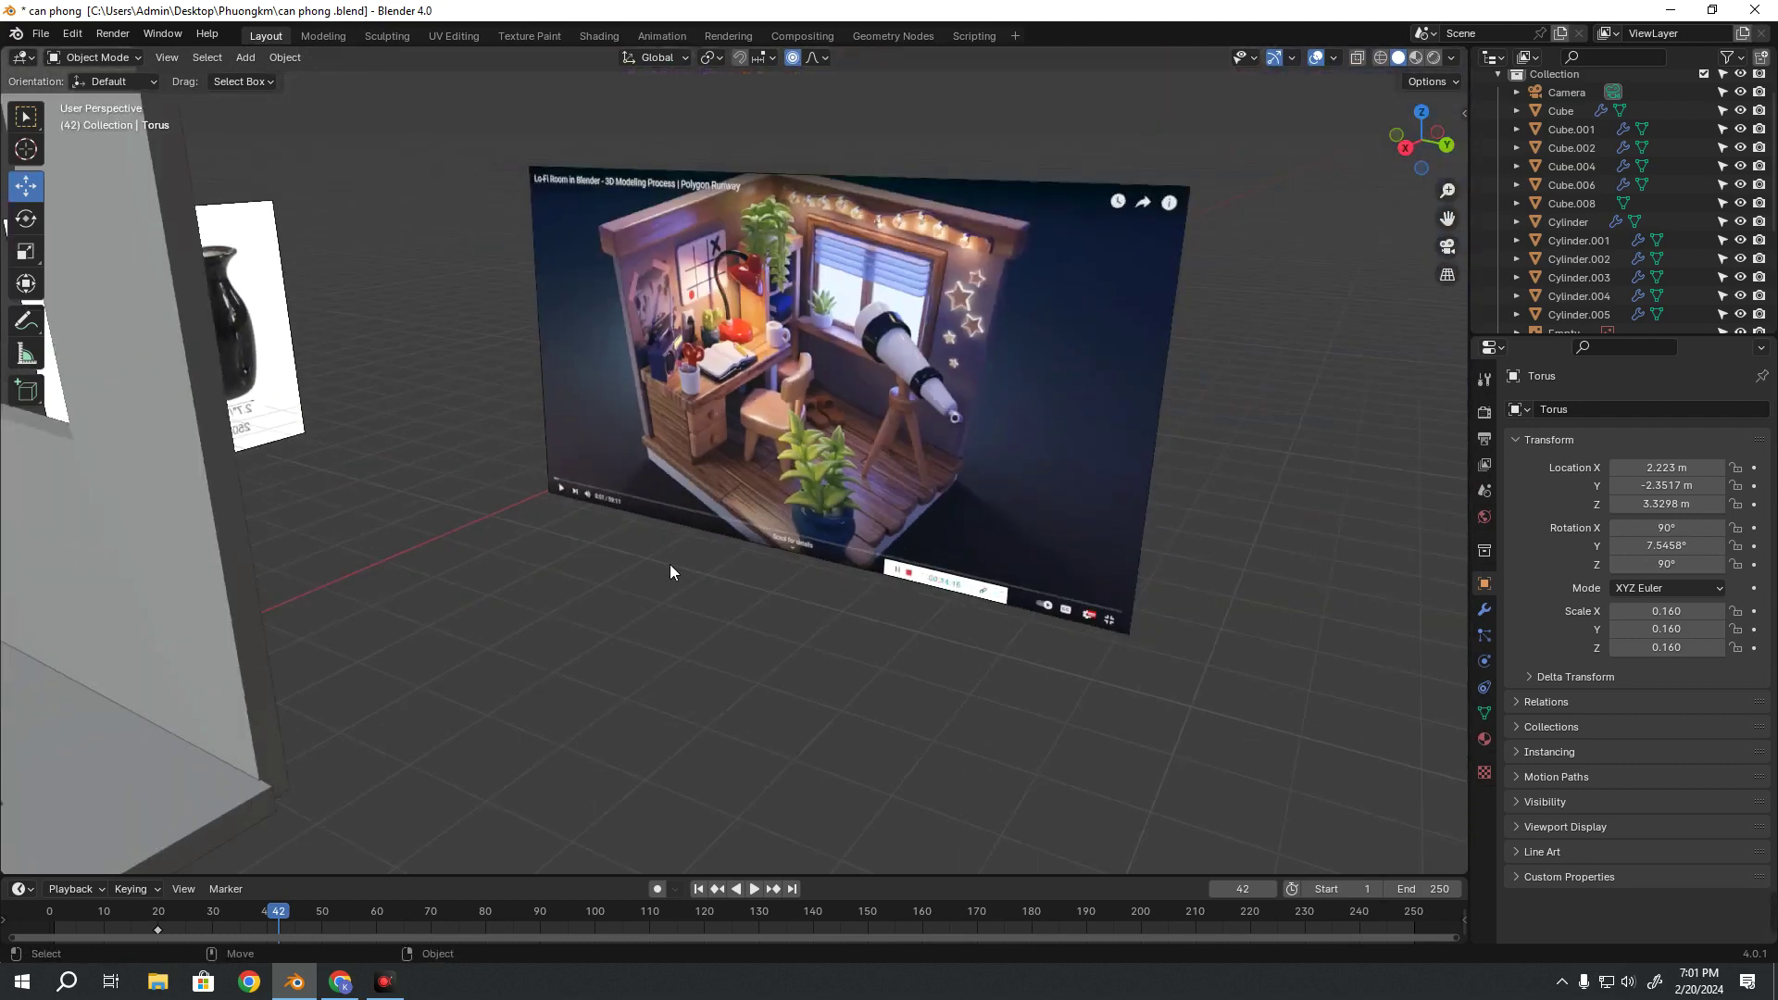
{"action": "mouse_move", "coordinate": [670, 564]}
{"action": "middle_mouse_down"}
{"action": "mouse_move", "coordinate": [317, 549]}
{"action": "mouse_move", "coordinate": [674, 458]}
{"action": "mouse_move", "coordinate": [619, 448]}
{"action": "mouse_move", "coordinate": [576, 472]}
{"action": "middle_mouse_up"}
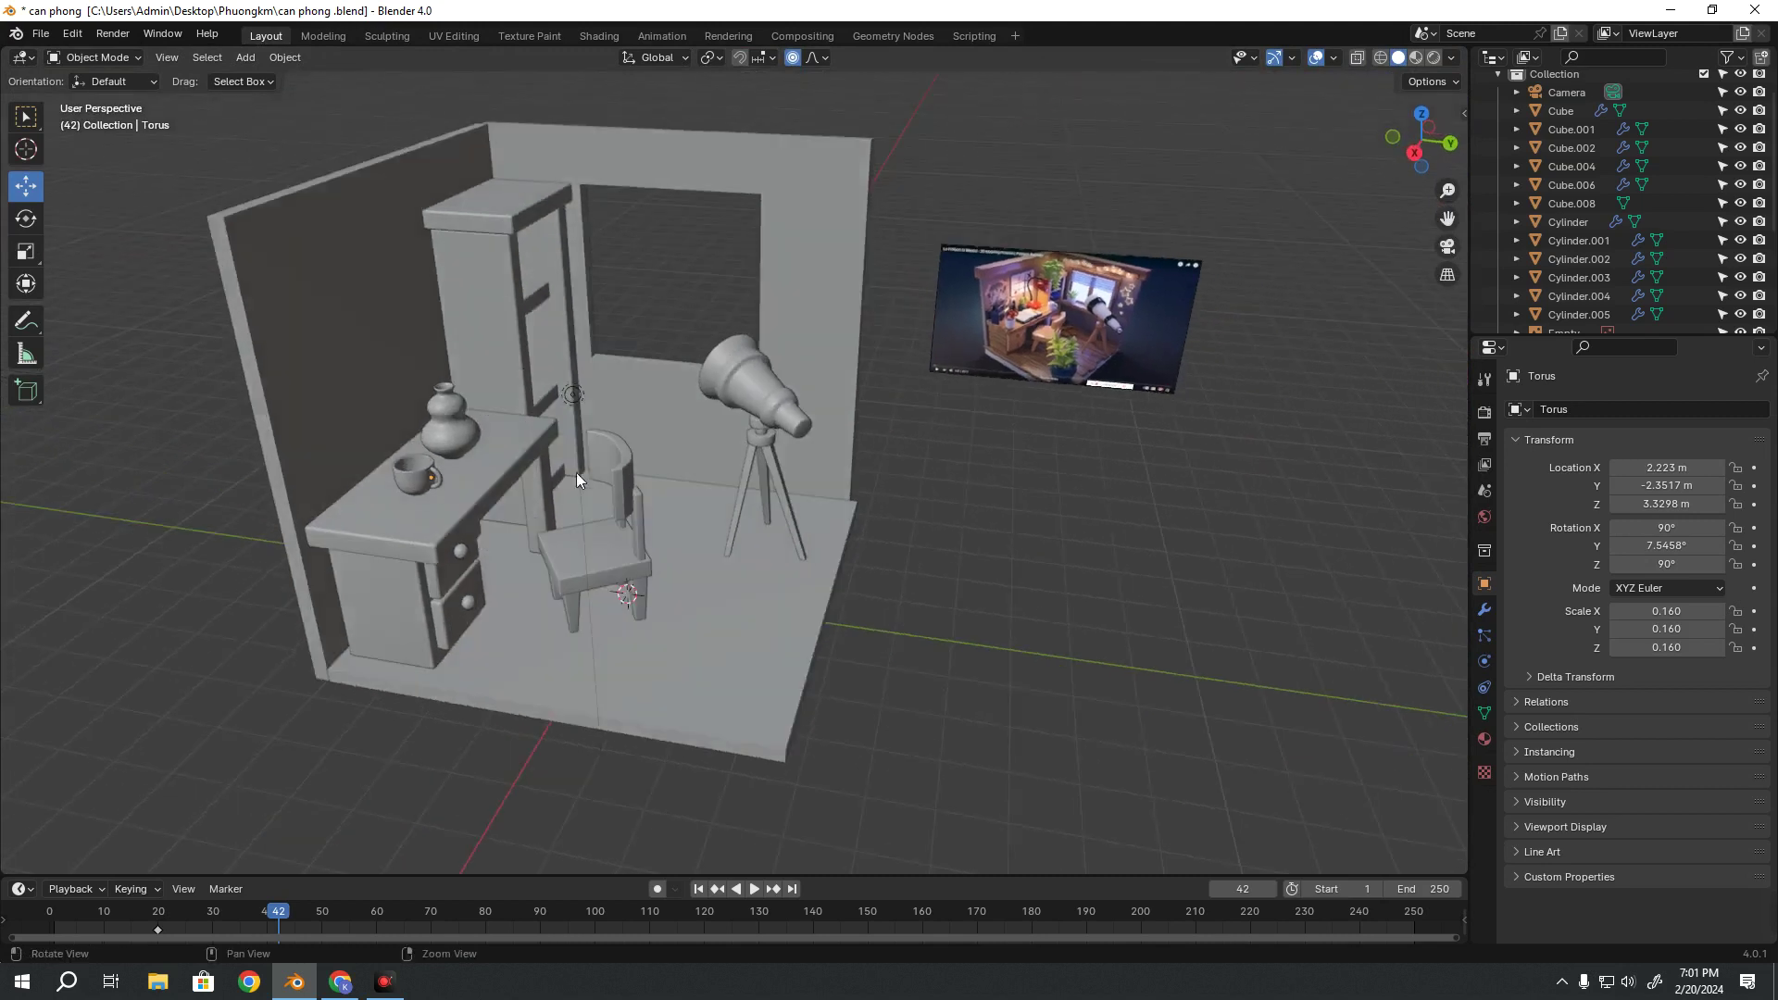
{"action": "mouse_move", "coordinate": [465, 525]}
{"action": "middle_mouse_down"}
{"action": "mouse_move", "coordinate": [318, 623]}
{"action": "mouse_move", "coordinate": [665, 534]}
{"action": "mouse_move", "coordinate": [681, 498]}
{"action": "mouse_move", "coordinate": [786, 497]}
{"action": "mouse_move", "coordinate": [726, 520]}
{"action": "mouse_move", "coordinate": [801, 708]}
{"action": "mouse_move", "coordinate": [664, 617]}
{"action": "mouse_move", "coordinate": [687, 582]}
{"action": "mouse_move", "coordinate": [602, 531]}
{"action": "mouse_move", "coordinate": [648, 621]}
{"action": "middle_mouse_up"}
{"action": "scroll", "coordinate": [318, 623], "scroll_direction": "up", "scroll_amount": 2}
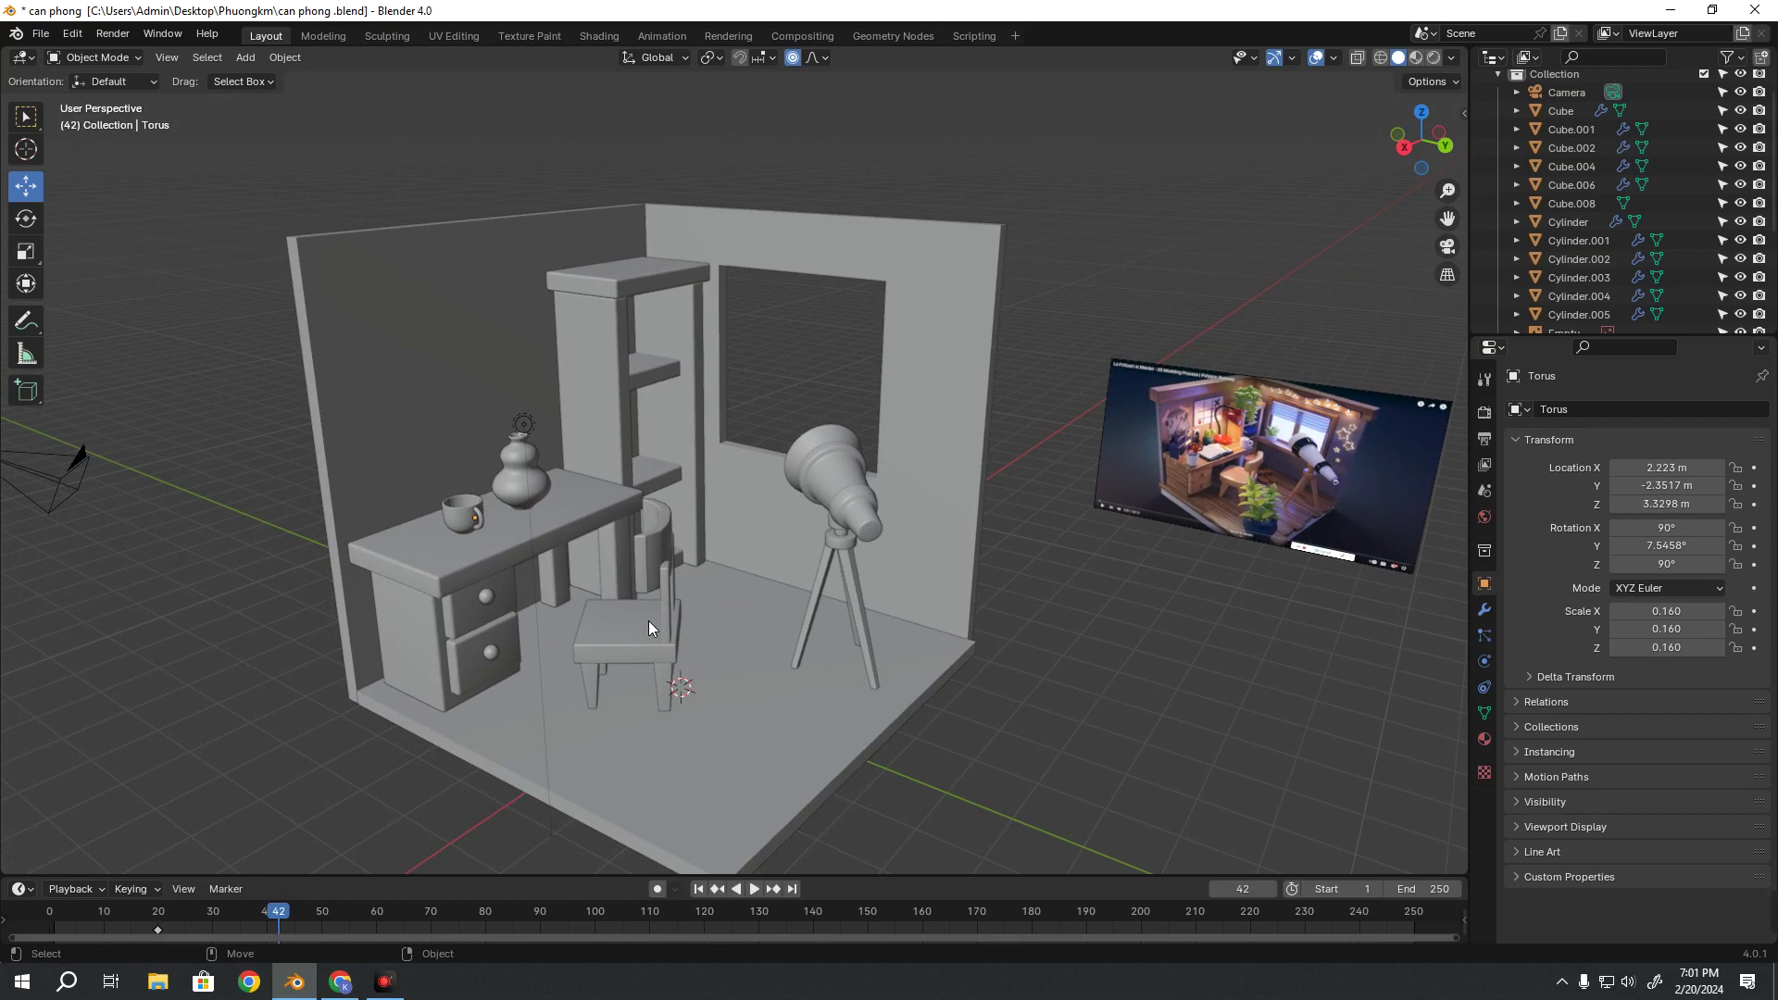
{"action": "scroll", "coordinate": [814, 496], "scroll_direction": "up", "scroll_amount": 4}
{"action": "scroll", "coordinate": [817, 489], "scroll_direction": "down", "scroll_amount": 4}
{"action": "middle_click_drag", "start_coordinate": [1258, 578], "coordinate": [848, 639], "text": "shift"}
{"action": "scroll", "coordinate": [942, 622], "scroll_direction": "up", "scroll_amount": 3}
{"action": "scroll", "coordinate": [942, 622], "scroll_direction": "up", "scroll_amount": 2}
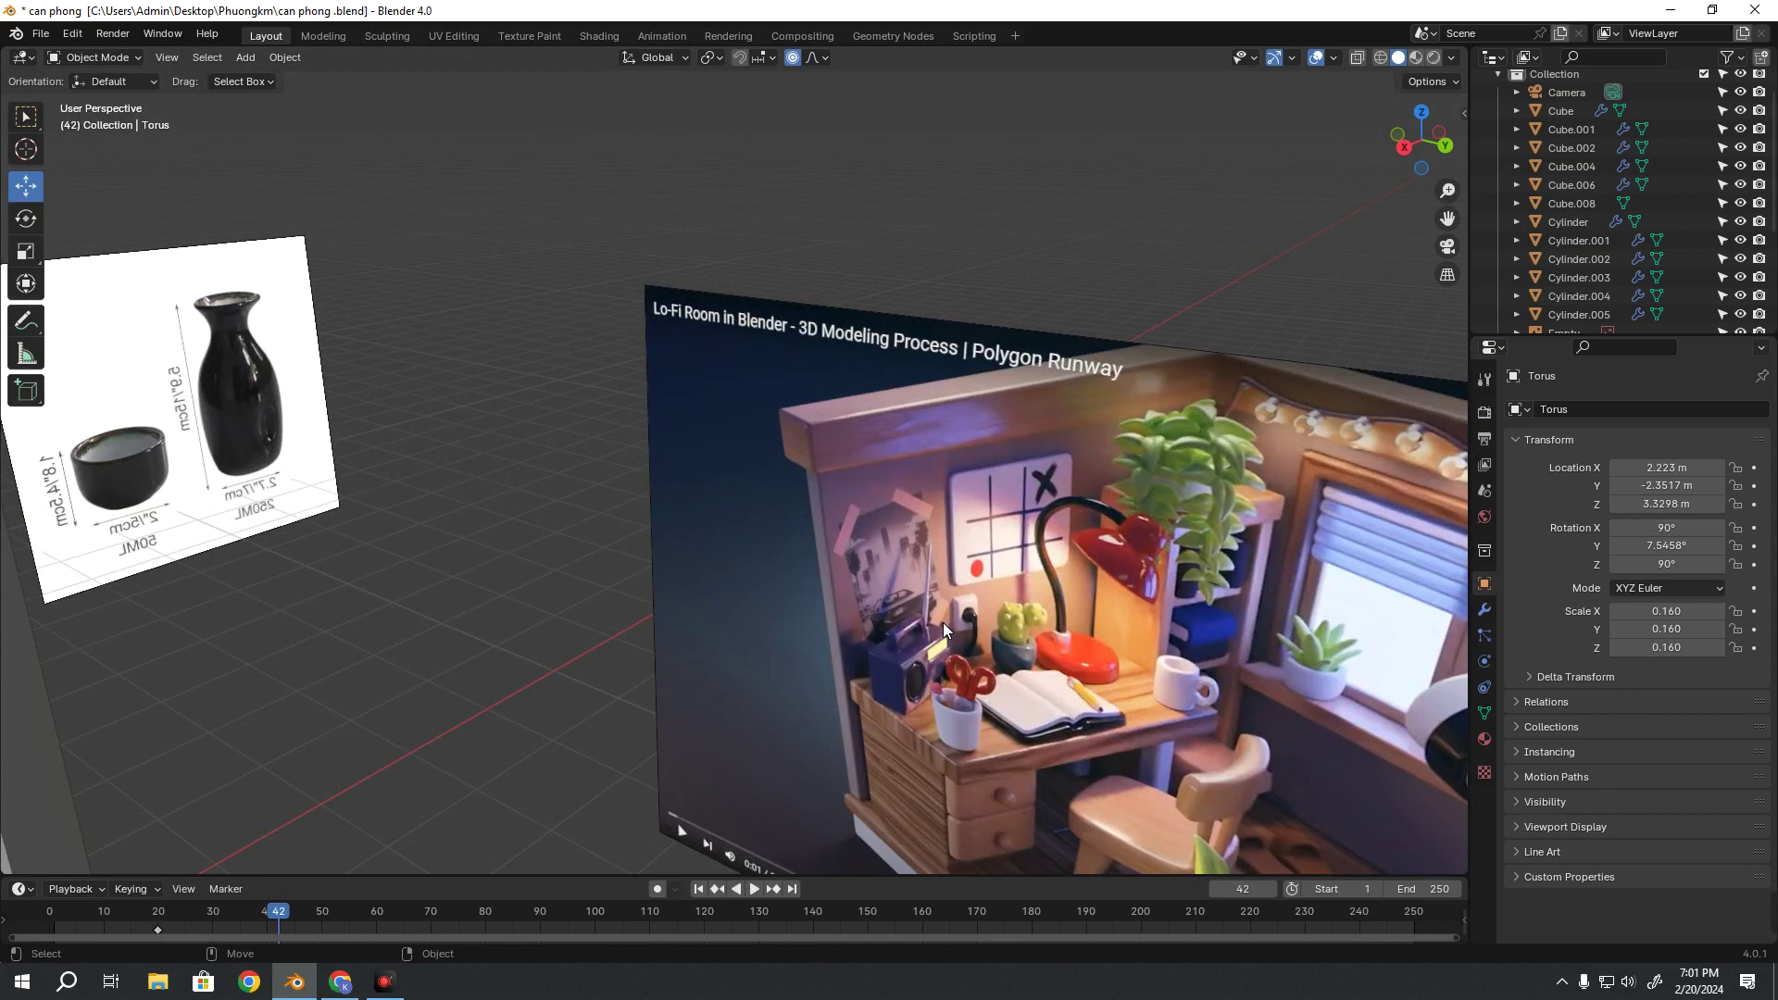
{"action": "scroll", "coordinate": [942, 622], "scroll_direction": "down", "scroll_amount": 4}
{"action": "scroll", "coordinate": [943, 622], "scroll_direction": "down", "scroll_amount": 3}
{"action": "mouse_move", "coordinate": [700, 615]}
{"action": "middle_mouse_down", "text": "shift"}
{"action": "mouse_move", "coordinate": [1119, 516]}
{"action": "mouse_move", "coordinate": [992, 566]}
{"action": "middle_mouse_up", "text": "shift"}
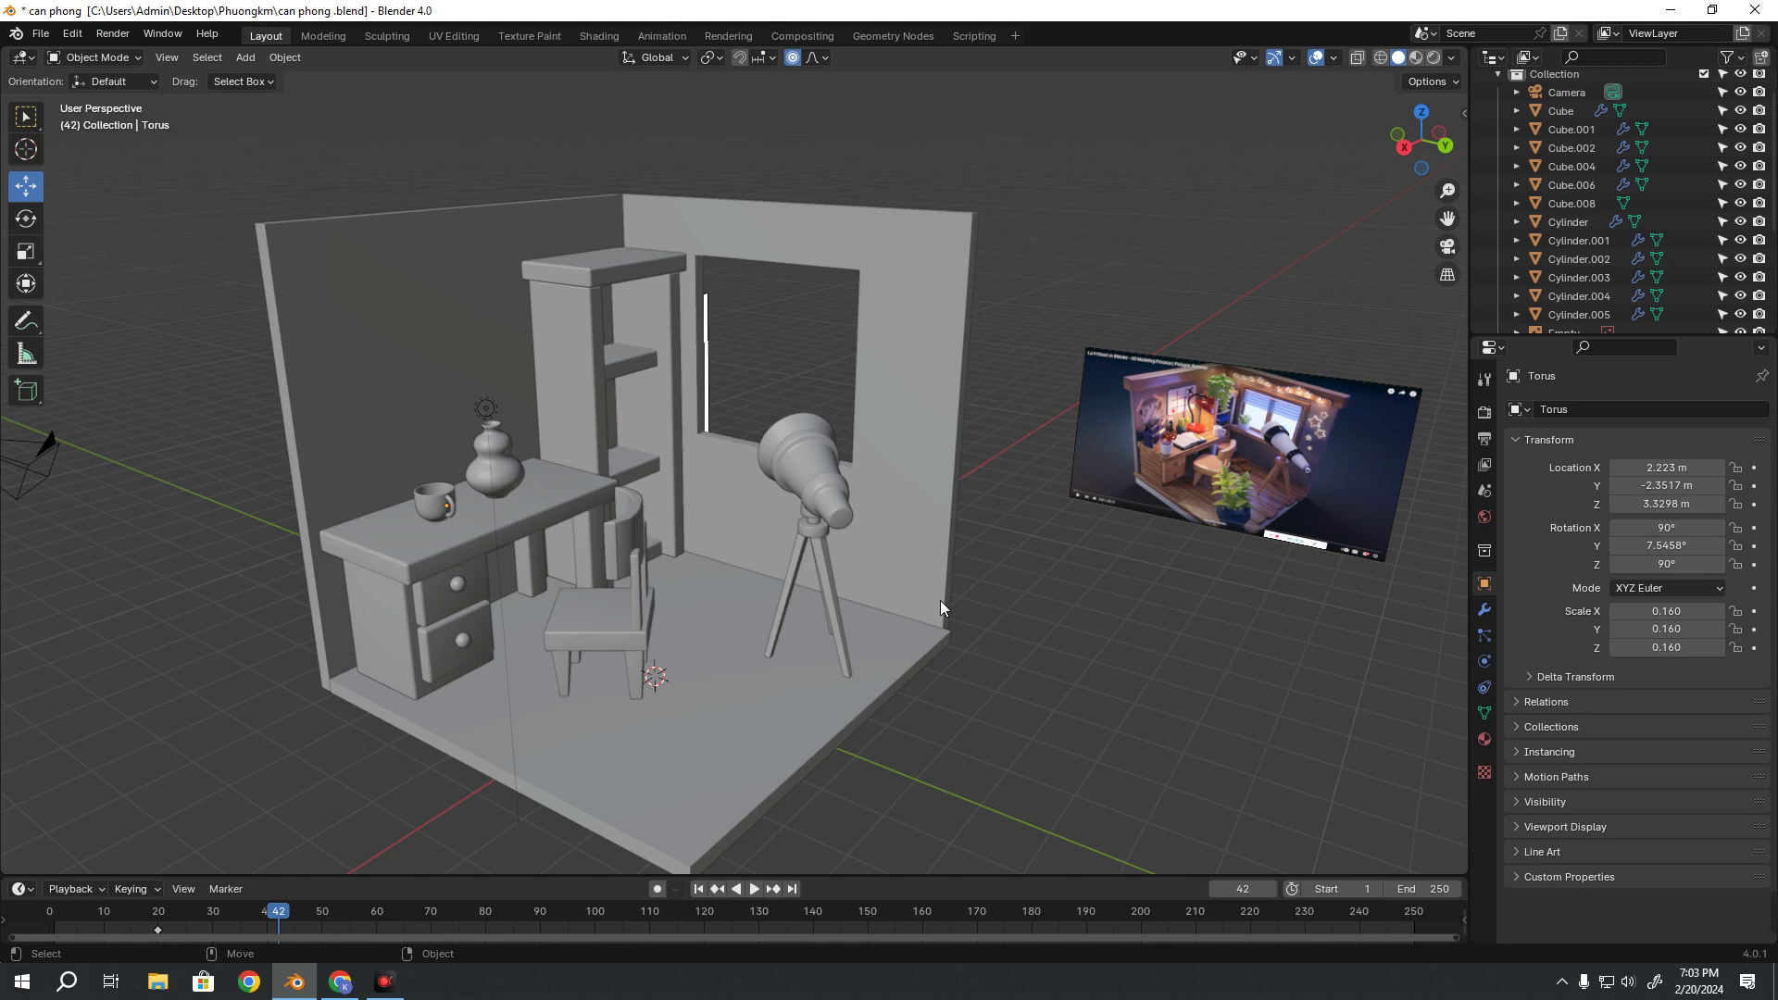
{"action": "middle_click_drag", "start_coordinate": [892, 535], "coordinate": [681, 469]}
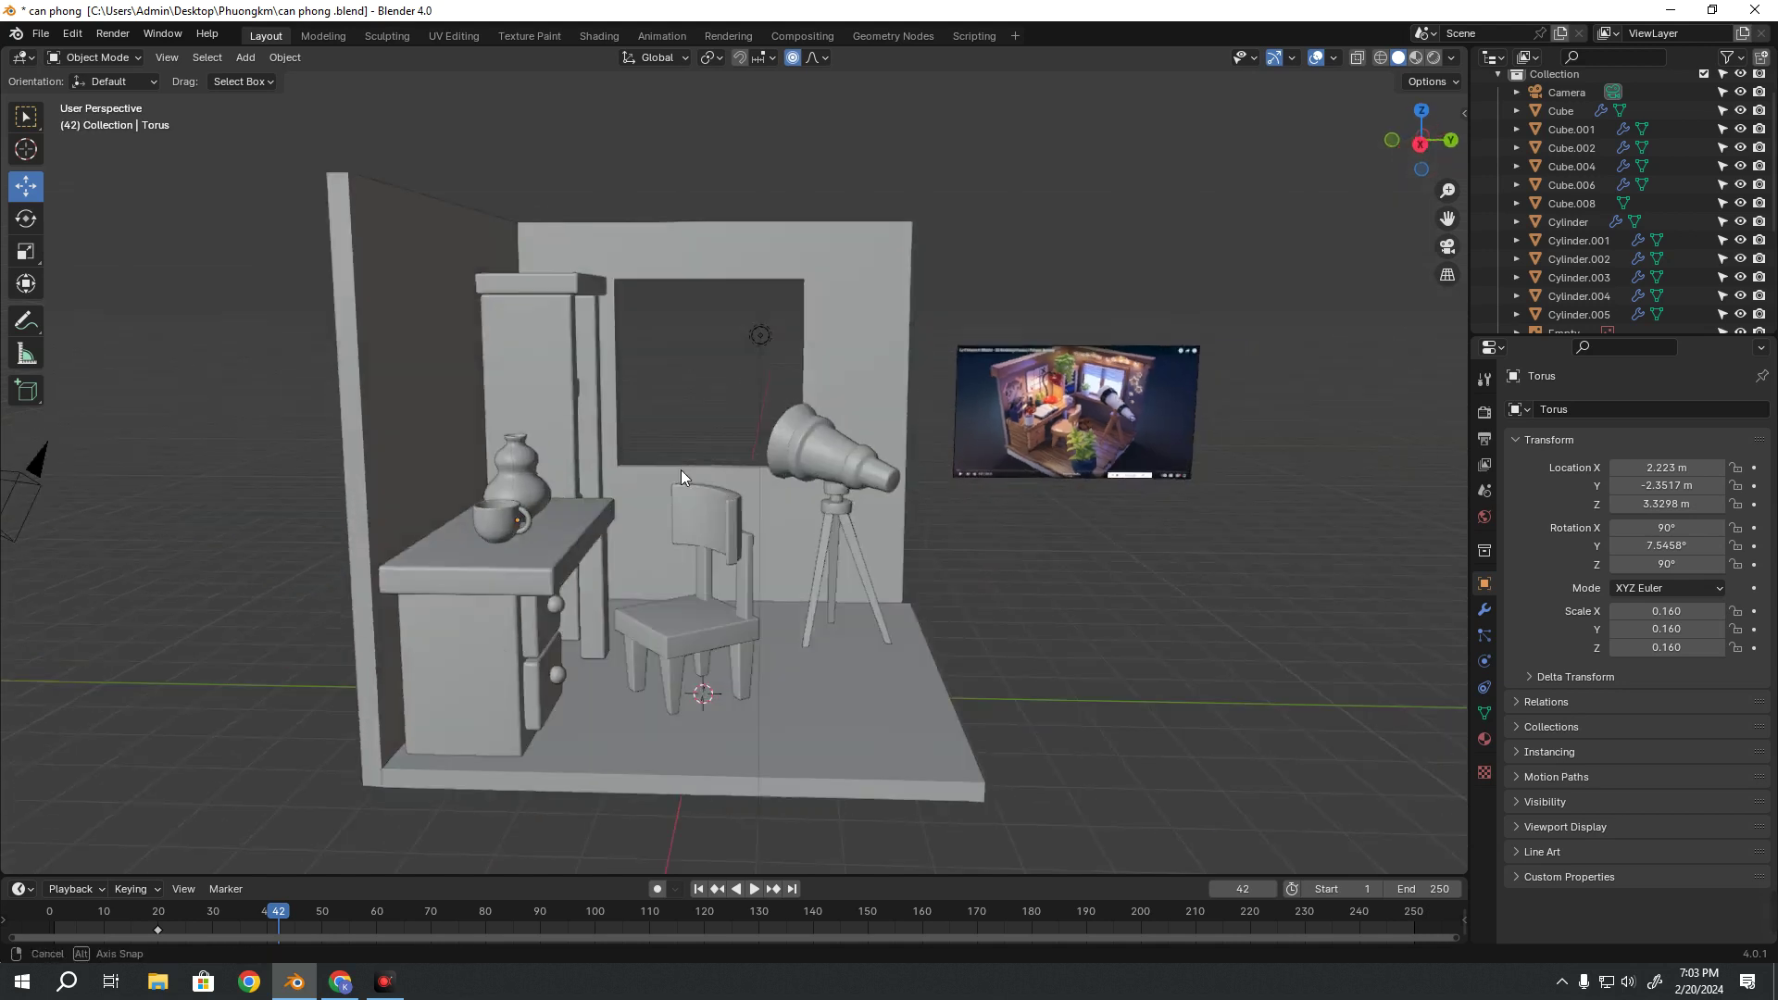
{"action": "scroll", "coordinate": [649, 491], "scroll_direction": "up", "scroll_amount": 3}
{"action": "scroll", "coordinate": [704, 491], "scroll_direction": "up", "scroll_amount": 3}
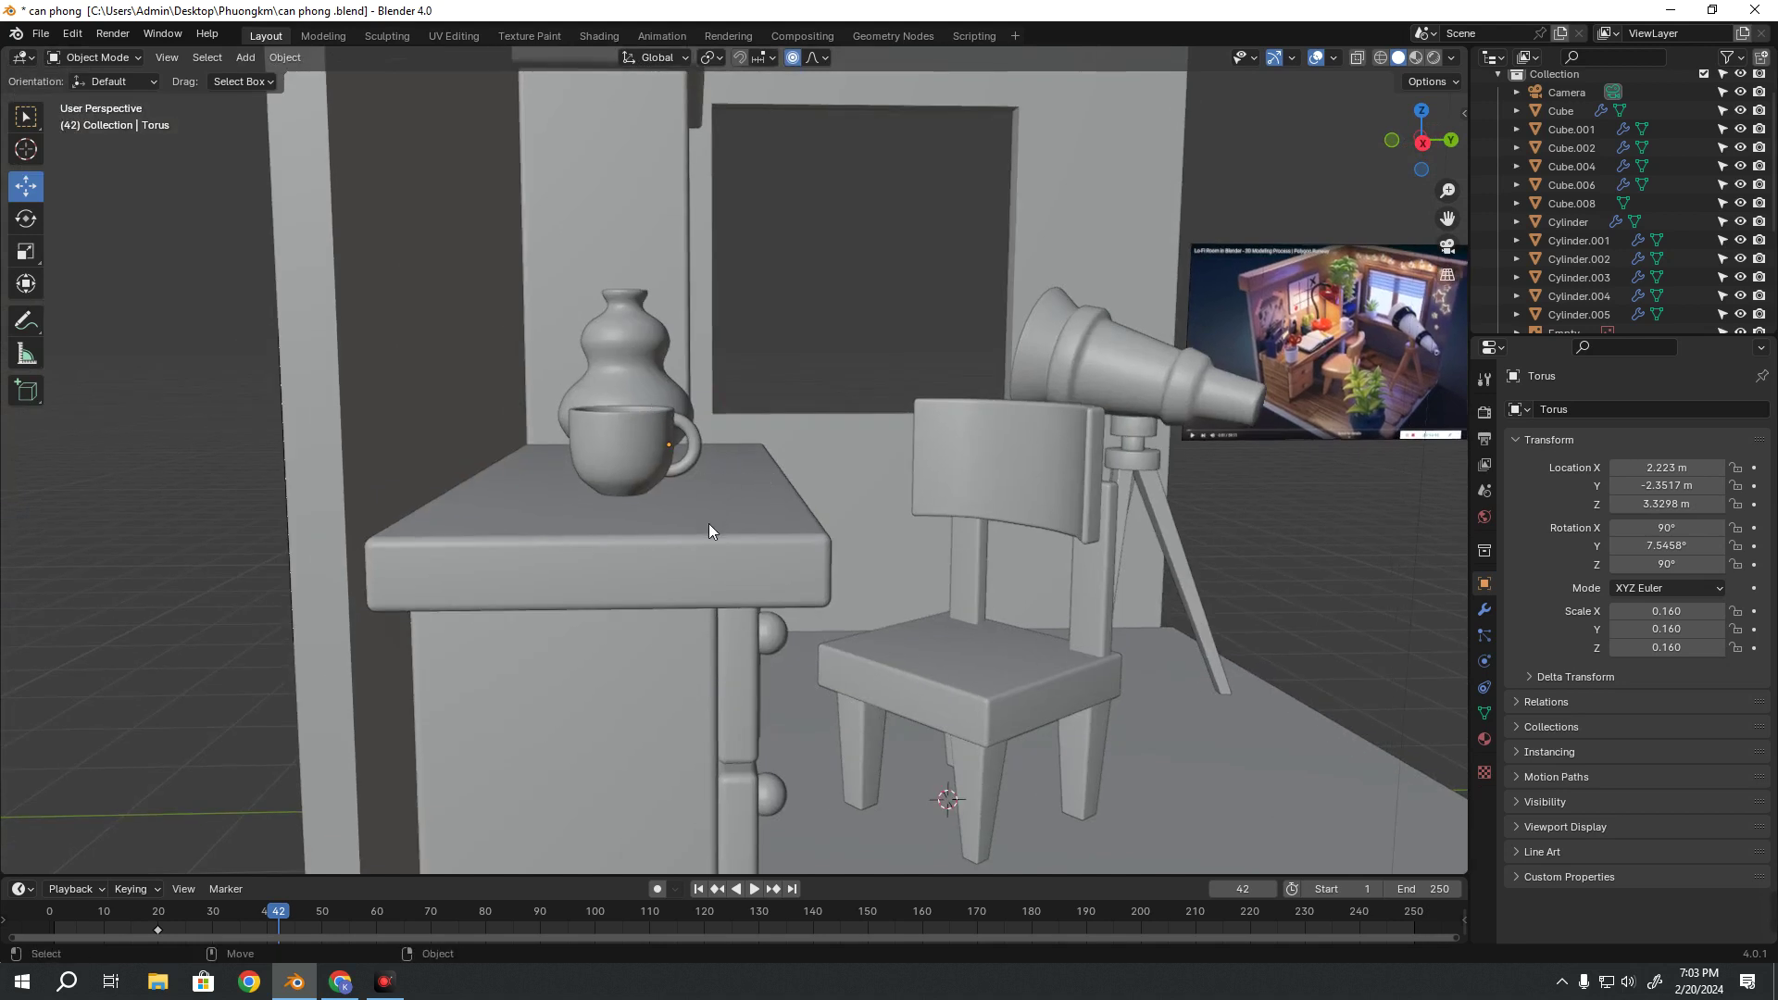
{"action": "scroll", "coordinate": [709, 531], "scroll_direction": "down", "scroll_amount": 5}
{"action": "scroll", "coordinate": [665, 546], "scroll_direction": "down", "scroll_amount": 2}
{"action": "mouse_move", "coordinate": [645, 557]}
{"action": "middle_mouse_down"}
{"action": "mouse_move", "coordinate": [687, 556]}
{"action": "mouse_move", "coordinate": [619, 547]}
{"action": "middle_mouse_up"}
{"action": "scroll", "coordinate": [619, 547], "scroll_direction": "up", "scroll_amount": 2}
{"action": "scroll", "coordinate": [665, 547], "scroll_direction": "up", "scroll_amount": 1}
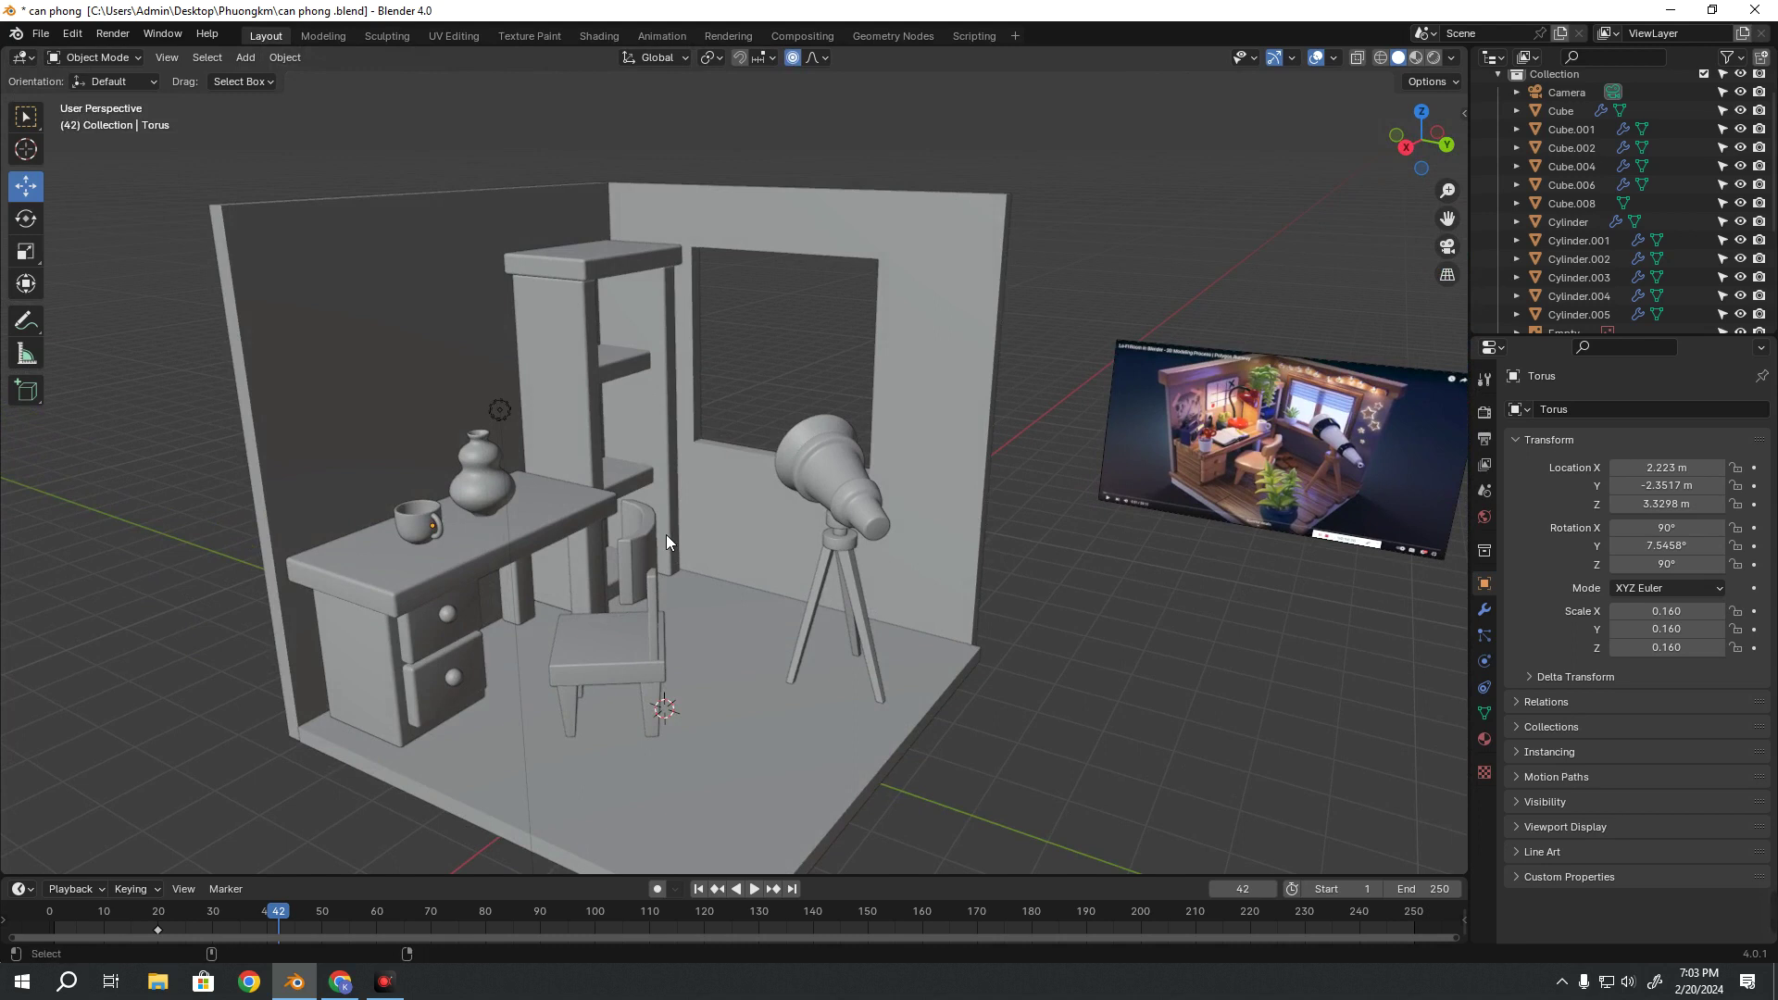
{"action": "left_click", "coordinate": [382, 982]}
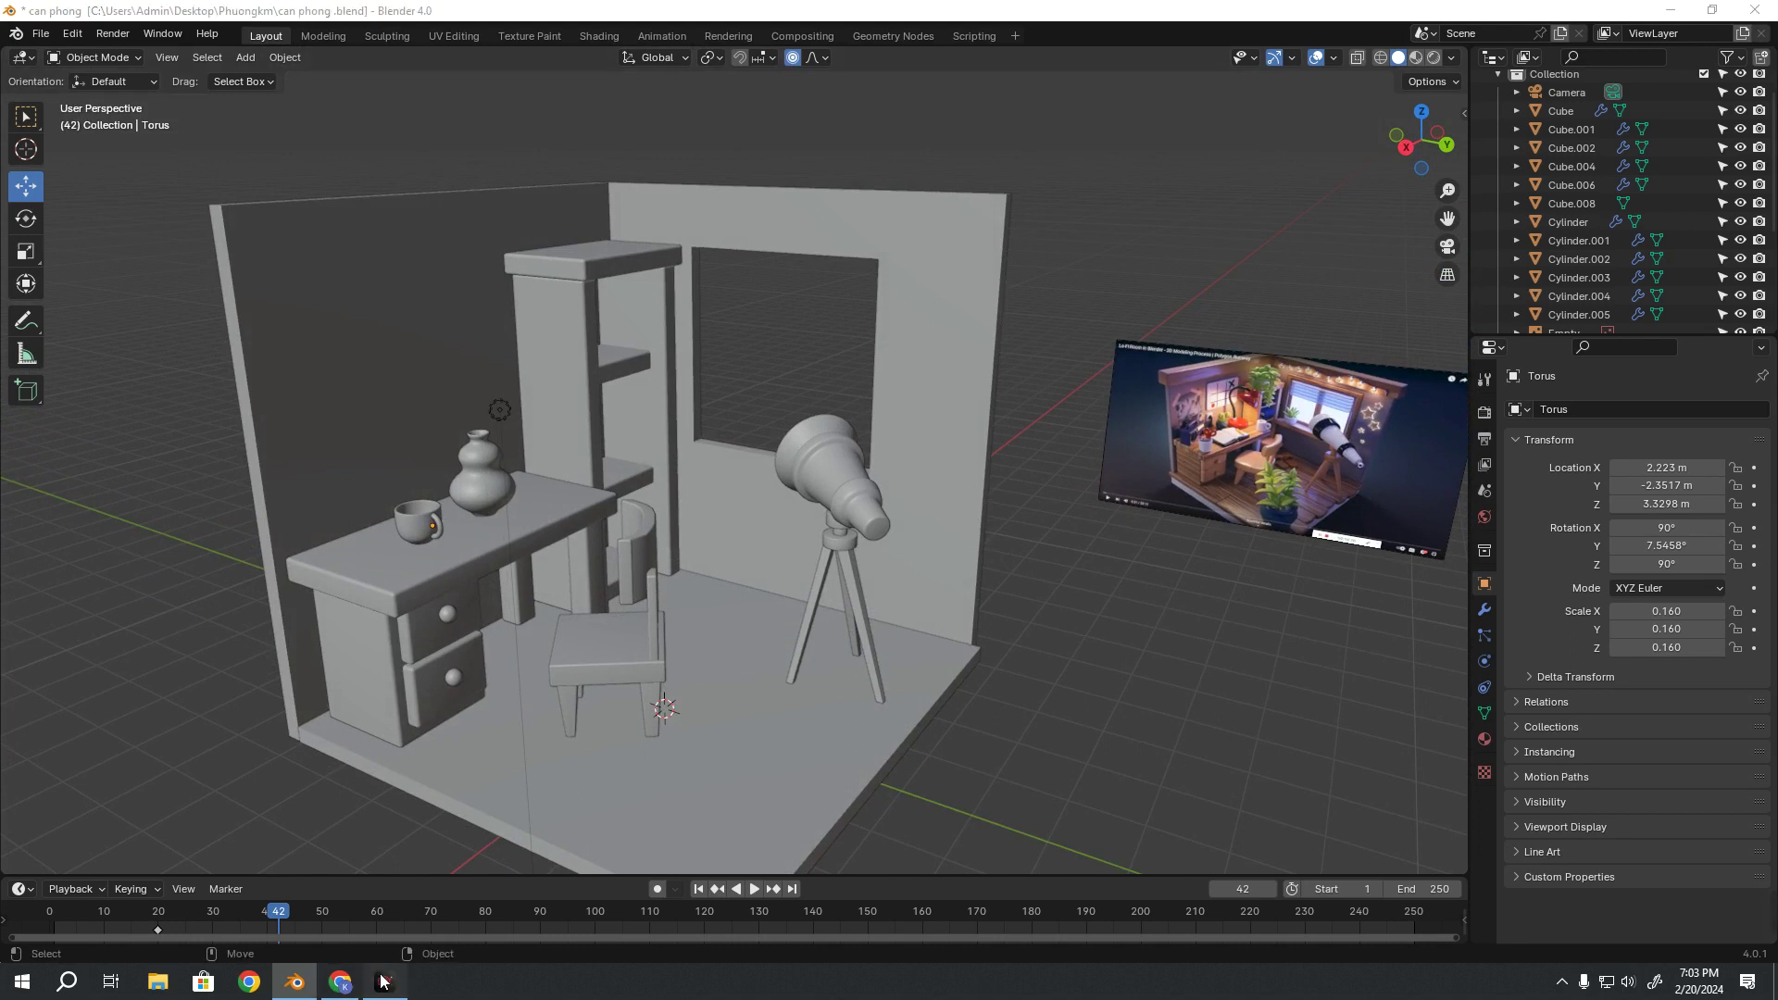
Save the scene to can phong .blend from the File menu
{"action": "left_click", "coordinate": [1640, 669]}
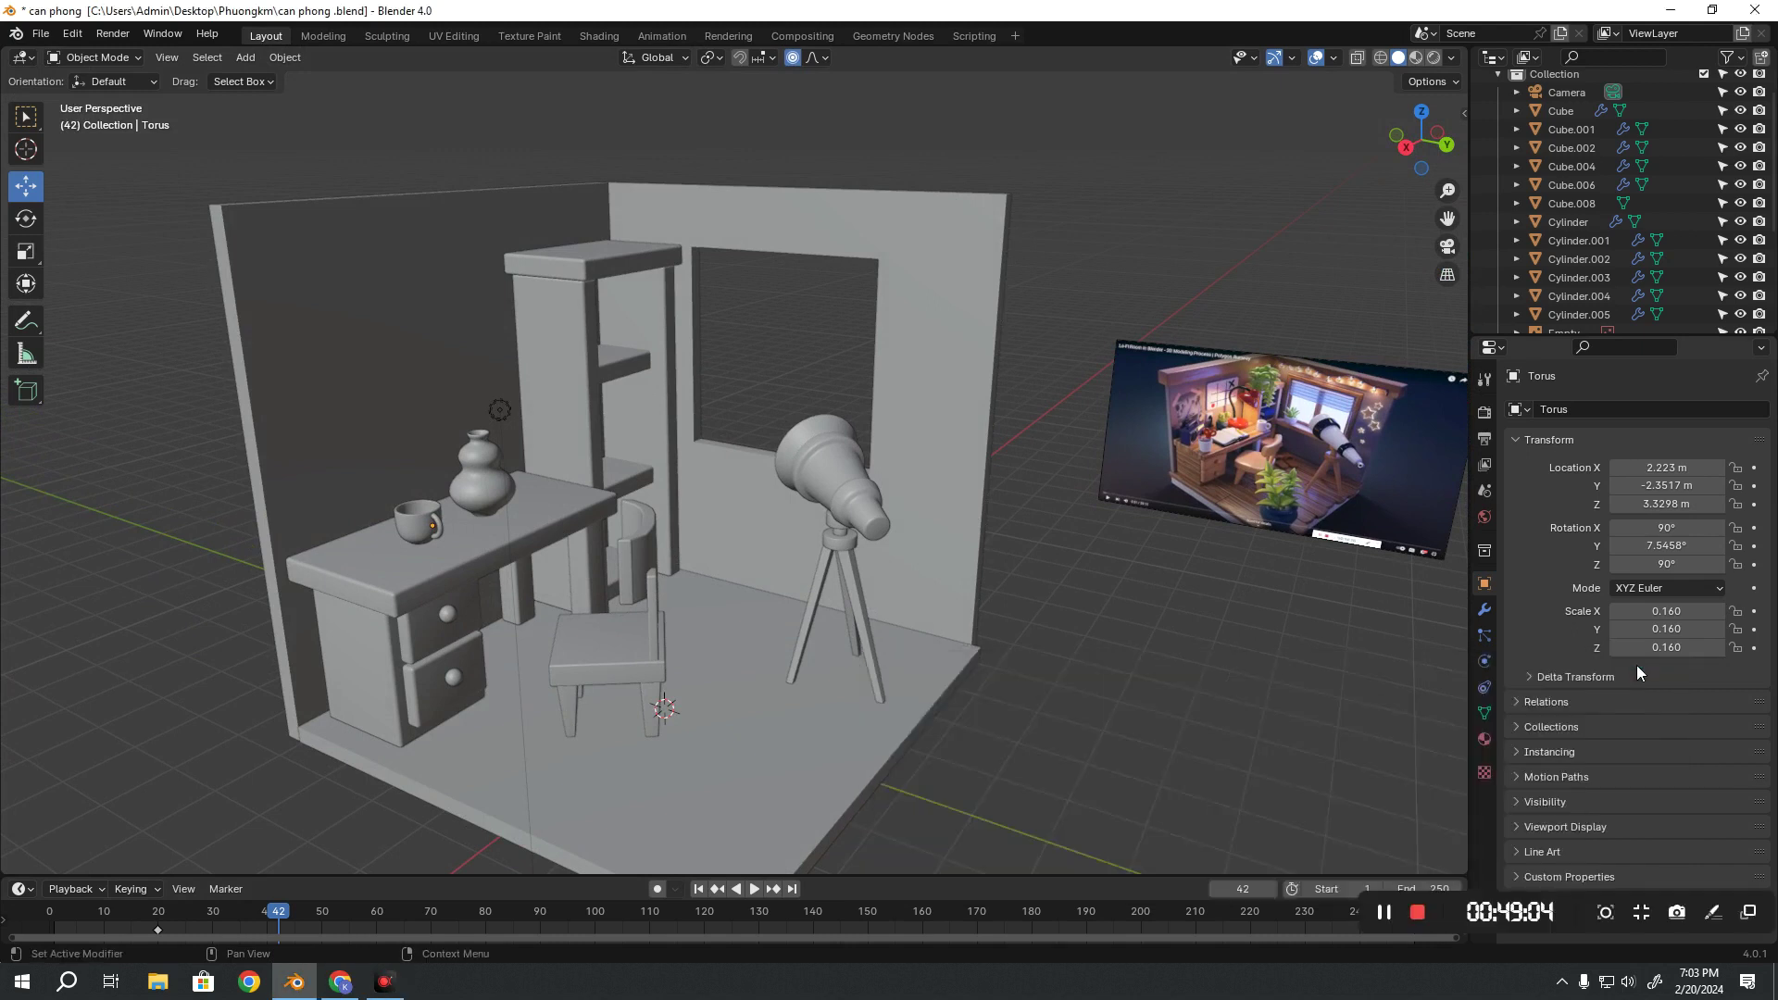
{"action": "left_click", "coordinate": [41, 33]}
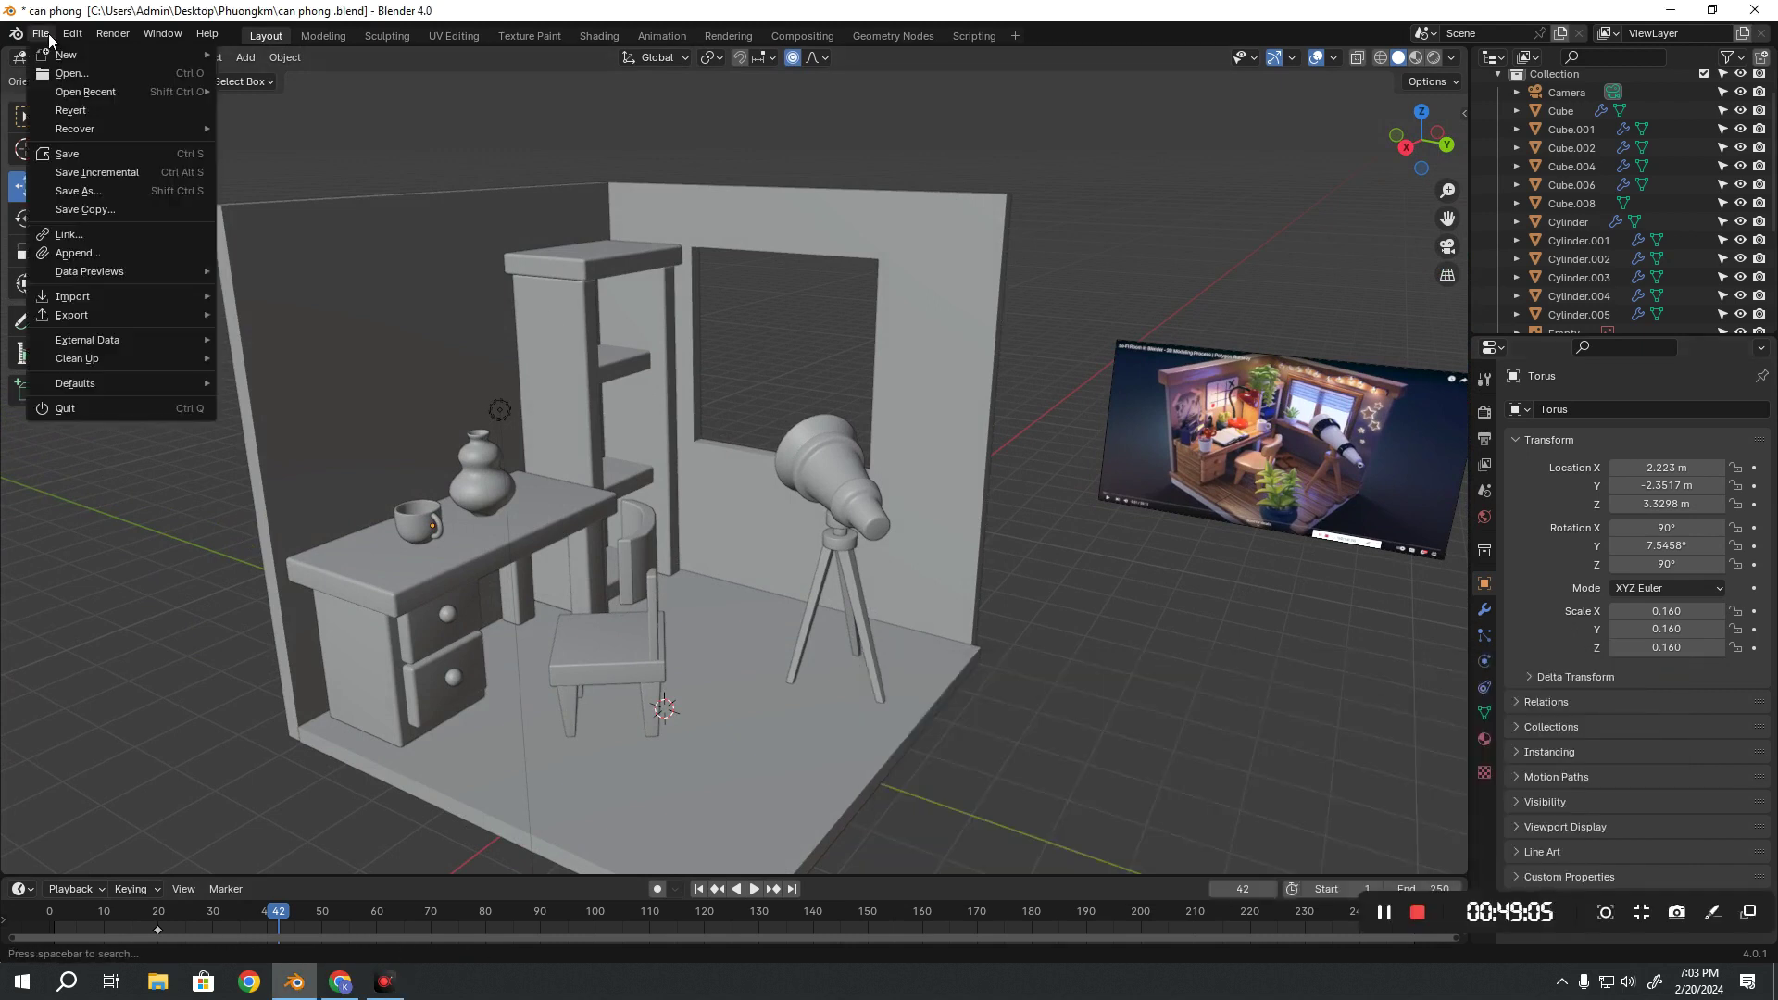
{"action": "left_click", "coordinate": [81, 154]}
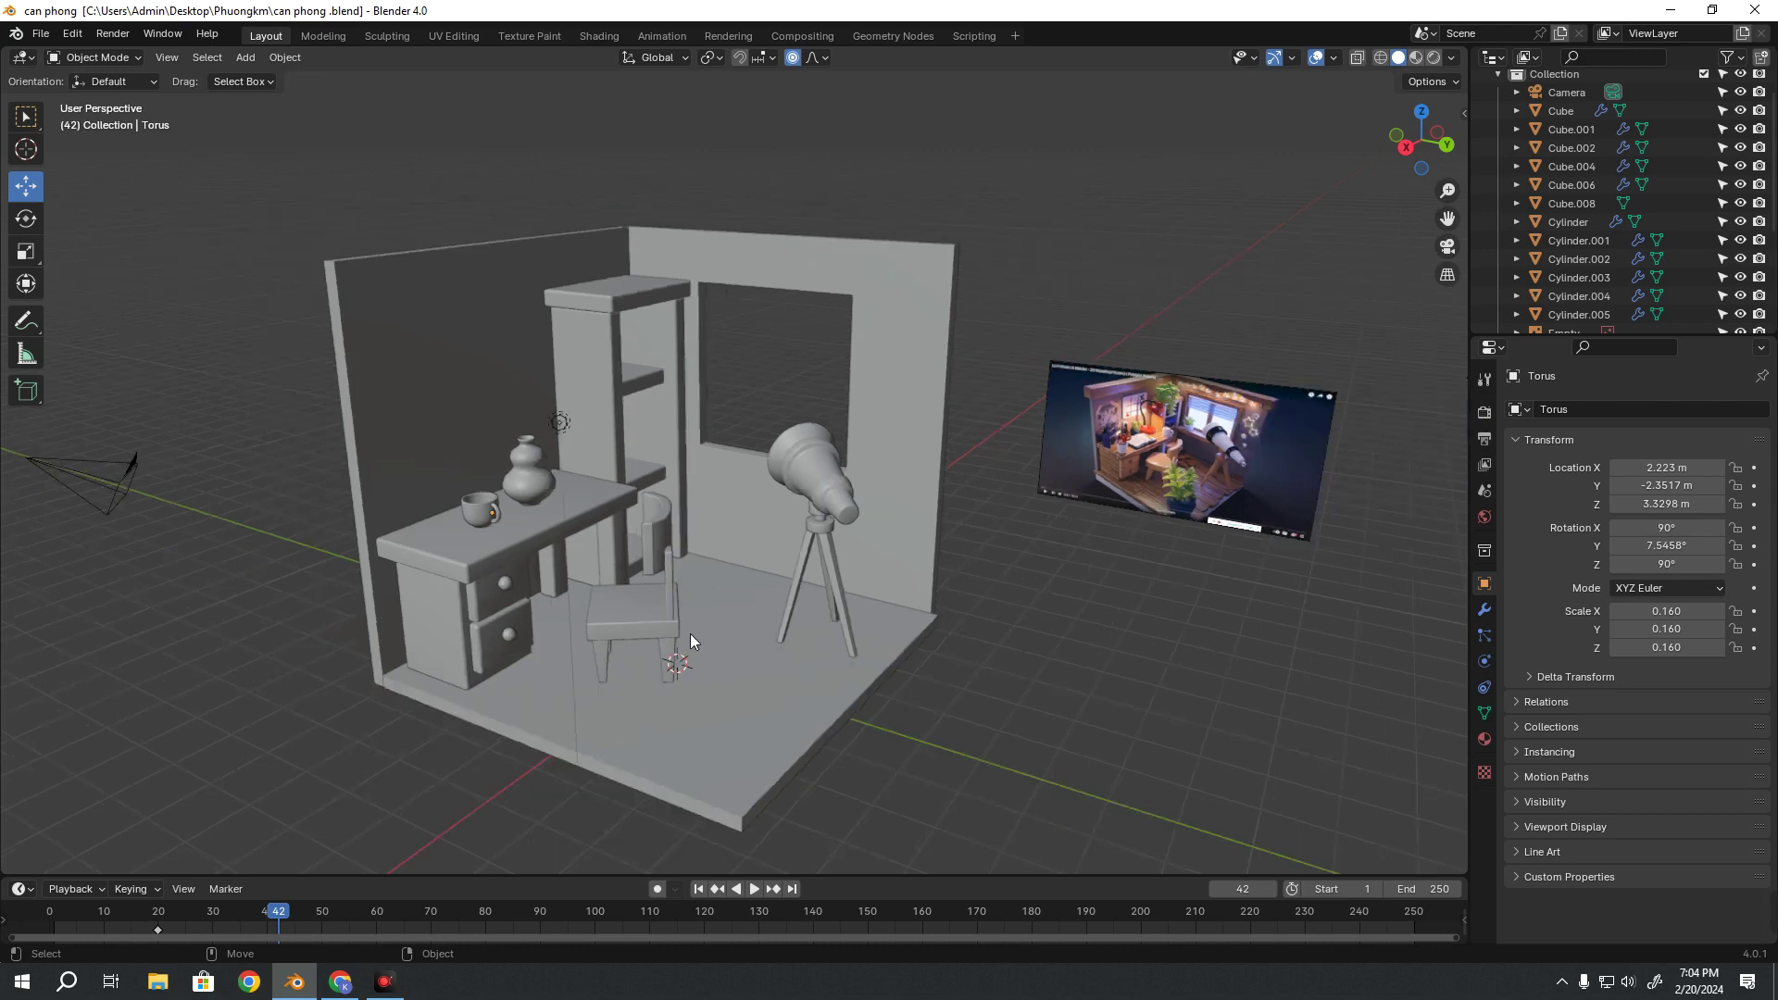
{"action": "mouse_move", "coordinate": [691, 634]}
{"action": "middle_mouse_down"}
{"action": "mouse_move", "coordinate": [576, 558]}
{"action": "mouse_move", "coordinate": [759, 532]}
{"action": "middle_mouse_up"}
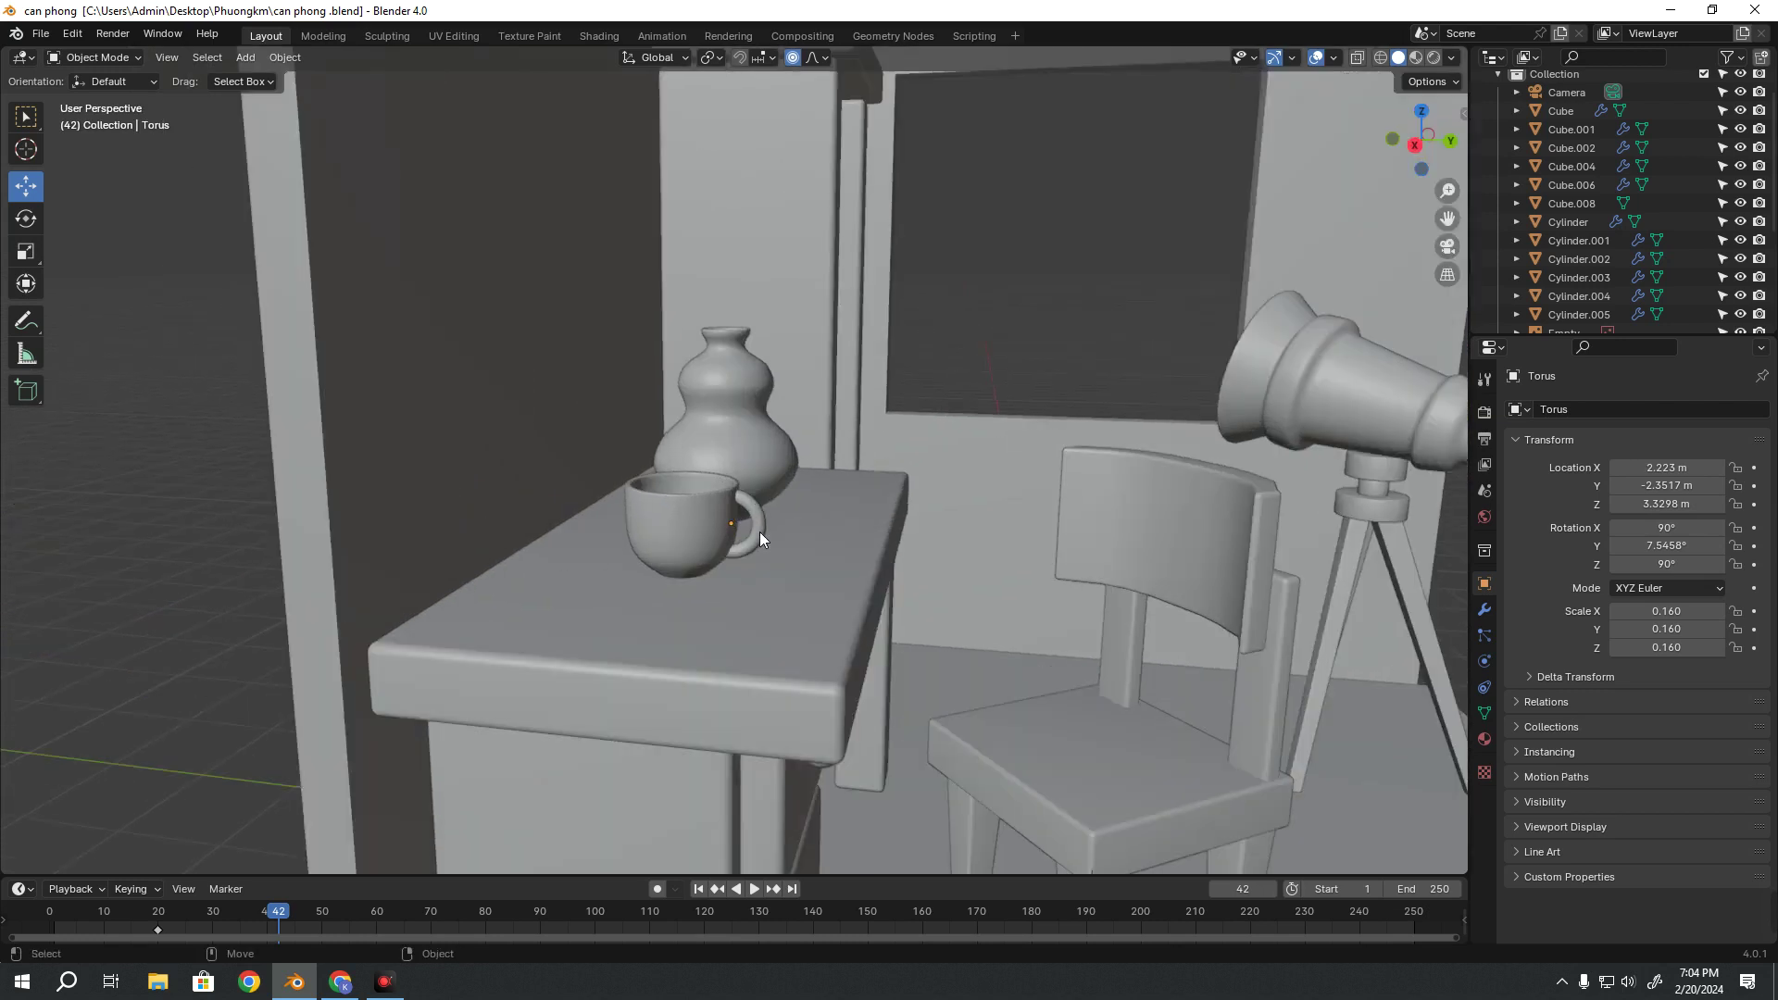
{"action": "scroll", "coordinate": [754, 542], "scroll_direction": "up", "scroll_amount": 2}
{"action": "scroll", "coordinate": [752, 539], "scroll_direction": "up", "scroll_amount": 2}
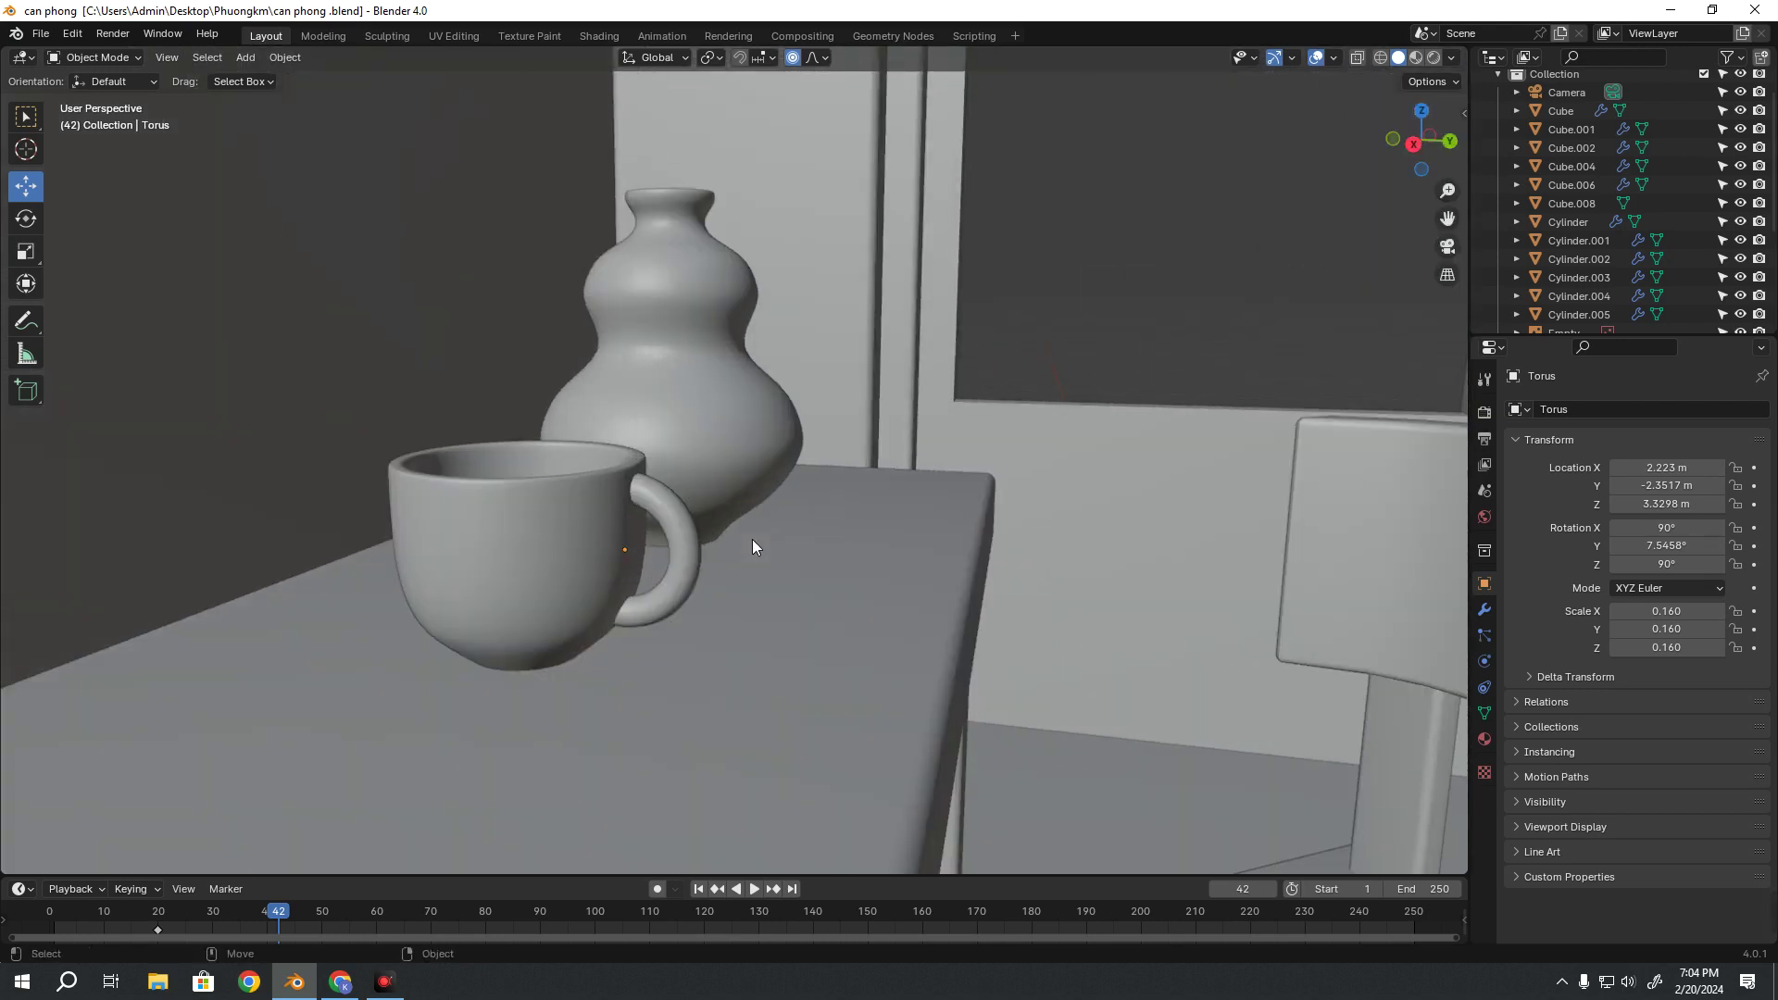
{"action": "scroll", "coordinate": [752, 539], "scroll_direction": "down", "scroll_amount": 2}
{"action": "scroll", "coordinate": [775, 560], "scroll_direction": "down", "scroll_amount": 5}
{"action": "scroll", "coordinate": [832, 532], "scroll_direction": "down", "scroll_amount": 3}
{"action": "middle_click_drag", "start_coordinate": [813, 526], "coordinate": [763, 513], "text": "shift"}
{"action": "scroll", "coordinate": [913, 535], "scroll_direction": "up", "scroll_amount": 2}
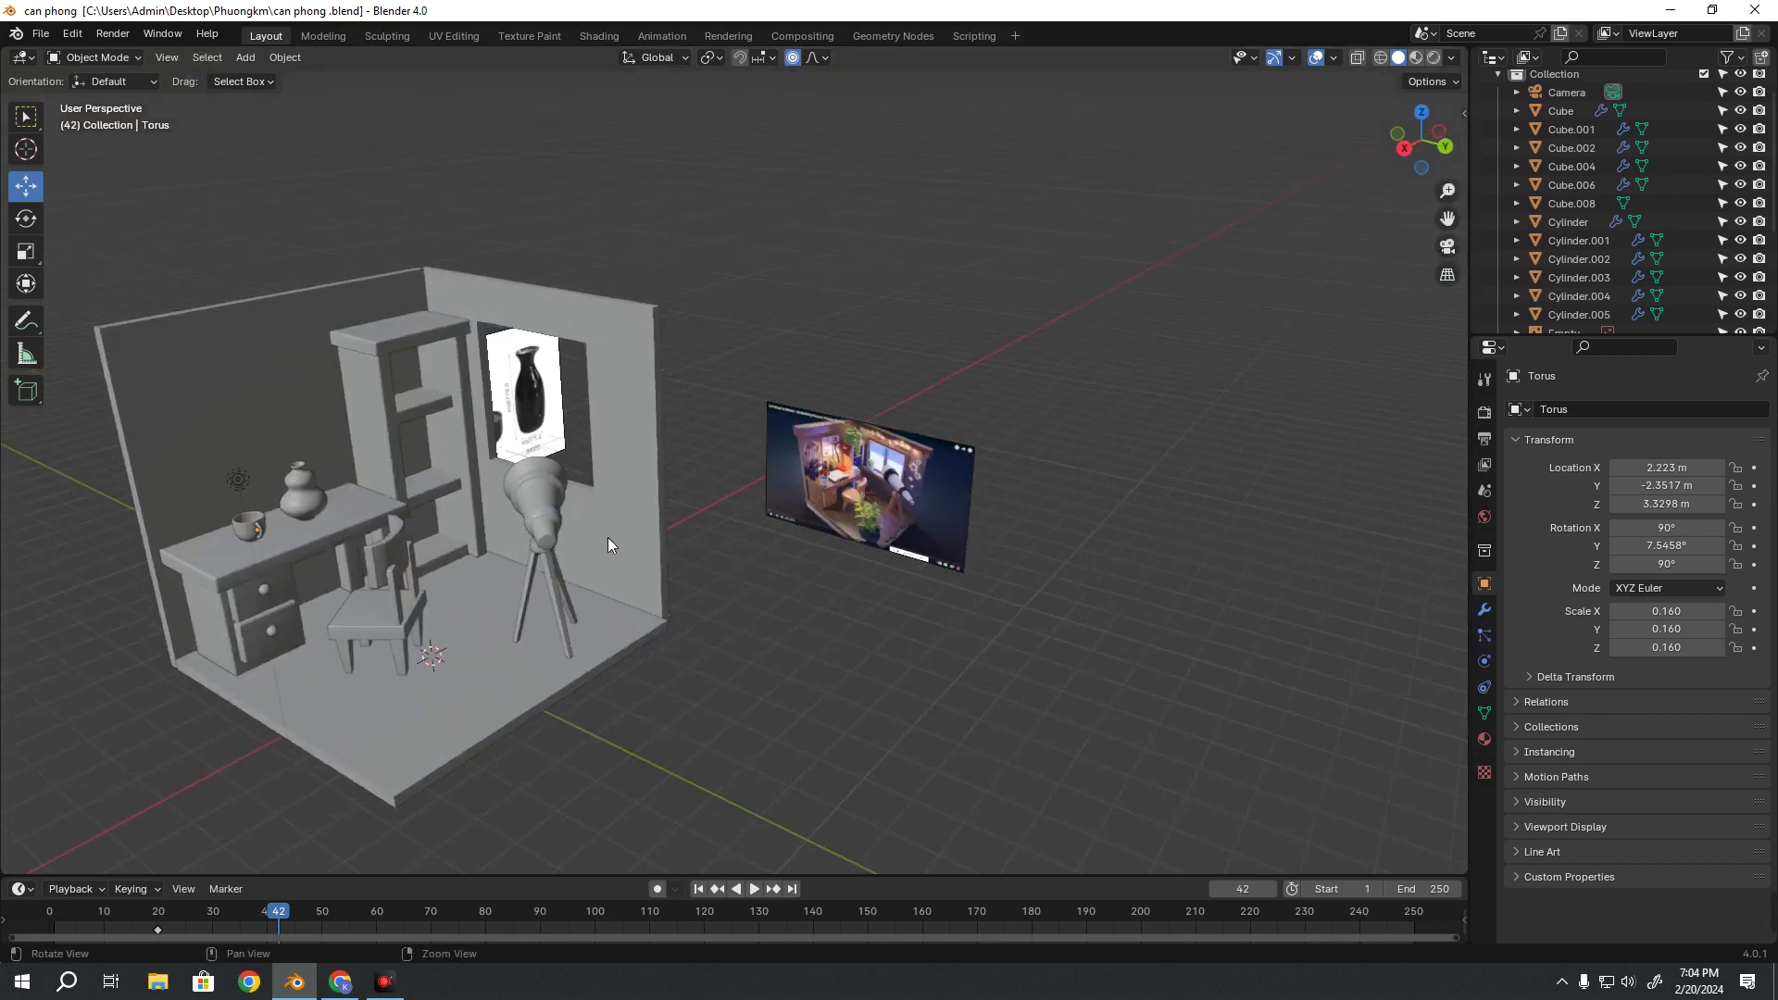
{"action": "scroll", "coordinate": [926, 537], "scroll_direction": "up", "scroll_amount": 3}
{"action": "scroll", "coordinate": [935, 539], "scroll_direction": "up", "scroll_amount": 2}
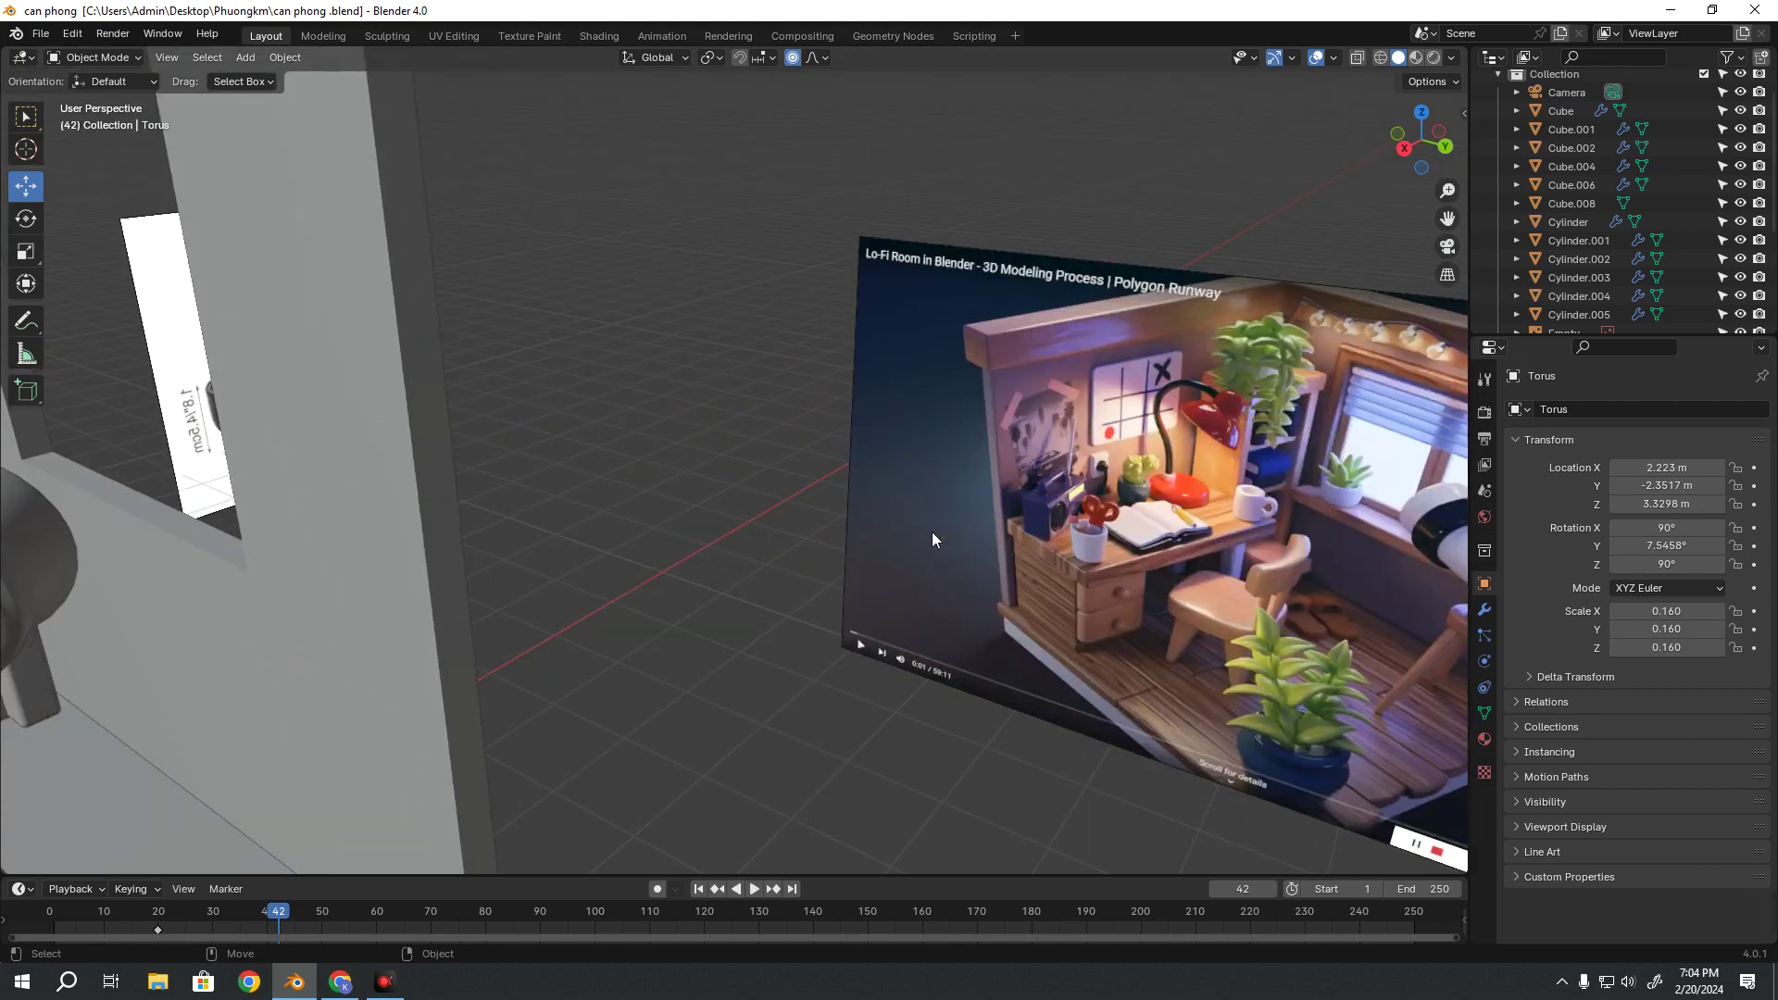
{"action": "scroll", "coordinate": [931, 531], "scroll_direction": "down", "scroll_amount": 3}
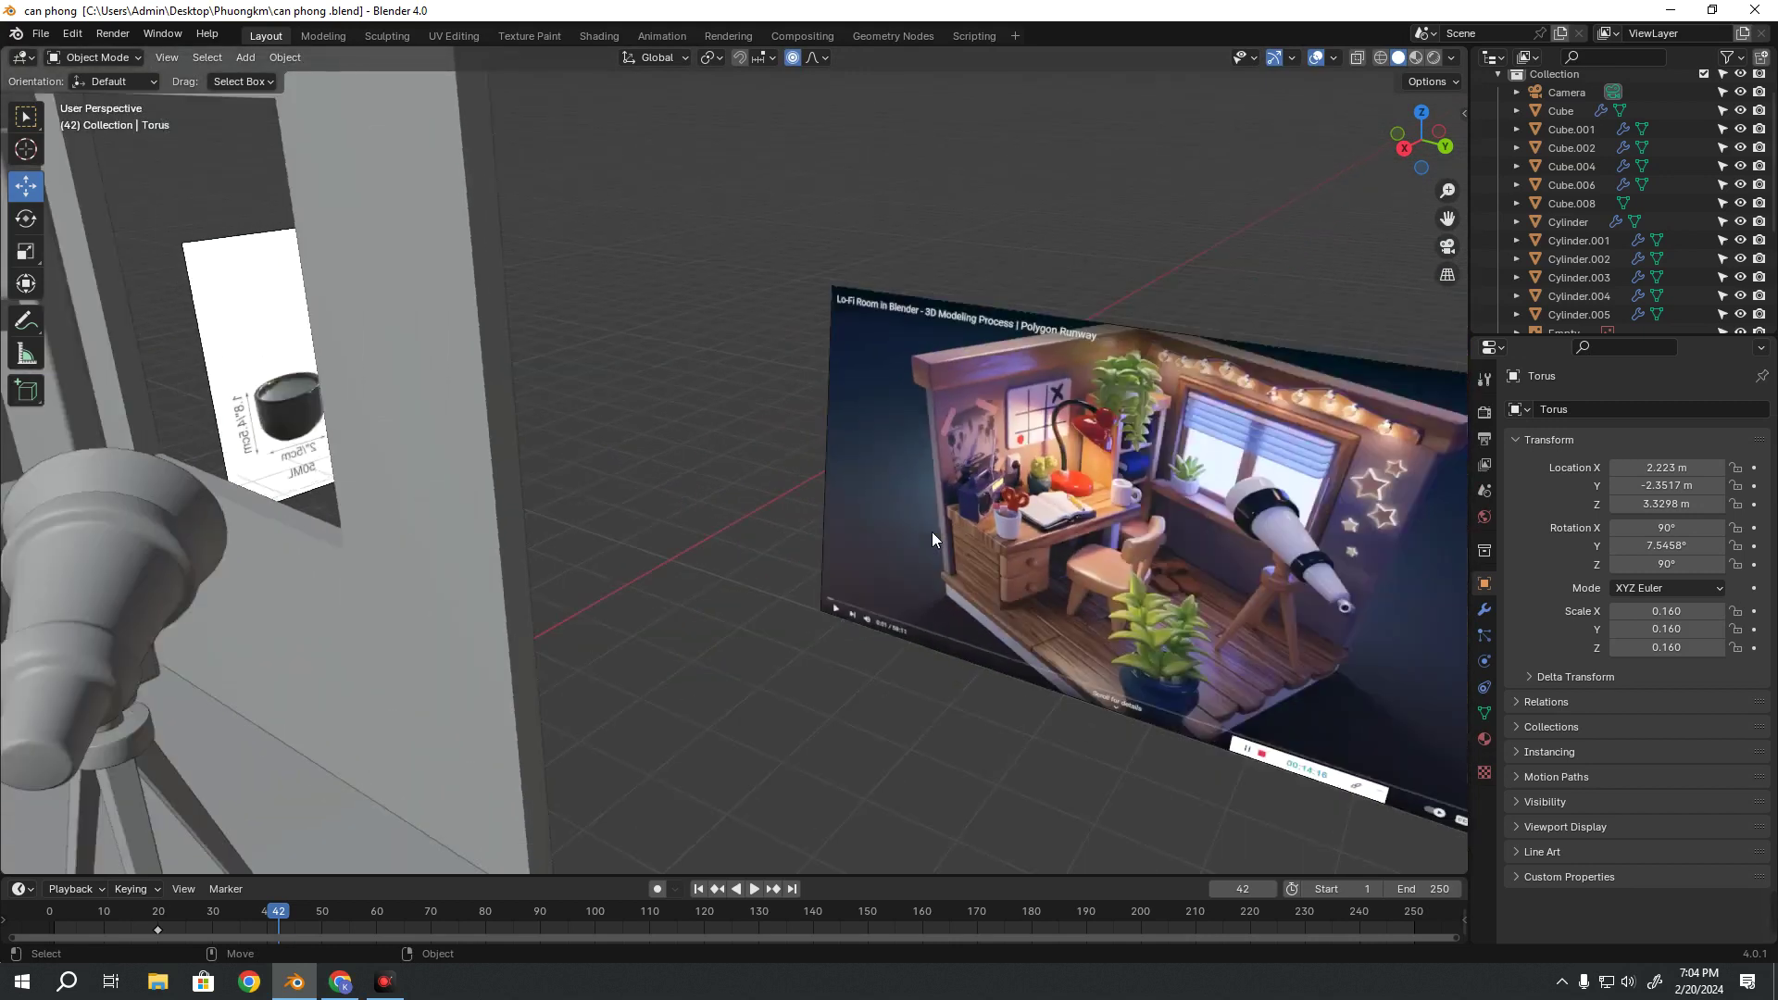
{"action": "scroll", "coordinate": [932, 532], "scroll_direction": "down", "scroll_amount": 3}
{"action": "scroll", "coordinate": [704, 499], "scroll_direction": "up", "scroll_amount": 3}
{"action": "scroll", "coordinate": [775, 510], "scroll_direction": "up", "scroll_amount": 1}
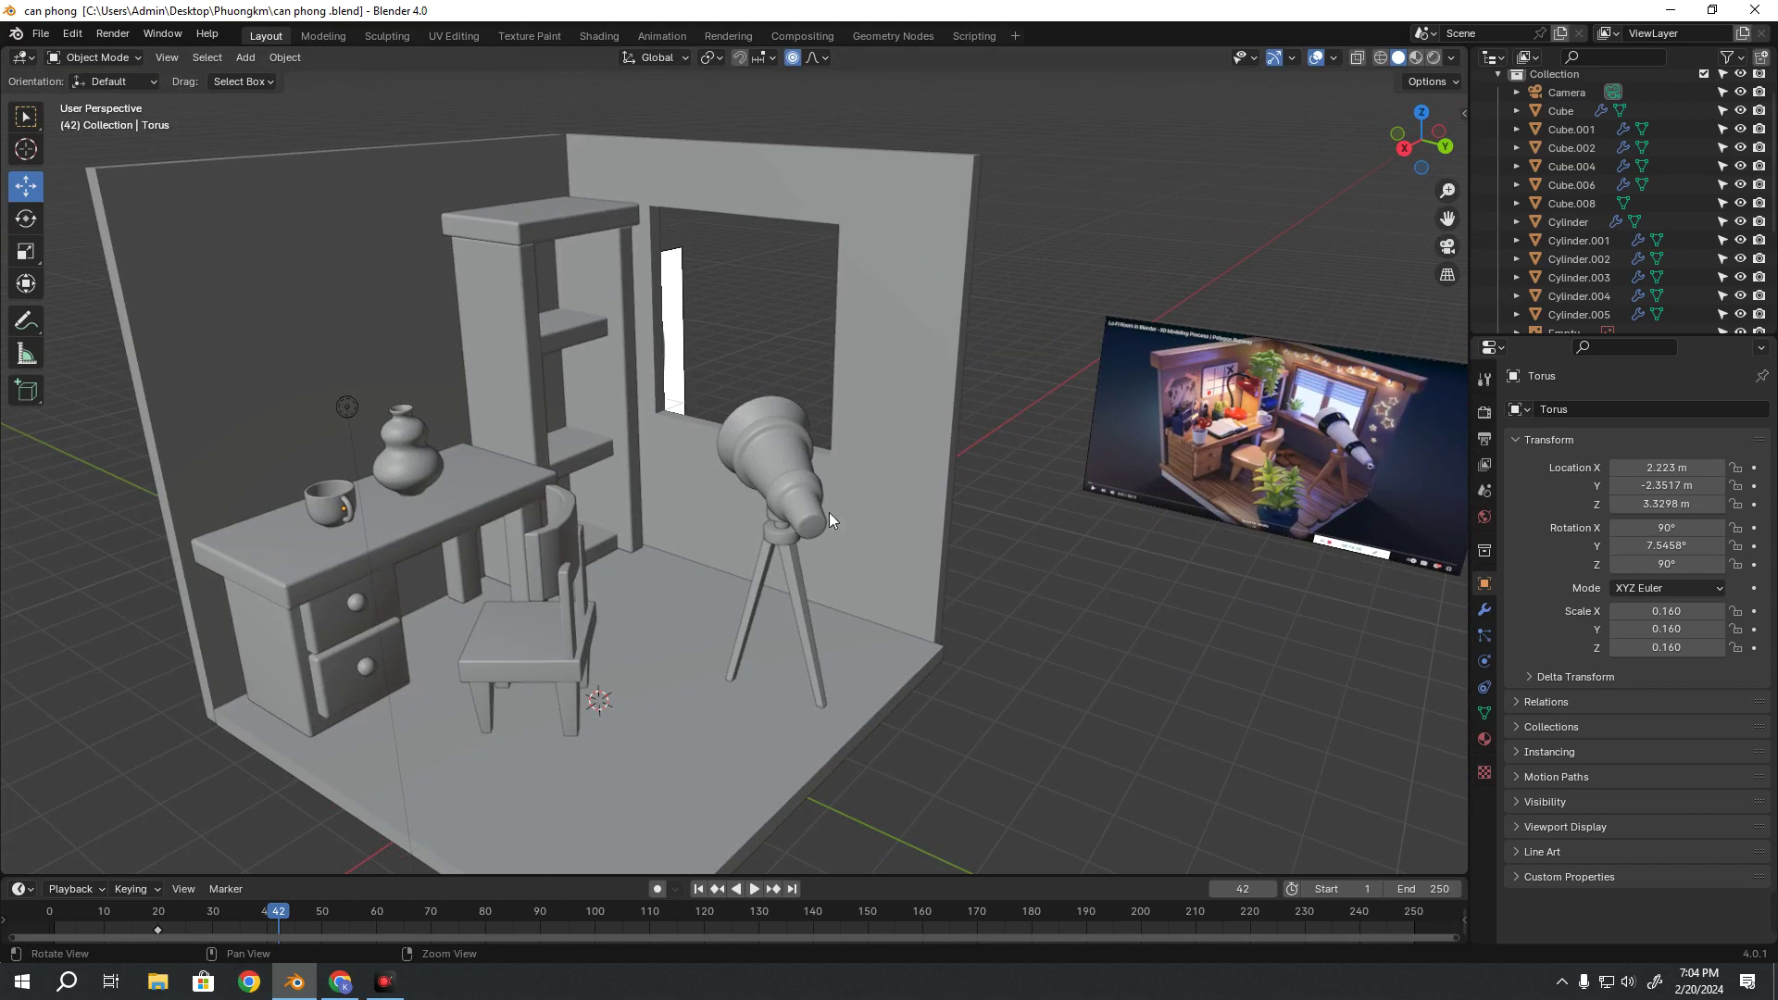
{"action": "scroll", "coordinate": [968, 515], "scroll_direction": "up", "scroll_amount": 1}
{"action": "scroll", "coordinate": [967, 531], "scroll_direction": "up", "scroll_amount": 2}
{"action": "scroll", "coordinate": [969, 531], "scroll_direction": "up", "scroll_amount": 3}
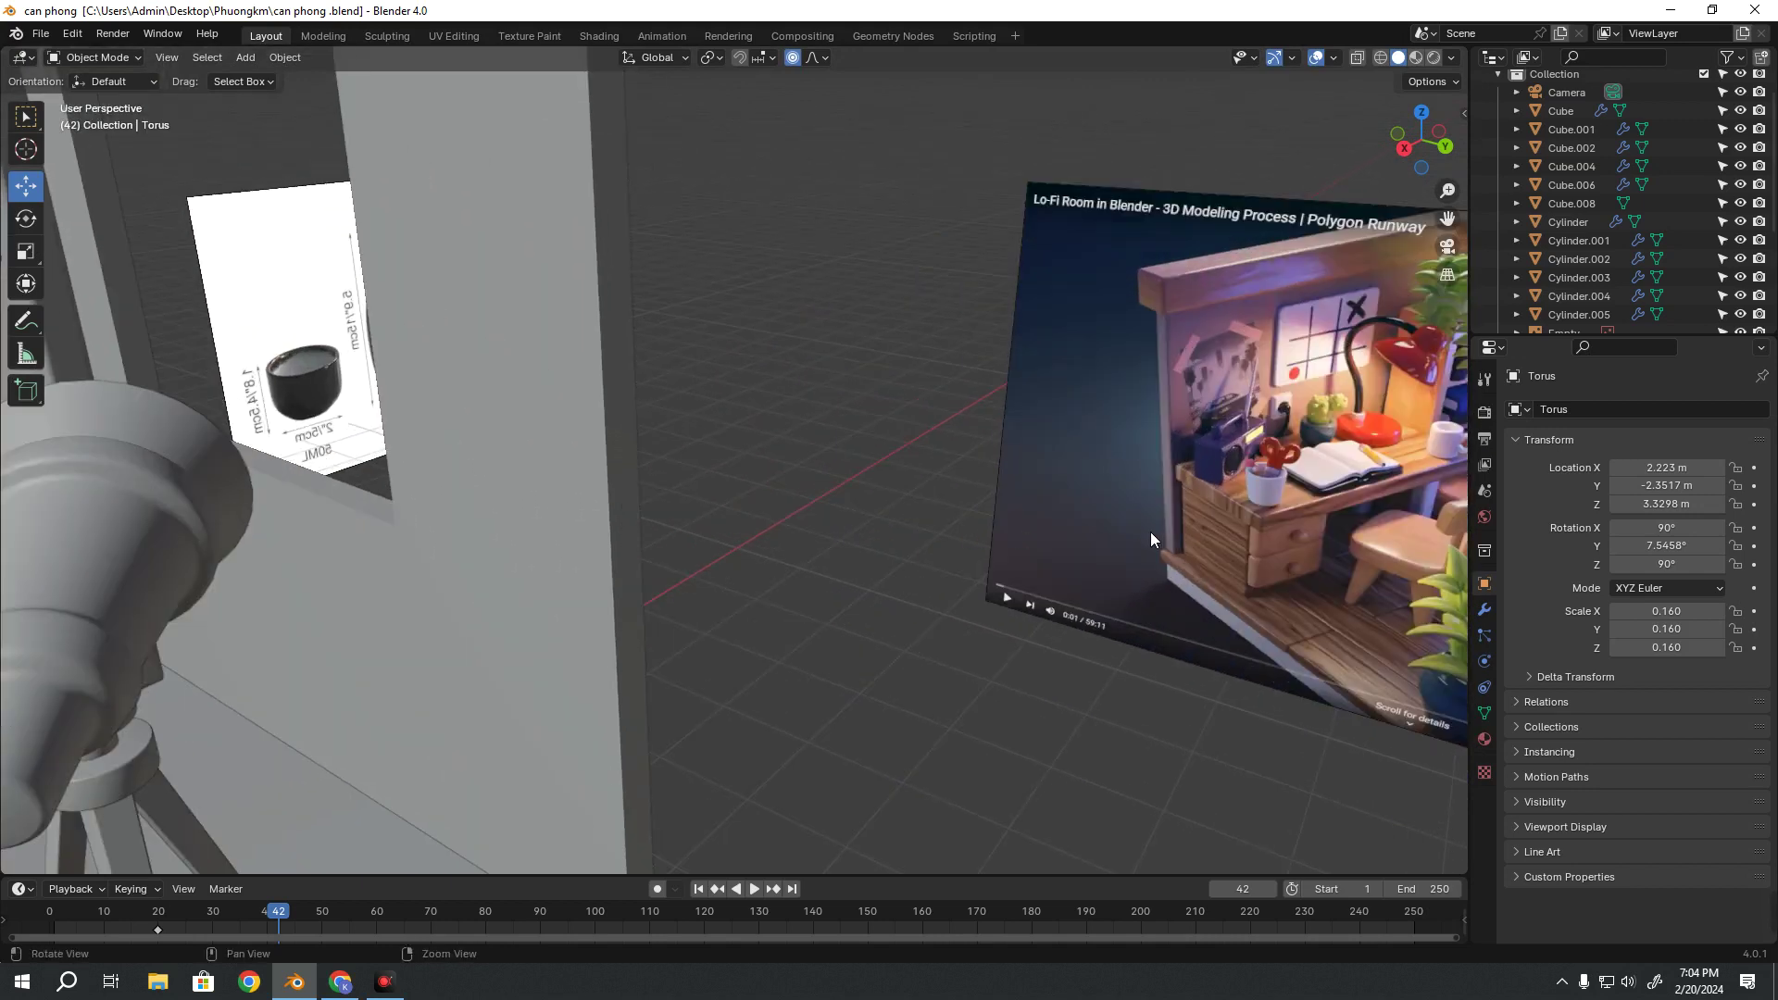
{"action": "scroll", "coordinate": [926, 526], "scroll_direction": "up", "scroll_amount": 3}
{"action": "scroll", "coordinate": [602, 517], "scroll_direction": "up", "scroll_amount": 3}
{"action": "scroll", "coordinate": [555, 509], "scroll_direction": "up", "scroll_amount": 2}
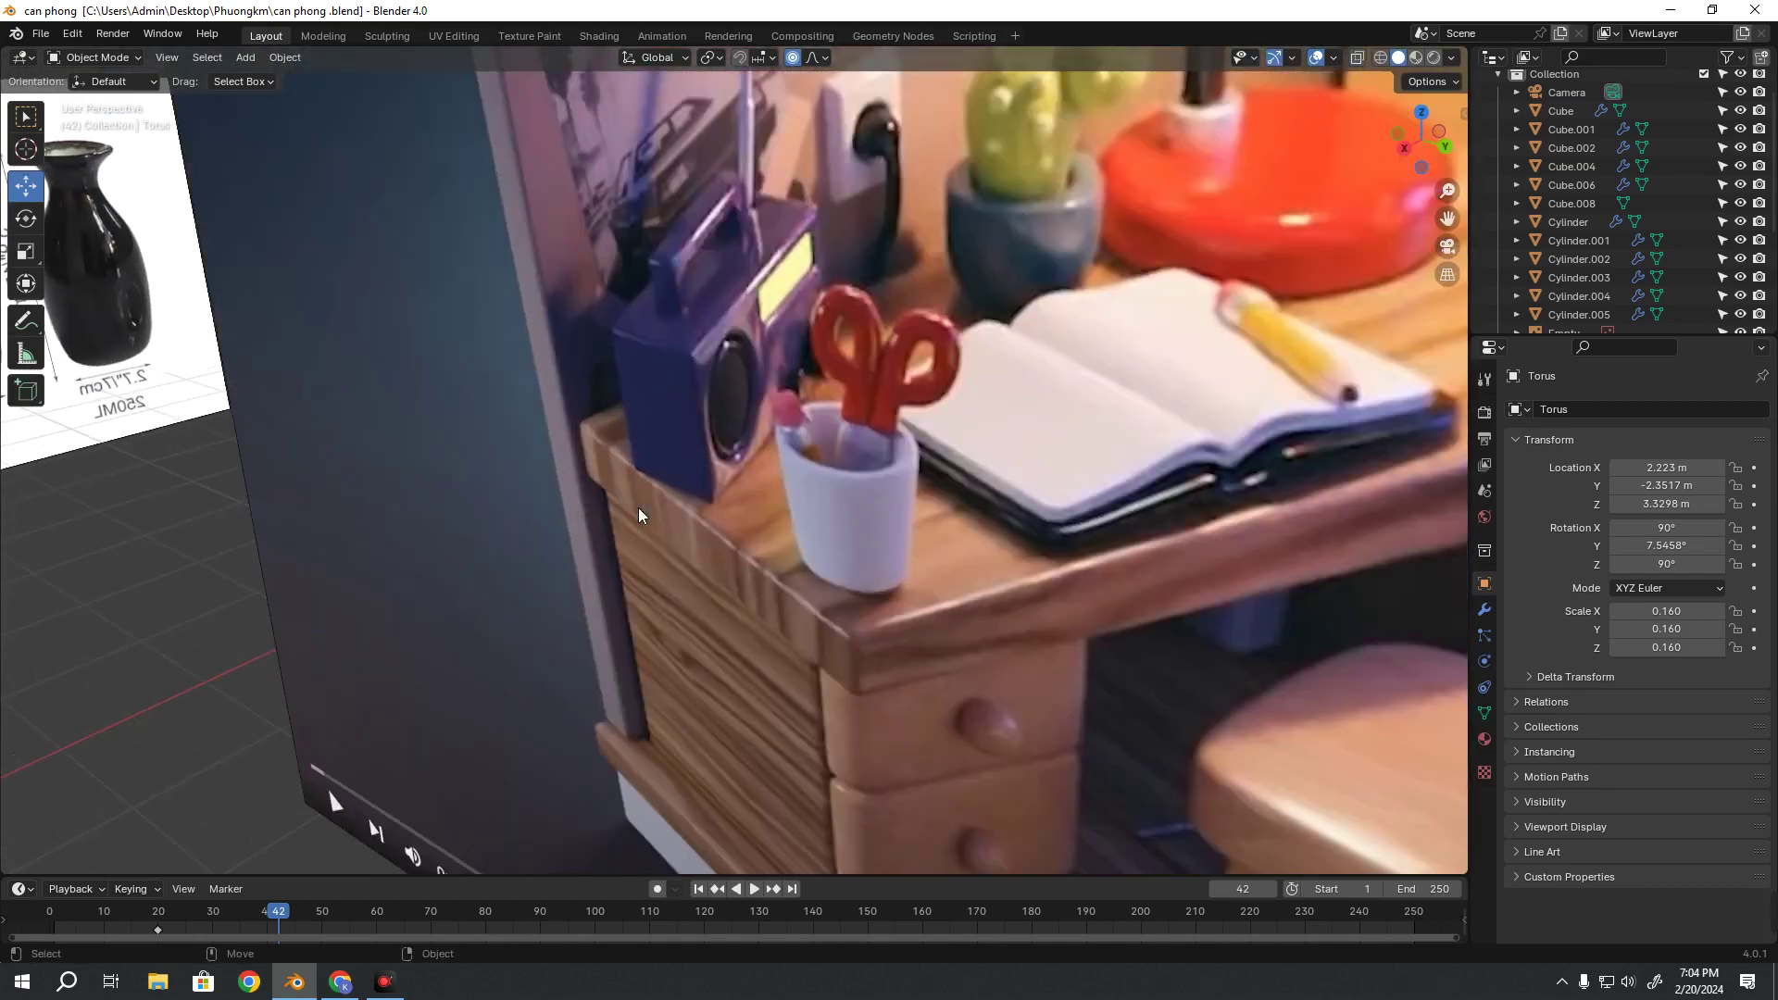
{"action": "scroll", "coordinate": [639, 507], "scroll_direction": "down", "scroll_amount": 3}
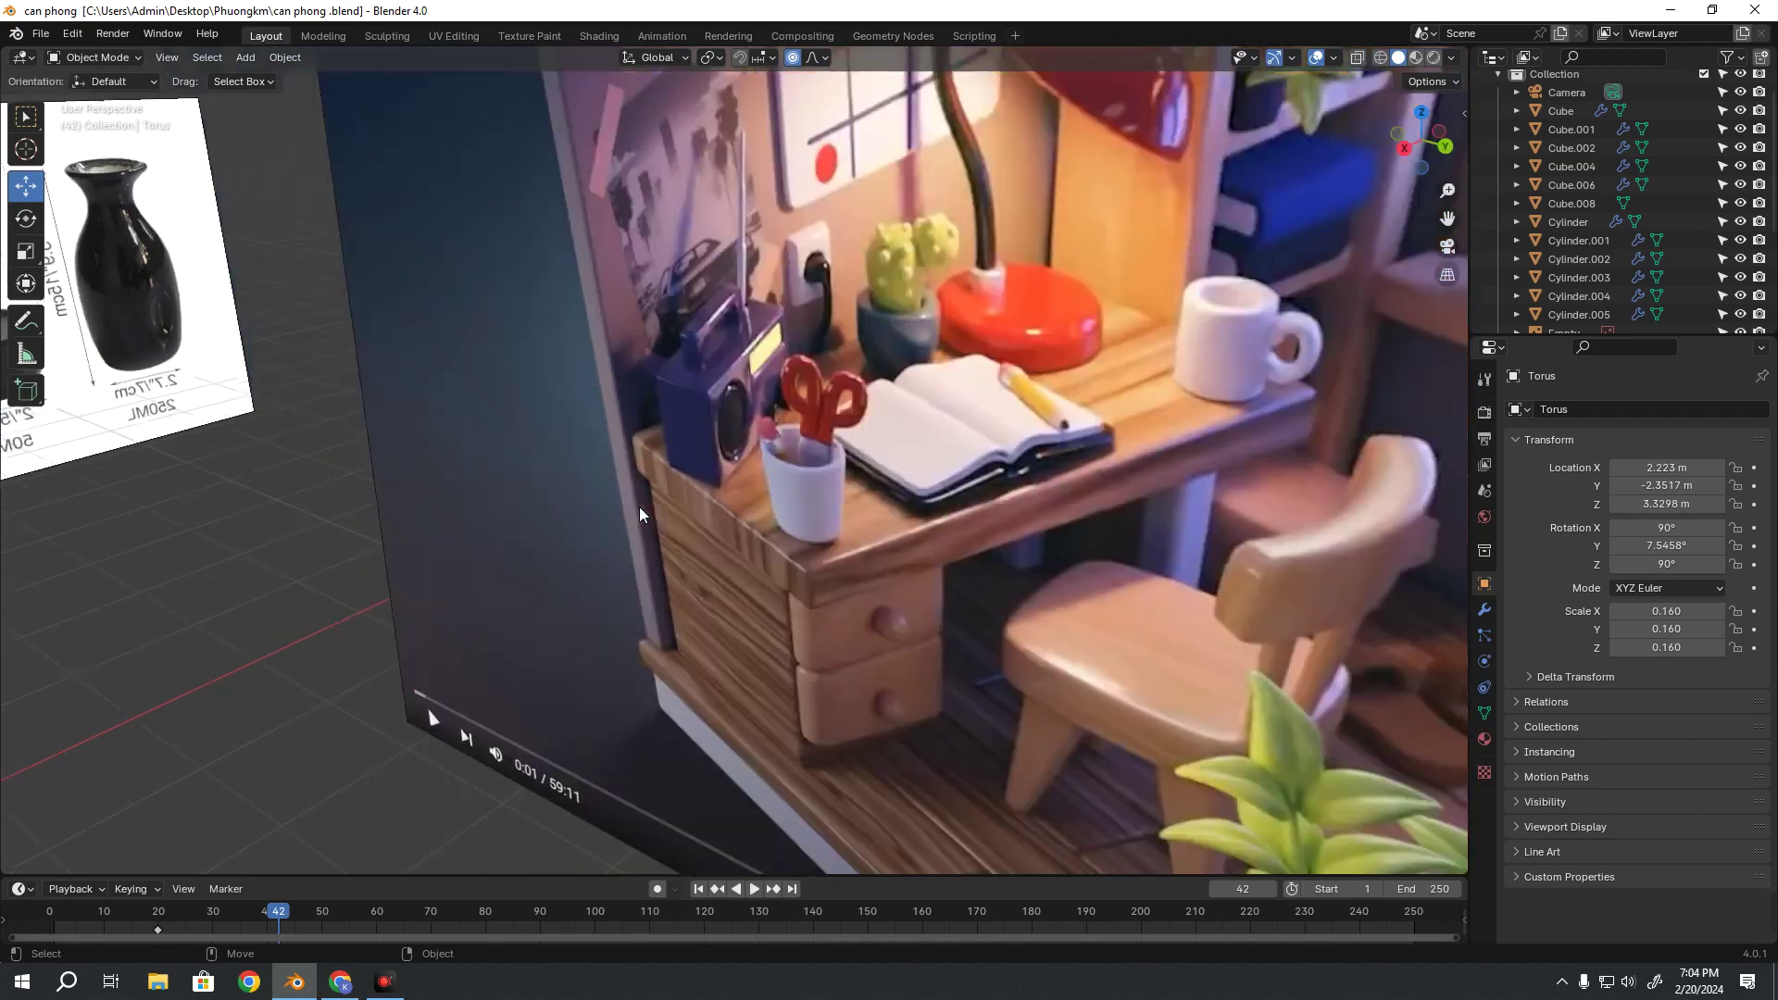
{"action": "scroll", "coordinate": [639, 508], "scroll_direction": "down", "scroll_amount": 3}
{"action": "scroll", "coordinate": [603, 507], "scroll_direction": "down", "scroll_amount": 2}
{"action": "scroll", "coordinate": [674, 431], "scroll_direction": "up", "scroll_amount": 2}
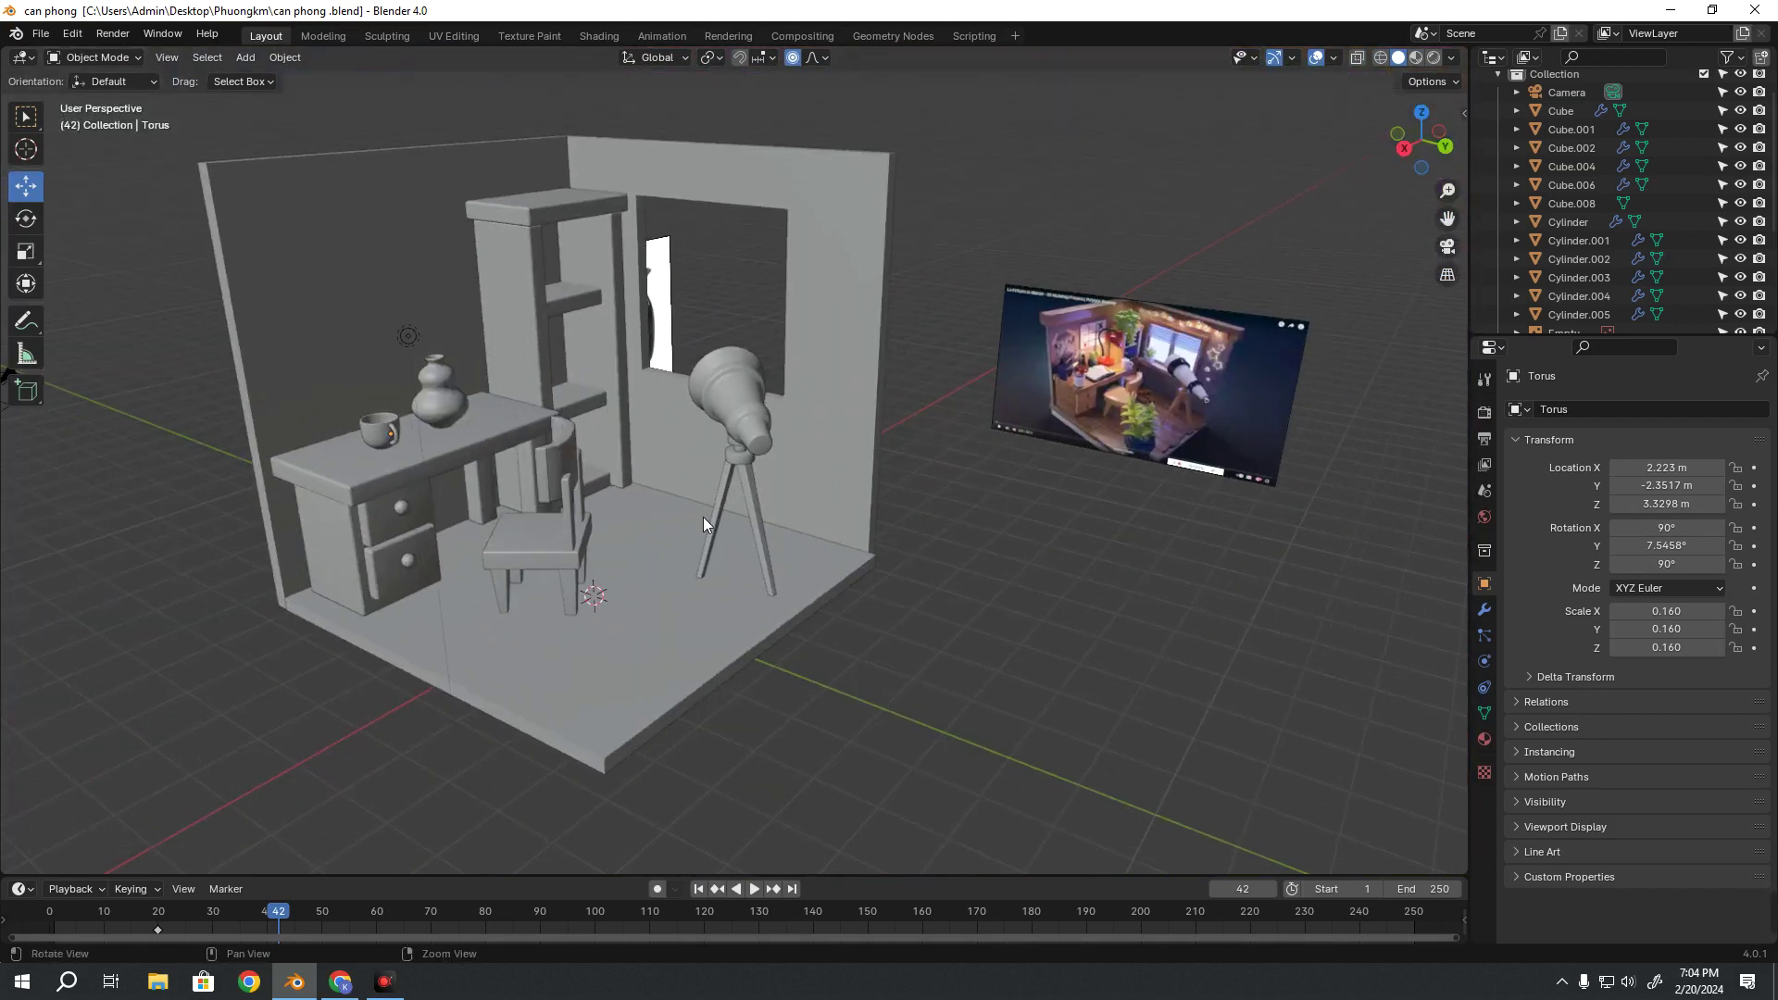
{"action": "middle_click_drag", "start_coordinate": [703, 517], "coordinate": [482, 453]}
{"action": "scroll", "coordinate": [917, 528], "scroll_direction": "down", "scroll_amount": 1}
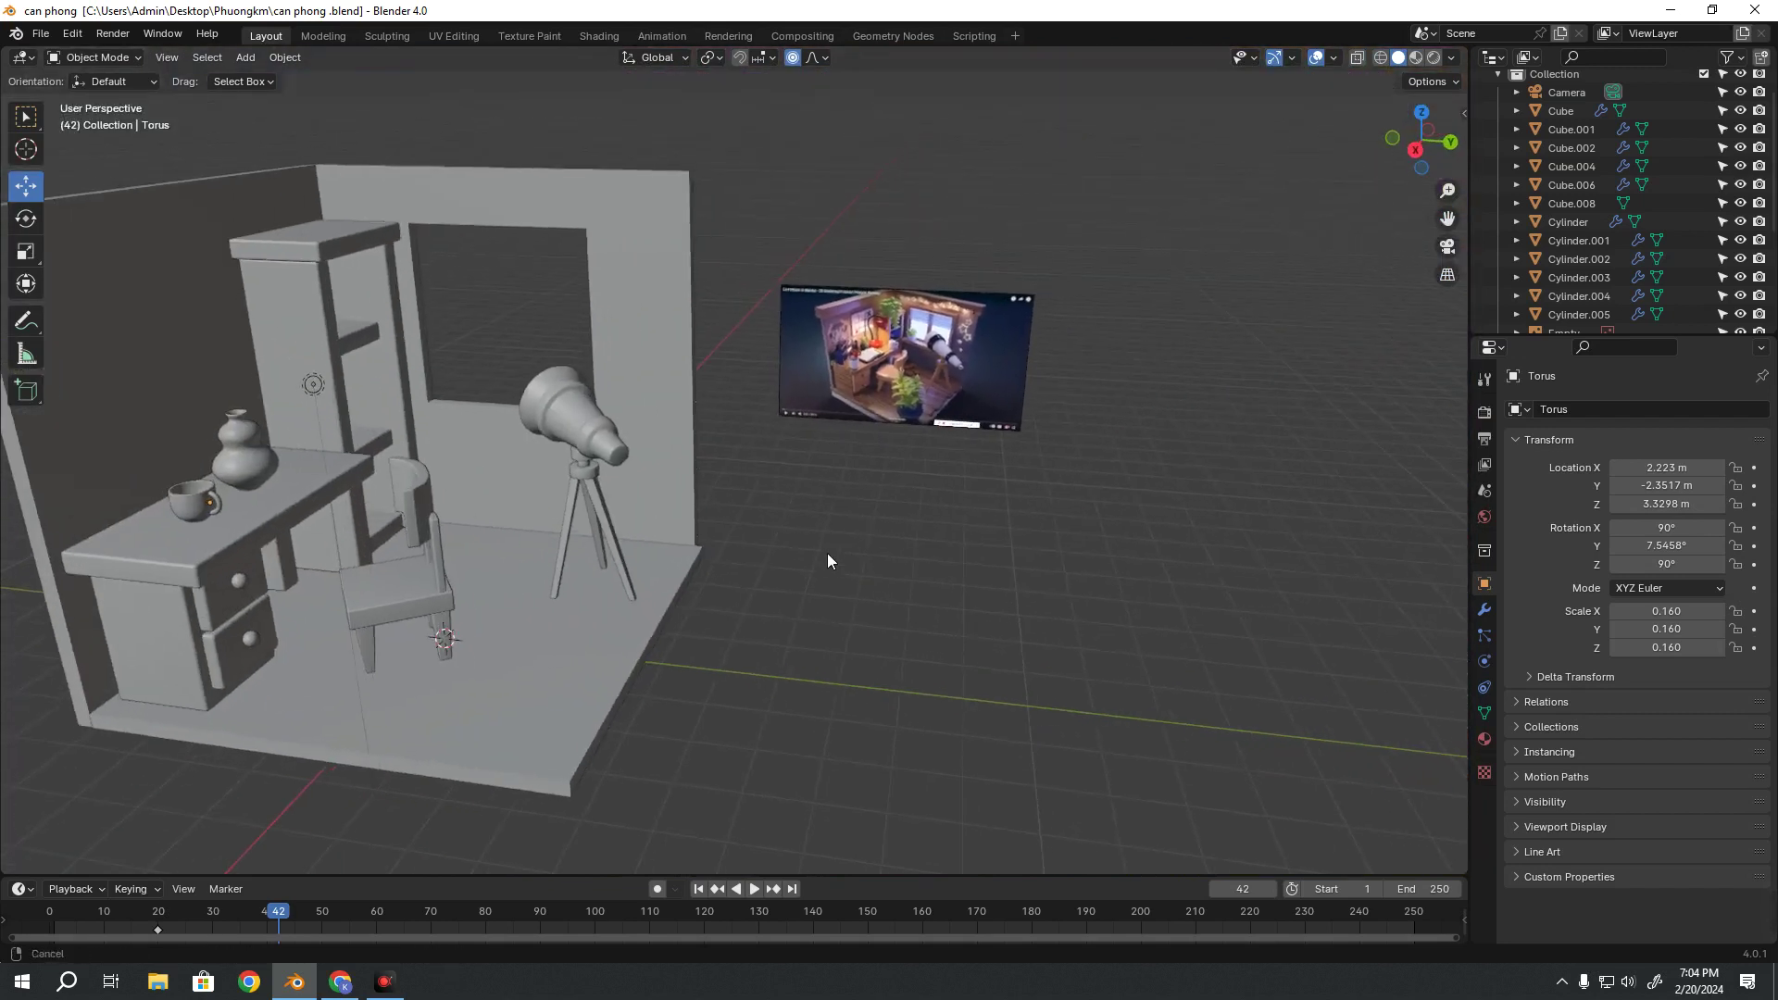
{"action": "scroll", "coordinate": [879, 426], "scroll_direction": "up", "scroll_amount": 2}
{"action": "scroll", "coordinate": [852, 407], "scroll_direction": "up", "scroll_amount": 1}
{"action": "scroll", "coordinate": [815, 500], "scroll_direction": "up", "scroll_amount": 3}
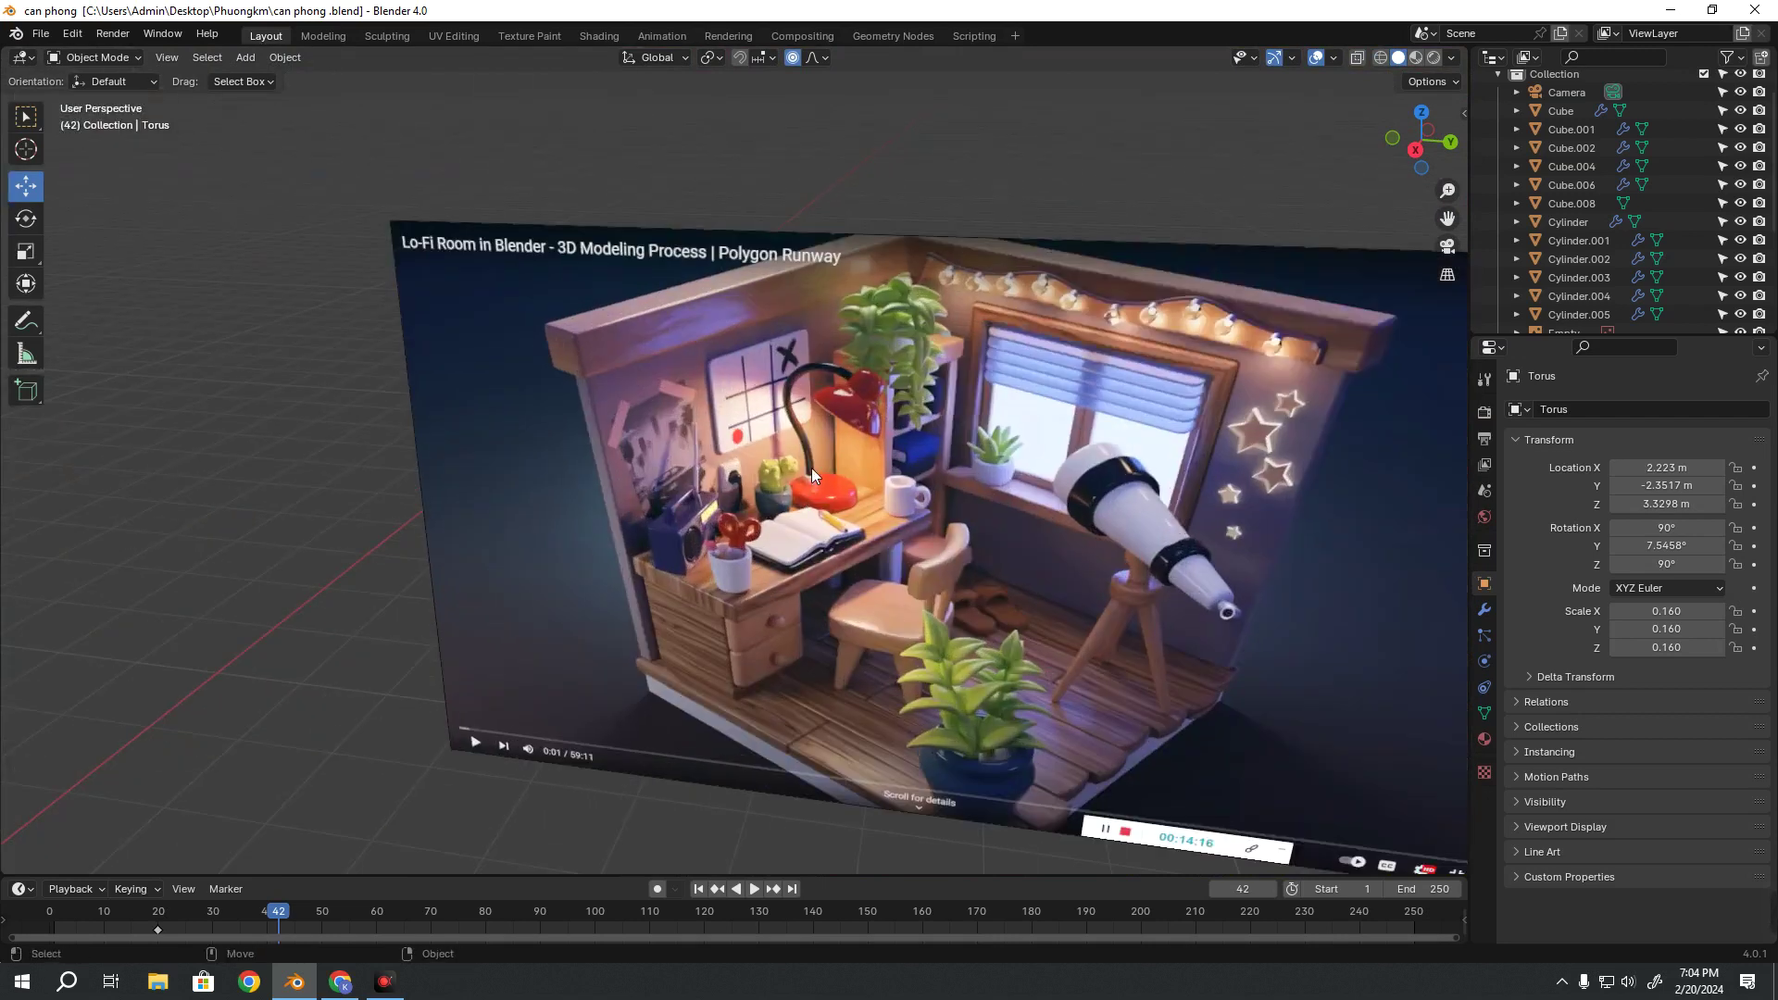
{"action": "scroll", "coordinate": [728, 609], "scroll_direction": "down", "scroll_amount": 4}
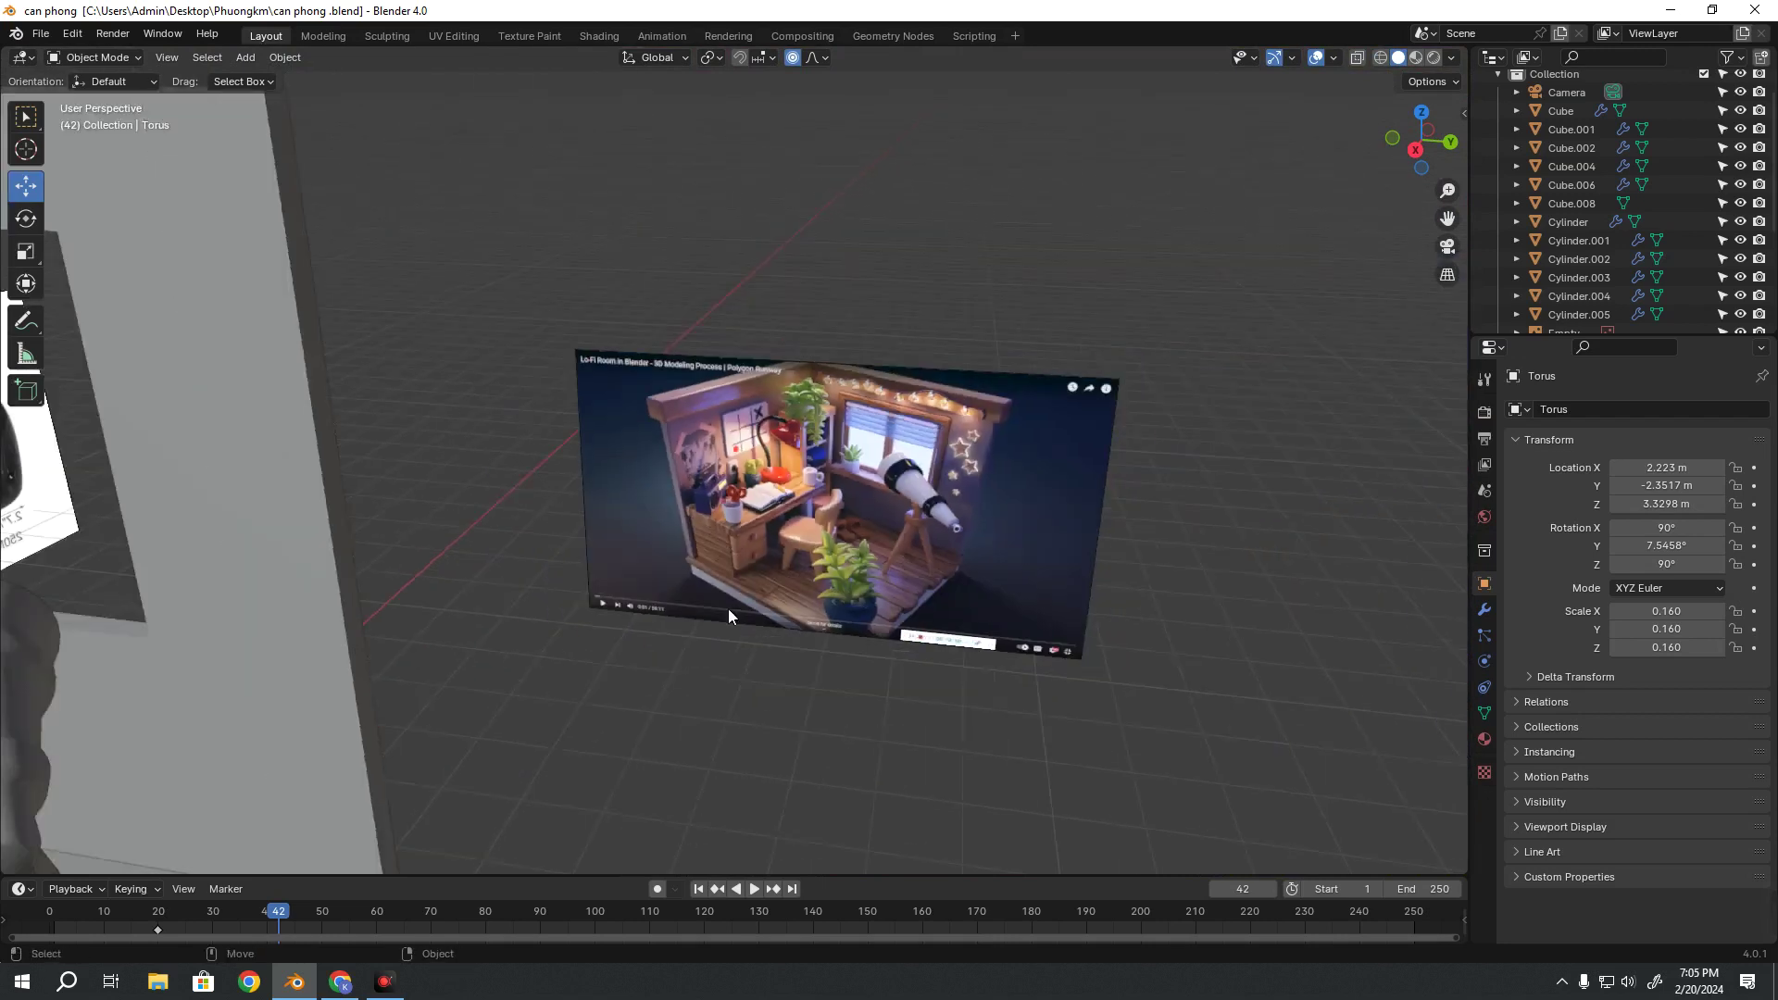
{"action": "scroll", "coordinate": [659, 628], "scroll_direction": "down", "scroll_amount": 2}
{"action": "scroll", "coordinate": [765, 492], "scroll_direction": "up", "scroll_amount": 3}
{"action": "scroll", "coordinate": [663, 609], "scroll_direction": "up", "scroll_amount": 1}
{"action": "scroll", "coordinate": [667, 604], "scroll_direction": "up", "scroll_amount": 6}
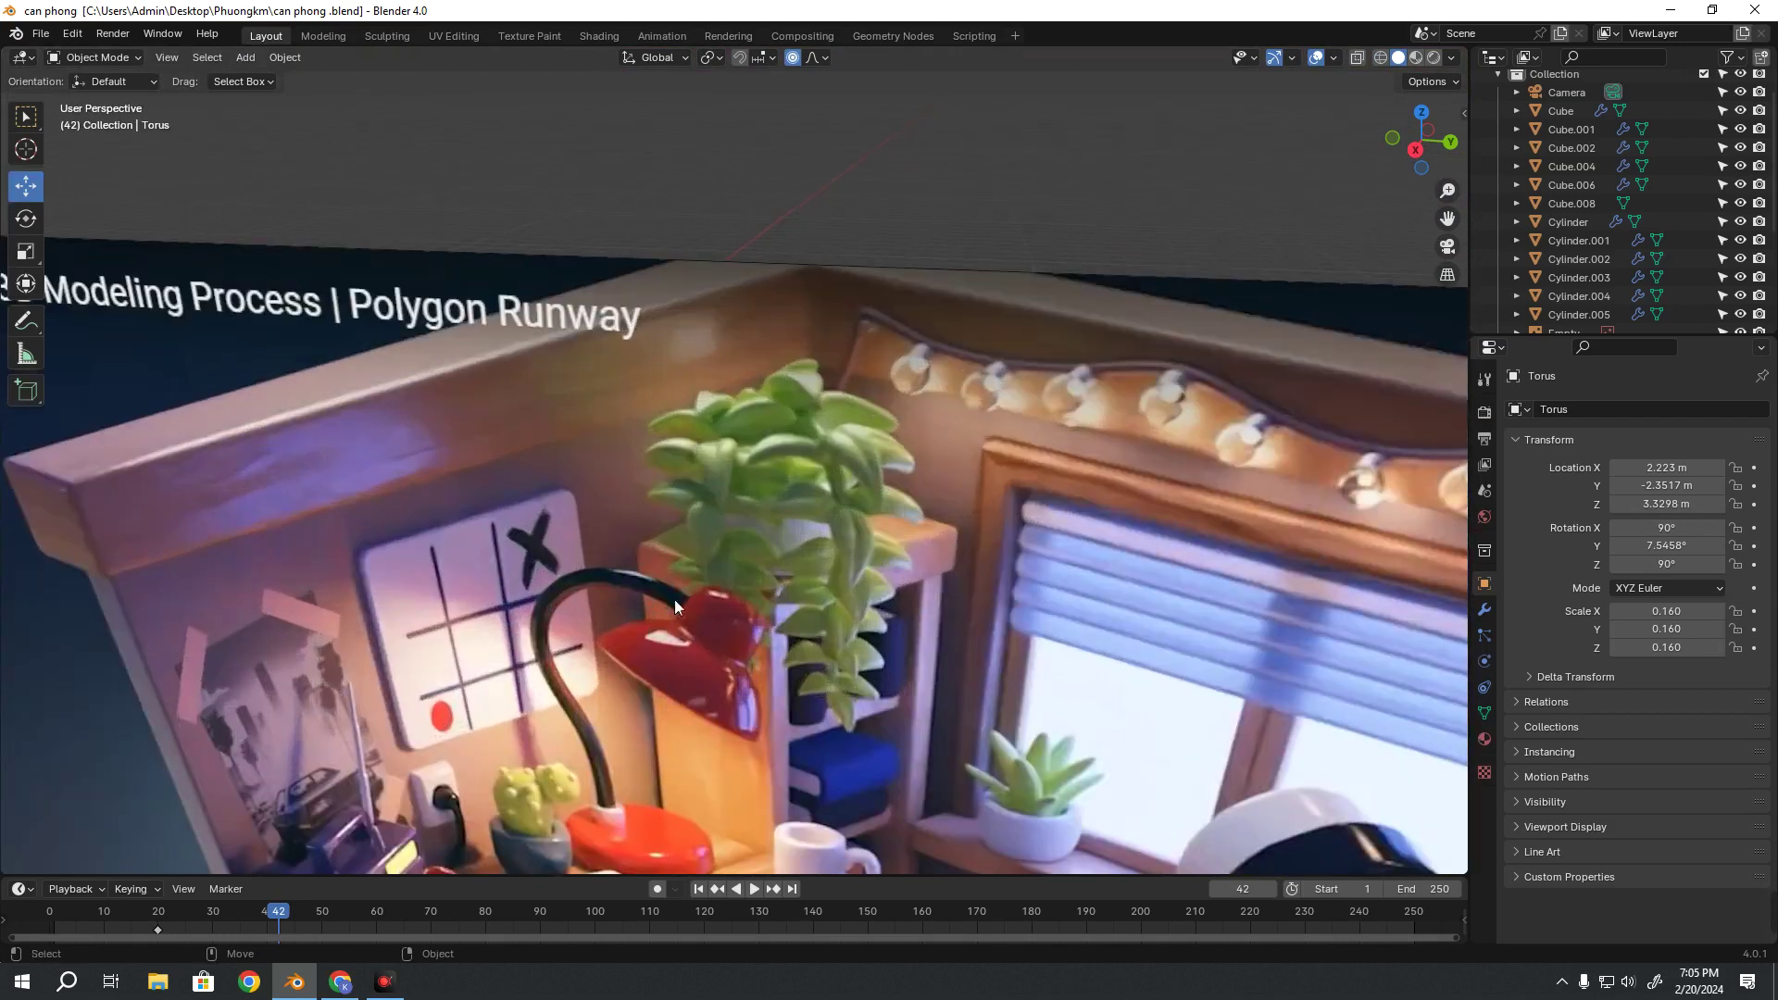
{"action": "middle_click_drag", "start_coordinate": [629, 810], "coordinate": [686, 606], "text": "shift"}
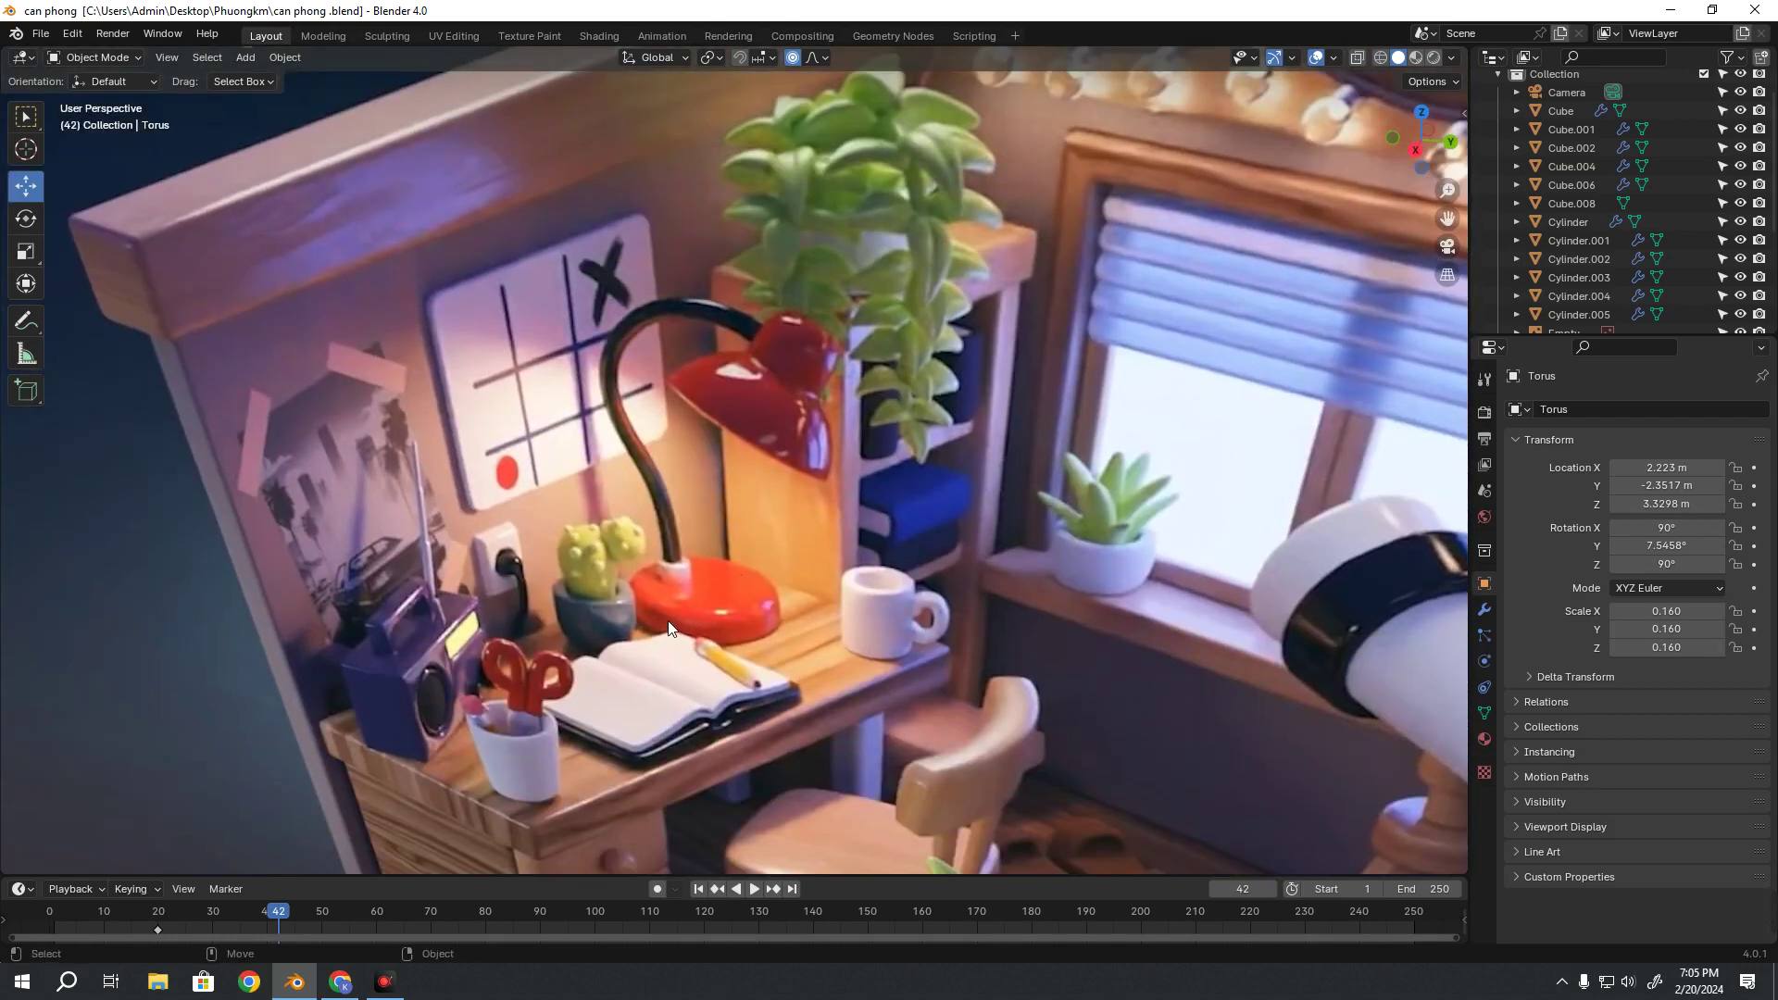
{"action": "scroll", "coordinate": [646, 694], "scroll_direction": "down", "scroll_amount": 5}
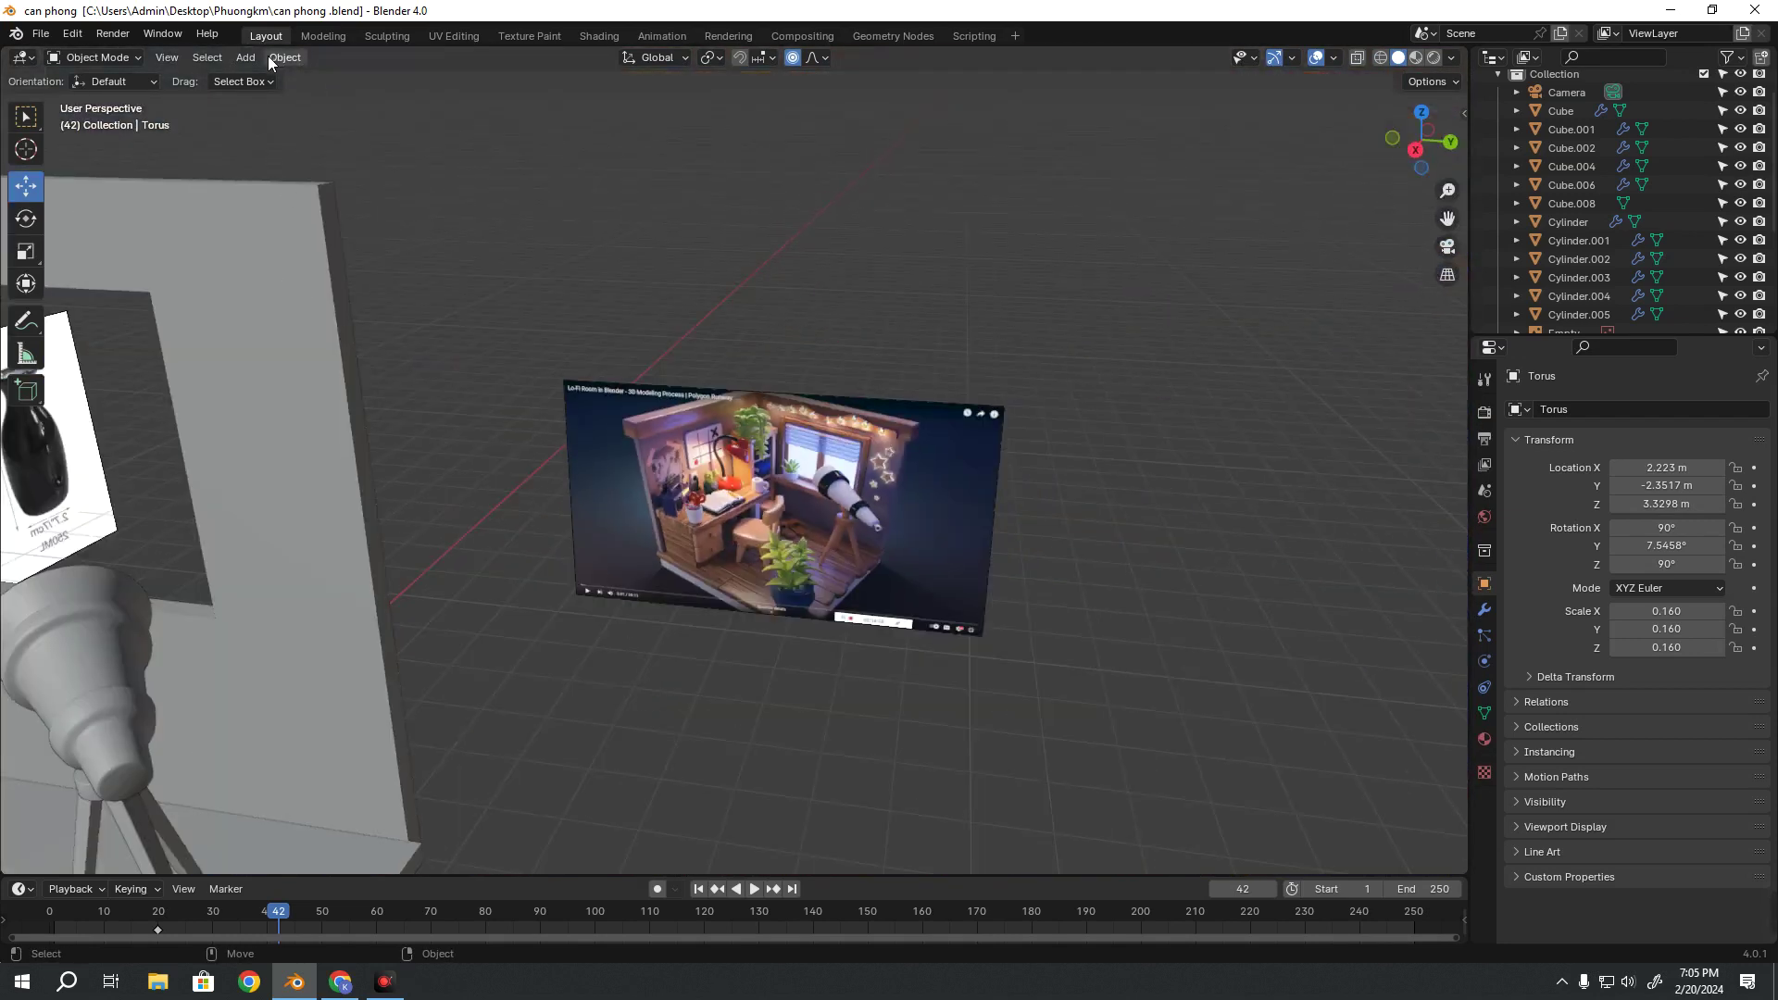
Add a cylinder for the lamp base and get rid of the unwanted old cylinder
{"action": "left_click", "coordinate": [244, 56]}
{"action": "mouse_move", "coordinate": [272, 78]}
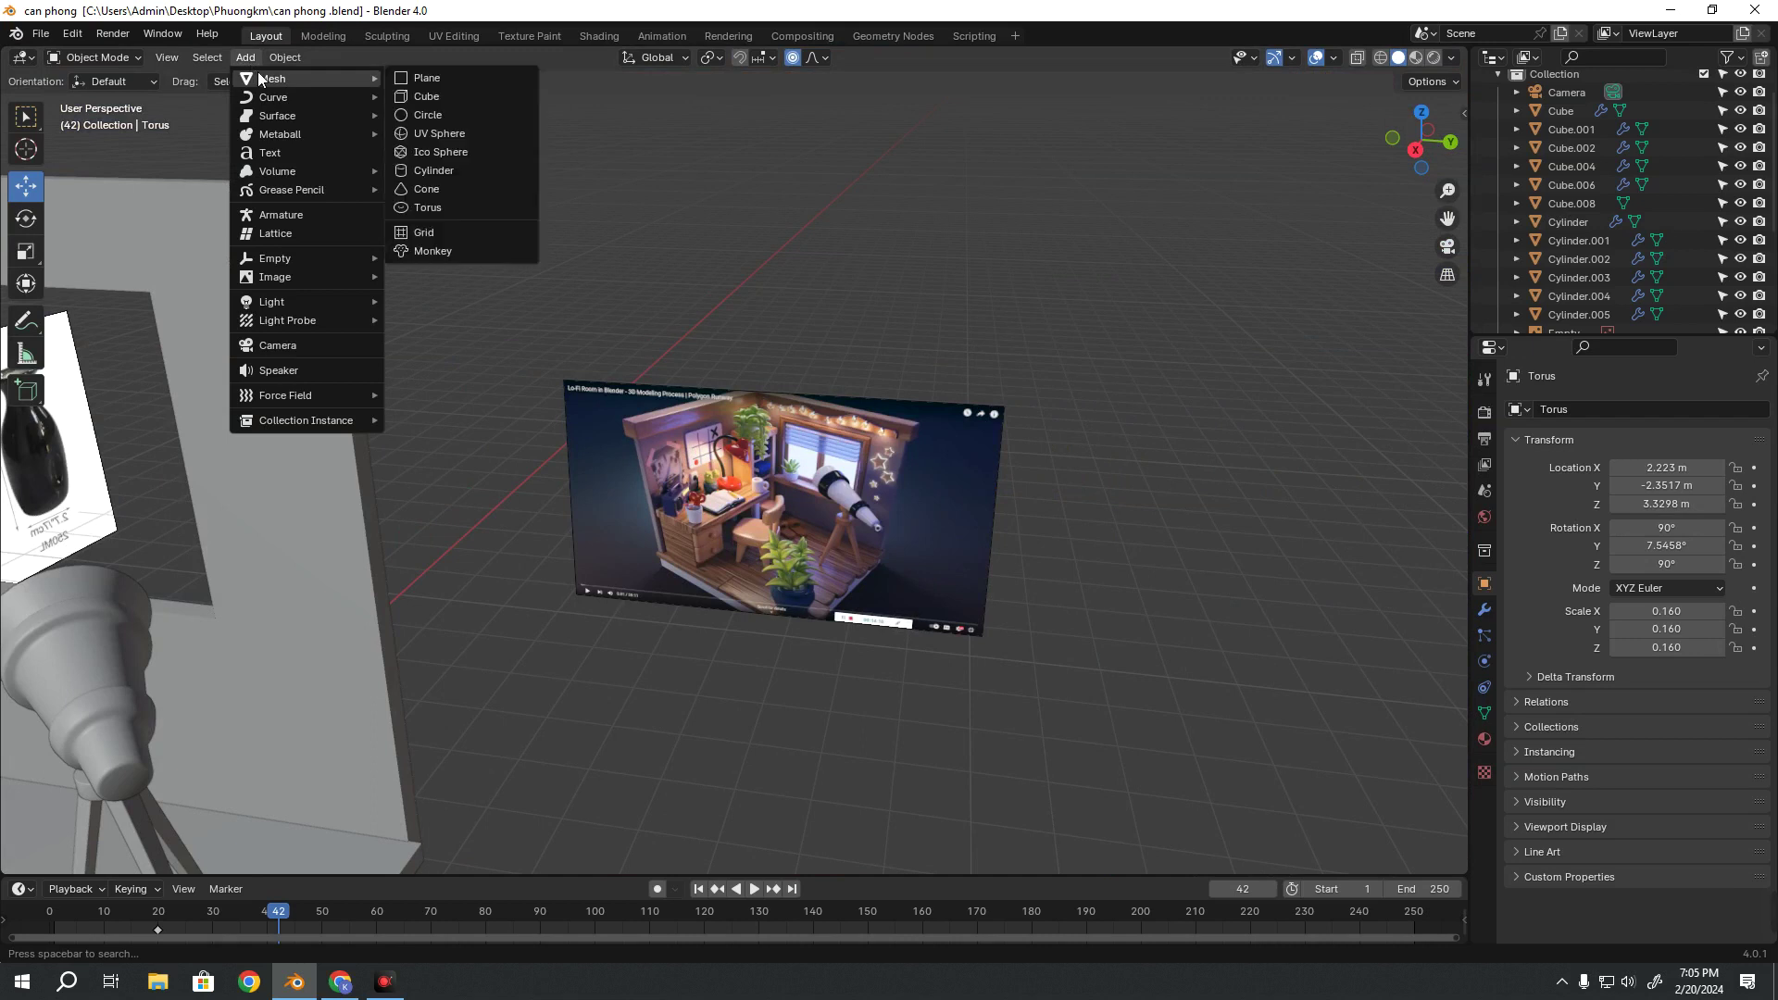
{"action": "left_click", "coordinate": [446, 168]}
{"action": "scroll", "coordinate": [570, 674], "scroll_direction": "down", "scroll_amount": 3}
{"action": "scroll", "coordinate": [697, 567], "scroll_direction": "down", "scroll_amount": 2}
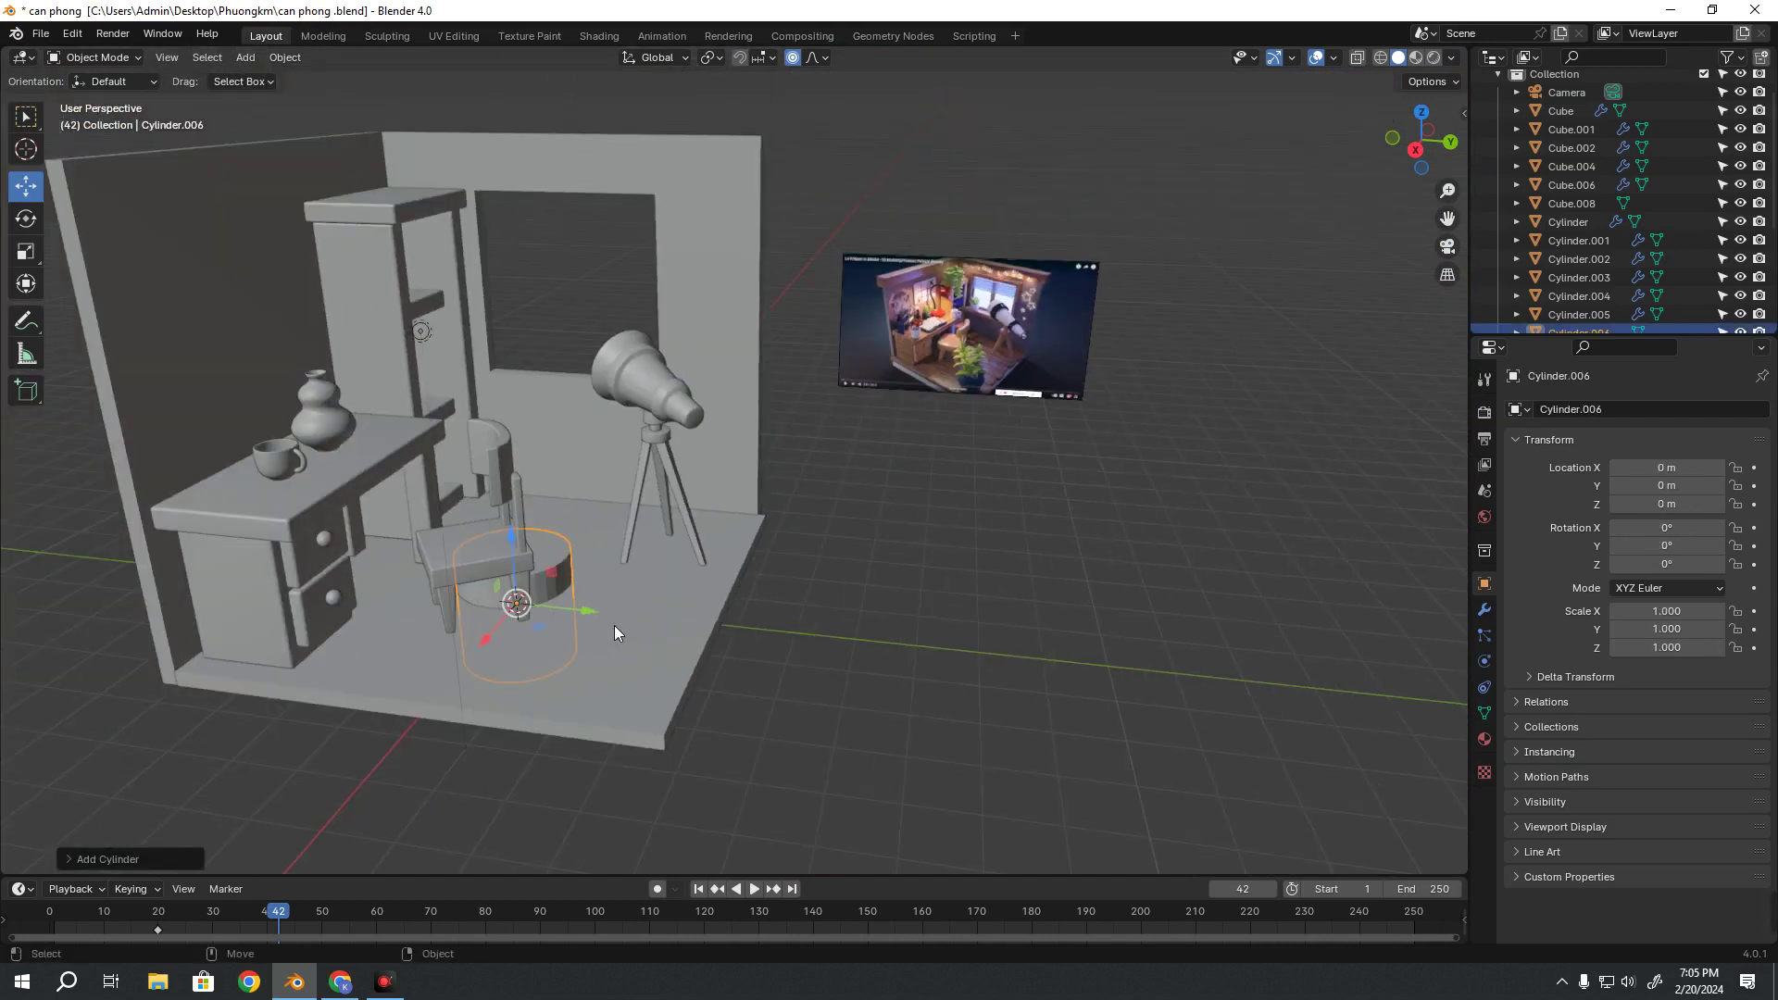
{"action": "middle_click_drag", "start_coordinate": [605, 618], "coordinate": [1011, 647]}
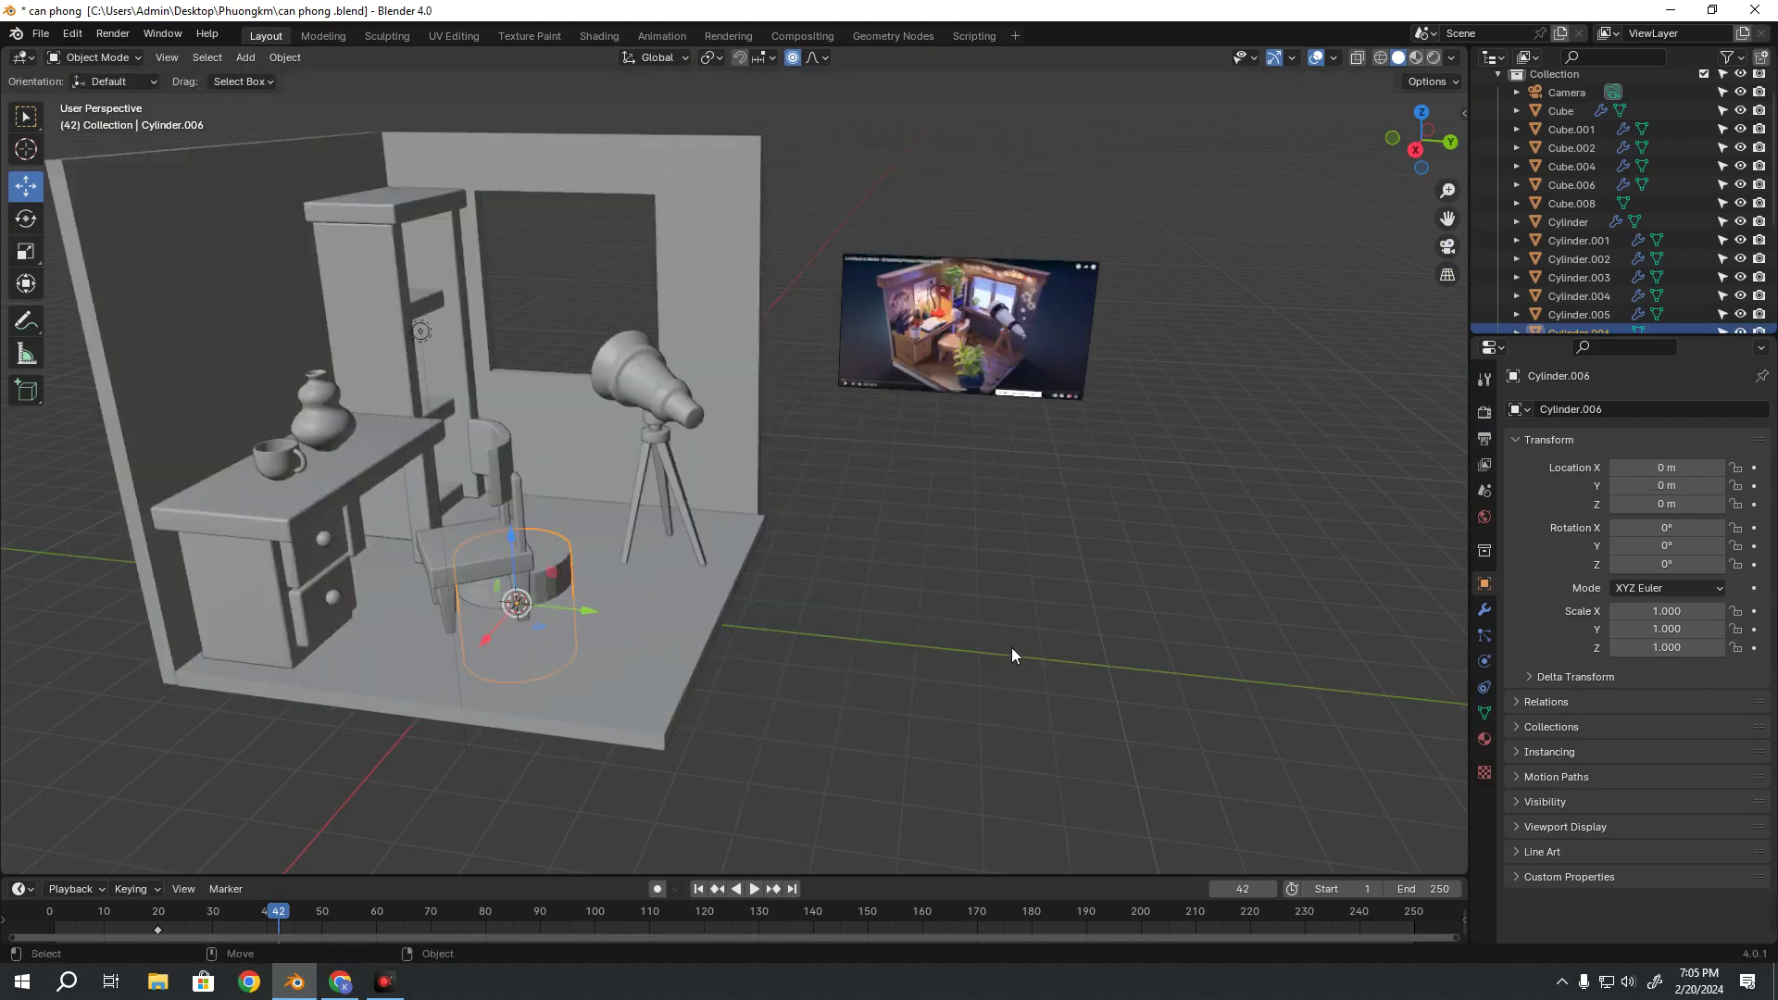
{"action": "left_click", "coordinate": [1011, 648]}
{"action": "left_click", "coordinate": [556, 563]}
{"action": "middle_click_drag", "start_coordinate": [576, 599], "coordinate": [810, 639]}
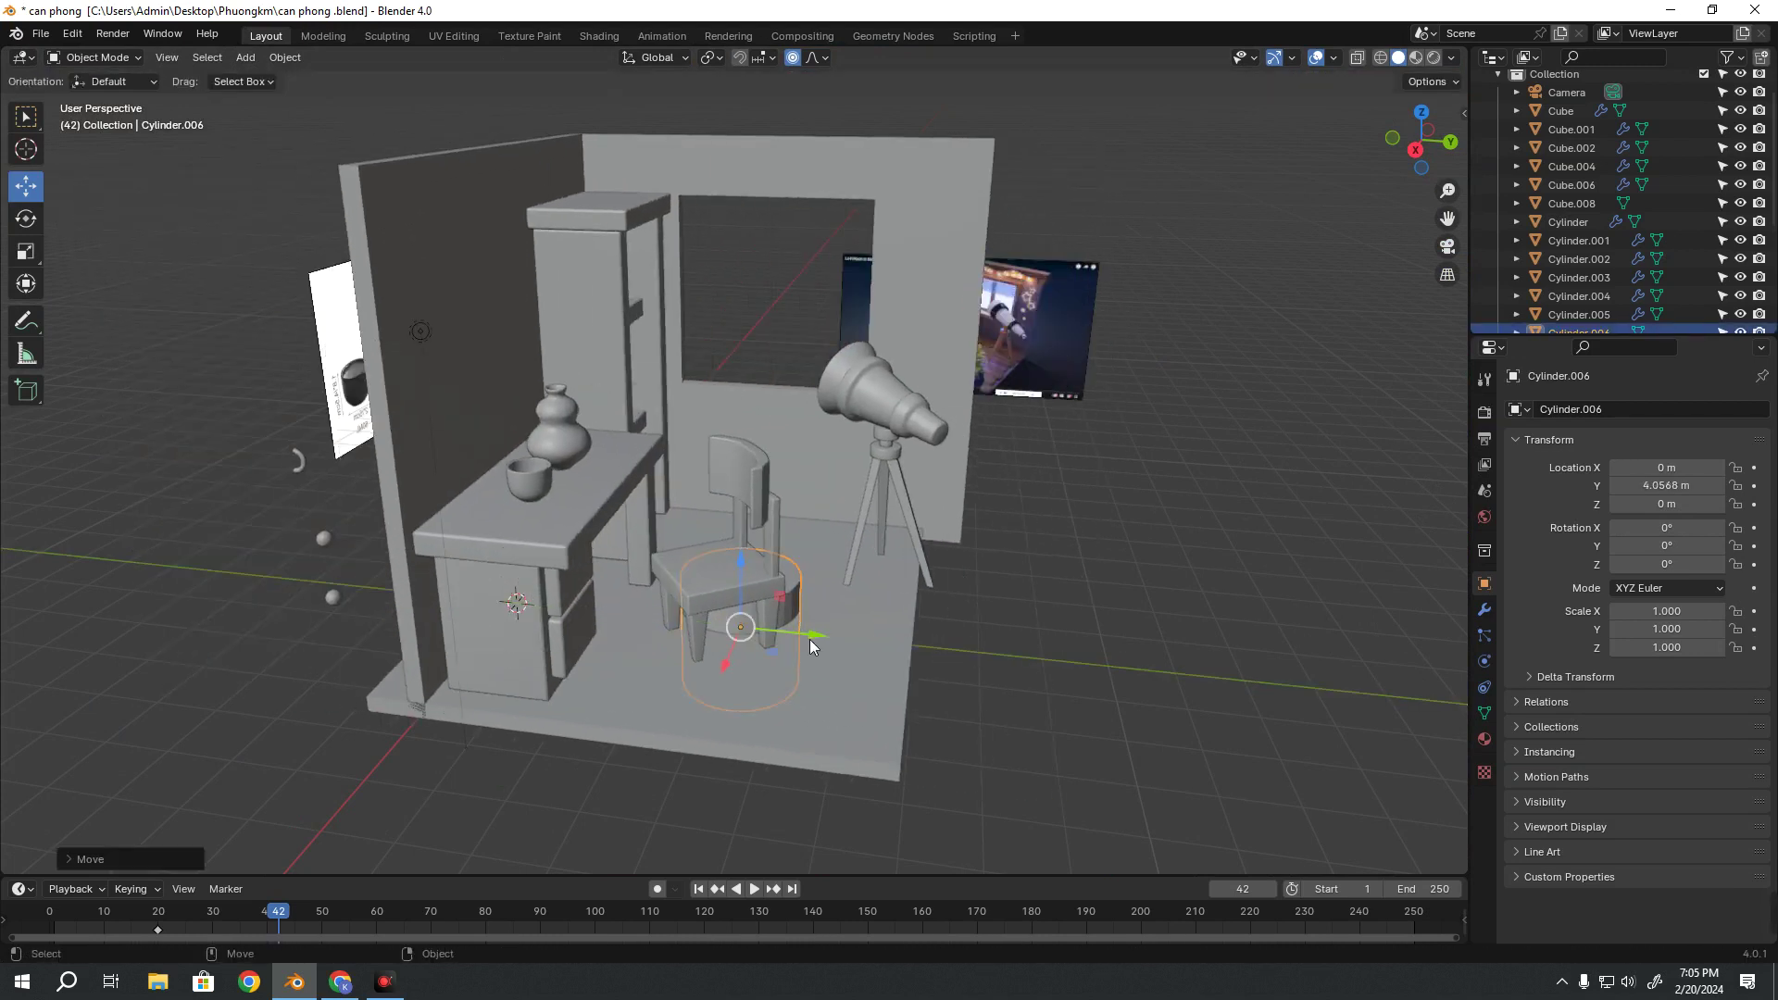
{"action": "key", "text": "ctrl+z"}
{"action": "key", "text": "ctrl+z"}
{"action": "key", "text": "ctrl+z"}
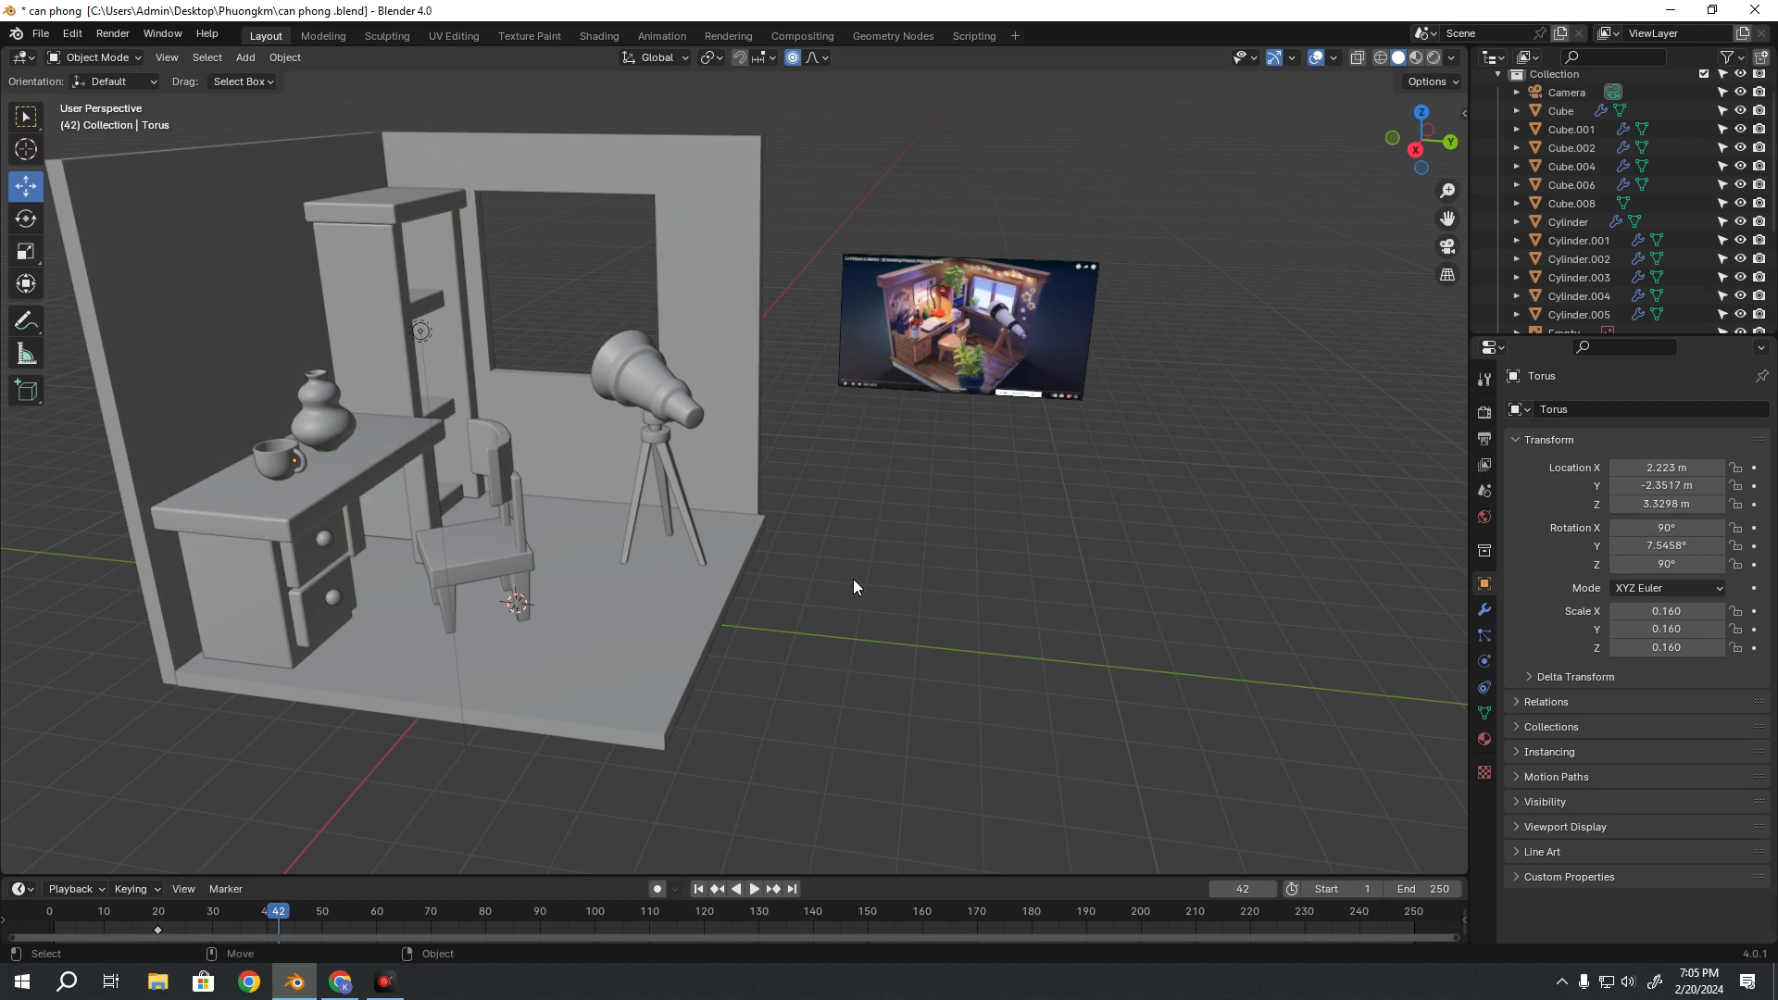
Add a new Cylinder.006 and move it out of the room to Y 9.1516 m
{"action": "left_click", "coordinate": [246, 58]}
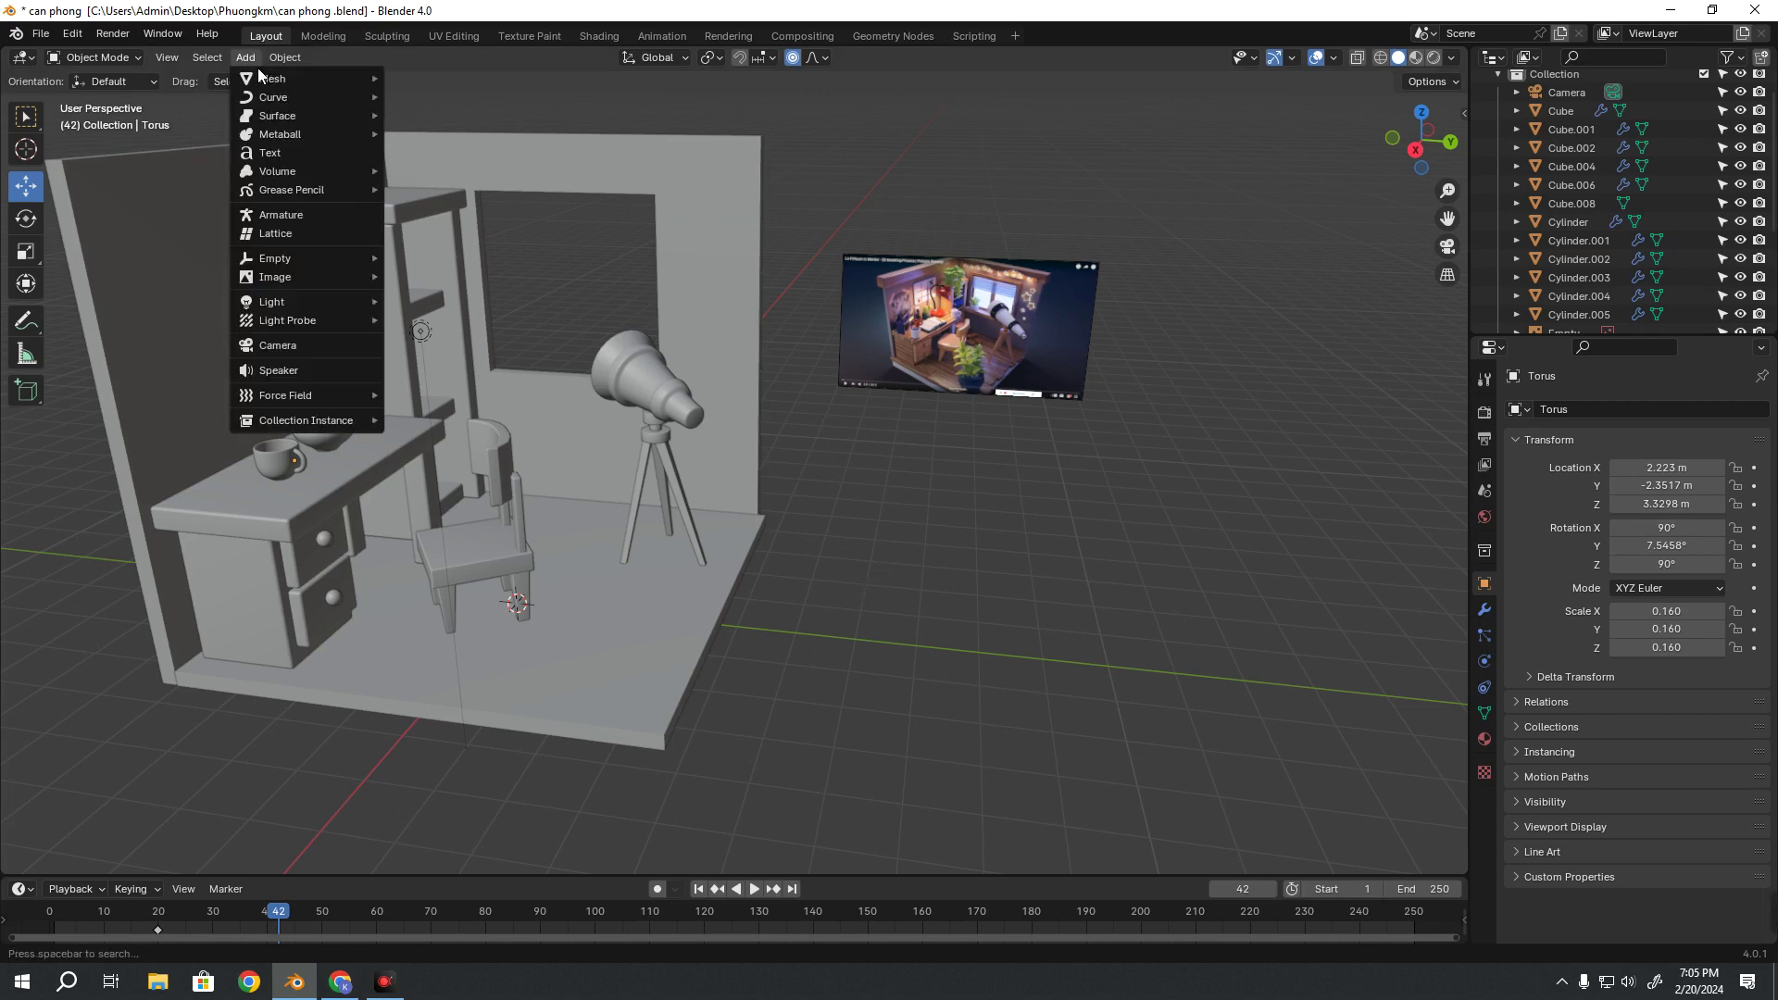
{"action": "left_click", "coordinate": [446, 171]}
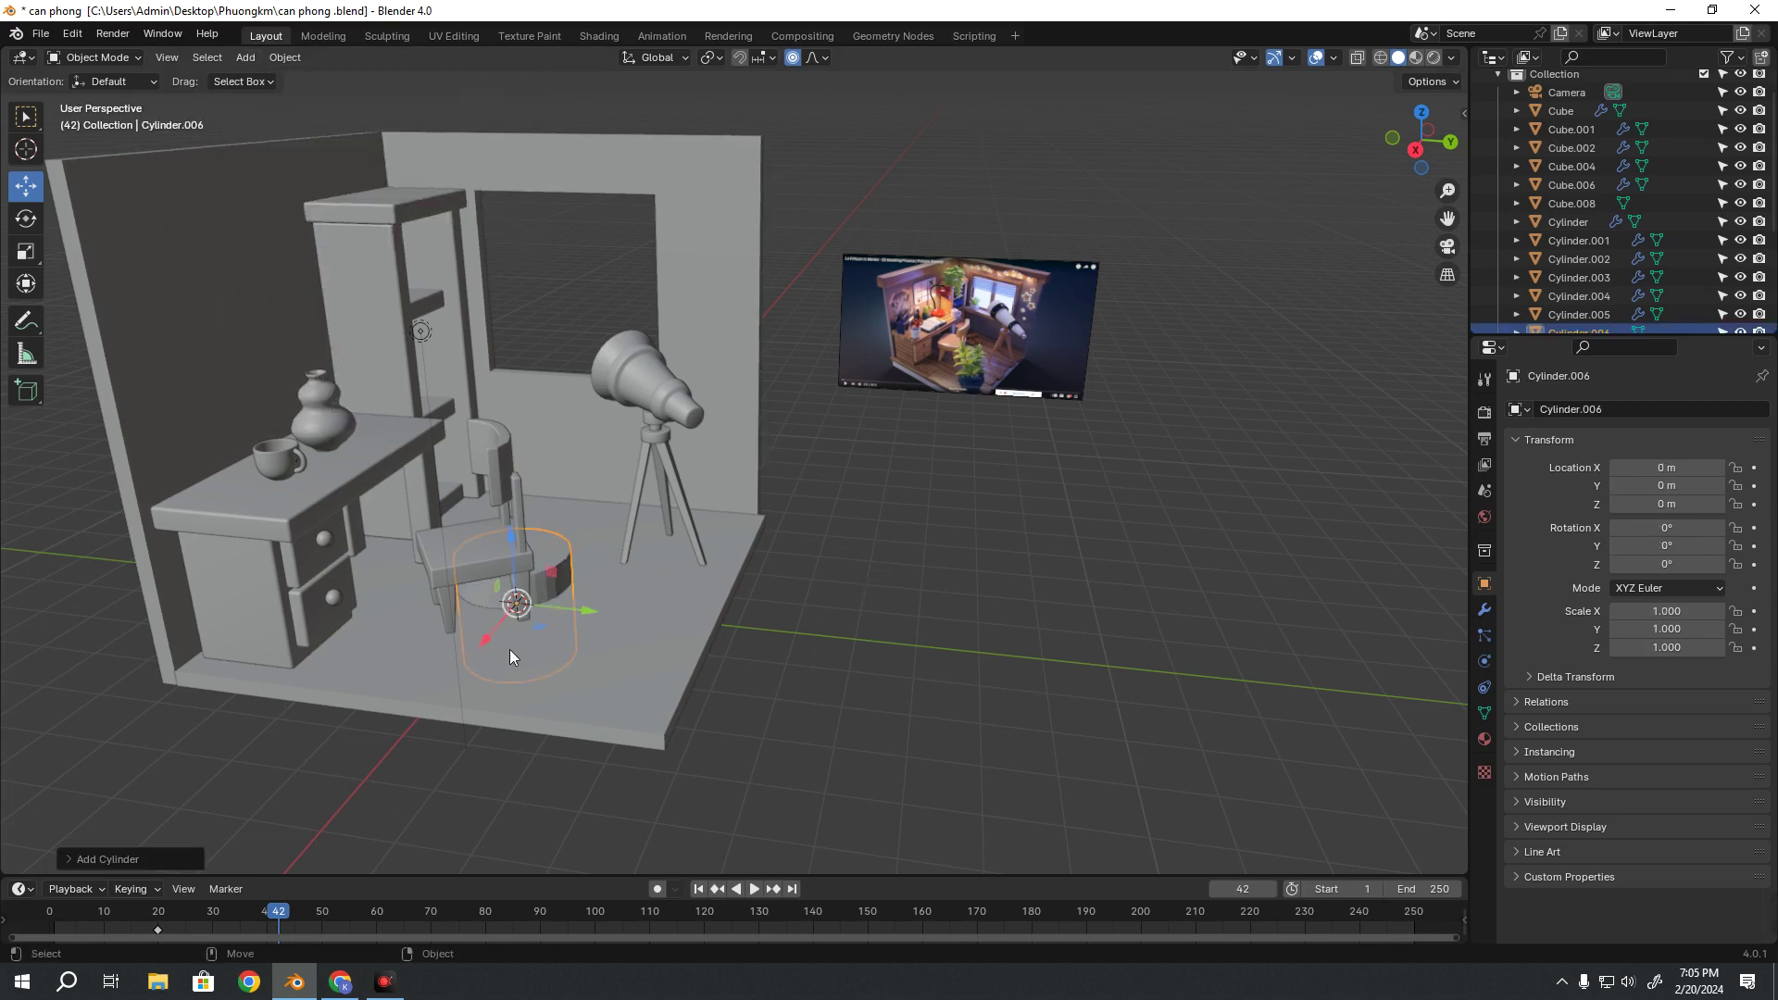
{"action": "left_click_drag", "start_coordinate": [589, 615], "coordinate": [998, 585]}
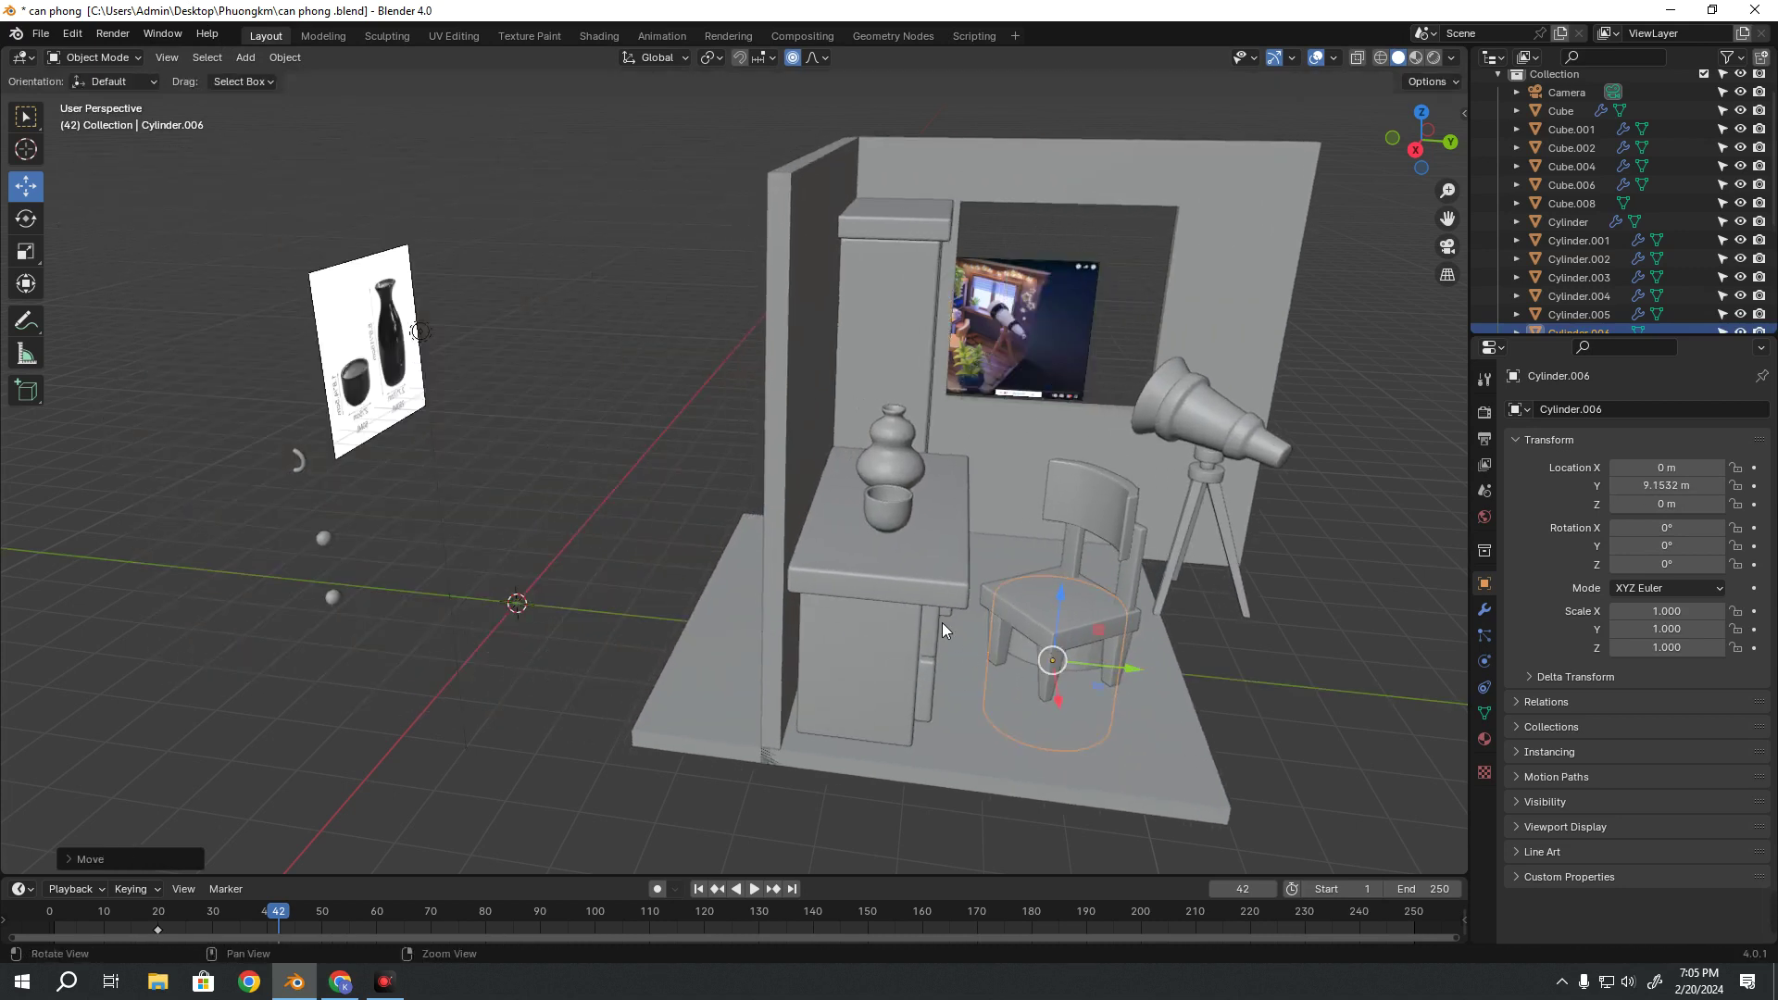
{"action": "right_click", "coordinate": [998, 585]}
{"action": "mouse_move", "coordinate": [998, 585]}
{"action": "middle_mouse_down"}
{"action": "mouse_move", "coordinate": [825, 559]}
{"action": "mouse_move", "coordinate": [676, 578]}
{"action": "mouse_move", "coordinate": [576, 504]}
{"action": "middle_mouse_up"}
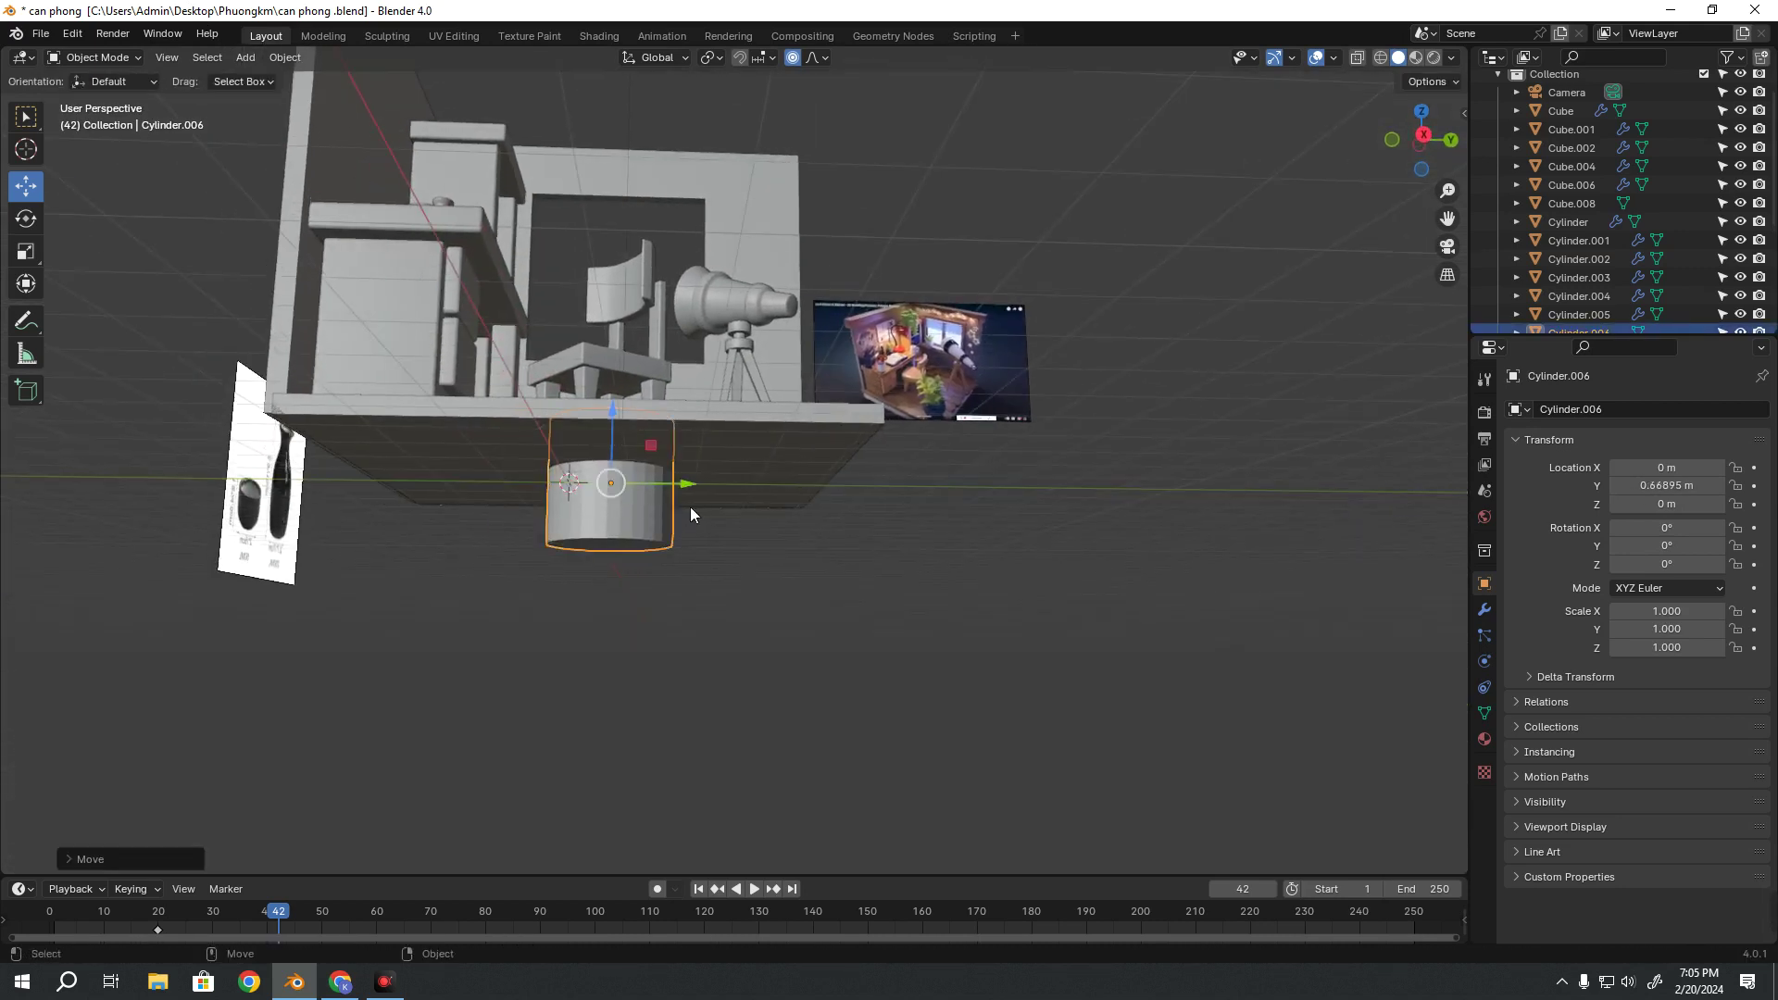
{"action": "scroll", "coordinate": [1615, 282], "scroll_direction": "down", "scroll_amount": 4}
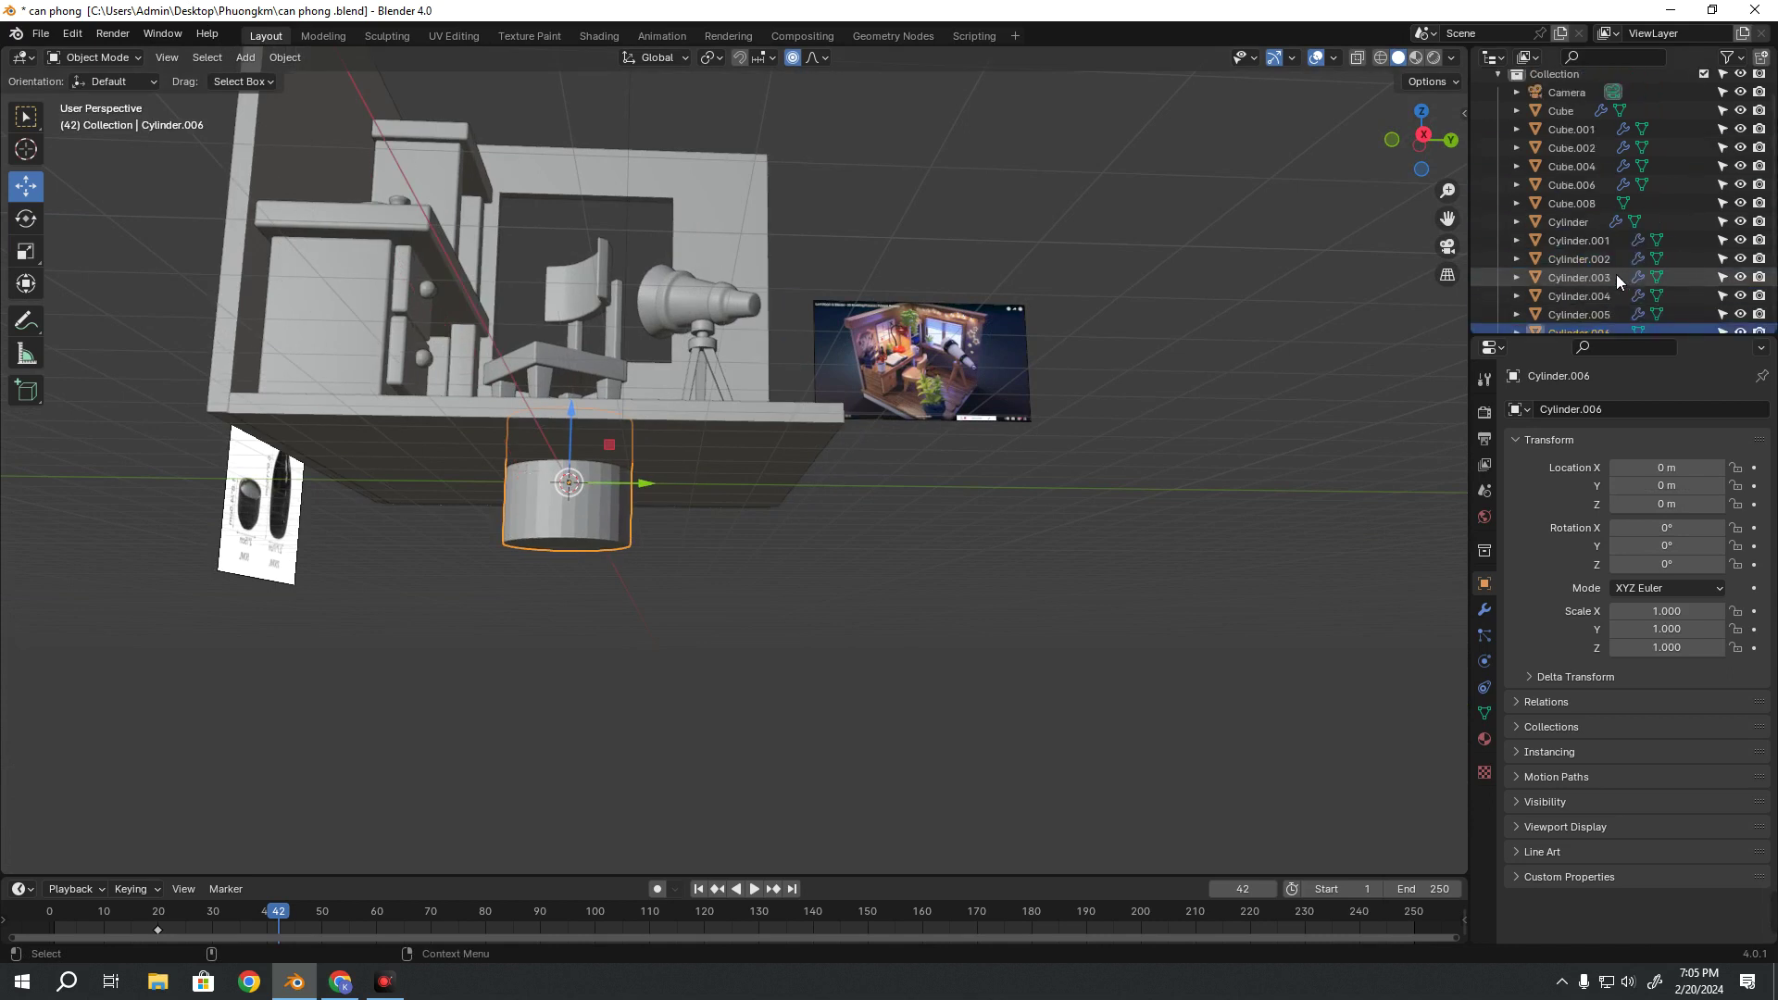
{"action": "scroll", "coordinate": [1616, 274], "scroll_direction": "up", "scroll_amount": 3}
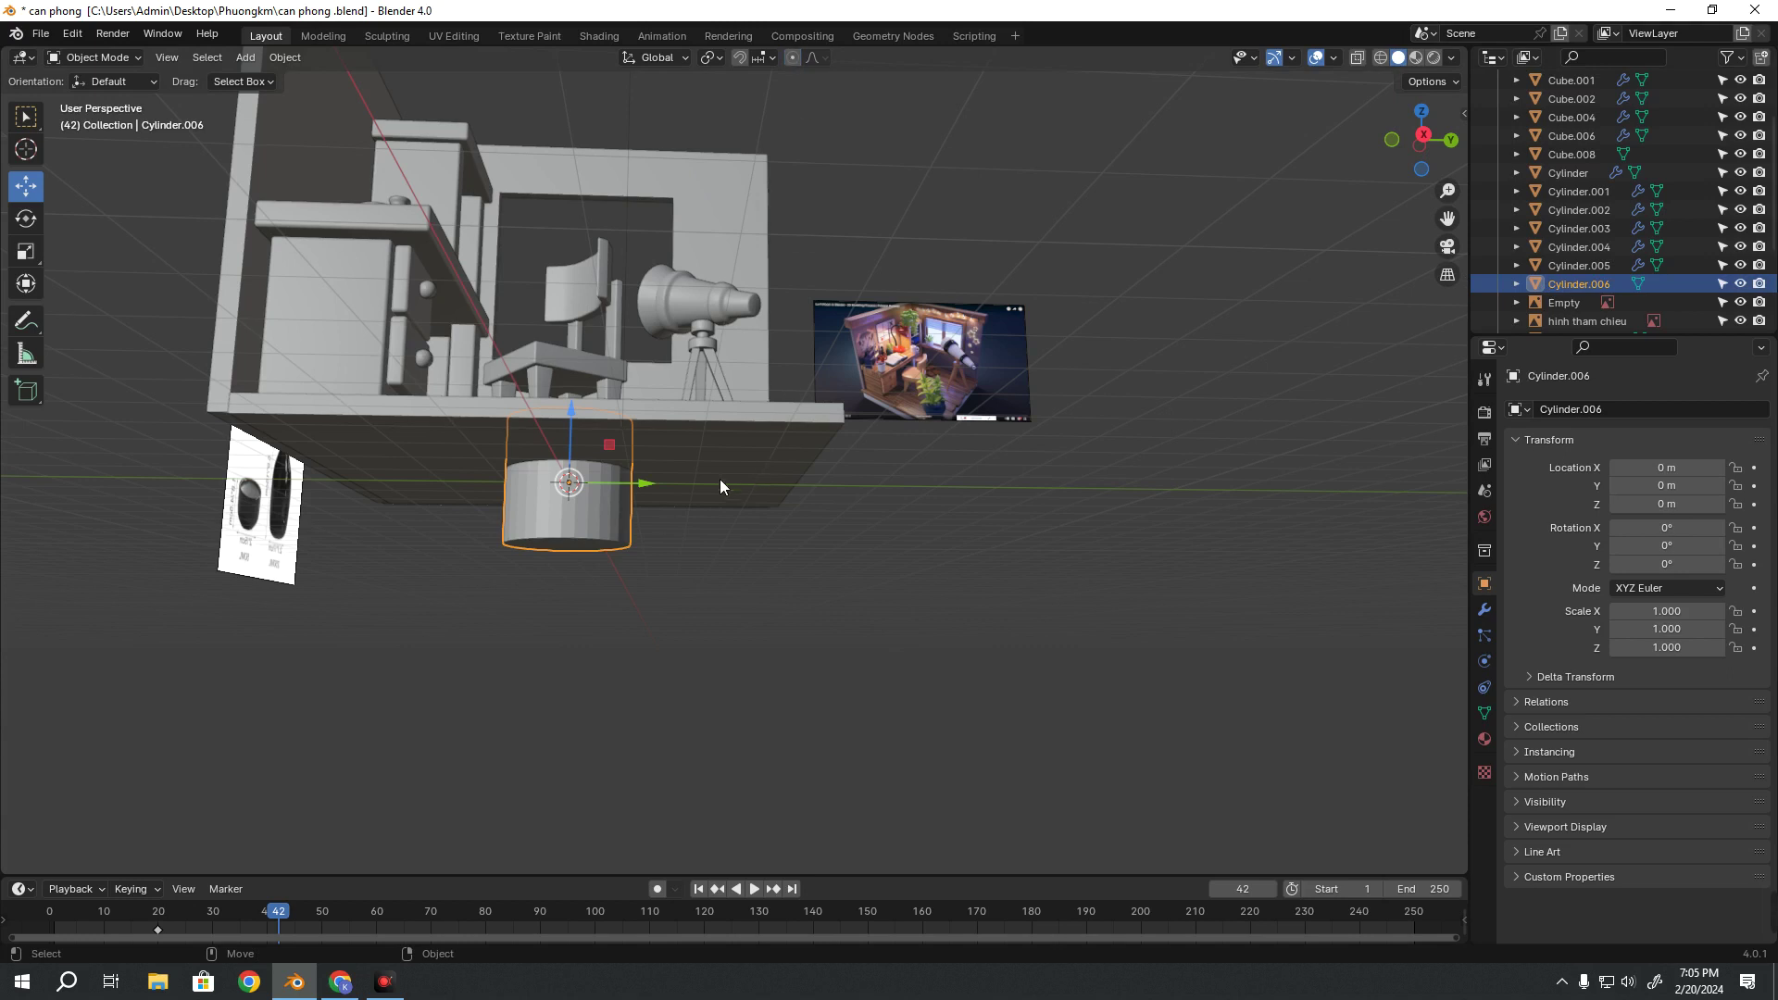
{"action": "left_click_drag", "start_coordinate": [644, 483], "coordinate": [1195, 487]}
{"action": "mouse_move", "coordinate": [1195, 486]}
{"action": "middle_mouse_down"}
{"action": "mouse_move", "coordinate": [998, 515]}
{"action": "mouse_move", "coordinate": [909, 487]}
{"action": "mouse_move", "coordinate": [806, 136]}
{"action": "middle_mouse_up"}
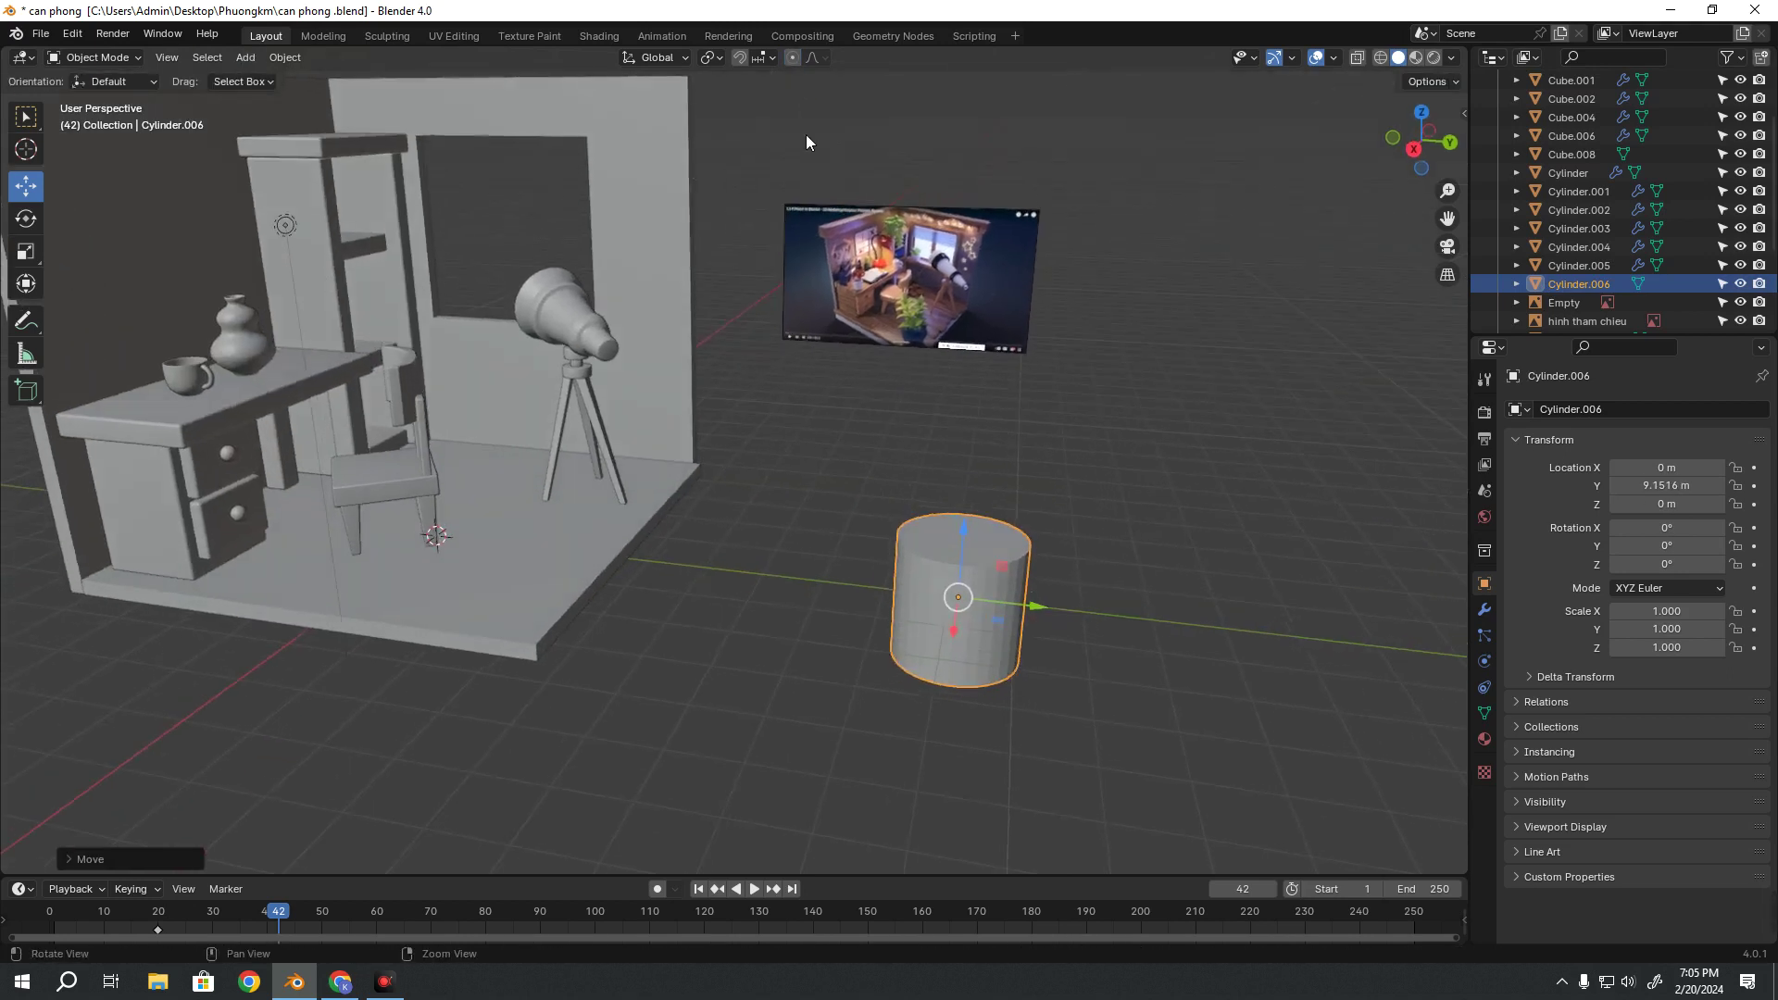
Nudge the cylinder along Y with proportional editing briefly turned on
{"action": "left_click", "coordinate": [792, 57]}
{"action": "left_click_drag", "start_coordinate": [1034, 605], "coordinate": [1001, 466]}
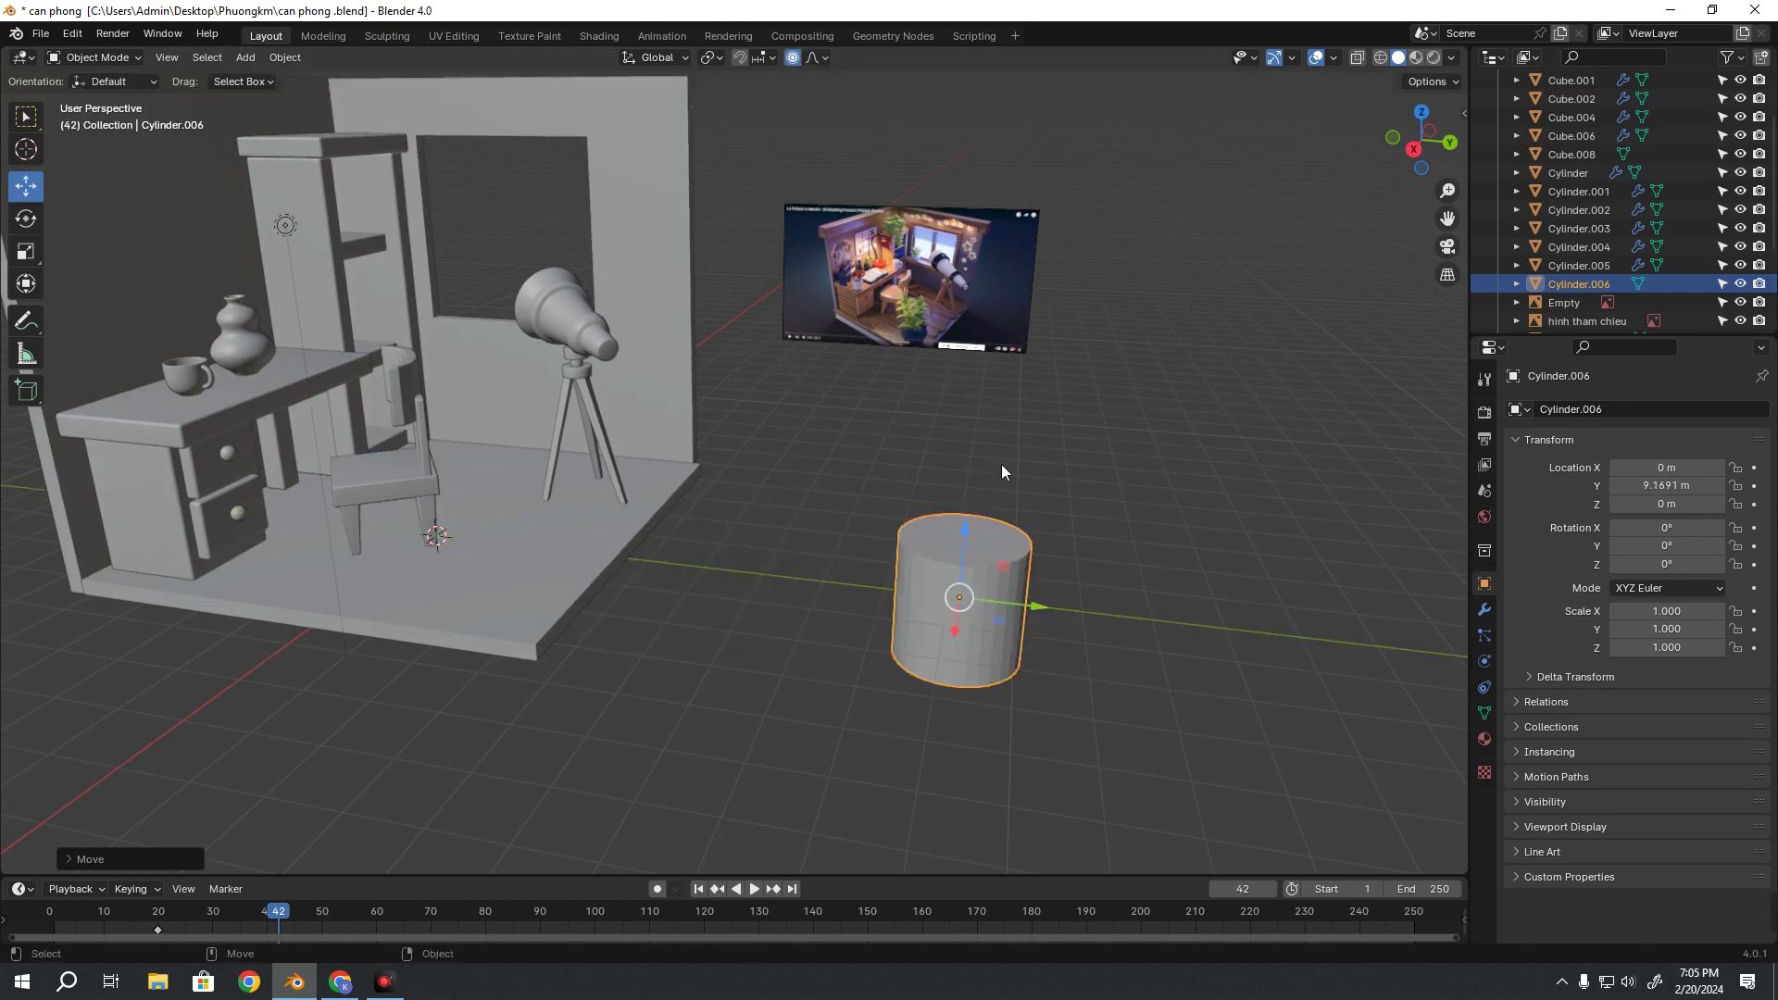
{"action": "left_click", "coordinate": [792, 58]}
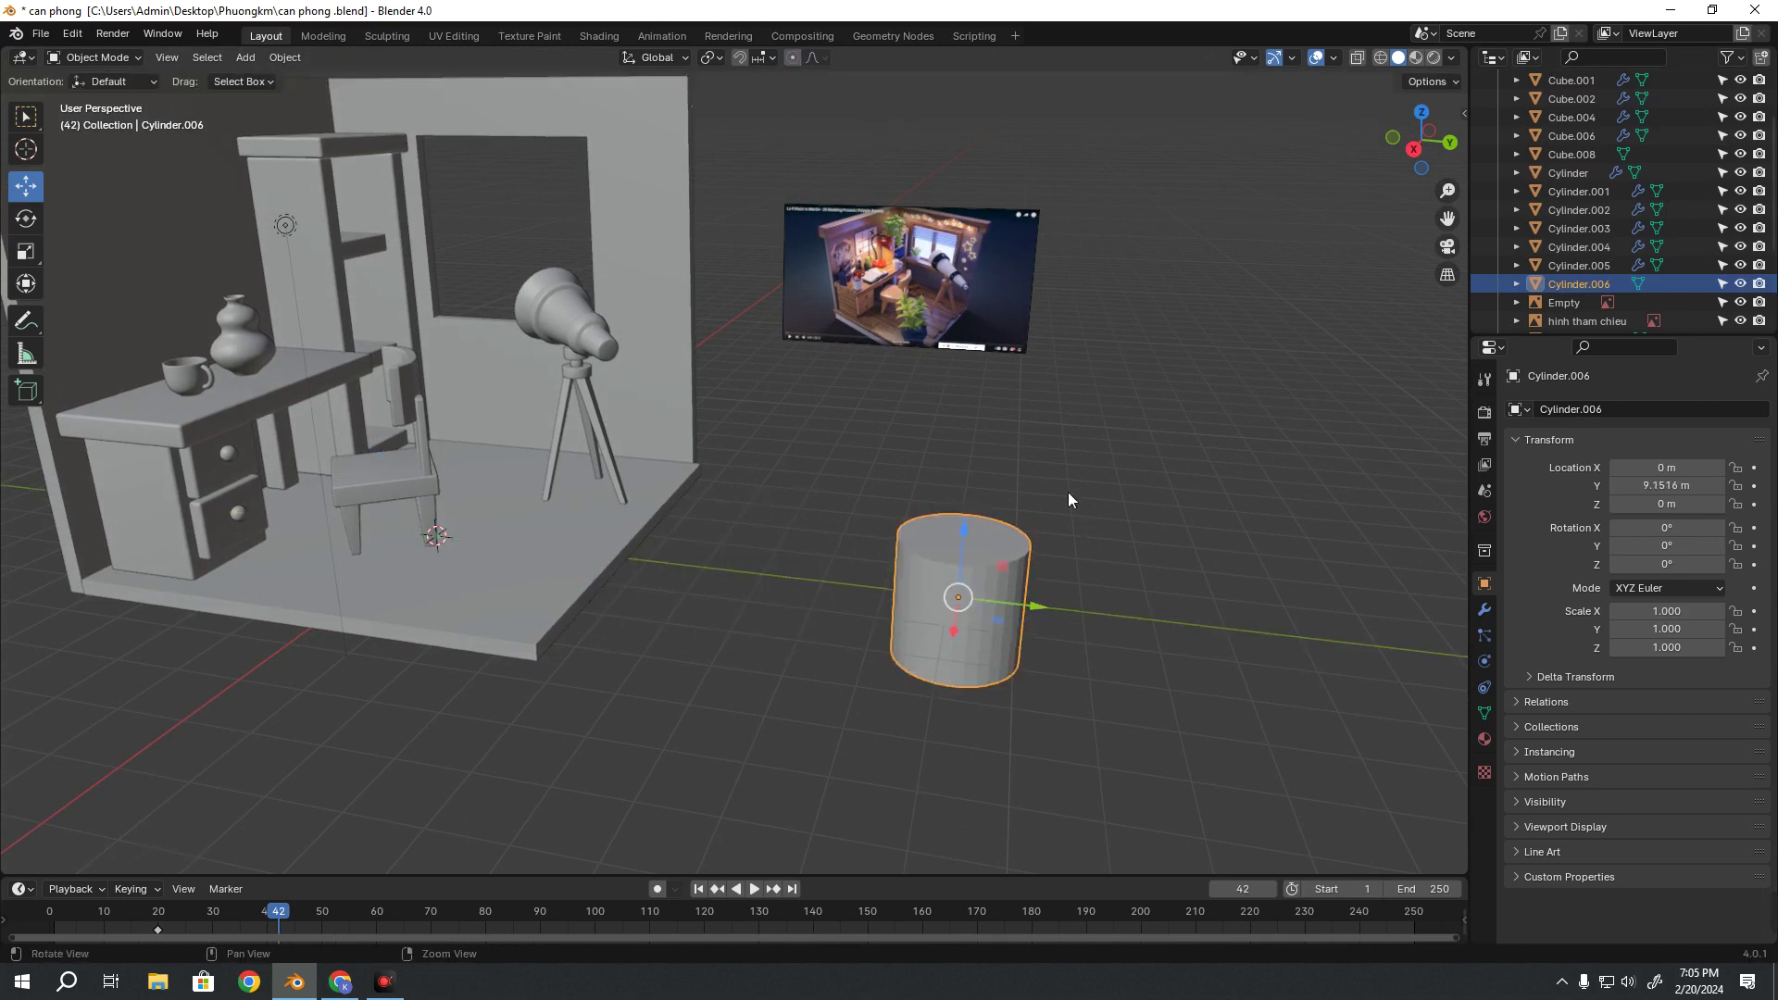
Squash the cylinder into a flat disc with Z scale 0.148
{"action": "mouse_move", "coordinate": [1212, 363]}
{"action": "middle_mouse_down"}
{"action": "mouse_move", "coordinate": [1036, 480]}
{"action": "mouse_move", "coordinate": [909, 505]}
{"action": "middle_mouse_up"}
{"action": "key", "text": "shift+space"}
{"action": "key", "text": "s"}
{"action": "left_click_drag", "start_coordinate": [905, 500], "coordinate": [898, 559]}
{"action": "scroll", "coordinate": [954, 547], "scroll_direction": "up", "scroll_amount": 2}
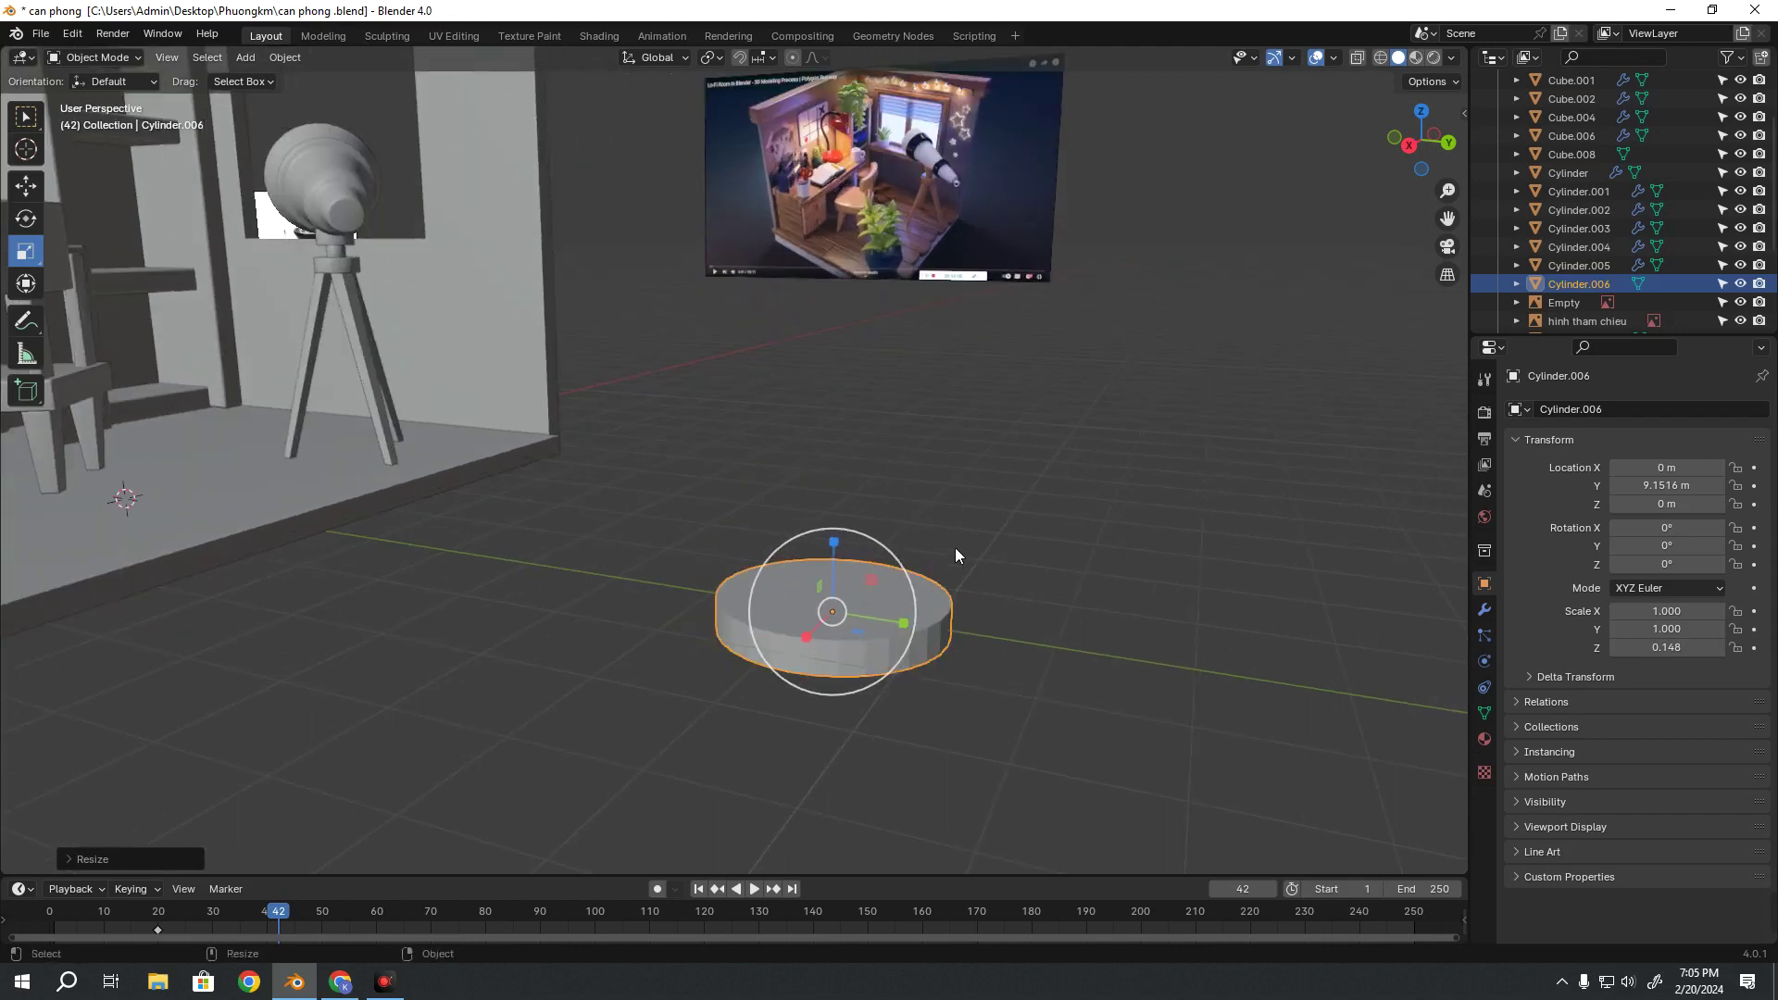
{"action": "scroll", "coordinate": [939, 491], "scroll_direction": "up", "scroll_amount": 1}
{"action": "scroll", "coordinate": [957, 546], "scroll_direction": "up", "scroll_amount": 3}
{"action": "mouse_move", "coordinate": [957, 546]}
{"action": "middle_mouse_down"}
{"action": "mouse_move", "coordinate": [949, 502]}
{"action": "mouse_move", "coordinate": [1060, 581]}
{"action": "middle_mouse_up"}
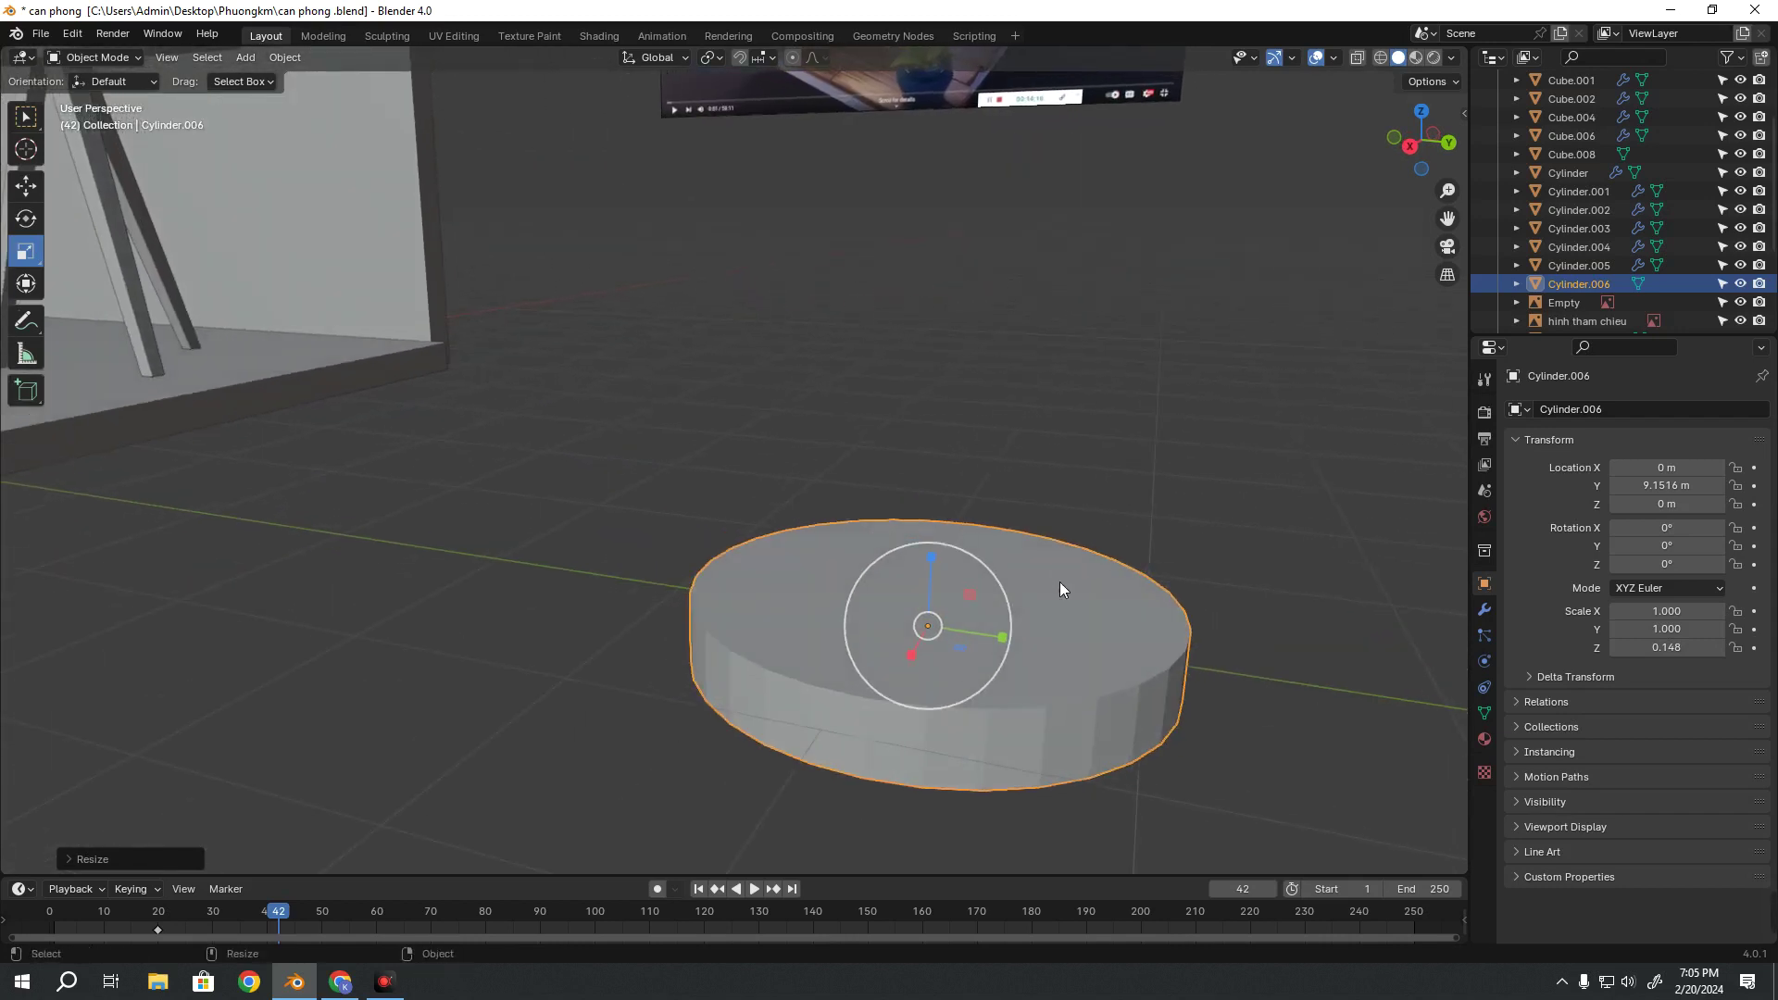
Check the disc's top rim in Edit Mode, then bring up its modifier settings
{"action": "key", "text": "Tab"}
{"action": "left_click", "coordinate": [1085, 705], "text": "alt"}
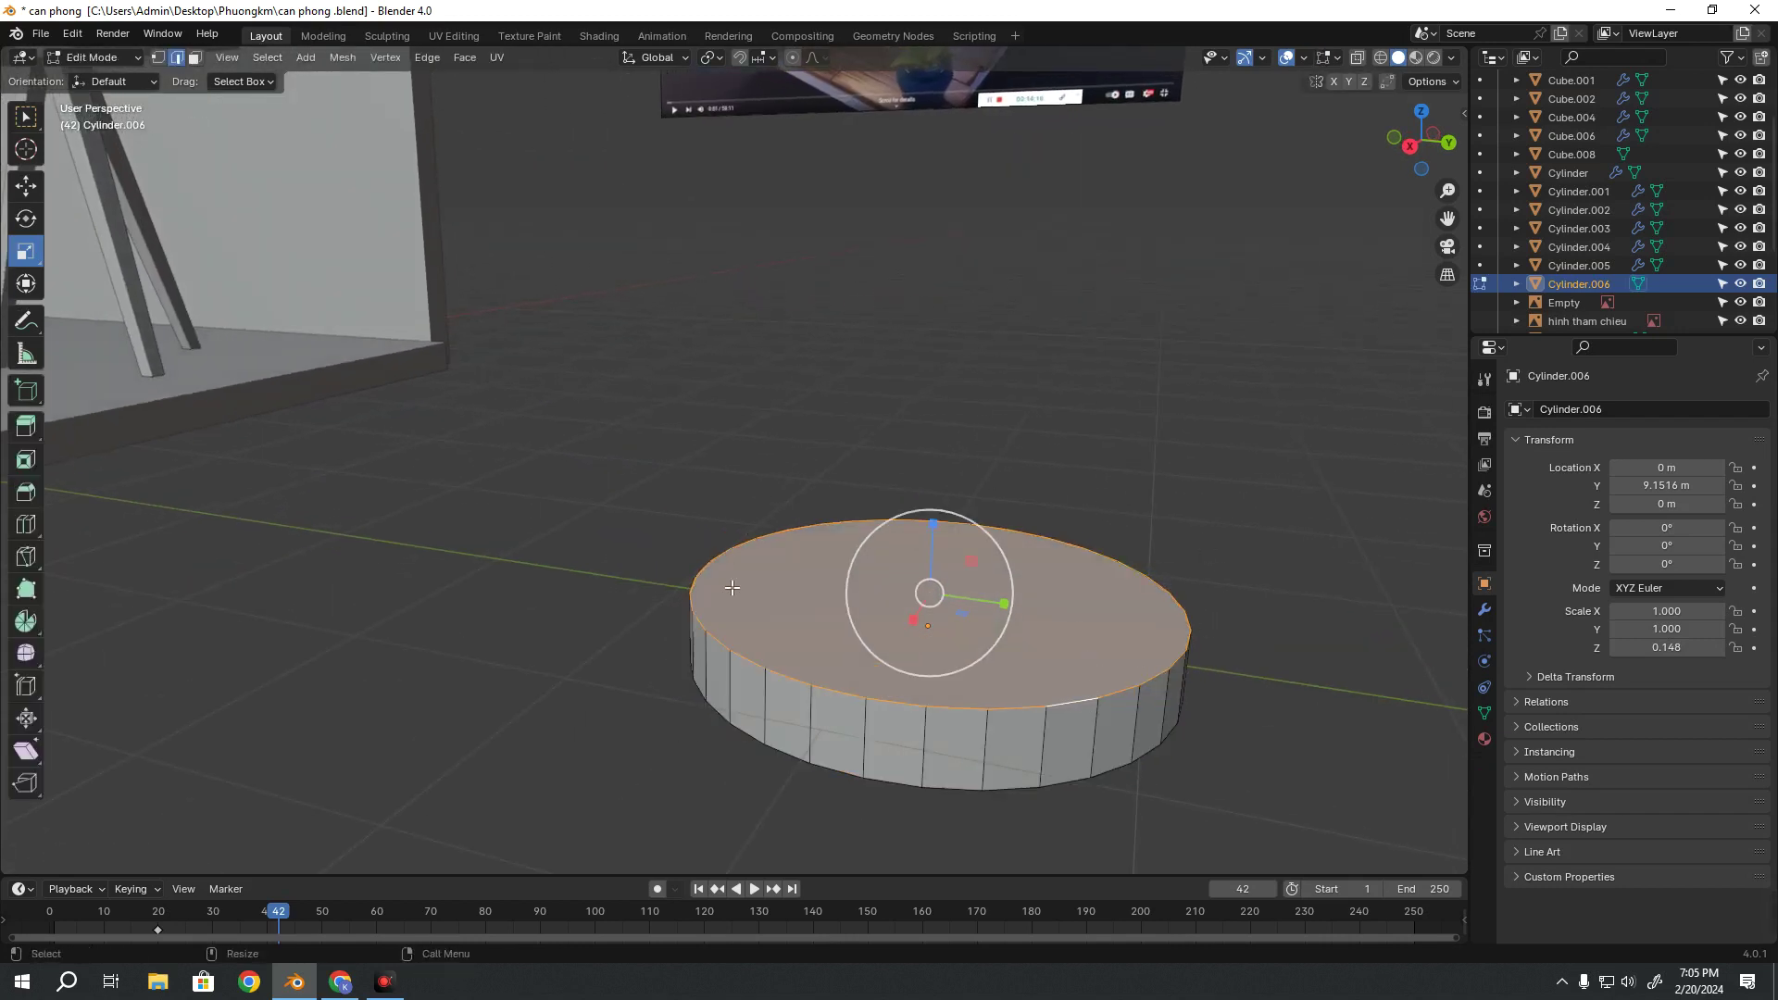
{"action": "left_click", "coordinate": [1191, 449]}
{"action": "scroll", "coordinate": [1118, 594], "scroll_direction": "down", "scroll_amount": 4}
{"action": "key", "text": "Tab"}
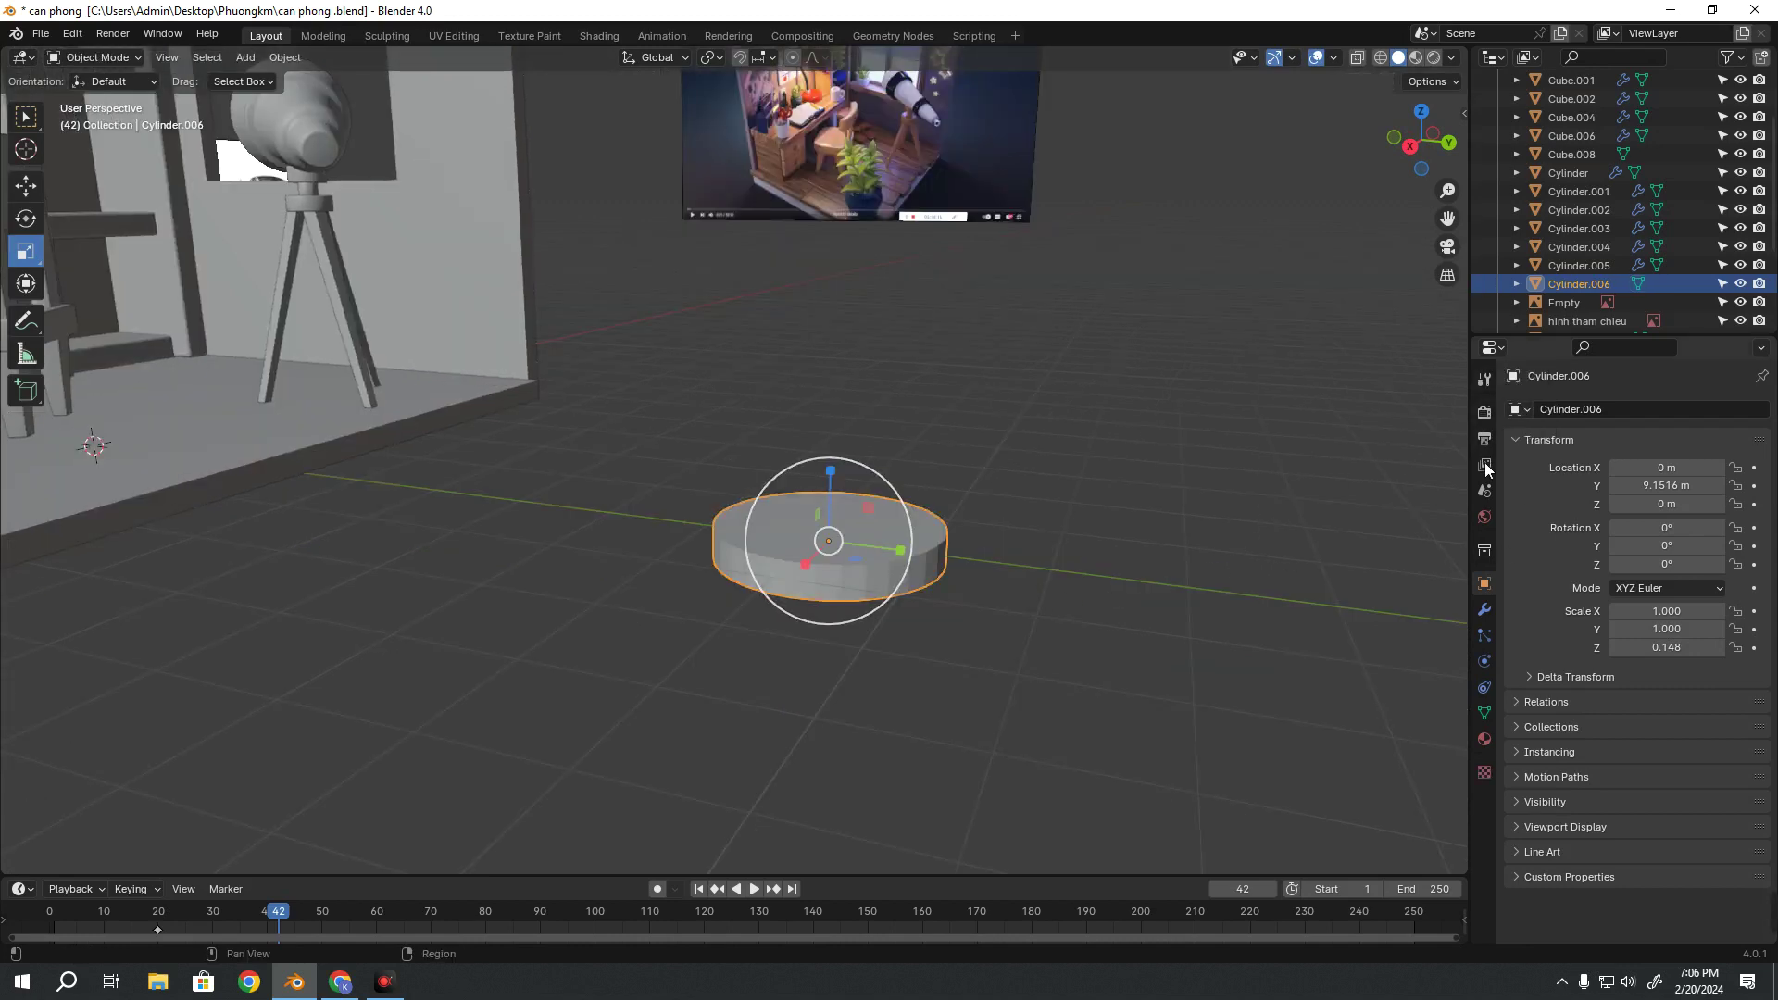
{"action": "left_click", "coordinate": [1484, 610]}
Try a Bevel modifier on the disc, then undo it
{"action": "left_click", "coordinate": [1624, 411]}
{"action": "mouse_move", "coordinate": [1541, 411]}
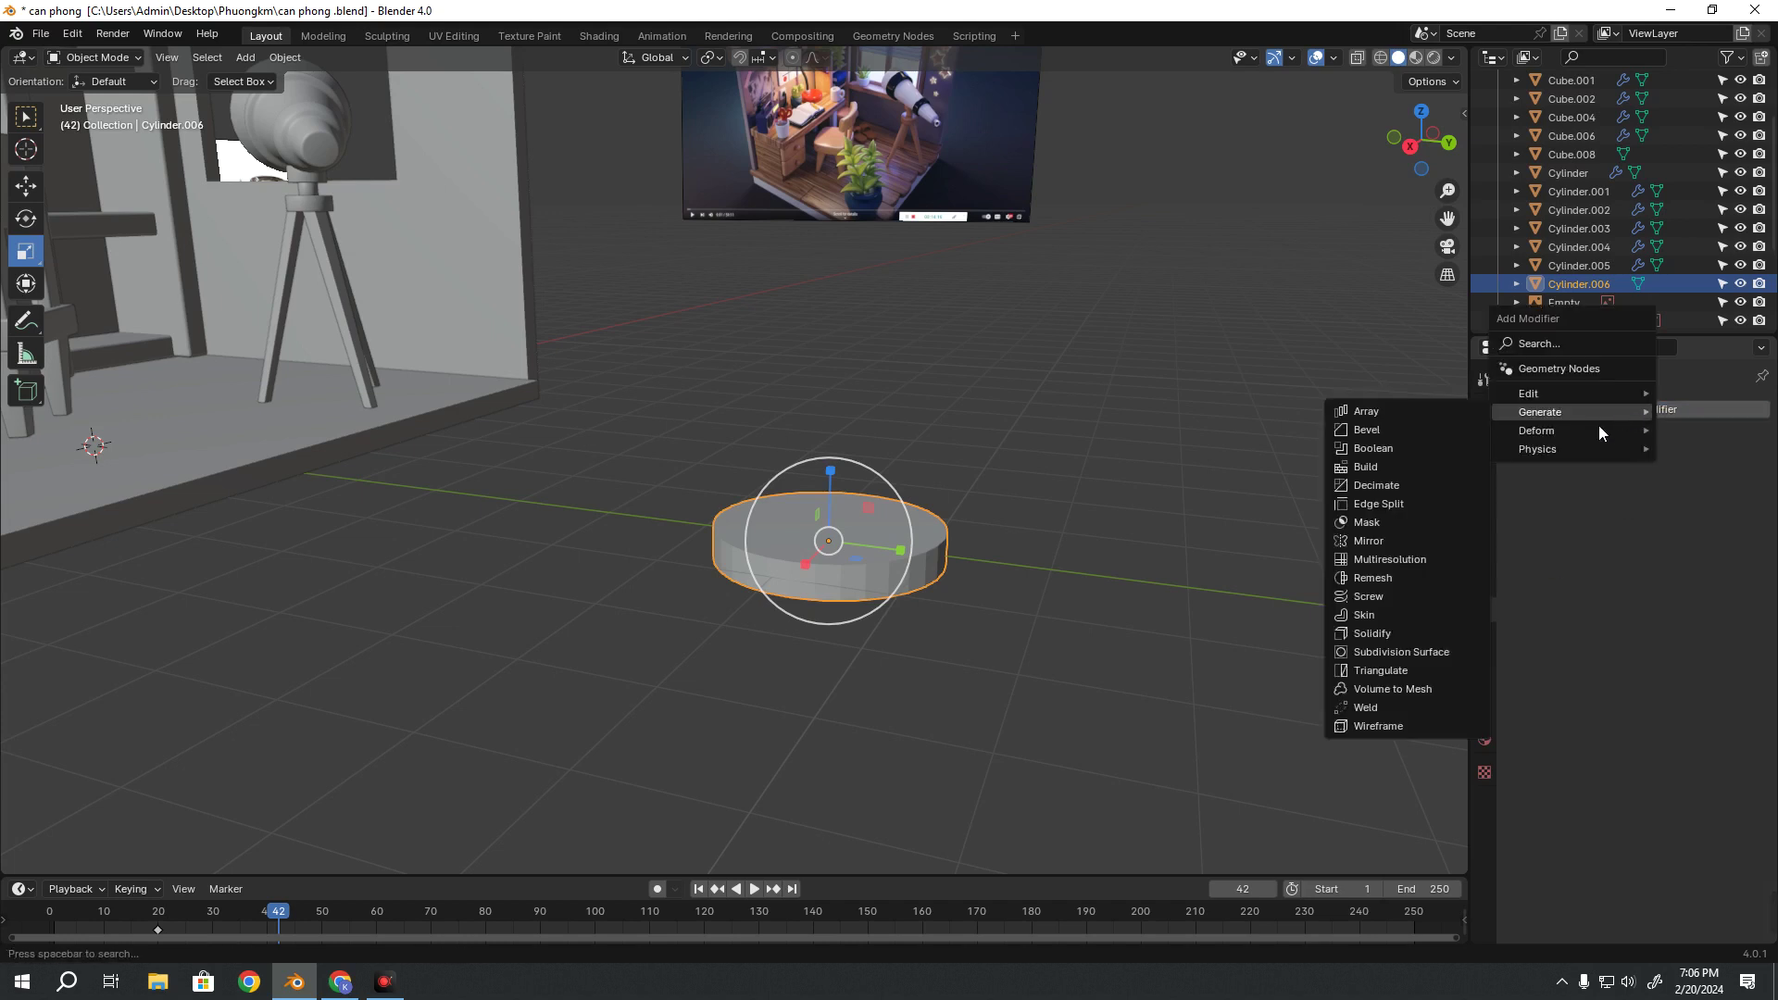
{"action": "left_click", "coordinate": [1391, 436]}
{"action": "scroll", "coordinate": [783, 619], "scroll_direction": "up", "scroll_amount": 4}
{"action": "mouse_move", "coordinate": [856, 708]}
{"action": "middle_mouse_down"}
{"action": "mouse_move", "coordinate": [960, 574]}
{"action": "mouse_move", "coordinate": [1035, 629]}
{"action": "middle_mouse_up"}
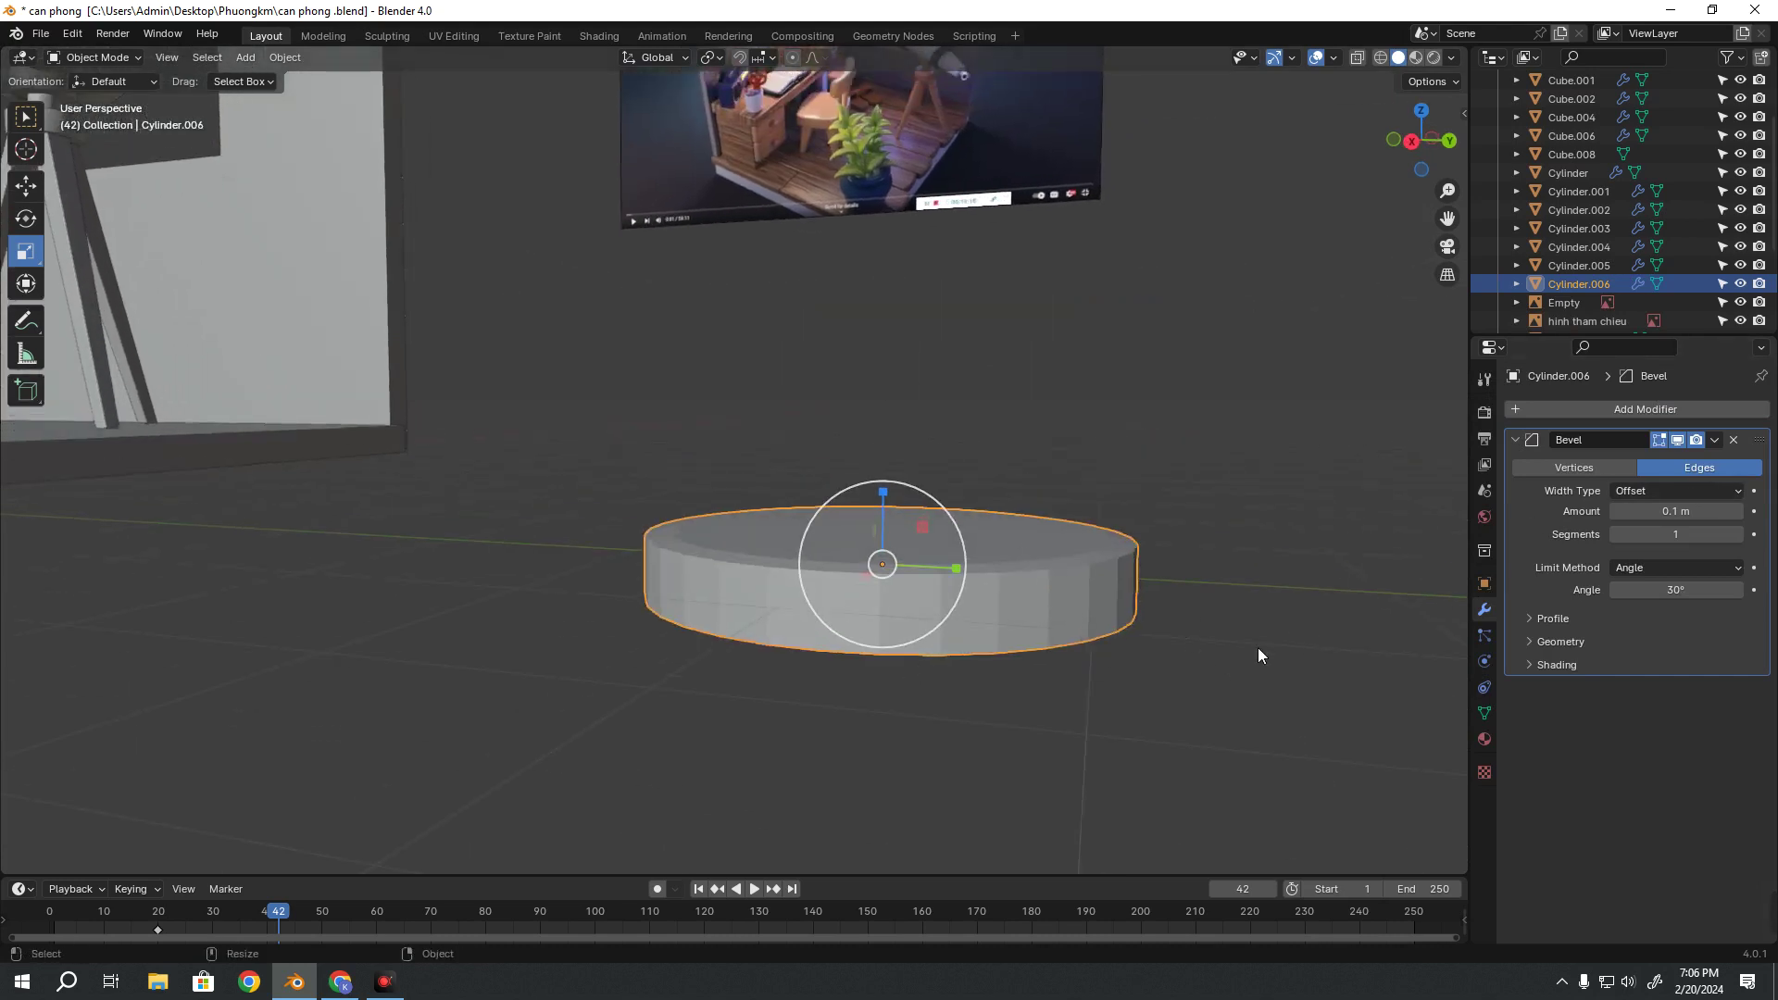
{"action": "key", "text": "ctrl+z"}
Select the disc's top face in Edit Mode
{"action": "mouse_move", "coordinate": [1265, 658]}
{"action": "middle_mouse_down"}
{"action": "mouse_move", "coordinate": [1153, 626]}
{"action": "mouse_move", "coordinate": [1131, 655]}
{"action": "mouse_move", "coordinate": [1053, 619]}
{"action": "middle_mouse_up"}
{"action": "key", "text": "Tab"}
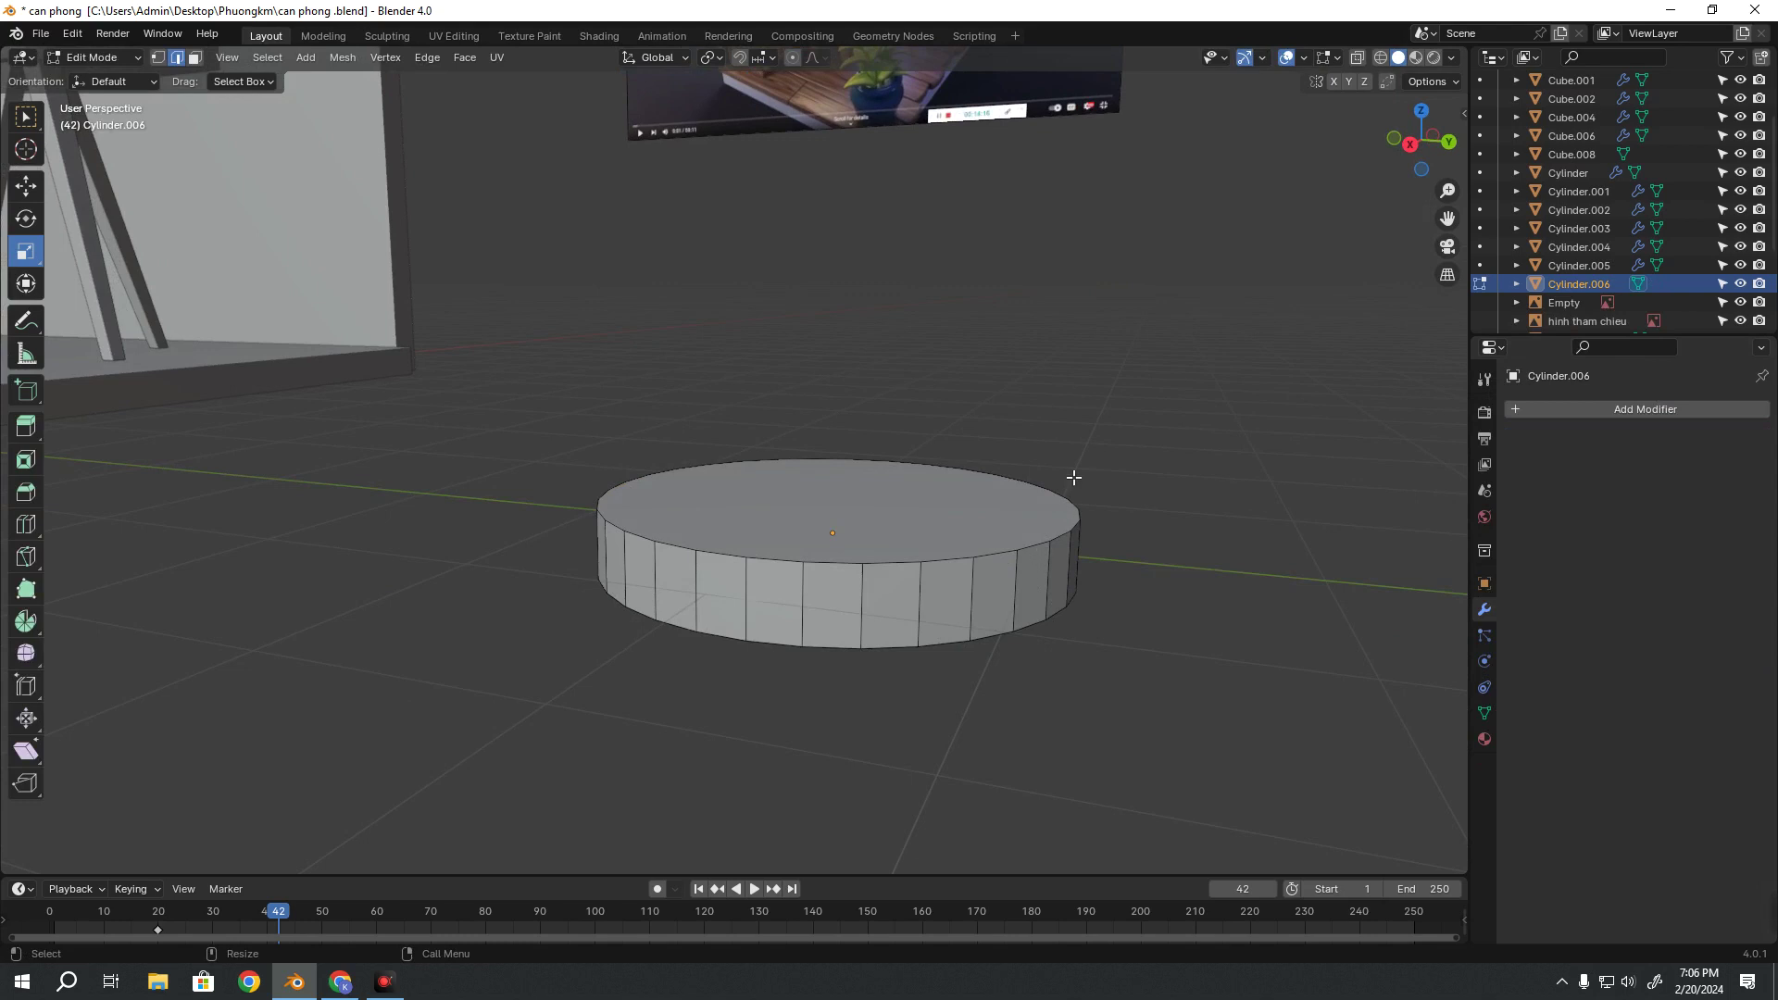
{"action": "left_click", "coordinate": [850, 575]}
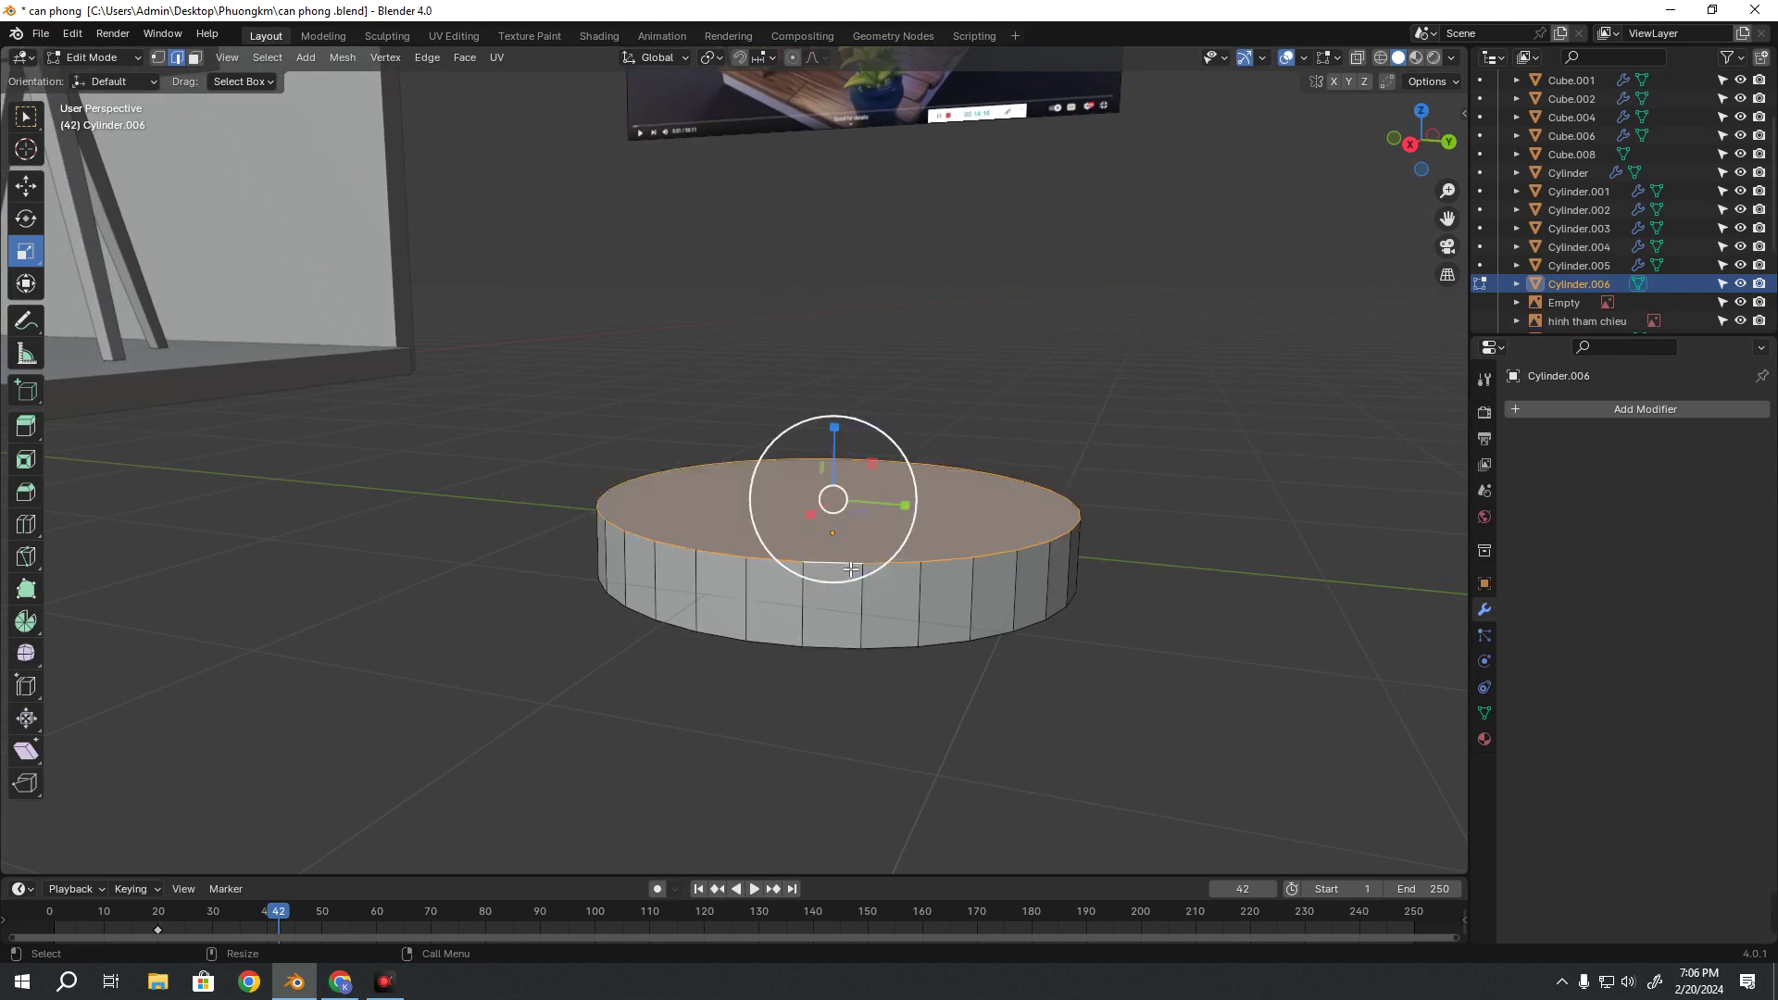
{"action": "left_click", "coordinate": [702, 434]}
{"action": "left_click", "coordinate": [848, 572]}
{"action": "mouse_move", "coordinate": [504, 400]}
{"action": "middle_mouse_down"}
{"action": "mouse_move", "coordinate": [472, 380]}
{"action": "mouse_move", "coordinate": [413, 472]}
{"action": "middle_mouse_up"}
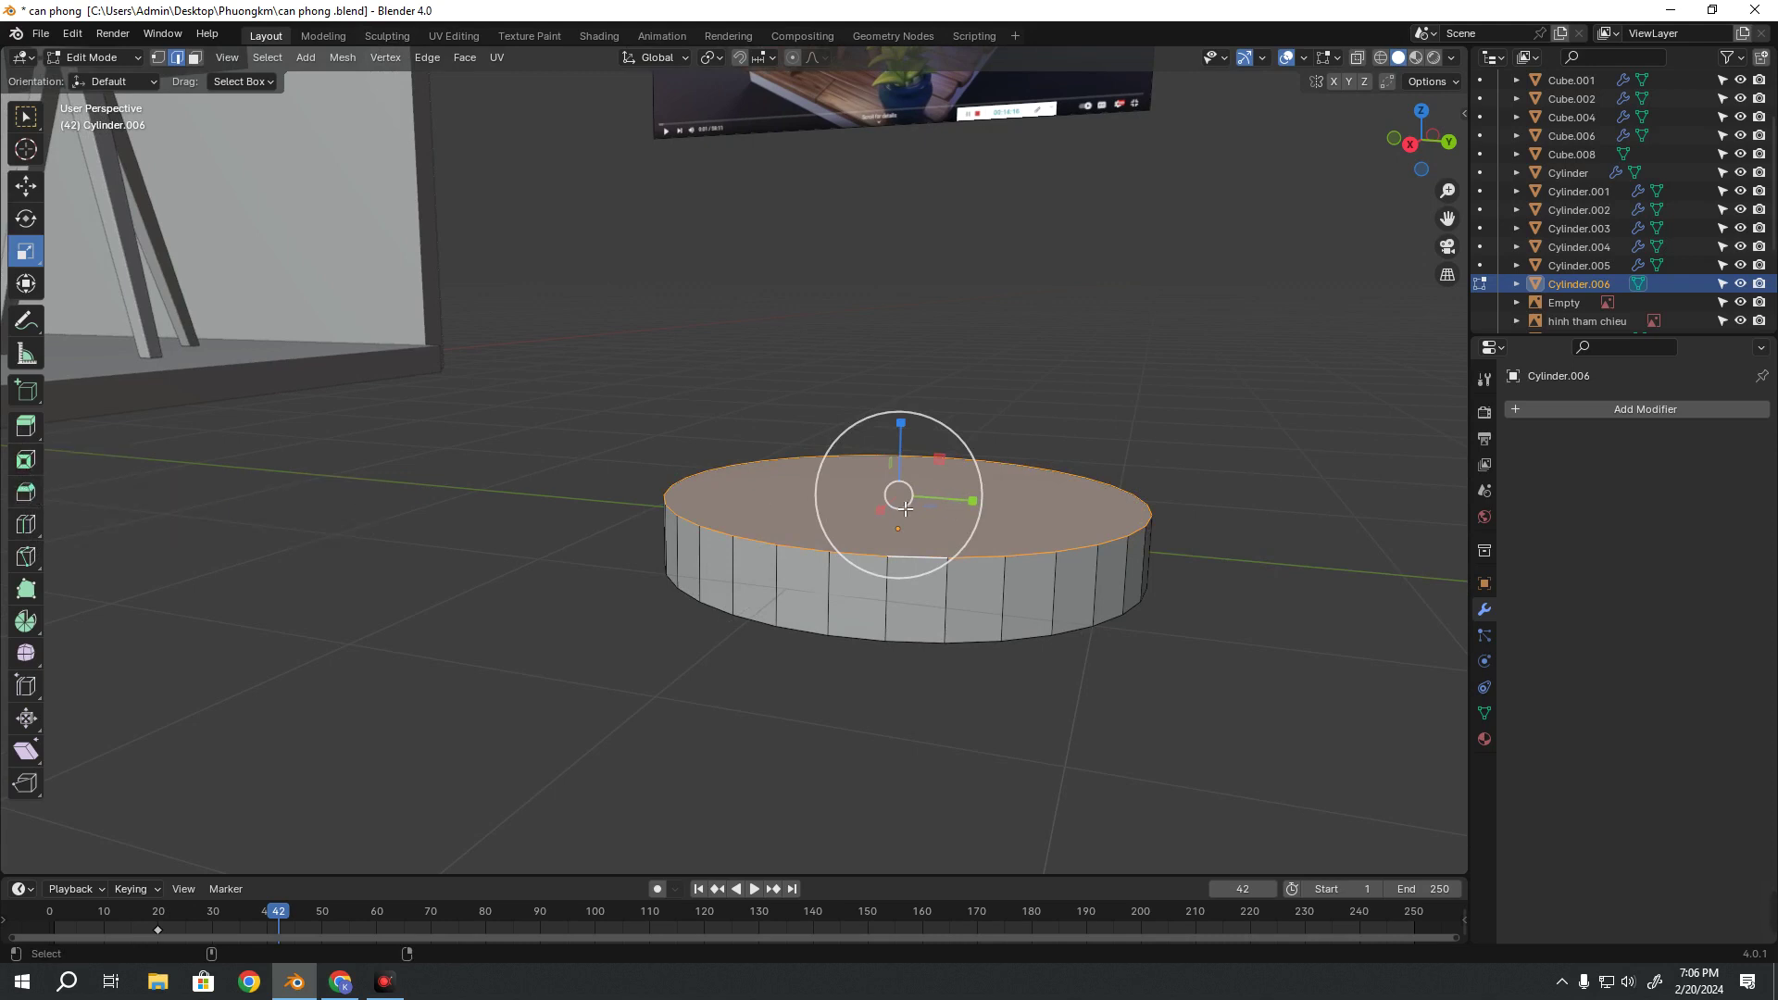
Try a first Ctrl+B bevel on the top rim, then undo it
{"action": "key", "text": "shift+space"}
{"action": "key", "text": "ctrl+b"}
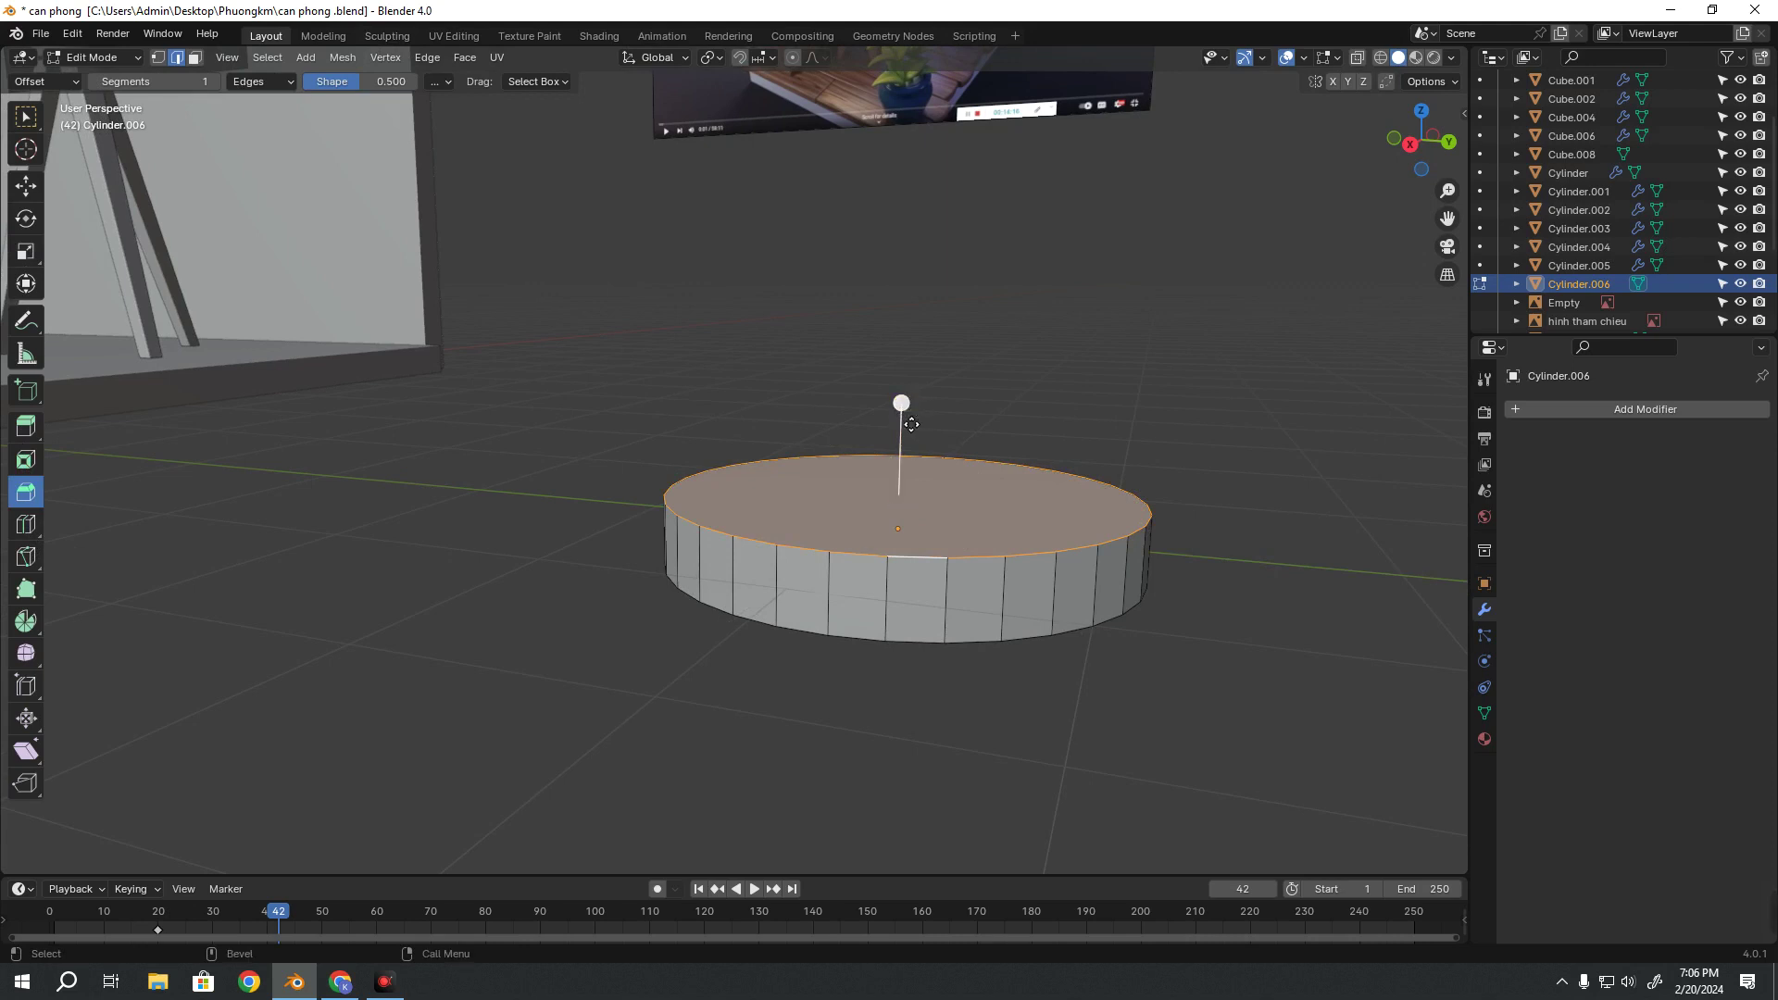
{"action": "left_click_drag", "start_coordinate": [911, 424], "coordinate": [895, 515]}
{"action": "left_click_drag", "start_coordinate": [876, 594], "coordinate": [871, 595]}
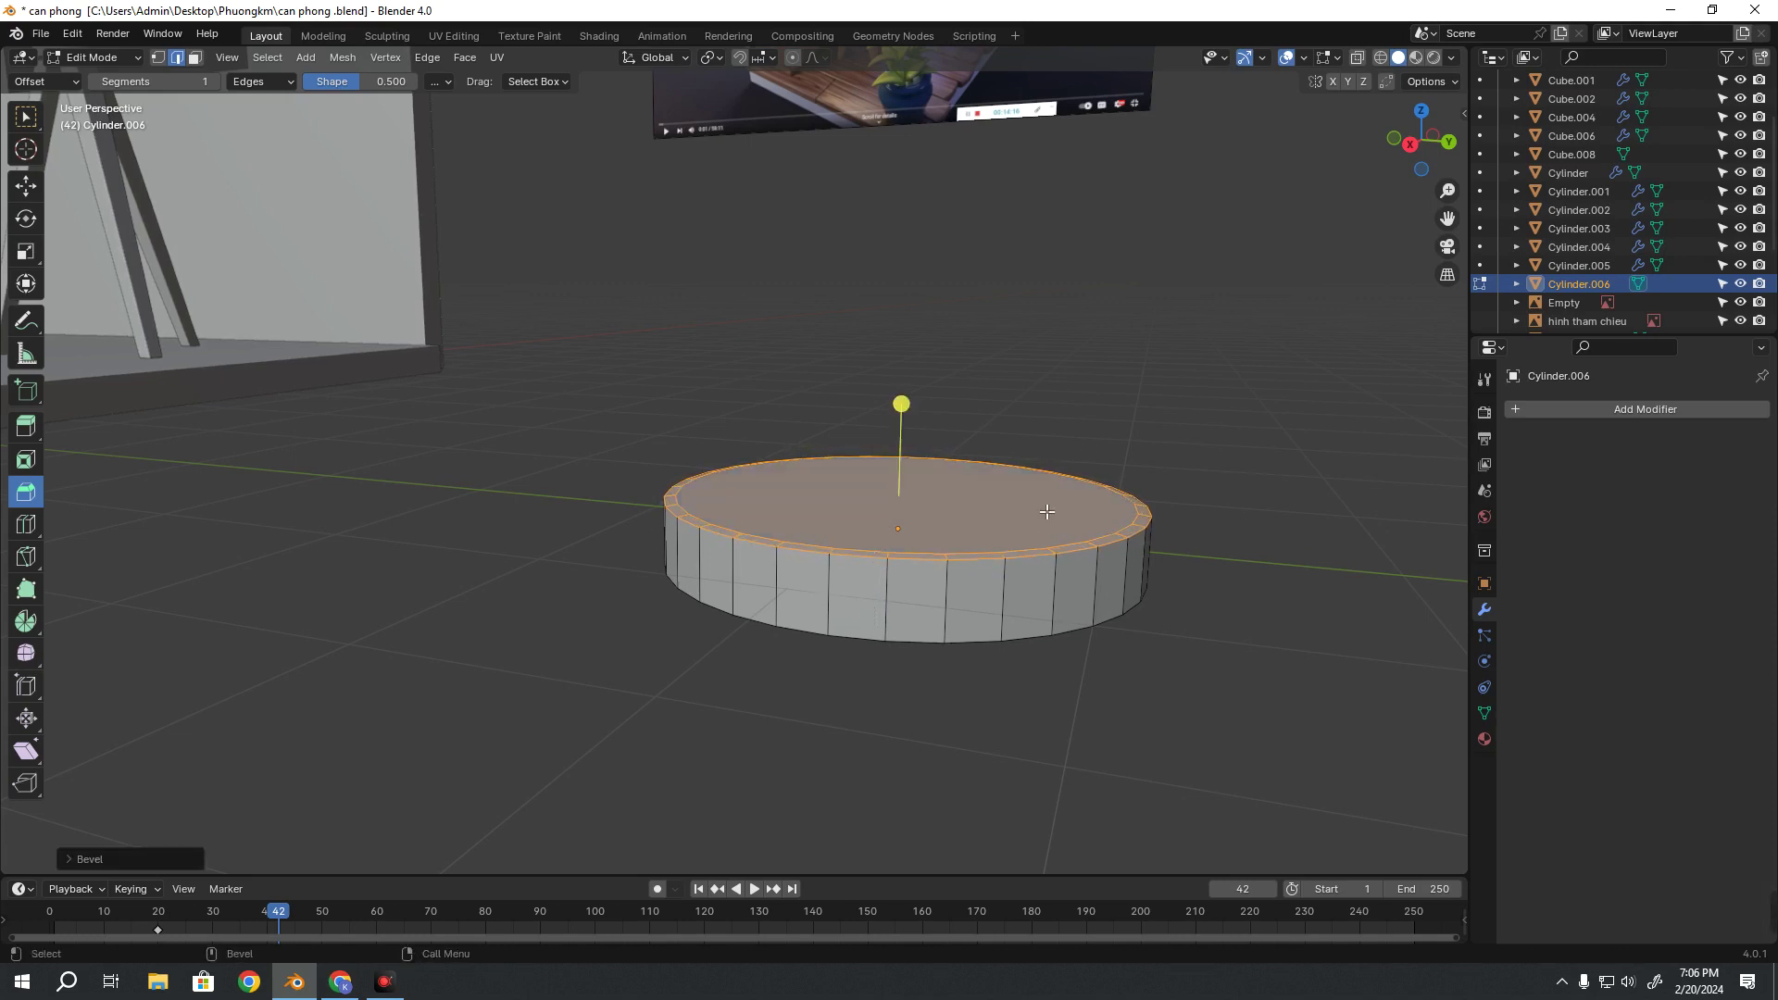
{"action": "key", "text": "ctrl+z"}
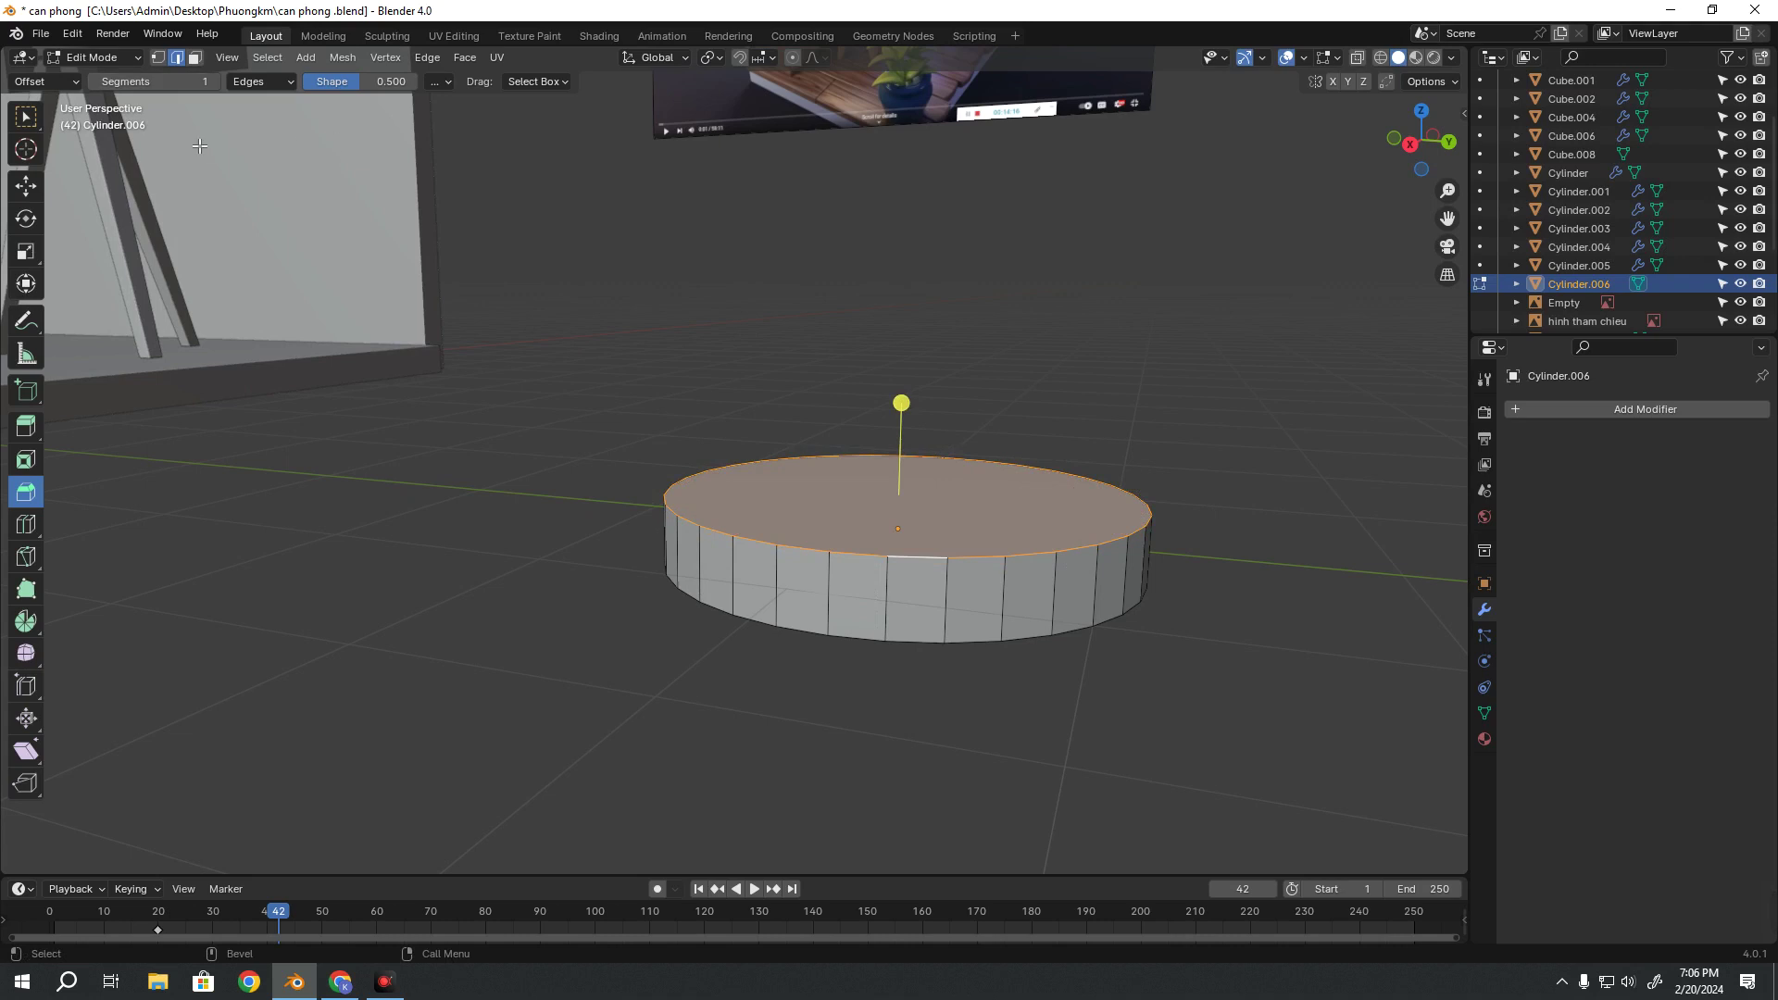
Bevel the top rim with 3 segments at about 0.143 m and return to Object Mode
{"action": "left_click", "coordinate": [210, 85]}
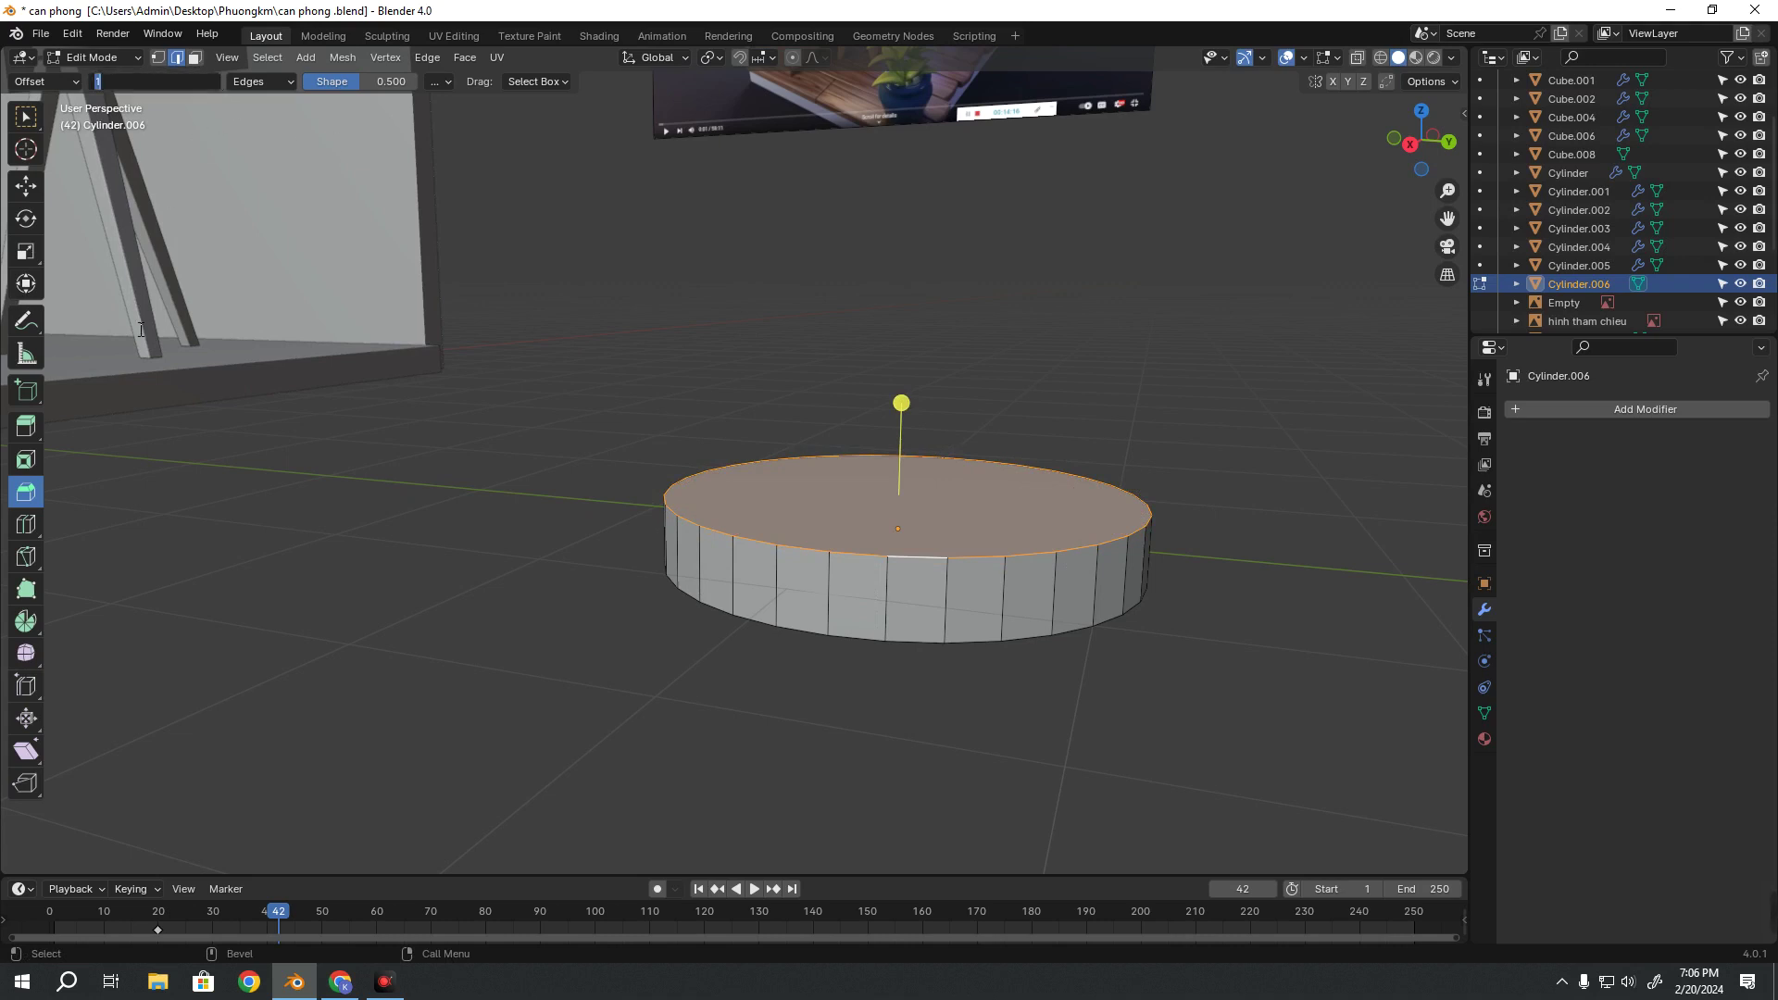
{"action": "type", "text": "3"}
{"action": "key", "text": "Return"}
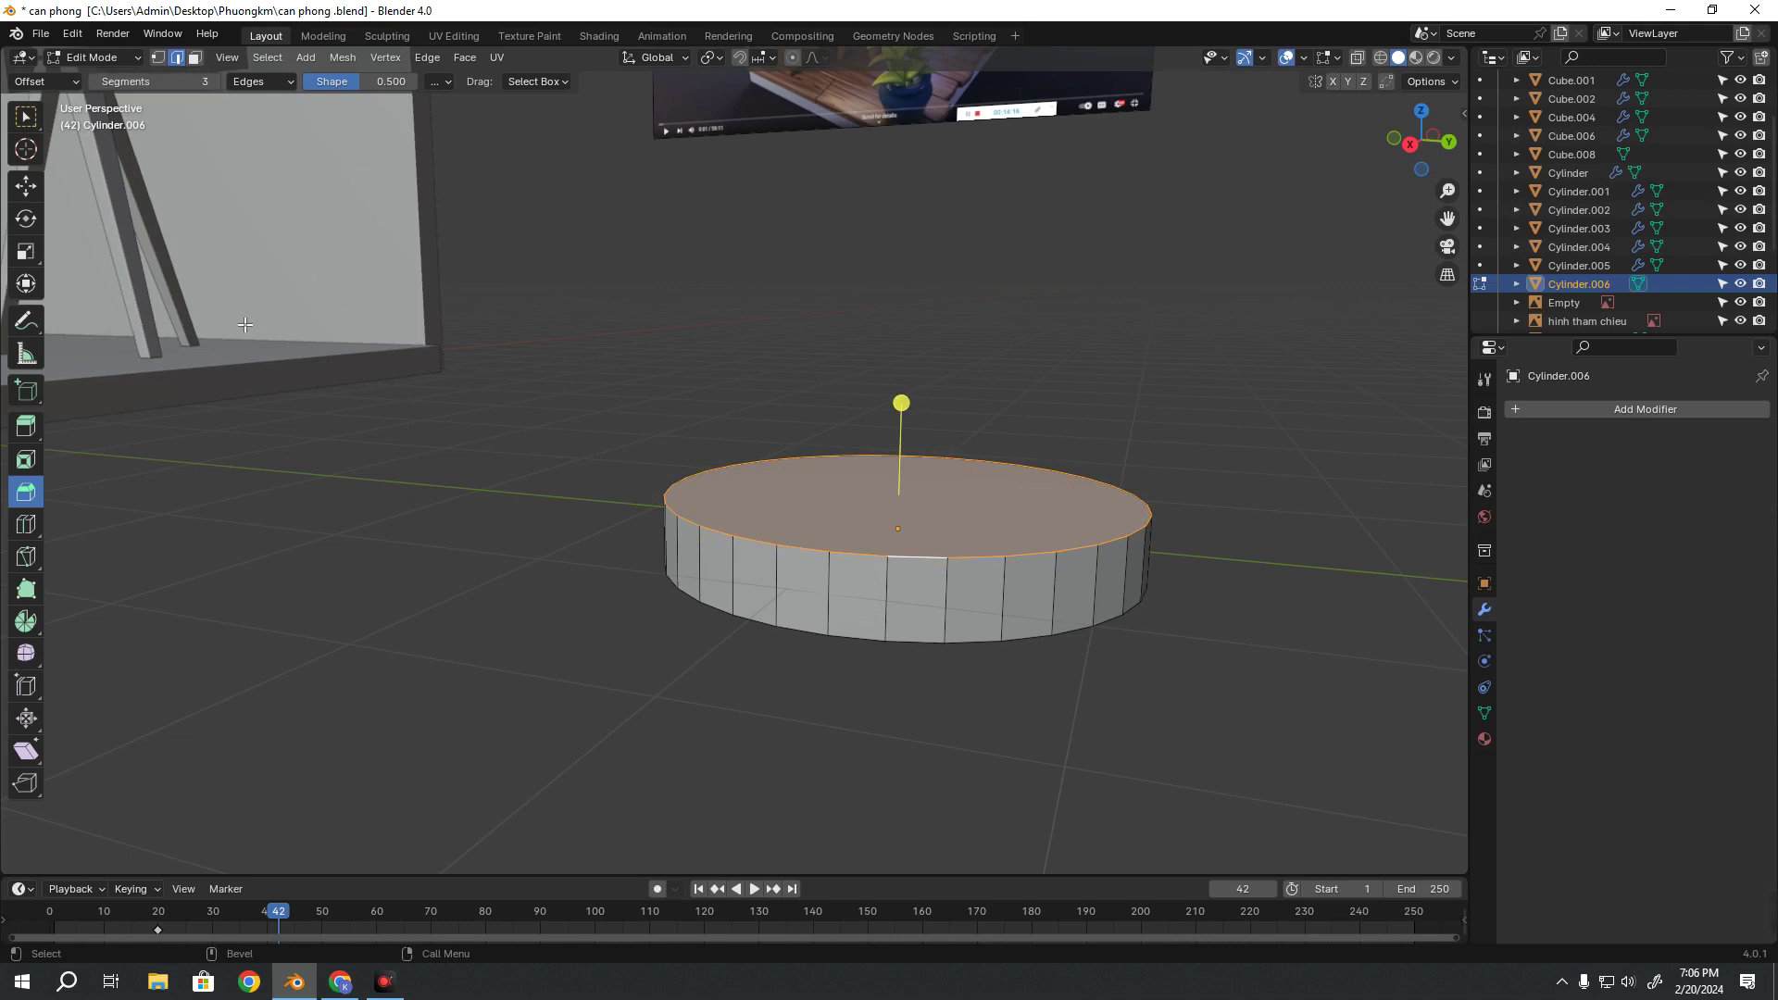
{"action": "left_click_drag", "start_coordinate": [904, 414], "coordinate": [904, 482]}
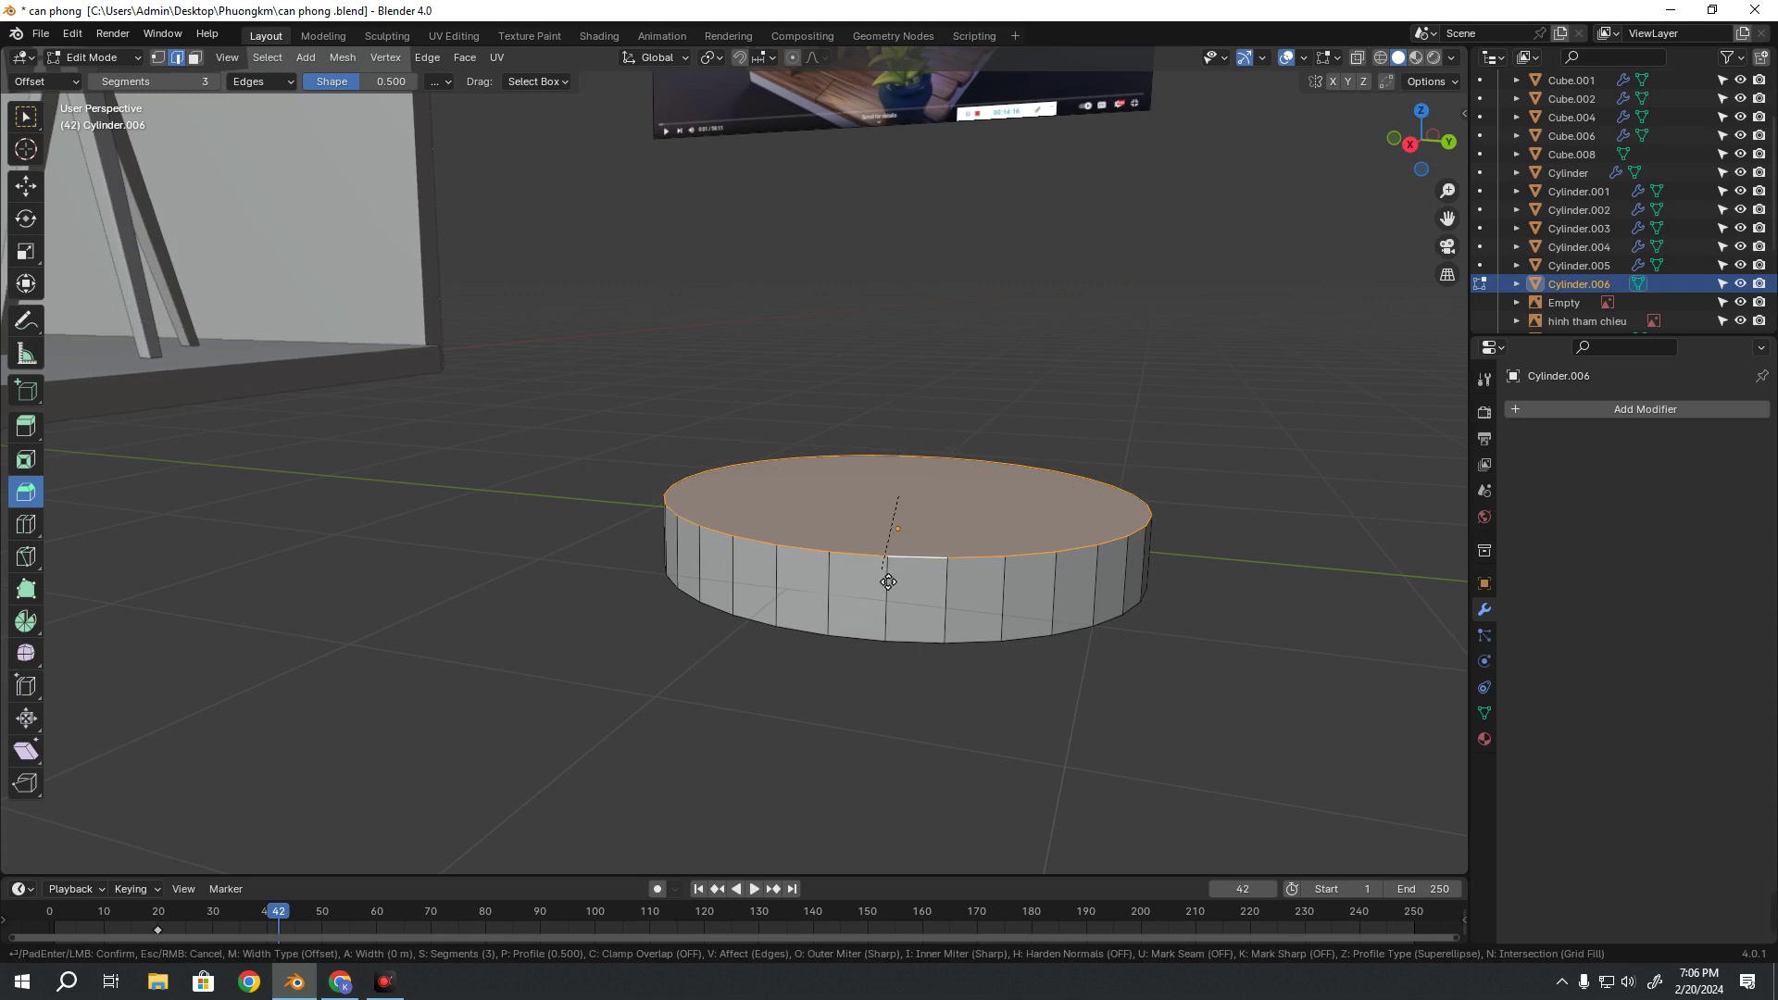
{"action": "left_click_drag", "start_coordinate": [888, 582], "coordinate": [889, 619]}
{"action": "key", "text": "Tab"}
Reselect the disc to inspect the top face and bevel ring, then deselect it
{"action": "middle_click_drag", "start_coordinate": [1071, 448], "coordinate": [625, 682]}
{"action": "middle_click_drag", "start_coordinate": [721, 602], "coordinate": [831, 449]}
{"action": "left_click", "coordinate": [832, 448]}
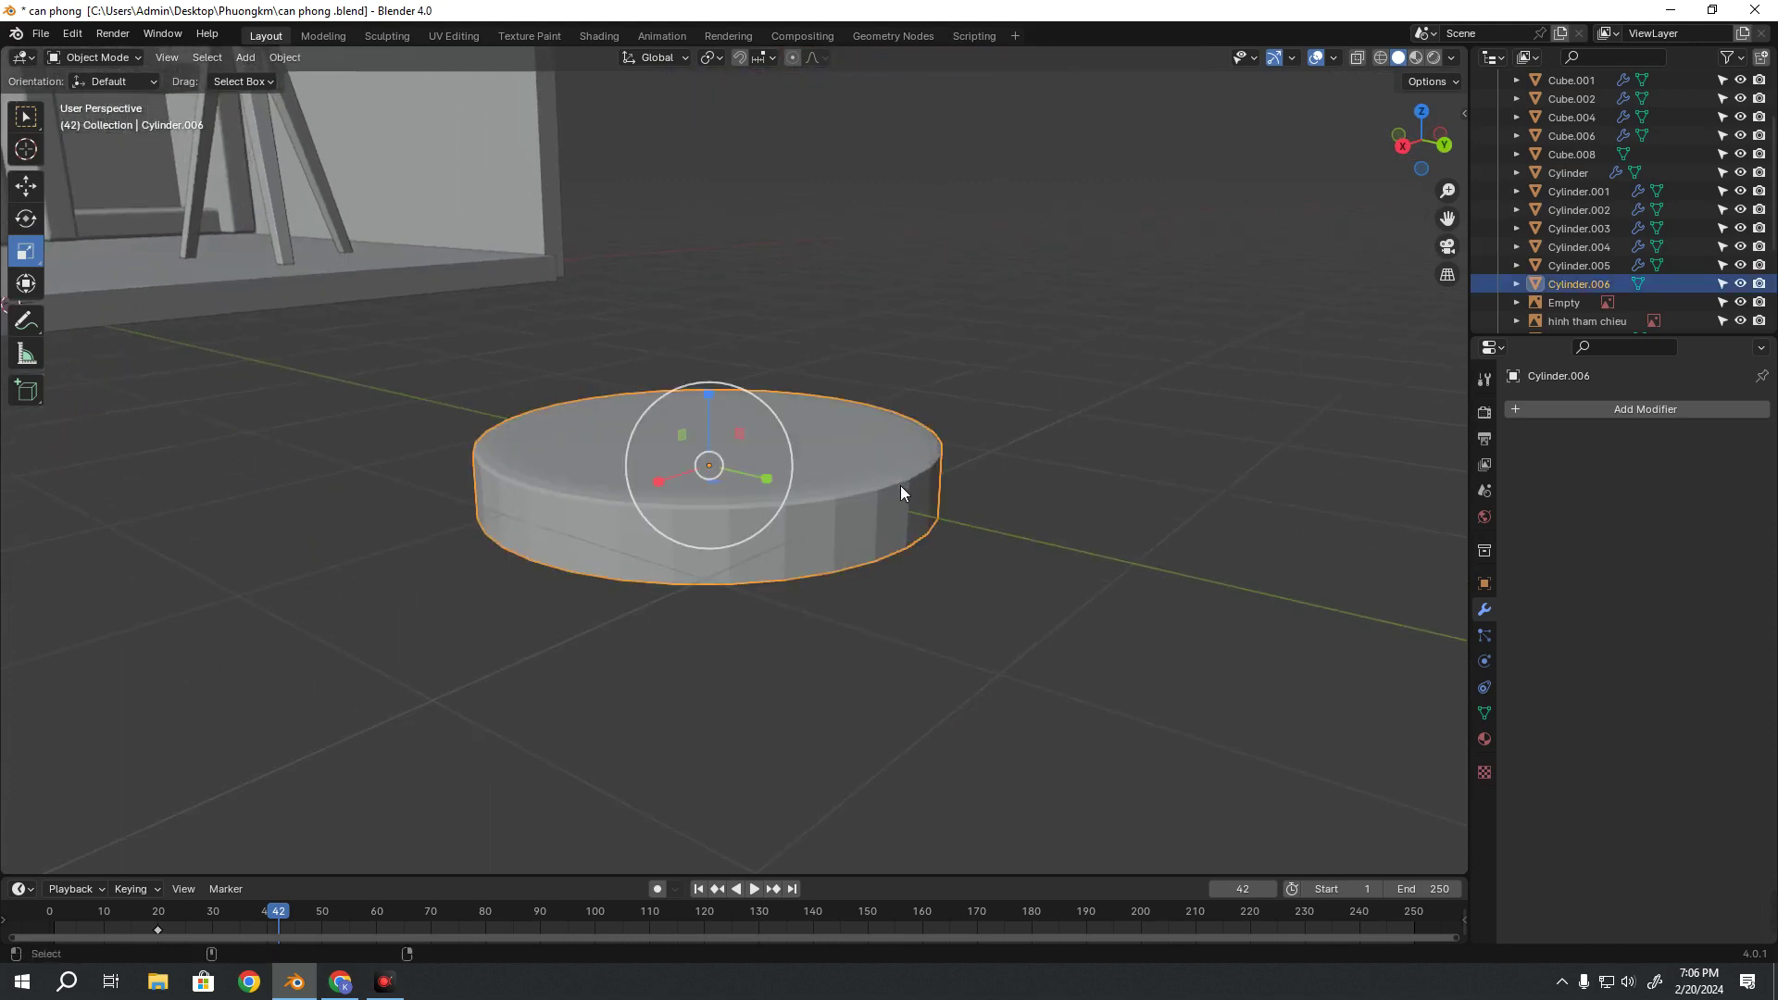
{"action": "key", "text": "Tab"}
{"action": "left_click", "coordinate": [861, 446]}
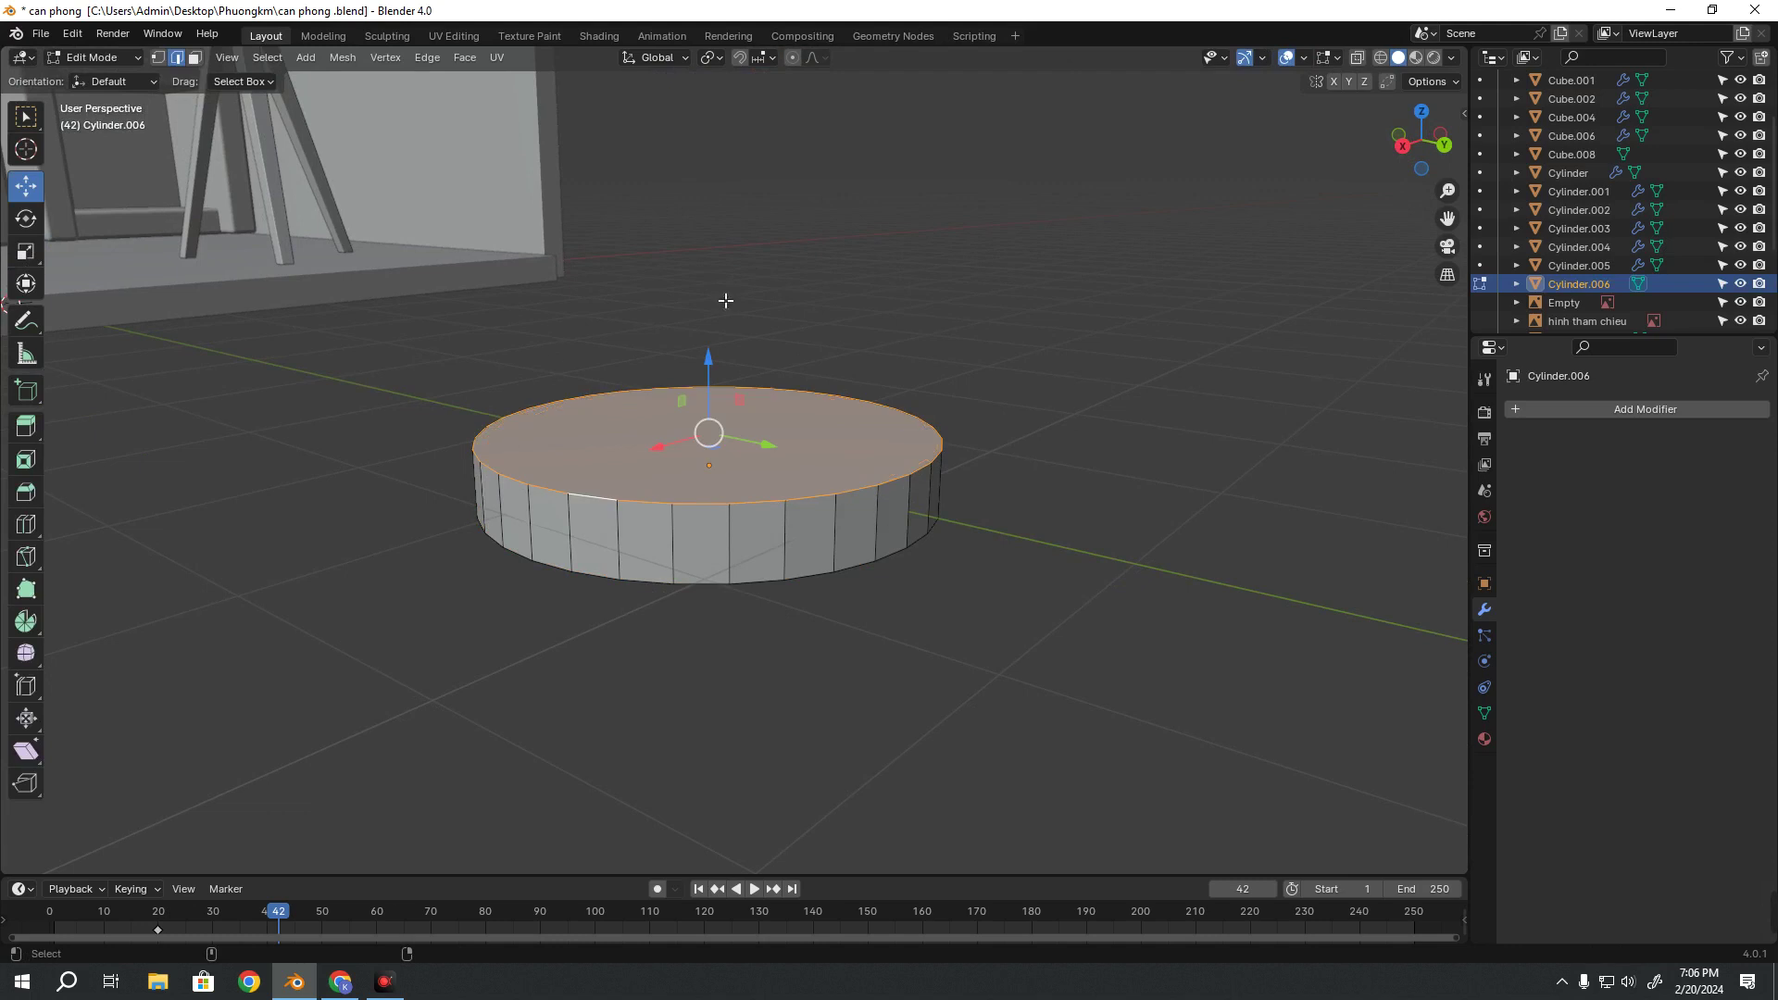
{"action": "key", "text": "Tab"}
{"action": "key", "text": "alt+a"}
Add a Bevel modifier to the disc with 3 segments
{"action": "left_click", "coordinate": [833, 432]}
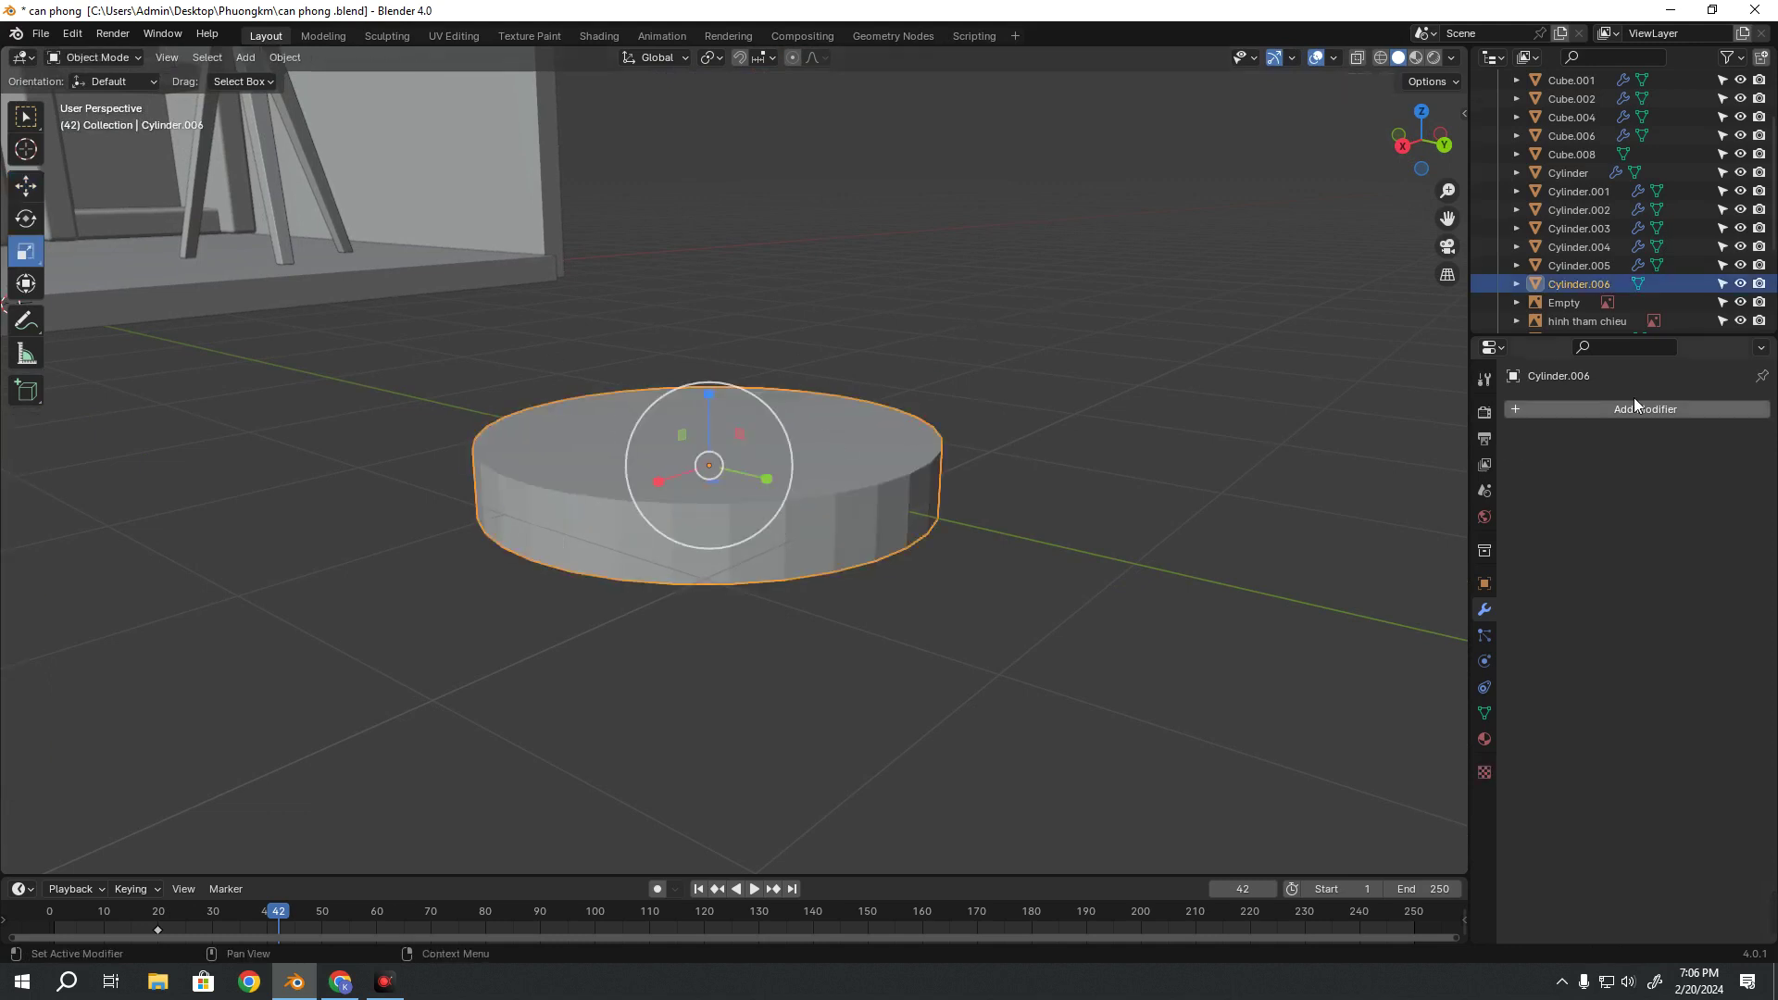
{"action": "left_click", "coordinate": [1654, 409]}
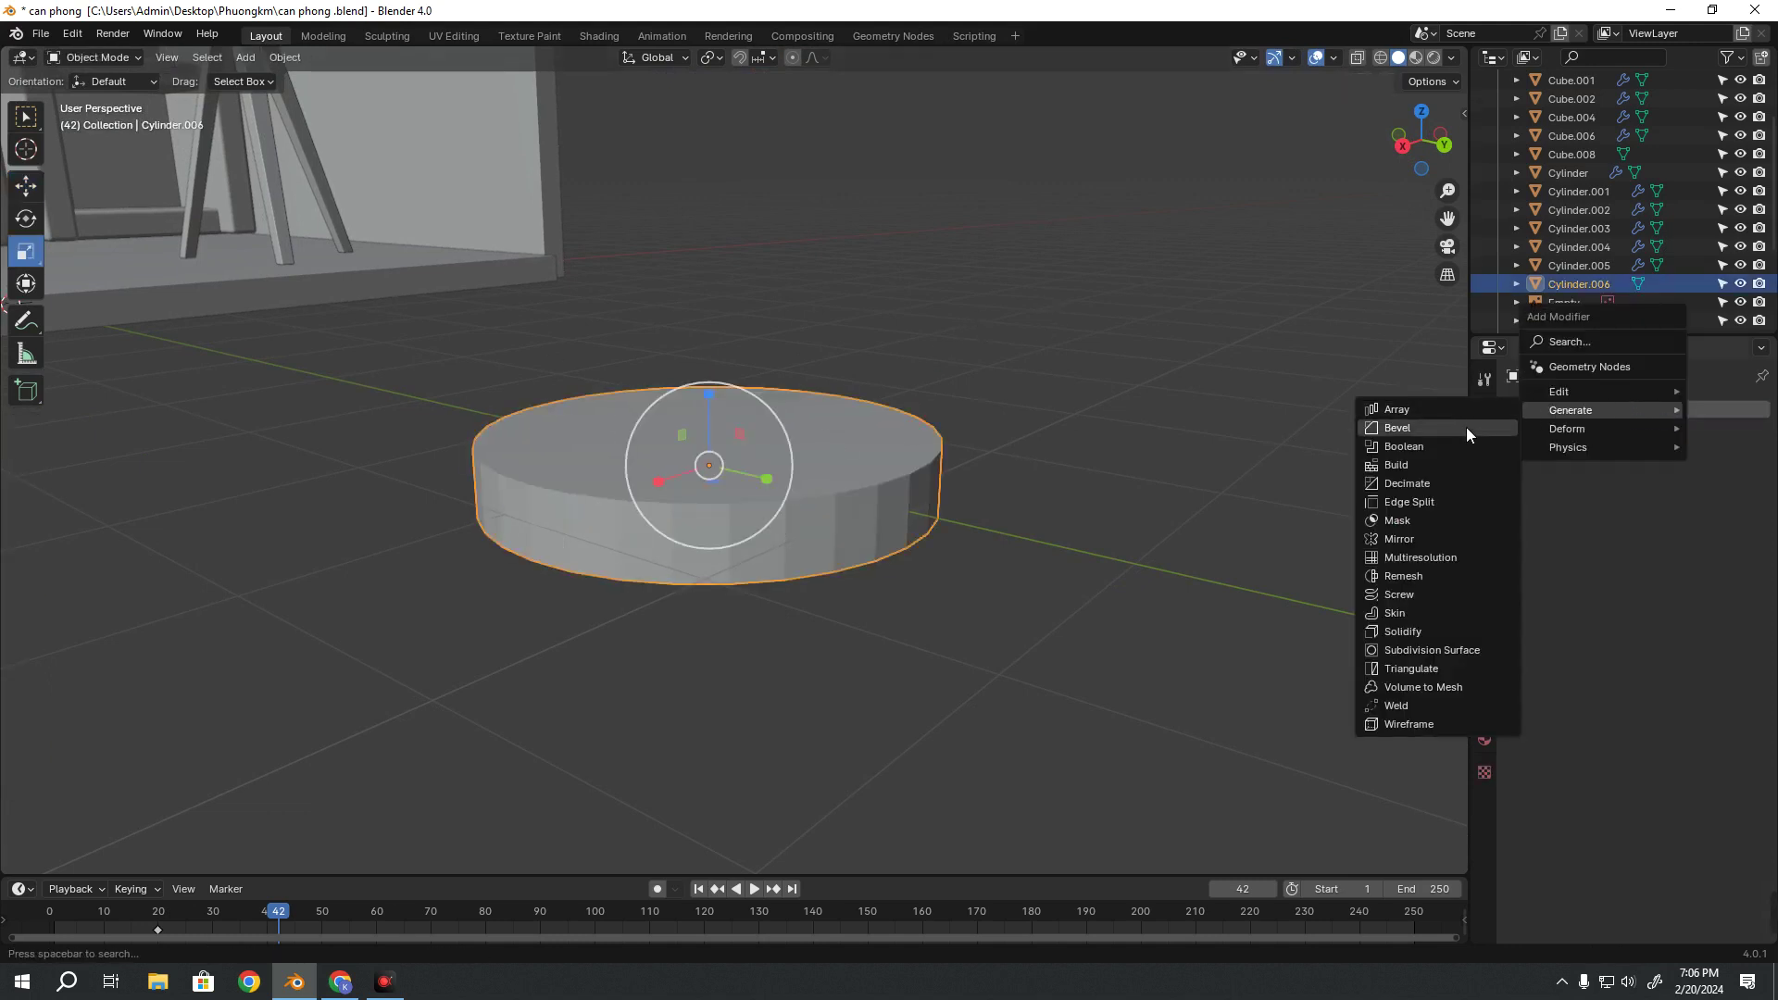
{"action": "left_click", "coordinate": [1465, 428]}
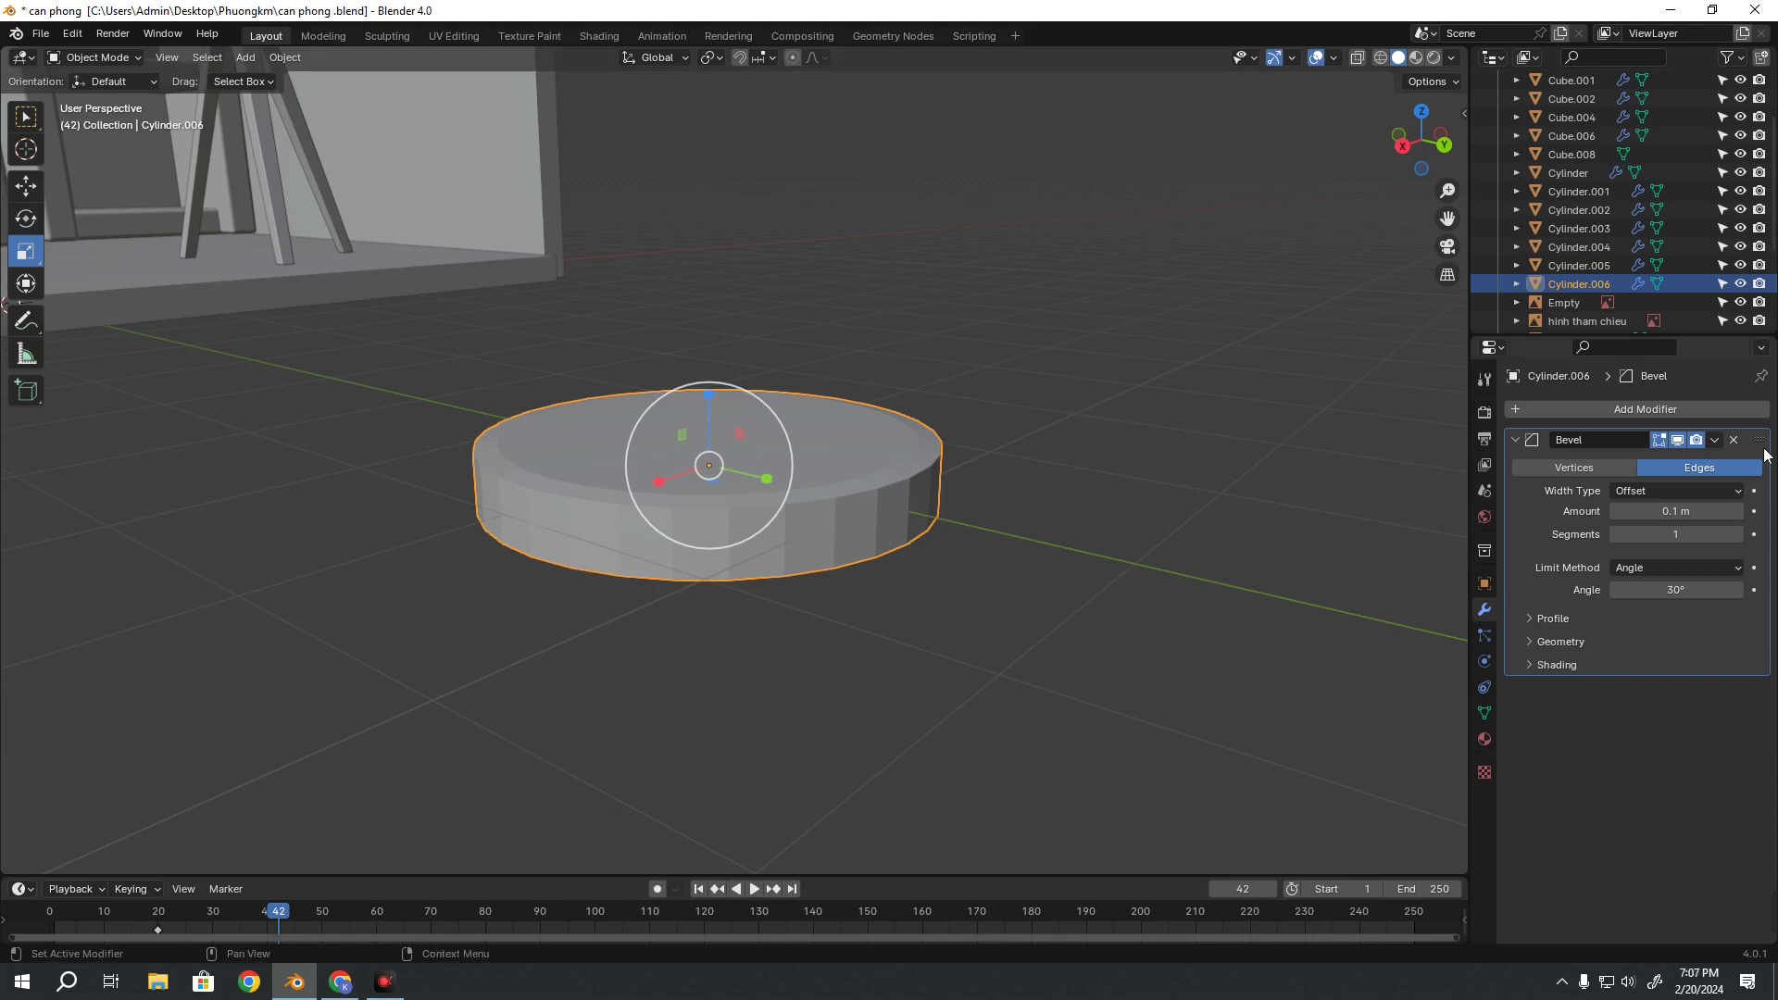
{"action": "left_click", "coordinate": [1736, 536]}
{"action": "left_click", "coordinate": [942, 408]}
Apply Shade Smooth to the disc base
{"action": "middle_click_drag", "start_coordinate": [941, 408], "coordinate": [846, 496]}
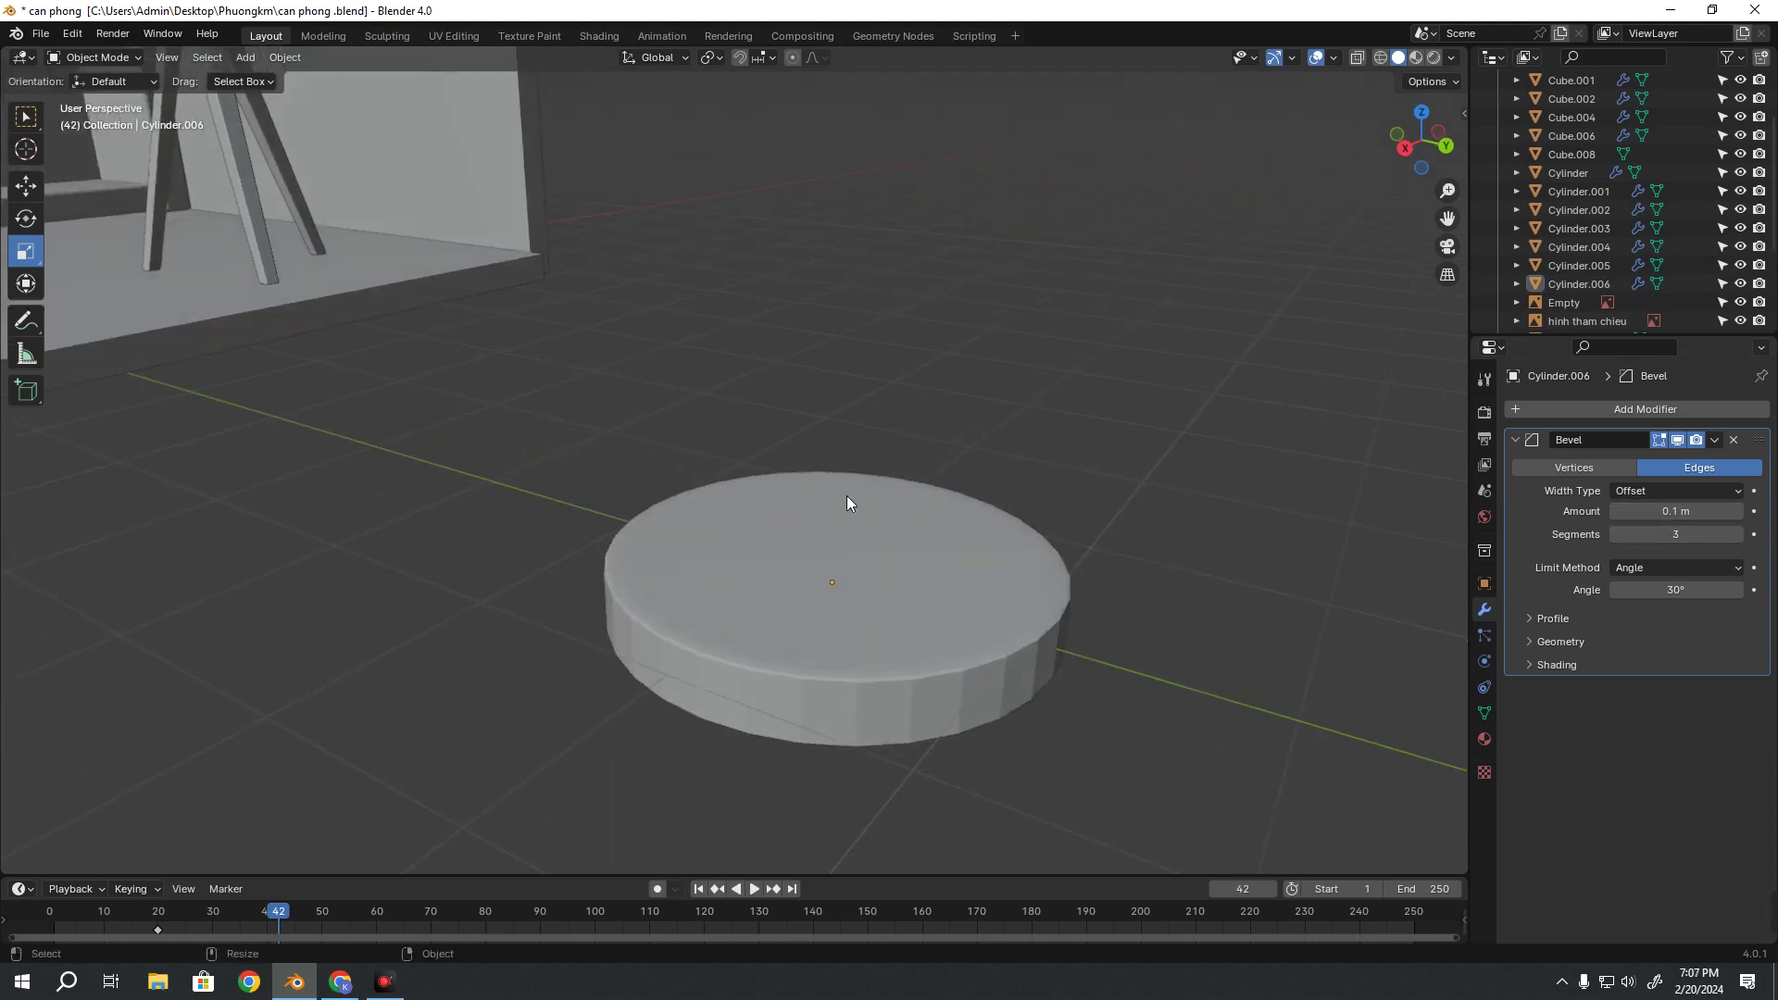
{"action": "left_click", "coordinate": [847, 497]}
{"action": "right_click", "coordinate": [866, 492]}
{"action": "left_click", "coordinate": [824, 493]}
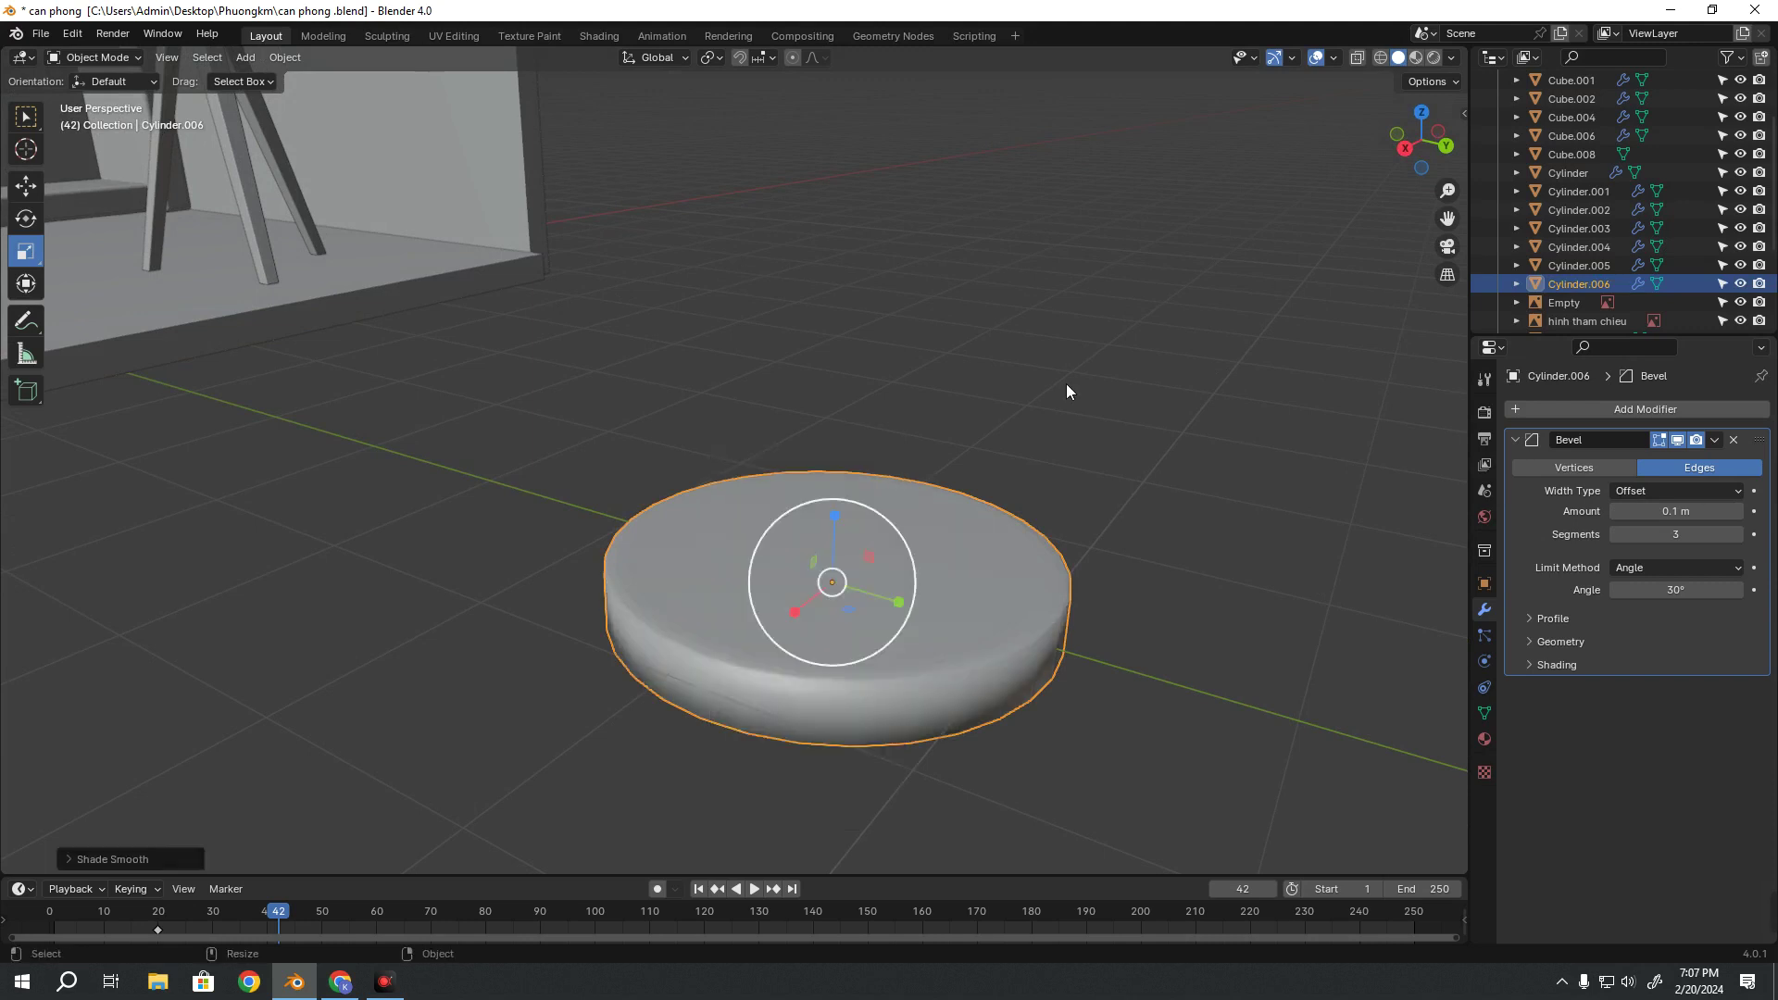
{"action": "left_click", "coordinate": [1065, 384]}
{"action": "mouse_move", "coordinate": [1065, 384]}
{"action": "middle_mouse_down"}
{"action": "mouse_move", "coordinate": [1002, 437]}
{"action": "mouse_move", "coordinate": [1032, 386]}
{"action": "mouse_move", "coordinate": [1016, 528]}
{"action": "mouse_move", "coordinate": [941, 377]}
{"action": "mouse_move", "coordinate": [742, 592]}
{"action": "middle_mouse_up"}
Open the disc's mesh in Edit Mode with its top face selected
{"action": "left_click", "coordinate": [1016, 528]}
{"action": "scroll", "coordinate": [743, 587], "scroll_direction": "up", "scroll_amount": 5}
{"action": "scroll", "coordinate": [719, 686], "scroll_direction": "up", "scroll_amount": 4}
{"action": "scroll", "coordinate": [832, 379], "scroll_direction": "up", "scroll_amount": 3}
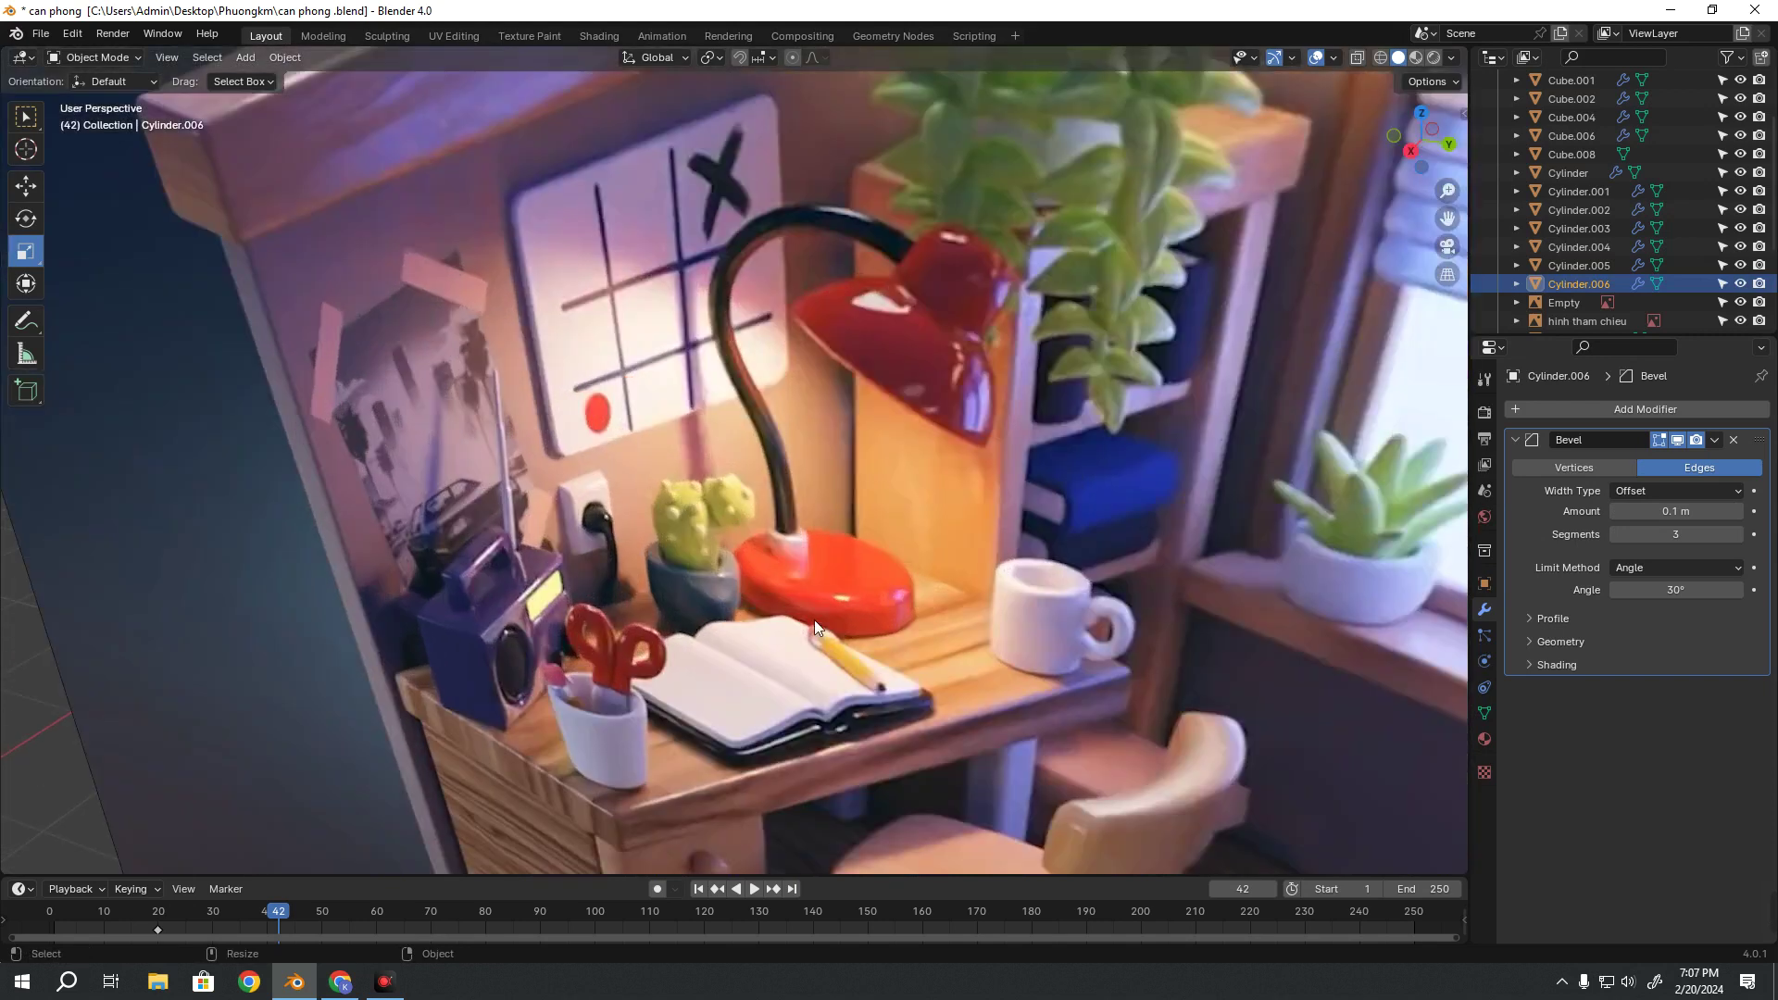
{"action": "scroll", "coordinate": [792, 547], "scroll_direction": "down", "scroll_amount": 5}
{"action": "scroll", "coordinate": [802, 641], "scroll_direction": "down", "scroll_amount": 3}
{"action": "scroll", "coordinate": [817, 597], "scroll_direction": "up", "scroll_amount": 3}
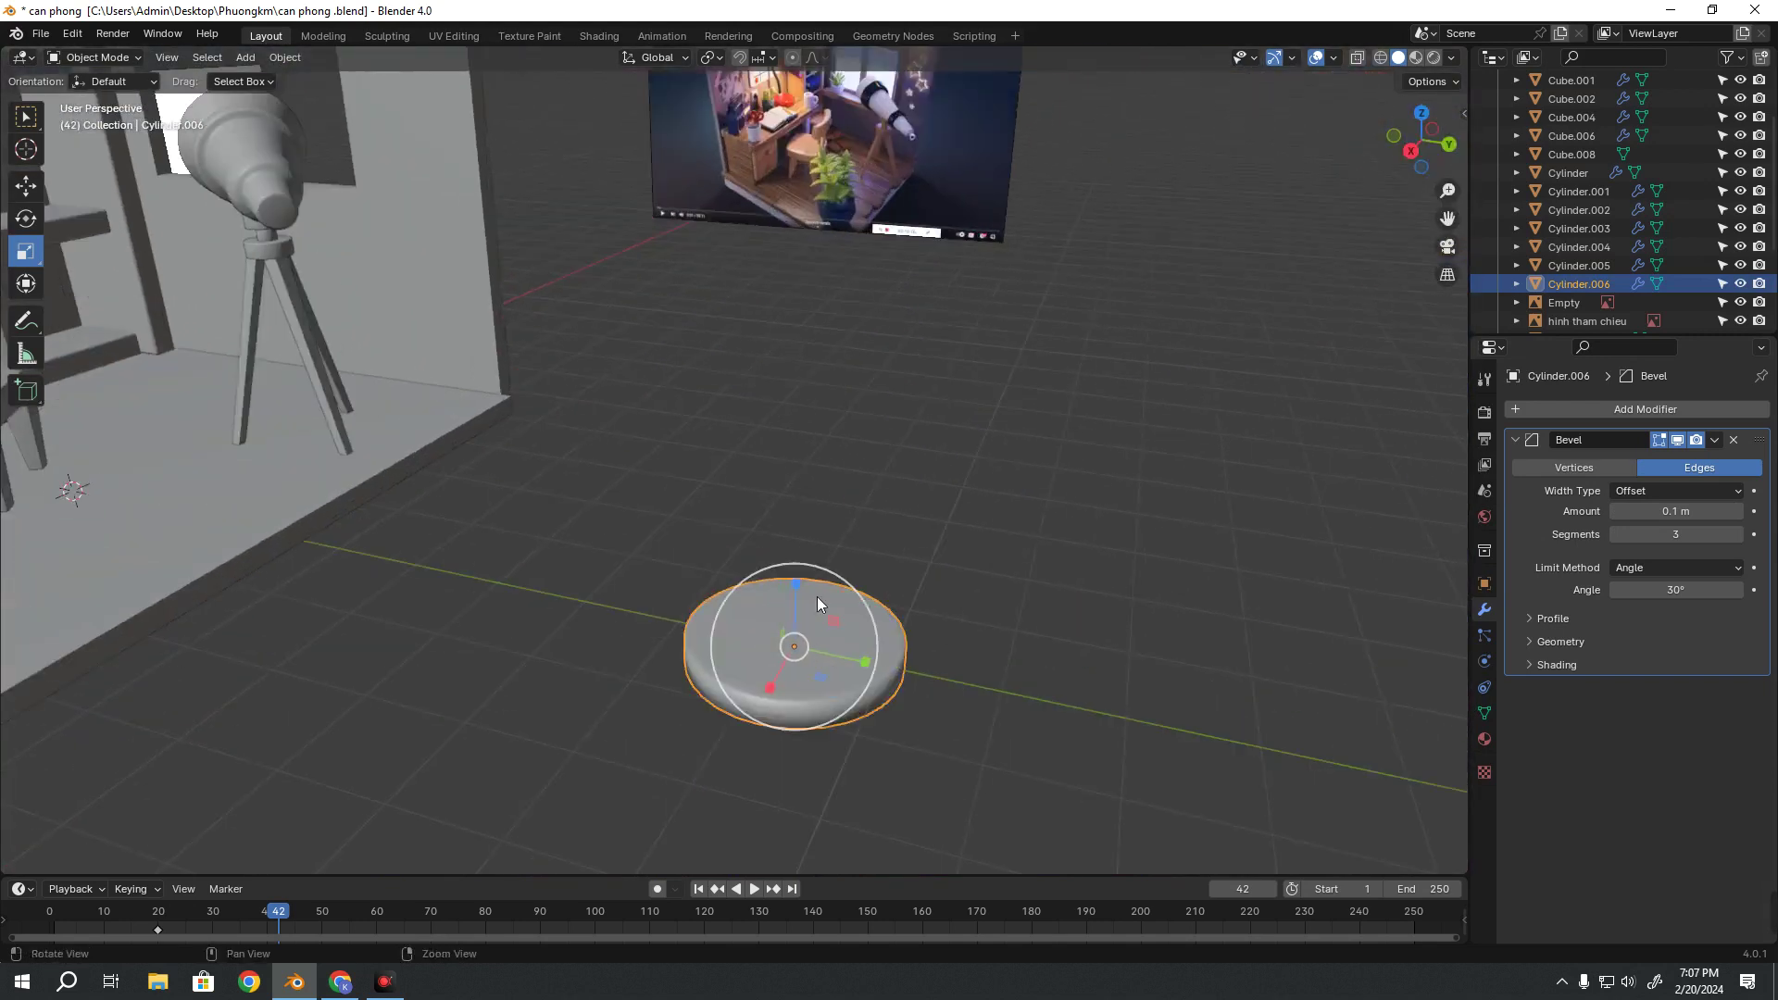
{"action": "scroll", "coordinate": [839, 516], "scroll_direction": "up", "scroll_amount": 3}
{"action": "key", "text": "Tab"}
{"action": "left_click", "coordinate": [877, 508]}
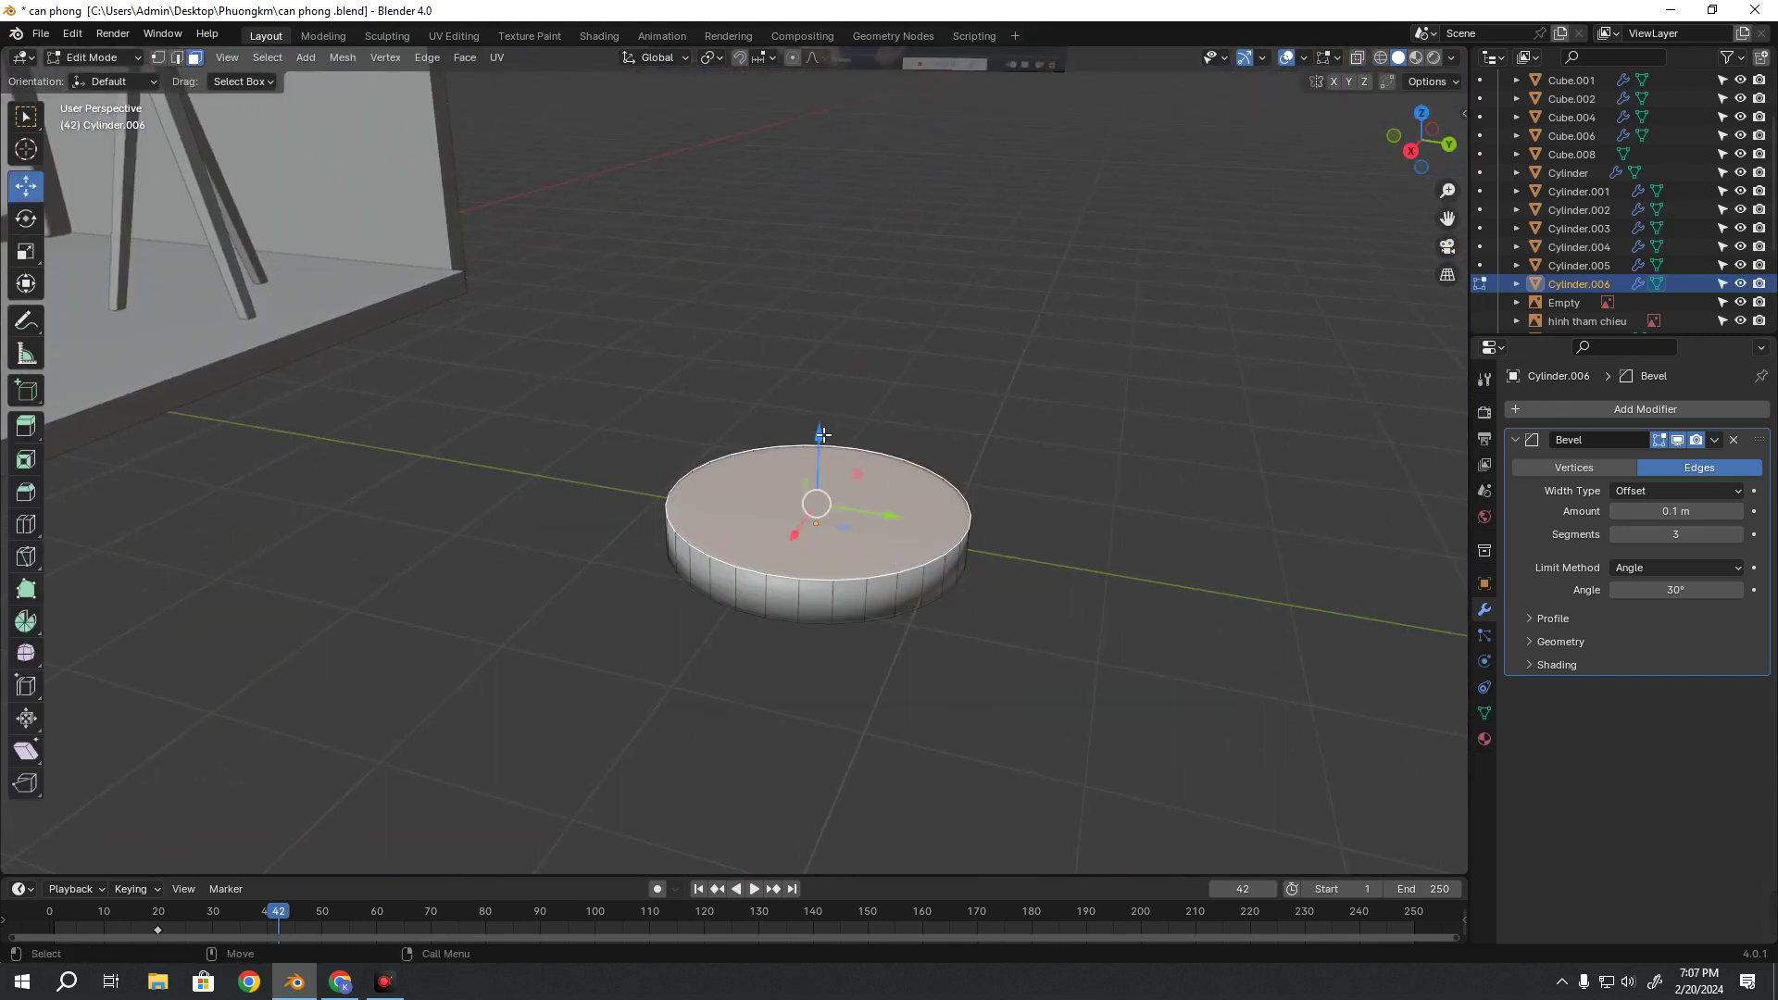
Centre the view on the top face, toggle the bevel preview, and reselect the face
{"action": "left_click_drag", "start_coordinate": [822, 435], "coordinate": [837, 432]}
{"action": "scroll", "coordinate": [732, 463], "scroll_direction": "up", "scroll_amount": 3}
{"action": "key", "text": "KP_Decimal"}
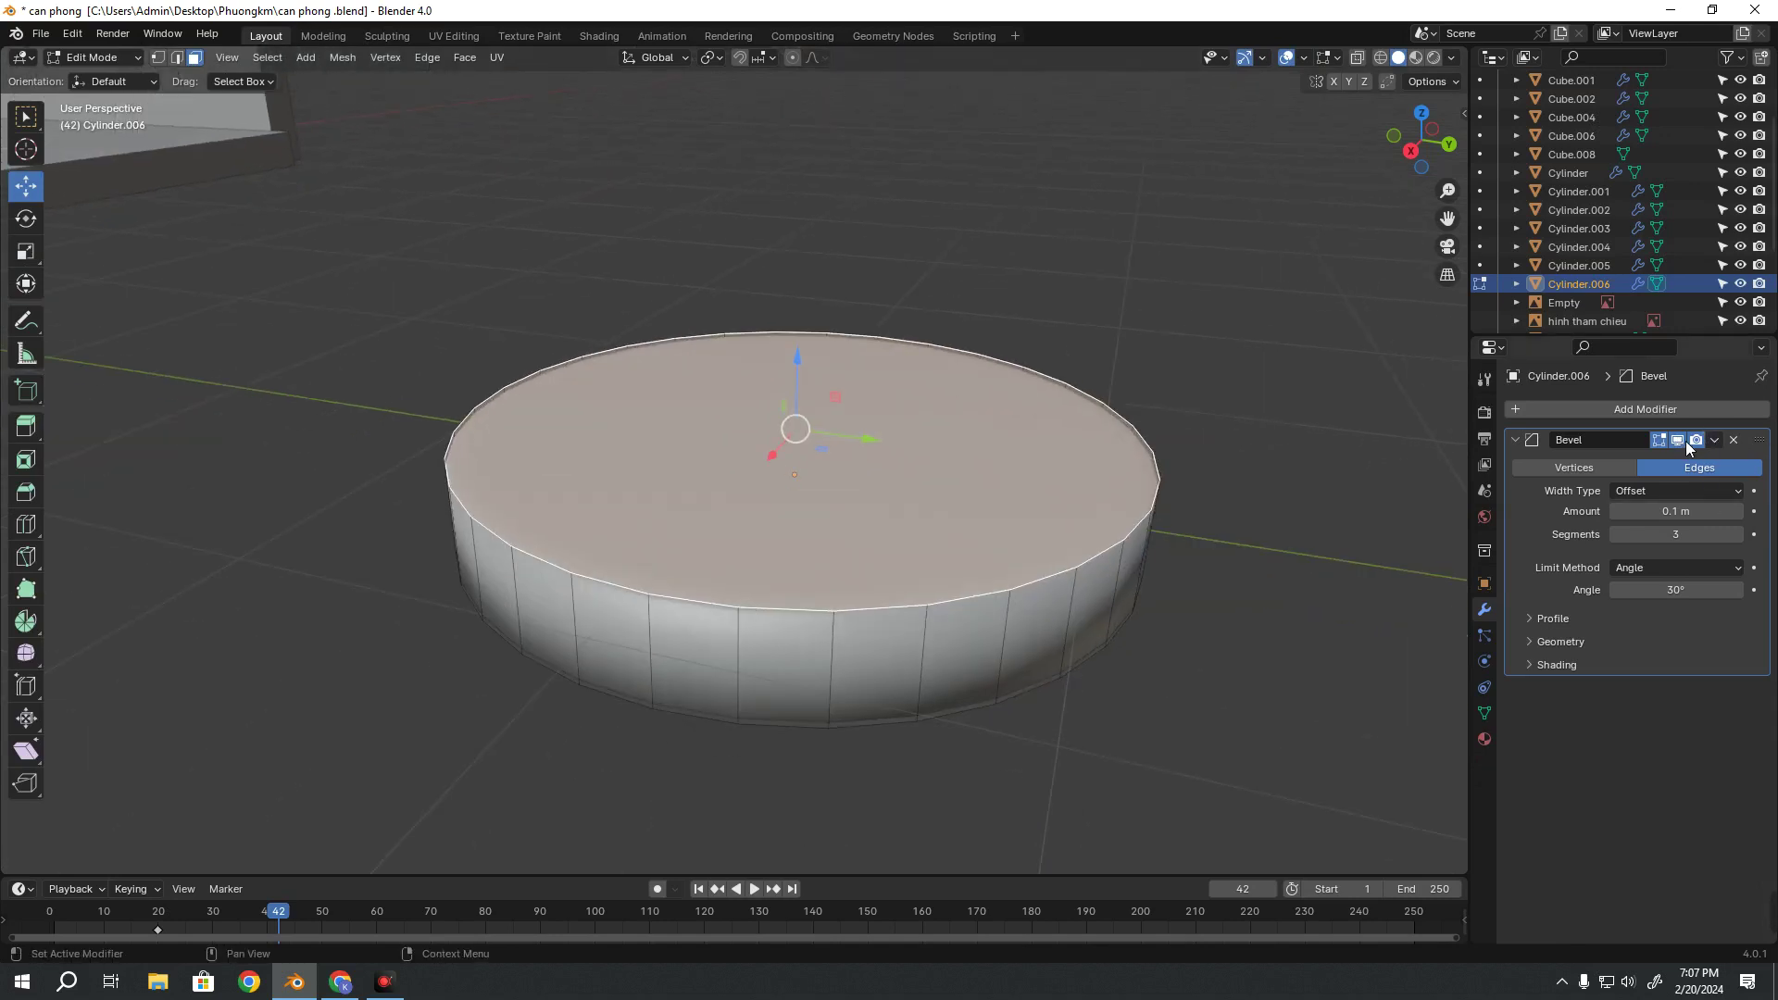
{"action": "left_click", "coordinate": [1676, 437]}
{"action": "left_click", "coordinate": [1676, 437]}
{"action": "left_click", "coordinate": [1676, 437]}
{"action": "left_click", "coordinate": [1676, 441]}
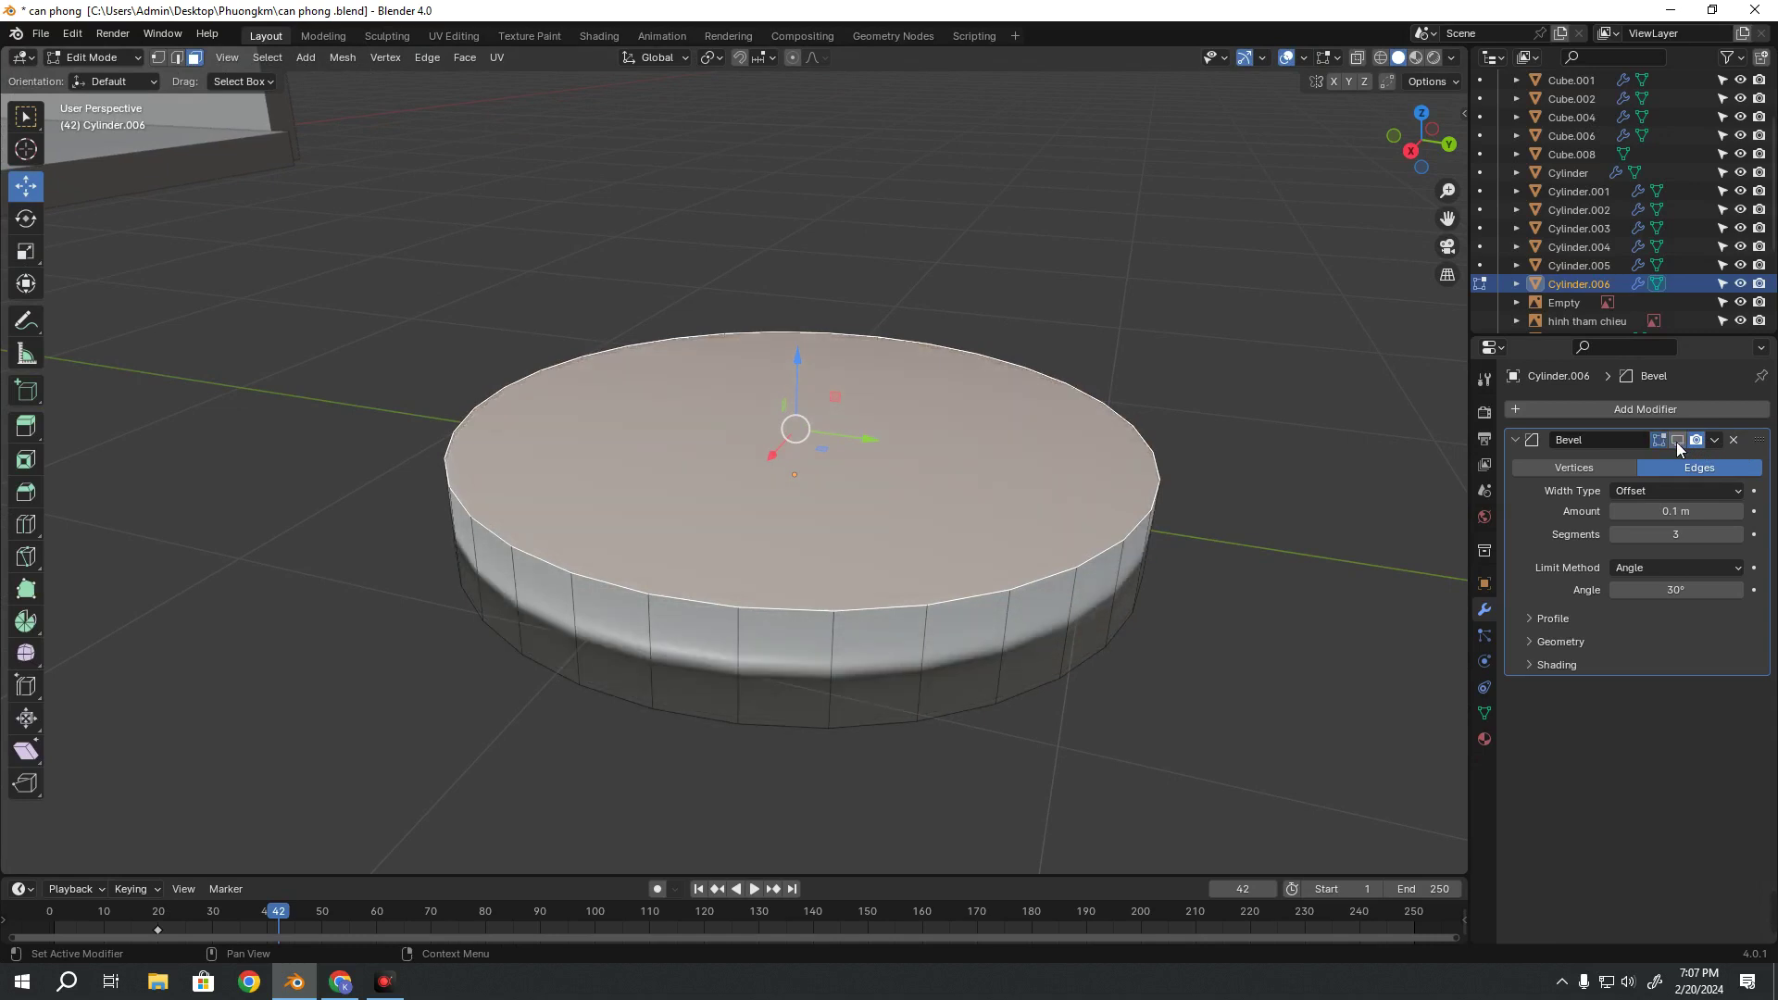
{"action": "key", "text": "alt+a"}
{"action": "scroll", "coordinate": [1056, 461], "scroll_direction": "down", "scroll_amount": 4}
{"action": "left_click", "coordinate": [762, 470]}
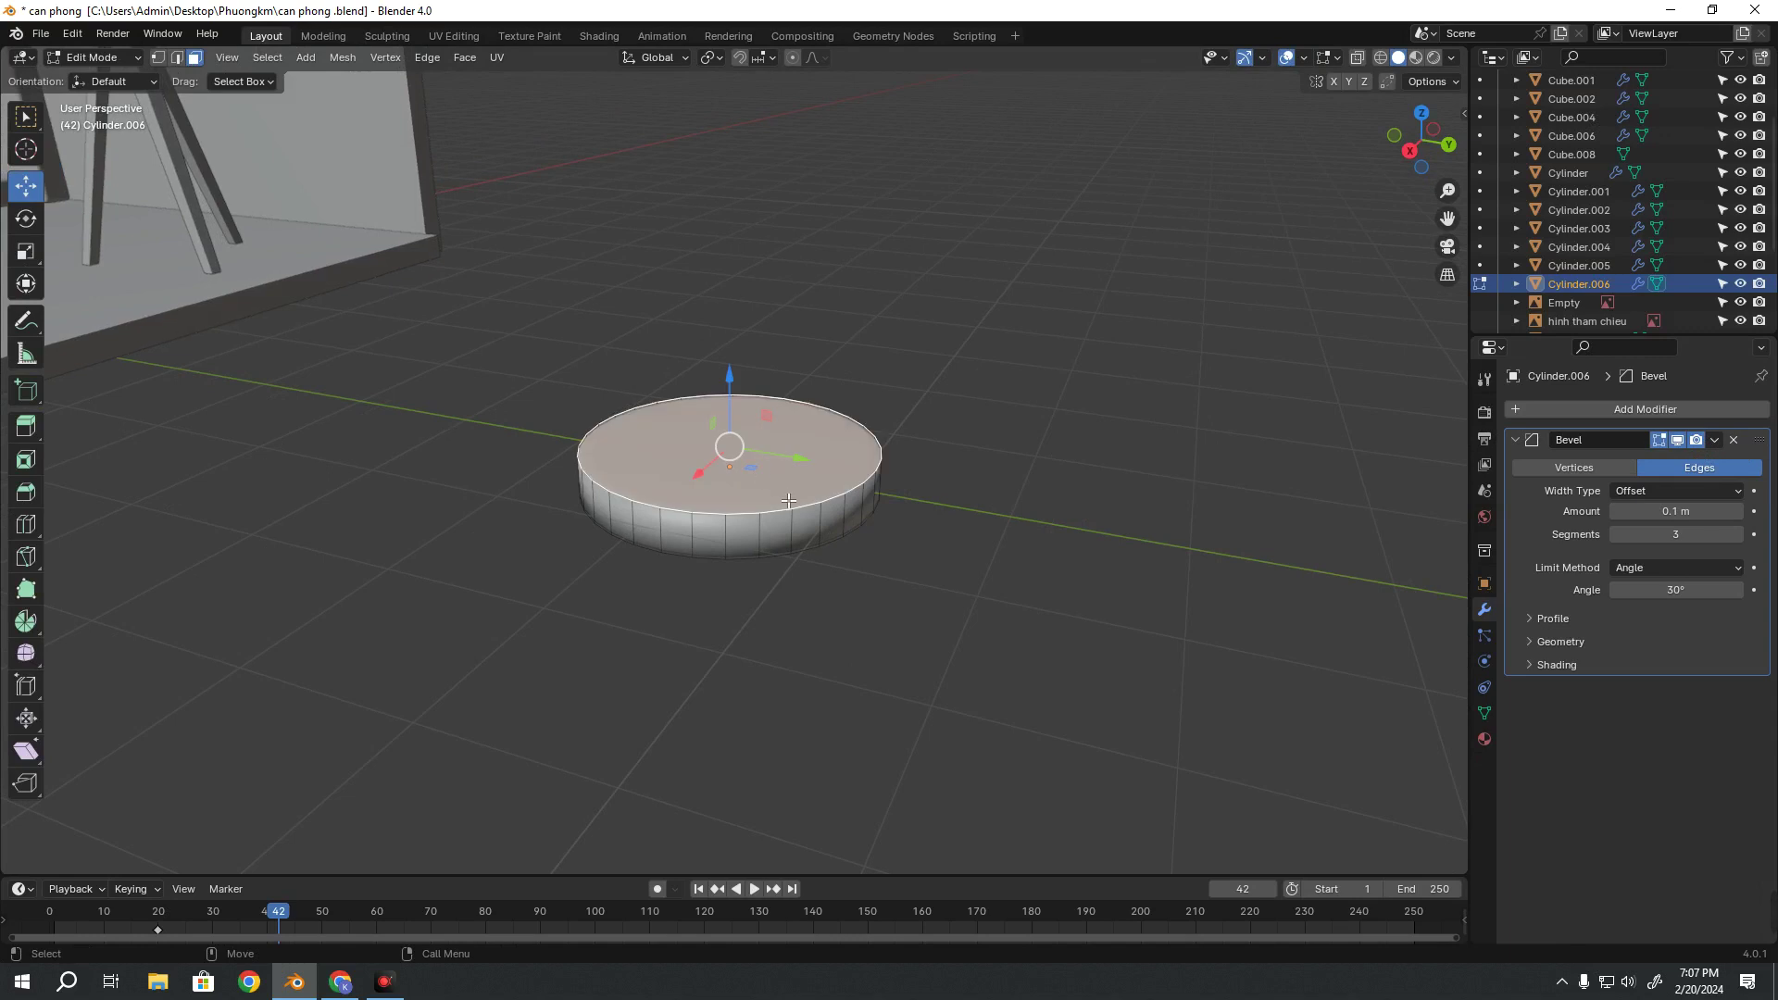
{"action": "scroll", "coordinate": [727, 460], "scroll_direction": "up", "scroll_amount": 2}
{"action": "scroll", "coordinate": [778, 472], "scroll_direction": "down", "scroll_amount": 1}
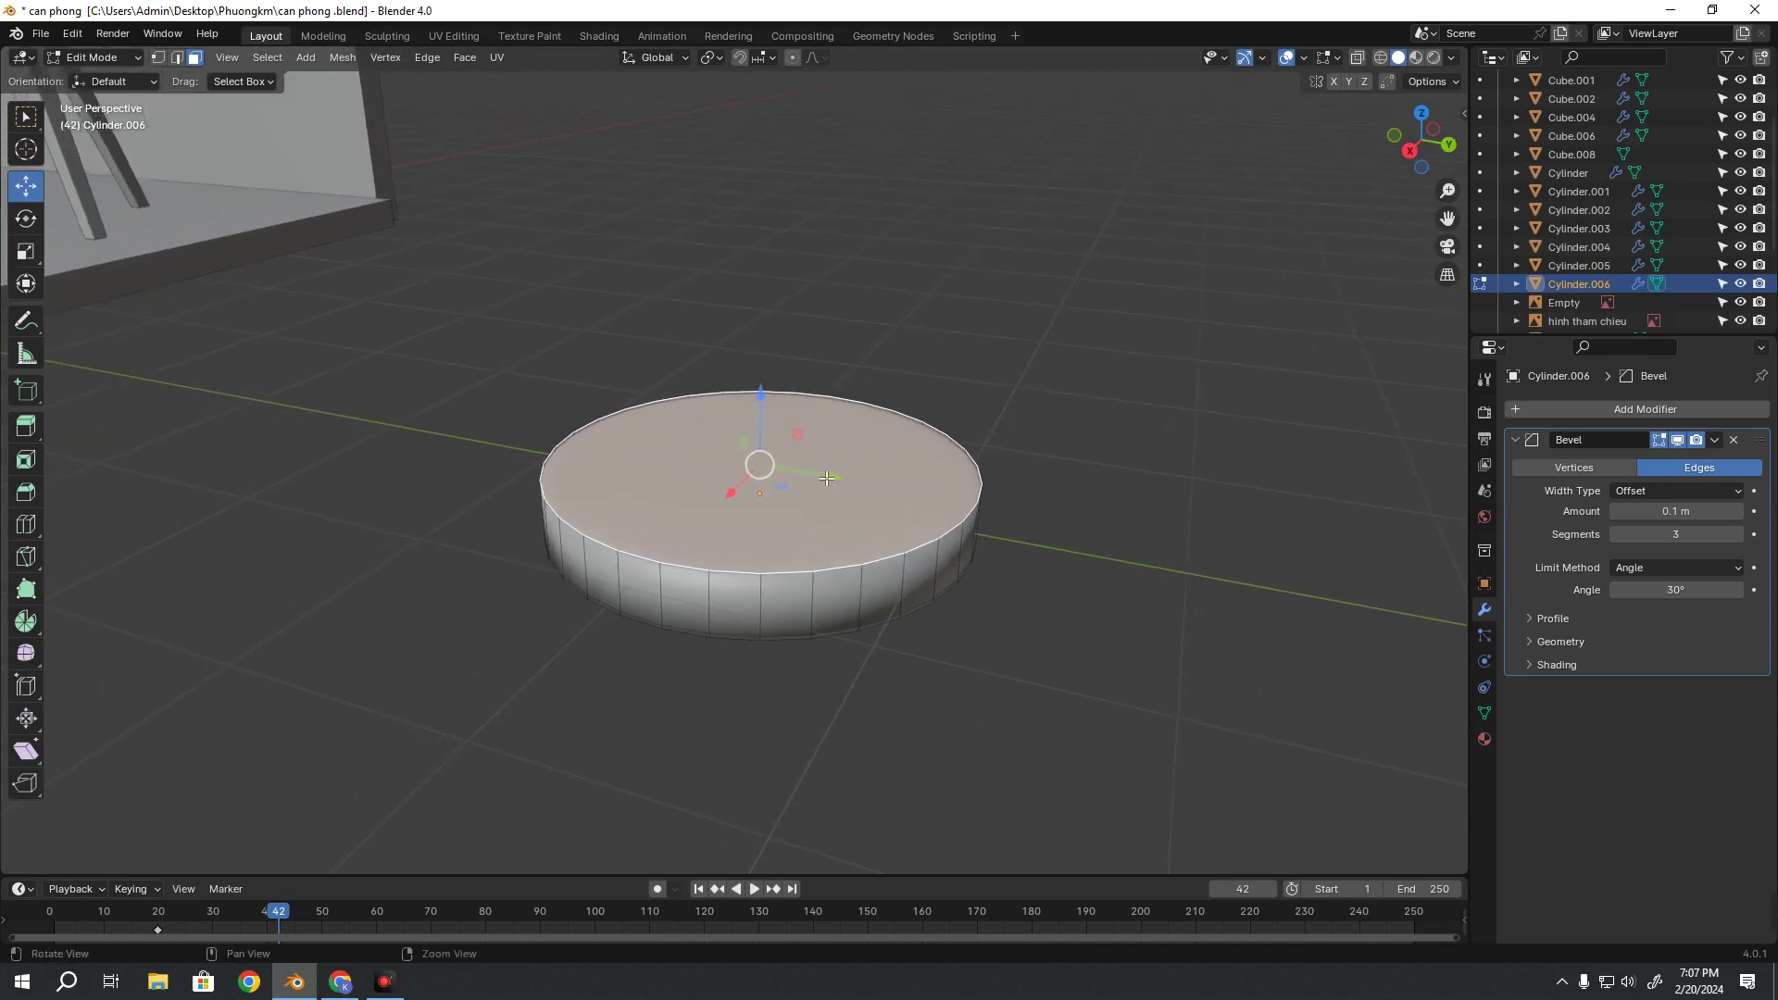
{"action": "scroll", "coordinate": [796, 477], "scroll_direction": "up", "scroll_amount": 3}
Extrude the top face slightly up, shrink it inward, and lower it a little
{"action": "key", "text": "shift+space"}
{"action": "key", "text": "e"}
{"action": "left_click_drag", "start_coordinate": [776, 402], "coordinate": [778, 378]}
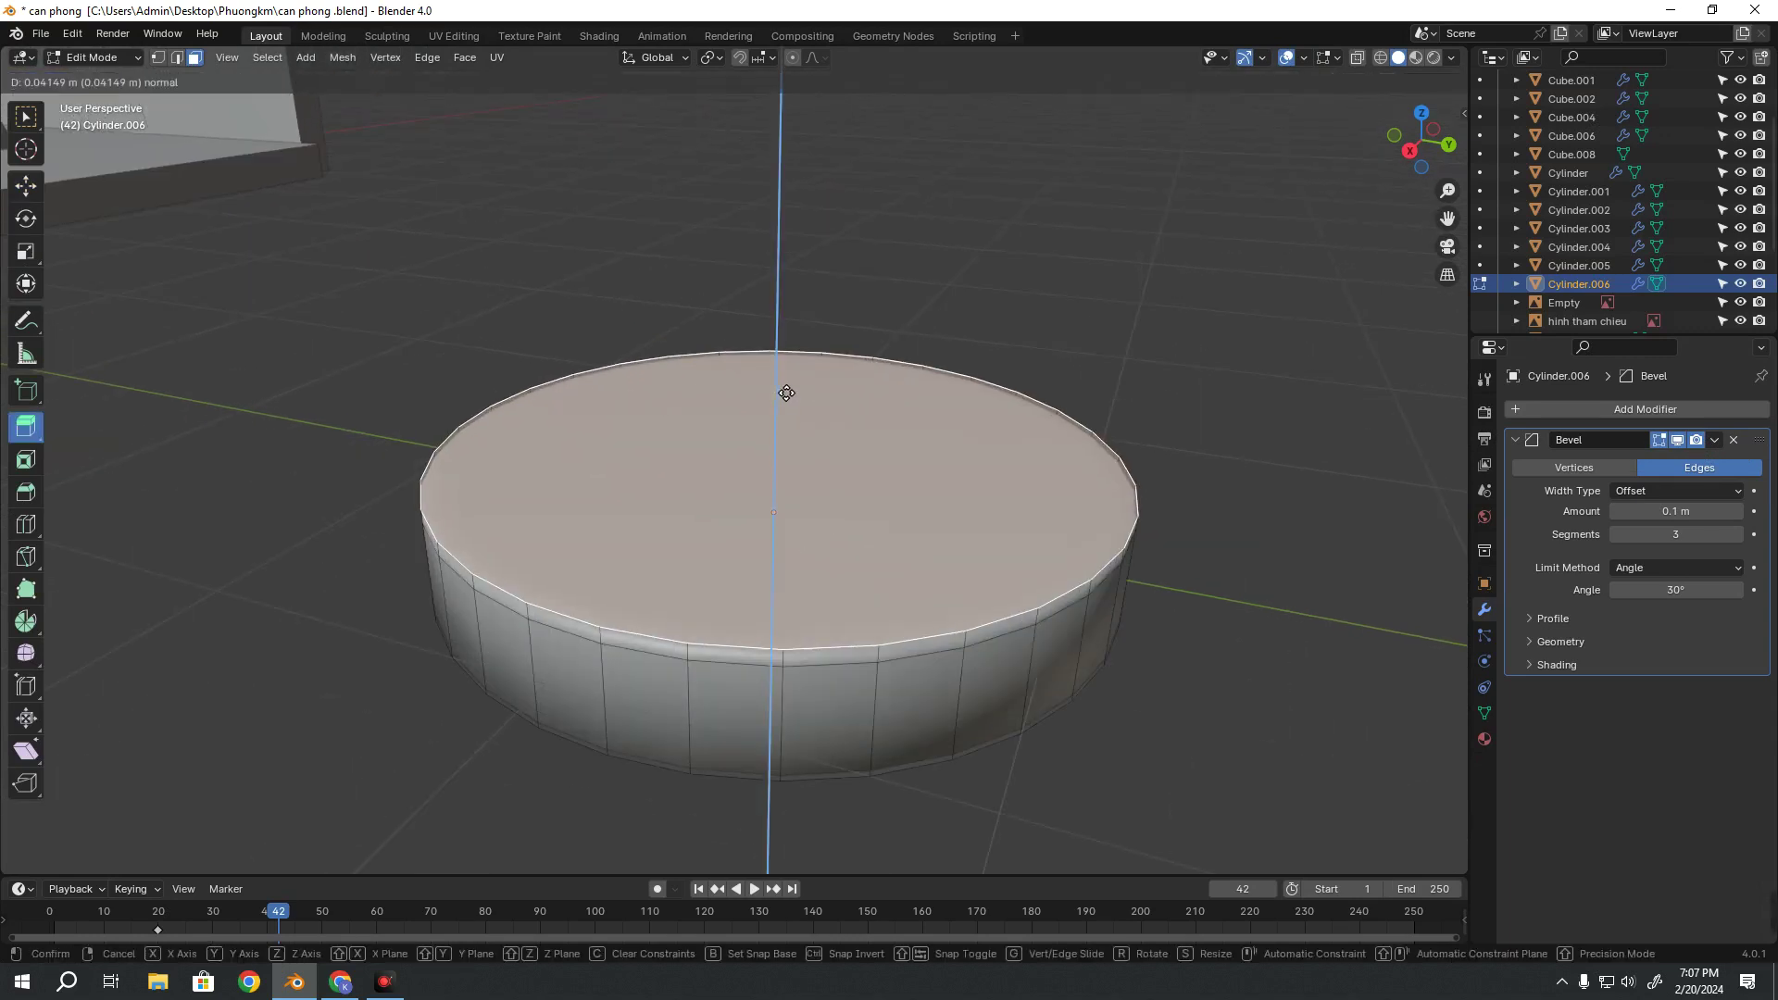
{"action": "key", "text": "shift+space"}
{"action": "key", "text": "s"}
{"action": "left_click_drag", "start_coordinate": [819, 514], "coordinate": [802, 477]}
{"action": "key", "text": "shift+space"}
{"action": "key", "text": "g"}
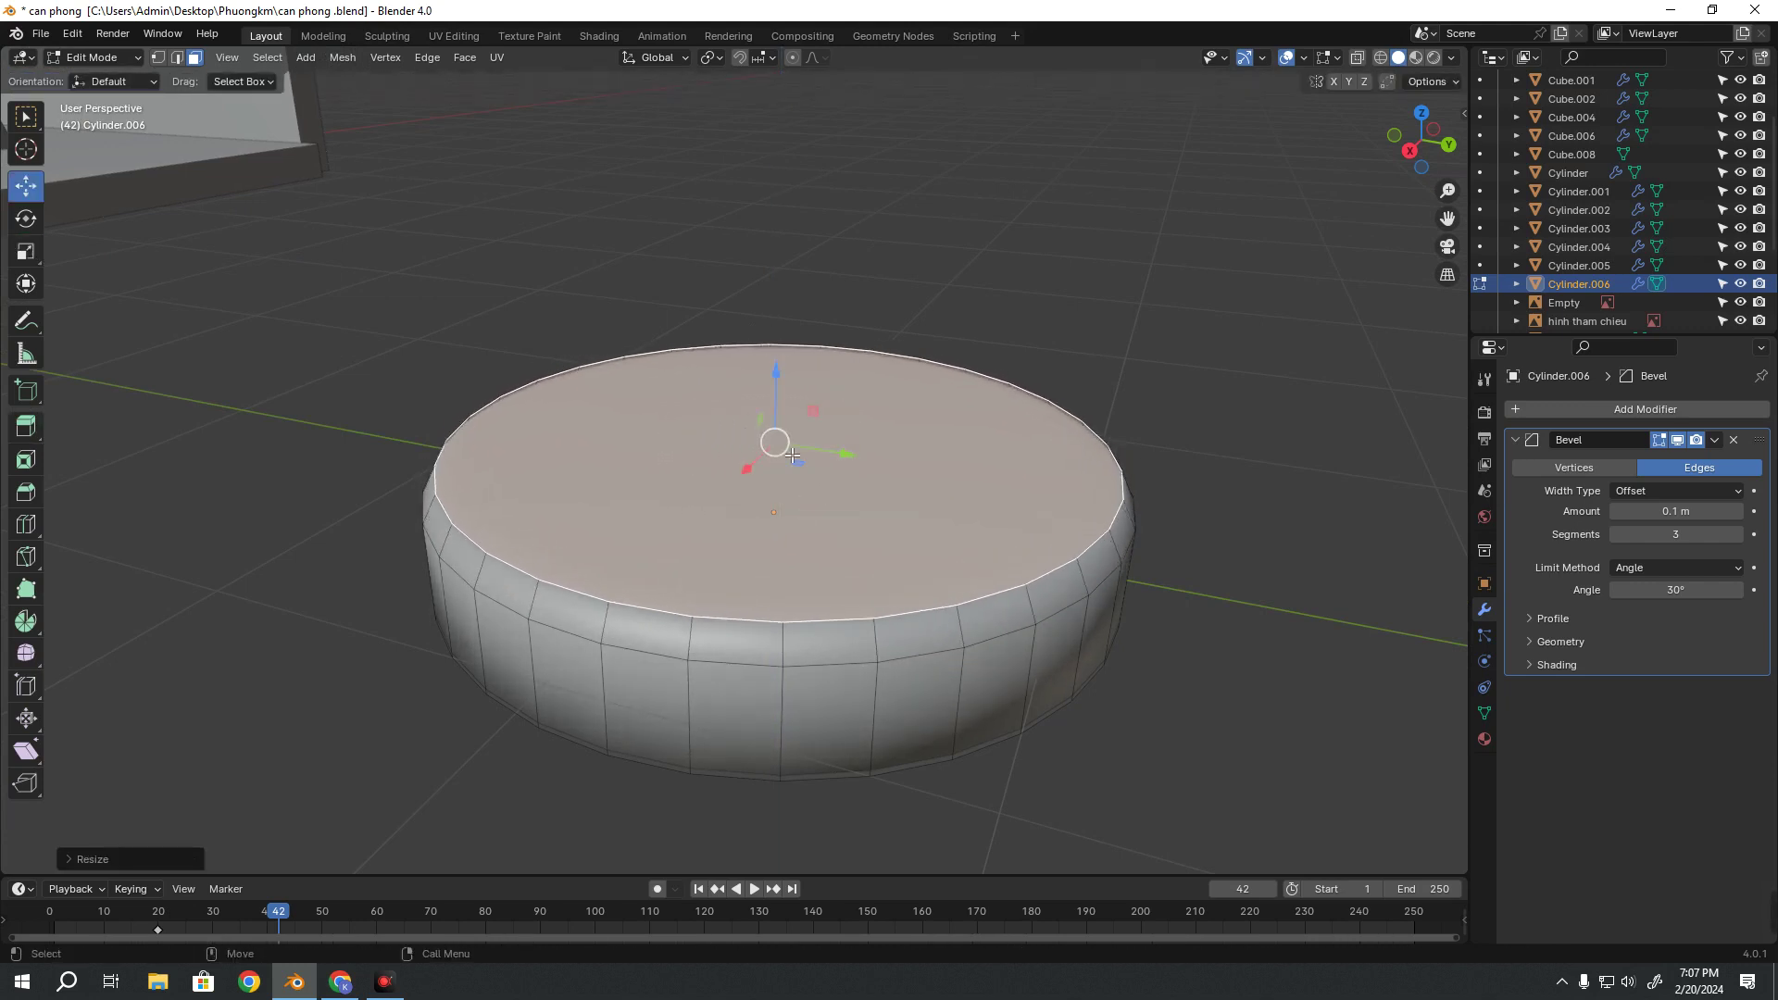
{"action": "left_click_drag", "start_coordinate": [783, 390], "coordinate": [782, 404]}
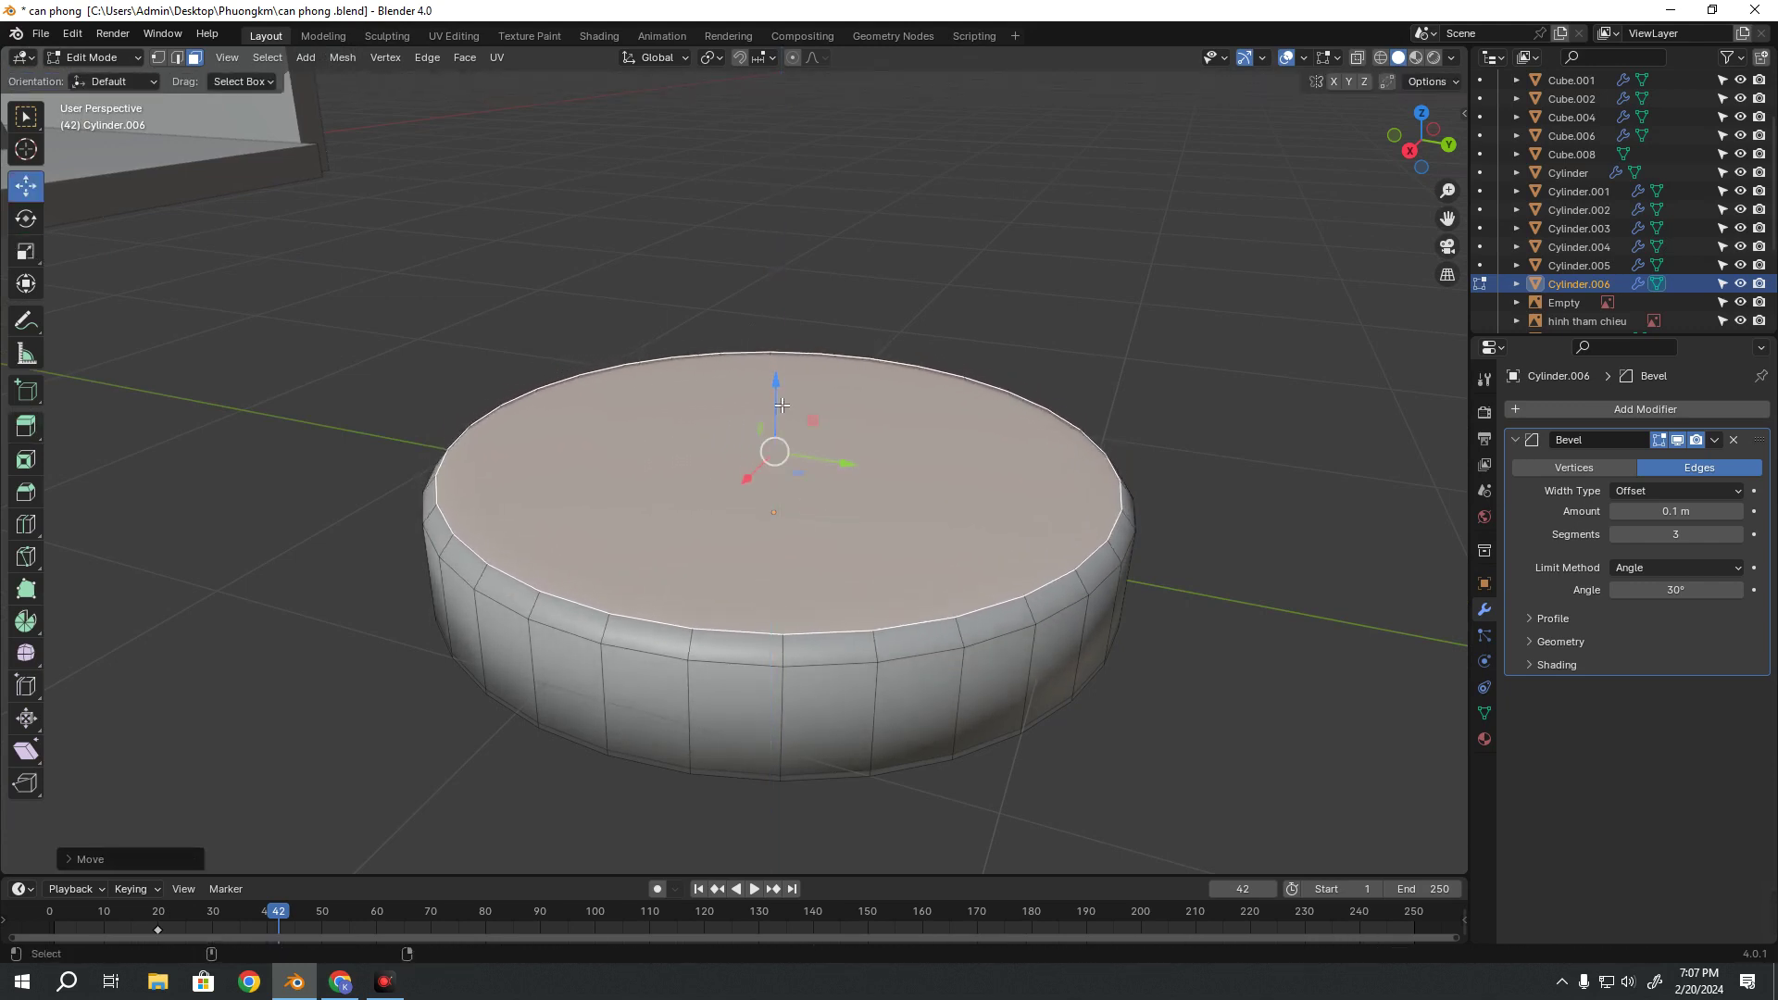
Extrude the top face again in place and shrink it into a smaller step
{"action": "key", "text": "shift+space"}
{"action": "key", "text": "s"}
{"action": "key", "text": "e"}
{"action": "left_click", "coordinate": [784, 423]}
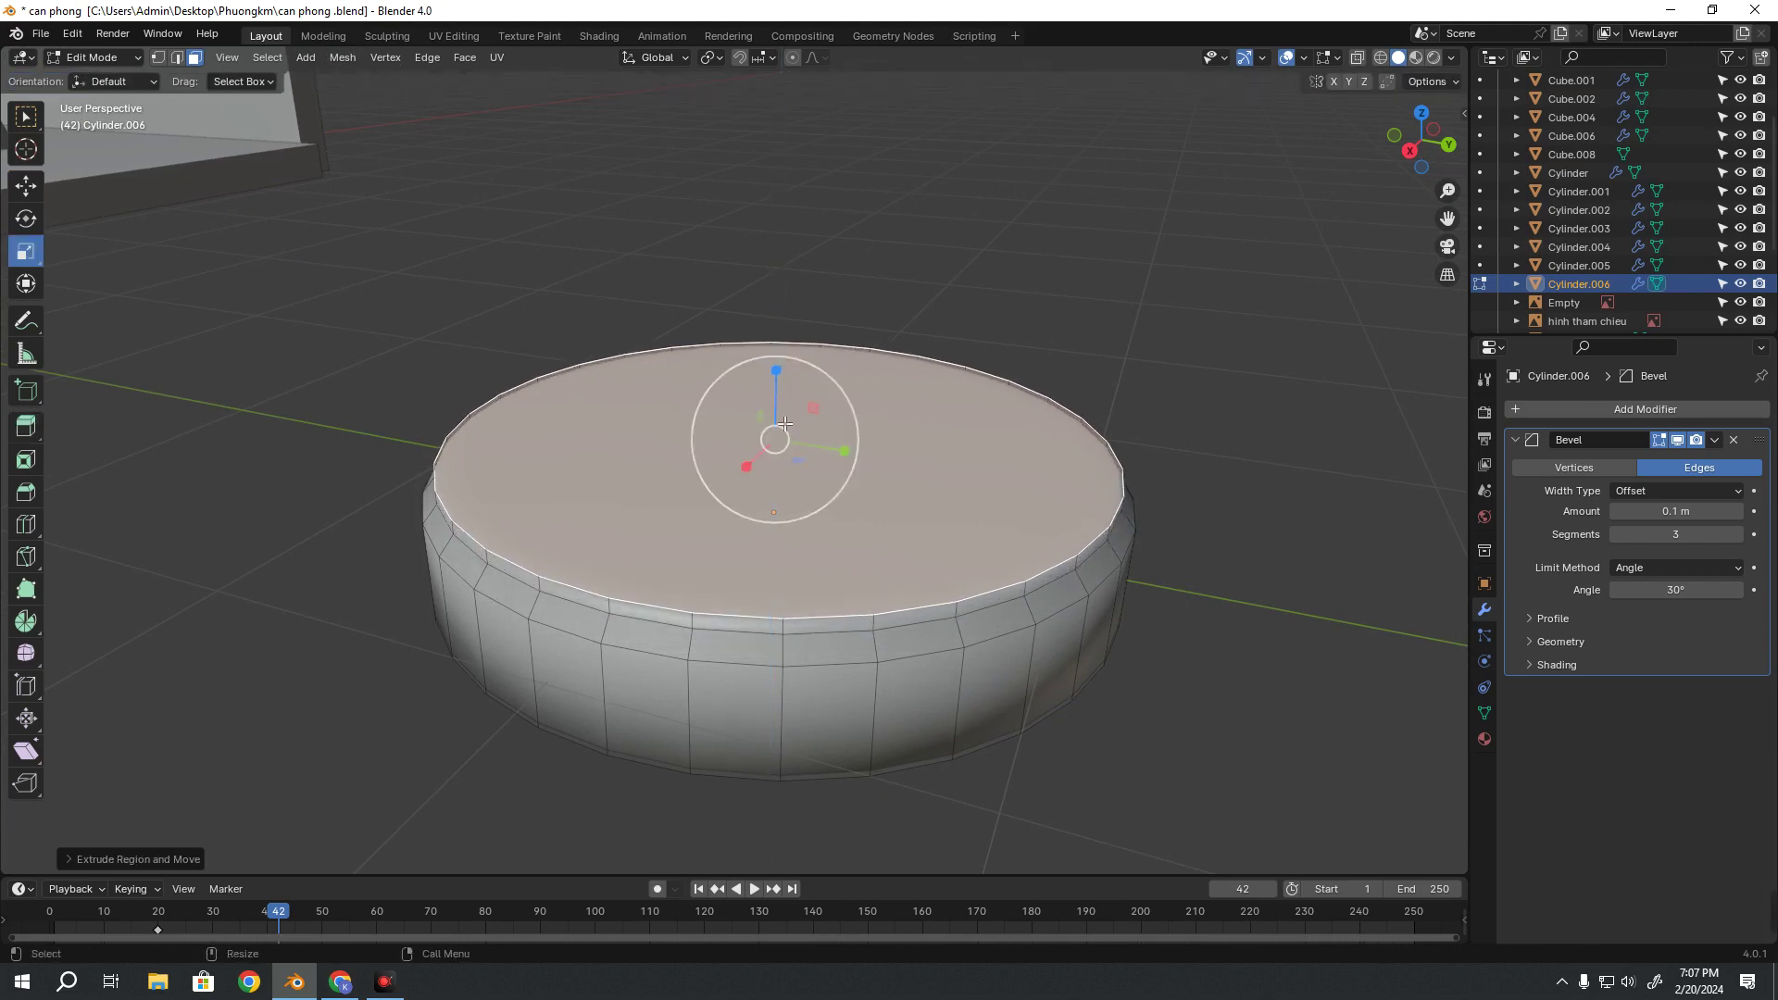
{"action": "key", "text": "s"}
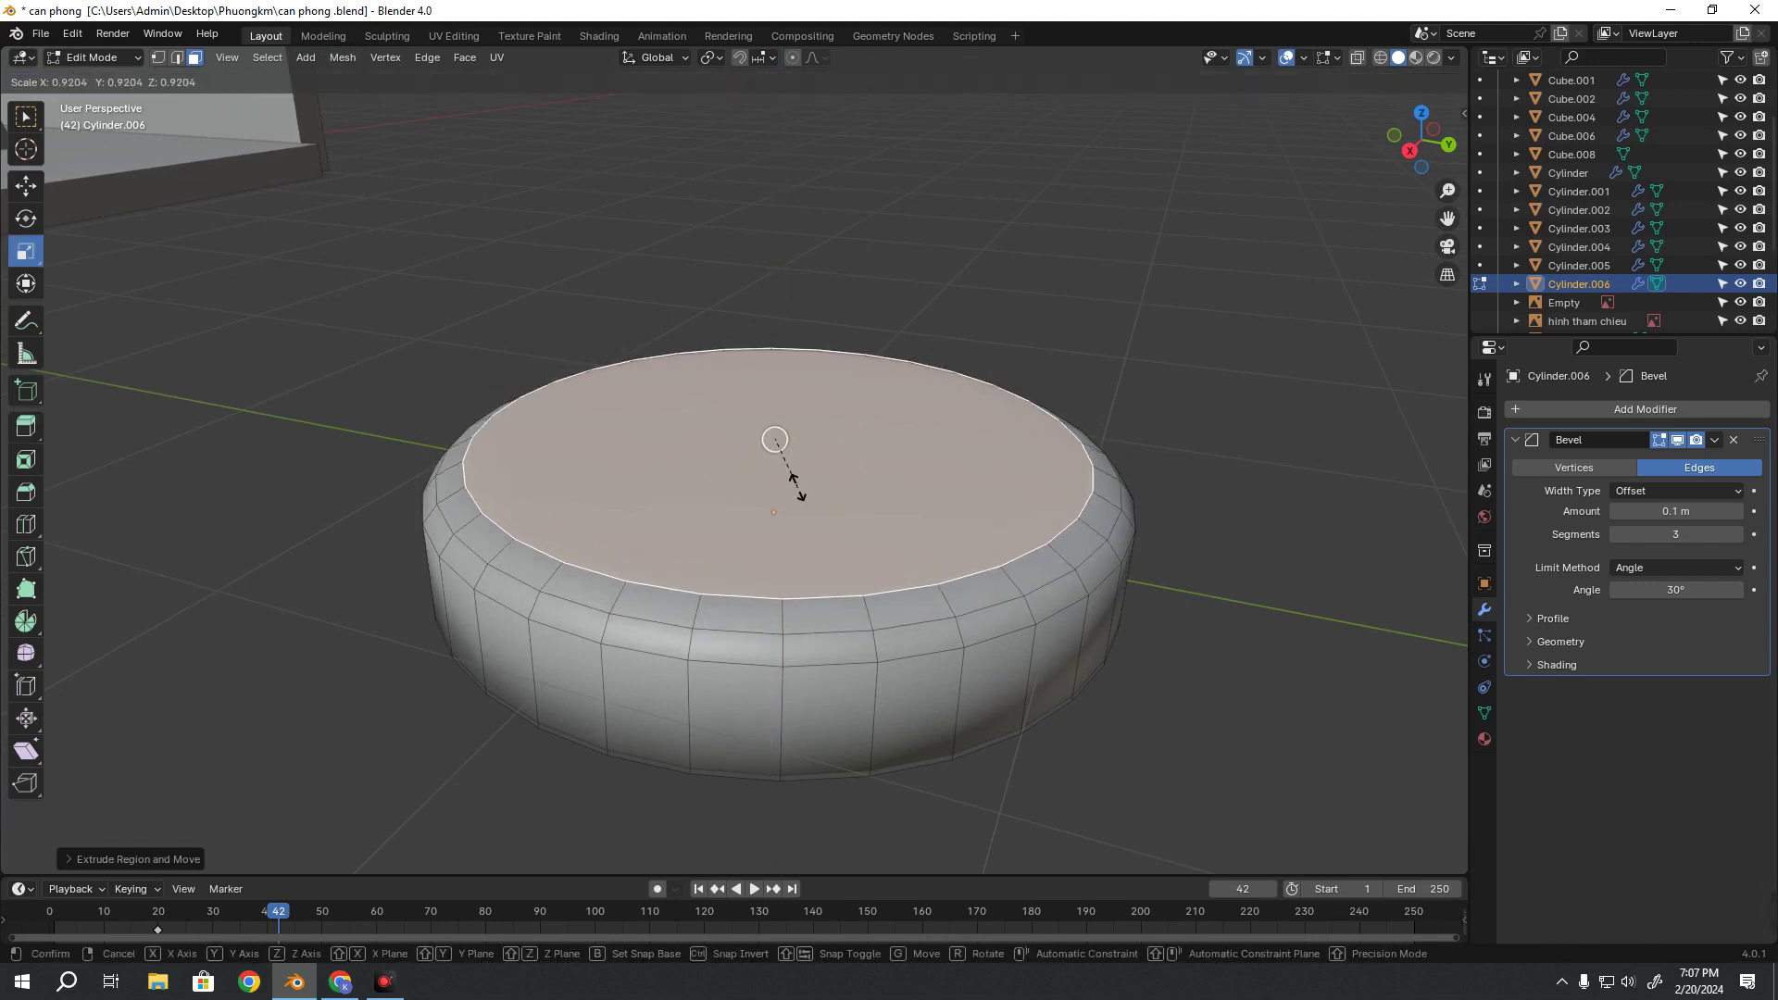
{"action": "left_click", "coordinate": [794, 482]}
{"action": "mouse_move", "coordinate": [793, 482]}
{"action": "middle_mouse_down"}
{"action": "mouse_move", "coordinate": [1046, 405]}
{"action": "mouse_move", "coordinate": [1043, 335]}
{"action": "middle_mouse_up"}
Reselect the disc and switch to the front view with Numpad 1
{"action": "key", "text": "Tab"}
{"action": "key", "text": "alt+a"}
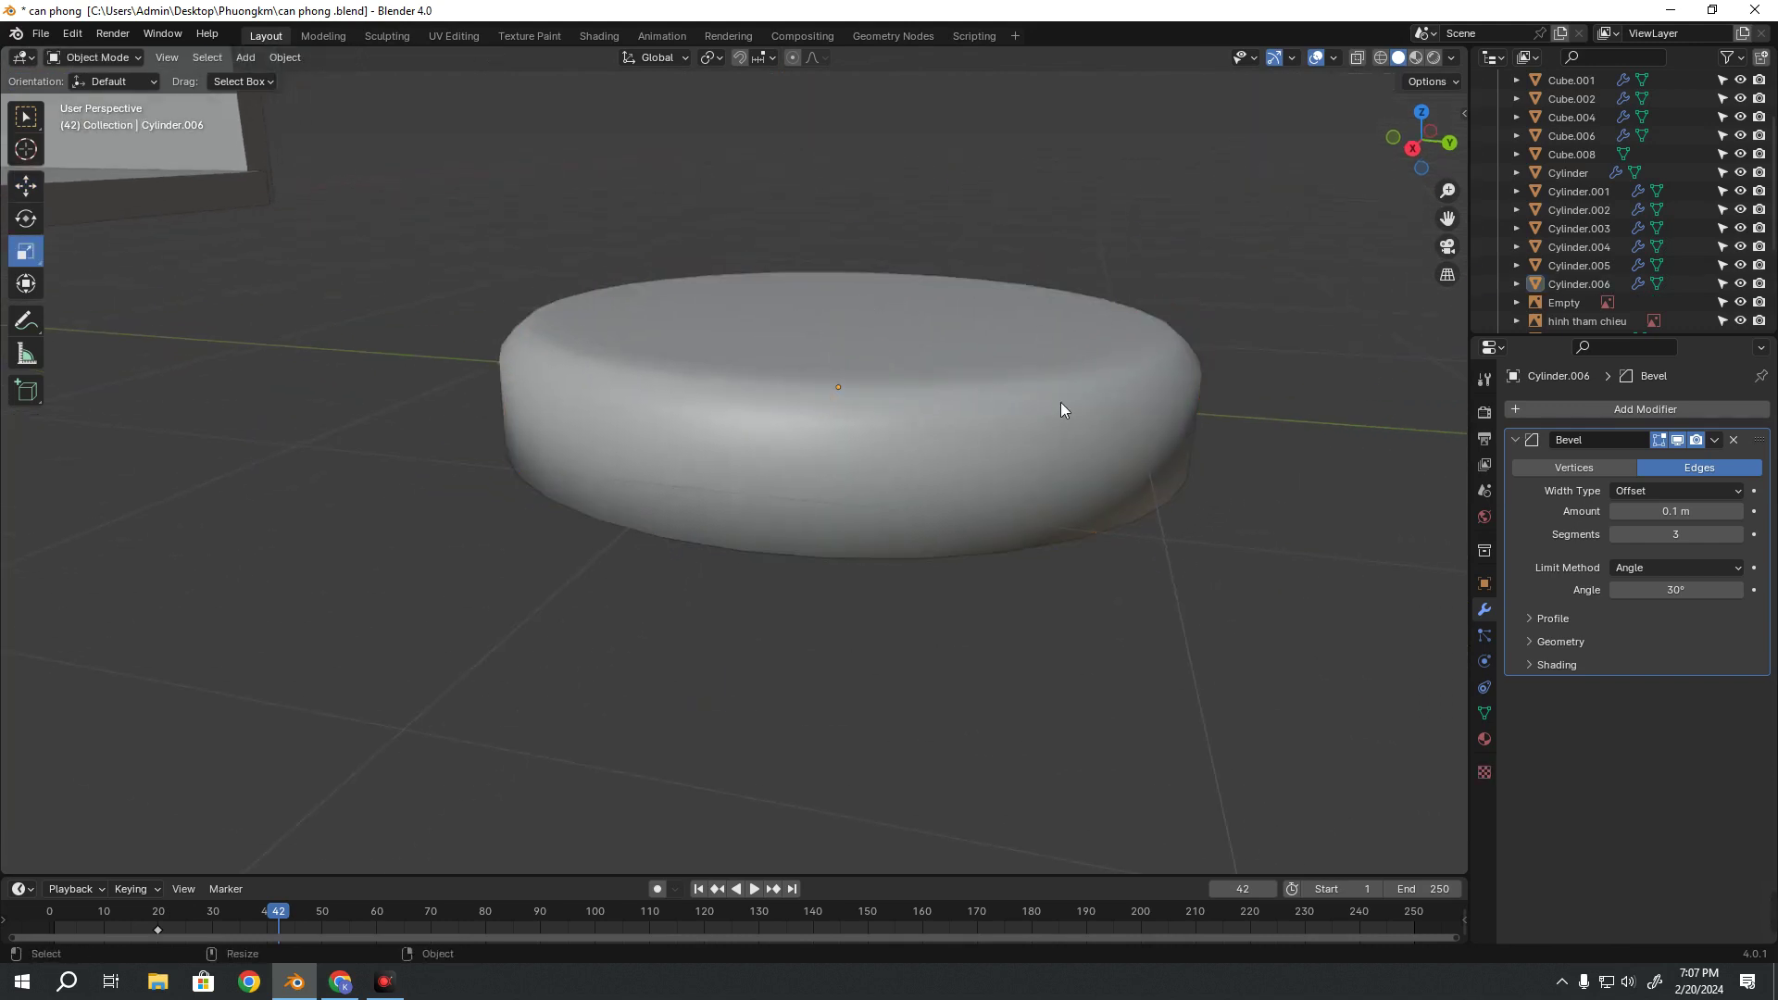
{"action": "left_click", "coordinate": [1074, 353]}
{"action": "key", "text": "Tab"}
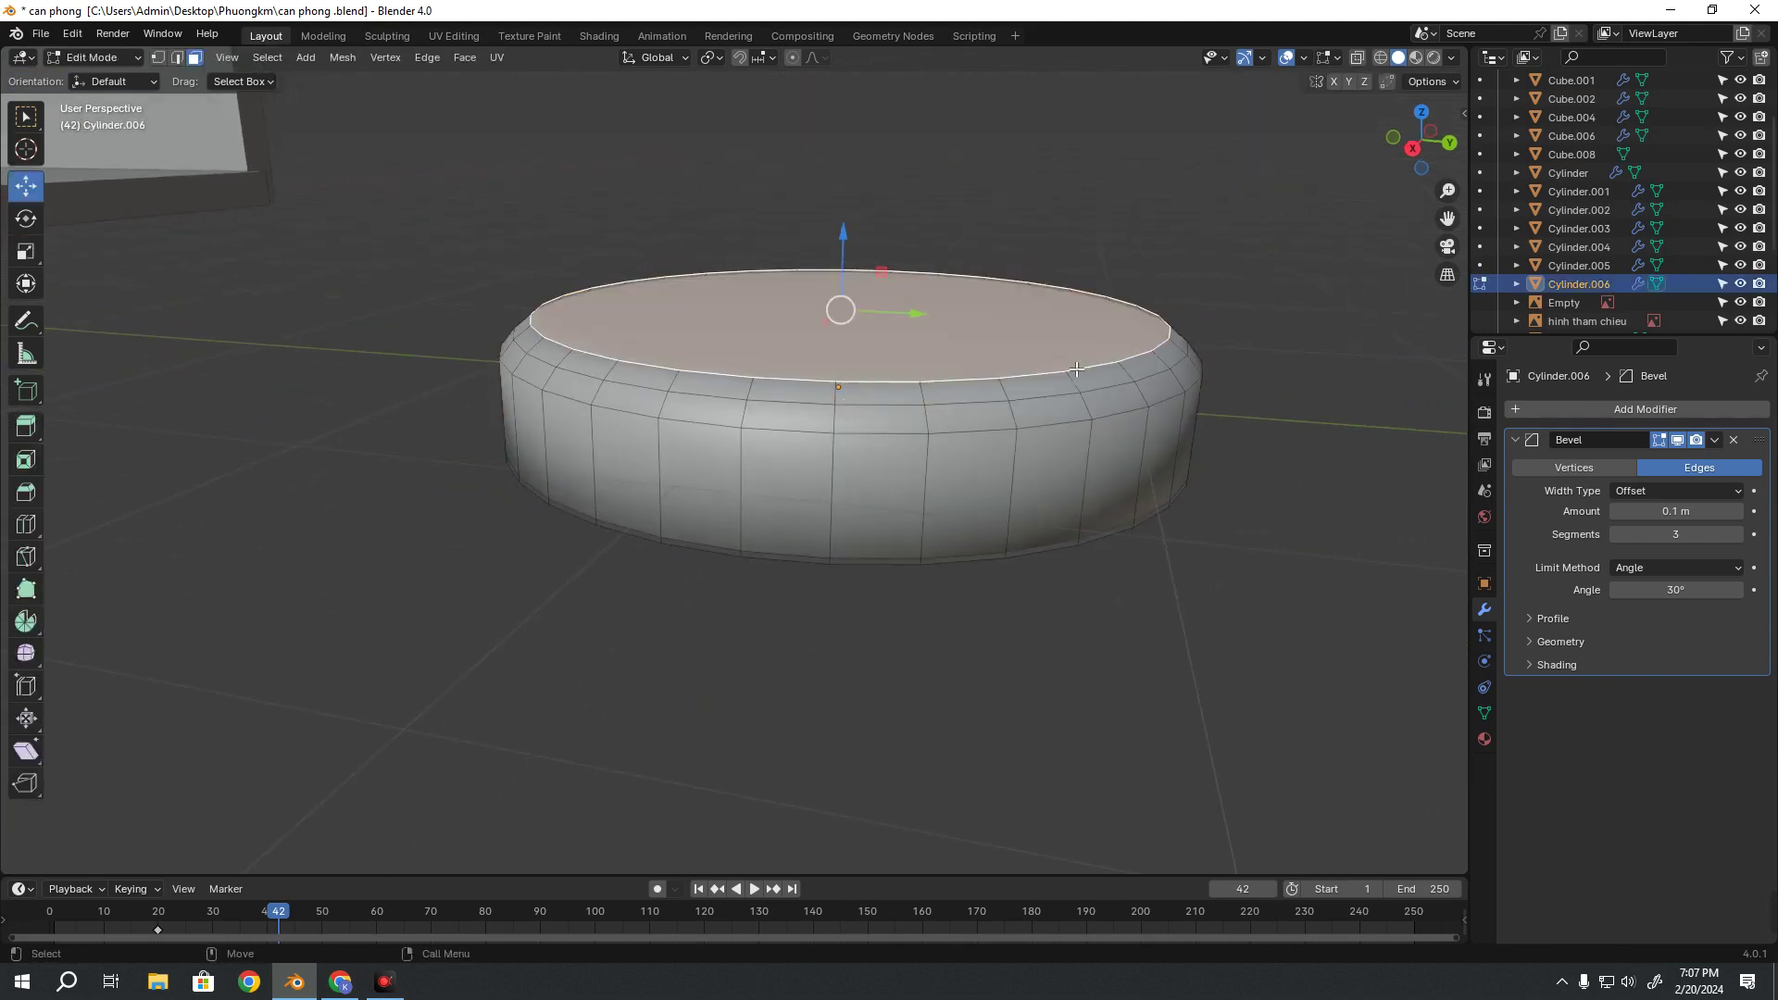
{"action": "scroll", "coordinate": [1069, 363], "scroll_direction": "down", "scroll_amount": 5}
{"action": "key", "text": "KP_1"}
{"action": "scroll", "coordinate": [1096, 449], "scroll_direction": "up", "scroll_amount": 4}
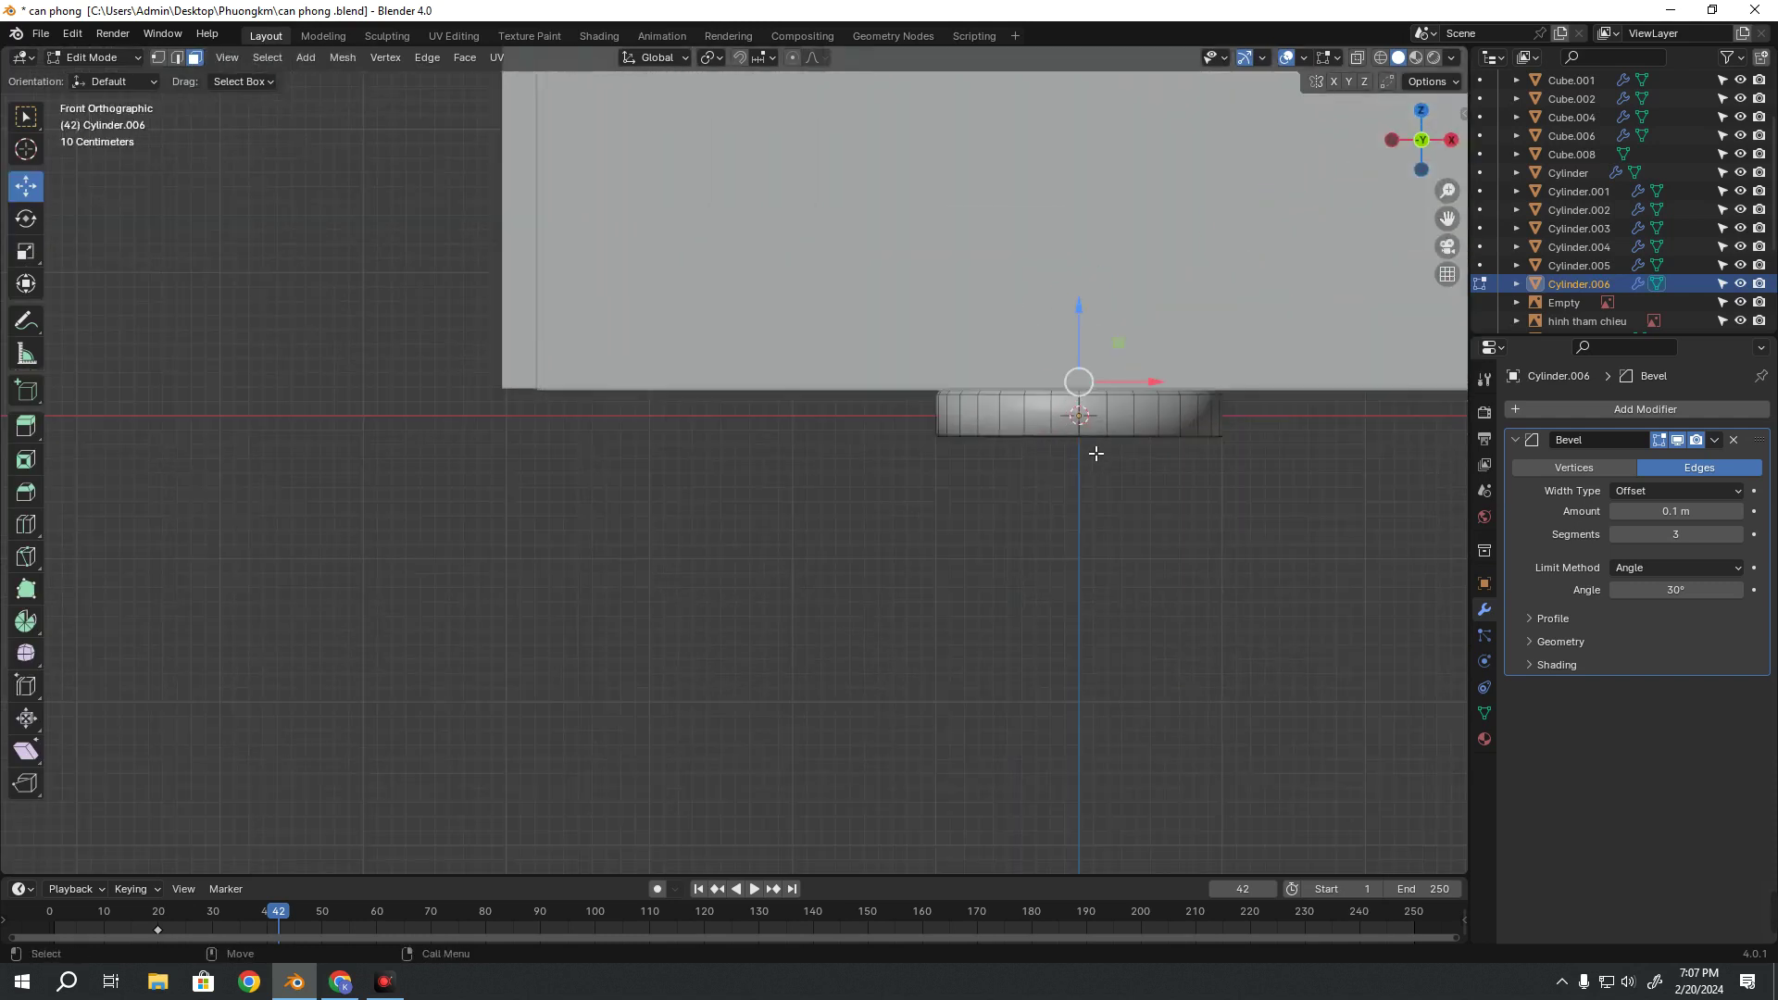
{"action": "key", "text": "Tab"}
Slide the disc along the X axis and restore the bevel's edit-mode display
{"action": "key", "text": "shift+space"}
{"action": "key", "text": "g"}
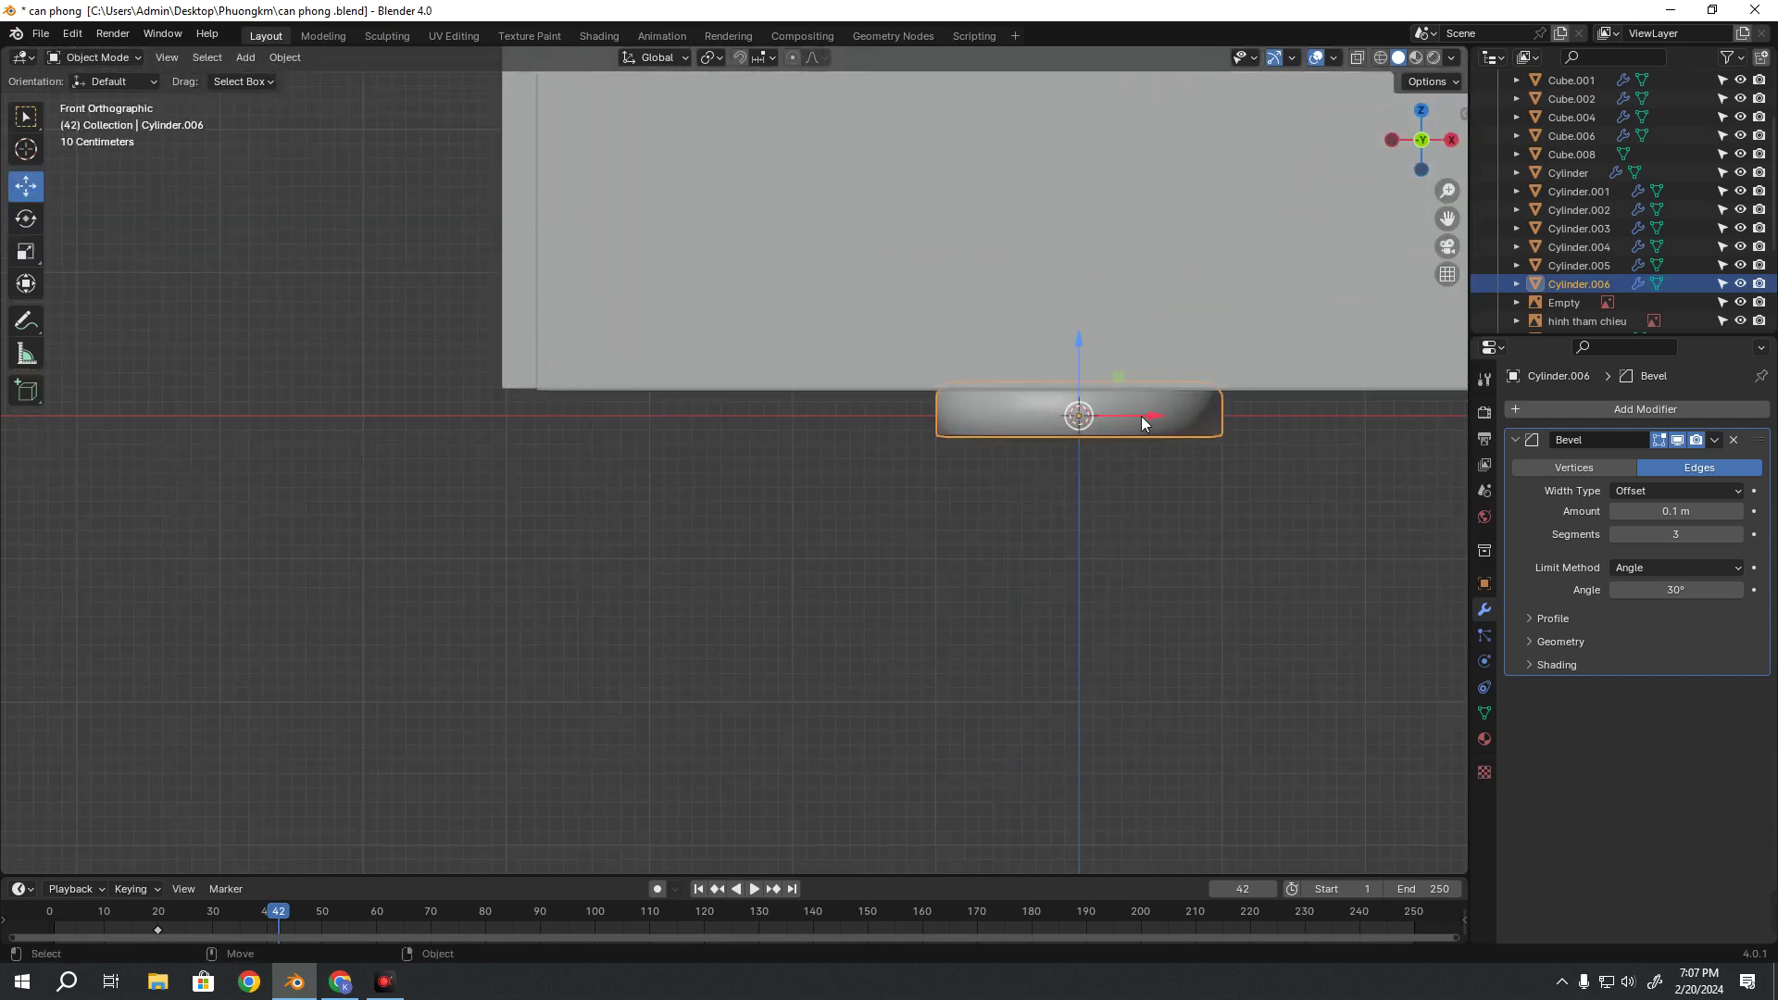
{"action": "mouse_move", "coordinate": [1141, 415]}
{"action": "left_mouse_down"}
{"action": "mouse_move", "coordinate": [305, 410]}
{"action": "mouse_move", "coordinate": [704, 498]}
{"action": "left_mouse_up"}
{"action": "scroll", "coordinate": [695, 486], "scroll_direction": "up", "scroll_amount": 4}
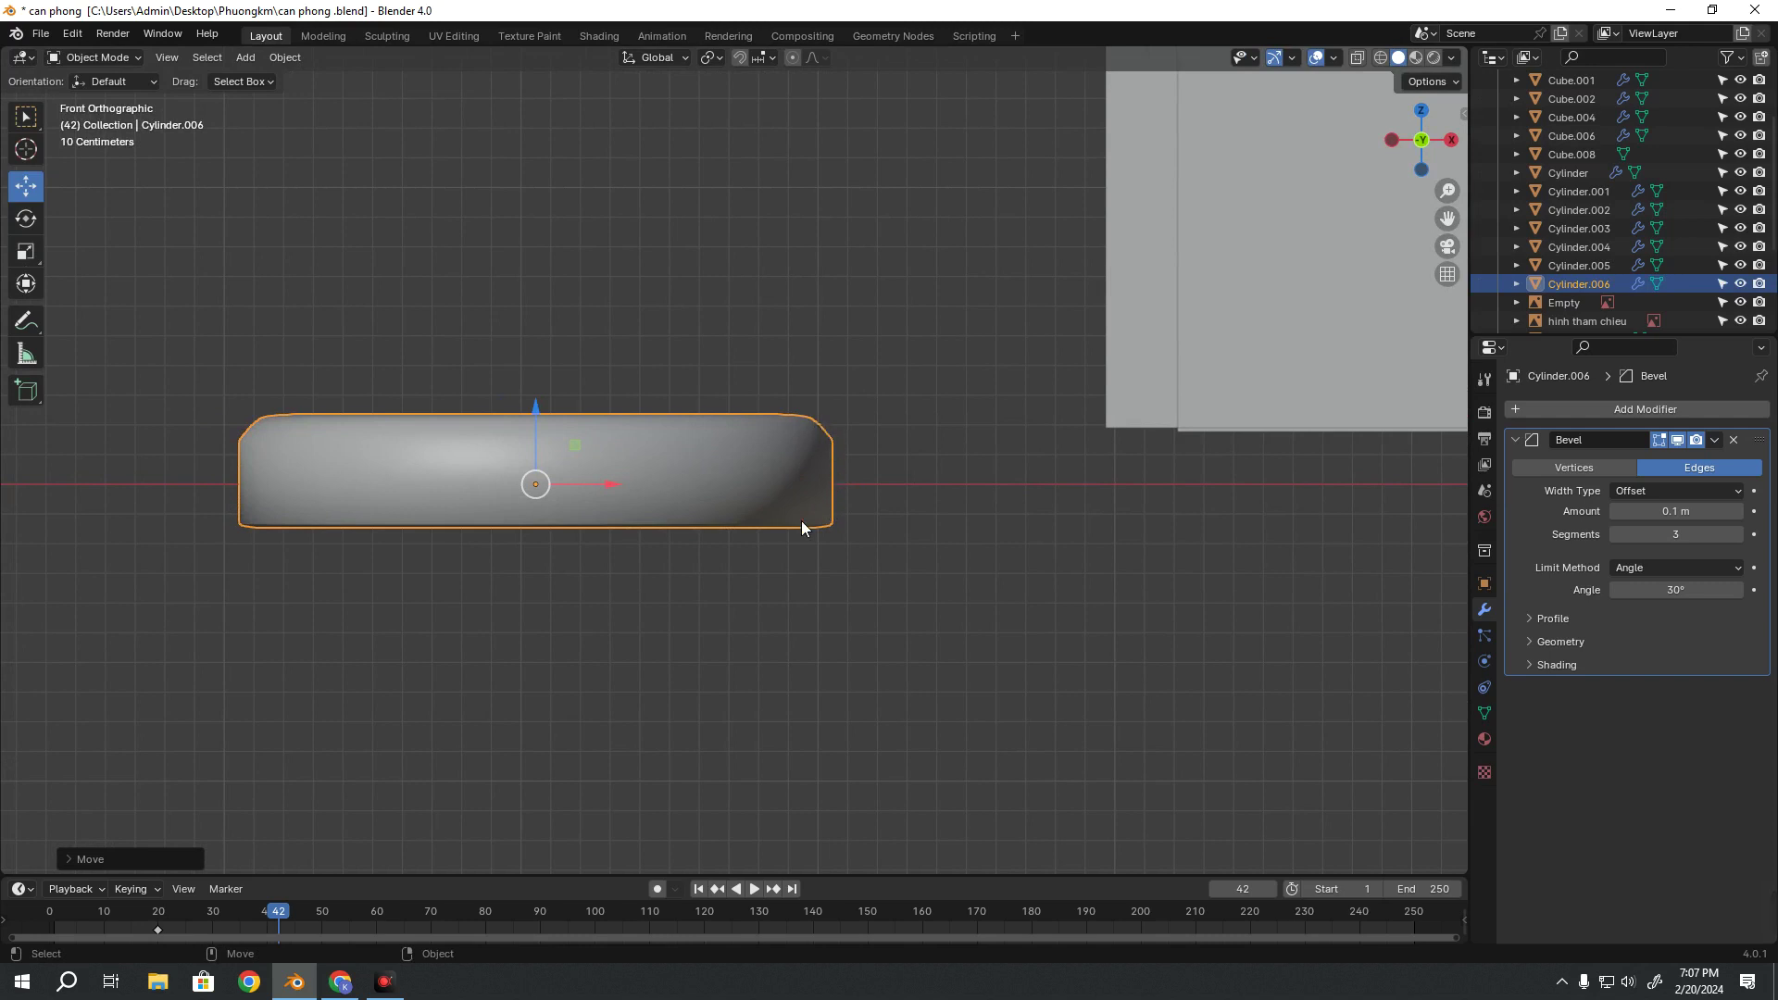
{"action": "middle_click_drag", "start_coordinate": [802, 521], "coordinate": [798, 329]}
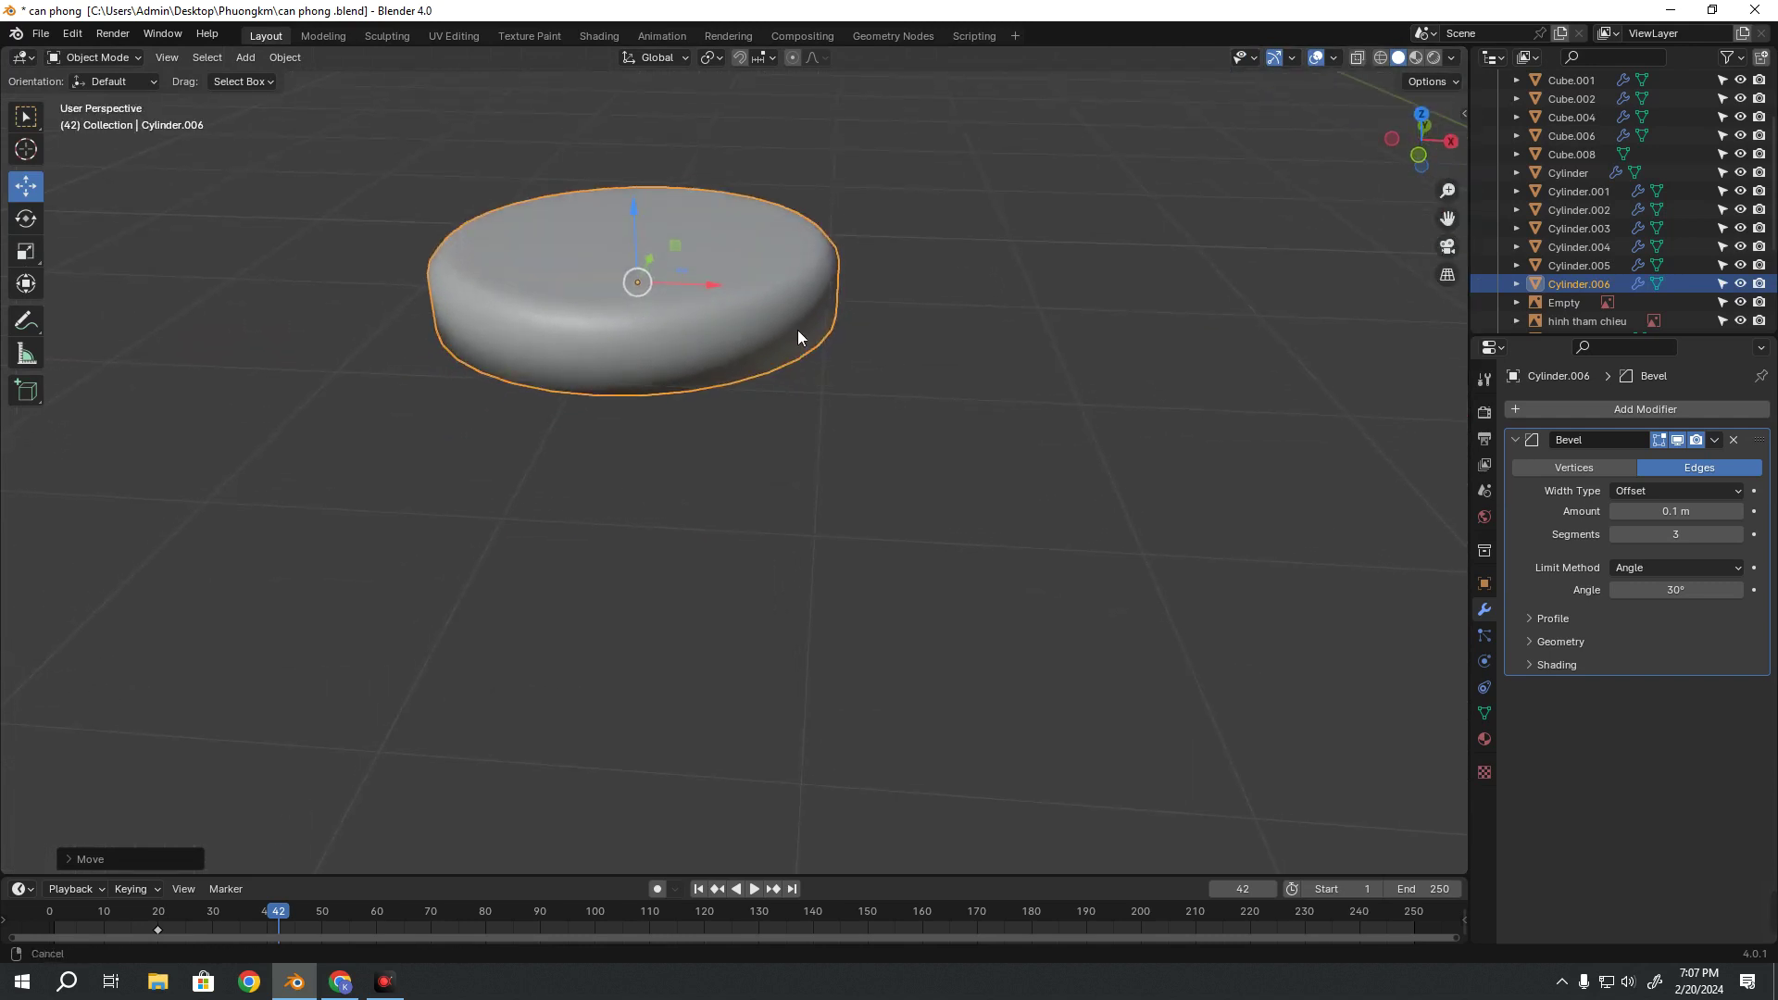
{"action": "left_click", "coordinate": [1678, 442]}
{"action": "key", "text": "alt+a"}
Orbit toward the reference image, centre the view on the disc, and select it
{"action": "mouse_move", "coordinate": [864, 479]}
{"action": "middle_mouse_down"}
{"action": "mouse_move", "coordinate": [587, 595]}
{"action": "mouse_move", "coordinate": [781, 595]}
{"action": "mouse_move", "coordinate": [637, 192]}
{"action": "middle_mouse_up"}
{"action": "mouse_move", "coordinate": [453, 253]}
{"action": "middle_mouse_down"}
{"action": "mouse_move", "coordinate": [619, 298]}
{"action": "mouse_move", "coordinate": [746, 197]}
{"action": "middle_mouse_up"}
{"action": "scroll", "coordinate": [754, 533], "scroll_direction": "up", "scroll_amount": 5}
{"action": "scroll", "coordinate": [754, 526], "scroll_direction": "up", "scroll_amount": 4}
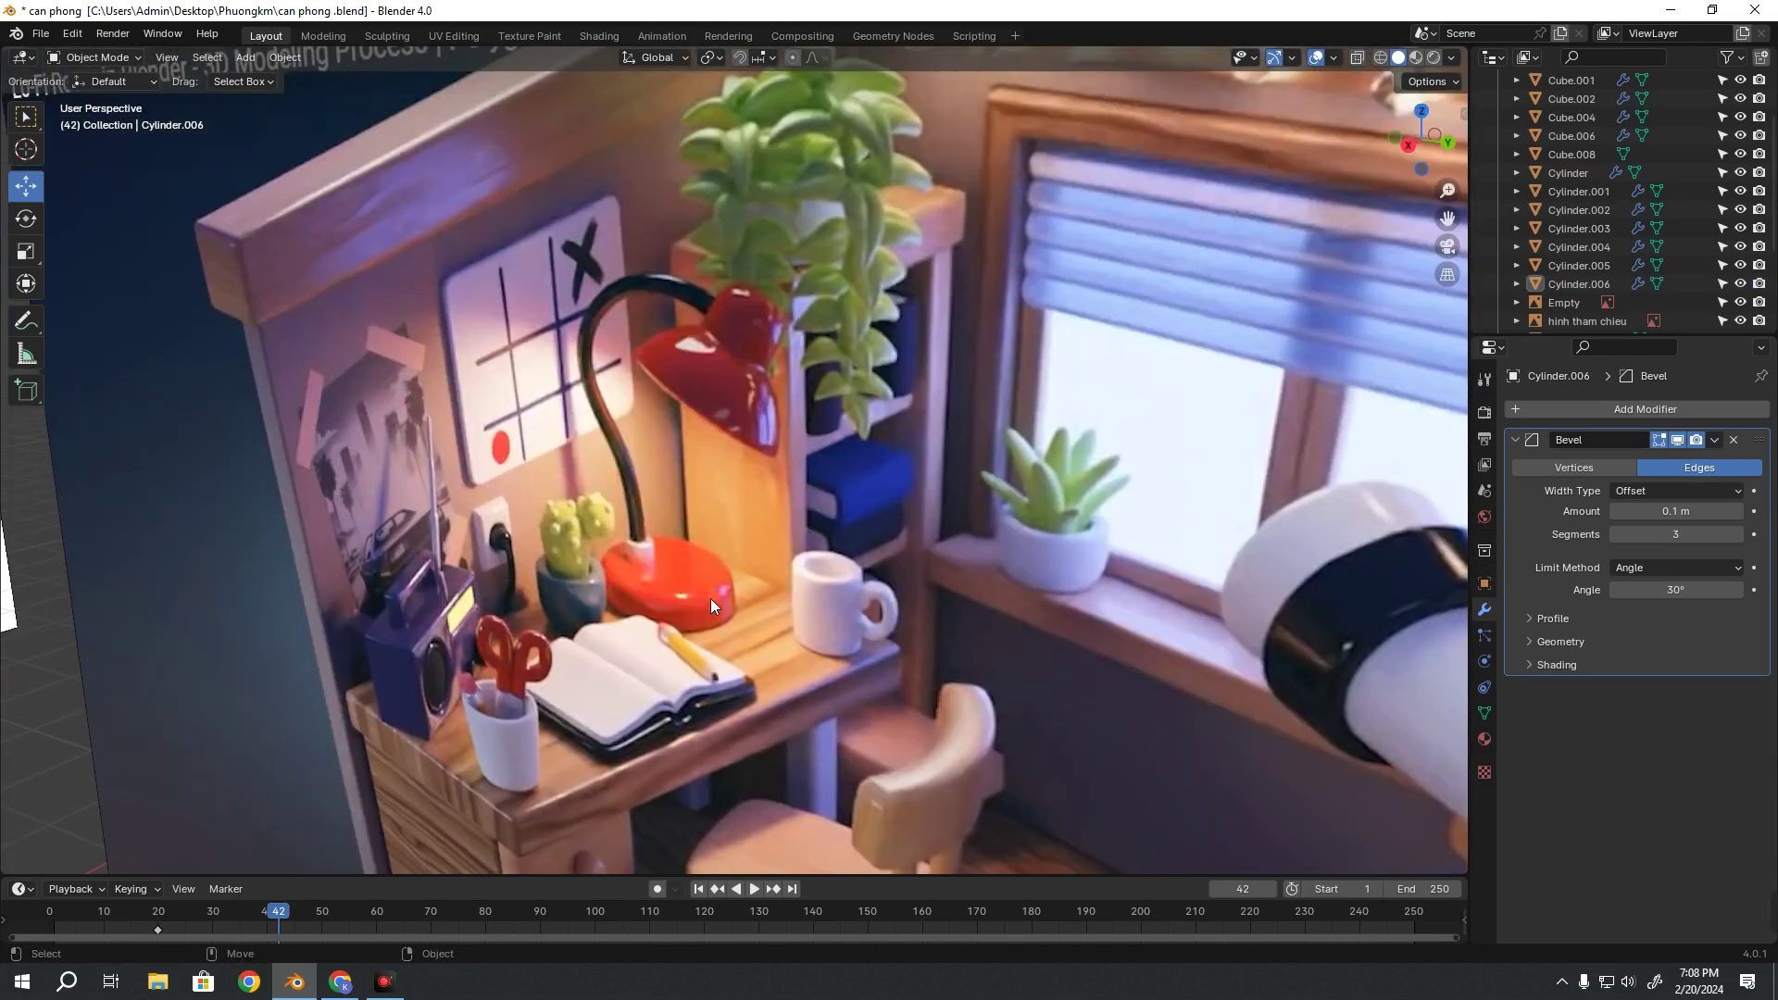
{"action": "scroll", "coordinate": [711, 604], "scroll_direction": "down", "scroll_amount": 3}
{"action": "scroll", "coordinate": [724, 674], "scroll_direction": "down", "scroll_amount": 4}
{"action": "key", "text": "KP_Decimal"}
{"action": "scroll", "coordinate": [732, 475], "scroll_direction": "up", "scroll_amount": 3}
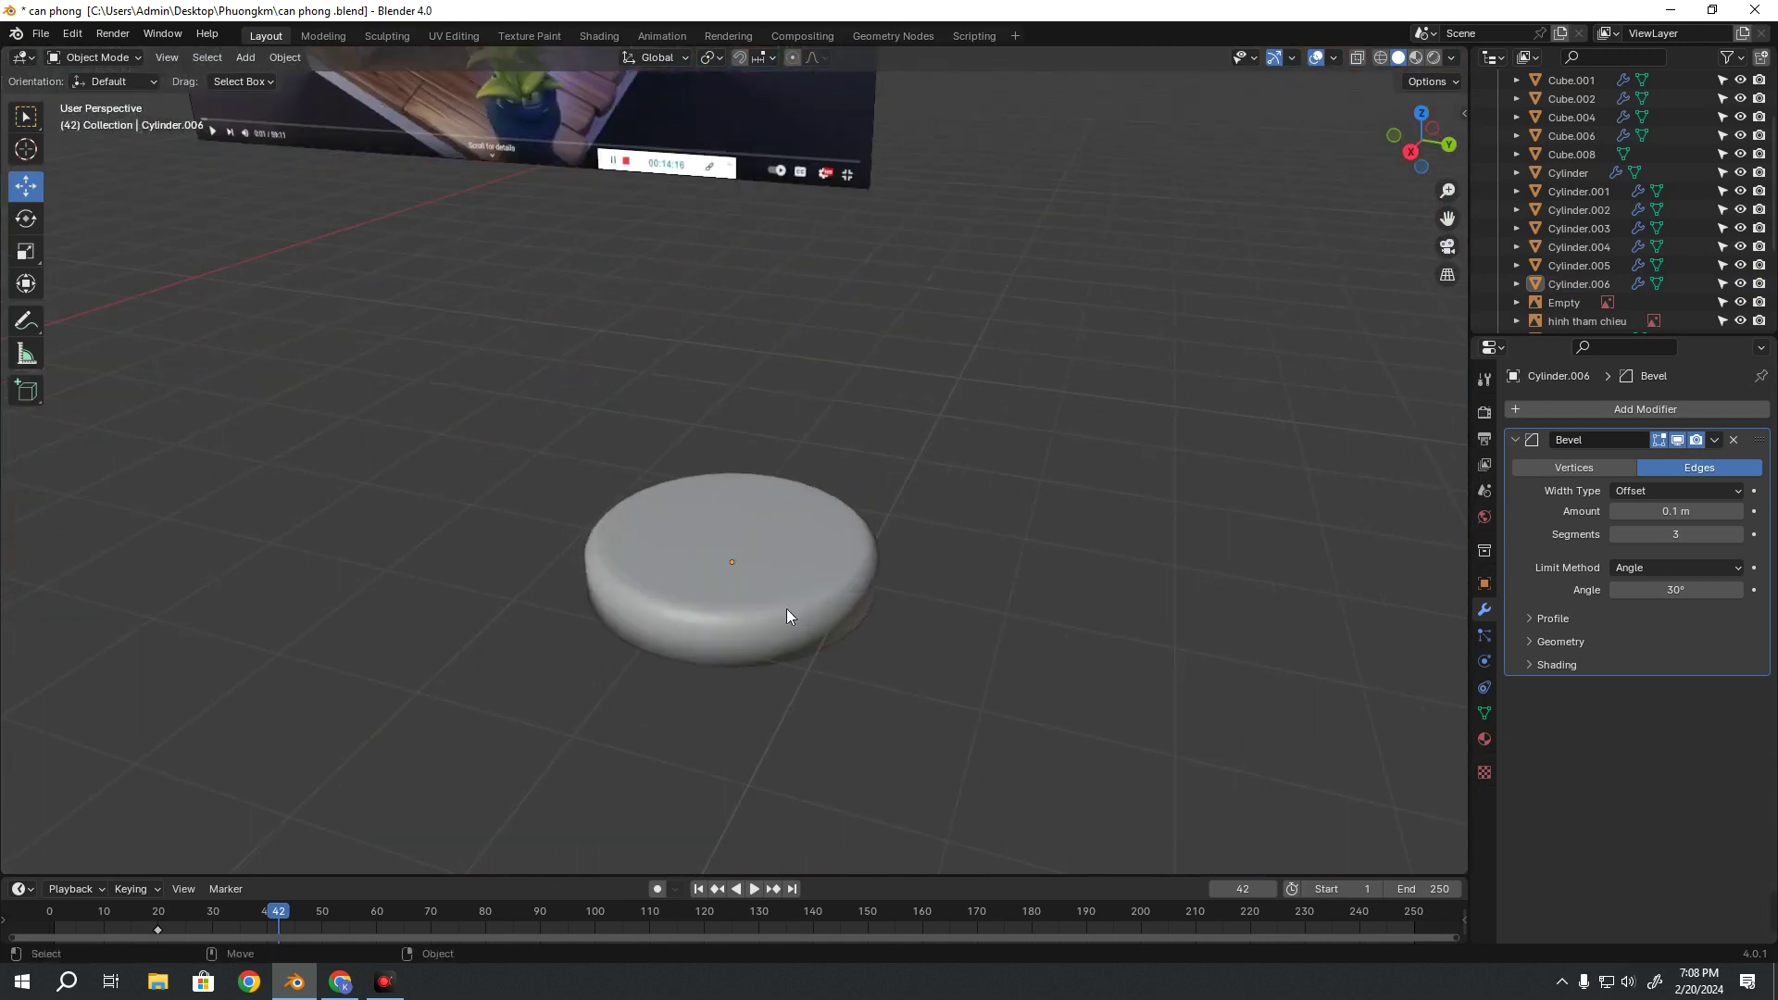
{"action": "scroll", "coordinate": [758, 580], "scroll_direction": "up", "scroll_amount": 2}
{"action": "left_click", "coordinate": [759, 600]}
In Edit Mode, extrude the disc's top face upward
{"action": "scroll", "coordinate": [803, 518], "scroll_direction": "up", "scroll_amount": 2}
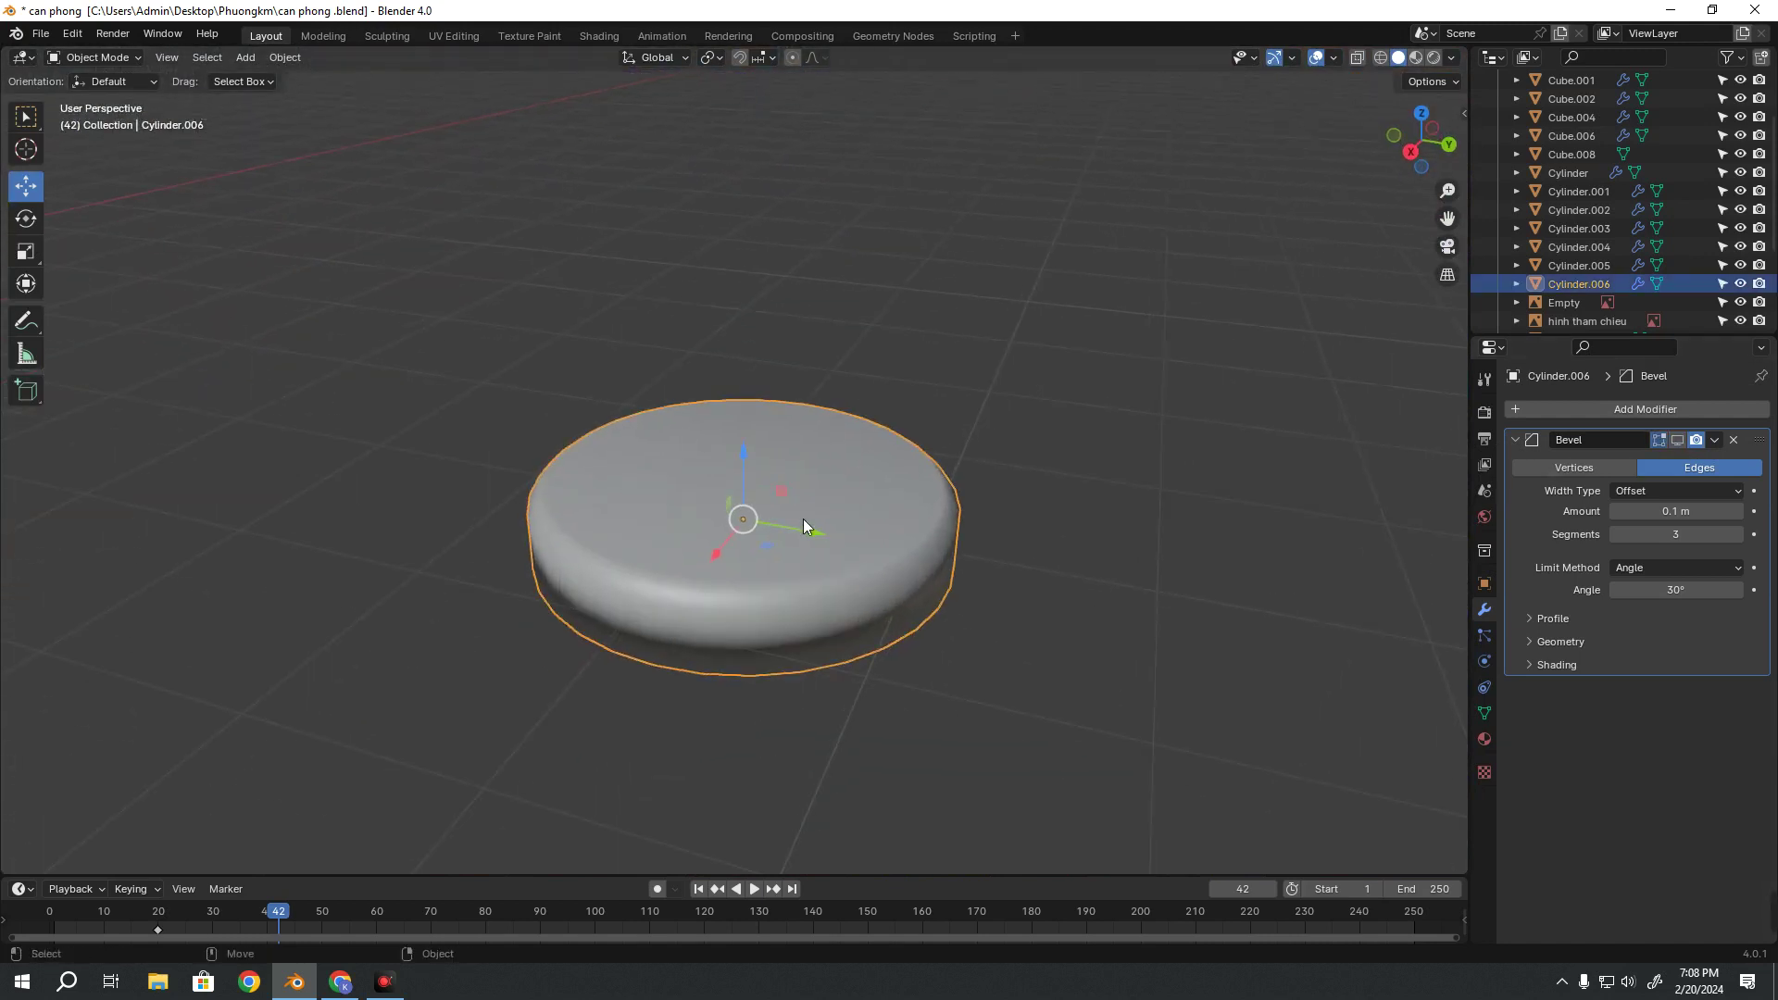
{"action": "key", "text": "Tab"}
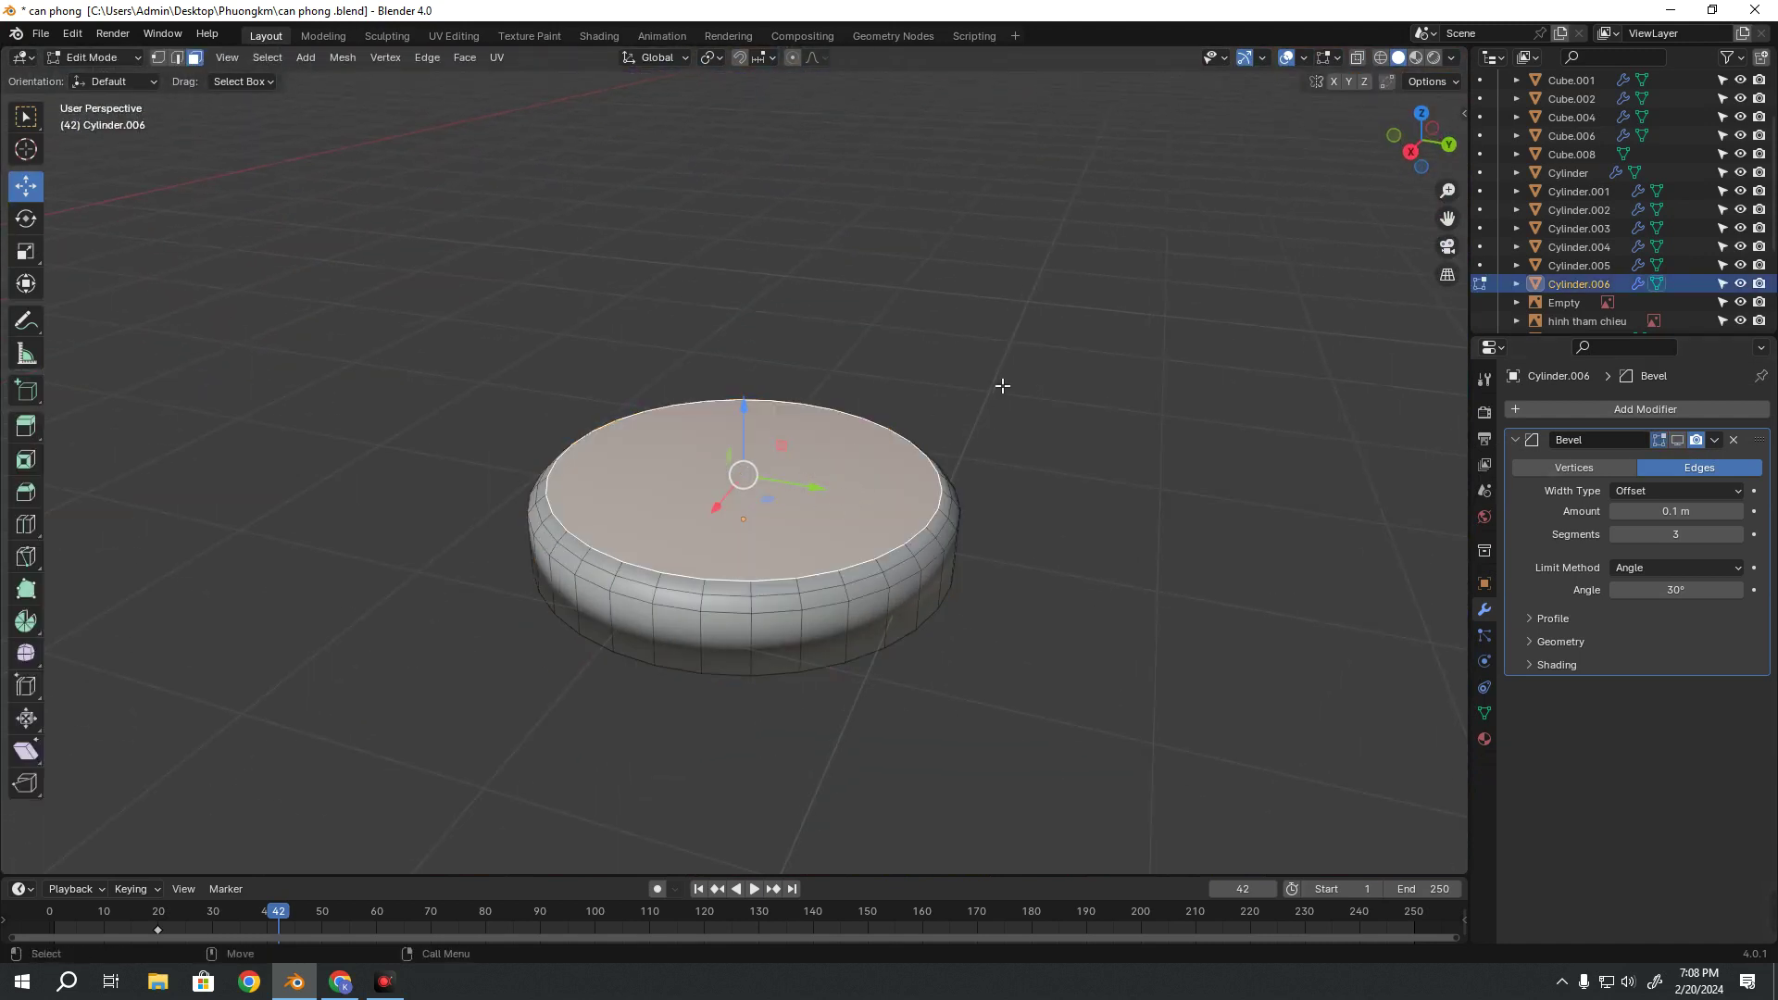
{"action": "left_click", "coordinate": [1003, 385]}
{"action": "left_click", "coordinate": [816, 533]}
{"action": "scroll", "coordinate": [817, 534], "scroll_direction": "up", "scroll_amount": 1}
{"action": "key", "text": "shift+space"}
{"action": "key", "text": "e"}
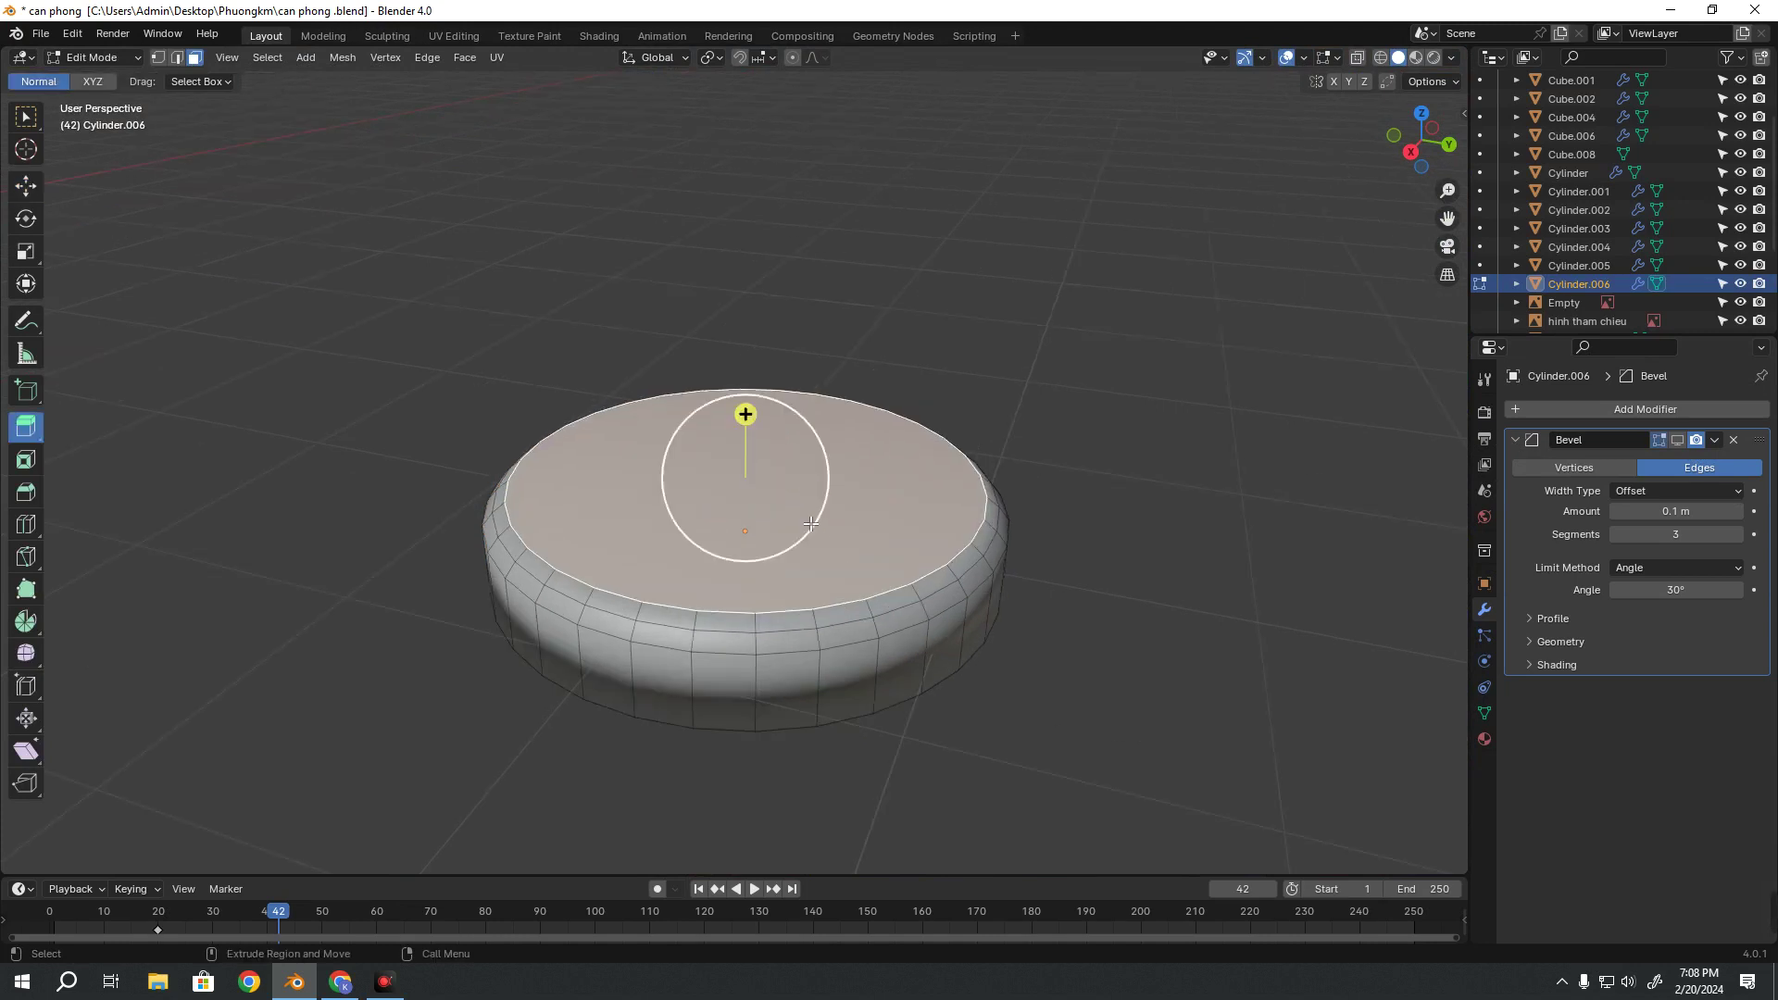
{"action": "left_click_drag", "start_coordinate": [746, 415], "coordinate": [756, 400]}
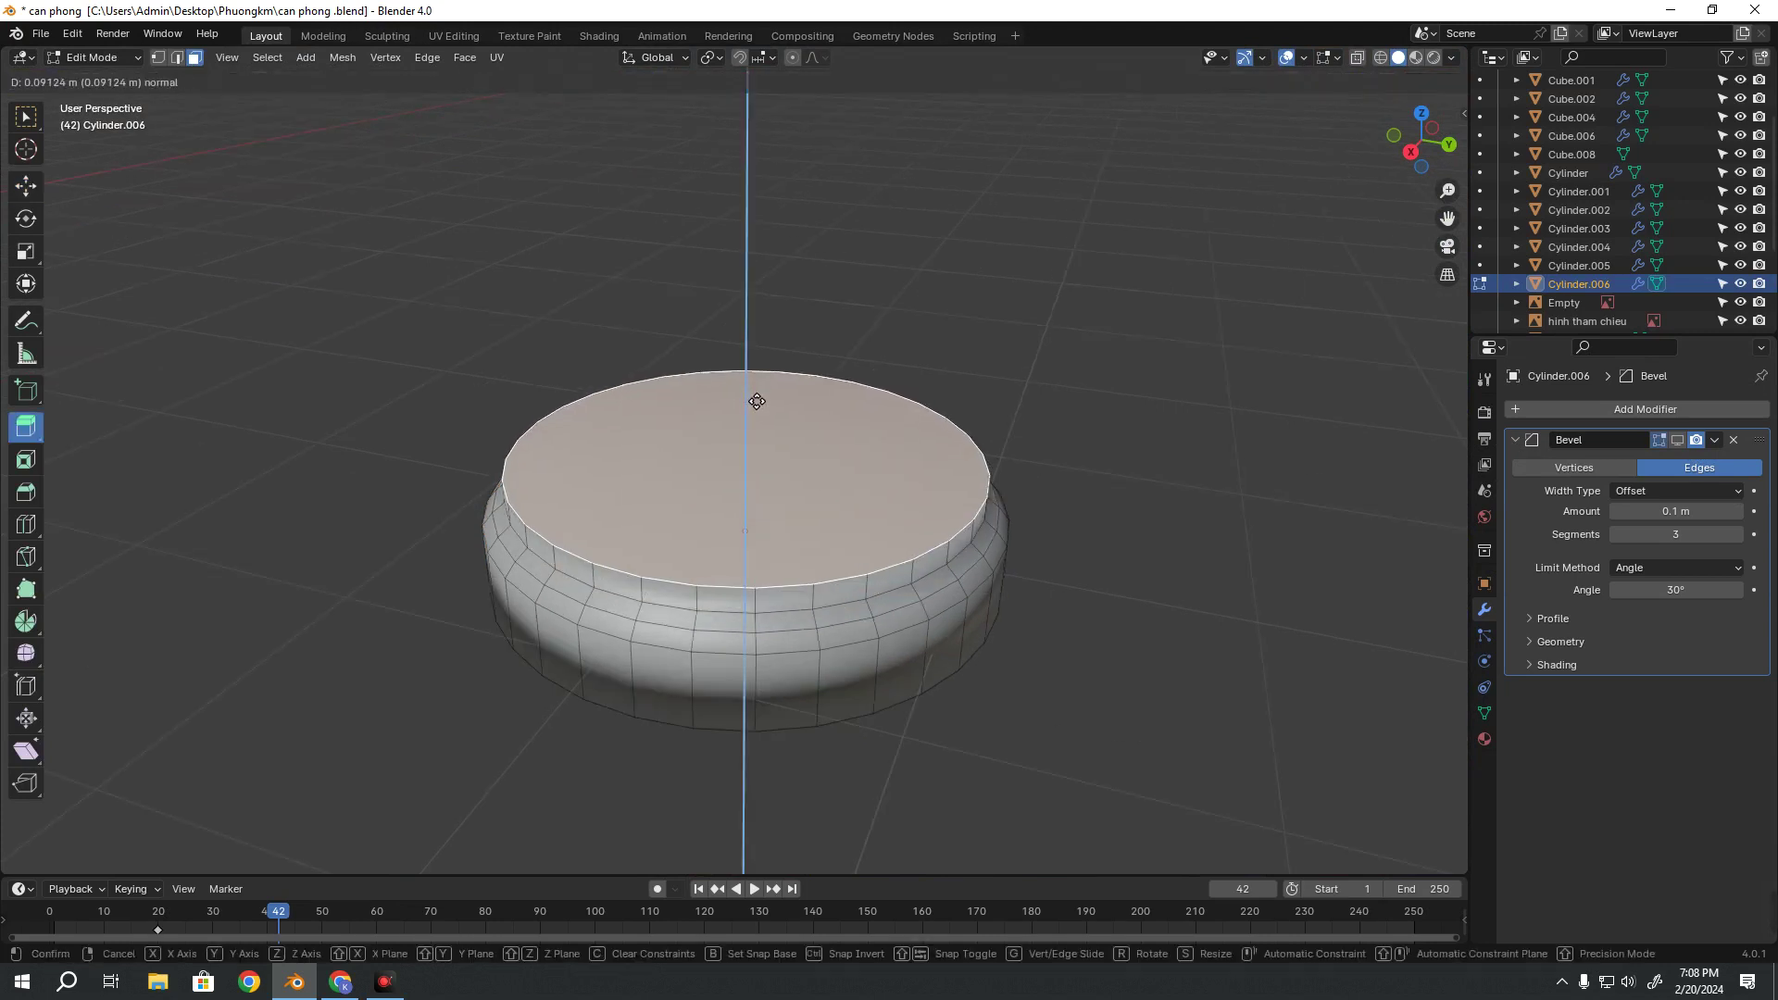
Scale the new top face inward and lower it slightly
{"action": "middle_click_drag", "start_coordinate": [756, 400], "coordinate": [812, 397]}
{"action": "key", "text": "shift+space"}
{"action": "key", "text": "s"}
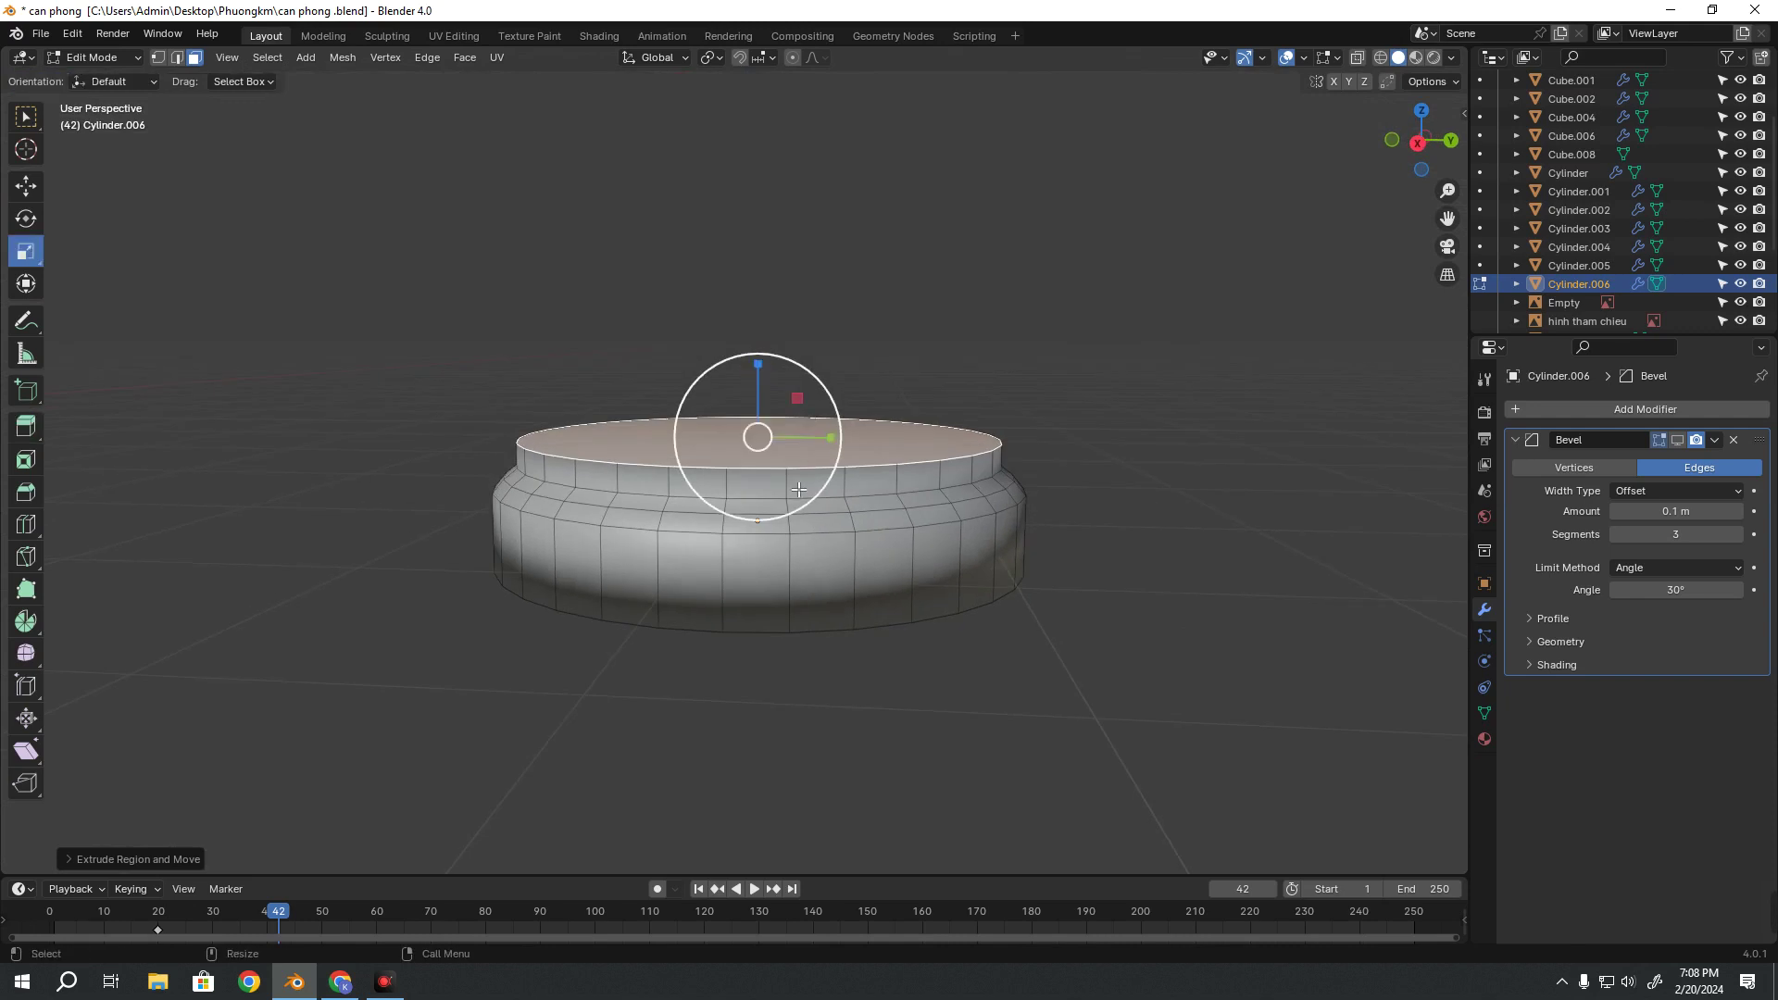
{"action": "left_click_drag", "start_coordinate": [812, 397], "coordinate": [785, 466]}
{"action": "key", "text": "shift+space"}
{"action": "key", "text": "g"}
{"action": "left_click_drag", "start_coordinate": [764, 374], "coordinate": [764, 386]}
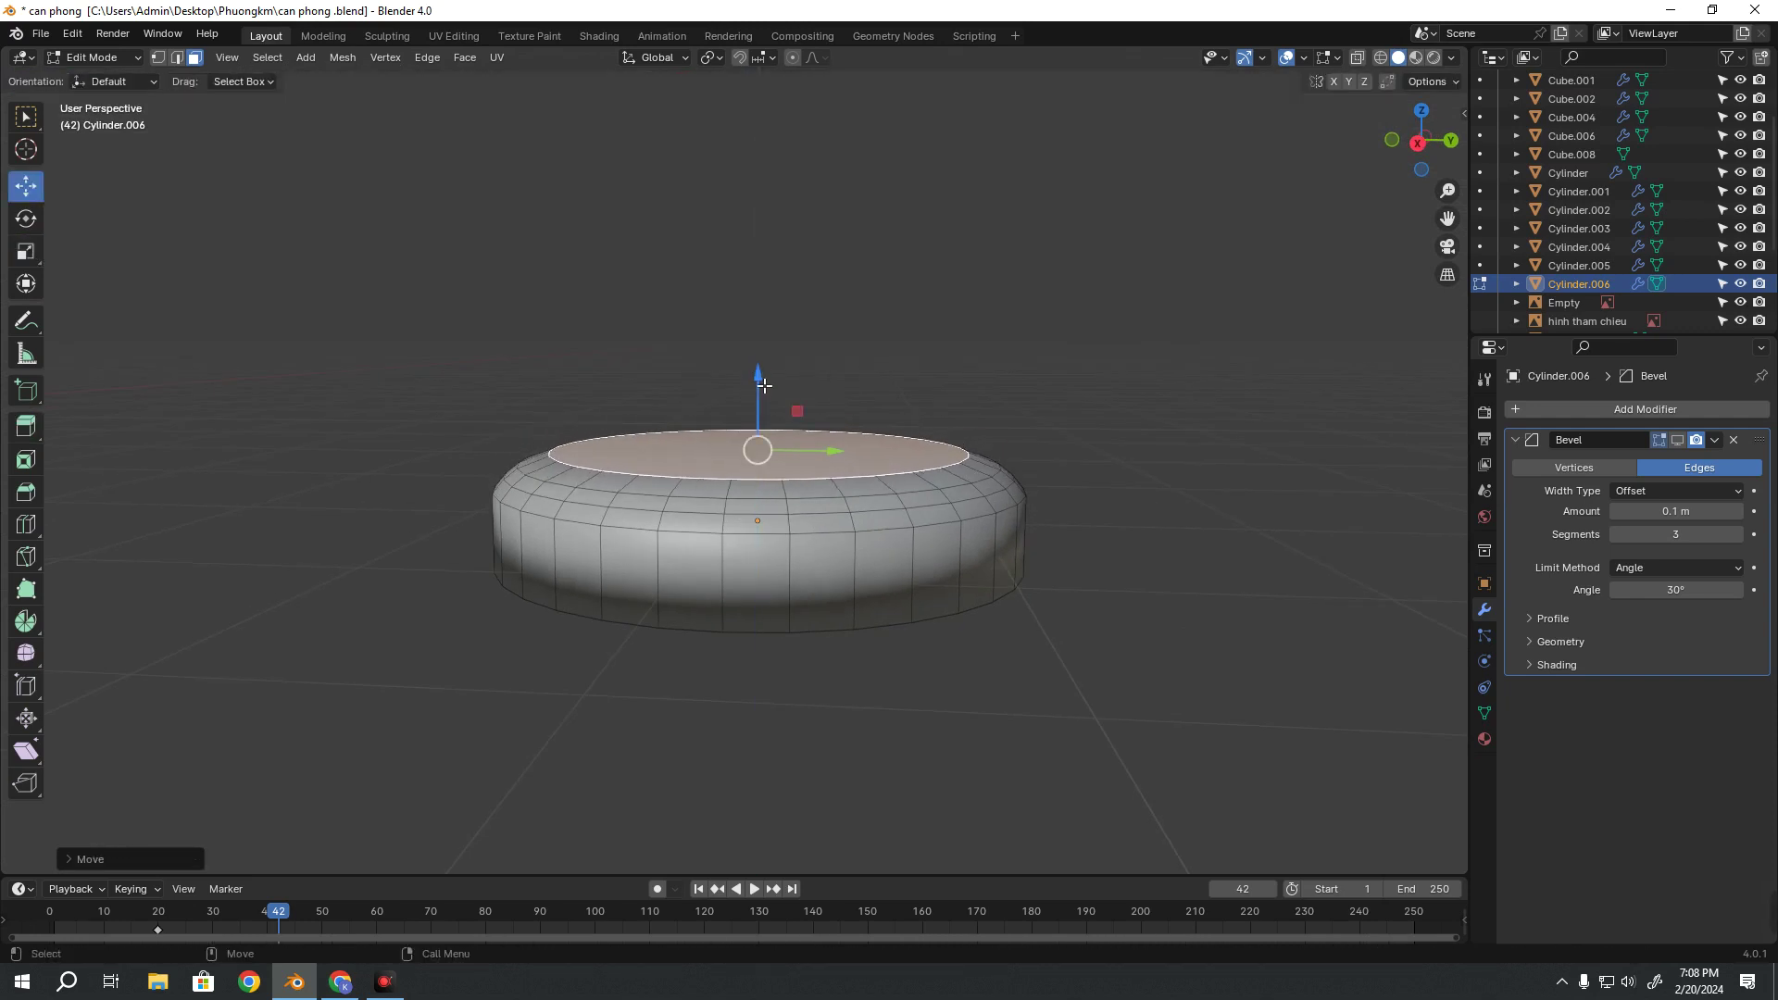
{"action": "middle_click_drag", "start_coordinate": [980, 512], "coordinate": [960, 453]}
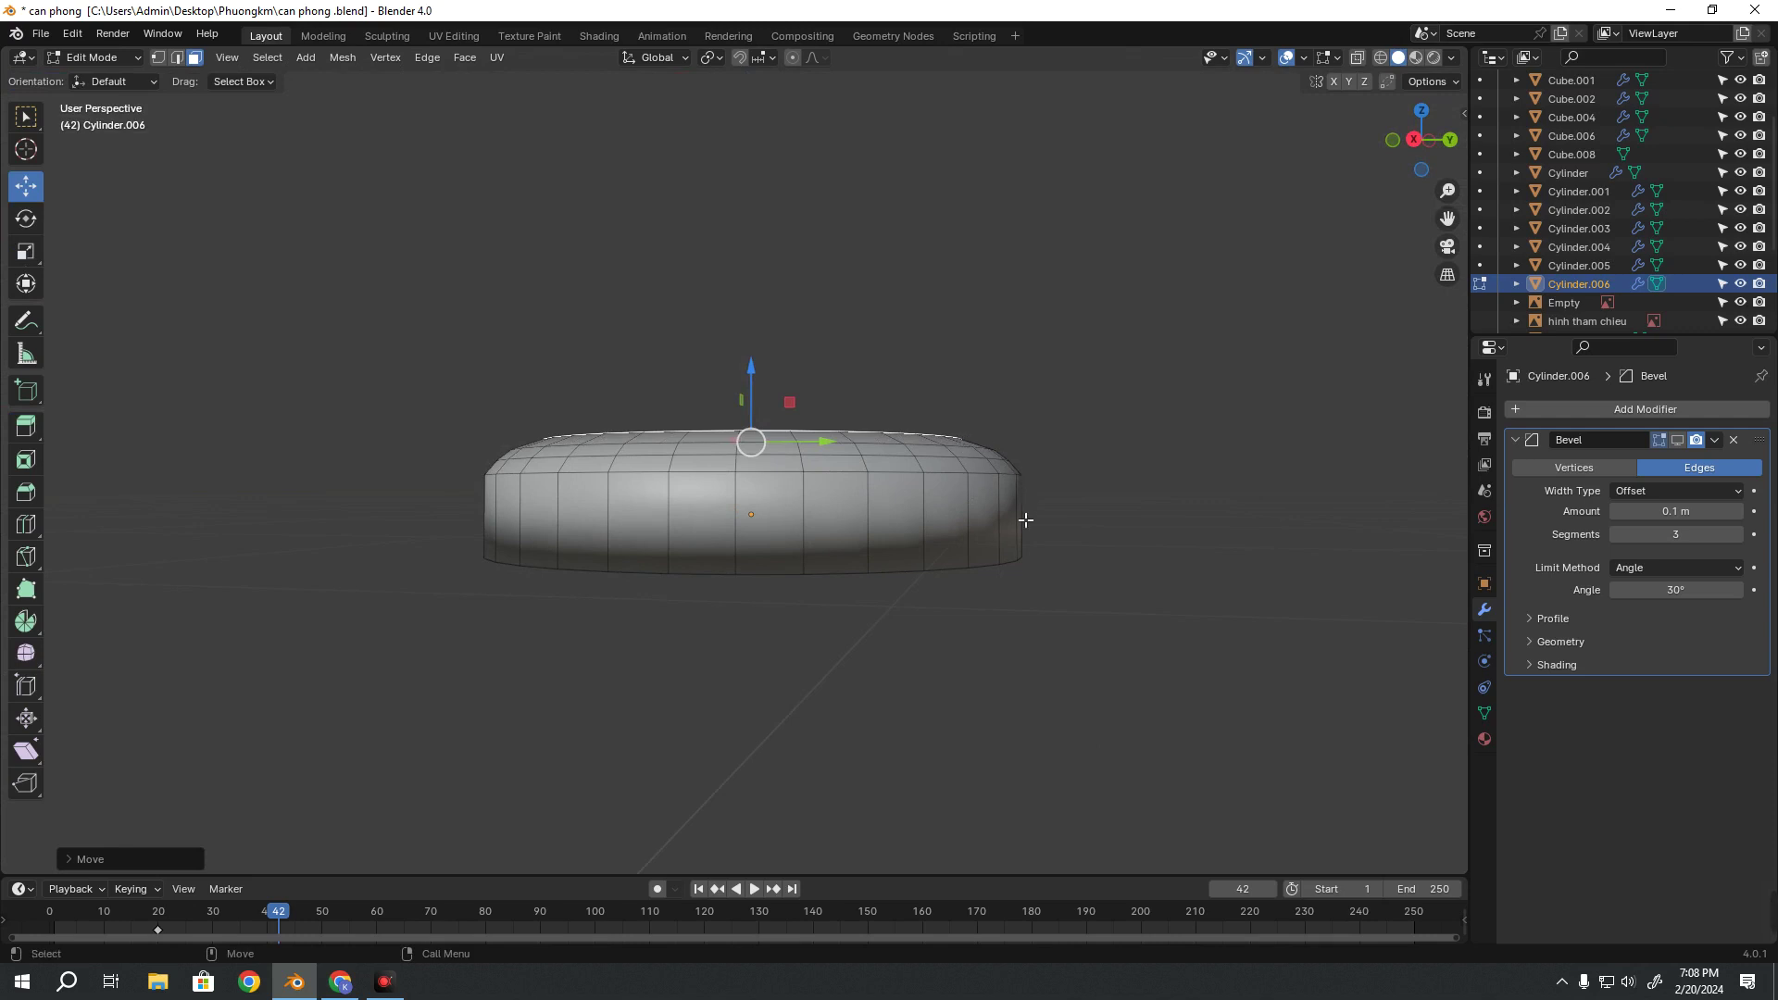
{"action": "middle_click_drag", "start_coordinate": [1025, 519], "coordinate": [982, 519]}
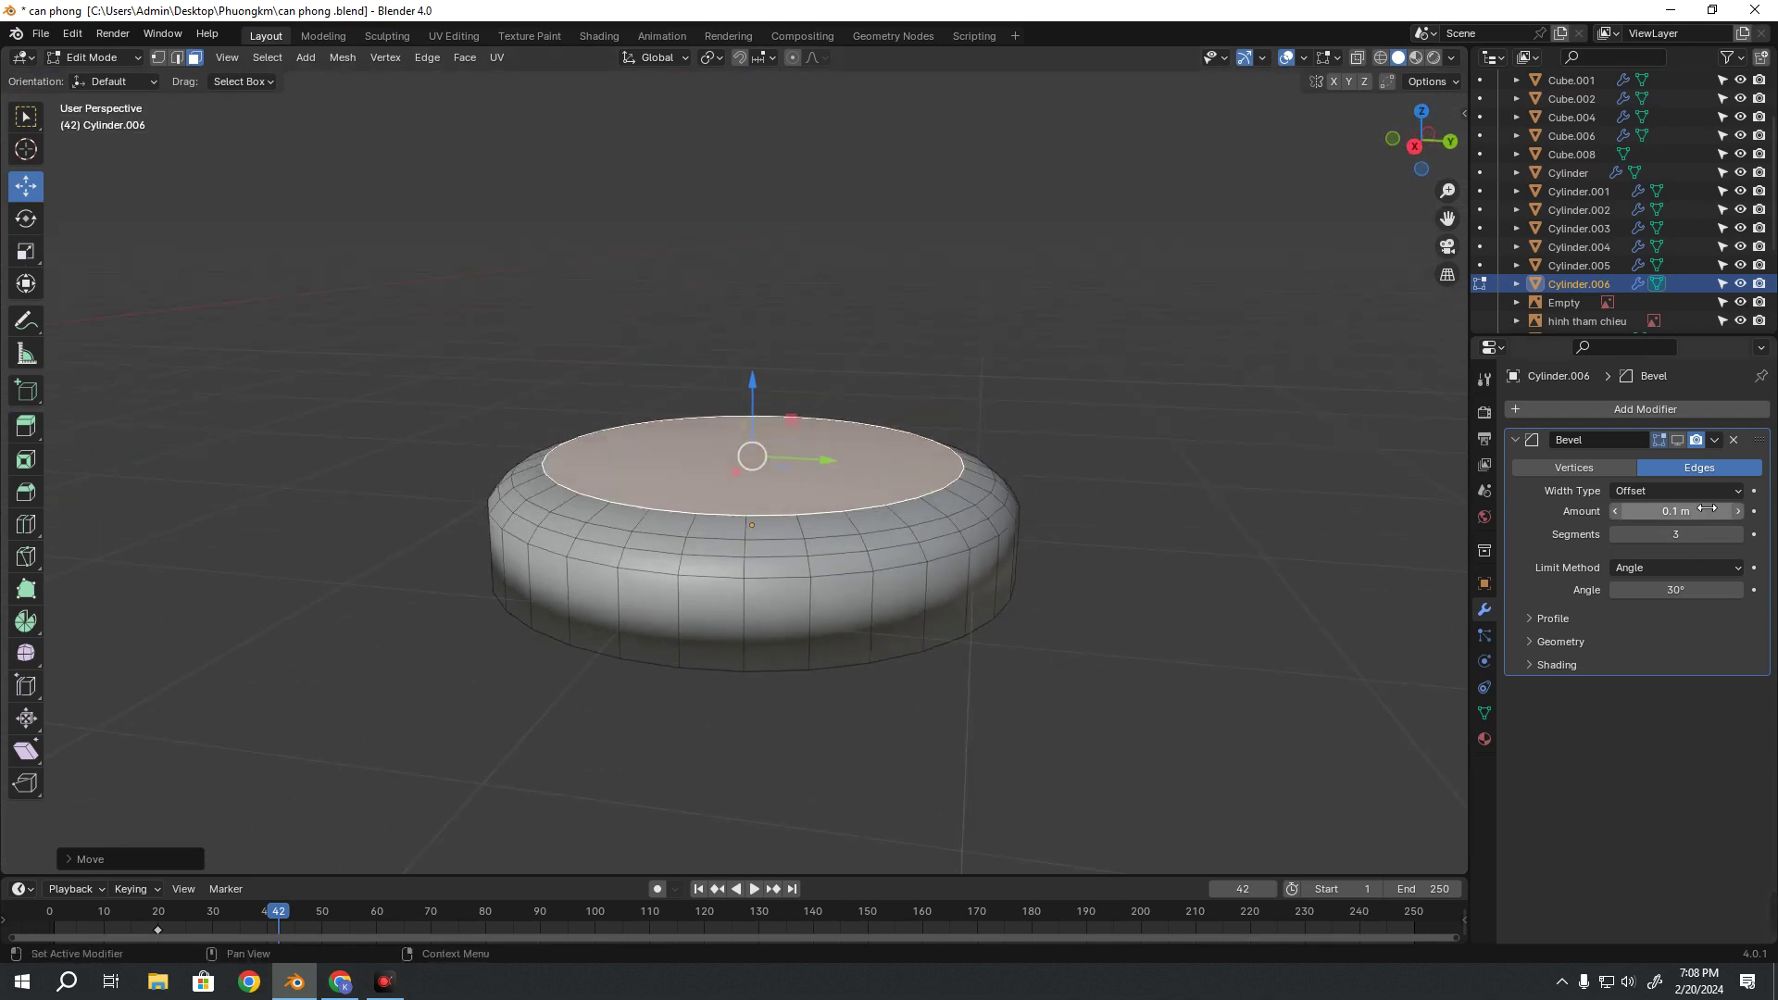
{"action": "left_click", "coordinate": [1139, 524]}
{"action": "mouse_move", "coordinate": [1139, 524]}
{"action": "middle_mouse_down"}
{"action": "mouse_move", "coordinate": [1013, 587]}
{"action": "mouse_move", "coordinate": [949, 476]}
{"action": "mouse_move", "coordinate": [977, 377]}
{"action": "mouse_move", "coordinate": [1078, 547]}
{"action": "mouse_move", "coordinate": [1141, 585]}
{"action": "middle_mouse_up"}
Return to Object Mode and give the disc auto smooth shading
{"action": "key", "text": "Tab"}
{"action": "key", "text": "Tab"}
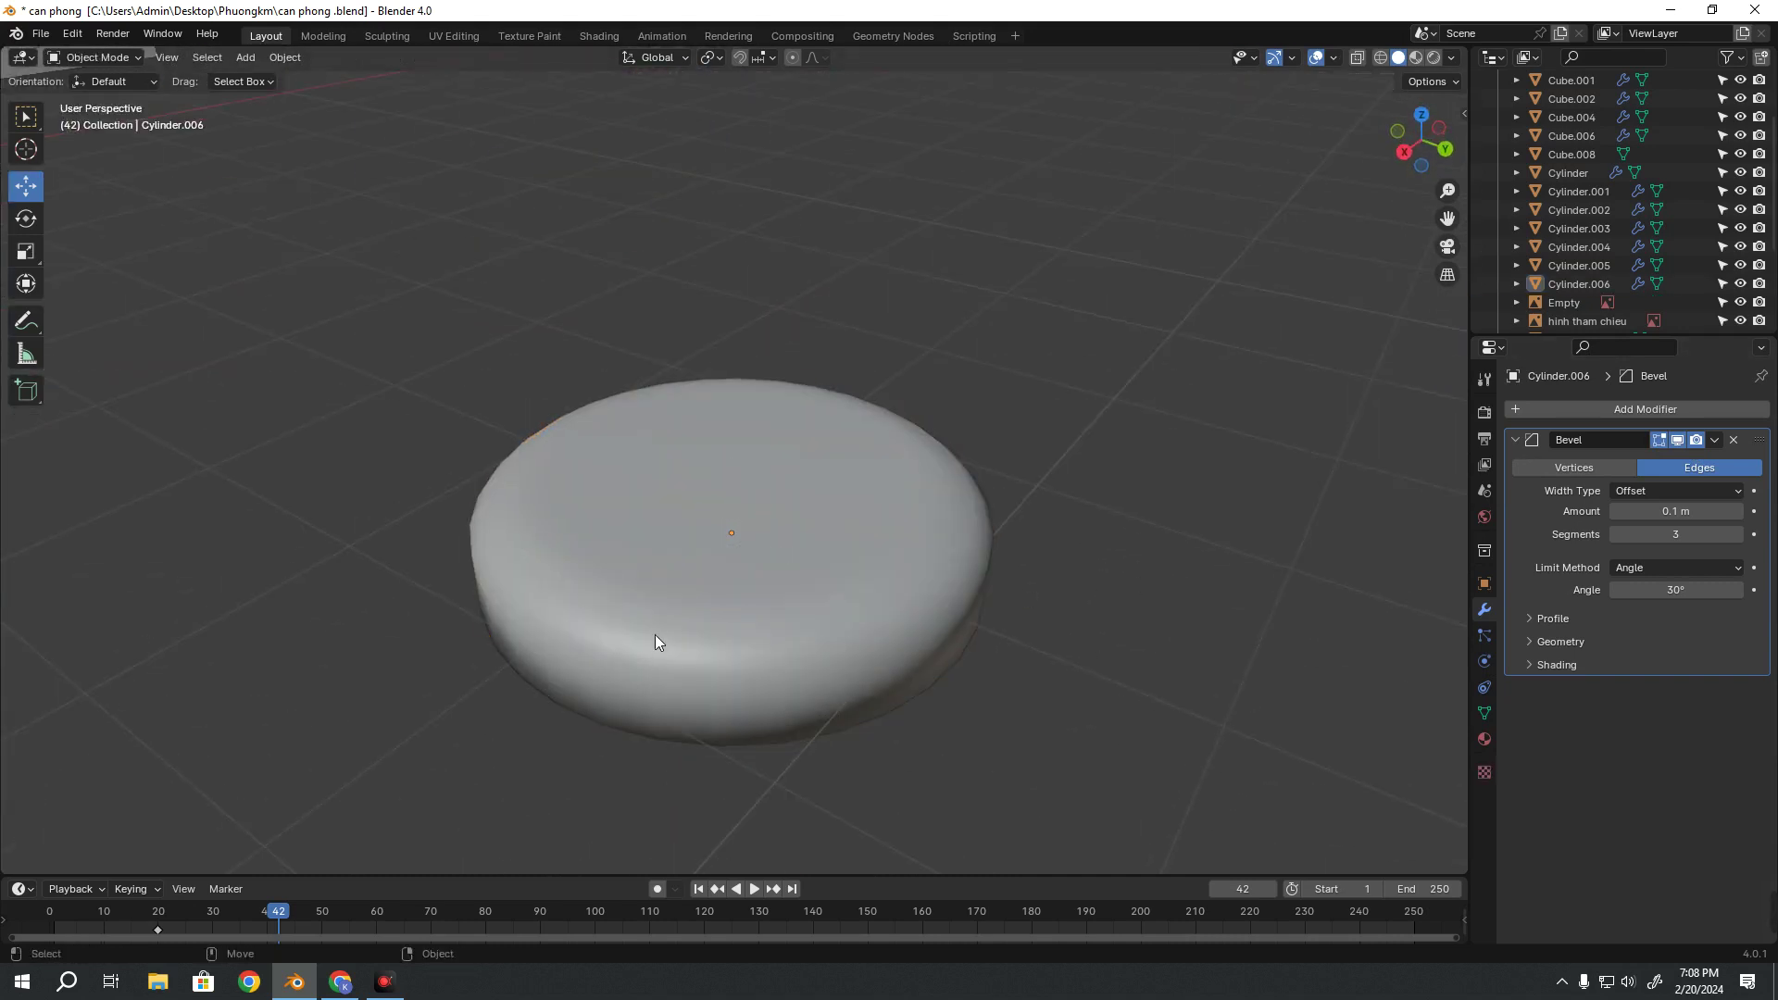
{"action": "key", "text": "Tab"}
{"action": "right_click", "coordinate": [644, 619]}
{"action": "left_click", "coordinate": [636, 628]}
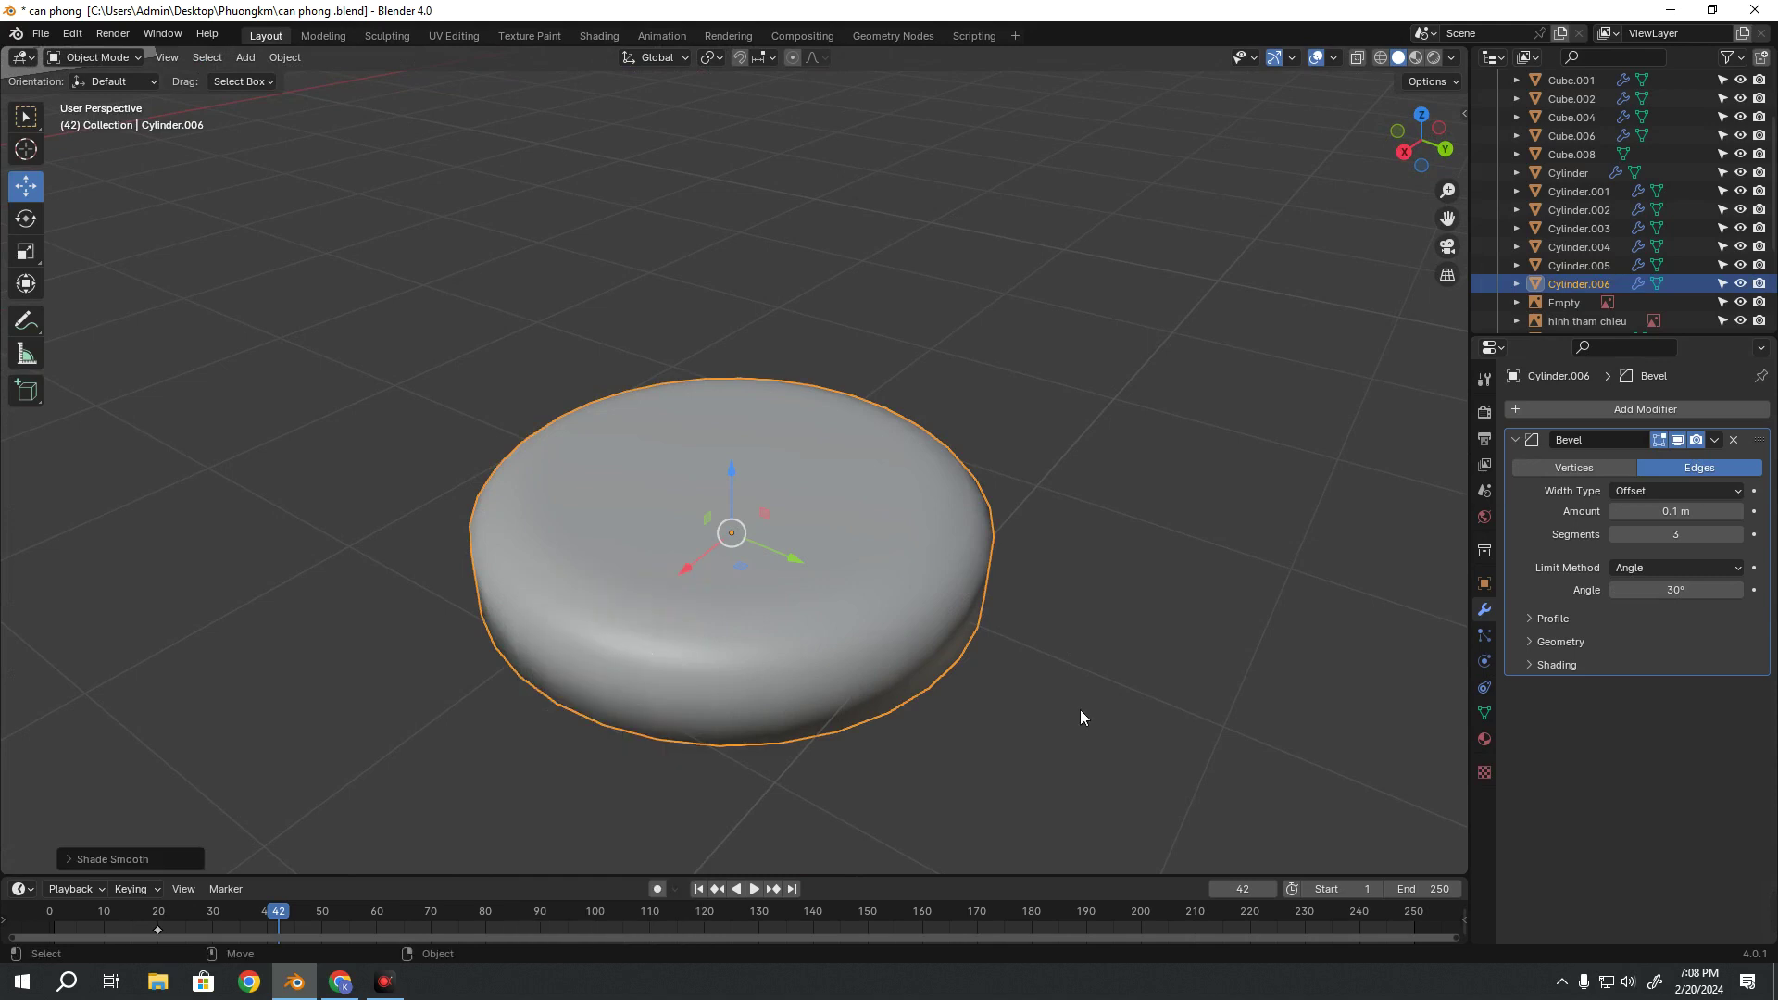
Open the Add Modifier menu's Generate category for the disc base
{"action": "mouse_move", "coordinate": [1079, 709]}
{"action": "middle_mouse_down"}
{"action": "mouse_move", "coordinate": [887, 619]}
{"action": "mouse_move", "coordinate": [909, 552]}
{"action": "mouse_move", "coordinate": [875, 620]}
{"action": "mouse_move", "coordinate": [617, 656]}
{"action": "mouse_move", "coordinate": [1004, 692]}
{"action": "mouse_move", "coordinate": [769, 416]}
{"action": "mouse_move", "coordinate": [708, 570]}
{"action": "mouse_move", "coordinate": [728, 572]}
{"action": "middle_mouse_up"}
{"action": "left_click", "coordinate": [870, 625]}
{"action": "left_click", "coordinate": [992, 663]}
{"action": "scroll", "coordinate": [708, 572], "scroll_direction": "up", "scroll_amount": 3}
{"action": "left_click", "coordinate": [728, 572]}
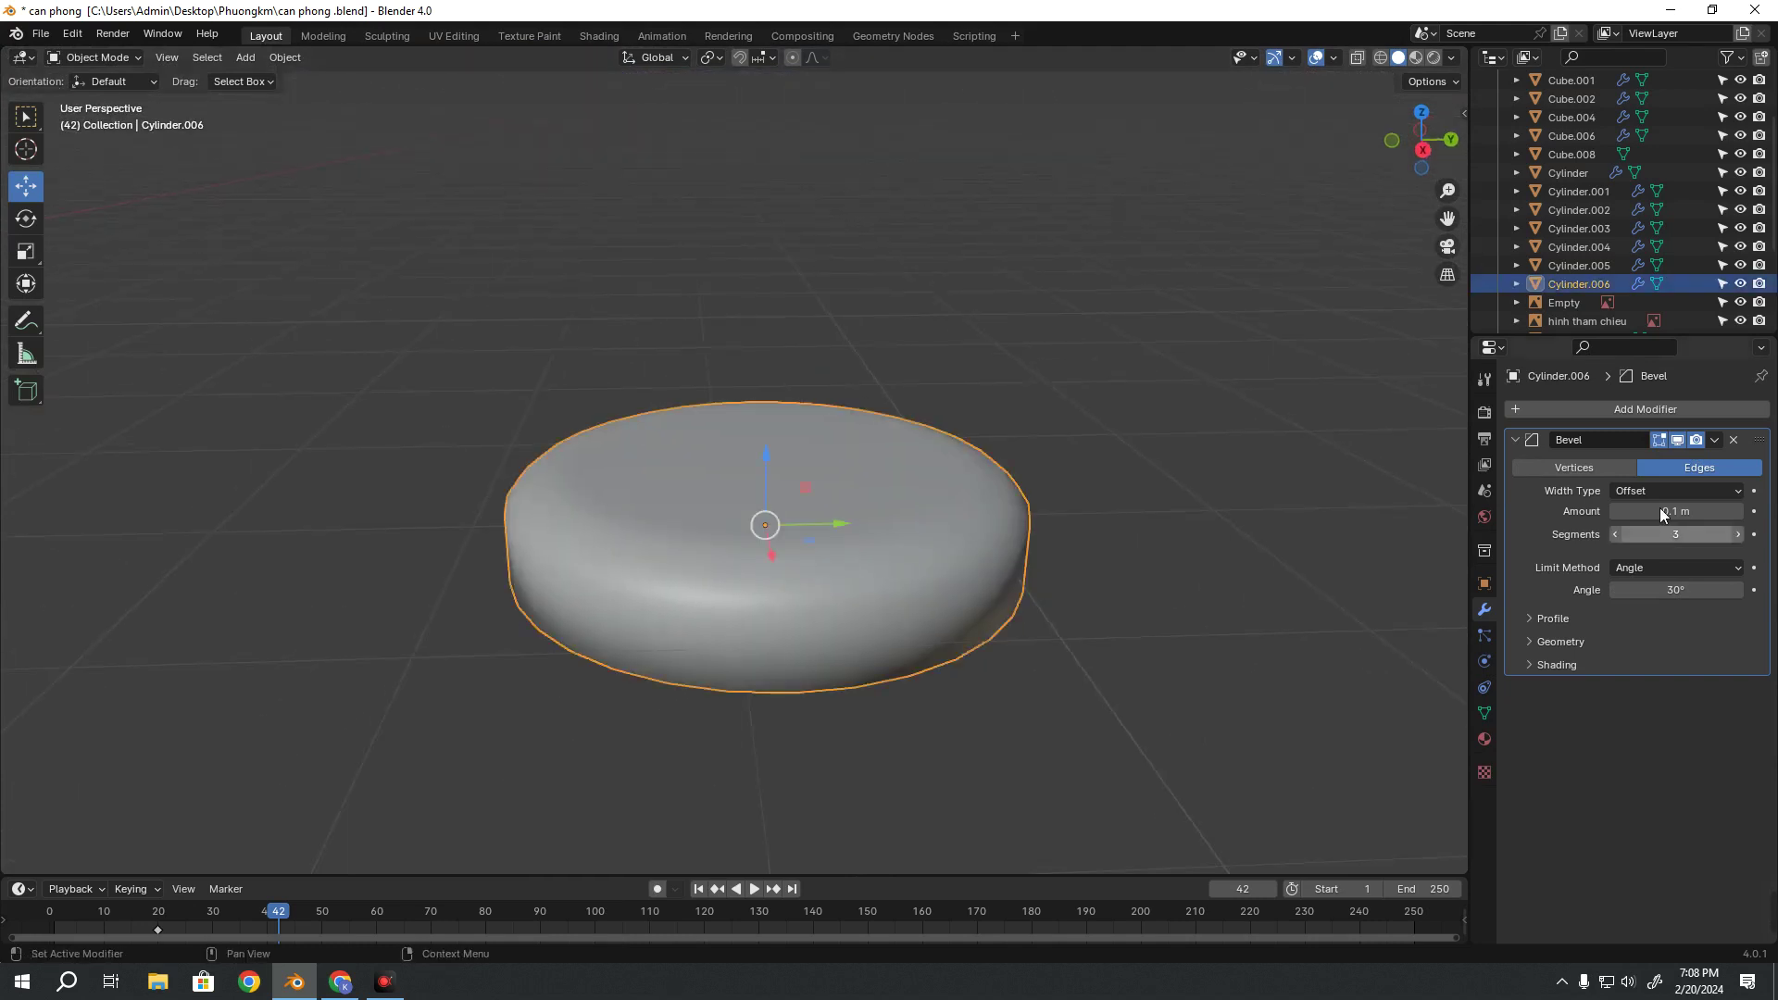
{"action": "left_click", "coordinate": [1642, 408]}
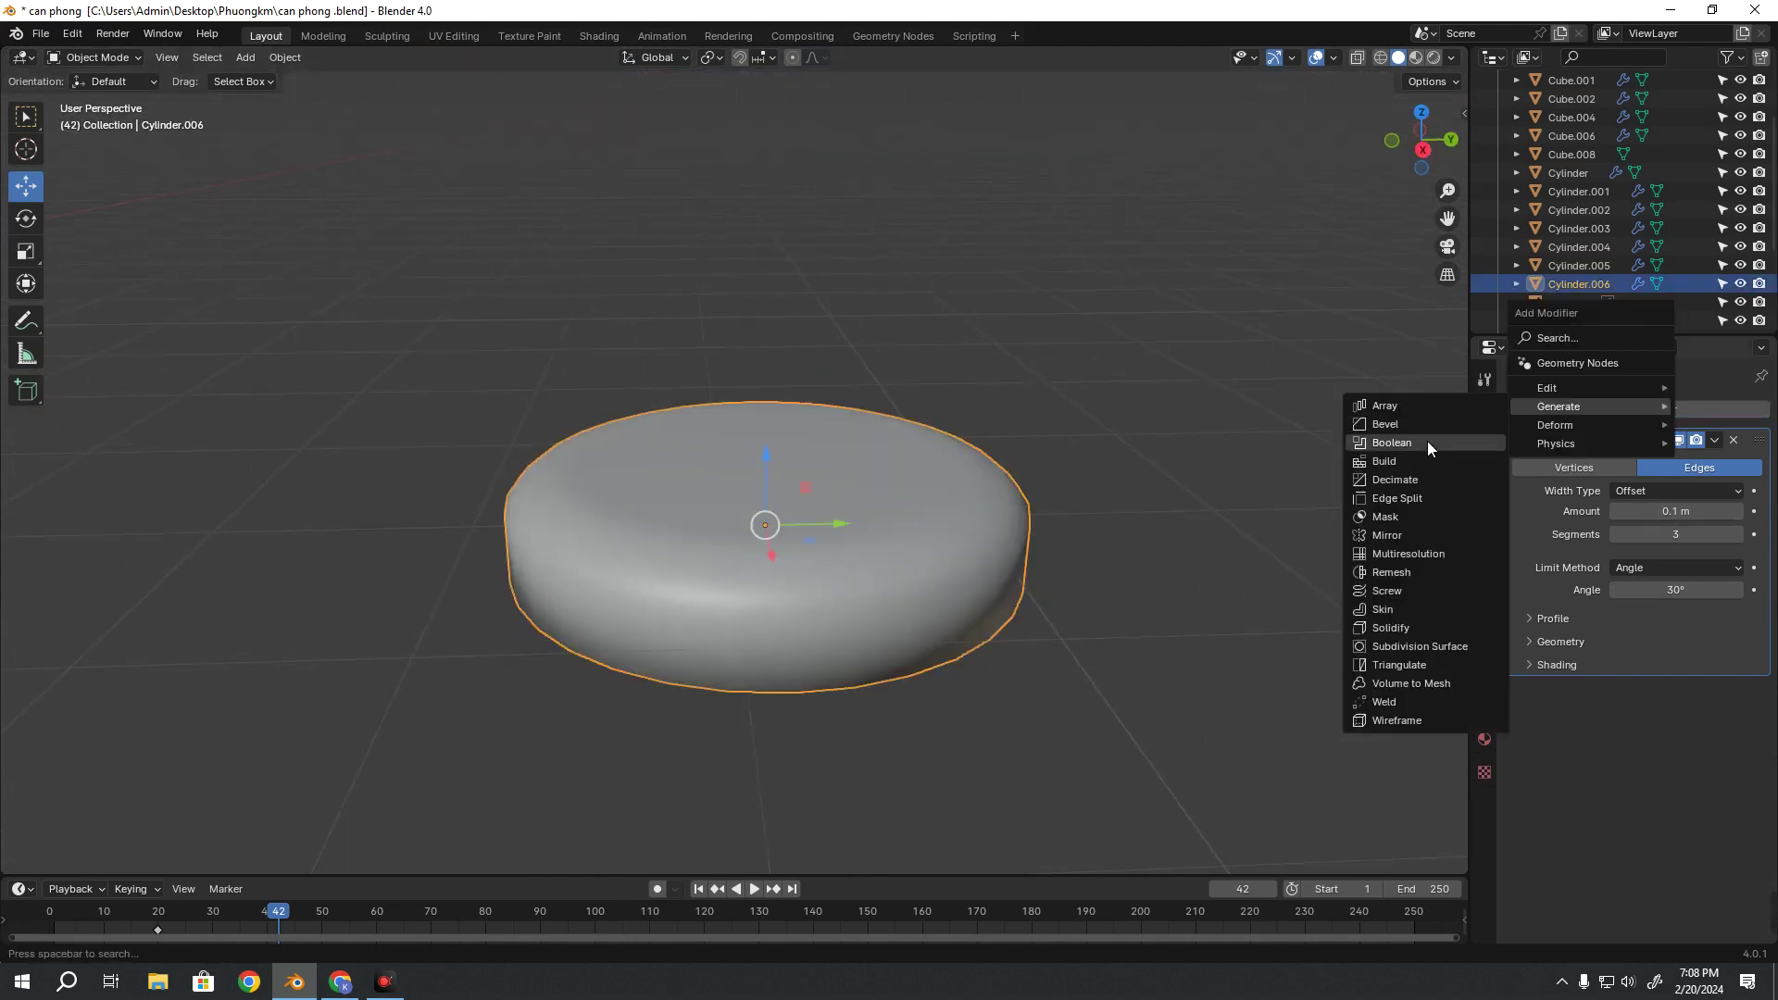
{"action": "mouse_move", "coordinate": [1558, 406]}
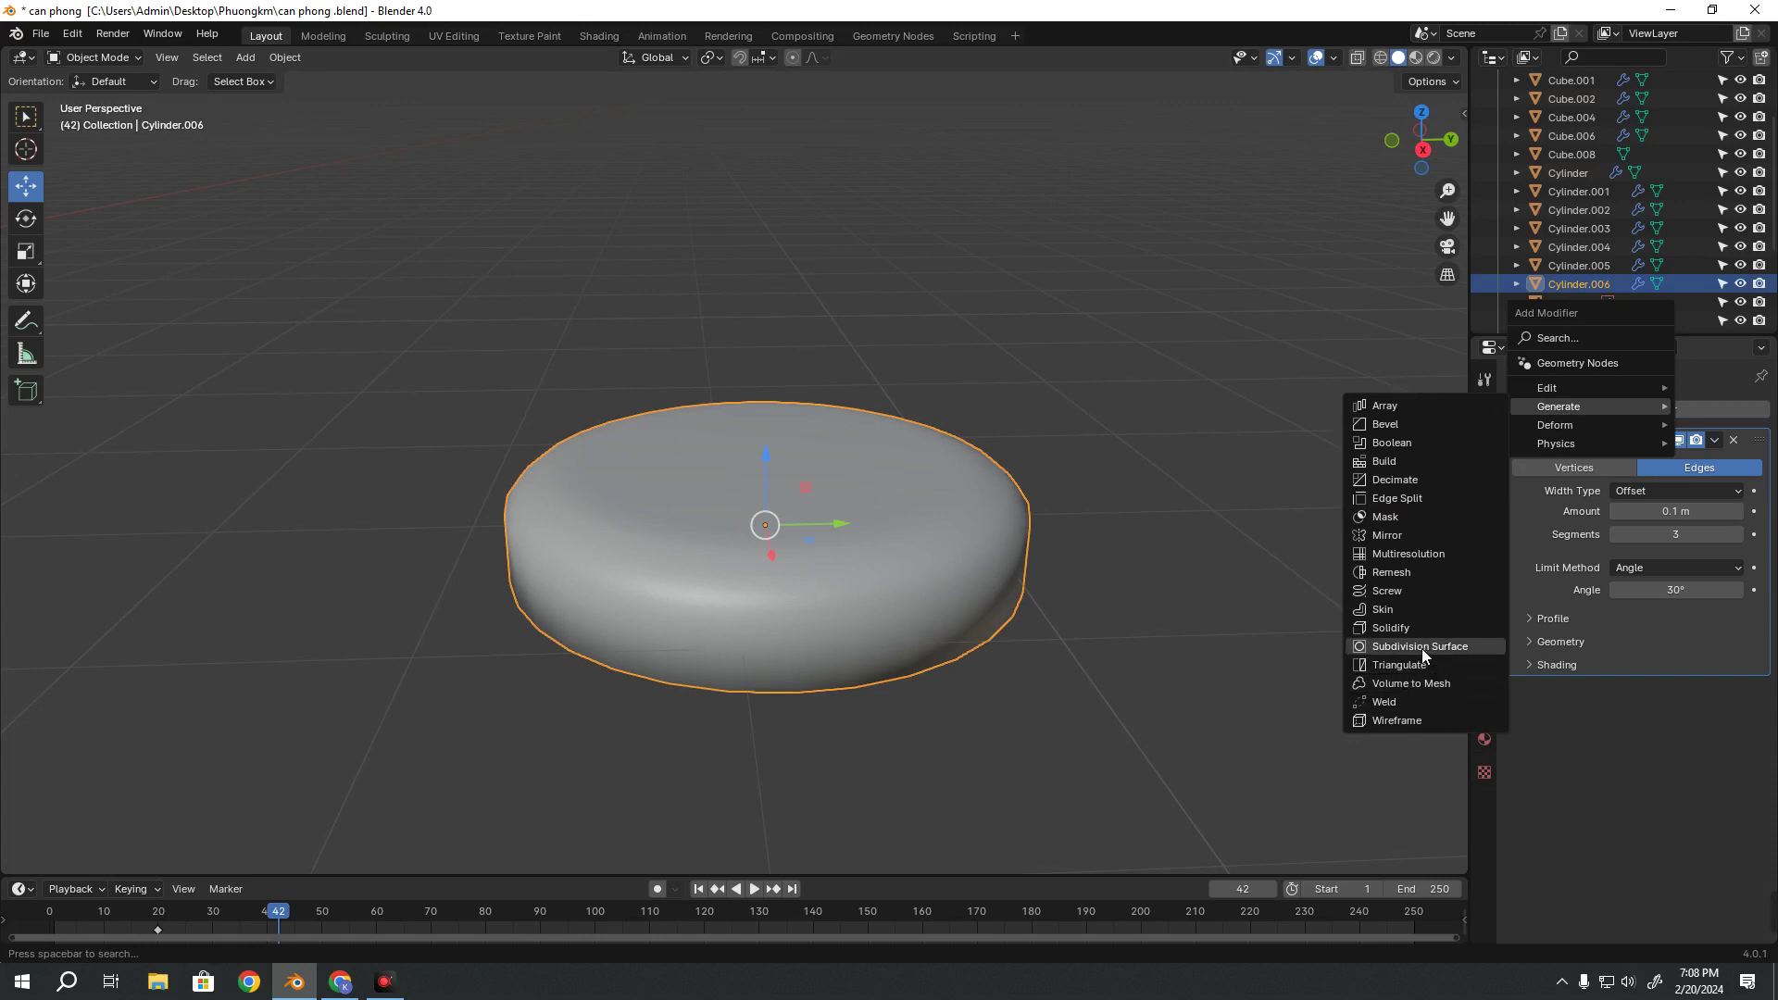
Add a Subdivision Surface modifier to the disc and raise Levels Viewport from 1 to 2
{"action": "left_click", "coordinate": [1420, 647]}
{"action": "middle_click_drag", "start_coordinate": [935, 573], "coordinate": [771, 385]}
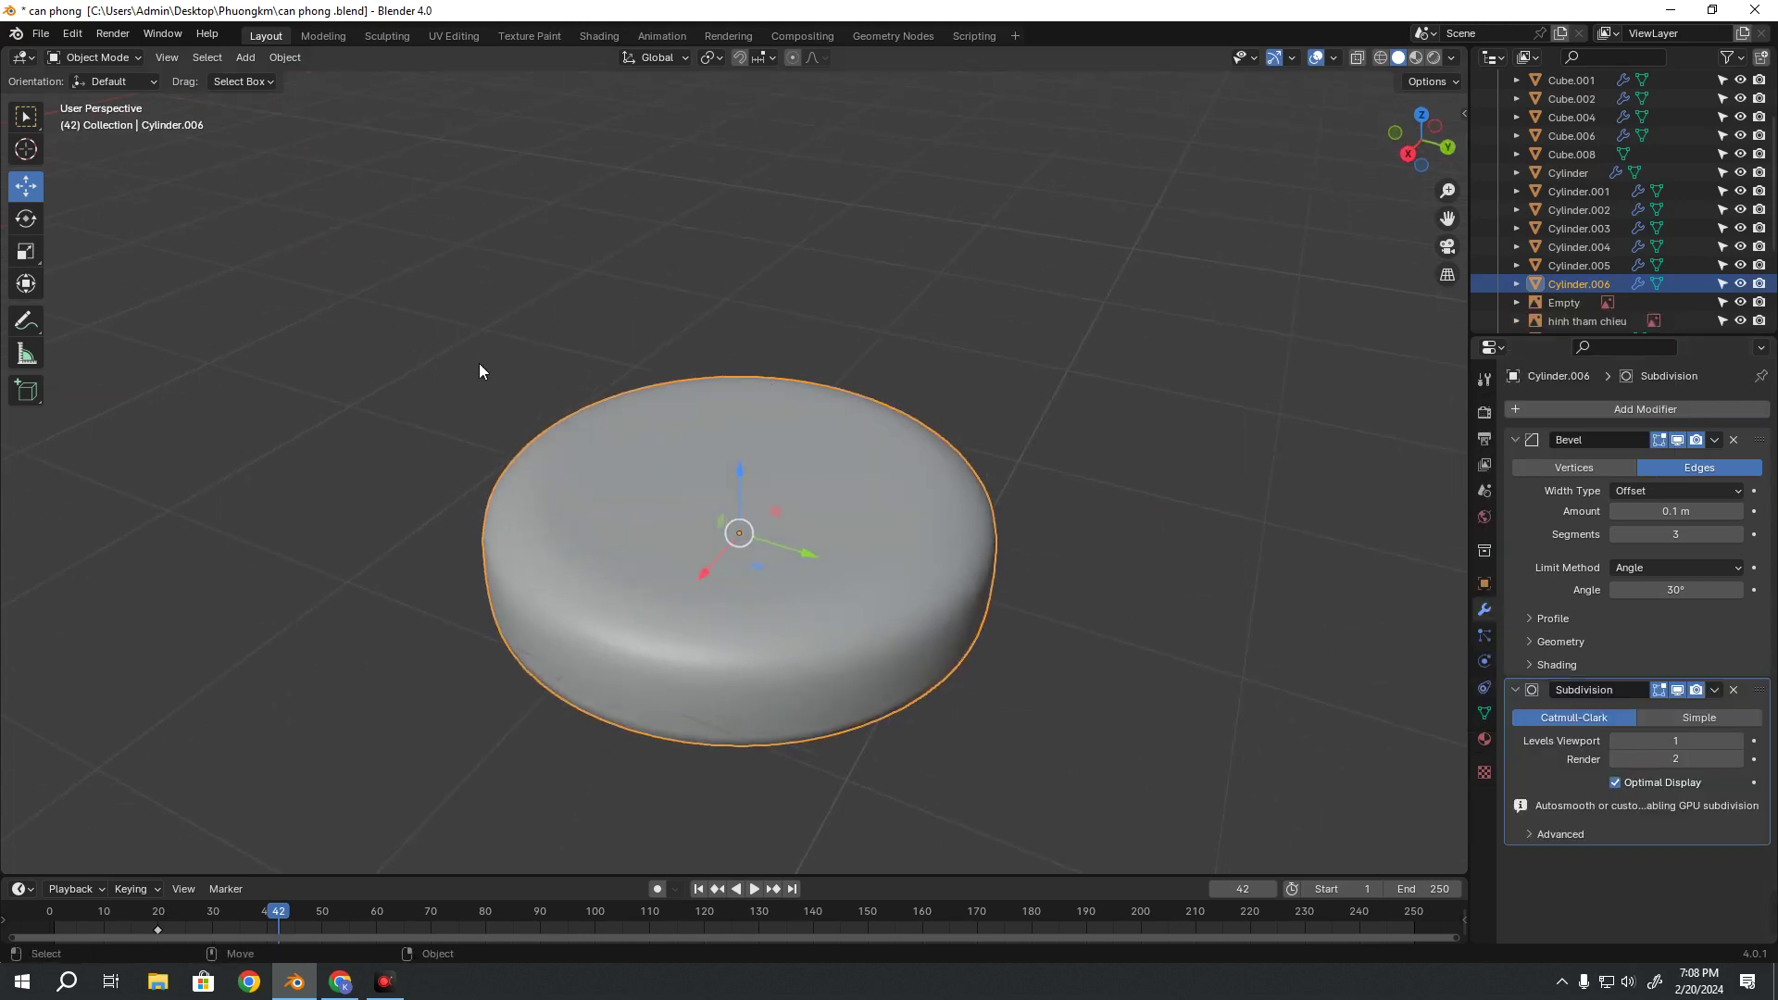
{"action": "left_click", "coordinate": [1738, 743]}
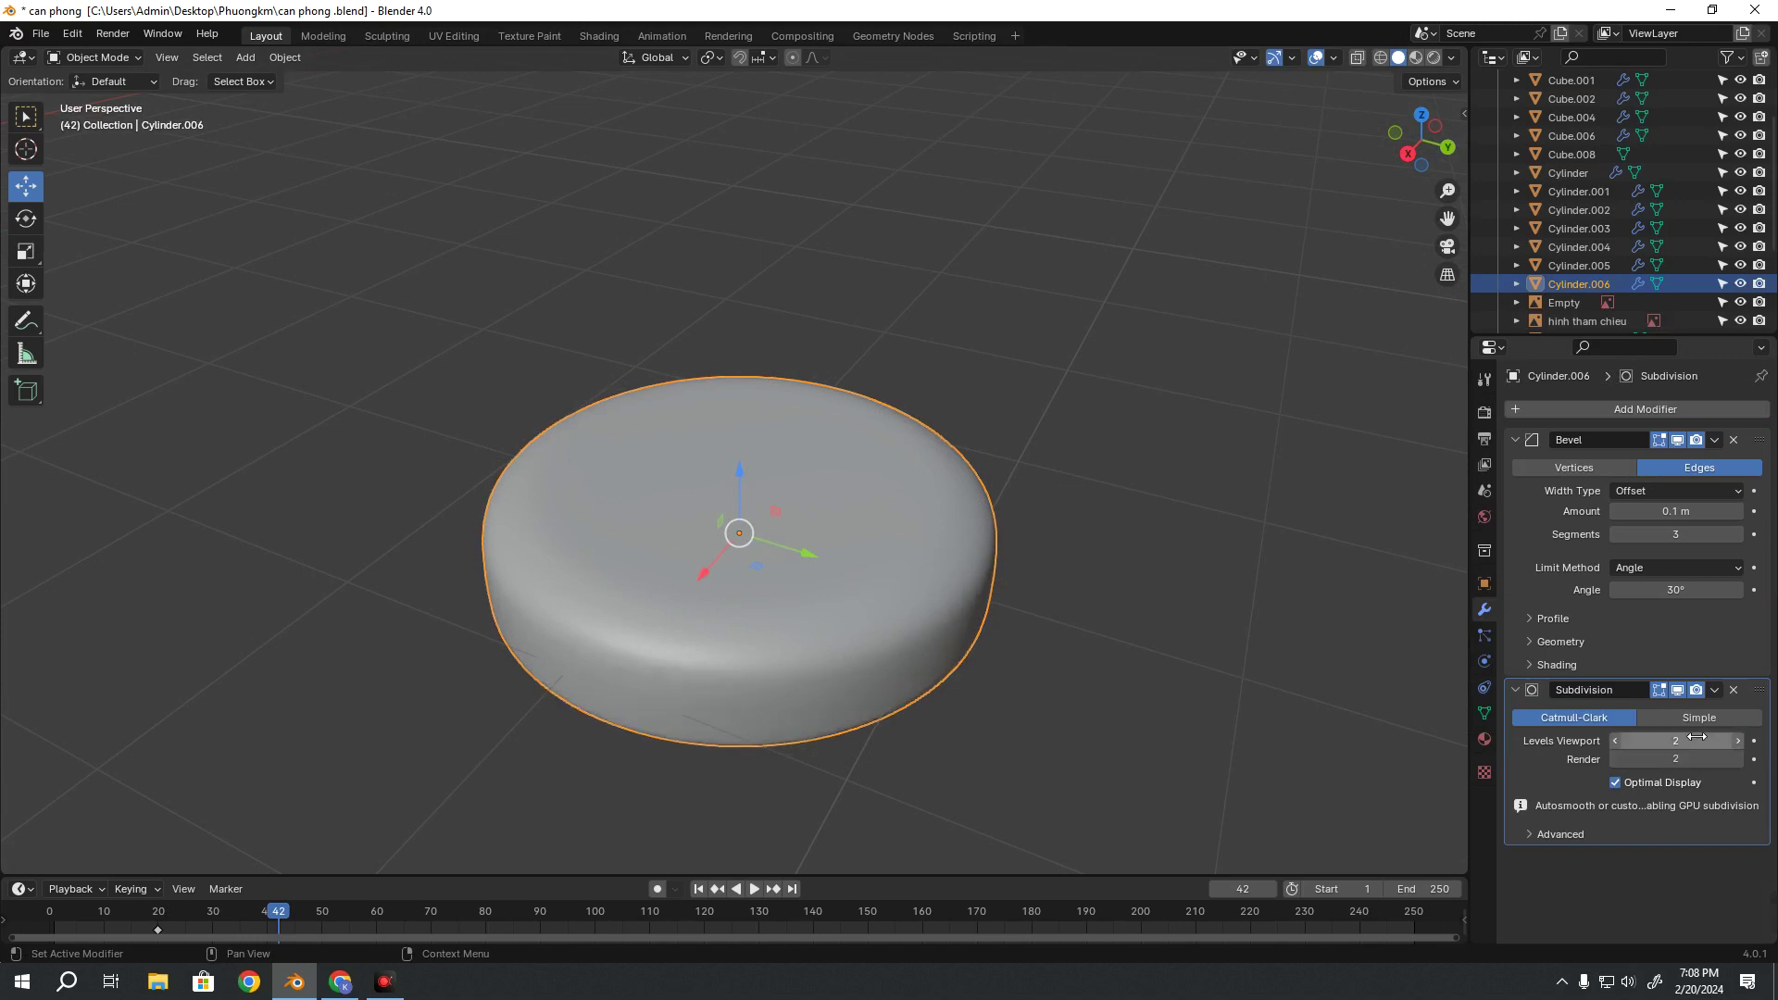
{"action": "scroll", "coordinate": [741, 711], "scroll_direction": "down", "scroll_amount": 3}
{"action": "scroll", "coordinate": [774, 591], "scroll_direction": "down", "scroll_amount": 3}
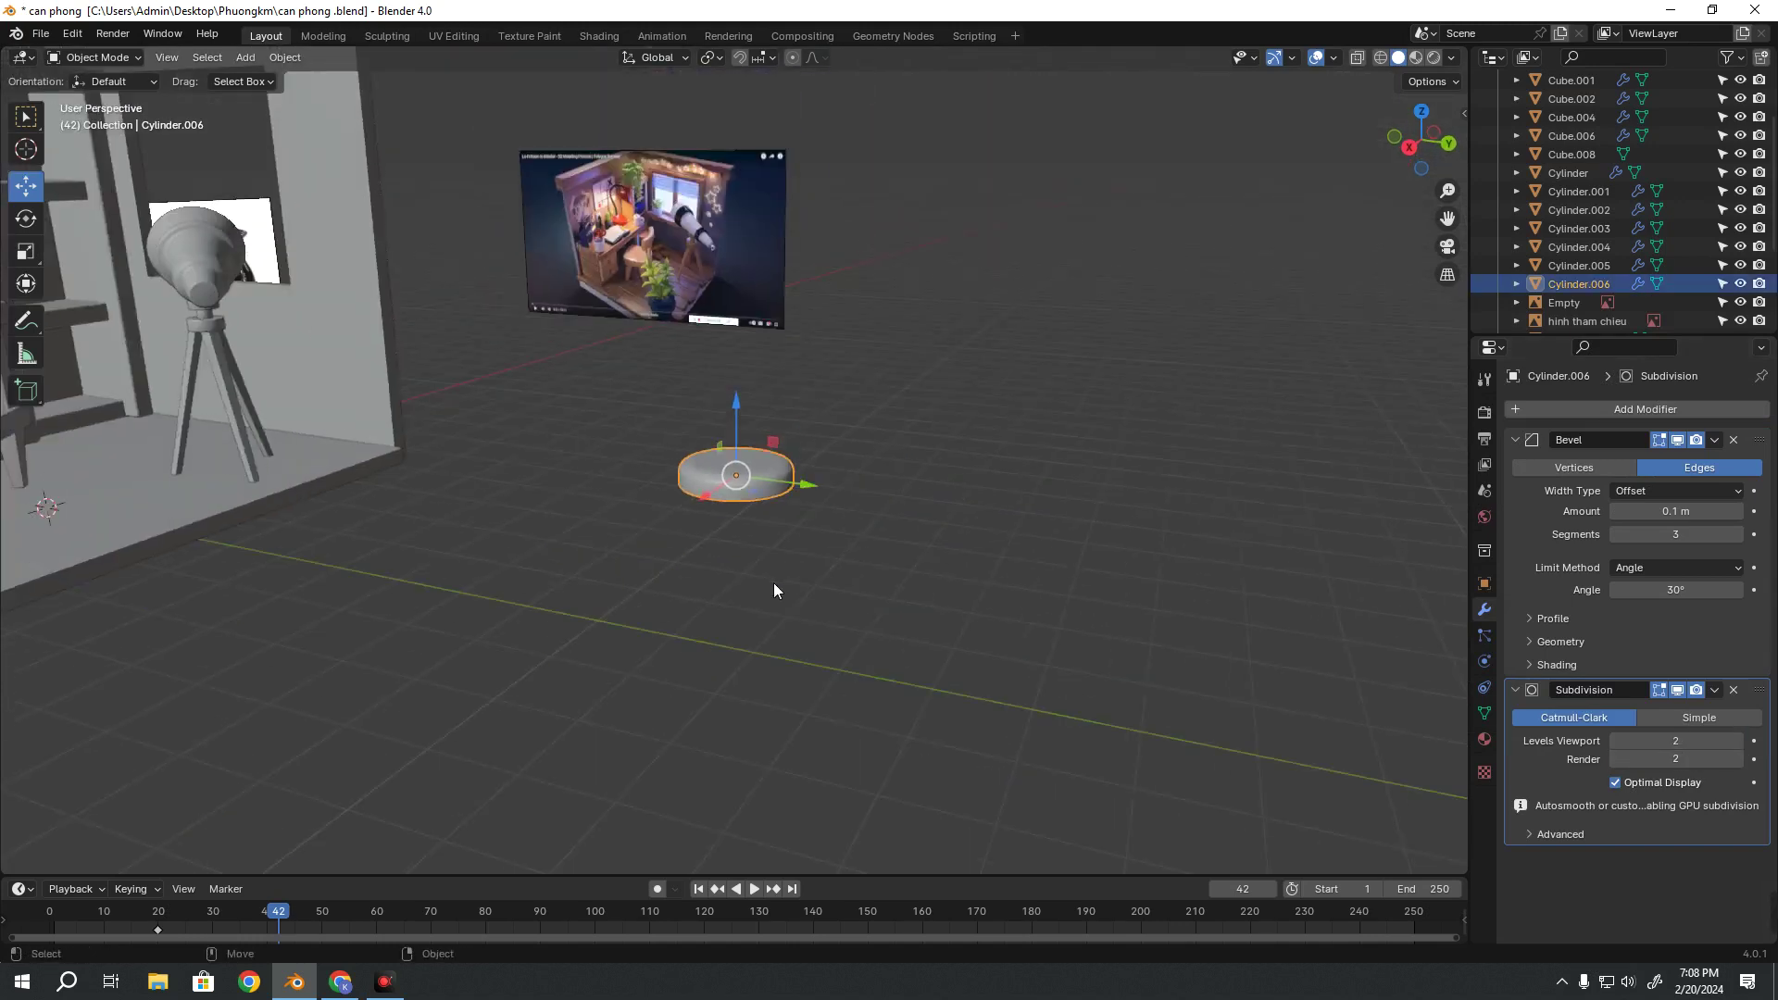
{"action": "scroll", "coordinate": [774, 590], "scroll_direction": "down", "scroll_amount": 2}
{"action": "mouse_move", "coordinate": [780, 525]}
{"action": "middle_mouse_down"}
{"action": "mouse_move", "coordinate": [849, 525]}
{"action": "mouse_move", "coordinate": [1039, 598]}
{"action": "middle_mouse_up"}
{"action": "left_click", "coordinate": [979, 654]}
{"action": "scroll", "coordinate": [979, 654], "scroll_direction": "up", "scroll_amount": 2}
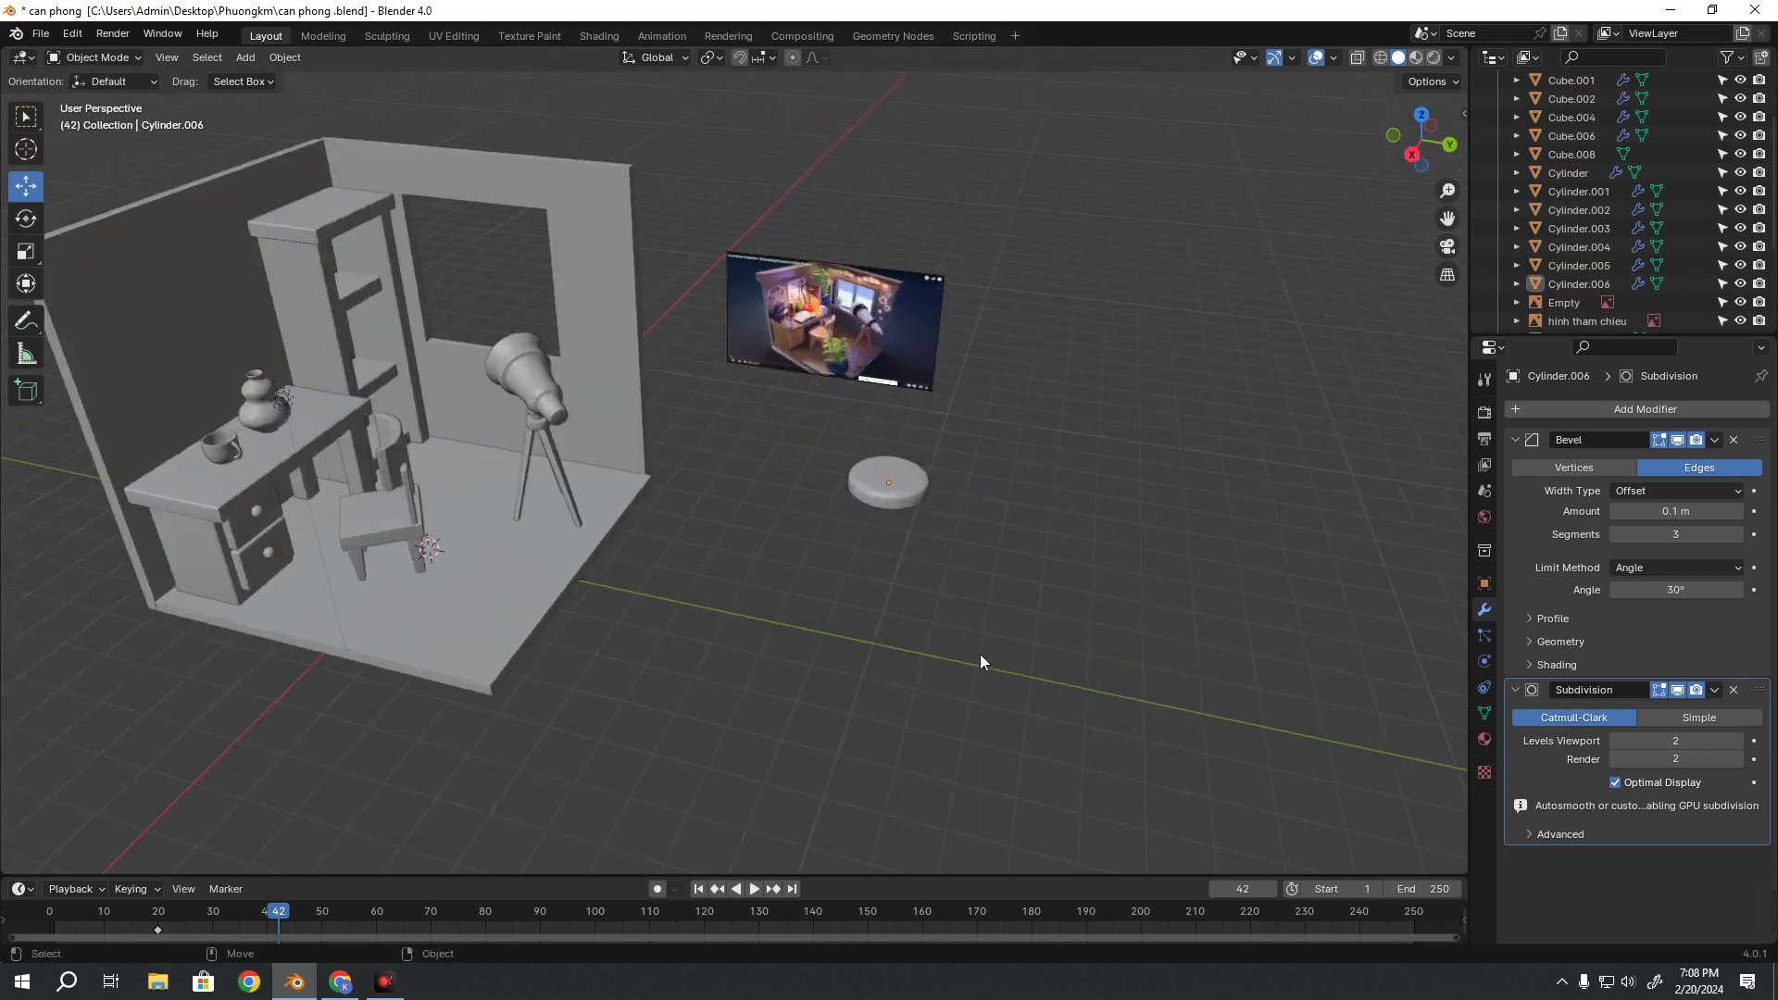
{"action": "mouse_move", "coordinate": [980, 654]}
{"action": "middle_mouse_down"}
{"action": "mouse_move", "coordinate": [956, 574]}
{"action": "mouse_move", "coordinate": [804, 607]}
{"action": "mouse_move", "coordinate": [875, 674]}
{"action": "mouse_move", "coordinate": [770, 455]}
{"action": "mouse_move", "coordinate": [725, 469]}
{"action": "mouse_move", "coordinate": [764, 509]}
{"action": "middle_mouse_up"}
{"action": "scroll", "coordinate": [804, 608], "scroll_direction": "up", "scroll_amount": 3}
{"action": "left_click", "coordinate": [838, 606]}
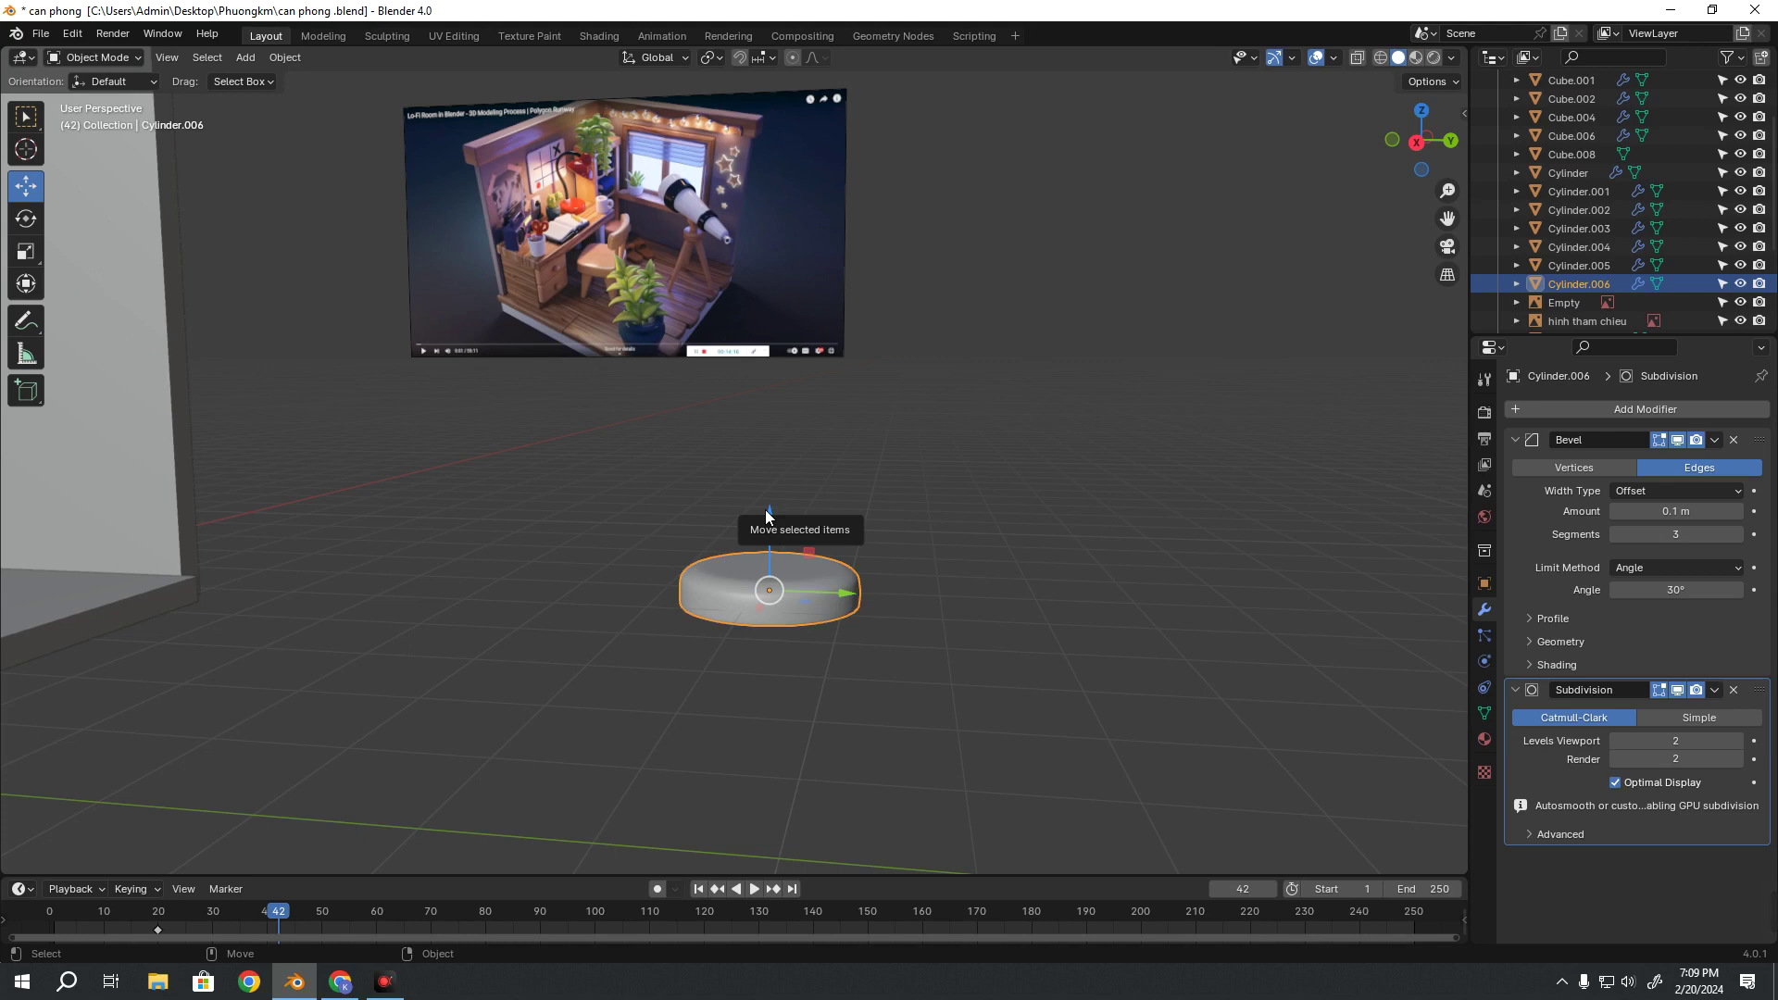
{"action": "left_click", "coordinate": [384, 982]}
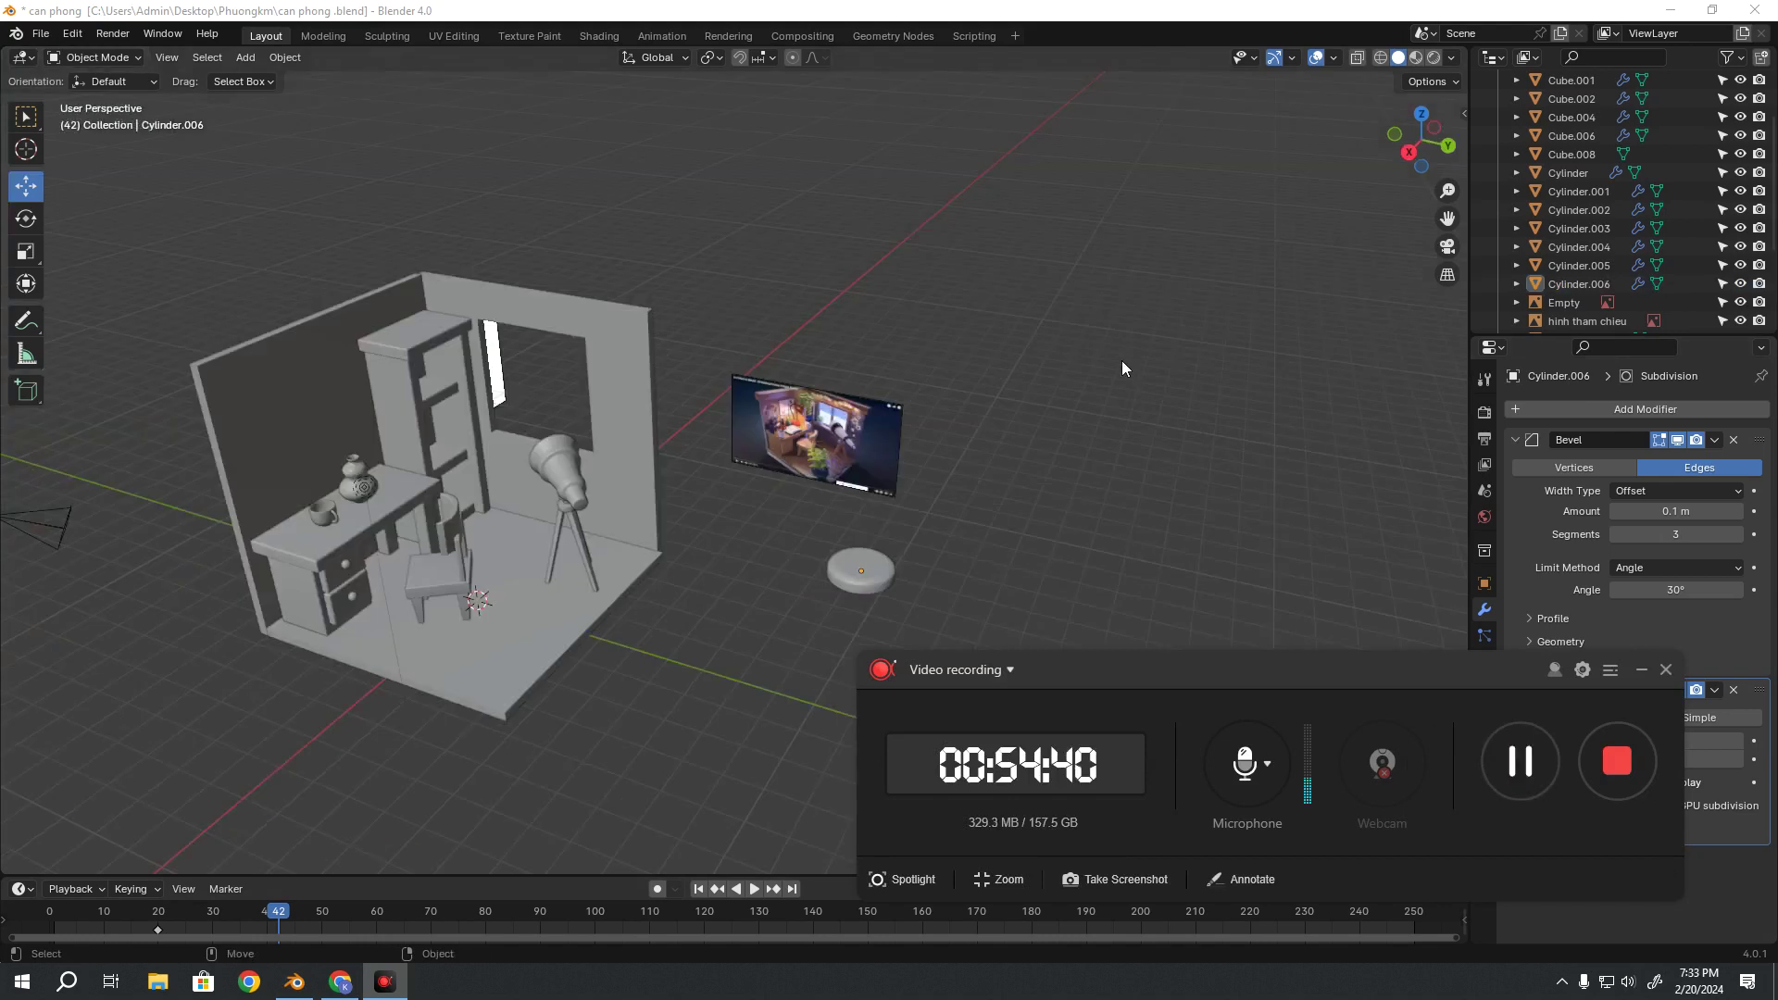
{"action": "left_click", "coordinate": [1642, 670]}
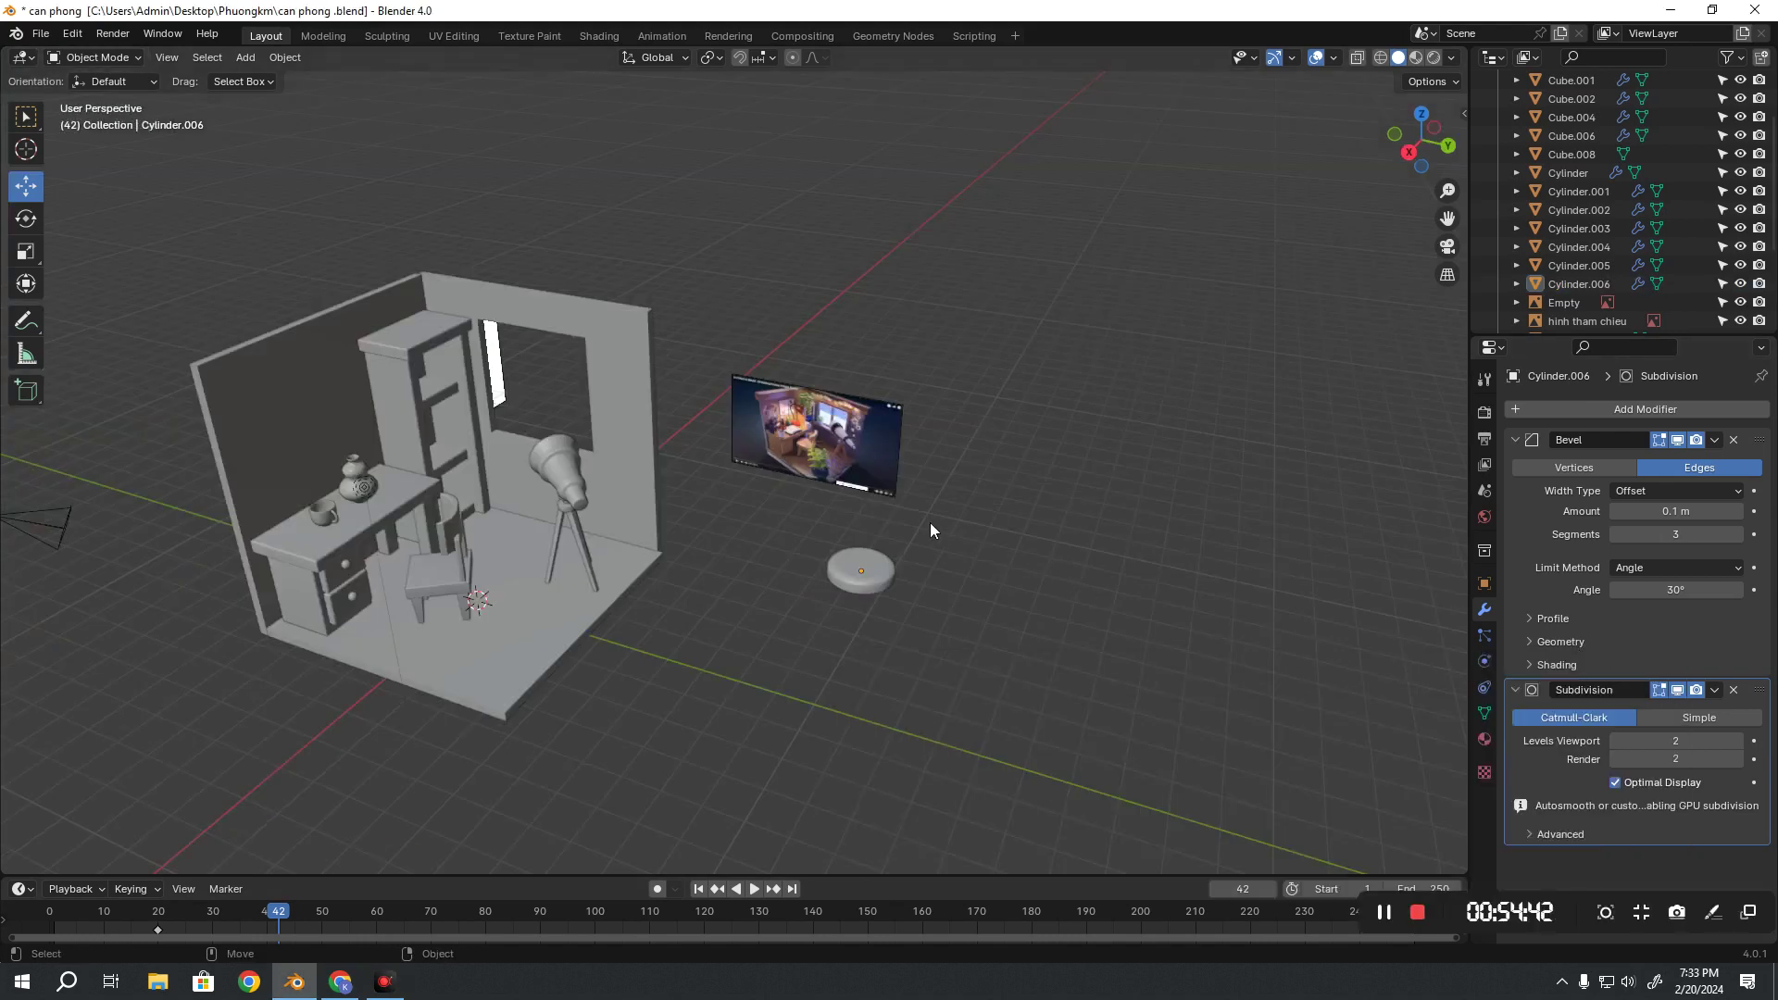
{"action": "middle_click_drag", "start_coordinate": [930, 522], "coordinate": [947, 413], "text": "ctrl"}
{"action": "scroll", "coordinate": [947, 413], "scroll_direction": "down", "scroll_amount": 3}
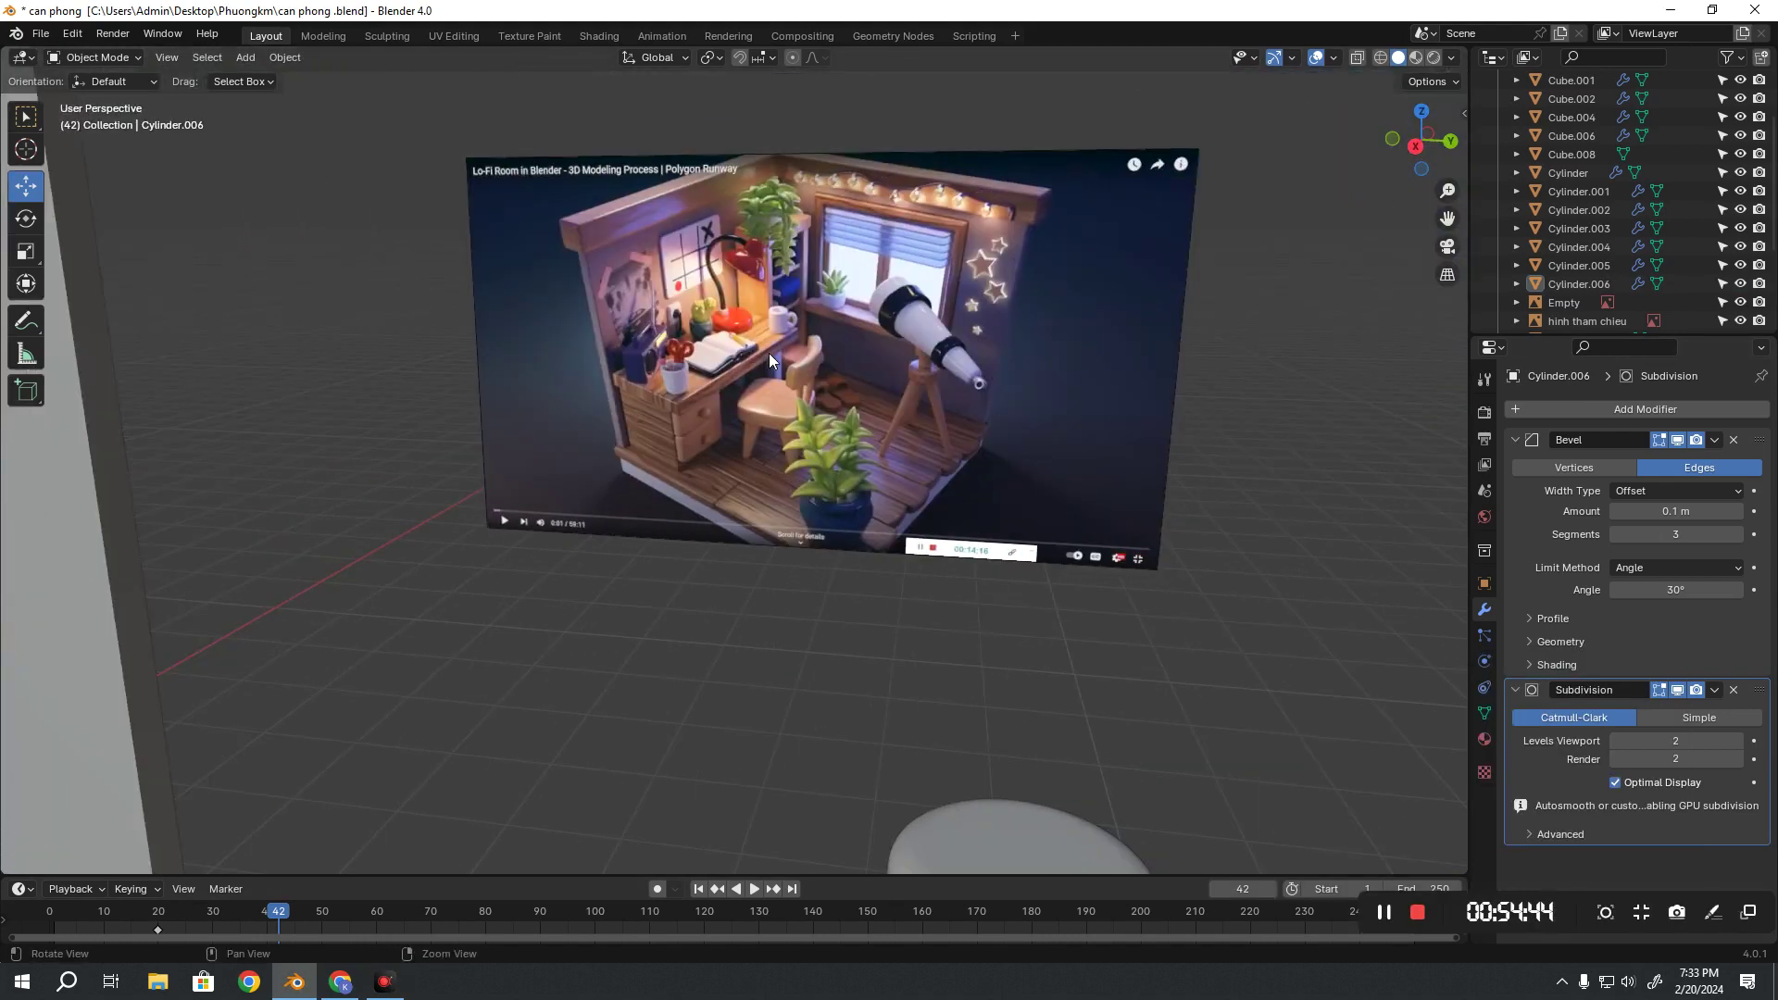
{"action": "left_click", "coordinate": [1026, 817]}
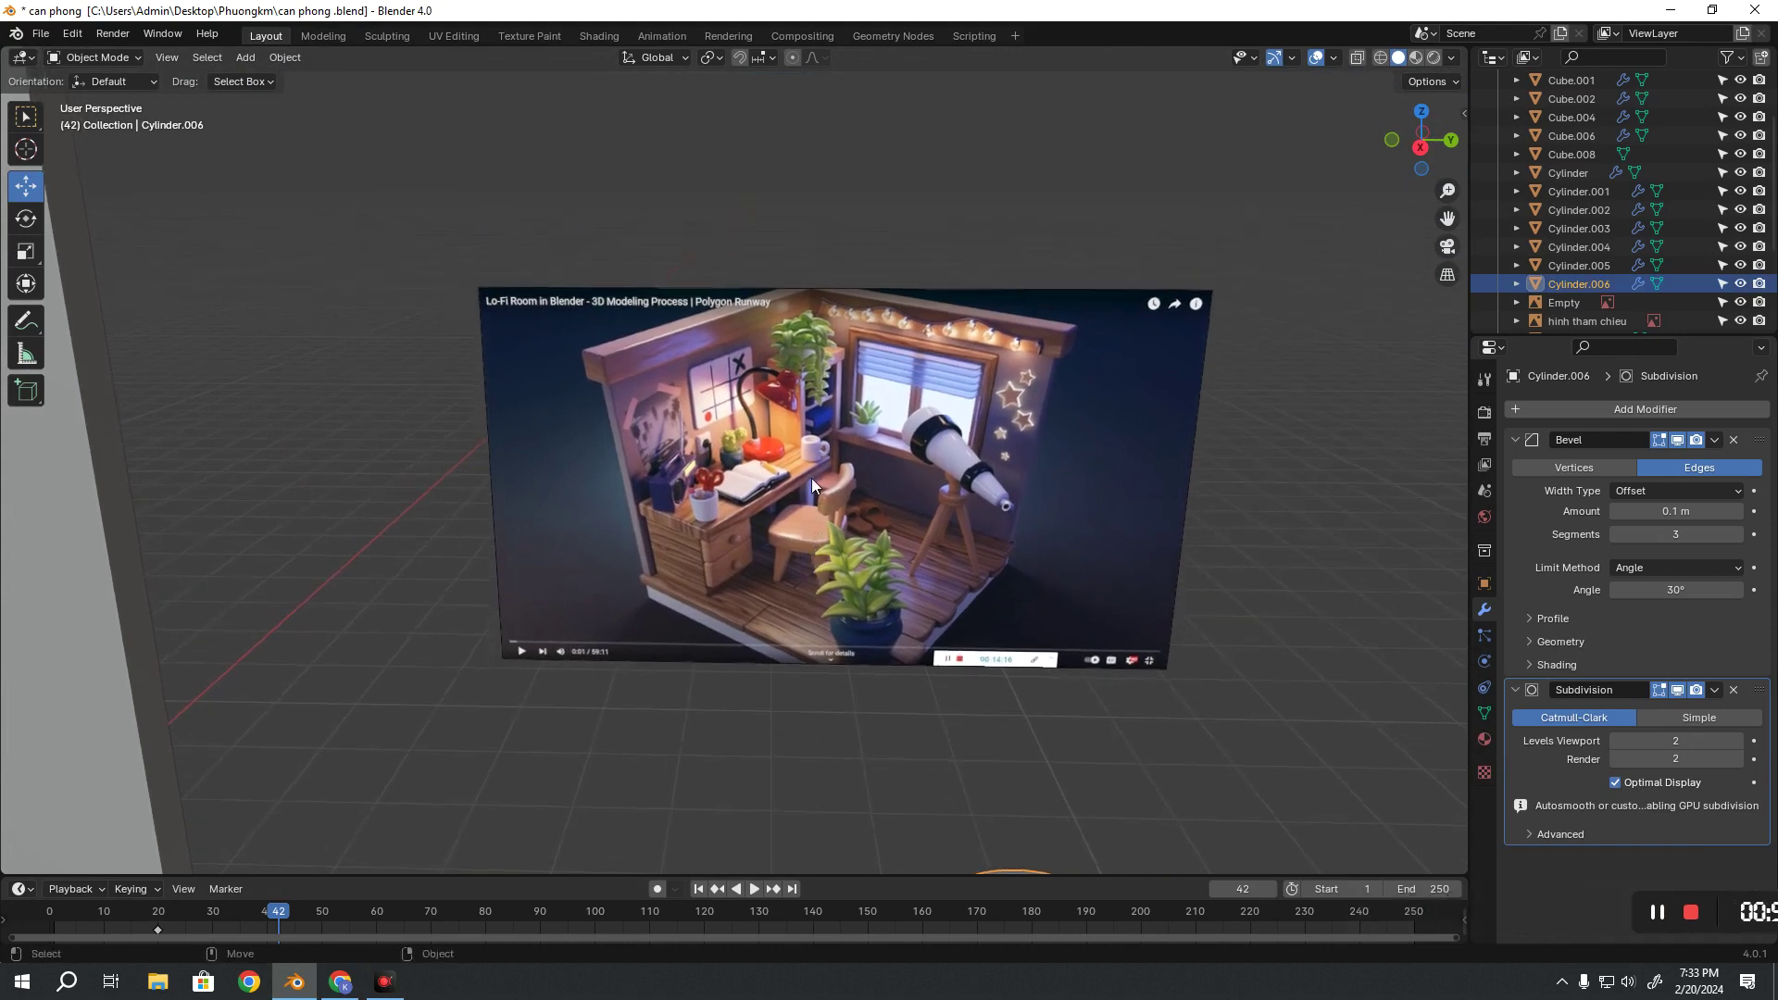
{"action": "scroll", "coordinate": [811, 474], "scroll_direction": "up", "scroll_amount": 8}
{"action": "scroll", "coordinate": [875, 351], "scroll_direction": "down", "scroll_amount": 3}
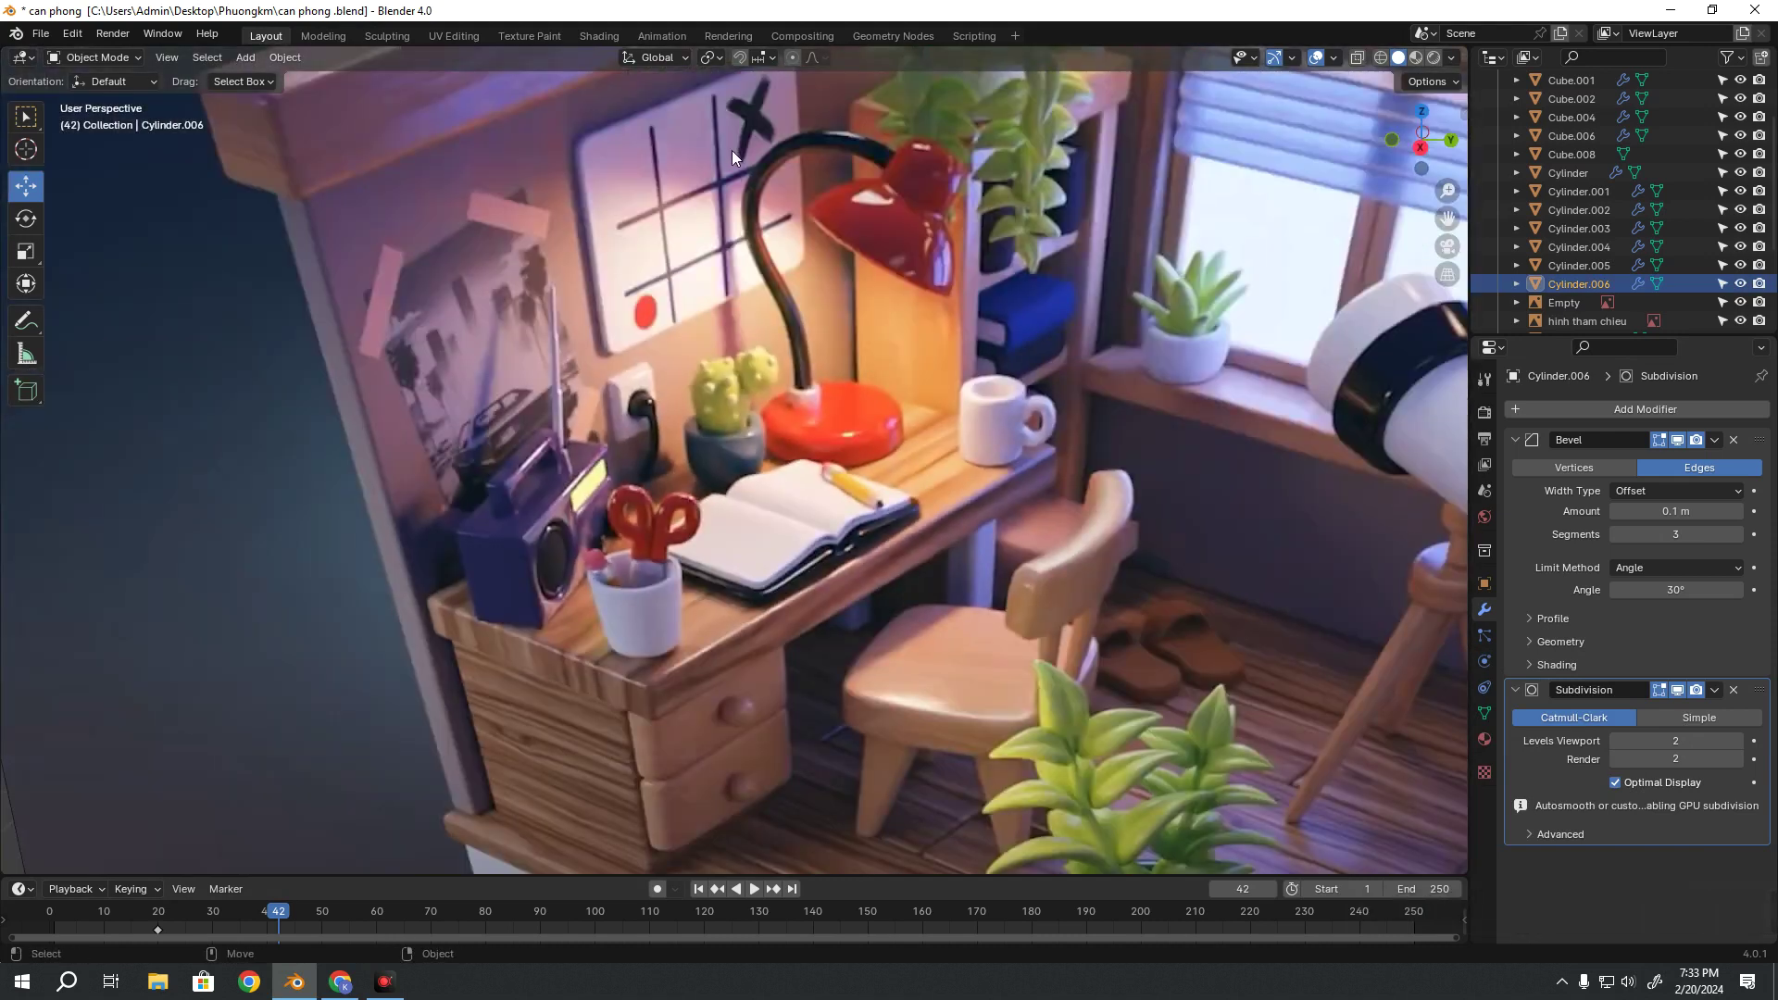
{"action": "scroll", "coordinate": [864, 470], "scroll_direction": "down", "scroll_amount": 6}
{"action": "mouse_move", "coordinate": [864, 470]}
{"action": "middle_mouse_down"}
{"action": "mouse_move", "coordinate": [918, 613]}
{"action": "mouse_move", "coordinate": [875, 553]}
{"action": "middle_mouse_up"}
{"action": "scroll", "coordinate": [815, 553], "scroll_direction": "down", "scroll_amount": 3}
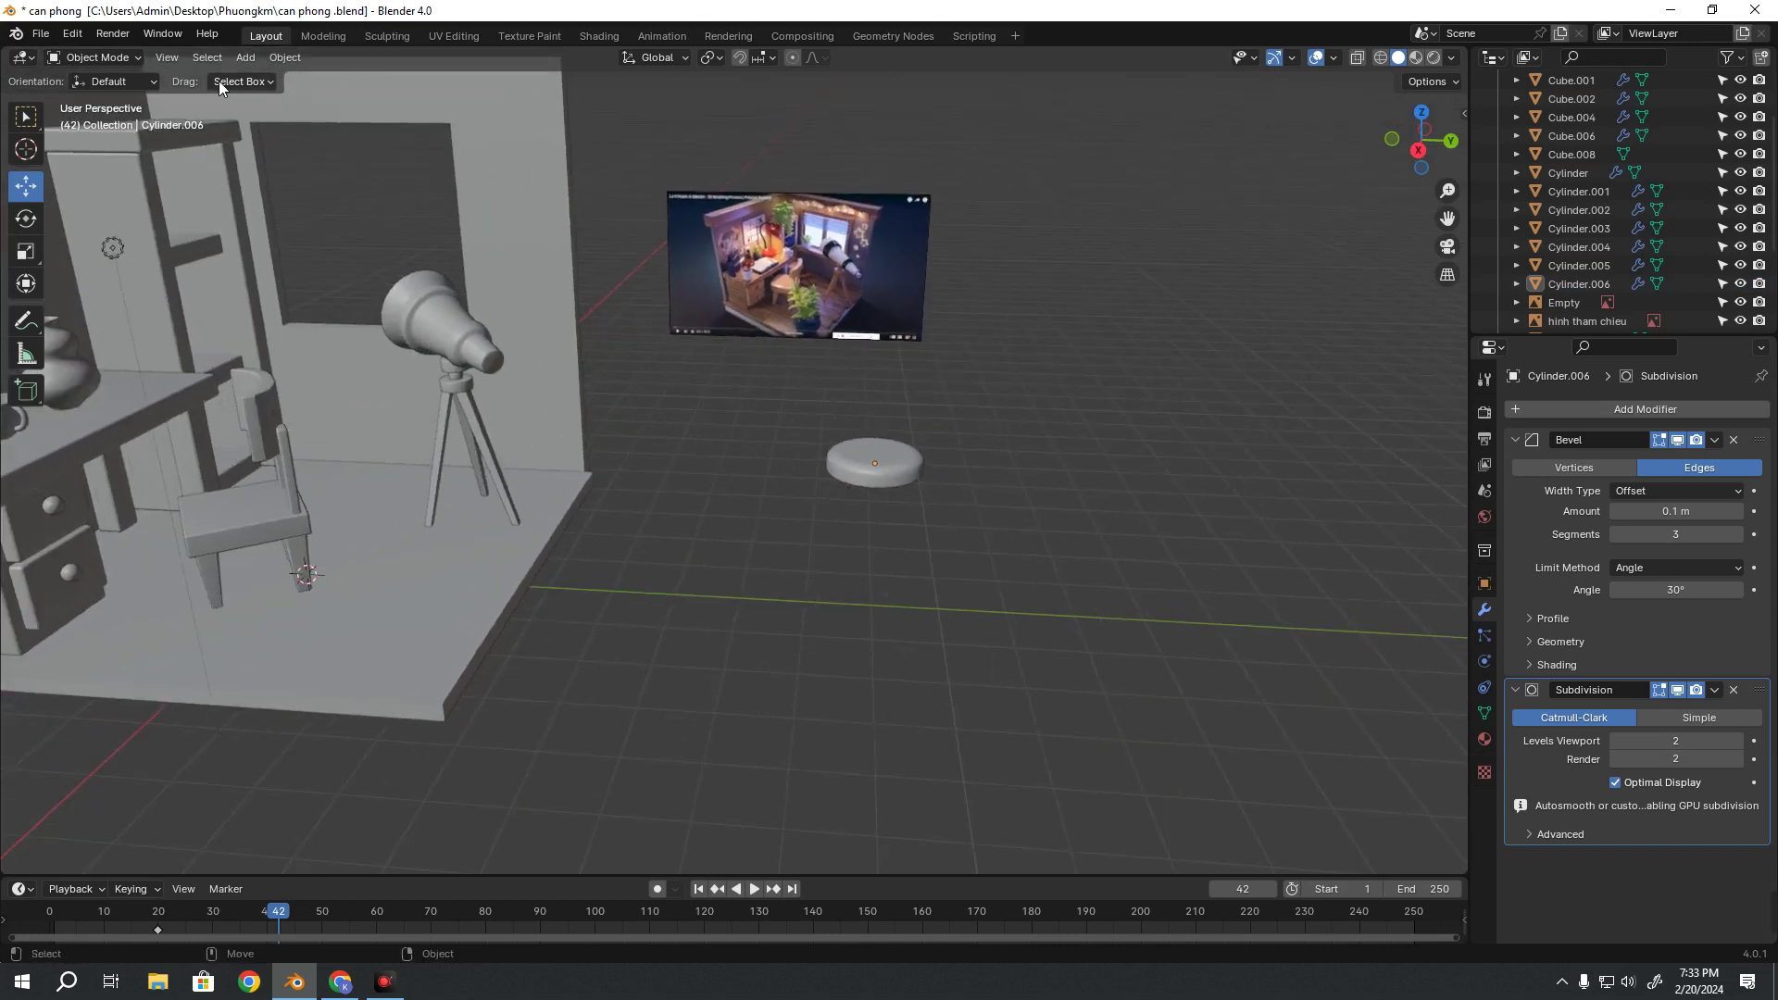
Add a new cylinder mesh and move it onto the floor beside the disc base
{"action": "left_click", "coordinate": [245, 58]}
{"action": "mouse_move", "coordinate": [272, 78]}
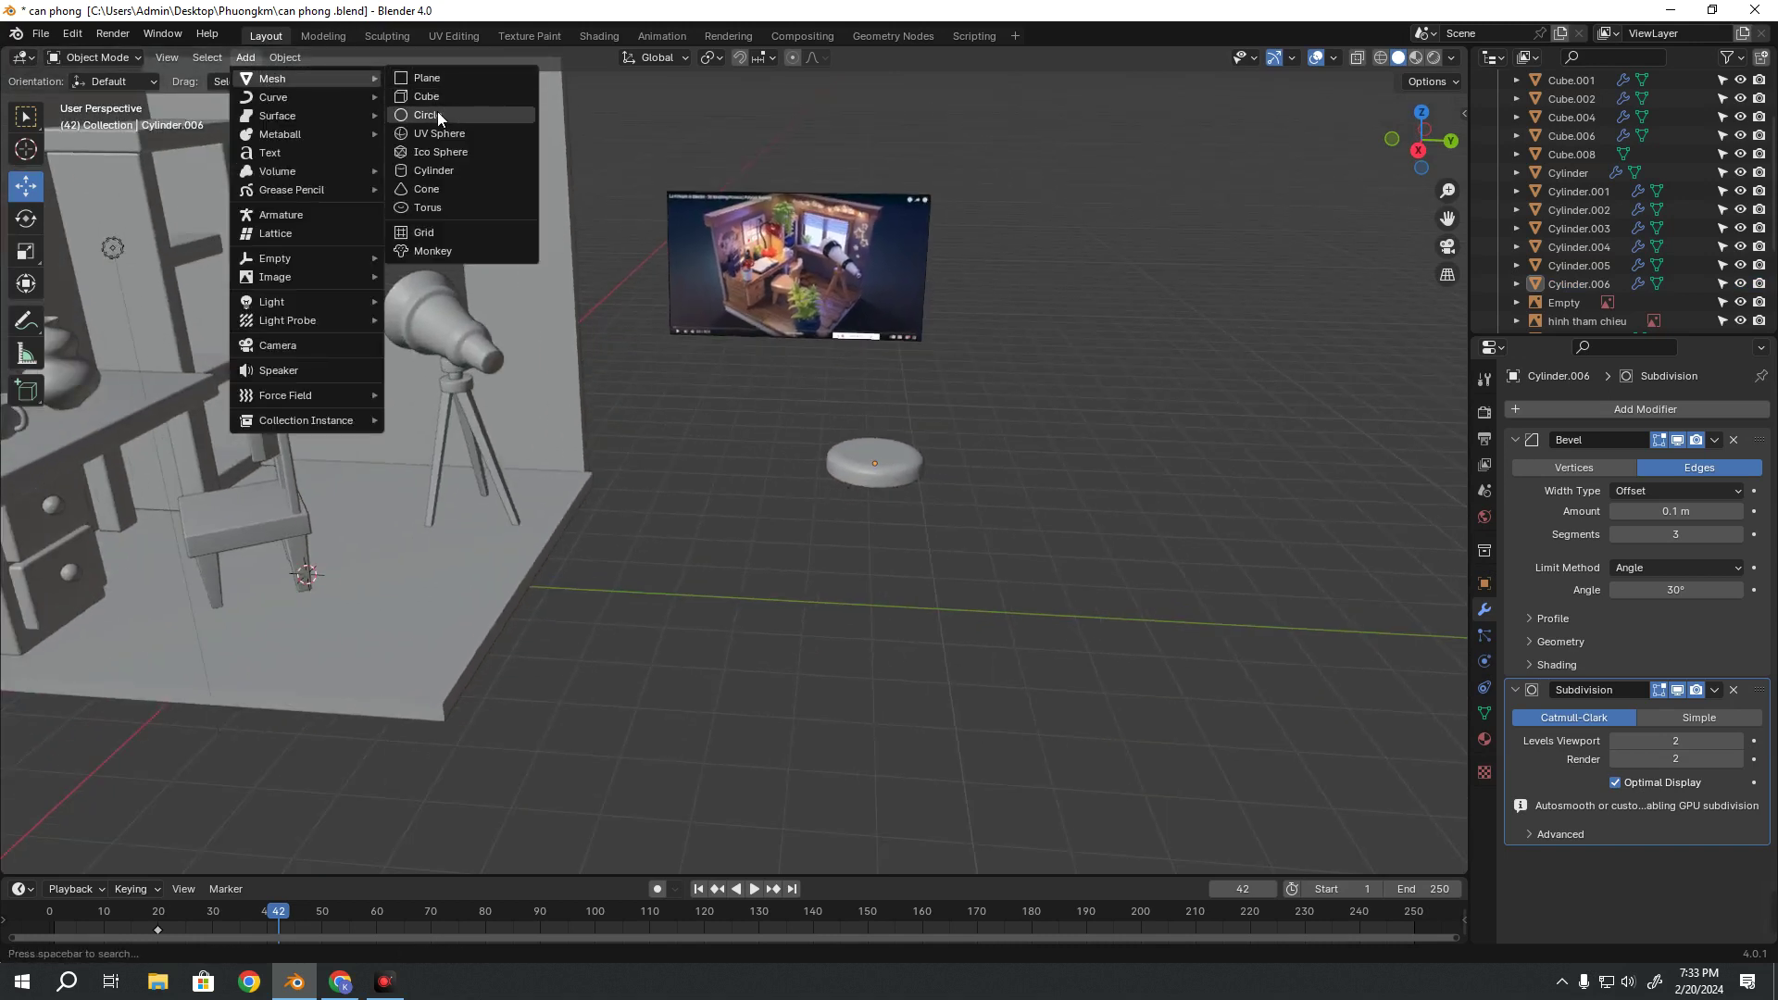
{"action": "left_click", "coordinate": [442, 169]}
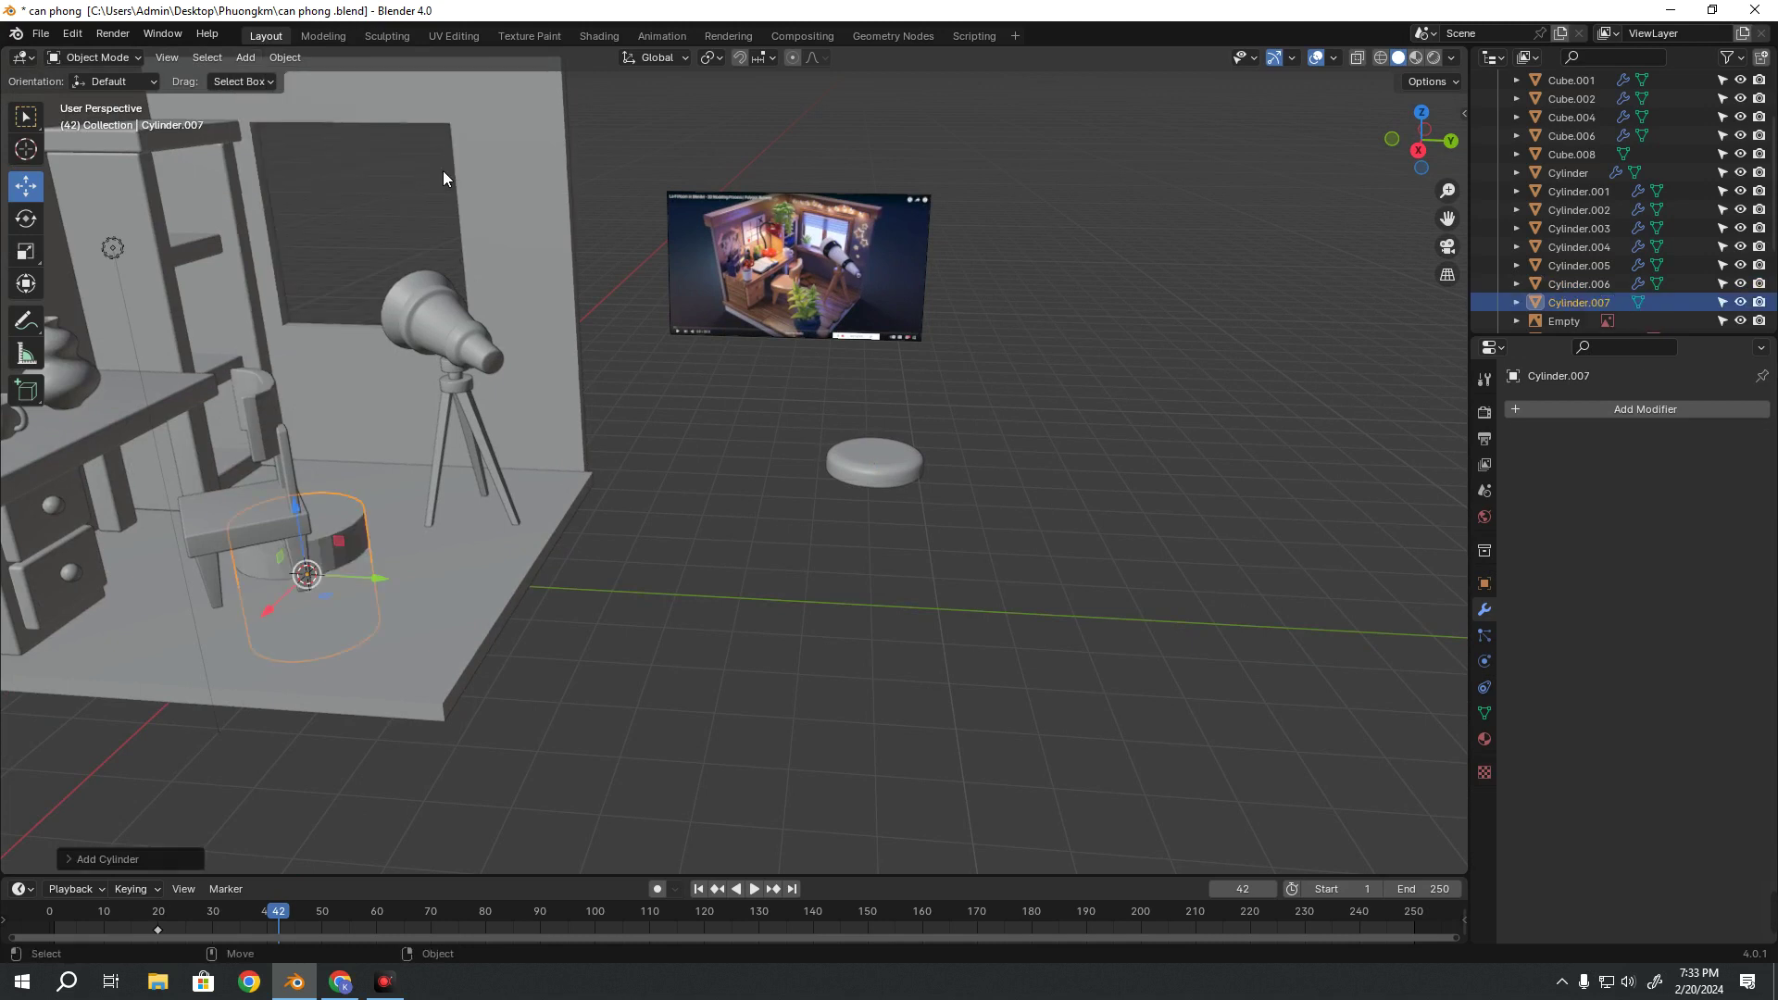
{"action": "left_click_drag", "start_coordinate": [378, 576], "coordinate": [886, 639]}
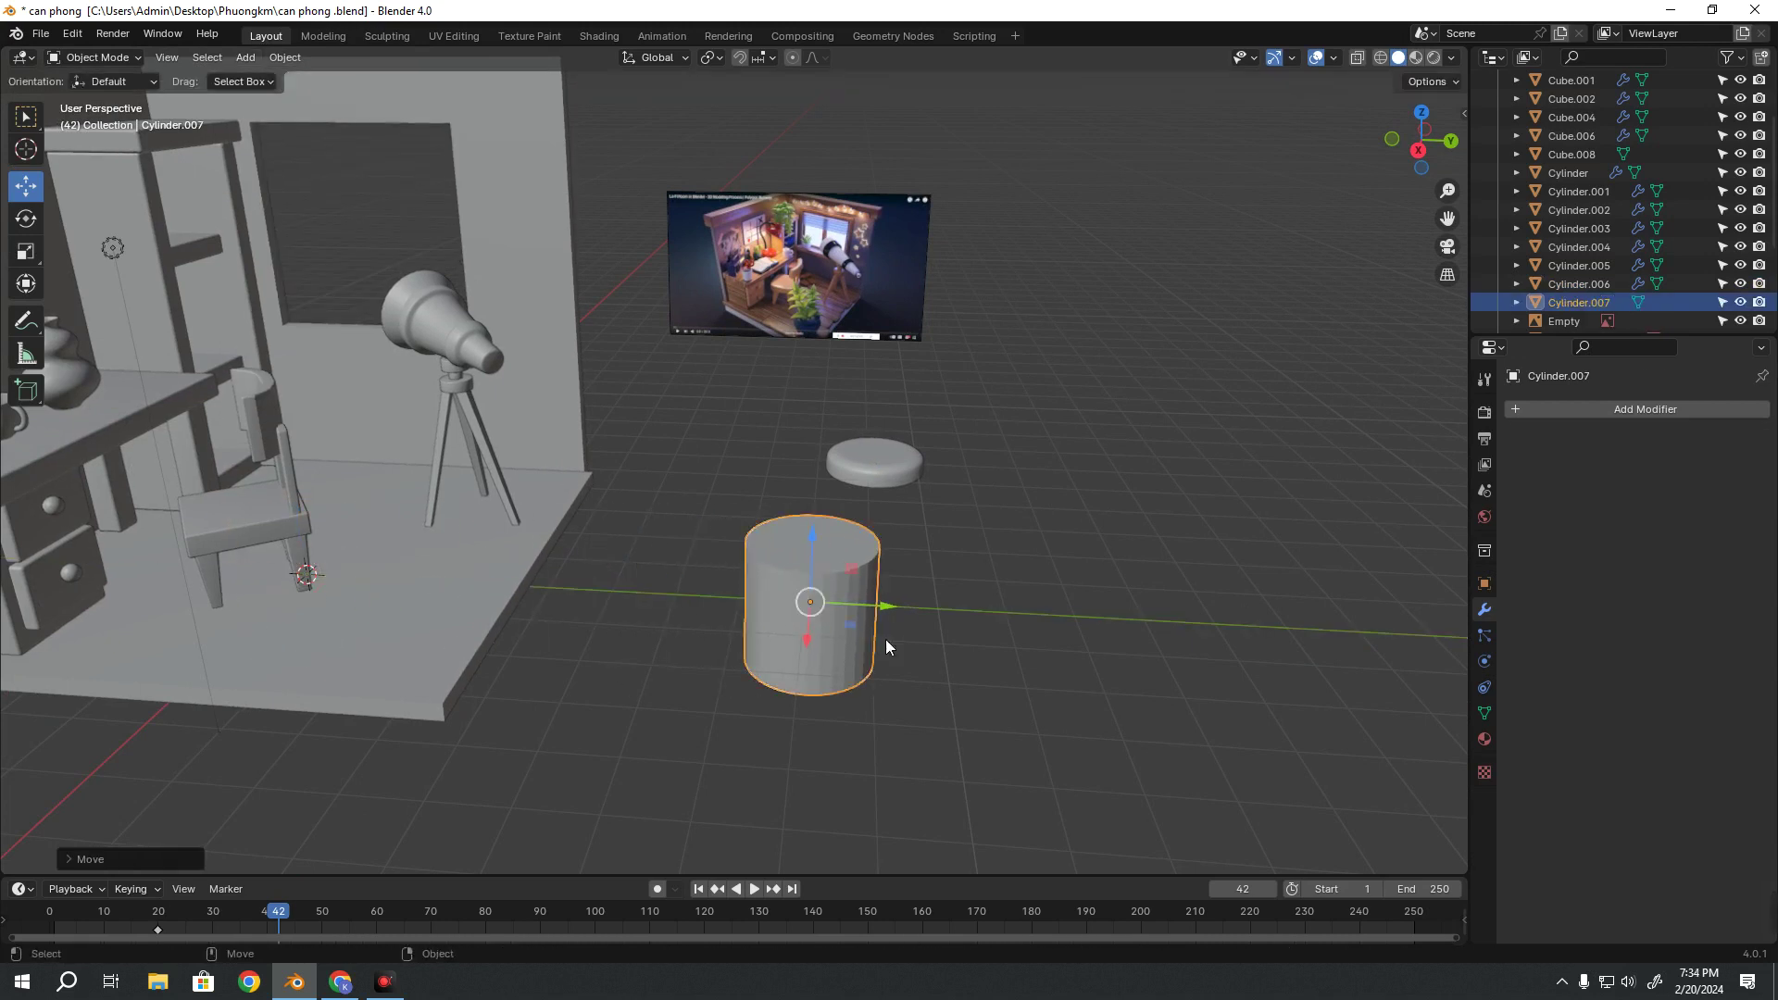
{"action": "key", "text": "KP_Decimal"}
Enter Edit Mode on the new cylinder and select its top face
{"action": "key", "text": "Tab"}
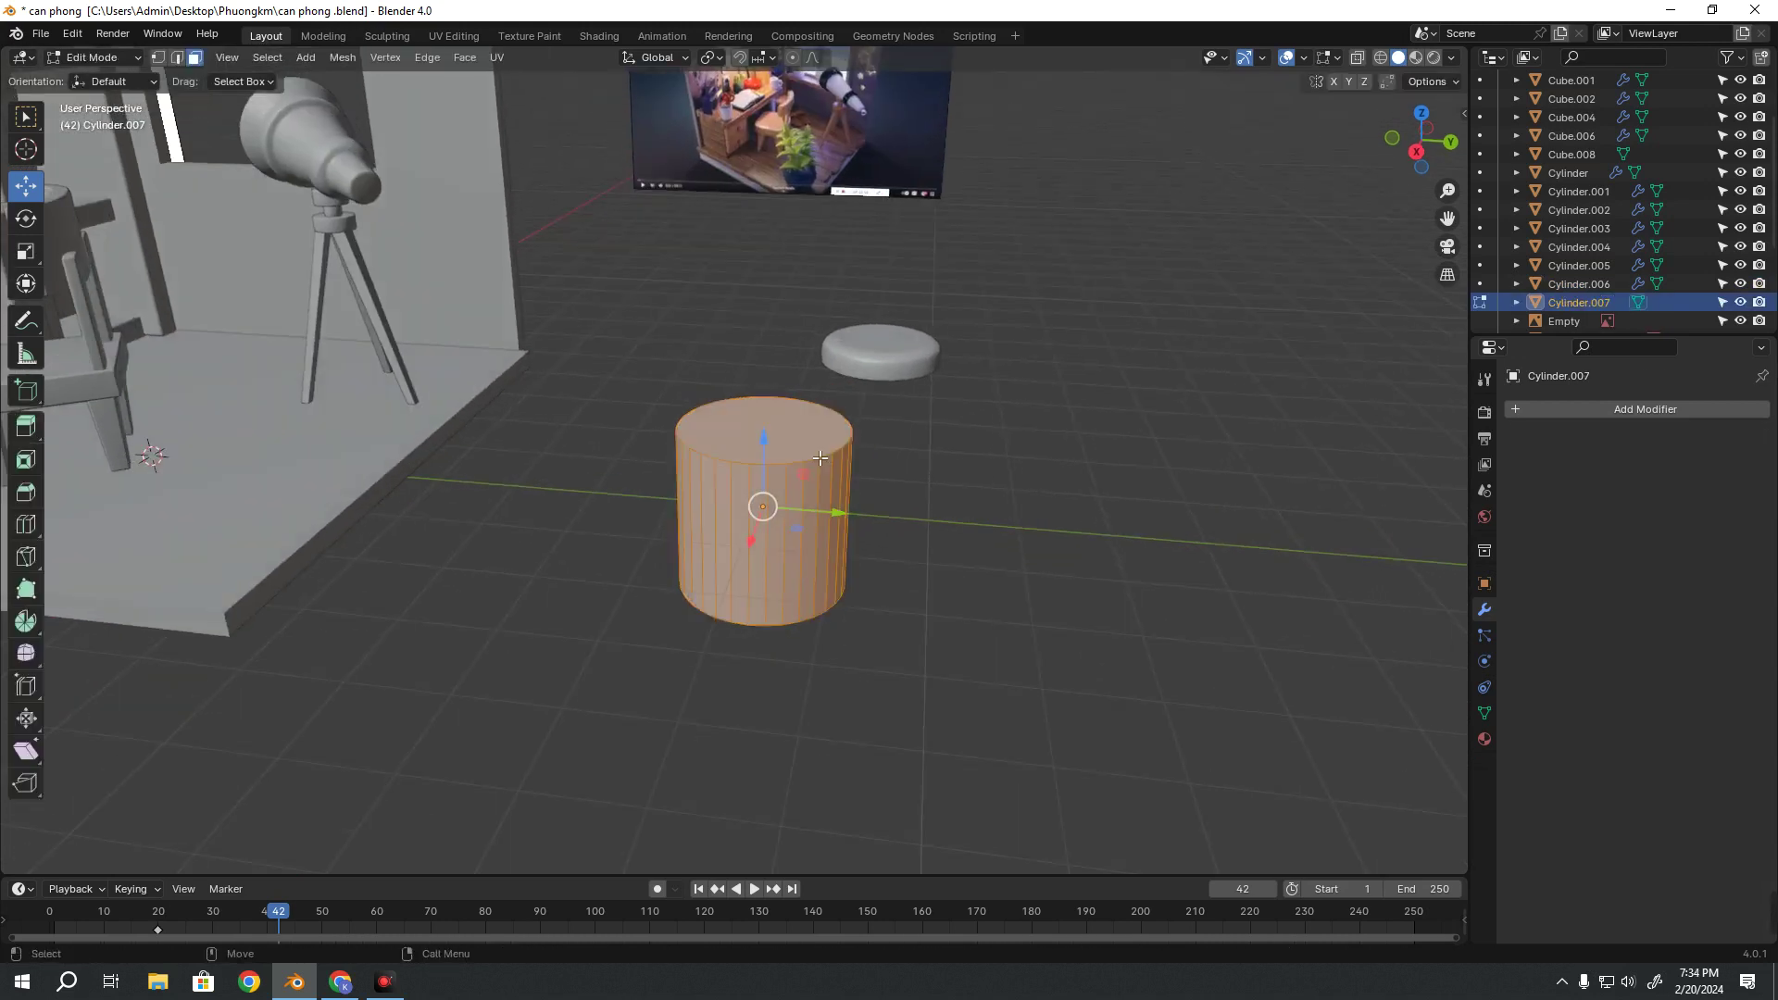
{"action": "left_click", "coordinate": [800, 442]}
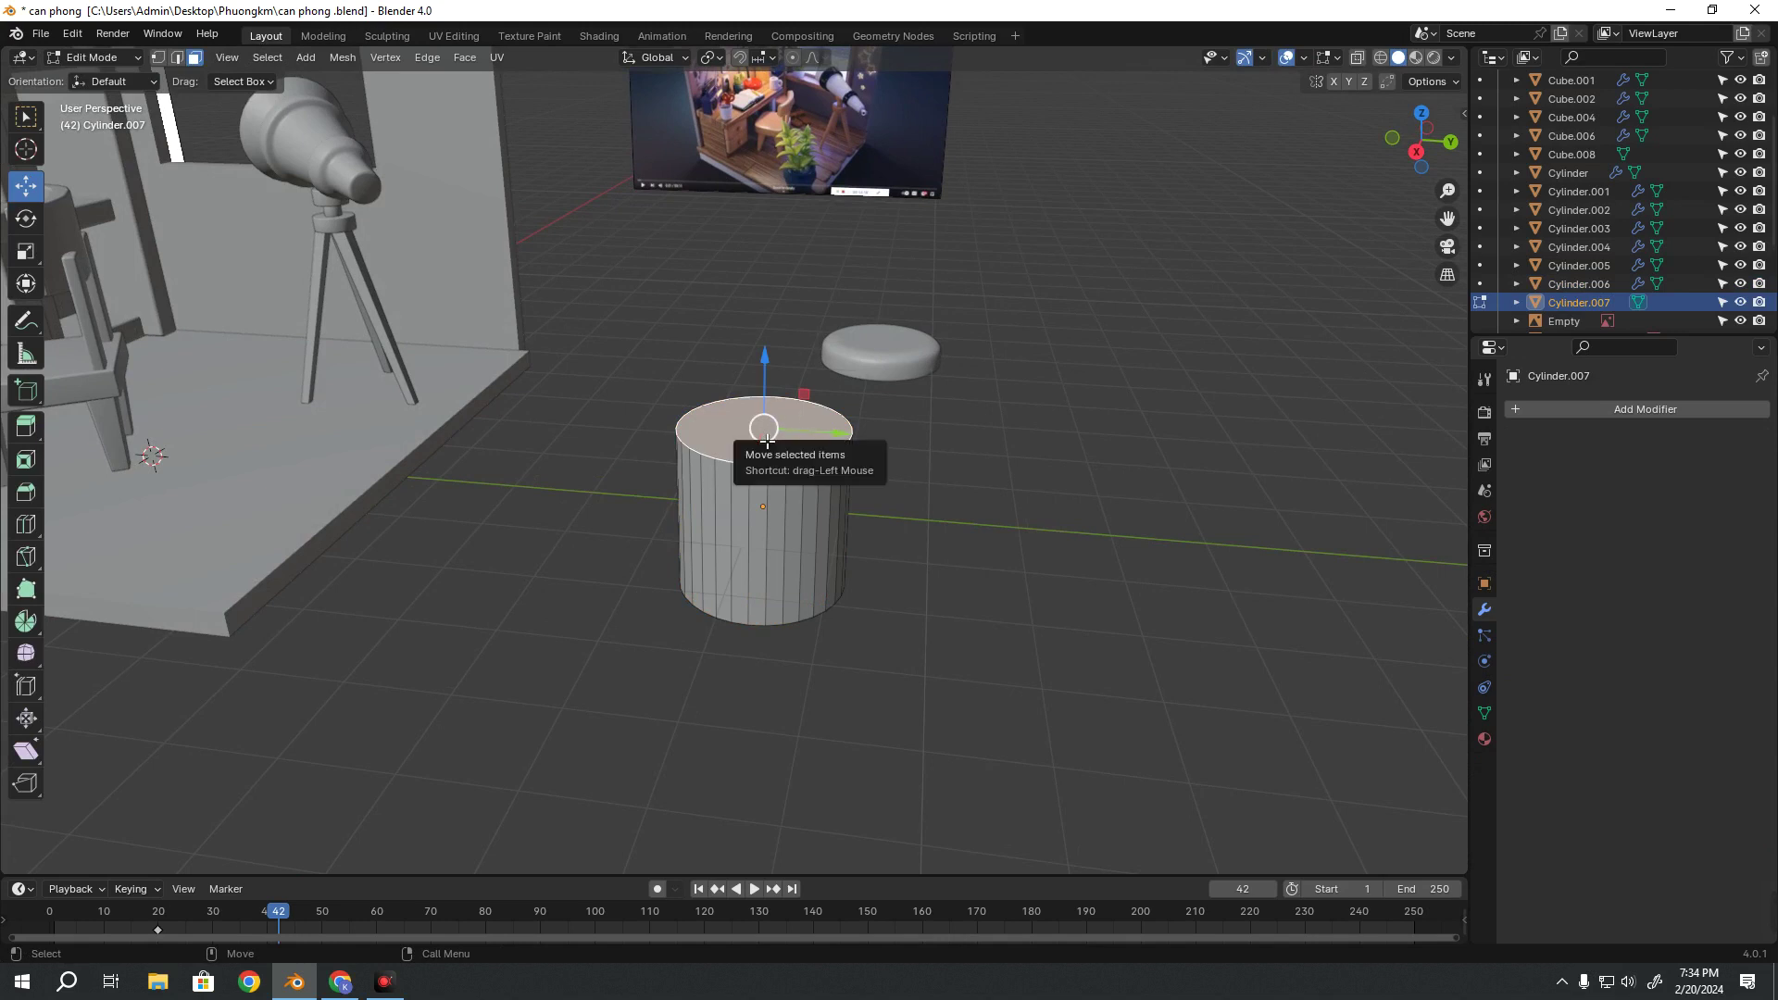
{"action": "left_click", "coordinate": [961, 442]}
{"action": "left_click", "coordinate": [789, 440]}
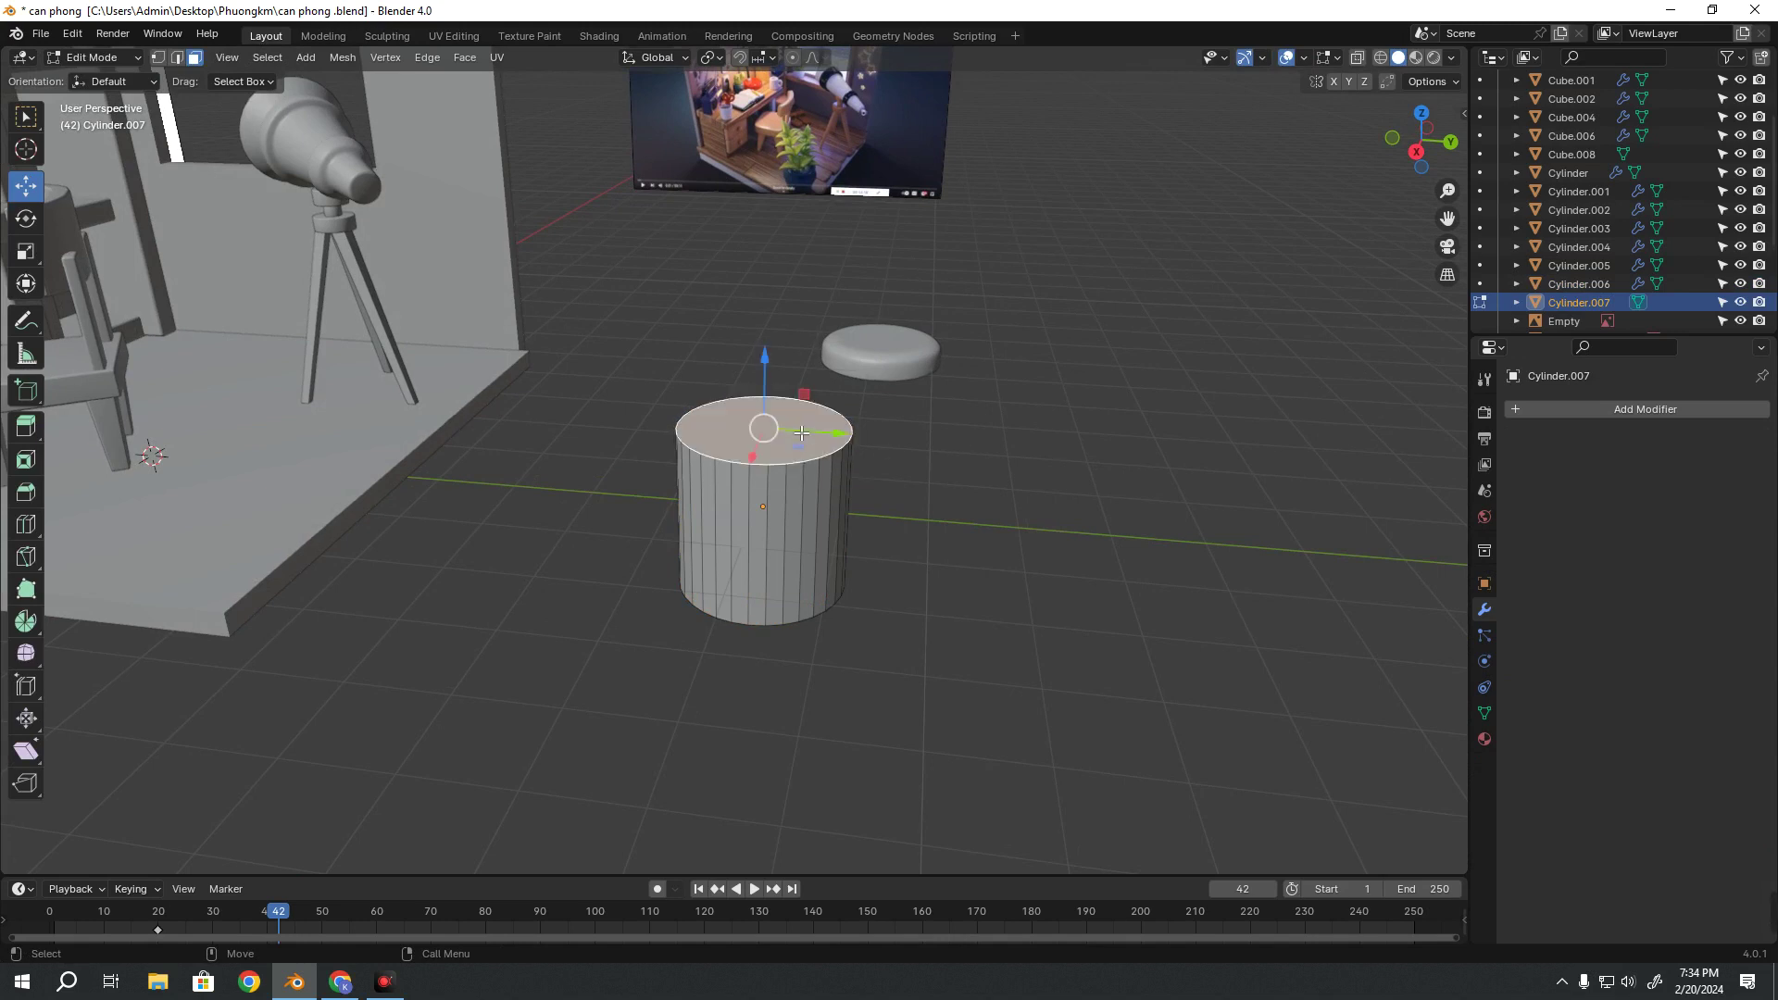
{"action": "middle_click_drag", "start_coordinate": [790, 440], "coordinate": [828, 470]}
Cycle through front, right and left orthographic views to frame the cylinder
{"action": "key", "text": "KP_1"}
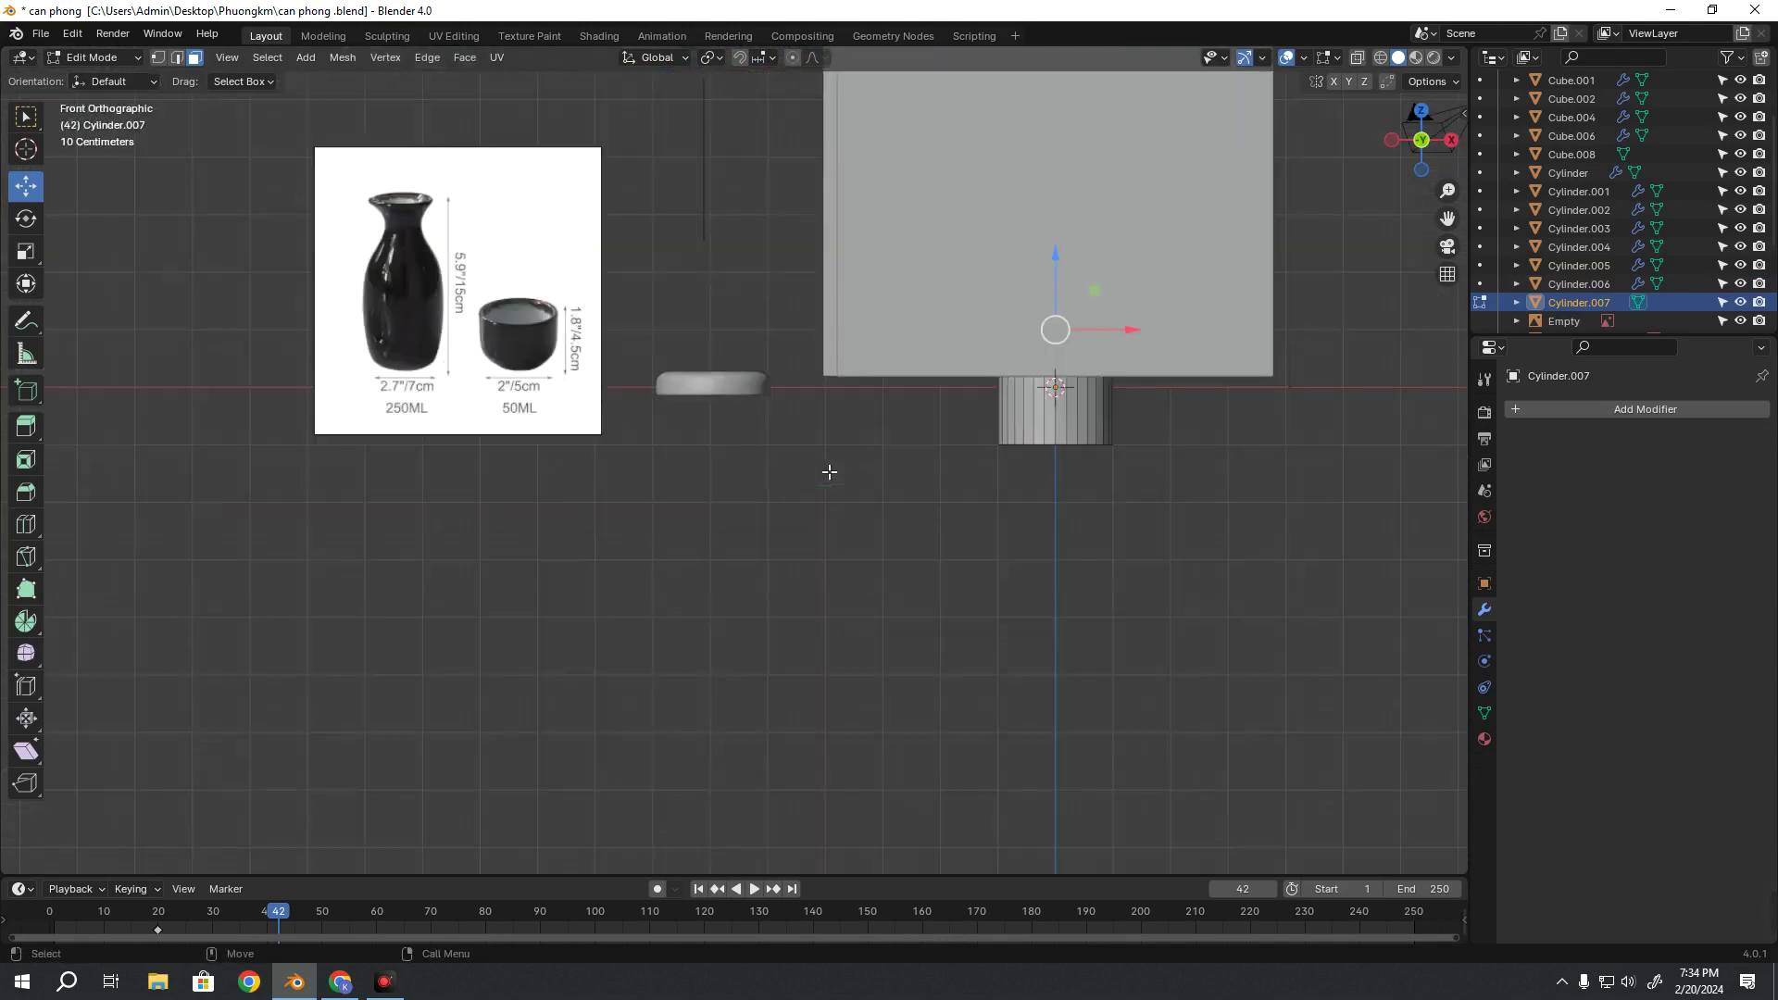
{"action": "key", "text": "KP_3"}
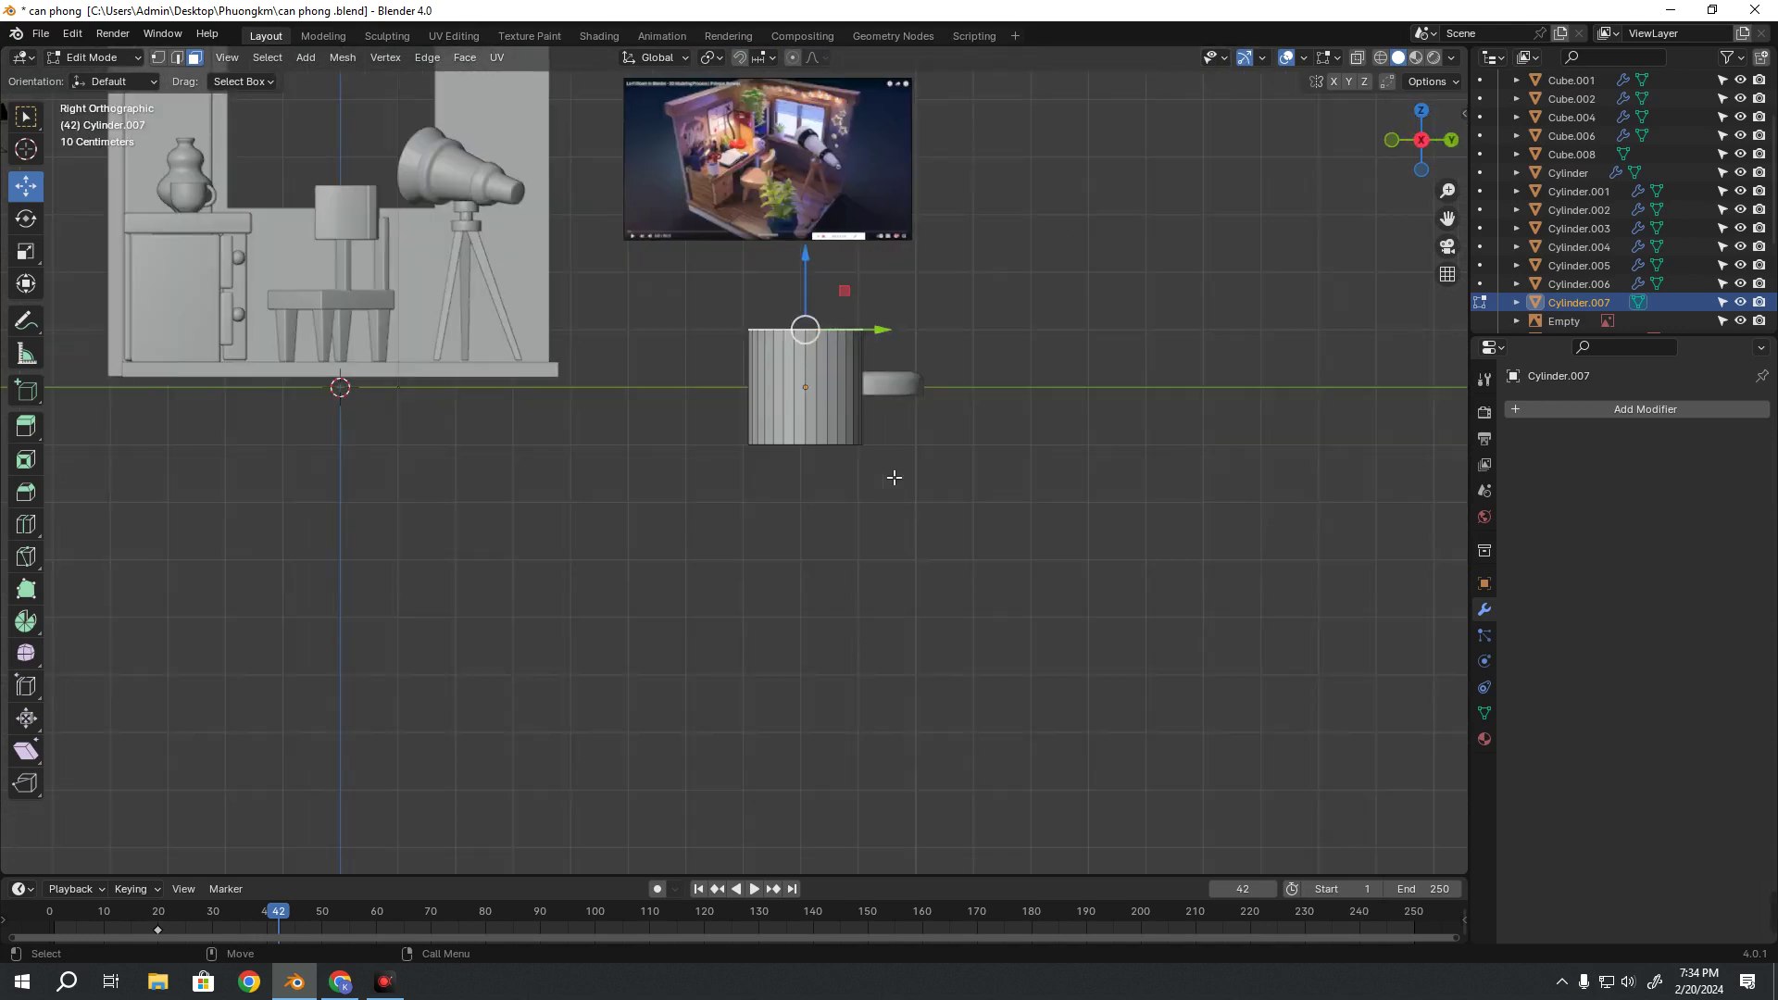
{"action": "mouse_move", "coordinate": [880, 444]}
{"action": "middle_mouse_down", "text": "shift"}
{"action": "mouse_move", "coordinate": [795, 396]}
{"action": "mouse_move", "coordinate": [752, 439]}
{"action": "middle_mouse_up", "text": "shift"}
{"action": "key", "text": "grave"}
{"action": "key", "text": "7"}
{"action": "key", "text": "grave"}
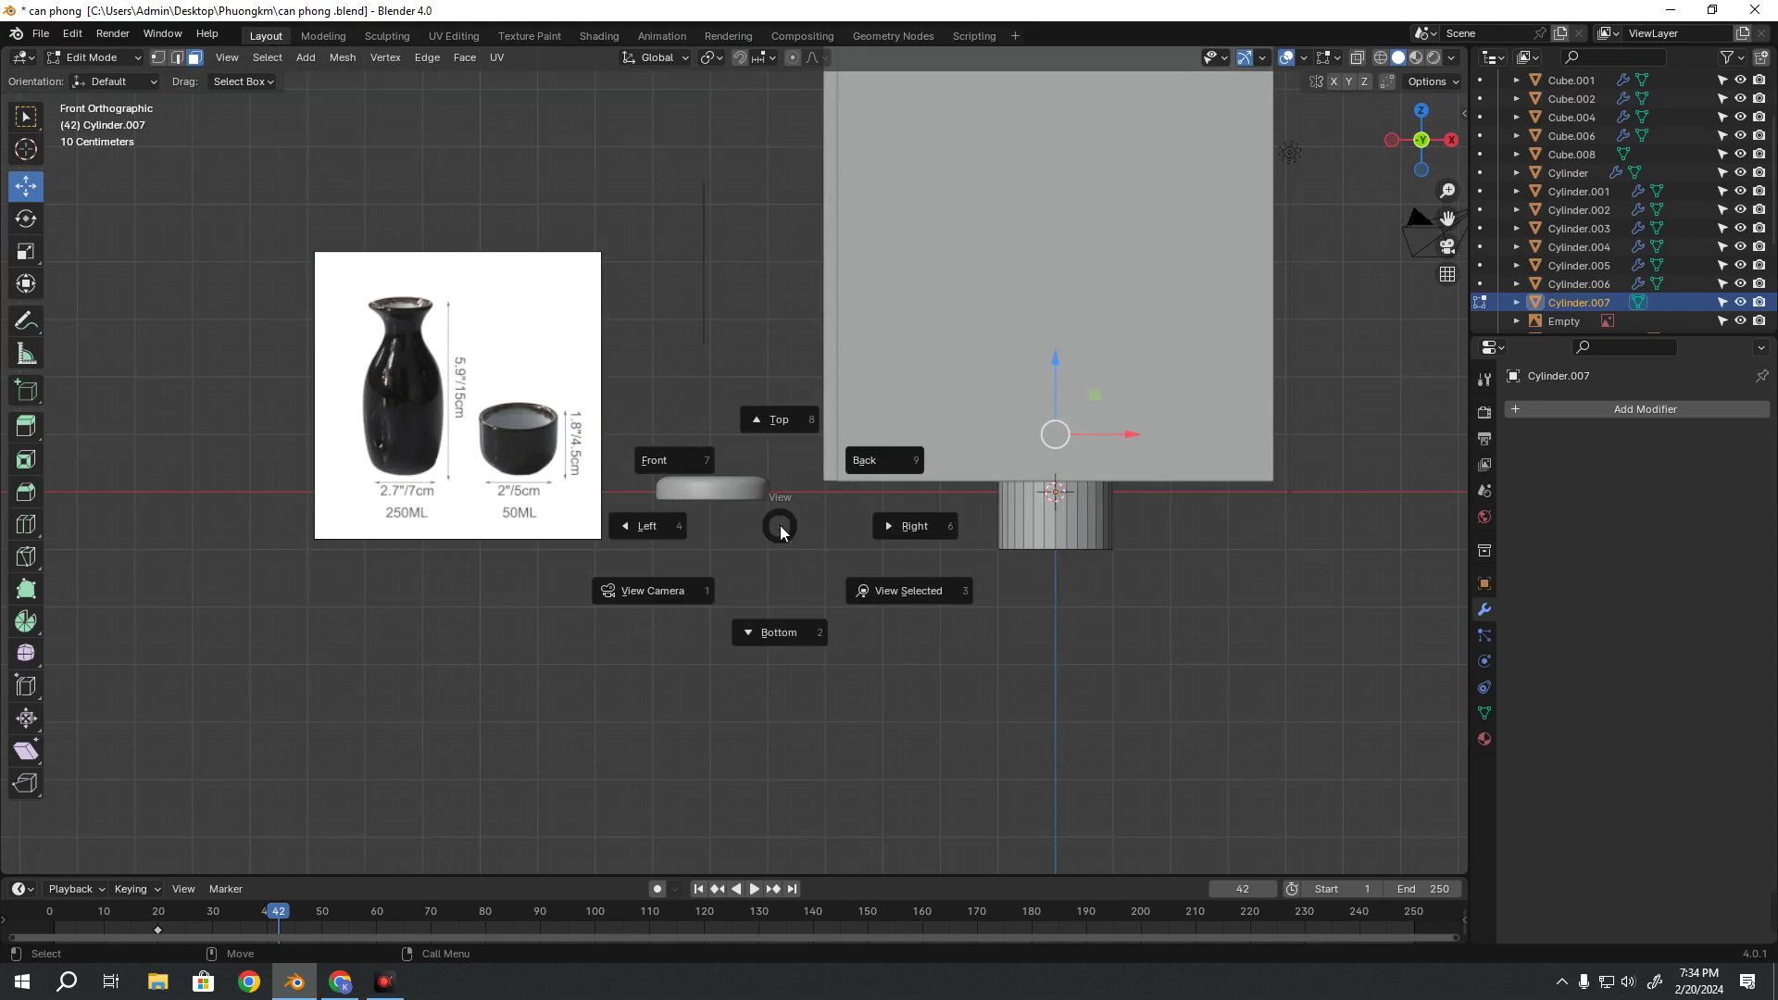
{"action": "key", "text": "4"}
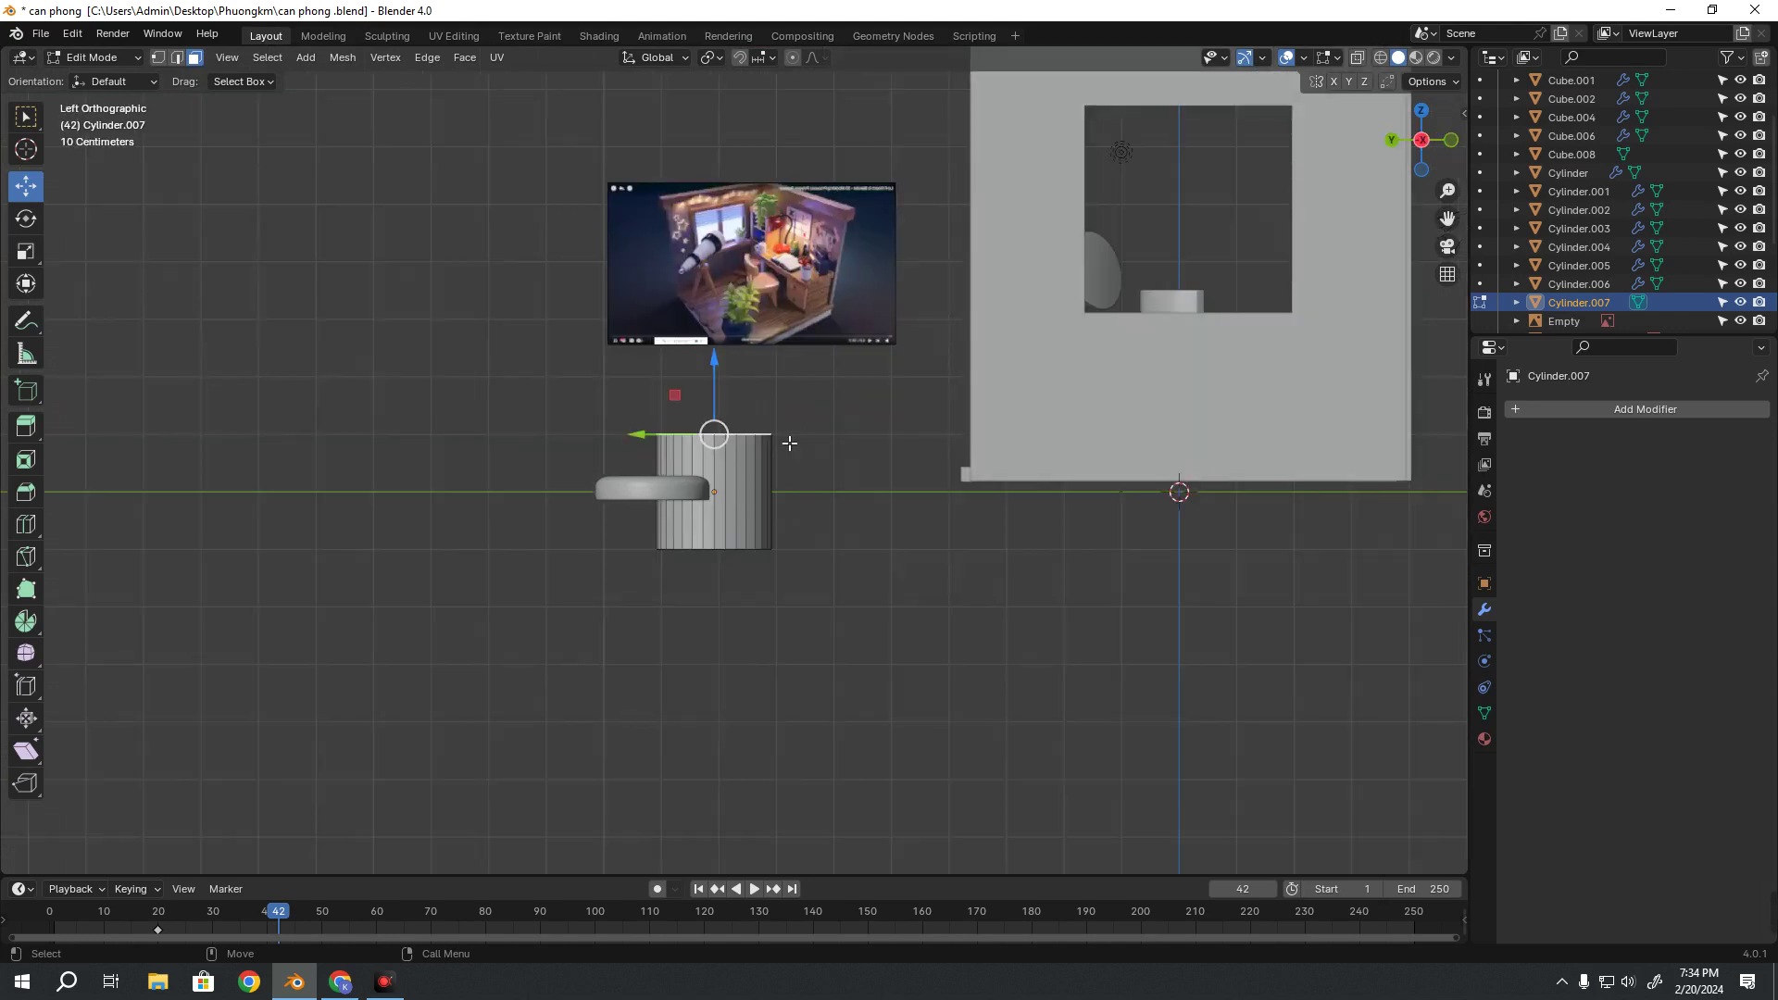
{"action": "key", "text": "grave"}
In right side view, switch the extrude tool to Extrude to Cursor
{"action": "key", "text": "6"}
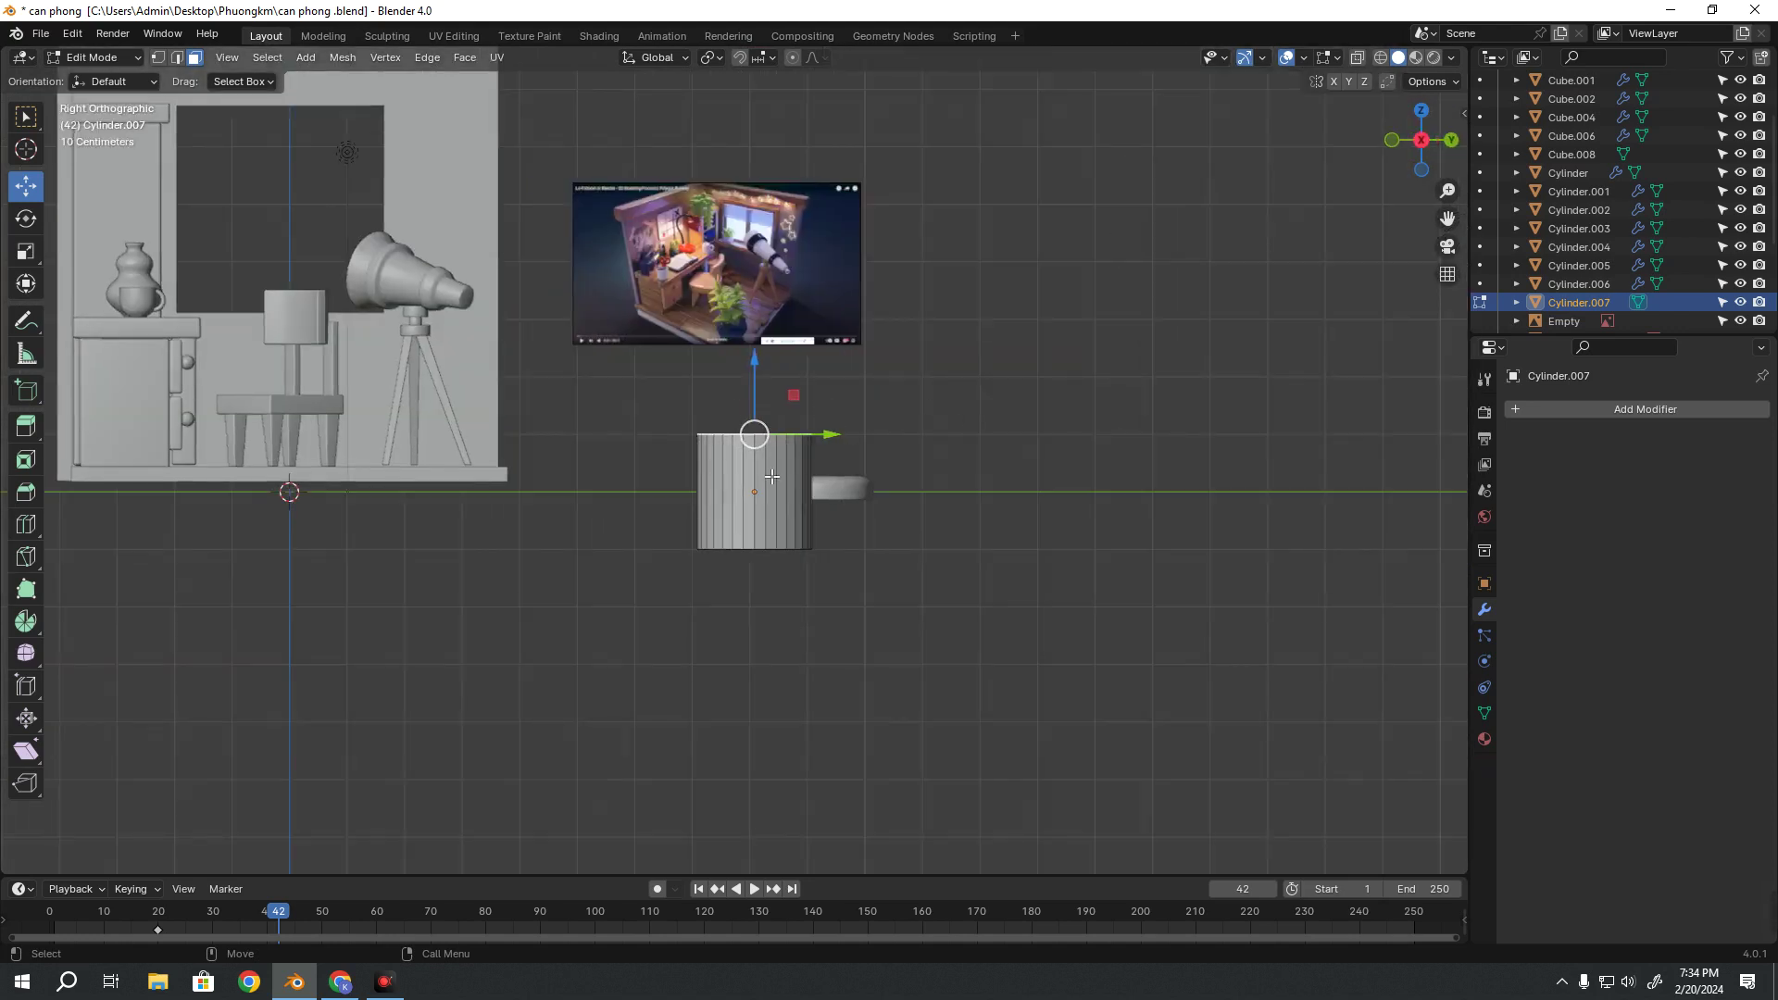
{"action": "scroll", "coordinate": [772, 476], "scroll_direction": "up", "scroll_amount": 2}
{"action": "scroll", "coordinate": [768, 482], "scroll_direction": "up", "scroll_amount": 3}
{"action": "scroll", "coordinate": [774, 425], "scroll_direction": "up", "scroll_amount": 1}
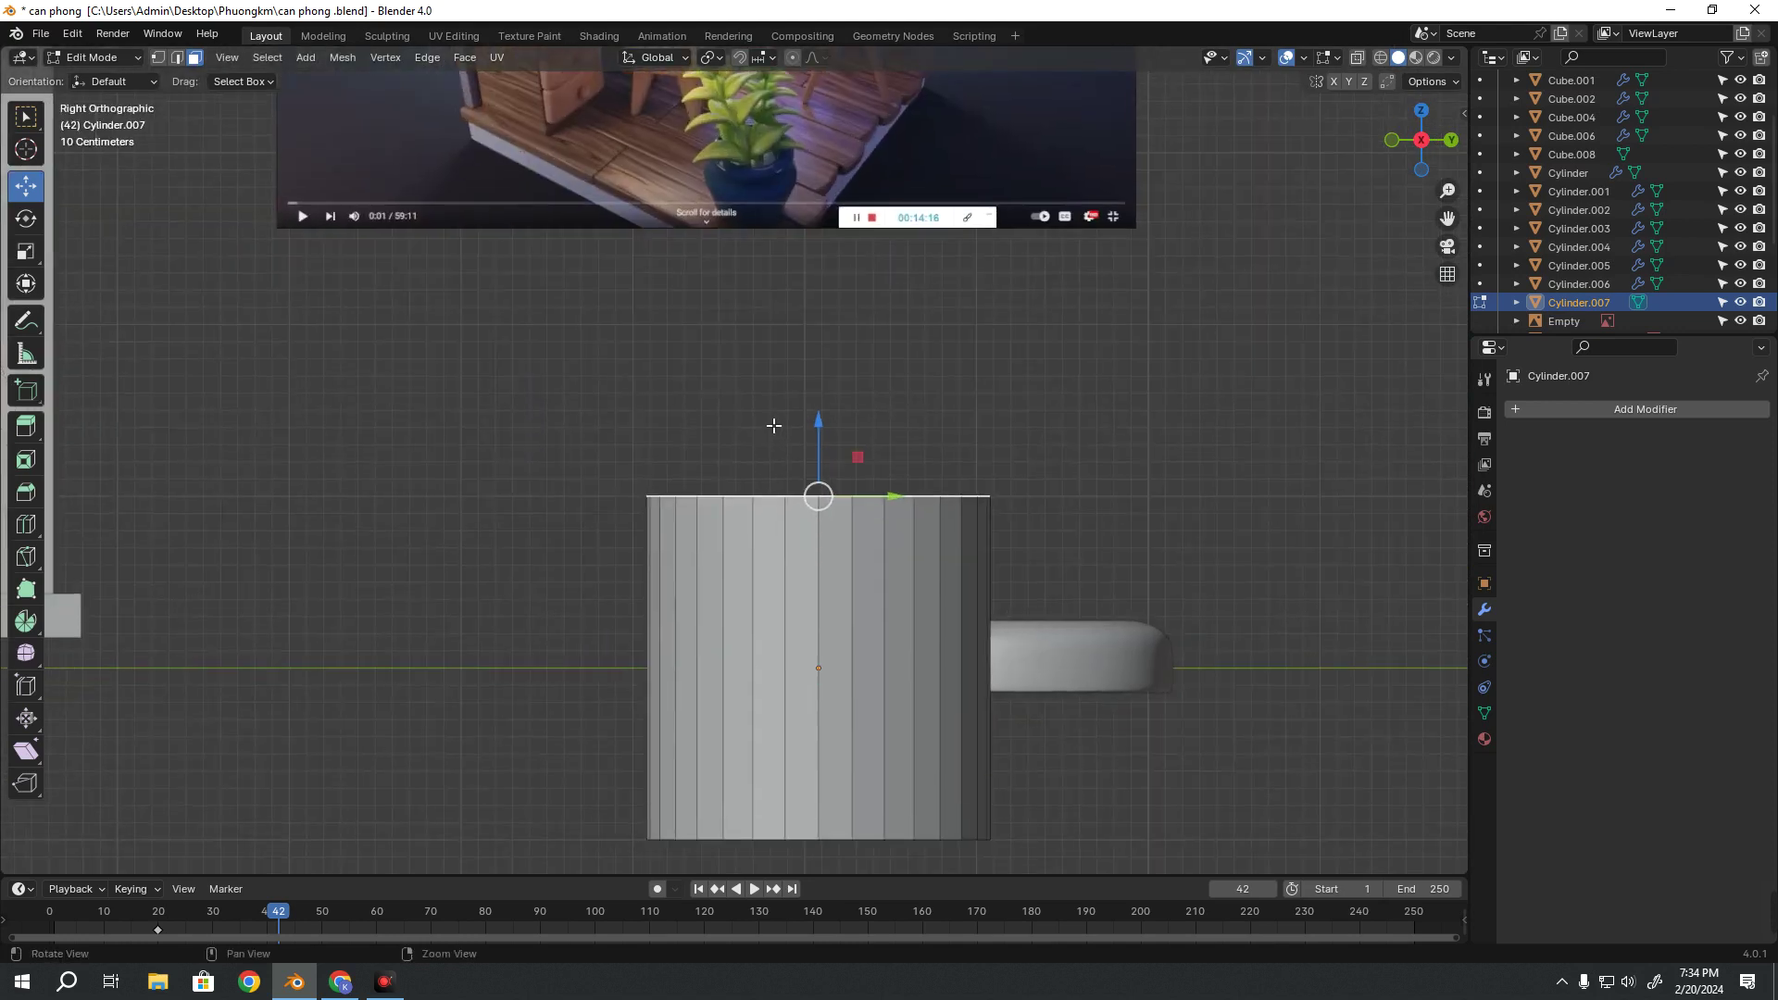
{"action": "middle_click_drag", "start_coordinate": [775, 425], "coordinate": [795, 394], "text": "shift"}
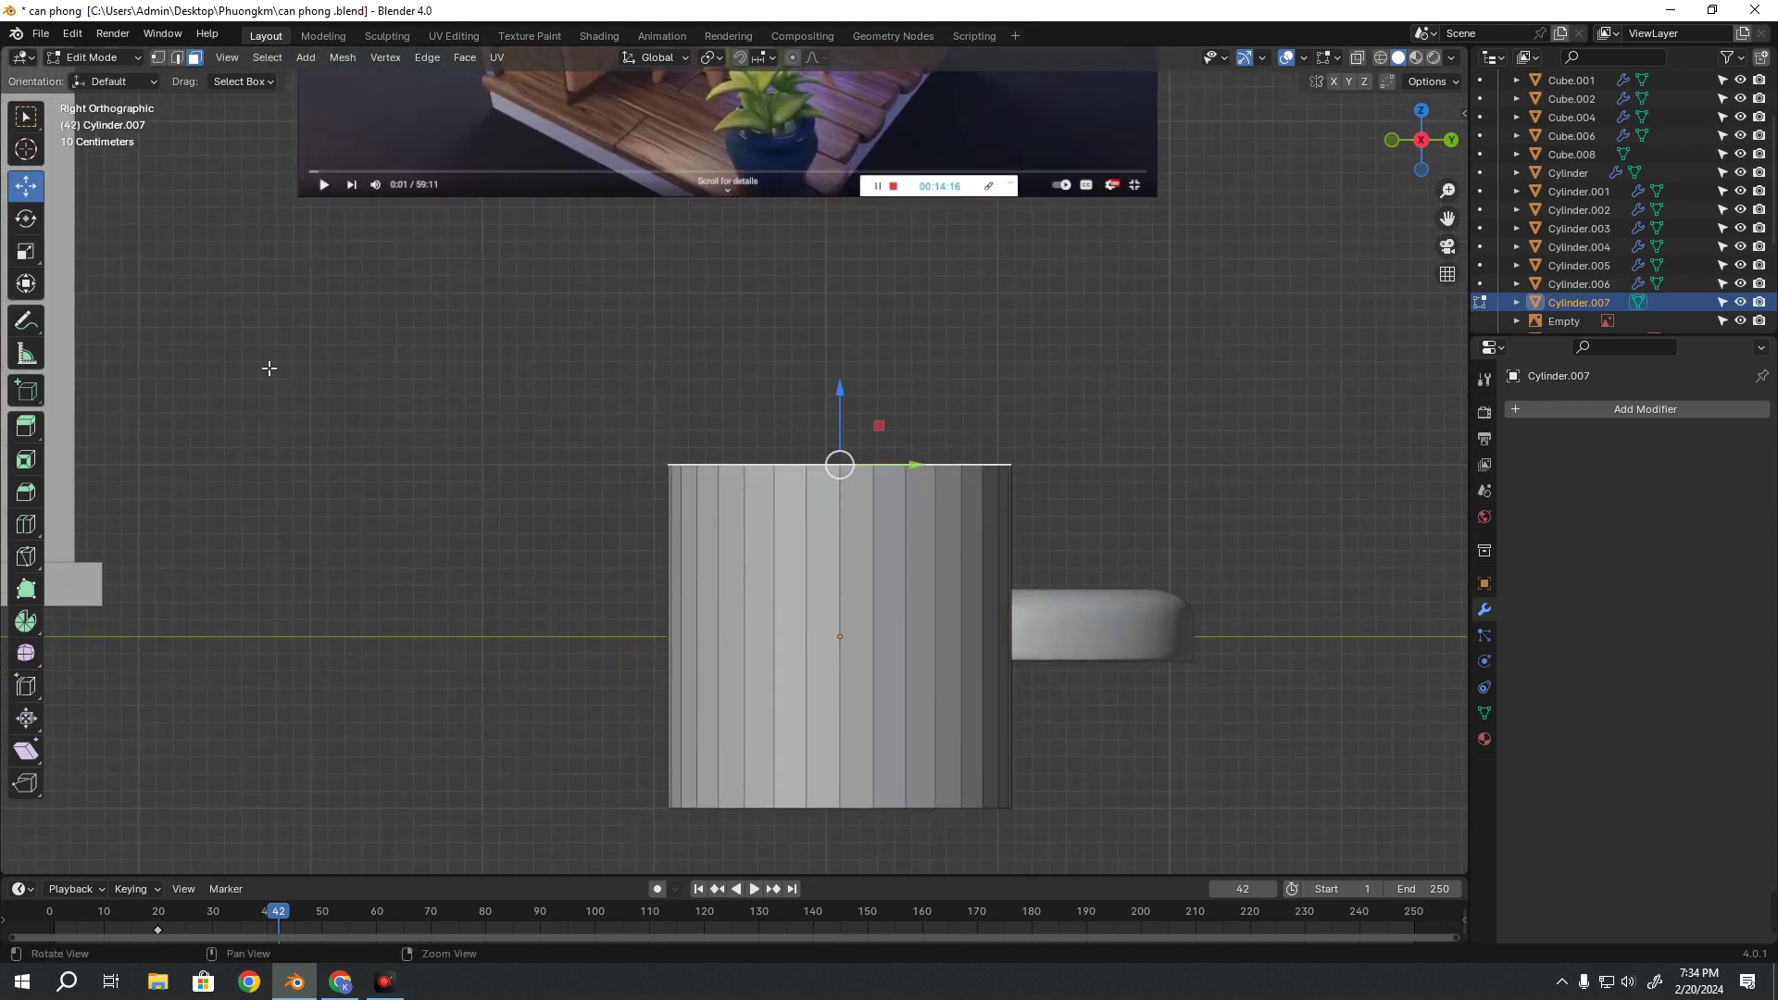
{"action": "left_click", "coordinate": [26, 428]}
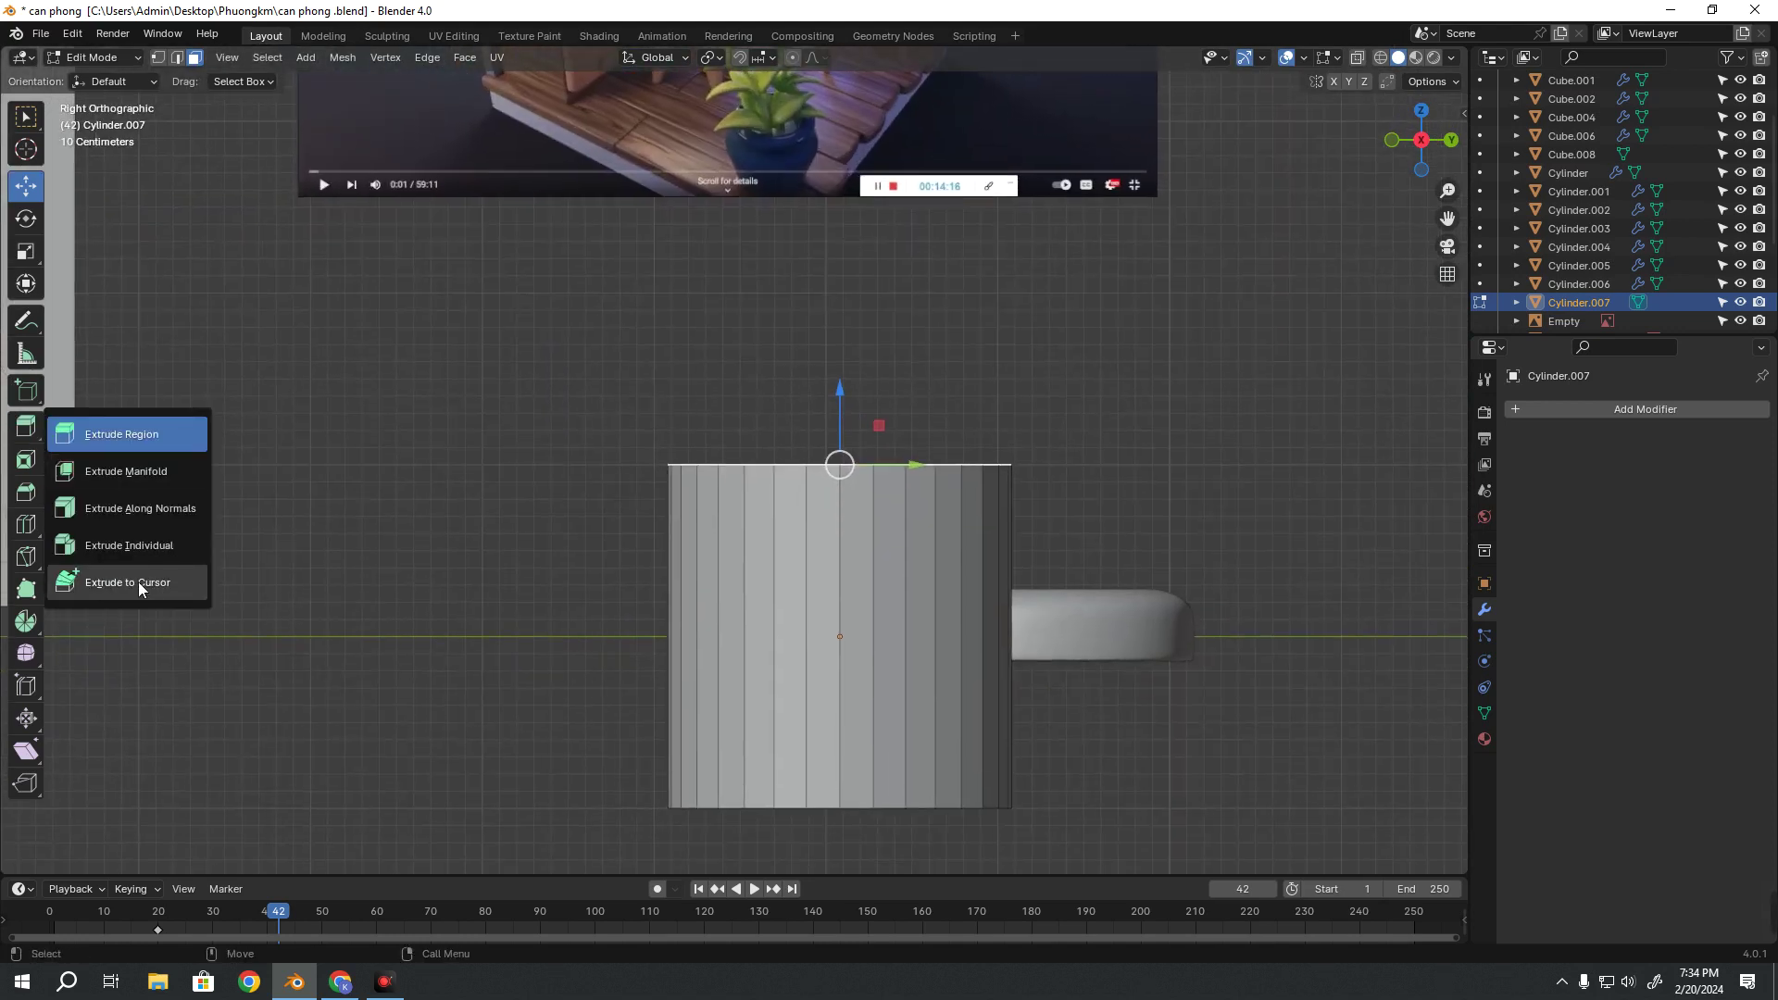
{"action": "left_click", "coordinate": [23, 435]}
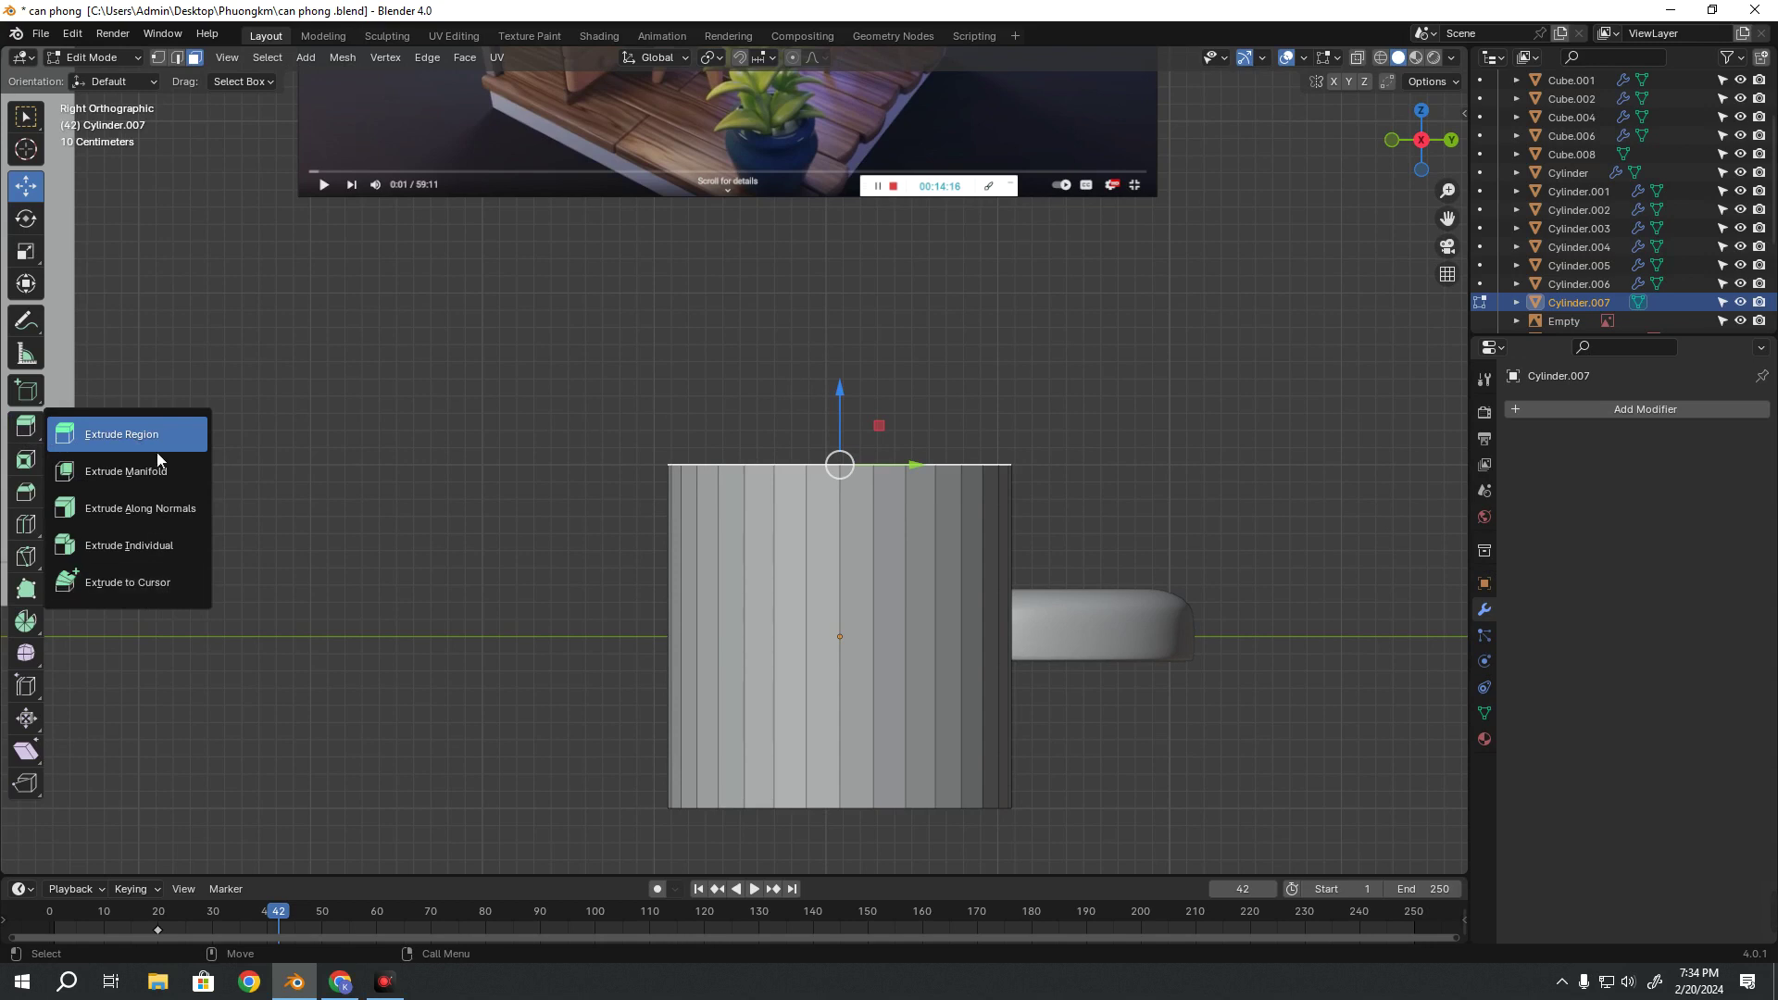
{"action": "left_click", "coordinate": [142, 581]}
Extrude the cylinder top upward in four segments to start the arm
{"action": "mouse_move", "coordinate": [874, 509]}
{"action": "middle_mouse_down", "text": "shift"}
{"action": "mouse_move", "coordinate": [746, 615]}
{"action": "mouse_move", "coordinate": [756, 559]}
{"action": "mouse_move", "coordinate": [778, 567]}
{"action": "middle_mouse_up", "text": "shift"}
{"action": "scroll", "coordinate": [710, 615], "scroll_direction": "down", "scroll_amount": 1}
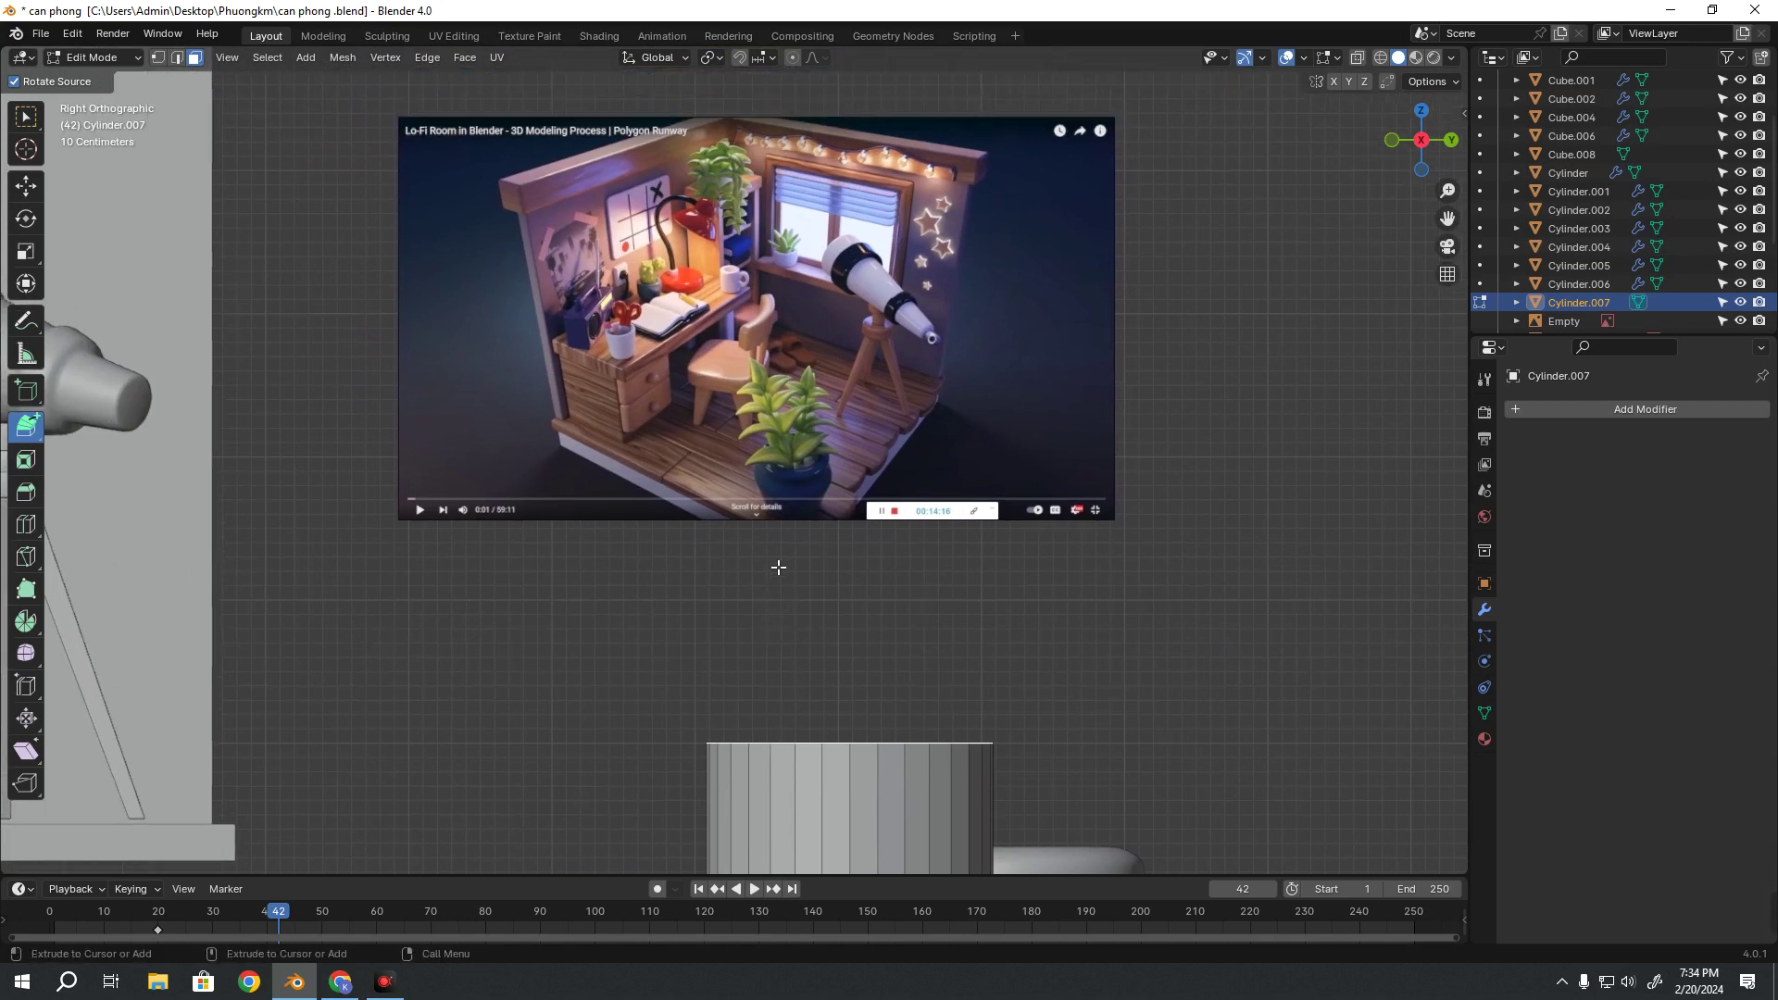
{"action": "scroll", "coordinate": [920, 417], "scroll_direction": "down", "scroll_amount": 2}
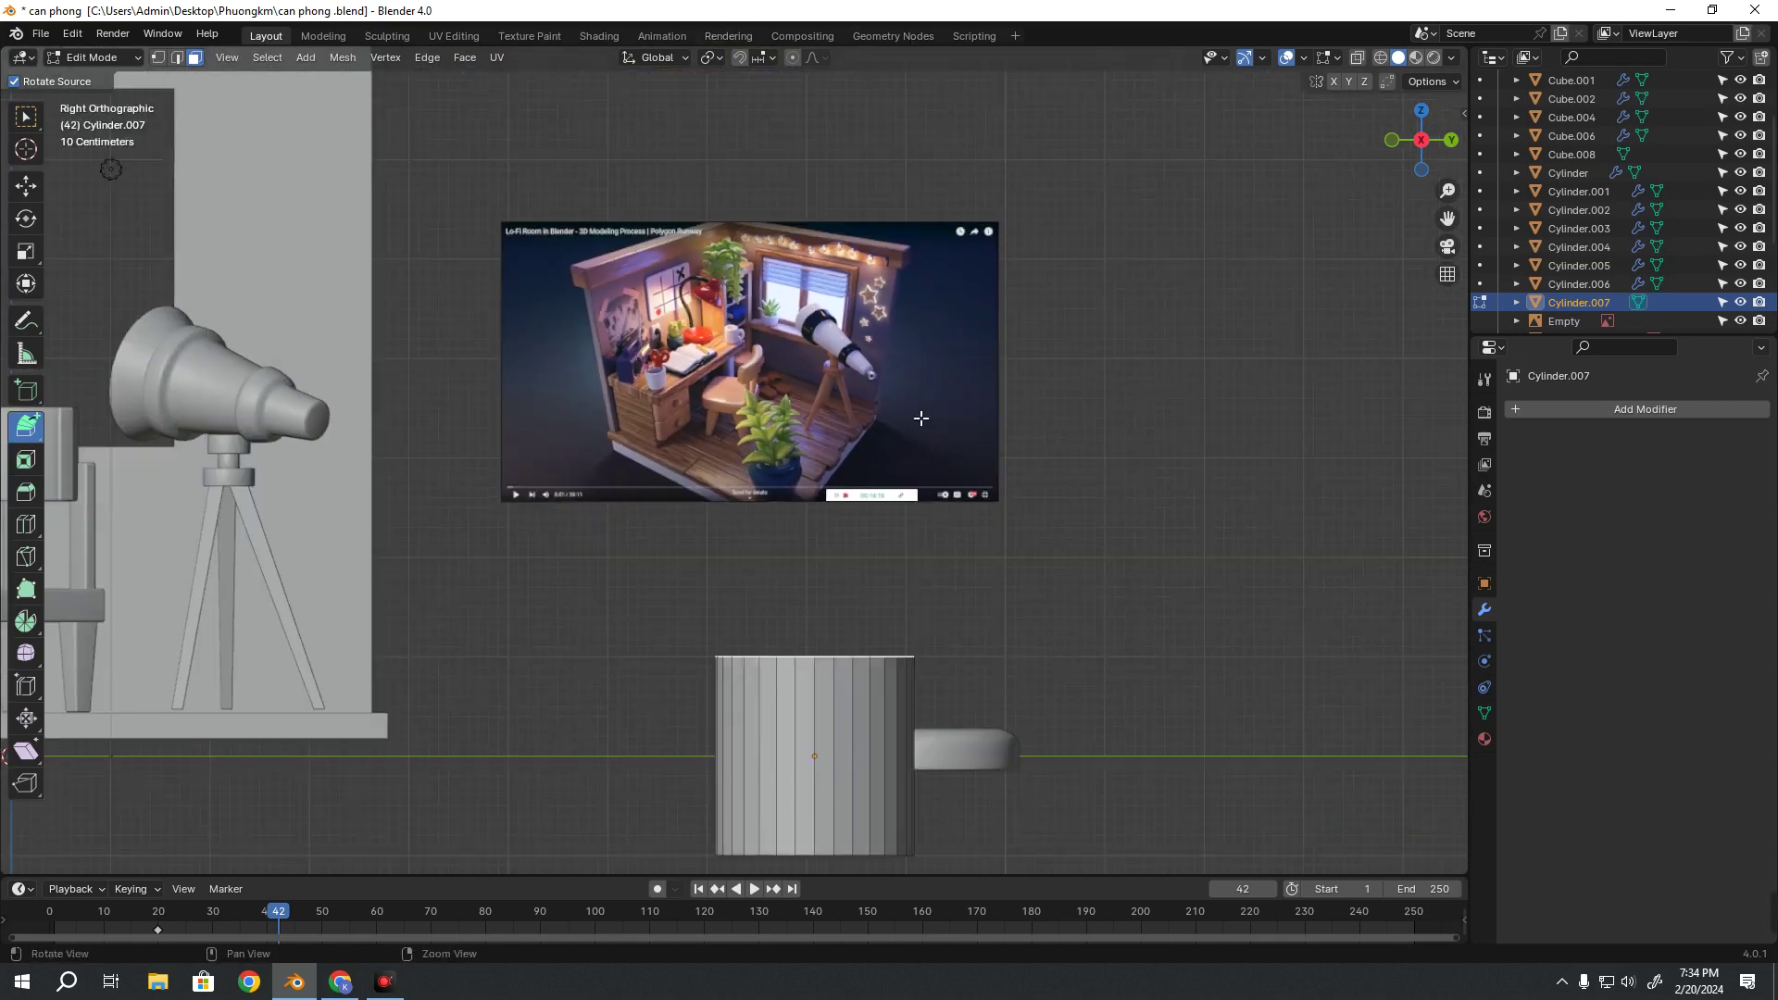
{"action": "scroll", "coordinate": [778, 547], "scroll_direction": "up", "scroll_amount": 2, "text": "shift"}
{"action": "left_click", "coordinate": [775, 530]}
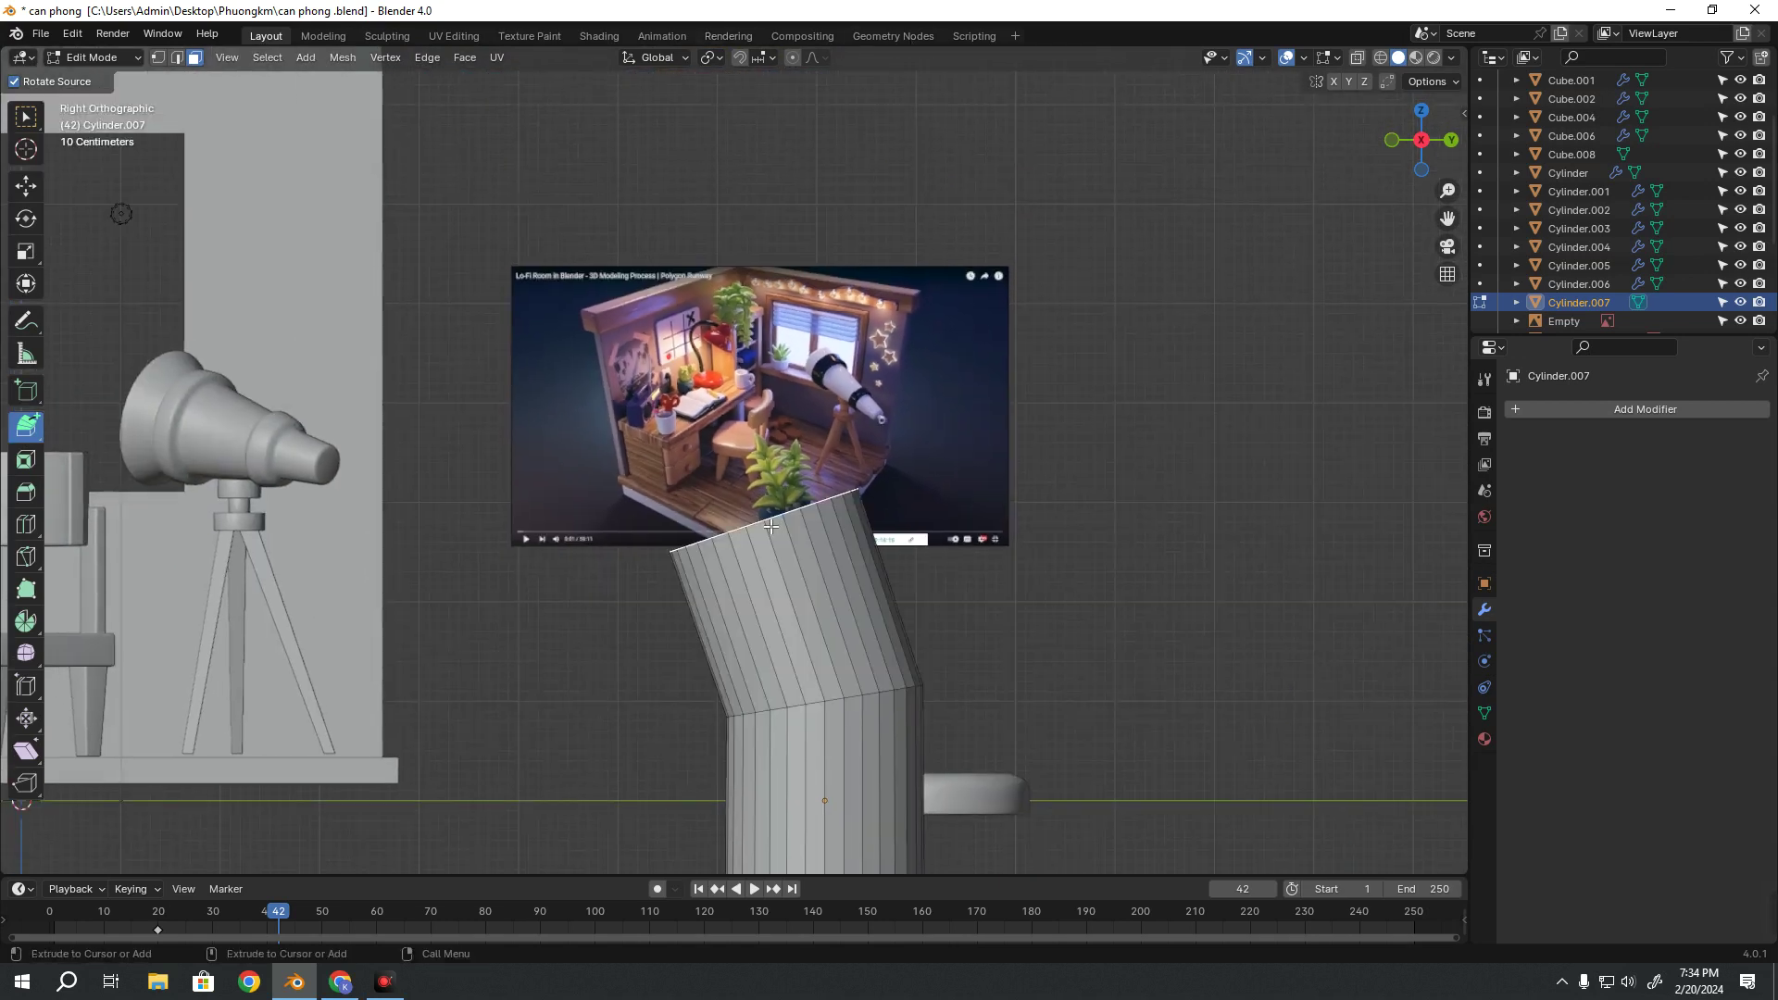
{"action": "left_click", "coordinate": [715, 444]}
{"action": "left_click", "coordinate": [687, 306]}
{"action": "left_click", "coordinate": [688, 224]}
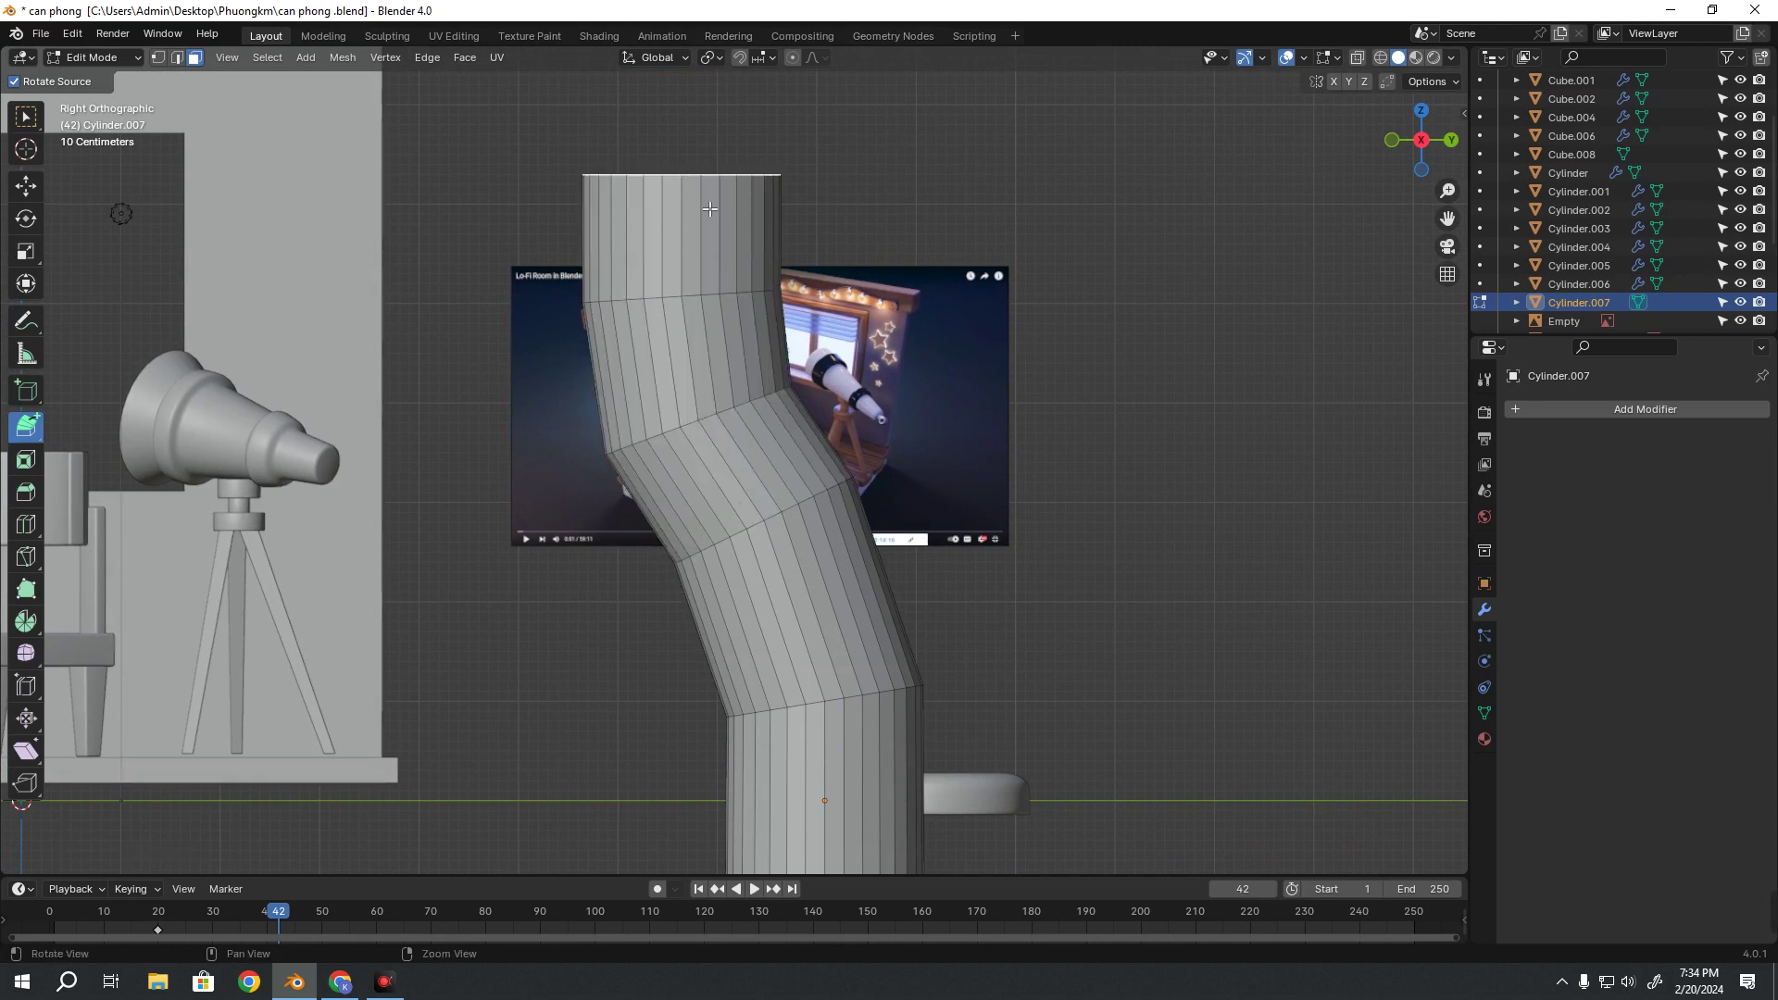
Bend the arm up and curl it over to the right in five more segments
{"action": "scroll", "coordinate": [704, 287], "scroll_direction": "up", "scroll_amount": 5, "text": "shift"}
{"action": "left_click", "coordinate": [733, 219]}
{"action": "left_click", "coordinate": [858, 141]}
{"action": "middle_click_drag", "start_coordinate": [858, 141], "coordinate": [773, 261], "text": "shift"}
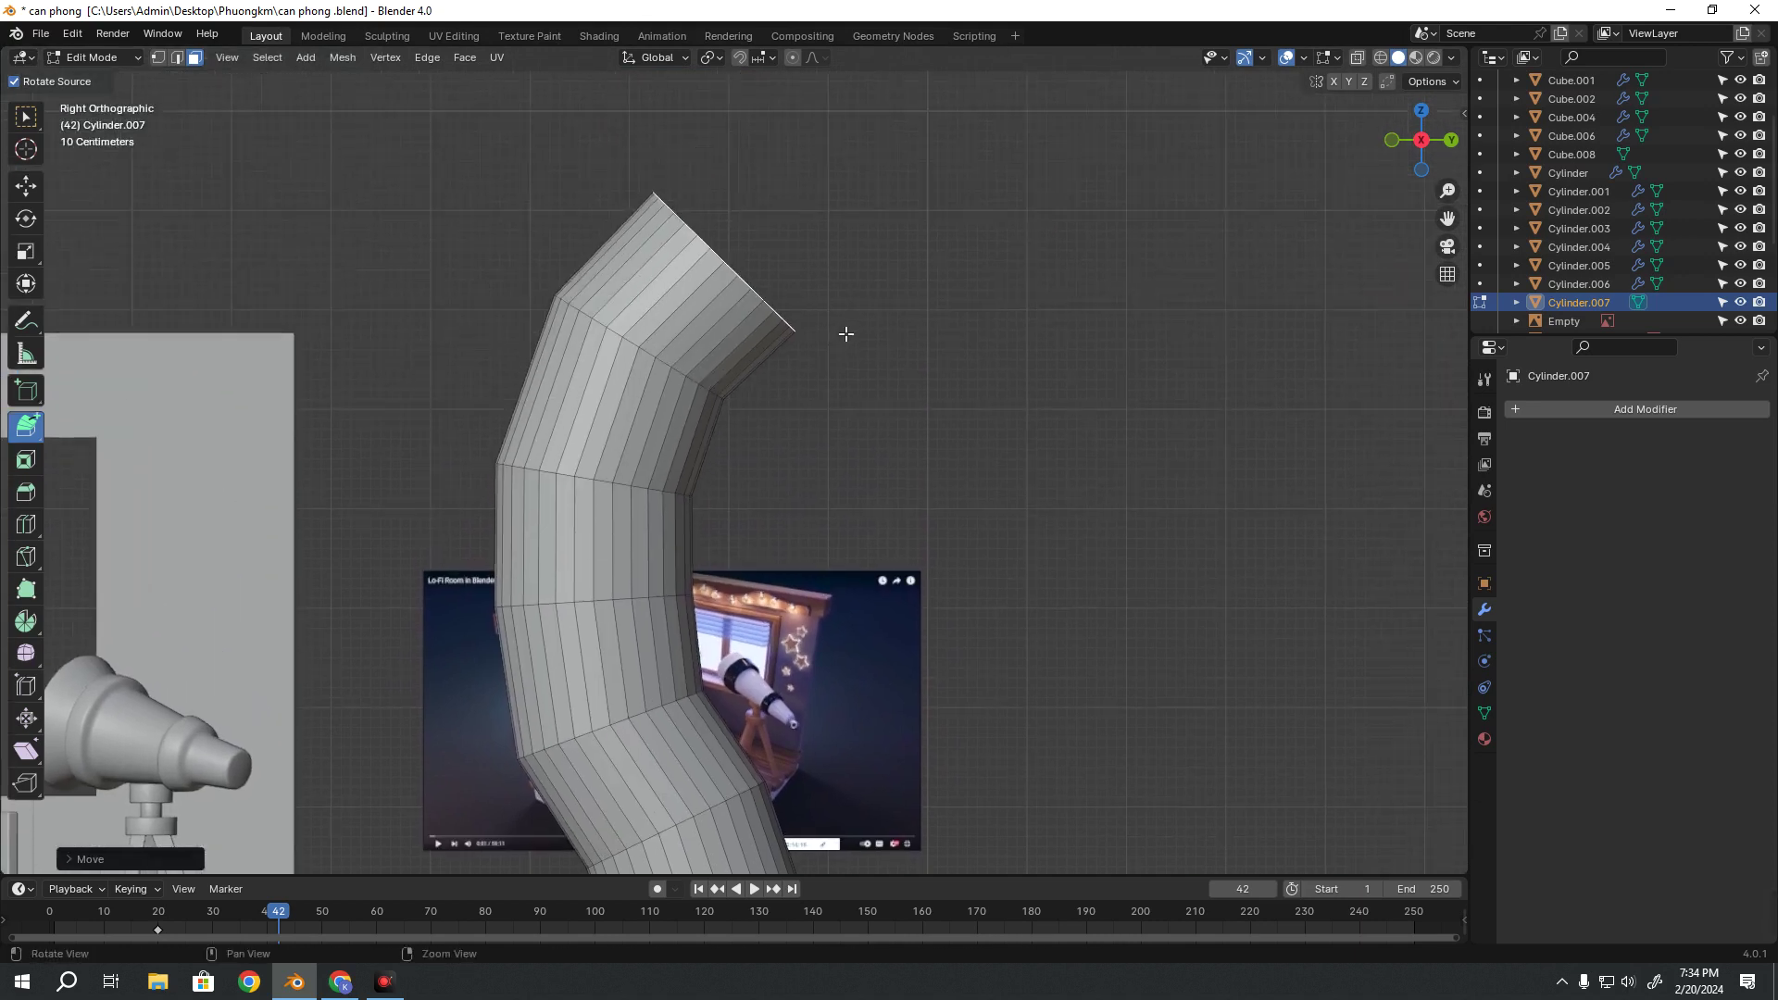
{"action": "left_click", "coordinate": [945, 190]}
{"action": "left_click", "coordinate": [1213, 204]}
{"action": "left_click", "coordinate": [1337, 339]}
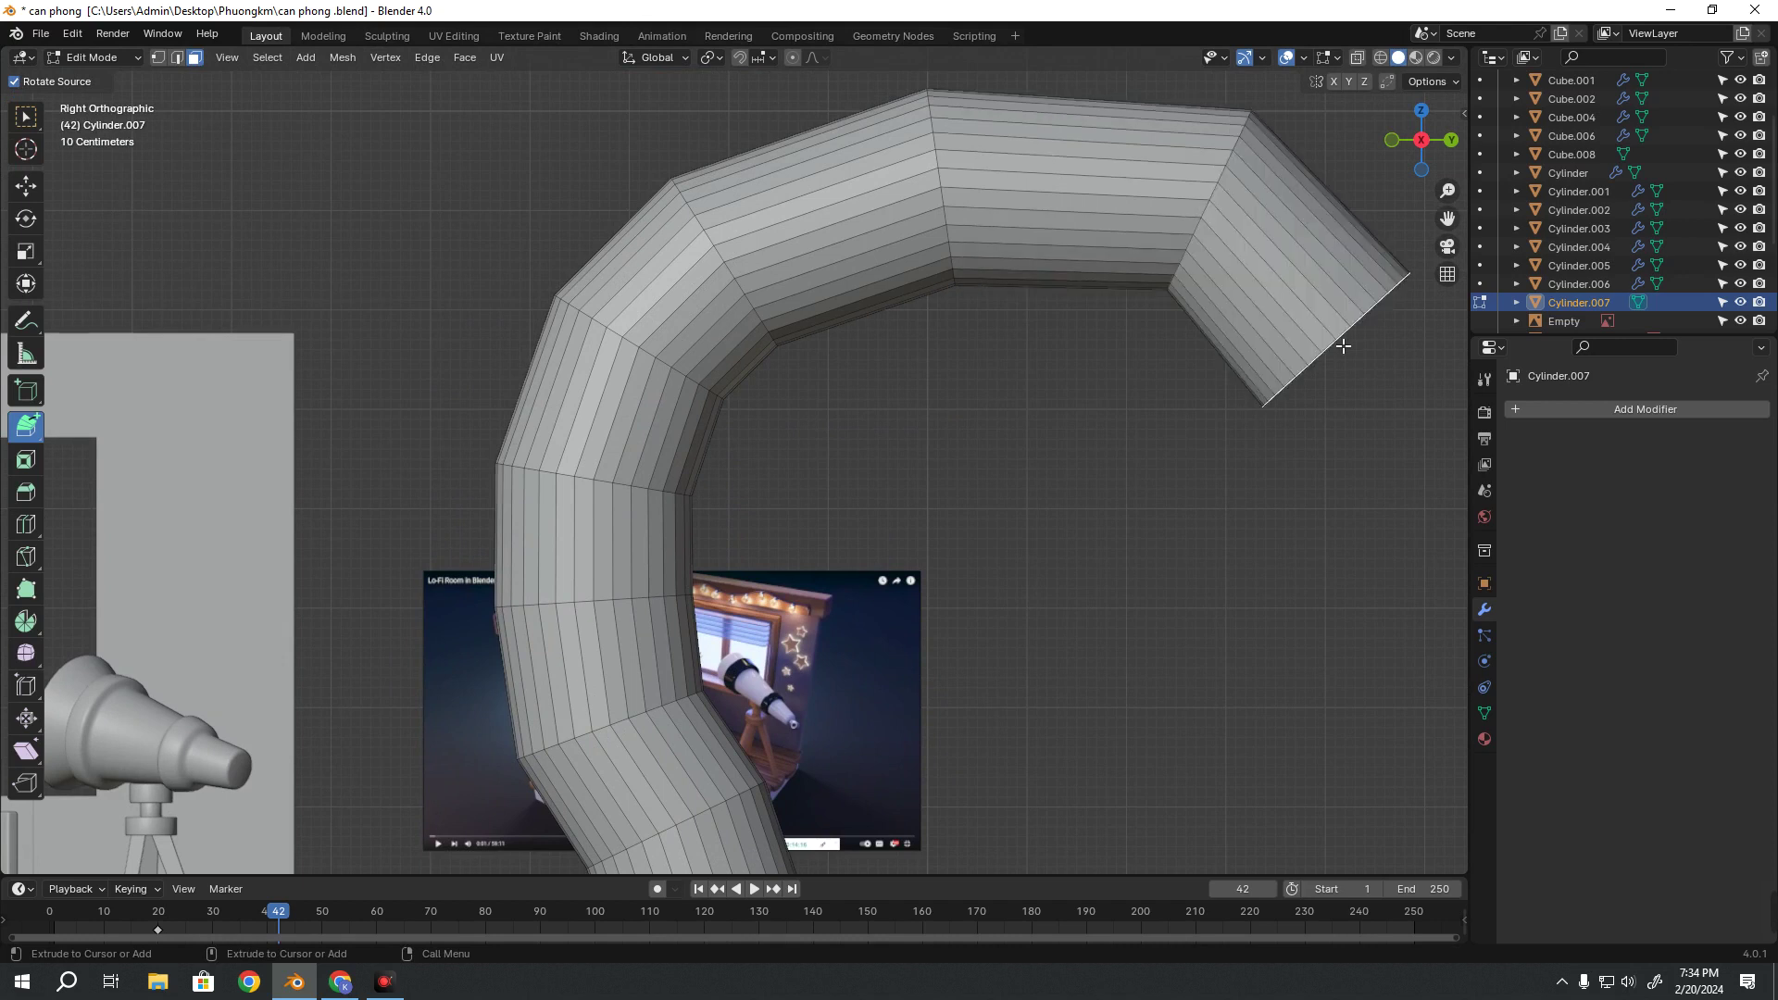
{"action": "scroll", "coordinate": [1175, 608], "scroll_direction": "down", "scroll_amount": 3}
{"action": "scroll", "coordinate": [964, 349], "scroll_direction": "down", "scroll_amount": 6, "text": "shift"}
Undo the extruded tube segments back to the short cylinder
{"action": "middle_click_drag", "start_coordinate": [776, 313], "coordinate": [787, 479], "text": "shift"}
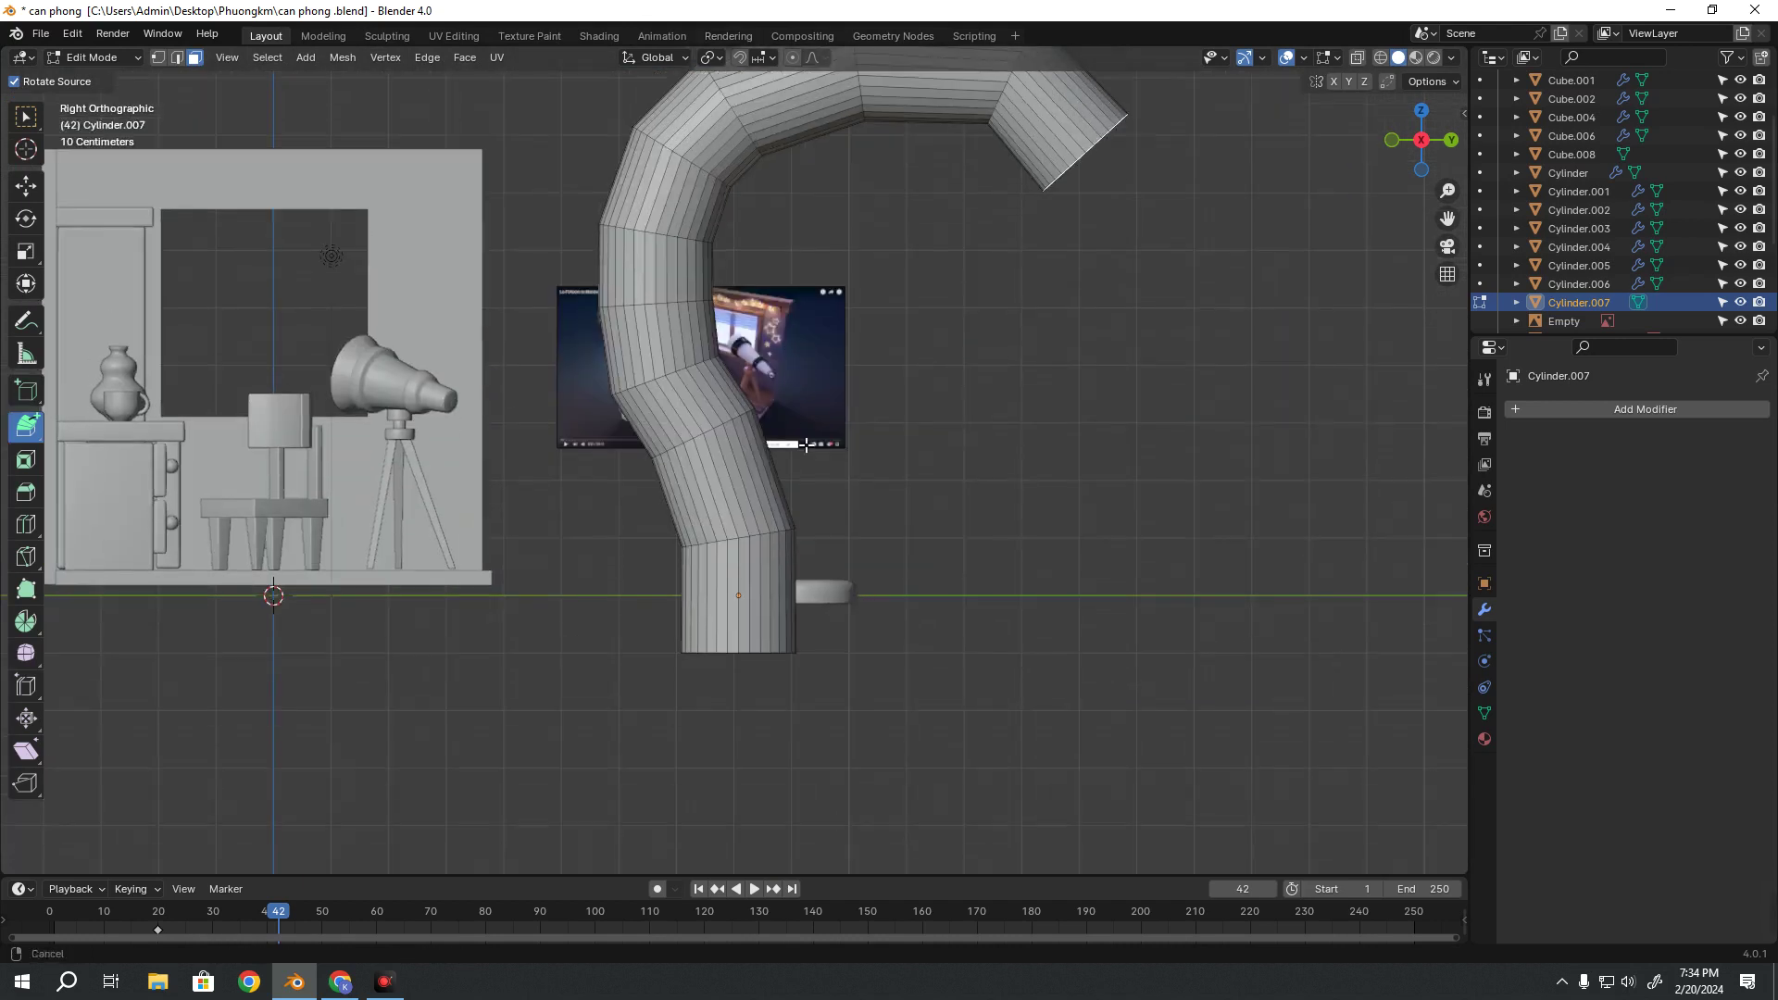
{"action": "key", "text": "ctrl+z"}
{"action": "key", "text": "ctrl+z"}
{"action": "key", "text": "ctrl+z"}
{"action": "key", "text": "ctrl+z"}
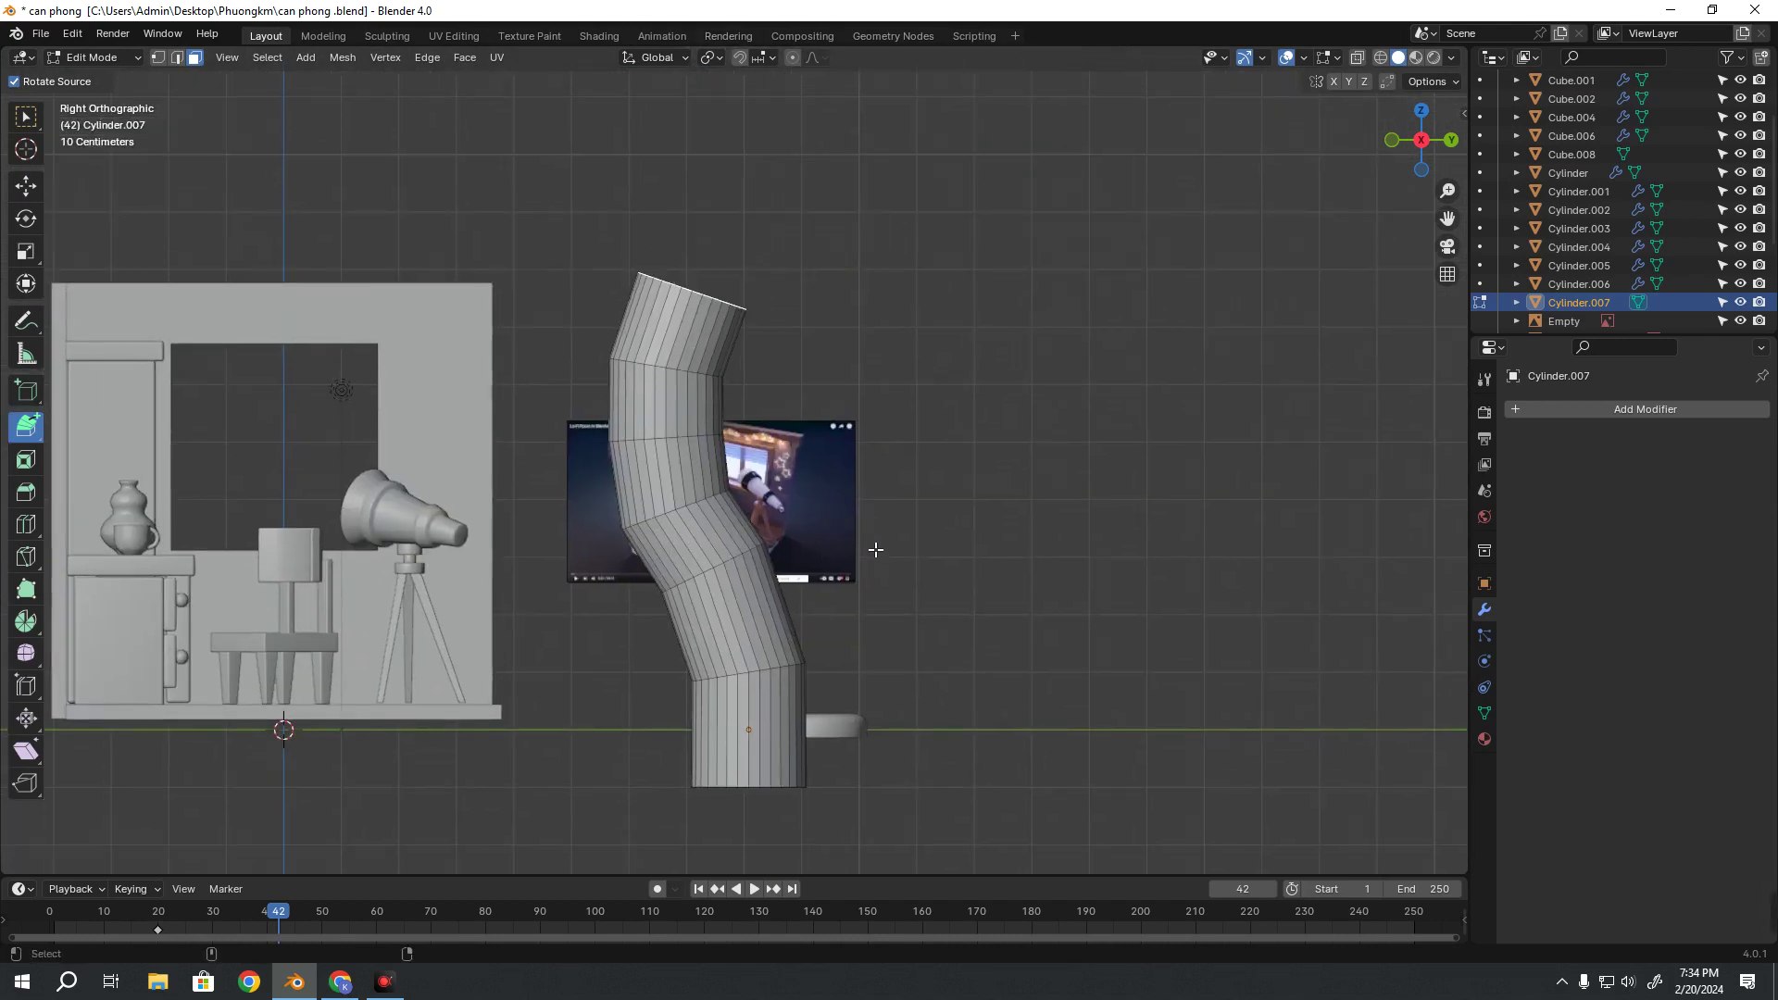
{"action": "key", "text": "ctrl+z"}
{"action": "key", "text": "ctrl+z"}
{"action": "key", "text": "ctrl+z"}
{"action": "key", "text": "ctrl+z"}
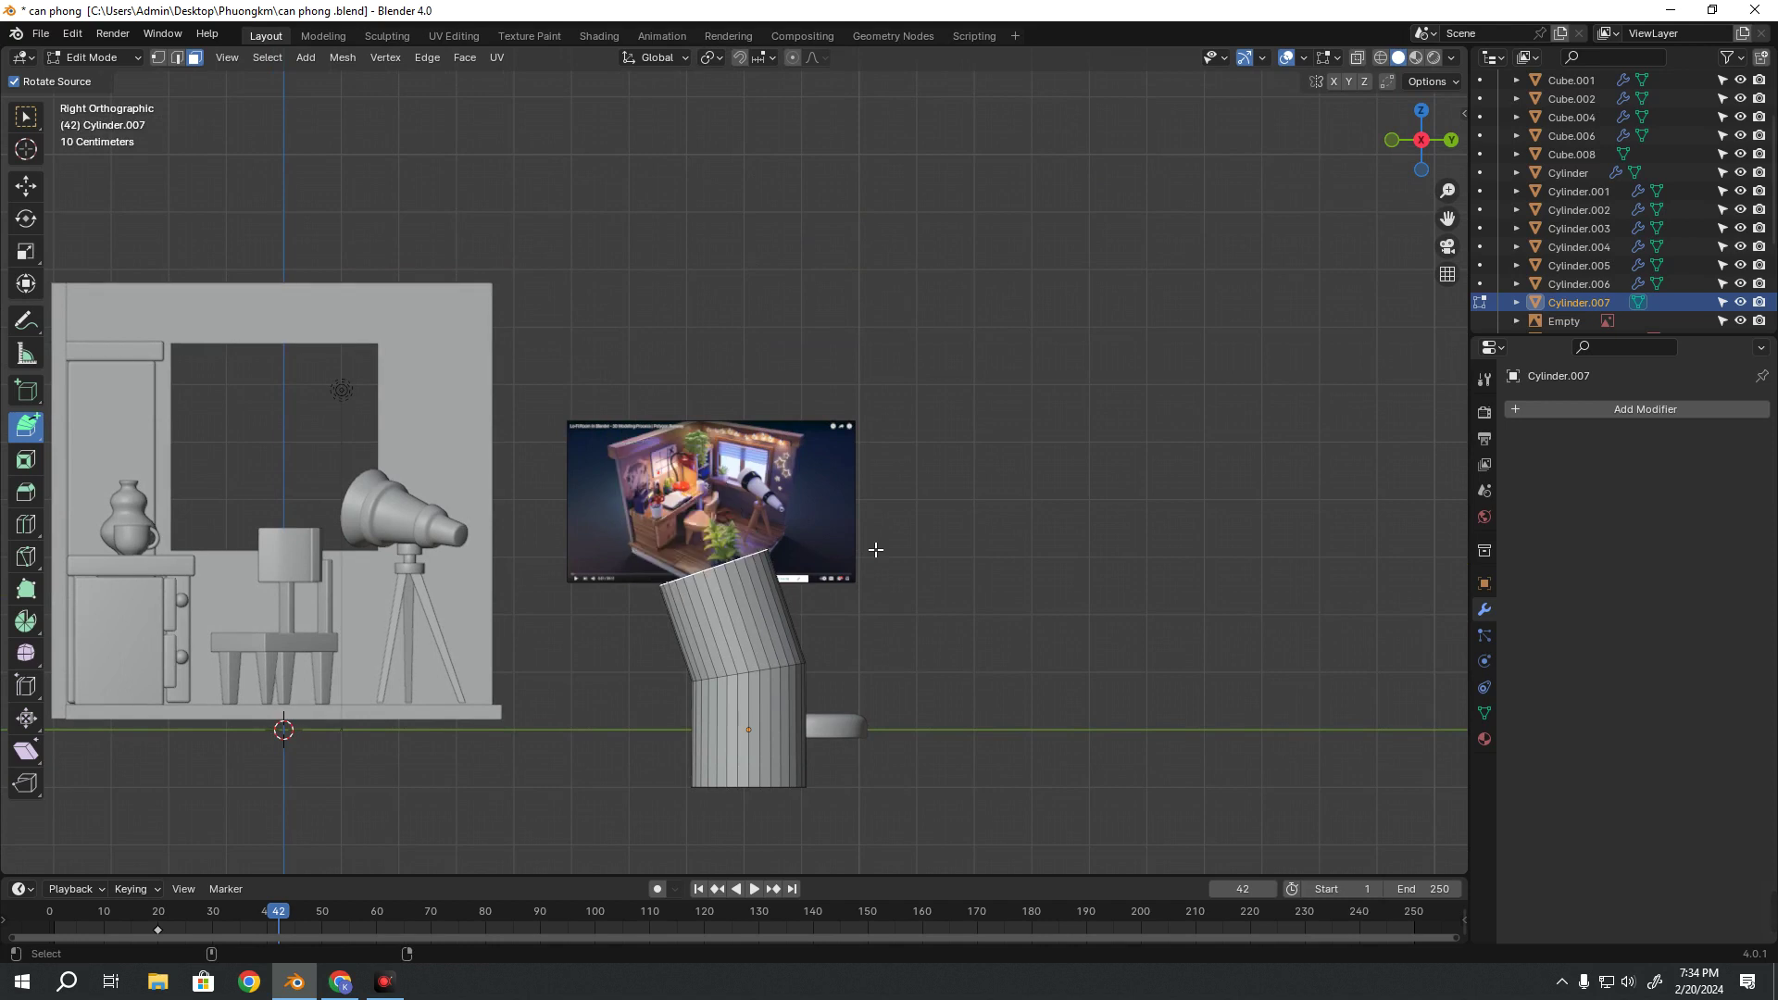
{"action": "key", "text": "ctrl+z"}
{"action": "key", "text": "ctrl+z"}
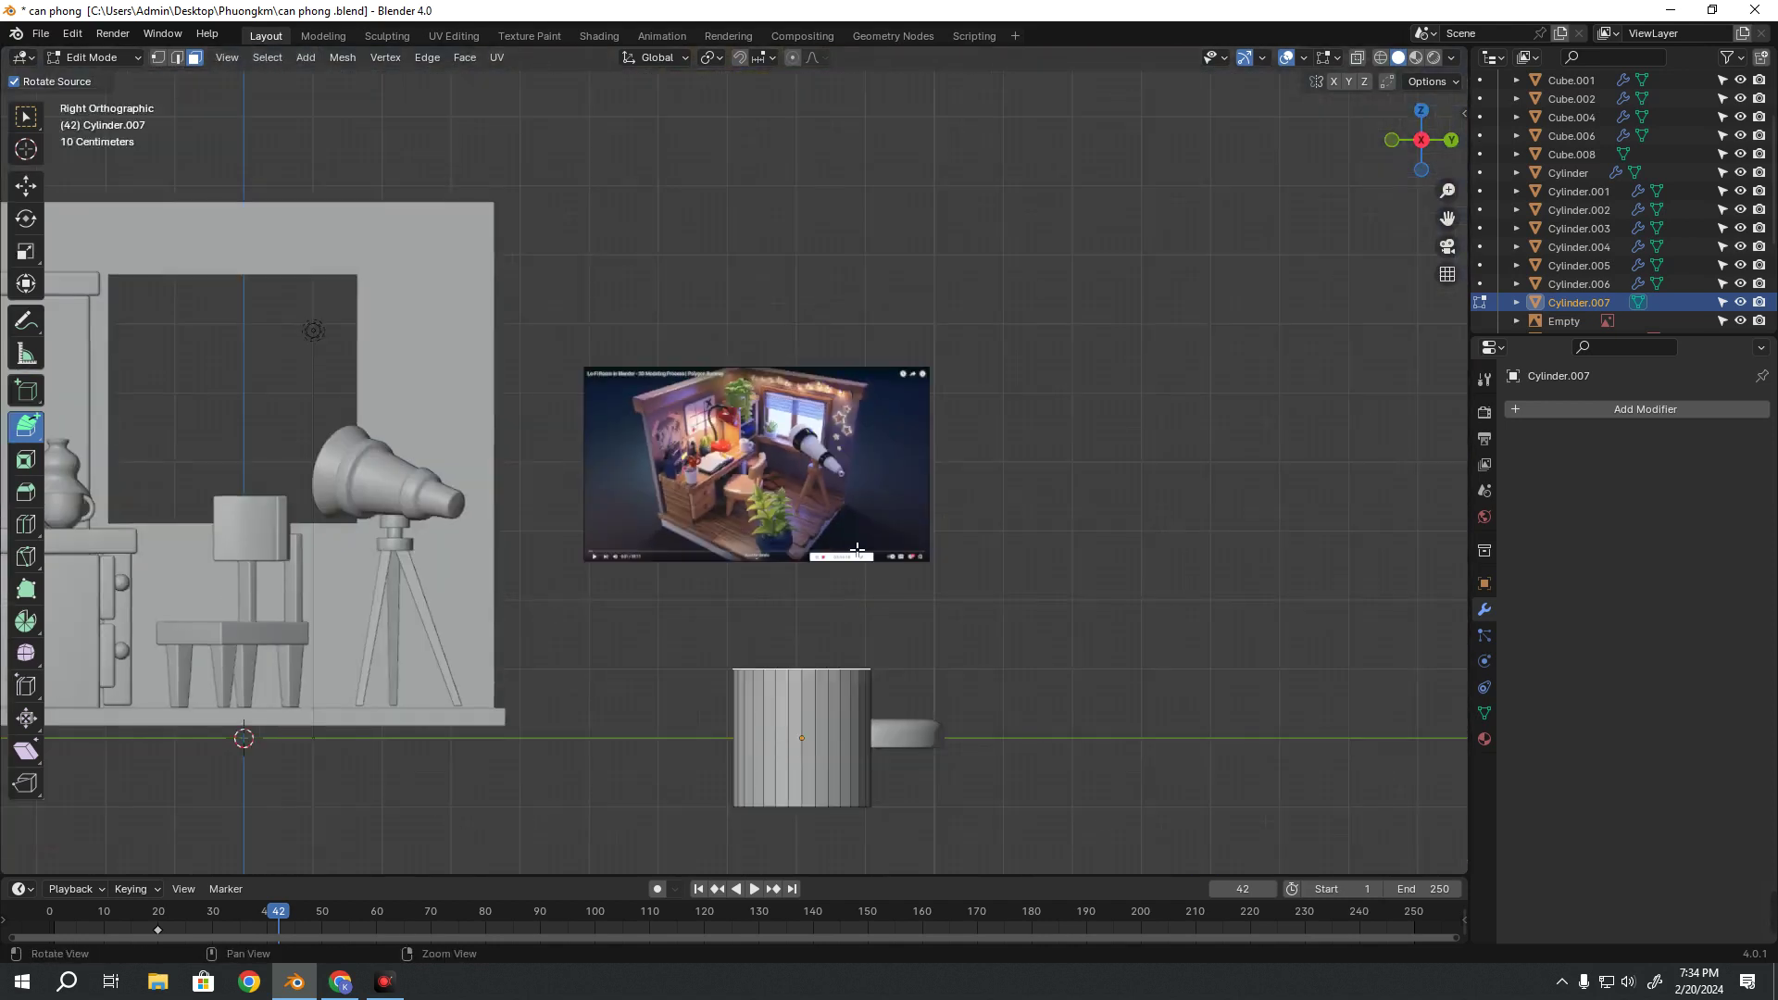
{"action": "middle_click_drag", "start_coordinate": [803, 529], "coordinate": [797, 562], "text": "shift"}
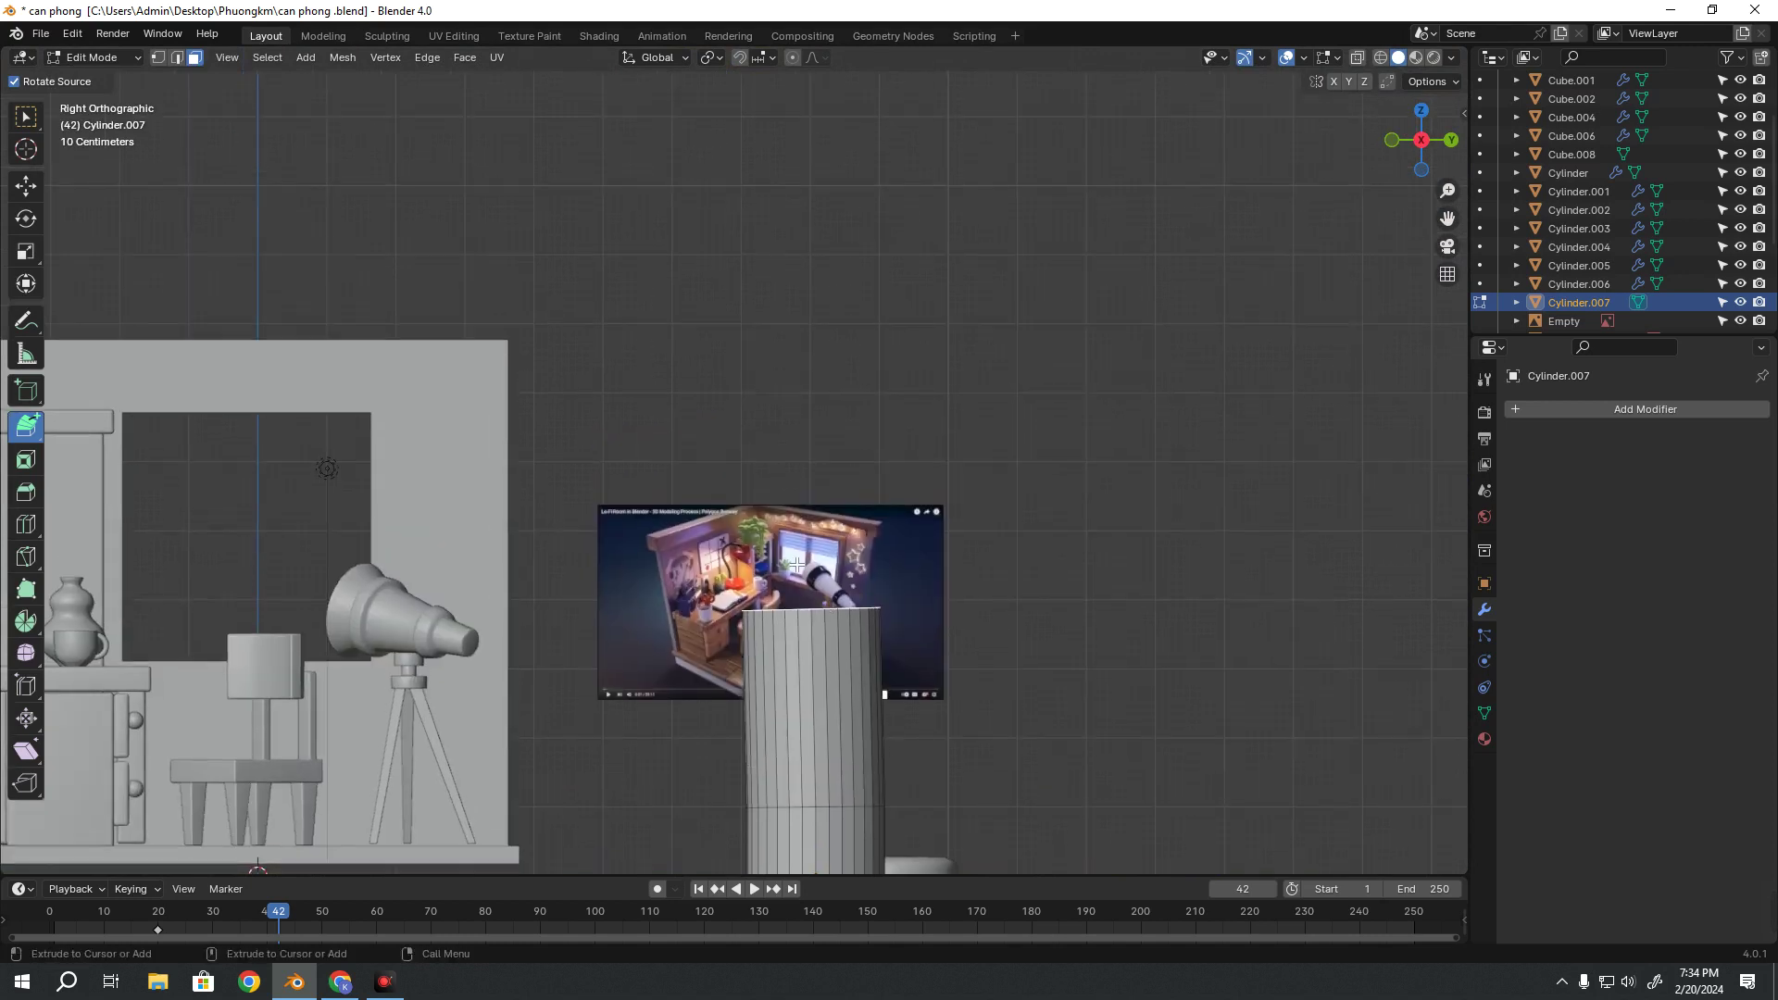
Re-extrude the cylinder top upward in three bent segments
{"action": "left_click", "coordinate": [768, 444]}
{"action": "middle_click_drag", "start_coordinate": [767, 445], "coordinate": [787, 546], "text": "shift"}
{"action": "left_click", "coordinate": [755, 409]}
{"action": "scroll", "coordinate": [787, 567], "scroll_direction": "down", "scroll_amount": 3}
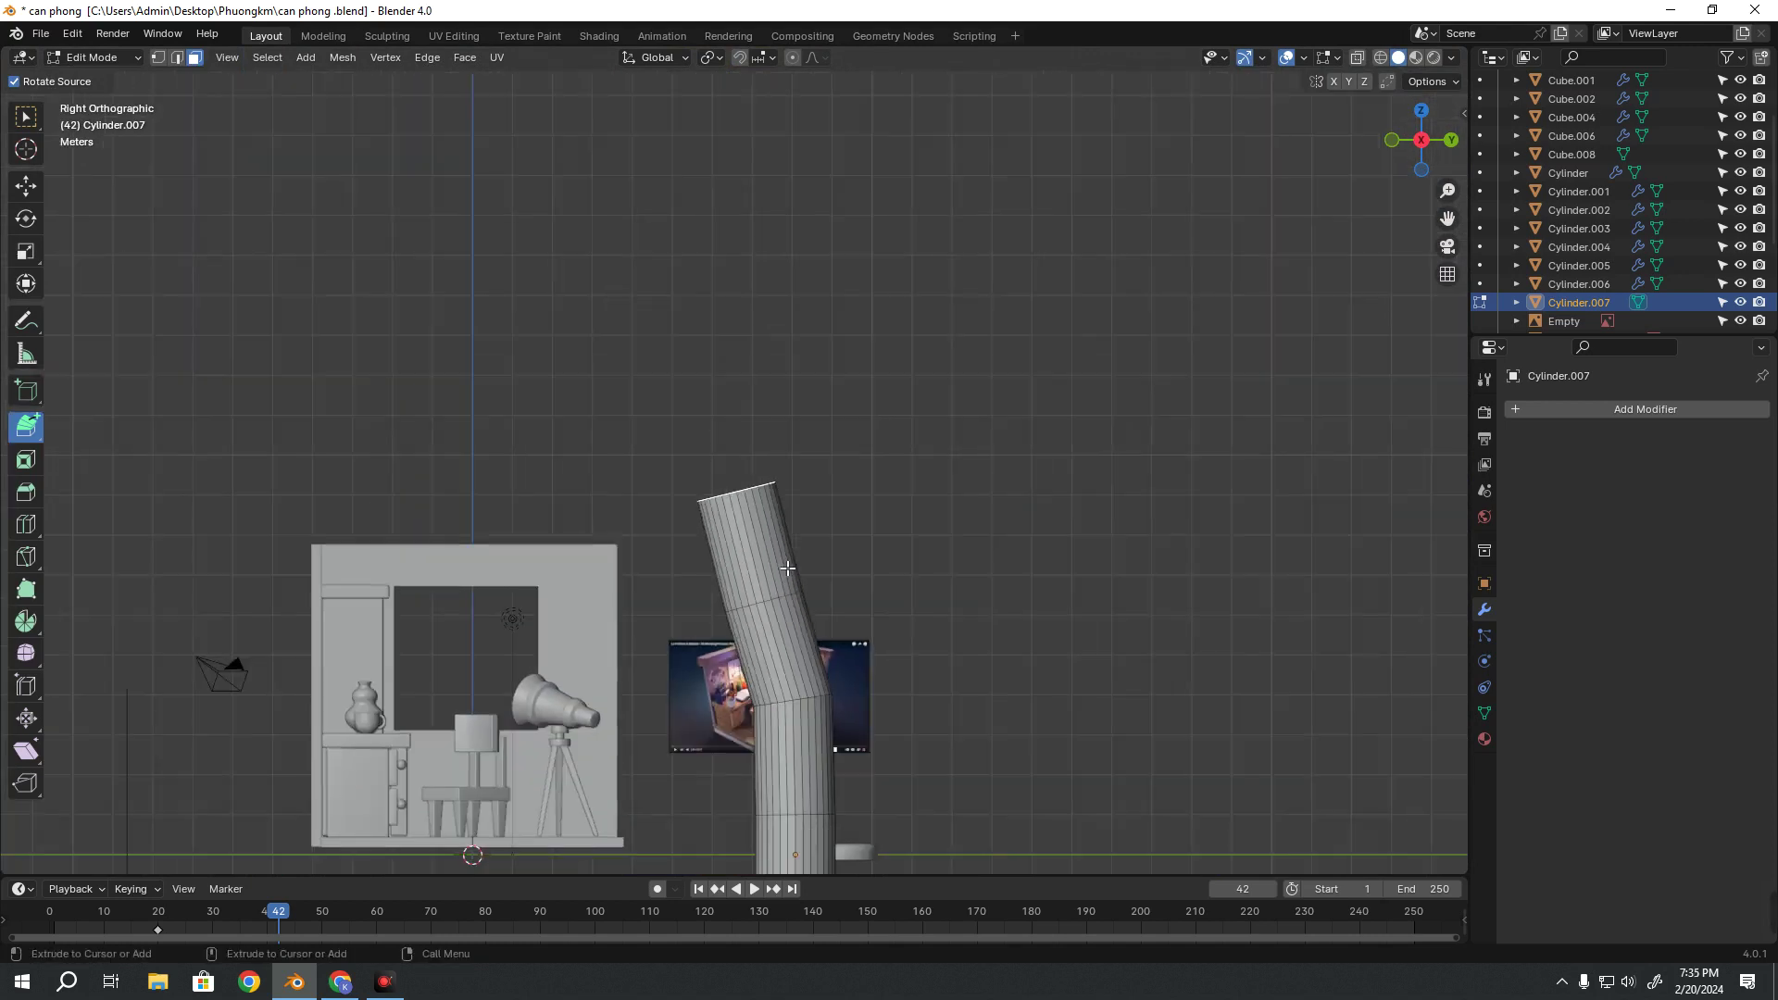
{"action": "left_click", "coordinate": [719, 378]}
Curl the tube top over to the right and down in five more segments
{"action": "left_click", "coordinate": [740, 279]}
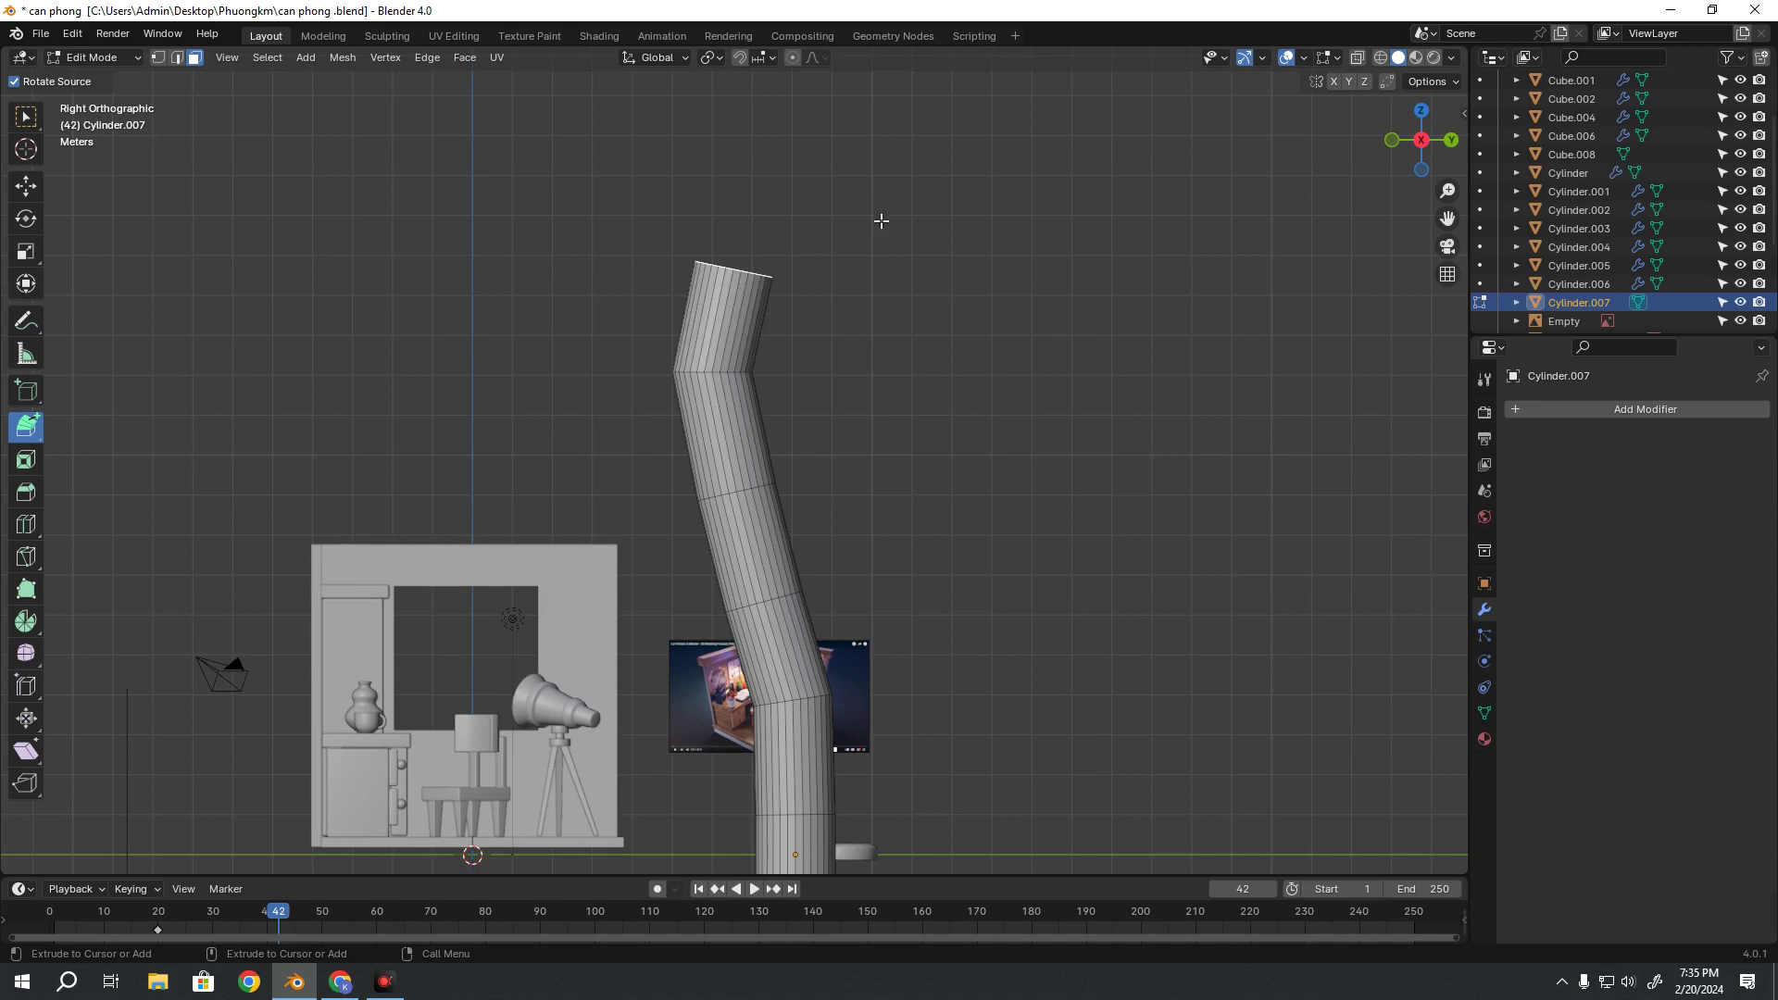
{"action": "left_click", "coordinate": [856, 200]}
{"action": "left_click", "coordinate": [963, 166]}
{"action": "left_click", "coordinate": [1133, 211]}
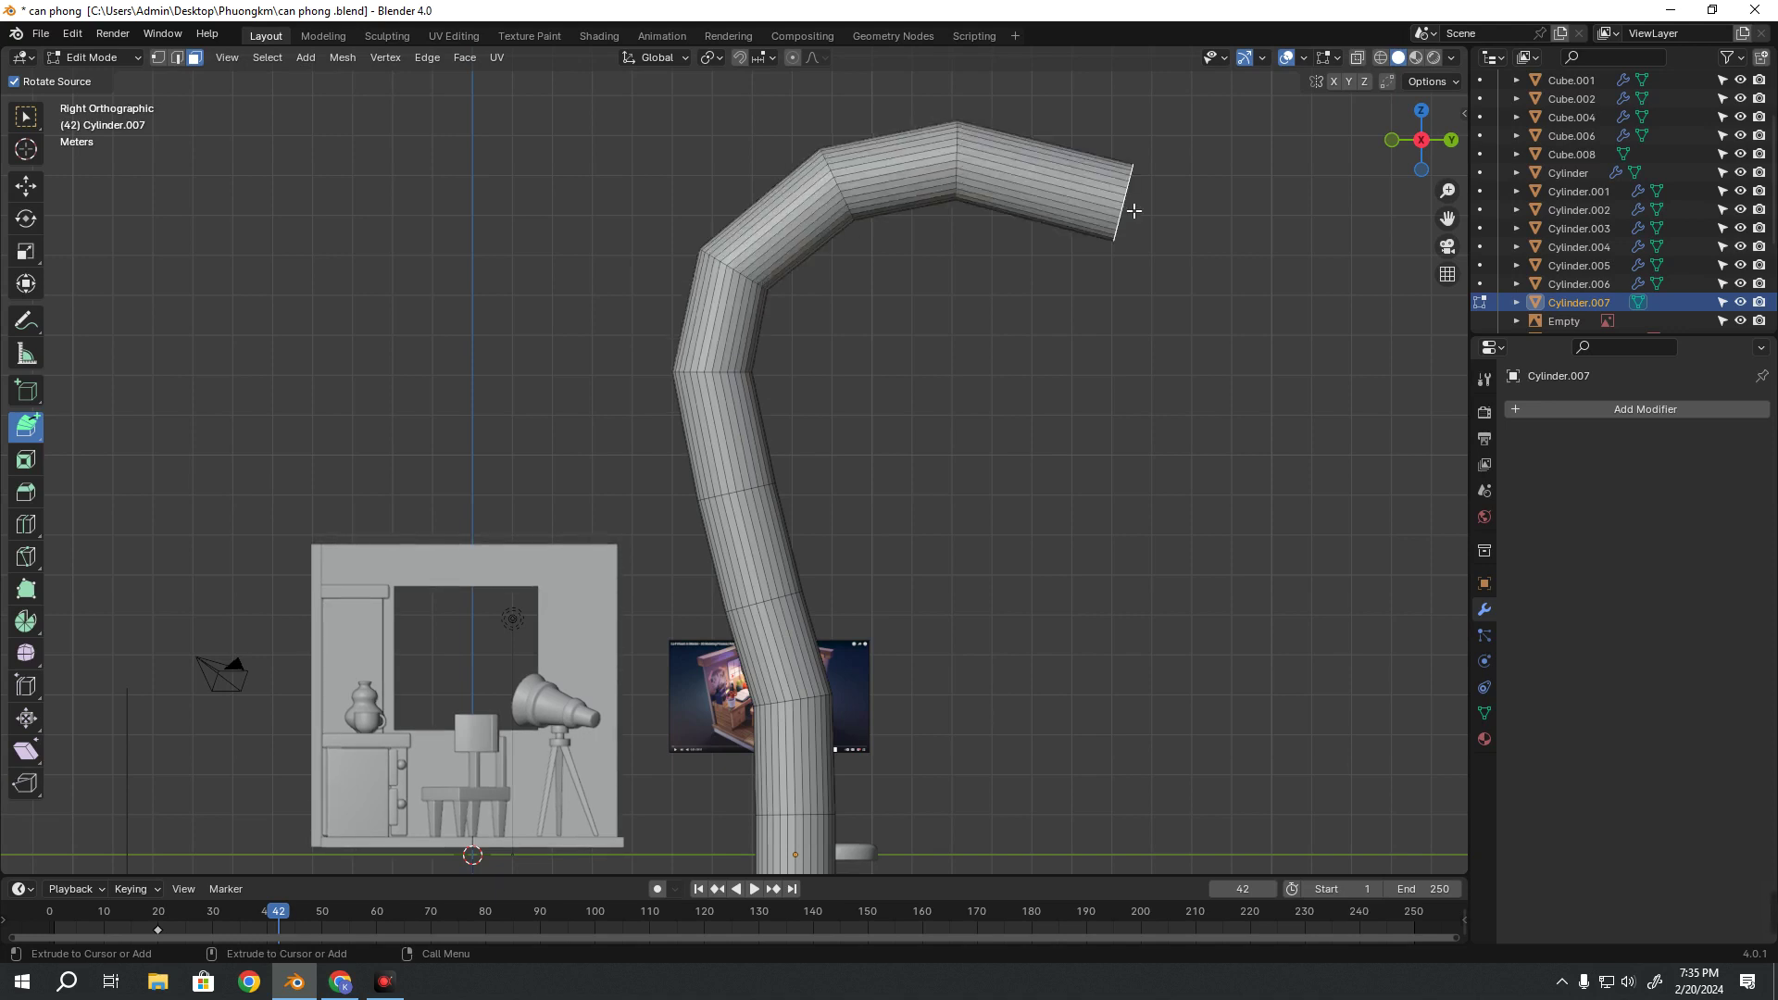
{"action": "left_click", "coordinate": [1185, 333]}
{"action": "scroll", "coordinate": [870, 719], "scroll_direction": "down", "scroll_amount": 3}
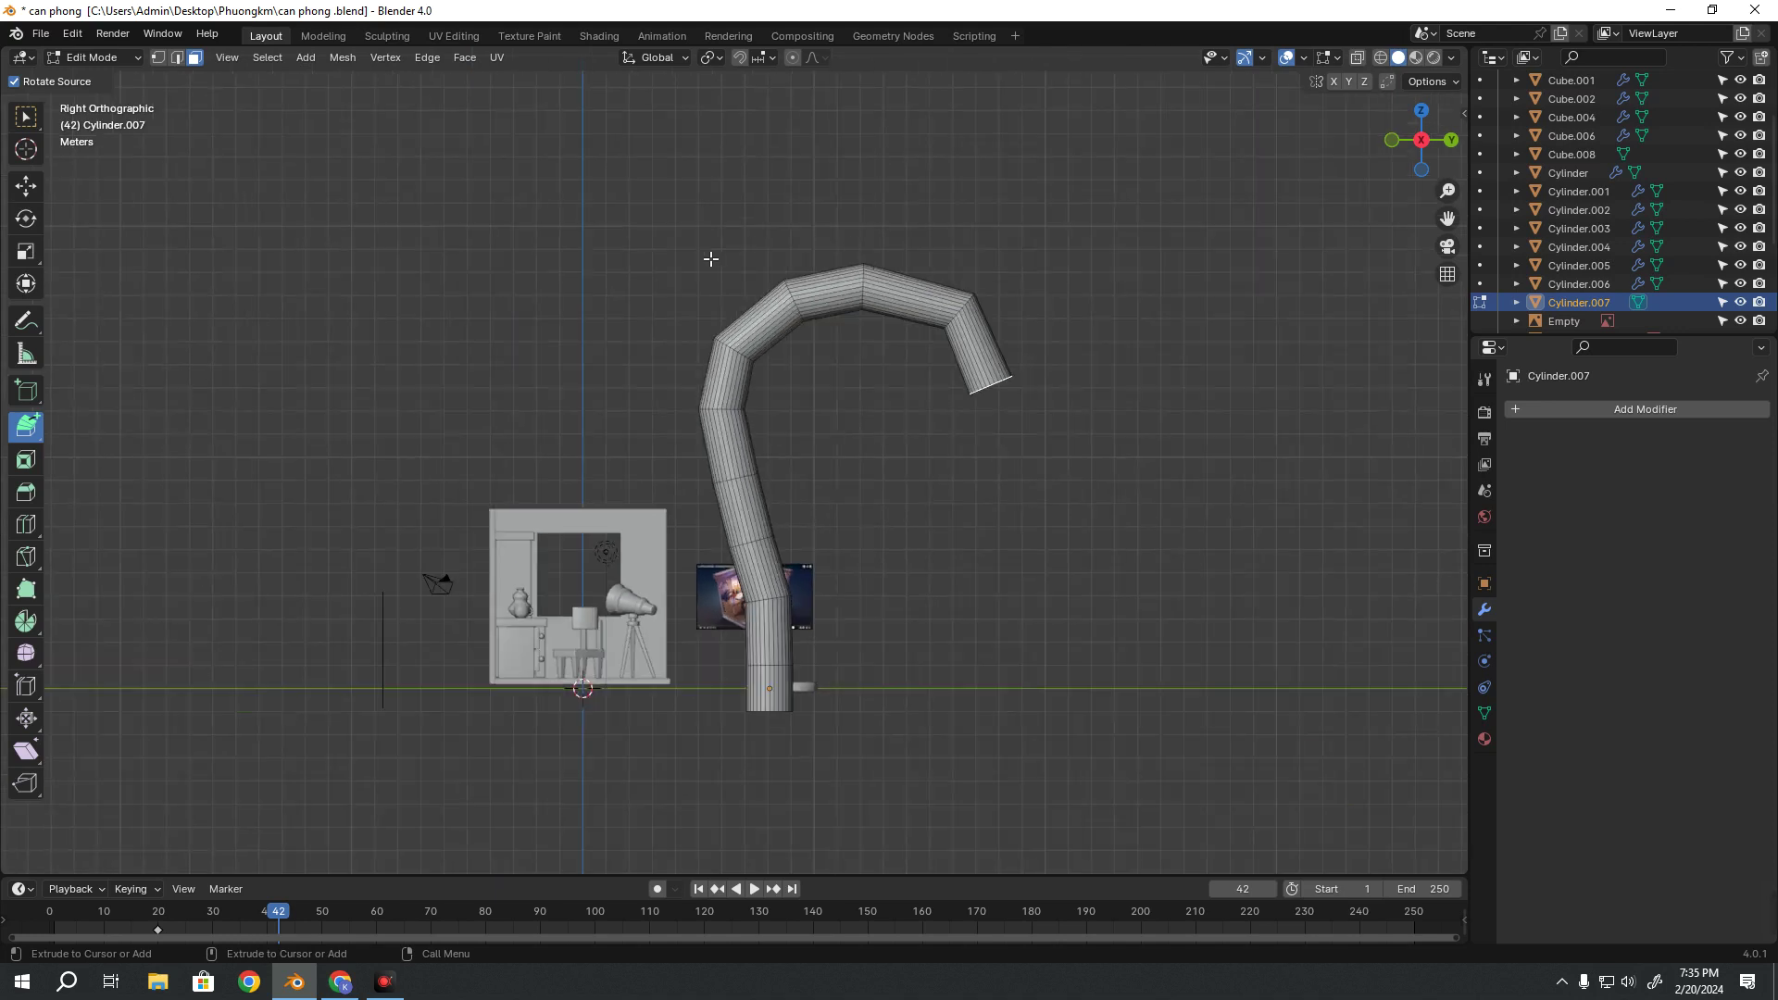
{"action": "scroll", "coordinate": [828, 638], "scroll_direction": "up", "scroll_amount": 3}
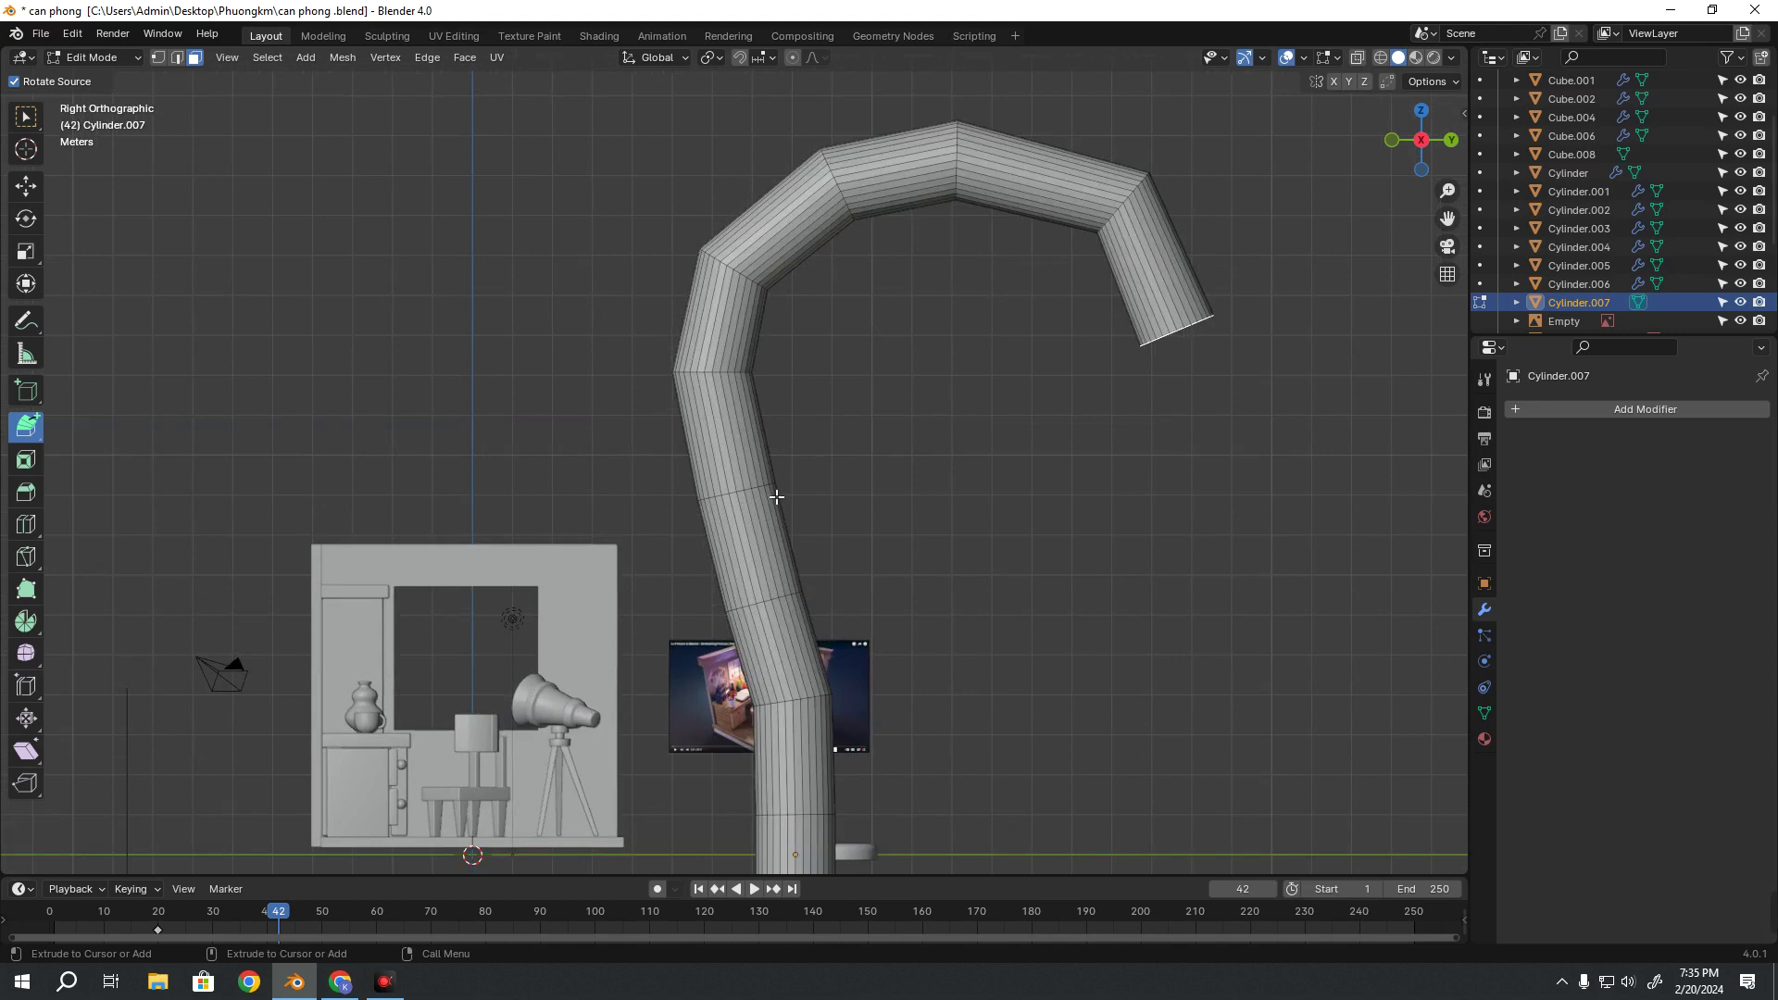
{"action": "middle_click_drag", "start_coordinate": [880, 604], "coordinate": [867, 435], "text": "shift"}
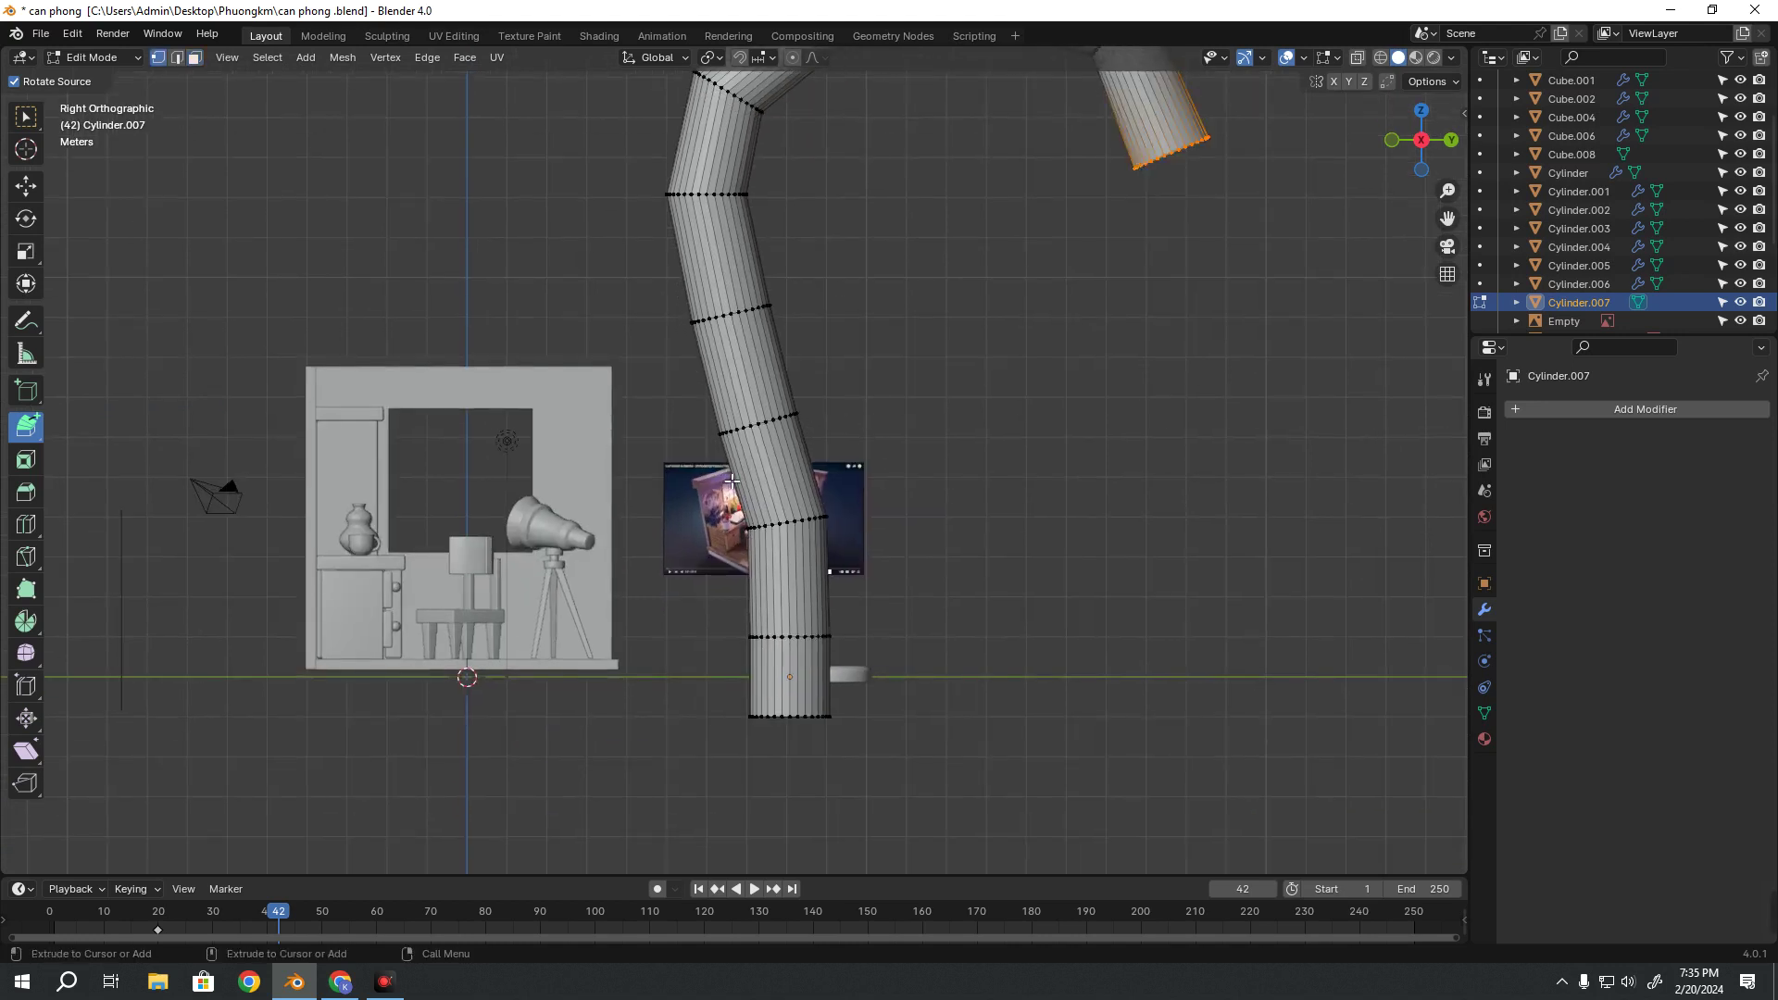
In vertex select with X-ray on, box-select middle rings and shift them sideways to smooth the bend
{"action": "key", "text": "1"}
{"action": "key", "text": "shift+space"}
{"action": "key", "text": "g"}
{"action": "scroll", "coordinate": [704, 480], "scroll_direction": "up", "scroll_amount": 3}
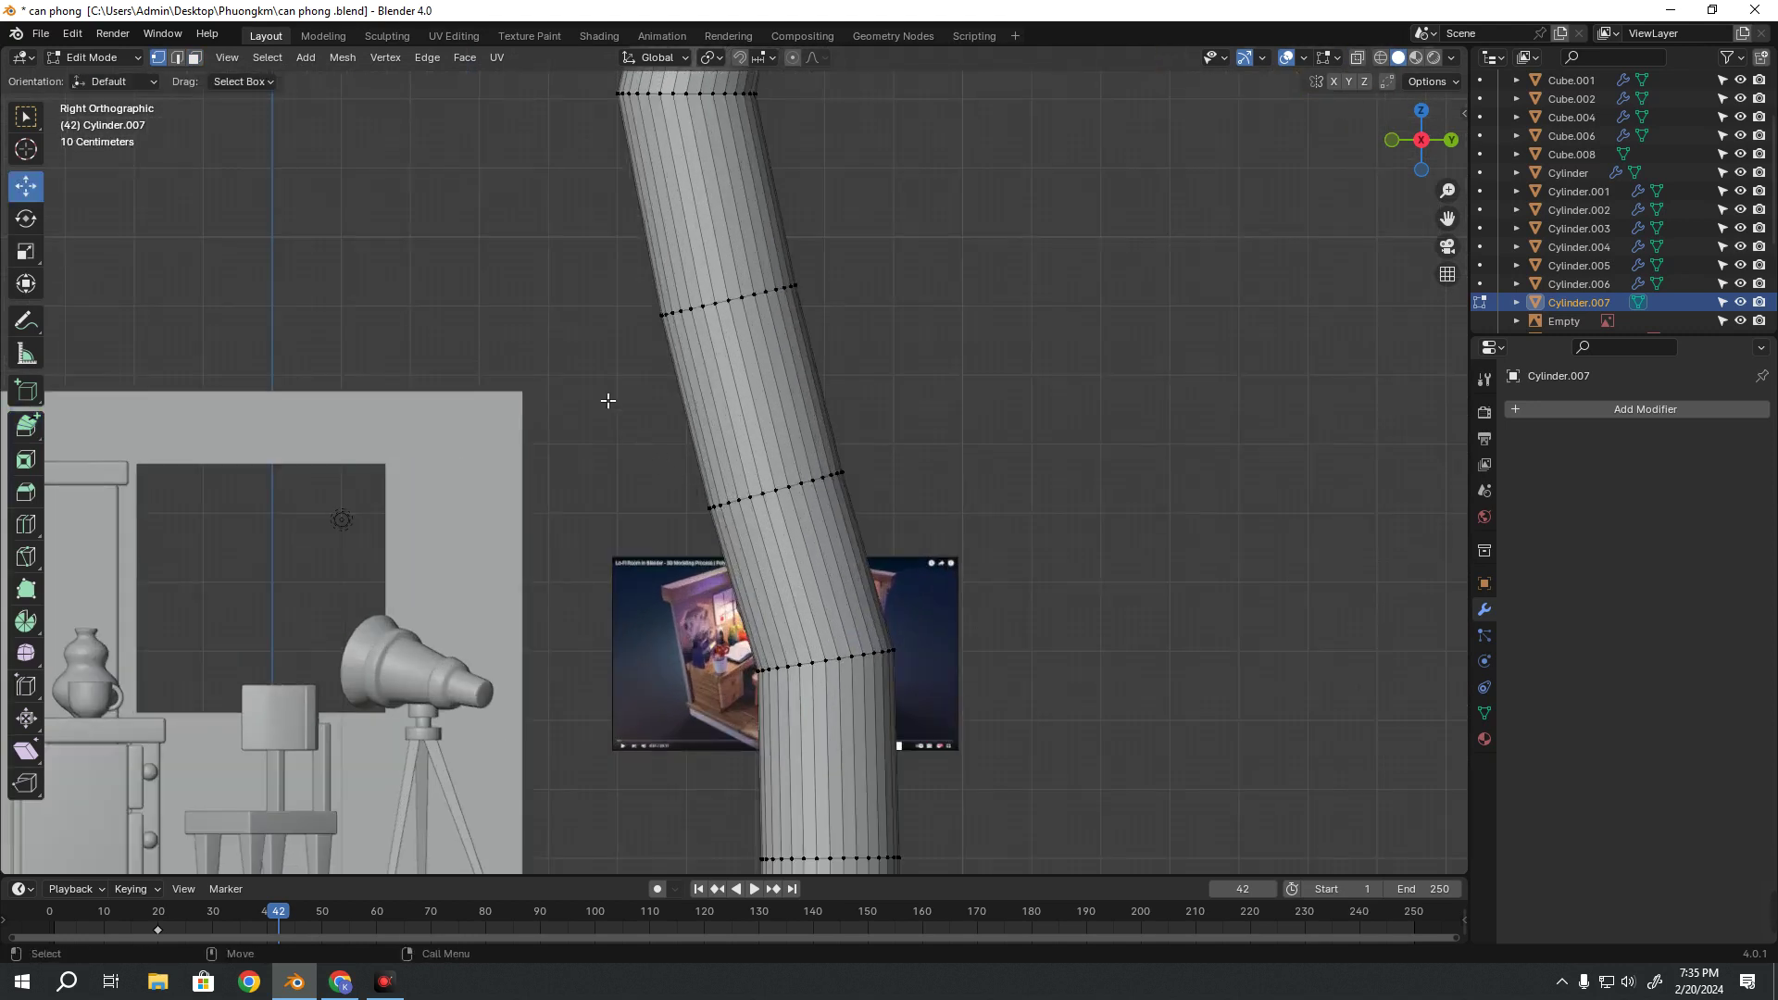
{"action": "left_click_drag", "start_coordinate": [609, 400], "coordinate": [877, 510]}
{"action": "left_click", "coordinate": [861, 491]}
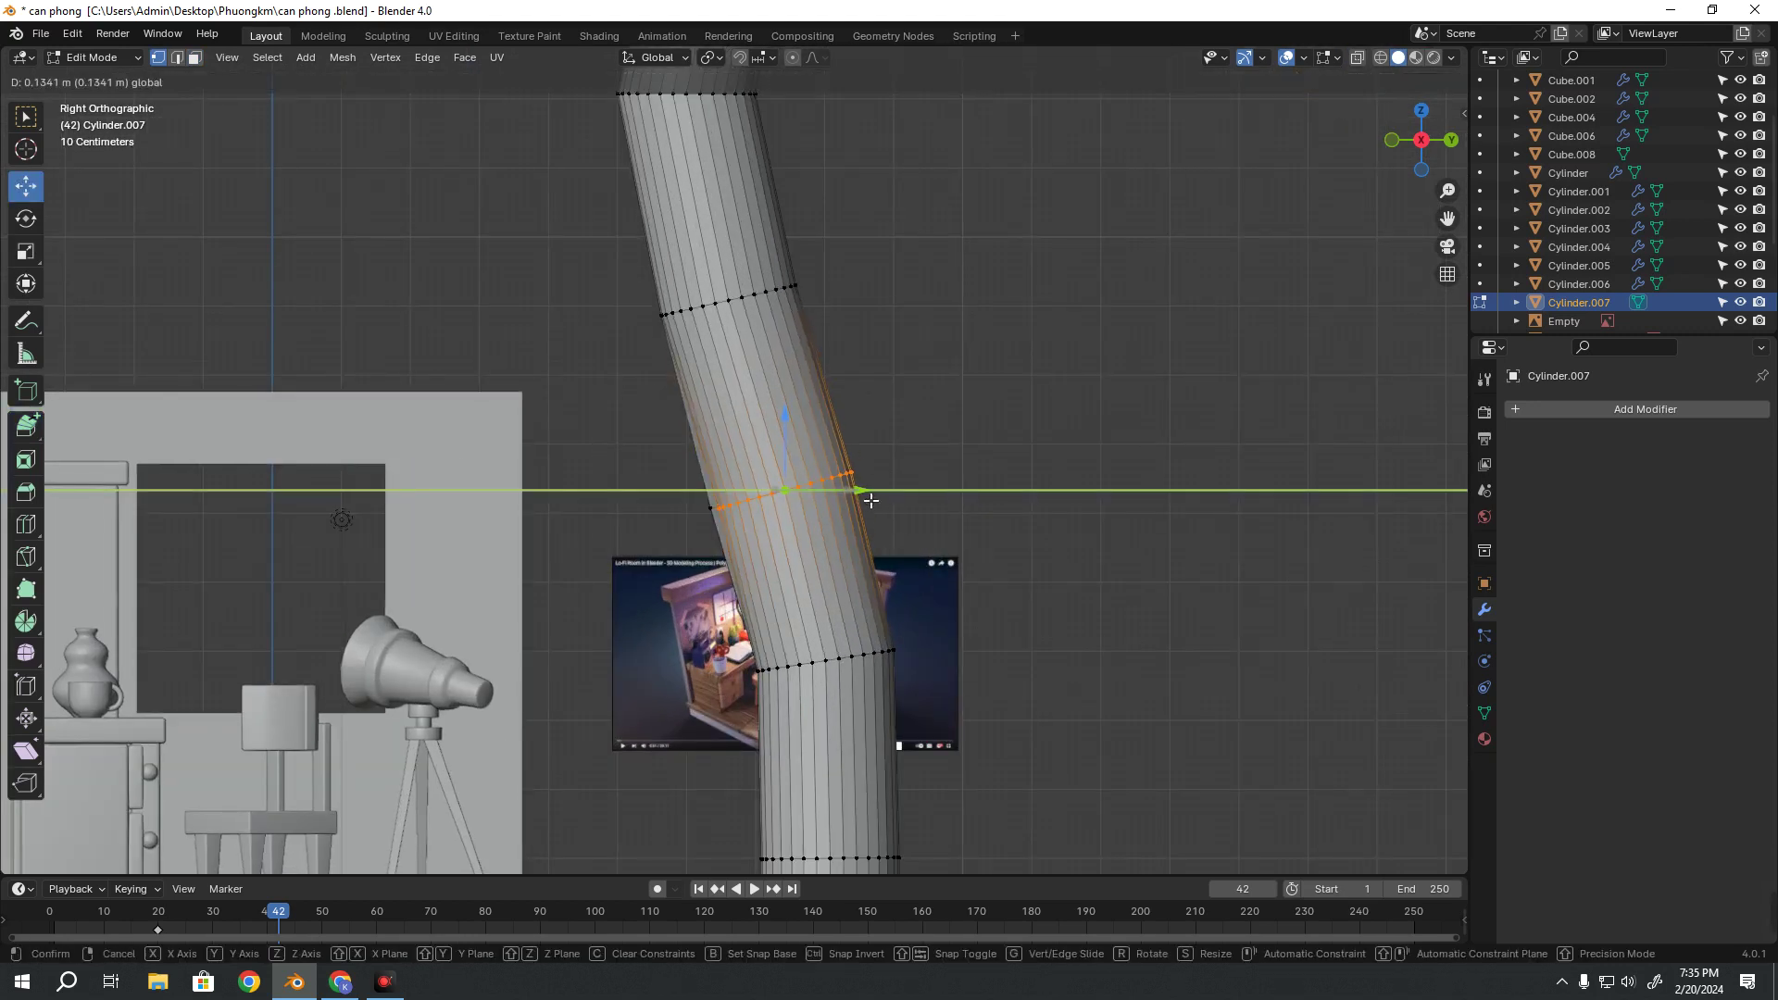
{"action": "key", "text": "alt+z"}
{"action": "left_click_drag", "start_coordinate": [594, 396], "coordinate": [959, 577]}
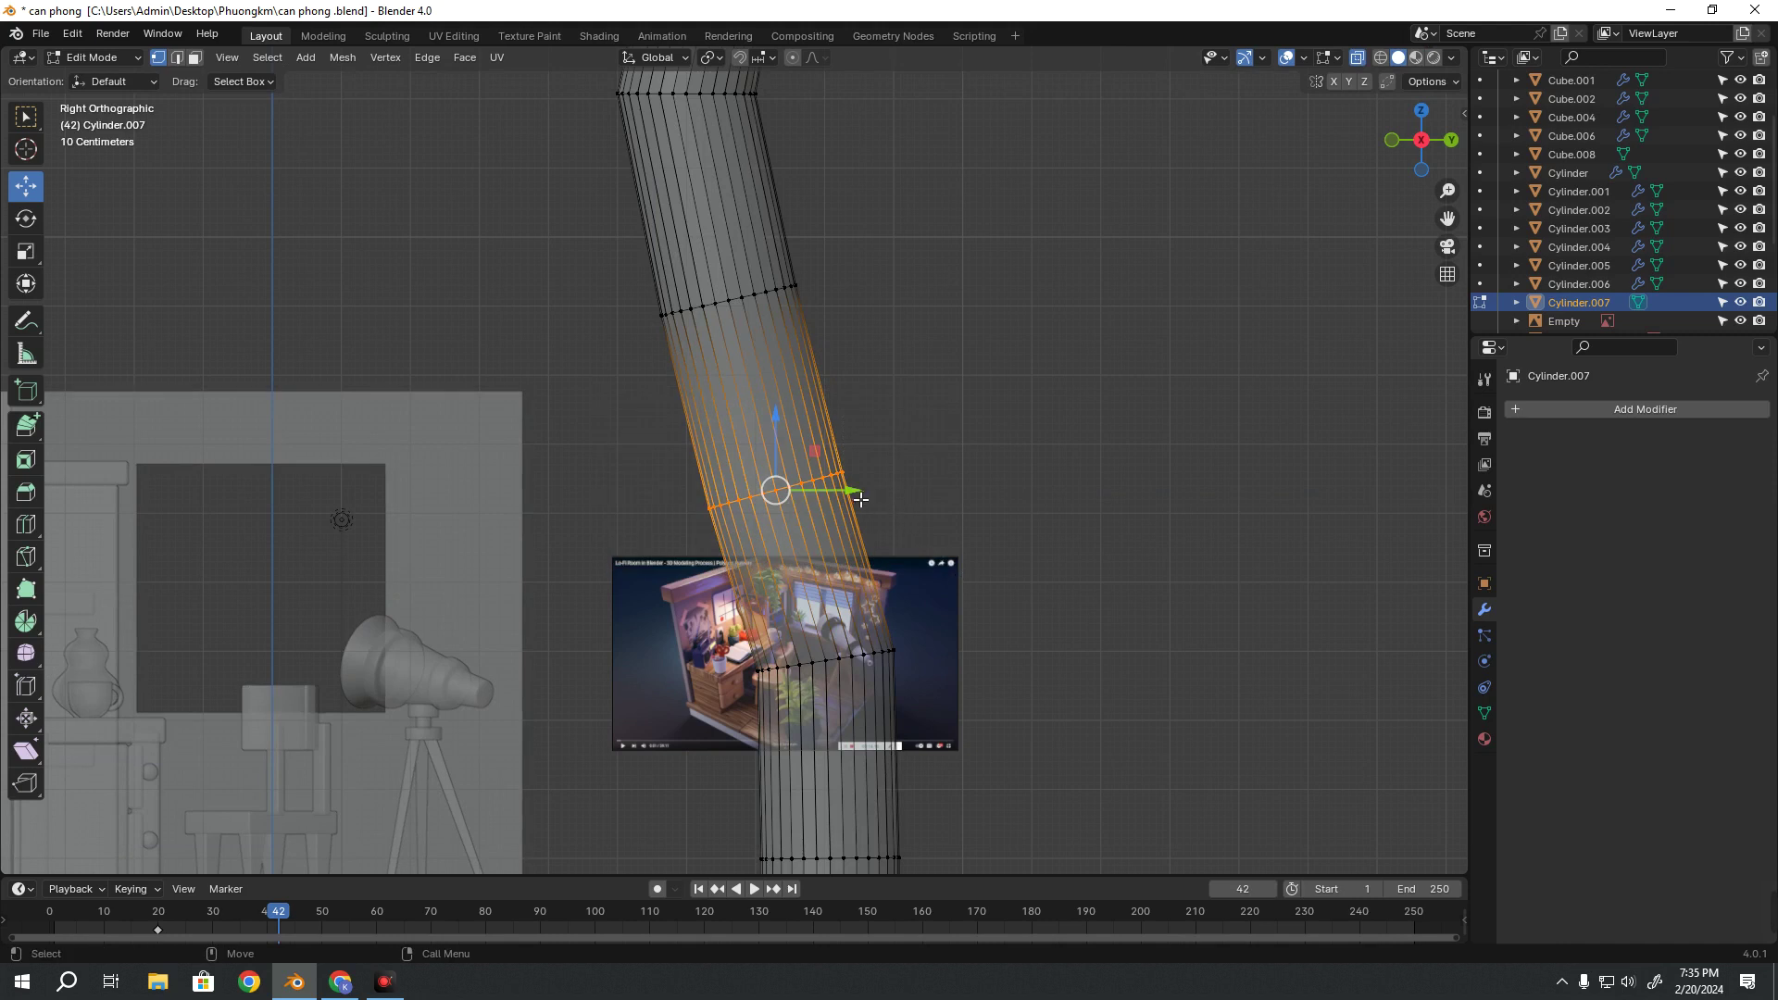
{"action": "left_click_drag", "start_coordinate": [857, 491], "coordinate": [911, 490]}
{"action": "mouse_move", "coordinate": [650, 608]}
{"action": "left_mouse_down"}
{"action": "mouse_move", "coordinate": [869, 707]}
{"action": "mouse_move", "coordinate": [931, 661]}
{"action": "left_mouse_up"}
{"action": "scroll", "coordinate": [793, 340], "scroll_direction": "down", "scroll_amount": 2}
{"action": "scroll", "coordinate": [792, 340], "scroll_direction": "up", "scroll_amount": 3, "text": "shift"}
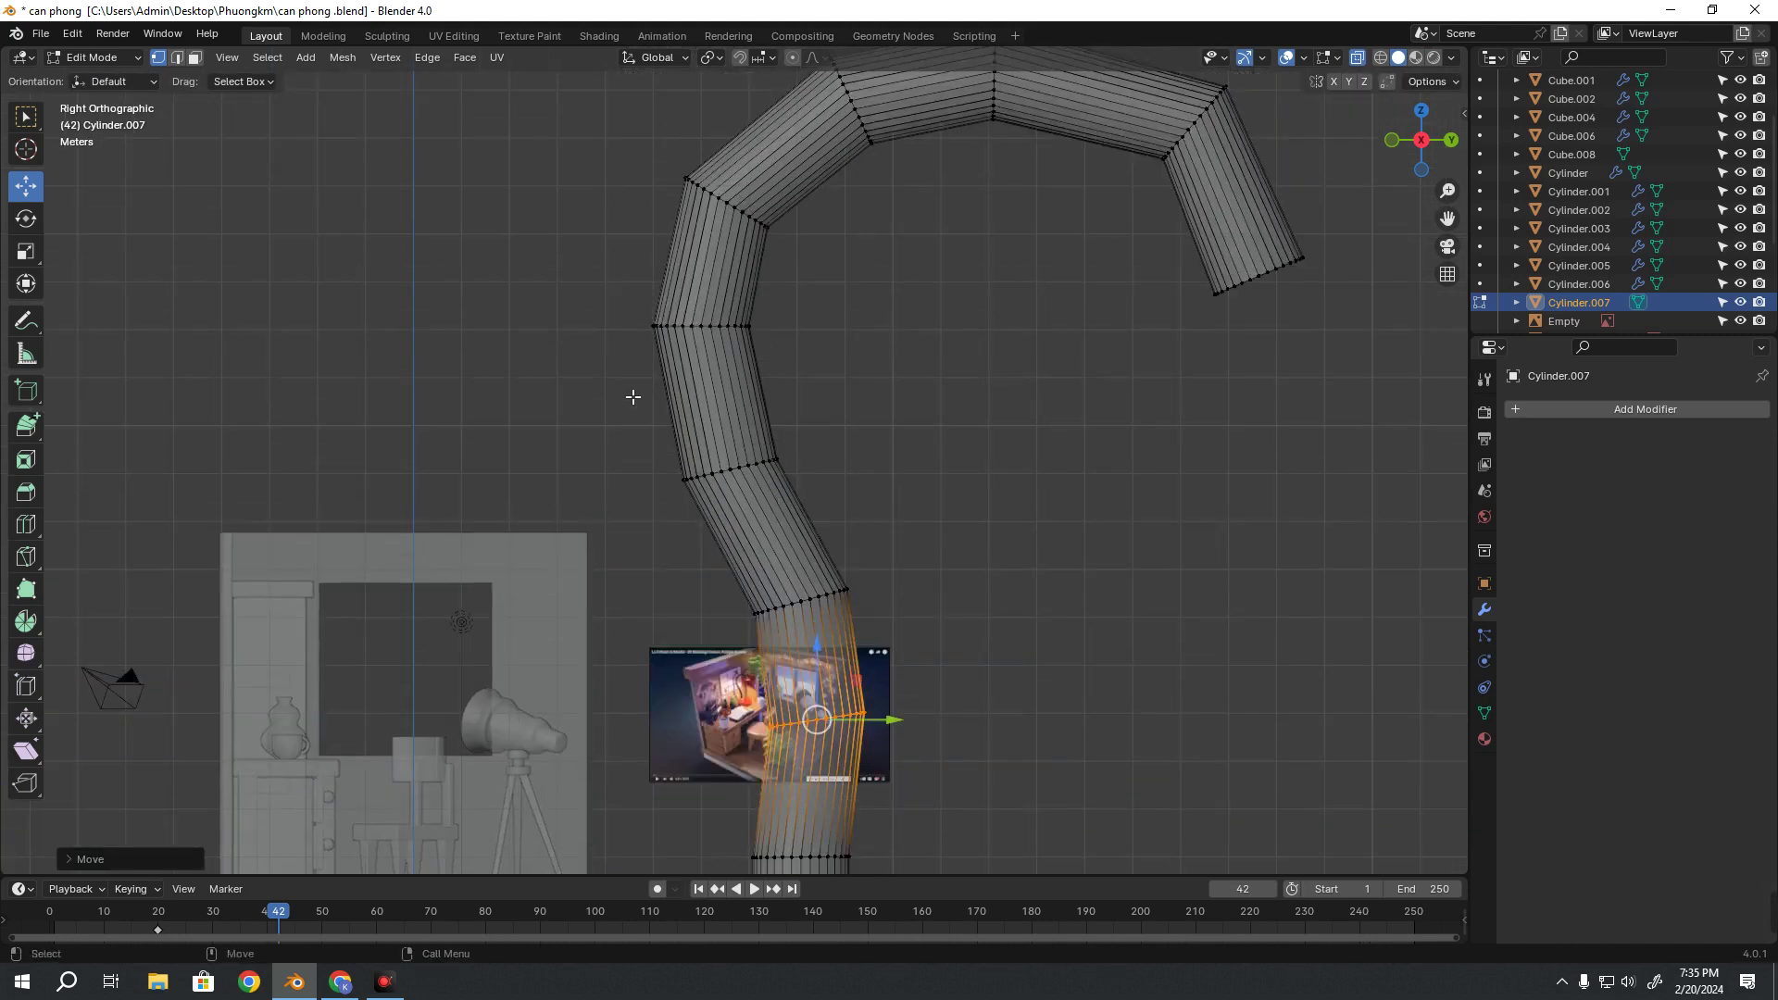
{"action": "mouse_move", "coordinate": [628, 382]}
{"action": "left_mouse_down"}
{"action": "mouse_move", "coordinate": [813, 518]}
{"action": "mouse_move", "coordinate": [833, 478]}
{"action": "left_mouse_up"}
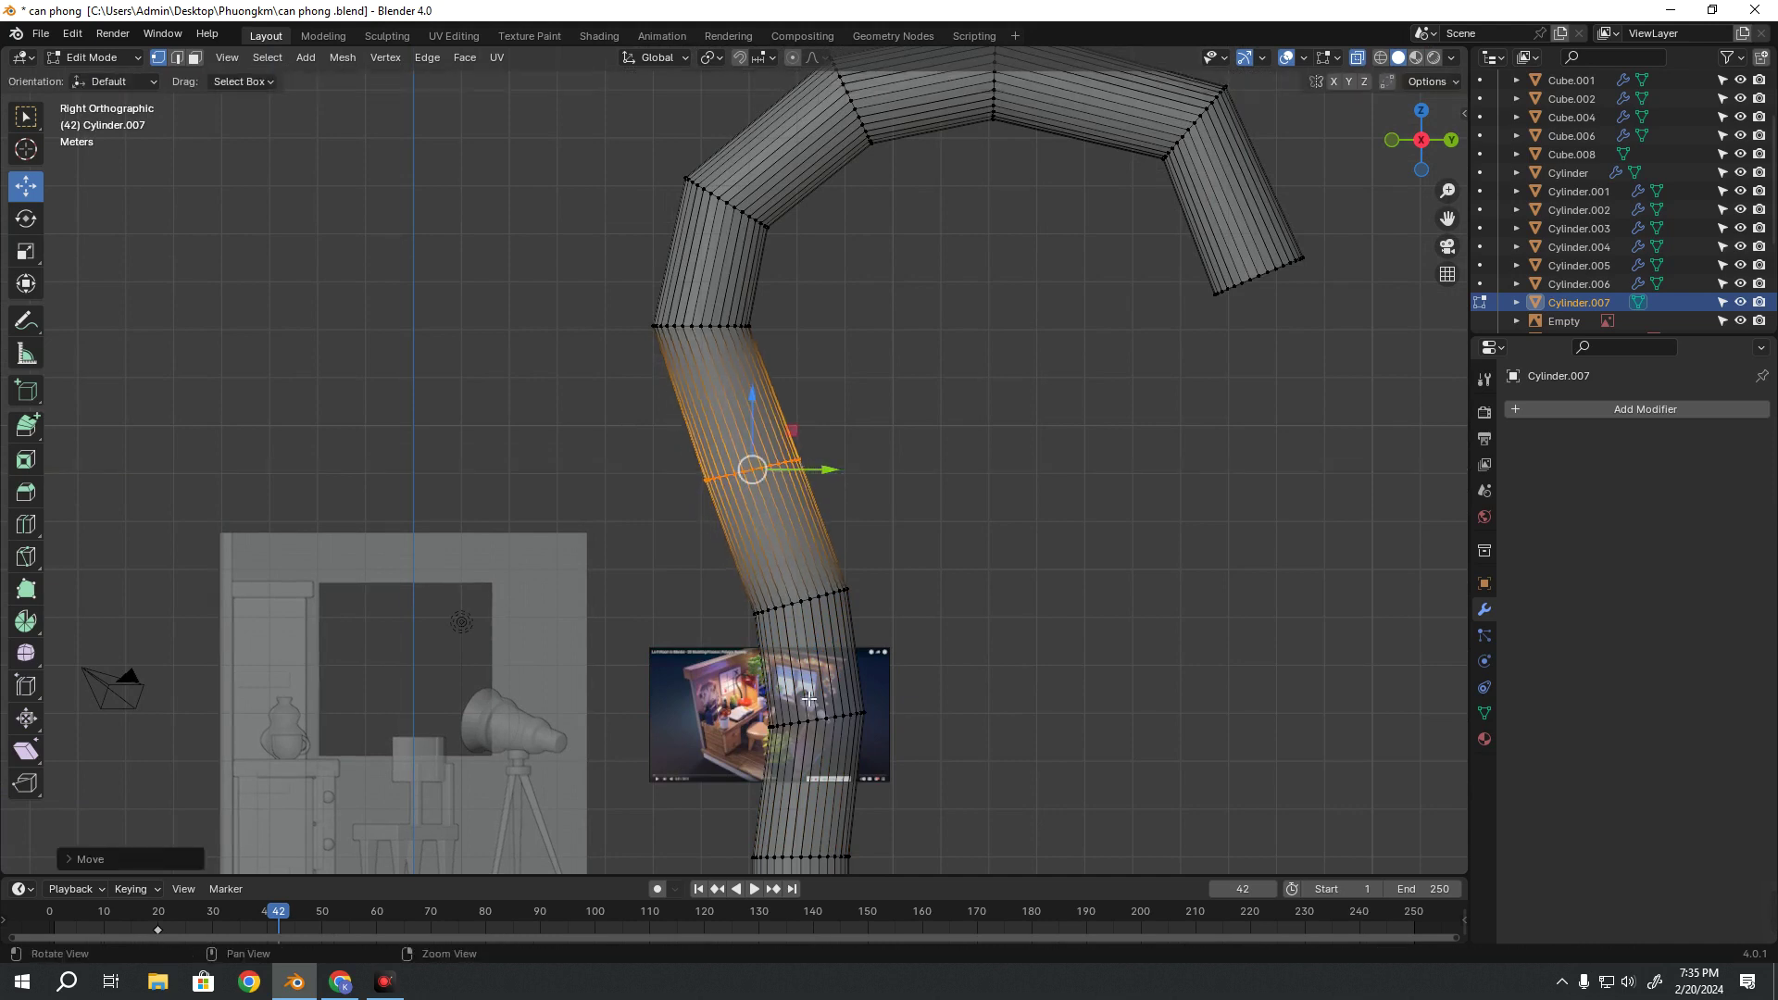
Select a lower ring of the tube and shift it slightly sideways
{"action": "scroll", "coordinate": [833, 478], "scroll_direction": "down", "scroll_amount": 5, "text": "shift"}
{"action": "mouse_move", "coordinate": [698, 522]}
{"action": "left_mouse_down"}
{"action": "mouse_move", "coordinate": [861, 620]}
{"action": "mouse_move", "coordinate": [876, 596]}
{"action": "left_mouse_up"}
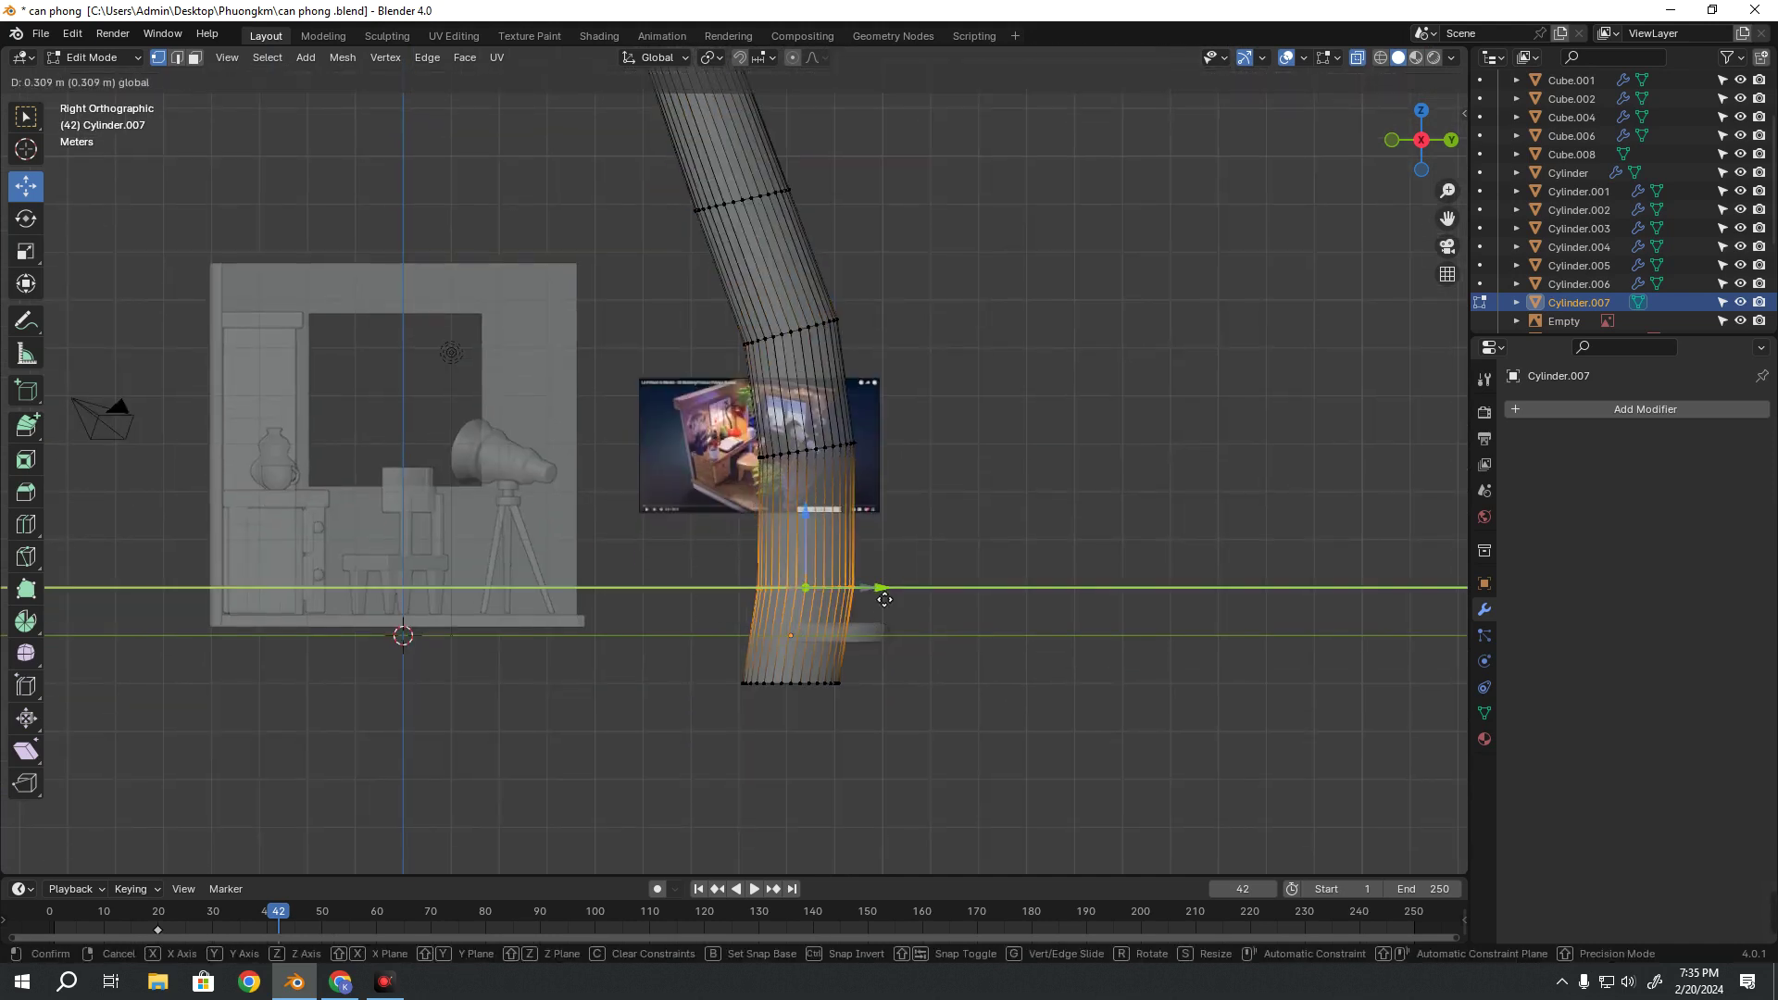
{"action": "left_click", "coordinate": [986, 556]}
{"action": "scroll", "coordinate": [991, 607], "scroll_direction": "down", "scroll_amount": 2}
{"action": "scroll", "coordinate": [988, 602], "scroll_direction": "down", "scroll_amount": 5}
{"action": "scroll", "coordinate": [940, 552], "scroll_direction": "up", "scroll_amount": 2, "text": "shift"}
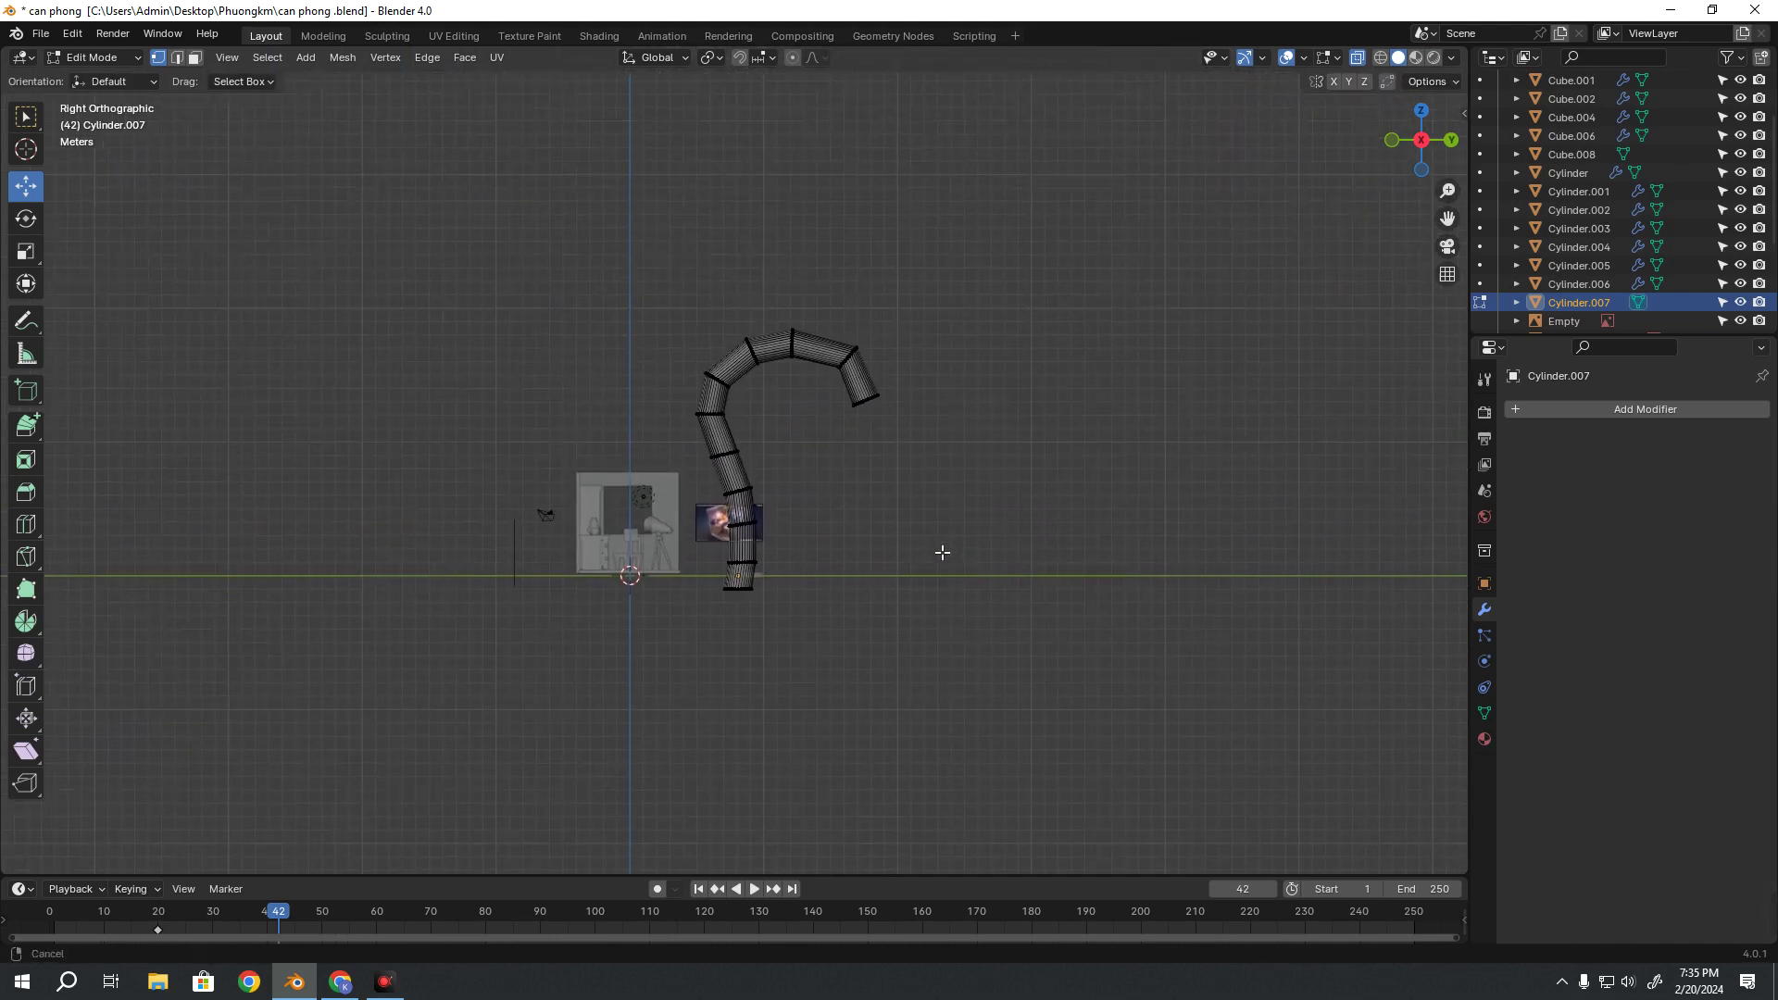
{"action": "scroll", "coordinate": [914, 447], "scroll_direction": "up", "scroll_amount": 5}
Box-select the tube's last bent segment and move it along Y
{"action": "left_click_drag", "start_coordinate": [917, 180], "coordinate": [1201, 479]}
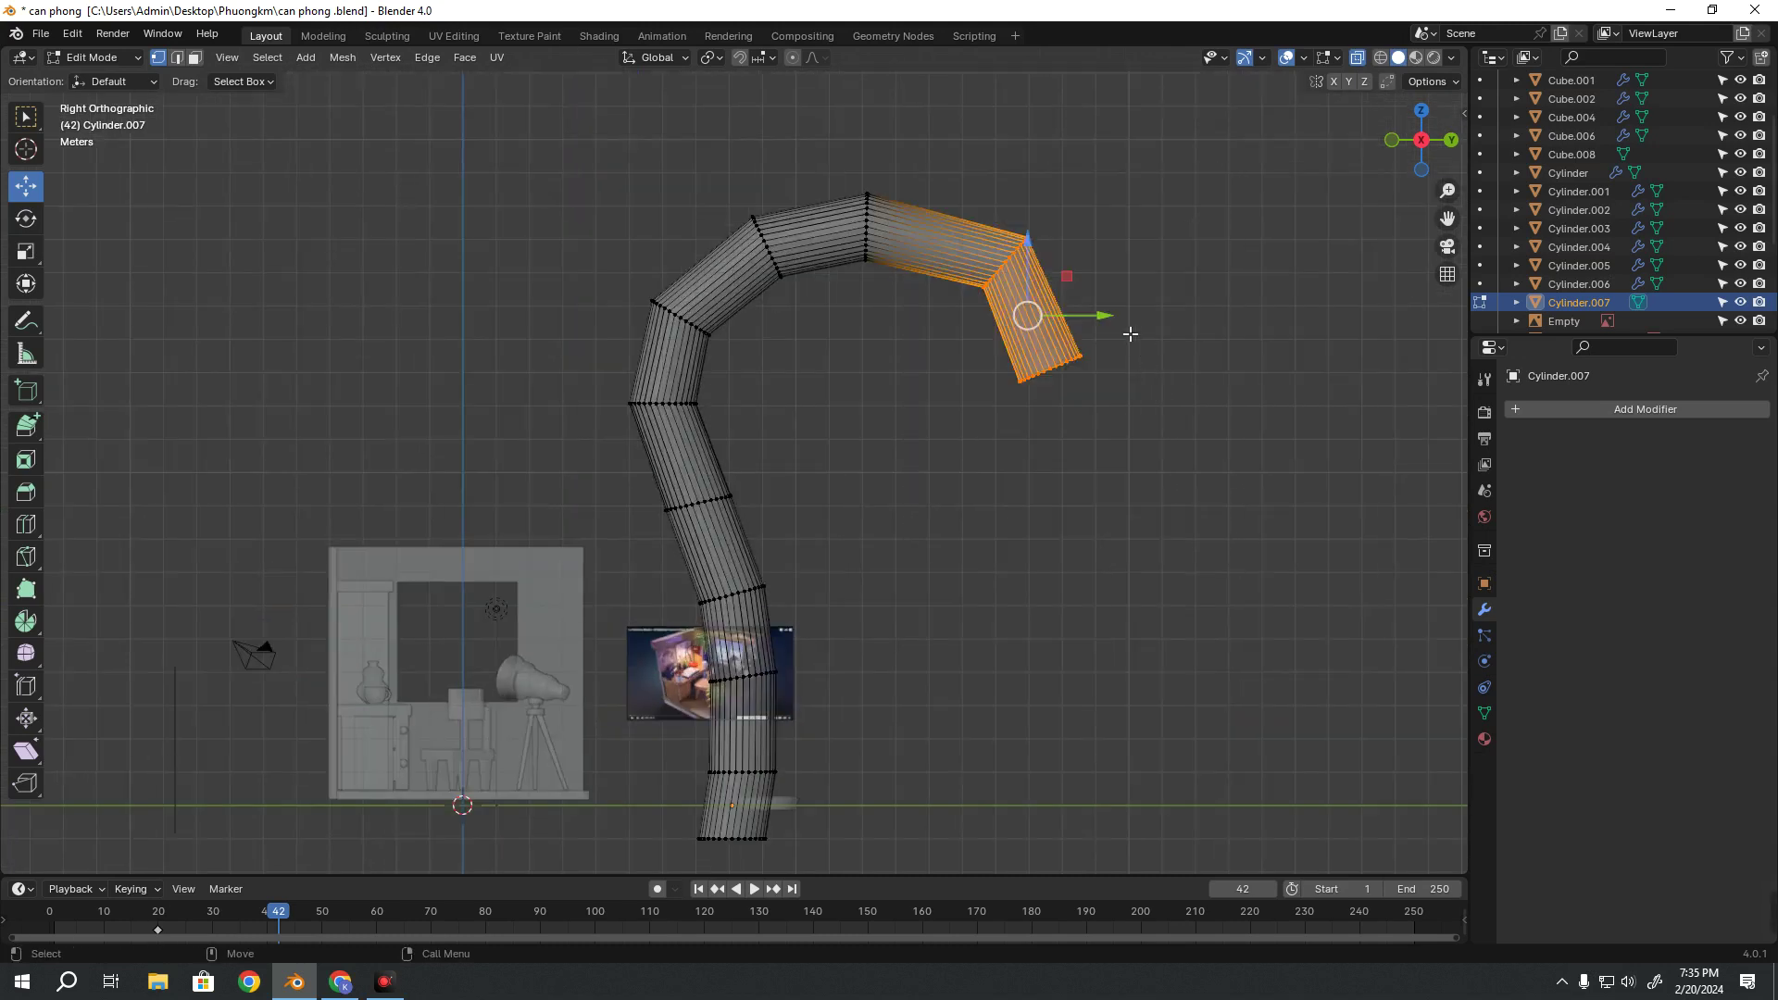
{"action": "key", "text": "g"}
{"action": "key", "text": "y"}
{"action": "left_click", "coordinate": [1055, 318]}
{"action": "left_click", "coordinate": [1046, 431]}
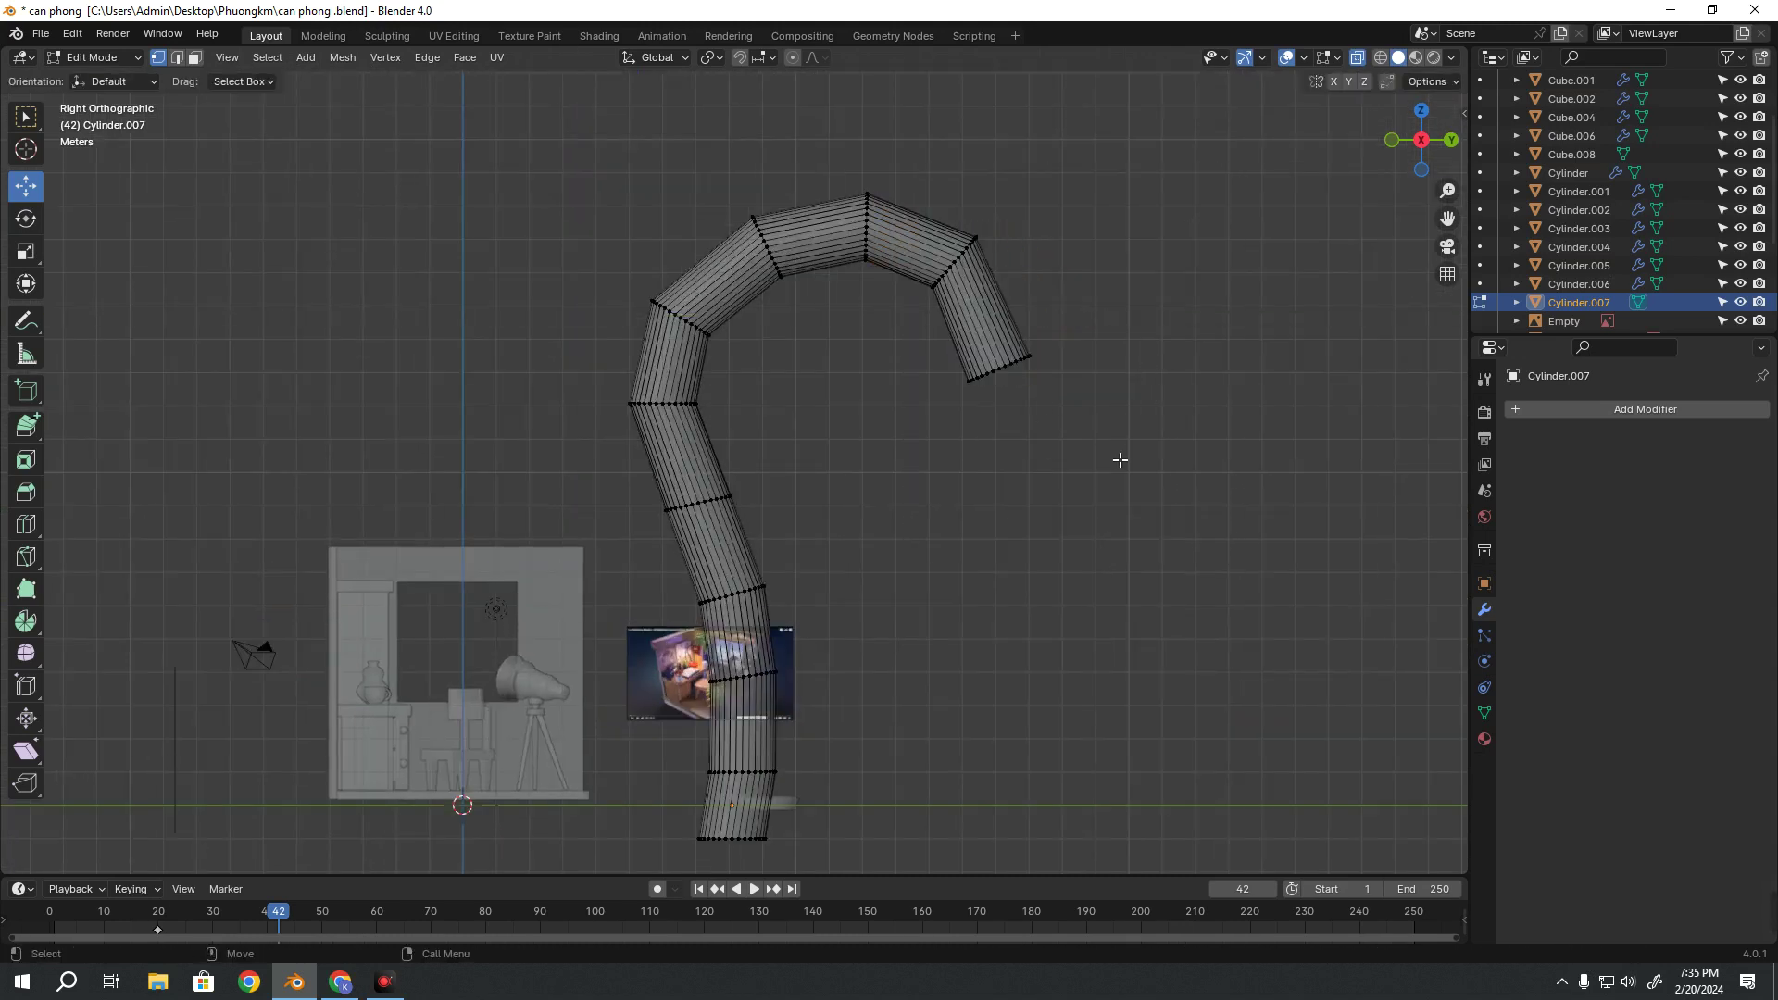
Select the upper ring at the top bend and lower it along Z
{"action": "left_click_drag", "start_coordinate": [1120, 460], "coordinate": [917, 150]}
{"action": "left_click_drag", "start_coordinate": [751, 146], "coordinate": [806, 319]}
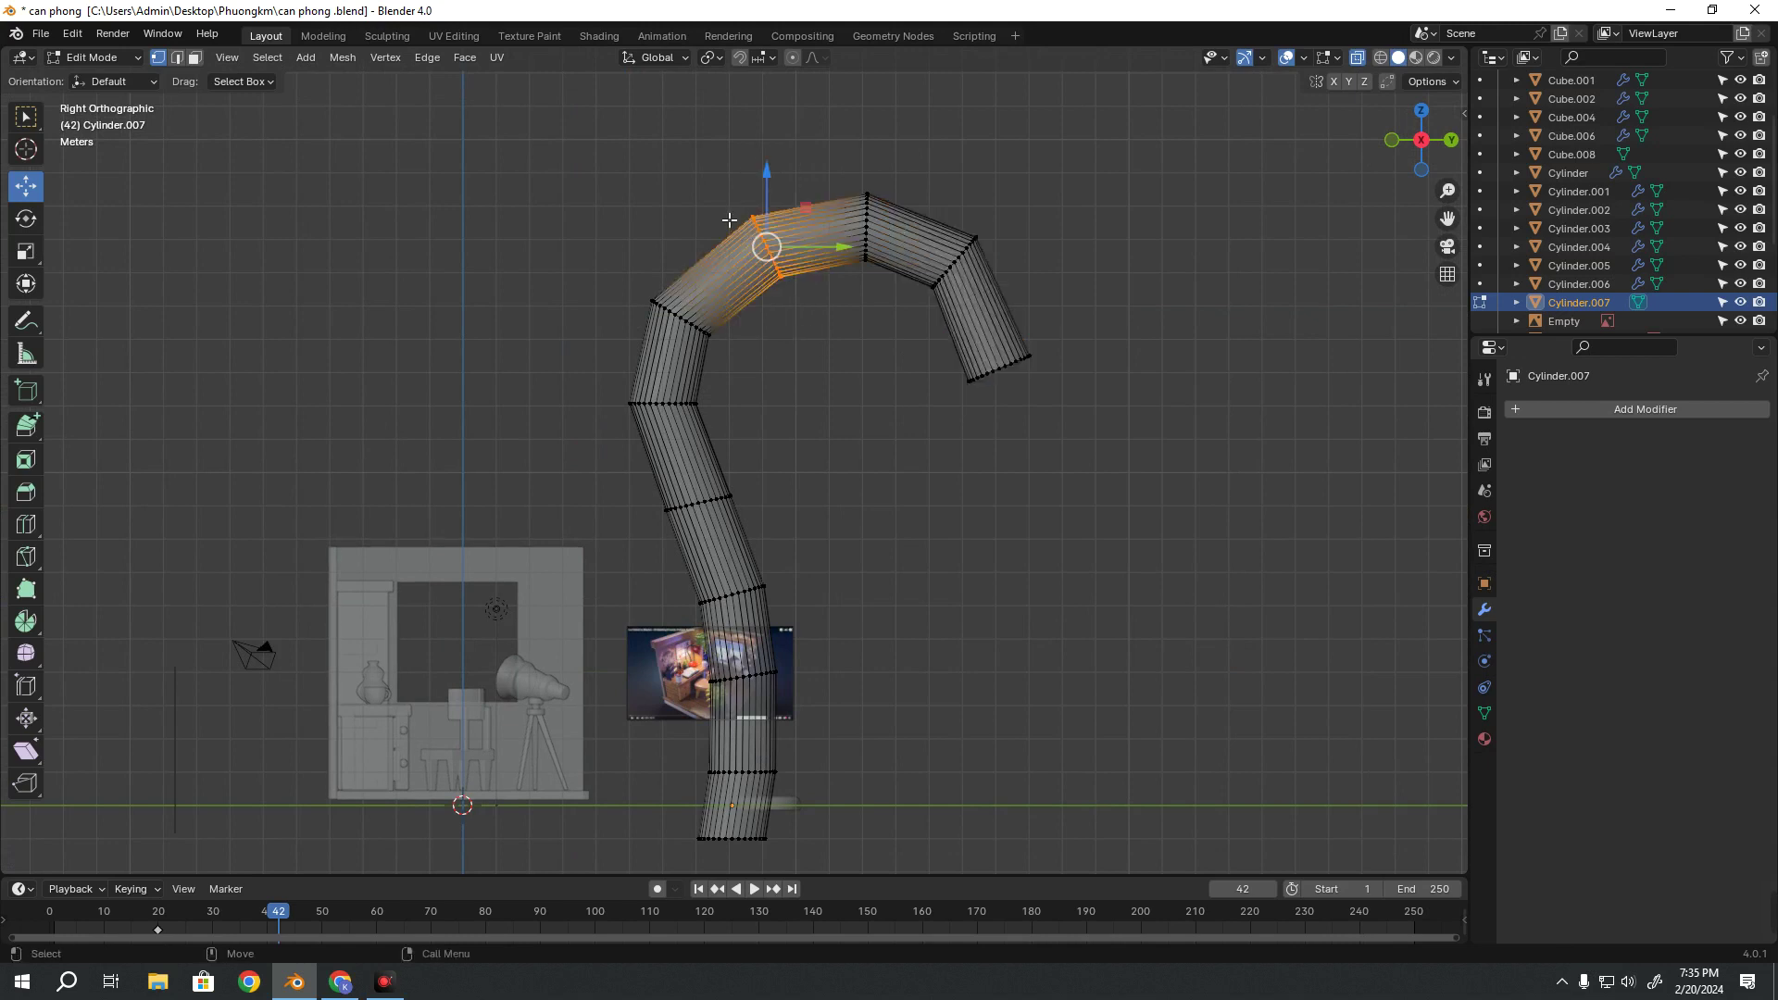
{"action": "left_click_drag", "start_coordinate": [696, 153], "coordinate": [804, 304]}
{"action": "key", "text": "g"}
{"action": "key", "text": "z"}
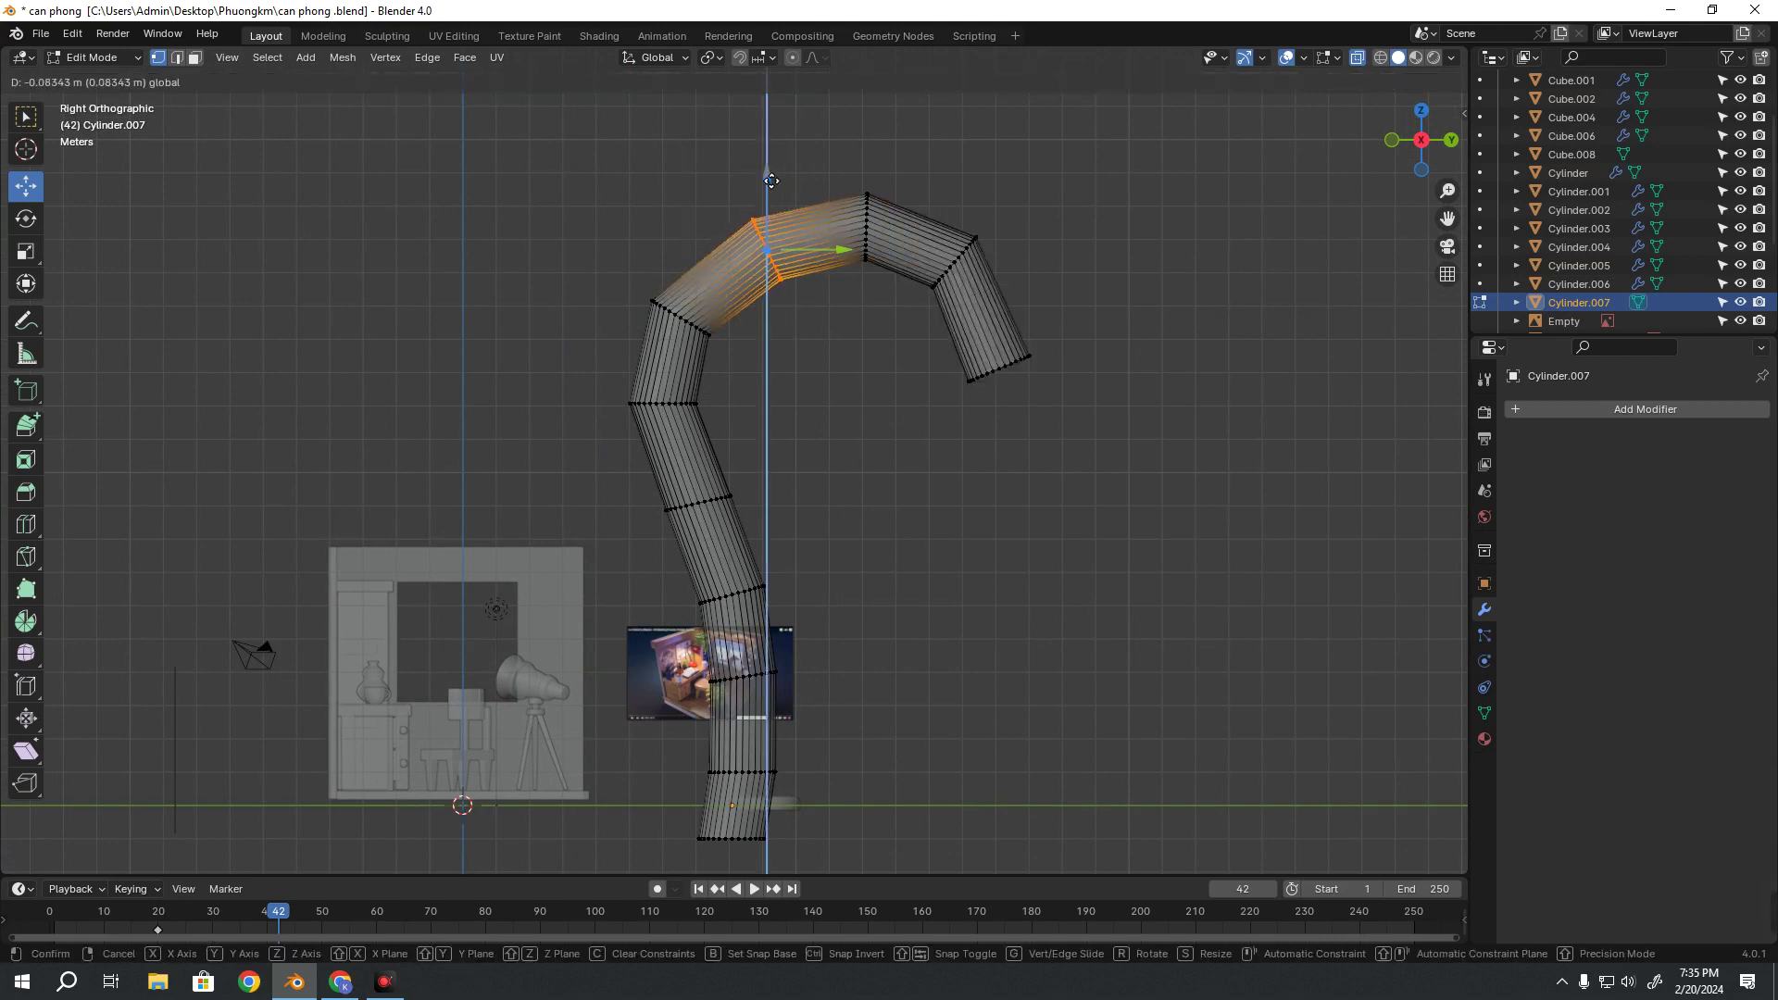
{"action": "left_click", "coordinate": [771, 180]}
Shift the lower-left ring at the bend along Y
{"action": "left_click_drag", "start_coordinate": [579, 255], "coordinate": [727, 361]}
{"action": "key", "text": "g"}
{"action": "key", "text": "y"}
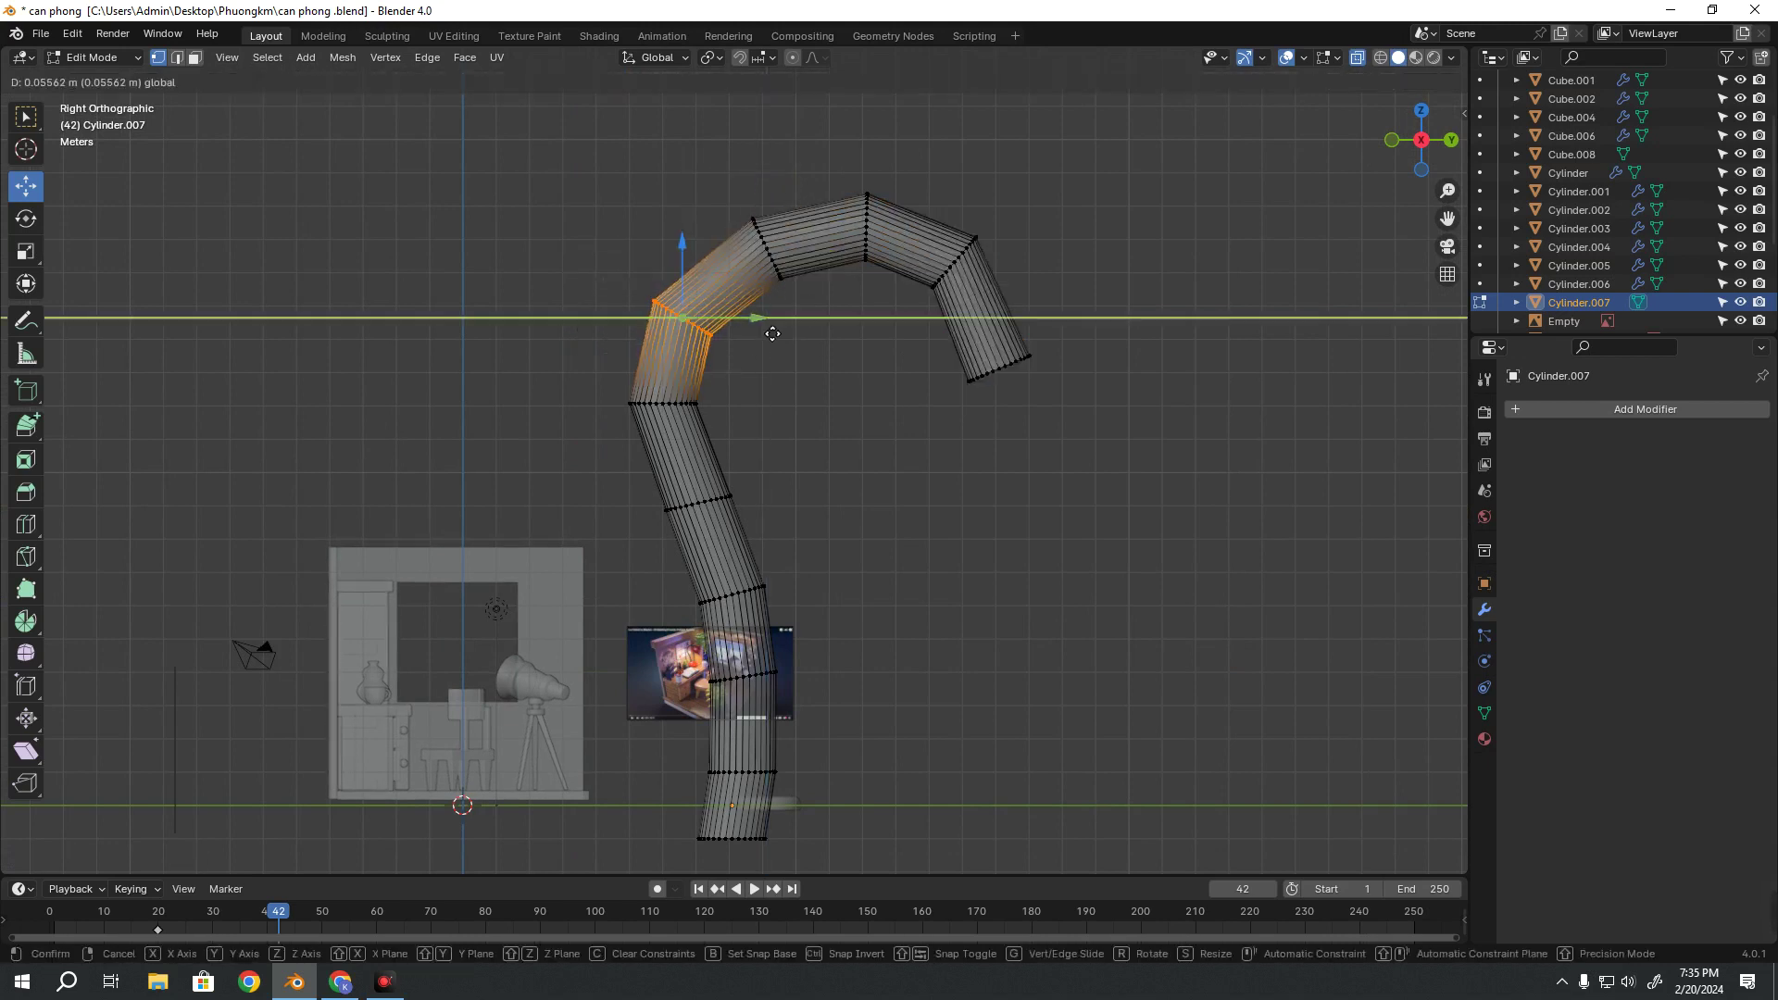
{"action": "left_click", "coordinate": [772, 333]}
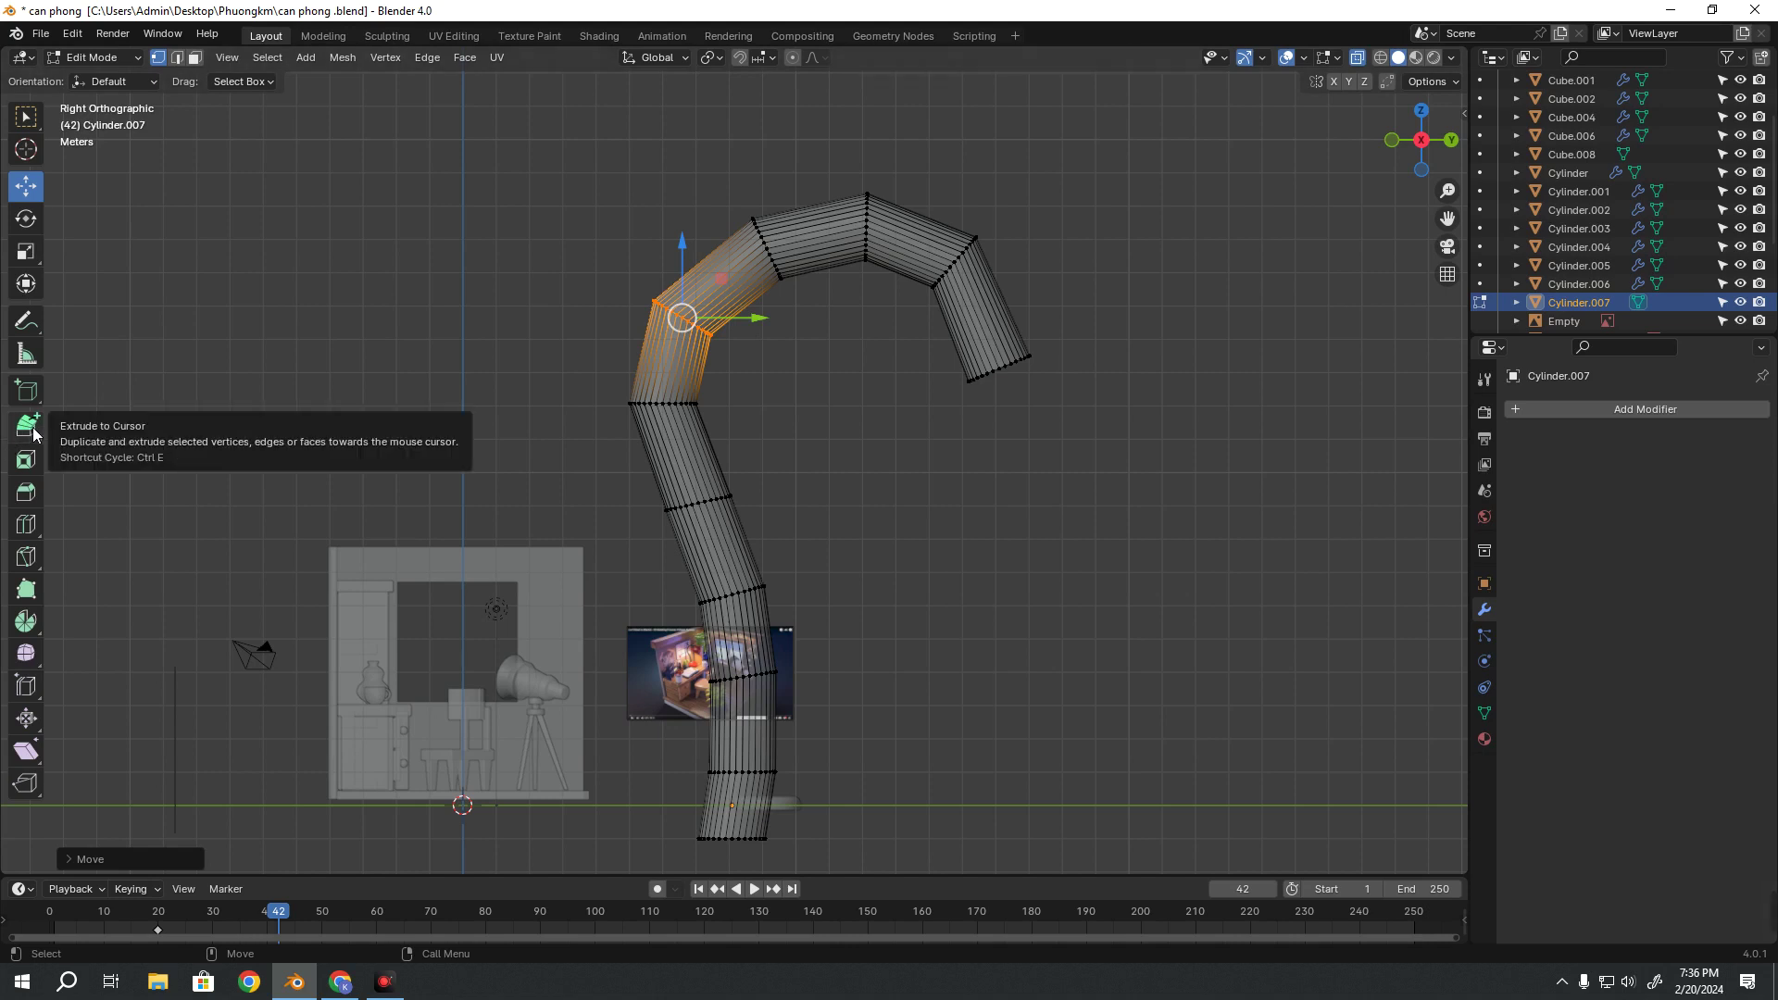
Pick Extrude to Cursor from the toolbar's Extrude flyout
{"action": "left_click_drag", "start_coordinate": [32, 426], "coordinate": [88, 501]}
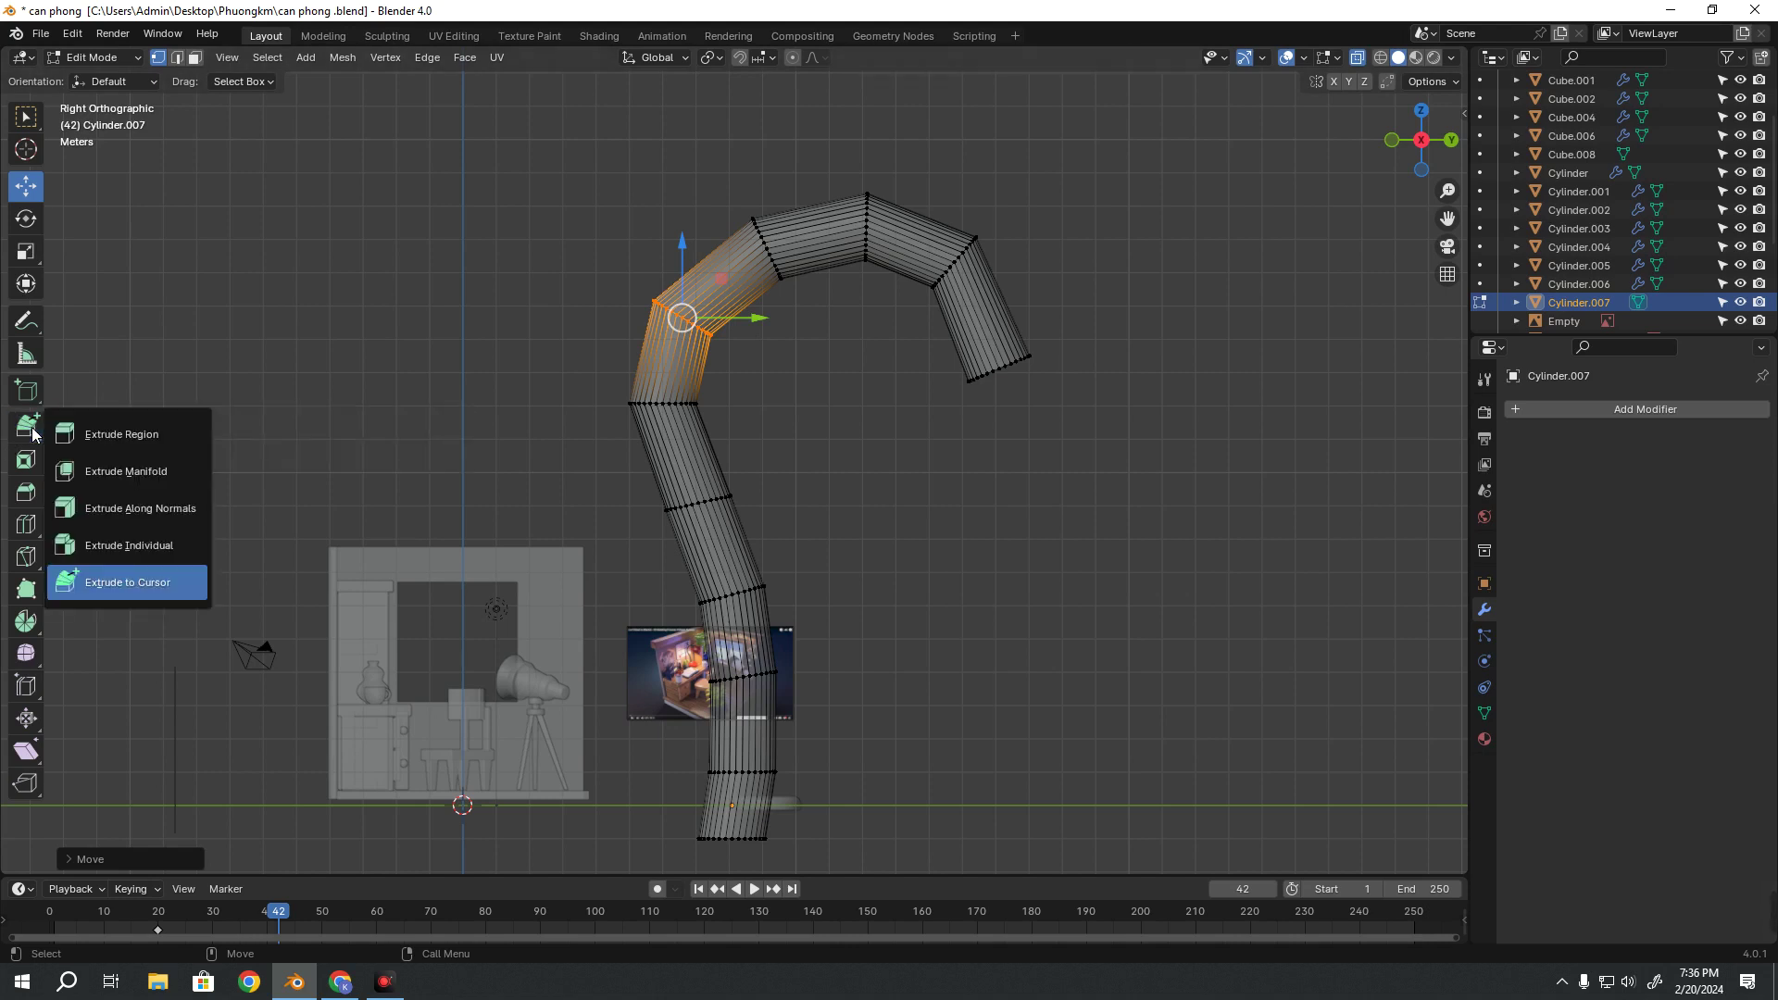
{"action": "left_click", "coordinate": [133, 579]}
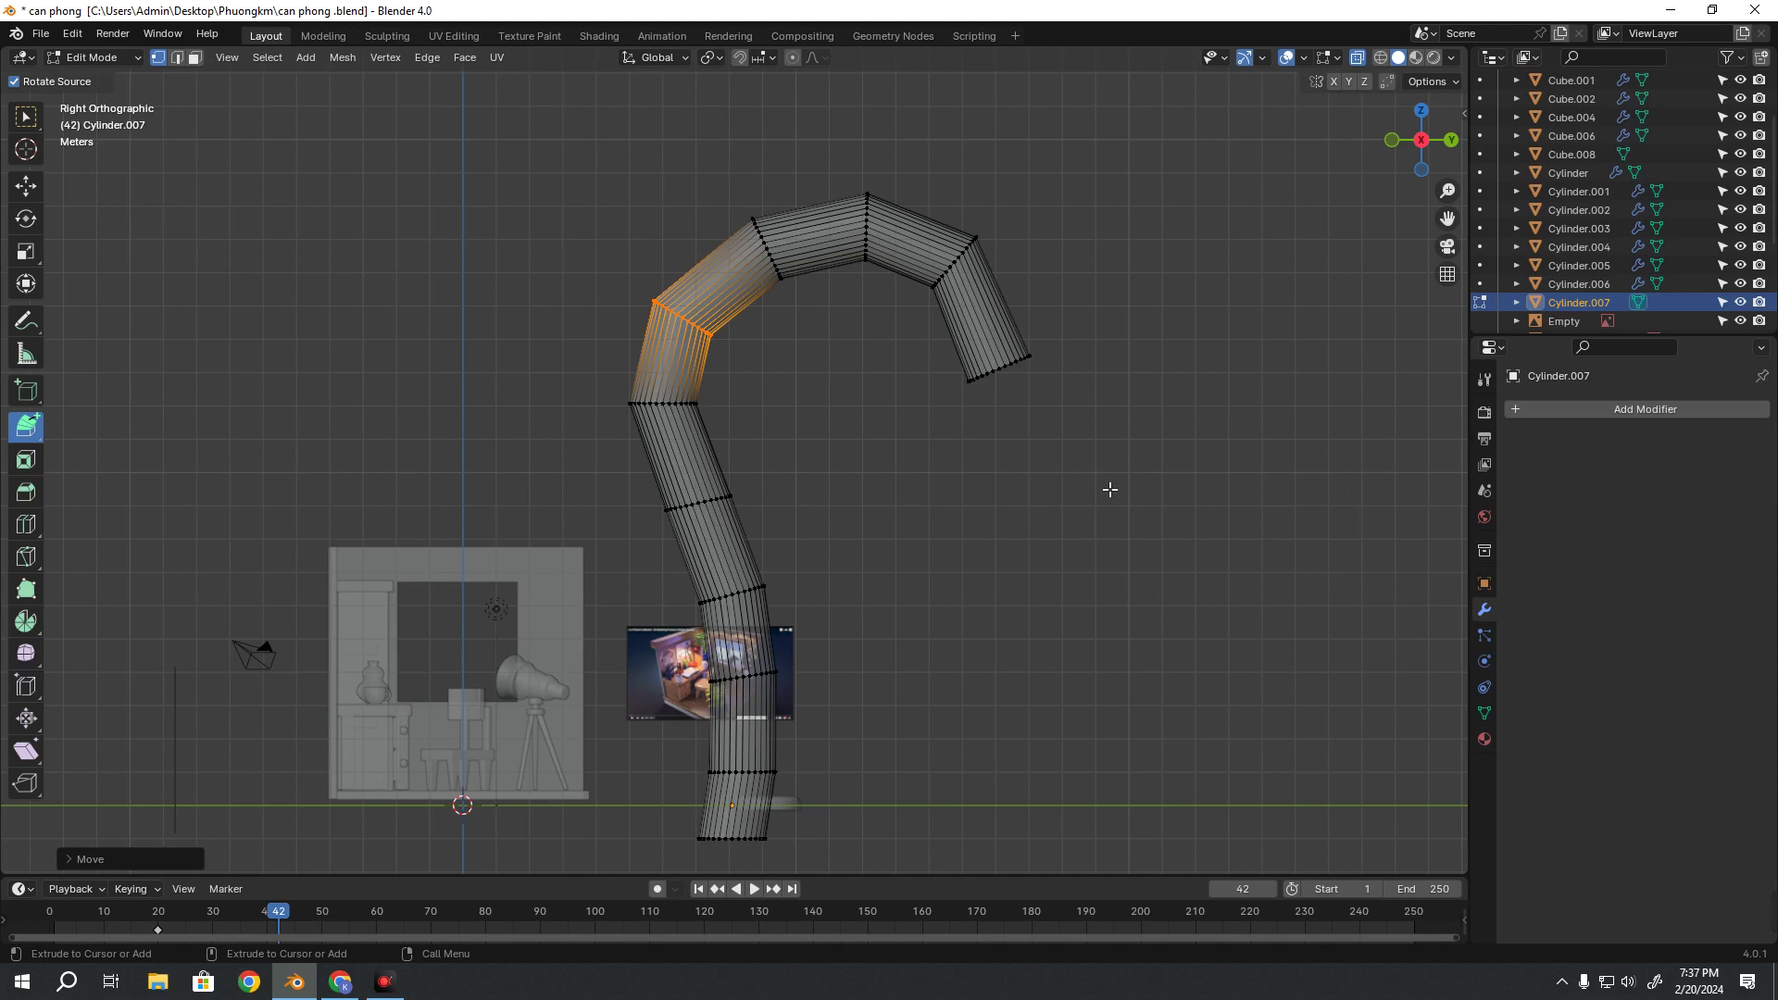
{"action": "scroll", "coordinate": [910, 725], "scroll_direction": "up", "scroll_amount": 1}
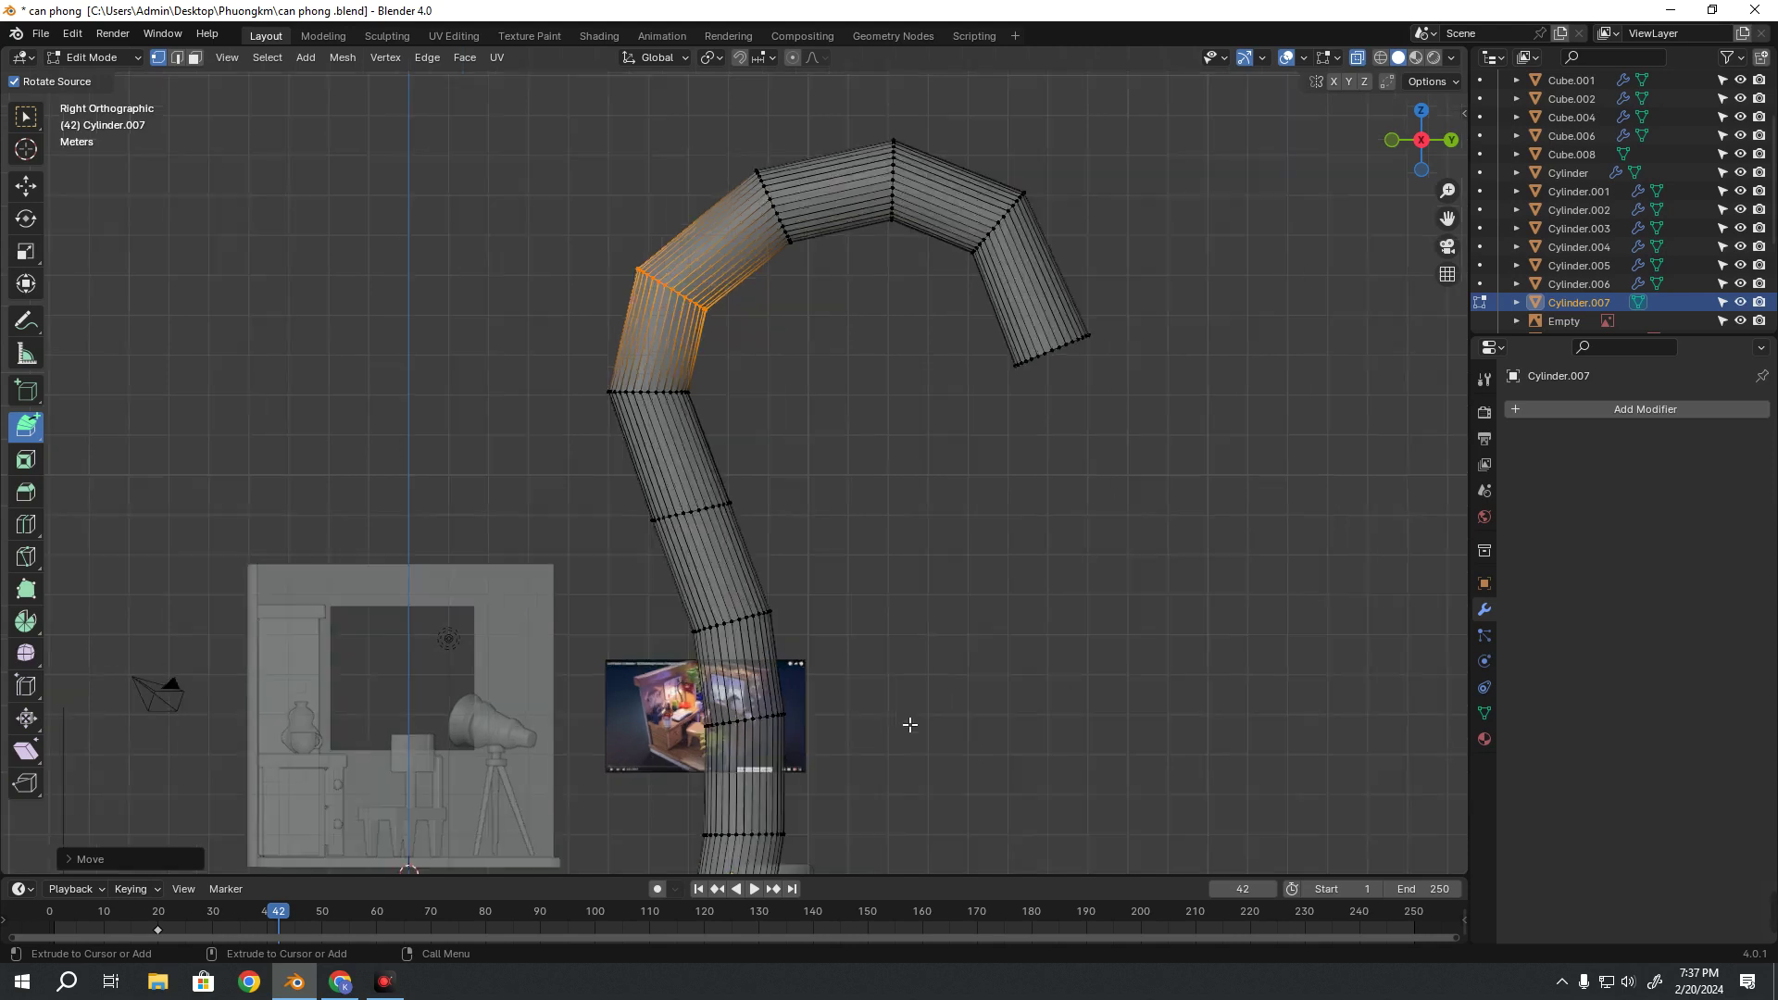
{"action": "scroll", "coordinate": [879, 704], "scroll_direction": "up", "scroll_amount": 2}
{"action": "scroll", "coordinate": [845, 675], "scroll_direction": "down", "scroll_amount": 2}
{"action": "scroll", "coordinate": [861, 491], "scroll_direction": "down", "scroll_amount": 1}
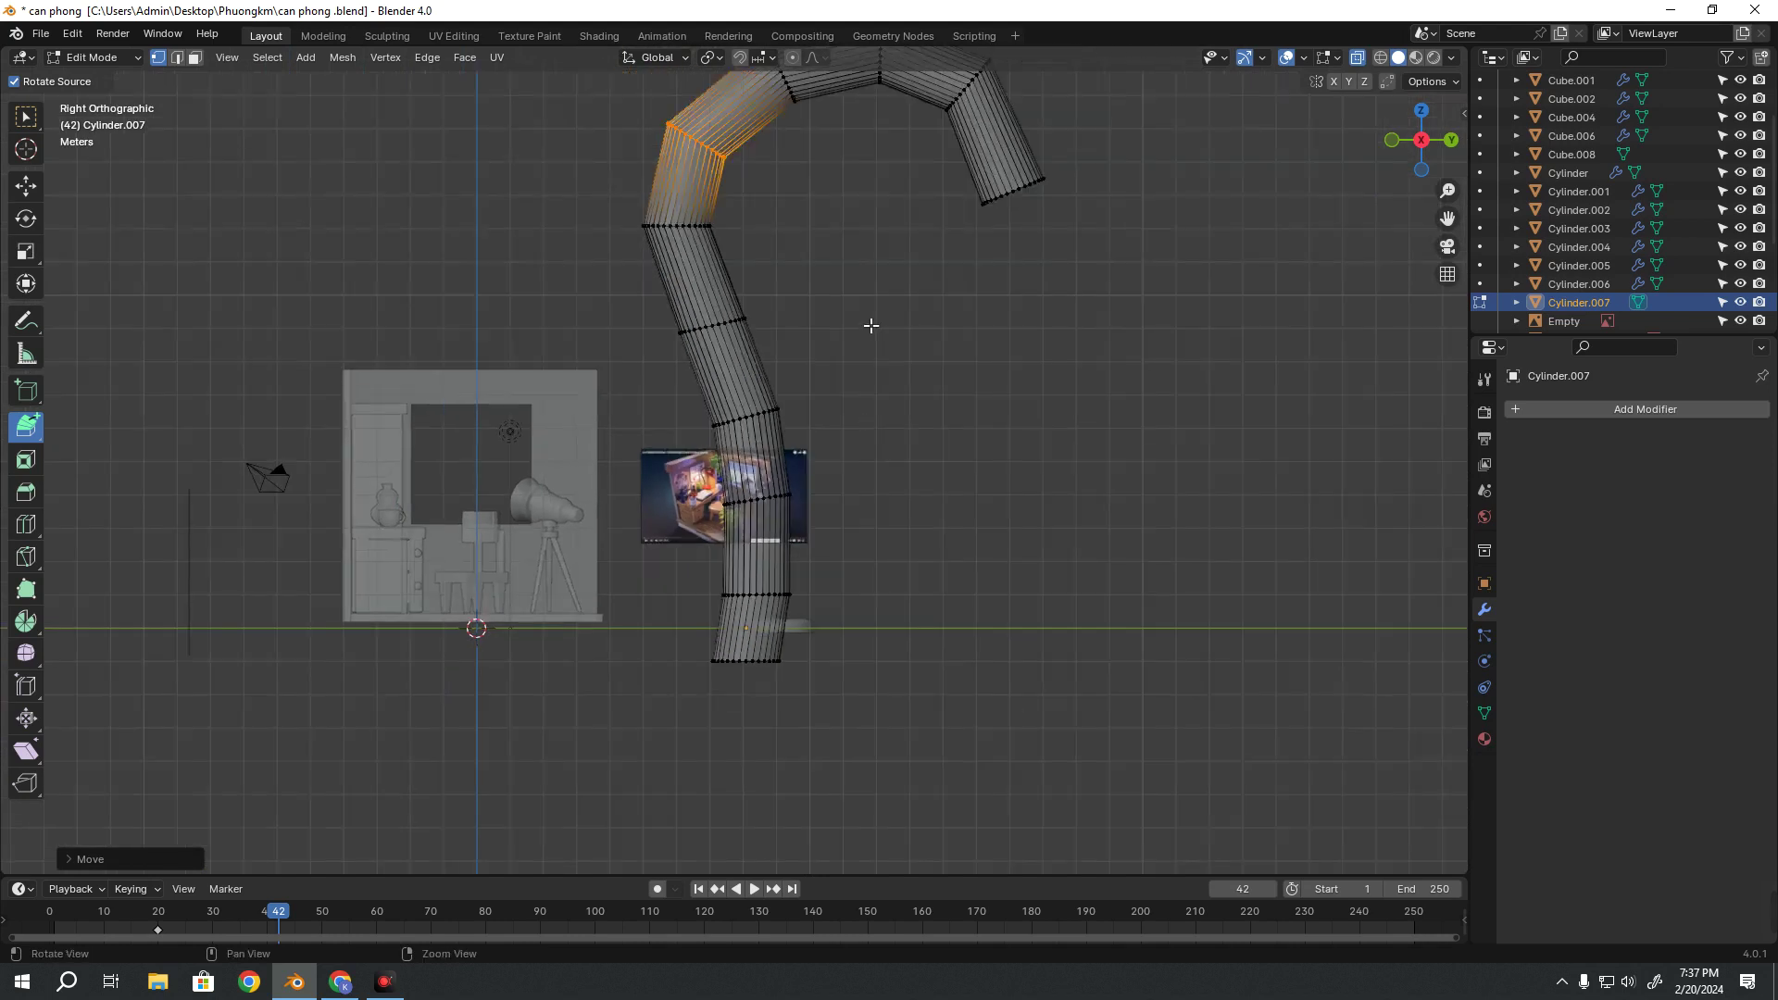
{"action": "middle_click_drag", "start_coordinate": [870, 326], "coordinate": [868, 467], "text": "shift"}
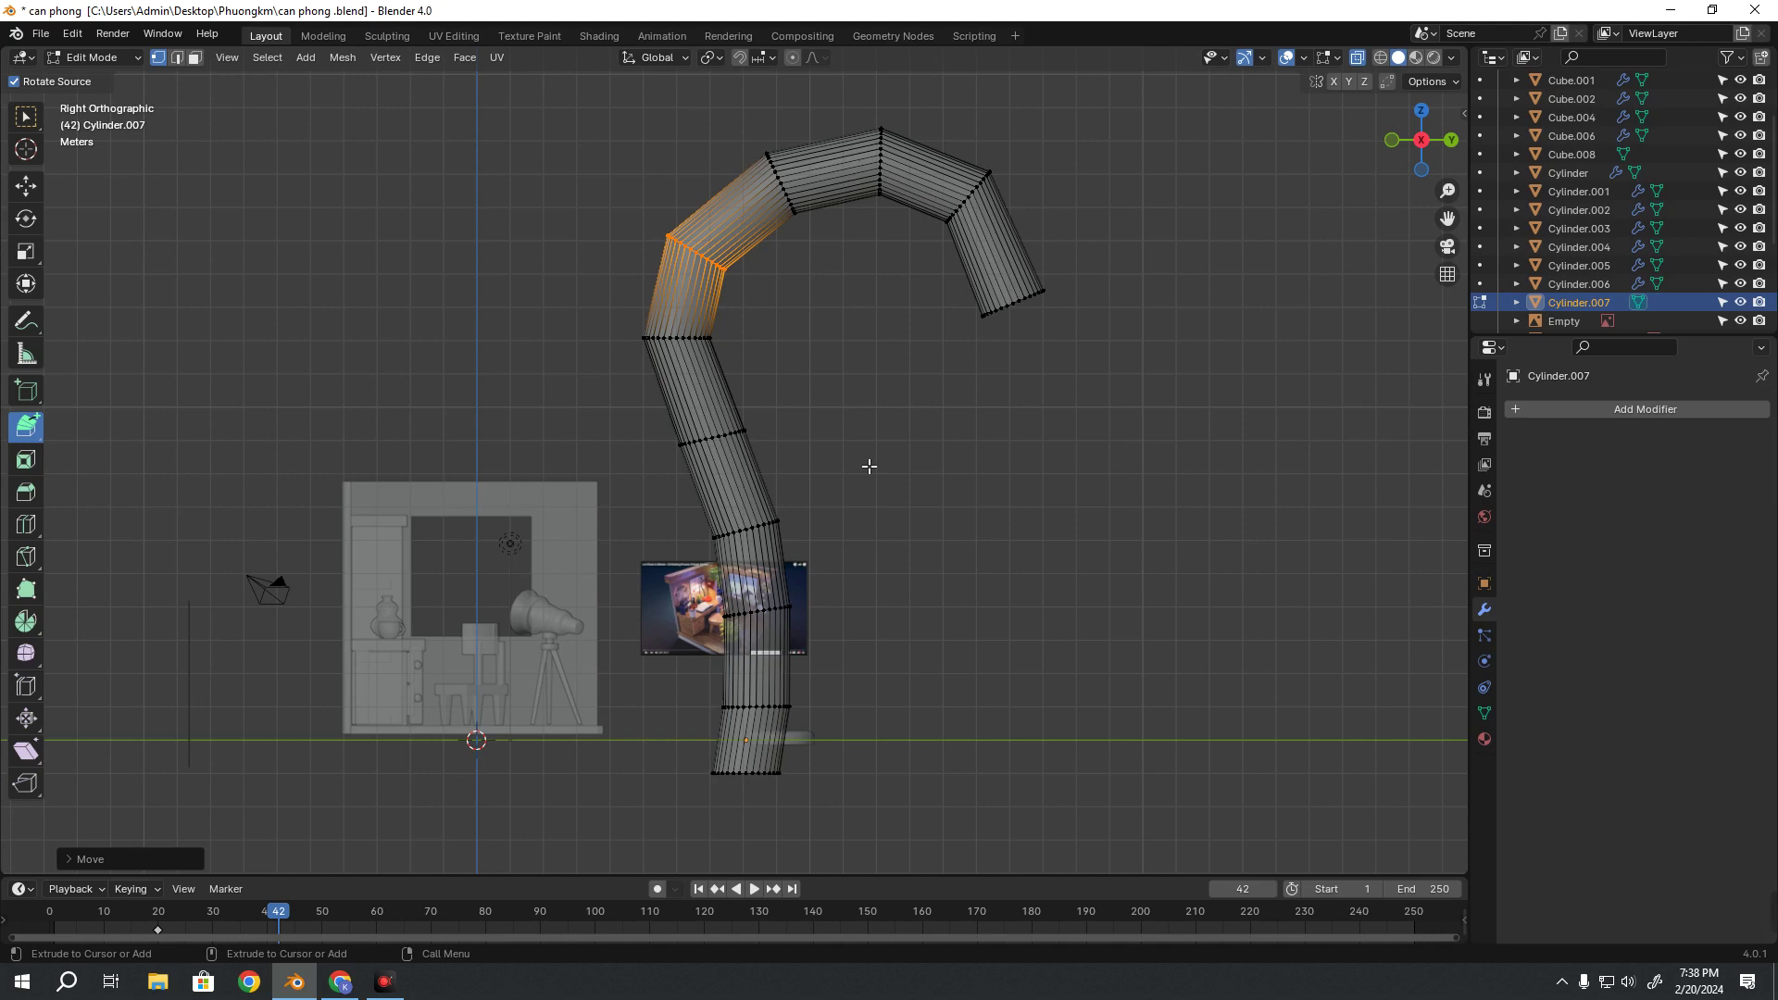
{"action": "scroll", "coordinate": [875, 649], "scroll_direction": "down", "scroll_amount": 3}
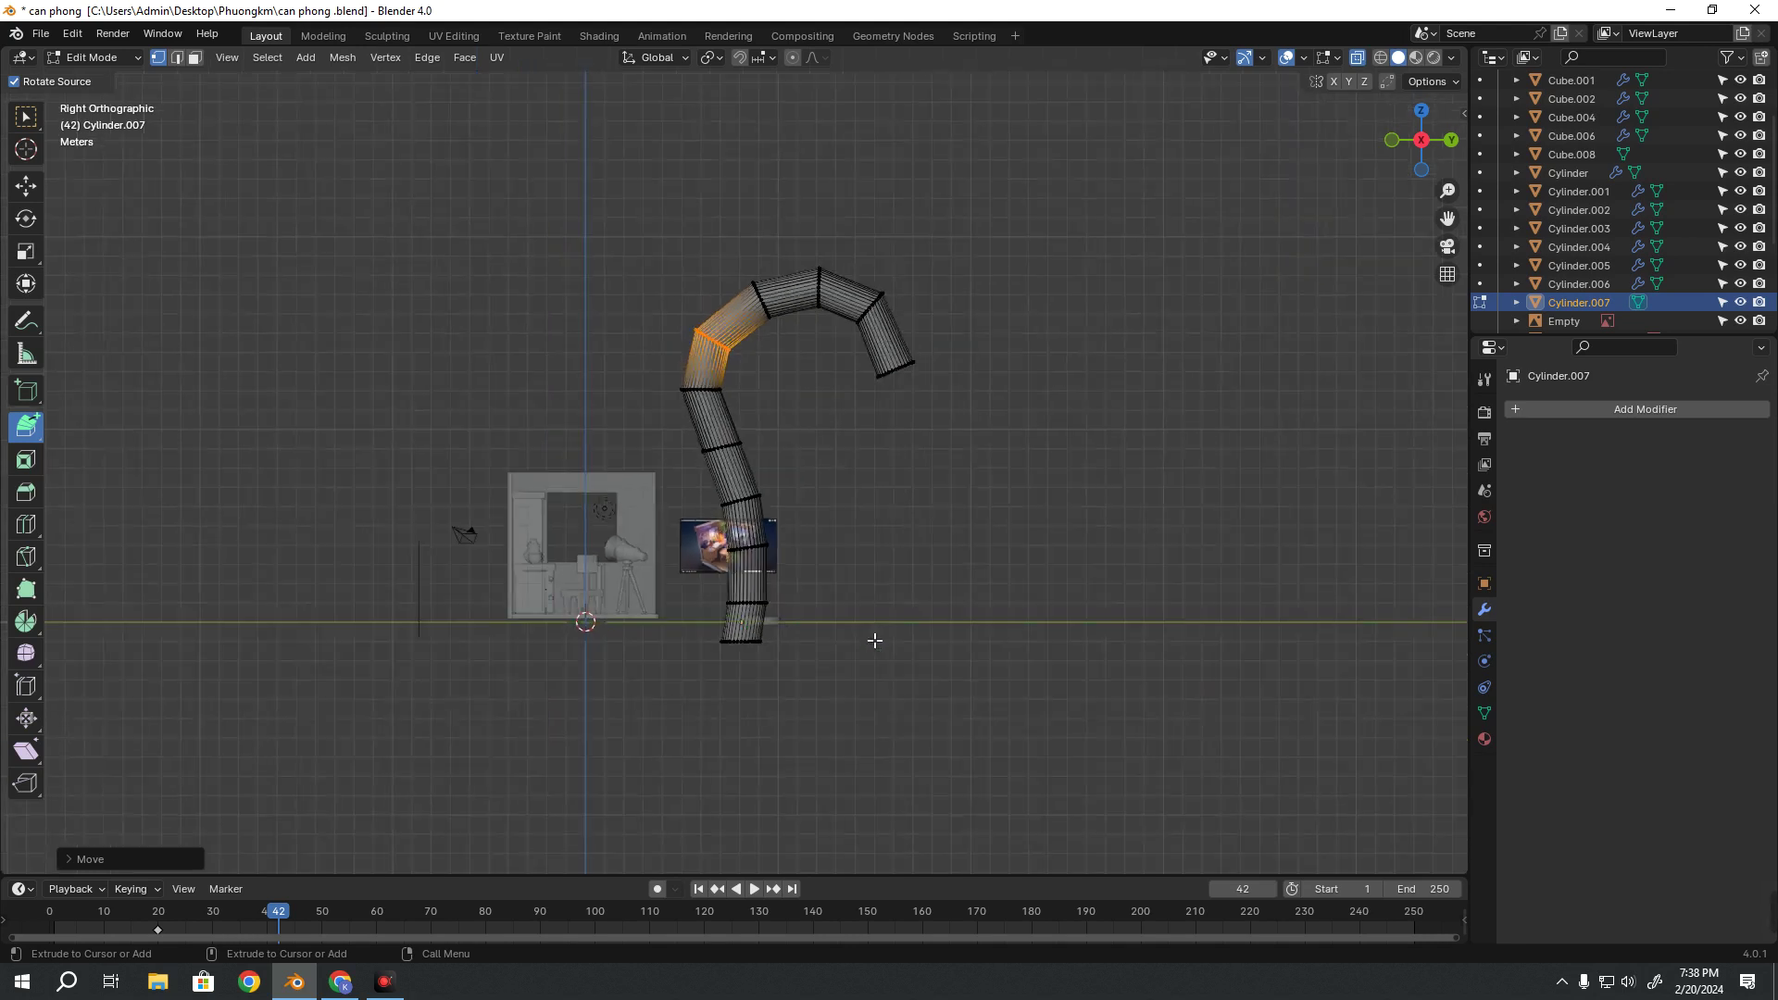
{"action": "scroll", "coordinate": [874, 642], "scroll_direction": "up", "scroll_amount": 3}
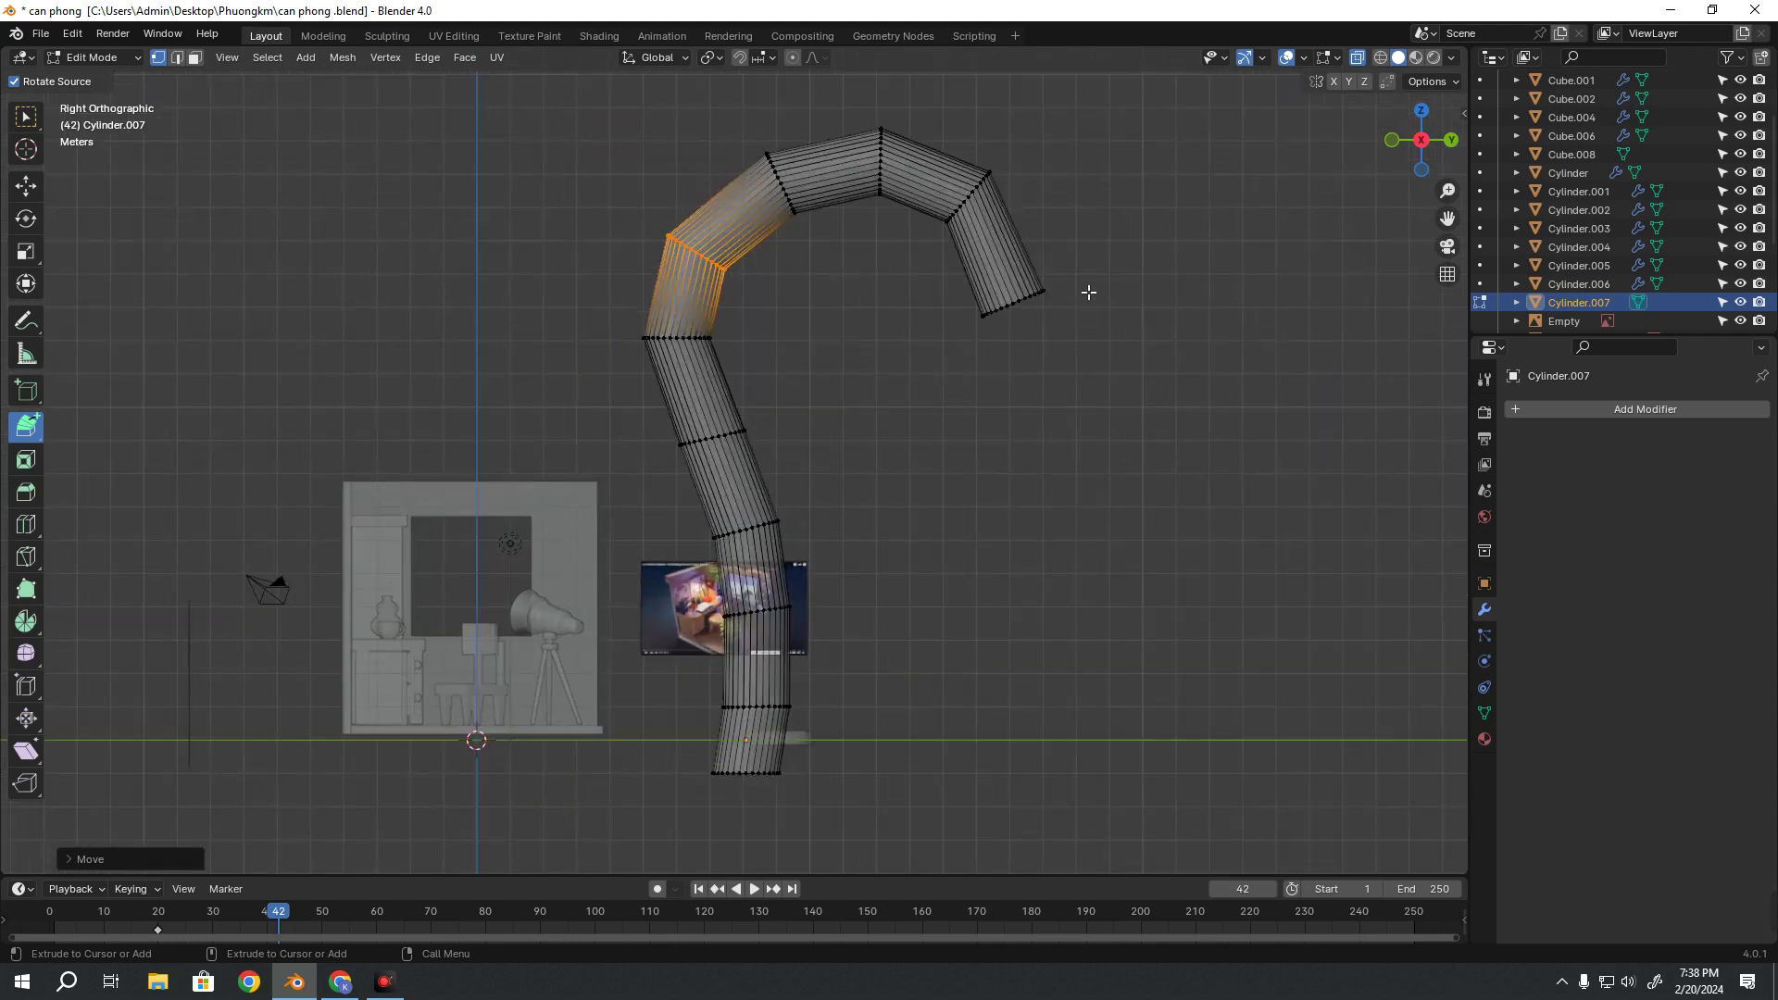
Undo an accidental pipe move, enable X-ray, and box-select the full left bend edge loop
{"action": "middle_click_drag", "start_coordinate": [683, 397], "coordinate": [735, 461], "text": "shift"}
{"action": "key", "text": "g"}
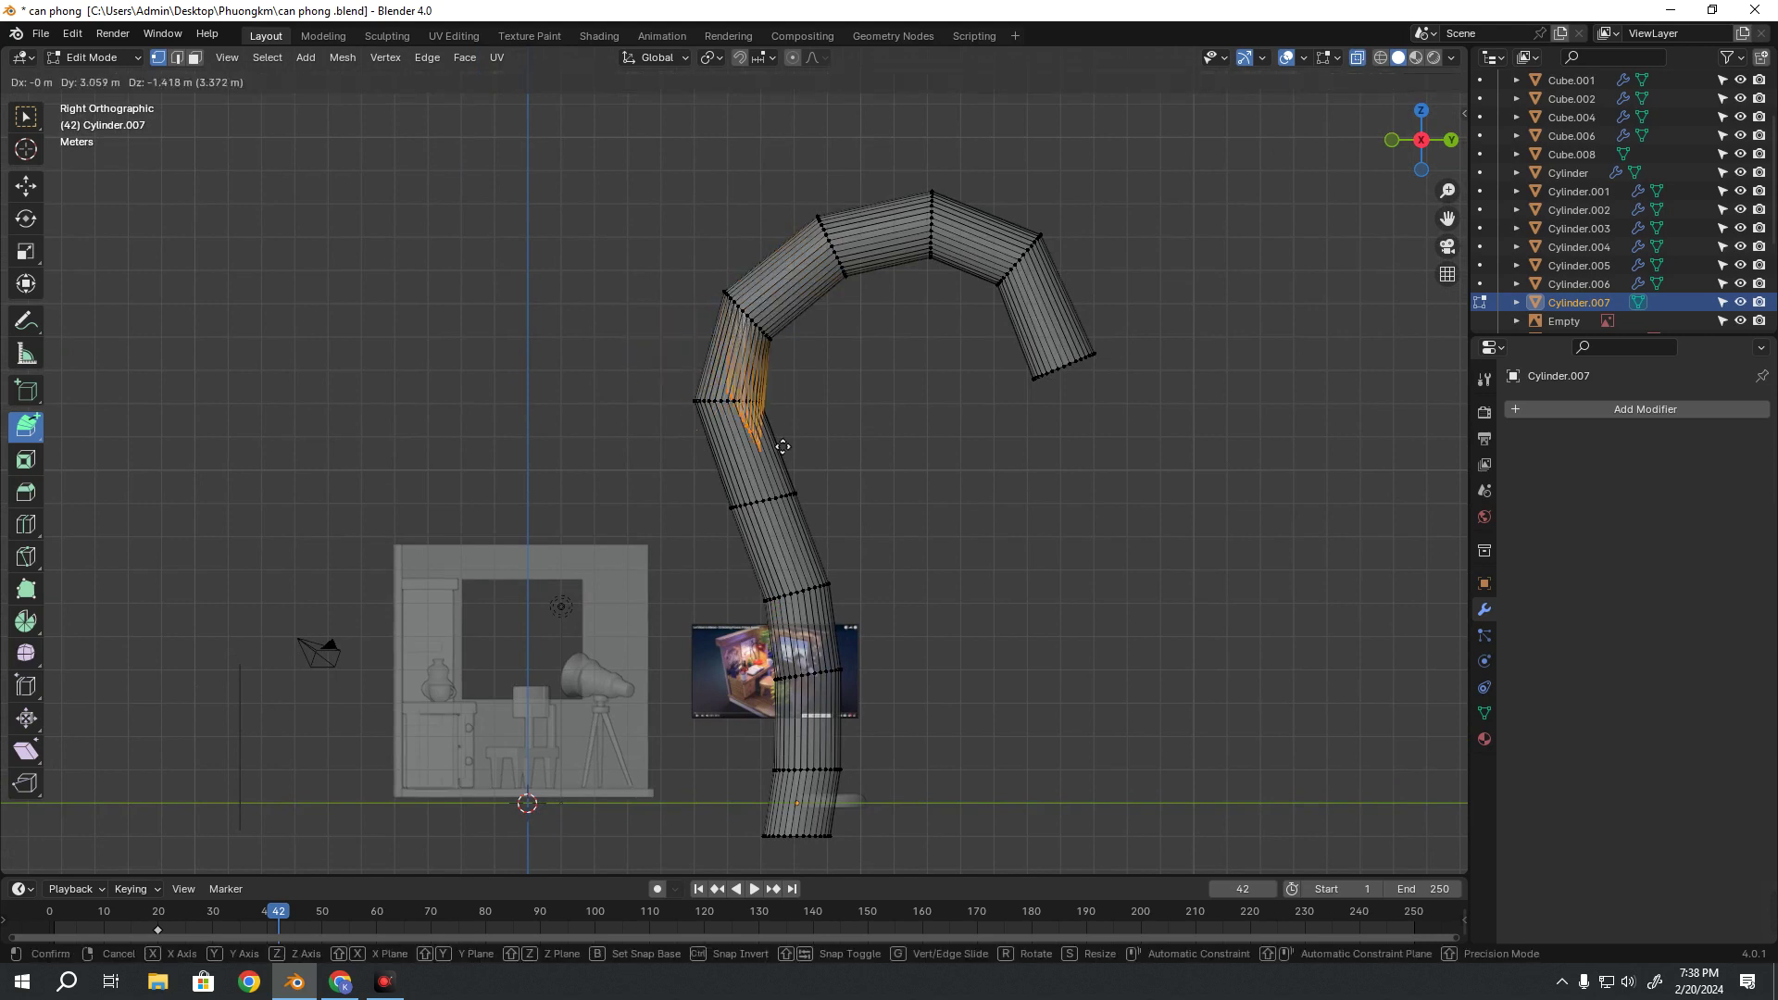
{"action": "left_click", "coordinate": [782, 447]}
{"action": "key", "text": "ctrl+z"}
{"action": "key", "text": "ctrl+z"}
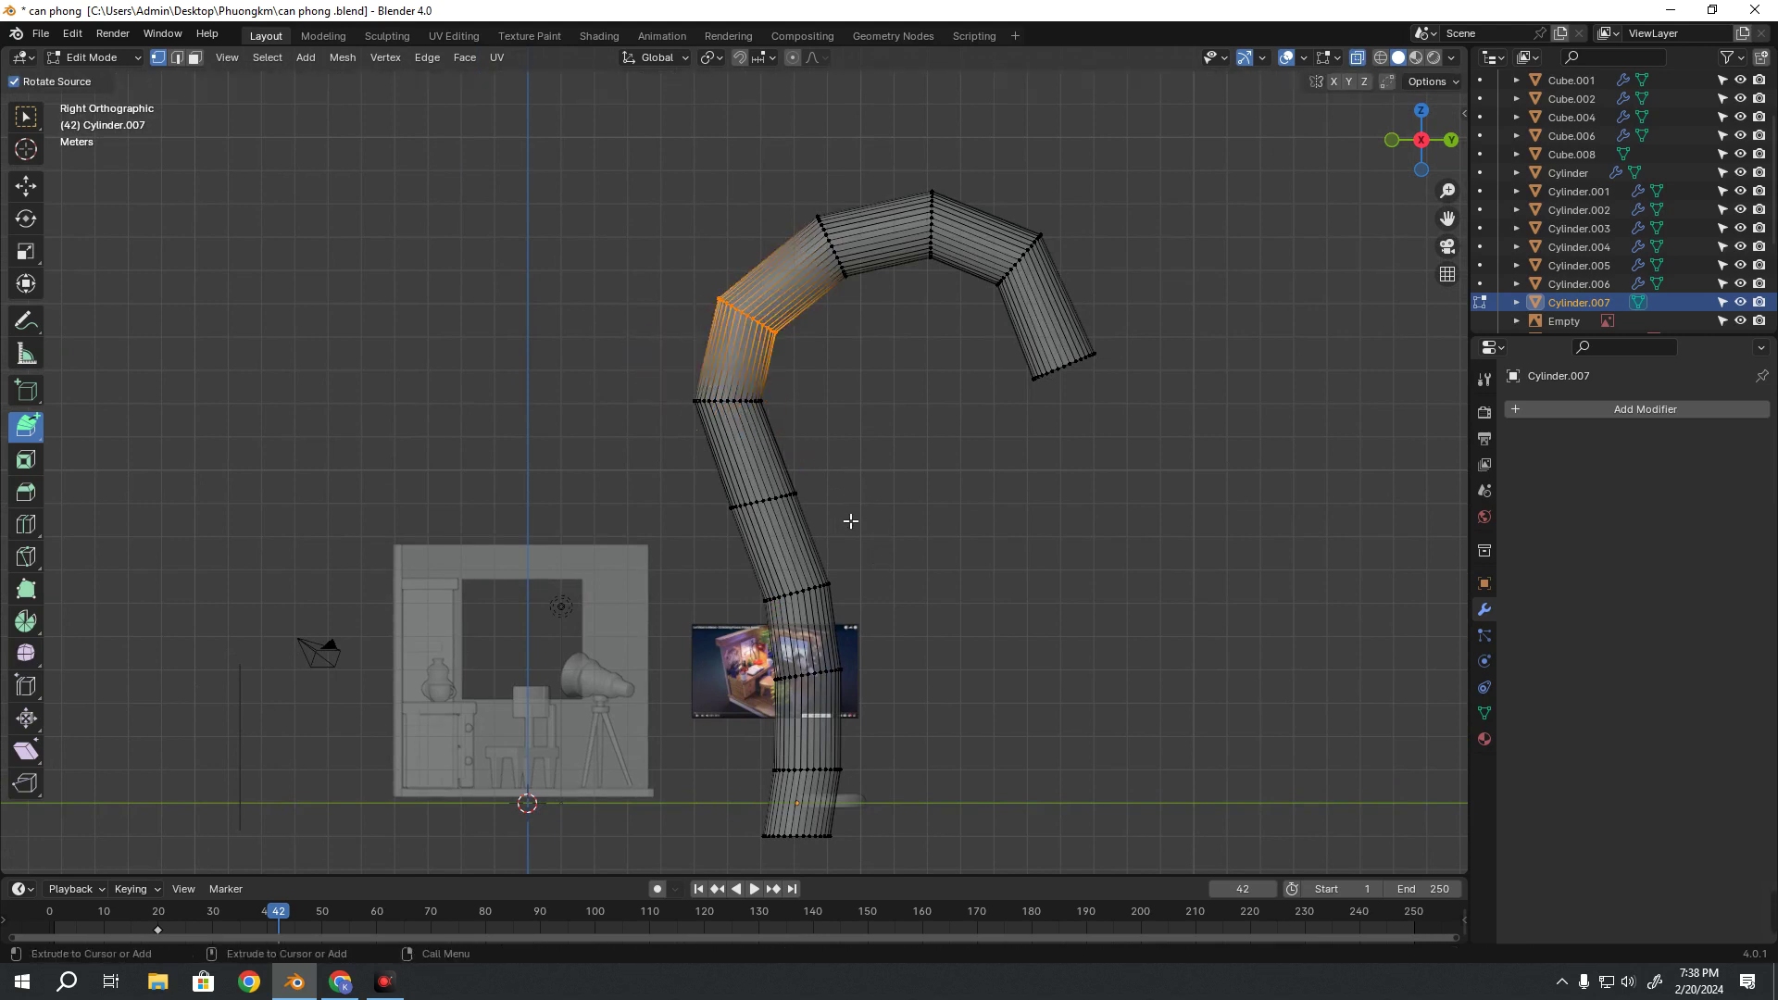
{"action": "left_click", "coordinate": [26, 185]}
{"action": "left_click_drag", "start_coordinate": [615, 374], "coordinate": [710, 409]}
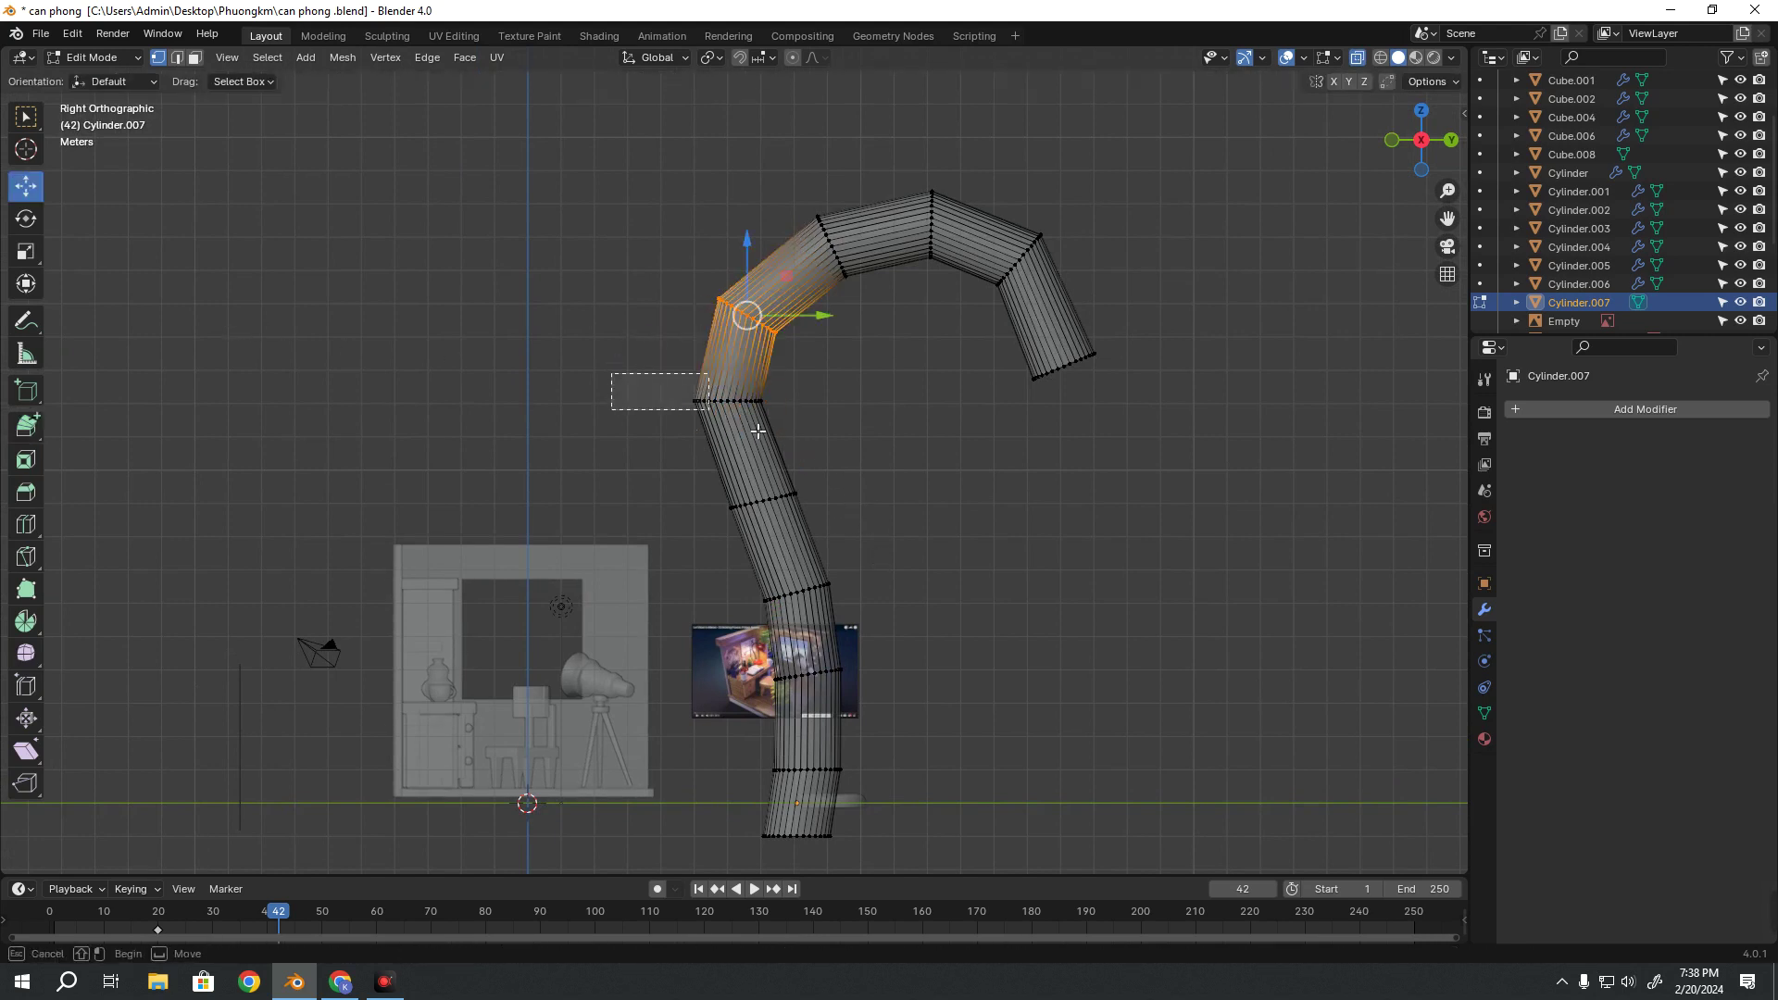
{"action": "left_click", "coordinate": [863, 443]}
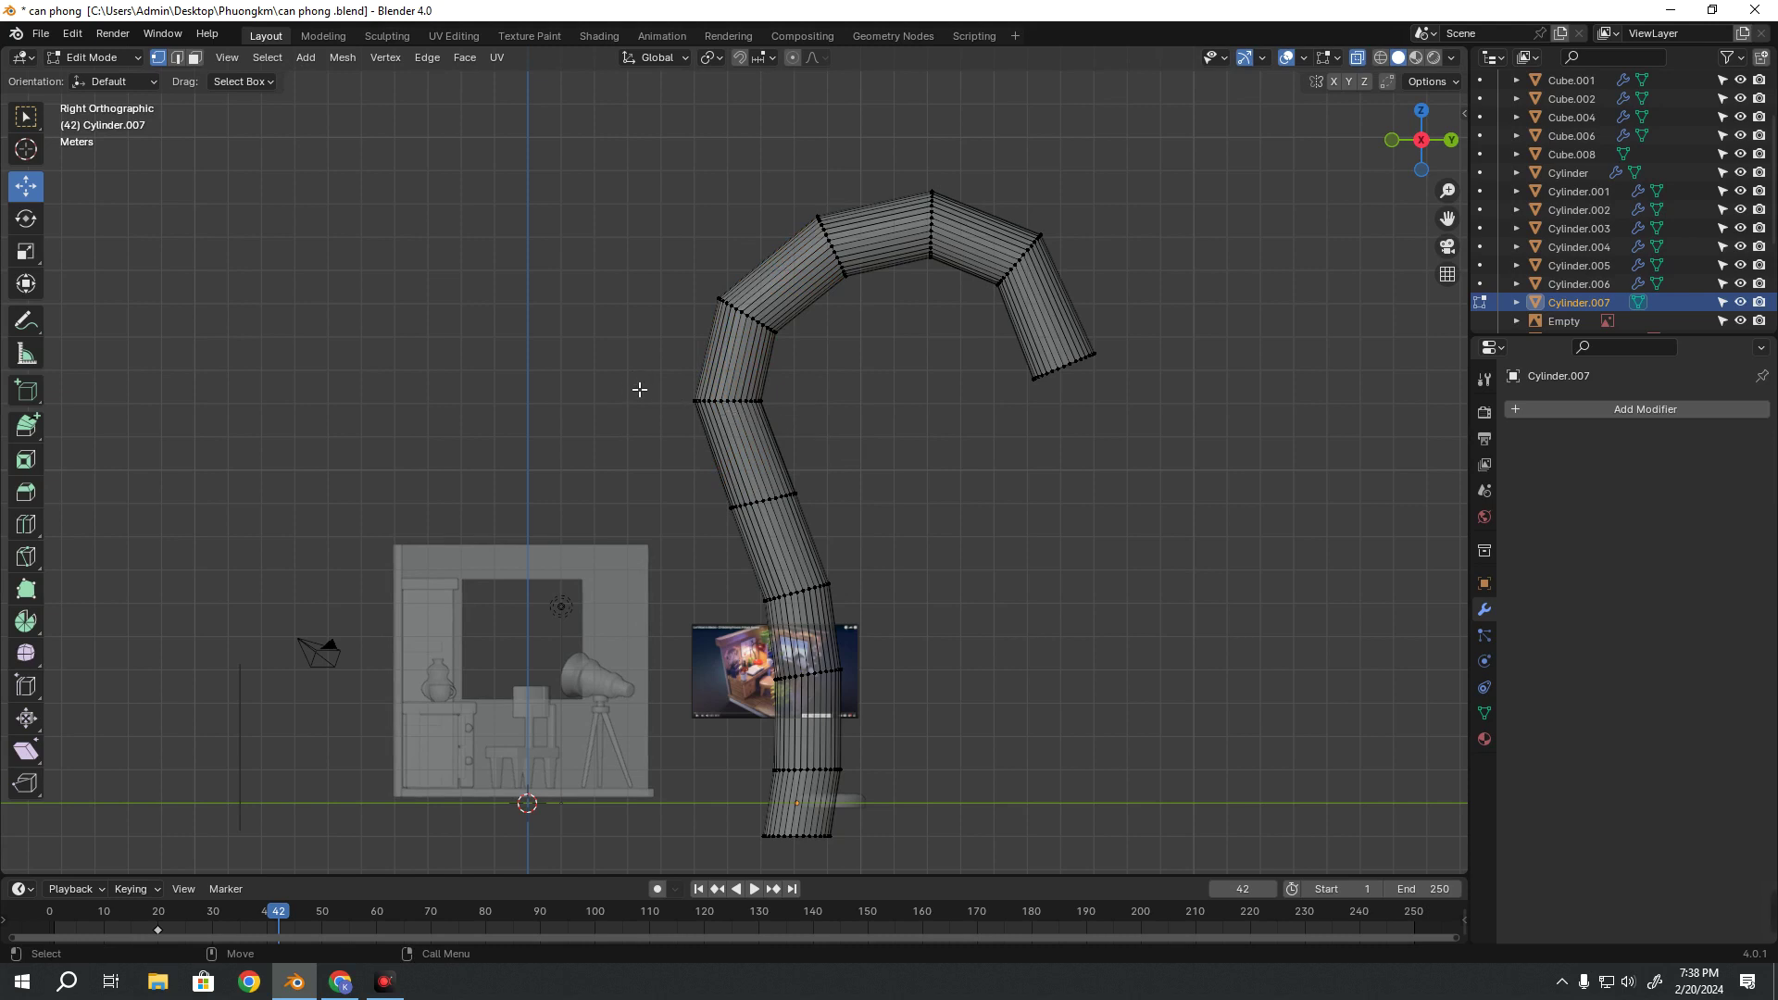
{"action": "left_click_drag", "start_coordinate": [629, 365], "coordinate": [844, 463]}
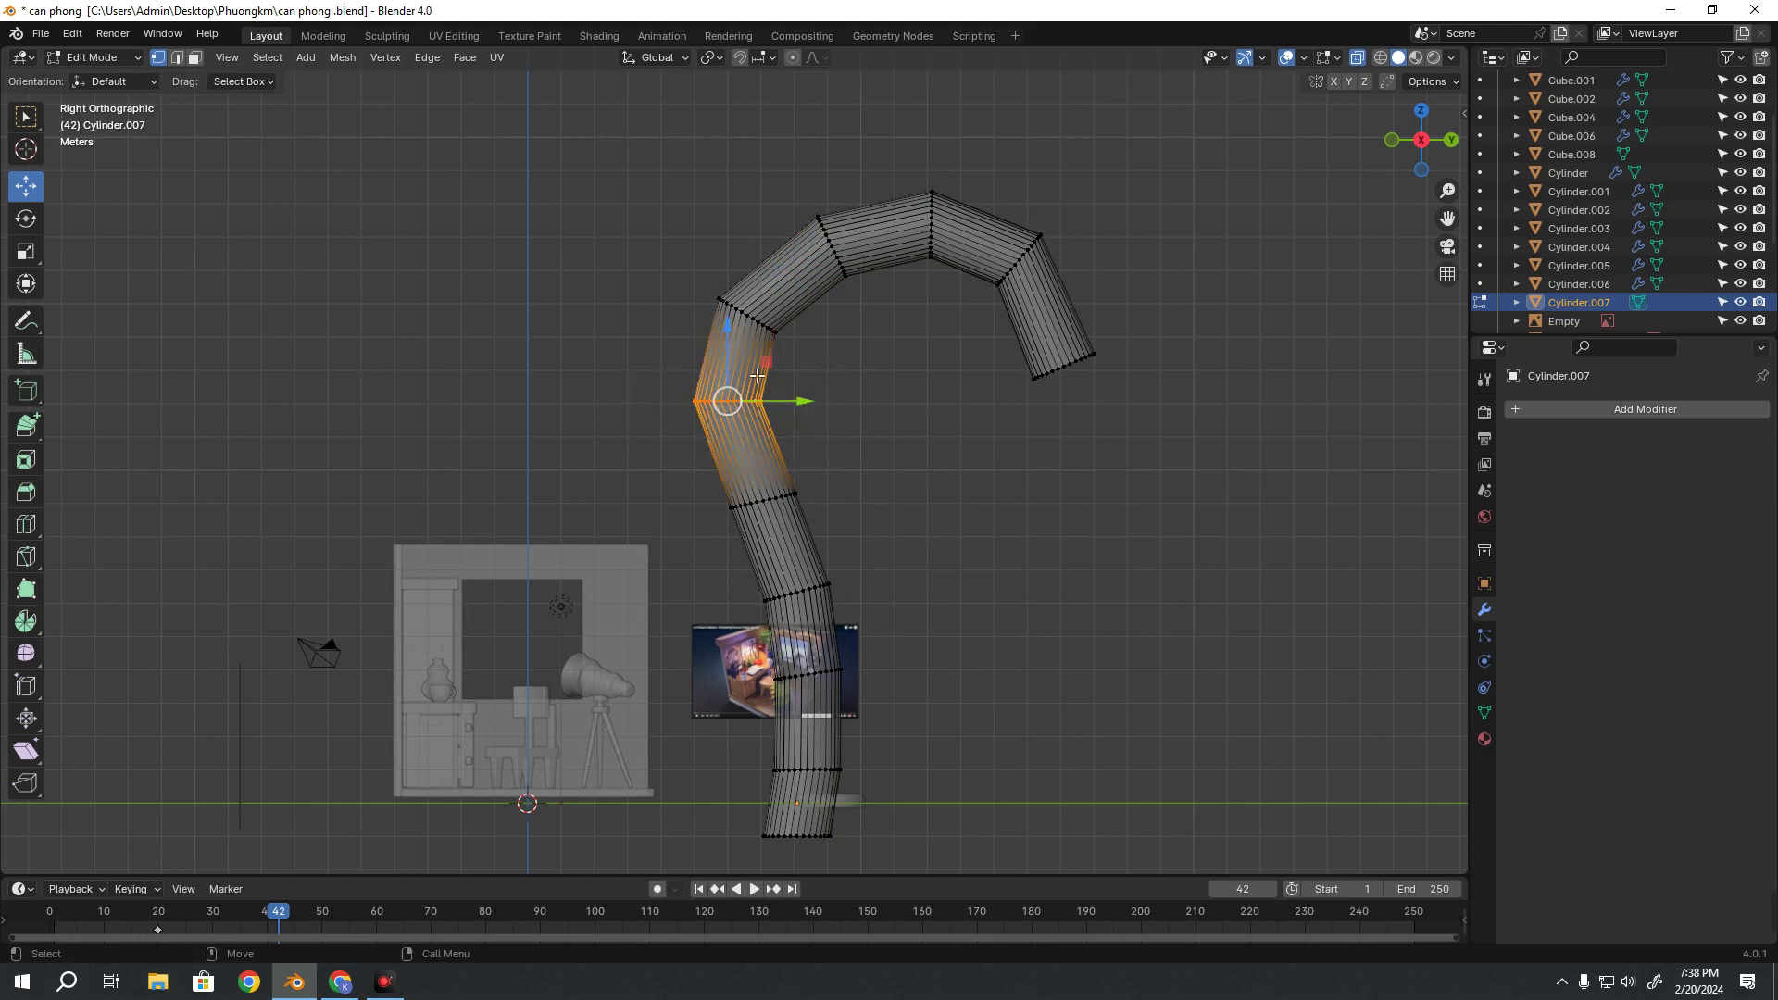
{"action": "left_click", "coordinate": [633, 441]}
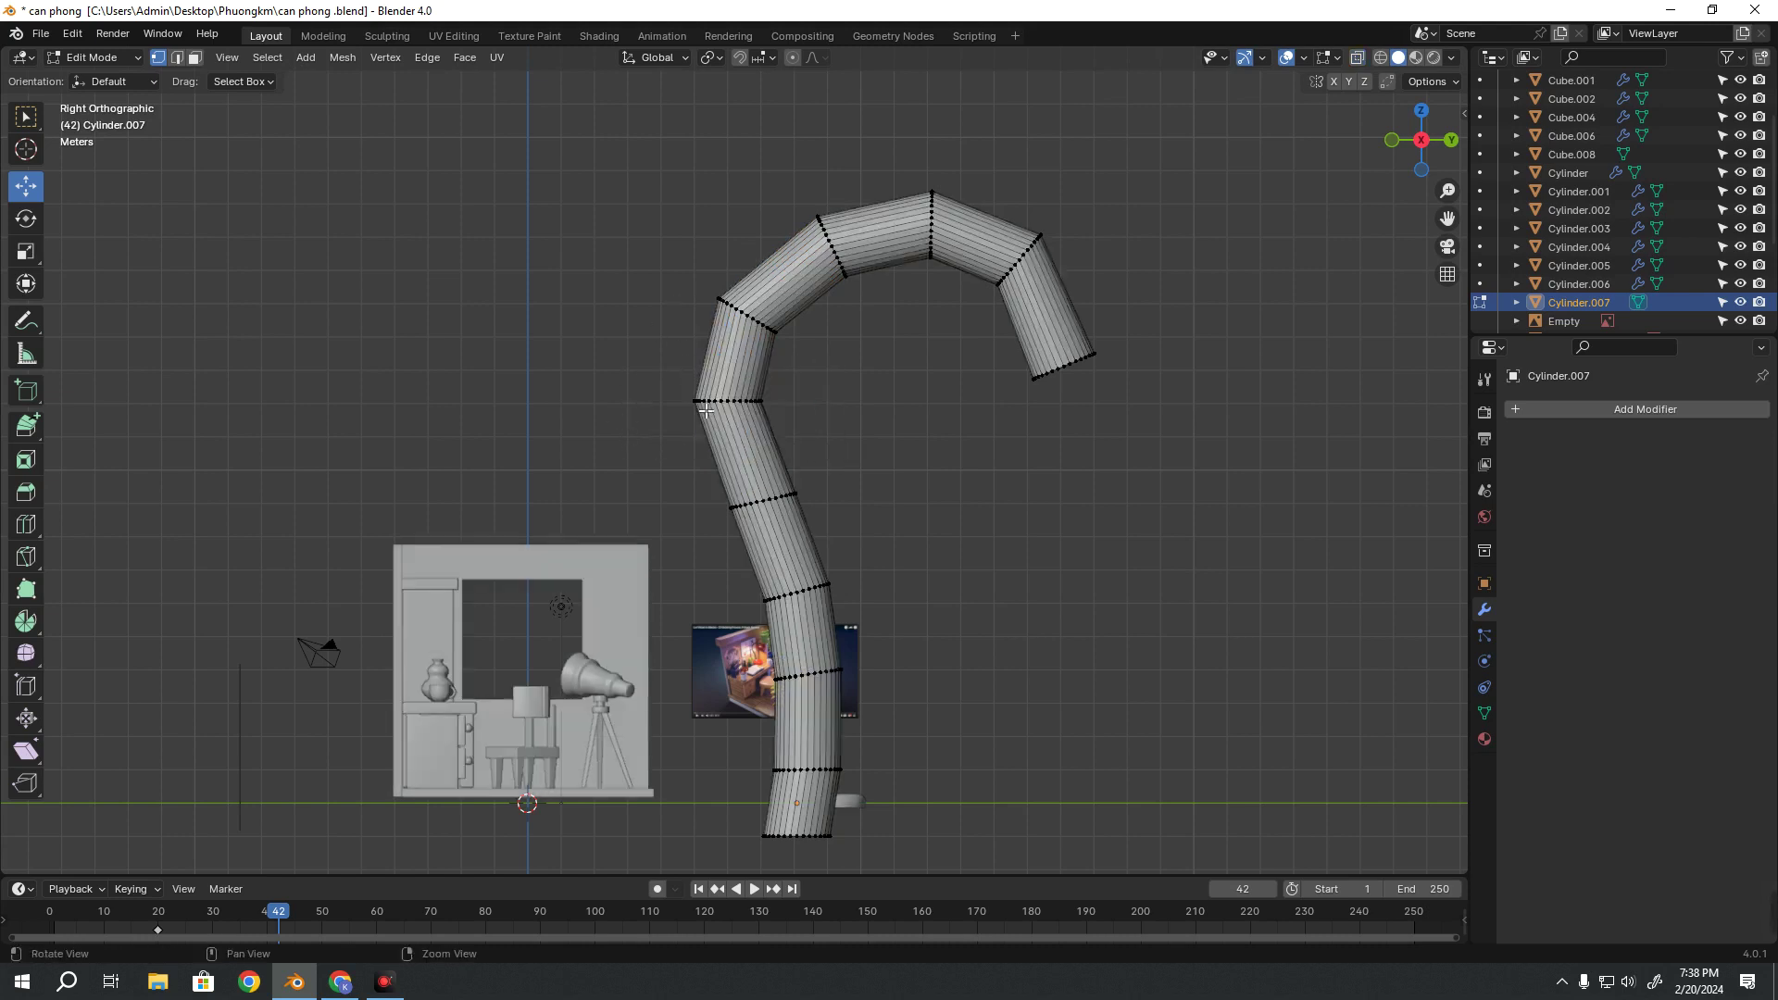
{"action": "key", "text": "alt+z"}
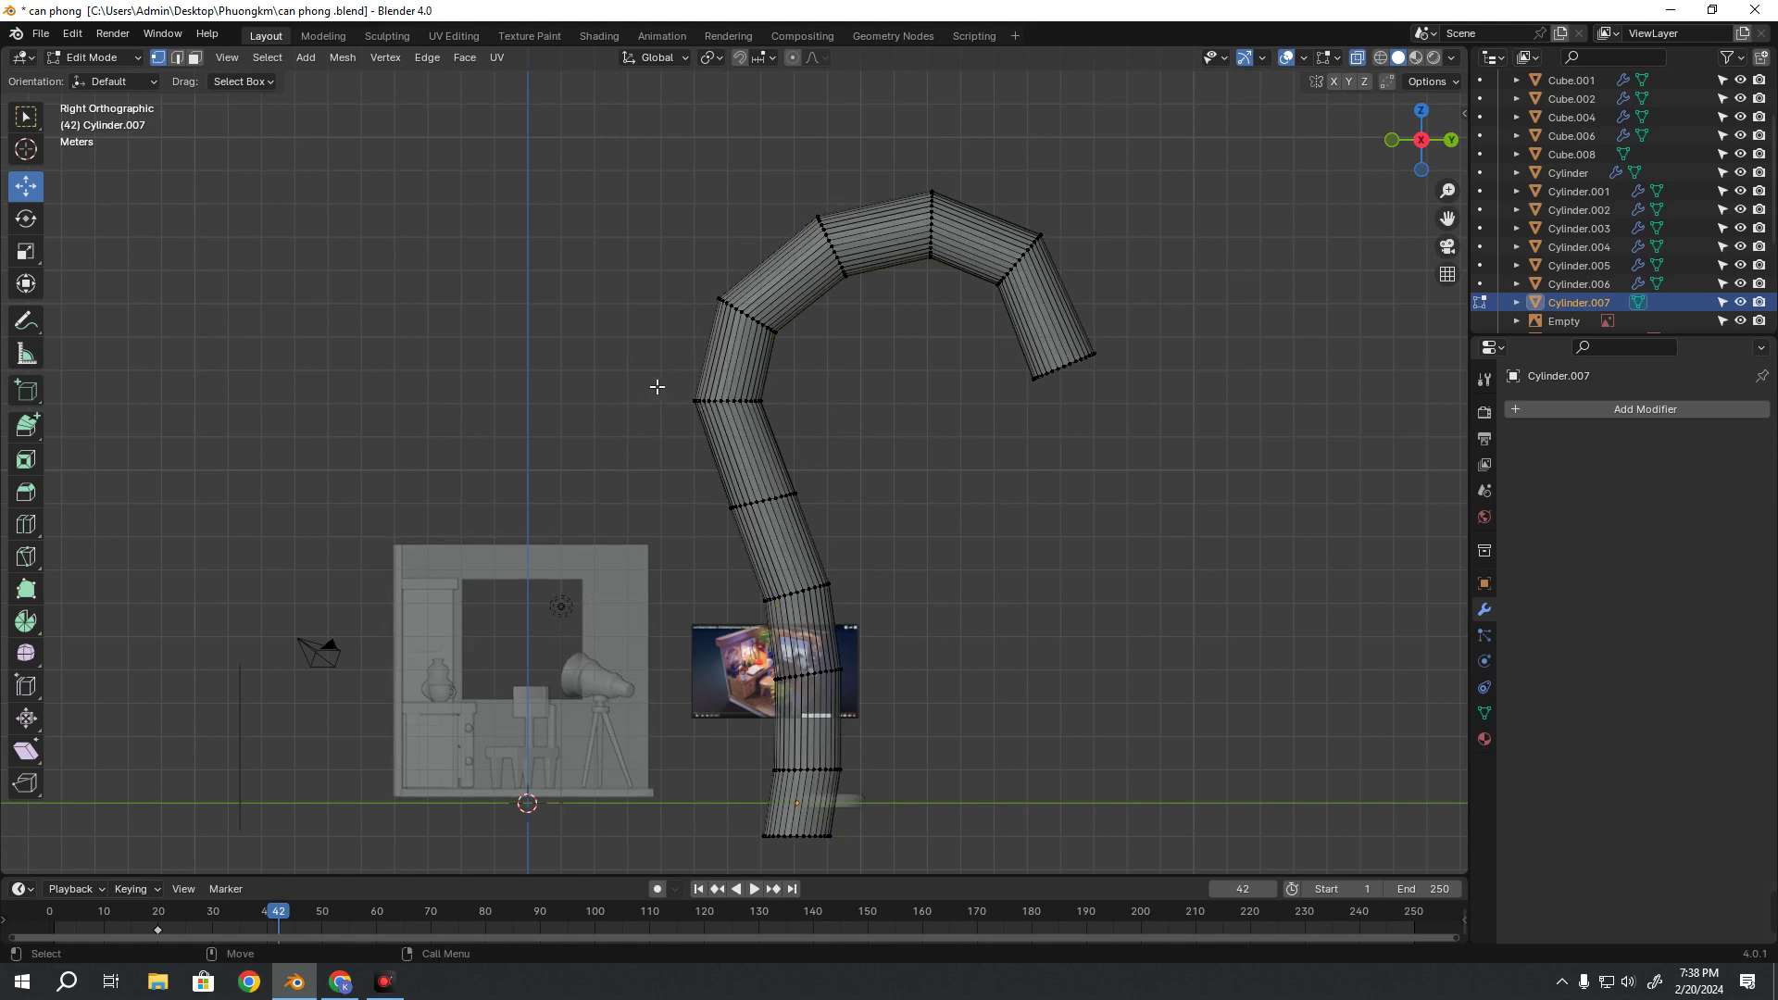
{"action": "left_click_drag", "start_coordinate": [636, 372], "coordinate": [798, 428]}
Reposition the left bend loop and move the loop below it down and right
{"action": "key", "text": "g"}
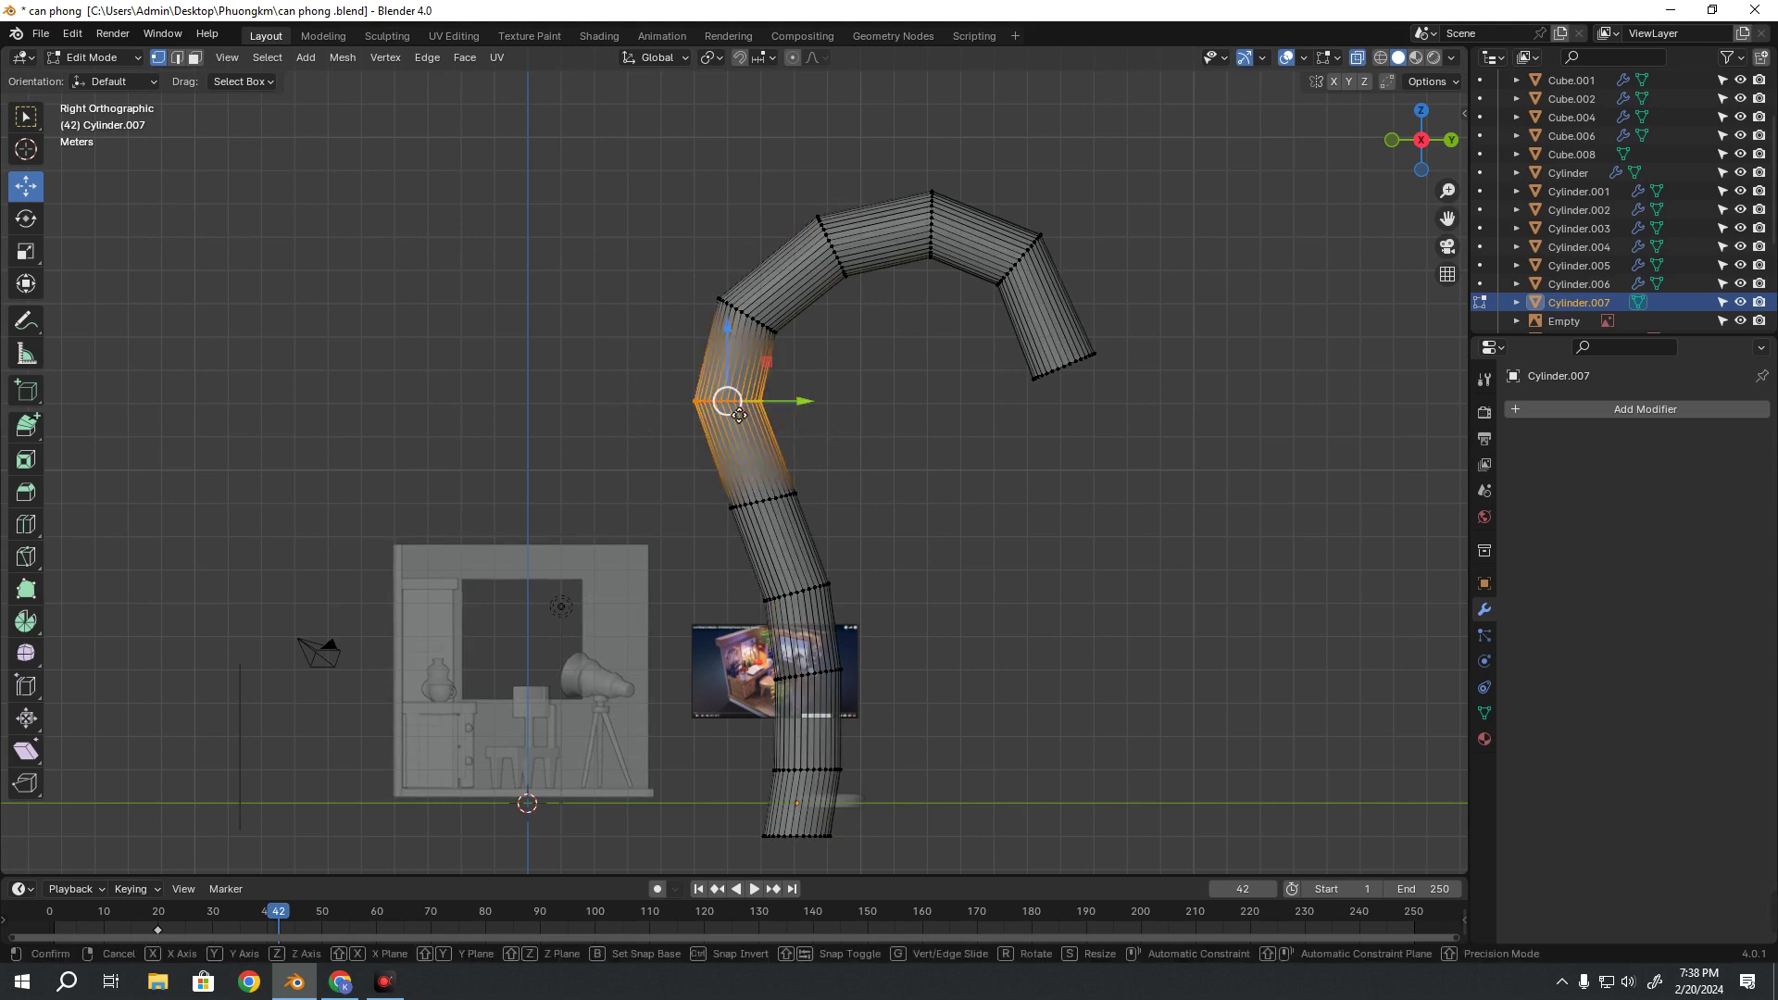
{"action": "left_click", "coordinate": [742, 426]}
{"action": "left_click_drag", "start_coordinate": [648, 446], "coordinate": [836, 560]}
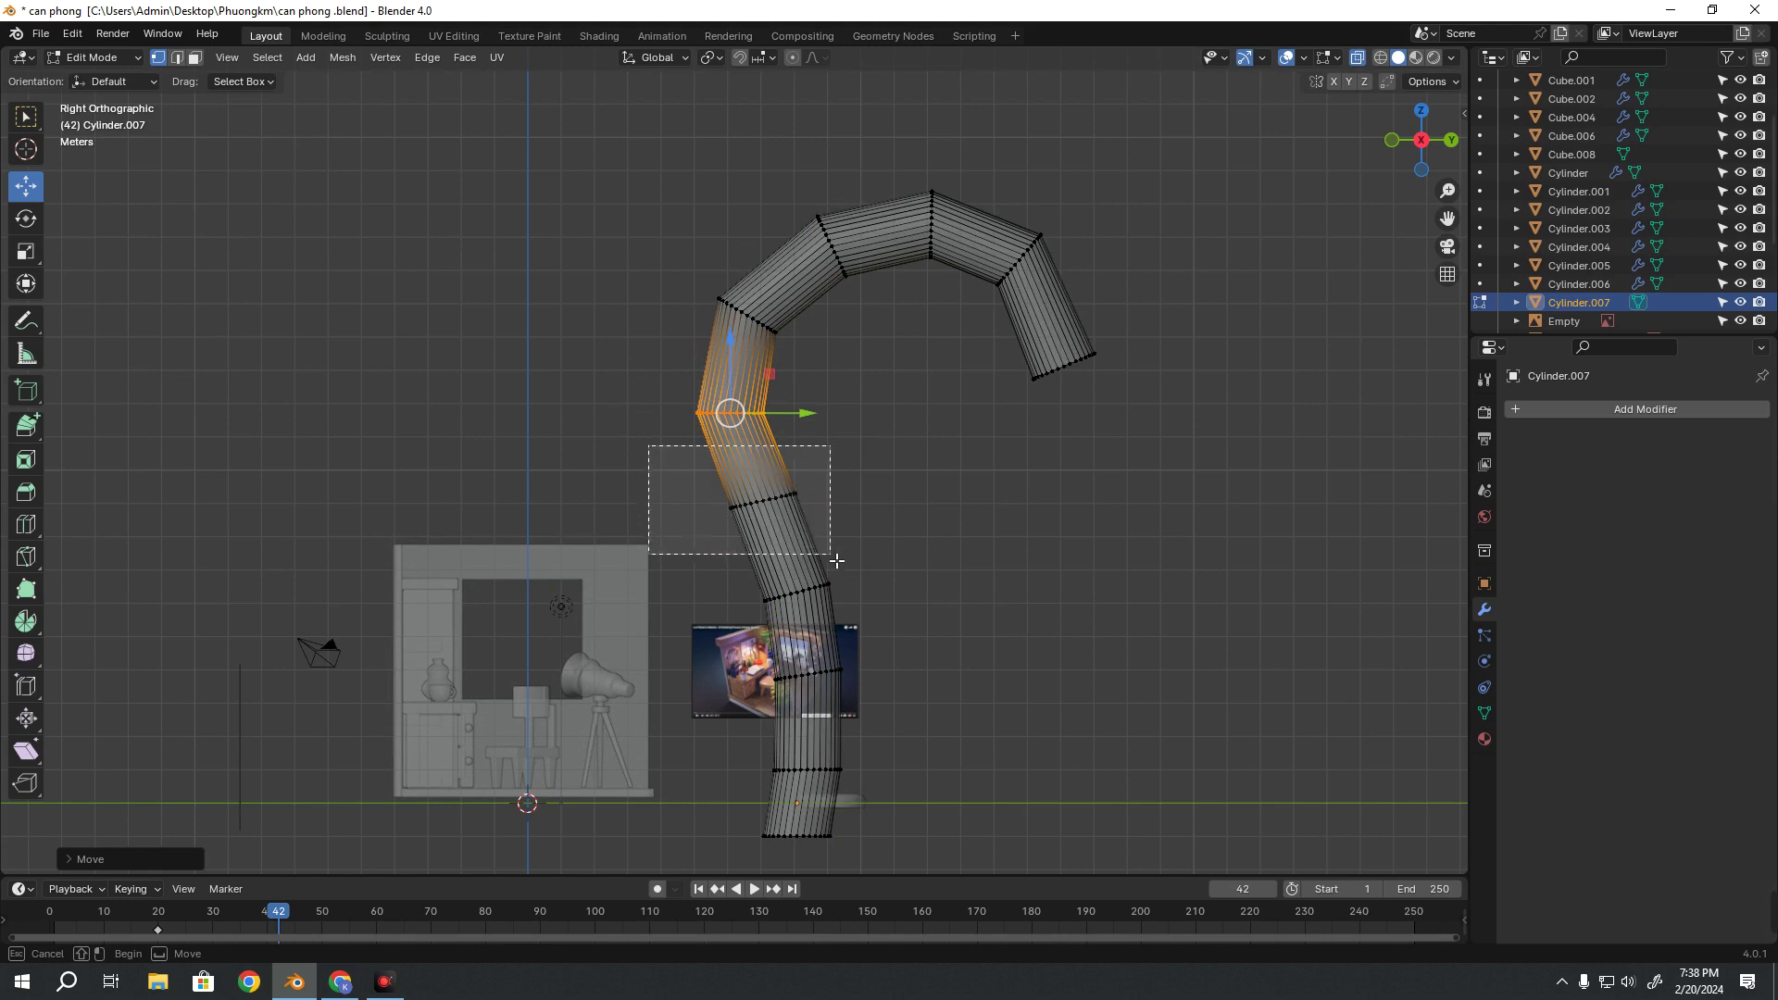
{"action": "key", "text": "g"}
{"action": "left_click", "coordinate": [769, 505]}
Shift the upper-left bend loop up and right, then nudge the arch's top loop into place
{"action": "left_click_drag", "start_coordinate": [708, 249], "coordinate": [757, 315]}
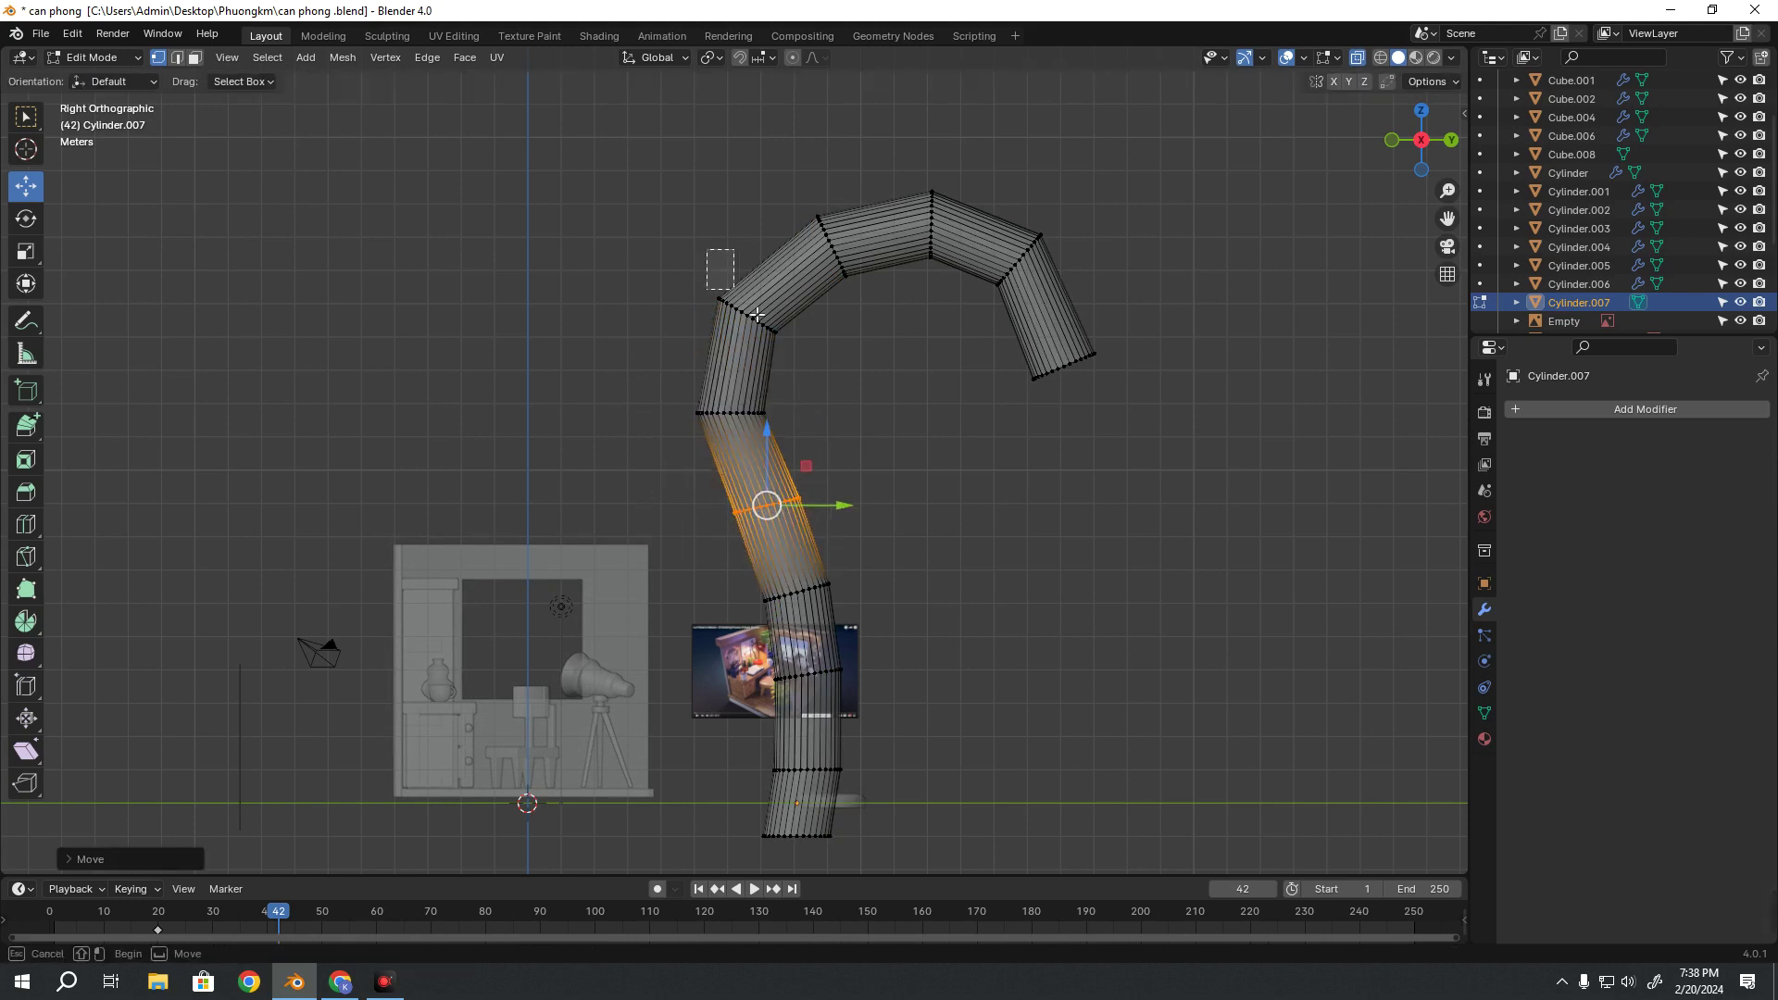
{"action": "left_click_drag", "start_coordinate": [795, 172], "coordinate": [896, 324]}
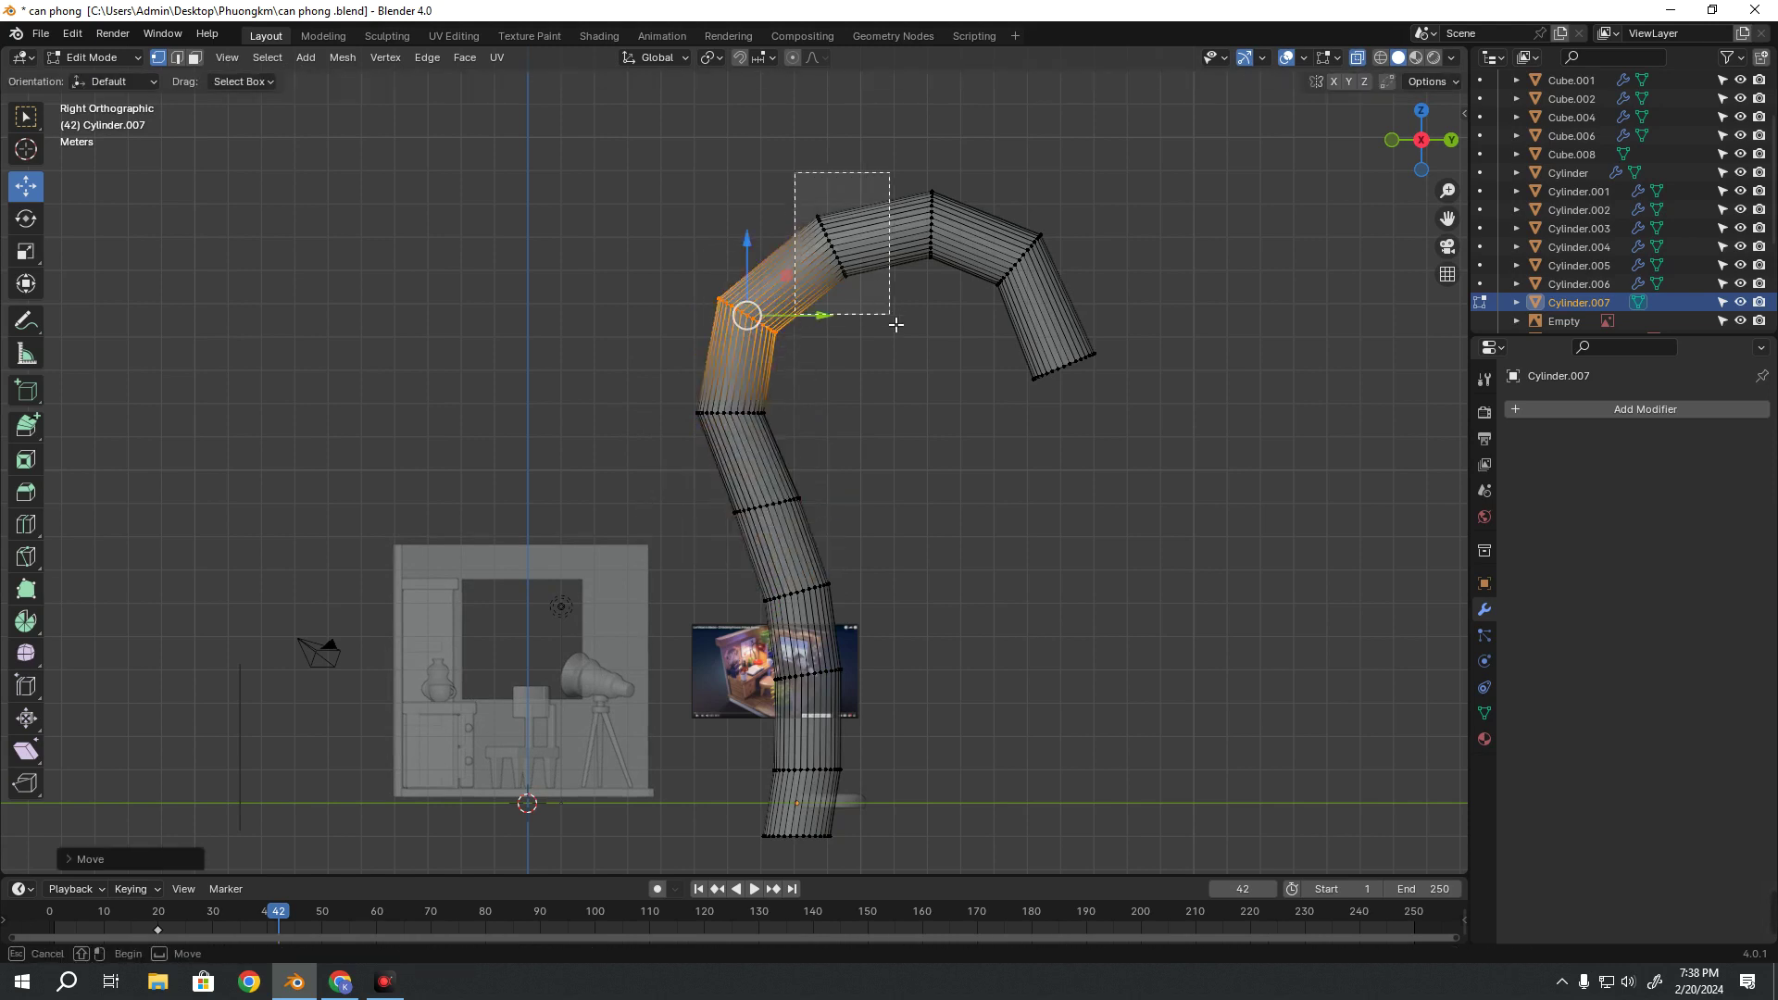
{"action": "key", "text": "g"}
{"action": "left_click", "coordinate": [934, 188]}
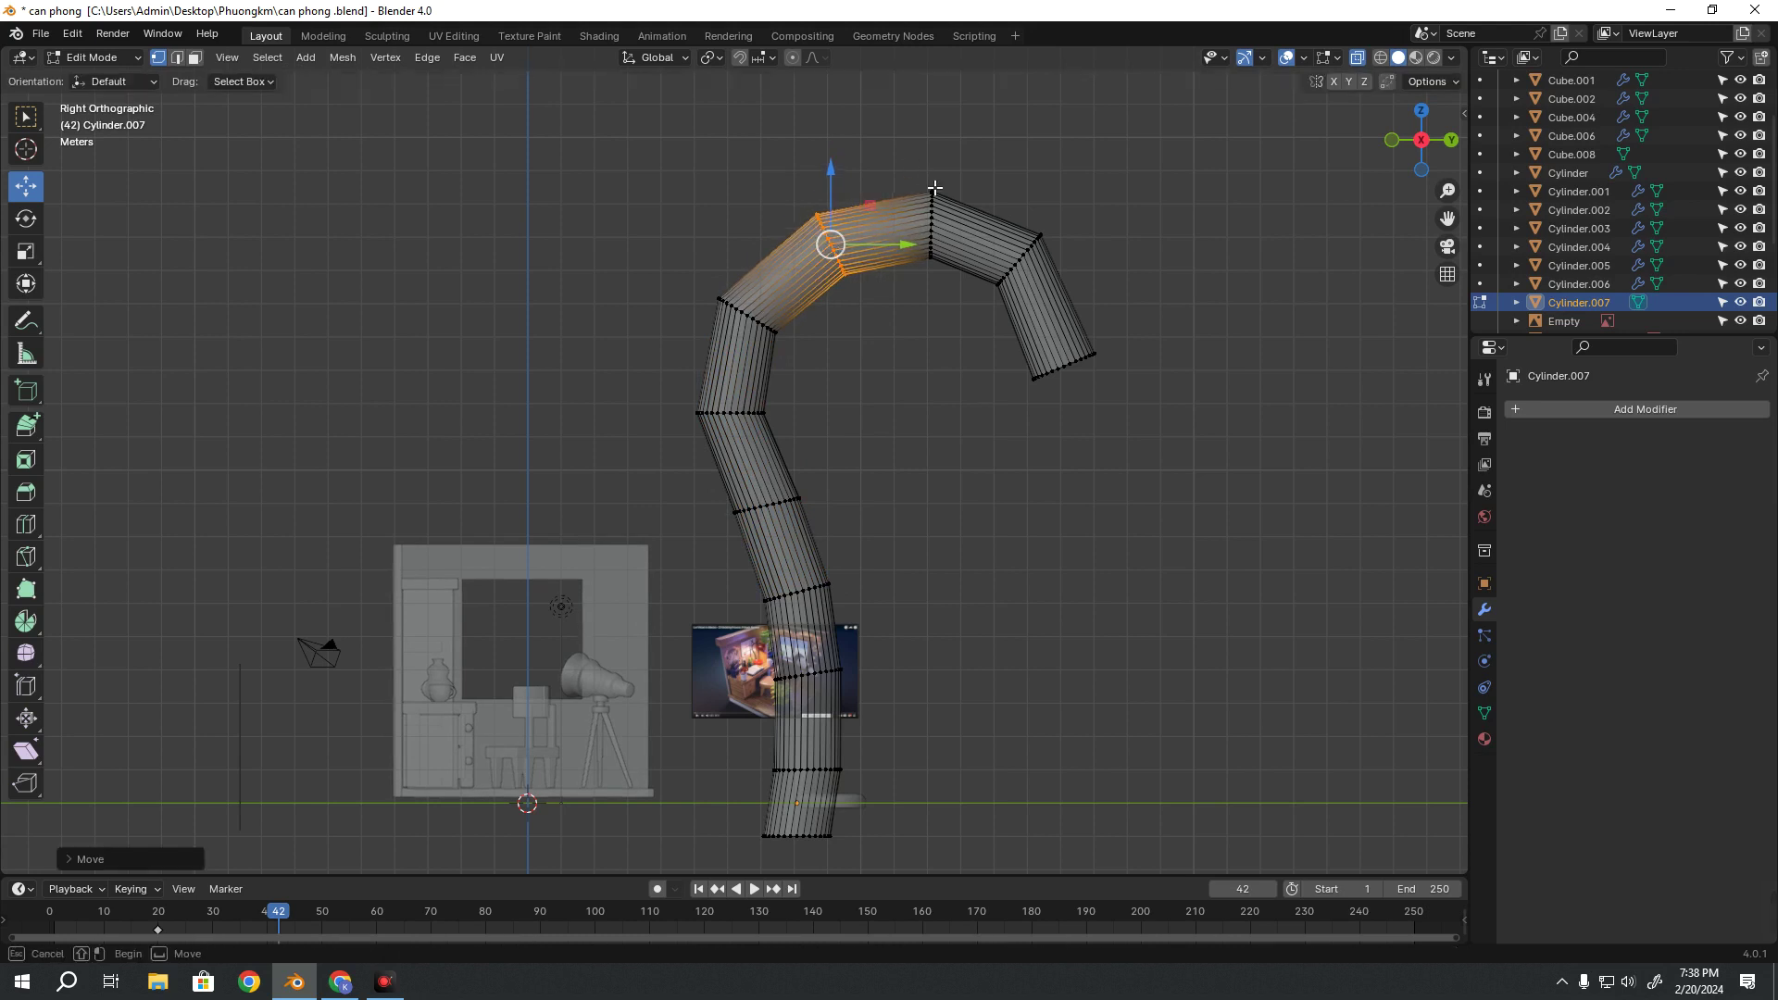
{"action": "mouse_move", "coordinate": [903, 155]}
{"action": "left_mouse_down"}
{"action": "mouse_move", "coordinate": [967, 295]}
{"action": "mouse_move", "coordinate": [1137, 422]}
{"action": "left_mouse_up"}
{"action": "key", "text": "g"}
{"action": "left_click", "coordinate": [1047, 396]}
Cancel a trial tilt of the end loop, then rotate the upper-left bend ring square to the pipe
{"action": "key", "text": "shift+space"}
{"action": "key", "text": "r"}
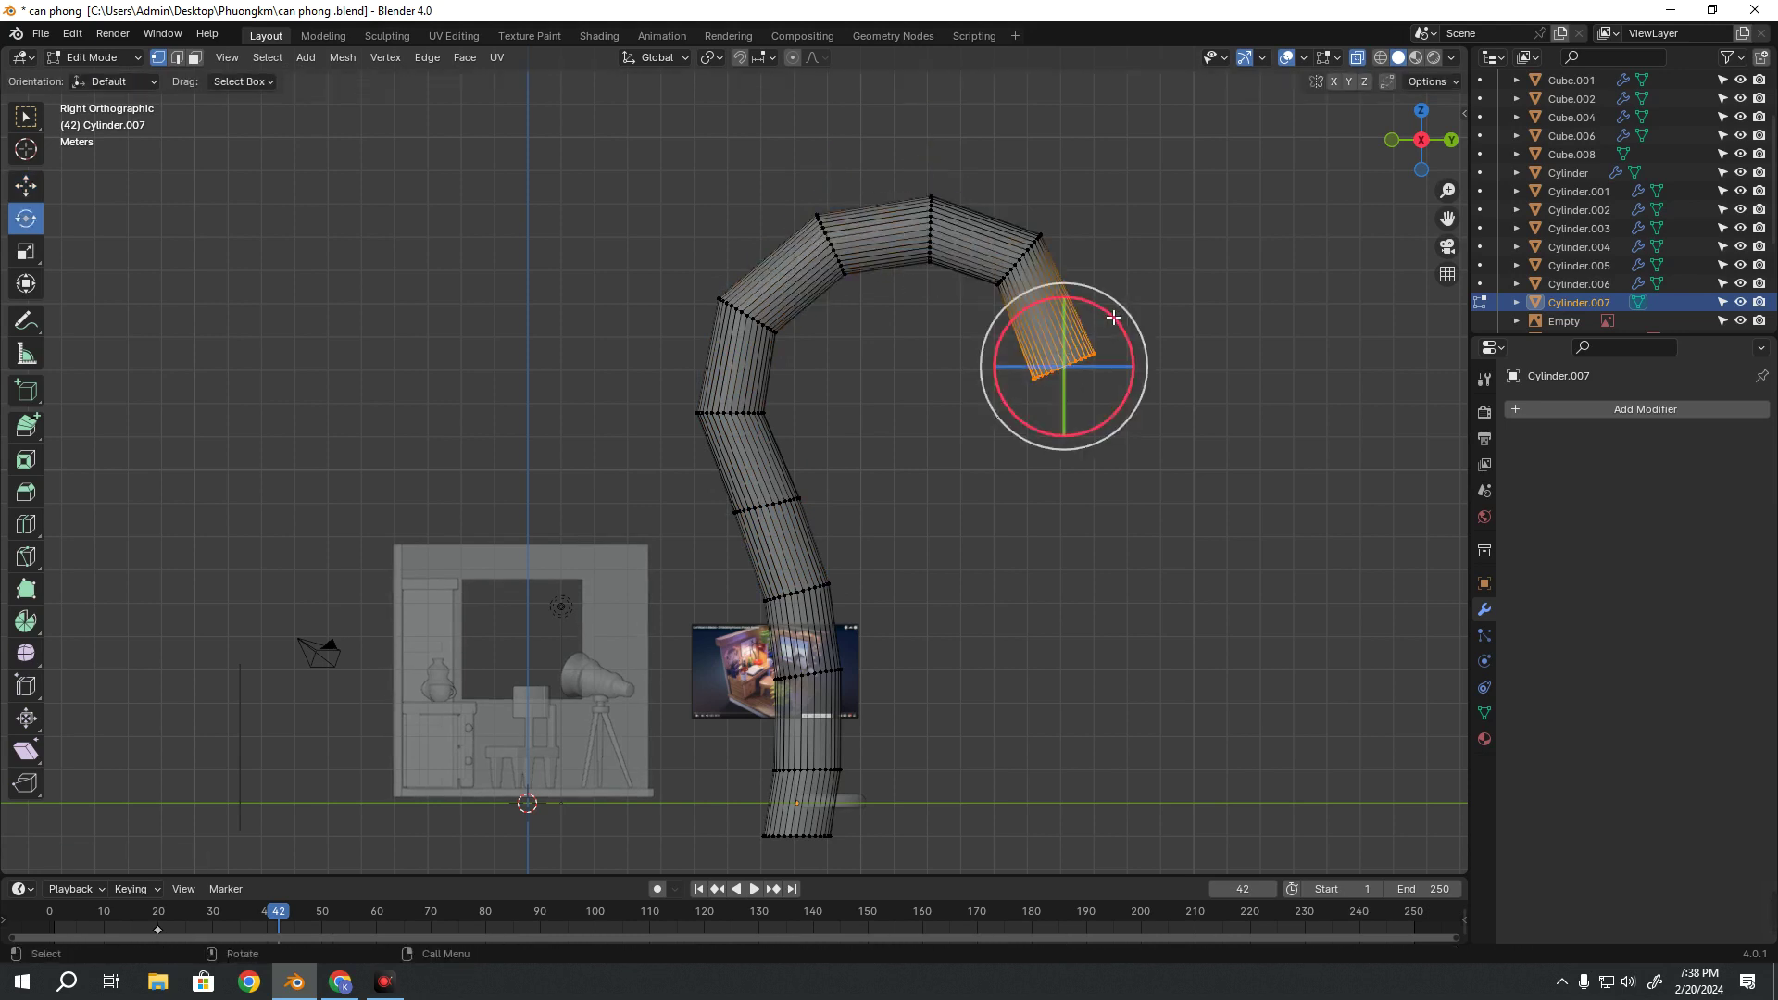
{"action": "left_click_drag", "start_coordinate": [1113, 318], "coordinate": [1080, 318]}
{"action": "key", "text": "Escape"}
{"action": "left_click_drag", "start_coordinate": [793, 199], "coordinate": [861, 282]}
{"action": "key", "text": "r"}
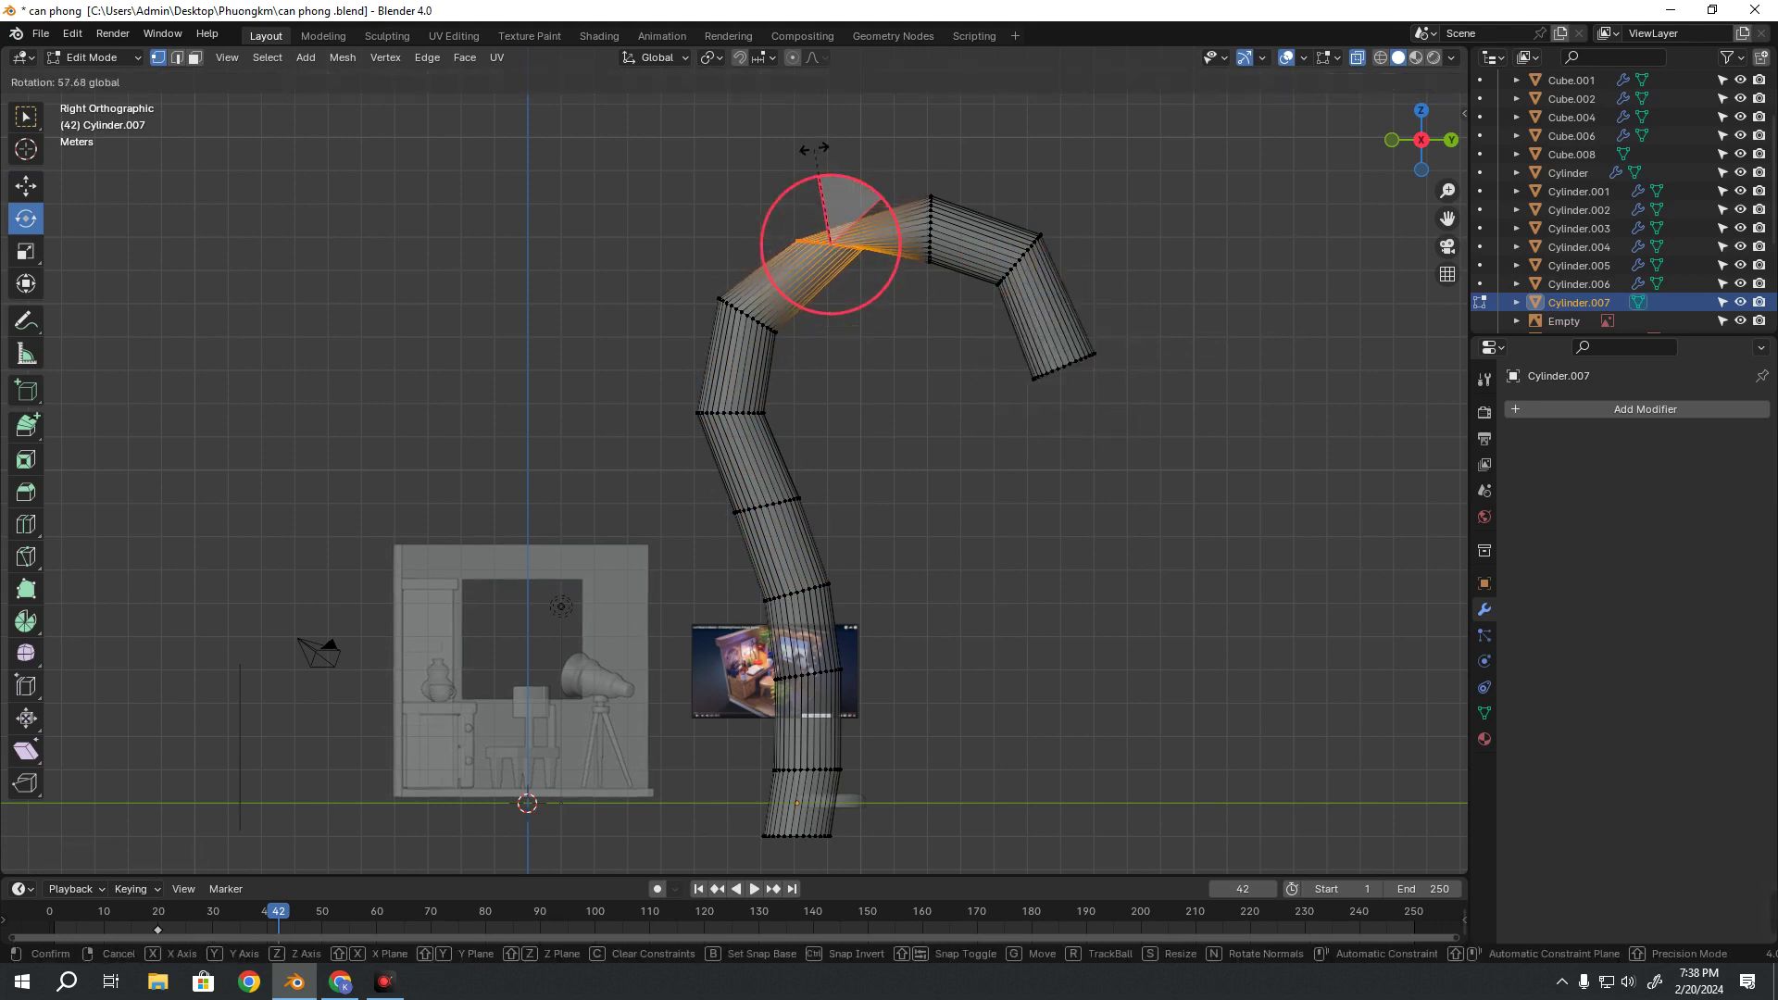
{"action": "left_click", "coordinate": [835, 167]}
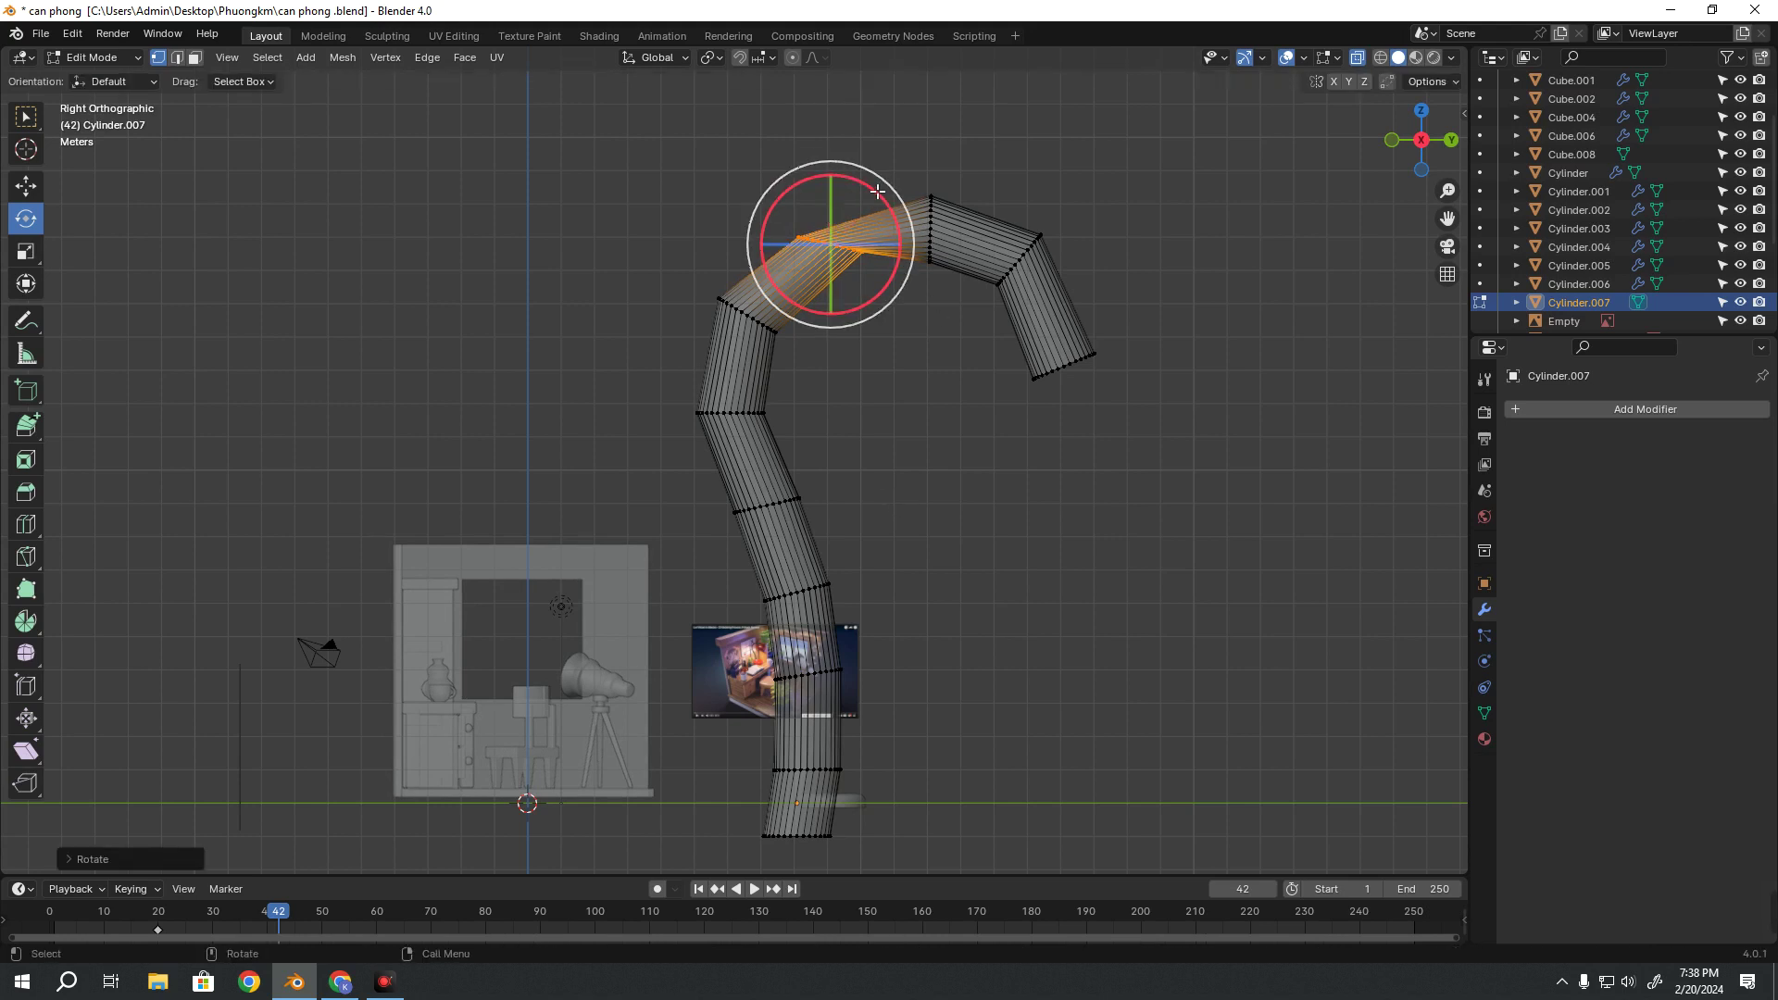
{"action": "left_click_drag", "start_coordinate": [876, 190], "coordinate": [910, 248]}
Clear the mesh selection and zoom out to review the arm
{"action": "mouse_move", "coordinate": [678, 388]}
{"action": "left_mouse_down"}
{"action": "mouse_move", "coordinate": [802, 458]}
{"action": "mouse_move", "coordinate": [797, 385]}
{"action": "mouse_move", "coordinate": [794, 425]}
{"action": "left_mouse_up"}
{"action": "key", "text": "alt+a"}
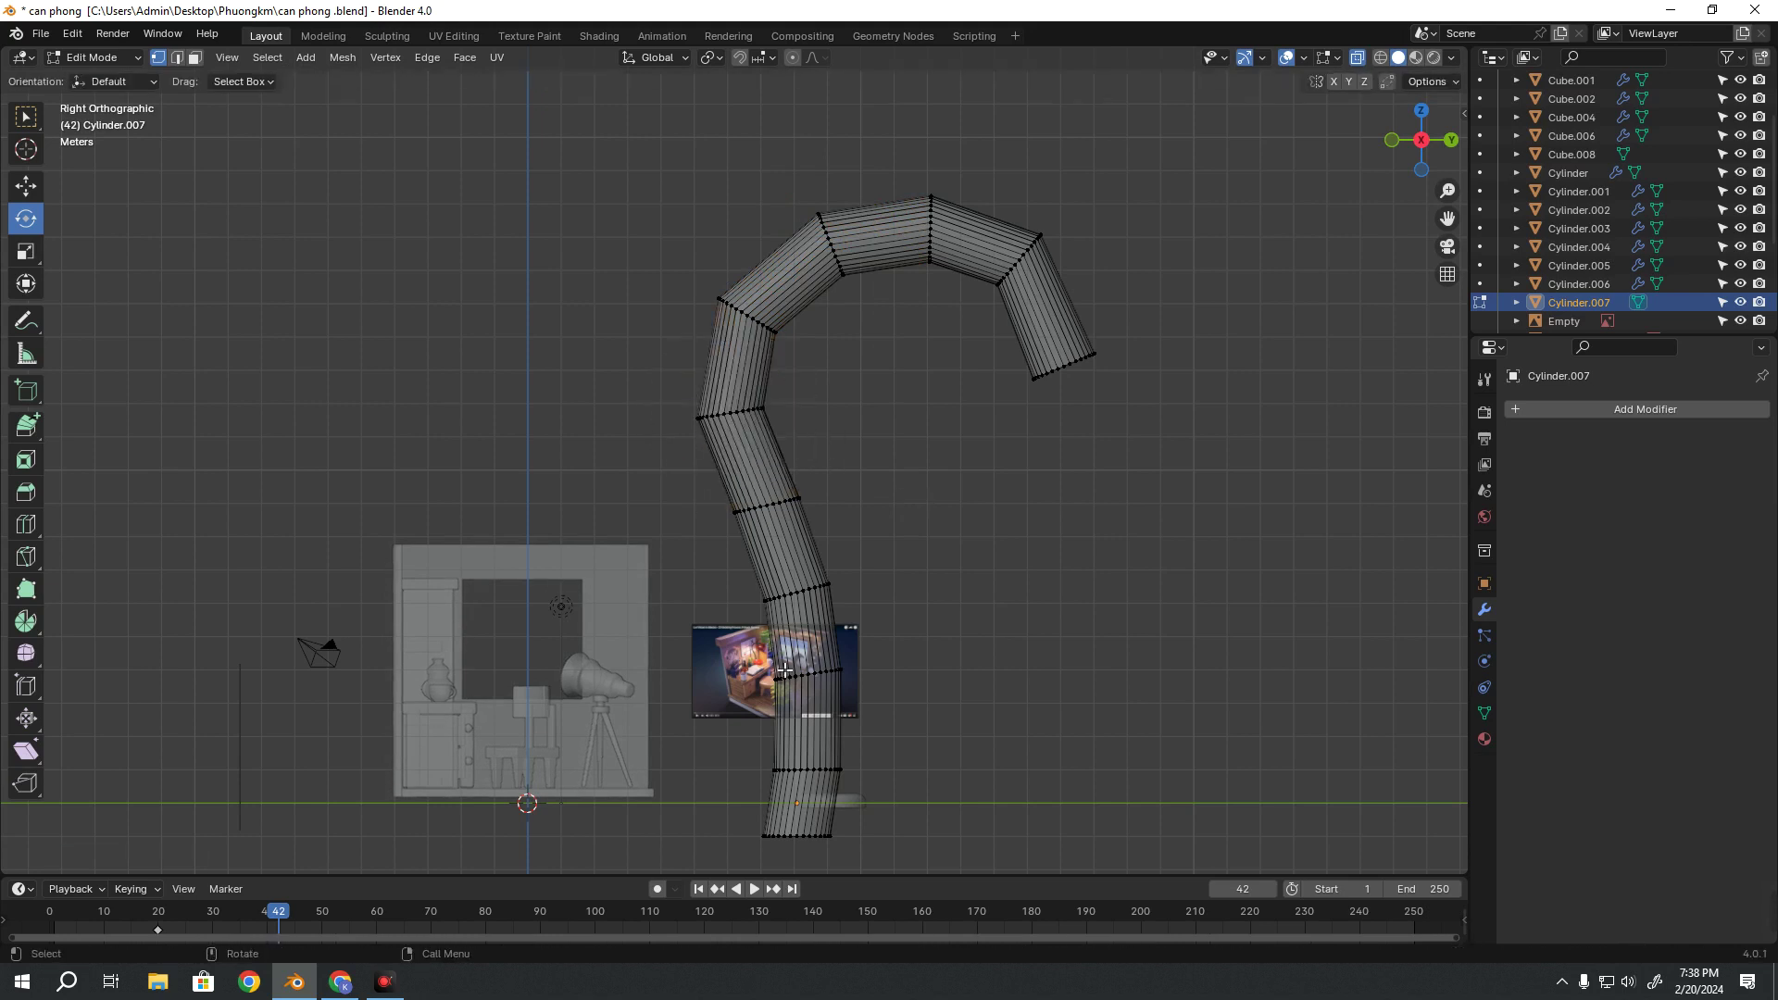
{"action": "scroll", "coordinate": [936, 609], "scroll_direction": "down", "scroll_amount": 2}
{"action": "scroll", "coordinate": [908, 604], "scroll_direction": "up", "scroll_amount": 1}
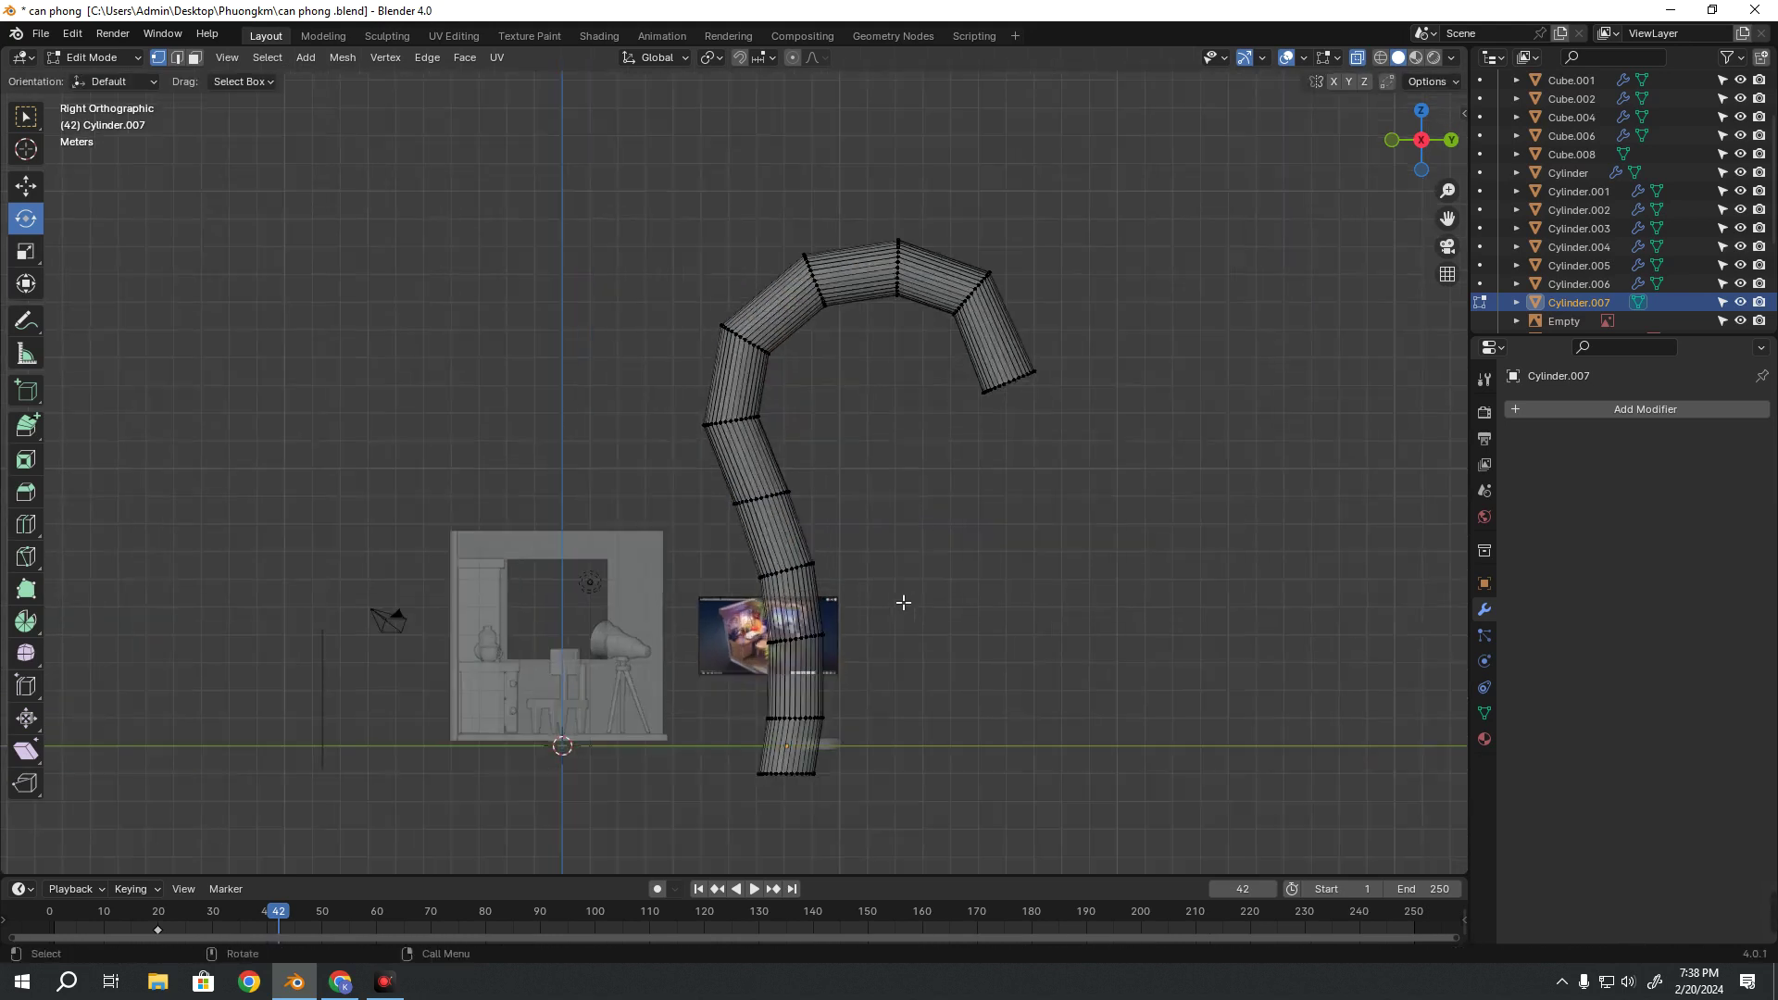
{"action": "scroll", "coordinate": [903, 603], "scroll_direction": "up", "scroll_amount": 2}
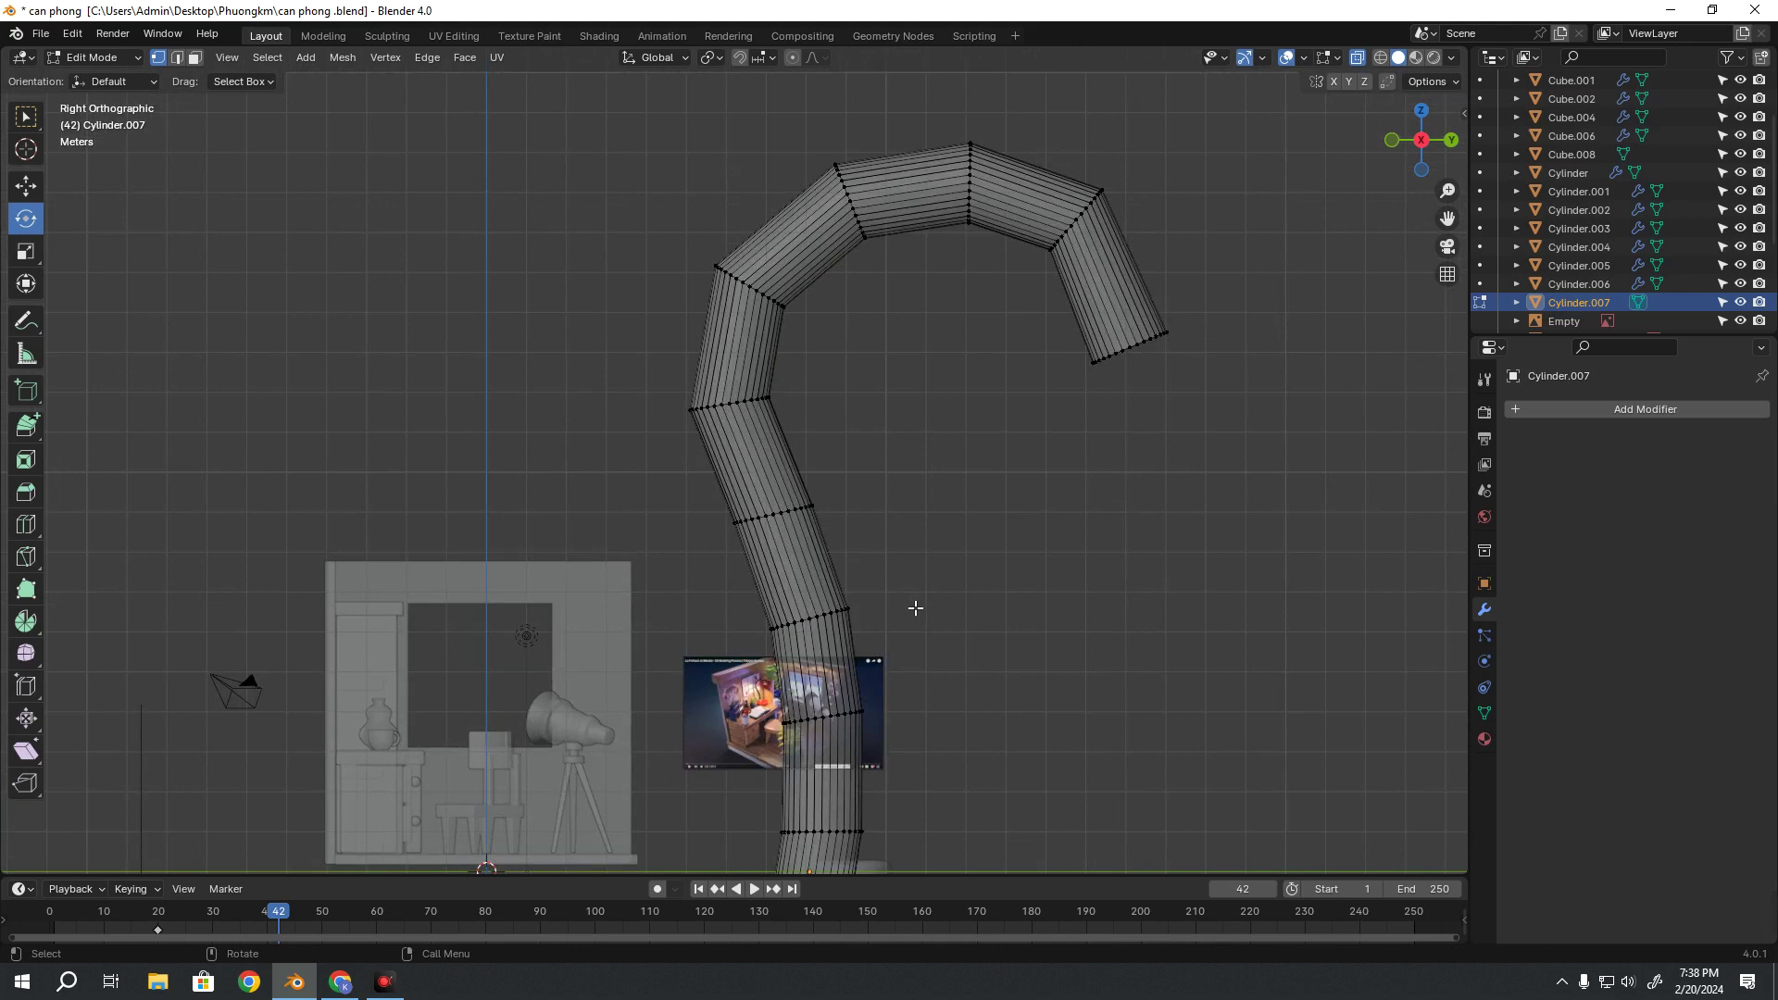
{"action": "scroll", "coordinate": [921, 611], "scroll_direction": "down", "scroll_amount": 1}
{"action": "scroll", "coordinate": [935, 593], "scroll_direction": "down", "scroll_amount": 1}
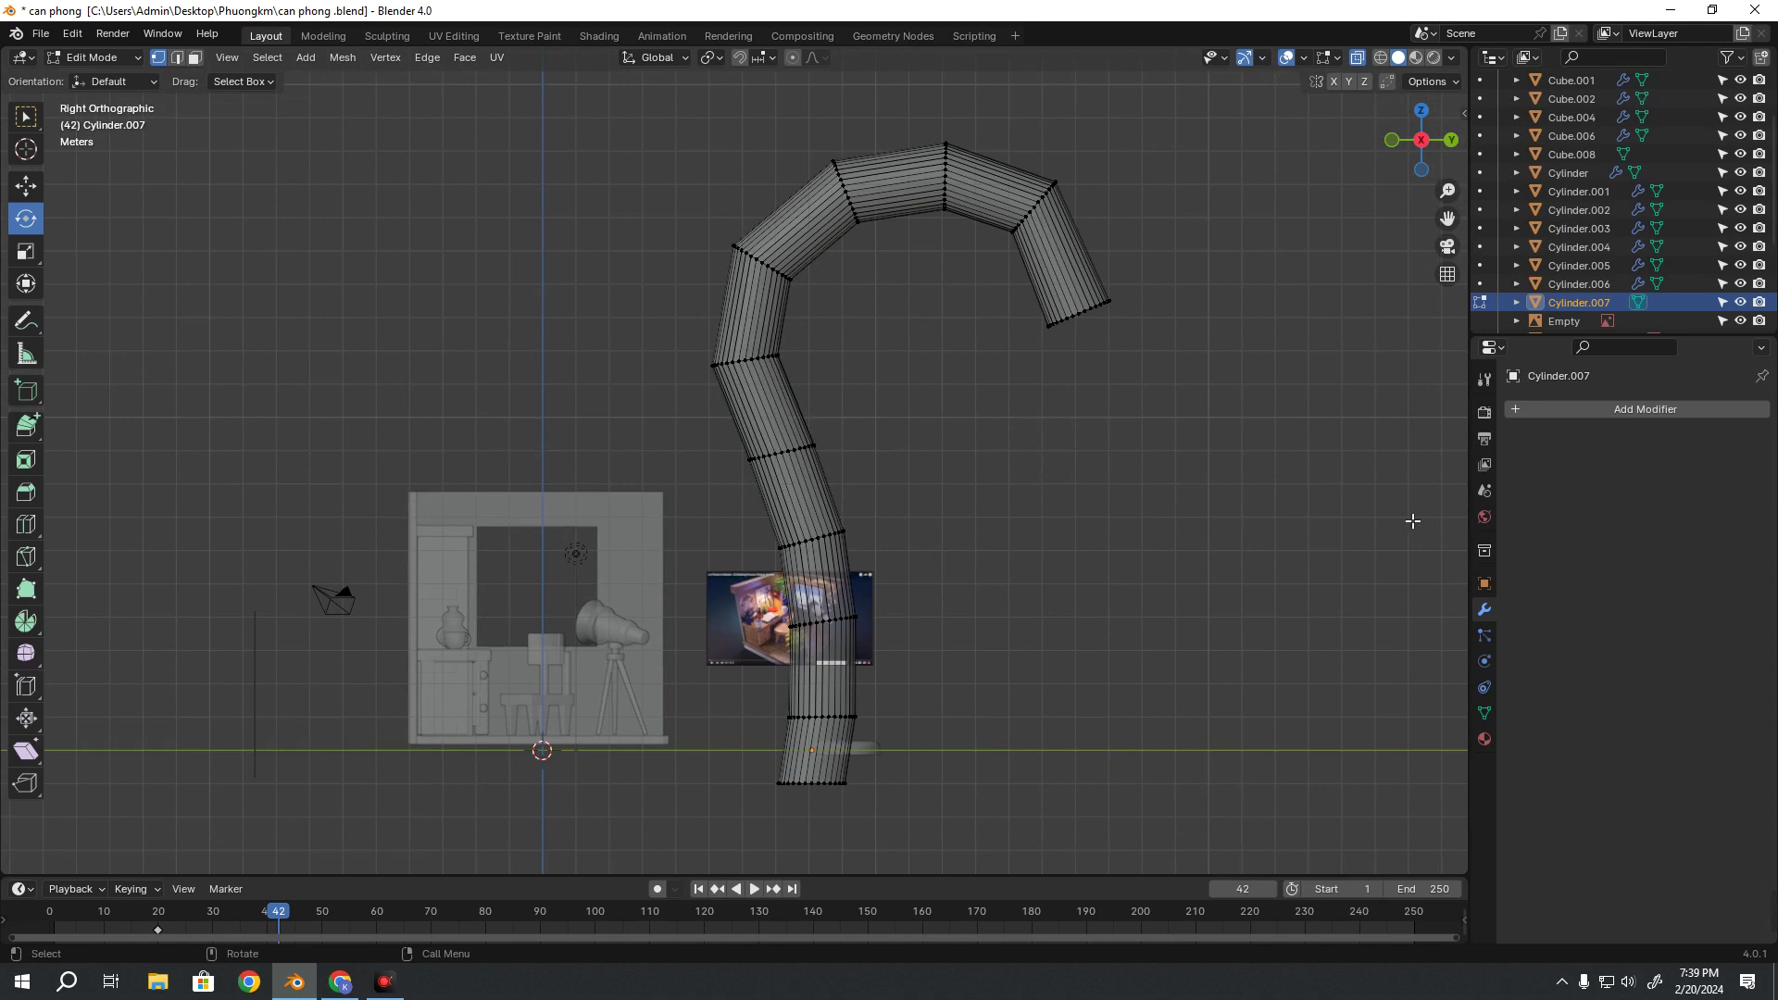
Return Cylinder.007 from Edit Mode to Object Mode as a whole outlined object
{"action": "left_click", "coordinate": [1563, 984]}
{"action": "left_click", "coordinate": [1563, 984]}
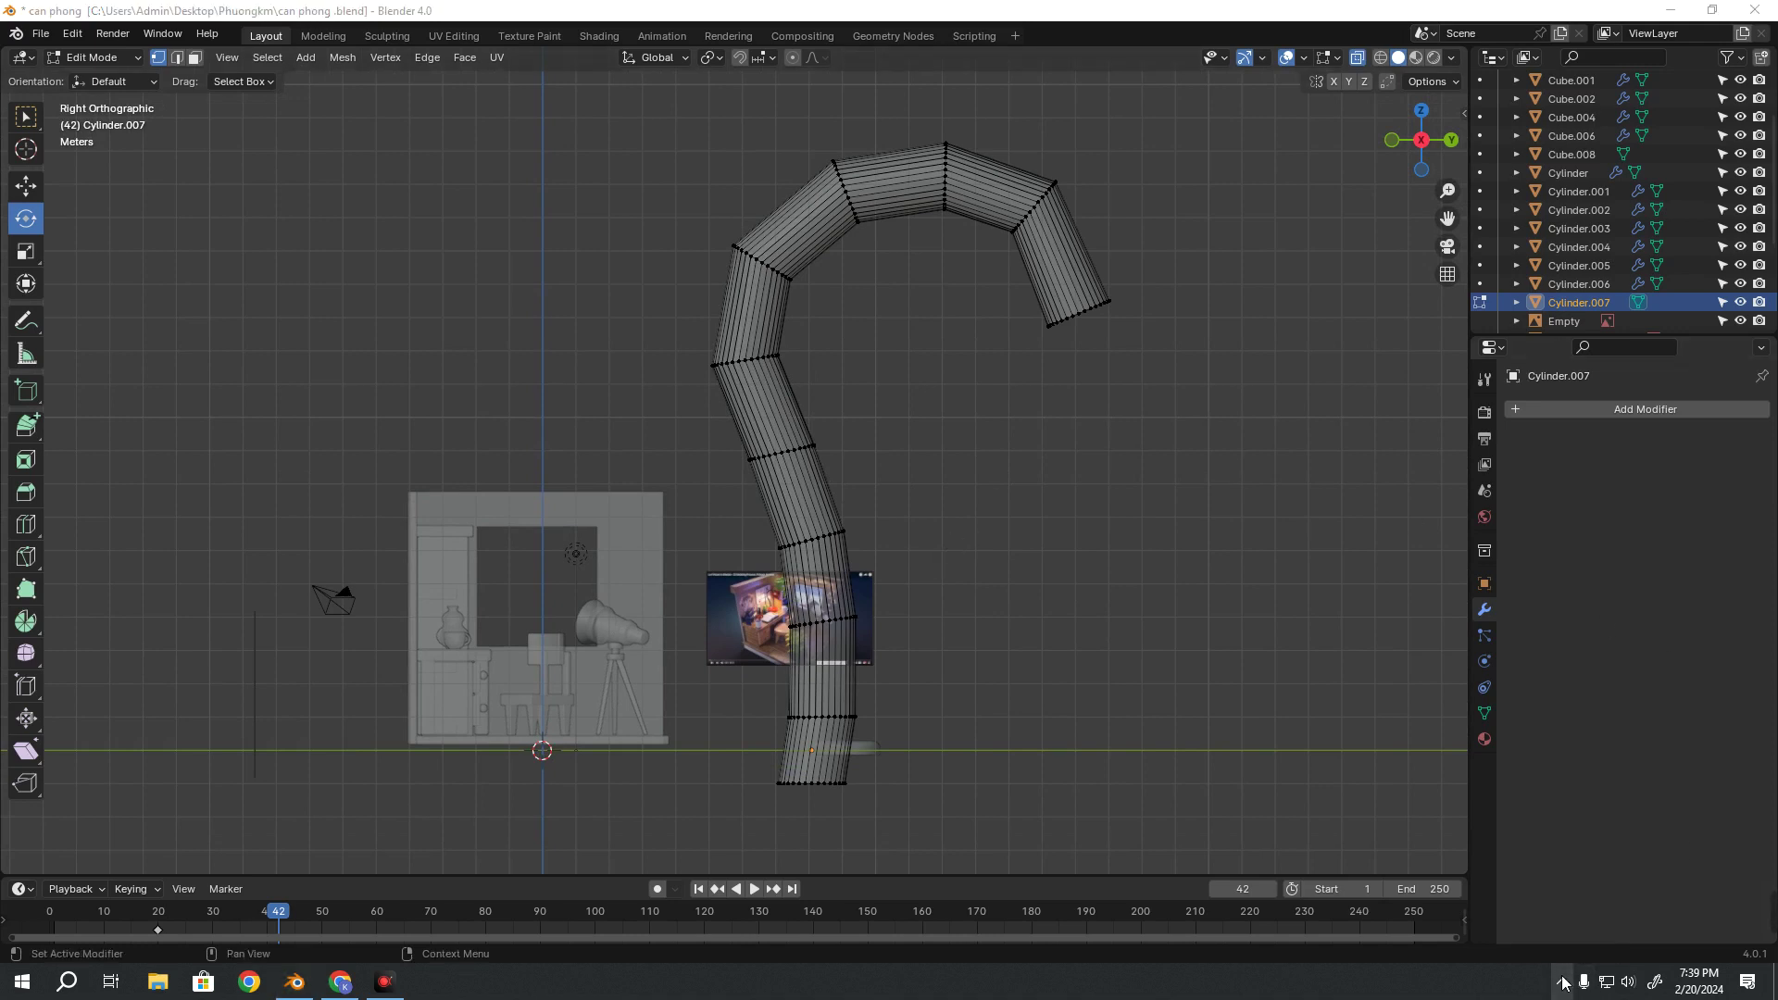
{"action": "left_click", "coordinate": [392, 992]}
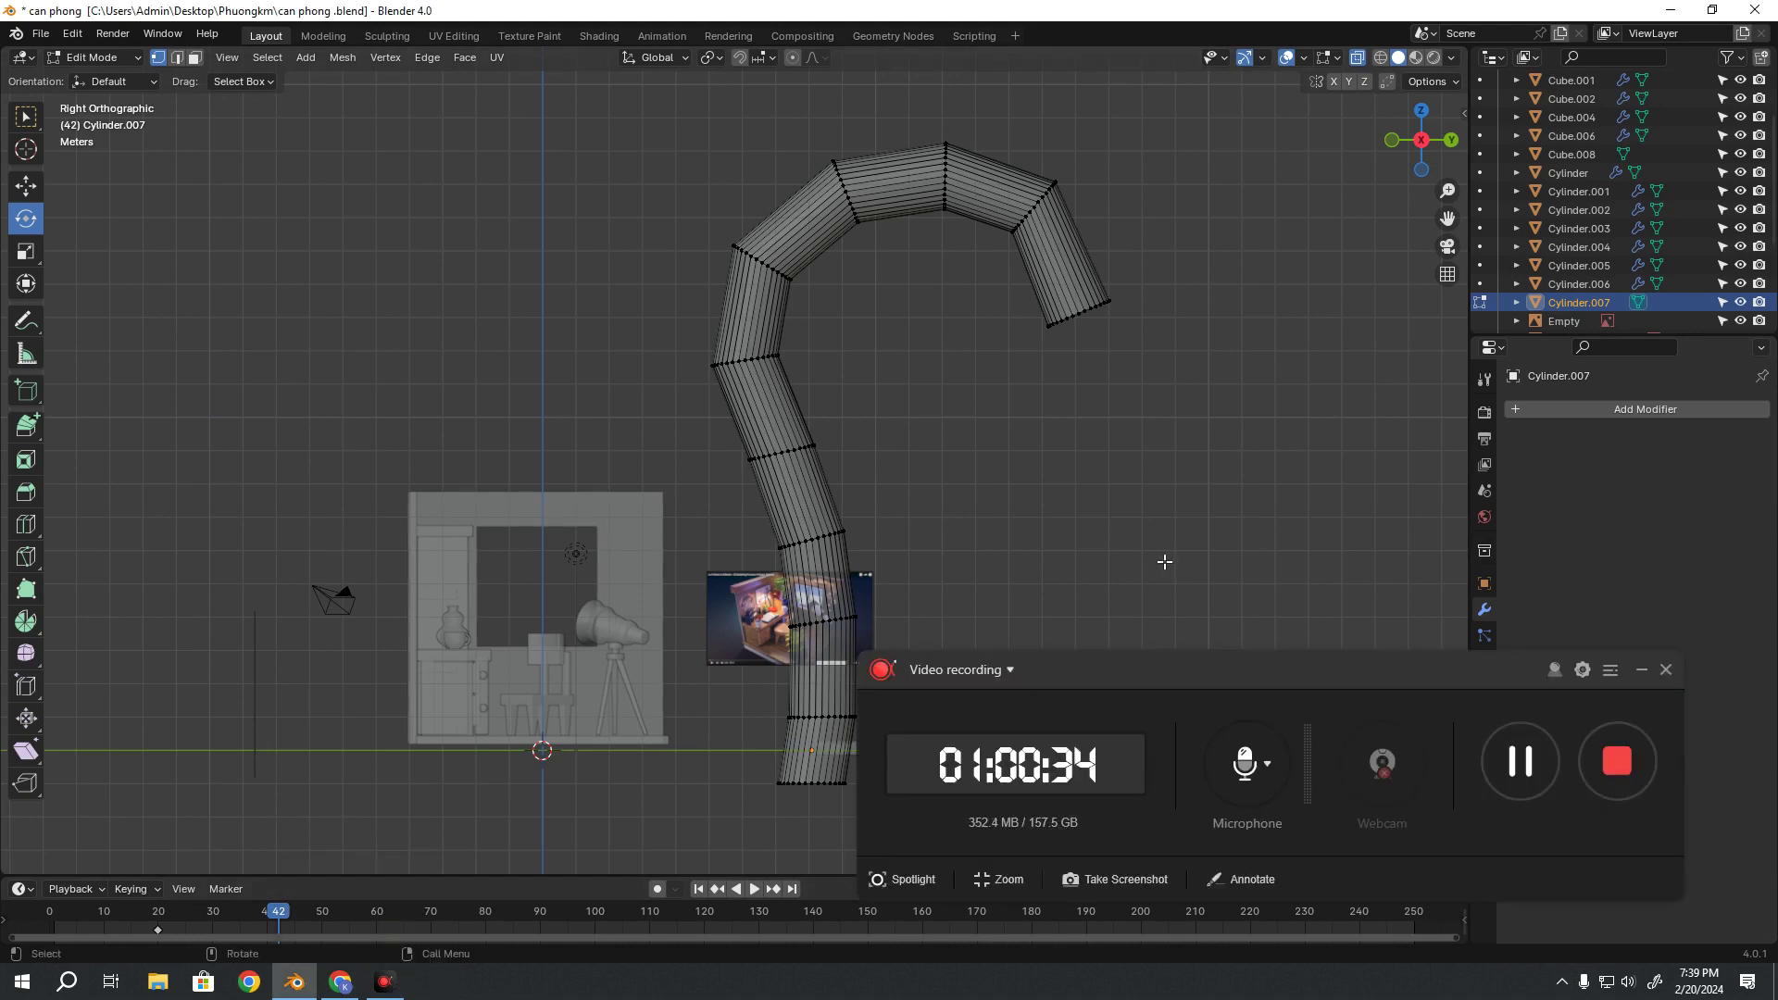
{"action": "left_click", "coordinate": [1642, 670]}
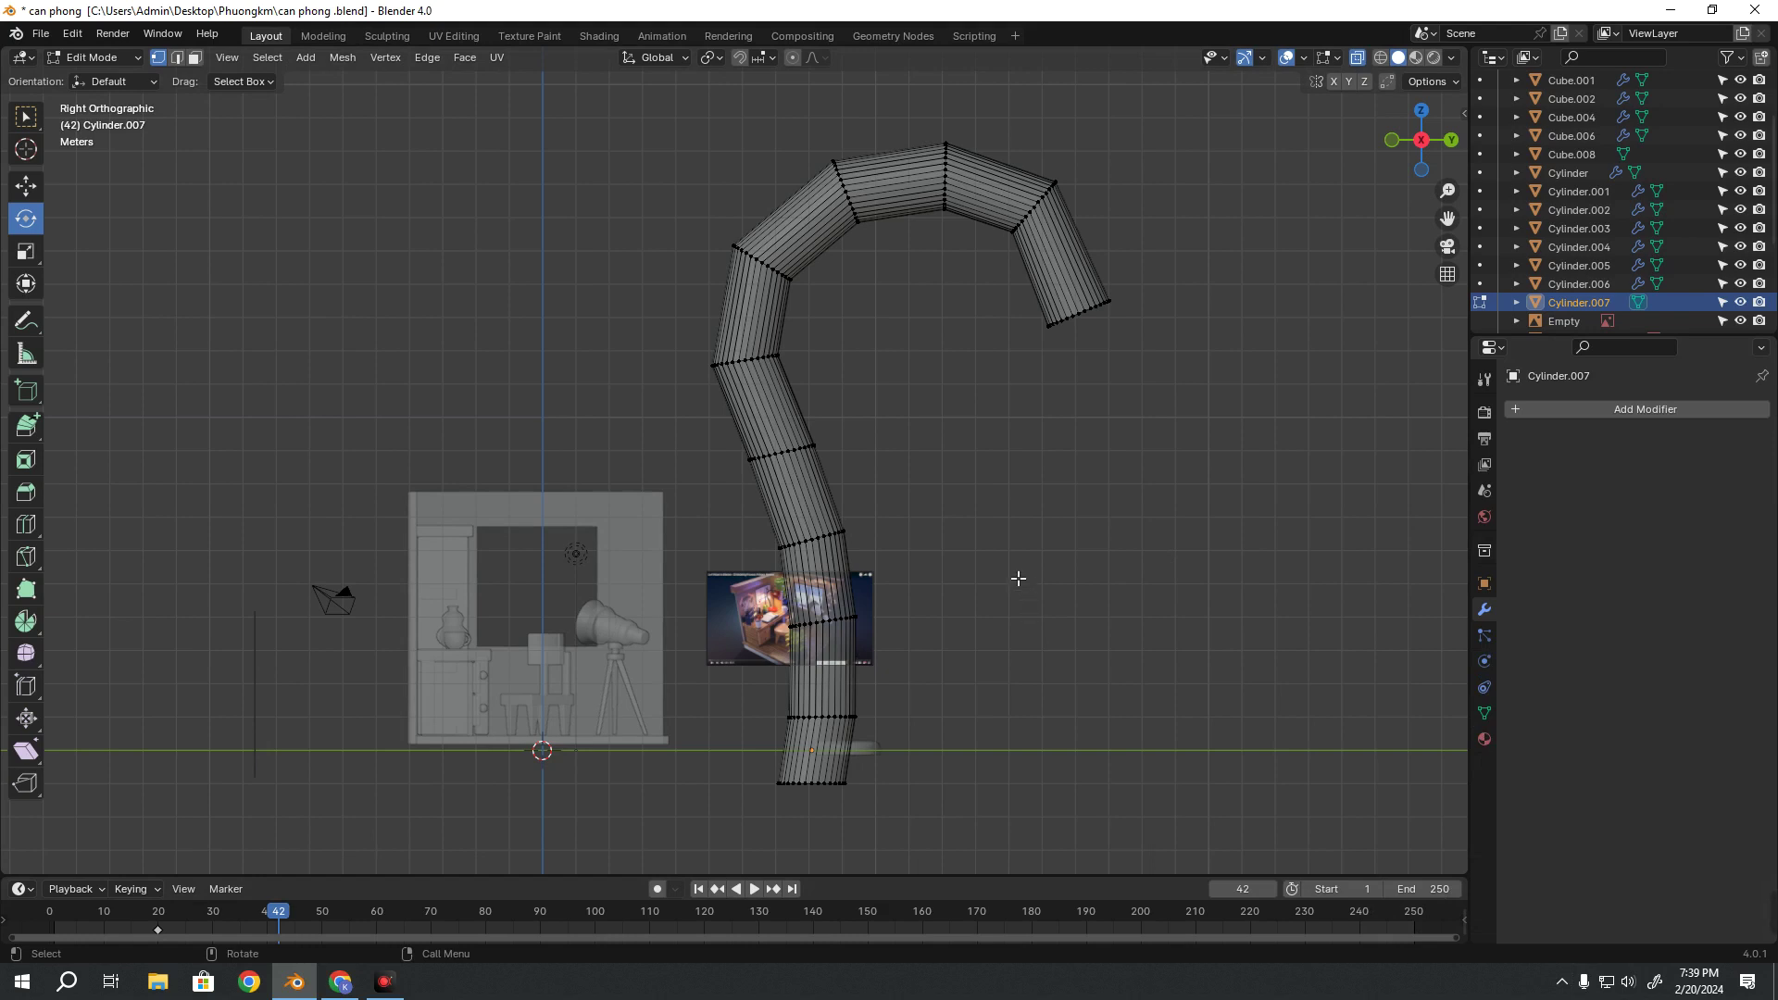
{"action": "key", "text": "Tab"}
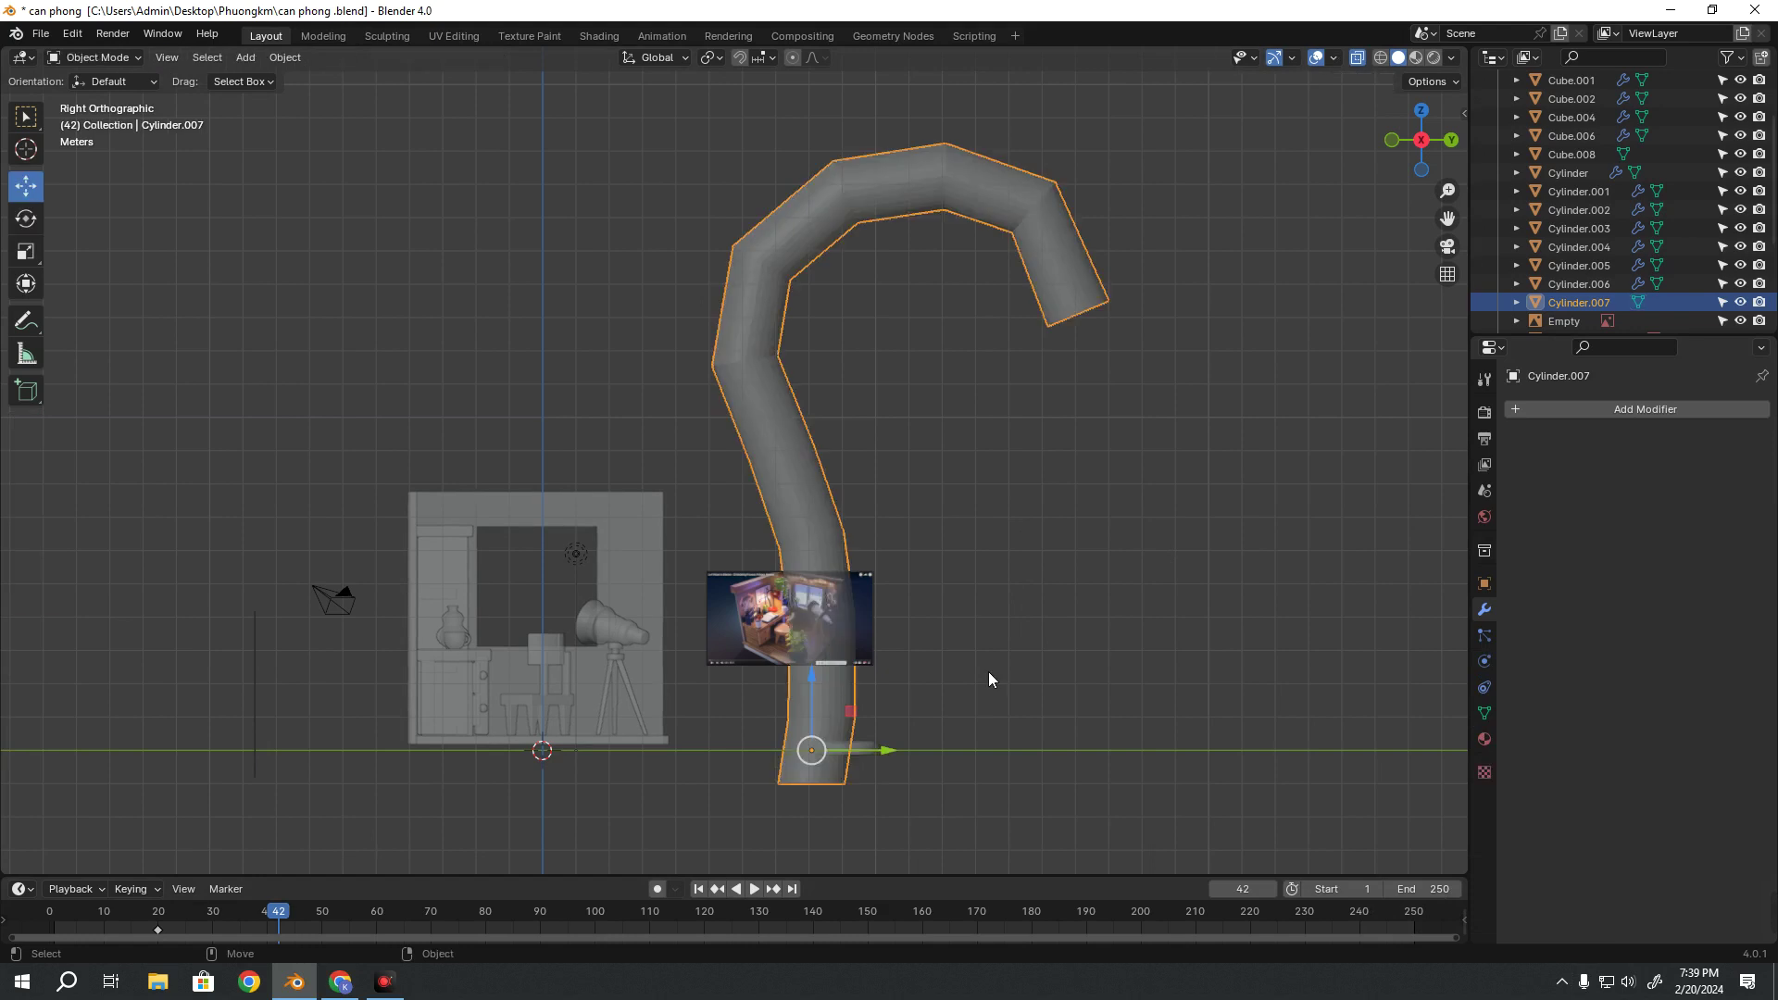
{"action": "middle_click_drag", "start_coordinate": [987, 671], "coordinate": [1004, 709], "text": "shift"}
{"action": "key", "text": "shift+space"}
Shrink the arm to lamp size and lift it up off the ground
{"action": "key", "text": "s"}
{"action": "left_click_drag", "start_coordinate": [888, 811], "coordinate": [845, 798]}
{"action": "key", "text": "shift+space"}
{"action": "key", "text": "g"}
{"action": "middle_click_drag", "start_coordinate": [875, 793], "coordinate": [831, 616], "text": "shift"}
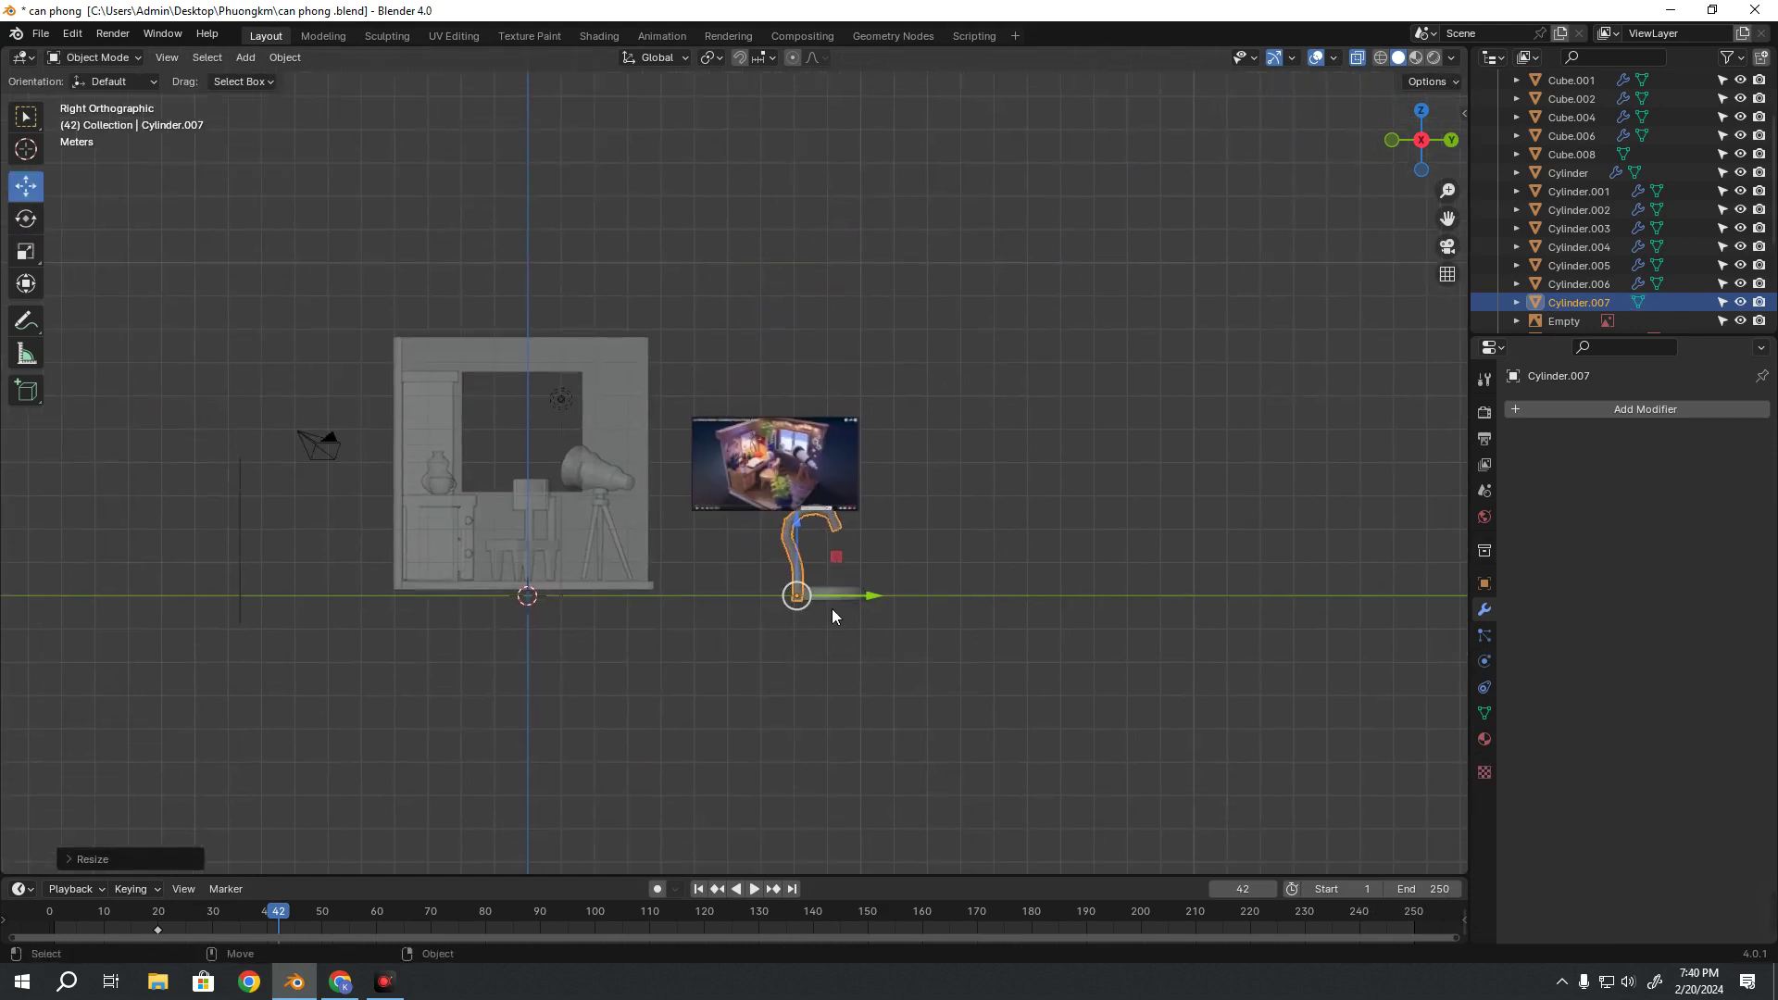
{"action": "scroll", "coordinate": [832, 609], "scroll_direction": "up", "scroll_amount": 4}
{"action": "scroll", "coordinate": [911, 700], "scroll_direction": "up", "scroll_amount": 2}
{"action": "key", "text": "shift+space"}
{"action": "key", "text": "s"}
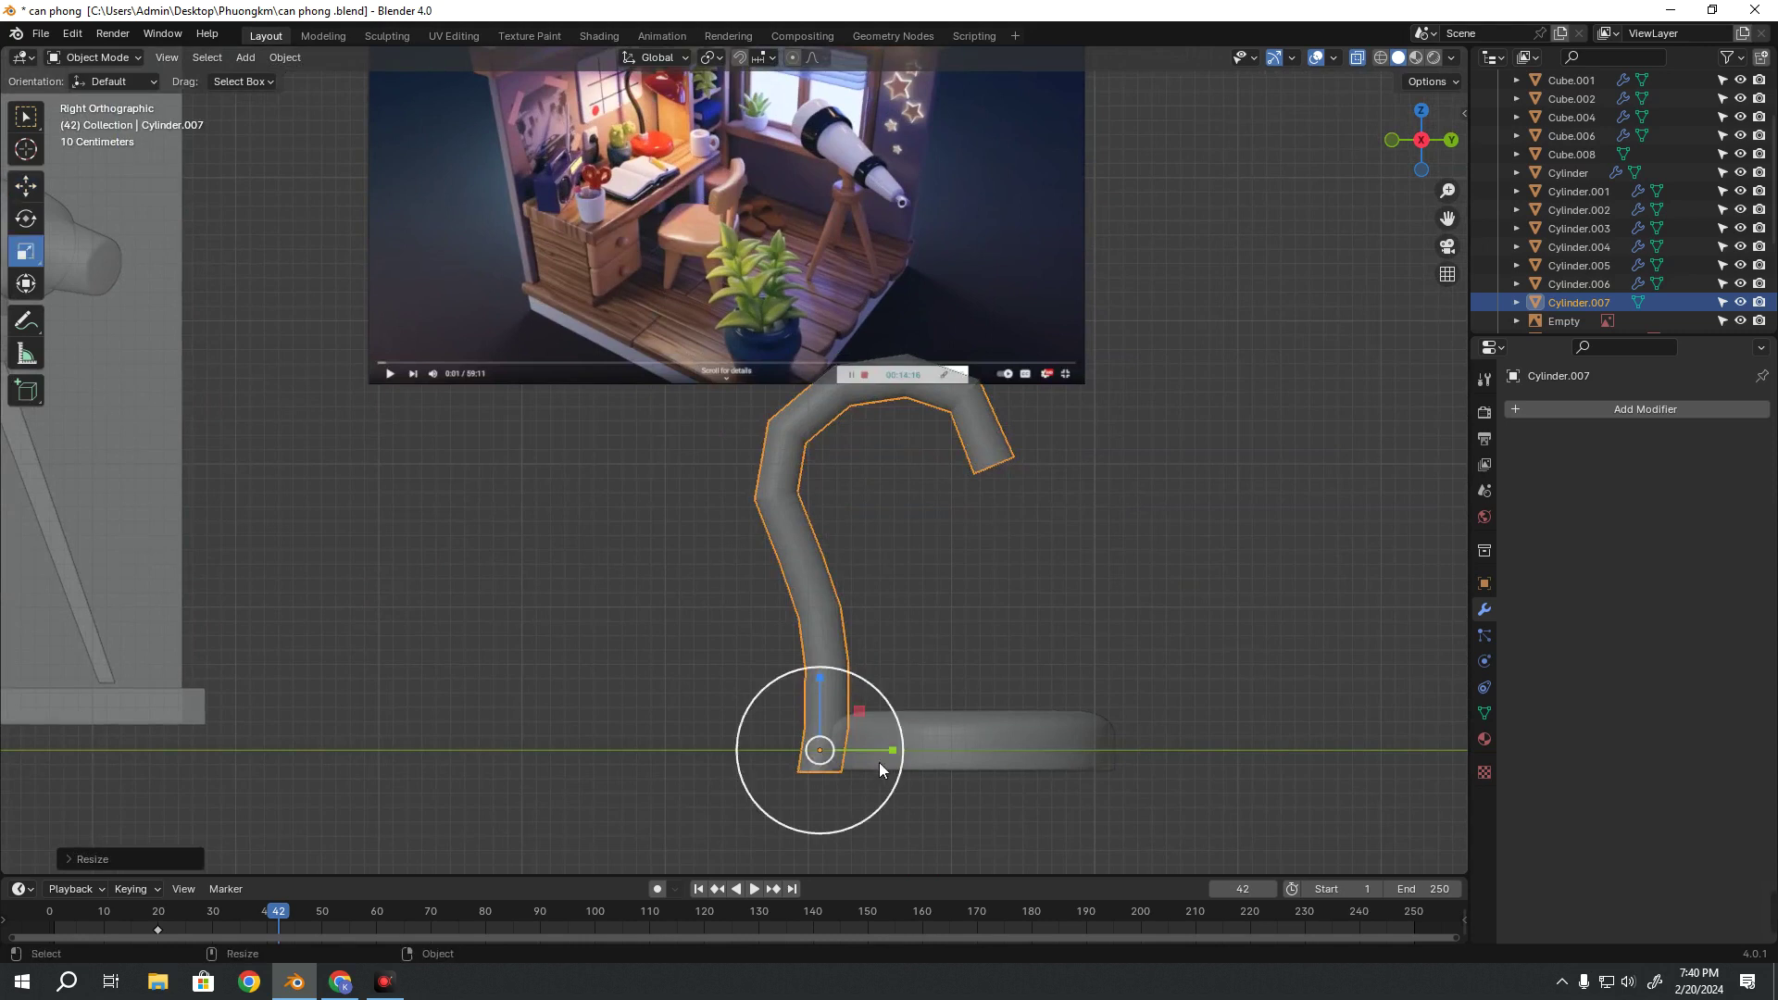
{"action": "key", "text": "shift+space"}
{"action": "key", "text": "g"}
{"action": "left_click_drag", "start_coordinate": [819, 750], "coordinate": [901, 675]}
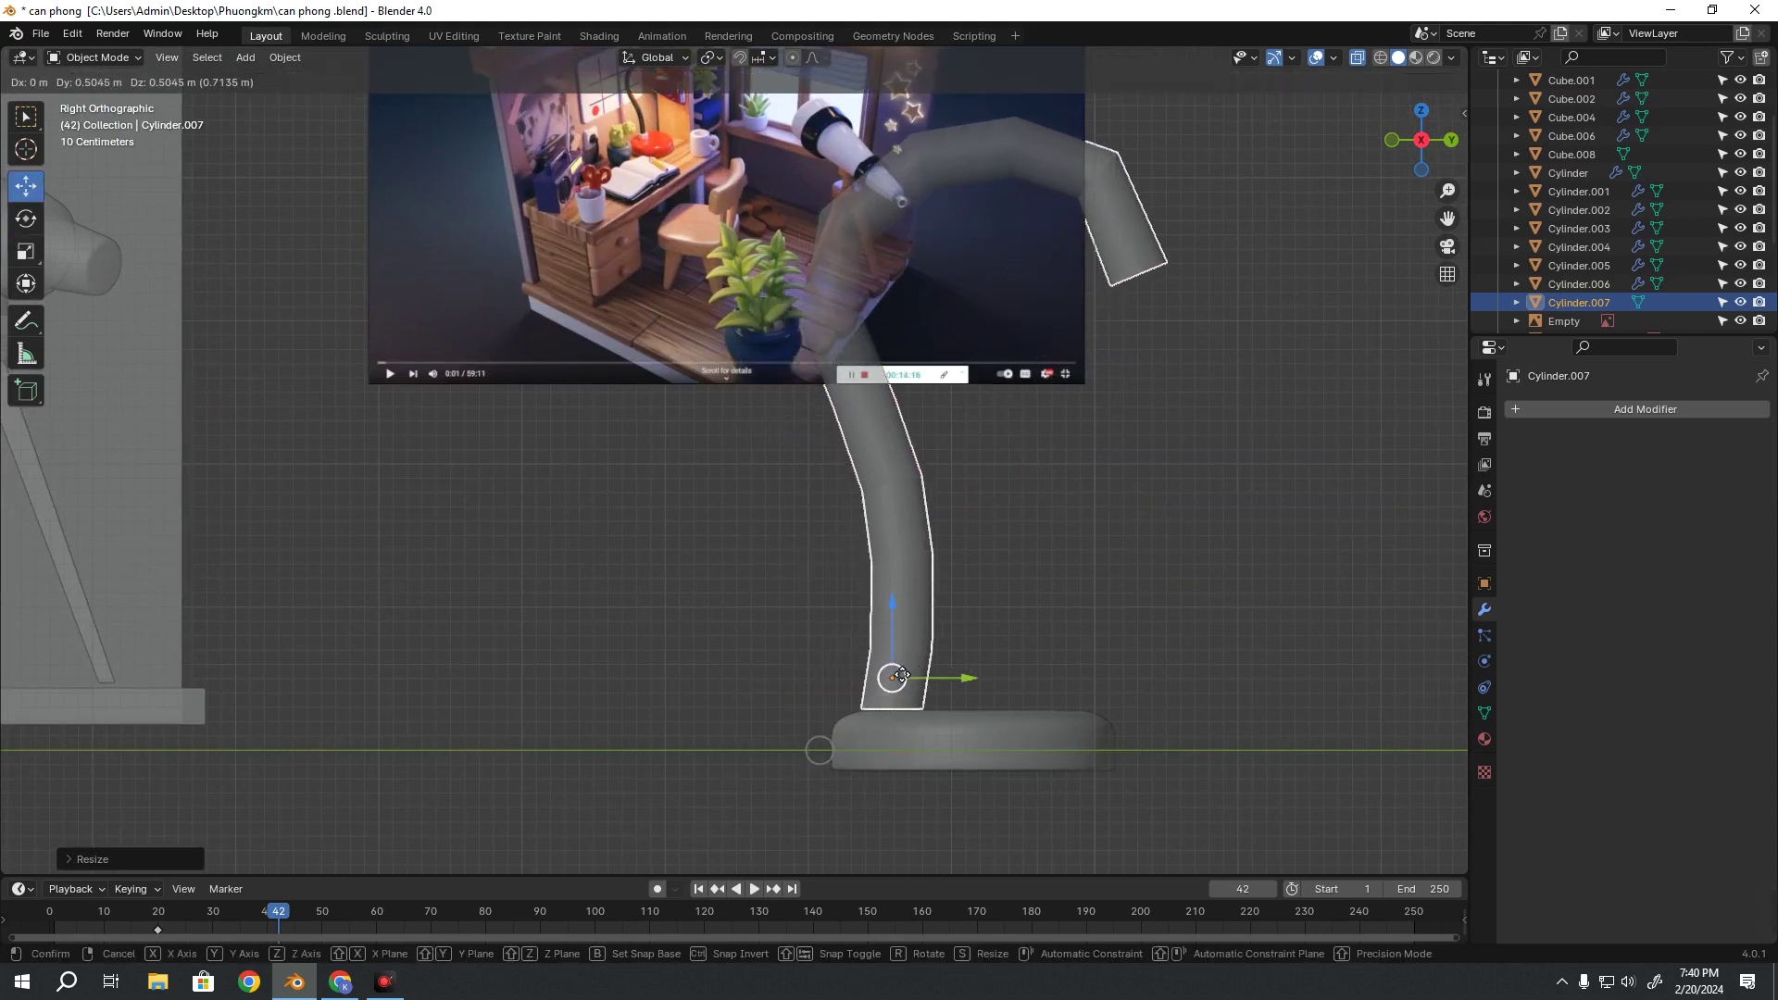
Slide the arm along X onto the round base and shrink it a little more
{"action": "mouse_move", "coordinate": [901, 675]}
{"action": "middle_mouse_down"}
{"action": "mouse_move", "coordinate": [926, 697]}
{"action": "mouse_move", "coordinate": [676, 496]}
{"action": "middle_mouse_up"}
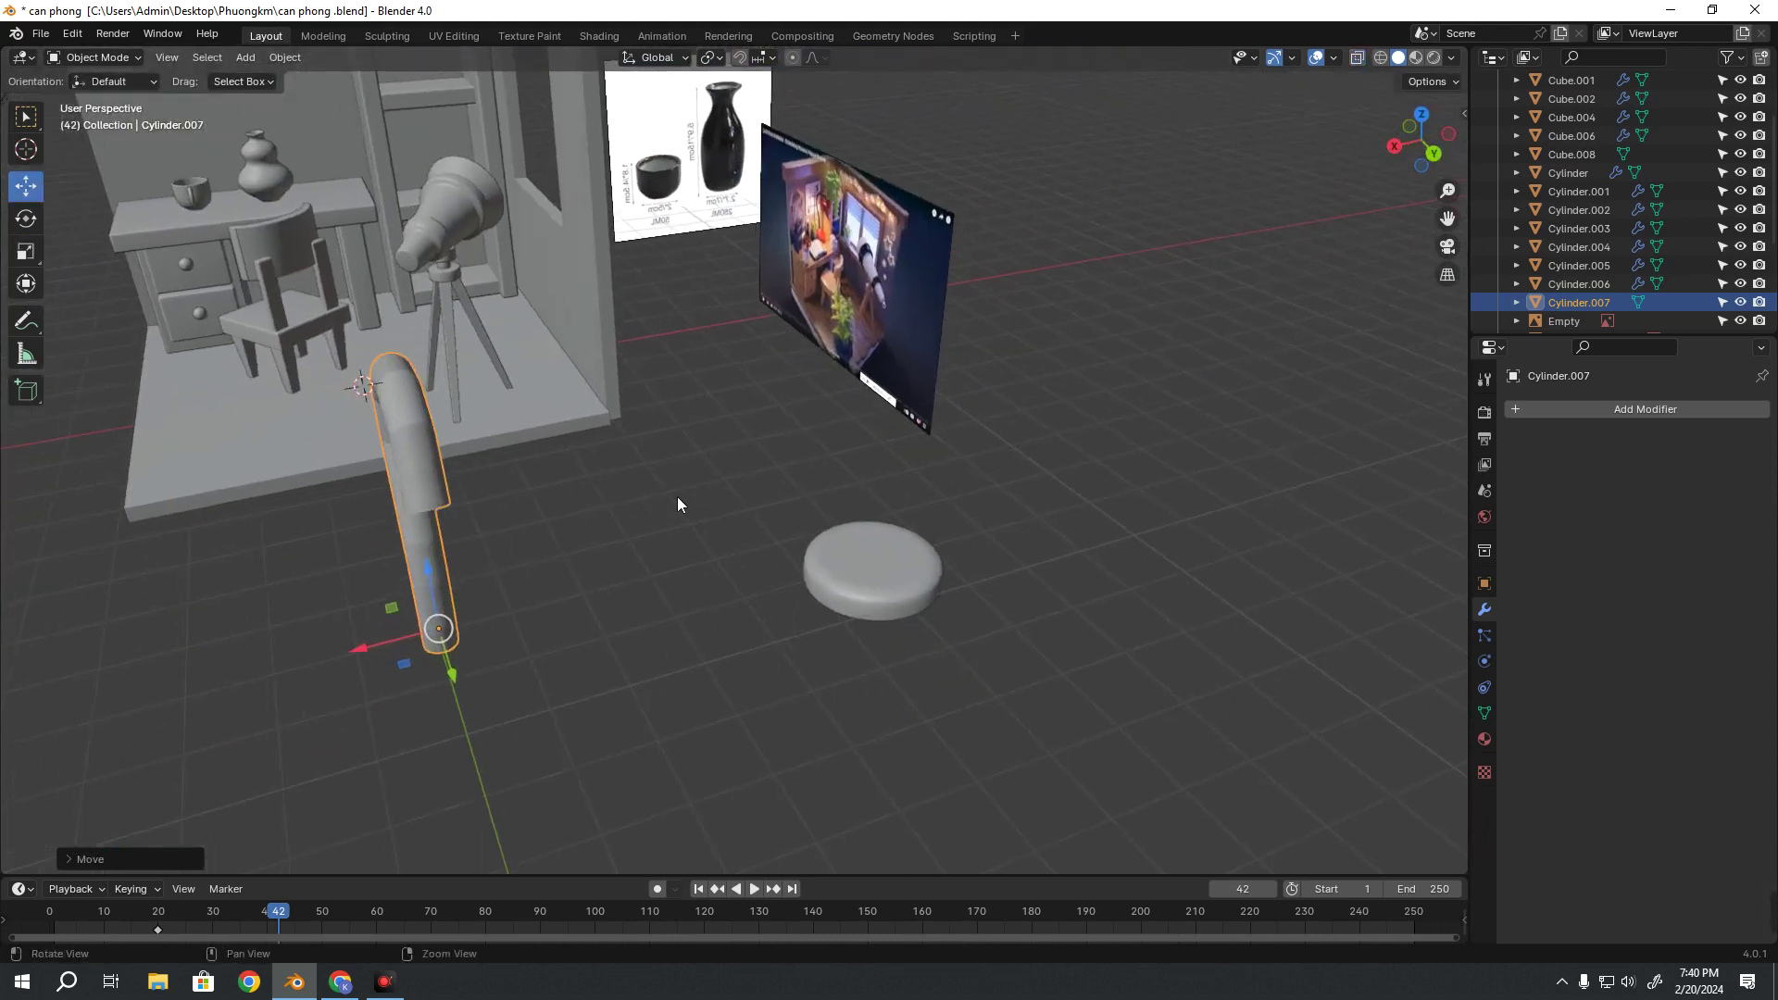
{"action": "mouse_move", "coordinate": [361, 649]}
{"action": "left_mouse_down"}
{"action": "mouse_move", "coordinate": [675, 649]}
{"action": "mouse_move", "coordinate": [808, 603]}
{"action": "left_mouse_up"}
{"action": "scroll", "coordinate": [808, 604], "scroll_direction": "up", "scroll_amount": 3}
{"action": "mouse_move", "coordinate": [808, 604]}
{"action": "middle_mouse_down"}
{"action": "mouse_move", "coordinate": [976, 443]}
{"action": "mouse_move", "coordinate": [952, 494]}
{"action": "mouse_move", "coordinate": [941, 478]}
{"action": "middle_mouse_up"}
{"action": "scroll", "coordinate": [853, 535], "scroll_direction": "up", "scroll_amount": 3}
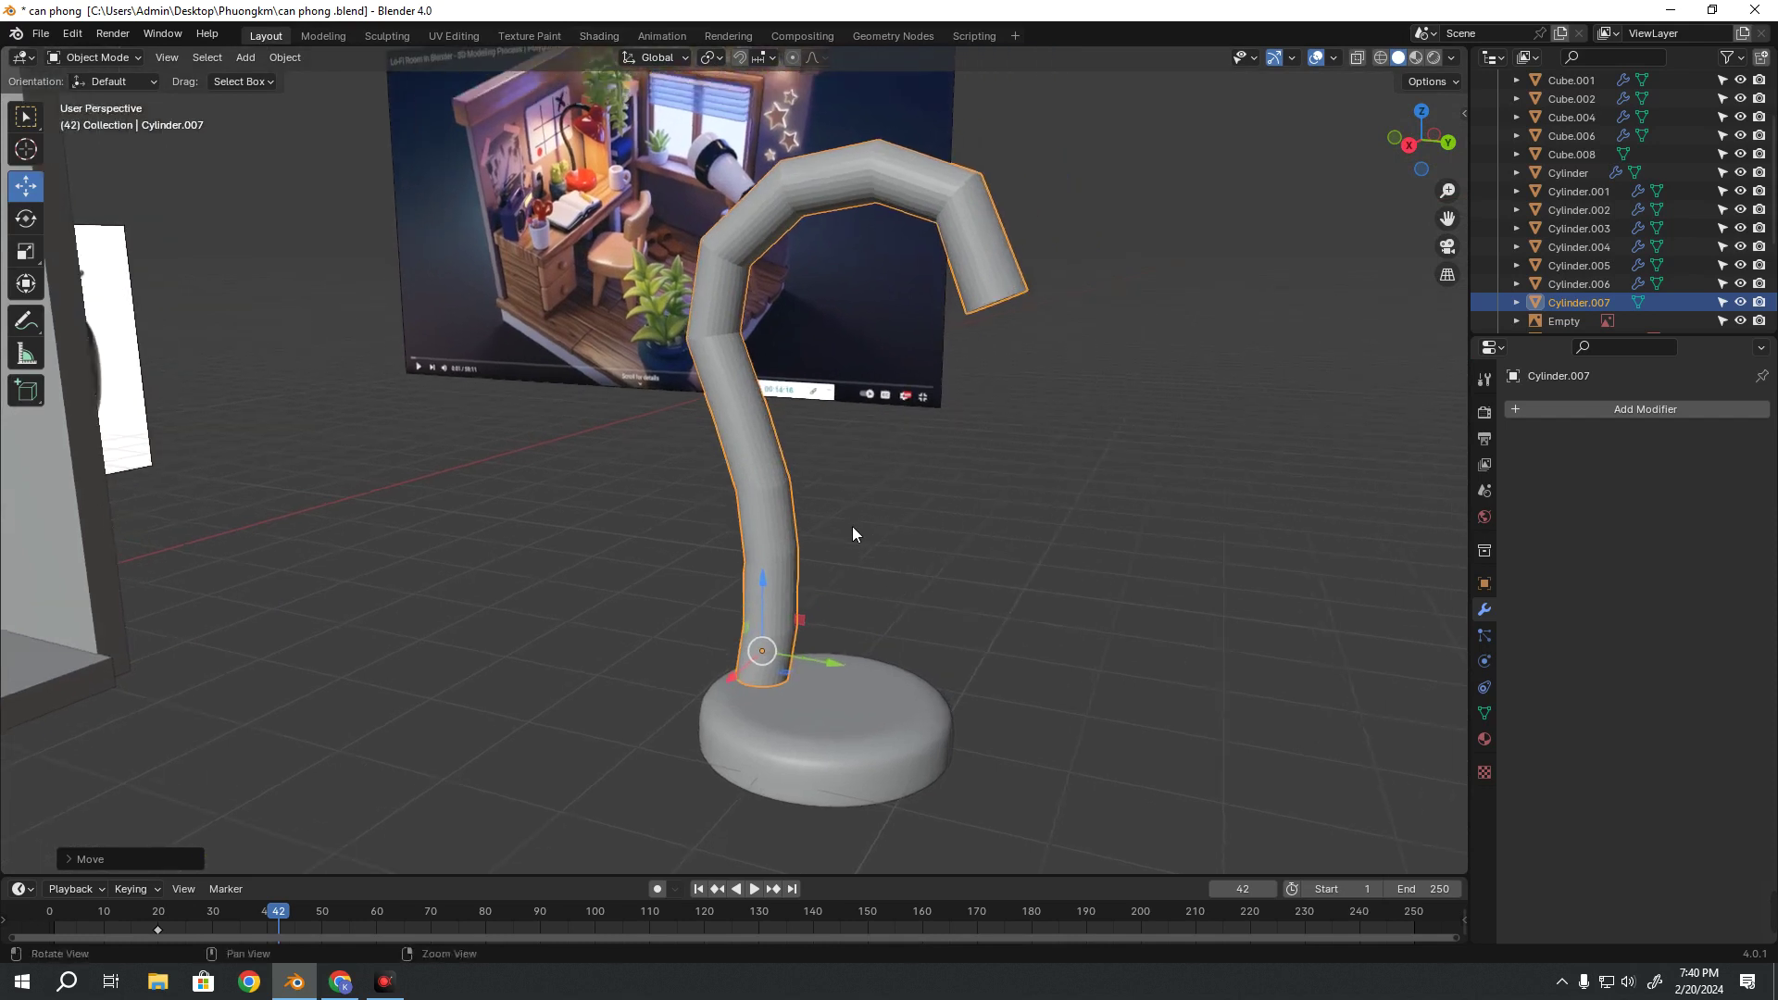
{"action": "key", "text": "s"}
{"action": "left_click", "coordinate": [799, 659]}
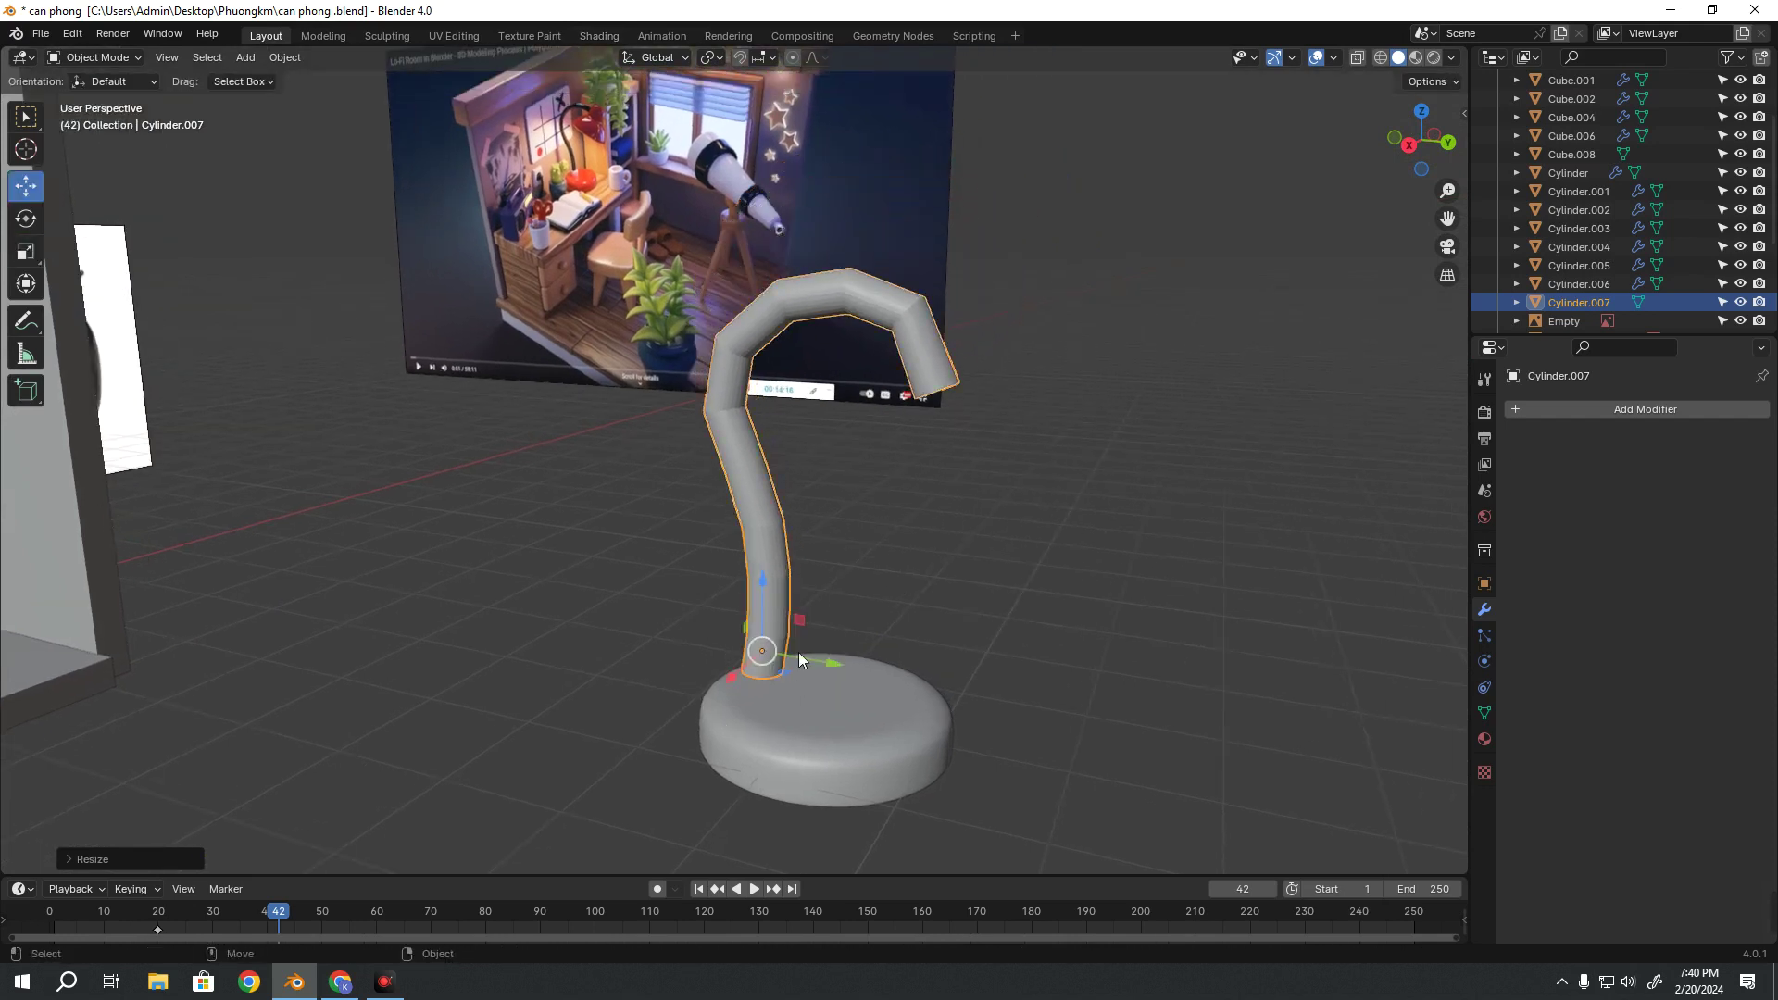
{"action": "middle_click_drag", "start_coordinate": [798, 659], "coordinate": [817, 537]}
Stretch the arm slightly taller along Z and fine-tune its overall size
{"action": "key", "text": "s"}
{"action": "key", "text": "z"}
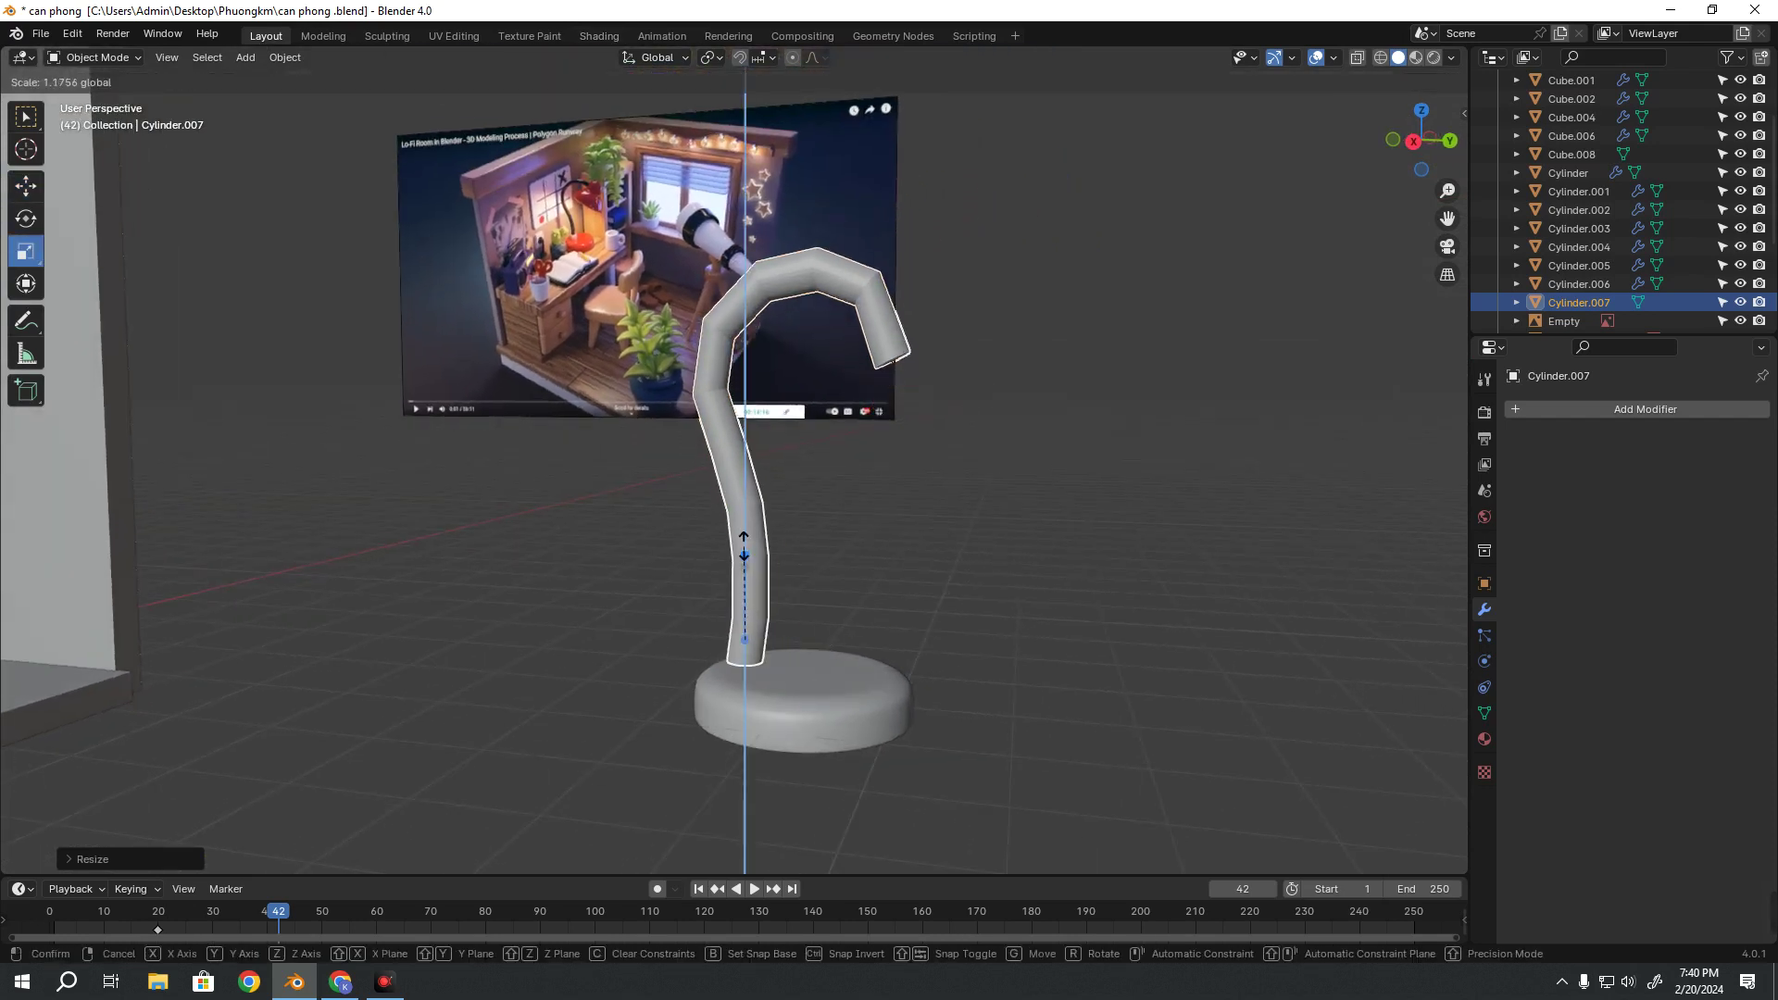
{"action": "left_click", "coordinate": [742, 552]}
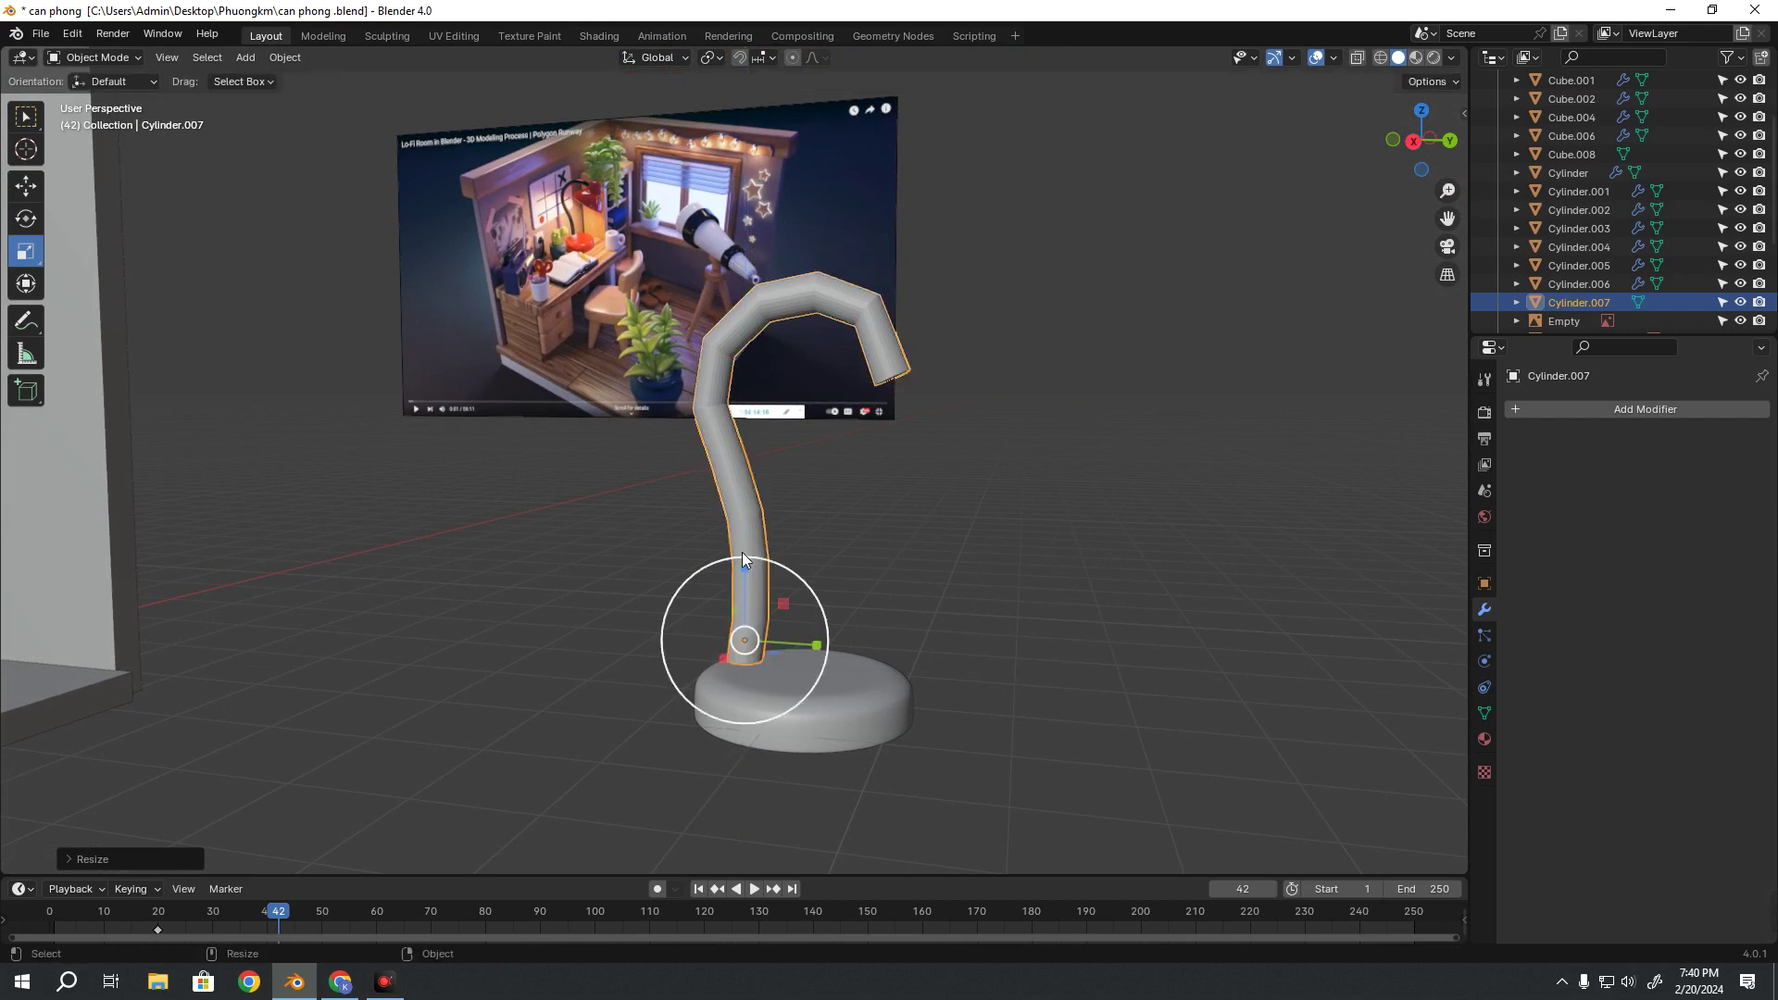
{"action": "middle_click_drag", "start_coordinate": [743, 554], "coordinate": [782, 700]}
{"action": "key", "text": "s"}
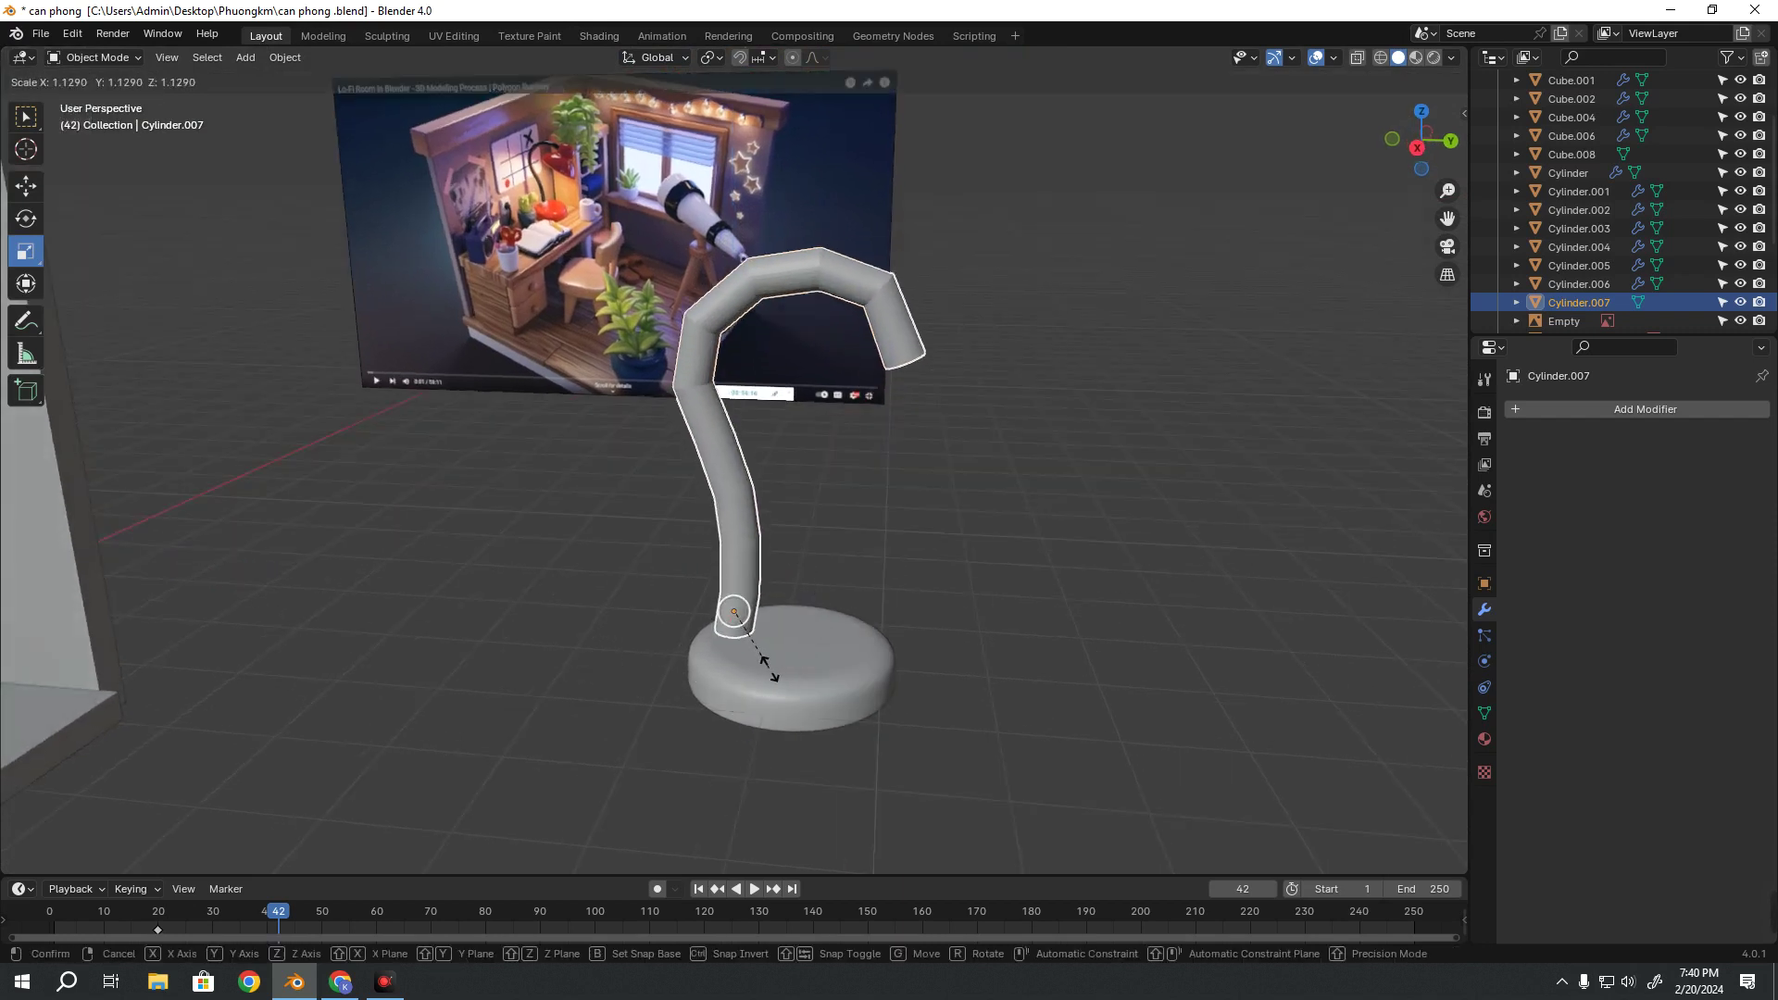
{"action": "left_click", "coordinate": [767, 663]}
{"action": "middle_click_drag", "start_coordinate": [767, 663], "coordinate": [765, 604]}
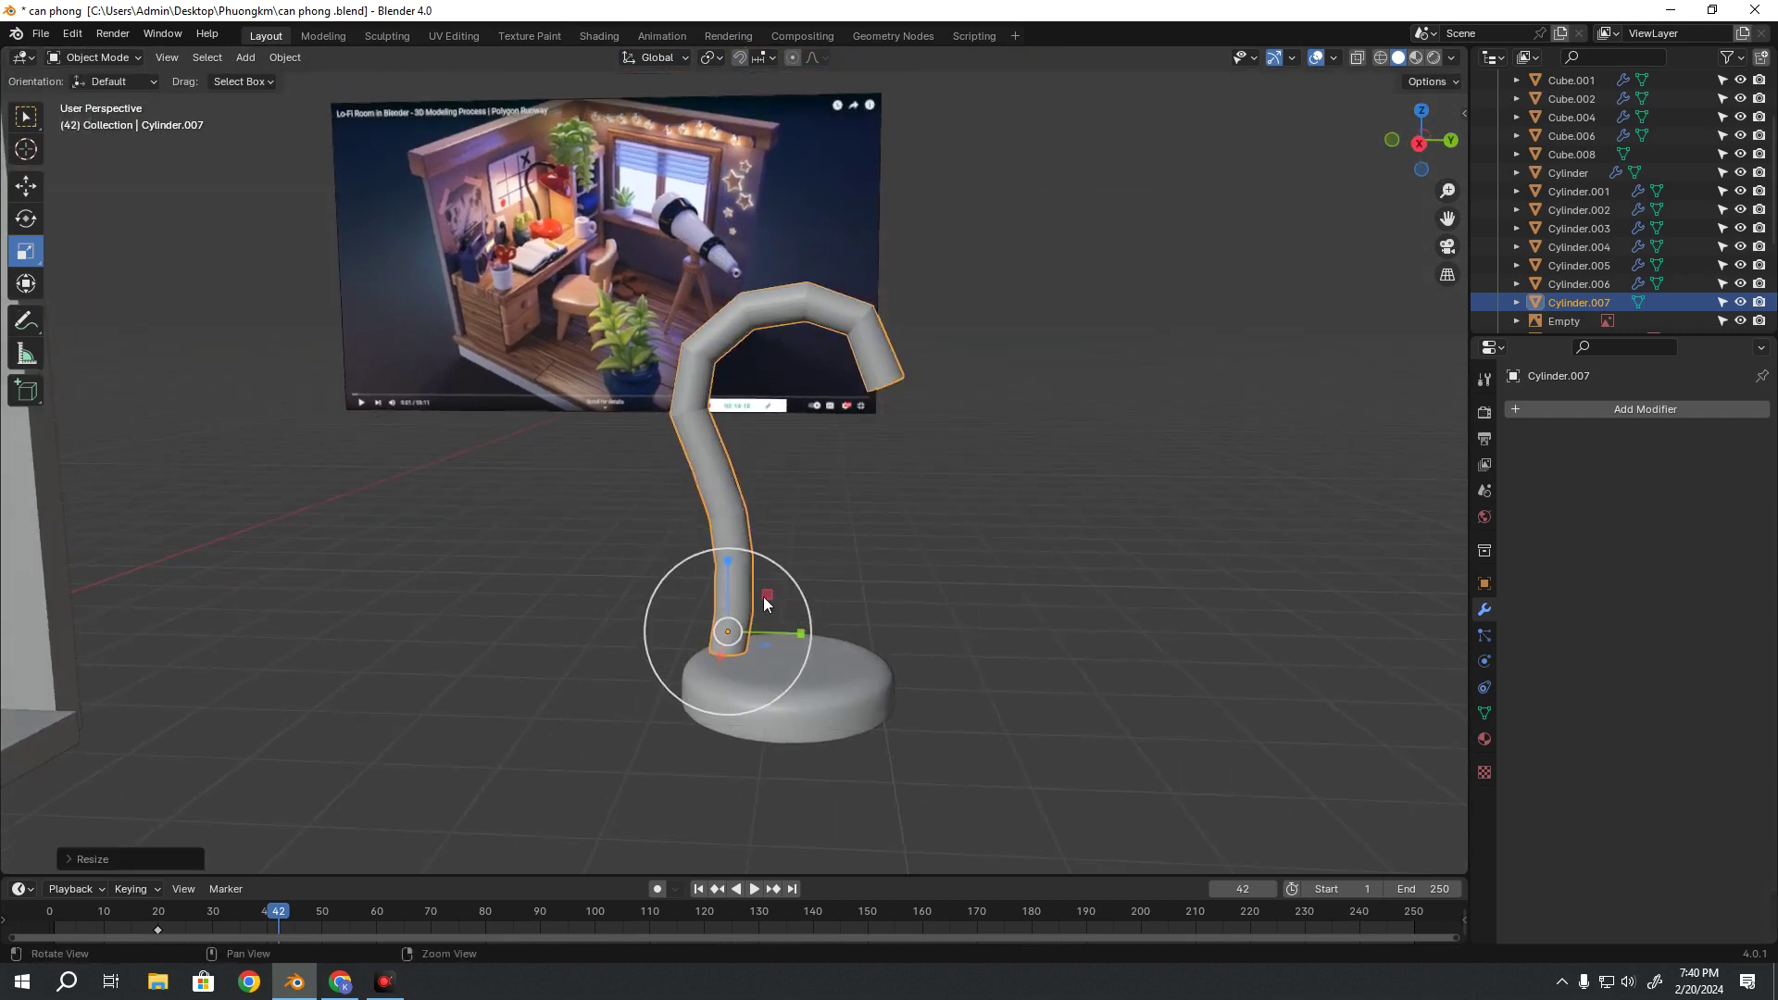
{"action": "left_click_drag", "start_coordinate": [725, 553], "coordinate": [725, 553]}
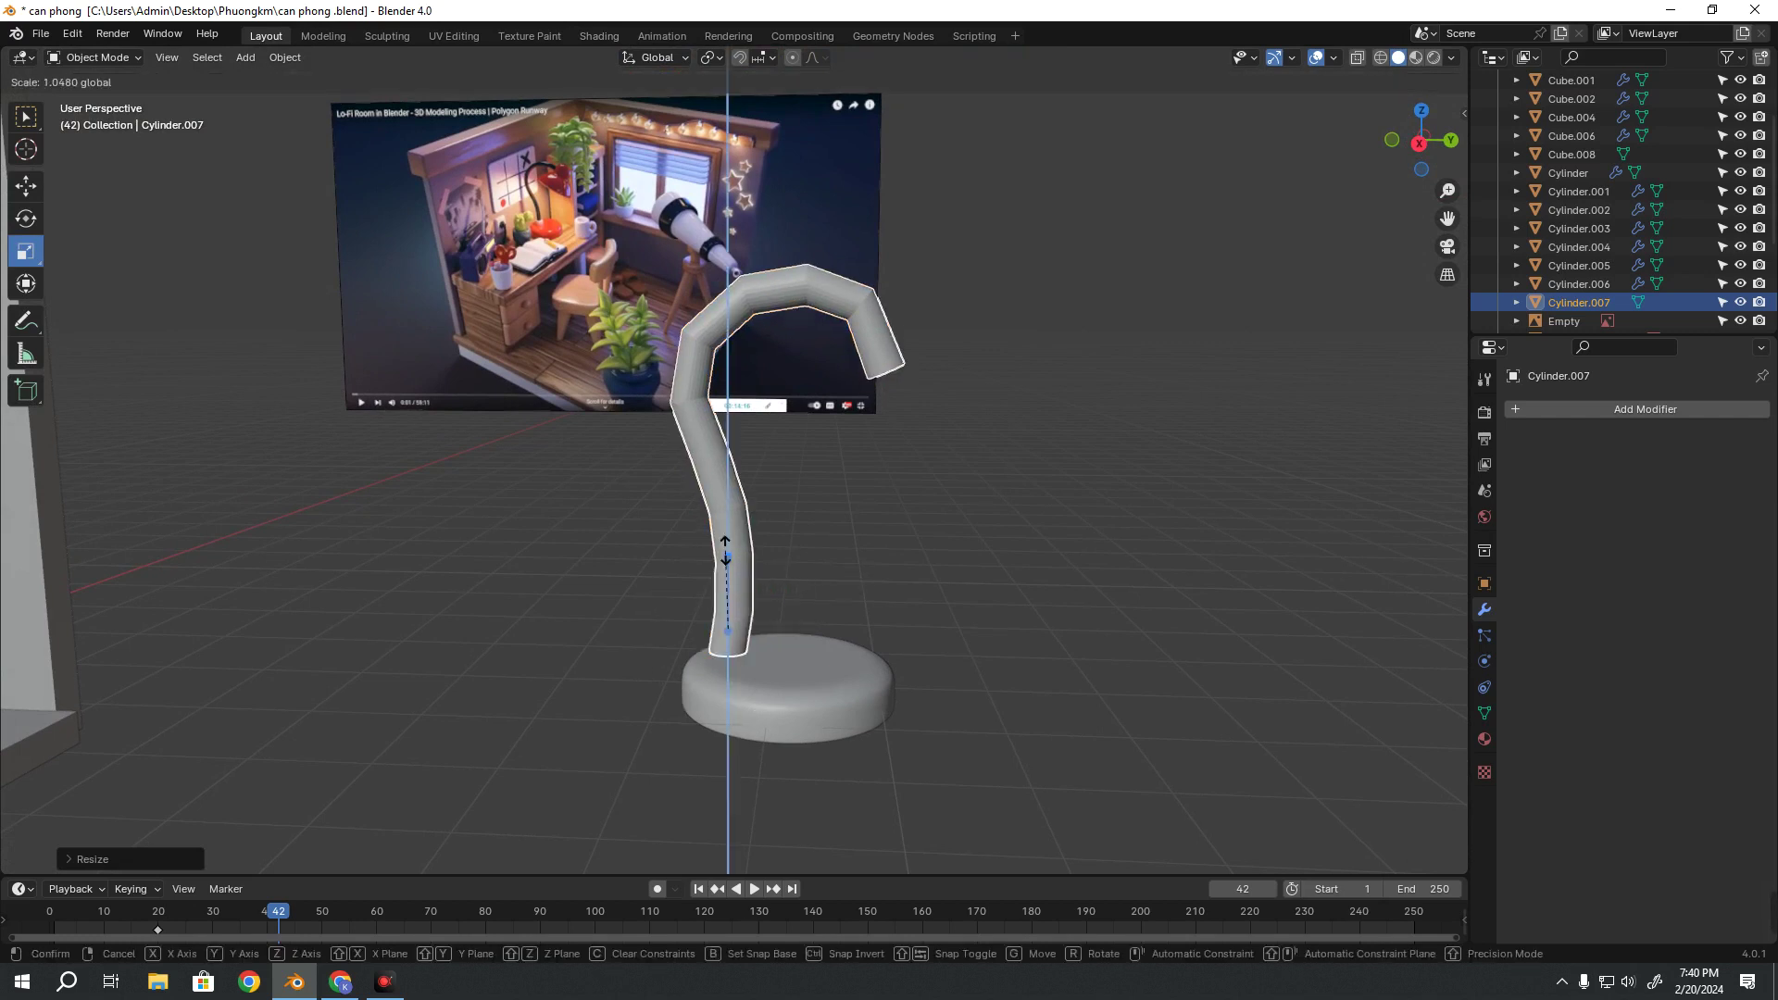
{"action": "left_click", "coordinate": [725, 554]}
{"action": "middle_click_drag", "start_coordinate": [881, 618], "coordinate": [818, 615]}
In Right view, move the arm so its foot sits on the disc base
{"action": "key", "text": "grave"}
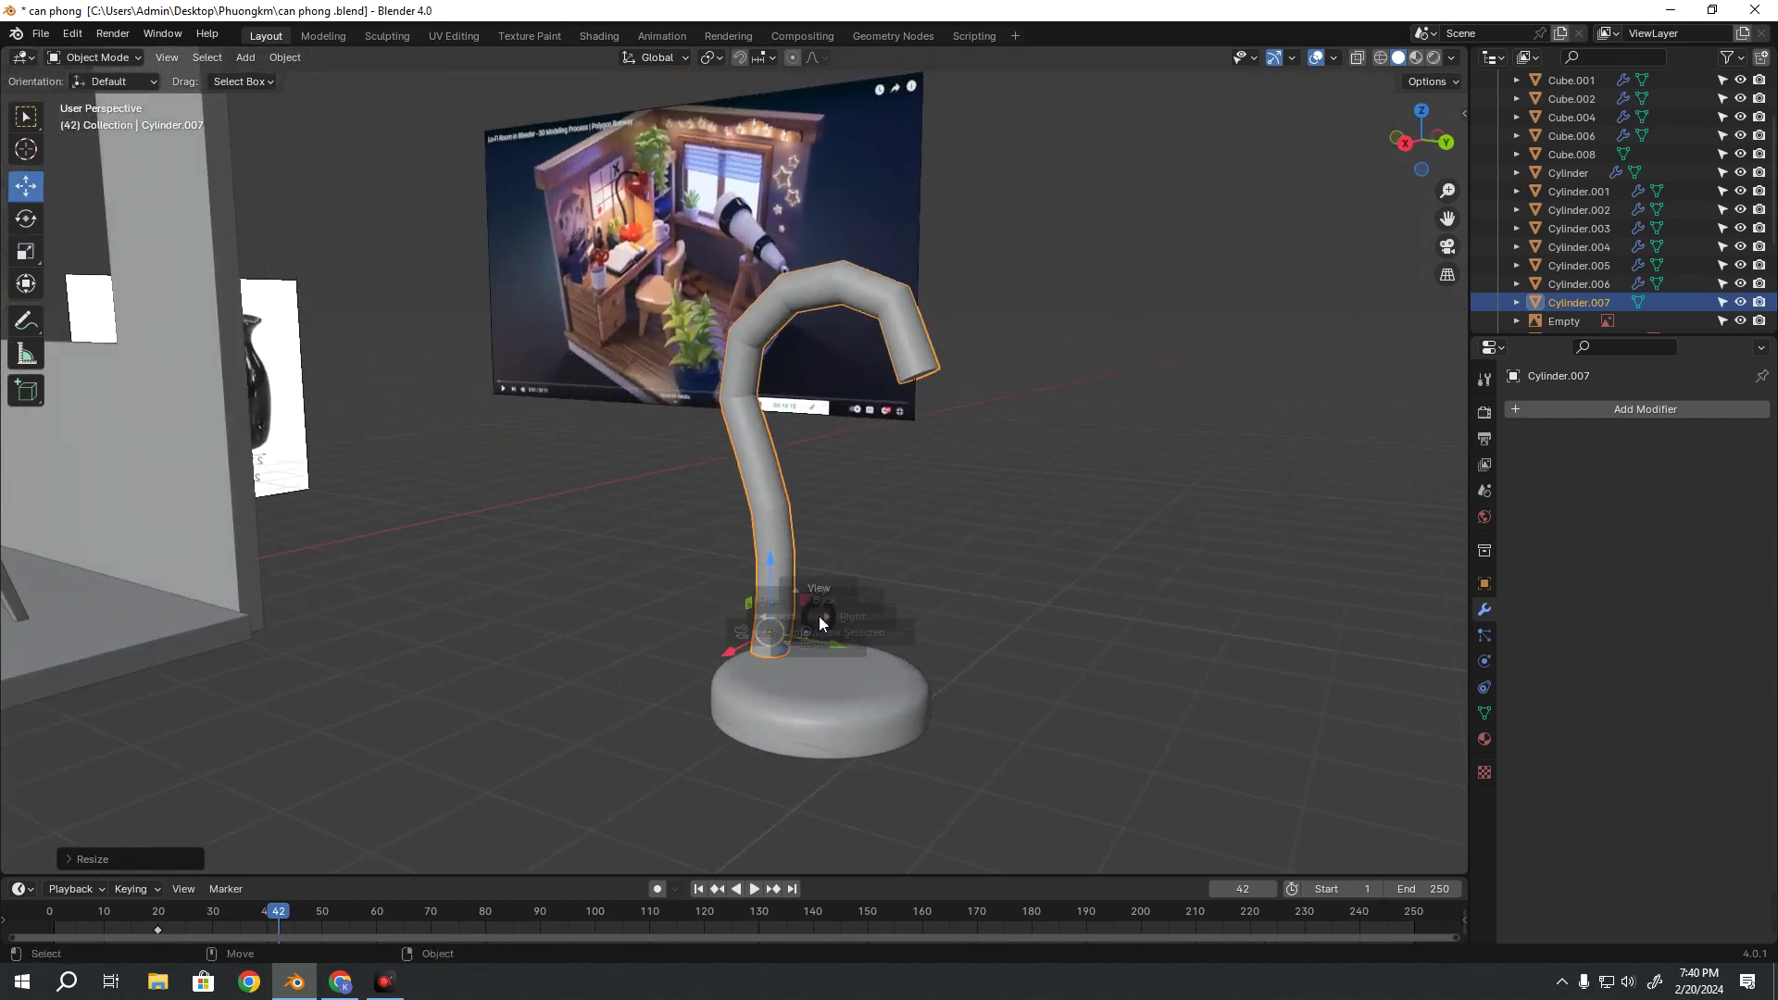
{"action": "left_click", "coordinate": [821, 618]}
{"action": "left_click_drag", "start_coordinate": [720, 670], "coordinate": [741, 668]}
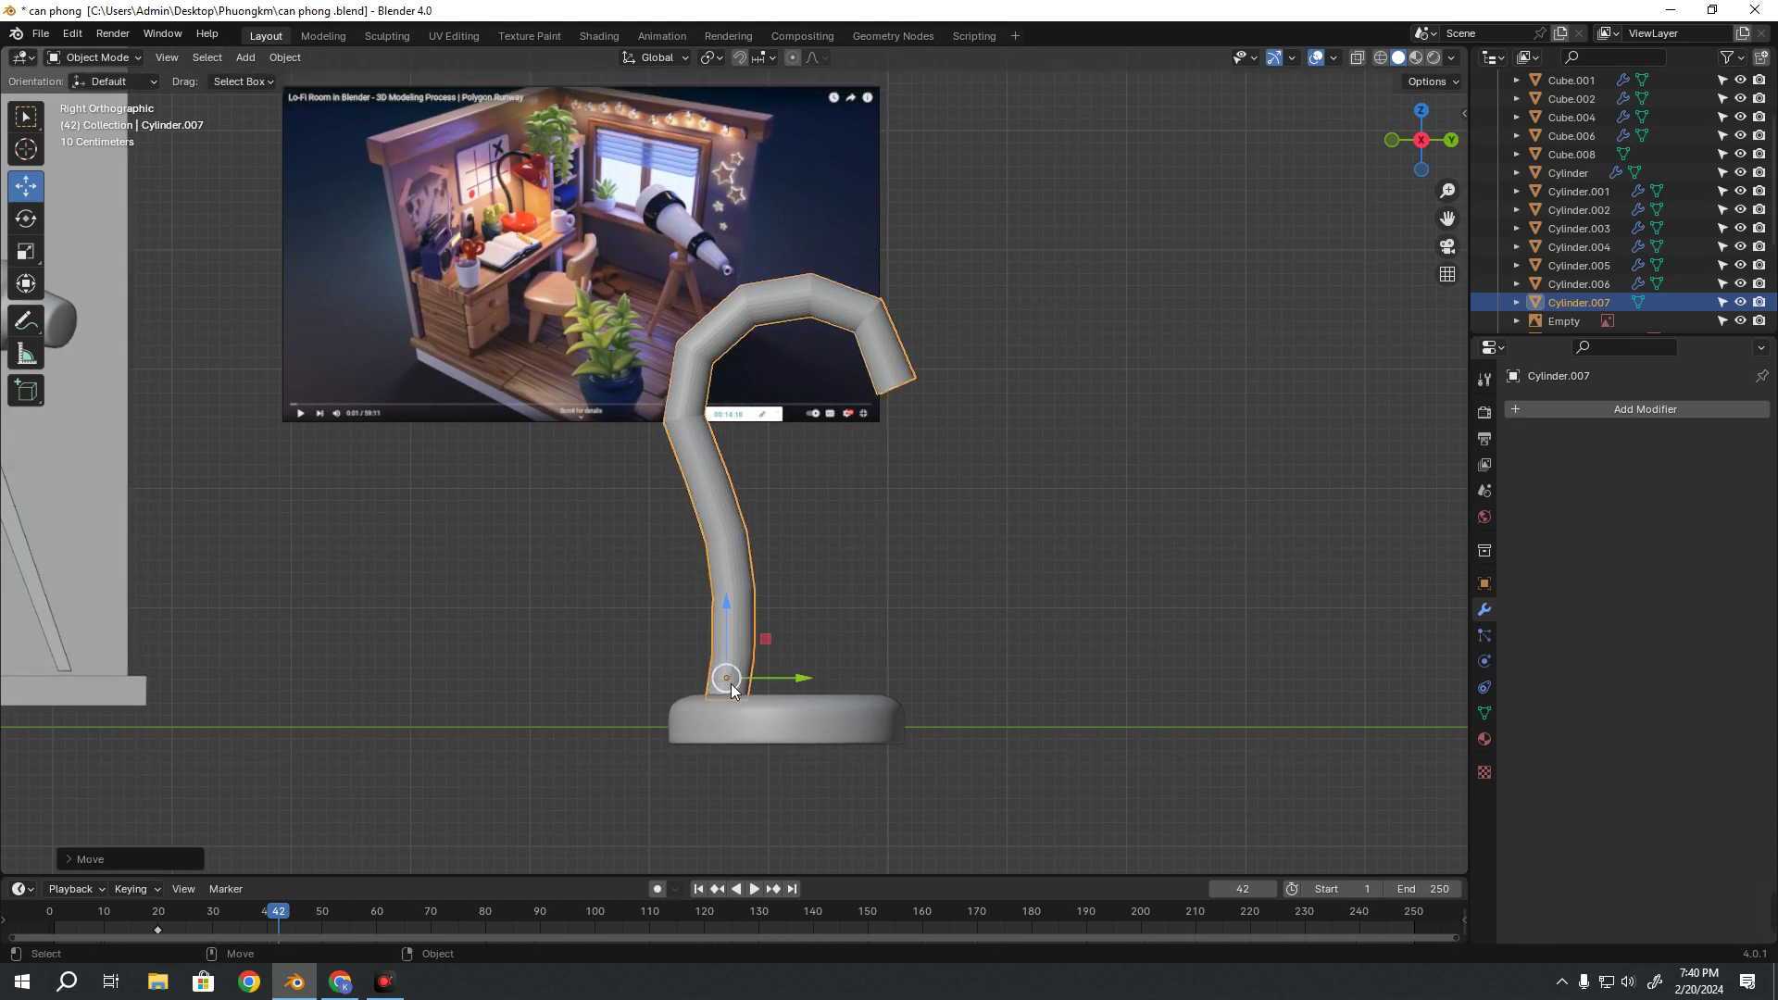
{"action": "mouse_move", "coordinate": [760, 666]}
{"action": "middle_mouse_down"}
{"action": "mouse_move", "coordinate": [915, 619]}
{"action": "mouse_move", "coordinate": [778, 565]}
{"action": "middle_mouse_up"}
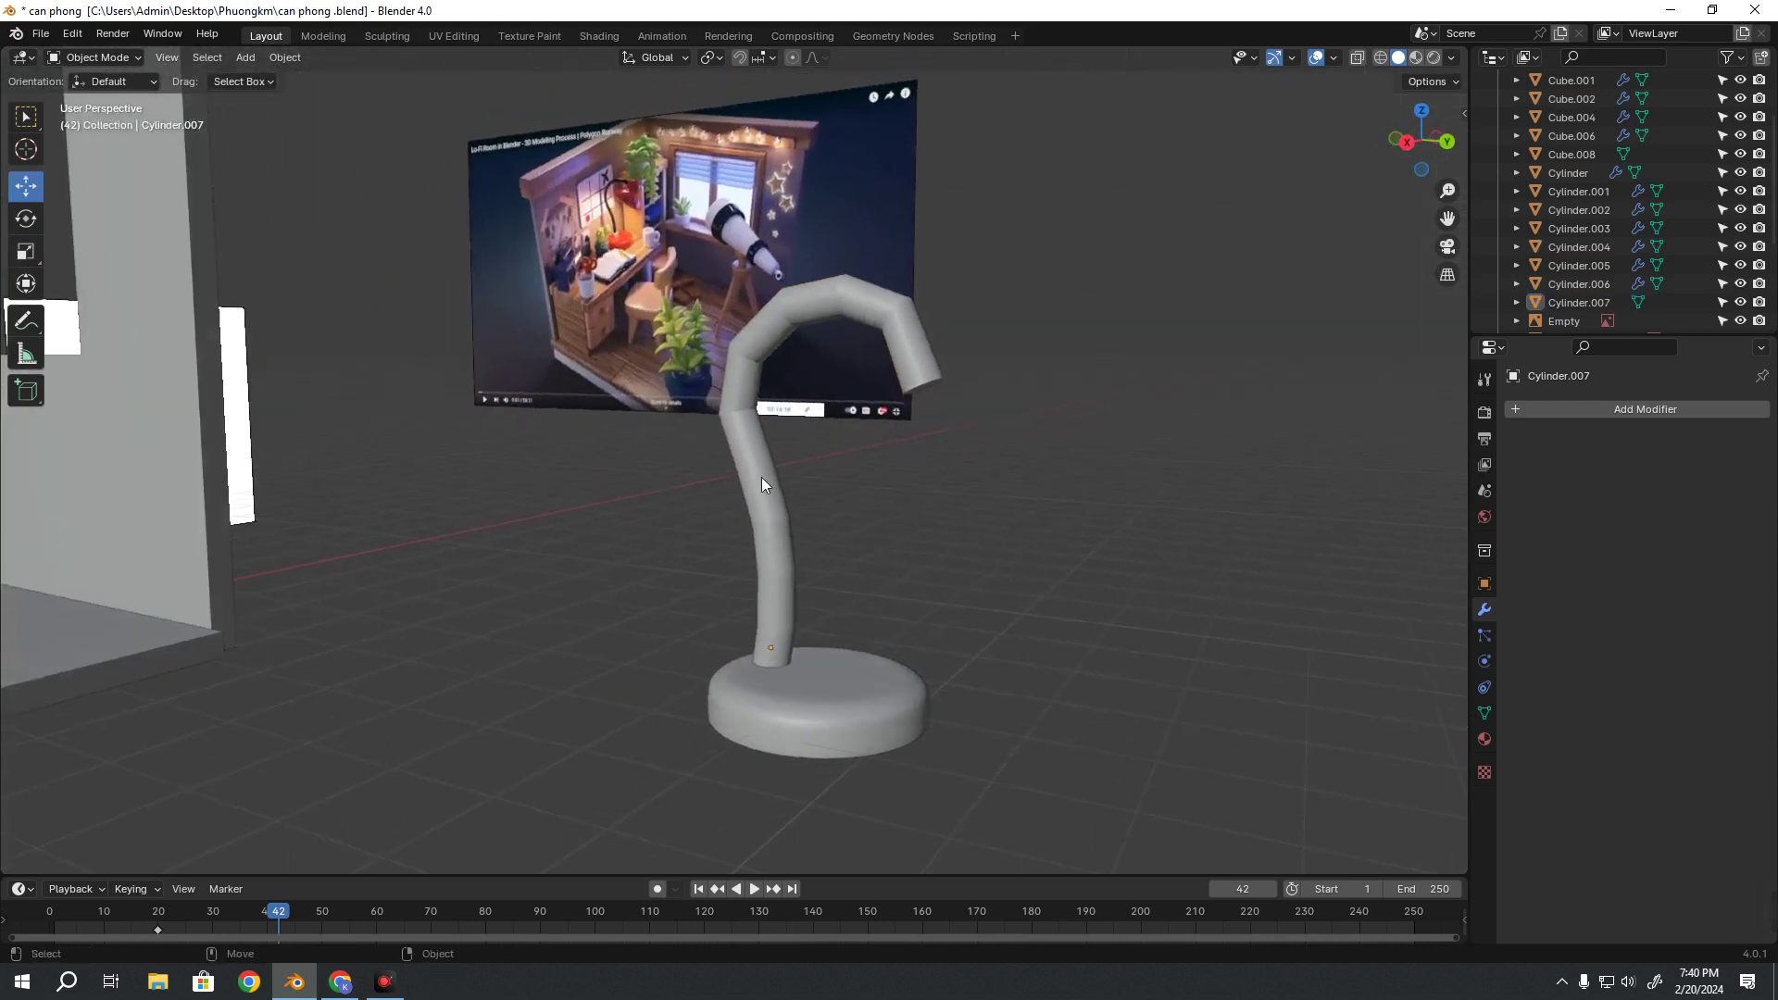
{"action": "scroll", "coordinate": [778, 572], "scroll_direction": "up", "scroll_amount": 4}
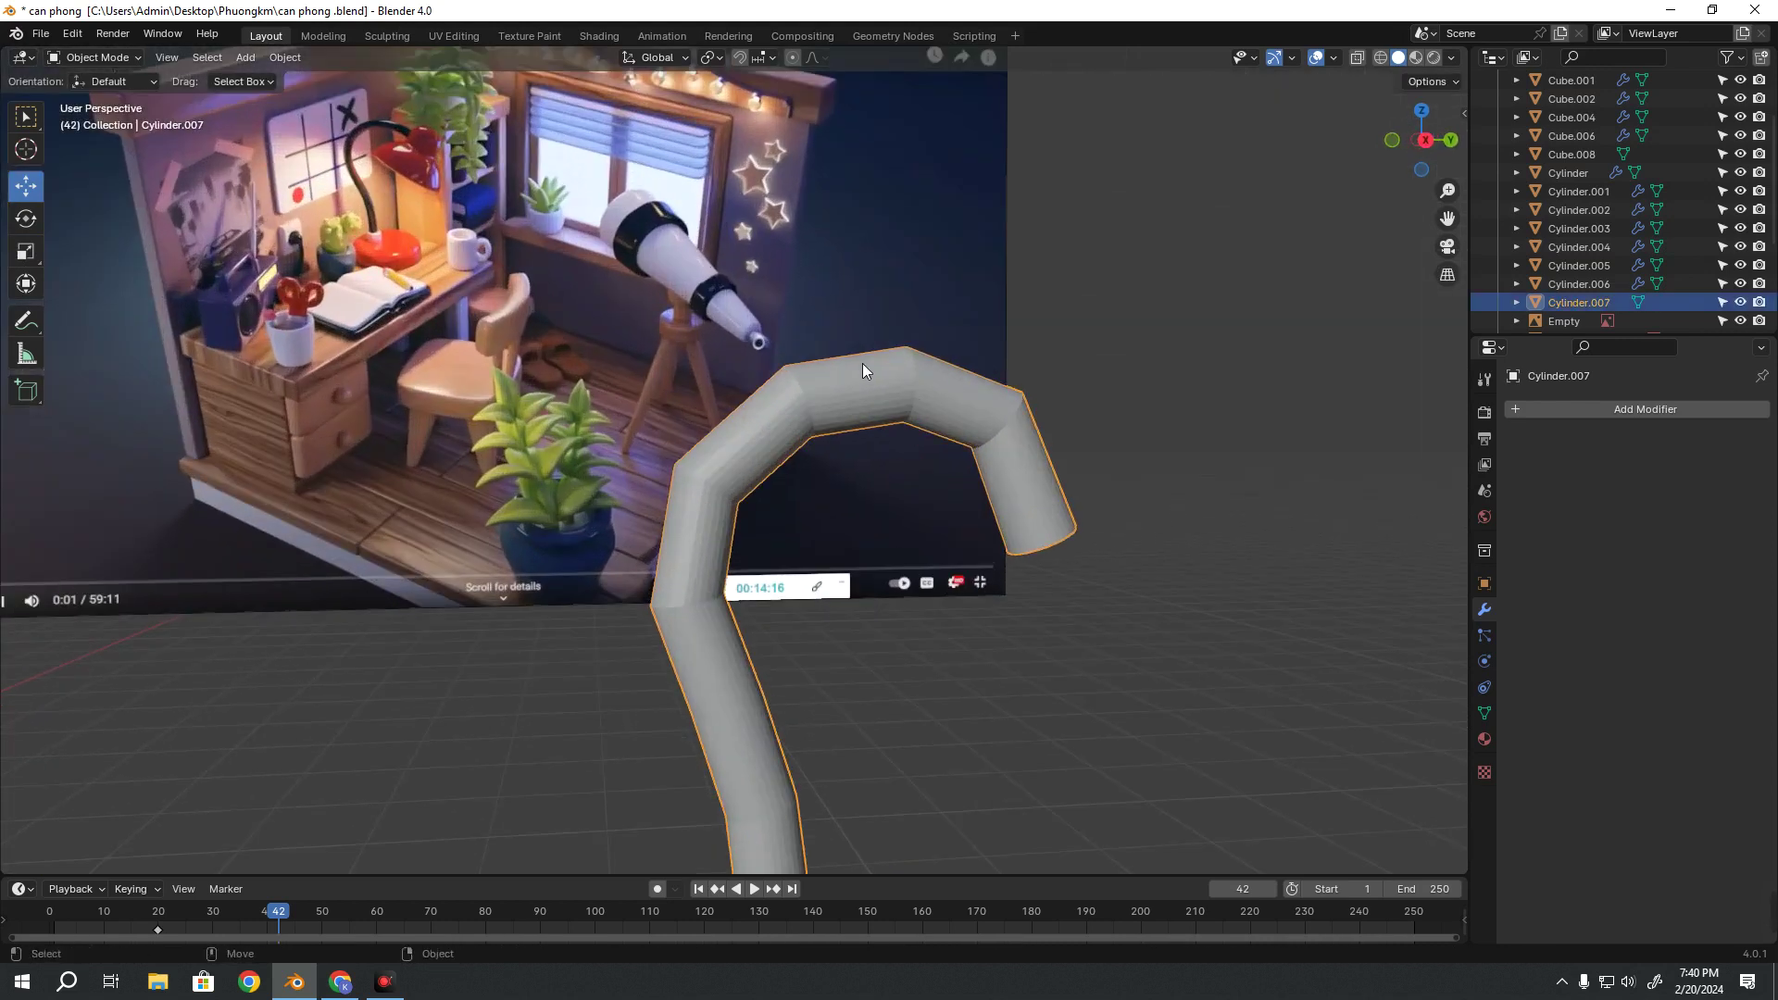
{"action": "middle_click_drag", "start_coordinate": [739, 557], "coordinate": [796, 500]}
Apply Shade Smooth to the question-mark arm
{"action": "right_click", "coordinate": [759, 375]}
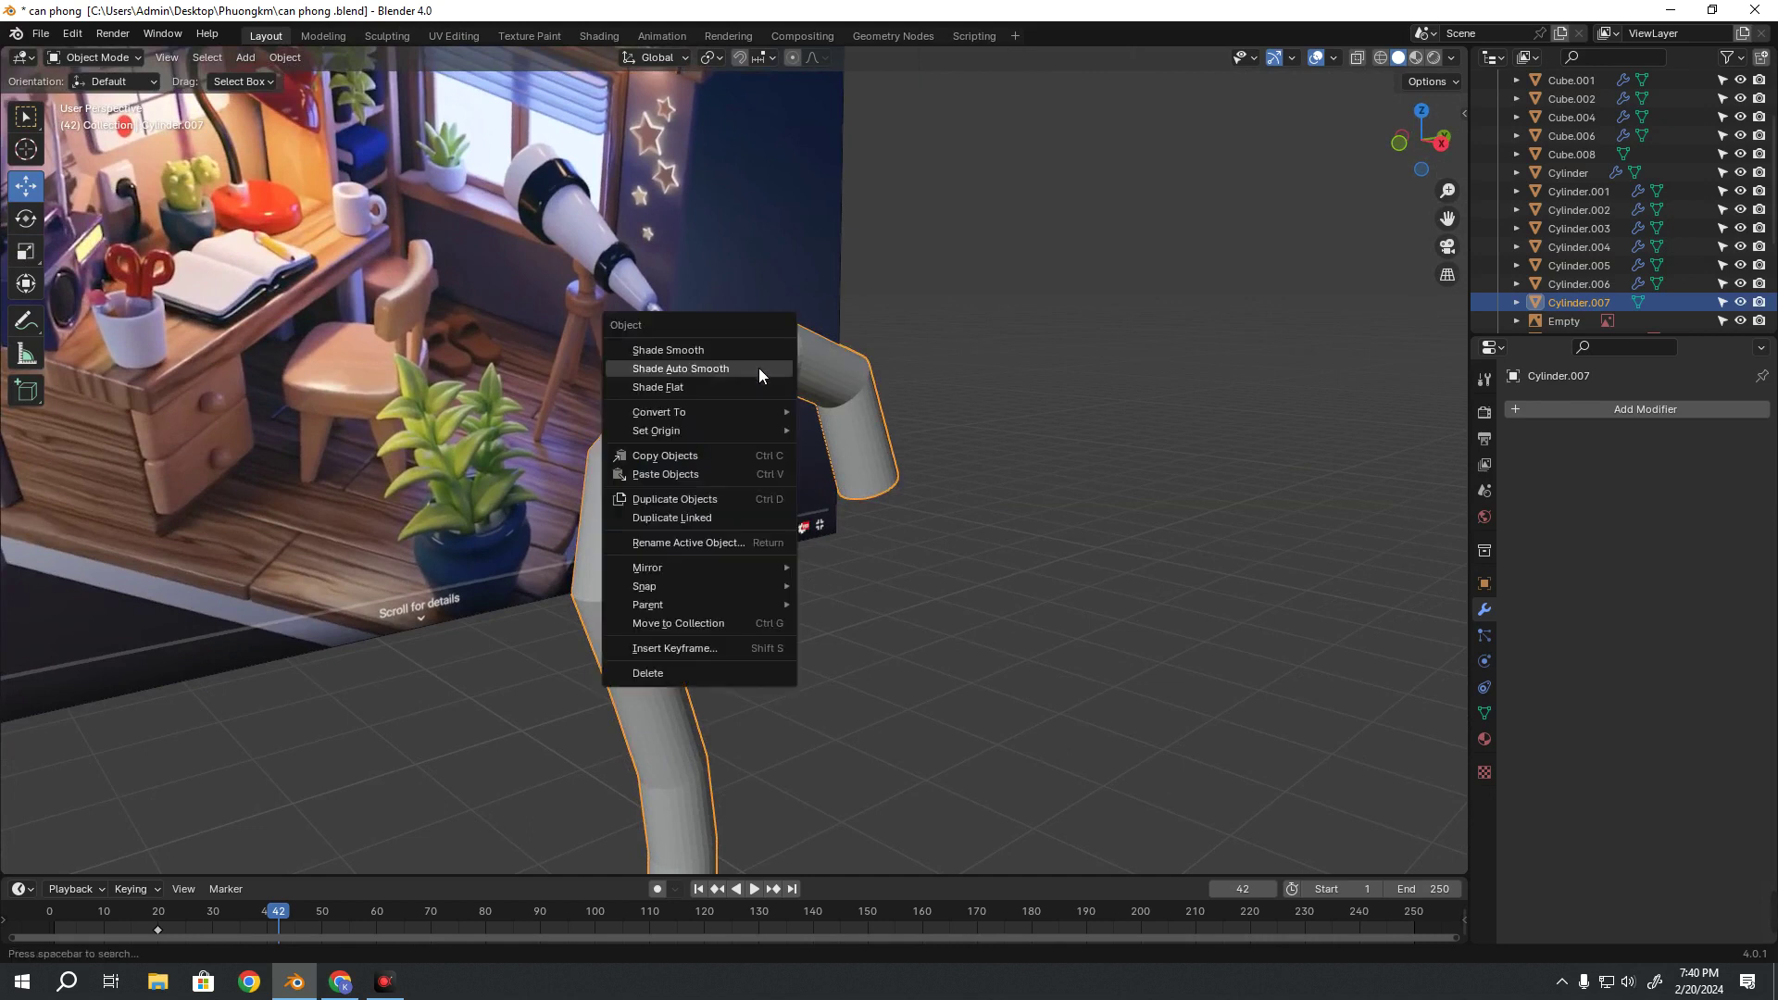
{"action": "left_click", "coordinate": [758, 350]}
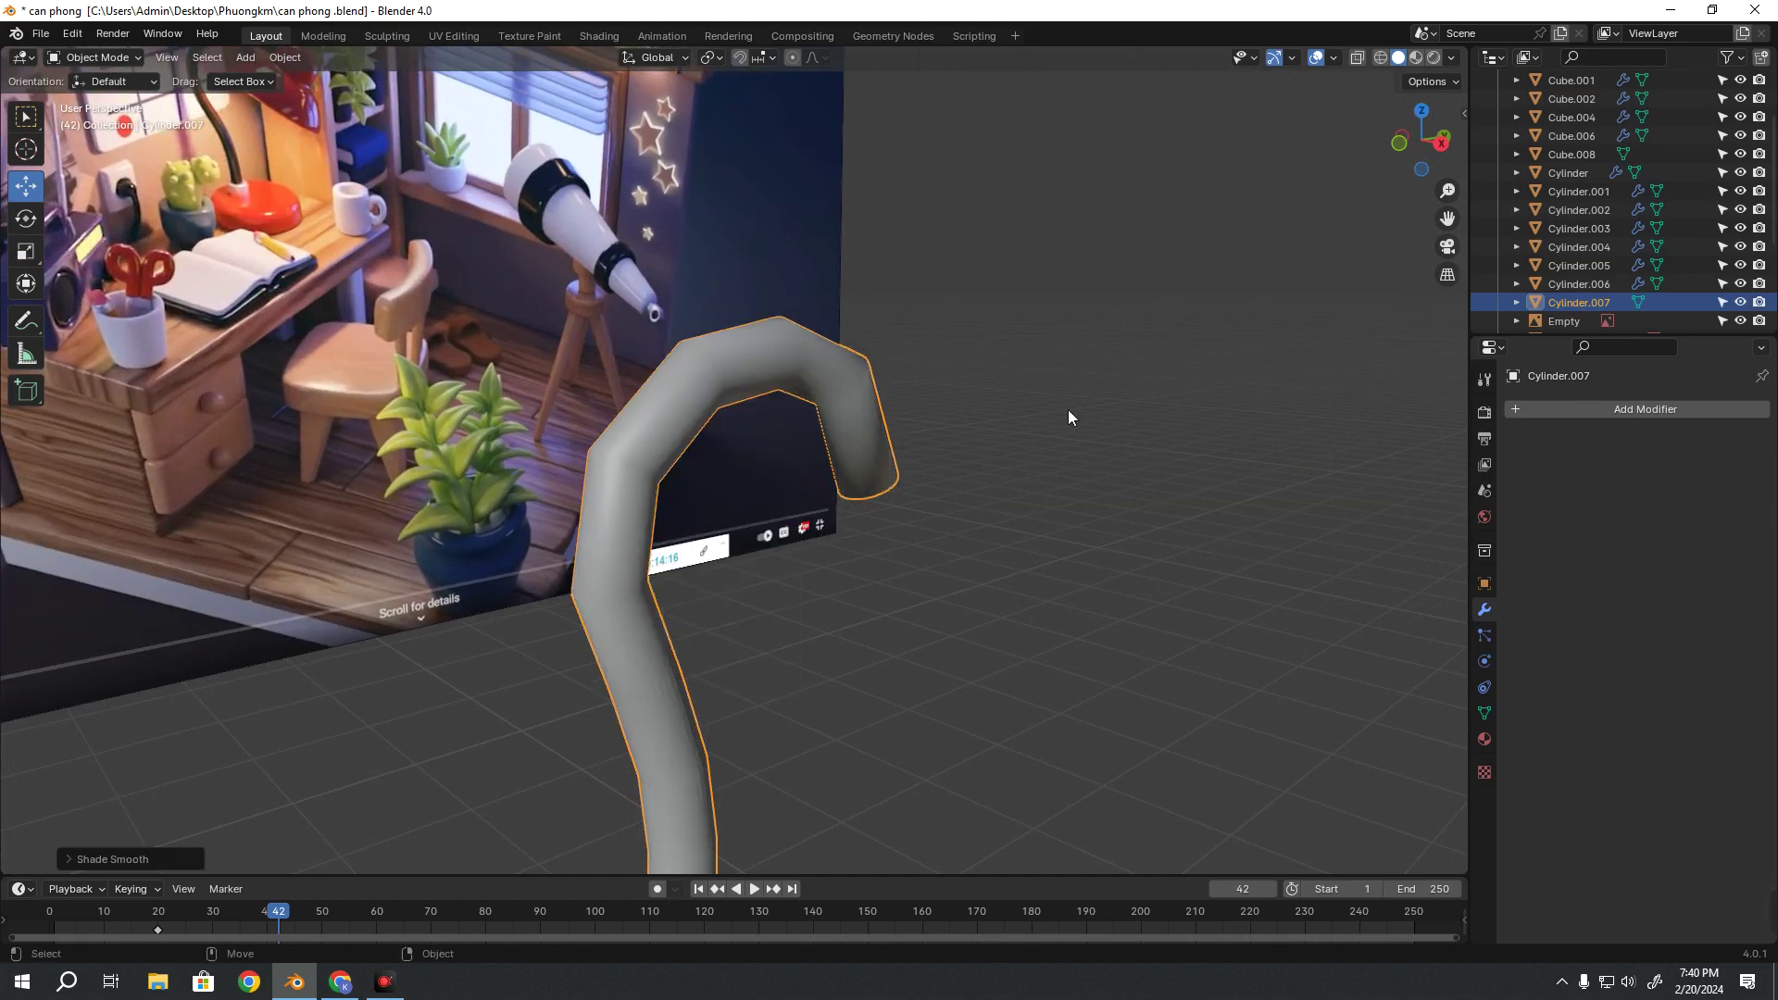
{"action": "left_click", "coordinate": [1069, 409]}
{"action": "mouse_move", "coordinate": [1068, 409]}
{"action": "middle_mouse_down"}
{"action": "mouse_move", "coordinate": [943, 499]}
{"action": "mouse_move", "coordinate": [958, 358]}
{"action": "middle_mouse_up"}
{"action": "left_click", "coordinate": [958, 361]}
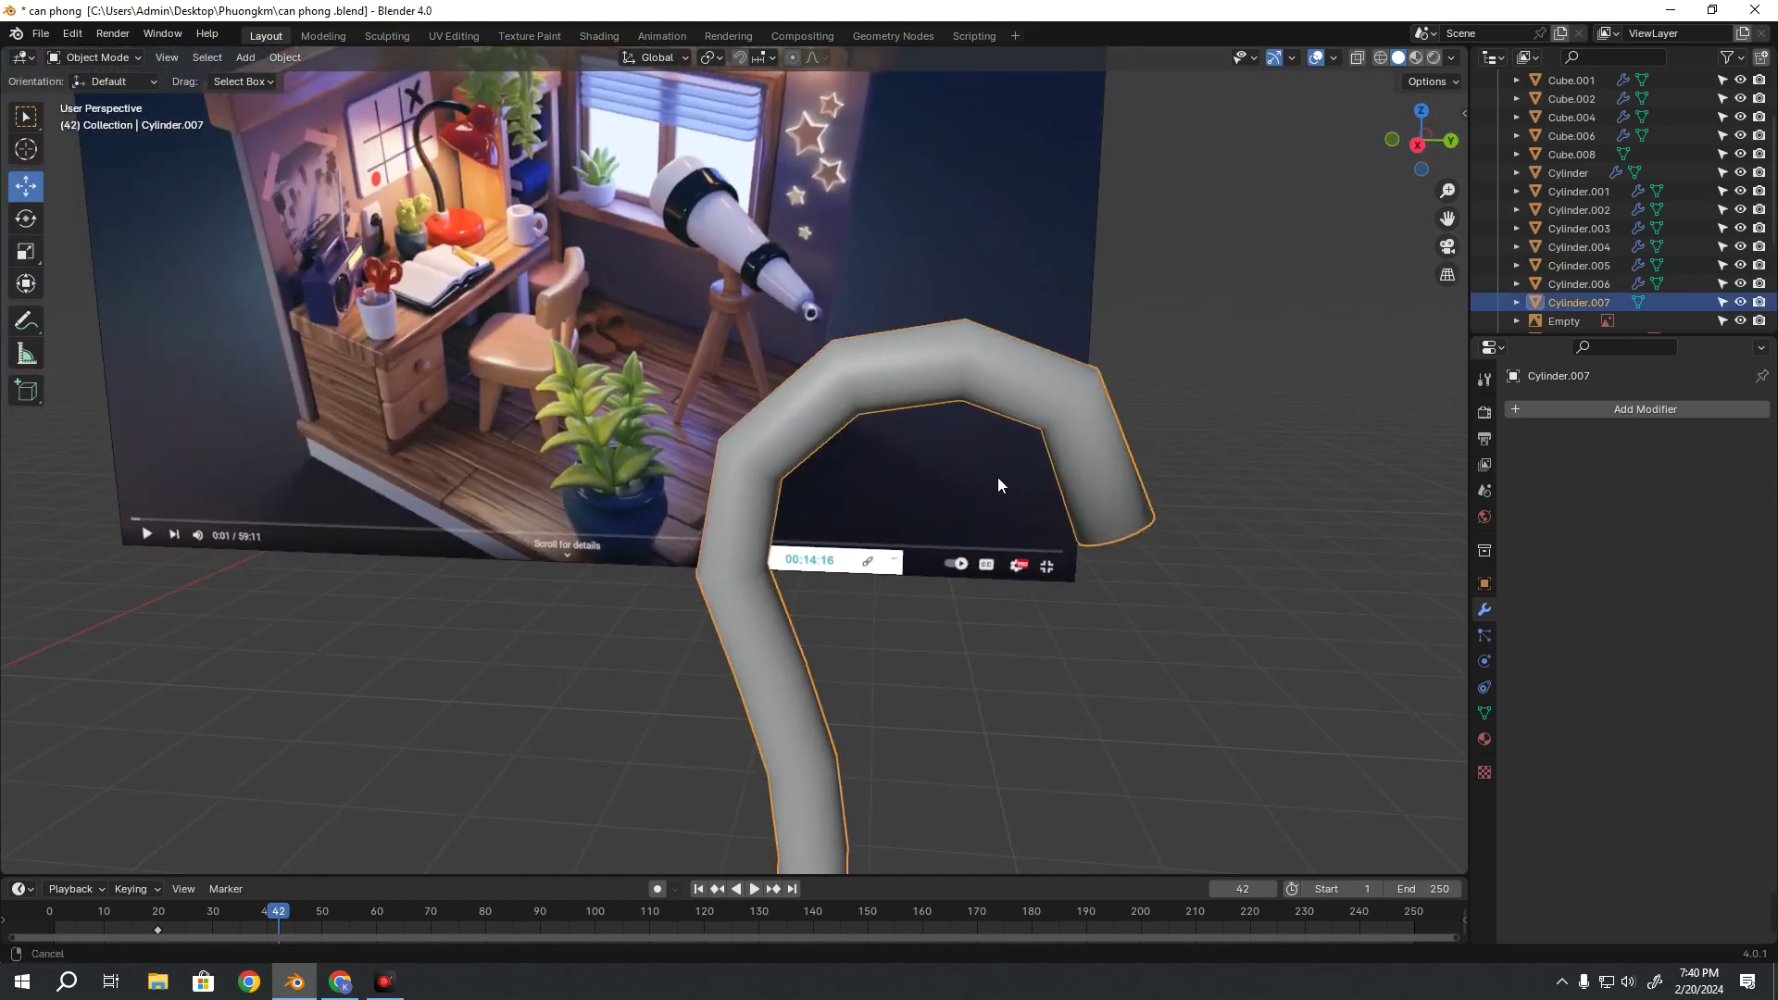
{"action": "middle_click_drag", "start_coordinate": [997, 476], "coordinate": [1014, 445]}
Add a Subdivision Surface modifier to the arm with viewport level 2
{"action": "left_click", "coordinate": [1666, 408]}
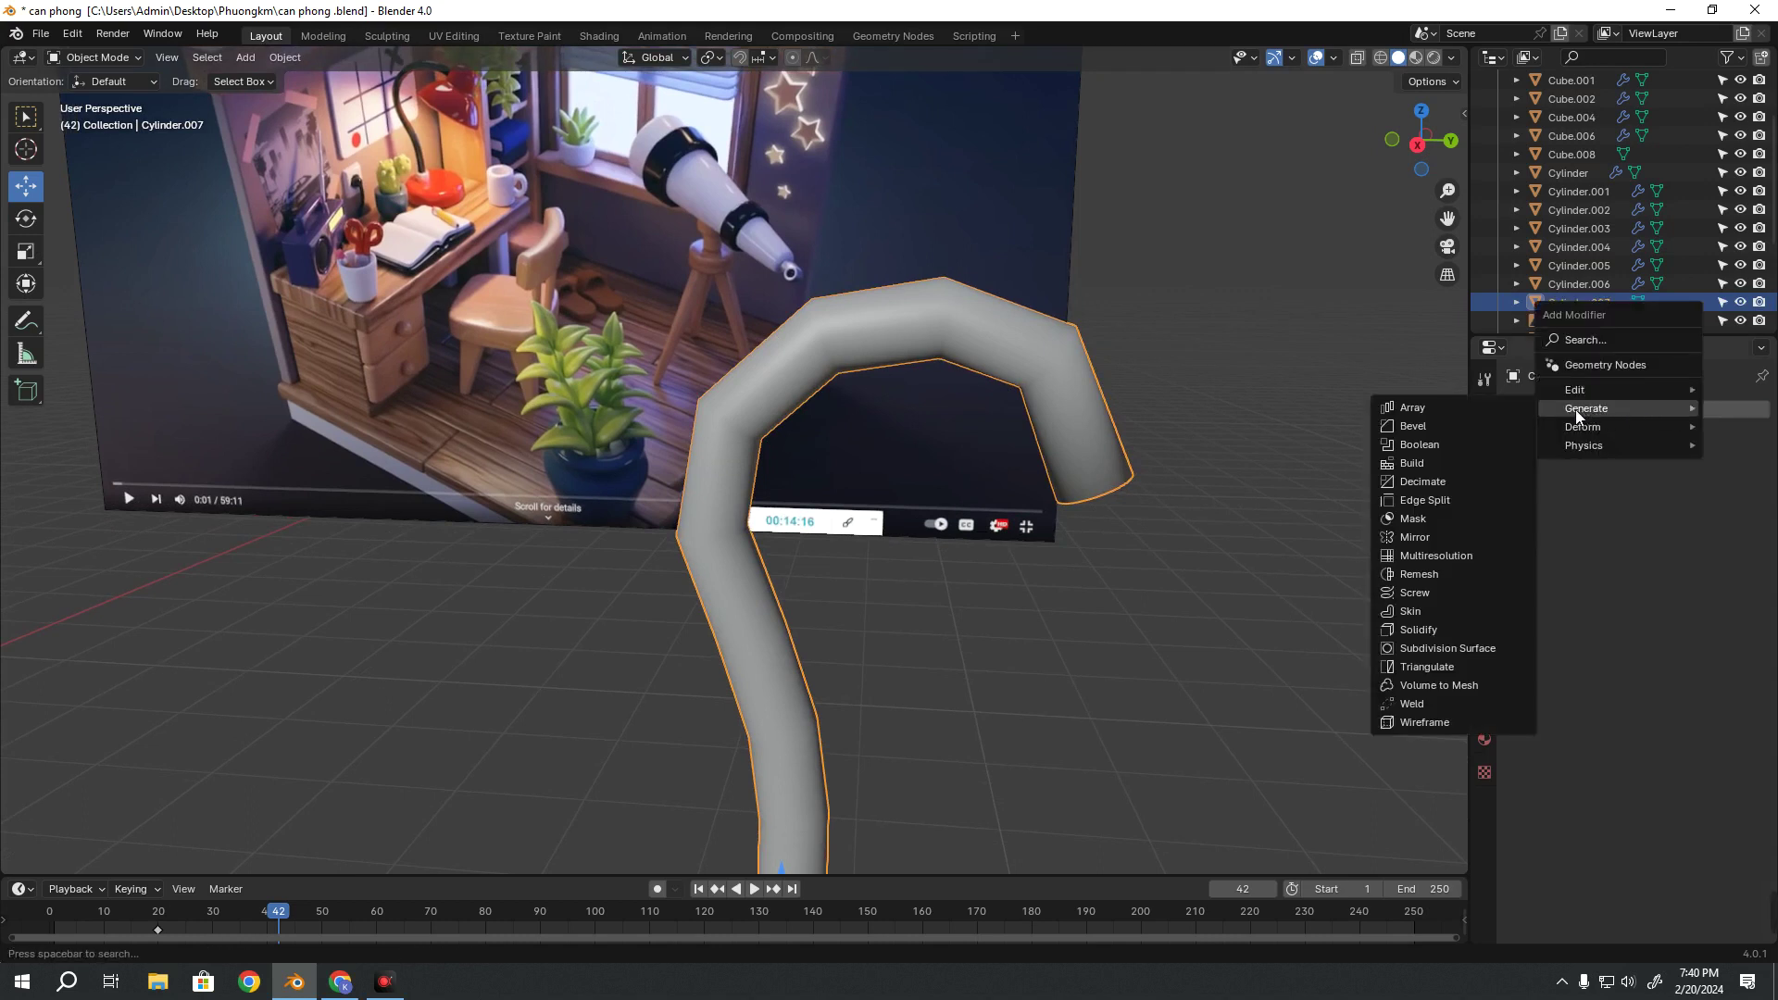
{"action": "left_click", "coordinate": [1454, 646]}
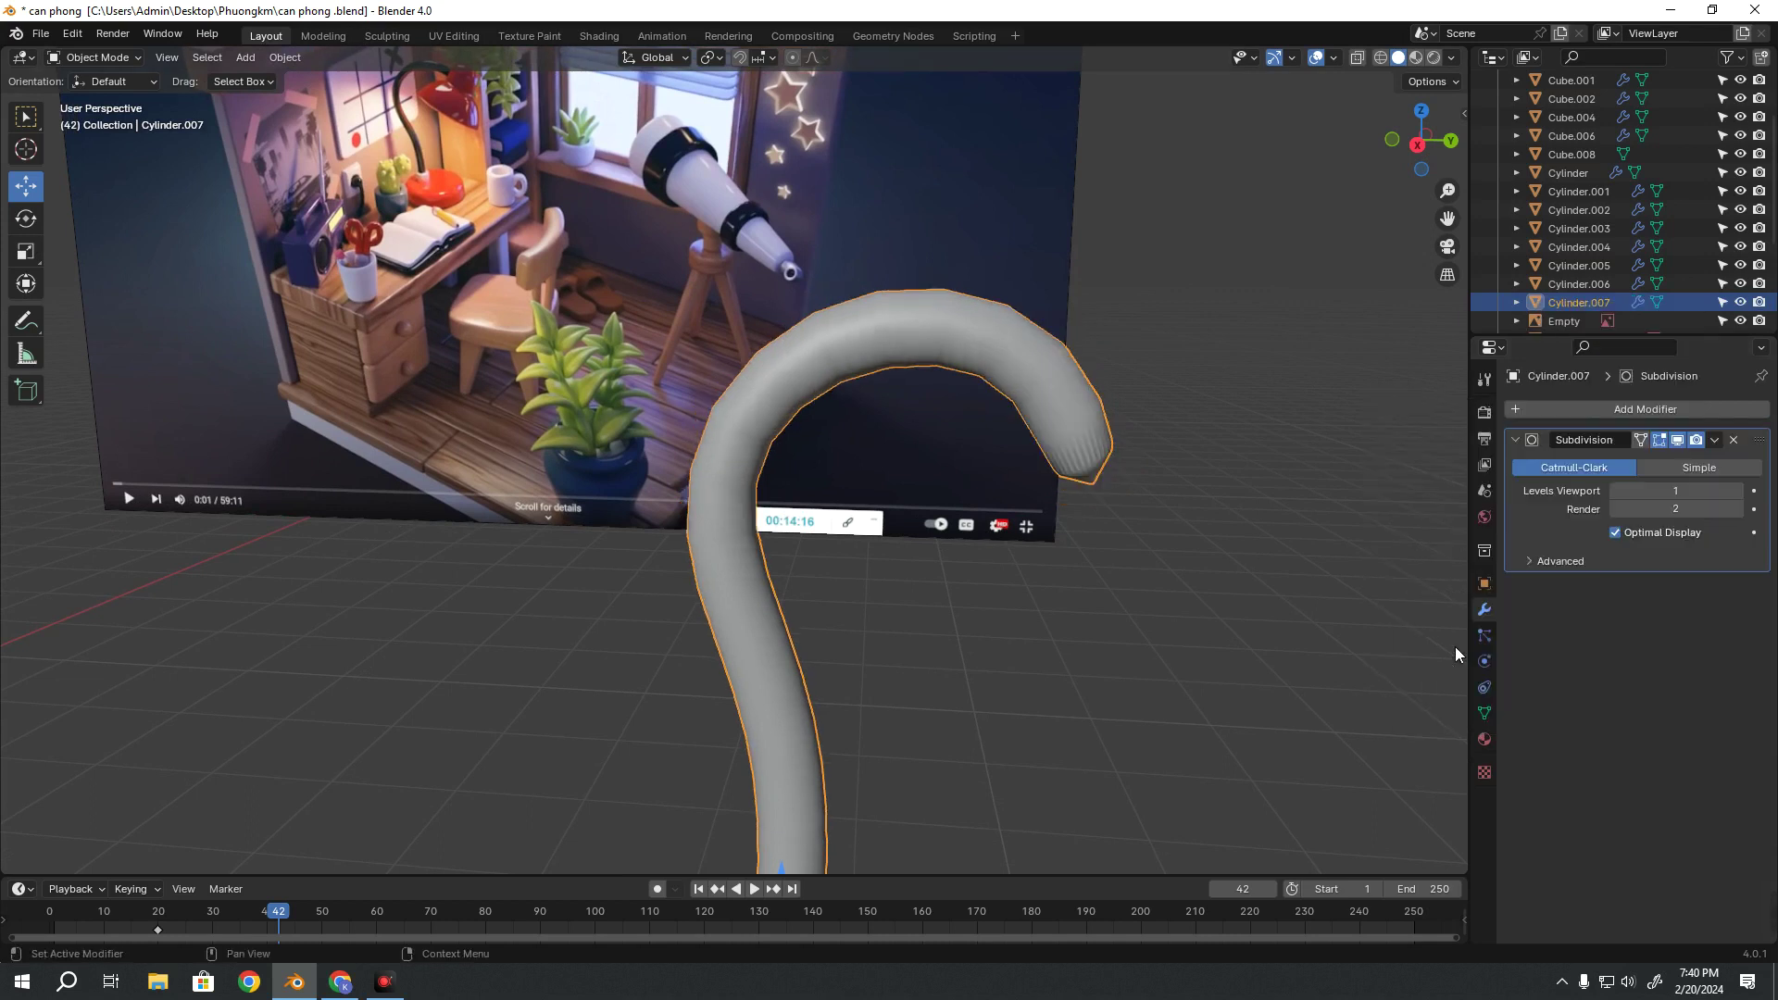
{"action": "left_click", "coordinate": [1737, 491]}
{"action": "left_click", "coordinate": [1031, 691]}
{"action": "mouse_move", "coordinate": [1032, 691]}
{"action": "middle_mouse_down"}
{"action": "mouse_move", "coordinate": [997, 545]}
{"action": "mouse_move", "coordinate": [902, 619]}
{"action": "mouse_move", "coordinate": [865, 503]}
{"action": "mouse_move", "coordinate": [758, 516]}
{"action": "middle_mouse_up"}
{"action": "scroll", "coordinate": [996, 545], "scroll_direction": "down", "scroll_amount": 3}
{"action": "left_click", "coordinate": [757, 517]}
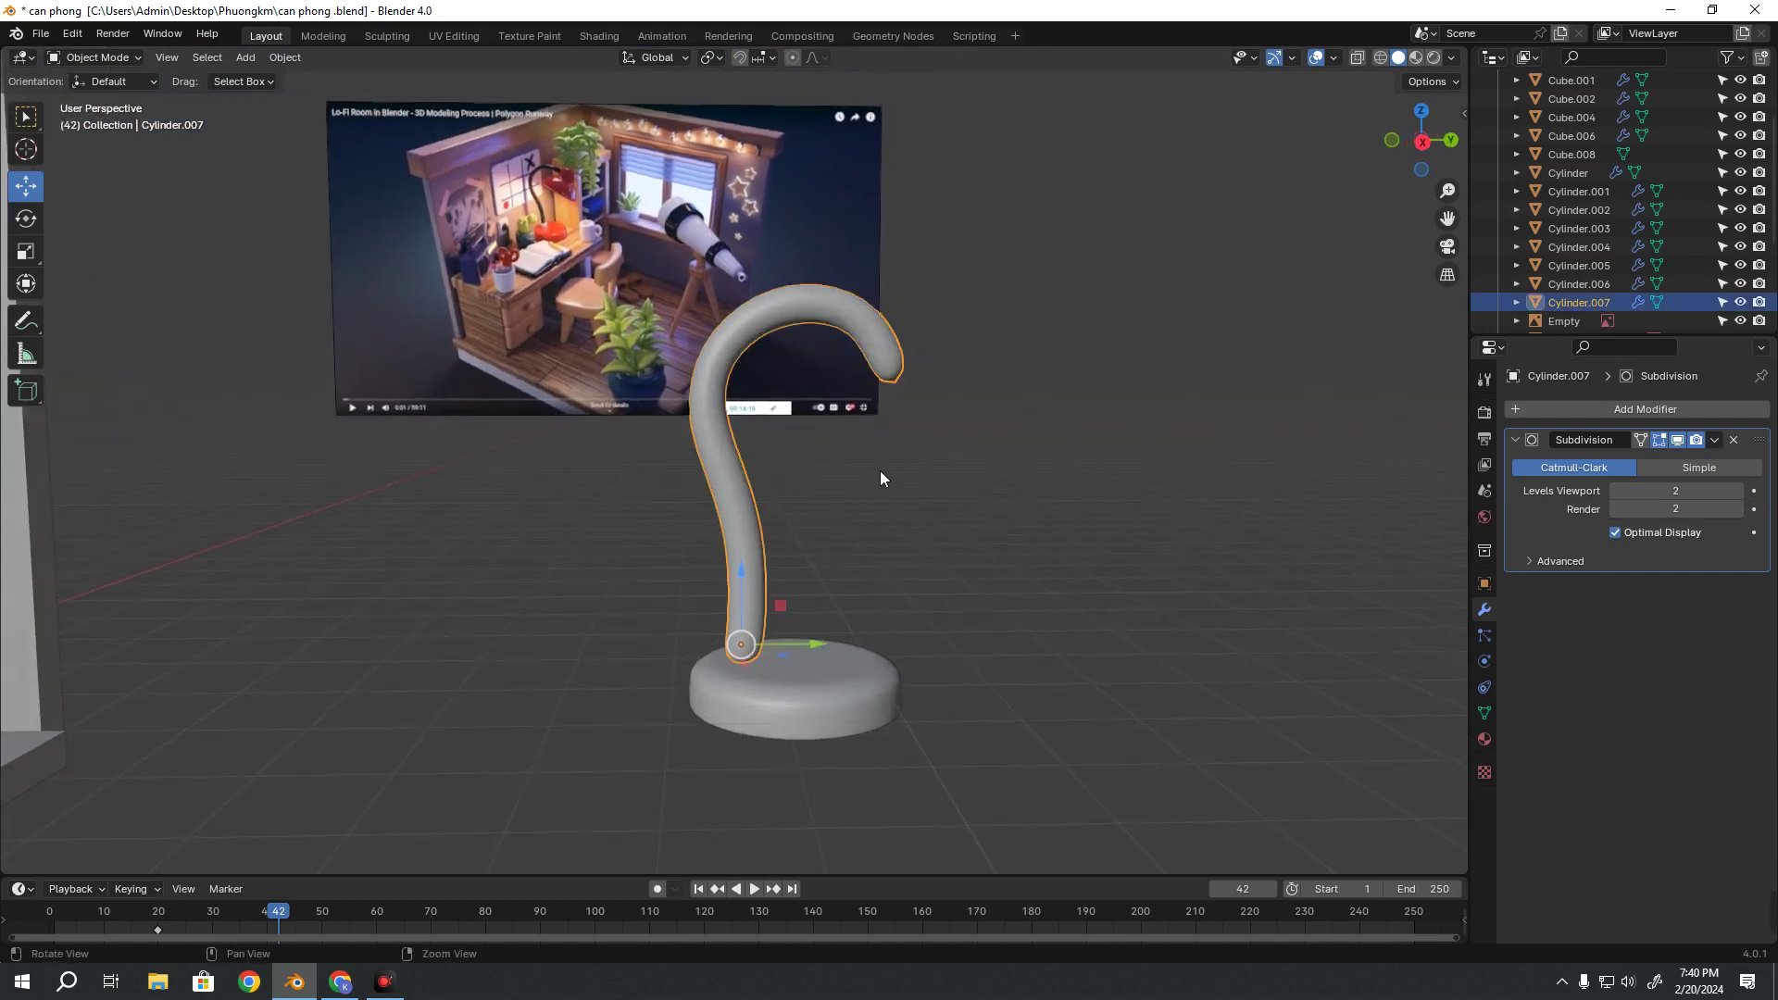
{"action": "scroll", "coordinate": [879, 470], "scroll_direction": "up", "scroll_amount": 3}
{"action": "scroll", "coordinate": [926, 435], "scroll_direction": "up", "scroll_amount": 2}
Briefly toggle Edit Mode, then orbit to inspect the smoothed hook on its base
{"action": "key", "text": "Tab"}
{"action": "scroll", "coordinate": [867, 491], "scroll_direction": "up", "scroll_amount": 2}
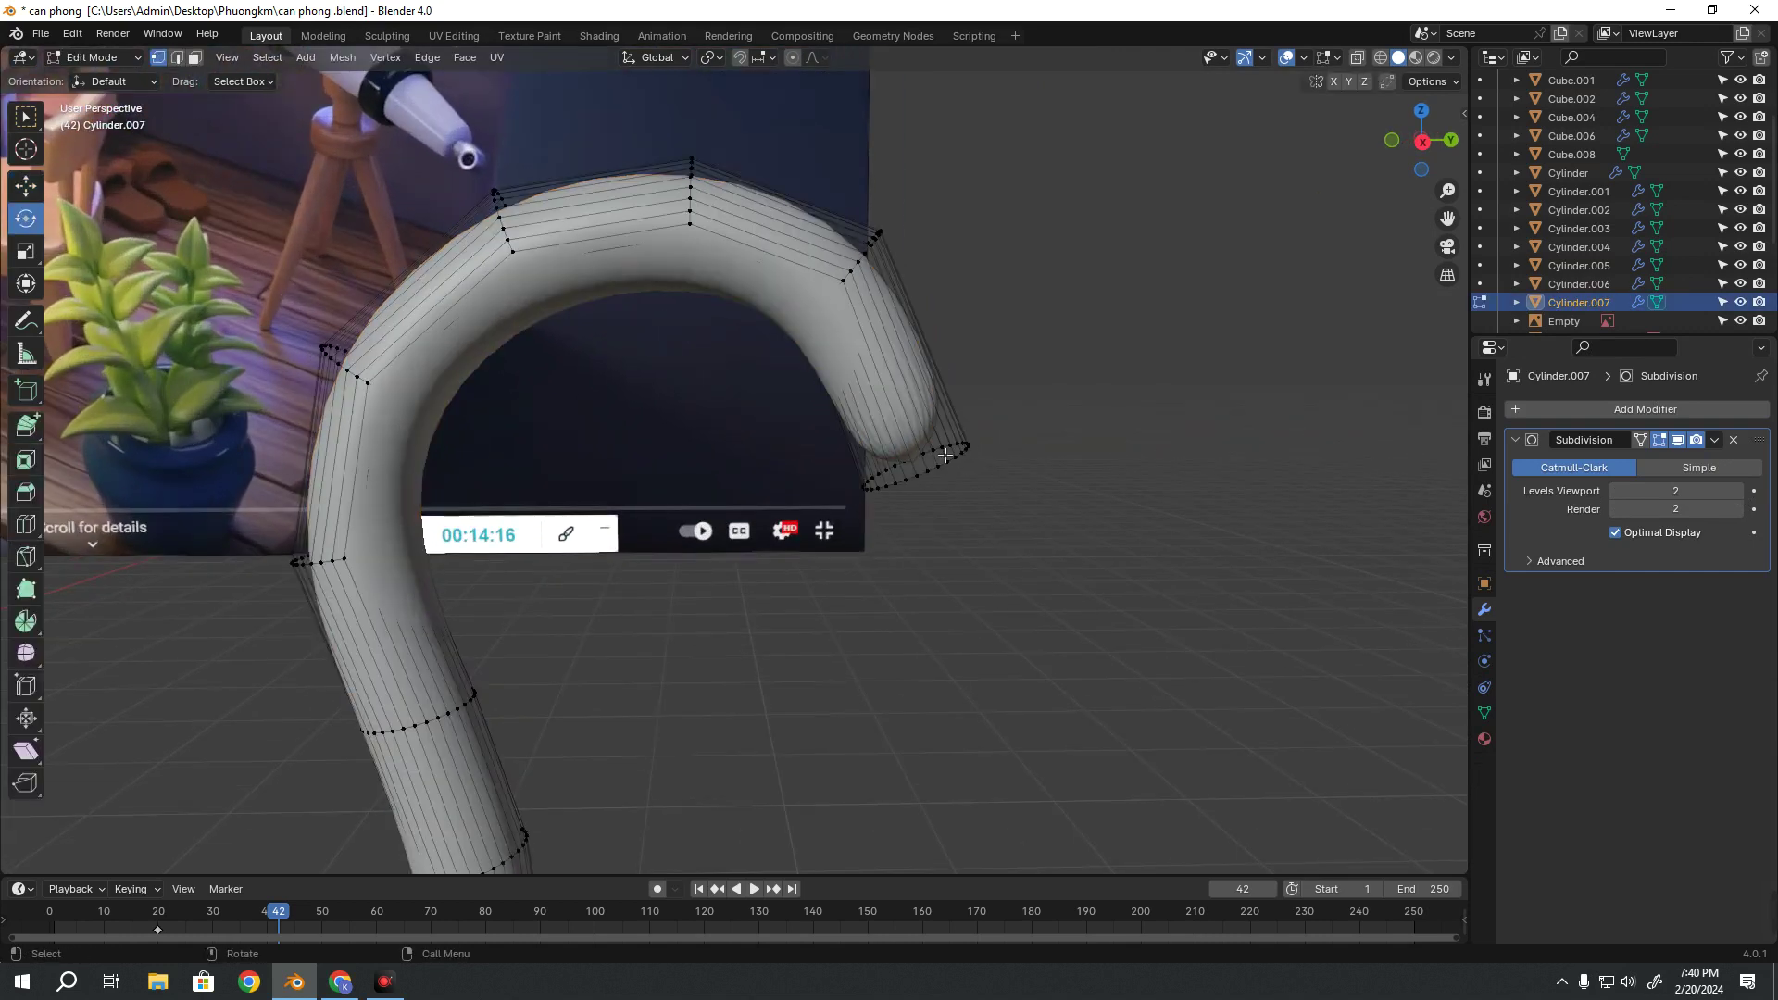
{"action": "key", "text": "Tab"}
{"action": "left_click", "coordinate": [1000, 547]}
{"action": "middle_click_drag", "start_coordinate": [1000, 547], "coordinate": [964, 489]}
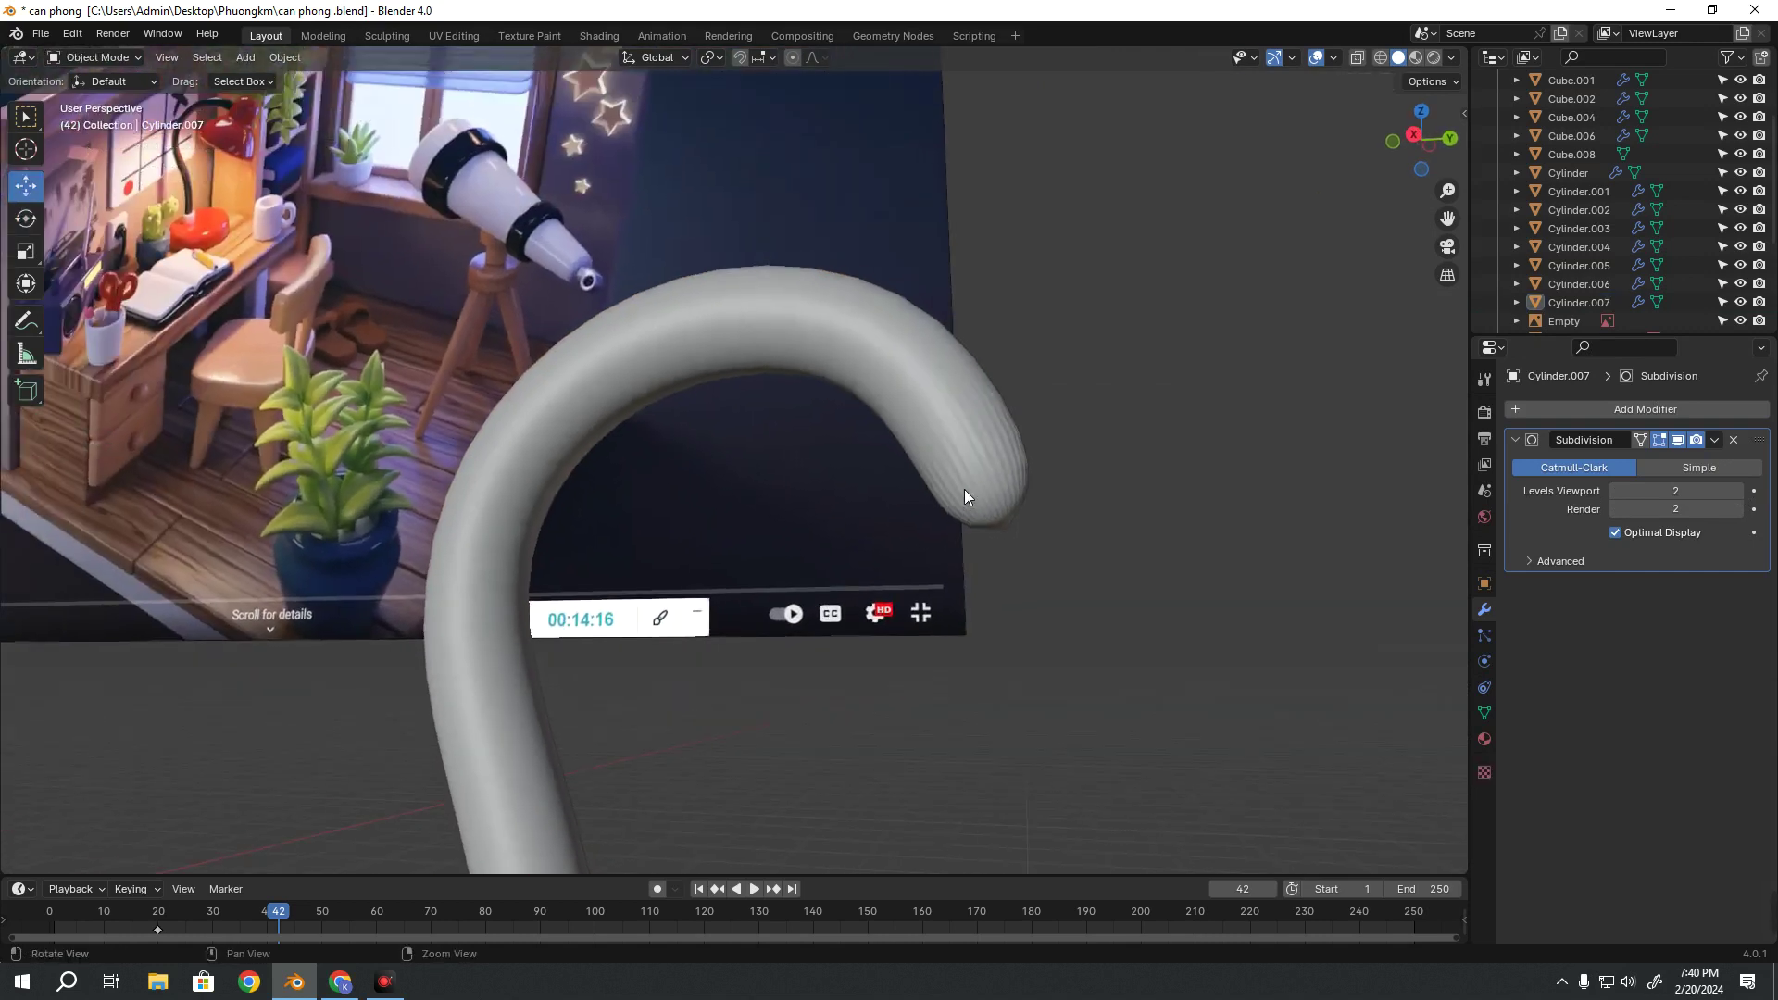
{"action": "middle_click_drag", "start_coordinate": [1032, 605], "coordinate": [1139, 533]}
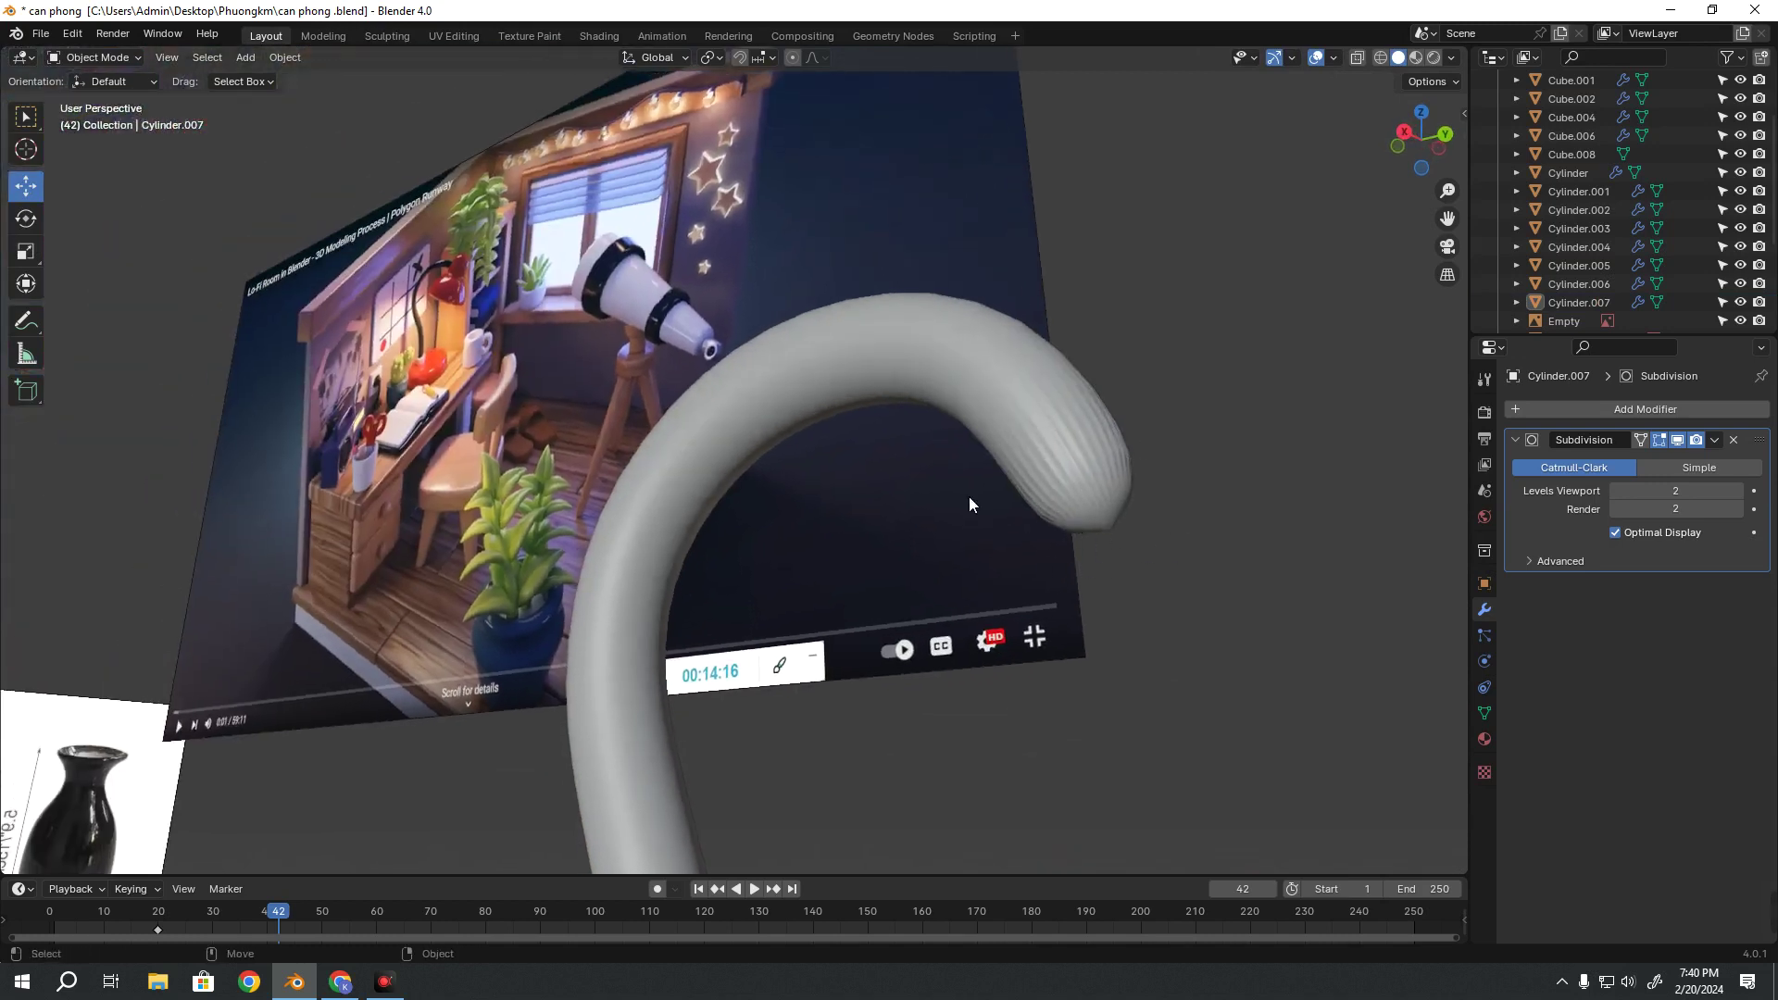
{"action": "mouse_move", "coordinate": [968, 497]}
{"action": "middle_mouse_down"}
{"action": "mouse_move", "coordinate": [926, 490]}
{"action": "mouse_move", "coordinate": [878, 385]}
{"action": "middle_mouse_up"}
{"action": "scroll", "coordinate": [878, 384], "scroll_direction": "up", "scroll_amount": 2}
{"action": "scroll", "coordinate": [636, 632], "scroll_direction": "down", "scroll_amount": 5}
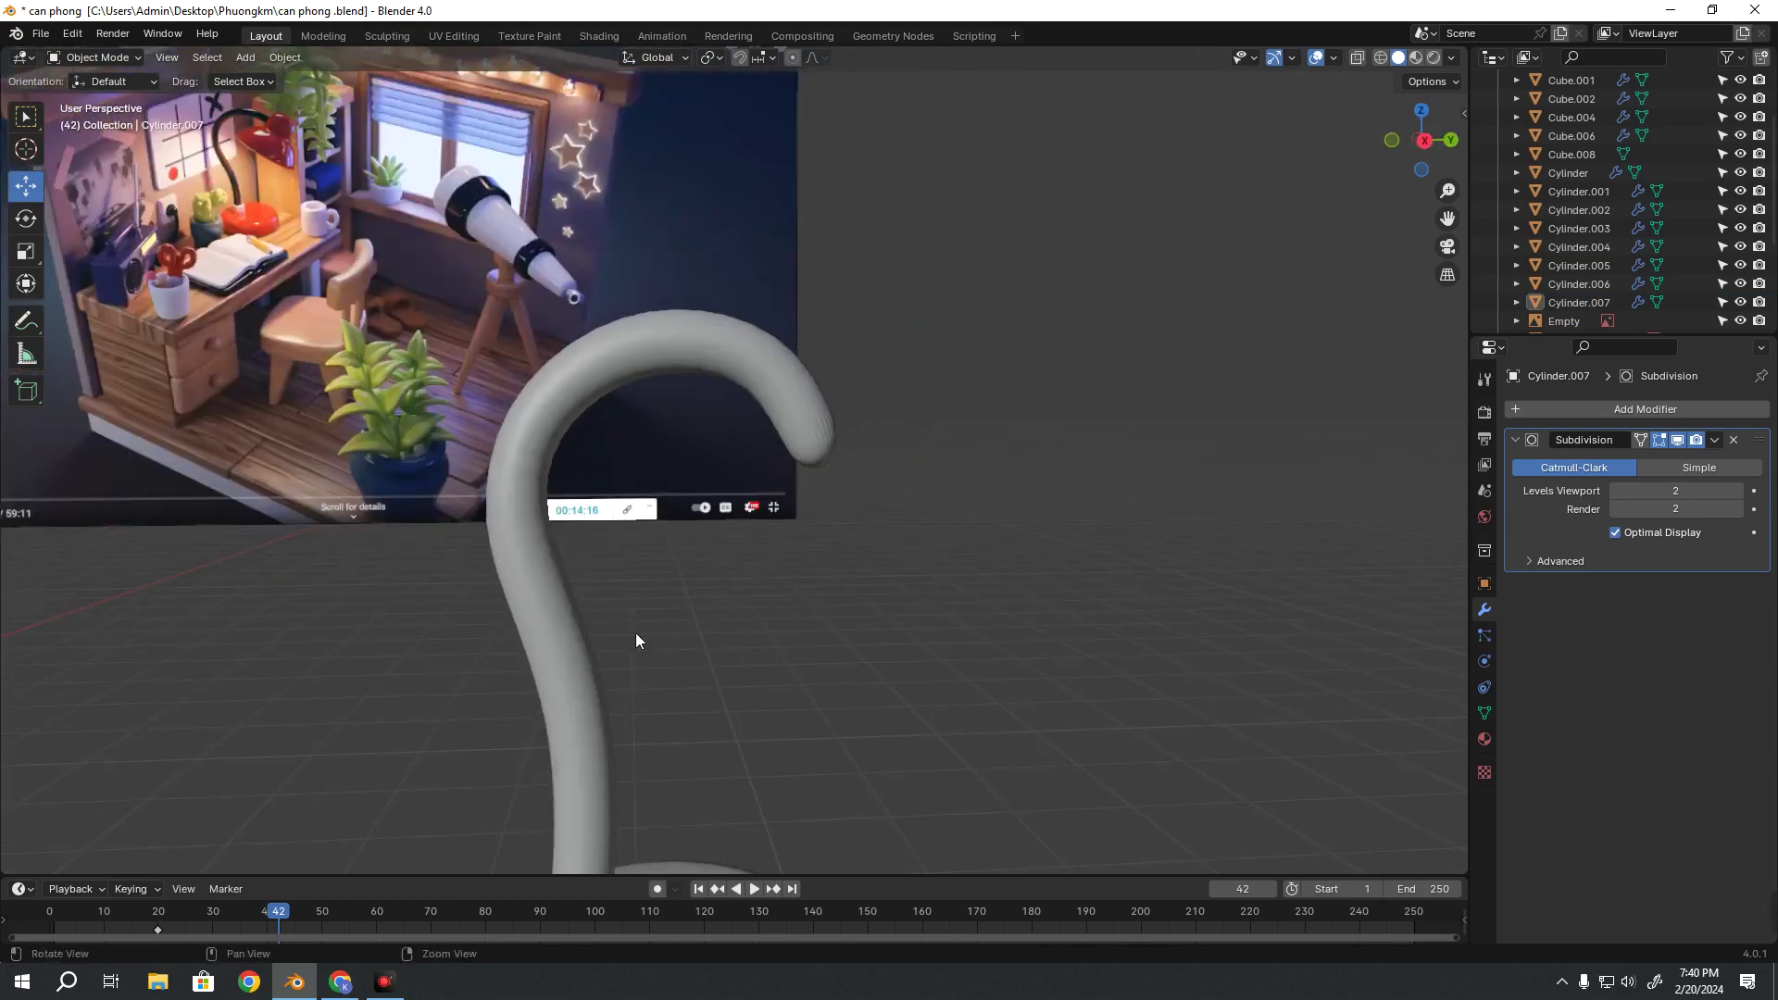
{"action": "scroll", "coordinate": [668, 613], "scroll_direction": "down", "scroll_amount": 2}
{"action": "middle_click_drag", "start_coordinate": [669, 613], "coordinate": [760, 548]}
{"action": "left_click", "coordinate": [759, 548]}
Reapply Shade Smooth to the lamp arm
{"action": "middle_click_drag", "start_coordinate": [1104, 600], "coordinate": [1139, 574]}
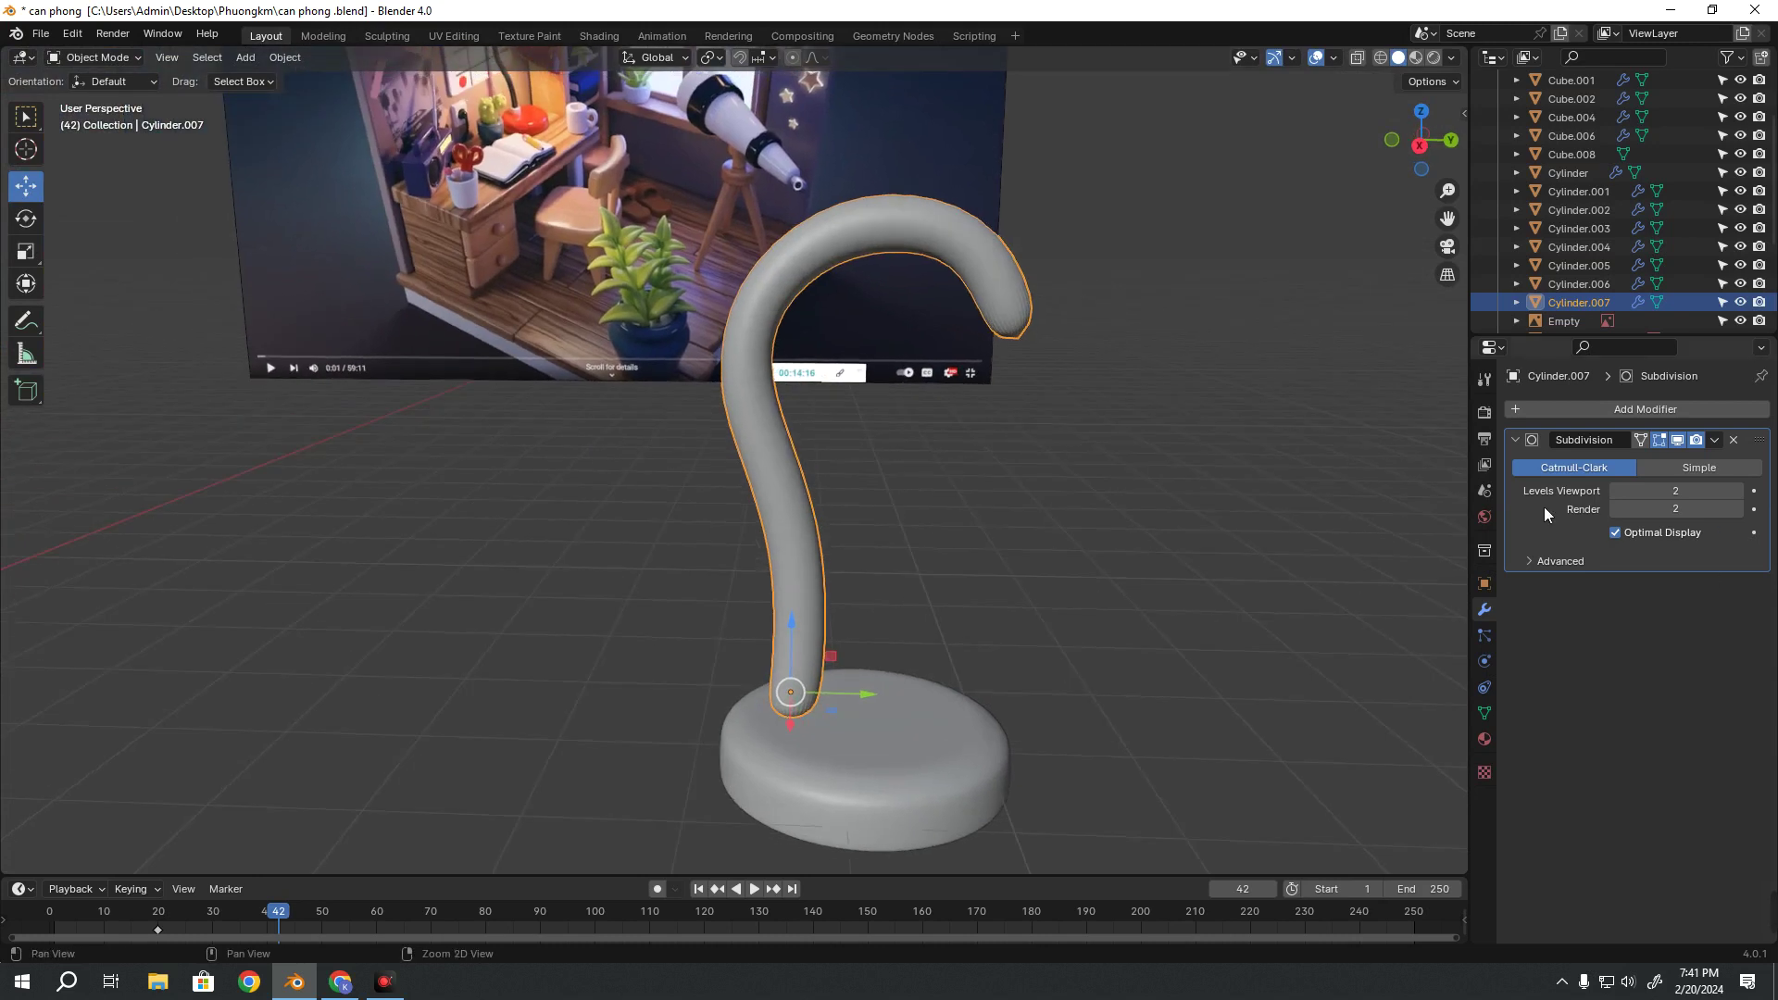
{"action": "left_click", "coordinate": [917, 565]}
{"action": "middle_click_drag", "start_coordinate": [917, 565], "coordinate": [785, 543]}
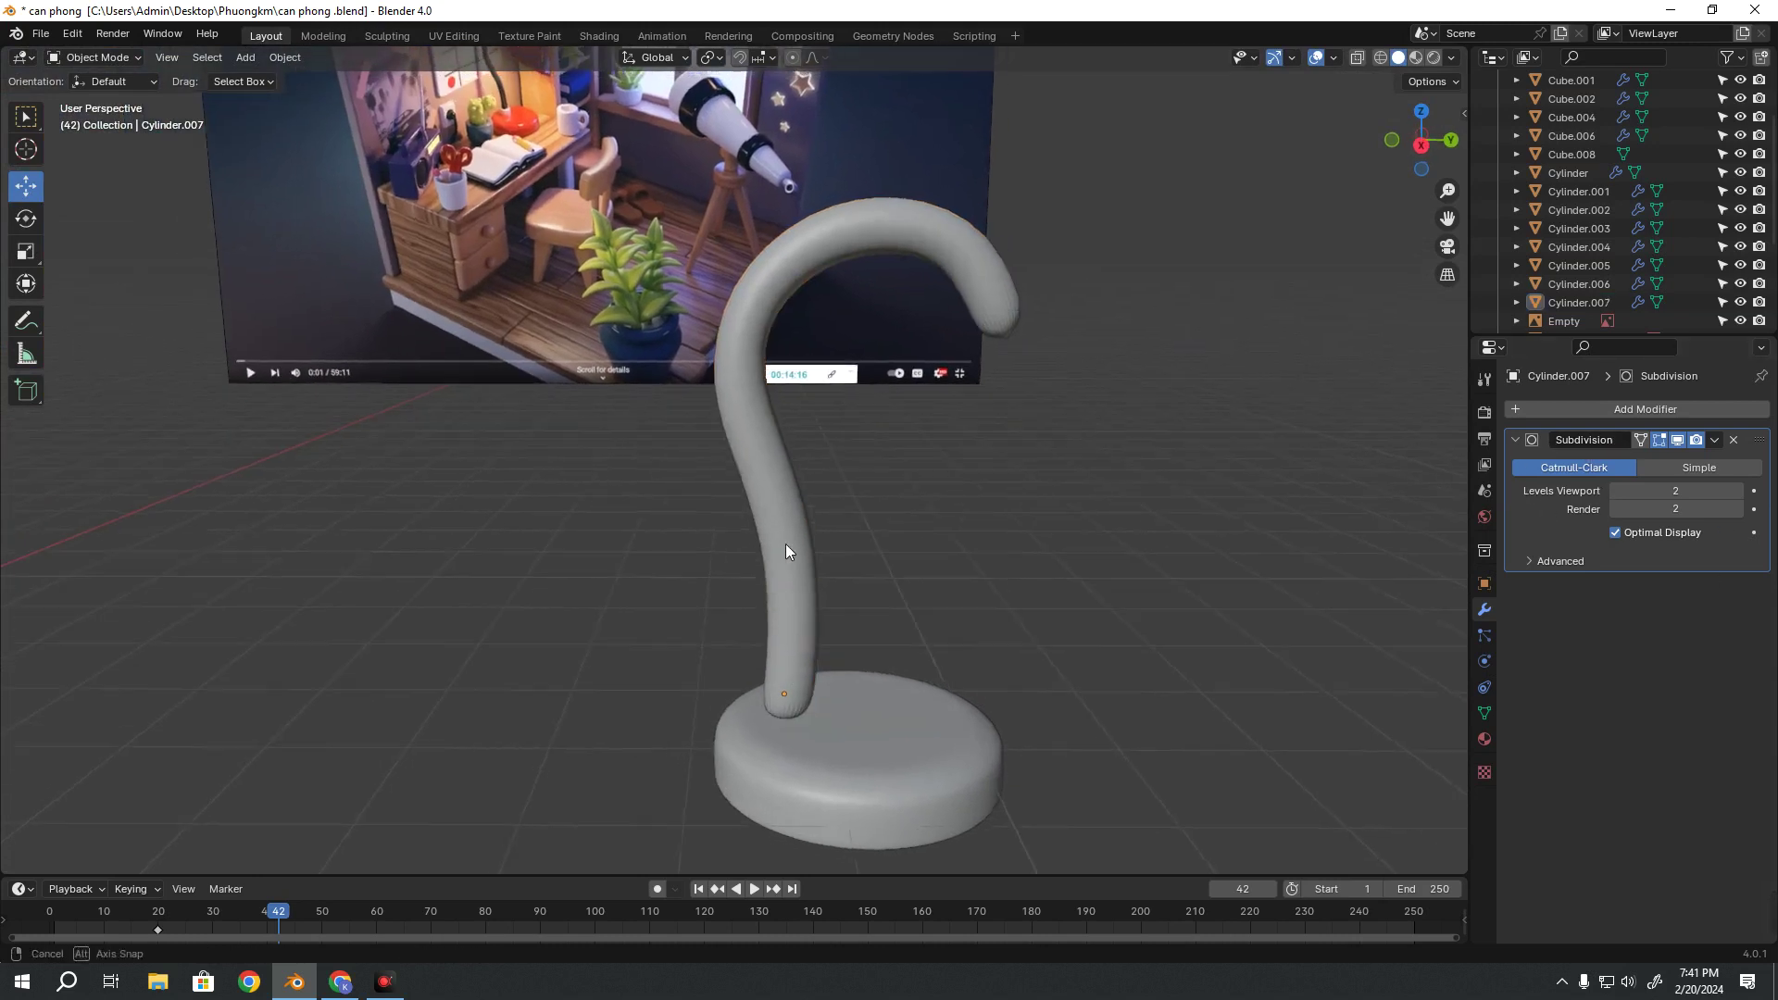
{"action": "left_click", "coordinate": [735, 481]}
{"action": "right_click", "coordinate": [738, 477]}
{"action": "left_click", "coordinate": [730, 474]}
Scale the arm down around its foot
{"action": "left_click", "coordinate": [856, 442]}
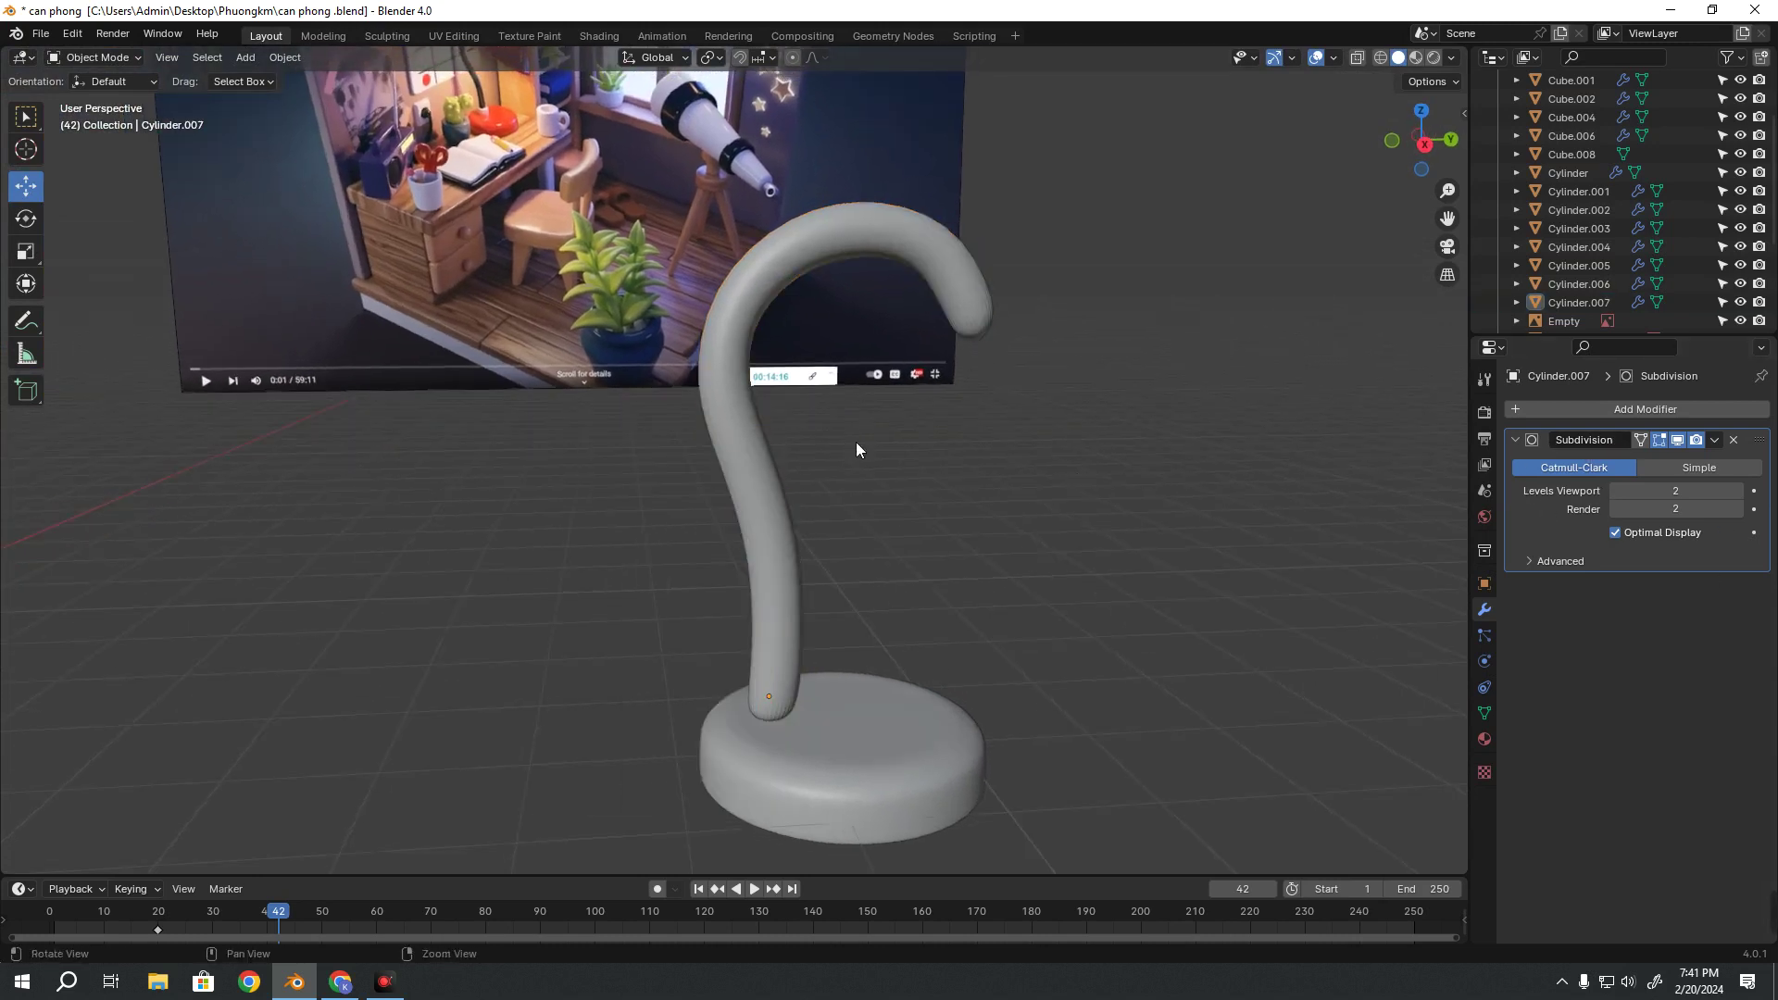
{"action": "middle_click_drag", "start_coordinate": [856, 442], "coordinate": [921, 257]}
{"action": "middle_click_drag", "start_coordinate": [740, 526], "coordinate": [803, 564]}
{"action": "left_click", "coordinate": [803, 564]}
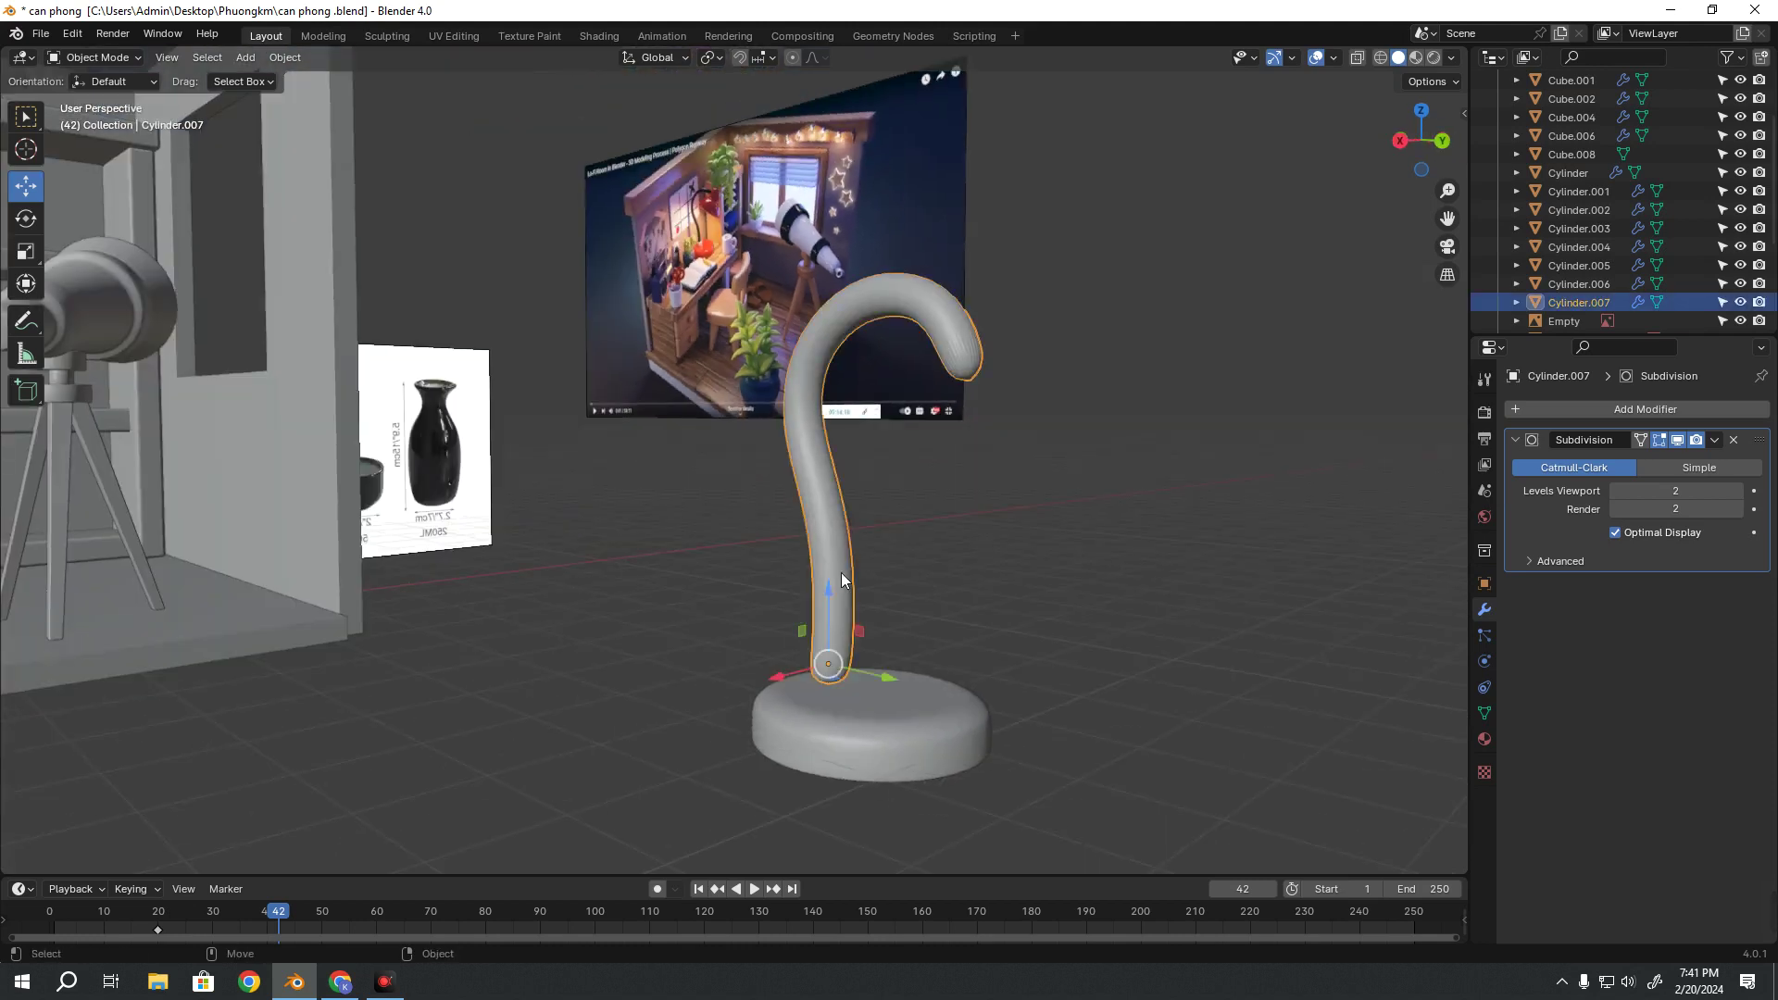
{"action": "key", "text": "shift+space"}
{"action": "key", "text": "s"}
{"action": "middle_click_drag", "start_coordinate": [859, 671], "coordinate": [813, 698]}
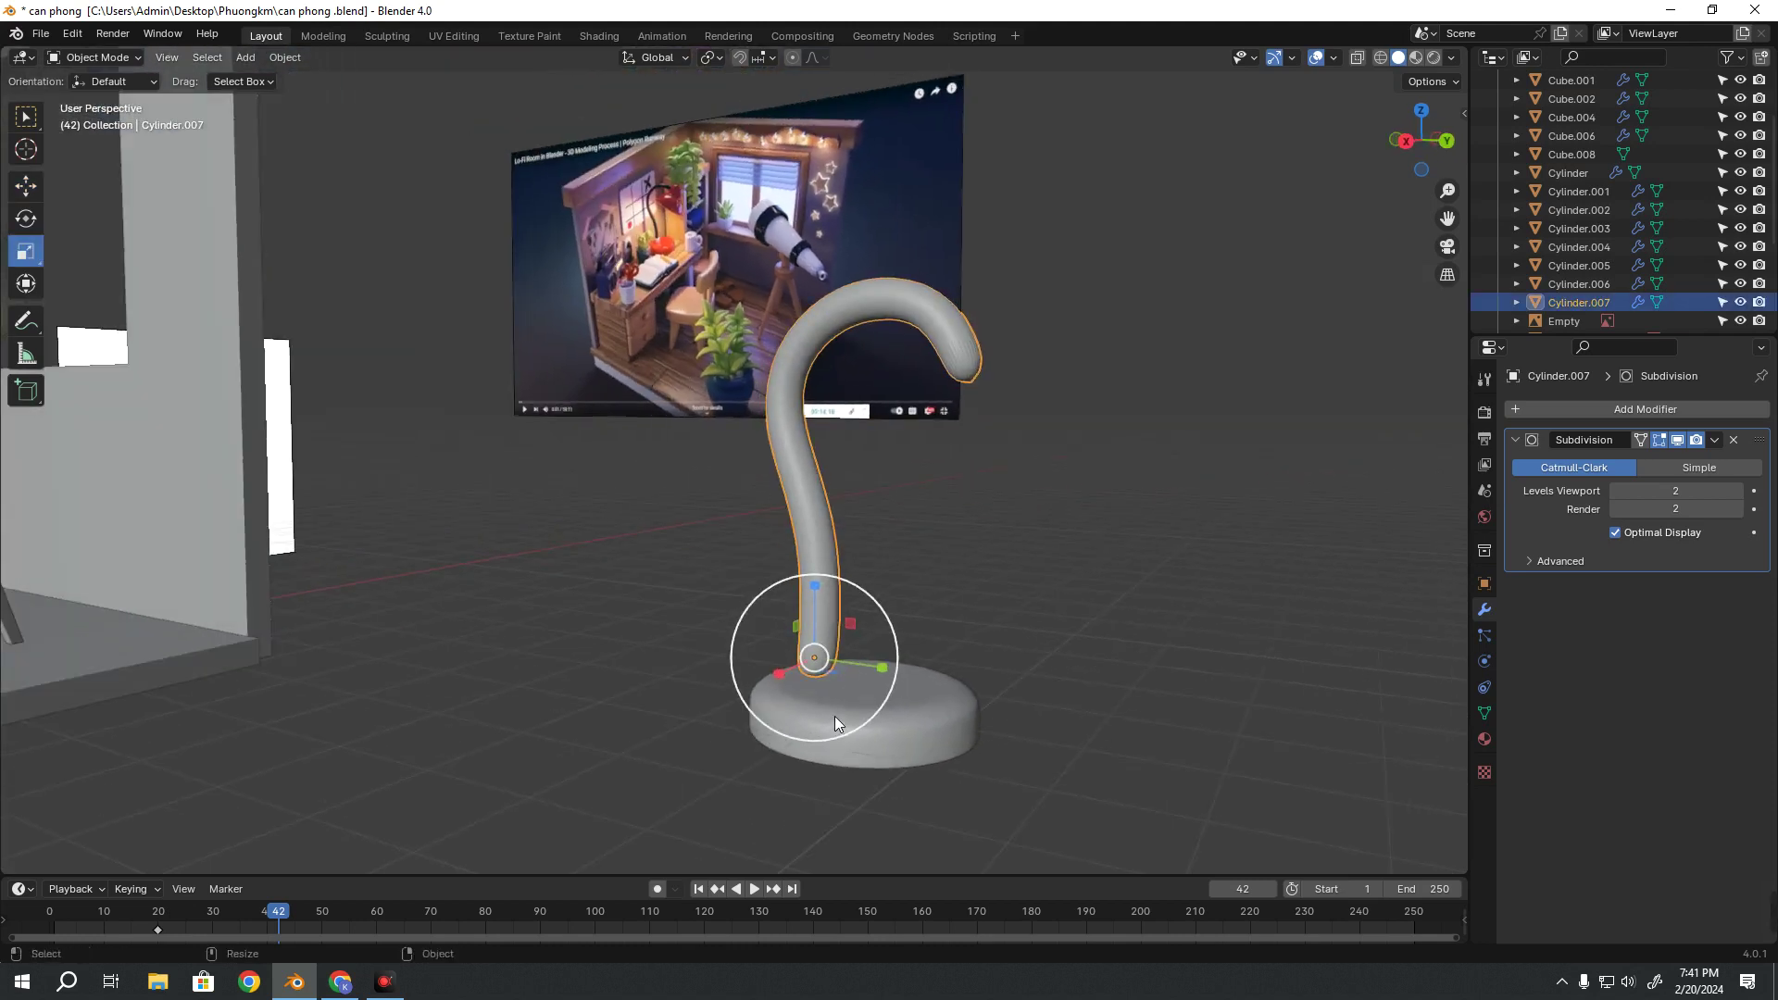
{"action": "left_click_drag", "start_coordinate": [835, 715], "coordinate": [826, 686]}
{"action": "middle_click_drag", "start_coordinate": [826, 685], "coordinate": [809, 592]}
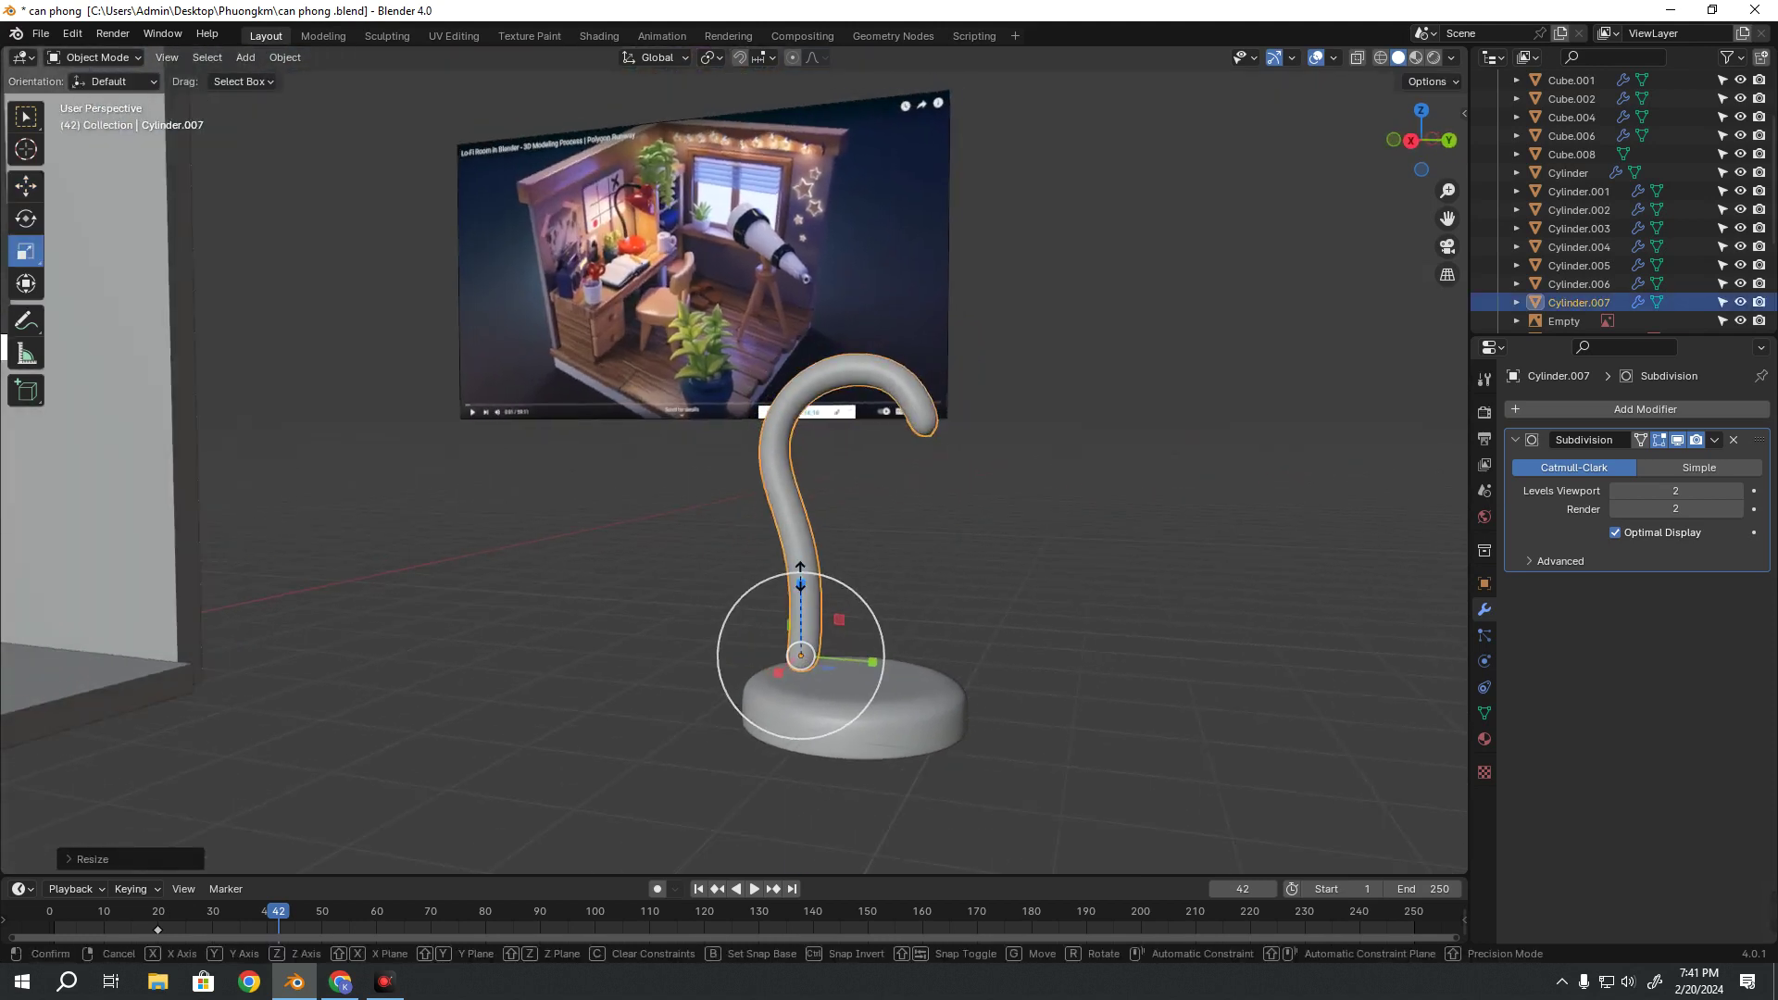
{"action": "left_click_drag", "start_coordinate": [812, 680], "coordinate": [815, 676]}
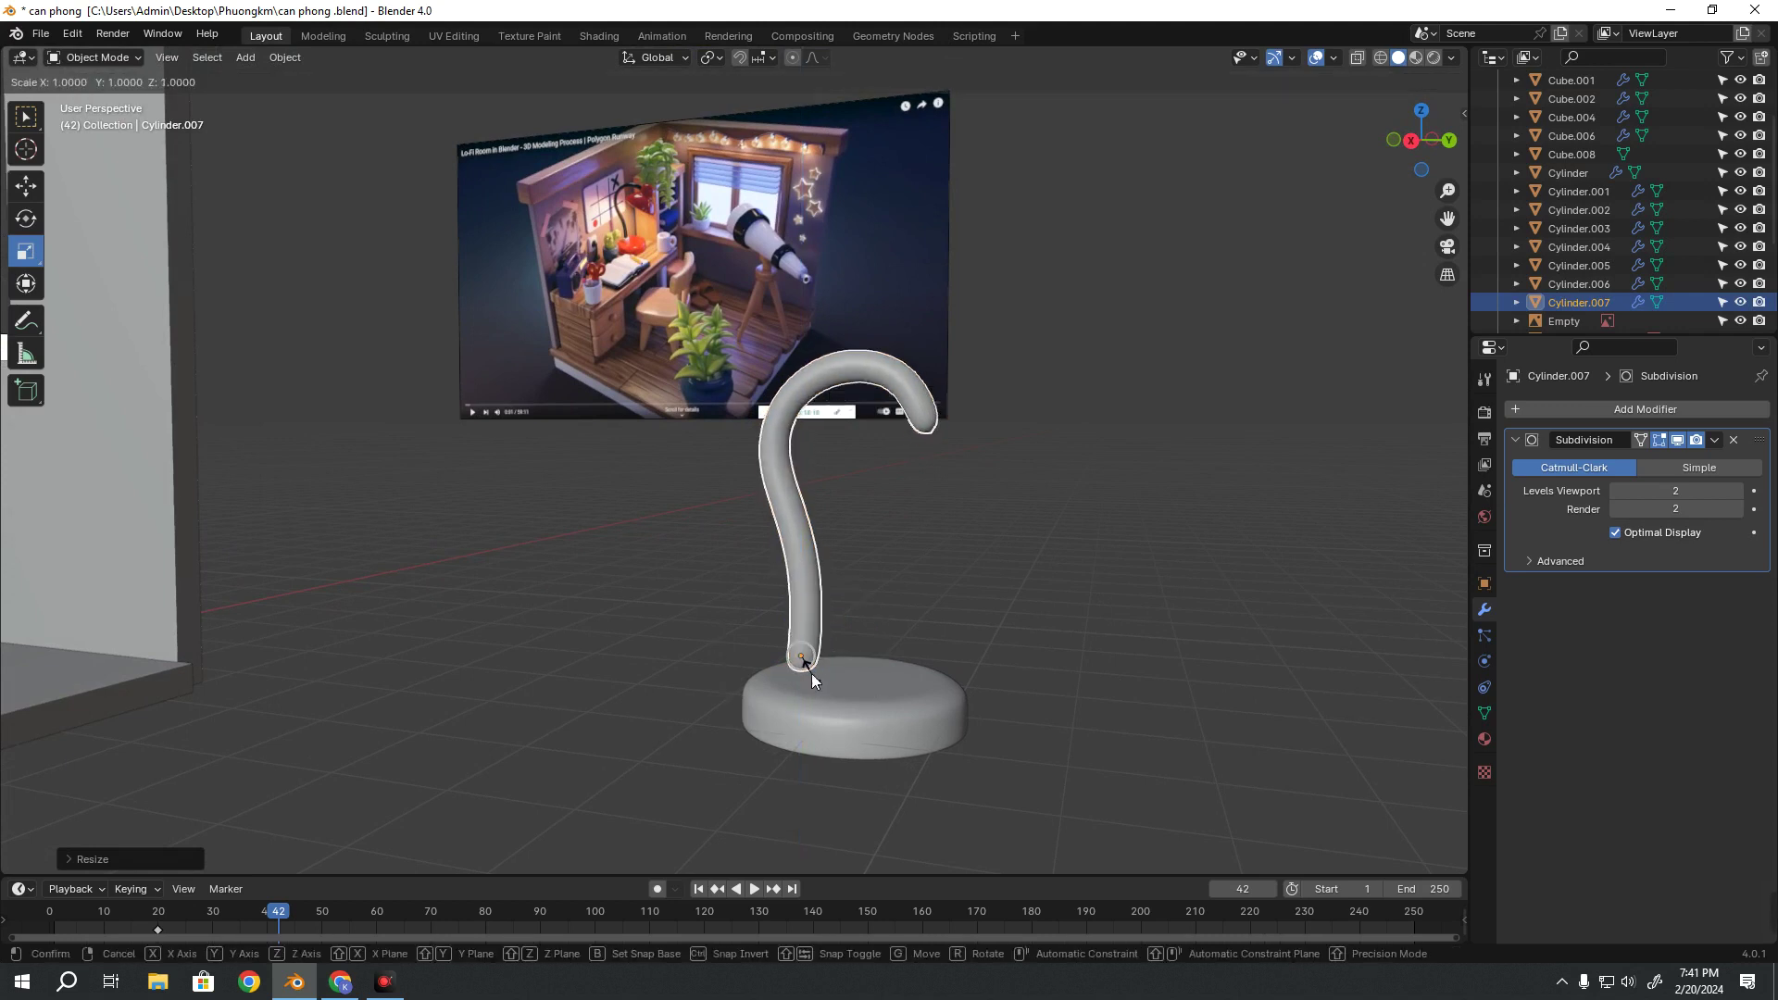
Lower the arm along Z toward the base and stretch it taller
{"action": "key", "text": "shift+space"}
{"action": "key", "text": "g"}
{"action": "mouse_move", "coordinate": [797, 575]}
{"action": "left_mouse_down"}
{"action": "mouse_move", "coordinate": [798, 597]}
{"action": "mouse_move", "coordinate": [810, 586]}
{"action": "left_mouse_up"}
{"action": "key", "text": "shift+space"}
{"action": "key", "text": "s"}
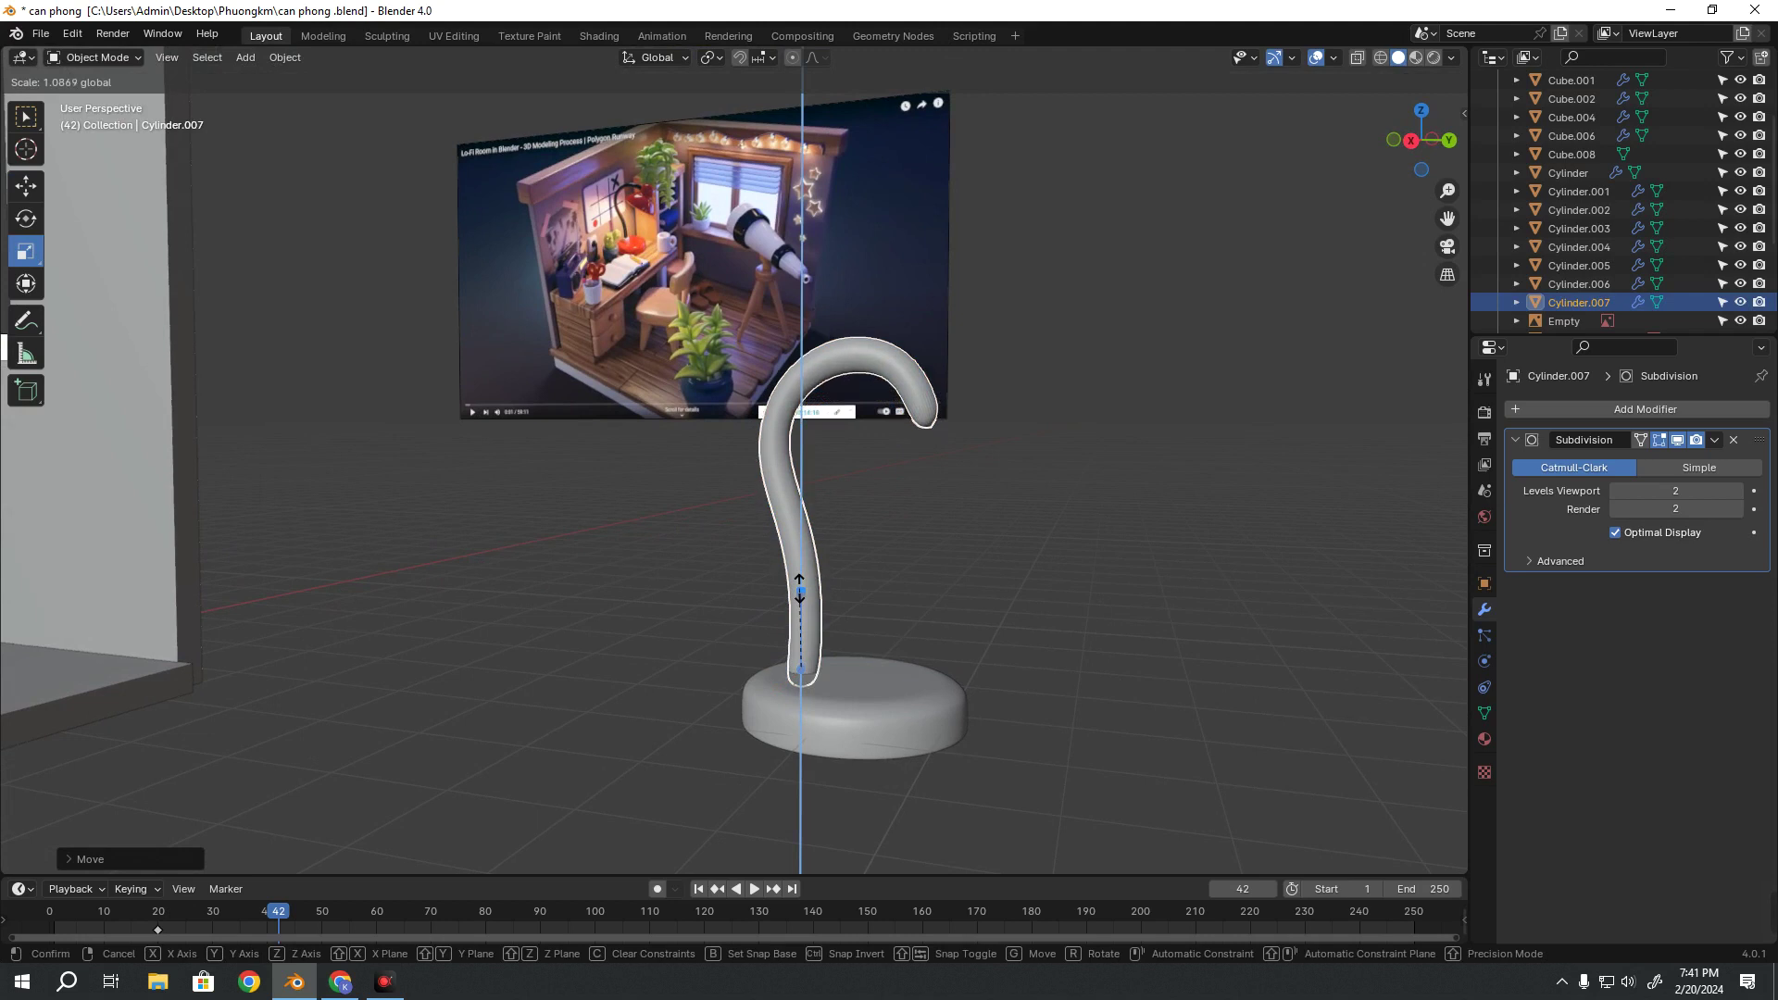
{"action": "key", "text": "shift+space"}
{"action": "key", "text": "g"}
Move the arm along its height so its foot rests on the base centre
{"action": "left_click", "coordinate": [893, 539]}
{"action": "mouse_move", "coordinate": [892, 539]}
{"action": "middle_mouse_down"}
{"action": "mouse_move", "coordinate": [697, 556]}
{"action": "mouse_move", "coordinate": [913, 548]}
{"action": "mouse_move", "coordinate": [853, 537]}
{"action": "middle_mouse_up"}
{"action": "scroll", "coordinate": [853, 586], "scroll_direction": "up", "scroll_amount": 2}
{"action": "scroll", "coordinate": [887, 591], "scroll_direction": "down", "scroll_amount": 2}
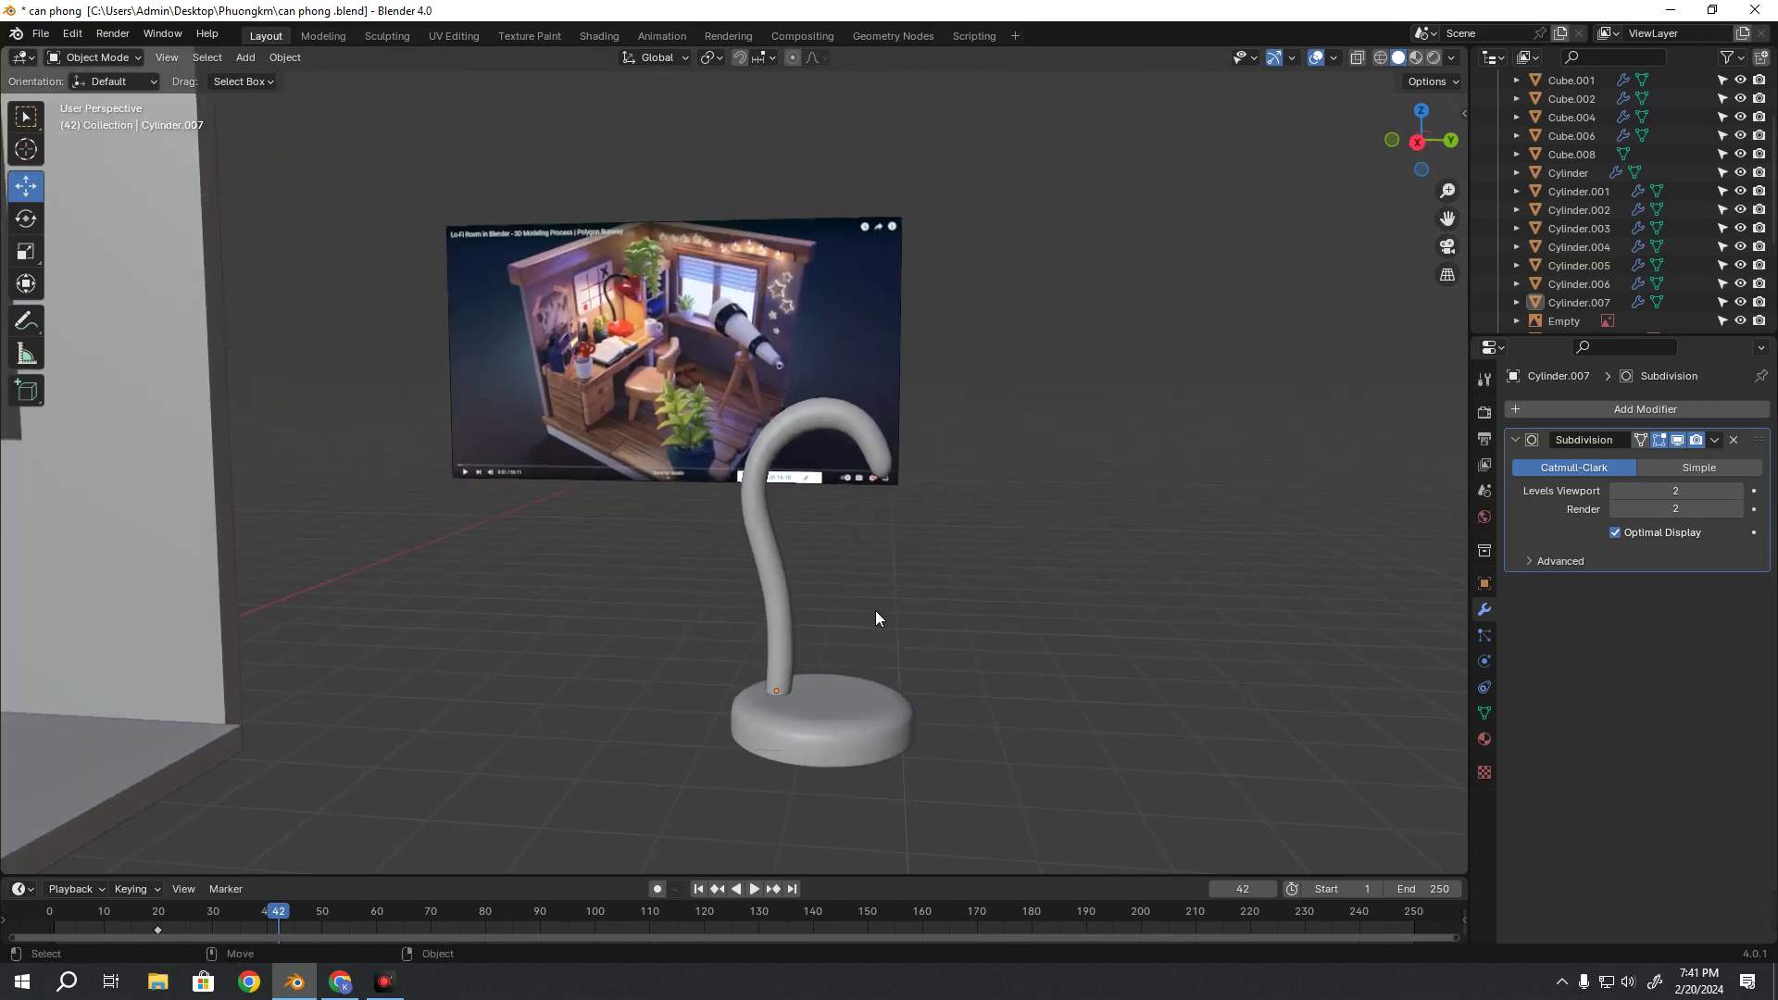
{"action": "scroll", "coordinate": [875, 609], "scroll_direction": "down", "scroll_amount": 2}
{"action": "mouse_move", "coordinate": [876, 609]}
{"action": "middle_mouse_down"}
{"action": "mouse_move", "coordinate": [896, 586]}
{"action": "mouse_move", "coordinate": [665, 603]}
{"action": "mouse_move", "coordinate": [892, 610]}
{"action": "mouse_move", "coordinate": [774, 602]}
{"action": "middle_mouse_up"}
{"action": "left_click", "coordinate": [775, 602]}
{"action": "key", "text": "g"}
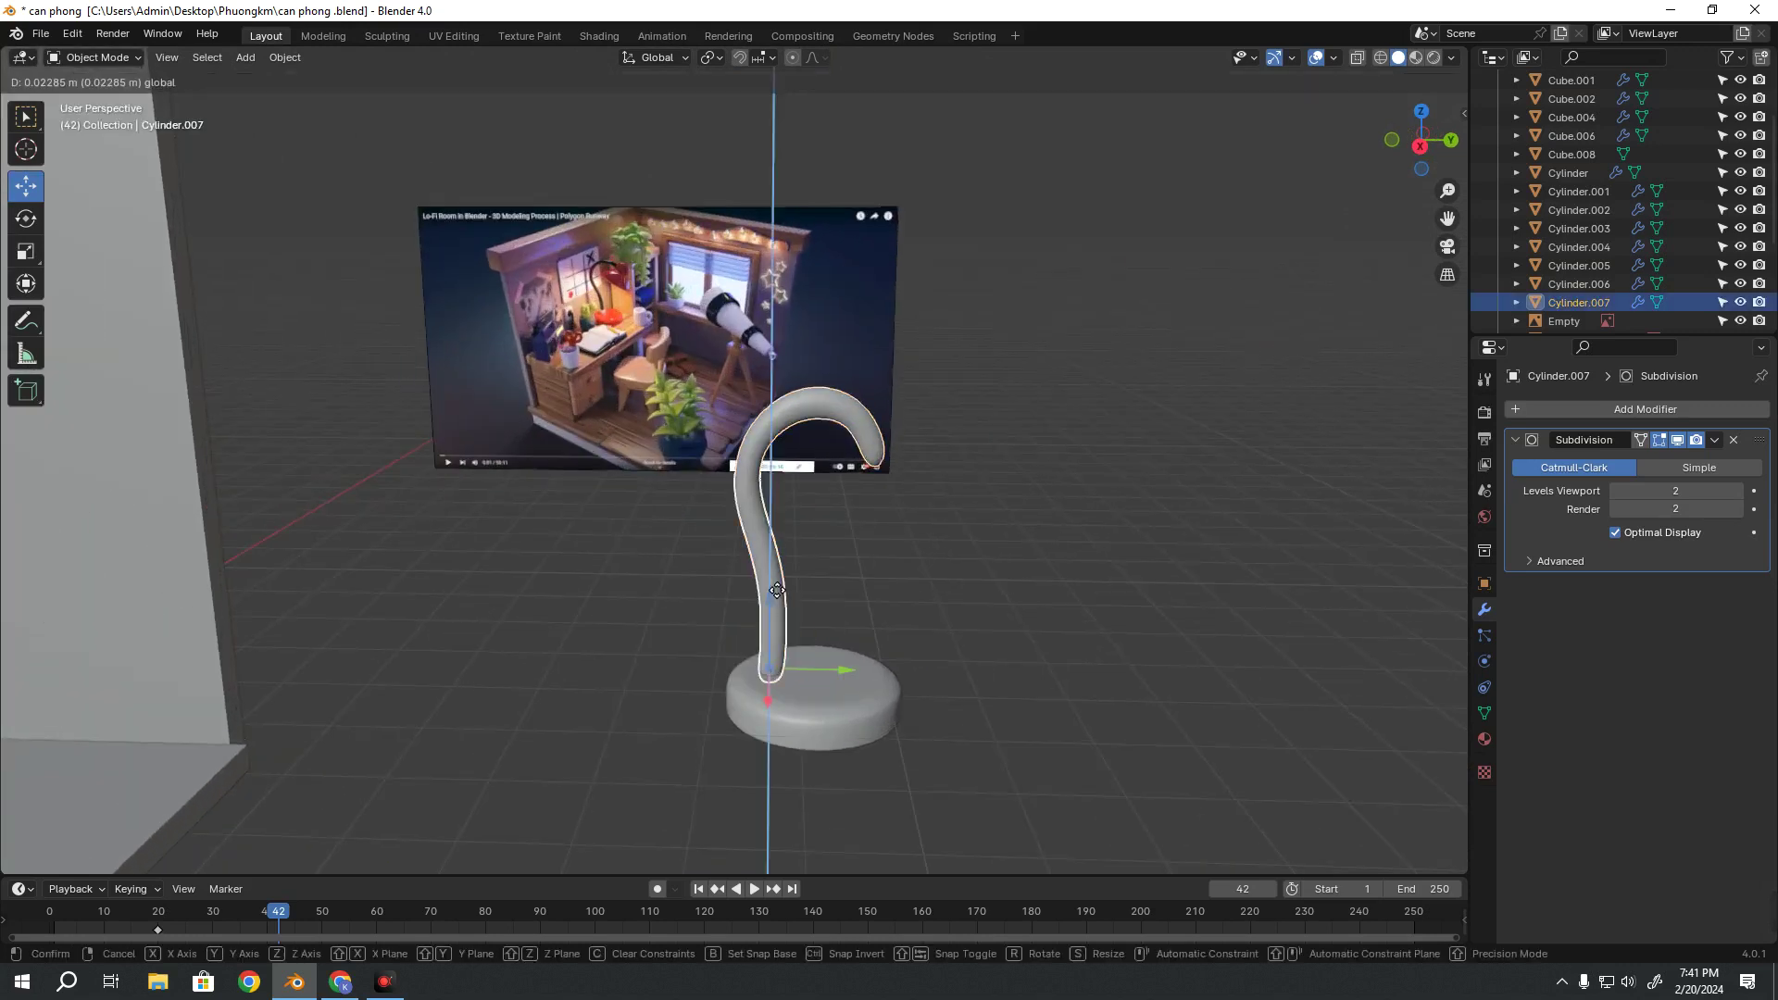
{"action": "left_click", "coordinate": [926, 526]}
Shade the repositioned arm smooth again
{"action": "mouse_move", "coordinate": [926, 526]}
{"action": "middle_mouse_down"}
{"action": "mouse_move", "coordinate": [864, 629]}
{"action": "mouse_move", "coordinate": [794, 548]}
{"action": "mouse_move", "coordinate": [914, 620]}
{"action": "mouse_move", "coordinate": [830, 509]}
{"action": "middle_mouse_up"}
{"action": "right_click", "coordinate": [808, 485]}
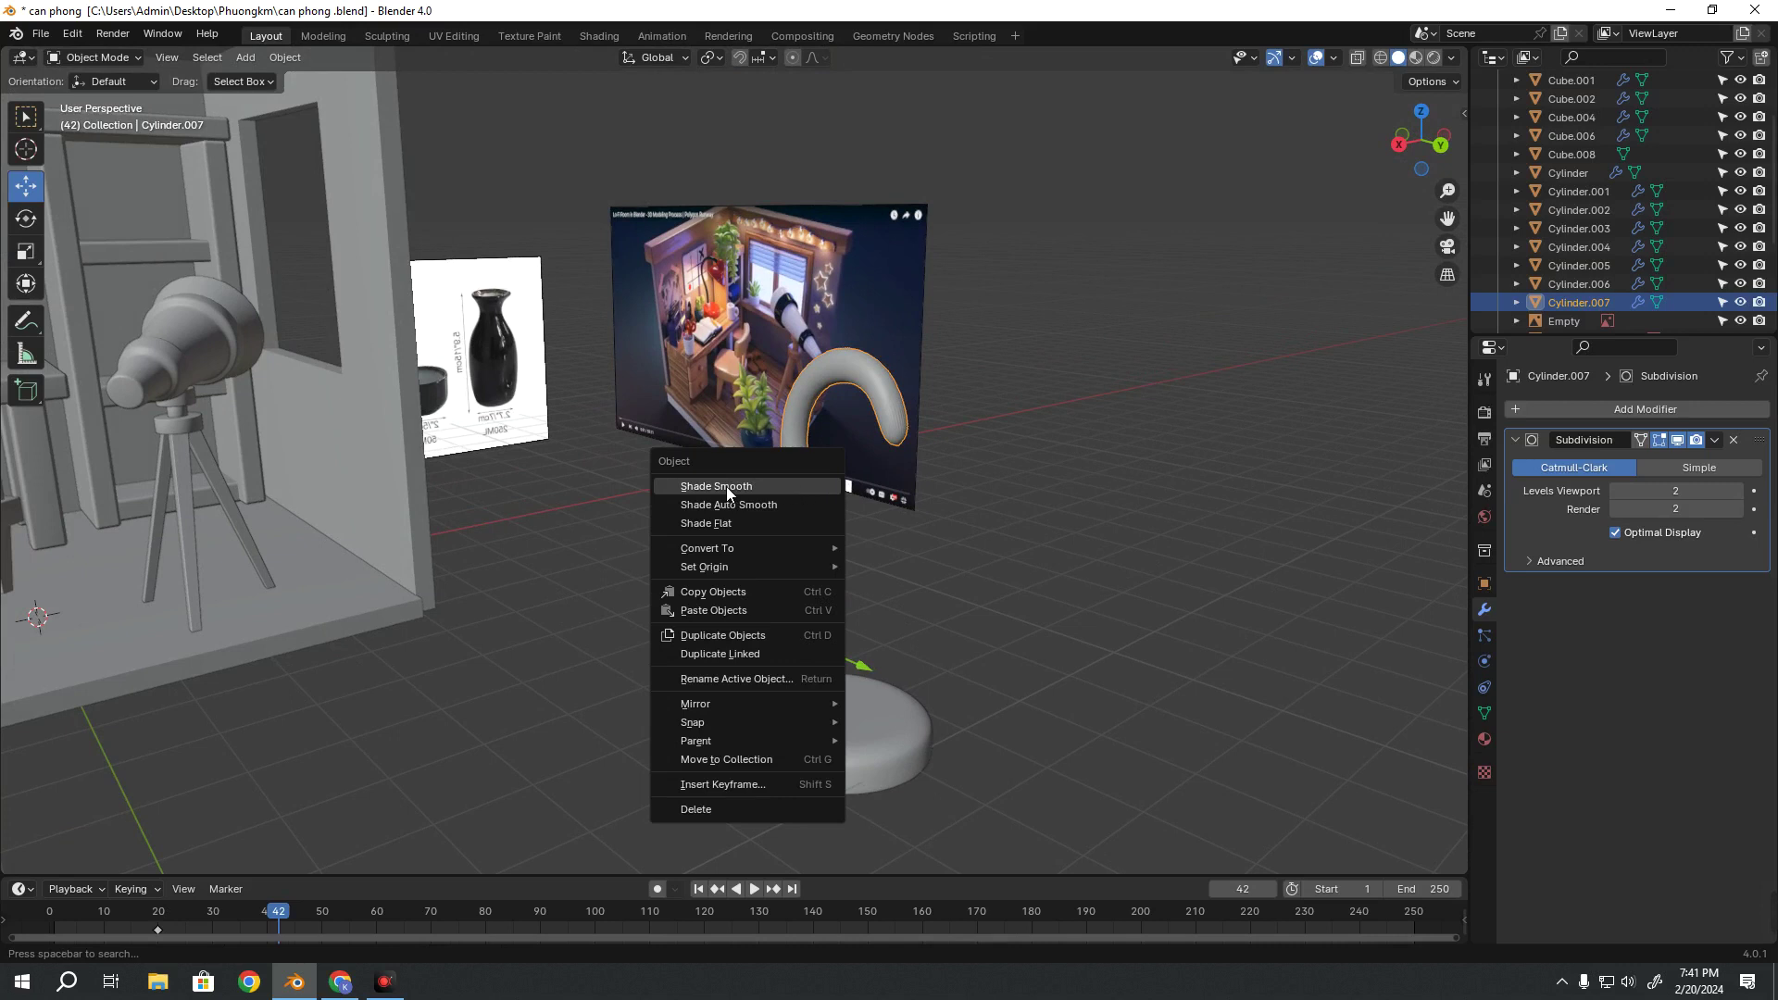
{"action": "left_click", "coordinate": [752, 486]}
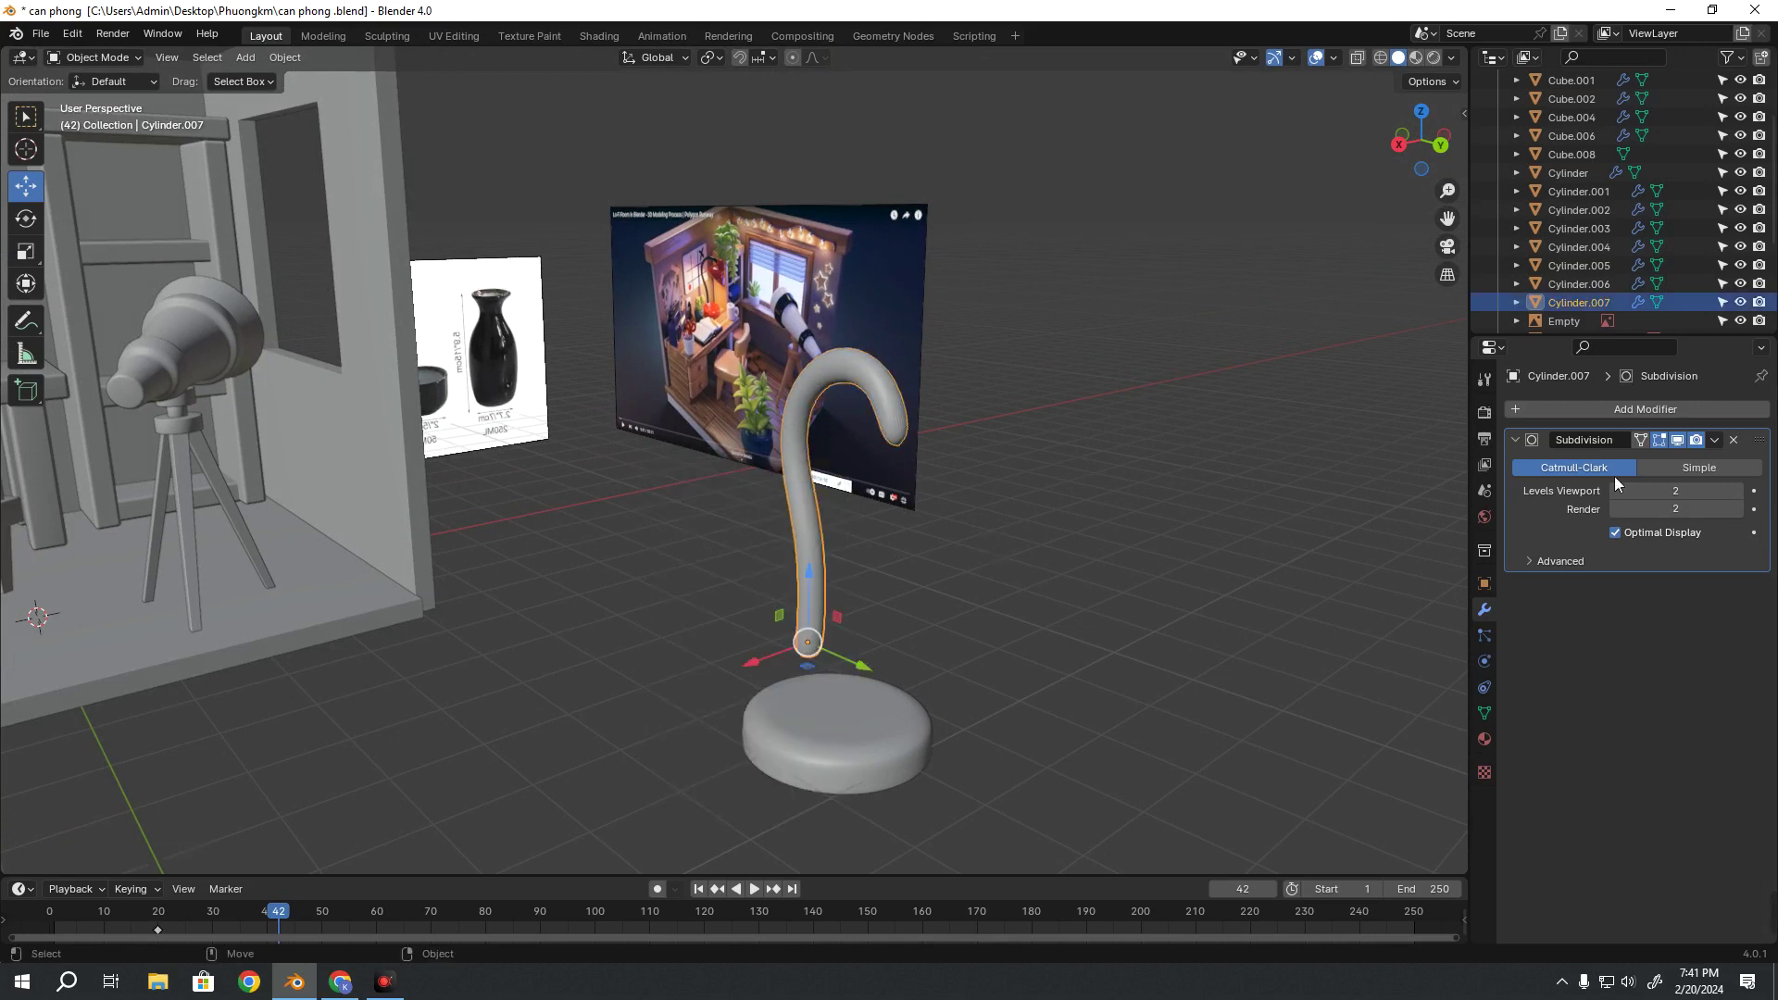
{"action": "left_click", "coordinate": [1674, 409]}
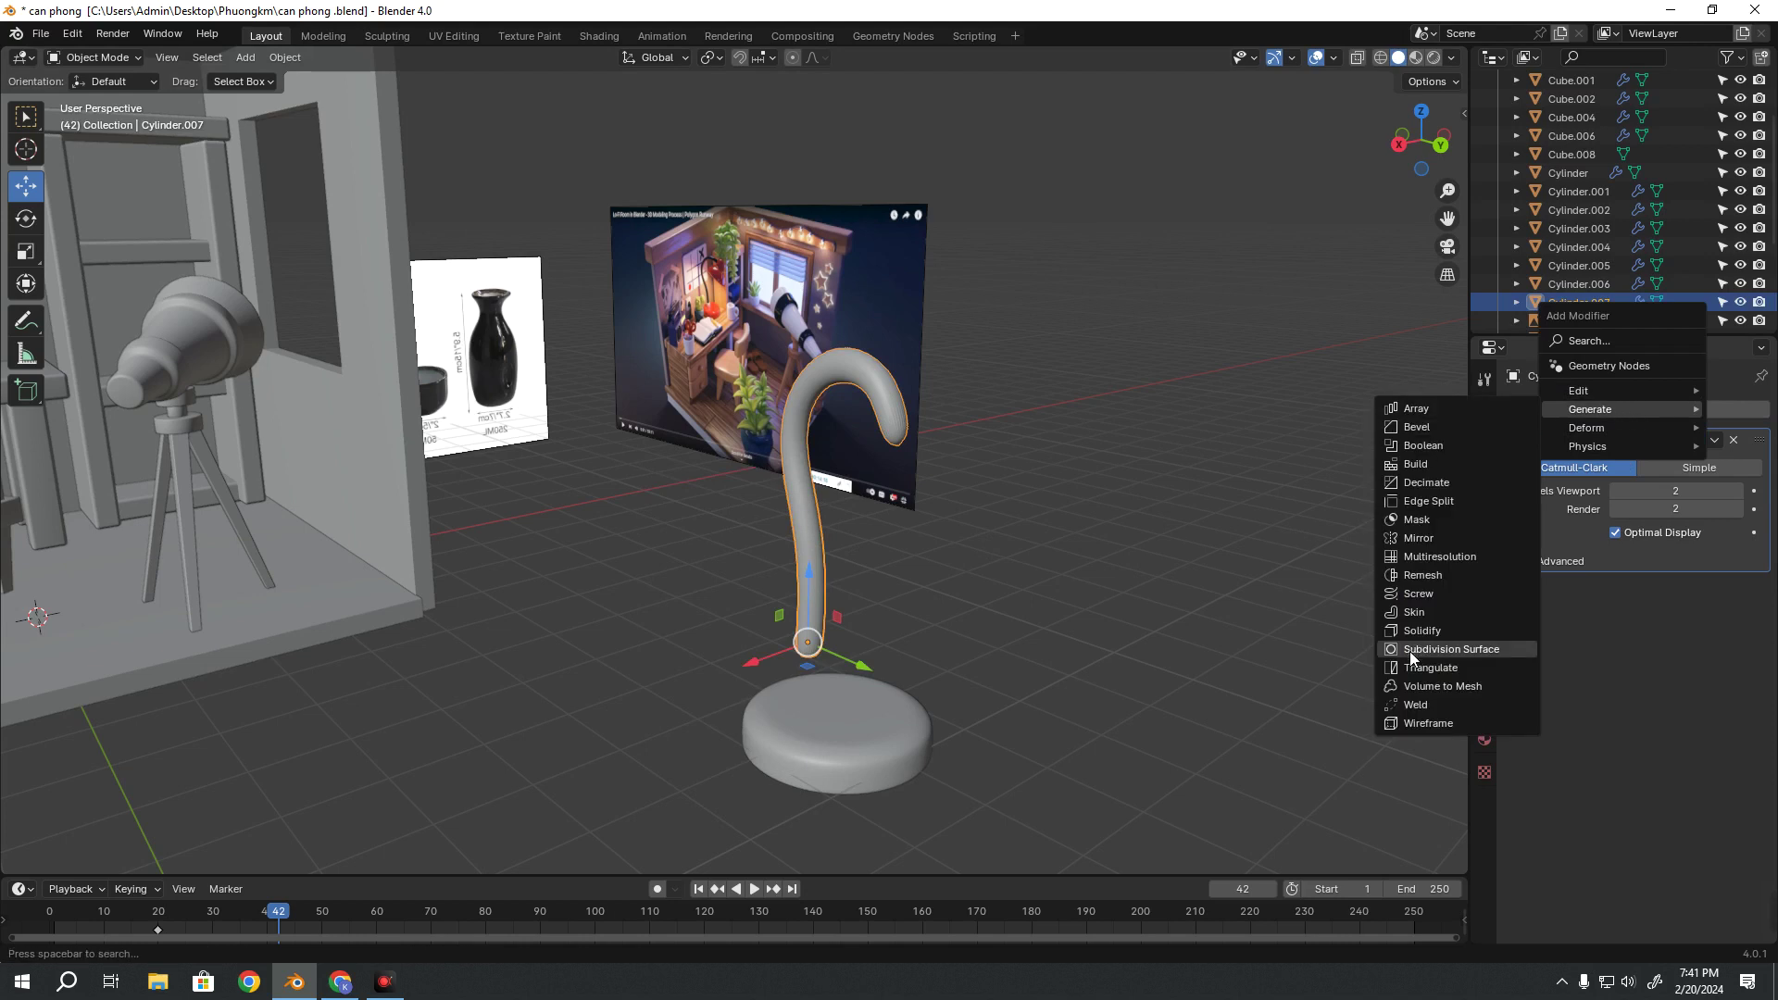
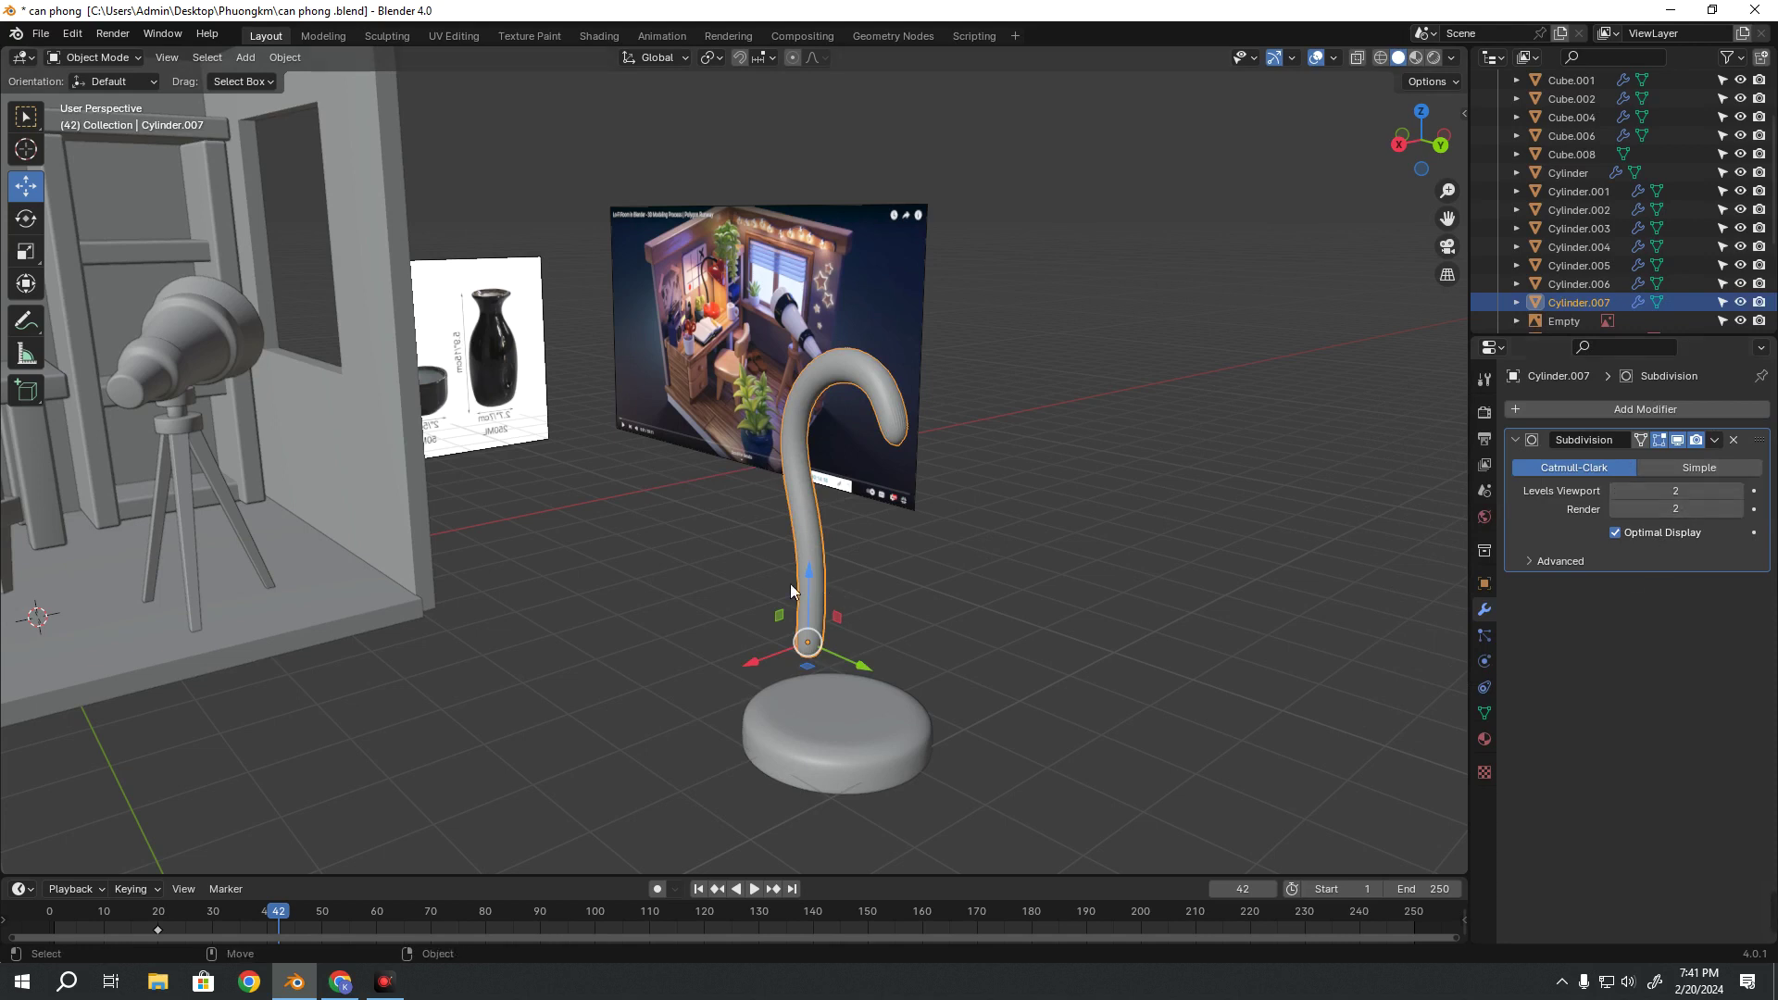
Orbit and zoom around the lamp to view the room wall and reference screen
{"action": "mouse_move", "coordinate": [790, 583]}
{"action": "middle_mouse_down"}
{"action": "mouse_move", "coordinate": [892, 570]}
{"action": "mouse_move", "coordinate": [896, 589]}
{"action": "middle_mouse_up"}
{"action": "scroll", "coordinate": [896, 589], "scroll_direction": "up", "scroll_amount": 2}
{"action": "scroll", "coordinate": [830, 596], "scroll_direction": "up", "scroll_amount": 1}
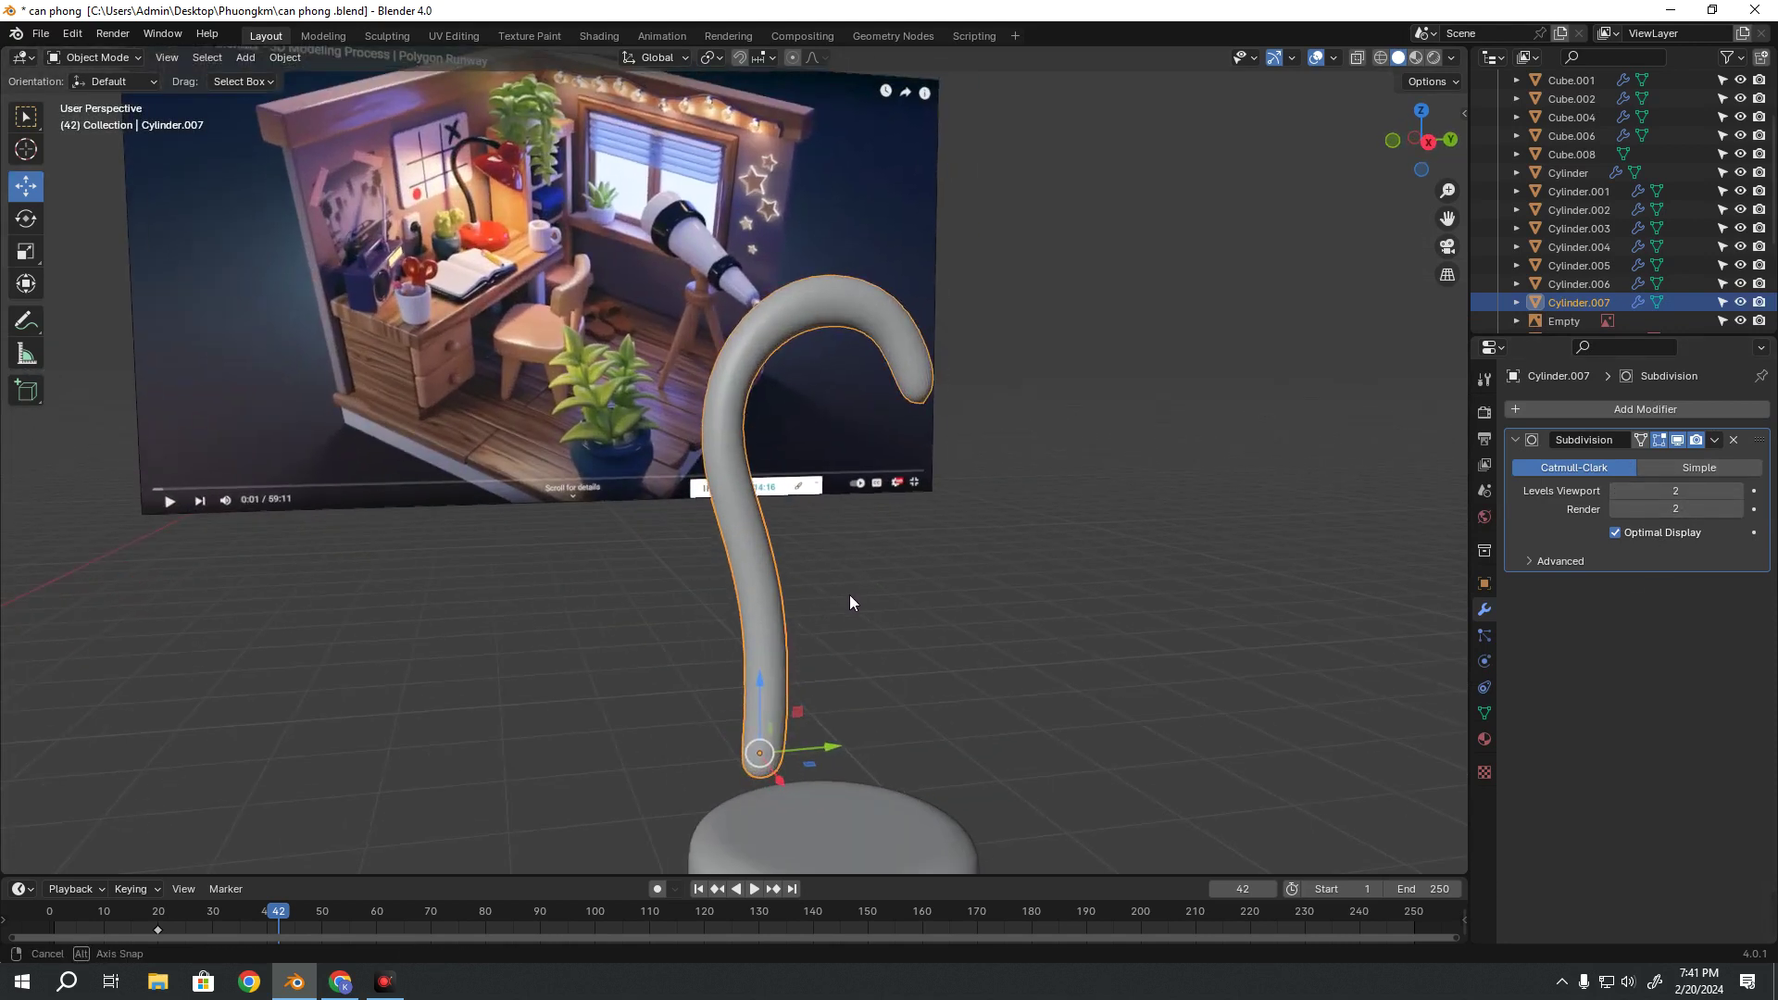
{"action": "scroll", "coordinate": [848, 595], "scroll_direction": "up", "scroll_amount": 2}
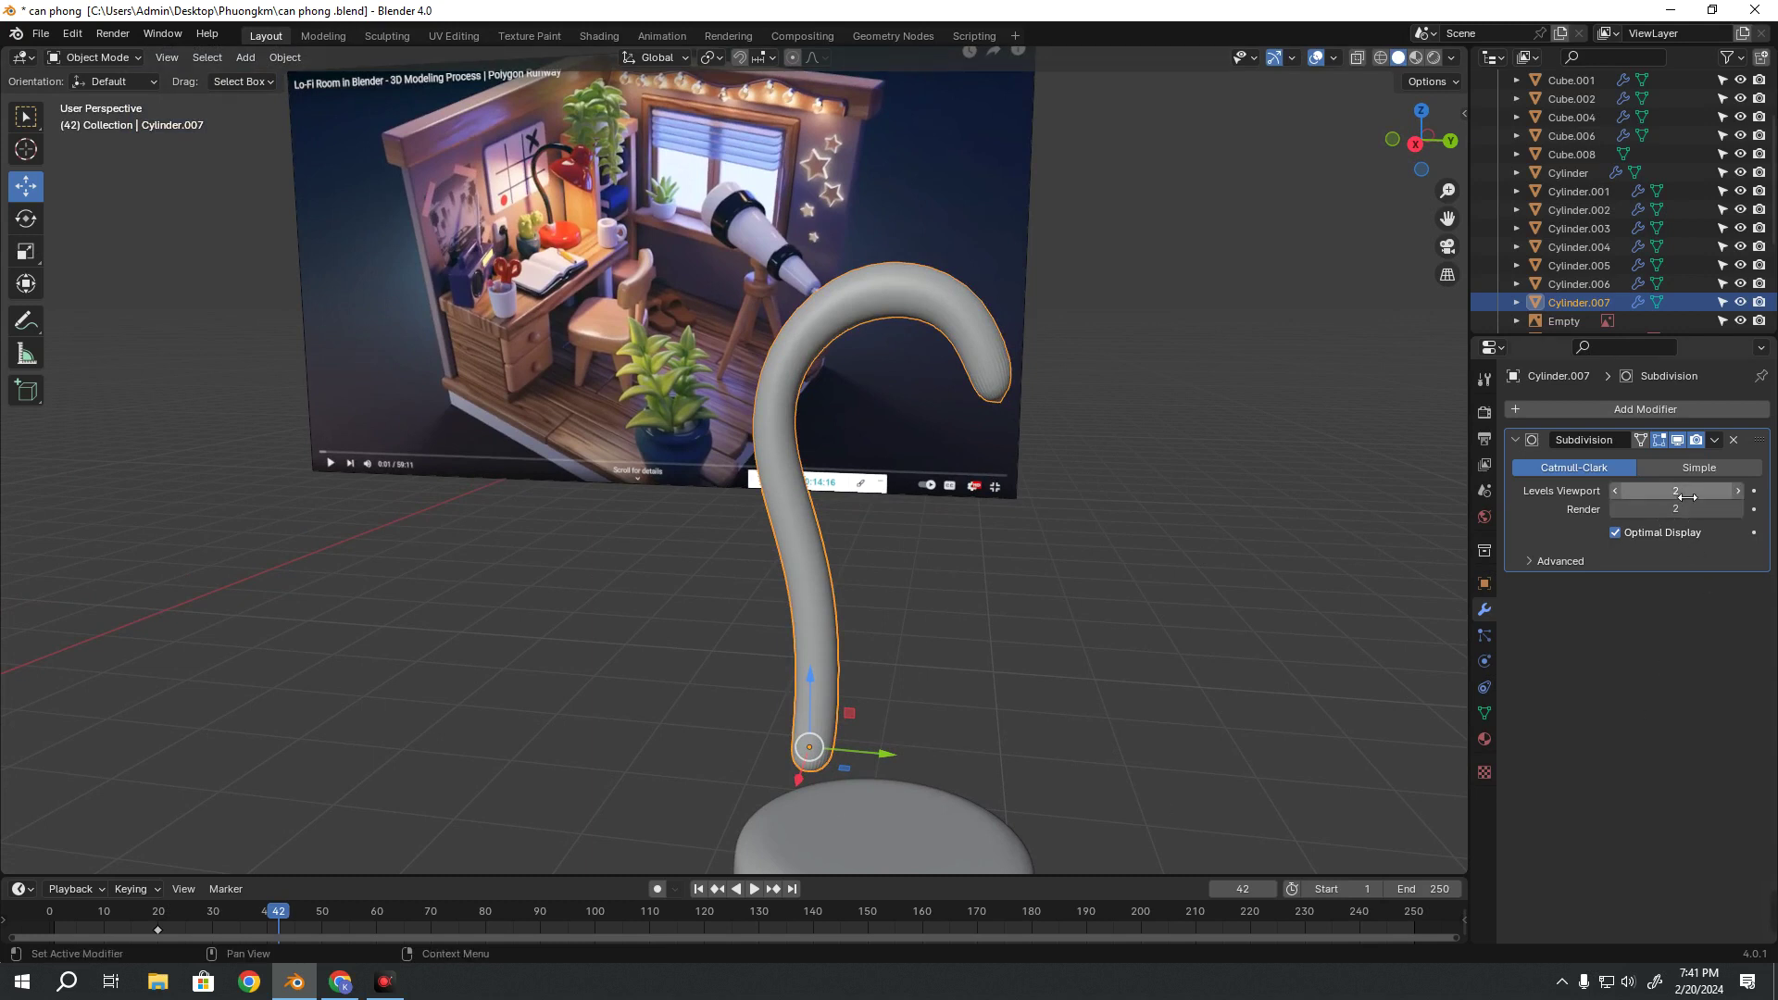
{"action": "left_click", "coordinate": [1562, 982]}
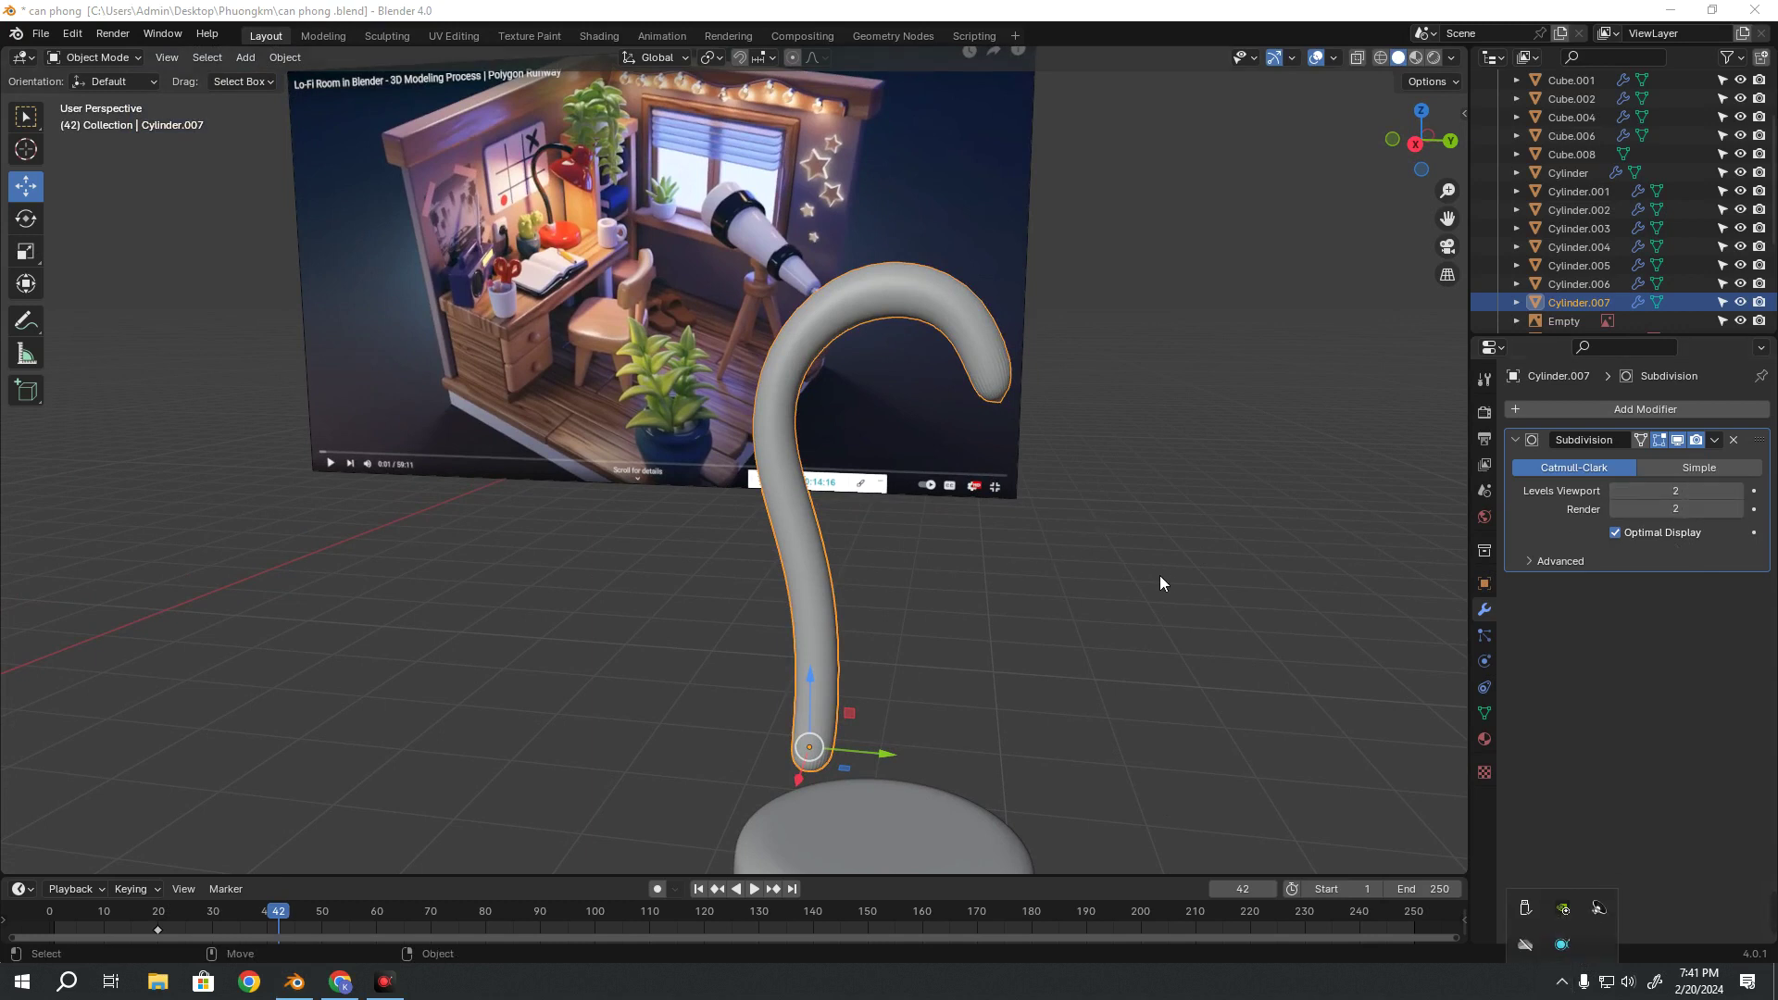
{"action": "scroll", "coordinate": [1160, 575], "scroll_direction": "down", "scroll_amount": 3}
{"action": "left_click", "coordinate": [975, 572]}
{"action": "middle_click_drag", "start_coordinate": [974, 572], "coordinate": [941, 564]}
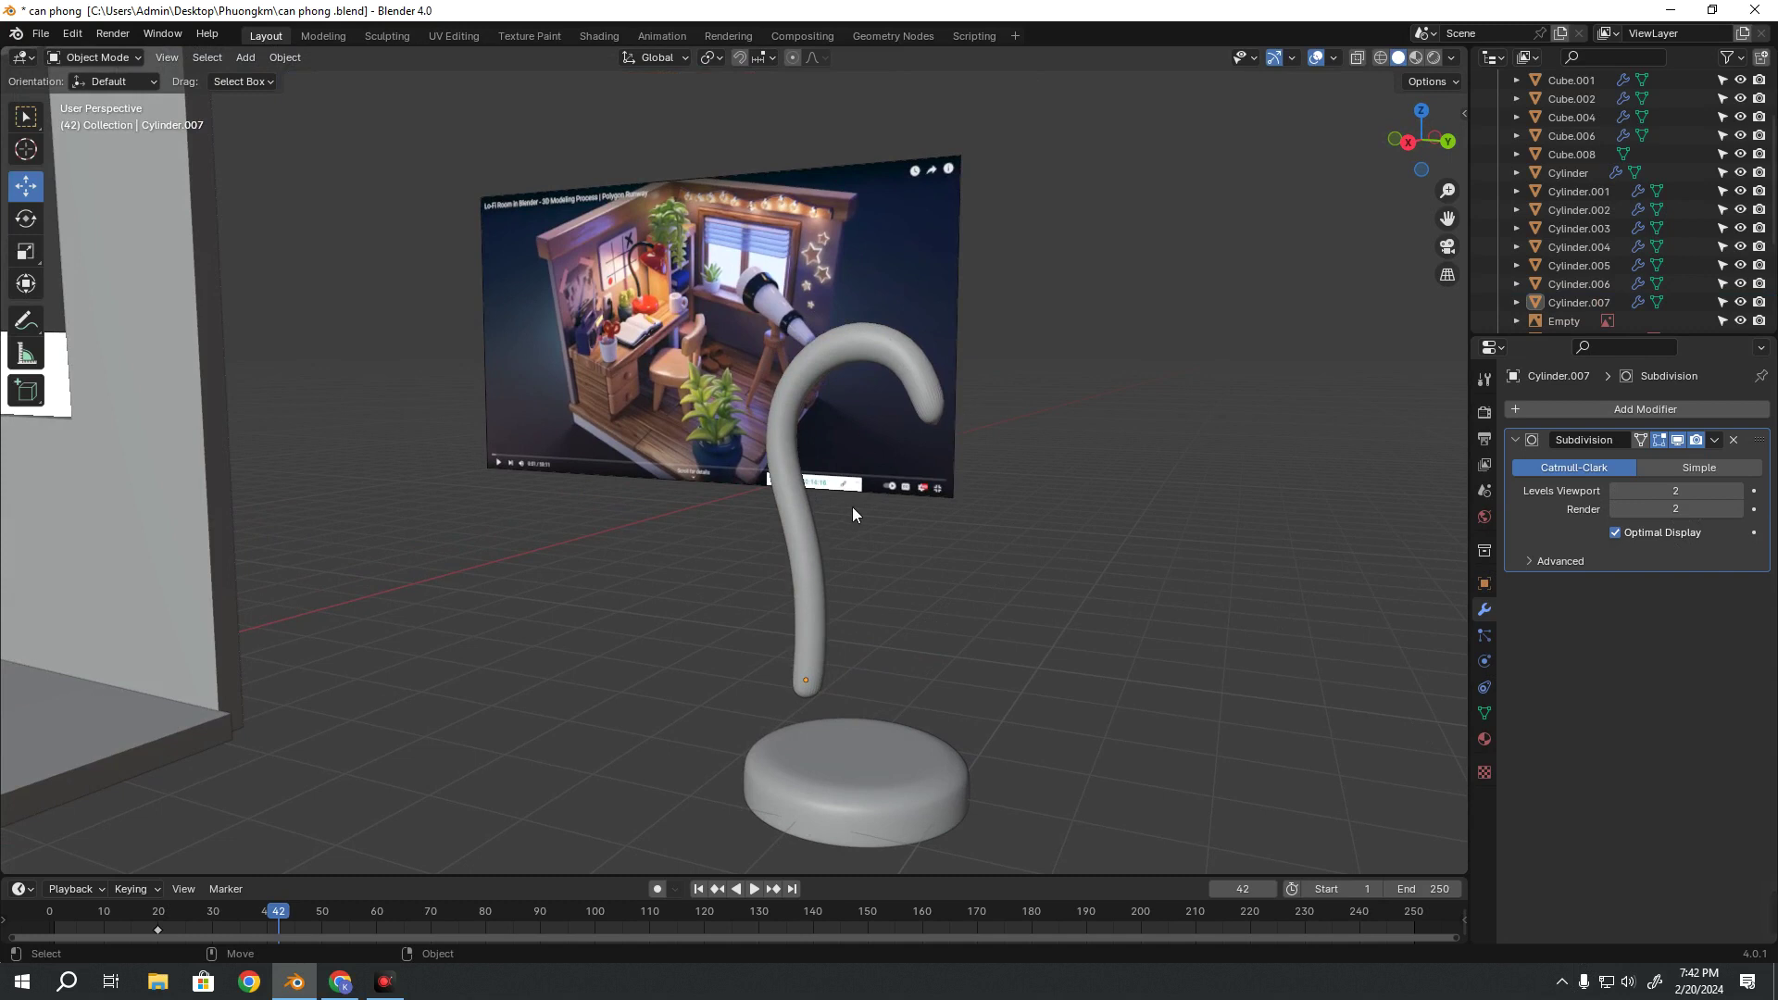
{"action": "mouse_move", "coordinate": [852, 513]}
{"action": "middle_mouse_down"}
{"action": "mouse_move", "coordinate": [794, 554]}
{"action": "mouse_move", "coordinate": [822, 533]}
{"action": "middle_mouse_up"}
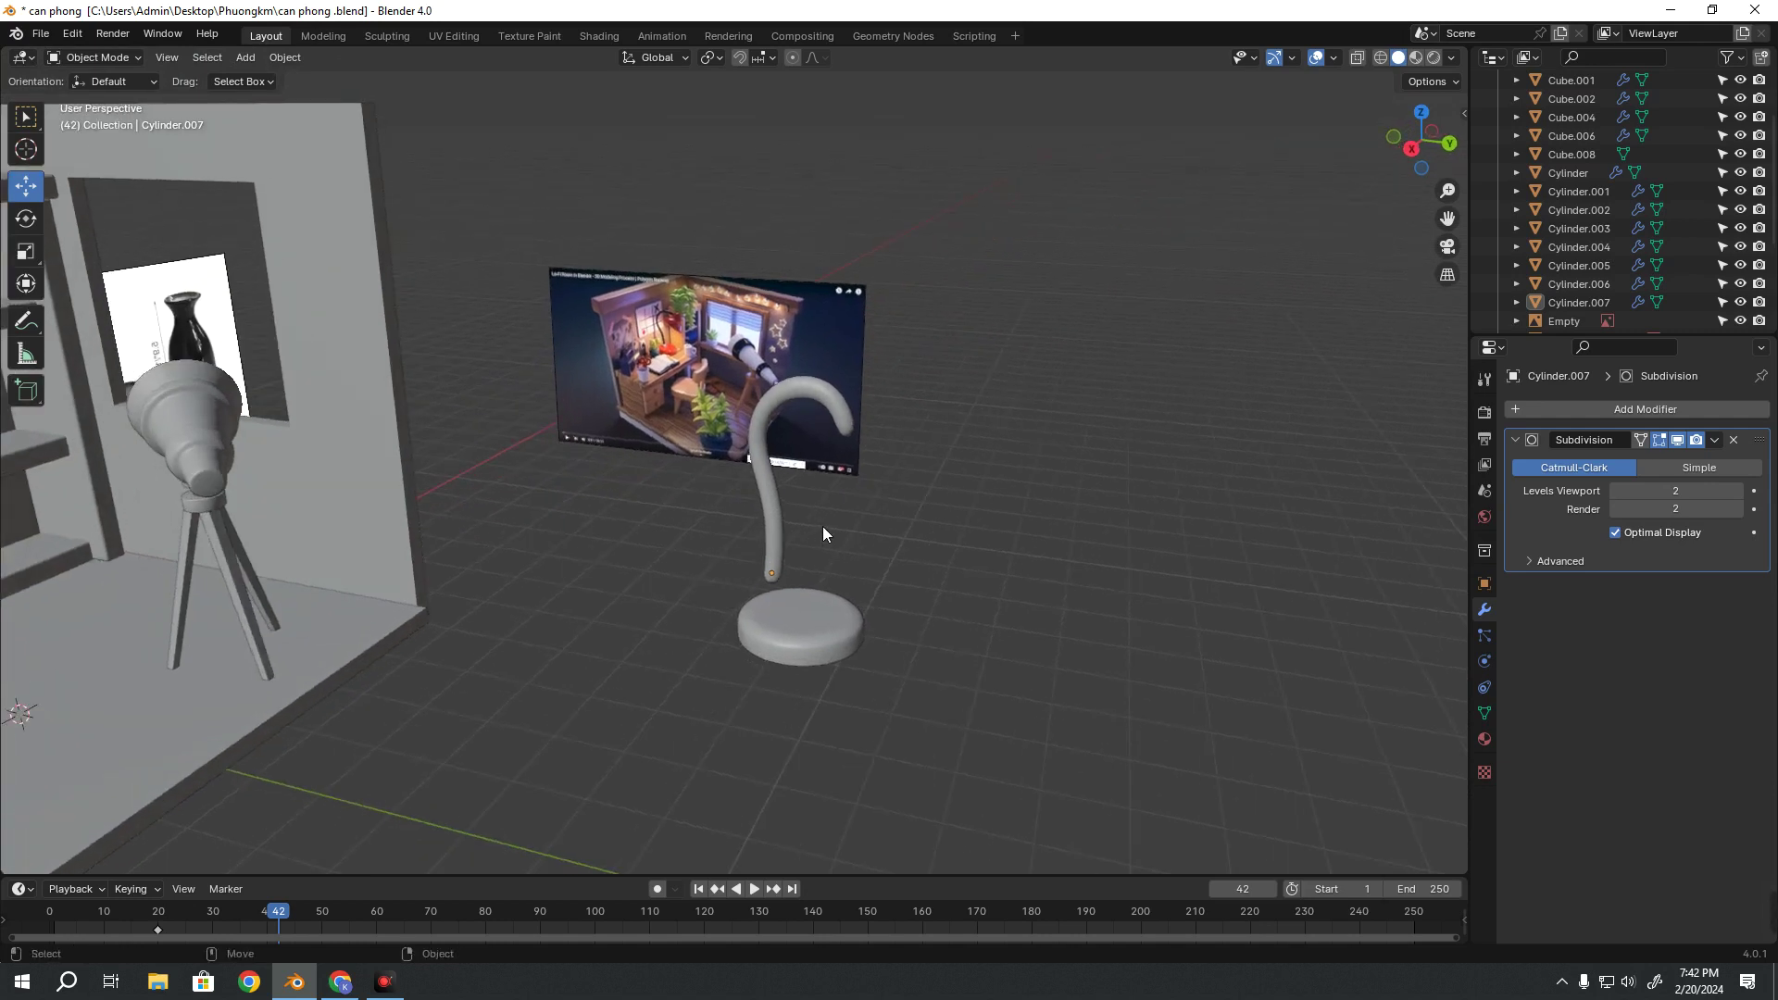
{"action": "scroll", "coordinate": [828, 536], "scroll_direction": "down", "scroll_amount": 2}
{"action": "scroll", "coordinate": [797, 531], "scroll_direction": "up", "scroll_amount": 3}
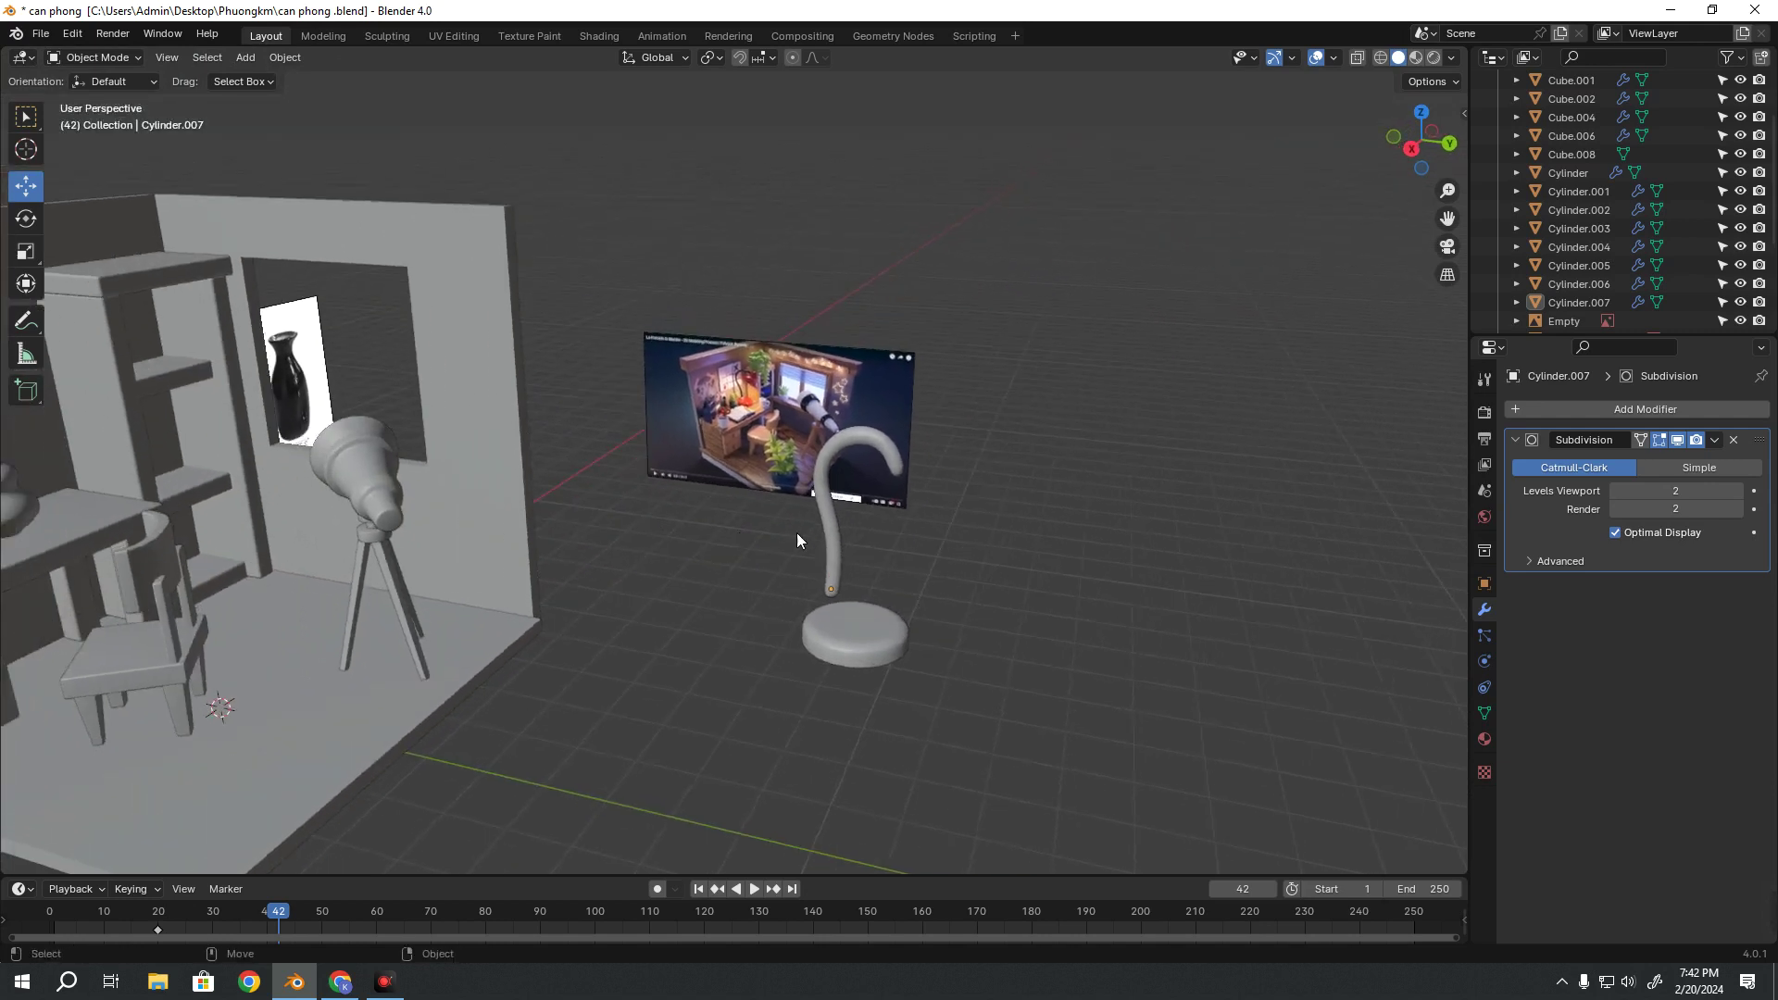
{"action": "scroll", "coordinate": [837, 540], "scroll_direction": "up", "scroll_amount": 3}
{"action": "scroll", "coordinate": [837, 532], "scroll_direction": "up", "scroll_amount": 2}
{"action": "scroll", "coordinate": [754, 536], "scroll_direction": "down", "scroll_amount": 5}
{"action": "scroll", "coordinate": [814, 508], "scroll_direction": "up", "scroll_amount": 2}
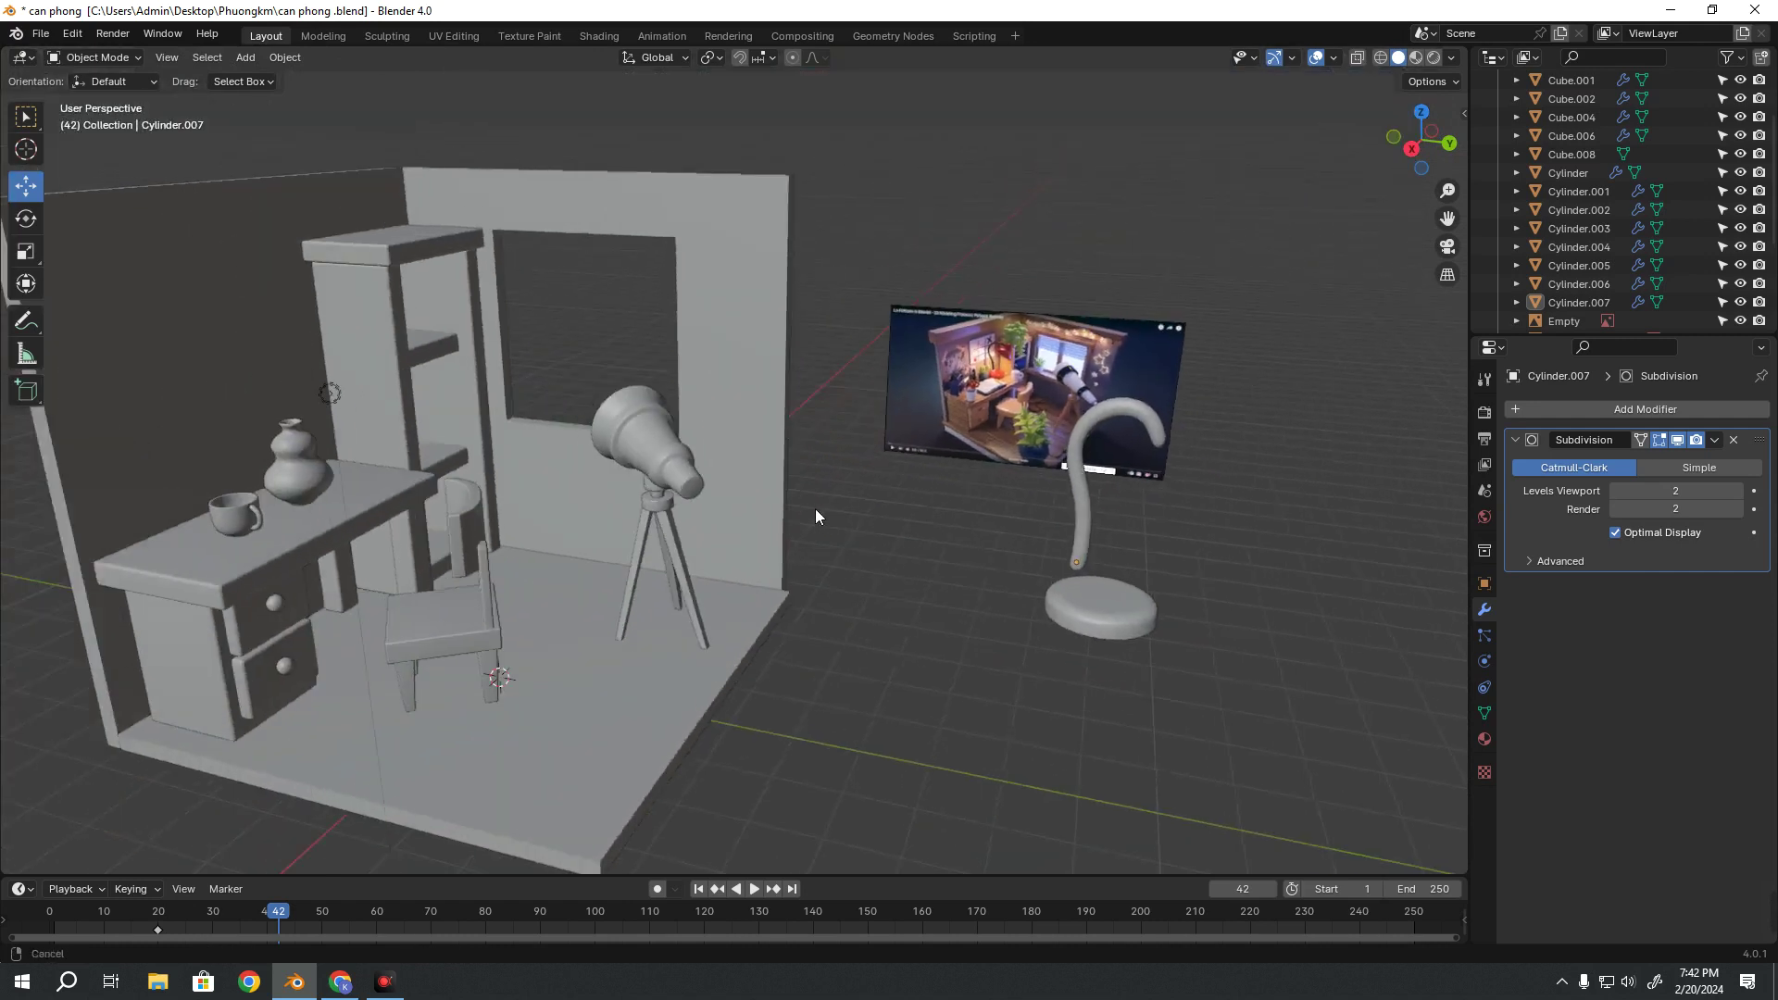
{"action": "scroll", "coordinate": [857, 515], "scroll_direction": "up", "scroll_amount": 2}
{"action": "scroll", "coordinate": [880, 518], "scroll_direction": "up", "scroll_amount": 2}
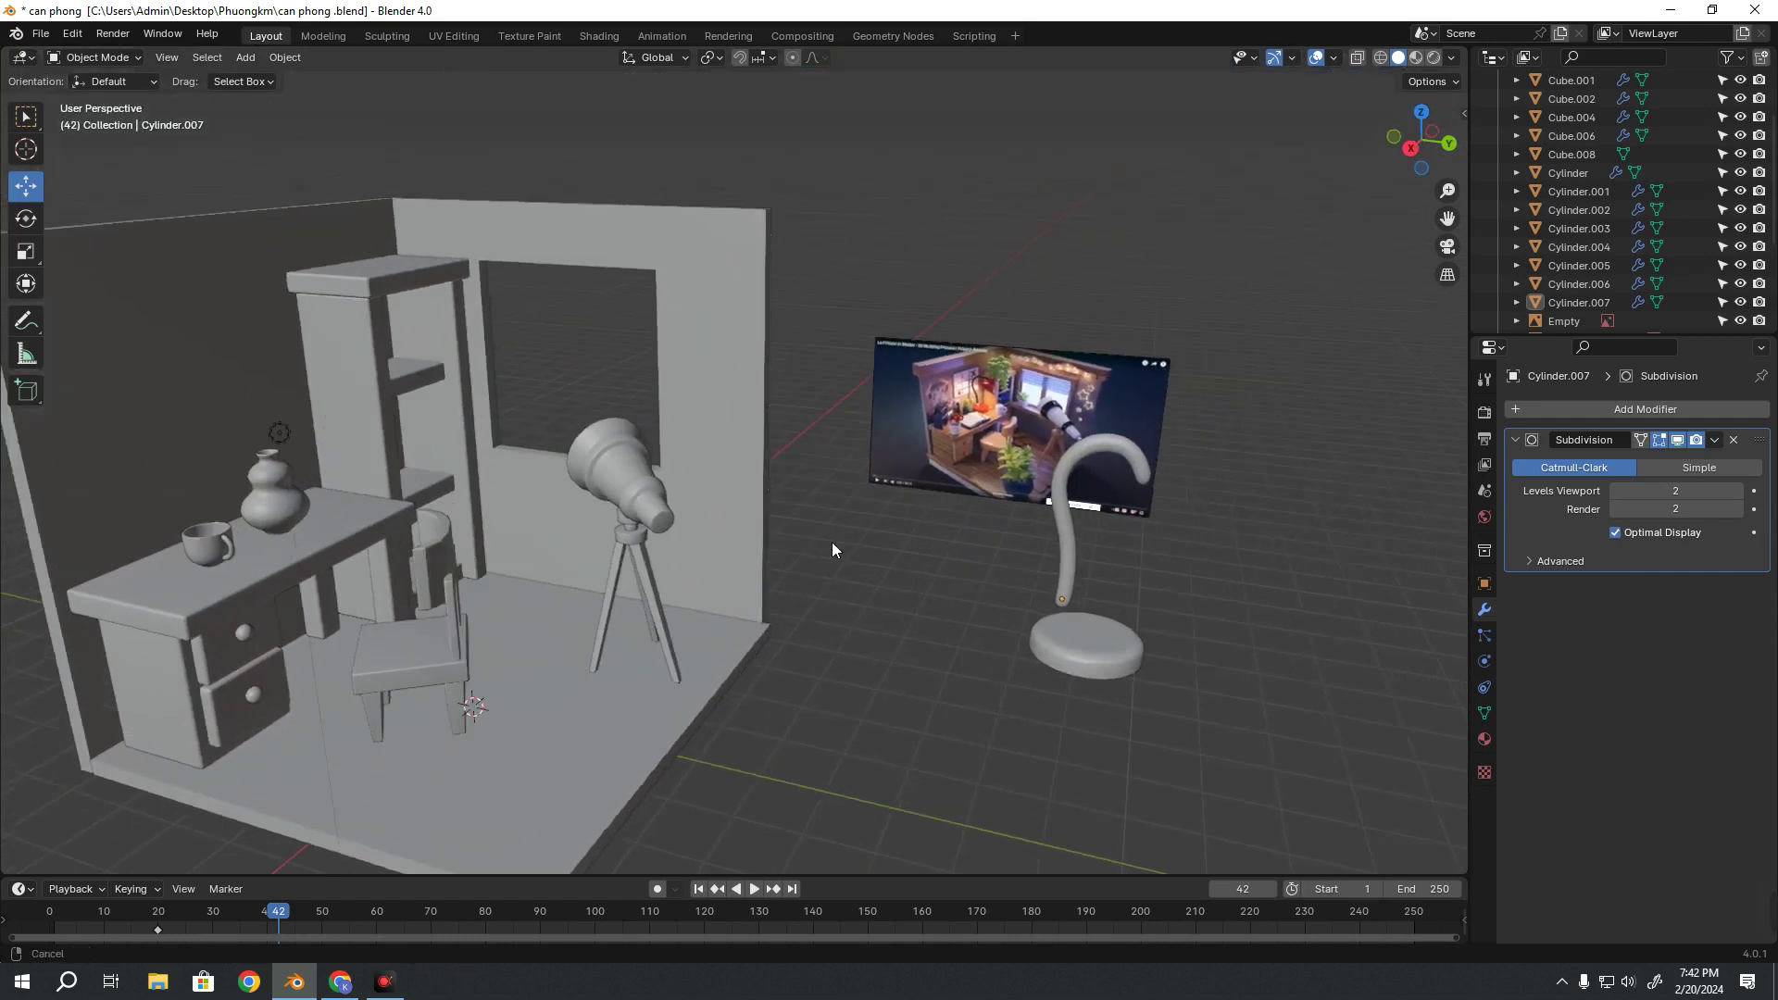
{"action": "scroll", "coordinate": [831, 547], "scroll_direction": "up", "scroll_amount": 2}
{"action": "middle_click_drag", "start_coordinate": [802, 577], "coordinate": [992, 472]}
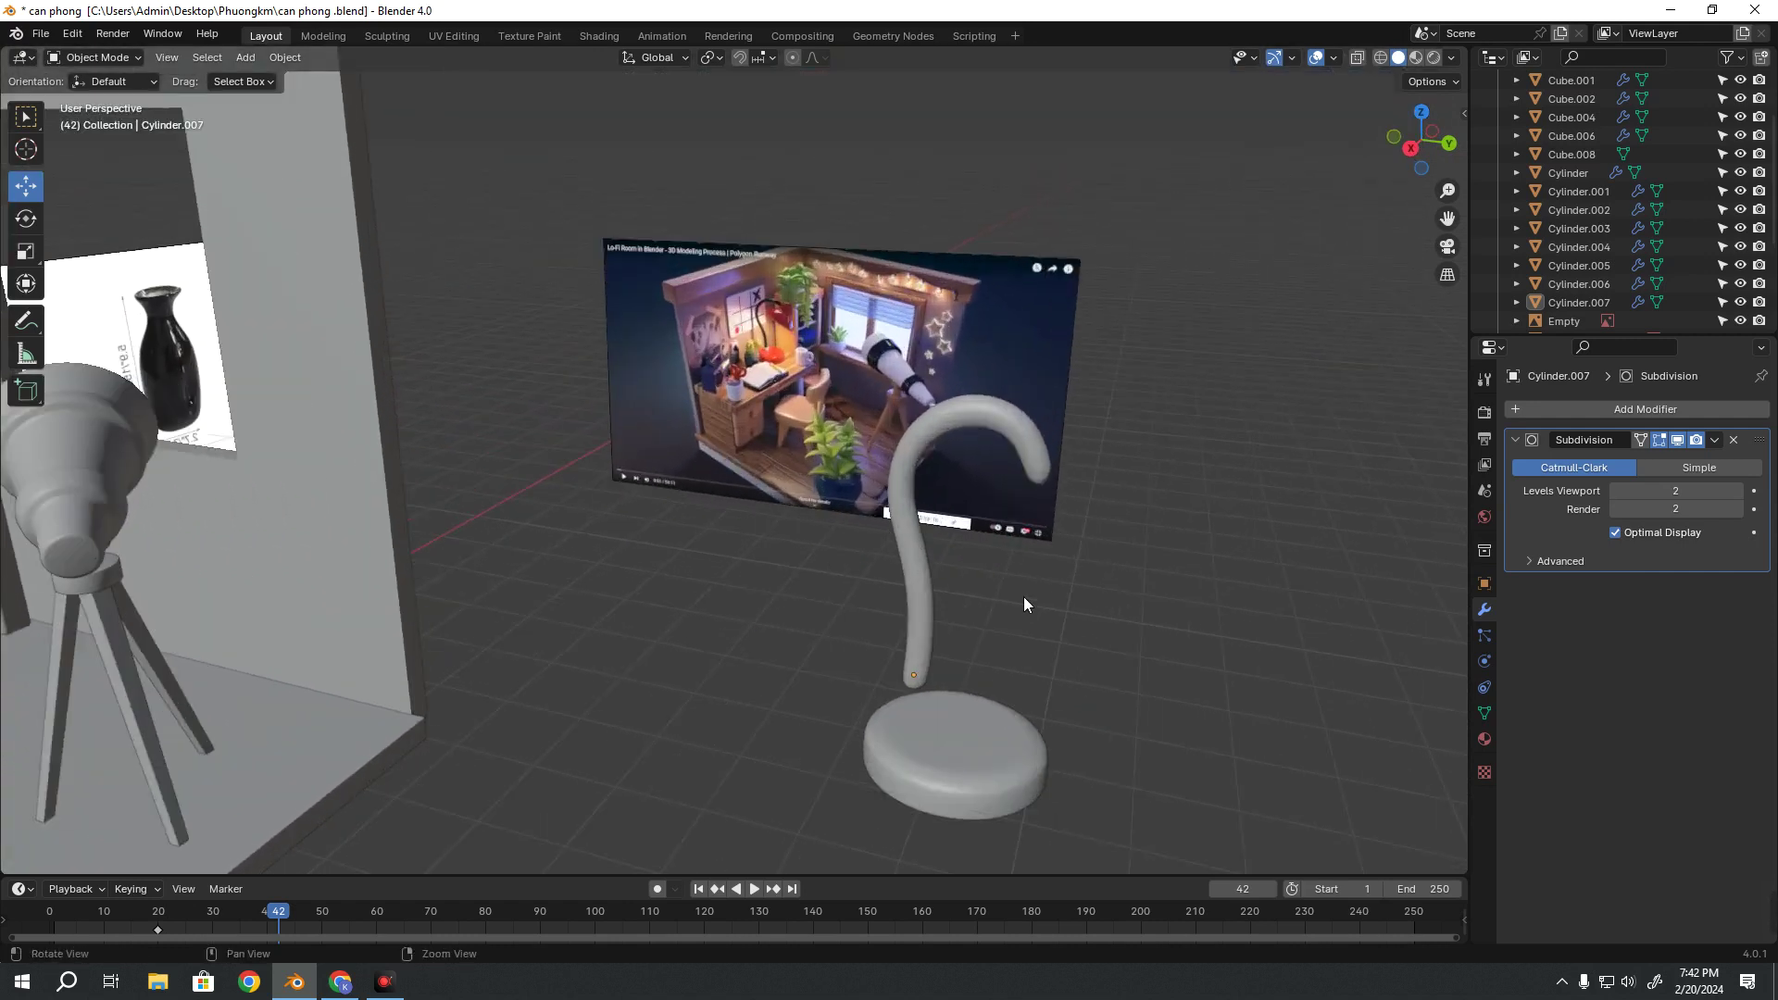
Select the curved lamp tube Cylinder.007 and put it into Edit Mode
{"action": "left_click", "coordinate": [922, 559]}
{"action": "scroll", "coordinate": [756, 531], "scroll_direction": "up", "scroll_amount": 2}
{"action": "scroll", "coordinate": [830, 467], "scroll_direction": "up", "scroll_amount": 2}
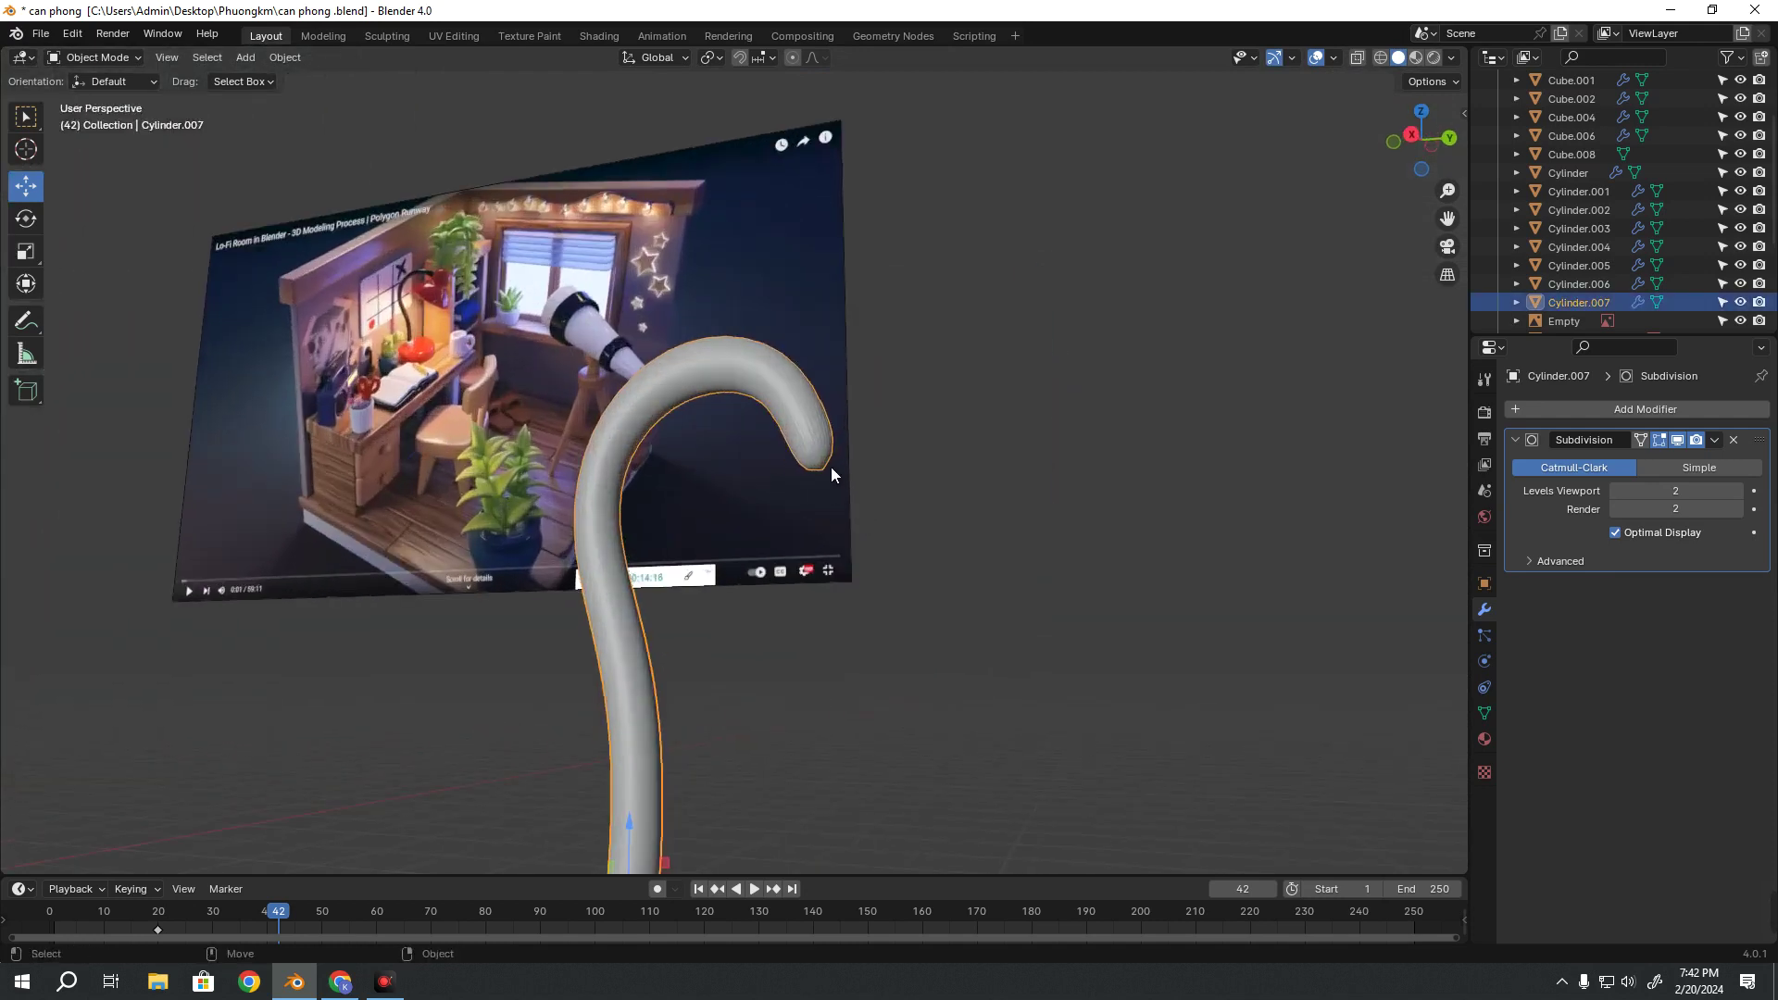
{"action": "mouse_move", "coordinate": [815, 475]}
{"action": "middle_mouse_down"}
{"action": "mouse_move", "coordinate": [835, 469]}
{"action": "mouse_move", "coordinate": [787, 465]}
{"action": "middle_mouse_up"}
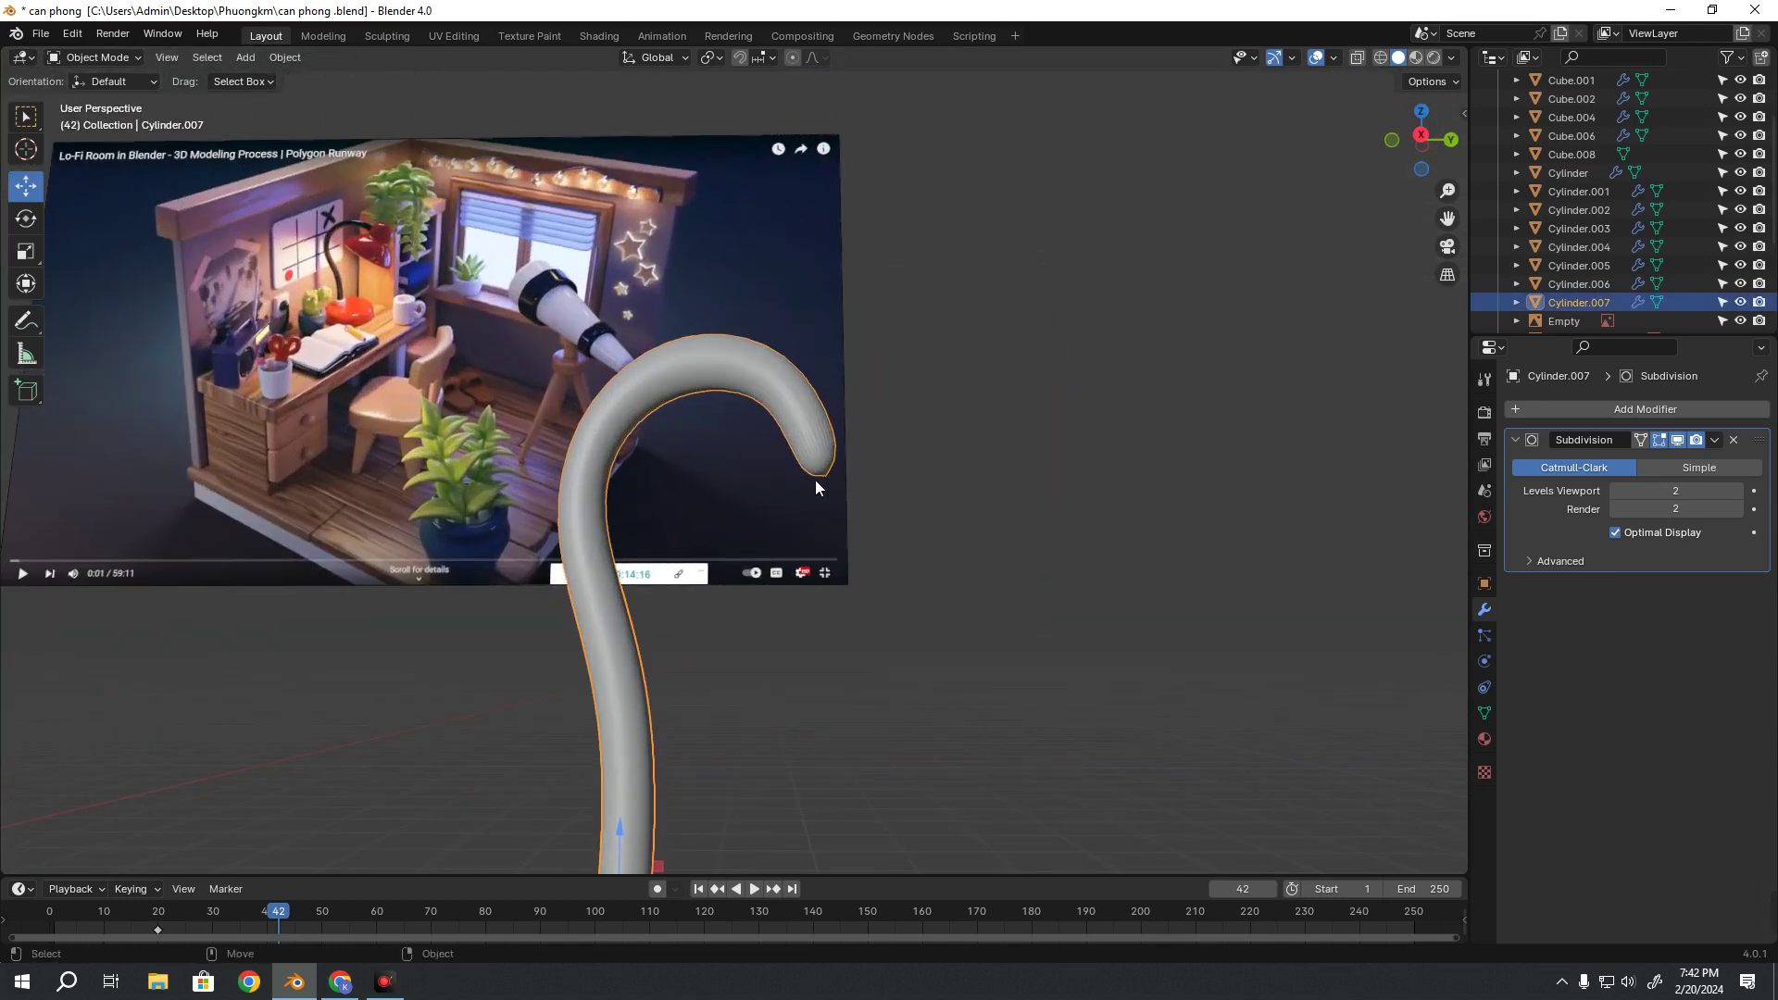
{"action": "key", "text": "Tab"}
{"action": "scroll", "coordinate": [852, 491], "scroll_direction": "up", "scroll_amount": 2}
{"action": "scroll", "coordinate": [875, 500], "scroll_direction": "up", "scroll_amount": 2}
{"action": "key", "text": "Tab"}
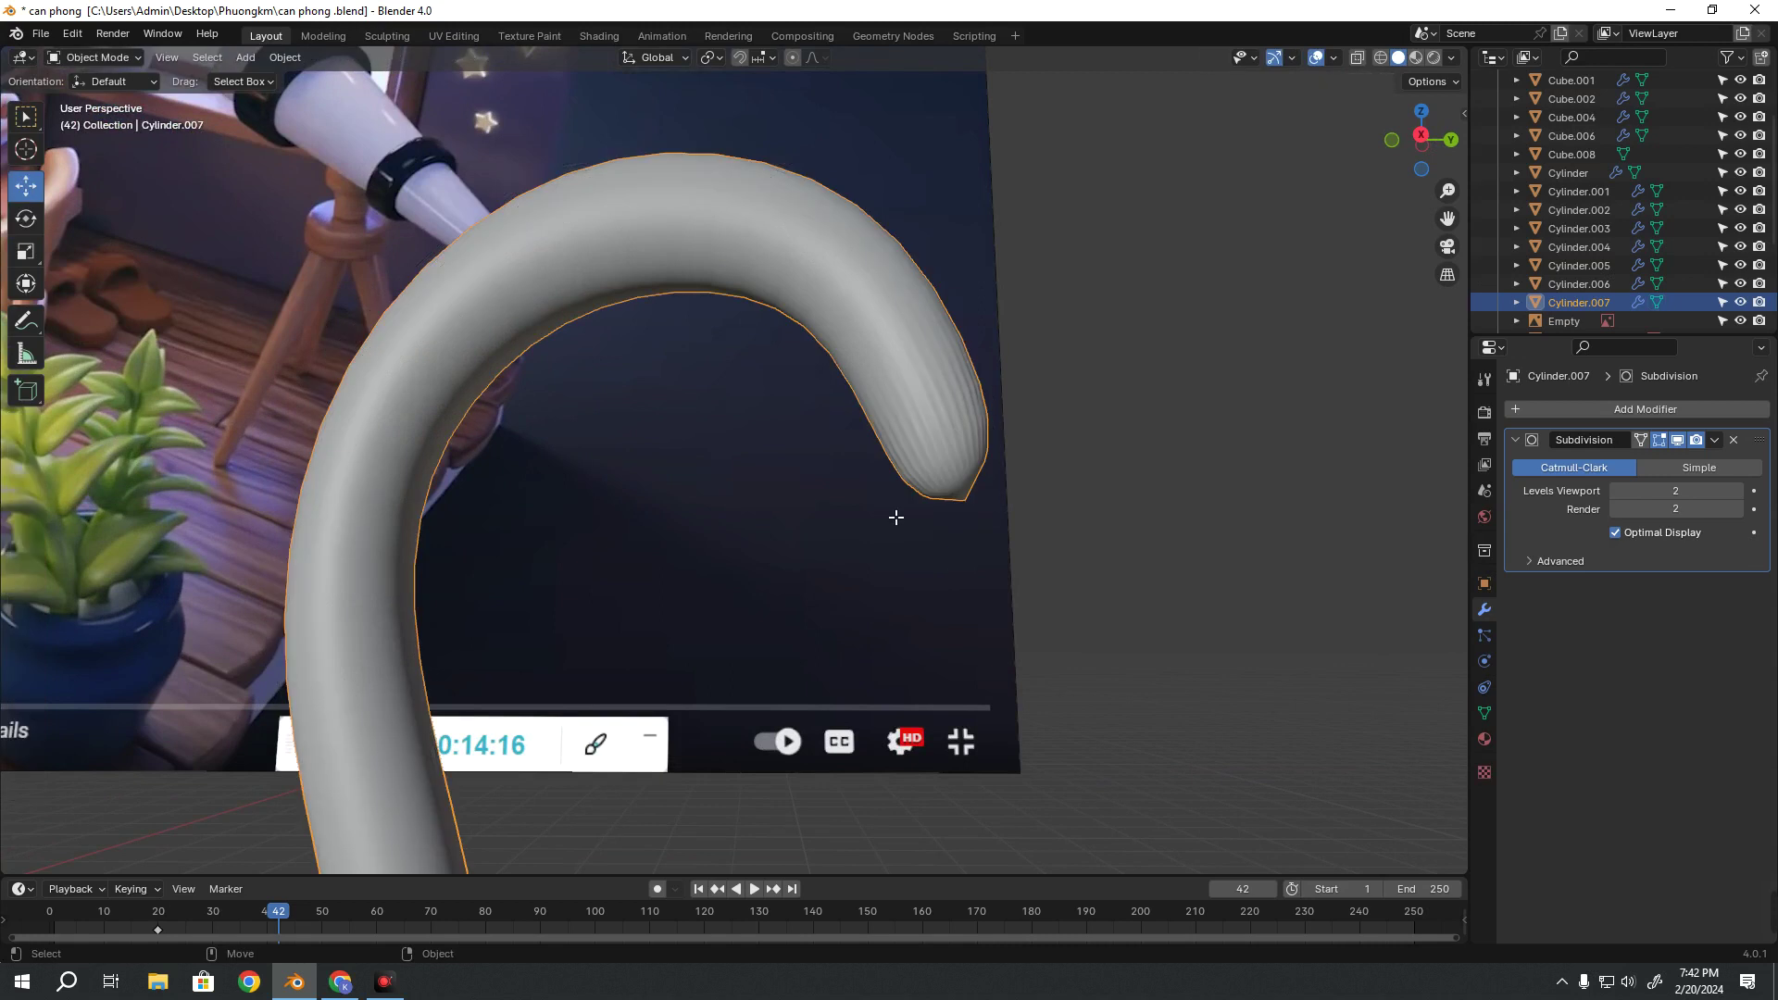
{"action": "key", "text": "Tab"}
Turn off the Subdivision modifier's viewport display to show the blocky mesh
{"action": "left_click", "coordinate": [1677, 440]}
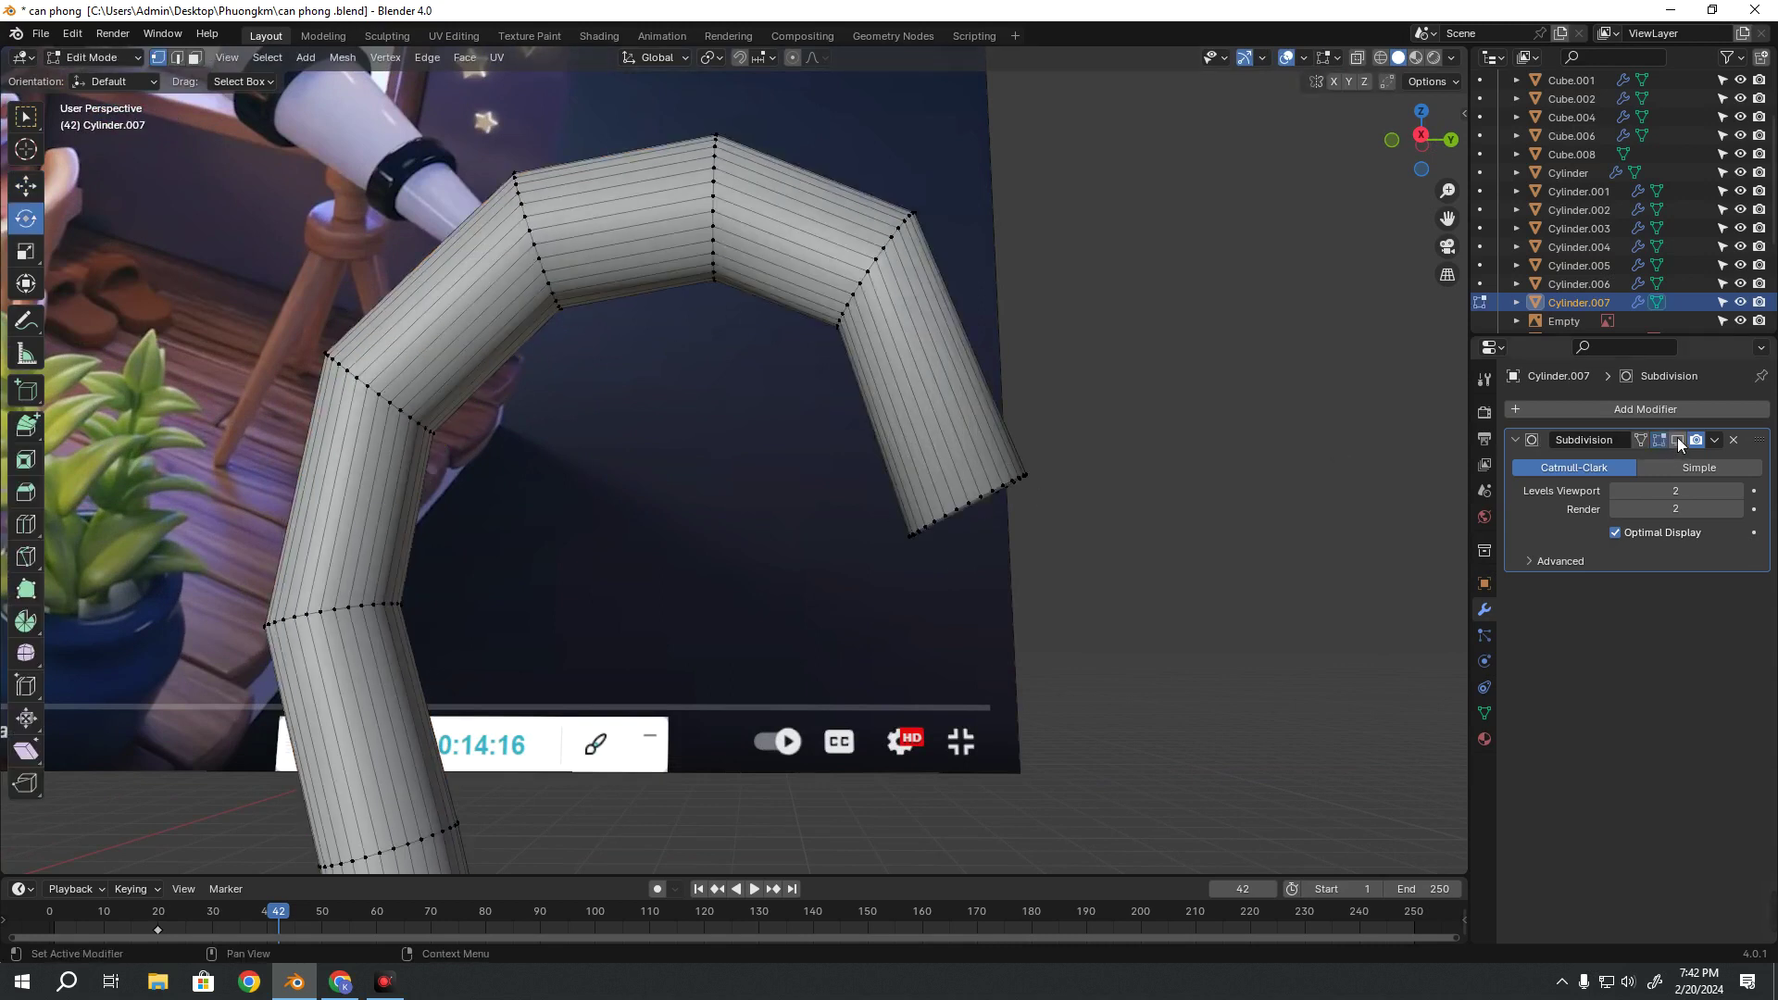
{"action": "left_click", "coordinate": [1677, 440]}
{"action": "left_click", "coordinate": [1677, 440]}
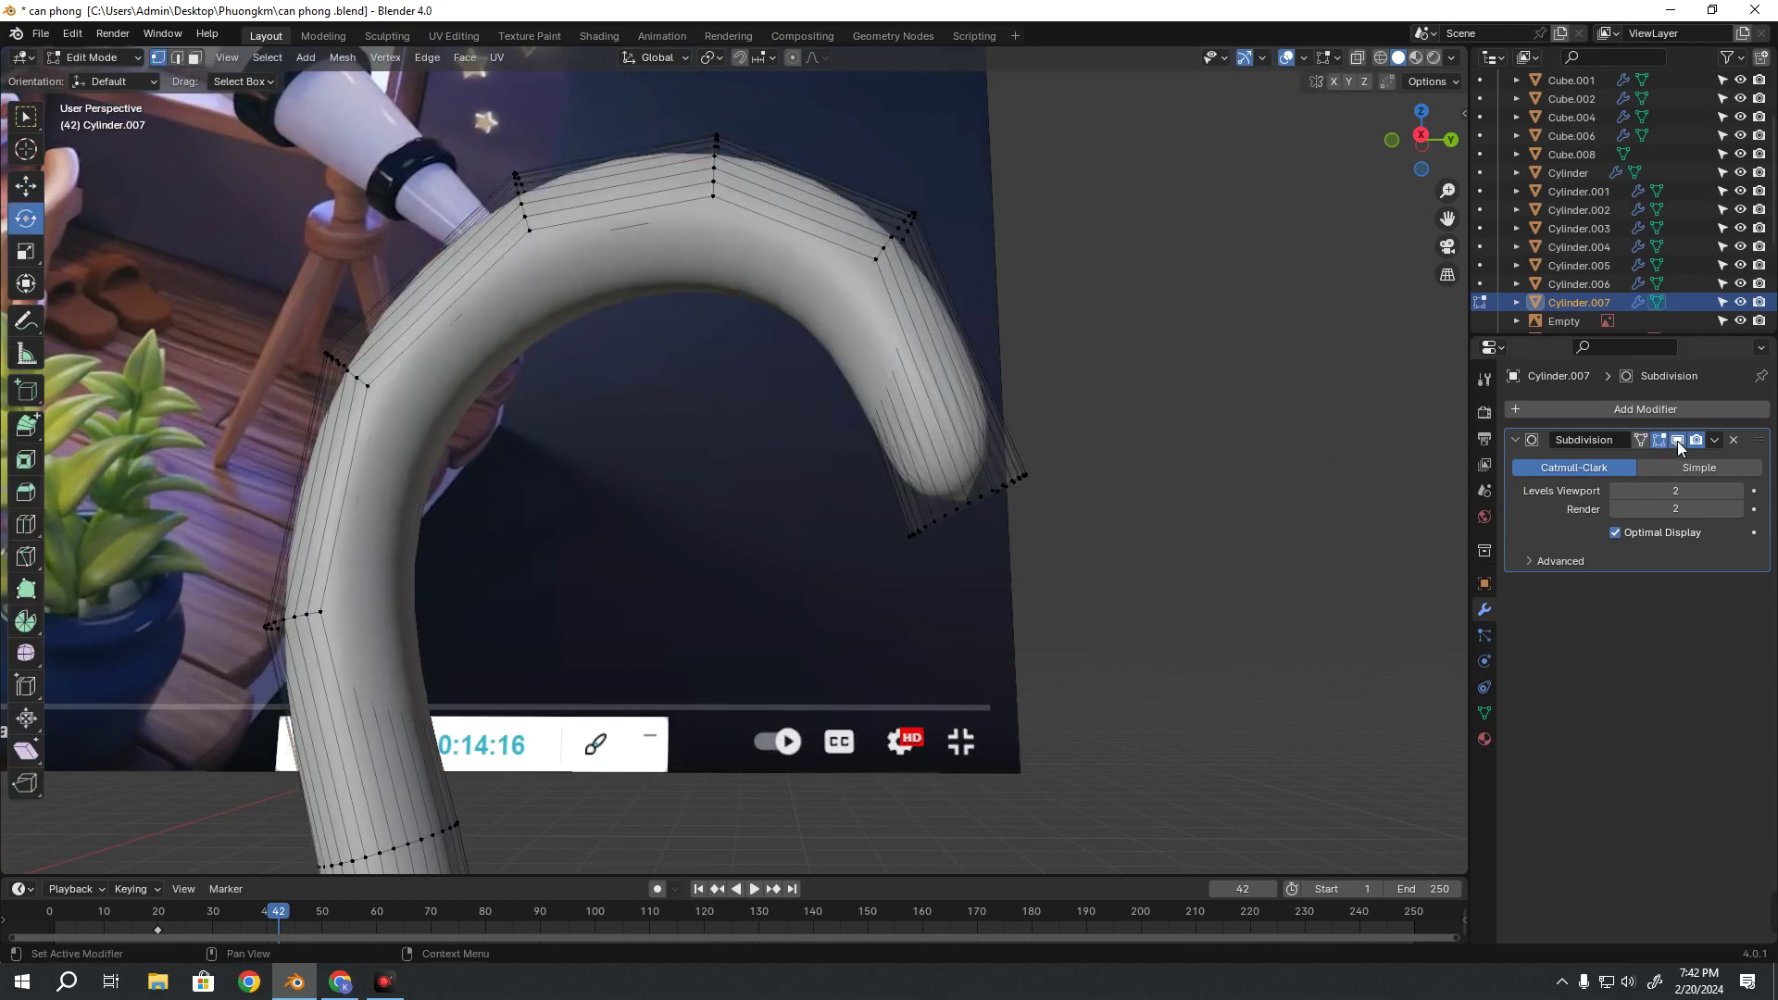
{"action": "left_click", "coordinate": [1677, 441]}
Zoom in toward the tube's open end and start a loop cut there
{"action": "scroll", "coordinate": [785, 558], "scroll_direction": "up", "scroll_amount": 2}
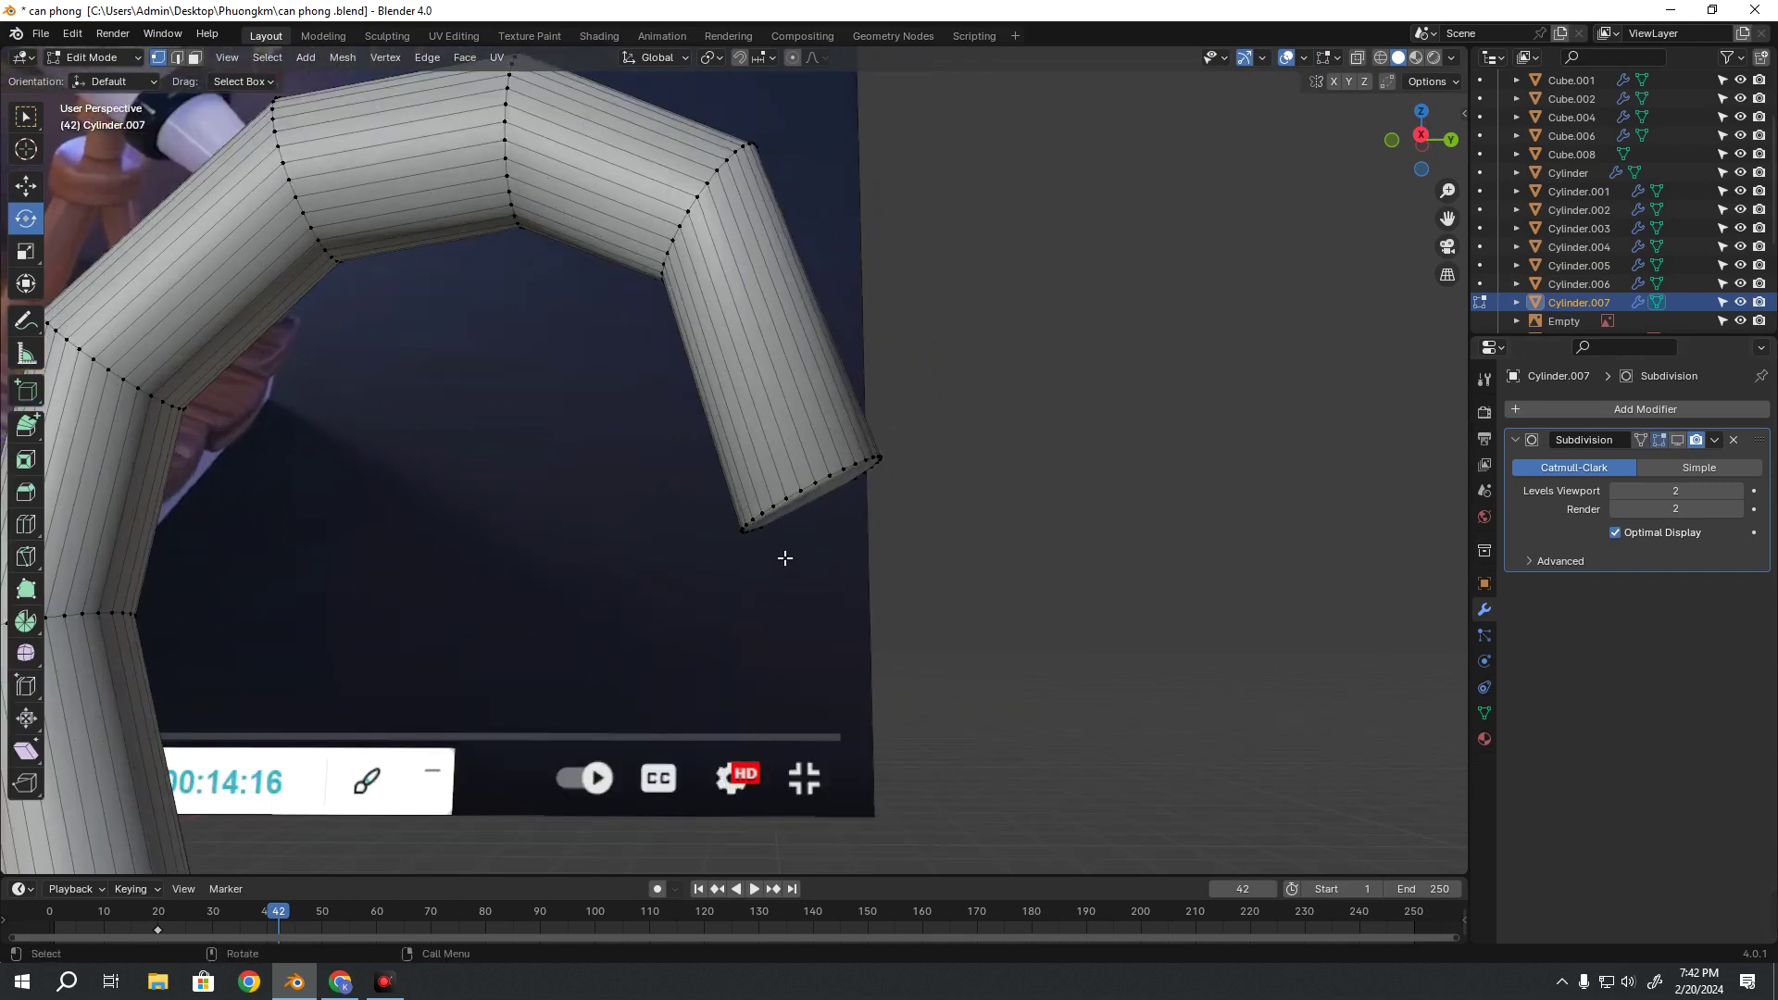
{"action": "scroll", "coordinate": [833, 519], "scroll_direction": "up", "scroll_amount": 1}
{"action": "scroll", "coordinate": [947, 437], "scroll_direction": "up", "scroll_amount": 1}
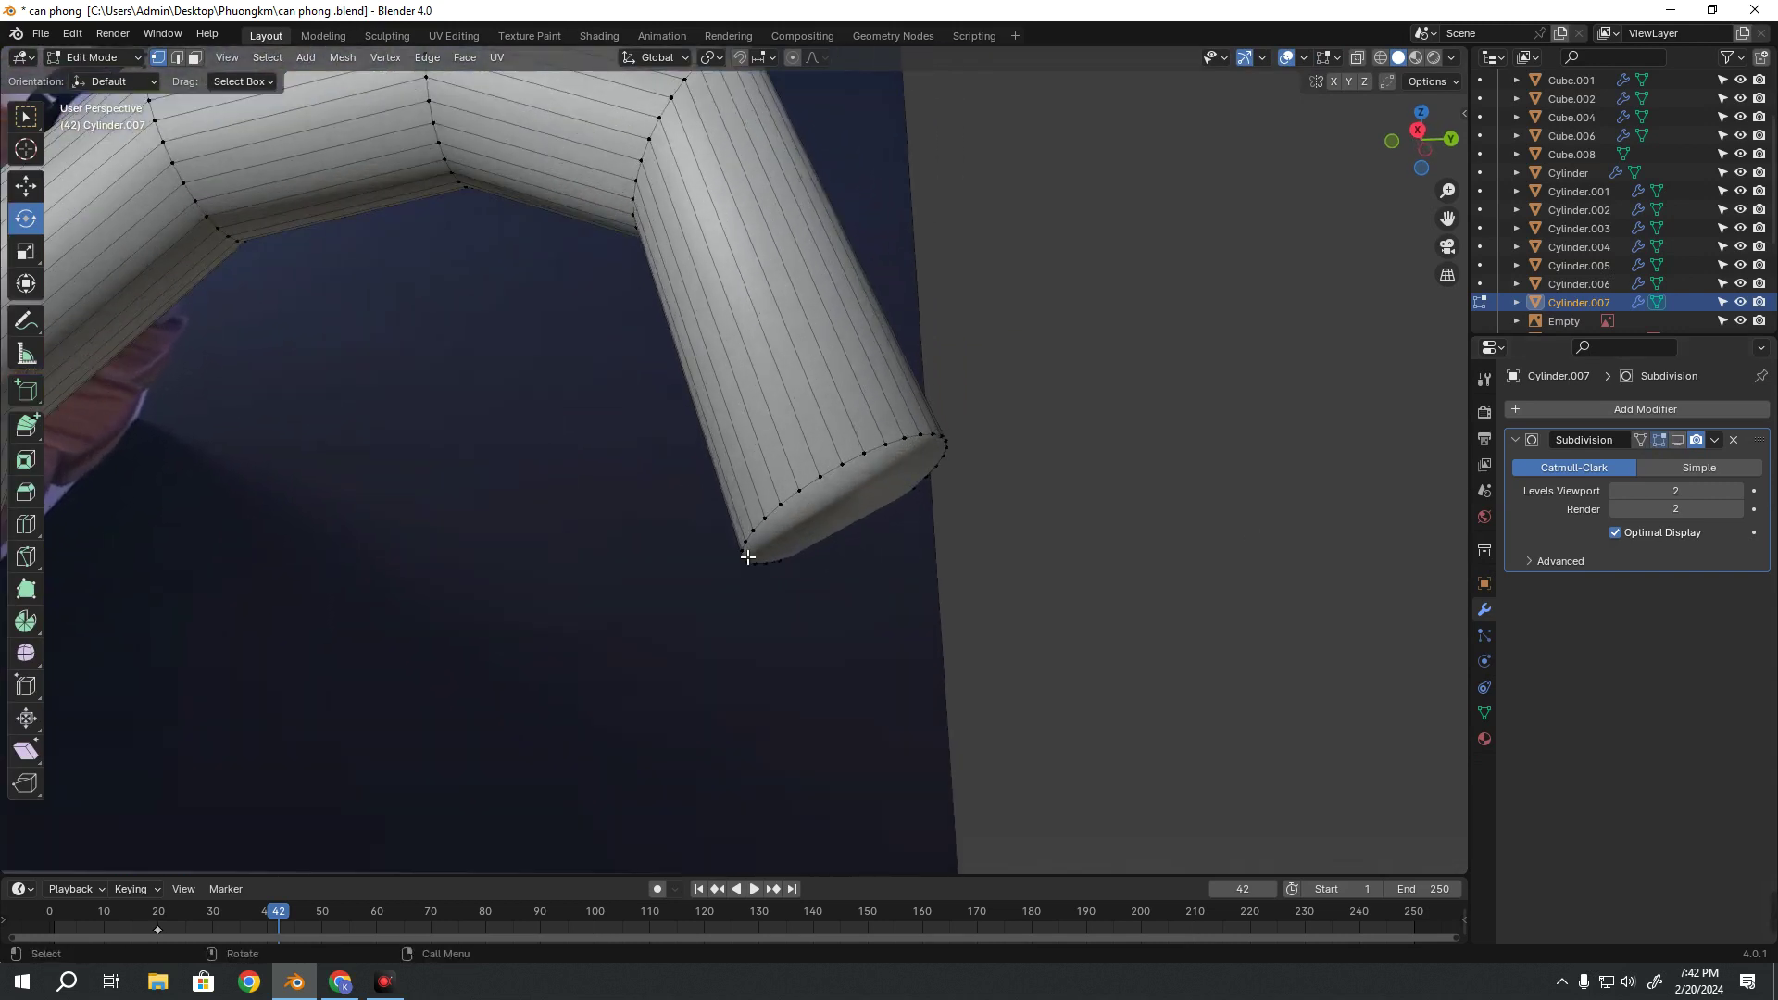
{"action": "middle_click_drag", "start_coordinate": [860, 474], "coordinate": [1000, 436]}
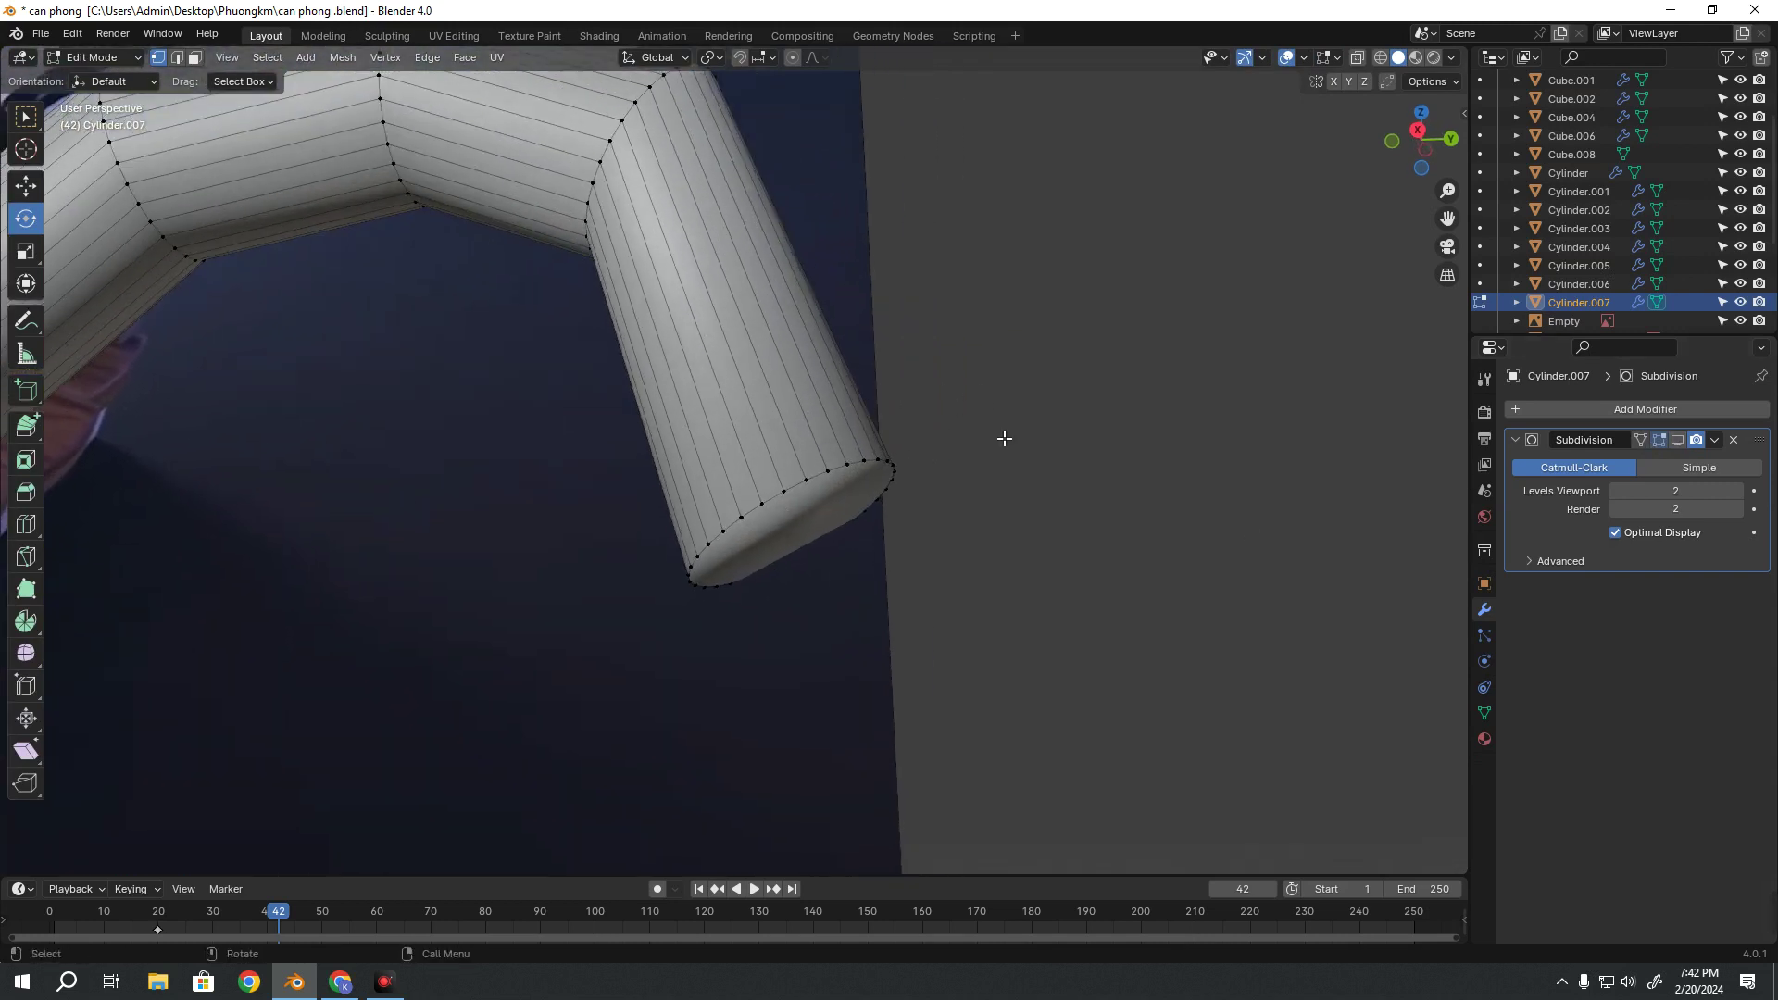
{"action": "scroll", "coordinate": [616, 443], "scroll_direction": "up", "scroll_amount": 4}
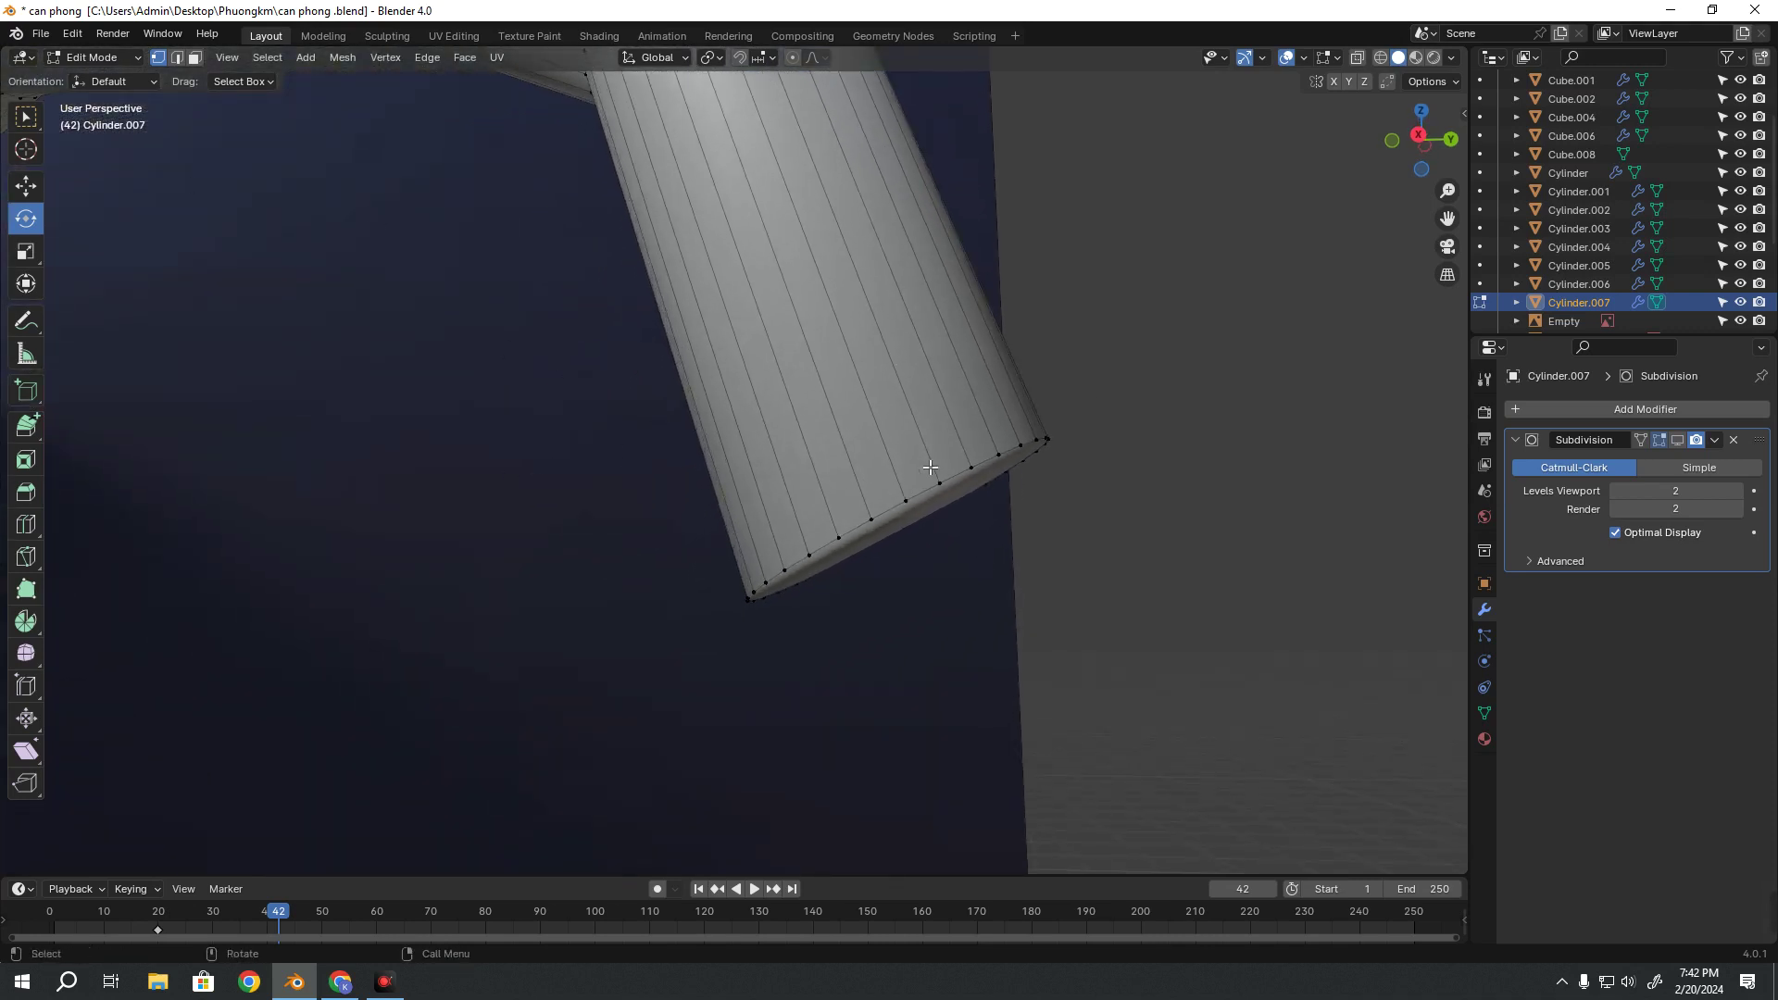
{"action": "key", "text": "ctrl+r"}
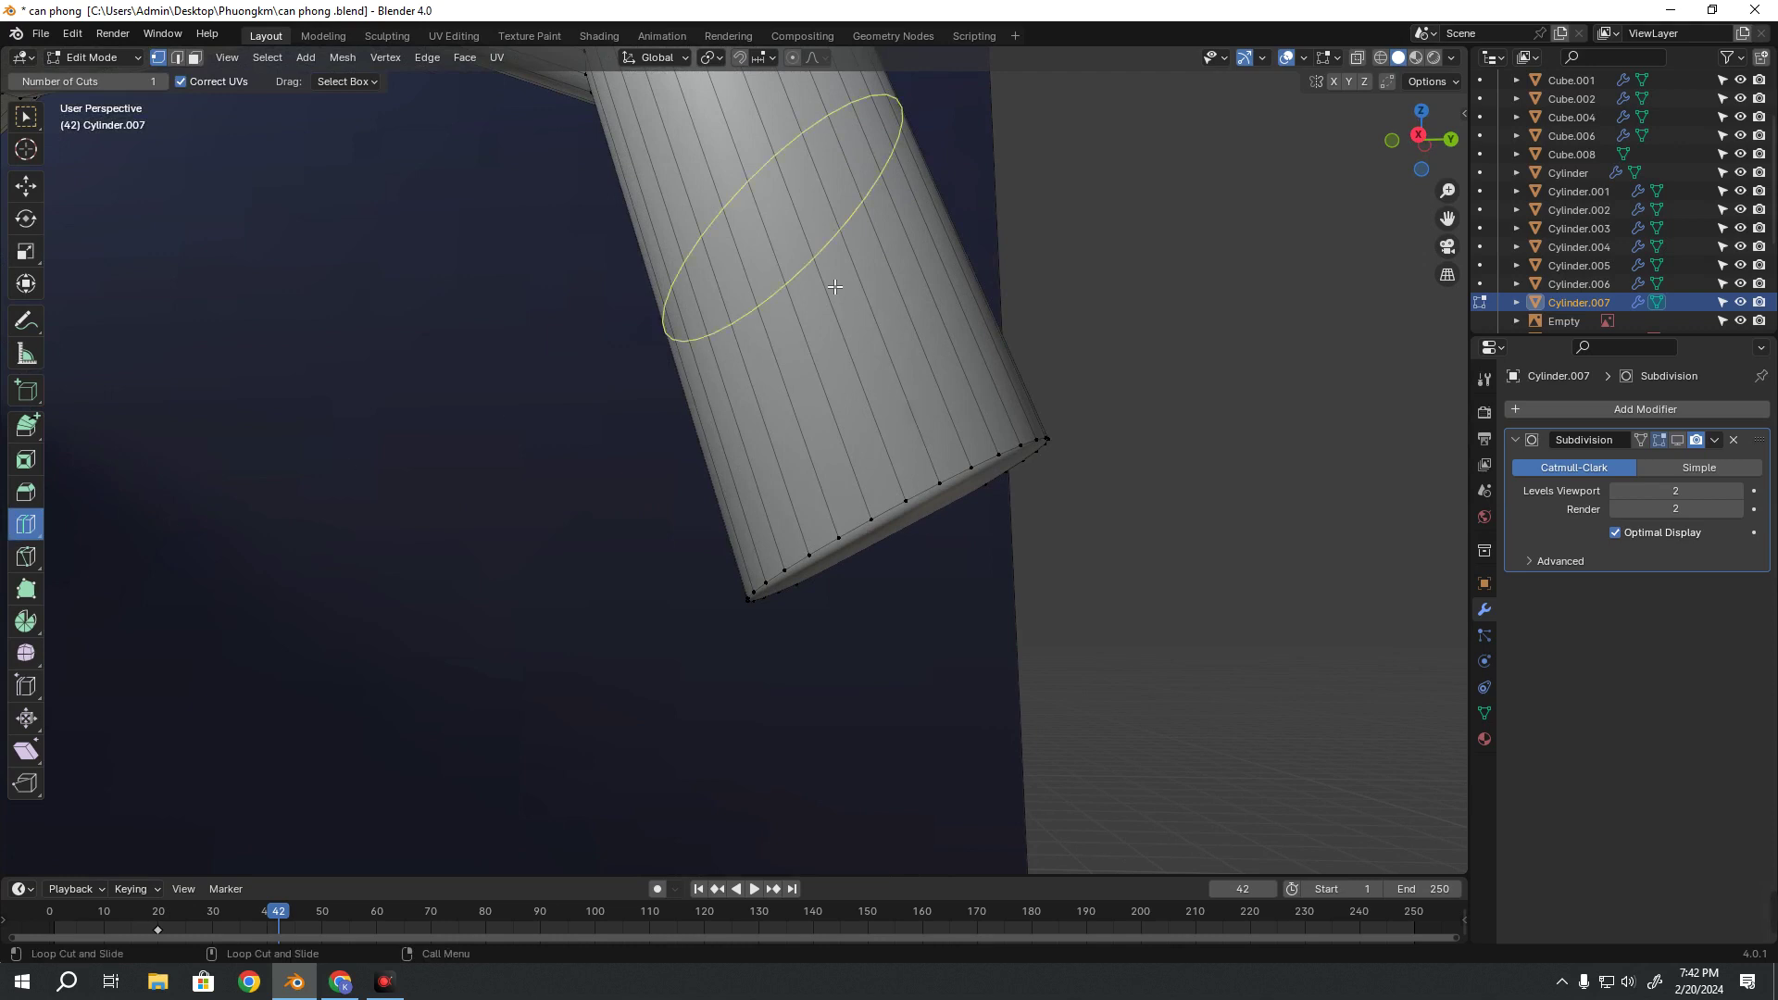
Add an edge loop slid close to the tube's open end
{"action": "left_click_drag", "start_coordinate": [807, 216], "coordinate": [953, 528]}
{"action": "scroll", "coordinate": [956, 537], "scroll_direction": "up", "scroll_amount": 2}
{"action": "scroll", "coordinate": [891, 629], "scroll_direction": "down", "scroll_amount": 3}
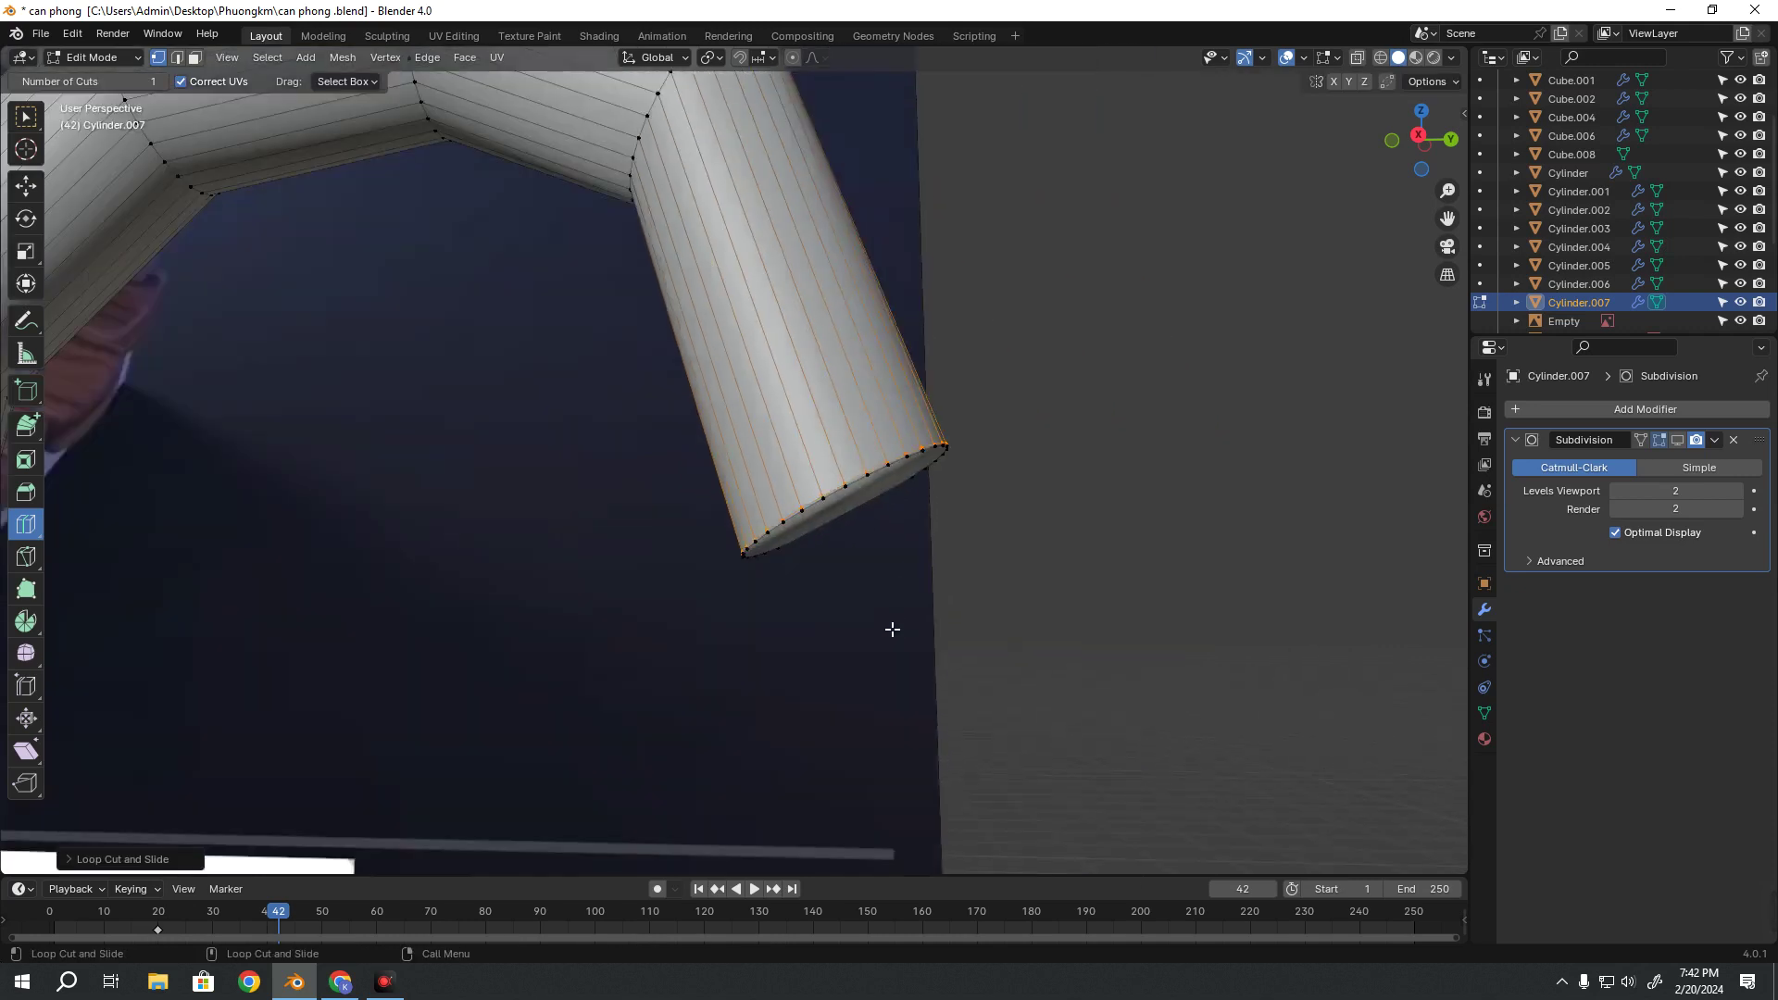
{"action": "scroll", "coordinate": [891, 629], "scroll_direction": "down", "scroll_amount": 3}
{"action": "scroll", "coordinate": [882, 100], "scroll_direction": "up", "scroll_amount": 5}
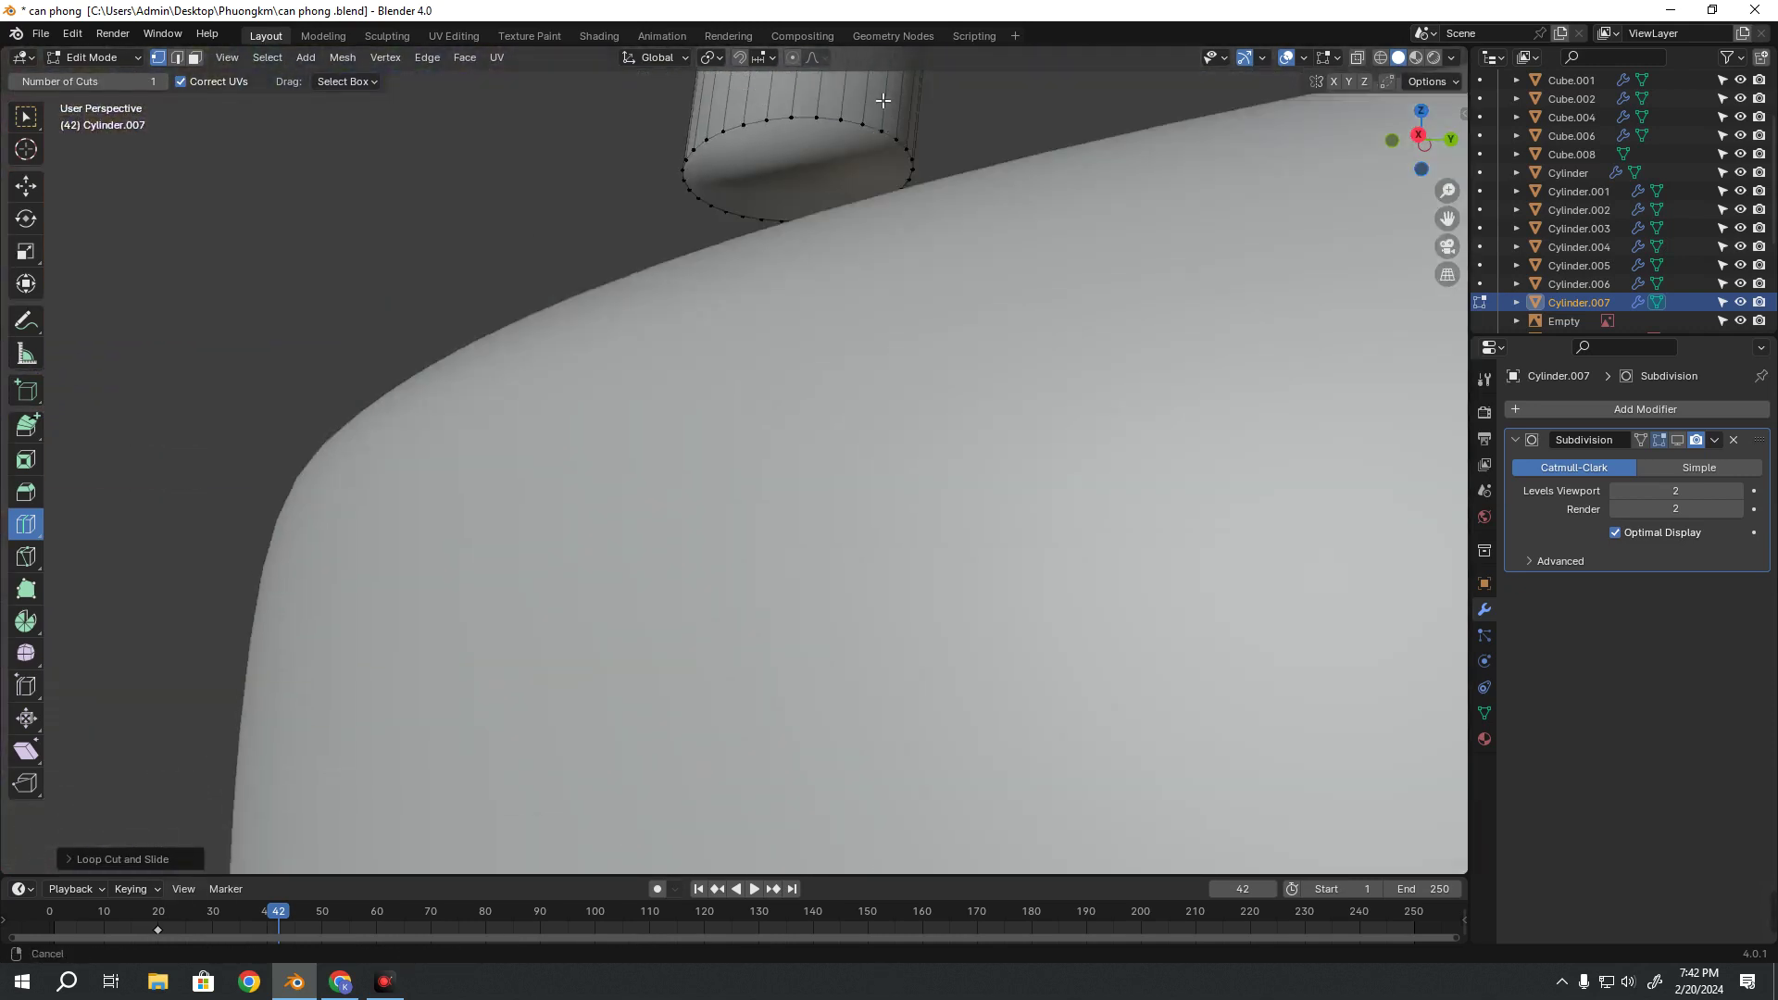
{"action": "scroll", "coordinate": [882, 100], "scroll_direction": "down", "scroll_amount": 5}
{"action": "scroll", "coordinate": [833, 398], "scroll_direction": "up", "scroll_amount": 2}
{"action": "scroll", "coordinate": [871, 407], "scroll_direction": "up", "scroll_amount": 1}
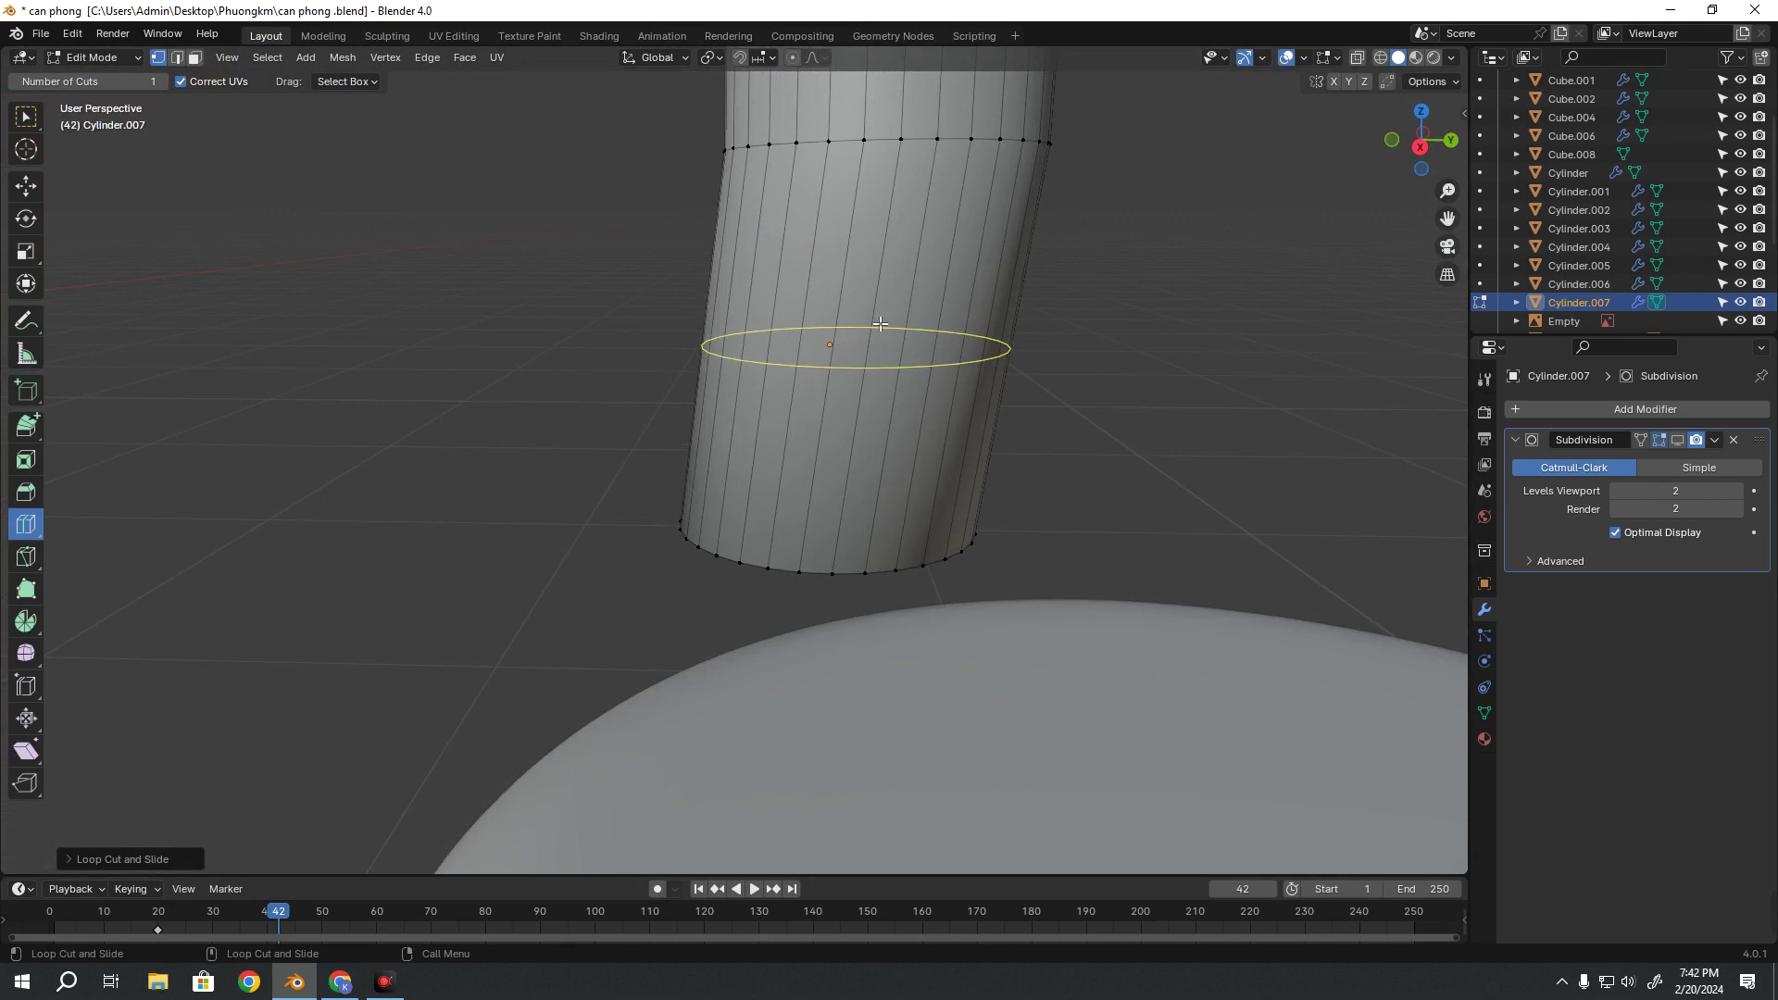
Add a second edge loop slid close to the tube's base end
{"action": "left_click_drag", "start_coordinate": [880, 307], "coordinate": [845, 515]}
{"action": "scroll", "coordinate": [847, 514], "scroll_direction": "down", "scroll_amount": 4}
{"action": "scroll", "coordinate": [863, 505], "scroll_direction": "up", "scroll_amount": 2}
{"action": "key", "text": "shift+space"}
{"action": "key", "text": "g"}
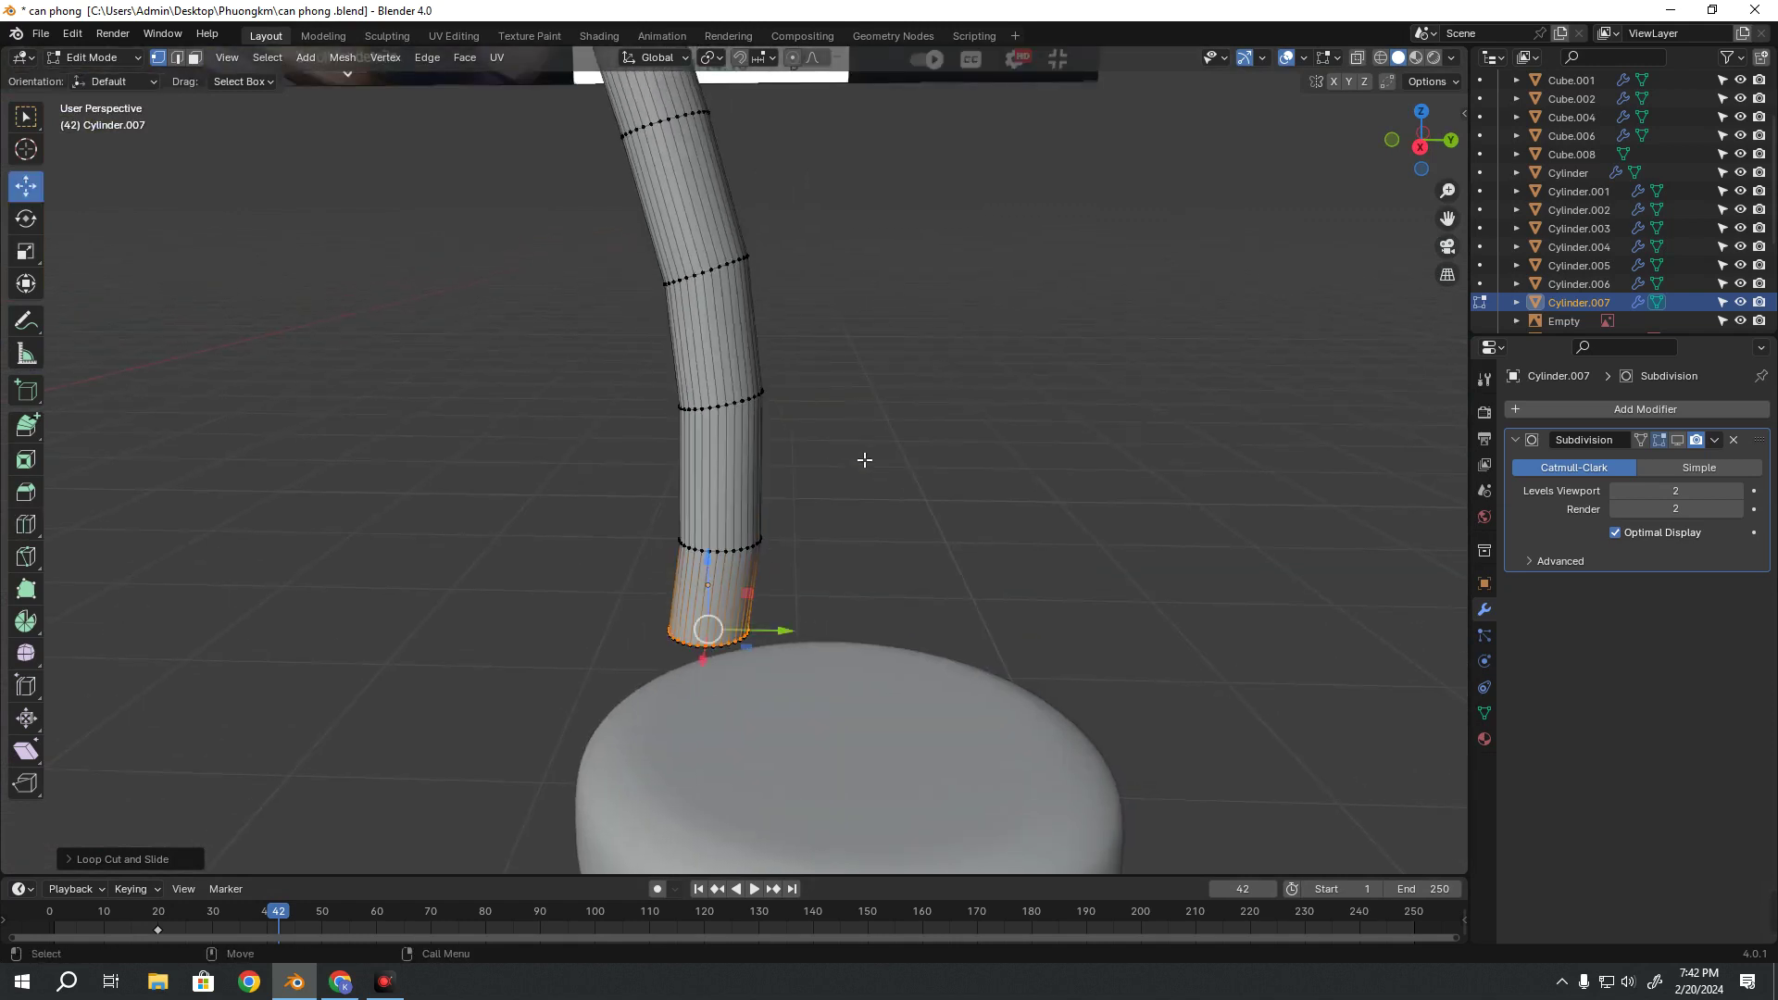
{"action": "scroll", "coordinate": [861, 516], "scroll_direction": "up", "scroll_amount": 3}
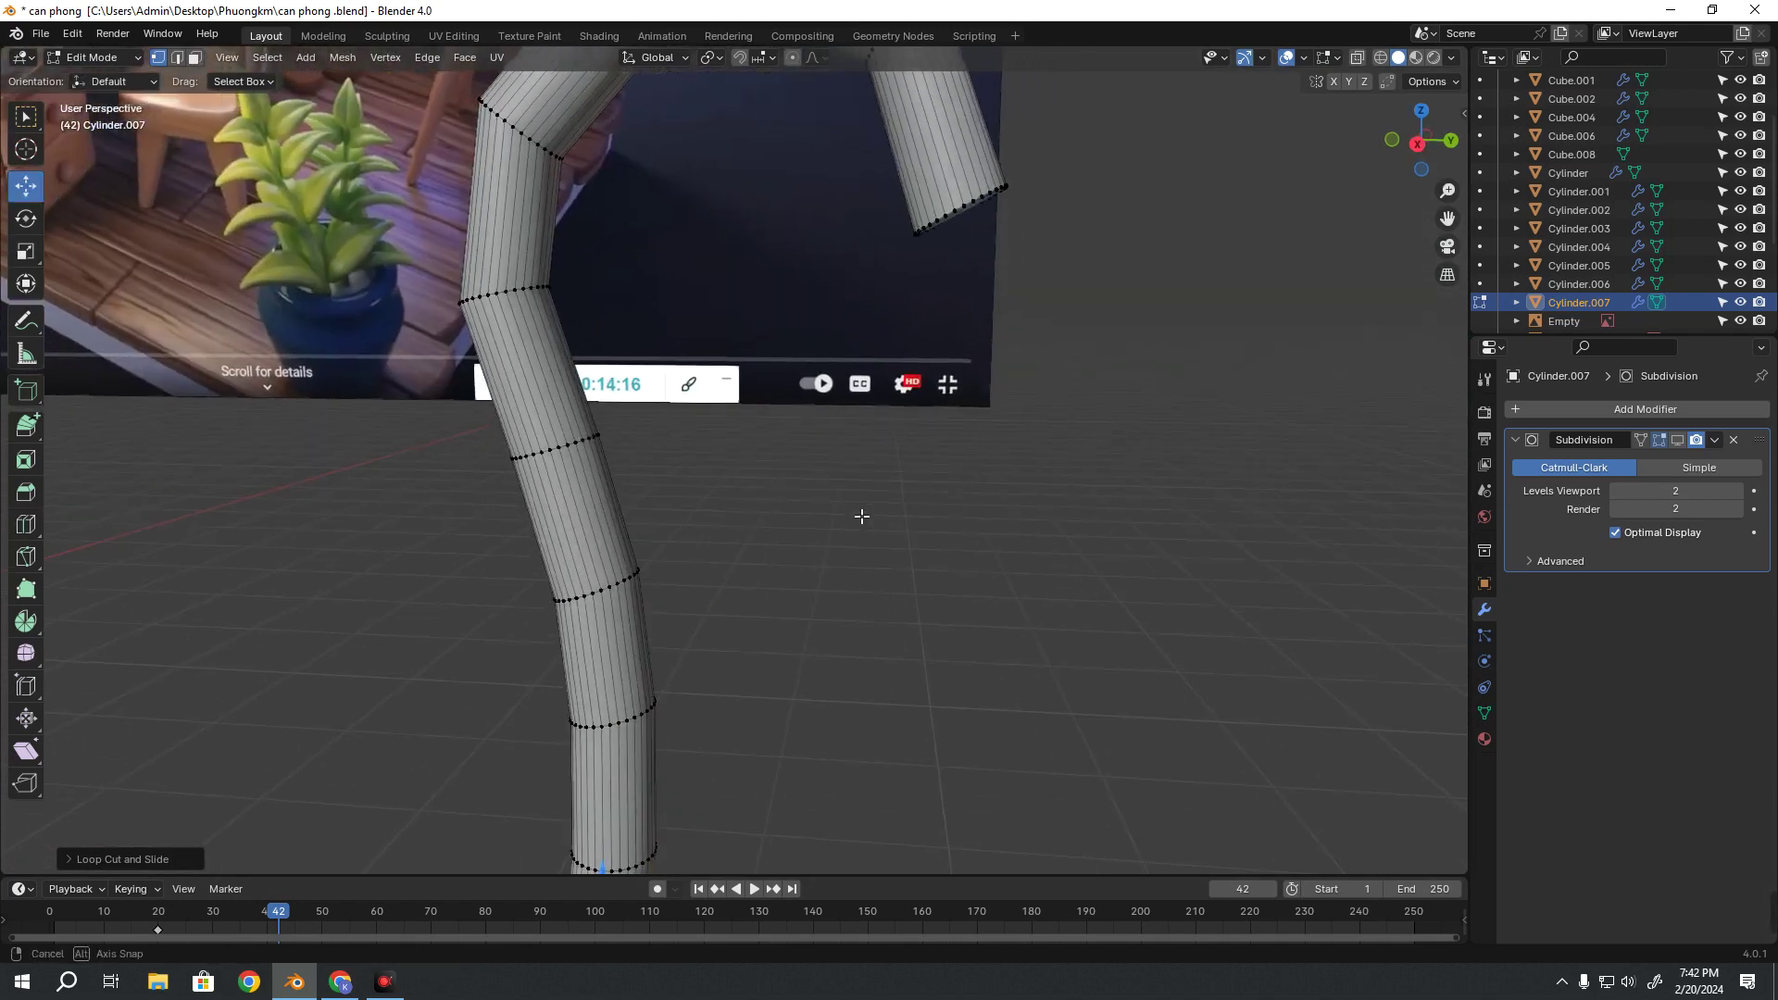
Re-enable Subdivision viewport display and return to Object Mode to inspect the tighter end
{"action": "left_click", "coordinate": [1676, 439]}
{"action": "key", "text": "Tab"}
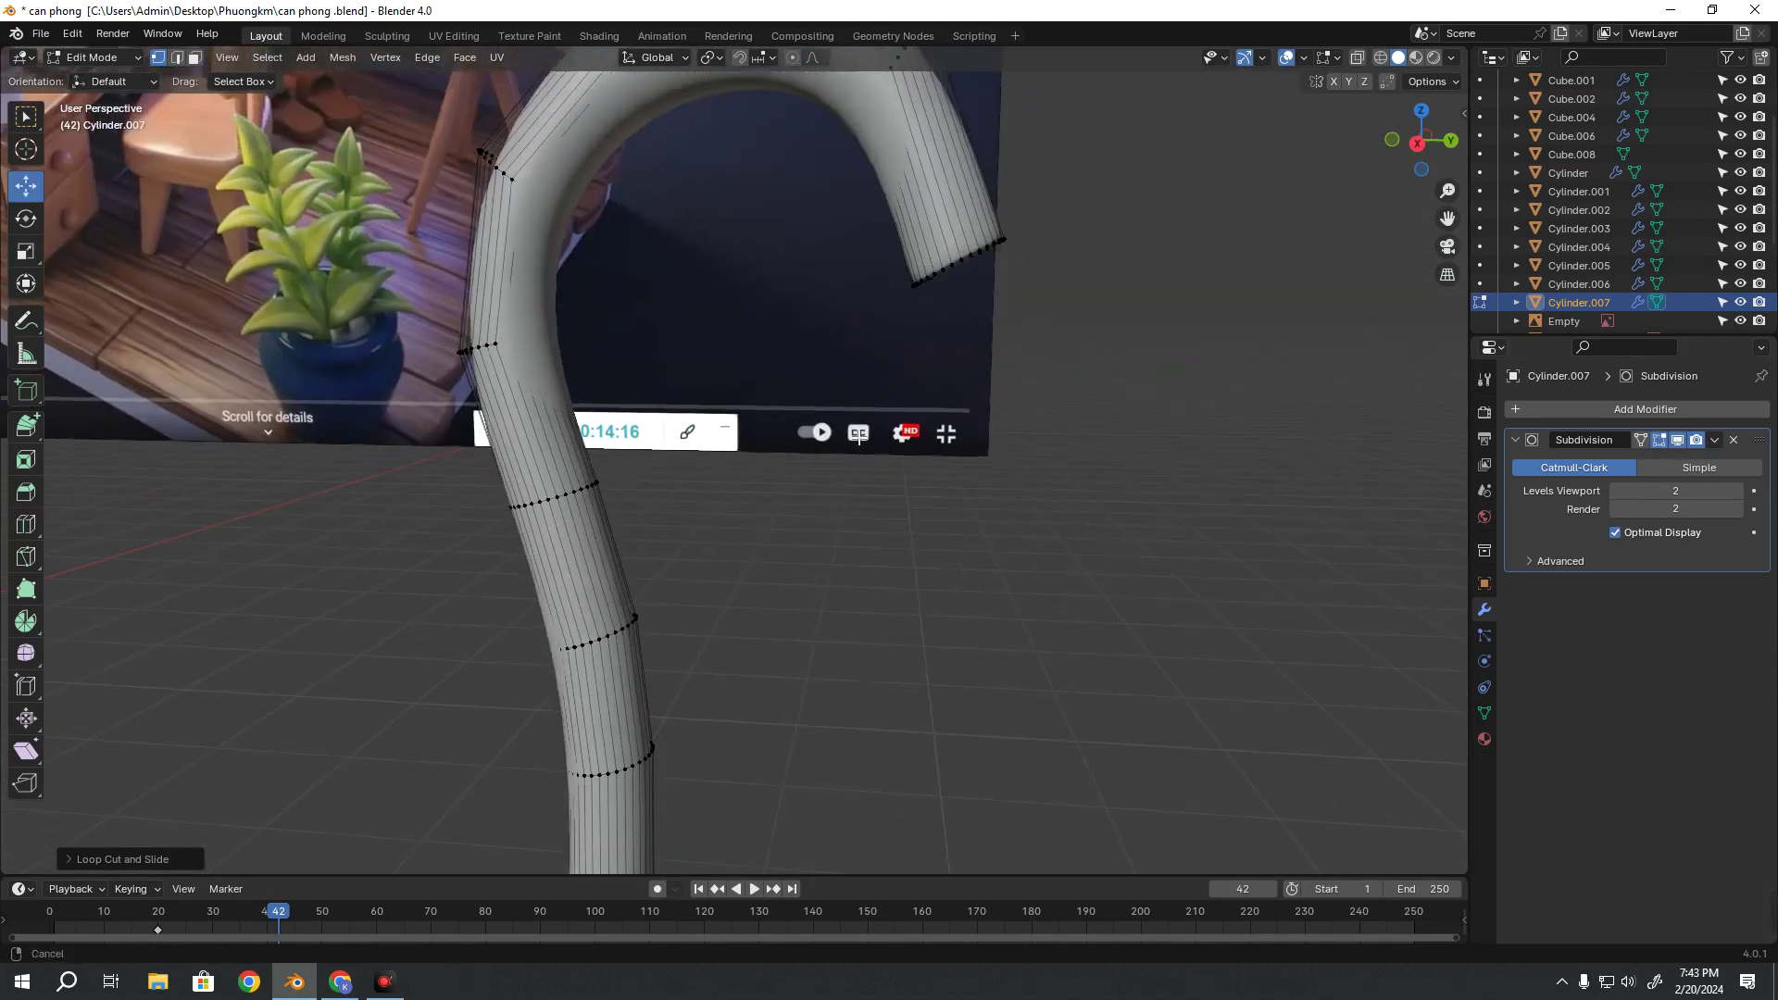
{"action": "scroll", "coordinate": [1134, 432], "scroll_direction": "up", "scroll_amount": 2}
{"action": "left_click", "coordinate": [1133, 431]}
{"action": "mouse_move", "coordinate": [1134, 432]}
{"action": "middle_mouse_down"}
{"action": "mouse_move", "coordinate": [894, 476]}
{"action": "mouse_move", "coordinate": [674, 391]}
{"action": "mouse_move", "coordinate": [808, 361]}
{"action": "mouse_move", "coordinate": [964, 385]}
{"action": "middle_mouse_up"}
Enter Edit Mode on the tube, toggling its smoothing preview, and orbit closer to the hook
{"action": "left_click", "coordinate": [964, 385]}
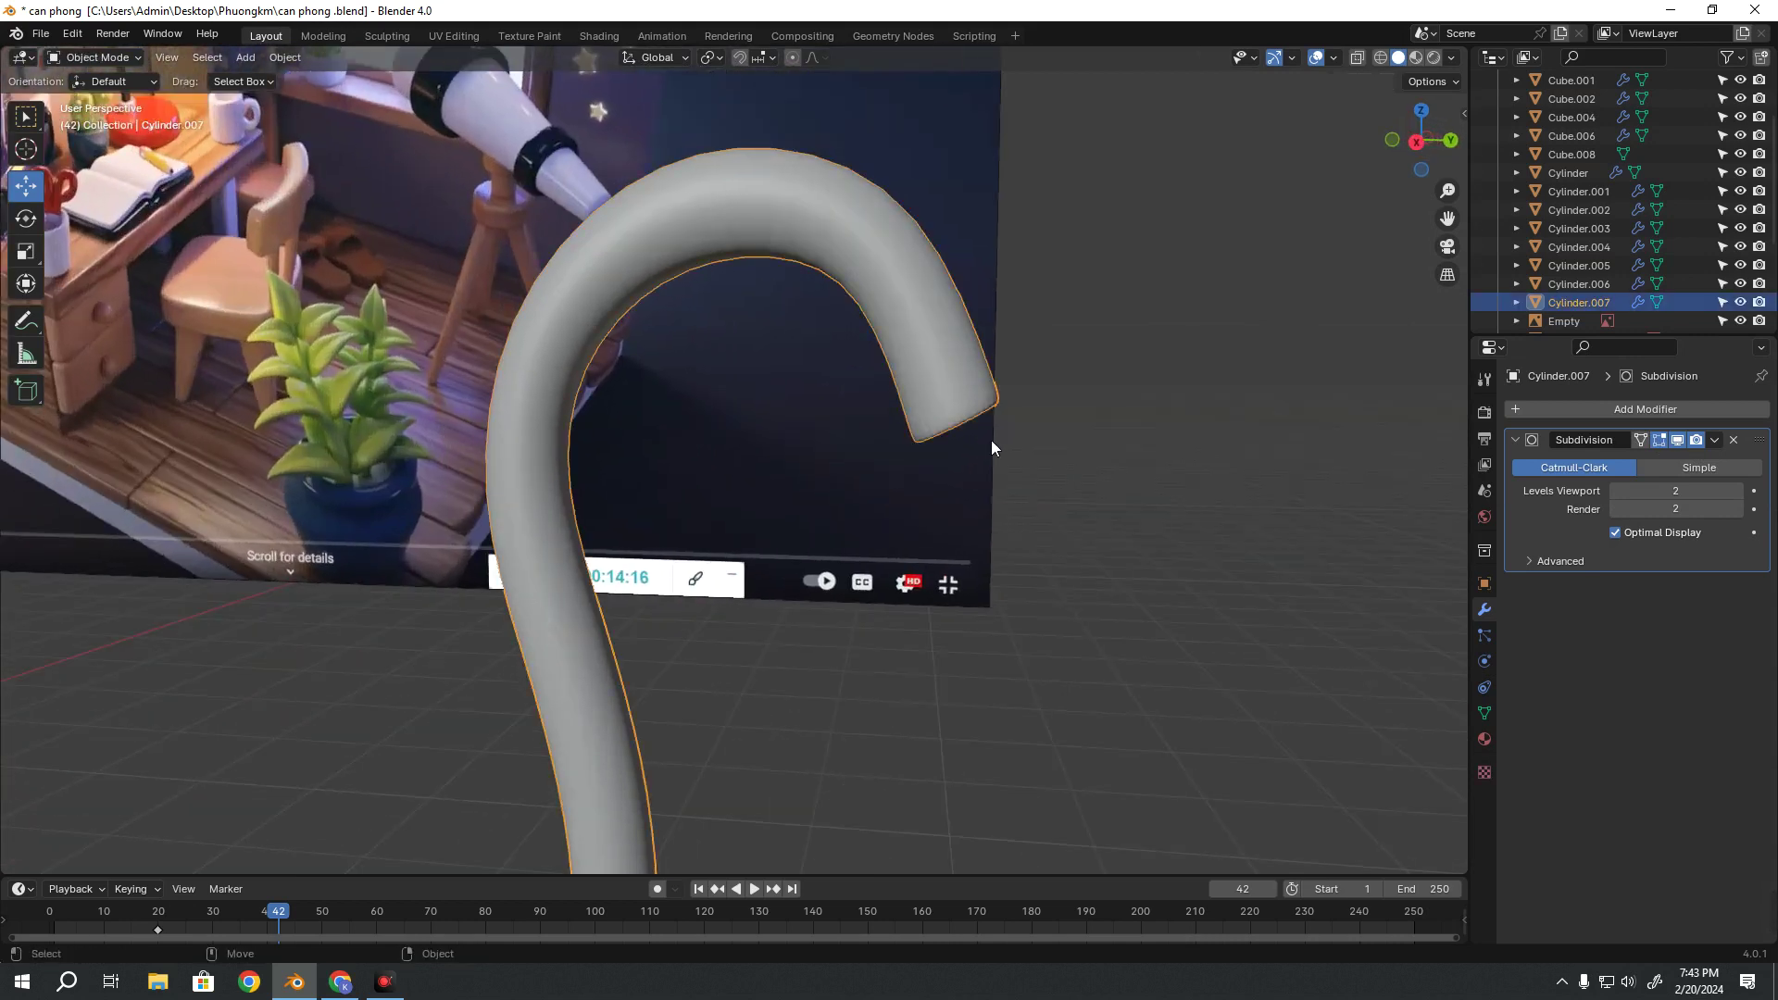
{"action": "key", "text": "Tab"}
{"action": "key", "text": "Tab"}
{"action": "left_click", "coordinate": [1053, 454]}
{"action": "mouse_move", "coordinate": [1053, 453]}
{"action": "middle_mouse_down"}
{"action": "mouse_move", "coordinate": [1016, 485]}
{"action": "mouse_move", "coordinate": [1217, 459]}
{"action": "middle_mouse_up"}
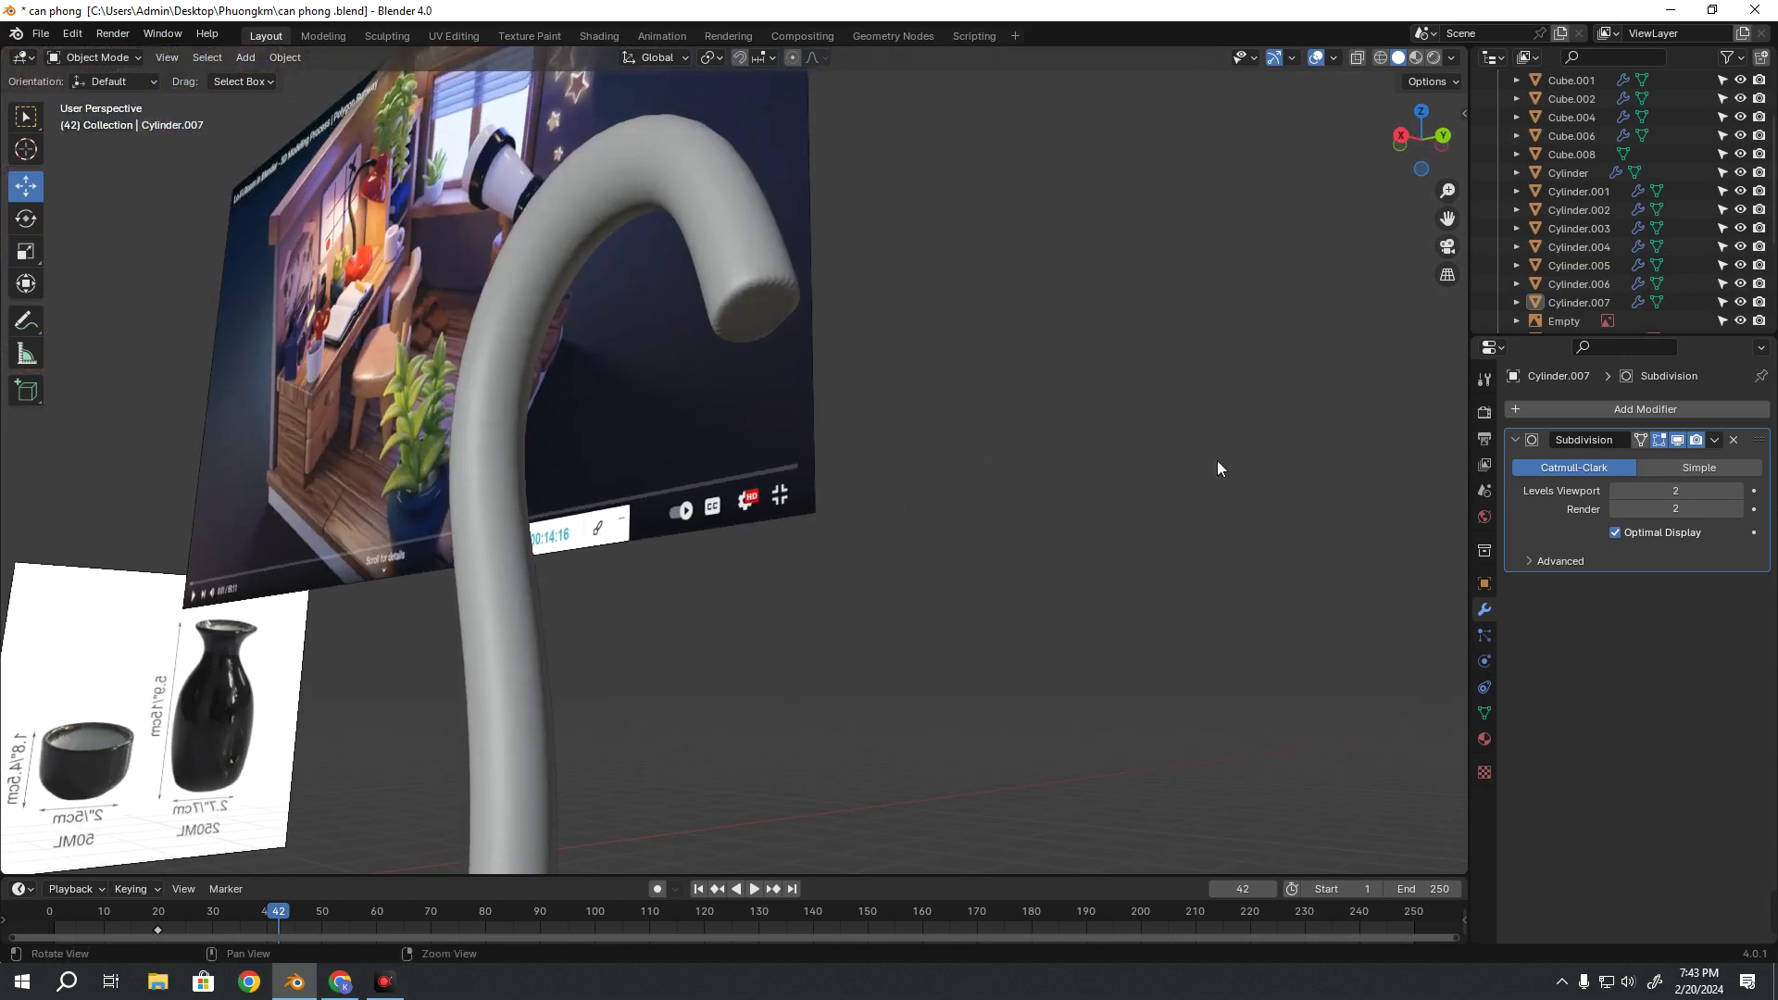
{"action": "left_click", "coordinate": [1677, 439]}
{"action": "left_click", "coordinate": [1677, 440]}
{"action": "scroll", "coordinate": [524, 416], "scroll_direction": "up", "scroll_amount": 2}
{"action": "mouse_move", "coordinate": [524, 417]}
{"action": "middle_mouse_down"}
{"action": "mouse_move", "coordinate": [852, 429]}
{"action": "mouse_move", "coordinate": [949, 465]}
{"action": "middle_mouse_up"}
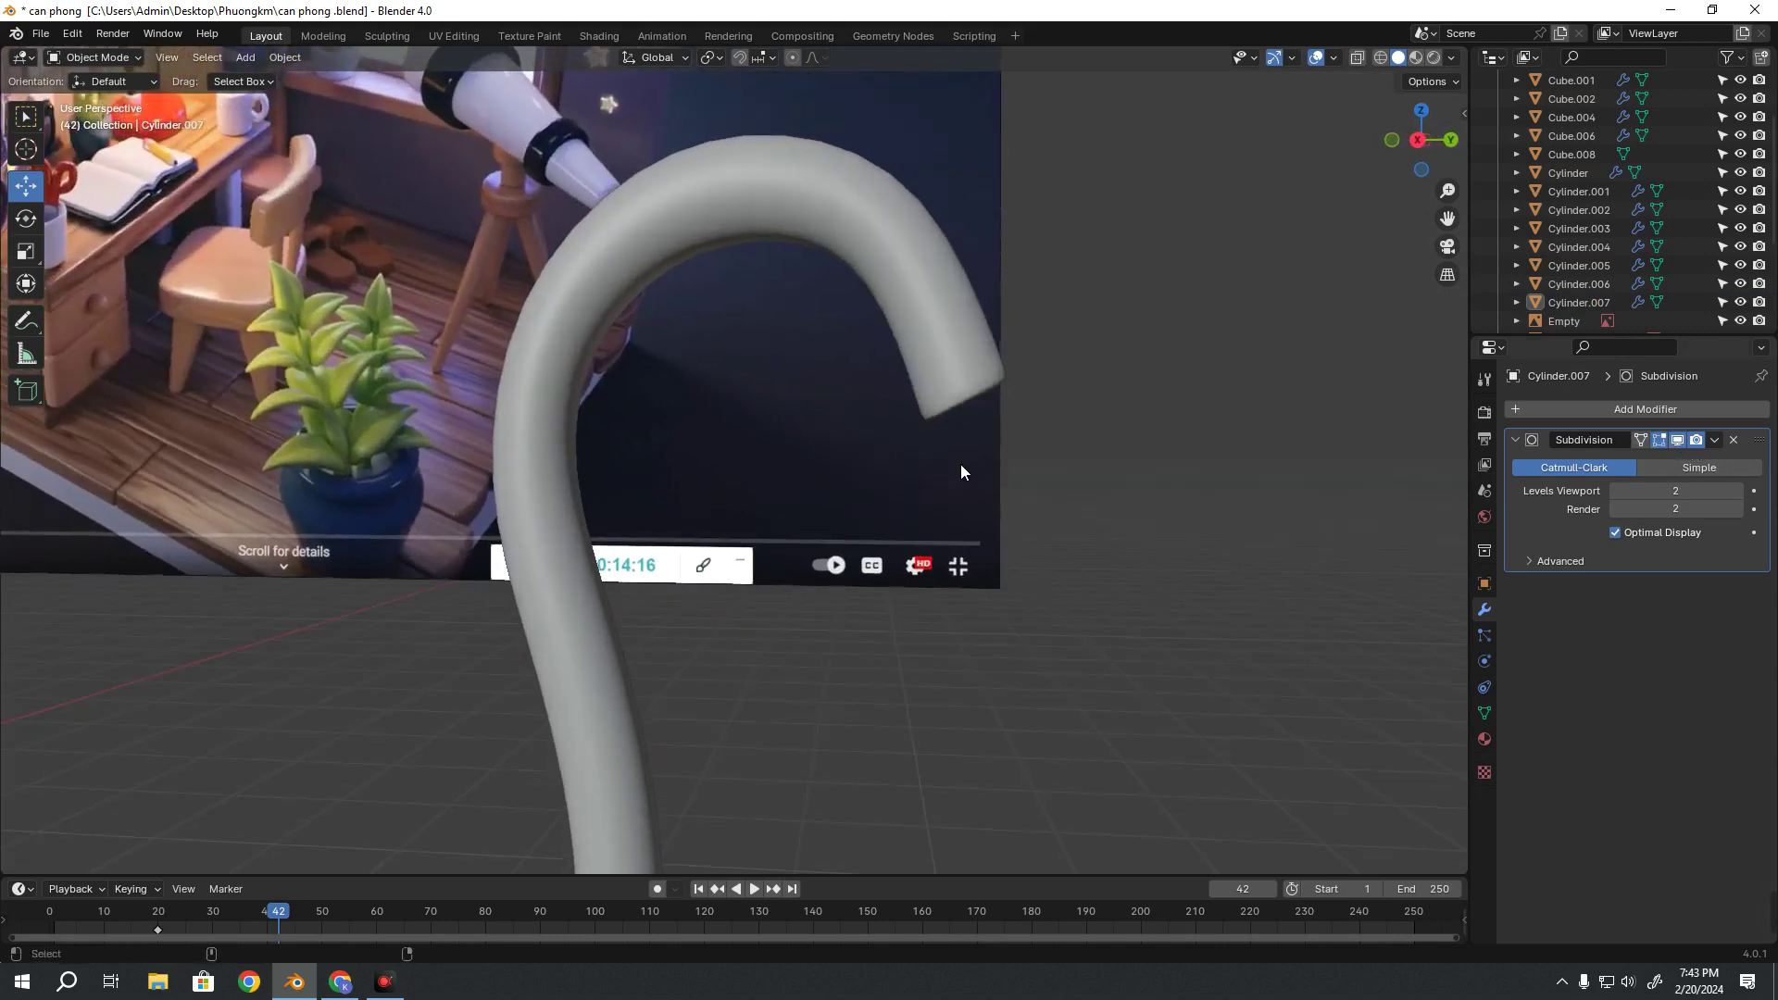
Re-enter Edit Mode on Cylinder.007 with smoothing hidden and edge-select the hook tip's loop
{"action": "left_click", "coordinate": [959, 464]}
{"action": "key", "text": "Tab"}
{"action": "key", "text": "Tab"}
{"action": "key", "text": "Tab"}
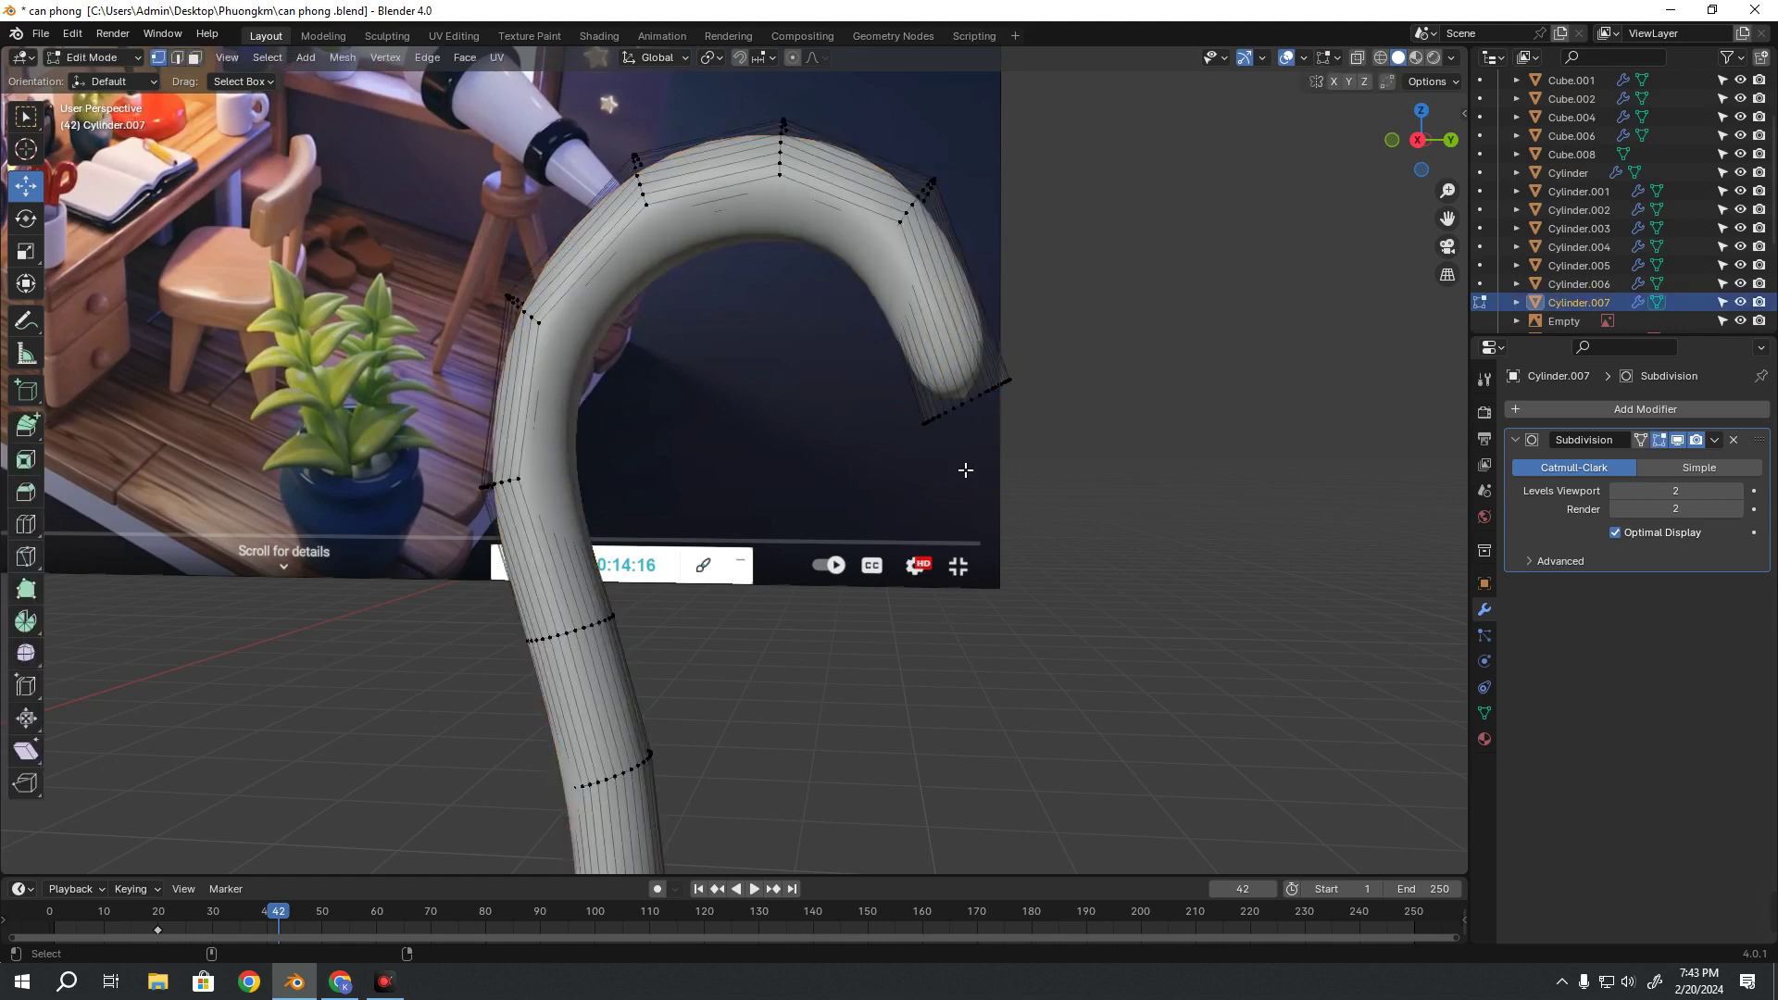
{"action": "left_click", "coordinate": [1678, 442]}
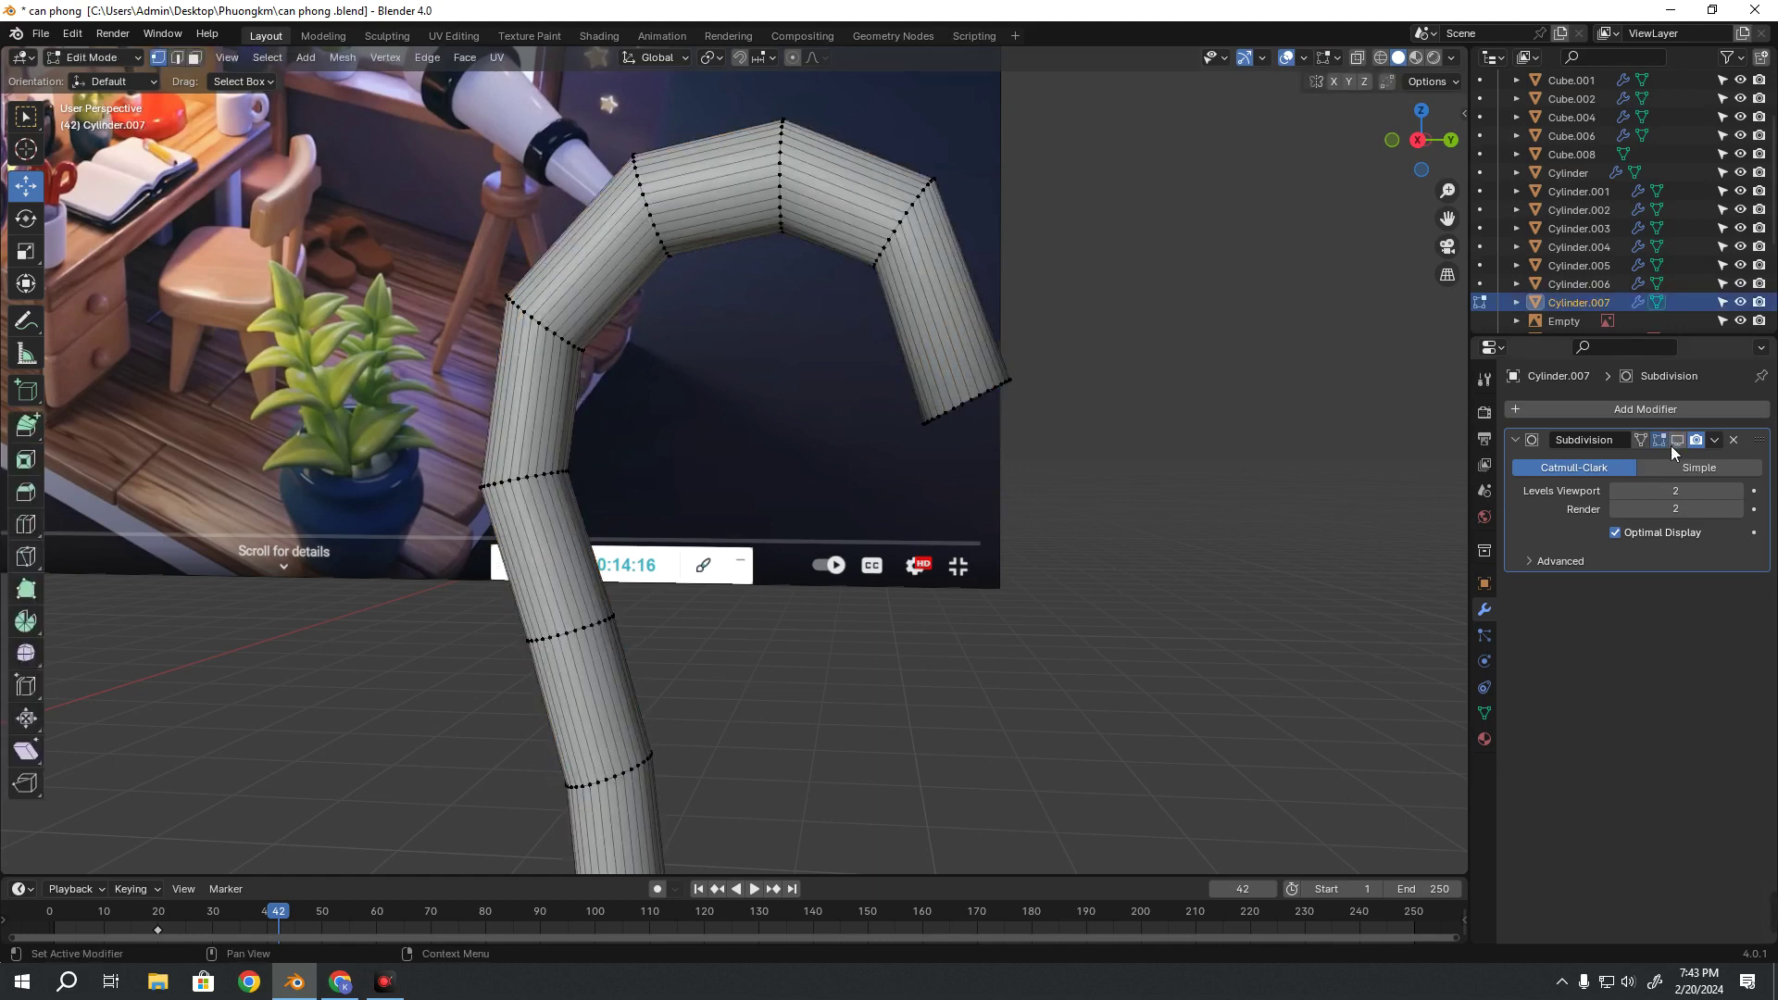
{"action": "scroll", "coordinate": [711, 446], "scroll_direction": "up", "scroll_amount": 5}
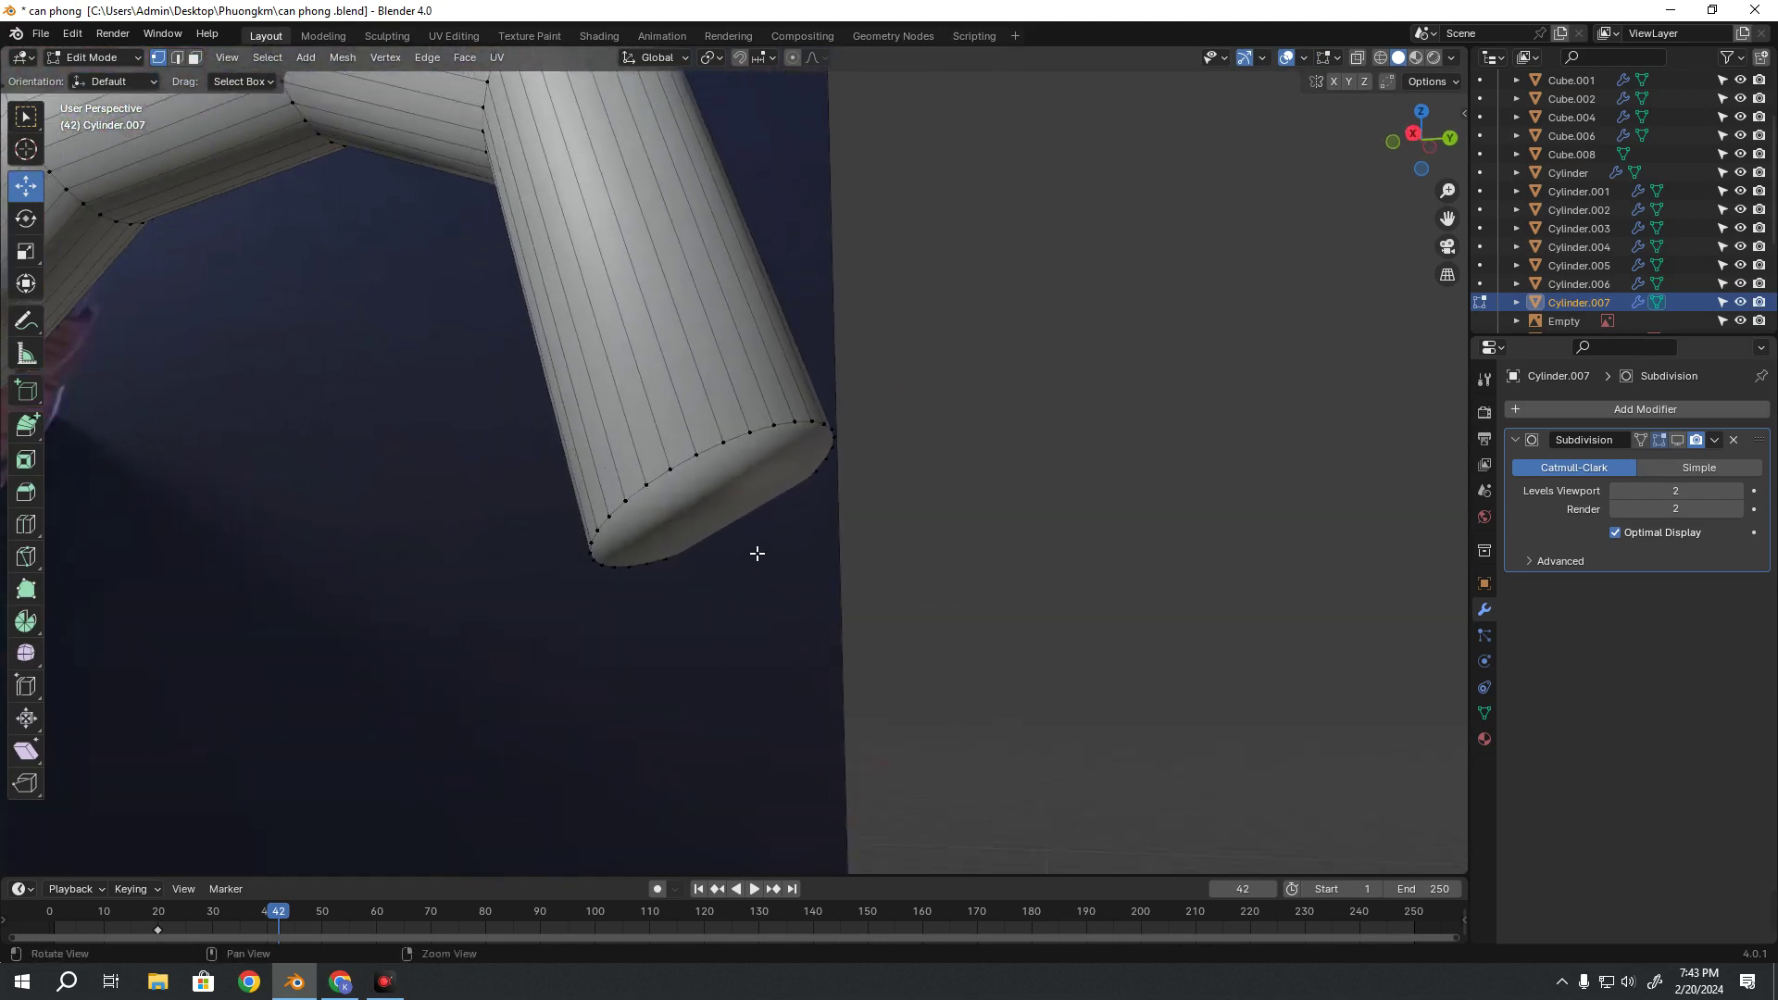
{"action": "scroll", "coordinate": [746, 463], "scroll_direction": "up", "scroll_amount": 3}
{"action": "key", "text": "2"}
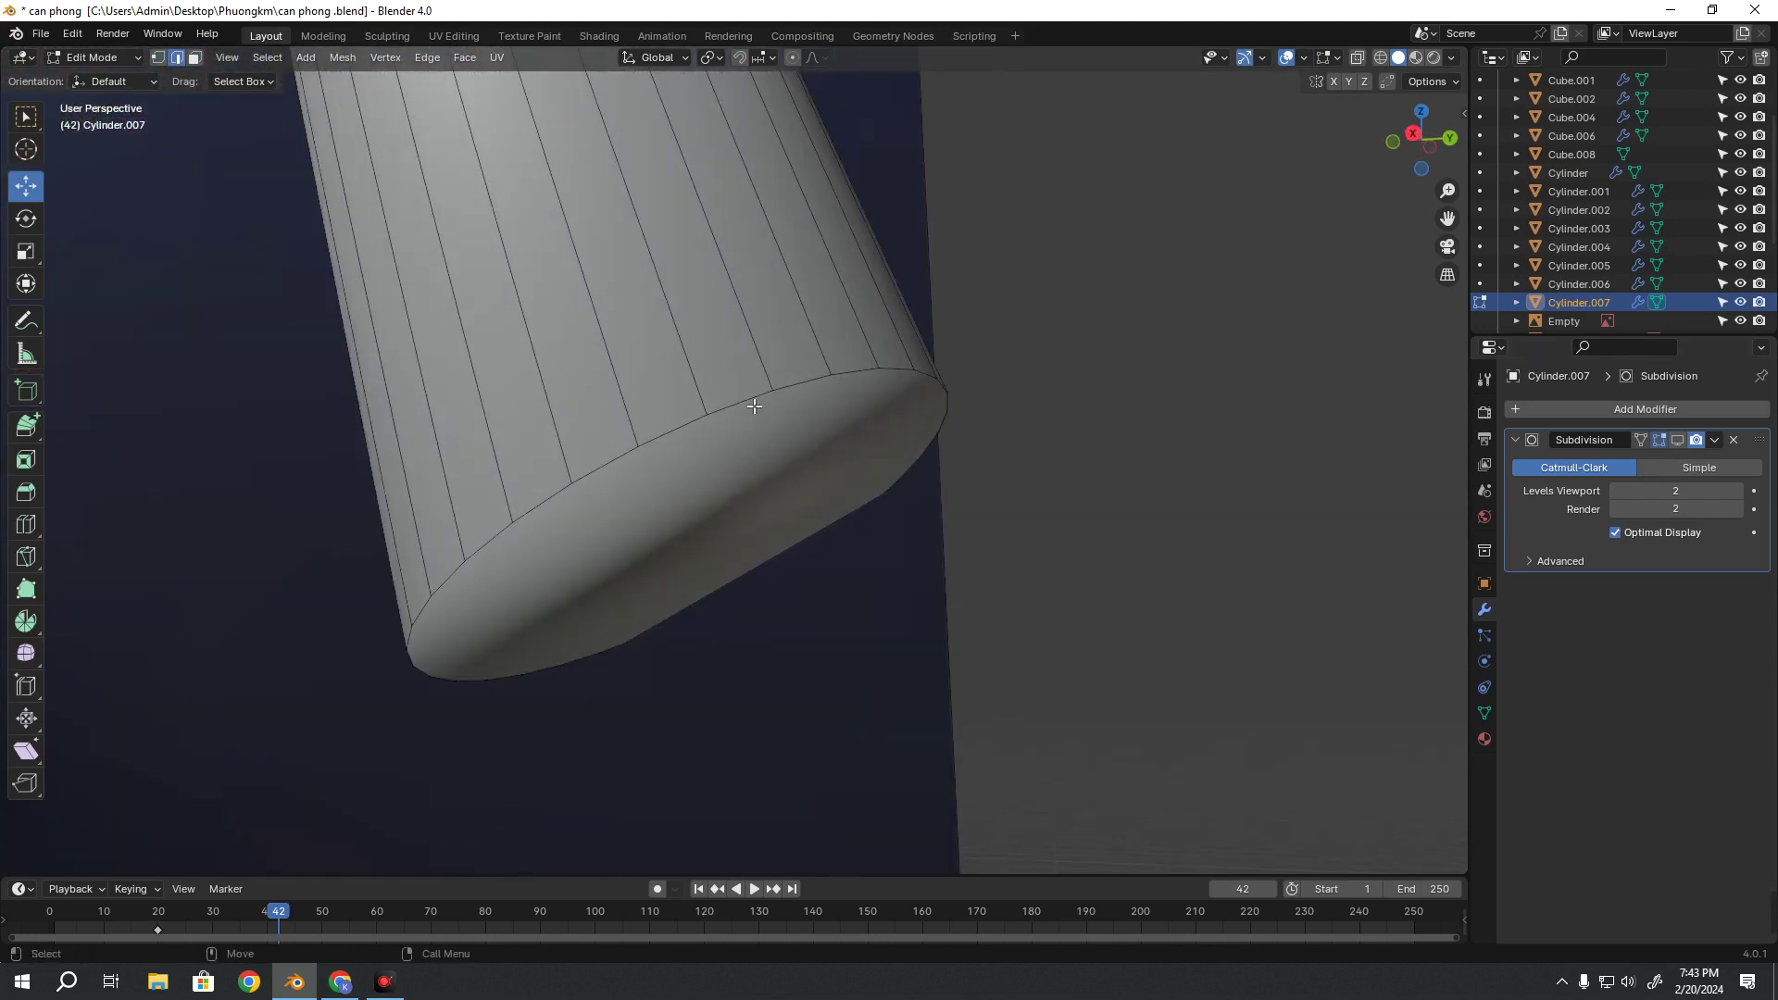
{"action": "left_click", "coordinate": [760, 411], "text": "alt"}
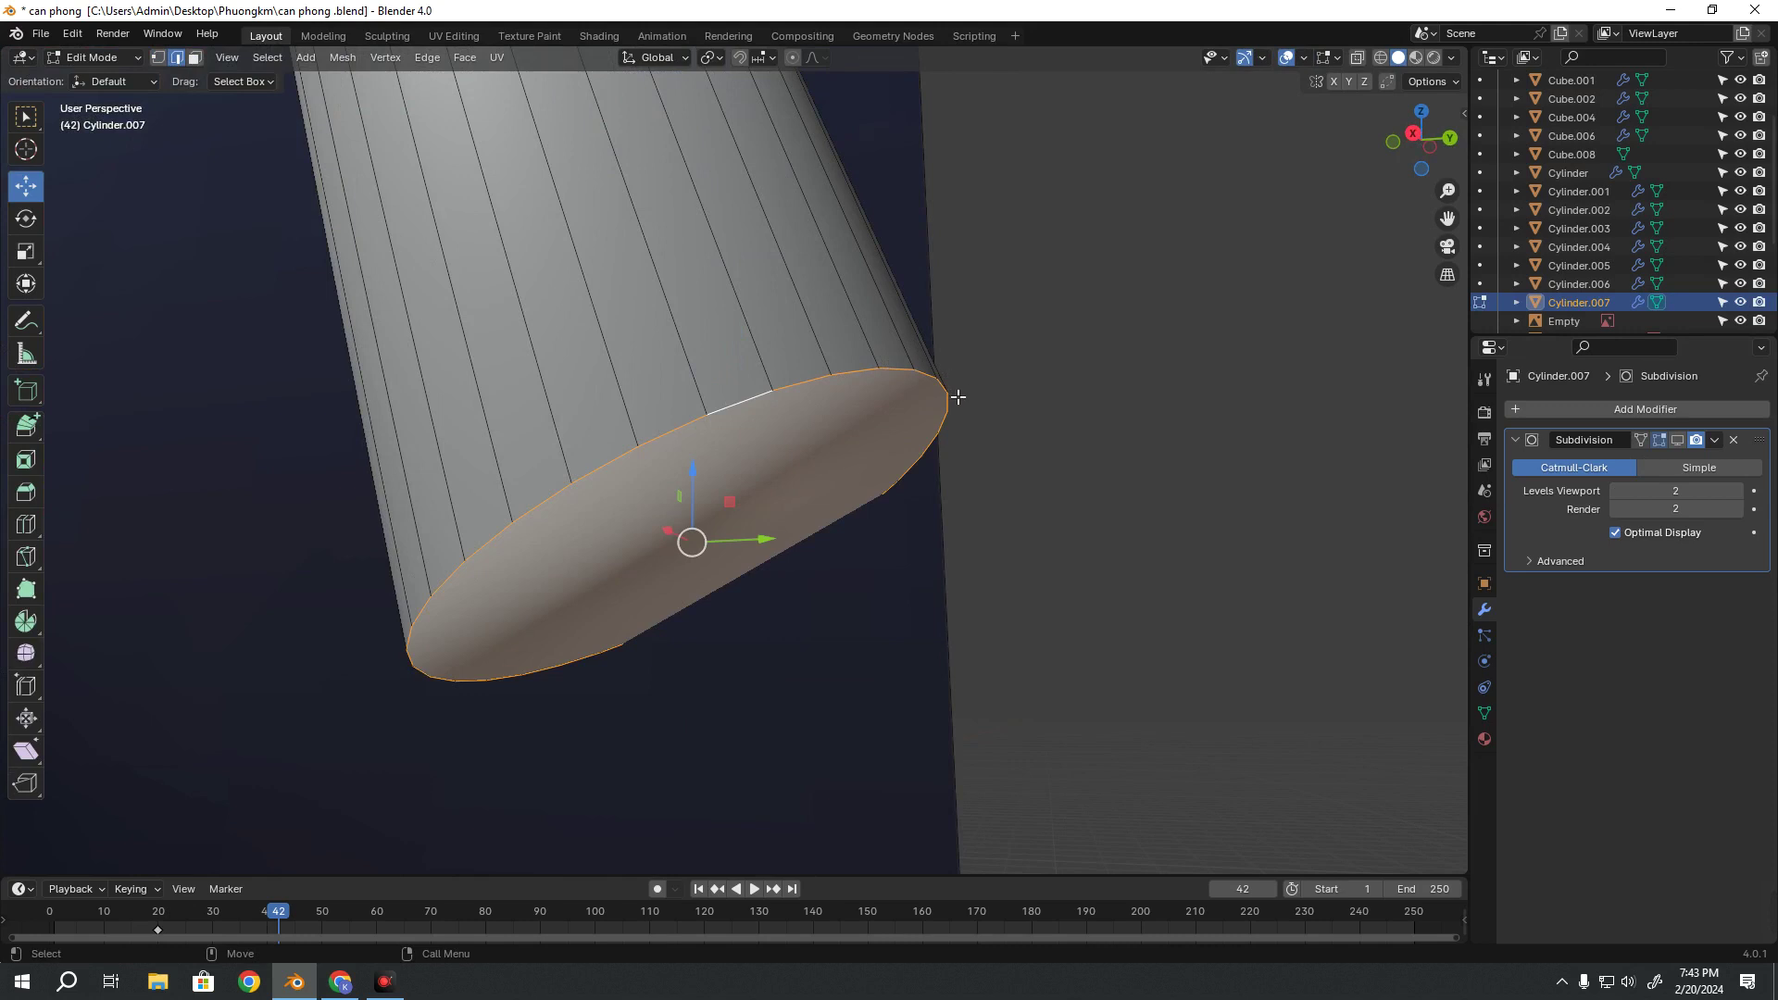
Try bevelling the hook tip's rim, then cancel that bevel
{"action": "middle_click_drag", "start_coordinate": [586, 495], "coordinate": [634, 474], "text": "shift"}
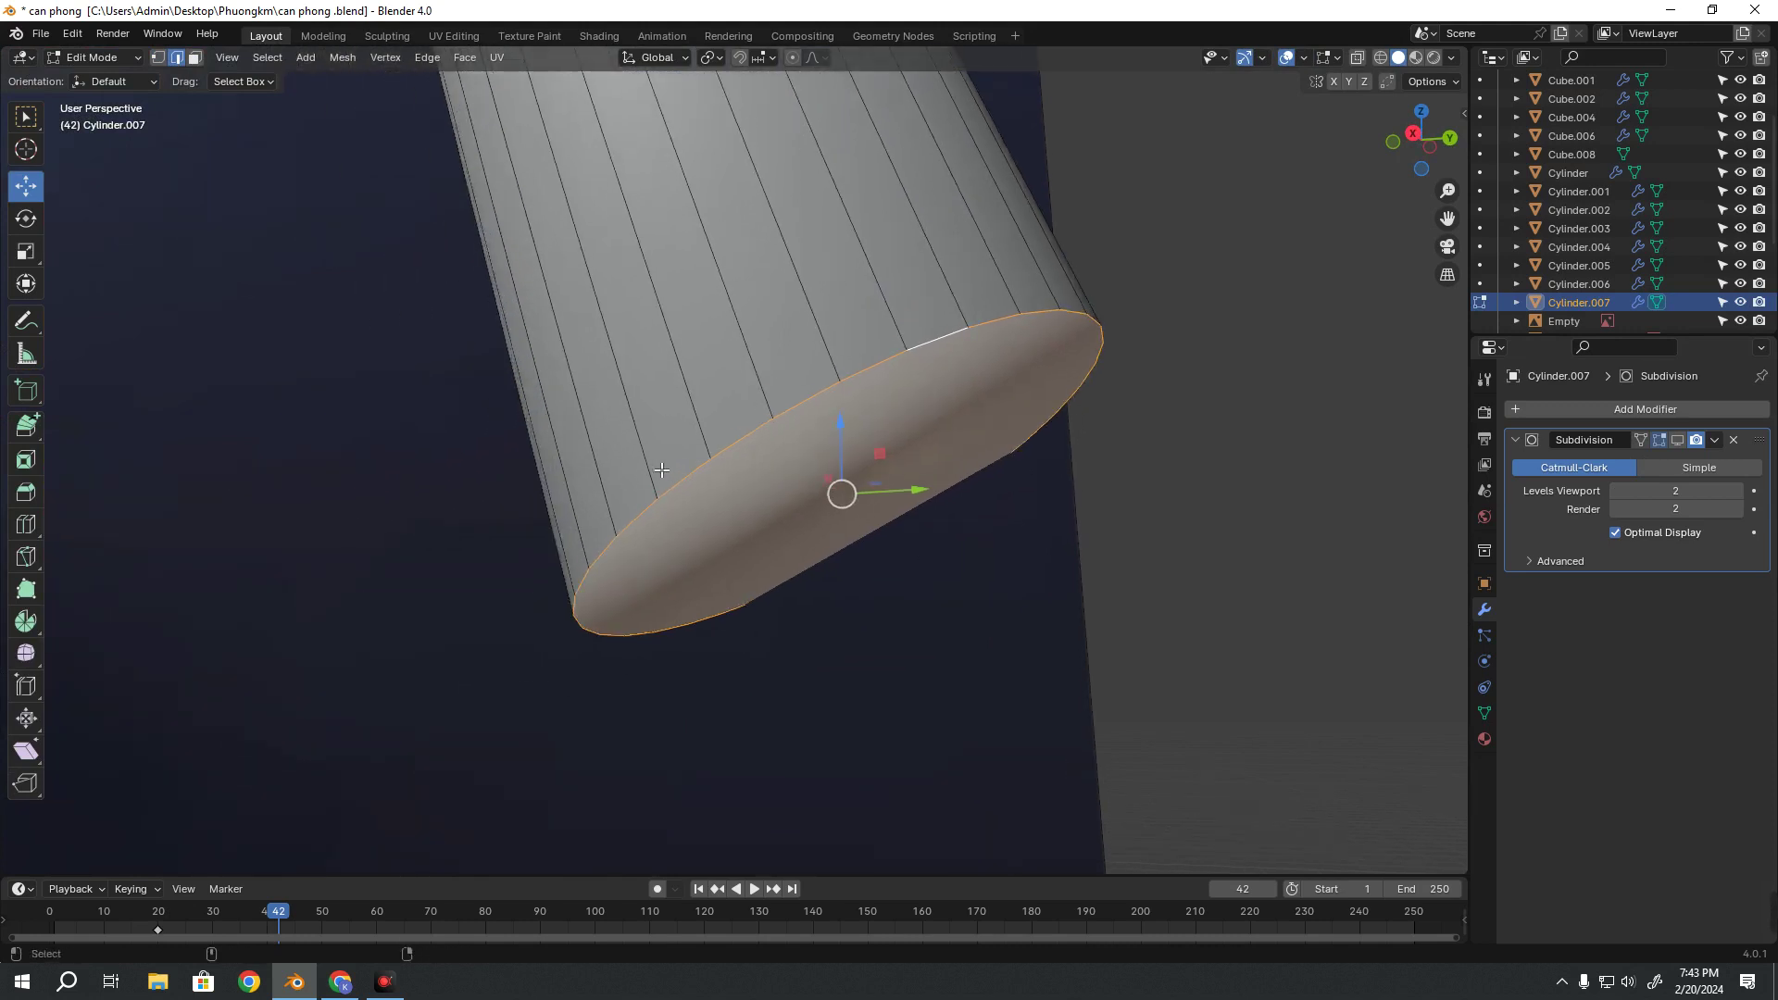
{"action": "key", "text": "ctrl+b"}
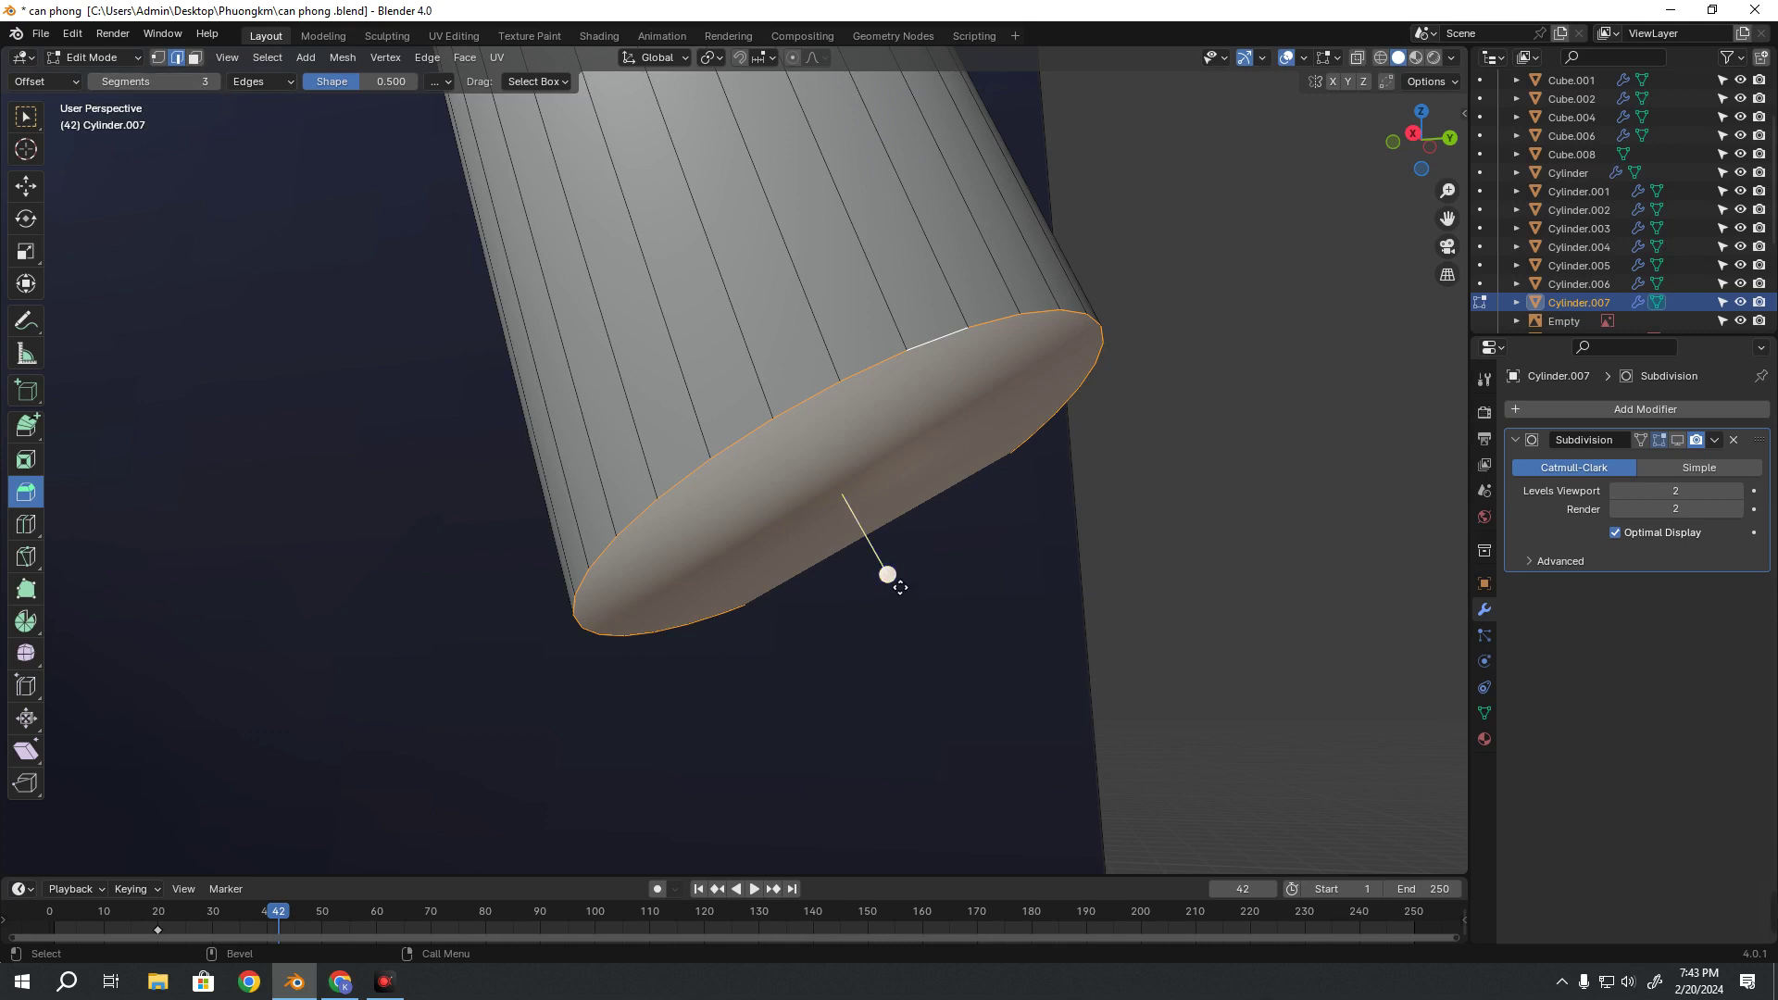
{"action": "left_click_drag", "start_coordinate": [887, 574], "coordinate": [806, 413]}
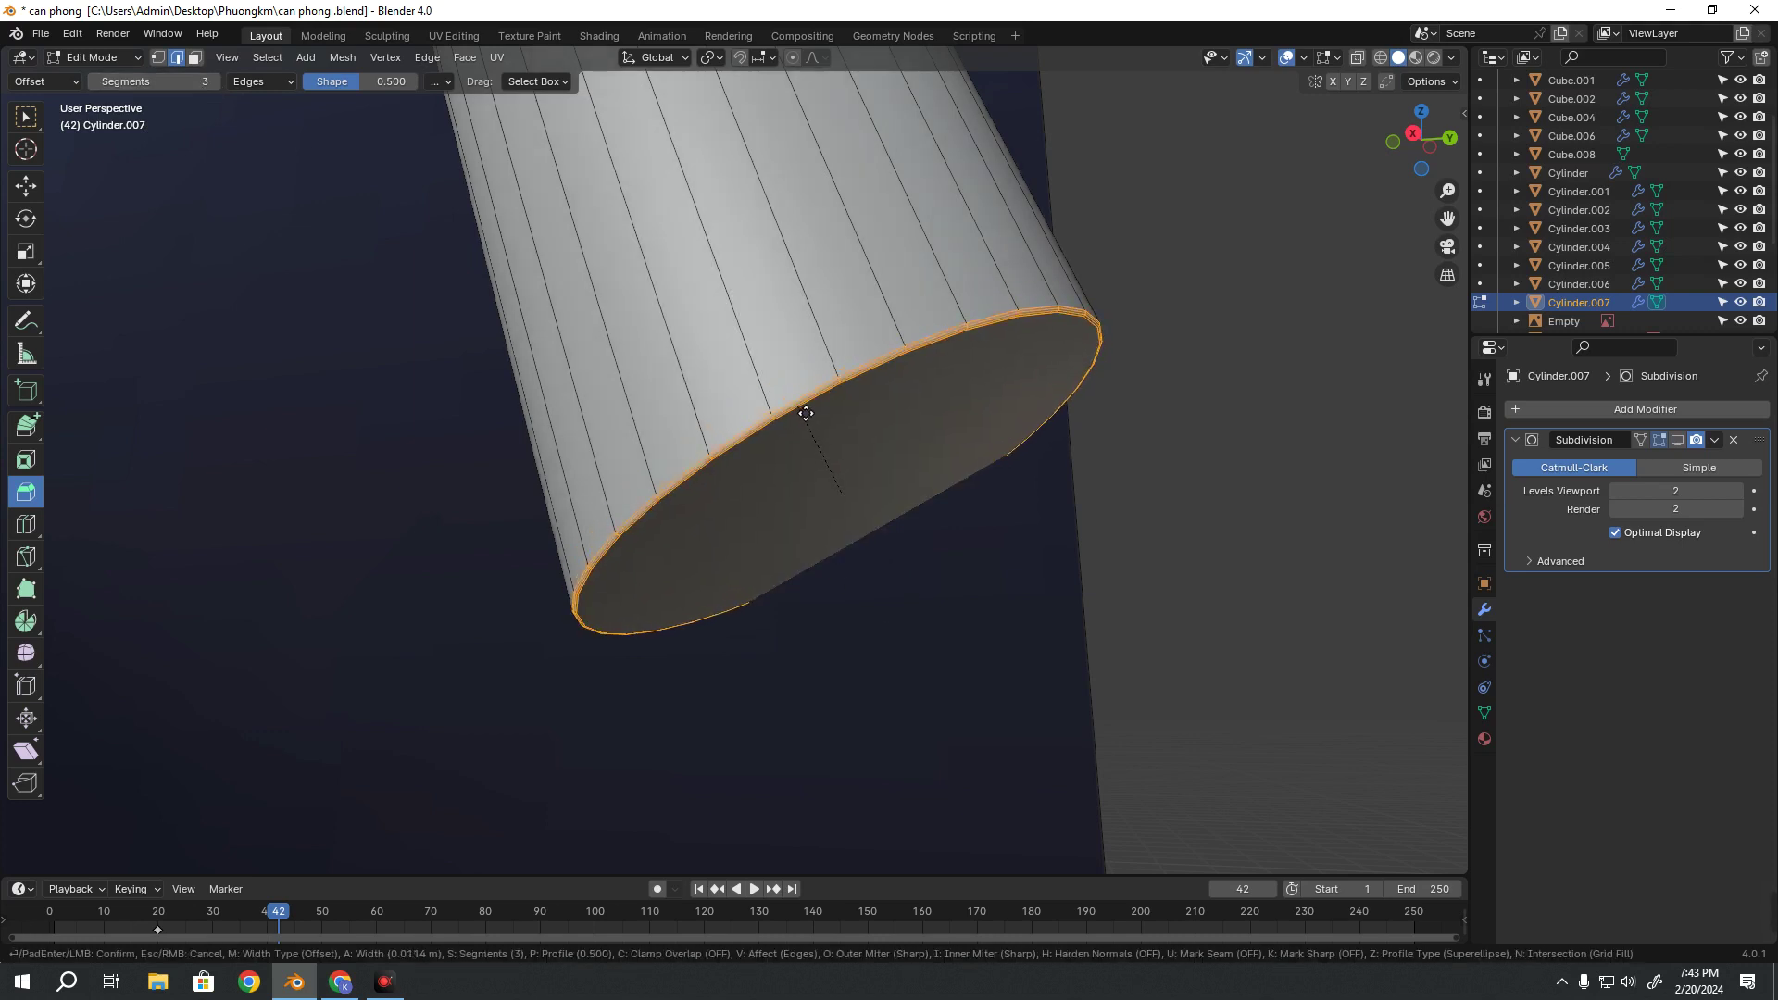
{"action": "scroll", "coordinate": [810, 556], "scroll_direction": "down", "scroll_amount": 6}
{"action": "middle_click_drag", "start_coordinate": [814, 584], "coordinate": [722, 497]}
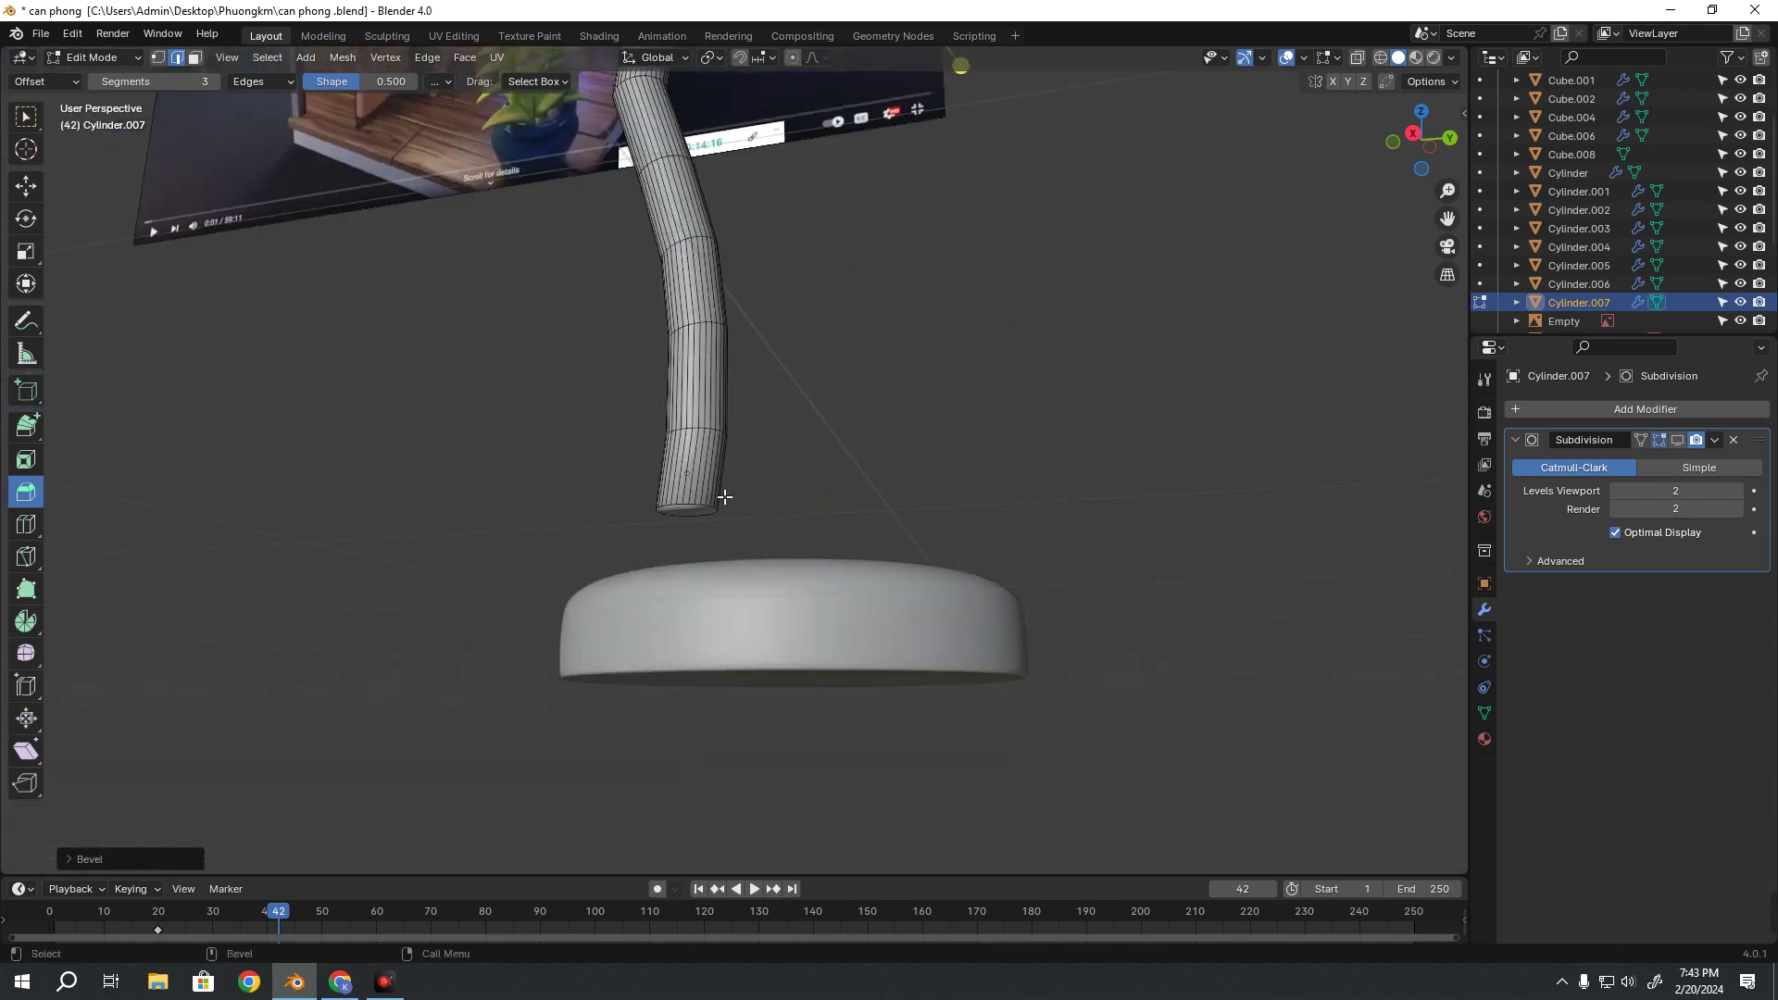
{"action": "scroll", "coordinate": [699, 525], "scroll_direction": "up", "scroll_amount": 5}
{"action": "right_click", "coordinate": [704, 547]}
Give the tube's bottom end loop a 3-segment bevel and return to Object Mode
{"action": "scroll", "coordinate": [790, 492], "scroll_direction": "up", "scroll_amount": 3}
{"action": "scroll", "coordinate": [842, 421], "scroll_direction": "up", "scroll_amount": 3}
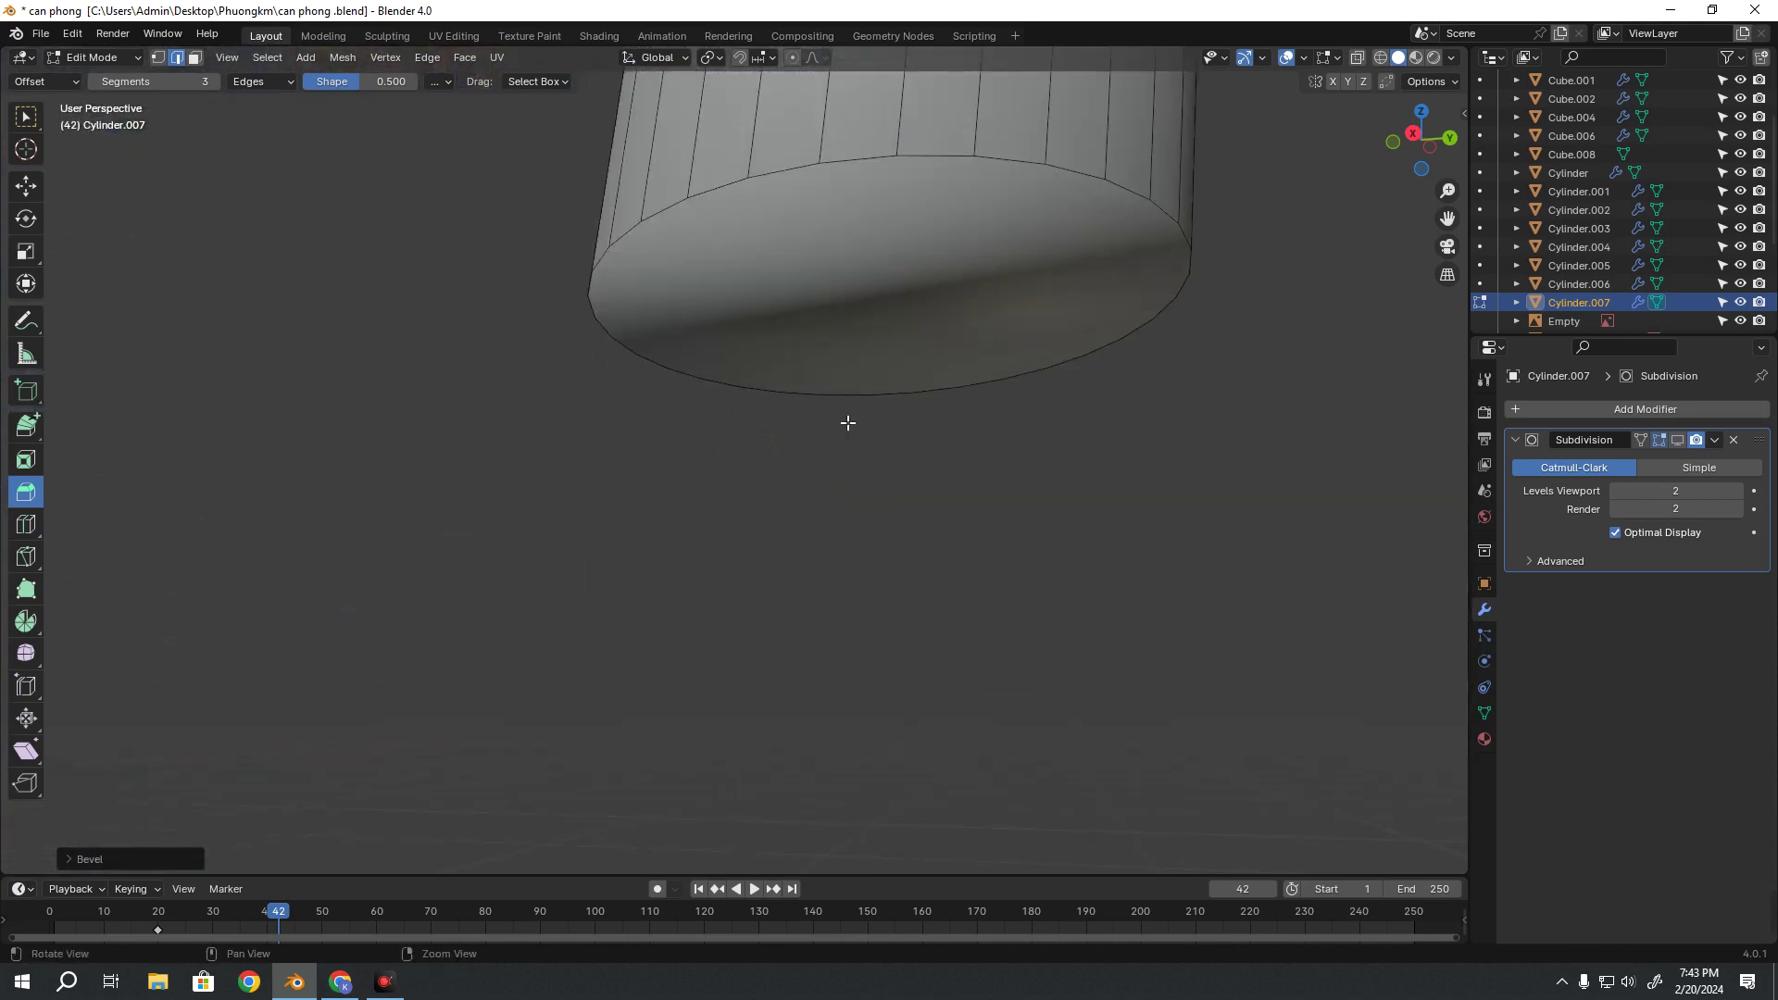
{"action": "scroll", "coordinate": [848, 483], "scroll_direction": "up", "scroll_amount": 1}
{"action": "left_click", "coordinate": [822, 471], "text": "alt"}
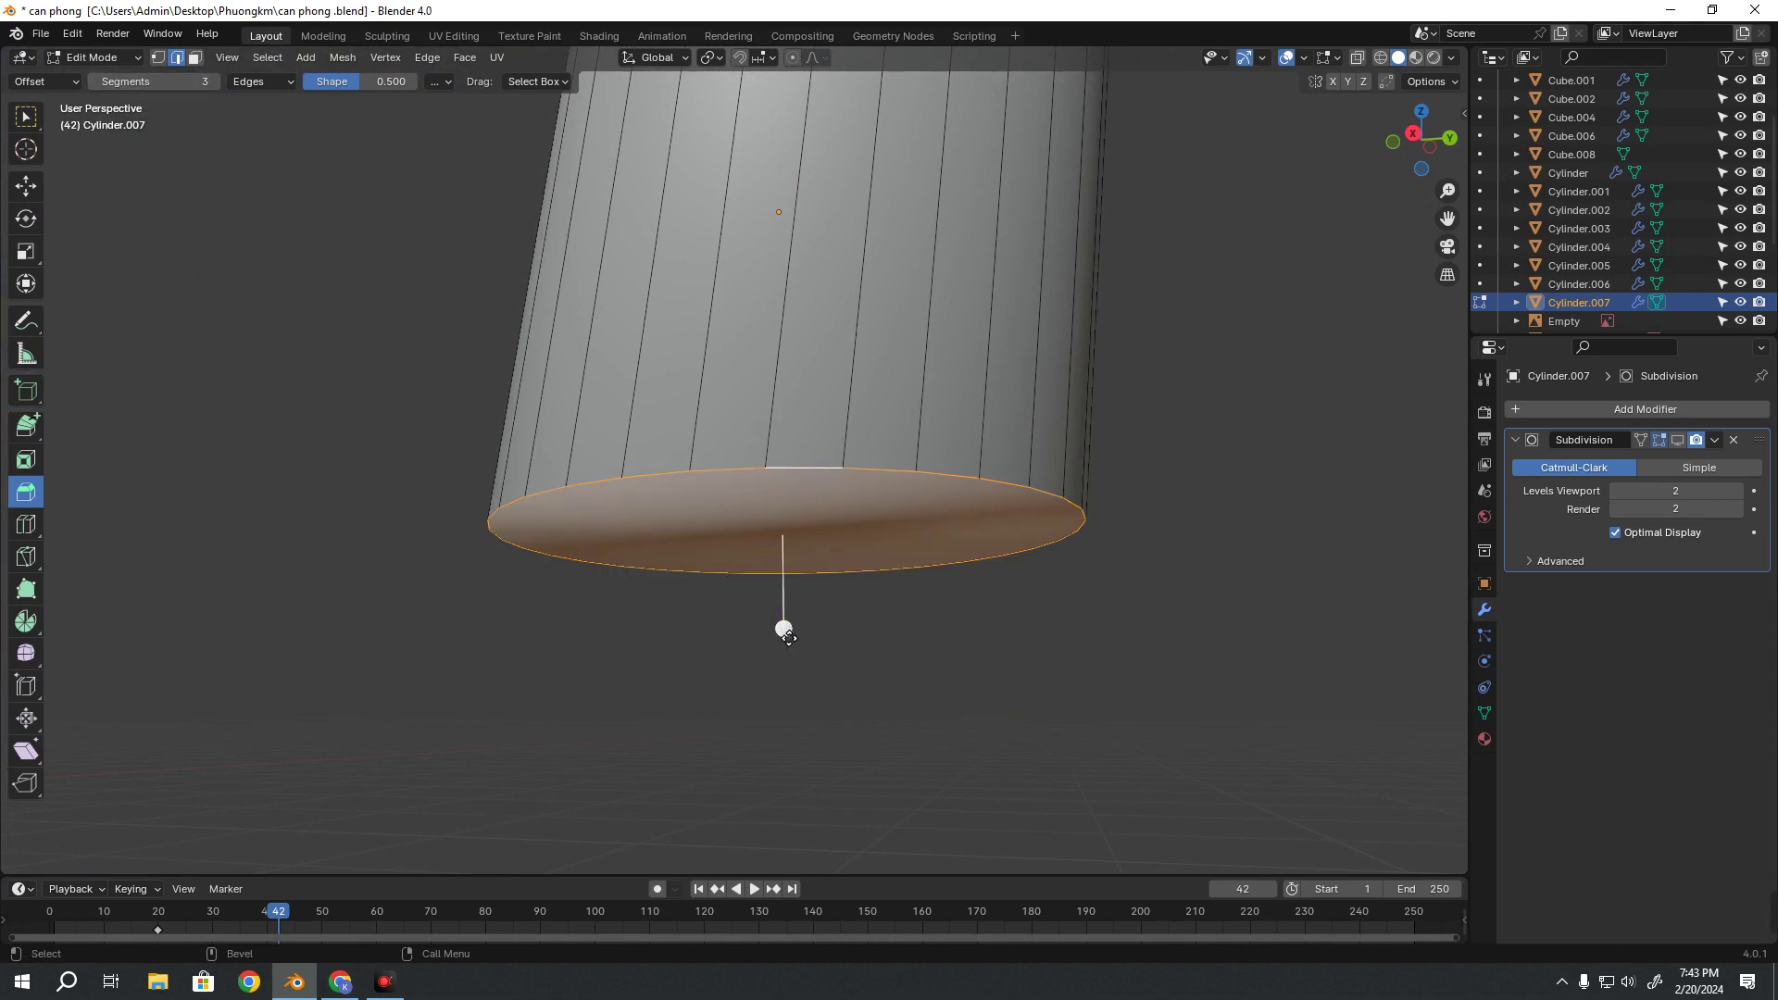
{"action": "mouse_move", "coordinate": [783, 629]}
{"action": "left_mouse_down"}
{"action": "mouse_move", "coordinate": [809, 475]}
{"action": "mouse_move", "coordinate": [794, 443]}
{"action": "mouse_move", "coordinate": [854, 495]}
{"action": "left_mouse_up"}
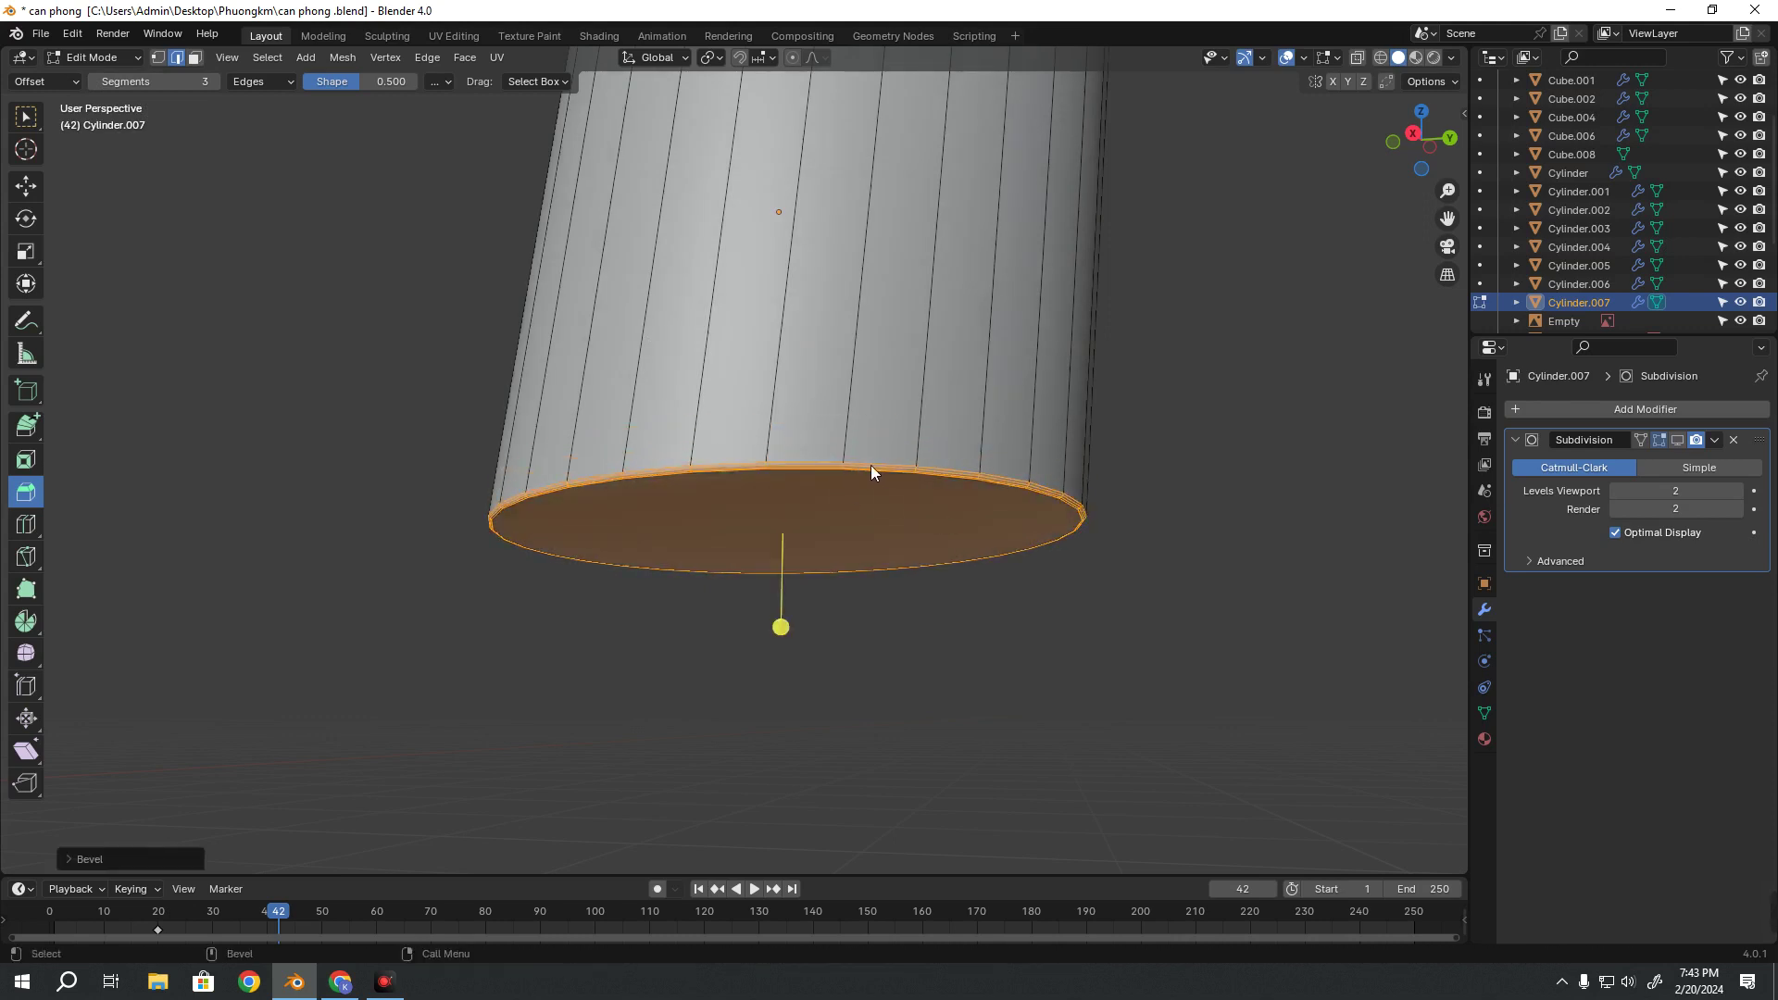
{"action": "scroll", "coordinate": [1041, 536], "scroll_direction": "down", "scroll_amount": 3}
{"action": "key", "text": "Tab"}
{"action": "scroll", "coordinate": [1049, 517], "scroll_direction": "down", "scroll_amount": 2}
{"action": "middle_click_drag", "start_coordinate": [1048, 517], "coordinate": [807, 328]}
{"action": "scroll", "coordinate": [807, 328], "scroll_direction": "up", "scroll_amount": 2}
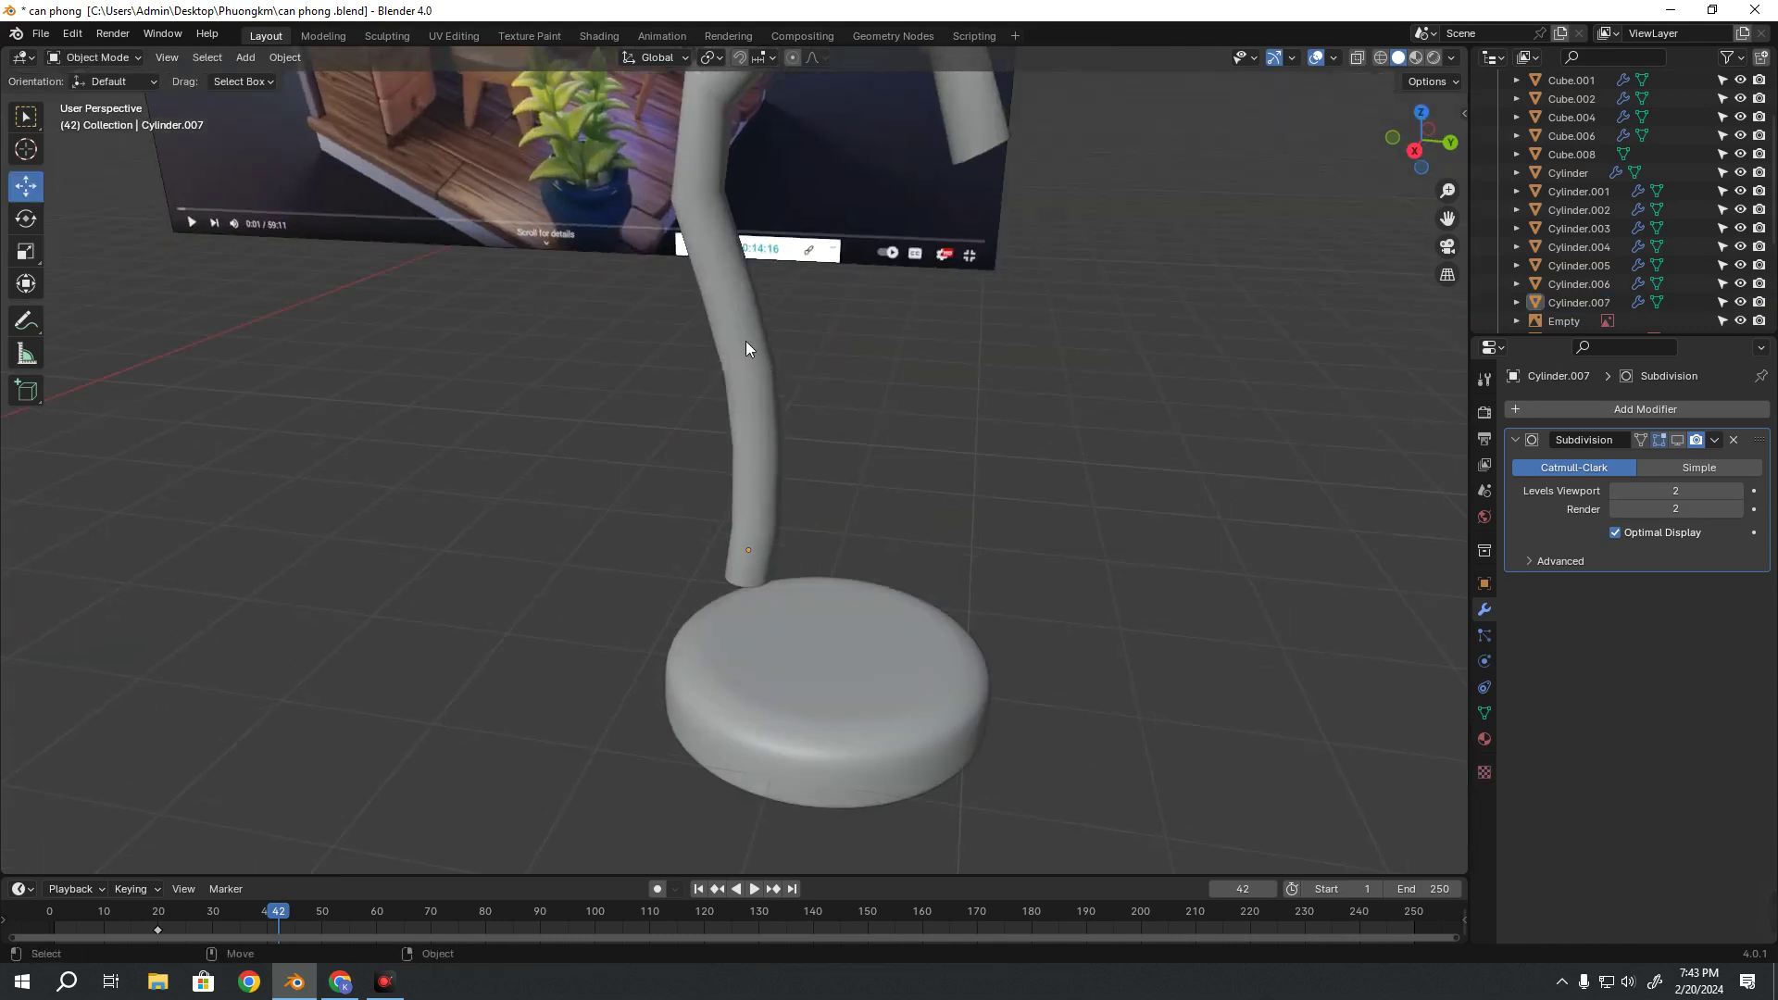
{"action": "left_click", "coordinate": [746, 347]}
{"action": "key", "text": "KP_Decimal"}
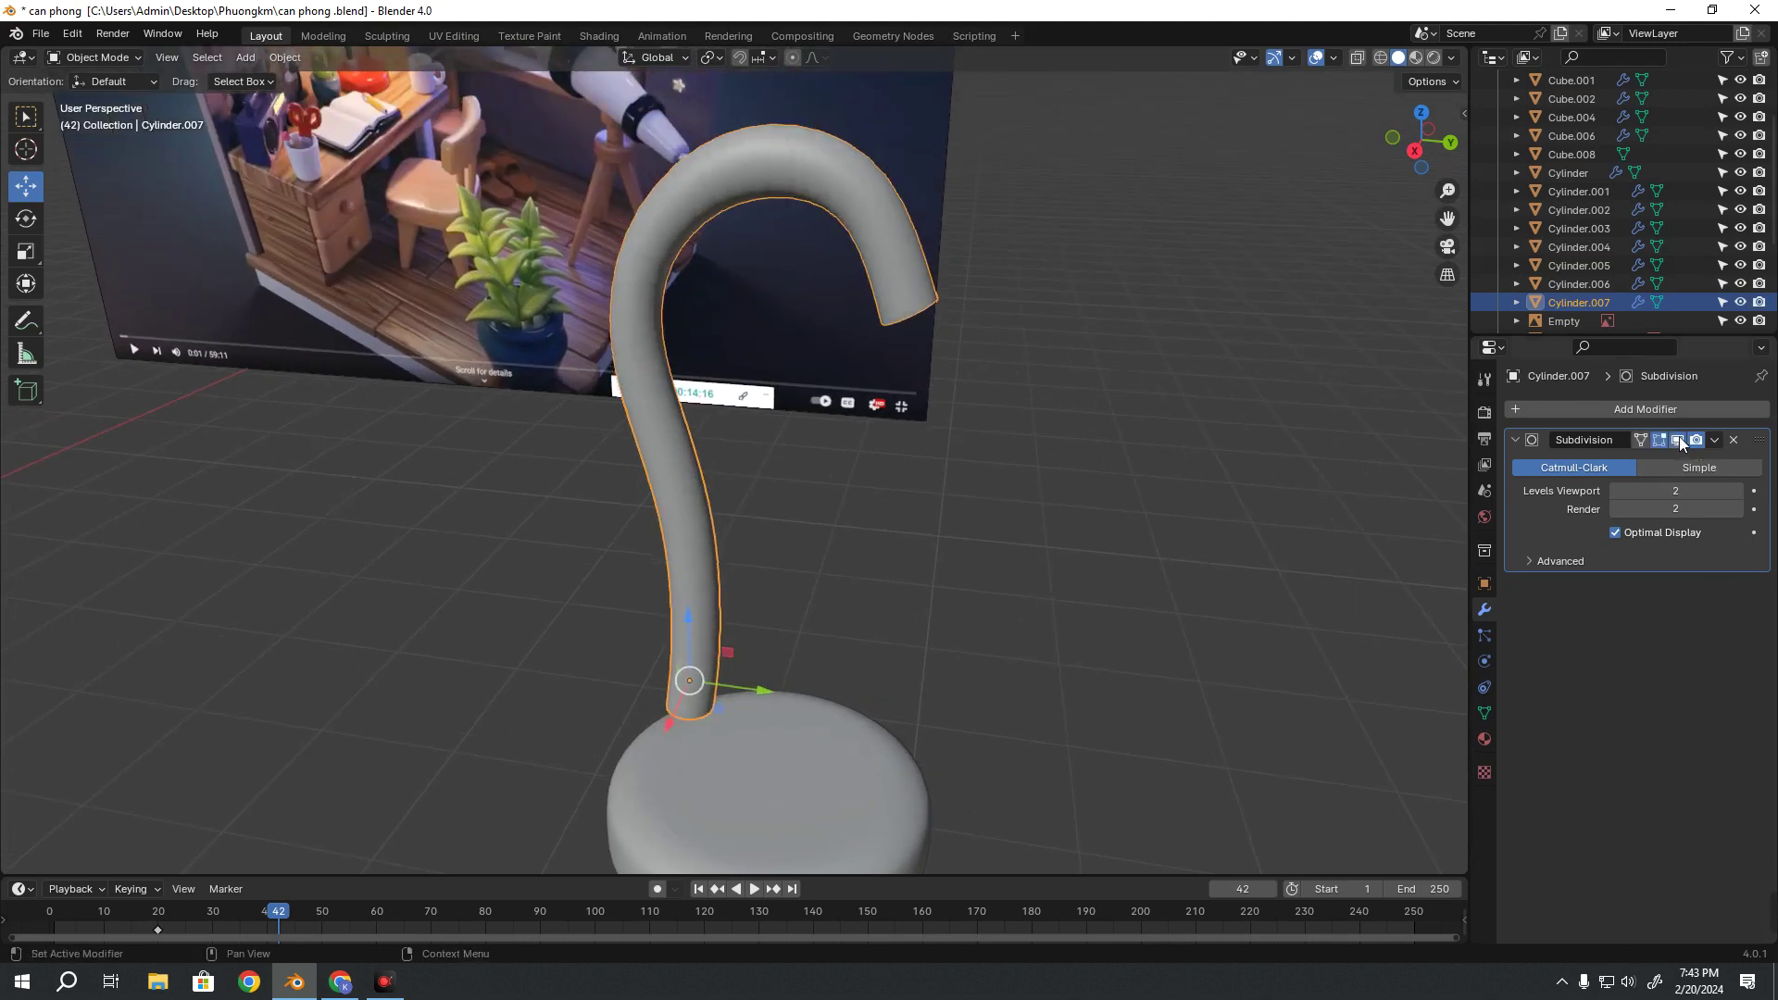
{"action": "left_click", "coordinate": [943, 514]}
{"action": "mouse_move", "coordinate": [942, 514]}
{"action": "middle_mouse_down"}
{"action": "mouse_move", "coordinate": [763, 475]}
{"action": "mouse_move", "coordinate": [781, 435]}
{"action": "mouse_move", "coordinate": [907, 625]}
{"action": "mouse_move", "coordinate": [917, 414]}
{"action": "mouse_move", "coordinate": [1074, 259]}
{"action": "mouse_move", "coordinate": [654, 541]}
{"action": "mouse_move", "coordinate": [864, 572]}
{"action": "mouse_move", "coordinate": [624, 268]}
{"action": "mouse_move", "coordinate": [581, 502]}
{"action": "mouse_move", "coordinate": [599, 526]}
{"action": "middle_mouse_up"}
{"action": "scroll", "coordinate": [983, 279], "scroll_direction": "down", "scroll_amount": 5}
{"action": "scroll", "coordinate": [598, 526], "scroll_direction": "up", "scroll_amount": 5}
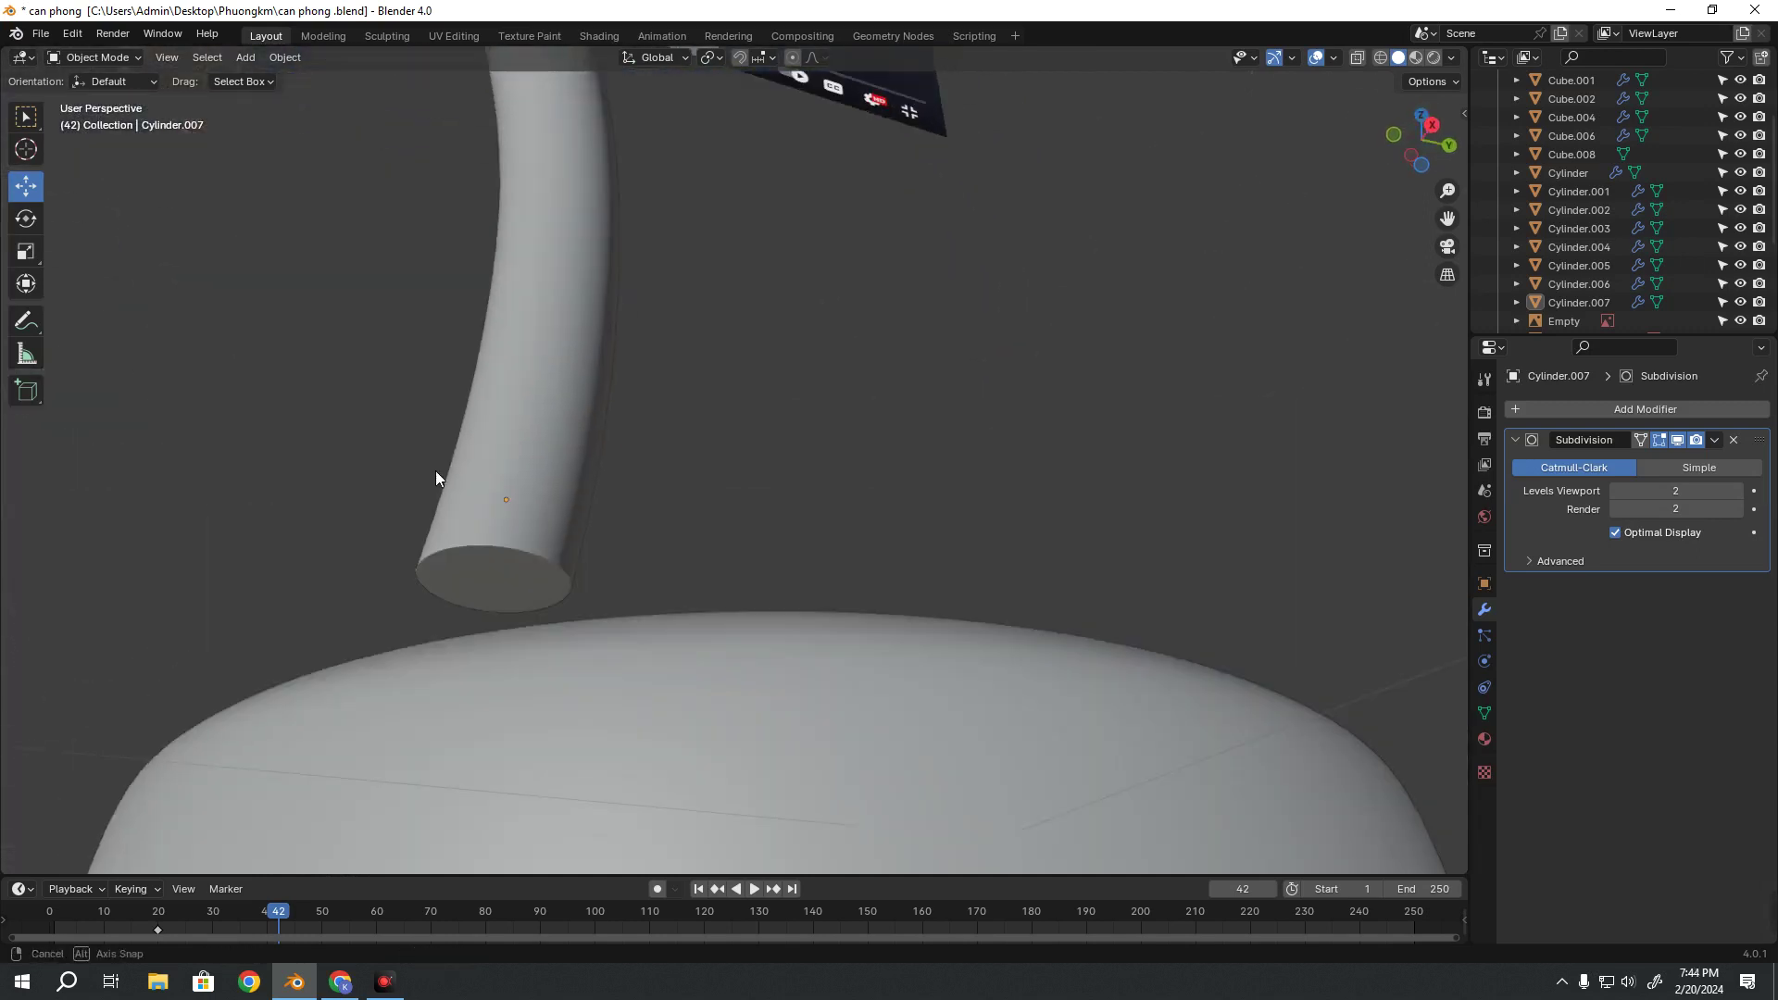
{"action": "mouse_move", "coordinate": [435, 471]}
{"action": "middle_mouse_down"}
{"action": "mouse_move", "coordinate": [496, 463]}
{"action": "mouse_move", "coordinate": [802, 302]}
{"action": "mouse_move", "coordinate": [798, 213]}
{"action": "mouse_move", "coordinate": [622, 692]}
{"action": "mouse_move", "coordinate": [813, 467]}
{"action": "middle_mouse_up"}
{"action": "scroll", "coordinate": [441, 491], "scroll_direction": "down", "scroll_amount": 5}
{"action": "scroll", "coordinate": [798, 213], "scroll_direction": "up", "scroll_amount": 5}
{"action": "scroll", "coordinate": [811, 596], "scroll_direction": "down", "scroll_amount": 4}
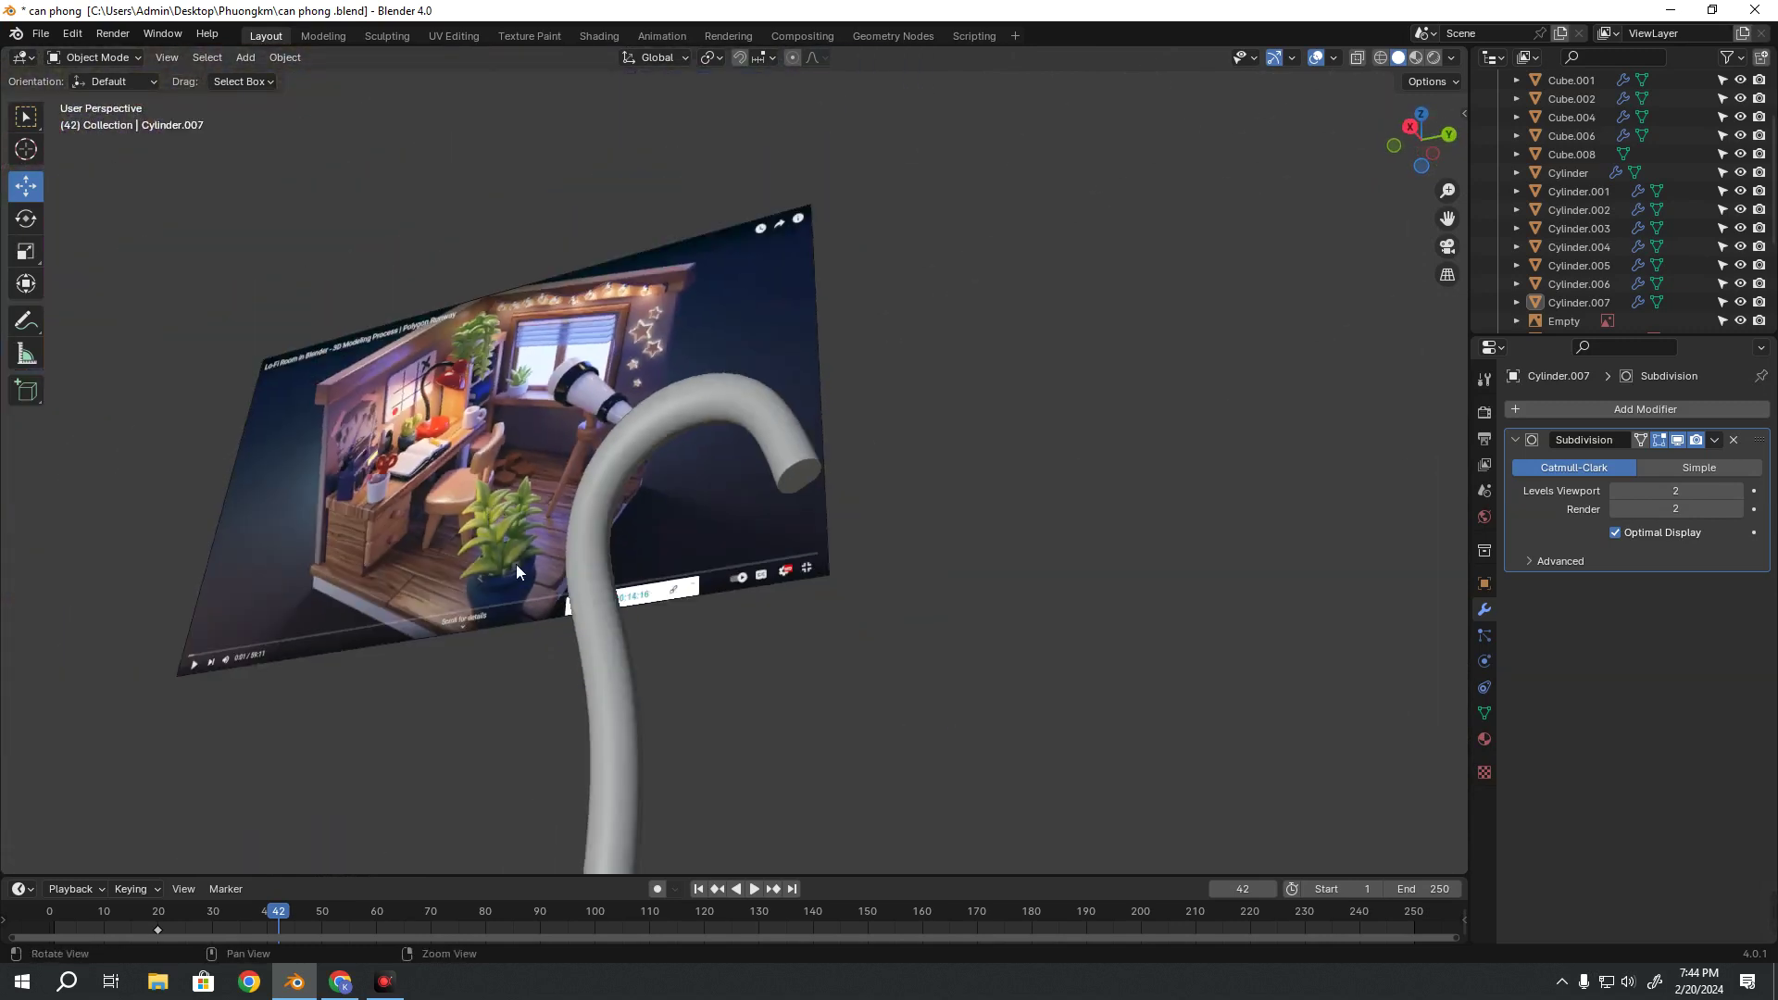
{"action": "middle_click_drag", "start_coordinate": [515, 564], "coordinate": [570, 654]}
{"action": "left_click", "coordinate": [643, 541]}
{"action": "key", "text": "KP_3"}
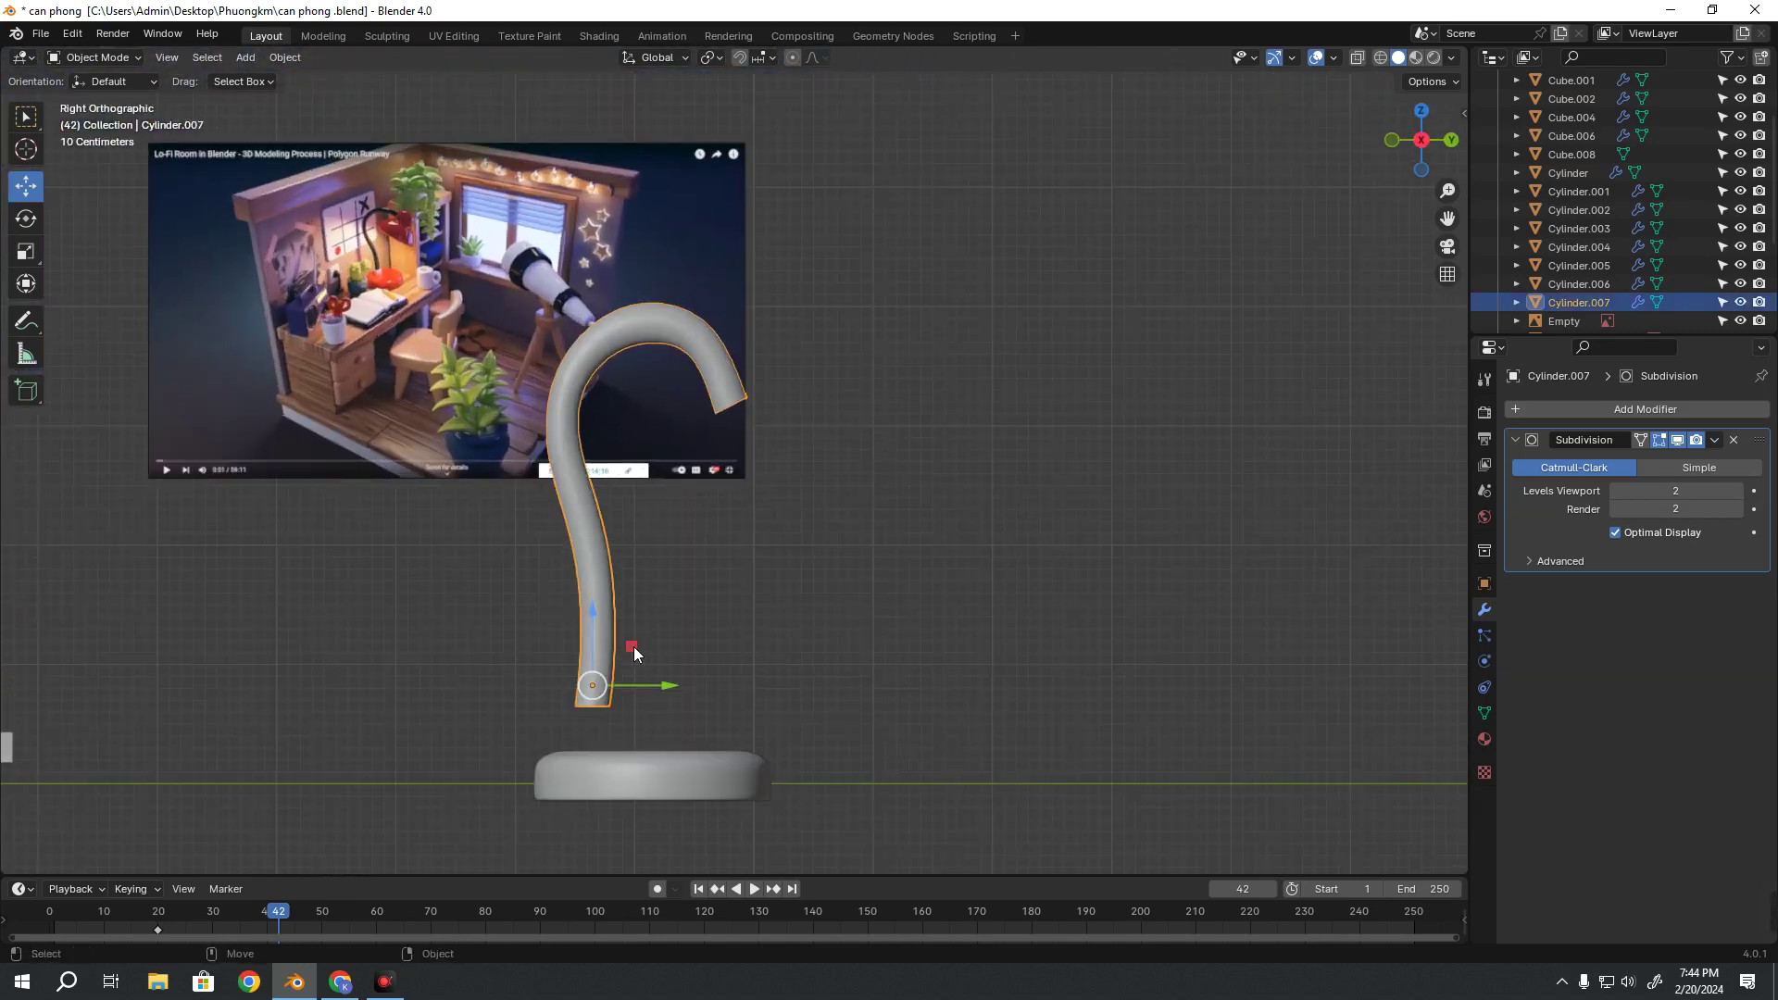
{"action": "left_click_drag", "start_coordinate": [637, 559], "coordinate": [639, 617]}
{"action": "left_click", "coordinate": [901, 525]}
{"action": "mouse_move", "coordinate": [900, 525]}
{"action": "middle_mouse_down"}
{"action": "mouse_move", "coordinate": [822, 552]}
{"action": "mouse_move", "coordinate": [643, 554]}
{"action": "mouse_move", "coordinate": [809, 509]}
{"action": "middle_mouse_up"}
{"action": "left_click", "coordinate": [855, 453]}
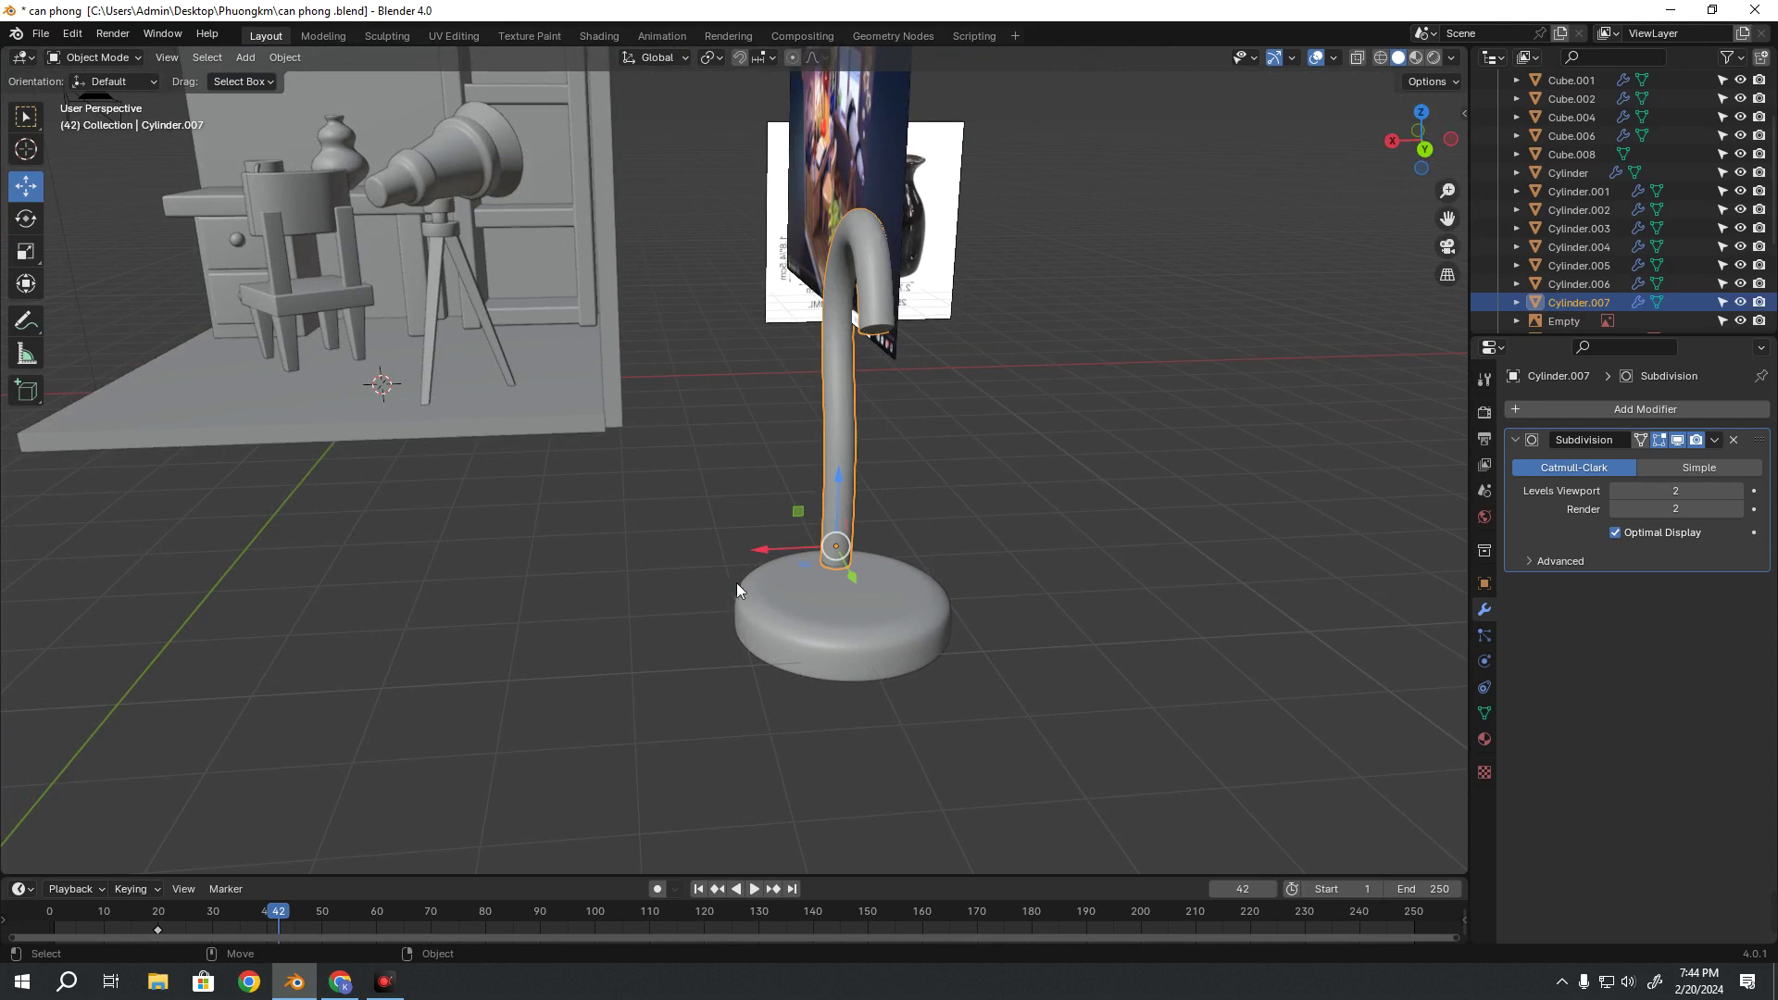
{"action": "left_click_drag", "start_coordinate": [760, 541], "coordinate": [753, 541]}
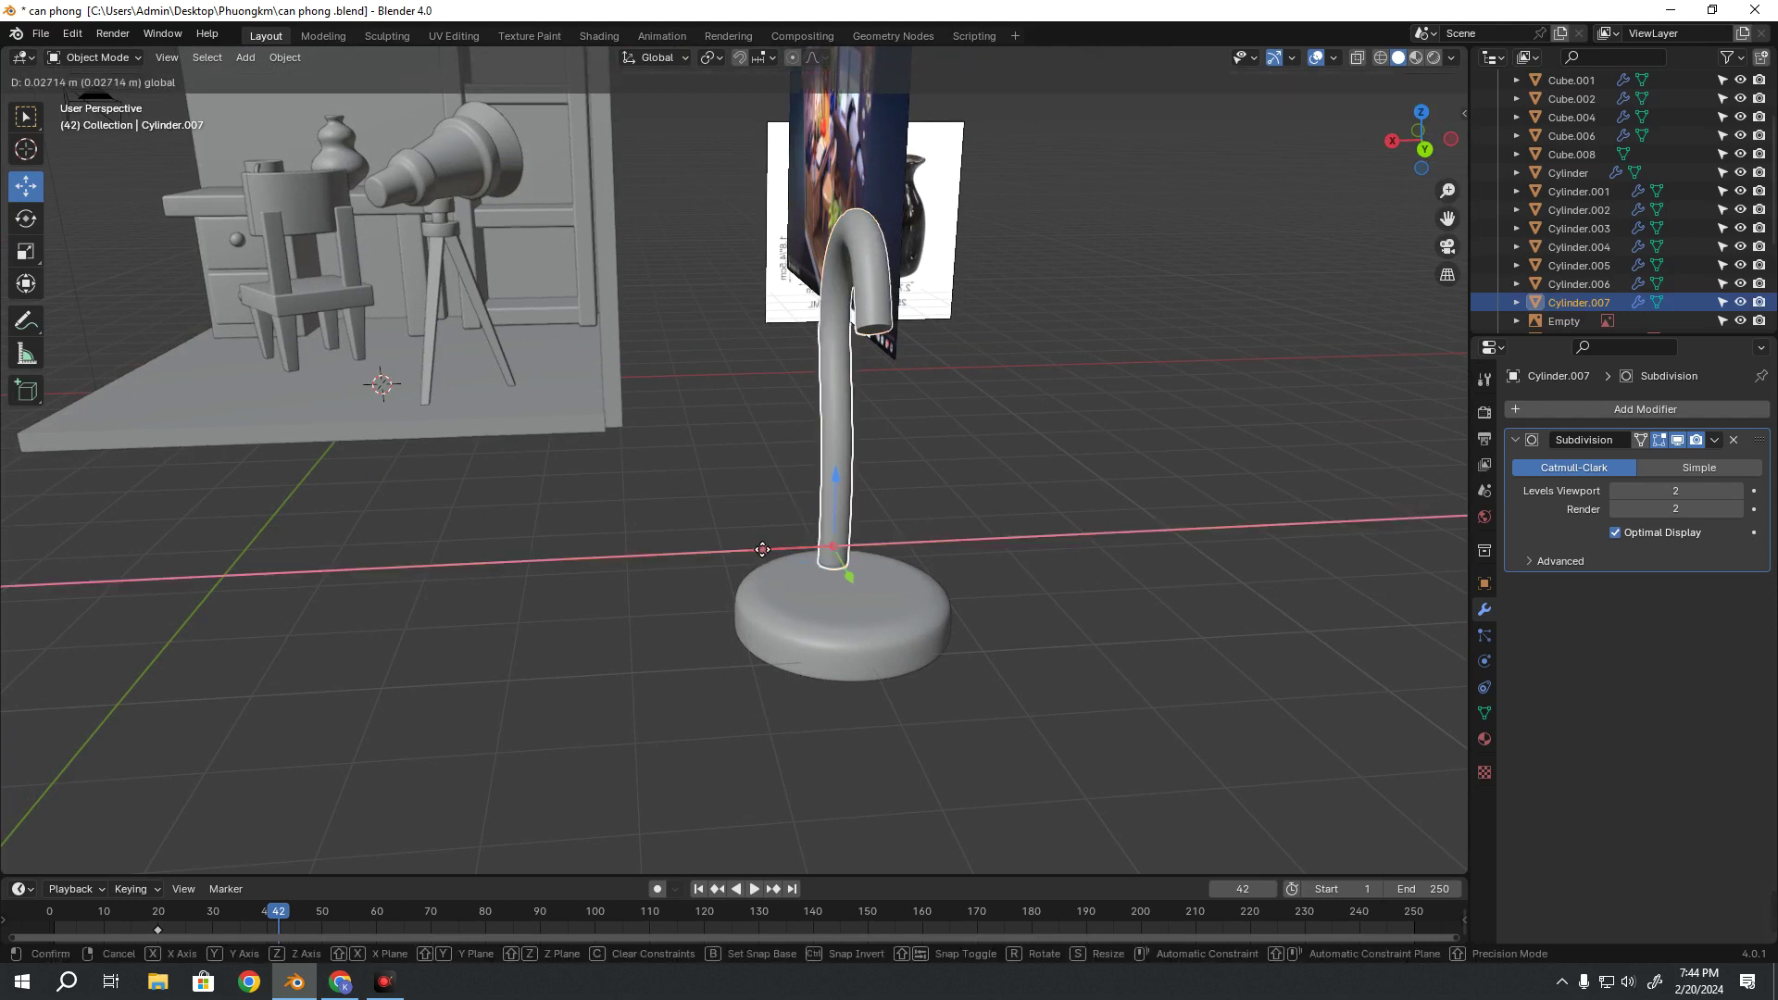
{"action": "left_click", "coordinate": [980, 487]}
{"action": "mouse_move", "coordinate": [980, 487]}
{"action": "middle_mouse_down"}
{"action": "mouse_move", "coordinate": [648, 524]}
{"action": "mouse_move", "coordinate": [709, 445]}
{"action": "mouse_move", "coordinate": [711, 557]}
{"action": "mouse_move", "coordinate": [742, 532]}
{"action": "mouse_move", "coordinate": [743, 553]}
{"action": "mouse_move", "coordinate": [567, 534]}
{"action": "middle_mouse_up"}
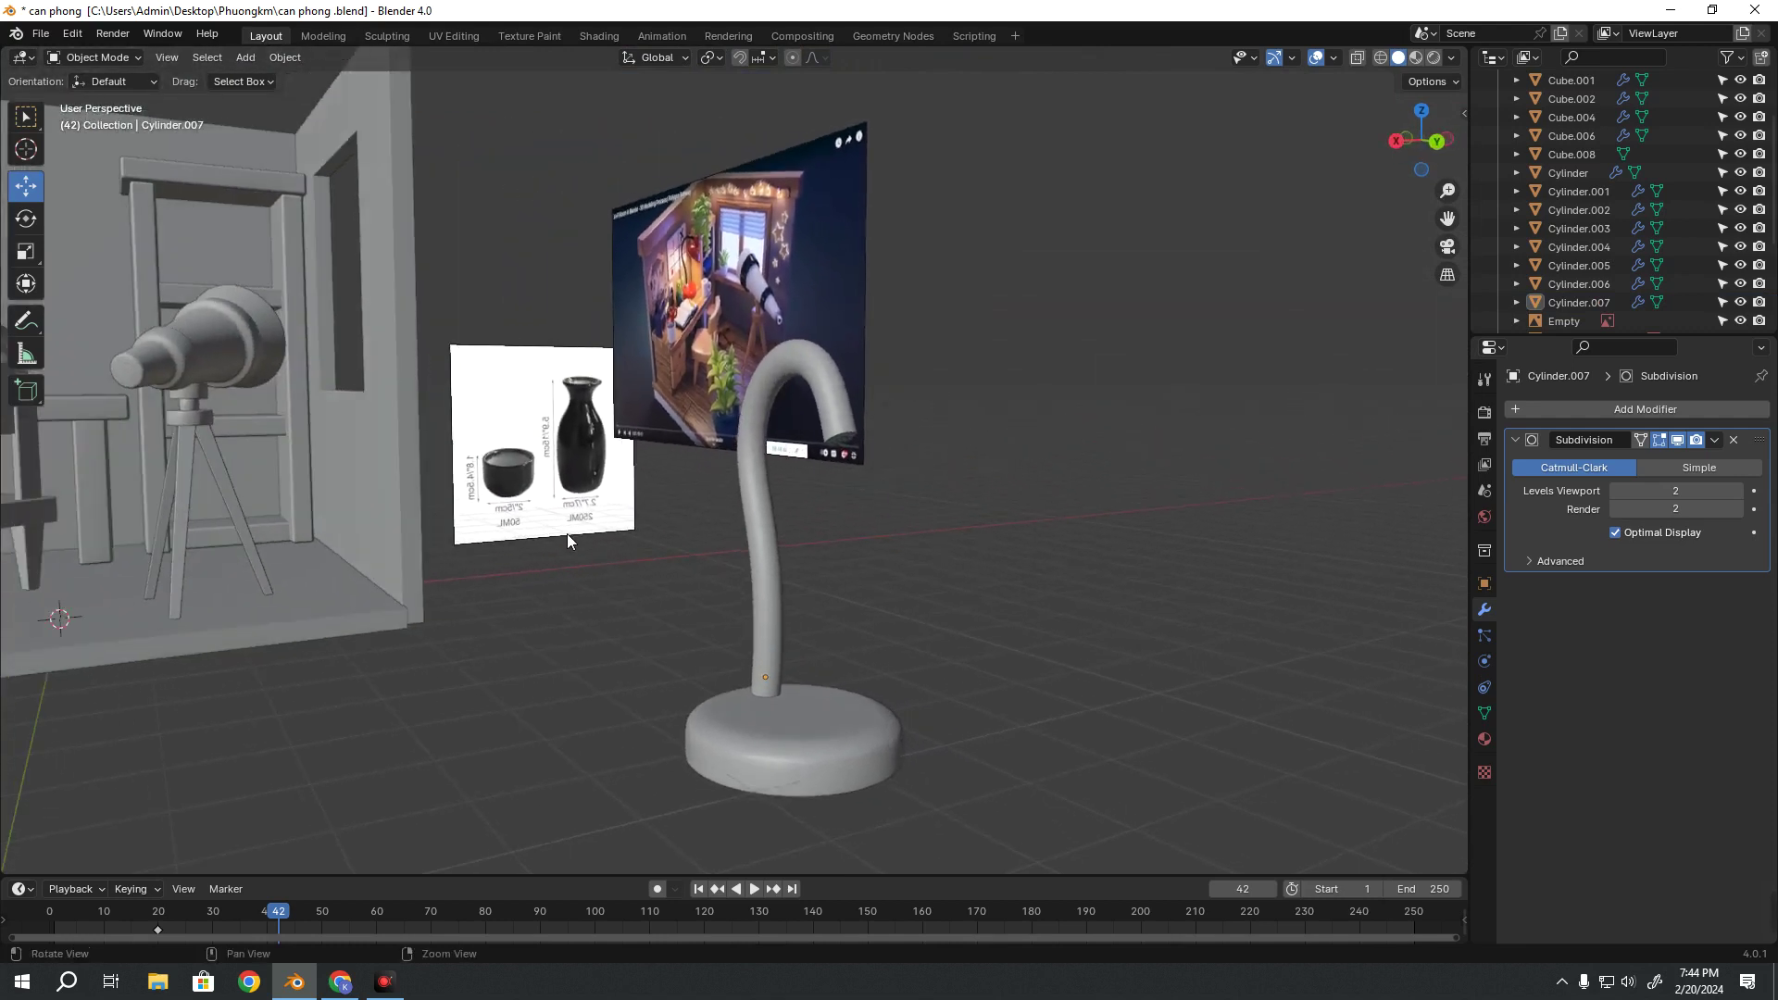
{"action": "scroll", "coordinate": [658, 575], "scroll_direction": "up", "scroll_amount": 2}
{"action": "mouse_move", "coordinate": [658, 575]}
{"action": "middle_mouse_down"}
{"action": "mouse_move", "coordinate": [717, 611]}
{"action": "mouse_move", "coordinate": [880, 611]}
{"action": "mouse_move", "coordinate": [691, 620]}
{"action": "middle_mouse_up"}
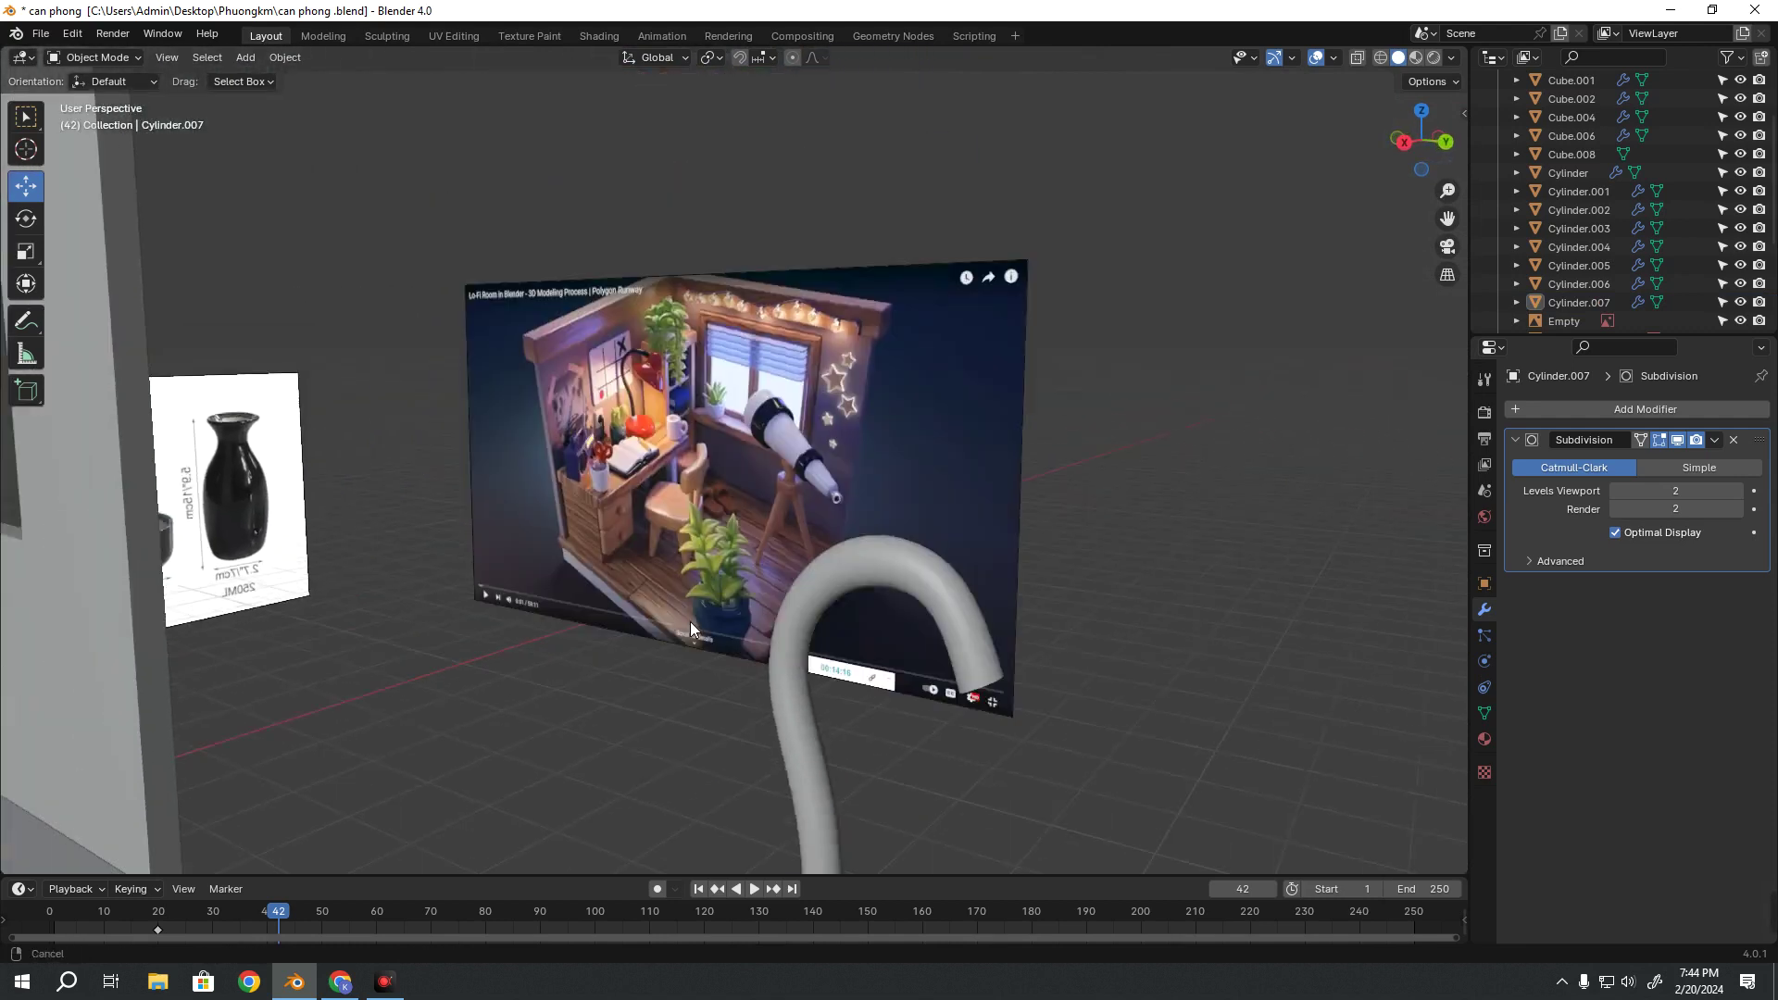
{"action": "scroll", "coordinate": [657, 403], "scroll_direction": "up", "scroll_amount": 4}
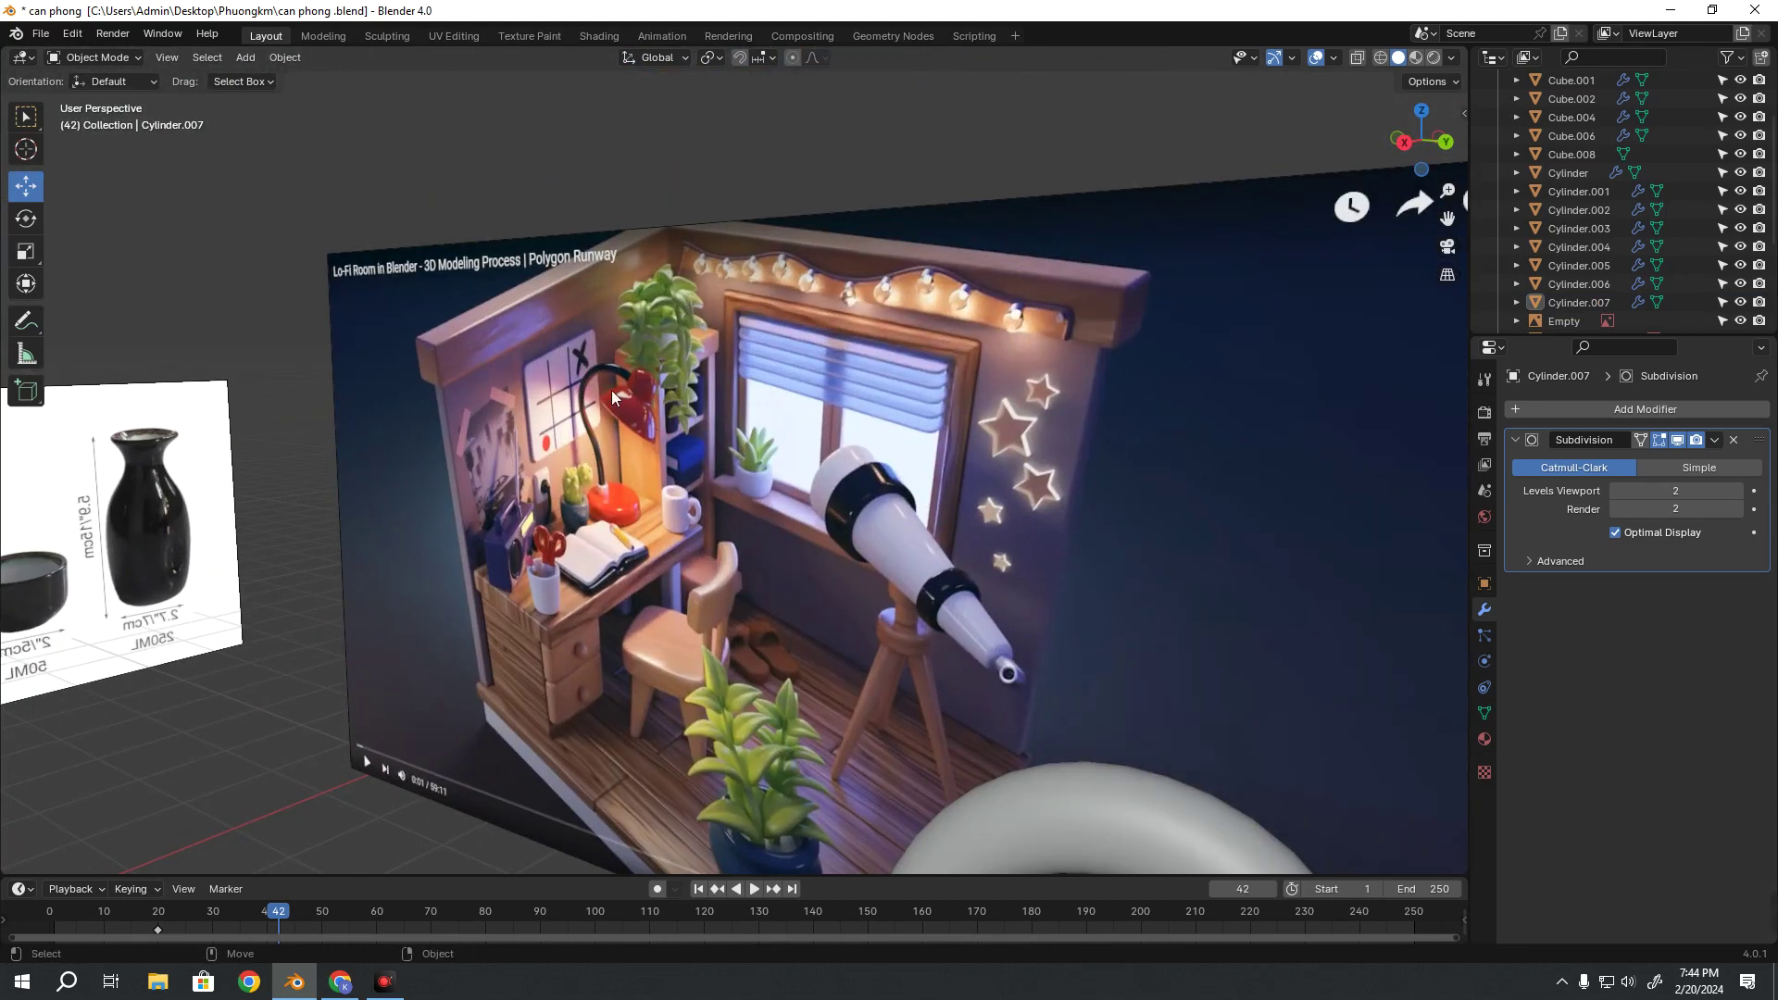
{"action": "scroll", "coordinate": [867, 741], "scroll_direction": "down", "scroll_amount": 5}
{"action": "scroll", "coordinate": [732, 485], "scroll_direction": "up", "scroll_amount": 3}
{"action": "scroll", "coordinate": [661, 448], "scroll_direction": "up", "scroll_amount": 2}
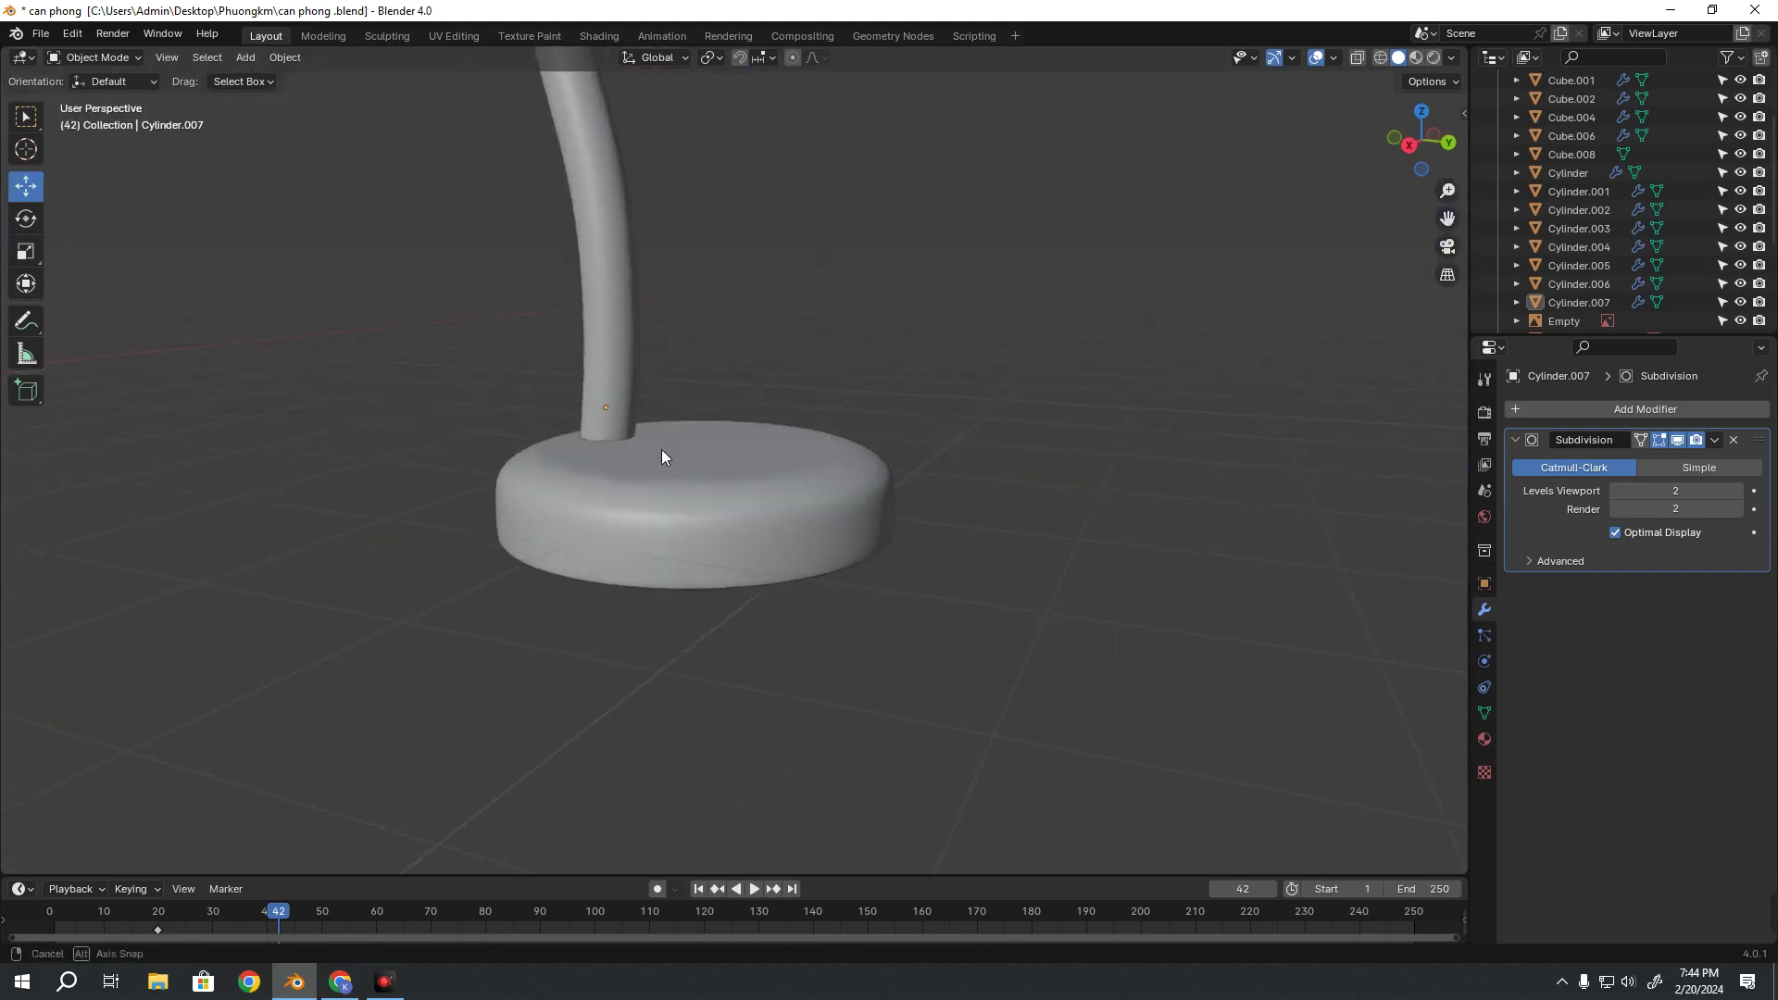
{"action": "scroll", "coordinate": [612, 421], "scroll_direction": "up", "scroll_amount": 1}
{"action": "scroll", "coordinate": [639, 463], "scroll_direction": "down", "scroll_amount": 2}
{"action": "scroll", "coordinate": [602, 389], "scroll_direction": "down", "scroll_amount": 2}
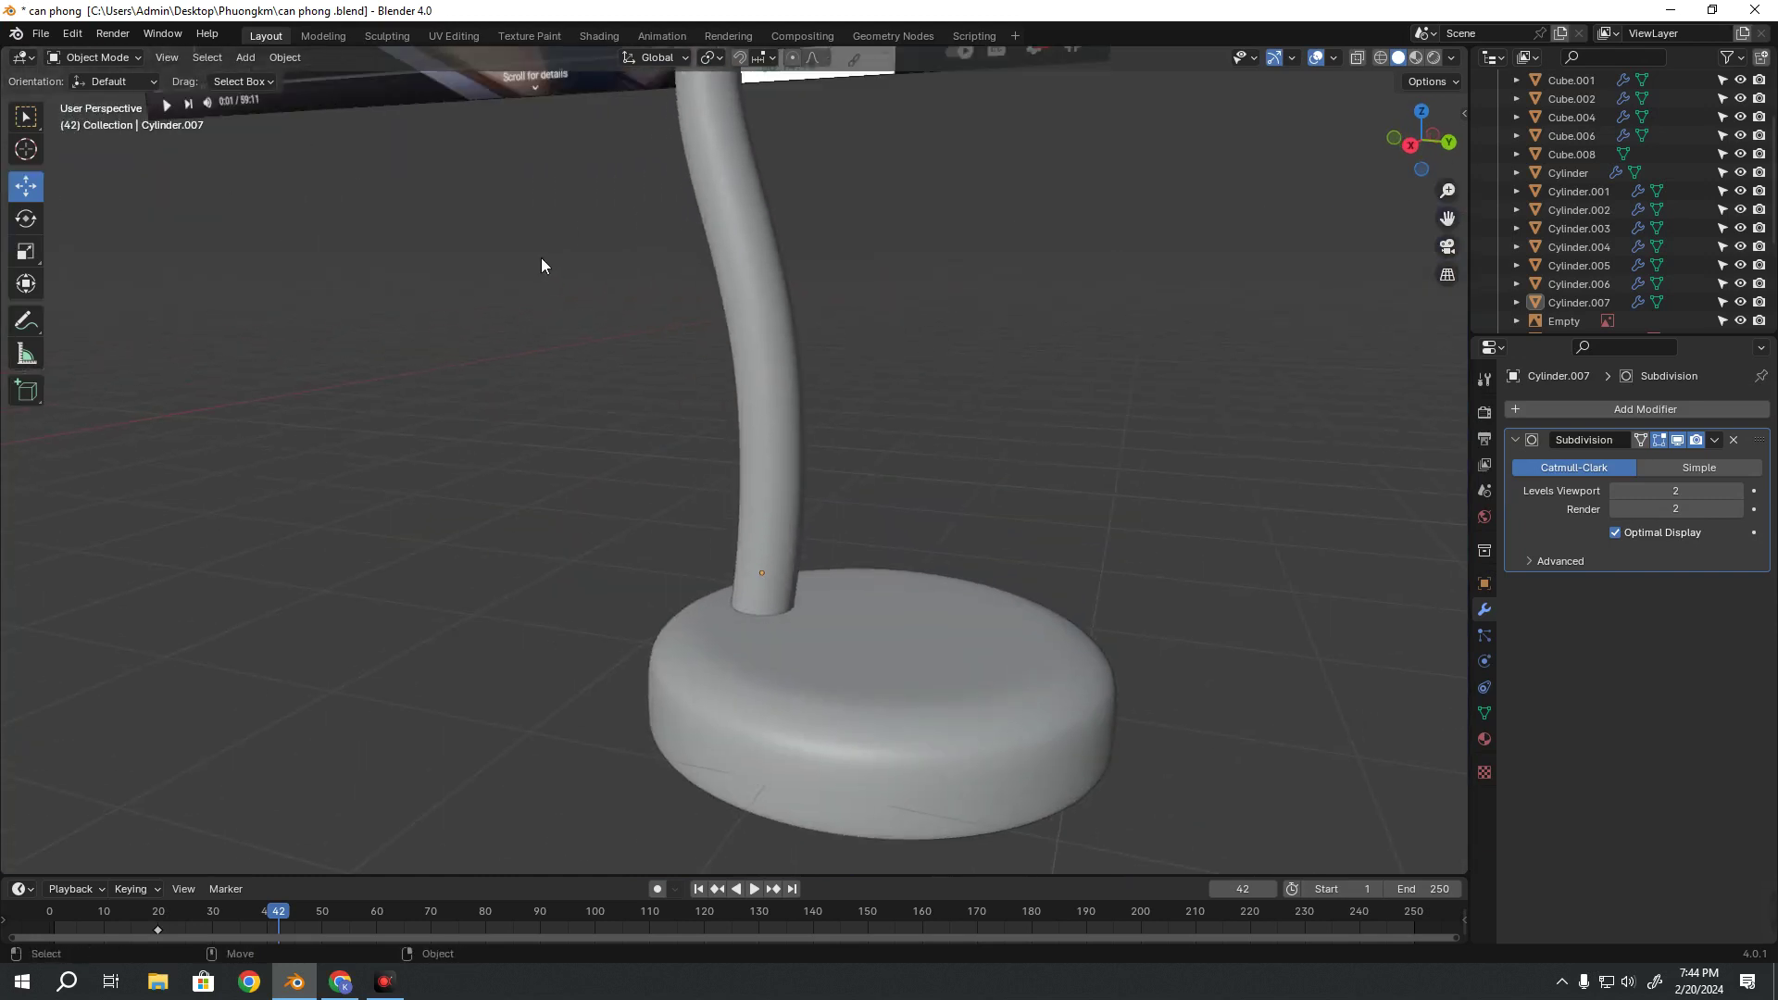
{"action": "mouse_move", "coordinate": [544, 266]}
{"action": "middle_mouse_down"}
{"action": "mouse_move", "coordinate": [746, 520]}
{"action": "mouse_move", "coordinate": [547, 209]}
{"action": "mouse_move", "coordinate": [672, 448]}
{"action": "middle_mouse_up"}
{"action": "scroll", "coordinate": [714, 239], "scroll_direction": "up", "scroll_amount": 4}
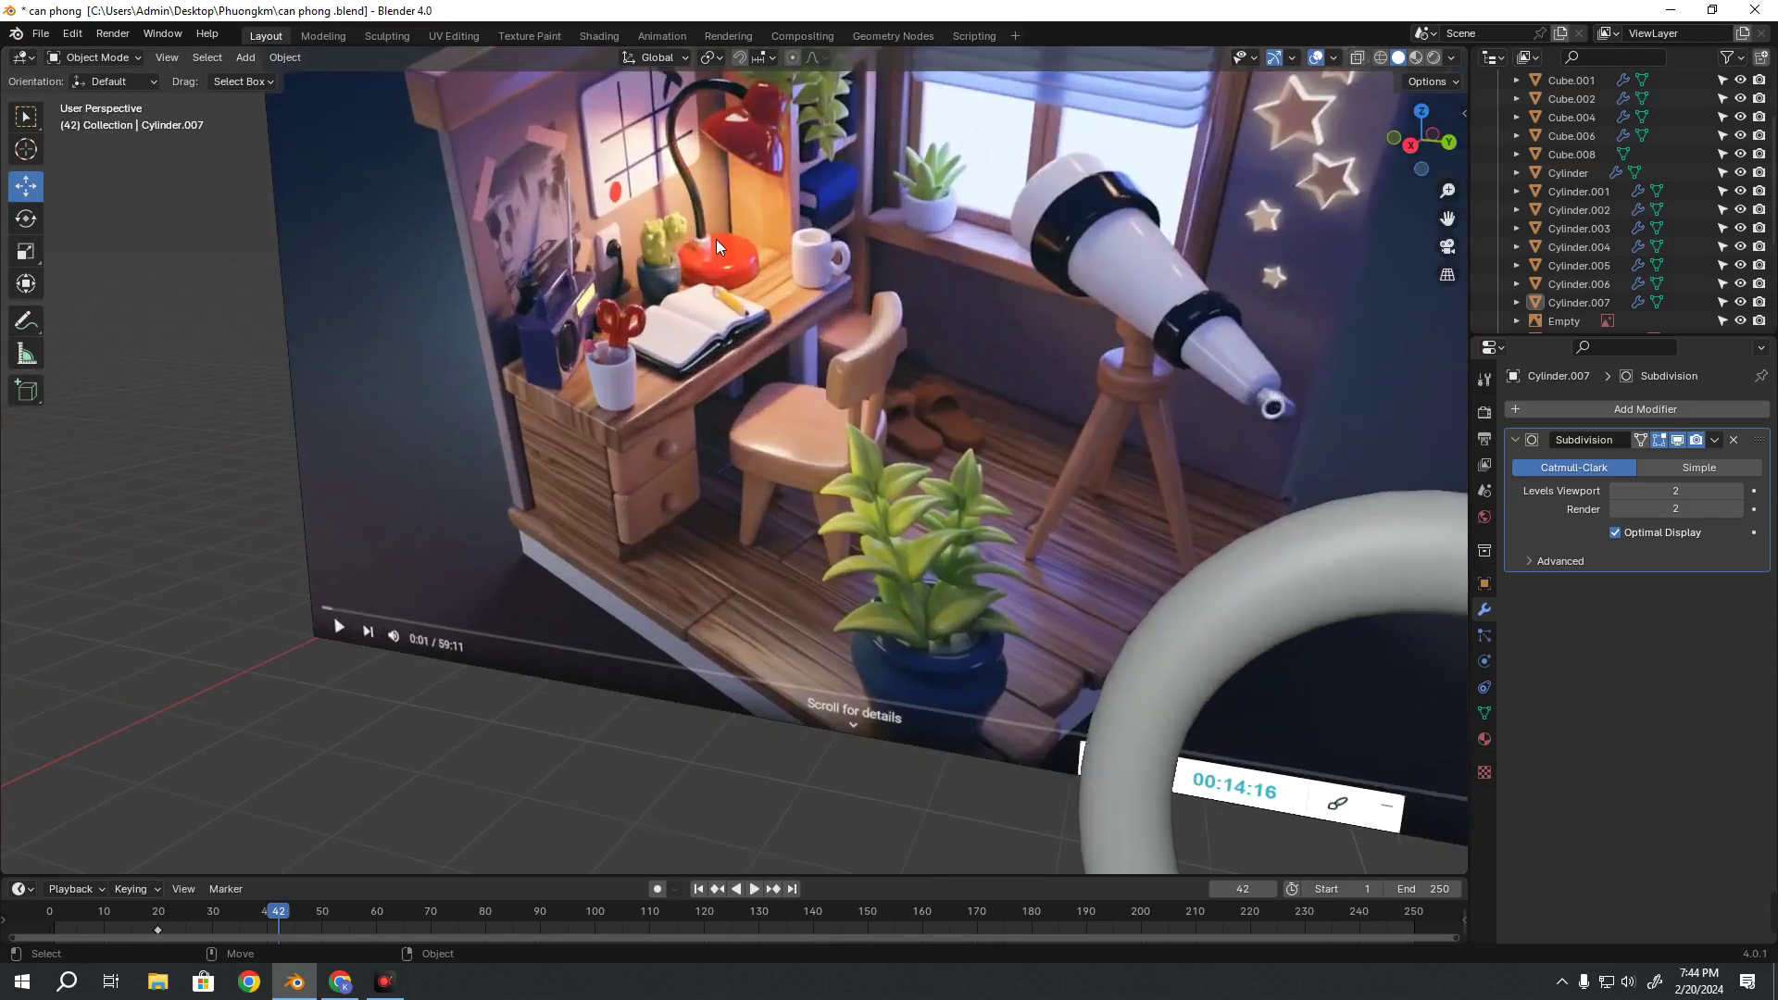
{"action": "scroll", "coordinate": [796, 463], "scroll_direction": "down", "scroll_amount": 5}
{"action": "mouse_move", "coordinate": [802, 628]}
{"action": "middle_mouse_down"}
{"action": "mouse_move", "coordinate": [726, 409]}
{"action": "mouse_move", "coordinate": [752, 453]}
{"action": "middle_mouse_up"}
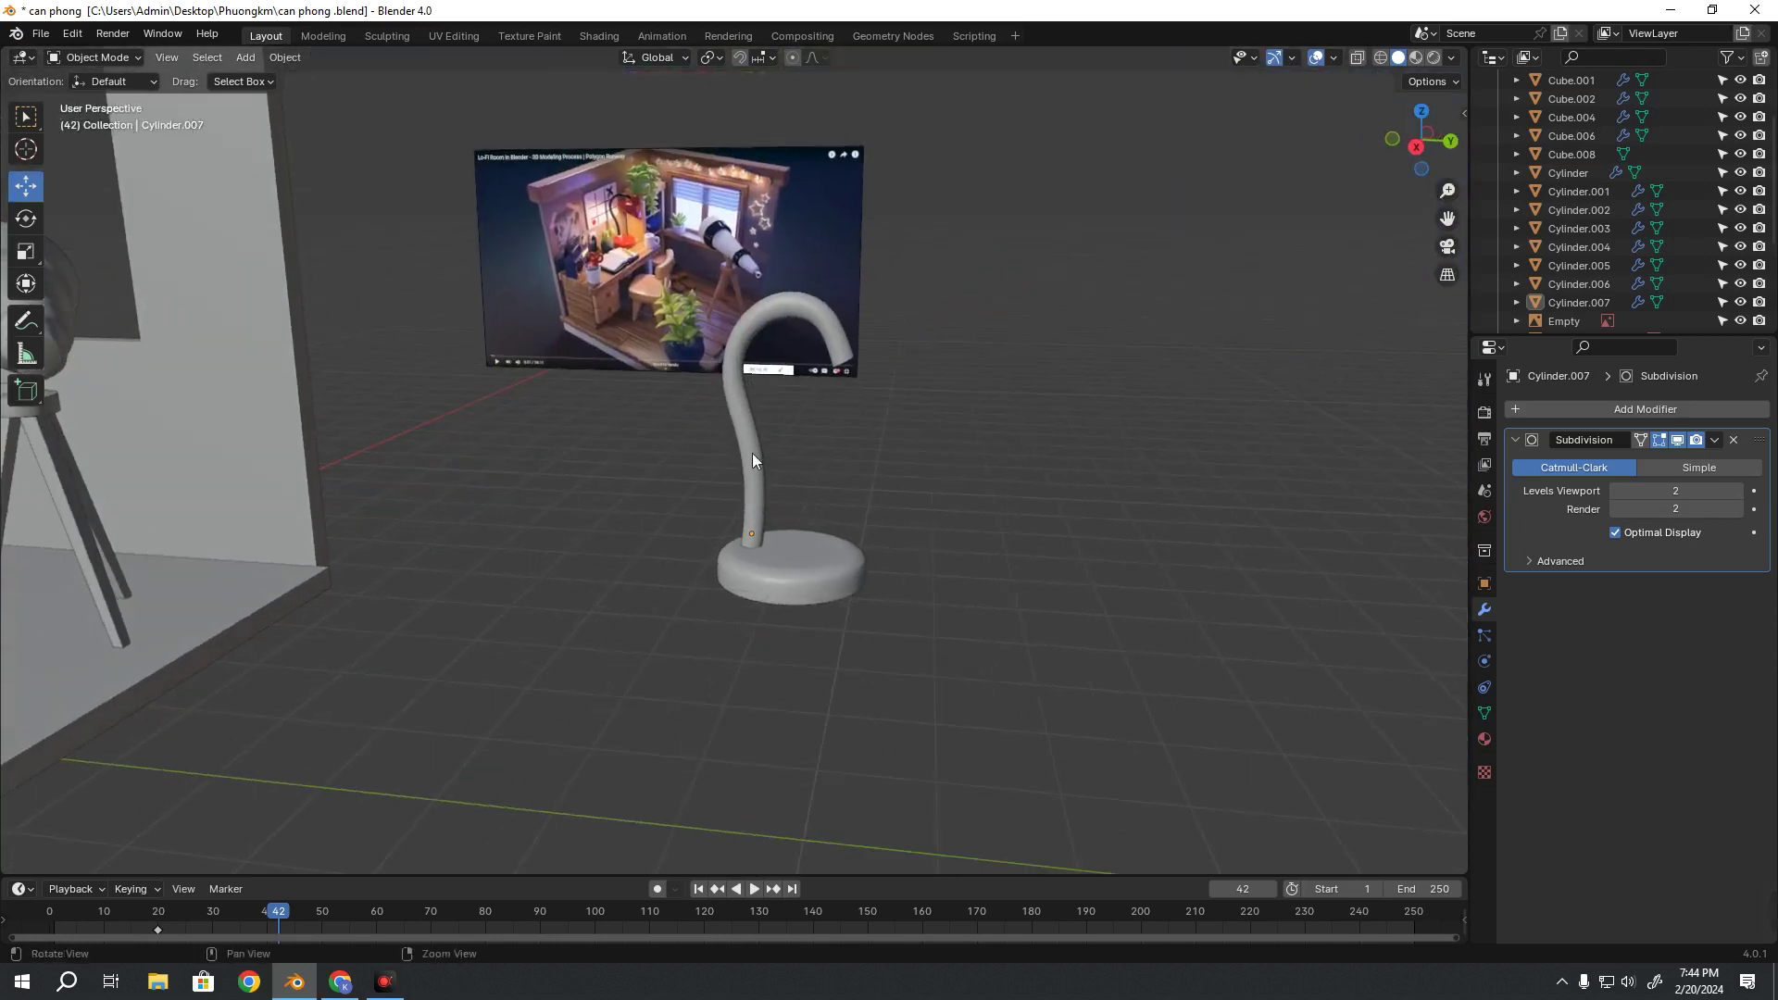
{"action": "left_click", "coordinate": [758, 478]}
{"action": "left_click", "coordinate": [1045, 511]}
{"action": "scroll", "coordinate": [858, 543], "scroll_direction": "down", "scroll_amount": 4}
{"action": "mouse_move", "coordinate": [854, 544]}
{"action": "middle_mouse_down"}
{"action": "mouse_move", "coordinate": [615, 517]}
{"action": "mouse_move", "coordinate": [660, 530]}
{"action": "middle_mouse_up"}
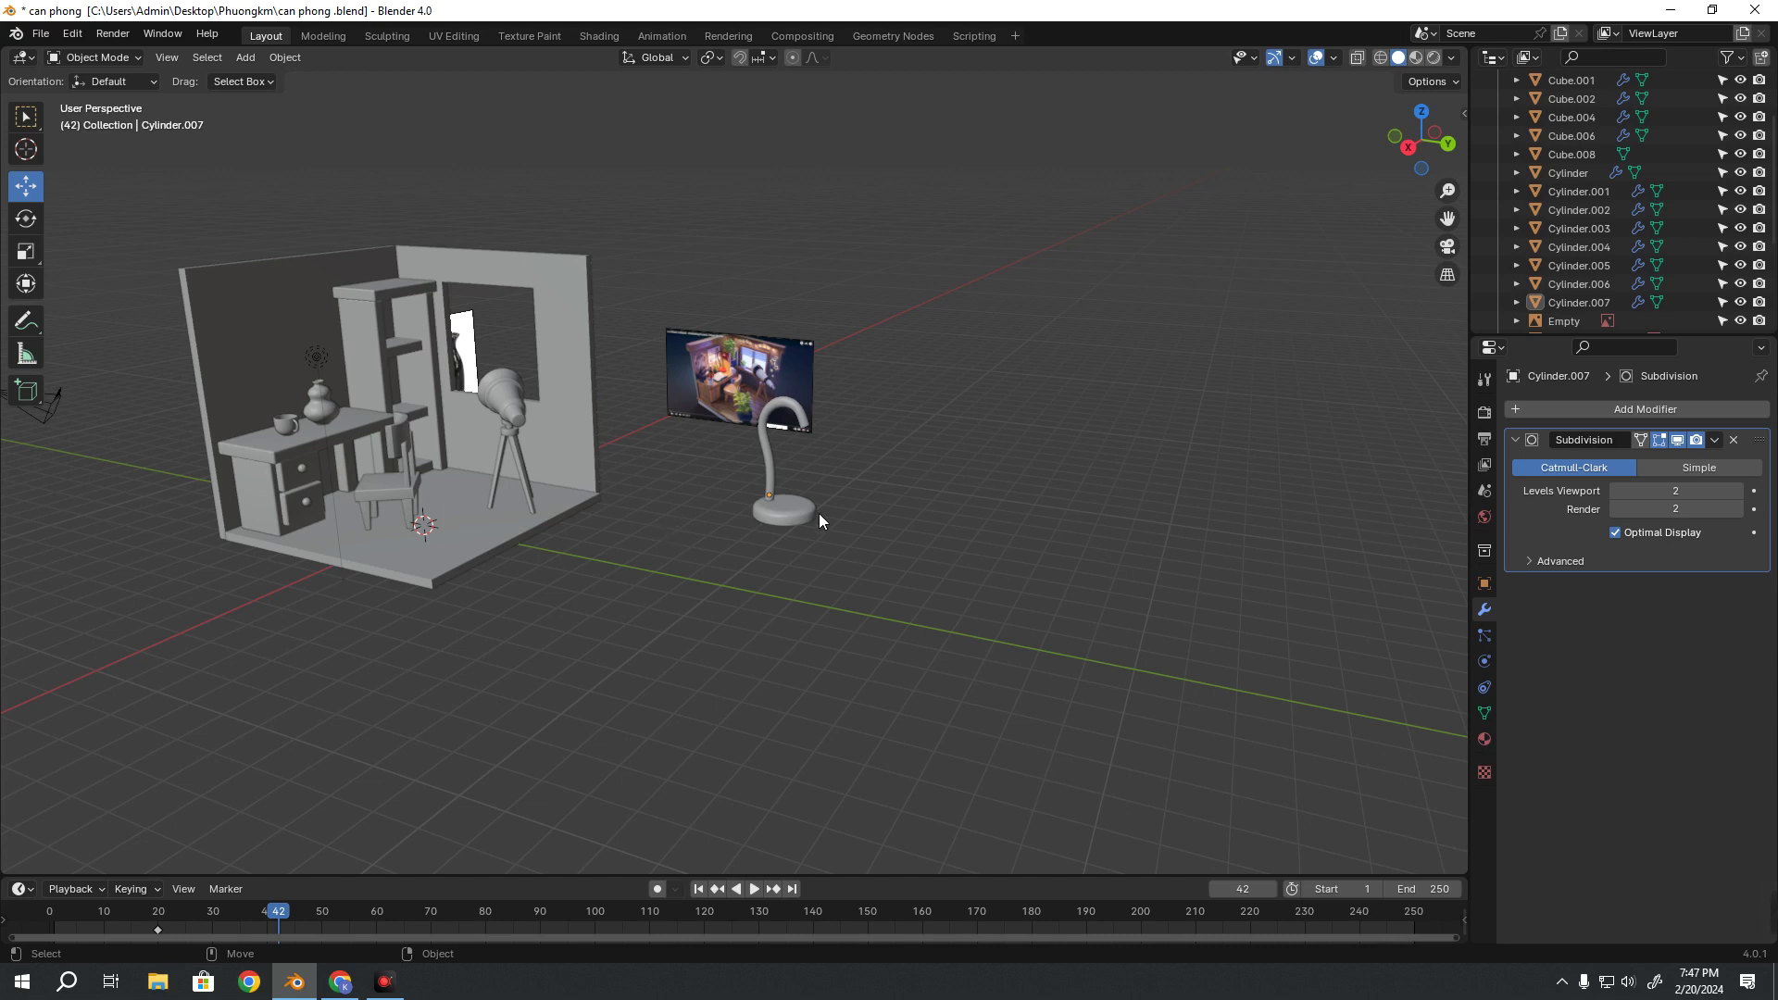
Zoom and pan the view toward the desk and lamp in the reference image
{"action": "scroll", "coordinate": [774, 454], "scroll_direction": "up", "scroll_amount": 2}
{"action": "scroll", "coordinate": [764, 452], "scroll_direction": "up", "scroll_amount": 3}
{"action": "scroll", "coordinate": [709, 330], "scroll_direction": "up", "scroll_amount": 2}
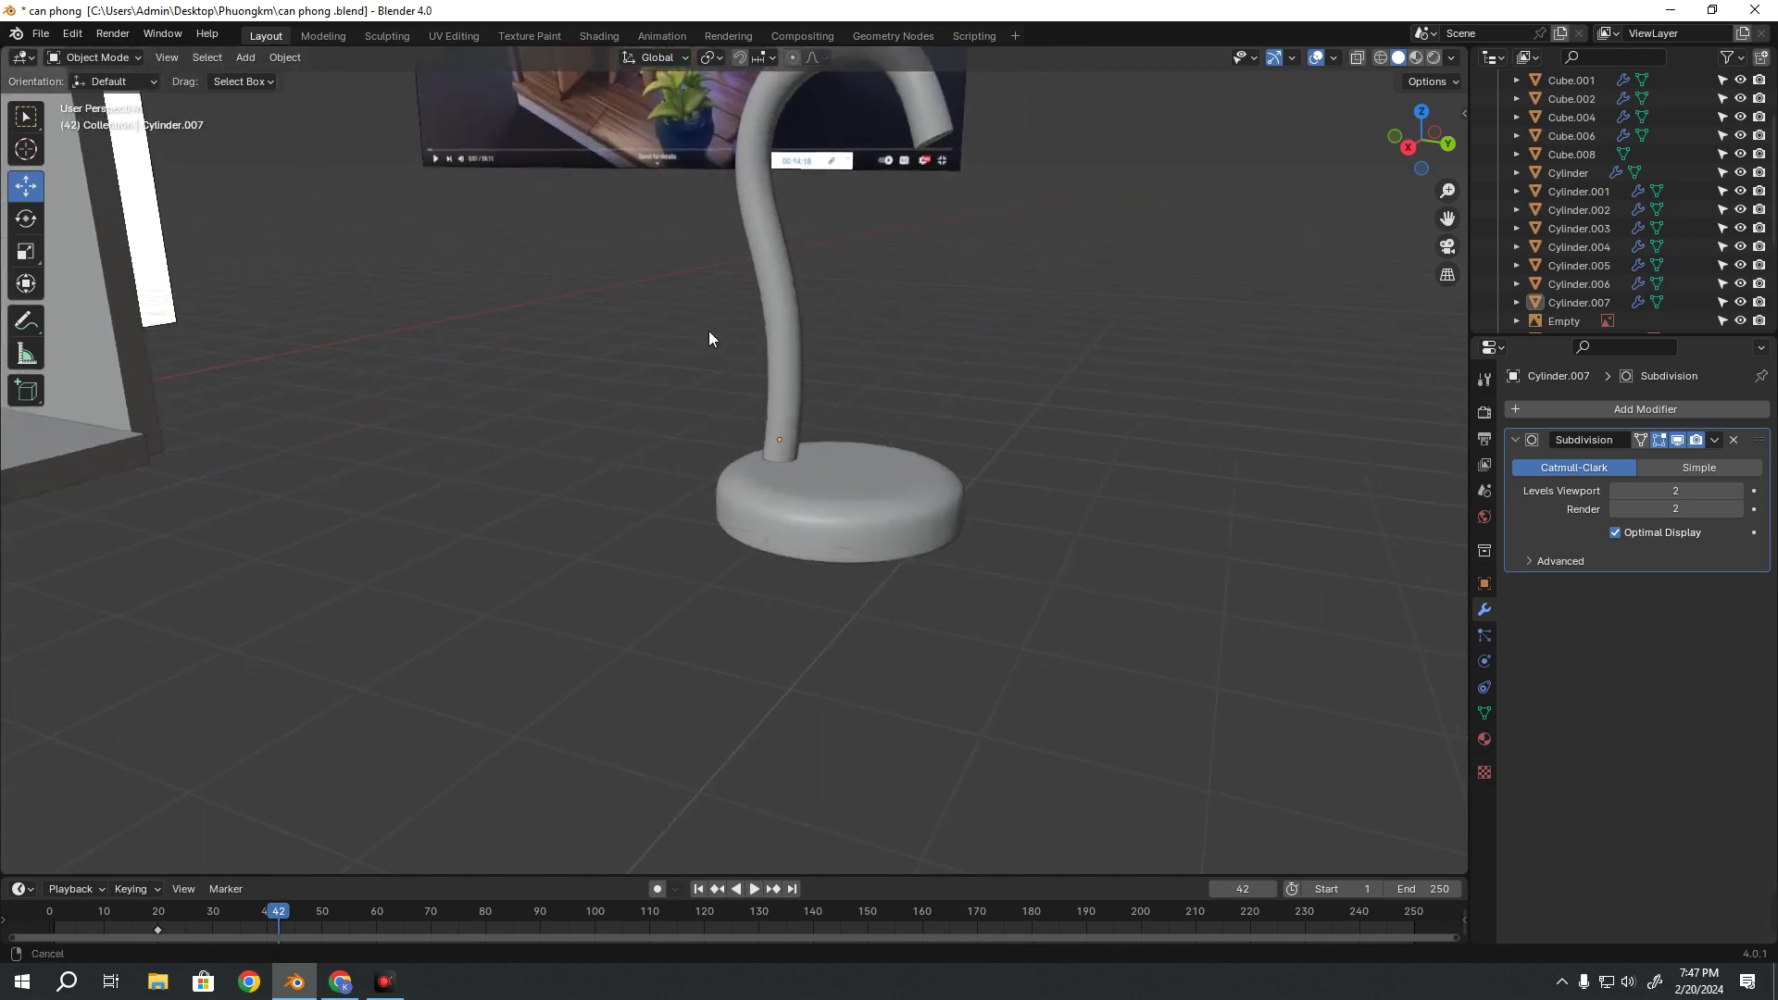
{"action": "scroll", "coordinate": [735, 269], "scroll_direction": "up", "scroll_amount": 2}
{"action": "middle_click_drag", "start_coordinate": [735, 263], "coordinate": [764, 546], "text": "shift"}
{"action": "scroll", "coordinate": [569, 346], "scroll_direction": "up", "scroll_amount": 4}
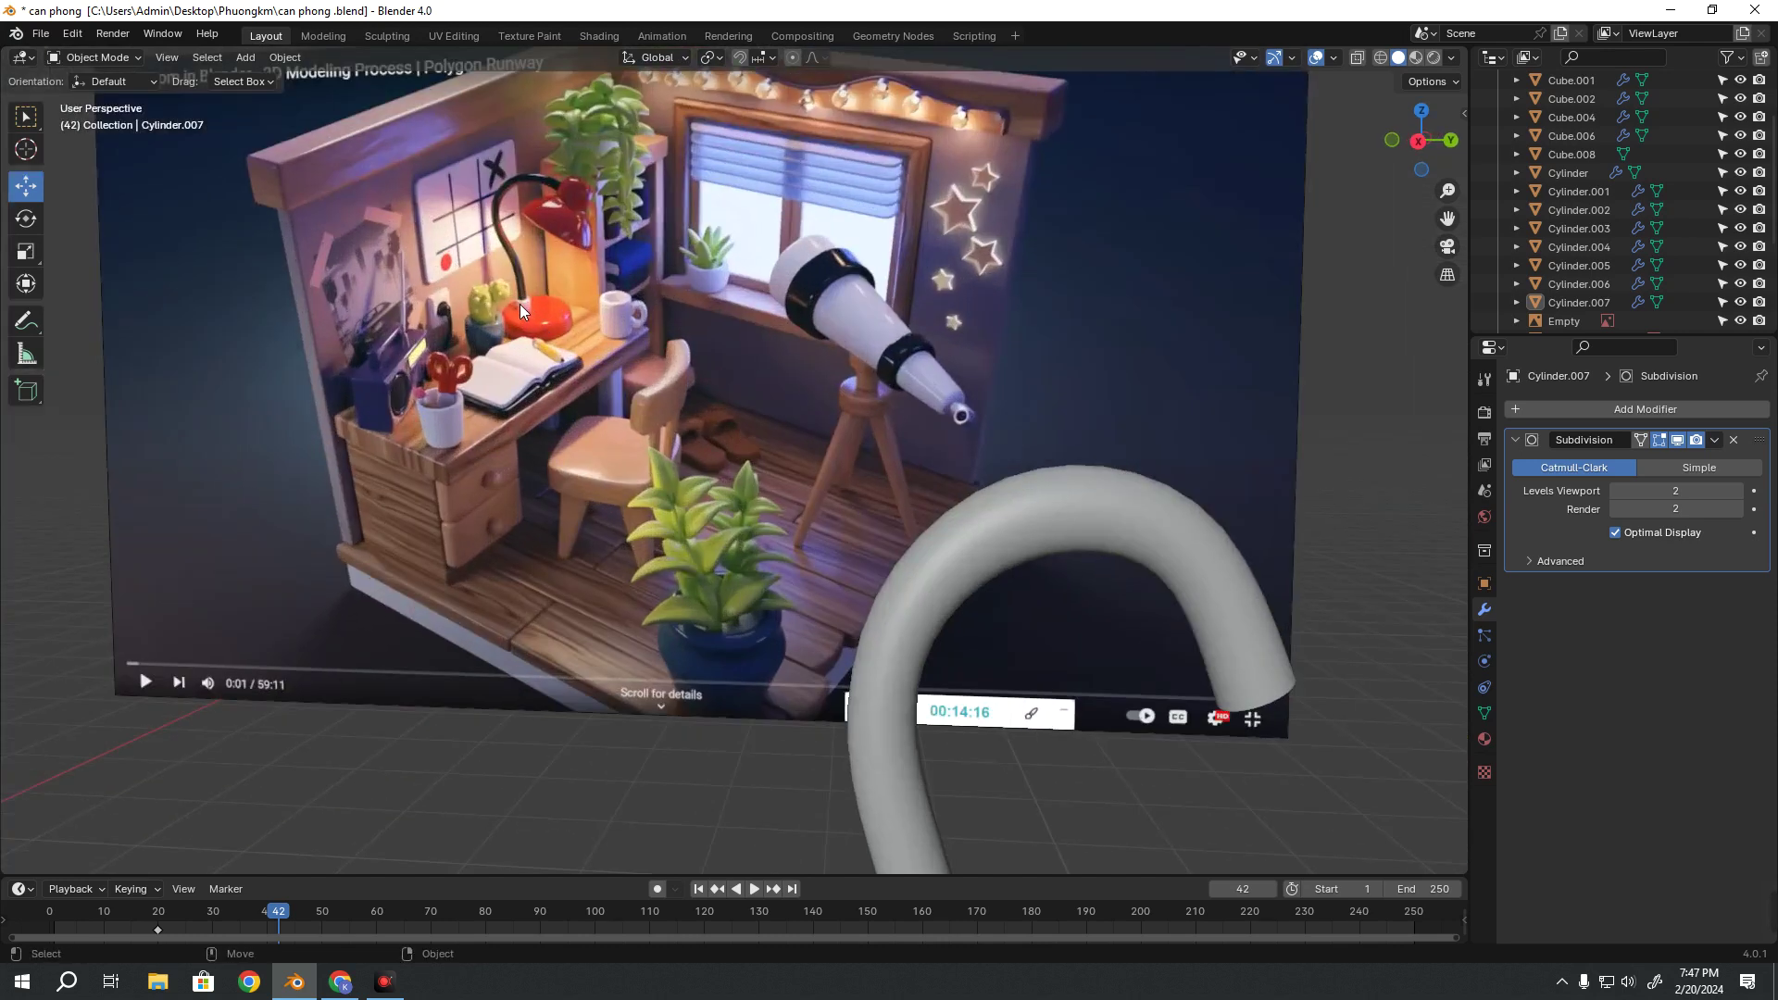
{"action": "scroll", "coordinate": [515, 361], "scroll_direction": "up", "scroll_amount": 2}
{"action": "middle_click_drag", "start_coordinate": [515, 361], "coordinate": [875, 552], "text": "shift"}
{"action": "scroll", "coordinate": [663, 380], "scroll_direction": "up", "scroll_amount": 3}
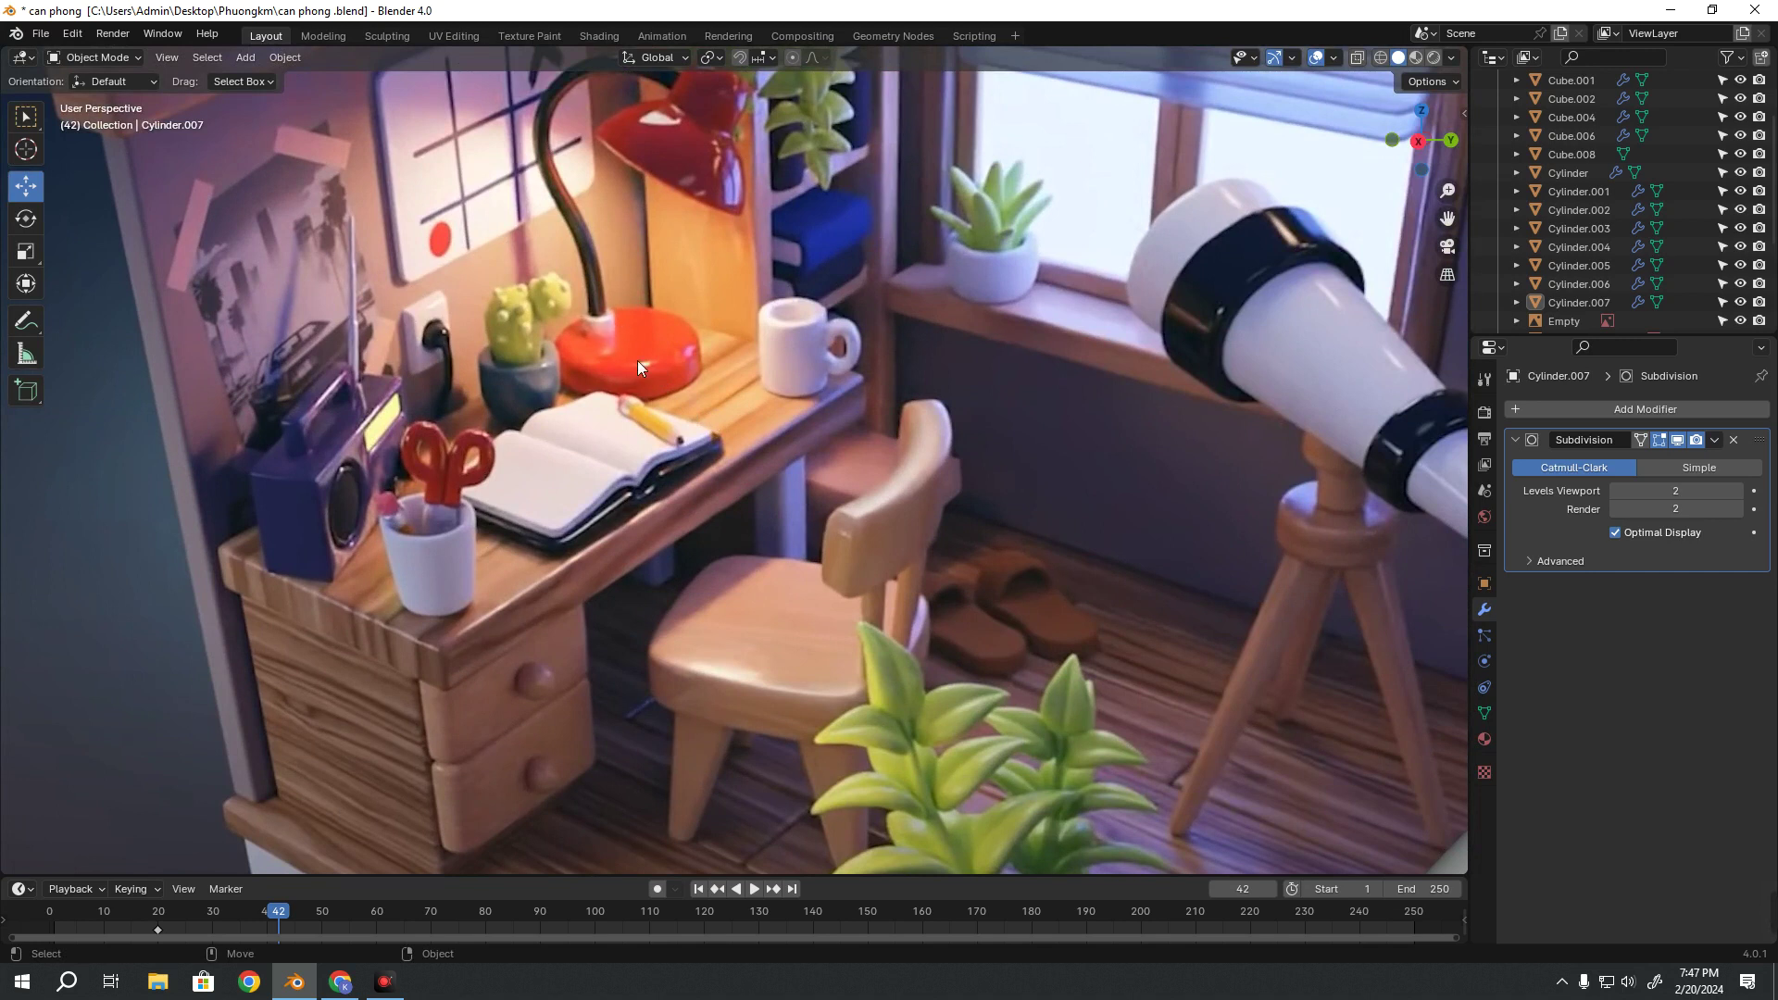
{"action": "scroll", "coordinate": [746, 543], "scroll_direction": "down", "scroll_amount": 3}
{"action": "scroll", "coordinate": [824, 583], "scroll_direction": "down", "scroll_amount": 3}
{"action": "scroll", "coordinate": [764, 515], "scroll_direction": "down", "scroll_amount": 2}
{"action": "scroll", "coordinate": [824, 463], "scroll_direction": "down", "scroll_amount": 2}
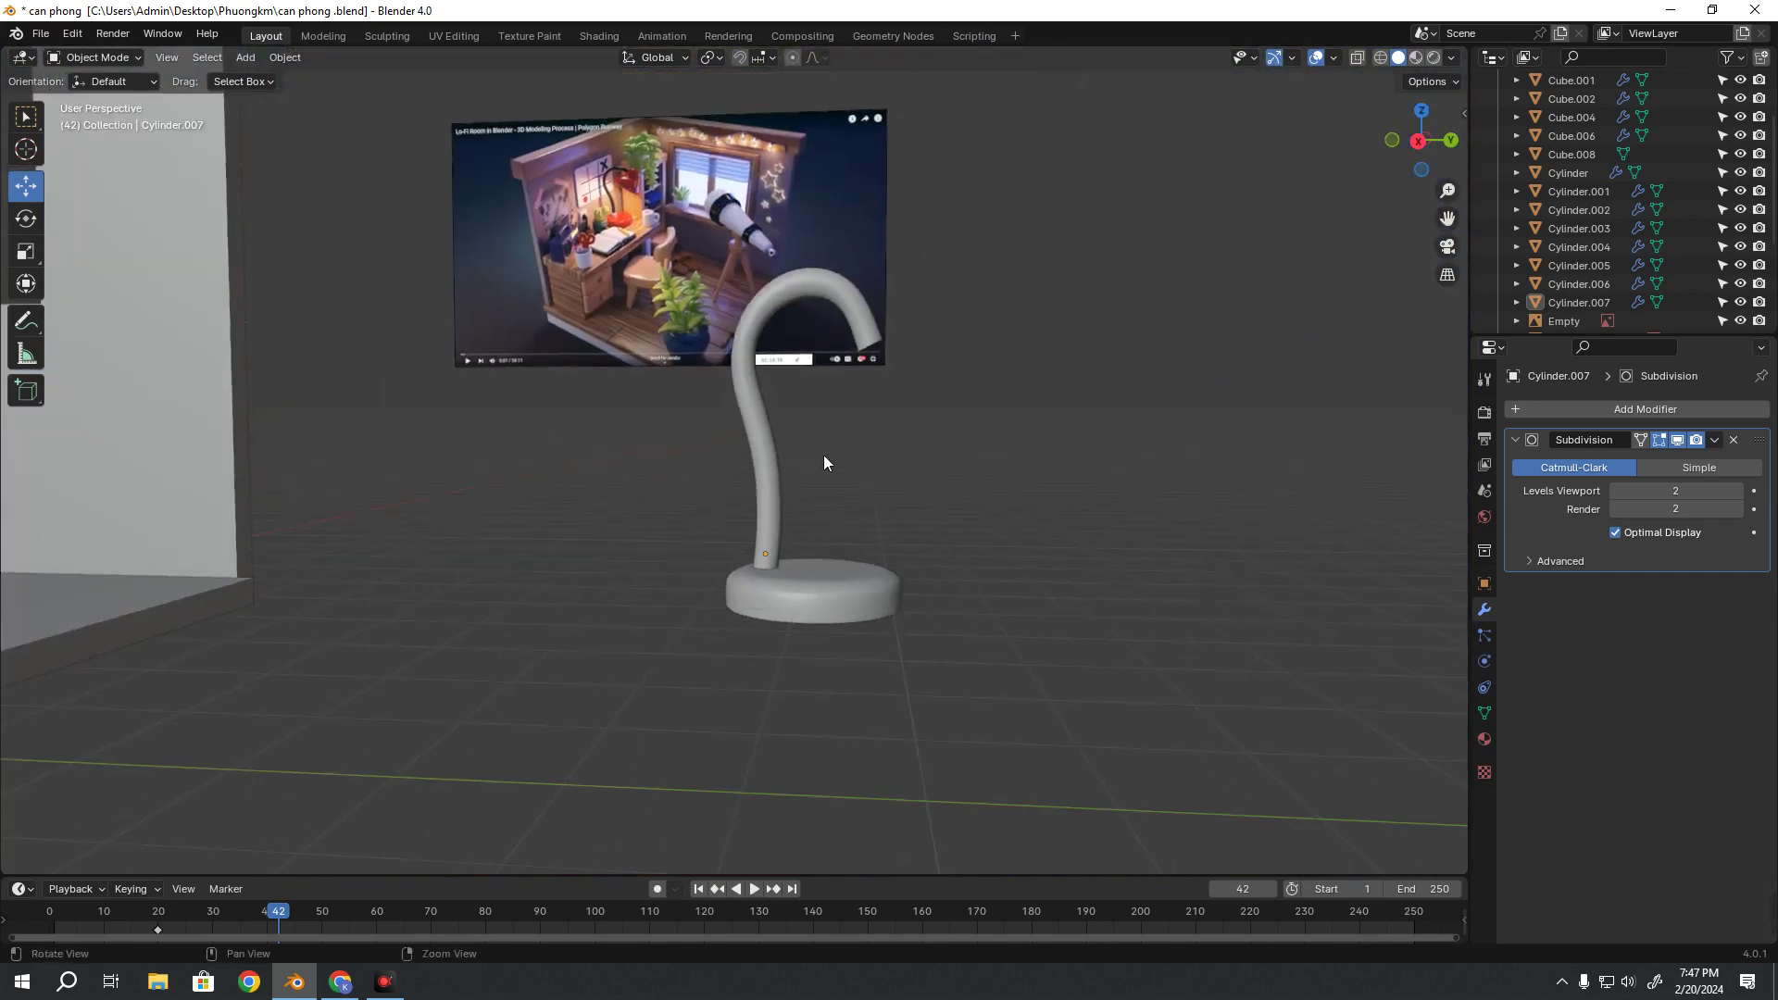
Select the round lamp base Cylinder.006 with its Bevel and Subdivision modifiers
{"action": "left_click", "coordinate": [837, 600]}
{"action": "scroll", "coordinate": [843, 604], "scroll_direction": "up", "scroll_amount": 3}
{"action": "scroll", "coordinate": [847, 607], "scroll_direction": "up", "scroll_amount": 1}
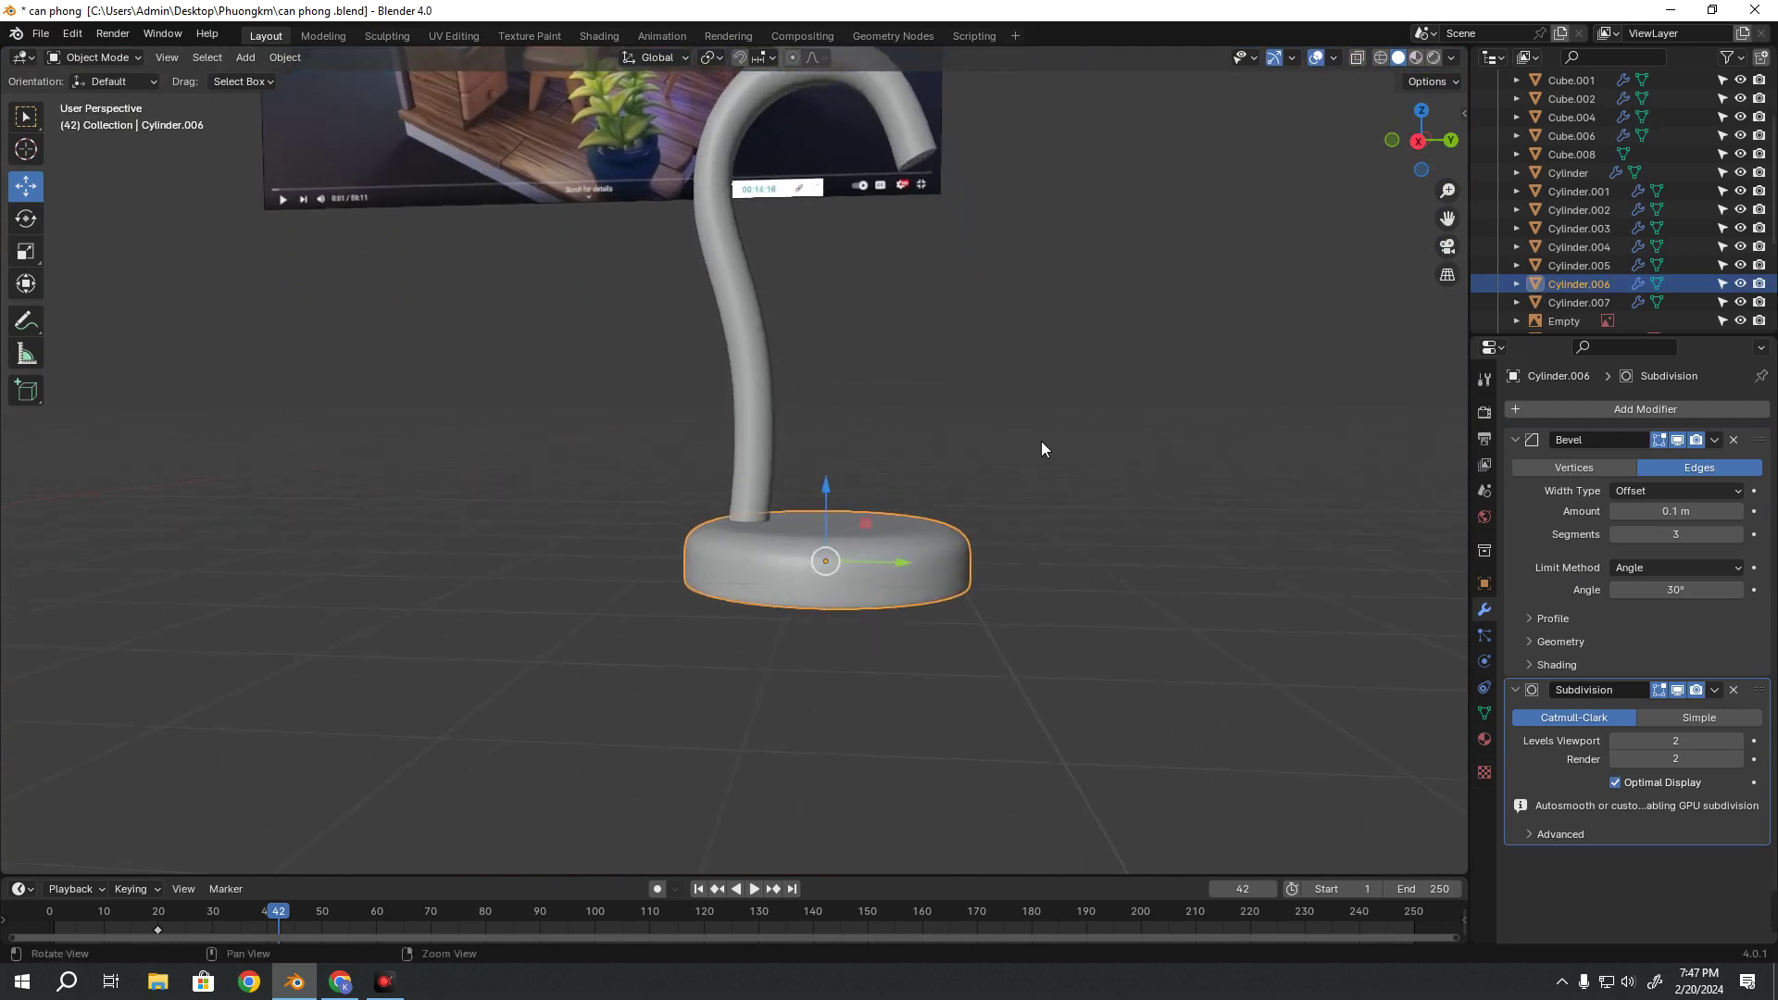
{"action": "left_click", "coordinate": [863, 571]}
{"action": "scroll", "coordinate": [834, 555], "scroll_direction": "up", "scroll_amount": 1}
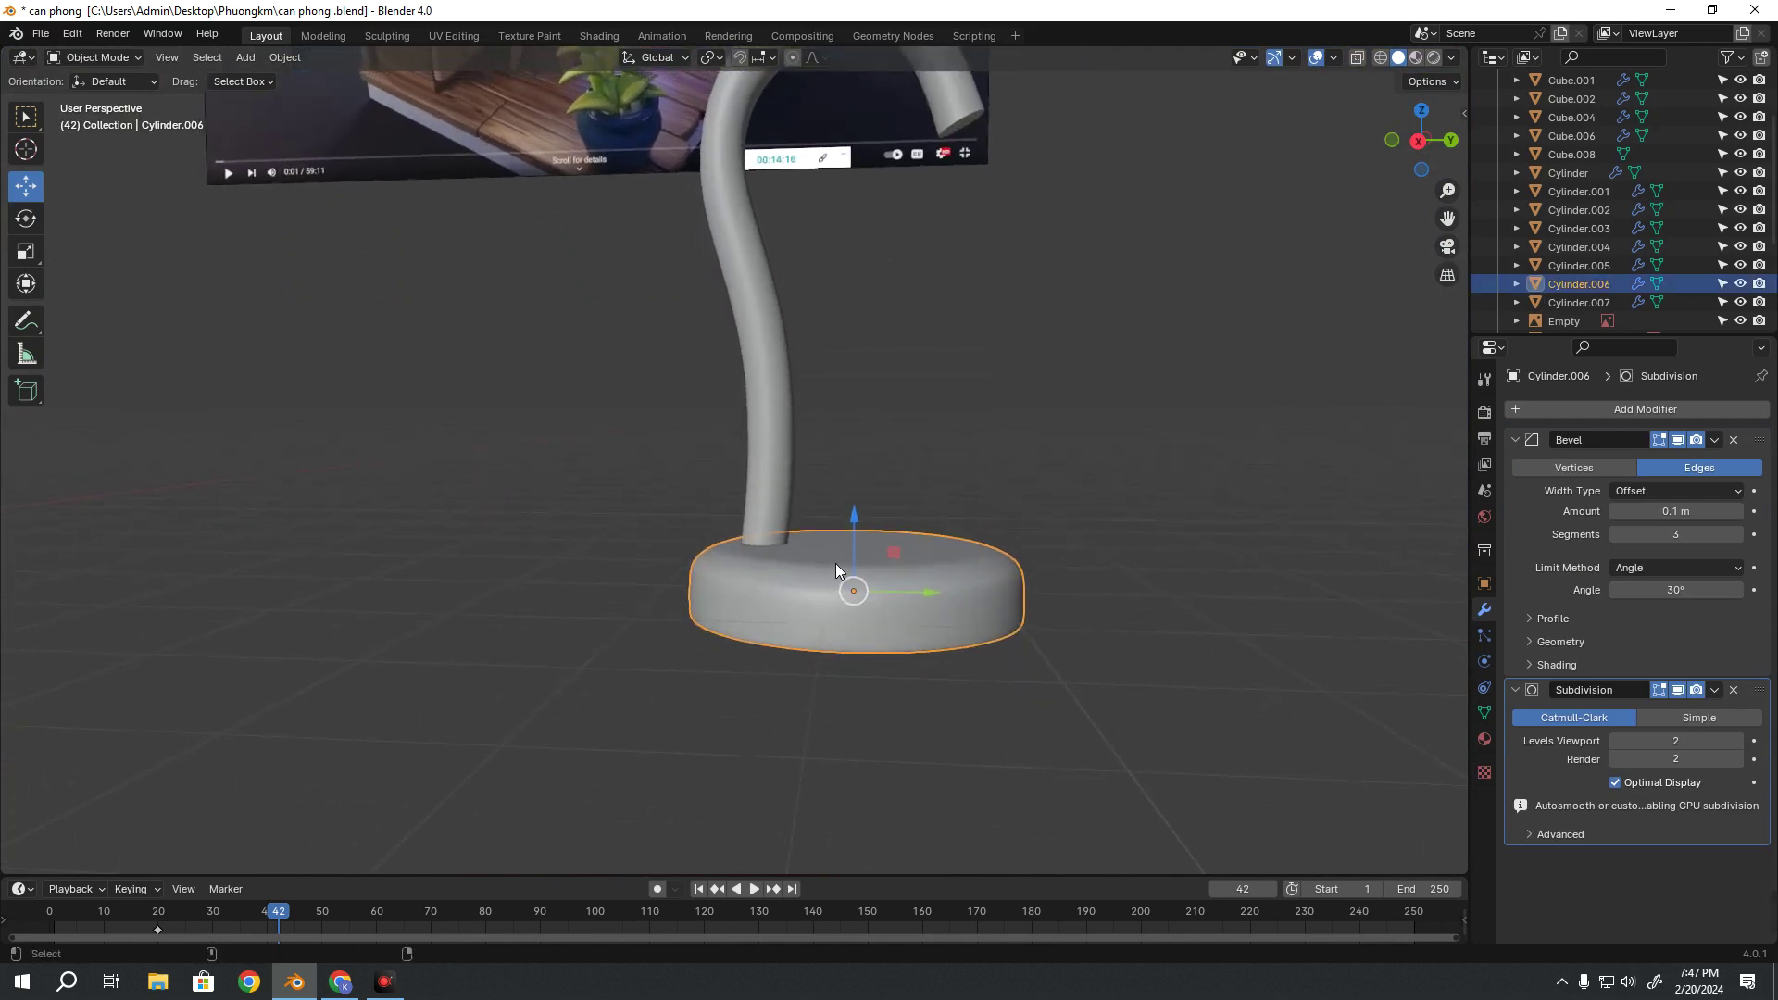
Duplicate the lamp base in place, lift the copy up, and shrink it
{"action": "key", "text": "shift+d"}
{"action": "right_click", "coordinate": [844, 571]}
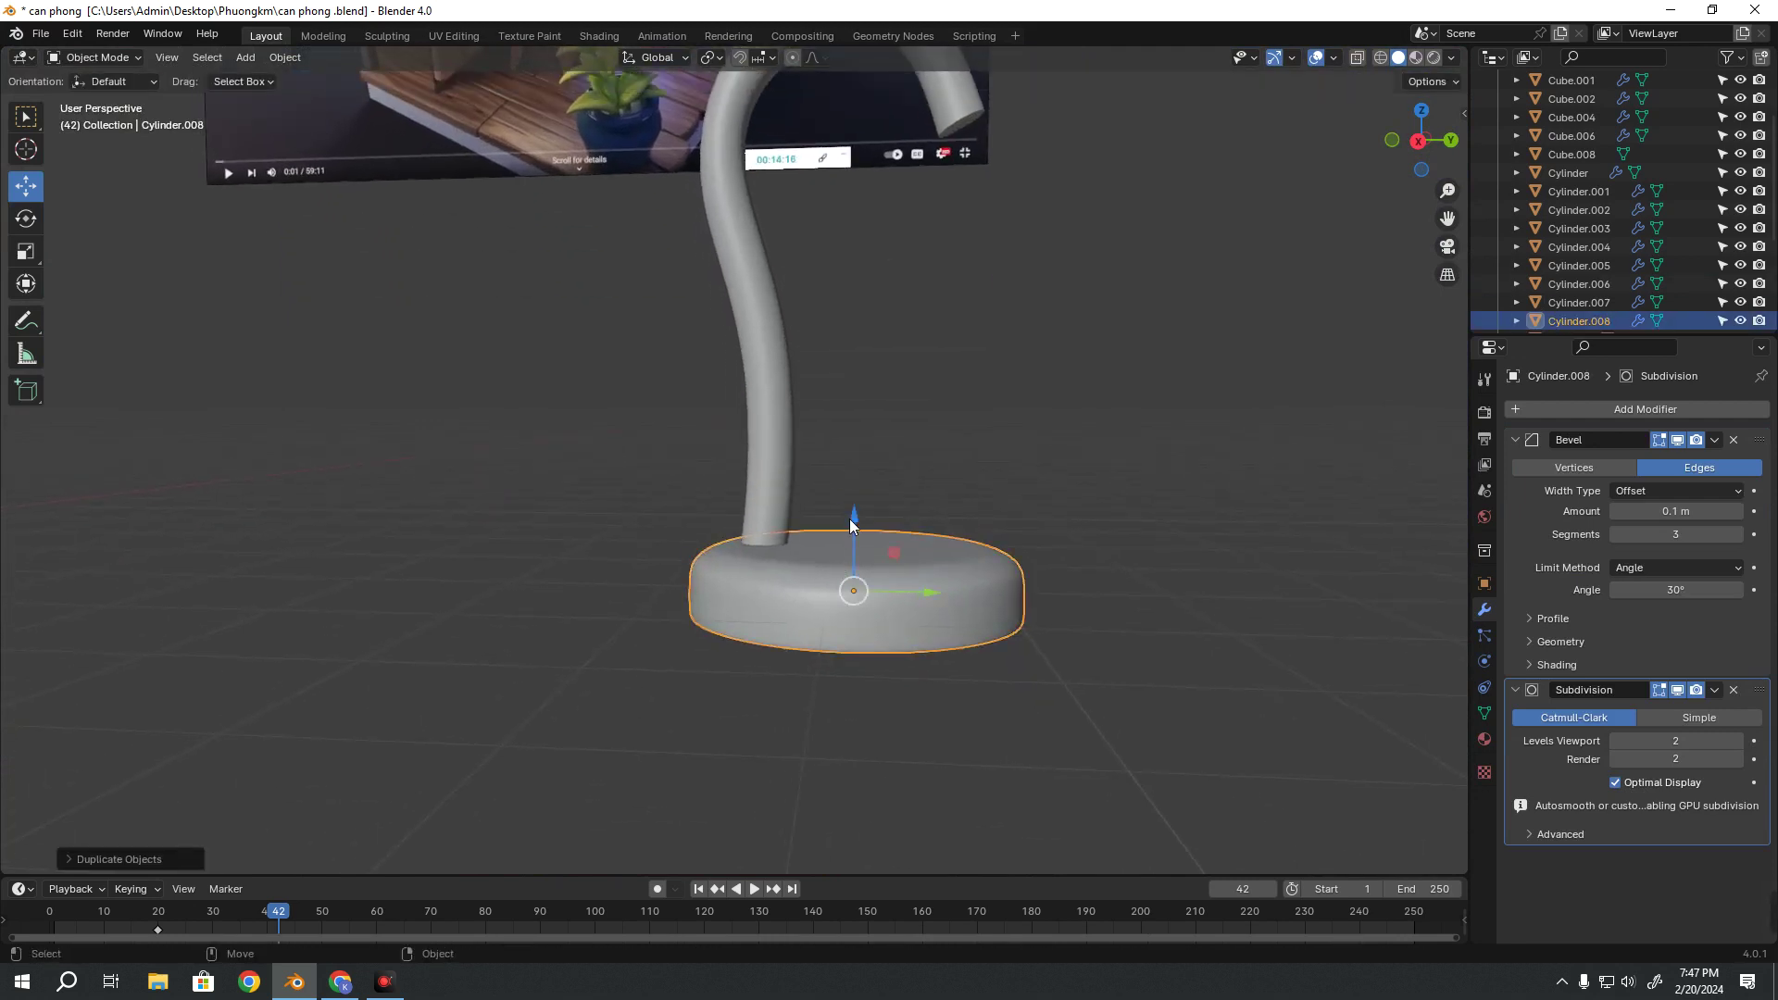
{"action": "left_click_drag", "start_coordinate": [853, 517], "coordinate": [857, 446]}
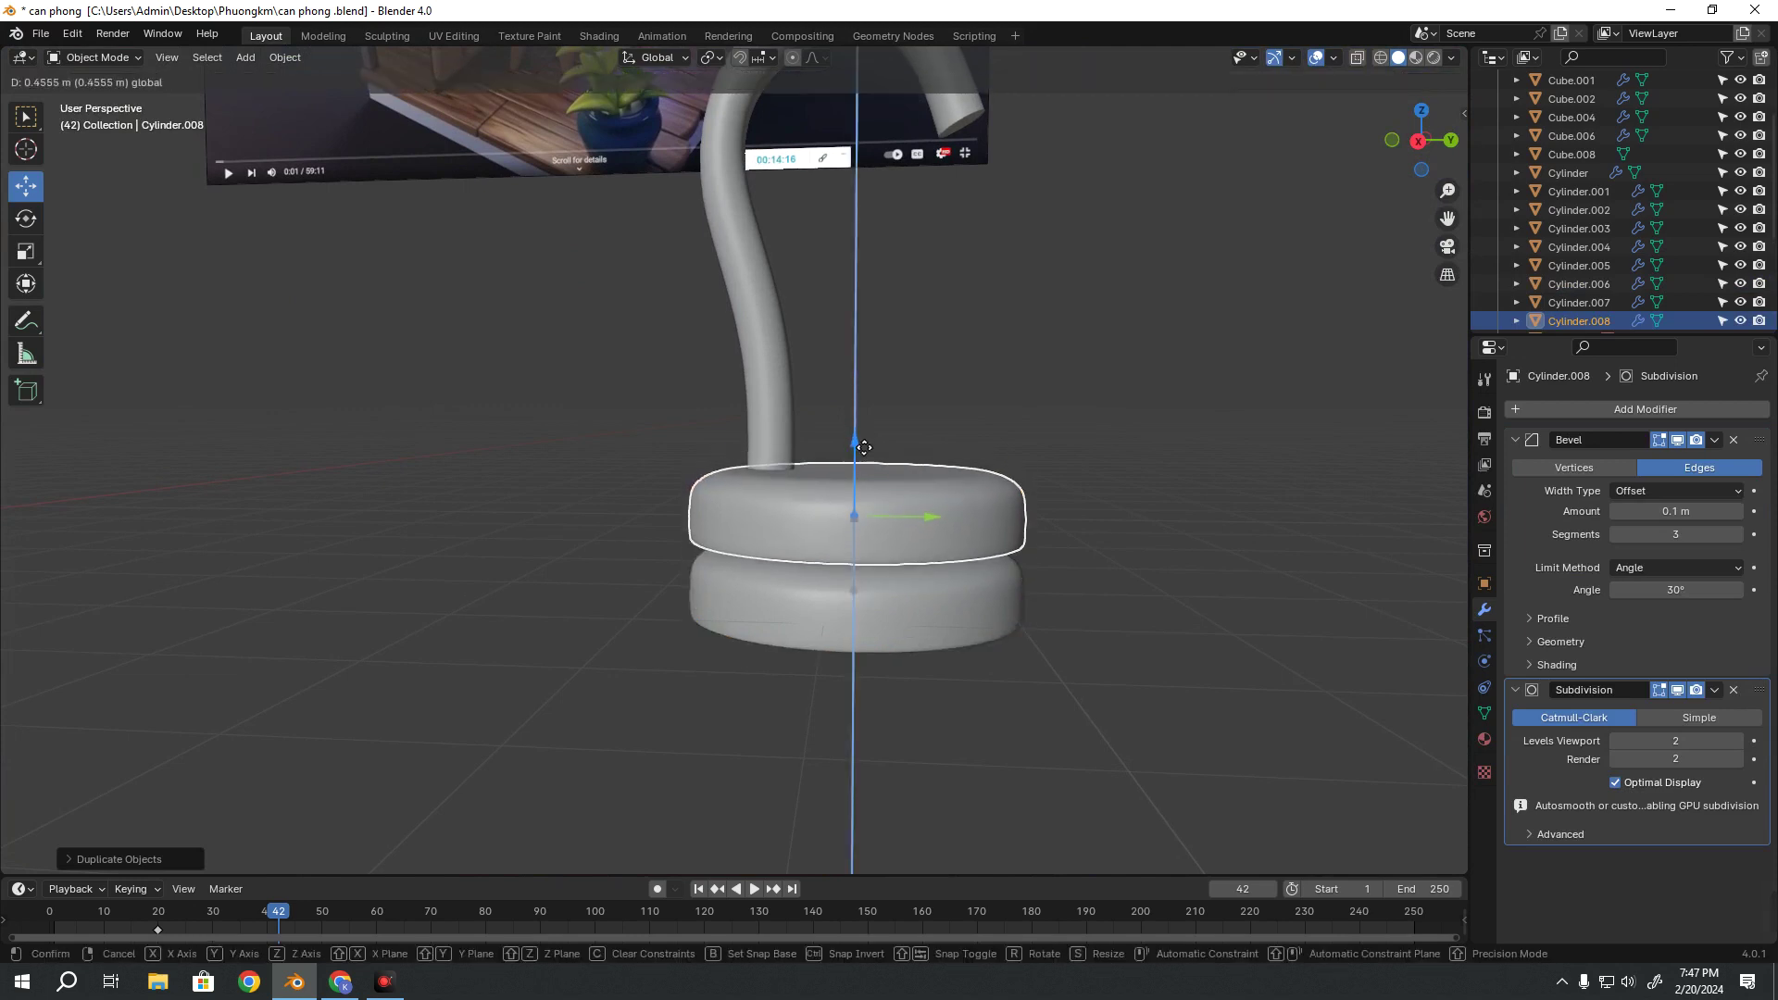
{"action": "key", "text": "s"}
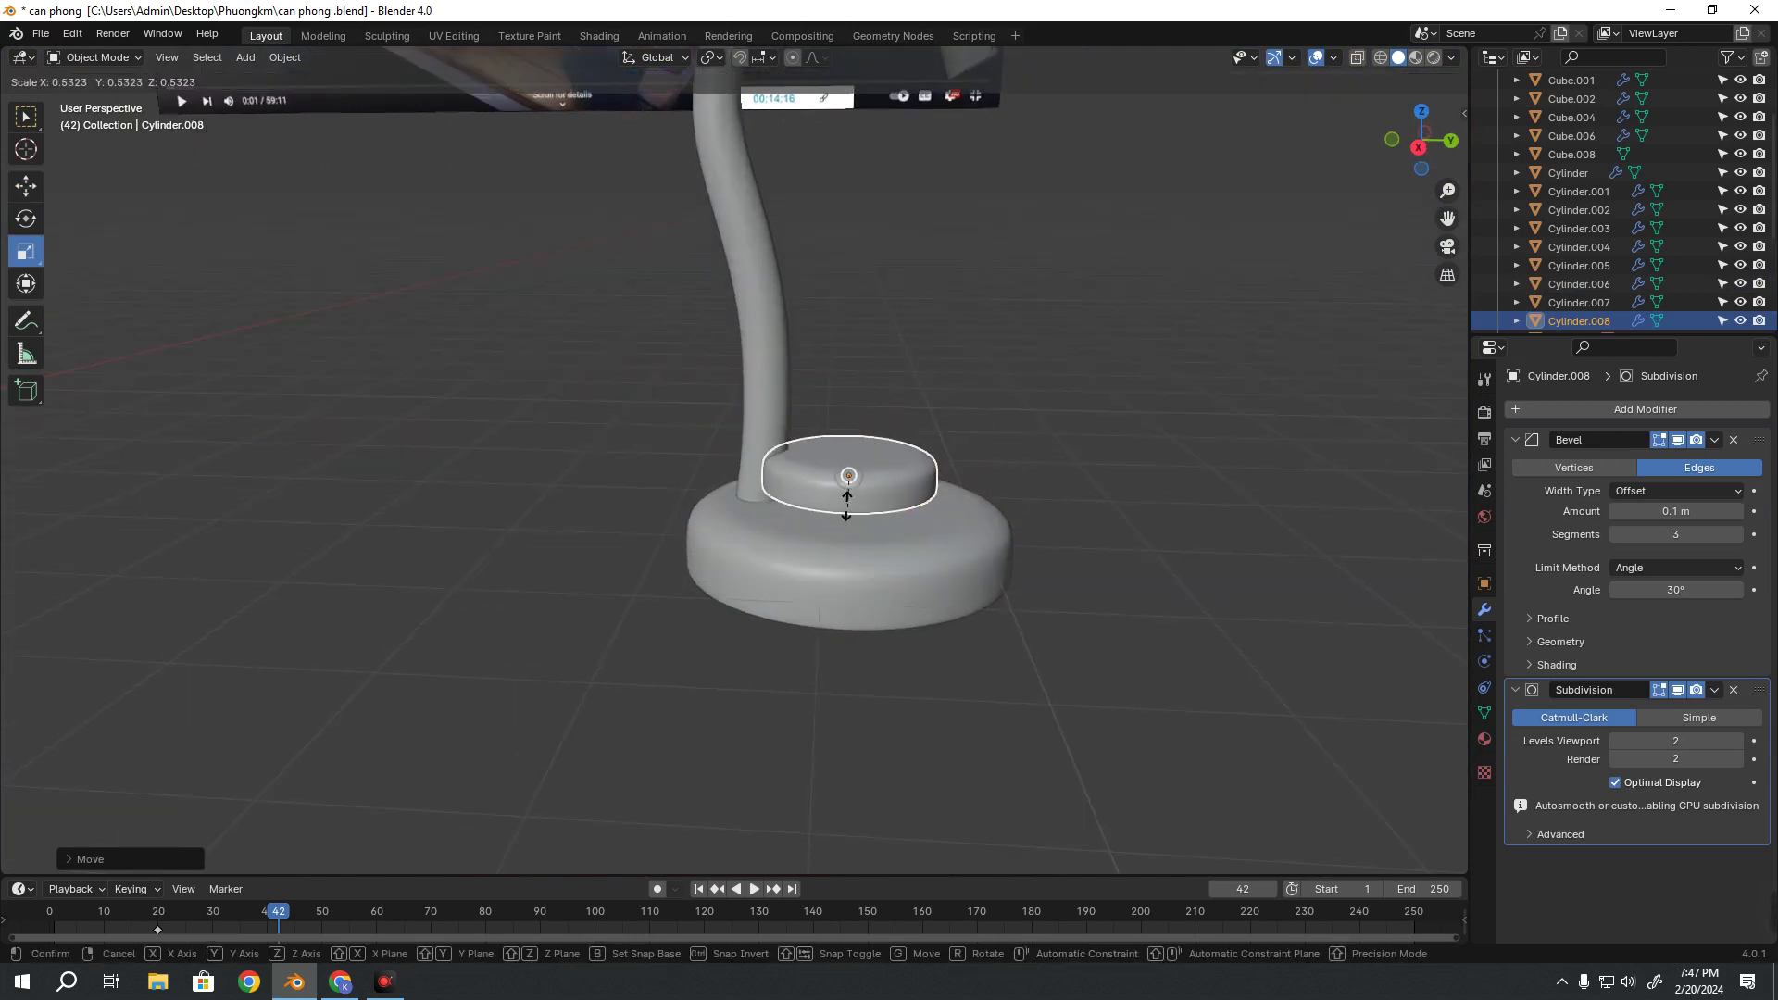
{"action": "left_click", "coordinate": [892, 493]}
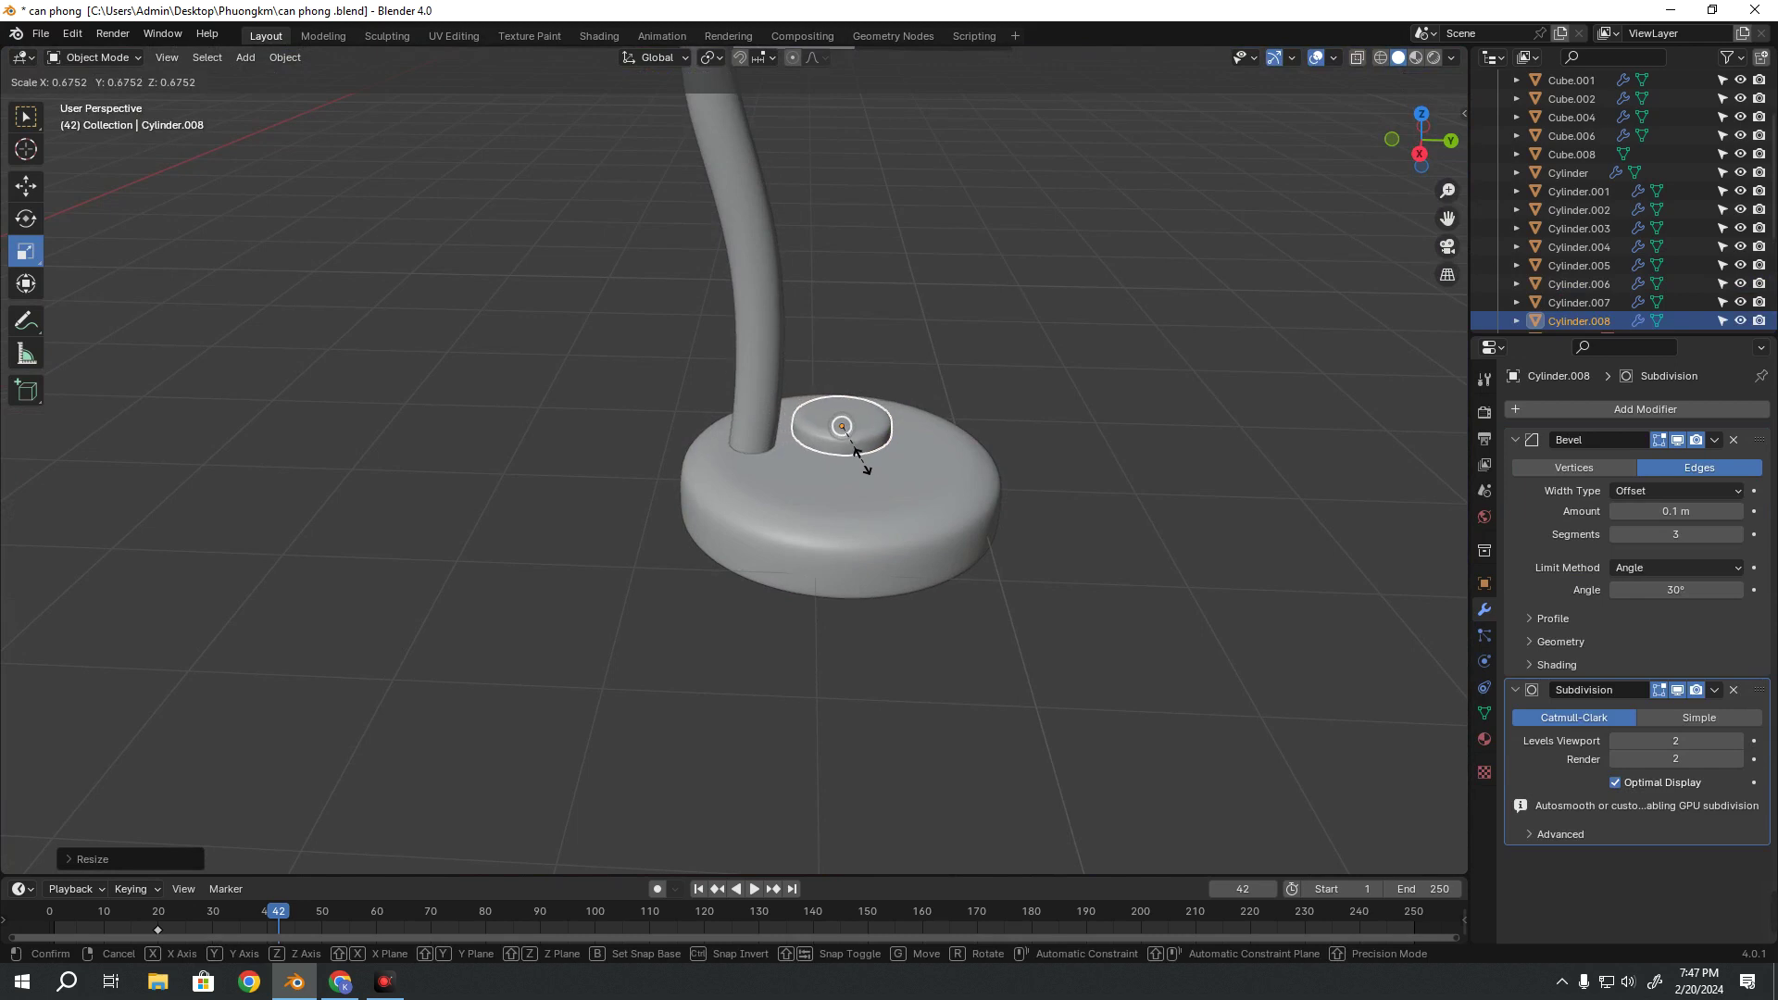
Move the small ring over to the lamp neck and stretch it taller along Z
{"action": "key", "text": "shift+space"}
{"action": "key", "text": "g"}
{"action": "left_click_drag", "start_coordinate": [902, 431], "coordinate": [817, 432]}
{"action": "middle_click_drag", "start_coordinate": [817, 432], "coordinate": [802, 418]}
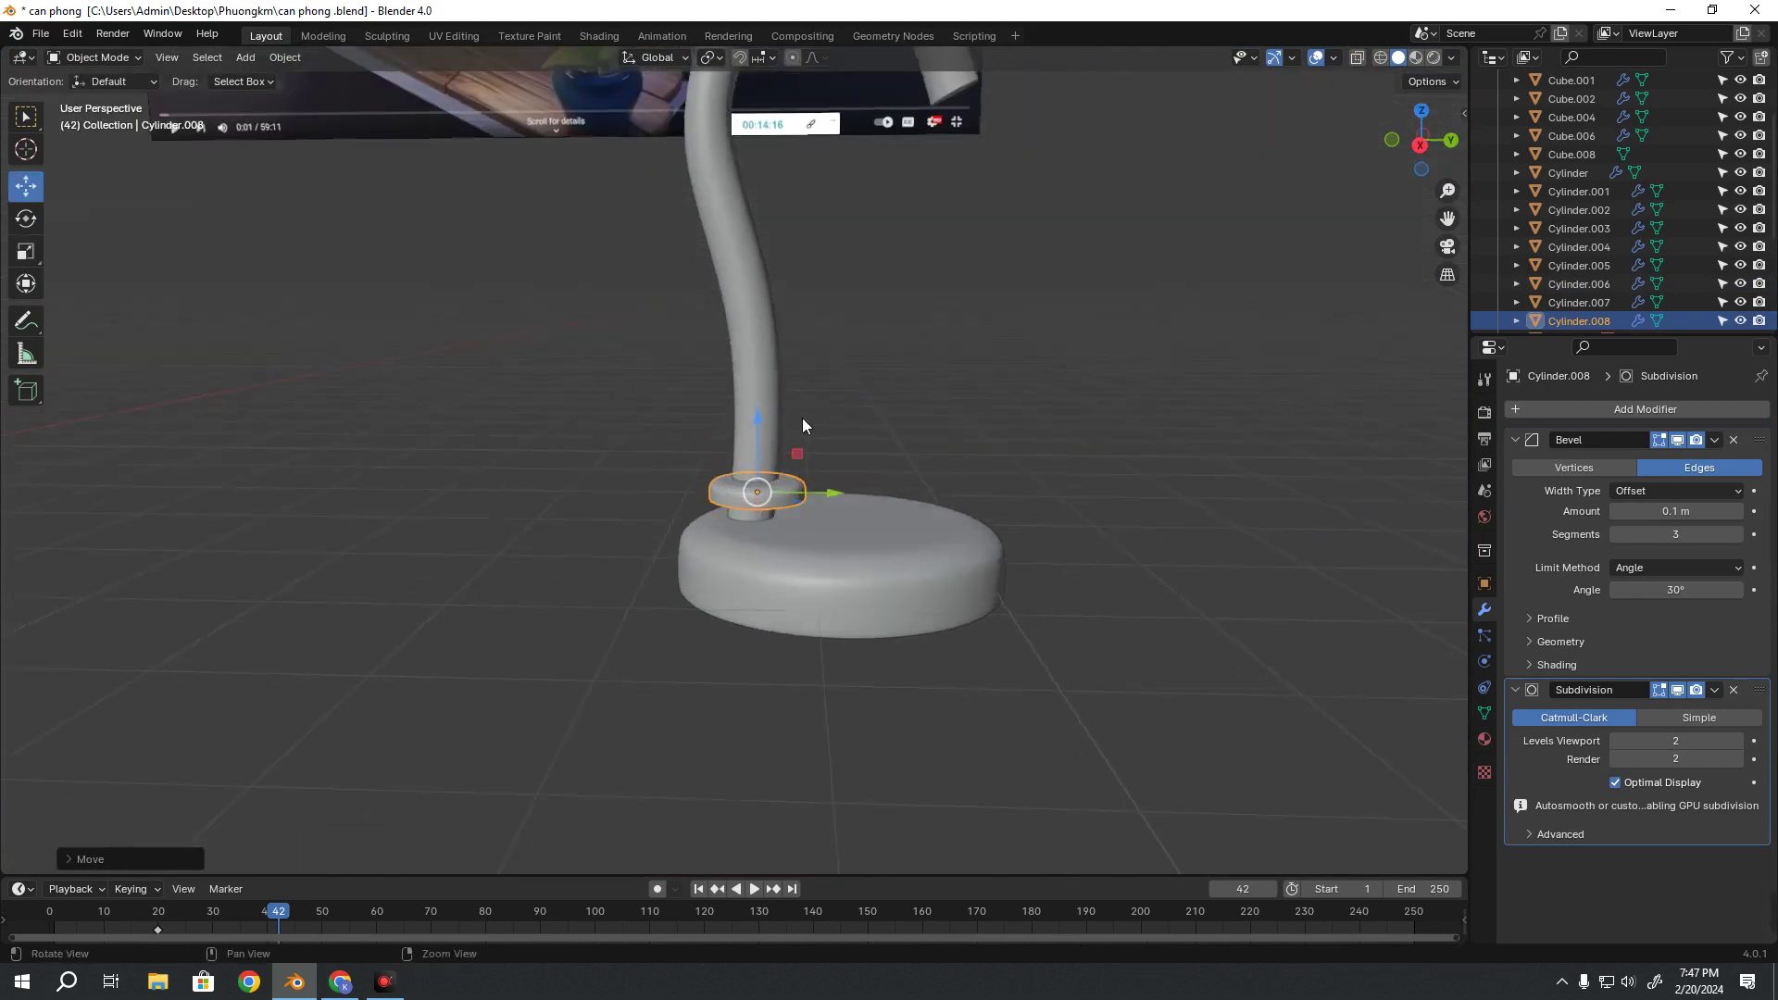
{"action": "key", "text": "shift+space"}
{"action": "key", "text": "s"}
{"action": "left_click_drag", "start_coordinate": [761, 417], "coordinate": [764, 399]}
Lower the ring onto the base top and centre it around the neck along X
{"action": "middle_click_drag", "start_coordinate": [764, 437], "coordinate": [758, 404]}
{"action": "key", "text": "shift+space"}
{"action": "key", "text": "g"}
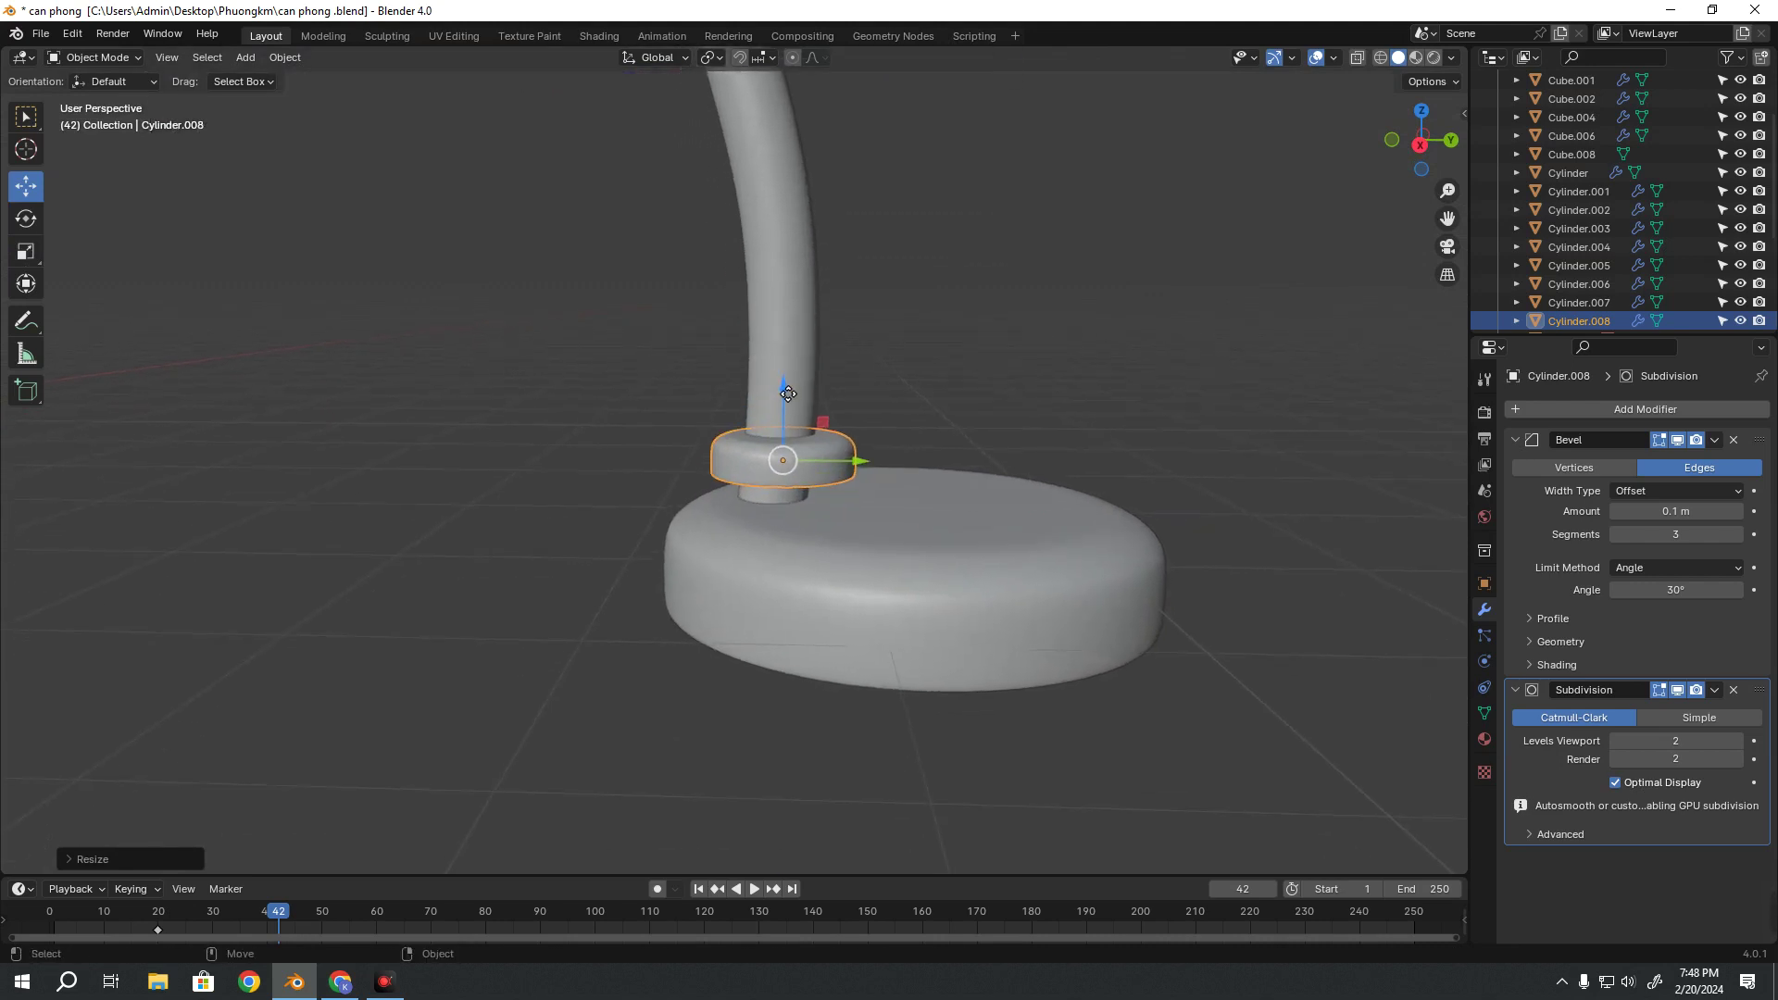
{"action": "left_click_drag", "start_coordinate": [783, 398], "coordinate": [789, 428]}
{"action": "mouse_move", "coordinate": [790, 428]}
{"action": "middle_mouse_down"}
{"action": "mouse_move", "coordinate": [1003, 447]}
{"action": "mouse_move", "coordinate": [937, 489]}
{"action": "mouse_move", "coordinate": [939, 517]}
{"action": "mouse_move", "coordinate": [846, 459]}
{"action": "mouse_move", "coordinate": [832, 541]}
{"action": "middle_mouse_up"}
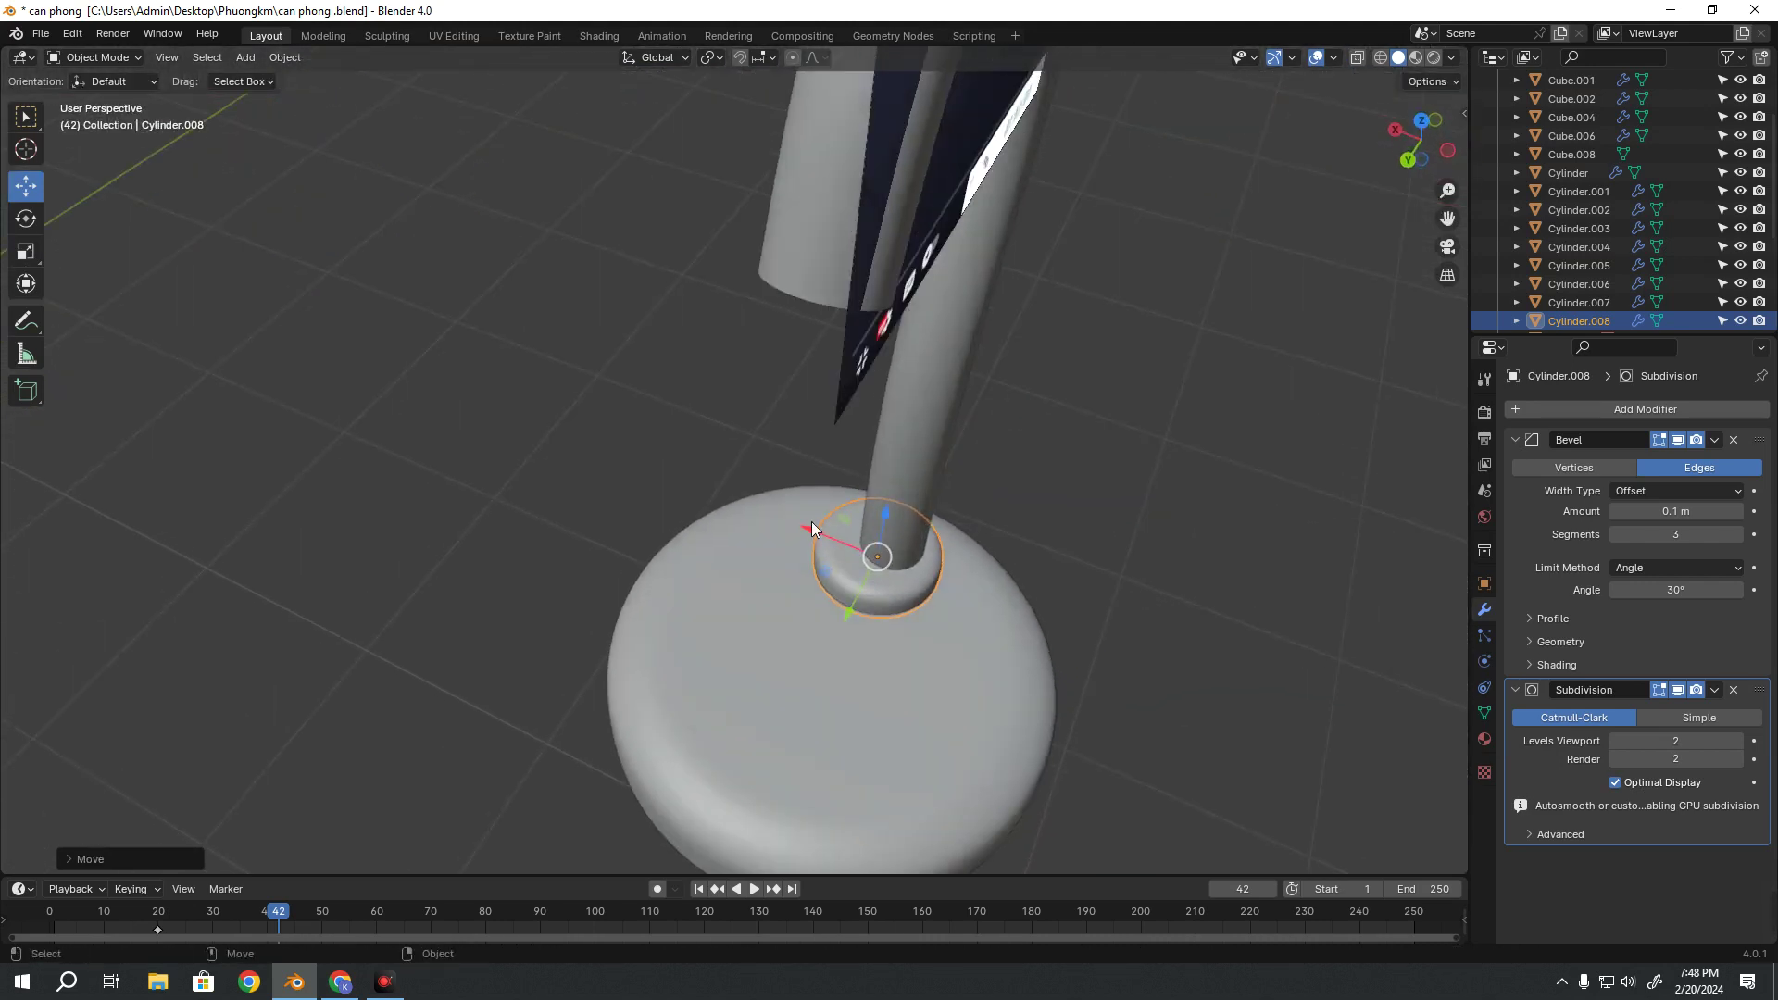
{"action": "left_click_drag", "start_coordinate": [813, 526], "coordinate": [831, 541]}
{"action": "mouse_move", "coordinate": [832, 541]}
{"action": "middle_mouse_down"}
{"action": "mouse_move", "coordinate": [1074, 597]}
{"action": "mouse_move", "coordinate": [864, 583]}
{"action": "mouse_move", "coordinate": [1191, 564]}
{"action": "mouse_move", "coordinate": [1219, 441]}
{"action": "mouse_move", "coordinate": [836, 504]}
{"action": "mouse_move", "coordinate": [934, 444]}
{"action": "mouse_move", "coordinate": [744, 370]}
{"action": "mouse_move", "coordinate": [710, 469]}
{"action": "mouse_move", "coordinate": [734, 559]}
{"action": "middle_mouse_up"}
Select the lamp neck together with the new collar ring, then clear the selection
{"action": "left_click", "coordinate": [1219, 441]}
{"action": "scroll", "coordinate": [734, 562], "scroll_direction": "up", "scroll_amount": 3}
{"action": "left_click", "coordinate": [749, 526]}
{"action": "left_click", "coordinate": [798, 581], "text": "shift"}
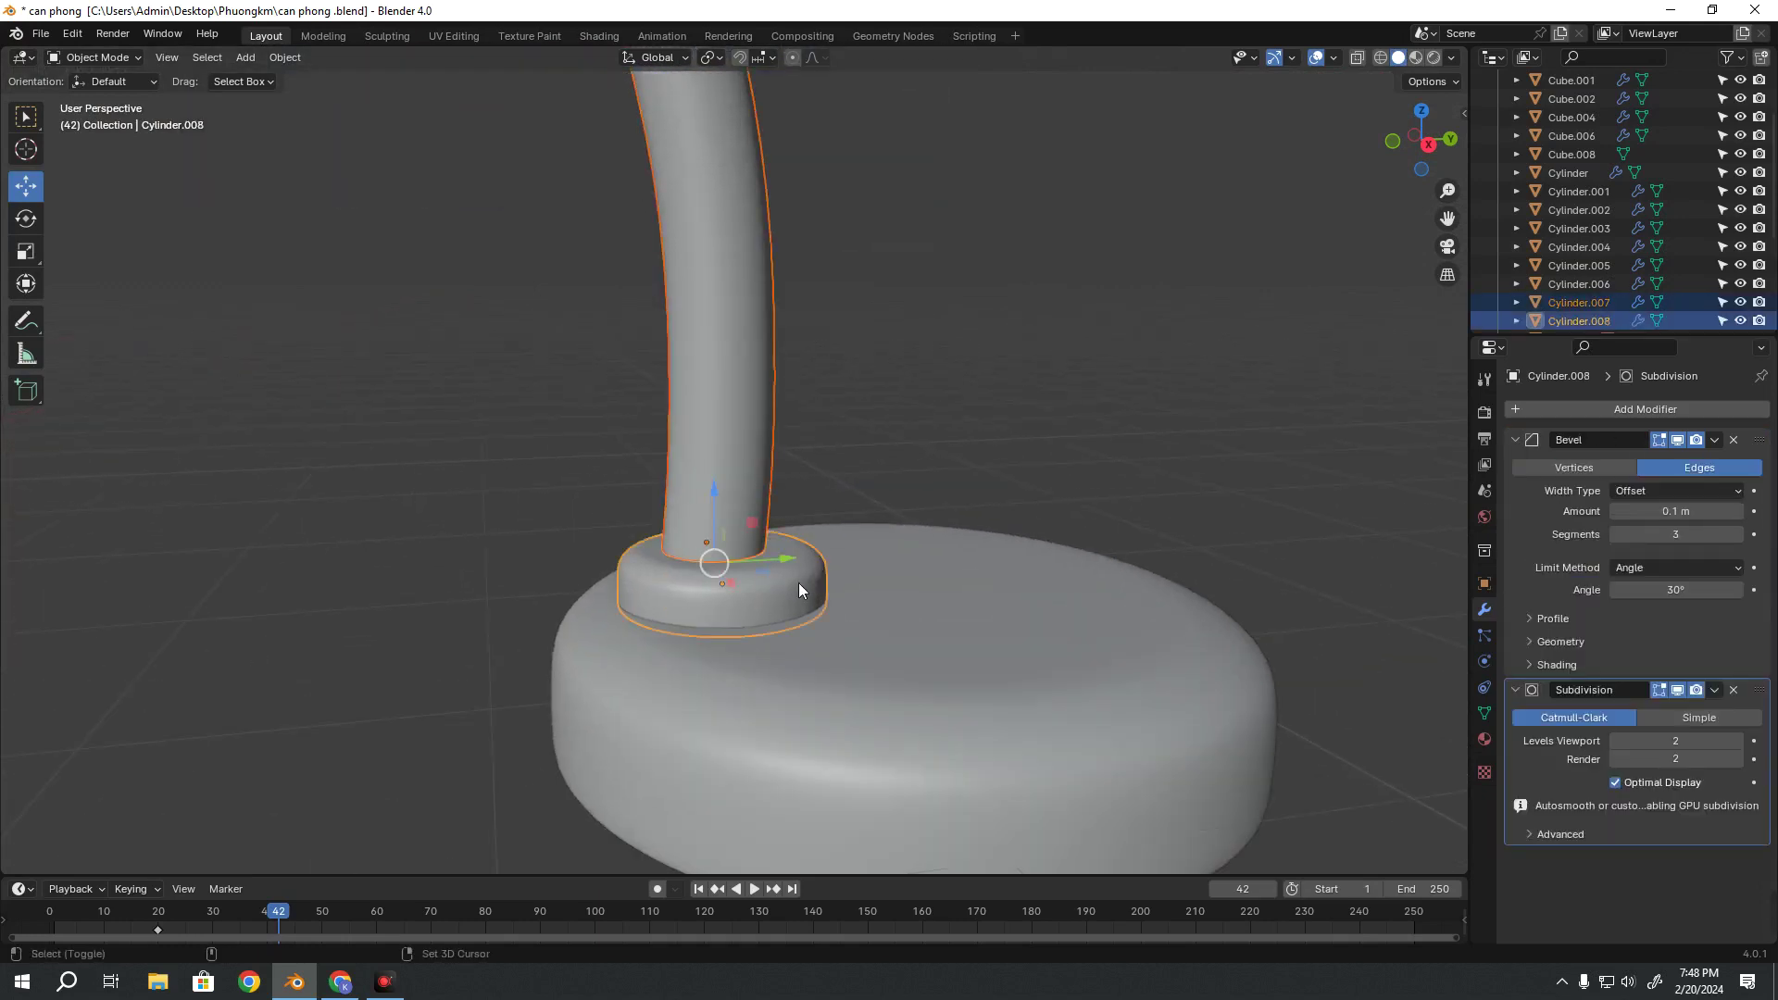
{"action": "left_click_drag", "start_coordinate": [784, 563], "coordinate": [805, 558]}
{"action": "left_click", "coordinate": [987, 503]}
{"action": "scroll", "coordinate": [987, 503], "scroll_direction": "down", "scroll_amount": 5}
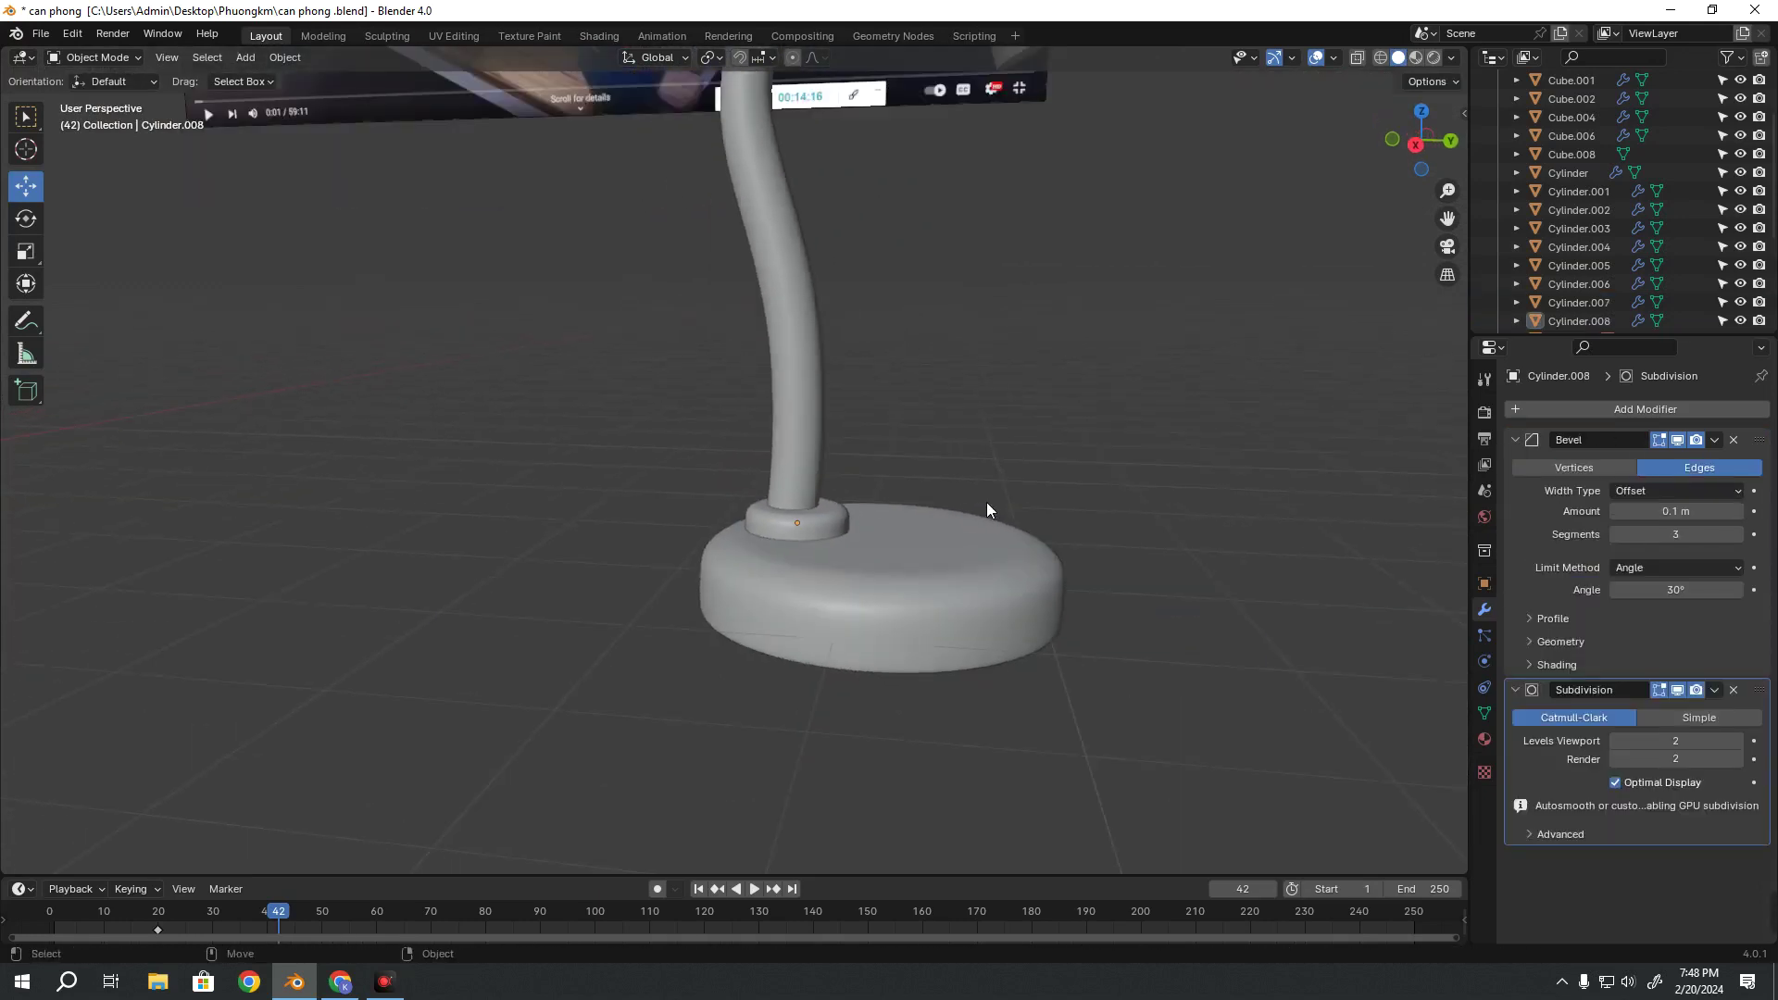
{"action": "mouse_move", "coordinate": [988, 503]}
{"action": "middle_mouse_down"}
{"action": "mouse_move", "coordinate": [939, 452]}
{"action": "mouse_move", "coordinate": [861, 487]}
{"action": "mouse_move", "coordinate": [800, 580]}
{"action": "mouse_move", "coordinate": [735, 600]}
{"action": "mouse_move", "coordinate": [738, 561]}
{"action": "mouse_move", "coordinate": [696, 532]}
{"action": "middle_mouse_up"}
{"action": "scroll", "coordinate": [770, 609], "scroll_direction": "down", "scroll_amount": 2}
{"action": "scroll", "coordinate": [697, 532], "scroll_direction": "up", "scroll_amount": 3}
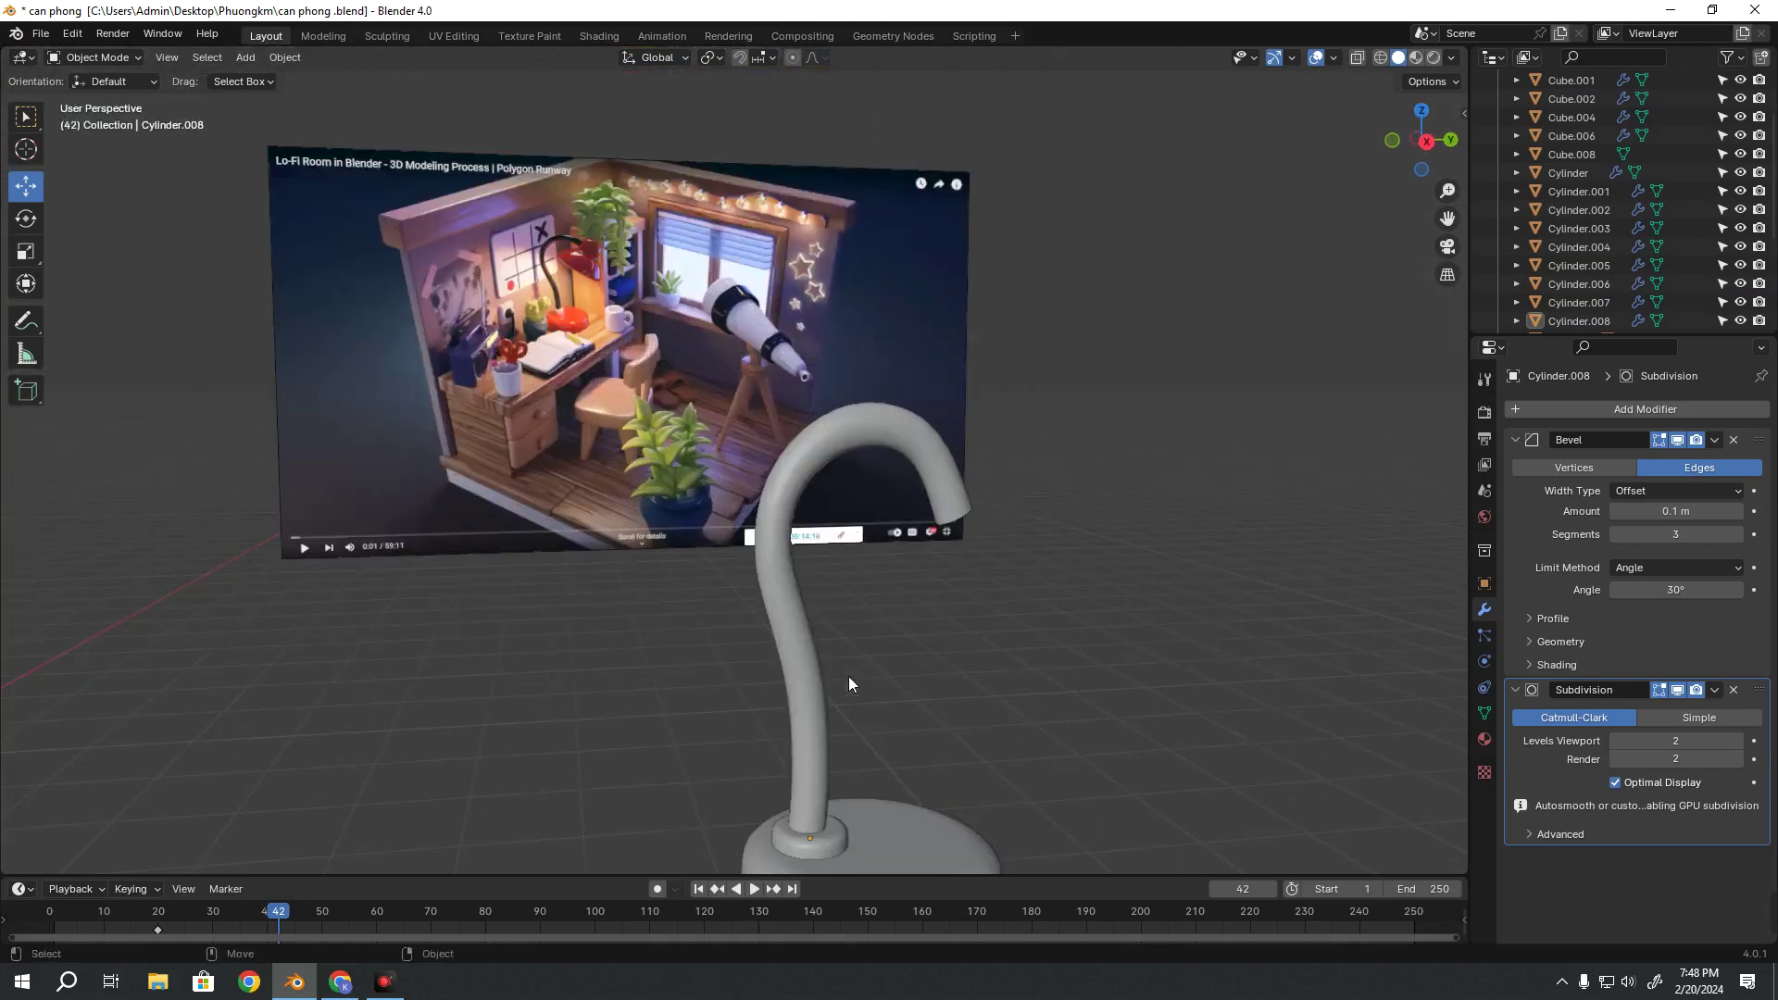
{"action": "scroll", "coordinate": [848, 676], "scroll_direction": "up", "scroll_amount": 3}
{"action": "scroll", "coordinate": [748, 503], "scroll_direction": "up", "scroll_amount": 3}
{"action": "left_click", "coordinate": [775, 730]}
{"action": "scroll", "coordinate": [833, 602], "scroll_direction": "down", "scroll_amount": 3}
{"action": "left_click", "coordinate": [881, 491]}
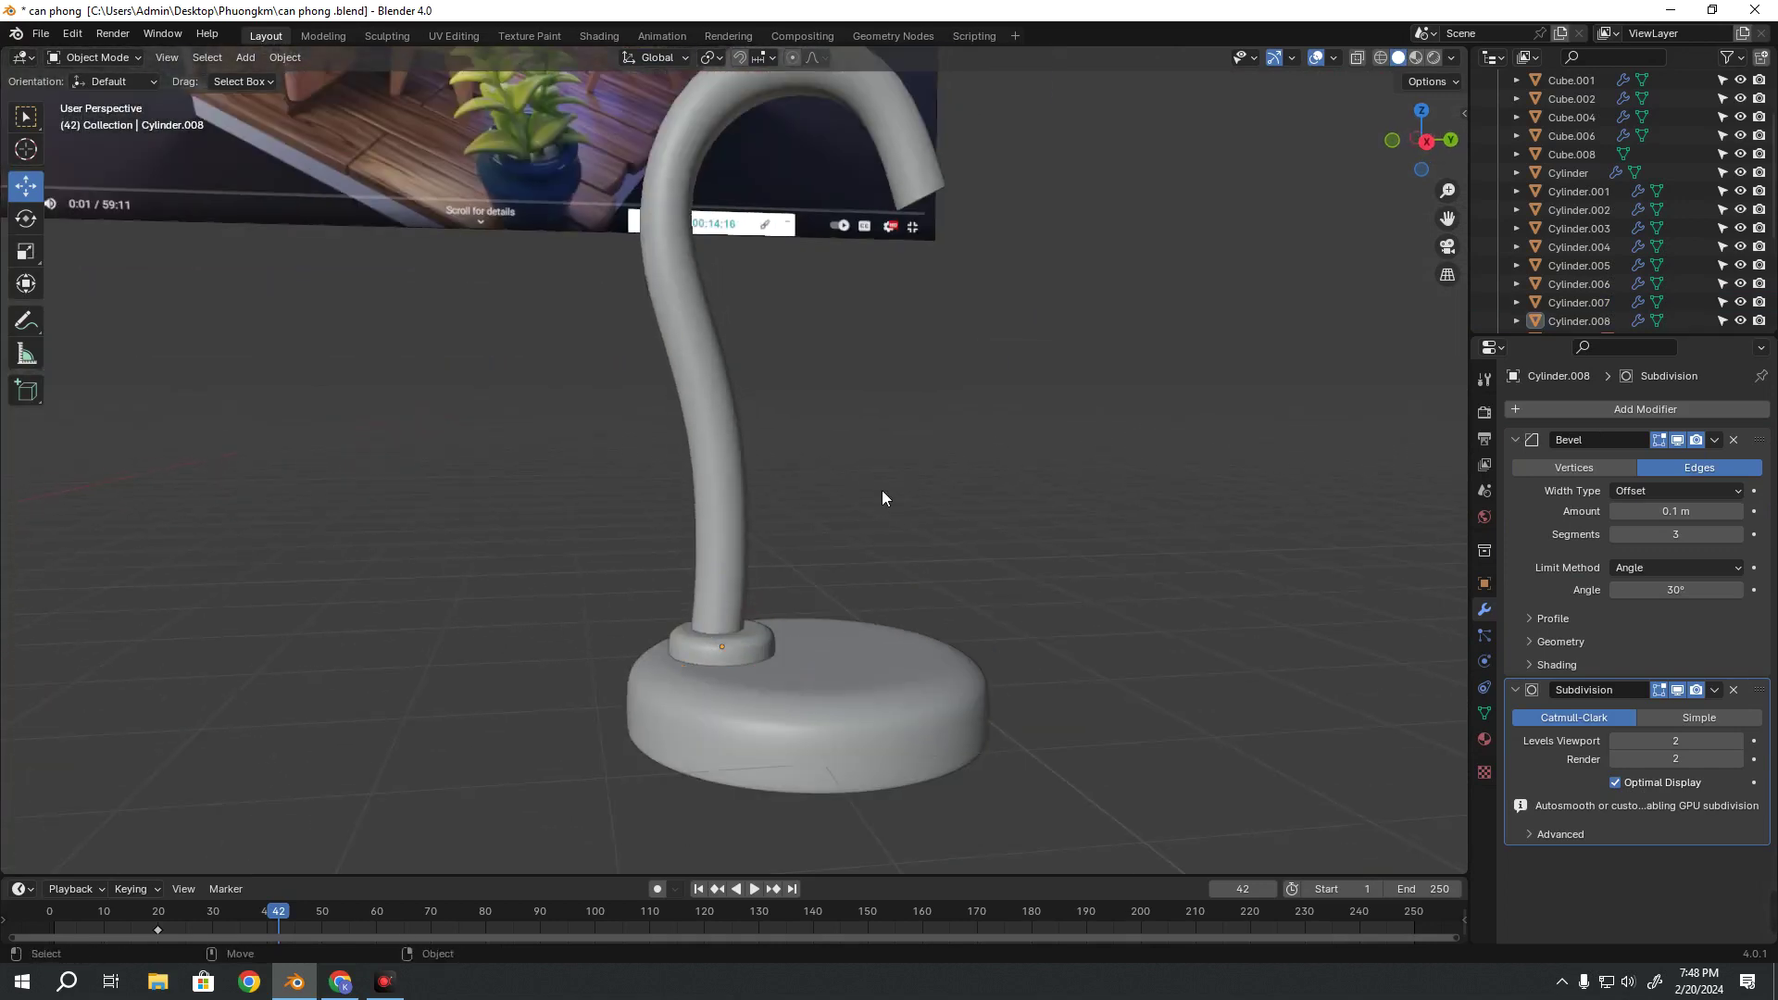
{"action": "left_click_drag", "start_coordinate": [658, 487], "coordinate": [858, 787]}
{"action": "scroll", "coordinate": [889, 695], "scroll_direction": "down", "scroll_amount": 3}
{"action": "left_click", "coordinate": [918, 607]}
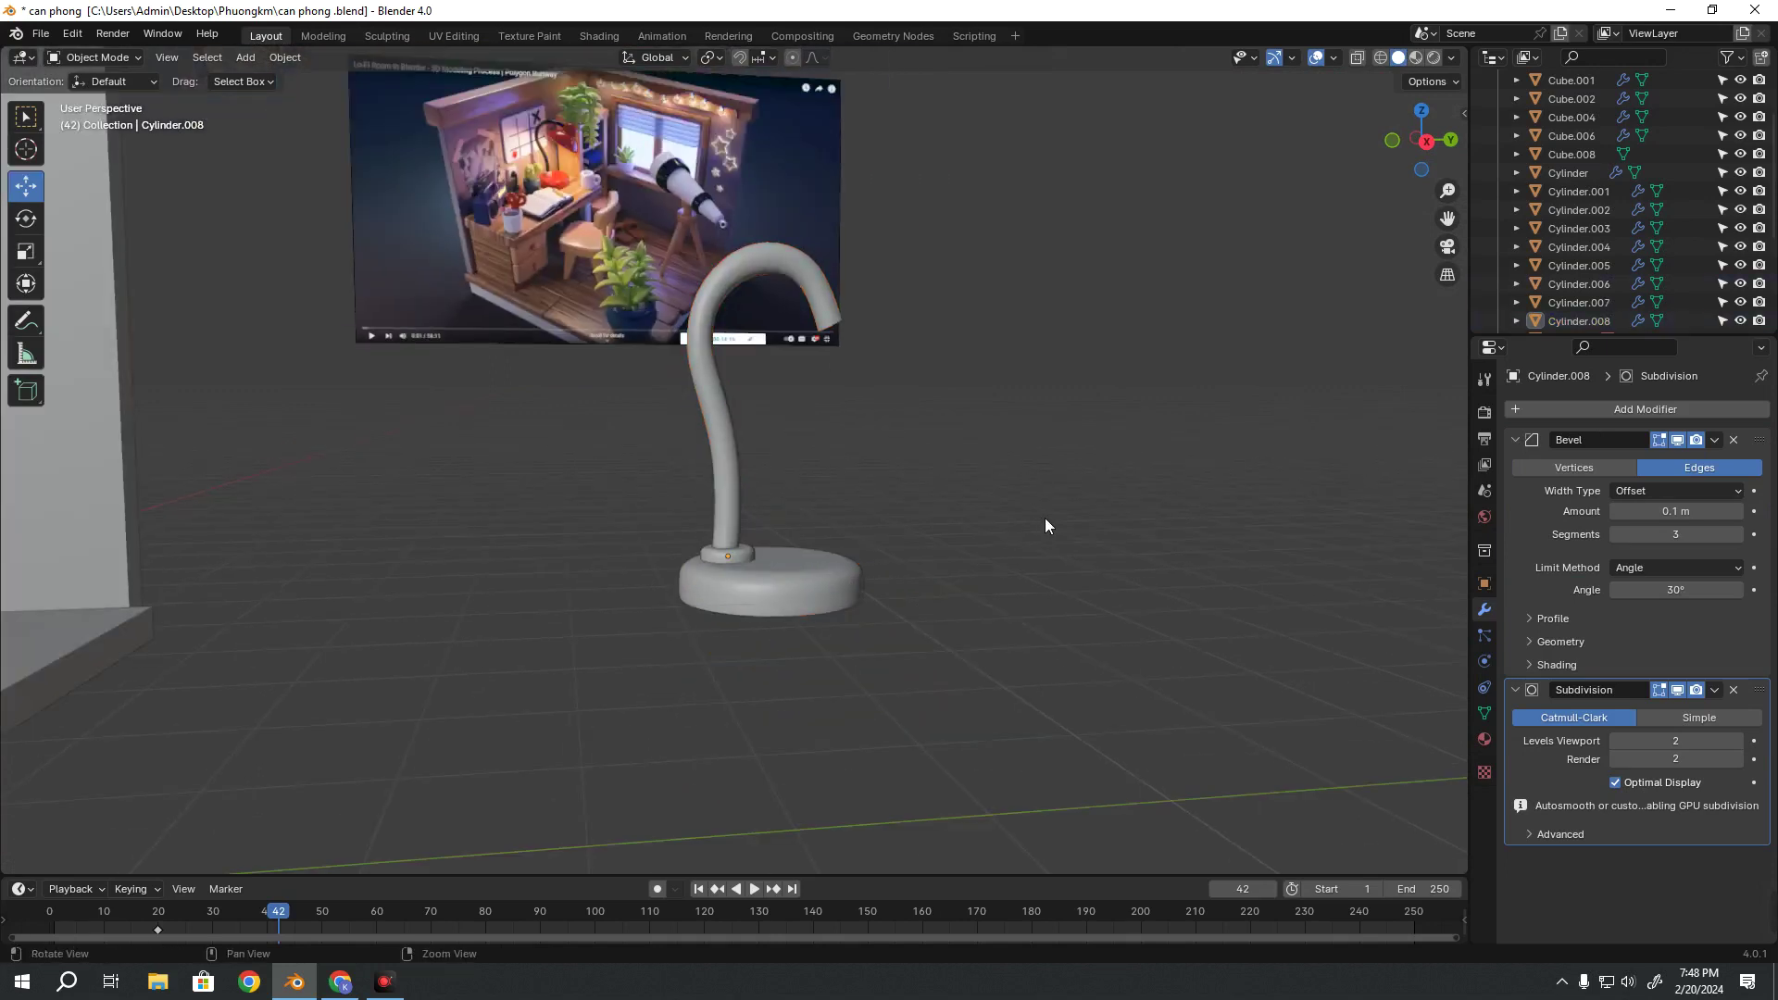
{"action": "scroll", "coordinate": [985, 540], "scroll_direction": "up", "scroll_amount": 1}
{"action": "scroll", "coordinate": [889, 509], "scroll_direction": "down", "scroll_amount": 6}
{"action": "scroll", "coordinate": [797, 454], "scroll_direction": "up", "scroll_amount": 5}
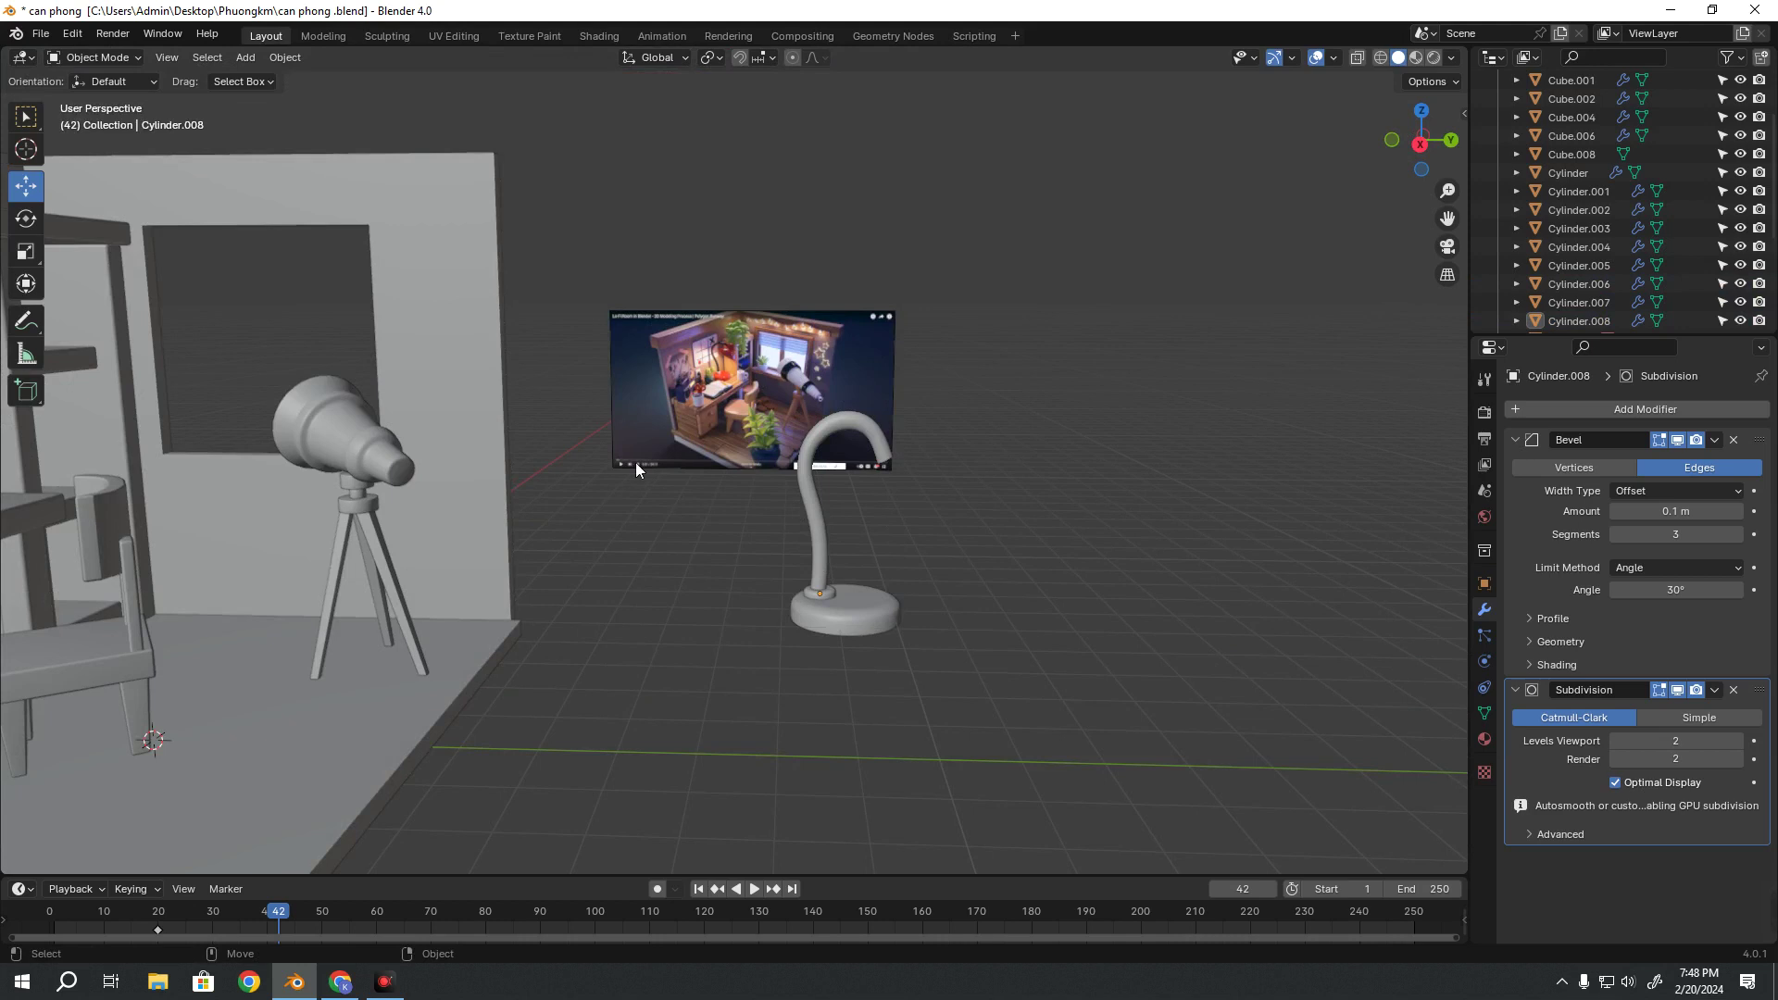
{"action": "scroll", "coordinate": [647, 363], "scroll_direction": "up", "scroll_amount": 2}
{"action": "scroll", "coordinate": [758, 471], "scroll_direction": "up", "scroll_amount": 2}
{"action": "scroll", "coordinate": [861, 584], "scroll_direction": "up", "scroll_amount": 2}
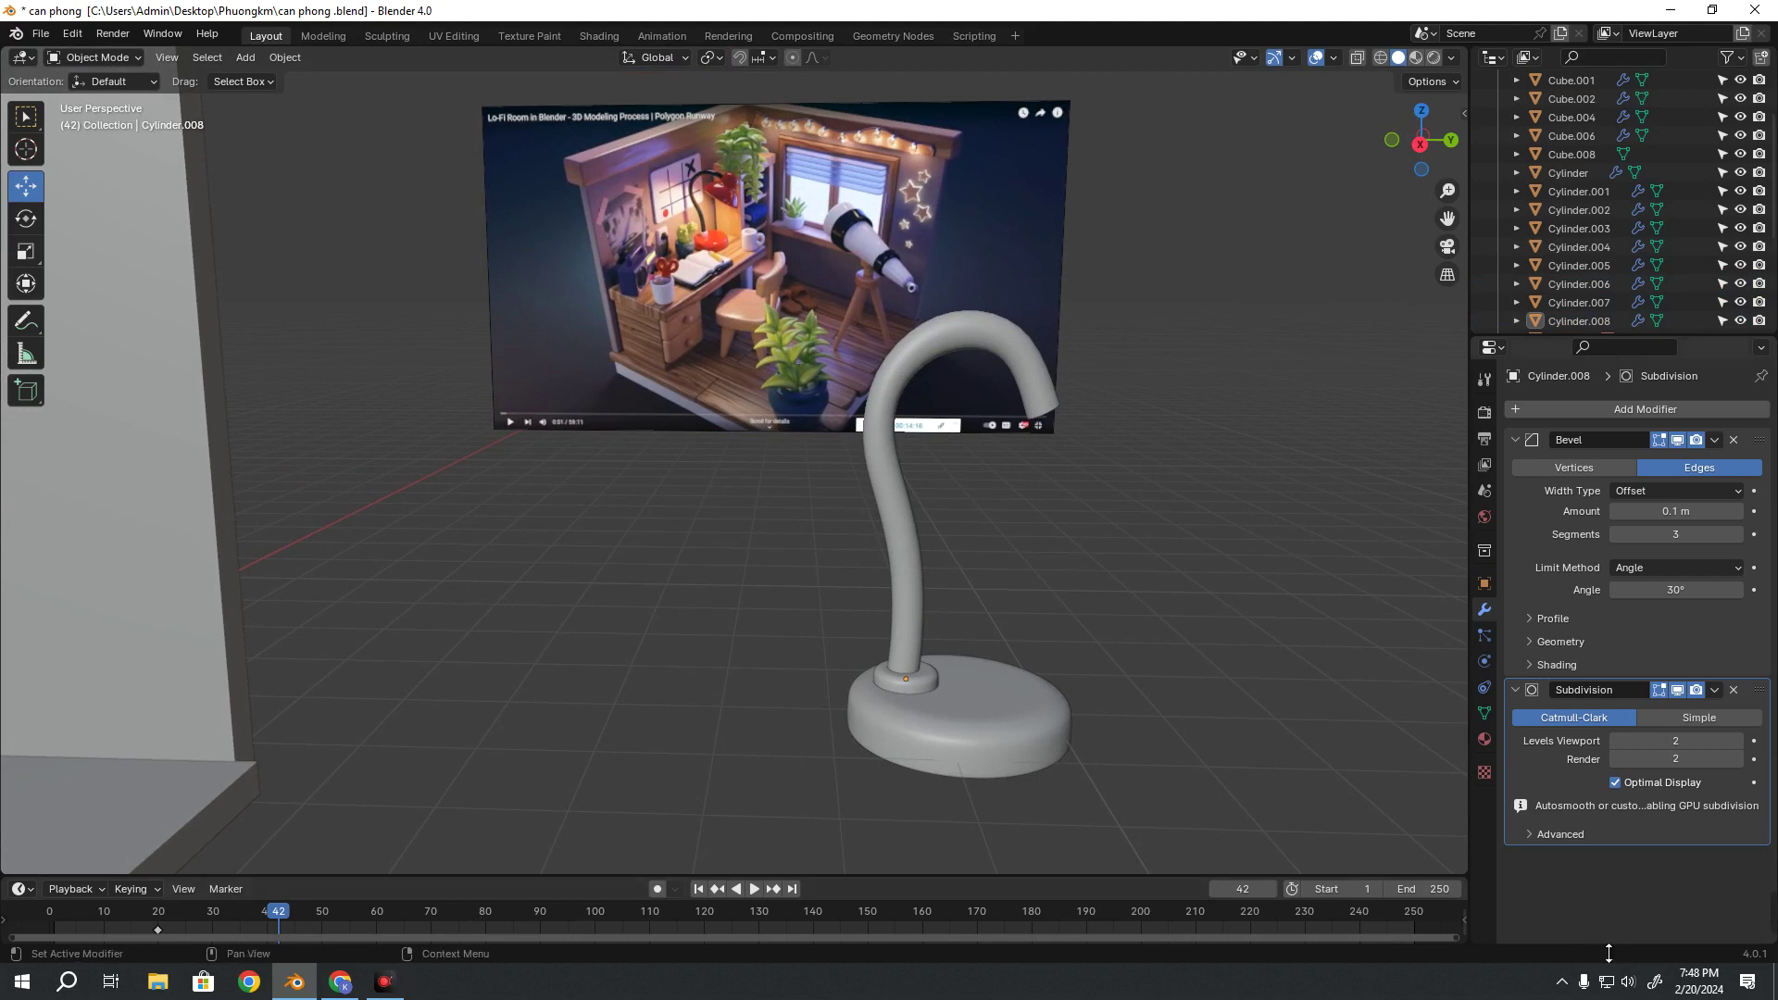
{"action": "scroll", "coordinate": [911, 645], "scroll_direction": "down", "scroll_amount": 3}
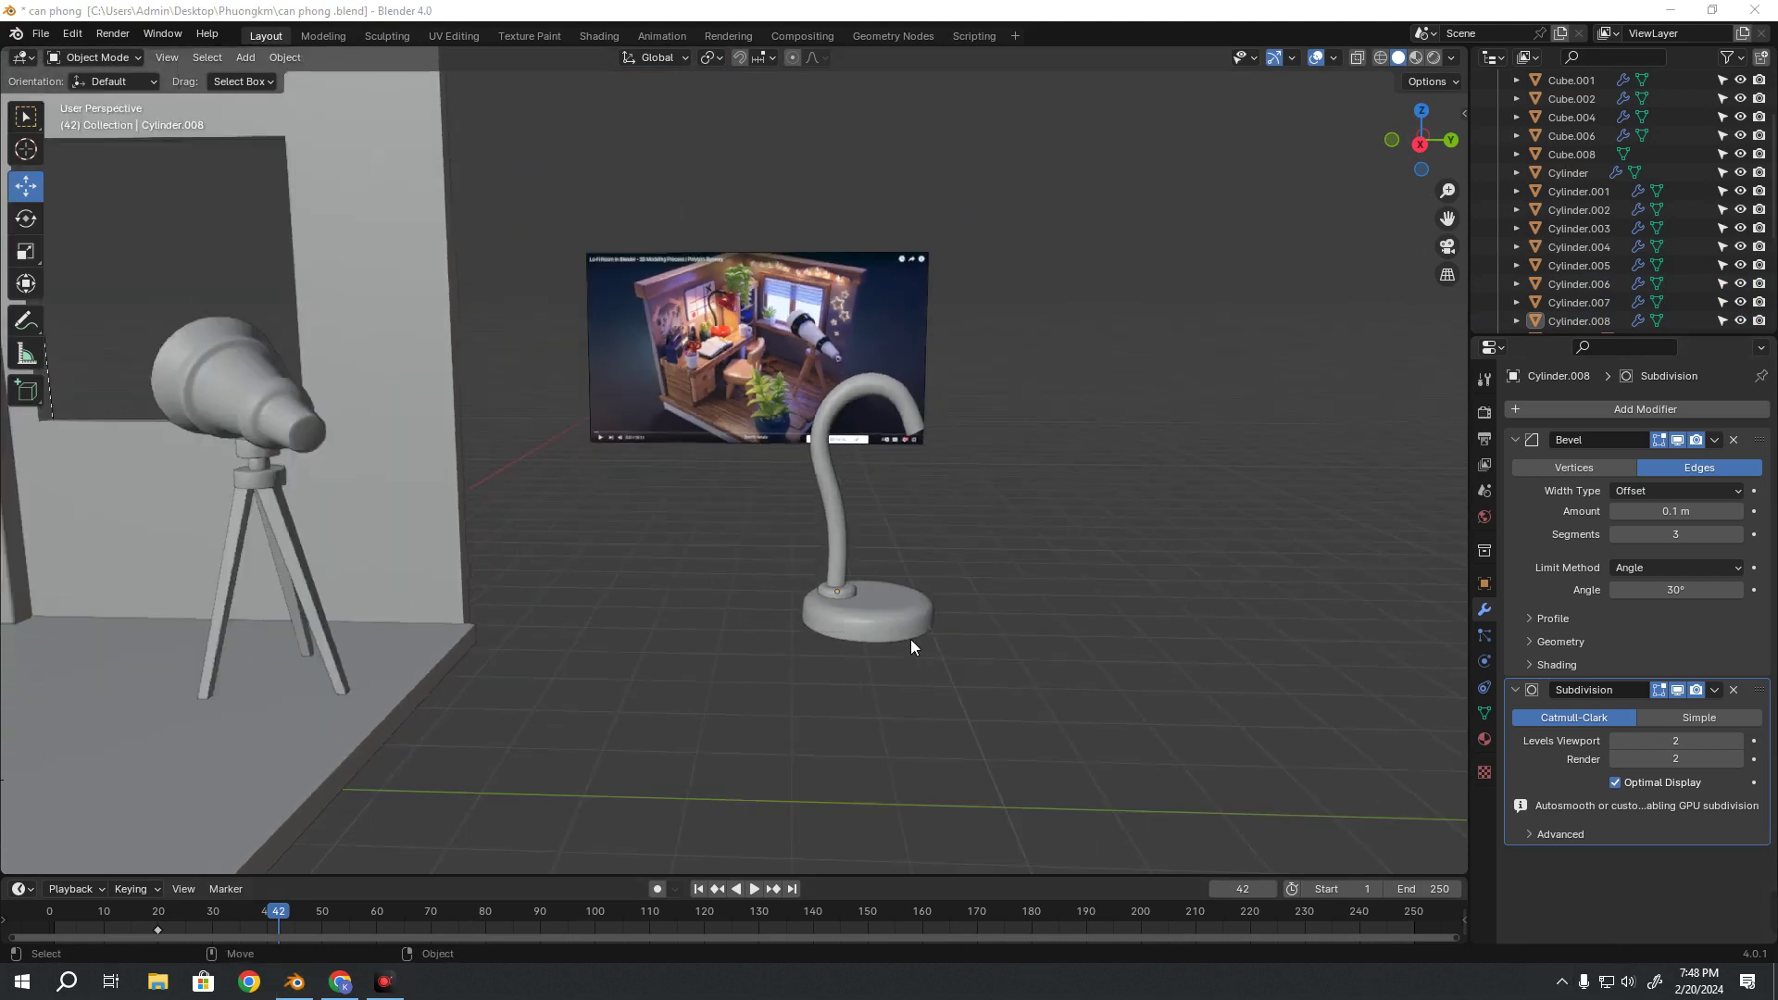
{"action": "scroll", "coordinate": [910, 639], "scroll_direction": "down", "scroll_amount": 2}
{"action": "middle_click_drag", "start_coordinate": [906, 633], "coordinate": [840, 631]}
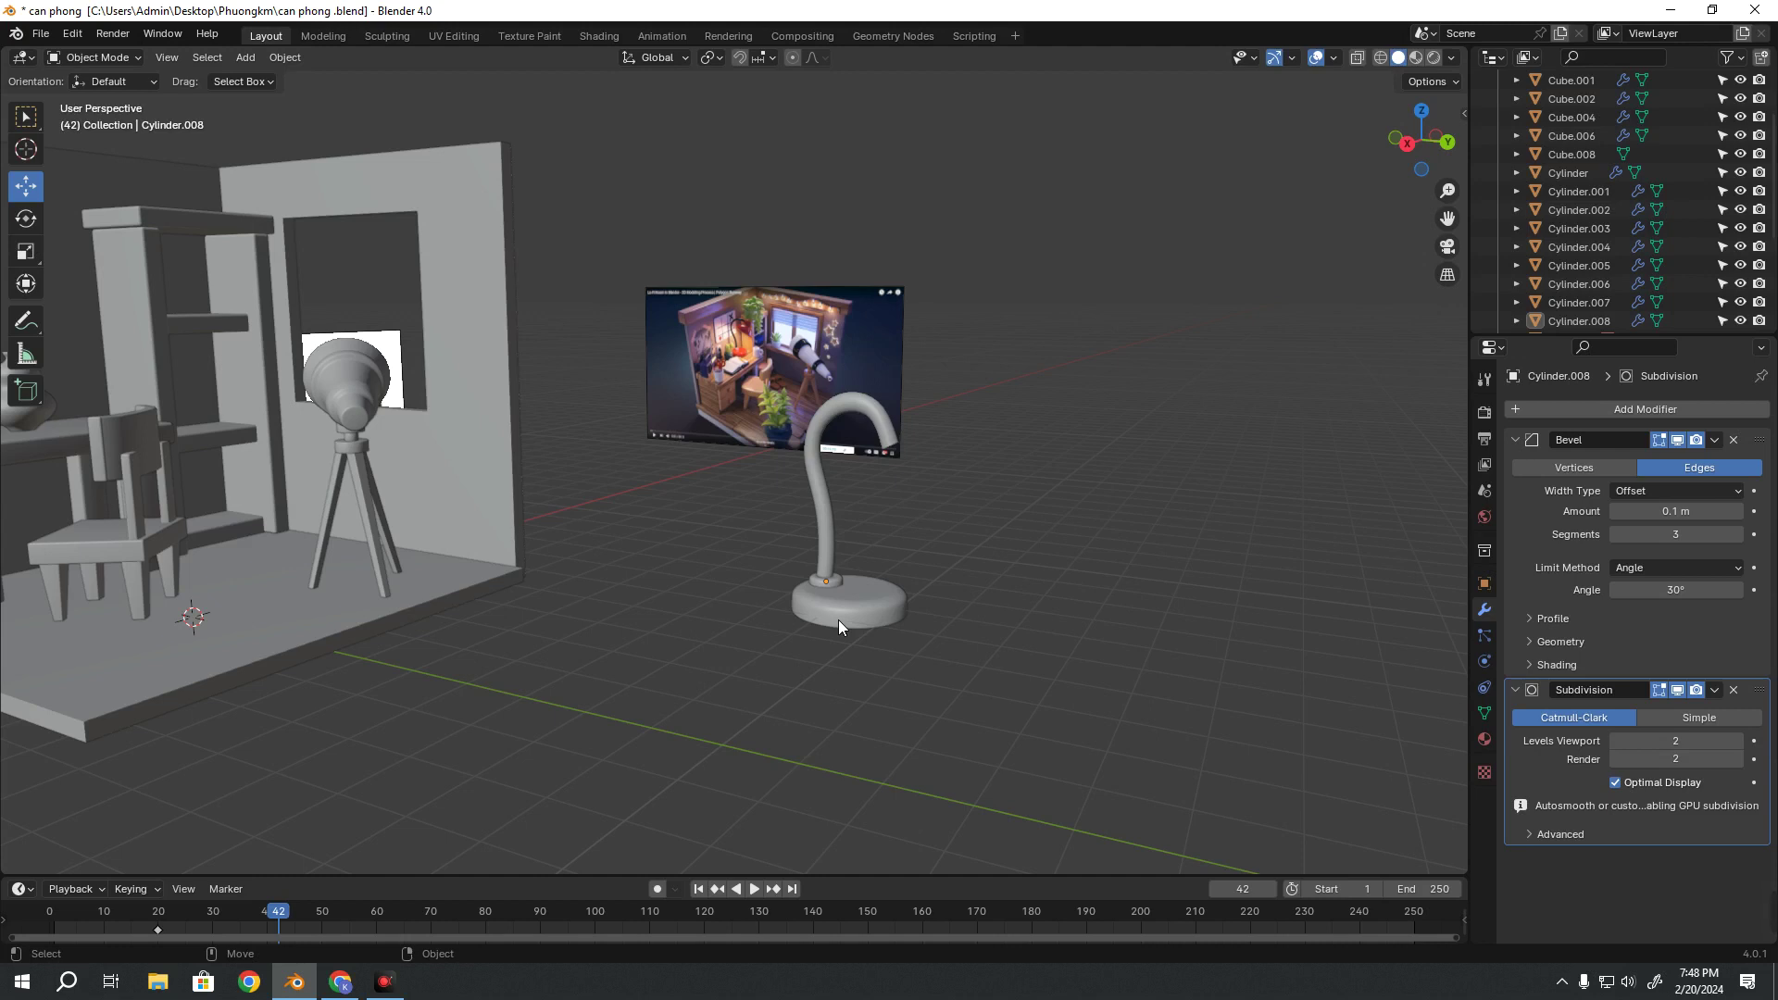
{"action": "mouse_move", "coordinate": [593, 543]}
{"action": "middle_mouse_down"}
{"action": "mouse_move", "coordinate": [987, 528]}
{"action": "mouse_move", "coordinate": [902, 548]}
{"action": "middle_mouse_up"}
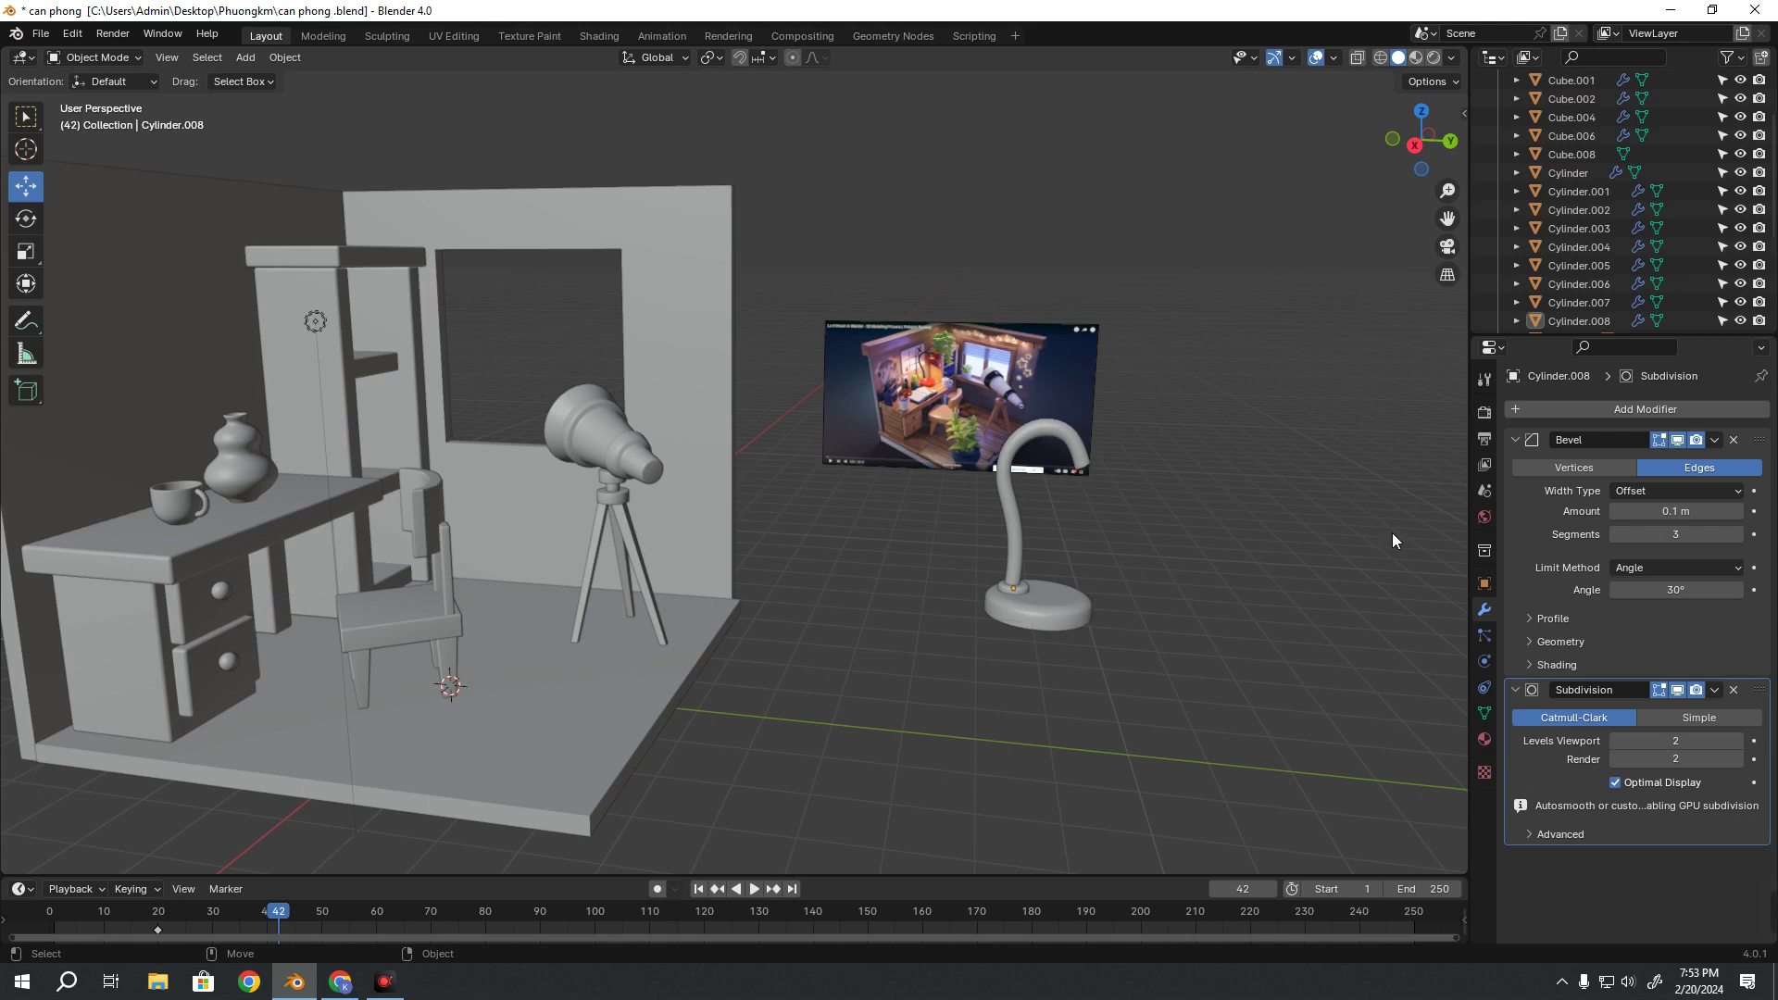
Zoom in on the desk lamp and select its curved neck, then its round base
{"action": "left_click", "coordinate": [376, 989]}
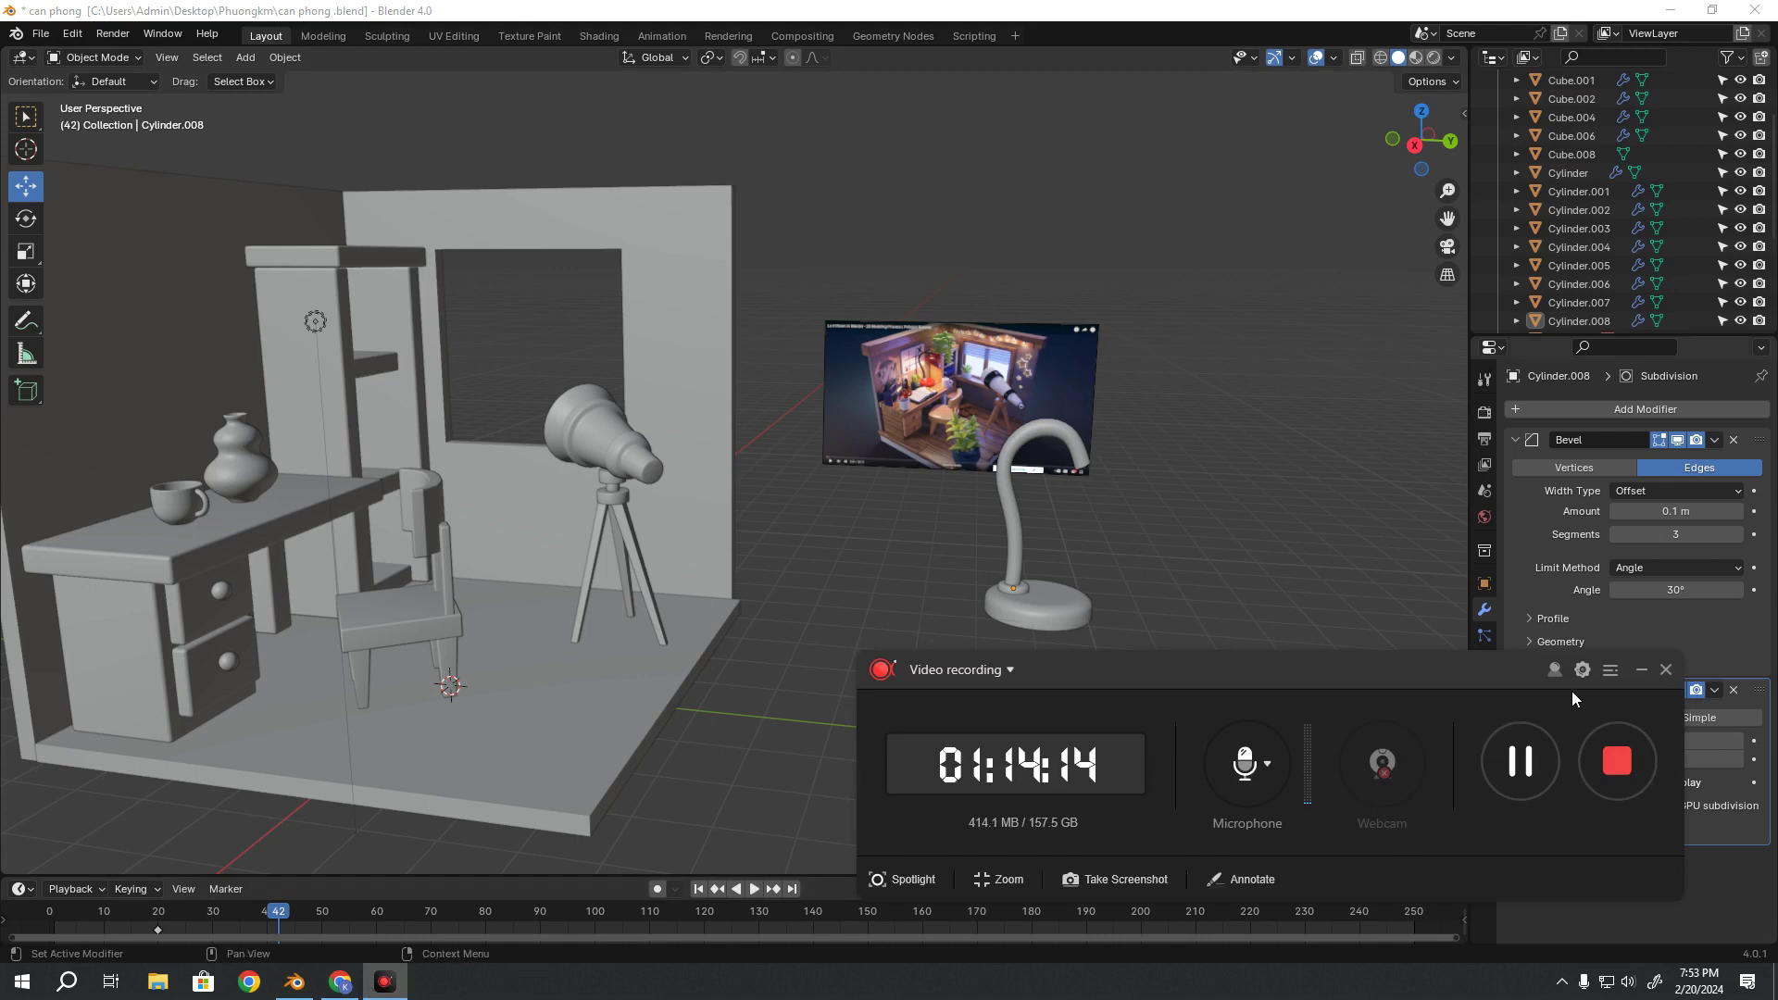
{"action": "left_click", "coordinate": [1639, 670]}
{"action": "scroll", "coordinate": [1021, 639], "scroll_direction": "up", "scroll_amount": 2}
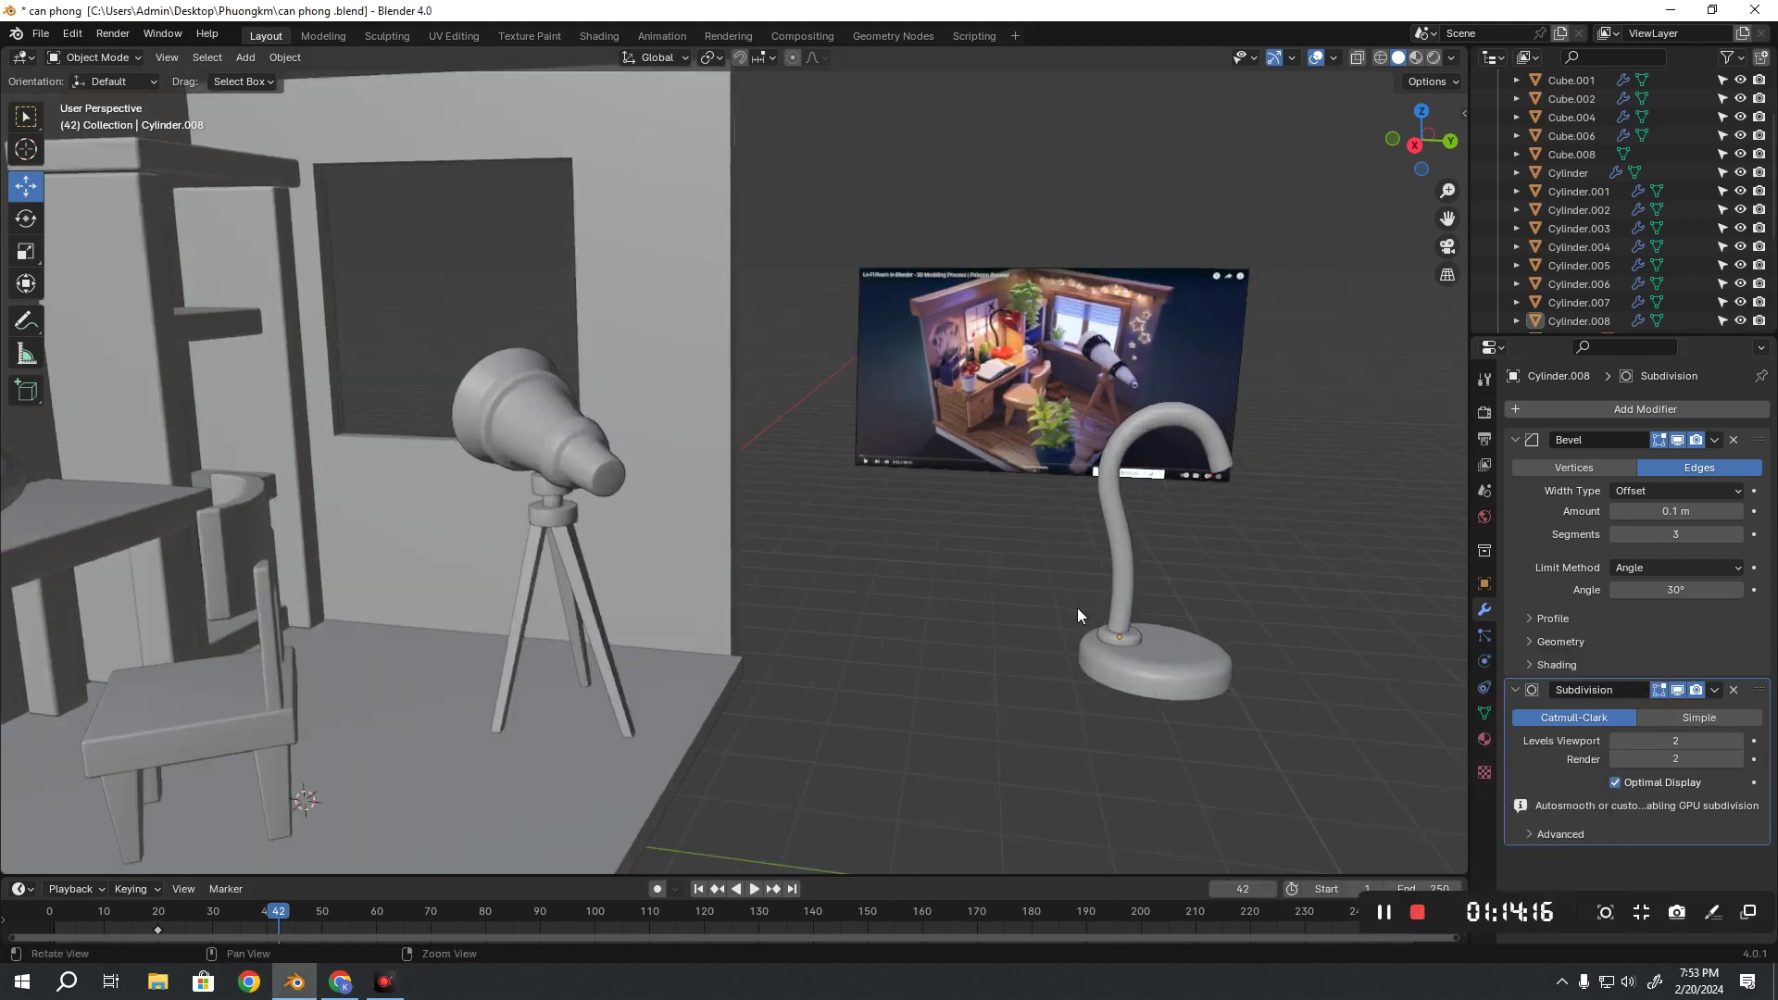
{"action": "mouse_move", "coordinate": [1076, 607]}
{"action": "middle_mouse_down", "text": "shift"}
{"action": "mouse_move", "coordinate": [775, 563]}
{"action": "mouse_move", "coordinate": [971, 547]}
{"action": "mouse_move", "coordinate": [1014, 428]}
{"action": "mouse_move", "coordinate": [915, 574]}
{"action": "middle_mouse_up", "text": "shift"}
{"action": "scroll", "coordinate": [775, 567], "scroll_direction": "up", "scroll_amount": 2}
{"action": "left_click", "coordinate": [971, 547]}
{"action": "left_click", "coordinate": [912, 694]}
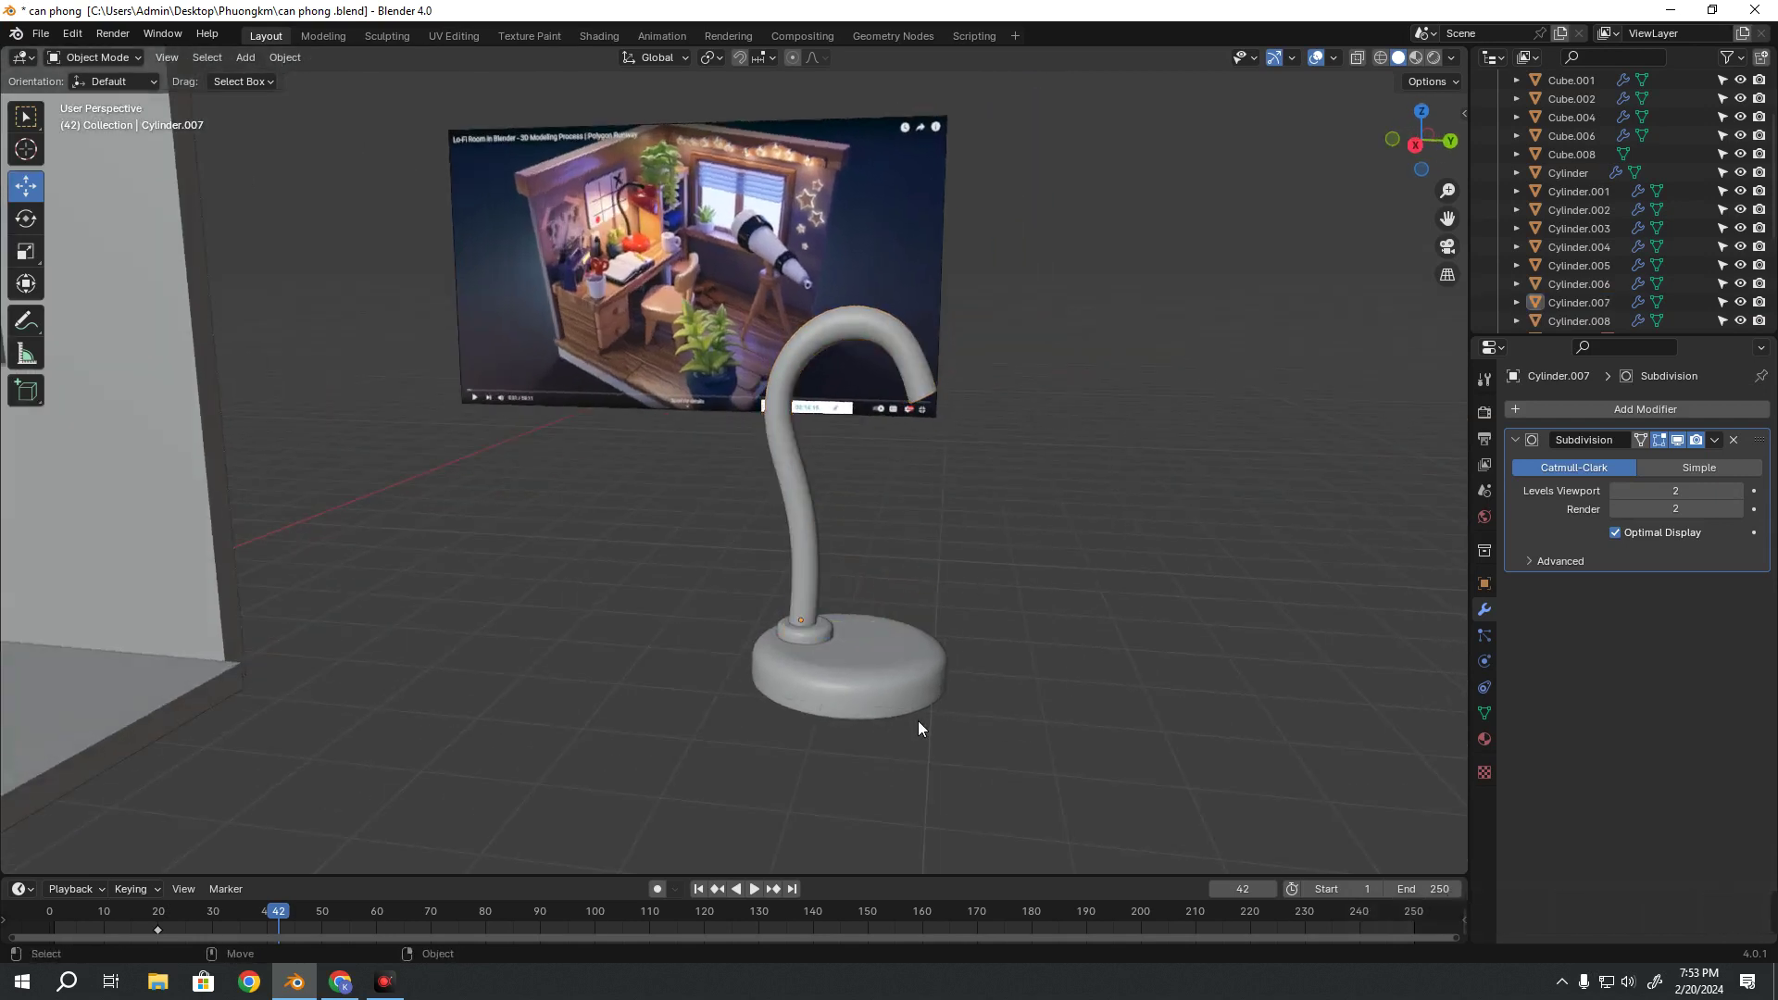
Orbit around the lamp and reselect the round base, Cylinder.006
{"action": "middle_click_drag", "start_coordinate": [647, 319], "coordinate": [705, 556]}
{"action": "scroll", "coordinate": [731, 513], "scroll_direction": "up", "scroll_amount": 3}
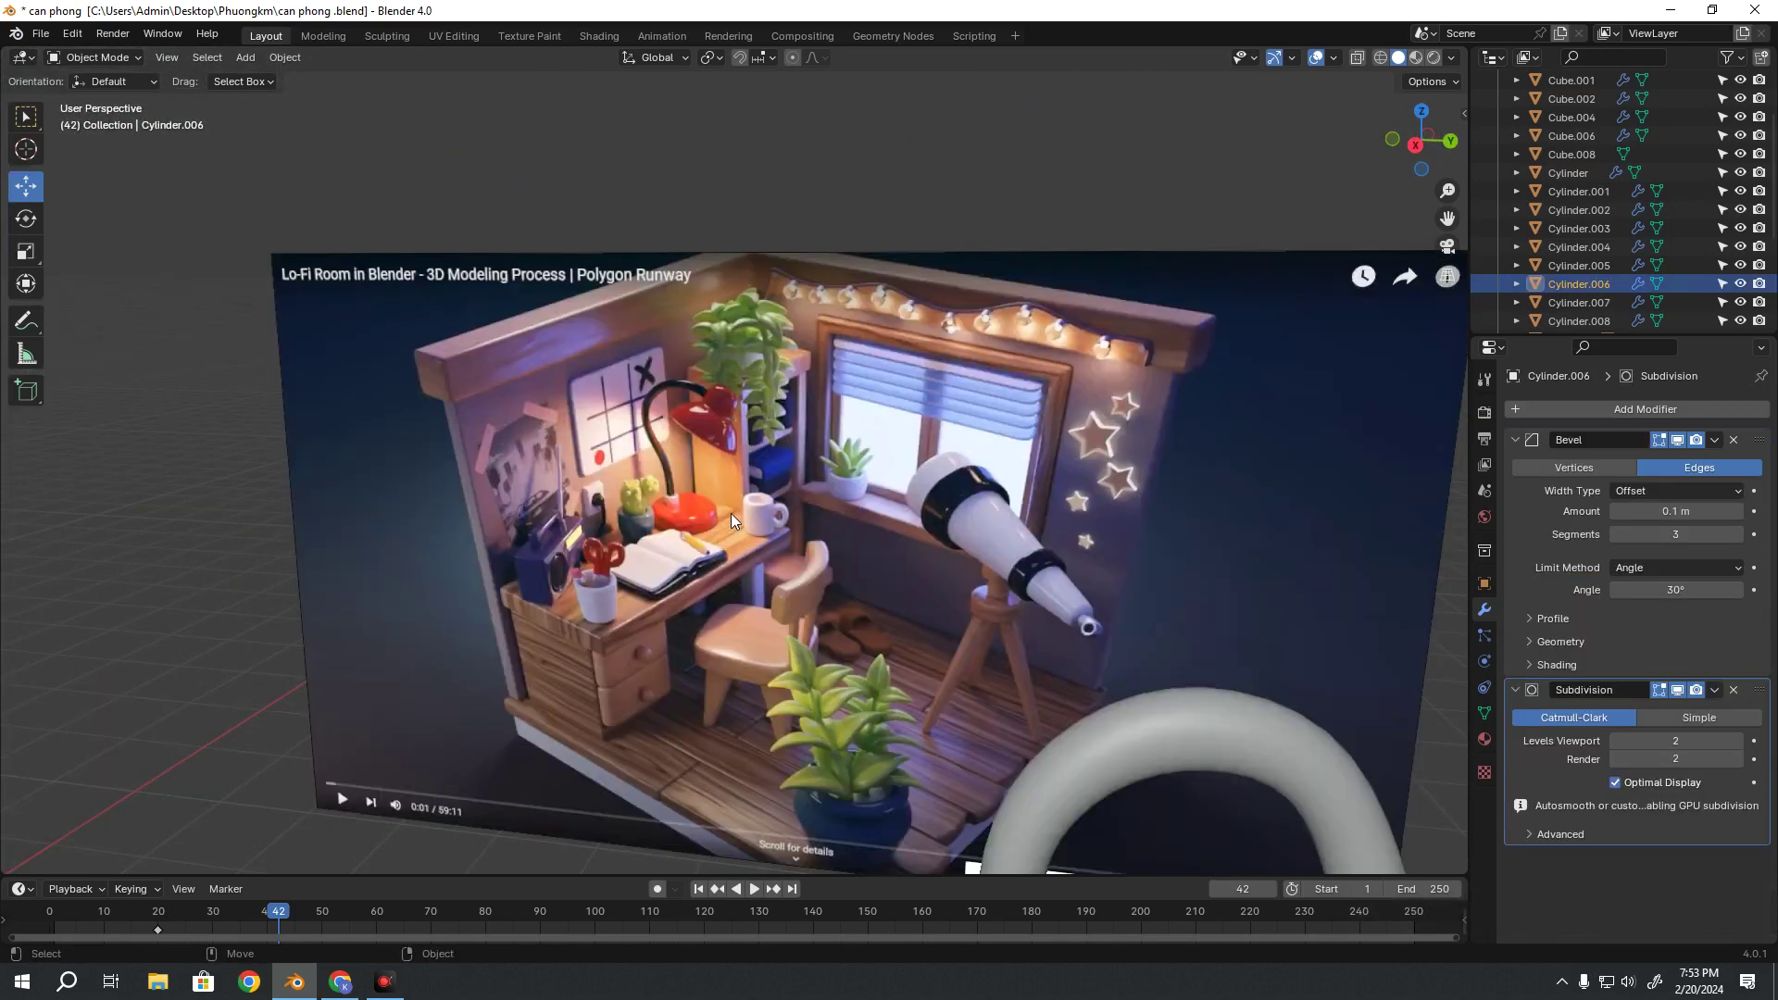
{"action": "scroll", "coordinate": [685, 358], "scroll_direction": "up", "scroll_amount": 3}
{"action": "scroll", "coordinate": [871, 586], "scroll_direction": "down", "scroll_amount": 5}
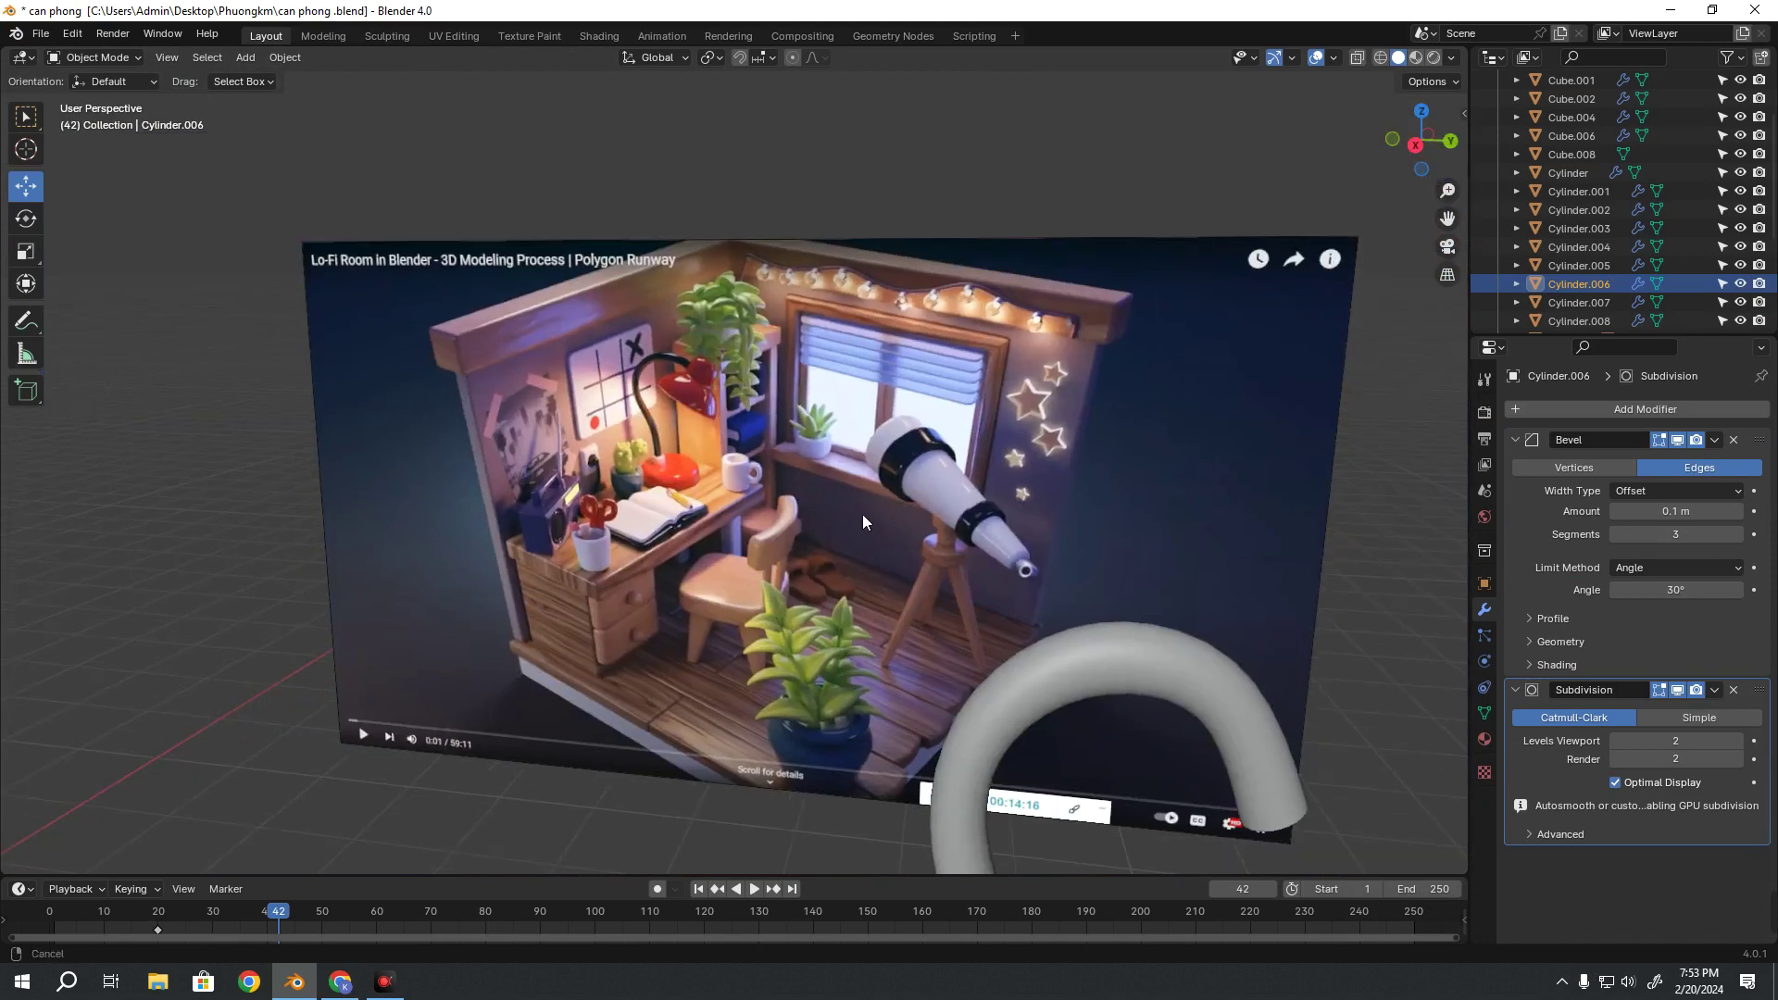
{"action": "middle_click_drag", "start_coordinate": [863, 514], "coordinate": [765, 531]}
{"action": "mouse_move", "coordinate": [796, 593]}
{"action": "middle_mouse_down"}
{"action": "mouse_move", "coordinate": [732, 409]}
{"action": "mouse_move", "coordinate": [808, 630]}
{"action": "mouse_move", "coordinate": [852, 628]}
{"action": "middle_mouse_up"}
{"action": "left_click", "coordinate": [808, 630]}
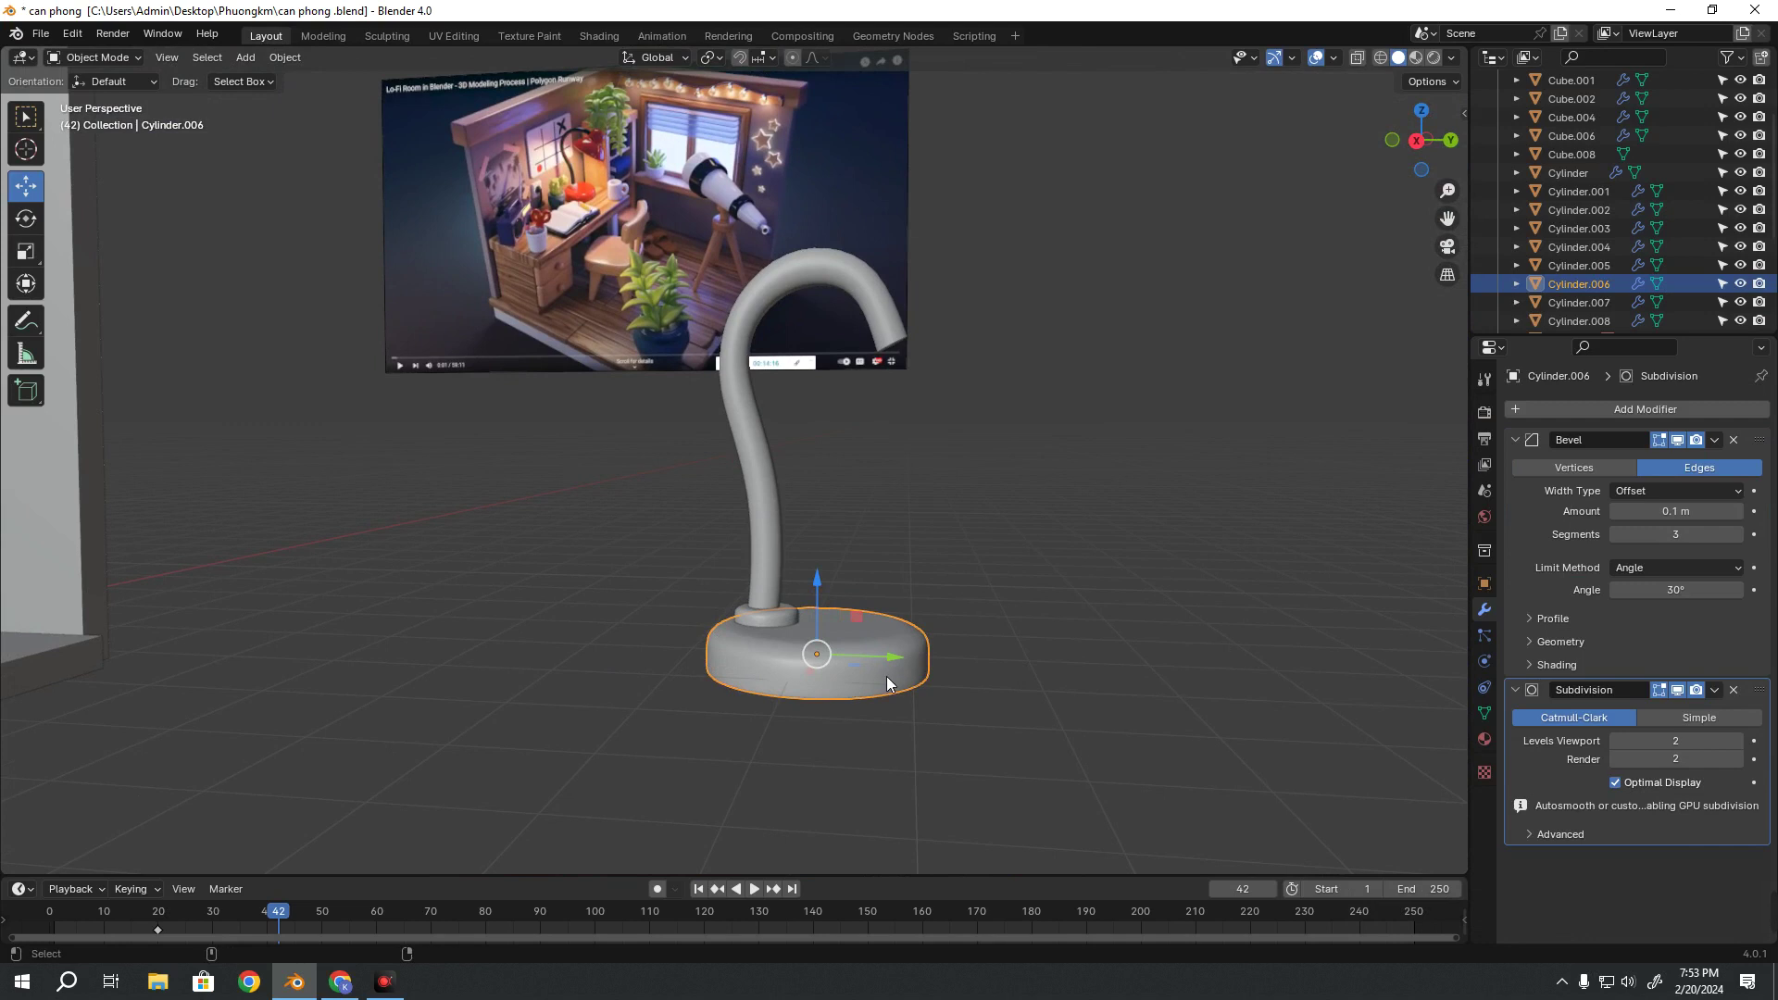
Duplicate the lamp base and raise the copy to the top of the curved neck
{"action": "key", "text": "shift+d"}
{"action": "key", "text": "Escape"}
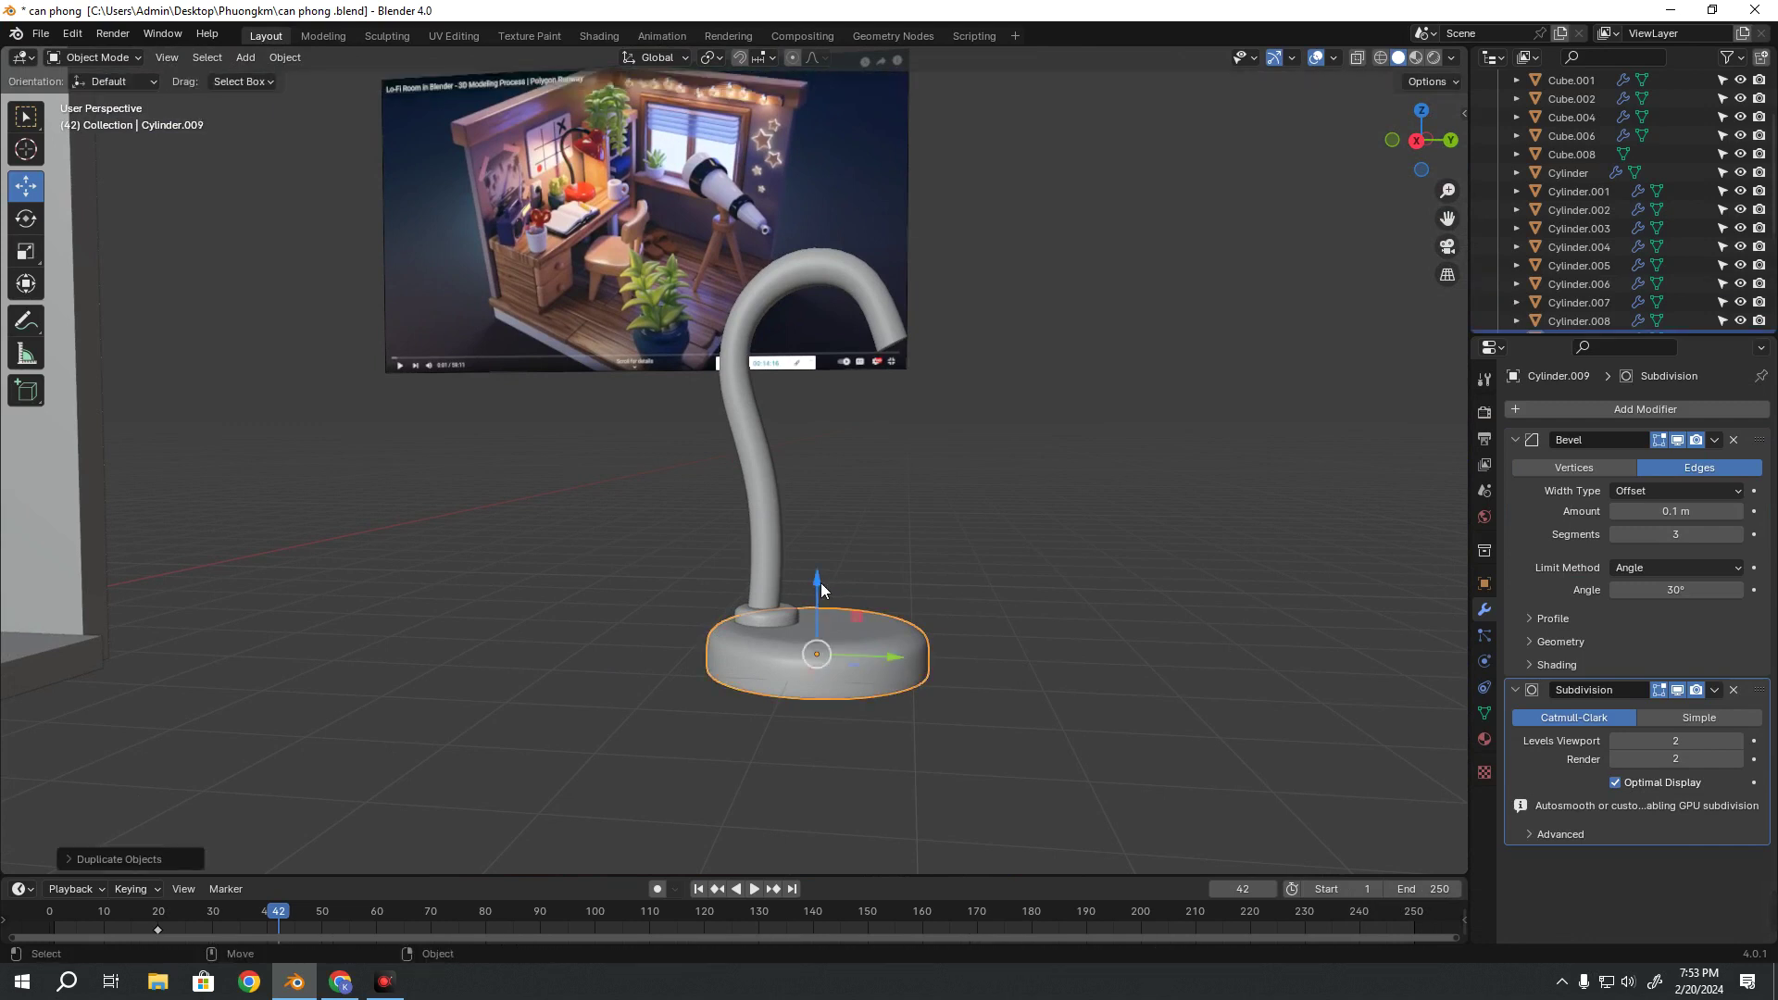
{"action": "left_click_drag", "start_coordinate": [820, 581], "coordinate": [822, 339]}
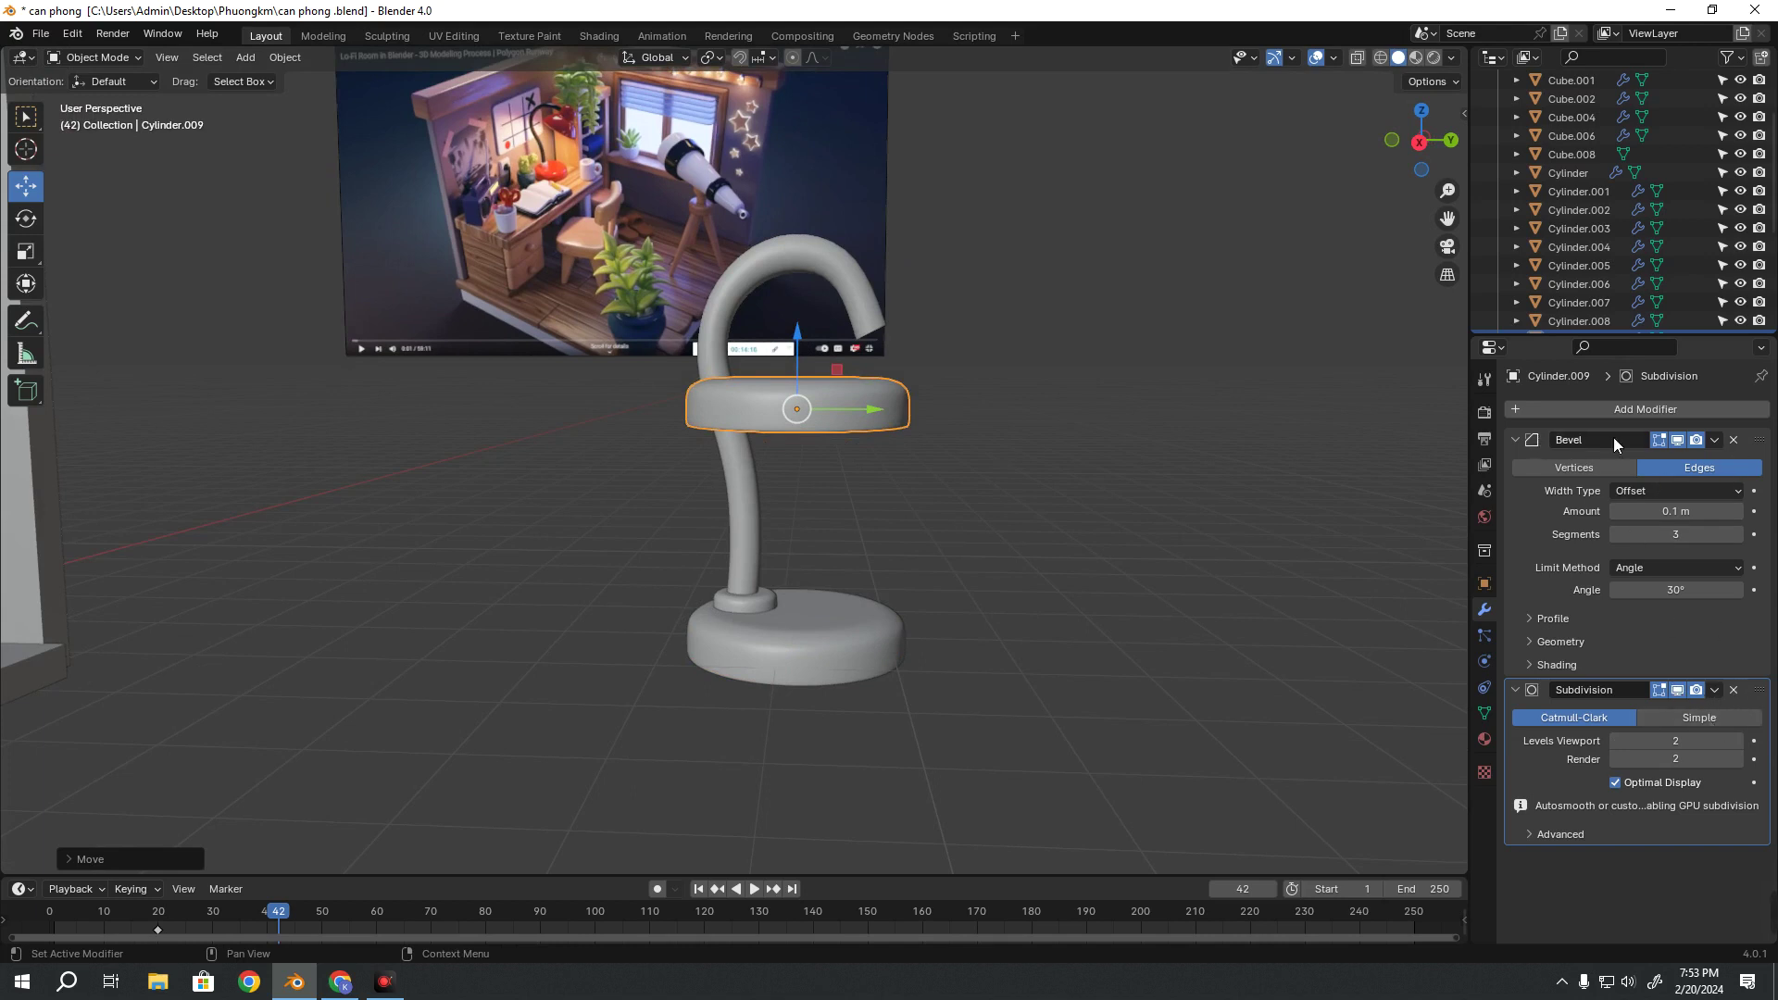
Hide the copy's Bevel and Subdivision in the viewport and enter Edit Mode on it
{"action": "left_click", "coordinate": [1677, 440]}
{"action": "left_click", "coordinate": [1676, 692]}
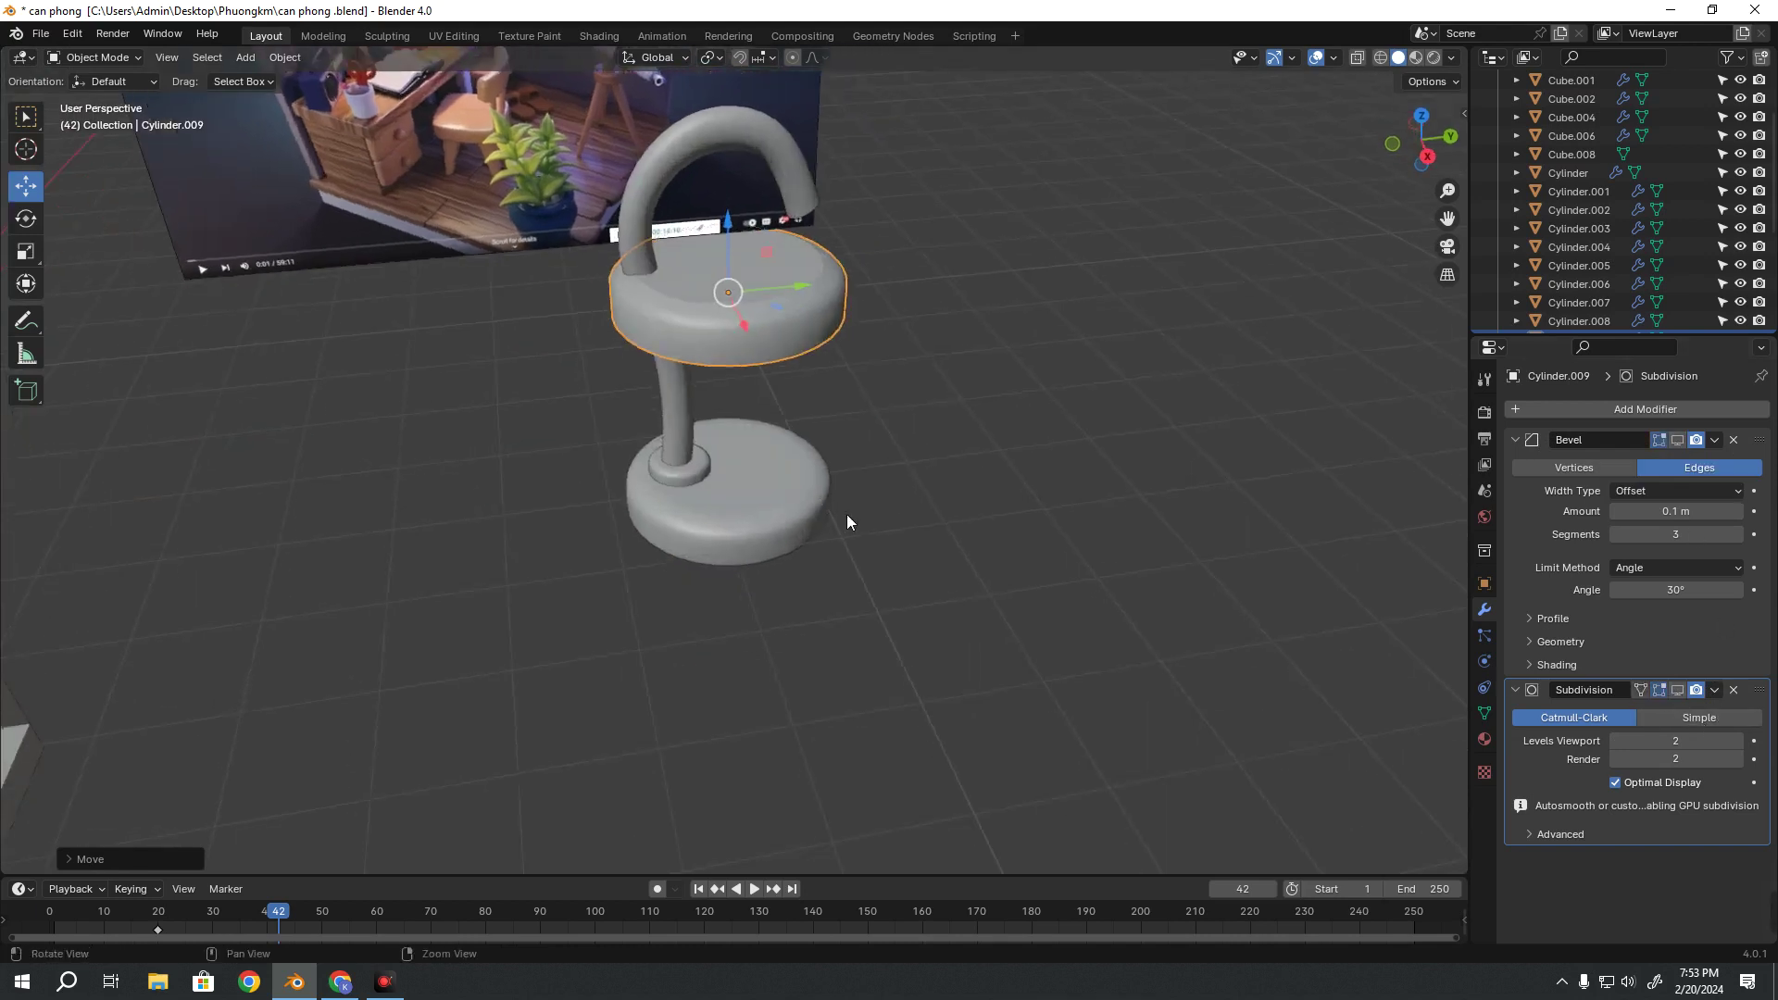
{"action": "middle_click_drag", "start_coordinate": [1180, 607], "coordinate": [765, 349]}
{"action": "scroll", "coordinate": [815, 528], "scroll_direction": "up", "scroll_amount": 3}
{"action": "key", "text": "Tab"}
{"action": "scroll", "coordinate": [869, 713], "scroll_direction": "down", "scroll_amount": 3}
{"action": "mouse_move", "coordinate": [868, 713]}
{"action": "middle_mouse_down"}
{"action": "mouse_move", "coordinate": [926, 587]}
{"action": "mouse_move", "coordinate": [1018, 593]}
{"action": "mouse_move", "coordinate": [945, 648]}
{"action": "mouse_move", "coordinate": [1158, 541]}
{"action": "middle_mouse_up"}
Select the lamp head's top face and set the extrude tool to Extrude Region
{"action": "left_click", "coordinate": [926, 518]}
{"action": "key", "text": "shift+space"}
{"action": "key", "text": "g"}
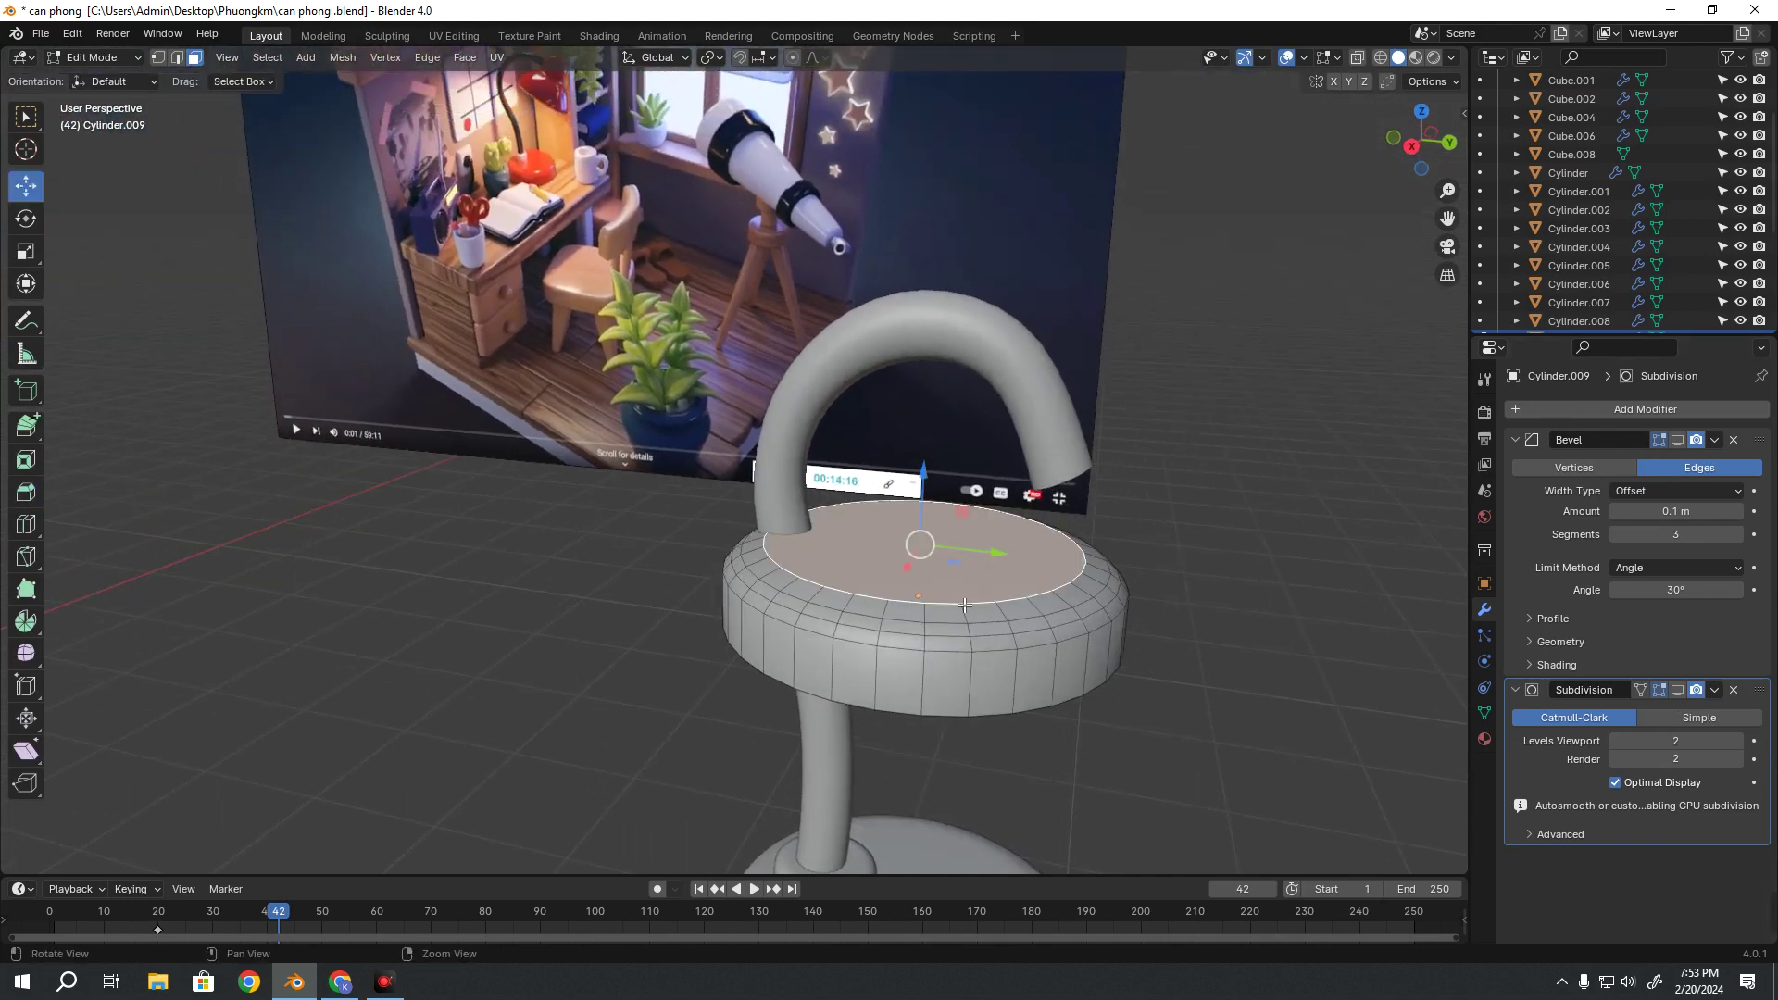
{"action": "middle_click_drag", "start_coordinate": [942, 572], "coordinate": [954, 564]}
{"action": "key", "text": "shift+space"}
{"action": "key", "text": "e"}
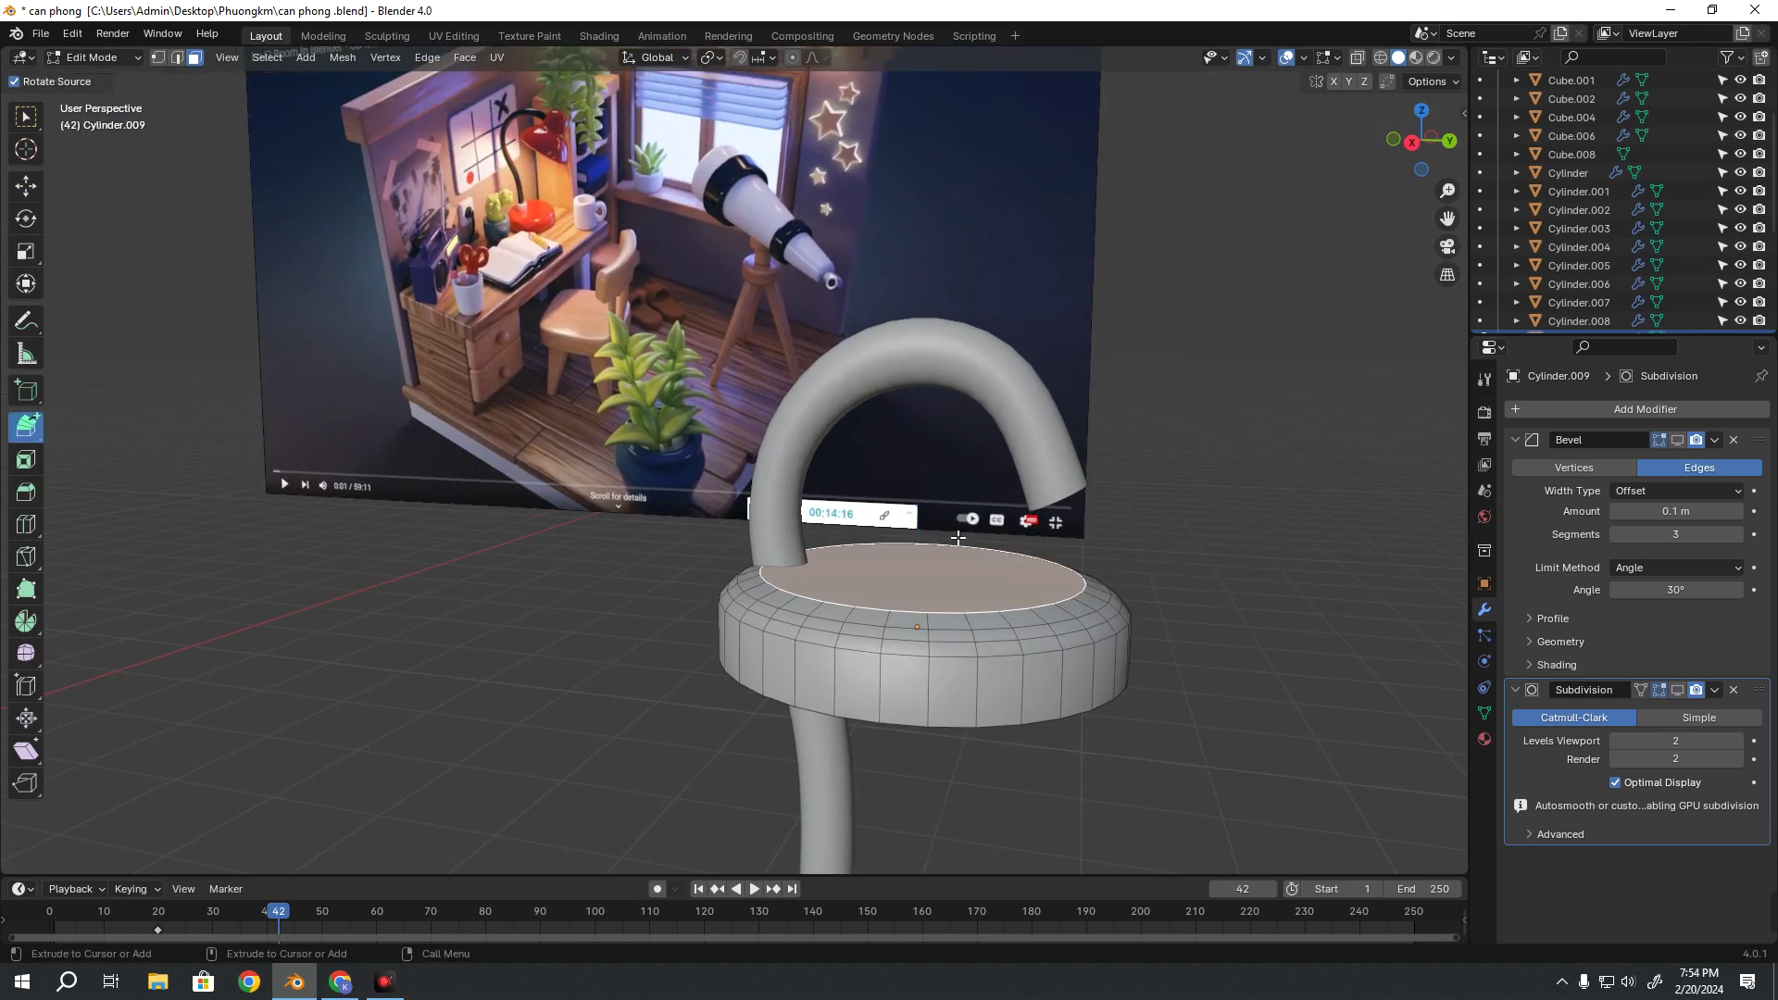
{"action": "left_click", "coordinate": [26, 426]}
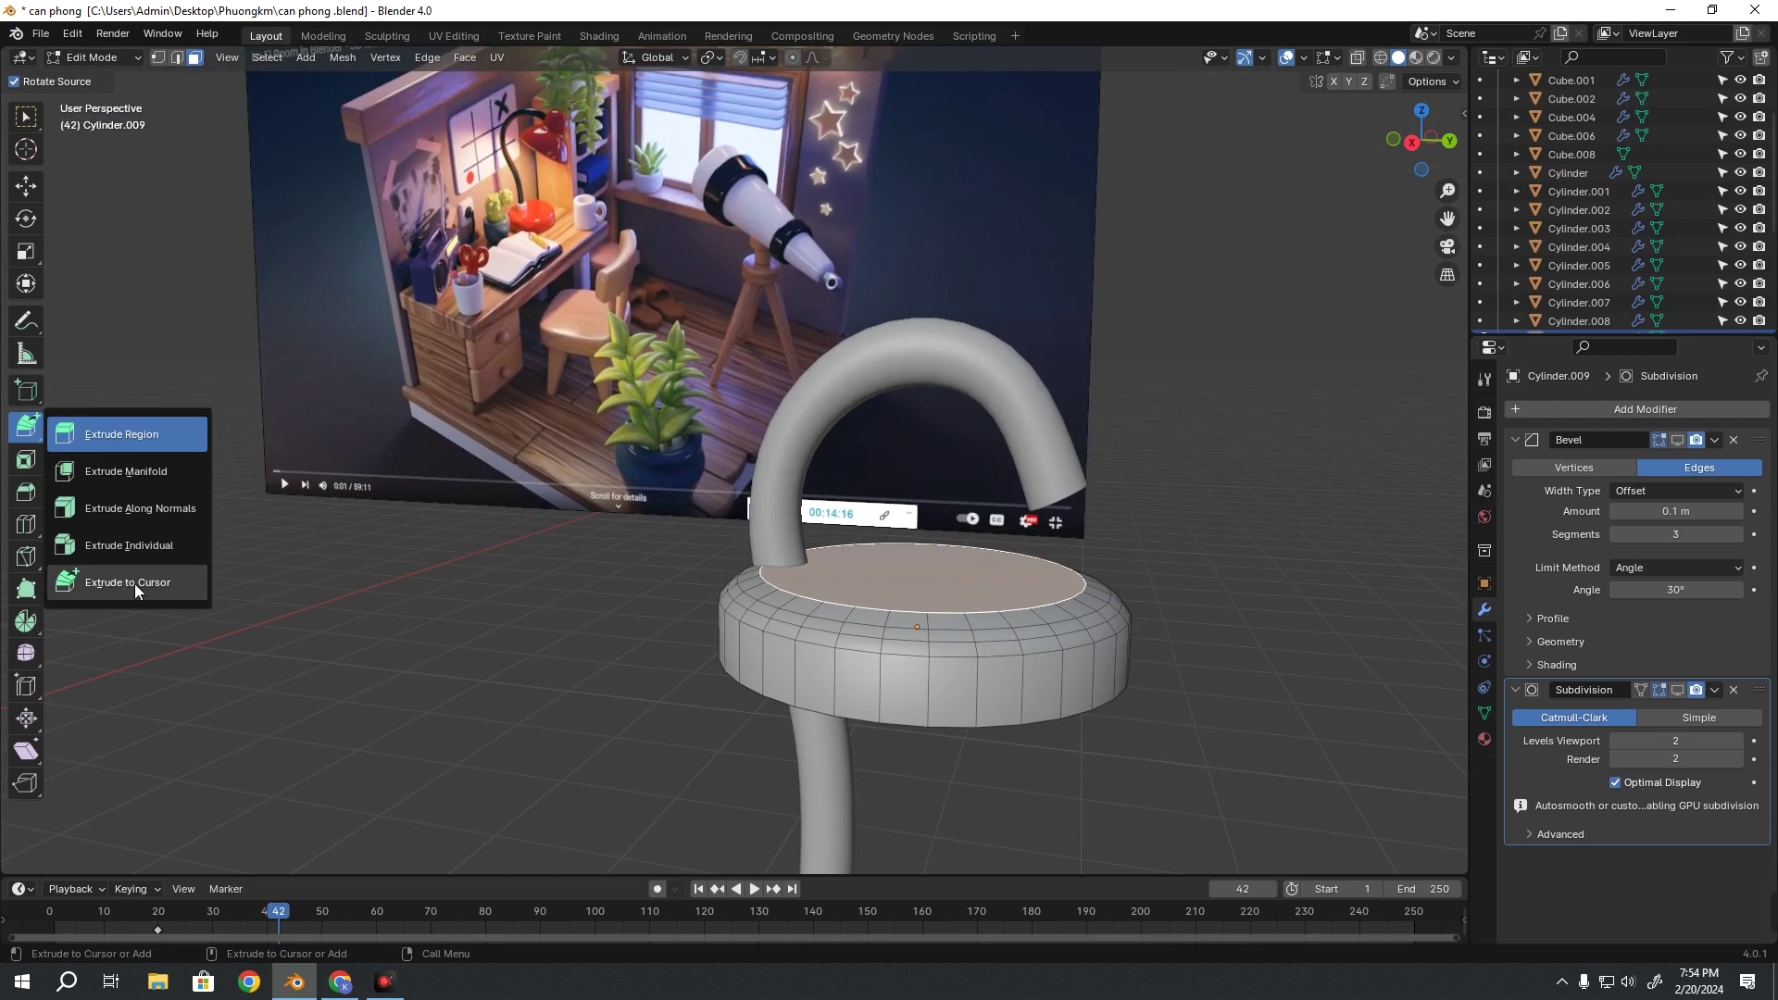
{"action": "left_click", "coordinate": [137, 431]}
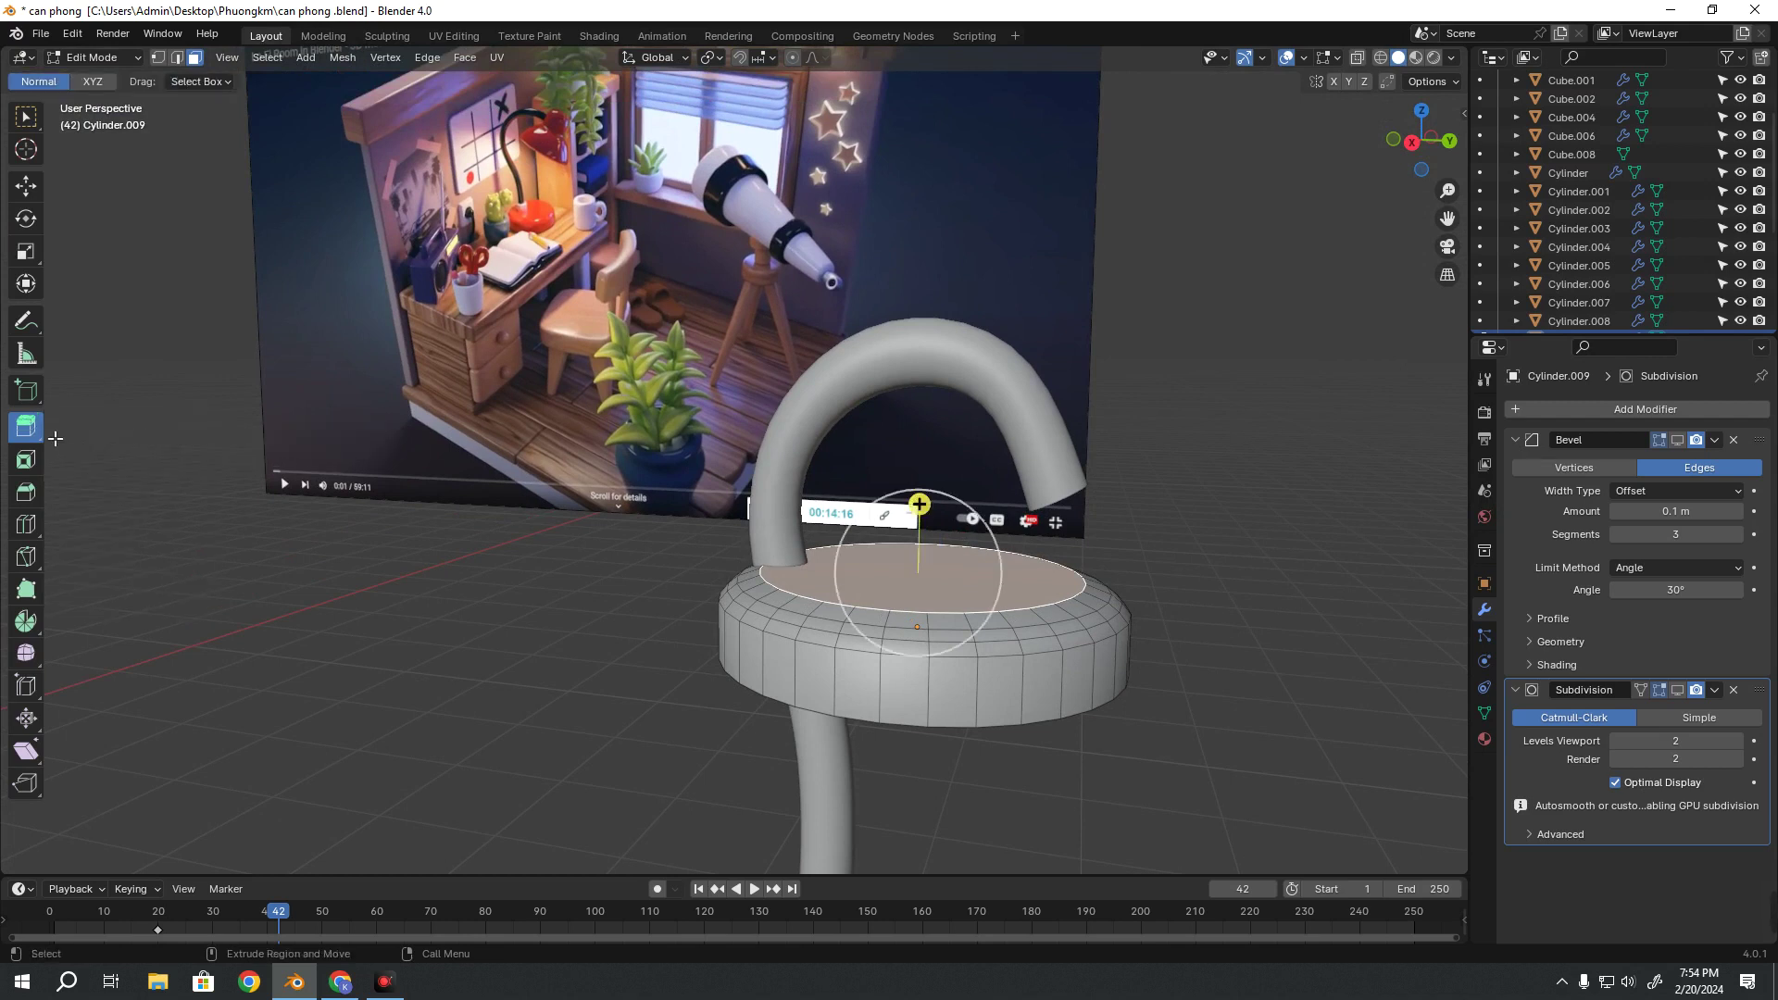
{"action": "left_click", "coordinate": [25, 429]}
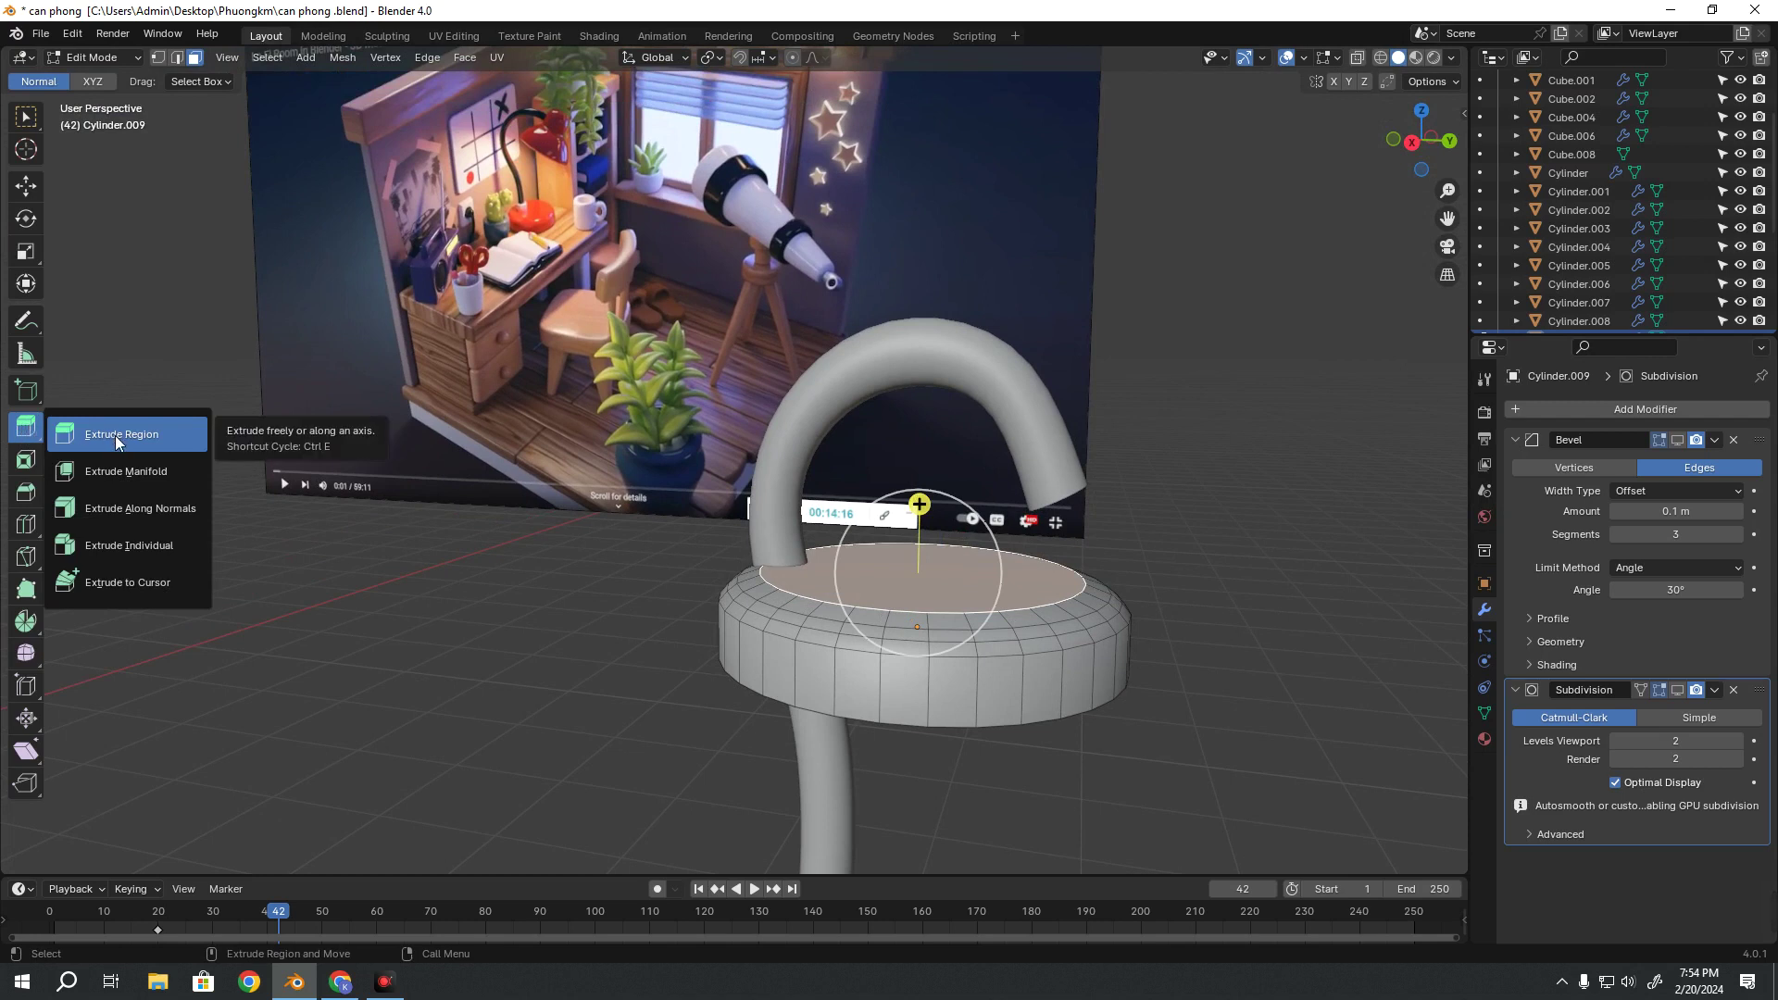
{"action": "left_click", "coordinate": [37, 427]}
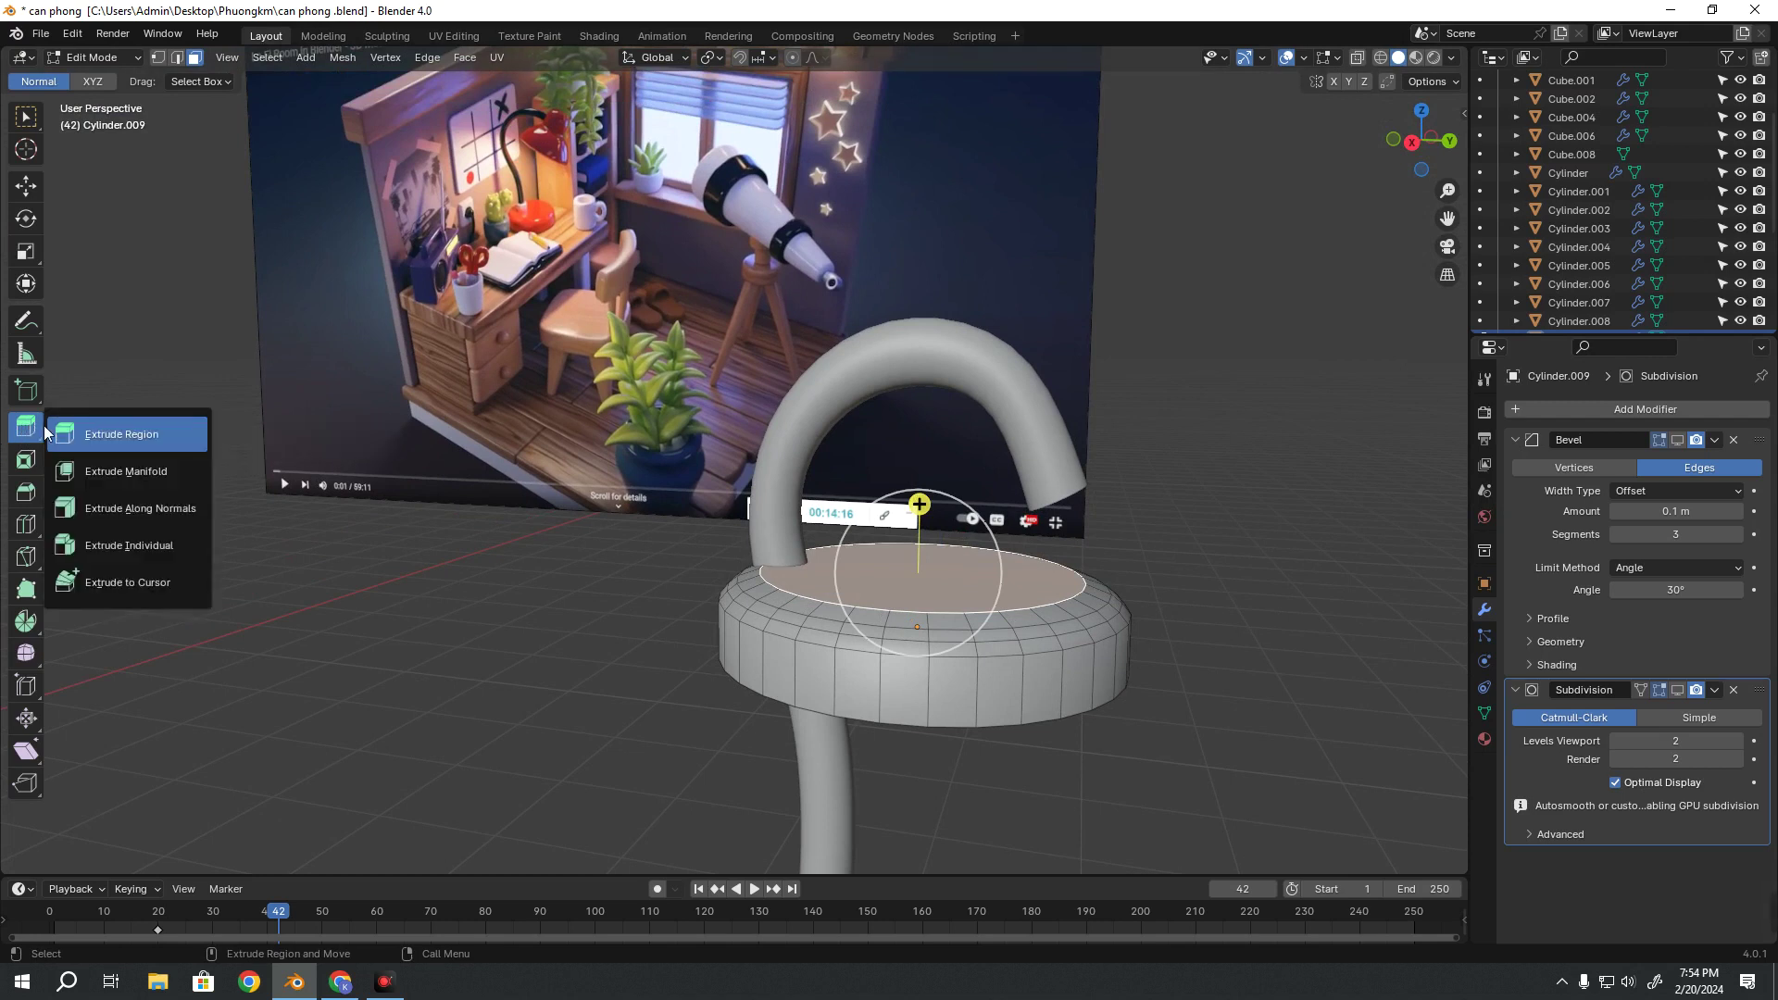
{"action": "left_click", "coordinate": [142, 579]}
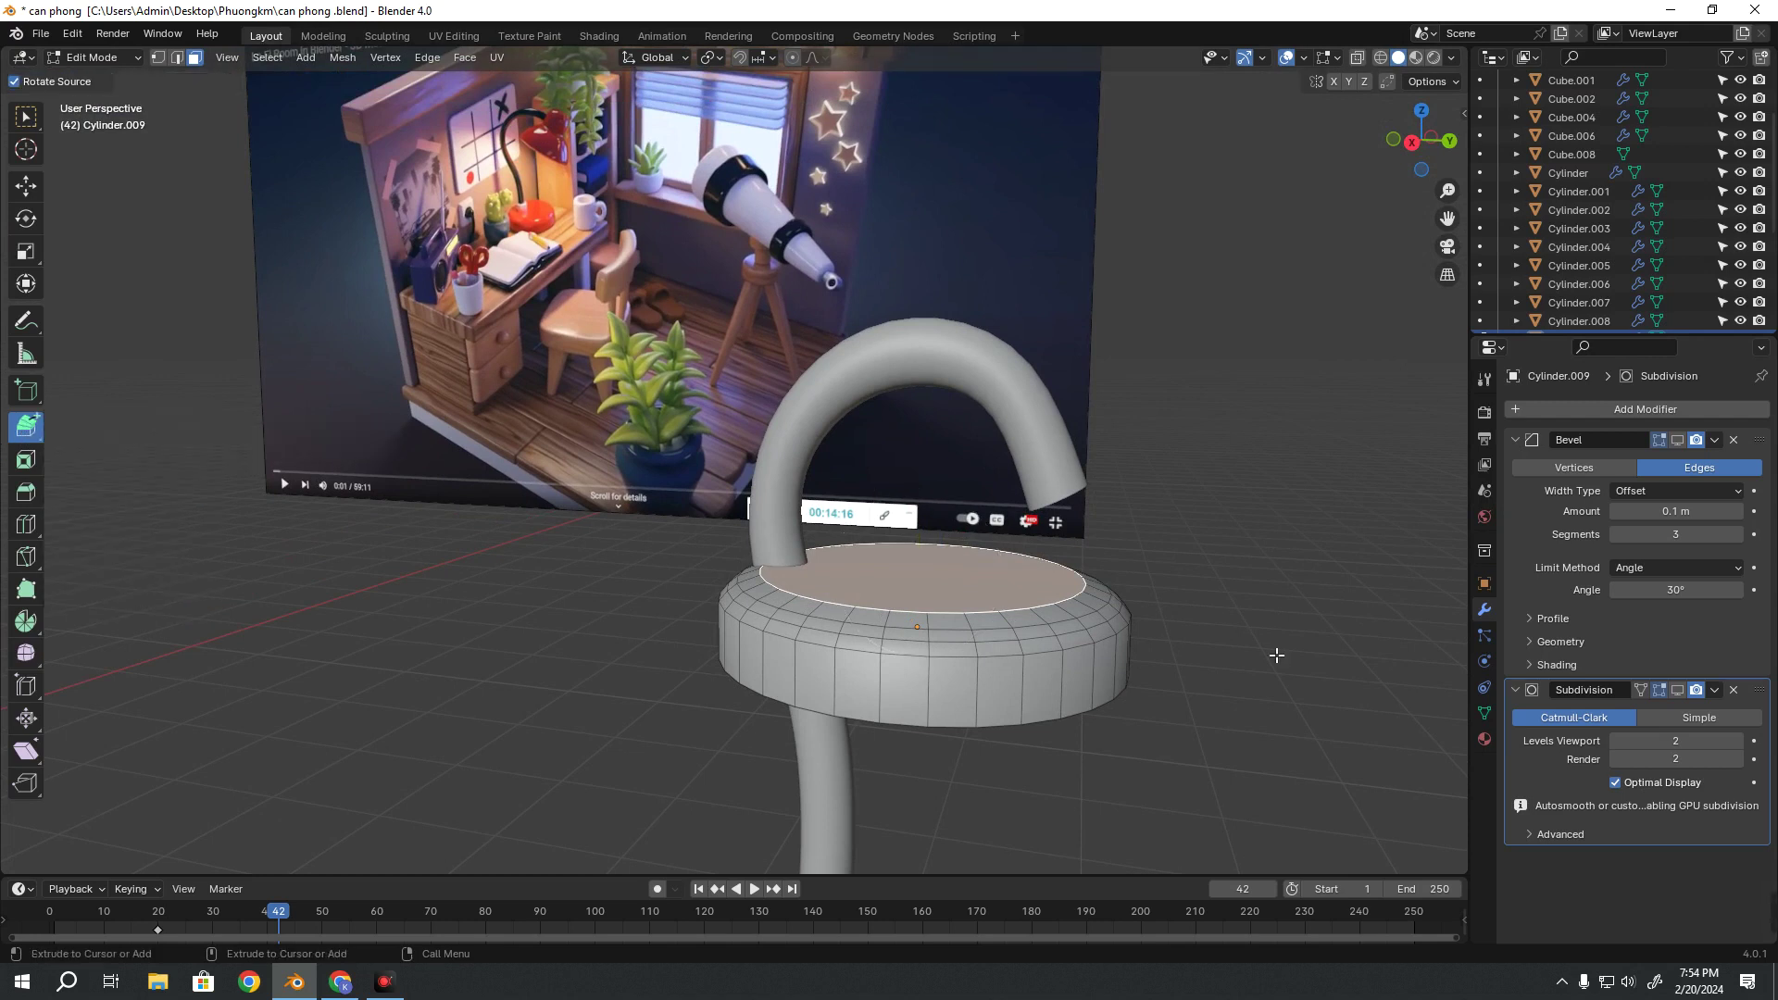
{"action": "left_click", "coordinate": [35, 426]}
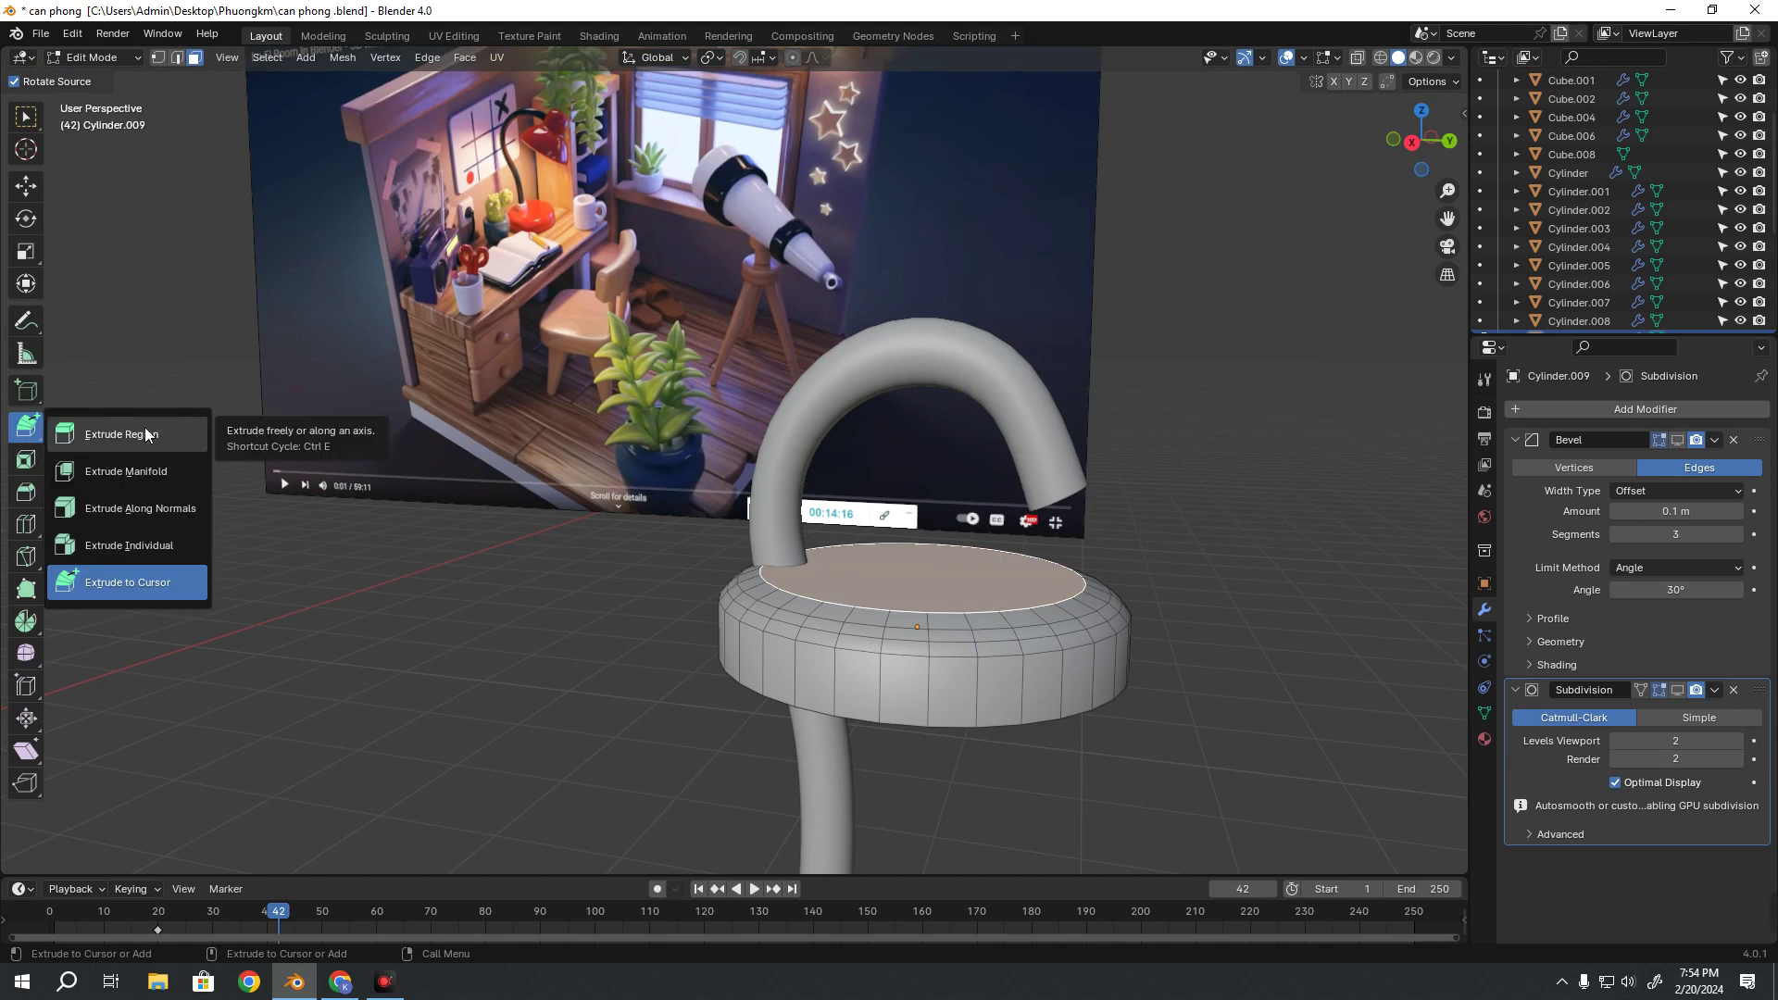
{"action": "left_click", "coordinate": [121, 433]}
Extrude the top face upward, shrink it inward, and lower it slightly along Z
{"action": "middle_click_drag", "start_coordinate": [913, 529], "coordinate": [889, 533]}
{"action": "left_click_drag", "start_coordinate": [896, 518], "coordinate": [912, 468]}
{"action": "key", "text": "shift+space"}
{"action": "key", "text": "s"}
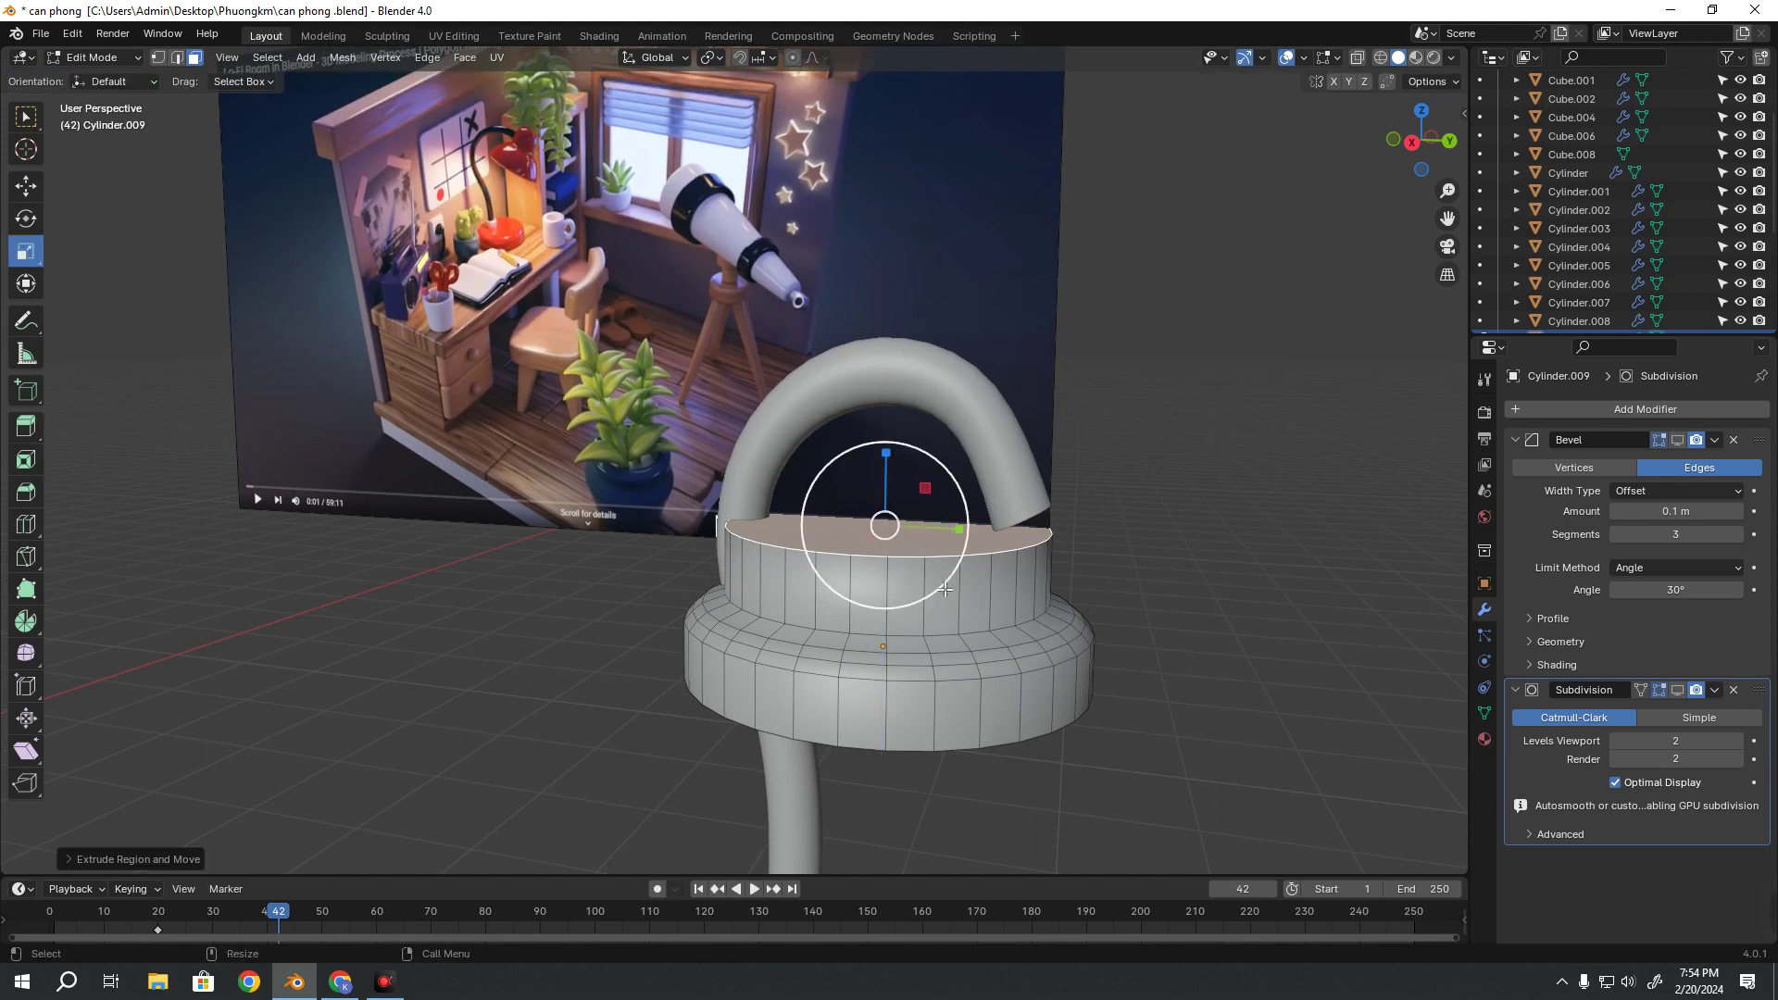
{"action": "left_click_drag", "start_coordinate": [929, 569], "coordinate": [880, 524]}
{"action": "middle_click_drag", "start_coordinate": [880, 524], "coordinate": [678, 609]}
{"action": "scroll", "coordinate": [679, 608], "scroll_direction": "up", "scroll_amount": 3}
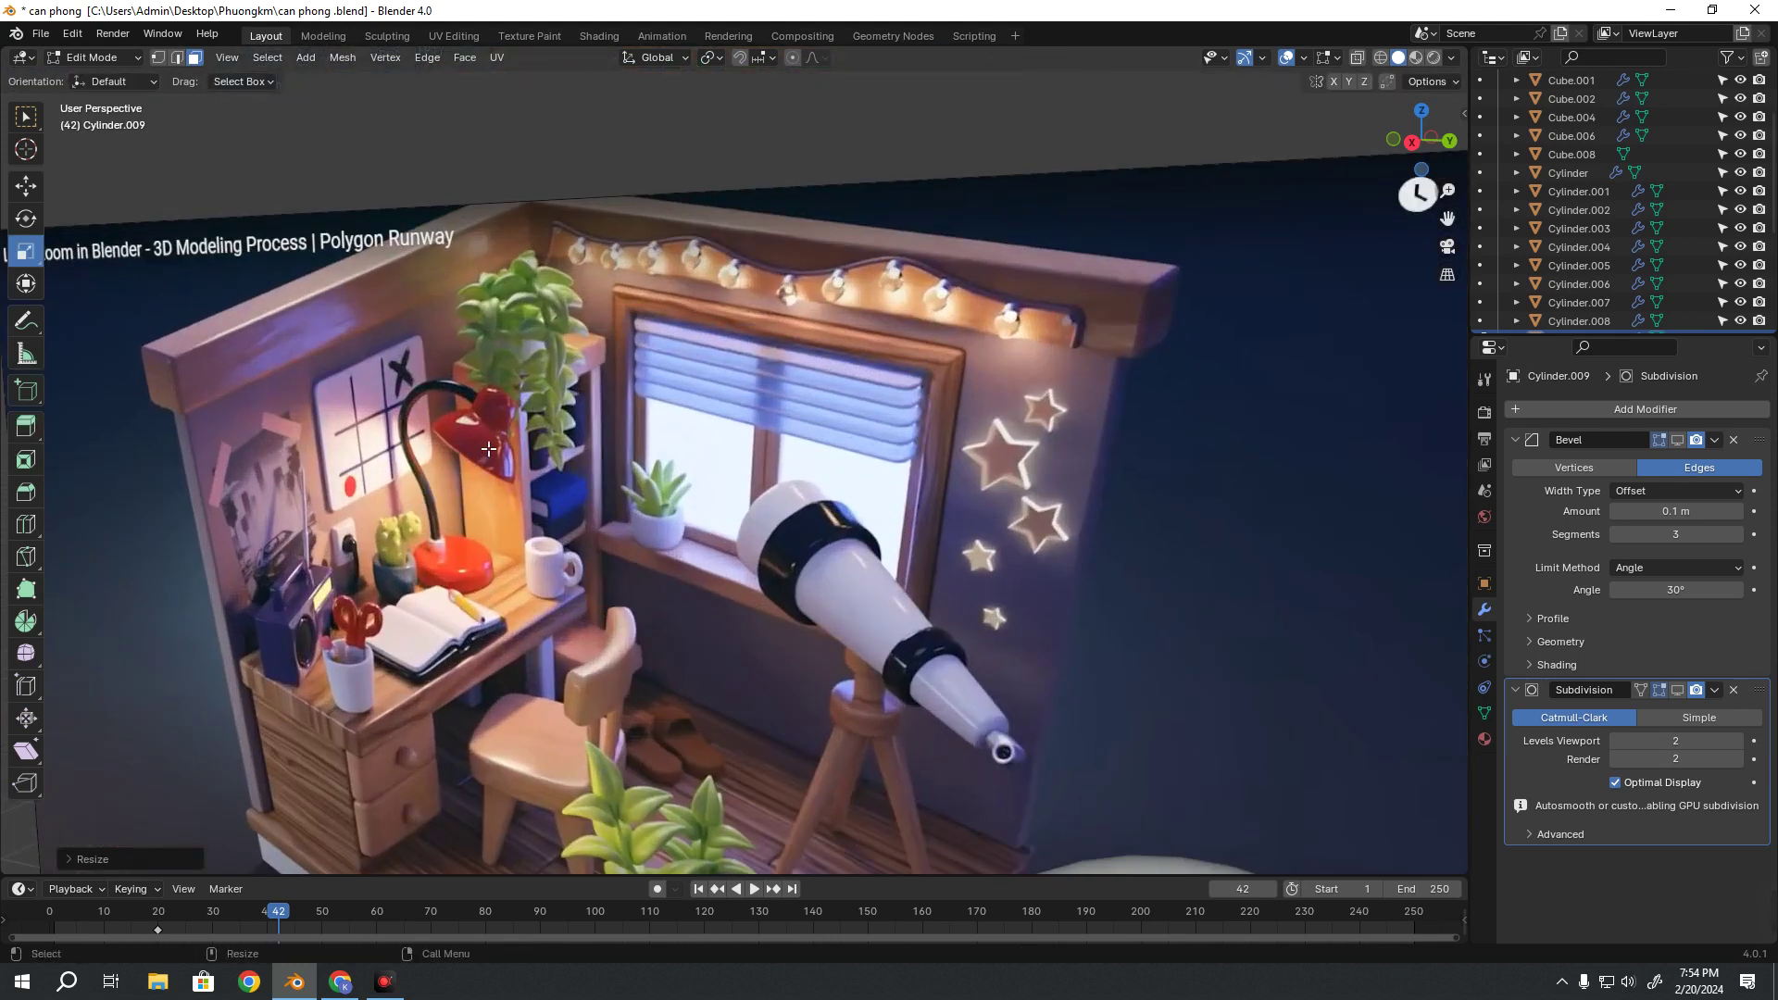
{"action": "scroll", "coordinate": [449, 451], "scroll_direction": "down", "scroll_amount": 4}
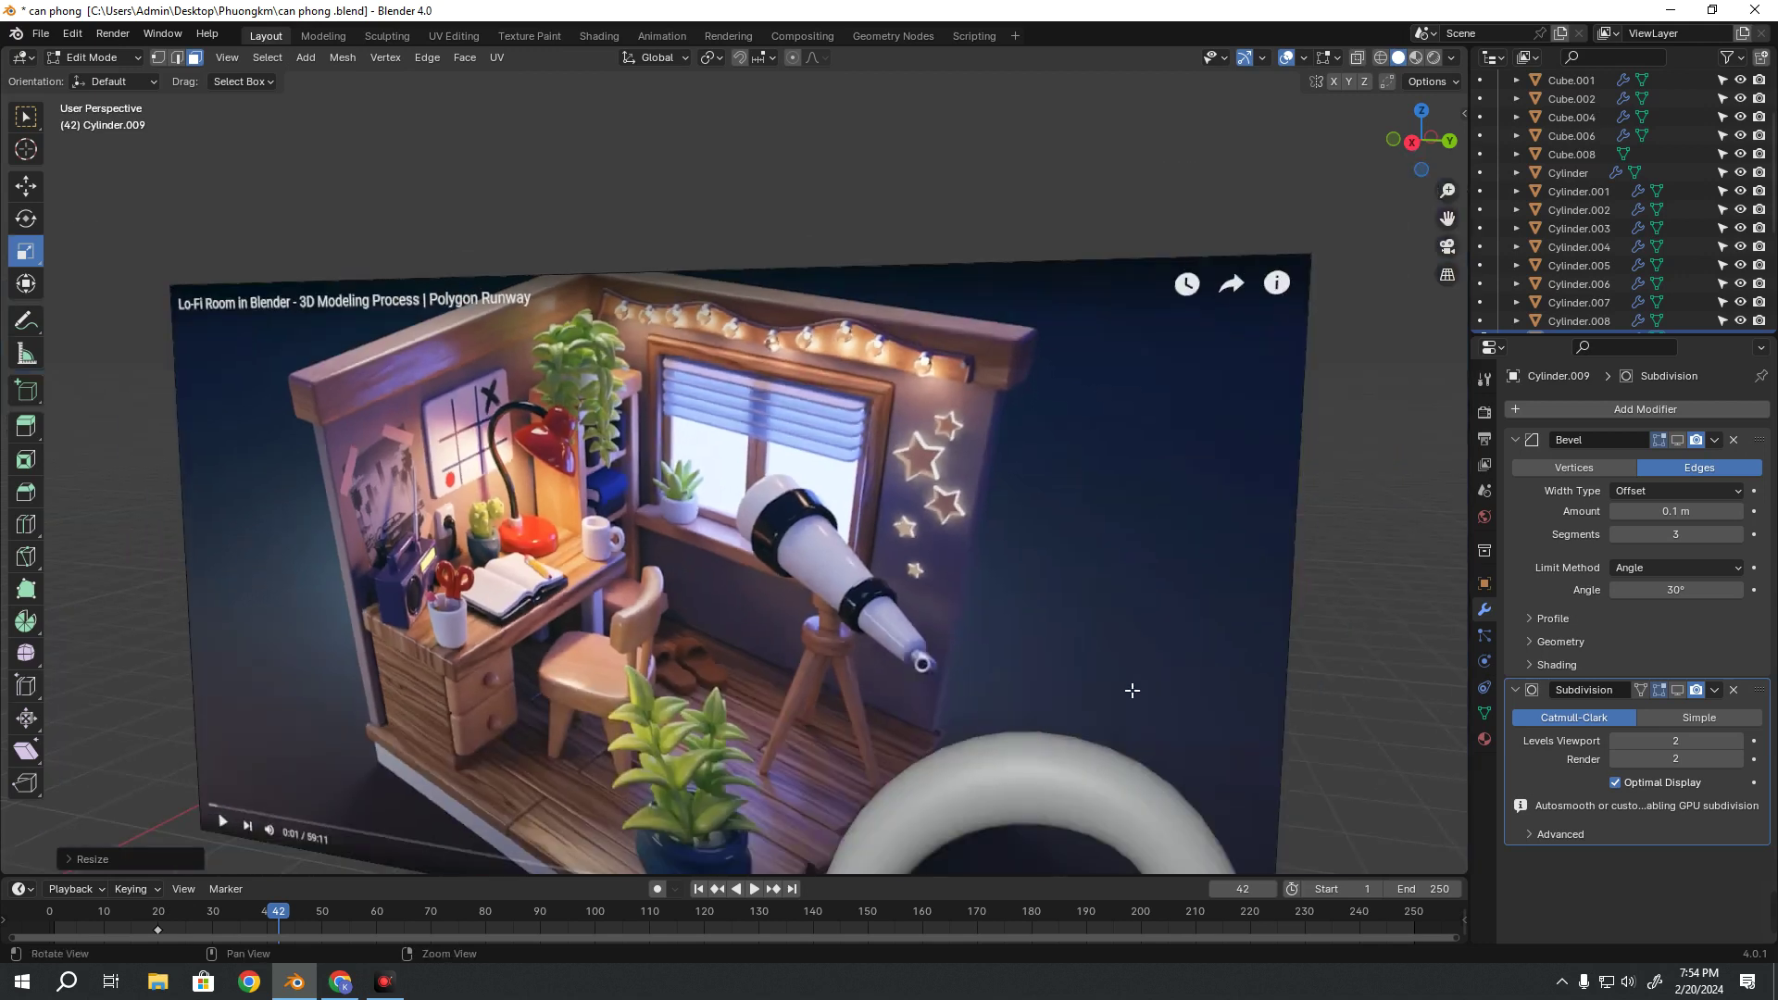
{"action": "scroll", "coordinate": [926, 649], "scroll_direction": "up", "scroll_amount": 2}
{"action": "scroll", "coordinate": [913, 561], "scroll_direction": "down", "scroll_amount": 2}
{"action": "key", "text": "g"}
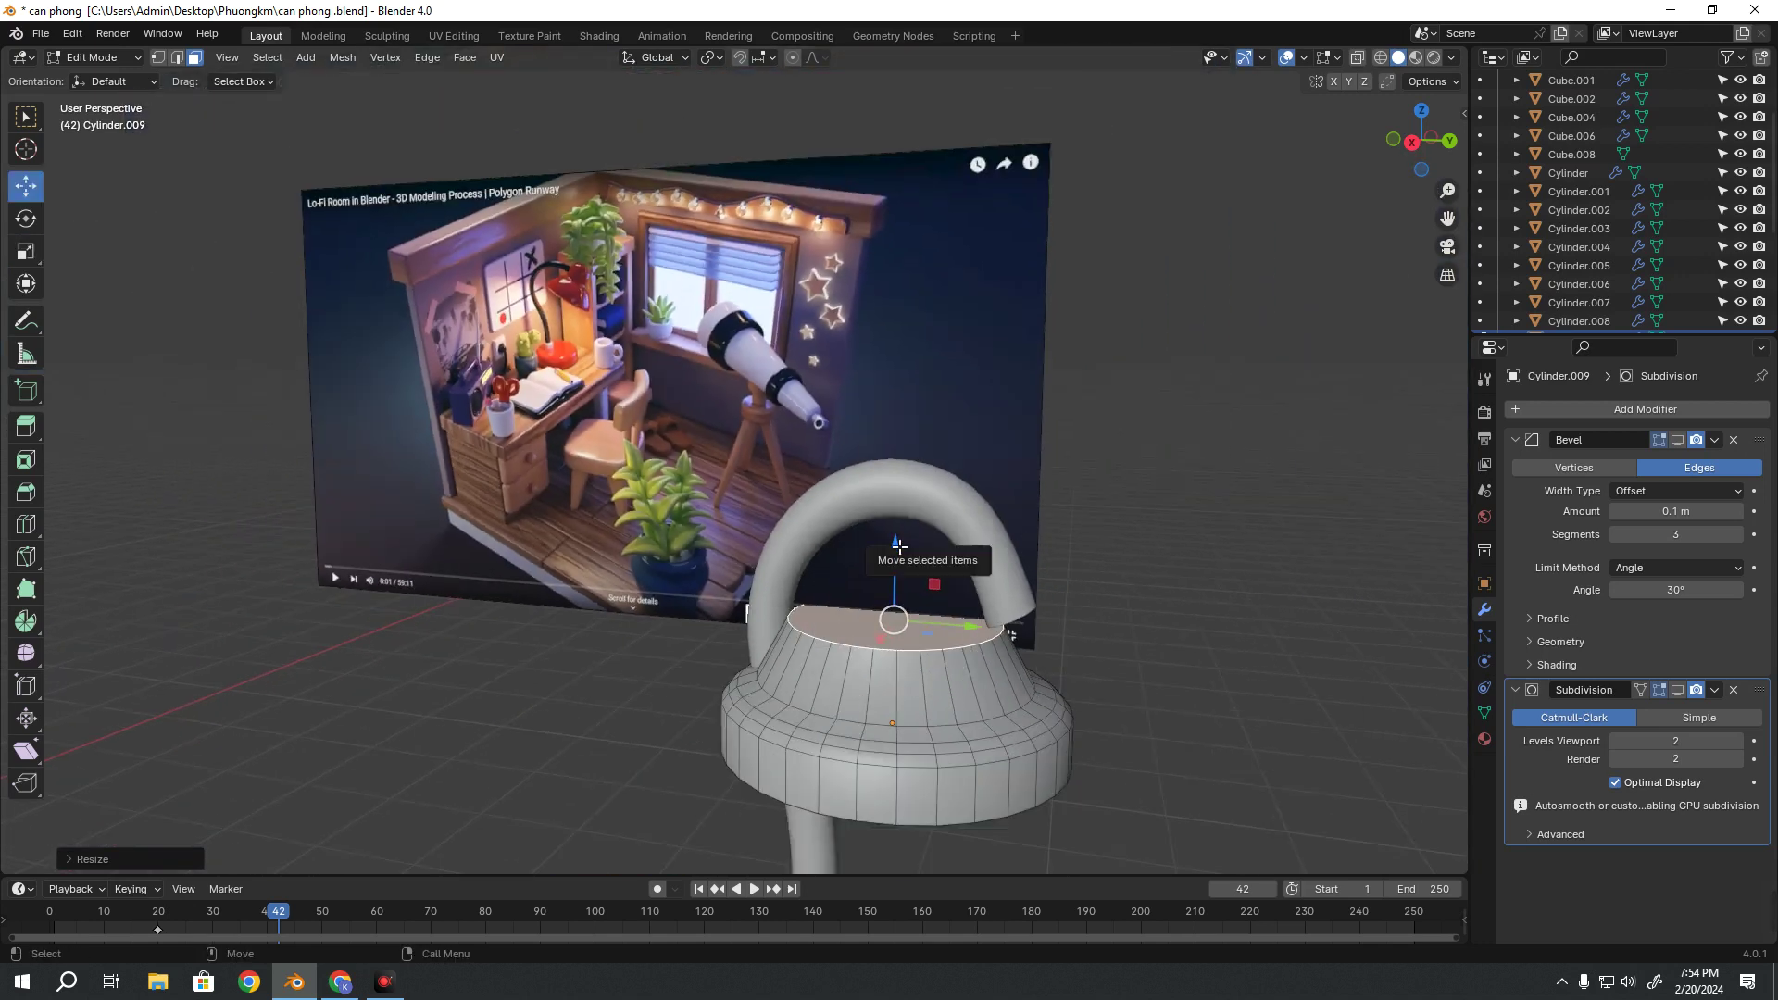
{"action": "left_click_drag", "start_coordinate": [912, 560], "coordinate": [911, 596]}
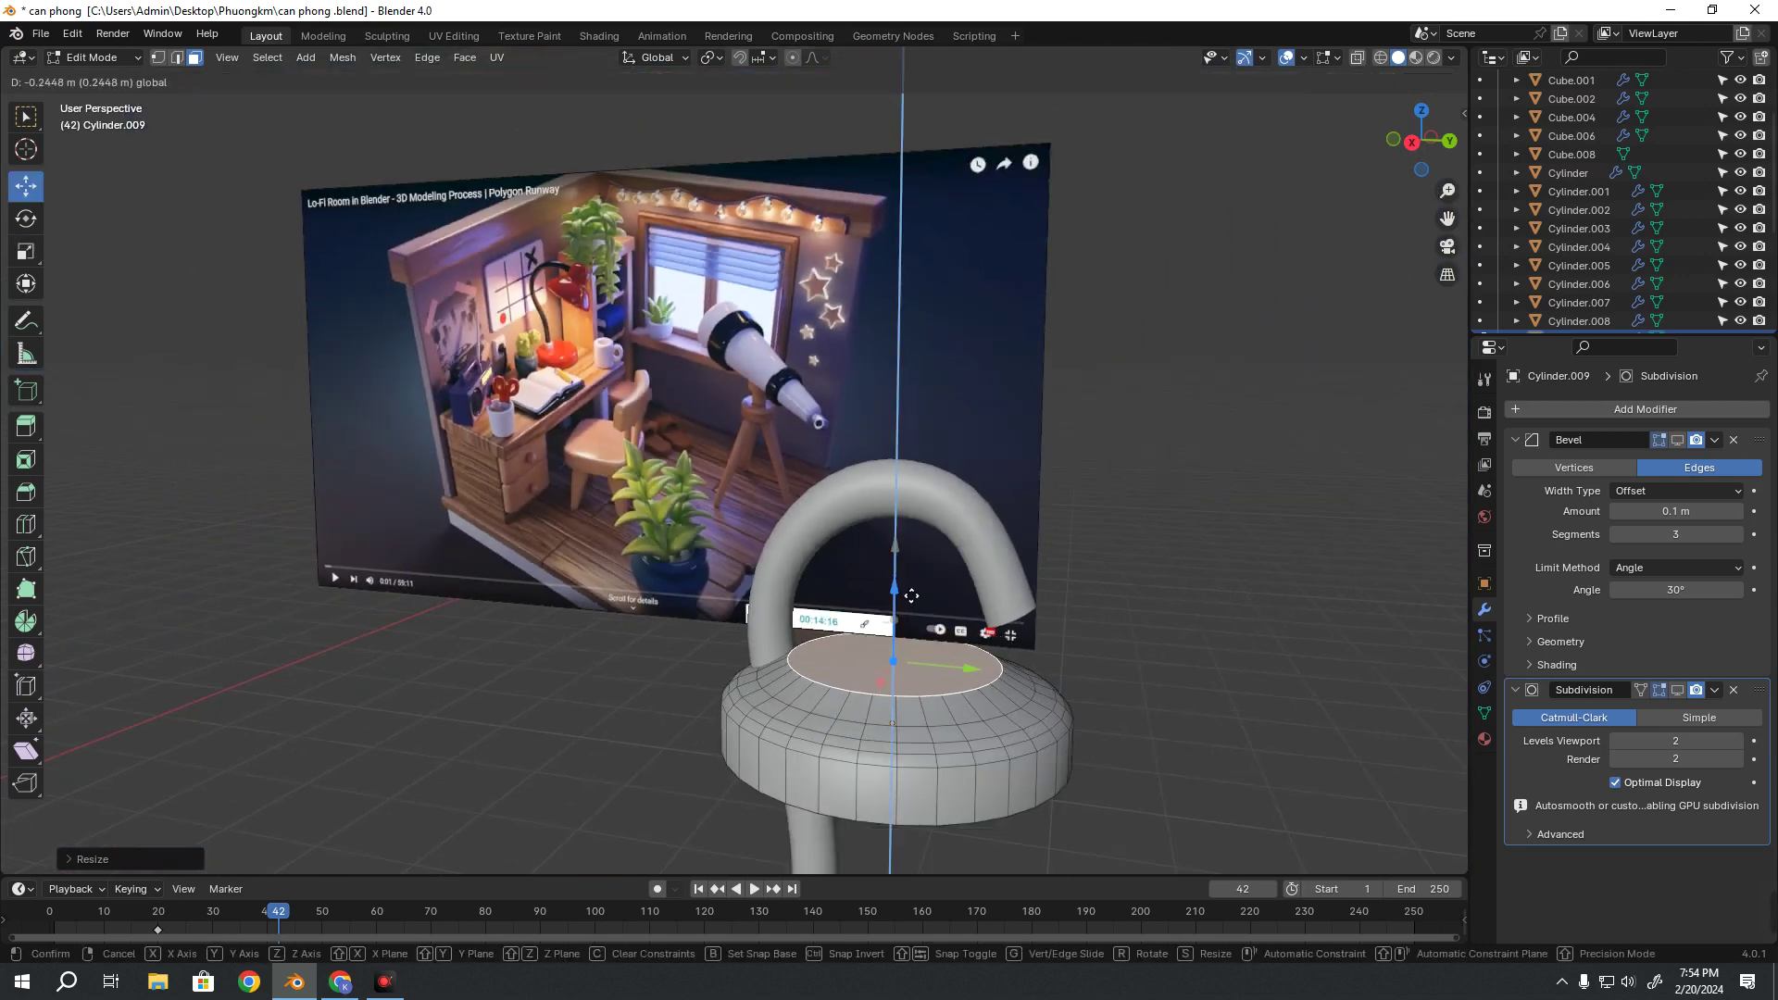
{"action": "left_click", "coordinate": [911, 595]}
Shrink the top face ring inward and extrude a new ring in place
{"action": "middle_click_drag", "start_coordinate": [909, 602], "coordinate": [903, 523], "text": "shift"}
{"action": "key", "text": "shift+space"}
{"action": "key", "text": "e"}
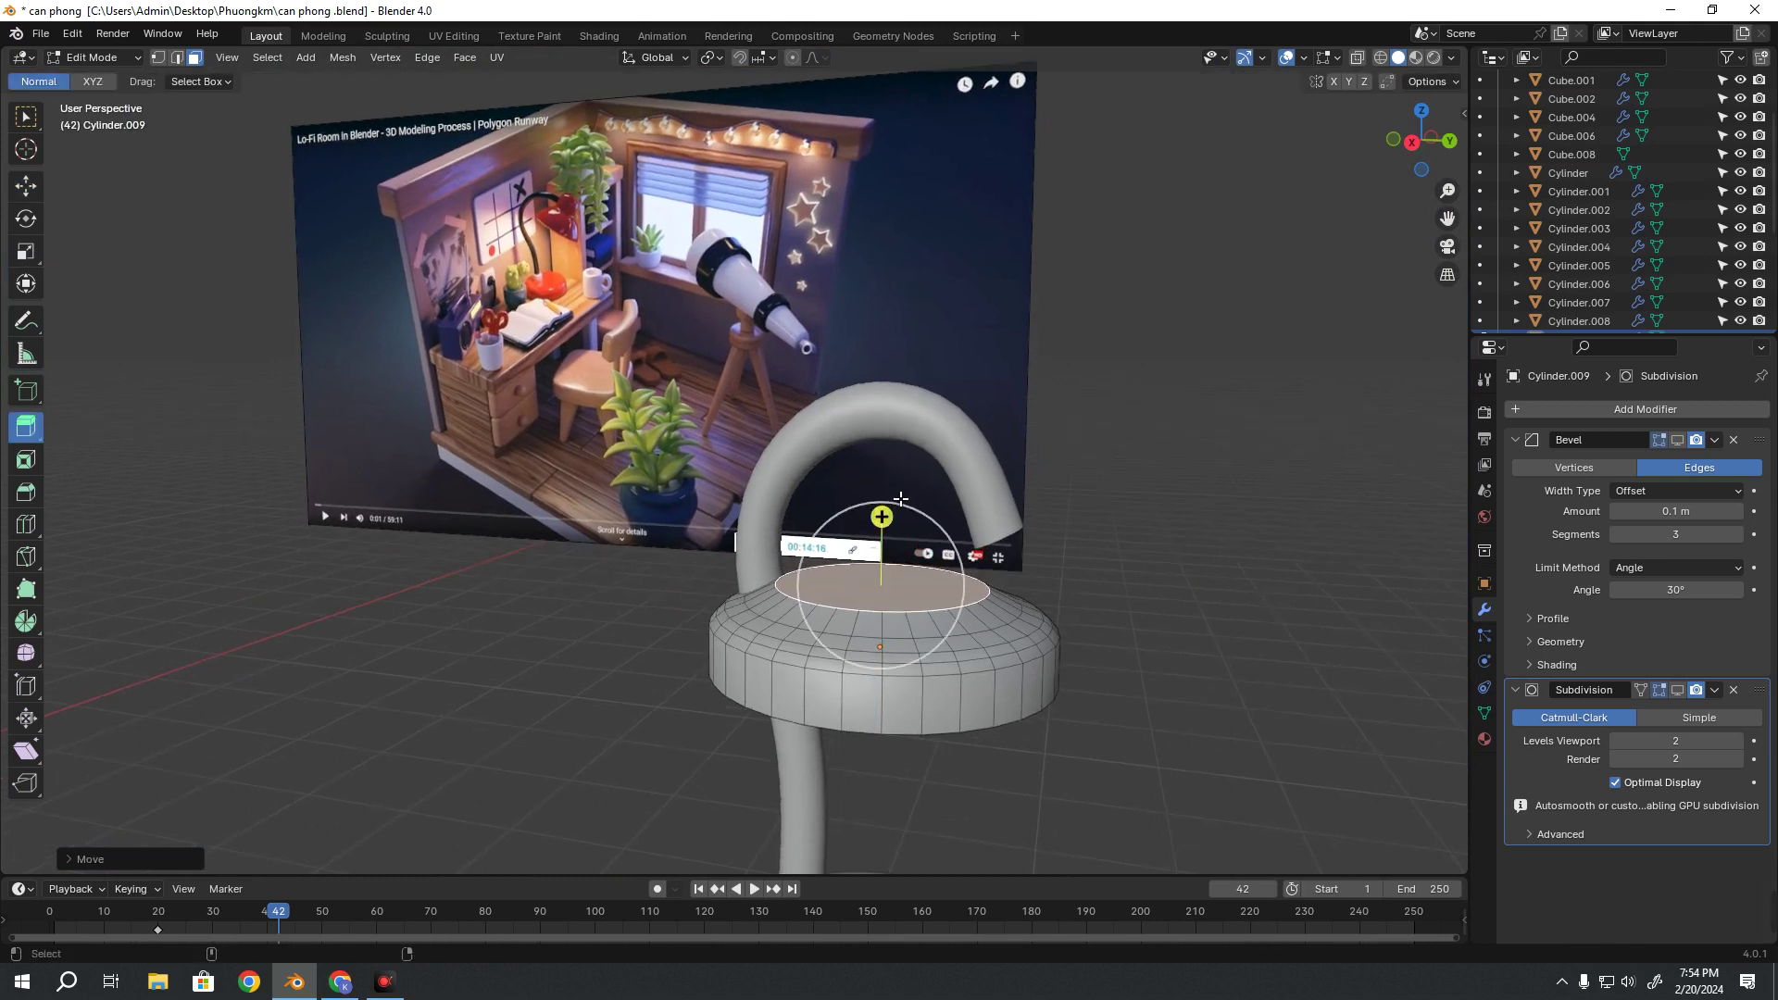
{"action": "left_click_drag", "start_coordinate": [898, 505], "coordinate": [893, 446]}
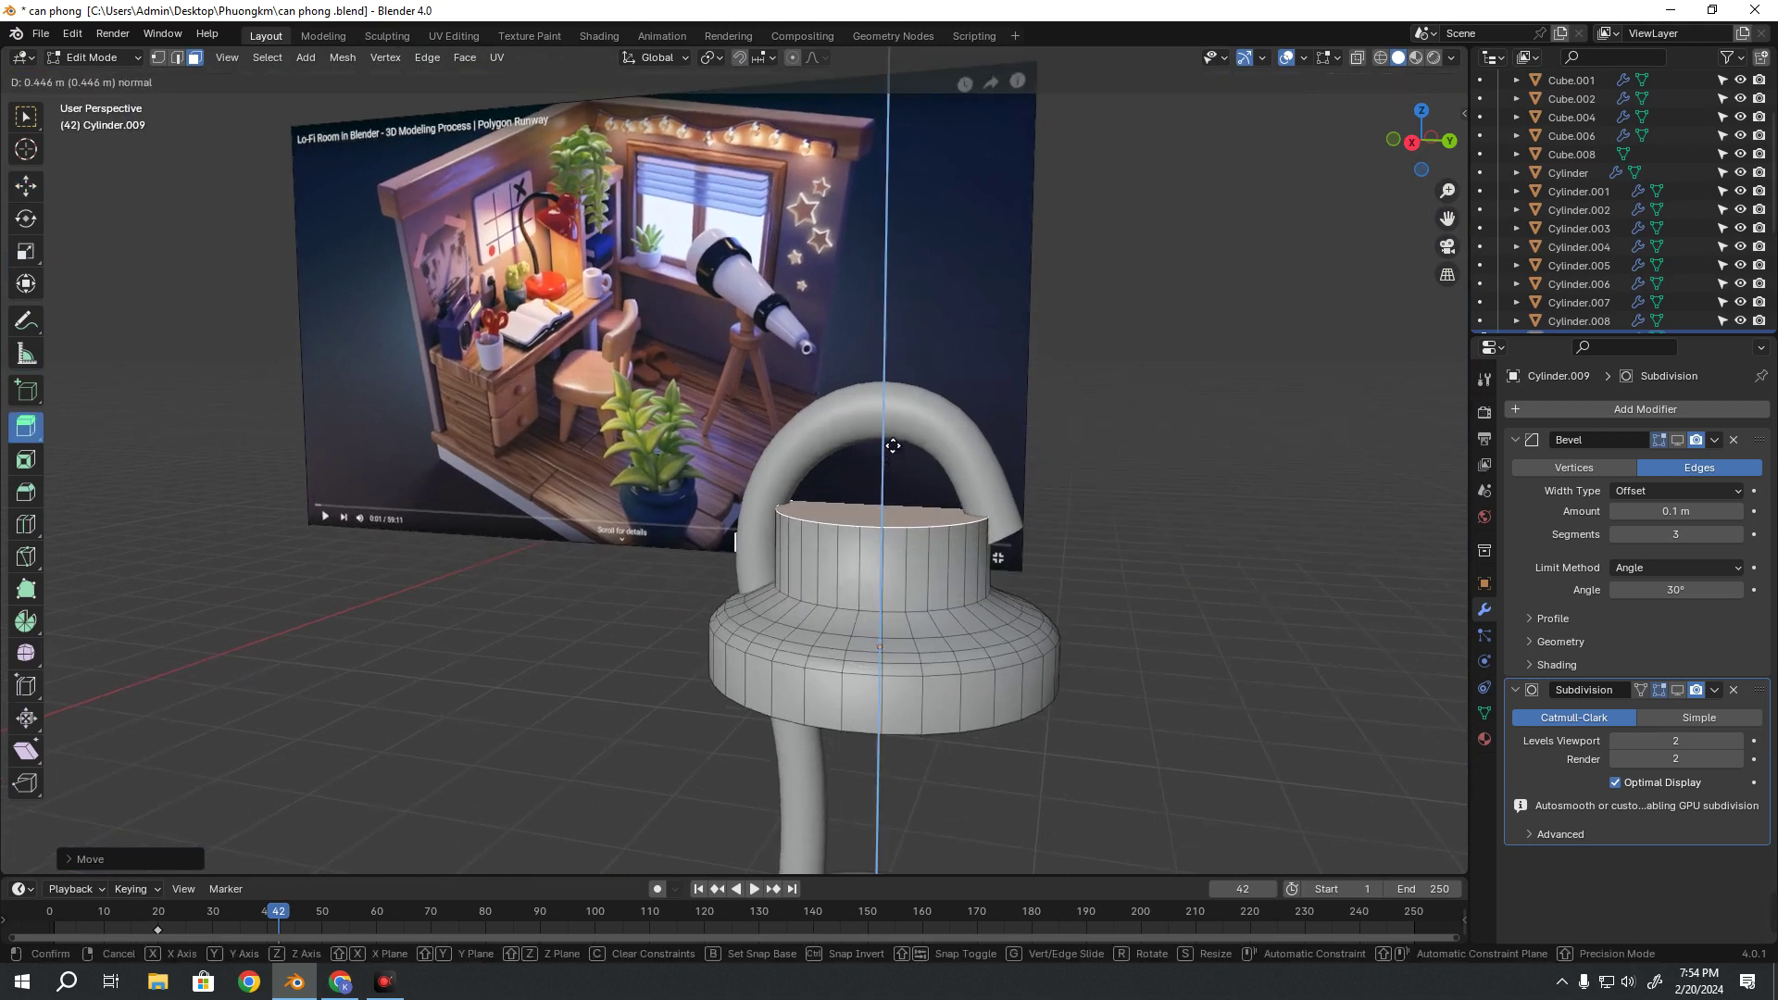
{"action": "right_click", "coordinate": [892, 446]}
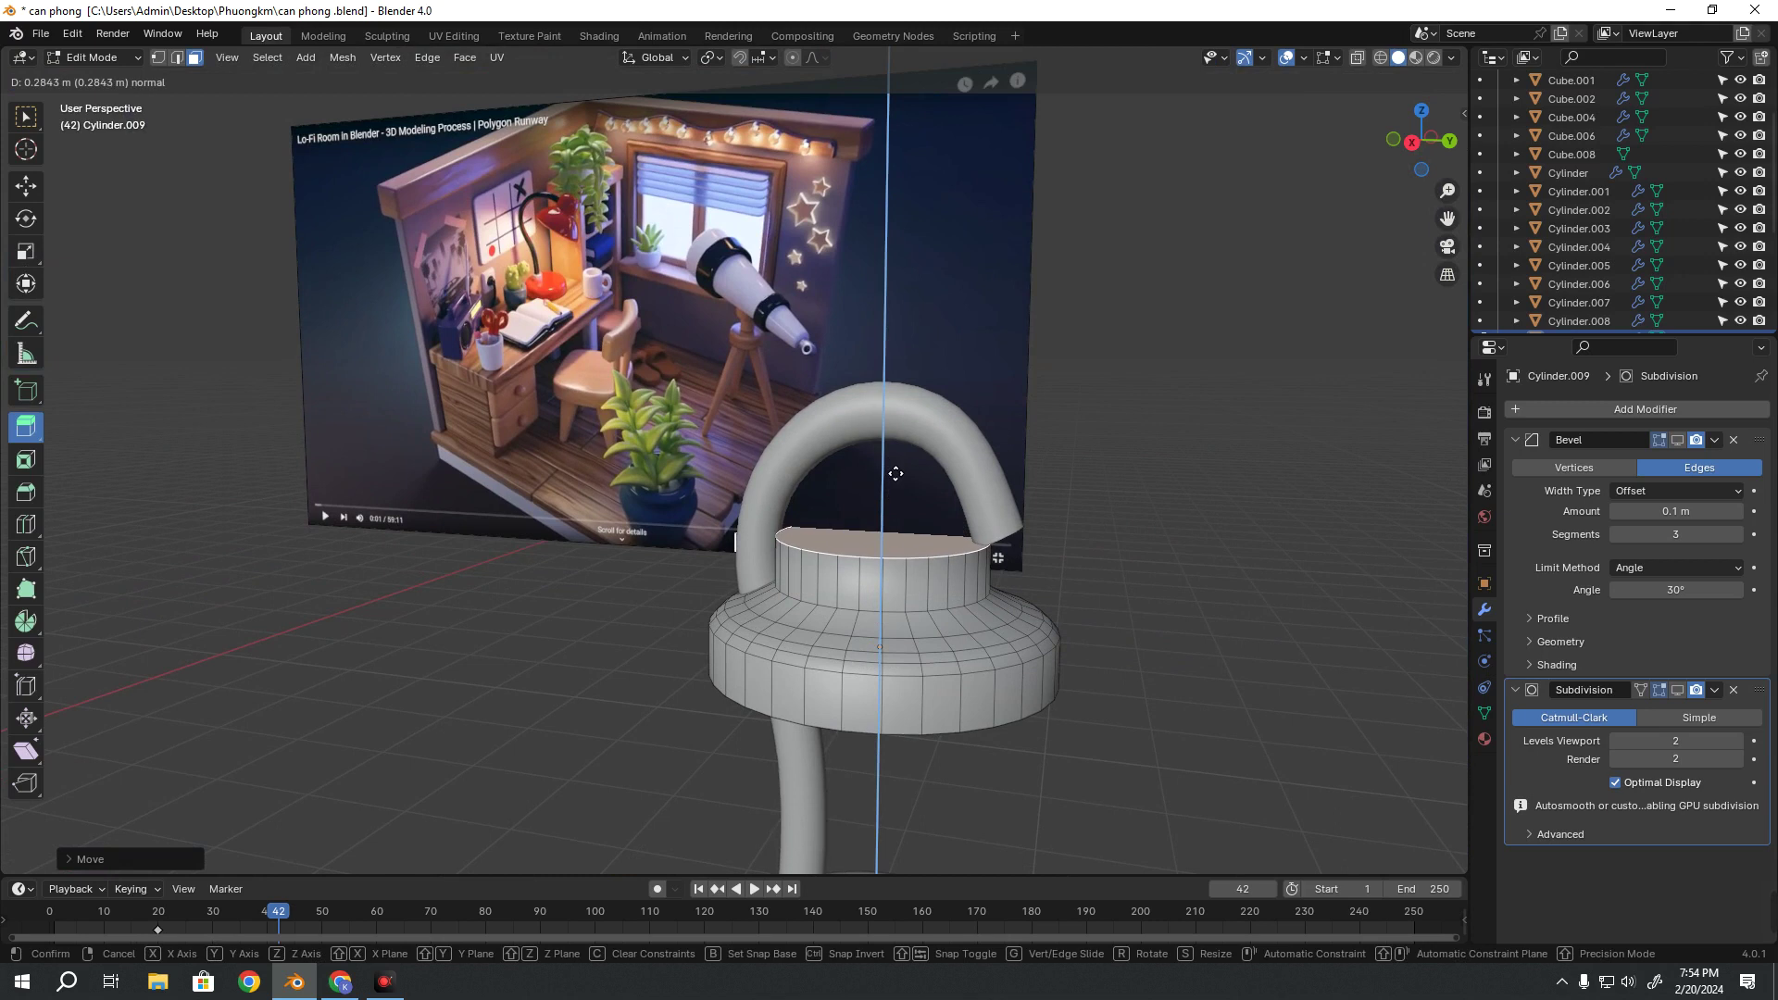
{"action": "key", "text": "shift+space"}
{"action": "key", "text": "s"}
{"action": "left_click_drag", "start_coordinate": [914, 567], "coordinate": [903, 556]}
{"action": "key", "text": "shift+space"}
{"action": "key", "text": "e"}
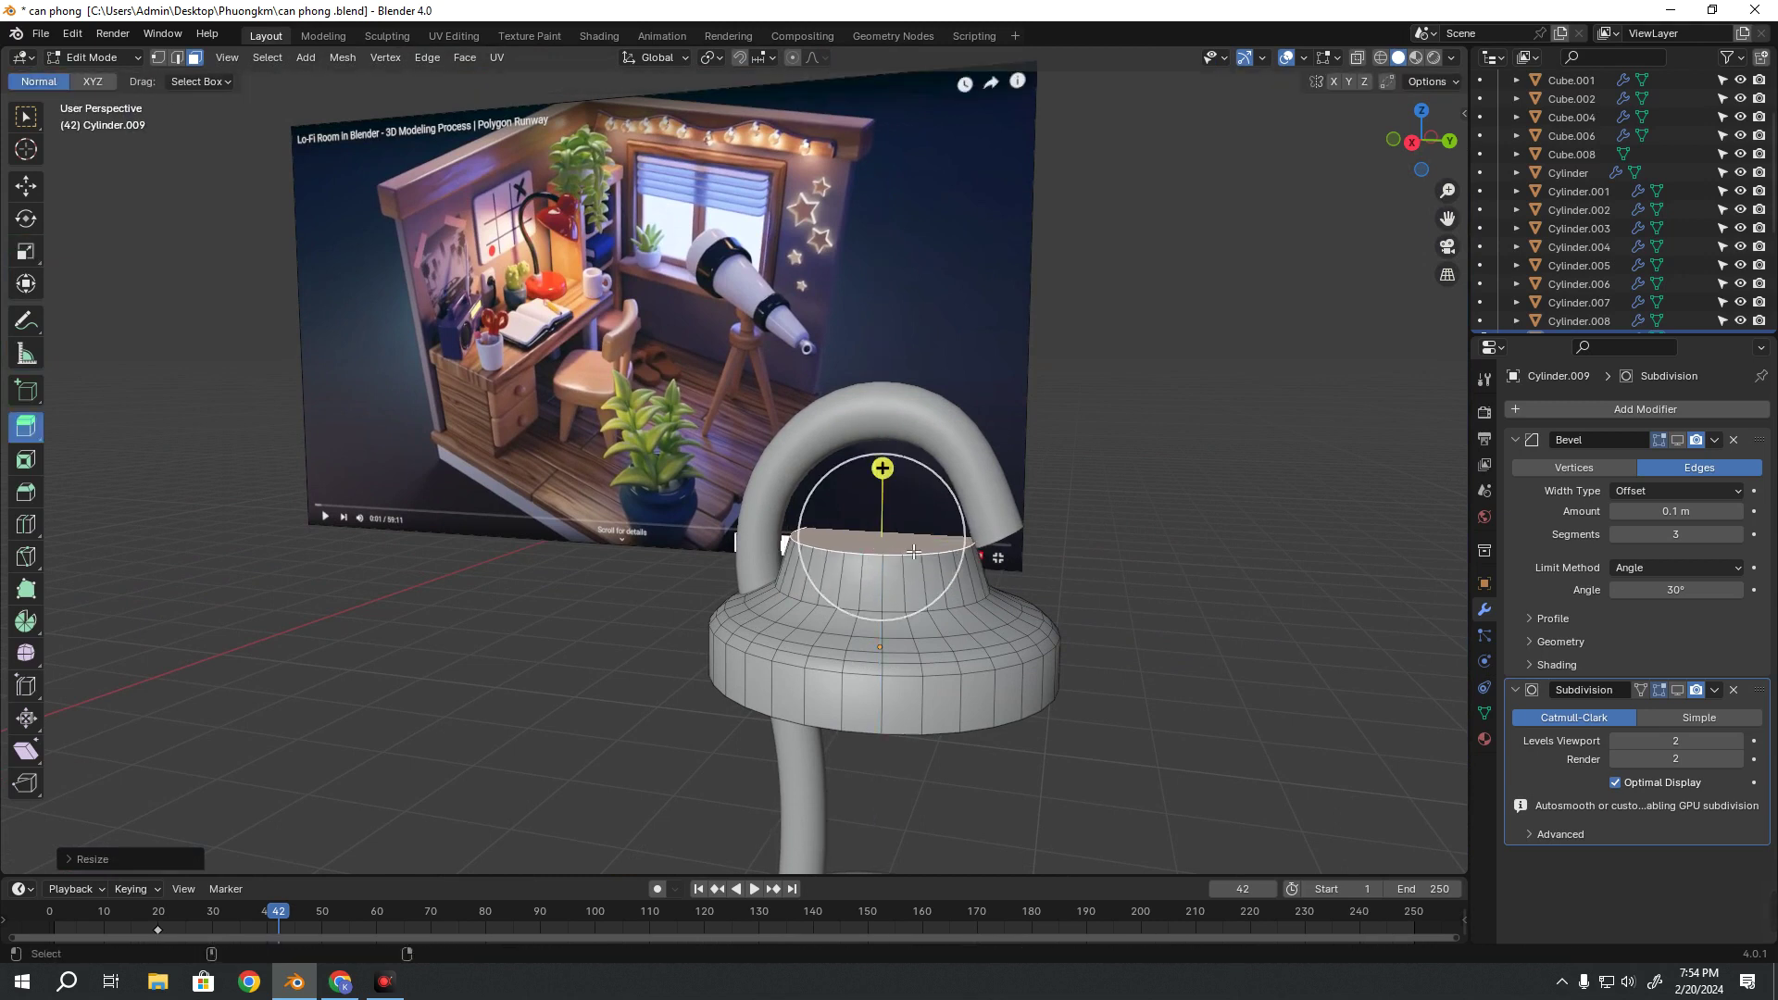
{"action": "left_click_drag", "start_coordinate": [883, 469], "coordinate": [882, 435]}
{"action": "right_click", "coordinate": [882, 436]}
Shrink the new ring, extrude once more, and collapse the top into a cone tip
{"action": "key", "text": "shift+space"}
{"action": "key", "text": "s"}
{"action": "left_click_drag", "start_coordinate": [930, 542], "coordinate": [917, 535]}
{"action": "key", "text": "shift+space"}
{"action": "key", "text": "g"}
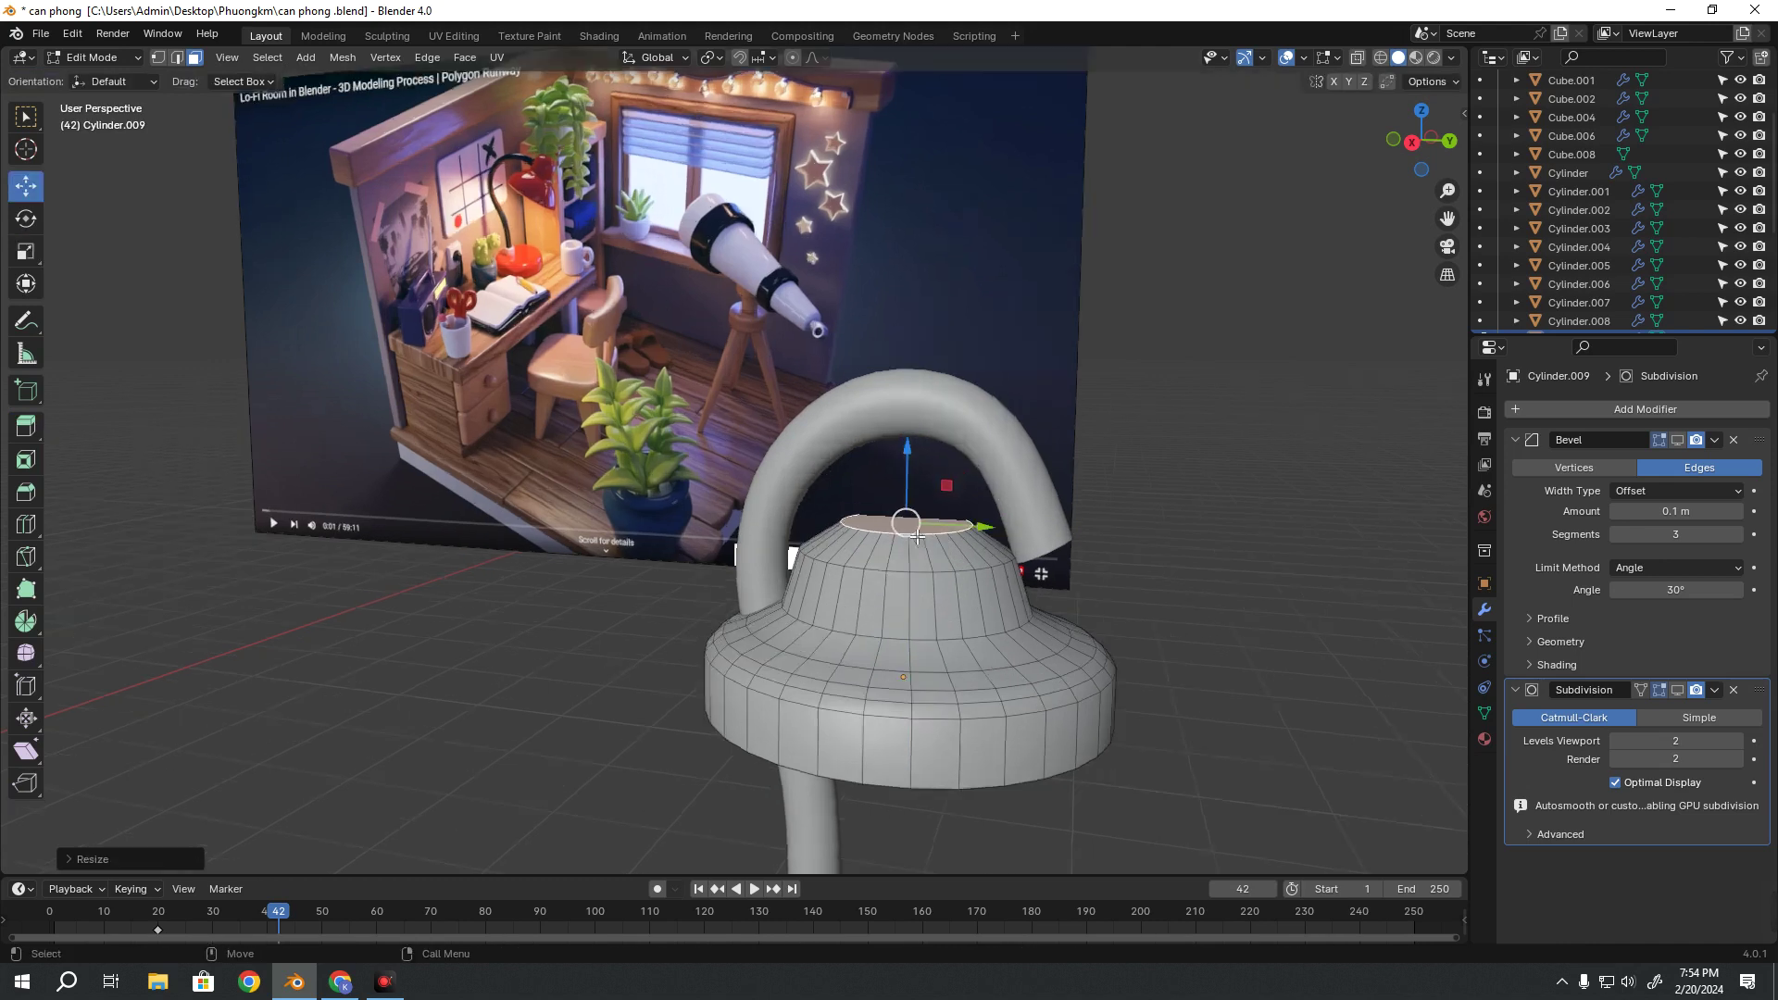
{"action": "scroll", "coordinate": [926, 519], "scroll_direction": "up", "scroll_amount": 4}
{"action": "key", "text": "e"}
{"action": "left_click", "coordinate": [926, 481]}
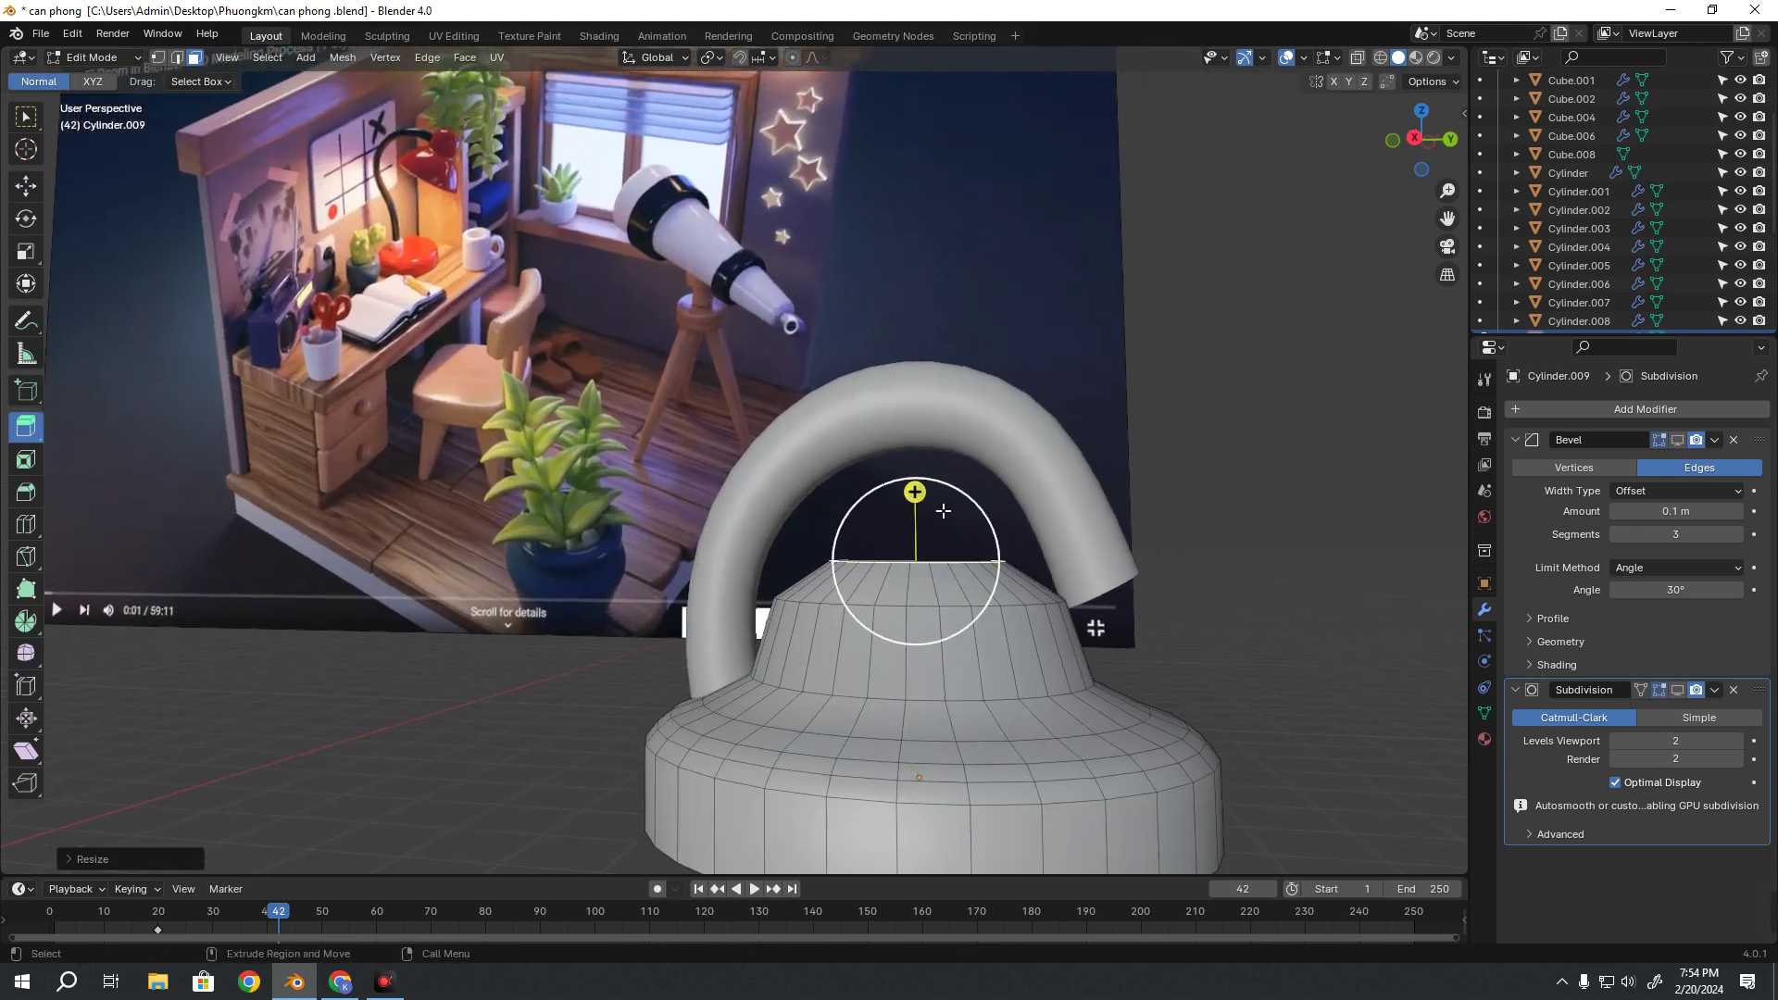
{"action": "key", "text": "shift+space"}
{"action": "key", "text": "s"}
{"action": "left_click_drag", "start_coordinate": [963, 535], "coordinate": [925, 501]}
{"action": "key", "text": "shift+space"}
{"action": "key", "text": "g"}
In X-ray edge mode, resize the shade's lower and middle rings, then return to Object Mode
{"action": "key", "text": "2"}
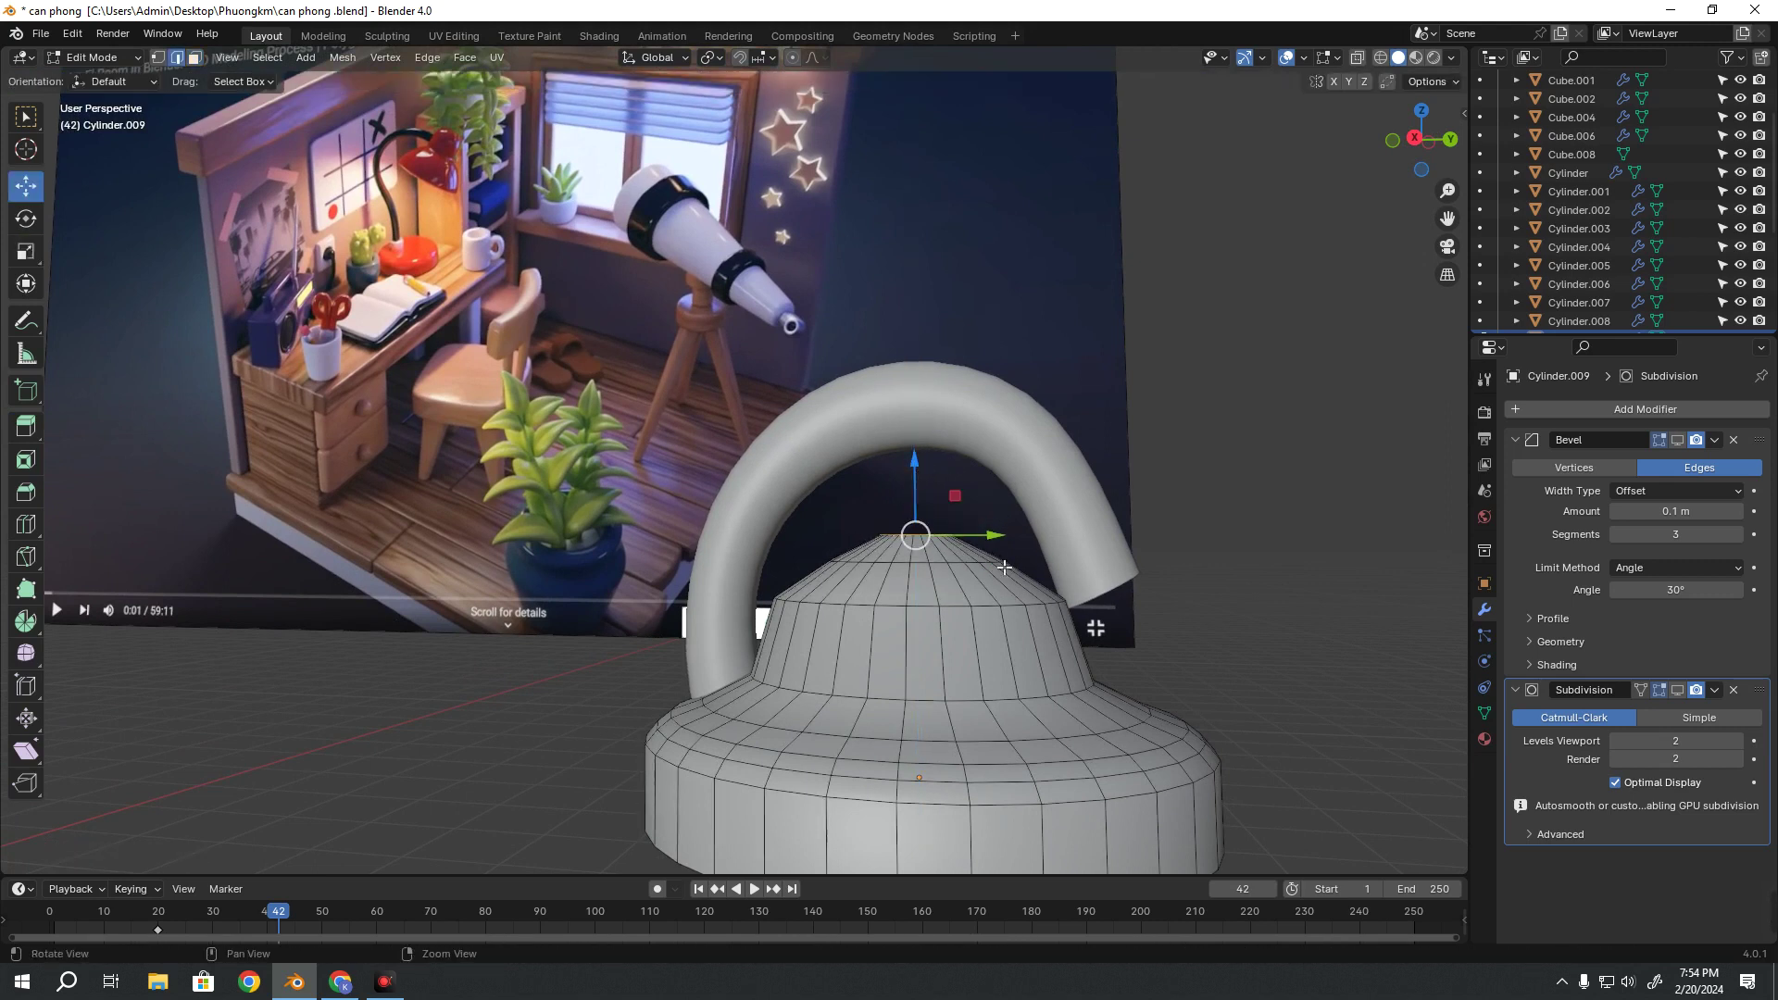
{"action": "middle_click_drag", "start_coordinate": [926, 482], "coordinate": [878, 645]}
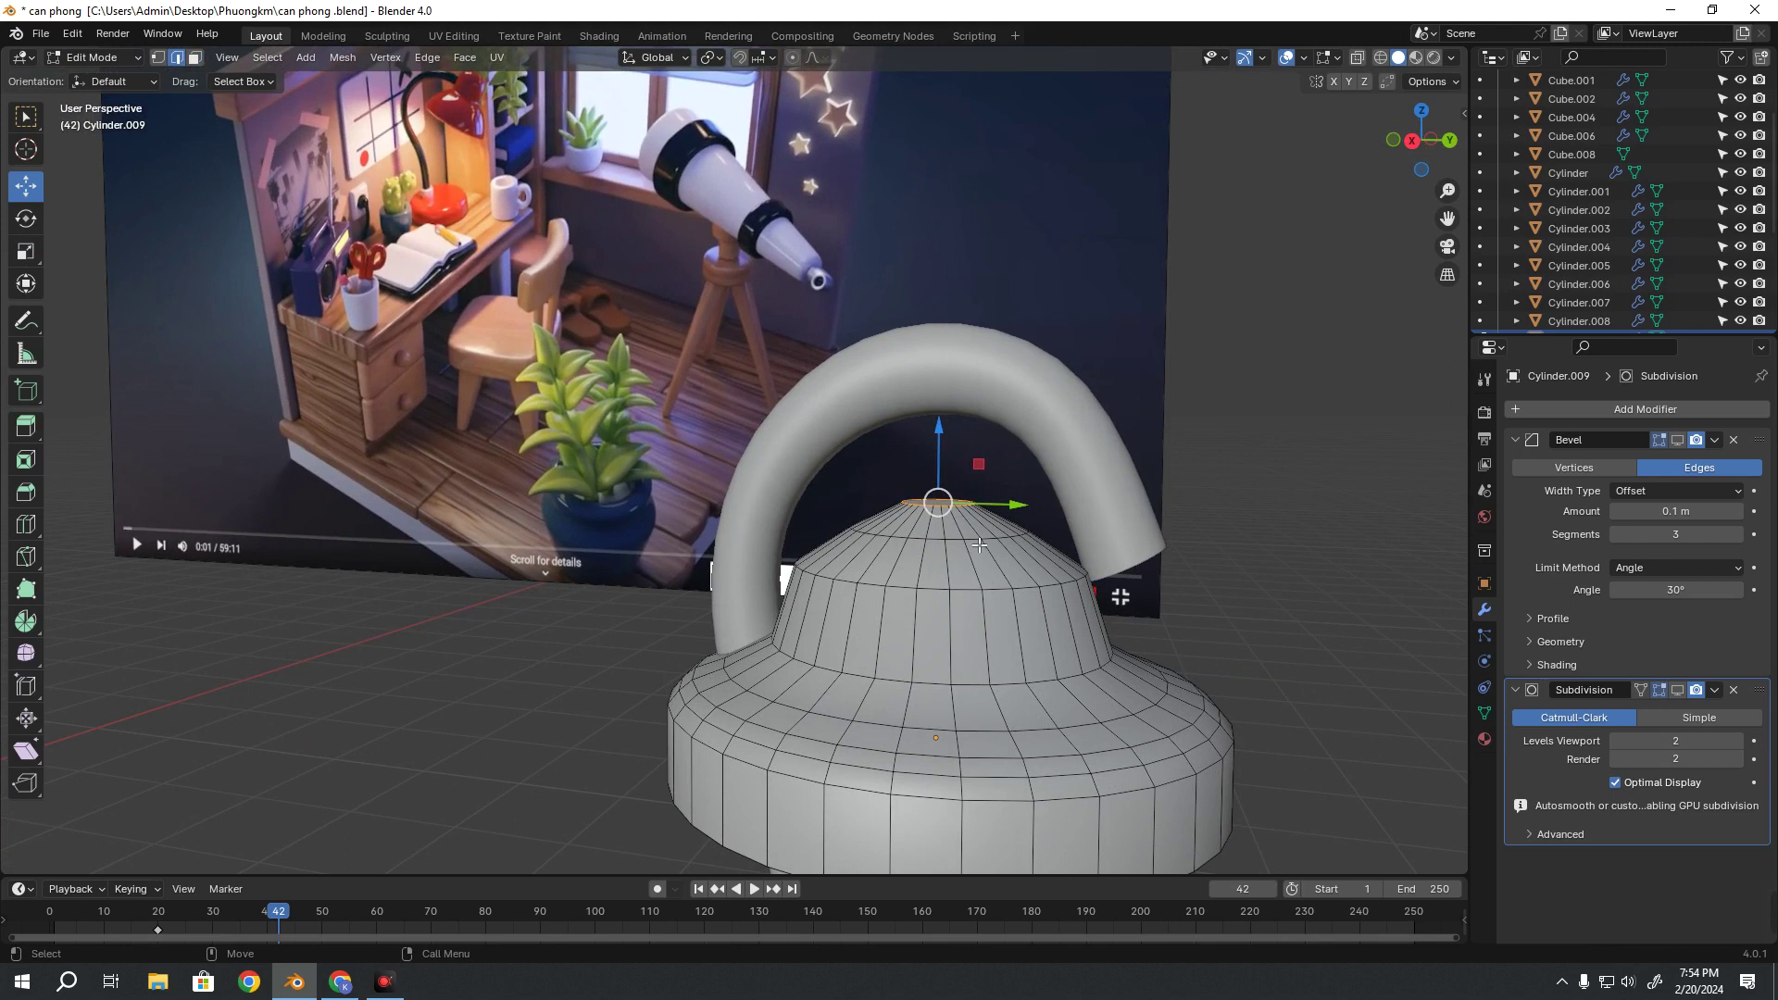
{"action": "left_click", "coordinate": [980, 545], "text": "alt"}
{"action": "key", "text": "shift+space"}
{"action": "key", "text": "s"}
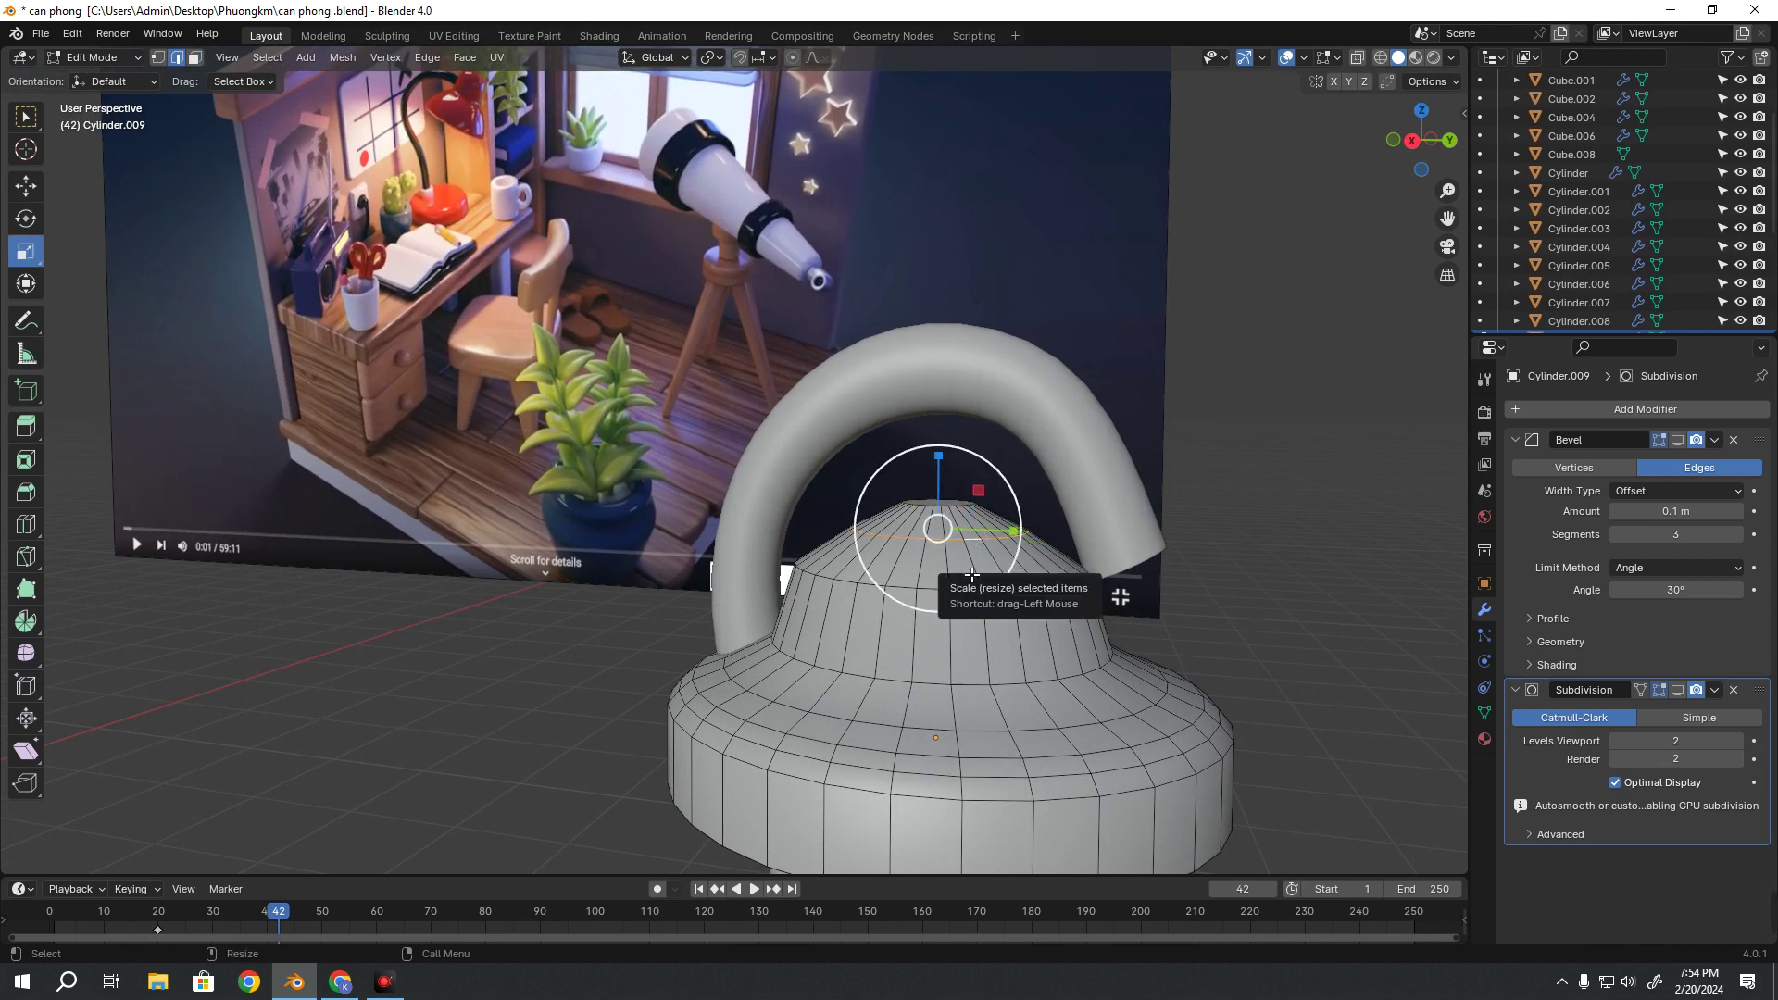
{"action": "key", "text": "alt+z"}
{"action": "key", "text": "alt+z"}
{"action": "key", "text": "s"}
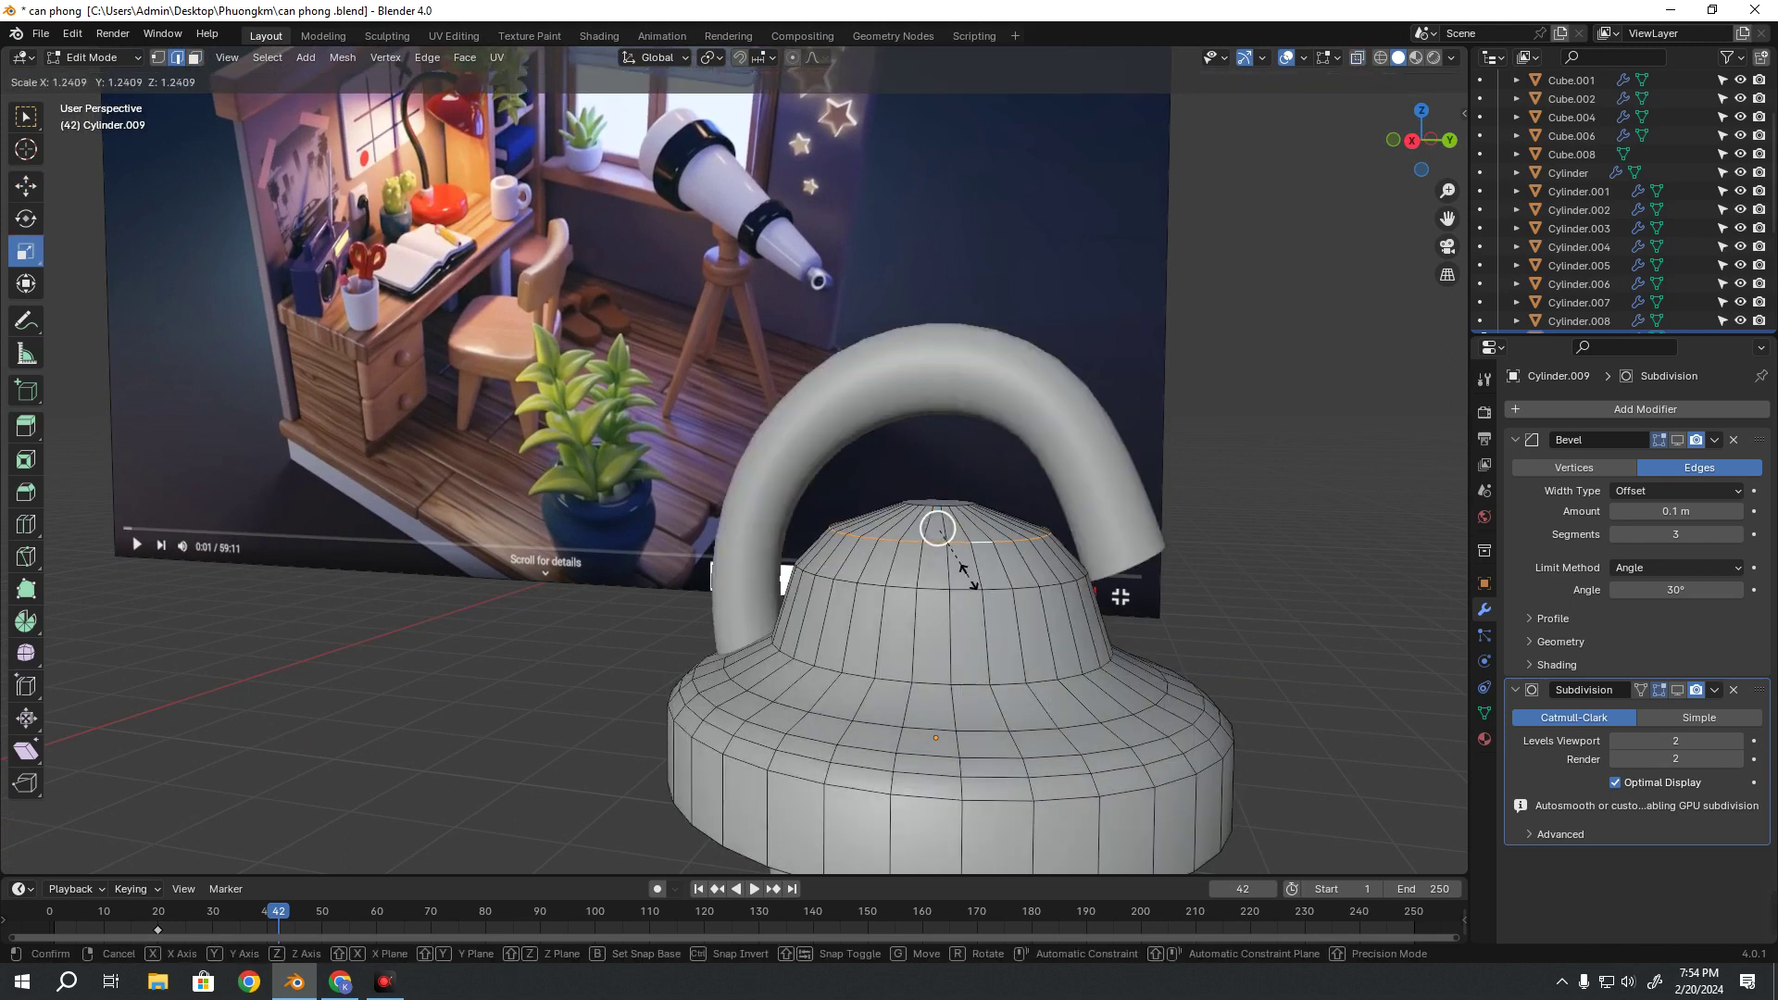
{"action": "left_click", "coordinate": [965, 572]}
{"action": "left_click", "coordinate": [983, 690], "text": "alt"}
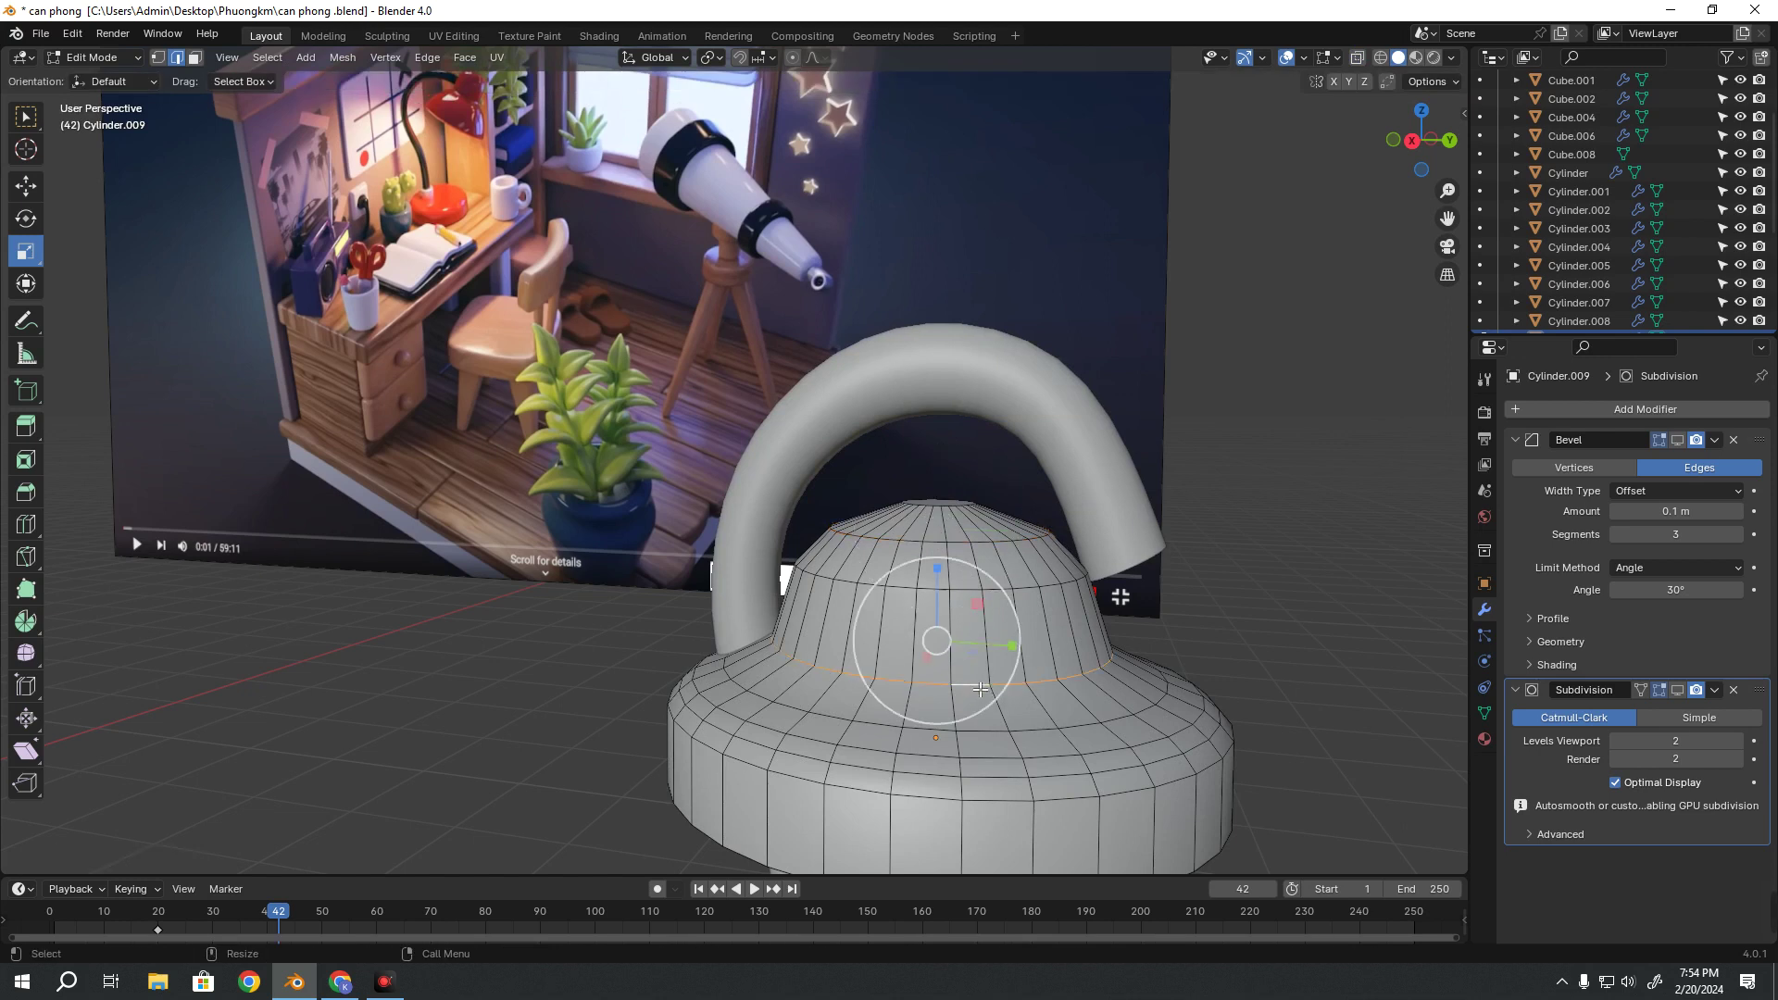
{"action": "key", "text": "s"}
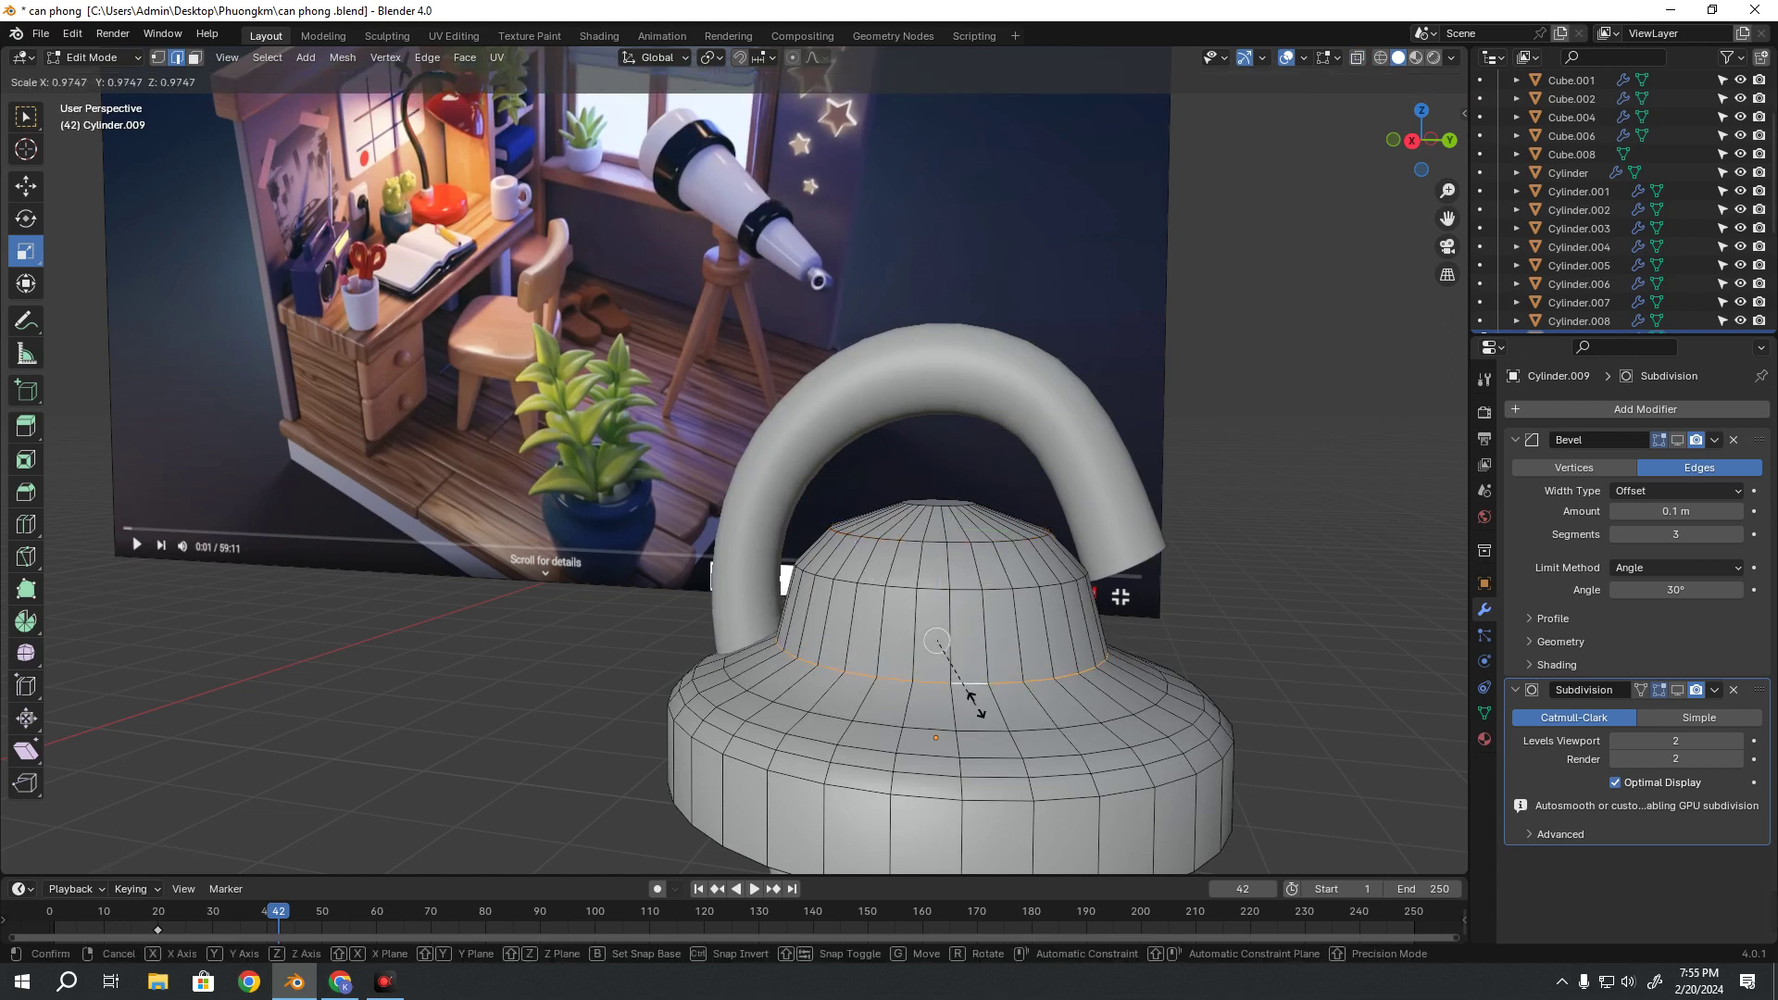
{"action": "left_click", "coordinate": [976, 710]}
{"action": "key", "text": "Tab"}
{"action": "middle_click_drag", "start_coordinate": [976, 704], "coordinate": [976, 704]}
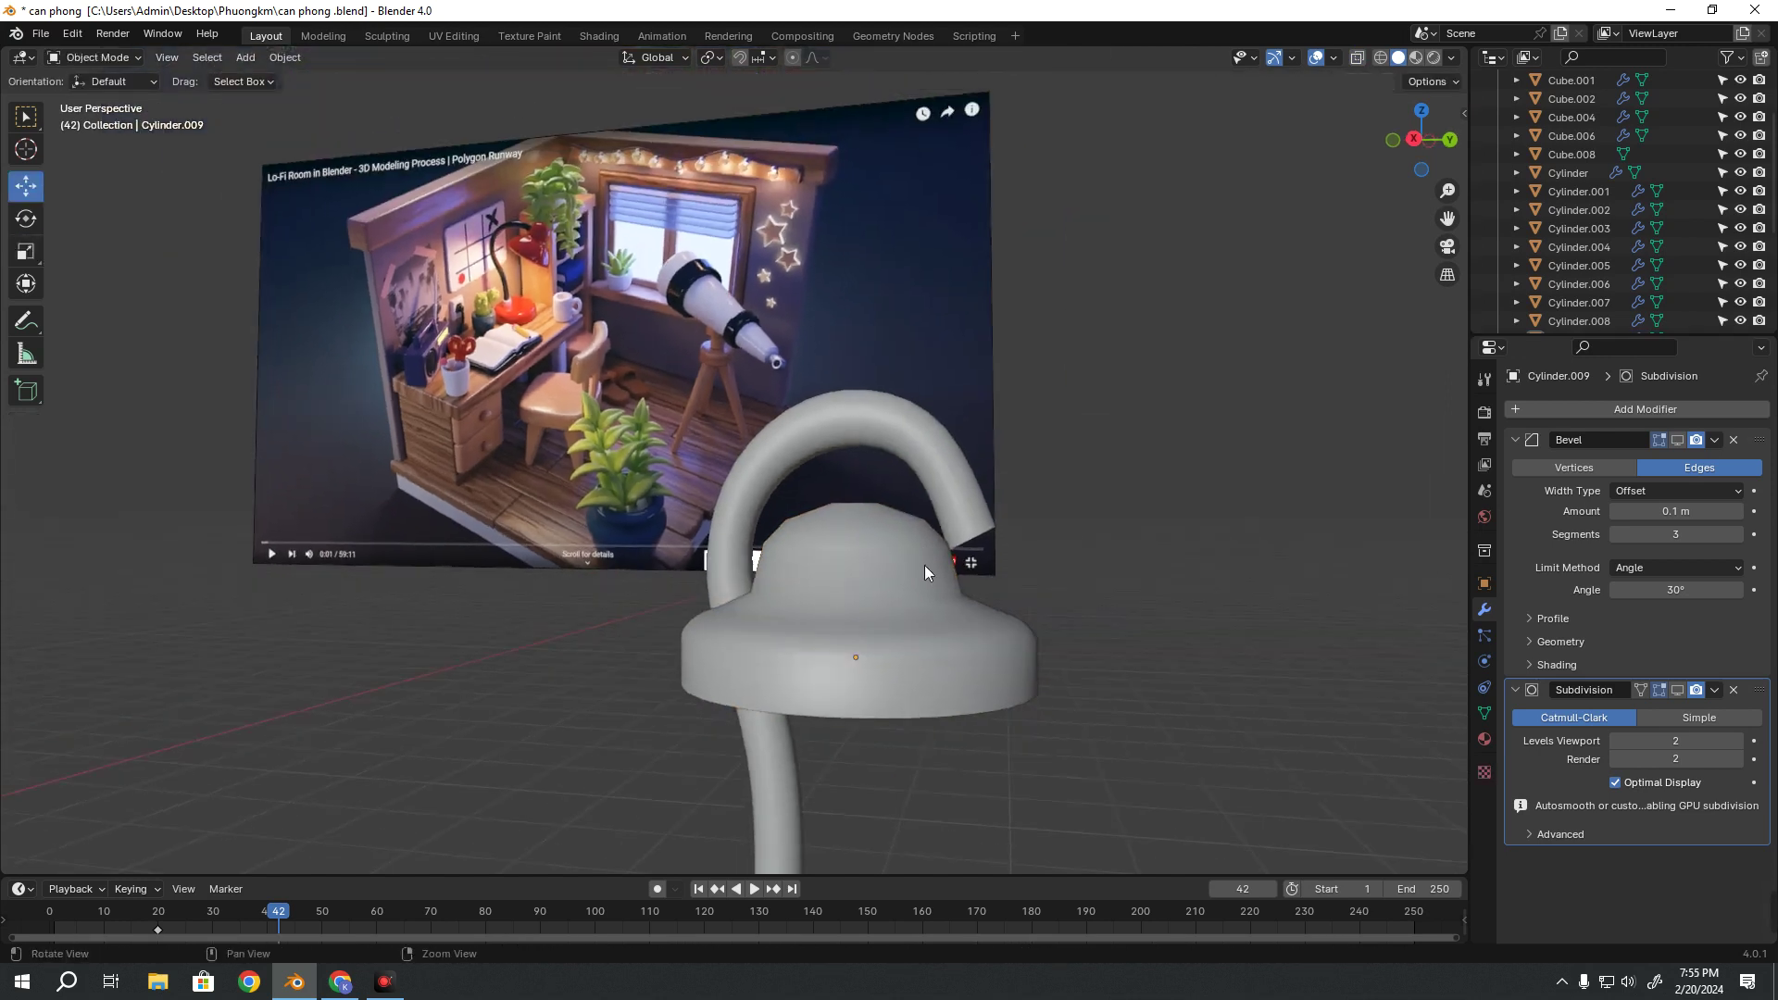
Select the lamp shade's lower rim edge loop in Edit Mode
{"action": "left_click", "coordinate": [924, 565]}
{"action": "key", "text": "Tab"}
{"action": "mouse_move", "coordinate": [924, 564]}
{"action": "middle_mouse_down"}
{"action": "mouse_move", "coordinate": [928, 597]}
{"action": "mouse_move", "coordinate": [945, 565]}
{"action": "middle_mouse_up"}
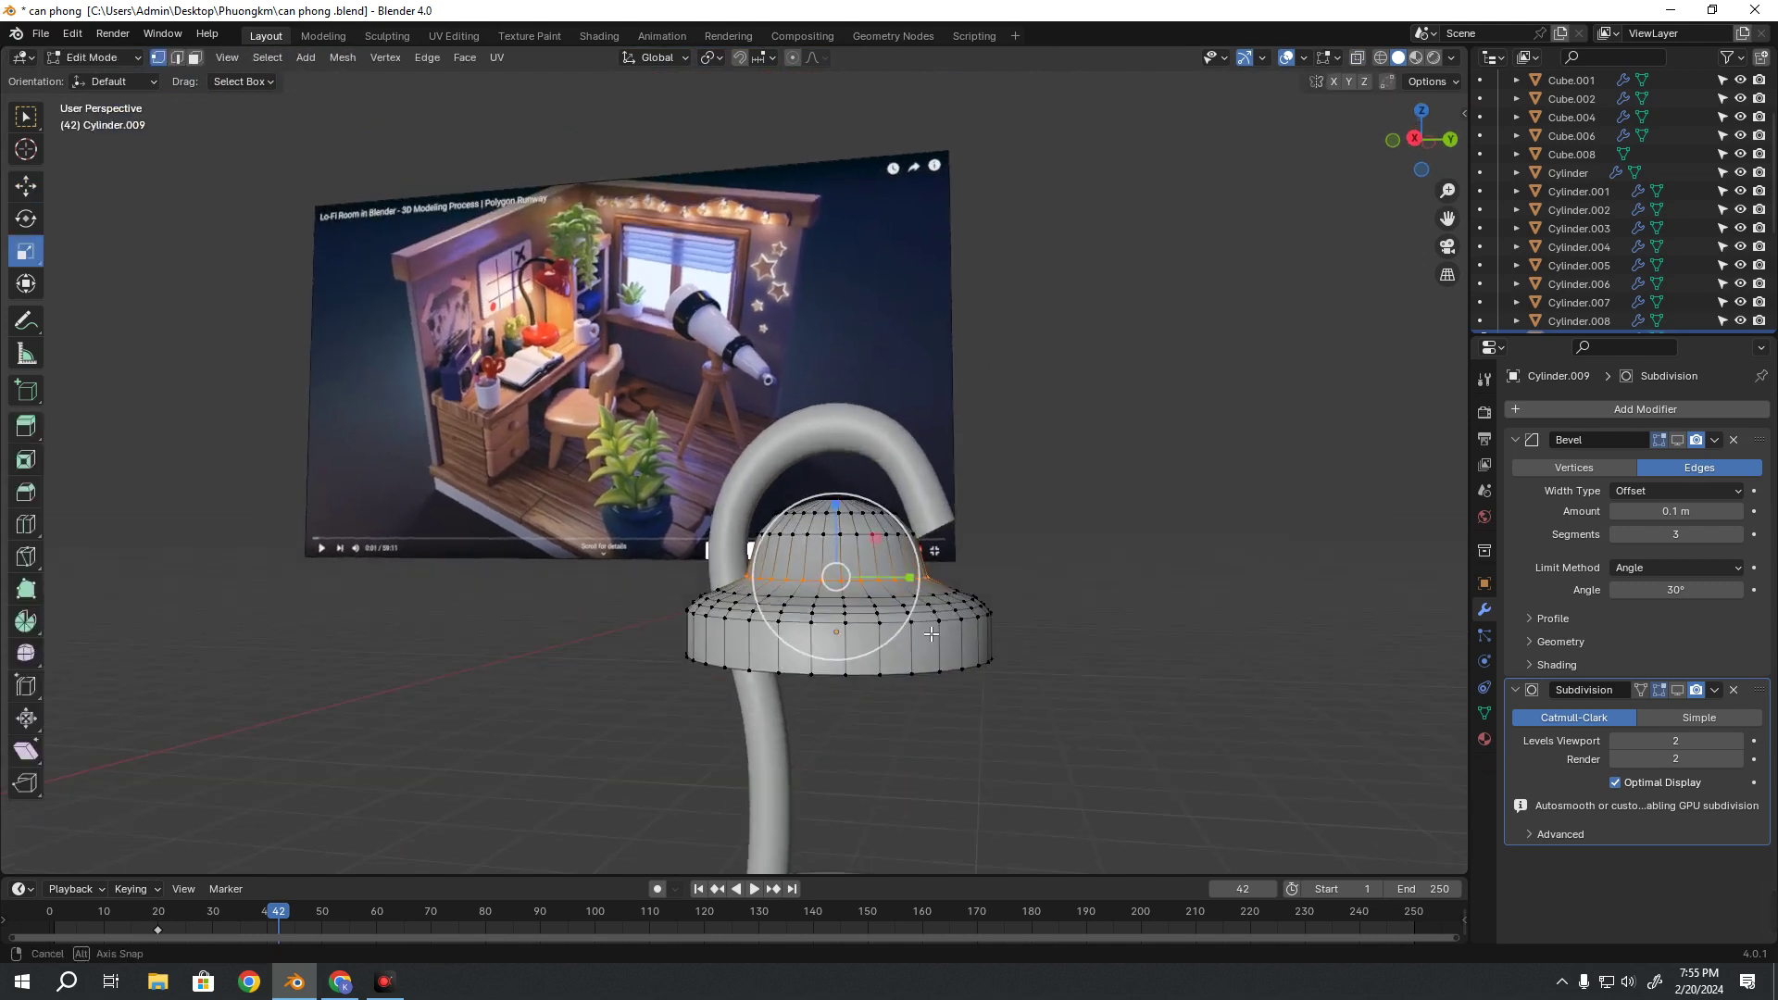
{"action": "scroll", "coordinate": [969, 519], "scroll_direction": "up", "scroll_amount": 2}
{"action": "scroll", "coordinate": [970, 519], "scroll_direction": "up", "scroll_amount": 2}
{"action": "key", "text": "2"}
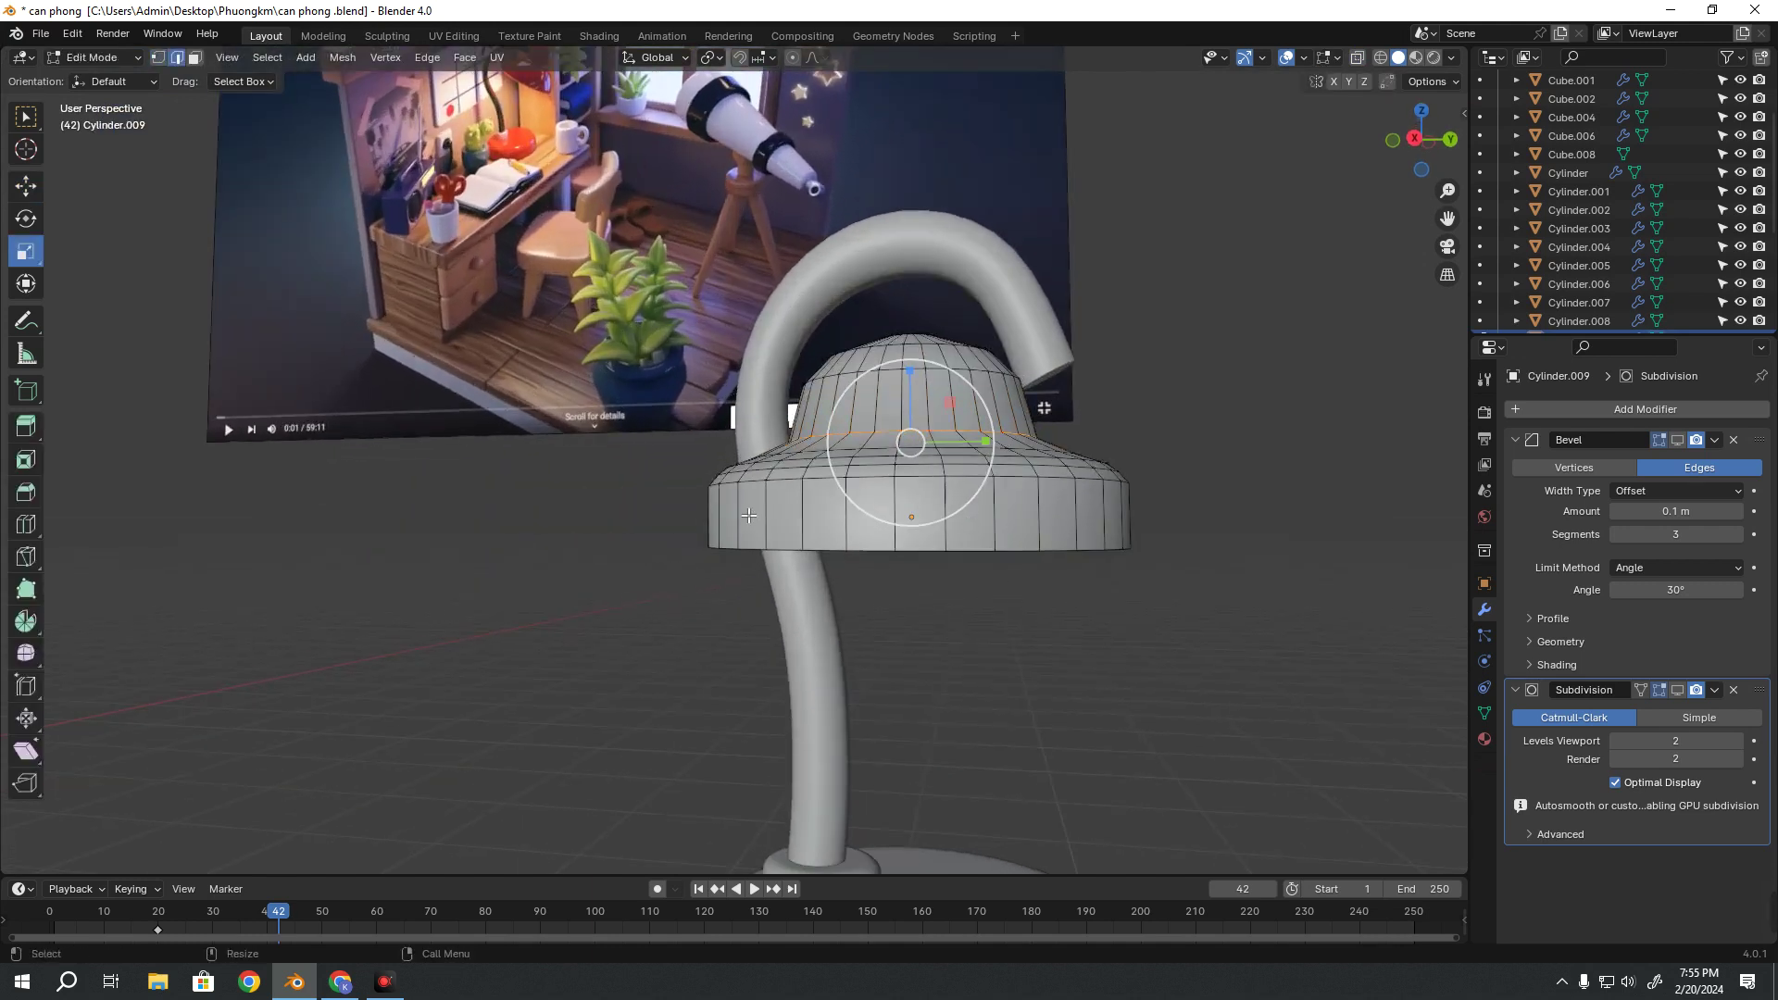
{"action": "left_click", "coordinate": [804, 486], "text": "alt"}
{"action": "left_click_drag", "start_coordinate": [939, 525], "coordinate": [923, 440], "text": "alt"}
{"action": "key", "text": "w"}
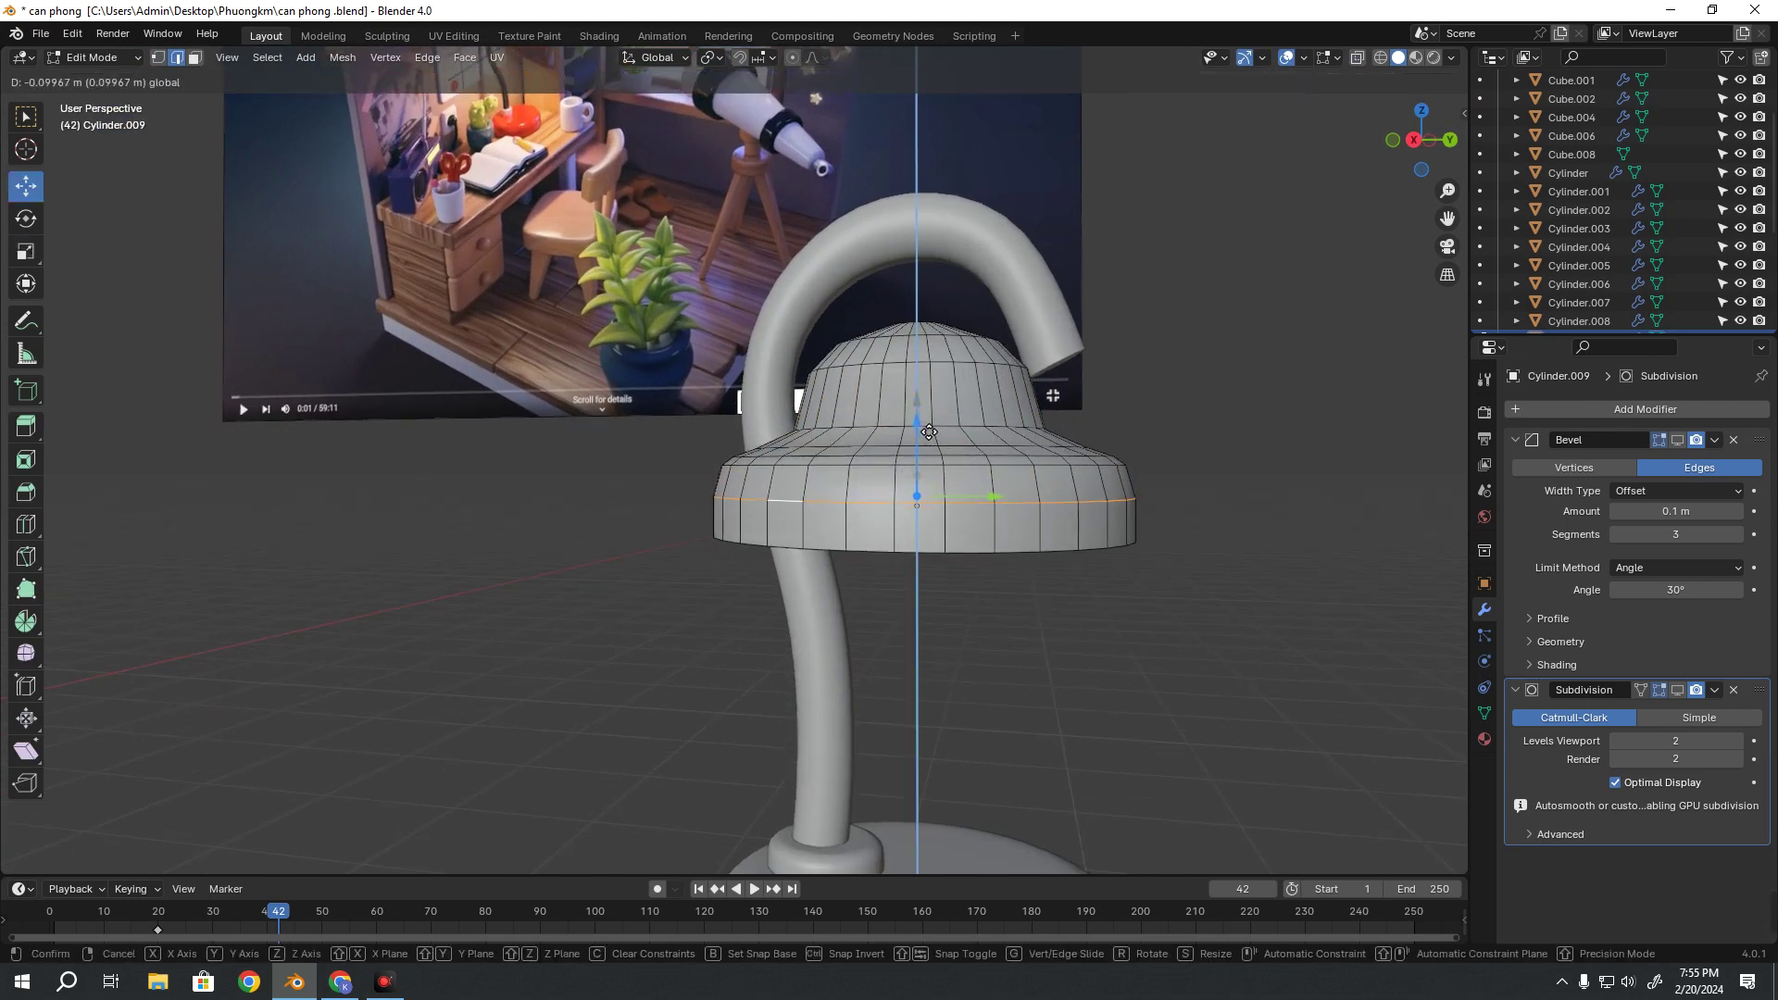
{"action": "key", "text": "r"}
{"action": "key", "text": "s"}
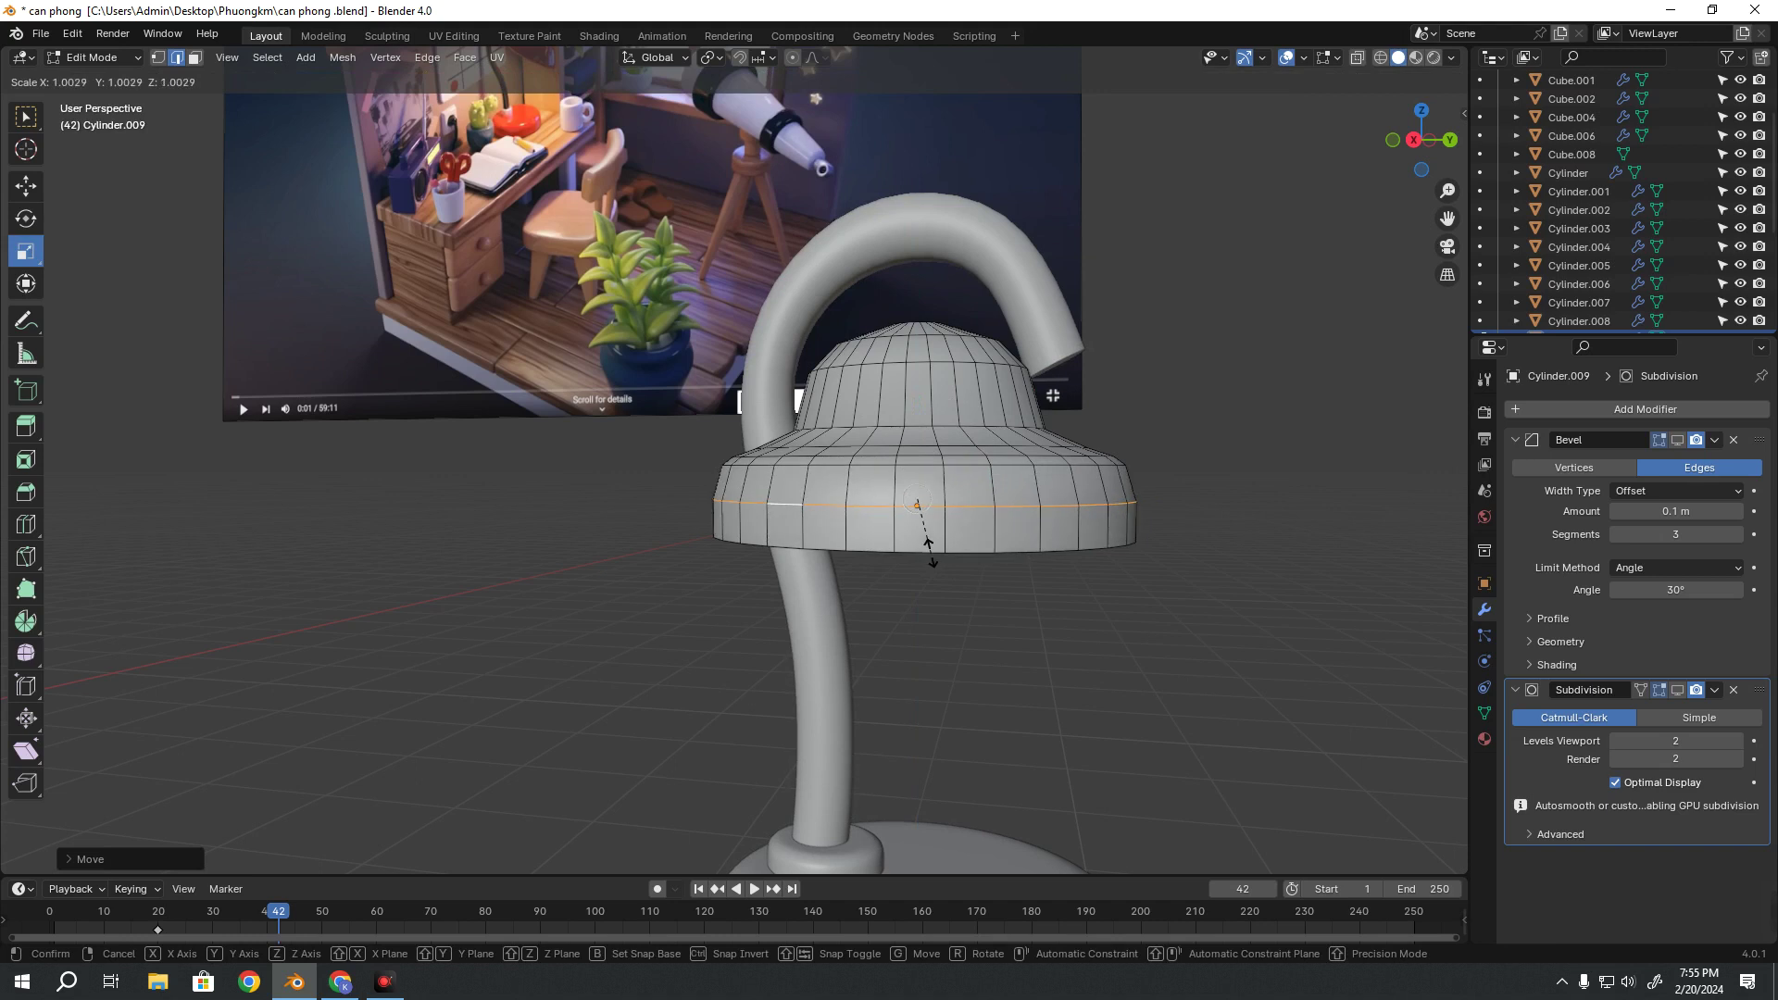
{"action": "key", "text": "Escape"}
Move the rim ring down, widen it slightly, and return to Object Mode
{"action": "key", "text": "ctrl+z"}
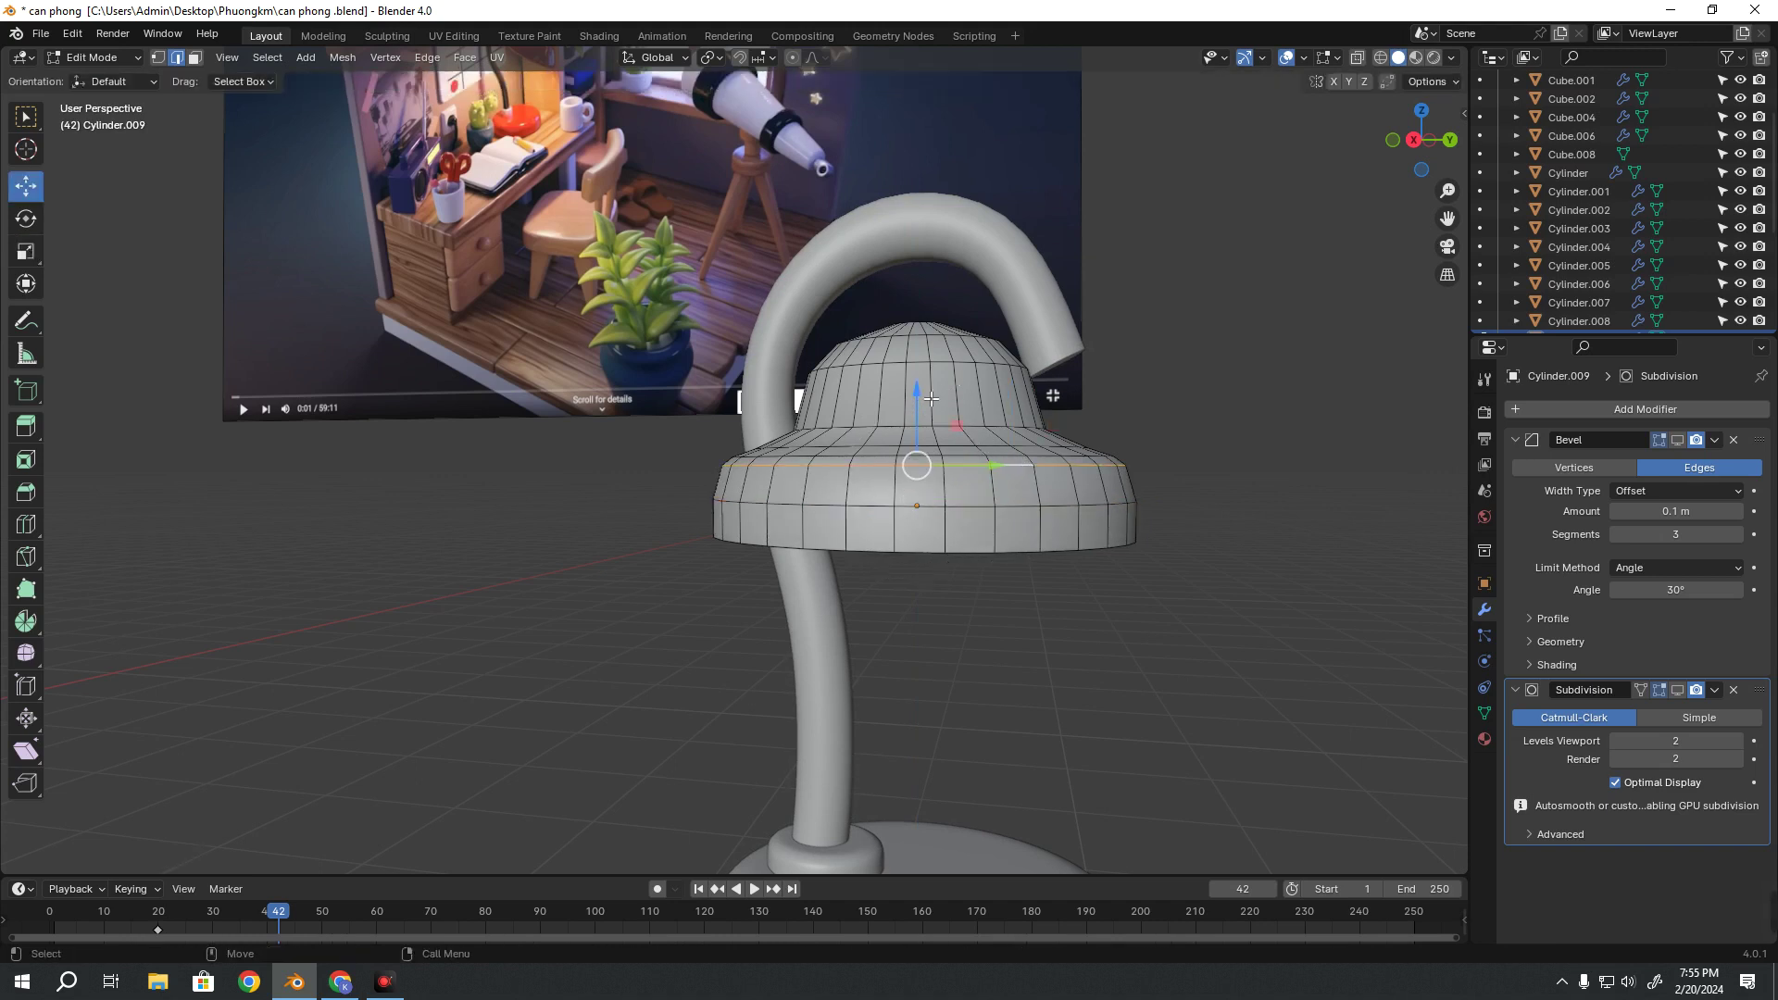
{"action": "left_click_drag", "start_coordinate": [931, 398], "coordinate": [931, 415]}
{"action": "key", "text": "shift+space"}
{"action": "key", "text": "s"}
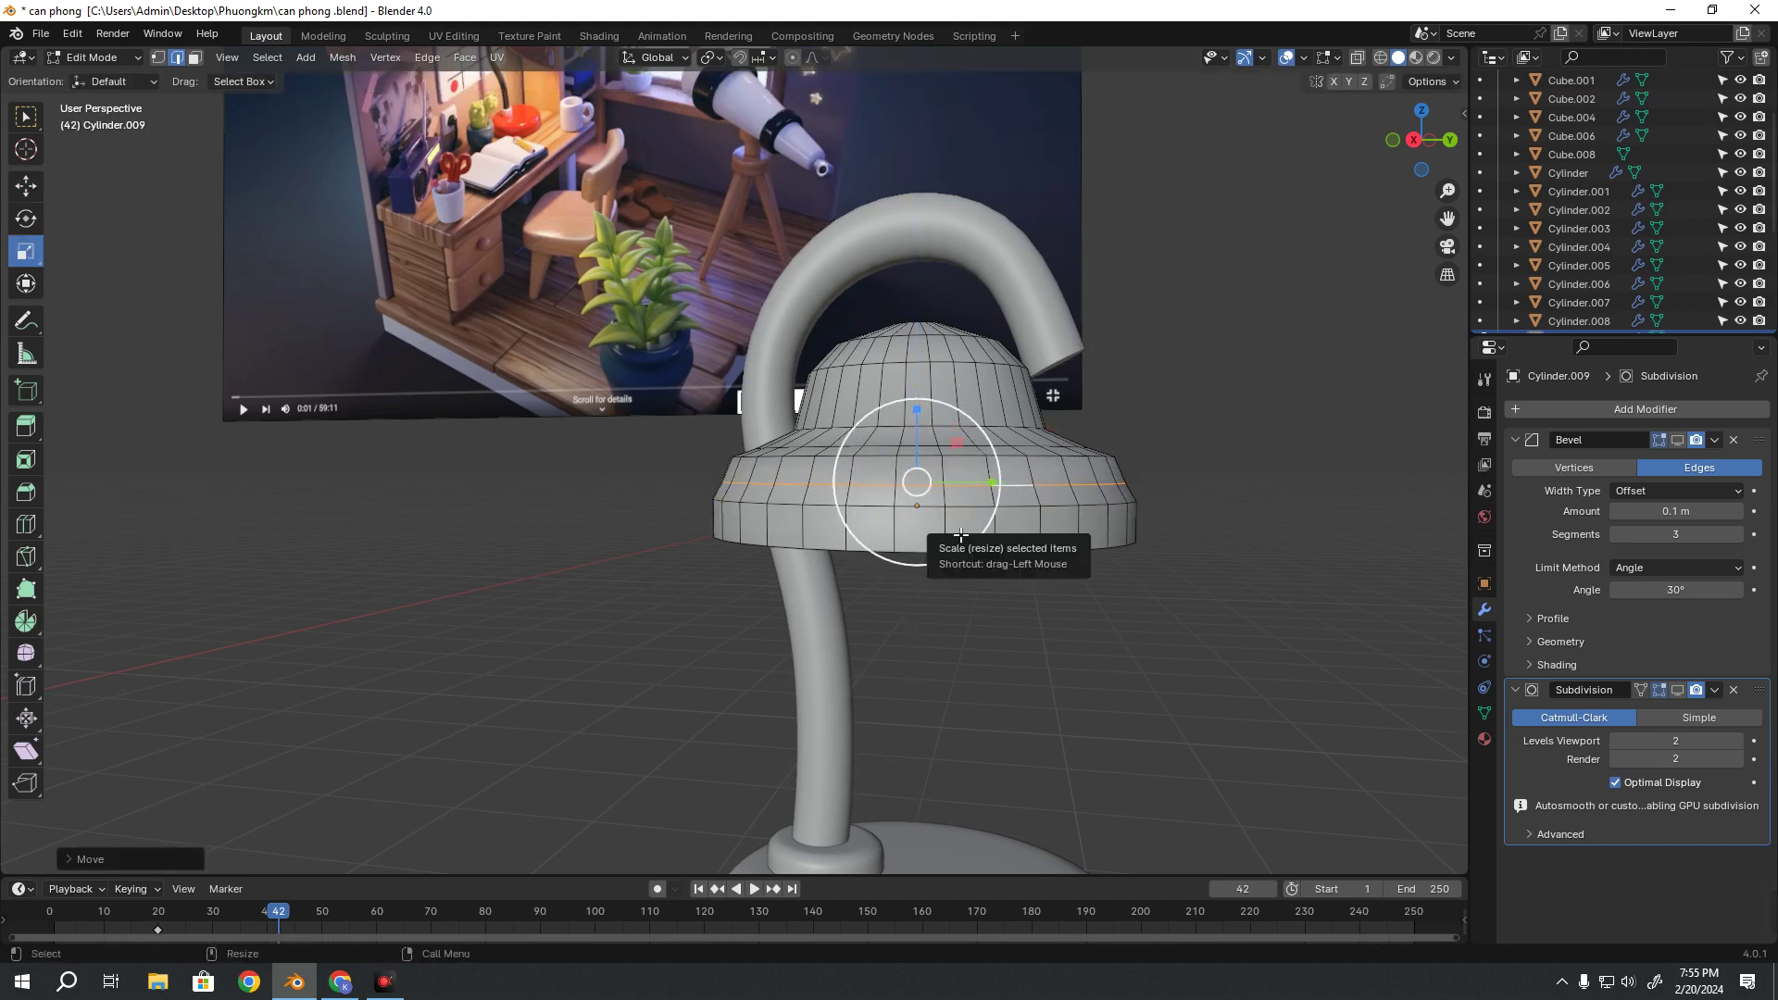
{"action": "left_click_drag", "start_coordinate": [960, 534], "coordinate": [958, 533]}
{"action": "left_click", "coordinate": [963, 540]}
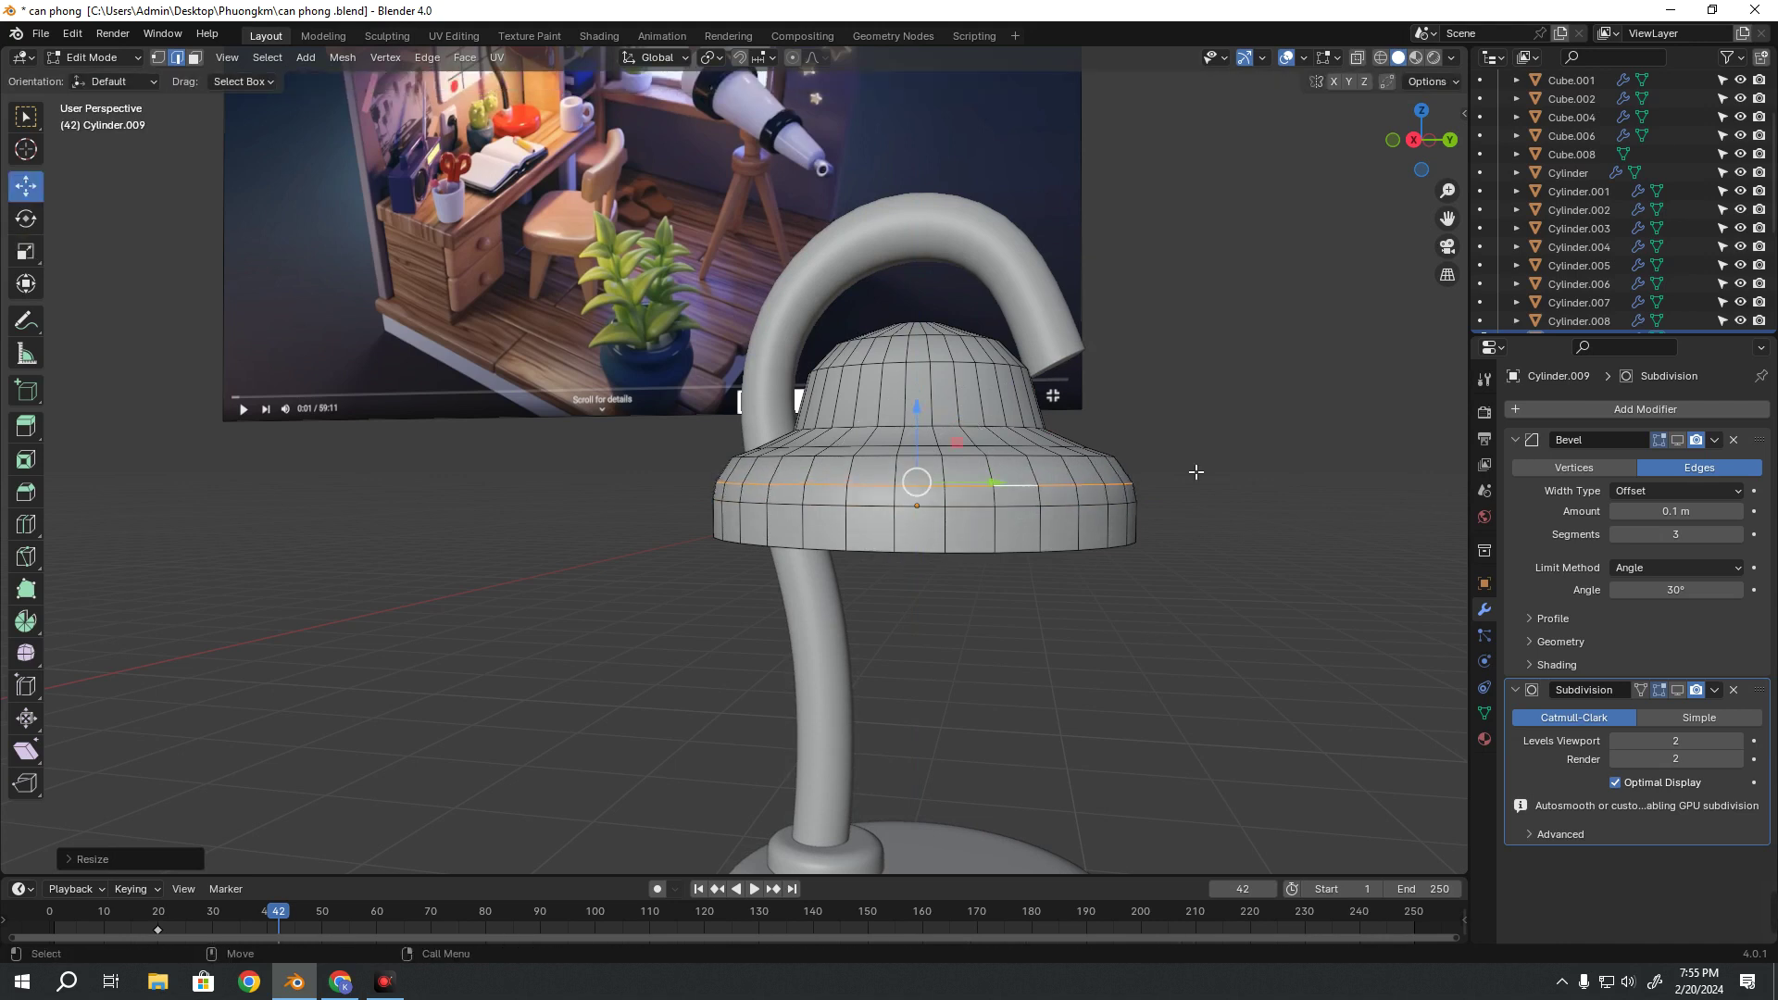
{"action": "scroll", "coordinate": [1195, 454], "scroll_direction": "down", "scroll_amount": 3}
{"action": "key", "text": "Tab"}
Re-enable Bevel and Subdivision in the viewport and stretch the shade taller along Z
{"action": "middle_click_drag", "start_coordinate": [1202, 425], "coordinate": [852, 400]}
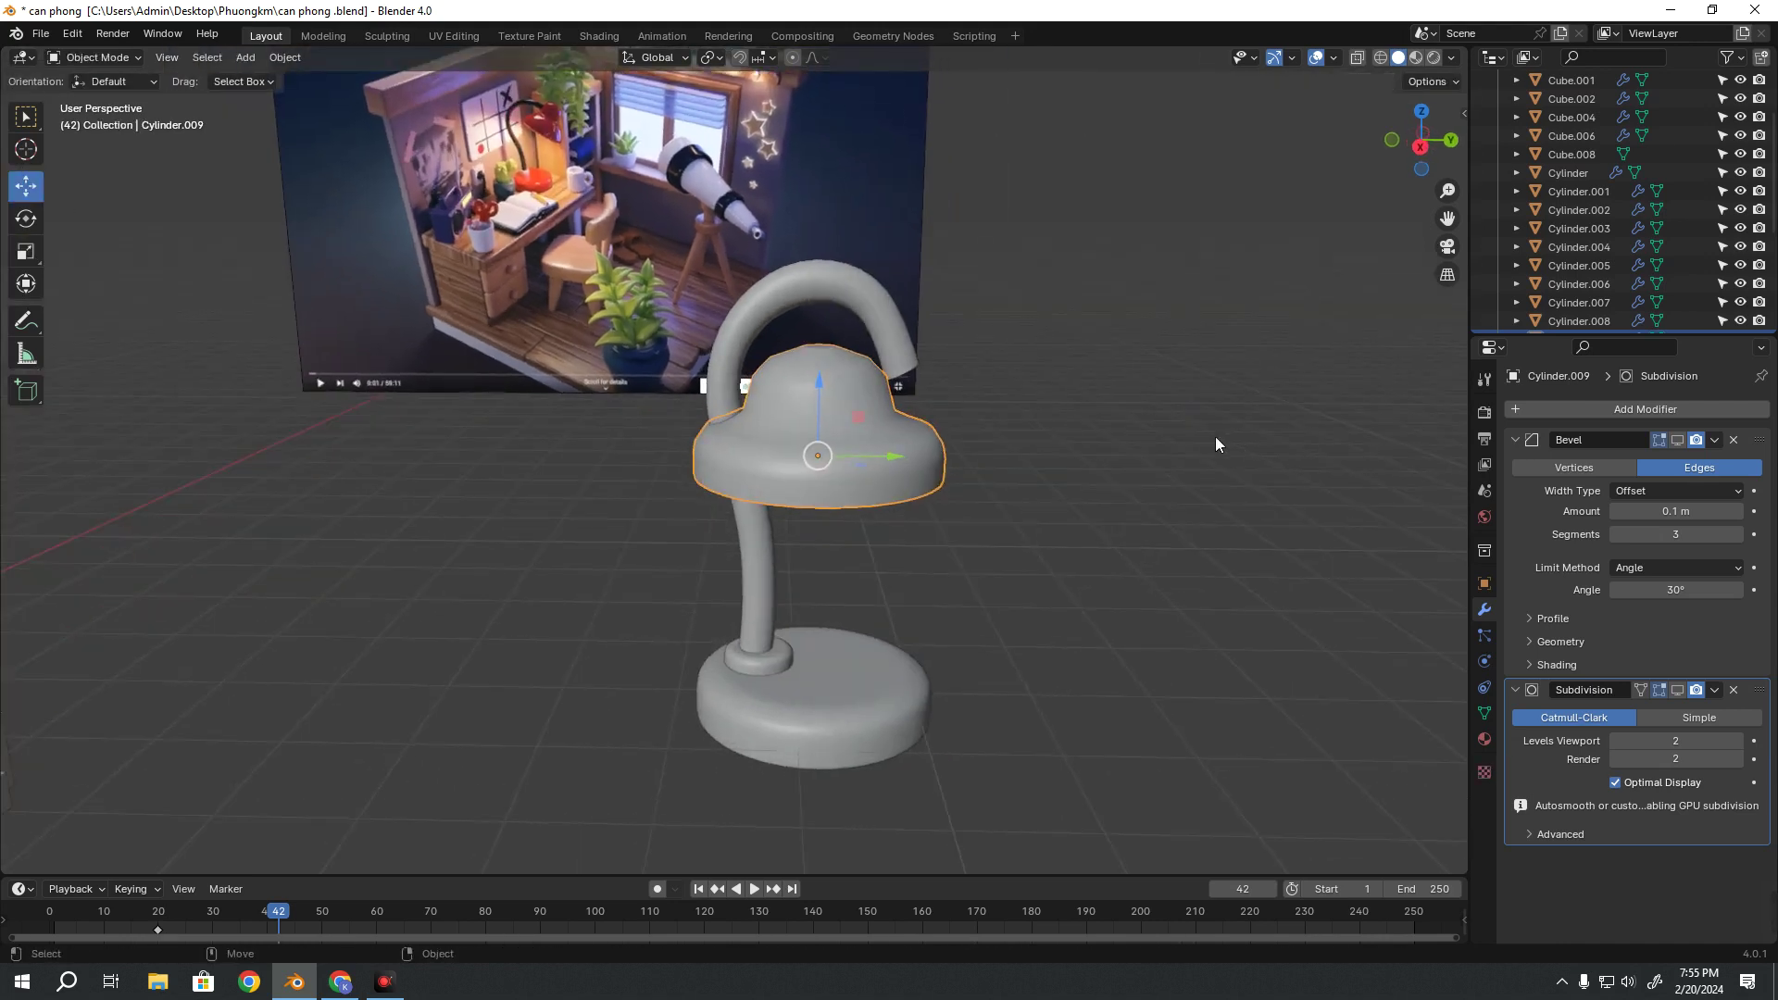
{"action": "left_click", "coordinate": [1677, 440]}
{"action": "left_click", "coordinate": [1676, 690]}
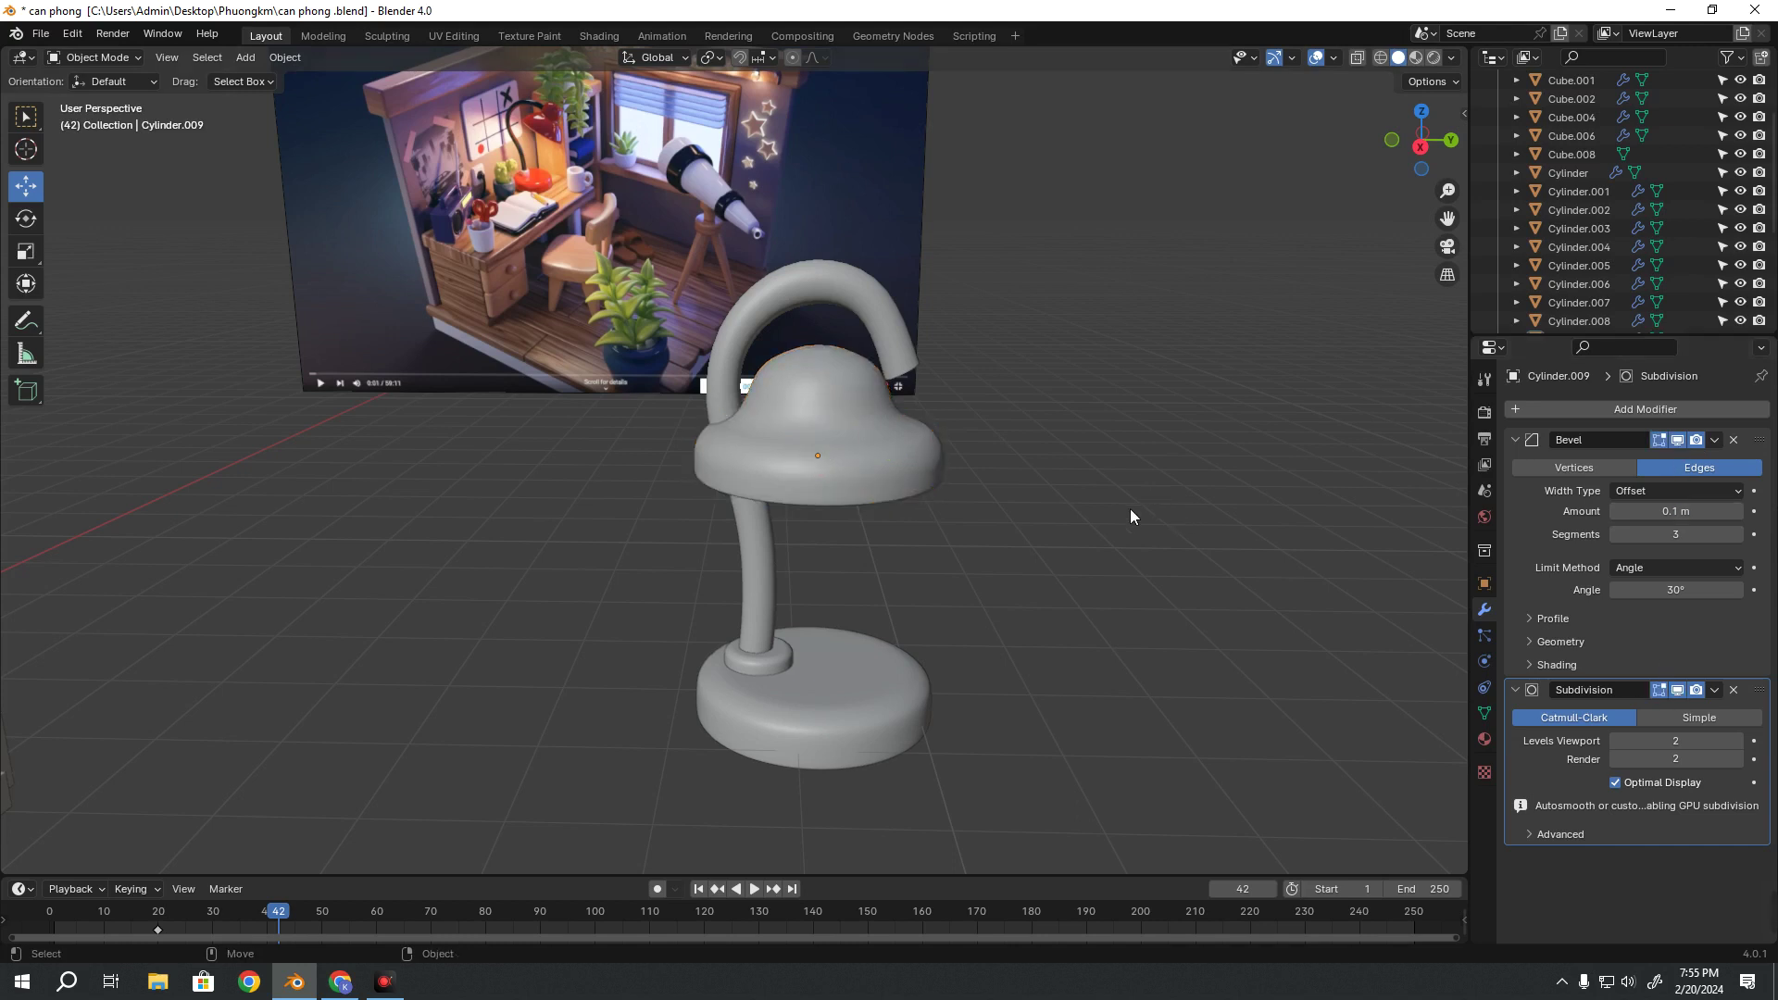
{"action": "mouse_move", "coordinate": [1129, 509]}
{"action": "middle_mouse_down"}
{"action": "mouse_move", "coordinate": [943, 489]}
{"action": "mouse_move", "coordinate": [817, 415]}
{"action": "middle_mouse_up"}
{"action": "left_click", "coordinate": [942, 489]}
{"action": "key", "text": "shift+space"}
{"action": "key", "text": "s"}
{"action": "left_click_drag", "start_coordinate": [826, 411], "coordinate": [828, 398]}
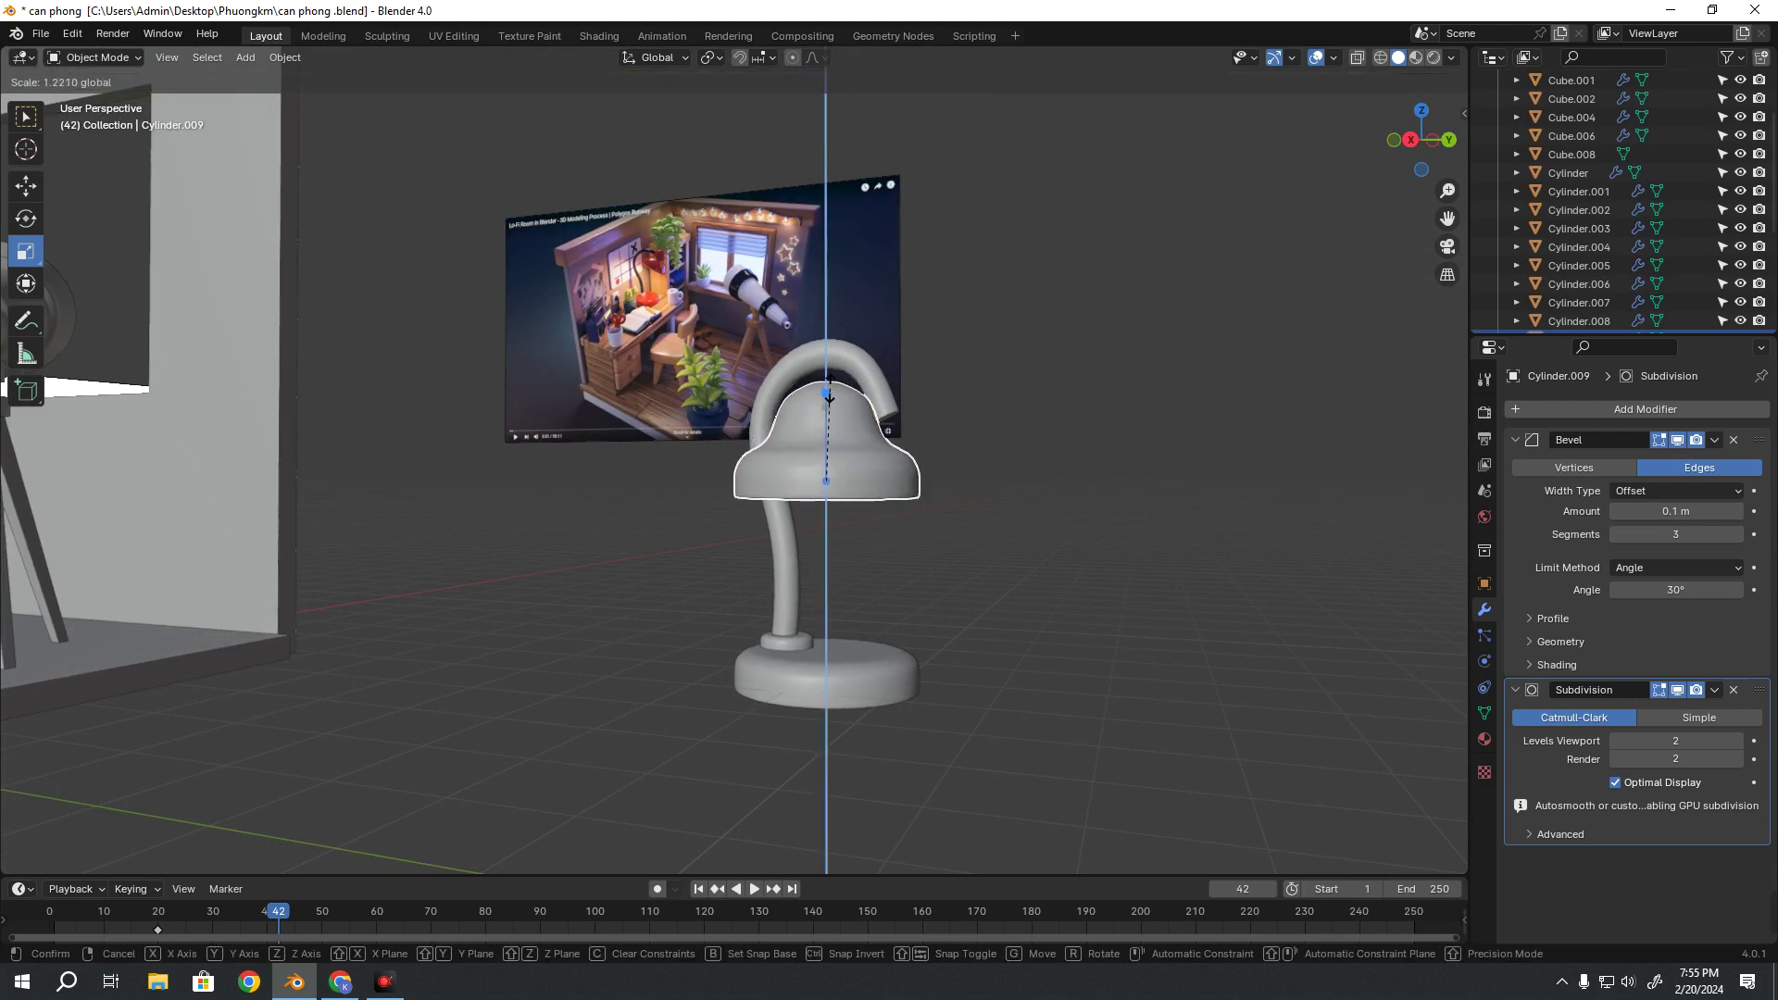
{"action": "left_click_drag", "start_coordinate": [829, 398], "coordinate": [827, 404]}
{"action": "key", "text": "shift+space"}
{"action": "key", "text": "g"}
Lower and widen the shade's bottom ring, then resize its middle ring
{"action": "key", "text": "Tab"}
{"action": "scroll", "coordinate": [835, 440], "scroll_direction": "up", "scroll_amount": 2}
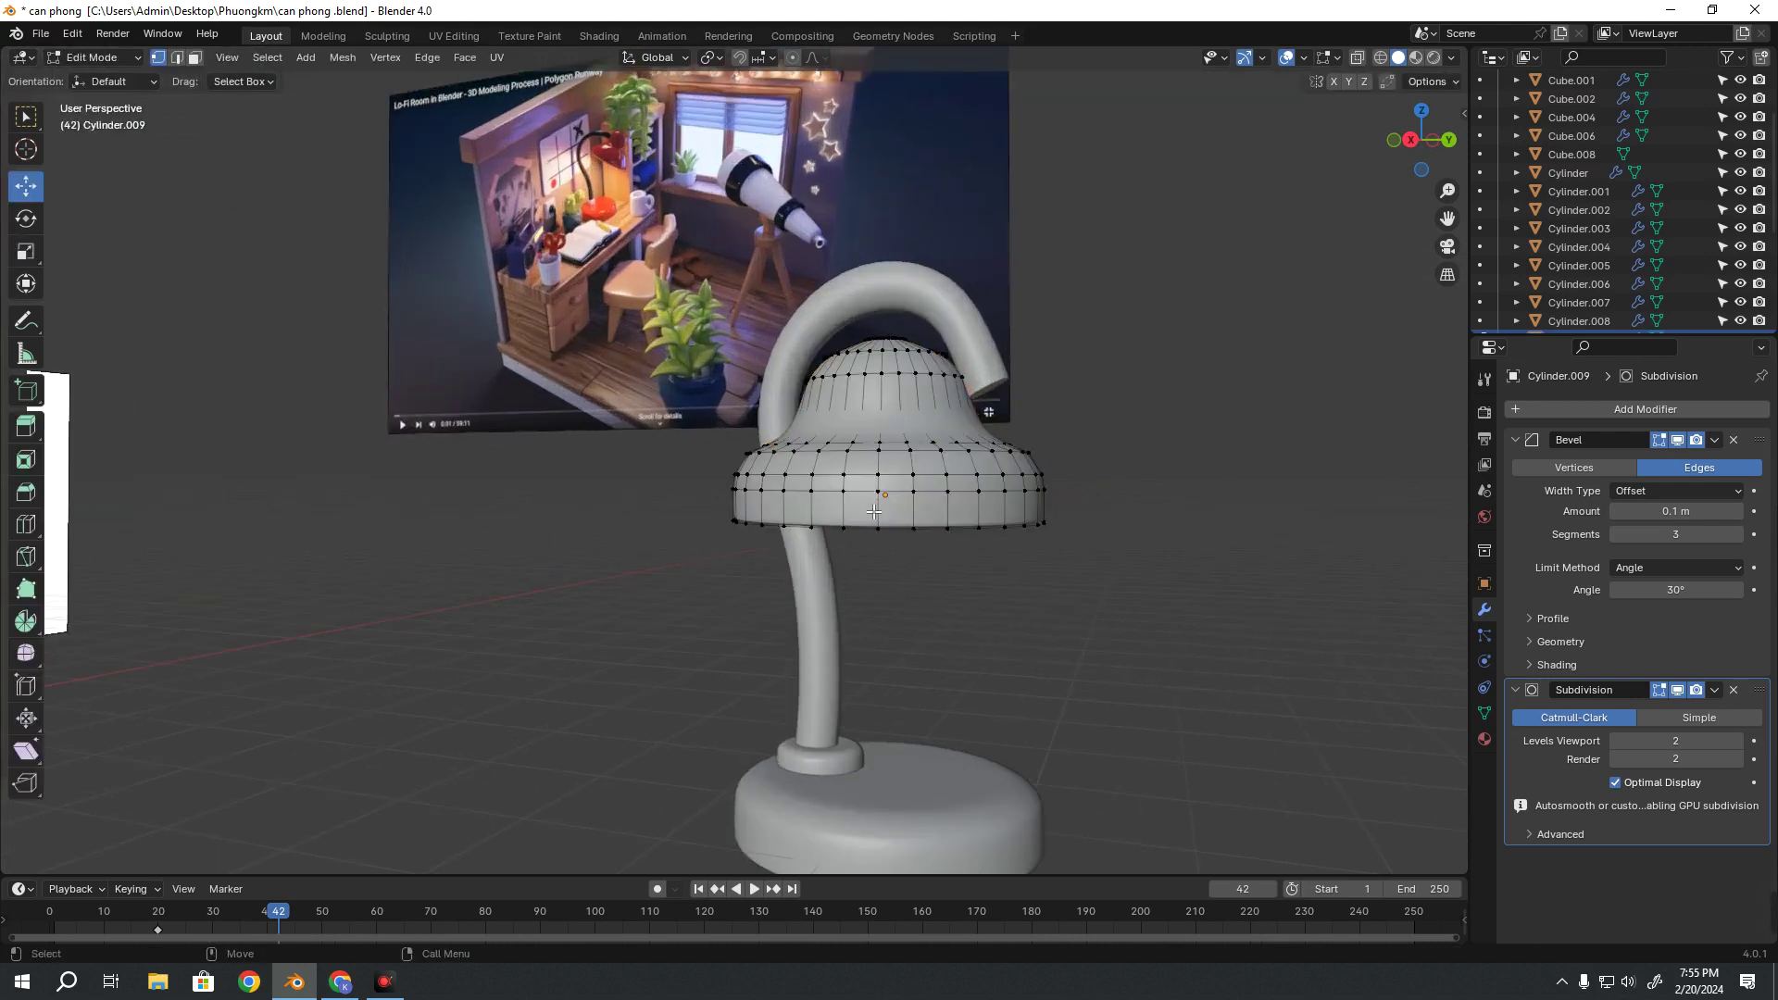
{"action": "middle_click_drag", "start_coordinate": [852, 463], "coordinate": [893, 516]}
{"action": "scroll", "coordinate": [913, 562], "scroll_direction": "up", "scroll_amount": 2}
{"action": "scroll", "coordinate": [913, 562], "scroll_direction": "up", "scroll_amount": 1}
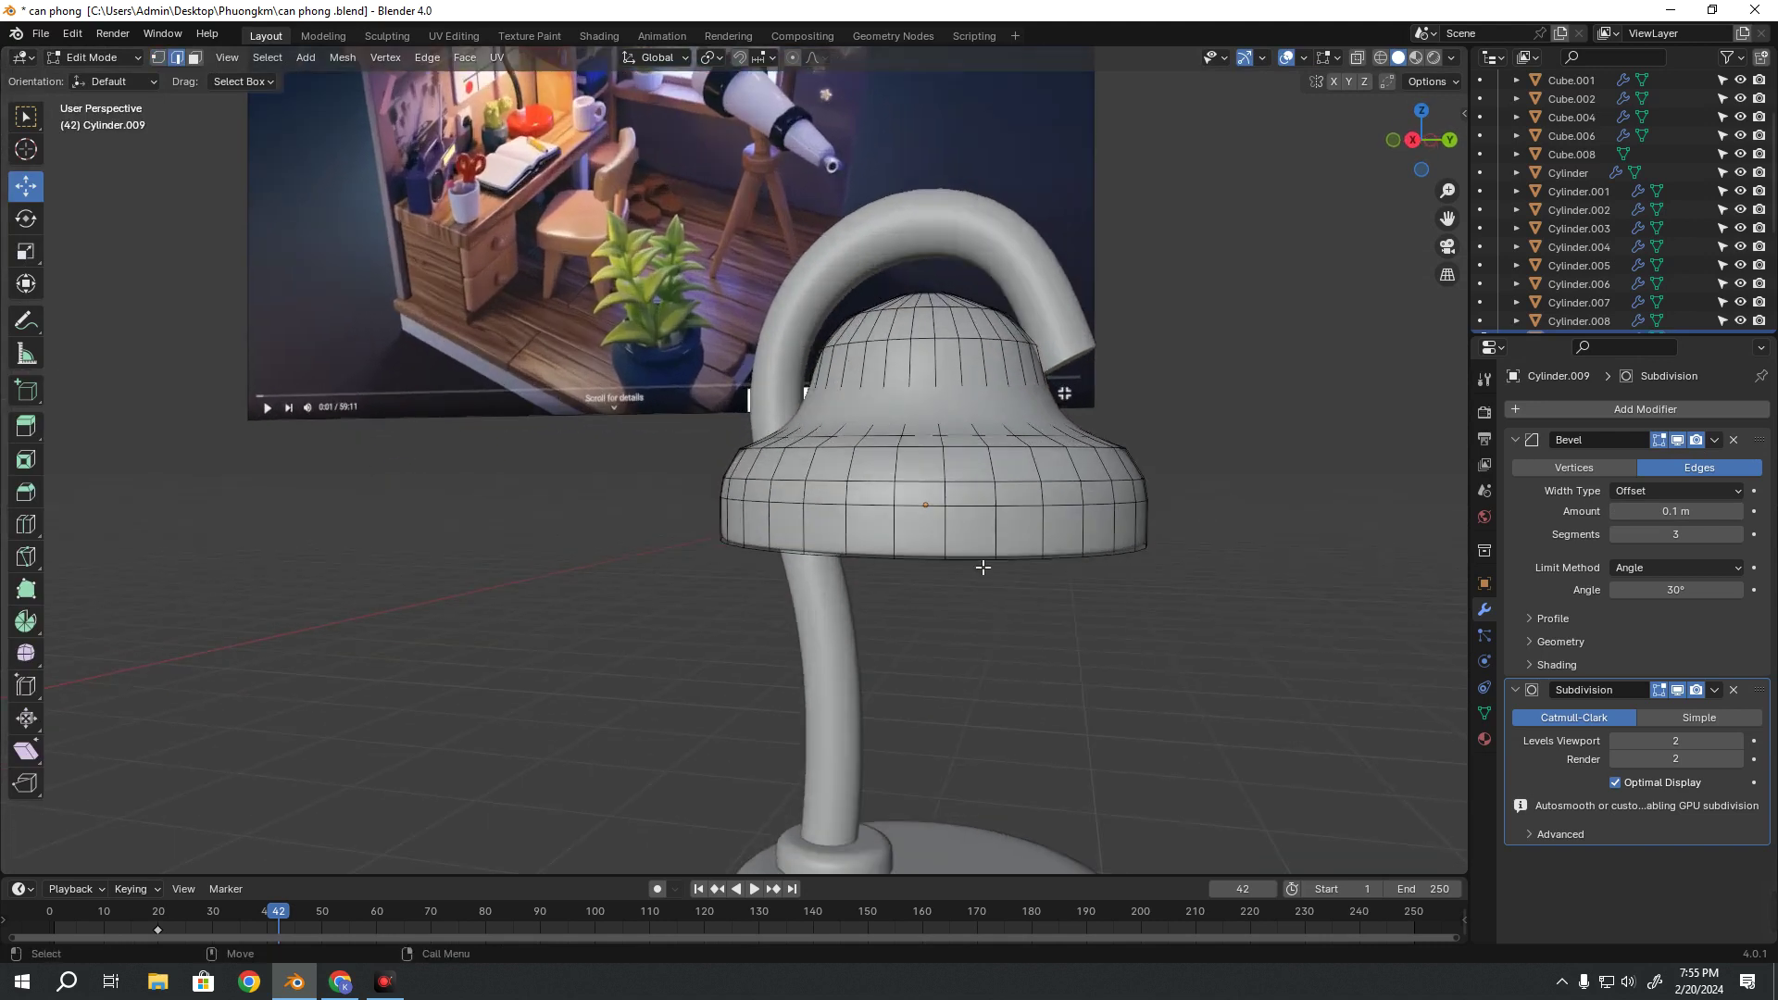
{"action": "left_click", "coordinate": [982, 565], "text": "alt"}
{"action": "left_click_drag", "start_coordinate": [930, 469], "coordinate": [954, 604]}
{"action": "key", "text": "shift+space"}
{"action": "key", "text": "s"}
{"action": "left_click", "coordinate": [1054, 508], "text": "alt"}
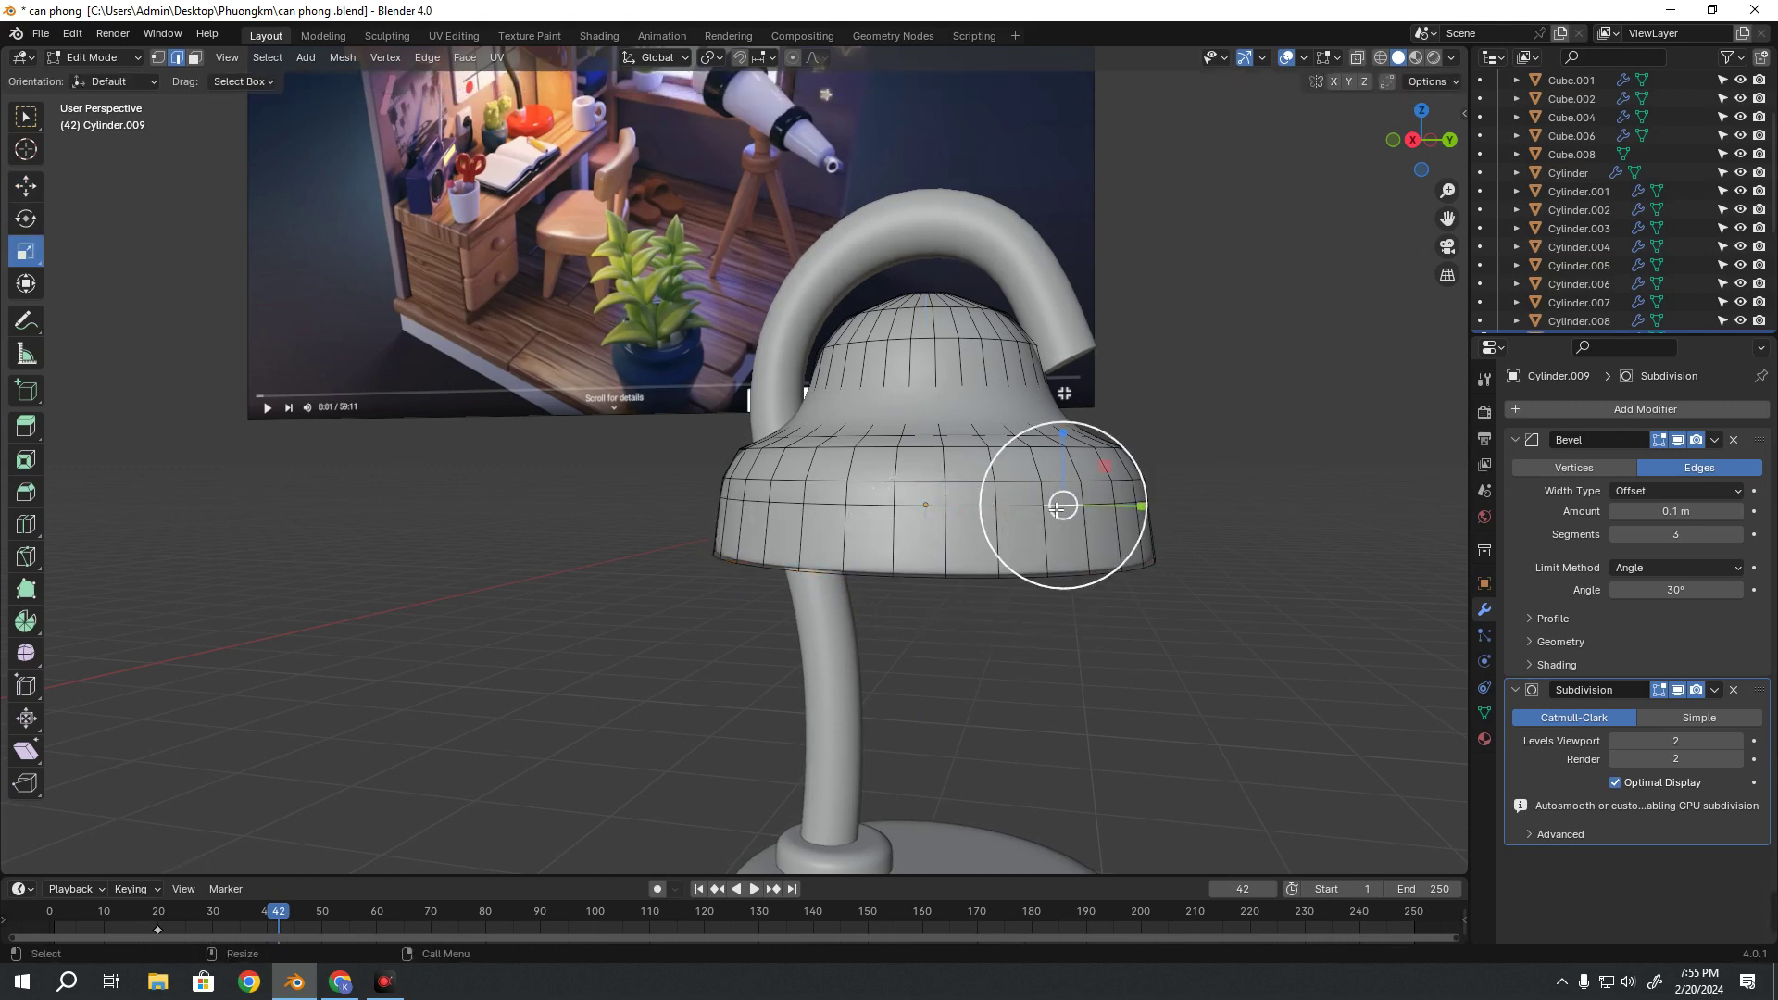
{"action": "key", "text": "s"}
{"action": "left_click", "coordinate": [946, 562]}
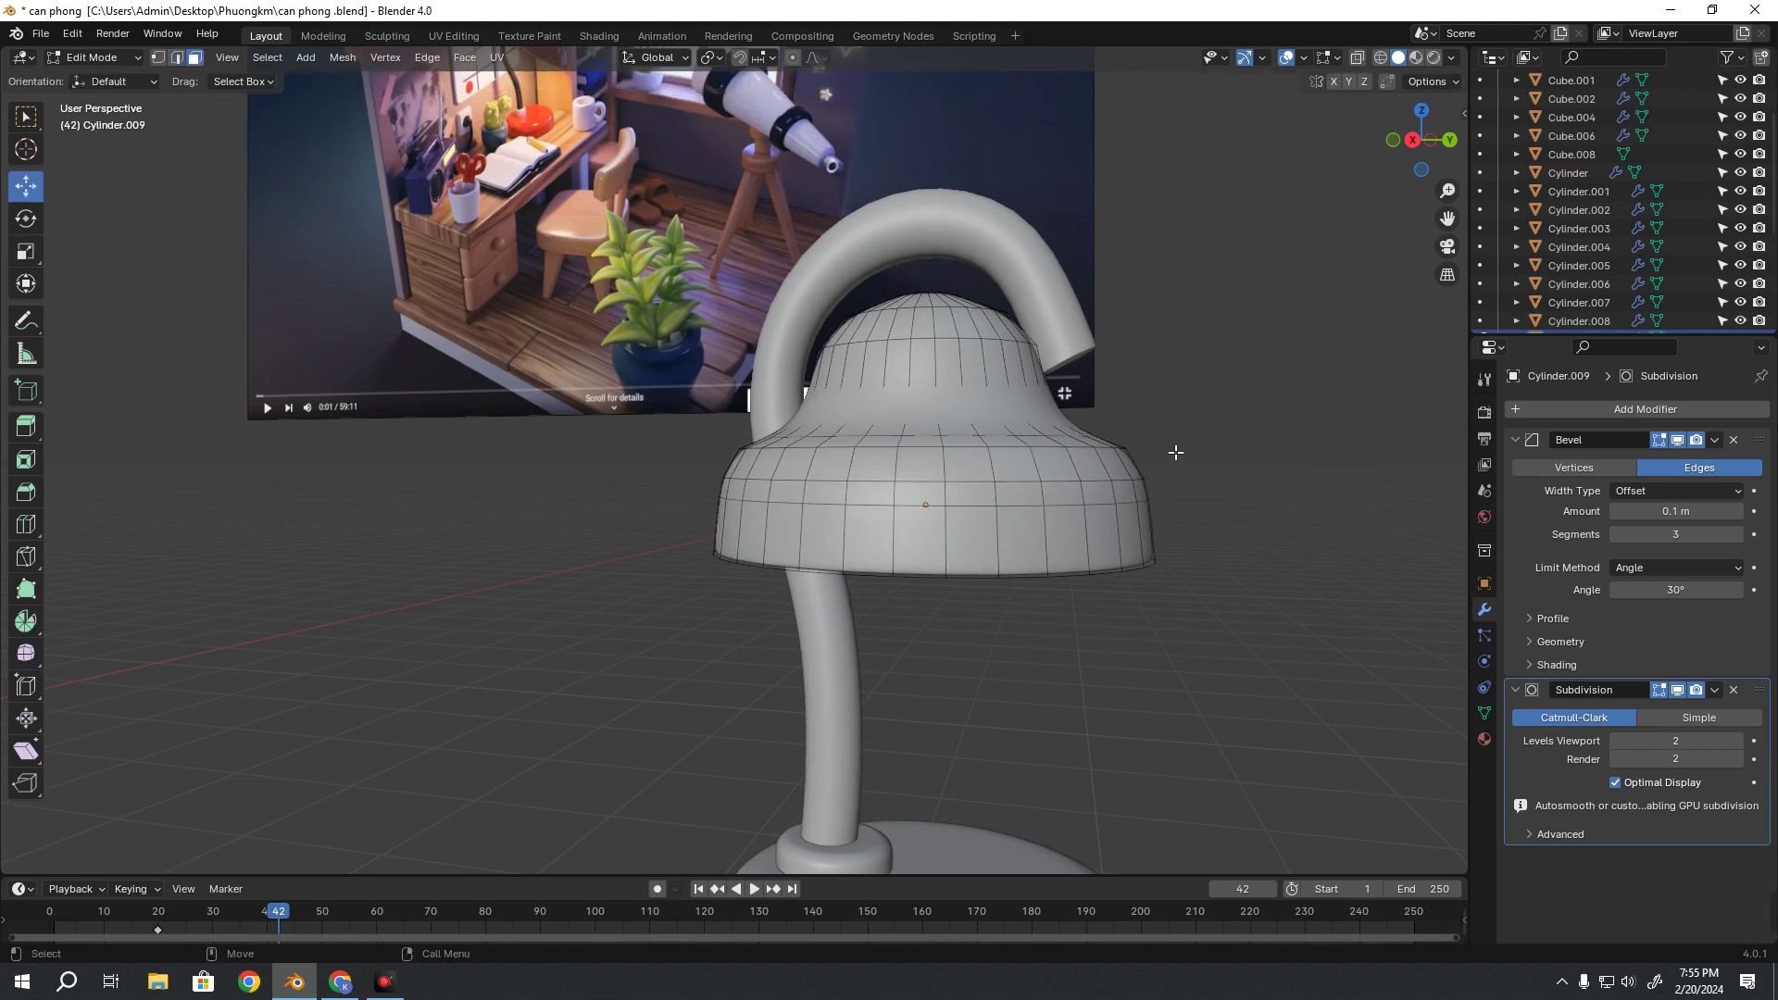
{"action": "scroll", "coordinate": [1172, 450], "scroll_direction": "down", "scroll_amount": 2}
{"action": "scroll", "coordinate": [897, 430], "scroll_direction": "down", "scroll_amount": 2}
Select the lamp shade in Right view and move it toward the curved arm's tip
{"action": "key", "text": "KP_1"}
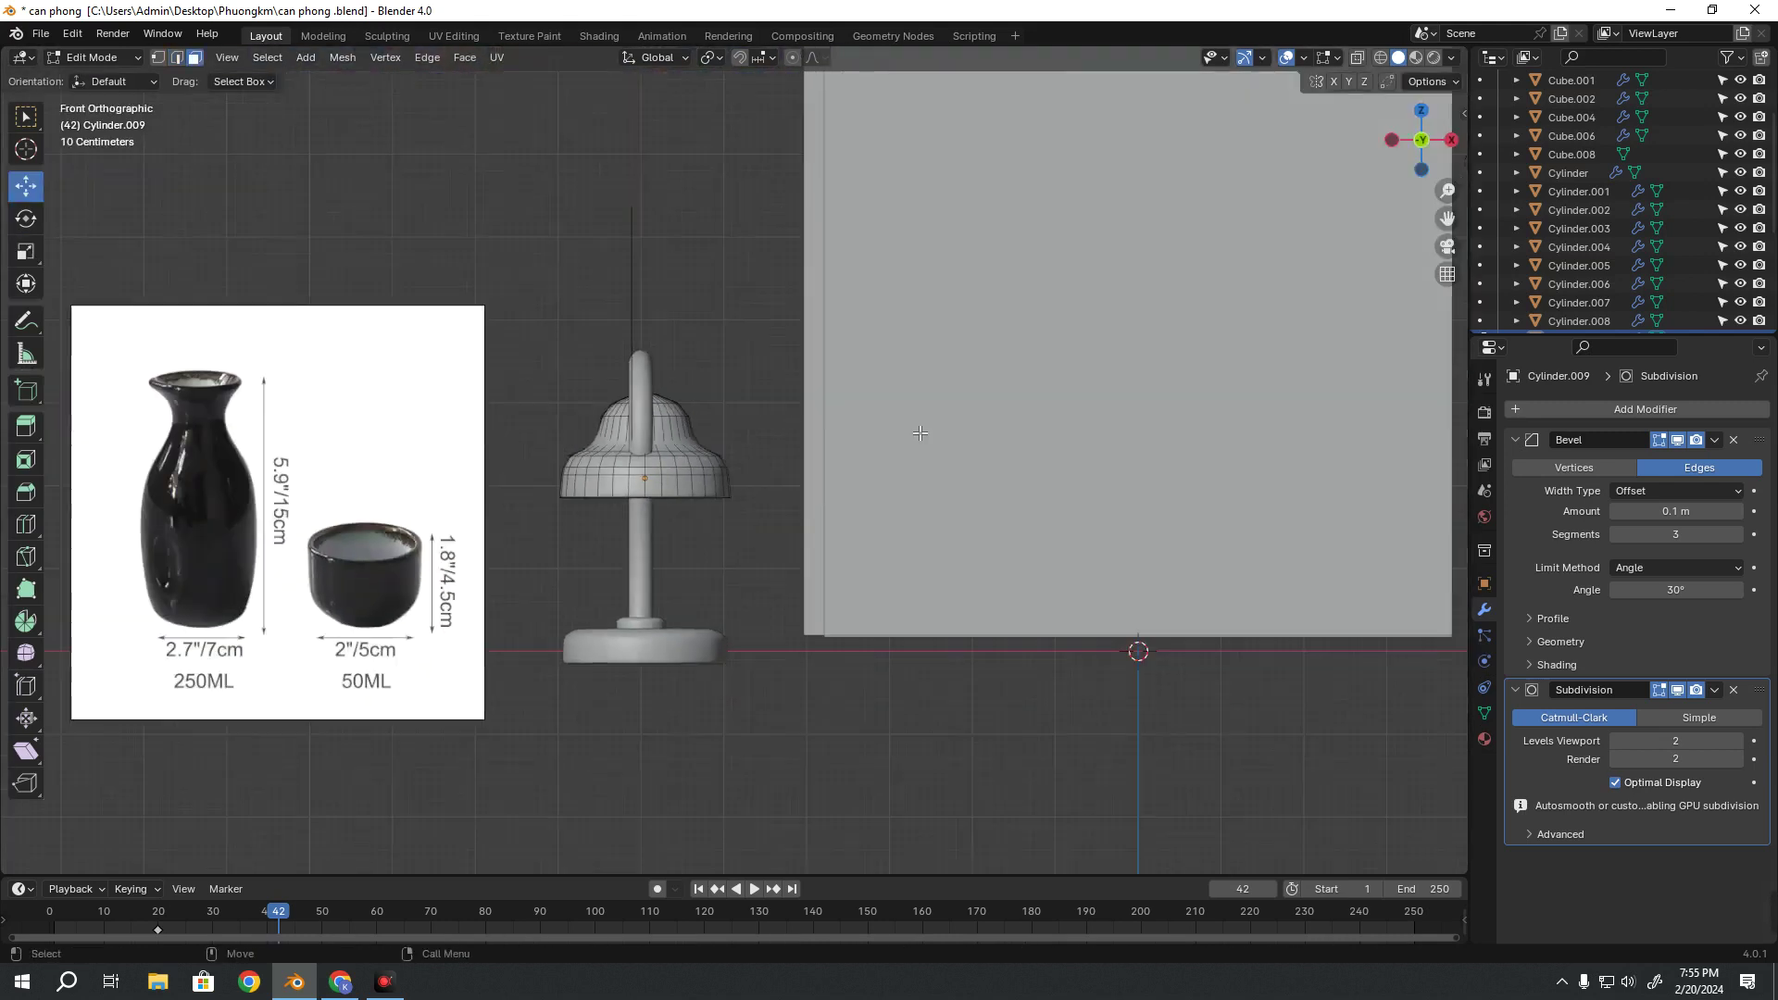
{"action": "key", "text": "Tab"}
{"action": "middle_click_drag", "start_coordinate": [720, 445], "coordinate": [808, 465], "text": "shift"}
{"action": "left_click", "coordinate": [810, 471]}
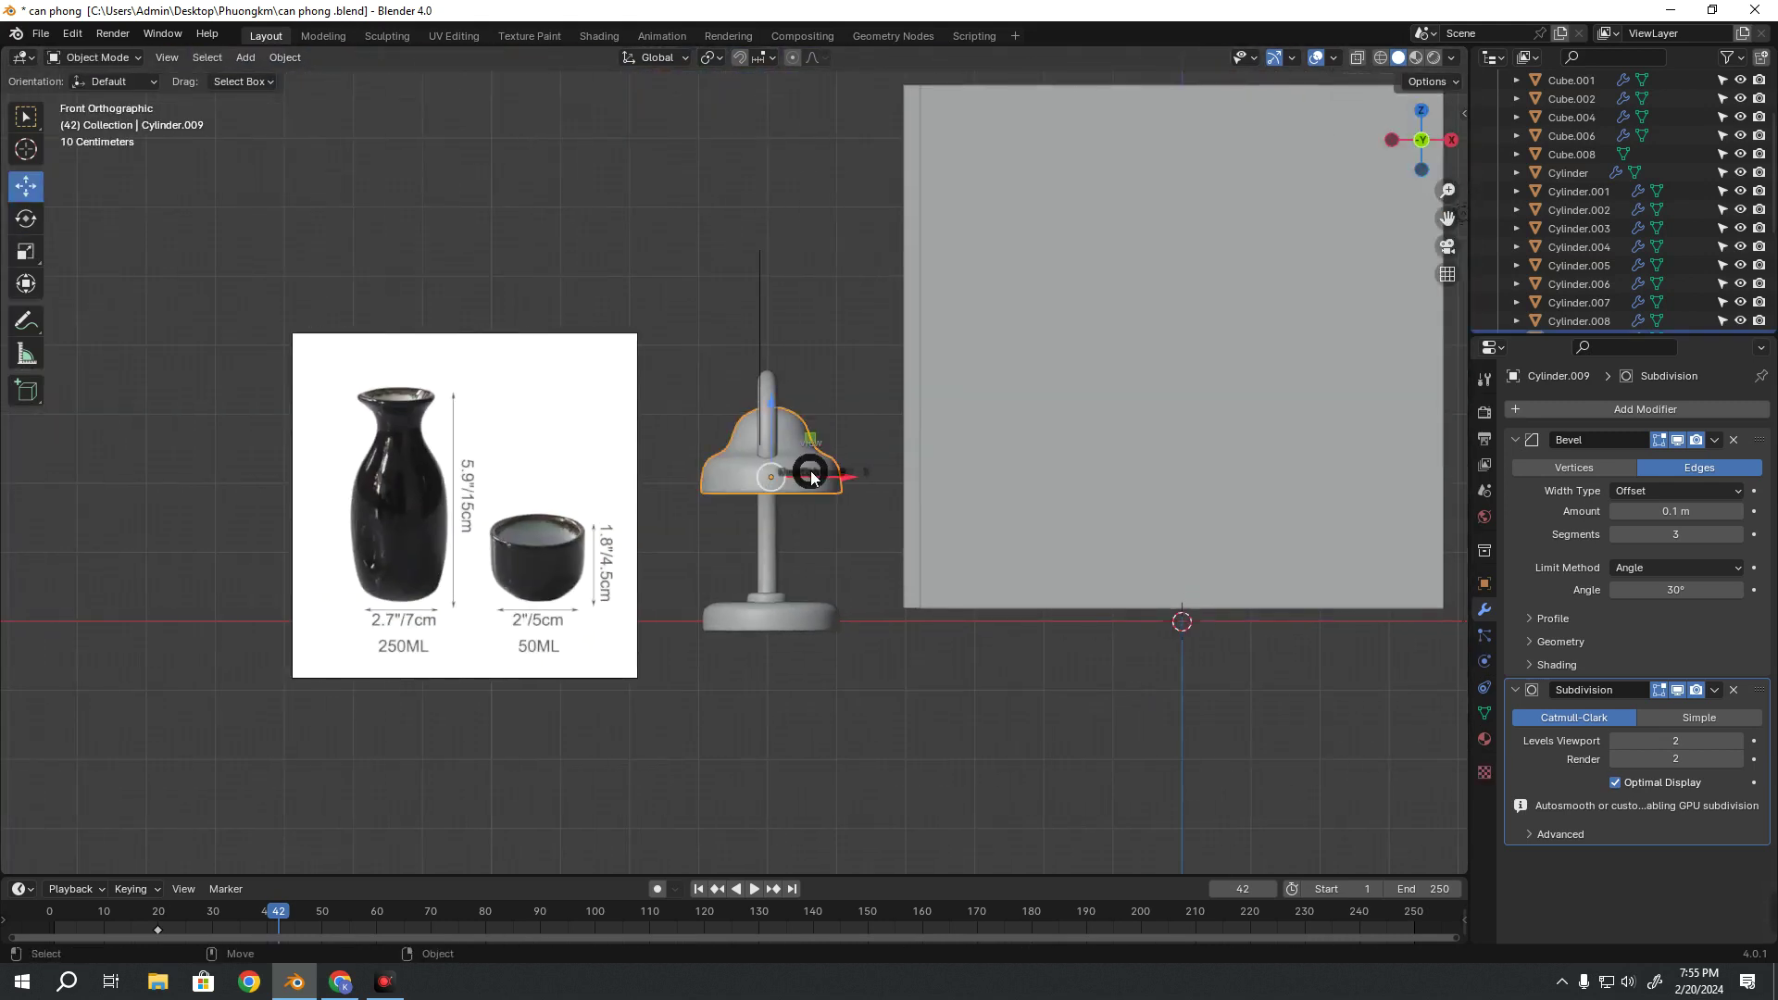
{"action": "key", "text": "KP_3"}
{"action": "scroll", "coordinate": [828, 491], "scroll_direction": "up", "scroll_amount": 4}
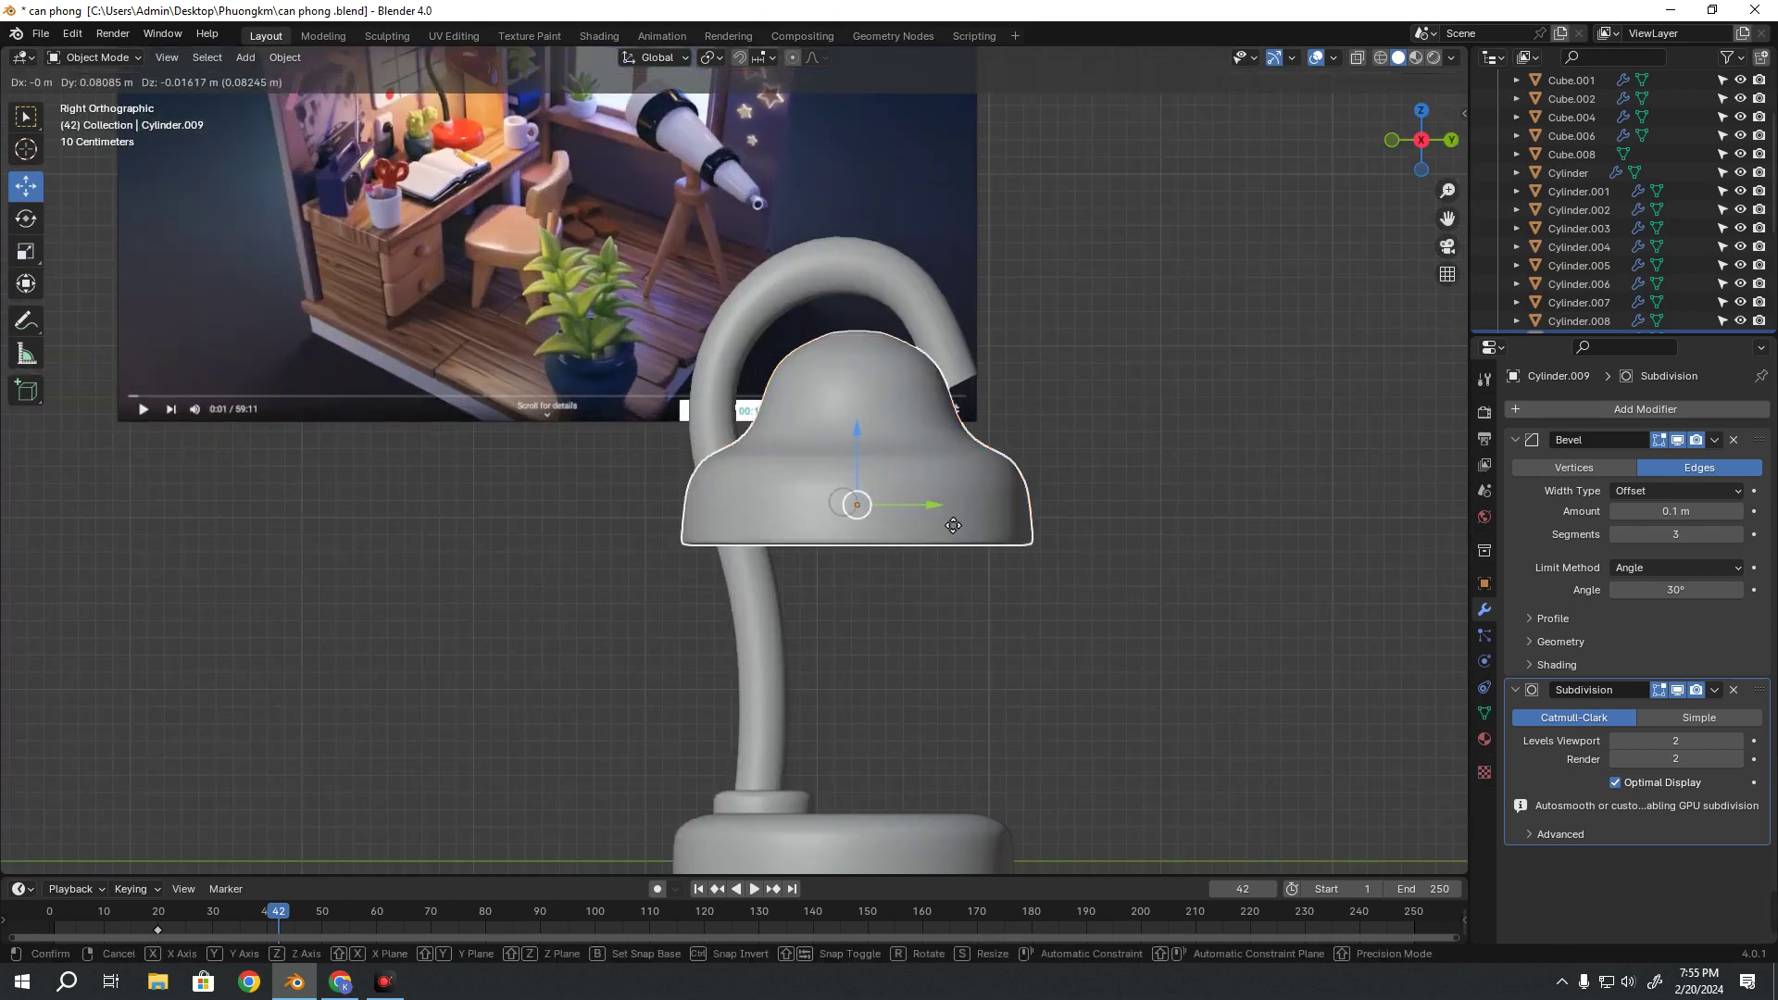
{"action": "left_click_drag", "start_coordinate": [827, 498], "coordinate": [949, 537]}
Scale the shade down to 0.782 and tilt it downward
{"action": "key", "text": "shift+space"}
{"action": "key", "text": "s"}
{"action": "left_click_drag", "start_coordinate": [1001, 599], "coordinate": [998, 578]}
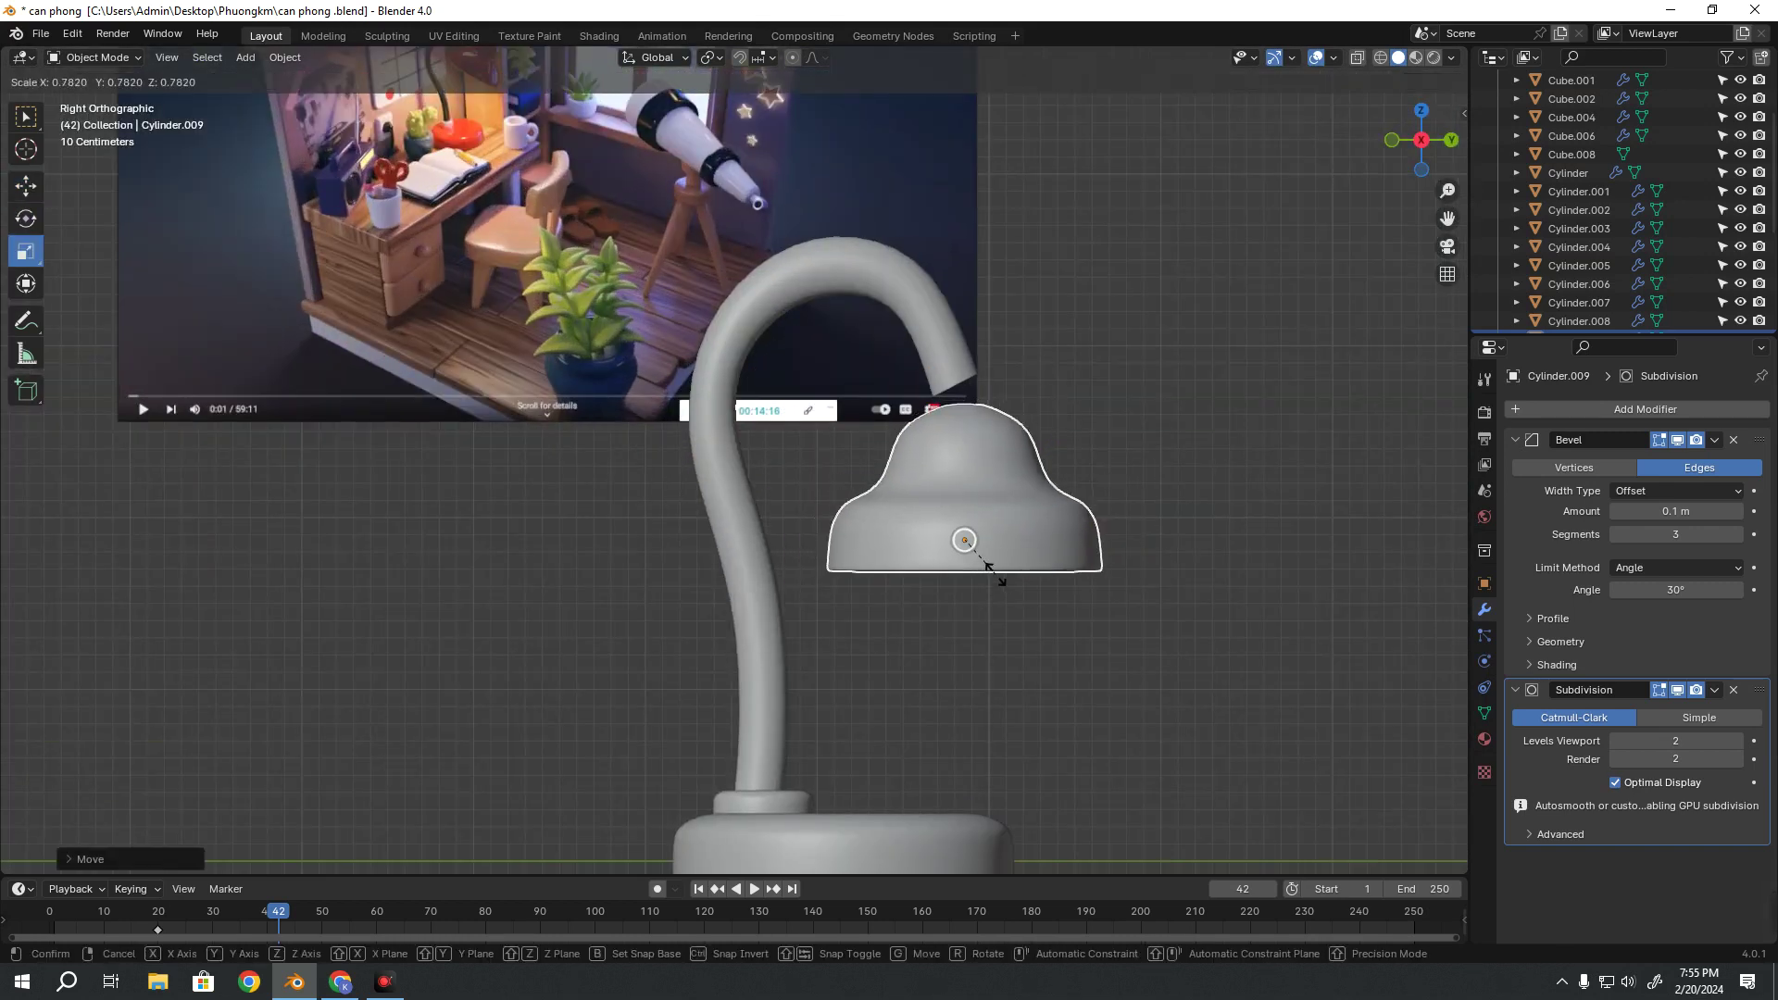
{"action": "left_click", "coordinate": [998, 579]}
{"action": "key", "text": "shift+space"}
{"action": "key", "text": "r"}
{"action": "mouse_move", "coordinate": [1025, 495]}
{"action": "left_mouse_down"}
{"action": "mouse_move", "coordinate": [1014, 523]}
{"action": "mouse_move", "coordinate": [936, 505]}
{"action": "left_mouse_up"}
Seat the tilted shade on the tip of the gooseneck arm
{"action": "key", "text": "shift+space"}
{"action": "key", "text": "g"}
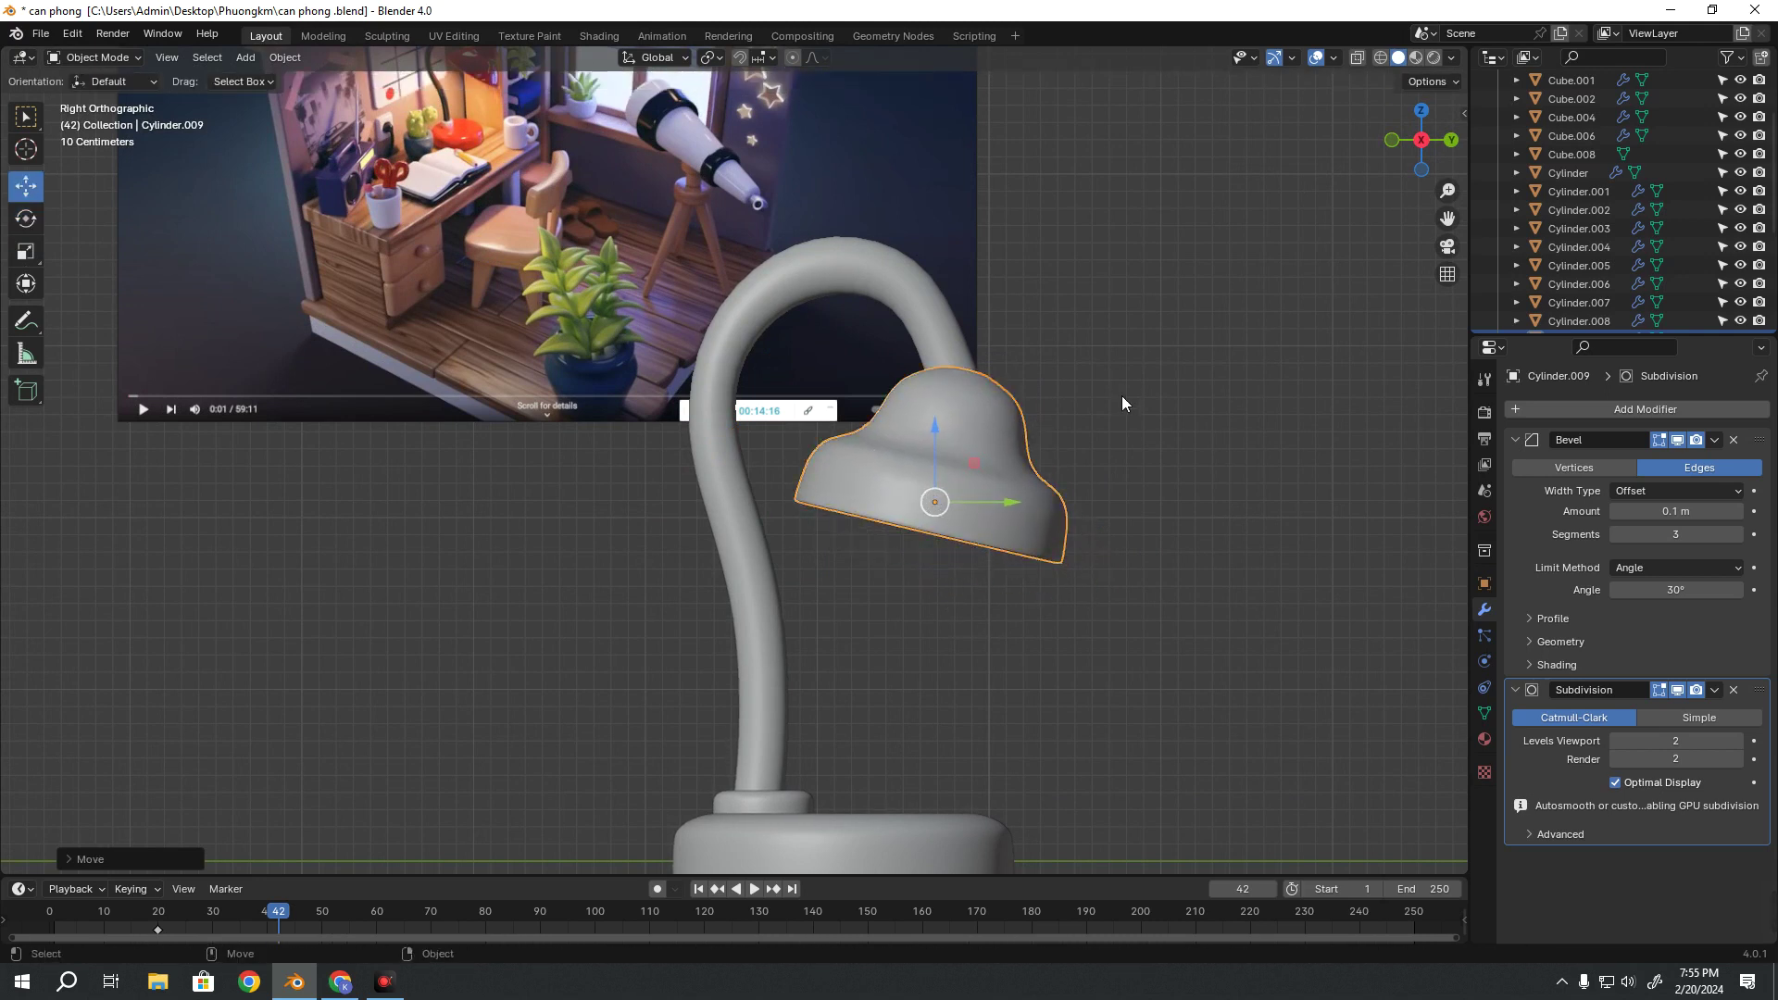
{"action": "mouse_move", "coordinate": [1121, 396]}
{"action": "middle_mouse_down"}
{"action": "mouse_move", "coordinate": [952, 504]}
{"action": "mouse_move", "coordinate": [874, 516]}
{"action": "mouse_move", "coordinate": [1035, 528]}
{"action": "mouse_move", "coordinate": [769, 587]}
{"action": "mouse_move", "coordinate": [957, 521]}
{"action": "mouse_move", "coordinate": [824, 452]}
{"action": "mouse_move", "coordinate": [820, 471]}
{"action": "mouse_move", "coordinate": [869, 469]}
{"action": "mouse_move", "coordinate": [767, 590]}
{"action": "middle_mouse_up"}
{"action": "scroll", "coordinate": [903, 512], "scroll_direction": "down", "scroll_amount": 2}
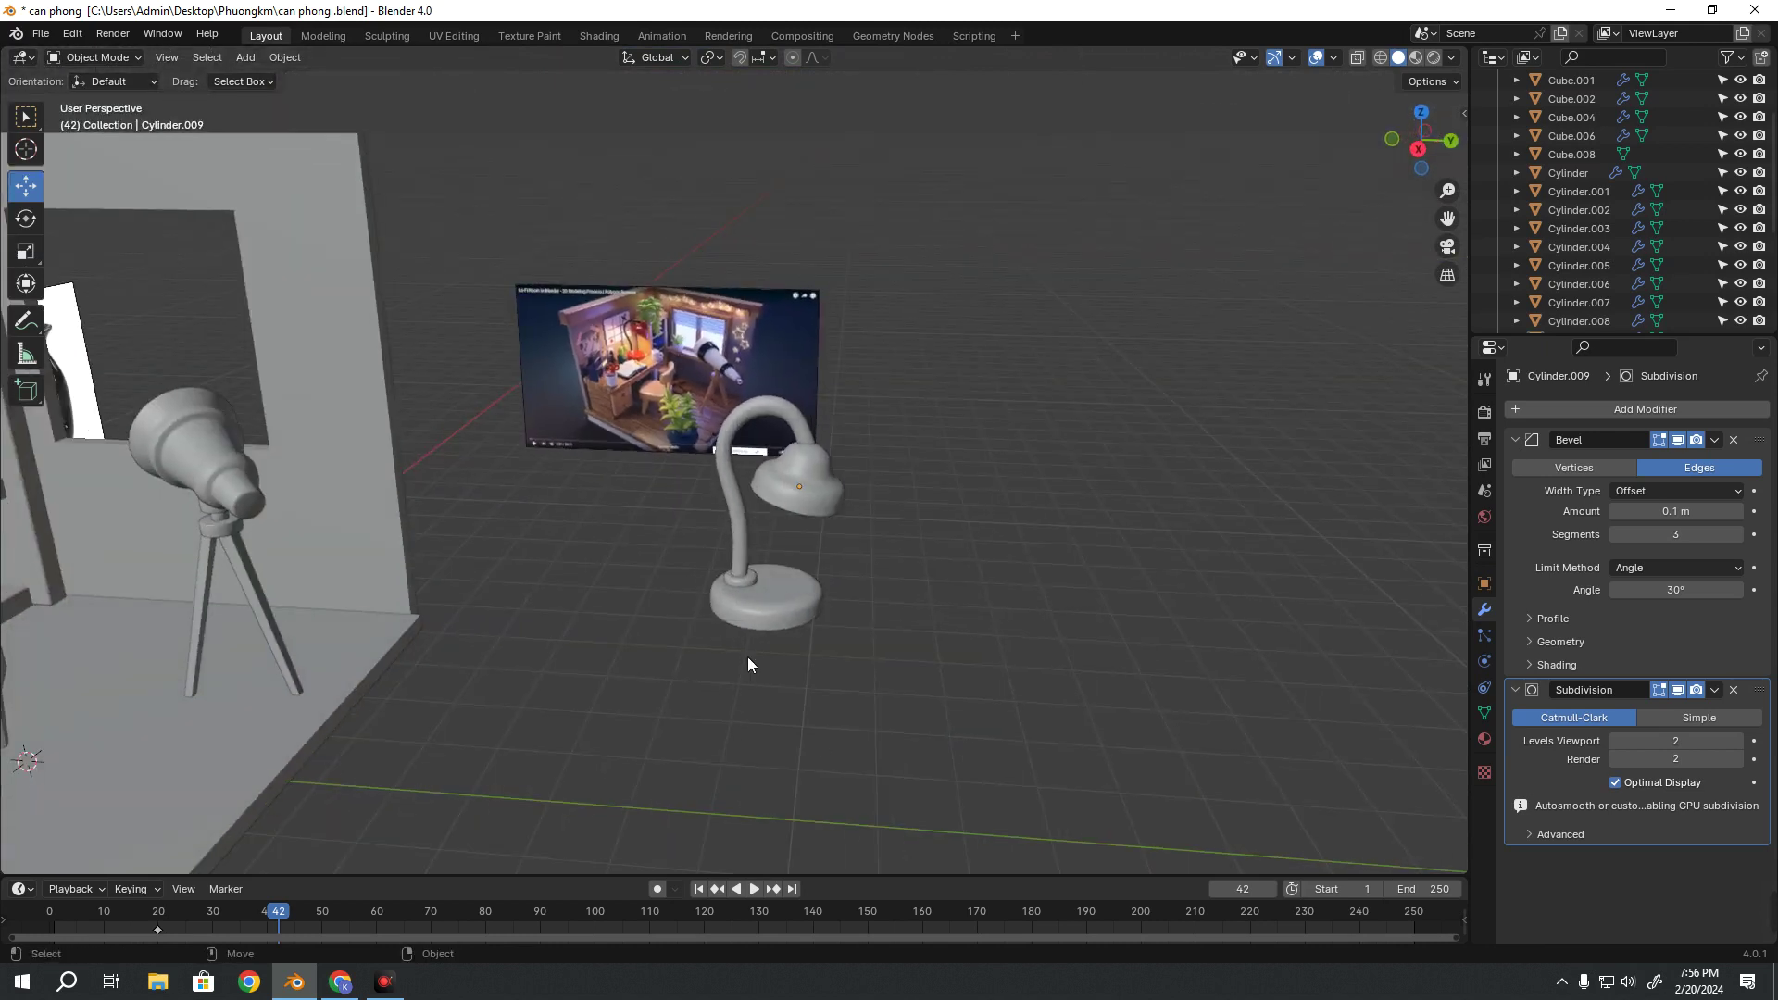
Save the assembled scene as can phong.blend and reselect the lamp shade
{"action": "scroll", "coordinate": [741, 663], "scroll_direction": "up", "scroll_amount": 2}
{"action": "mouse_move", "coordinate": [736, 663]}
{"action": "middle_mouse_down"}
{"action": "mouse_move", "coordinate": [703, 568]}
{"action": "mouse_move", "coordinate": [894, 576]}
{"action": "middle_mouse_up"}
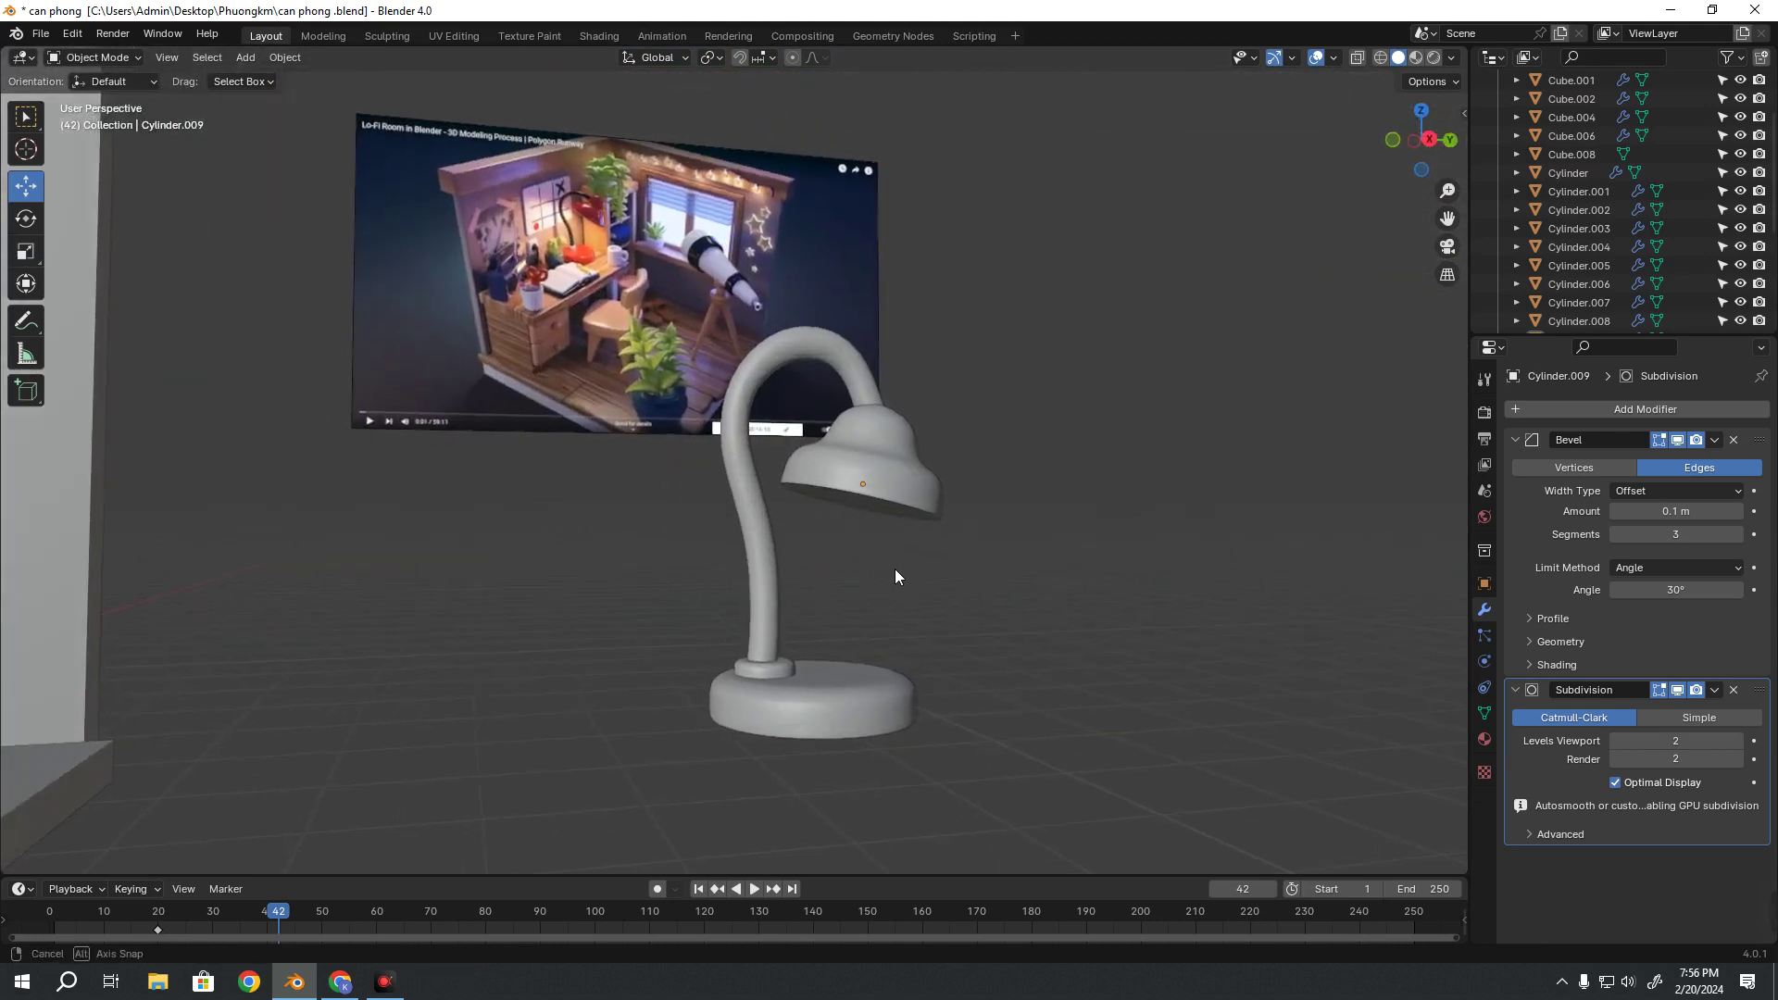
{"action": "mouse_move", "coordinate": [750, 698]}
{"action": "middle_mouse_down"}
{"action": "mouse_move", "coordinate": [800, 686]}
{"action": "mouse_move", "coordinate": [759, 639]}
{"action": "mouse_move", "coordinate": [731, 689]}
{"action": "middle_mouse_up"}
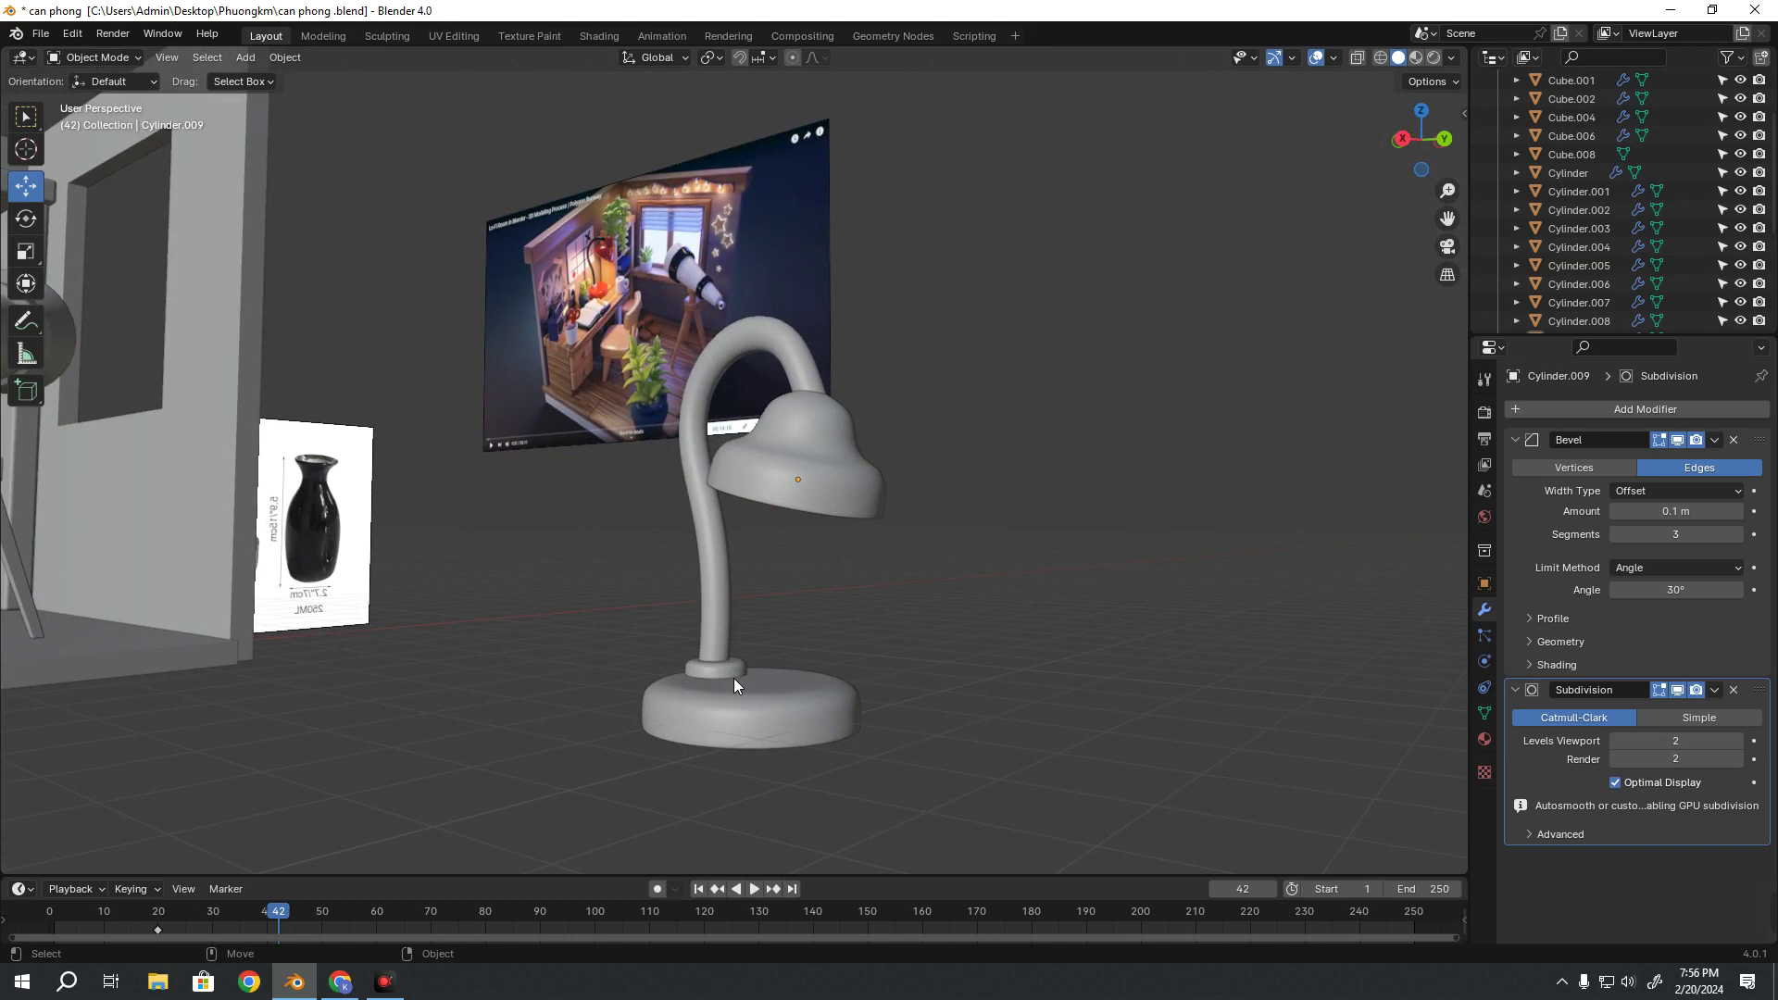
{"action": "mouse_move", "coordinate": [763, 605]}
{"action": "middle_mouse_down"}
{"action": "mouse_move", "coordinate": [776, 521]}
{"action": "mouse_move", "coordinate": [783, 630]}
{"action": "mouse_move", "coordinate": [820, 585]}
{"action": "mouse_move", "coordinate": [815, 607]}
{"action": "middle_mouse_up"}
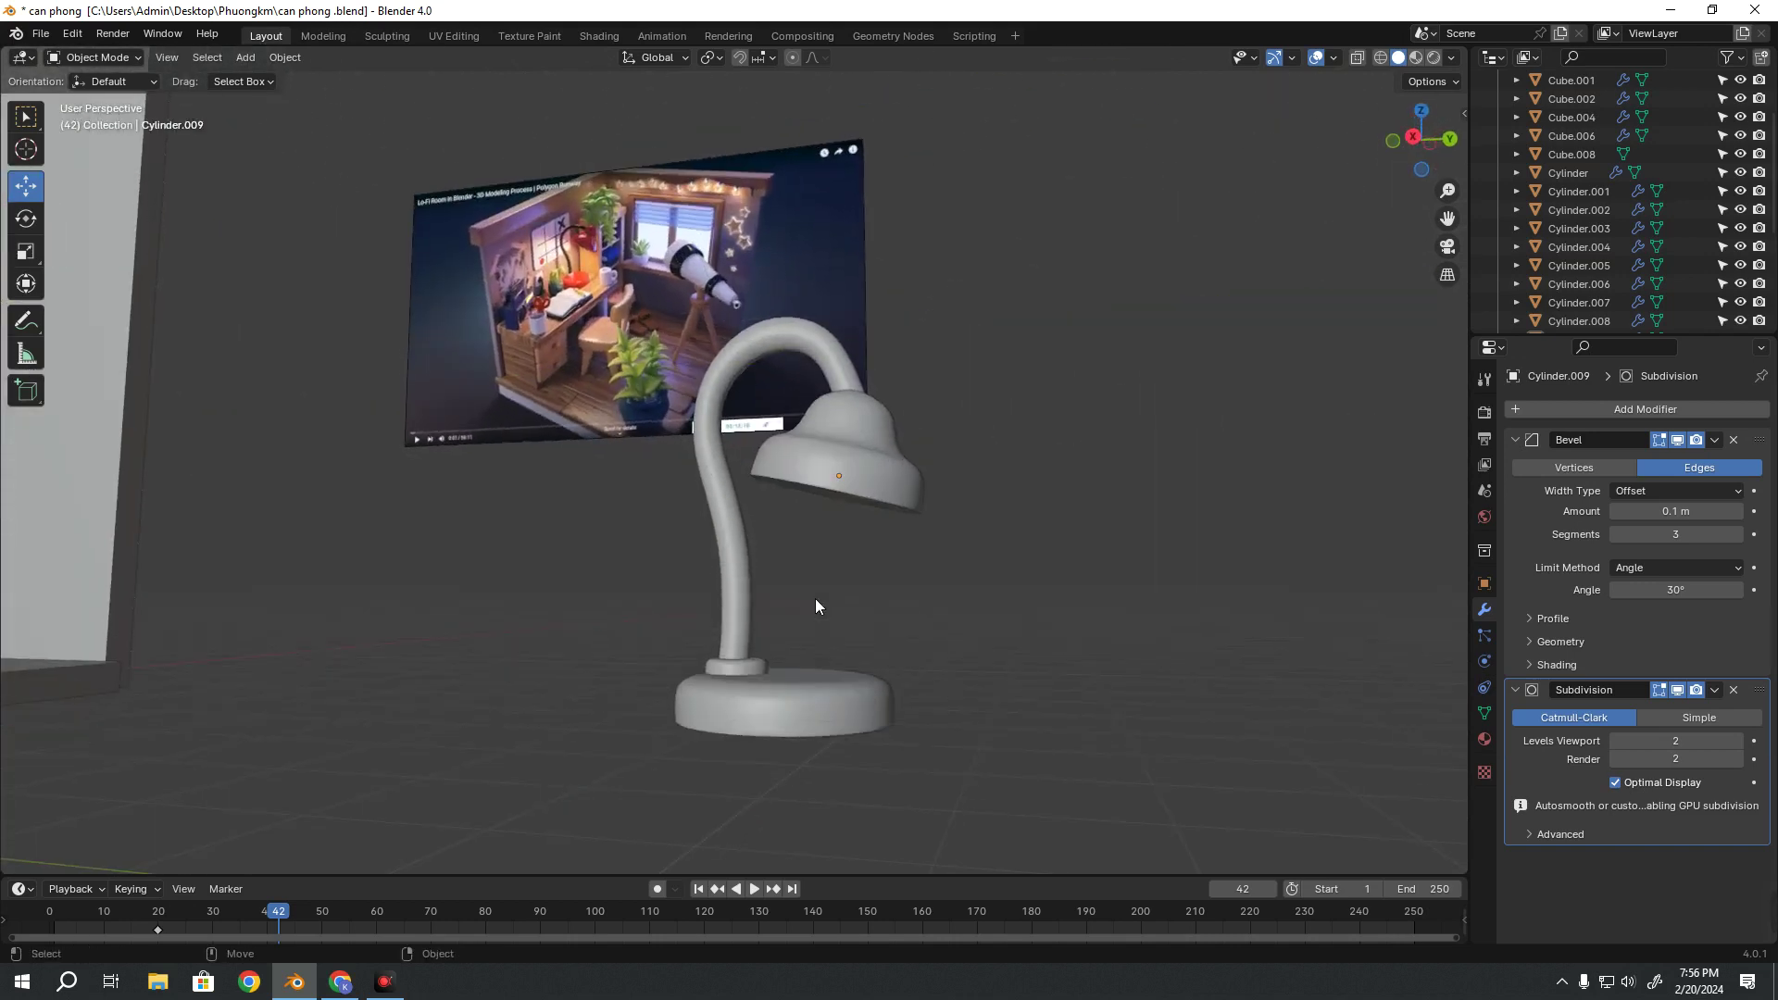
{"action": "key", "text": "ctrl+s"}
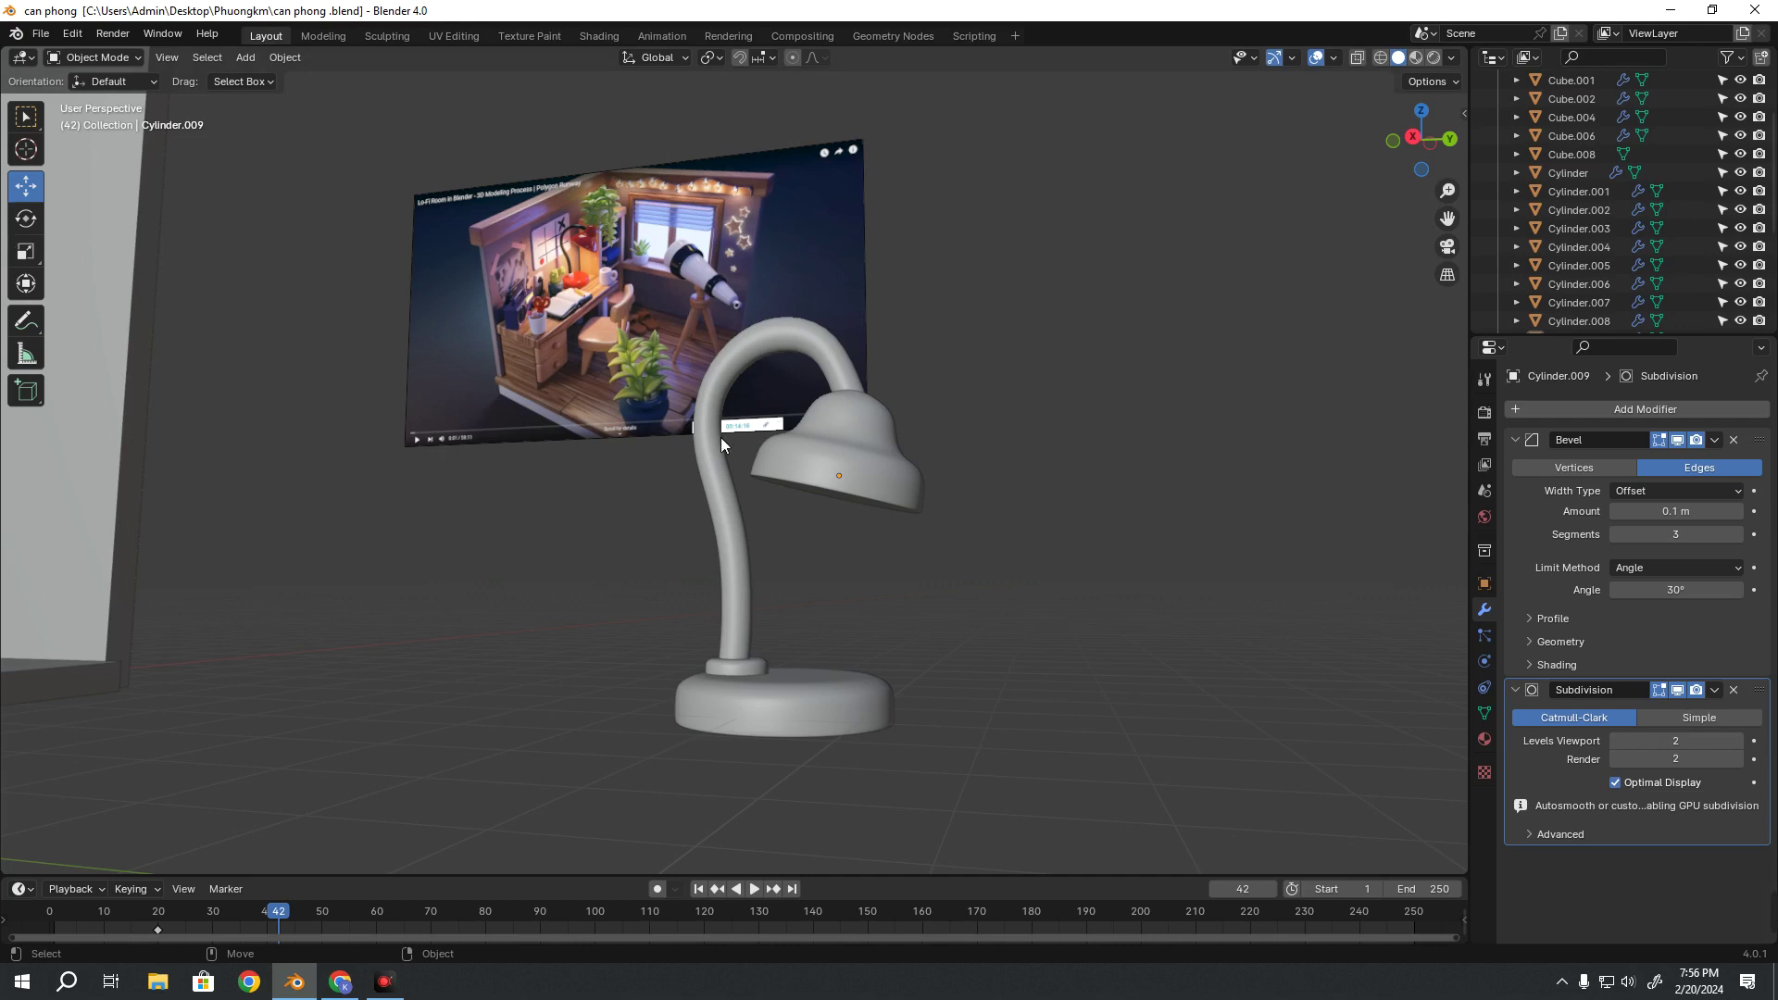
{"action": "left_click", "coordinate": [878, 443]}
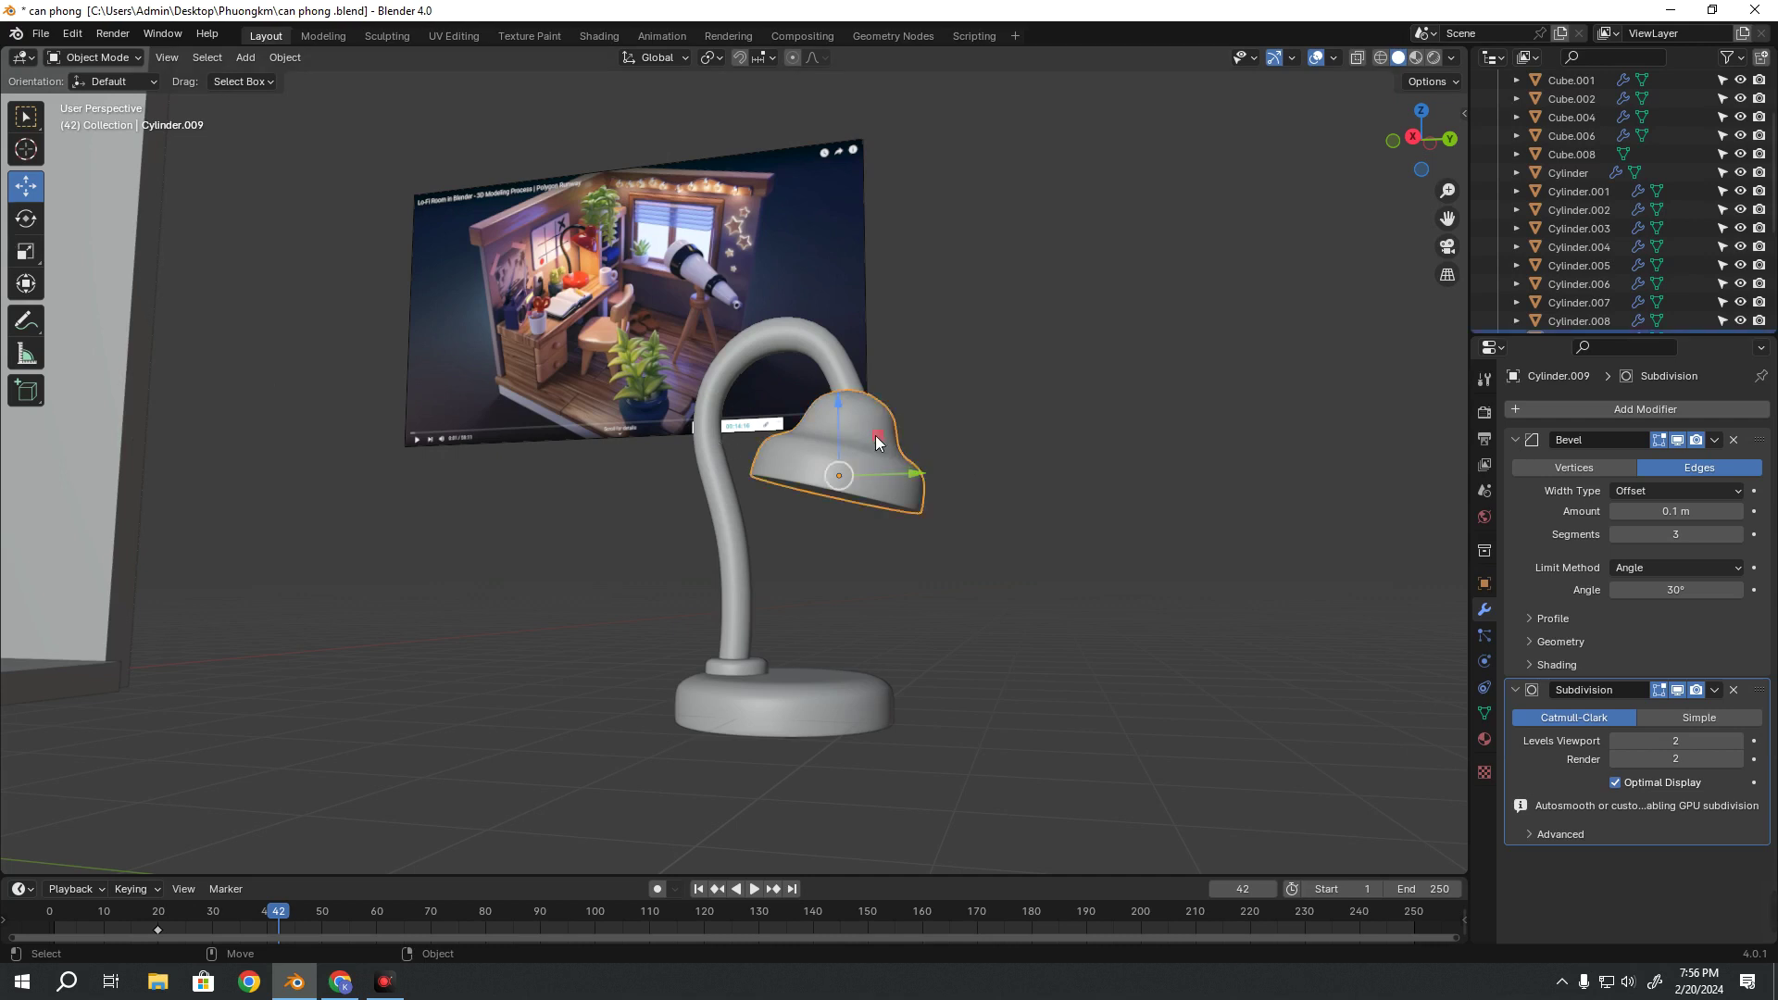
{"action": "key", "text": "Tab"}
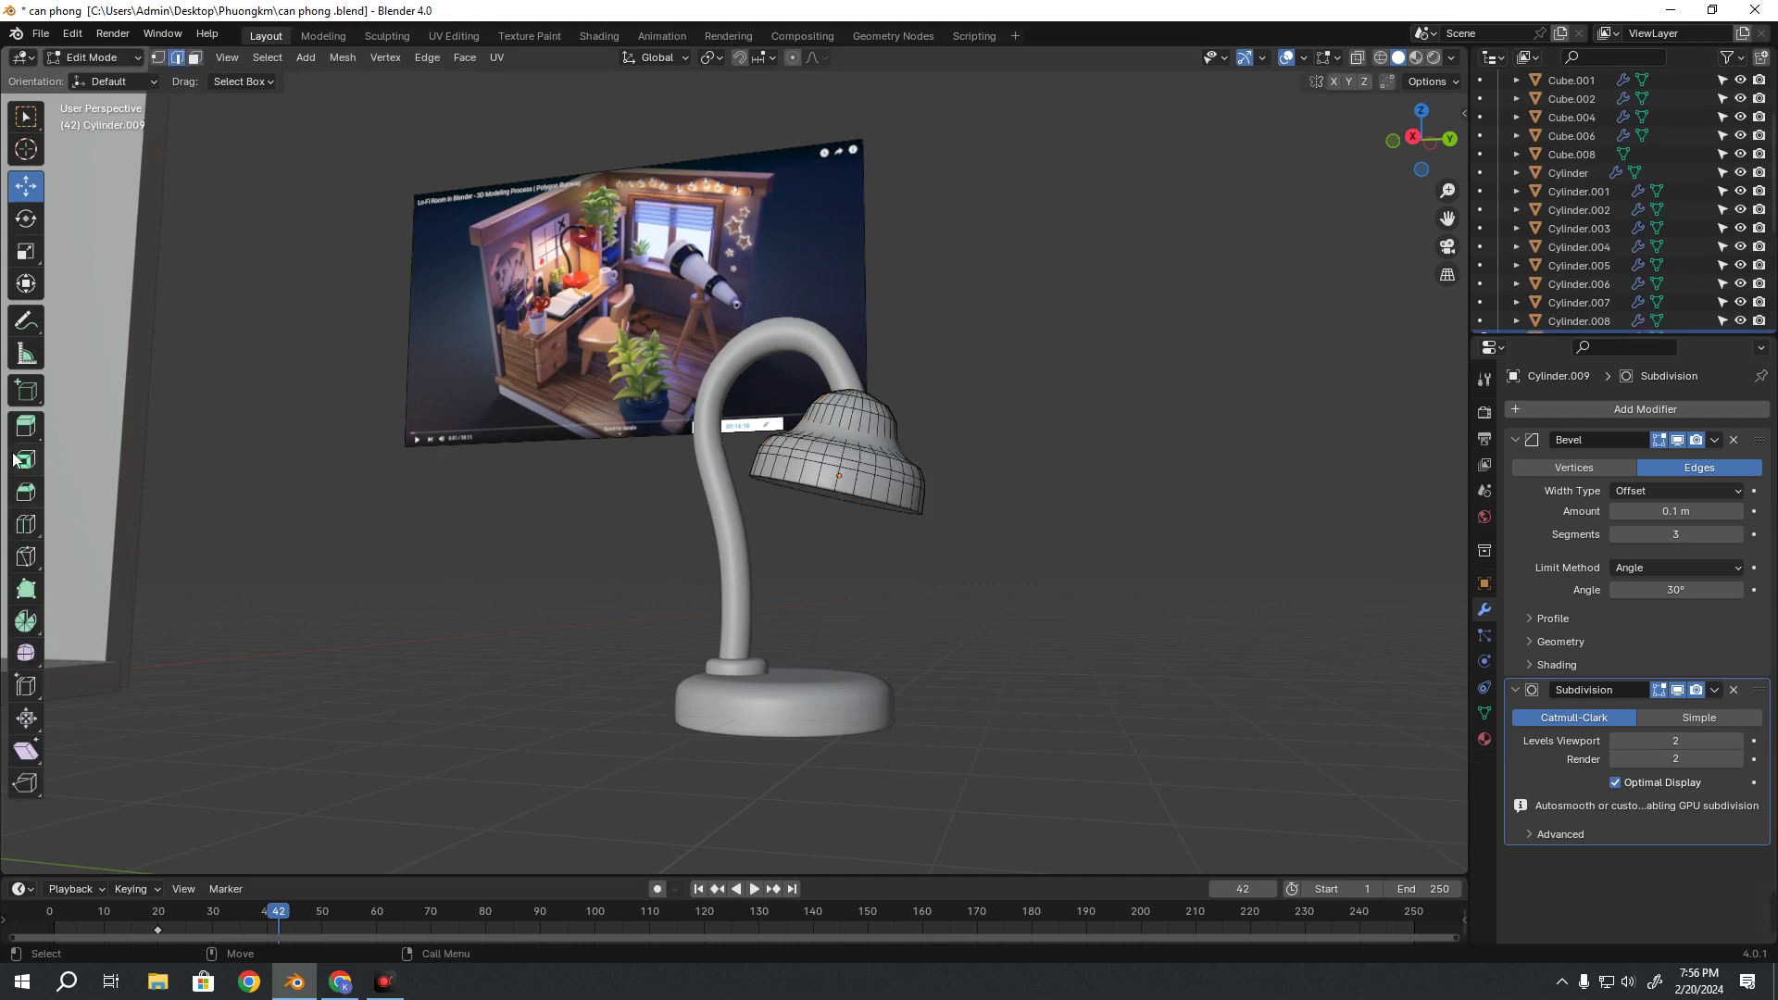
{"action": "left_click_drag", "start_coordinate": [27, 438], "coordinate": [46, 430]}
{"action": "key", "text": "Tab"}
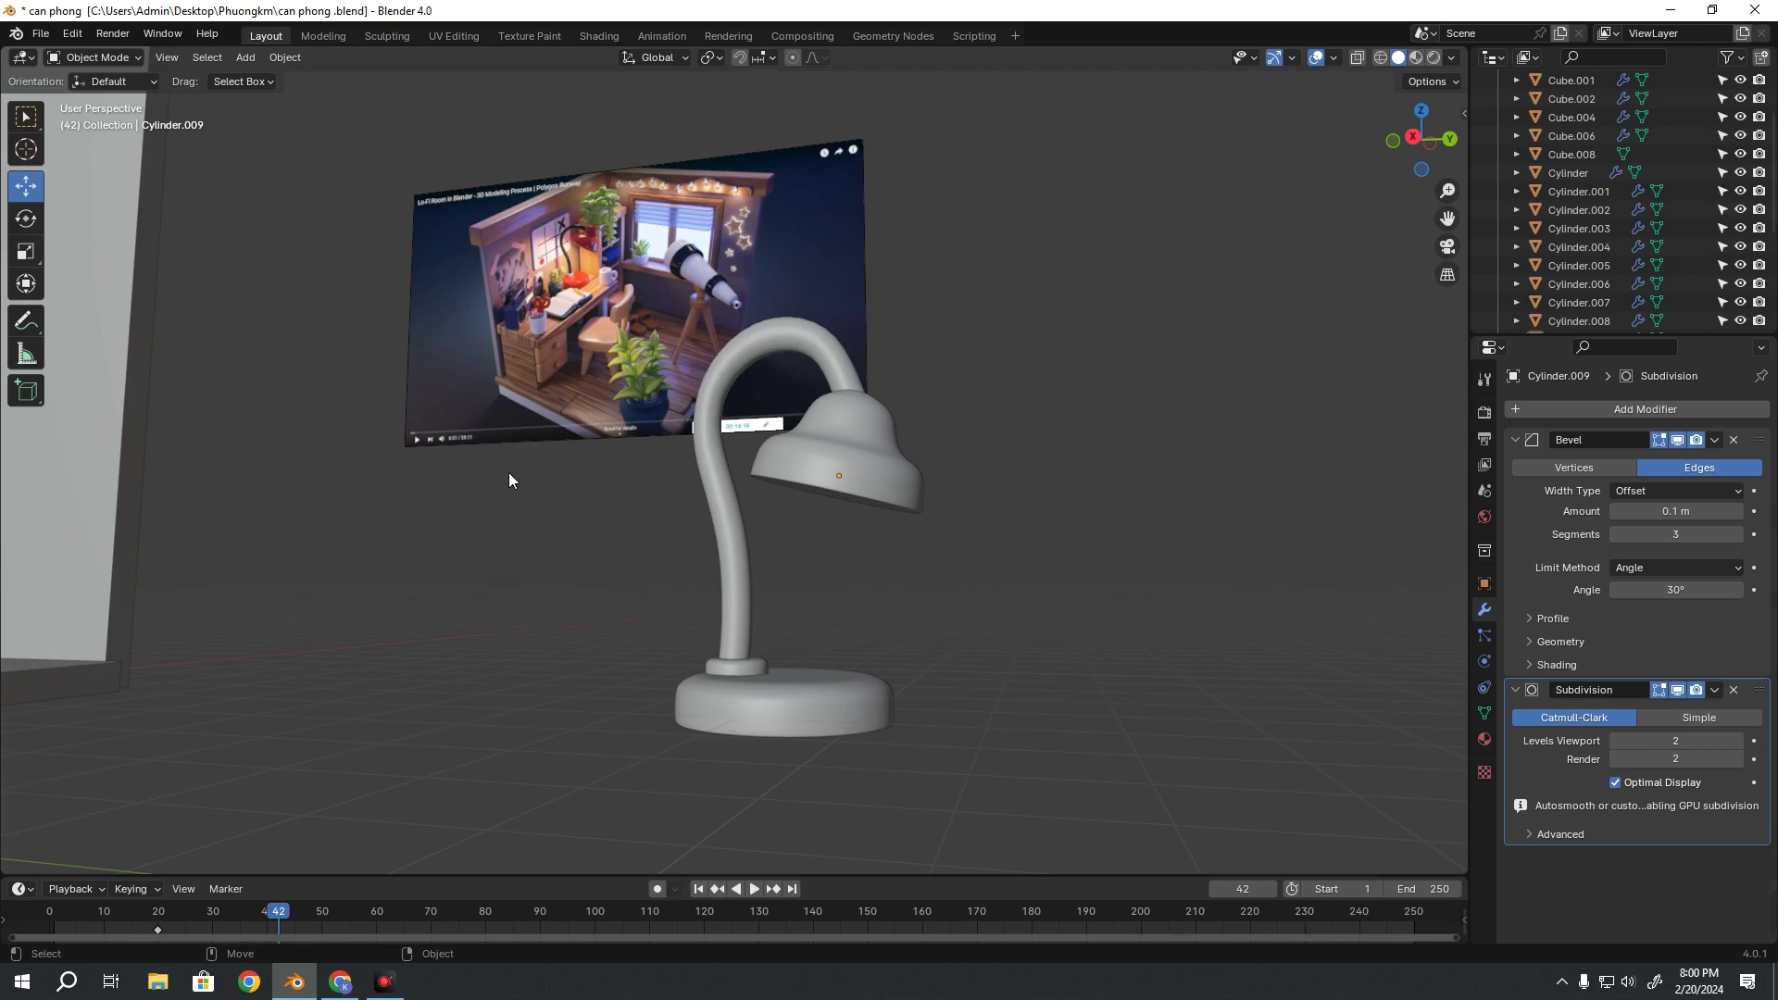
{"action": "left_click", "coordinate": [820, 694]}
{"action": "scroll", "coordinate": [788, 662], "scroll_direction": "up", "scroll_amount": 2}
{"action": "scroll", "coordinate": [758, 635], "scroll_direction": "up", "scroll_amount": 2}
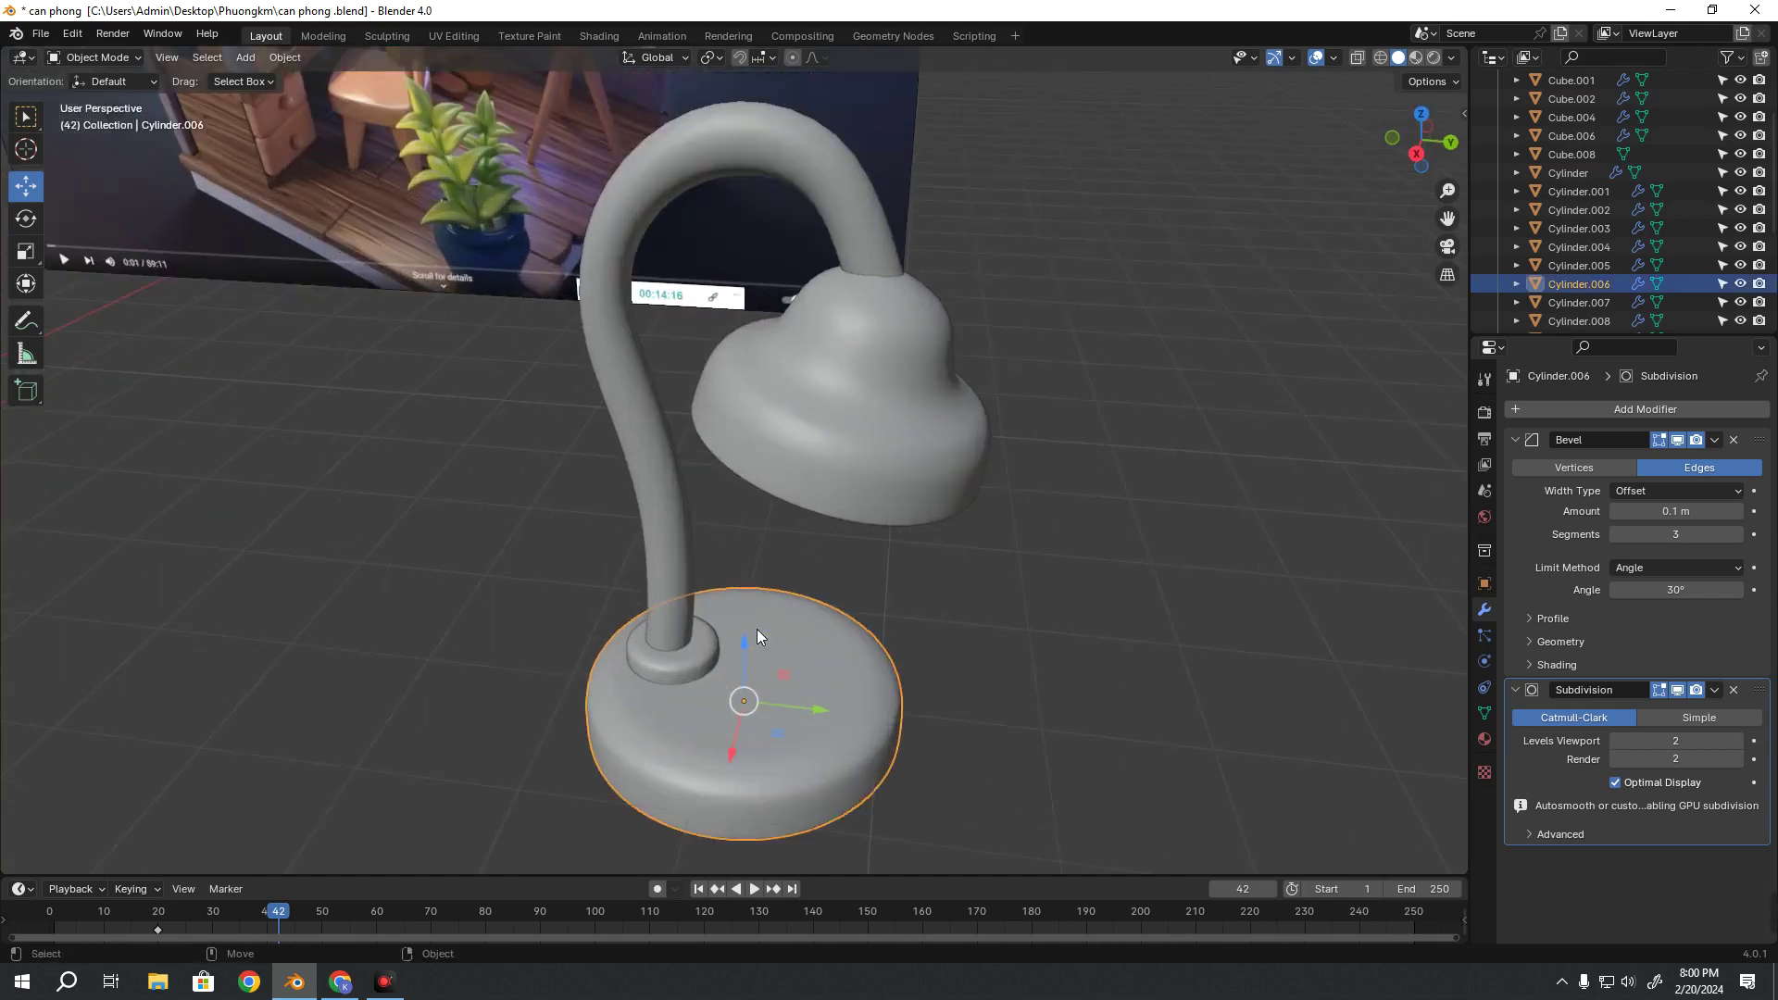
{"action": "key", "text": "Tab"}
{"action": "scroll", "coordinate": [768, 629], "scroll_direction": "up", "scroll_amount": 1}
{"action": "scroll", "coordinate": [787, 621], "scroll_direction": "up", "scroll_amount": 1}
{"action": "left_click", "coordinate": [806, 612]}
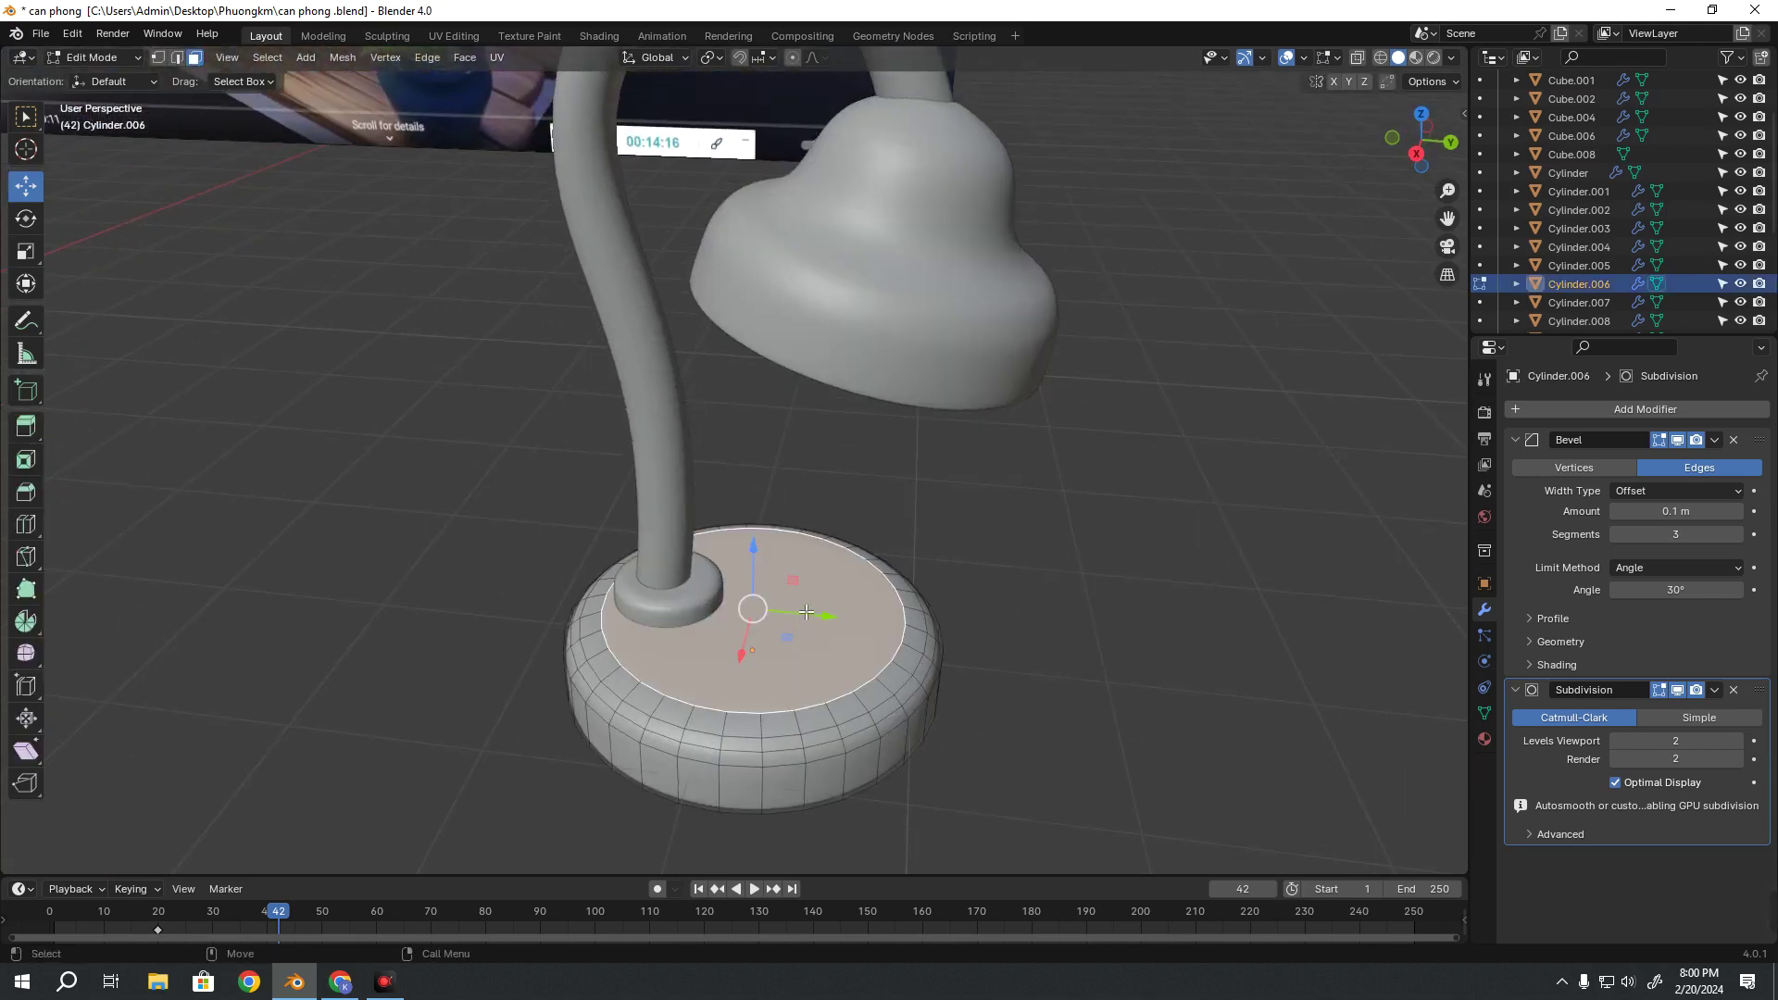
{"action": "key", "text": "shift+space"}
{"action": "key", "text": "e"}
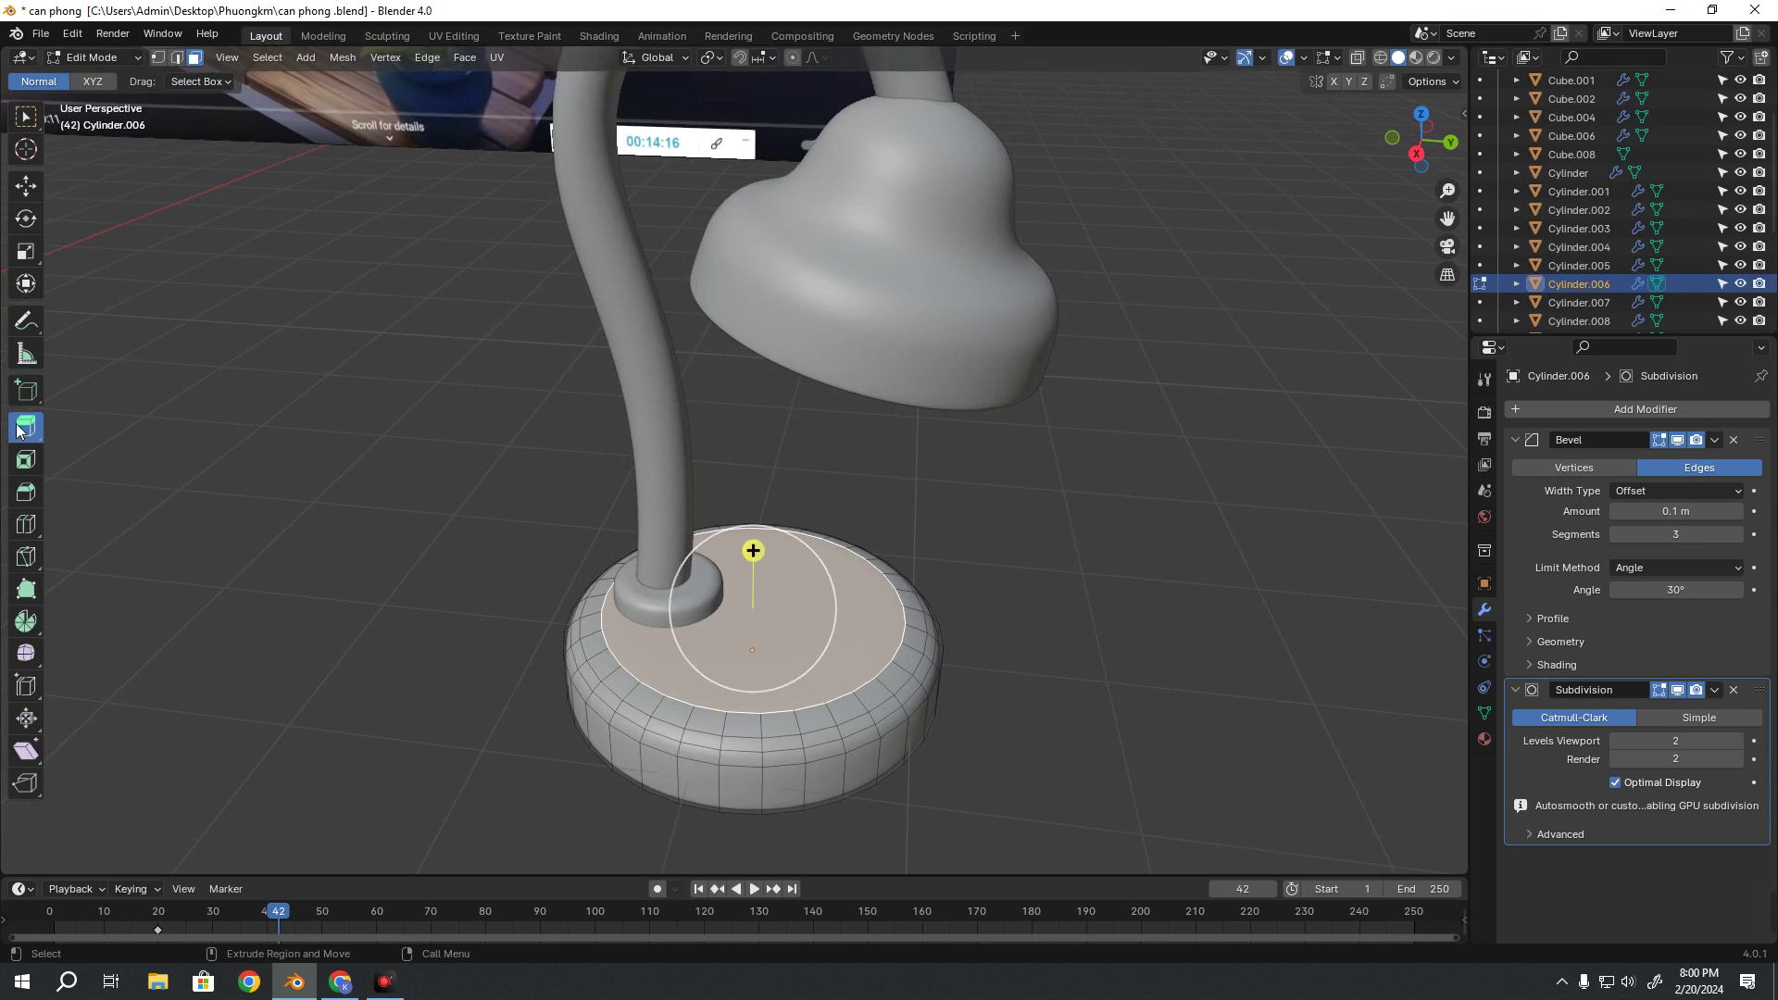
{"action": "left_click_drag", "start_coordinate": [26, 427], "coordinate": [107, 444]}
{"action": "left_click", "coordinate": [100, 439]}
{"action": "middle_click_drag", "start_coordinate": [877, 564], "coordinate": [755, 563]}
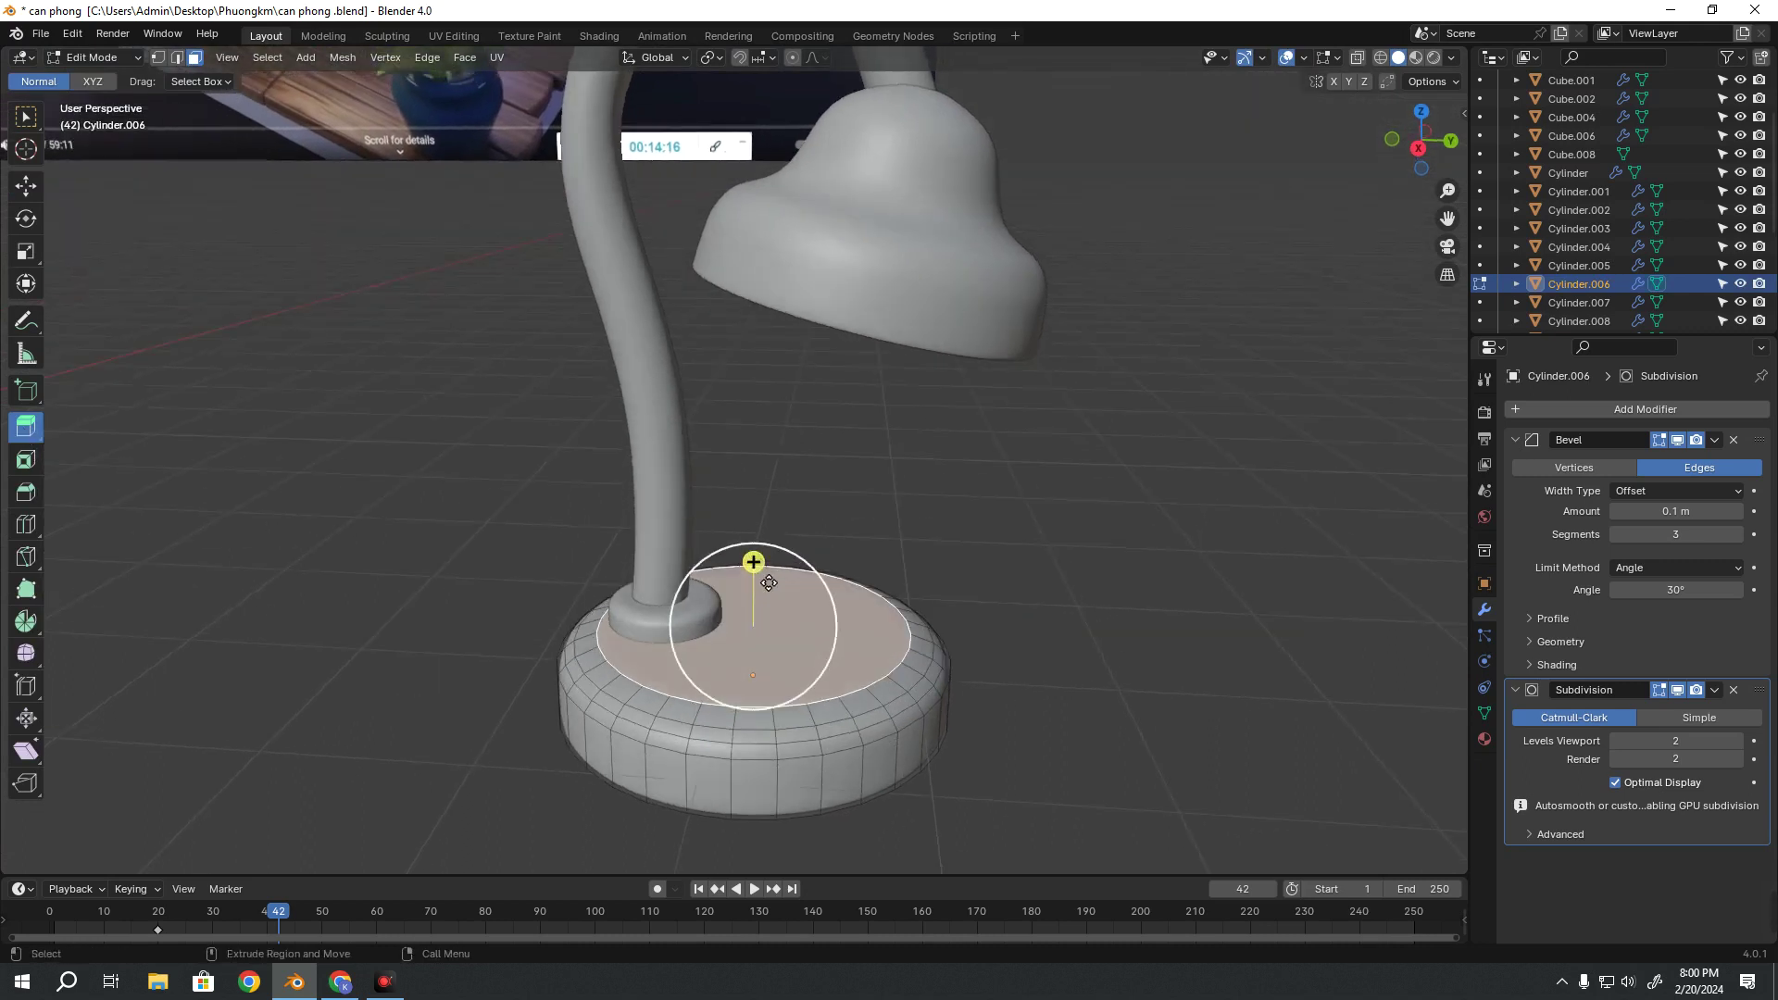
{"action": "left_click_drag", "start_coordinate": [755, 563], "coordinate": [772, 530]}
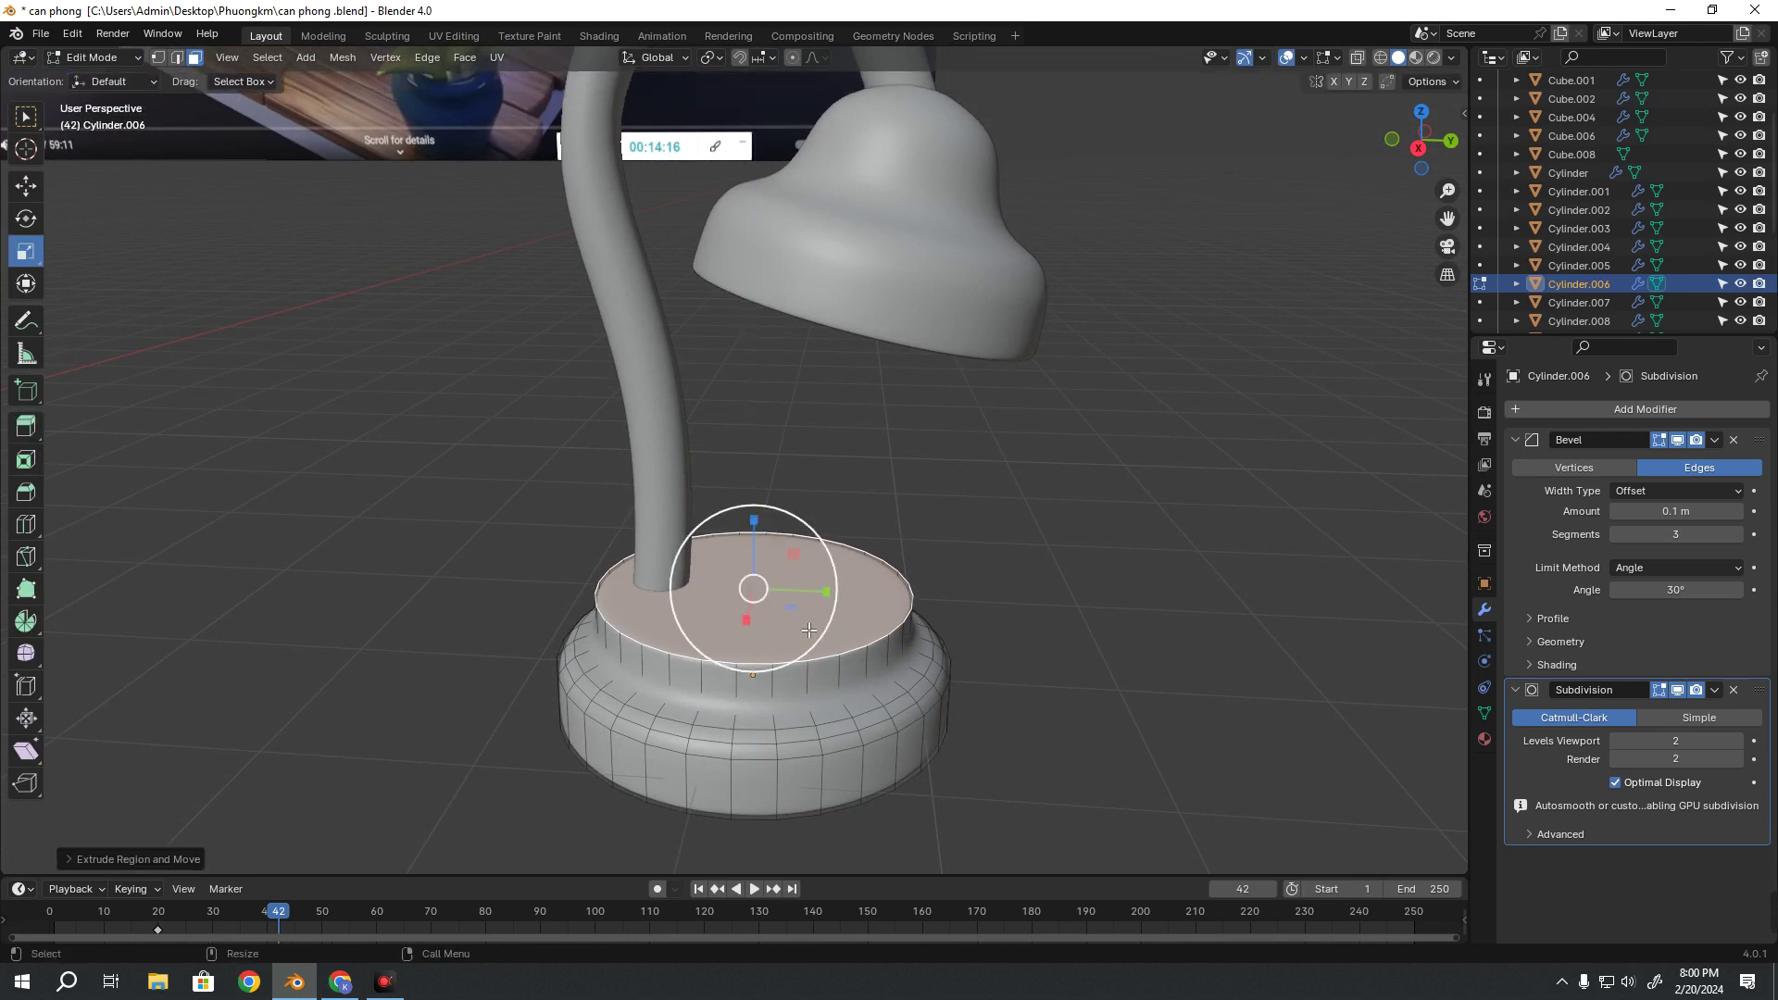
{"action": "key", "text": "s"}
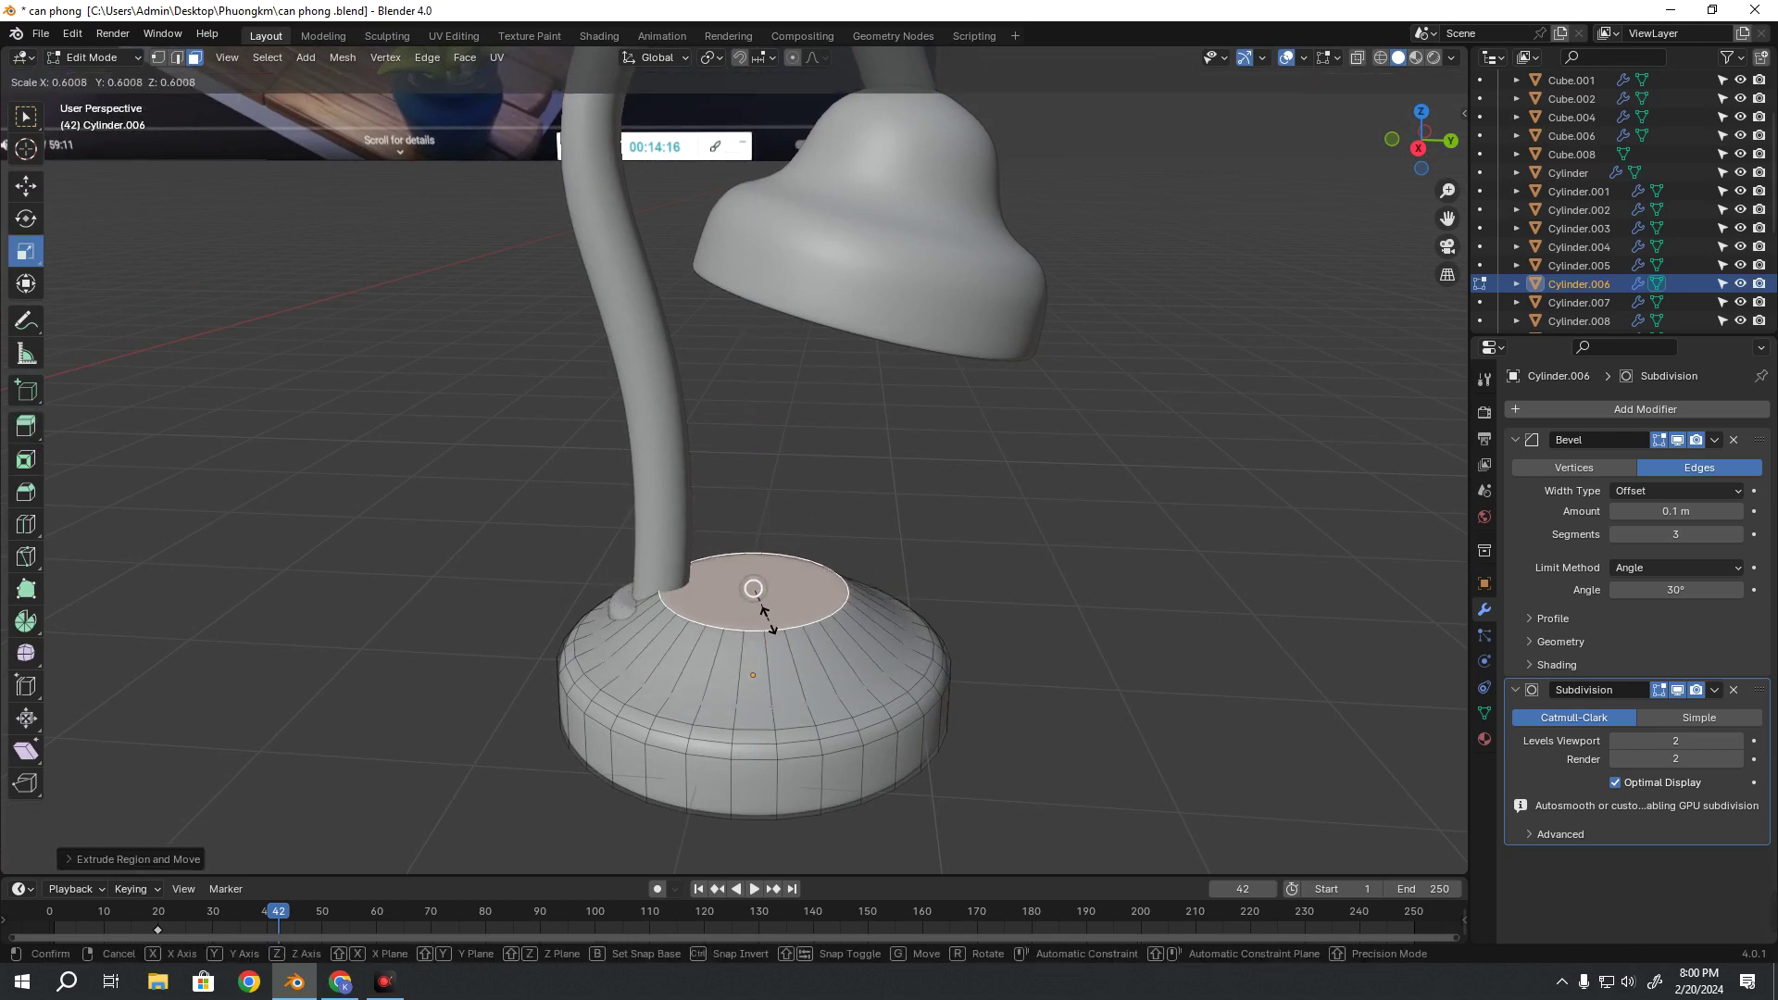
{"action": "left_click", "coordinate": [774, 629]}
{"action": "middle_click_drag", "start_coordinate": [775, 629], "coordinate": [811, 569]}
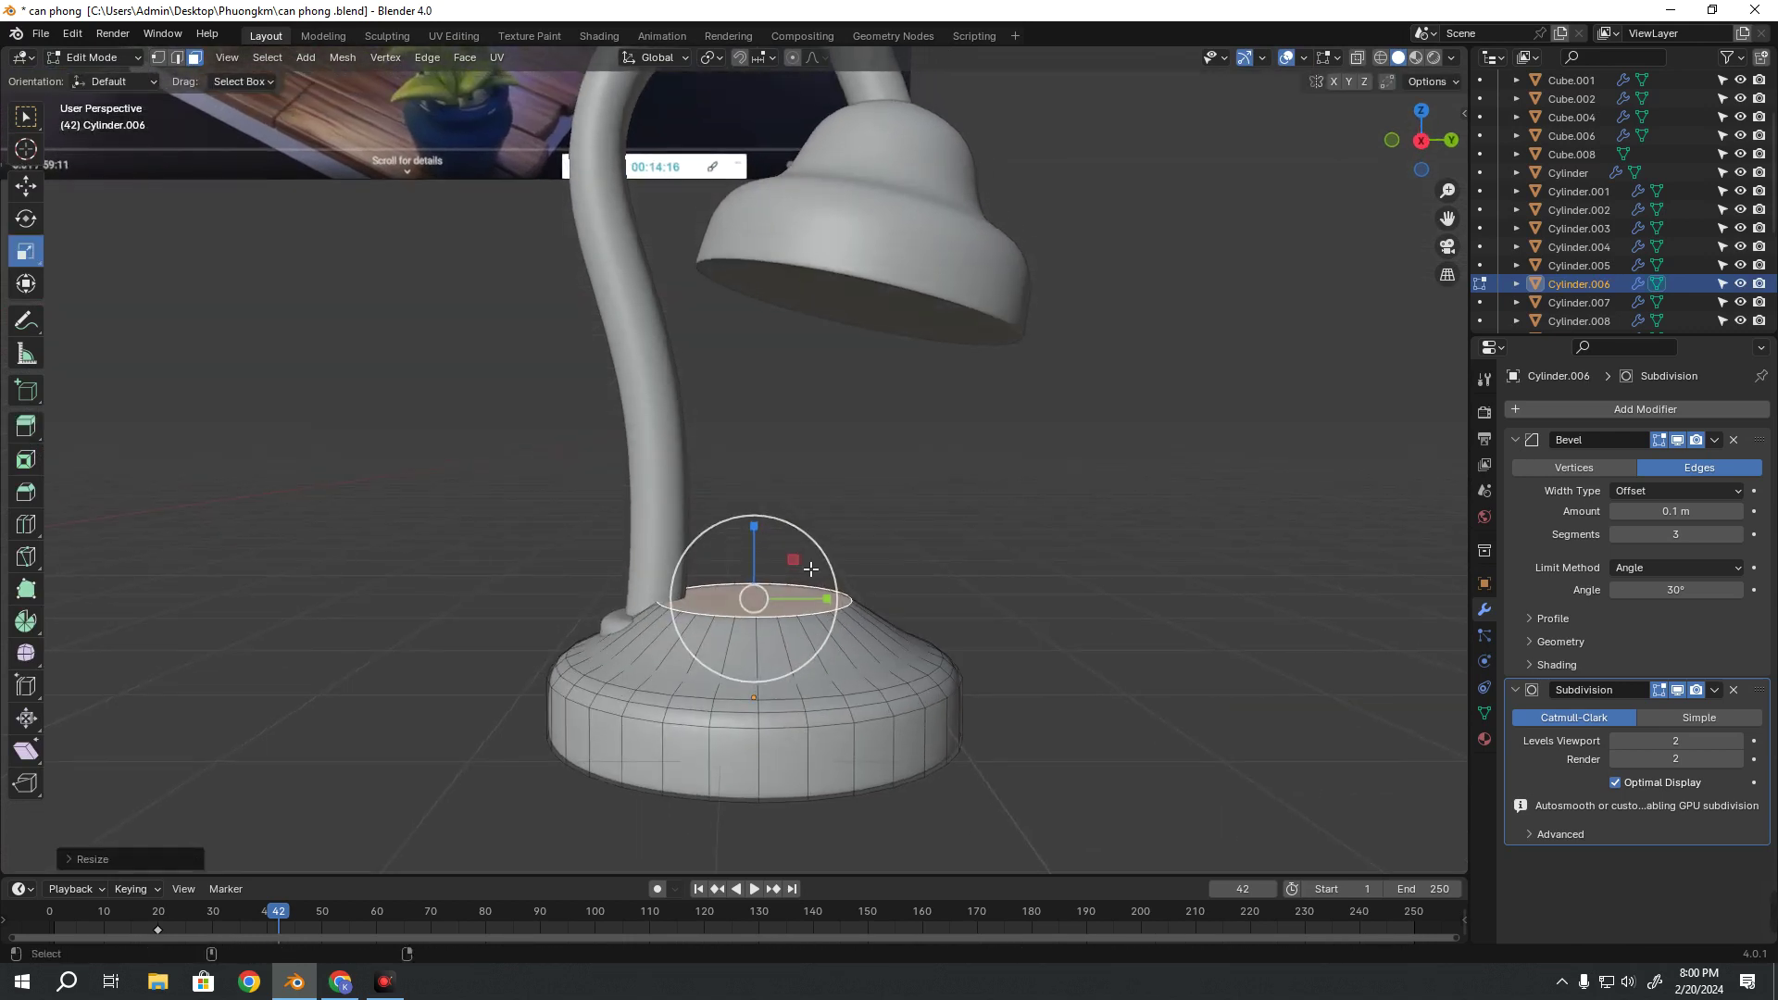
{"action": "key", "text": "shift+space"}
{"action": "key", "text": "e"}
{"action": "left_click_drag", "start_coordinate": [761, 540], "coordinate": [761, 482]}
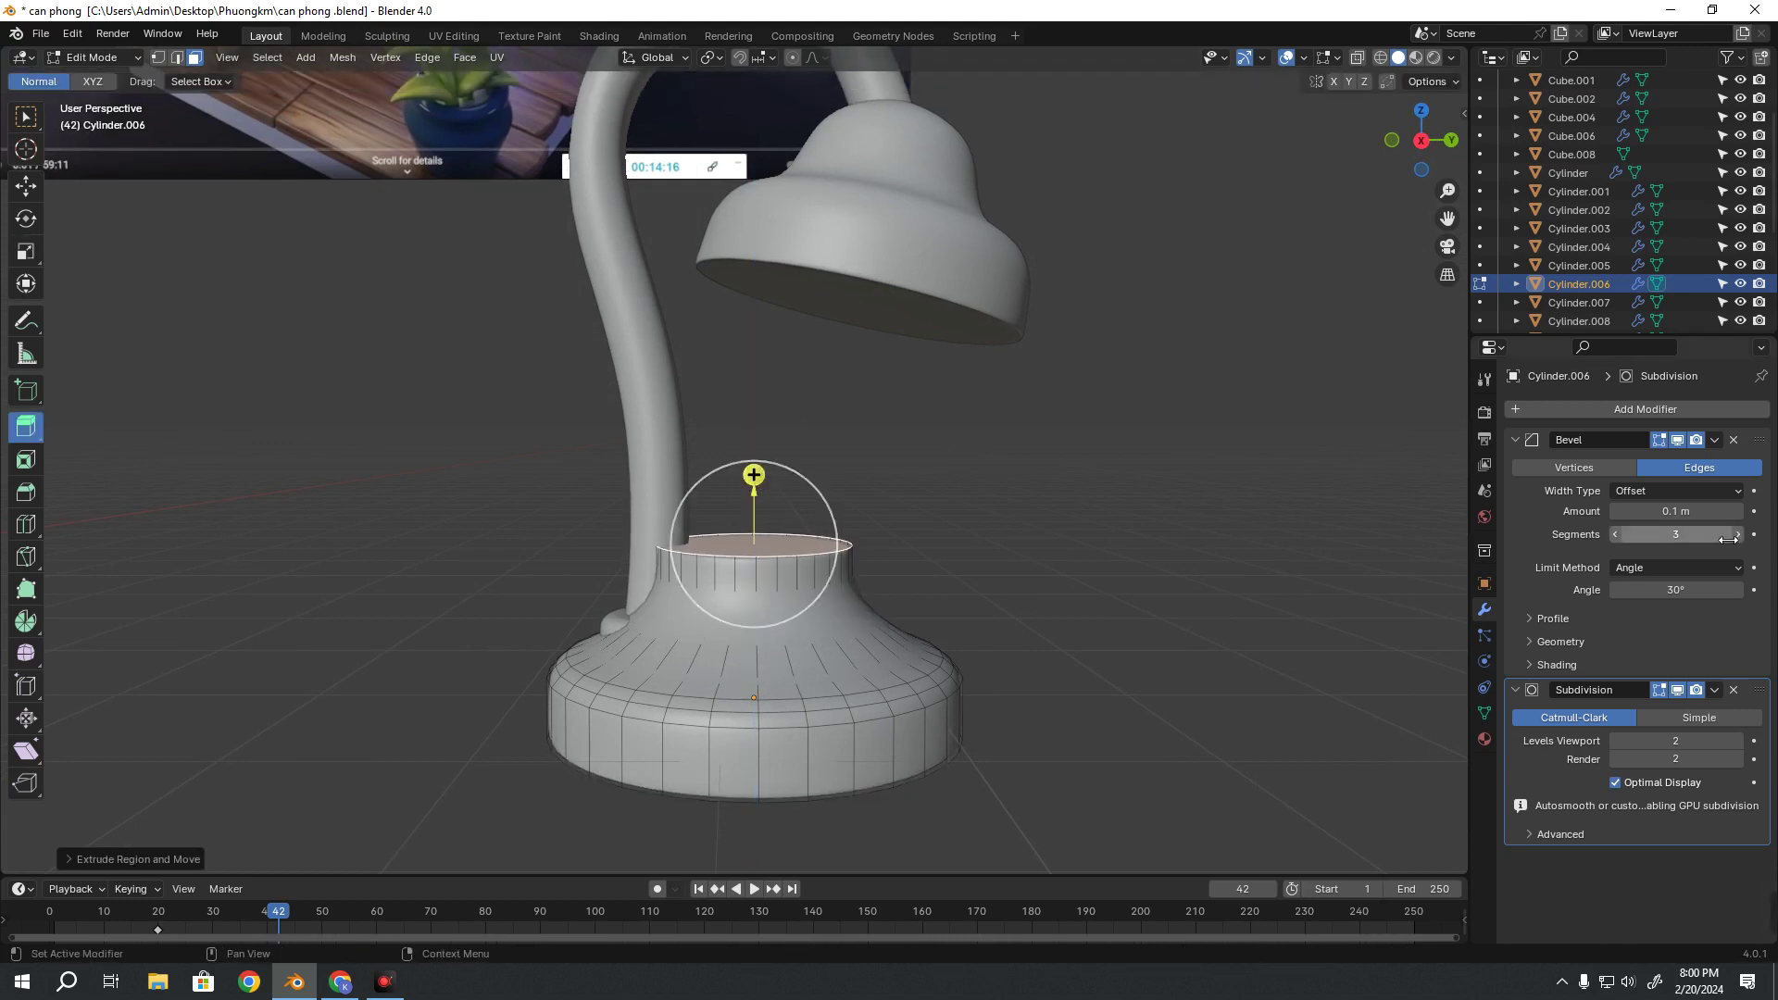
{"action": "left_click", "coordinate": [1677, 691]}
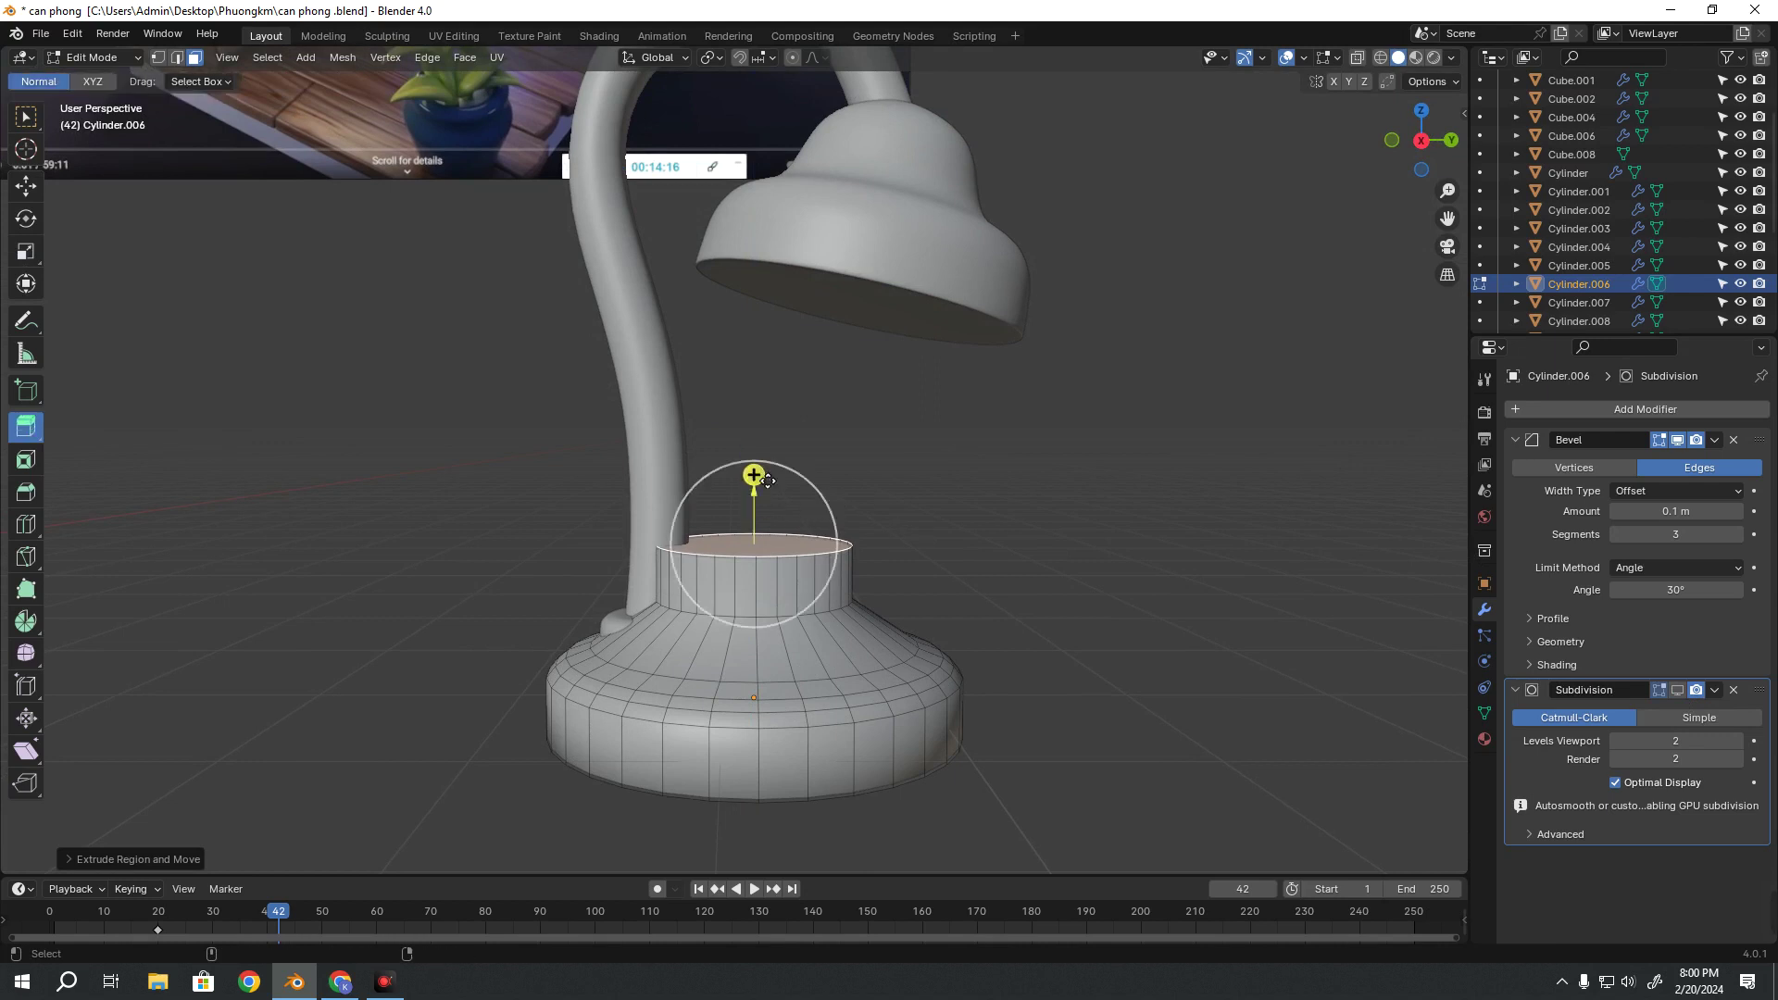
{"action": "mouse_move", "coordinate": [766, 479]}
{"action": "left_mouse_down"}
{"action": "mouse_move", "coordinate": [770, 452]}
{"action": "mouse_move", "coordinate": [787, 551]}
{"action": "left_mouse_up"}
{"action": "key", "text": "shift+space"}
{"action": "key", "text": "s"}
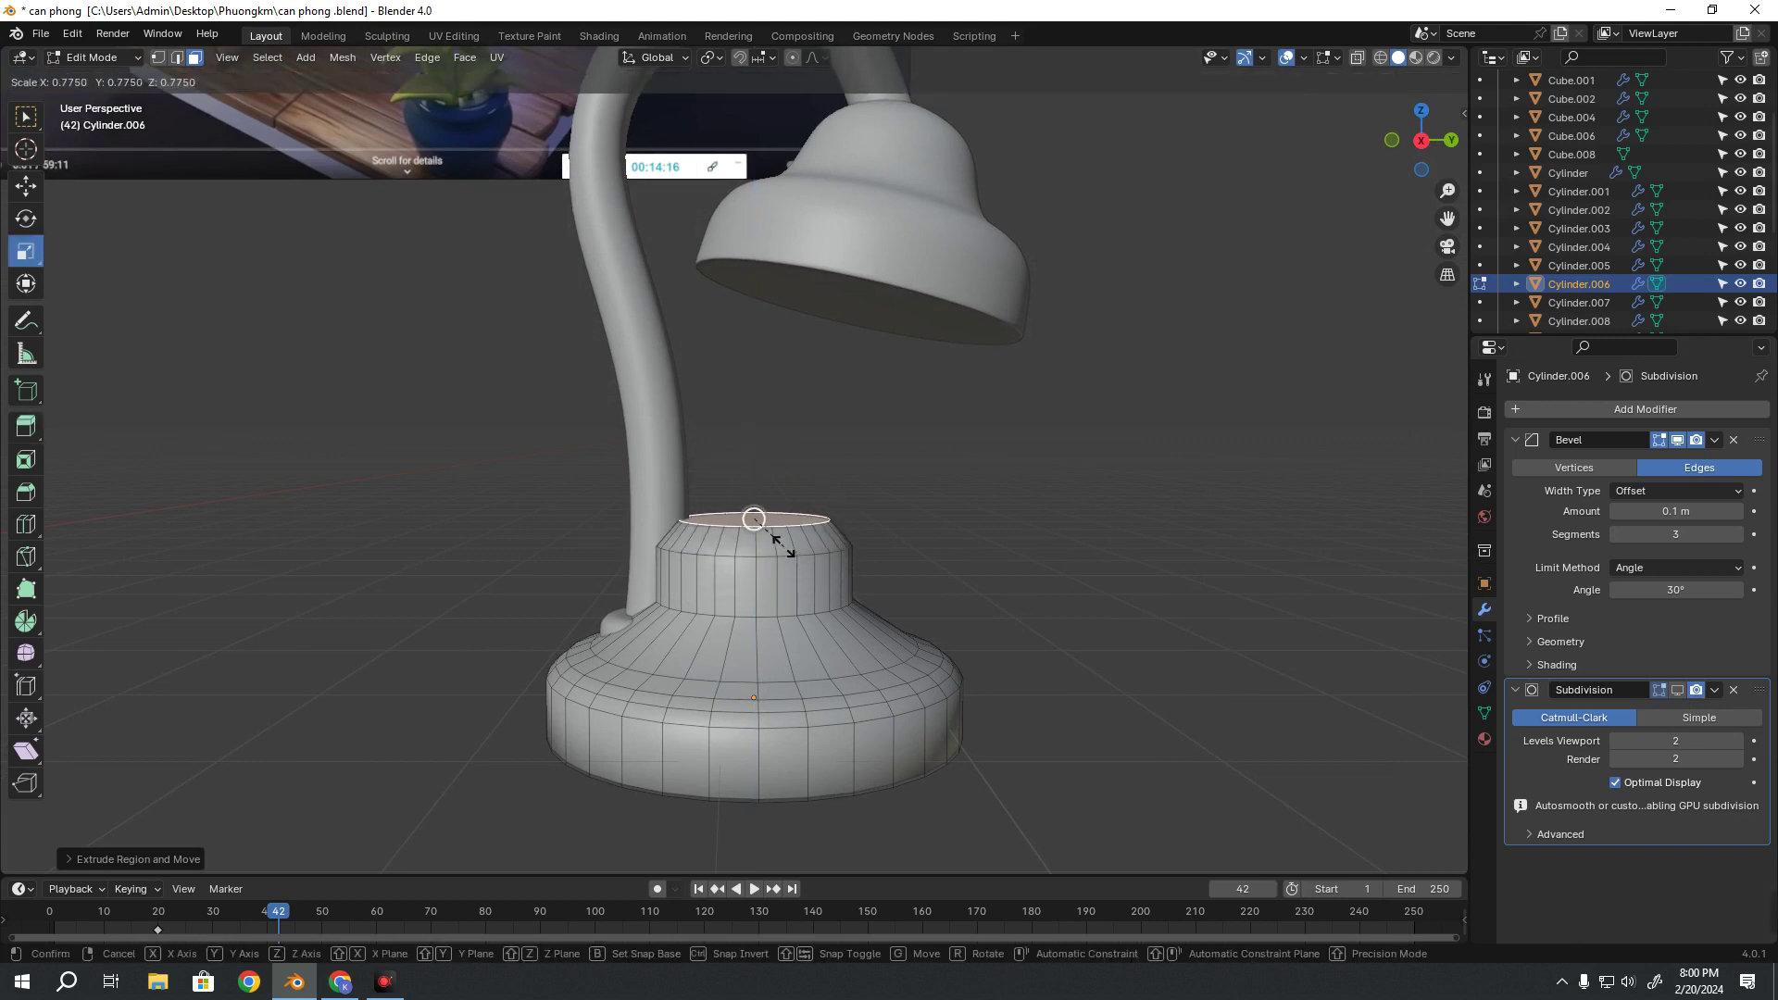
{"action": "key", "text": "shift+space"}
{"action": "key", "text": "e"}
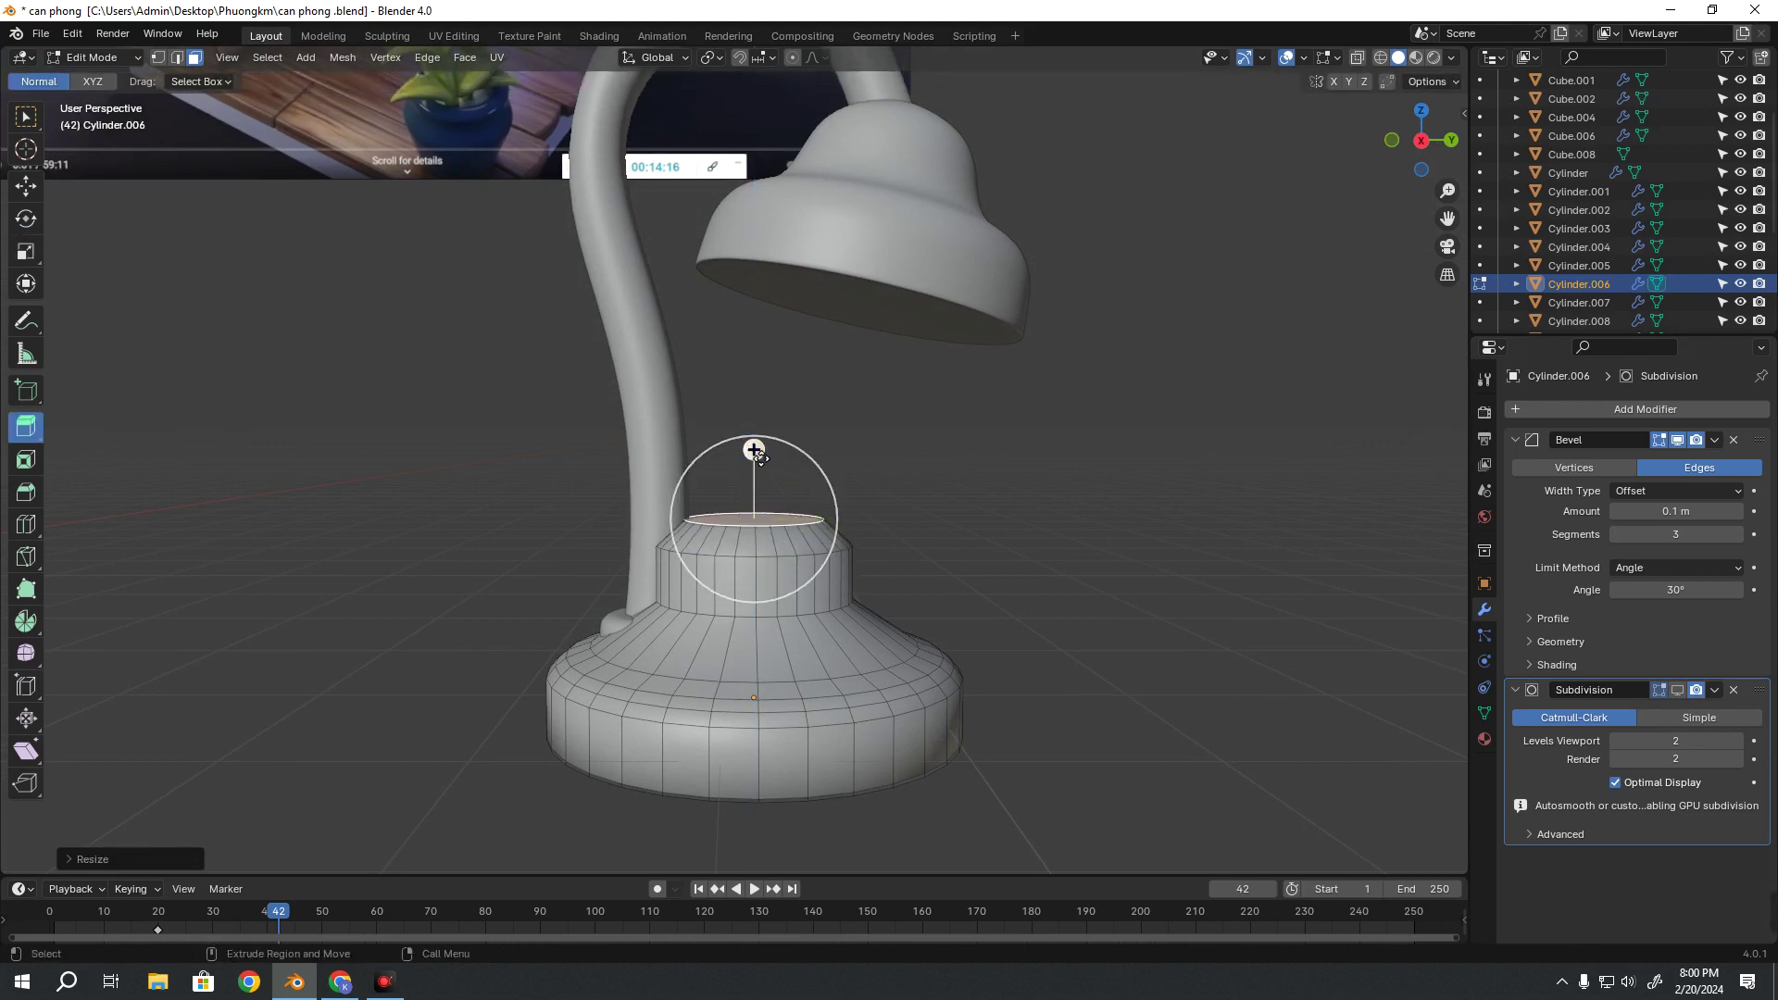
{"action": "left_click_drag", "start_coordinate": [755, 450], "coordinate": [756, 430]}
{"action": "key", "text": "shift+space"}
{"action": "key", "text": "s"}
{"action": "left_click_drag", "start_coordinate": [804, 572], "coordinate": [780, 545]}
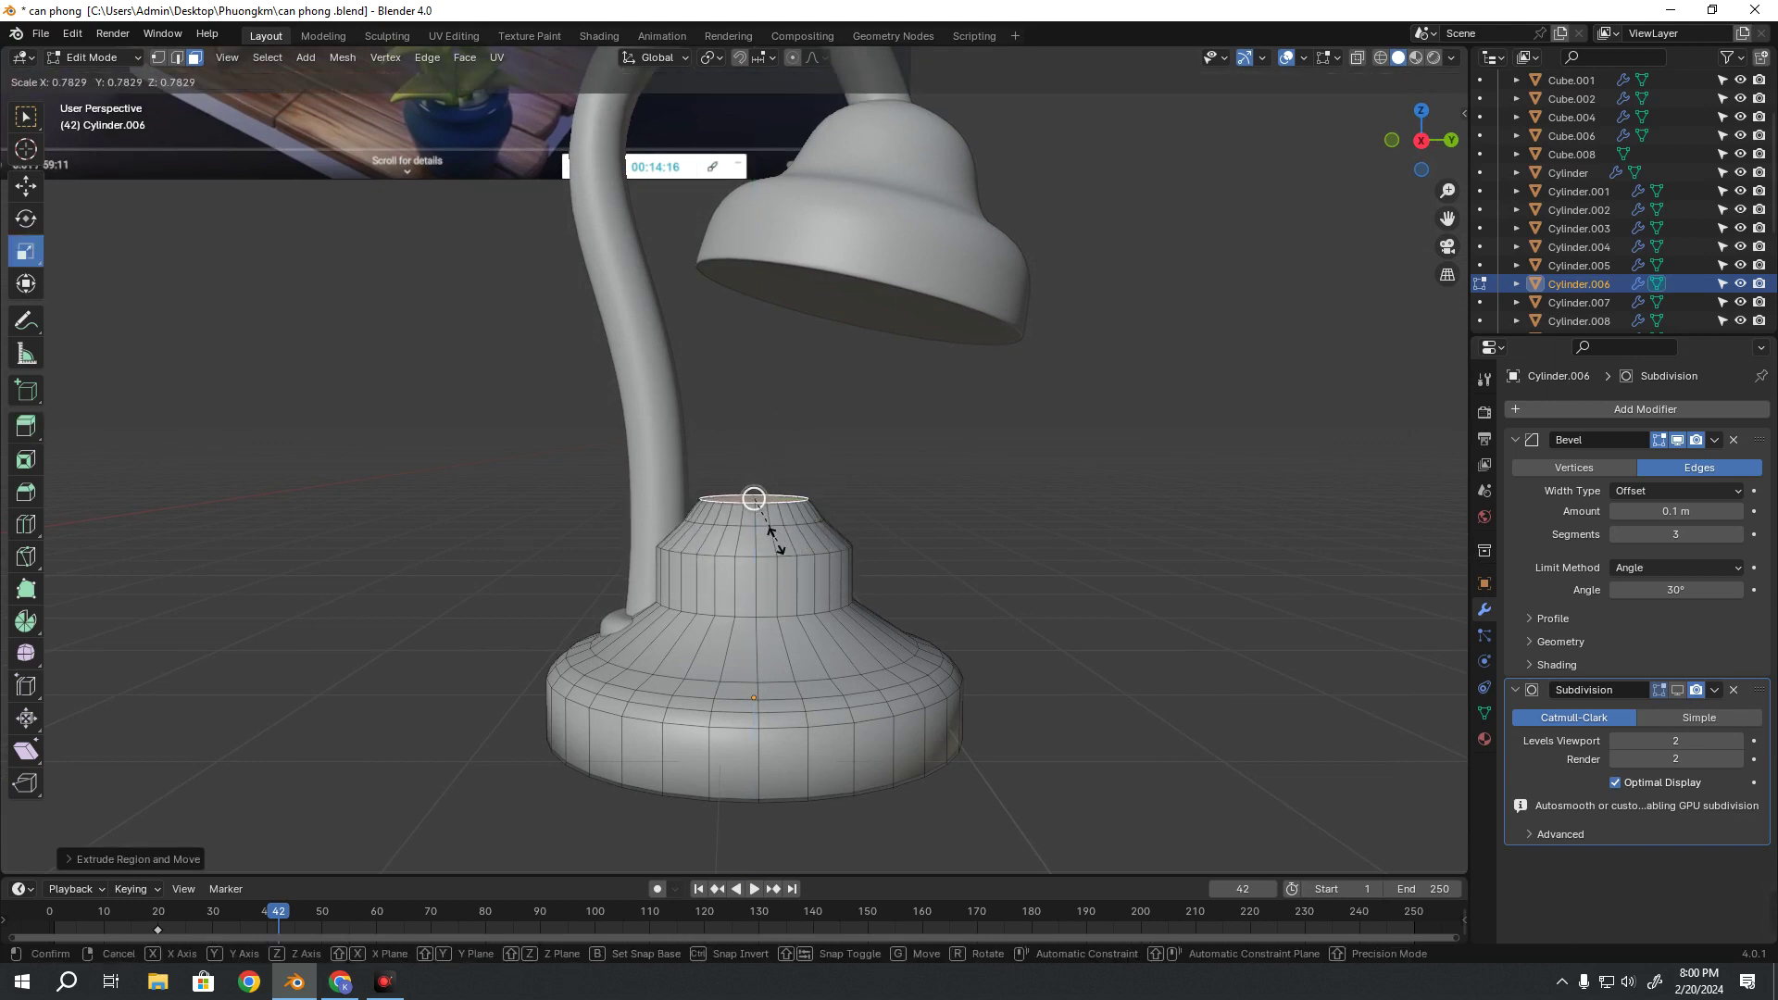
{"action": "key", "text": "shift+space"}
{"action": "key", "text": "g"}
{"action": "scroll", "coordinate": [890, 518], "scroll_direction": "down", "scroll_amount": 3}
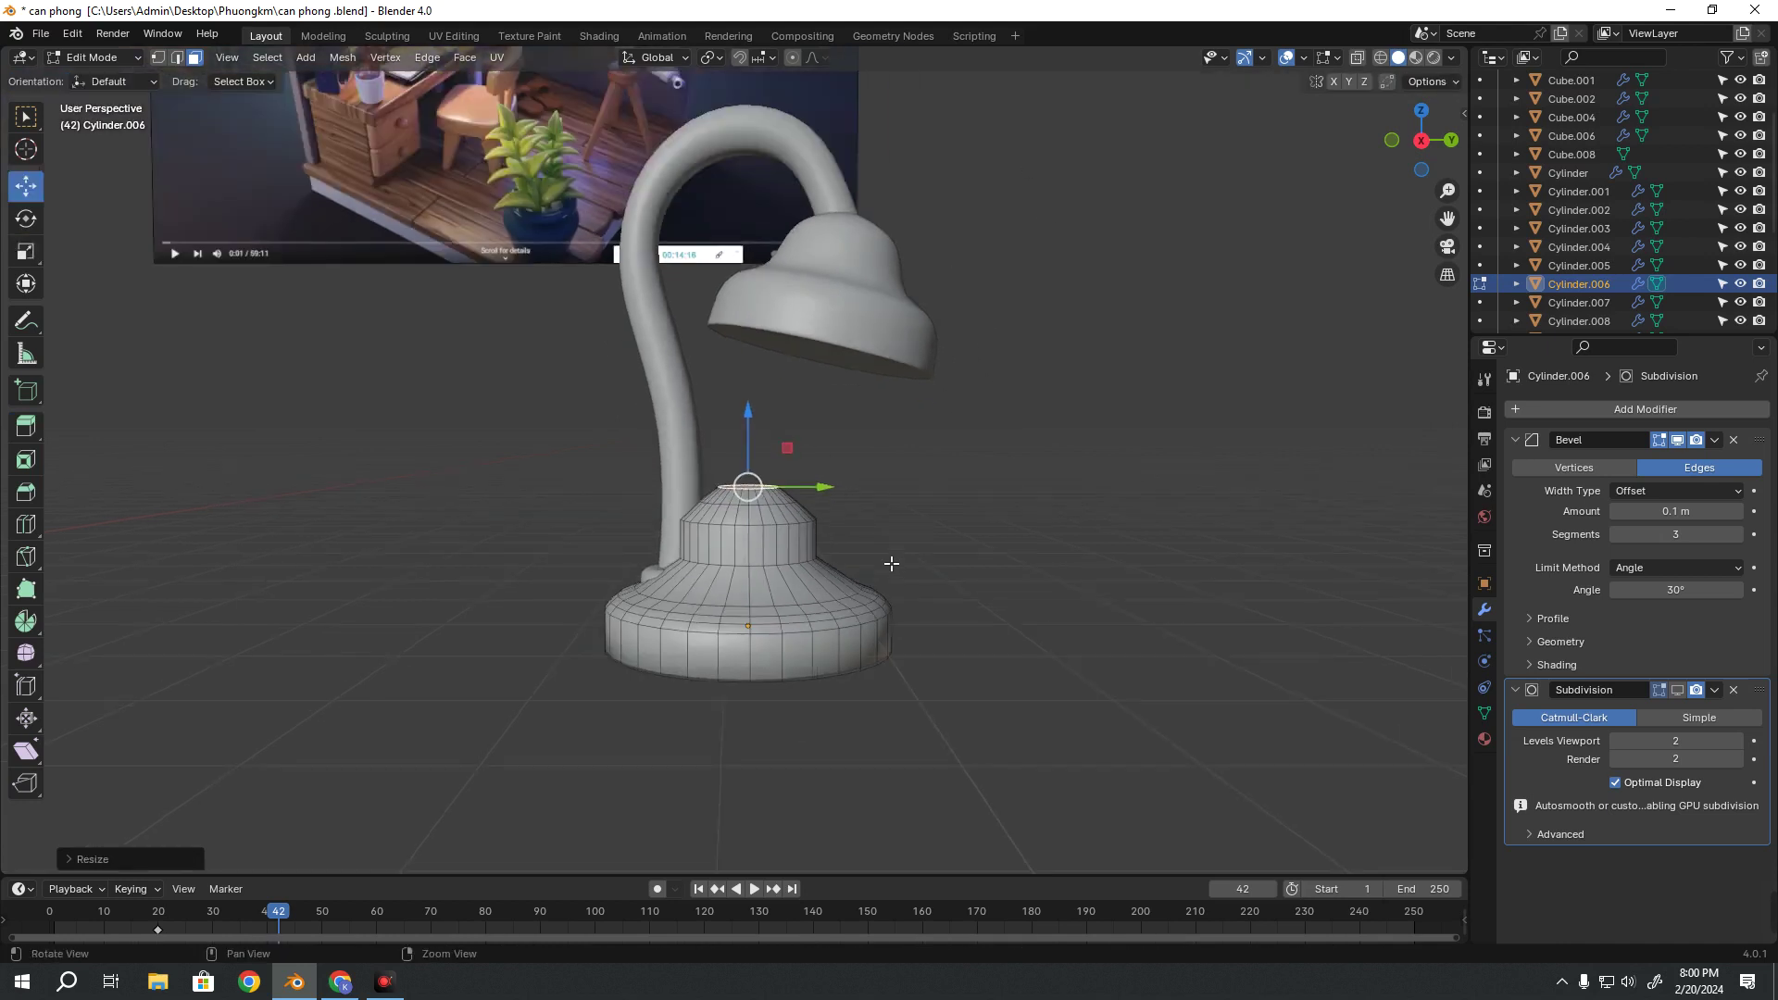
{"action": "middle_click_drag", "start_coordinate": [890, 560], "coordinate": [896, 611]}
{"action": "key", "text": "ctrl+z"}
{"action": "key", "text": "ctrl+z"}
{"action": "key", "text": "ctrl+z"}
{"action": "key", "text": "ctrl+z"}
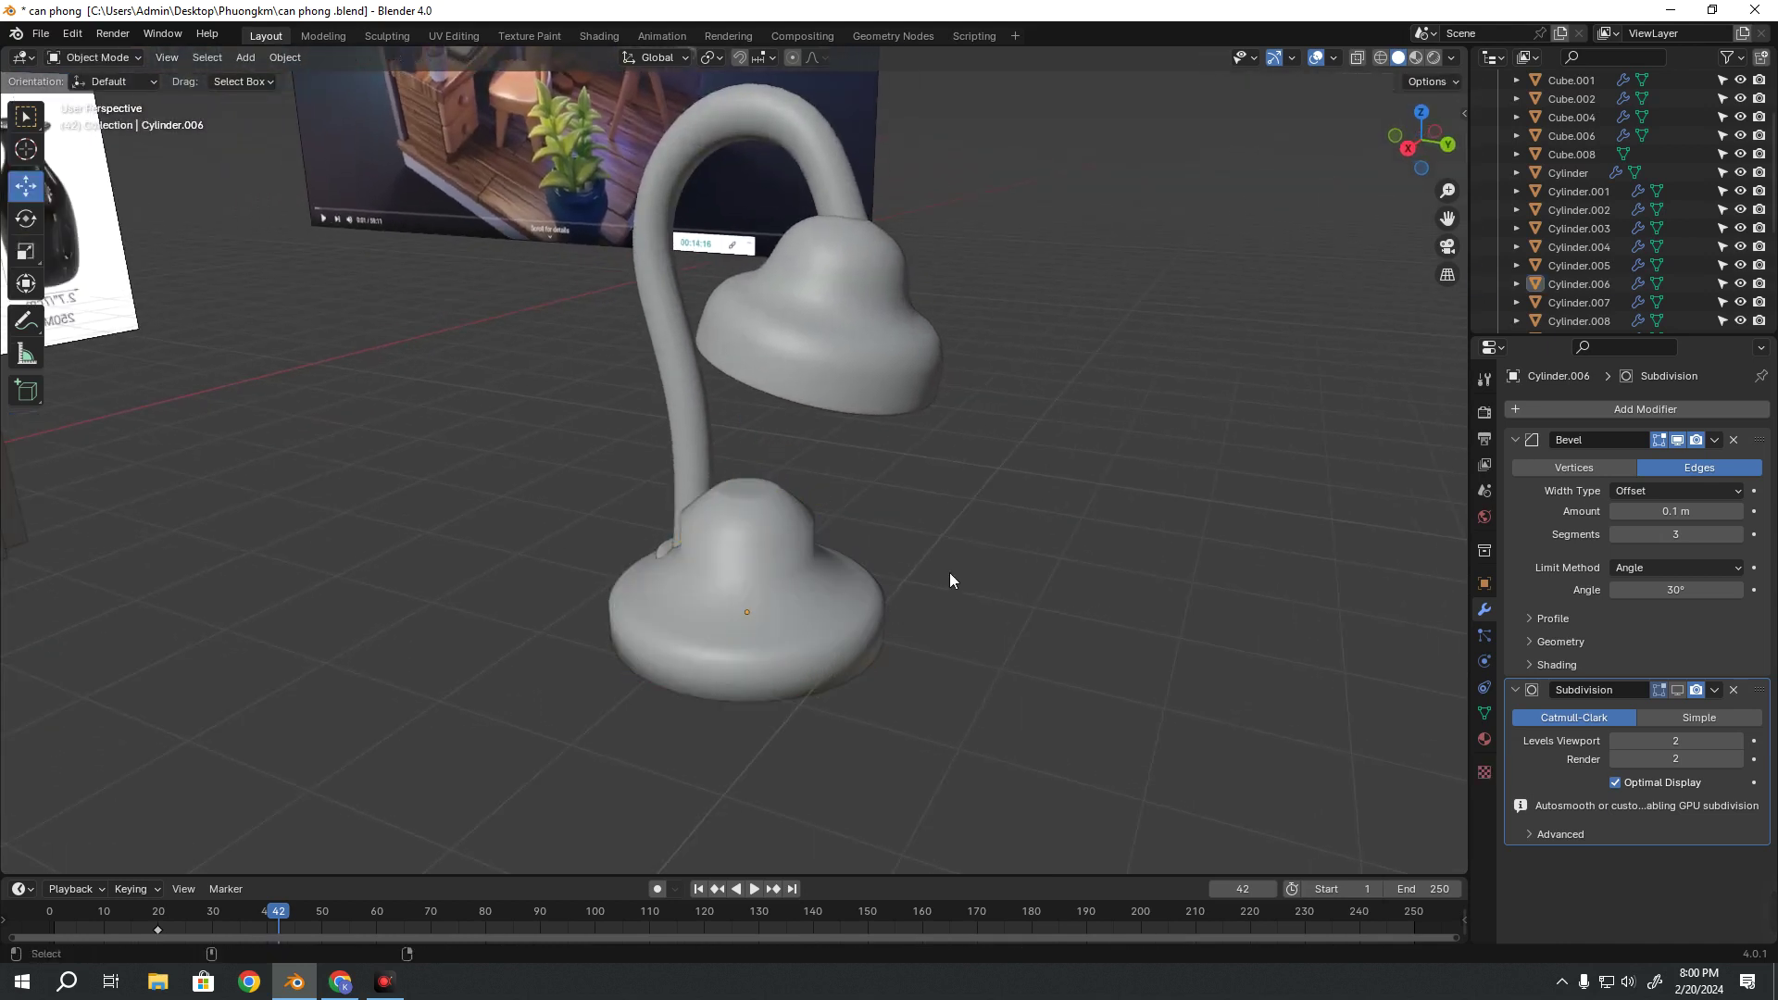
{"action": "key", "text": "ctrl+shift+z"}
{"action": "key", "text": "ctrl+shift+z"}
{"action": "key", "text": "ctrl+shift+z"}
{"action": "key", "text": "ctrl+z"}
{"action": "key", "text": "ctrl+z"}
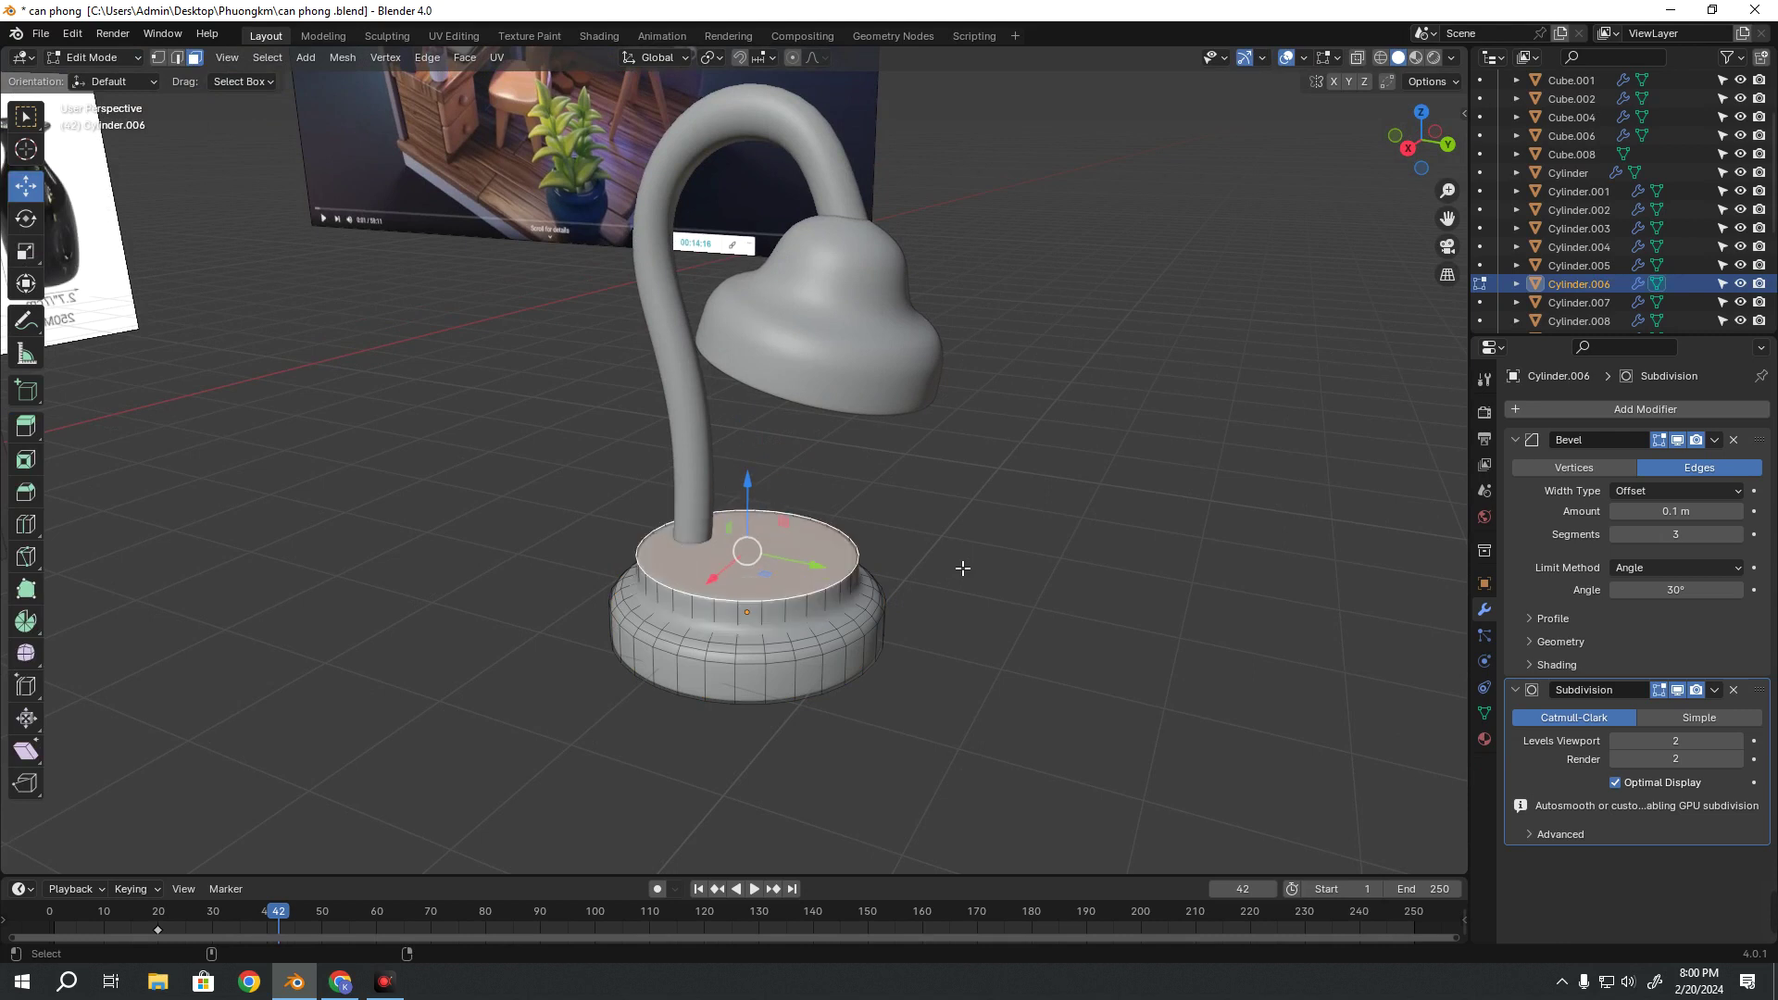
{"action": "key", "text": "ctrl+z"}
{"action": "key", "text": "ctrl+z"}
{"action": "key", "text": "Tab"}
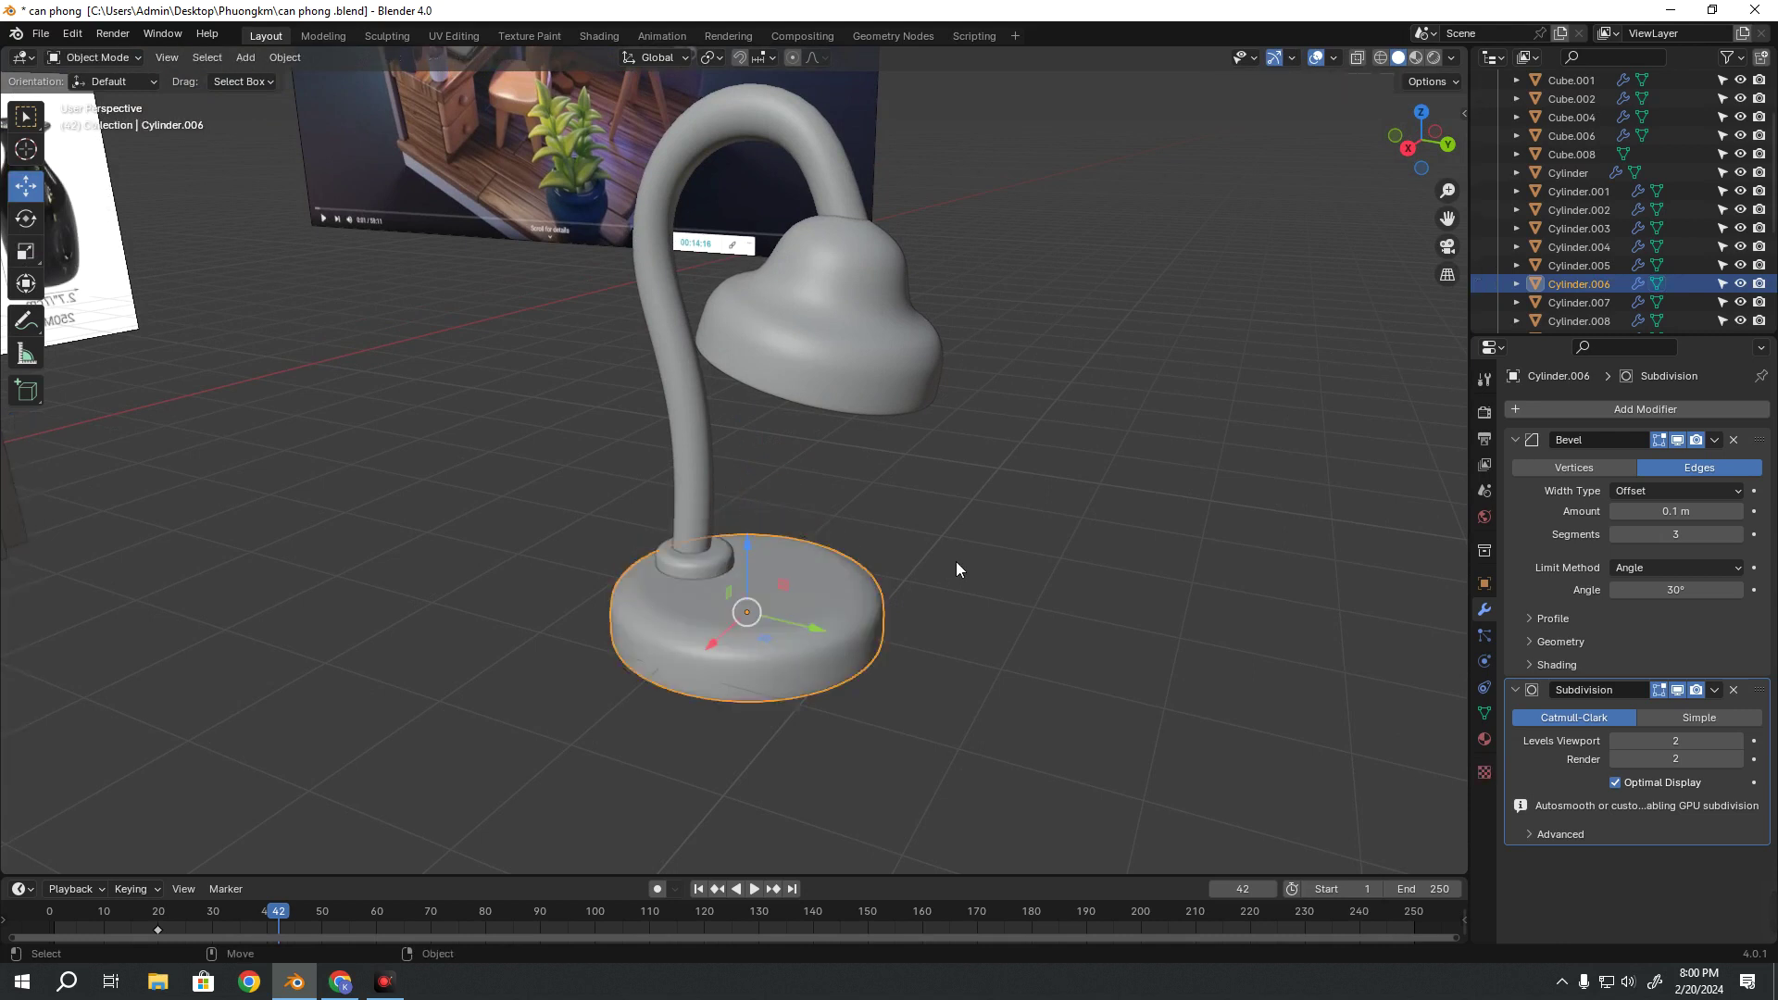
{"action": "left_click", "coordinate": [962, 567]}
Box-select the lamp's base, gooseneck and shade (Cylinder.006 to Cylinder.008)
{"action": "mouse_move", "coordinate": [962, 568]}
{"action": "middle_mouse_down"}
{"action": "mouse_move", "coordinate": [924, 454]}
{"action": "mouse_move", "coordinate": [946, 416]}
{"action": "mouse_move", "coordinate": [914, 505]}
{"action": "mouse_move", "coordinate": [727, 469]}
{"action": "mouse_move", "coordinate": [794, 609]}
{"action": "middle_mouse_up"}
{"action": "scroll", "coordinate": [795, 609], "scroll_direction": "up", "scroll_amount": 3}
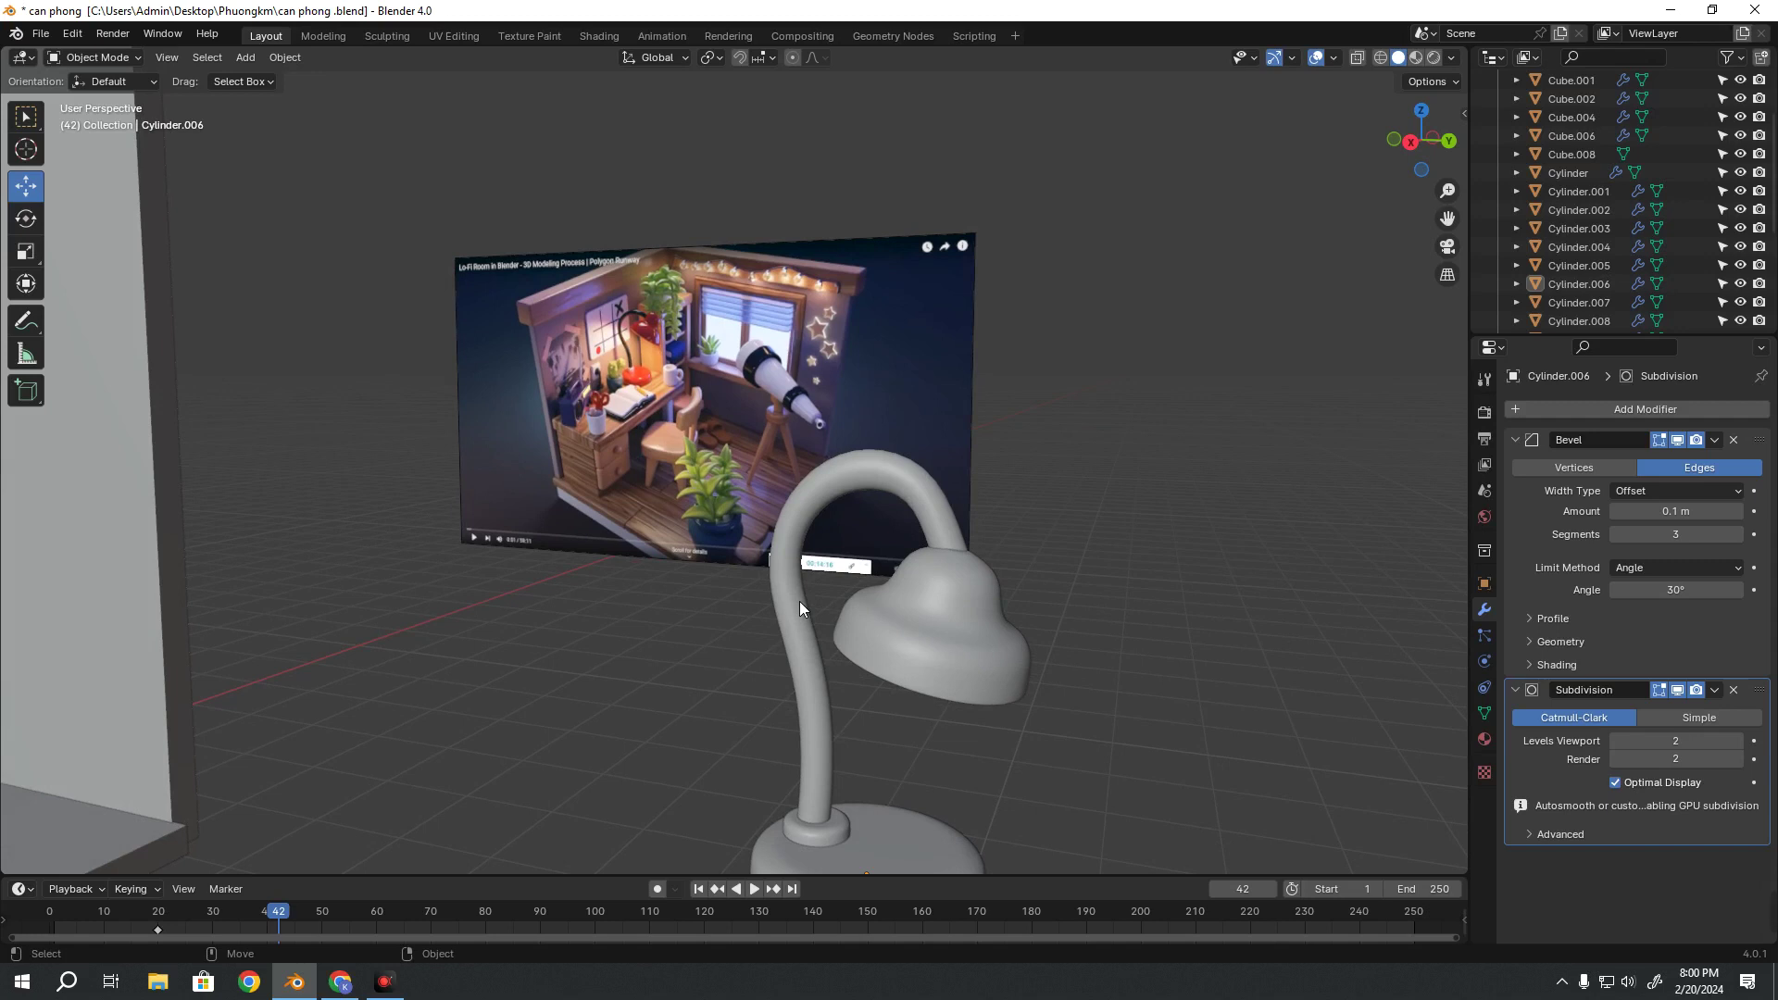
{"action": "mouse_move", "coordinate": [1050, 698]}
{"action": "middle_mouse_down"}
{"action": "mouse_move", "coordinate": [968, 668]}
{"action": "mouse_move", "coordinate": [925, 680]}
{"action": "middle_mouse_up"}
{"action": "scroll", "coordinate": [971, 663], "scroll_direction": "down", "scroll_amount": 2}
{"action": "scroll", "coordinate": [830, 670], "scroll_direction": "up", "scroll_amount": 5}
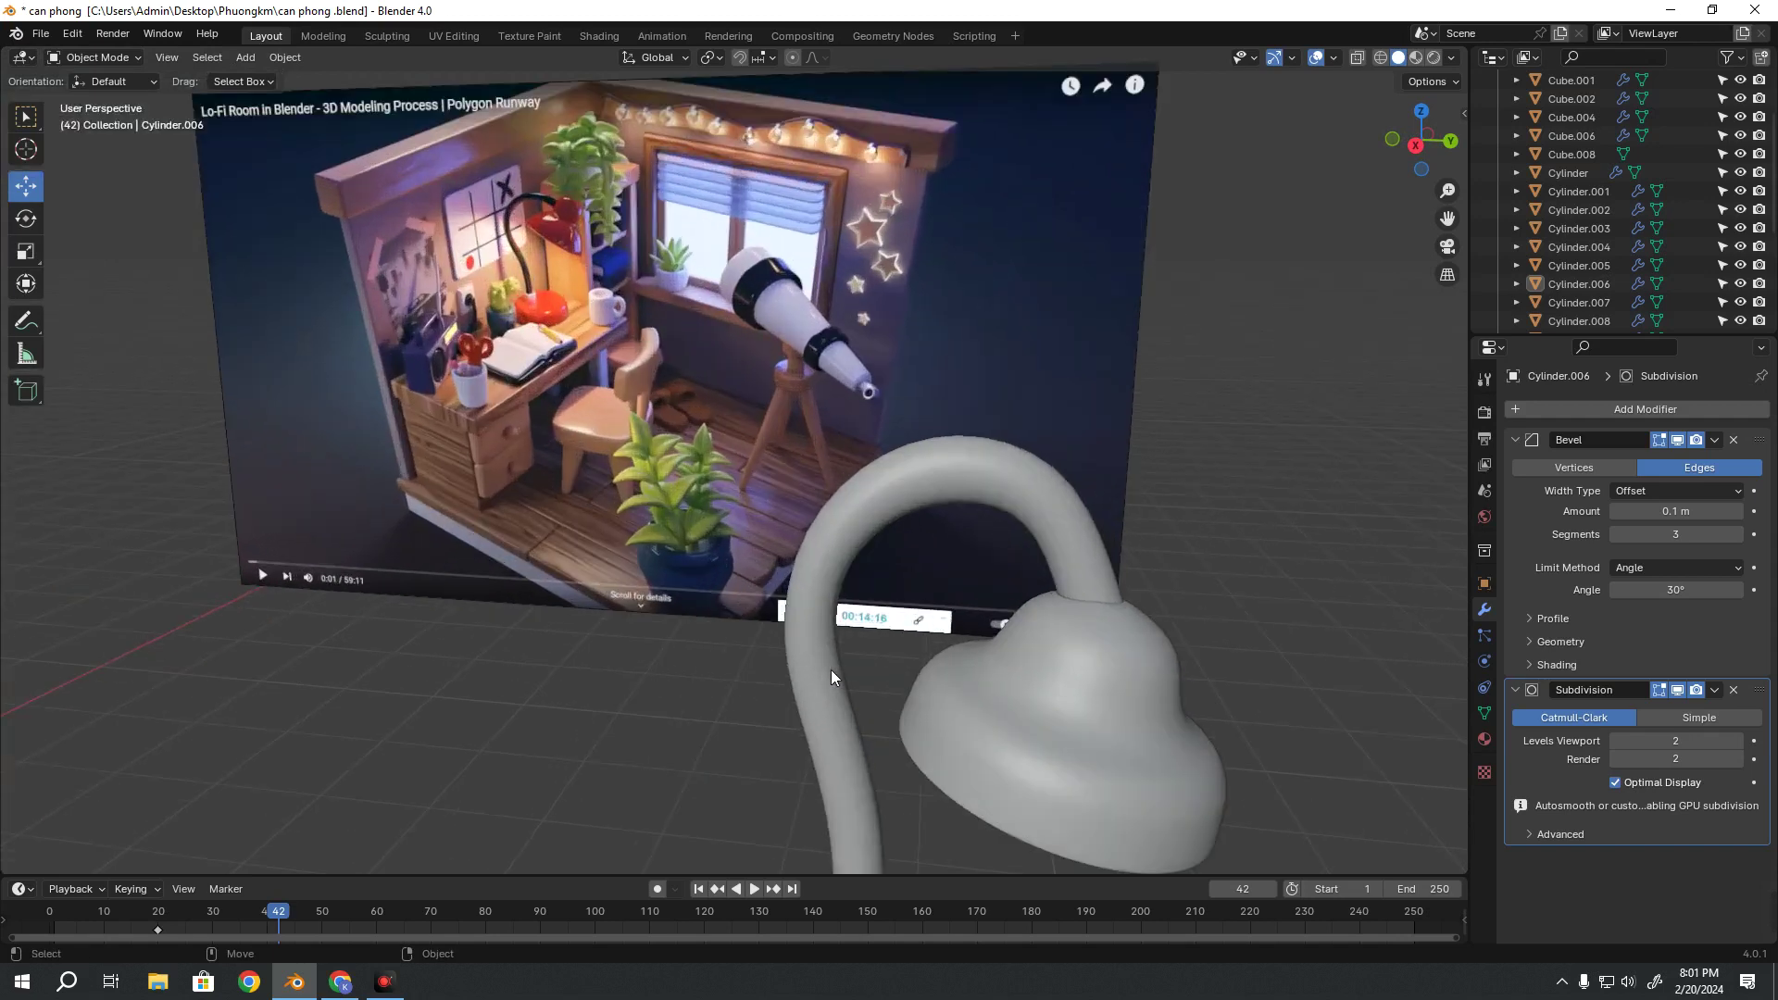
{"action": "scroll", "coordinate": [801, 659], "scroll_direction": "down", "scroll_amount": 2}
{"action": "scroll", "coordinate": [801, 659], "scroll_direction": "down", "scroll_amount": 1}
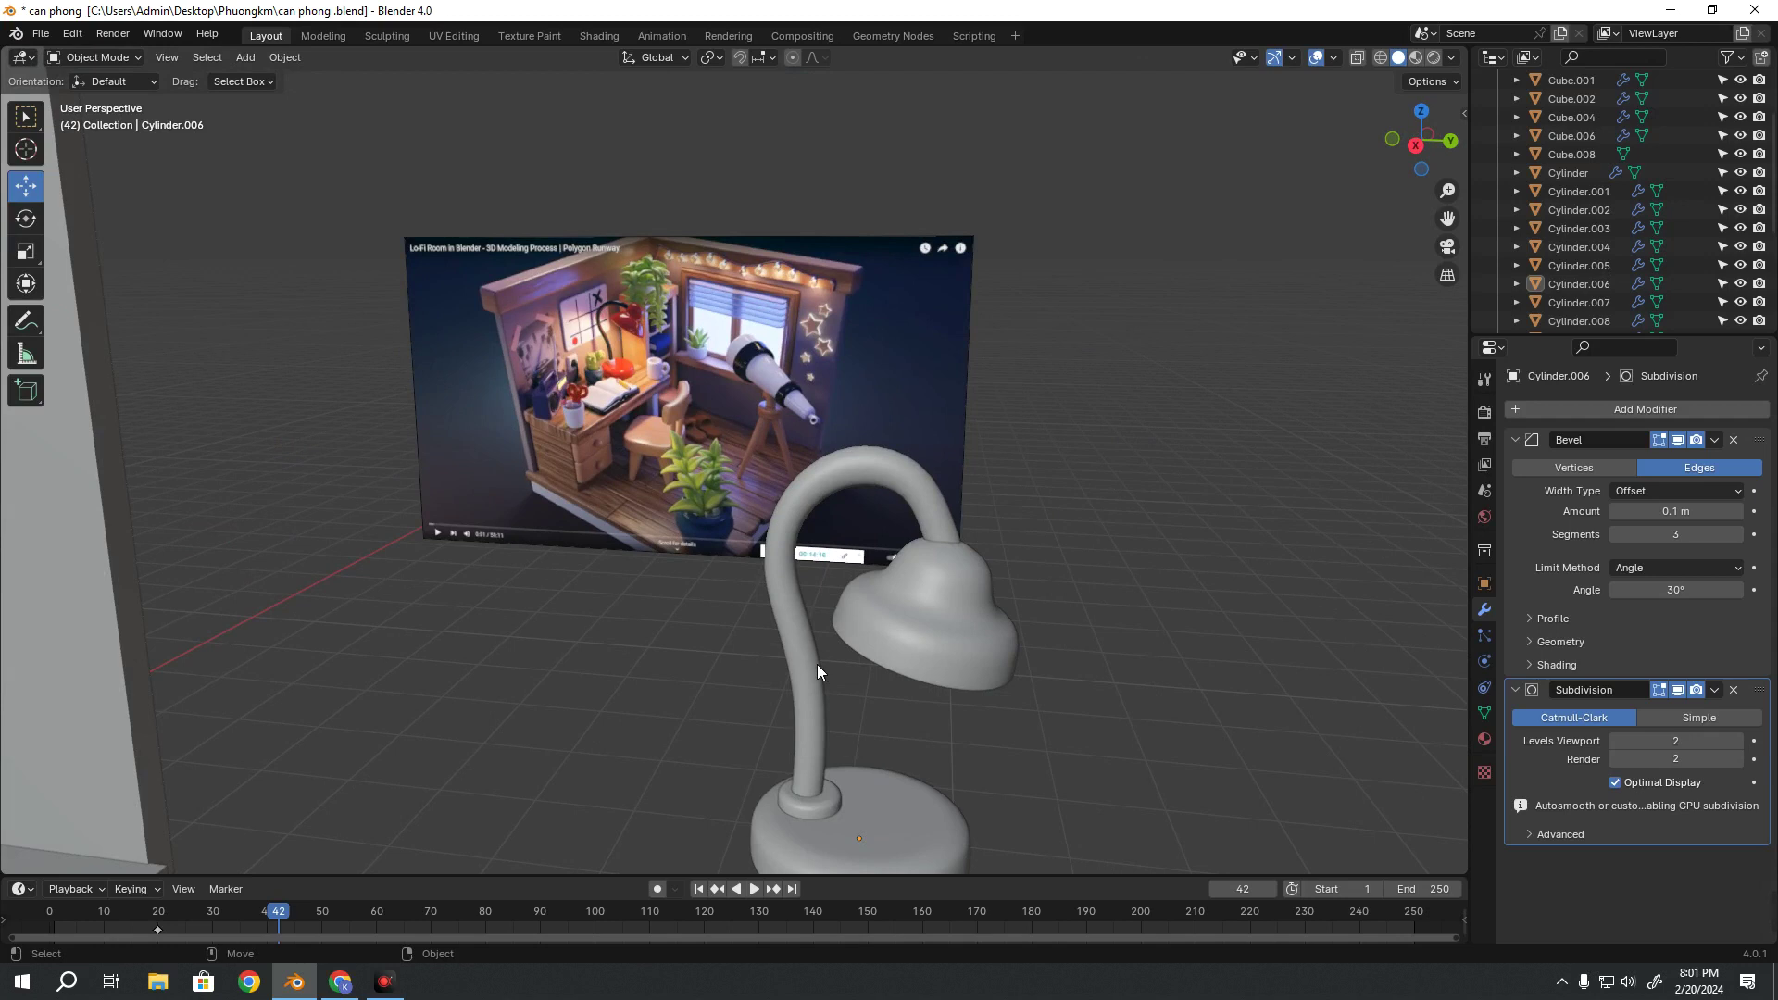
{"action": "scroll", "coordinate": [817, 664], "scroll_direction": "down", "scroll_amount": 2}
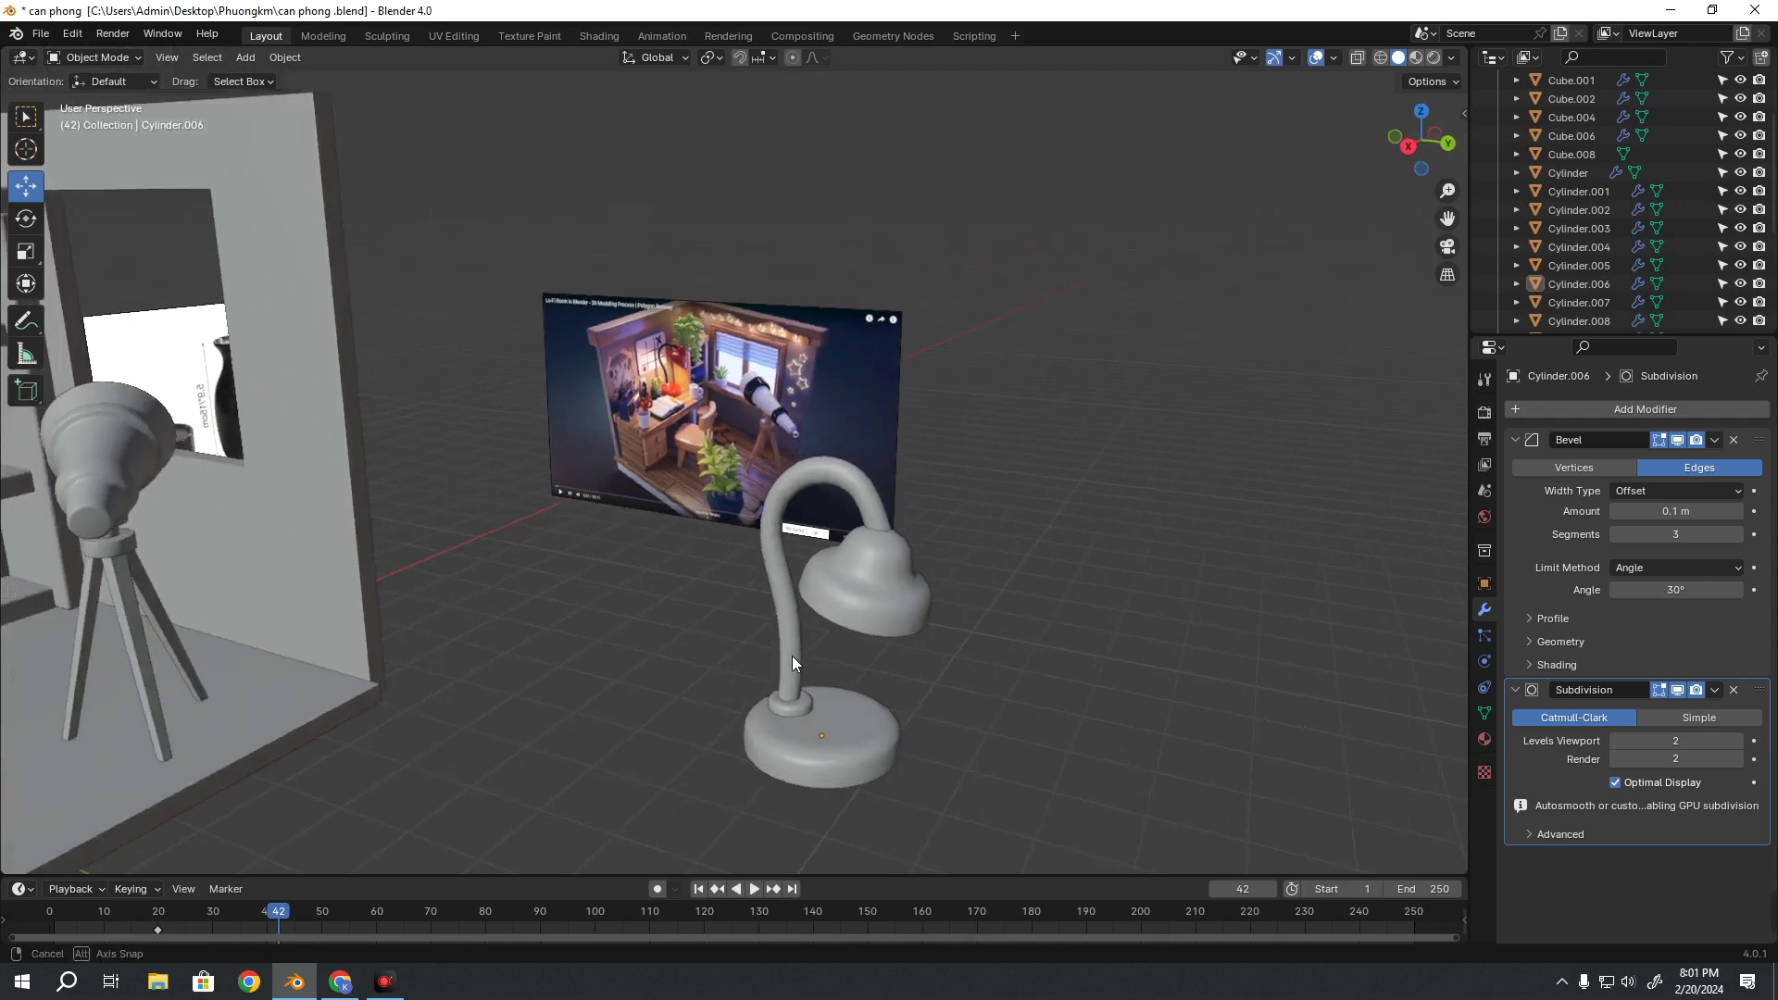
{"action": "middle_click_drag", "start_coordinate": [823, 661], "coordinate": [865, 660]}
{"action": "left_click_drag", "start_coordinate": [1033, 800], "coordinate": [735, 575]}
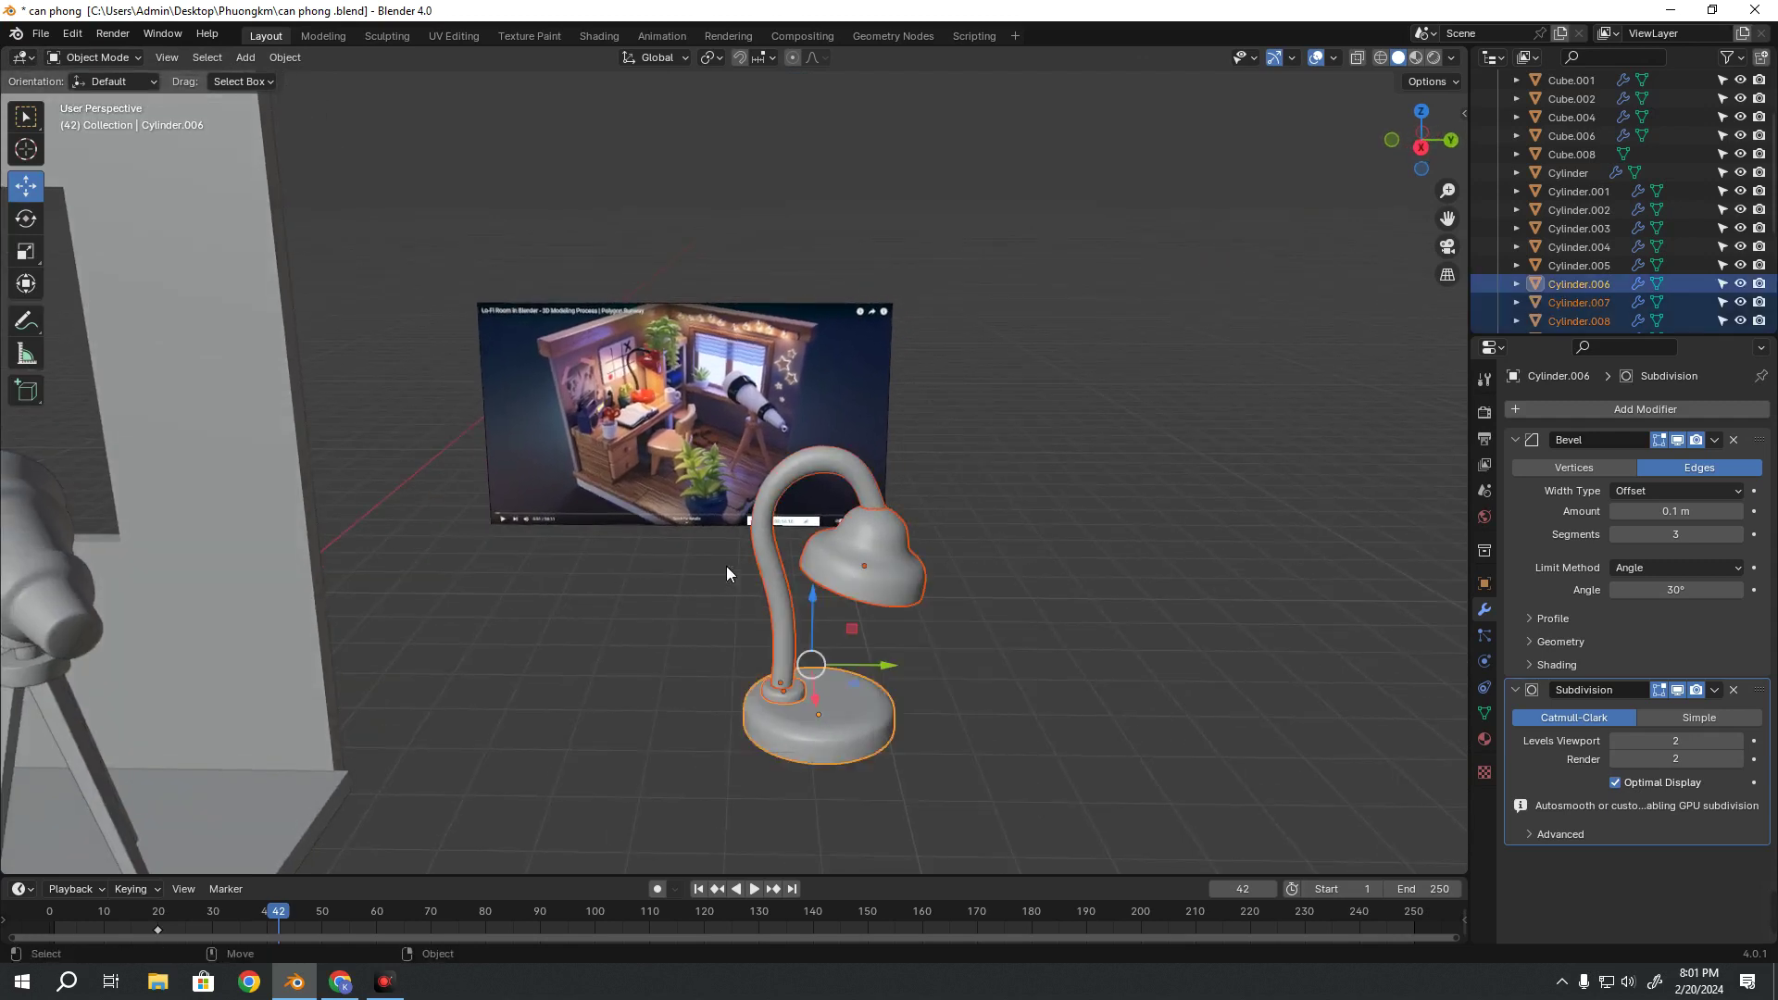
Join the three lamp parts into a single object, Cylinder.006
{"action": "scroll", "coordinate": [726, 565], "scroll_direction": "down", "scroll_amount": 5}
{"action": "middle_click_drag", "start_coordinate": [728, 567], "coordinate": [732, 568]}
{"action": "scroll", "coordinate": [729, 569], "scroll_direction": "up", "scroll_amount": 4}
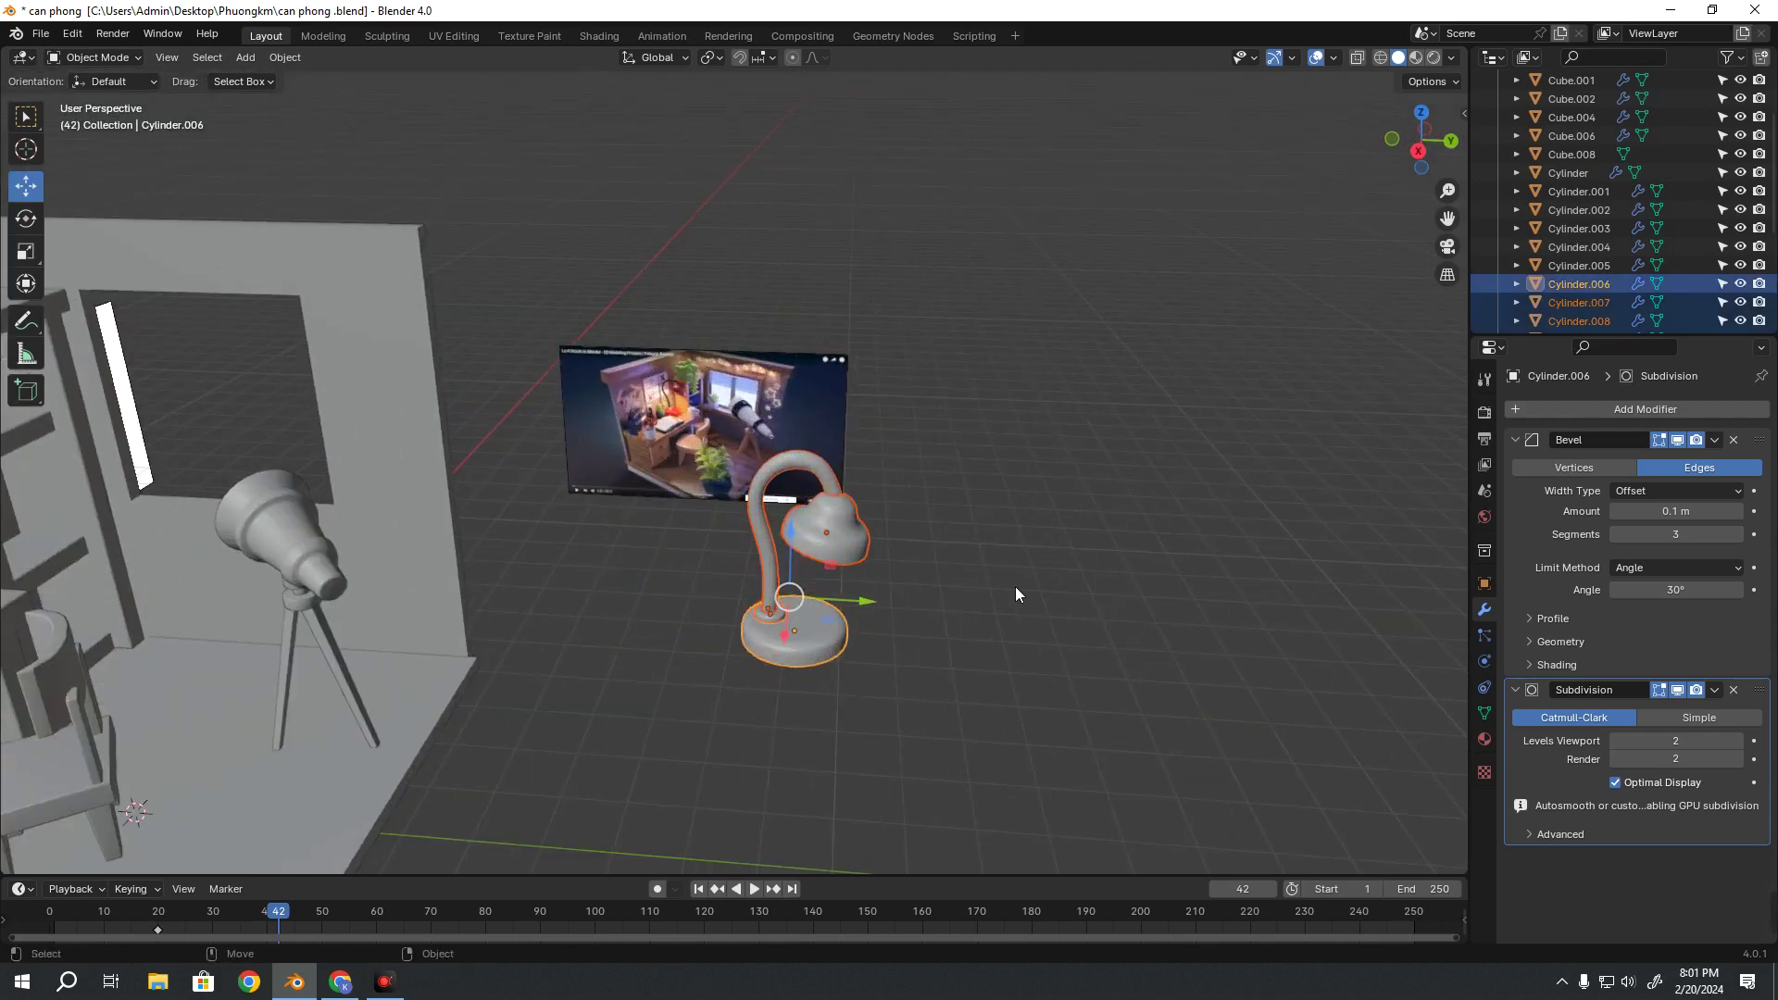
{"action": "left_click", "coordinate": [1018, 592]}
{"action": "mouse_move", "coordinate": [1018, 593]}
{"action": "middle_mouse_down"}
{"action": "mouse_move", "coordinate": [852, 621]}
{"action": "mouse_move", "coordinate": [959, 722]}
{"action": "middle_mouse_up"}
{"action": "left_click_drag", "start_coordinate": [959, 722], "coordinate": [736, 528]}
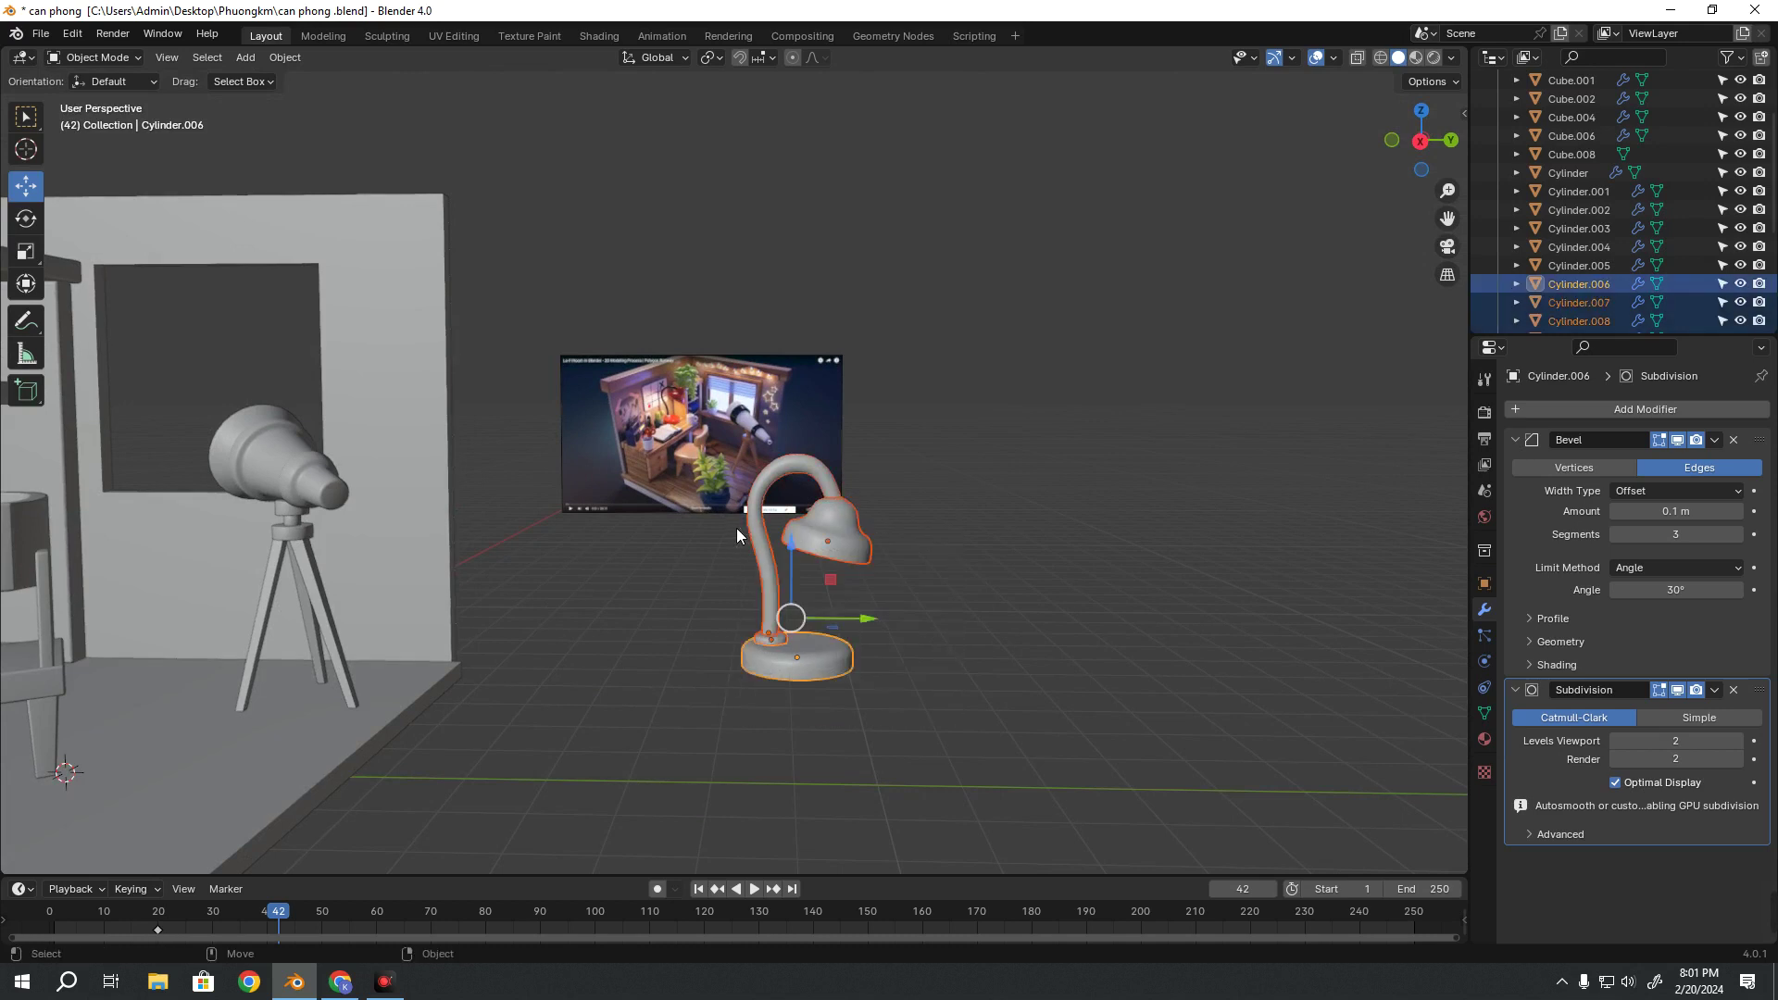
{"action": "left_click", "coordinate": [1006, 685]}
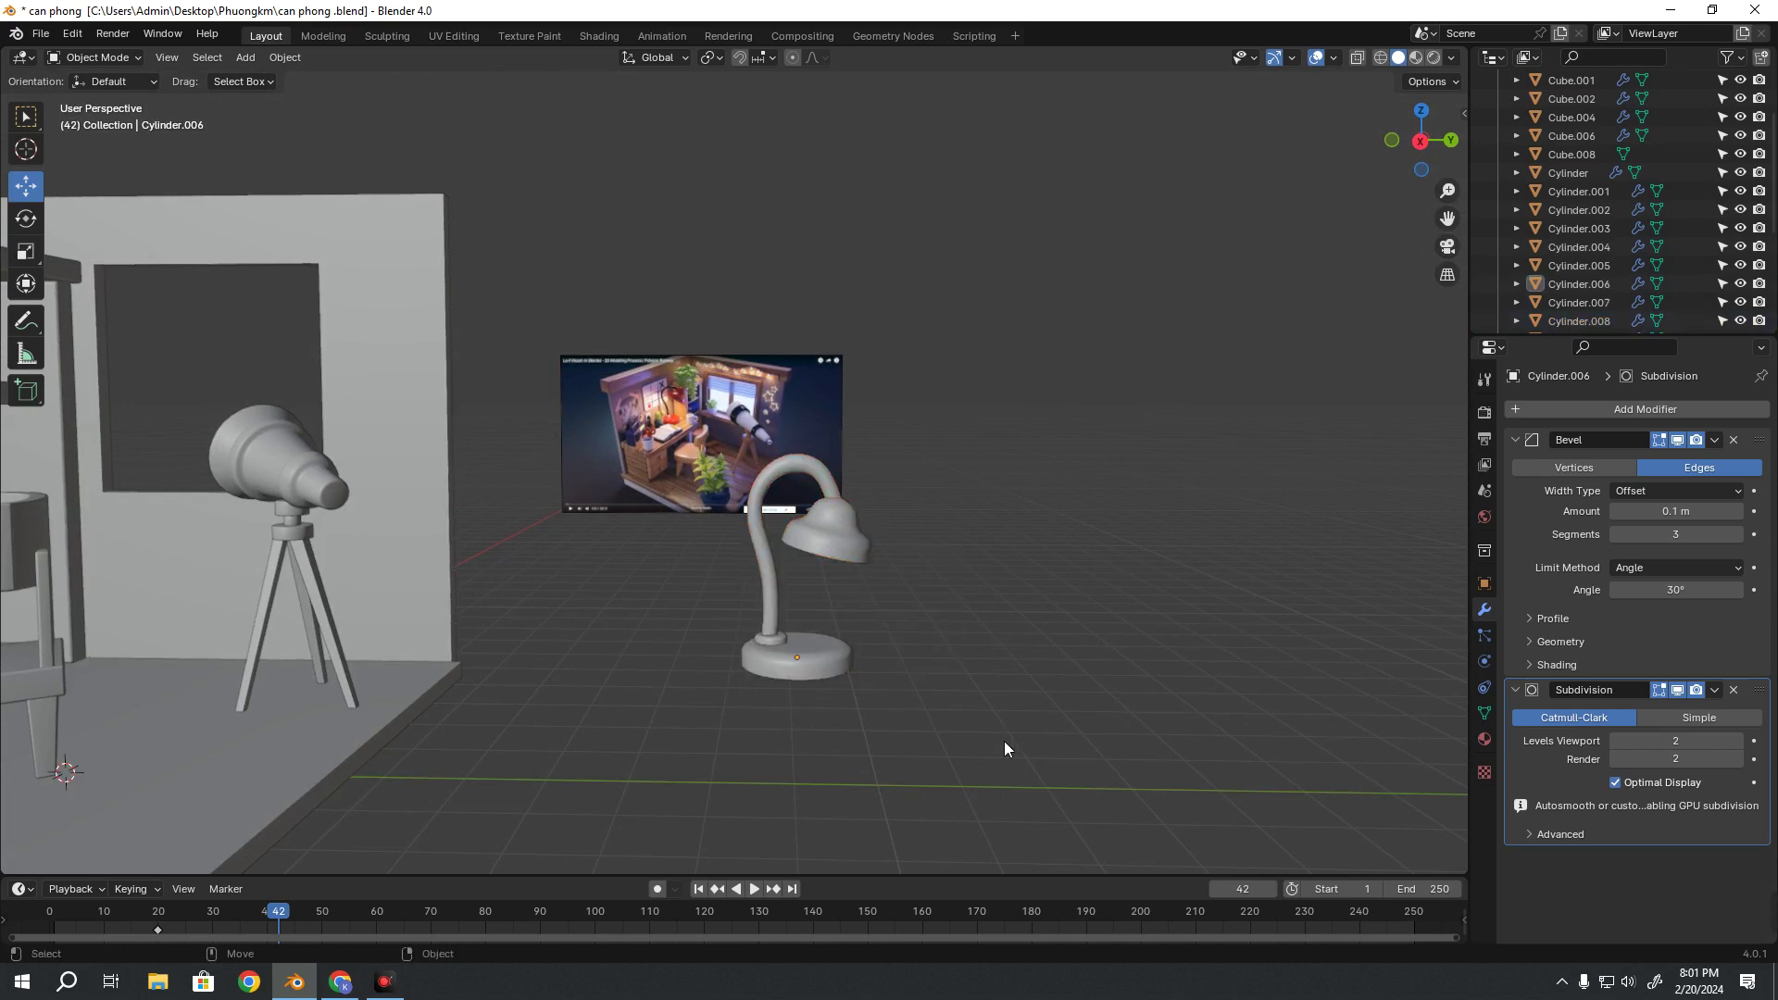
{"action": "mouse_move", "coordinate": [1004, 740]}
{"action": "left_mouse_down"}
{"action": "mouse_move", "coordinate": [791, 563]}
{"action": "mouse_move", "coordinate": [728, 533]}
{"action": "left_mouse_up"}
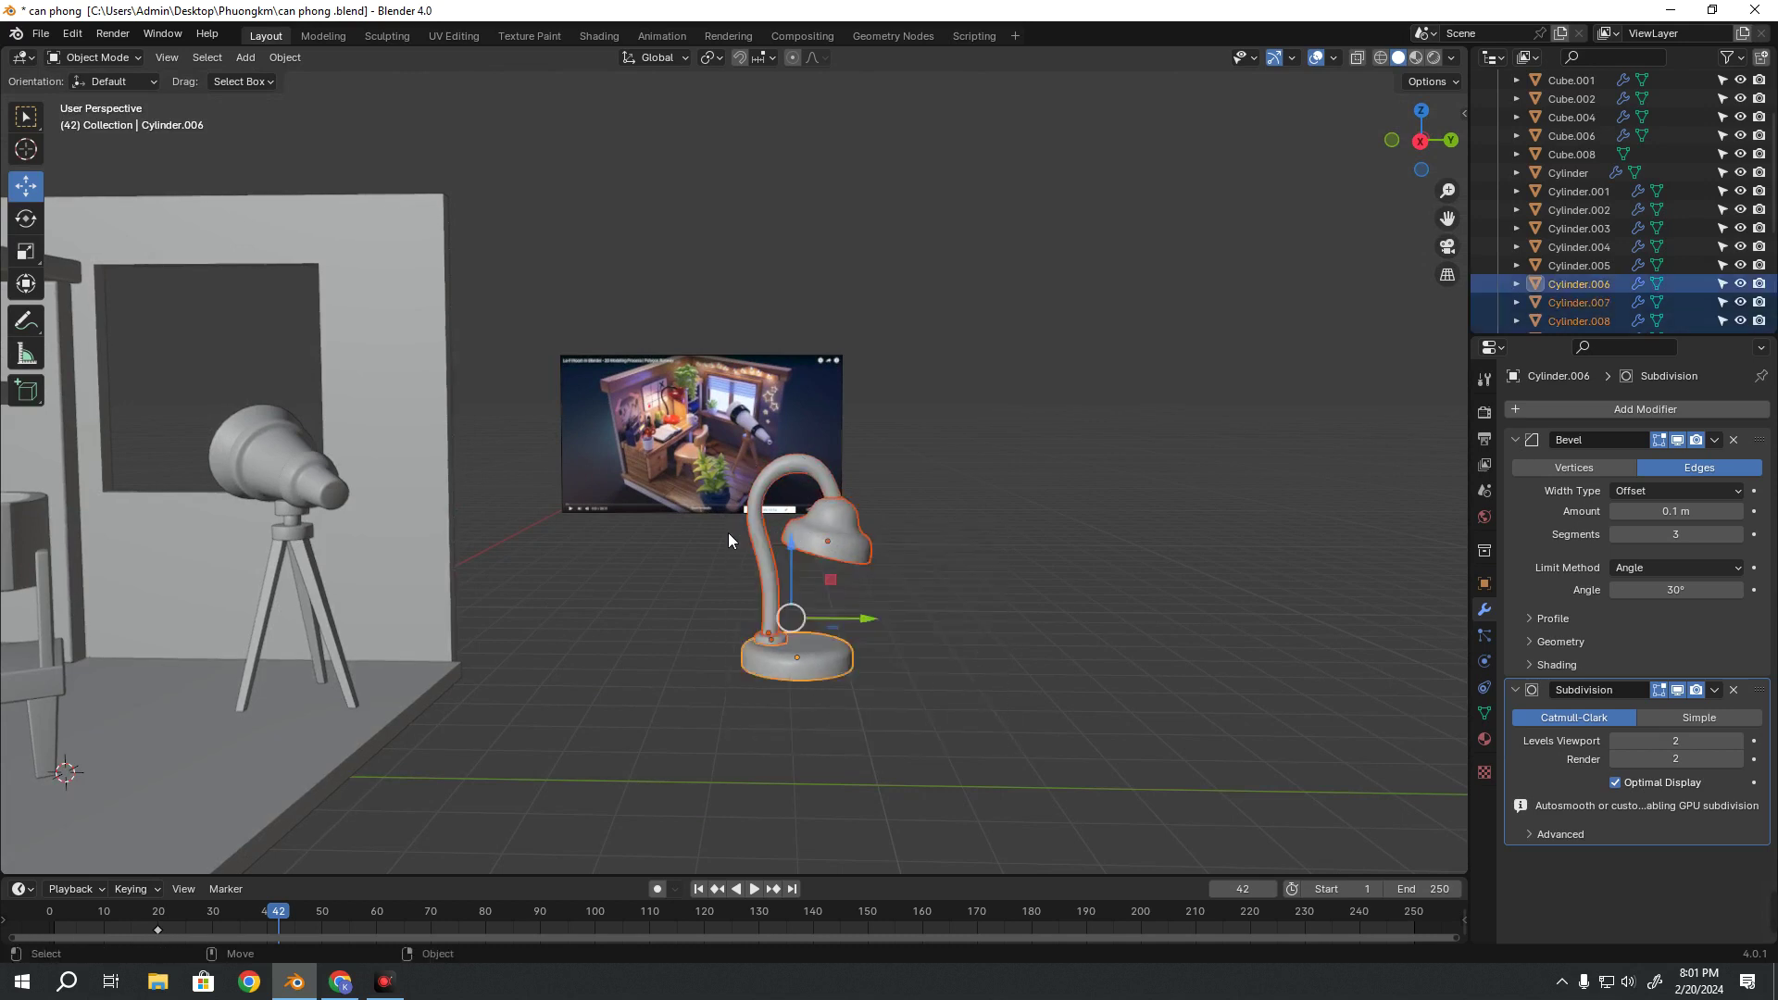
{"action": "right_click", "coordinate": [842, 540]}
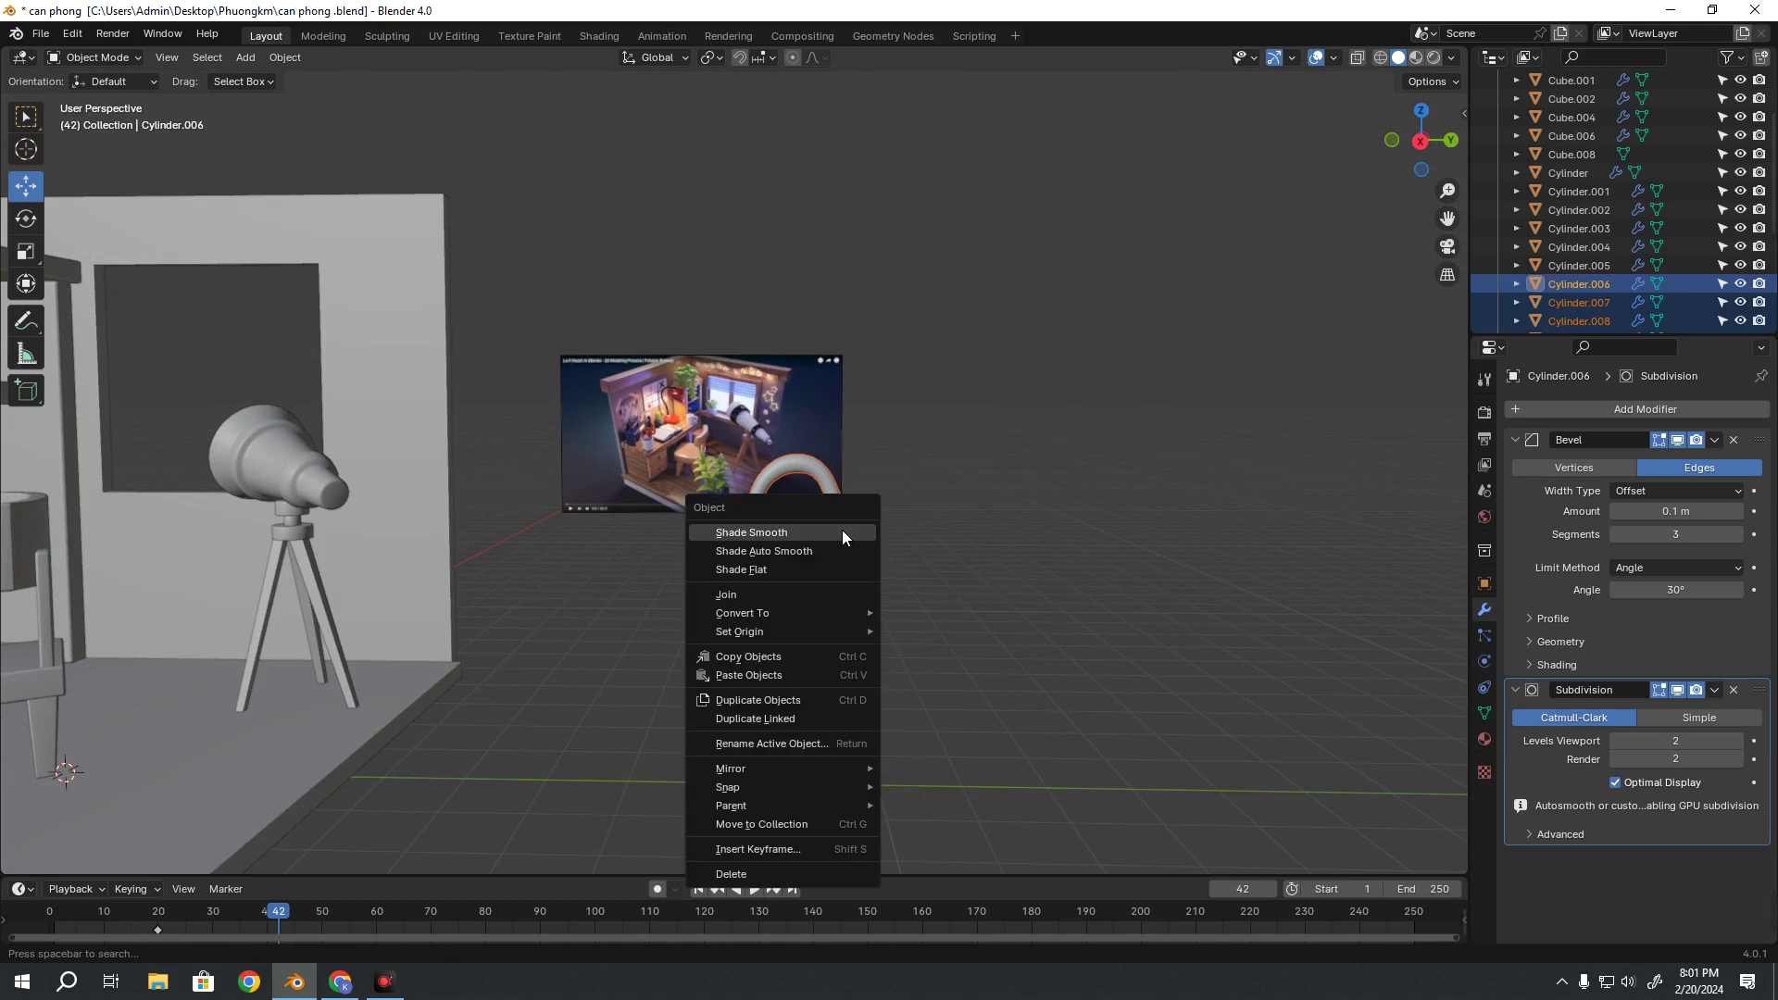
{"action": "left_click", "coordinate": [740, 594]}
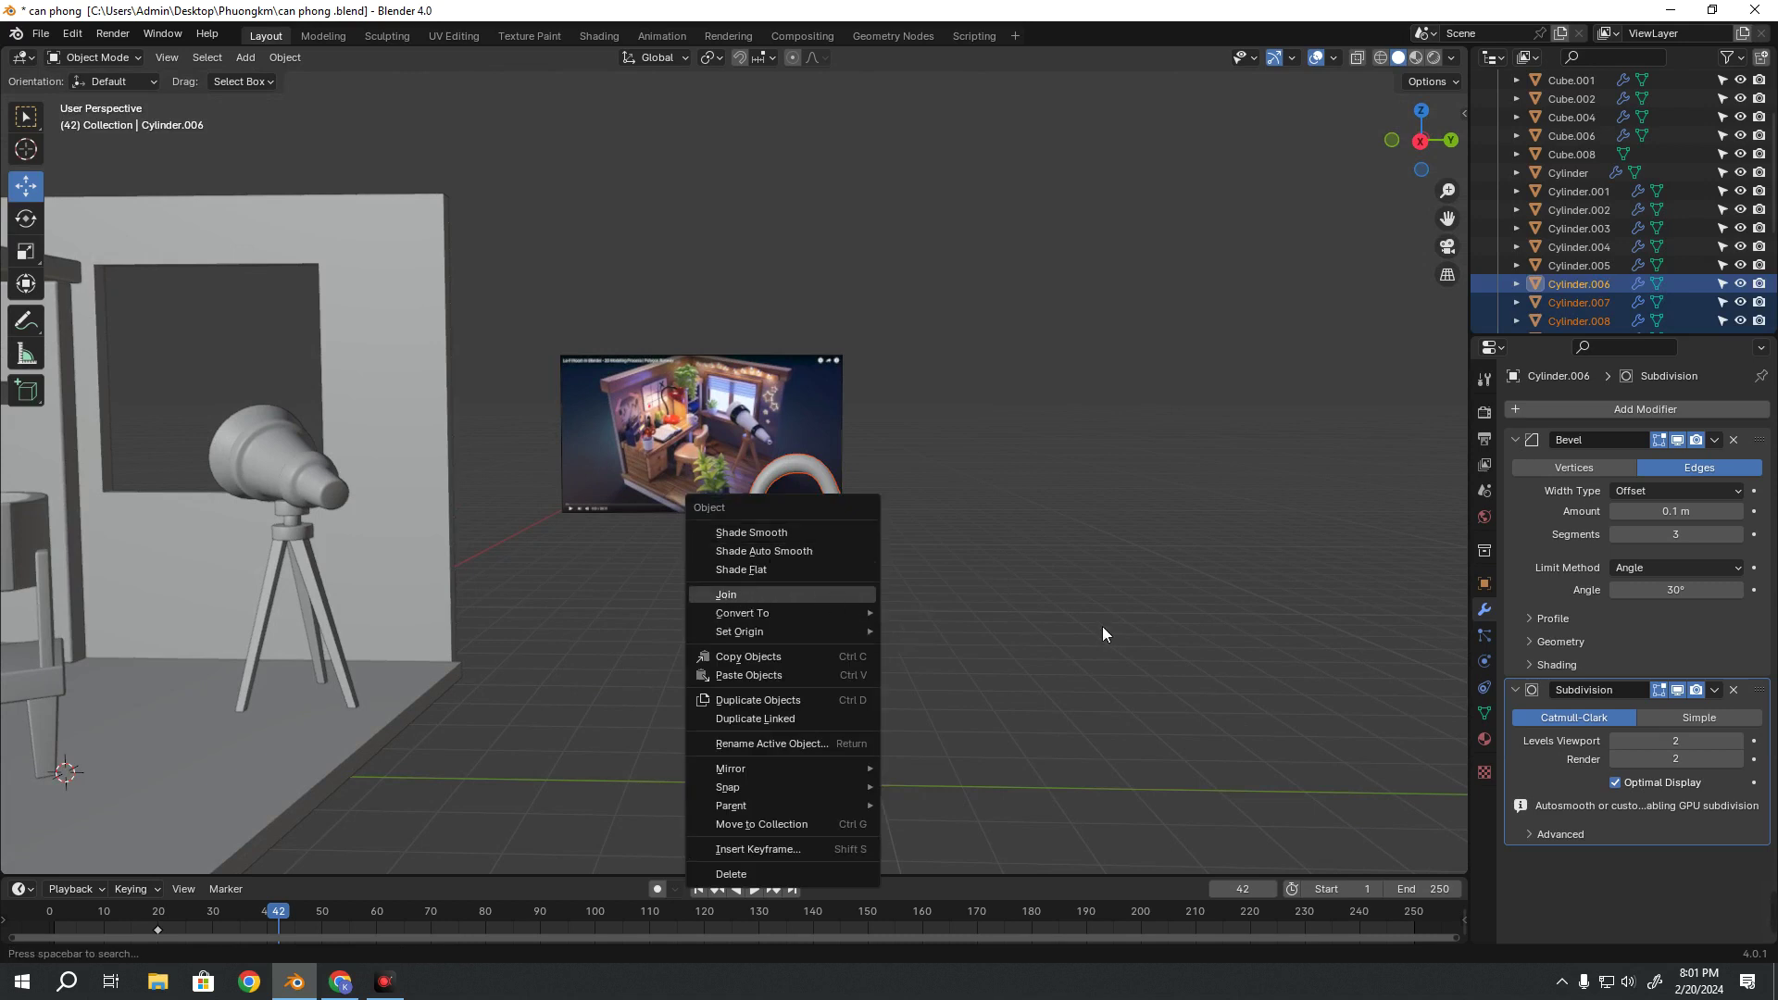
Remove the Bevel and Subdivision modifiers from the joined lamp
{"action": "mouse_move", "coordinate": [1059, 609]}
{"action": "middle_mouse_down"}
{"action": "mouse_move", "coordinate": [861, 626]}
{"action": "mouse_move", "coordinate": [879, 633]}
{"action": "middle_mouse_up"}
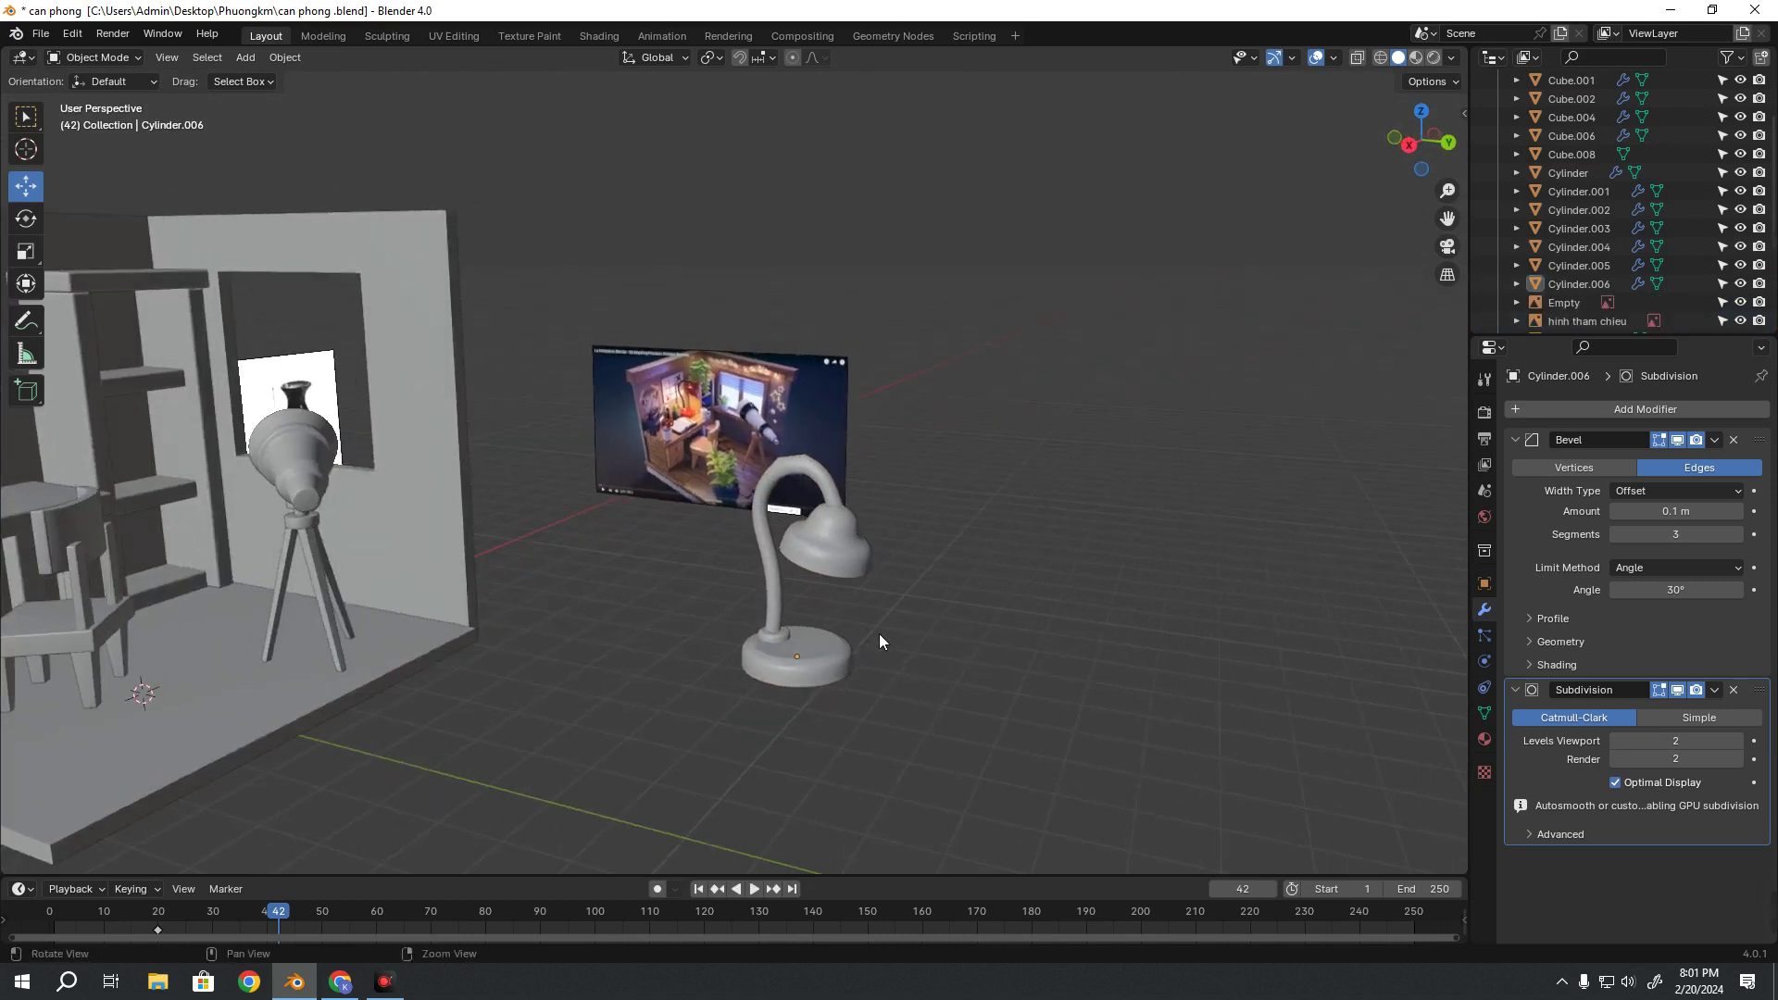
{"action": "scroll", "coordinate": [871, 616], "scroll_direction": "up", "scroll_amount": 2}
{"action": "scroll", "coordinate": [871, 617], "scroll_direction": "up", "scroll_amount": 1}
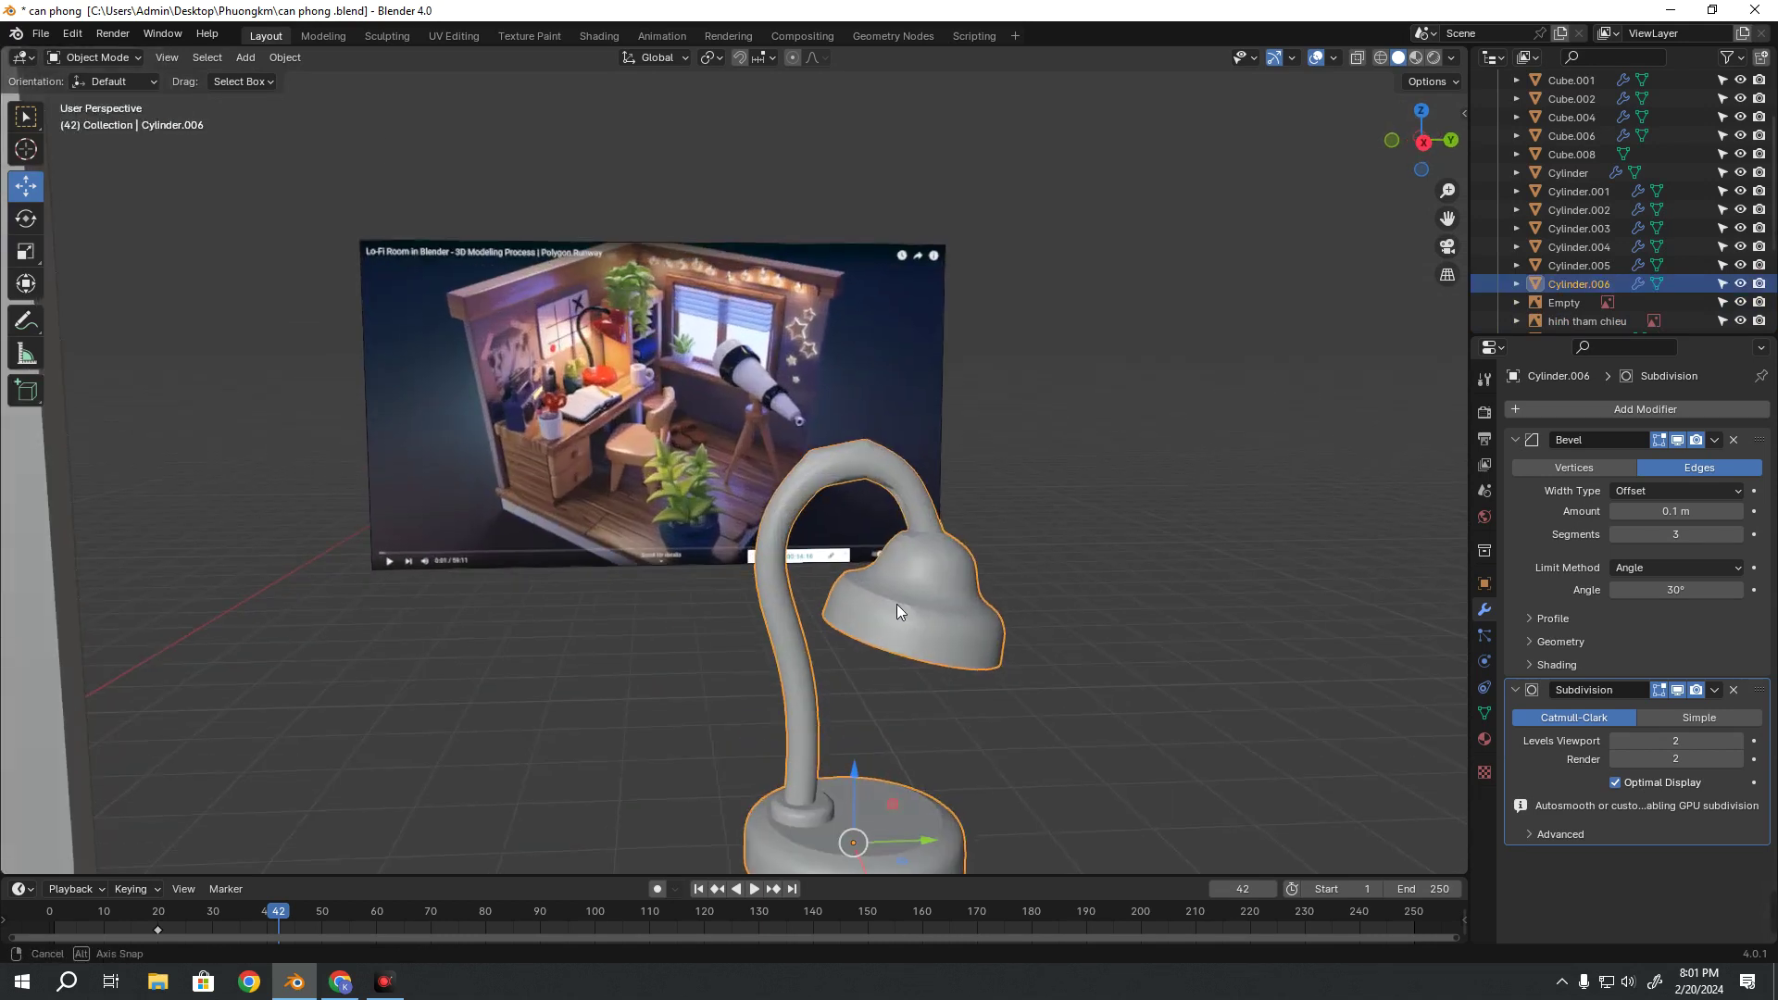
{"action": "middle_click_drag", "start_coordinate": [896, 604], "coordinate": [869, 615]}
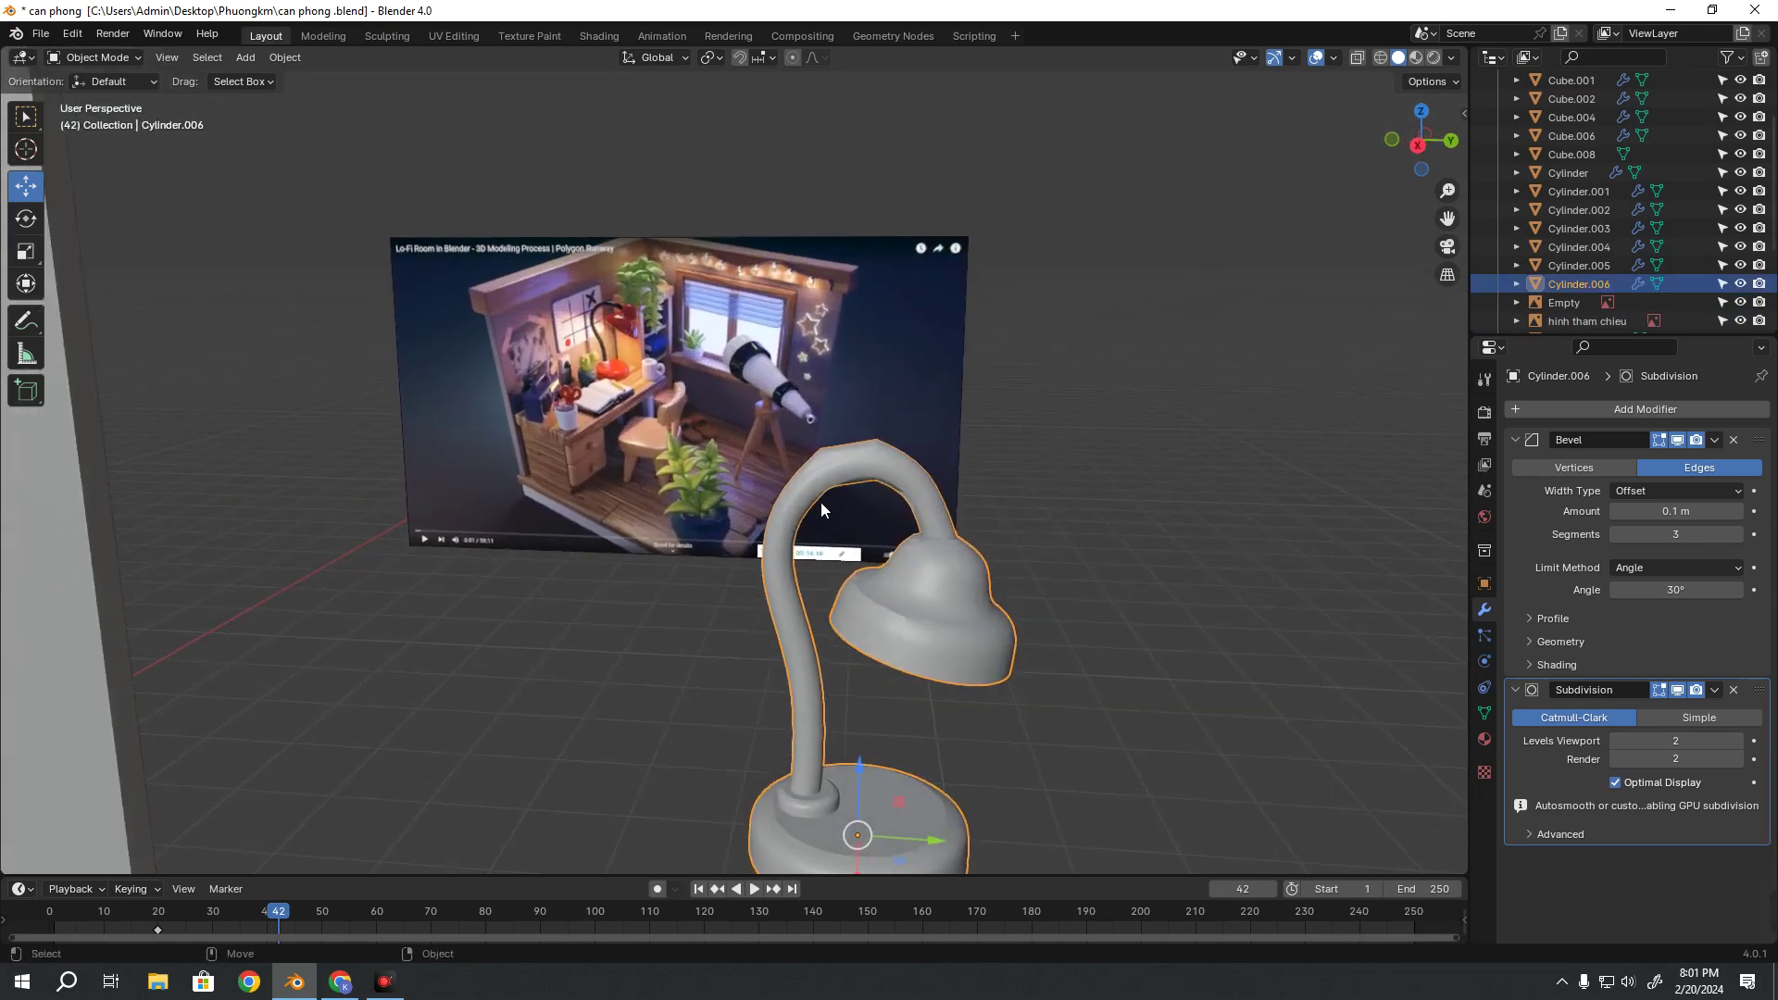
{"action": "scroll", "coordinate": [892, 508], "scroll_direction": "up", "scroll_amount": 4}
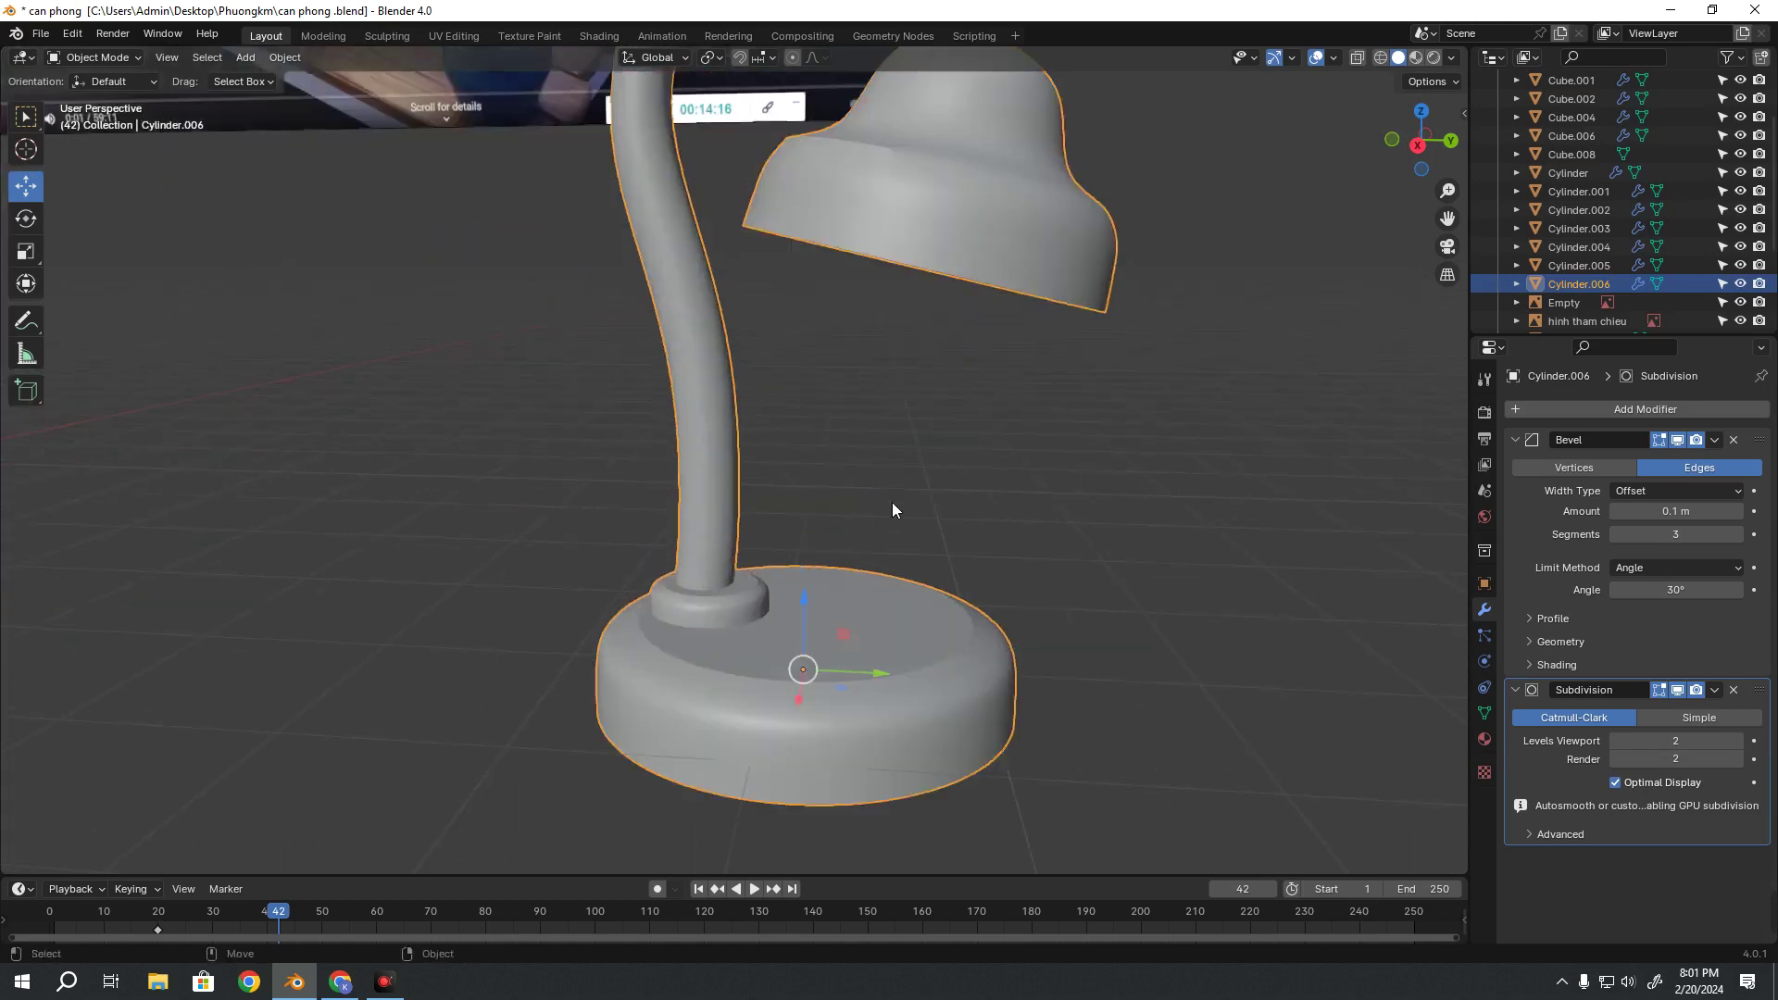
{"action": "mouse_move", "coordinate": [892, 509]}
{"action": "middle_mouse_down"}
{"action": "mouse_move", "coordinate": [829, 508]}
{"action": "mouse_move", "coordinate": [853, 480]}
{"action": "mouse_move", "coordinate": [766, 500]}
{"action": "mouse_move", "coordinate": [802, 509]}
{"action": "middle_mouse_up"}
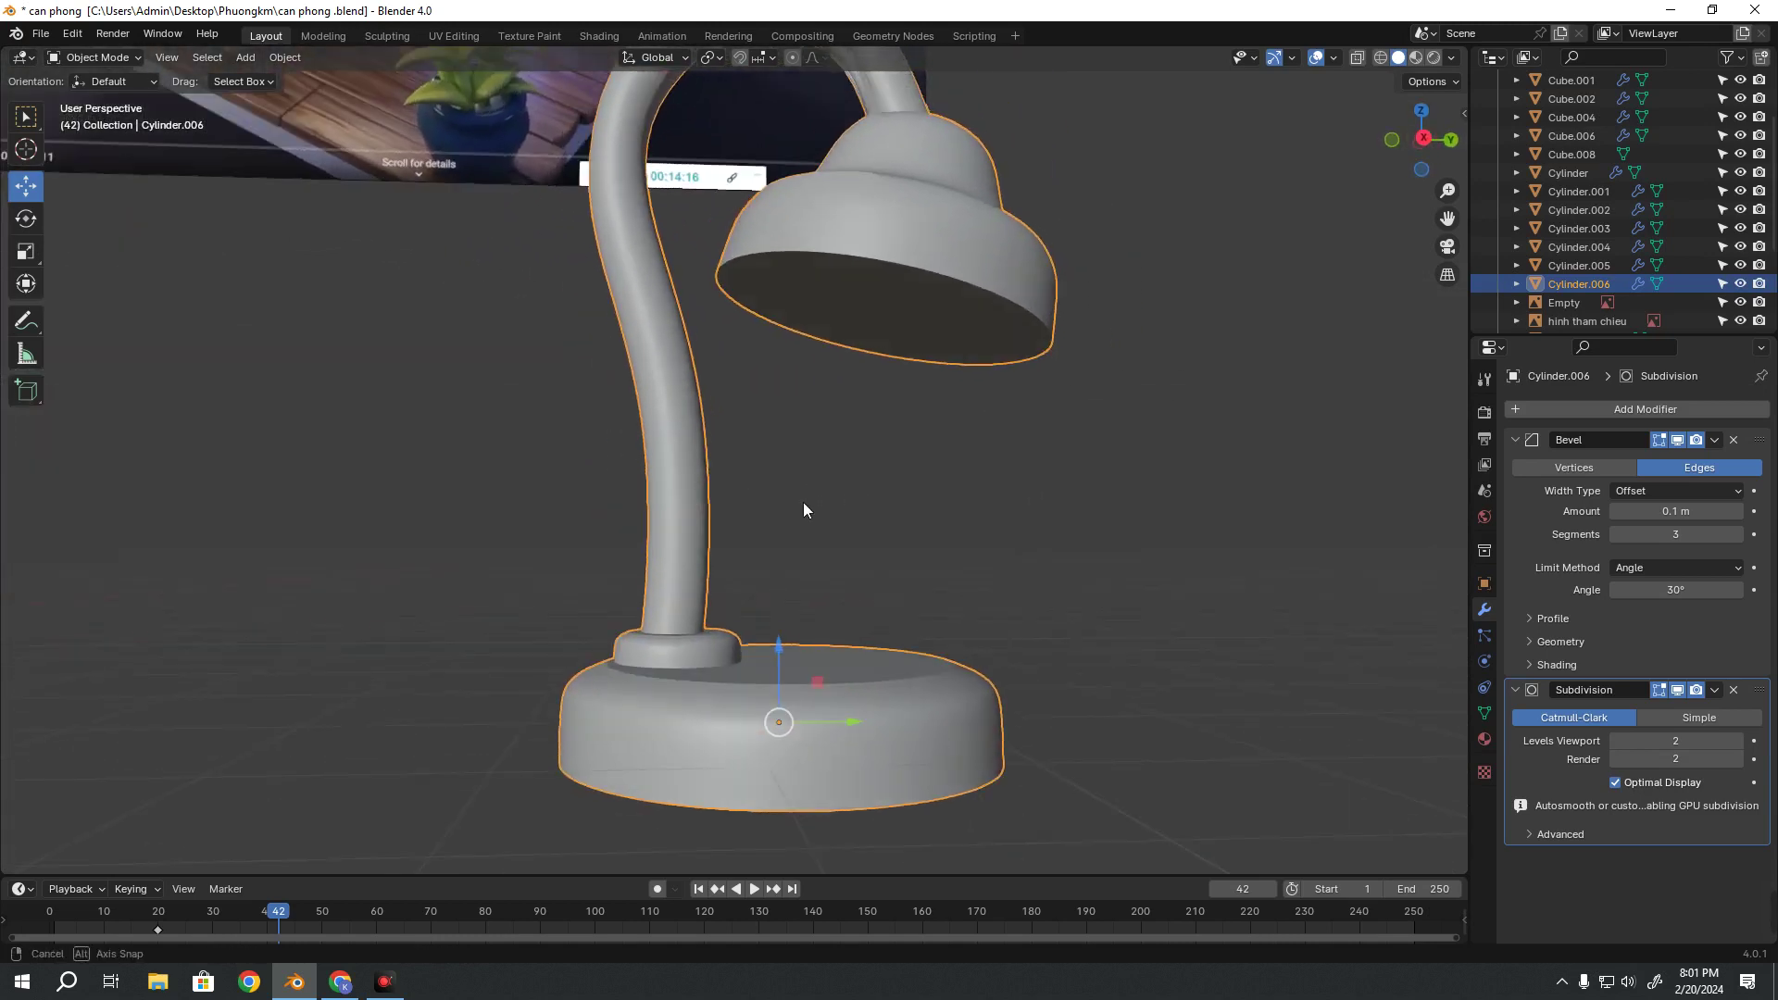
{"action": "left_click", "coordinate": [1735, 439]}
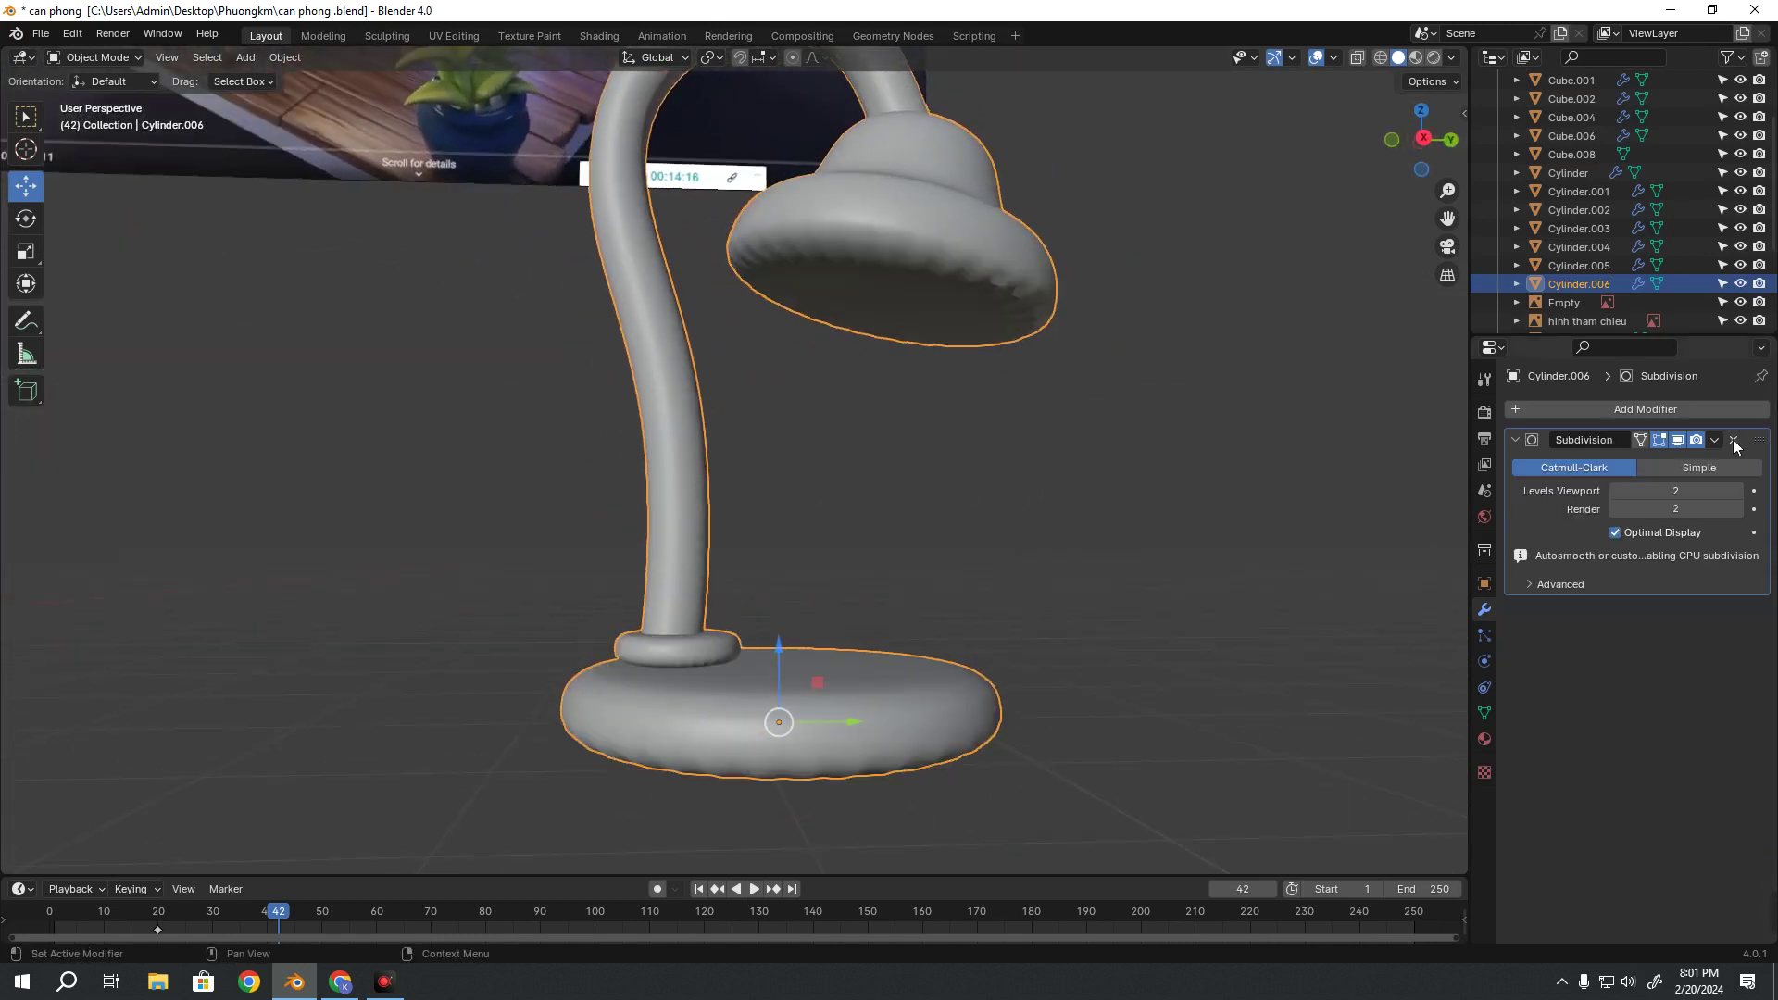
{"action": "left_click", "coordinate": [1733, 440]}
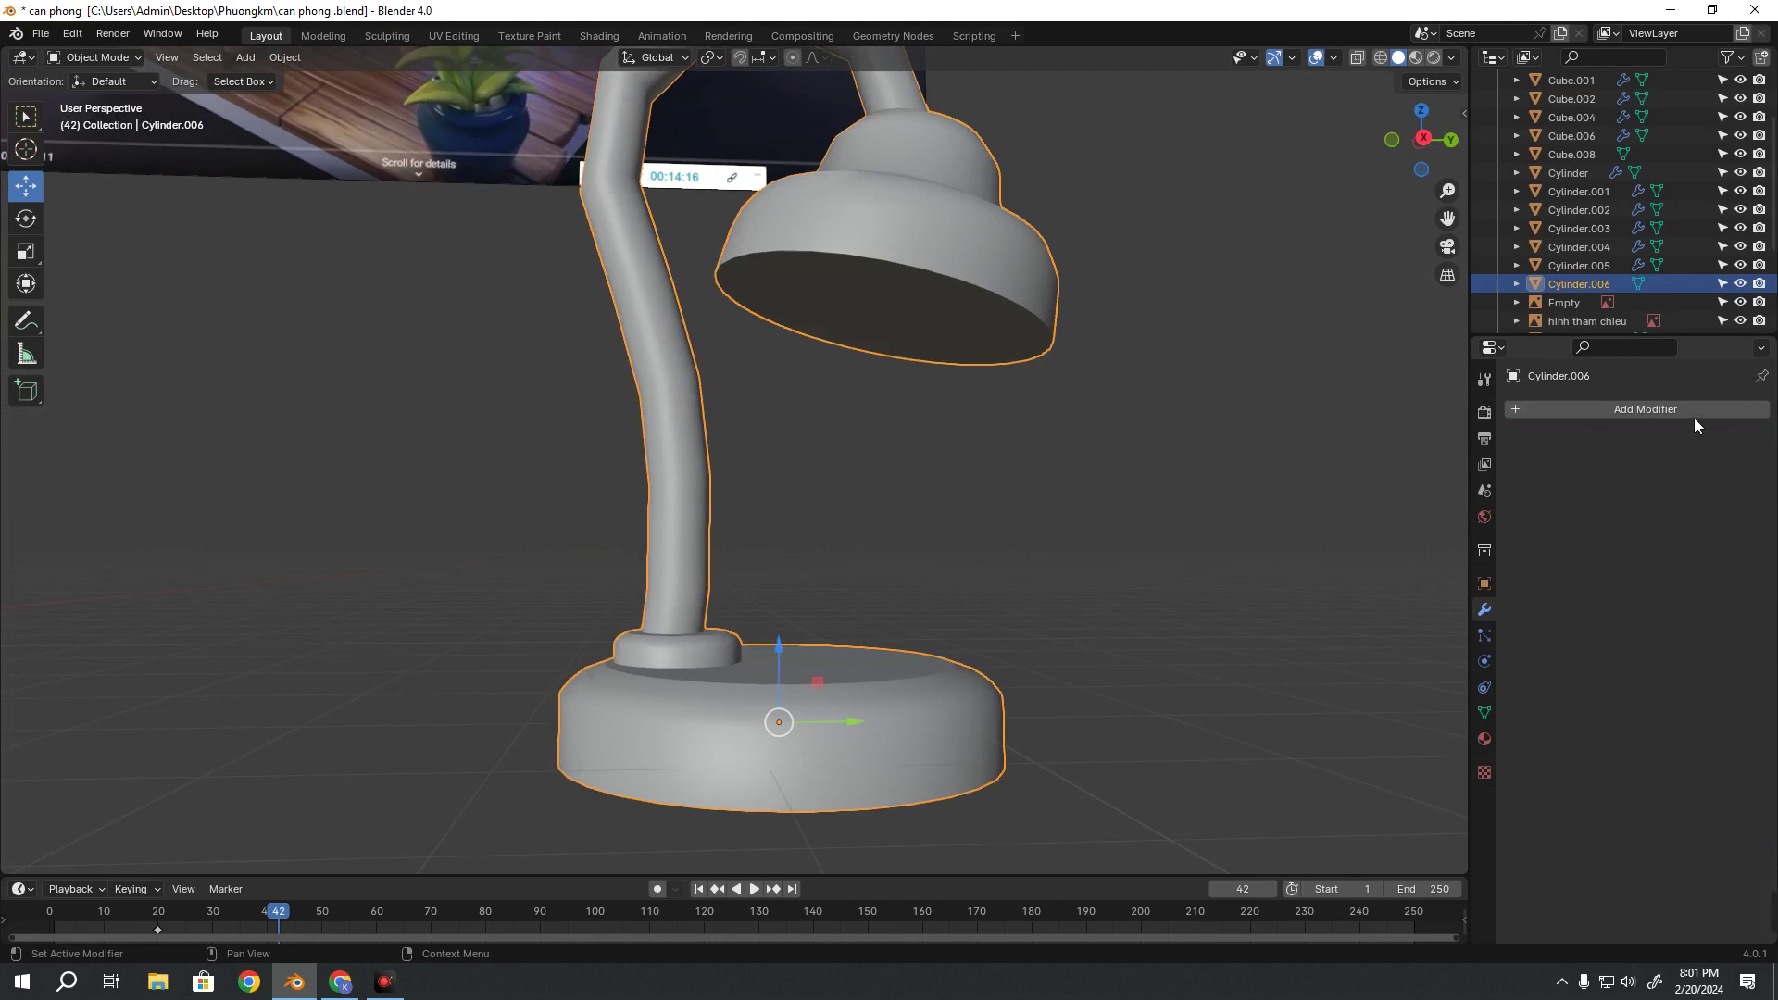
Apply all transforms to the lamp
{"action": "scroll", "coordinate": [924, 574], "scroll_direction": "down", "scroll_amount": 4}
{"action": "middle_click_drag", "start_coordinate": [924, 574], "coordinate": [900, 526]}
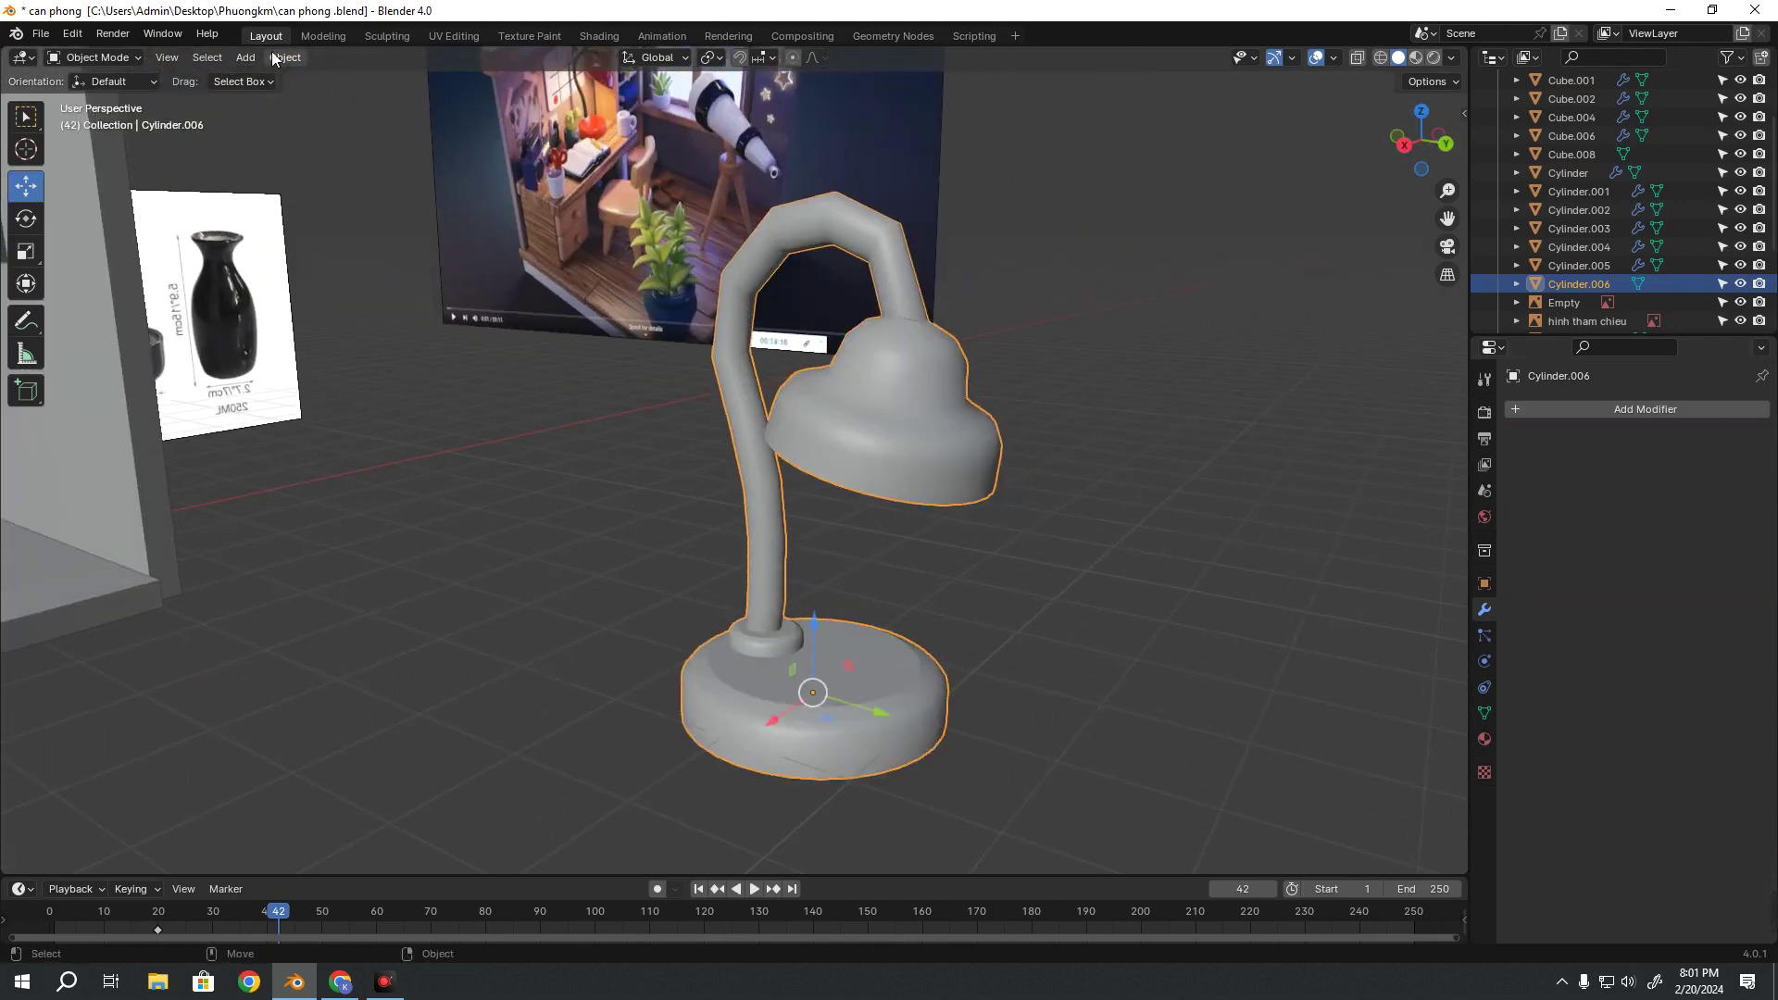
{"action": "left_click", "coordinate": [278, 58]}
{"action": "mouse_move", "coordinate": [308, 153]}
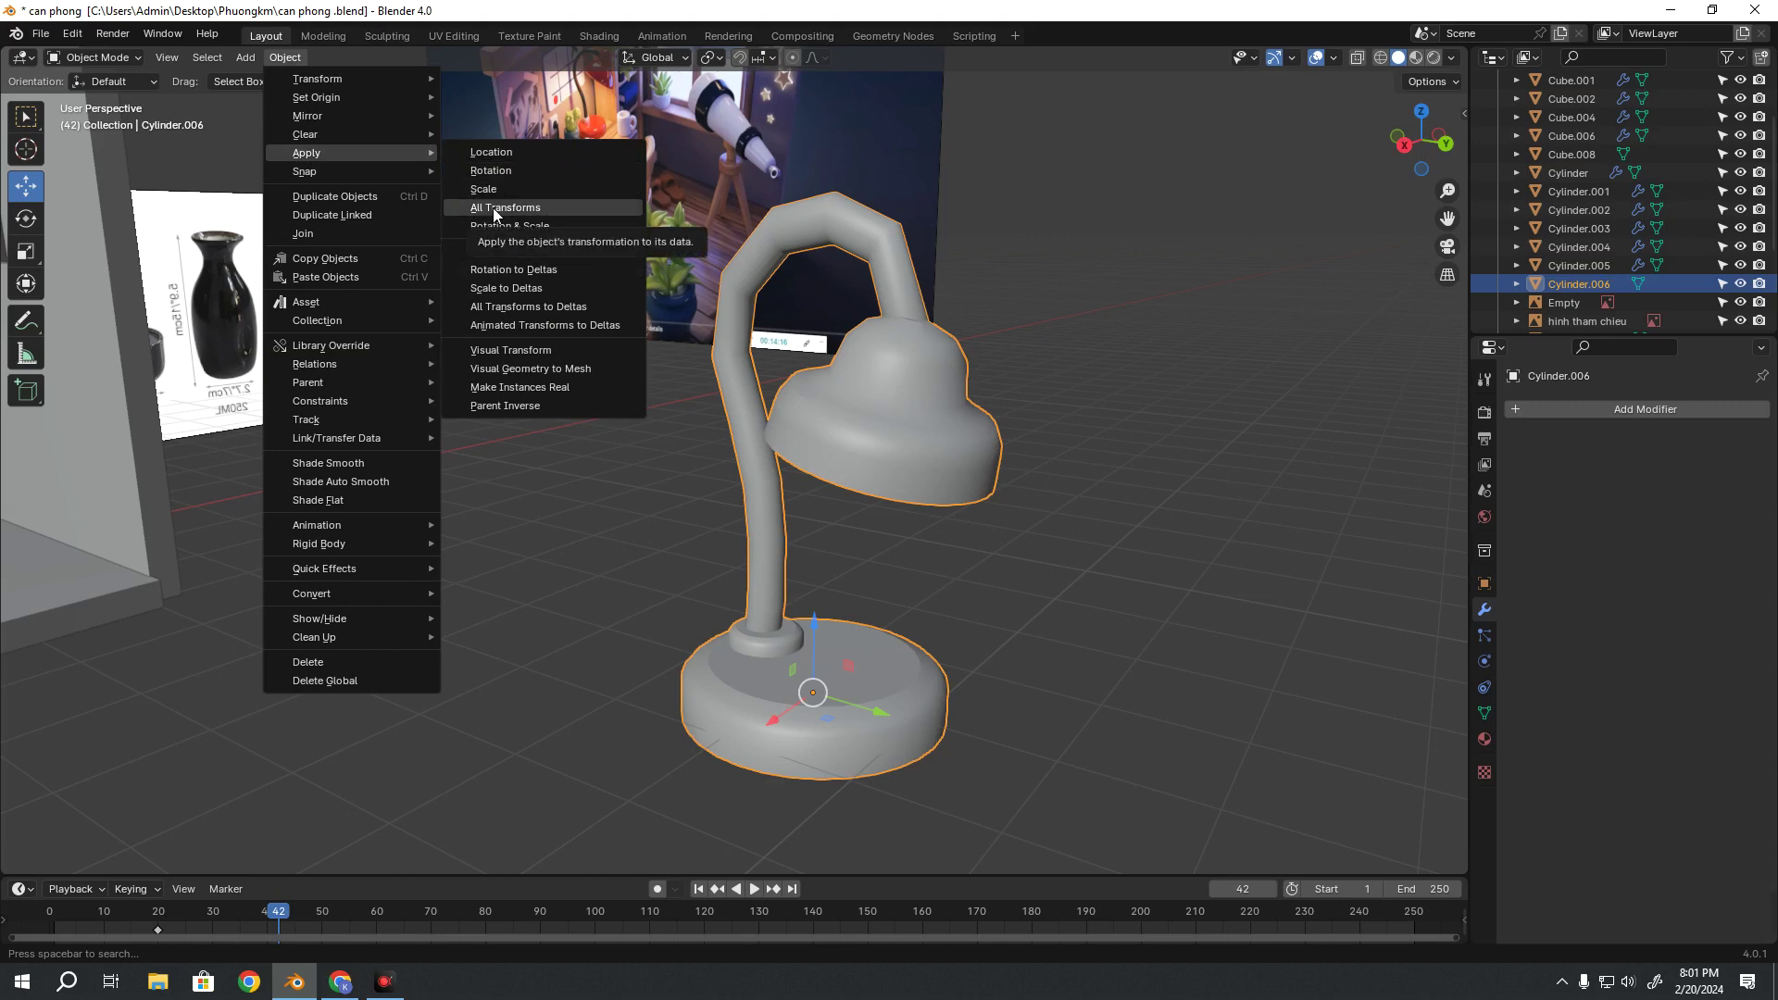
{"action": "left_click", "coordinate": [494, 209]}
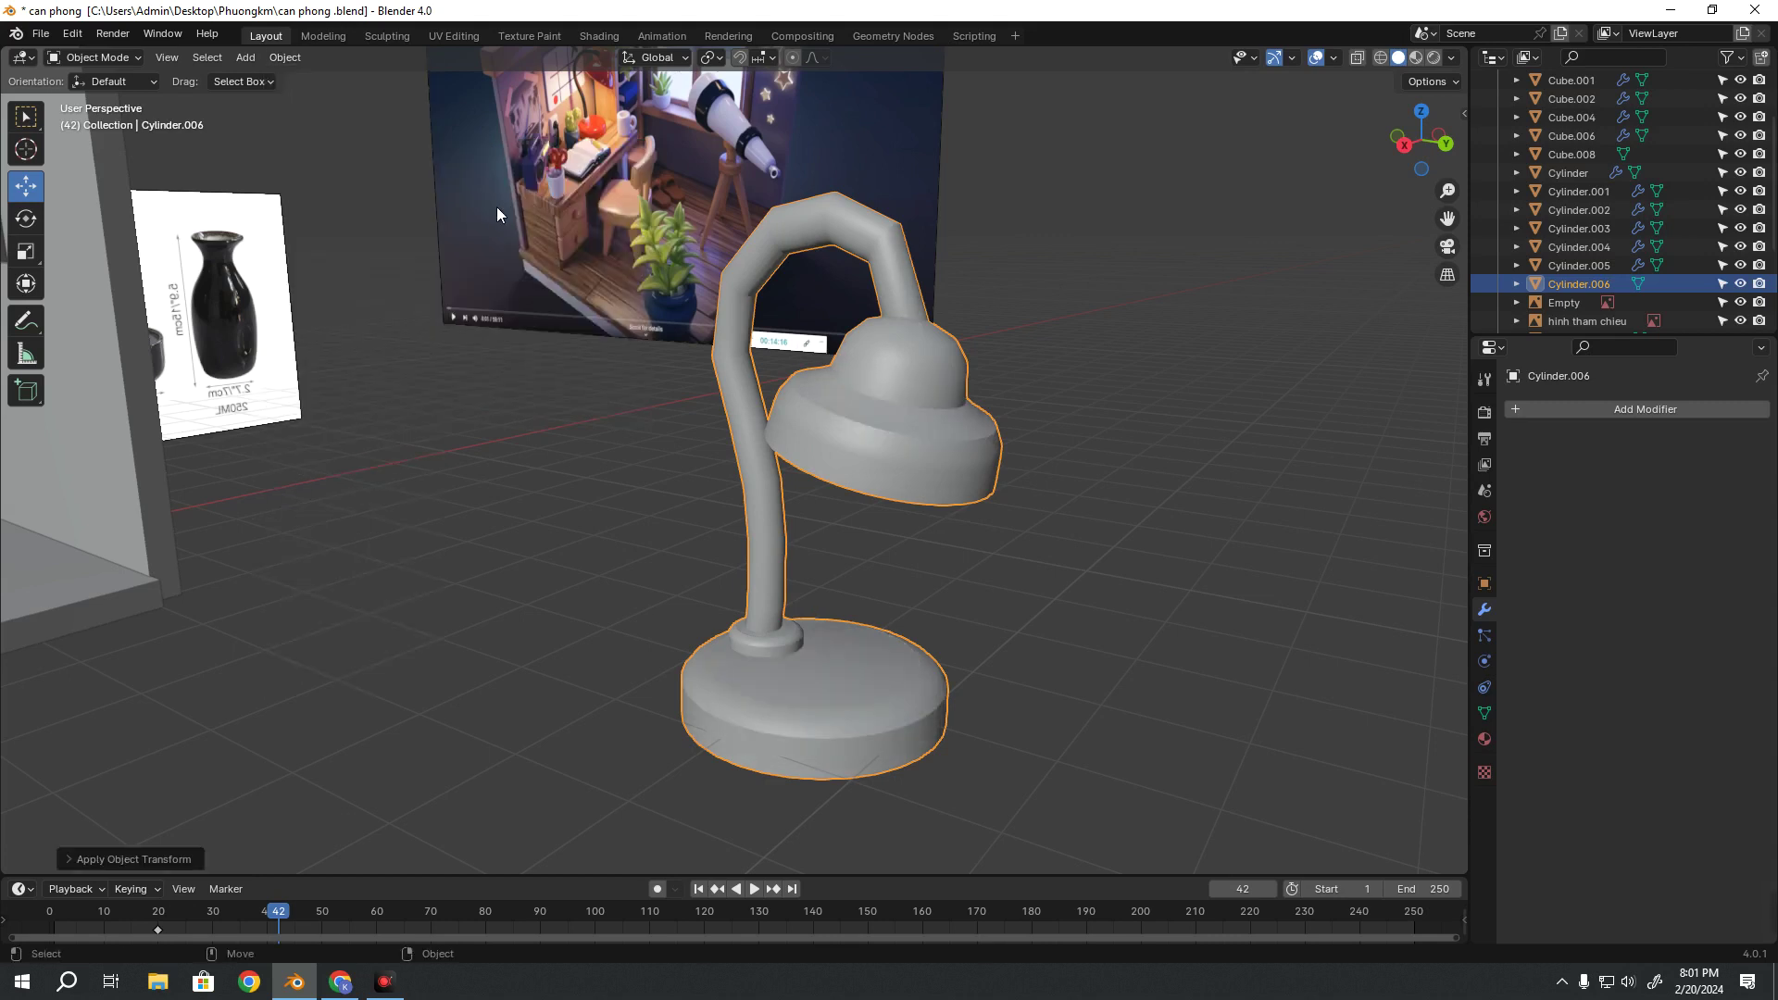
Add a 3-segment Bevel modifier to the lamp and shade it smooth
{"action": "left_click", "coordinate": [1546, 411]}
{"action": "mouse_move", "coordinate": [1465, 411]}
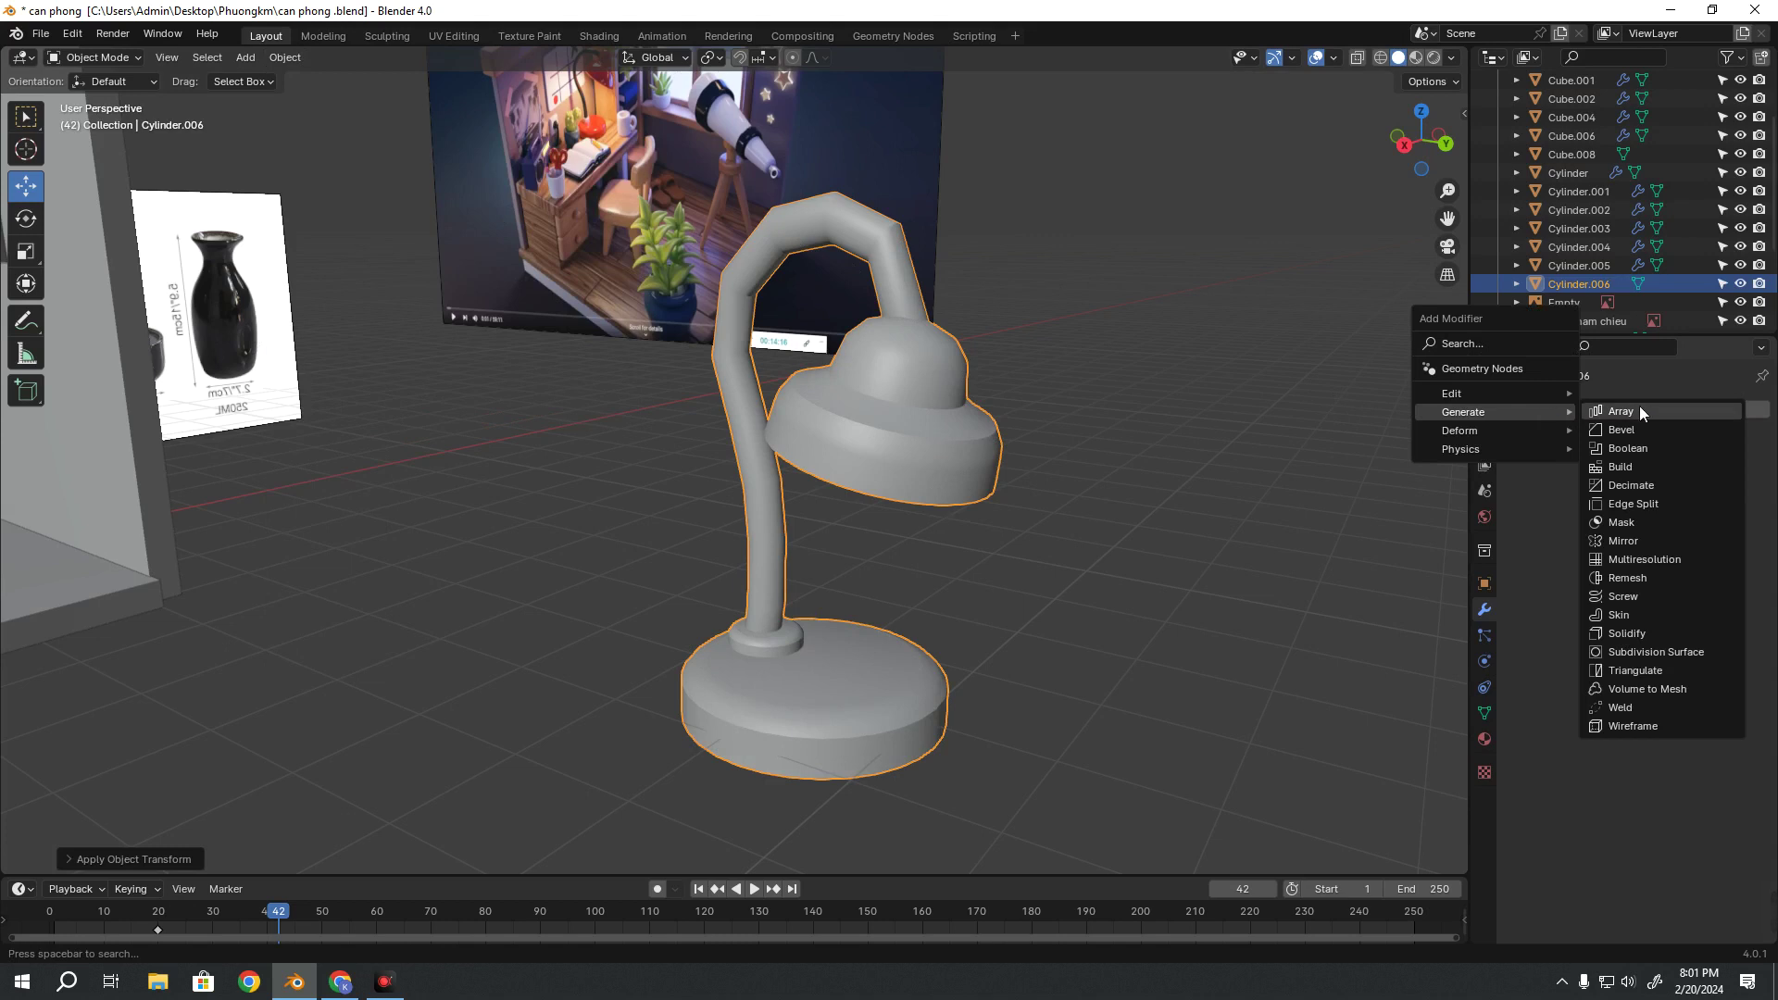
{"action": "left_click", "coordinate": [1641, 425]}
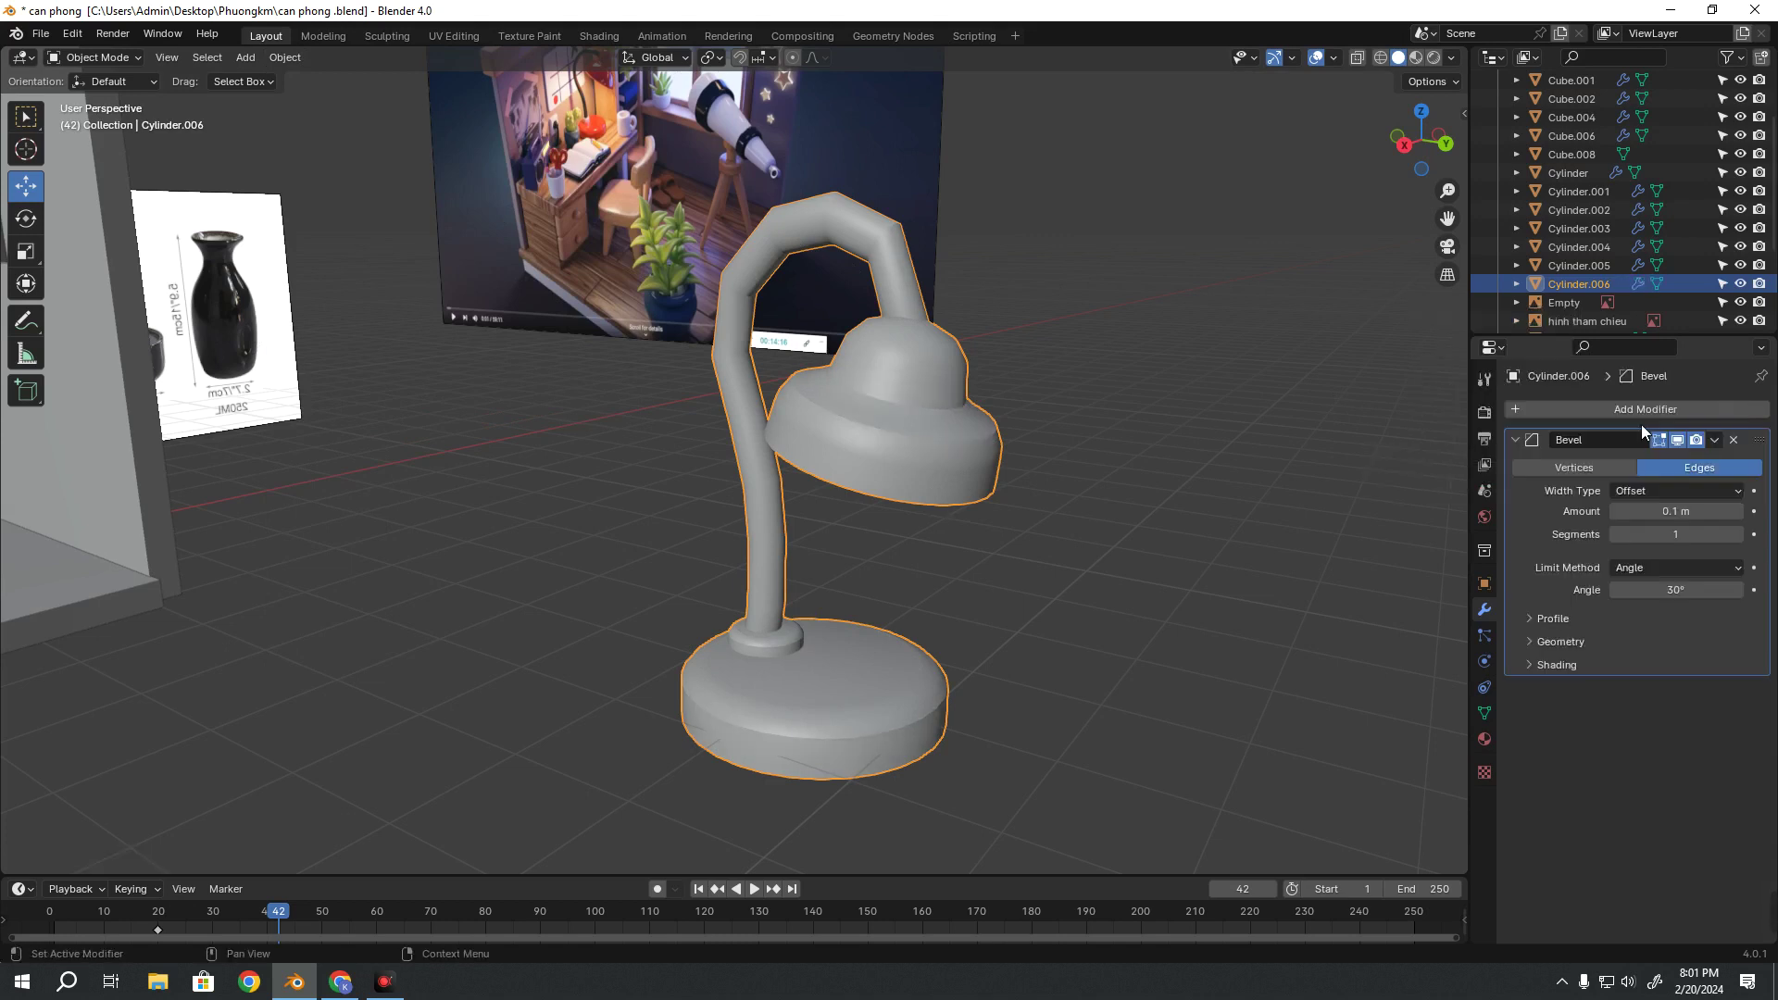
{"action": "middle_click_drag", "start_coordinate": [1008, 495], "coordinate": [1055, 495]}
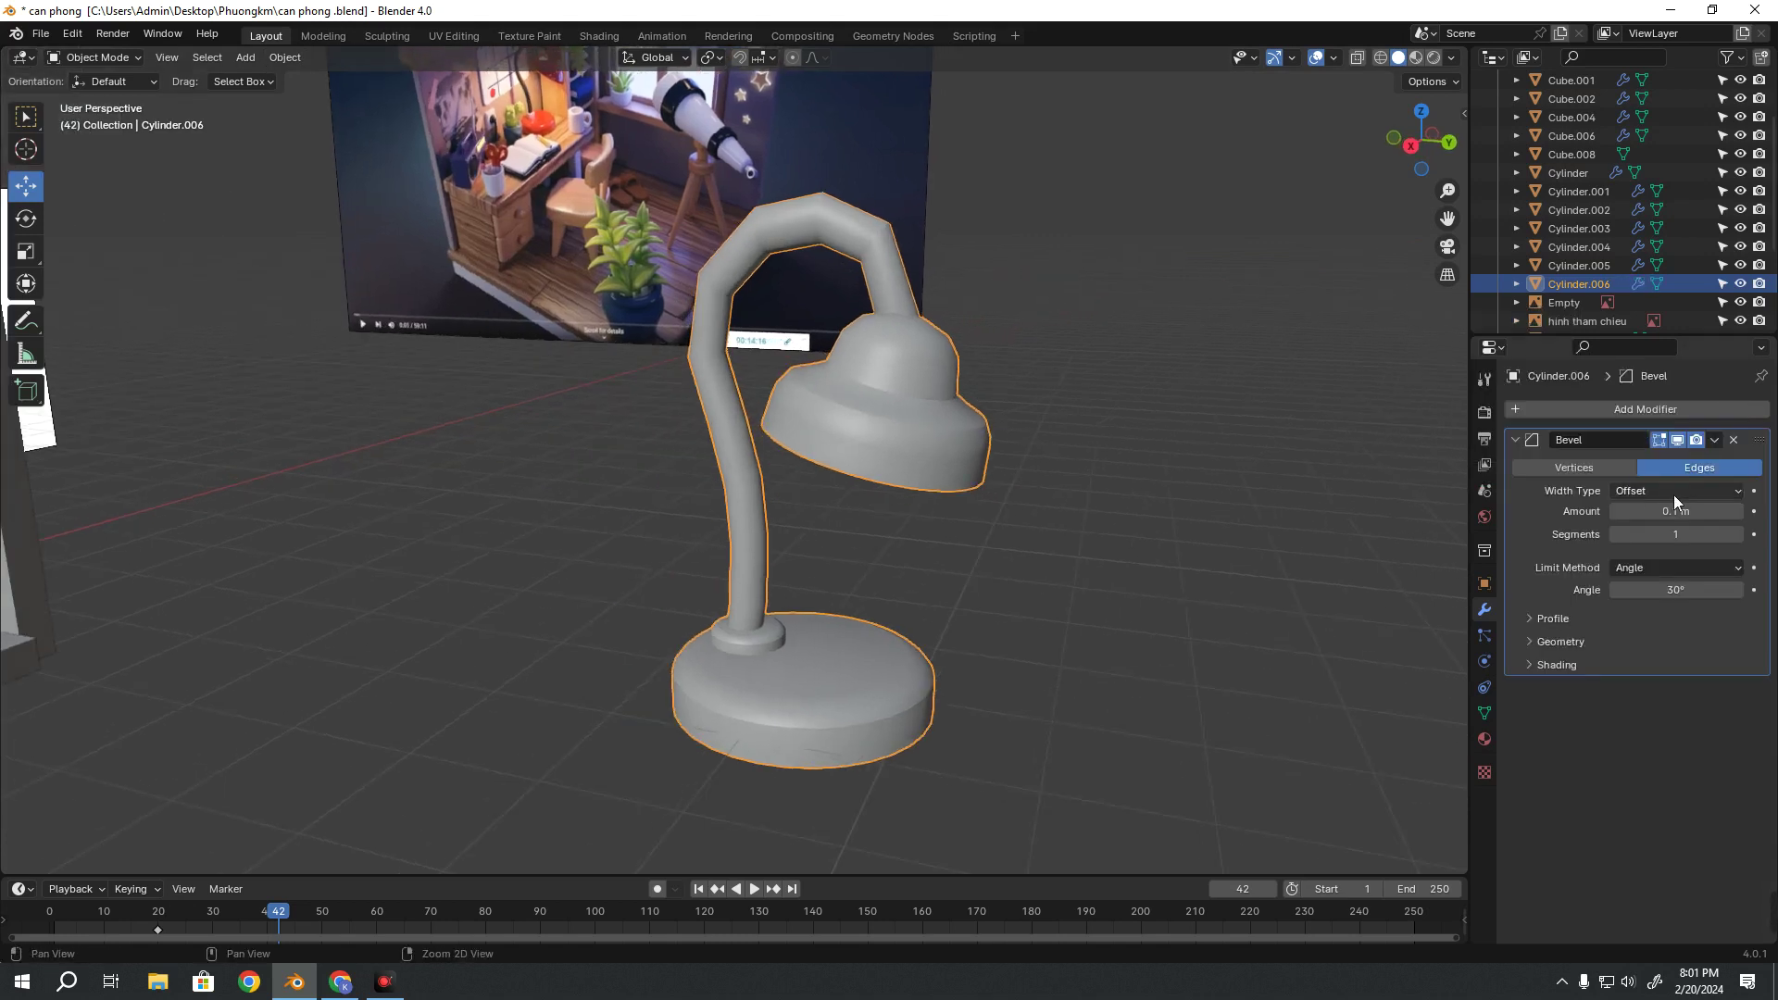
{"action": "left_click", "coordinate": [1738, 535]}
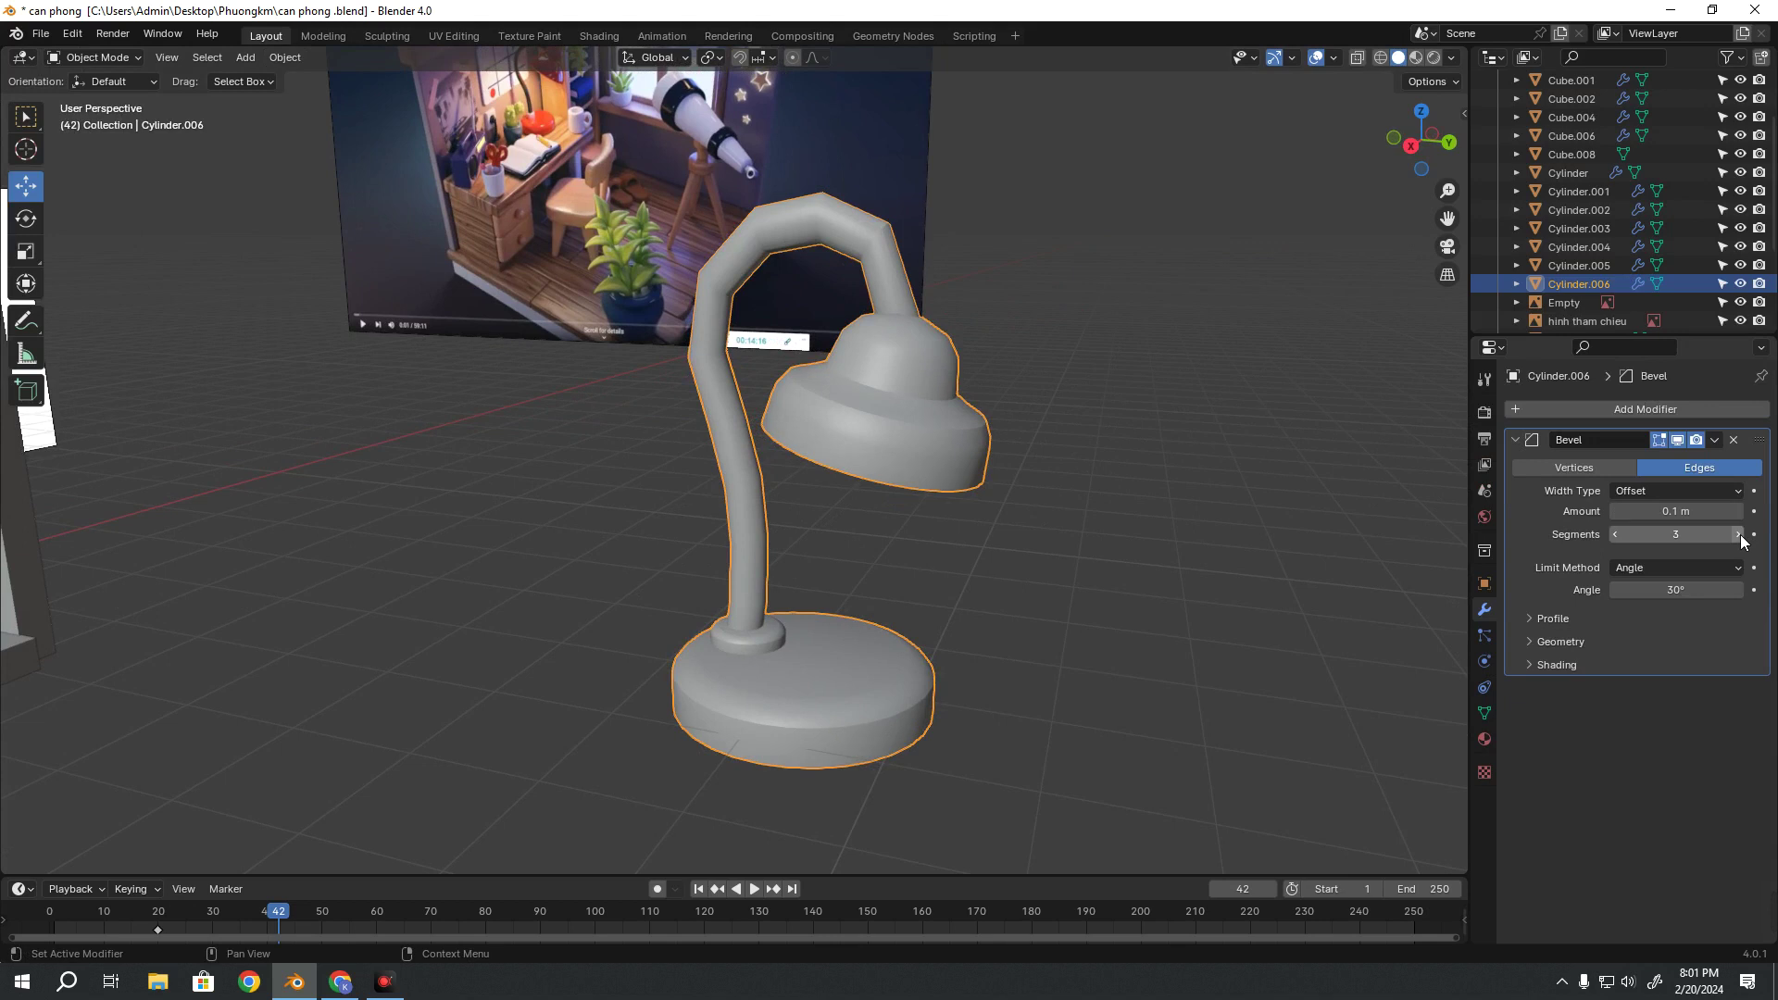
{"action": "right_click", "coordinate": [865, 368]}
{"action": "left_click", "coordinate": [842, 371]}
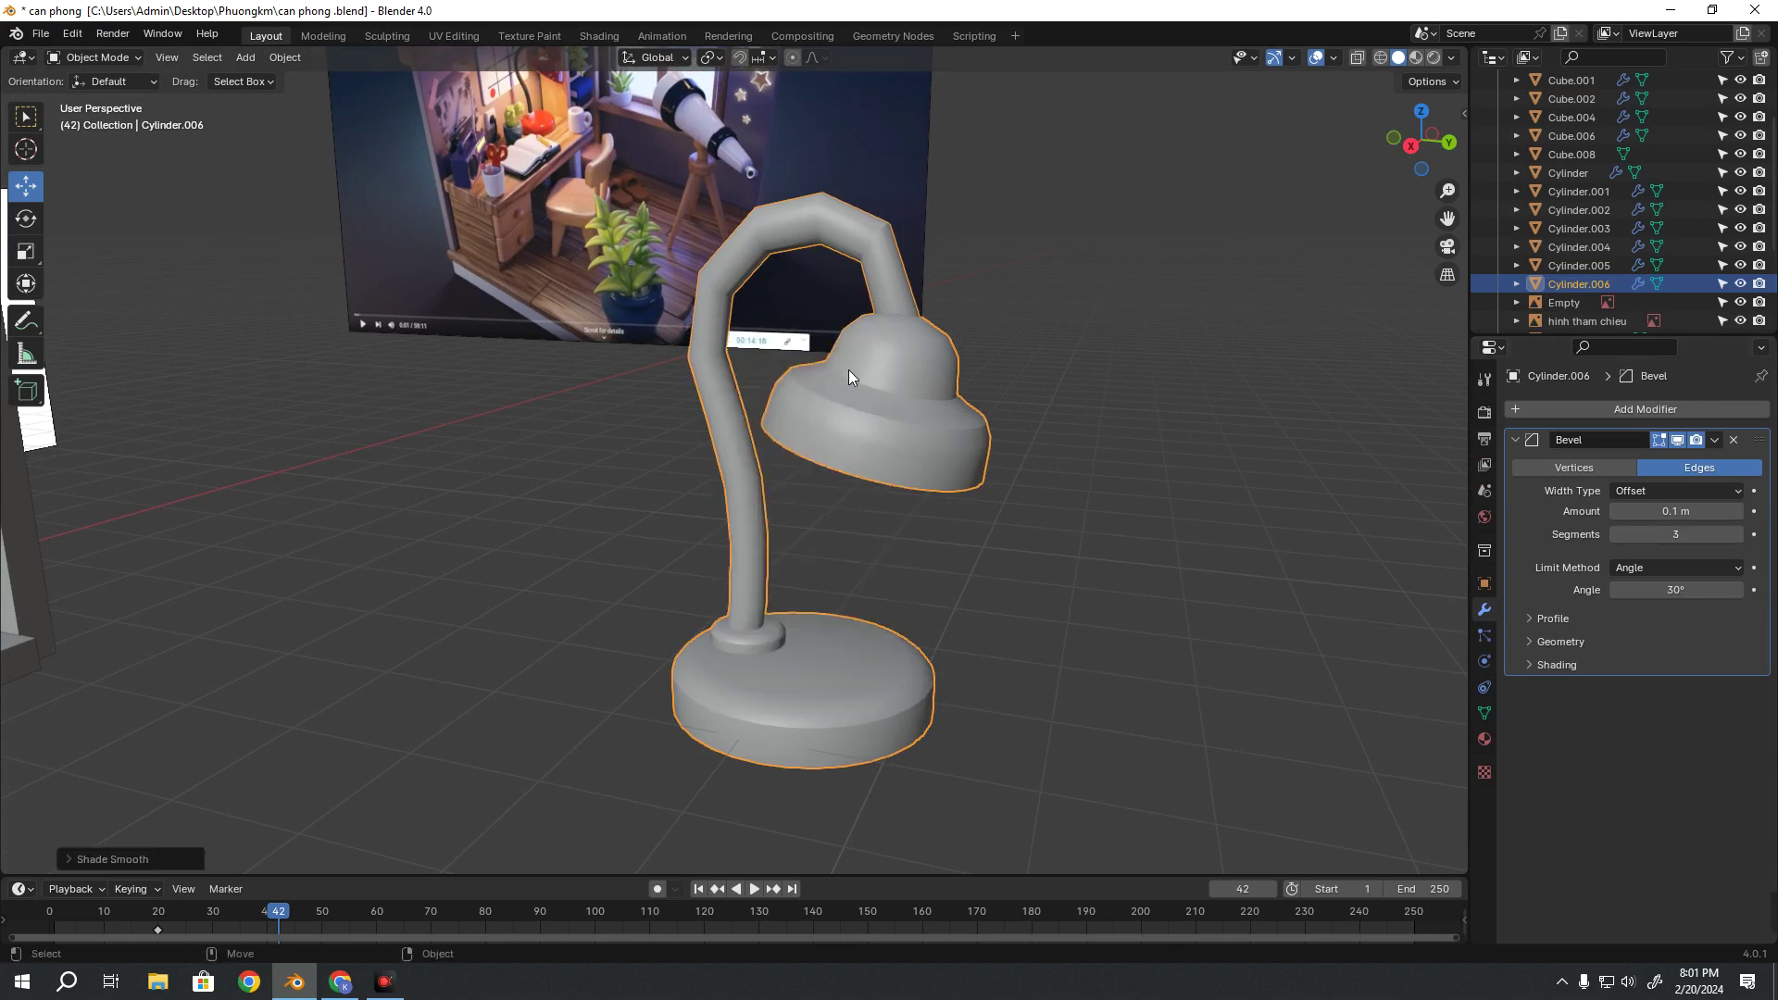
Add a Subdivision Surface modifier at viewport level 2 and reapply smooth shading
{"action": "left_click", "coordinate": [1544, 409]}
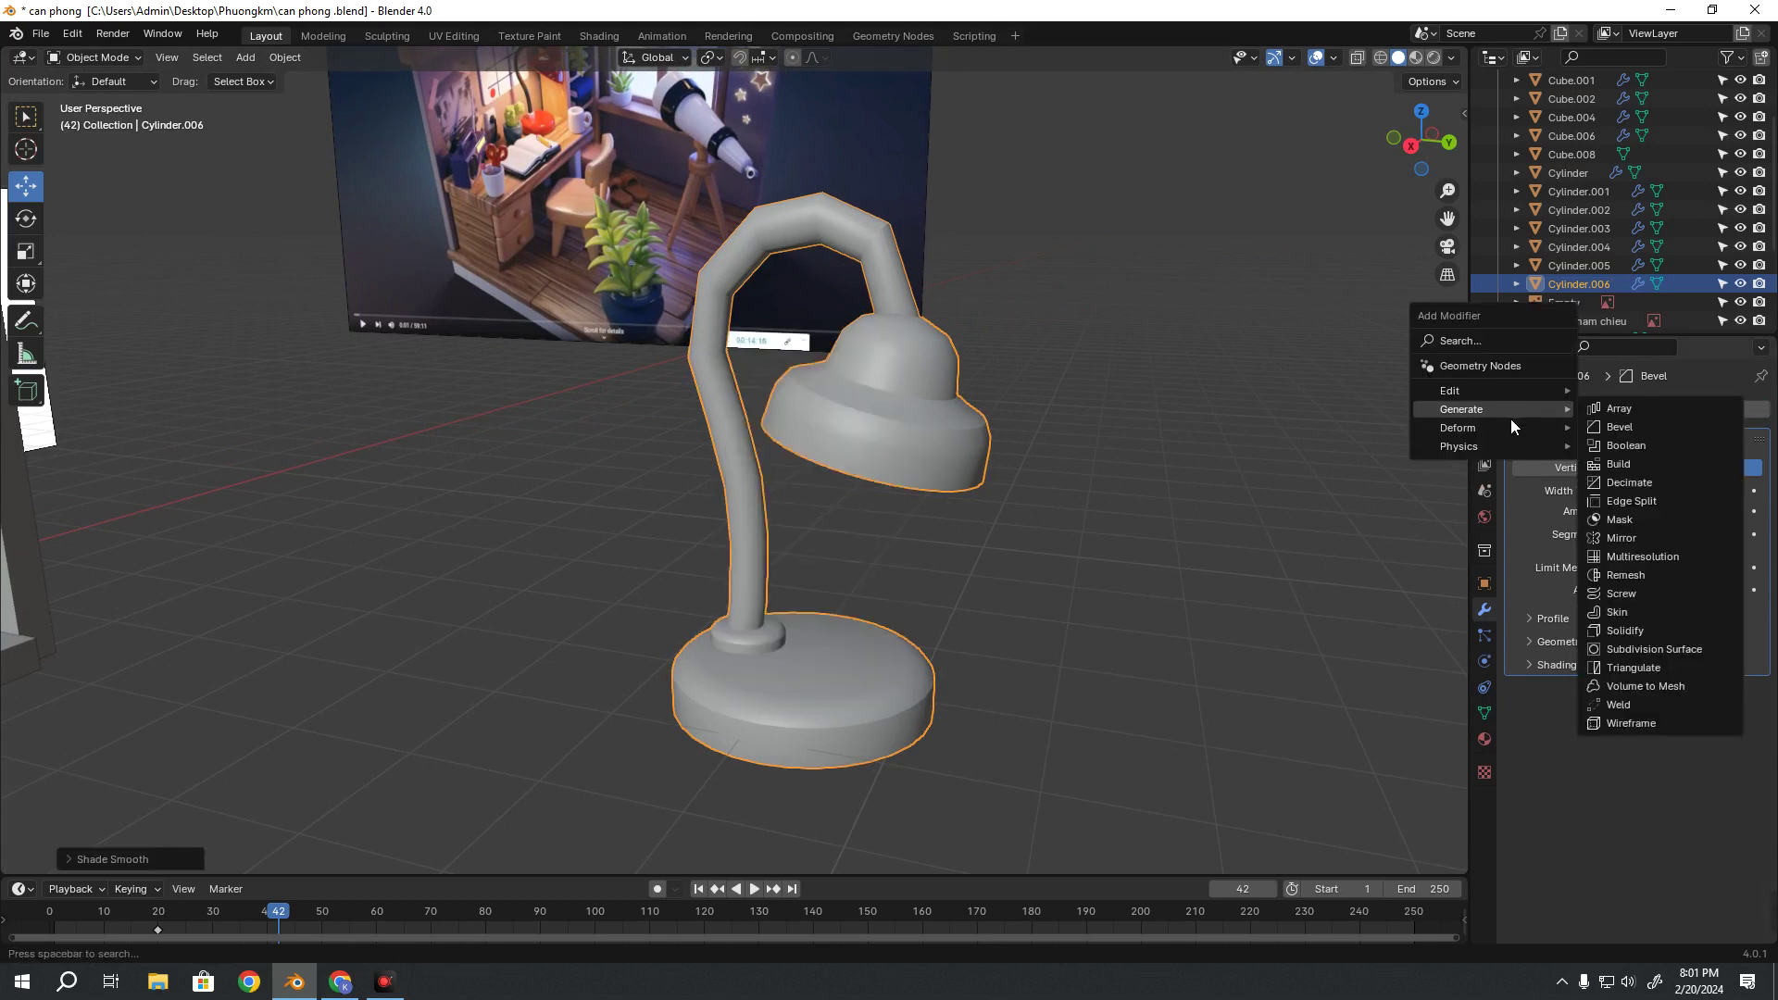
{"action": "left_click", "coordinate": [1663, 648]}
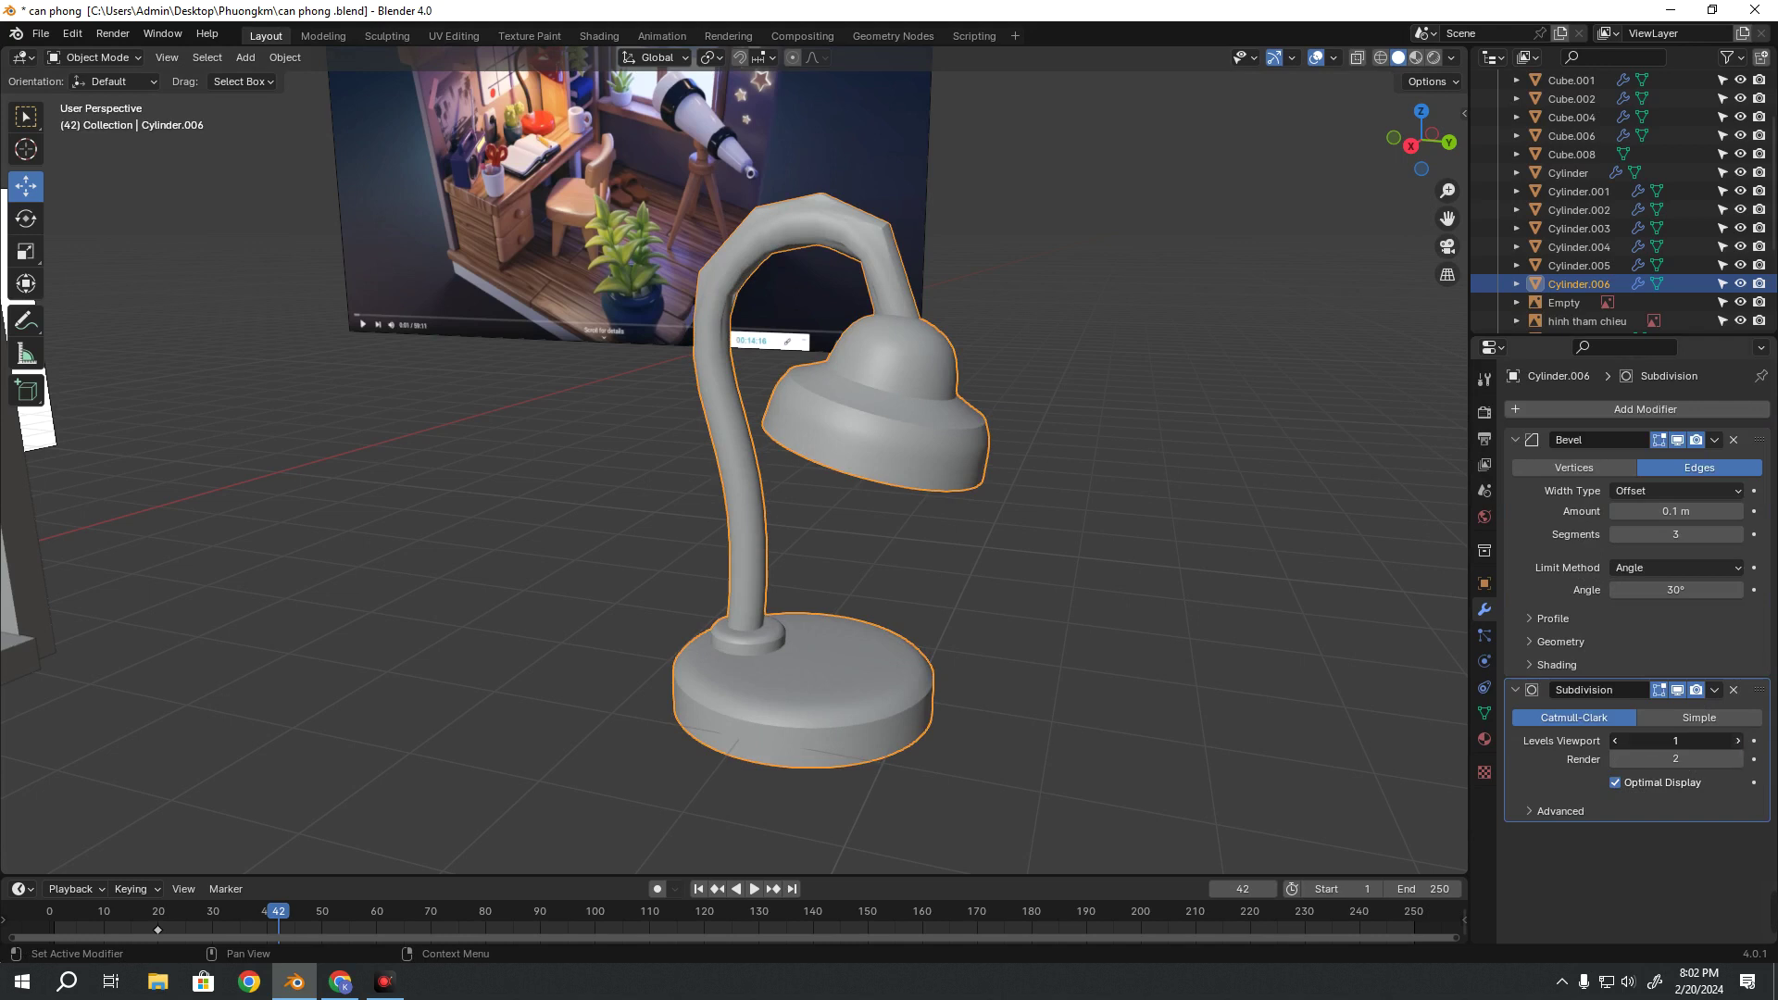
{"action": "key", "text": "ctrl+2"}
{"action": "right_click", "coordinate": [880, 432]}
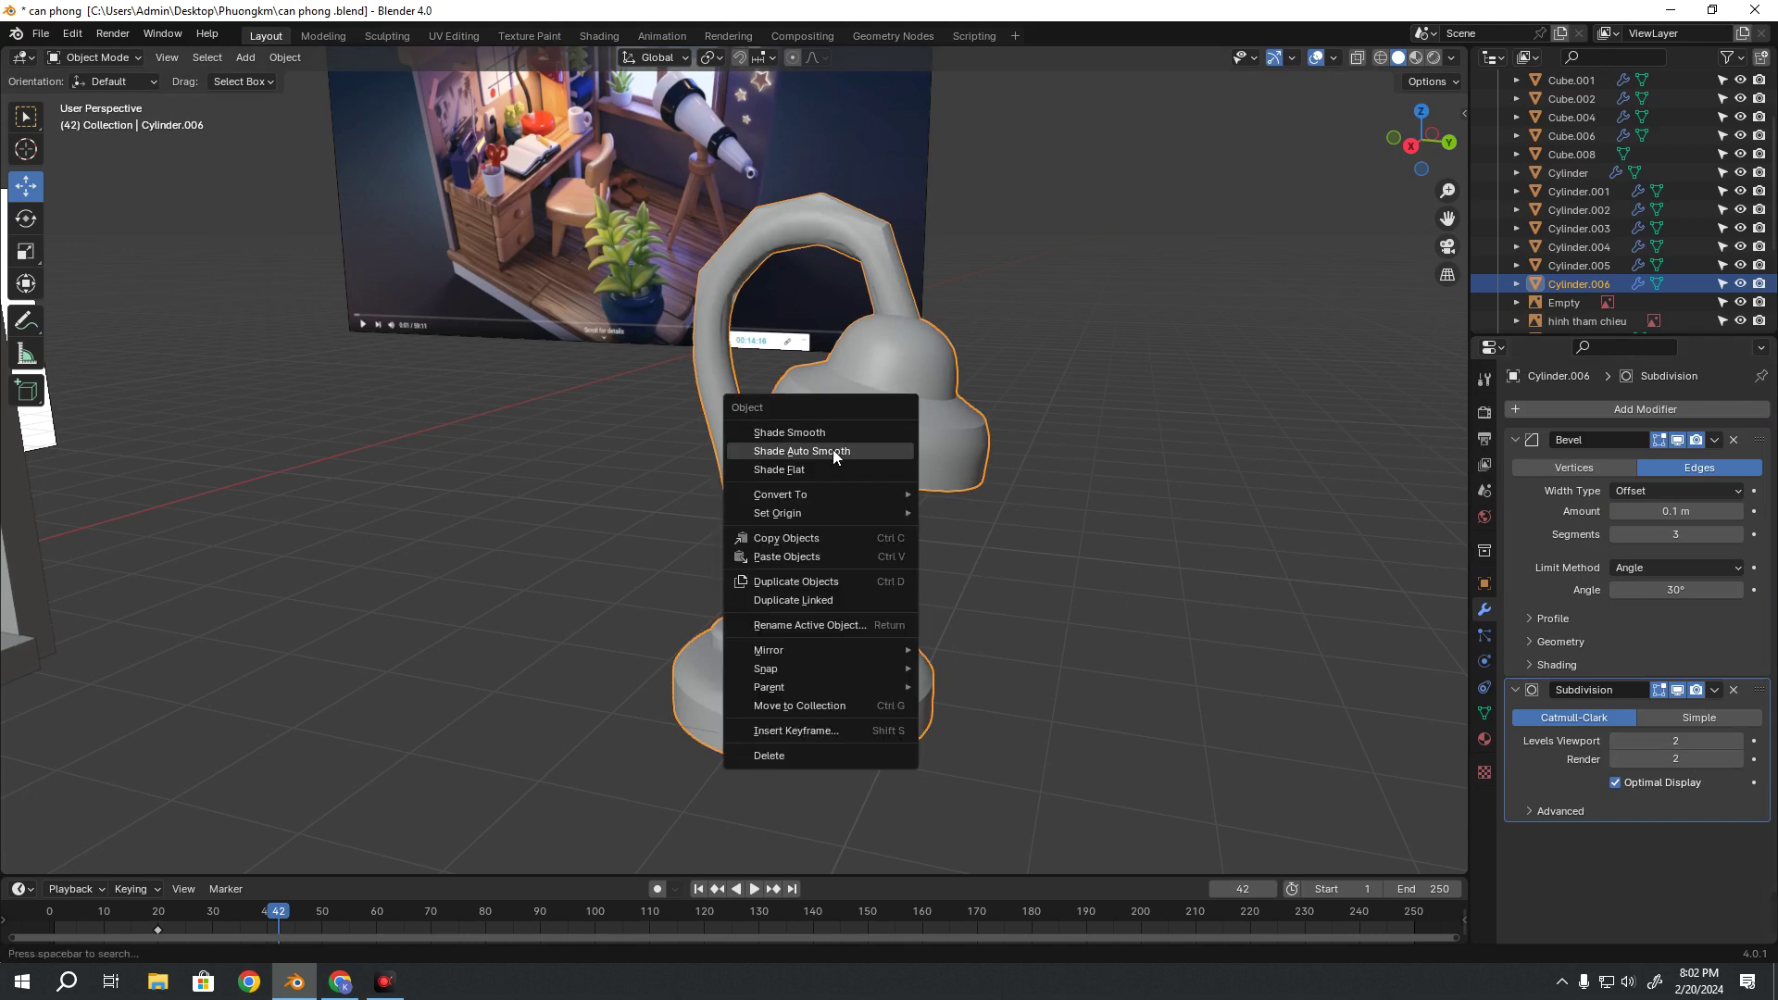
{"action": "left_click", "coordinate": [870, 433]}
{"action": "right_click", "coordinate": [841, 417]}
{"action": "left_click", "coordinate": [825, 395]}
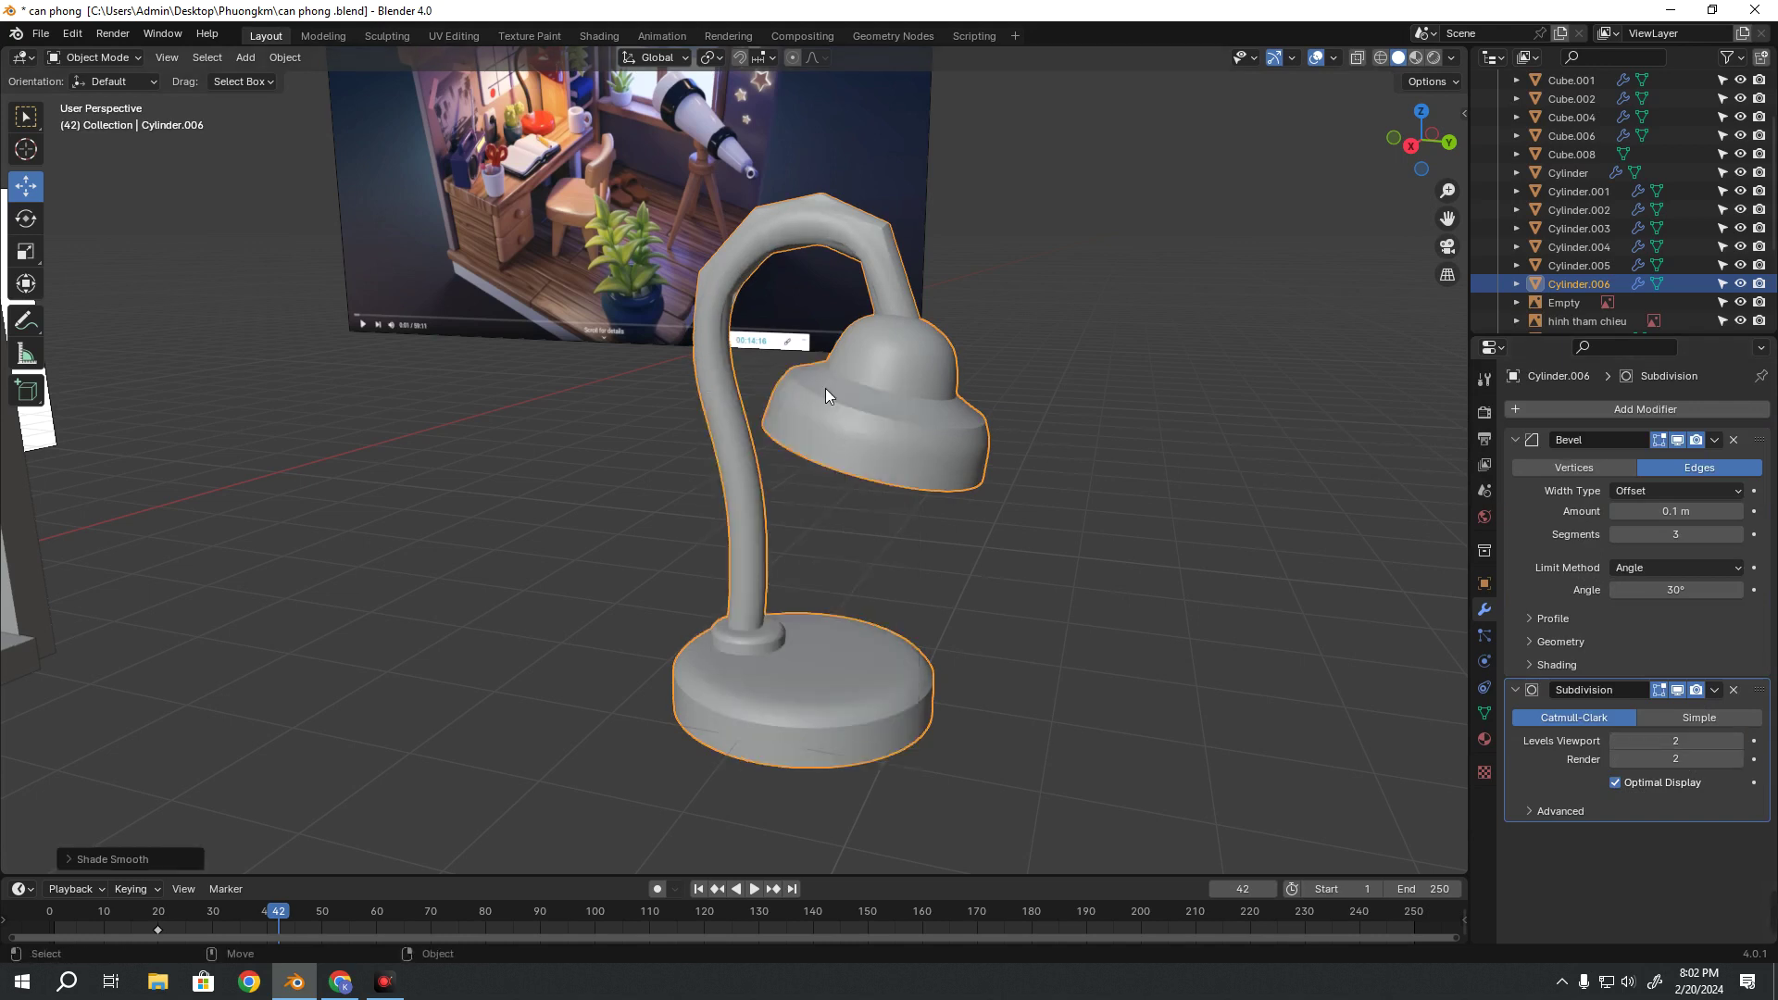
Reselect the lamp and undo then redo to confirm the modifiers remain
{"action": "left_click", "coordinate": [1013, 457]}
{"action": "mouse_move", "coordinate": [1009, 457]}
{"action": "middle_mouse_down"}
{"action": "mouse_move", "coordinate": [896, 459]}
{"action": "mouse_move", "coordinate": [931, 450]}
{"action": "mouse_move", "coordinate": [922, 487]}
{"action": "middle_mouse_up"}
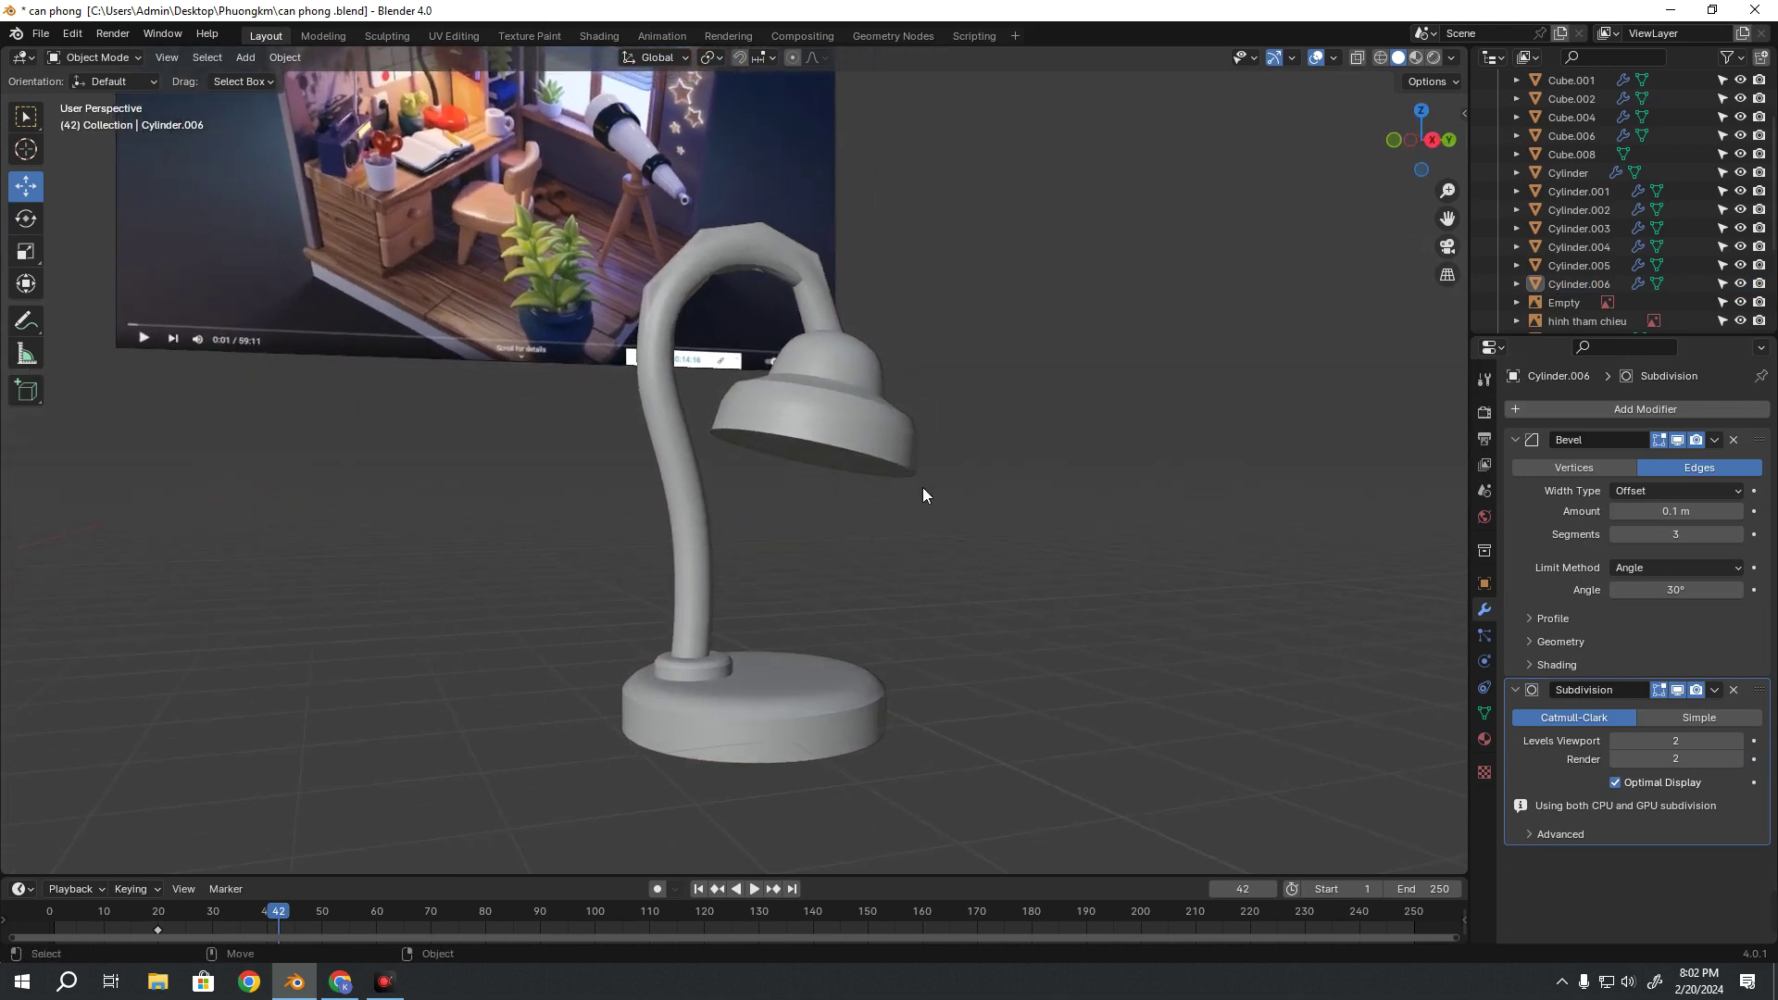
{"action": "left_click", "coordinate": [920, 491]}
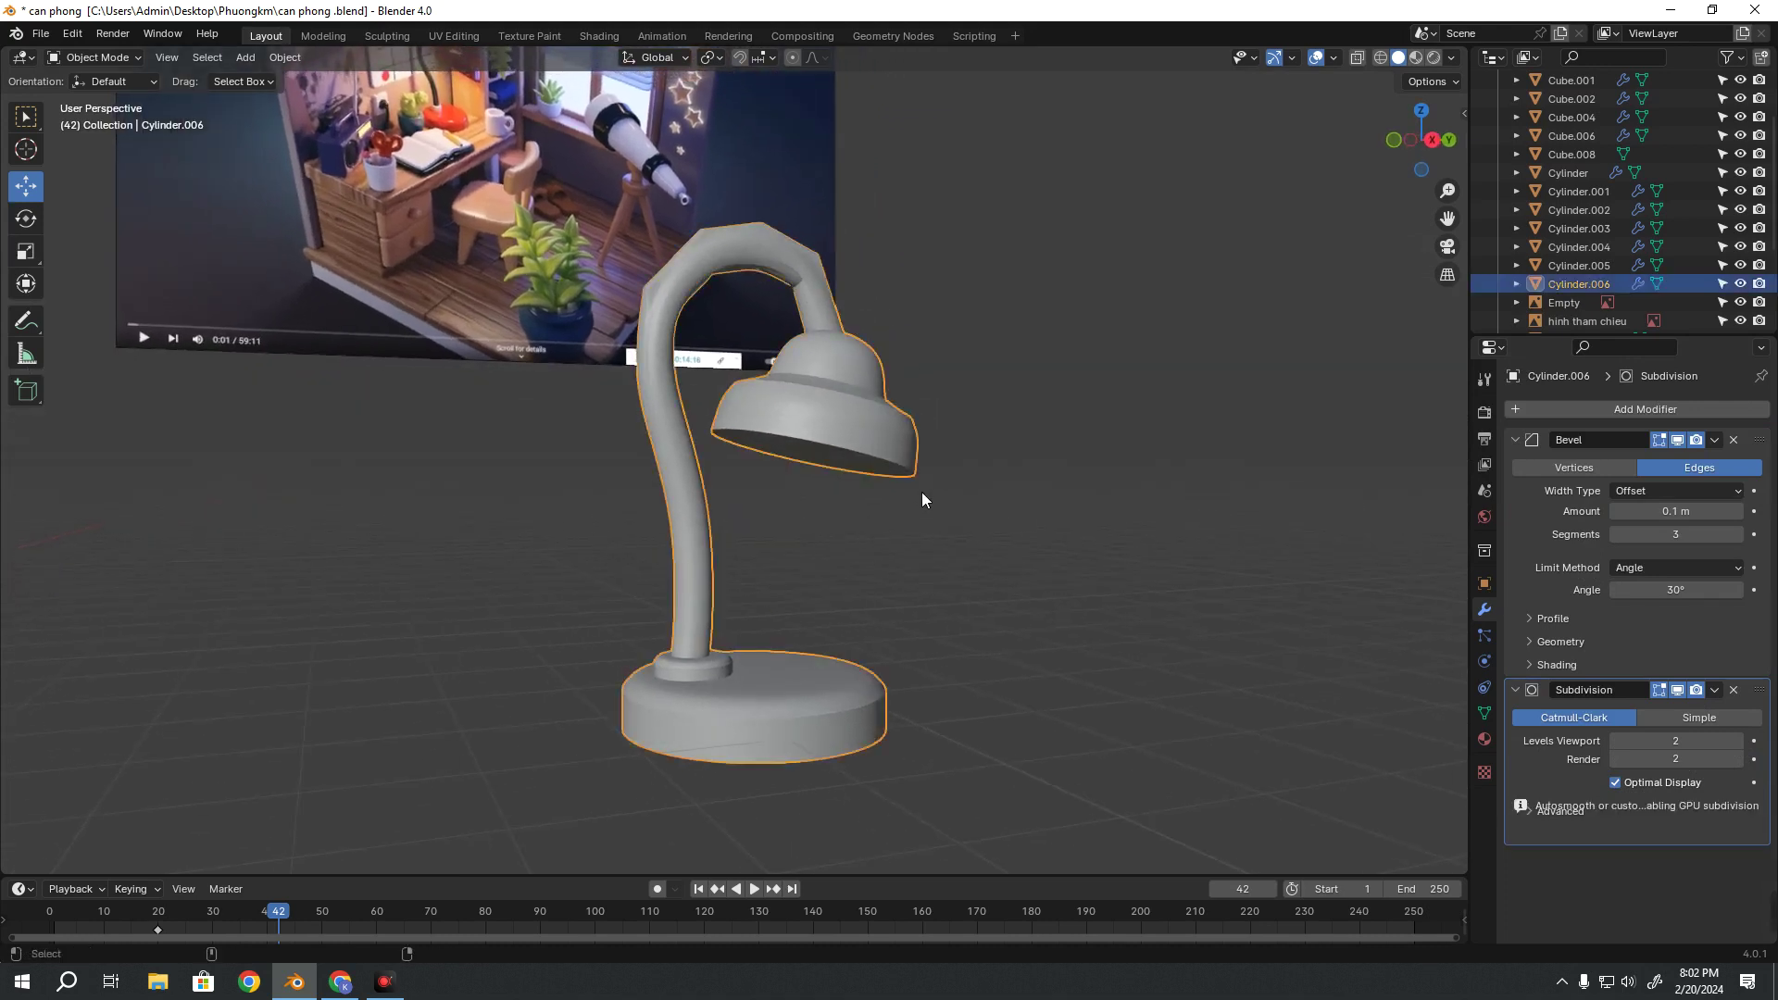
{"action": "key", "text": "ctrl+z"}
{"action": "key", "text": "ctrl+z"}
{"action": "key", "text": "ctrl+shift+z"}
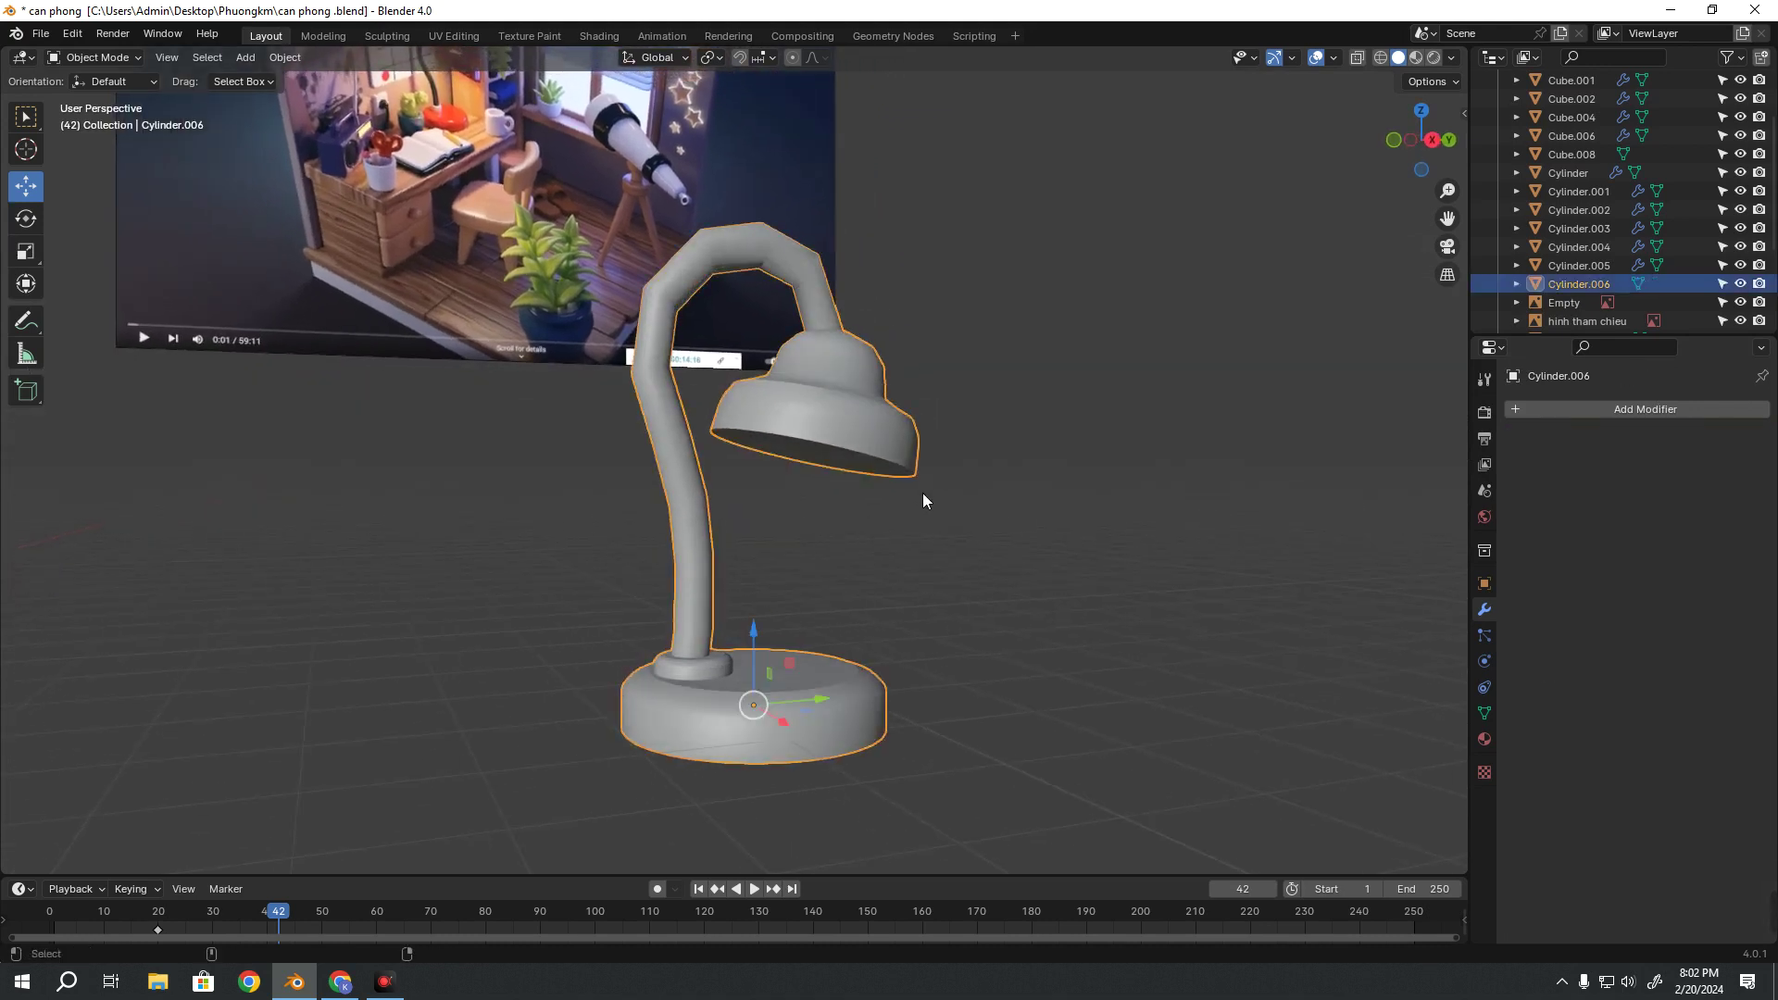
{"action": "key", "text": "ctrl+shift+z"}
{"action": "key", "text": "ctrl+shift+z"}
Redo the mesh split and box-select all the lamp parts
{"action": "left_click", "coordinate": [919, 502]}
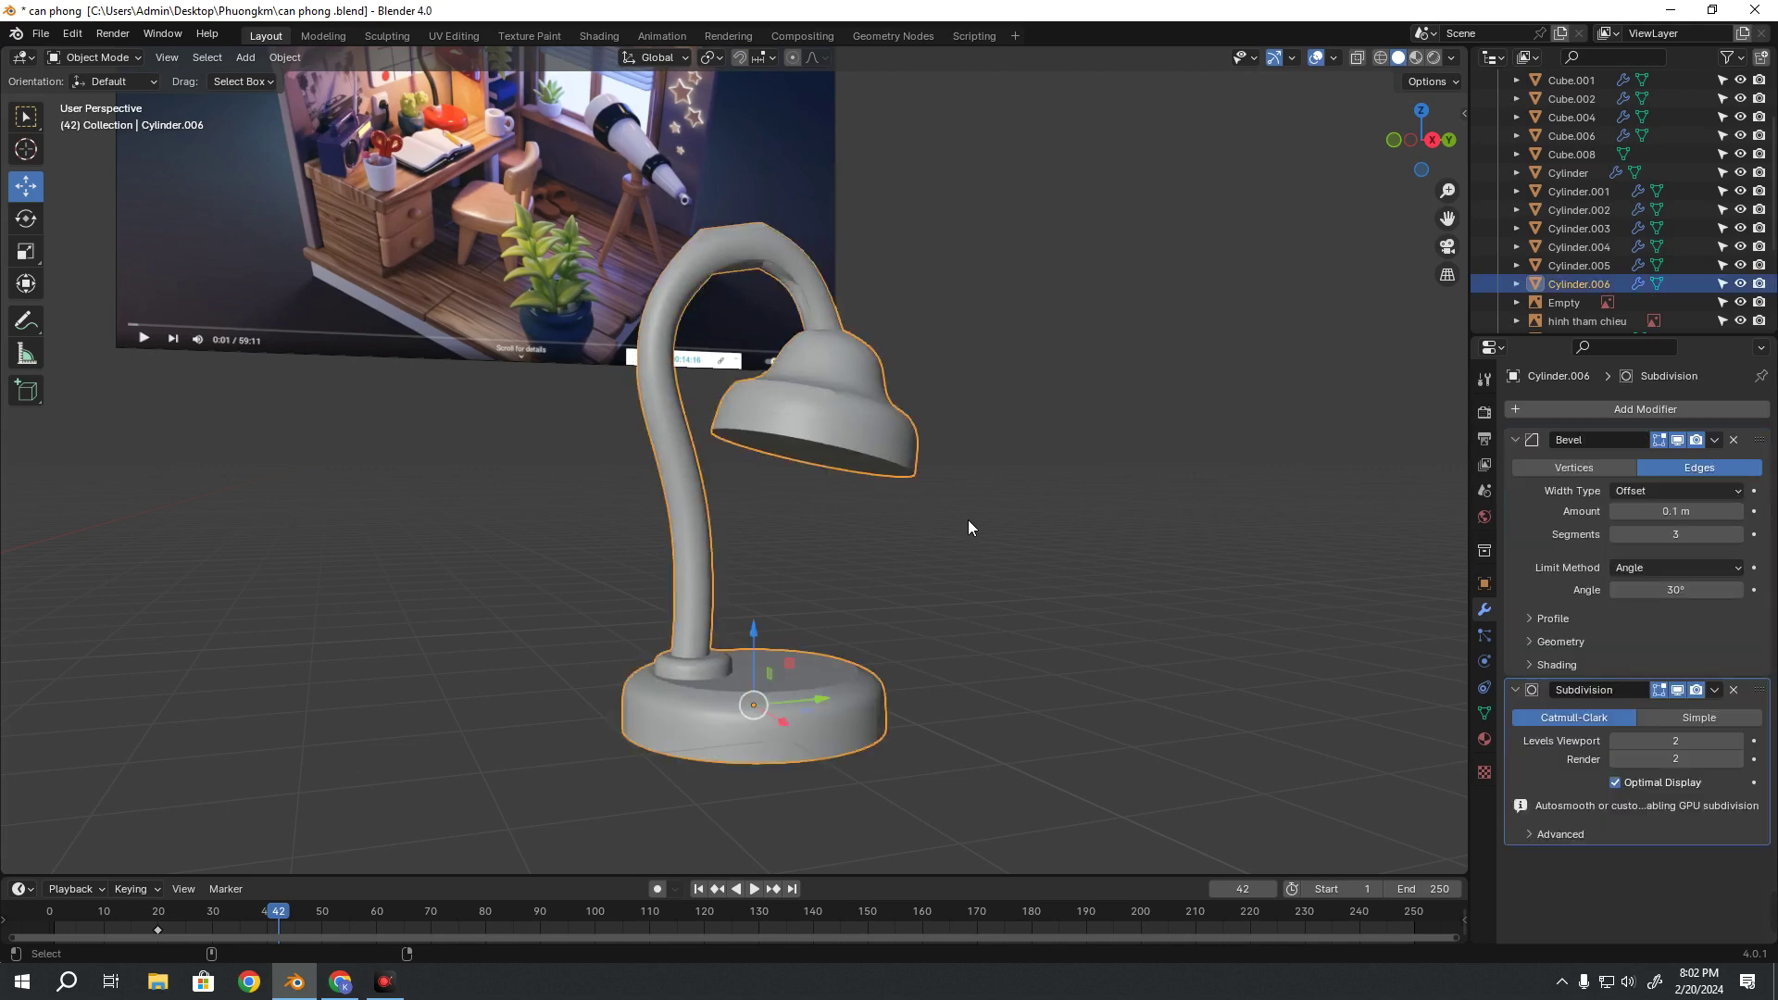
{"action": "mouse_move", "coordinate": [975, 522]}
{"action": "middle_mouse_down"}
{"action": "mouse_move", "coordinate": [1035, 619]}
{"action": "mouse_move", "coordinate": [1020, 599]}
{"action": "middle_mouse_up"}
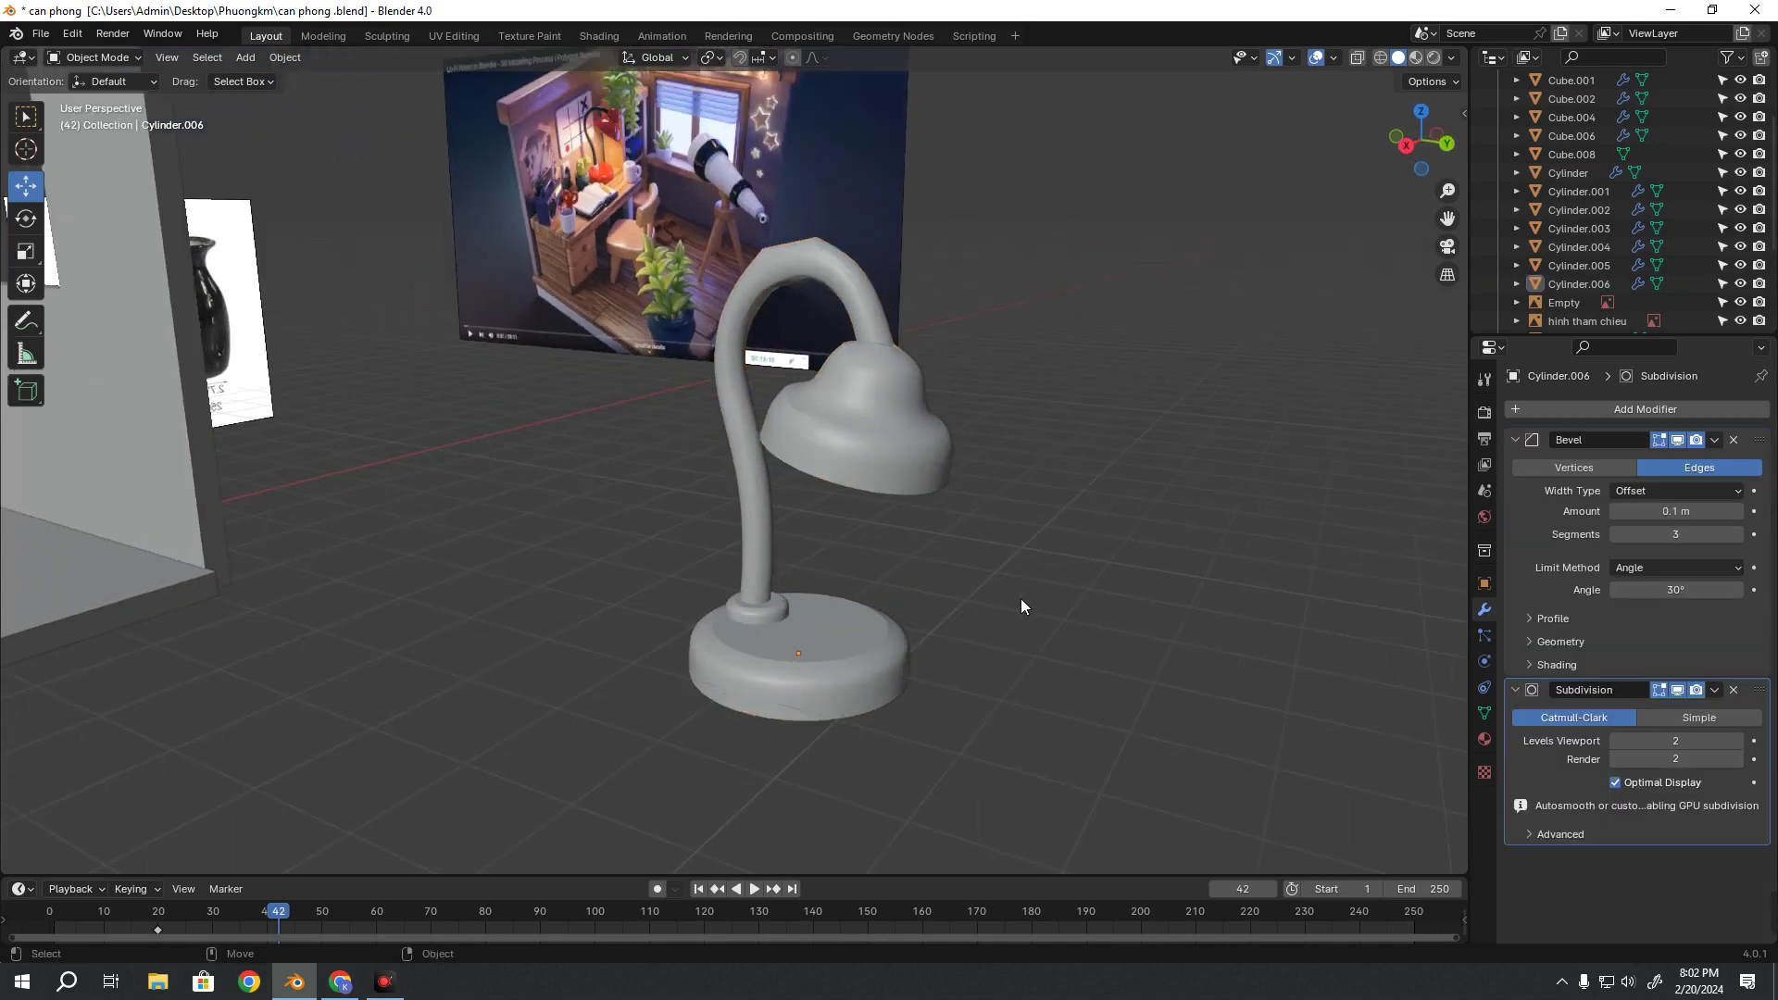
{"action": "key", "text": "ctrl+shift+z"}
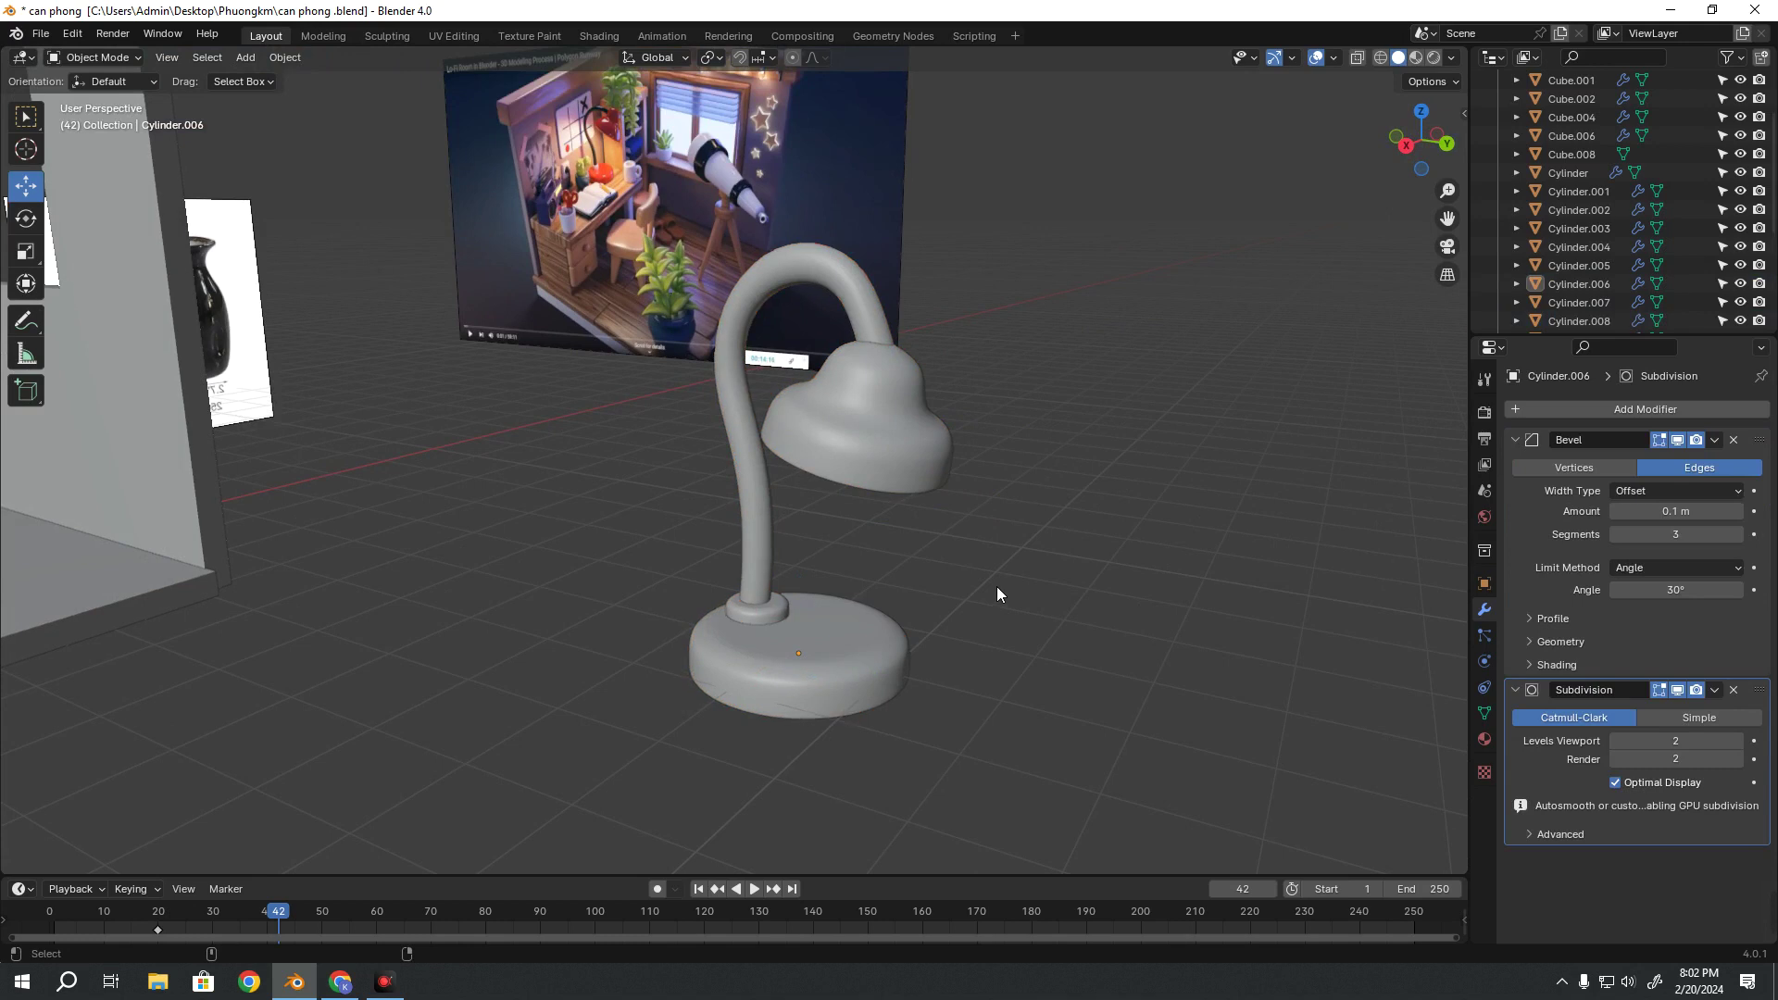
{"action": "middle_click_drag", "start_coordinate": [993, 589], "coordinate": [998, 649]}
{"action": "left_click_drag", "start_coordinate": [1043, 794], "coordinate": [610, 428]}
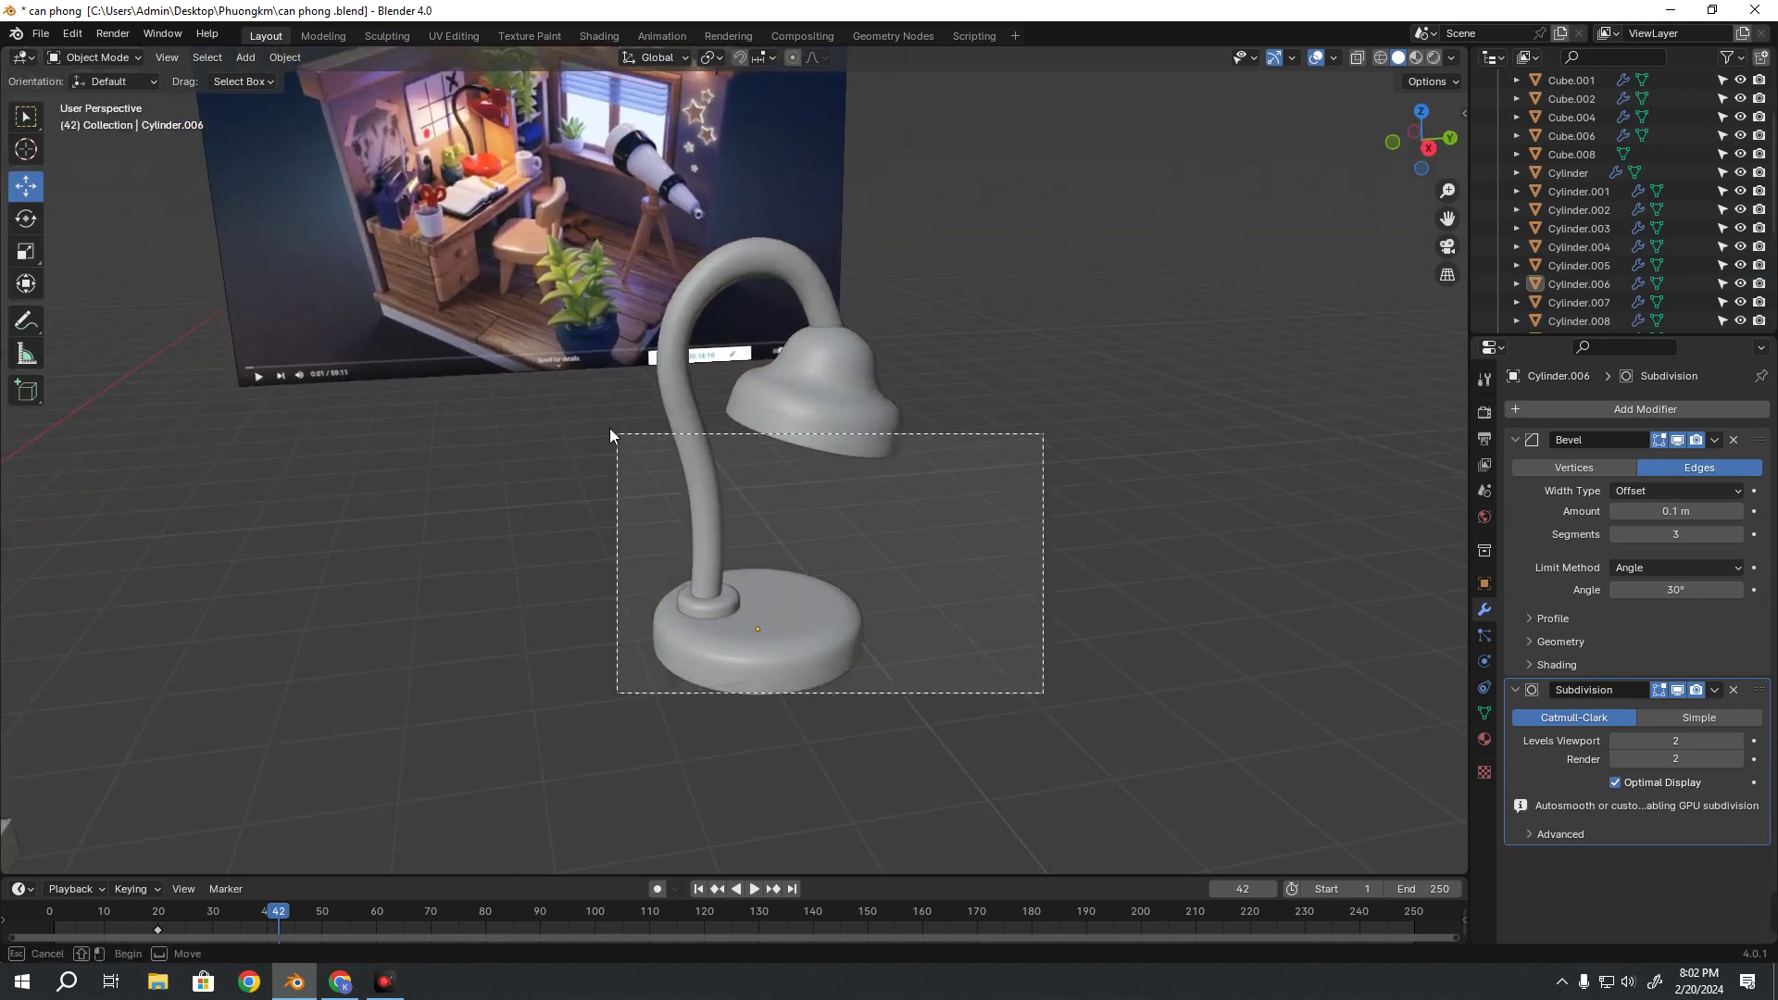
Move the lamp back along Y and lower it onto the desk
{"action": "mouse_move", "coordinate": [610, 415]}
{"action": "middle_mouse_down"}
{"action": "mouse_move", "coordinate": [746, 505]}
{"action": "mouse_move", "coordinate": [975, 504]}
{"action": "middle_mouse_up"}
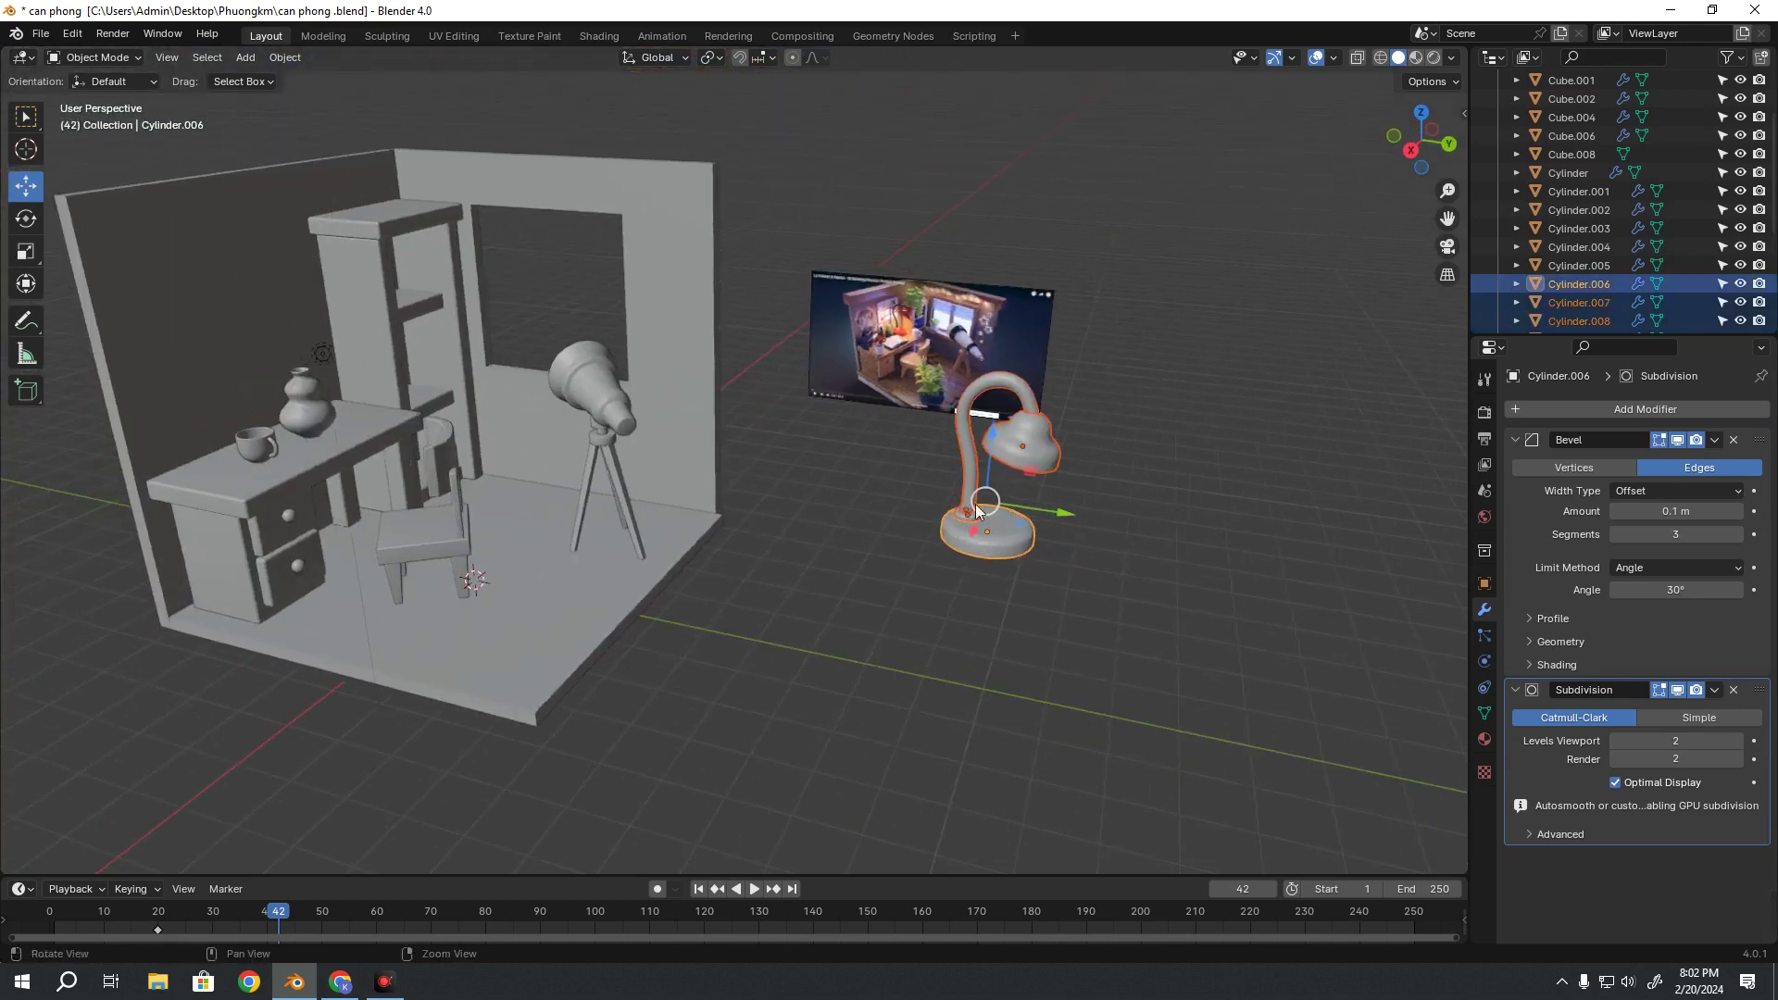
{"action": "key", "text": "g"}
{"action": "key", "text": "y"}
{"action": "left_click", "coordinate": [545, 443]}
{"action": "mouse_move", "coordinate": [545, 443]}
{"action": "middle_mouse_down"}
{"action": "mouse_move", "coordinate": [907, 444]}
{"action": "mouse_move", "coordinate": [823, 477]}
{"action": "mouse_move", "coordinate": [909, 476]}
{"action": "middle_mouse_up"}
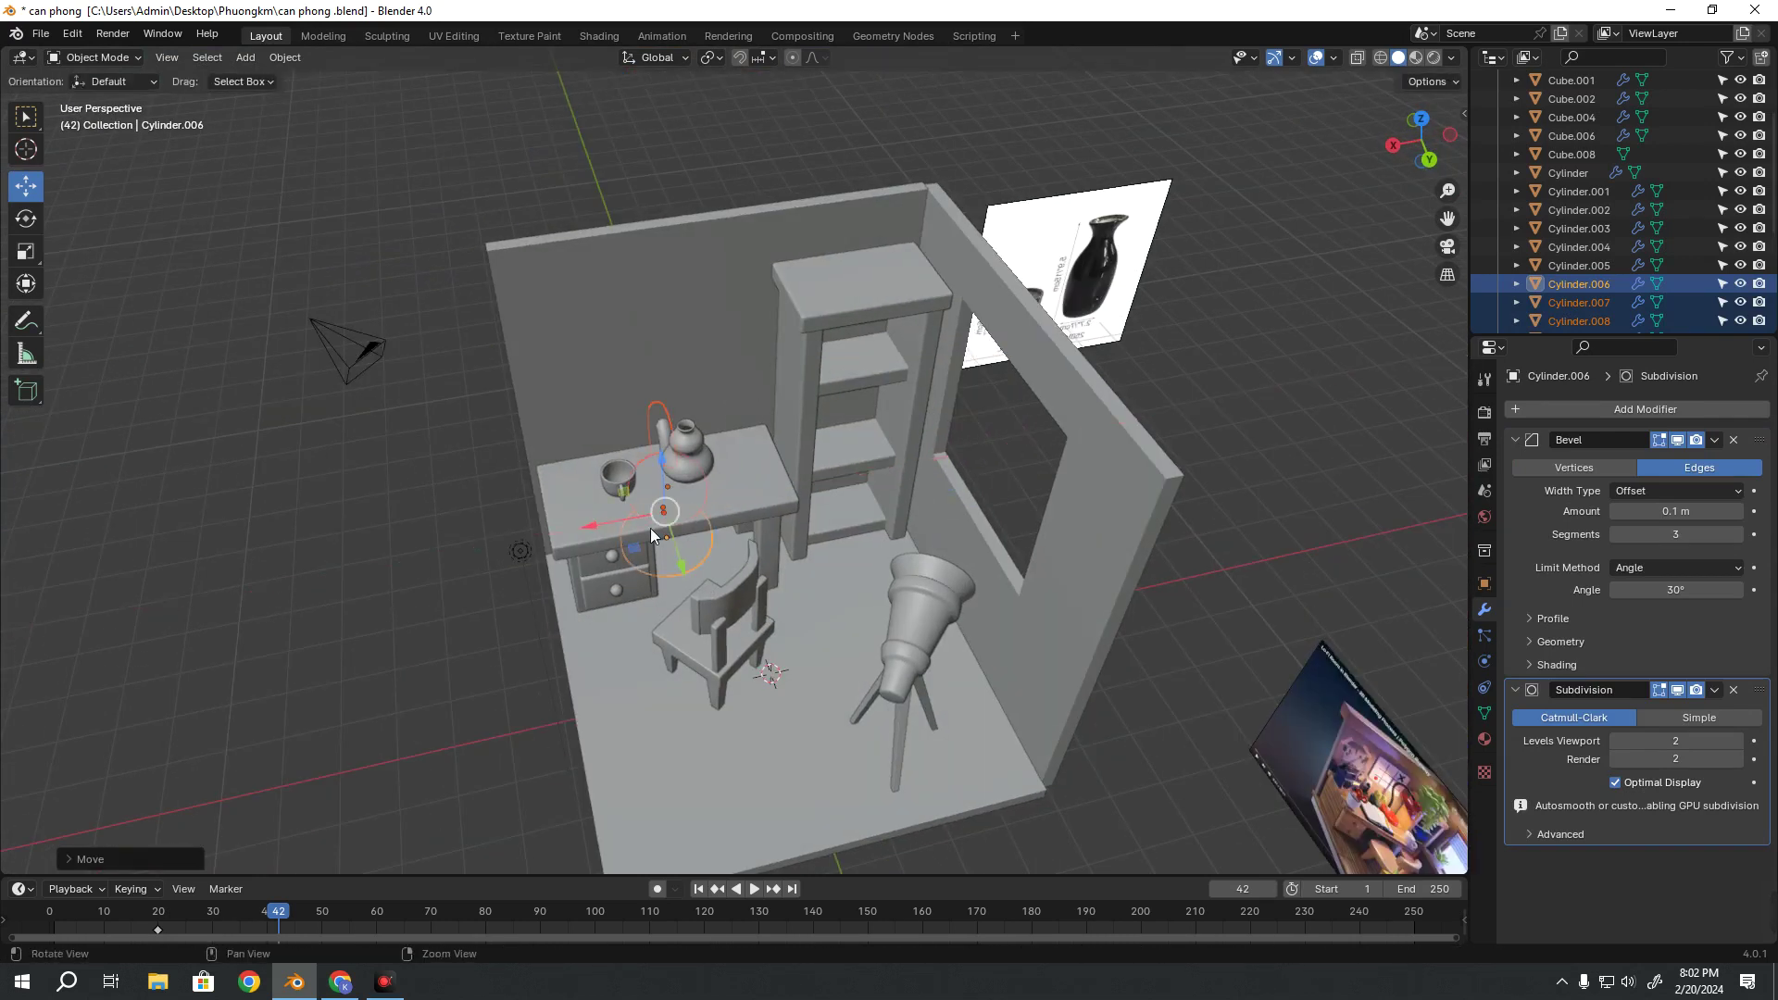
{"action": "middle_click_drag", "start_coordinate": [650, 528], "coordinate": [780, 451]}
{"action": "key", "text": "z"}
{"action": "middle_click_drag", "start_coordinate": [731, 337], "coordinate": [774, 409]}
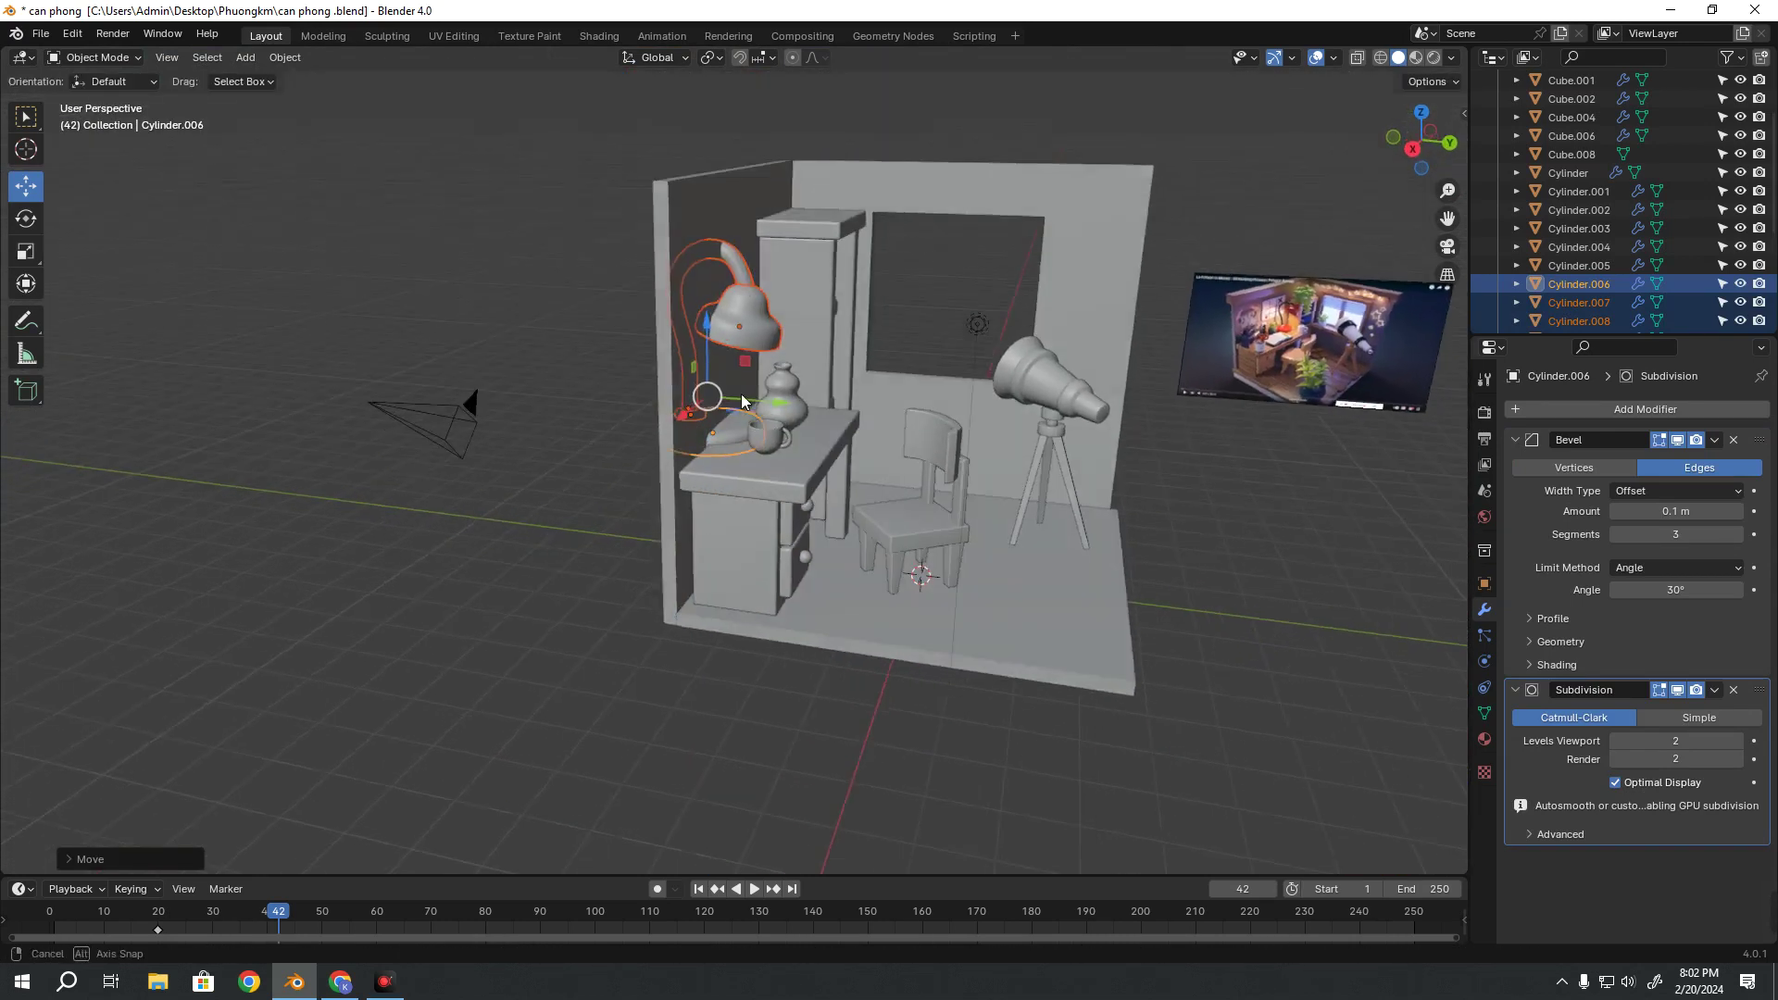
{"action": "left_click", "coordinate": [859, 422]}
Shrink the lamp to a smaller size
{"action": "scroll", "coordinate": [860, 422], "scroll_direction": "up", "scroll_amount": 2}
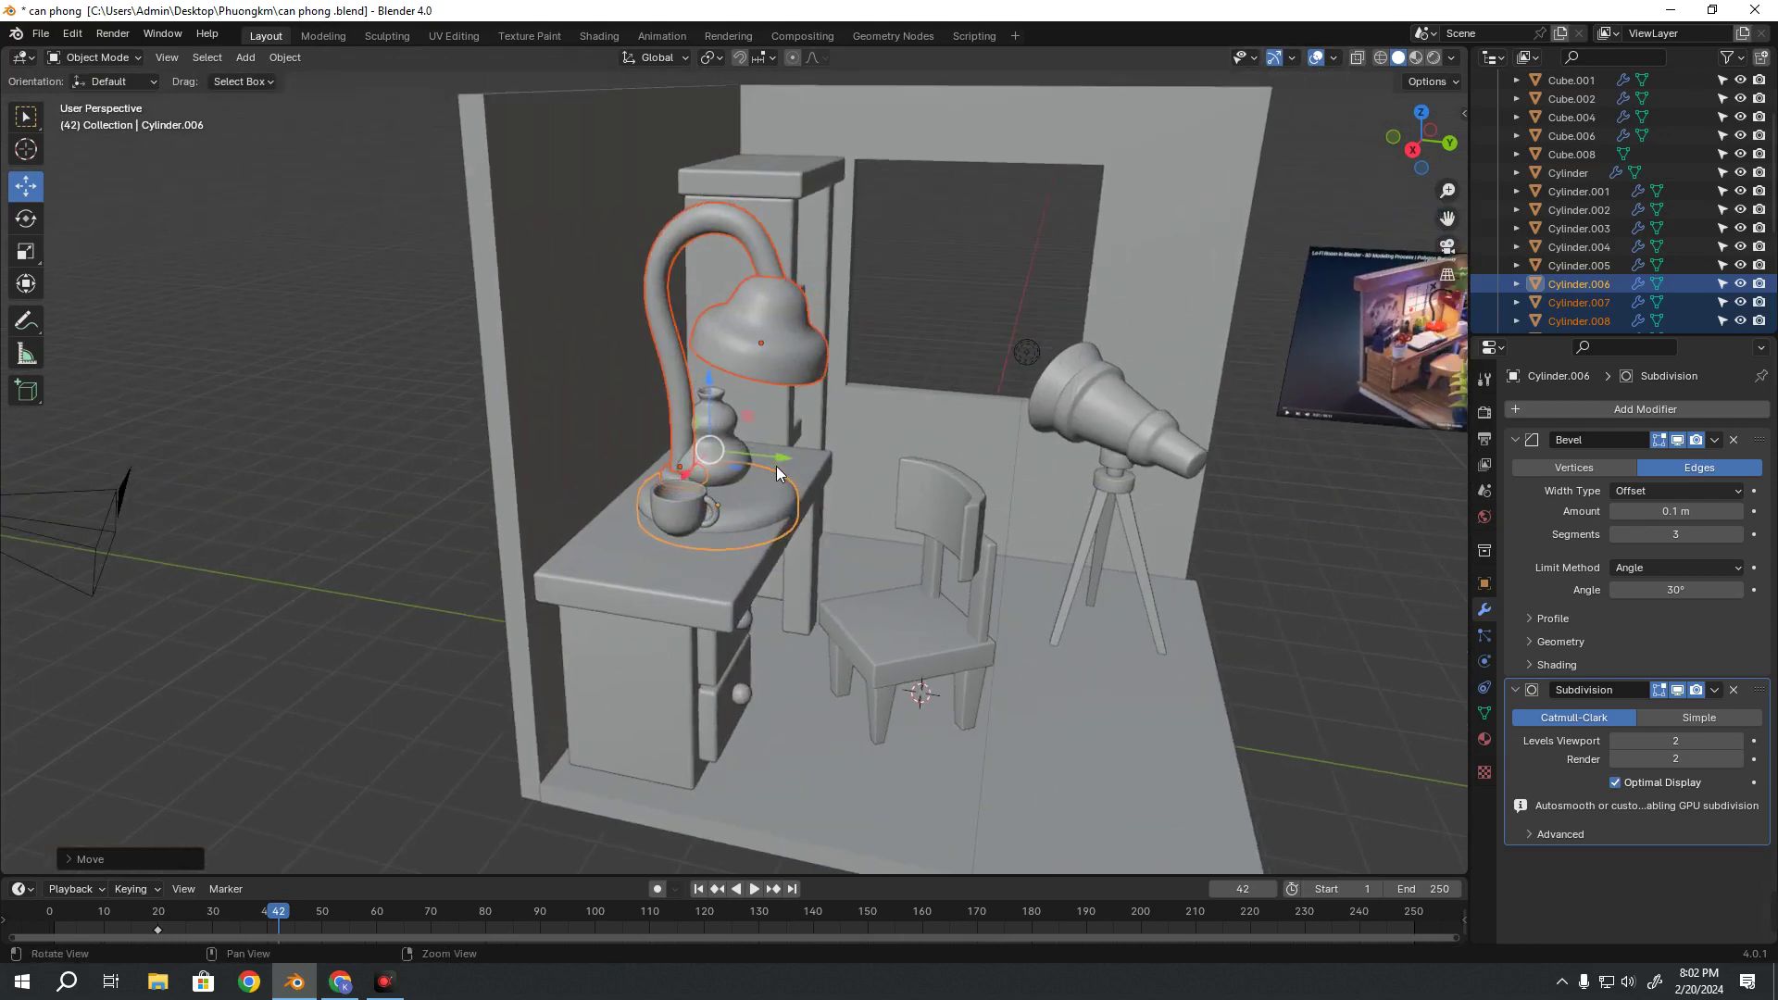
{"action": "scroll", "coordinate": [776, 465], "scroll_direction": "up", "scroll_amount": 2}
{"action": "key", "text": "s"}
{"action": "left_click", "coordinate": [687, 478]}
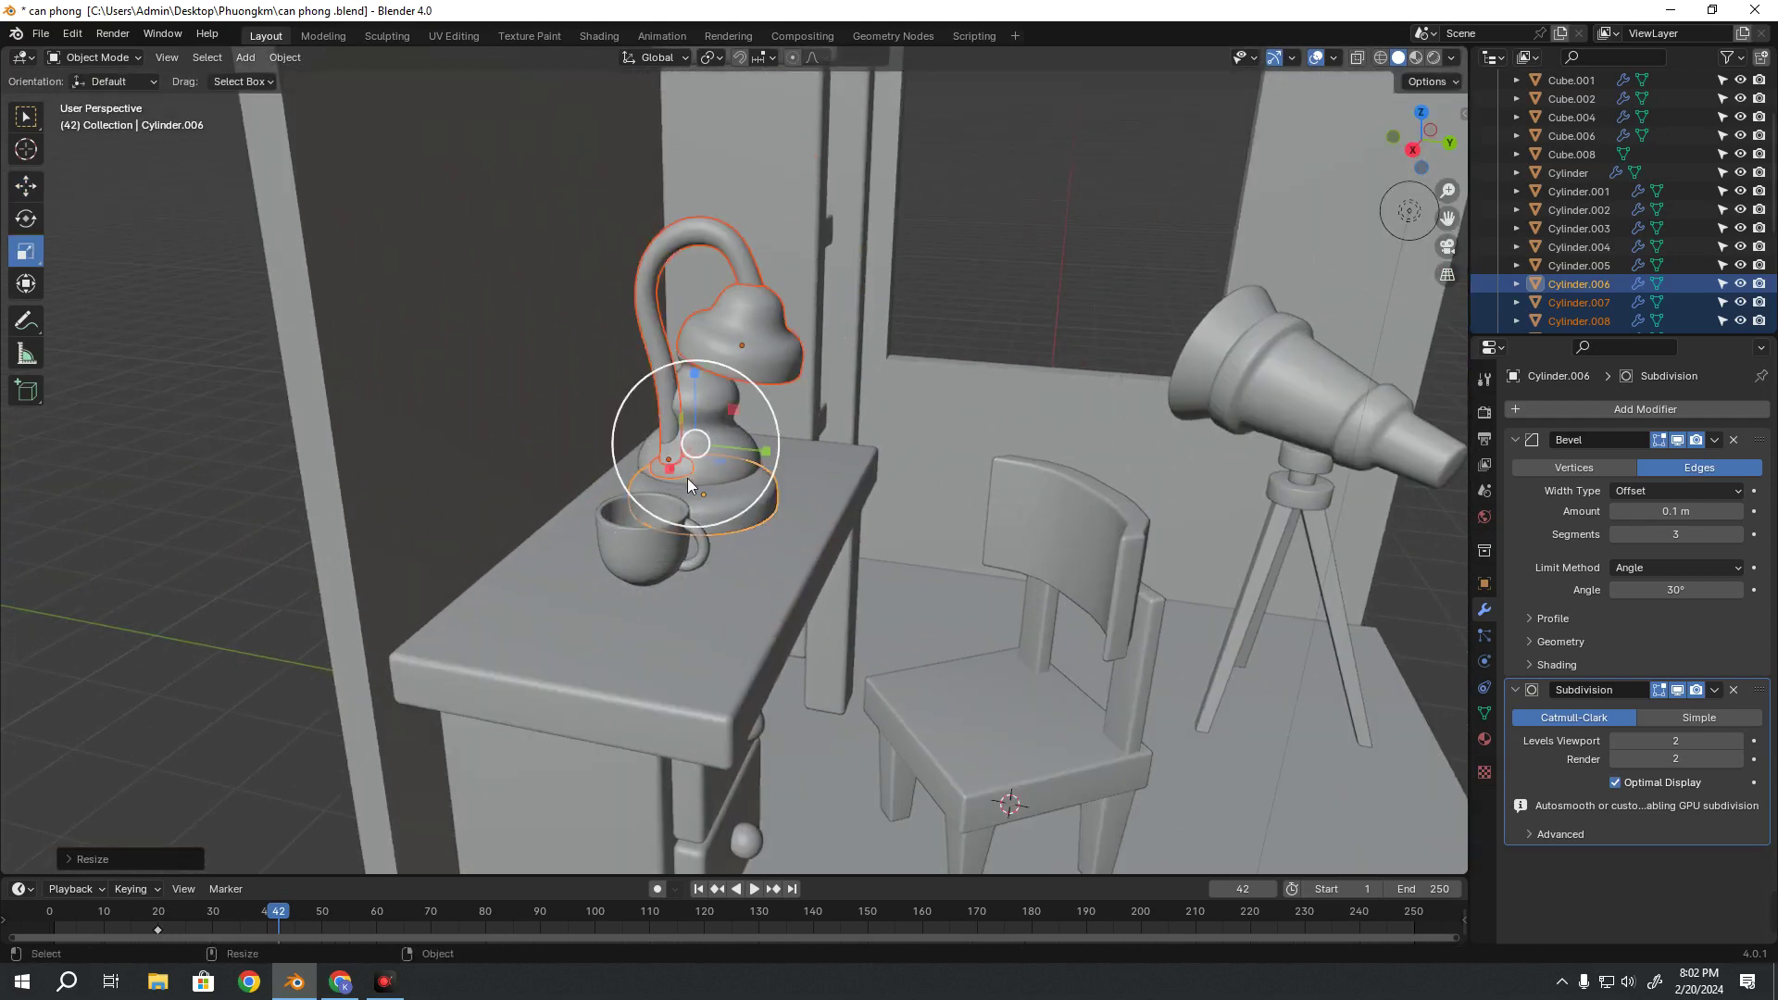
{"action": "scroll", "coordinate": [687, 478], "scroll_direction": "down", "scroll_amount": 5}
{"action": "mouse_move", "coordinate": [688, 477]}
{"action": "middle_mouse_down"}
{"action": "mouse_move", "coordinate": [514, 528]}
{"action": "mouse_move", "coordinate": [587, 467]}
{"action": "mouse_move", "coordinate": [1036, 291]}
{"action": "mouse_move", "coordinate": [893, 496]}
{"action": "middle_mouse_up"}
{"action": "scroll", "coordinate": [893, 496], "scroll_direction": "up", "scroll_amount": 5}
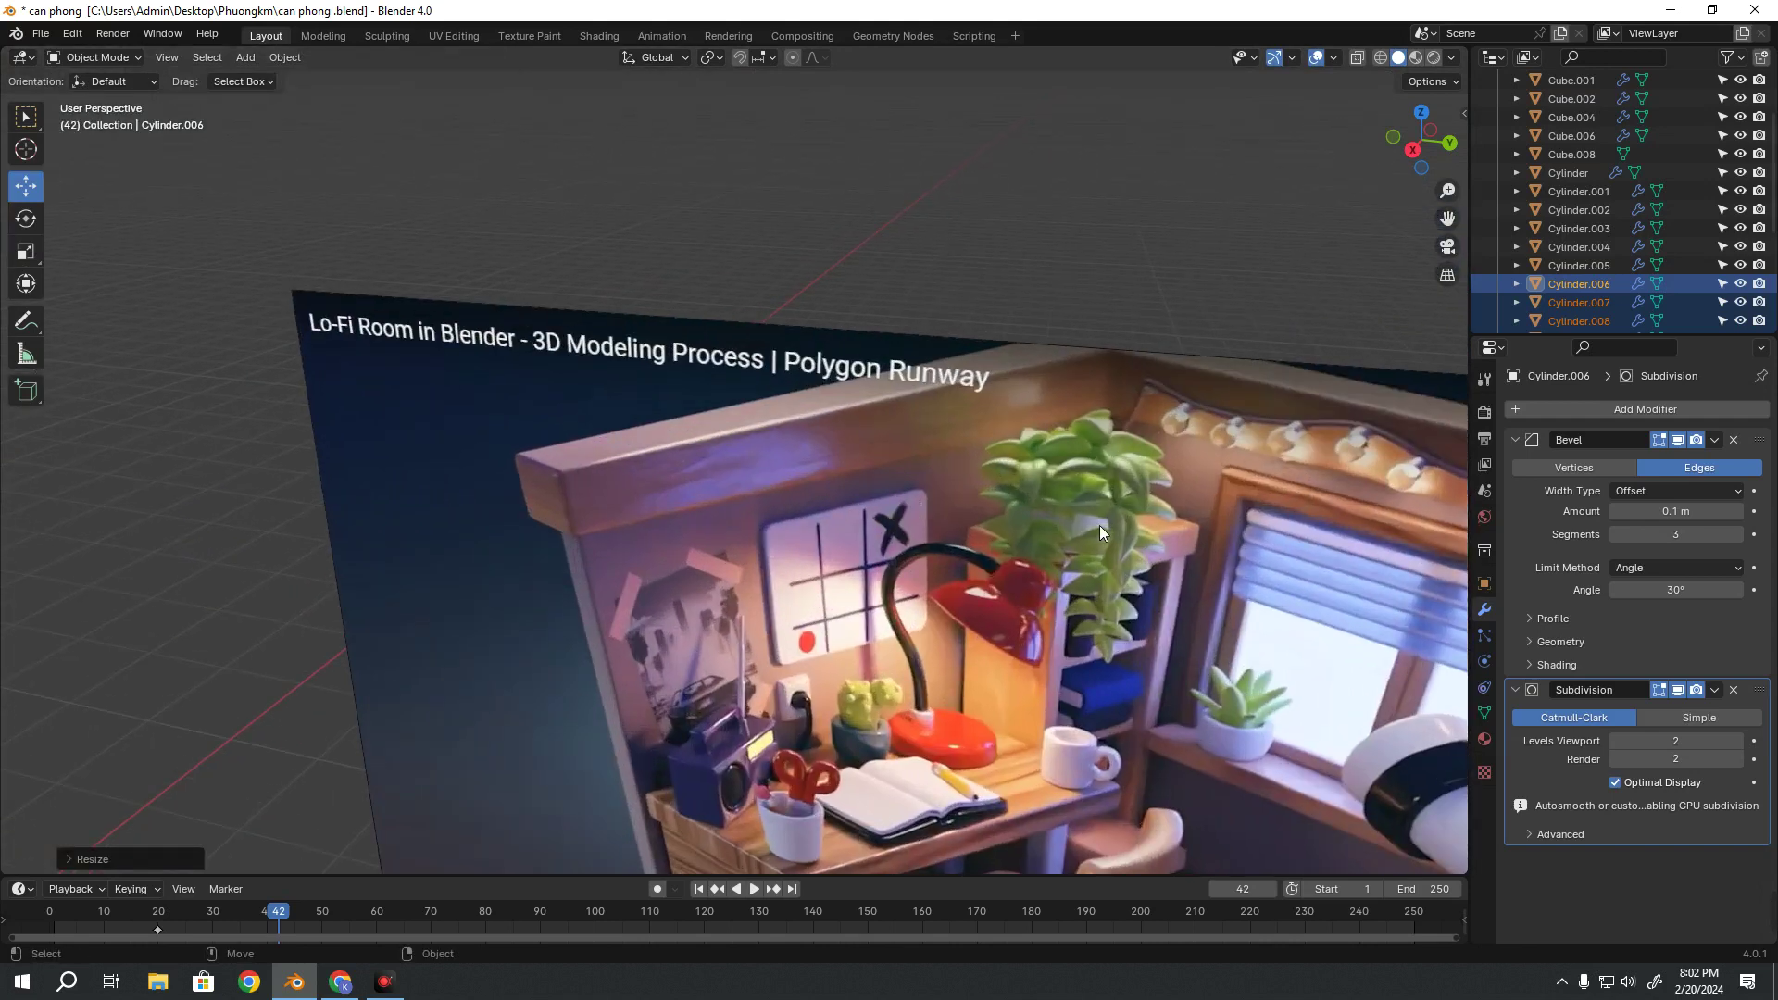
{"action": "scroll", "coordinate": [680, 613], "scroll_direction": "down", "scroll_amount": 5}
{"action": "scroll", "coordinate": [725, 553], "scroll_direction": "up", "scroll_amount": 4}
{"action": "mouse_move", "coordinate": [453, 631]}
{"action": "middle_mouse_down"}
{"action": "mouse_move", "coordinate": [725, 553]}
{"action": "mouse_move", "coordinate": [593, 599]}
{"action": "mouse_move", "coordinate": [814, 726]}
{"action": "mouse_move", "coordinate": [740, 428]}
{"action": "mouse_move", "coordinate": [704, 561]}
{"action": "middle_mouse_up"}
Reposition the lamp about 0.17 m beside the vase and view it from the right
{"action": "key", "text": "g"}
{"action": "left_click", "coordinate": [713, 669]}
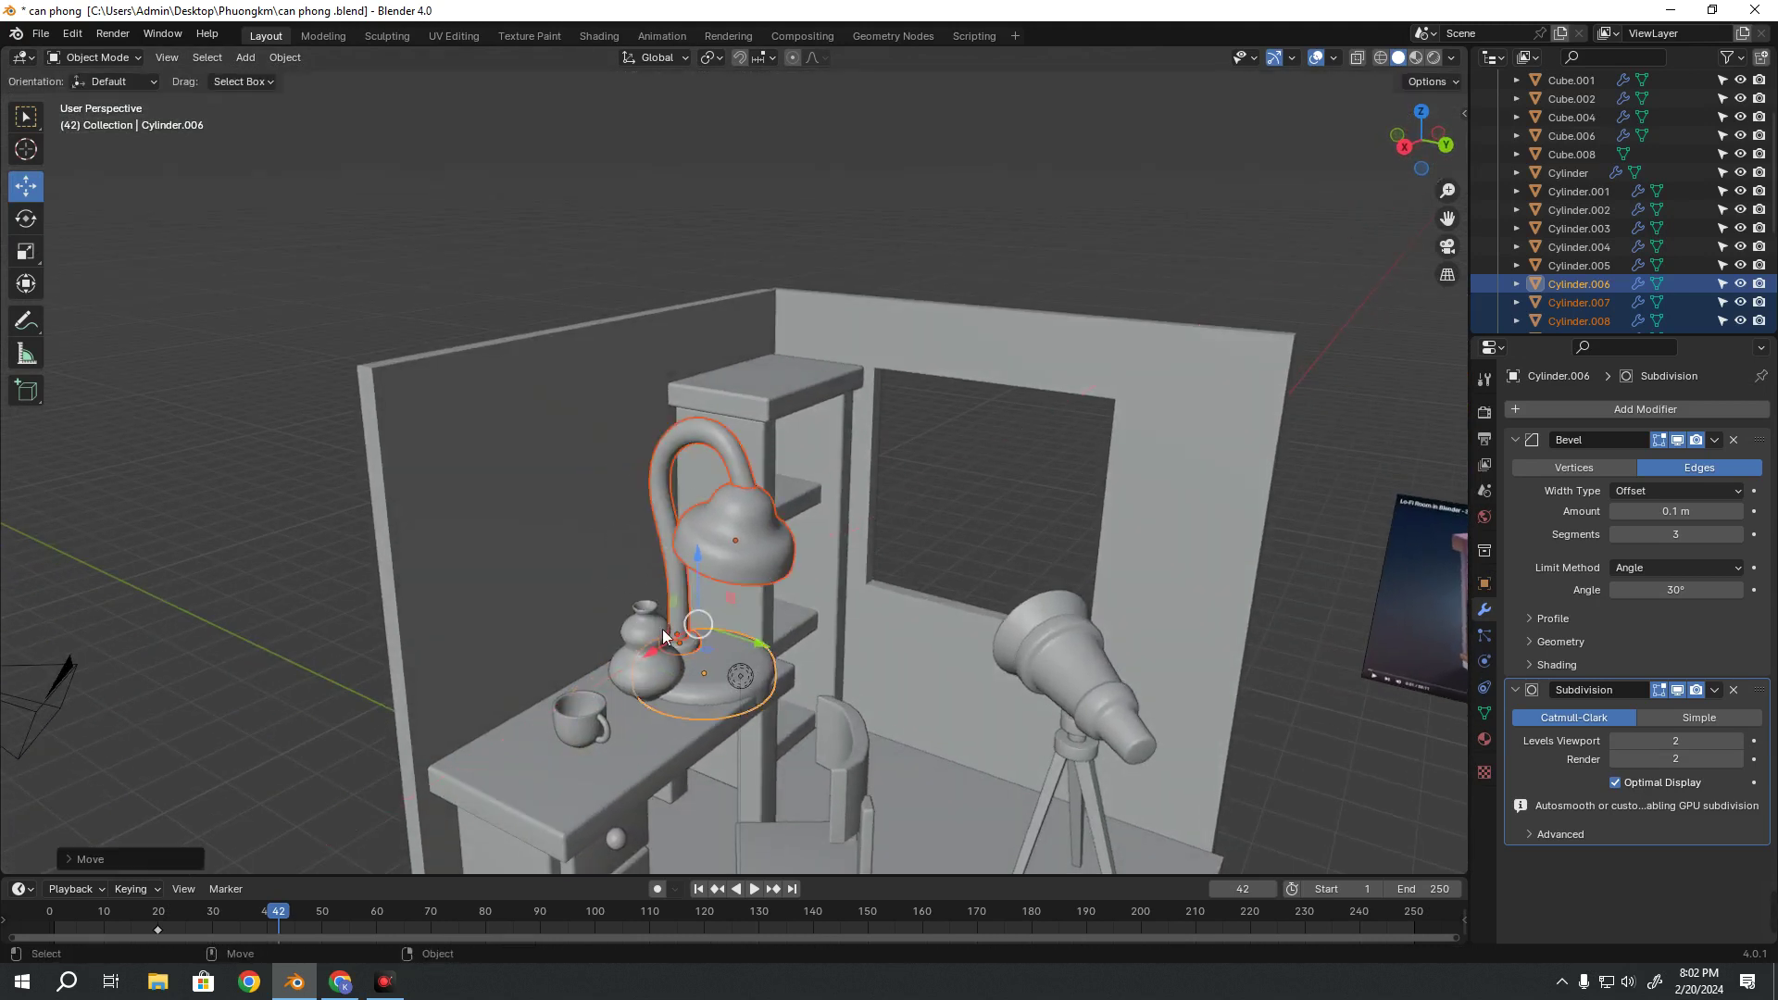
{"action": "key", "text": "shift+space"}
{"action": "key", "text": "s"}
{"action": "key", "text": "shift+space"}
{"action": "key", "text": "g"}
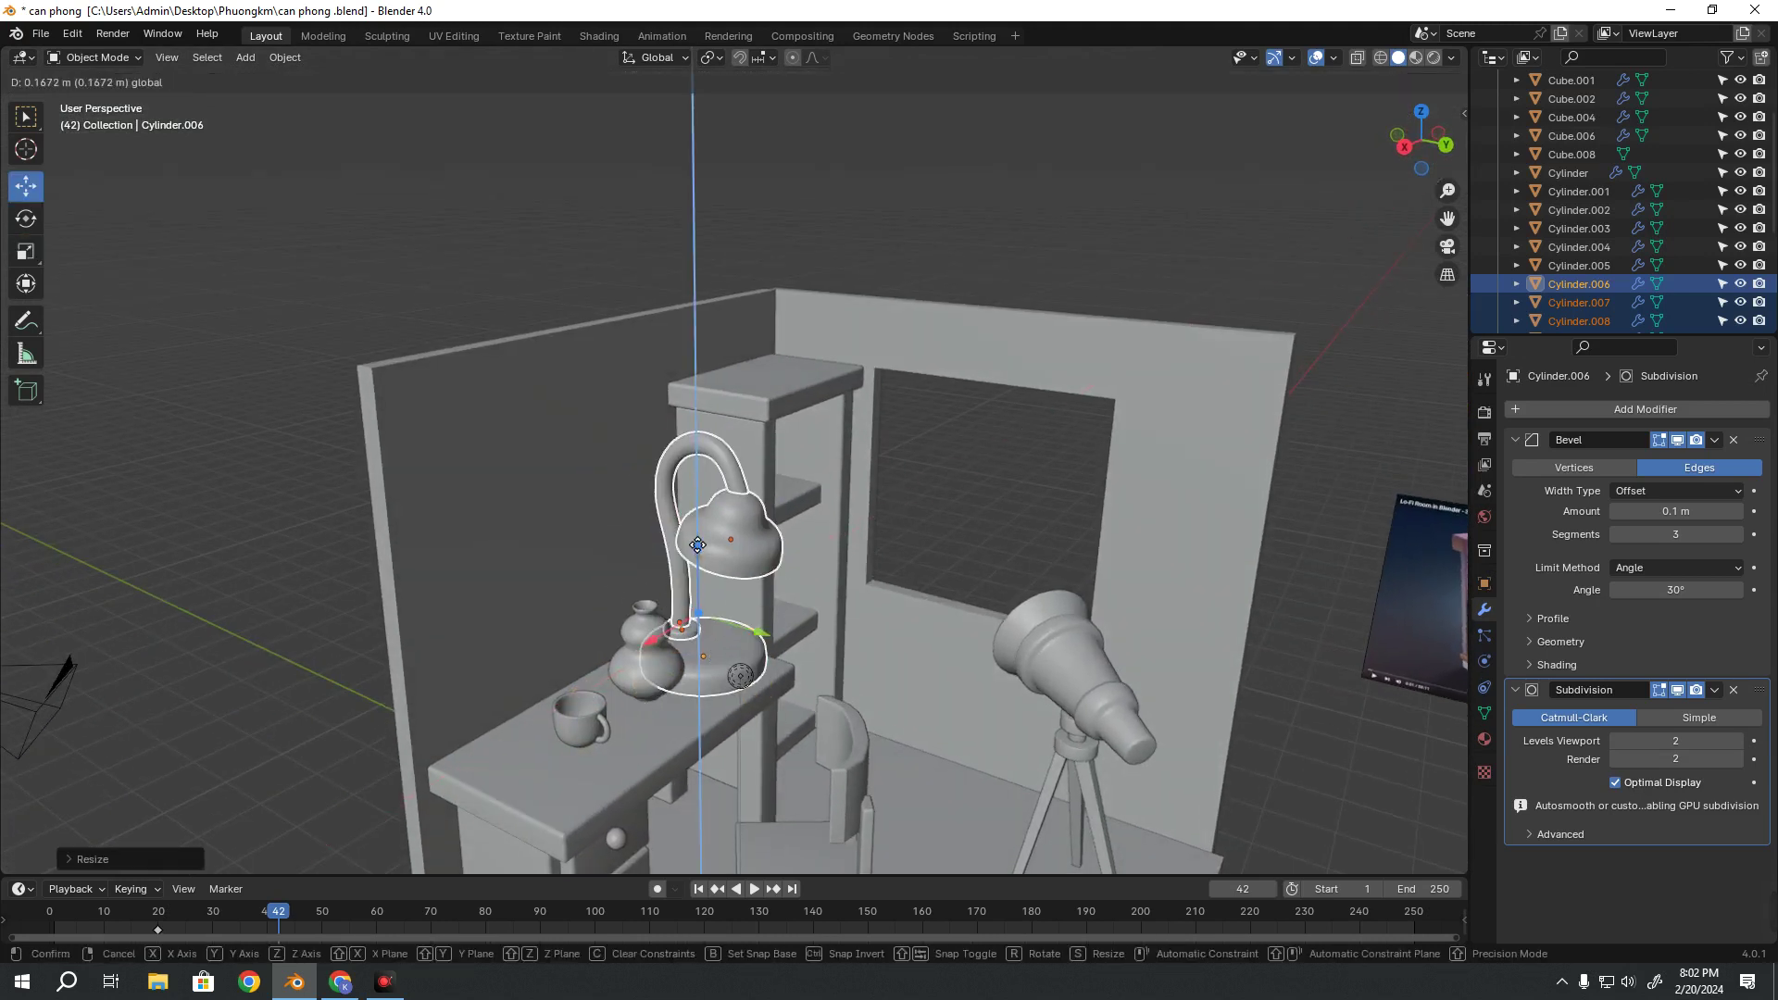
{"action": "left_click_drag", "start_coordinate": [691, 567], "coordinate": [698, 576]}
{"action": "mouse_move", "coordinate": [698, 575]}
{"action": "middle_mouse_down"}
{"action": "mouse_move", "coordinate": [737, 545]}
{"action": "mouse_move", "coordinate": [726, 562]}
{"action": "middle_mouse_up"}
{"action": "key", "text": "KP_3"}
{"action": "key", "text": "KP_3"}
Scale the lamp down twice in Right view
{"action": "key", "text": "shift+space"}
{"action": "key", "text": "s"}
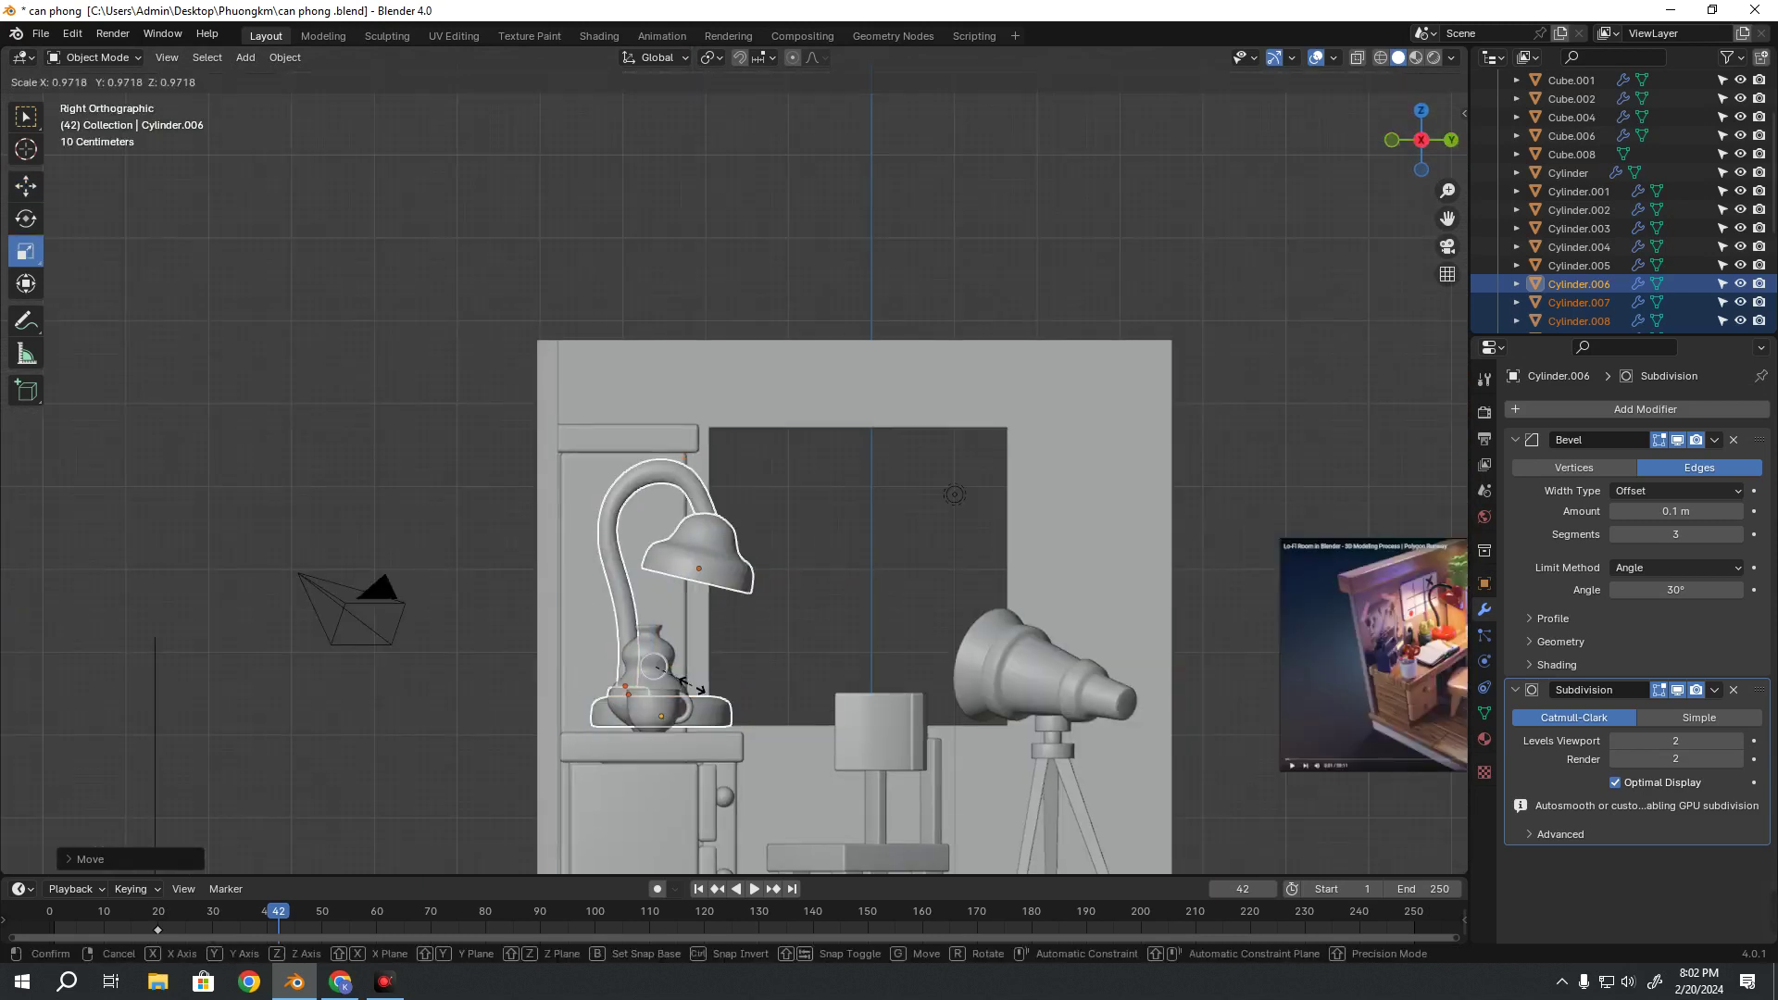
{"action": "key", "text": "s"}
{"action": "left_click", "coordinate": [663, 680]}
{"action": "key", "text": "s"}
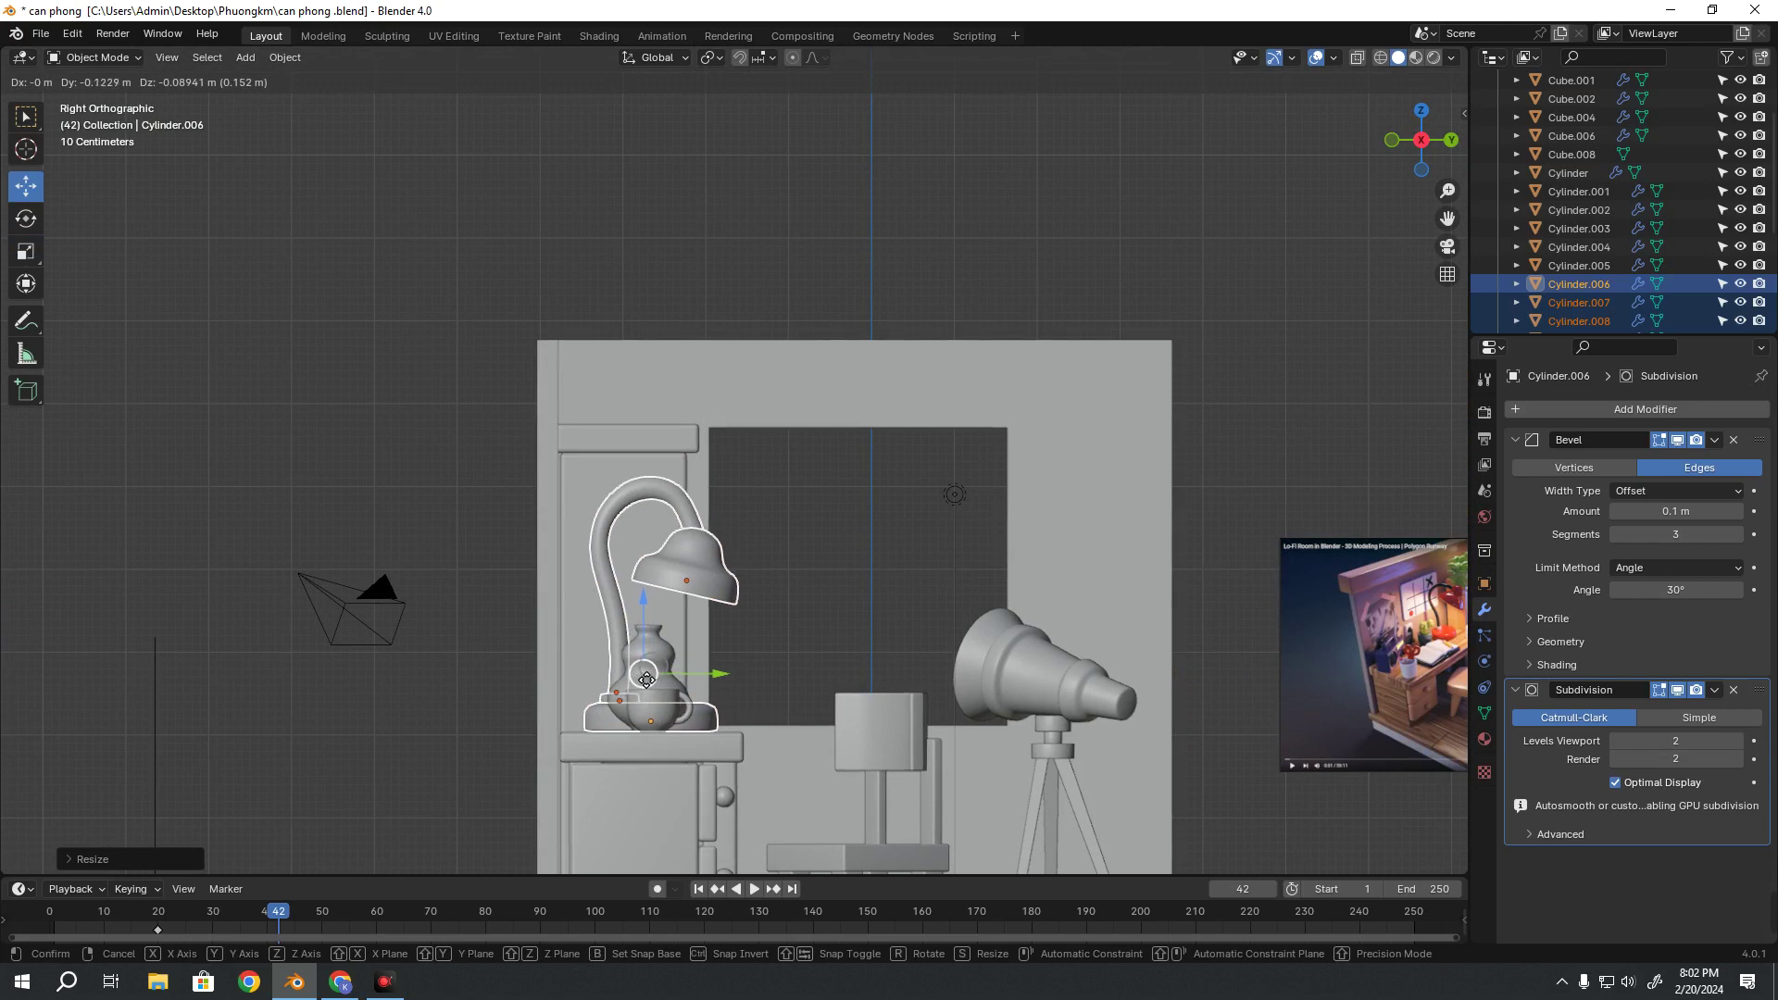
{"action": "left_click", "coordinate": [686, 710]}
Slide the lamp into place on the desk
{"action": "key", "text": "s"}
{"action": "left_click", "coordinate": [648, 685]}
{"action": "key", "text": "shift+space"}
{"action": "key", "text": "g"}
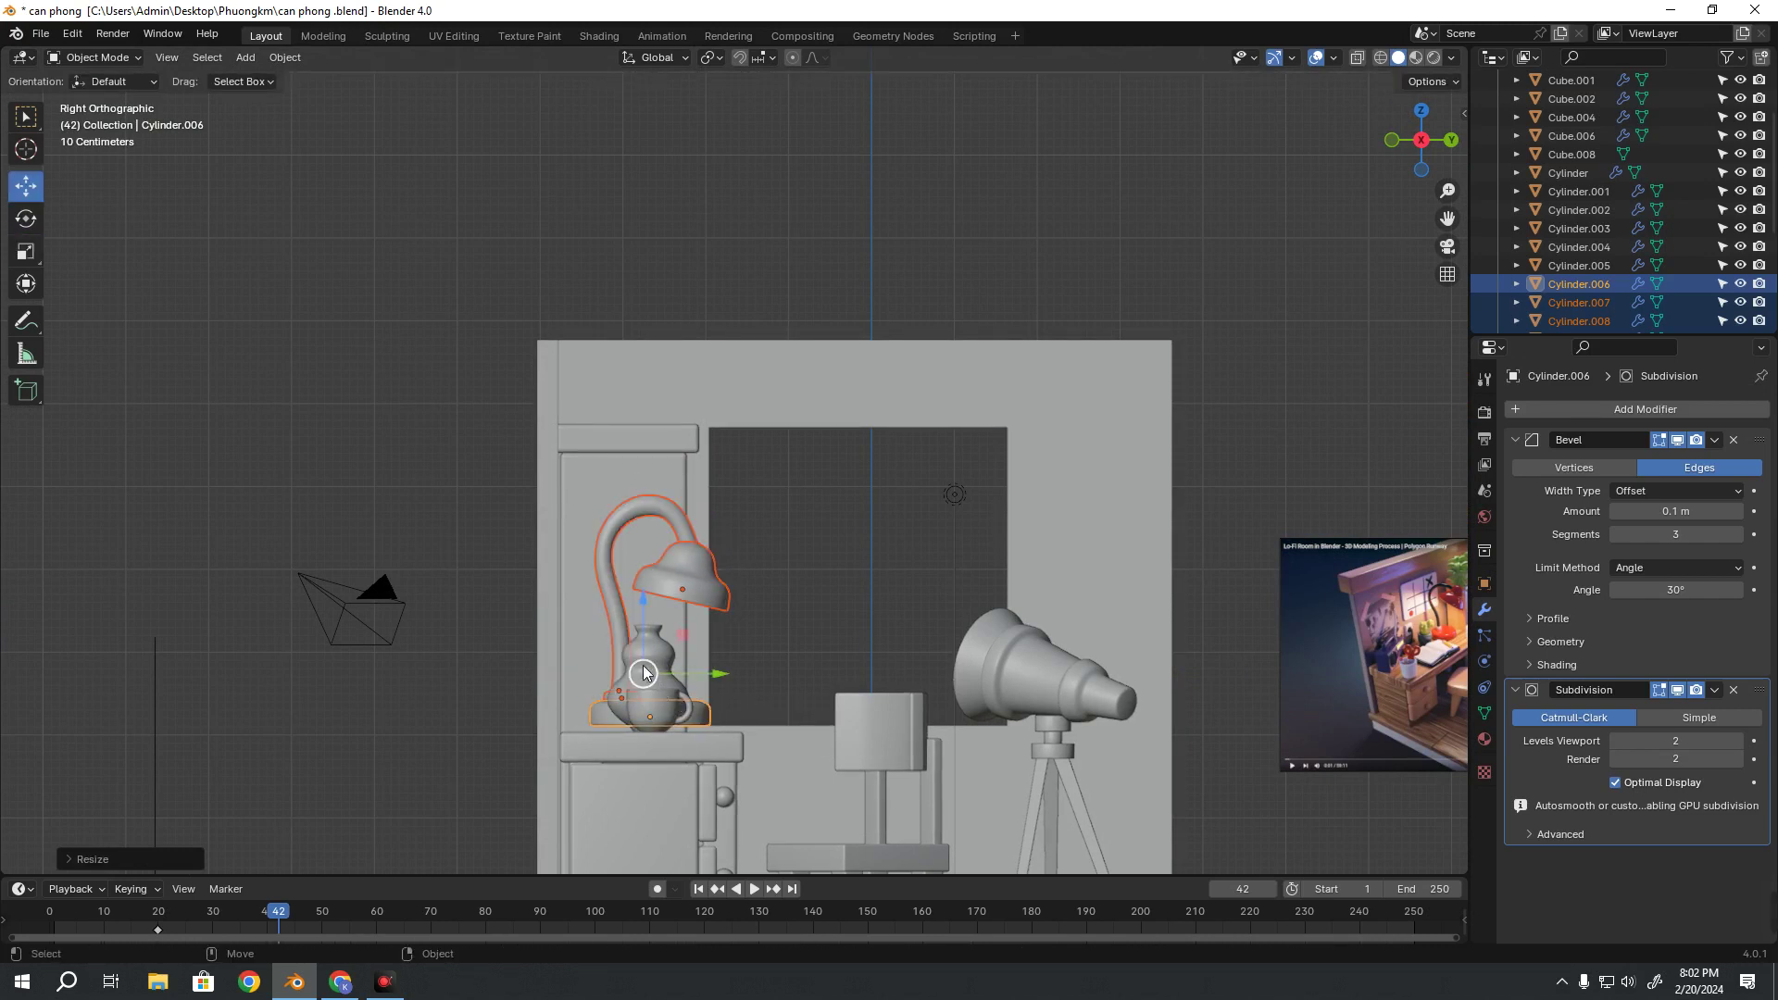
{"action": "left_click_drag", "start_coordinate": [645, 674], "coordinate": [639, 680]}
{"action": "left_click", "coordinate": [639, 681]}
{"action": "middle_click_drag", "start_coordinate": [639, 680], "coordinate": [776, 591]}
Turn the lamp about 14° around Z and shift it roughly 0.07 m along Y
{"action": "key", "text": "r"}
{"action": "key", "text": "r"}
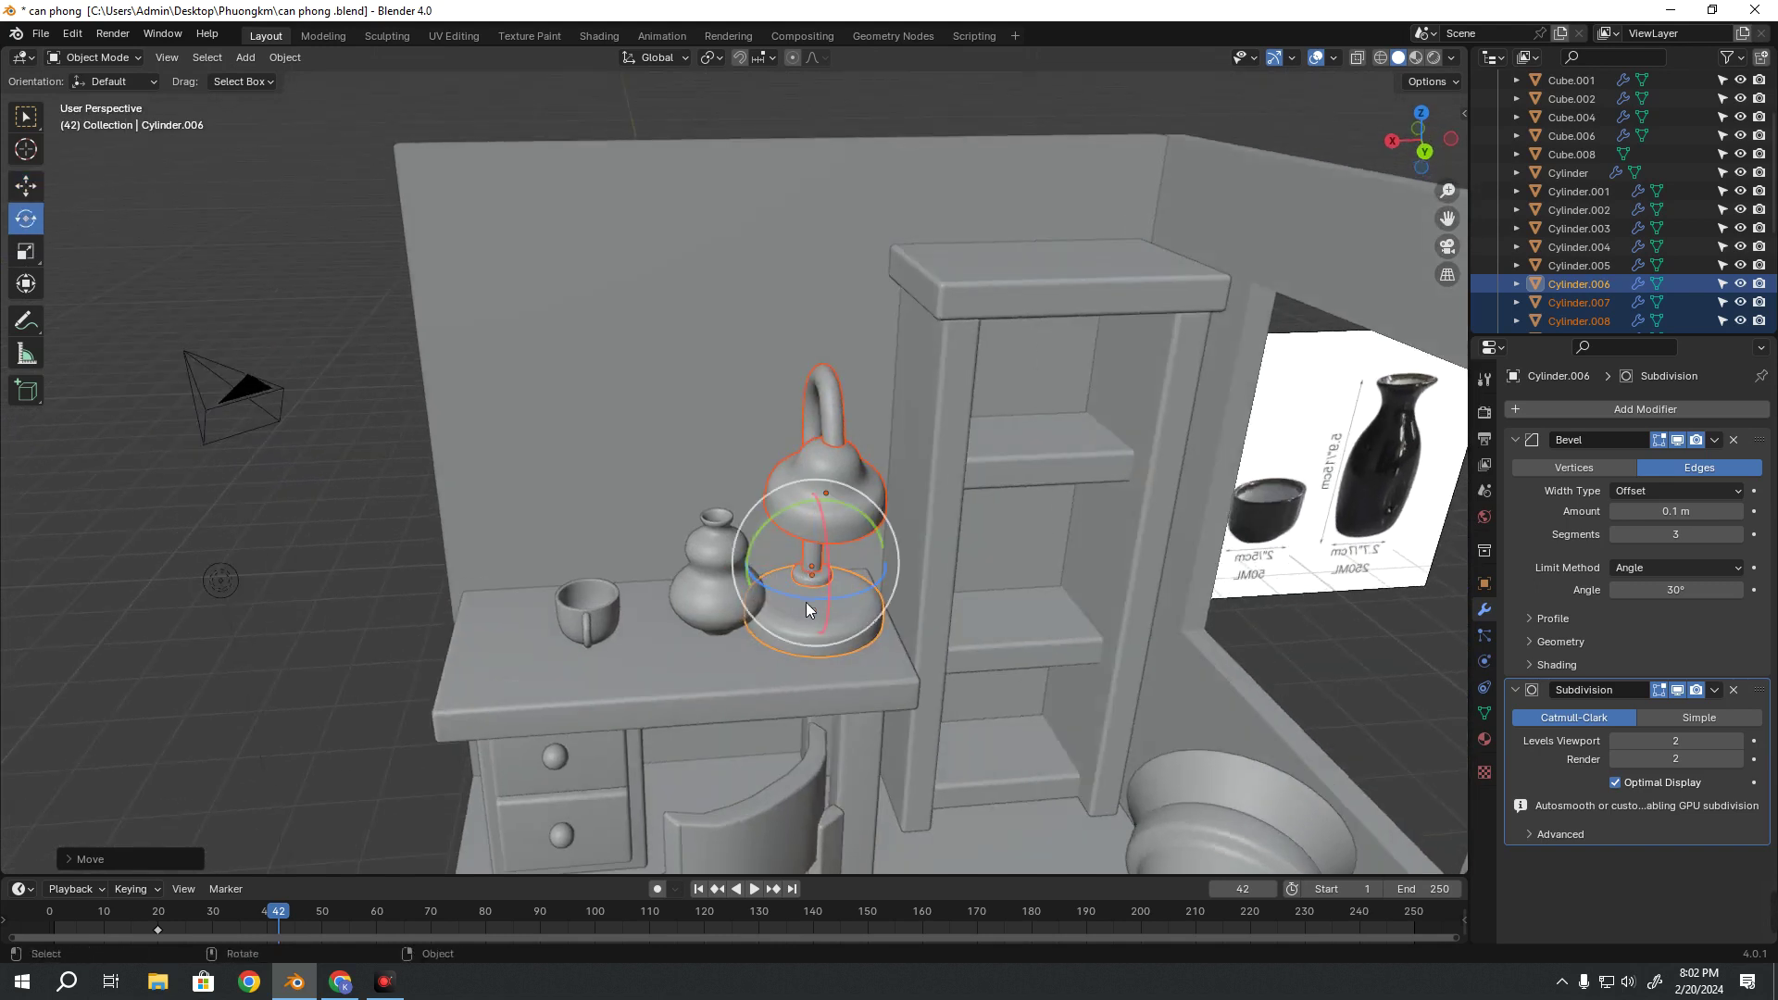
{"action": "key", "text": "r"}
{"action": "key", "text": "z"}
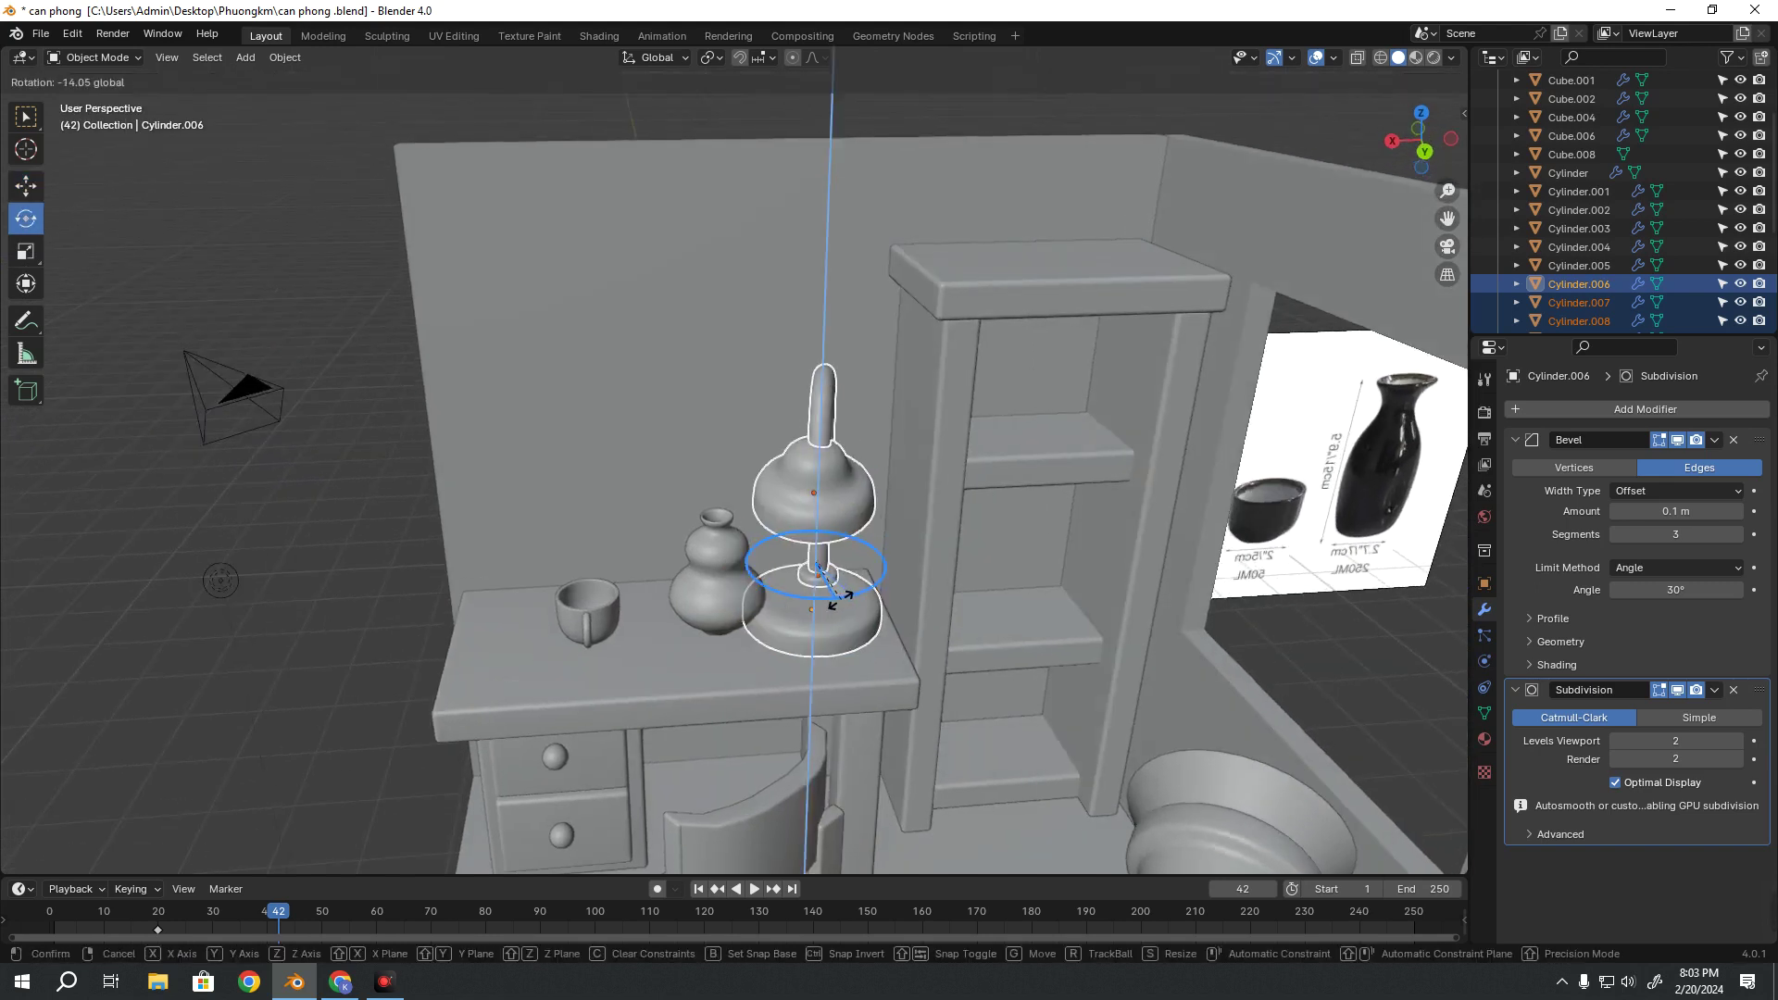
{"action": "left_click", "coordinate": [741, 593]}
{"action": "mouse_move", "coordinate": [696, 585]}
{"action": "middle_mouse_down"}
{"action": "mouse_move", "coordinate": [841, 591]}
{"action": "mouse_move", "coordinate": [674, 608]}
{"action": "mouse_move", "coordinate": [738, 534]}
{"action": "mouse_move", "coordinate": [683, 568]}
{"action": "mouse_move", "coordinate": [631, 659]}
{"action": "middle_mouse_up"}
{"action": "scroll", "coordinate": [714, 545], "scroll_direction": "down", "scroll_amount": 3}
{"action": "key", "text": "g"}
{"action": "key", "text": "y"}
{"action": "left_click", "coordinate": [709, 539]}
Select the gourd vase and shift it slightly along the desk
{"action": "scroll", "coordinate": [737, 529], "scroll_direction": "up", "scroll_amount": 3}
{"action": "scroll", "coordinate": [761, 552], "scroll_direction": "up", "scroll_amount": 3}
{"action": "left_click", "coordinate": [632, 659]}
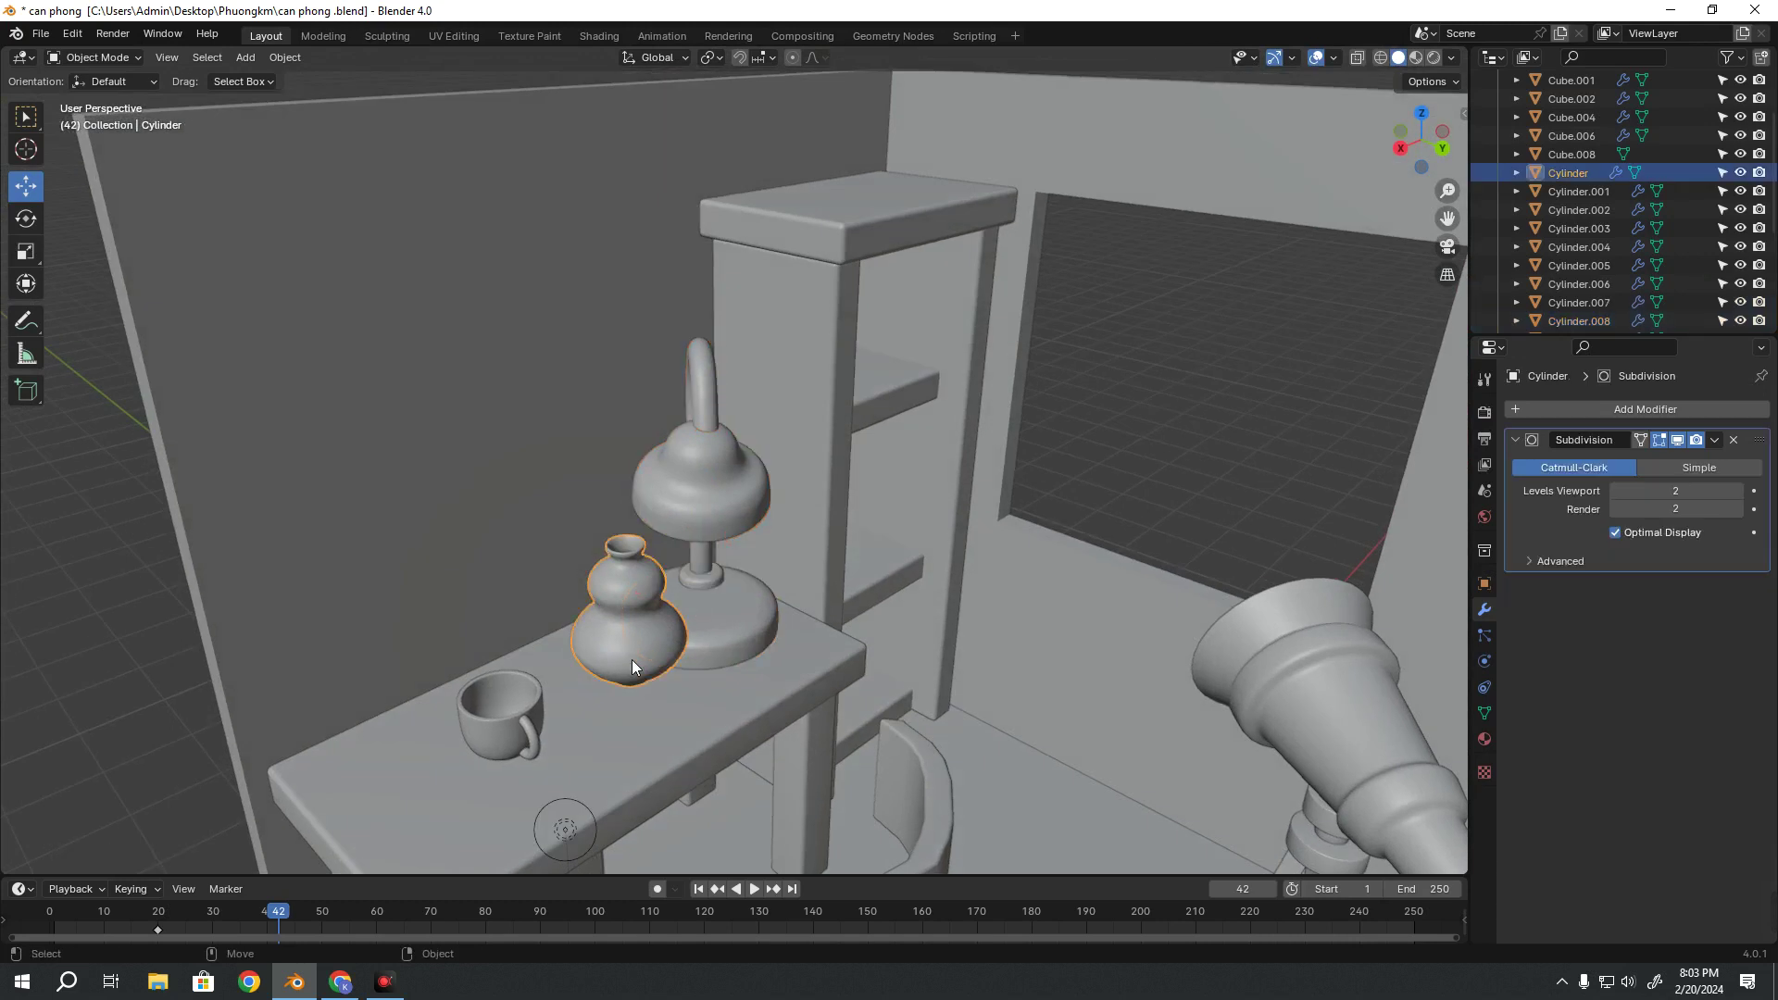
{"action": "scroll", "coordinate": [648, 639], "scroll_direction": "down", "scroll_amount": 2}
{"action": "scroll", "coordinate": [674, 622], "scroll_direction": "down", "scroll_amount": 3}
{"action": "scroll", "coordinate": [673, 621], "scroll_direction": "down", "scroll_amount": 3}
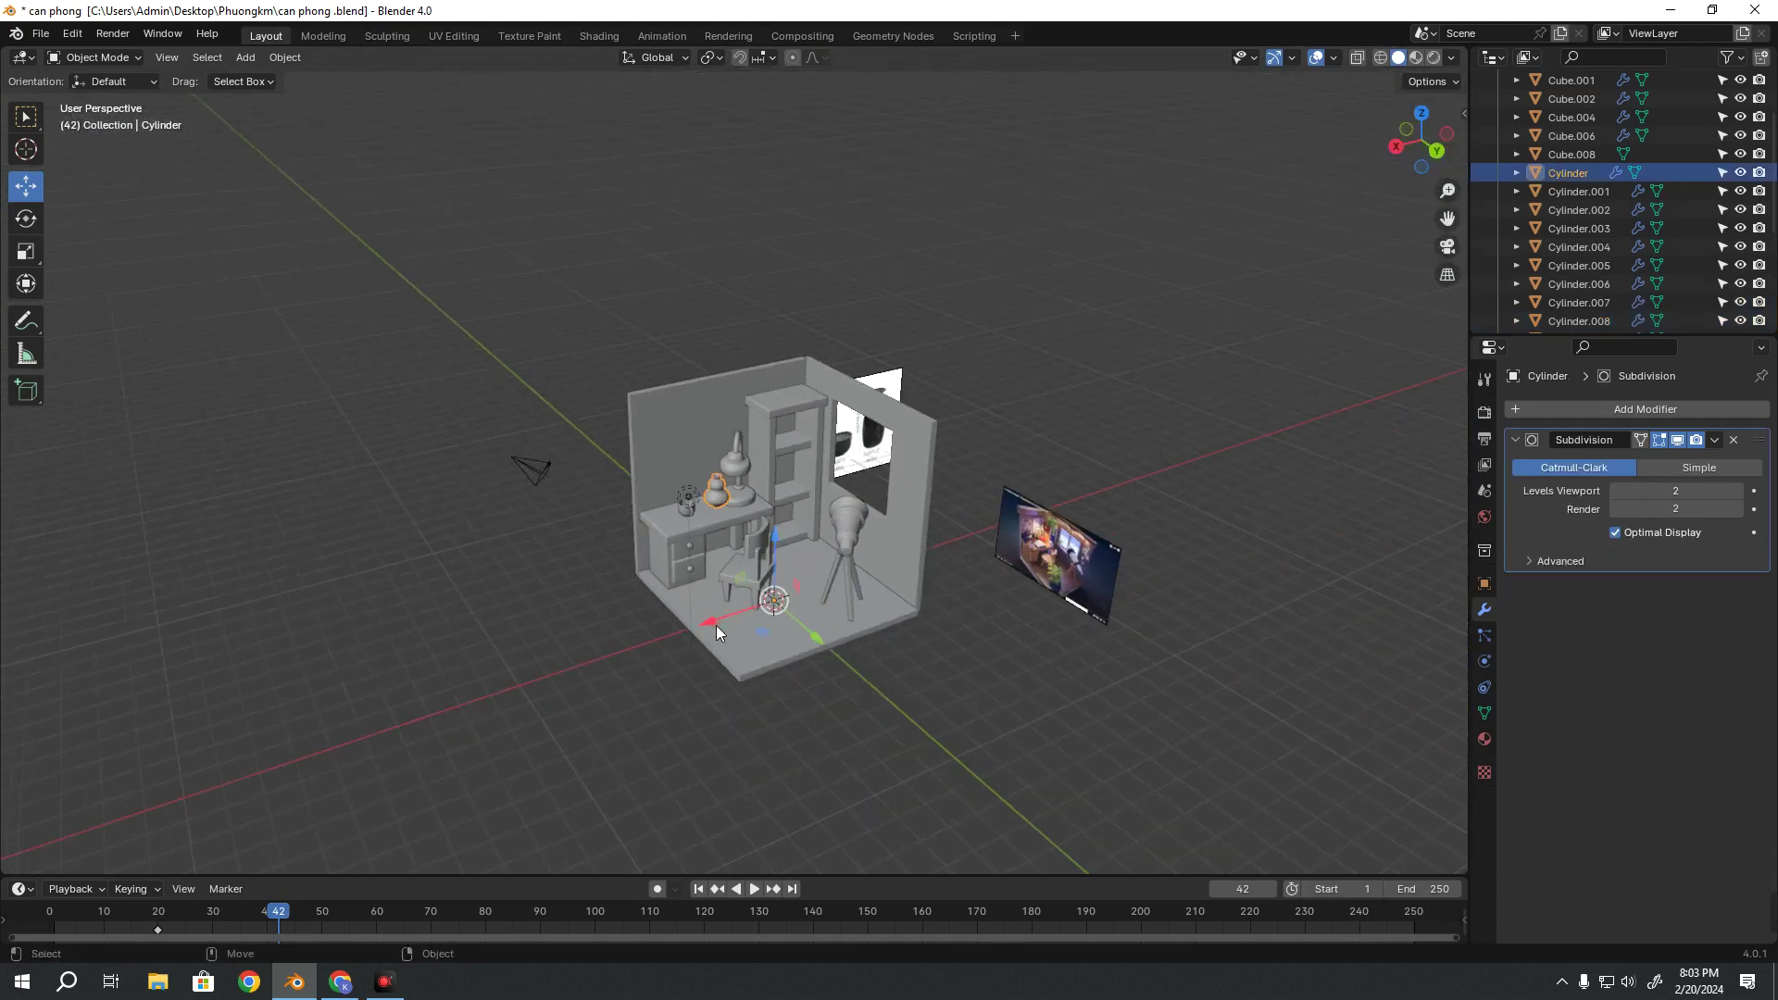
{"action": "left_click_drag", "start_coordinate": [706, 631], "coordinate": [692, 620]}
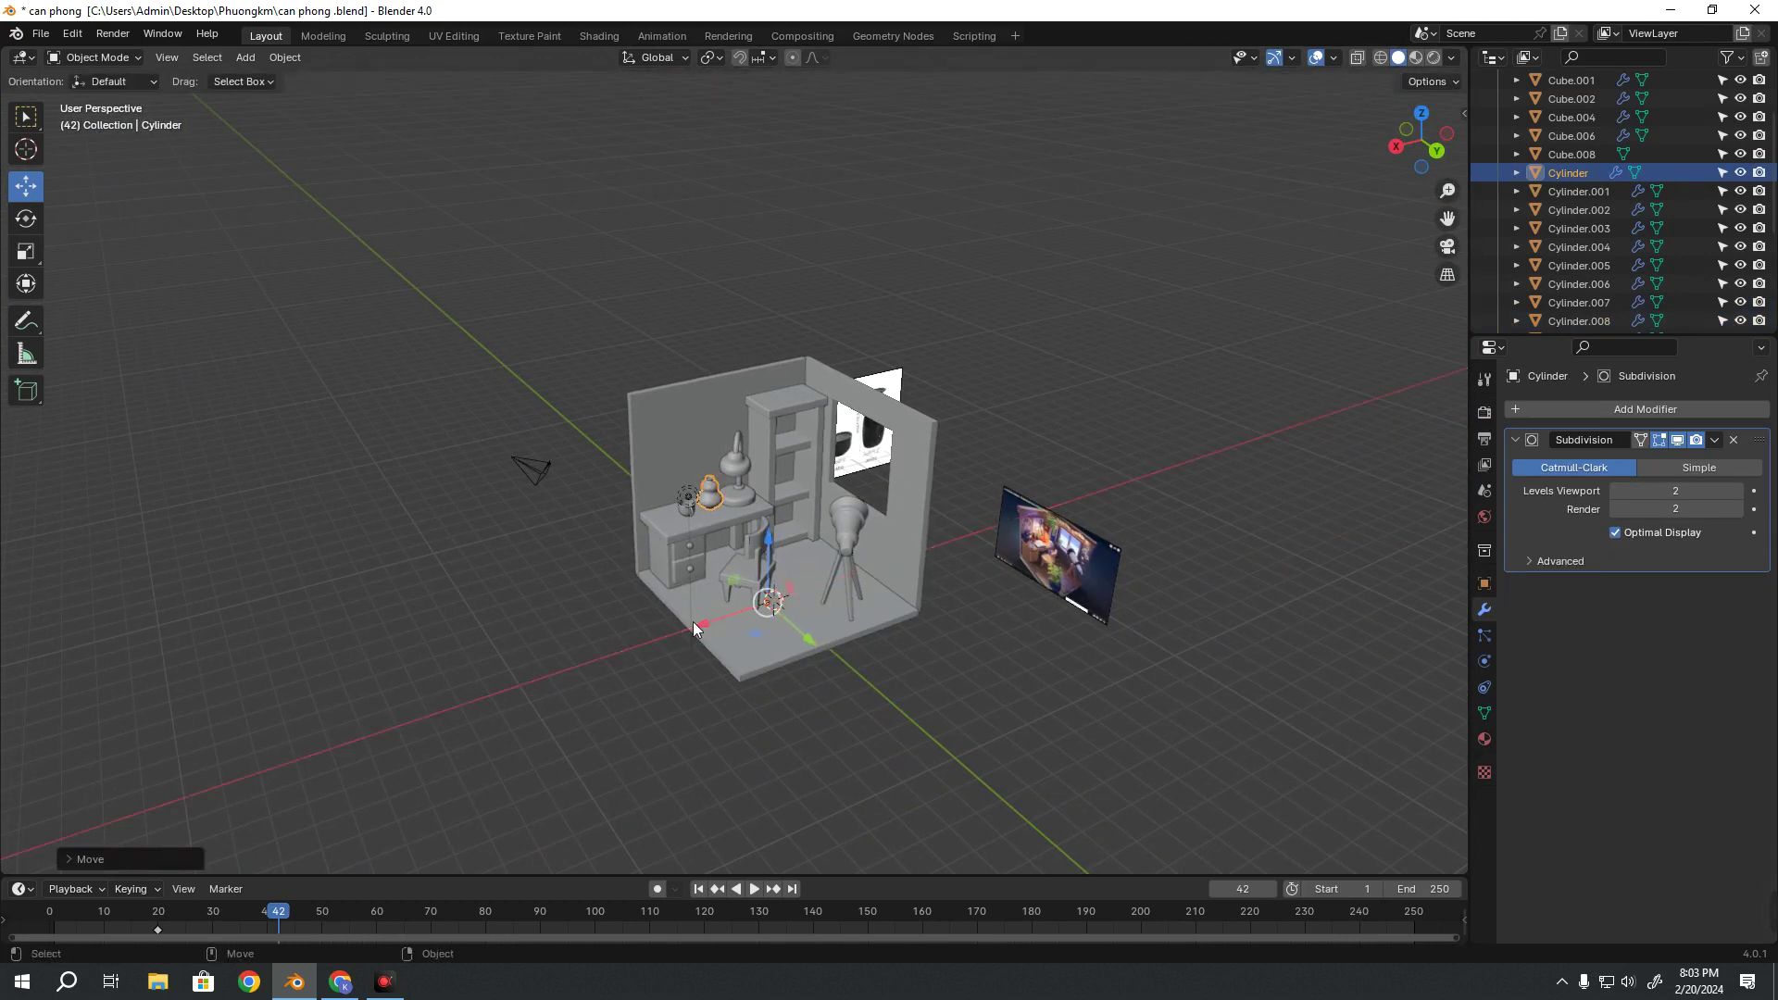
Check the vase from another side, deselecting and reselecting it with the desk in view
{"action": "scroll", "coordinate": [712, 594], "scroll_direction": "up", "scroll_amount": 5}
{"action": "mouse_move", "coordinate": [711, 586]}
{"action": "middle_mouse_down"}
{"action": "mouse_move", "coordinate": [680, 604]}
{"action": "mouse_move", "coordinate": [776, 496]}
{"action": "mouse_move", "coordinate": [1107, 574]}
{"action": "middle_mouse_up"}
{"action": "scroll", "coordinate": [824, 485], "scroll_direction": "down", "scroll_amount": 3}
{"action": "left_click", "coordinate": [1109, 576]}
{"action": "left_click", "coordinate": [696, 441]}
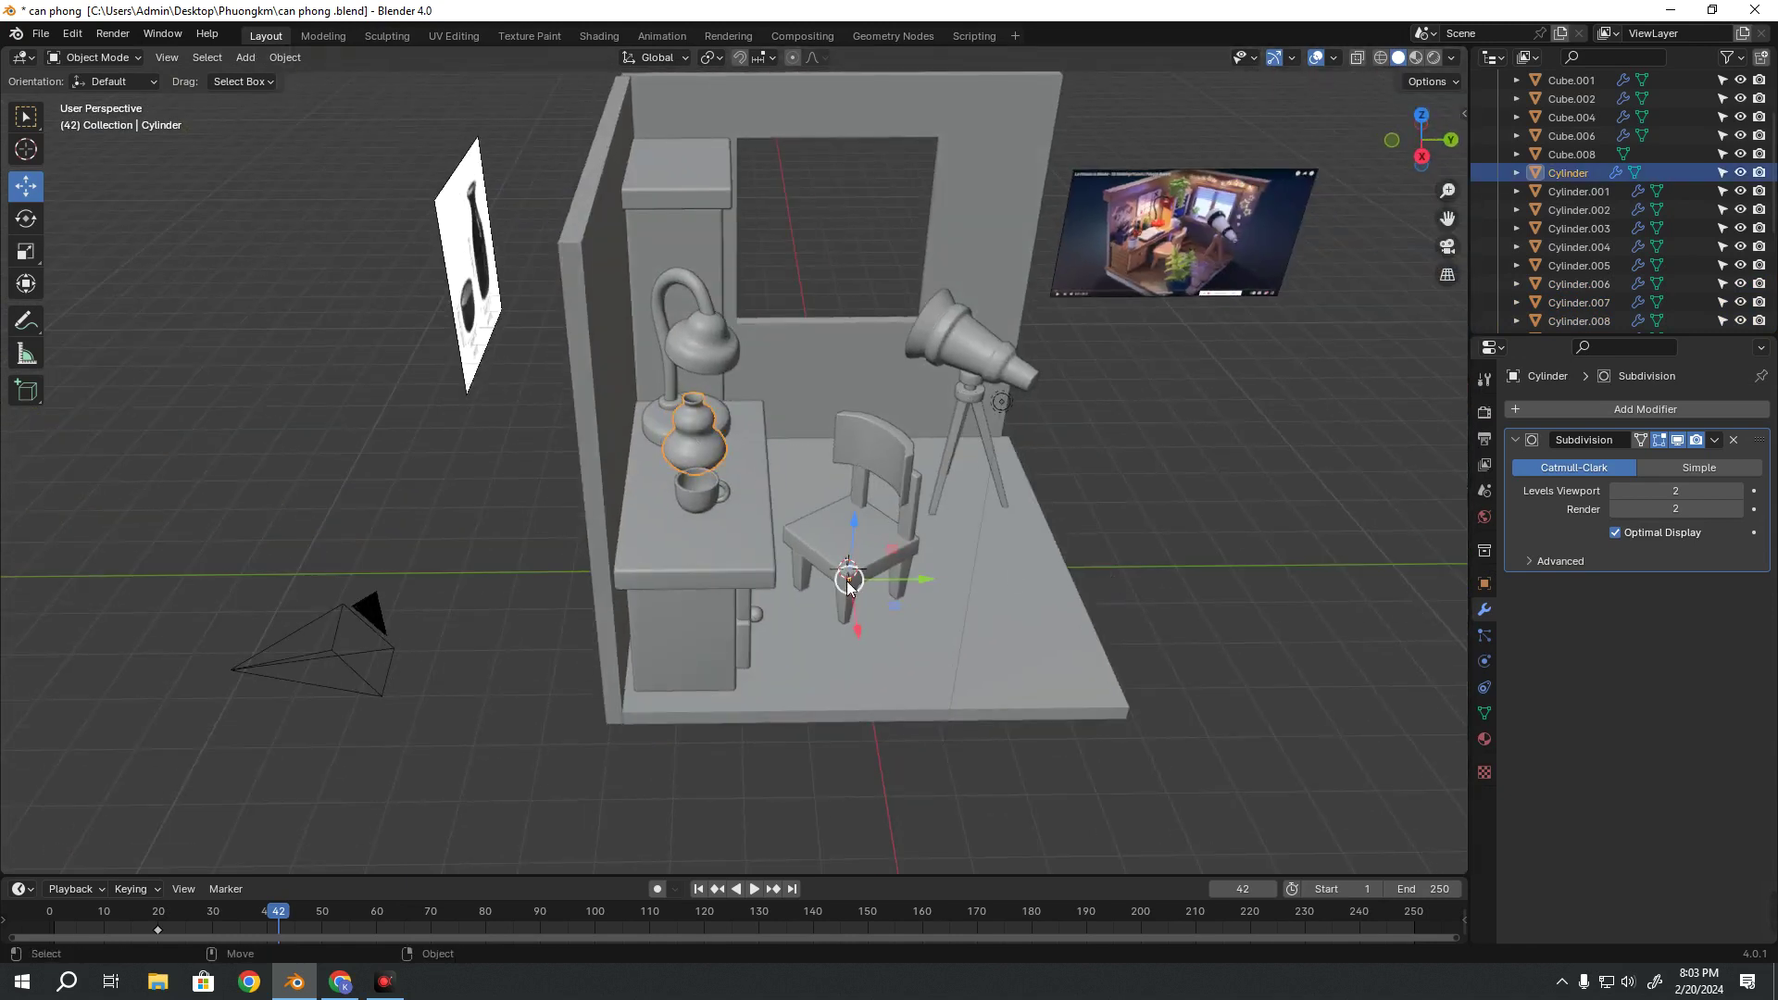
{"action": "middle_click_drag", "start_coordinate": [858, 570], "coordinate": [704, 458]}
{"action": "scroll", "coordinate": [726, 444], "scroll_direction": "up", "scroll_amount": 3}
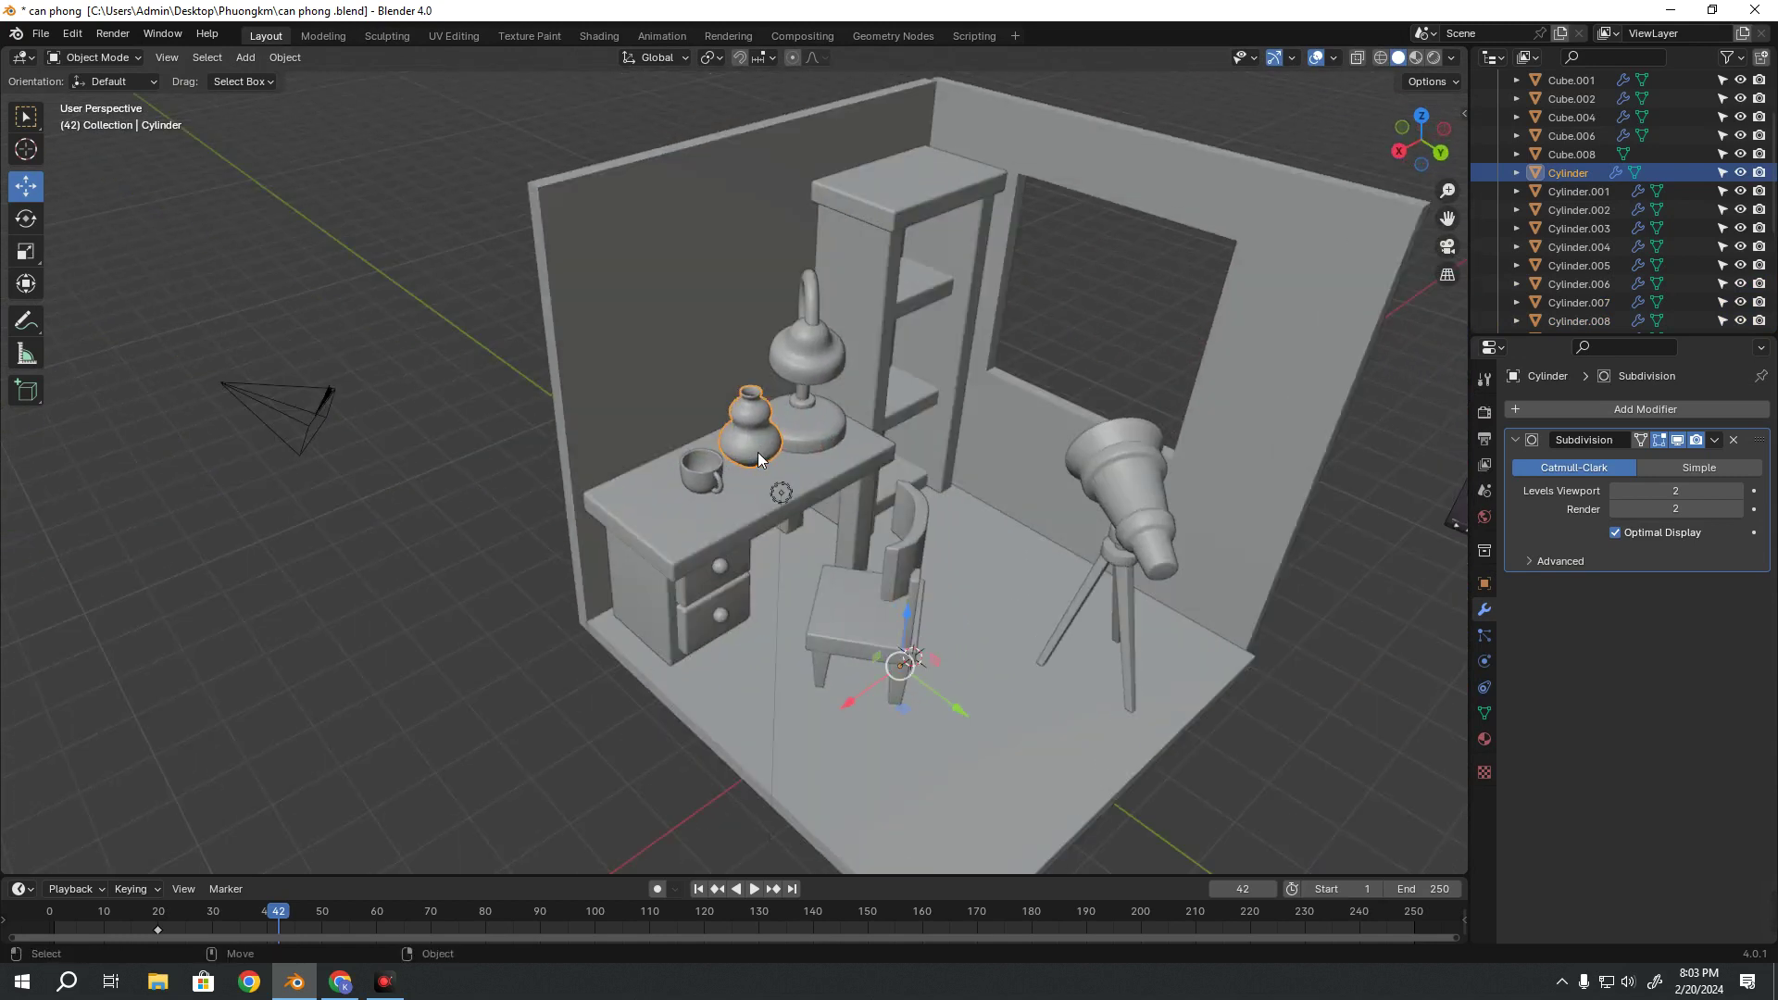
Browse the Object menu, then get a close frontal view of the vase
{"action": "left_click", "coordinate": [275, 57]}
{"action": "mouse_move", "coordinate": [547, 607]}
{"action": "middle_mouse_down"}
{"action": "mouse_move", "coordinate": [747, 458]}
{"action": "mouse_move", "coordinate": [724, 442]}
{"action": "middle_mouse_up"}
{"action": "scroll", "coordinate": [724, 465], "scroll_direction": "up", "scroll_amount": 5}
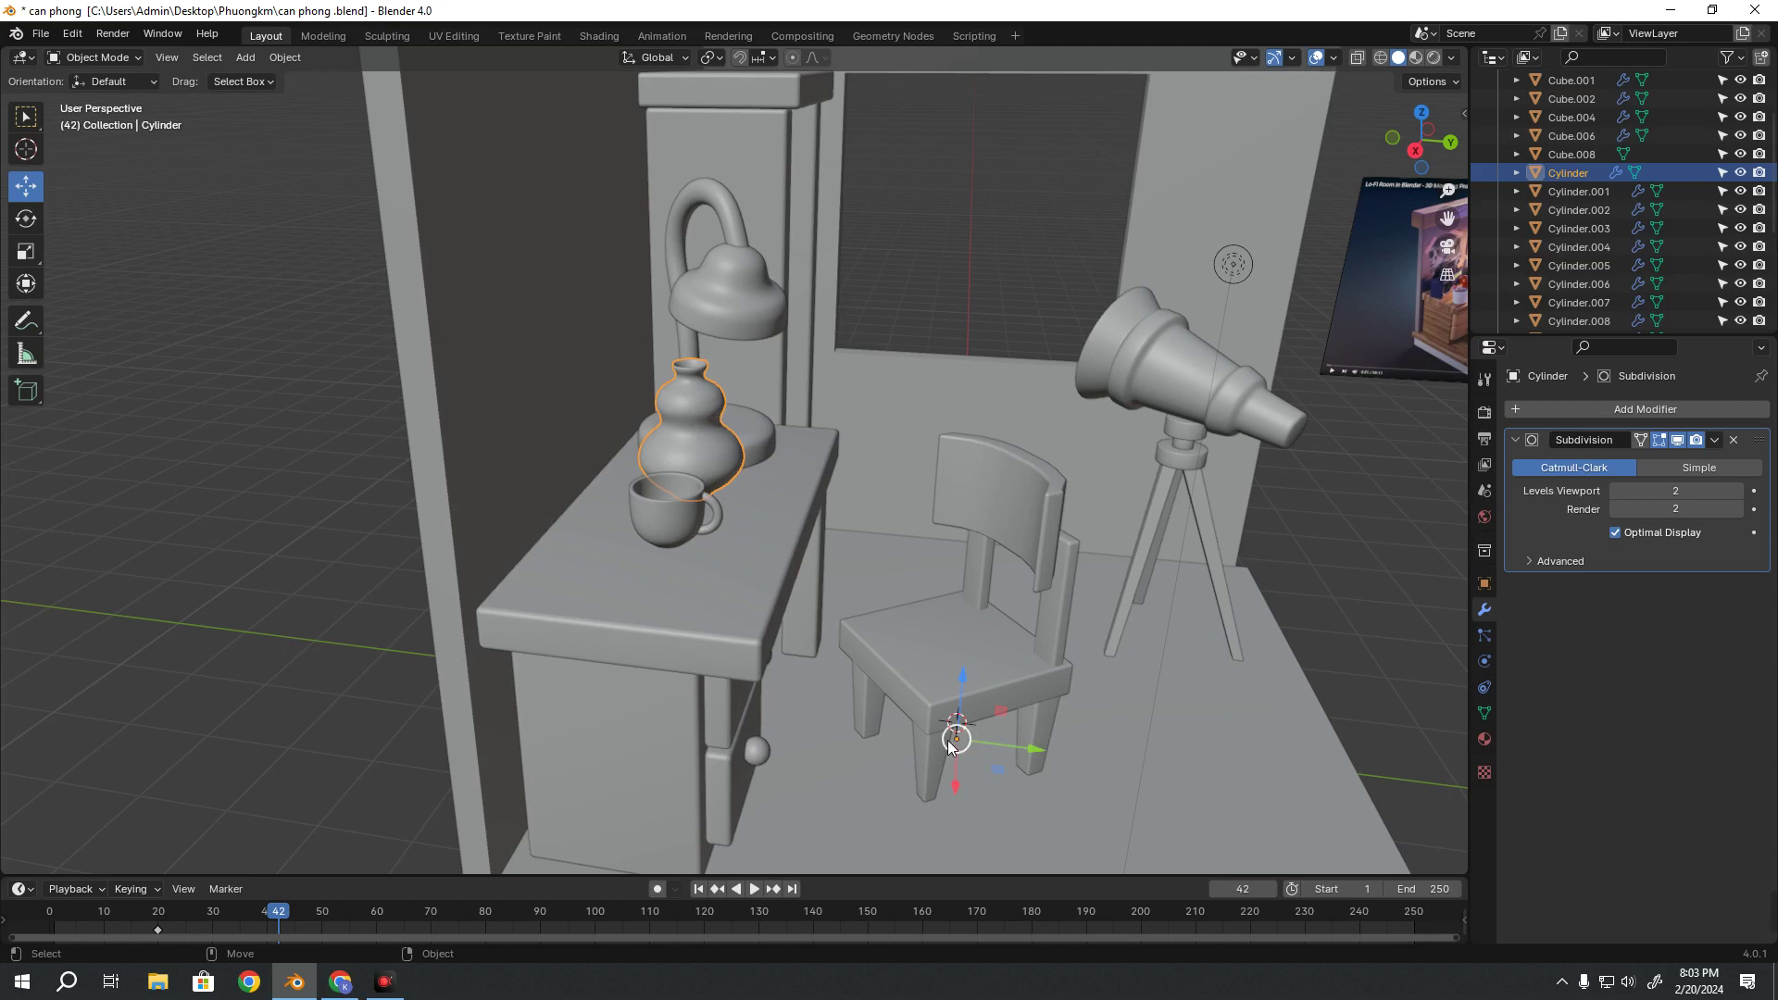
{"action": "mouse_move", "coordinate": [947, 741]}
{"action": "middle_mouse_down"}
{"action": "mouse_move", "coordinate": [856, 548]}
{"action": "mouse_move", "coordinate": [759, 526]}
{"action": "middle_mouse_up"}
{"action": "scroll", "coordinate": [843, 563], "scroll_direction": "up", "scroll_amount": 3}
{"action": "scroll", "coordinate": [793, 441], "scroll_direction": "up", "scroll_amount": 5}
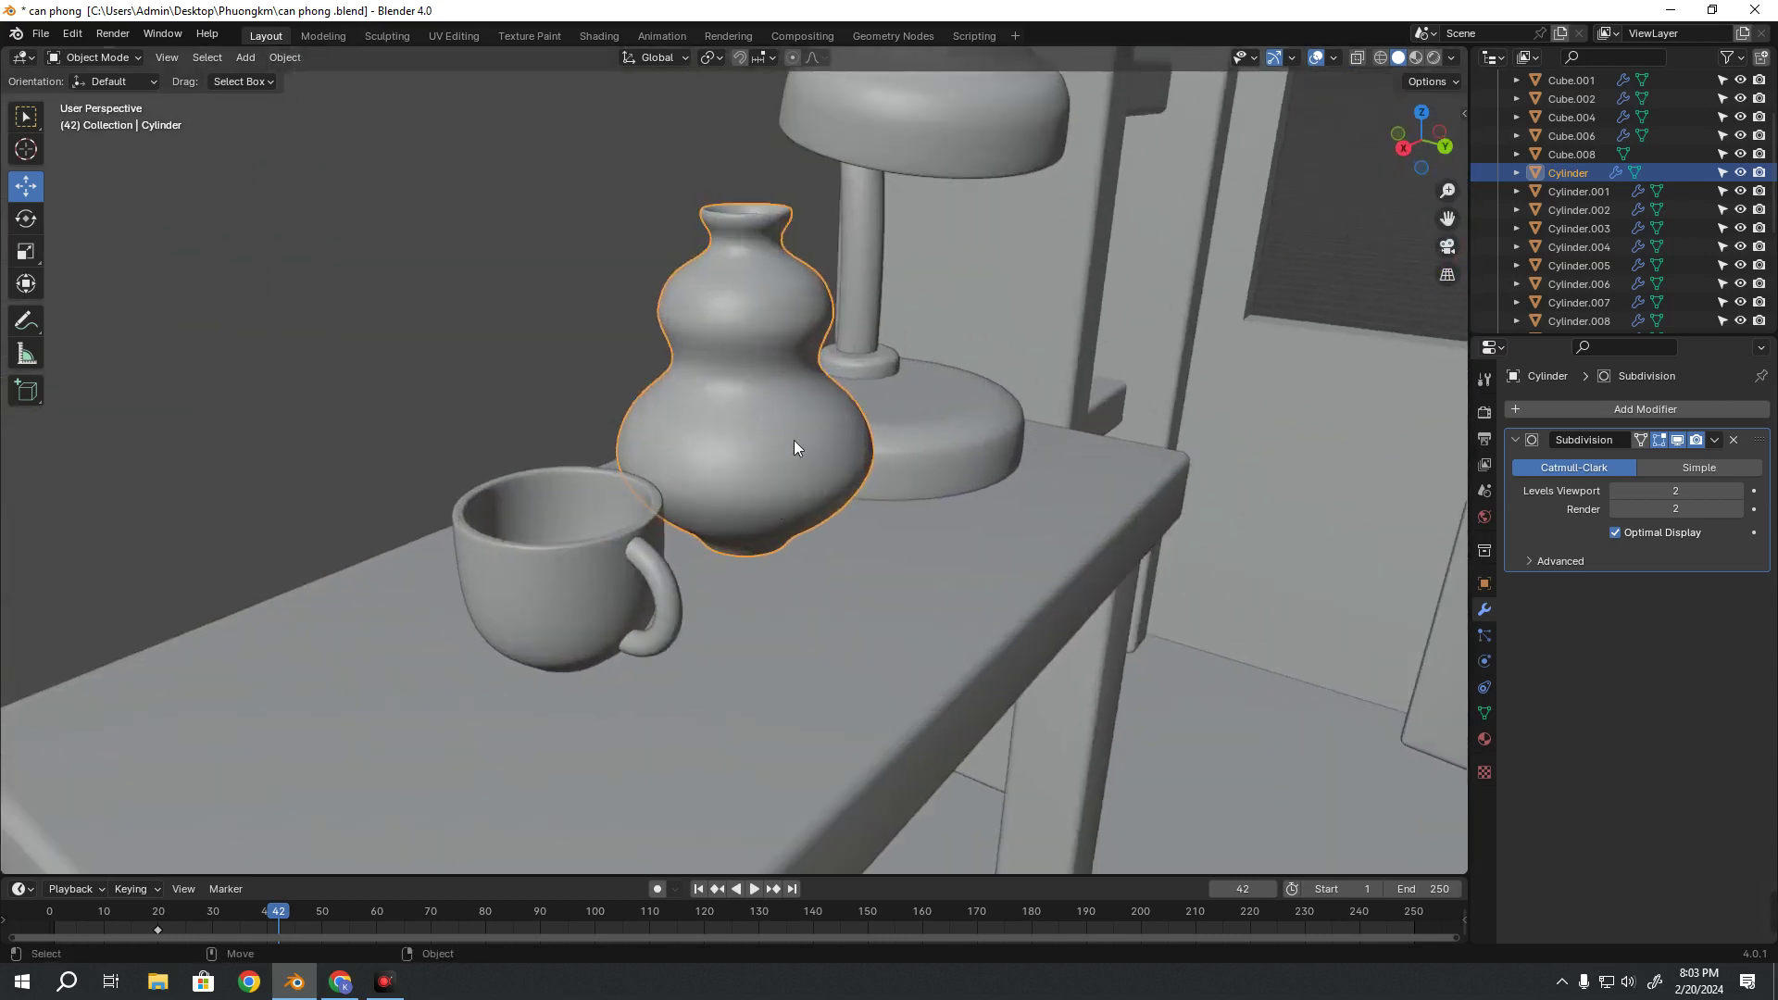
{"action": "scroll", "coordinate": [583, 548], "scroll_direction": "down", "scroll_amount": 6}
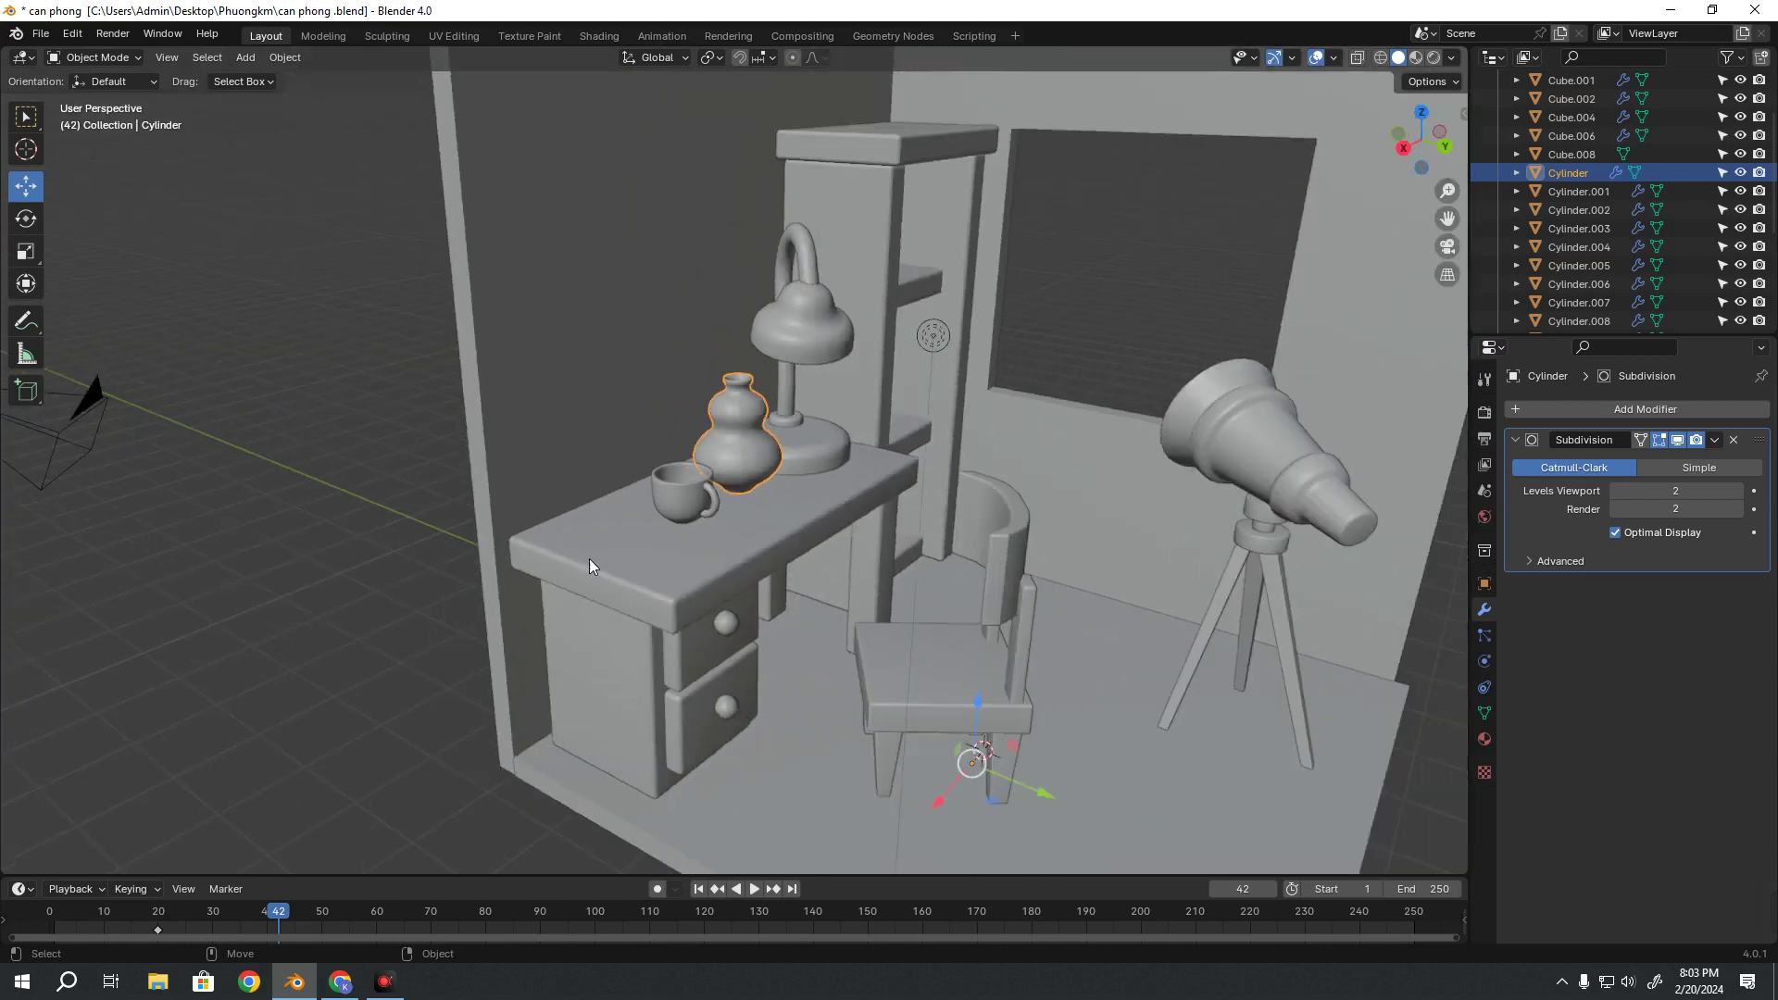
{"action": "scroll", "coordinate": [695, 583], "scroll_direction": "down", "scroll_amount": 2}
Cancel a trial move of the vase and bring up the Object menu's Set Origin choices
{"action": "key", "text": "g"}
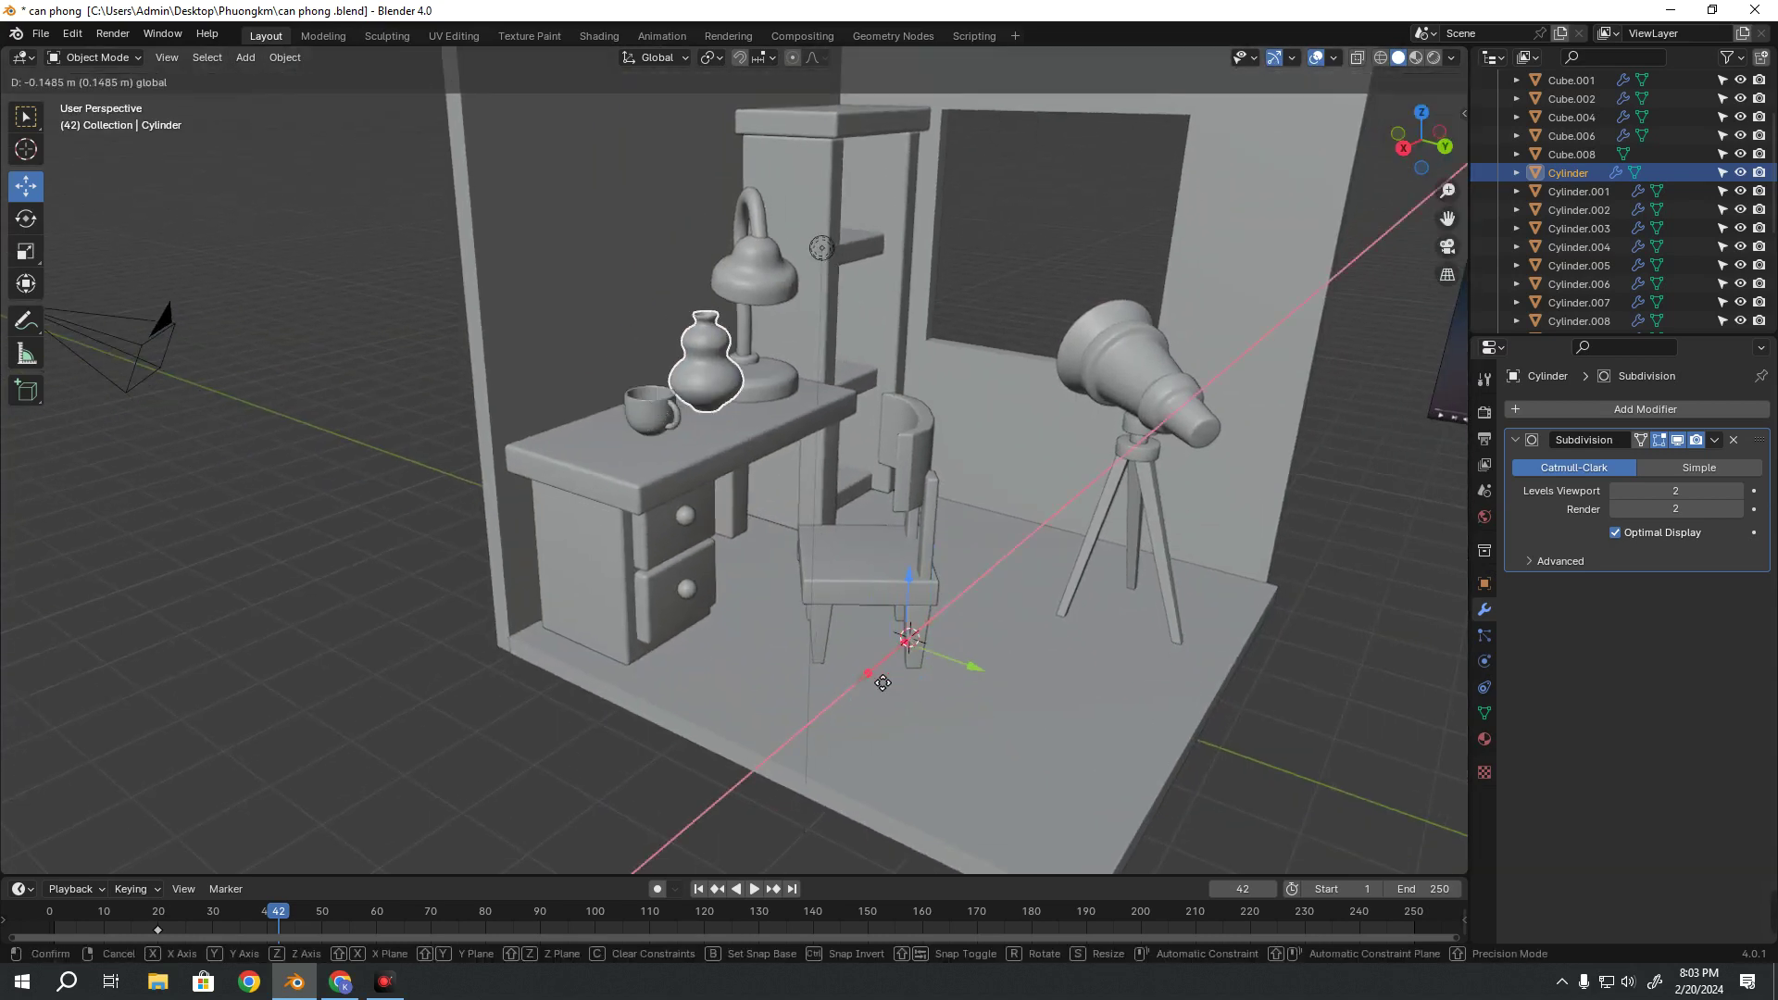
{"action": "right_click", "coordinate": [725, 409]}
{"action": "scroll", "coordinate": [710, 410], "scroll_direction": "up", "scroll_amount": 3}
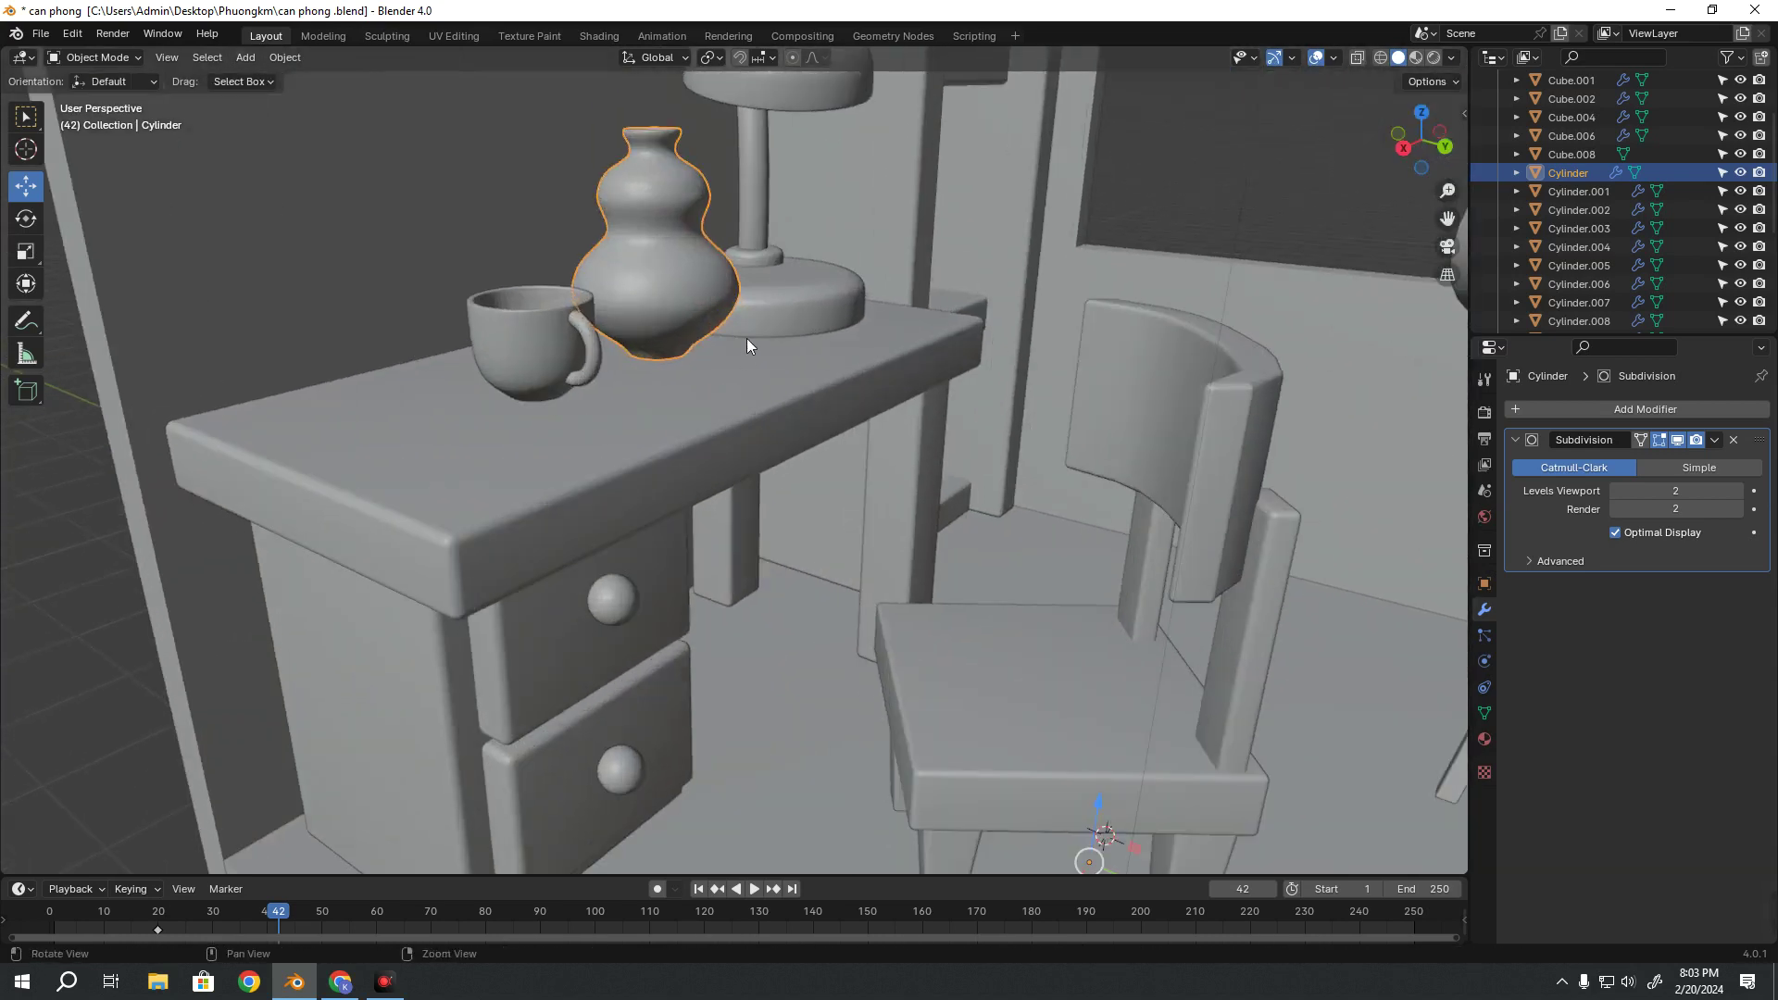
{"action": "scroll", "coordinate": [746, 337], "scroll_direction": "up", "scroll_amount": 2}
{"action": "scroll", "coordinate": [720, 541], "scroll_direction": "up", "scroll_amount": 3}
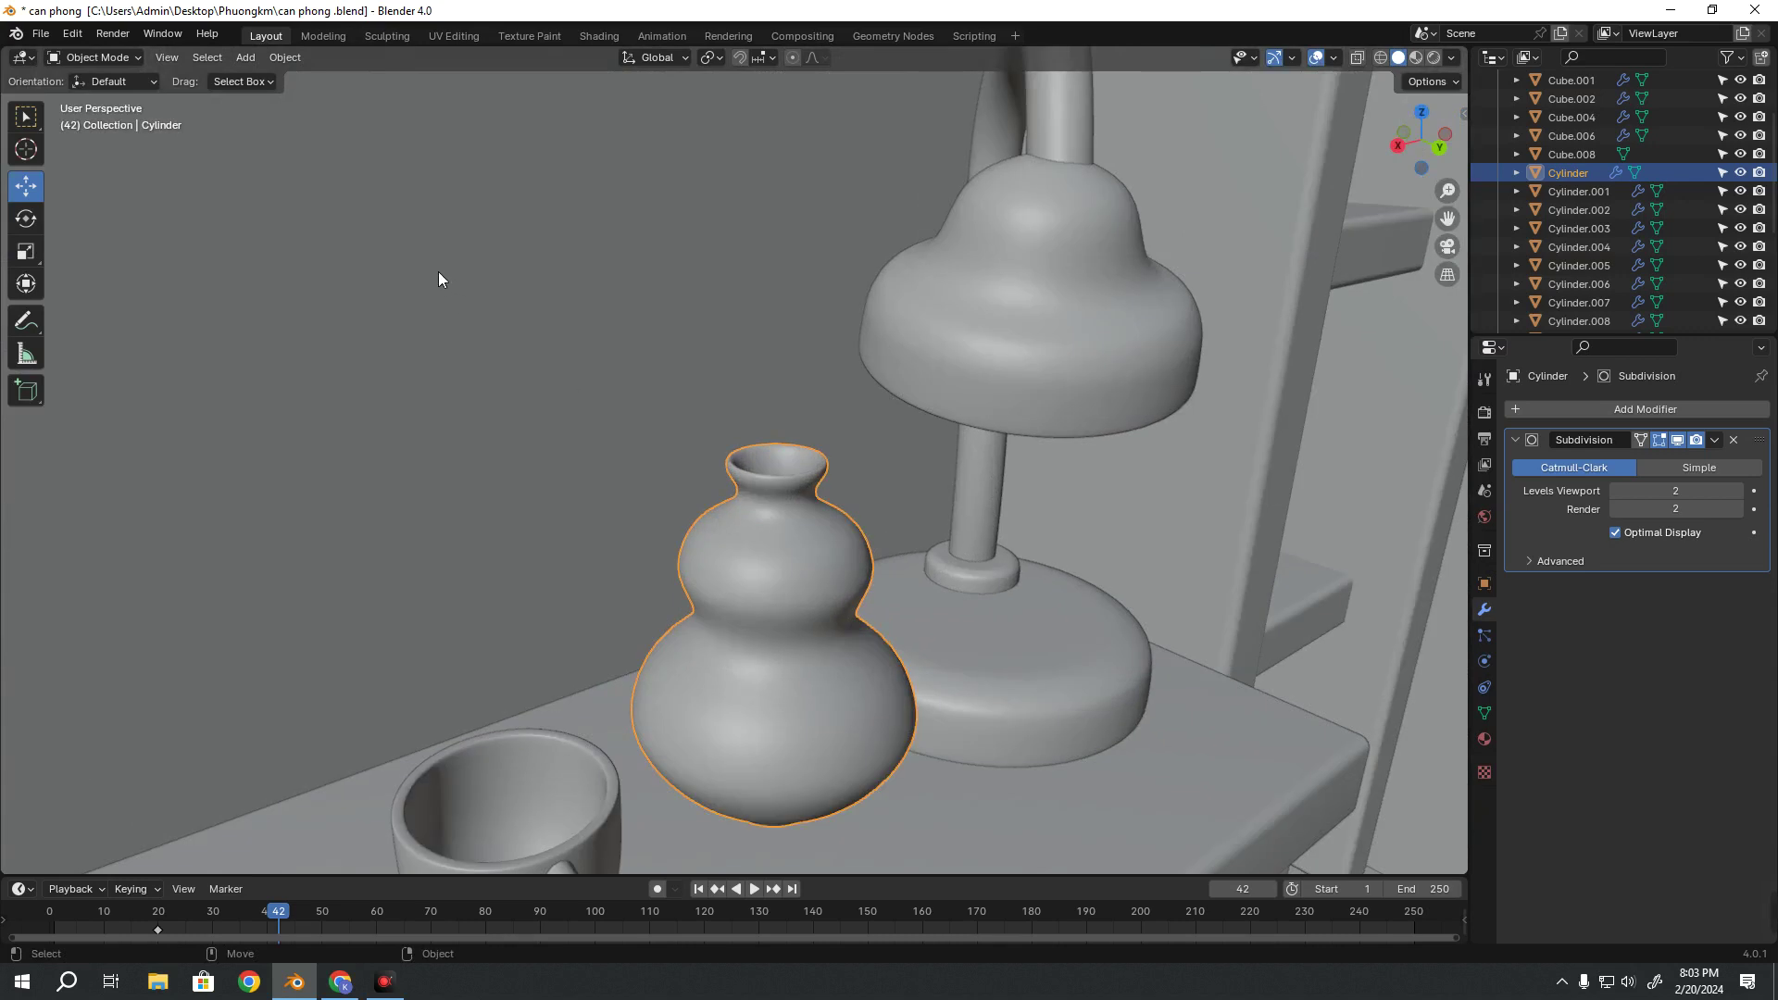
{"action": "left_click", "coordinate": [286, 58]}
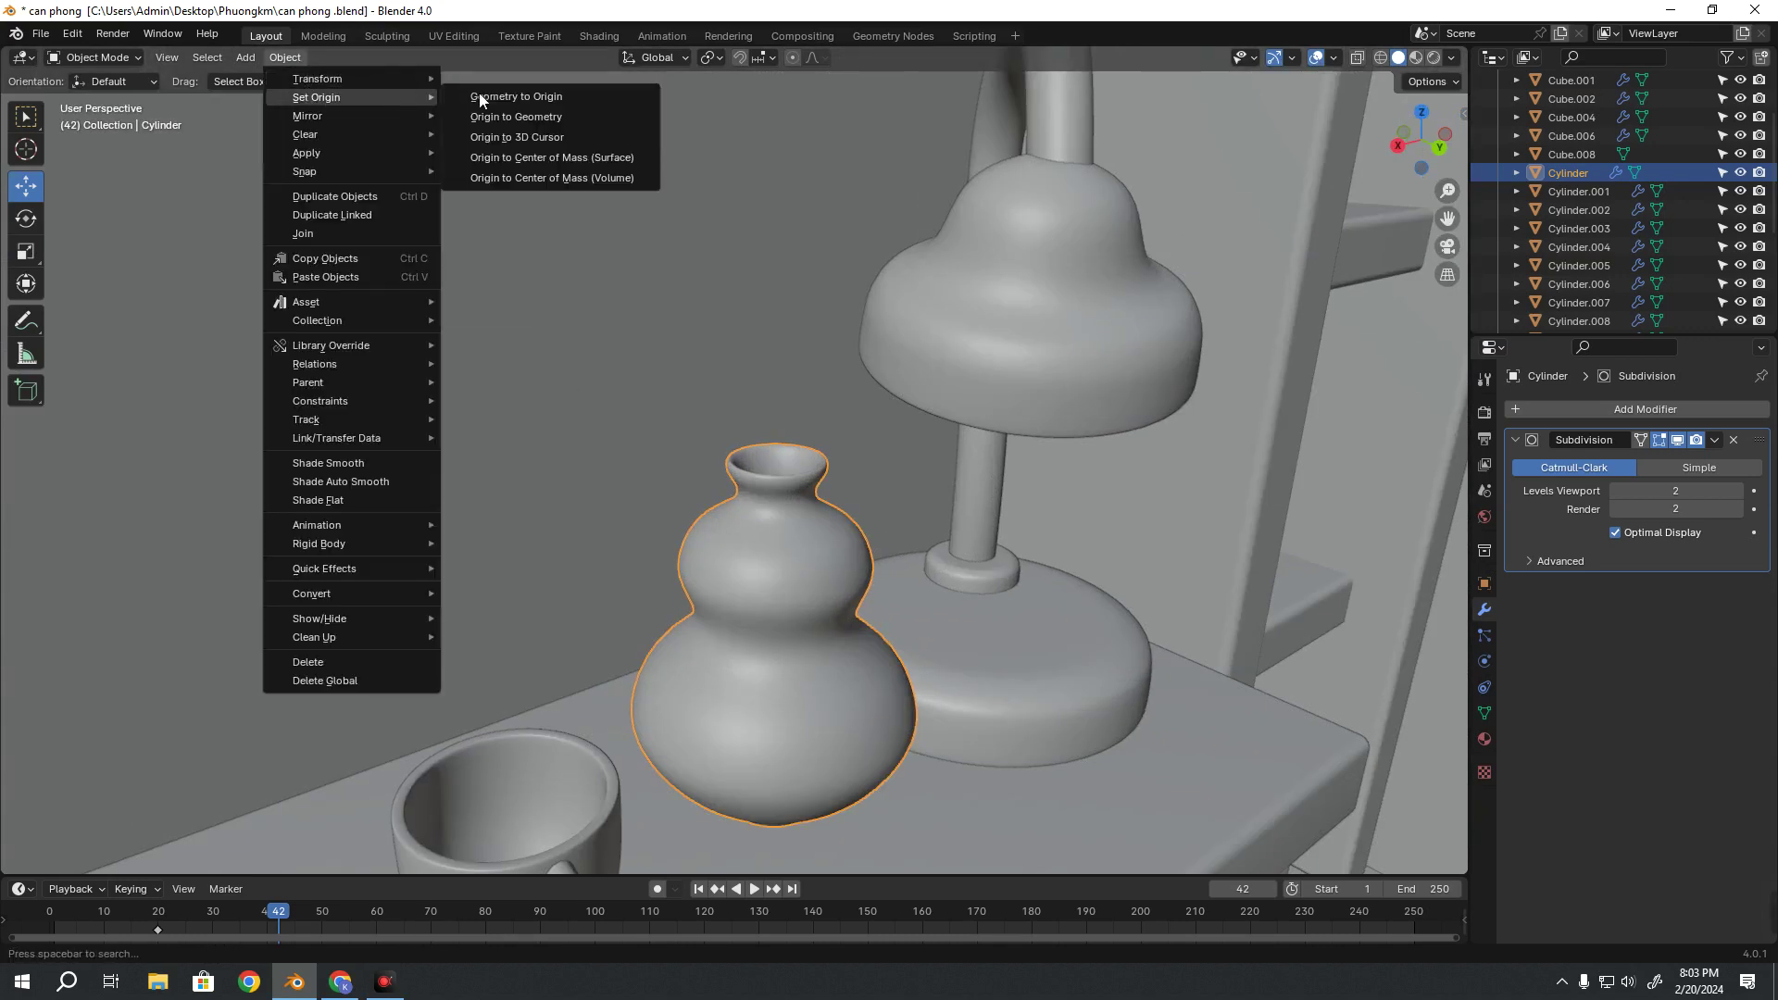
{"action": "mouse_move", "coordinate": [317, 97]}
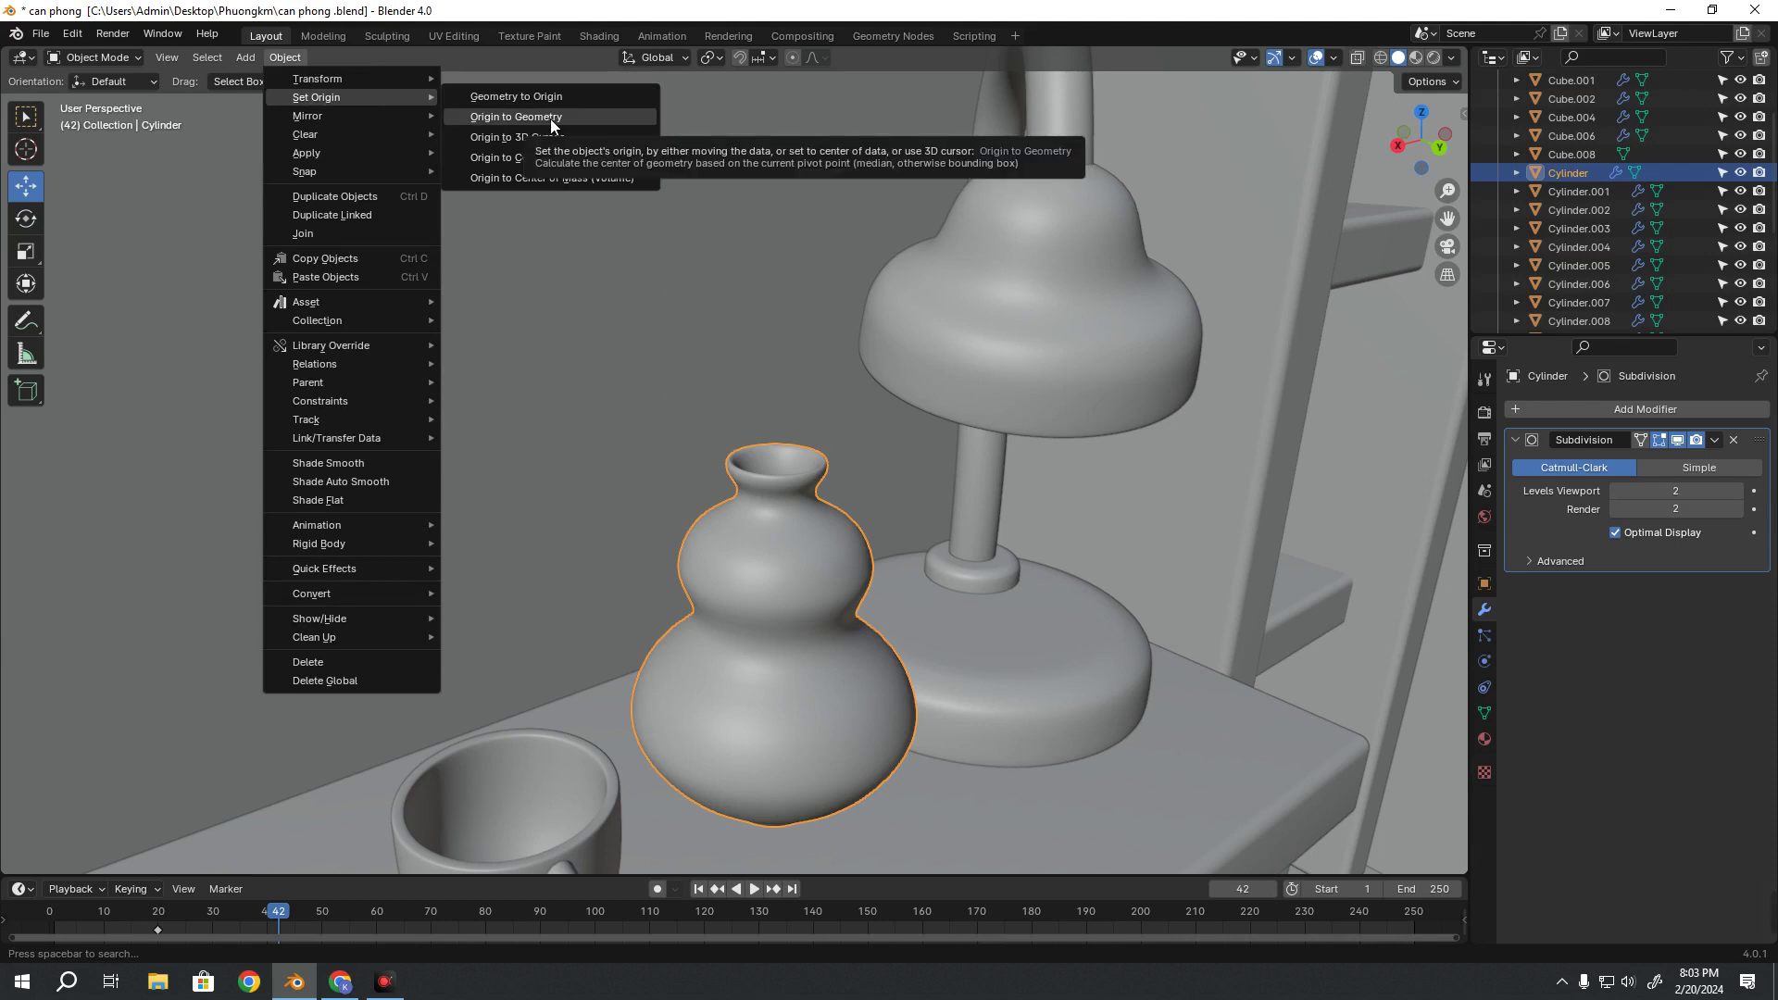
Set the vase's origin to its geometry centre and slide it along X
{"action": "left_click", "coordinate": [551, 121]}
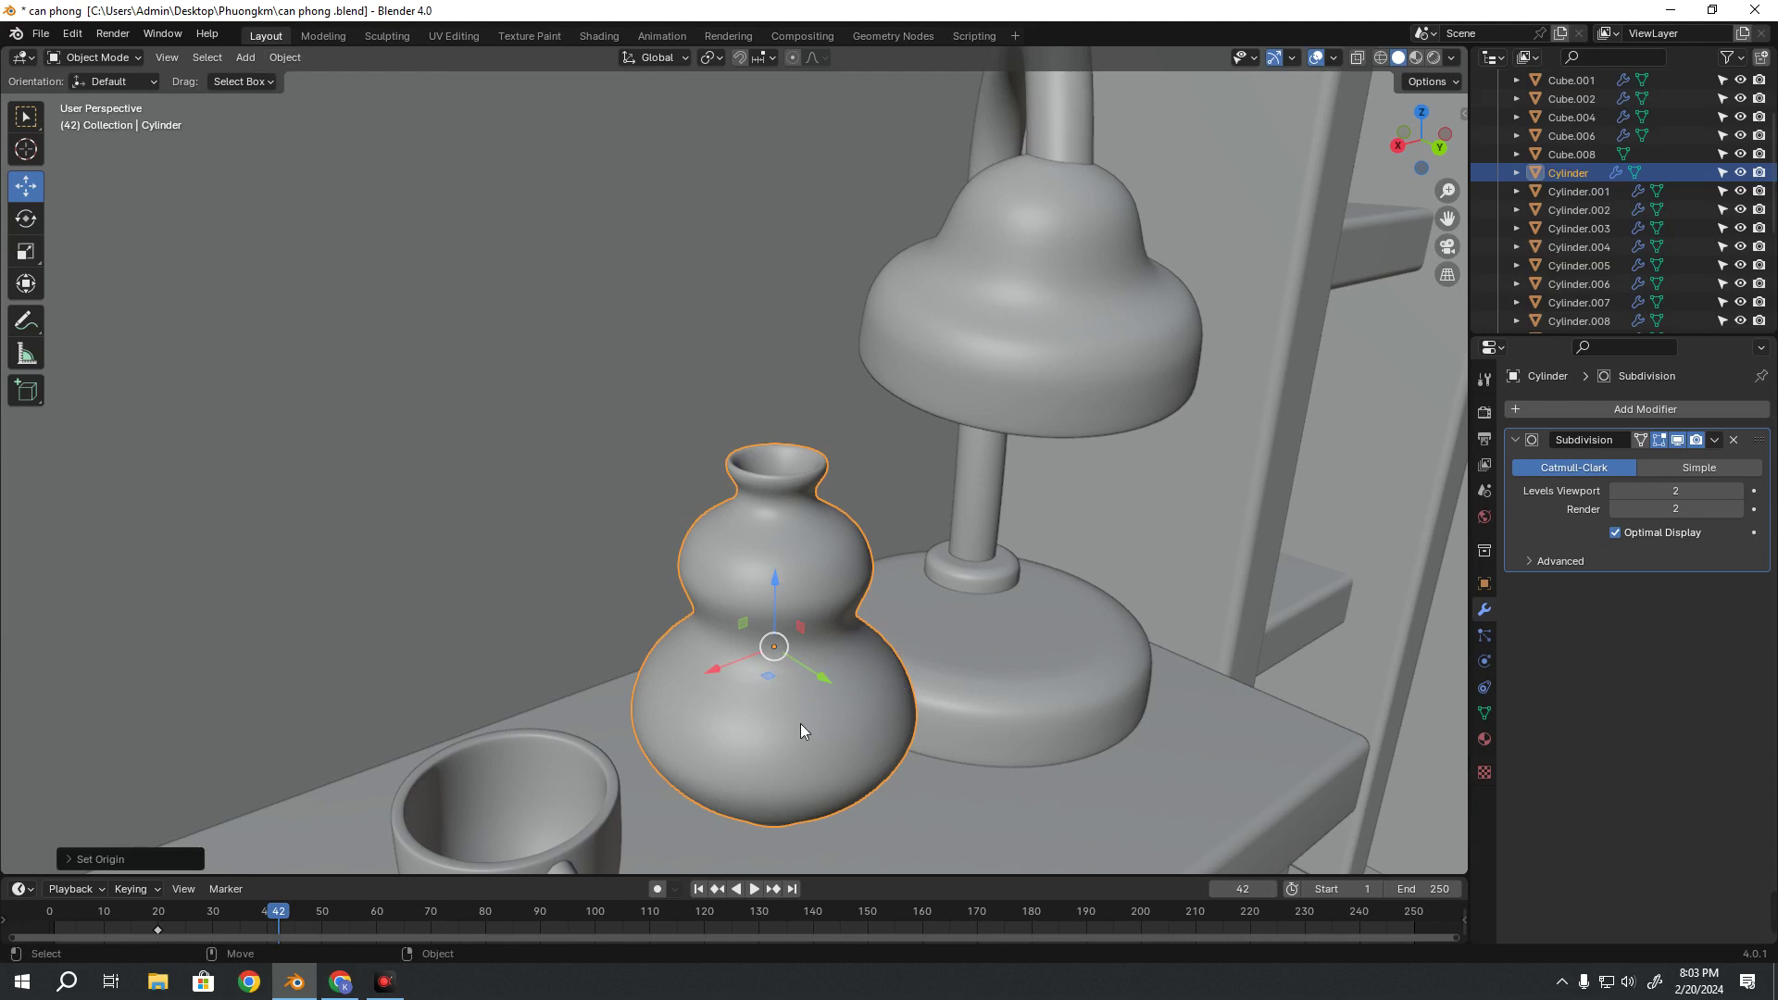
{"action": "middle_click_drag", "start_coordinate": [800, 724], "coordinate": [751, 546]}
{"action": "key", "text": "g"}
{"action": "key", "text": "x"}
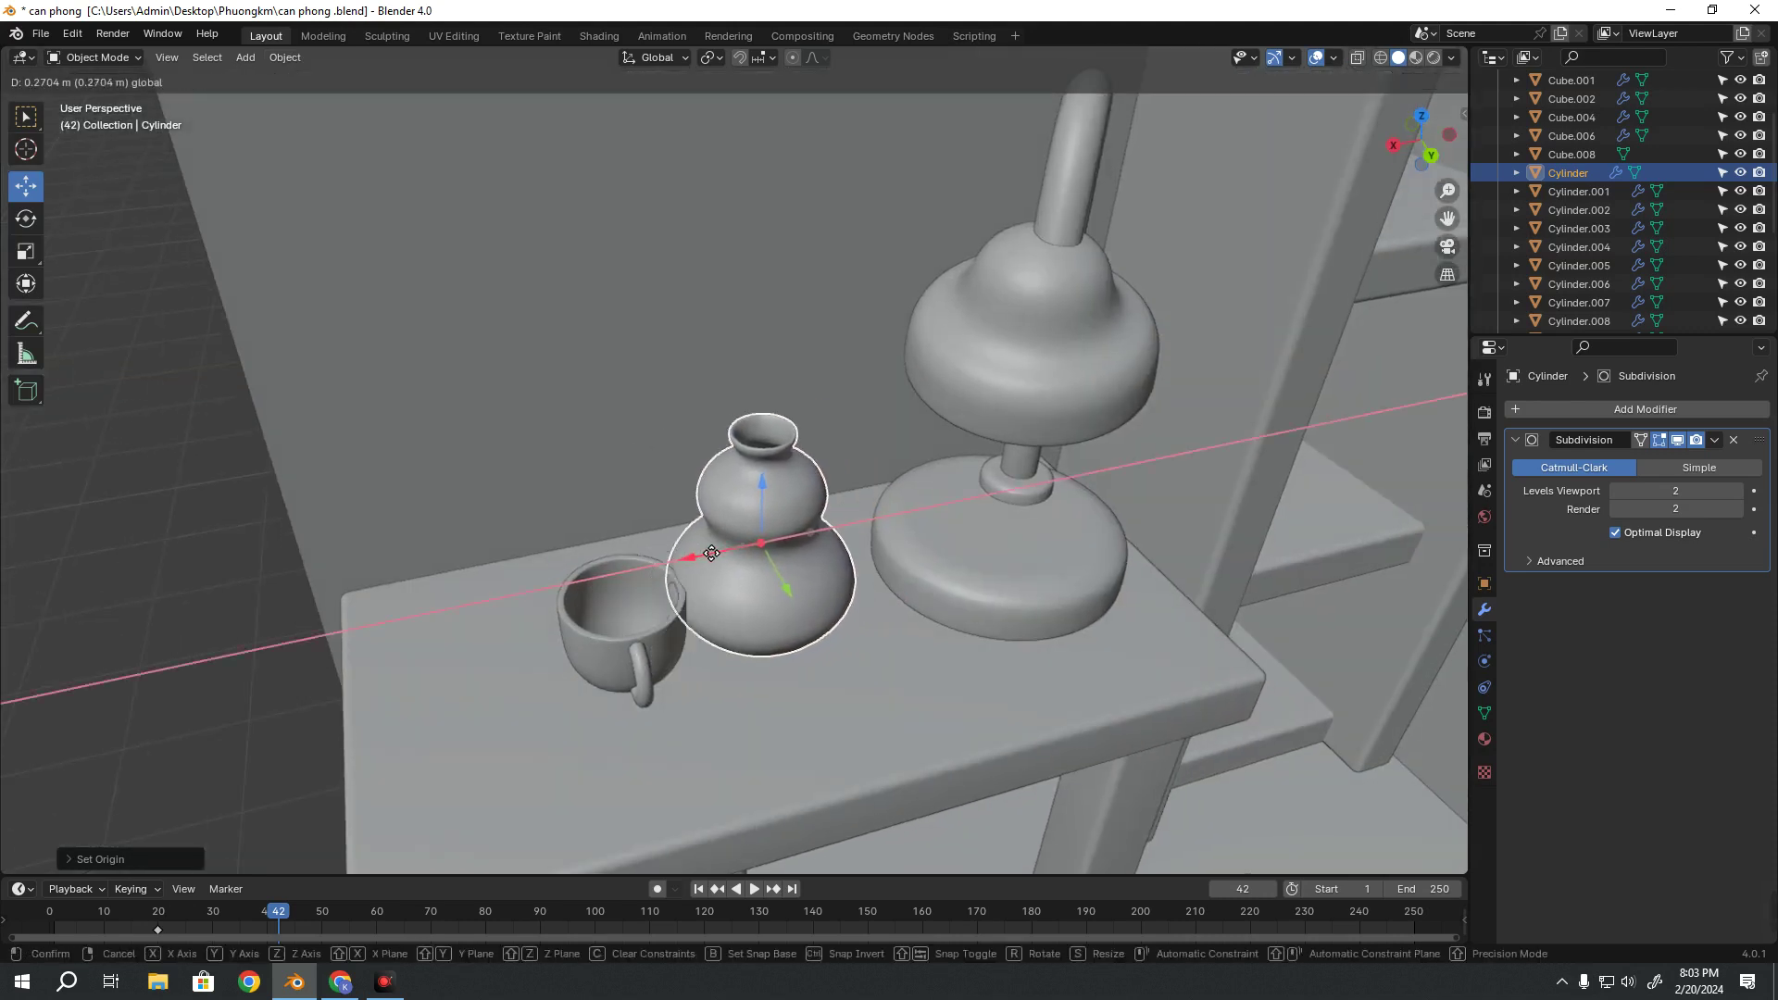
{"action": "left_click", "coordinate": [730, 547]}
Fine-tune the vase beside the cup with small X and Y constrained moves
{"action": "key", "text": "g"}
{"action": "key", "text": "x"}
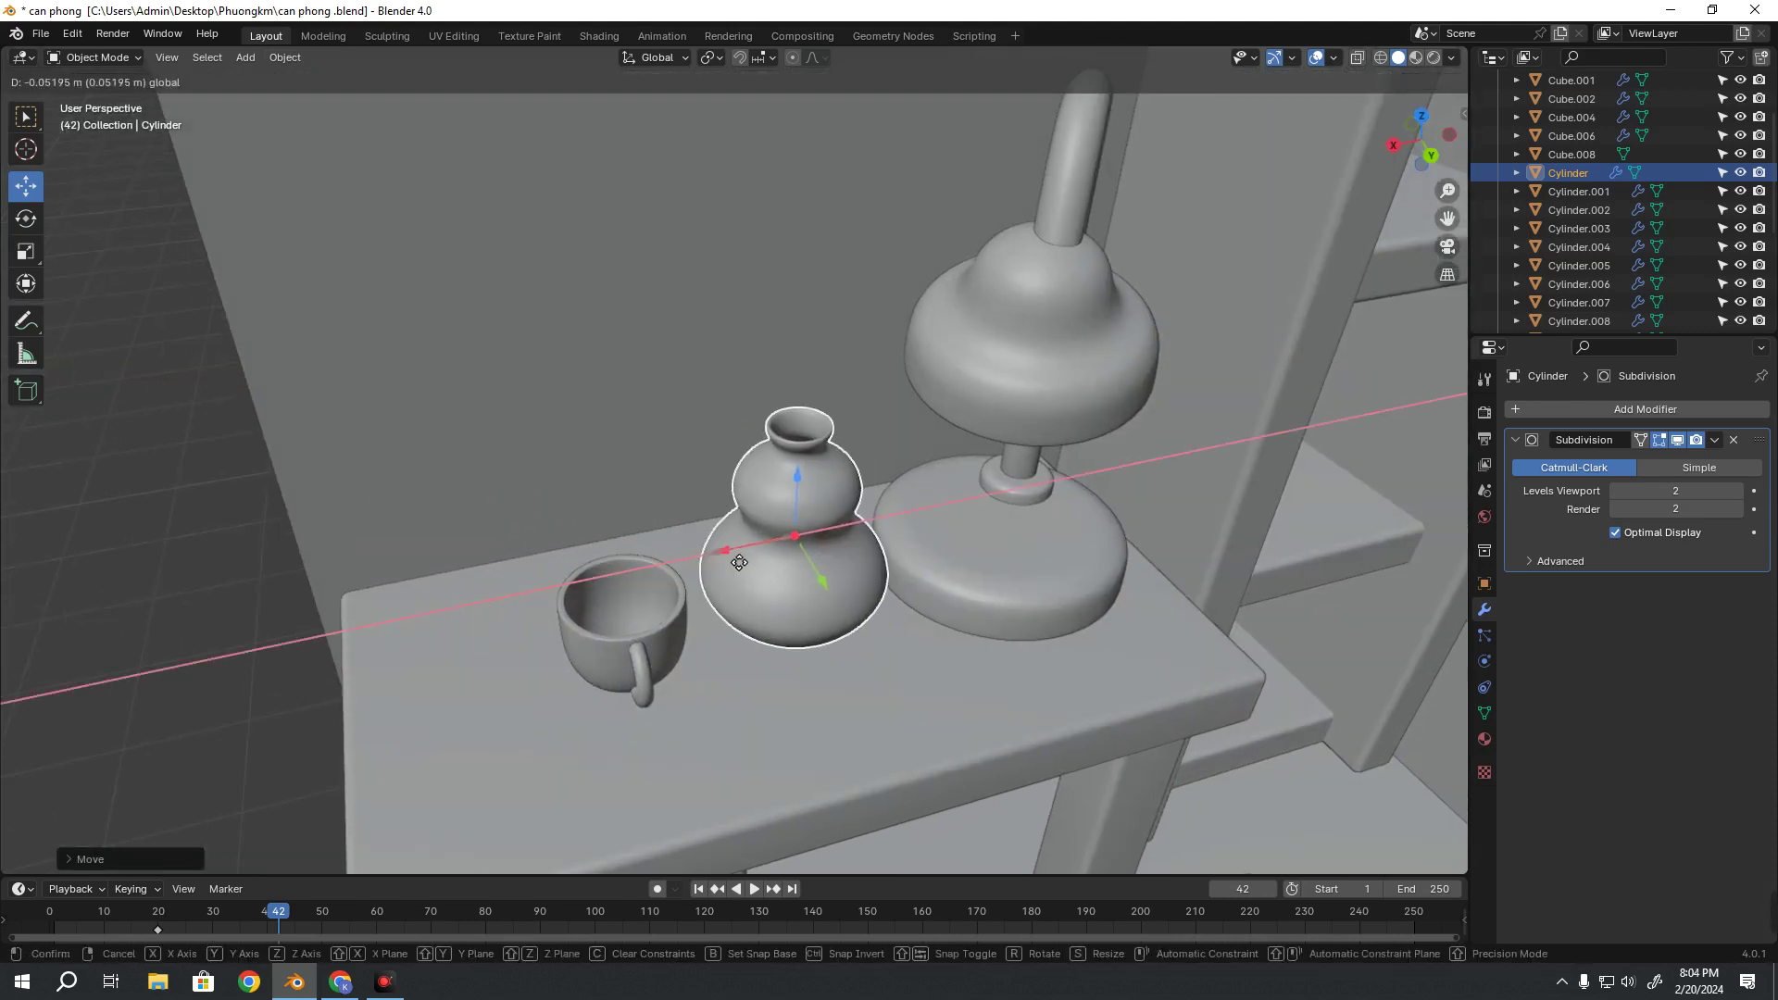
{"action": "left_click", "coordinate": [815, 603]}
{"action": "key", "text": "g"}
{"action": "key", "text": "y"}
{"action": "left_click", "coordinate": [715, 593]}
{"action": "key", "text": "g"}
{"action": "key", "text": "x"}
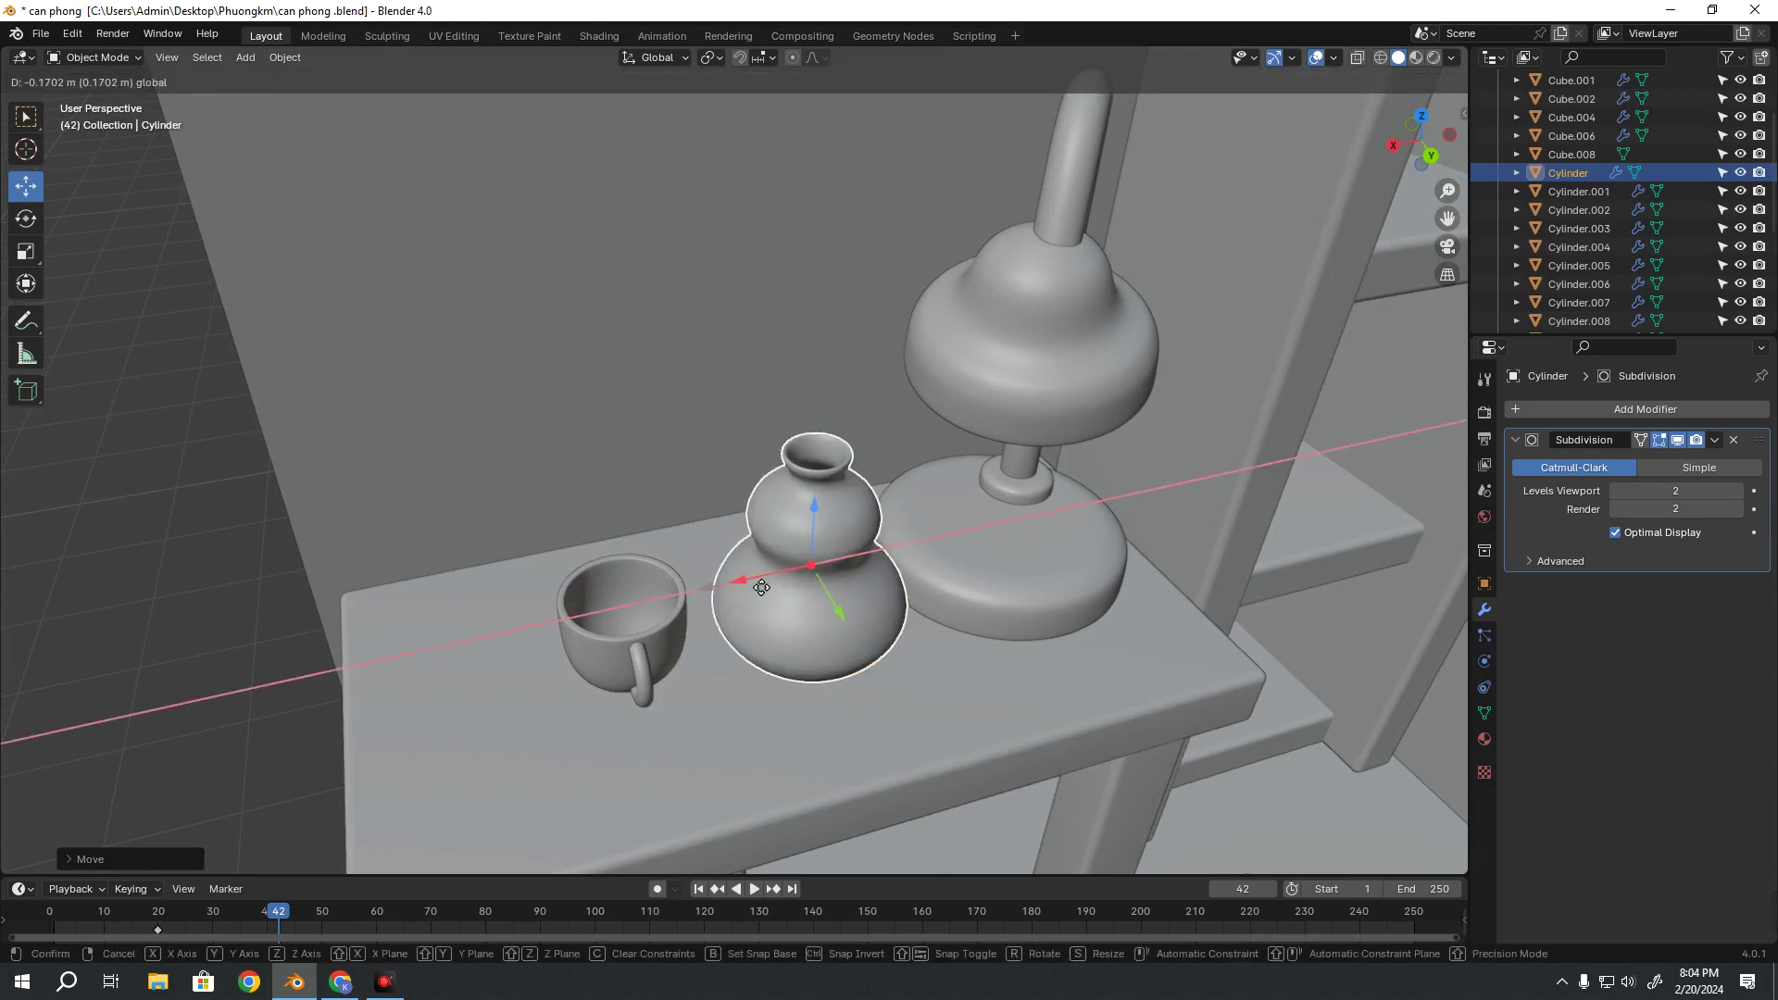
{"action": "left_click", "coordinate": [752, 584]}
Select the cup with its handle and slide it along the desk
{"action": "middle_click_drag", "start_coordinate": [752, 583], "coordinate": [931, 513]}
{"action": "scroll", "coordinate": [931, 513], "scroll_direction": "down", "scroll_amount": 5}
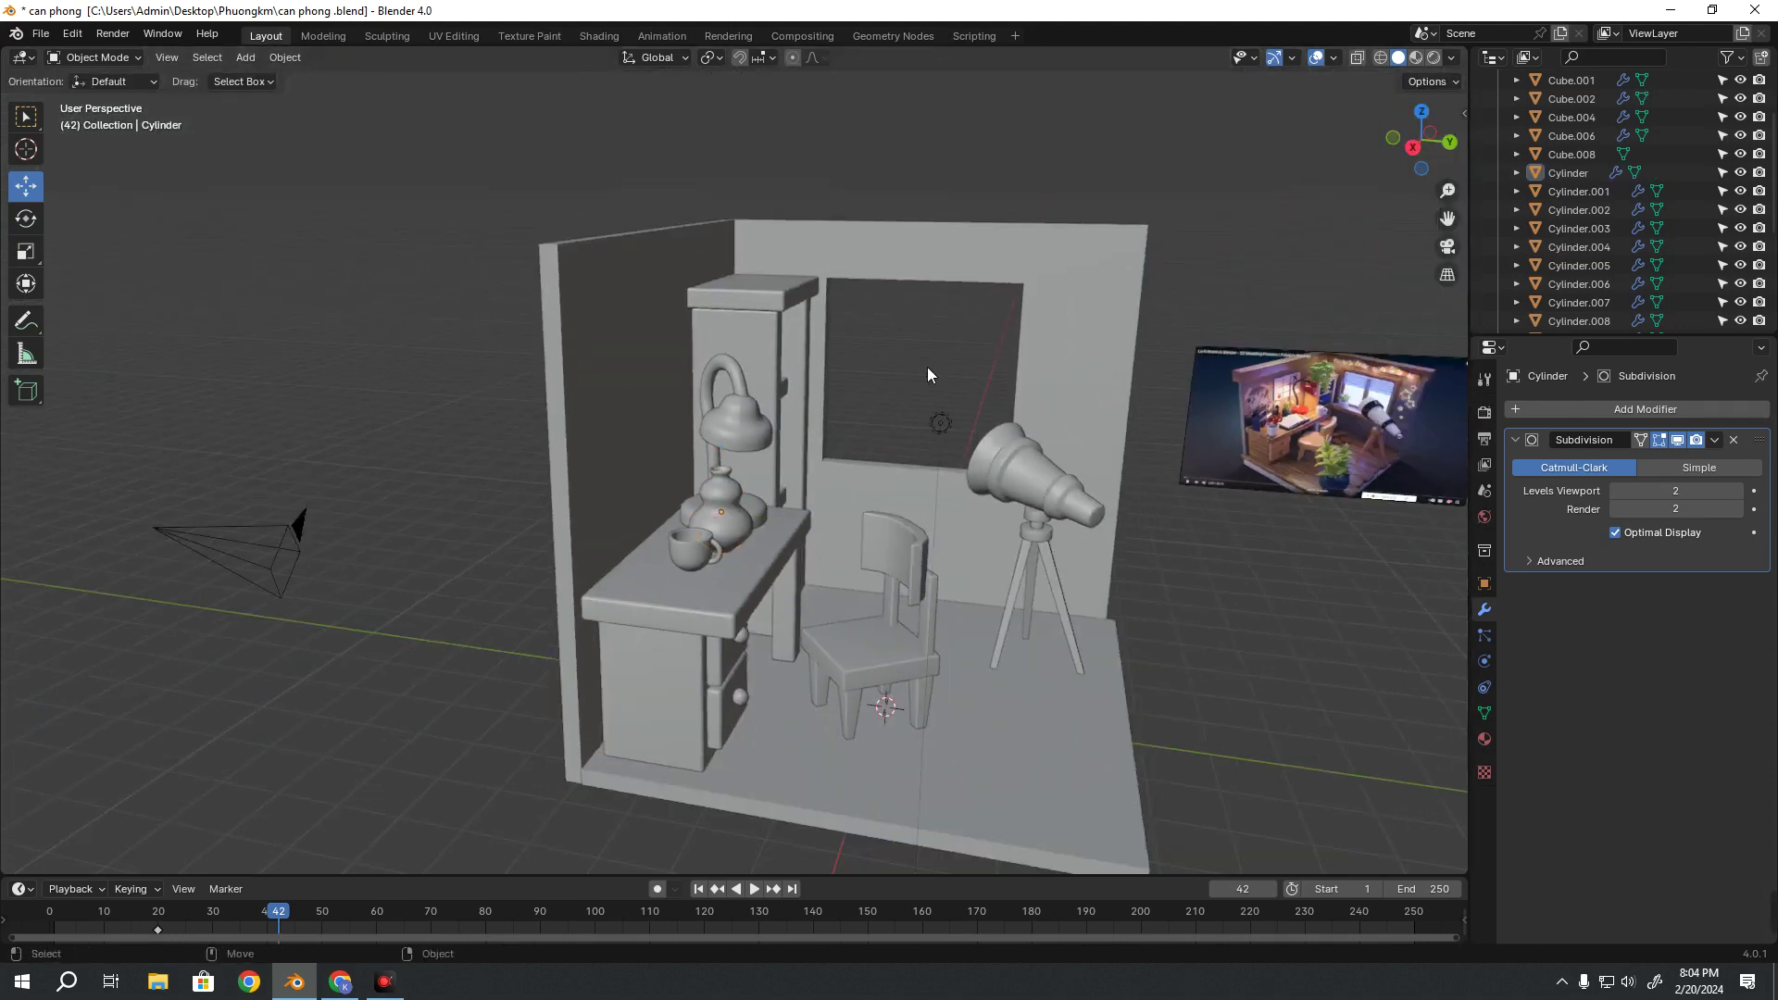
{"action": "scroll", "coordinate": [746, 529], "scroll_direction": "up", "scroll_amount": 5}
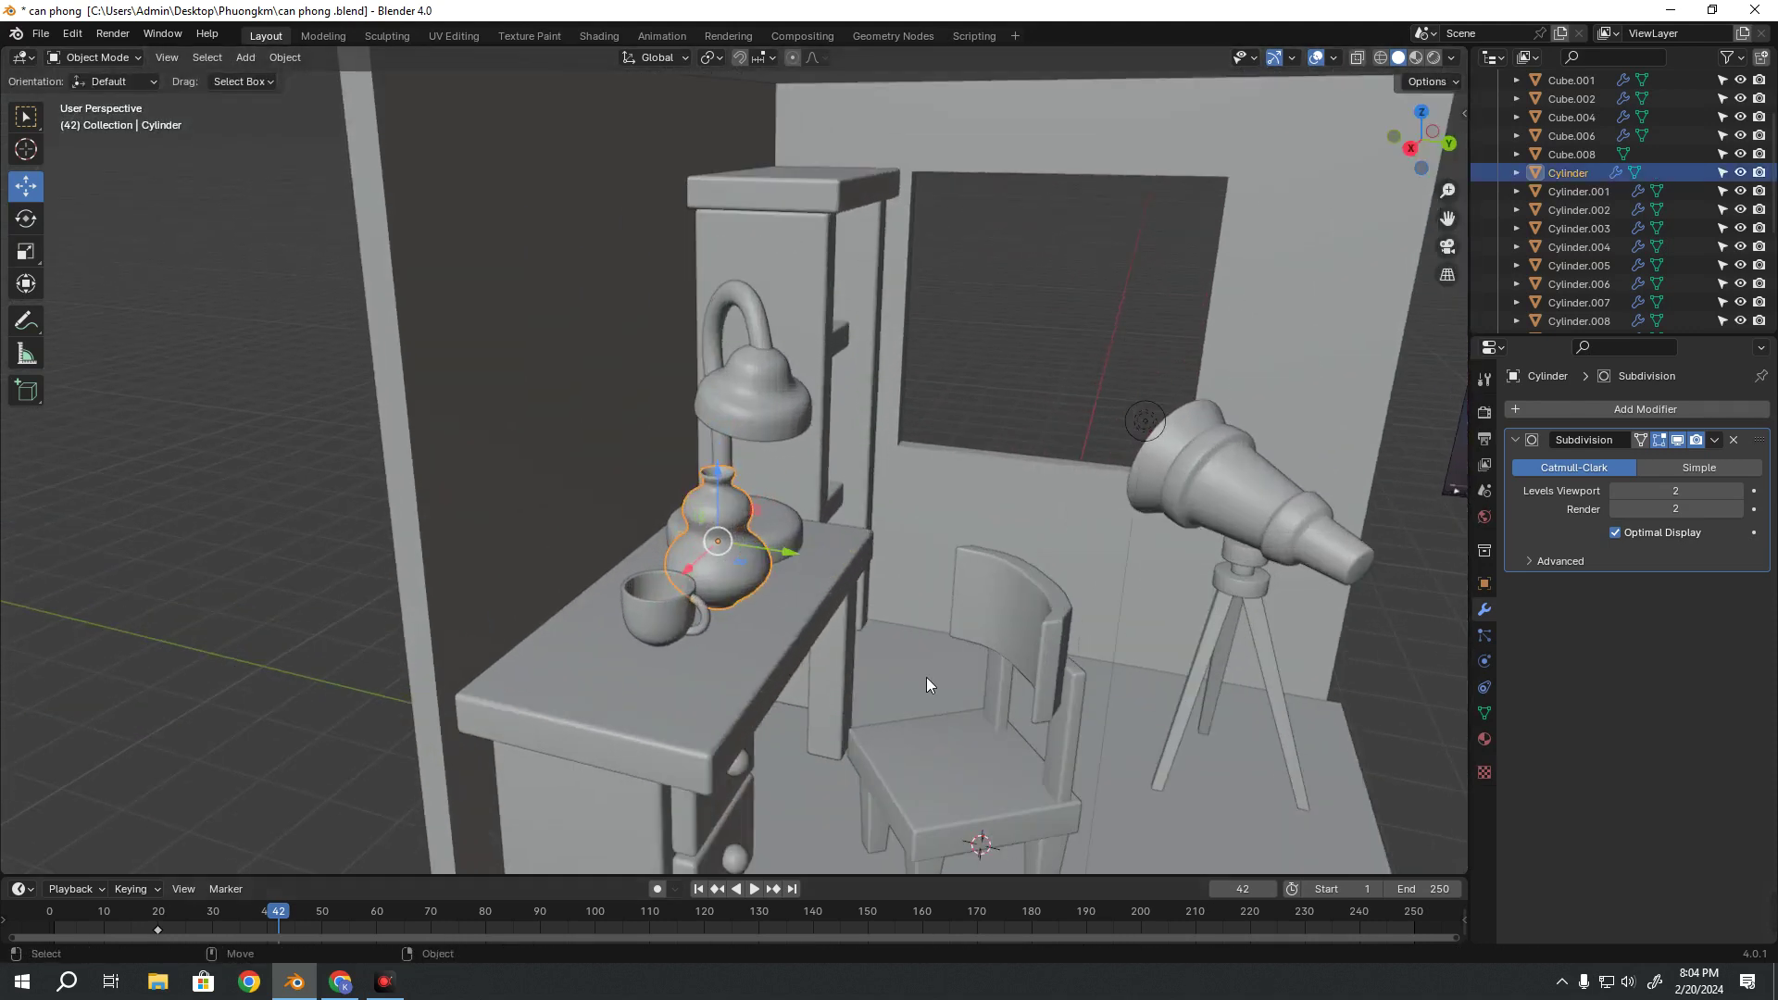
{"action": "key", "text": "g"}
{"action": "key", "text": "y"}
{"action": "left_click", "coordinate": [681, 616]}
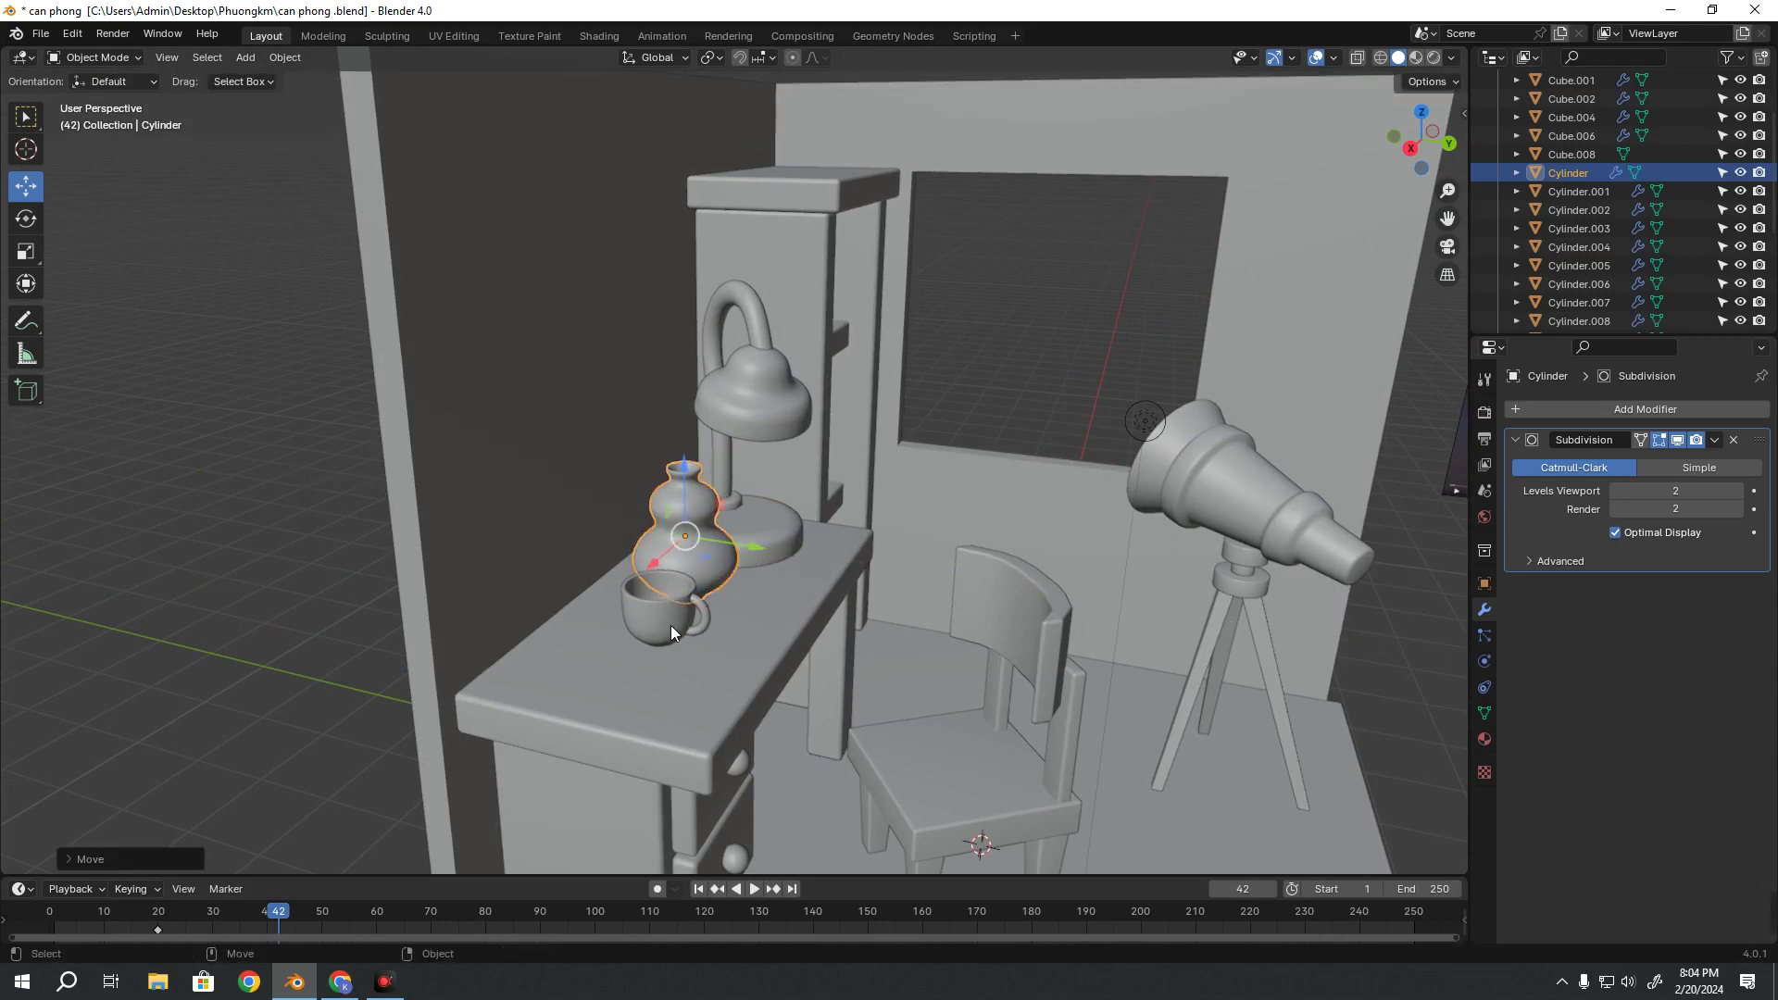
{"action": "left_click", "coordinate": [707, 633], "text": "shift"}
{"action": "left_click_drag", "start_coordinate": [903, 759], "coordinate": [980, 660]}
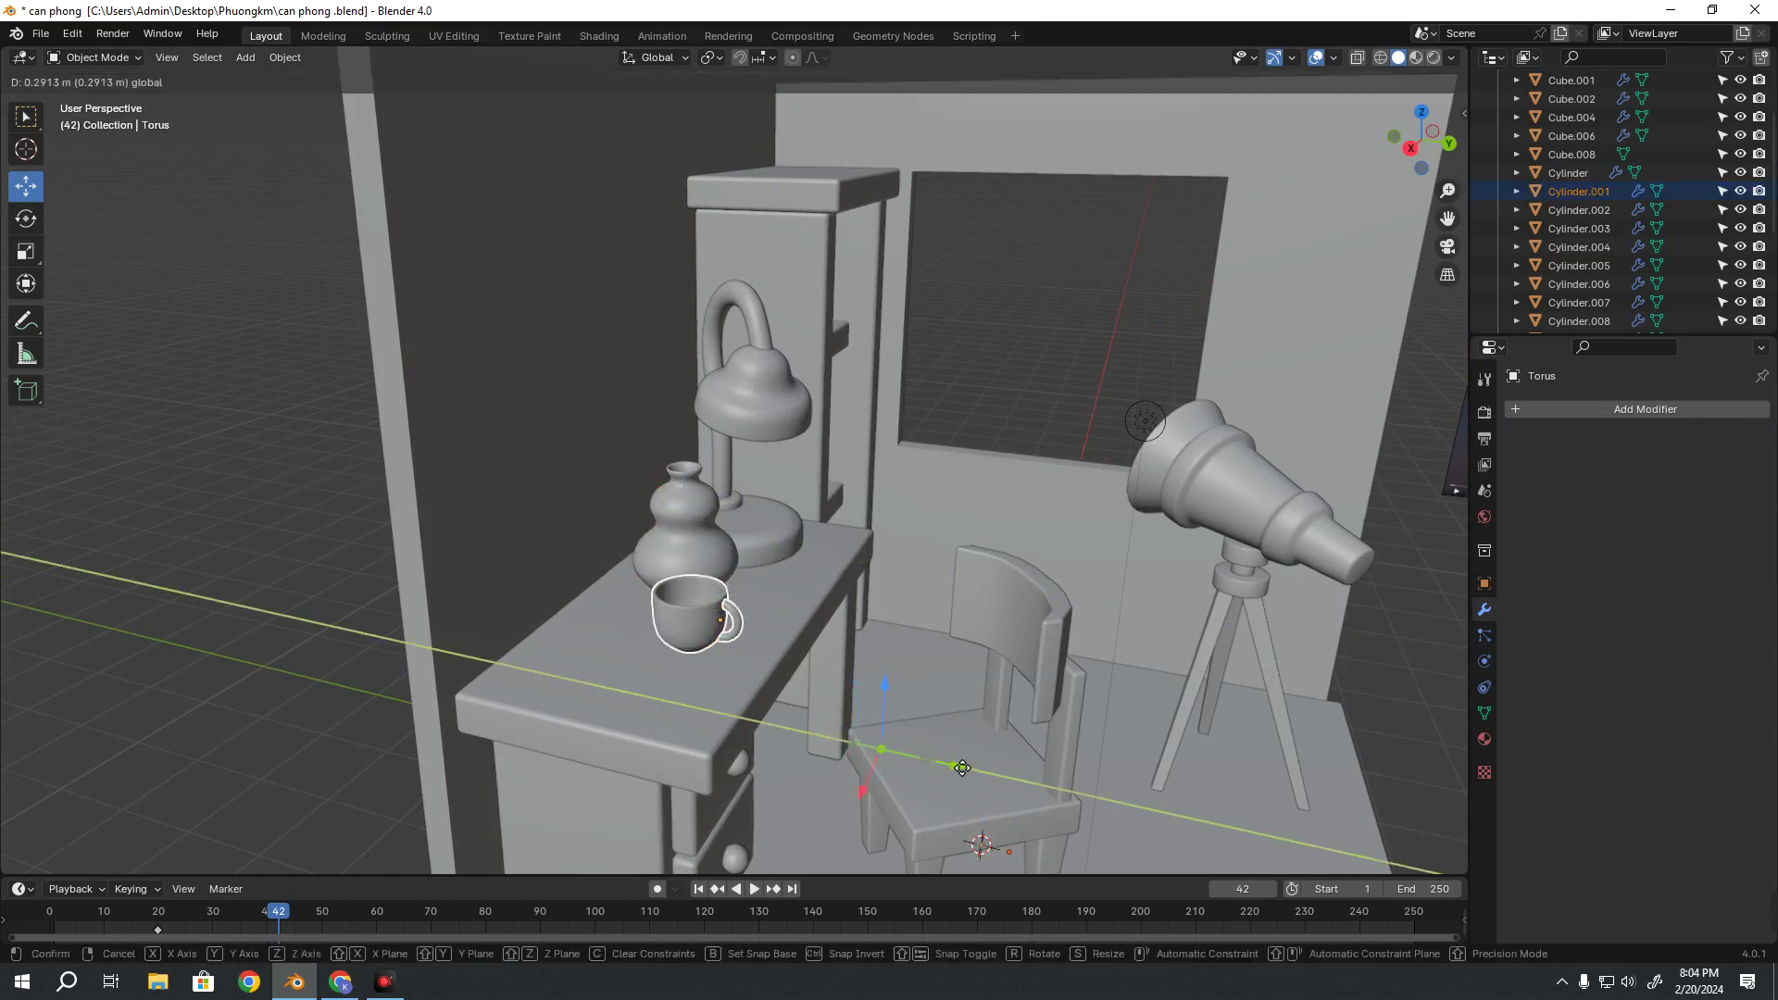
Orbit out to view the whole room, briefly selecting and deselecting the vase
{"action": "mouse_move", "coordinate": [952, 446]}
{"action": "middle_mouse_down"}
{"action": "mouse_move", "coordinate": [804, 475]}
{"action": "mouse_move", "coordinate": [783, 425]}
{"action": "mouse_move", "coordinate": [869, 465]}
{"action": "mouse_move", "coordinate": [1091, 414]}
{"action": "middle_mouse_up"}
{"action": "left_click", "coordinate": [791, 500]}
{"action": "scroll", "coordinate": [787, 422], "scroll_direction": "up", "scroll_amount": 3}
{"action": "left_click", "coordinate": [1090, 414]}
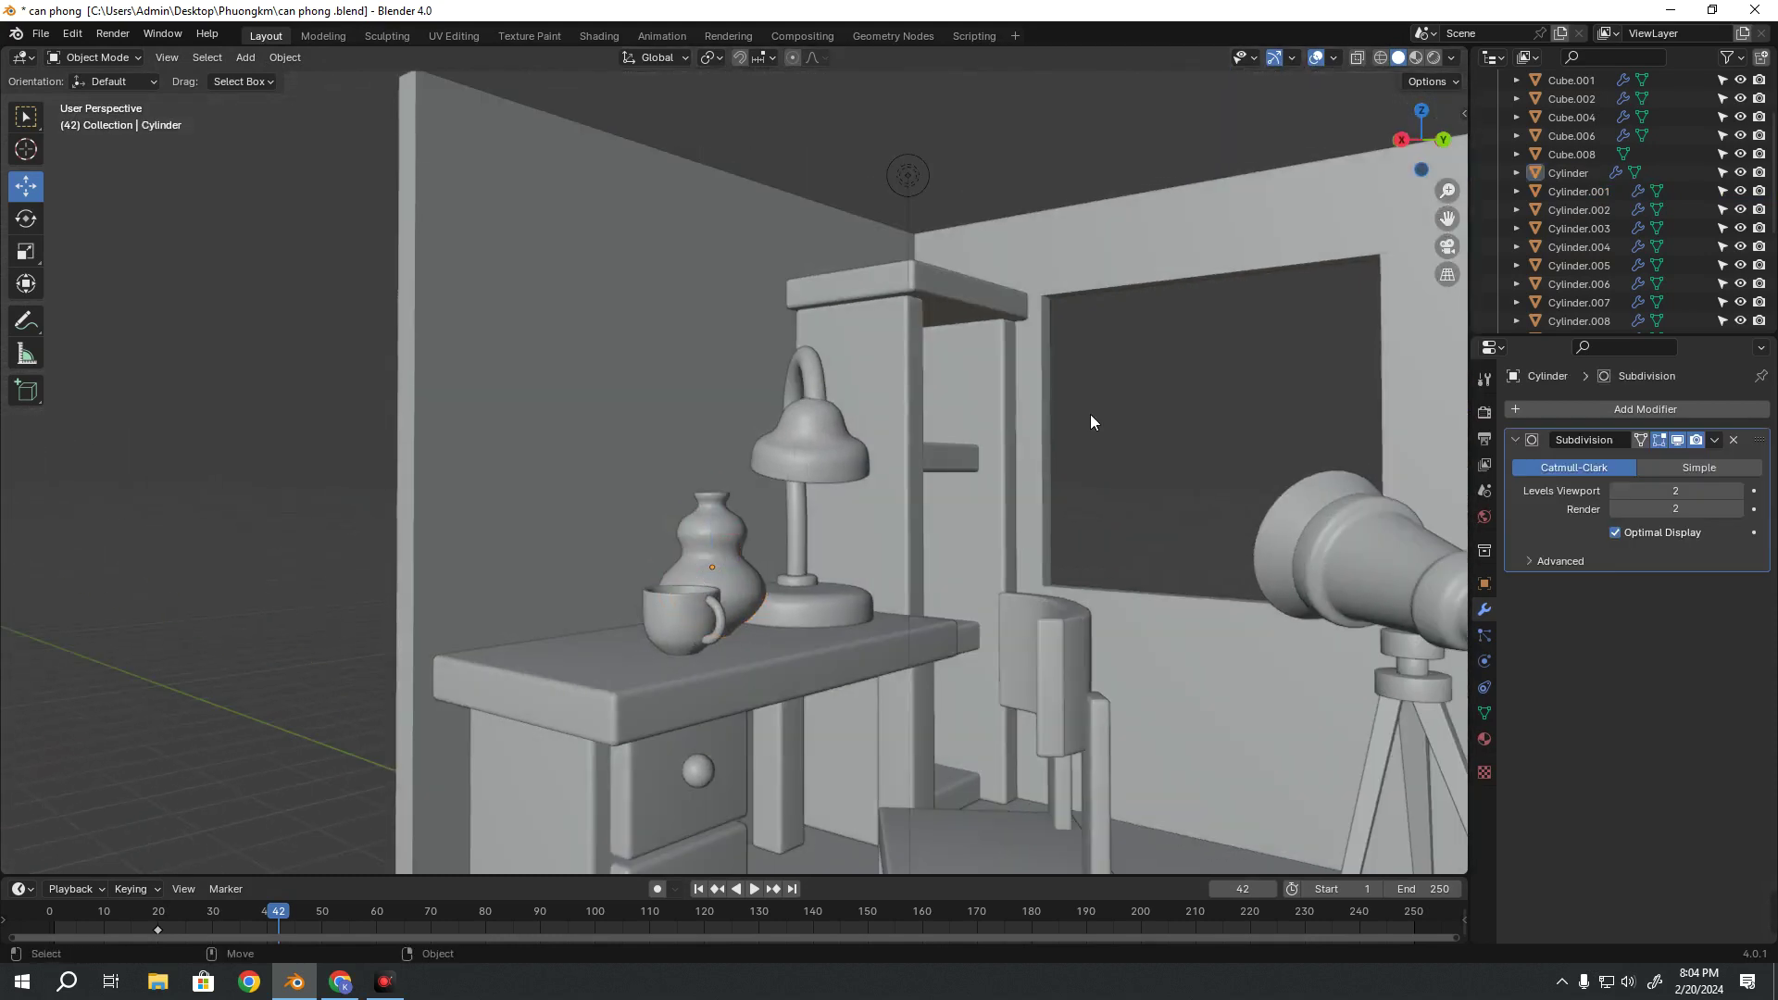
{"action": "scroll", "coordinate": [953, 418], "scroll_direction": "down", "scroll_amount": 3}
{"action": "mouse_move", "coordinate": [952, 419]}
{"action": "middle_mouse_down"}
{"action": "mouse_move", "coordinate": [1030, 429]}
{"action": "mouse_move", "coordinate": [1003, 452]}
{"action": "mouse_move", "coordinate": [880, 465]}
{"action": "middle_mouse_up"}
{"action": "scroll", "coordinate": [998, 445], "scroll_direction": "down", "scroll_amount": 2}
{"action": "scroll", "coordinate": [963, 446], "scroll_direction": "up", "scroll_amount": 2}
{"action": "scroll", "coordinate": [1270, 520], "scroll_direction": "up", "scroll_amount": 4}
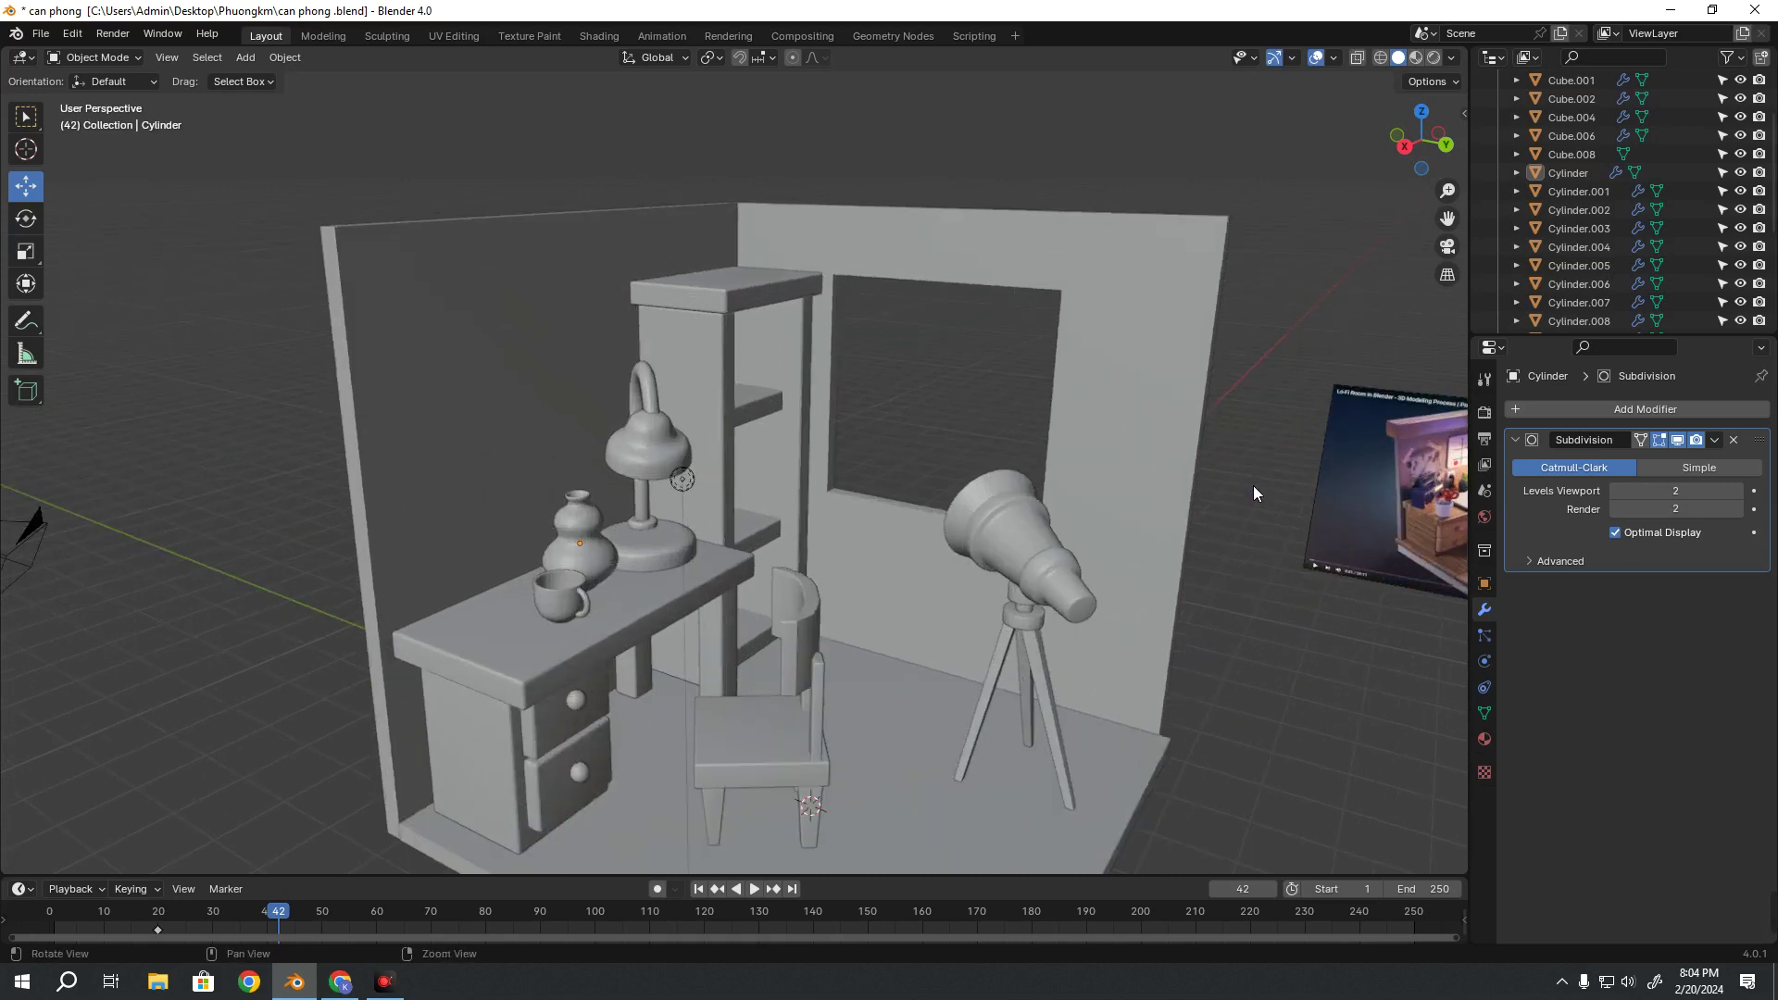
Reframe the view toward the reference video plane, then face the room with the desk right
{"action": "mouse_move", "coordinate": [1253, 485]}
{"action": "middle_mouse_down", "text": "shift"}
{"action": "mouse_move", "coordinate": [498, 436]}
{"action": "mouse_move", "coordinate": [728, 441]}
{"action": "mouse_move", "coordinate": [654, 459]}
{"action": "middle_mouse_up", "text": "shift"}
{"action": "scroll", "coordinate": [831, 469], "scroll_direction": "up", "scroll_amount": 4}
{"action": "scroll", "coordinate": [830, 454], "scroll_direction": "down", "scroll_amount": 4}
{"action": "scroll", "coordinate": [654, 460], "scroll_direction": "down", "scroll_amount": 3}
{"action": "middle_click_drag", "start_coordinate": [148, 495], "coordinate": [610, 394]}
{"action": "scroll", "coordinate": [609, 394], "scroll_direction": "up", "scroll_amount": 2}
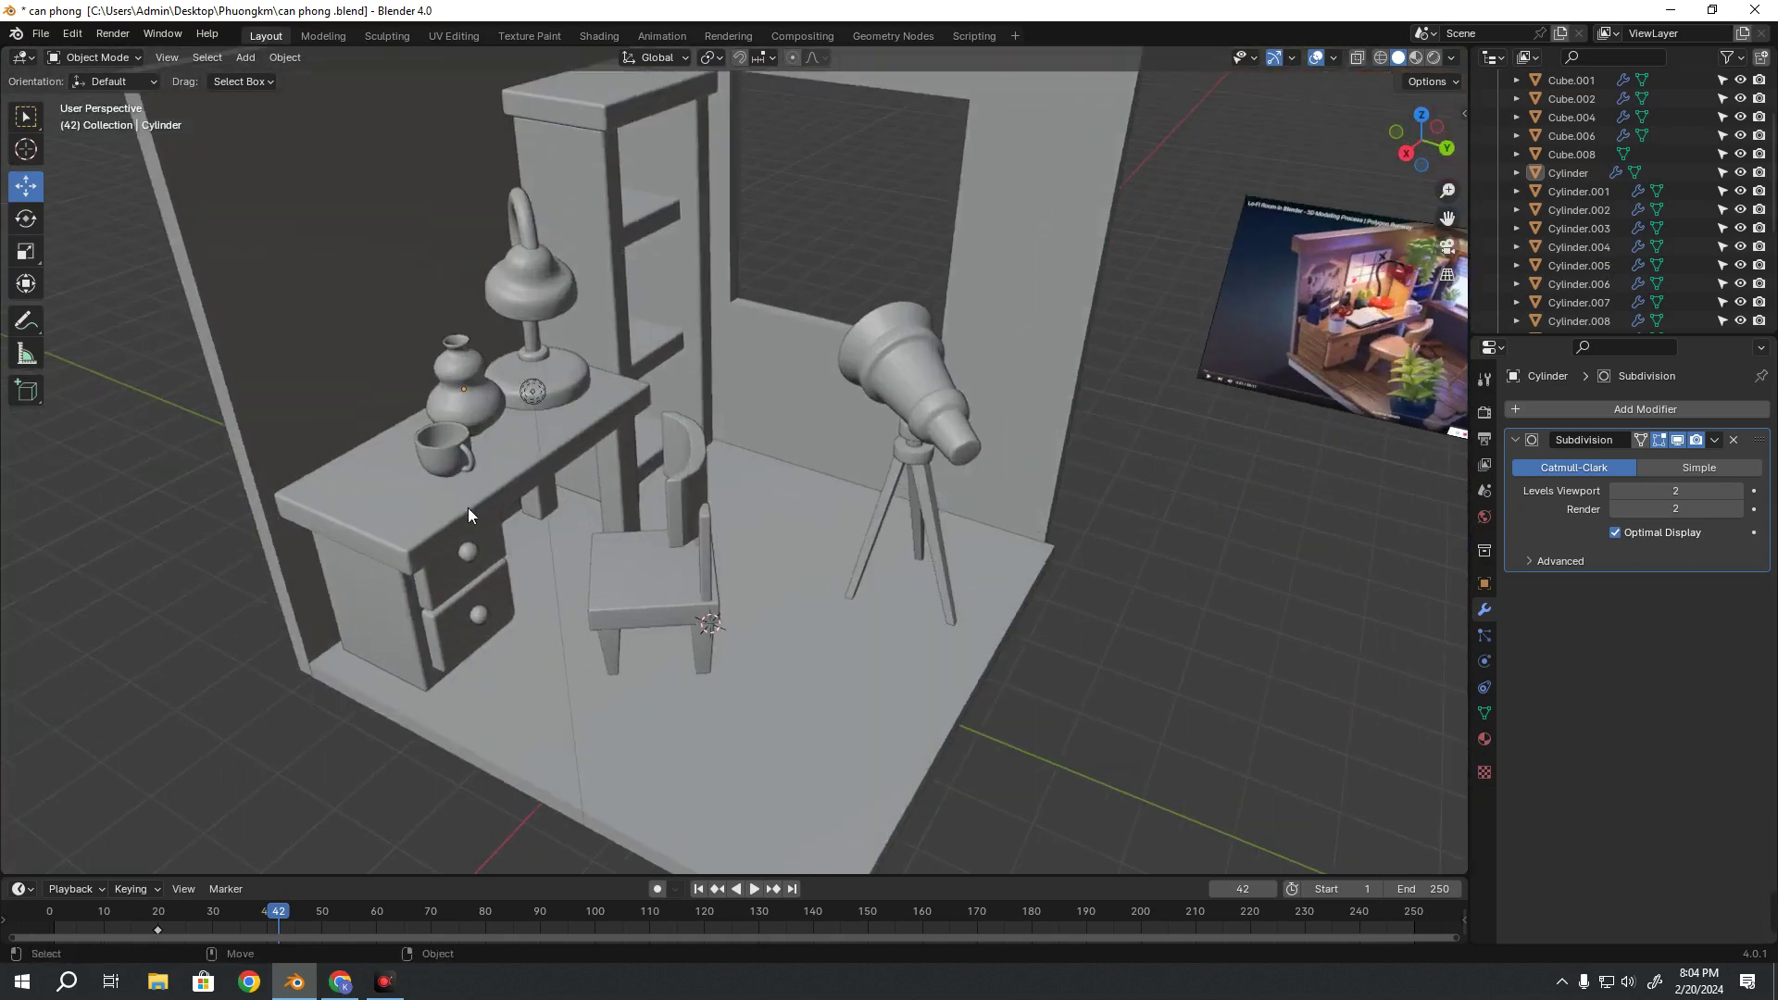
{"action": "scroll", "coordinate": [748, 454], "scroll_direction": "up", "scroll_amount": 3}
{"action": "middle_click_drag", "start_coordinate": [748, 454], "coordinate": [905, 449], "text": "shift"}
Slide the cup along X toward the front-left of the desk top
{"action": "left_click", "coordinate": [737, 431]}
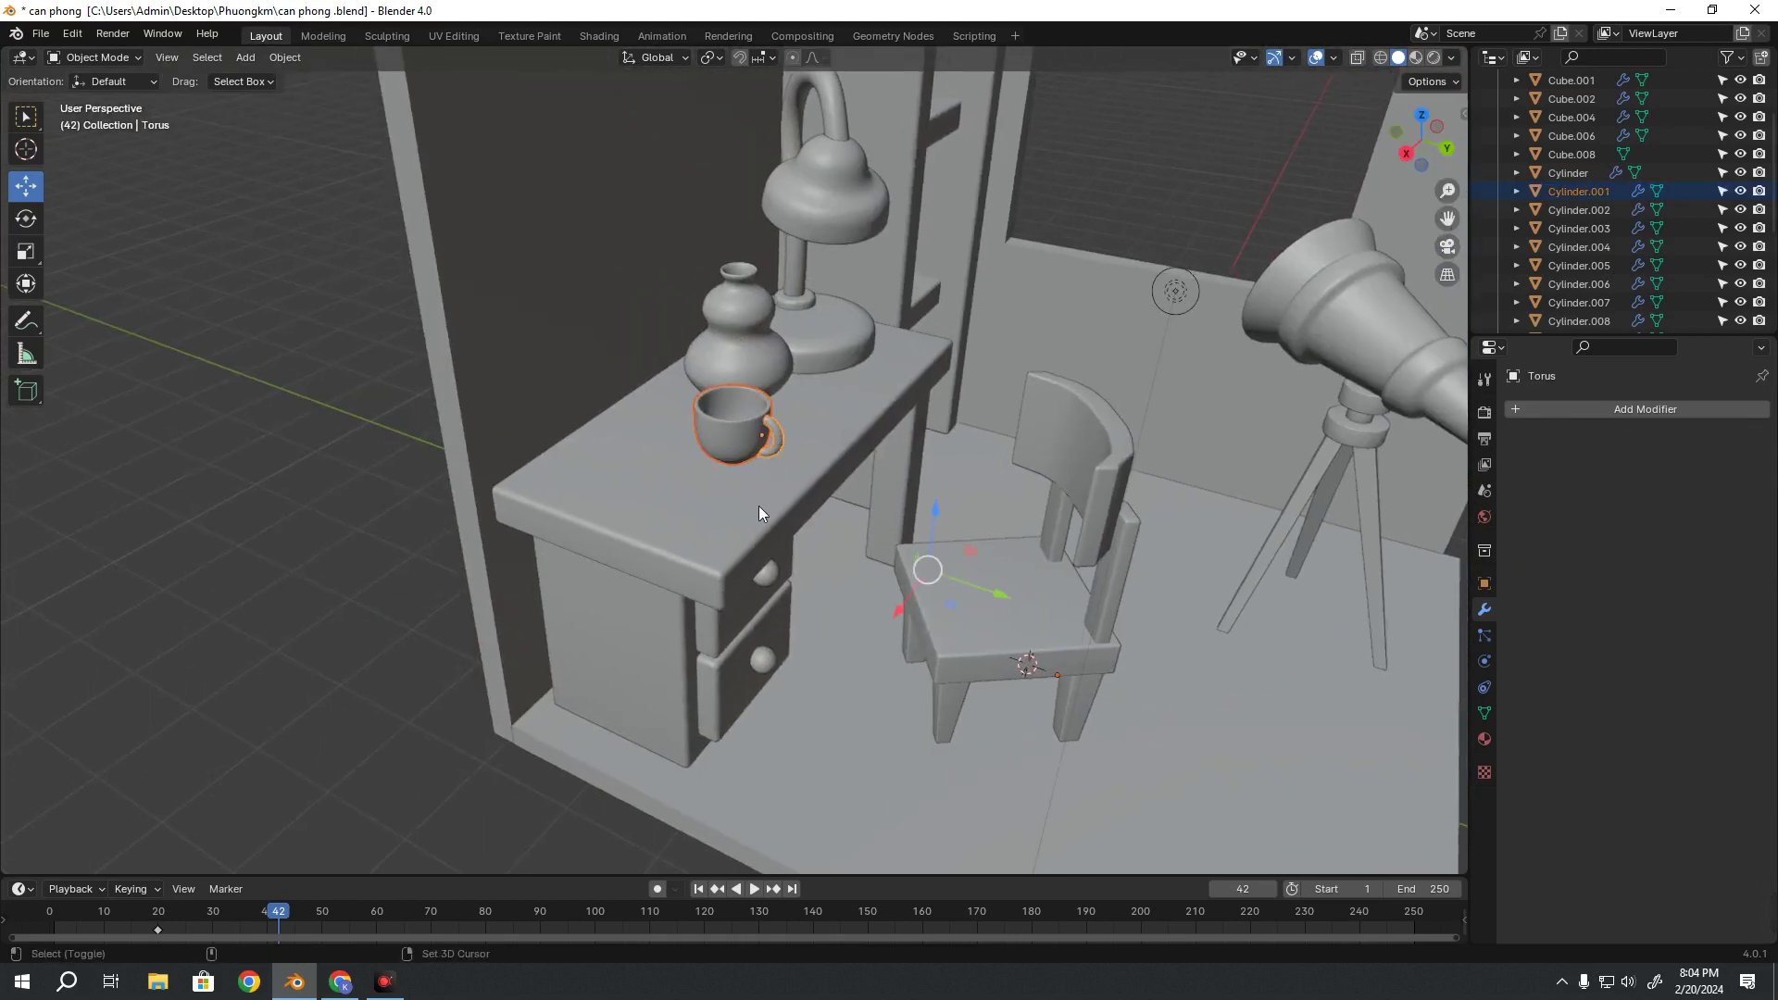
{"action": "left_click_drag", "start_coordinate": [900, 608], "coordinate": [280, 514]}
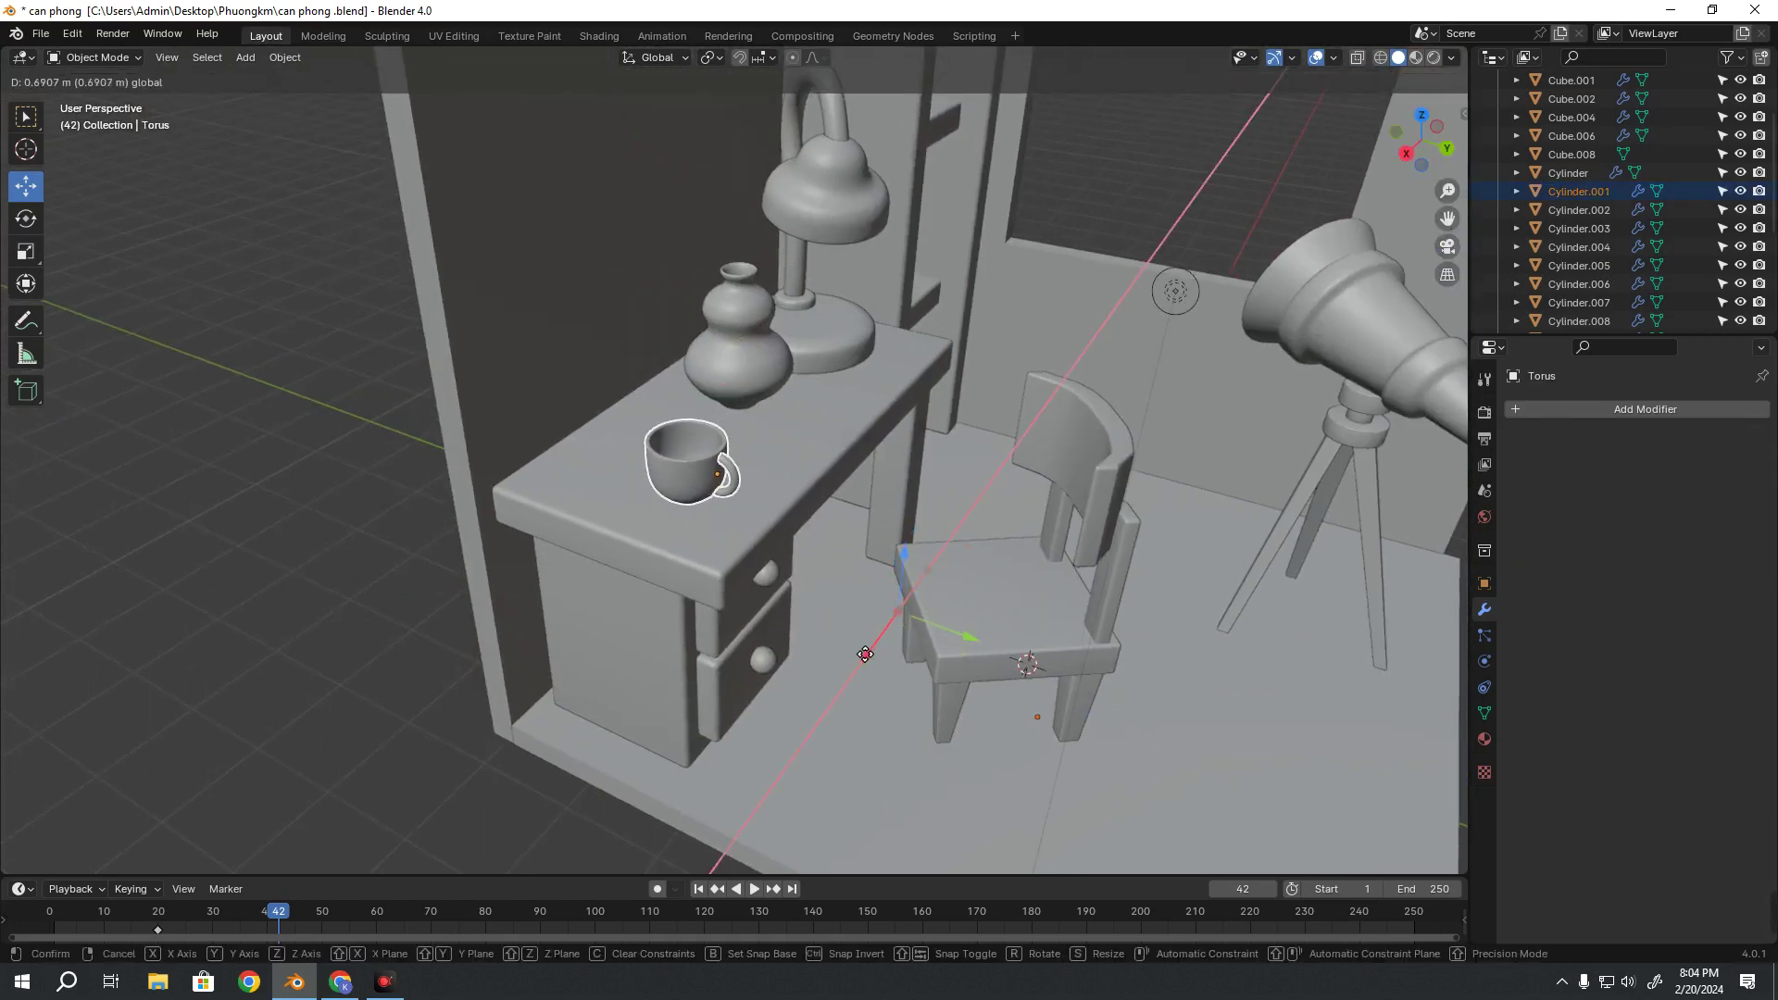
{"action": "scroll", "coordinate": [665, 407], "scroll_direction": "down", "scroll_amount": 2}
{"action": "middle_click_drag", "start_coordinate": [665, 407], "coordinate": [637, 507]}
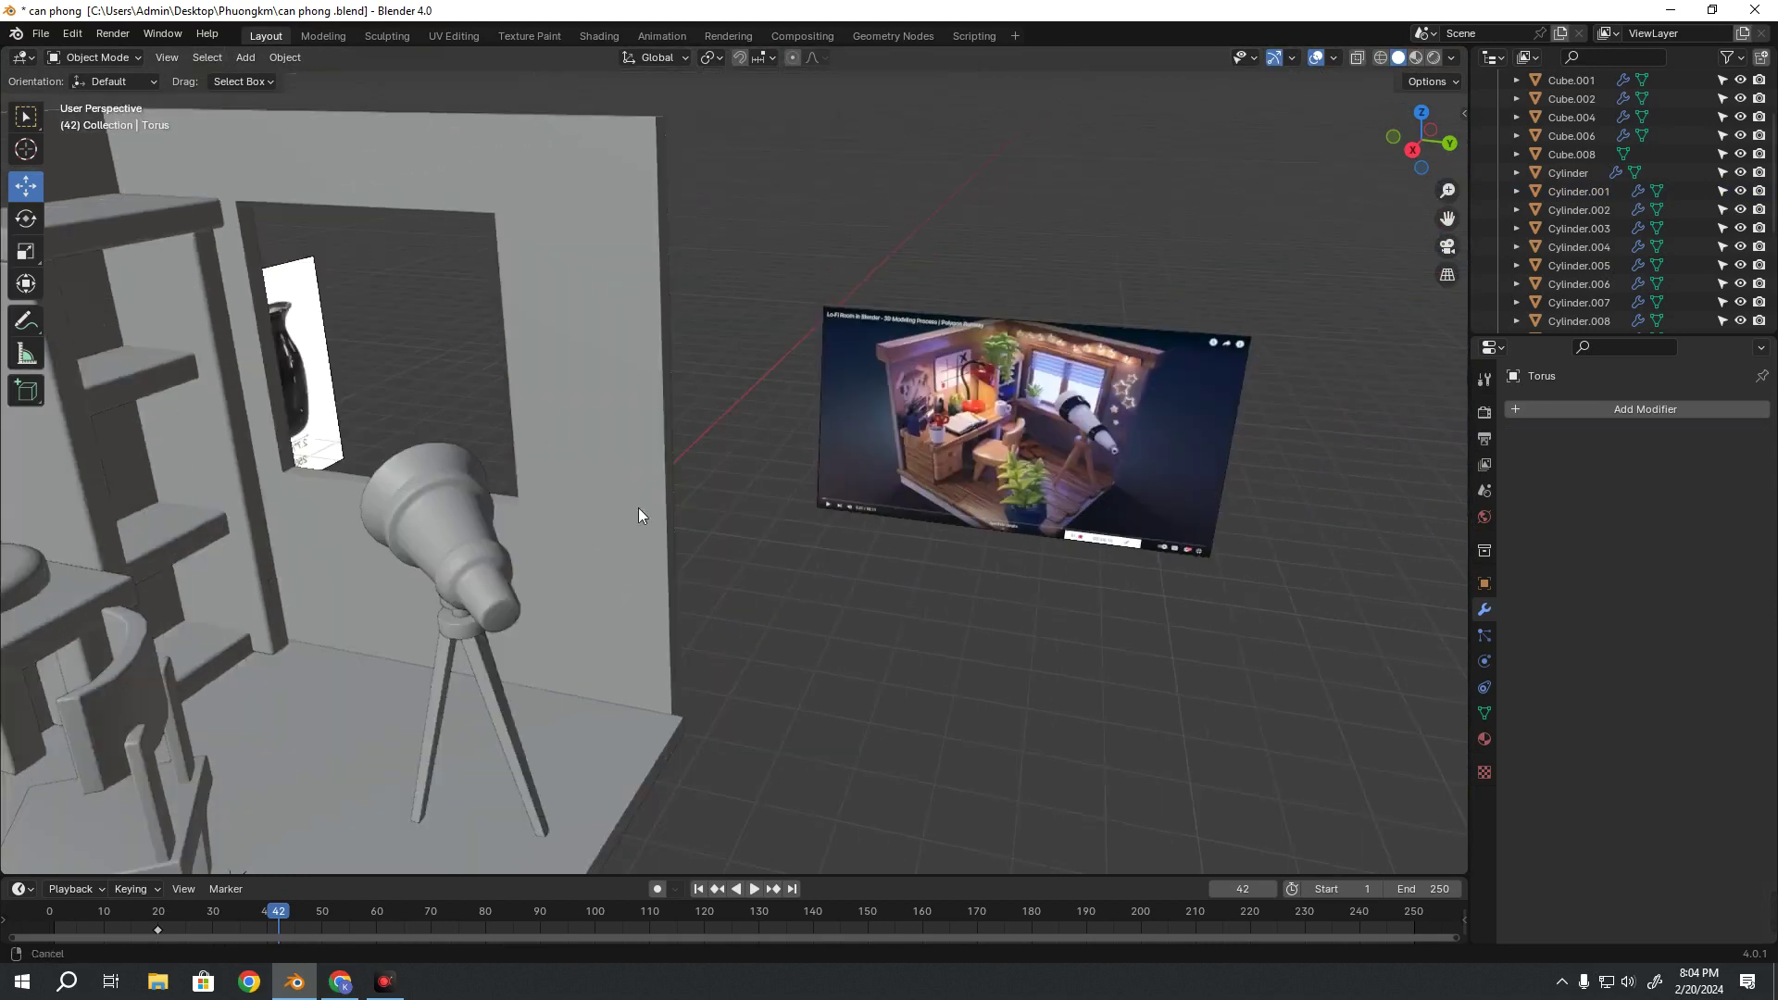
{"action": "scroll", "coordinate": [928, 432], "scroll_direction": "up", "scroll_amount": 2}
{"action": "scroll", "coordinate": [935, 424], "scroll_direction": "up", "scroll_amount": 2}
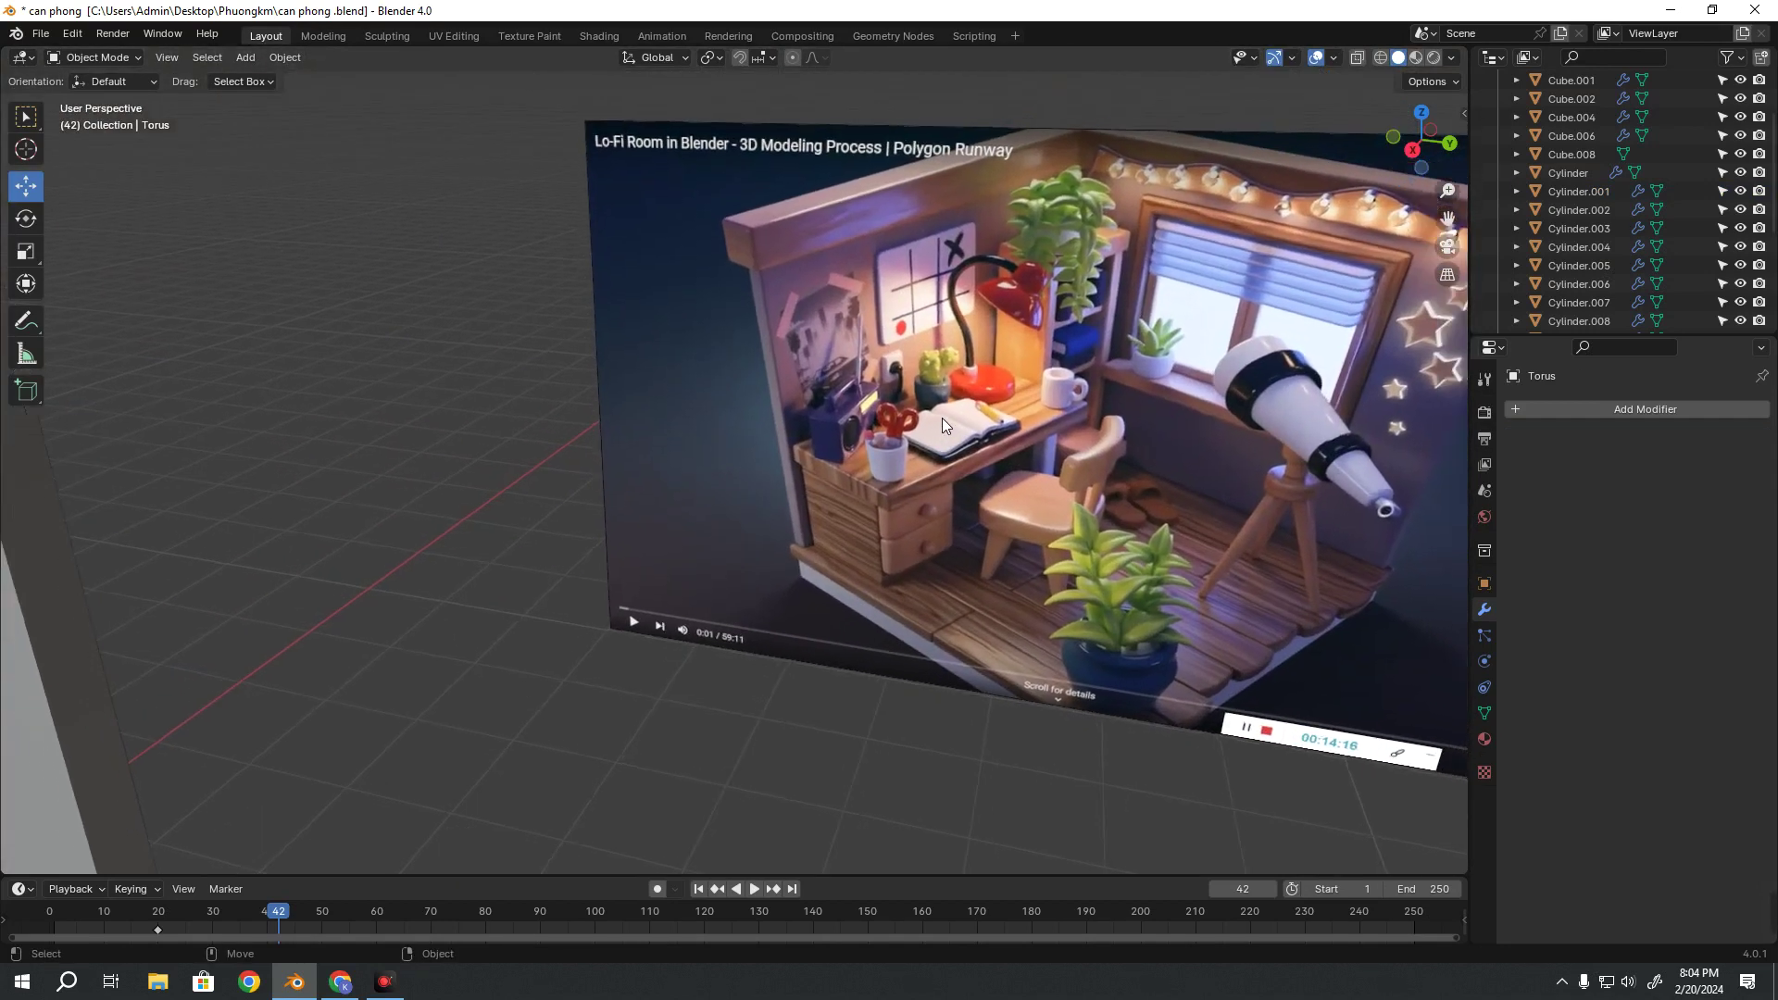
{"action": "scroll", "coordinate": [942, 418], "scroll_direction": "down", "scroll_amount": 1}
{"action": "scroll", "coordinate": [942, 419], "scroll_direction": "down", "scroll_amount": 3}
{"action": "mouse_move", "coordinate": [942, 419]}
{"action": "middle_mouse_down"}
{"action": "mouse_move", "coordinate": [246, 519]}
{"action": "mouse_move", "coordinate": [957, 419]}
{"action": "middle_mouse_up"}
{"action": "scroll", "coordinate": [958, 419], "scroll_direction": "up", "scroll_amount": 2}
{"action": "scroll", "coordinate": [957, 420], "scroll_direction": "up", "scroll_amount": 2}
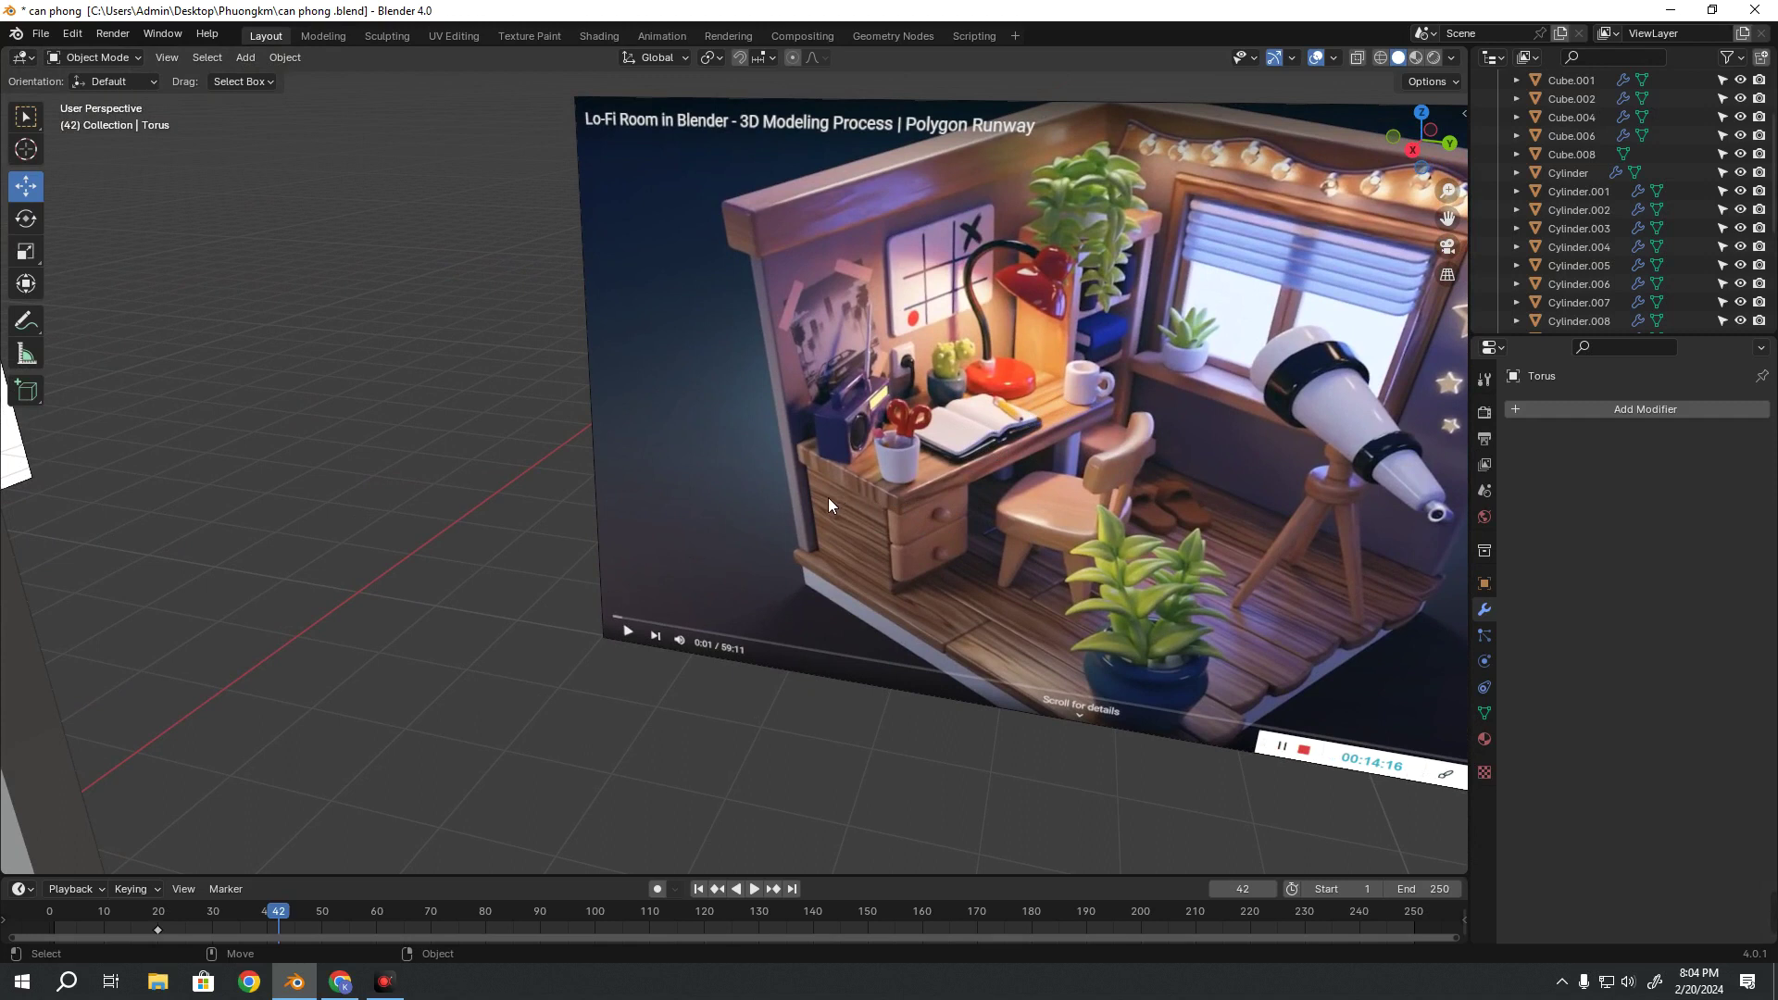
{"action": "scroll", "coordinate": [509, 539], "scroll_direction": "down", "scroll_amount": 1}
{"action": "scroll", "coordinate": [512, 531], "scroll_direction": "down", "scroll_amount": 2}
{"action": "scroll", "coordinate": [513, 529], "scroll_direction": "down", "scroll_amount": 2}
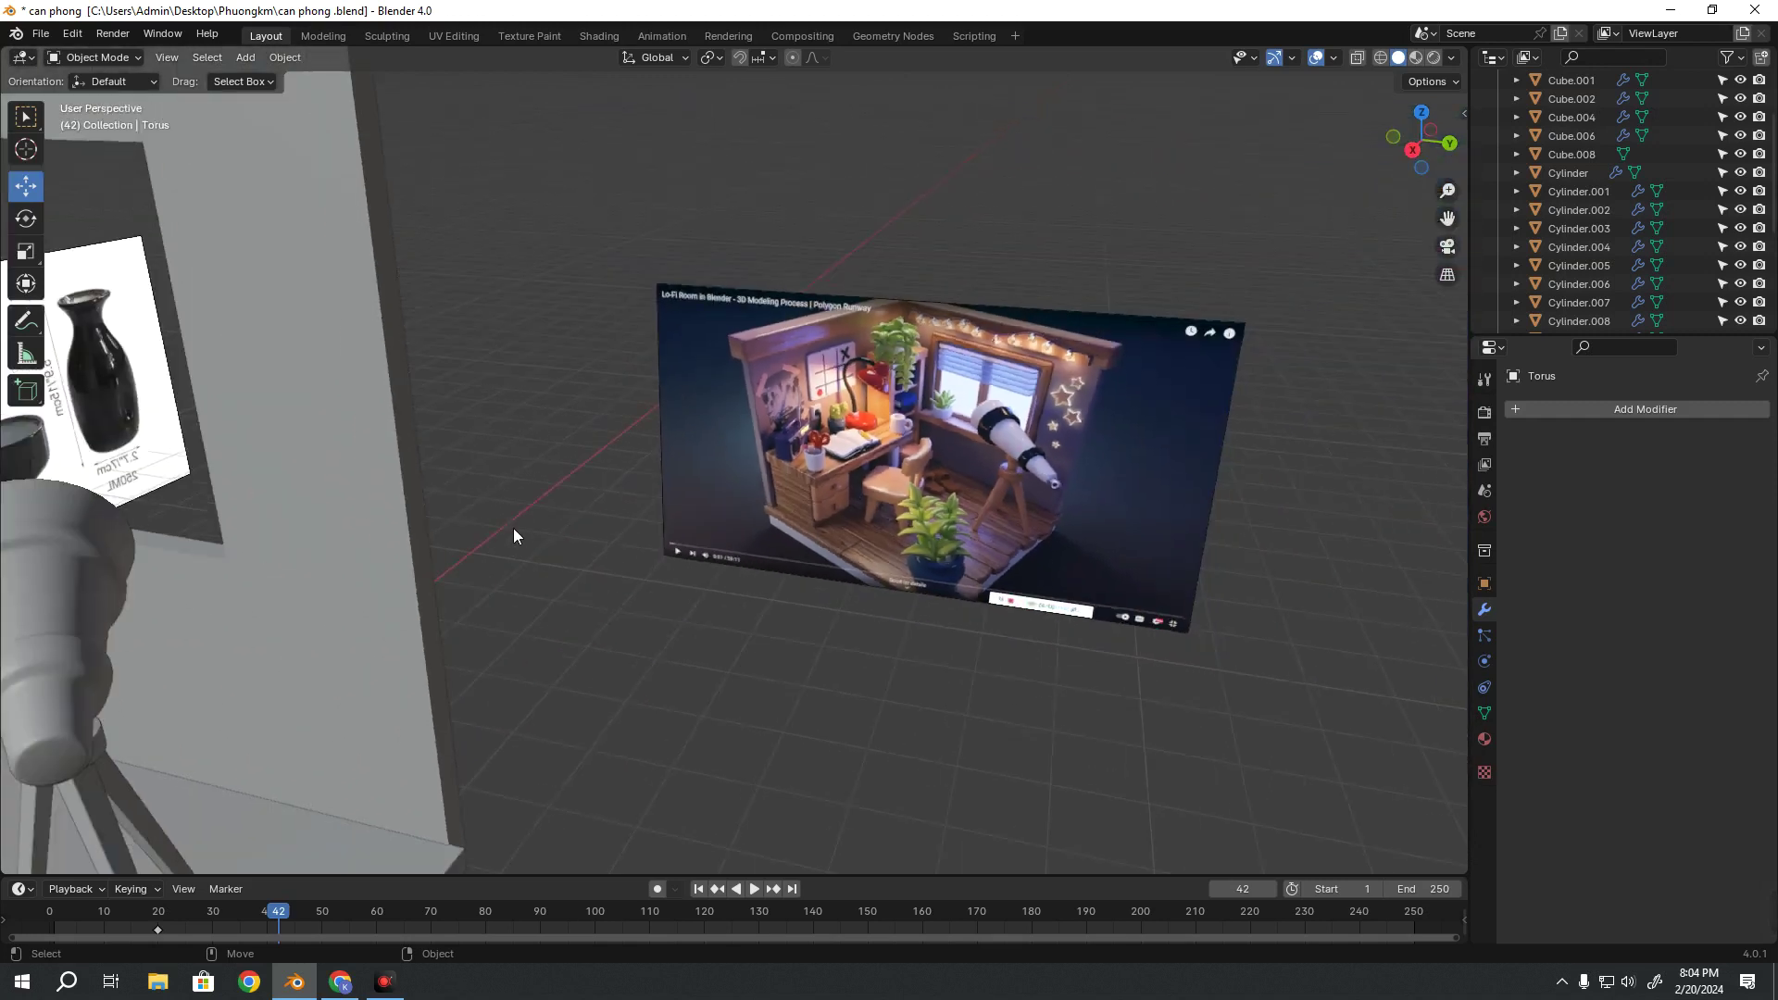
{"action": "scroll", "coordinate": [513, 528], "scroll_direction": "down", "scroll_amount": 2}
{"action": "scroll", "coordinate": [526, 497], "scroll_direction": "down", "scroll_amount": 2}
{"action": "scroll", "coordinate": [497, 532], "scroll_direction": "down", "scroll_amount": 2}
{"action": "mouse_move", "coordinate": [487, 521]}
{"action": "middle_mouse_down"}
{"action": "mouse_move", "coordinate": [725, 484]}
{"action": "mouse_move", "coordinate": [714, 453]}
{"action": "mouse_move", "coordinate": [765, 432]}
{"action": "mouse_move", "coordinate": [736, 437]}
{"action": "middle_mouse_up"}
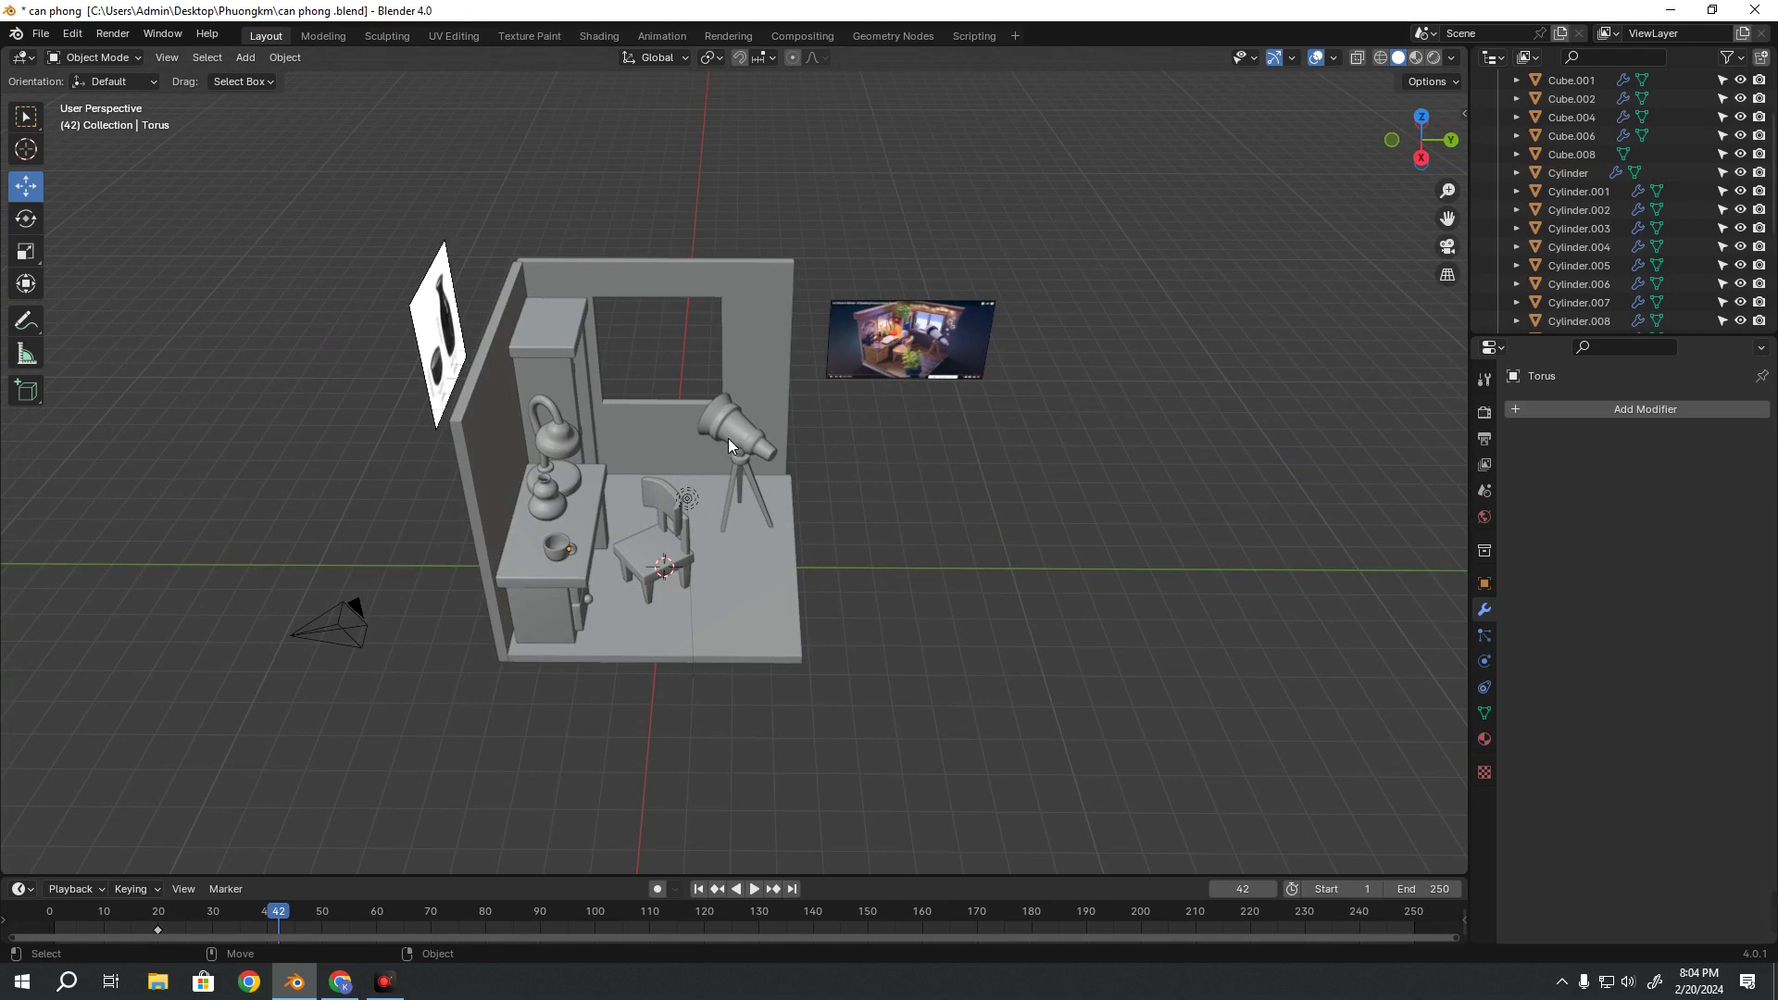
{"action": "mouse_move", "coordinate": [693, 432]}
{"action": "middle_mouse_down"}
{"action": "mouse_move", "coordinate": [635, 364]}
{"action": "mouse_move", "coordinate": [574, 381]}
{"action": "mouse_move", "coordinate": [635, 396]}
{"action": "mouse_move", "coordinate": [602, 398]}
{"action": "middle_mouse_up"}
{"action": "scroll", "coordinate": [583, 383], "scroll_direction": "up", "scroll_amount": 4}
{"action": "mouse_move", "coordinate": [736, 431]}
{"action": "middle_mouse_down"}
{"action": "mouse_move", "coordinate": [675, 409]}
{"action": "mouse_move", "coordinate": [707, 409]}
{"action": "middle_mouse_up"}
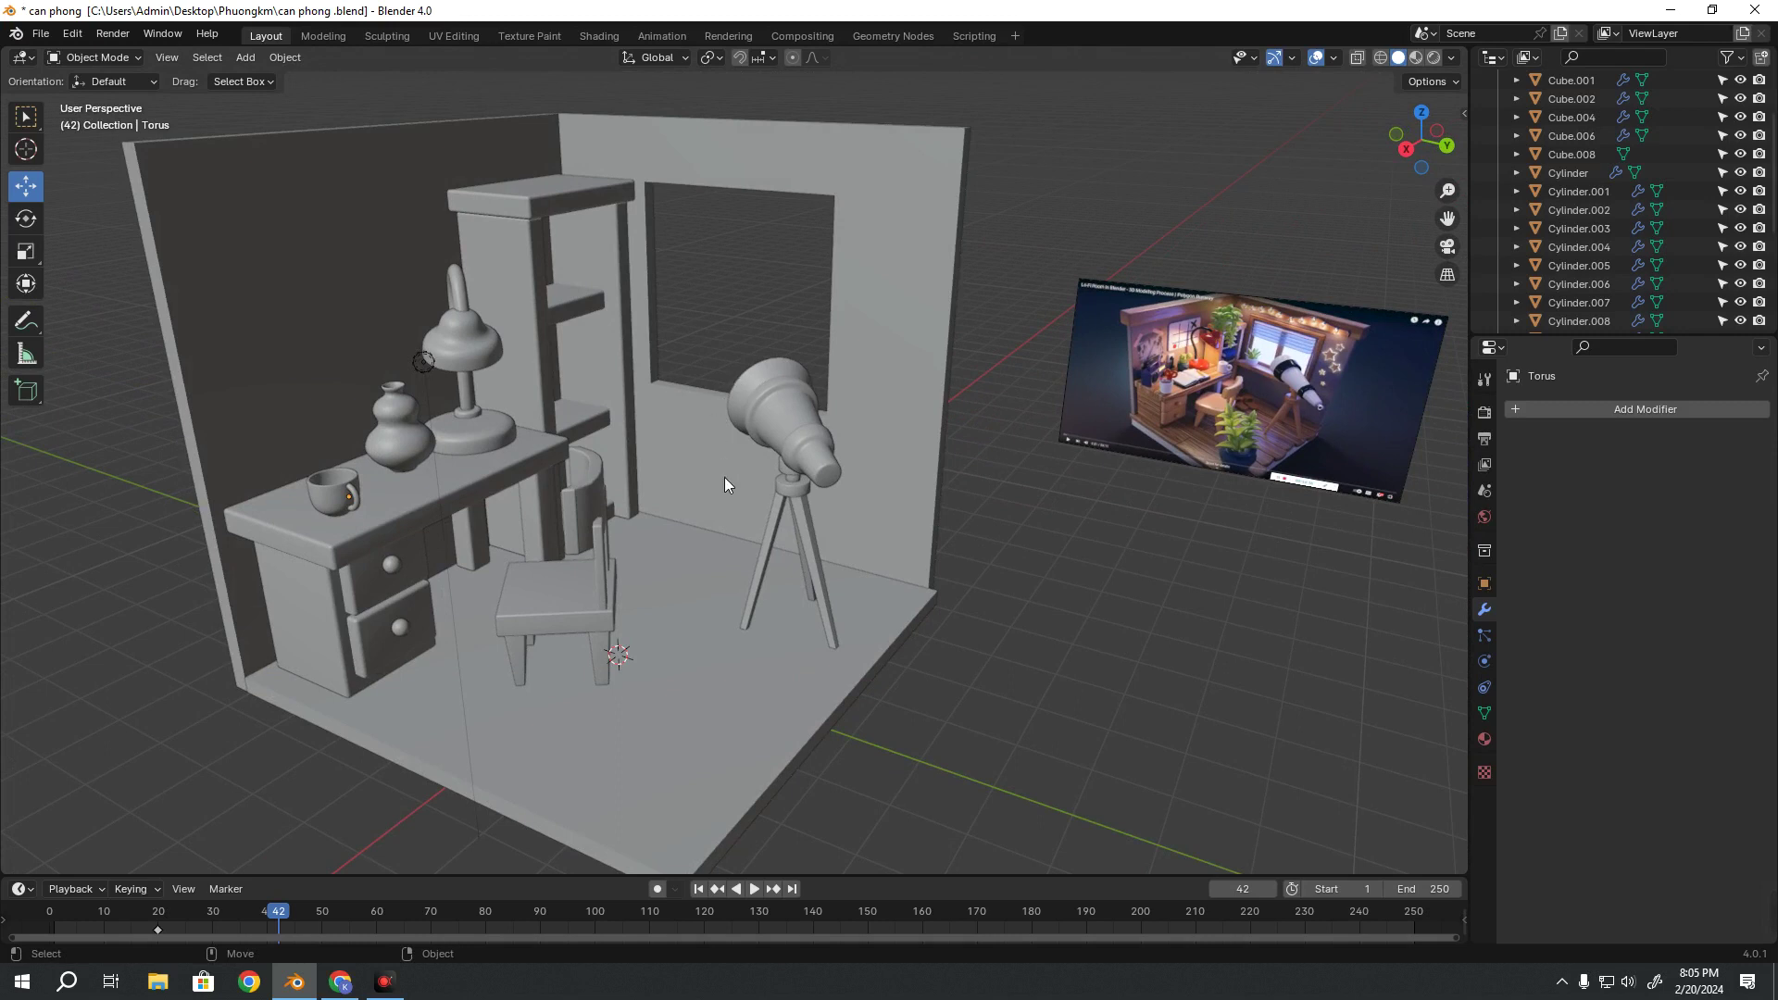
{"action": "scroll", "coordinate": [718, 489], "scroll_direction": "down", "scroll_amount": 3}
{"action": "mouse_move", "coordinate": [725, 468]}
{"action": "middle_mouse_down"}
{"action": "mouse_move", "coordinate": [709, 391]}
{"action": "mouse_move", "coordinate": [817, 436]}
{"action": "middle_mouse_up"}
{"action": "scroll", "coordinate": [774, 437], "scroll_direction": "up", "scroll_amount": 2}
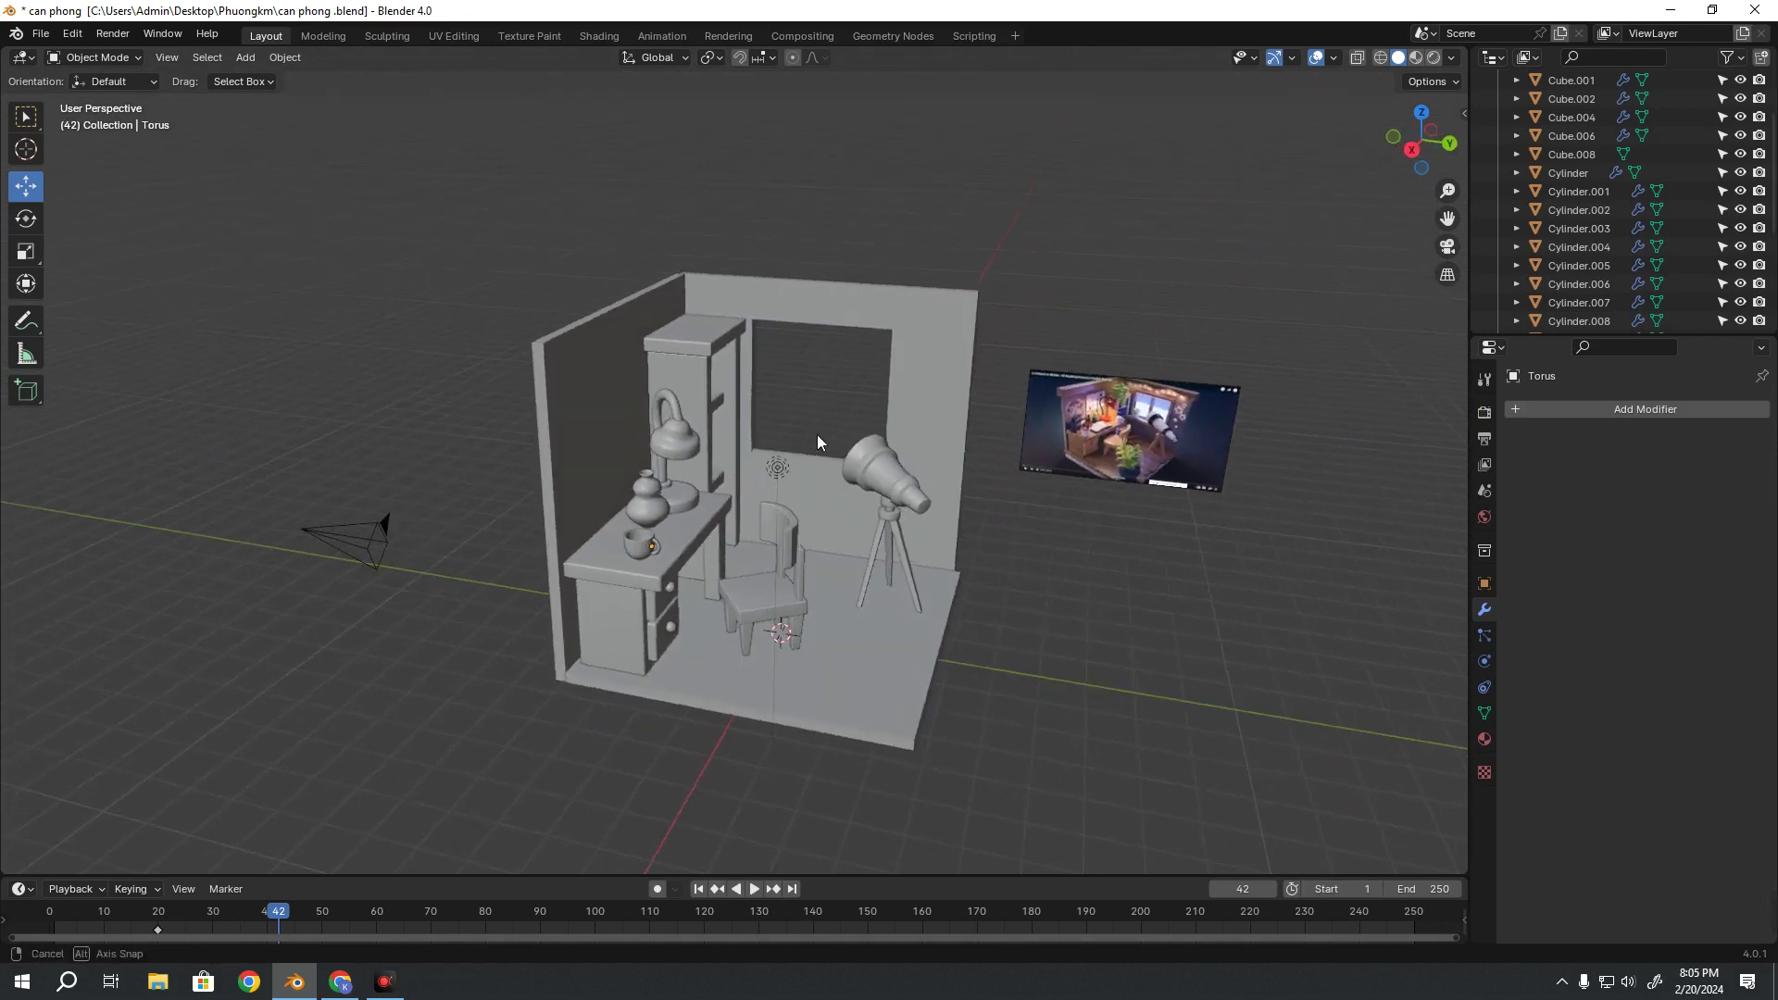
{"action": "mouse_move", "coordinate": [1048, 625]}
{"action": "middle_mouse_down"}
{"action": "mouse_move", "coordinate": [964, 575]}
{"action": "mouse_move", "coordinate": [1009, 625]}
{"action": "middle_mouse_up"}
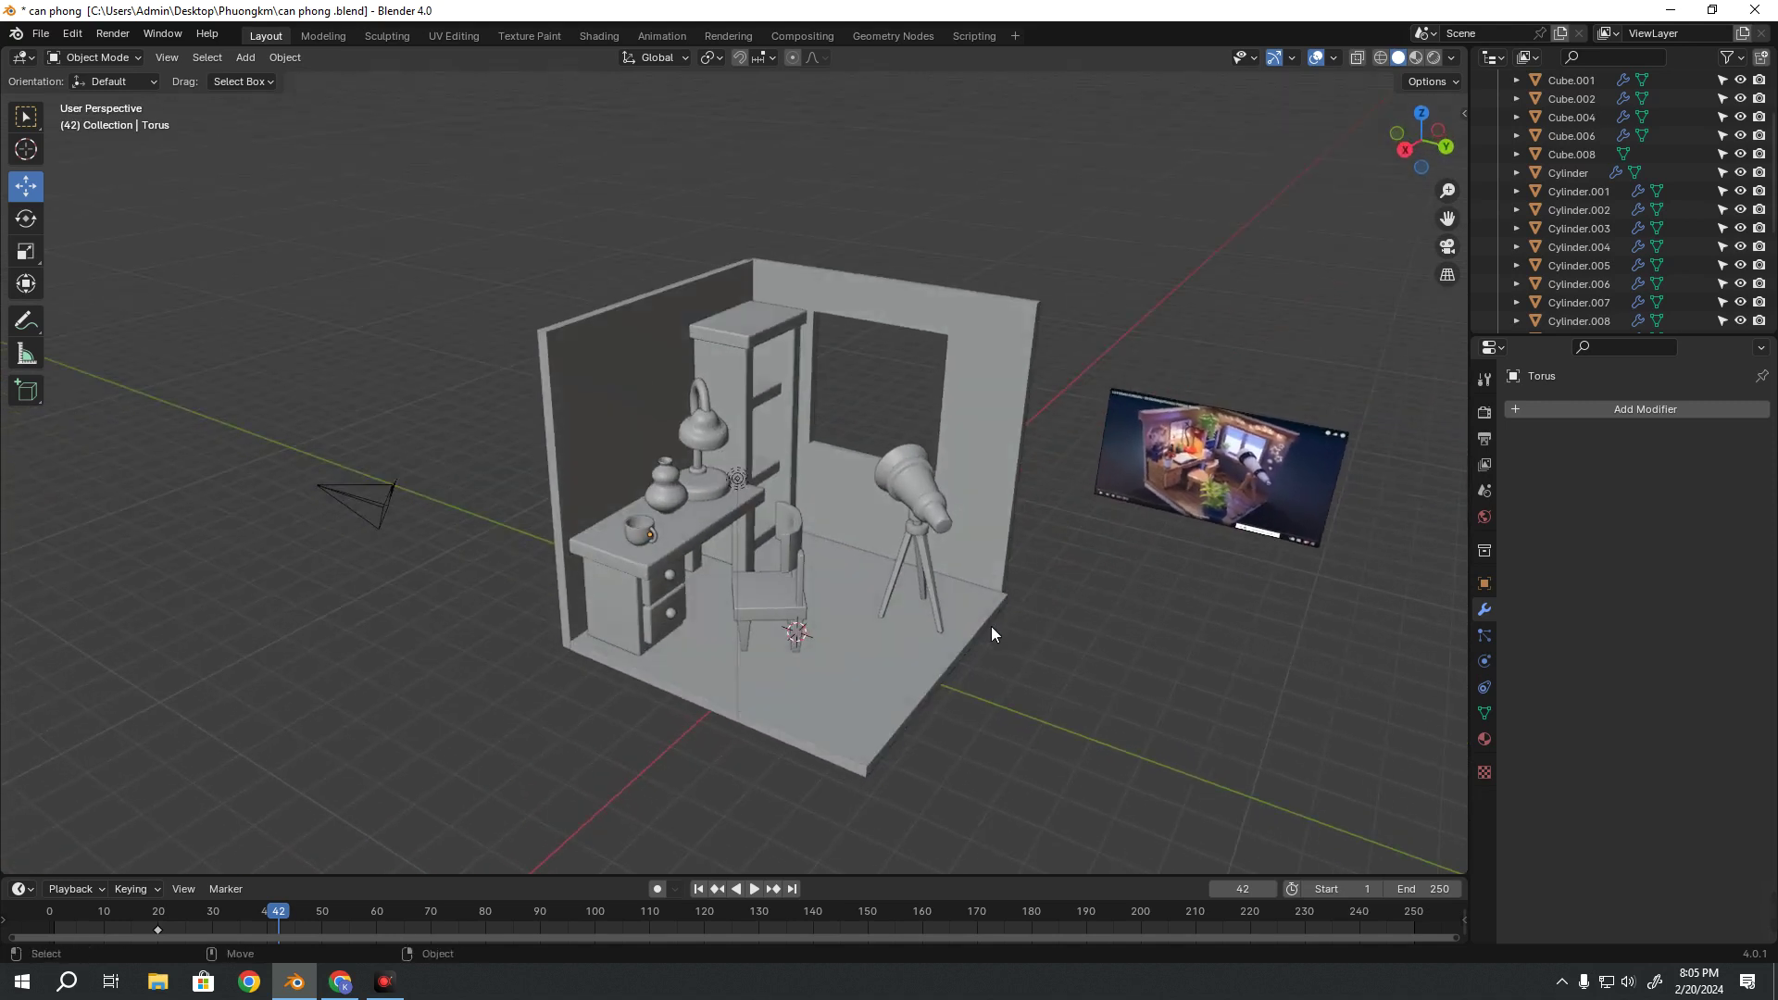
Zoom in, select the vase on the desk, and switch from scale to move
{"action": "scroll", "coordinate": [681, 551], "scroll_direction": "up", "scroll_amount": 2}
{"action": "scroll", "coordinate": [648, 544], "scroll_direction": "up", "scroll_amount": 2}
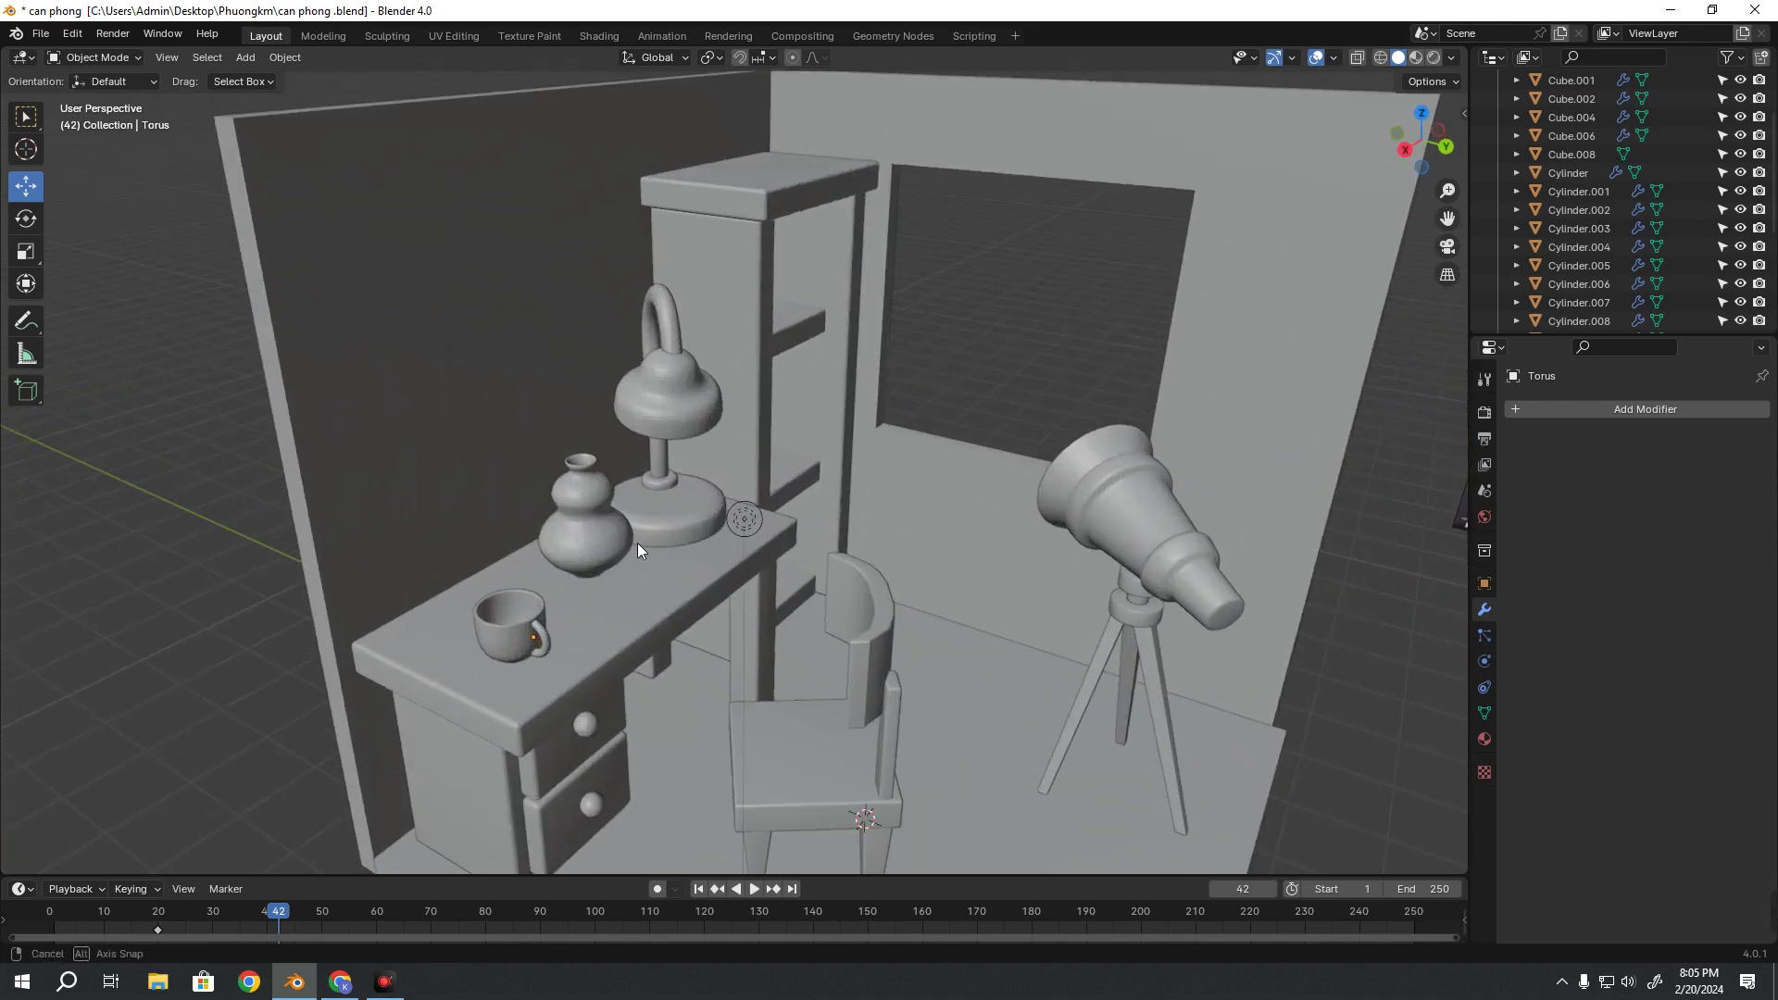
{"action": "scroll", "coordinate": [667, 547], "scroll_direction": "up", "scroll_amount": 2}
{"action": "scroll", "coordinate": [611, 539], "scroll_direction": "up", "scroll_amount": 2}
{"action": "left_click", "coordinate": [559, 526]}
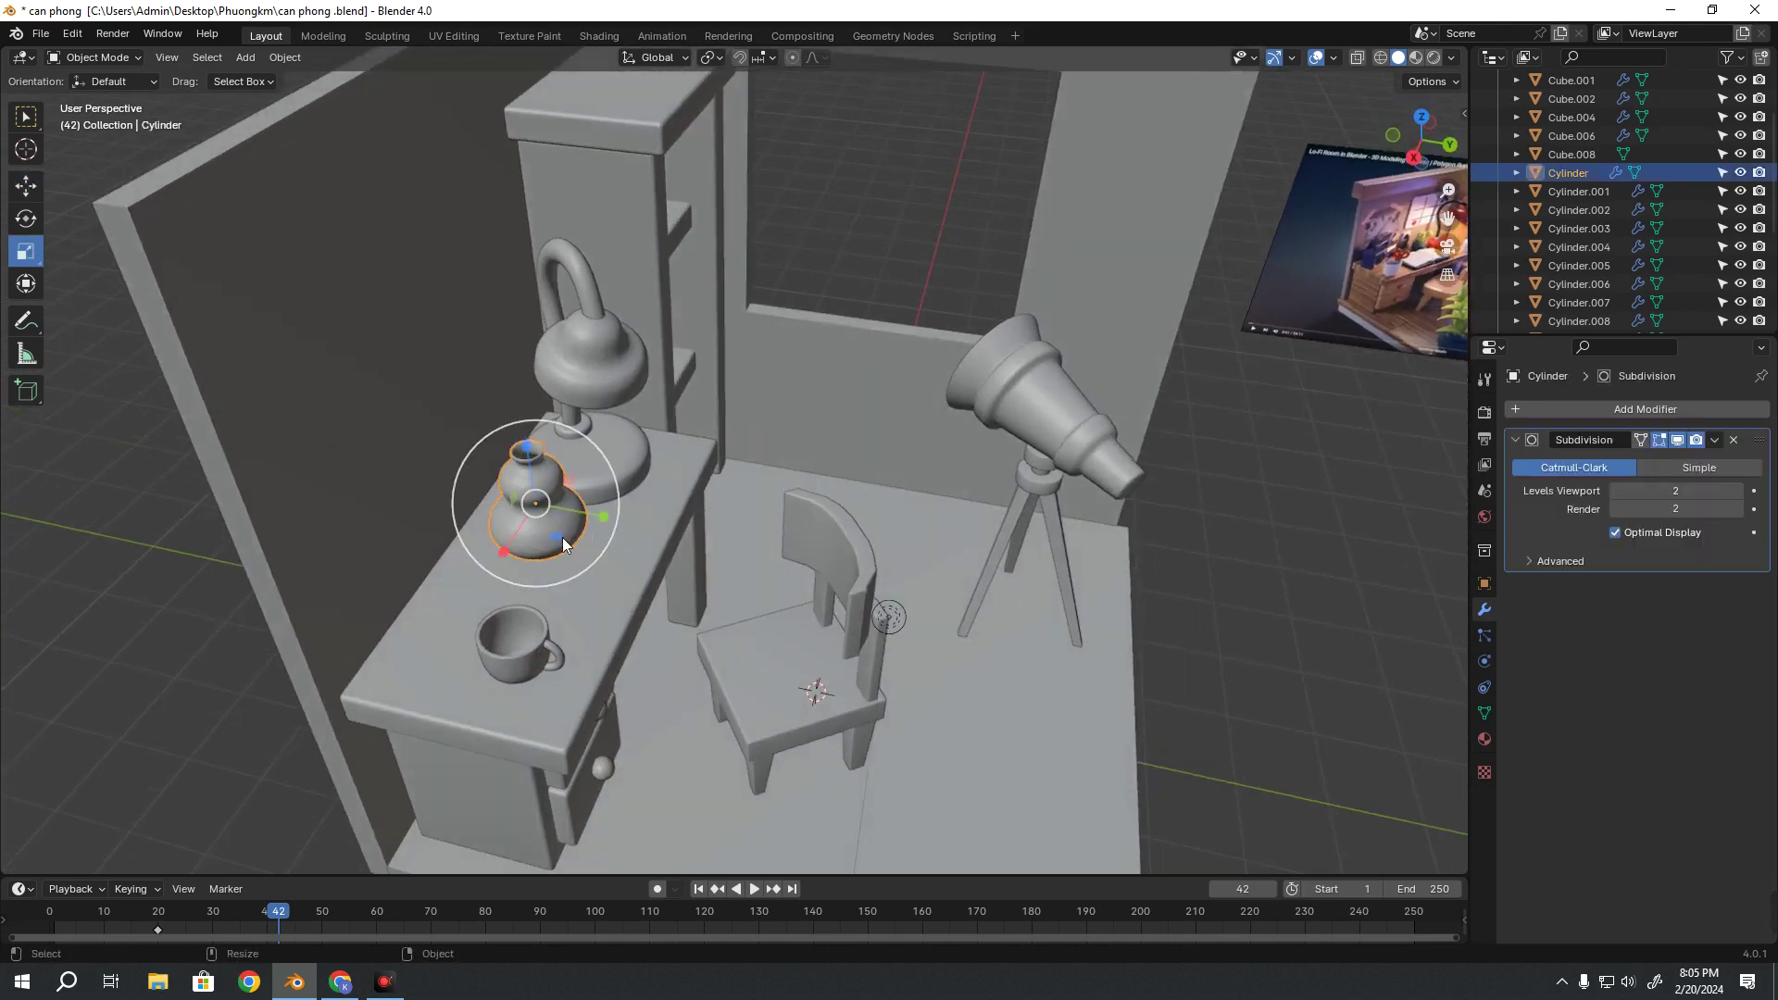
{"action": "key", "text": "shift+space"}
{"action": "key", "text": "s"}
{"action": "key", "text": "shift+space"}
{"action": "key", "text": "g"}
Lower the vase along the vertical axis, confirm, and deselect it
{"action": "scroll", "coordinate": [577, 535], "scroll_direction": "down", "scroll_amount": 2}
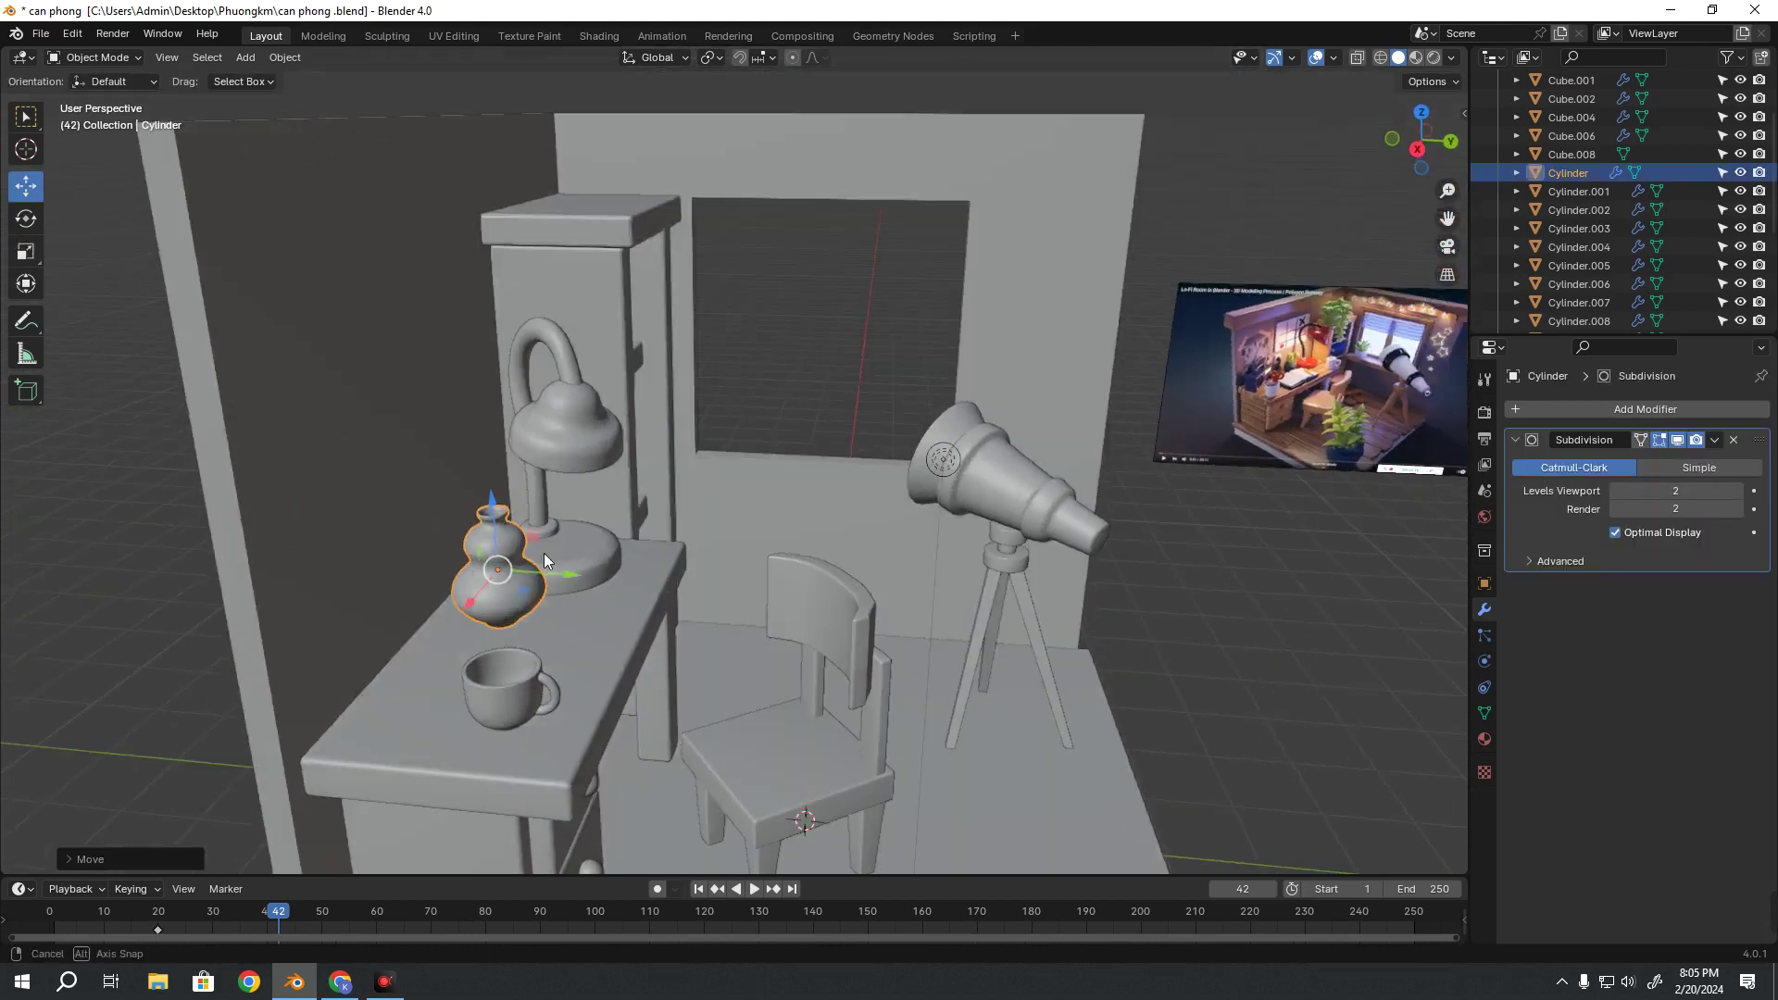
{"action": "mouse_move", "coordinate": [578, 535]}
{"action": "middle_mouse_down"}
{"action": "mouse_move", "coordinate": [476, 537]}
{"action": "mouse_move", "coordinate": [580, 530]}
{"action": "middle_mouse_up"}
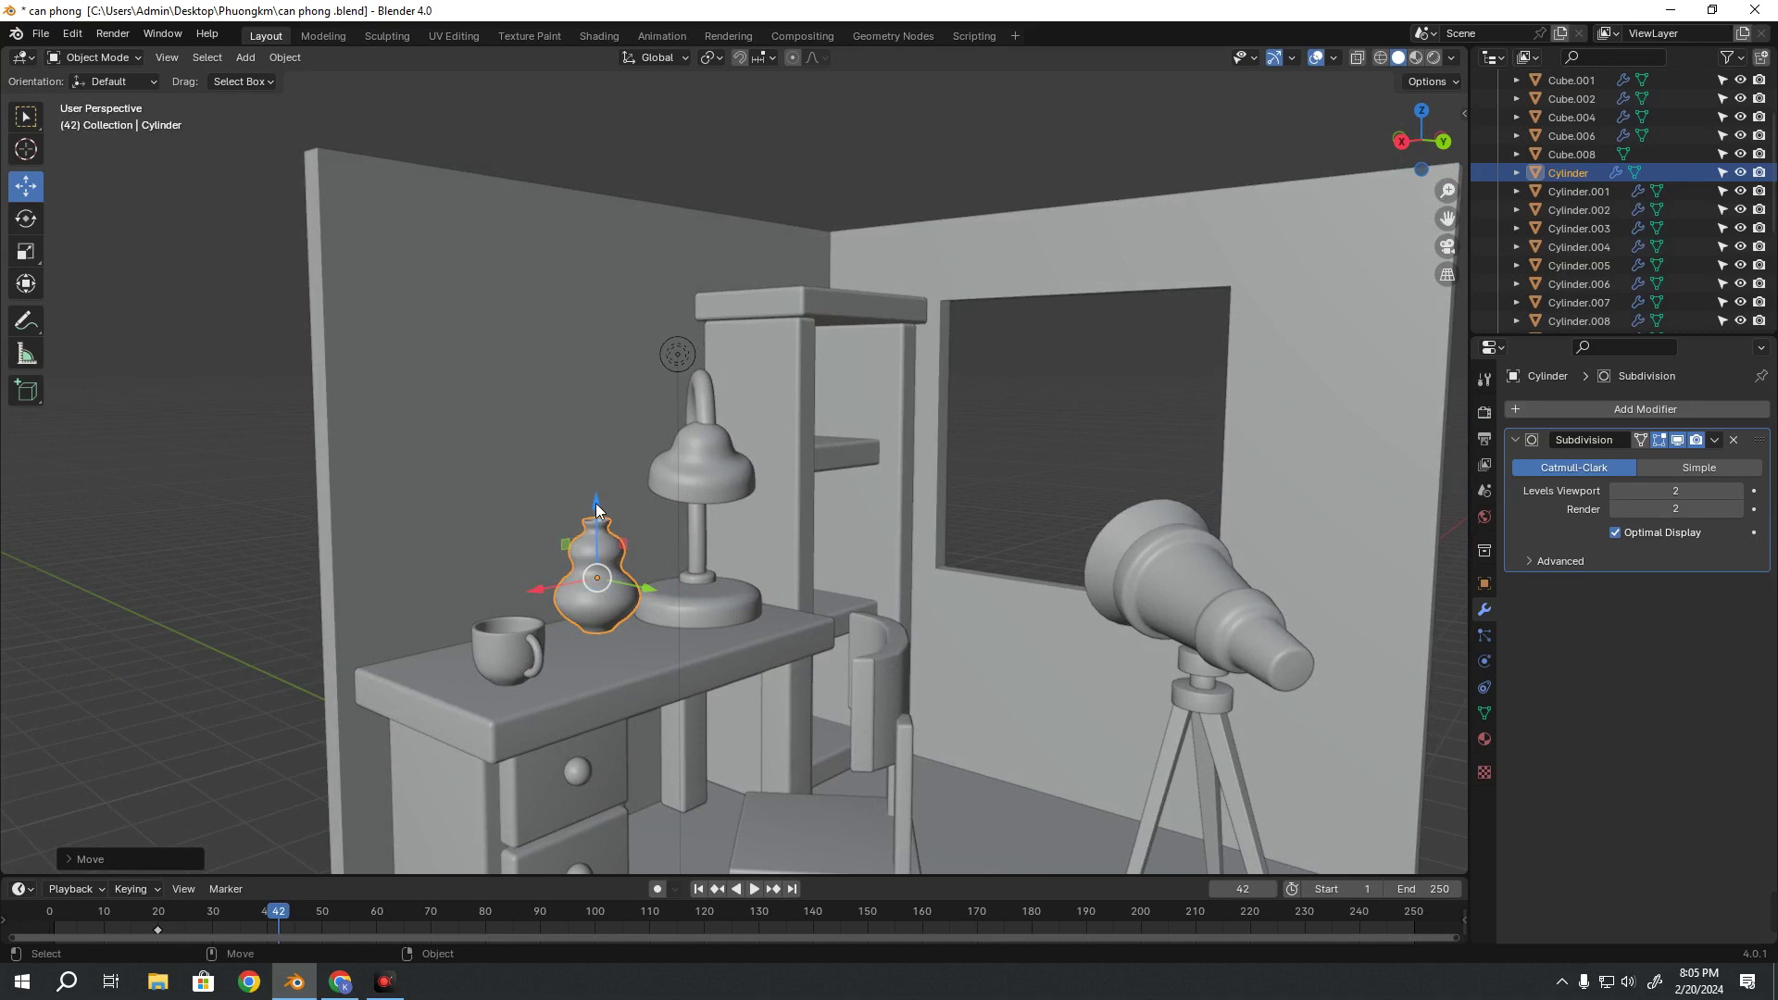
{"action": "left_click_drag", "start_coordinate": [596, 515], "coordinate": [607, 524]}
{"action": "mouse_move", "coordinate": [630, 517]}
{"action": "middle_mouse_down"}
{"action": "mouse_move", "coordinate": [916, 454]}
{"action": "mouse_move", "coordinate": [815, 548]}
{"action": "mouse_move", "coordinate": [855, 580]}
{"action": "middle_mouse_up"}
{"action": "key", "text": "alt+a"}
Zoom and pan the view so the room sits further left
{"action": "scroll", "coordinate": [917, 447], "scroll_direction": "down", "scroll_amount": 5}
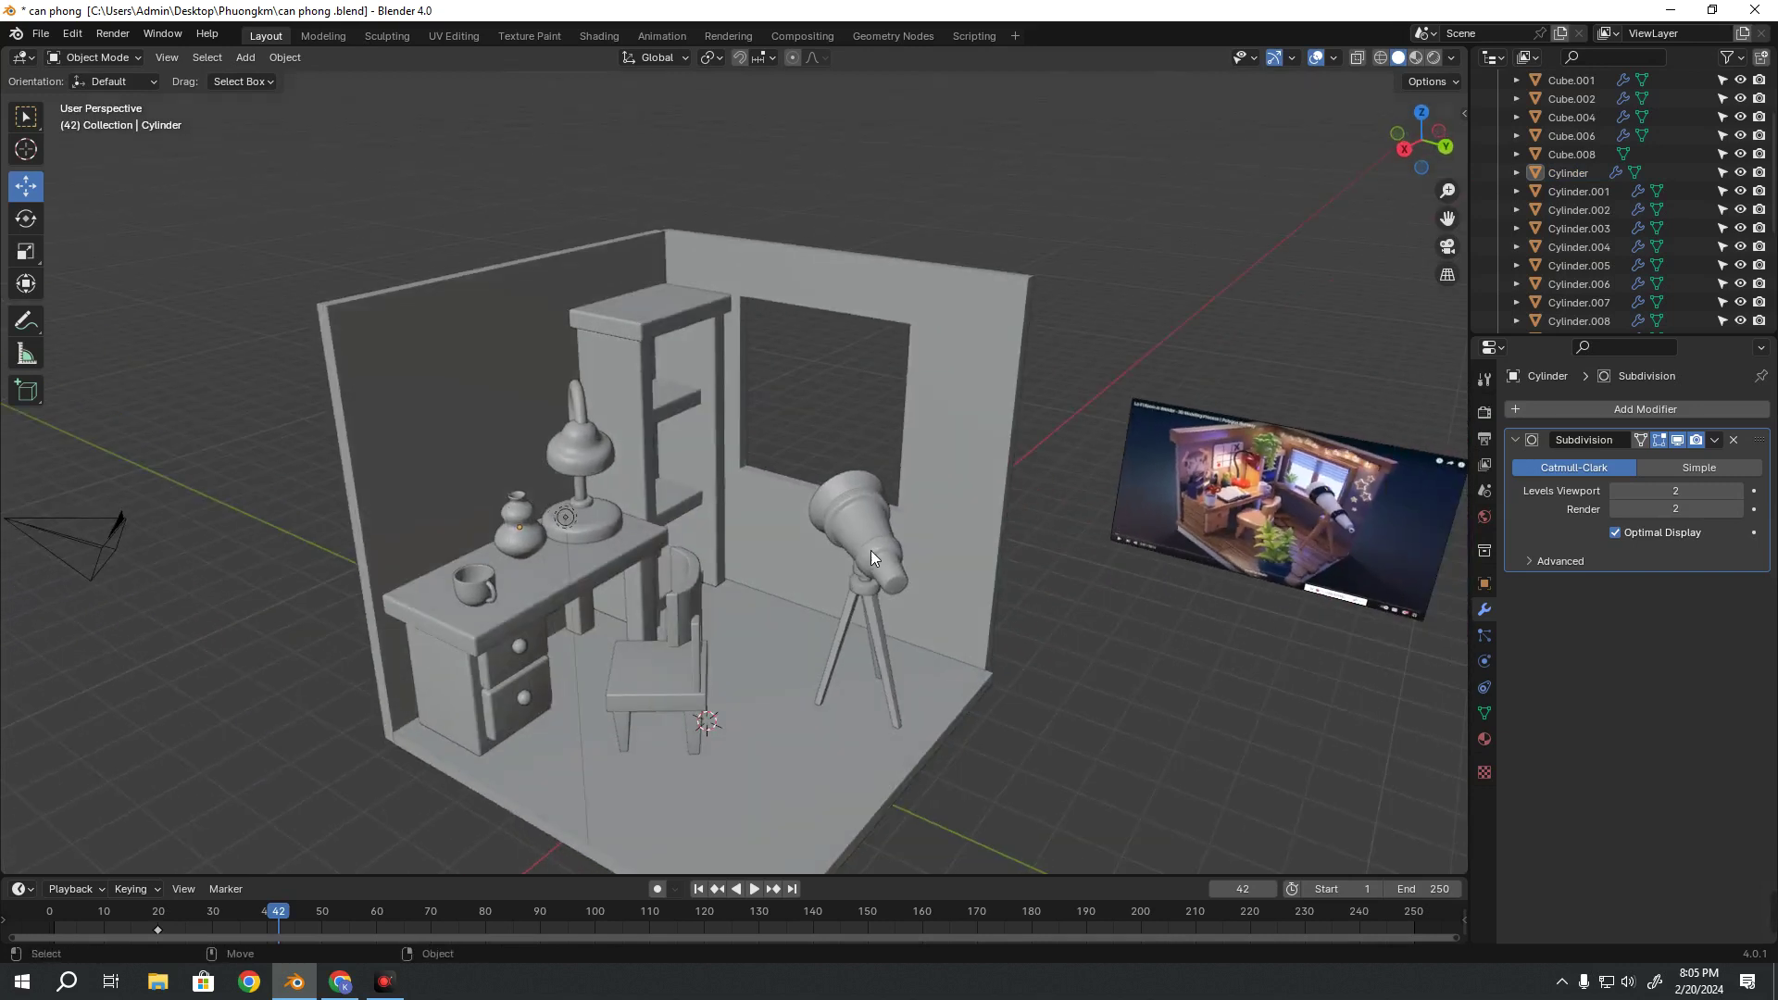
{"action": "scroll", "coordinate": [1343, 554], "scroll_direction": "up", "scroll_amount": 3}
{"action": "scroll", "coordinate": [1330, 554], "scroll_direction": "down", "scroll_amount": 4}
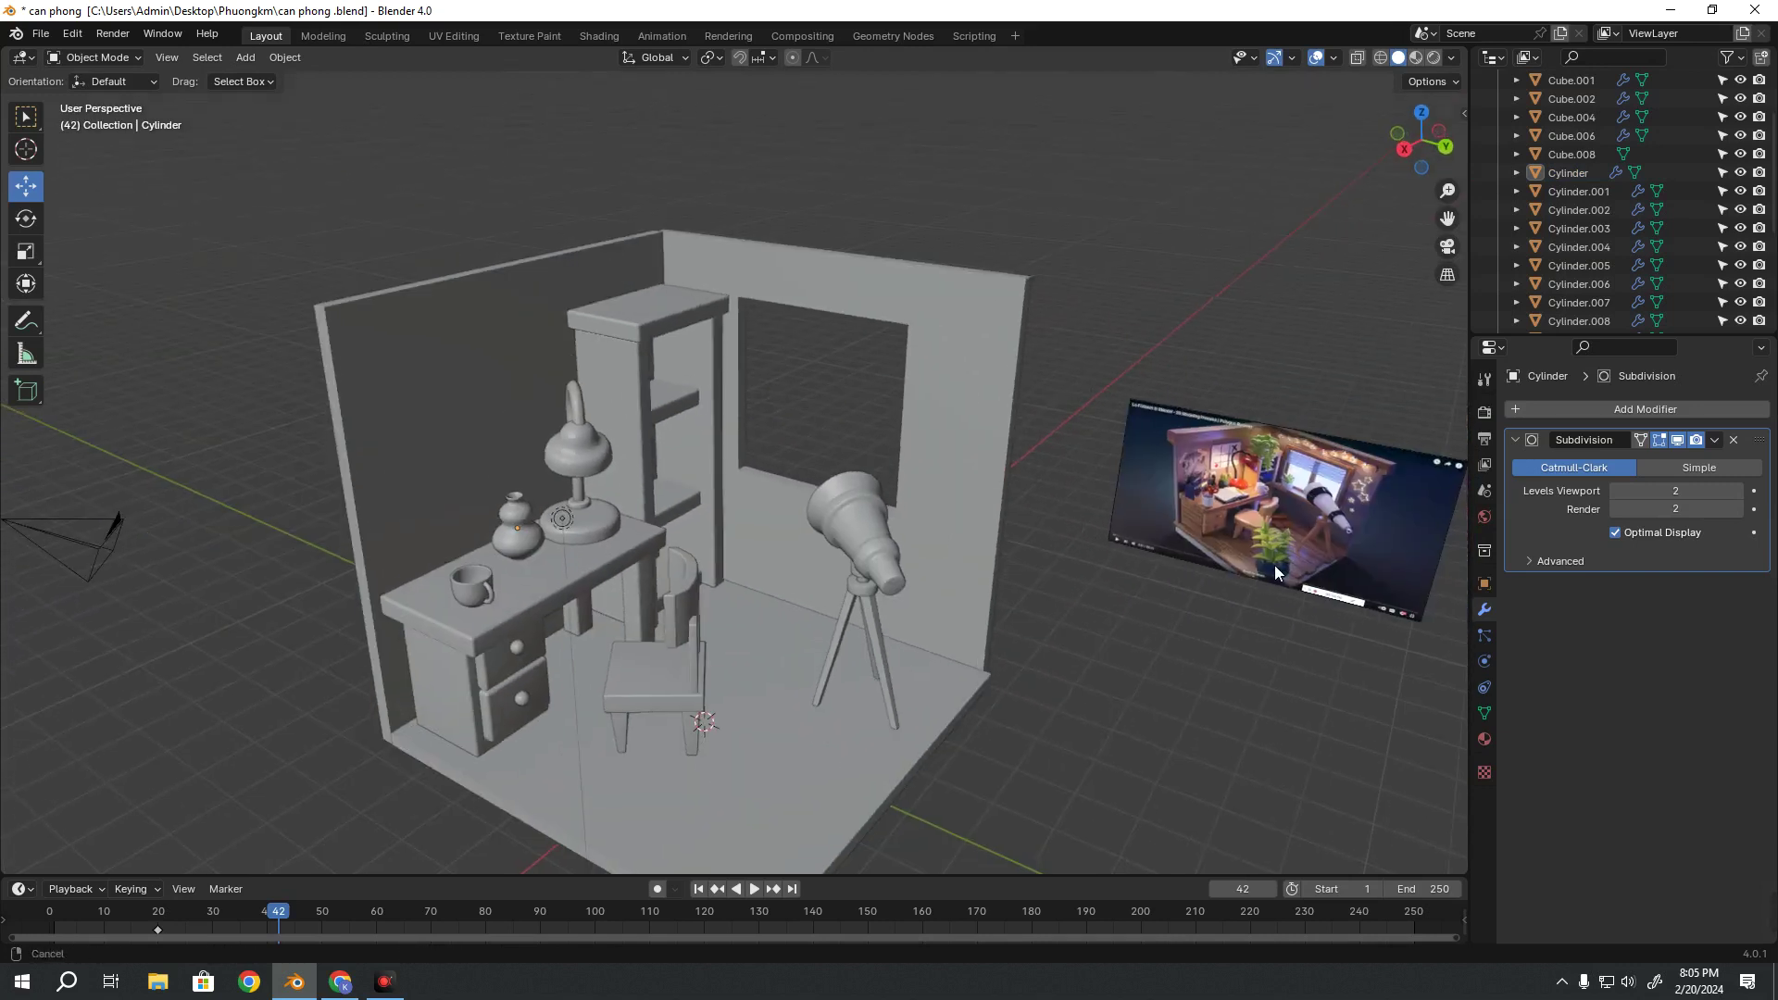
{"action": "mouse_move", "coordinate": [1275, 565]}
{"action": "middle_mouse_down", "text": "shift"}
{"action": "mouse_move", "coordinate": [932, 559]}
{"action": "mouse_move", "coordinate": [994, 530]}
{"action": "mouse_move", "coordinate": [950, 558]}
{"action": "mouse_move", "coordinate": [794, 524]}
{"action": "mouse_move", "coordinate": [797, 504]}
{"action": "mouse_move", "coordinate": [905, 543]}
{"action": "mouse_move", "coordinate": [999, 521]}
{"action": "mouse_move", "coordinate": [813, 569]}
{"action": "mouse_move", "coordinate": [817, 726]}
{"action": "mouse_move", "coordinate": [774, 474]}
{"action": "mouse_move", "coordinate": [845, 509]}
{"action": "mouse_move", "coordinate": [815, 536]}
{"action": "mouse_move", "coordinate": [838, 592]}
{"action": "middle_mouse_up", "text": "shift"}
{"action": "scroll", "coordinate": [813, 568], "scroll_direction": "up", "scroll_amount": 3}
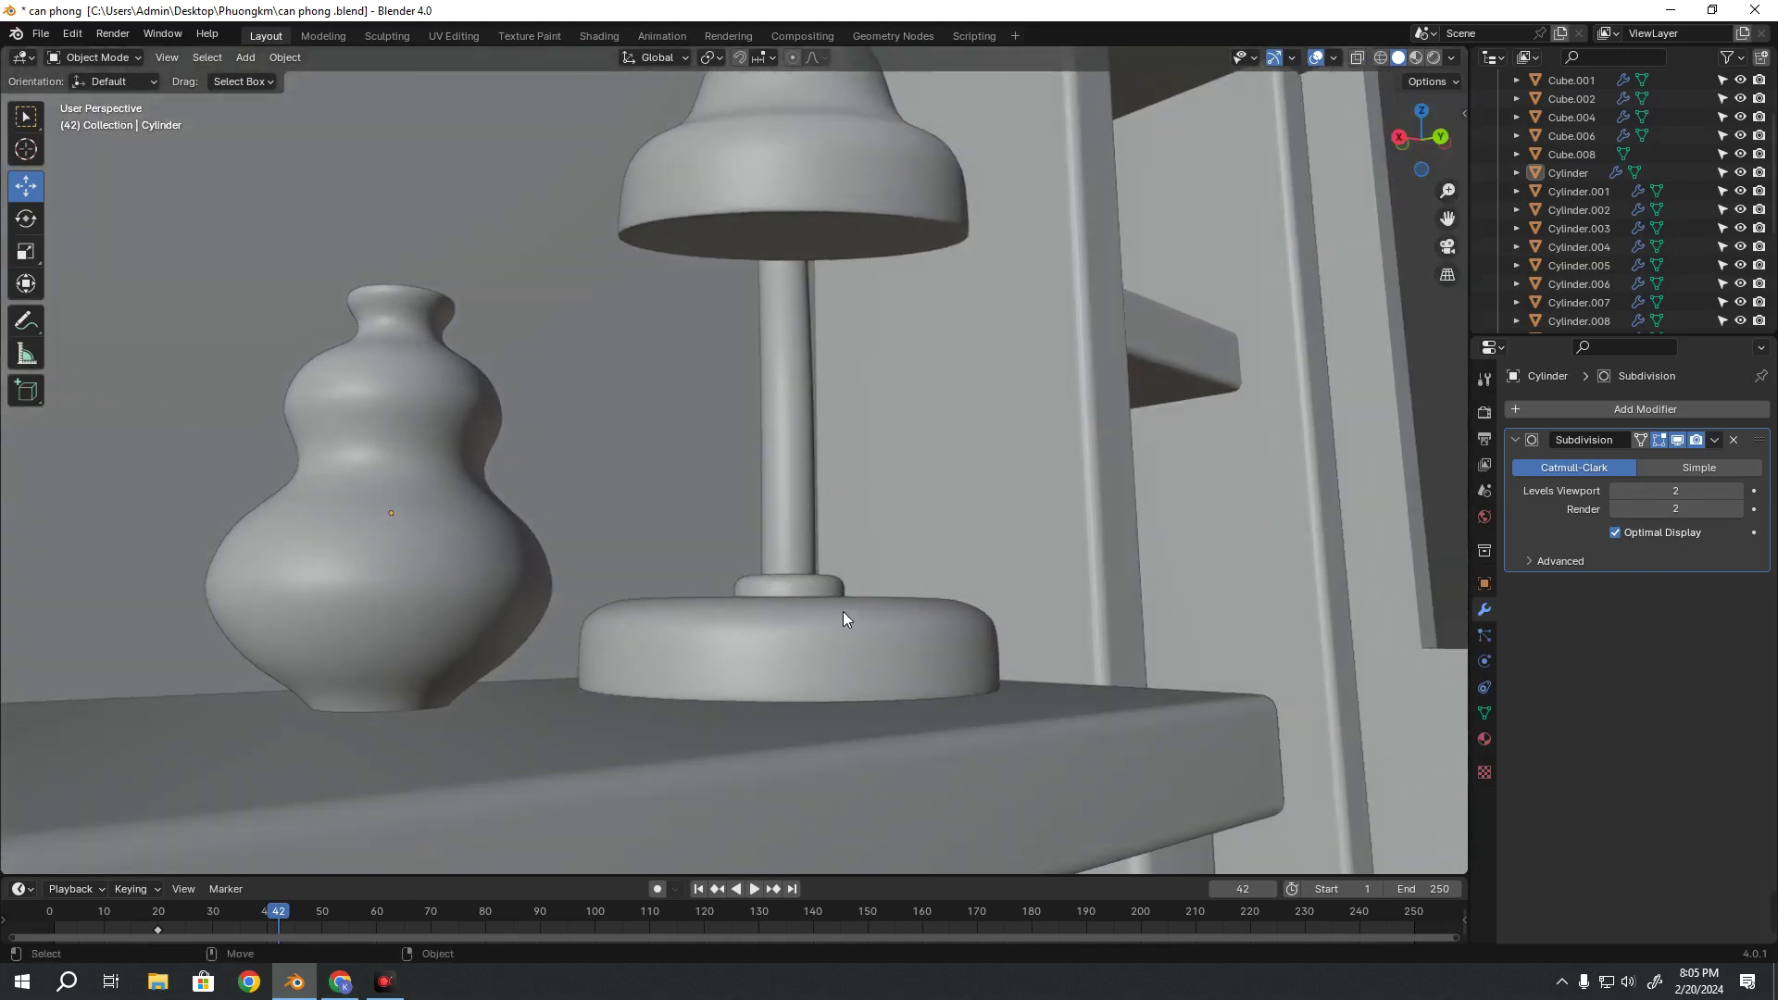
{"action": "left_click", "coordinate": [843, 611]}
{"action": "left_click", "coordinate": [808, 547], "text": "shift"}
{"action": "left_click", "coordinate": [819, 583], "text": "shift"}
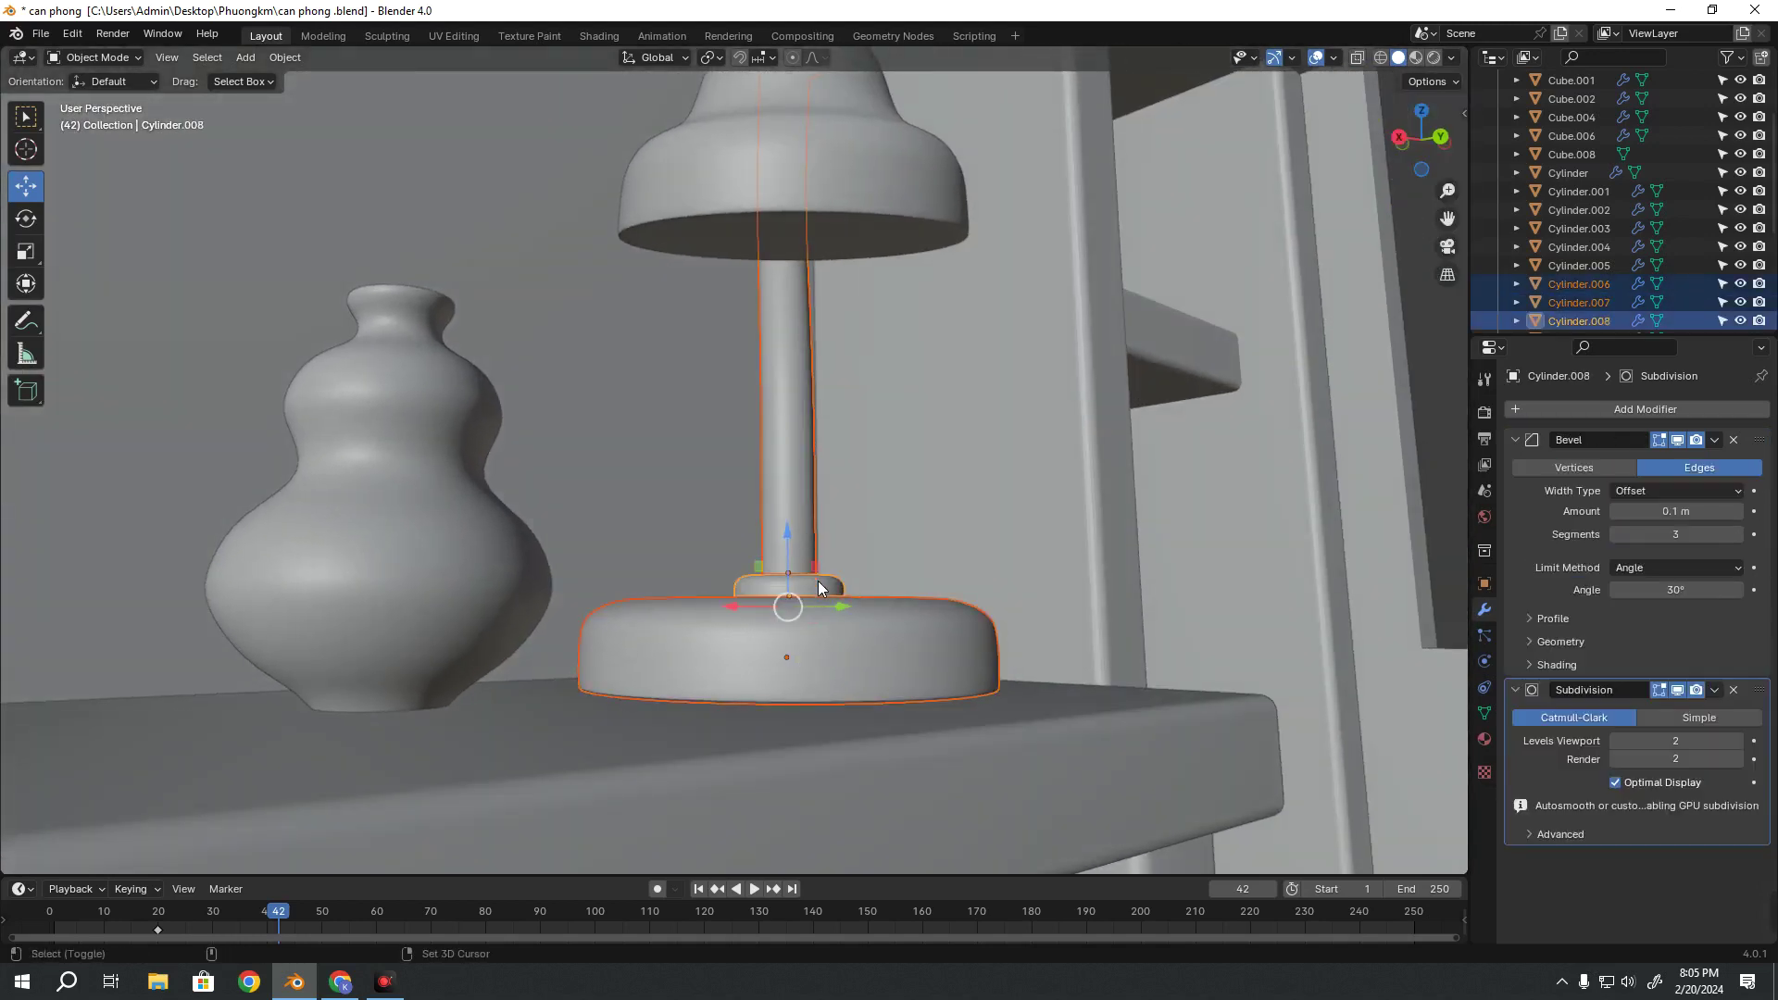
{"action": "left_click", "coordinate": [833, 213], "text": "shift"}
{"action": "scroll", "coordinate": [861, 296], "scroll_direction": "down", "scroll_amount": 2}
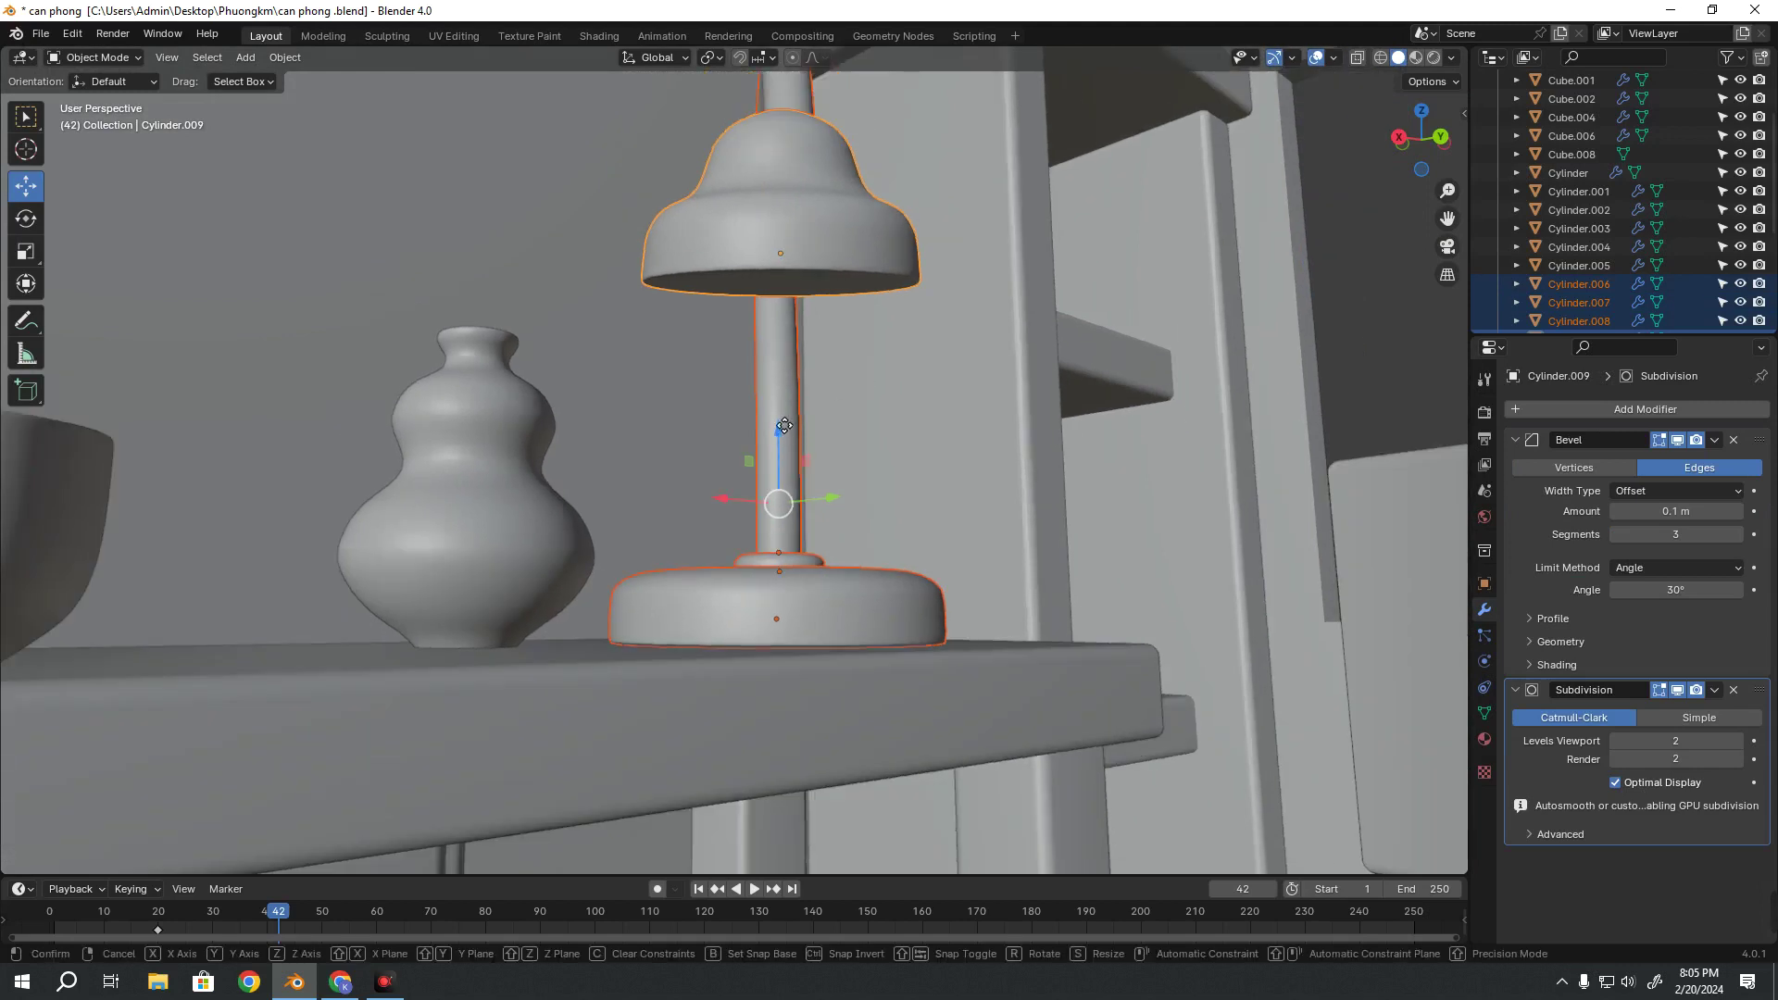
{"action": "left_click_drag", "start_coordinate": [789, 436], "coordinate": [778, 352]}
{"action": "mouse_move", "coordinate": [863, 468]}
{"action": "middle_mouse_down"}
{"action": "mouse_move", "coordinate": [928, 469]}
{"action": "mouse_move", "coordinate": [834, 475]}
{"action": "mouse_move", "coordinate": [892, 476]}
{"action": "middle_mouse_up"}
{"action": "key", "text": "ctrl+z"}
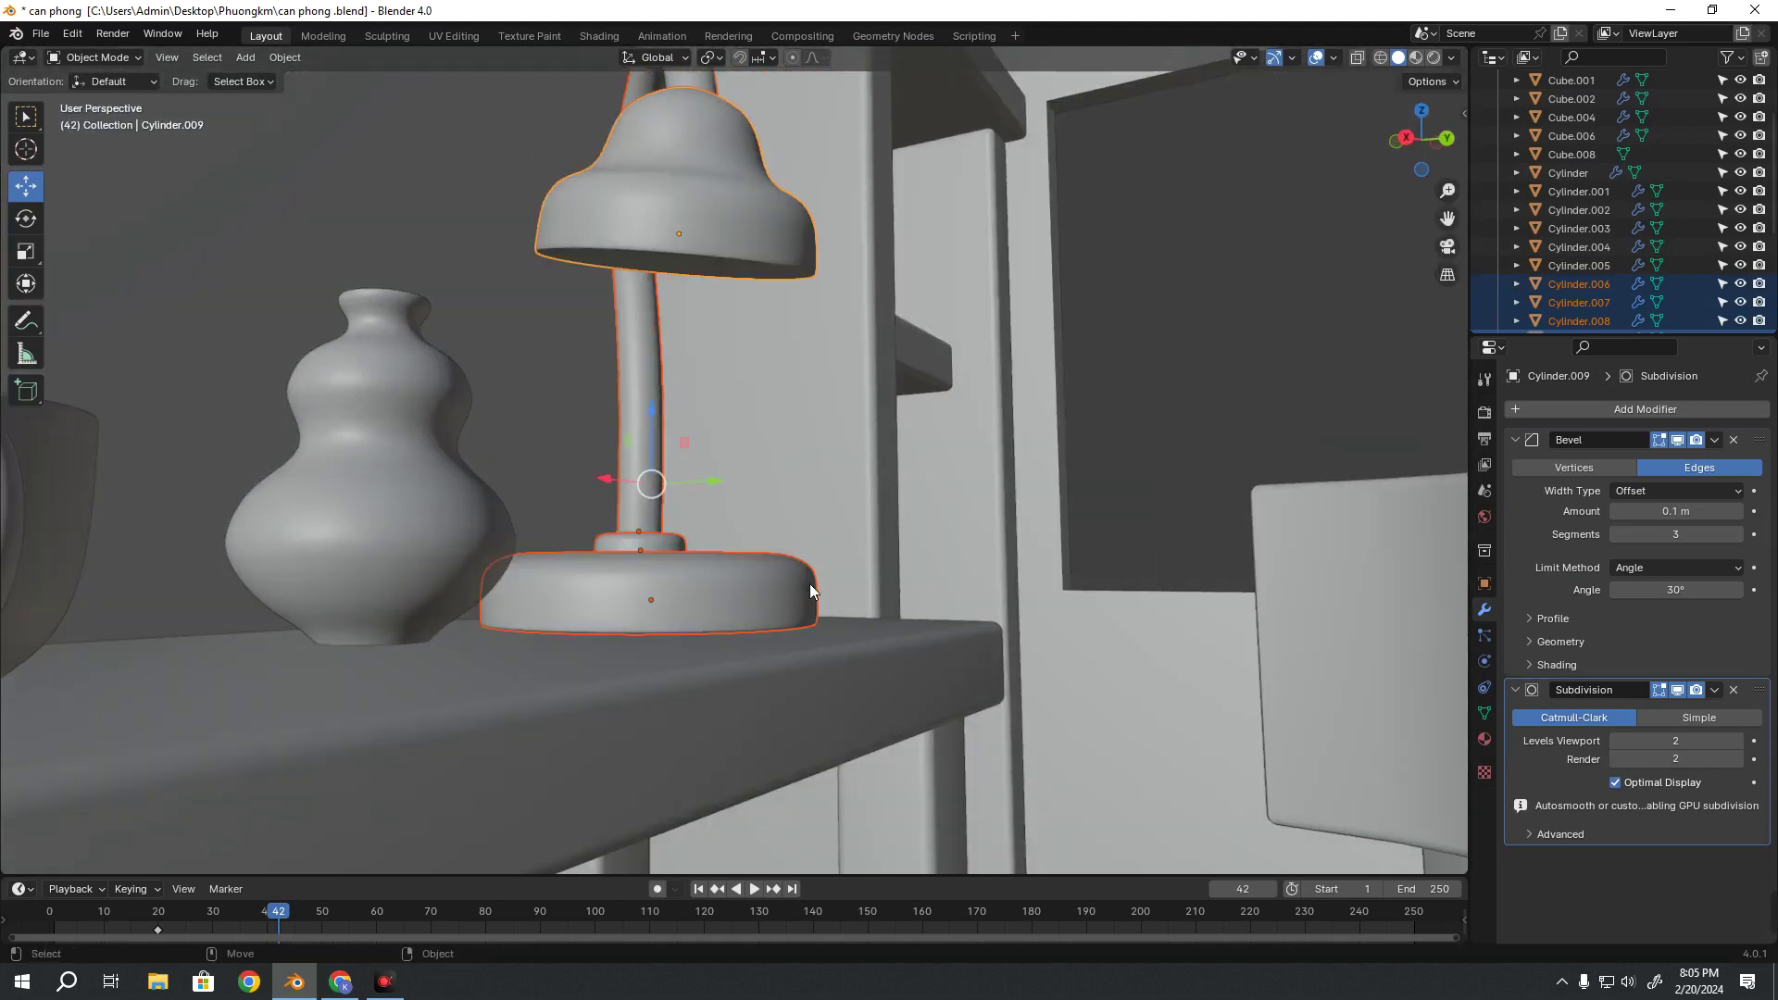
{"action": "scroll", "coordinate": [795, 572], "scroll_direction": "down", "scroll_amount": 8}
{"action": "mouse_move", "coordinate": [795, 573]}
{"action": "middle_mouse_down"}
{"action": "mouse_move", "coordinate": [835, 482]}
{"action": "mouse_move", "coordinate": [808, 446]}
{"action": "mouse_move", "coordinate": [759, 537]}
{"action": "middle_mouse_up"}
{"action": "scroll", "coordinate": [919, 346], "scroll_direction": "down", "scroll_amount": 1}
{"action": "key", "text": "alt+a"}
{"action": "scroll", "coordinate": [846, 437], "scroll_direction": "down", "scroll_amount": 1}
{"action": "scroll", "coordinate": [759, 537], "scroll_direction": "up", "scroll_amount": 3}
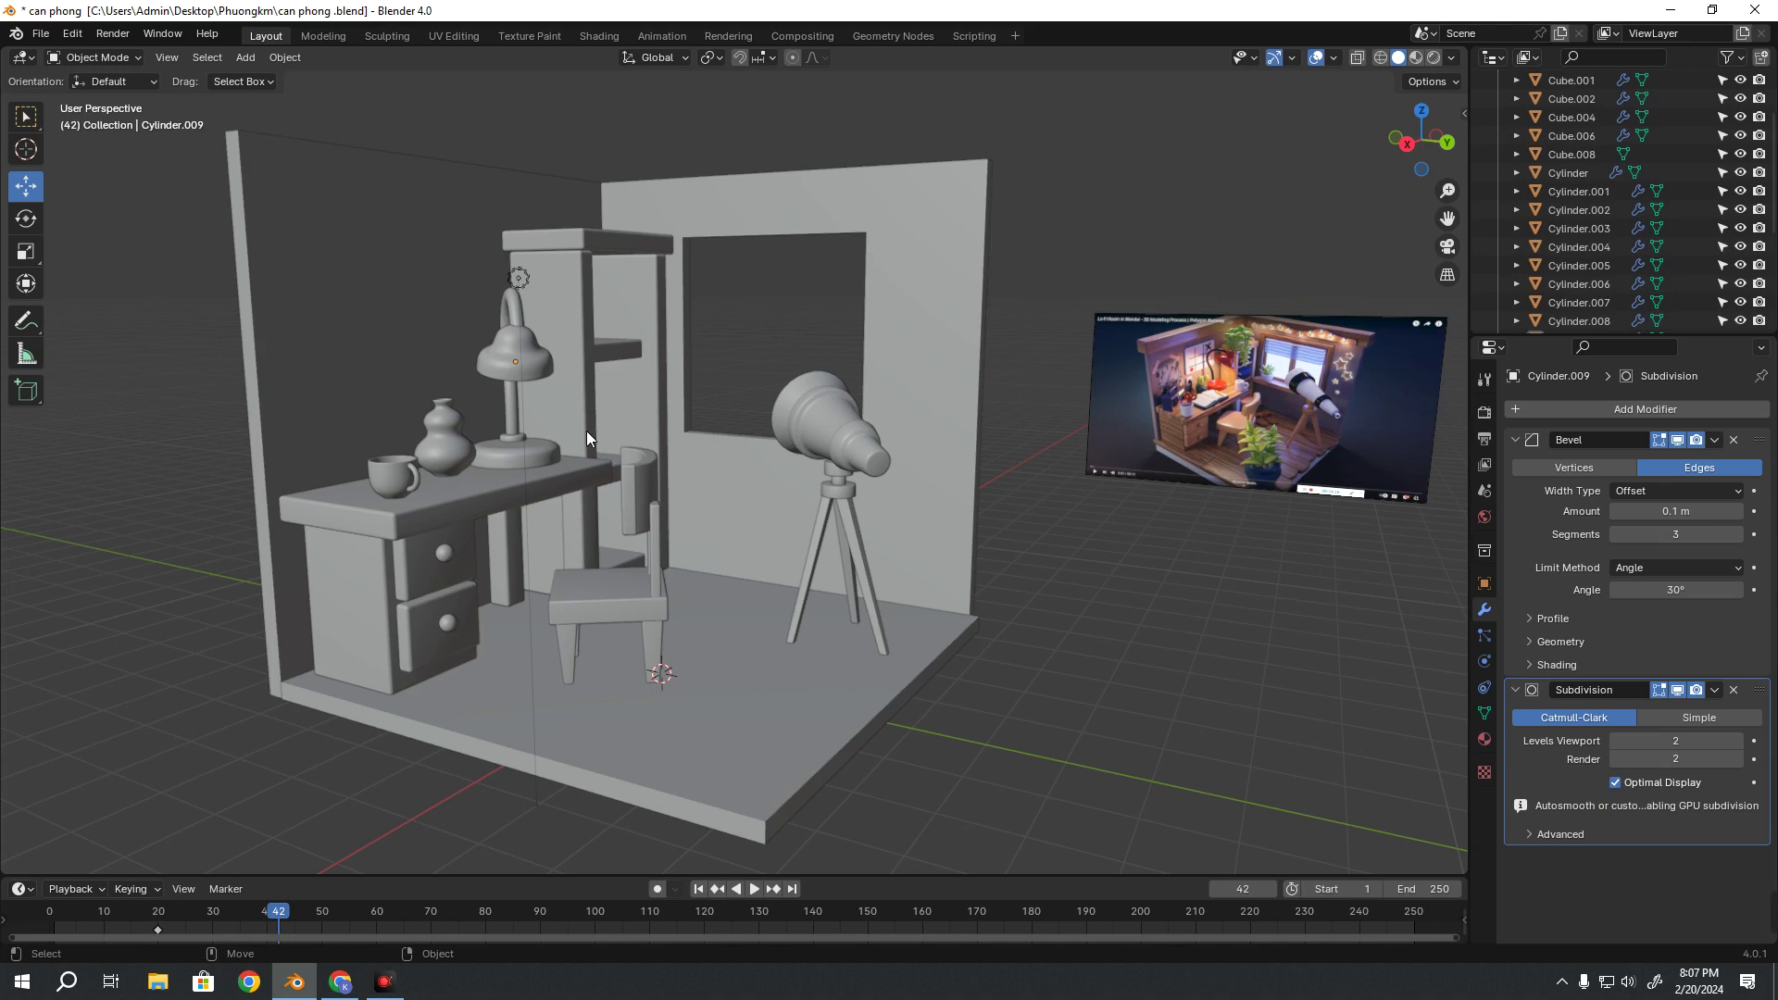
{"action": "scroll", "coordinate": [586, 430], "scroll_direction": "down", "scroll_amount": 3}
{"action": "mouse_move", "coordinate": [572, 433]}
{"action": "middle_mouse_down"}
{"action": "mouse_move", "coordinate": [579, 455]}
{"action": "mouse_move", "coordinate": [715, 493]}
{"action": "mouse_move", "coordinate": [1052, 481]}
{"action": "mouse_move", "coordinate": [697, 564]}
{"action": "mouse_move", "coordinate": [831, 548]}
{"action": "mouse_move", "coordinate": [698, 556]}
{"action": "middle_mouse_up"}
{"action": "scroll", "coordinate": [952, 525], "scroll_direction": "up", "scroll_amount": 3}
{"action": "scroll", "coordinate": [952, 521], "scroll_direction": "up", "scroll_amount": 3}
{"action": "scroll", "coordinate": [956, 514], "scroll_direction": "down", "scroll_amount": 5}
{"action": "scroll", "coordinate": [767, 565], "scroll_direction": "up", "scroll_amount": 4}
{"action": "scroll", "coordinate": [899, 456], "scroll_direction": "up", "scroll_amount": 3}
{"action": "scroll", "coordinate": [1104, 381], "scroll_direction": "up", "scroll_amount": 2}
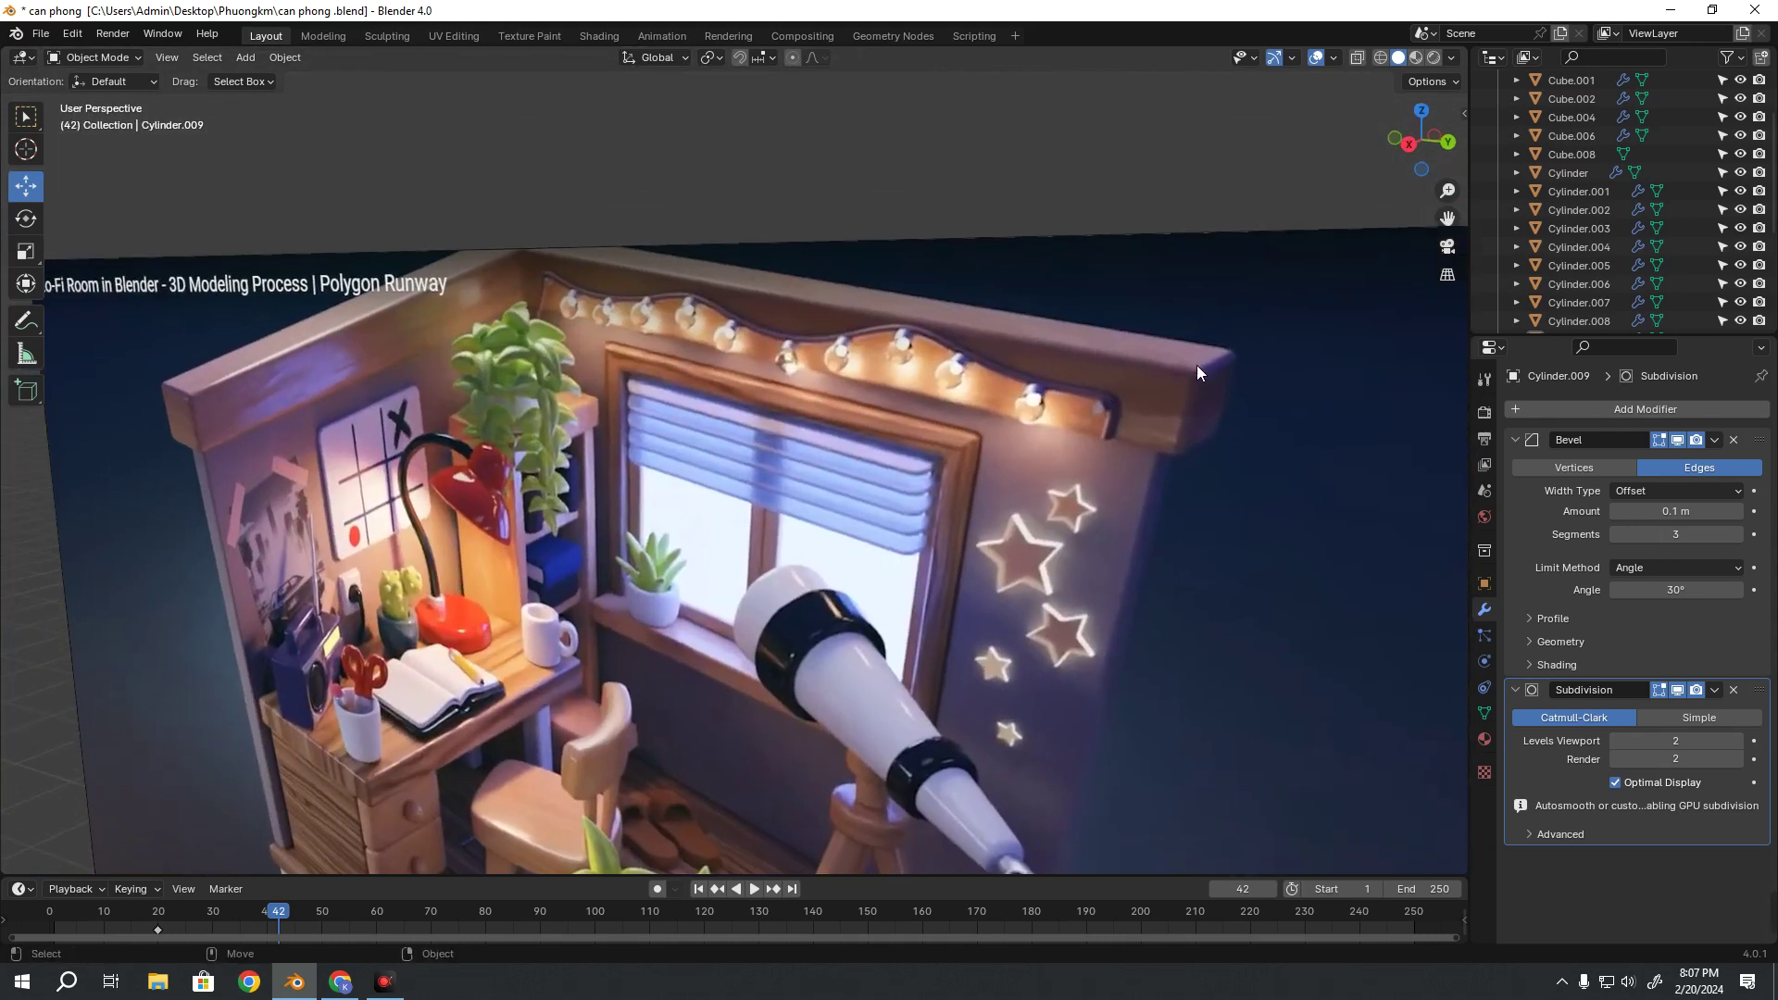
{"action": "scroll", "coordinate": [552, 381], "scroll_direction": "down", "scroll_amount": 3}
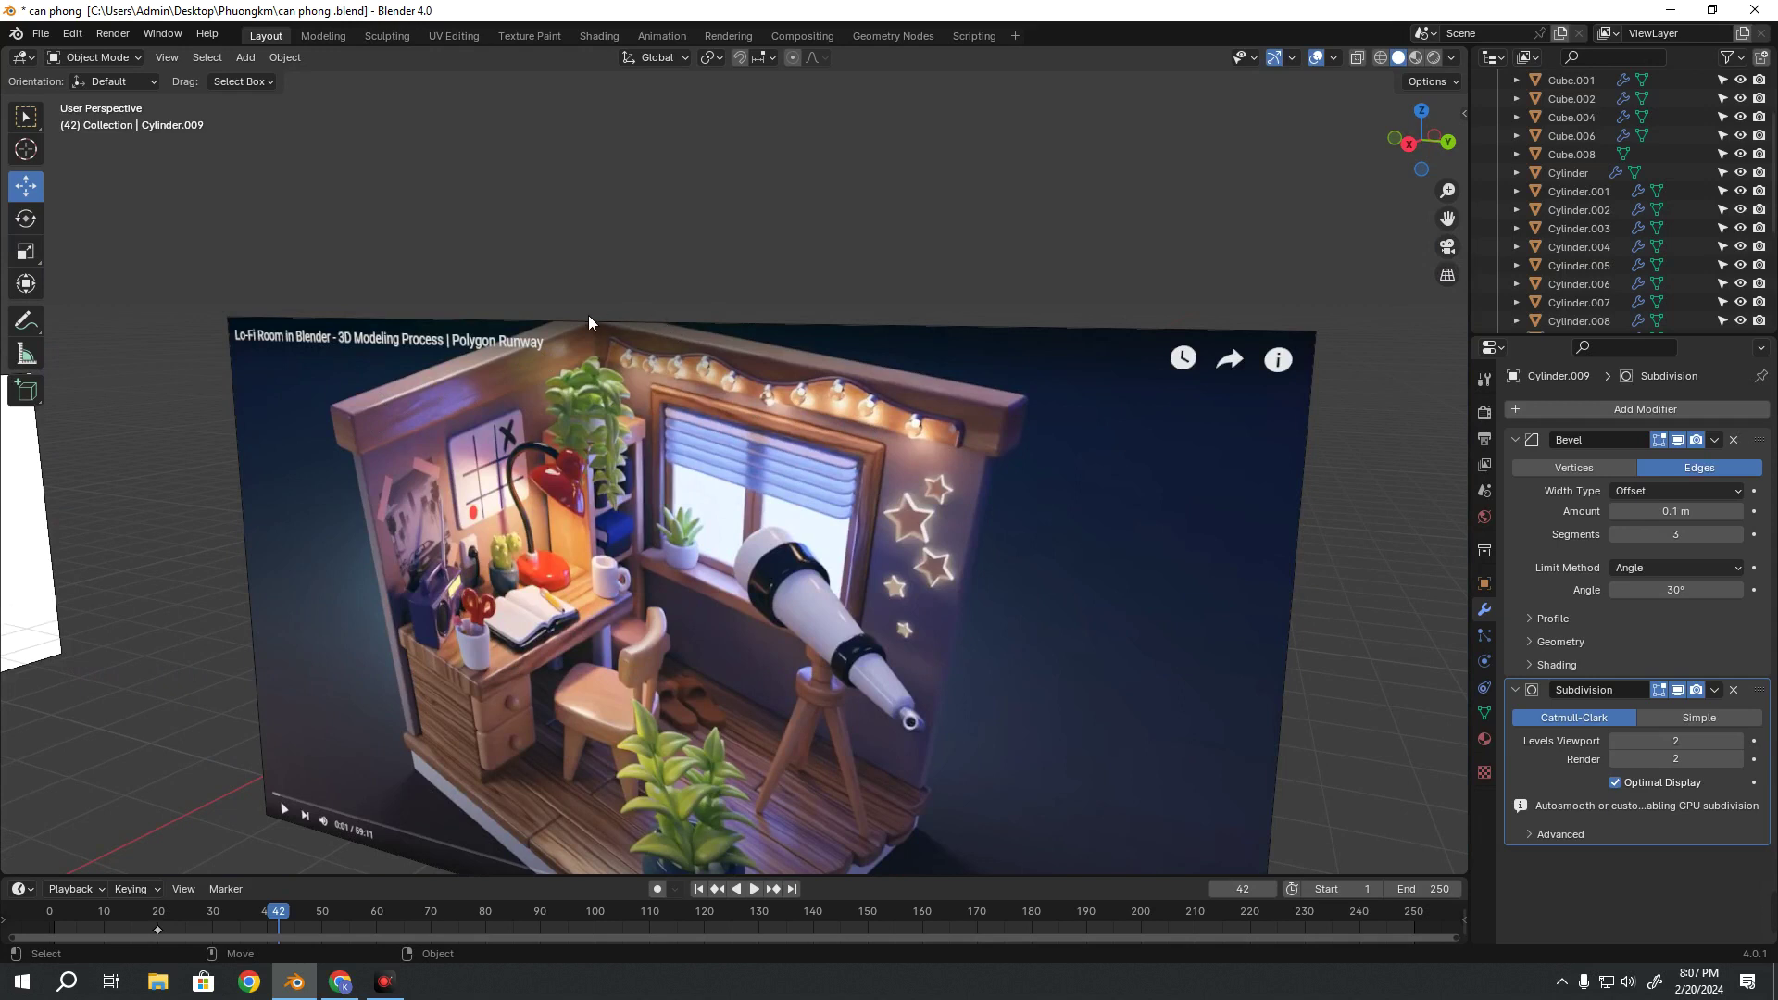
{"action": "scroll", "coordinate": [609, 539], "scroll_direction": "down", "scroll_amount": 3}
{"action": "scroll", "coordinate": [609, 539], "scroll_direction": "down", "scroll_amount": 3}
{"action": "mouse_move", "coordinate": [409, 536]}
{"action": "middle_mouse_down"}
{"action": "mouse_move", "coordinate": [830, 441]}
{"action": "mouse_move", "coordinate": [865, 574]}
{"action": "mouse_move", "coordinate": [755, 481]}
{"action": "middle_mouse_up"}
{"action": "left_click", "coordinate": [865, 575]}
{"action": "left_click", "coordinate": [1089, 431]}
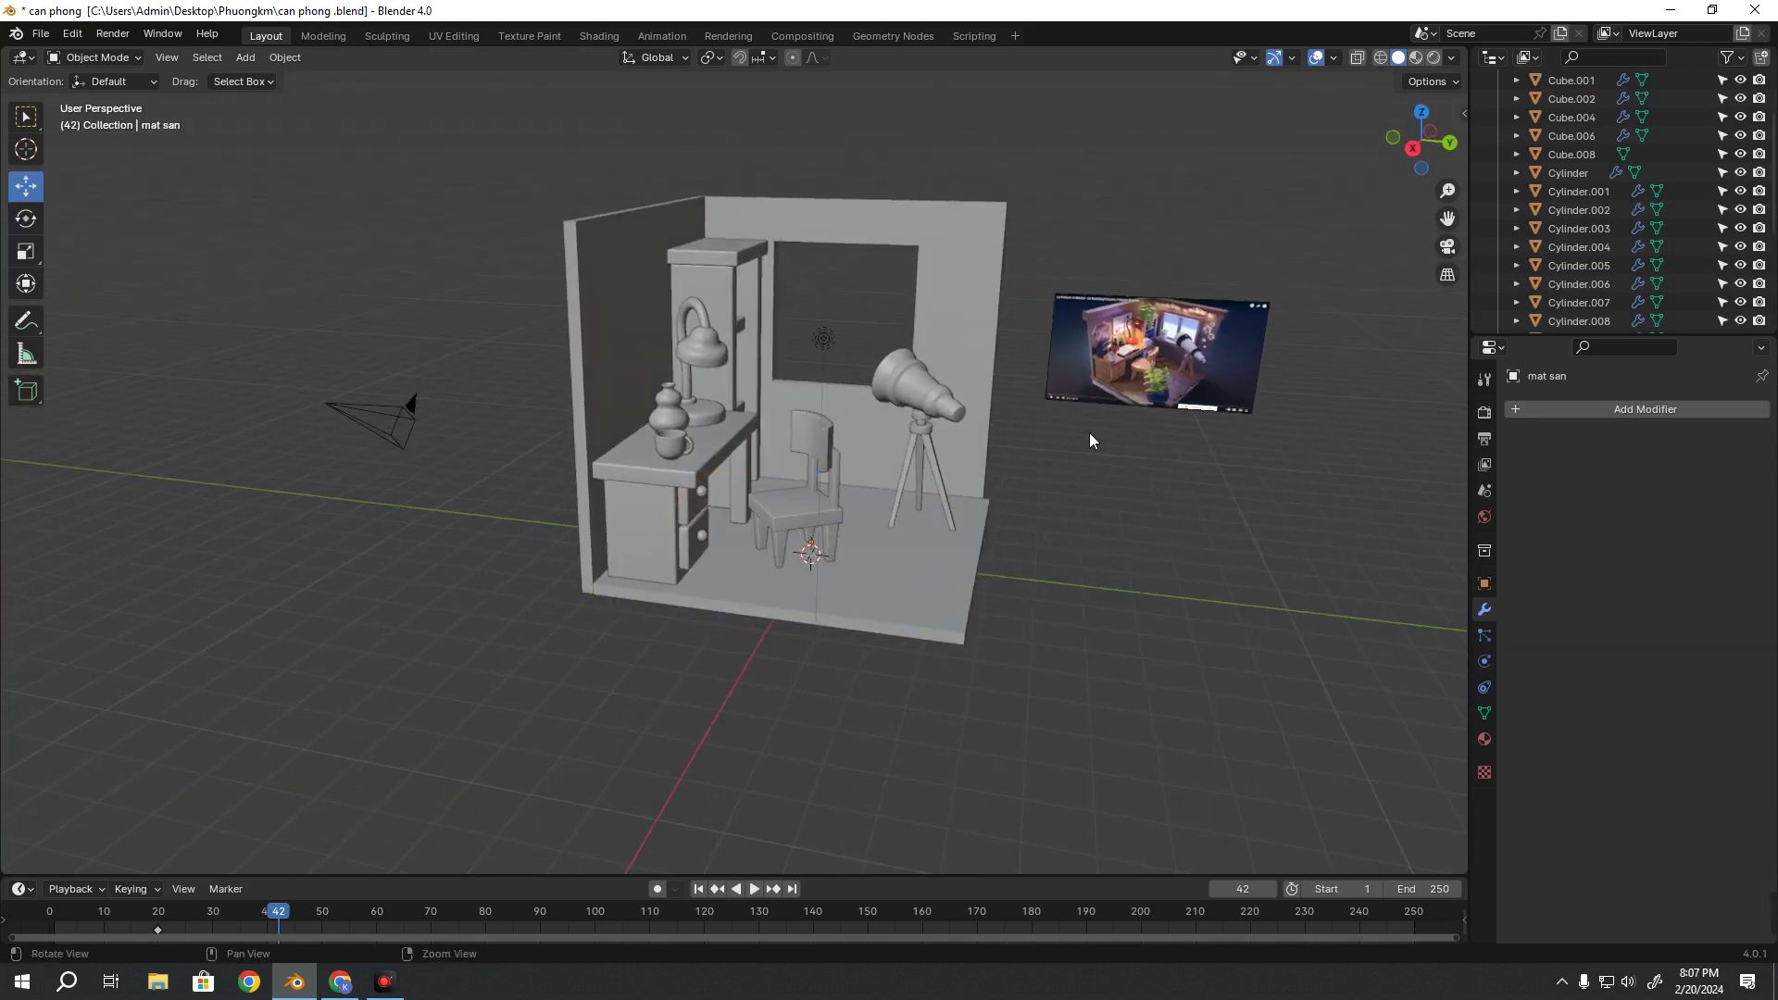
{"action": "middle_click_drag", "start_coordinate": [1089, 431], "coordinate": [775, 477], "text": "shift"}
{"action": "scroll", "coordinate": [774, 478], "scroll_direction": "up", "scroll_amount": 2}
{"action": "scroll", "coordinate": [802, 384], "scroll_direction": "up", "scroll_amount": 3}
{"action": "scroll", "coordinate": [654, 563], "scroll_direction": "up", "scroll_amount": 2}
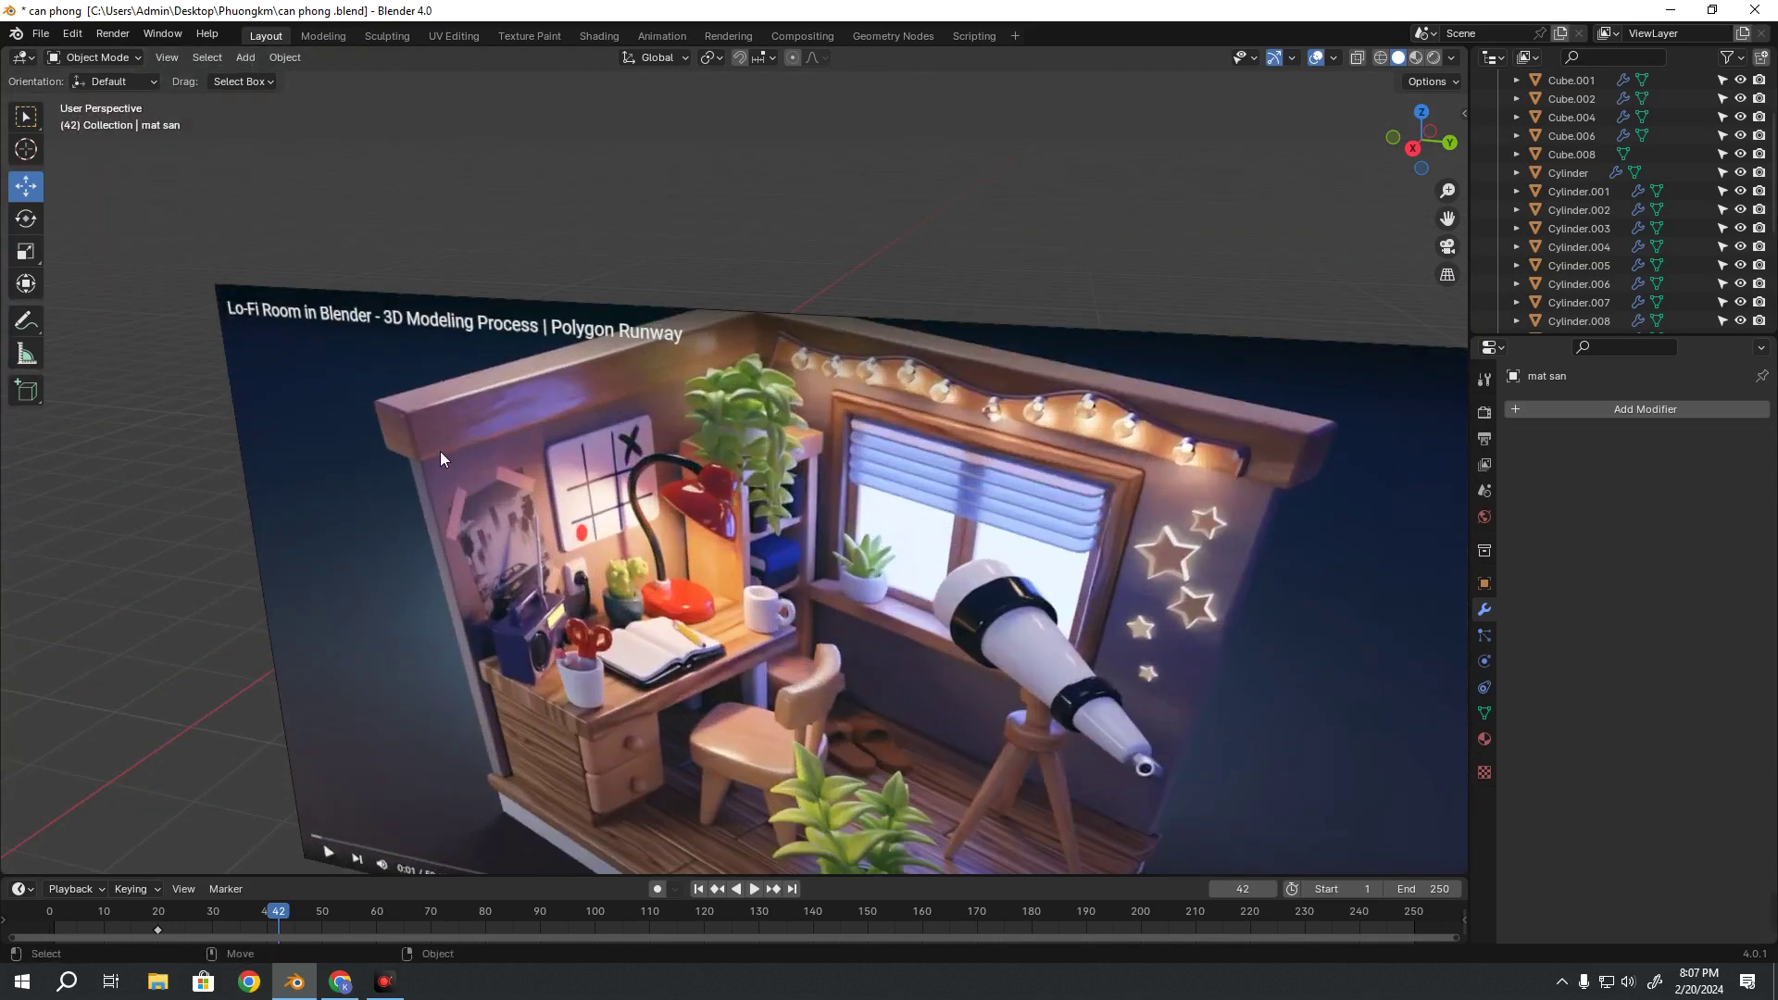
{"action": "scroll", "coordinate": [417, 523], "scroll_direction": "down", "scroll_amount": 4}
{"action": "scroll", "coordinate": [429, 530], "scroll_direction": "down", "scroll_amount": 3}
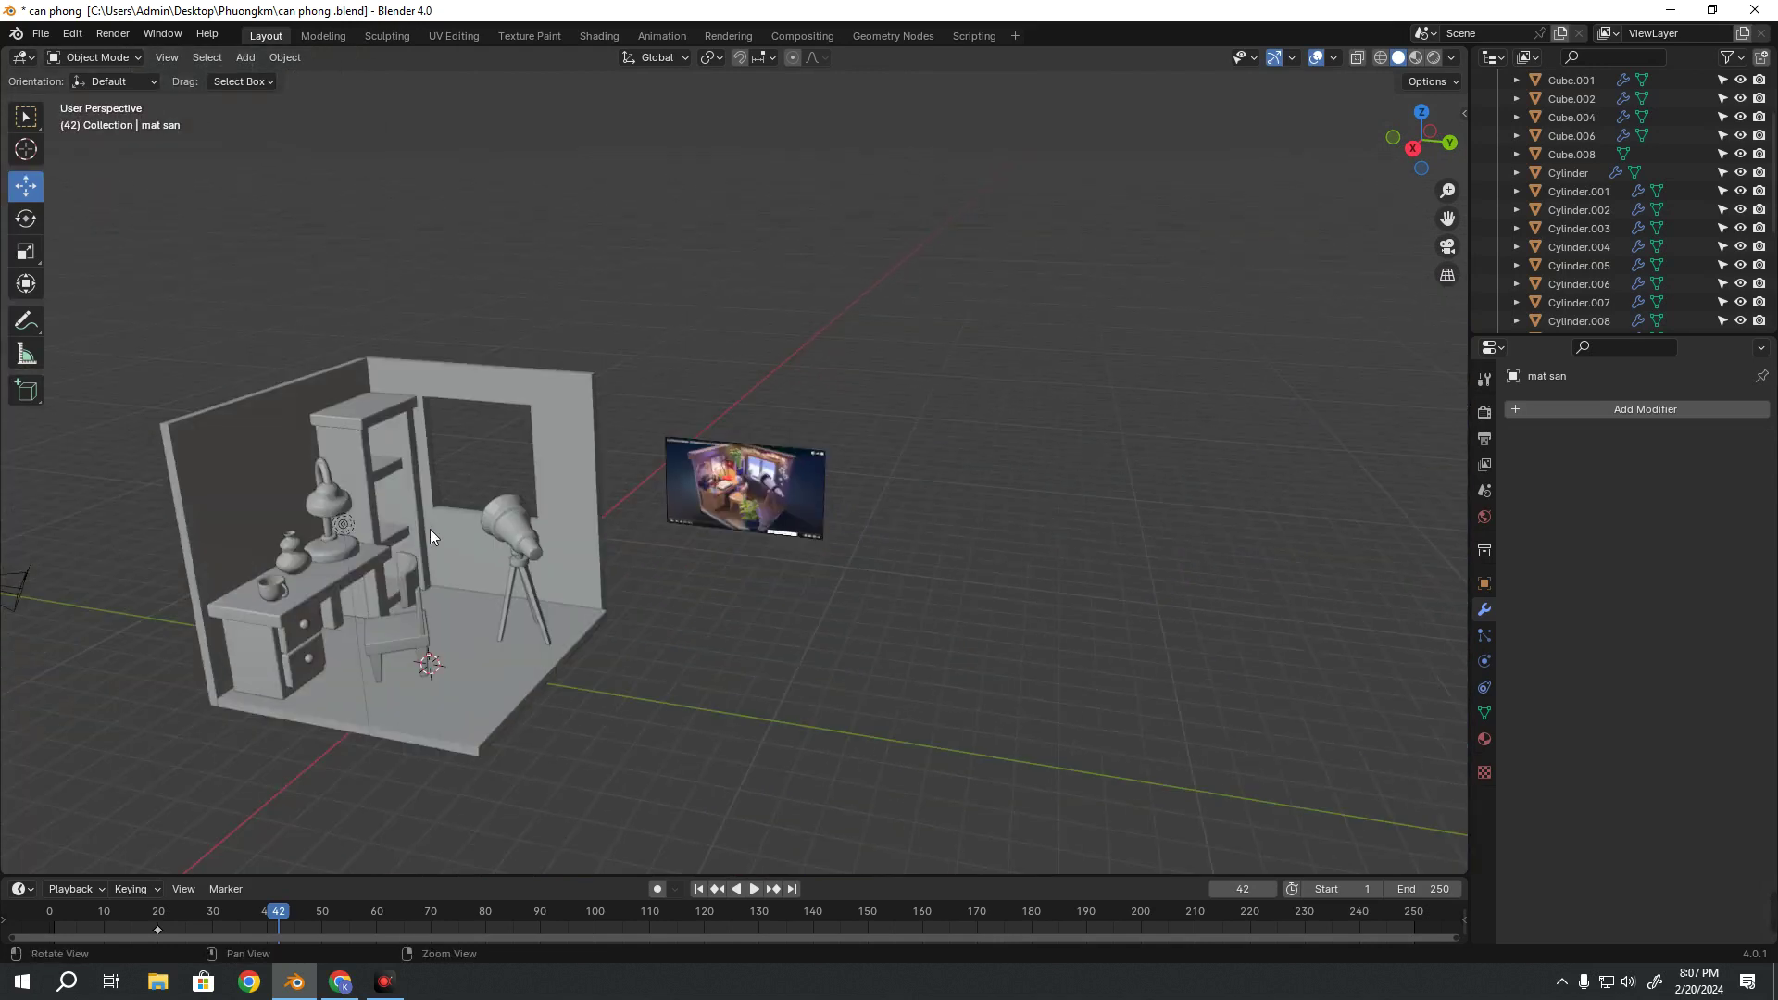
{"action": "mouse_move", "coordinate": [430, 530]}
{"action": "middle_mouse_down"}
{"action": "mouse_move", "coordinate": [654, 454]}
{"action": "mouse_move", "coordinate": [620, 587]}
{"action": "mouse_move", "coordinate": [841, 535]}
{"action": "mouse_move", "coordinate": [385, 584]}
{"action": "mouse_move", "coordinate": [395, 636]}
{"action": "middle_mouse_up"}
{"action": "scroll", "coordinate": [389, 611], "scroll_direction": "up", "scroll_amount": 2}
{"action": "scroll", "coordinate": [394, 636], "scroll_direction": "down", "scroll_amount": 2}
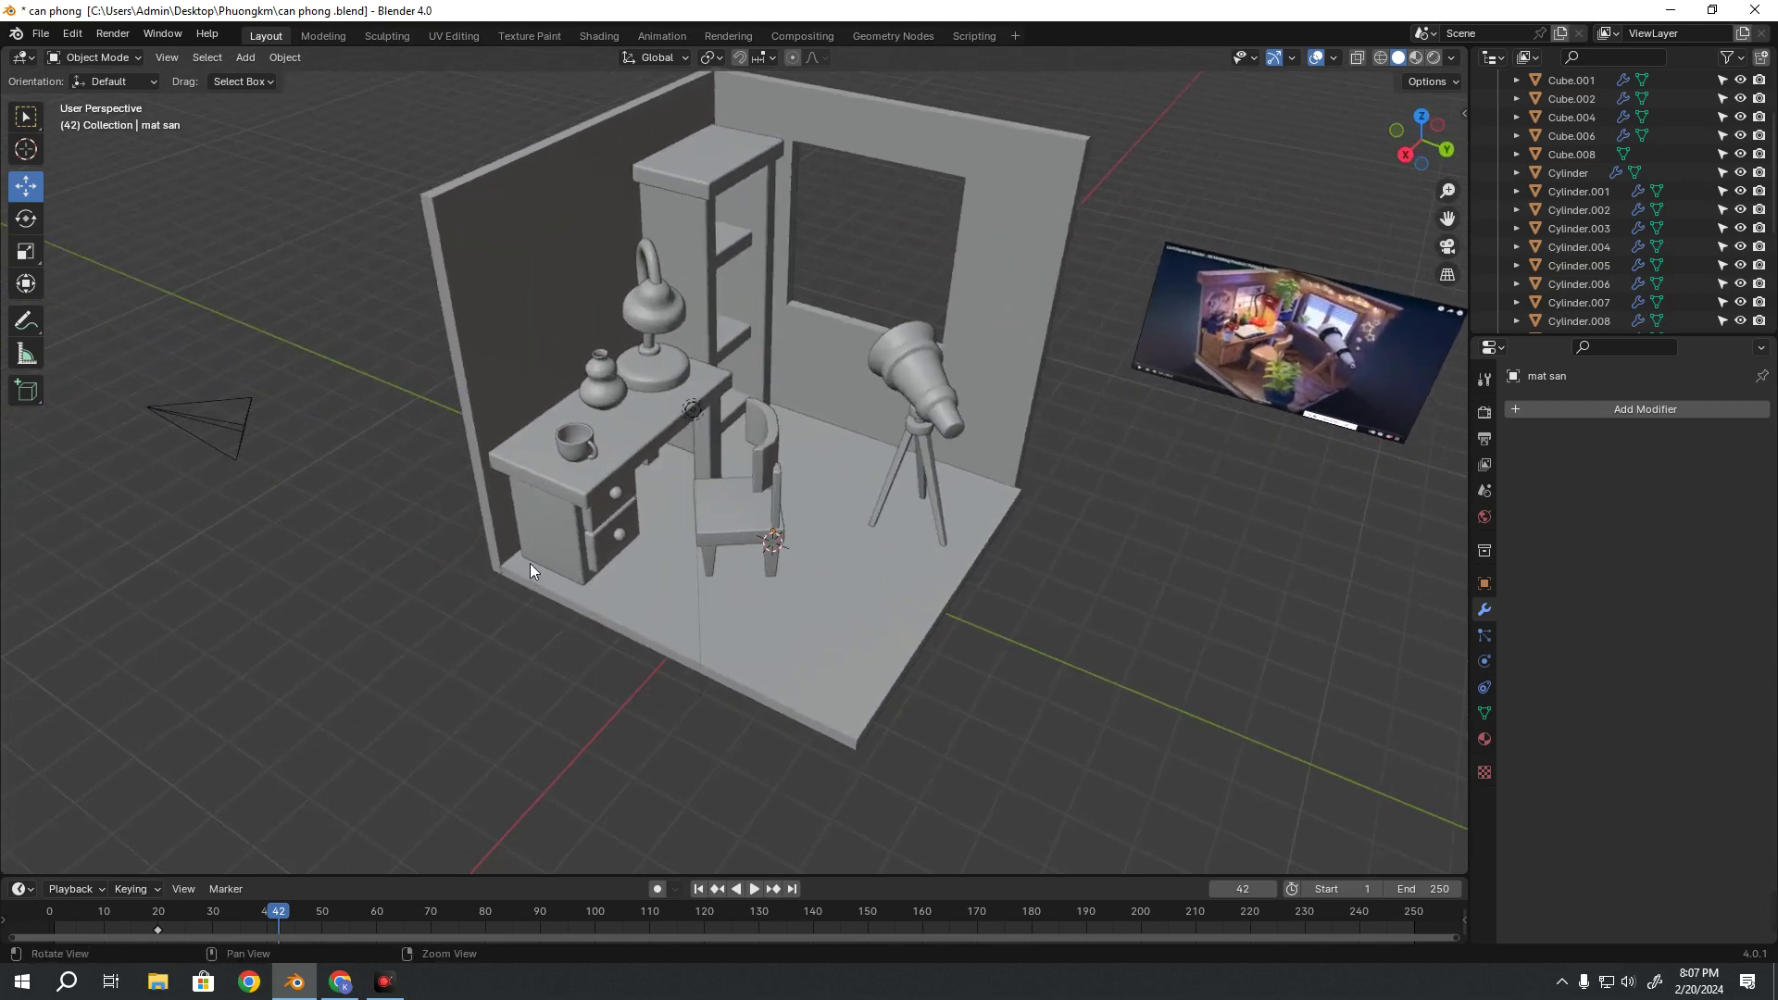
{"action": "left_click", "coordinate": [571, 472]}
{"action": "mouse_move", "coordinate": [570, 472]}
{"action": "middle_mouse_down"}
{"action": "mouse_move", "coordinate": [674, 384]}
{"action": "mouse_move", "coordinate": [620, 434]}
{"action": "middle_mouse_up"}
{"action": "scroll", "coordinate": [620, 434], "scroll_direction": "up", "scroll_amount": 3}
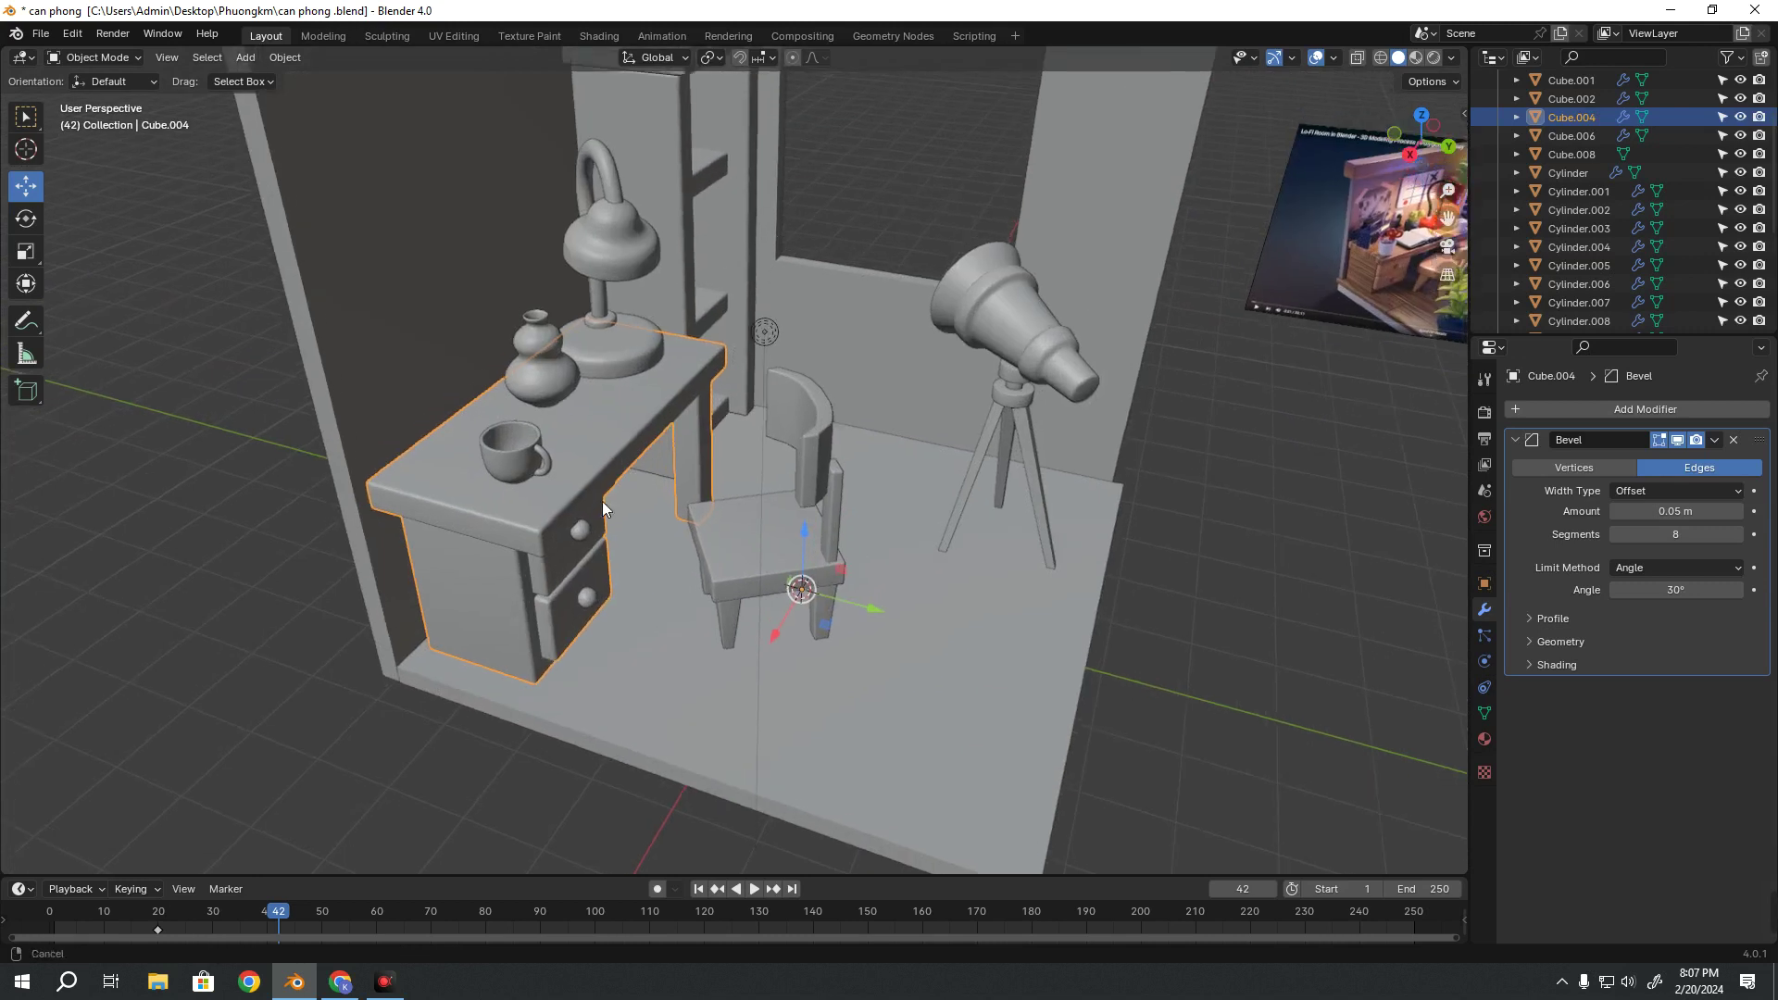
{"action": "middle_click_drag", "start_coordinate": [602, 502], "coordinate": [610, 485]}
{"action": "left_click", "coordinate": [721, 611]}
{"action": "mouse_move", "coordinate": [720, 611]}
{"action": "middle_mouse_down"}
{"action": "mouse_move", "coordinate": [624, 569]}
{"action": "mouse_move", "coordinate": [663, 393]}
{"action": "middle_mouse_up"}
{"action": "left_click", "coordinate": [673, 311]}
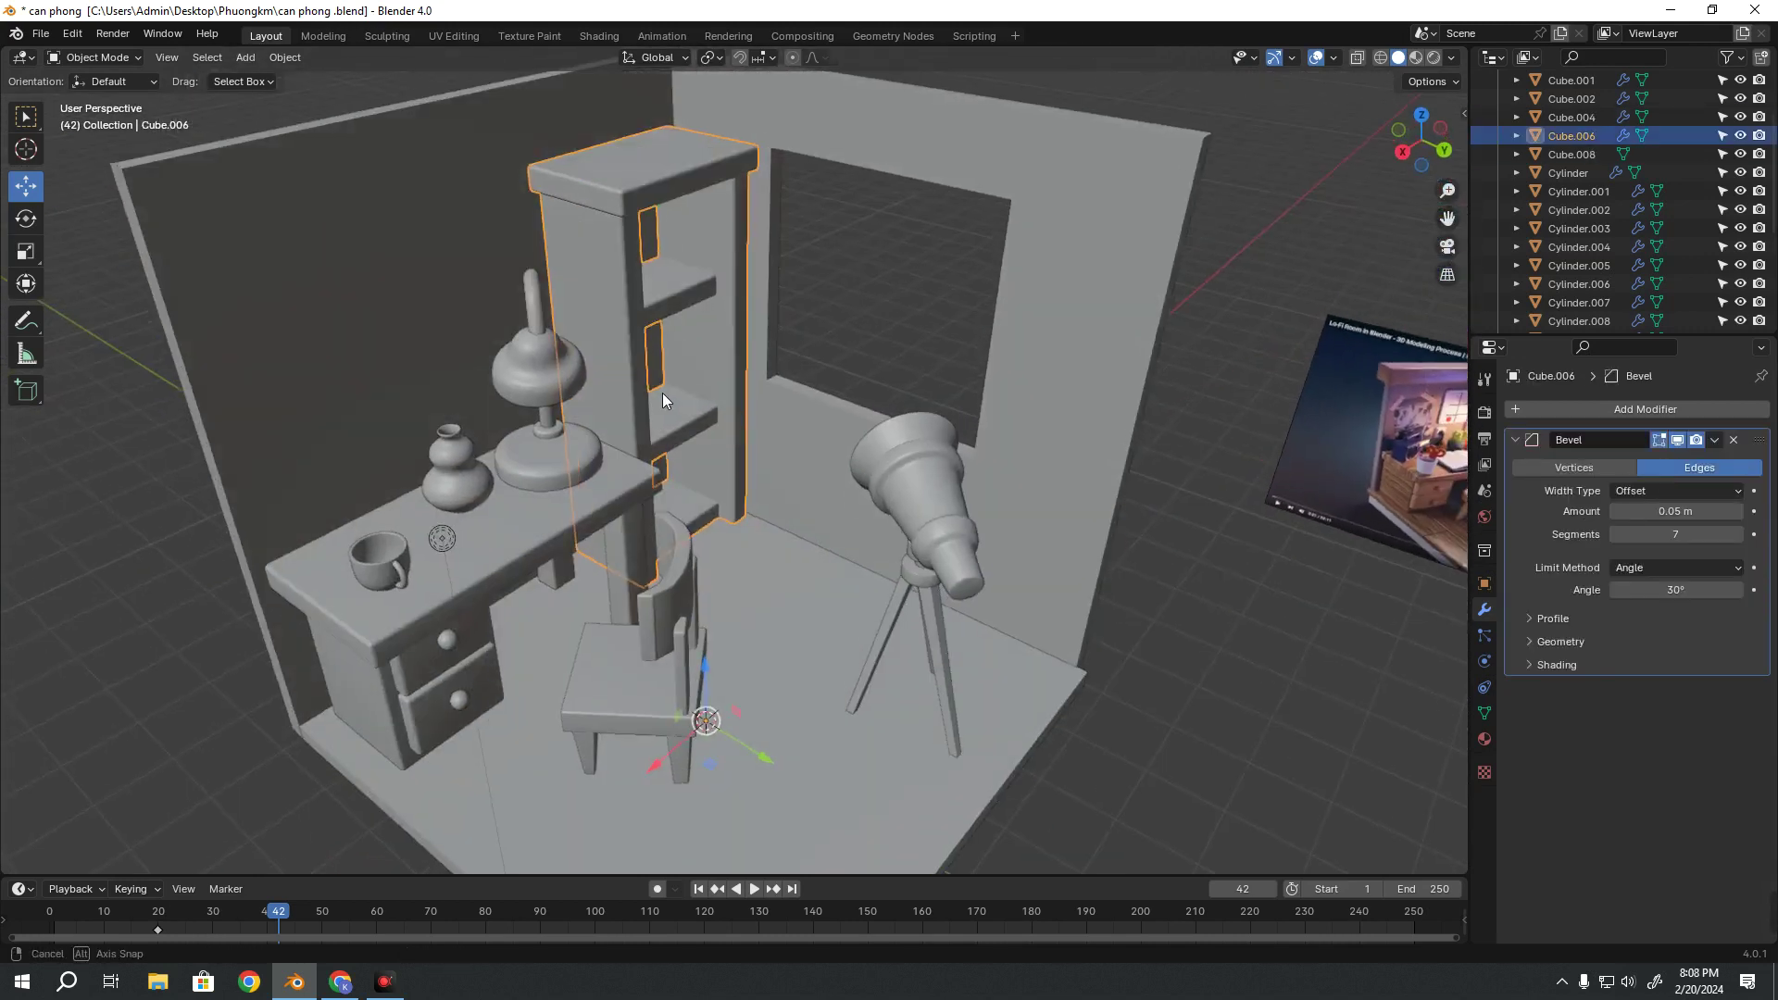
{"action": "left_click", "coordinate": [813, 433]}
{"action": "scroll", "coordinate": [780, 477], "scroll_direction": "down", "scroll_amount": 5}
{"action": "left_click", "coordinate": [756, 624]}
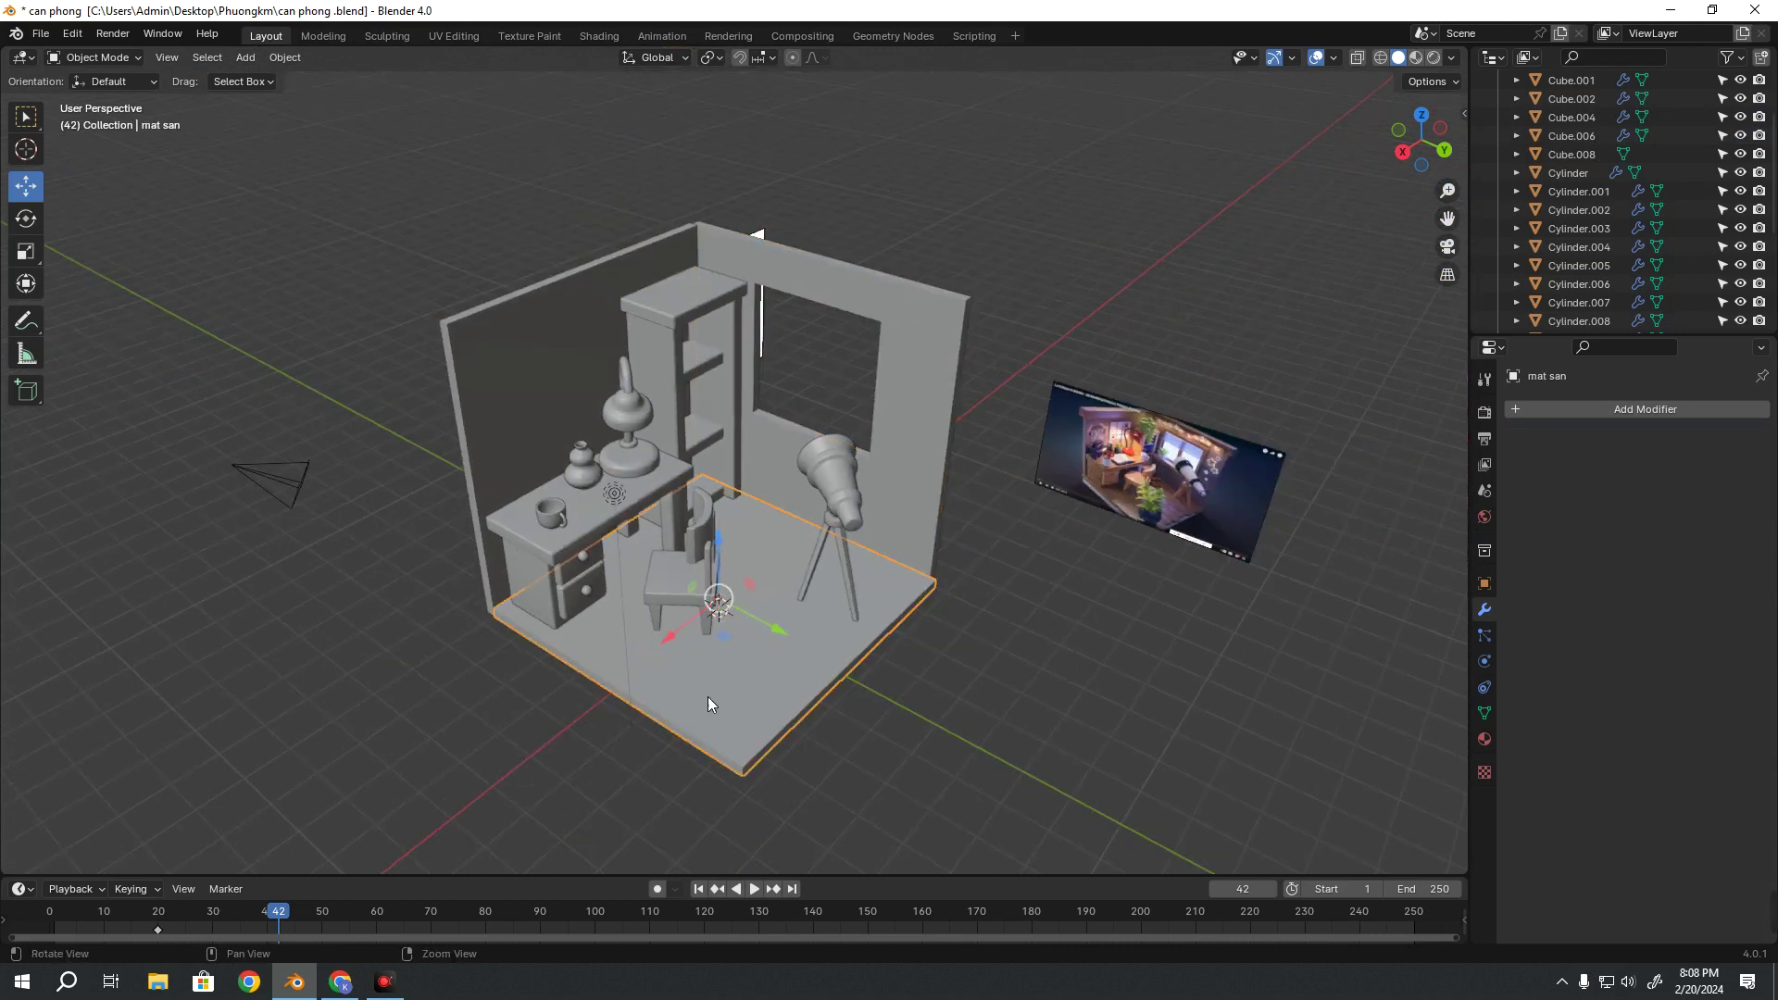
{"action": "mouse_move", "coordinate": [707, 697]}
{"action": "middle_mouse_down"}
{"action": "mouse_move", "coordinate": [868, 637]}
{"action": "mouse_move", "coordinate": [811, 625]}
{"action": "middle_mouse_up"}
{"action": "scroll", "coordinate": [812, 625], "scroll_direction": "down", "scroll_amount": 3}
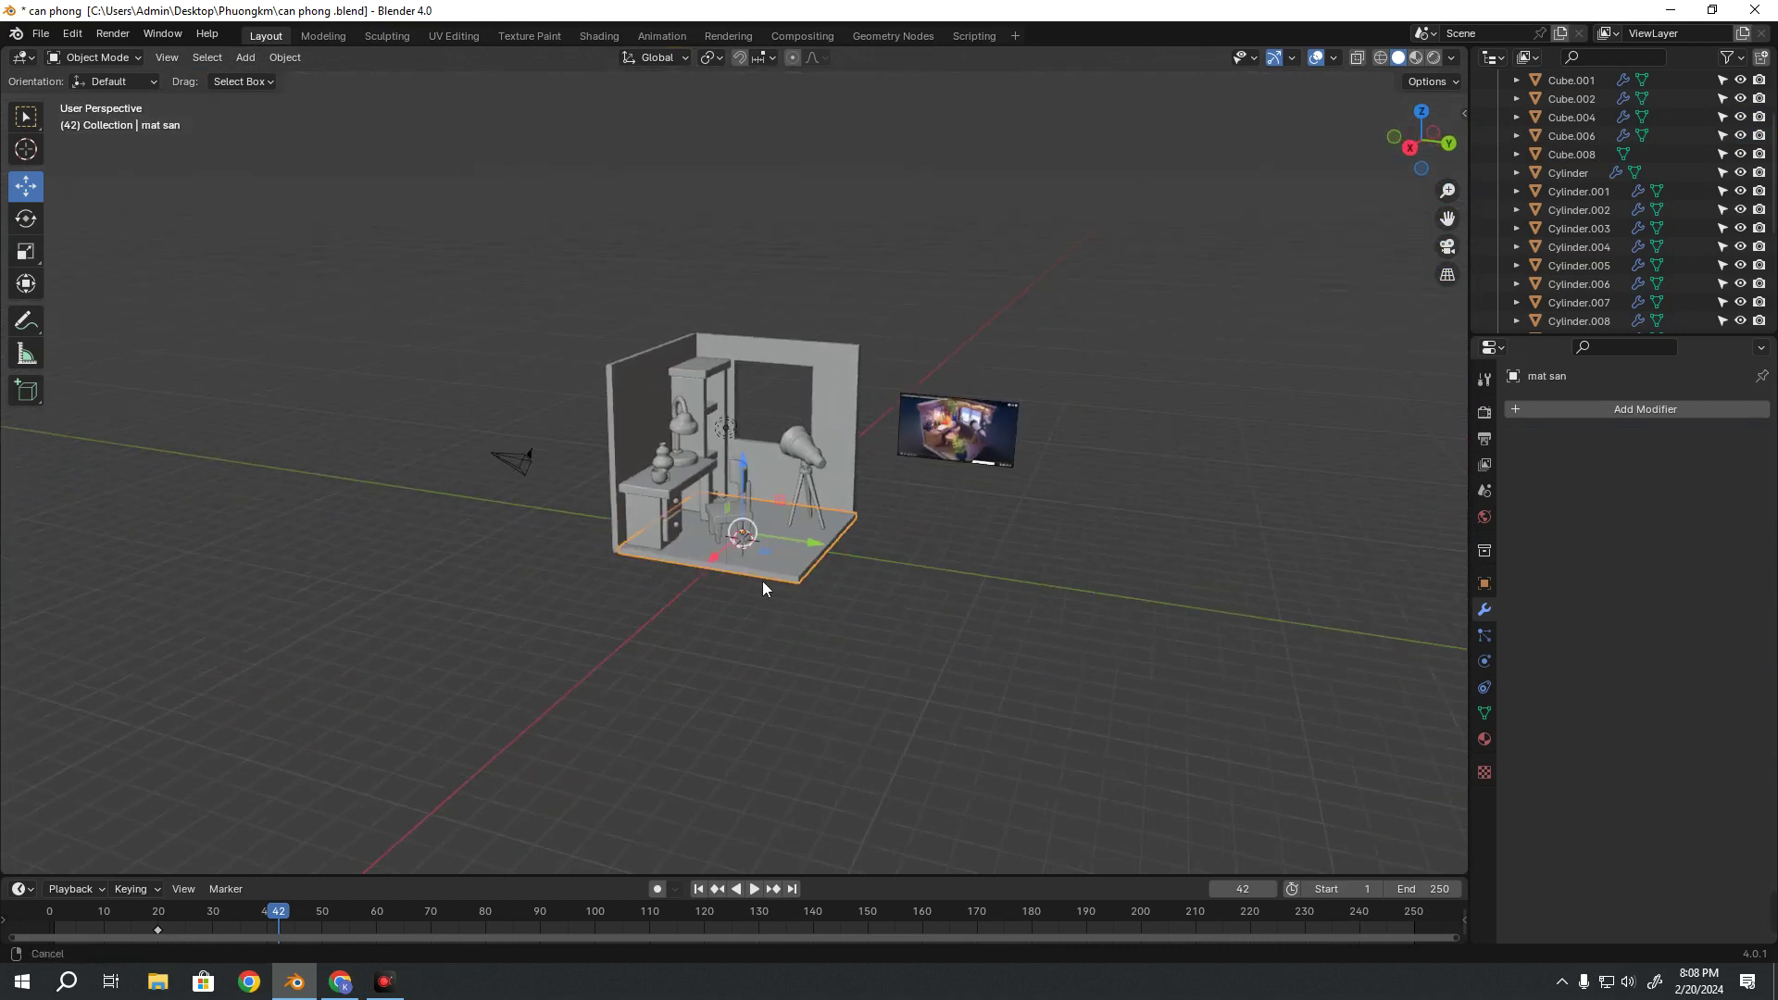
Duplicate the floor slab in place and raise the copy straight up
{"action": "key", "text": "shift+d"}
{"action": "right_click", "coordinate": [780, 637]}
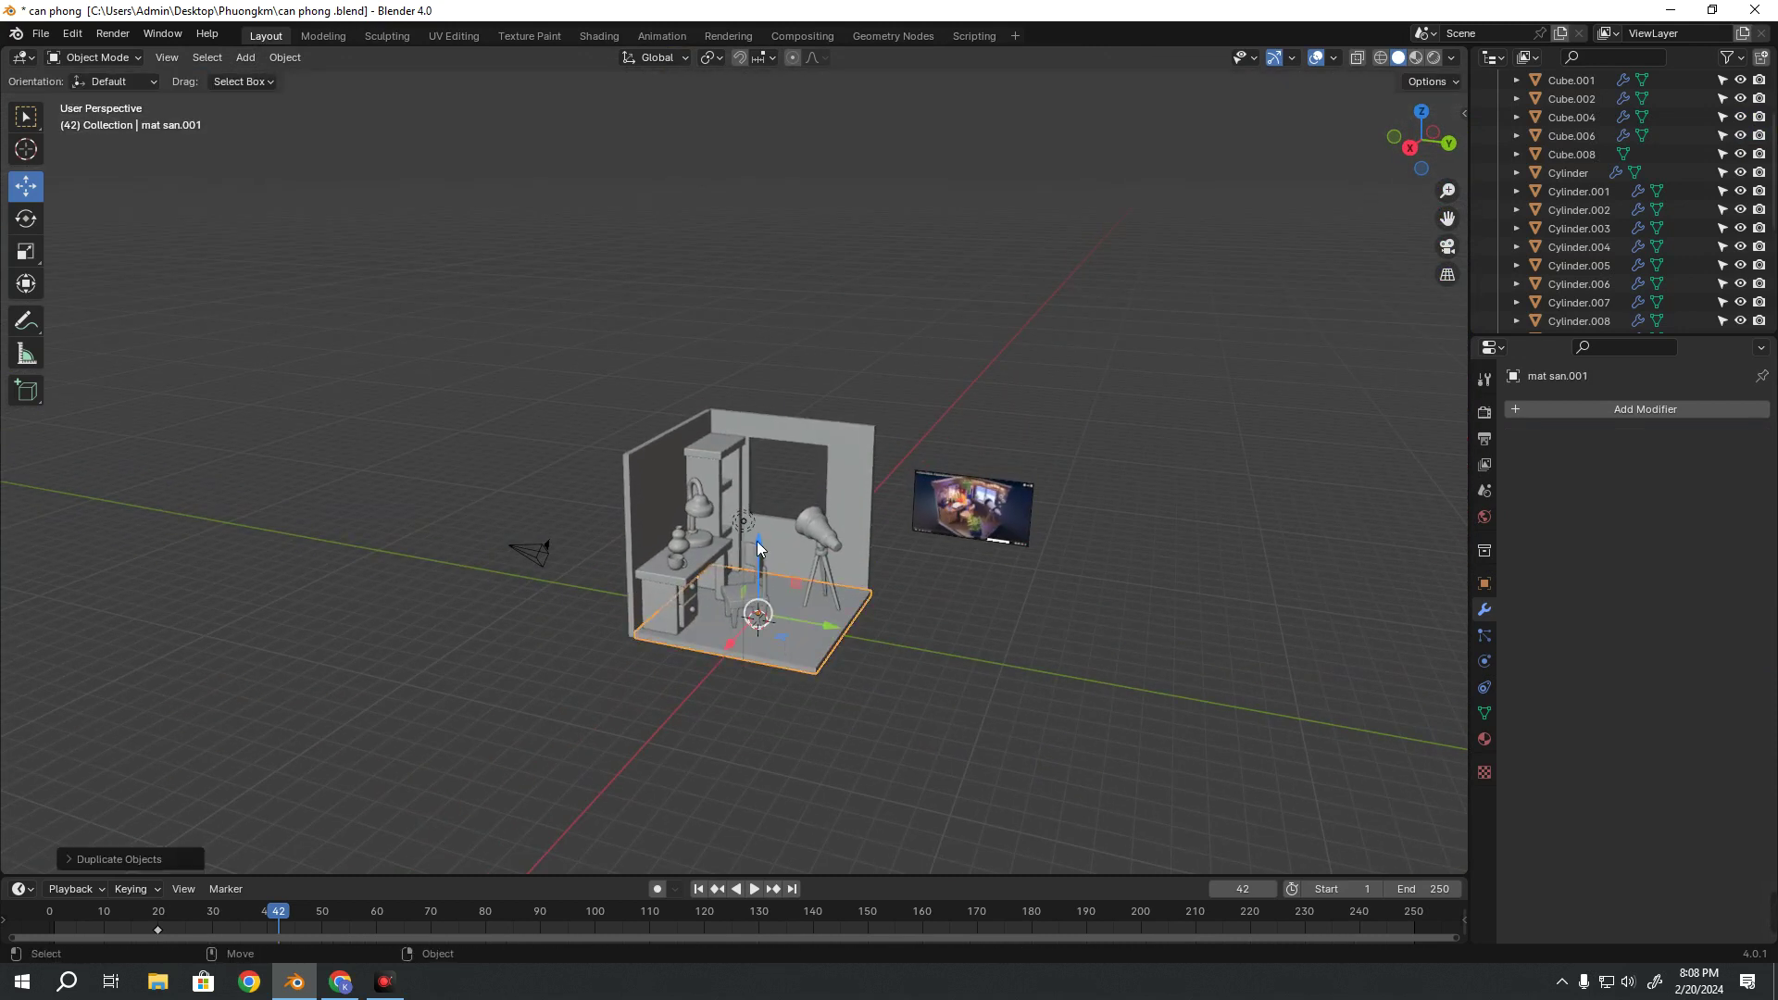
{"action": "key", "text": "g"}
{"action": "key", "text": "z"}
{"action": "left_click", "coordinate": [767, 361]}
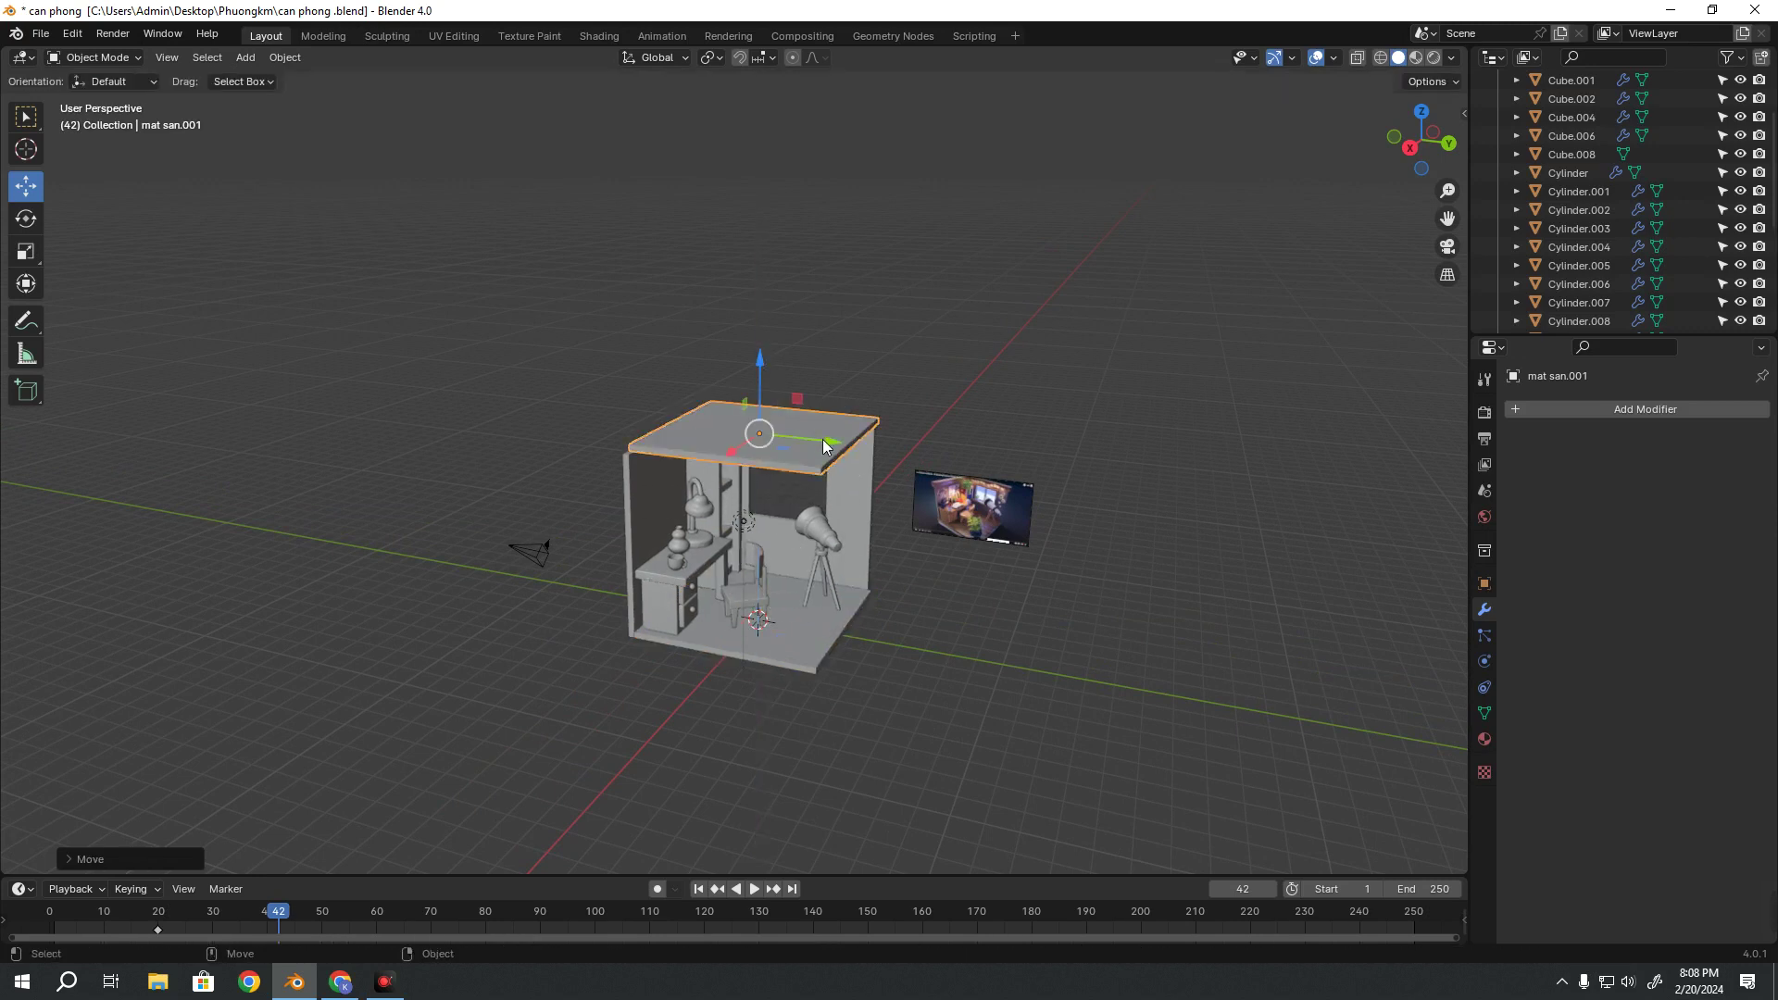
Move the copy above the room and scale it into a thin bar
{"action": "left_click", "coordinate": [26, 251]}
{"action": "mouse_move", "coordinate": [822, 439]}
{"action": "left_mouse_down"}
{"action": "mouse_move", "coordinate": [707, 439]}
{"action": "mouse_move", "coordinate": [647, 375]}
{"action": "mouse_move", "coordinate": [660, 240]}
{"action": "left_mouse_up"}
{"action": "scroll", "coordinate": [660, 397], "scroll_direction": "up", "scroll_amount": 5}
{"action": "scroll", "coordinate": [661, 403], "scroll_direction": "up", "scroll_amount": 1}
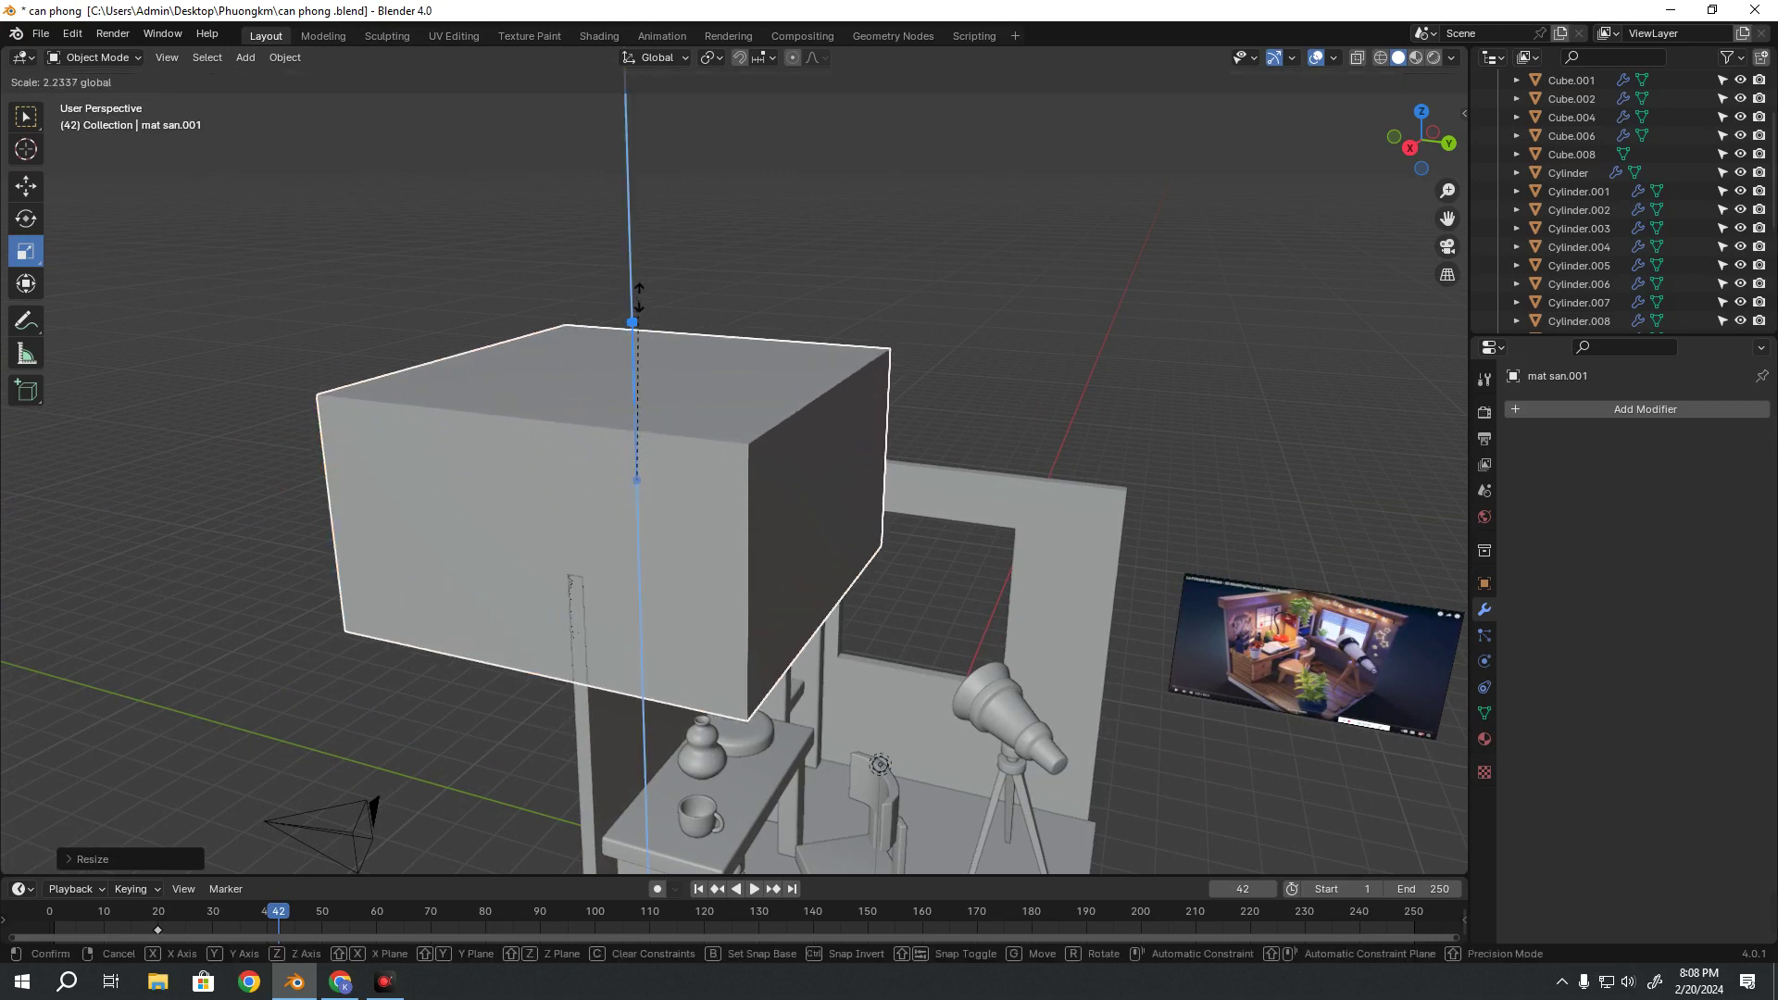
{"action": "middle_click_drag", "start_coordinate": [659, 241], "coordinate": [747, 499]}
{"action": "left_click_drag", "start_coordinate": [748, 505], "coordinate": [702, 496]}
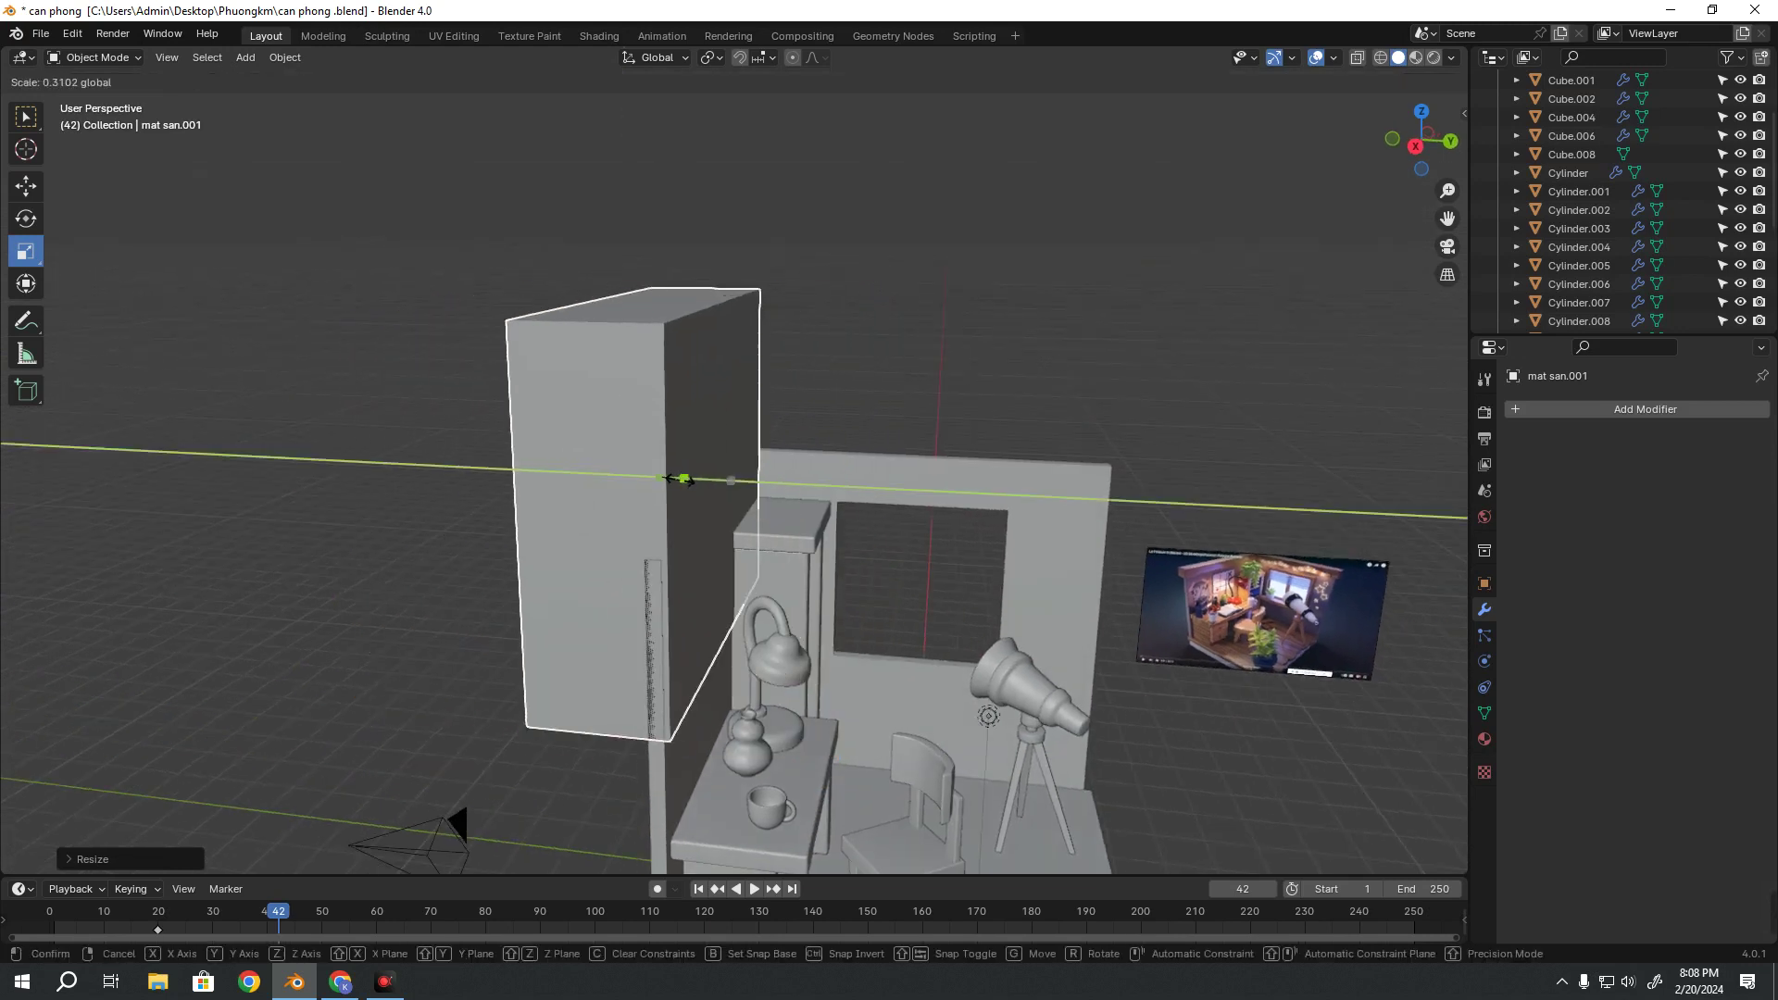
{"action": "left_click_drag", "start_coordinate": [659, 412], "coordinate": [659, 448]}
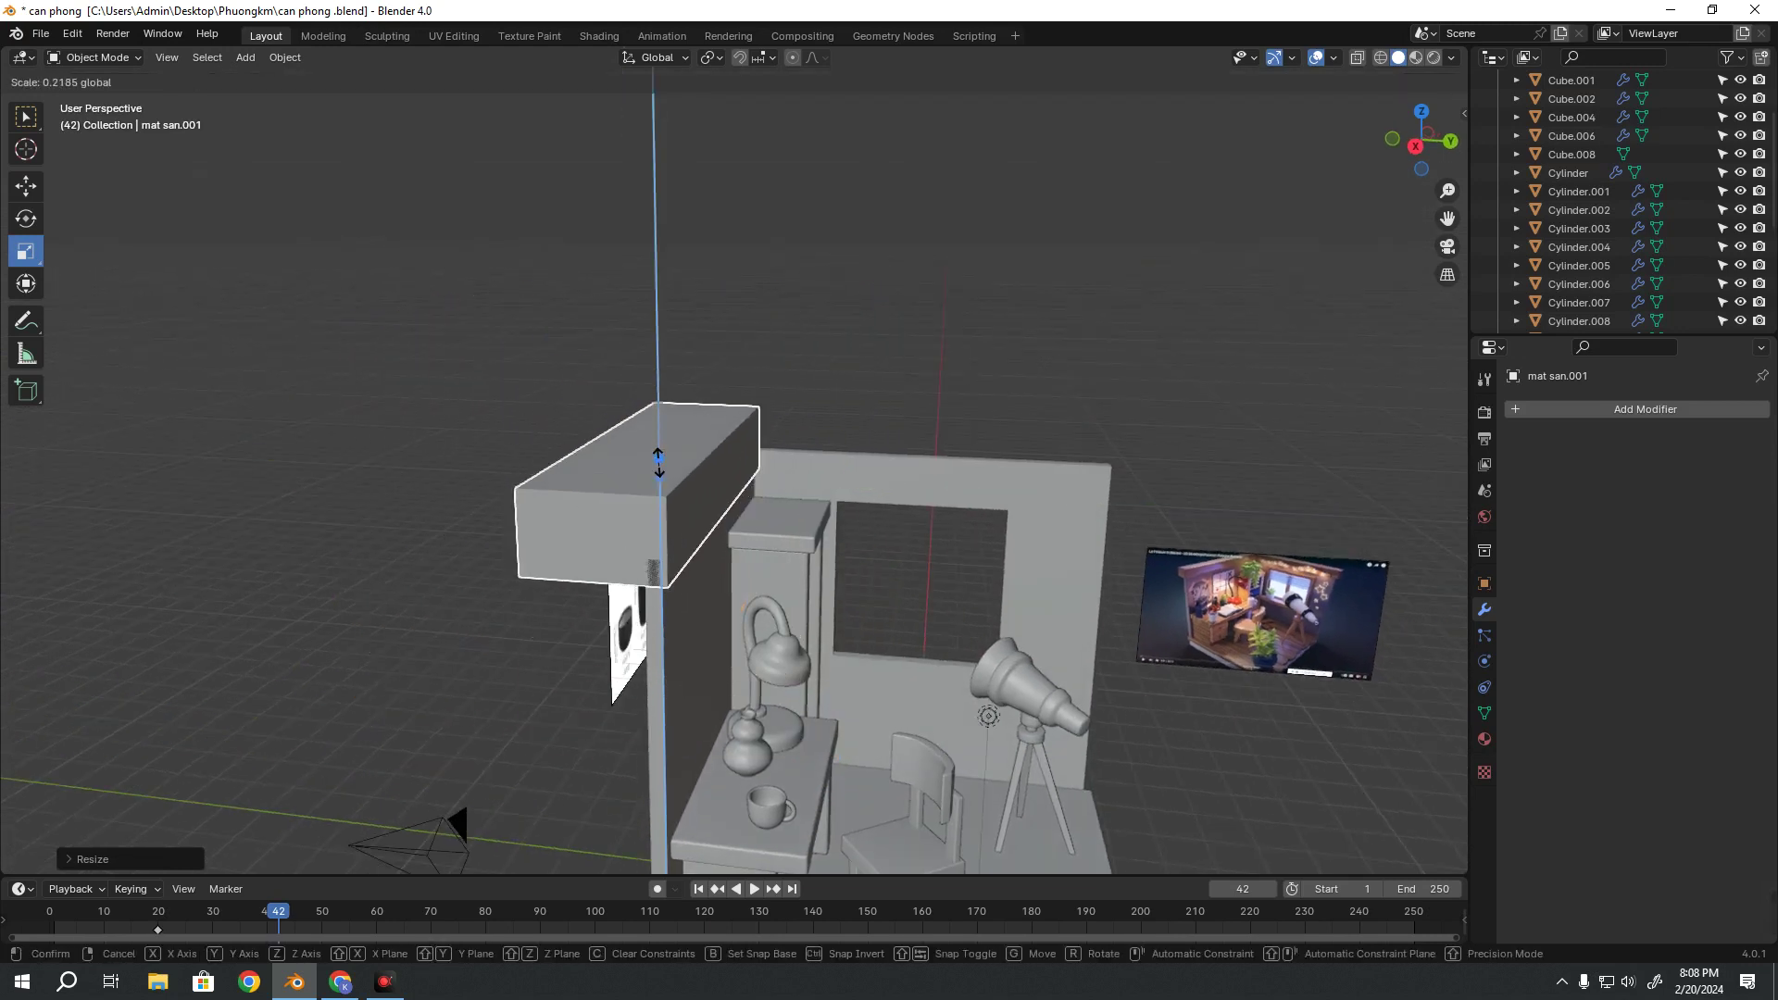
{"action": "middle_click_drag", "start_coordinate": [678, 476], "coordinate": [726, 580]}
Slide the bar over the back wall and narrow its depth into a thin slab
{"action": "key", "text": "shift+space"}
{"action": "key", "text": "g"}
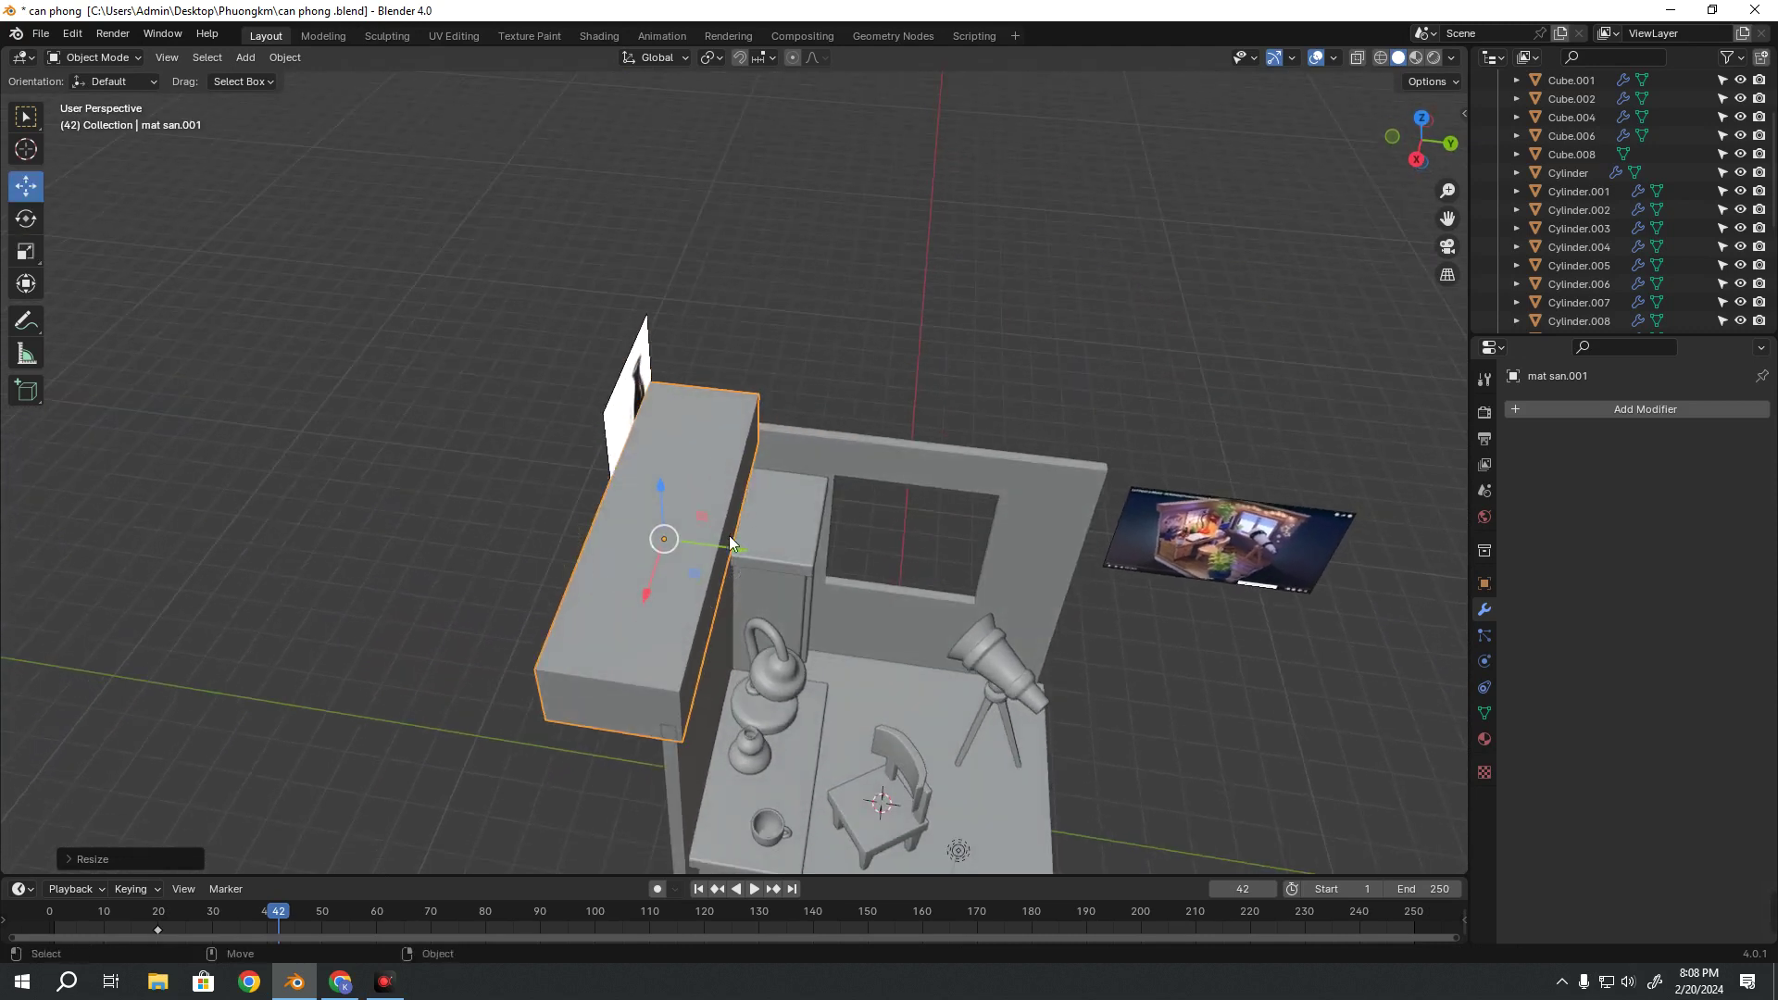
{"action": "left_click_drag", "start_coordinate": [729, 535], "coordinate": [792, 559]}
{"action": "middle_click_drag", "start_coordinate": [787, 565], "coordinate": [748, 602]}
{"action": "key", "text": "shift+space"}
{"action": "key", "text": "s"}
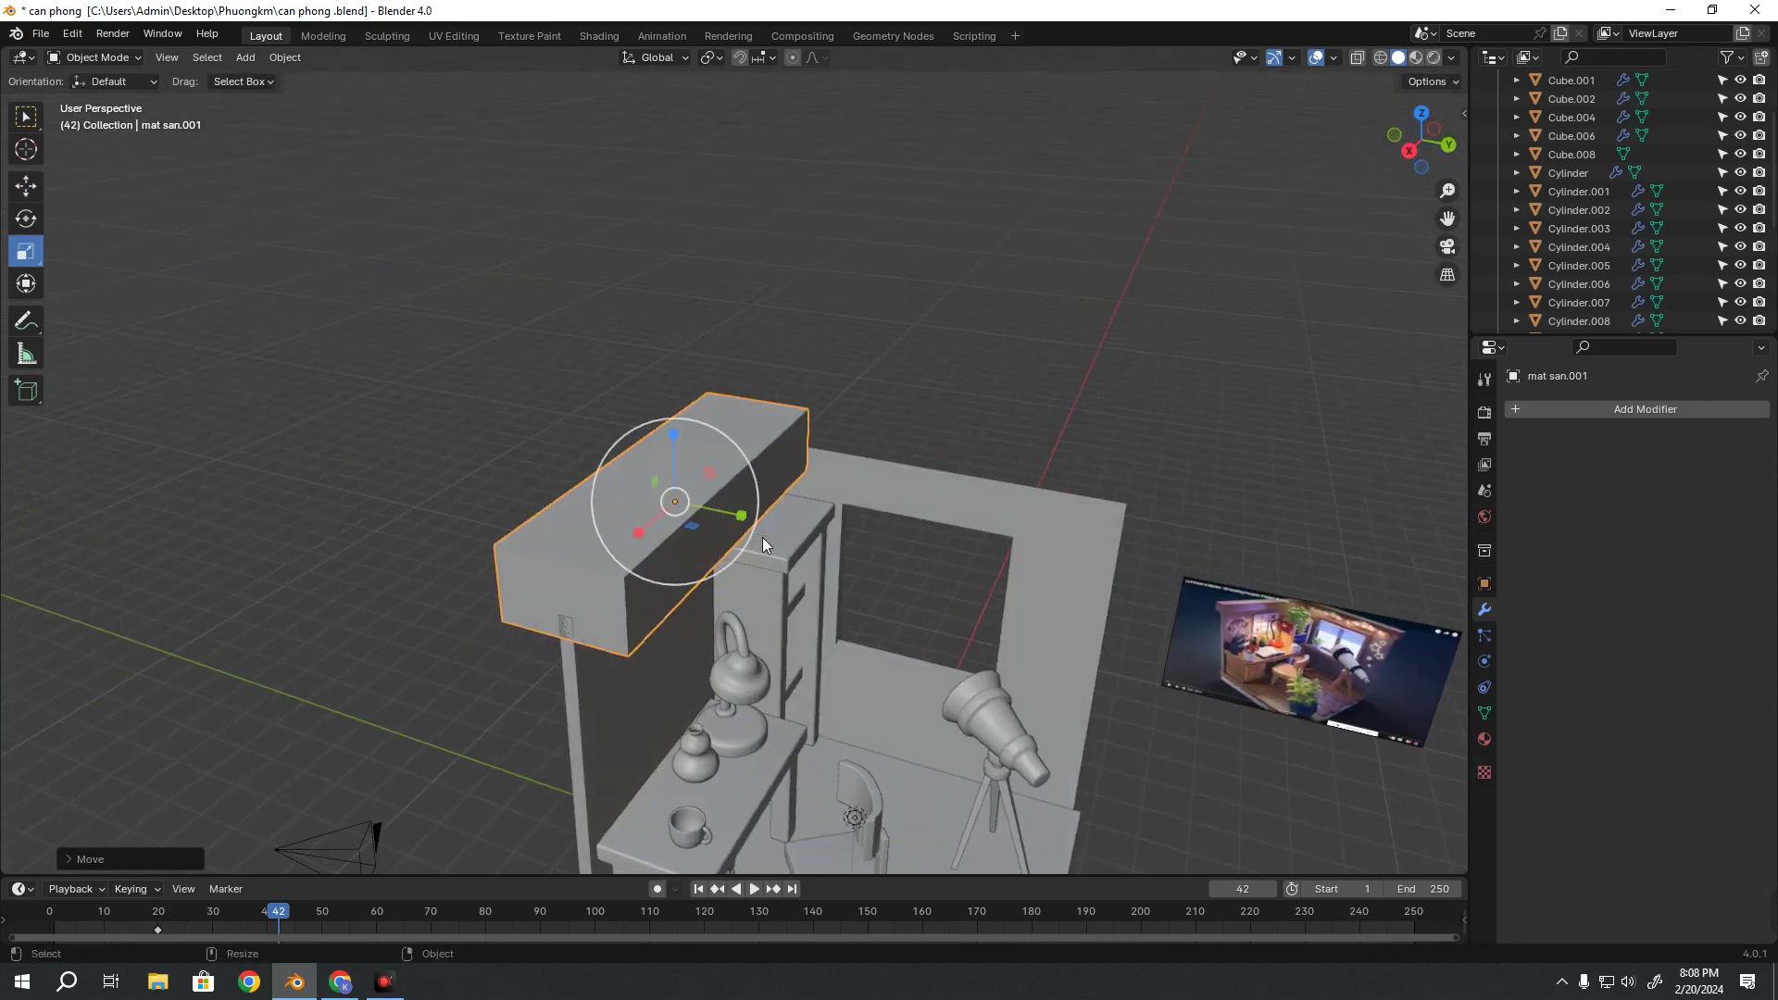
{"action": "left_click_drag", "start_coordinate": [732, 509], "coordinate": [722, 554]}
{"action": "key", "text": "shift+space"}
{"action": "key", "text": "g"}
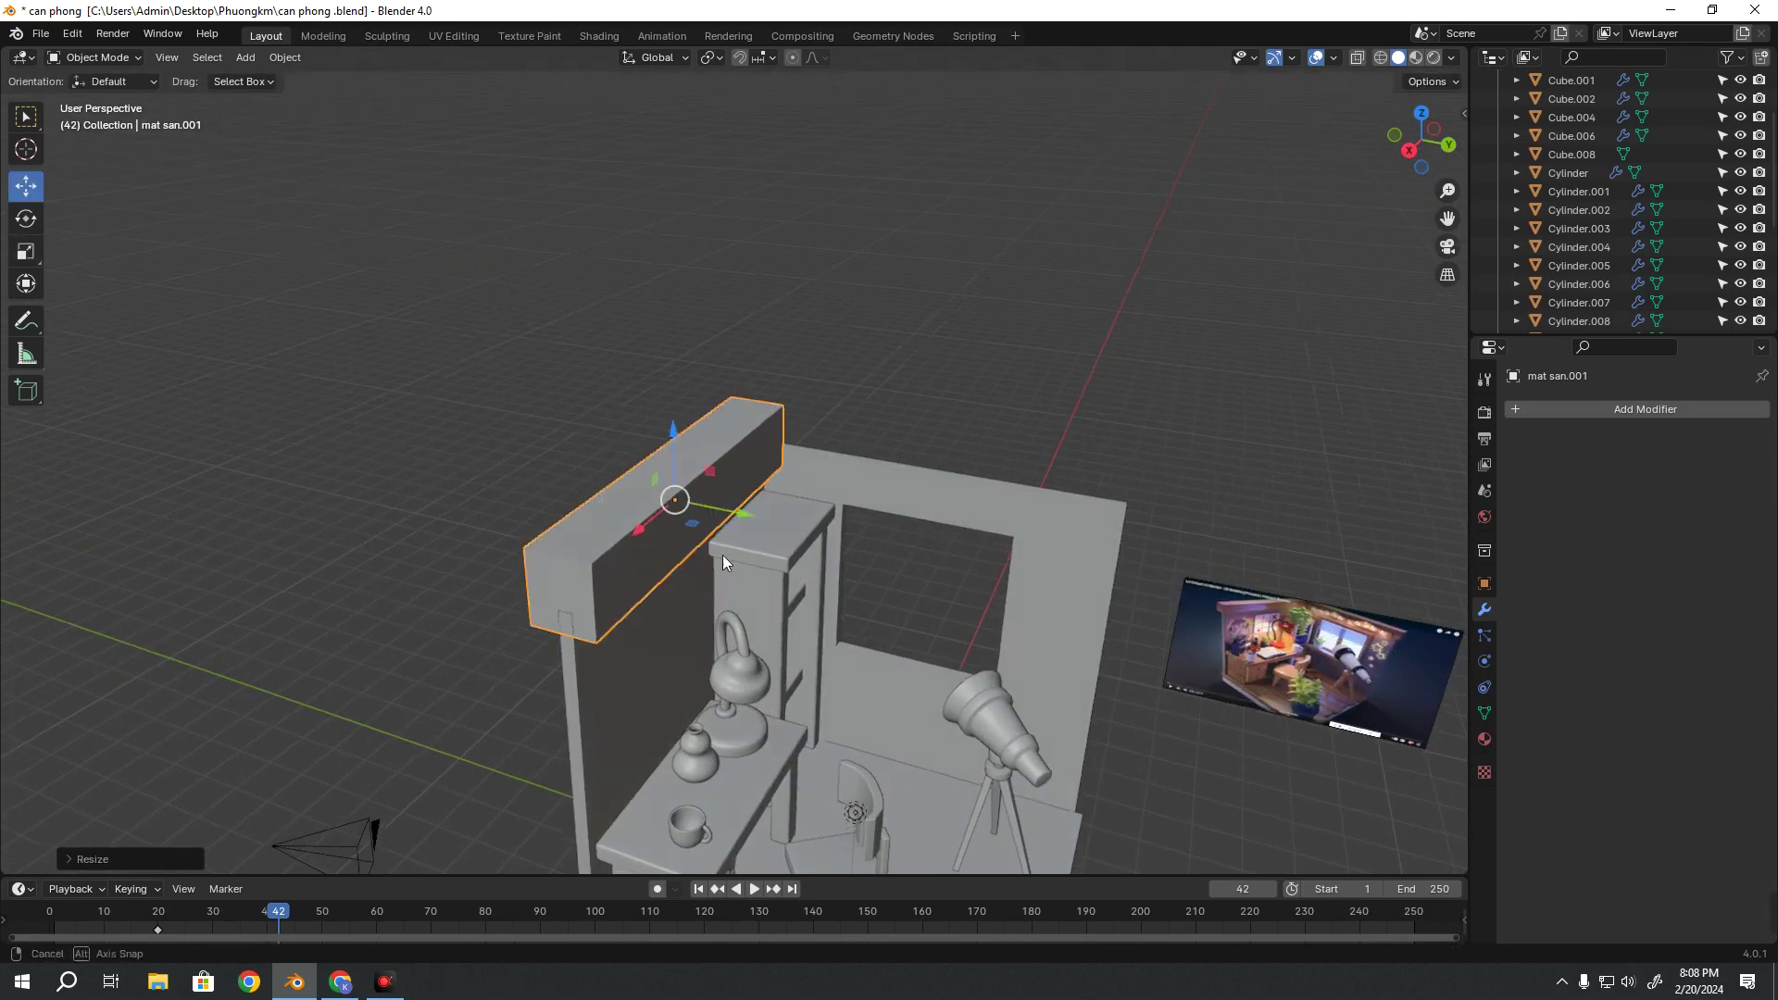
From the top view, stretch the slab along X across the room's width
{"action": "mouse_move", "coordinate": [723, 554]}
{"action": "middle_mouse_down"}
{"action": "mouse_move", "coordinate": [761, 523]}
{"action": "mouse_move", "coordinate": [1004, 563]}
{"action": "mouse_move", "coordinate": [803, 530]}
{"action": "mouse_move", "coordinate": [635, 541]}
{"action": "mouse_move", "coordinate": [657, 561]}
{"action": "mouse_move", "coordinate": [737, 549]}
{"action": "mouse_move", "coordinate": [752, 565]}
{"action": "middle_mouse_up"}
{"action": "scroll", "coordinate": [761, 532], "scroll_direction": "up", "scroll_amount": 3}
{"action": "key", "text": "shift+space"}
{"action": "key", "text": "s"}
{"action": "key", "text": "shift+space"}
{"action": "key", "text": "g"}
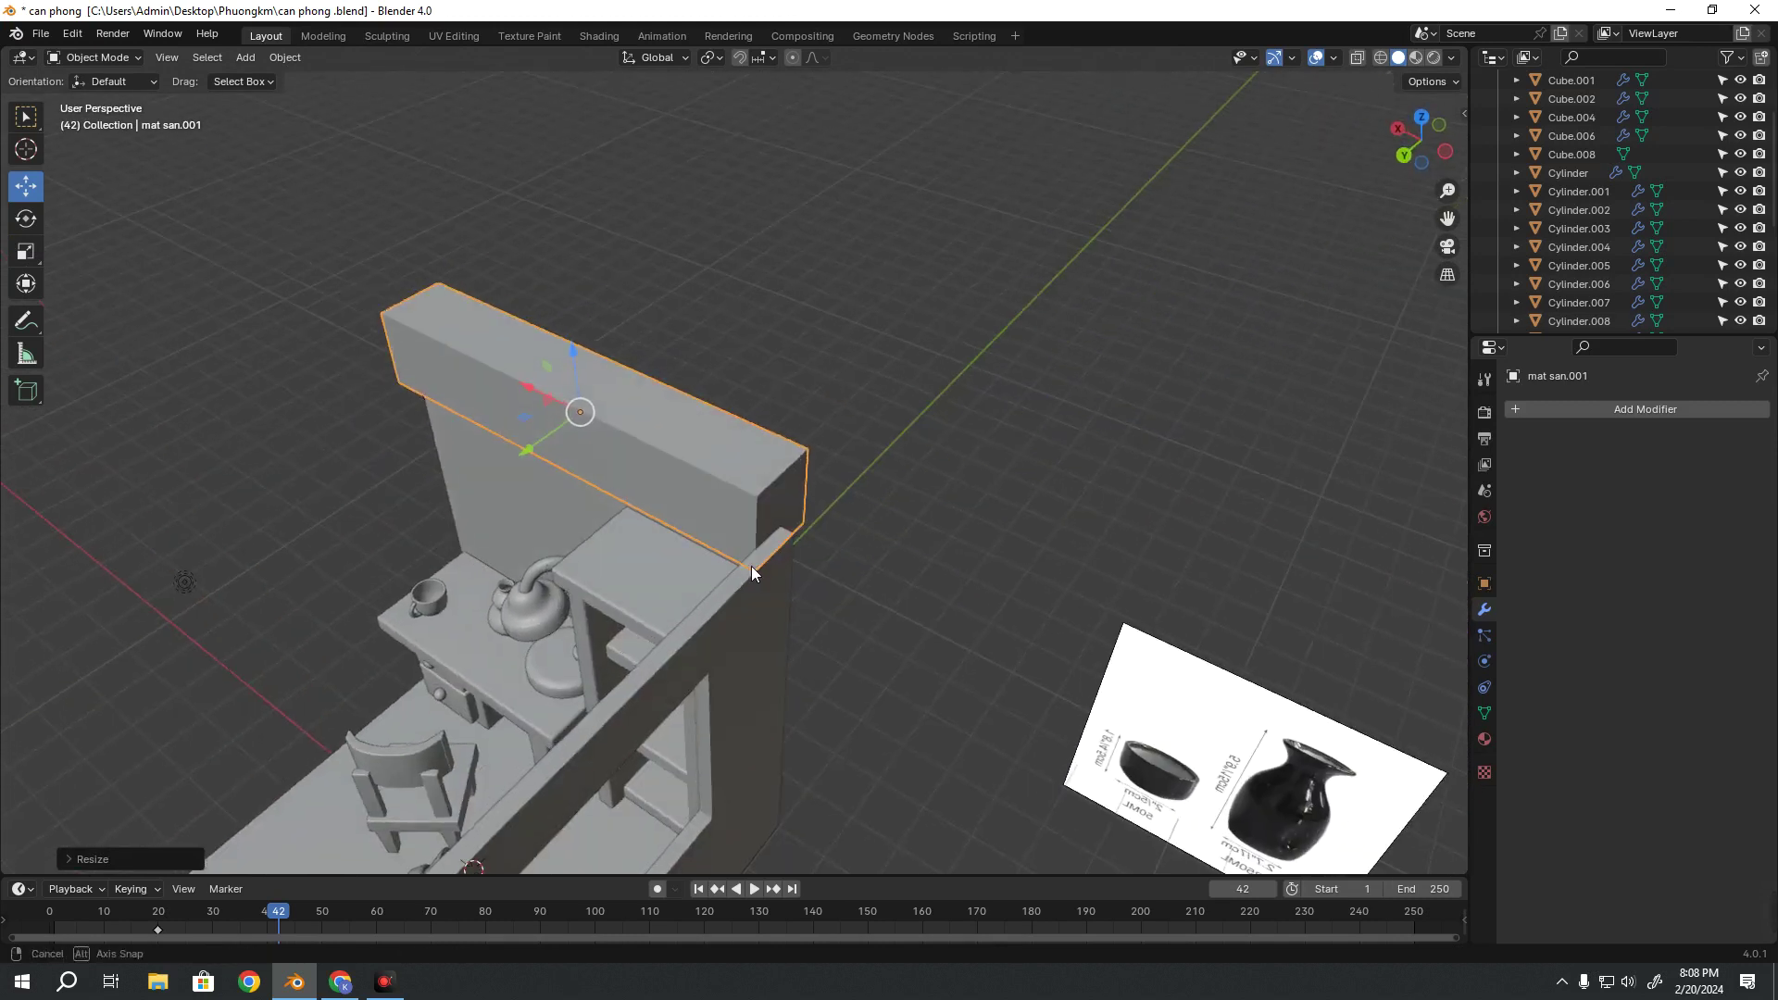
{"action": "key", "text": "grave"}
{"action": "key", "text": "KP_8"}
{"action": "middle_click_drag", "start_coordinate": [757, 430], "coordinate": [701, 477], "text": "shift"}
{"action": "key", "text": "shift+space"}
{"action": "key", "text": "s"}
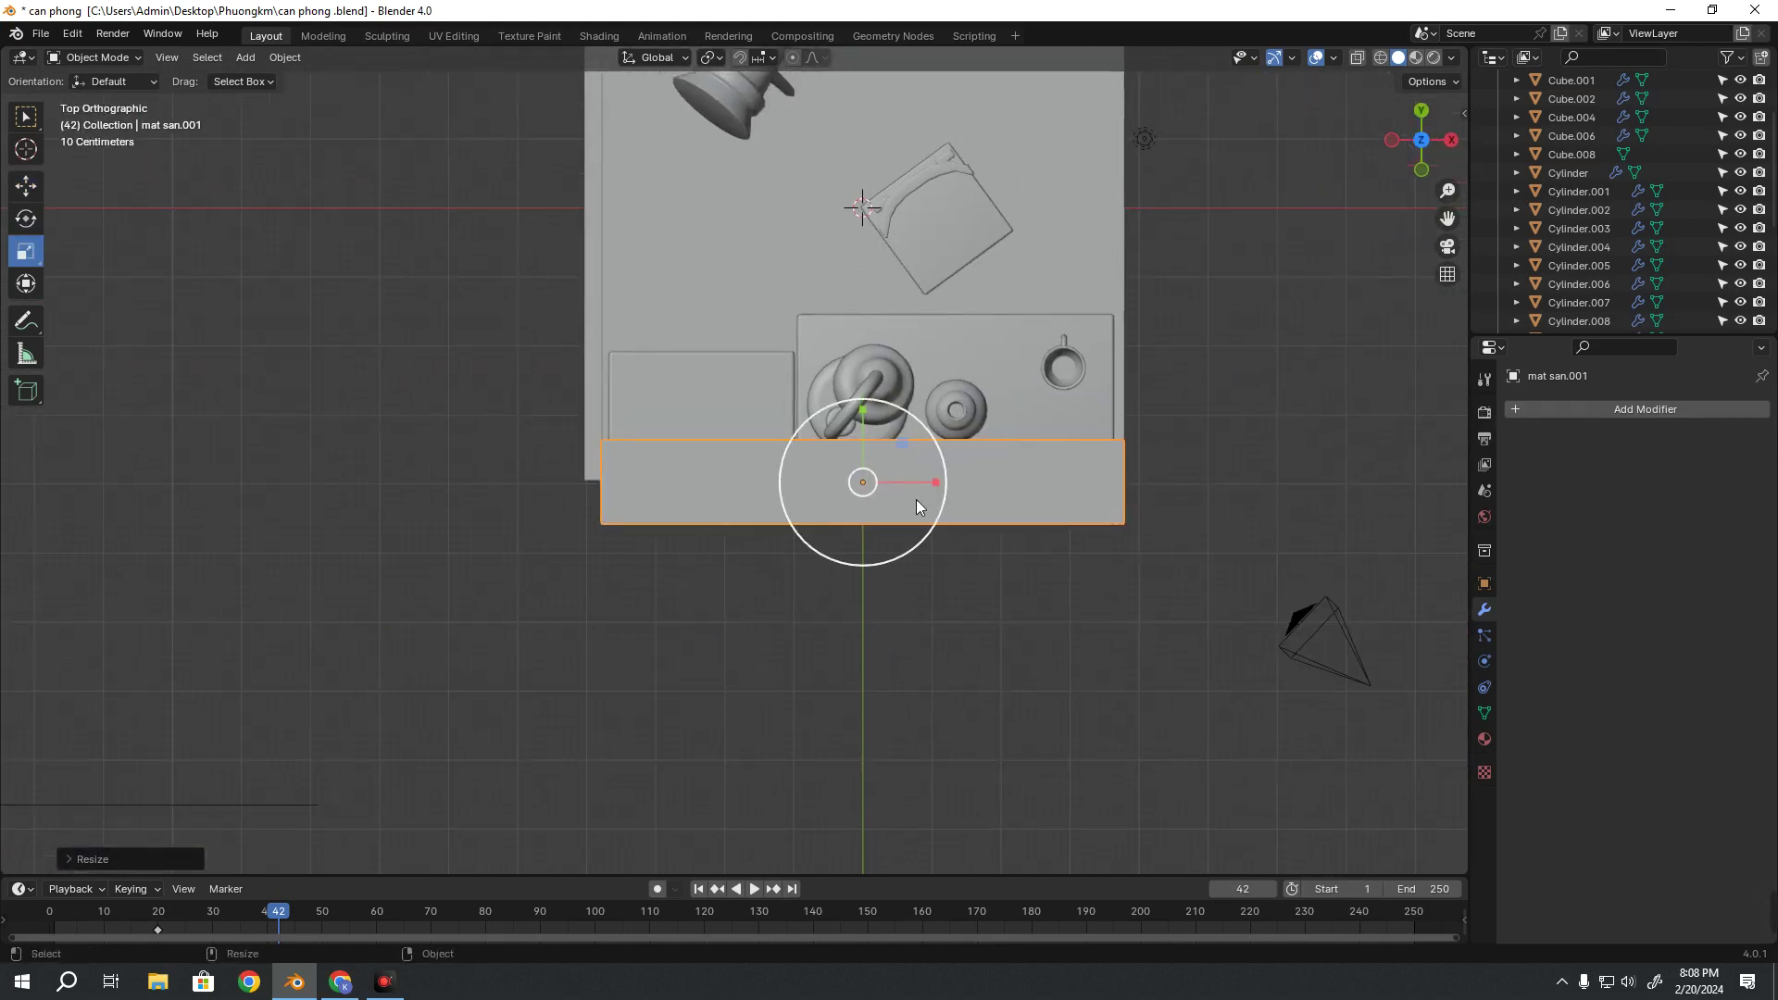
{"action": "mouse_move", "coordinate": [937, 477]}
{"action": "left_mouse_down"}
{"action": "mouse_move", "coordinate": [953, 479]}
{"action": "mouse_move", "coordinate": [928, 486]}
{"action": "left_mouse_up"}
{"action": "key", "text": "shift+space"}
{"action": "key", "text": "g"}
Adjust the slab's height and shrink its thickness into a thin beam profile
{"action": "mouse_move", "coordinate": [1096, 502]}
{"action": "middle_mouse_down"}
{"action": "mouse_move", "coordinate": [950, 341]}
{"action": "mouse_move", "coordinate": [1002, 493]}
{"action": "mouse_move", "coordinate": [880, 485]}
{"action": "mouse_move", "coordinate": [865, 433]}
{"action": "mouse_move", "coordinate": [916, 460]}
{"action": "mouse_move", "coordinate": [888, 436]}
{"action": "middle_mouse_up"}
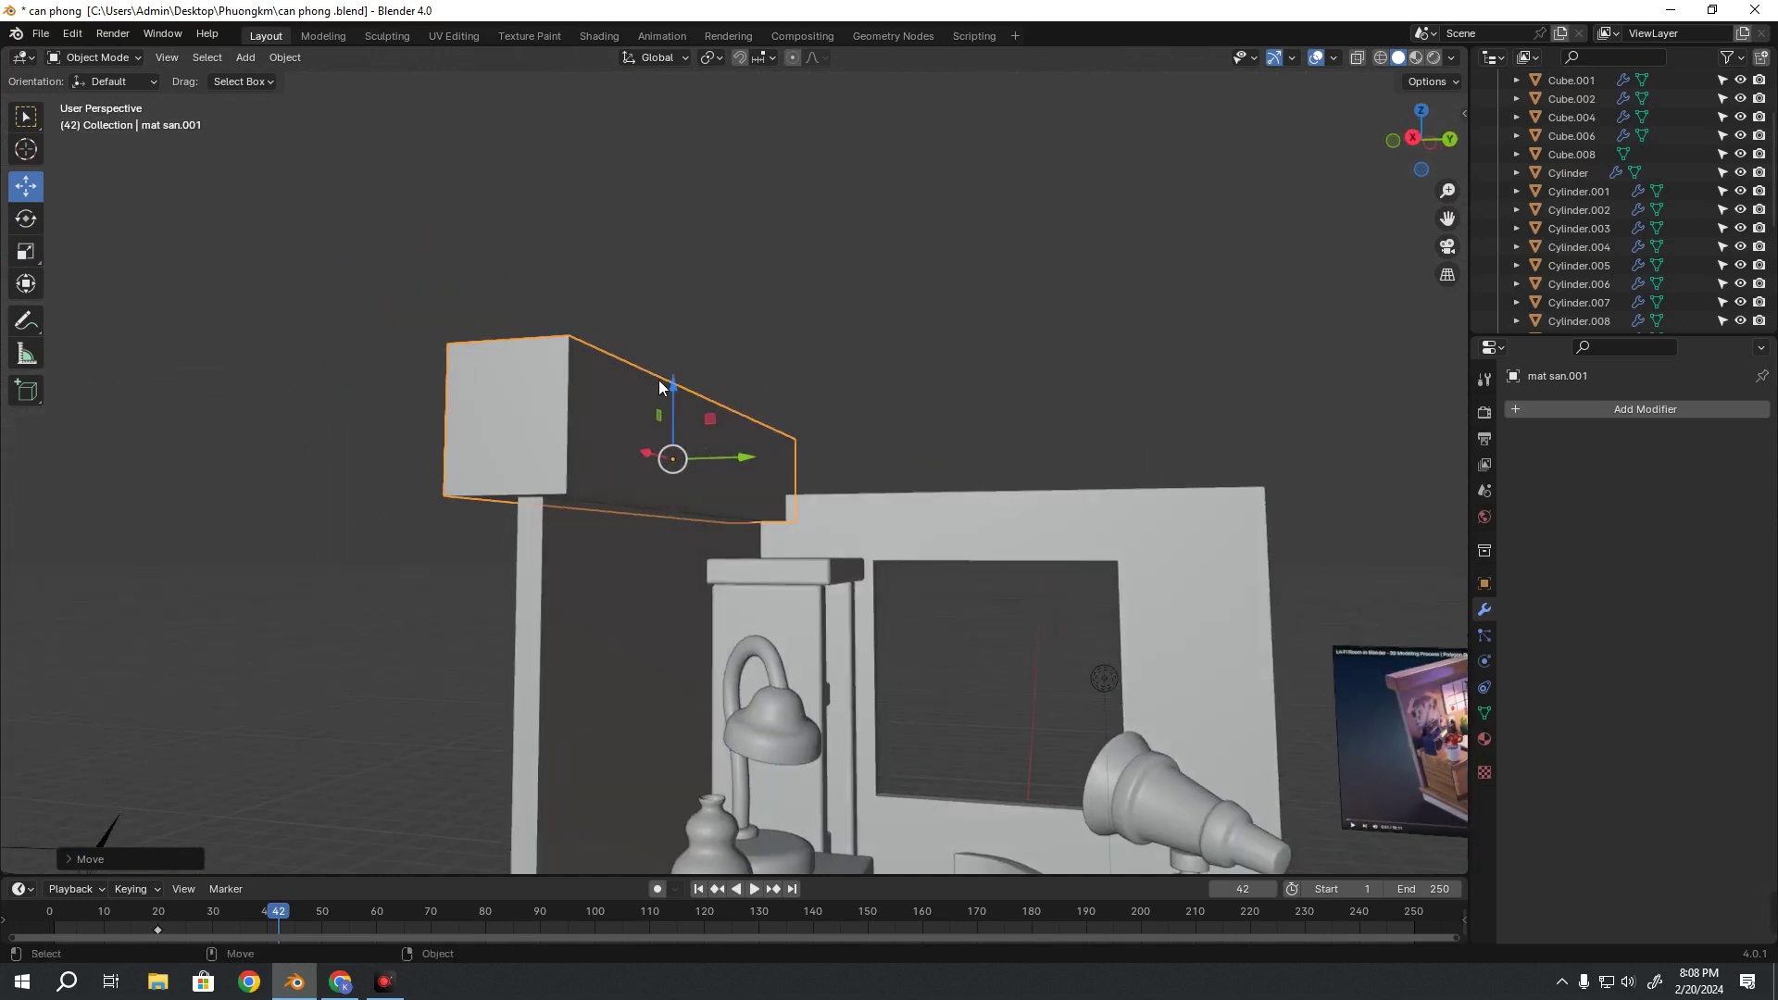
{"action": "left_click_drag", "start_coordinate": [674, 387], "coordinate": [707, 352]}
{"action": "mouse_move", "coordinate": [708, 352]}
{"action": "middle_mouse_down"}
{"action": "mouse_move", "coordinate": [1009, 446]}
{"action": "mouse_move", "coordinate": [807, 484]}
{"action": "mouse_move", "coordinate": [926, 474]}
{"action": "mouse_move", "coordinate": [723, 459]}
{"action": "mouse_move", "coordinate": [641, 491]}
{"action": "middle_mouse_up"}
{"action": "key", "text": "shift+space"}
{"action": "key", "text": "s"}
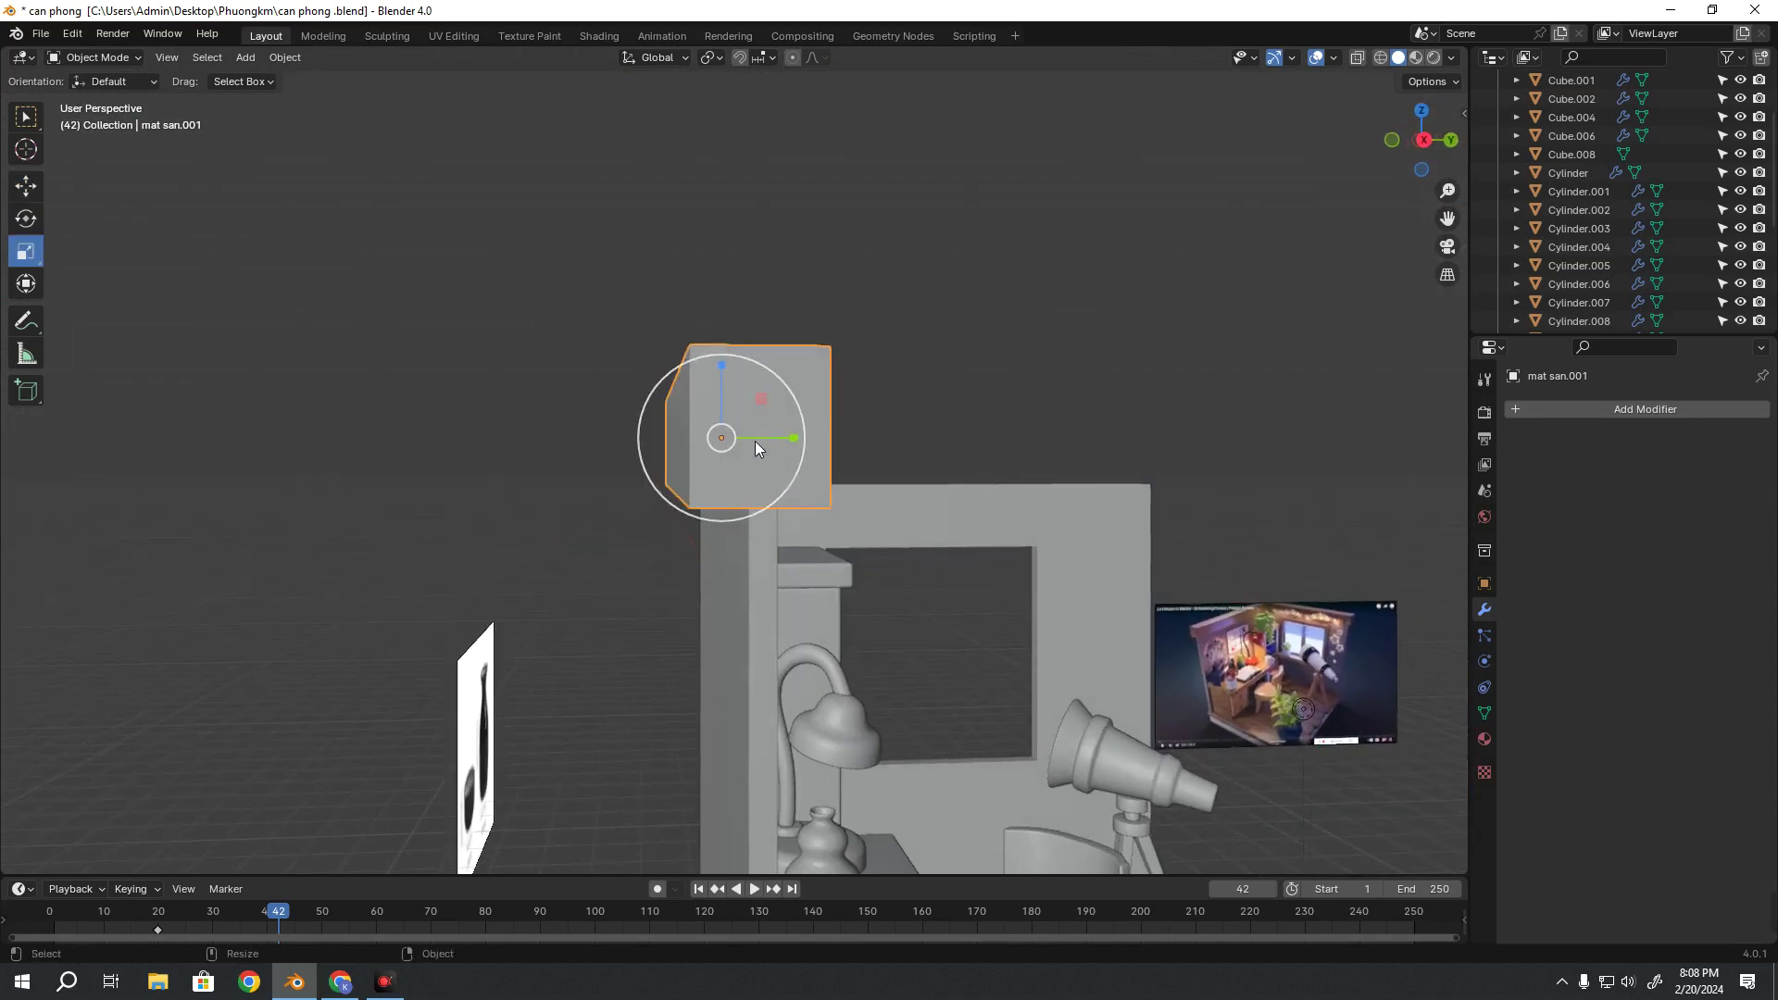
{"action": "key", "text": "s"}
{"action": "left_click", "coordinate": [729, 460]}
Slide the beam back along Y and lower it onto the wall top
{"action": "key", "text": "shift+space"}
{"action": "key", "text": "g"}
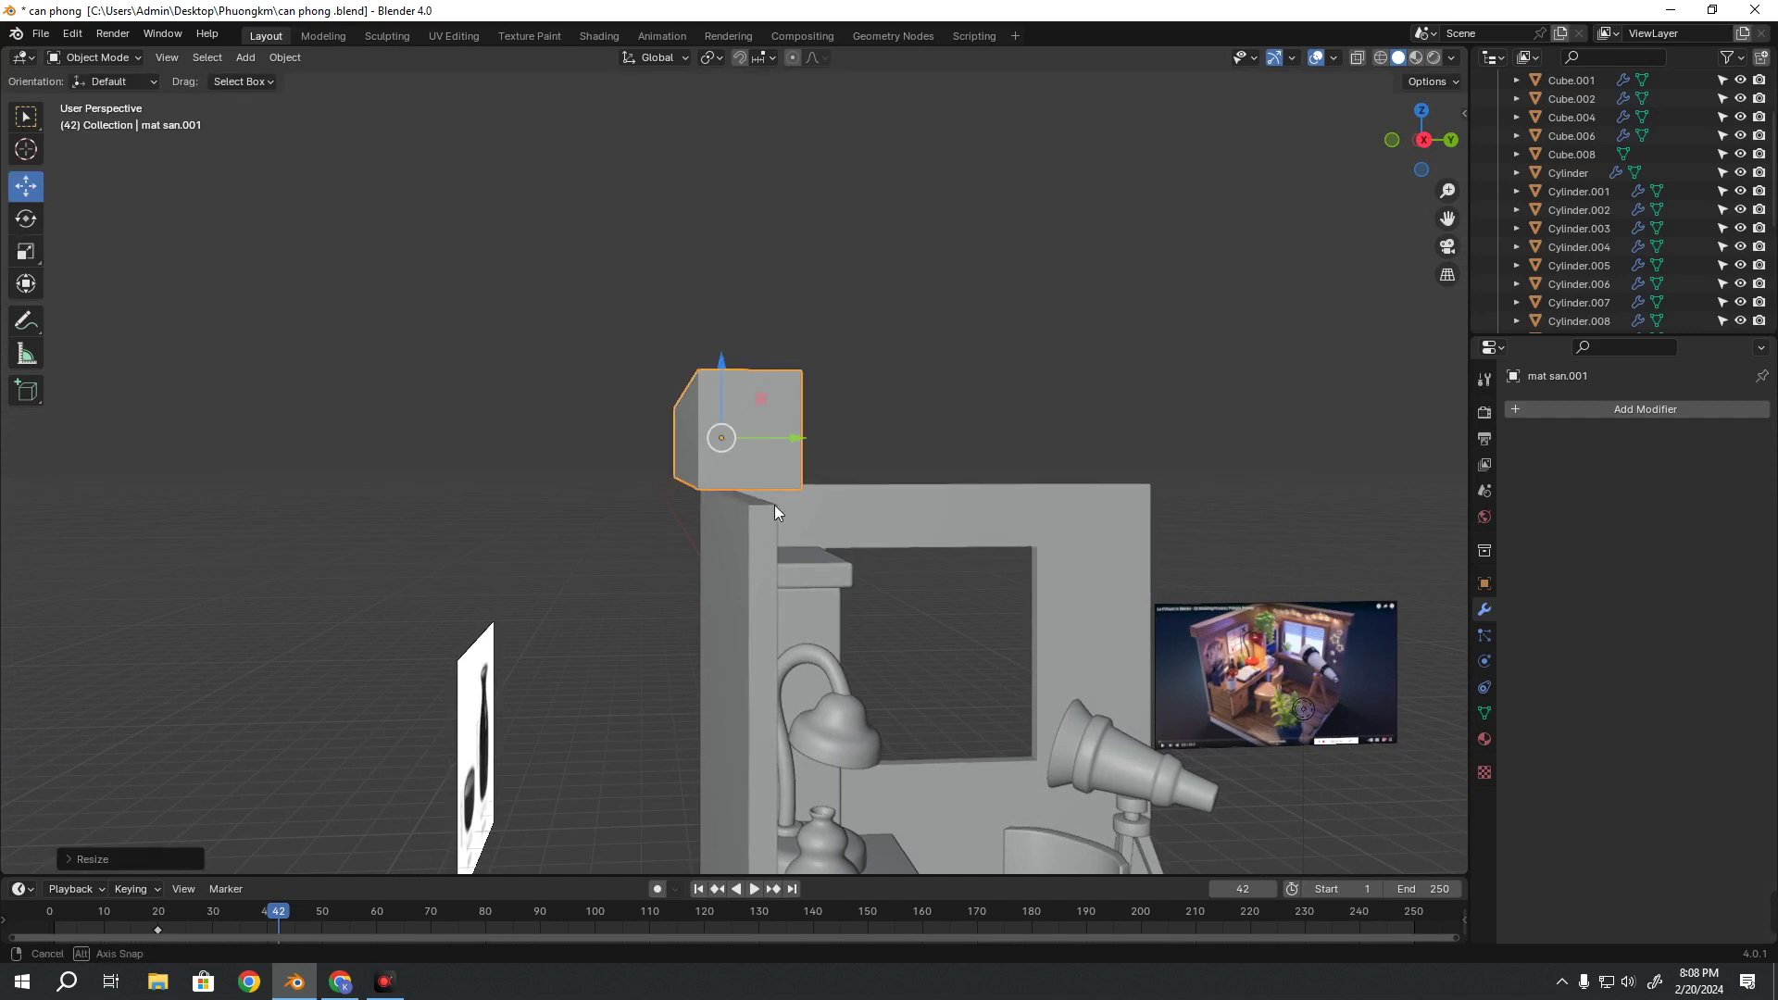
{"action": "middle_click_drag", "start_coordinate": [774, 504], "coordinate": [774, 435]}
{"action": "left_click_drag", "start_coordinate": [774, 433], "coordinate": [783, 438]}
{"action": "middle_click_drag", "start_coordinate": [783, 438], "coordinate": [714, 448]}
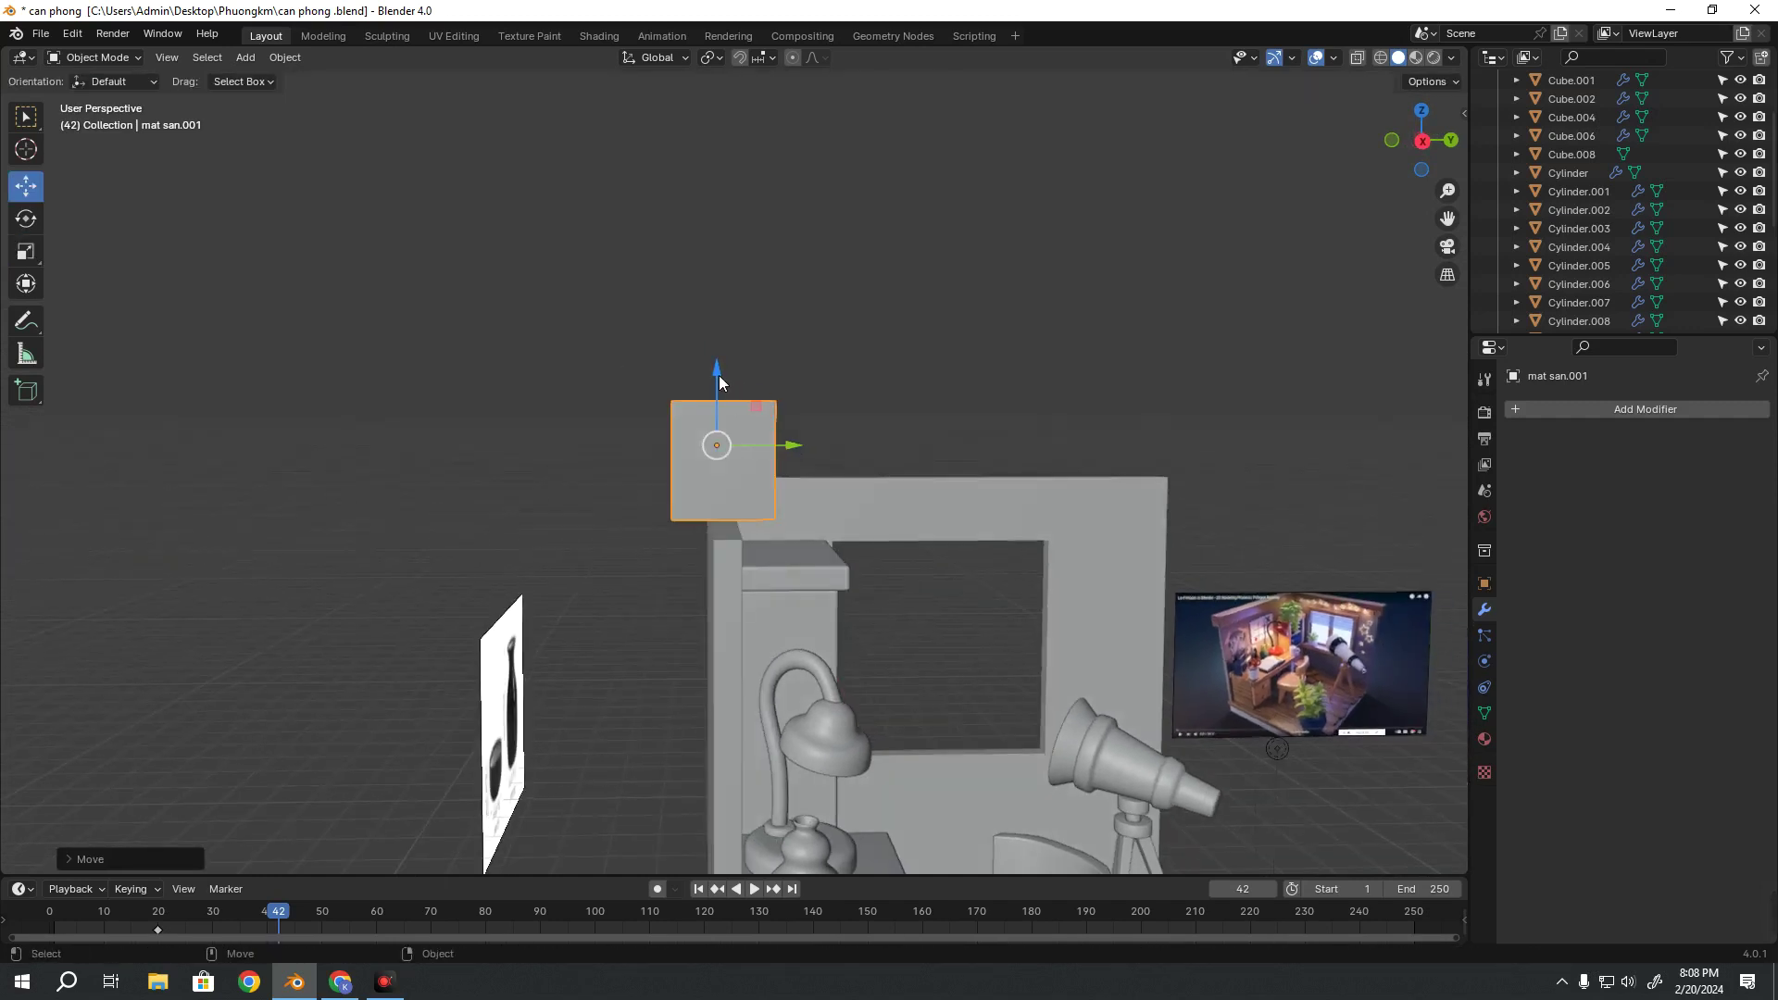
{"action": "left_click_drag", "start_coordinate": [719, 369], "coordinate": [720, 407]}
{"action": "mouse_move", "coordinate": [720, 407]}
{"action": "middle_mouse_down"}
{"action": "mouse_move", "coordinate": [752, 531]}
{"action": "mouse_move", "coordinate": [709, 542]}
{"action": "middle_mouse_up"}
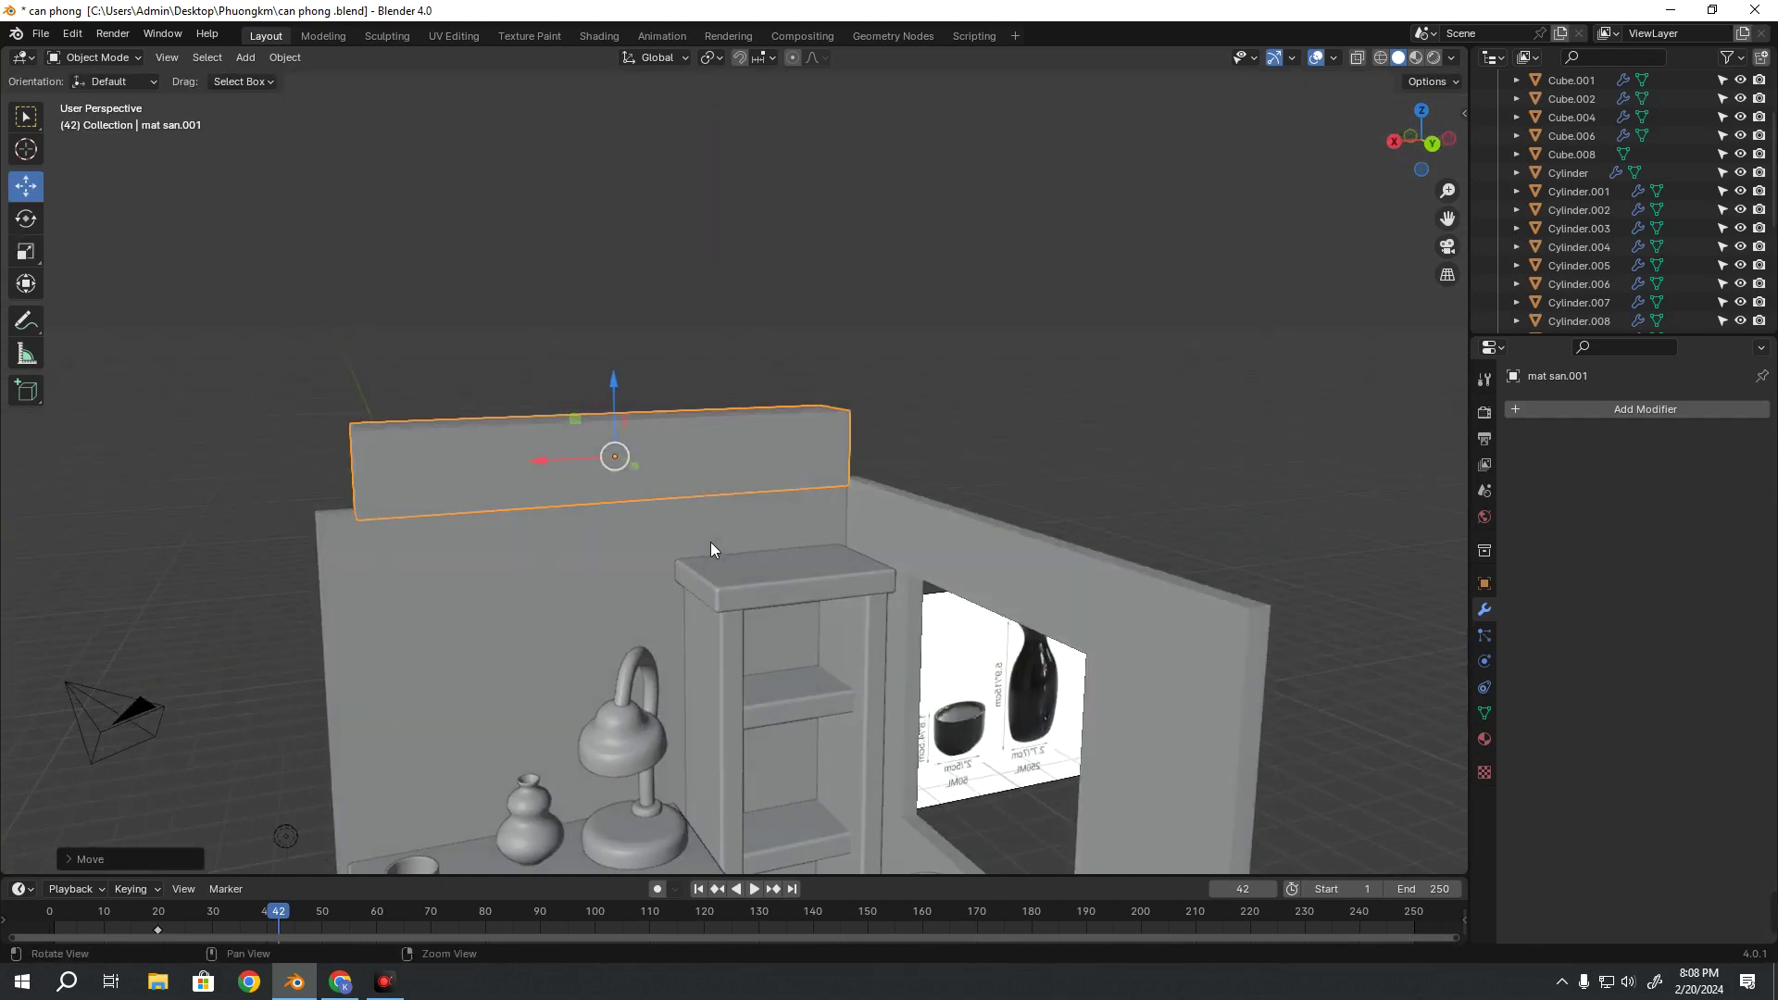
Lengthen the beam along X to the wall's full length, then check the fit
{"action": "key", "text": "shift+space"}
{"action": "key", "text": "s"}
{"action": "left_click_drag", "start_coordinate": [542, 461], "coordinate": [516, 457]}
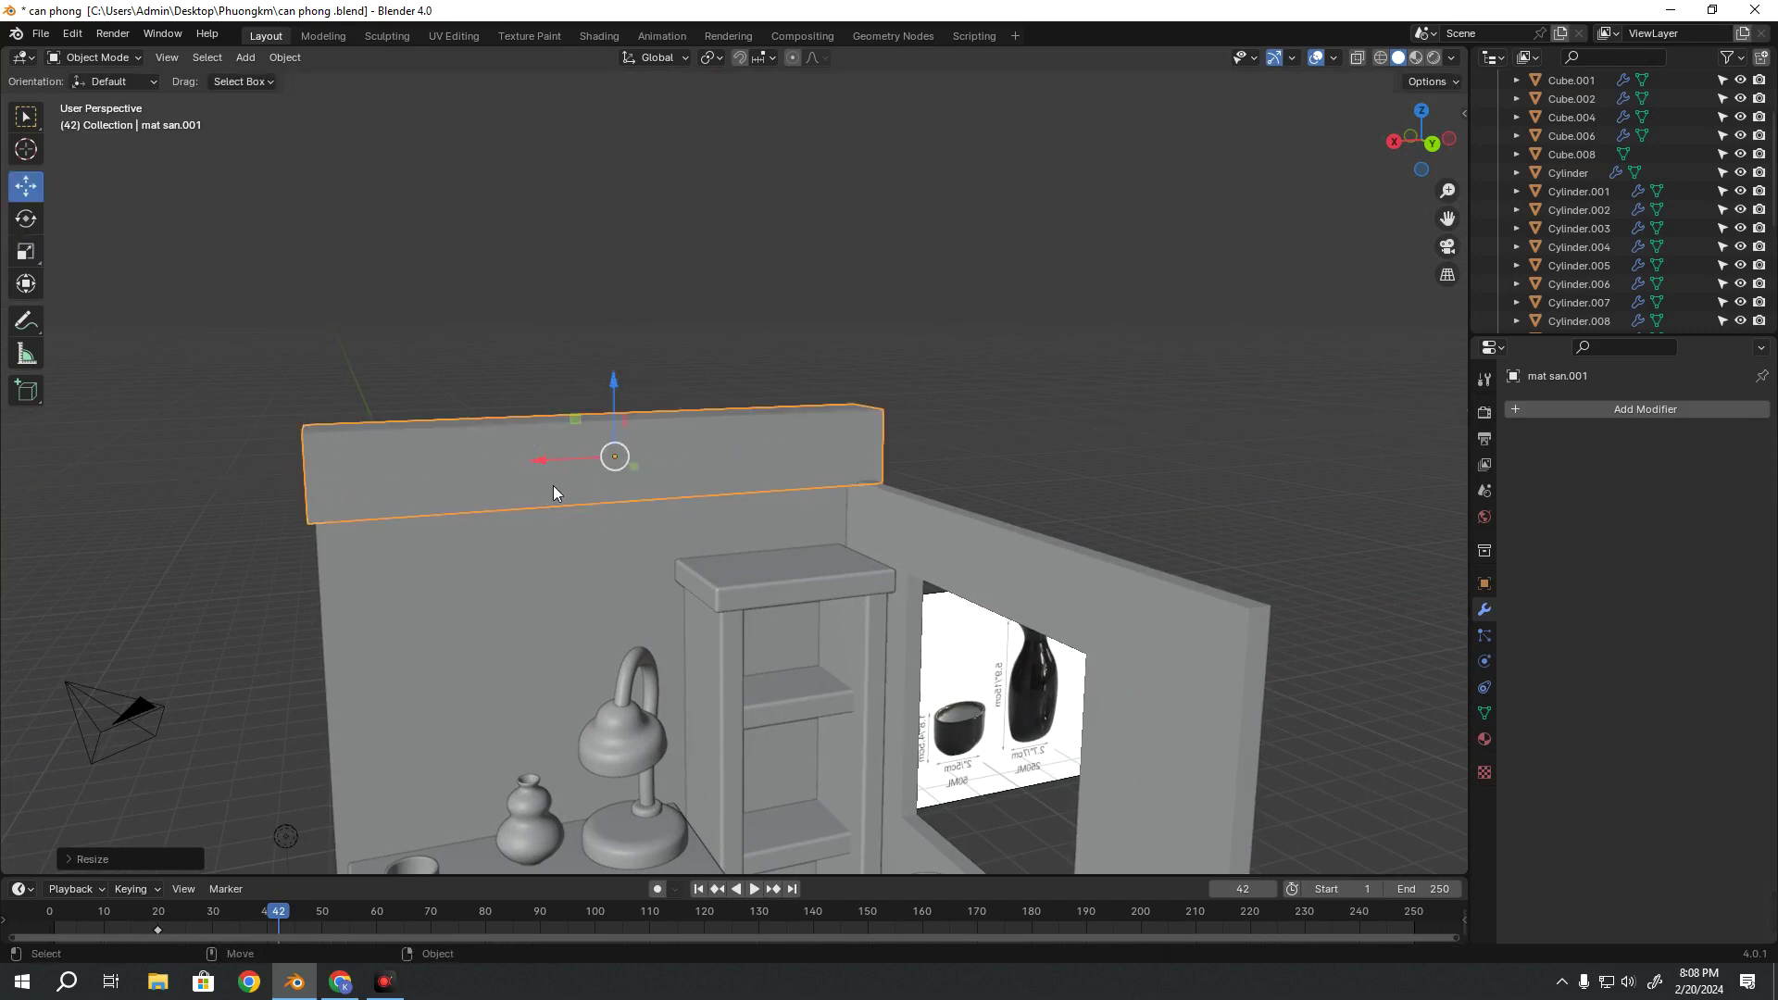
{"action": "middle_click_drag", "start_coordinate": [553, 485], "coordinate": [559, 464]}
{"action": "left_click_drag", "start_coordinate": [541, 459], "coordinate": [586, 513]}
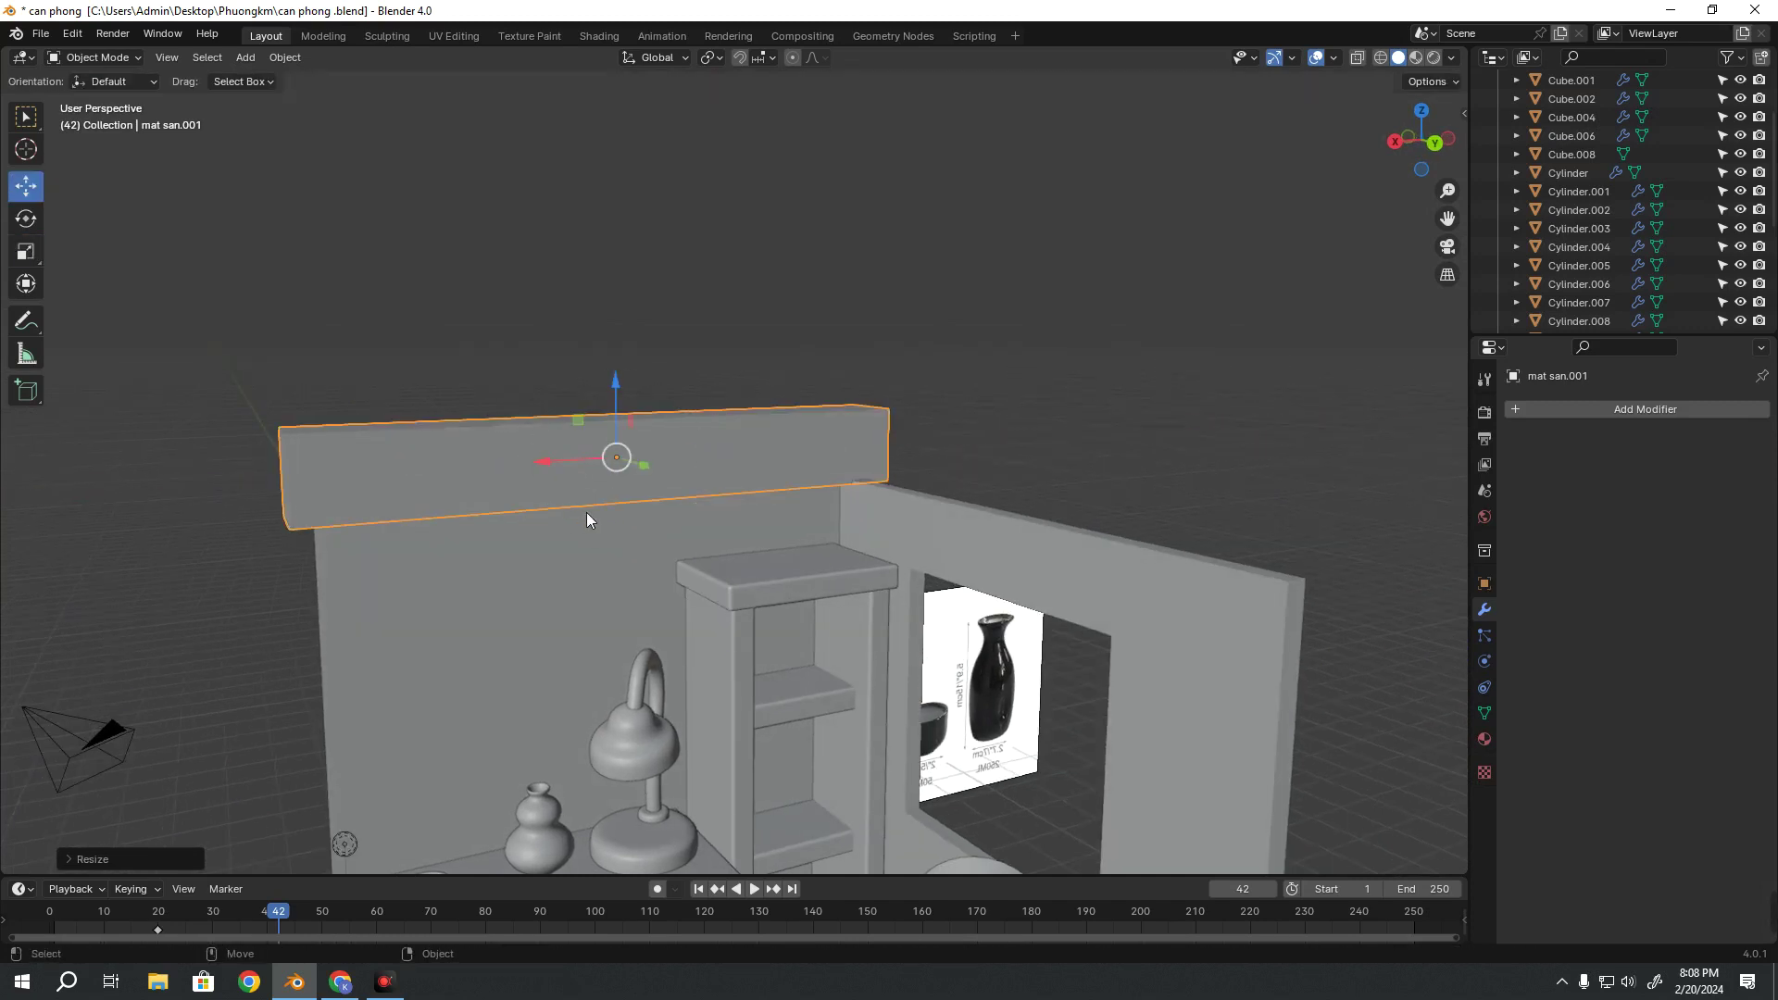
{"action": "left_click", "coordinate": [1060, 407]}
{"action": "key", "text": "shift+space"}
{"action": "key", "text": "g"}
{"action": "mouse_move", "coordinate": [1060, 408]}
{"action": "middle_mouse_down"}
{"action": "mouse_move", "coordinate": [806, 523]}
{"action": "mouse_move", "coordinate": [860, 597]}
{"action": "mouse_move", "coordinate": [619, 478]}
{"action": "mouse_move", "coordinate": [719, 442]}
{"action": "middle_mouse_up"}
Align the beam along Y with the wall and set its height and vertical position
{"action": "left_click", "coordinate": [541, 362]}
{"action": "middle_click_drag", "start_coordinate": [543, 411], "coordinate": [713, 326]}
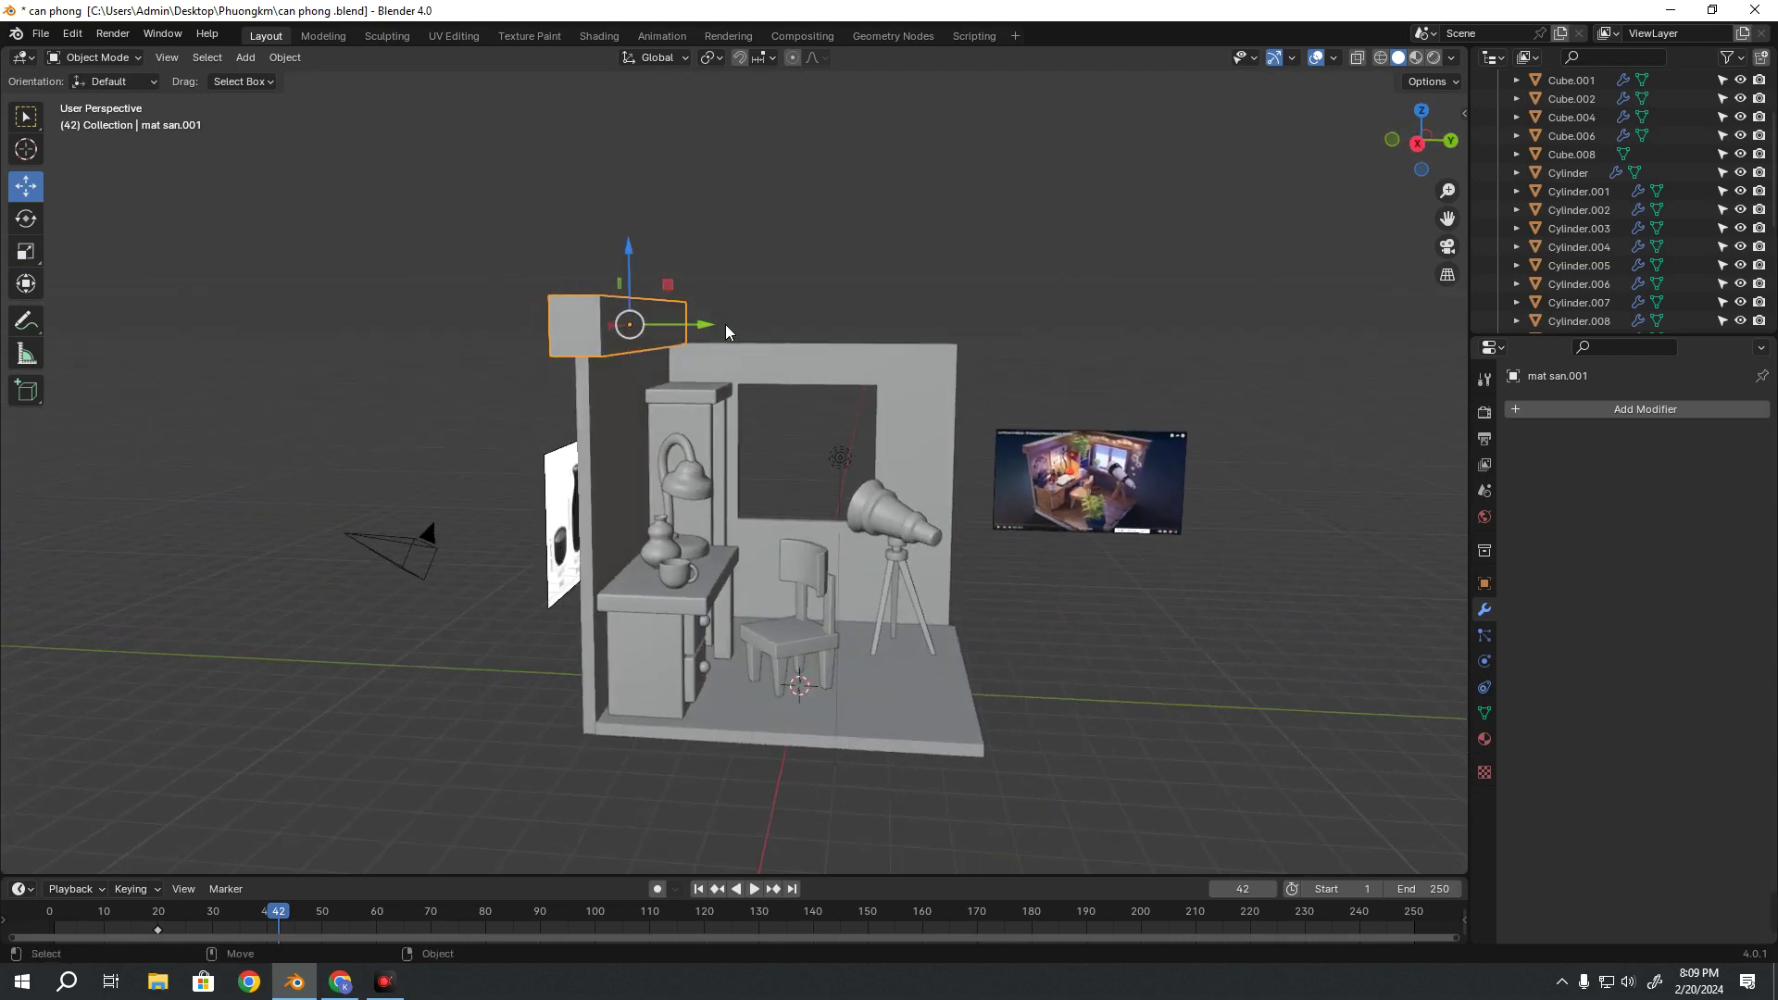
{"action": "mouse_move", "coordinate": [711, 328]}
{"action": "left_mouse_down"}
{"action": "mouse_move", "coordinate": [711, 350]}
{"action": "mouse_move", "coordinate": [620, 356]}
{"action": "left_mouse_up"}
{"action": "scroll", "coordinate": [704, 361], "scroll_direction": "up", "scroll_amount": 5}
{"action": "key", "text": "shift+space"}
{"action": "key", "text": "s"}
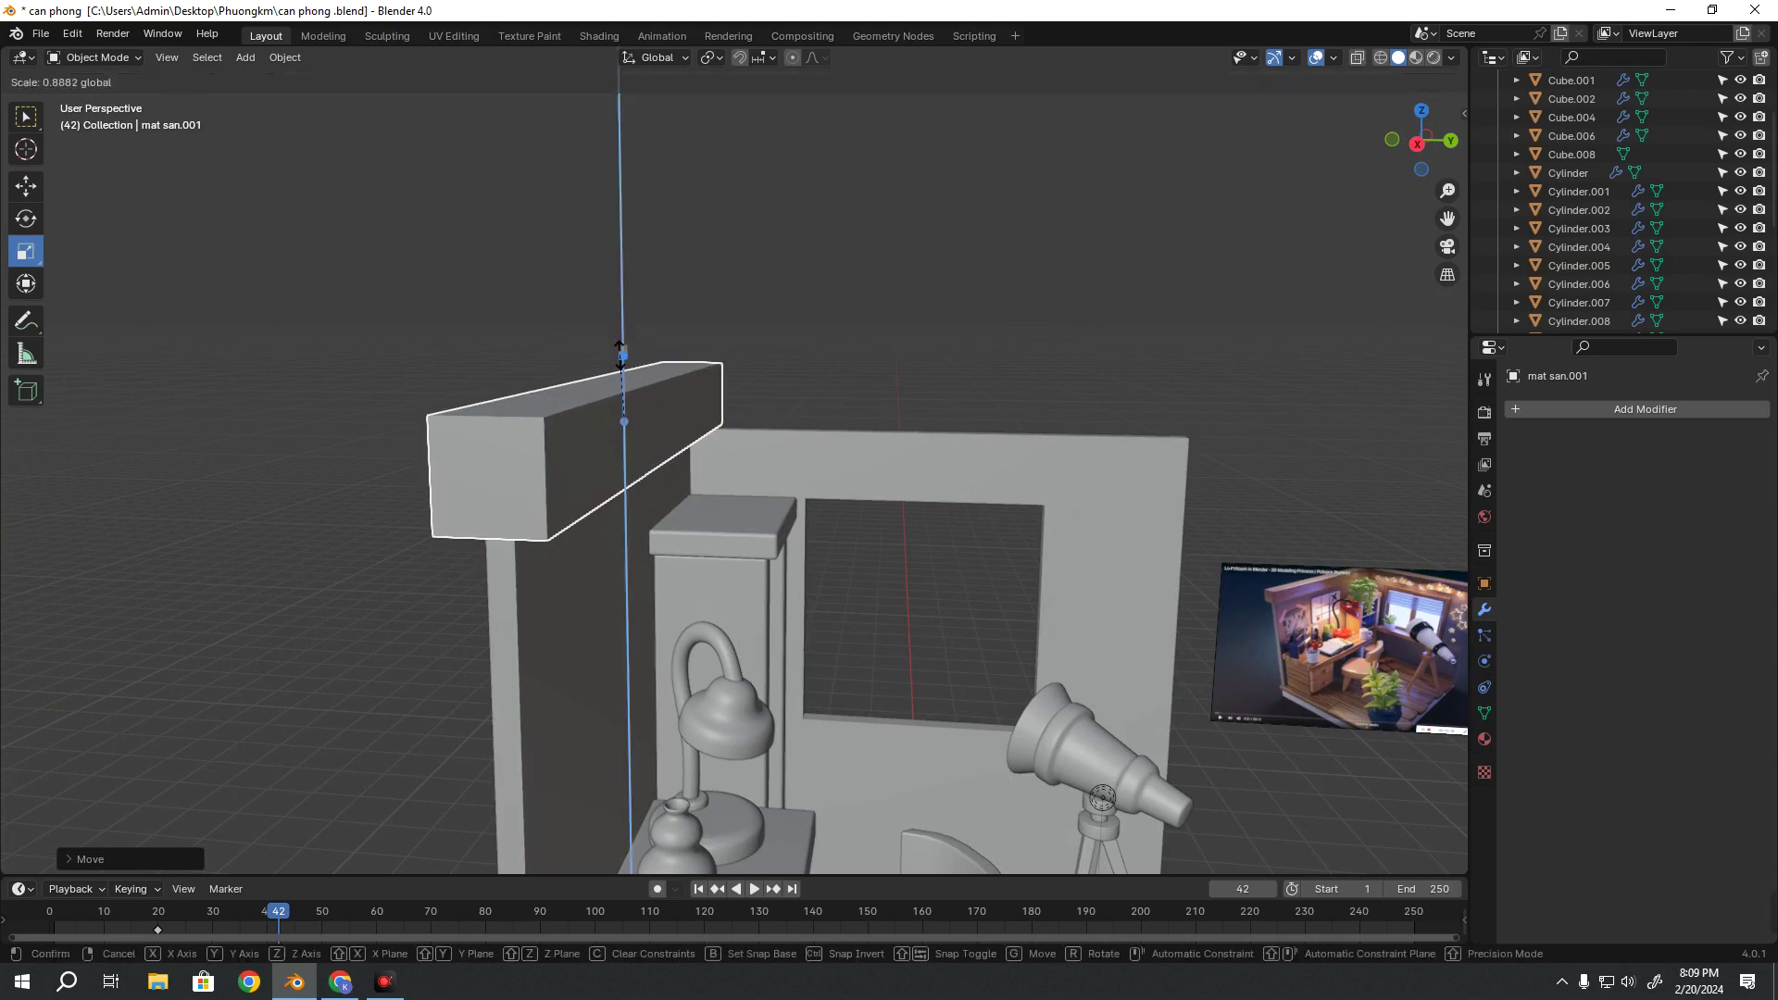
{"action": "key", "text": "shift+space"}
{"action": "key", "text": "g"}
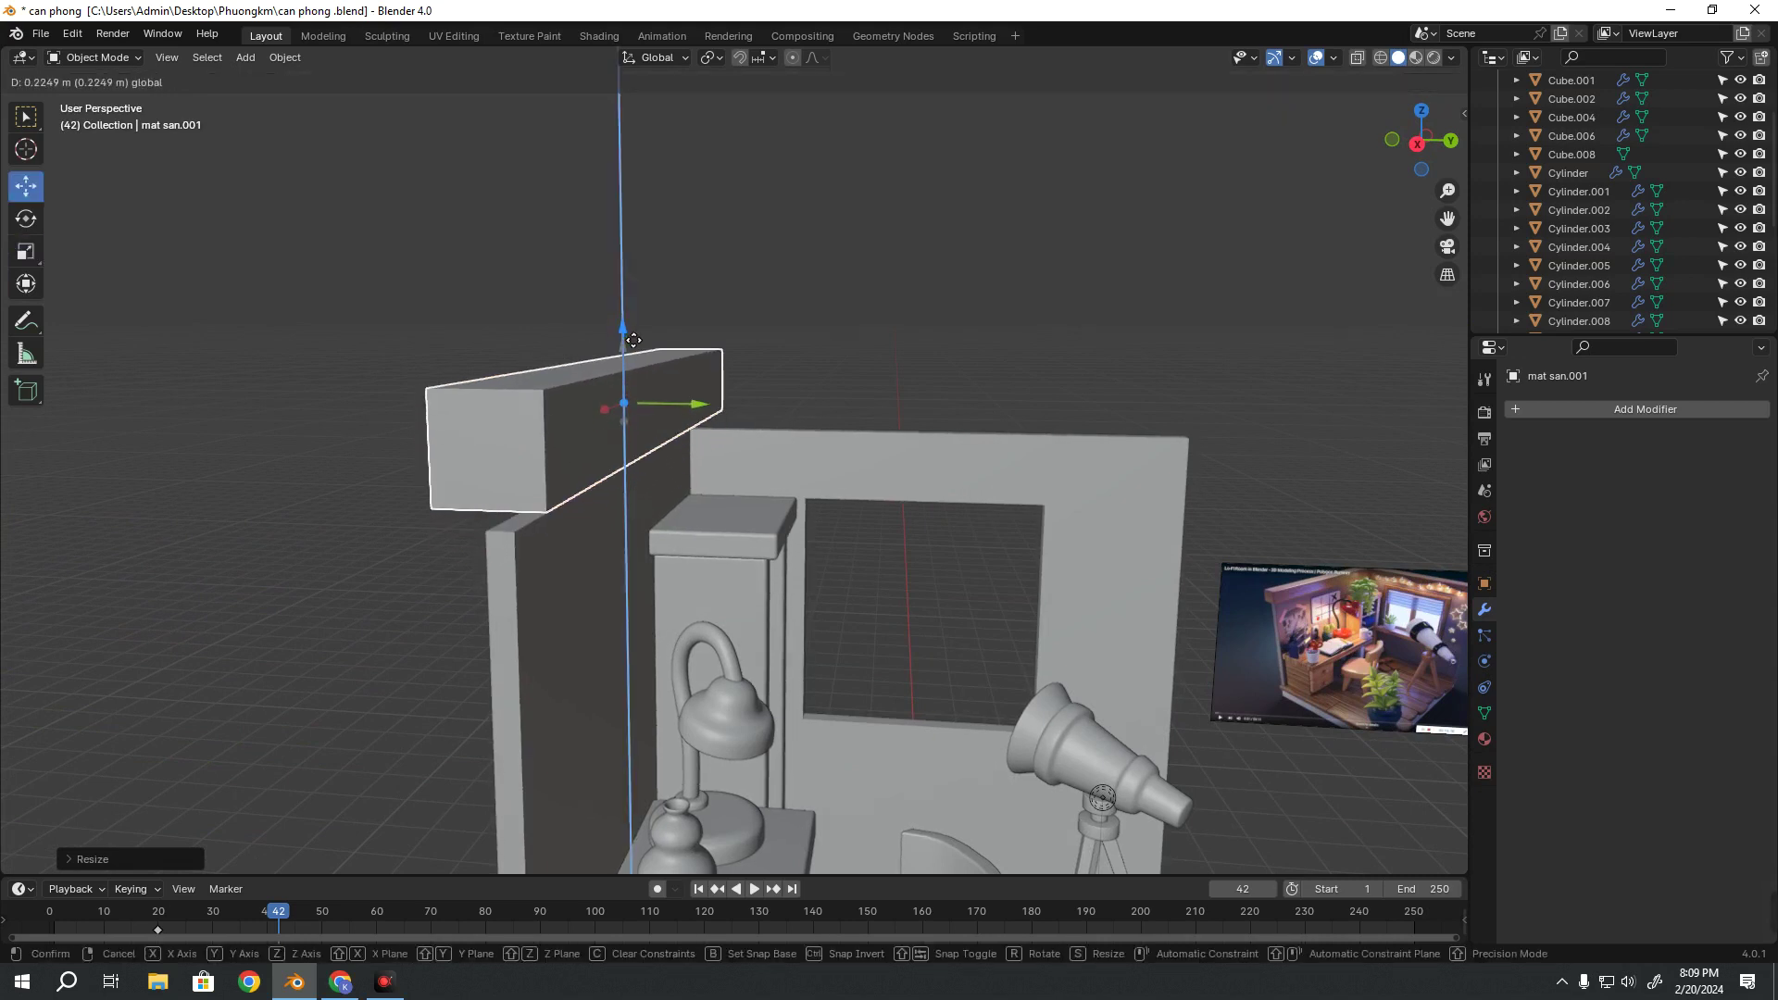
{"action": "left_click", "coordinate": [620, 445]}
Orbit around the room to inspect the beam, then reselect it
{"action": "mouse_move", "coordinate": [621, 450]}
{"action": "middle_mouse_down"}
{"action": "mouse_move", "coordinate": [557, 402]}
{"action": "mouse_move", "coordinate": [565, 387]}
{"action": "mouse_move", "coordinate": [880, 441]}
{"action": "mouse_move", "coordinate": [1000, 325]}
{"action": "mouse_move", "coordinate": [1080, 408]}
{"action": "mouse_move", "coordinate": [908, 496]}
{"action": "mouse_move", "coordinate": [995, 555]}
{"action": "mouse_move", "coordinate": [759, 554]}
{"action": "middle_mouse_up"}
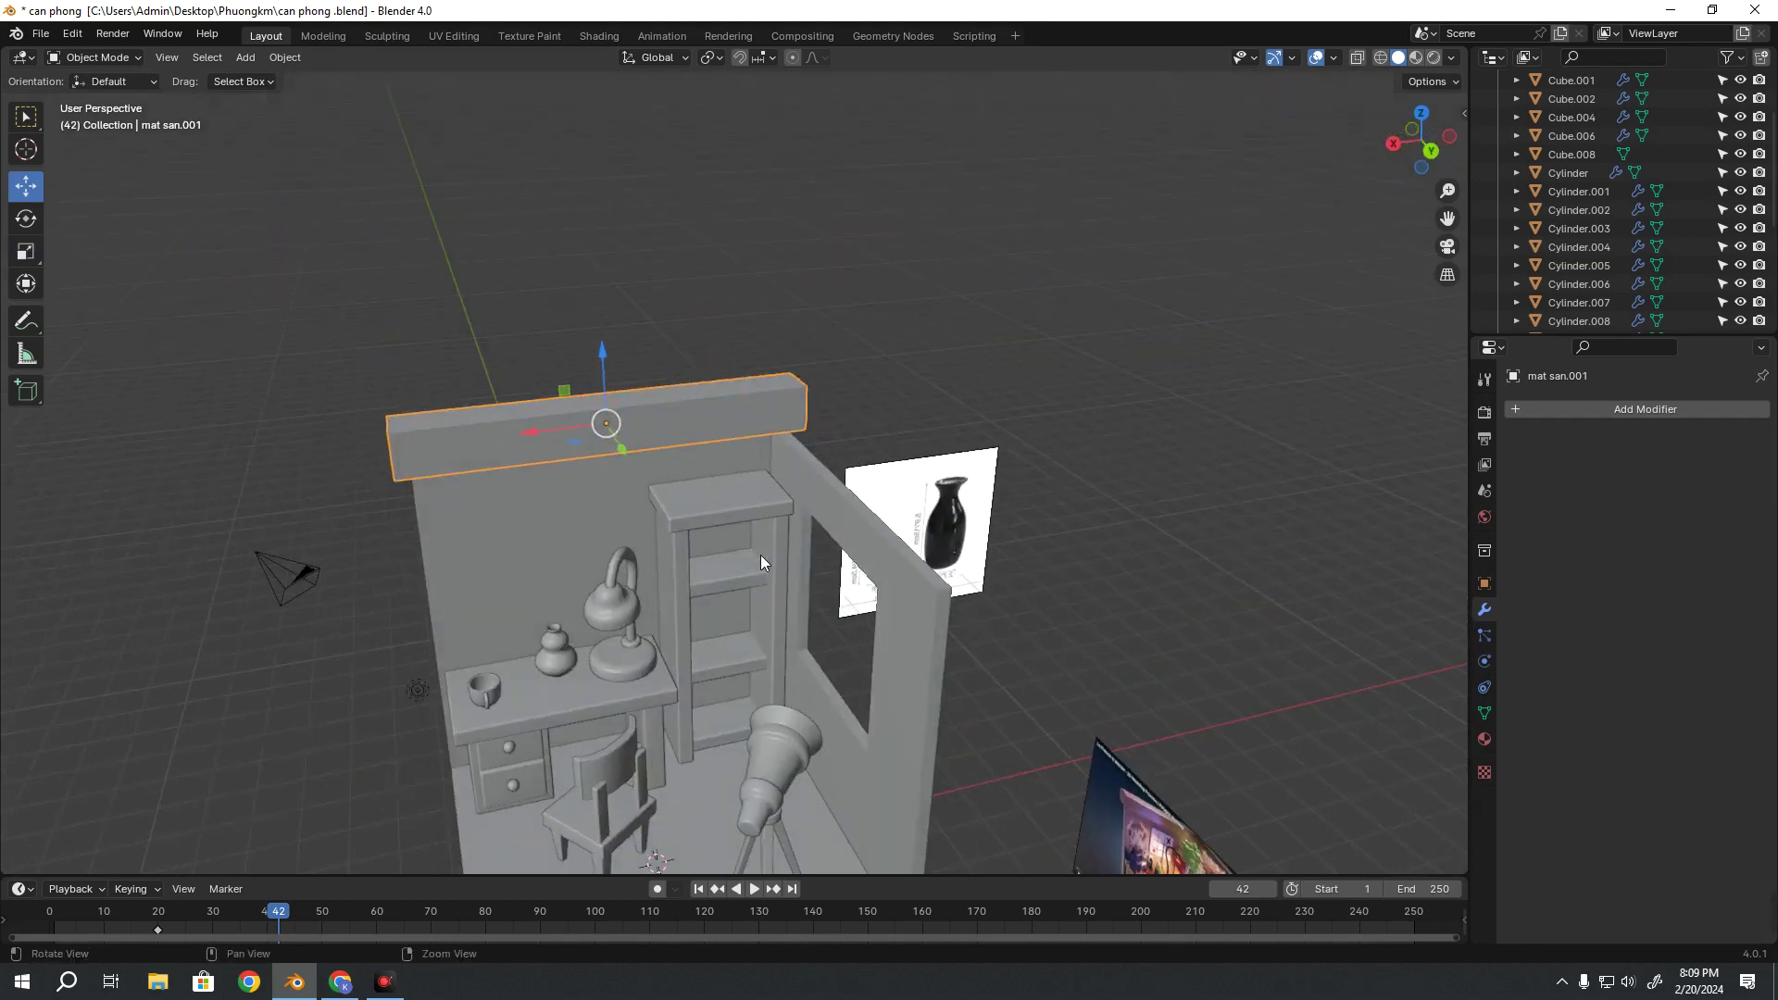
{"action": "mouse_move", "coordinate": [606, 612]}
{"action": "middle_mouse_down"}
{"action": "mouse_move", "coordinate": [774, 513]}
{"action": "mouse_move", "coordinate": [734, 443]}
{"action": "middle_mouse_up"}
{"action": "mouse_move", "coordinate": [611, 453]}
{"action": "middle_mouse_down"}
{"action": "mouse_move", "coordinate": [596, 525]}
{"action": "mouse_move", "coordinate": [963, 318]}
{"action": "mouse_move", "coordinate": [718, 361]}
{"action": "middle_mouse_up"}
{"action": "mouse_move", "coordinate": [617, 505]}
{"action": "middle_mouse_down"}
{"action": "mouse_move", "coordinate": [663, 468]}
{"action": "mouse_move", "coordinate": [786, 480]}
{"action": "mouse_move", "coordinate": [488, 469]}
{"action": "mouse_move", "coordinate": [529, 515]}
{"action": "mouse_move", "coordinate": [660, 441]}
{"action": "middle_mouse_up"}
{"action": "left_click", "coordinate": [552, 428]}
{"action": "scroll", "coordinate": [659, 441], "scroll_direction": "down", "scroll_amount": 1}
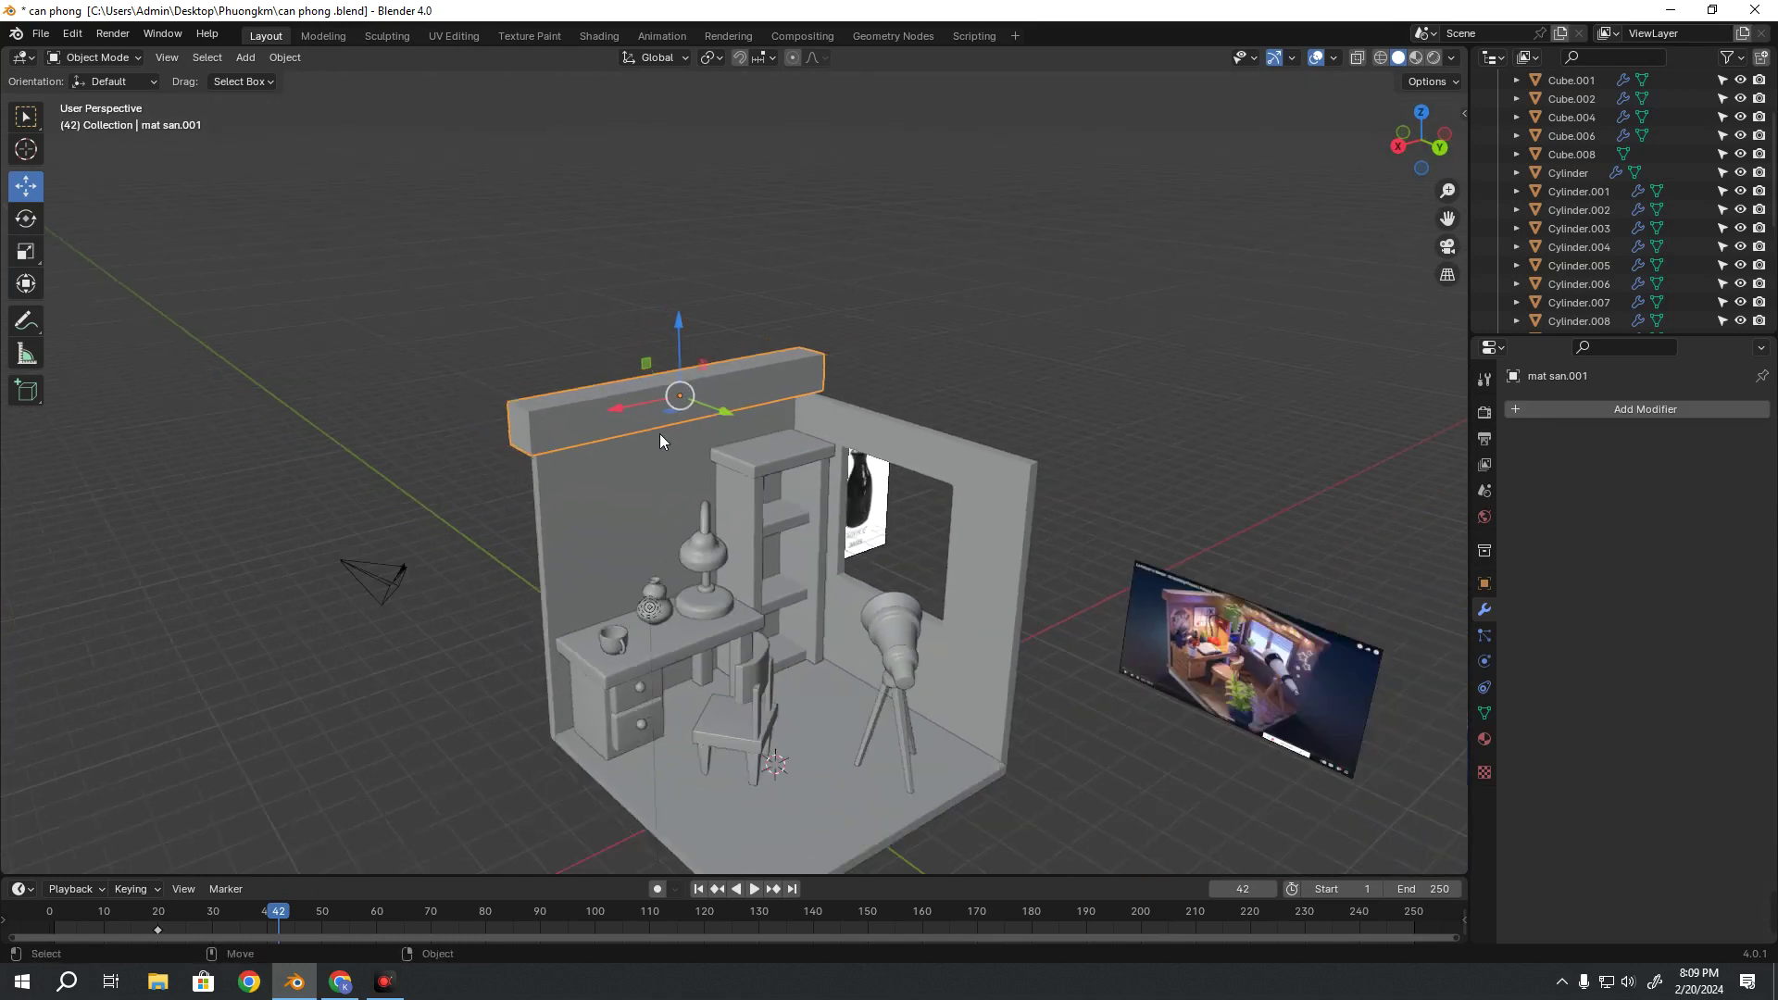
{"action": "scroll", "coordinate": [660, 441], "scroll_direction": "down", "scroll_amount": 1}
Save can phong .blend with the trim beam resting on the wall
{"action": "key", "text": "ctrl+s"}
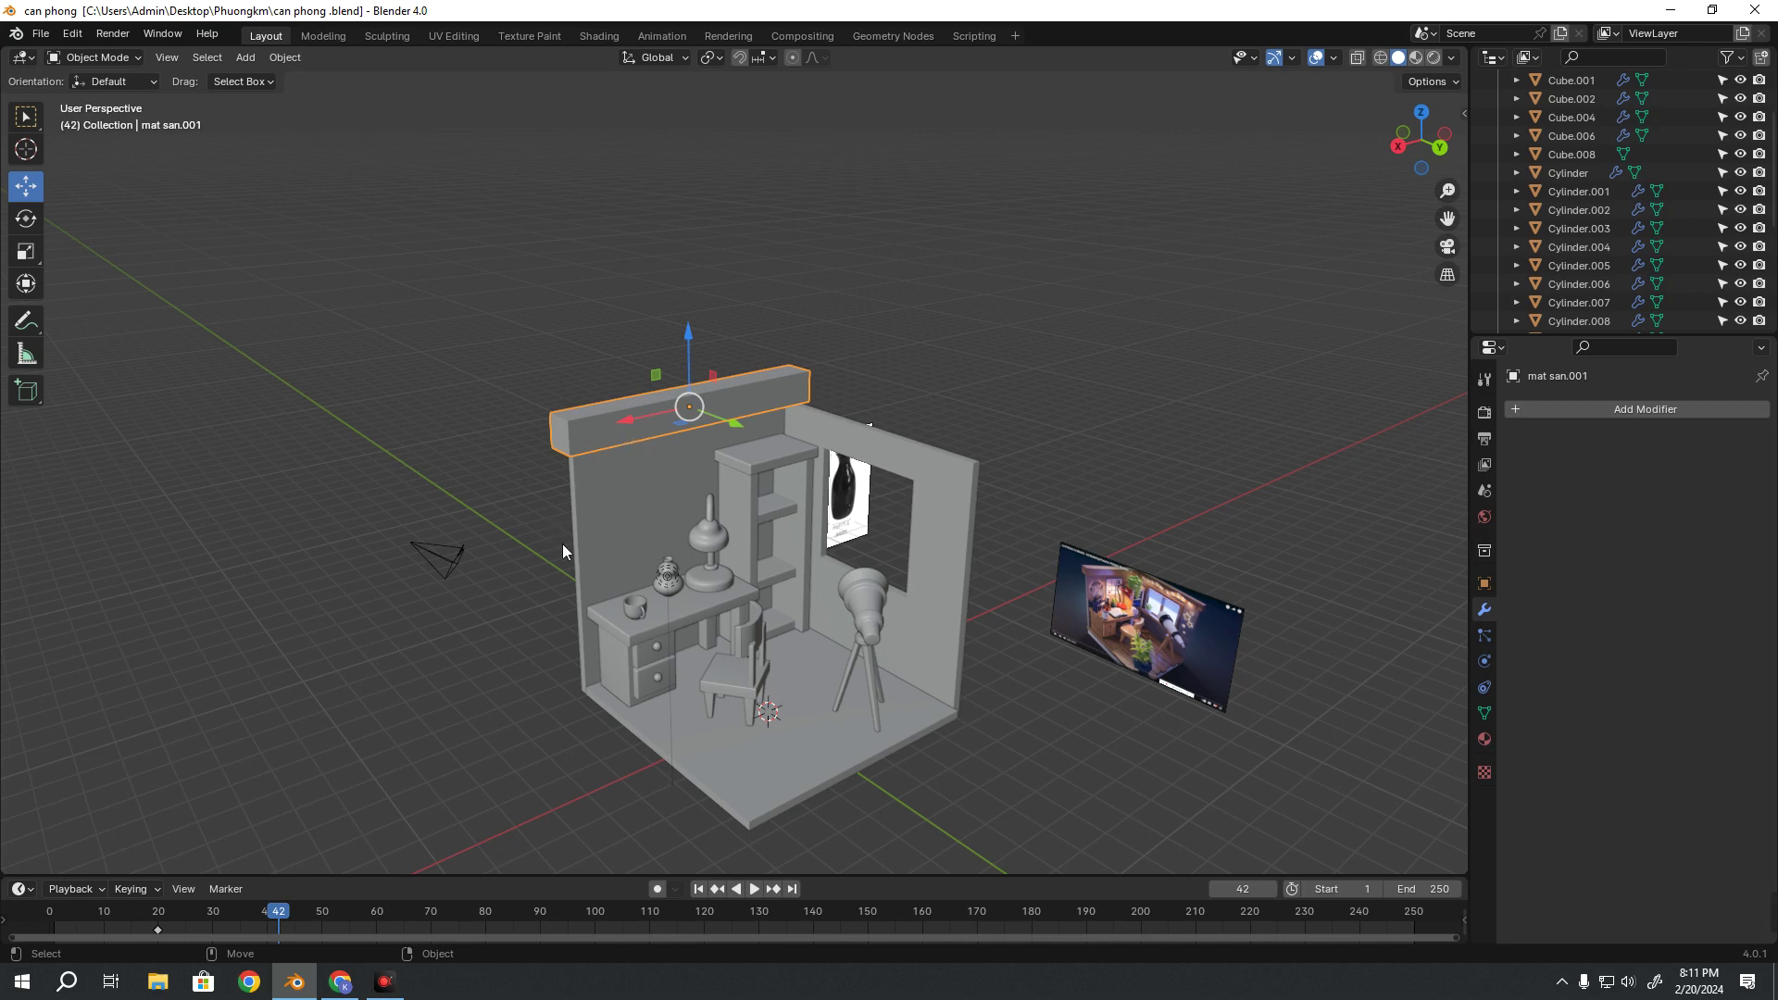
{"action": "scroll", "coordinate": [753, 430], "scroll_direction": "up", "scroll_amount": 4}
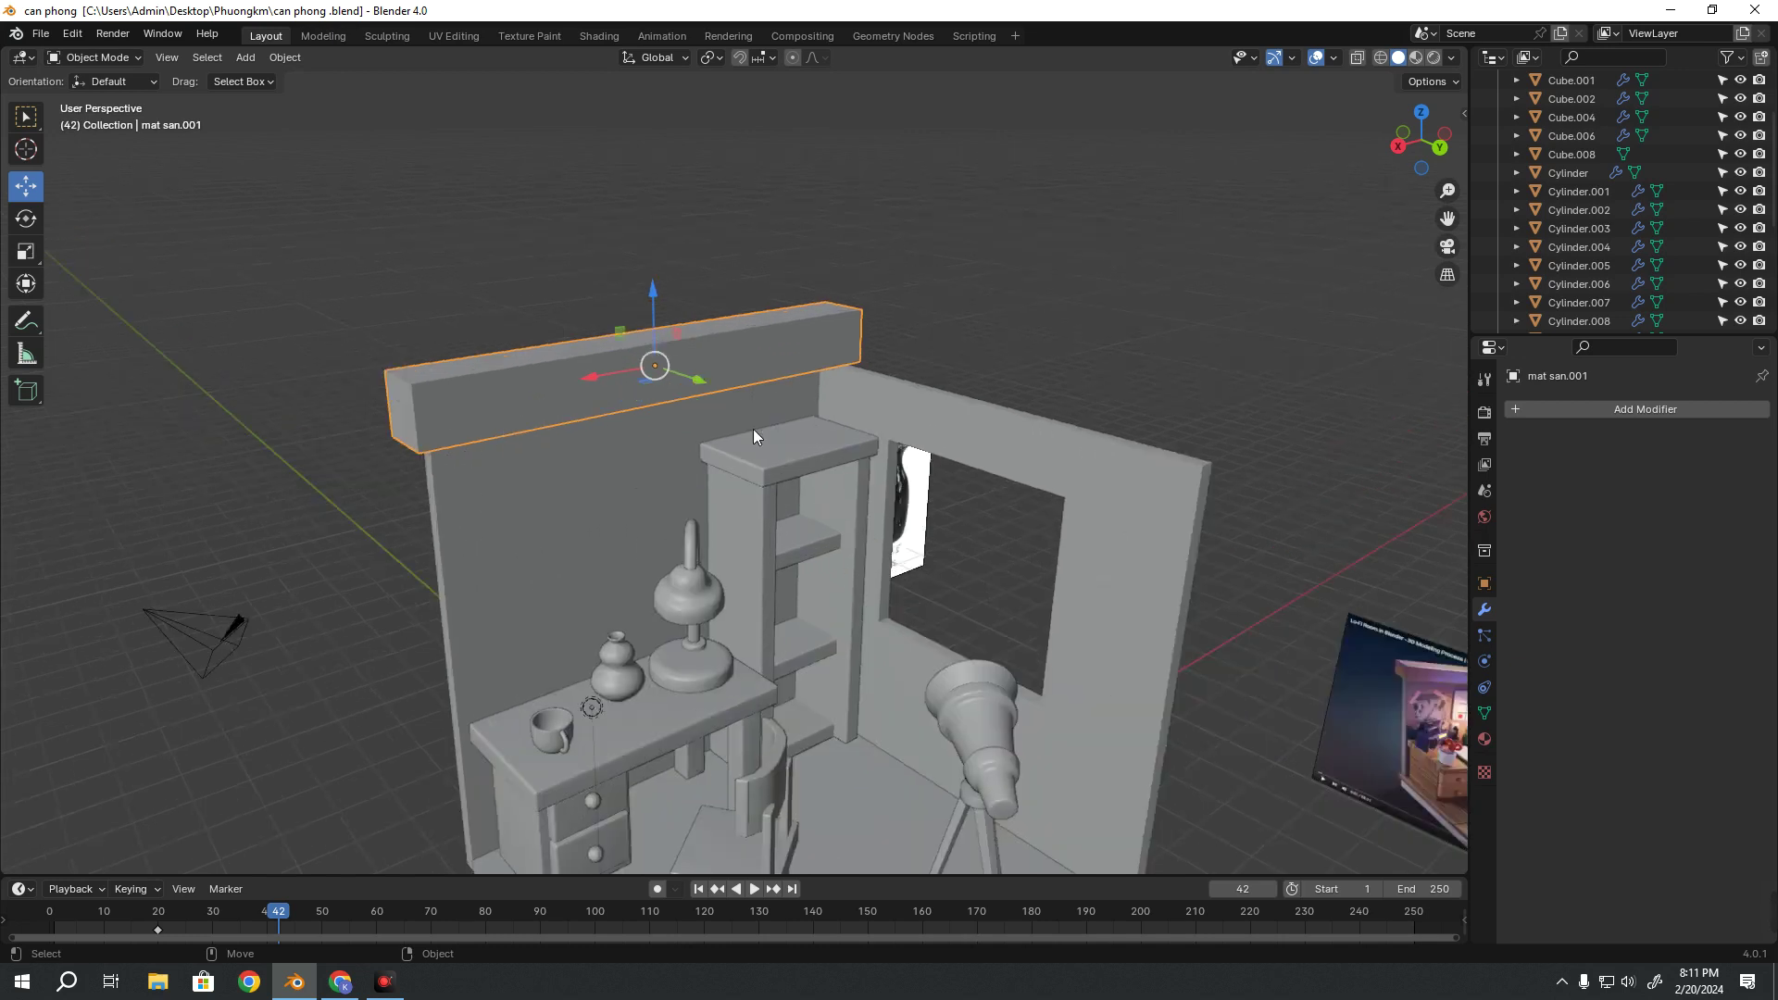
{"action": "mouse_move", "coordinate": [753, 429]}
{"action": "middle_mouse_down"}
{"action": "mouse_move", "coordinate": [580, 487]}
{"action": "mouse_move", "coordinate": [968, 507]}
{"action": "middle_mouse_up"}
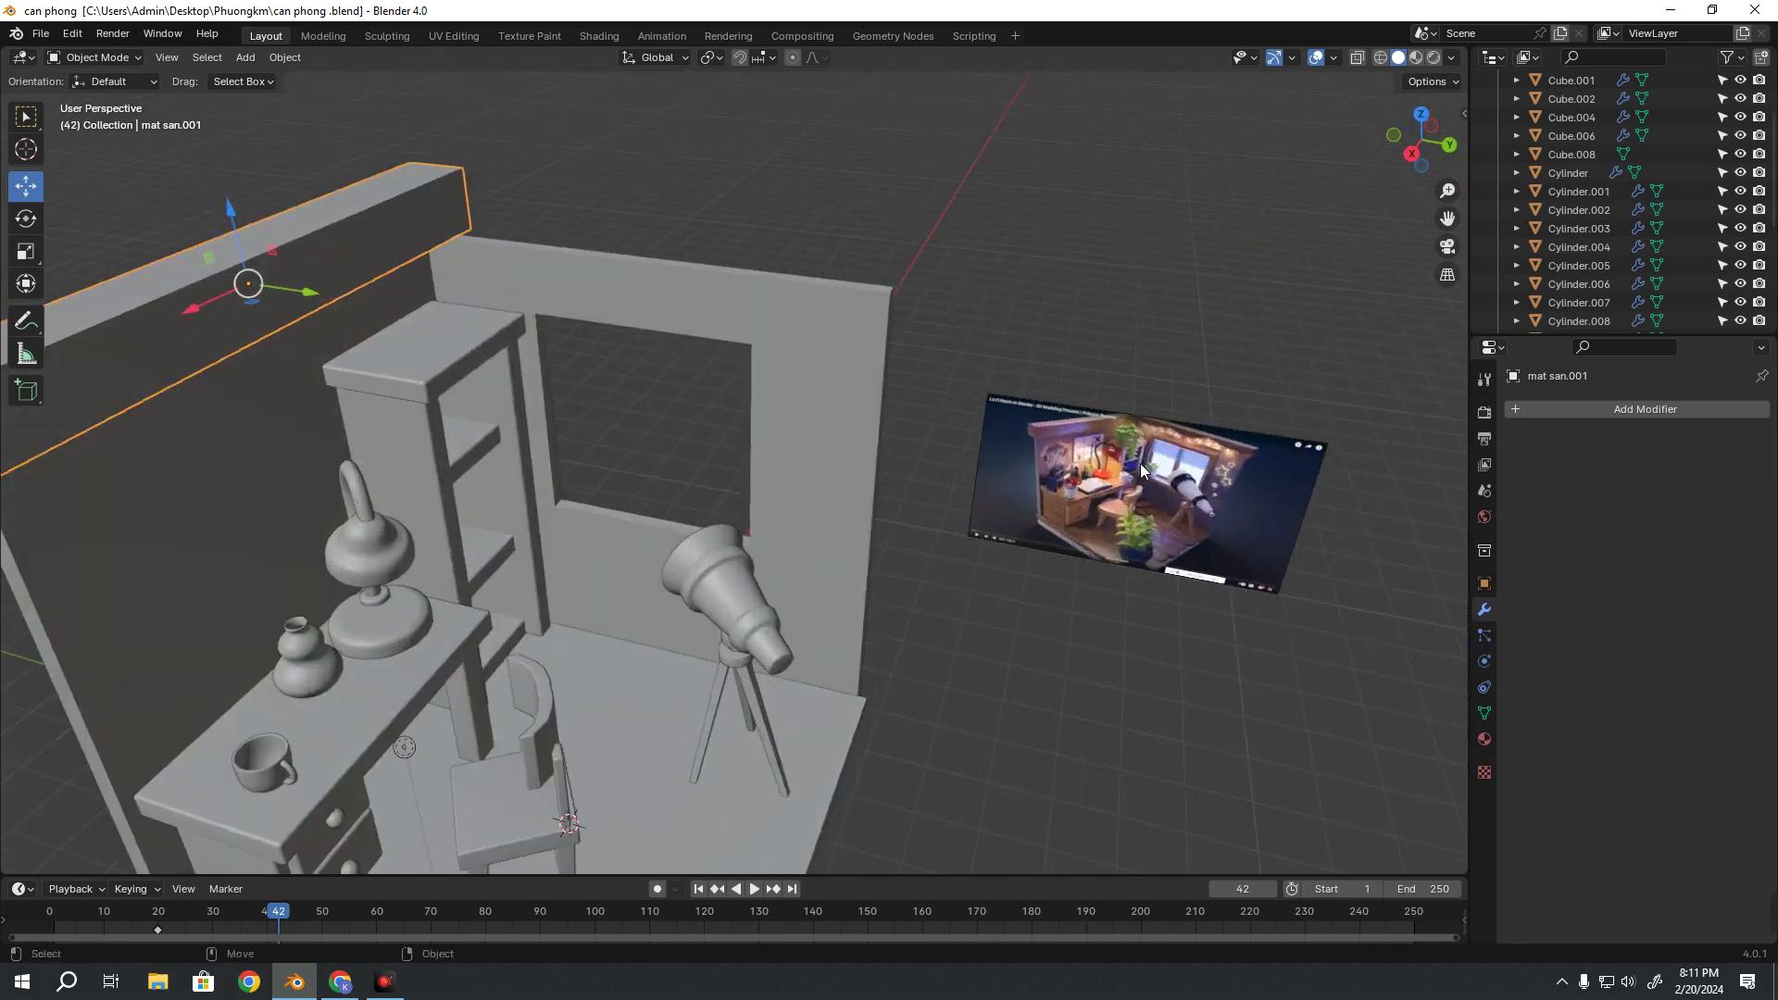
{"action": "scroll", "coordinate": [800, 477], "scroll_direction": "up", "scroll_amount": 5}
{"action": "middle_click_drag", "start_coordinate": [798, 471], "coordinate": [998, 507]}
{"action": "scroll", "coordinate": [997, 508], "scroll_direction": "up", "scroll_amount": 3}
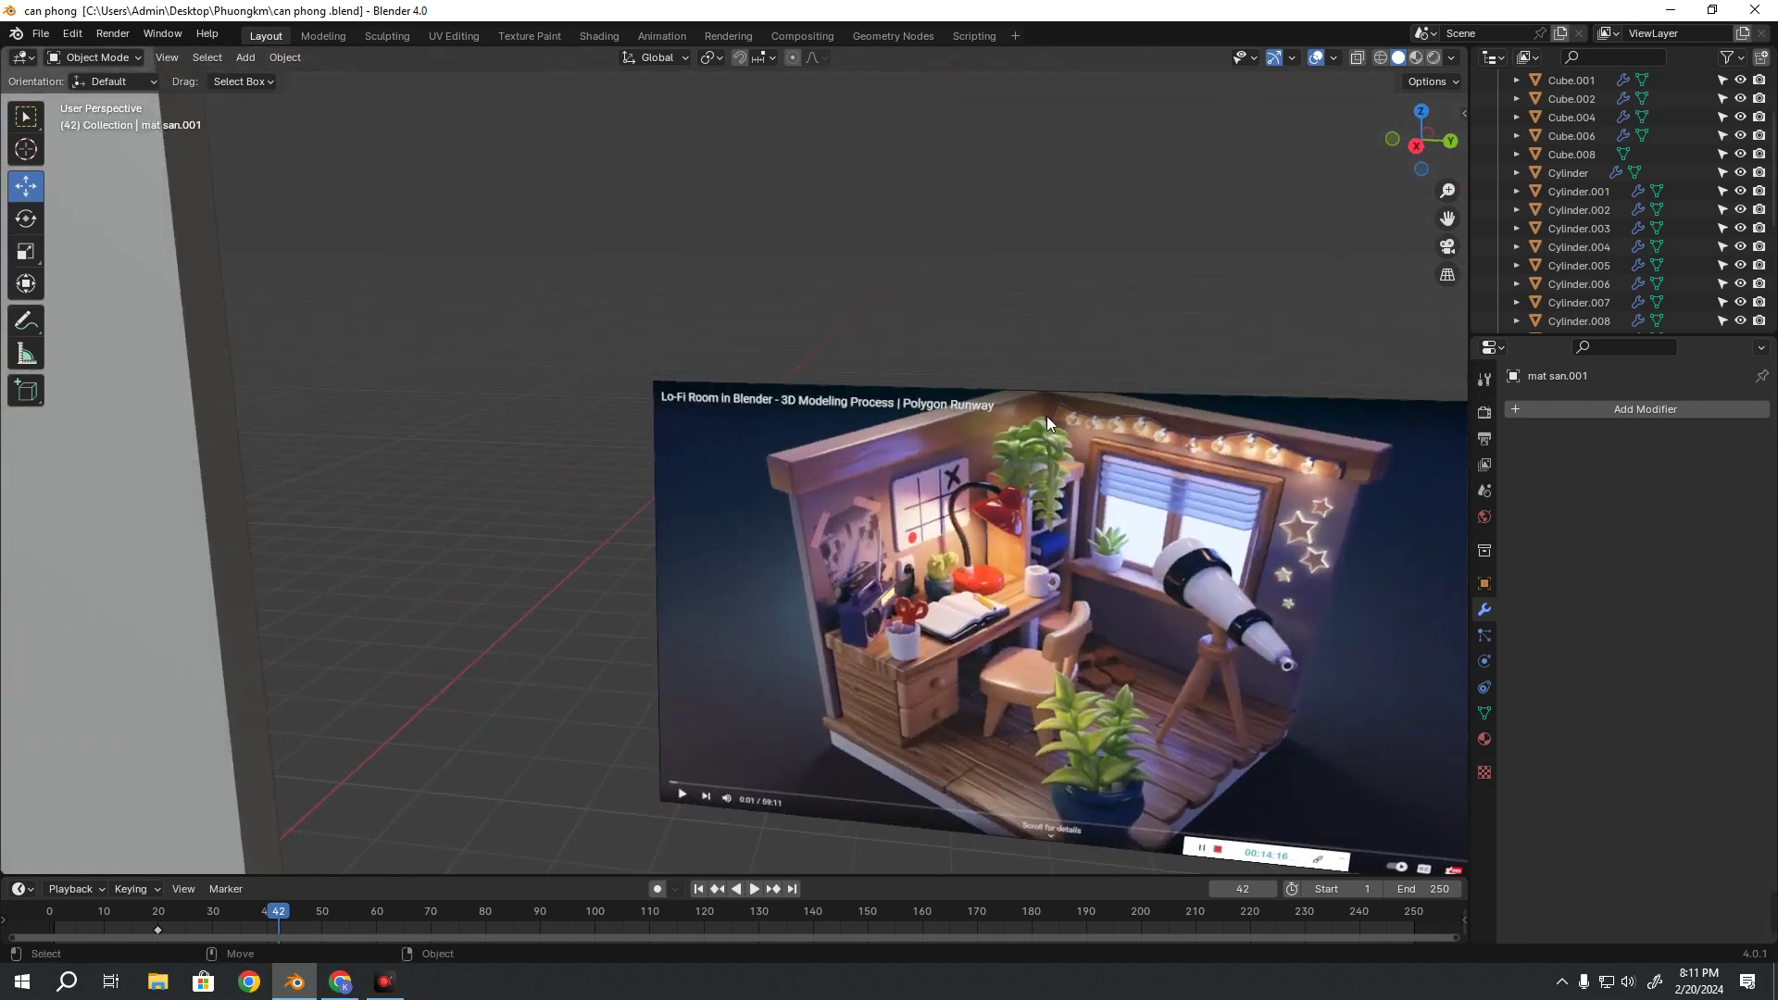
{"action": "scroll", "coordinate": [428, 382], "scroll_direction": "down", "scroll_amount": 5}
{"action": "scroll", "coordinate": [424, 383], "scroll_direction": "down", "scroll_amount": 4}
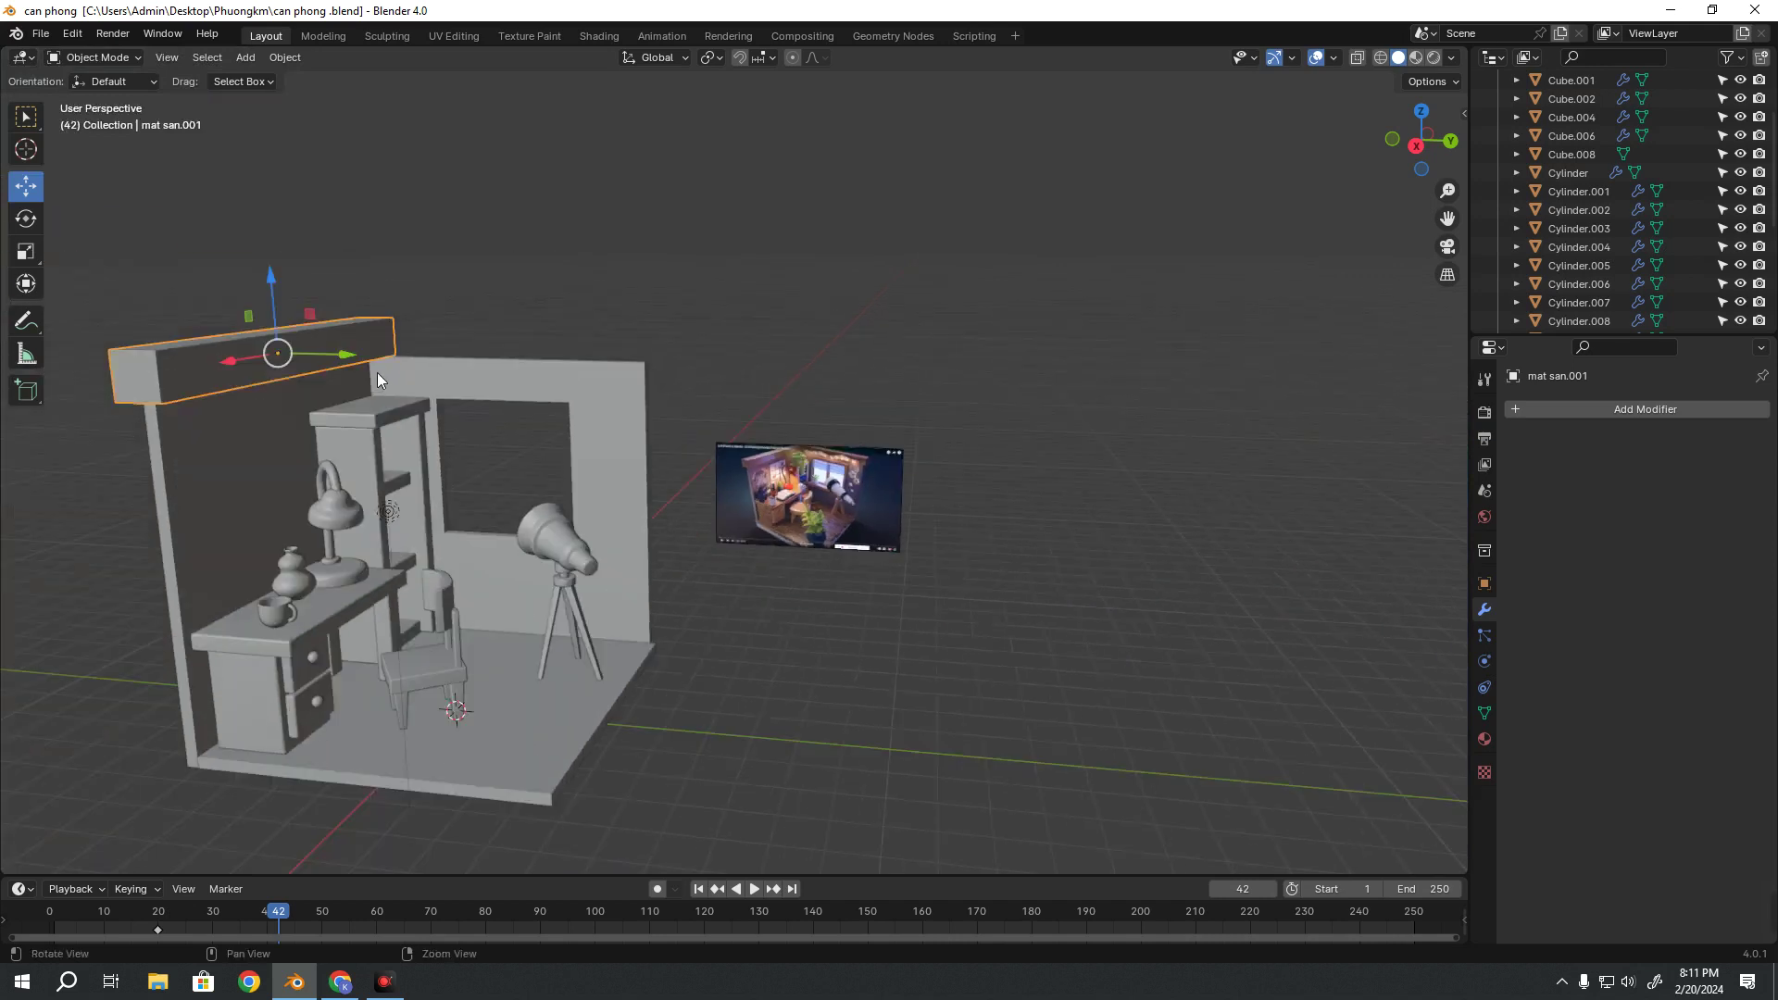
{"action": "middle_click_drag", "start_coordinate": [376, 373], "coordinate": [635, 469]}
{"action": "key", "text": "shift+d"}
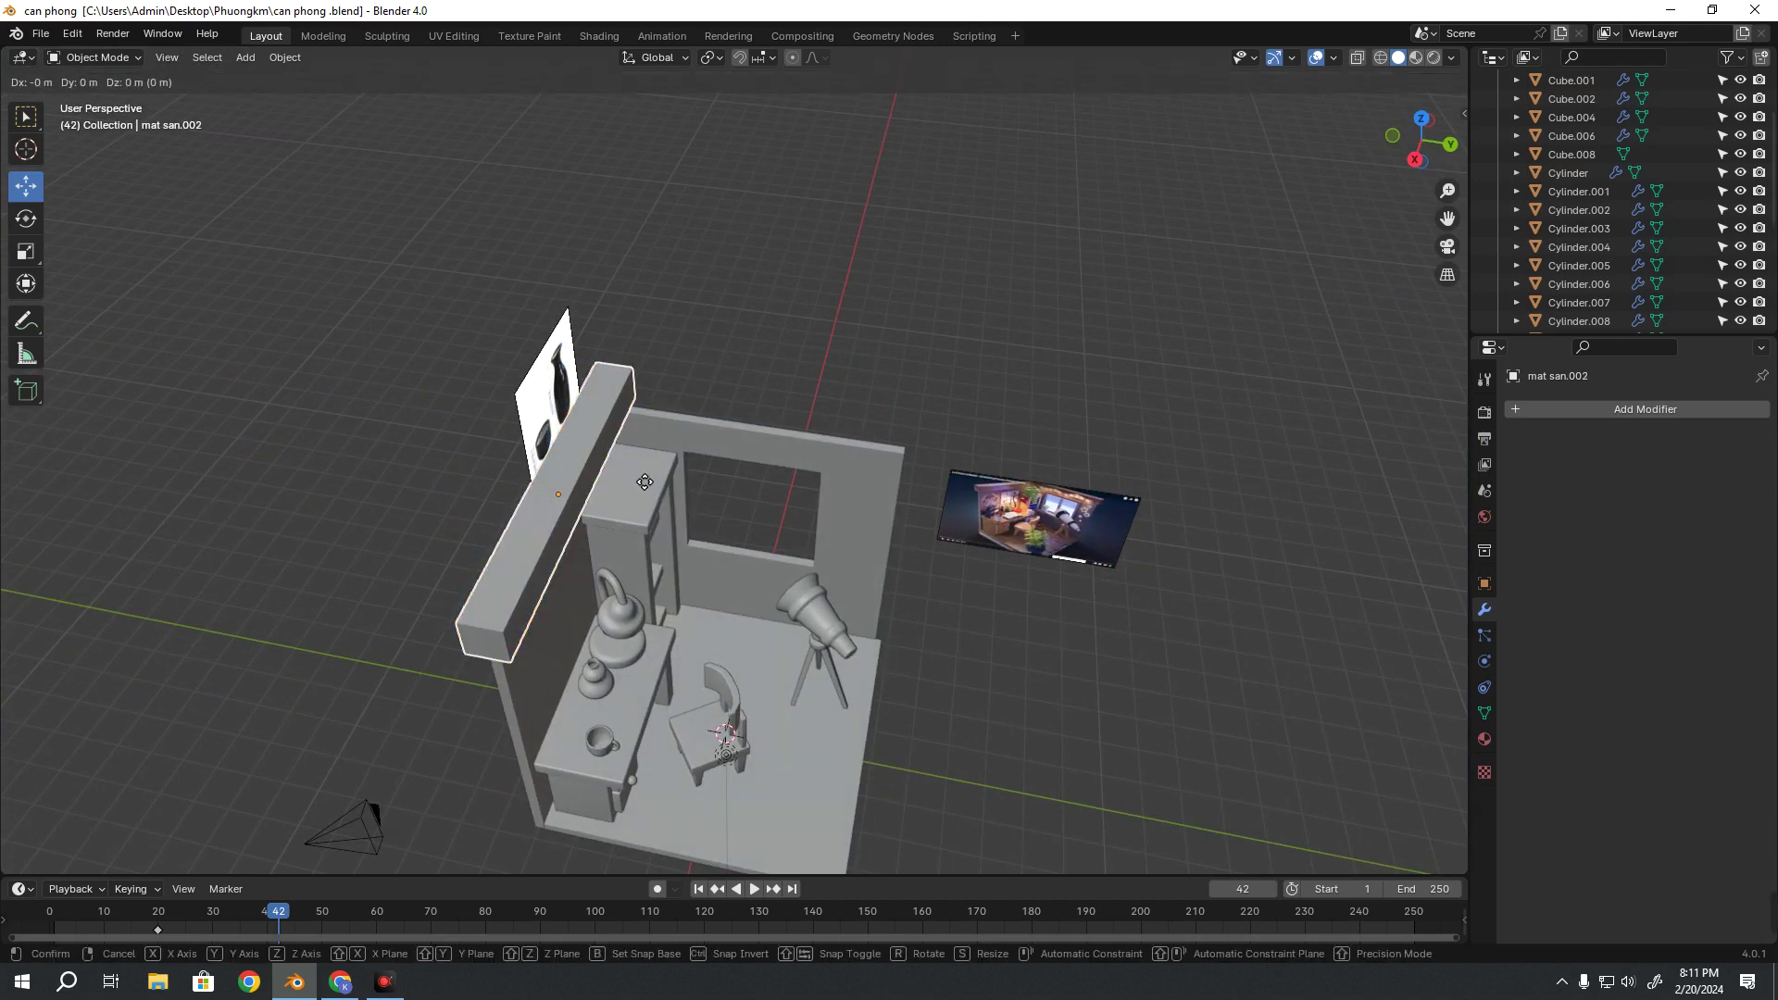
{"action": "right_click", "coordinate": [676, 483]}
{"action": "key", "text": "r"}
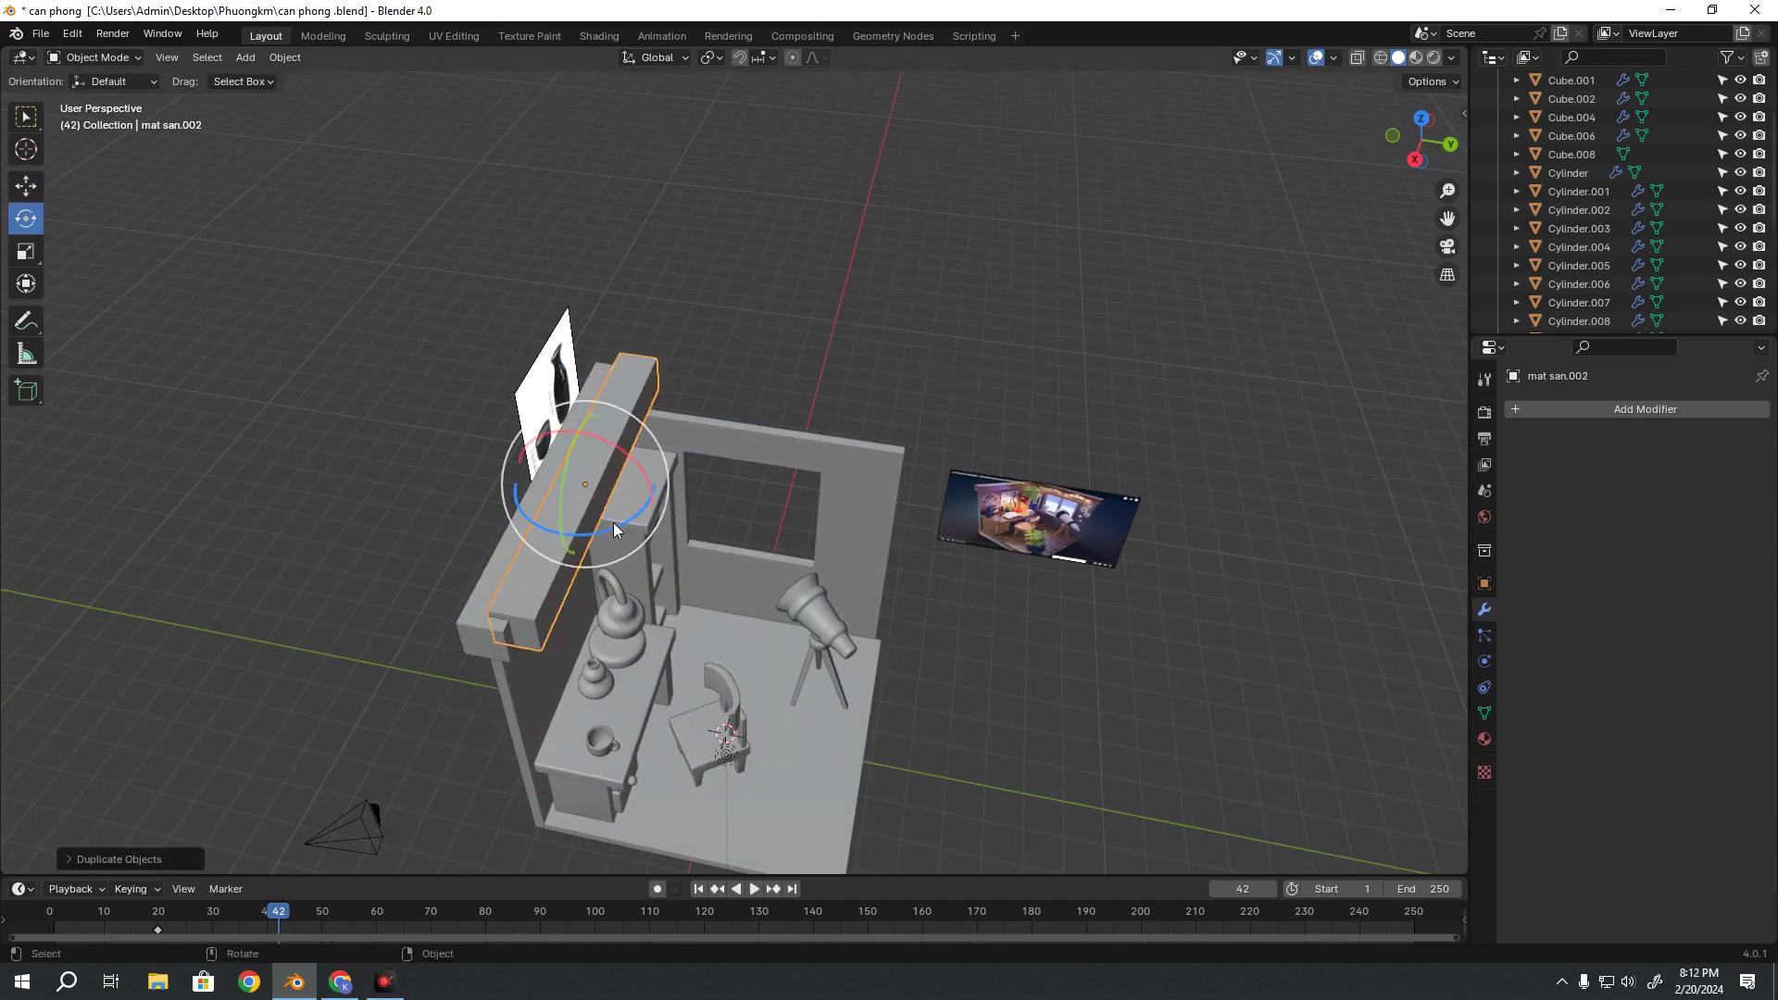
{"action": "key", "text": "r"}
{"action": "left_click", "coordinate": [750, 487]}
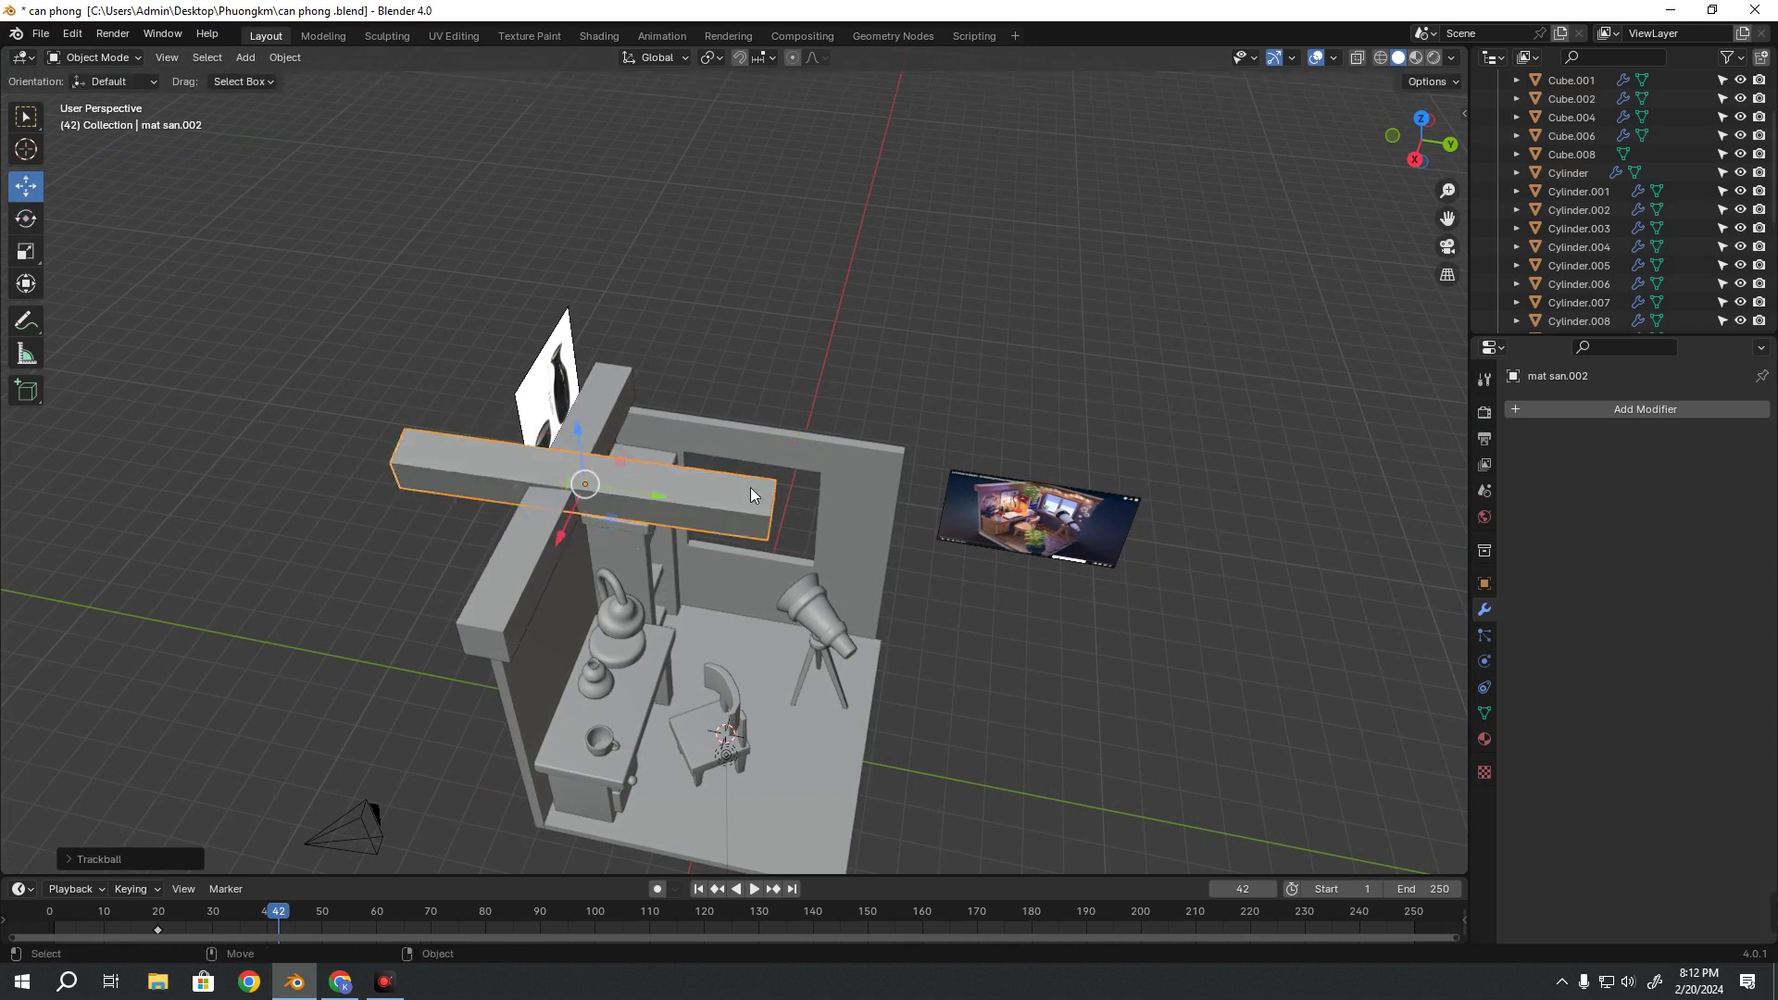
{"action": "mouse_move", "coordinate": [646, 496]}
{"action": "left_mouse_down"}
{"action": "mouse_move", "coordinate": [738, 531]}
{"action": "mouse_move", "coordinate": [835, 418]}
{"action": "left_mouse_up"}
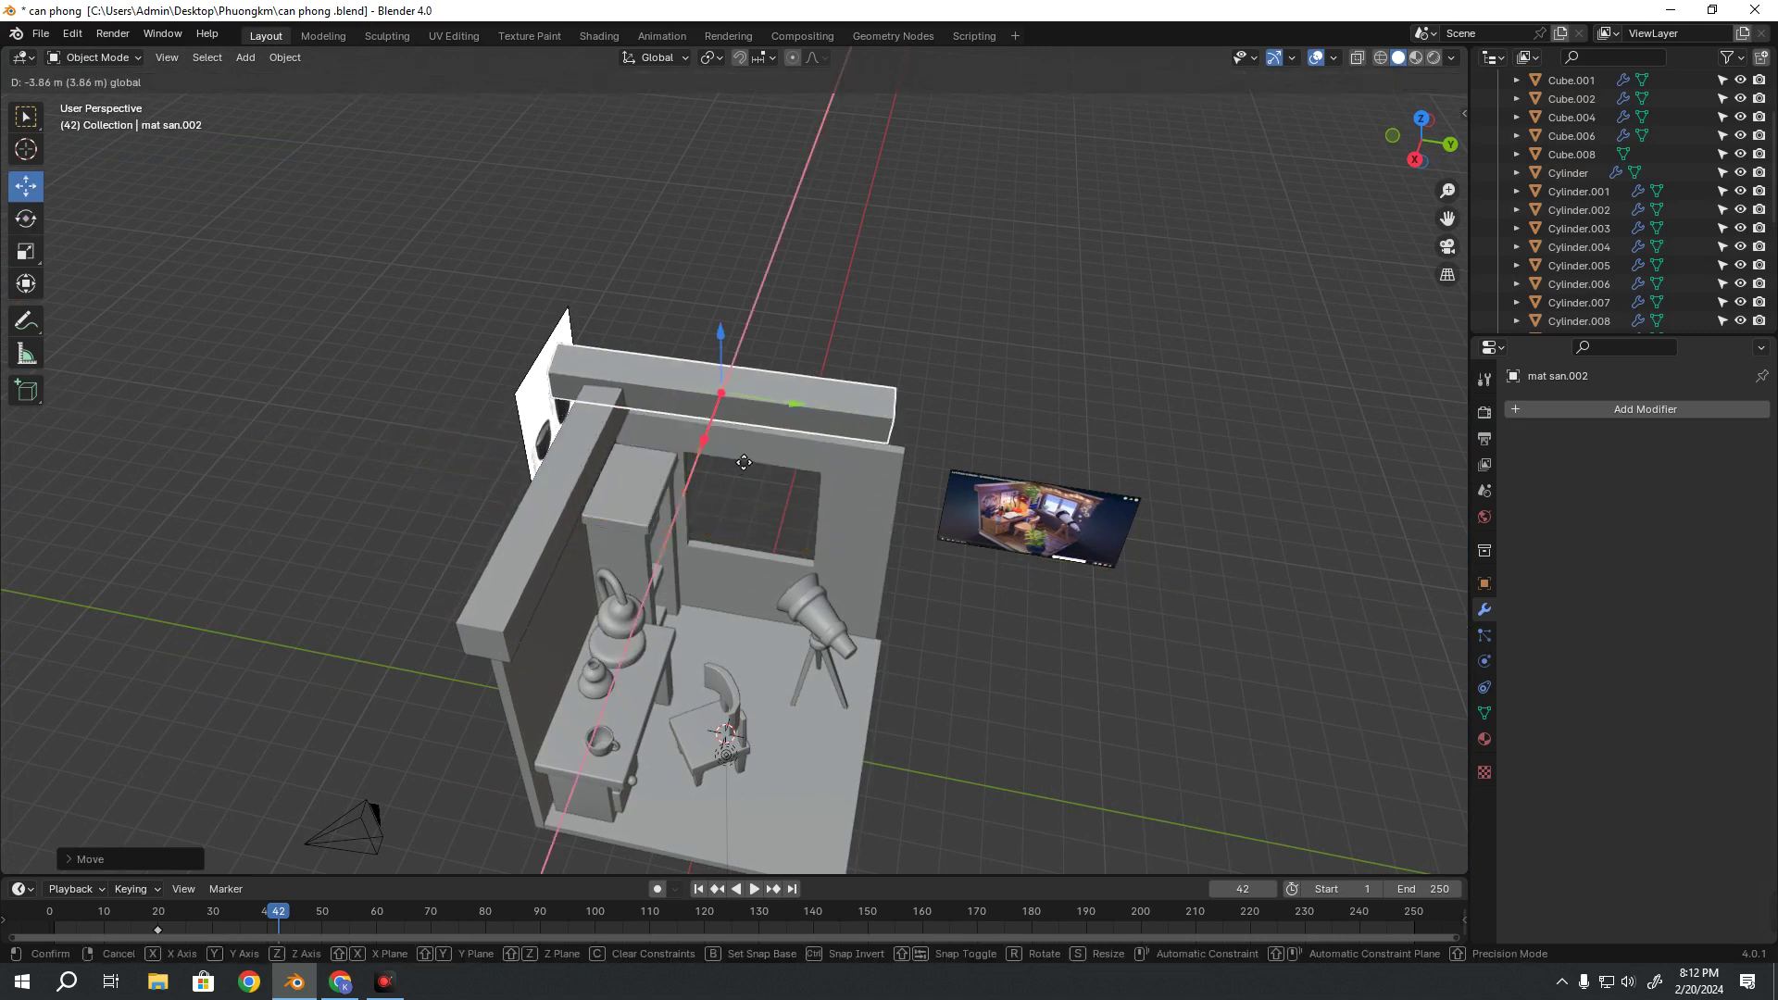
{"action": "left_click", "coordinate": [835, 418]}
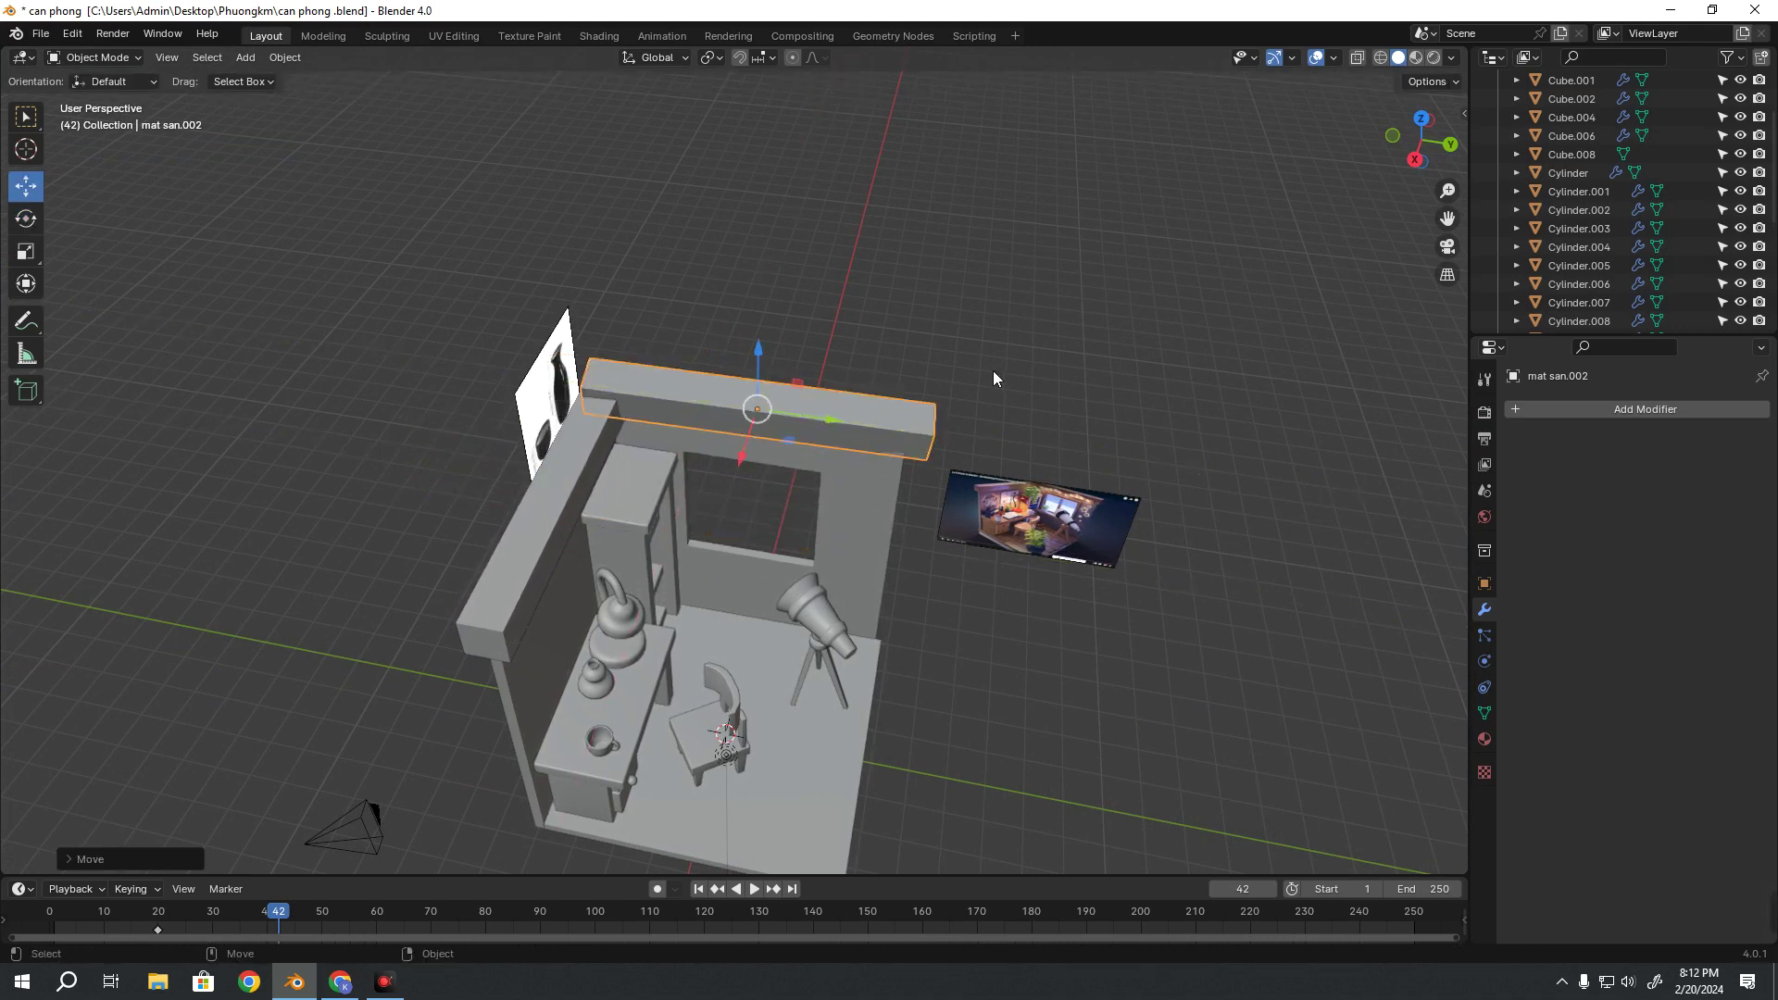
{"action": "middle_click_drag", "start_coordinate": [993, 370], "coordinate": [860, 397]}
{"action": "key", "text": "Delete"}
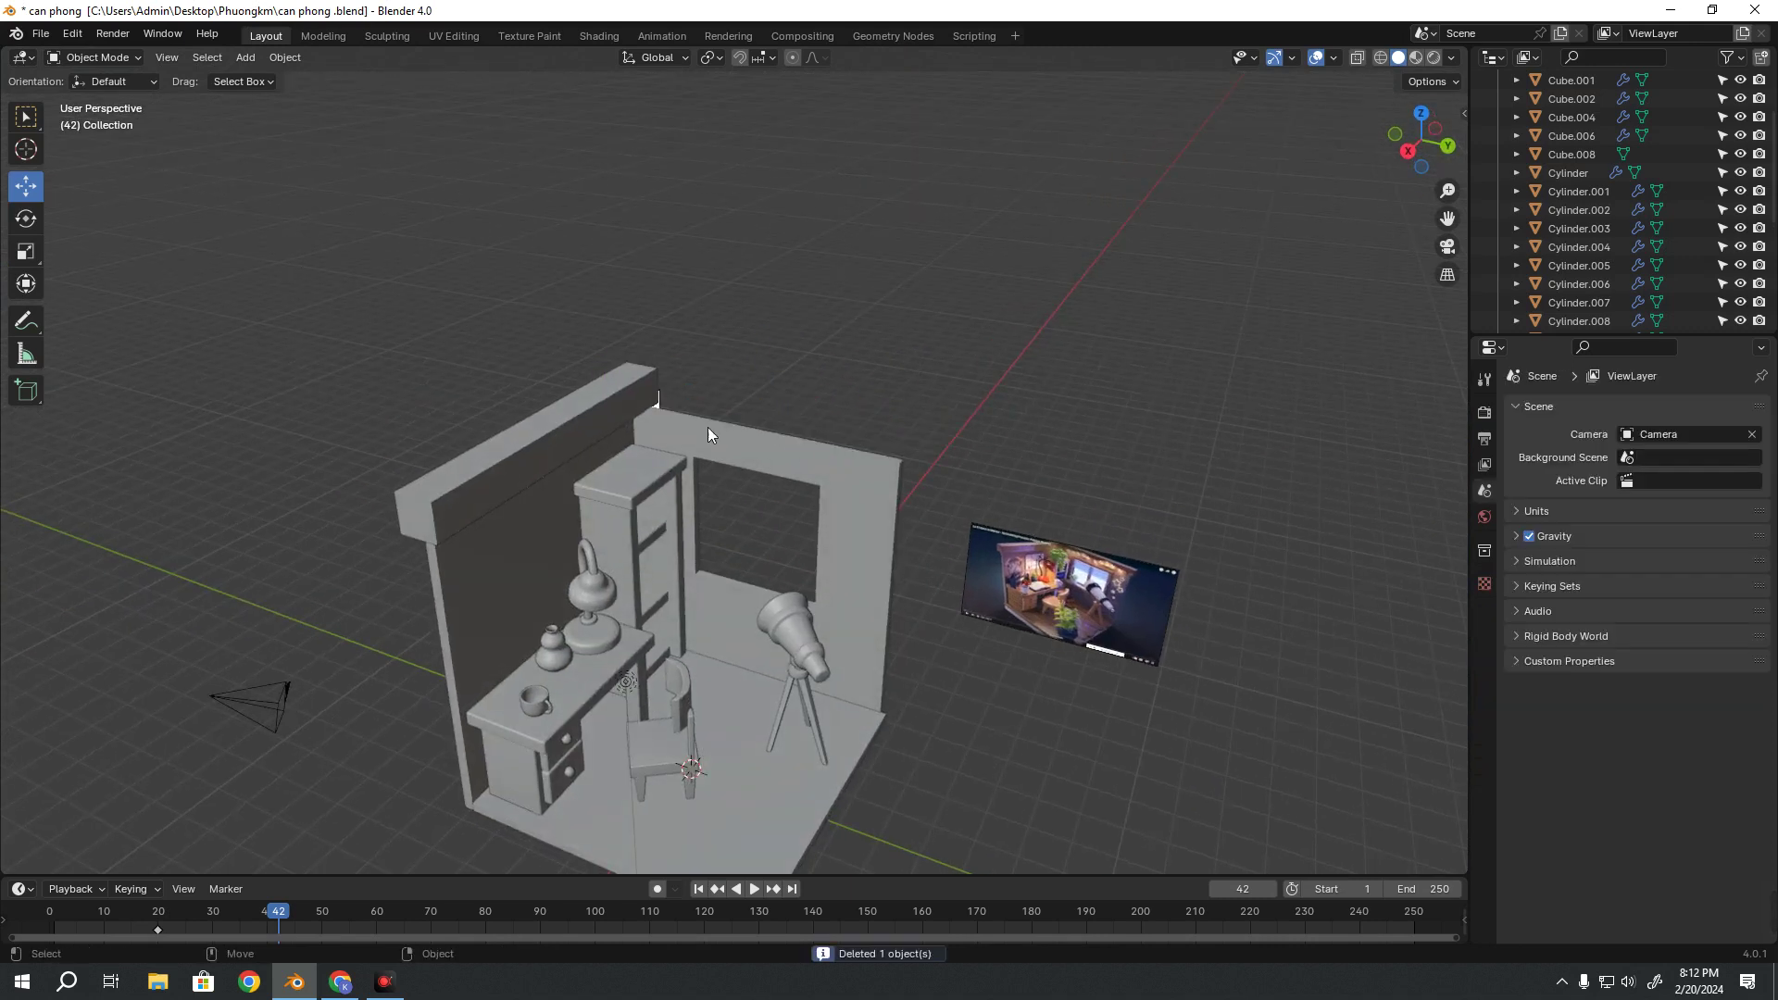
{"action": "left_click", "coordinate": [607, 385]}
{"action": "middle_click_drag", "start_coordinate": [607, 385], "coordinate": [880, 486]}
{"action": "scroll", "coordinate": [941, 436], "scroll_direction": "up", "scroll_amount": 3}
{"action": "middle_click_drag", "start_coordinate": [940, 435], "coordinate": [816, 481]}
{"action": "scroll", "coordinate": [848, 478], "scroll_direction": "up", "scroll_amount": 2}
In Edit Mode, add a cross loop cut near the beam's end
{"action": "key", "text": "Tab"}
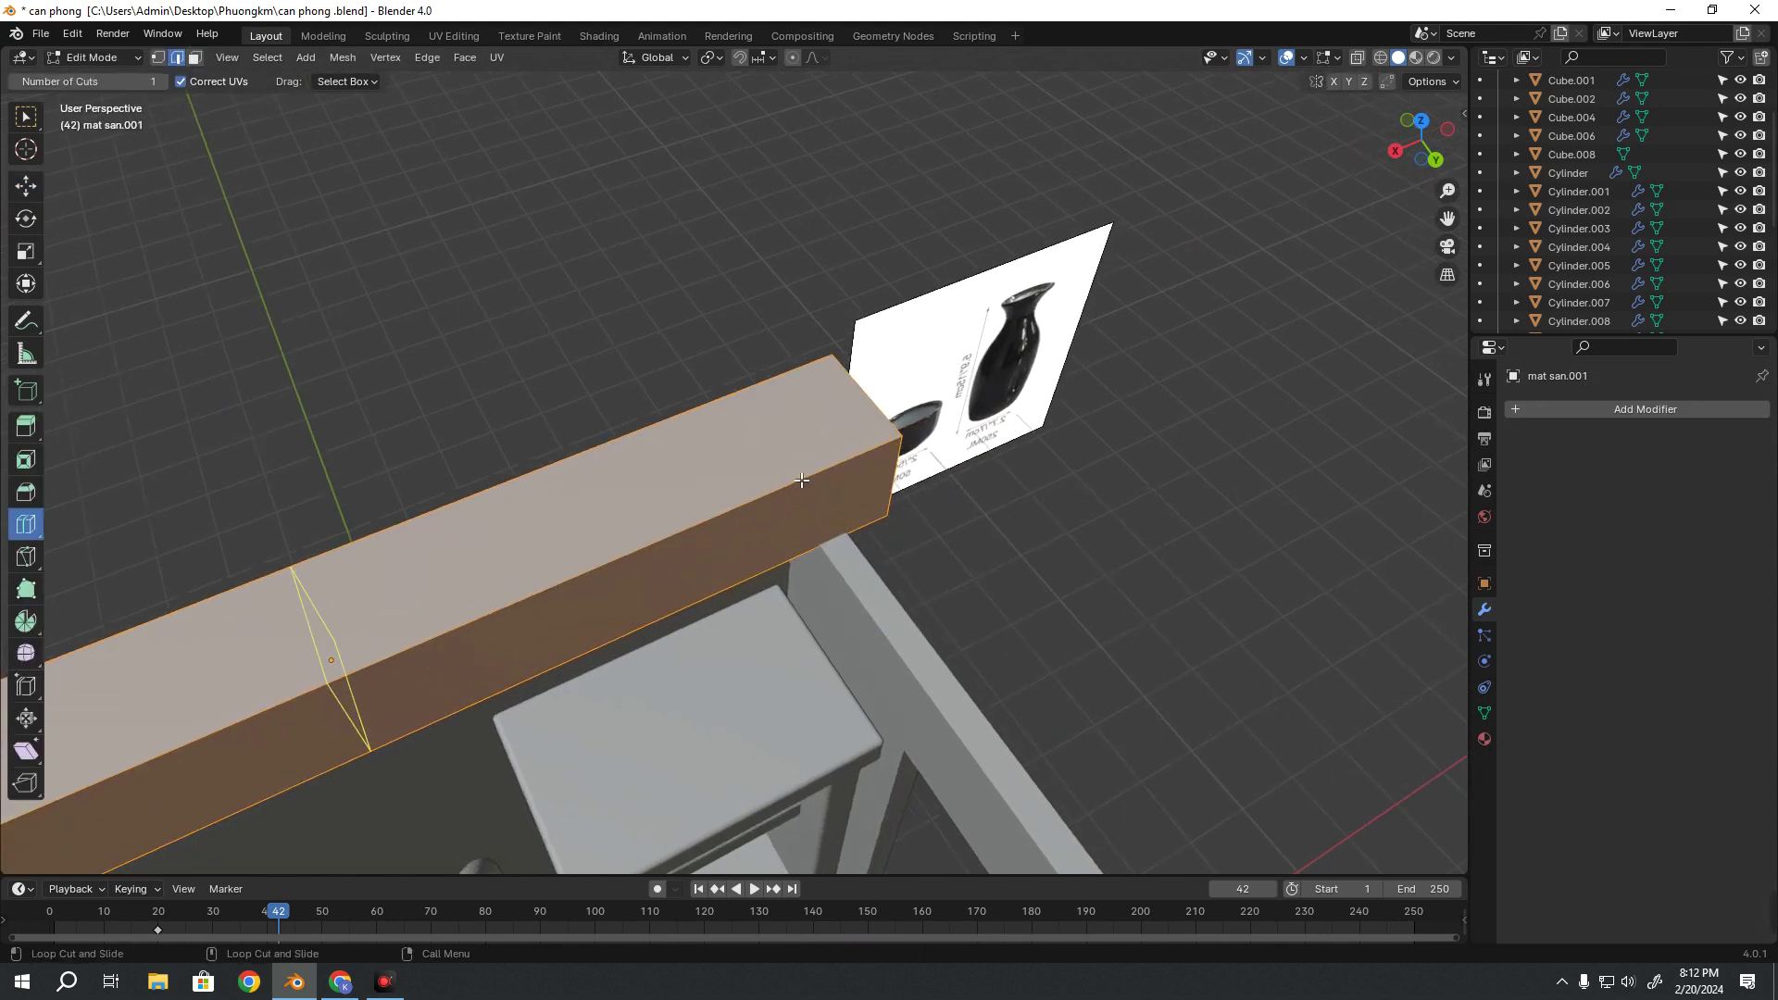
{"action": "left_click_drag", "start_coordinate": [817, 480], "coordinate": [1358, 271]}
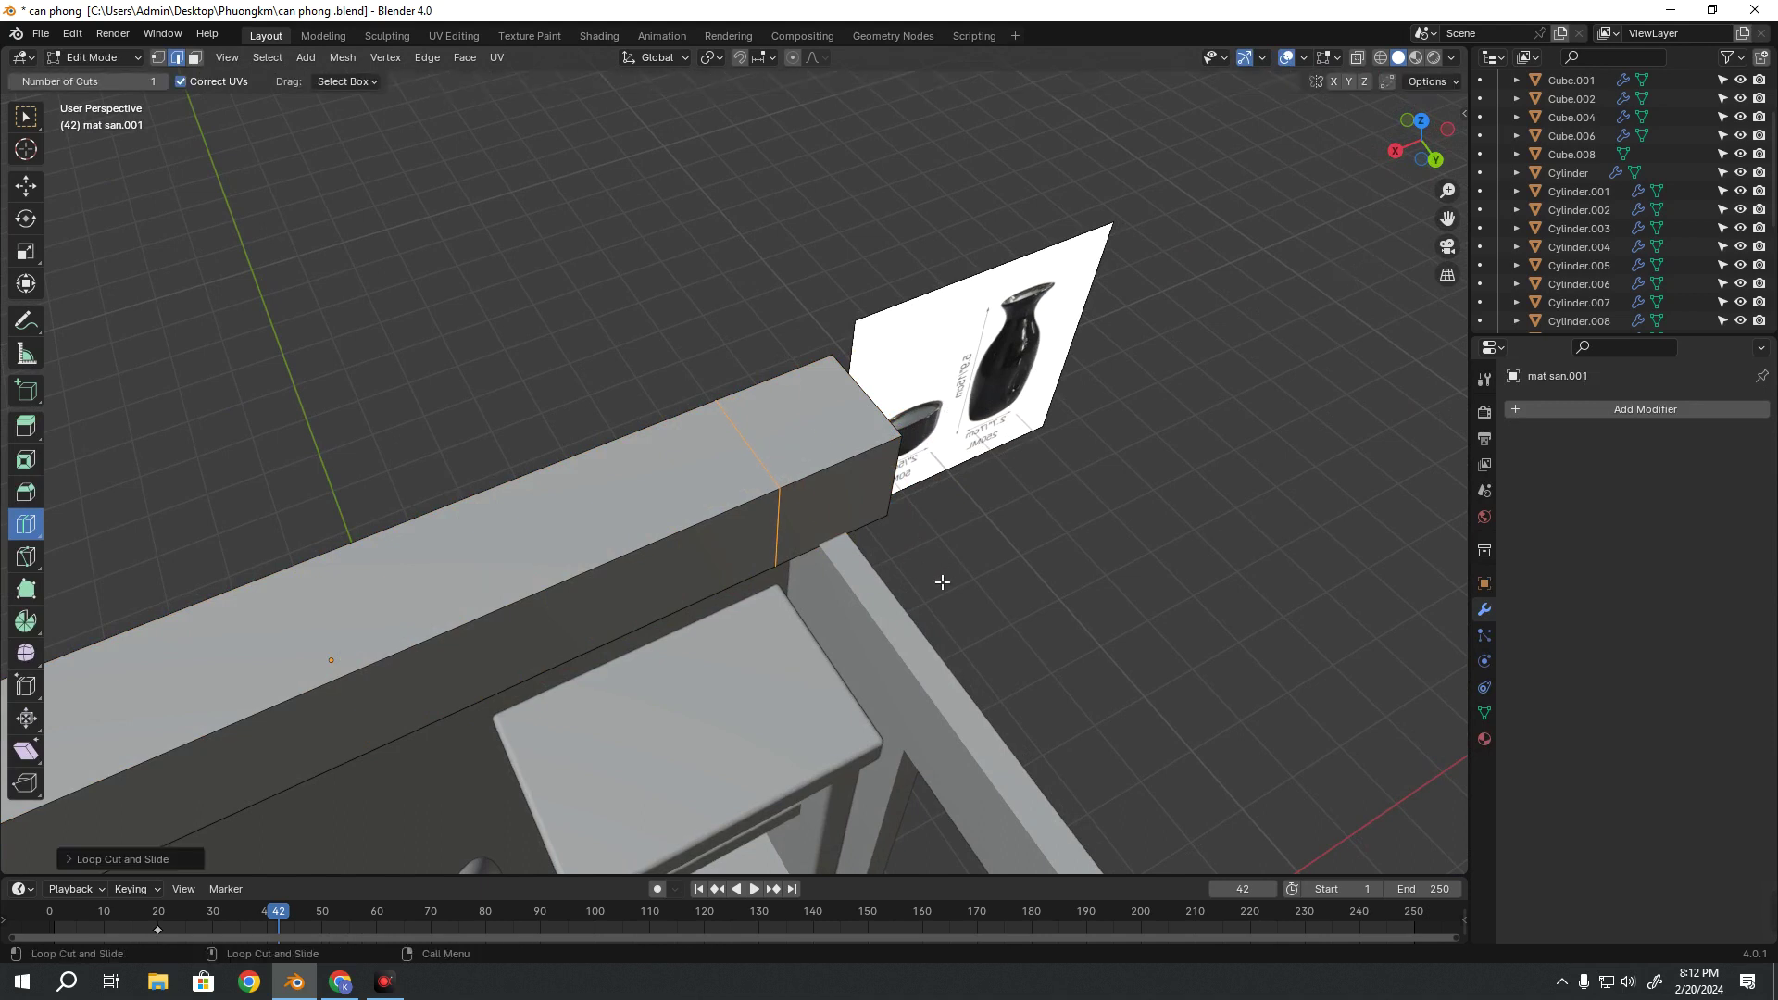
{"action": "middle_click_drag", "start_coordinate": [941, 583], "coordinate": [936, 540]}
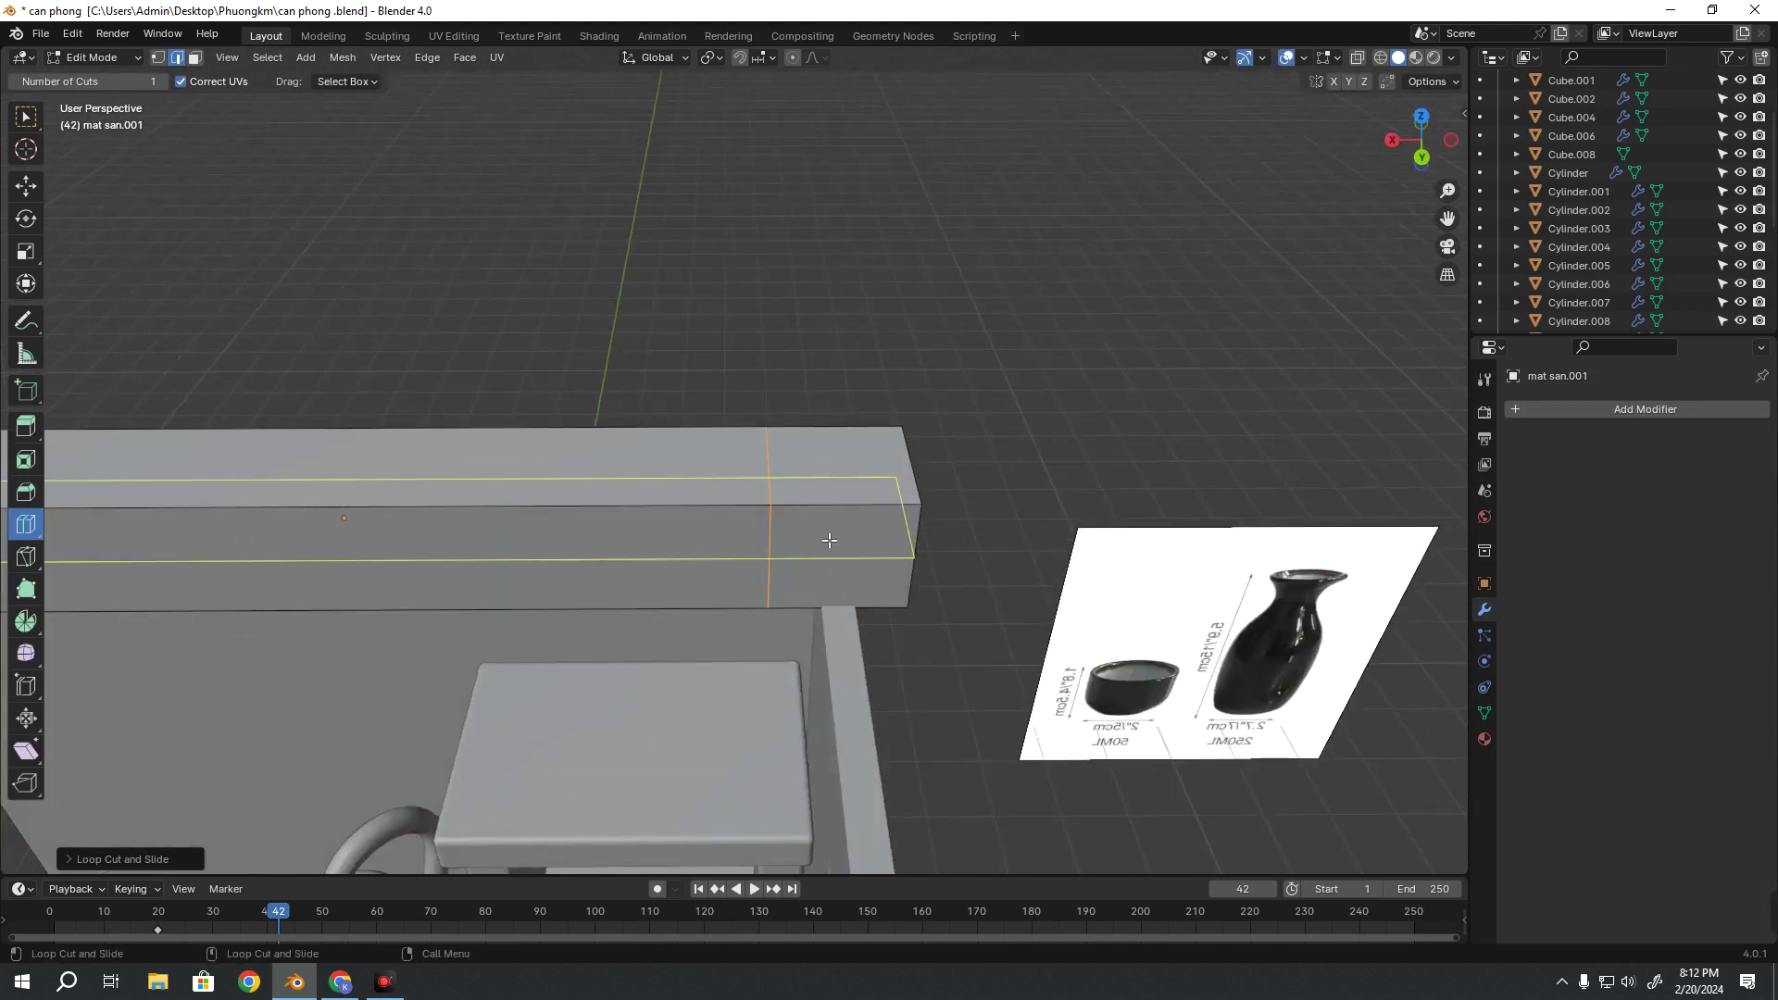
{"action": "key", "text": "shift+space"}
{"action": "key", "text": "g"}
Select the beam's end face and extrude it along the back wall top
{"action": "middle_click_drag", "start_coordinate": [814, 606], "coordinate": [828, 559]}
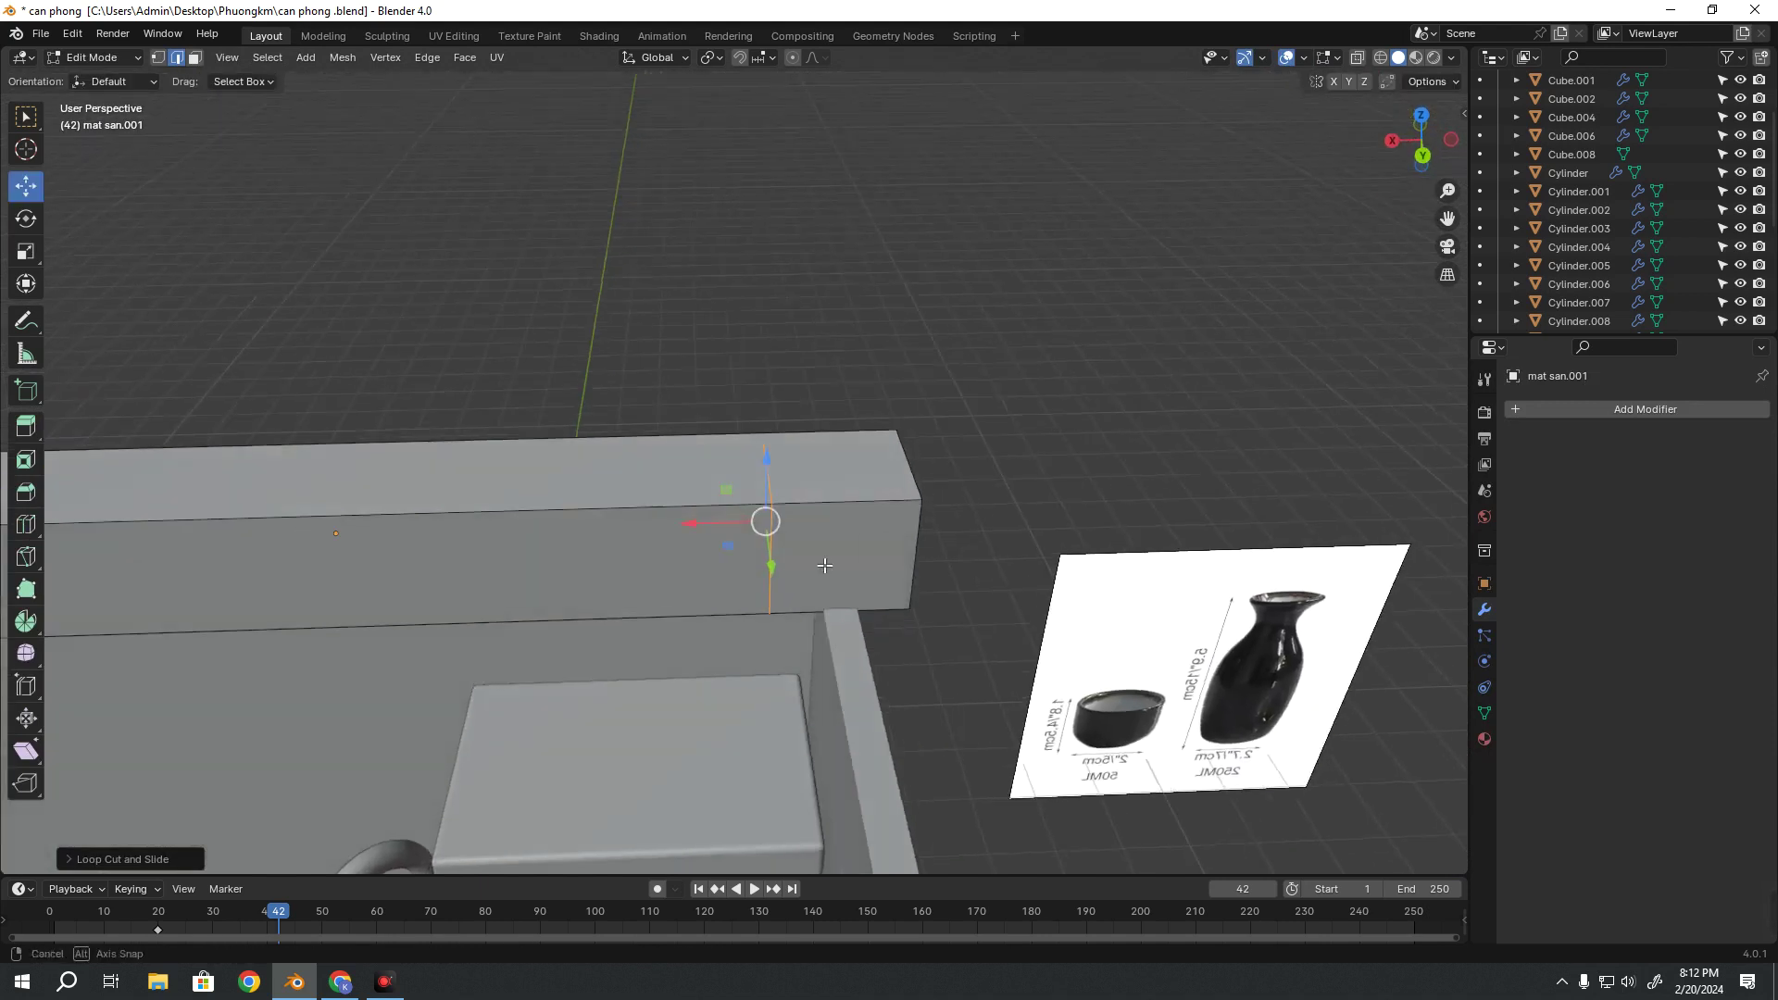
{"action": "key", "text": "3"}
{"action": "left_click", "coordinate": [838, 551]}
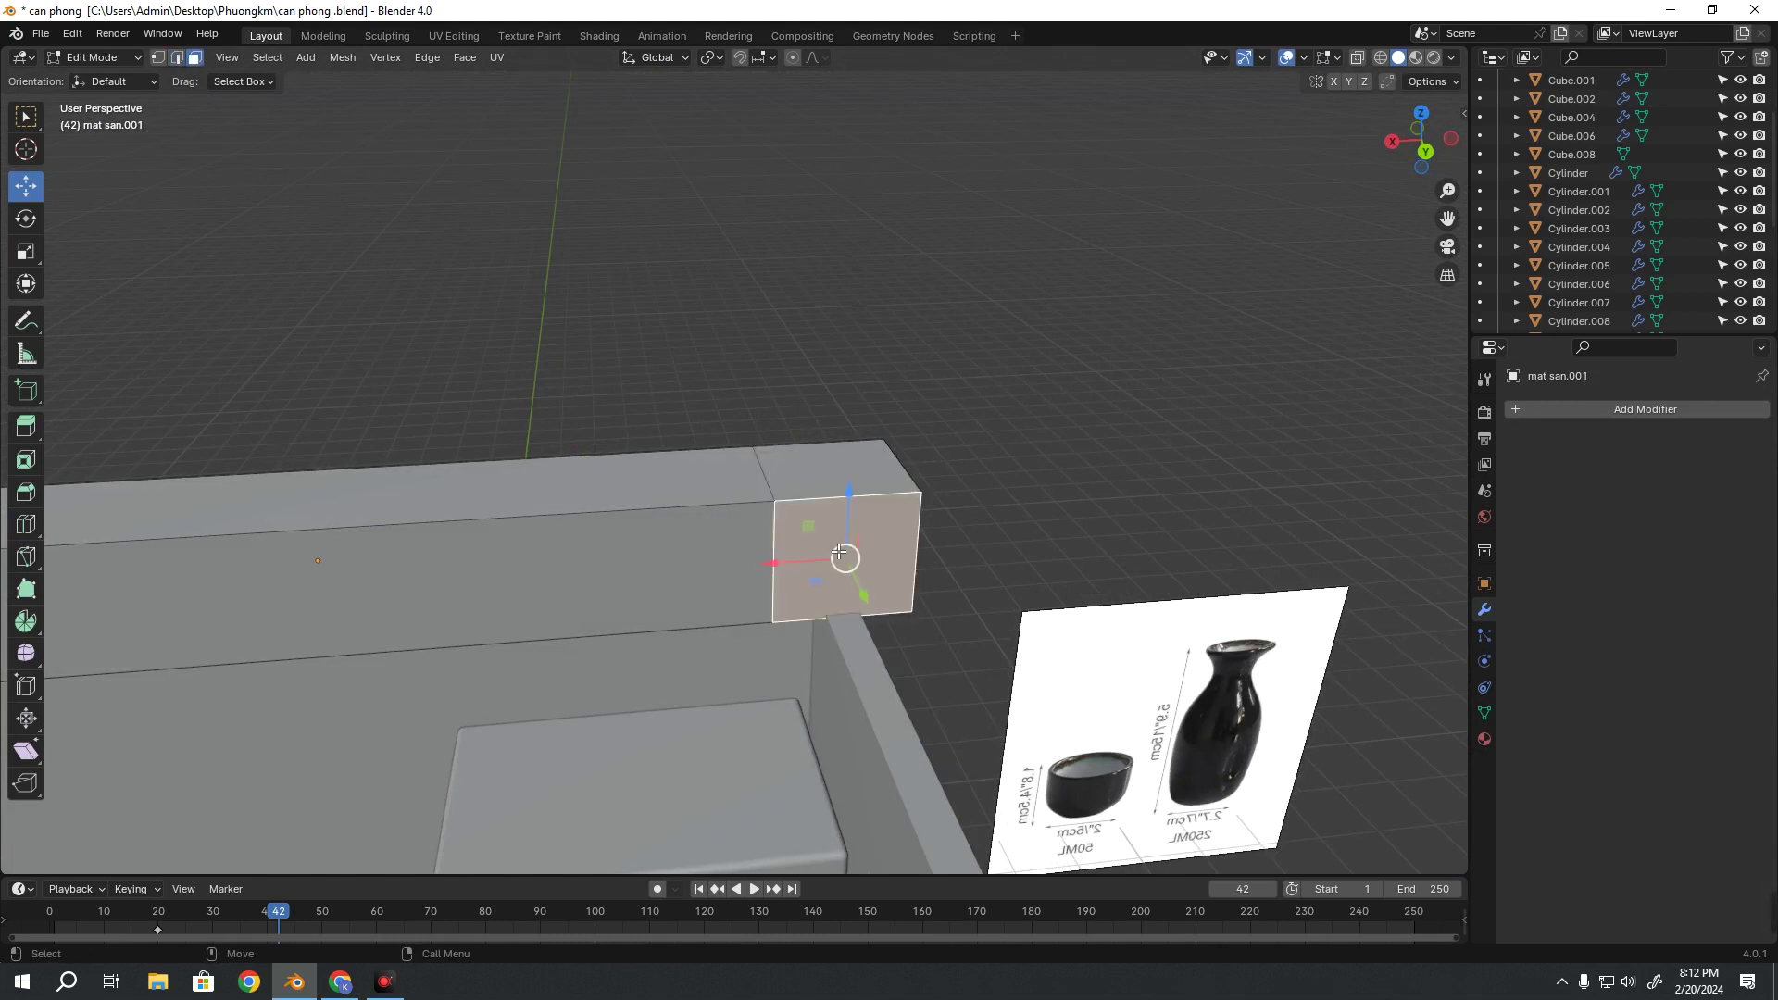
{"action": "middle_click_drag", "start_coordinate": [838, 553], "coordinate": [923, 650]}
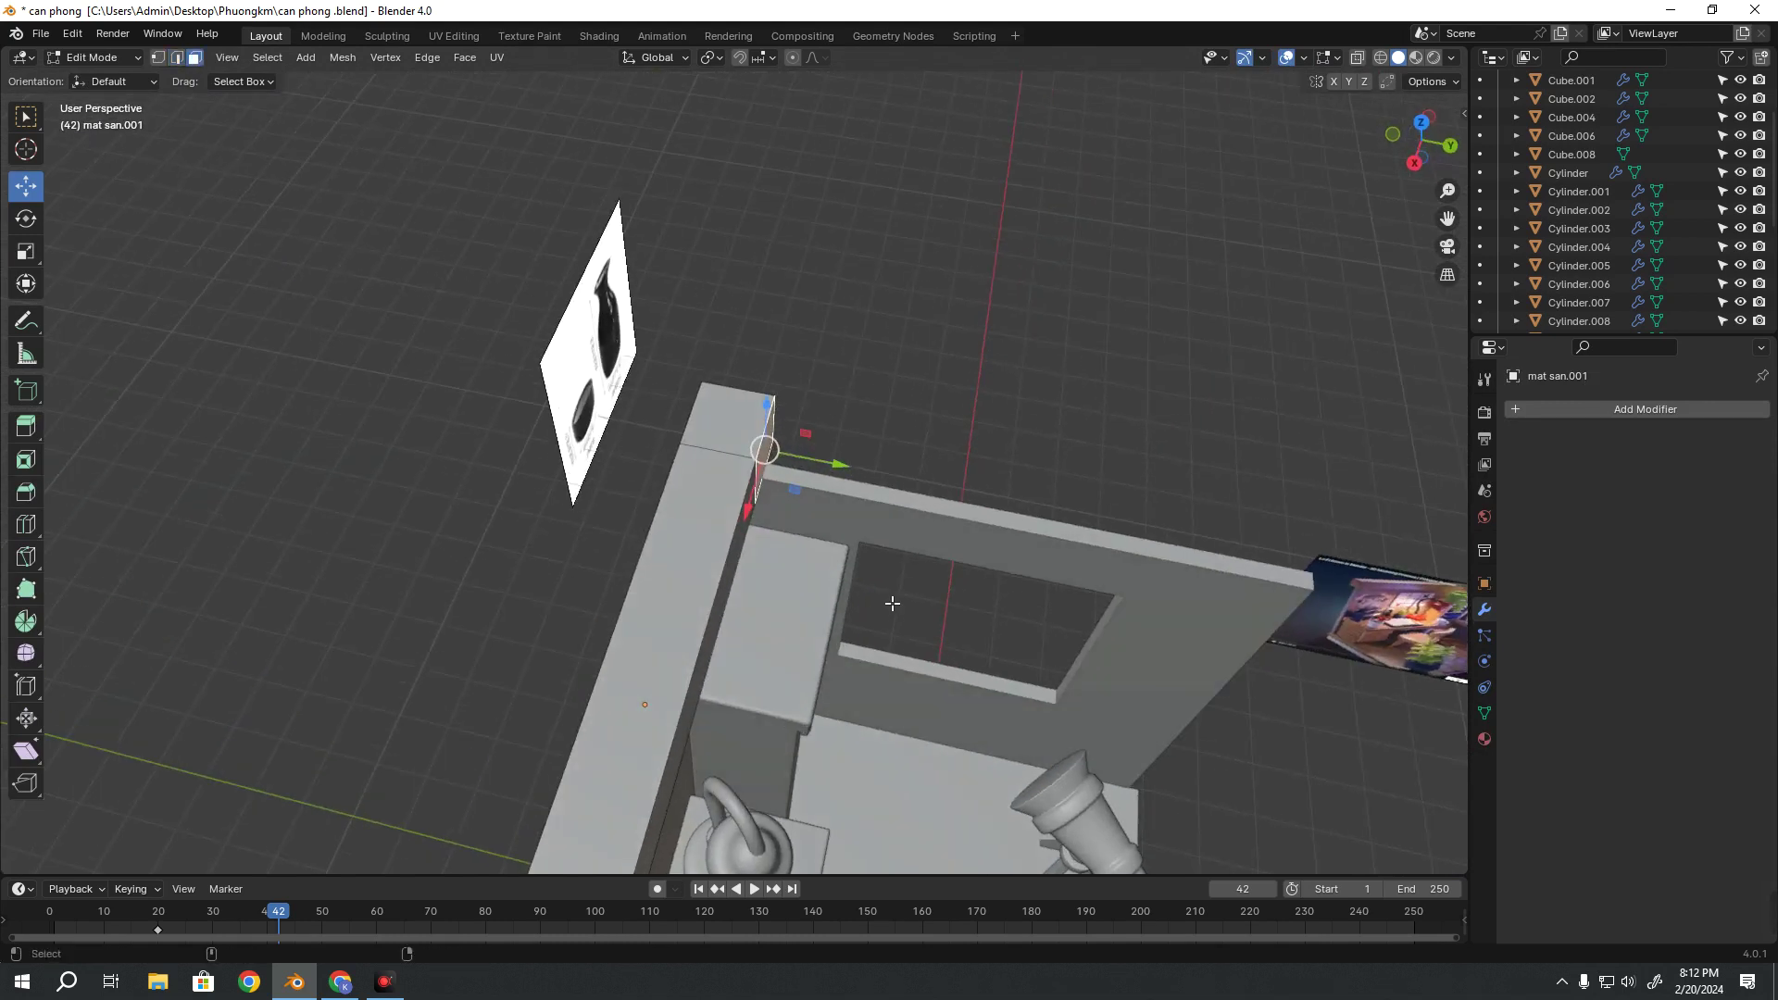
{"action": "key", "text": "shift+space"}
{"action": "key", "text": "e"}
{"action": "middle_click_drag", "start_coordinate": [904, 555], "coordinate": [718, 513]}
{"action": "middle_click_drag", "start_coordinate": [701, 500], "coordinate": [926, 556]}
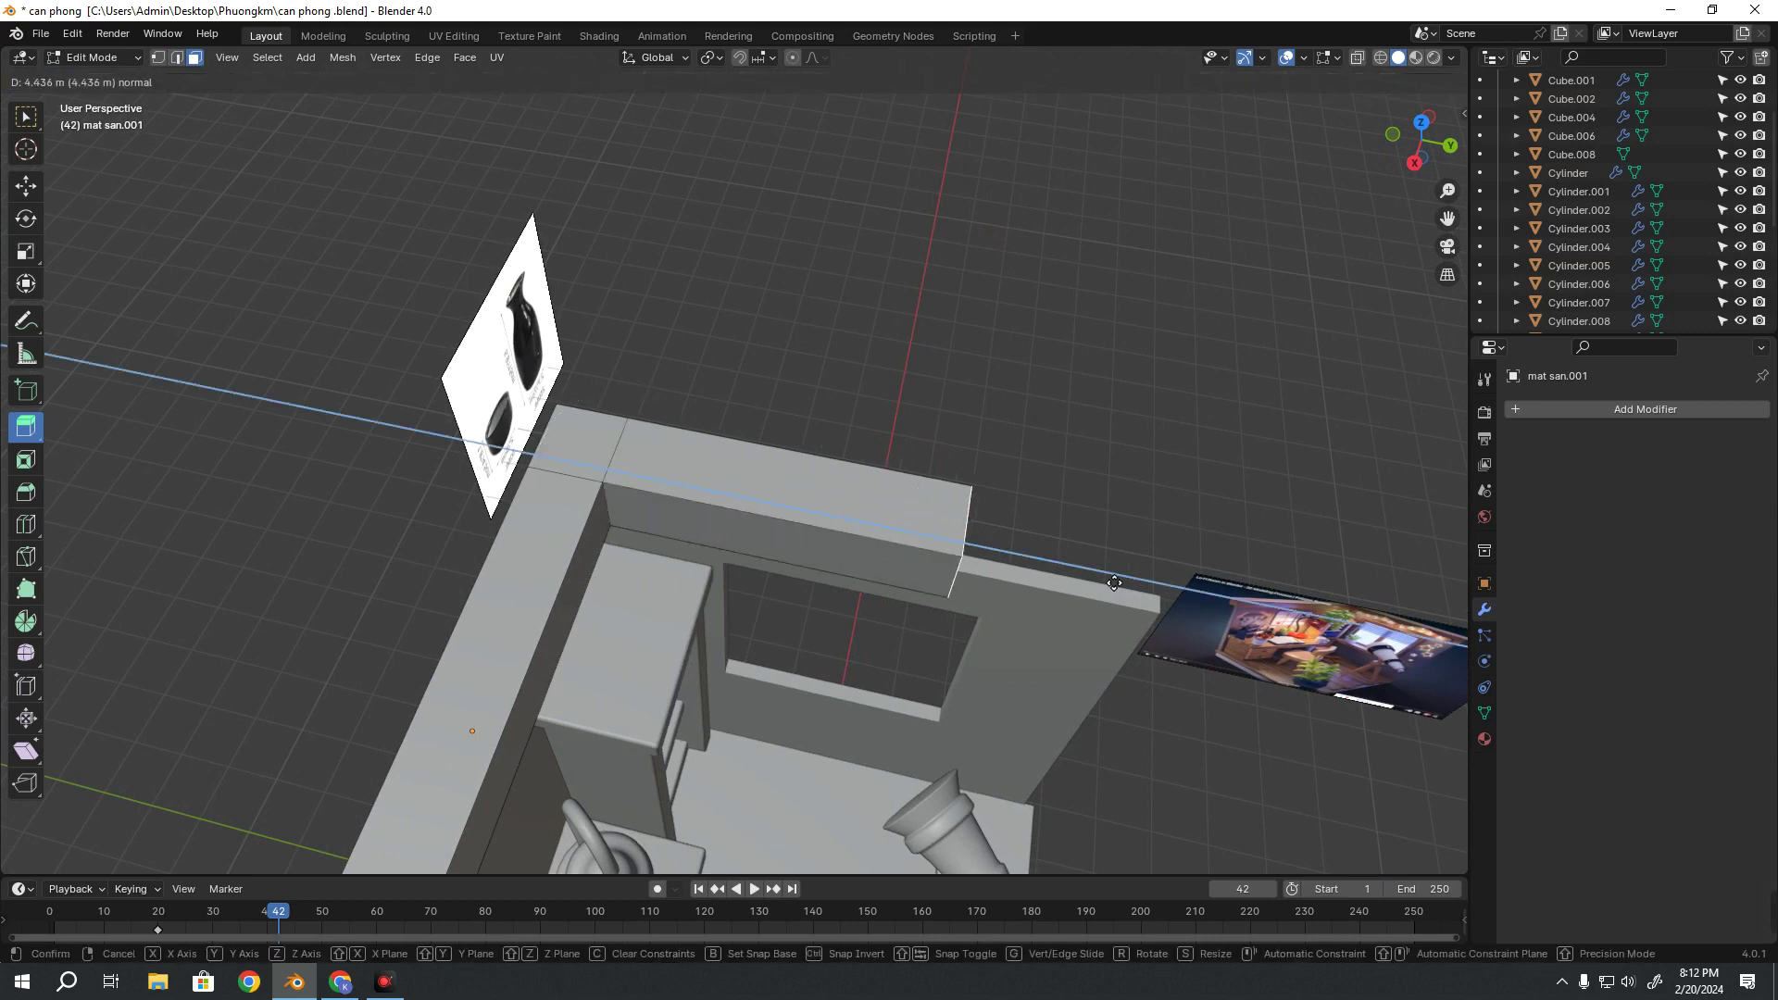
{"action": "left_click", "coordinate": [1195, 593]}
Shift the extension's end face sideways and inspect the result around the room
{"action": "middle_click_drag", "start_coordinate": [1250, 602], "coordinate": [635, 474]}
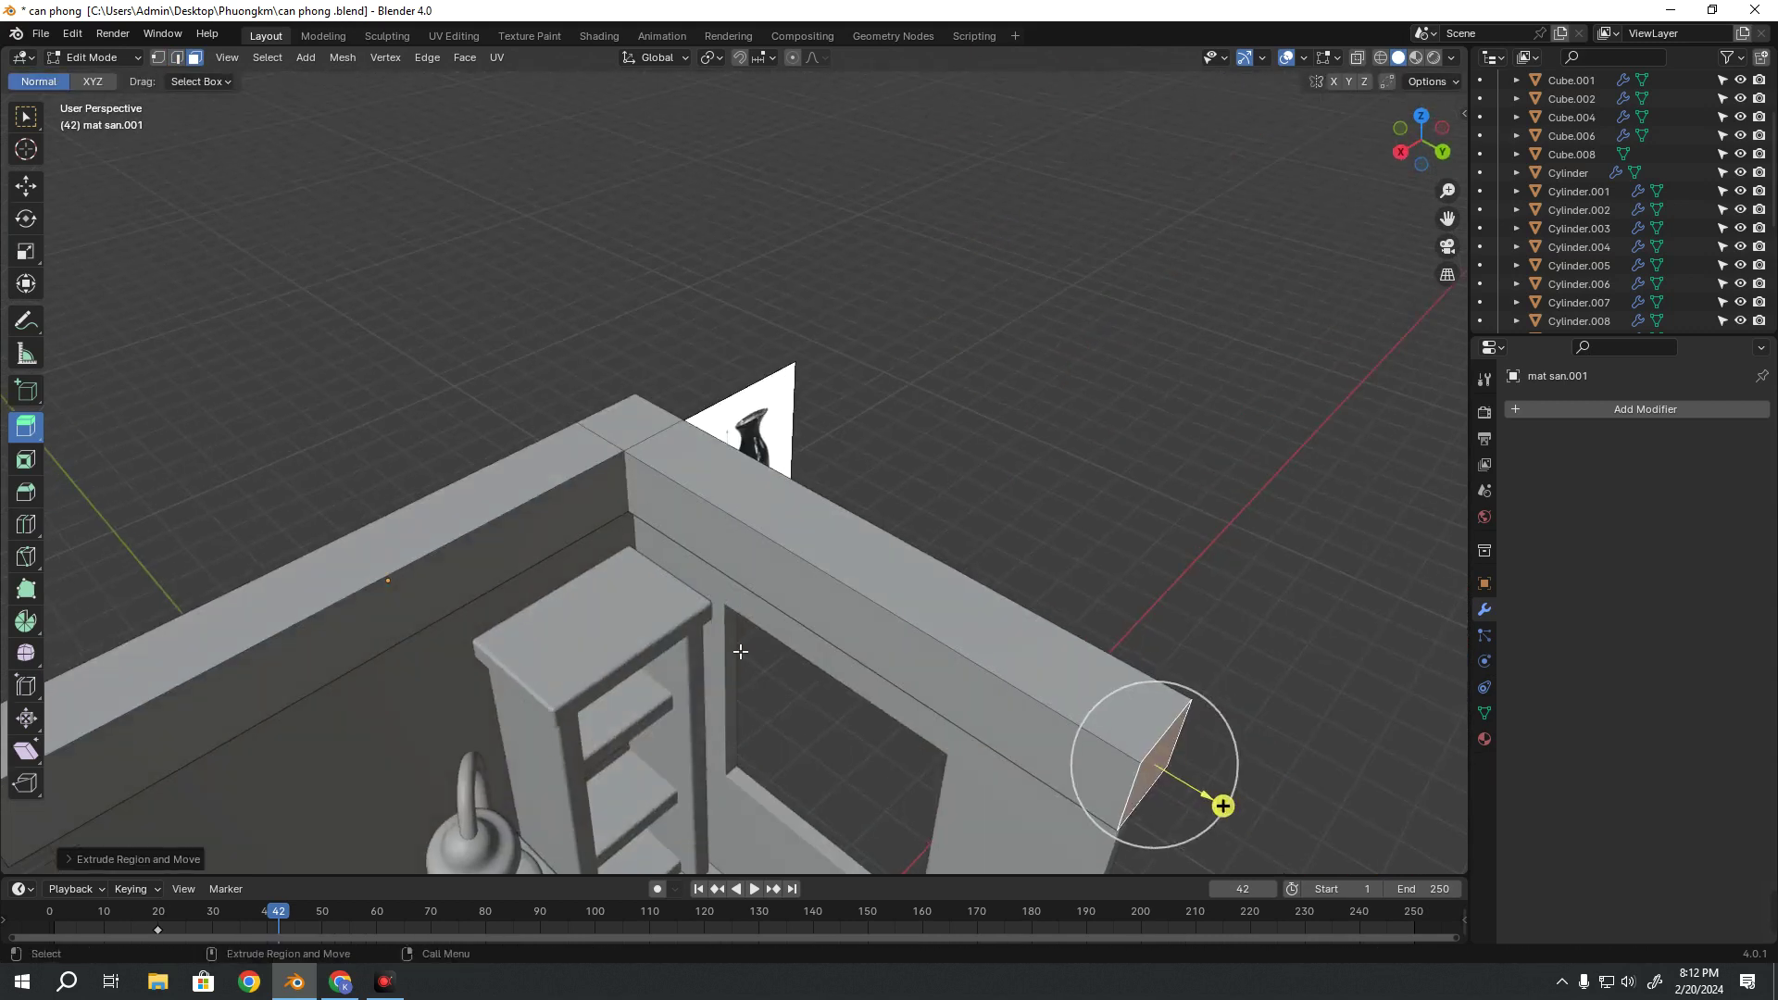
{"action": "middle_click_drag", "start_coordinate": [739, 653], "coordinate": [1344, 510]}
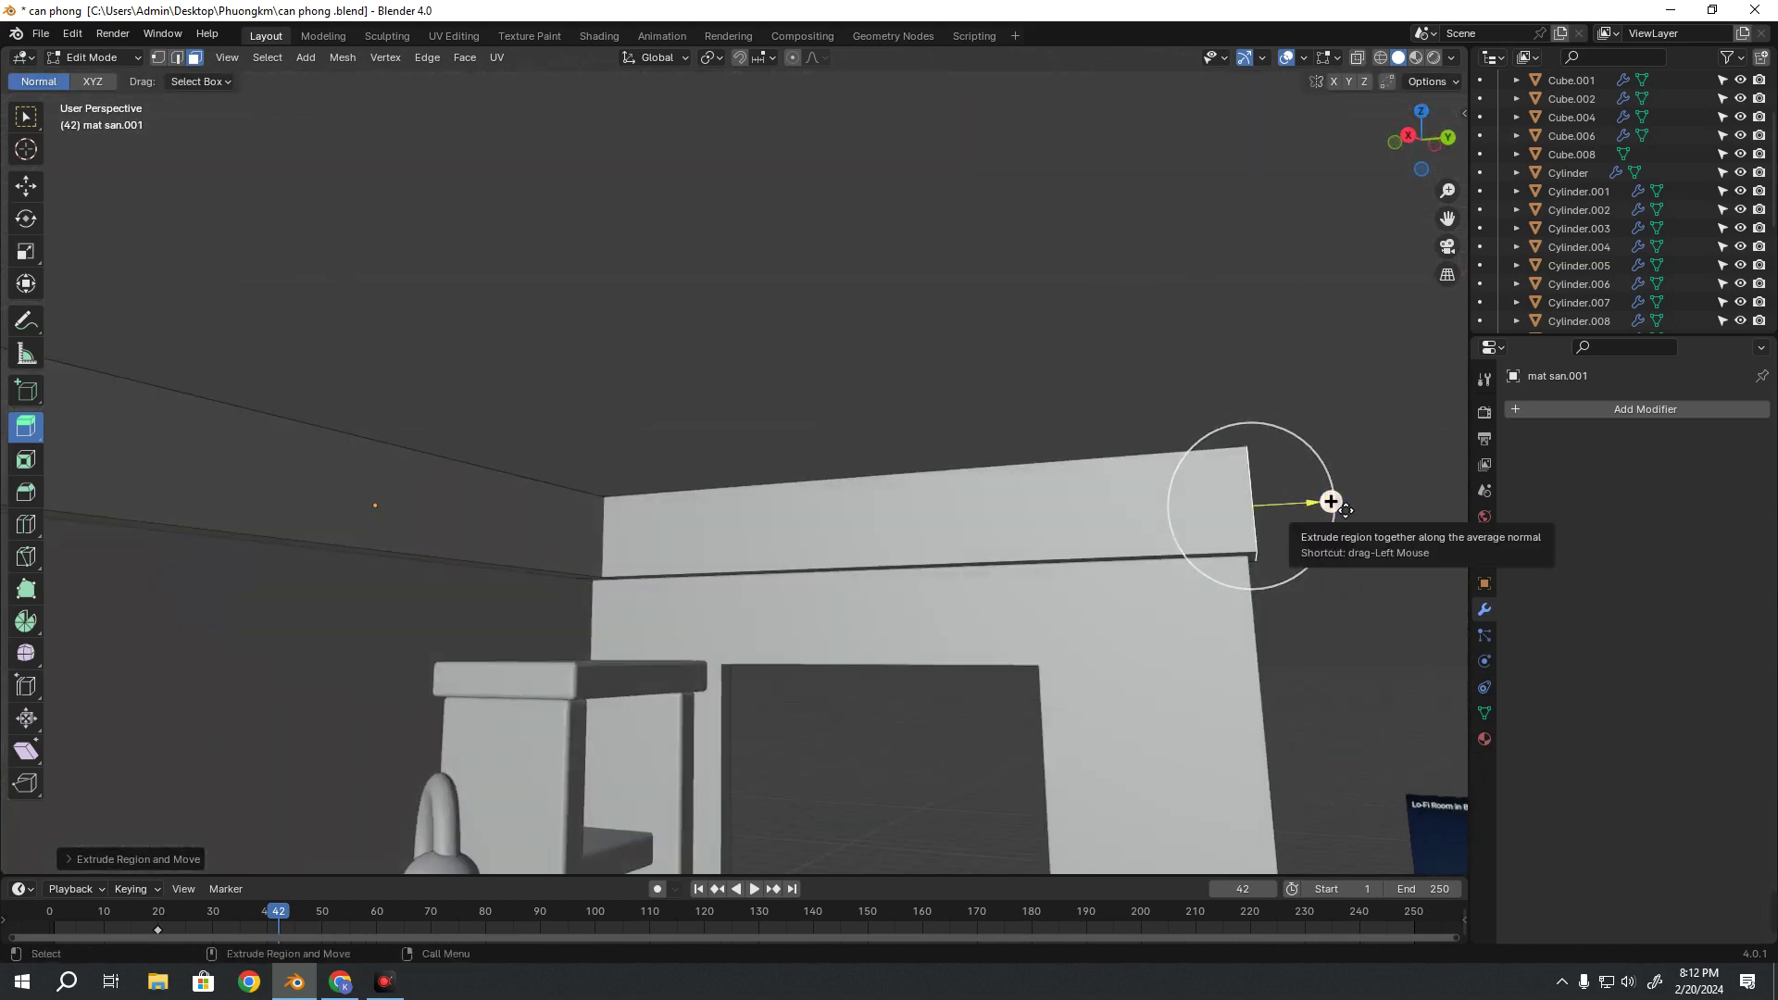
{"action": "key", "text": "shift+space"}
{"action": "key", "text": "g"}
{"action": "left_click_drag", "start_coordinate": [1334, 503], "coordinate": [1366, 501]}
{"action": "scroll", "coordinate": [1298, 535], "scroll_direction": "down", "scroll_amount": 5}
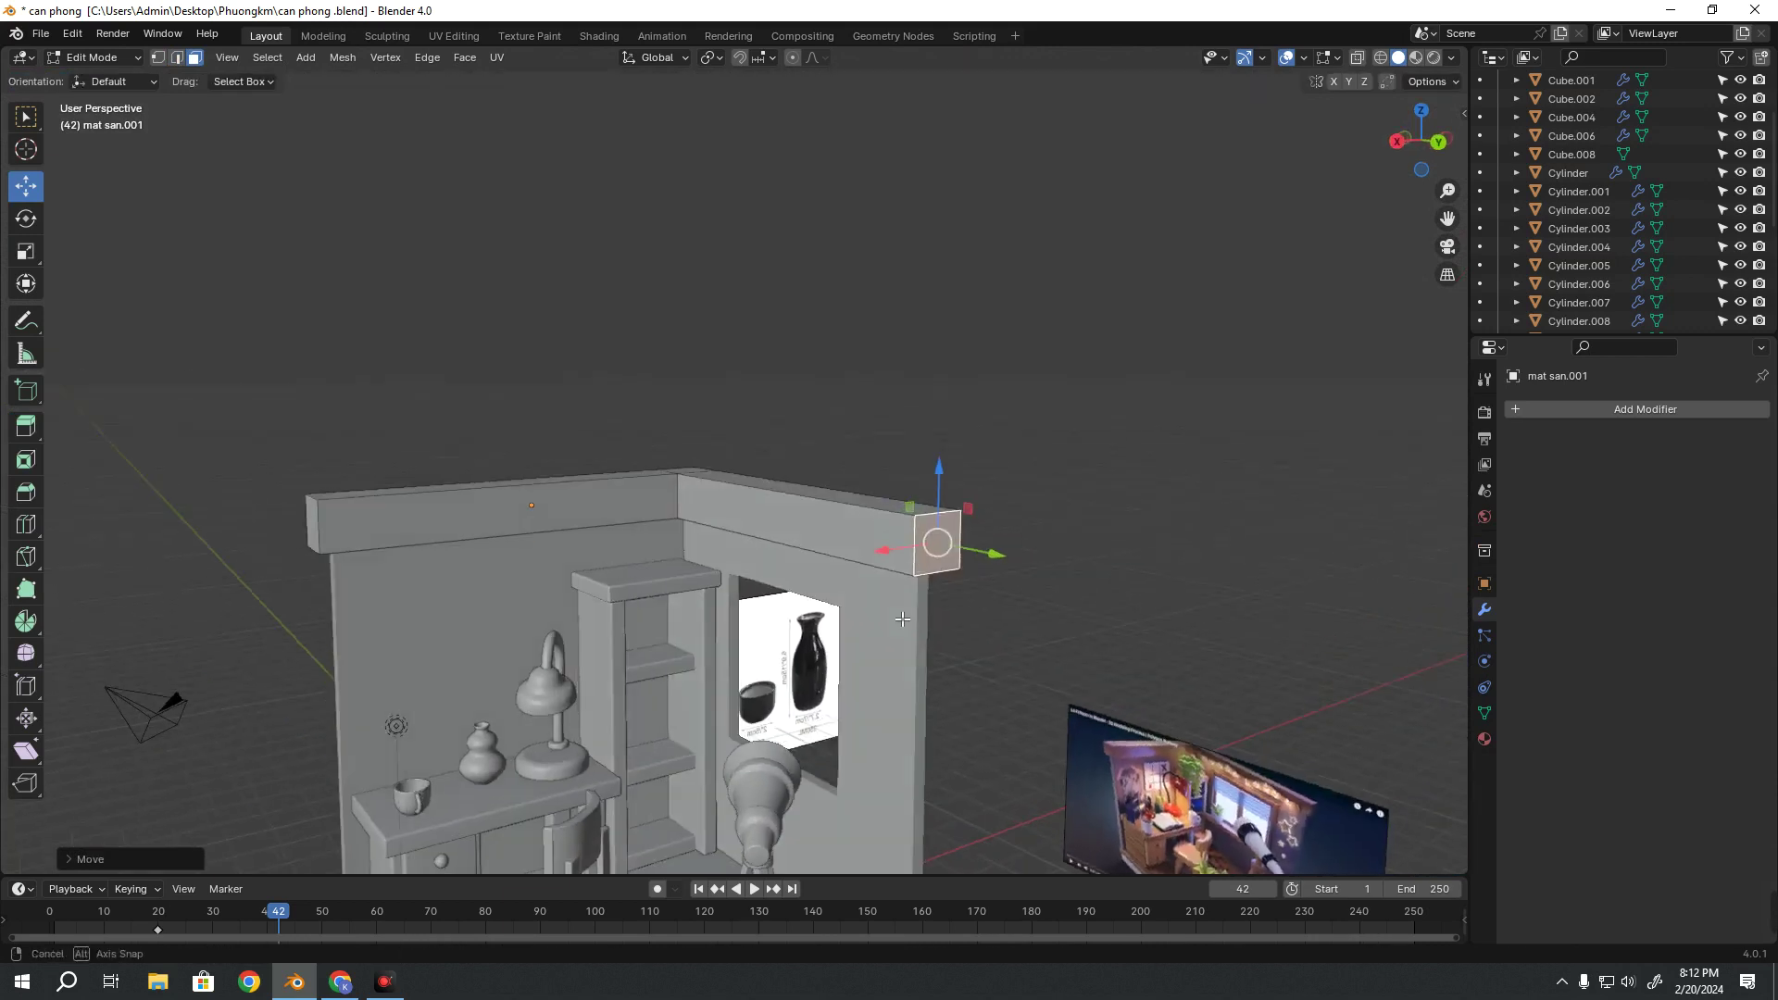
{"action": "middle_click_drag", "start_coordinate": [1298, 535], "coordinate": [944, 655]}
{"action": "scroll", "coordinate": [945, 655], "scroll_direction": "down", "scroll_amount": 5}
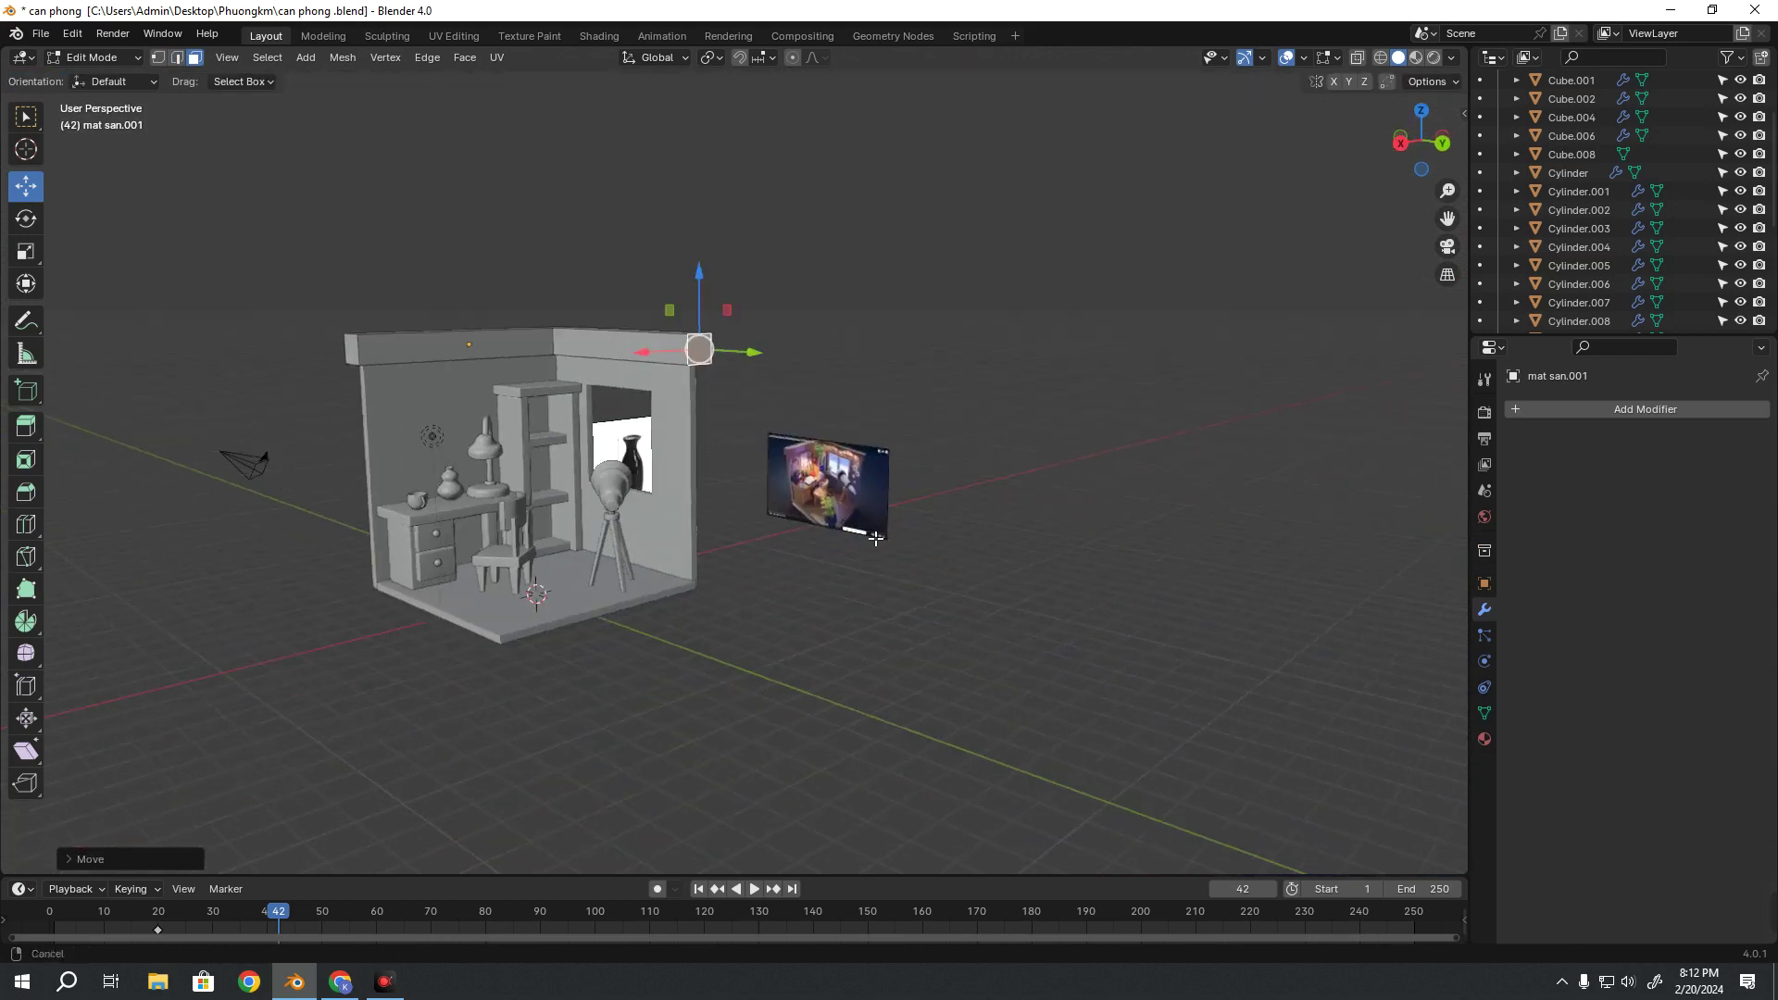
{"action": "scroll", "coordinate": [1092, 389], "scroll_direction": "up", "scroll_amount": 8}
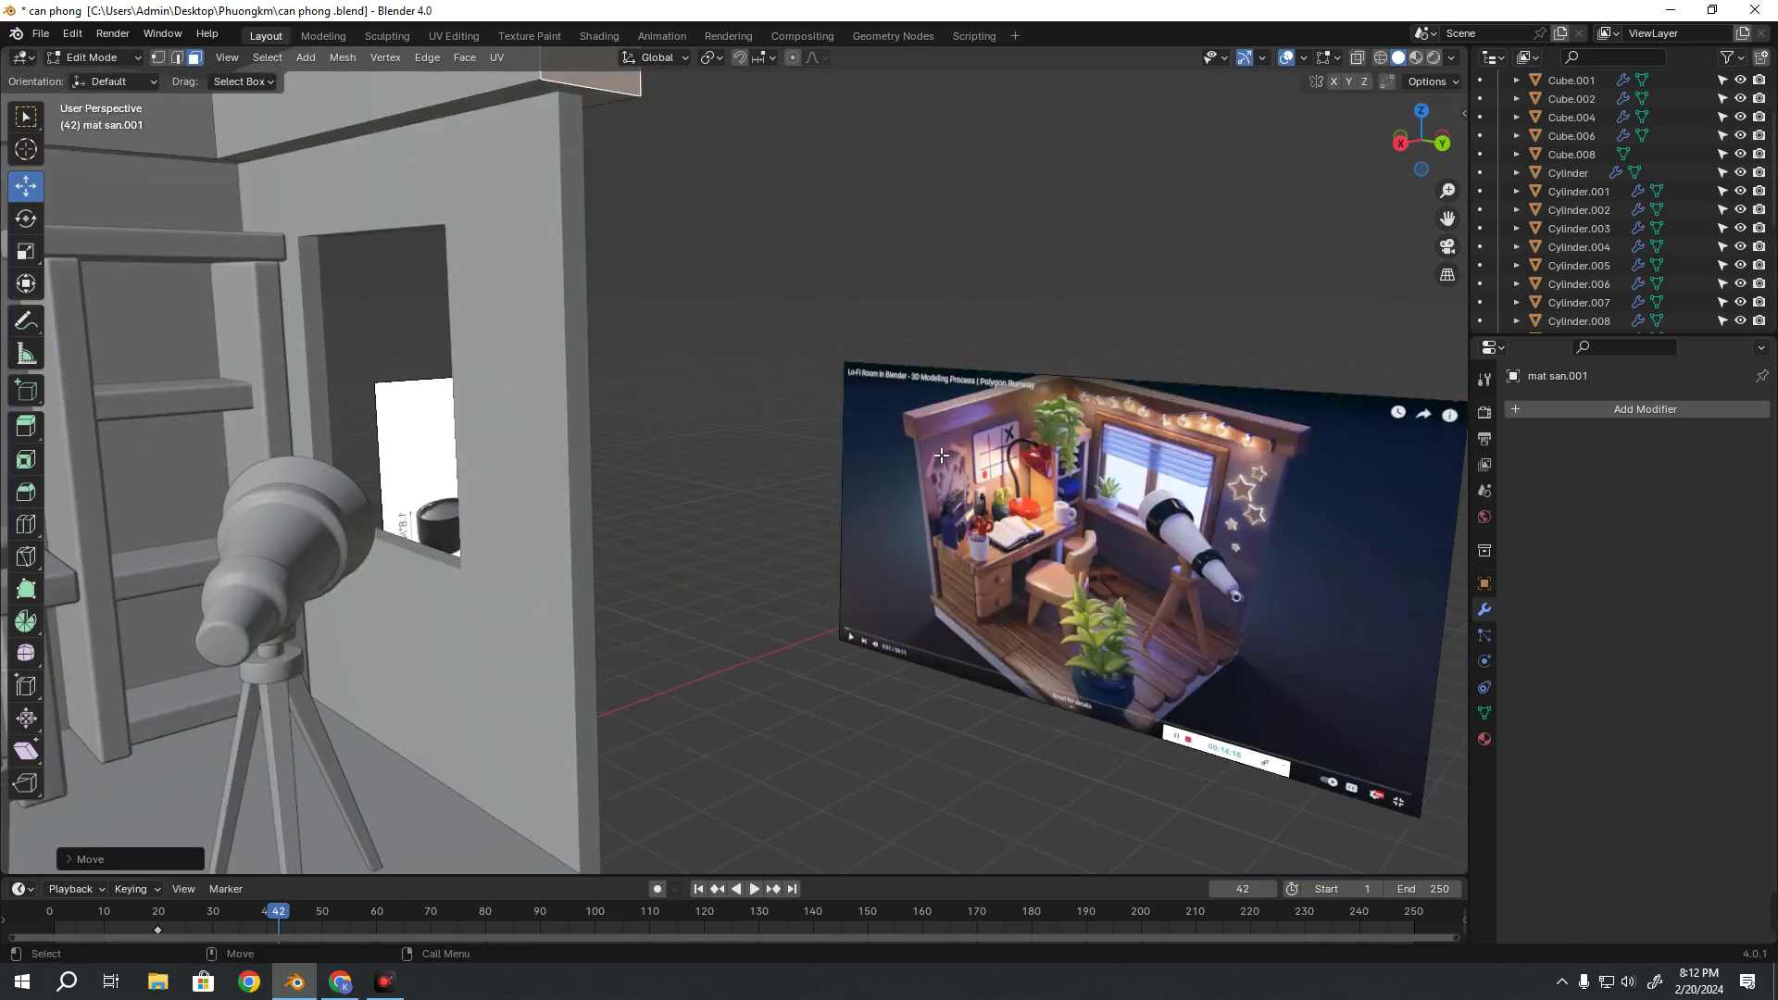
{"action": "scroll", "coordinate": [933, 454], "scroll_direction": "down", "scroll_amount": 5}
{"action": "mouse_move", "coordinate": [933, 453]}
{"action": "middle_mouse_down"}
{"action": "mouse_move", "coordinate": [490, 575]}
{"action": "mouse_move", "coordinate": [692, 594]}
{"action": "middle_mouse_up"}
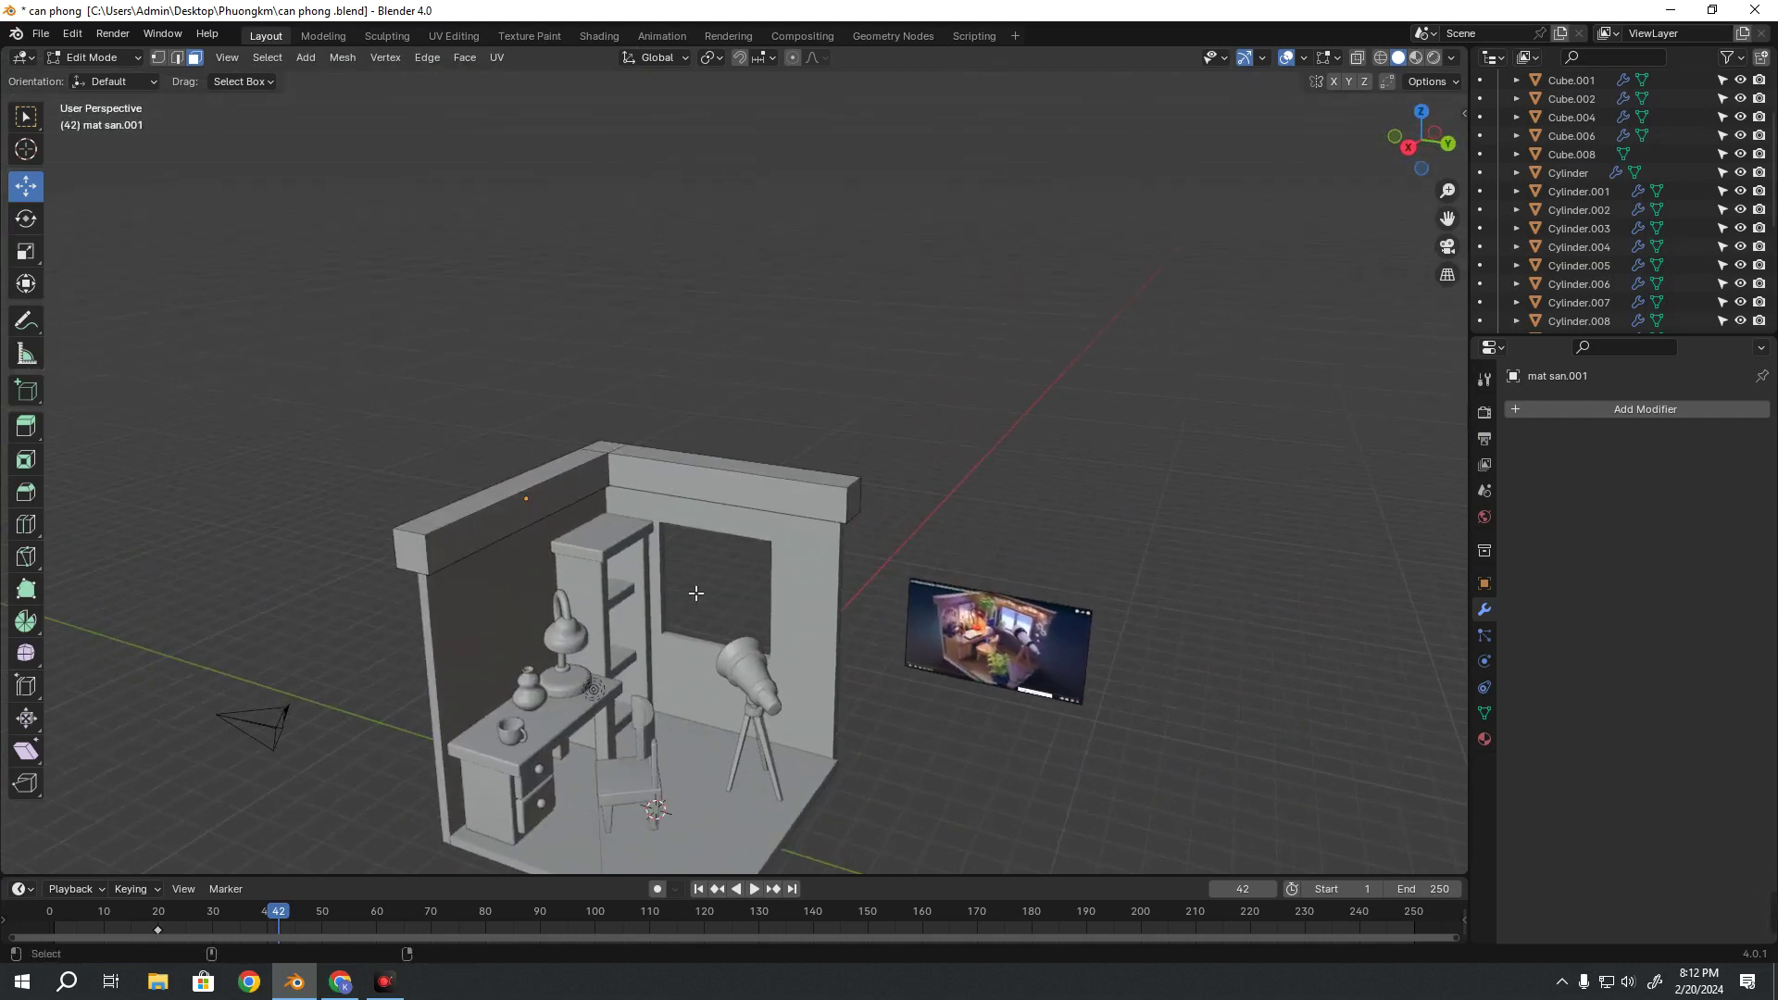
Undo the back-wall extension and select the entire beam mesh with Ctrl+L
{"action": "key", "text": "ctrl+z"}
{"action": "key", "text": "ctrl+z"}
{"action": "mouse_move", "coordinate": [731, 553]}
{"action": "middle_mouse_down"}
{"action": "mouse_move", "coordinate": [788, 540]}
{"action": "mouse_move", "coordinate": [759, 547]}
{"action": "middle_mouse_up"}
{"action": "scroll", "coordinate": [788, 540], "scroll_direction": "up", "scroll_amount": 5}
{"action": "key", "text": "2"}
{"action": "left_click", "coordinate": [788, 539]}
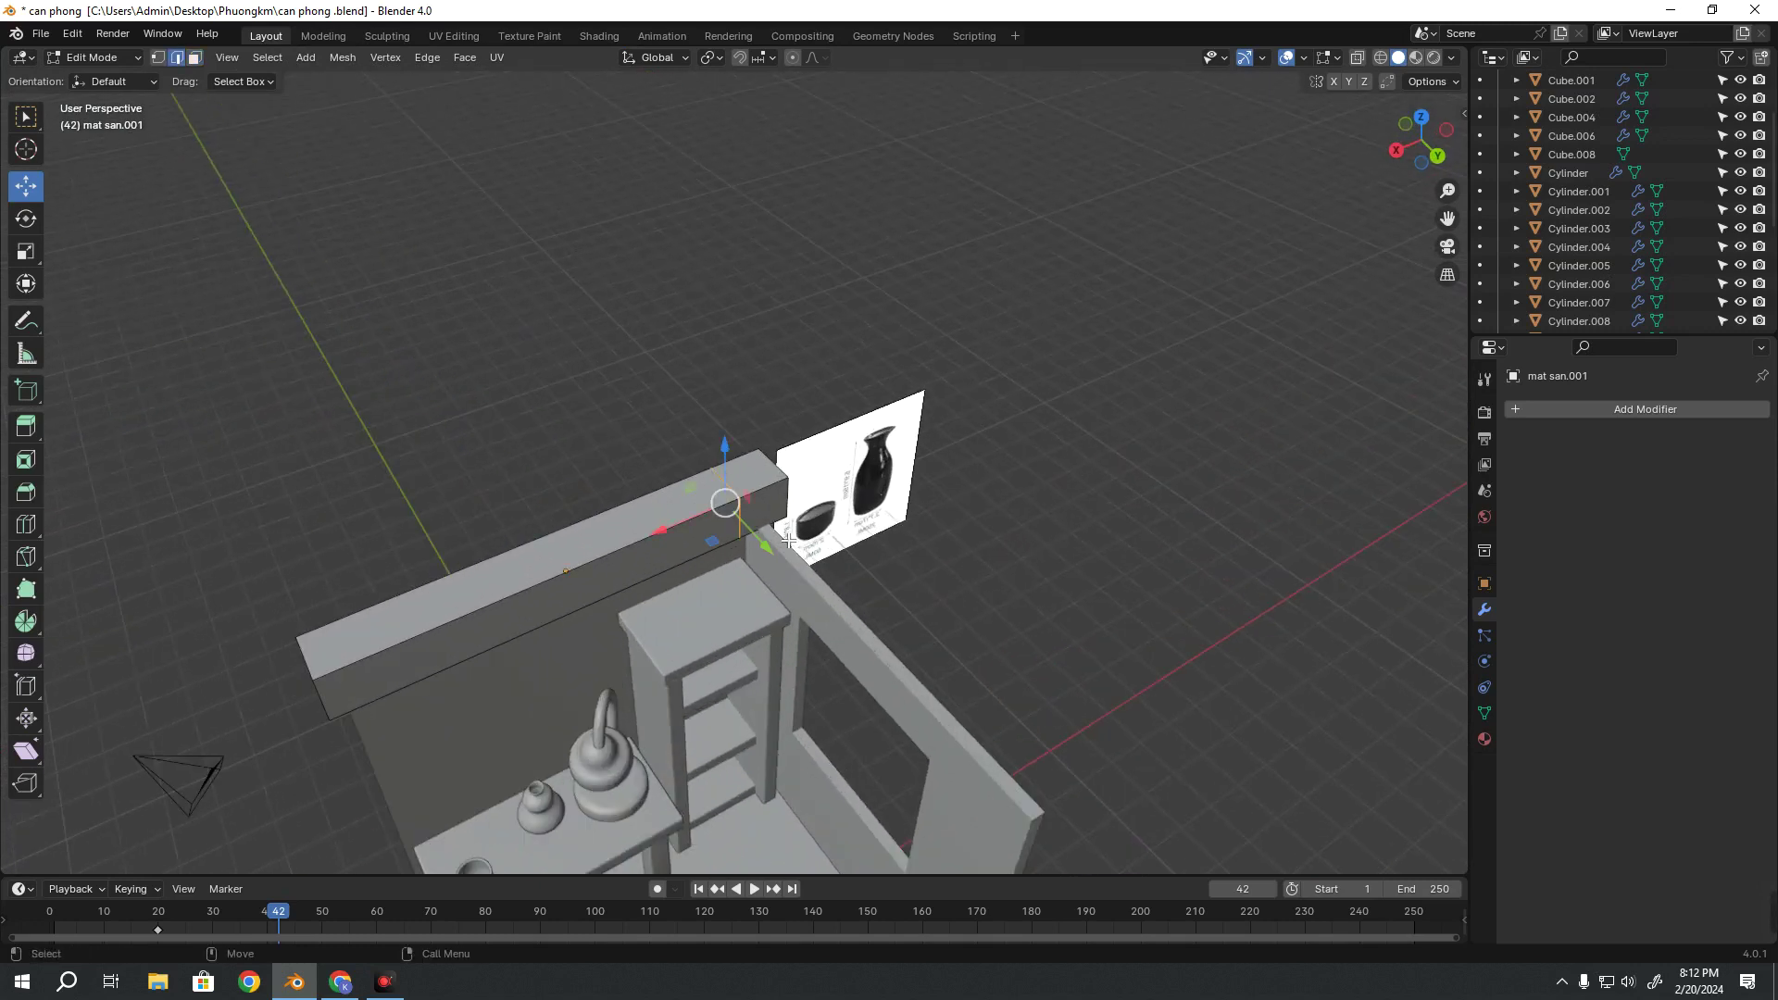
{"action": "scroll", "coordinate": [760, 546], "scroll_direction": "up", "scroll_amount": 3}
{"action": "key", "text": "ctrl+l"}
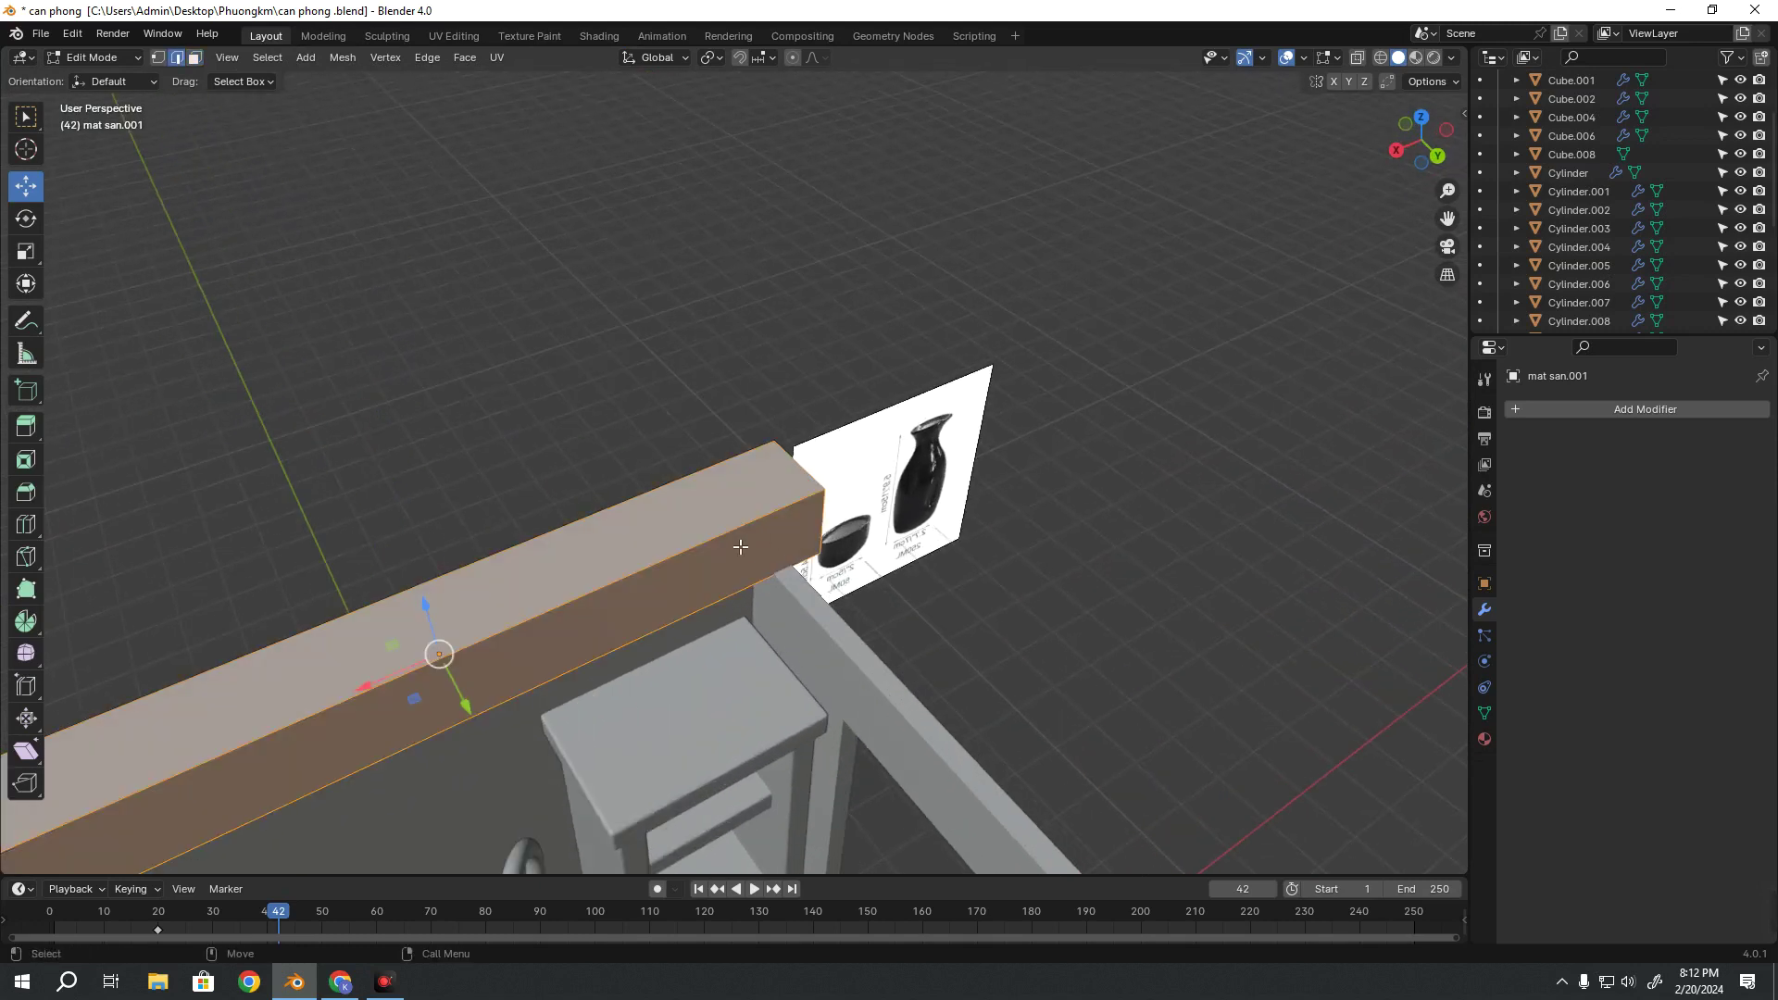
{"action": "key", "text": "ctrl+r"}
Place the new loop cut near the beam's end
{"action": "left_click", "coordinate": [702, 548]}
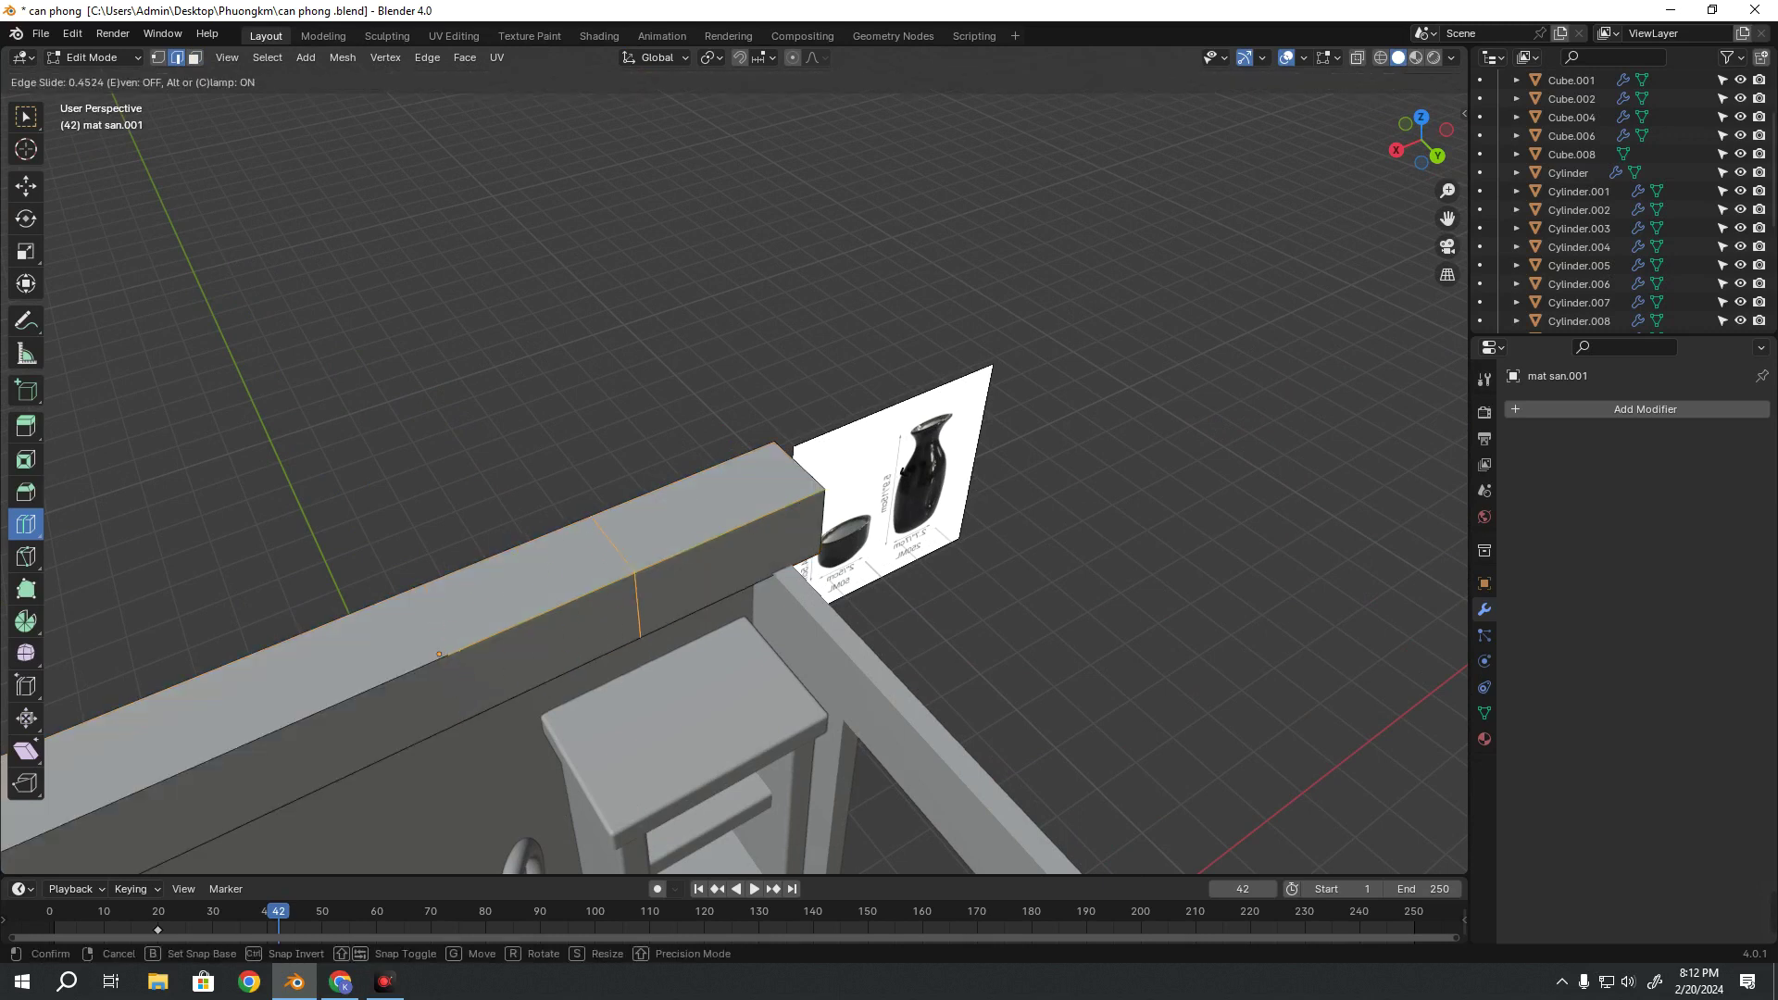
{"action": "left_click", "coordinate": [1063, 403]}
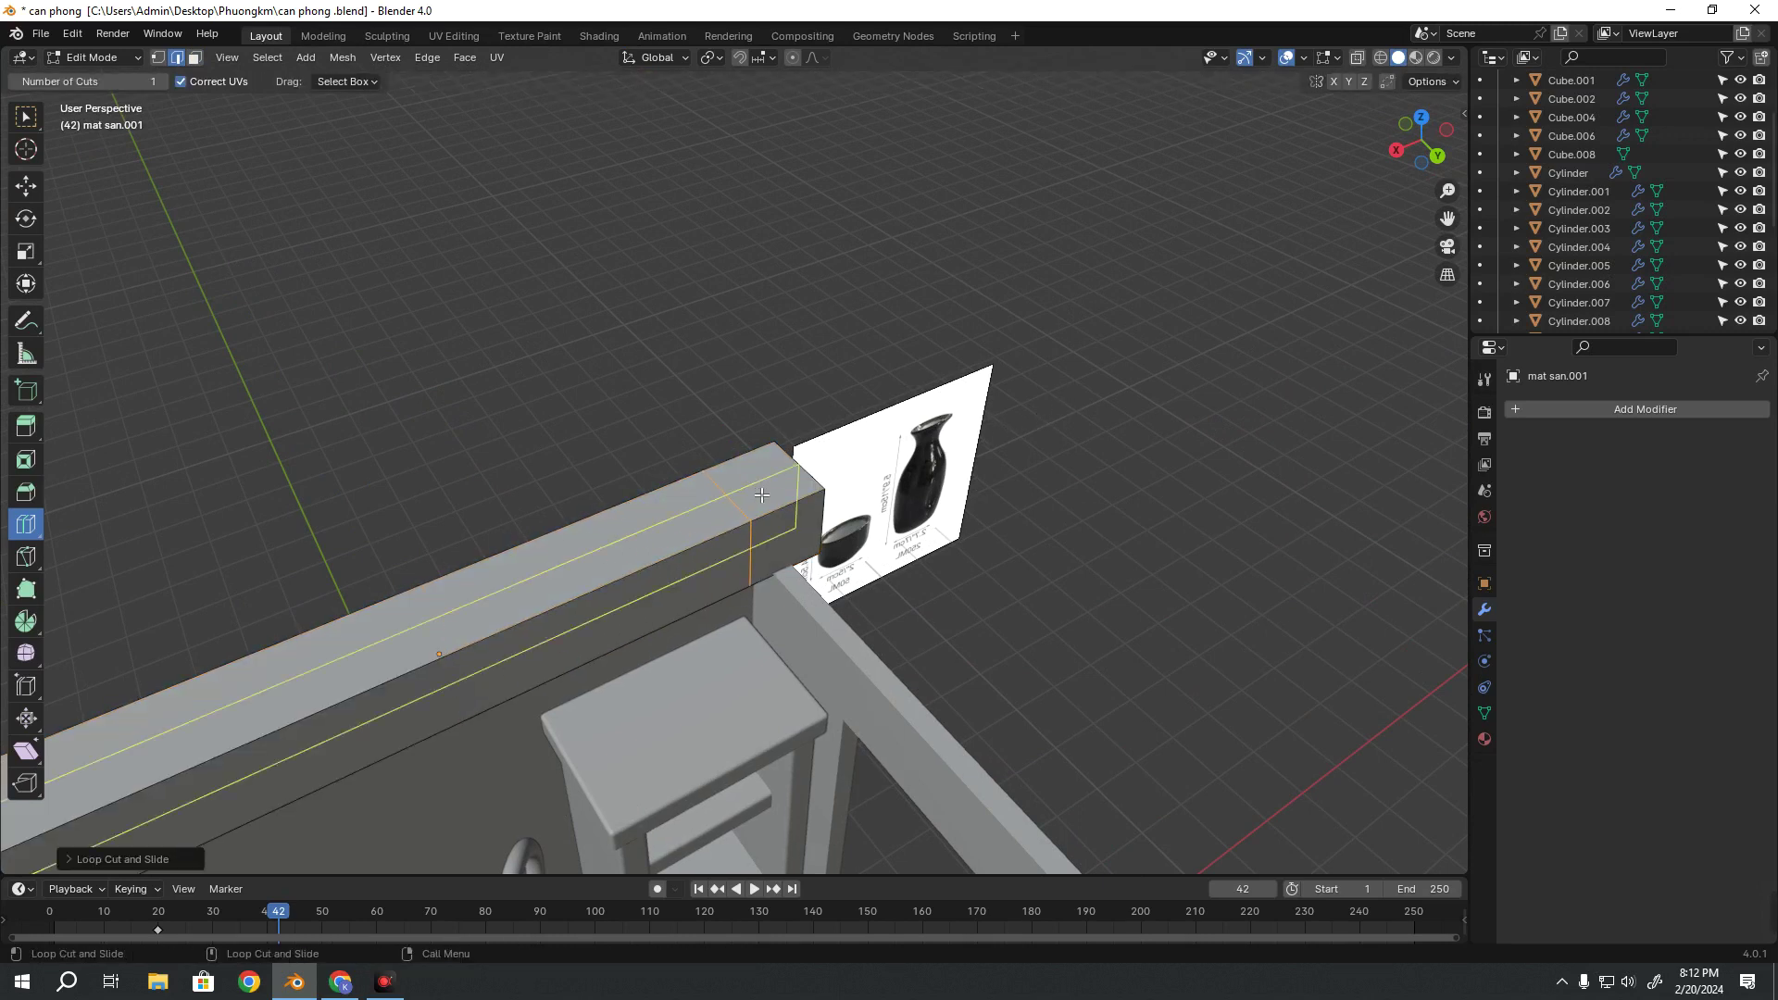
{"action": "key", "text": "shift+space"}
{"action": "key", "text": "g"}
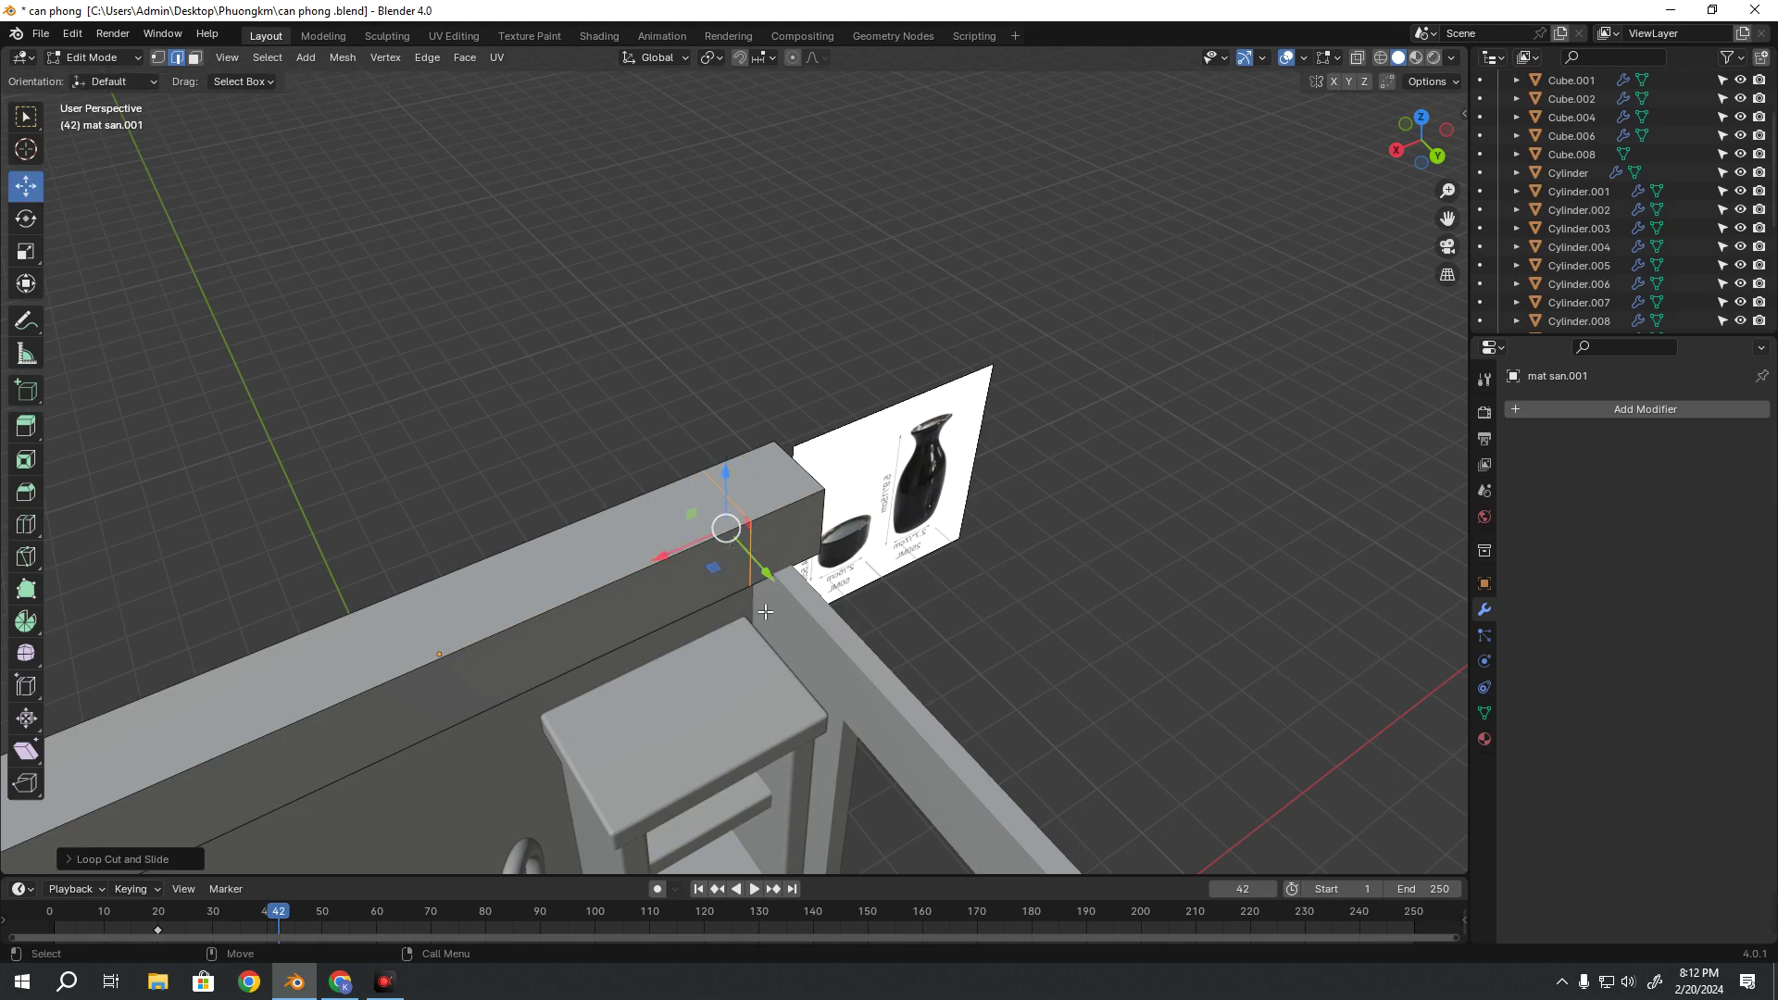
{"action": "mouse_move", "coordinate": [855, 630]}
{"action": "middle_mouse_down"}
{"action": "mouse_move", "coordinate": [846, 532]}
{"action": "mouse_move", "coordinate": [824, 543]}
{"action": "middle_mouse_up"}
Extrude the beam's end face along the top of the back wall into an L-shape
{"action": "key", "text": "3"}
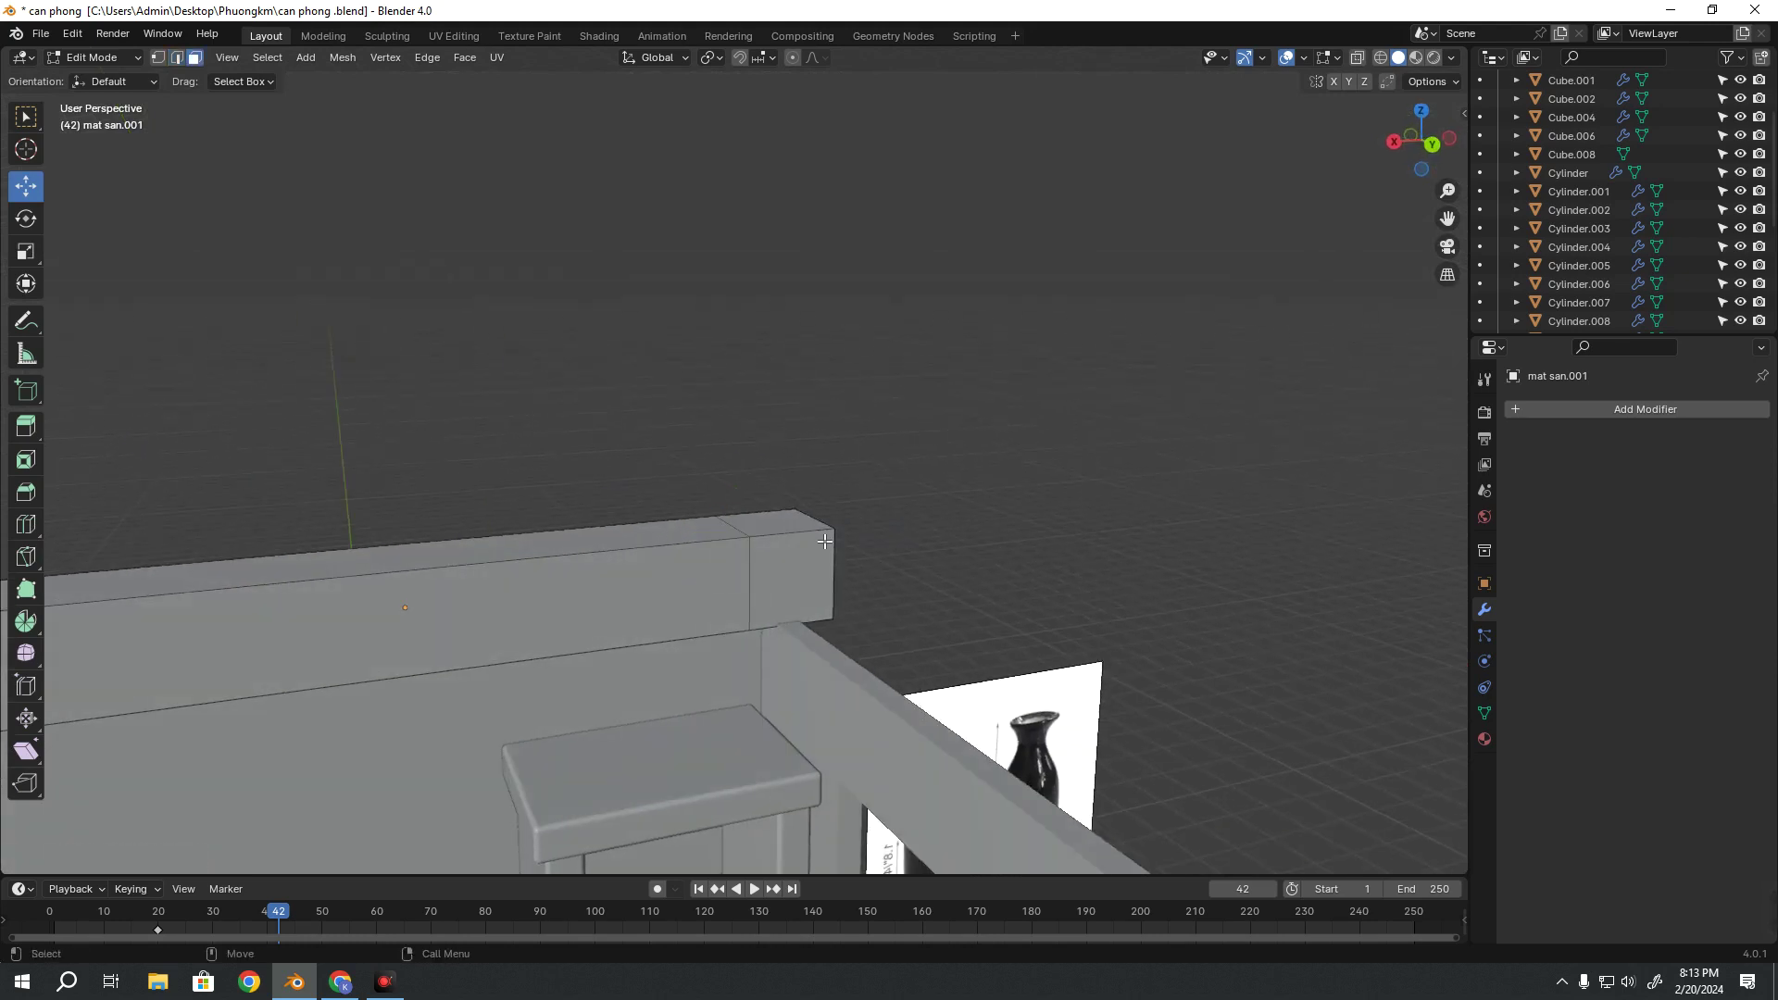
{"action": "left_click", "coordinate": [811, 567]}
{"action": "mouse_move", "coordinate": [696, 505]}
{"action": "middle_mouse_down"}
{"action": "mouse_move", "coordinate": [663, 516]}
{"action": "mouse_move", "coordinate": [682, 534]}
{"action": "middle_mouse_up"}
{"action": "key", "text": "shift+space"}
{"action": "key", "text": "e"}
{"action": "left_click_drag", "start_coordinate": [683, 534], "coordinate": [1250, 603]}
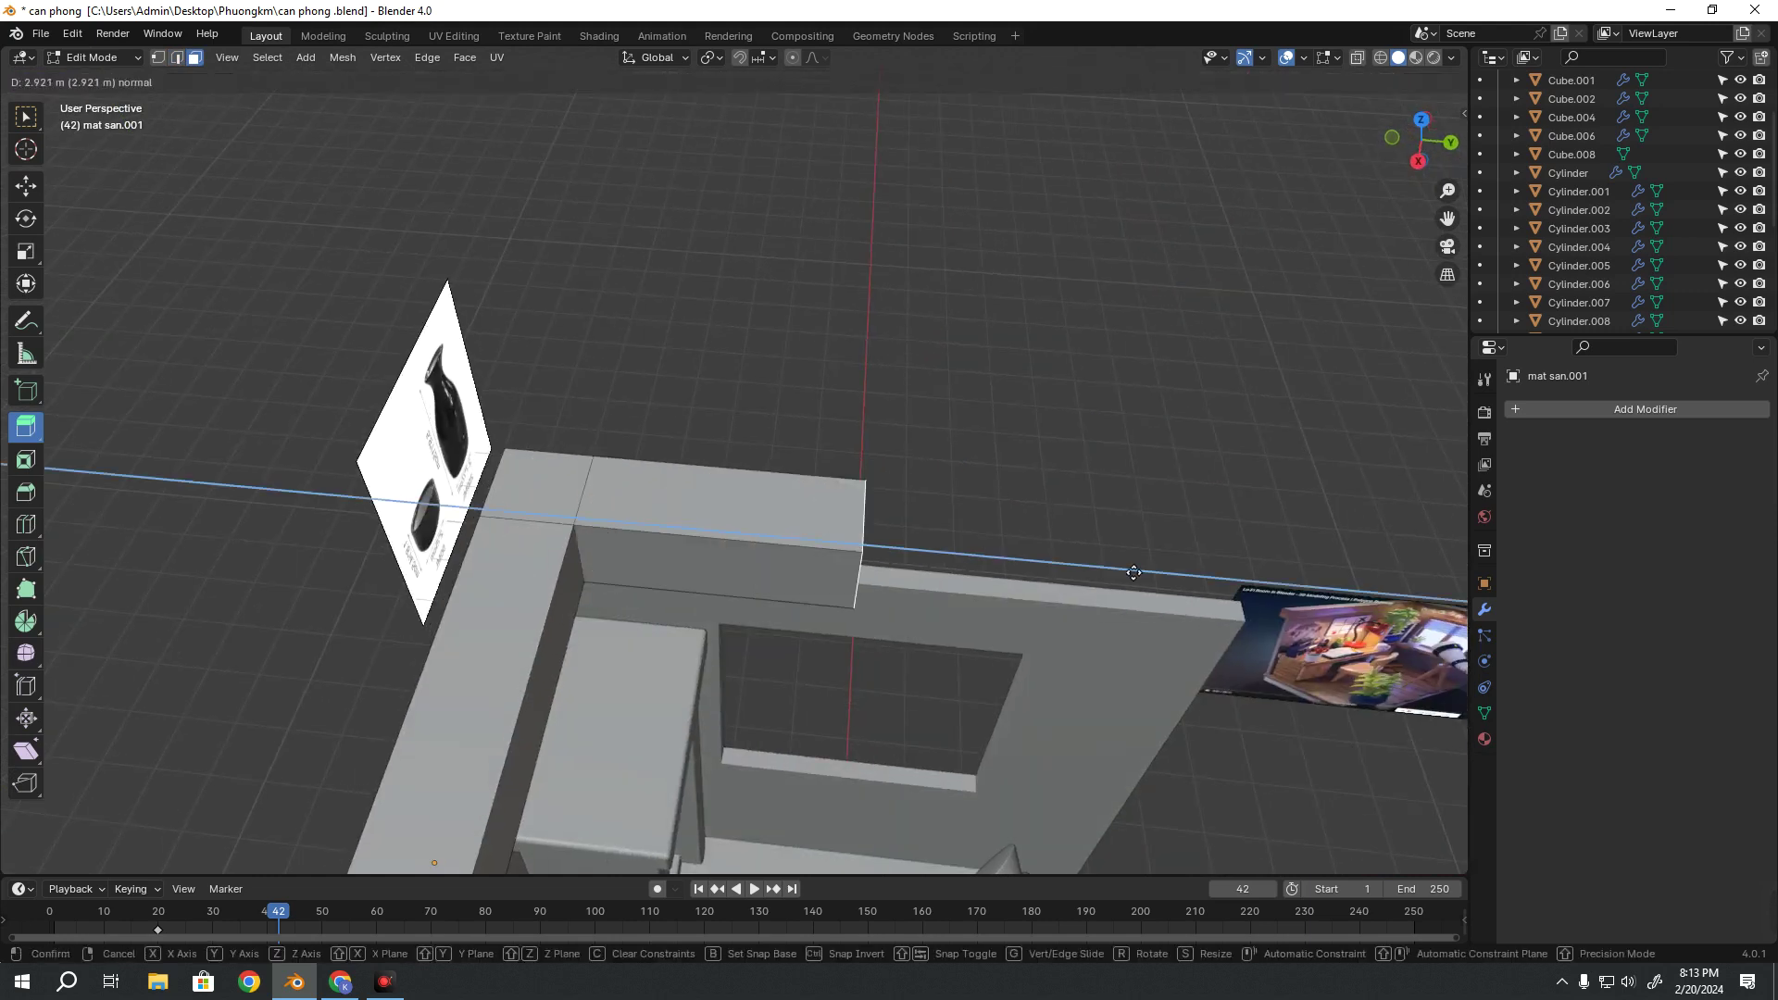
{"action": "mouse_move", "coordinate": [1250, 603]}
{"action": "middle_mouse_down"}
{"action": "mouse_move", "coordinate": [1151, 424]}
{"action": "mouse_move", "coordinate": [922, 476]}
{"action": "mouse_move", "coordinate": [853, 453]}
{"action": "mouse_move", "coordinate": [893, 603]}
{"action": "mouse_move", "coordinate": [1003, 528]}
{"action": "mouse_move", "coordinate": [853, 488]}
{"action": "mouse_move", "coordinate": [986, 435]}
{"action": "mouse_move", "coordinate": [978, 491]}
{"action": "middle_mouse_up"}
{"action": "key", "text": "shift+space"}
{"action": "key", "text": "g"}
Return to Object Mode, deselect the beam, and save can phong .blend
{"action": "key", "text": "Tab"}
{"action": "left_click", "coordinate": [1034, 409]}
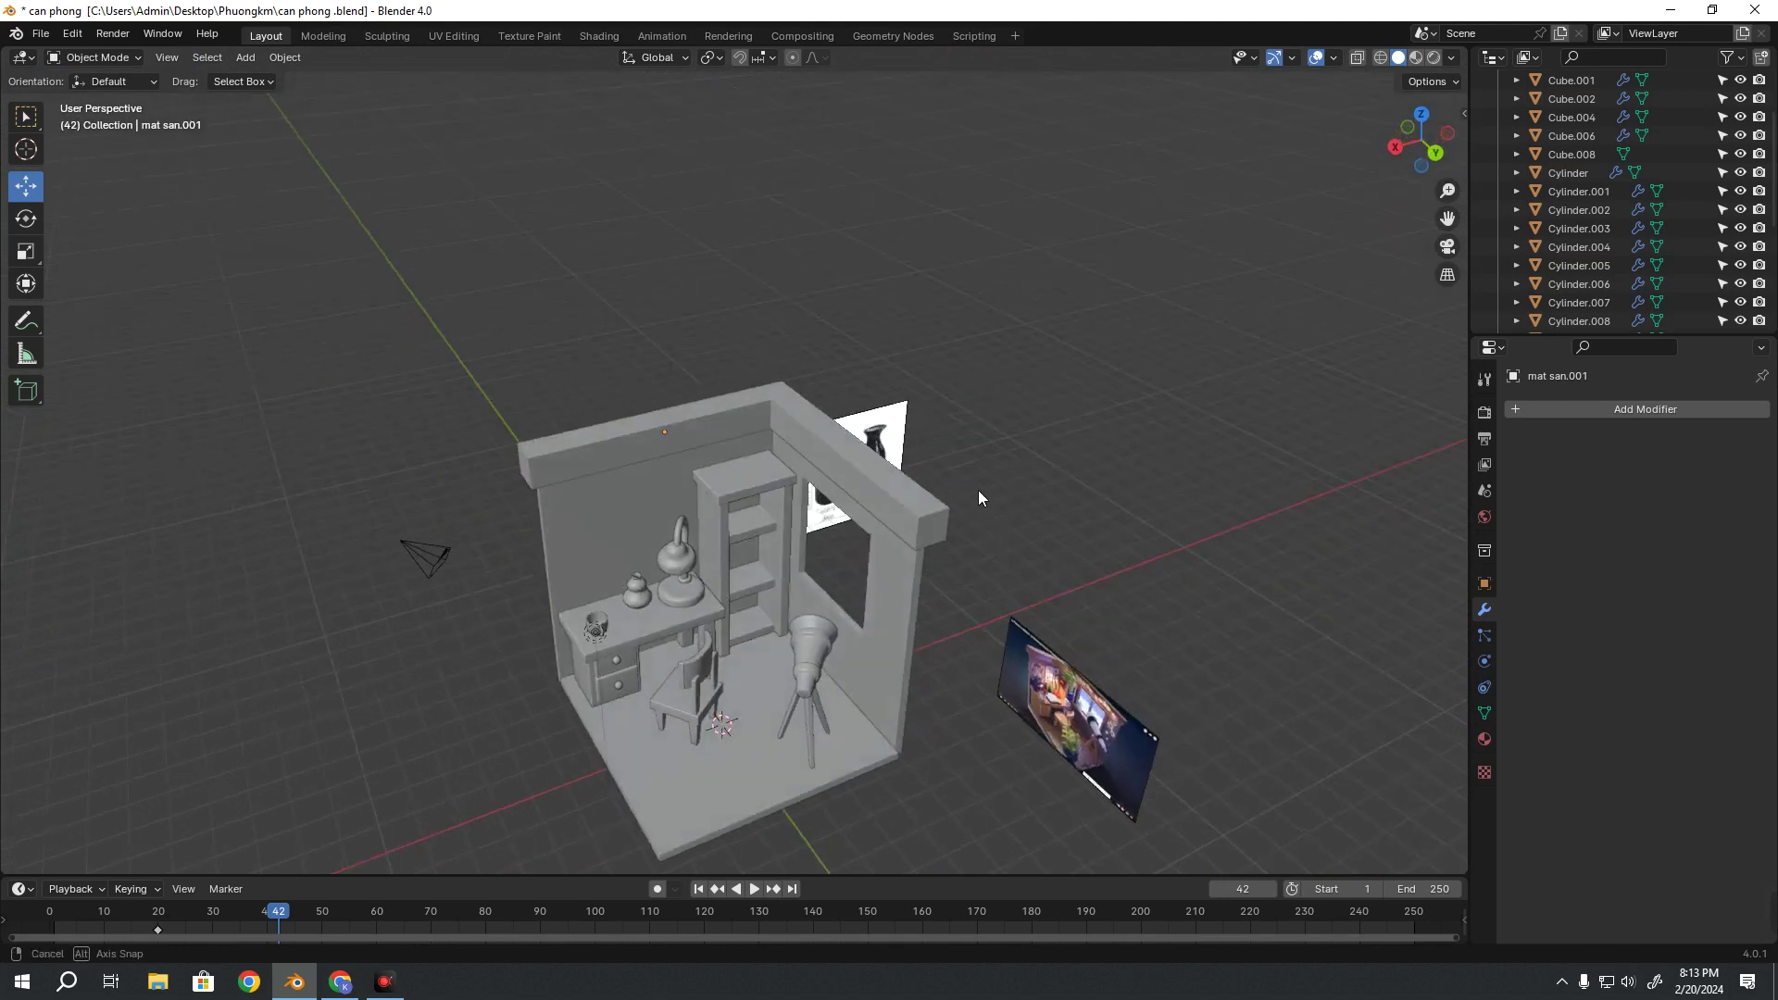
{"action": "key", "text": "ctrl+s"}
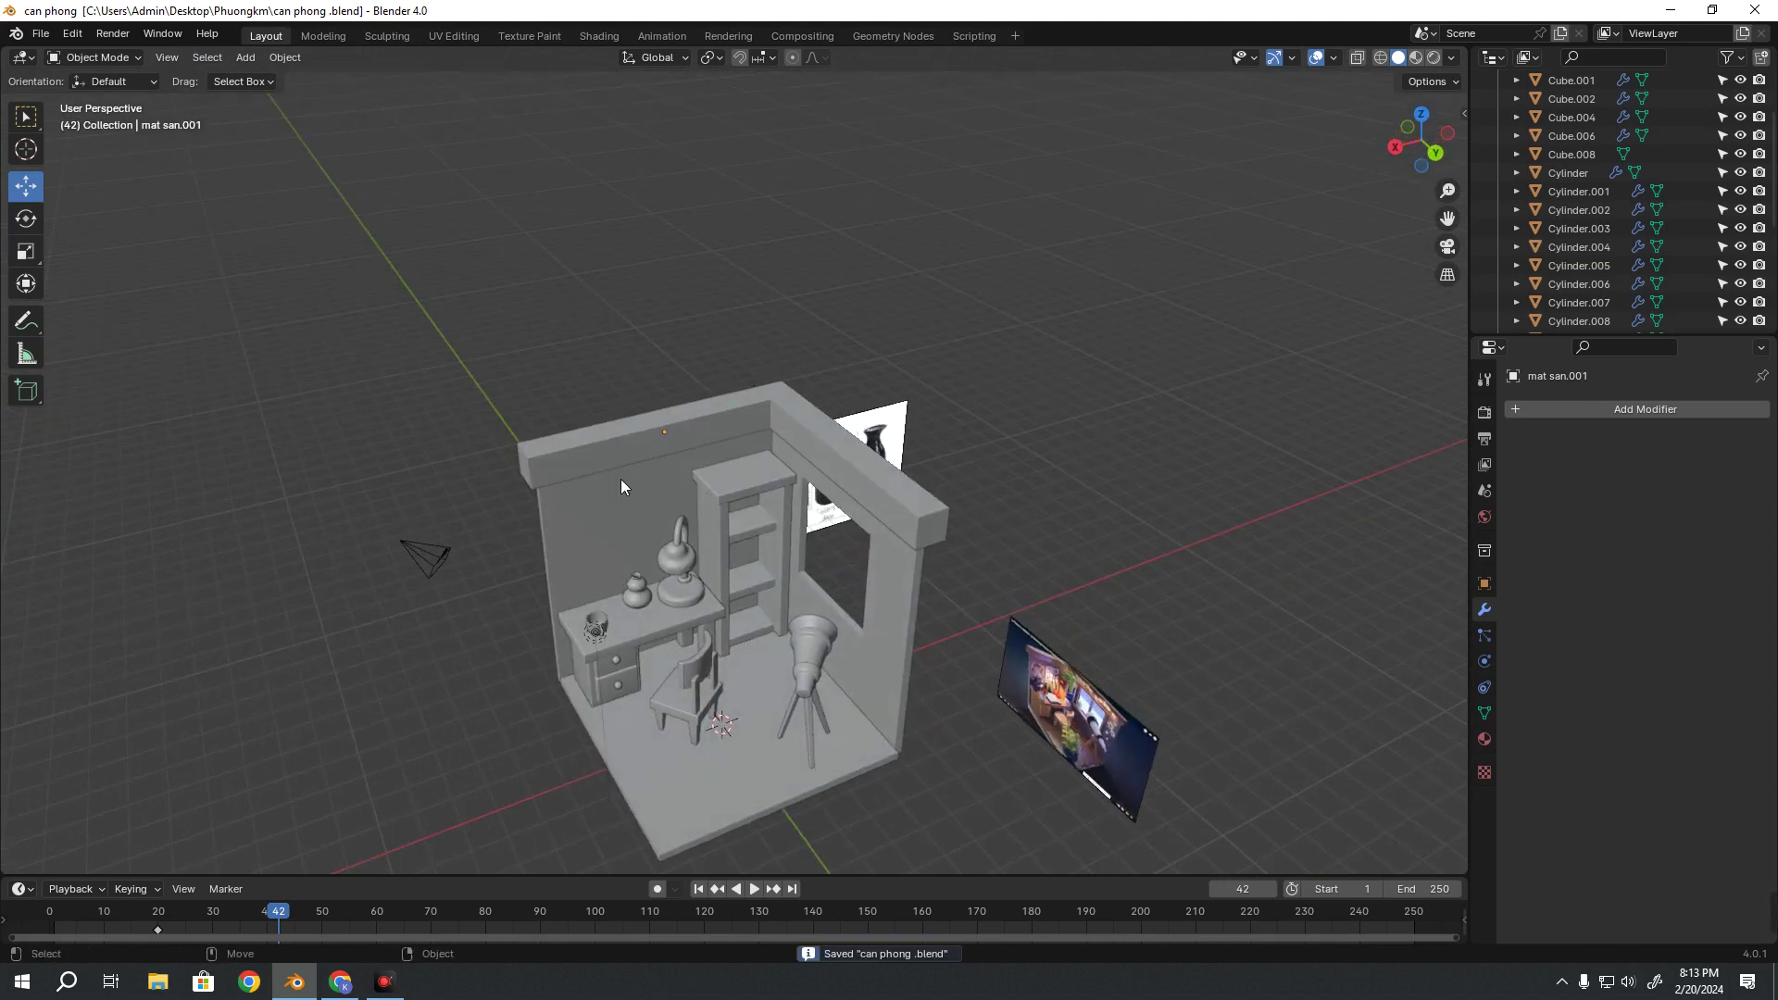
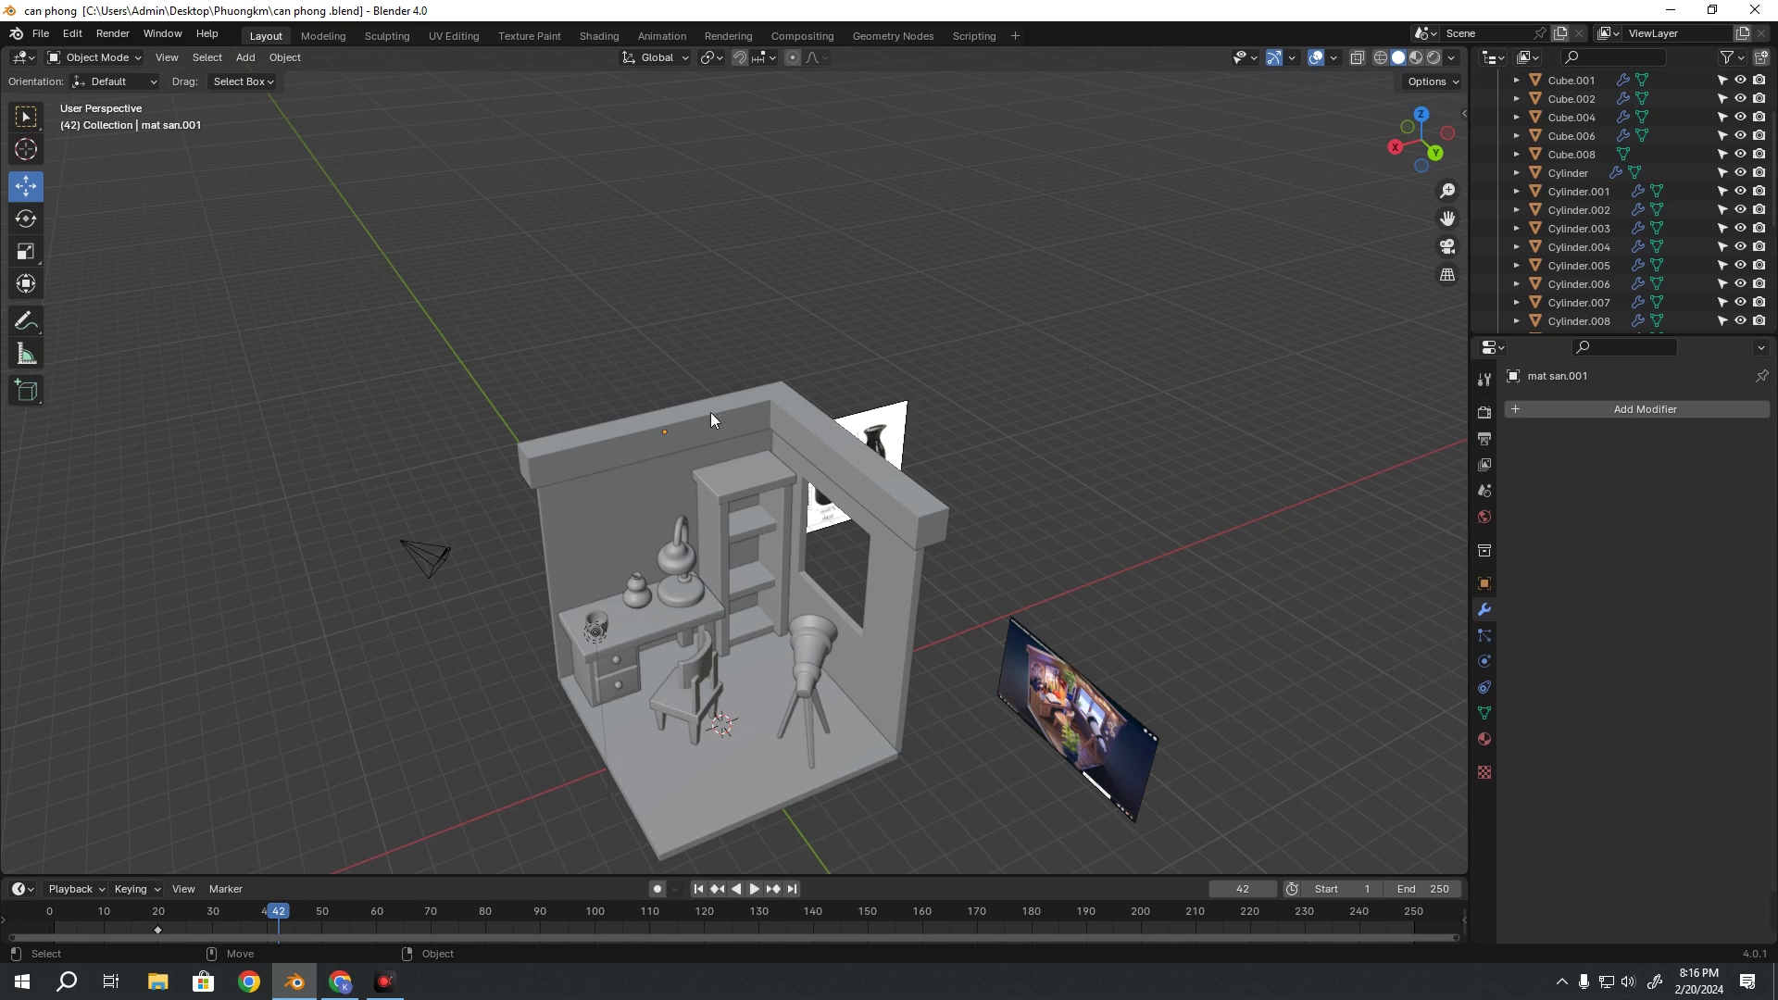
Orbit and zoom the view to see the whole reference image
{"action": "mouse_move", "coordinate": [827, 620]}
{"action": "middle_mouse_down"}
{"action": "mouse_move", "coordinate": [1059, 661]}
{"action": "mouse_move", "coordinate": [719, 554]}
{"action": "mouse_move", "coordinate": [753, 559]}
{"action": "middle_mouse_up"}
{"action": "scroll", "coordinate": [722, 553], "scroll_direction": "up", "scroll_amount": 8}
{"action": "scroll", "coordinate": [782, 560], "scroll_direction": "up", "scroll_amount": 6}
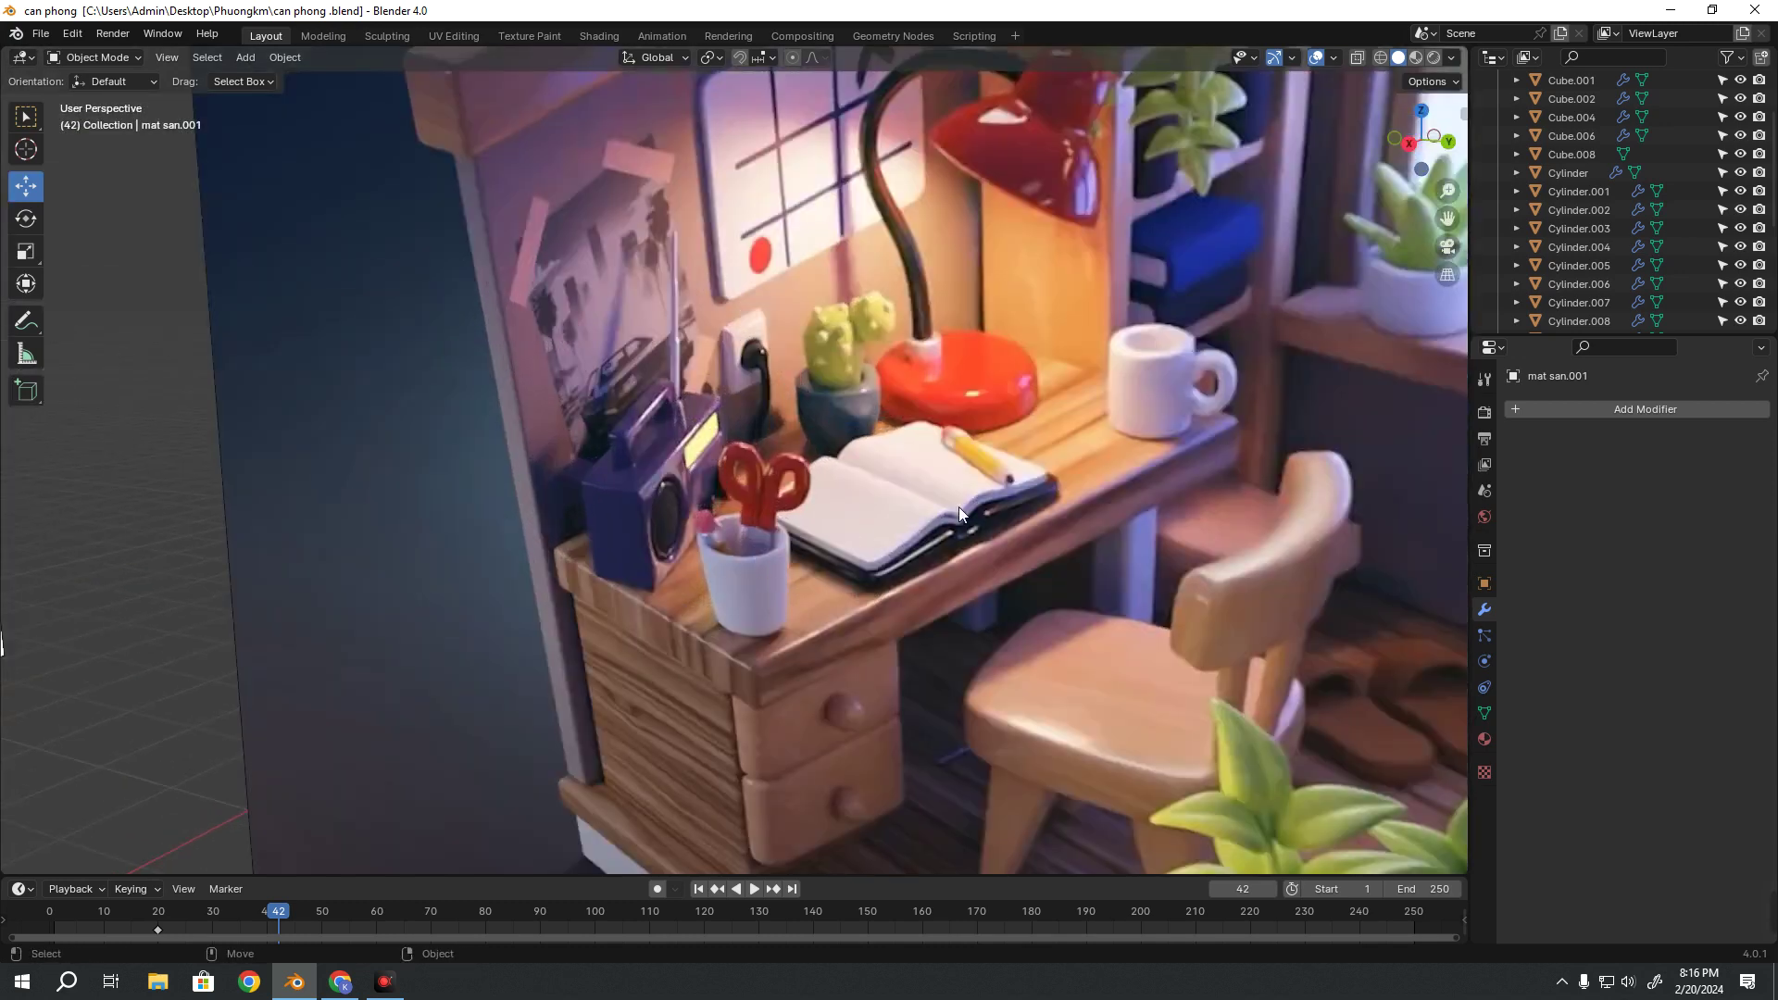
{"action": "scroll", "coordinate": [958, 508], "scroll_direction": "down", "scroll_amount": 5}
{"action": "mouse_move", "coordinate": [981, 492]}
{"action": "middle_mouse_down"}
{"action": "mouse_move", "coordinate": [948, 482]}
{"action": "mouse_move", "coordinate": [1064, 404]}
{"action": "mouse_move", "coordinate": [1074, 321]}
{"action": "middle_mouse_up"}
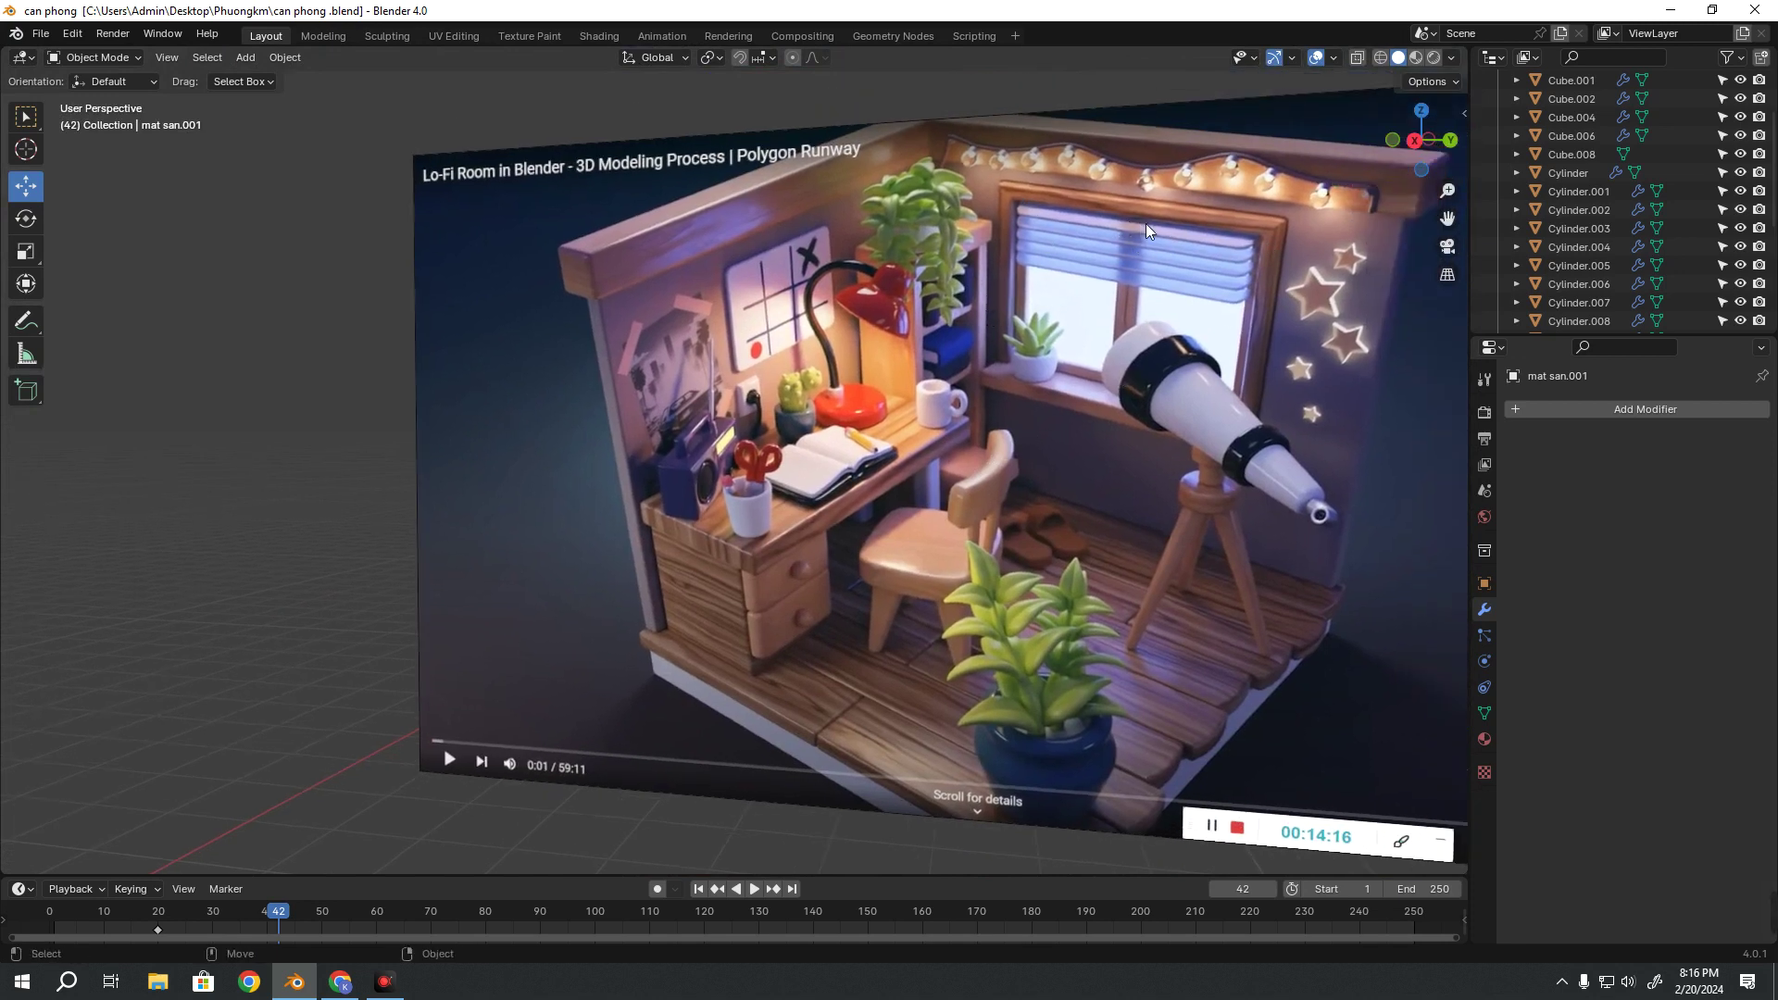
{"action": "scroll", "coordinate": [875, 413], "scroll_direction": "down", "scroll_amount": 3}
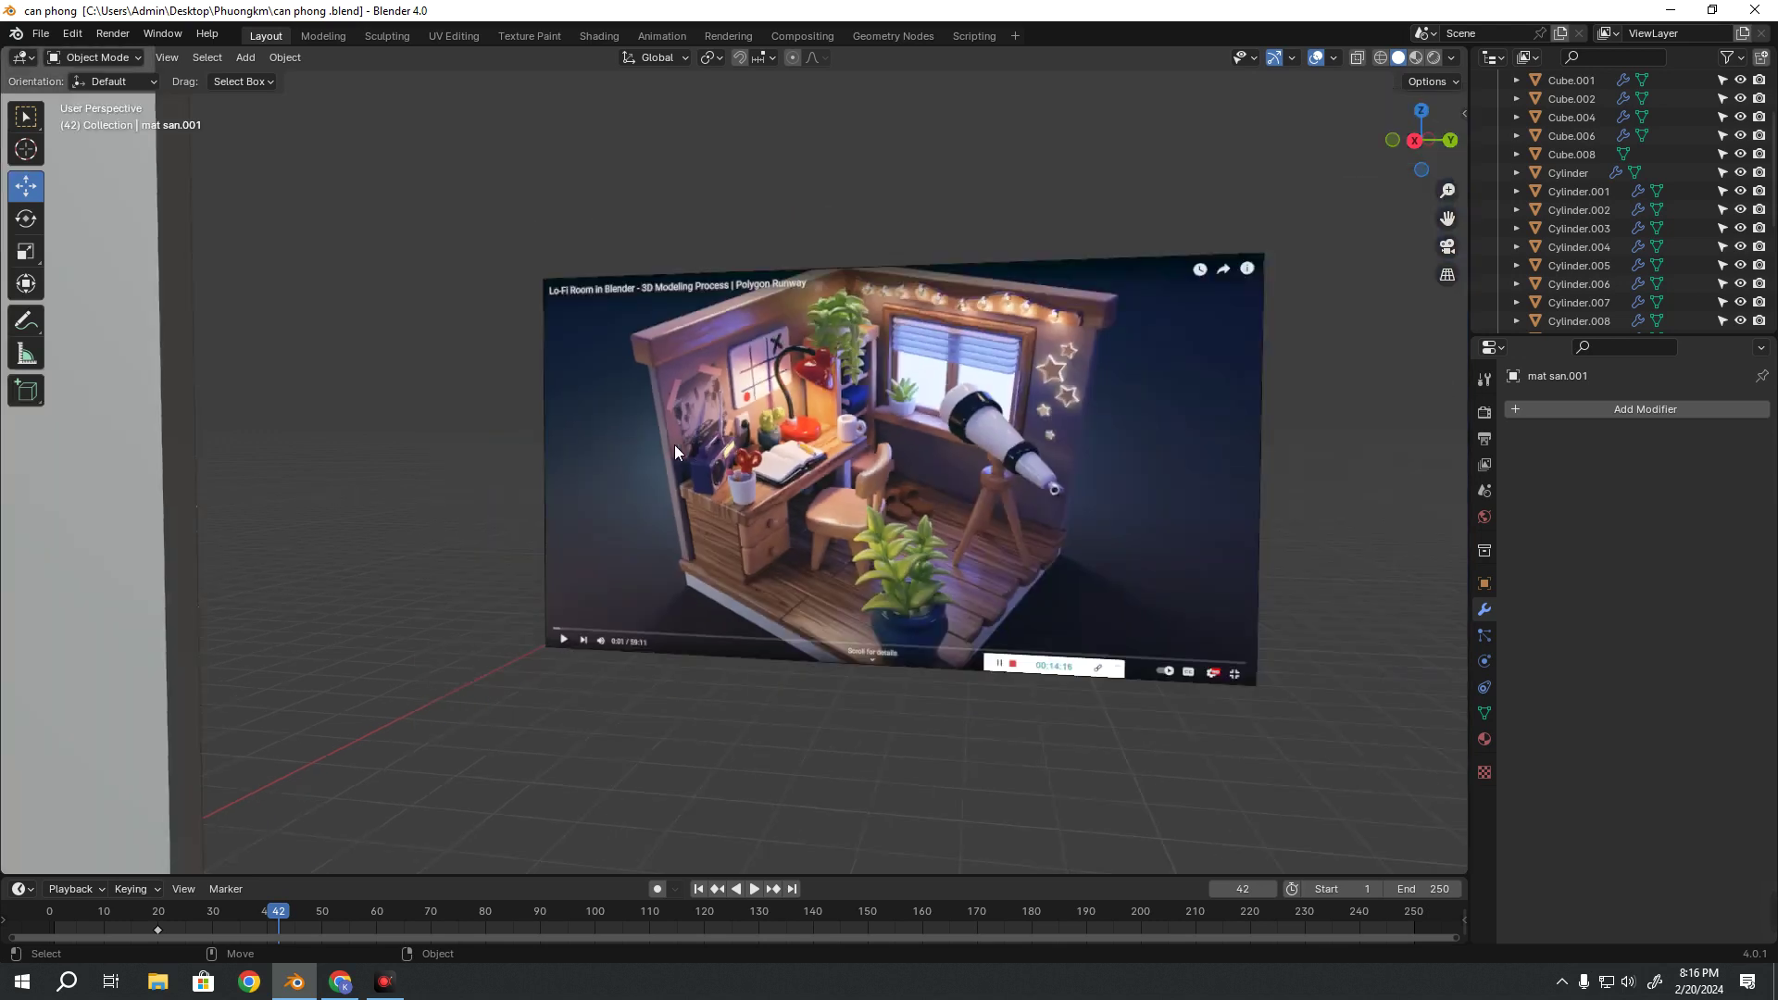
{"action": "scroll", "coordinate": [674, 445], "scroll_direction": "down", "scroll_amount": 3}
{"action": "scroll", "coordinate": [470, 468], "scroll_direction": "up", "scroll_amount": 1}
{"action": "scroll", "coordinate": [519, 408], "scroll_direction": "up", "scroll_amount": 1}
Select the window frame wall khung cua so and orbit around the room
{"action": "left_click", "coordinate": [548, 364]}
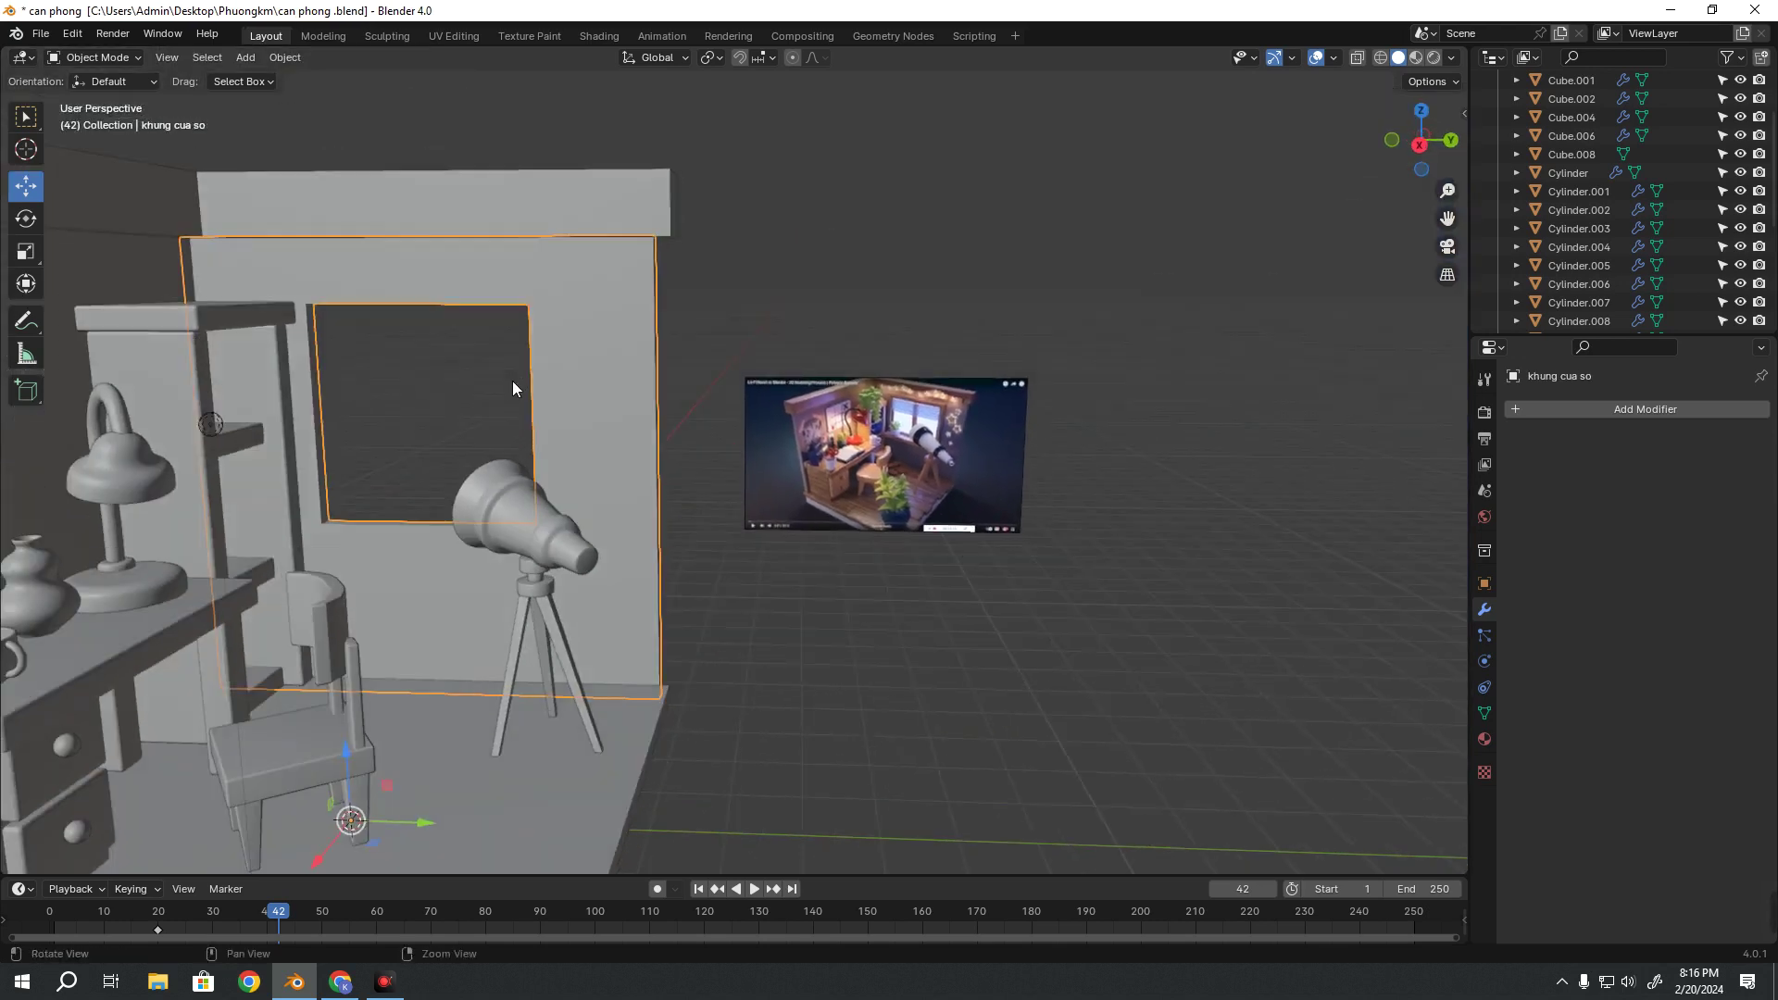
{"action": "scroll", "coordinate": [574, 379], "scroll_direction": "up", "scroll_amount": 3}
{"action": "middle_click_drag", "start_coordinate": [668, 340], "coordinate": [603, 349]}
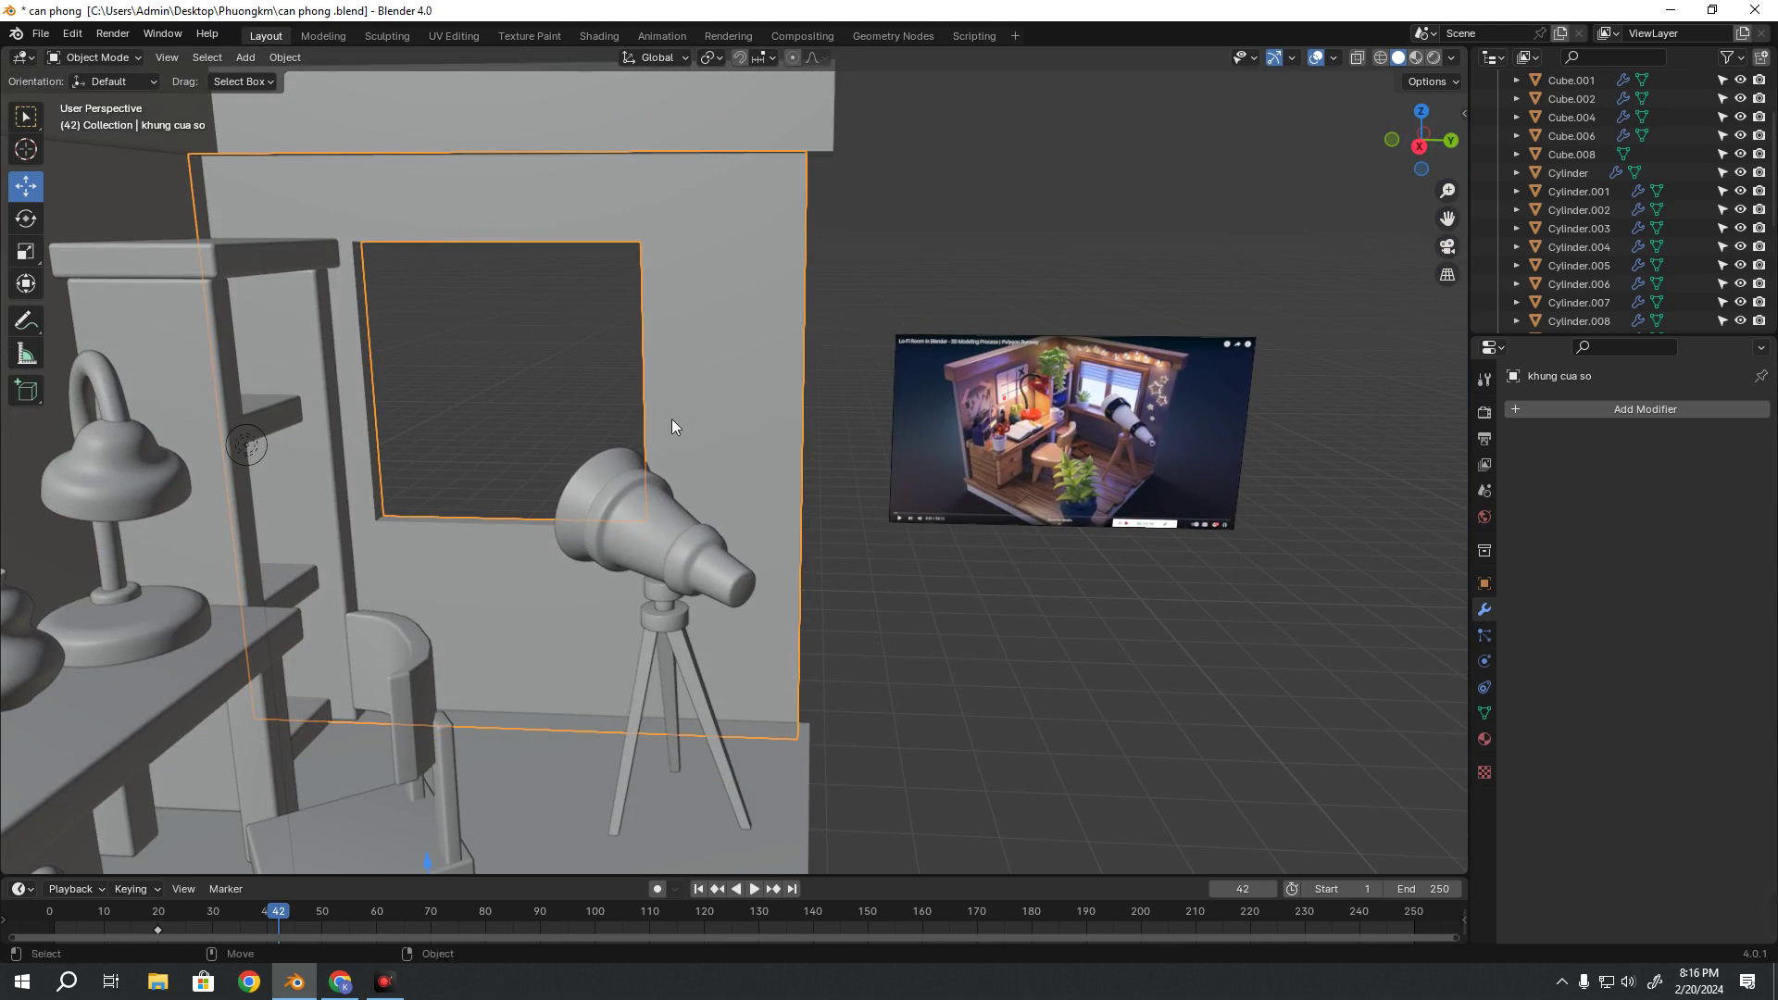
{"action": "scroll", "coordinate": [673, 427], "scroll_direction": "down", "scroll_amount": 3}
{"action": "middle_click_drag", "start_coordinate": [789, 360], "coordinate": [737, 364]}
{"action": "scroll", "coordinate": [902, 475], "scroll_direction": "up", "scroll_amount": 2}
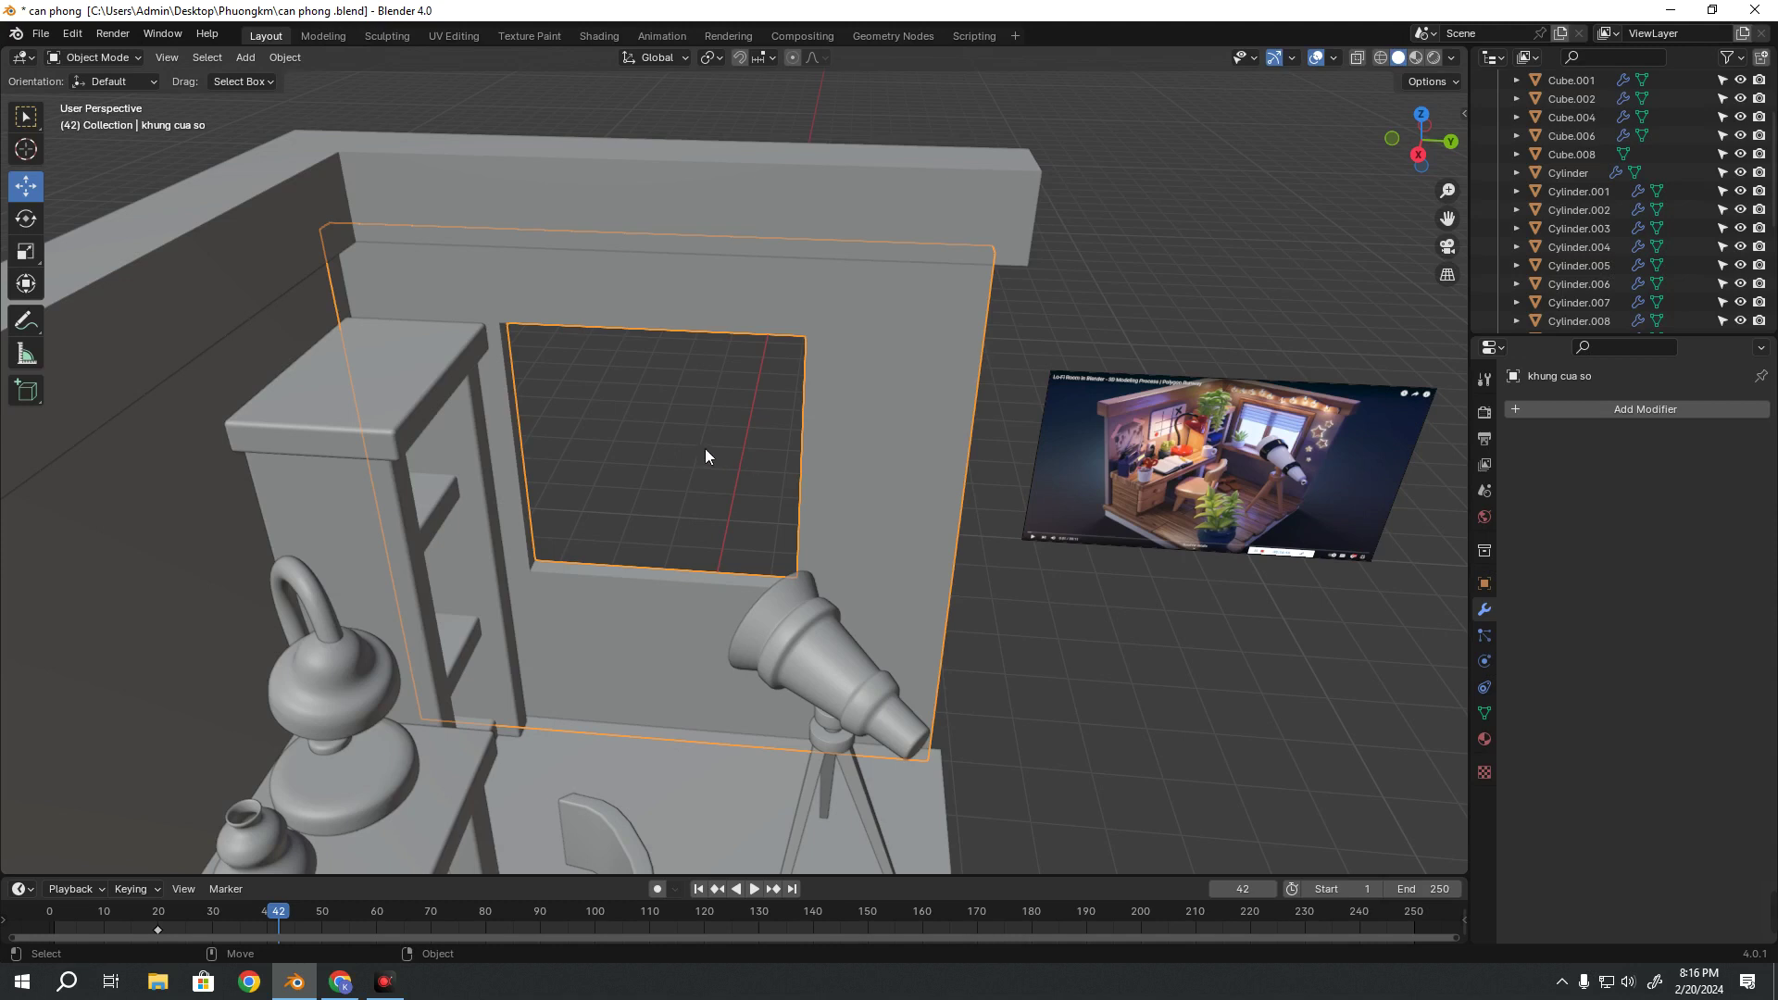
{"action": "scroll", "coordinate": [706, 455], "scroll_direction": "up", "scroll_amount": 3}
{"action": "scroll", "coordinate": [665, 518], "scroll_direction": "down", "scroll_amount": 4}
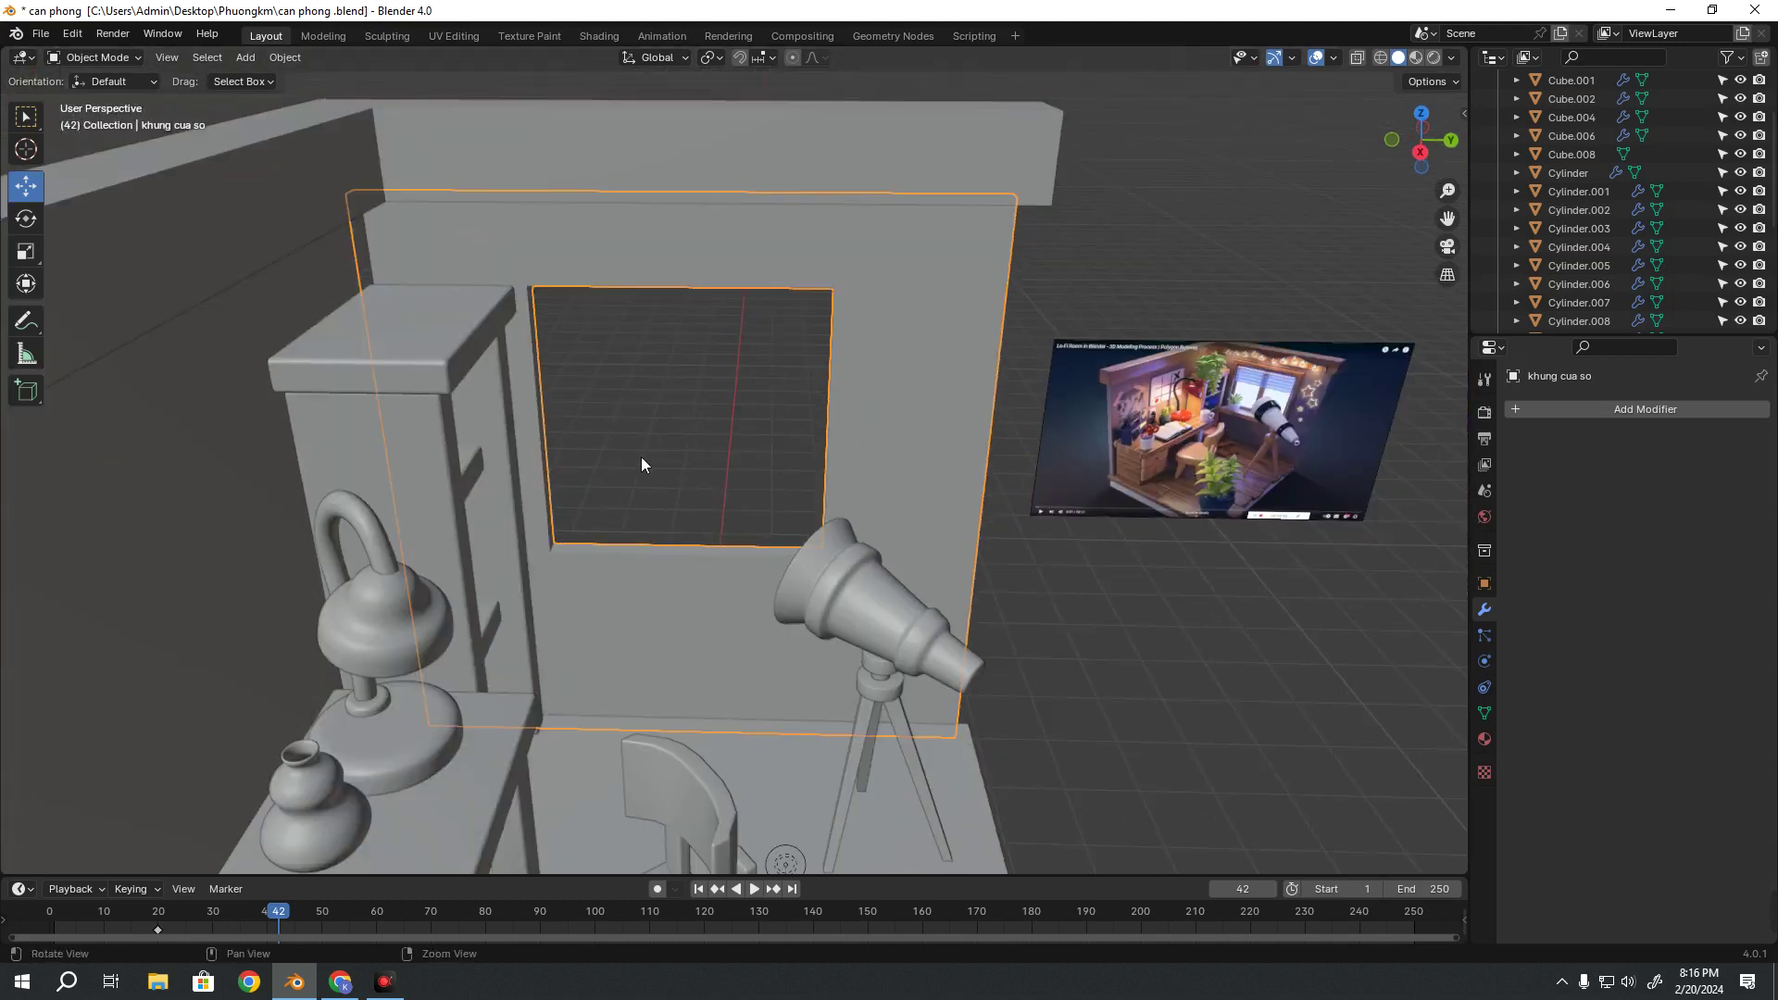
{"action": "mouse_move", "coordinate": [641, 457]}
{"action": "middle_mouse_down"}
{"action": "mouse_move", "coordinate": [1159, 480]}
{"action": "mouse_move", "coordinate": [925, 439]}
{"action": "middle_mouse_up"}
{"action": "scroll", "coordinate": [972, 324], "scroll_direction": "up", "scroll_amount": 3}
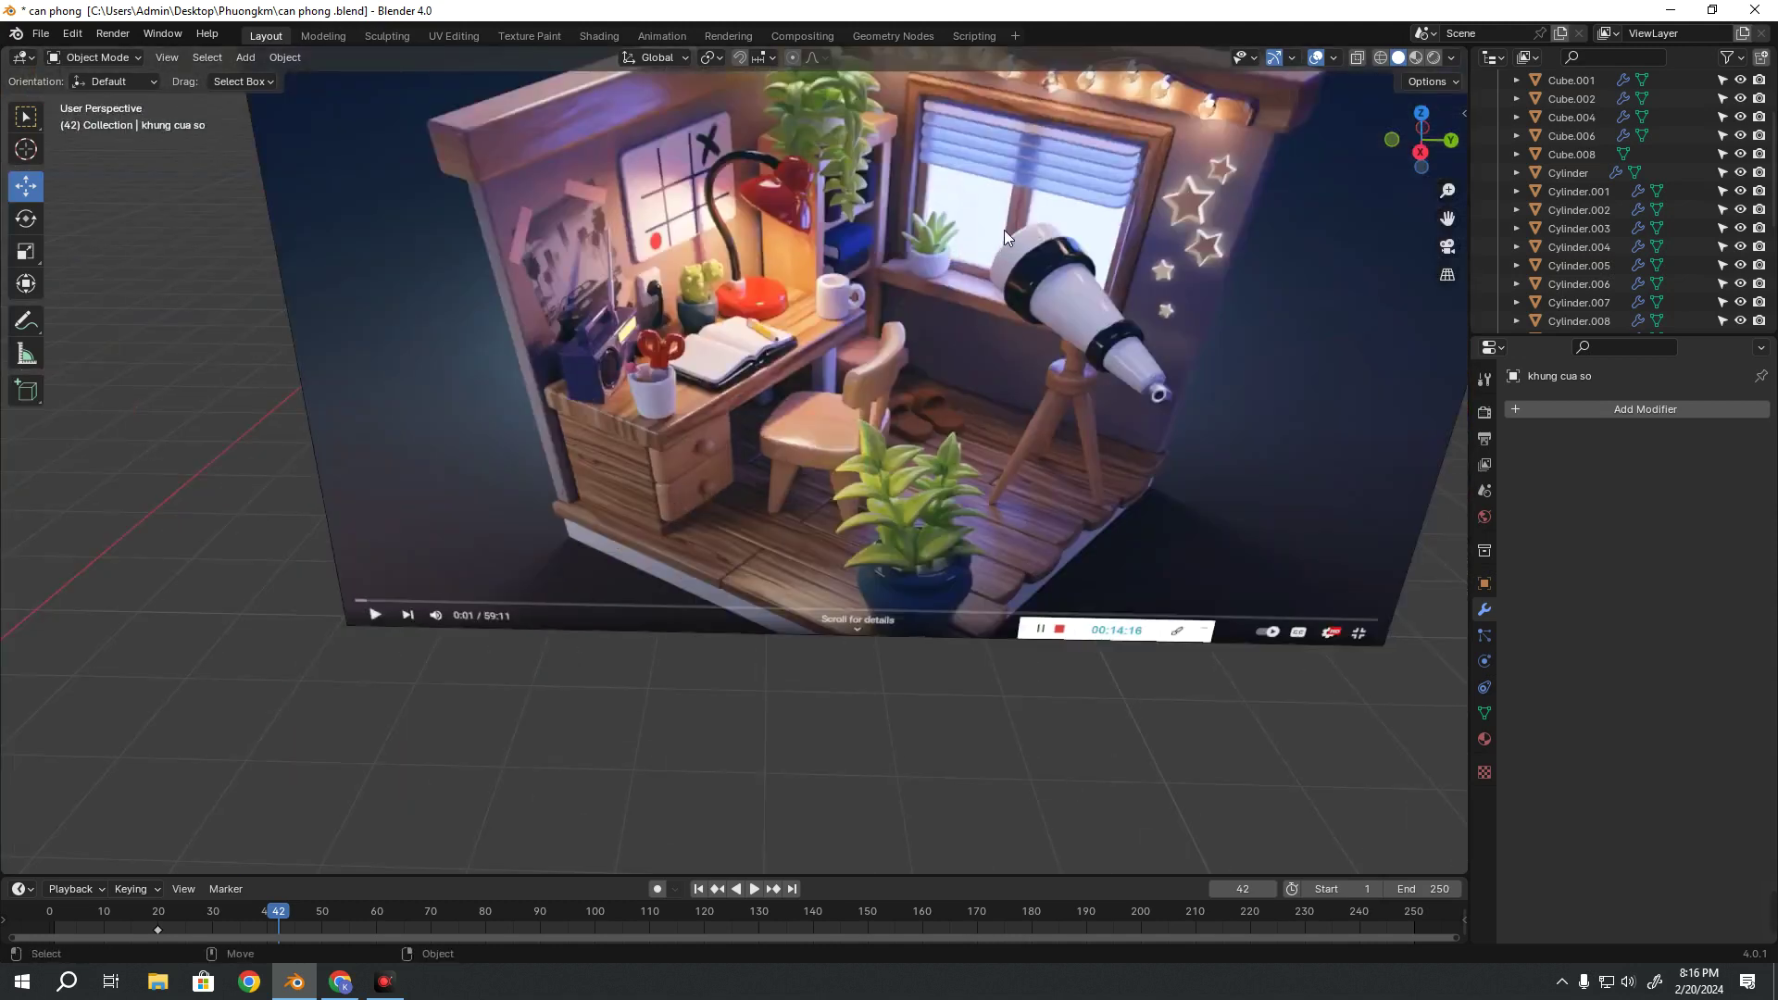
{"action": "scroll", "coordinate": [763, 352], "scroll_direction": "down", "scroll_amount": 4}
{"action": "scroll", "coordinate": [401, 431], "scroll_direction": "up", "scroll_amount": 4}
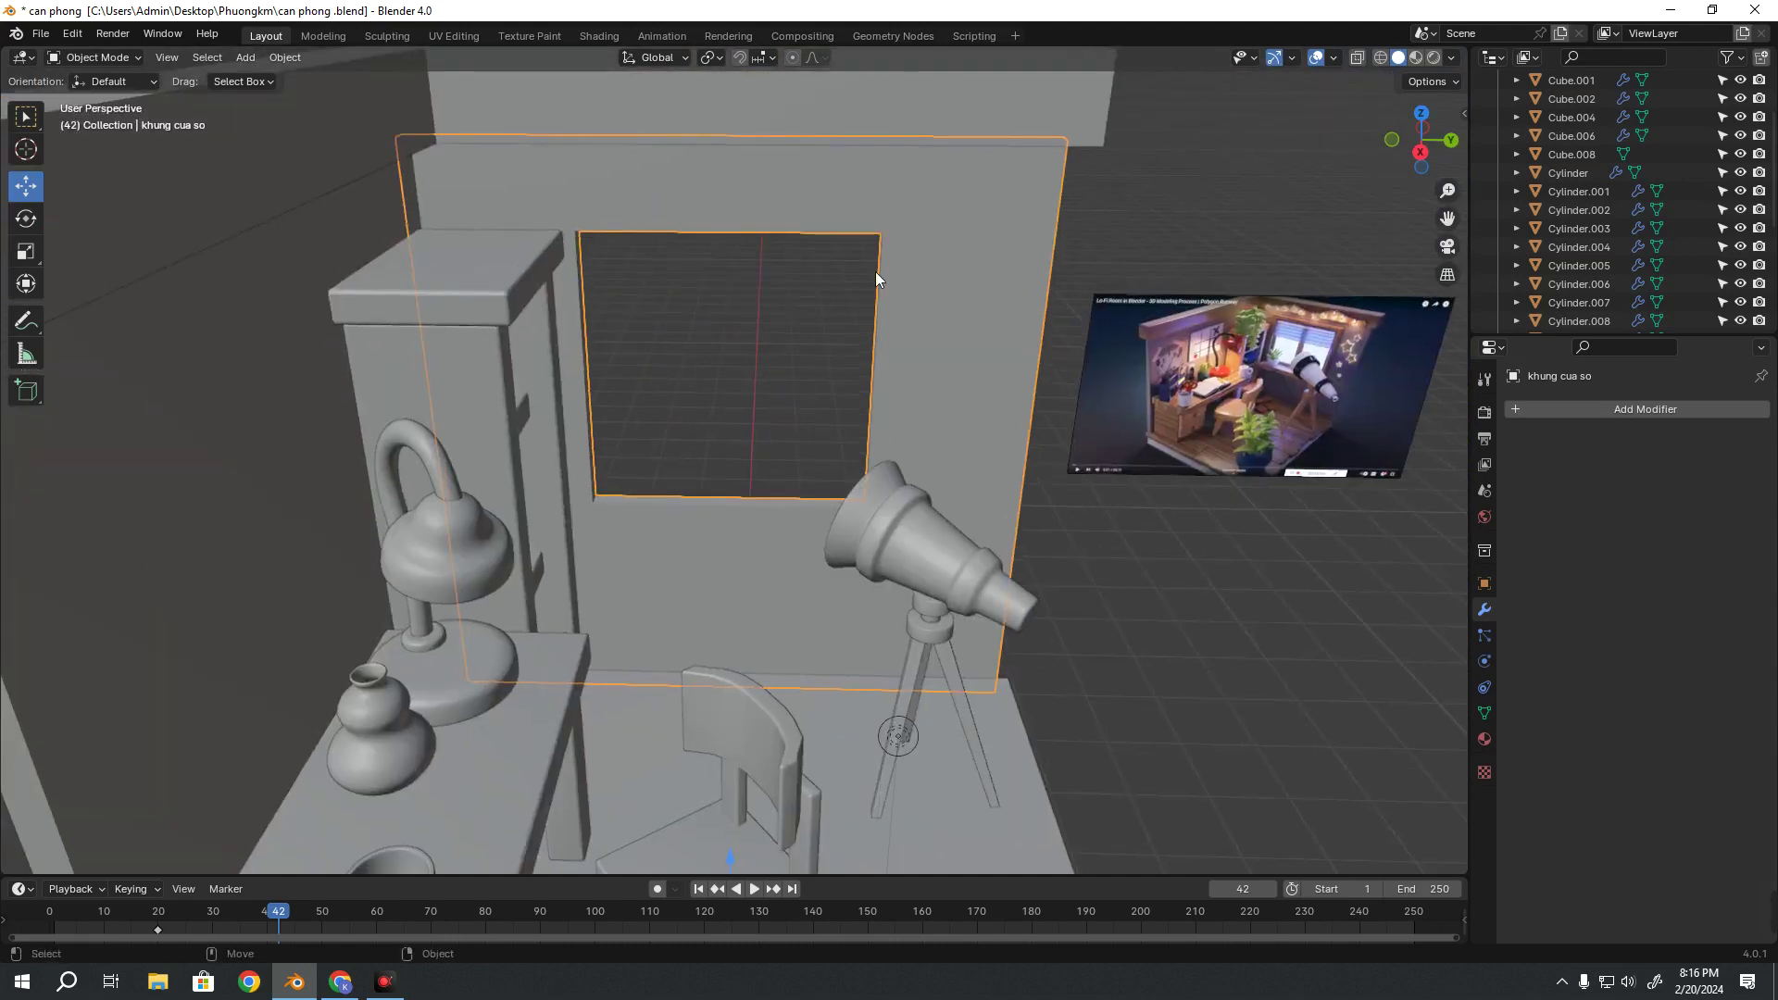
{"action": "scroll", "coordinate": [876, 278], "scroll_direction": "down", "scroll_amount": 5}
{"action": "middle_click_drag", "start_coordinate": [826, 475], "coordinate": [1009, 542]}
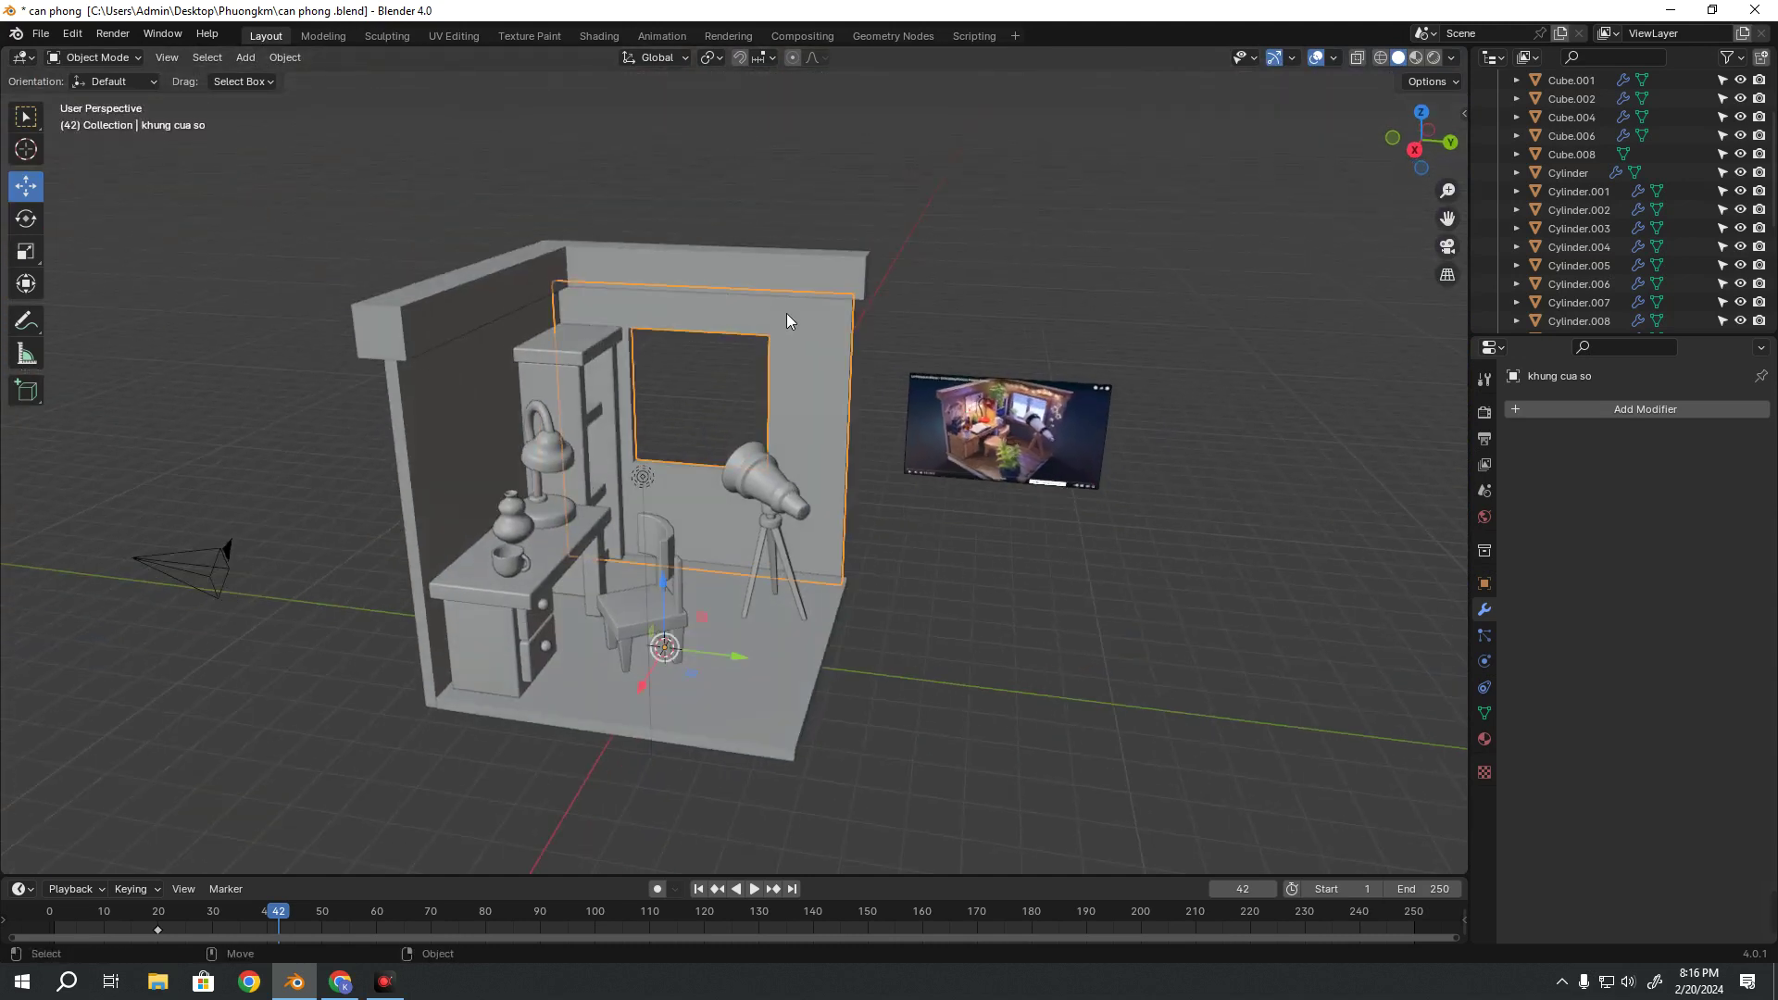
{"action": "middle_click_drag", "start_coordinate": [802, 429], "coordinate": [778, 519]}
Duplicate the window frame and move the copy out beside the room
{"action": "key", "text": "shift+d"}
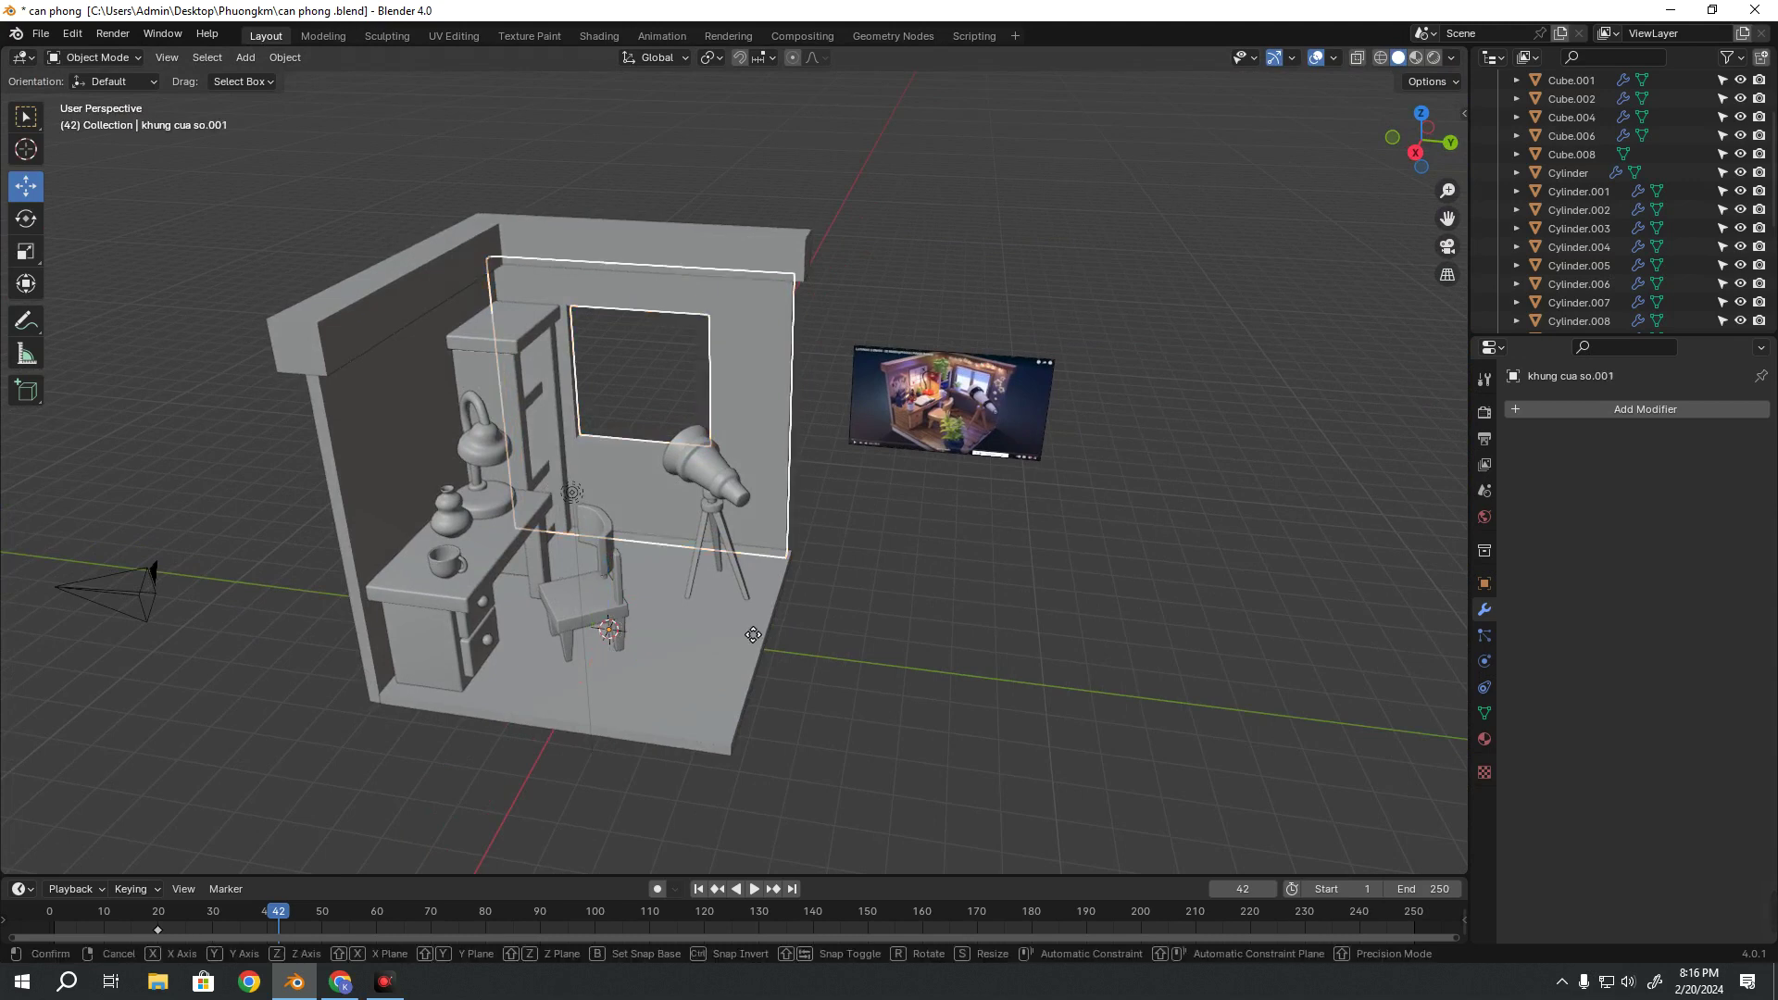
{"action": "right_click", "coordinate": [744, 626]}
{"action": "left_click_drag", "start_coordinate": [680, 637], "coordinate": [1079, 681]}
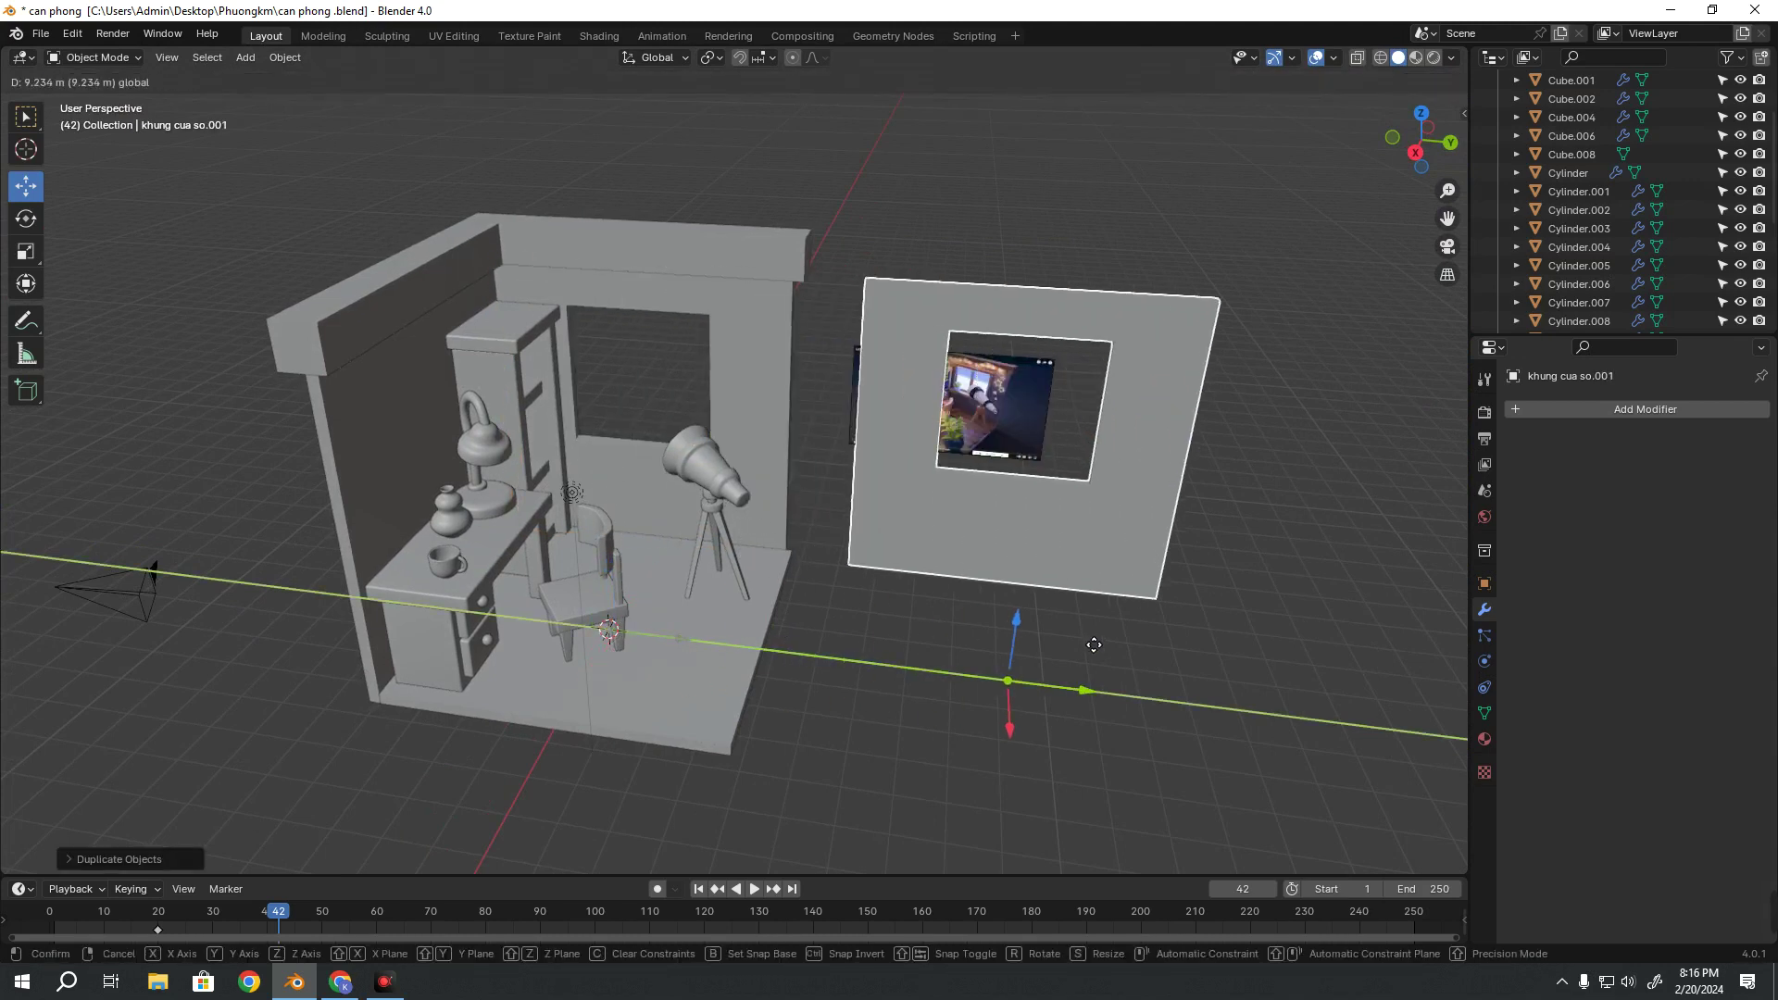
{"action": "scroll", "coordinate": [952, 565], "scroll_direction": "up", "scroll_amount": 3}
{"action": "scroll", "coordinate": [952, 565], "scroll_direction": "up", "scroll_amount": 2}
{"action": "middle_click_drag", "start_coordinate": [964, 530], "coordinate": [976, 531]}
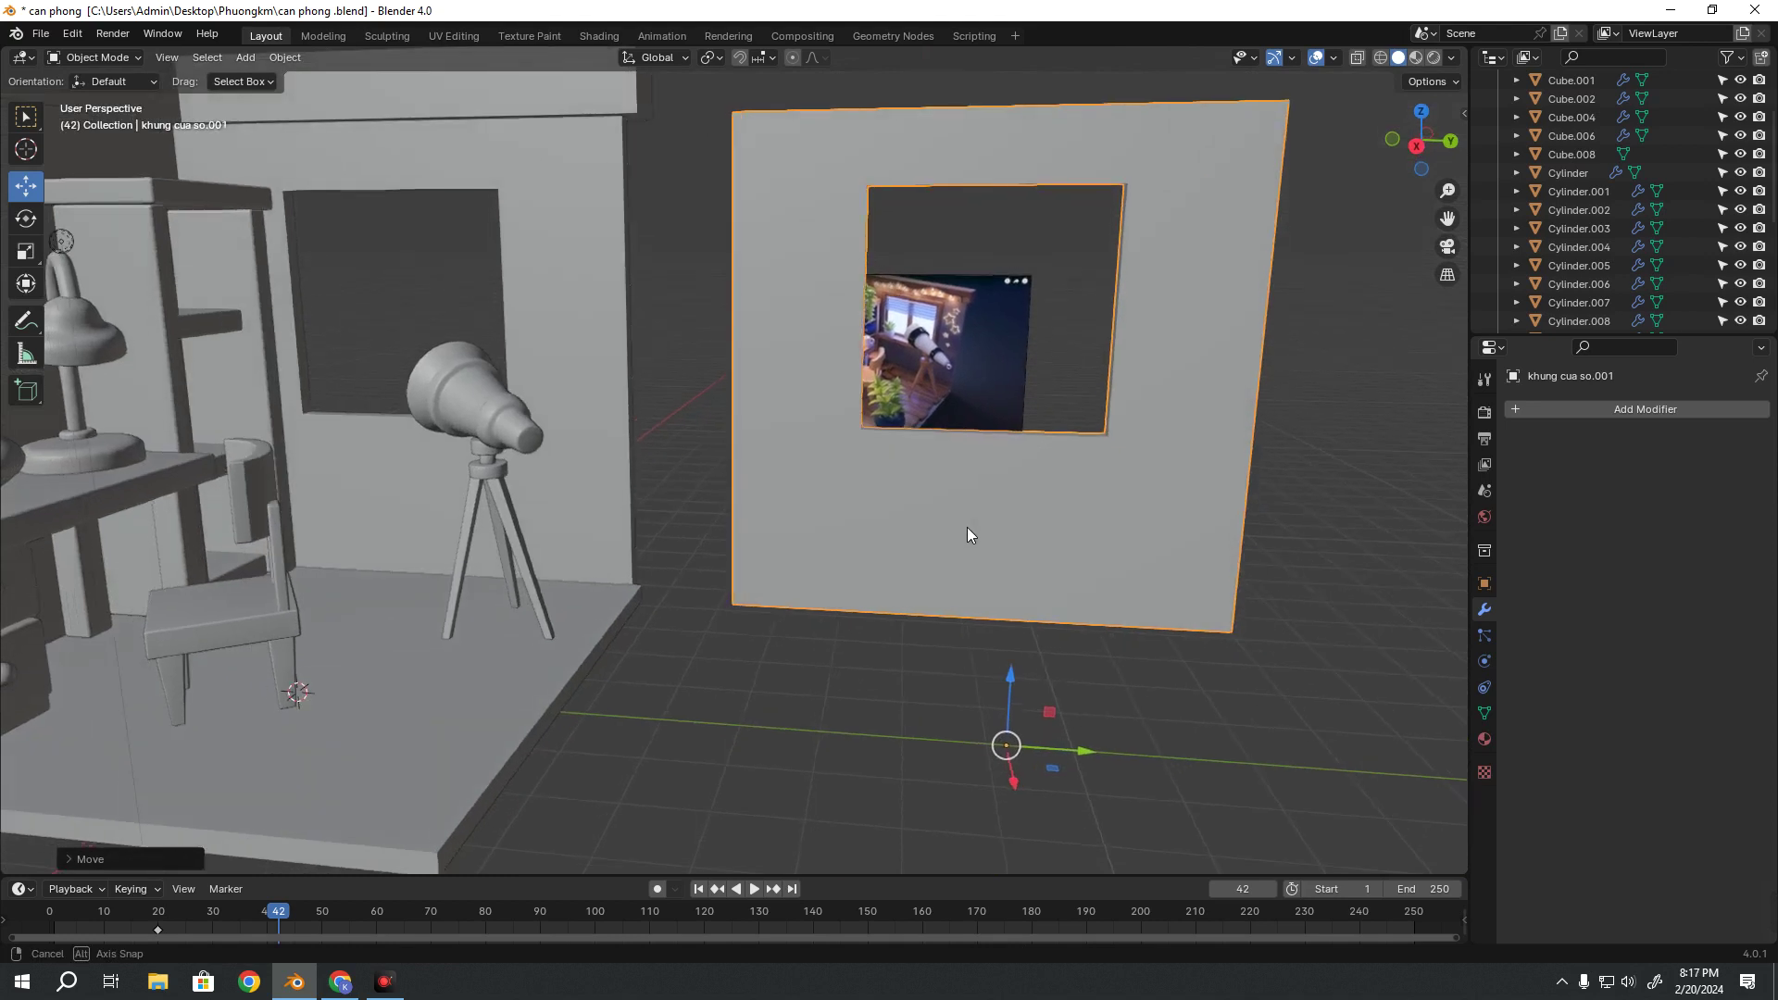
{"action": "middle_click_drag", "start_coordinate": [989, 408], "coordinate": [917, 461]}
In Edit Mode, lower the opening's bottom inner edge and raise its top inner edge
{"action": "key", "text": "Tab"}
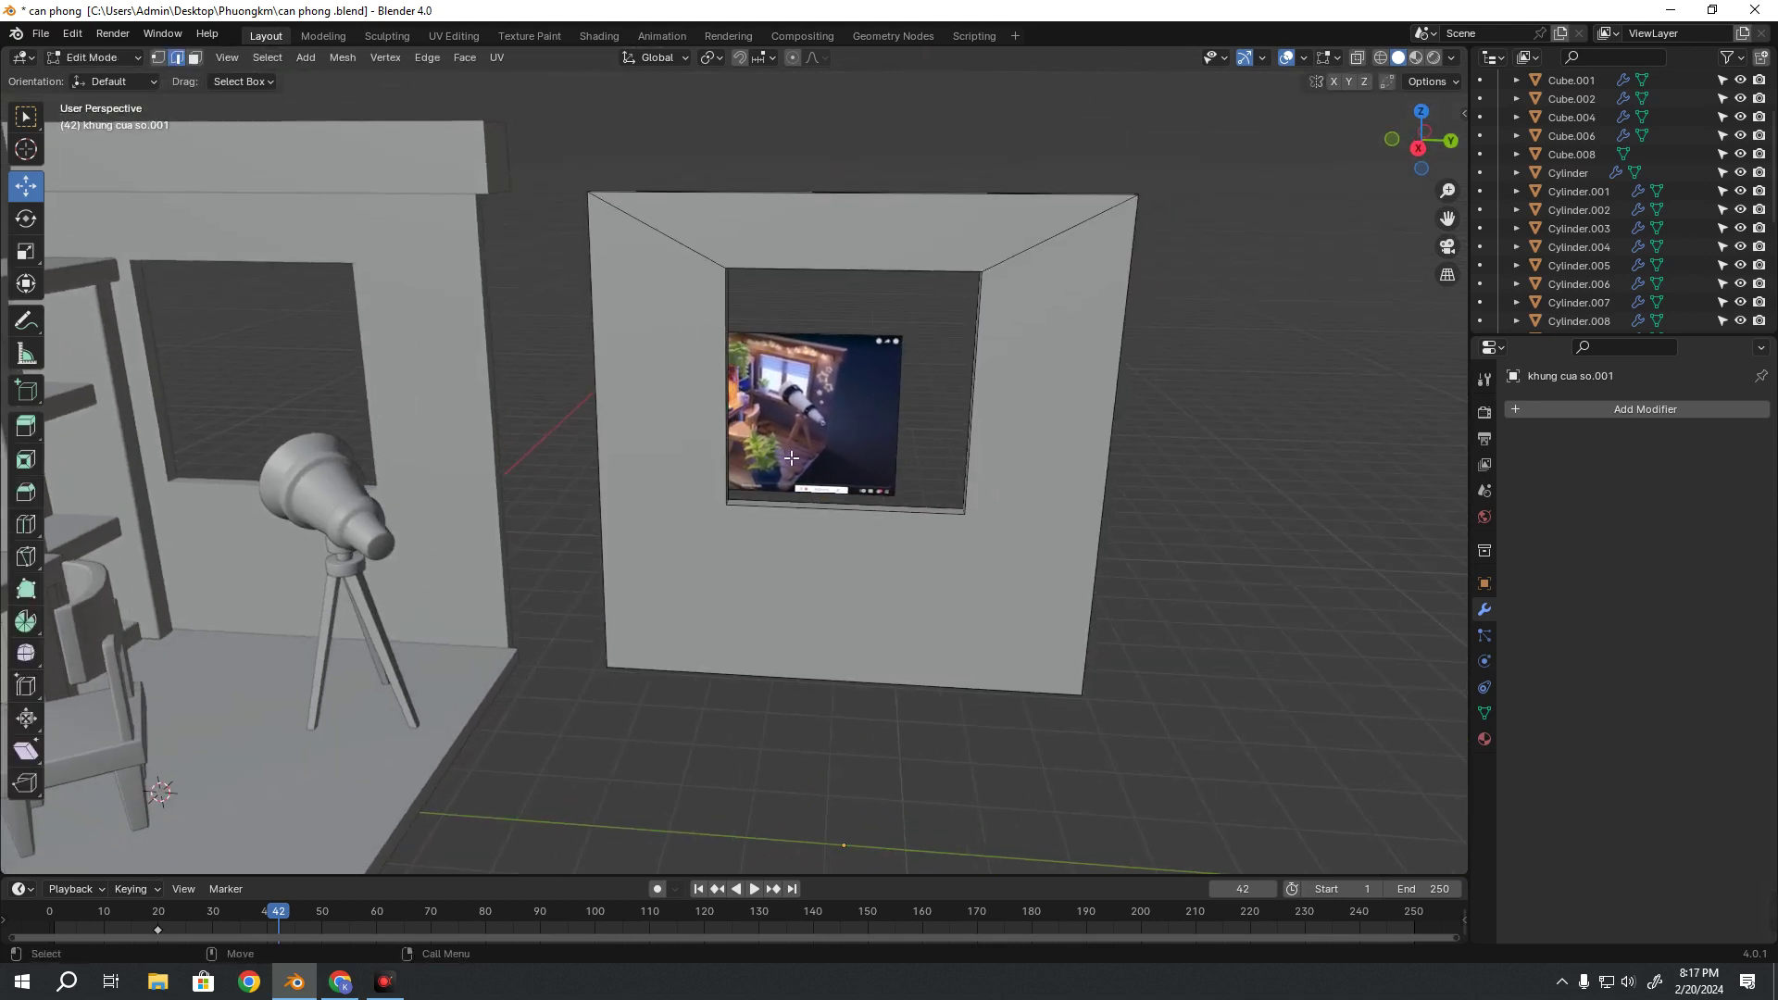
{"action": "left_click_drag", "start_coordinate": [728, 496], "coordinate": [972, 523]}
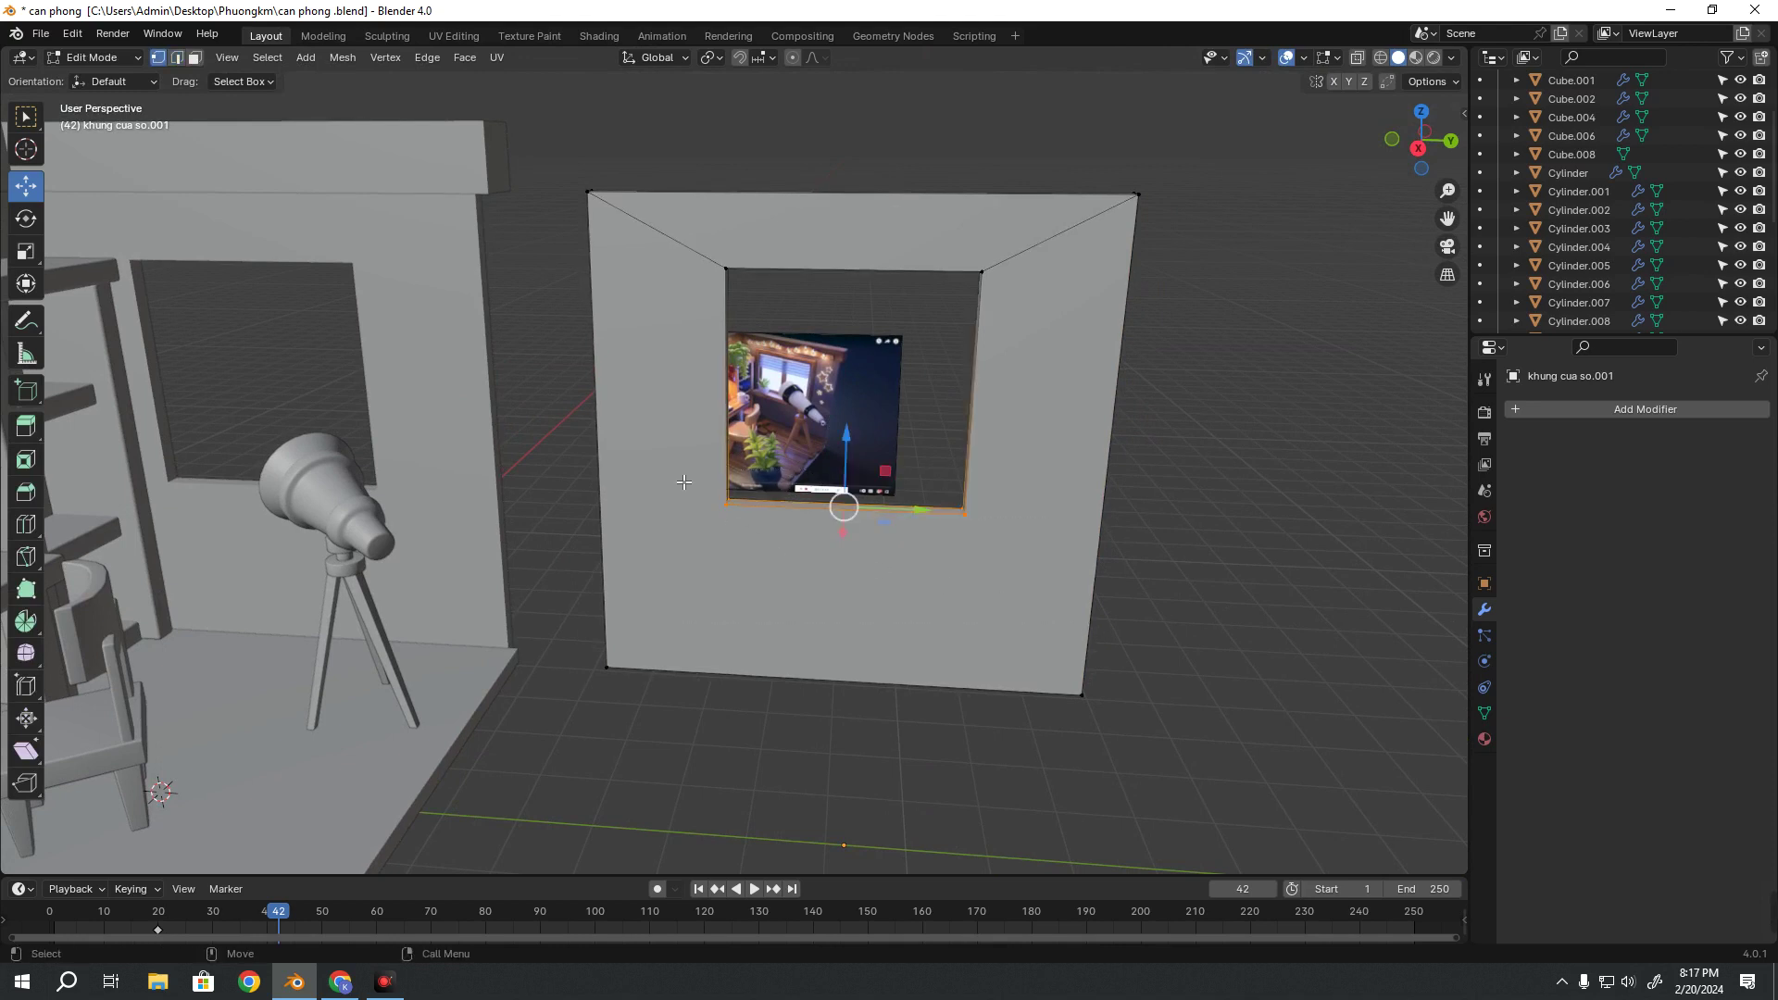
{"action": "key", "text": "1"}
{"action": "key", "text": "g"}
{"action": "key", "text": "z"}
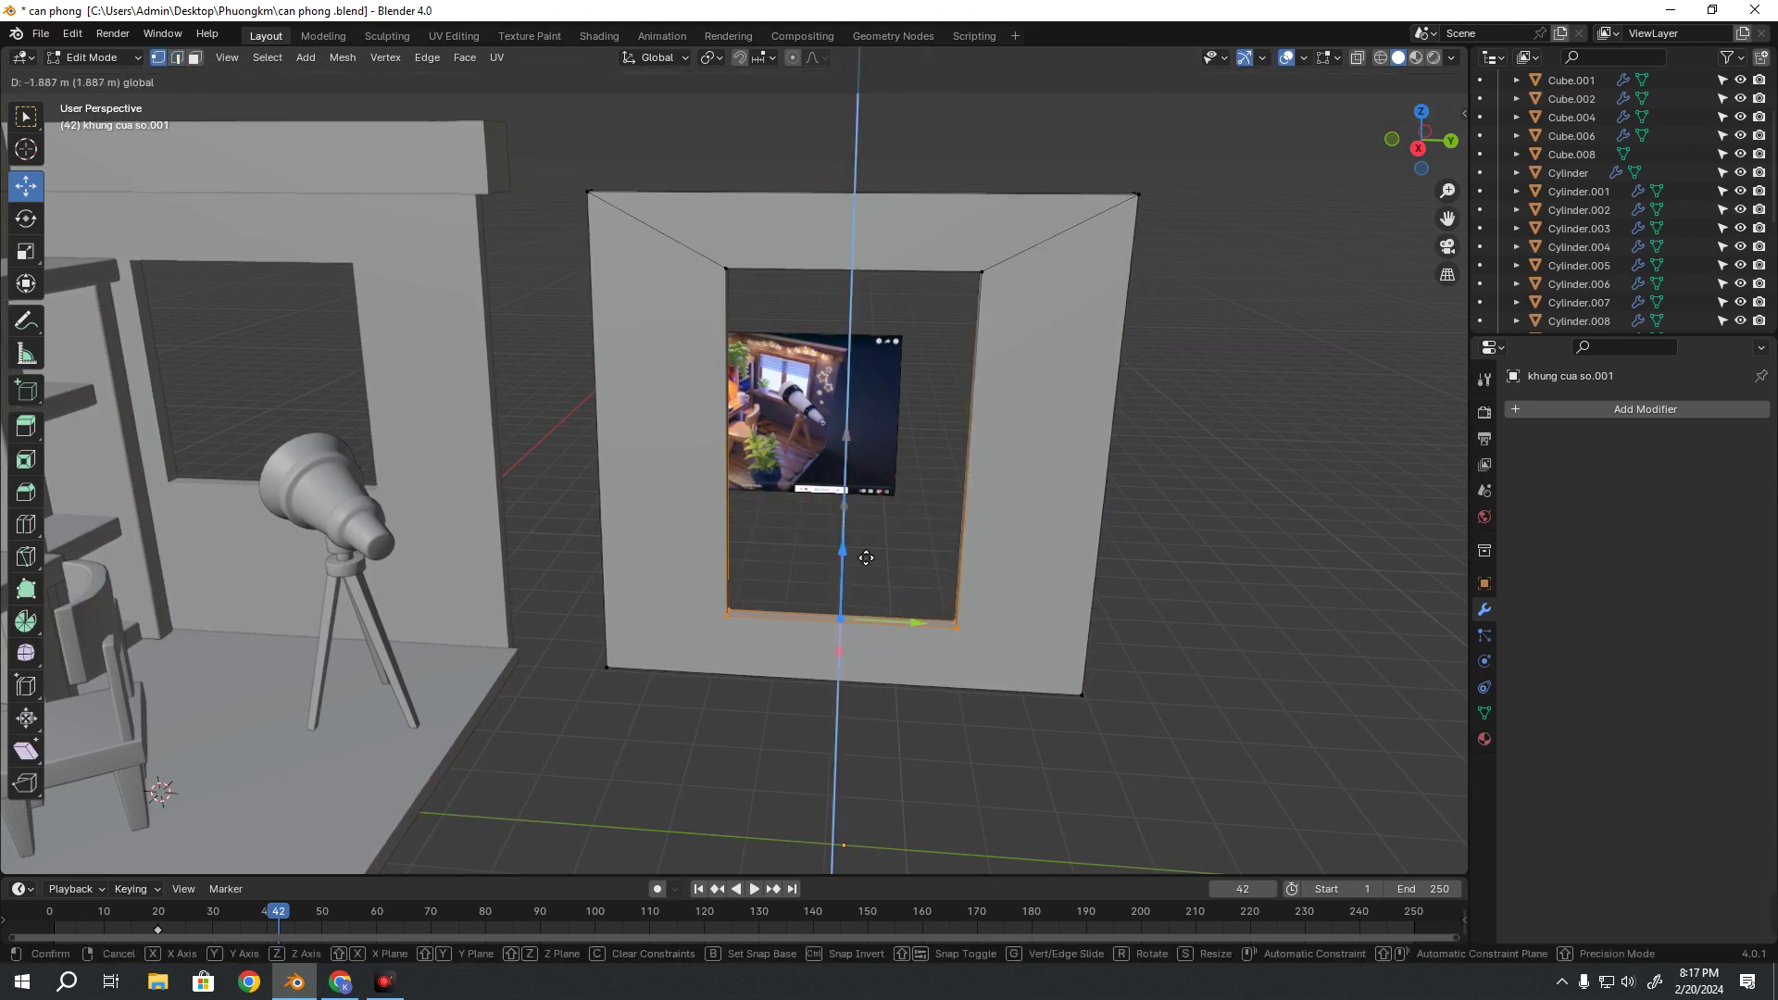
{"action": "left_click", "coordinate": [862, 592]}
{"action": "left_click_drag", "start_coordinate": [690, 242], "coordinate": [987, 281]}
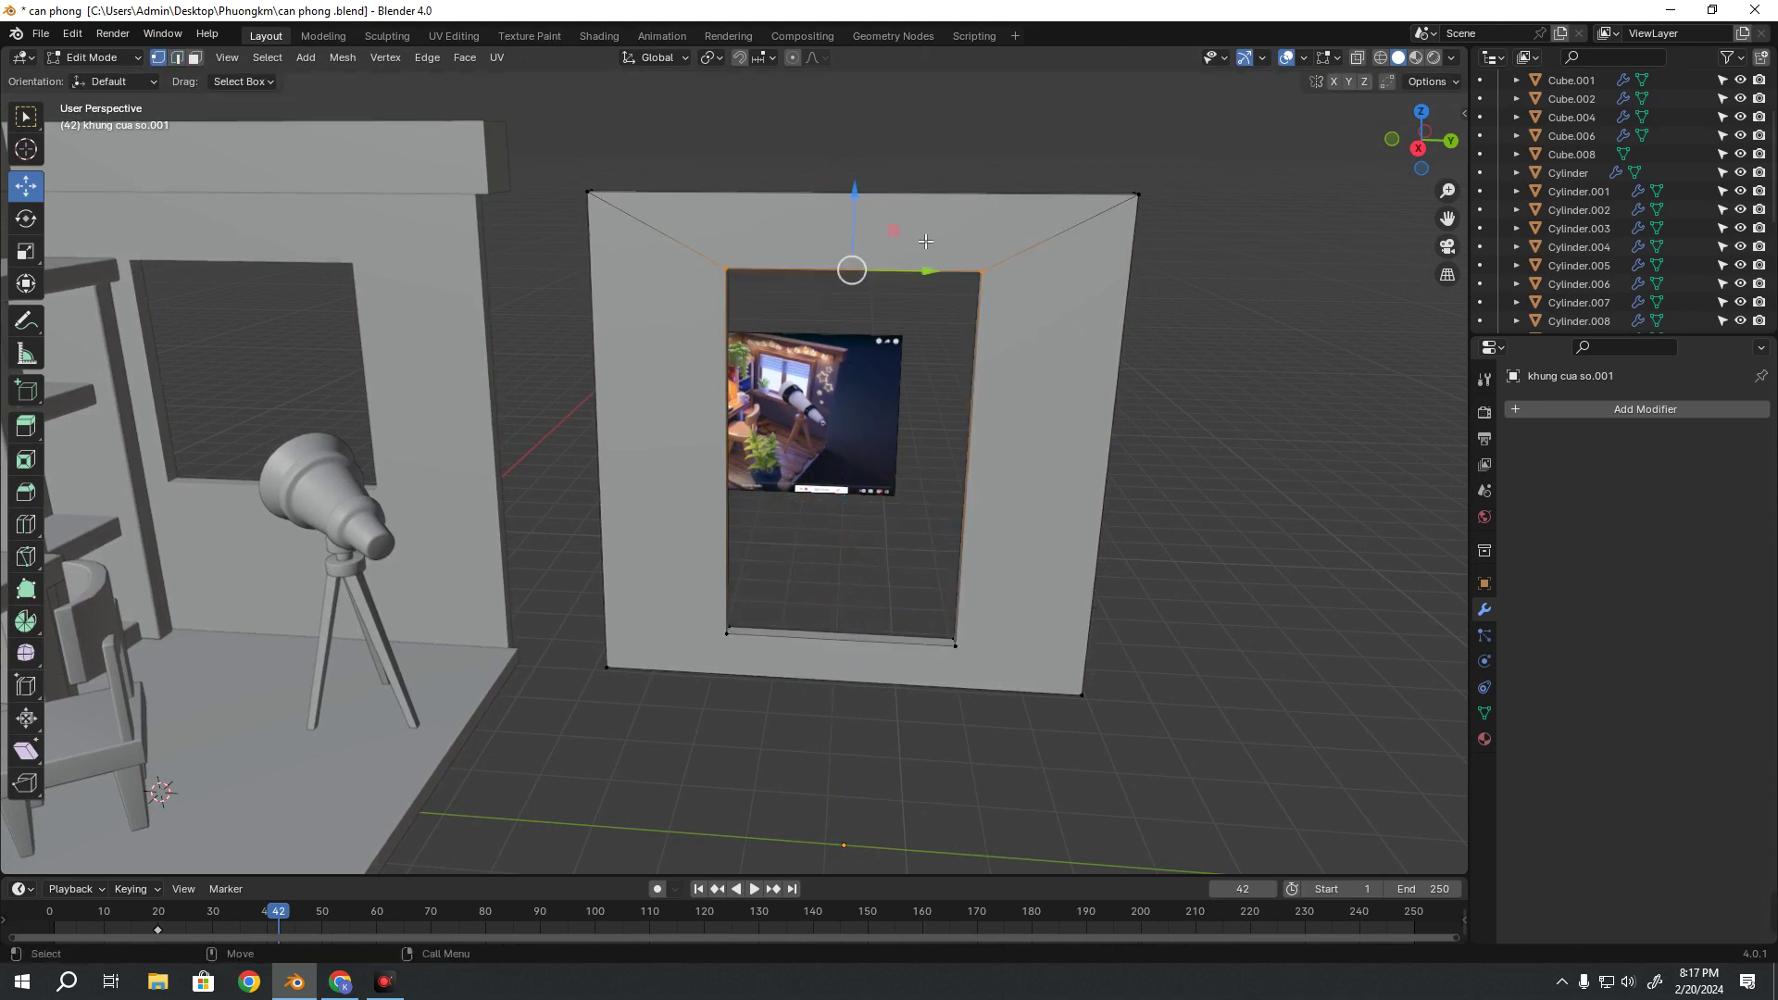
{"action": "mouse_move", "coordinate": [865, 200]}
{"action": "left_mouse_down"}
{"action": "mouse_move", "coordinate": [870, 163]}
{"action": "mouse_move", "coordinate": [873, 190]}
{"action": "left_mouse_up"}
Widen the opening by pushing the inner right and left edges outward
{"action": "mouse_move", "coordinate": [952, 131]}
{"action": "left_mouse_down"}
{"action": "mouse_move", "coordinate": [1098, 677]}
{"action": "mouse_move", "coordinate": [1055, 742]}
{"action": "left_mouse_up"}
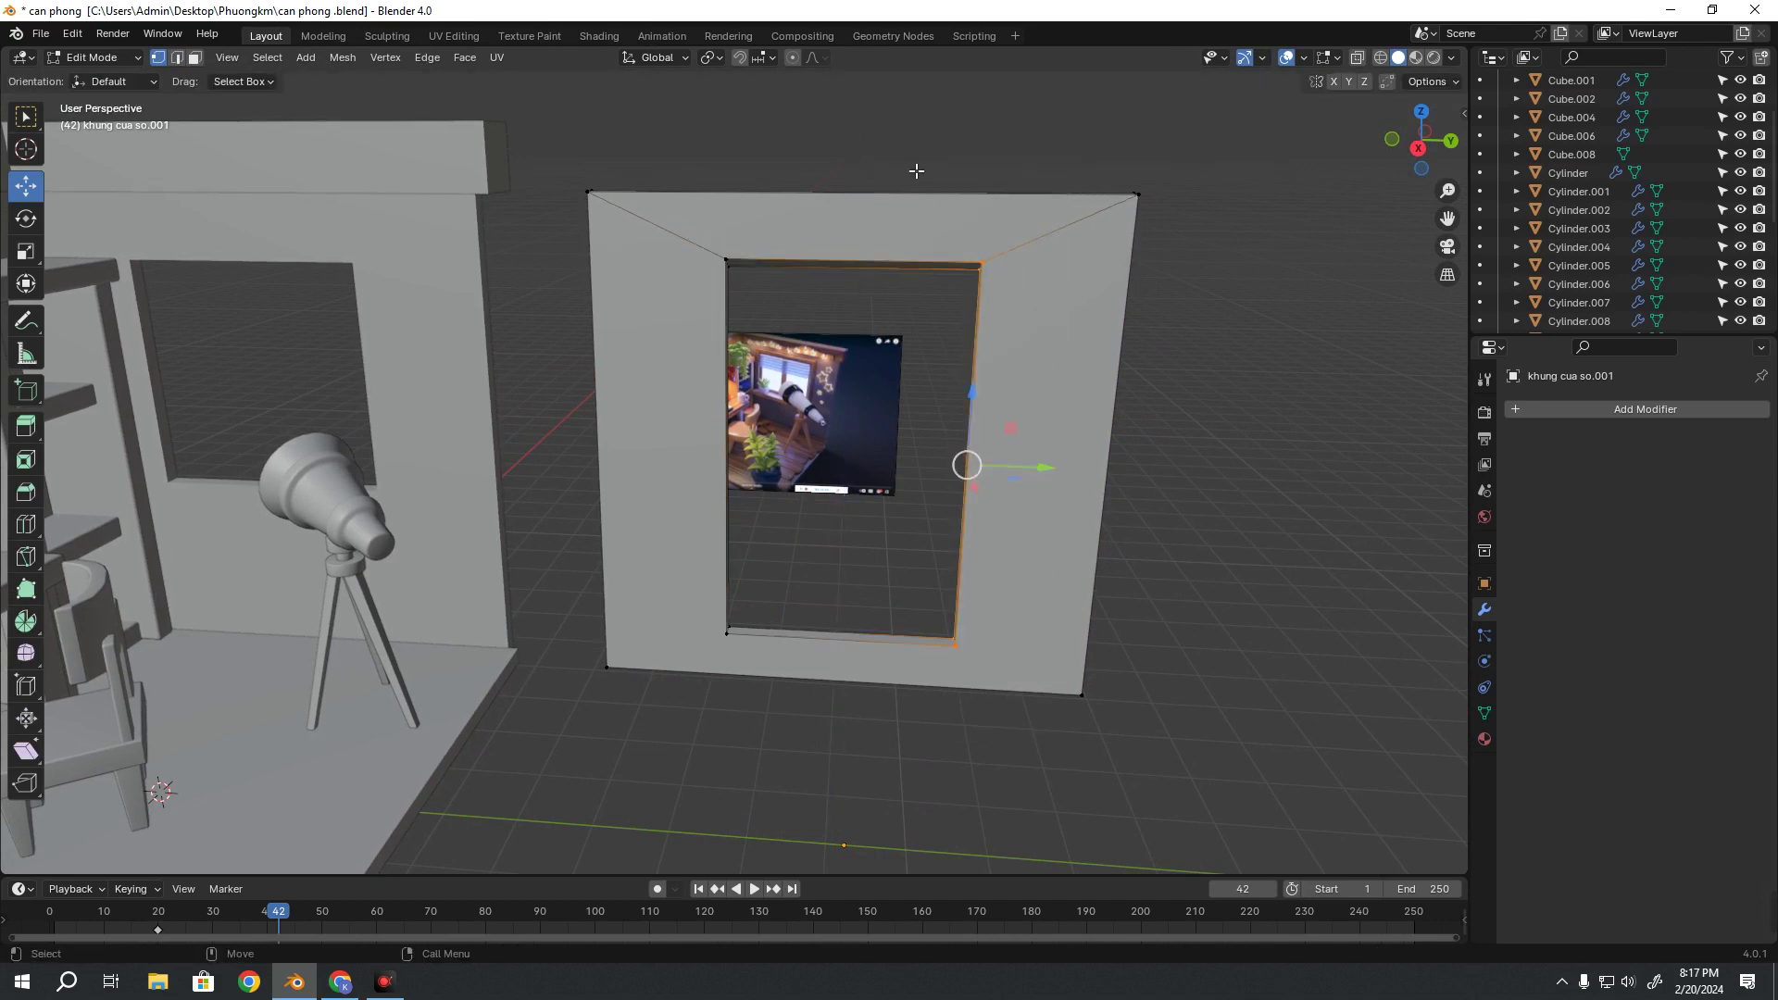
{"action": "scroll", "coordinate": [790, 369], "scroll_direction": "up", "scroll_amount": 10}
{"action": "scroll", "coordinate": [791, 368], "scroll_direction": "down", "scroll_amount": 5}
{"action": "scroll", "coordinate": [841, 623], "scroll_direction": "down", "scroll_amount": 2}
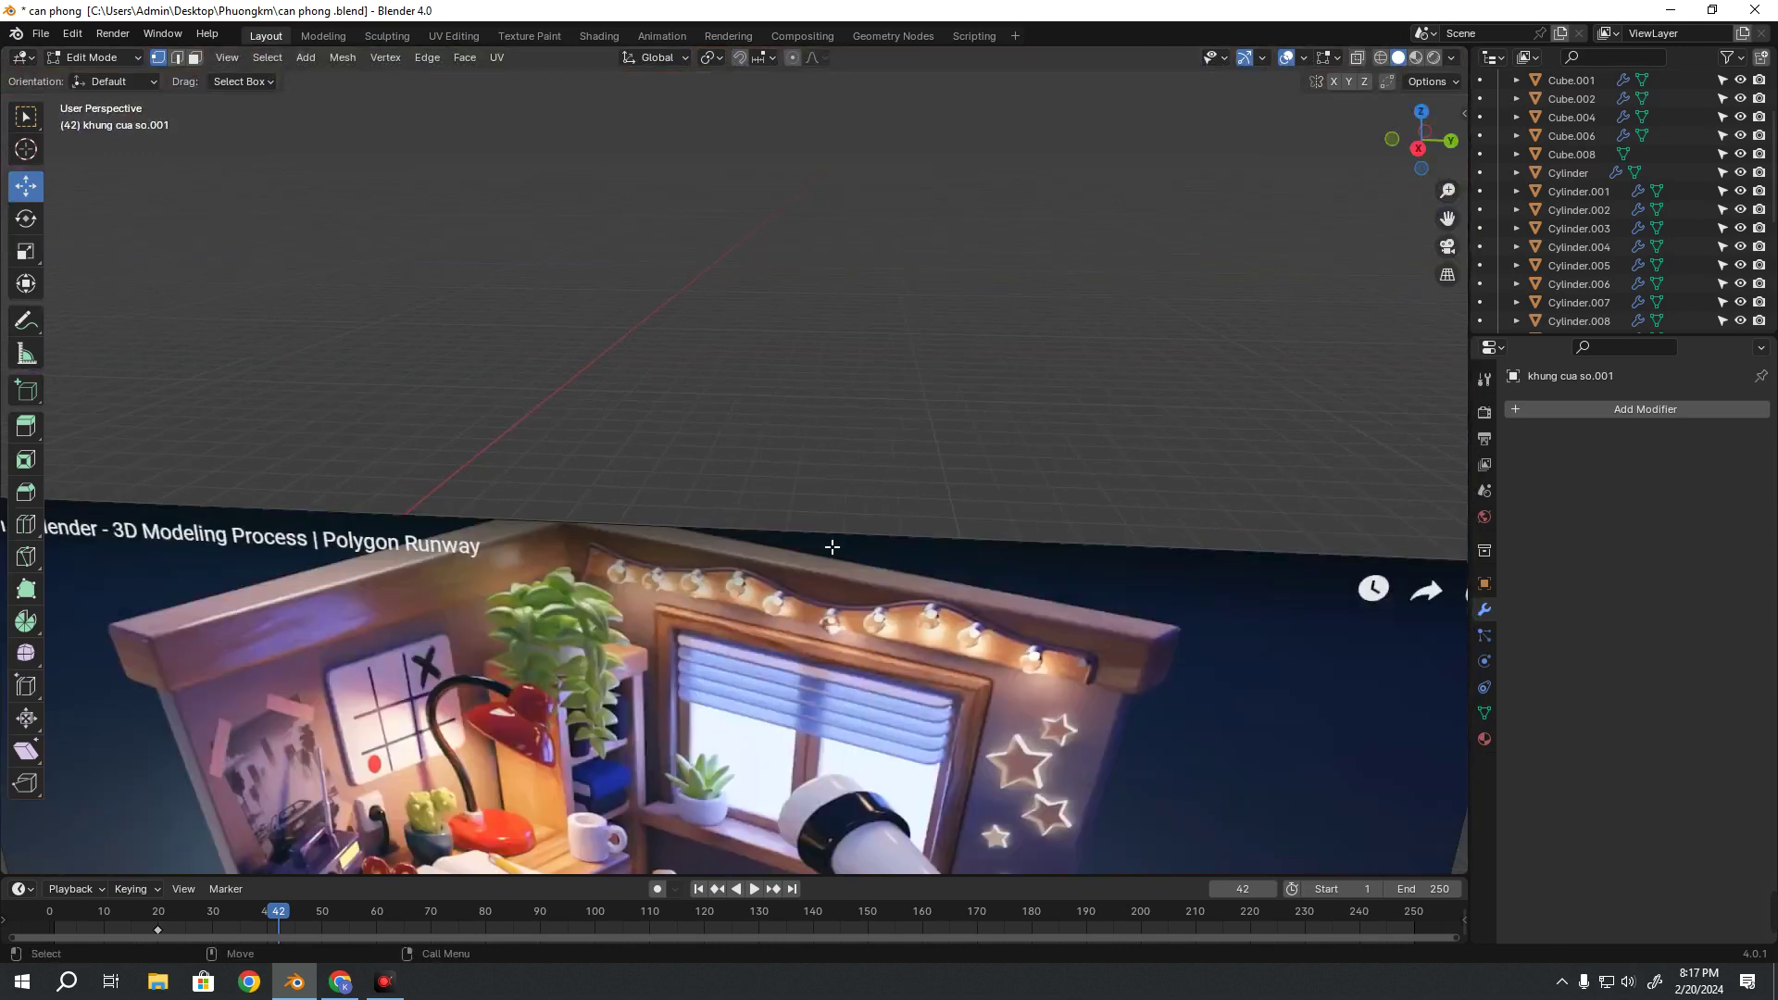
{"action": "scroll", "coordinate": [833, 540], "scroll_direction": "down", "scroll_amount": 2}
{"action": "scroll", "coordinate": [937, 660], "scroll_direction": "down", "scroll_amount": 5}
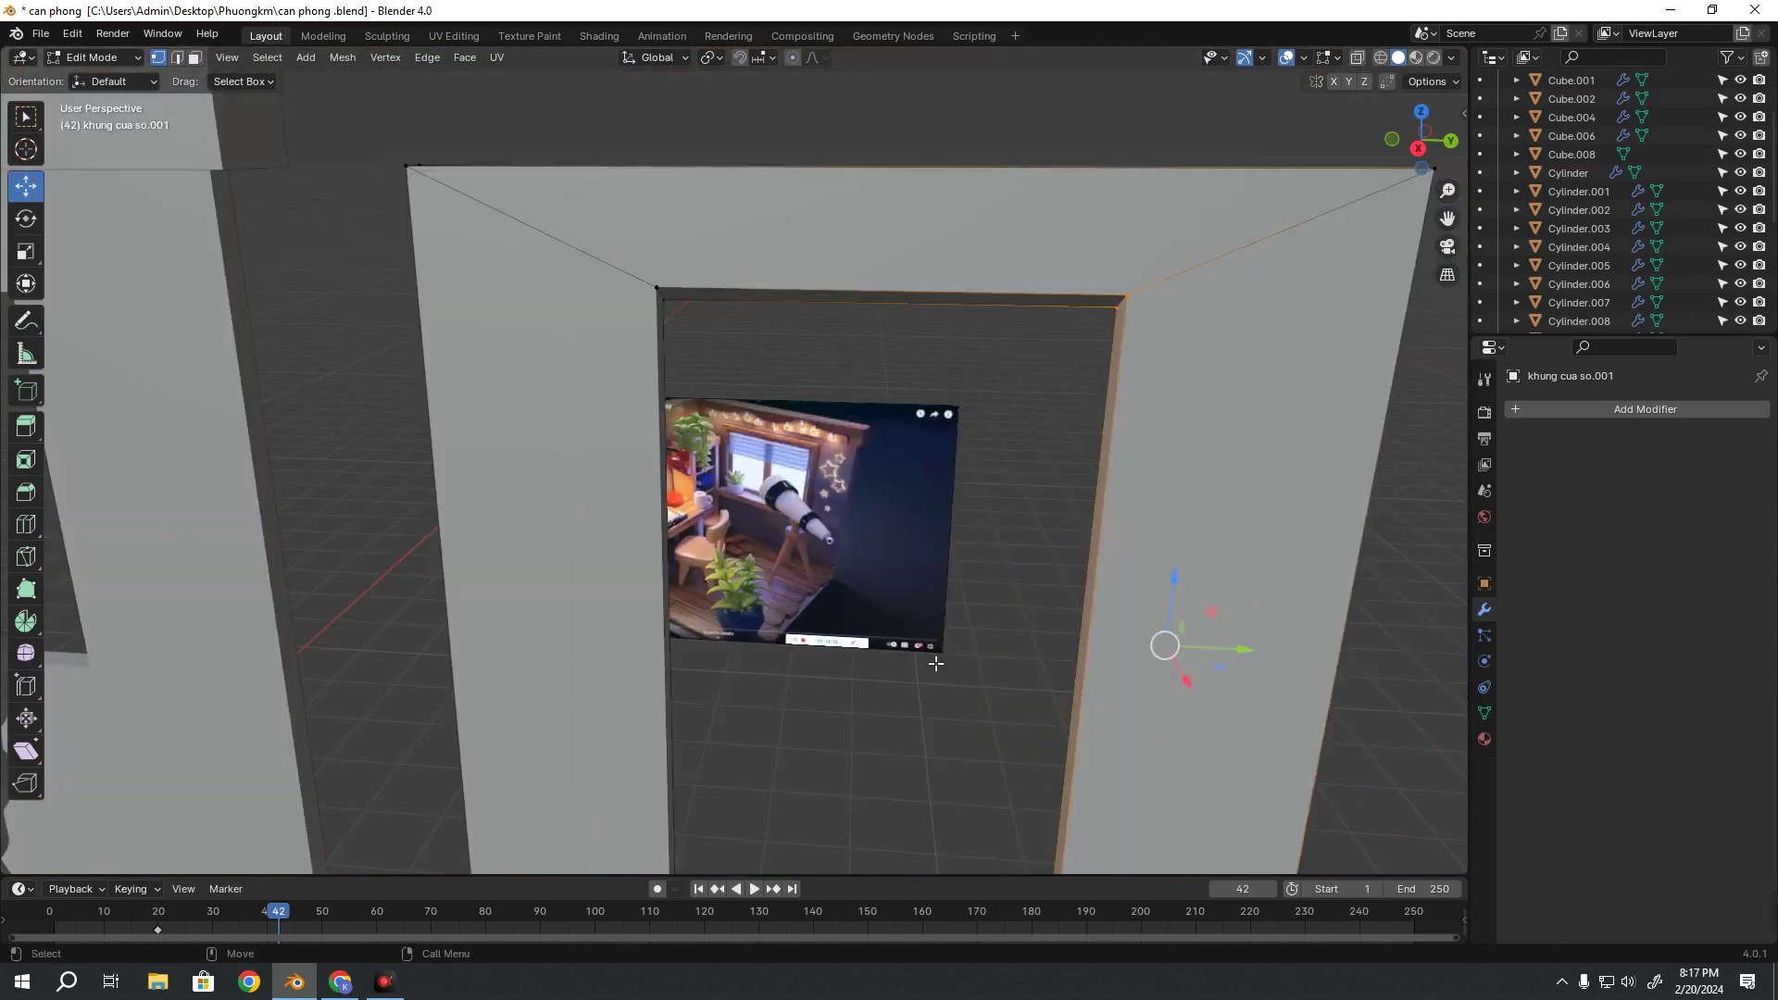
{"action": "scroll", "coordinate": [991, 503], "scroll_direction": "down", "scroll_amount": 3}
{"action": "left_click", "coordinate": [1128, 409]}
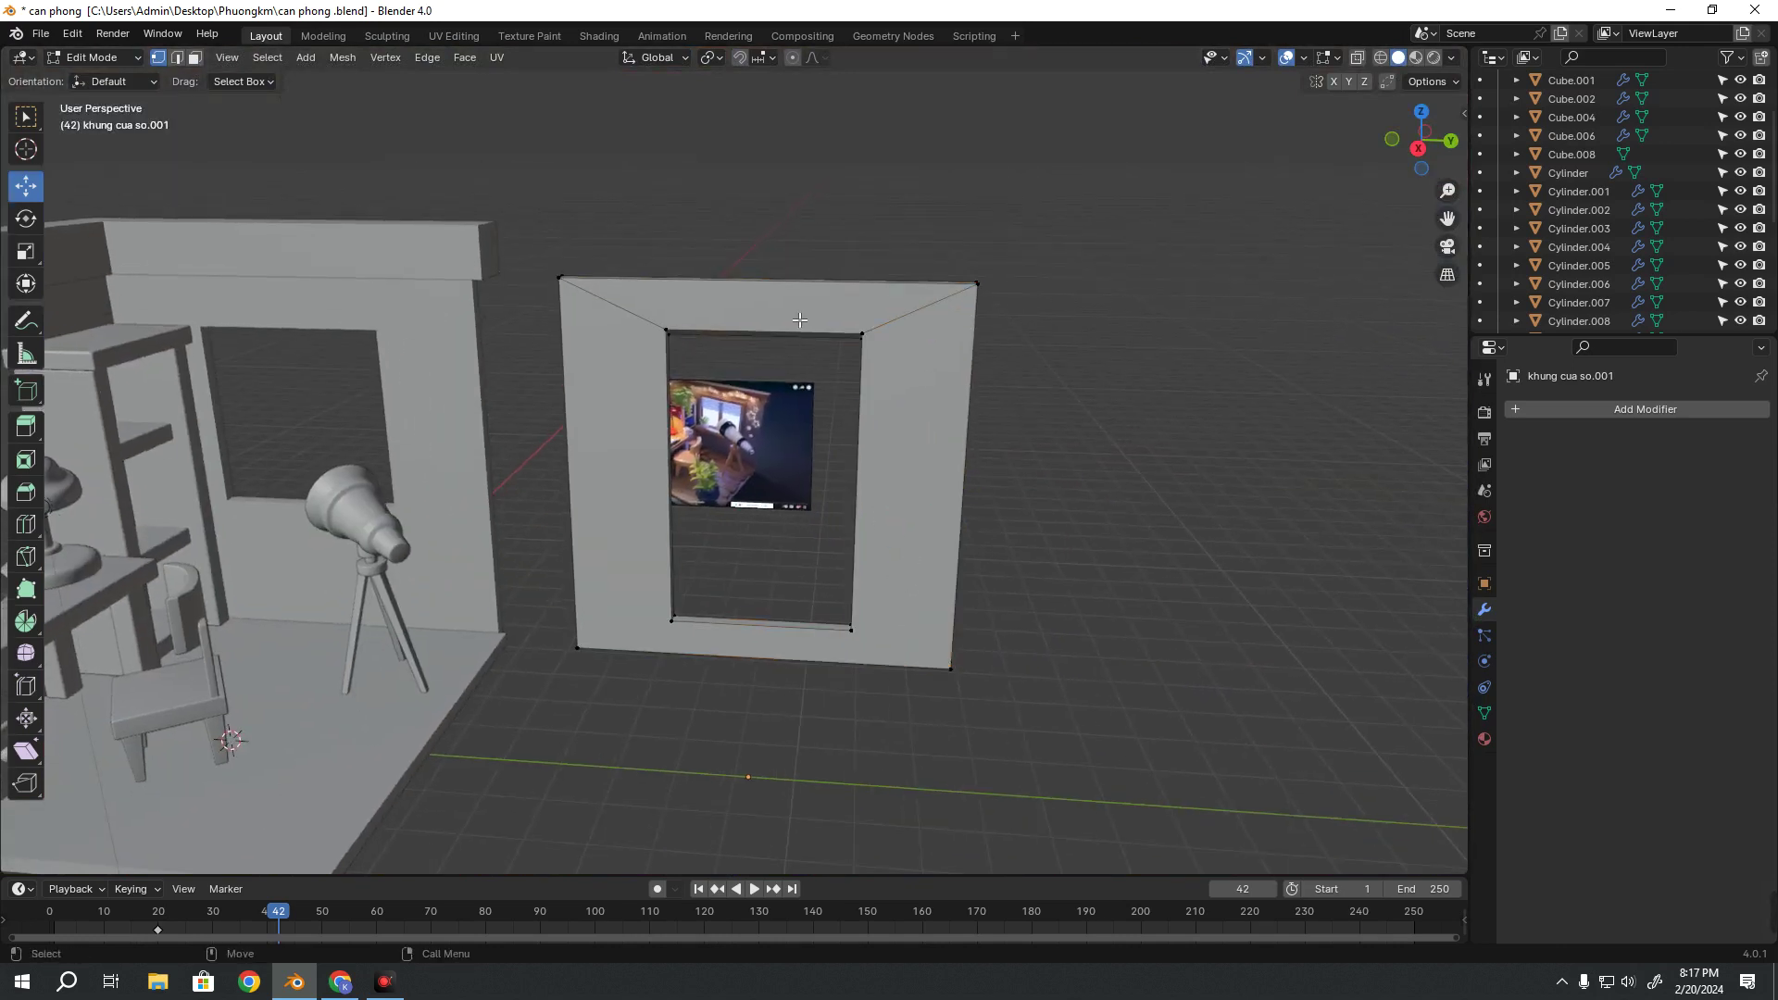
{"action": "left_click_drag", "start_coordinate": [793, 326], "coordinate": [898, 710]}
{"action": "left_click_drag", "start_coordinate": [943, 493], "coordinate": [1019, 507]}
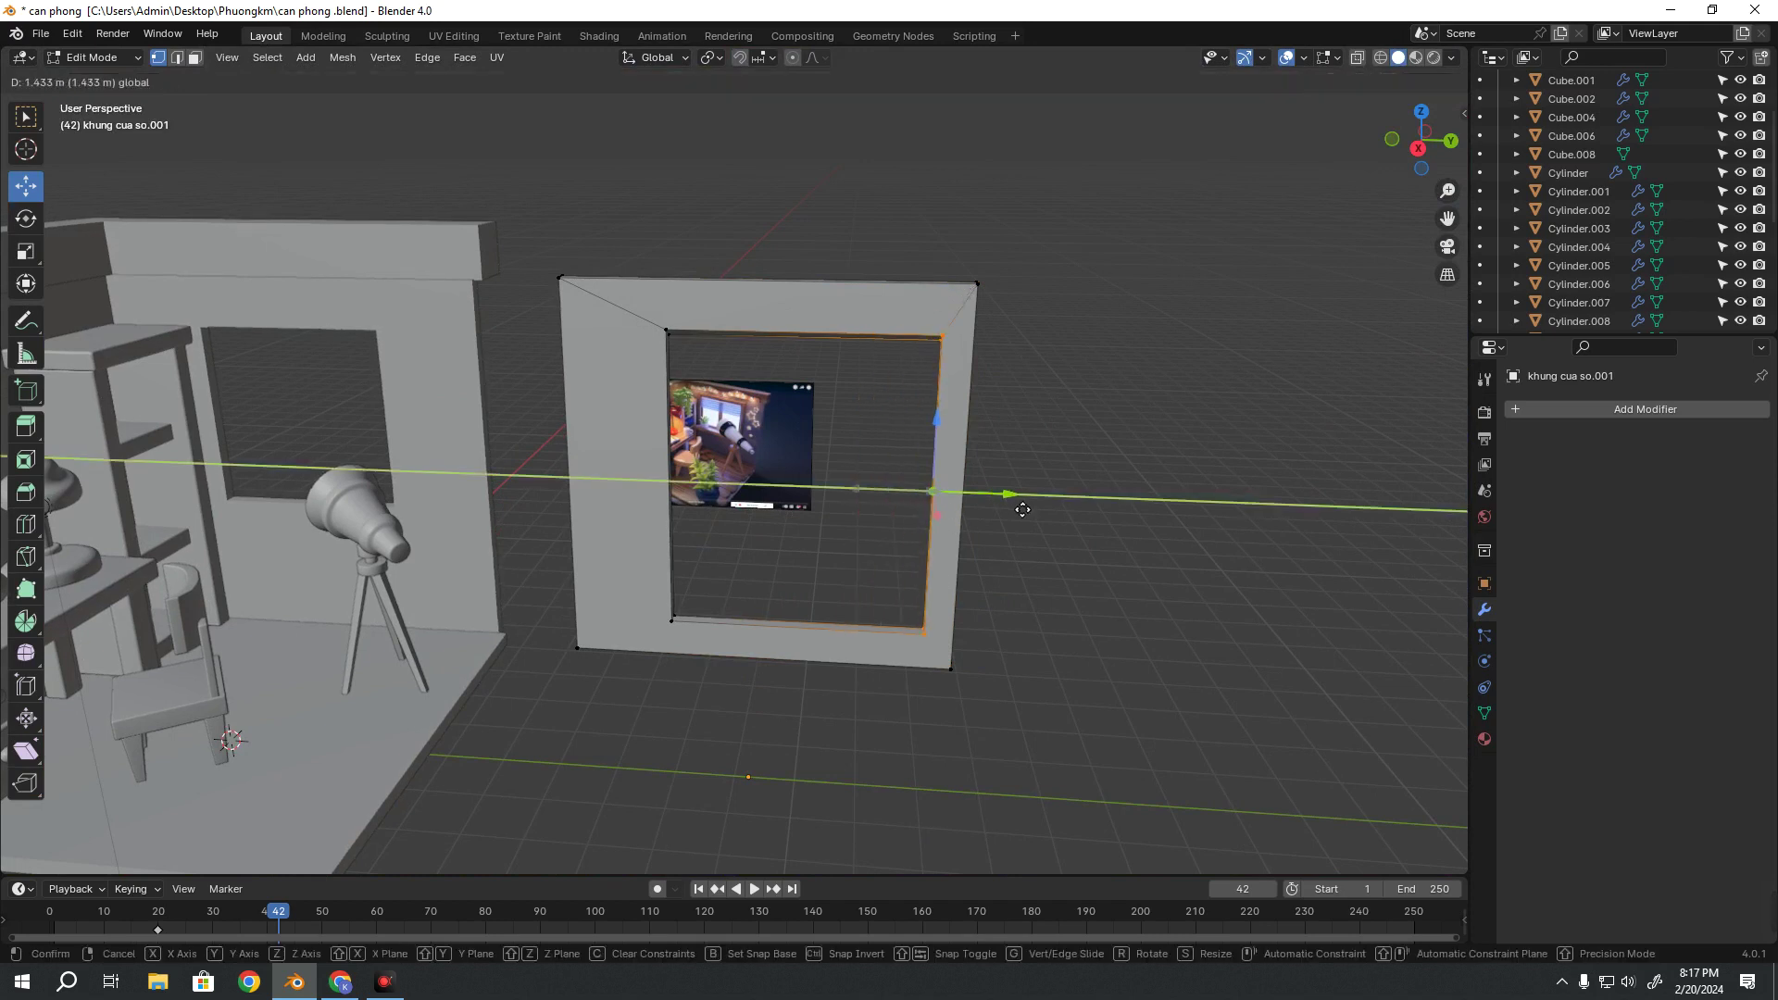
{"action": "left_click", "coordinate": [1014, 506]}
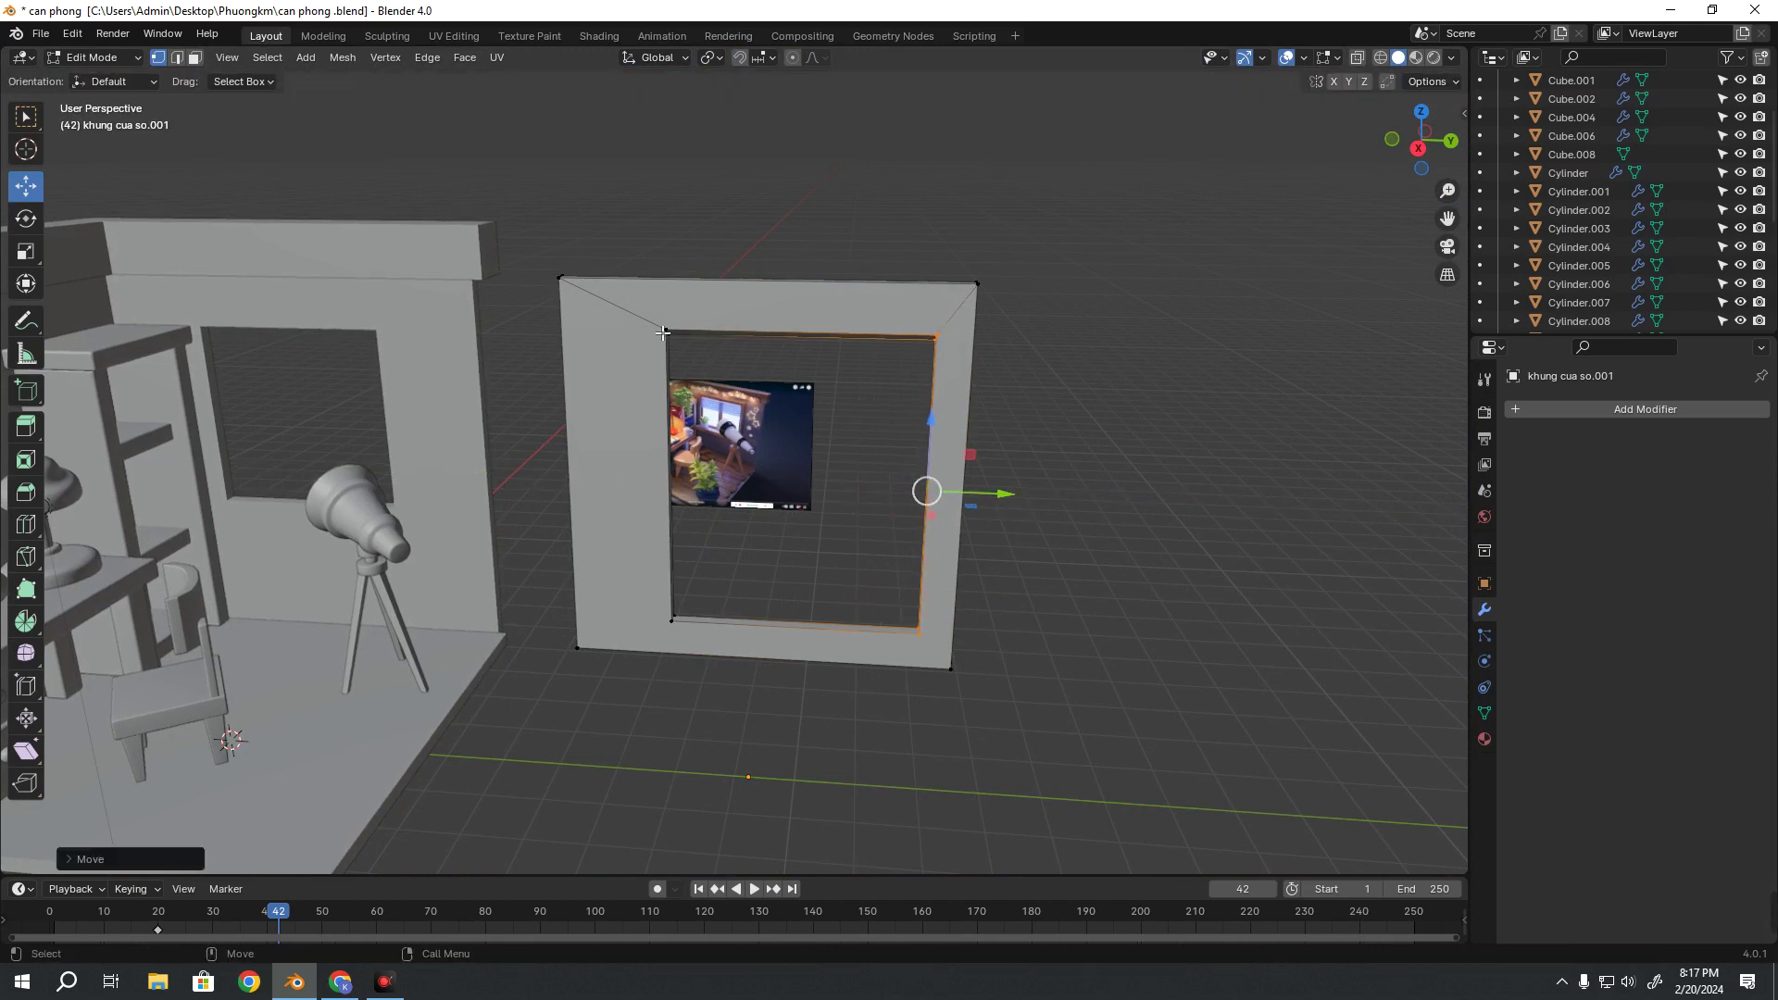
{"action": "left_click_drag", "start_coordinate": [649, 310], "coordinate": [769, 690]}
{"action": "left_click_drag", "start_coordinate": [713, 483], "coordinate": [685, 488]}
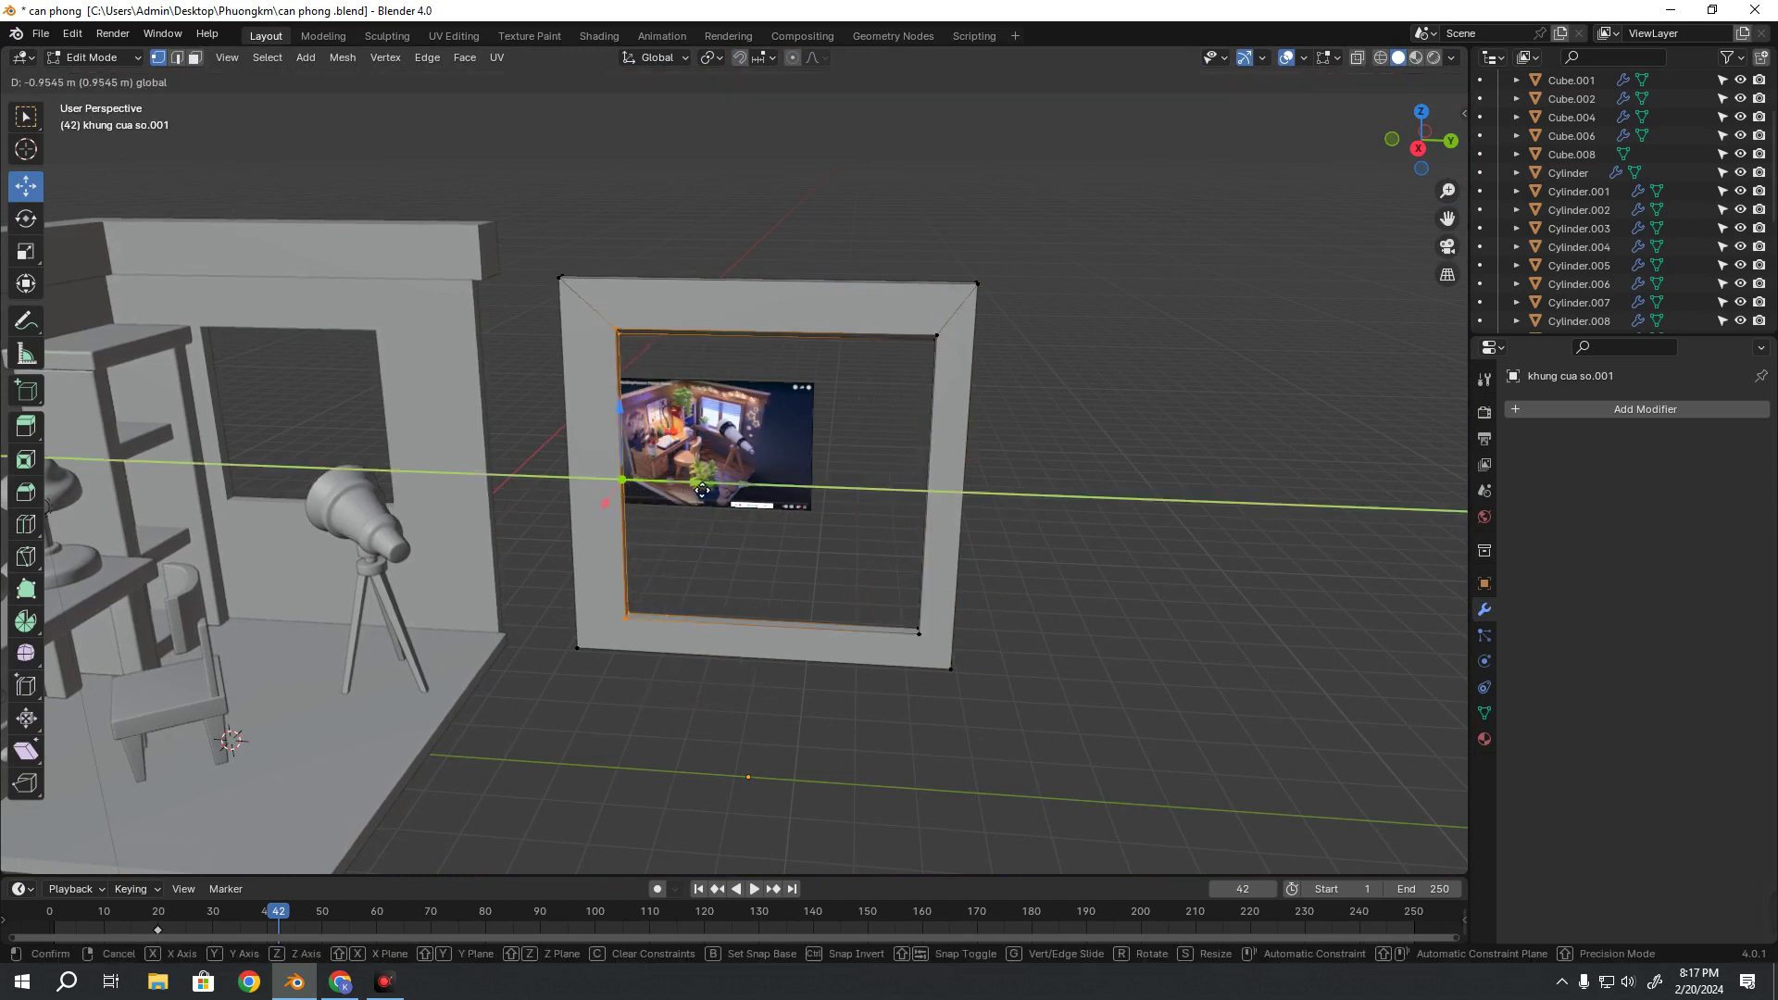
{"action": "left_click", "coordinate": [684, 488]}
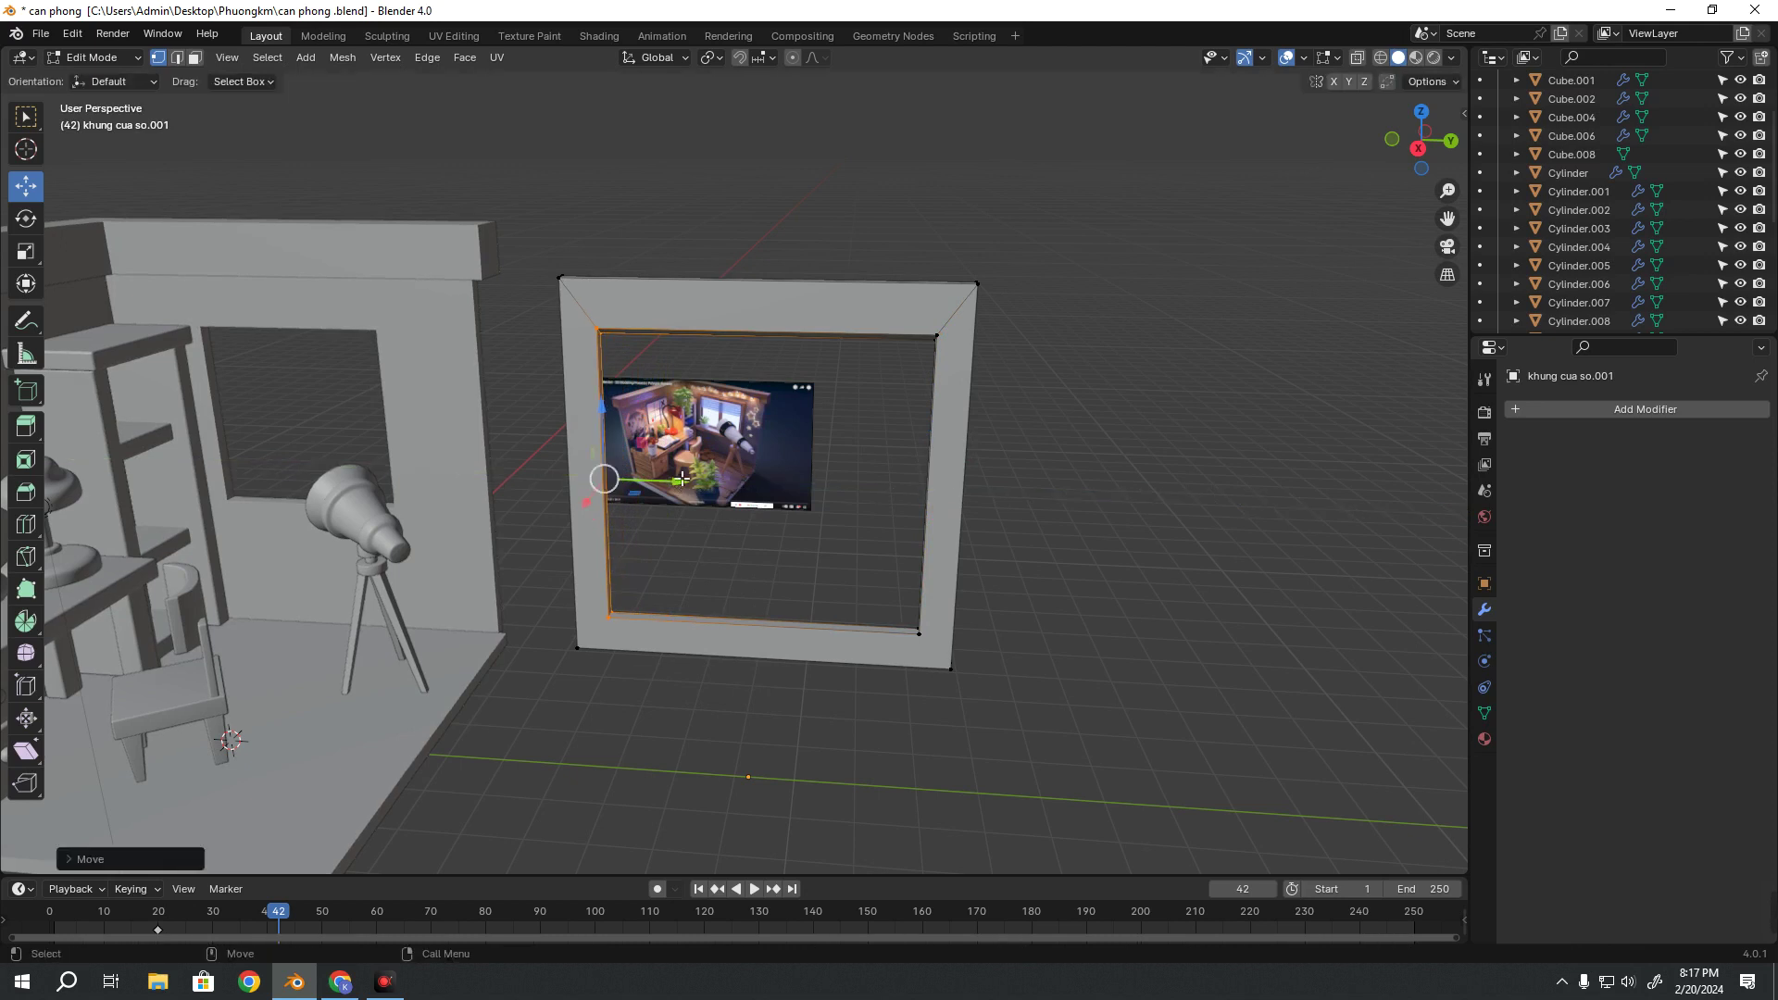
In the side orthographic view, raise the top inner edge to square the opening
{"action": "key", "text": "grave"}
{"action": "left_click", "coordinate": [603, 333]}
{"action": "scroll", "coordinate": [981, 340], "scroll_direction": "down", "scroll_amount": 1}
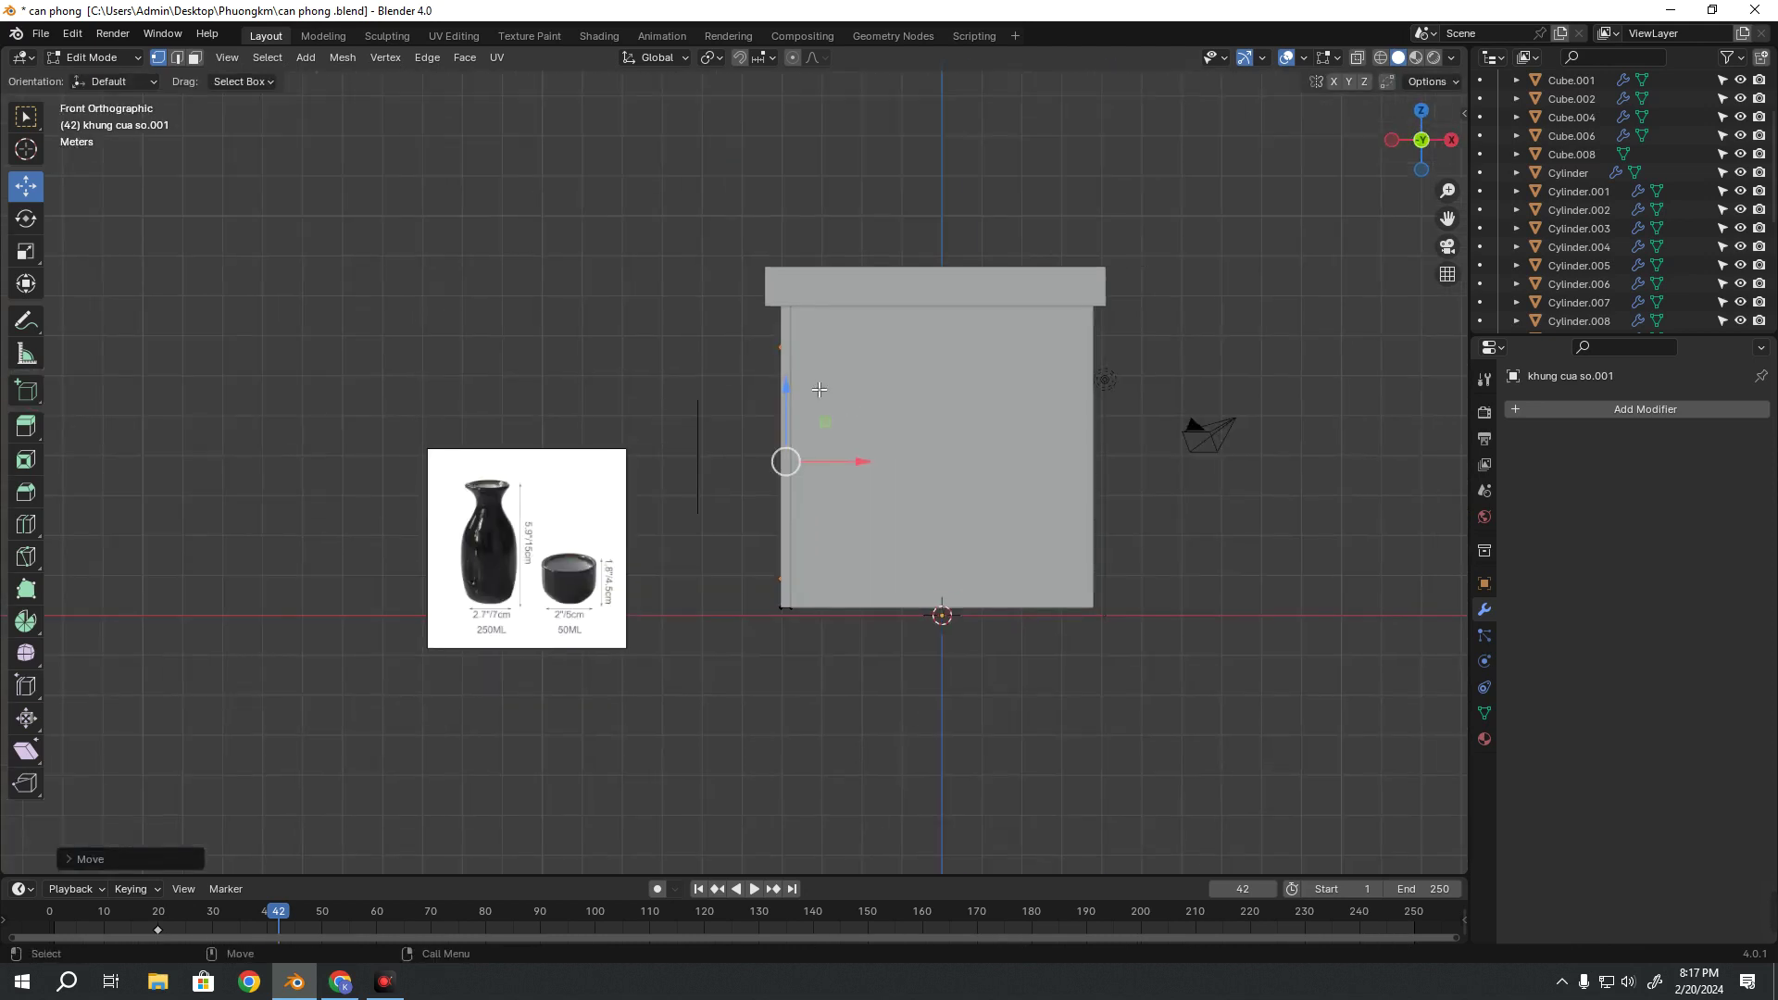
{"action": "key", "text": "KP_3"}
{"action": "scroll", "coordinate": [674, 457], "scroll_direction": "up", "scroll_amount": 3}
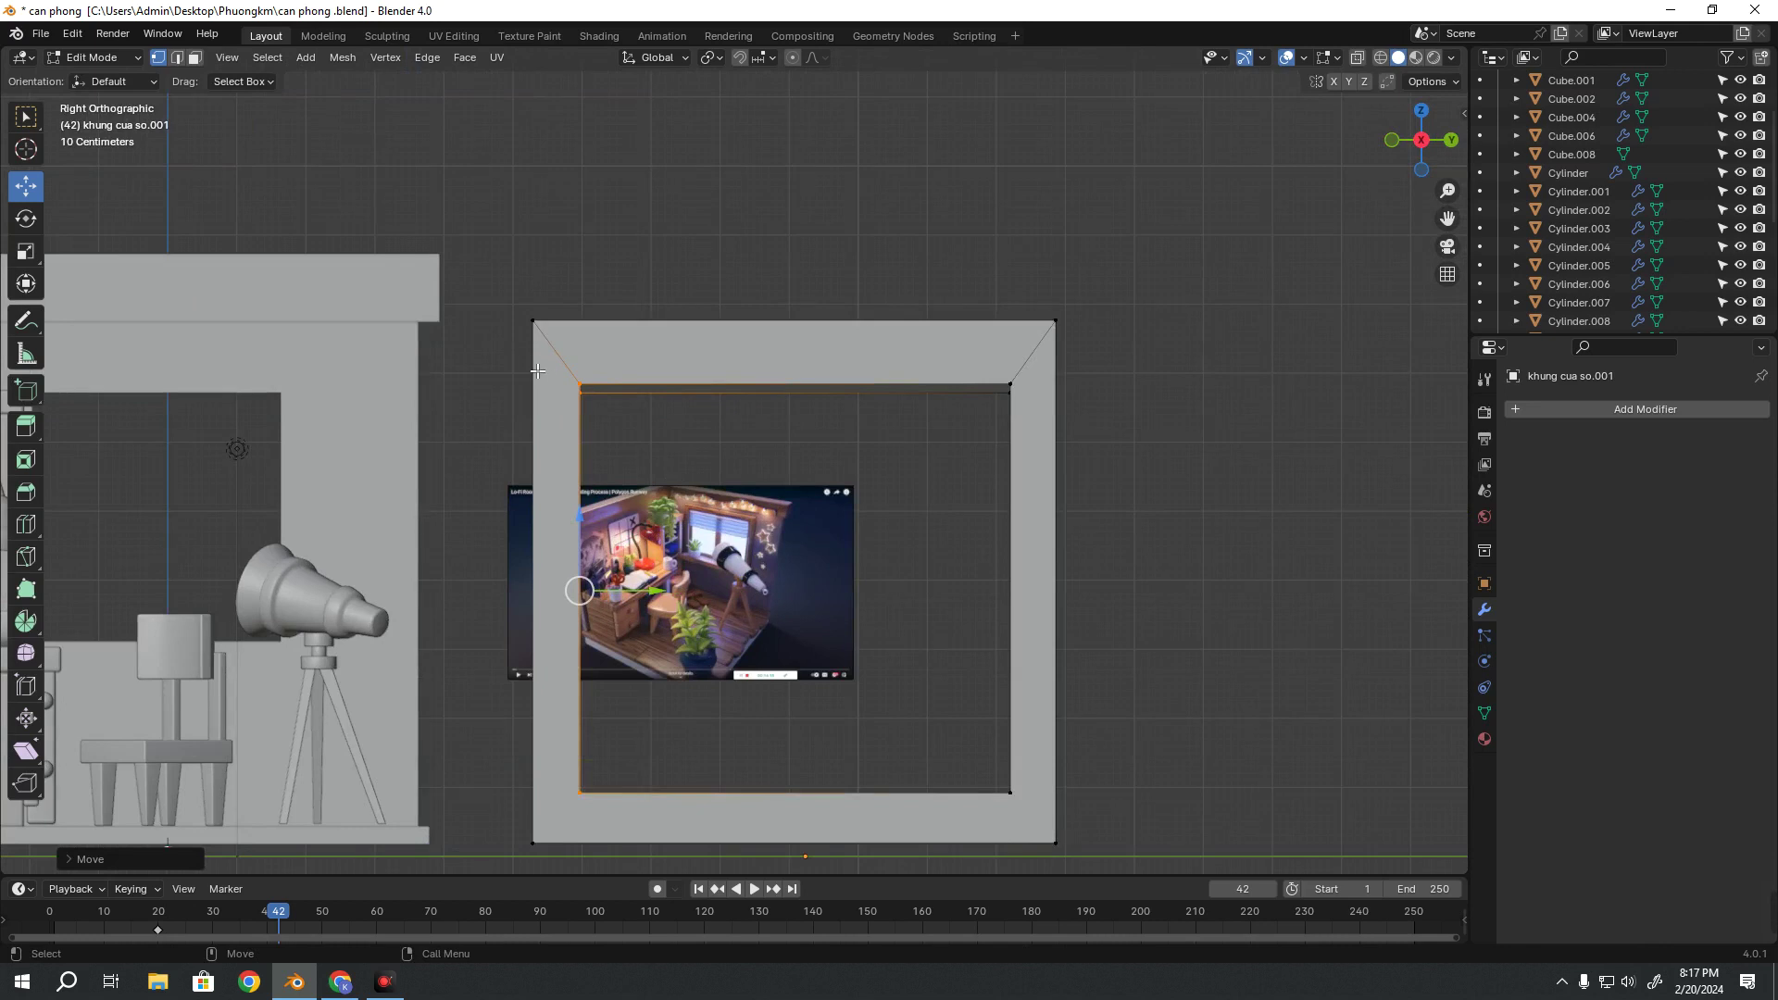
{"action": "left_click_drag", "start_coordinate": [542, 372], "coordinate": [1014, 449]}
{"action": "left_click_drag", "start_coordinate": [794, 312], "coordinate": [796, 298]}
{"action": "key", "text": "shift+space"}
{"action": "key", "text": "s"}
{"action": "key", "text": "shift+space"}
{"action": "key", "text": "g"}
Return to Object Mode and orbit to view the square frame beside the room
{"action": "mouse_move", "coordinate": [796, 305]}
{"action": "middle_mouse_down"}
{"action": "mouse_move", "coordinate": [778, 466]}
{"action": "mouse_move", "coordinate": [846, 465]}
{"action": "middle_mouse_up"}
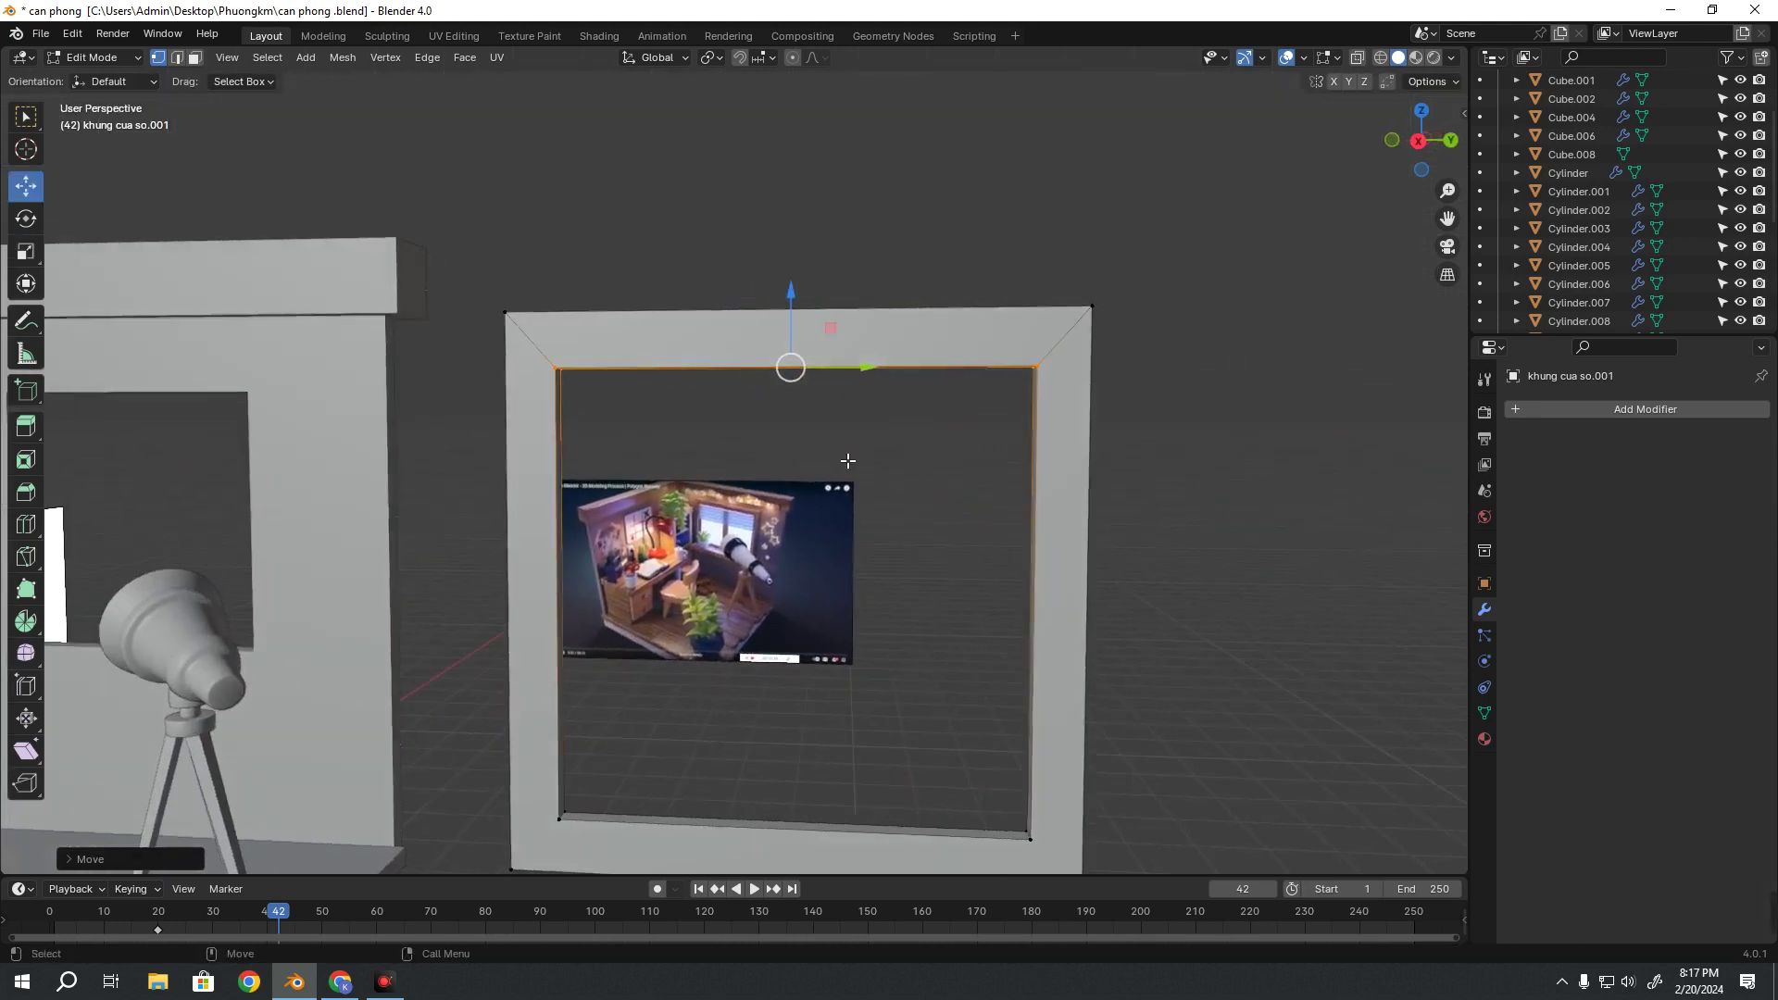
{"action": "scroll", "coordinate": [843, 478], "scroll_direction": "down", "scroll_amount": 3}
{"action": "key", "text": "Tab"}
{"action": "middle_click_drag", "start_coordinate": [915, 546], "coordinate": [925, 633]}
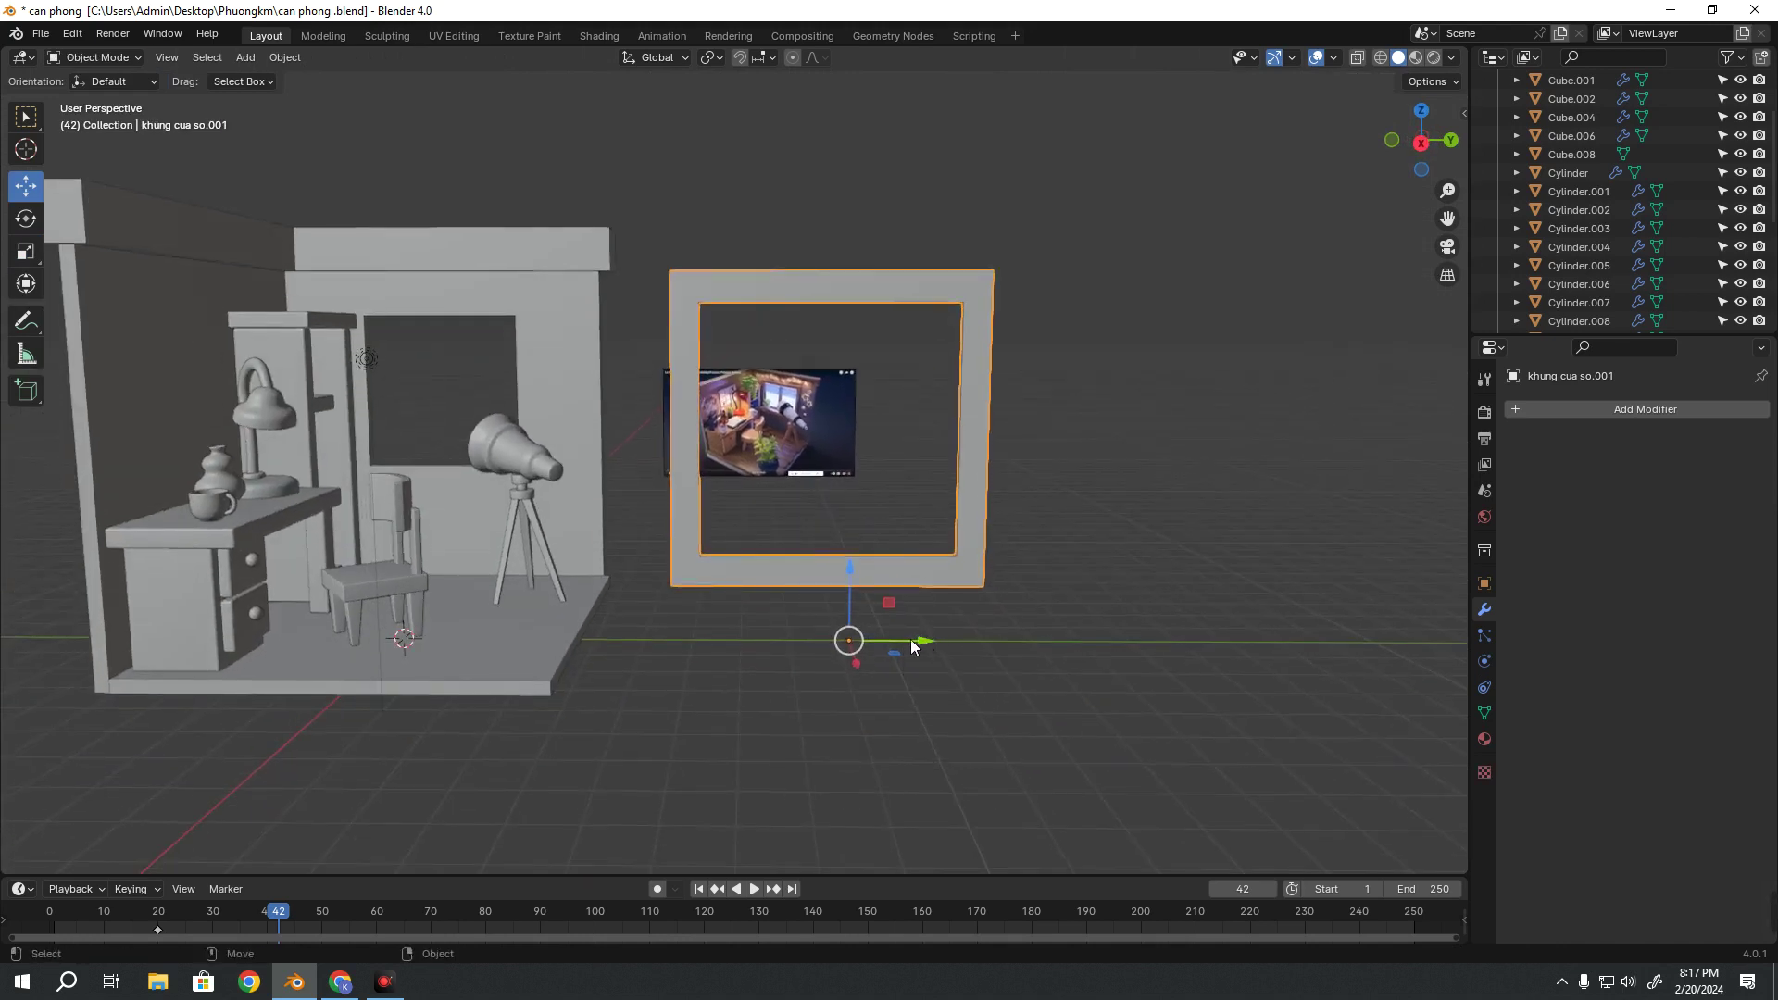
Move khung cua so.001 further right along Y, undoing an accidental resize
{"action": "left_click_drag", "start_coordinate": [922, 639], "coordinate": [546, 636]}
{"action": "key", "text": "shift+space"}
{"action": "key", "text": "s"}
{"action": "key", "text": "ctrl+z"}
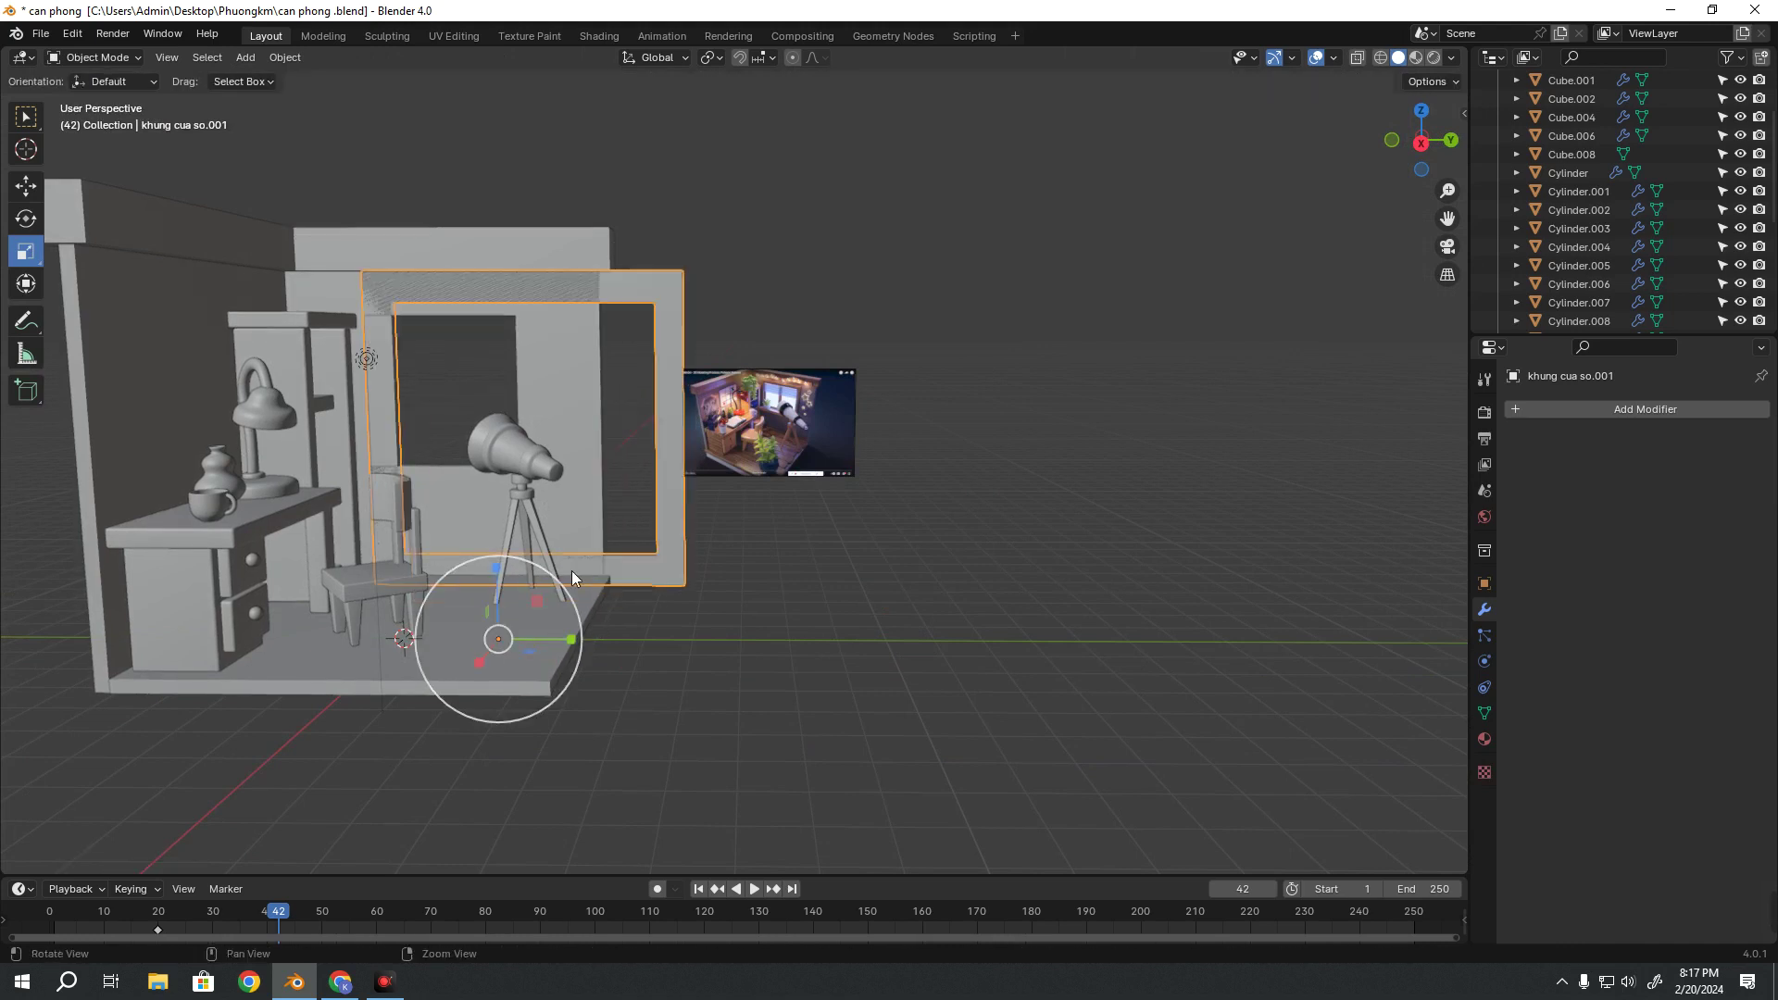
{"action": "middle_click_drag", "start_coordinate": [570, 570], "coordinate": [709, 369]}
{"action": "left_click_drag", "start_coordinate": [689, 639], "coordinate": [963, 639]}
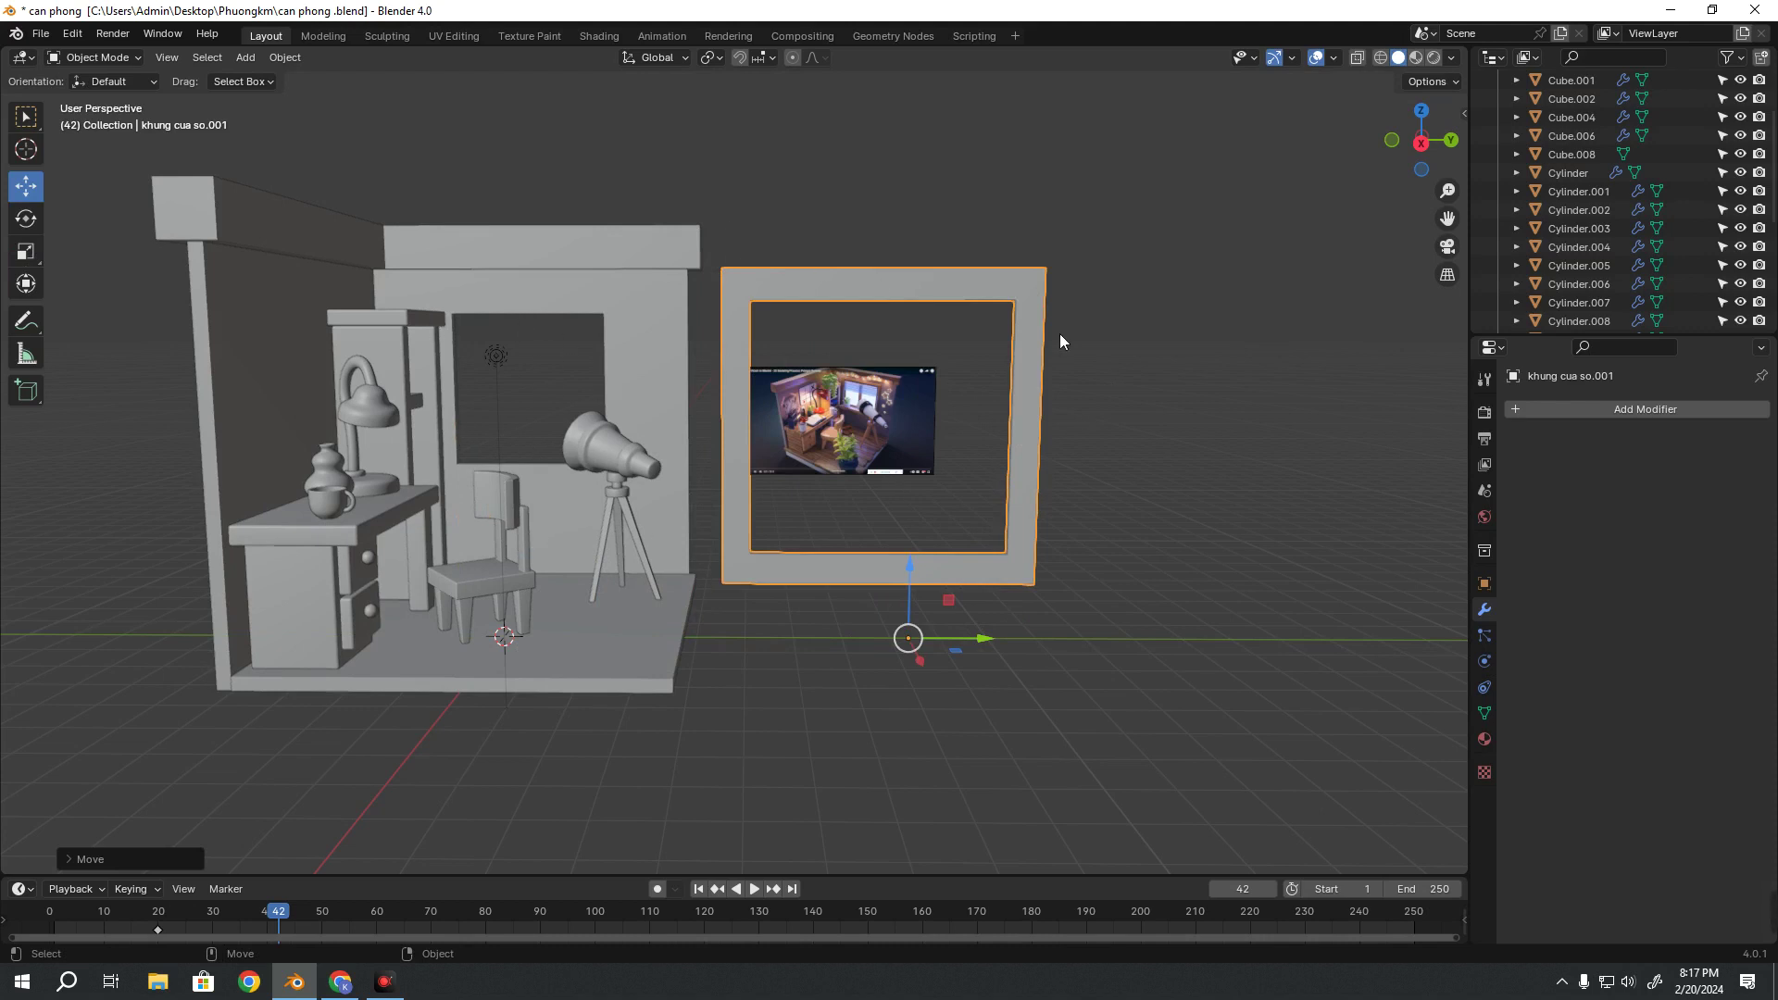
Duplicate the wall's window frame as khung cua so.002 and slide it right along Y
{"action": "left_click", "coordinate": [585, 286]}
{"action": "scroll", "coordinate": [606, 463], "scroll_direction": "down", "scroll_amount": 3}
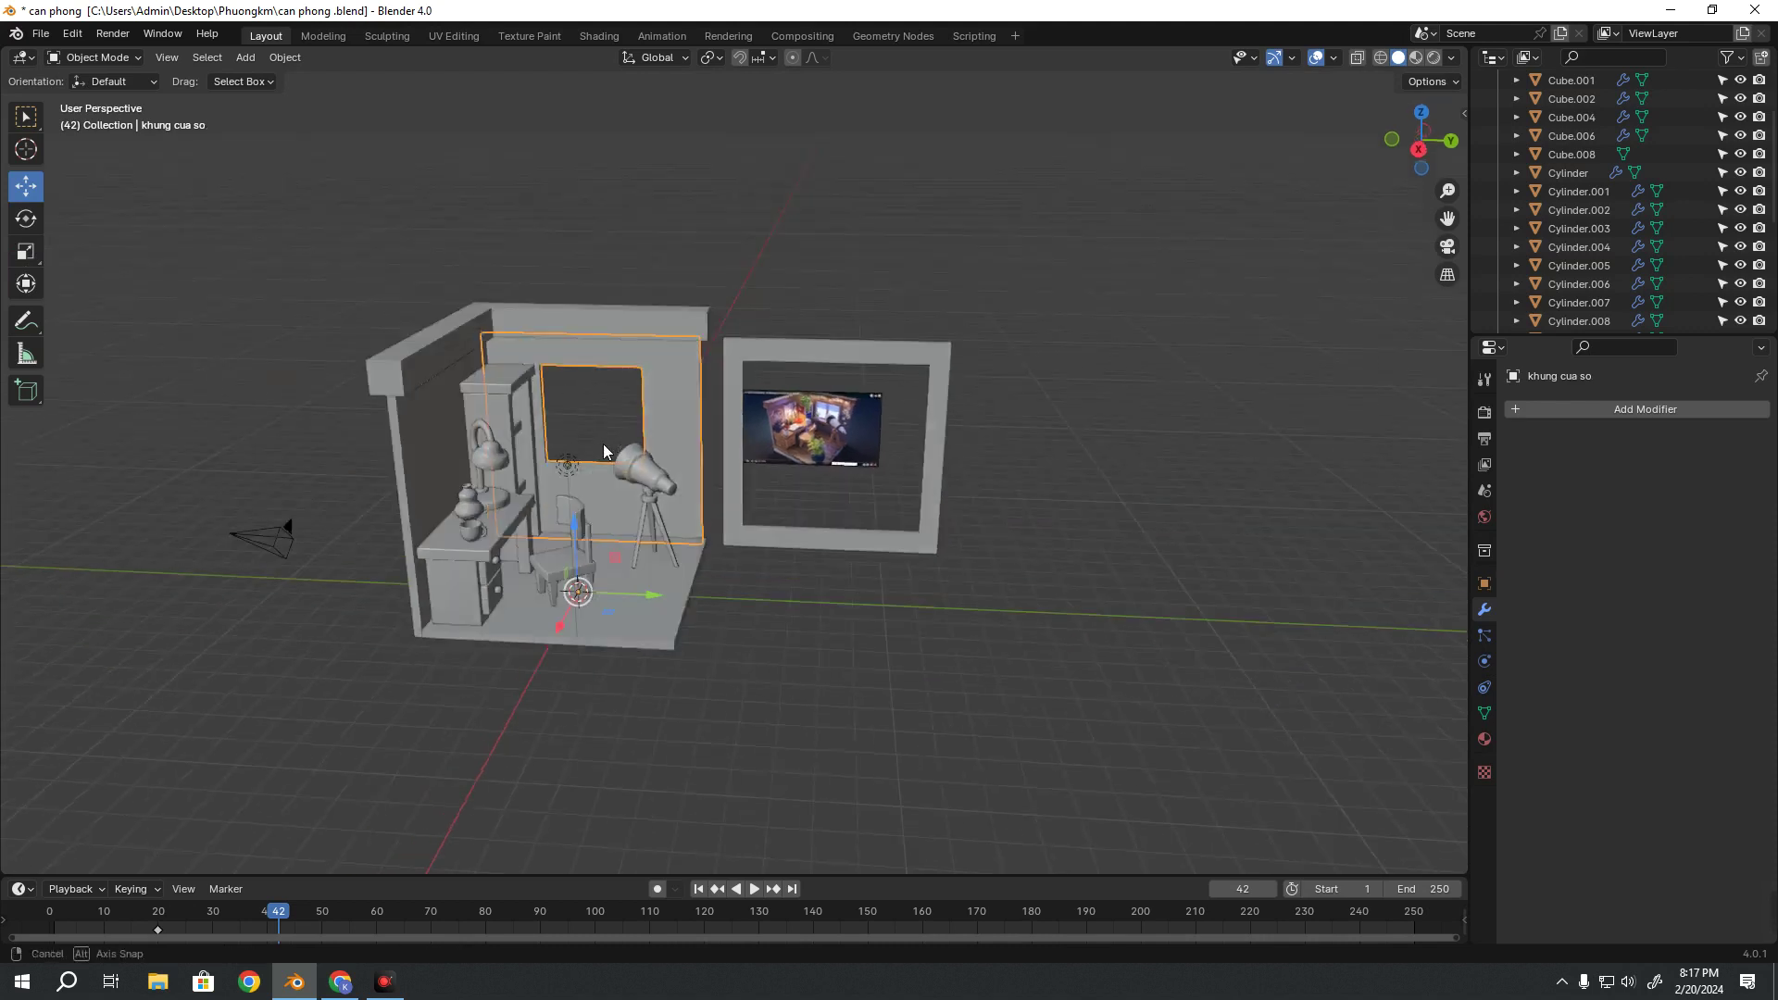
{"action": "key", "text": "shift+d"}
{"action": "right_click", "coordinate": [602, 528]}
{"action": "left_click_drag", "start_coordinate": [639, 598], "coordinate": [1250, 597]}
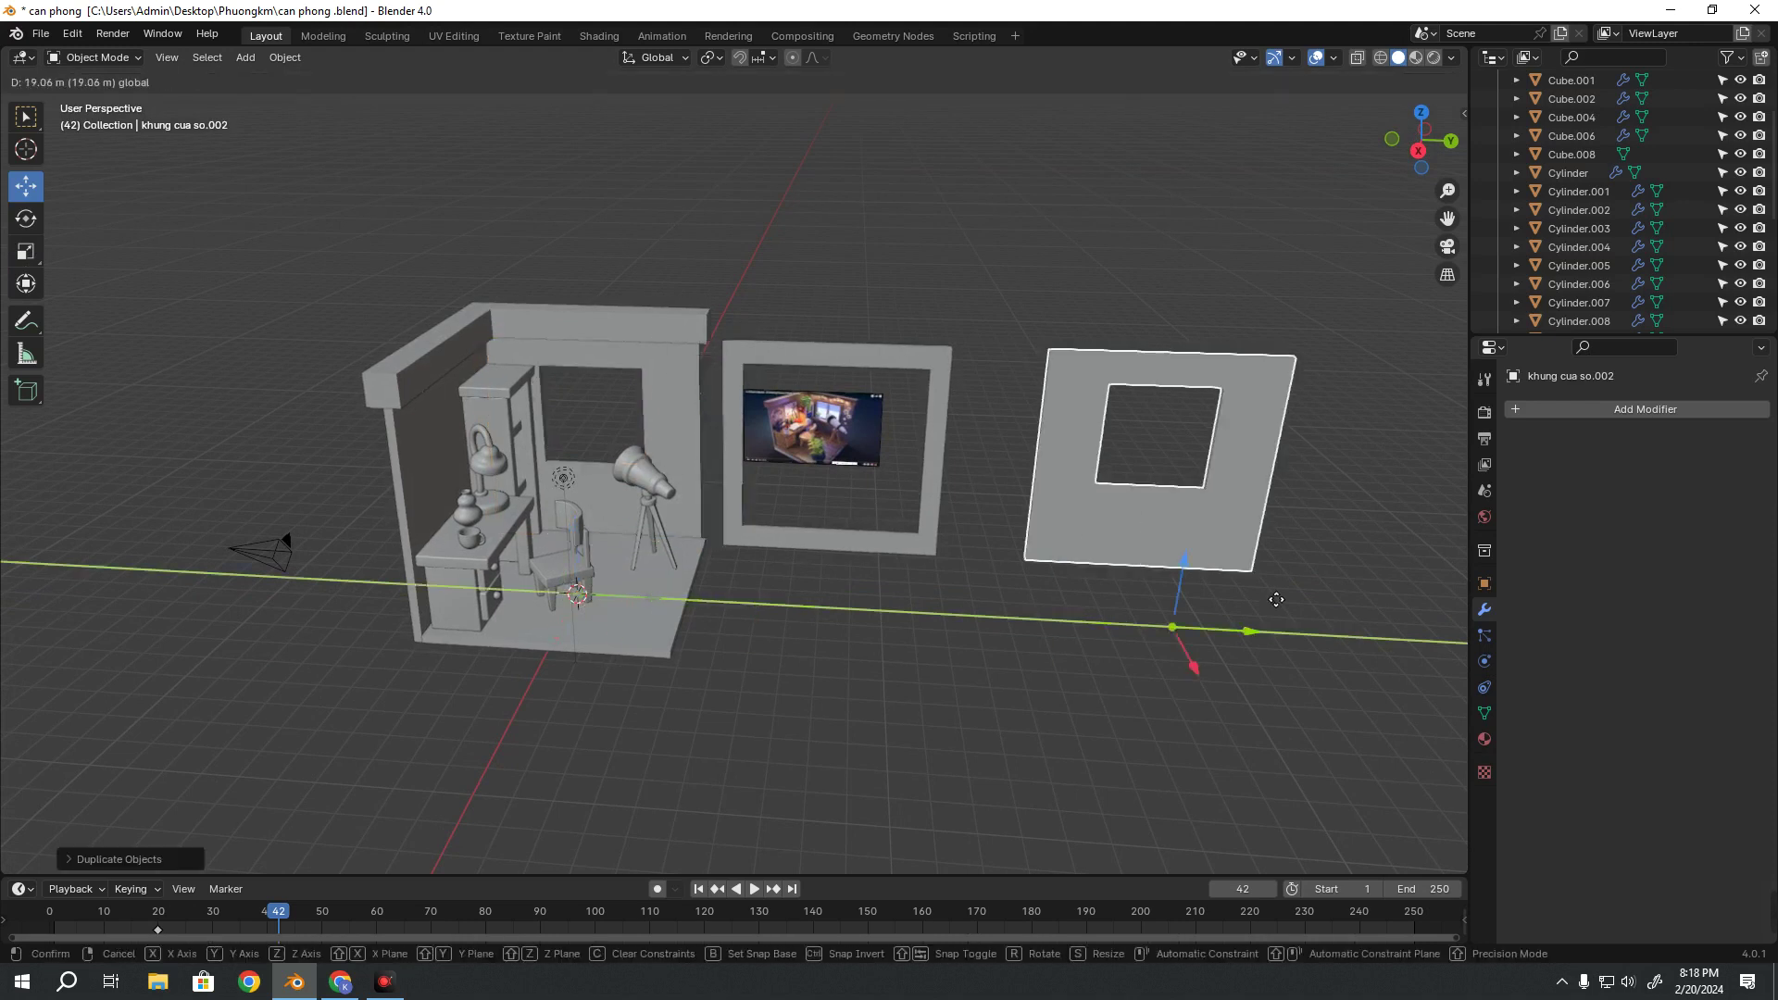
{"action": "middle_click_drag", "start_coordinate": [1210, 396], "coordinate": [859, 407]}
In Edit Mode with X-ray on, lower the copy's inner bottom edge
{"action": "key", "text": "Tab"}
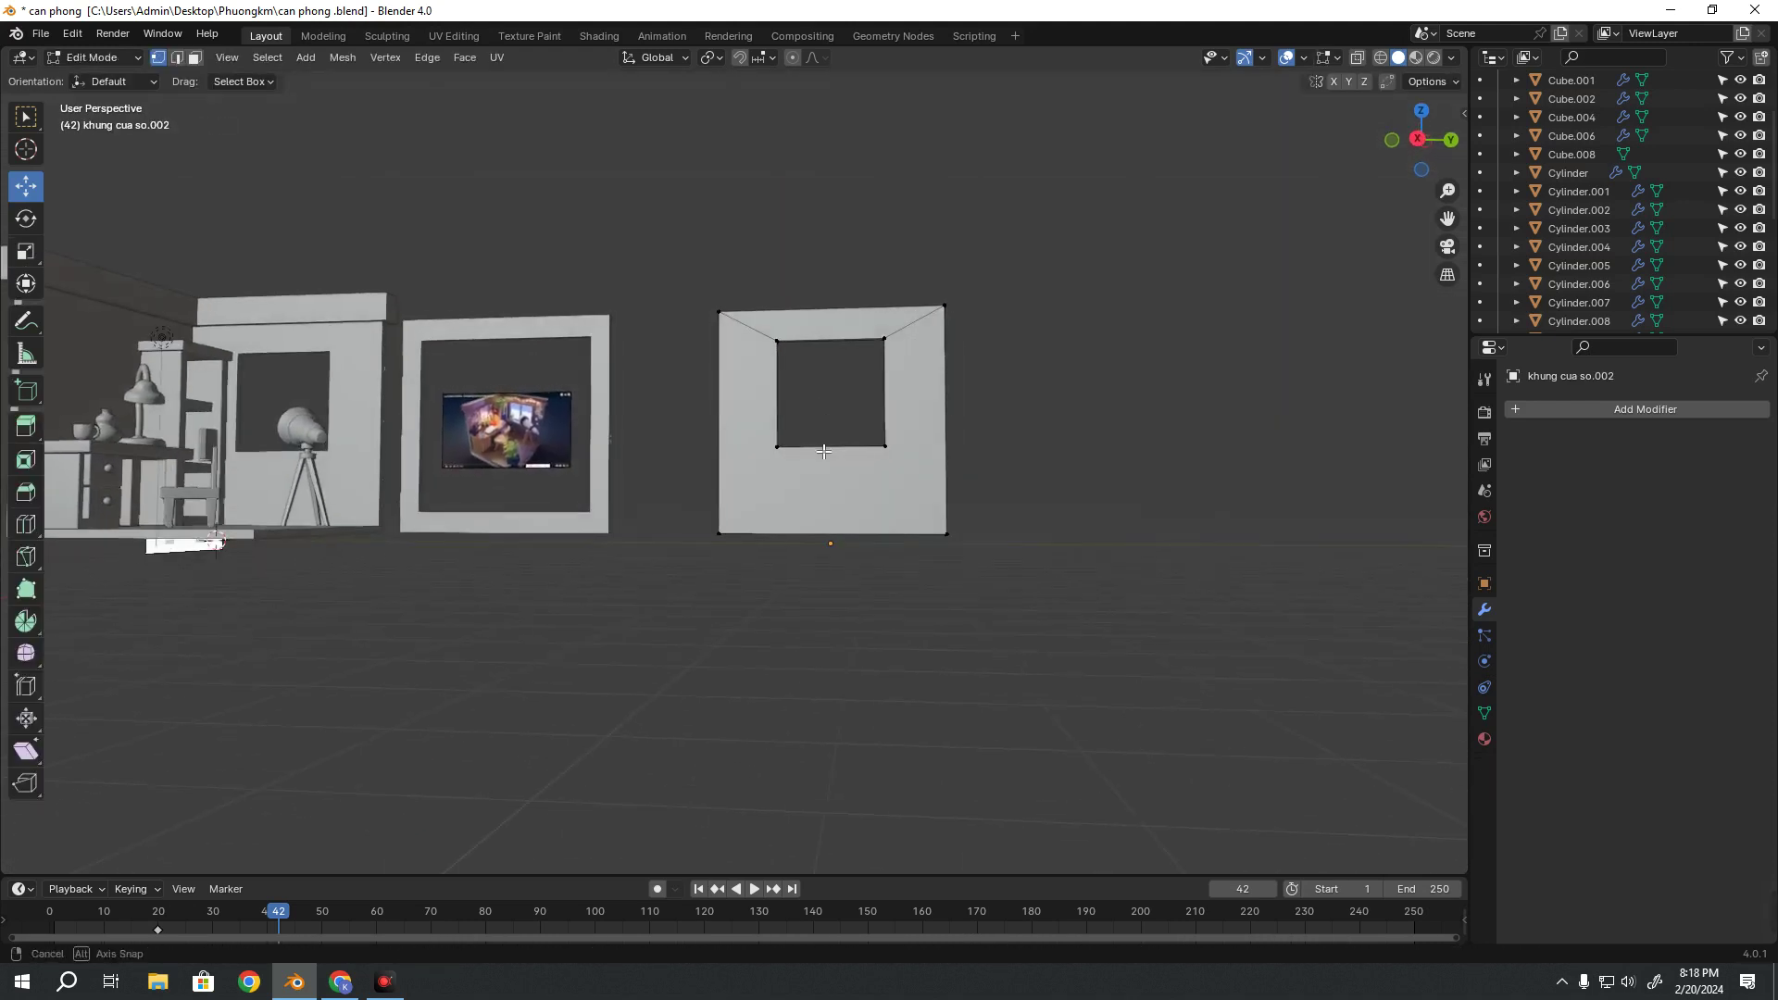
{"action": "left_click", "coordinate": [824, 407]}
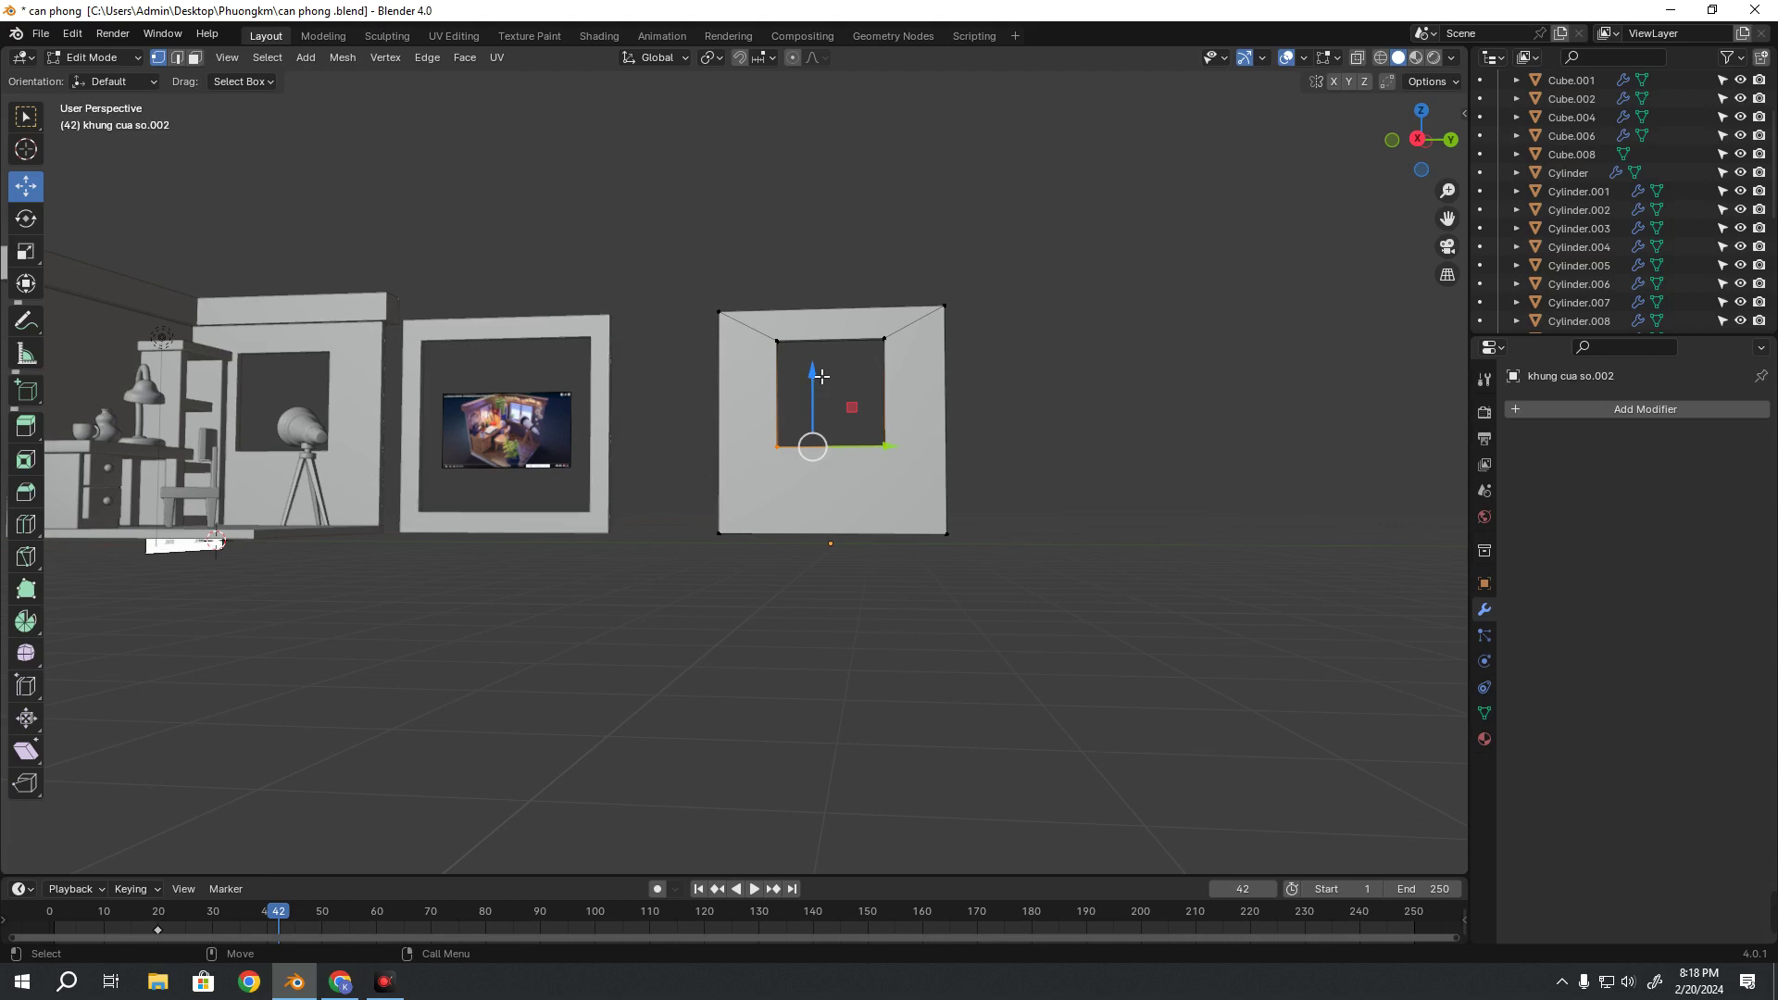
{"action": "left_click_drag", "start_coordinate": [813, 385], "coordinate": [816, 449]}
{"action": "key", "text": "ctrl+z"}
{"action": "key", "text": "alt+z"}
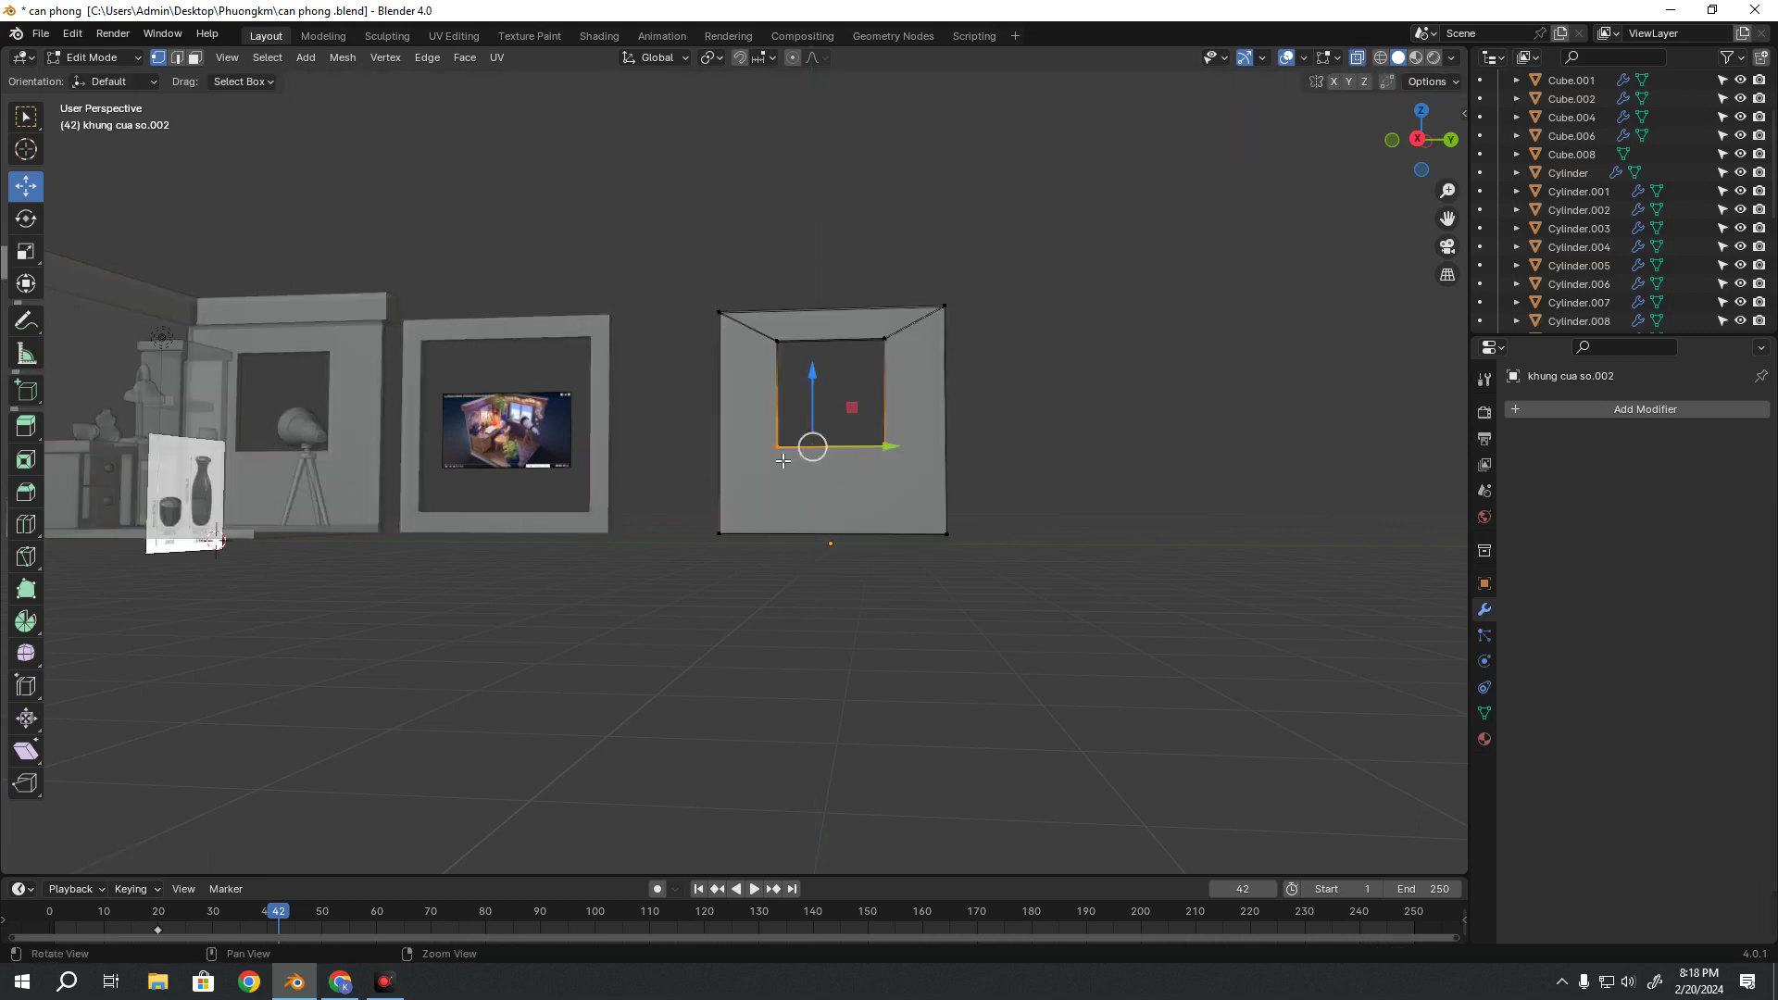
{"action": "left_click", "coordinate": [829, 447]}
{"action": "left_click_drag", "start_coordinate": [836, 376], "coordinate": [836, 447]}
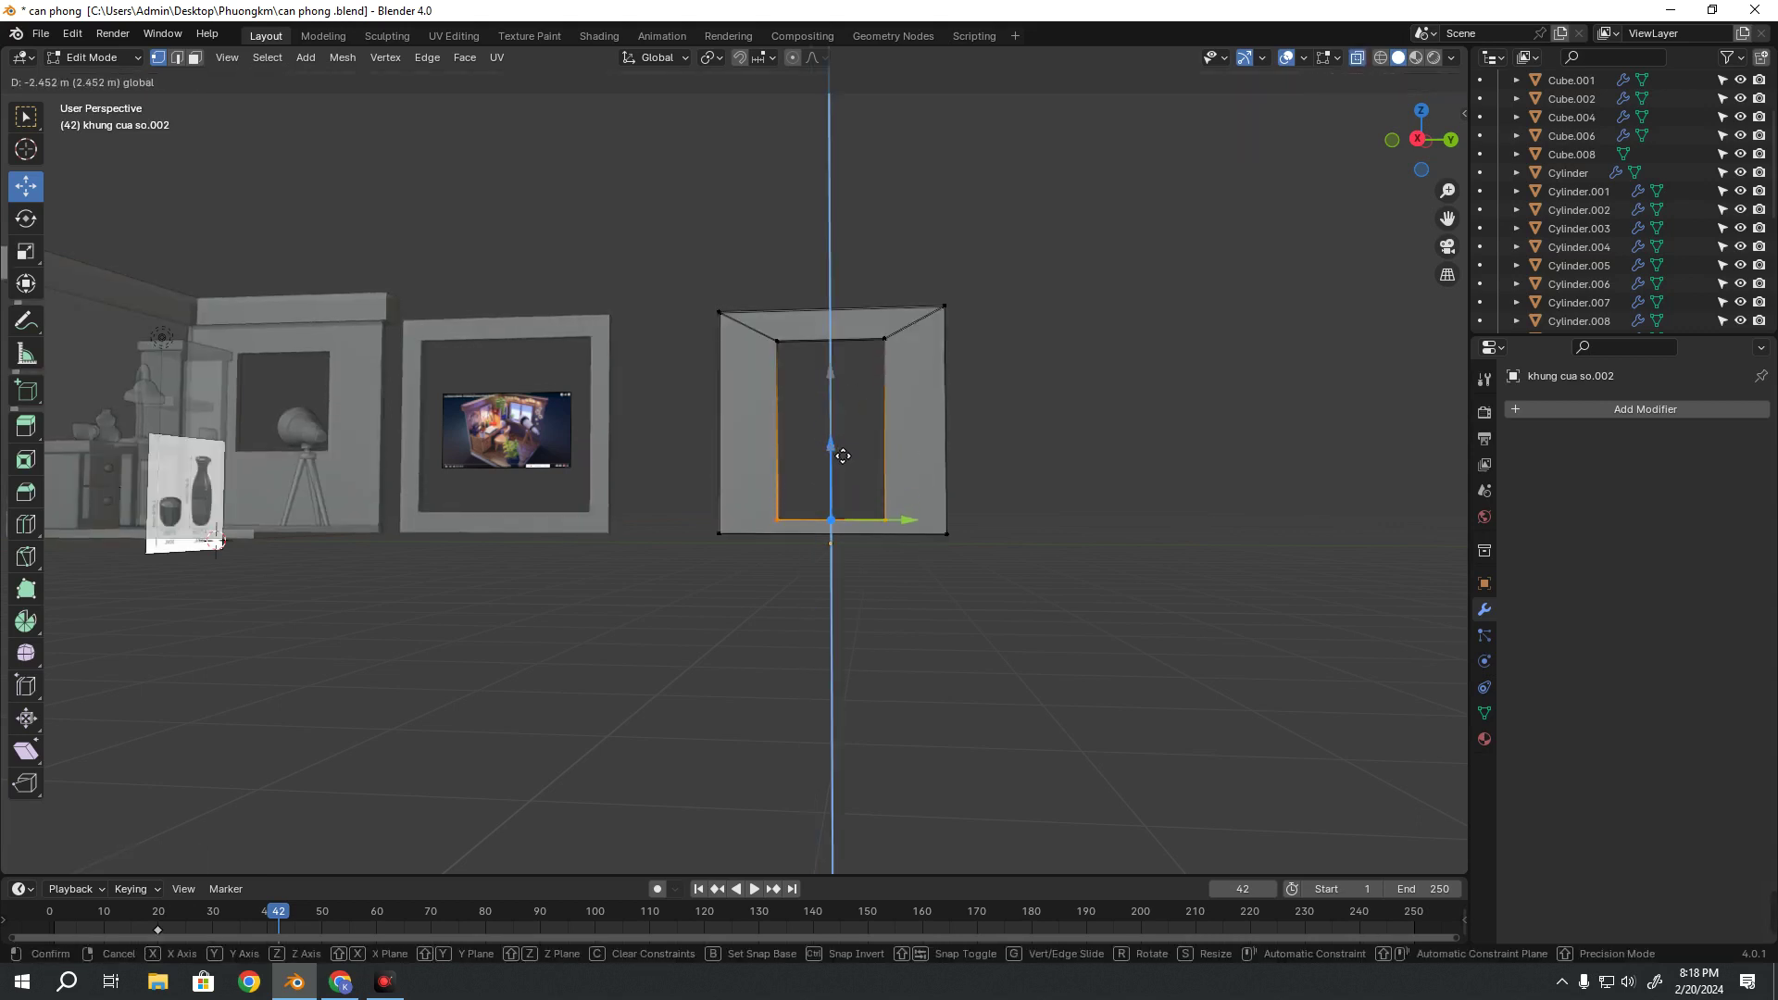
Raise the copy's inner top edge and widen the opening left and right
{"action": "left_click", "coordinate": [833, 340]}
{"action": "mouse_move", "coordinate": [830, 283]}
{"action": "left_mouse_down"}
{"action": "mouse_move", "coordinate": [833, 266]}
{"action": "mouse_move", "coordinate": [931, 560]}
{"action": "left_mouse_up"}
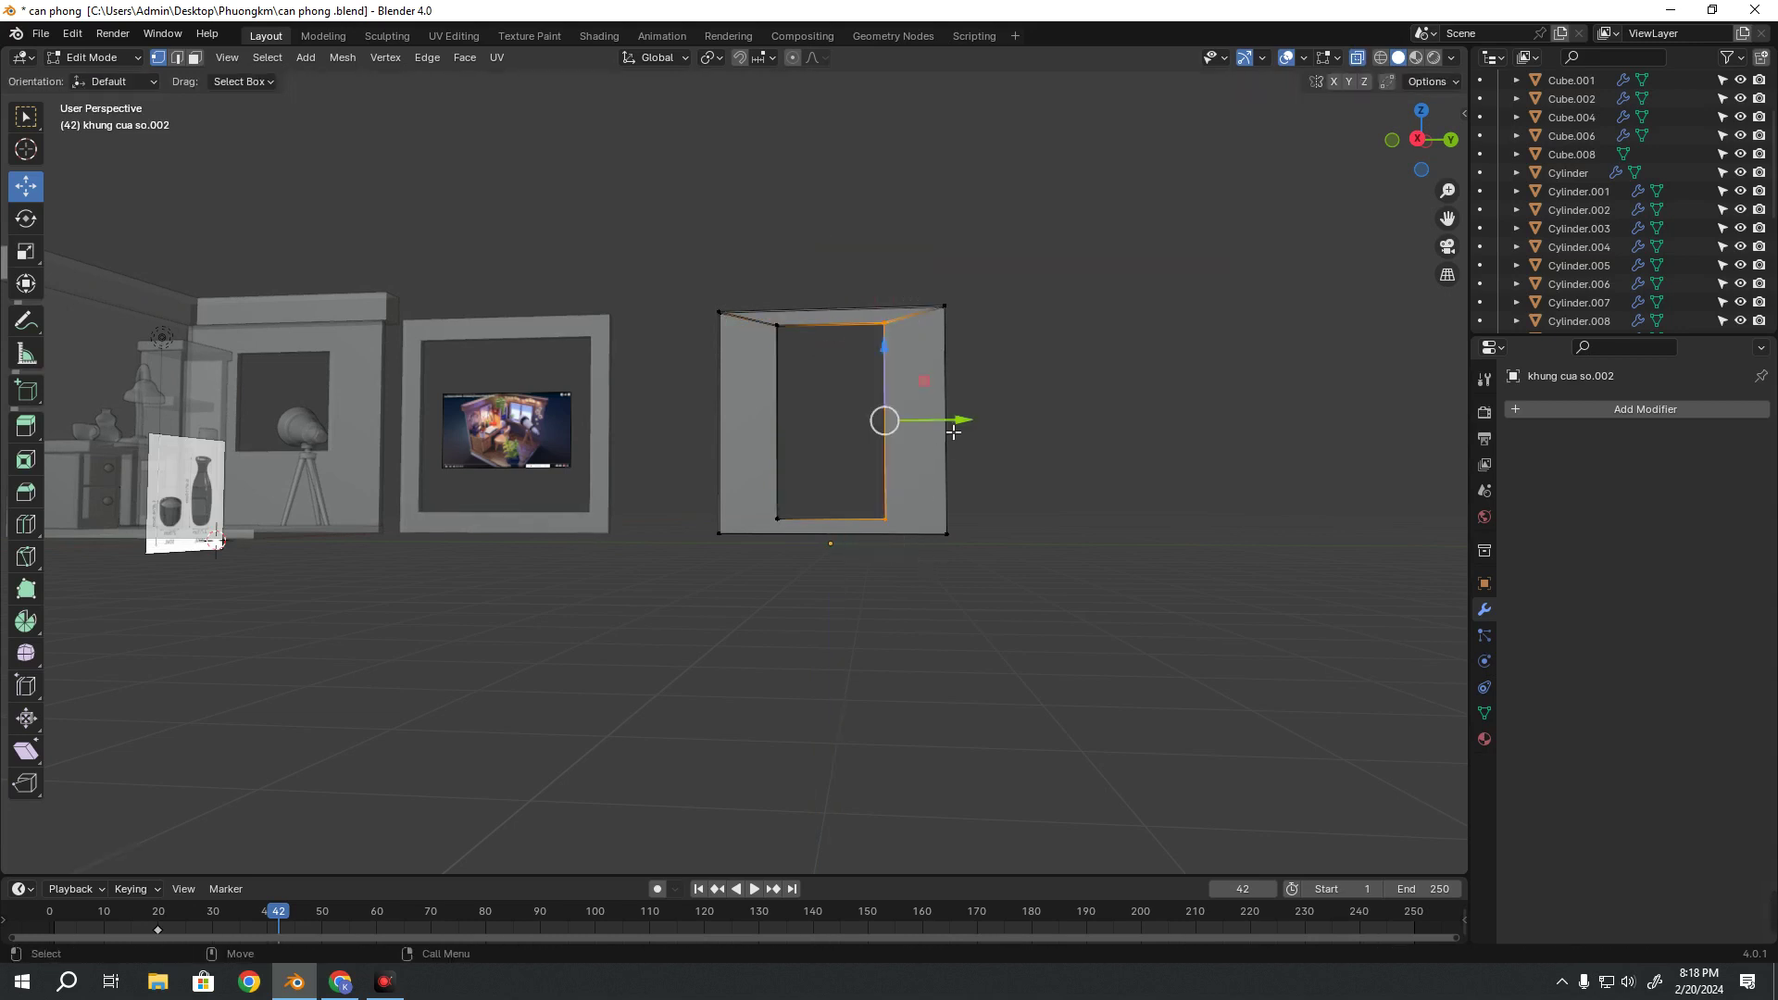
{"action": "left_click_drag", "start_coordinate": [959, 422], "coordinate": [998, 425]}
{"action": "mouse_move", "coordinate": [749, 264]}
{"action": "left_mouse_down"}
{"action": "mouse_move", "coordinate": [816, 468]}
{"action": "mouse_move", "coordinate": [815, 528]}
{"action": "left_mouse_up"}
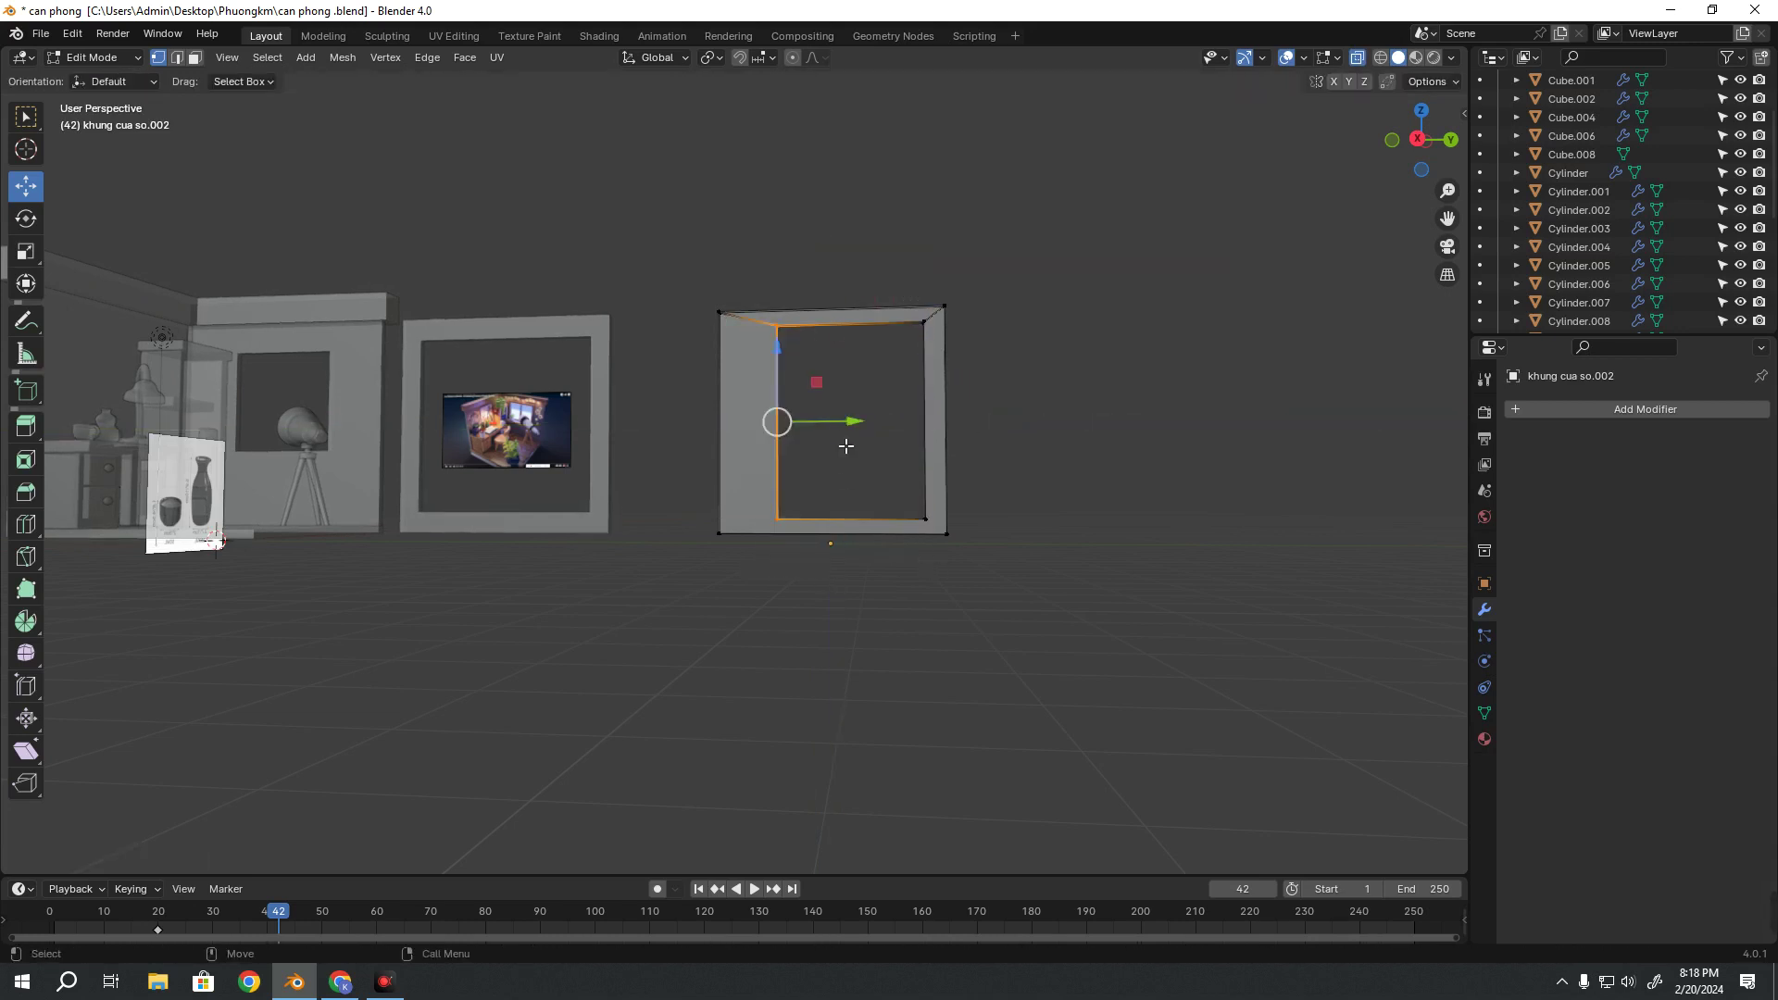
{"action": "left_click_drag", "start_coordinate": [838, 422], "coordinate": [803, 423]}
Back in Object Mode, delete khung cua so.002 and select khung cua so.001
{"action": "key", "text": "Tab"}
{"action": "mouse_move", "coordinate": [931, 396]}
{"action": "middle_mouse_down"}
{"action": "mouse_move", "coordinate": [924, 469]}
{"action": "mouse_move", "coordinate": [886, 476]}
{"action": "mouse_move", "coordinate": [913, 360]}
{"action": "middle_mouse_up"}
{"action": "left_click", "coordinate": [931, 472]}
{"action": "left_click", "coordinate": [905, 536]}
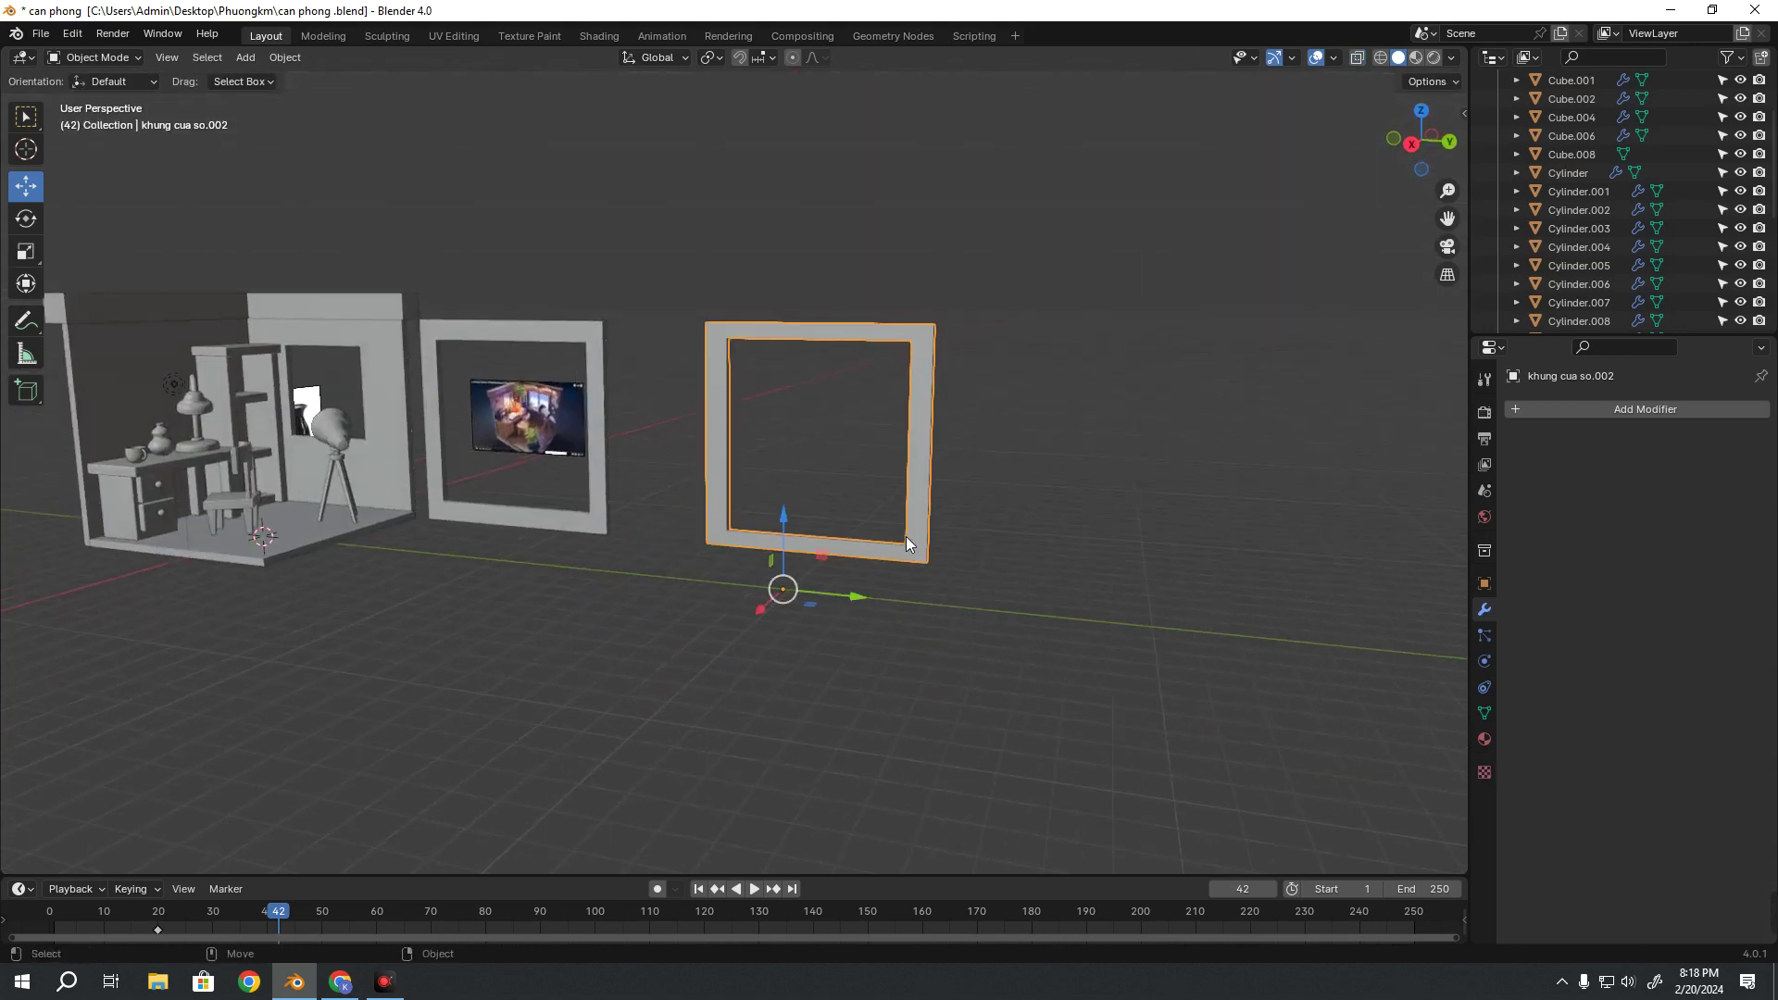
{"action": "key", "text": "Delete"}
{"action": "left_click", "coordinate": [555, 369]}
{"action": "mouse_move", "coordinate": [555, 369]}
{"action": "middle_mouse_down"}
{"action": "mouse_move", "coordinate": [603, 311]}
{"action": "mouse_move", "coordinate": [463, 426]}
{"action": "mouse_move", "coordinate": [839, 330]}
{"action": "middle_mouse_up"}
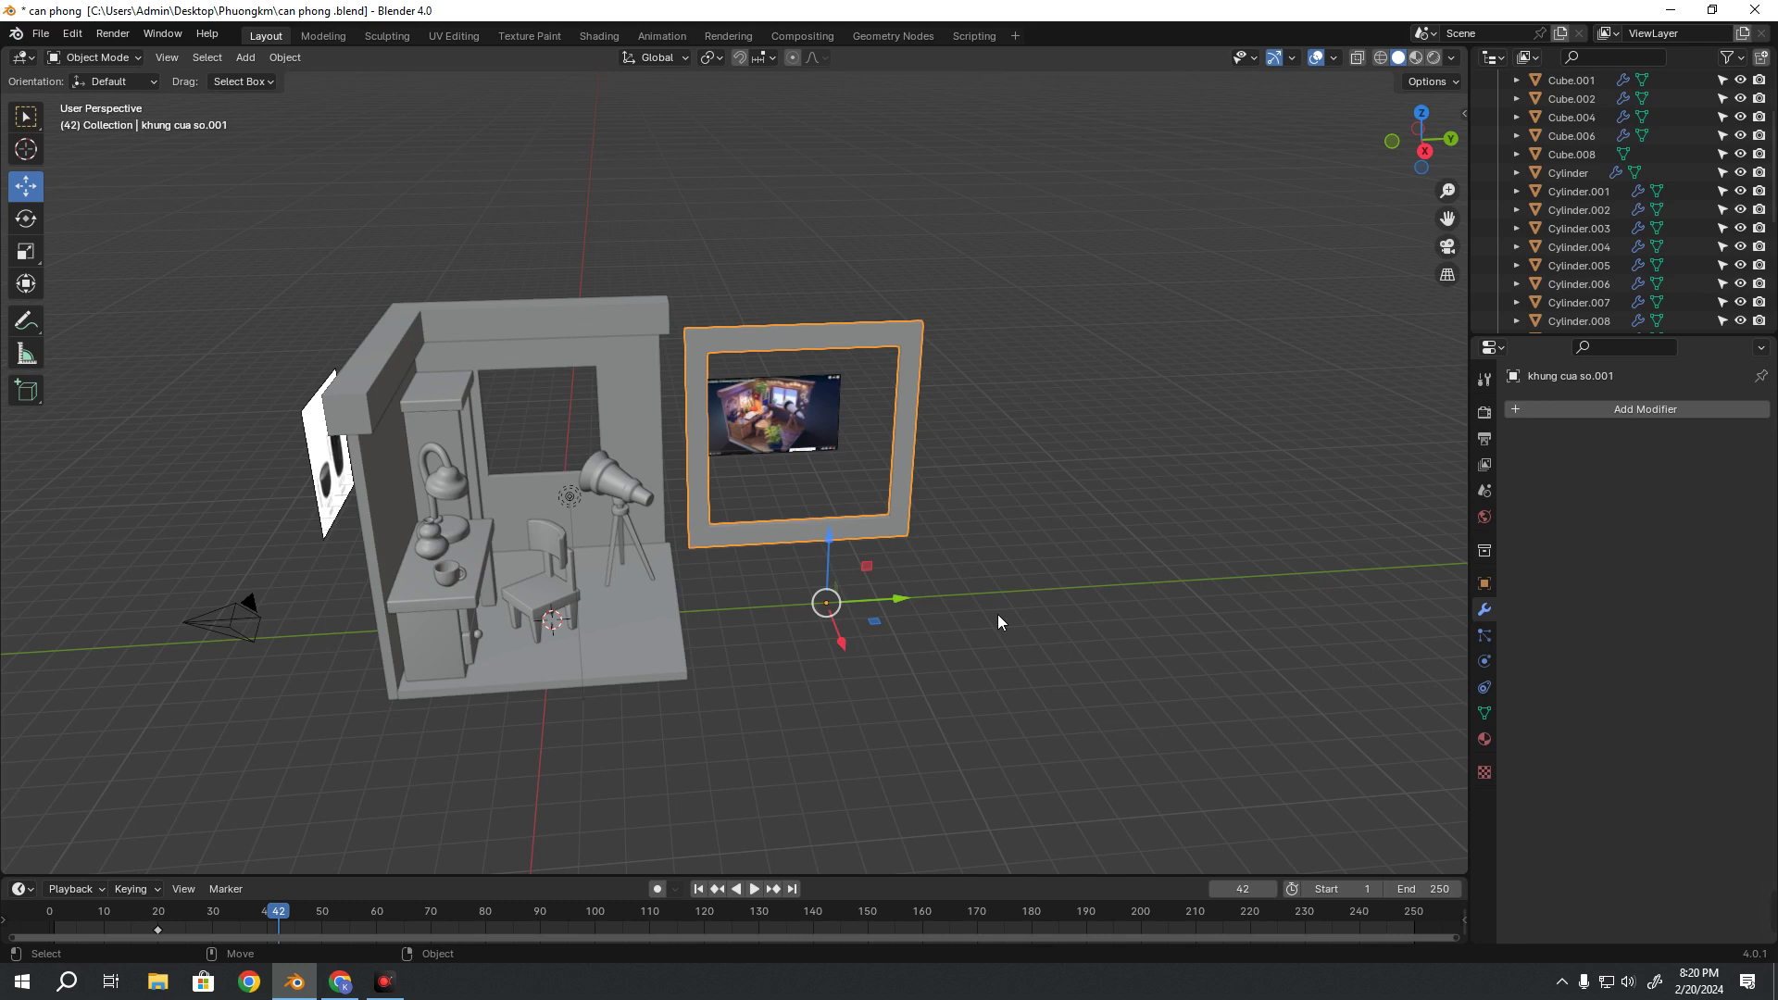
In Right Orthographic view, drag khung cua so.001 along Y onto the room's window opening
{"action": "key", "text": "grave"}
{"action": "key", "text": "grave"}
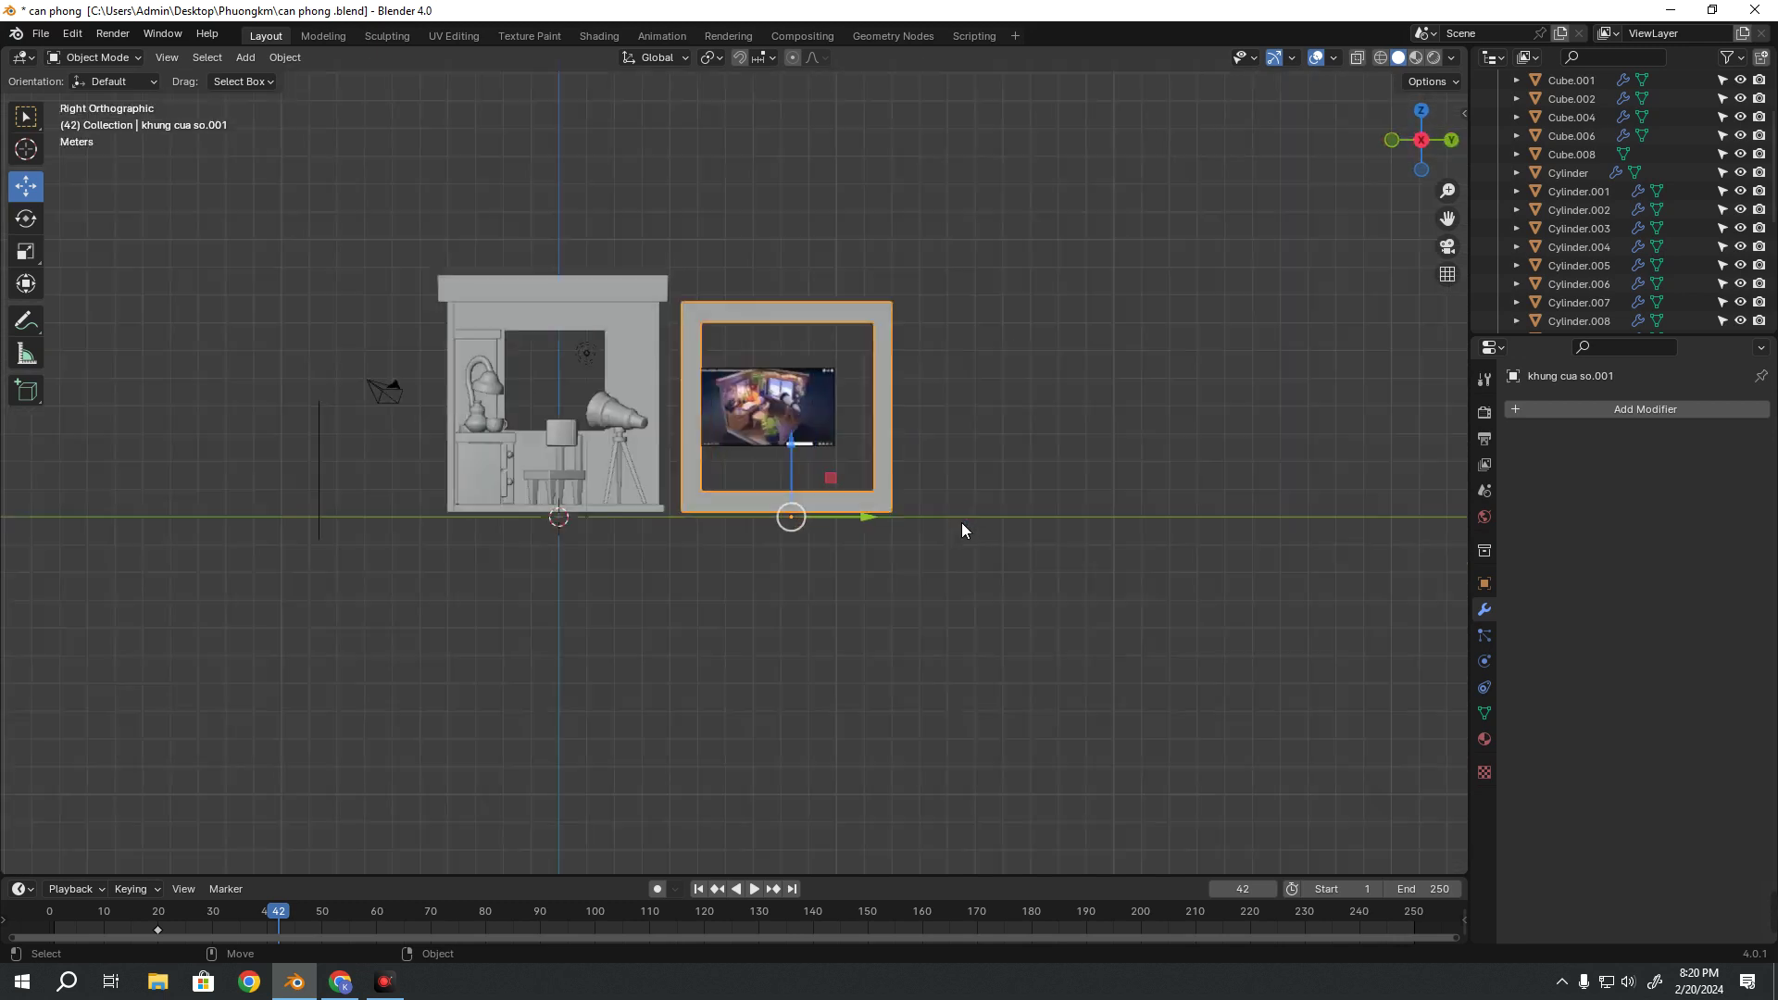
{"action": "middle_click_drag", "start_coordinate": [795, 447], "coordinate": [996, 582], "text": "shift"}
{"action": "scroll", "coordinate": [996, 581], "scroll_direction": "up", "scroll_amount": 3}
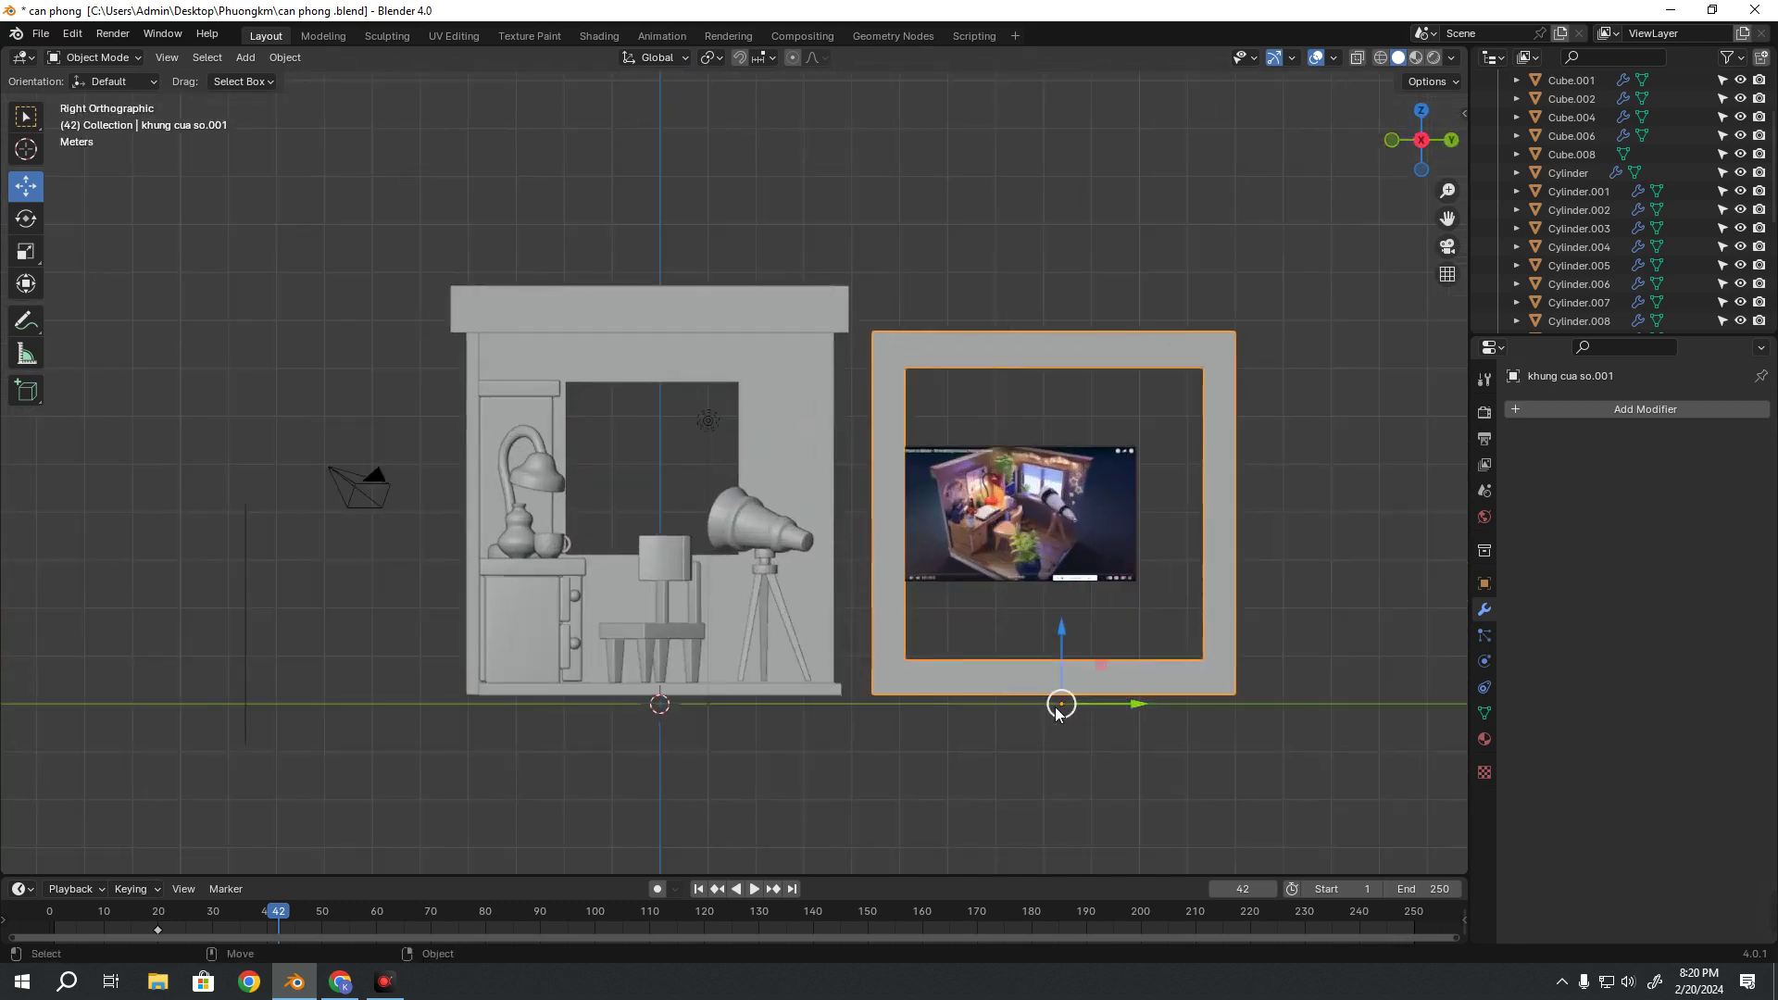
{"action": "key", "text": "grave"}
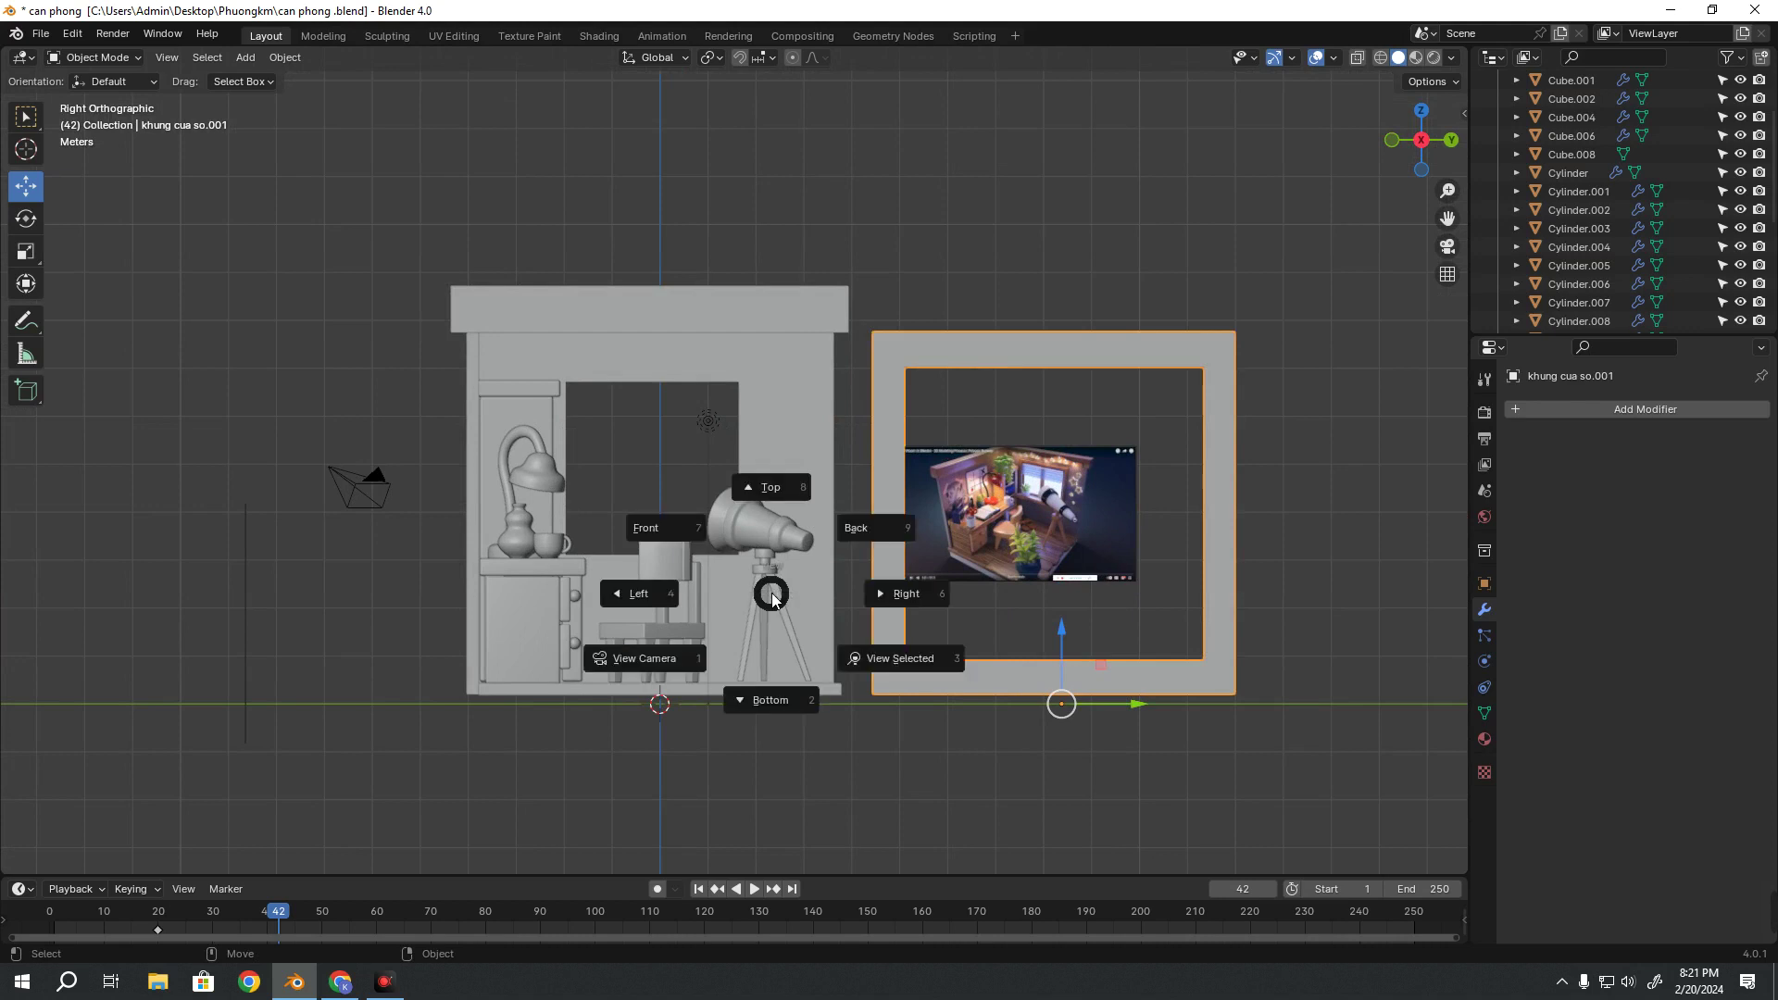
{"action": "key", "text": "grave"}
{"action": "key", "text": "7"}
{"action": "key", "text": "KP_1"}
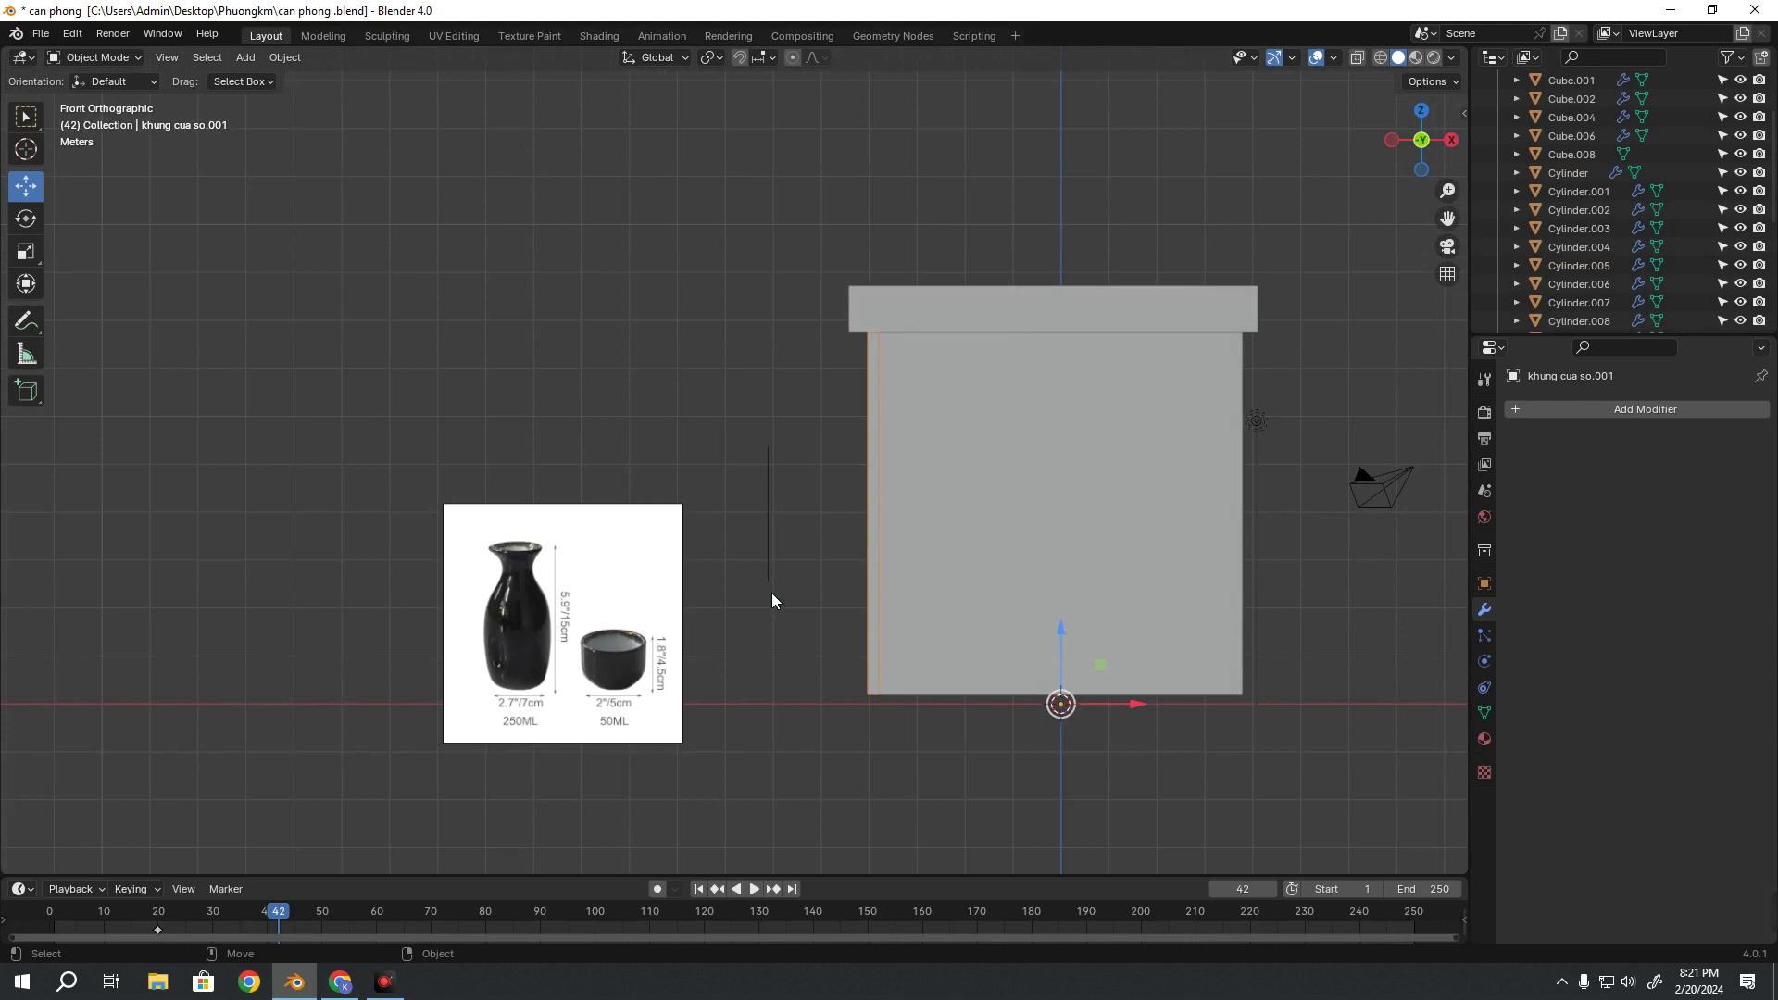
{"action": "key", "text": "KP_3"}
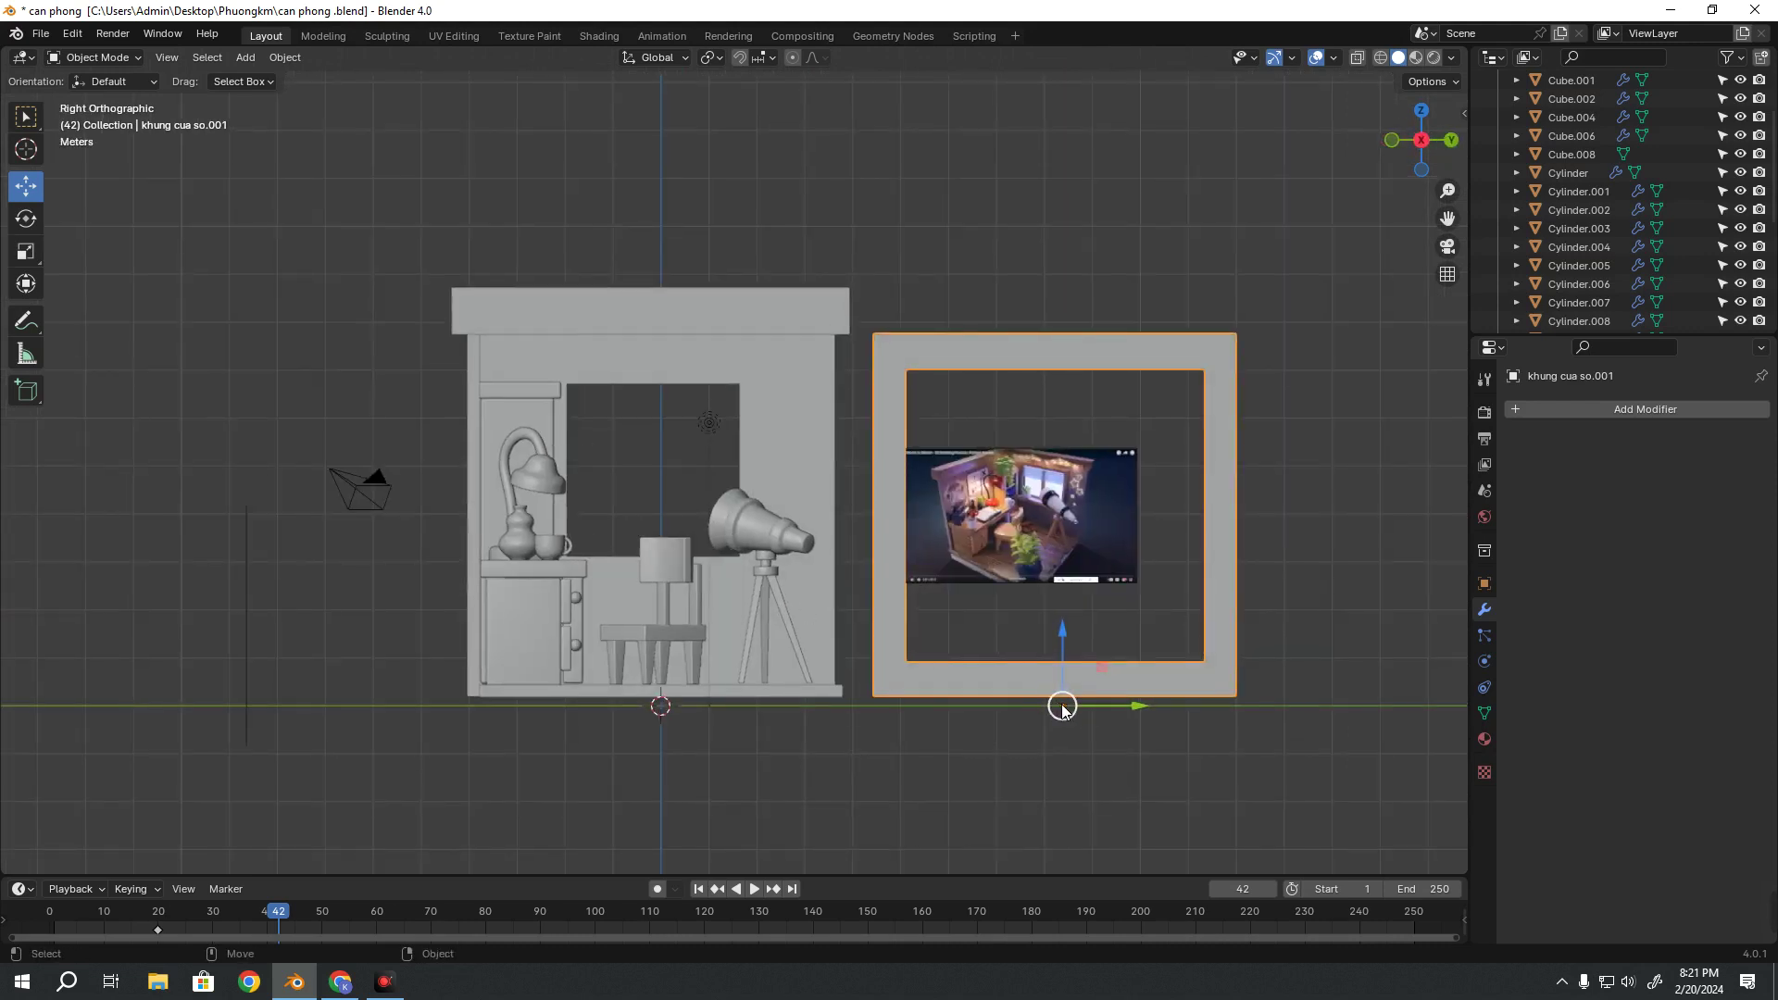
{"action": "left_click_drag", "start_coordinate": [1061, 705], "coordinate": [635, 515]}
{"action": "scroll", "coordinate": [702, 558], "scroll_direction": "up", "scroll_amount": 3}
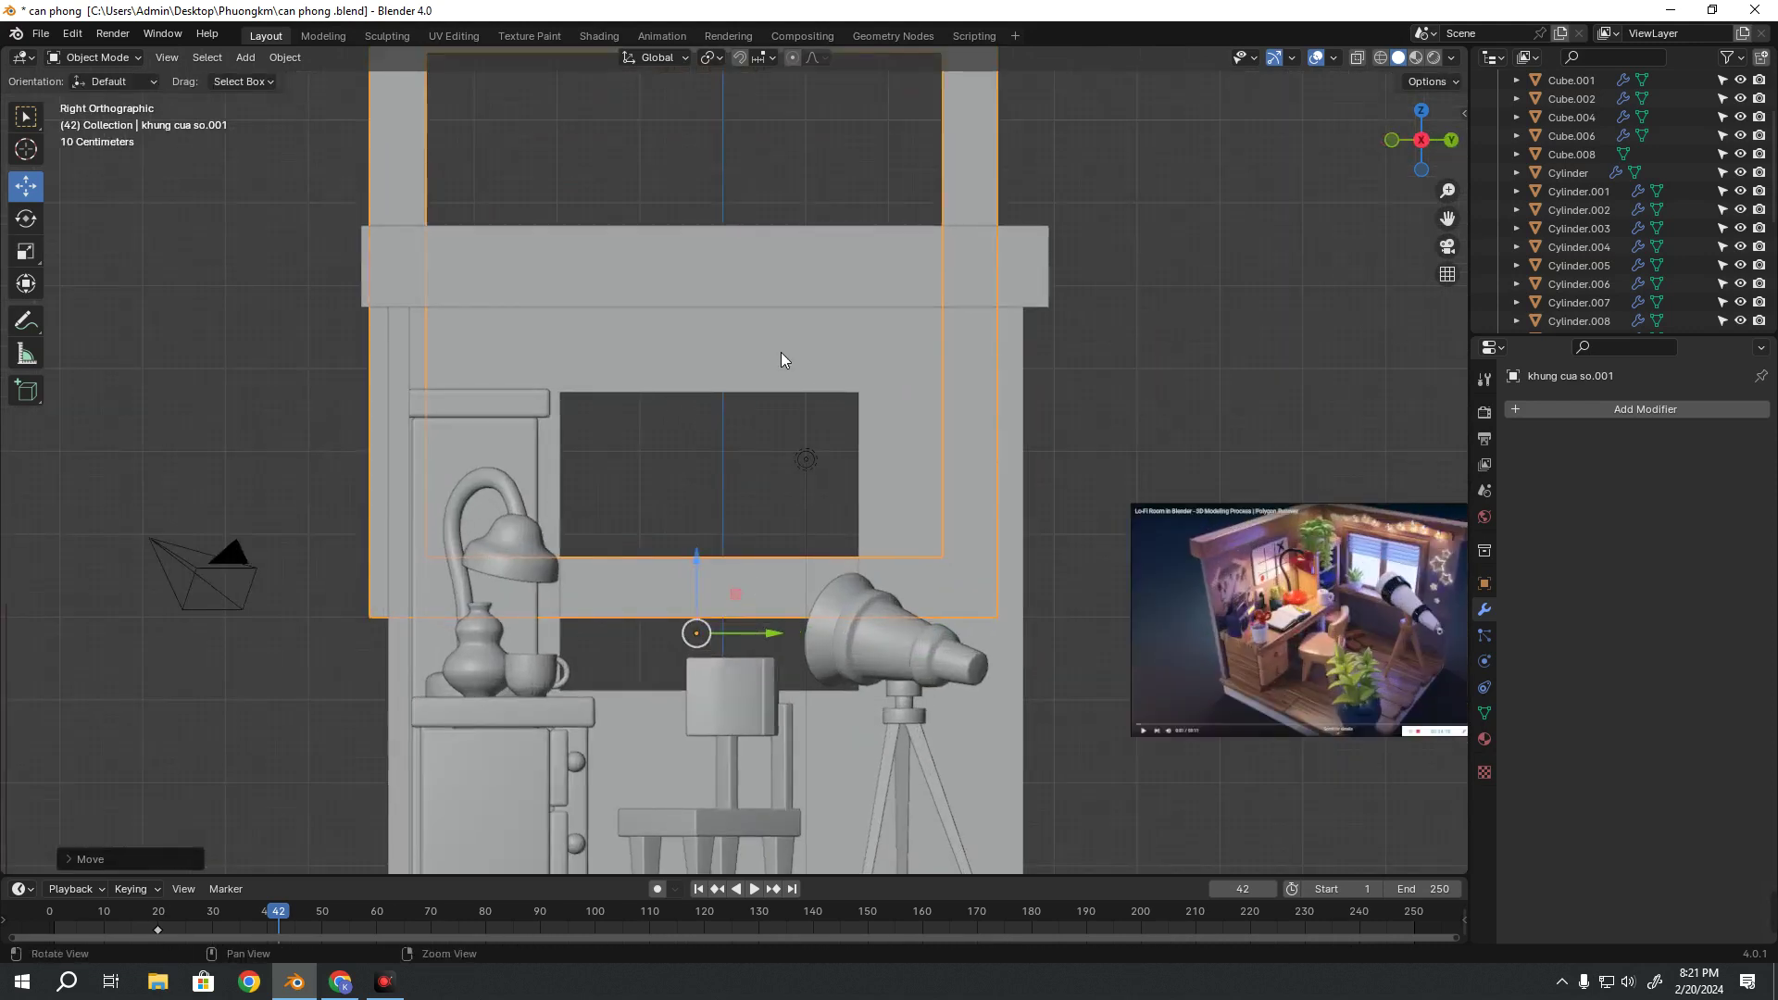
{"action": "scroll", "coordinate": [926, 338], "scroll_direction": "up", "scroll_amount": 5, "text": "shift"}
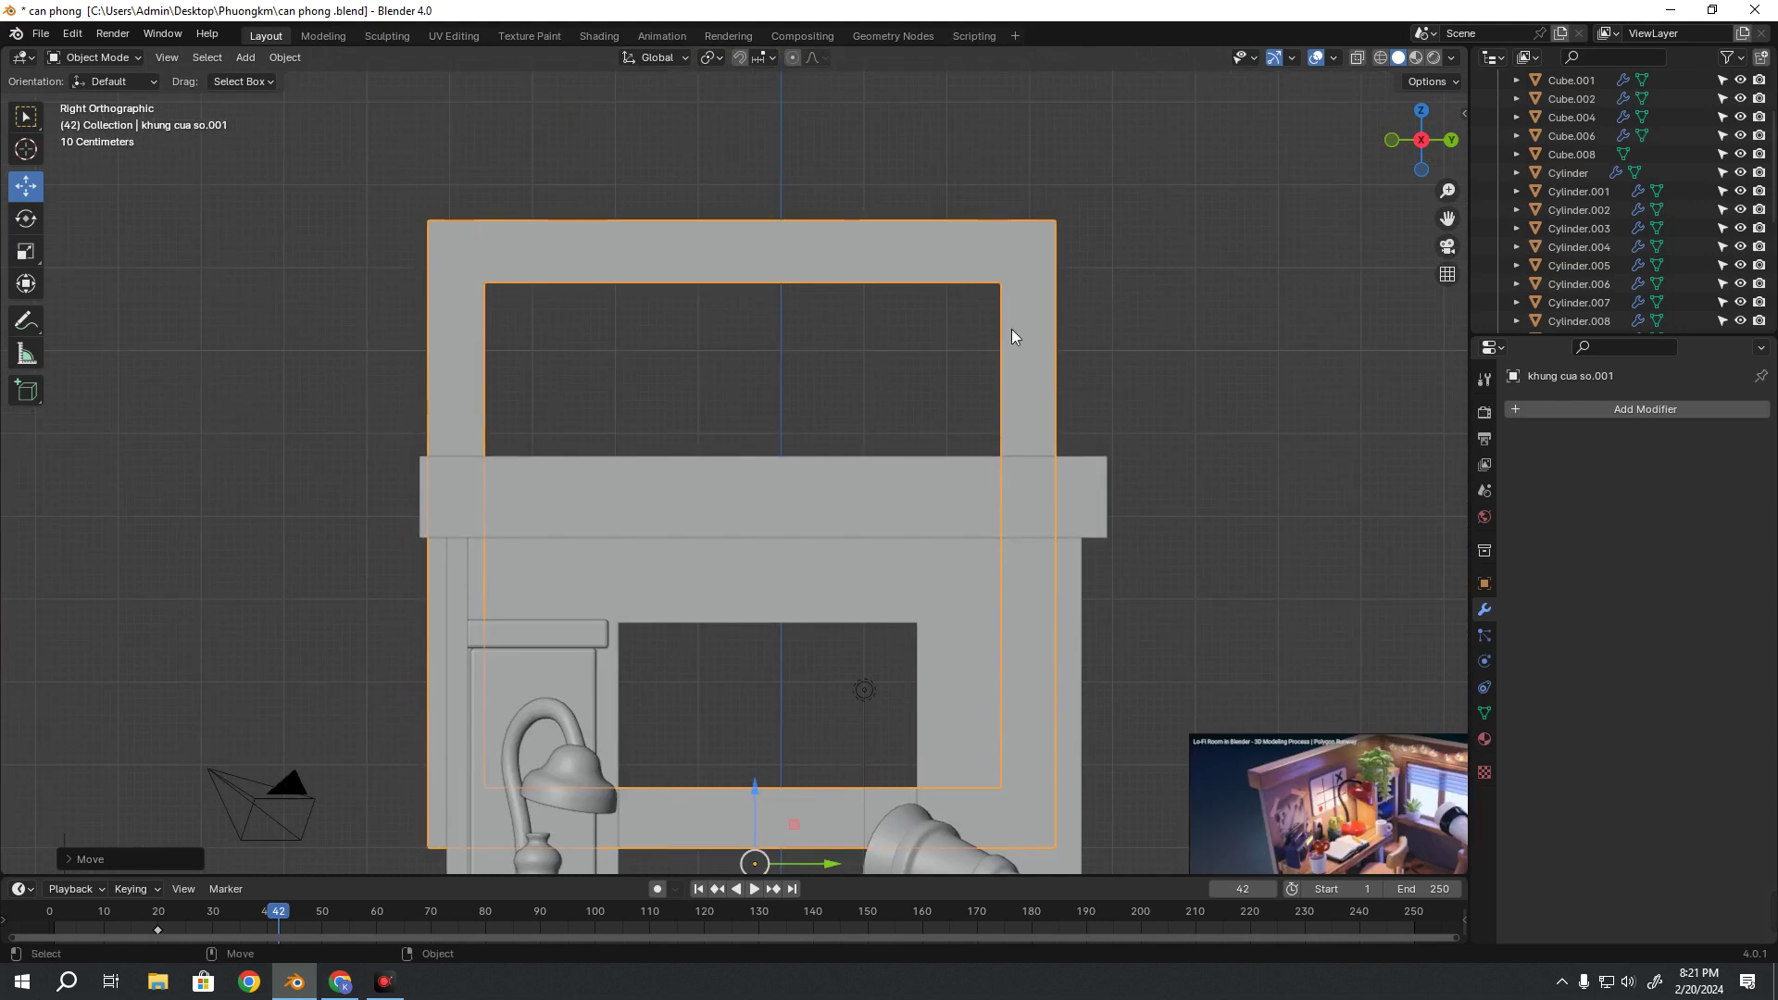
Apply the window frame's transforms from the Object menu
{"action": "left_click", "coordinate": [294, 57]}
{"action": "mouse_move", "coordinate": [309, 153]}
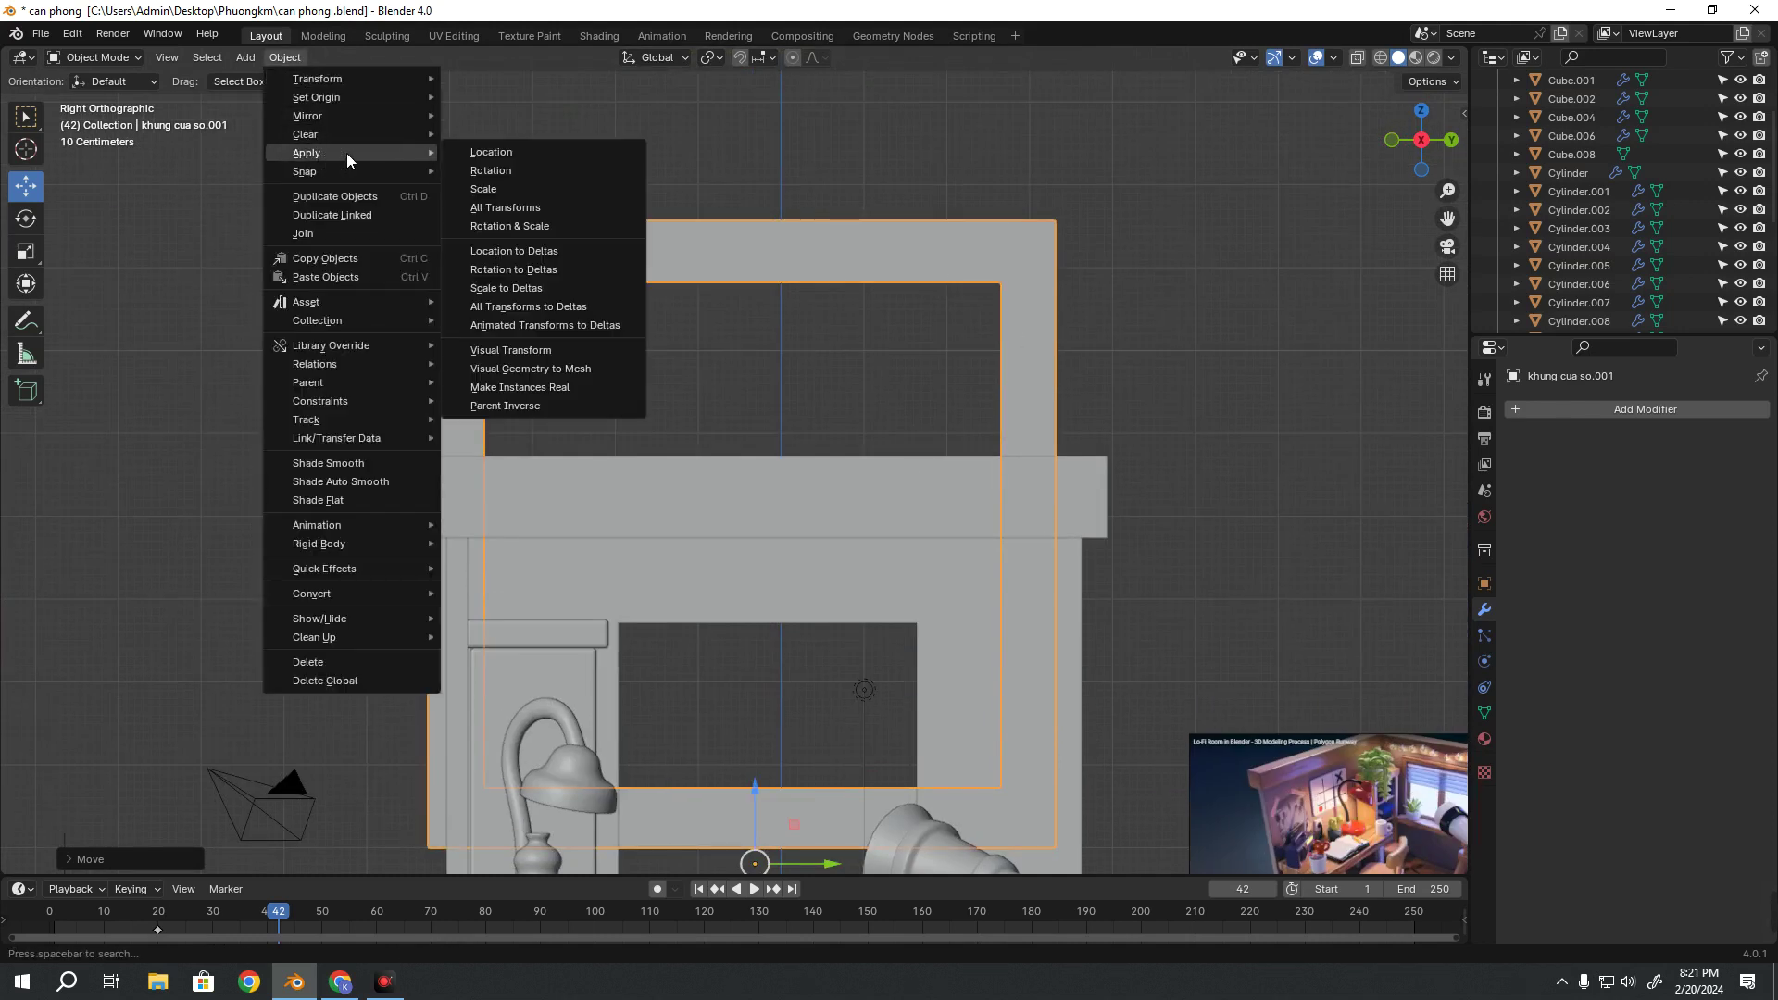
{"action": "left_click", "coordinate": [531, 208]}
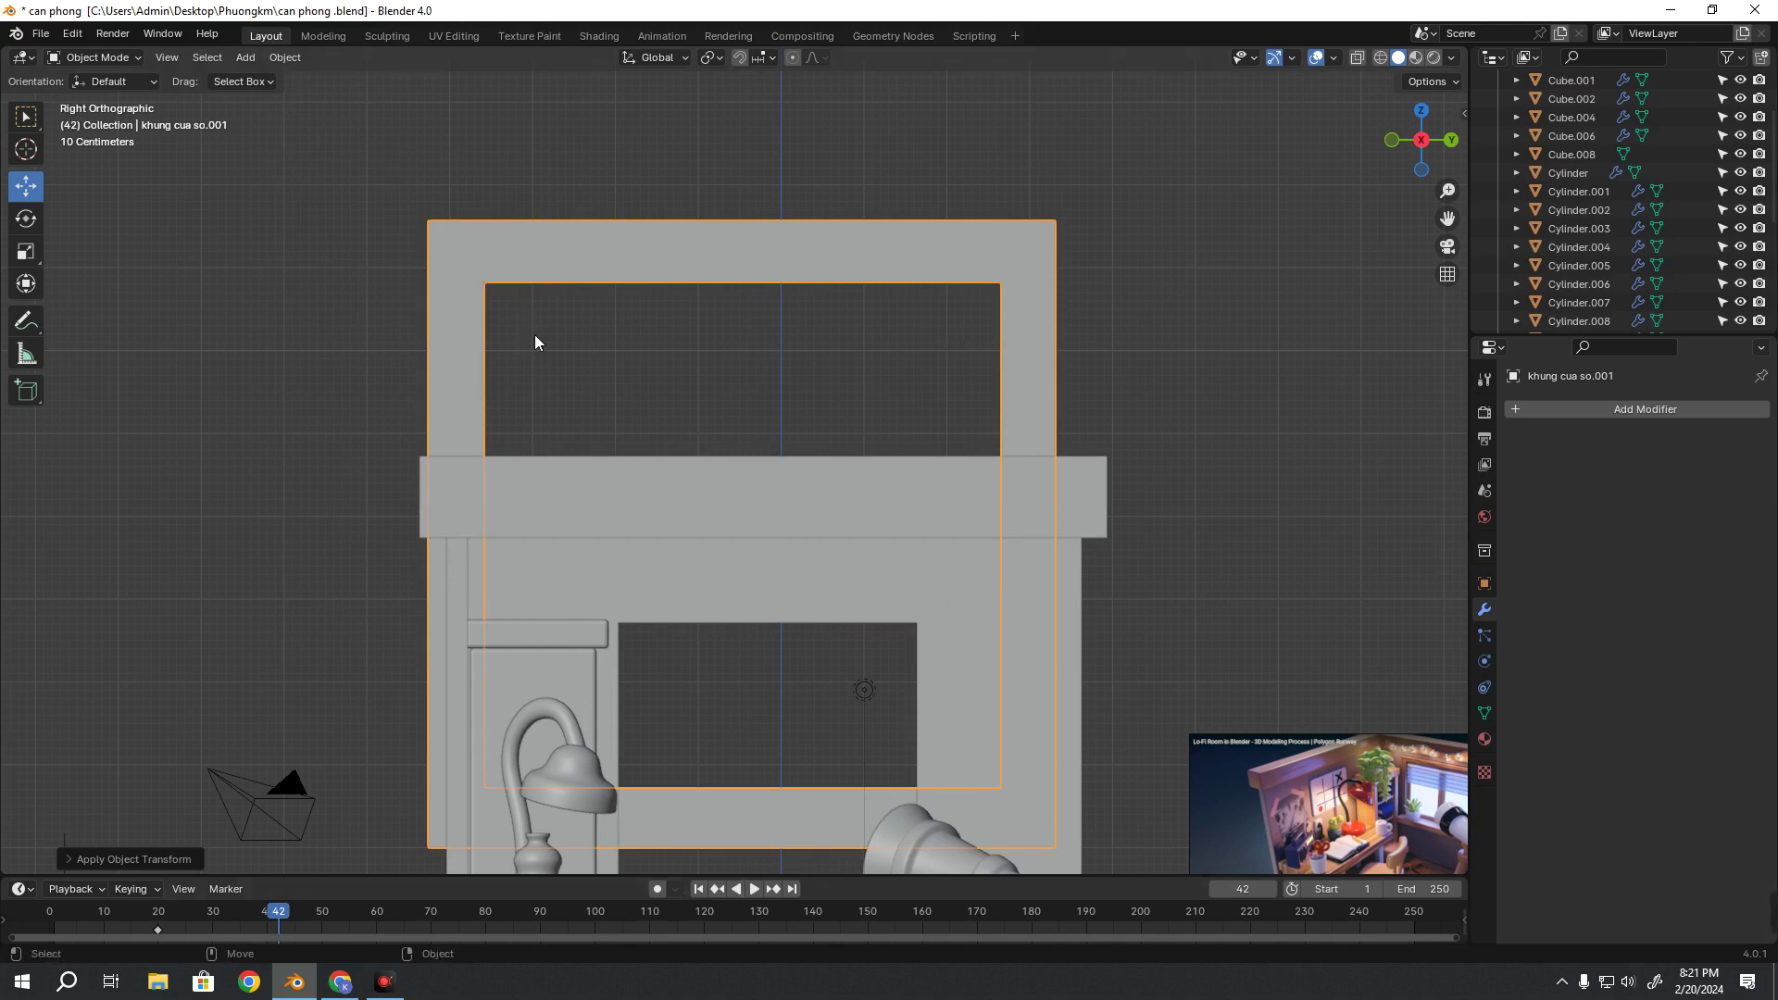
{"action": "scroll", "coordinate": [772, 684], "scroll_direction": "down", "scroll_amount": 2}
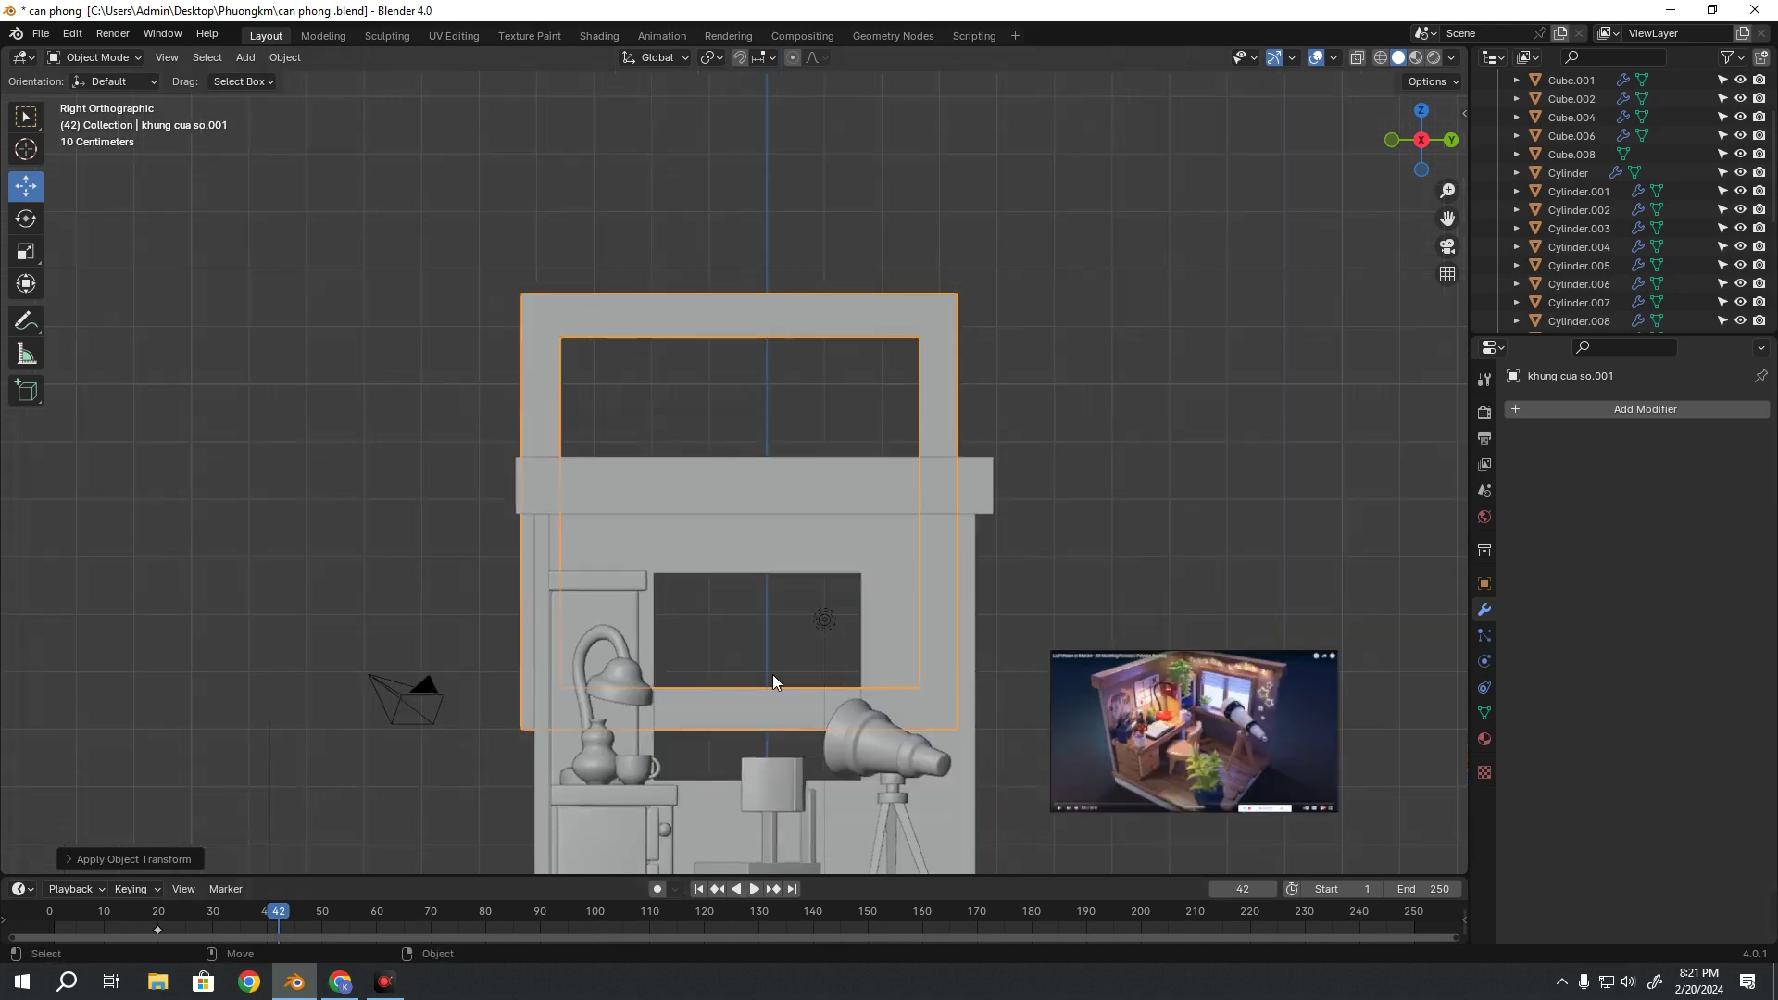
{"action": "middle_click_drag", "start_coordinate": [772, 683], "coordinate": [768, 457], "text": "shift"}
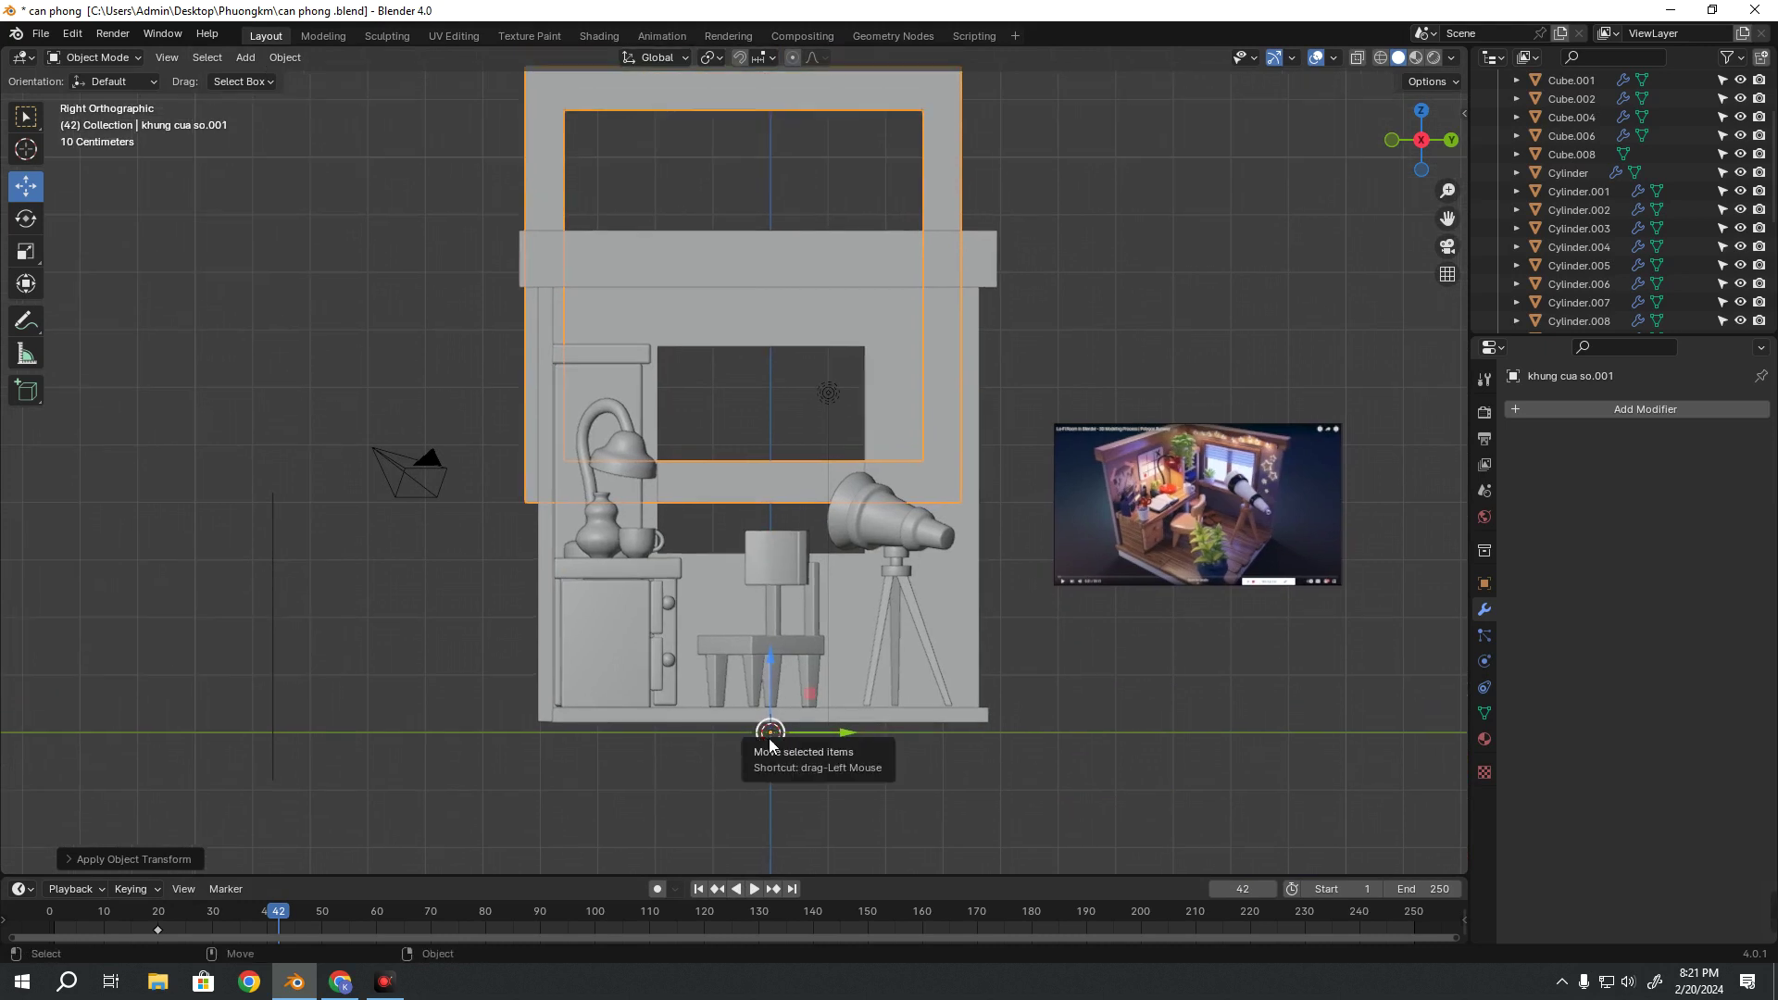
{"action": "scroll", "coordinate": [764, 649], "scroll_direction": "up", "scroll_amount": 3, "text": "shift"}
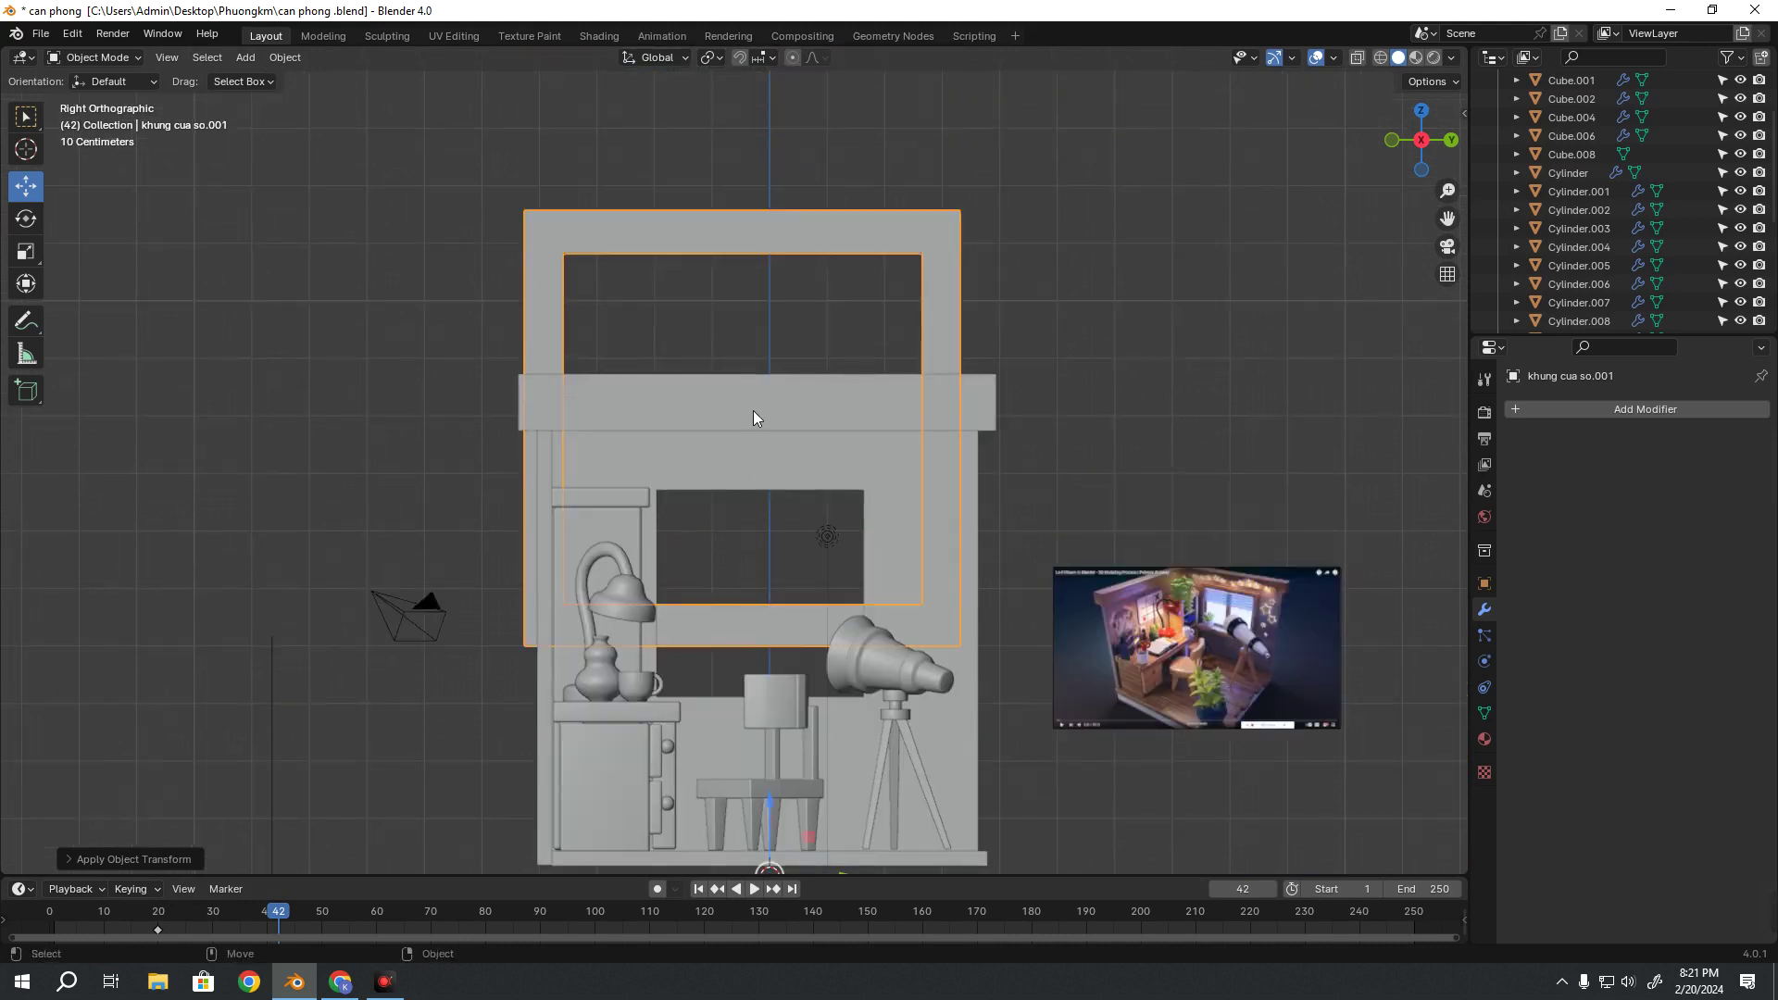
{"action": "scroll", "coordinate": [396, 334], "scroll_direction": "down", "scroll_amount": 2}
Set the frame's origin to its geometry, then trial-scale it and undo the resize
{"action": "left_click", "coordinate": [286, 57]}
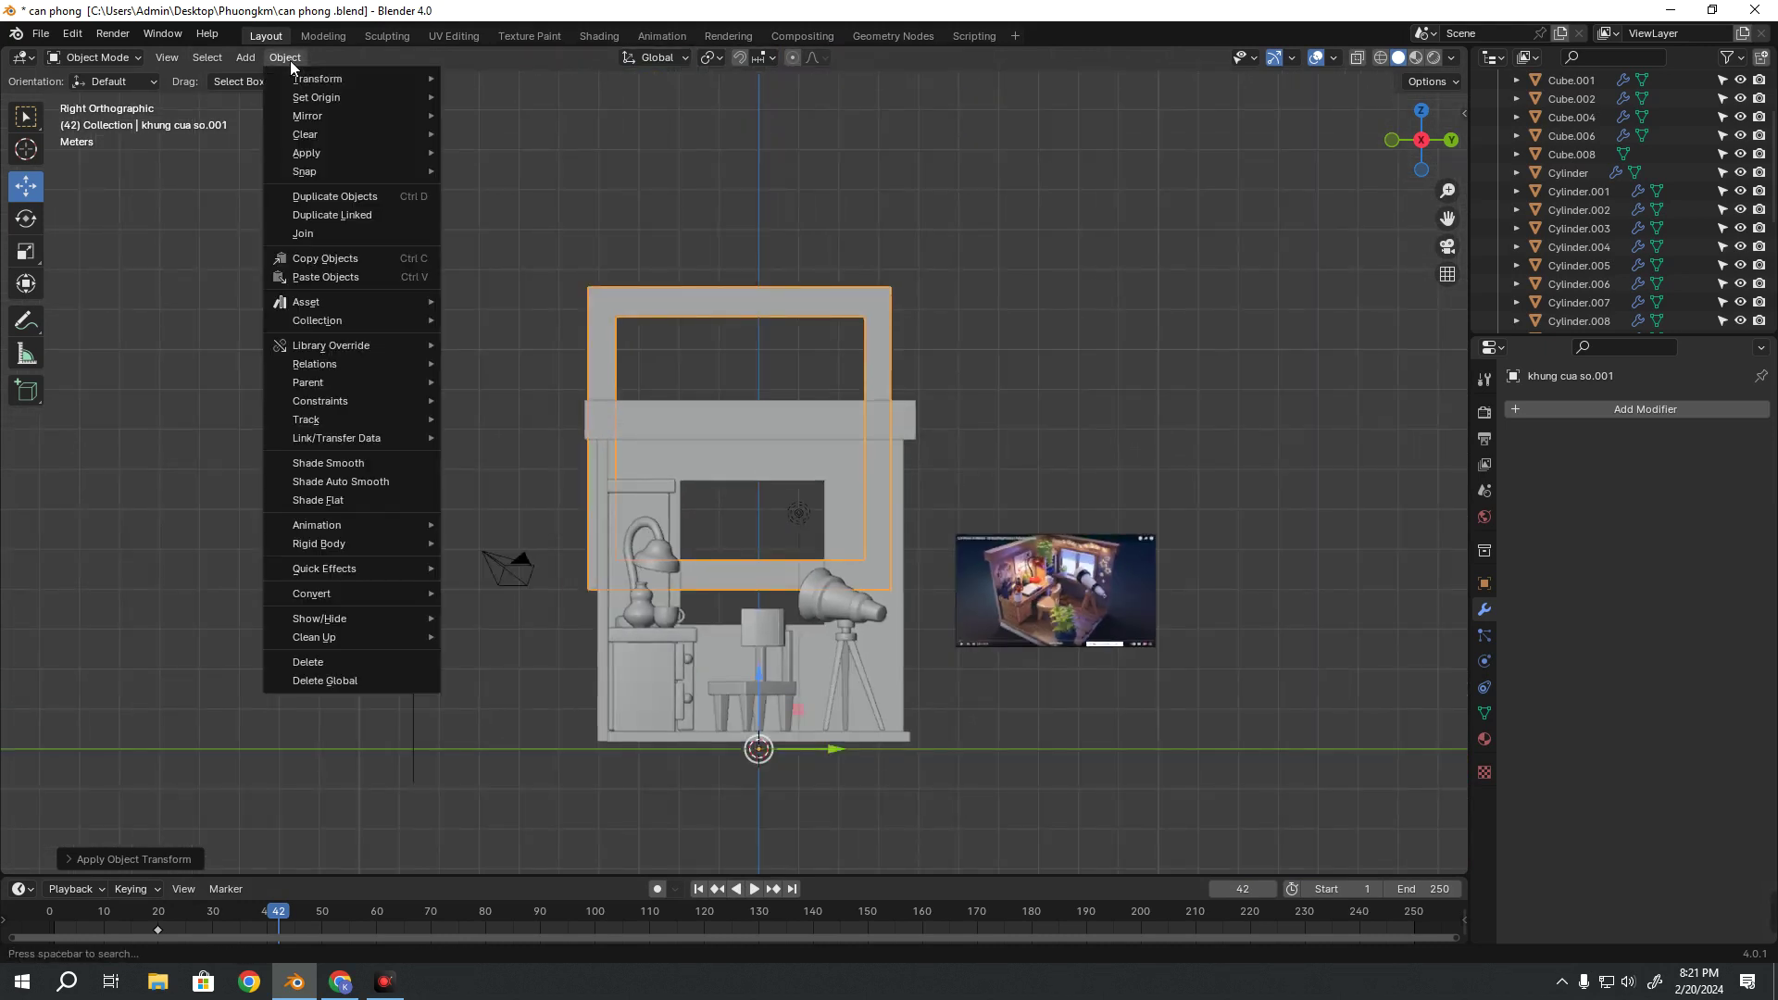
{"action": "mouse_move", "coordinate": [317, 97]}
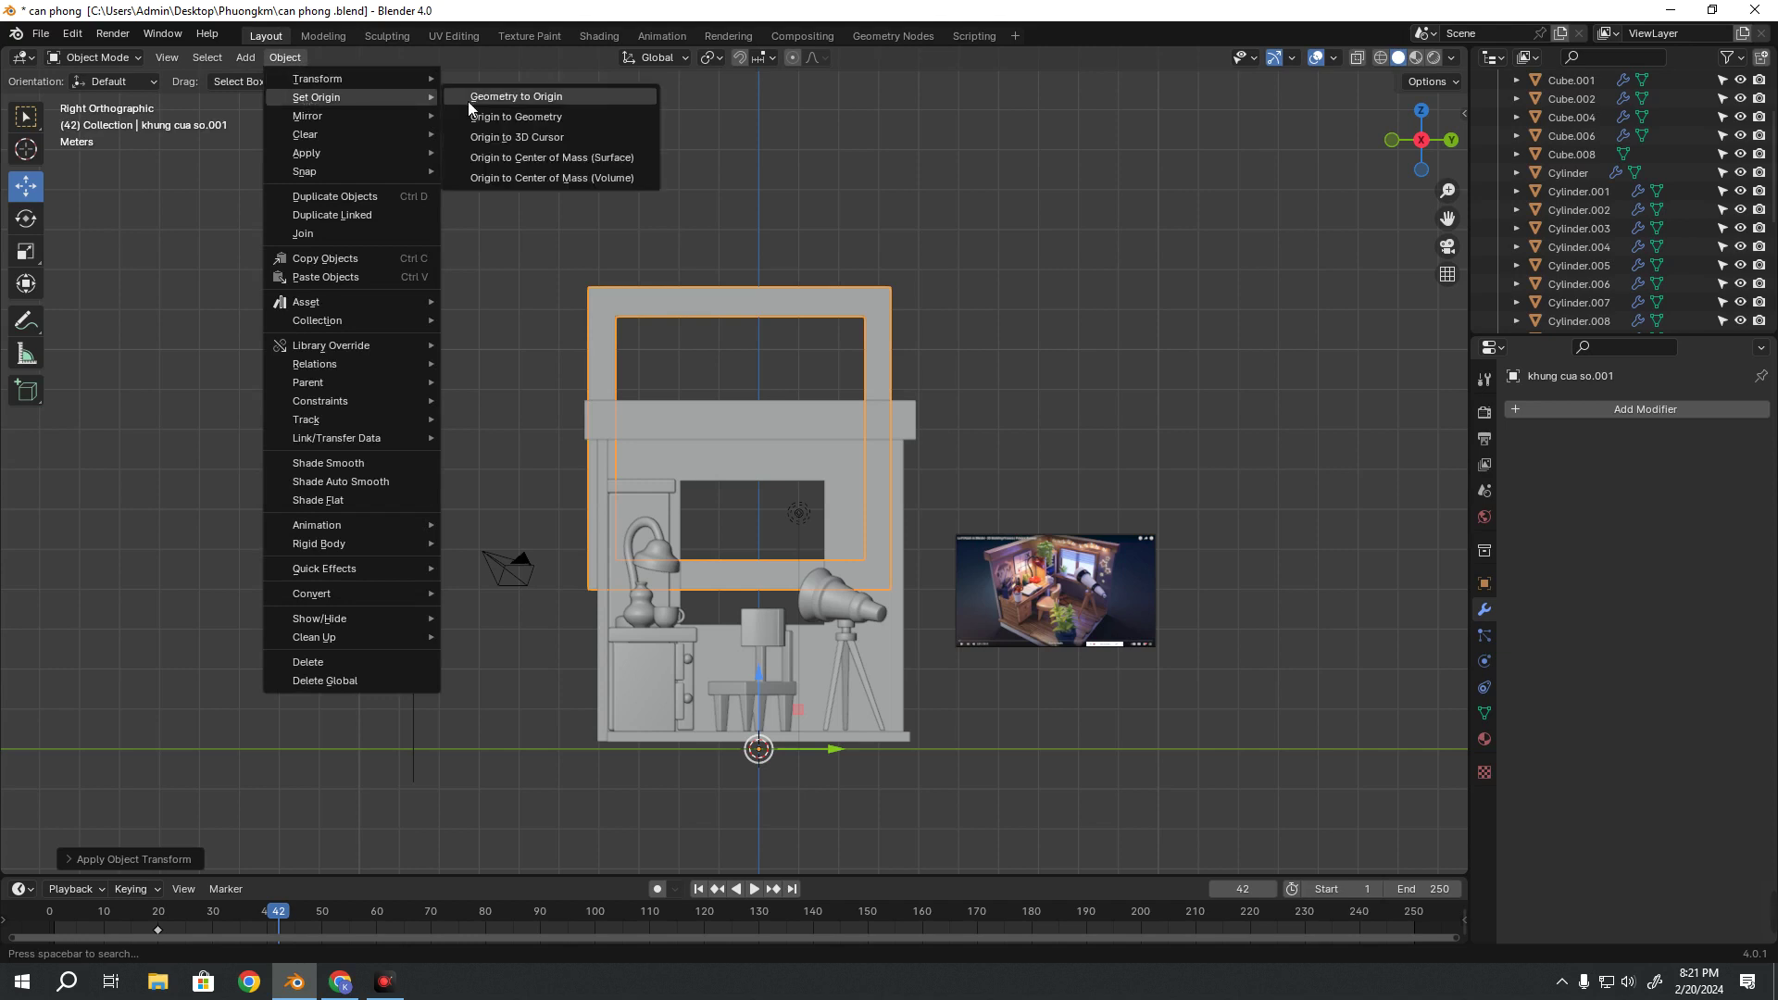
{"action": "left_click", "coordinate": [535, 118]}
{"action": "key", "text": "shift+space"}
{"action": "key", "text": "s"}
{"action": "scroll", "coordinate": [752, 446], "scroll_direction": "up", "scroll_amount": 3}
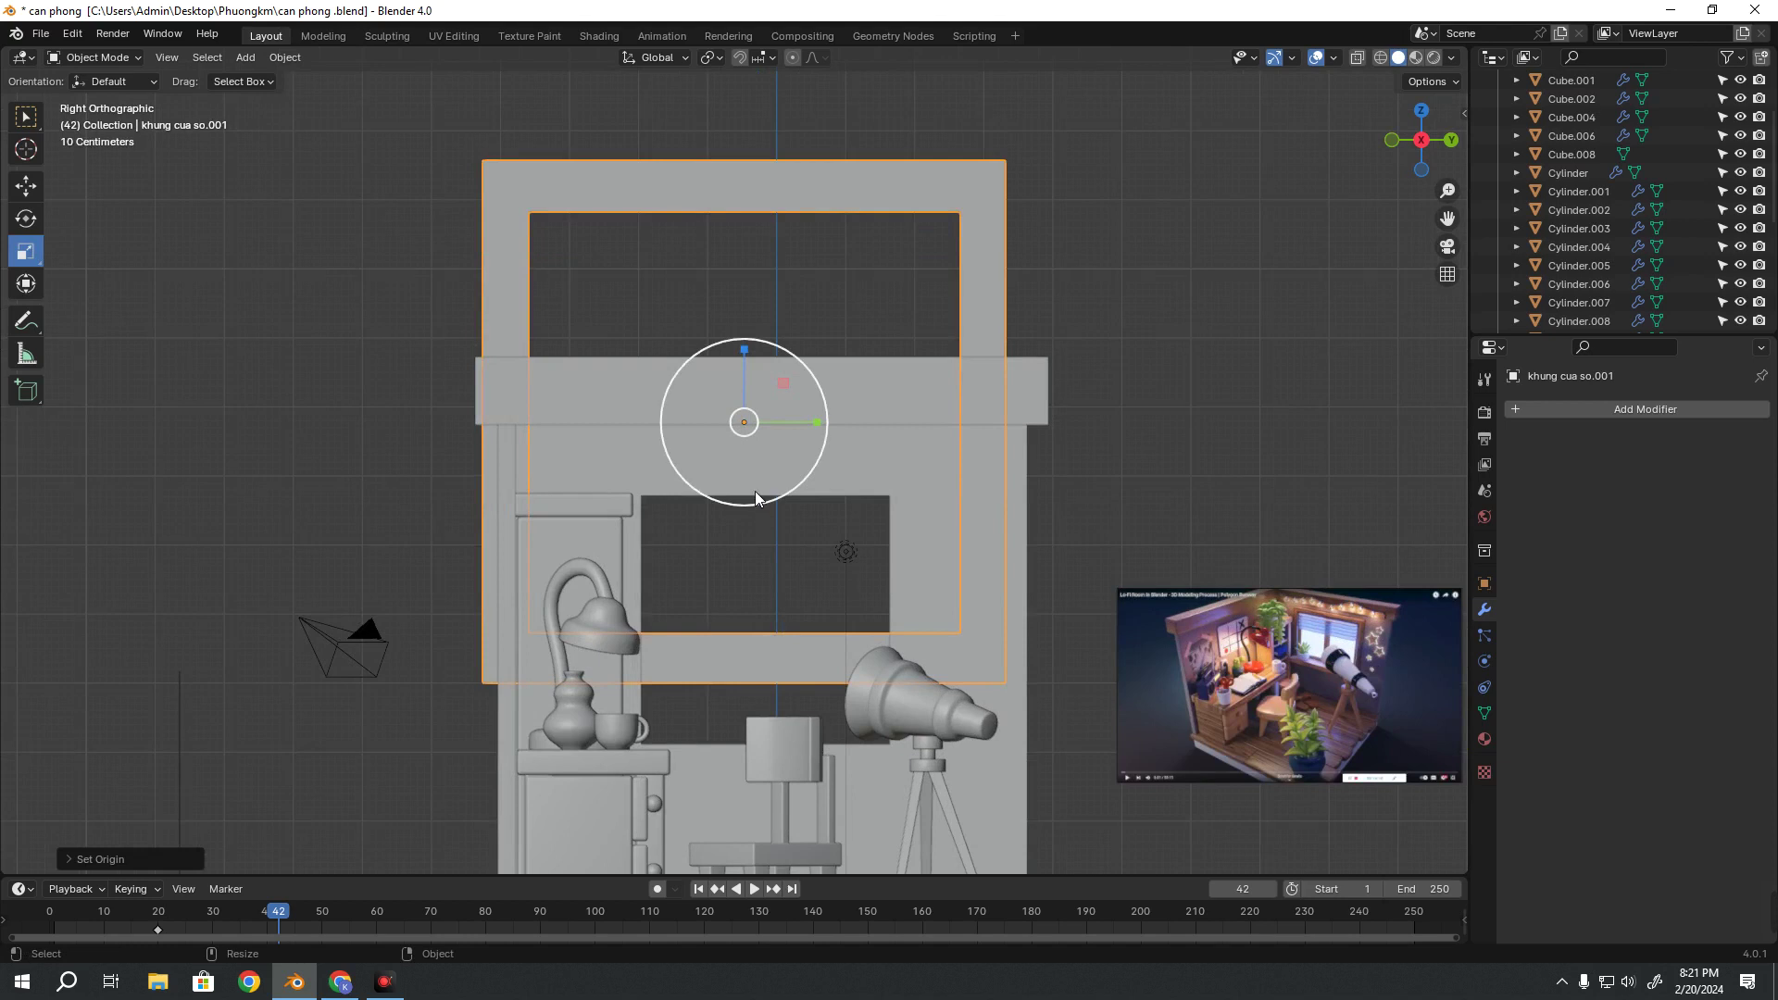
{"action": "mouse_move", "coordinate": [754, 490]}
{"action": "left_mouse_down"}
{"action": "mouse_move", "coordinate": [732, 432]}
{"action": "mouse_move", "coordinate": [774, 643]}
{"action": "left_mouse_up"}
{"action": "middle_click_drag", "start_coordinate": [774, 642], "coordinate": [687, 606], "text": "shift"}
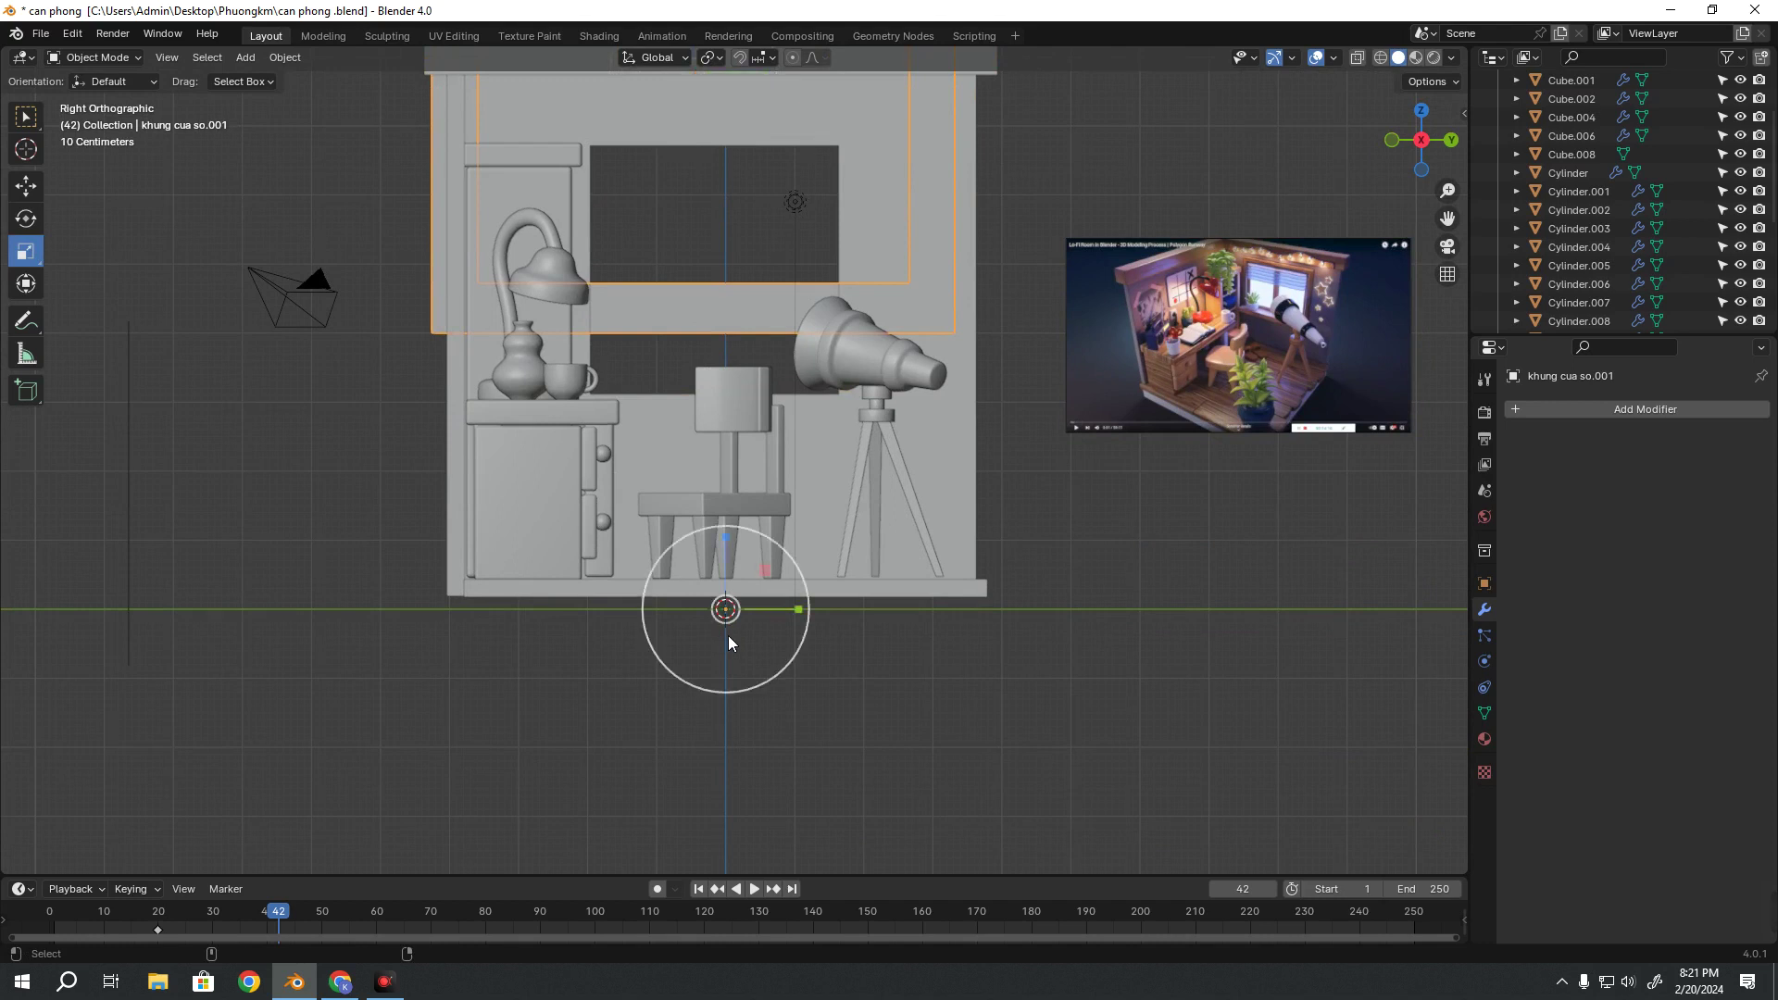
{"action": "scroll", "coordinate": [740, 643], "scroll_direction": "down", "scroll_amount": 1}
{"action": "left_click_drag", "start_coordinate": [763, 731], "coordinate": [750, 687]}
{"action": "key", "text": "ctrl+z"}
{"action": "middle_click_drag", "start_coordinate": [709, 204], "coordinate": [737, 298], "text": "shift"}
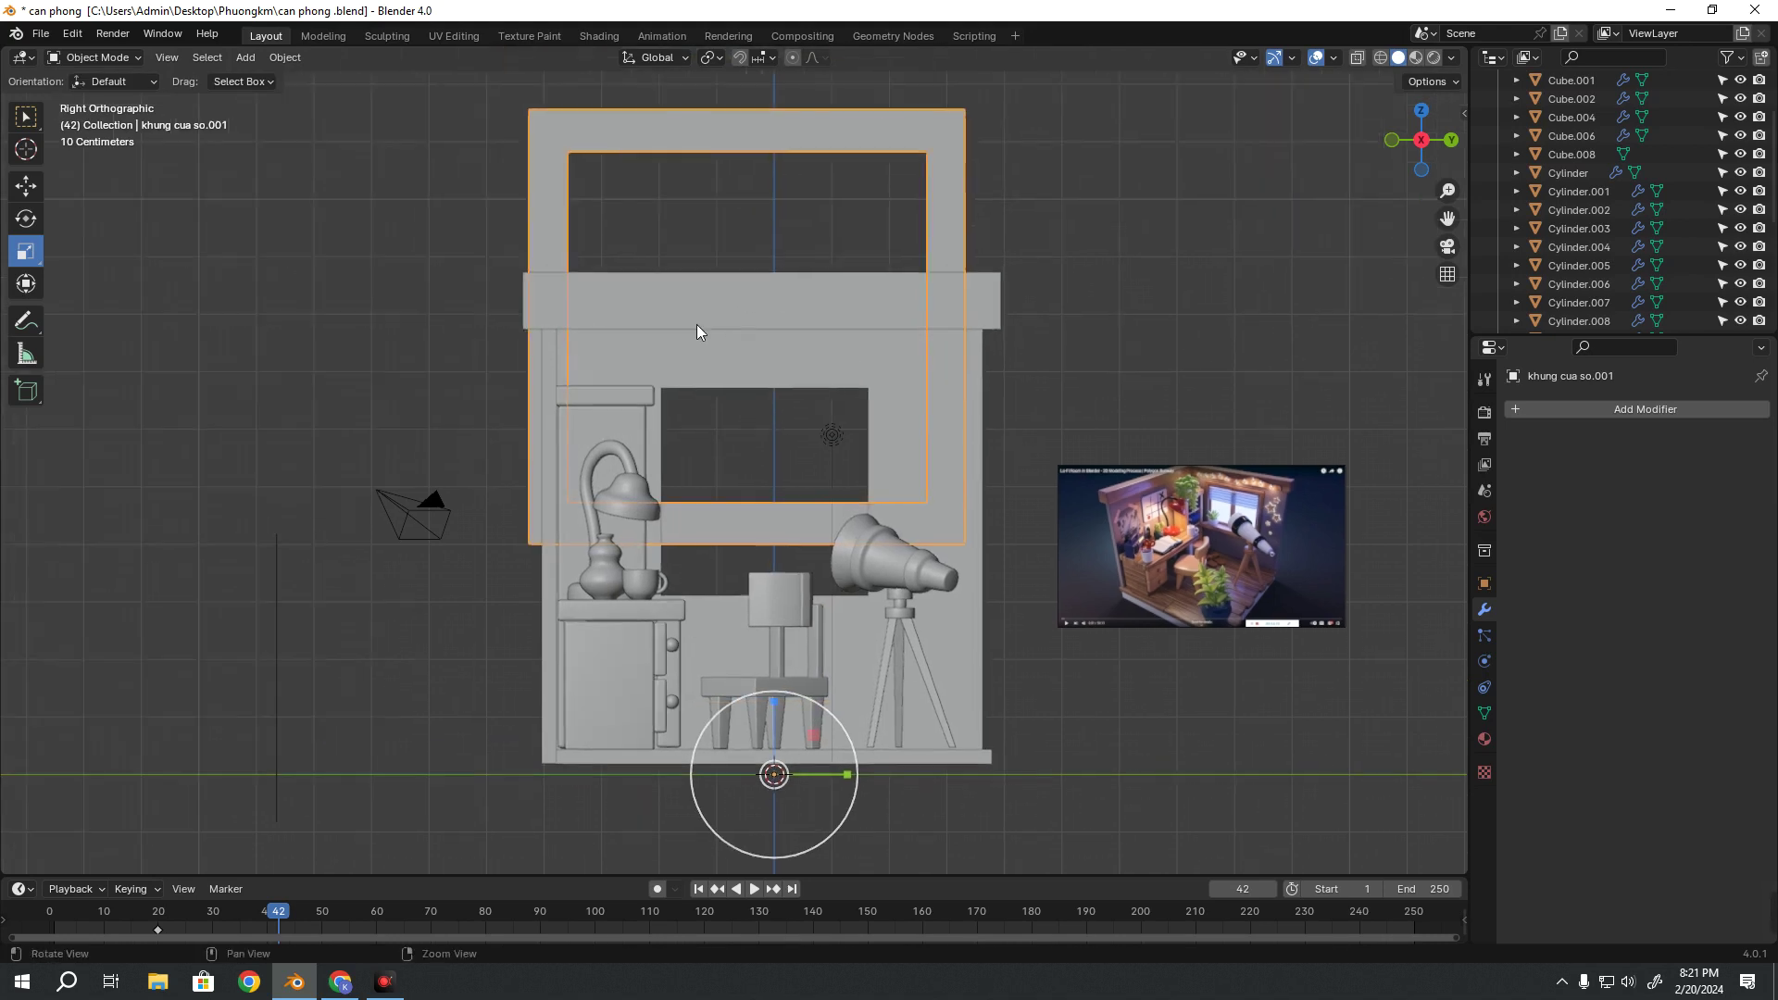
{"action": "left_click", "coordinate": [285, 58]}
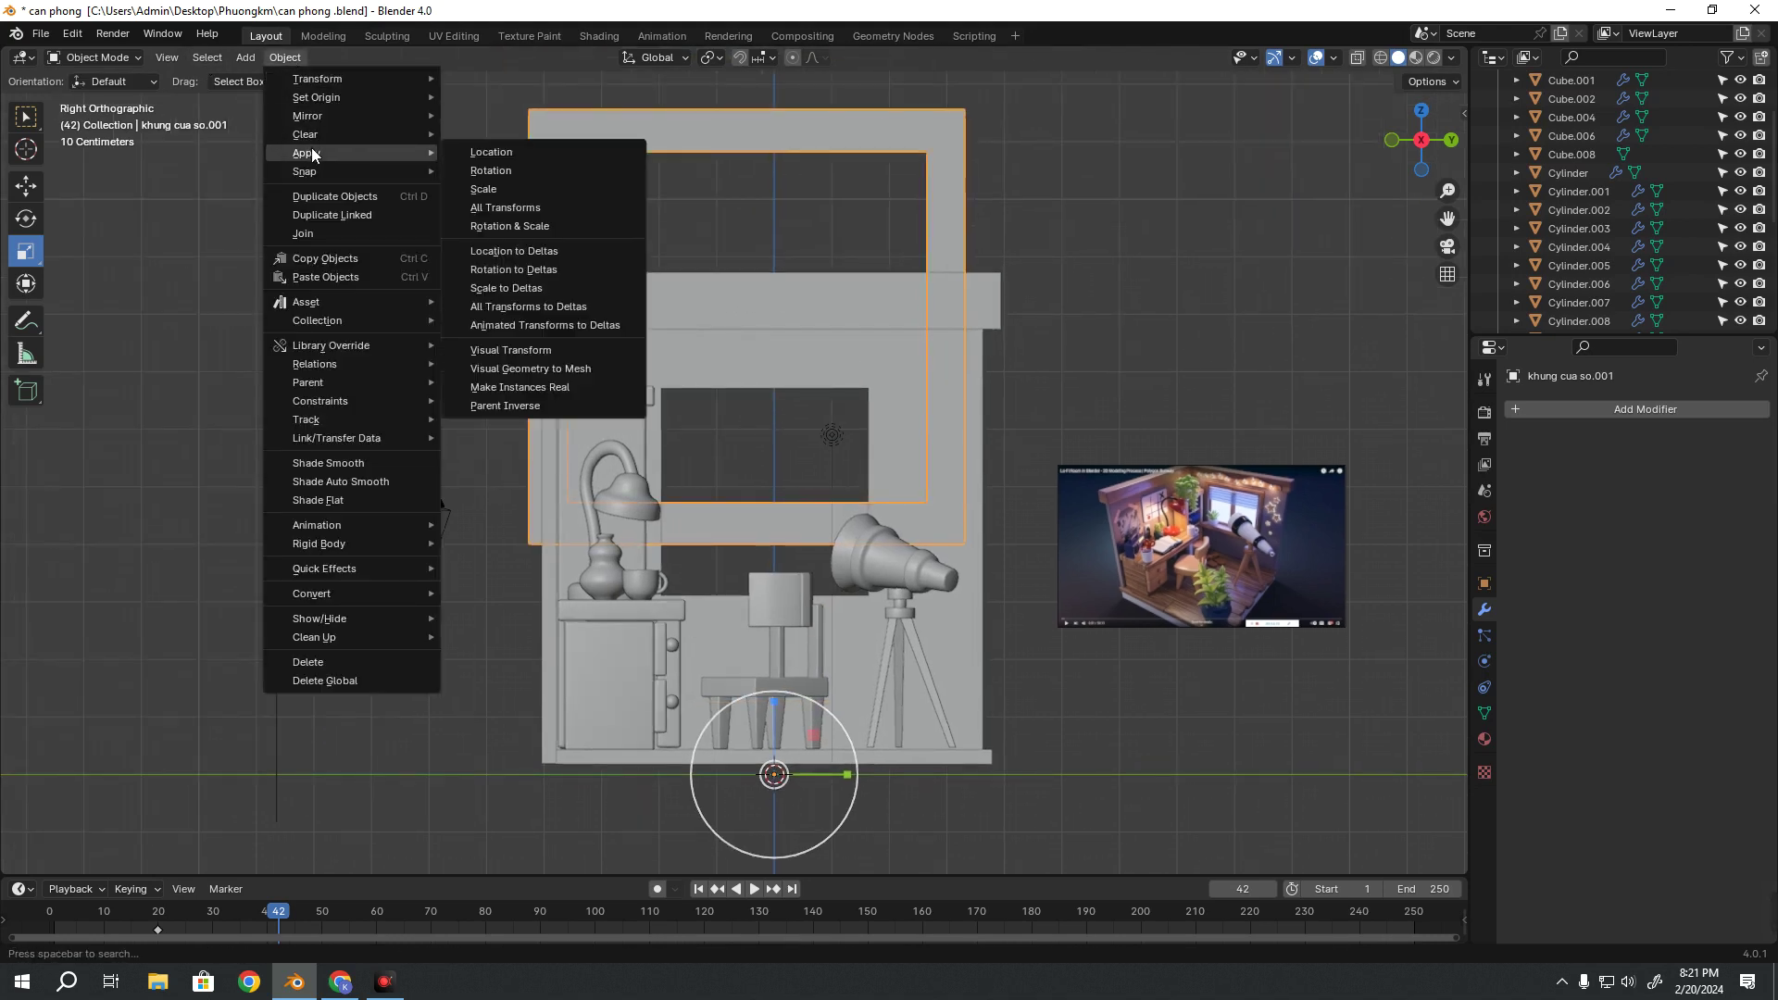
{"action": "mouse_move", "coordinate": [317, 97]}
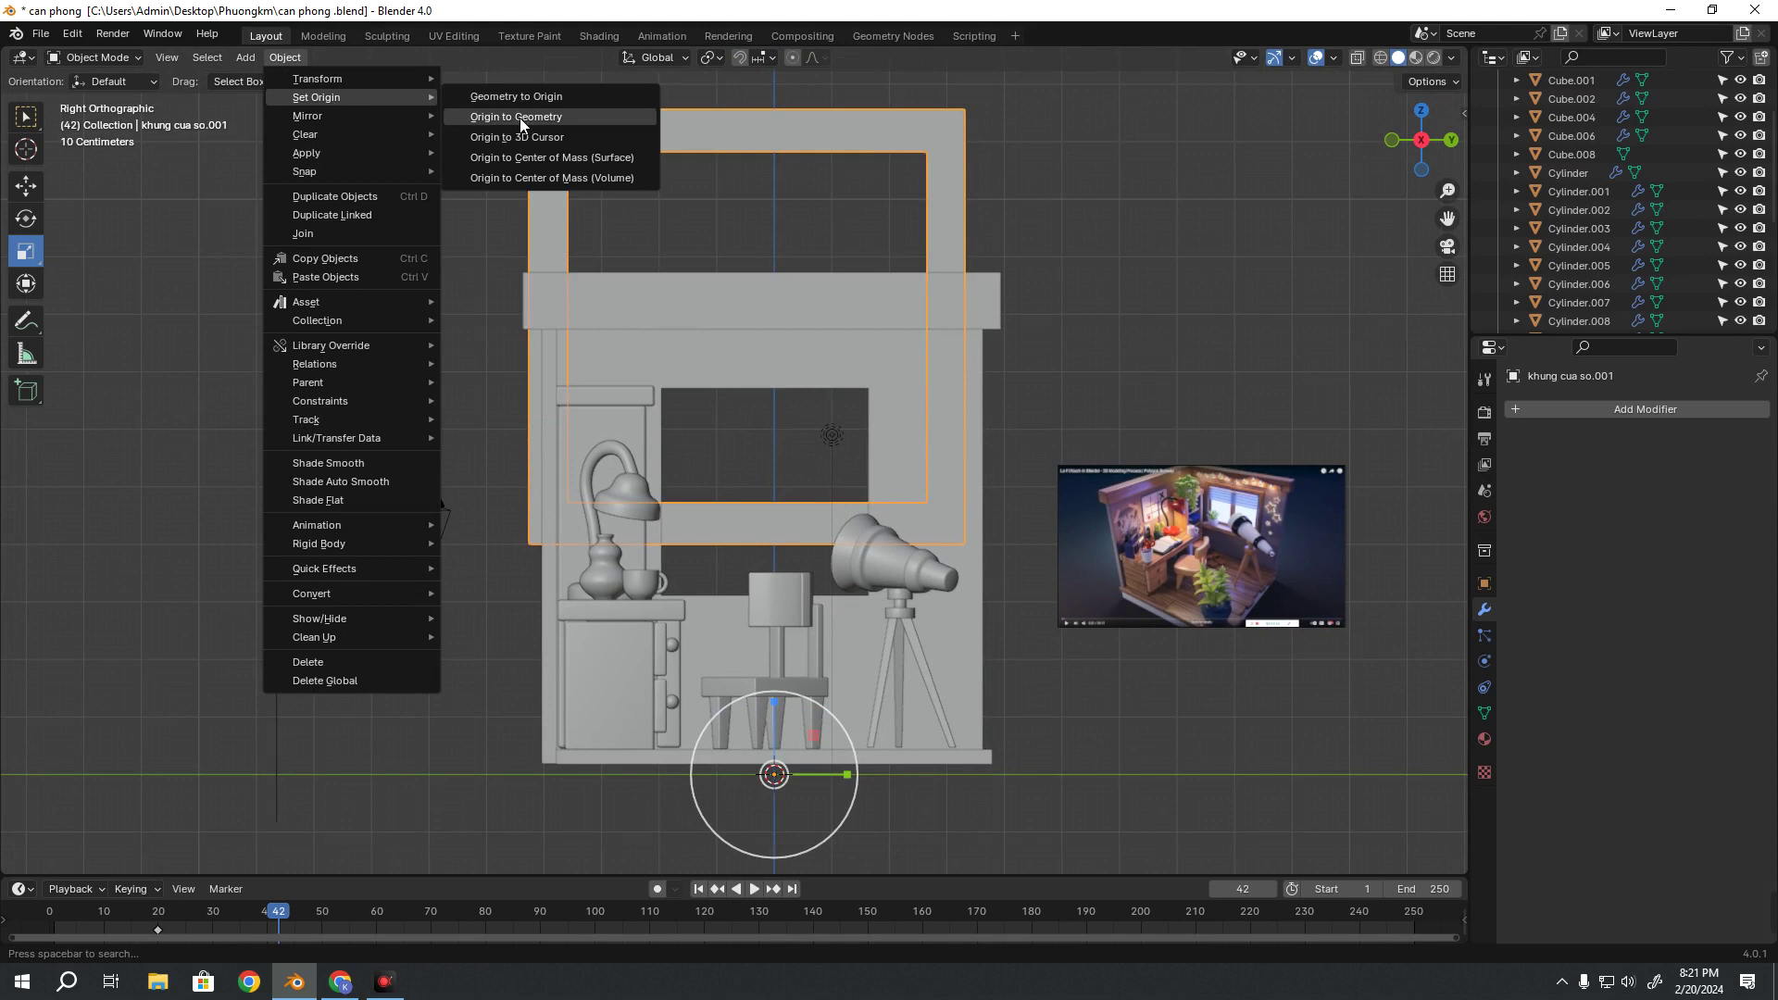
Centre the frame's origin, shrink it to window size and move it into the wall opening
{"action": "left_click", "coordinate": [521, 119]}
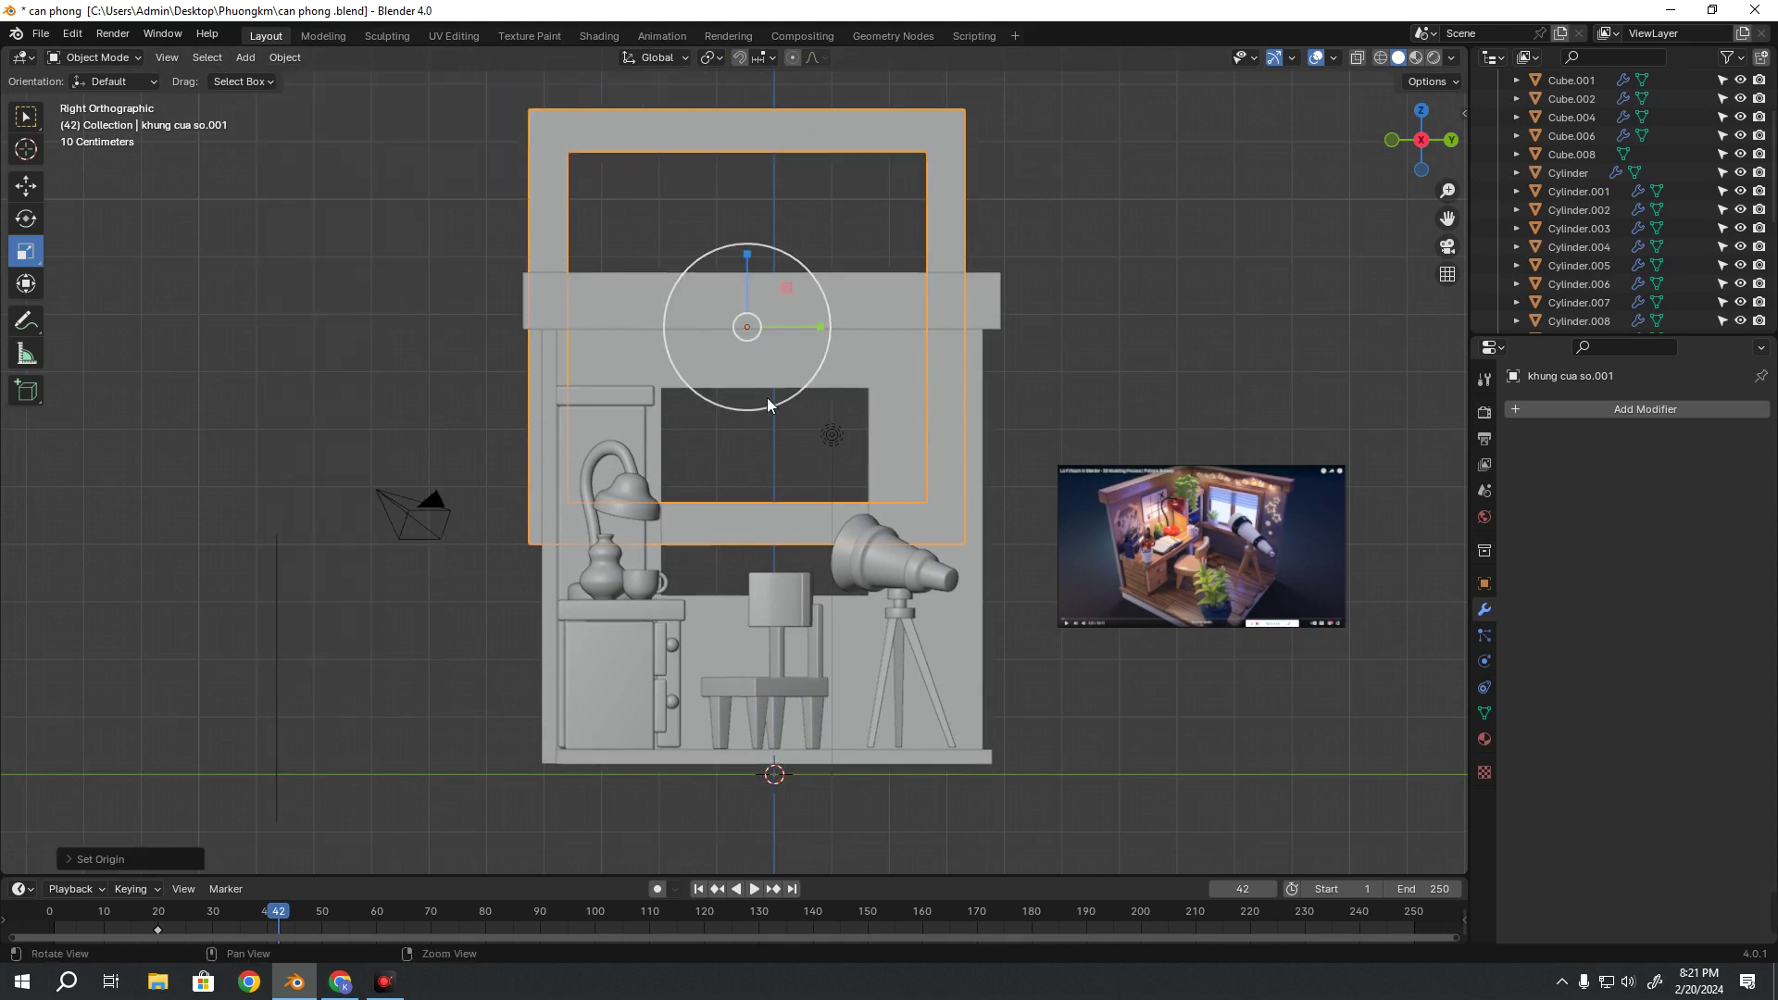
{"action": "middle_click_drag", "start_coordinate": [767, 398], "coordinate": [767, 449], "text": "shift"}
{"action": "left_click_drag", "start_coordinate": [767, 449], "coordinate": [752, 415]}
{"action": "scroll", "coordinate": [752, 414], "scroll_direction": "up", "scroll_amount": 1}
{"action": "scroll", "coordinate": [752, 424], "scroll_direction": "up", "scroll_amount": 1}
{"action": "key", "text": "shift+space"}
{"action": "key", "text": "g"}
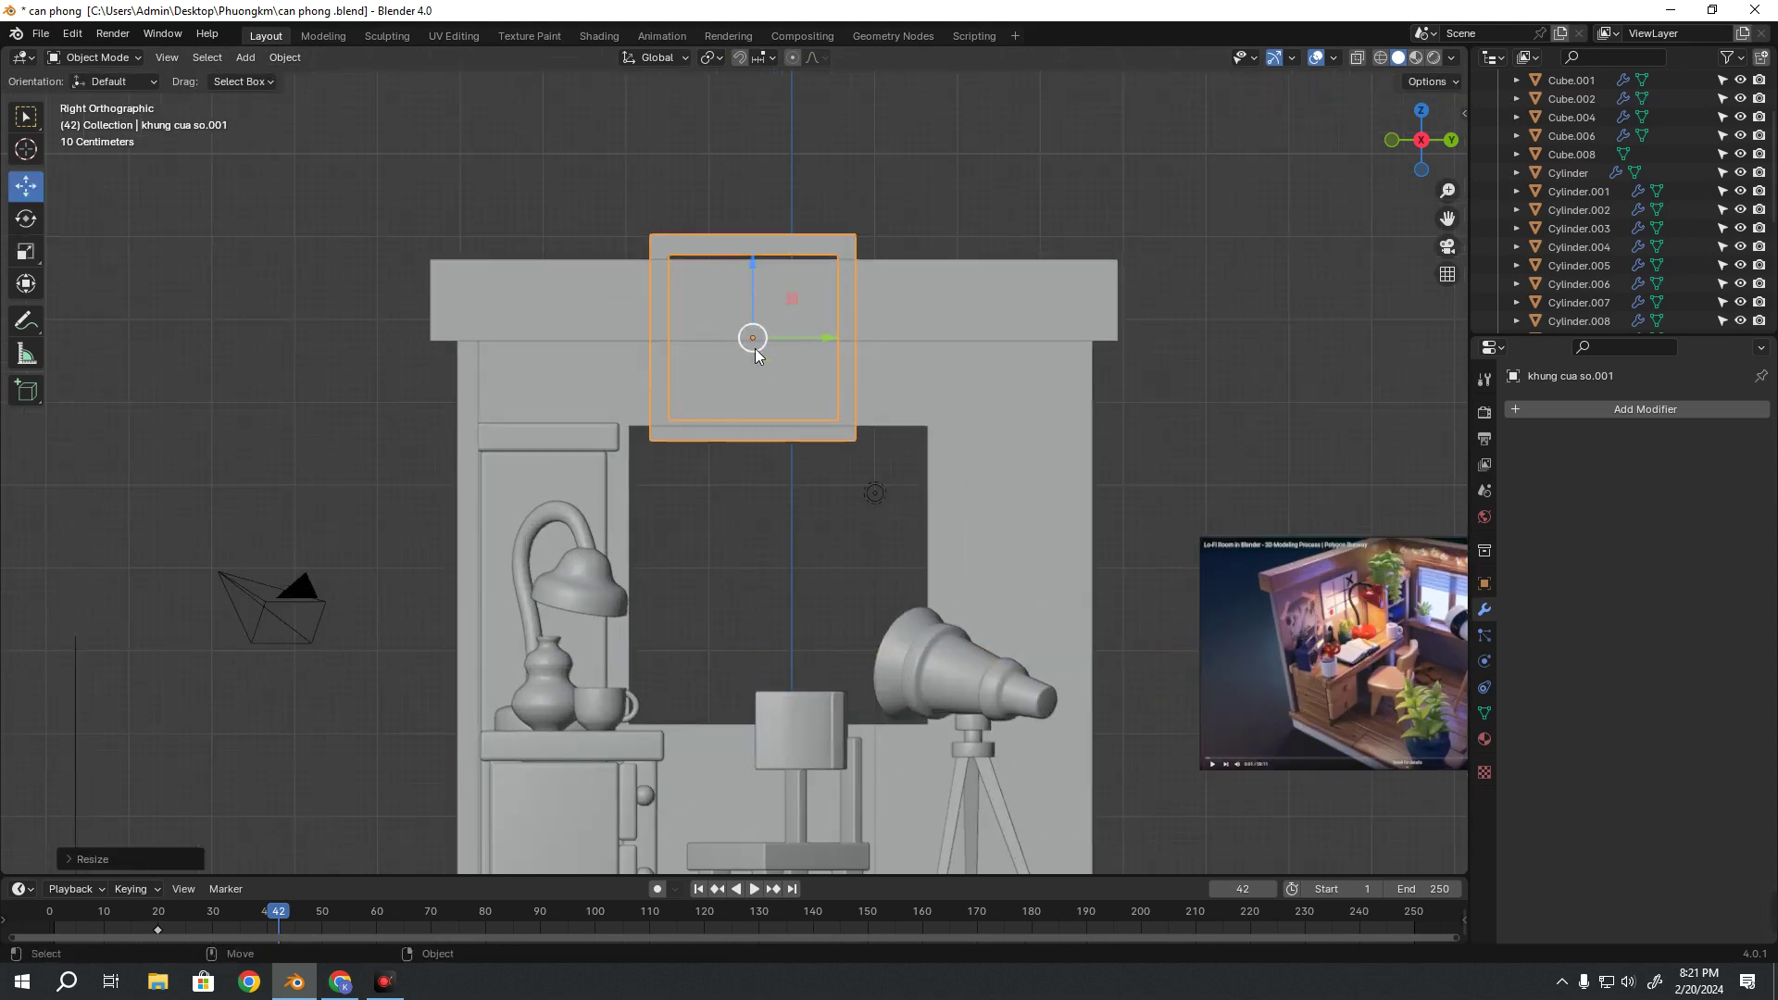
{"action": "mouse_move", "coordinate": [754, 349]}
{"action": "left_mouse_down"}
{"action": "mouse_move", "coordinate": [743, 639]}
{"action": "mouse_move", "coordinate": [735, 619]}
{"action": "left_mouse_up"}
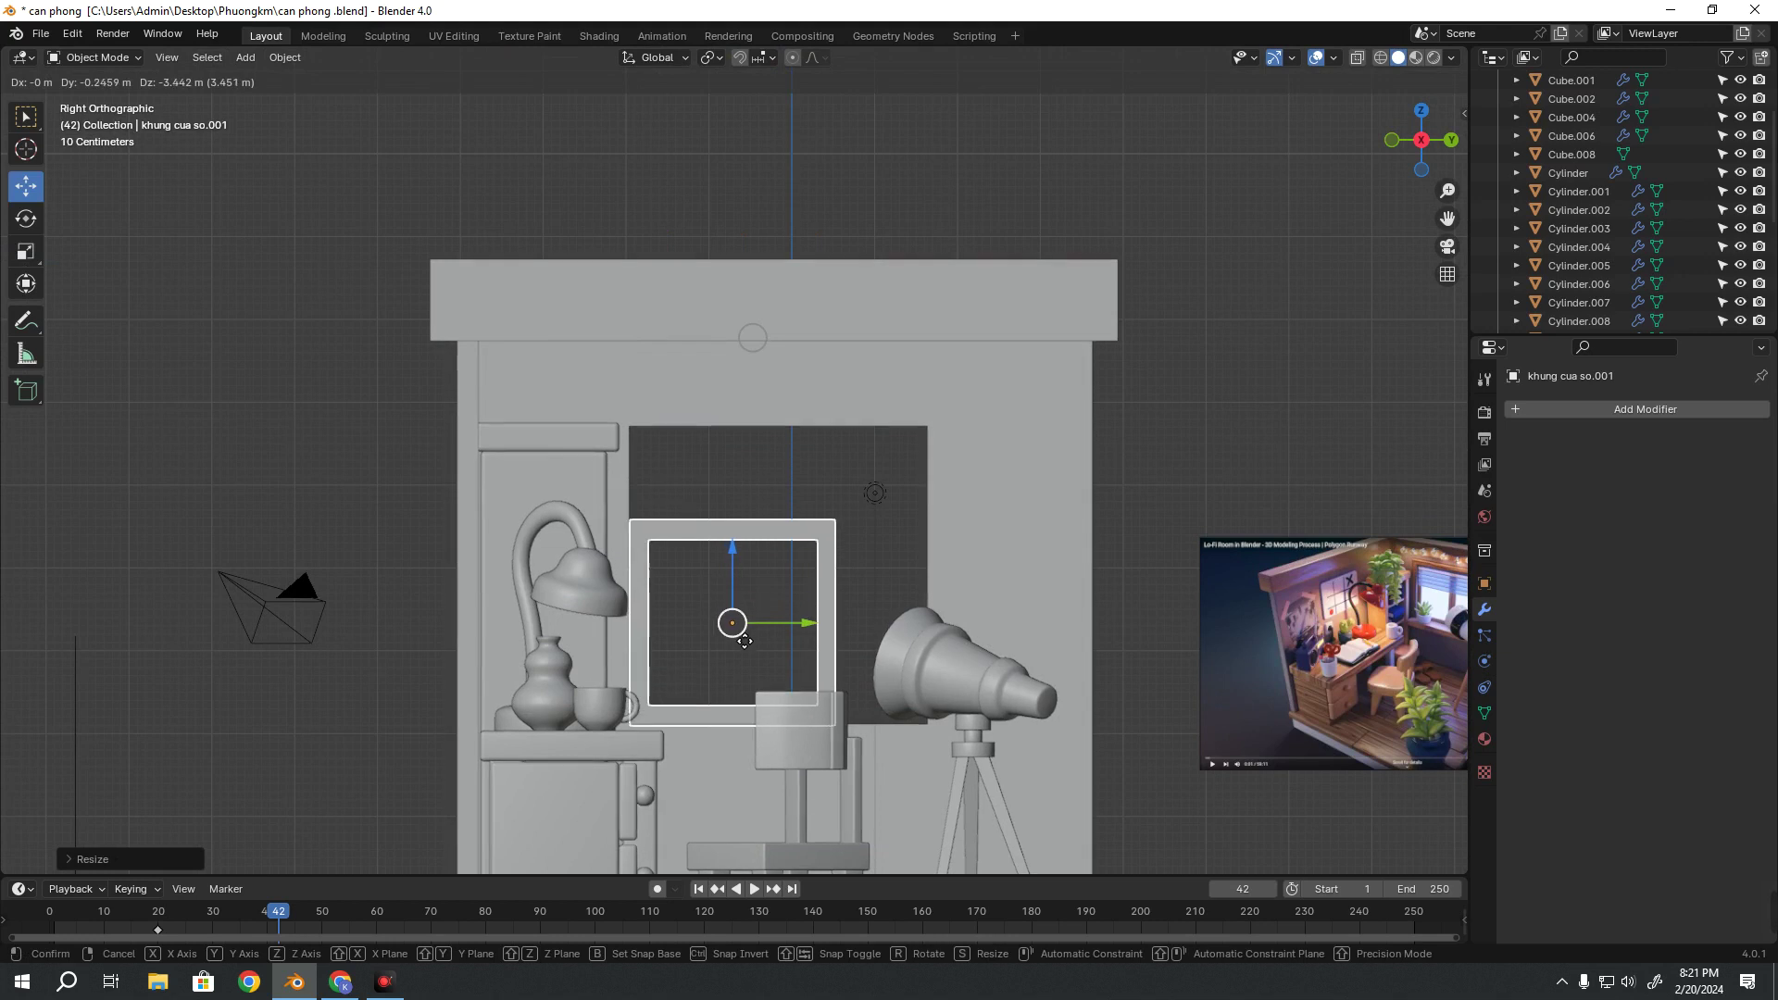
In Edit Mode with X-ray, raise the frame's top edge to the opening's upper edge
{"action": "key", "text": "Tab"}
{"action": "scroll", "coordinate": [735, 618], "scroll_direction": "up", "scroll_amount": 3}
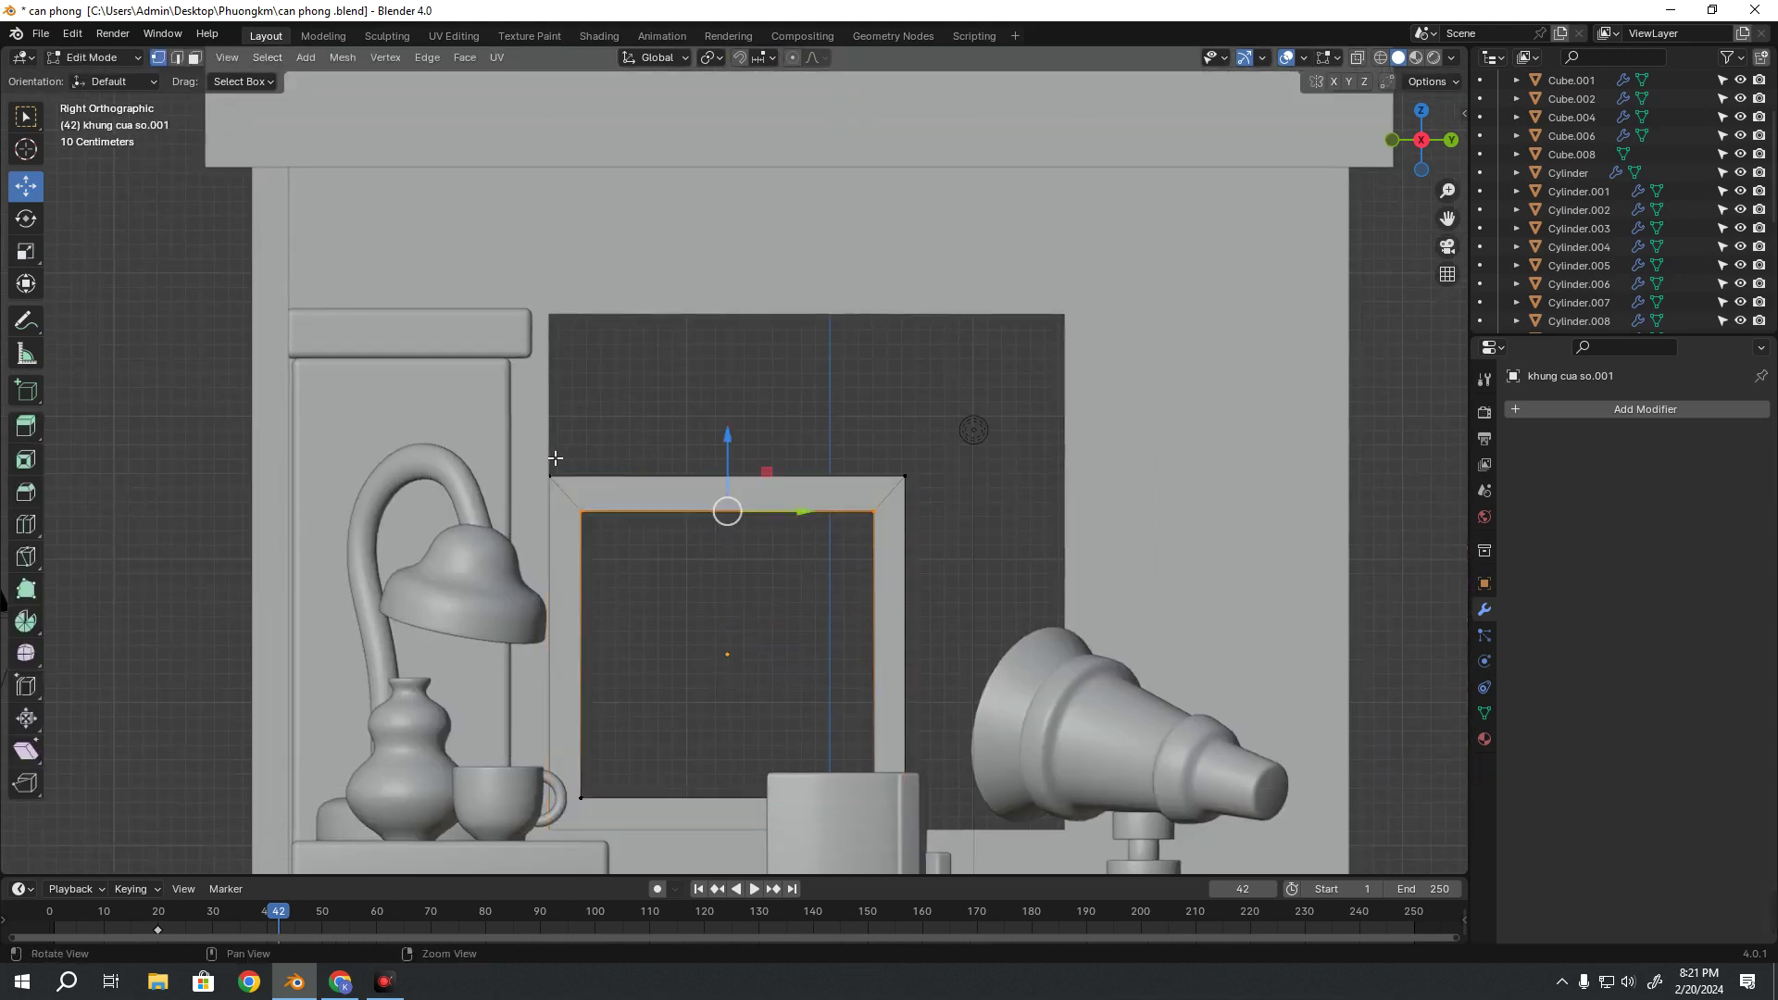
{"action": "key", "text": "alt+z"}
{"action": "left_click_drag", "start_coordinate": [491, 434], "coordinate": [913, 541]}
{"action": "middle_click_drag", "start_coordinate": [834, 495], "coordinate": [856, 528], "text": "shift"}
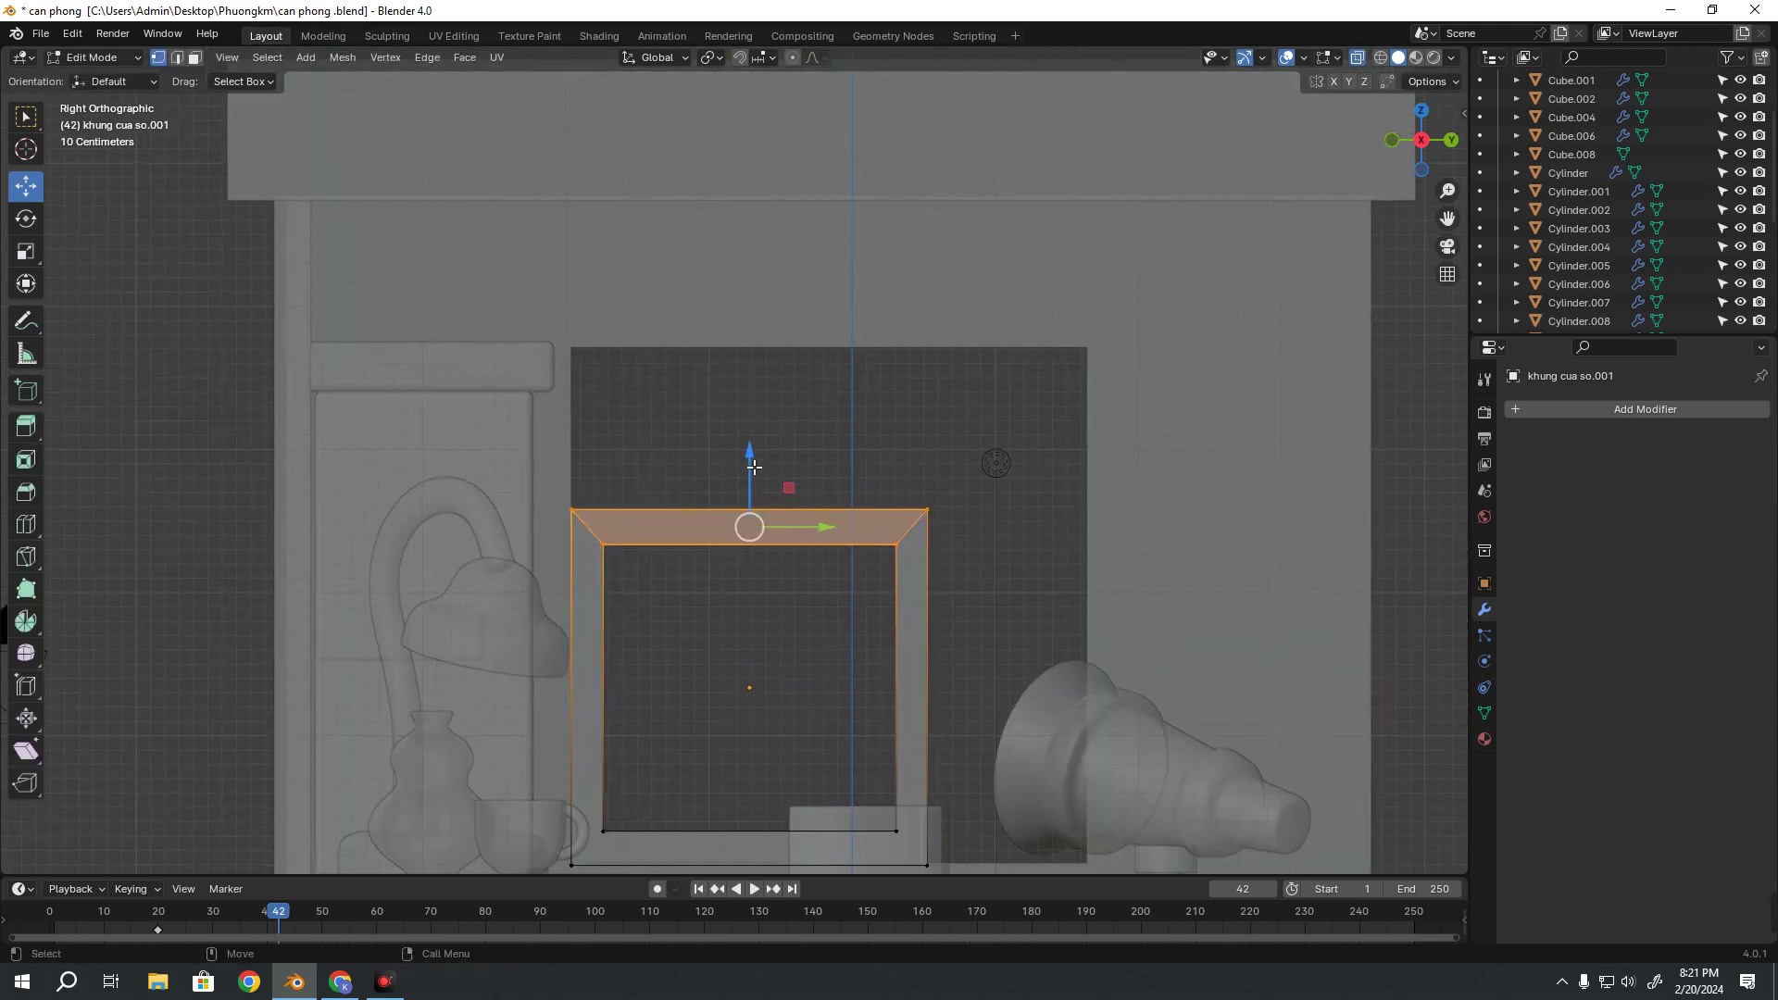
{"action": "left_click_drag", "start_coordinate": [749, 450], "coordinate": [755, 302]}
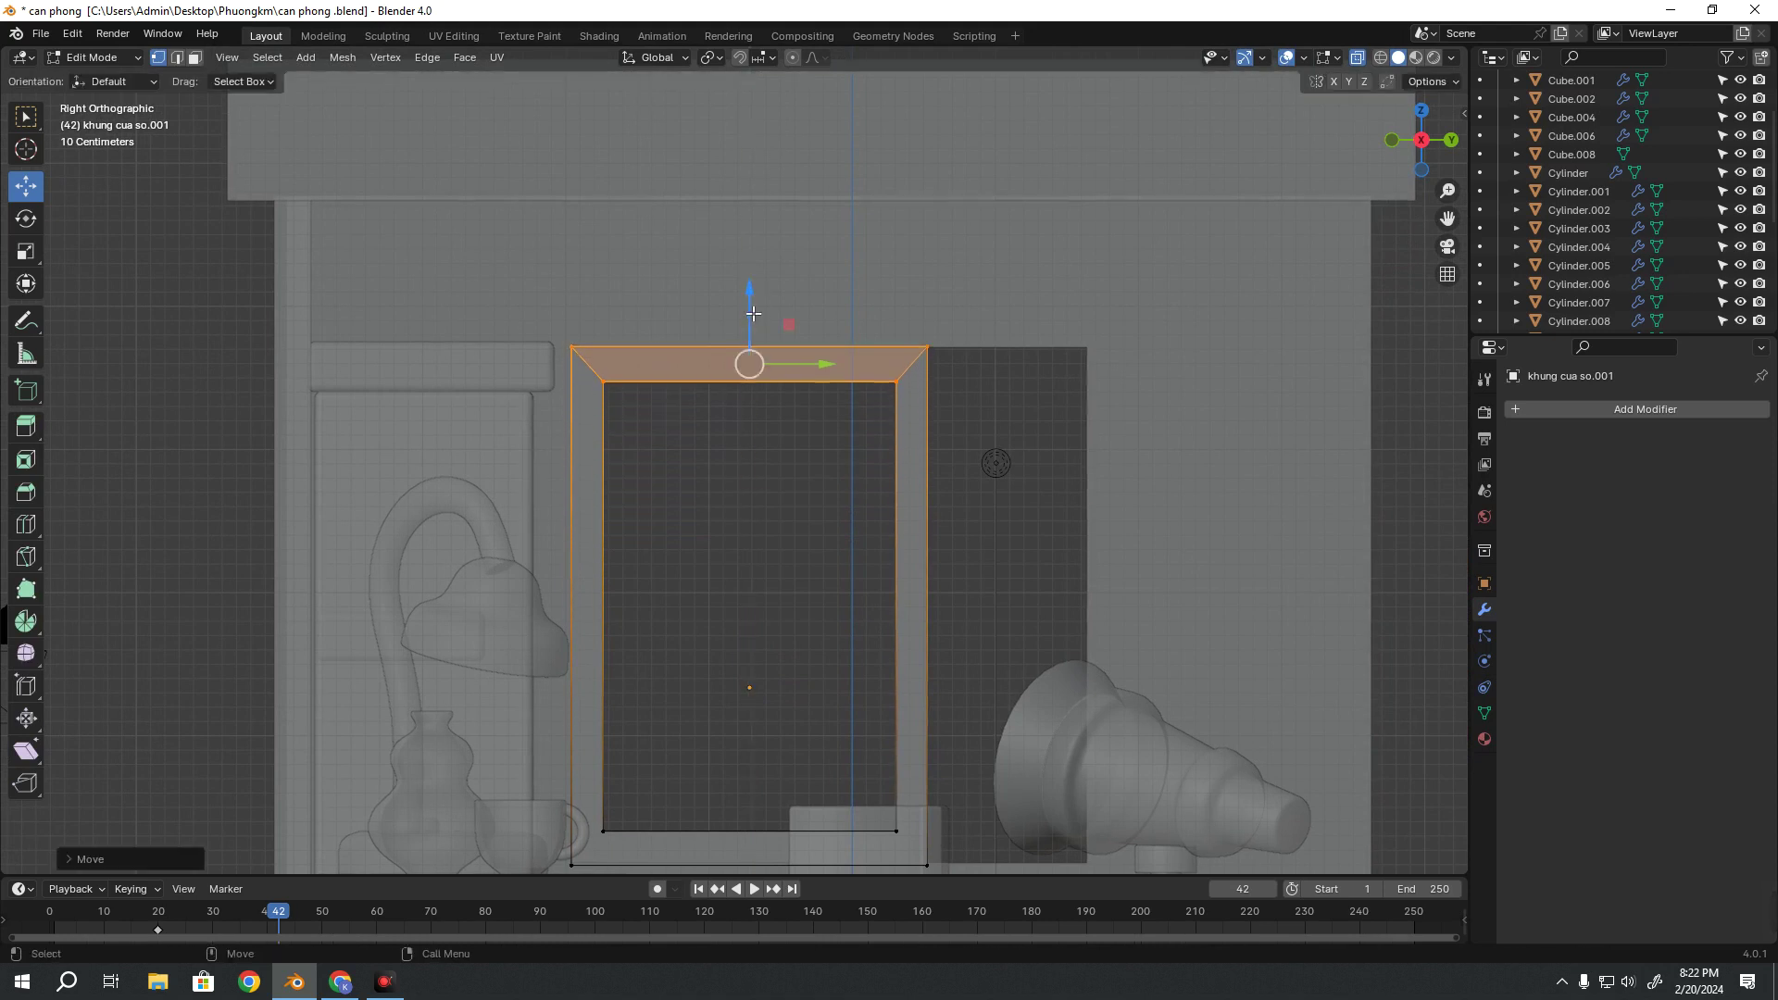
Move the frame's right-side vertices left to make a narrow frame, then return to Object Mode
{"action": "middle_click_drag", "start_coordinate": [876, 333], "coordinate": [884, 199], "text": "shift"}
{"action": "left_click_drag", "start_coordinate": [856, 150], "coordinate": [1022, 710]}
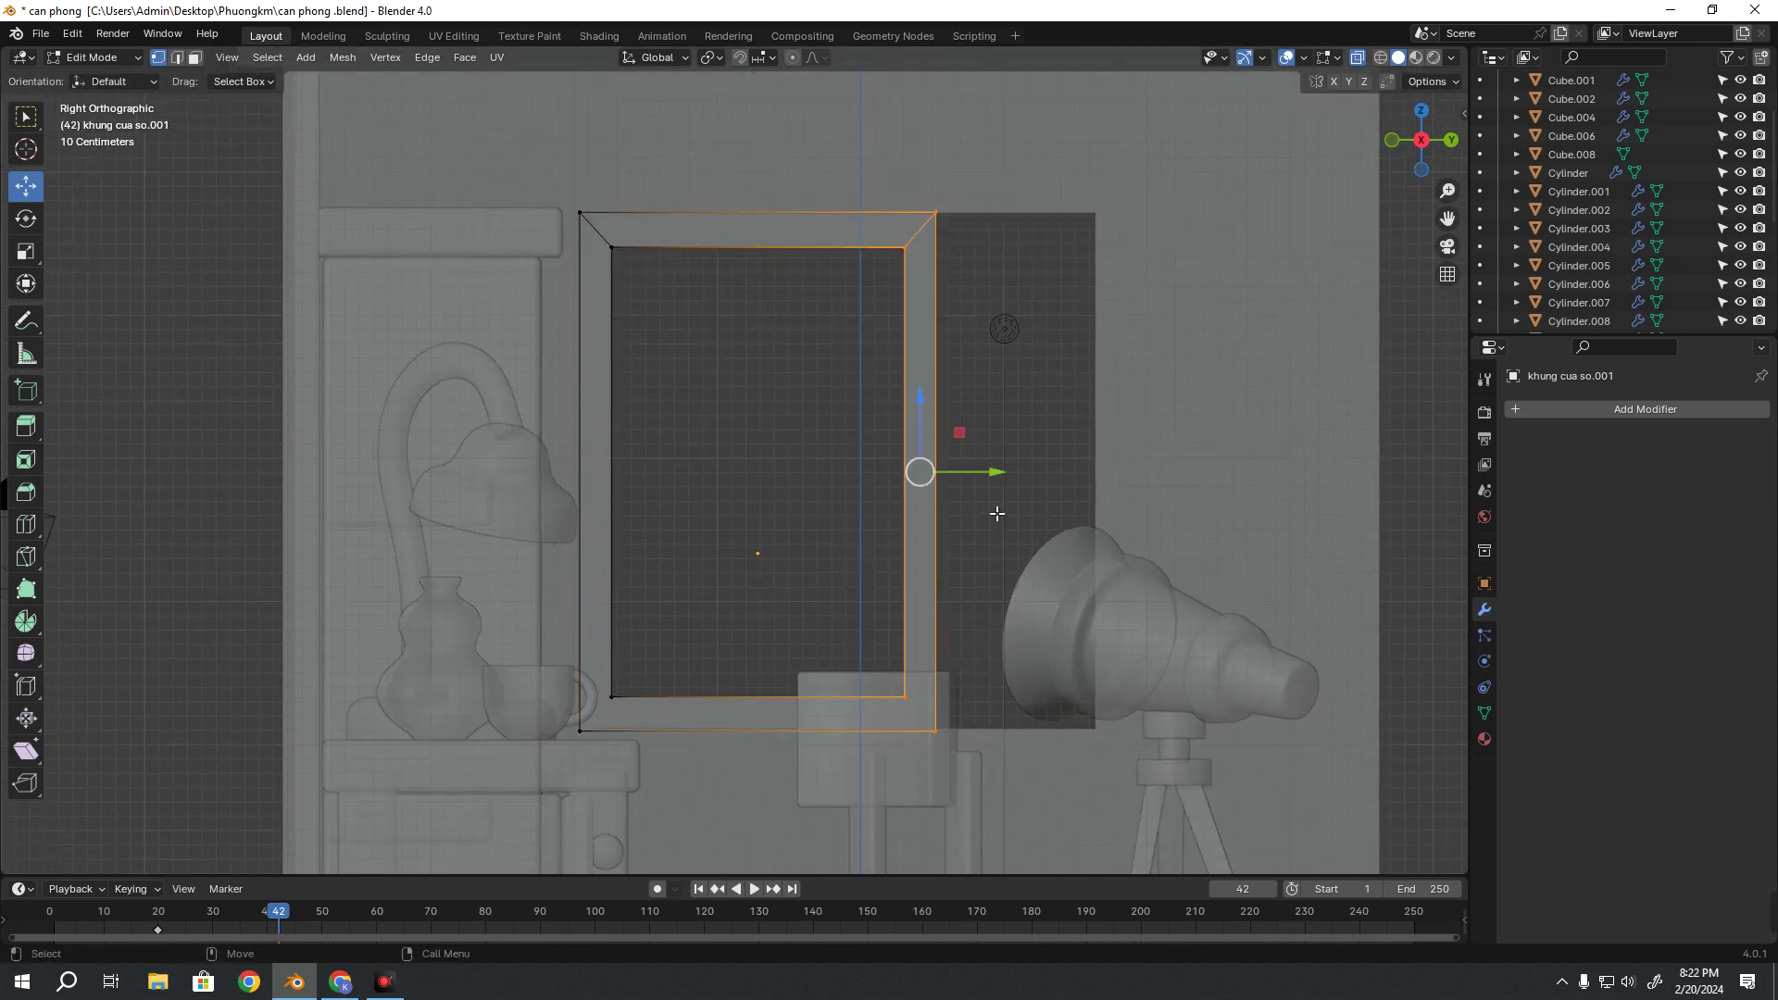
{"action": "left_click_drag", "start_coordinate": [996, 478], "coordinate": [917, 480]}
{"action": "key", "text": "alt+z"}
{"action": "mouse_move", "coordinate": [916, 481]}
{"action": "middle_mouse_down"}
{"action": "mouse_move", "coordinate": [880, 602]}
{"action": "mouse_move", "coordinate": [746, 664]}
{"action": "mouse_move", "coordinate": [762, 516]}
{"action": "mouse_move", "coordinate": [734, 564]}
{"action": "mouse_move", "coordinate": [775, 604]}
{"action": "mouse_move", "coordinate": [833, 587]}
{"action": "mouse_move", "coordinate": [846, 568]}
{"action": "mouse_move", "coordinate": [426, 554]}
{"action": "mouse_move", "coordinate": [1138, 230]}
{"action": "middle_mouse_up"}
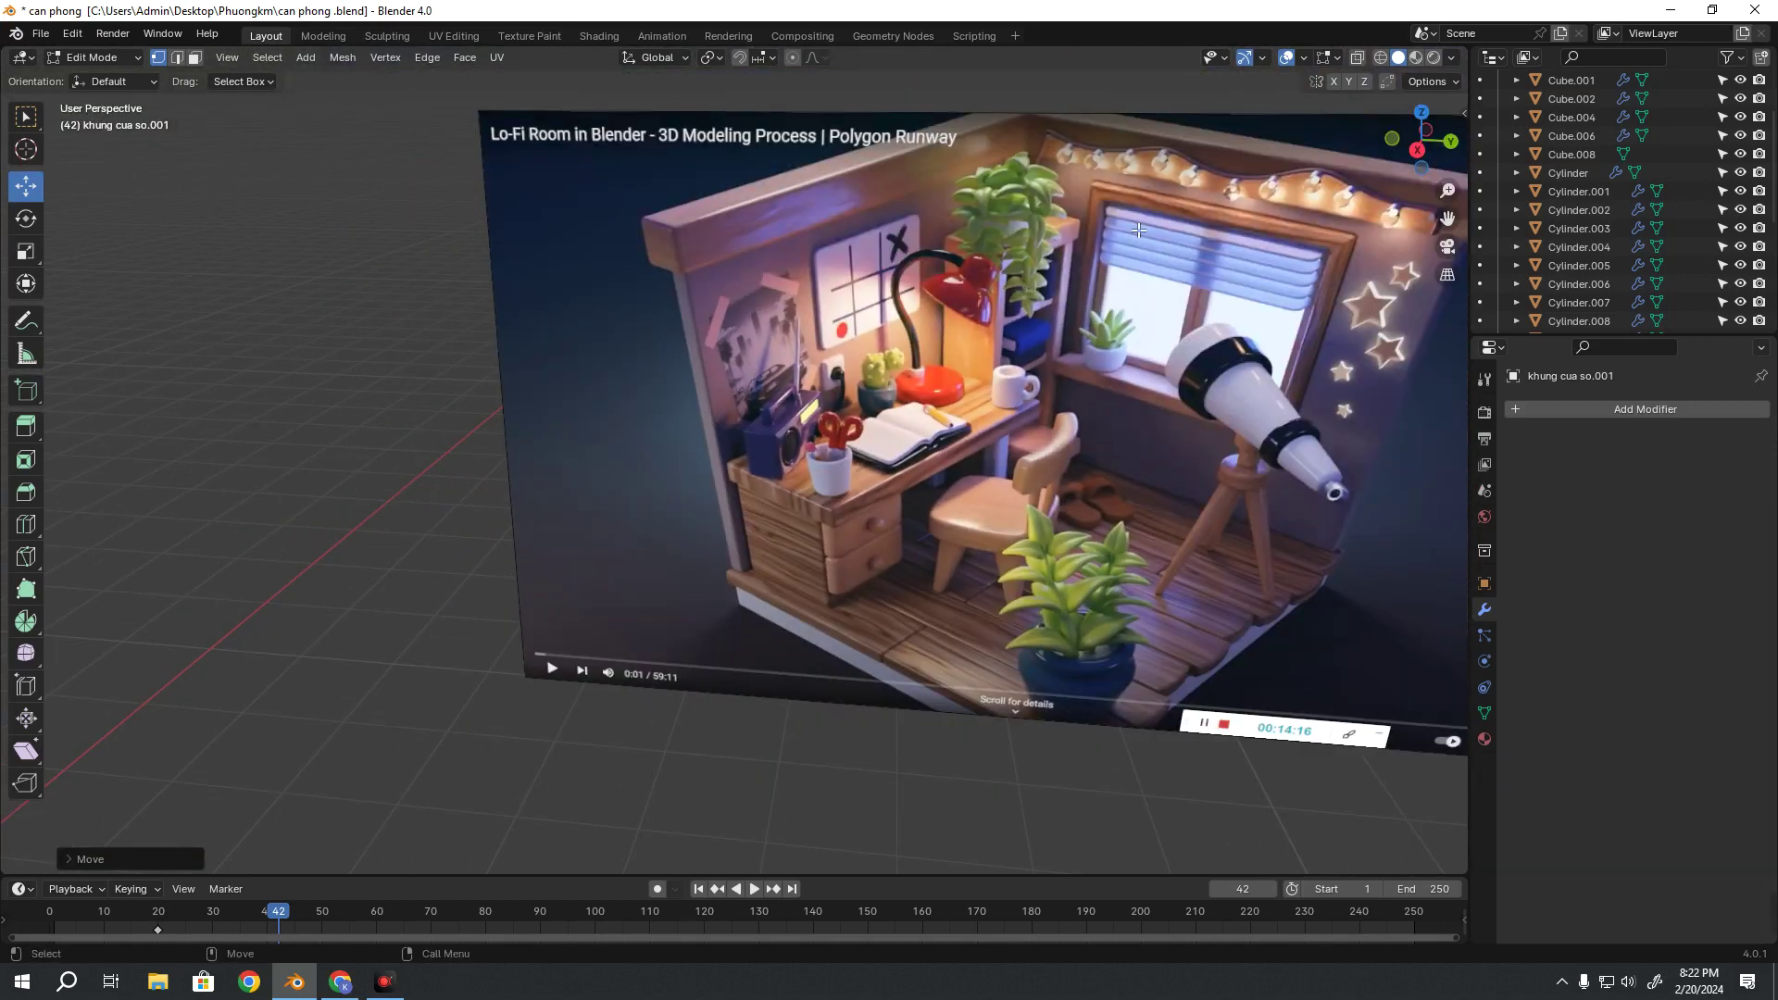
{"action": "key", "text": "Tab"}
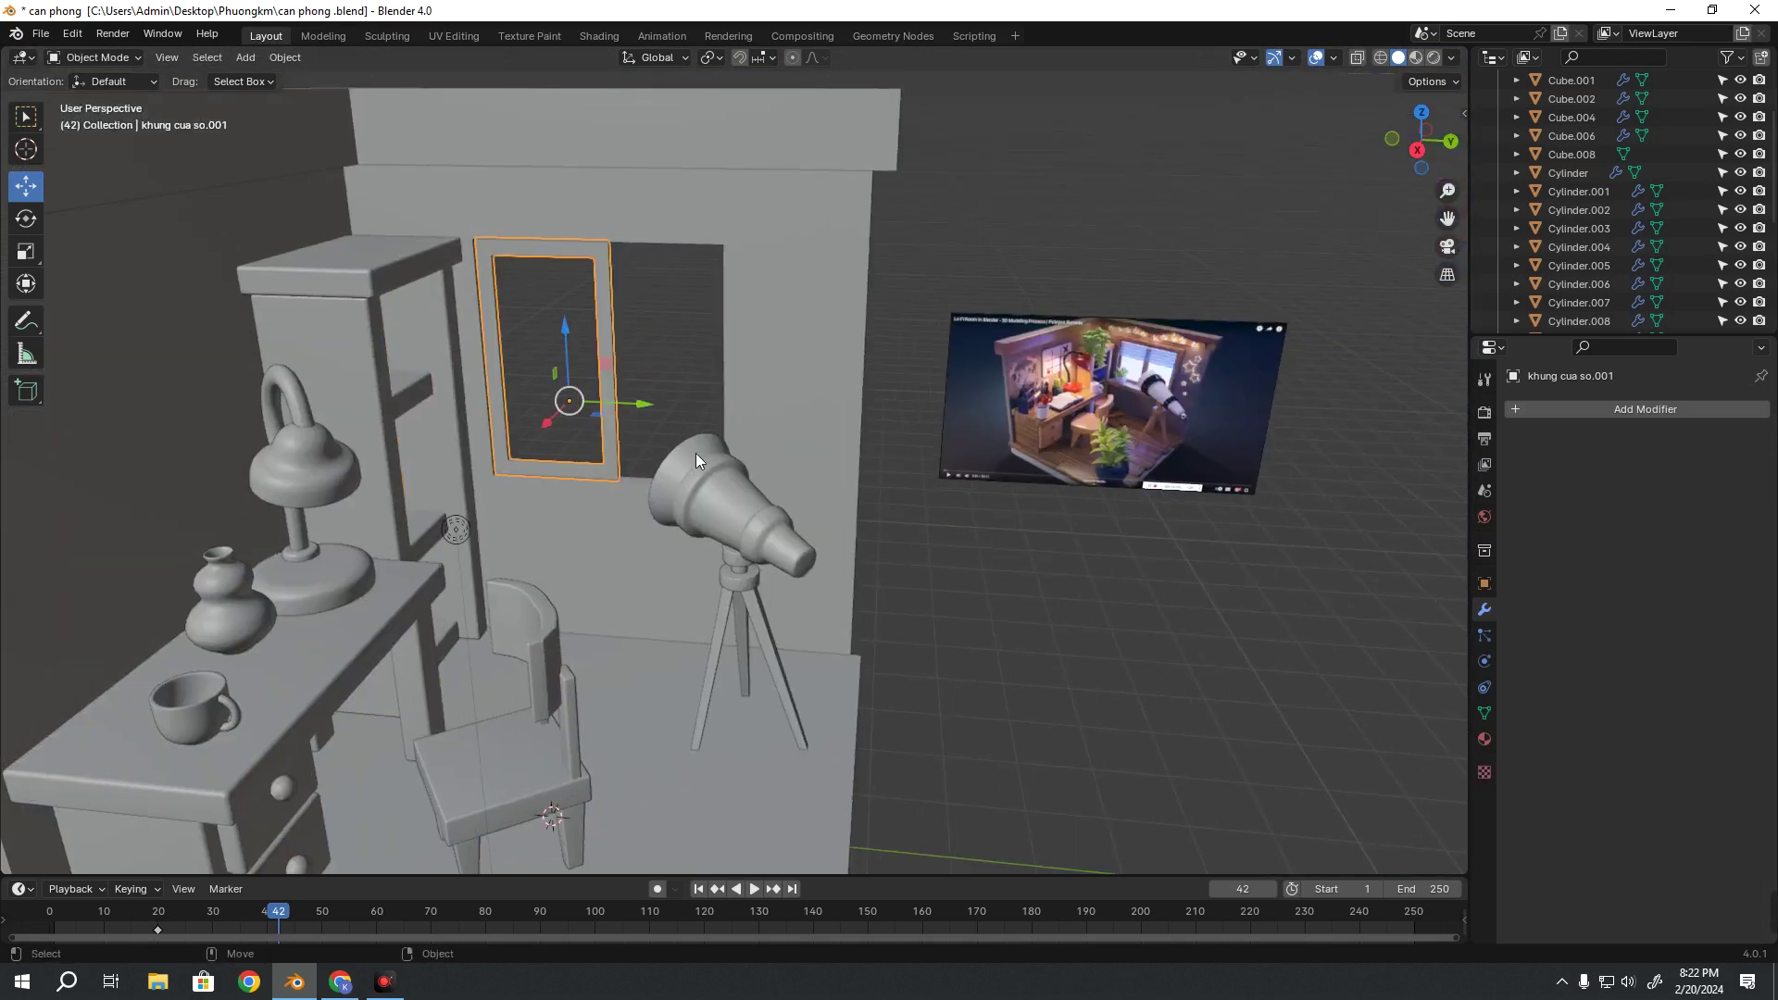
{"action": "scroll", "coordinate": [682, 461], "scroll_direction": "up", "scroll_amount": 2}
{"action": "scroll", "coordinate": [682, 461], "scroll_direction": "up", "scroll_amount": 3}
Try a duplicate of the frame in Right view, then discard the stray copy
{"action": "key", "text": "shift+d"}
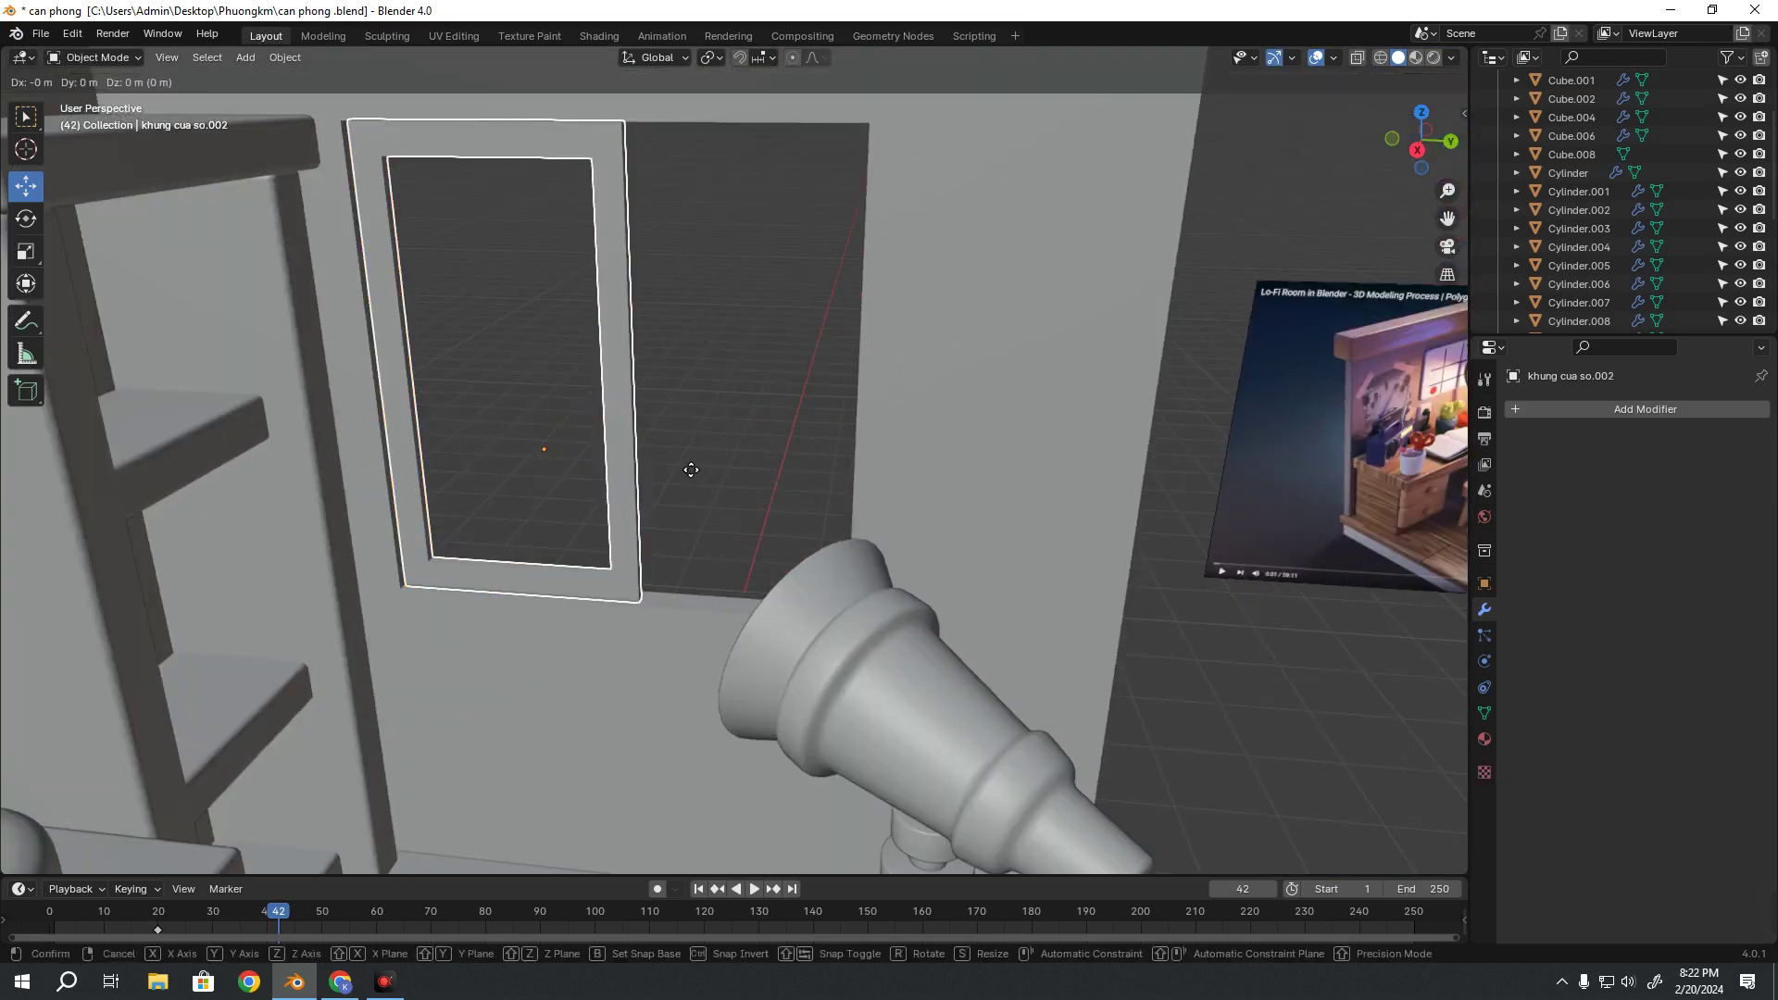
{"action": "right_click", "coordinate": [687, 467]}
{"action": "left_click_drag", "start_coordinate": [615, 452], "coordinate": [903, 498]}
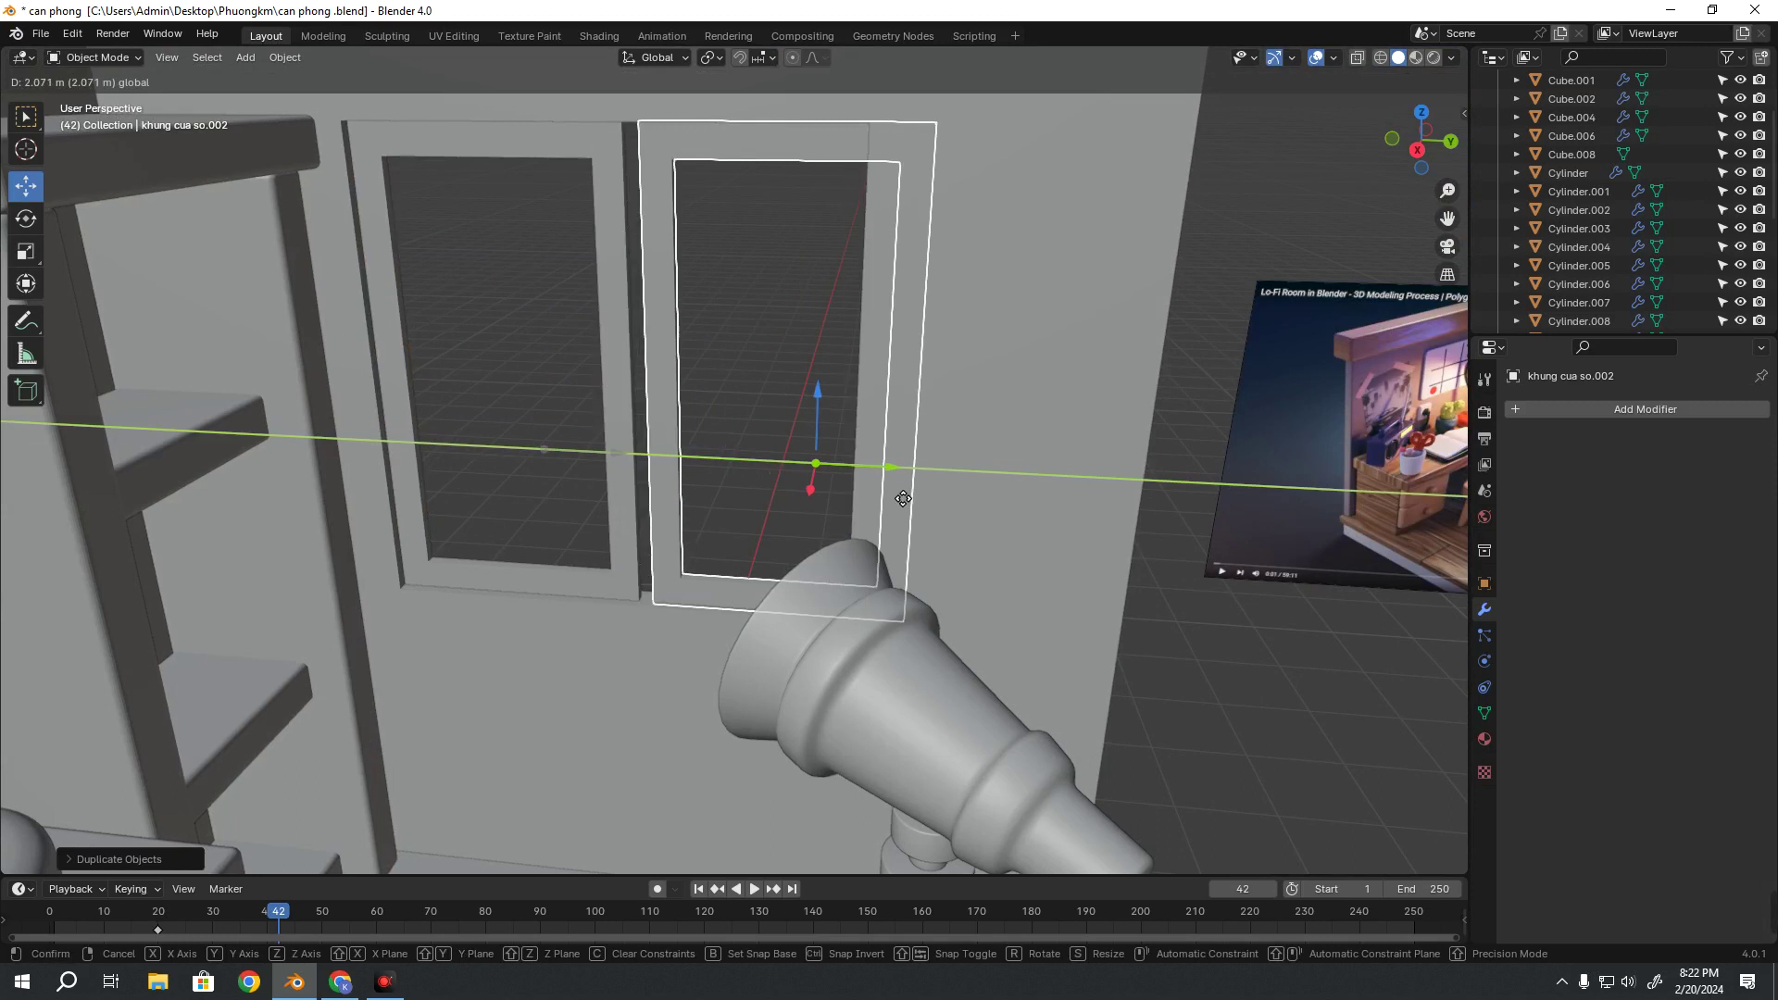
{"action": "left_click", "coordinate": [882, 489]}
{"action": "key", "text": "grave"}
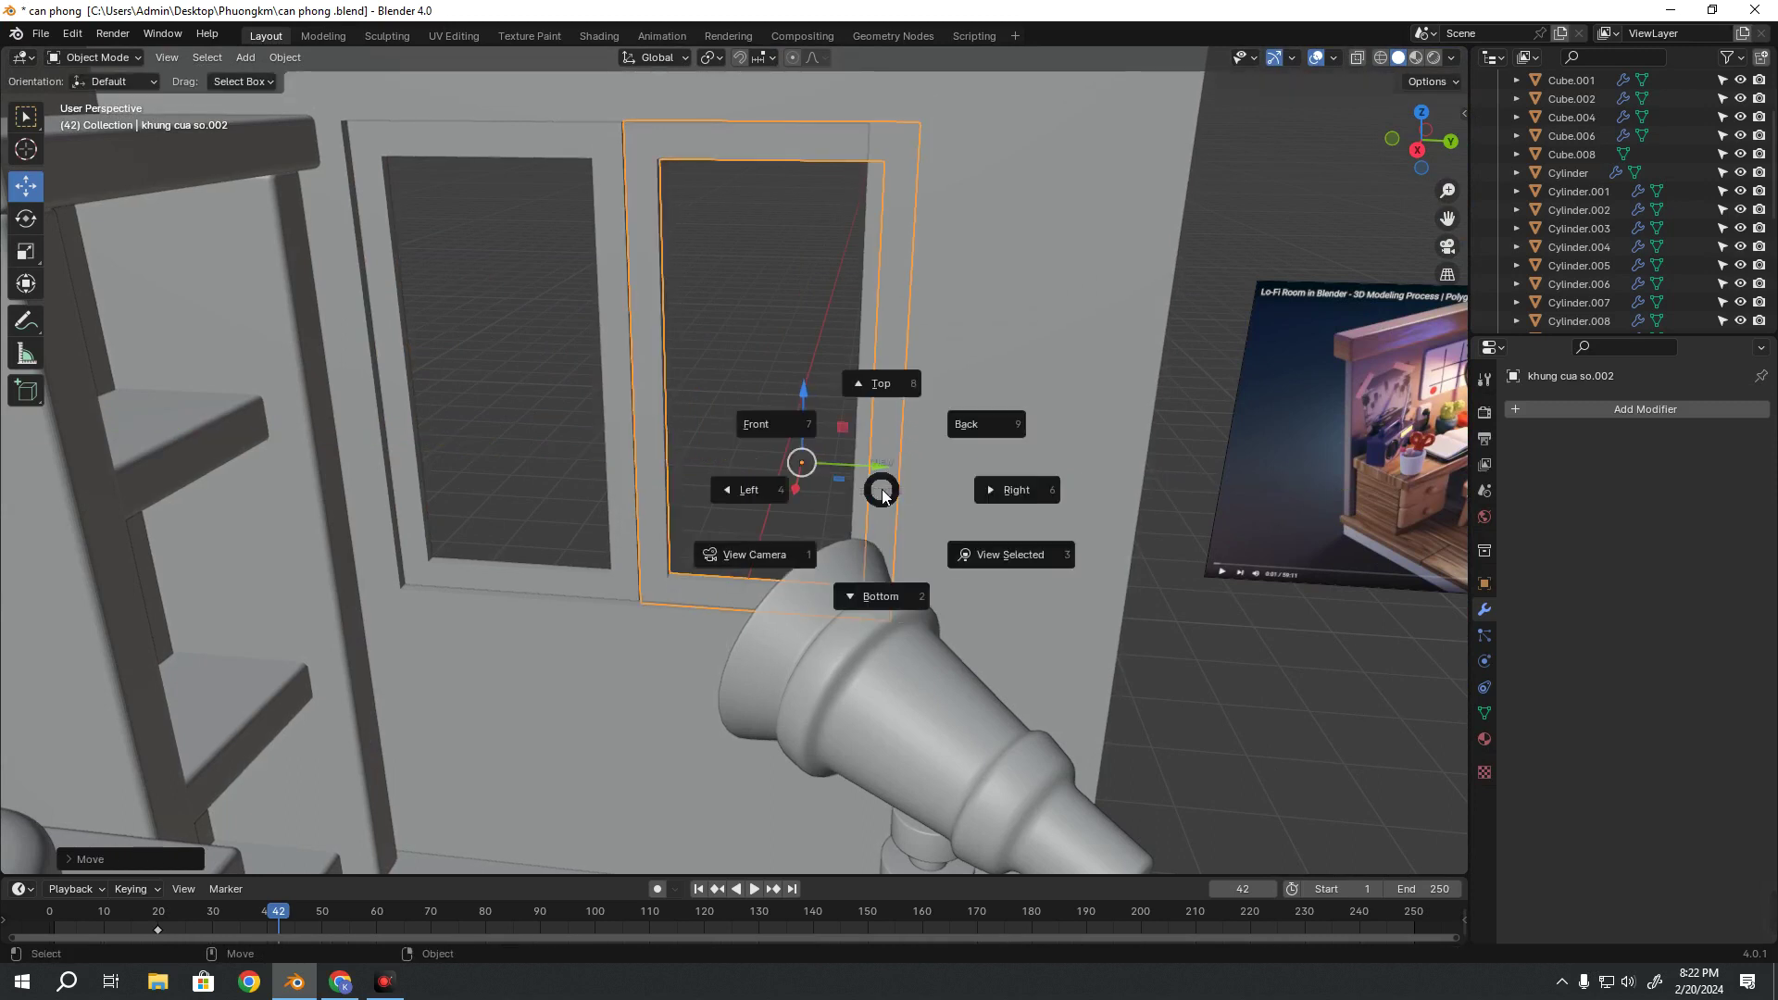
{"action": "left_click", "coordinate": [1017, 490]}
{"action": "scroll", "coordinate": [1015, 529], "scroll_direction": "down", "scroll_amount": 5}
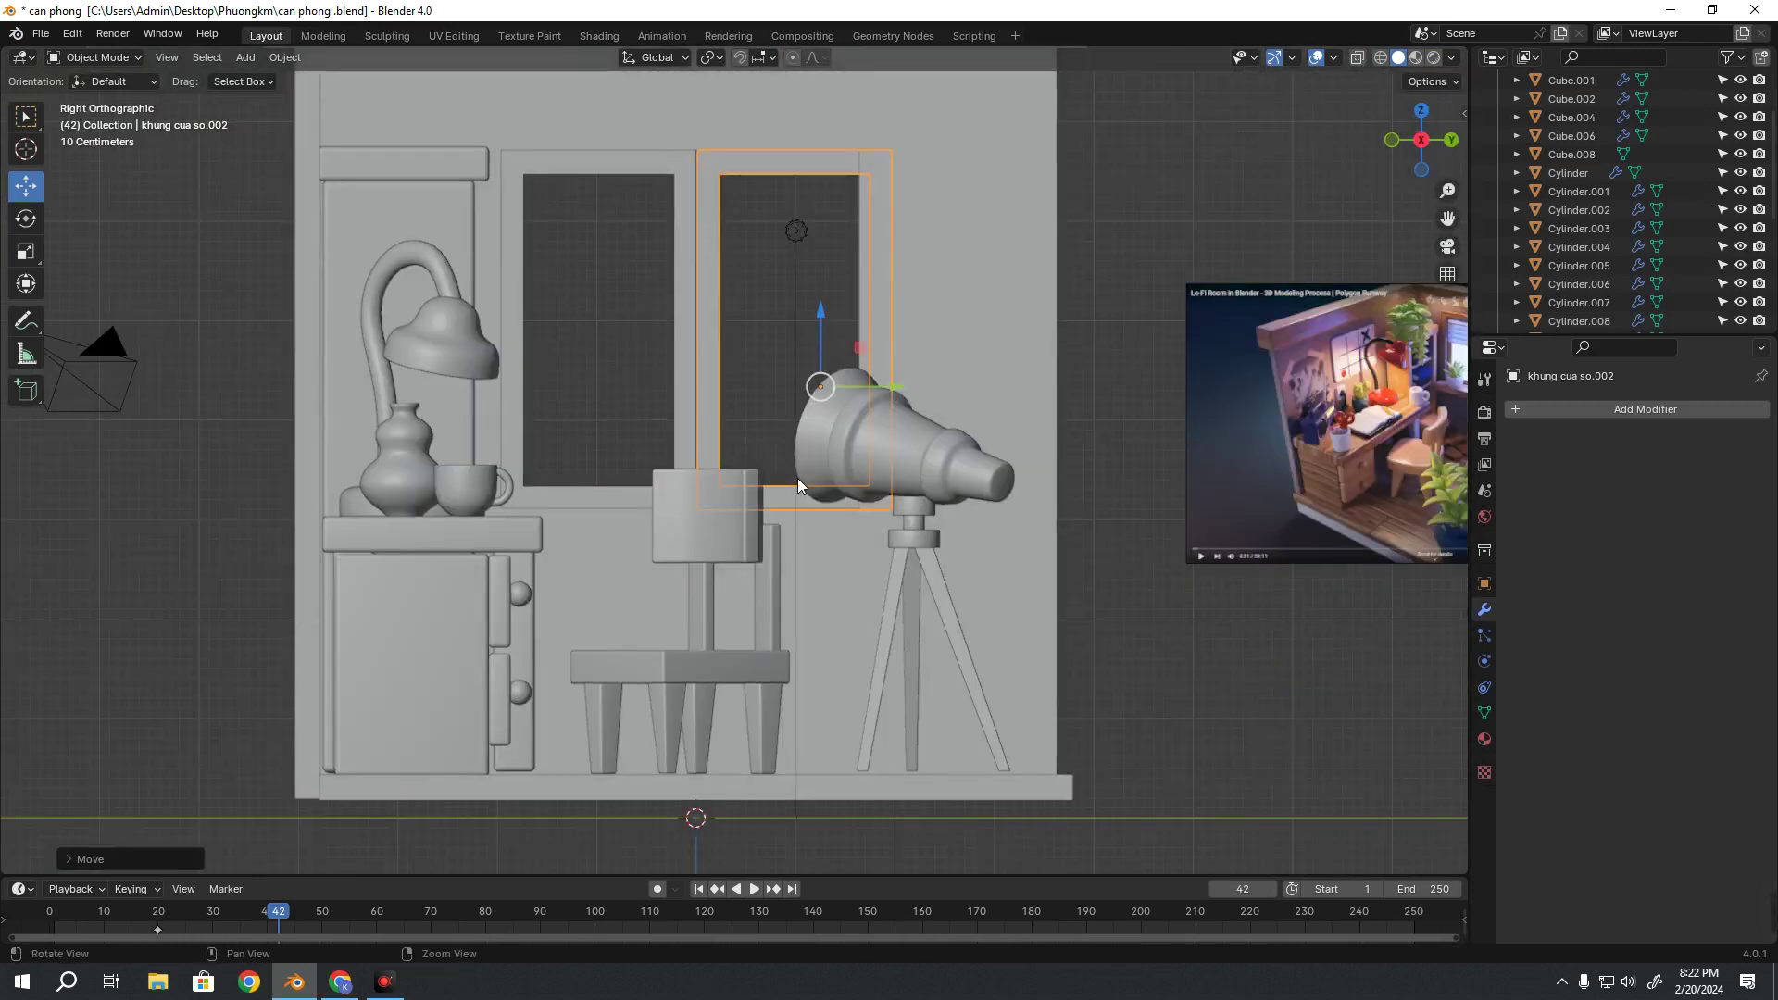
{"action": "middle_click_drag", "start_coordinate": [797, 478], "coordinate": [731, 394], "text": "shift"}
{"action": "left_click_drag", "start_coordinate": [922, 442], "coordinate": [880, 437]}
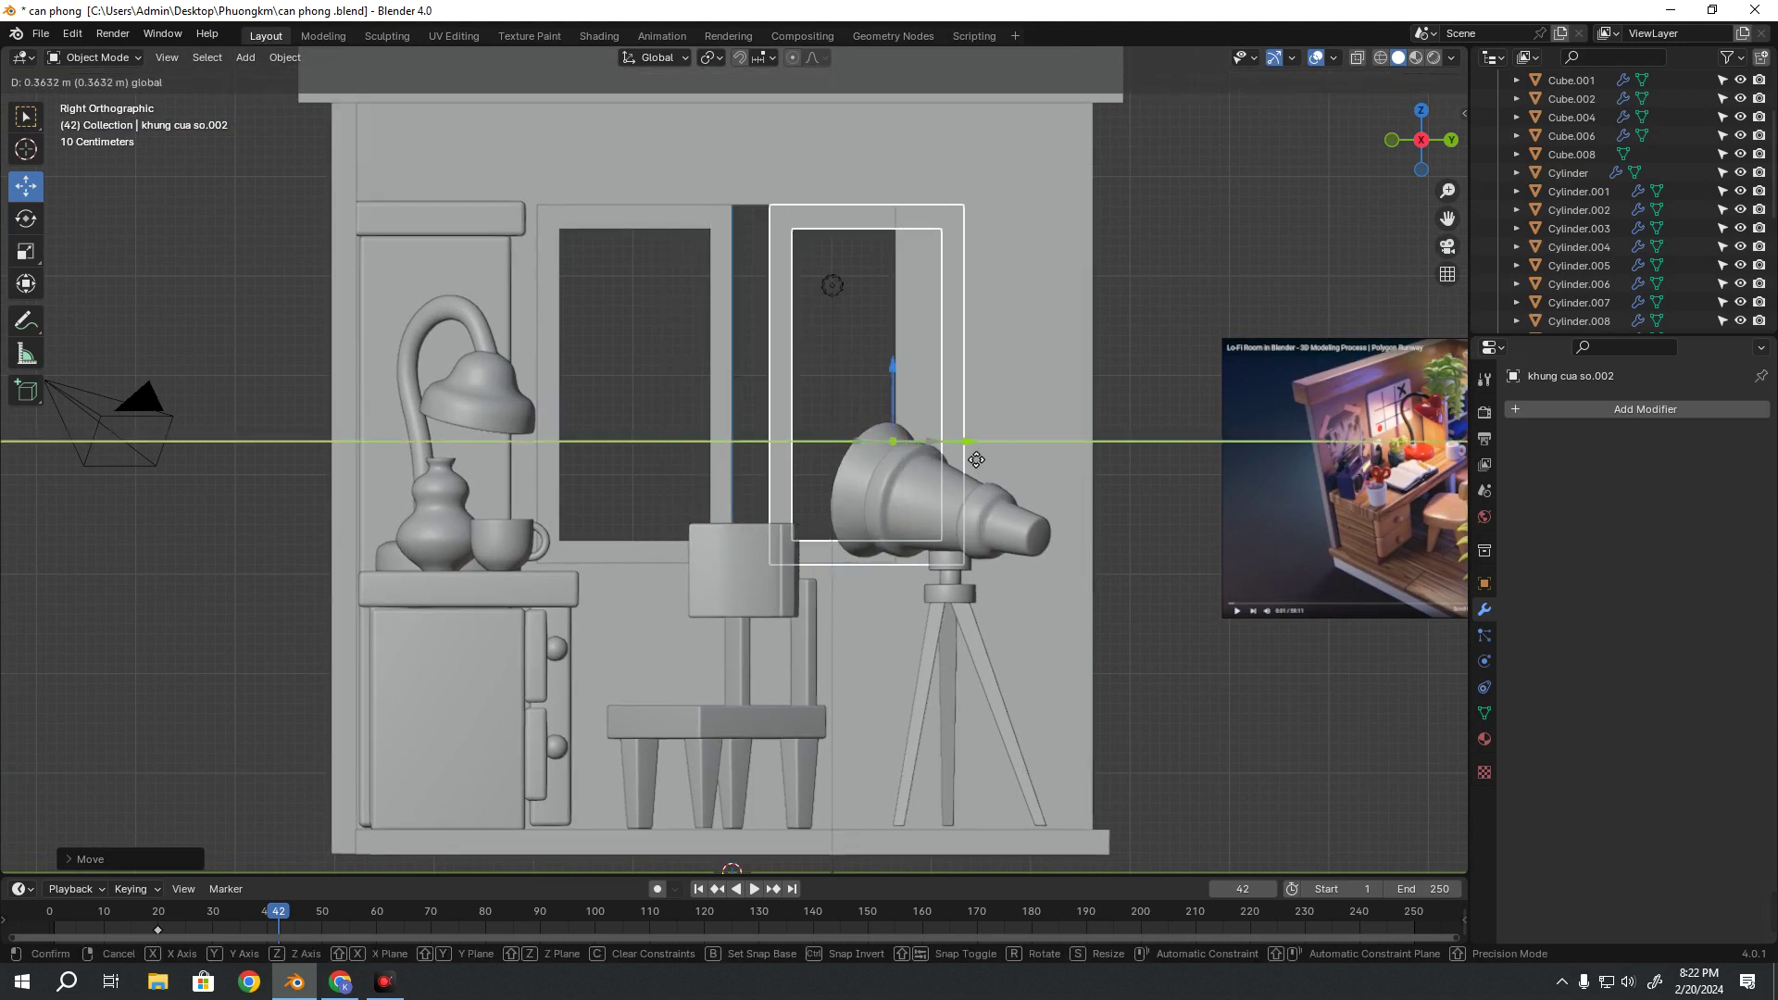
{"action": "key", "text": "Escape"}
Narrow the original frame by moving its right strip left in Edit Mode
{"action": "left_click", "coordinate": [731, 316]}
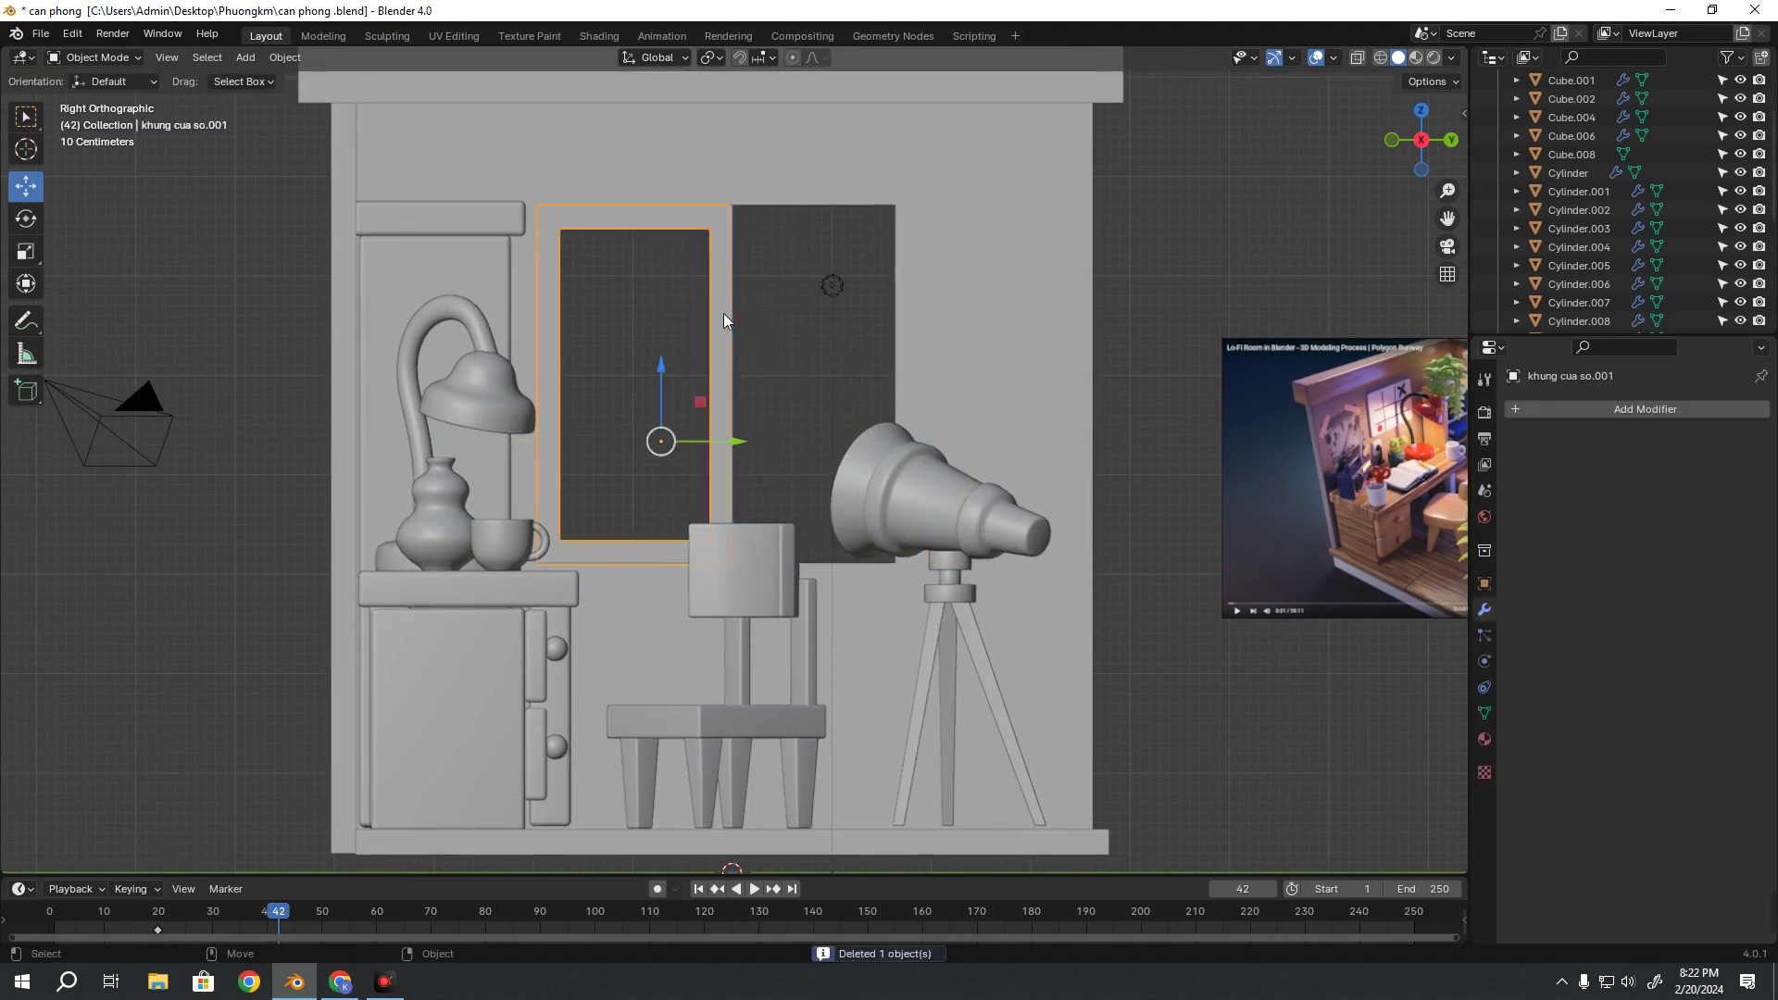
{"action": "key", "text": "Tab"}
{"action": "key", "text": "alt+z"}
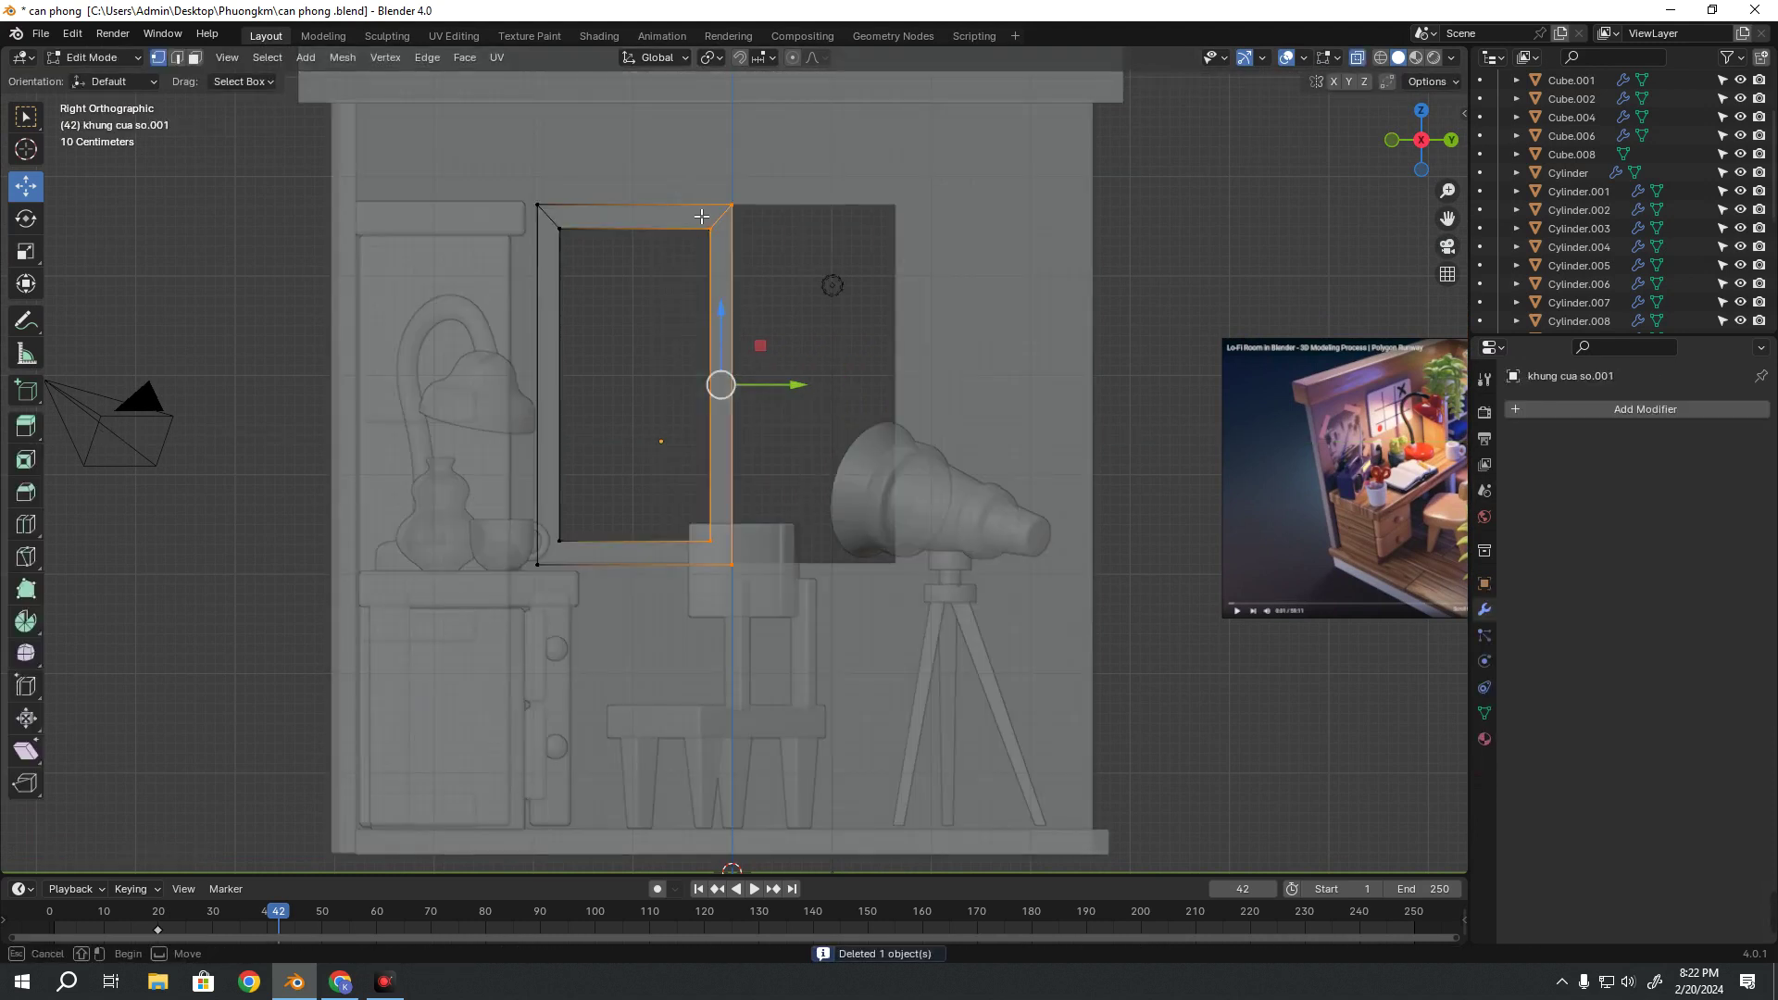
{"action": "left_click_drag", "start_coordinate": [786, 388], "coordinate": [760, 408]}
{"action": "key", "text": "alt+z"}
{"action": "key", "text": "Tab"}
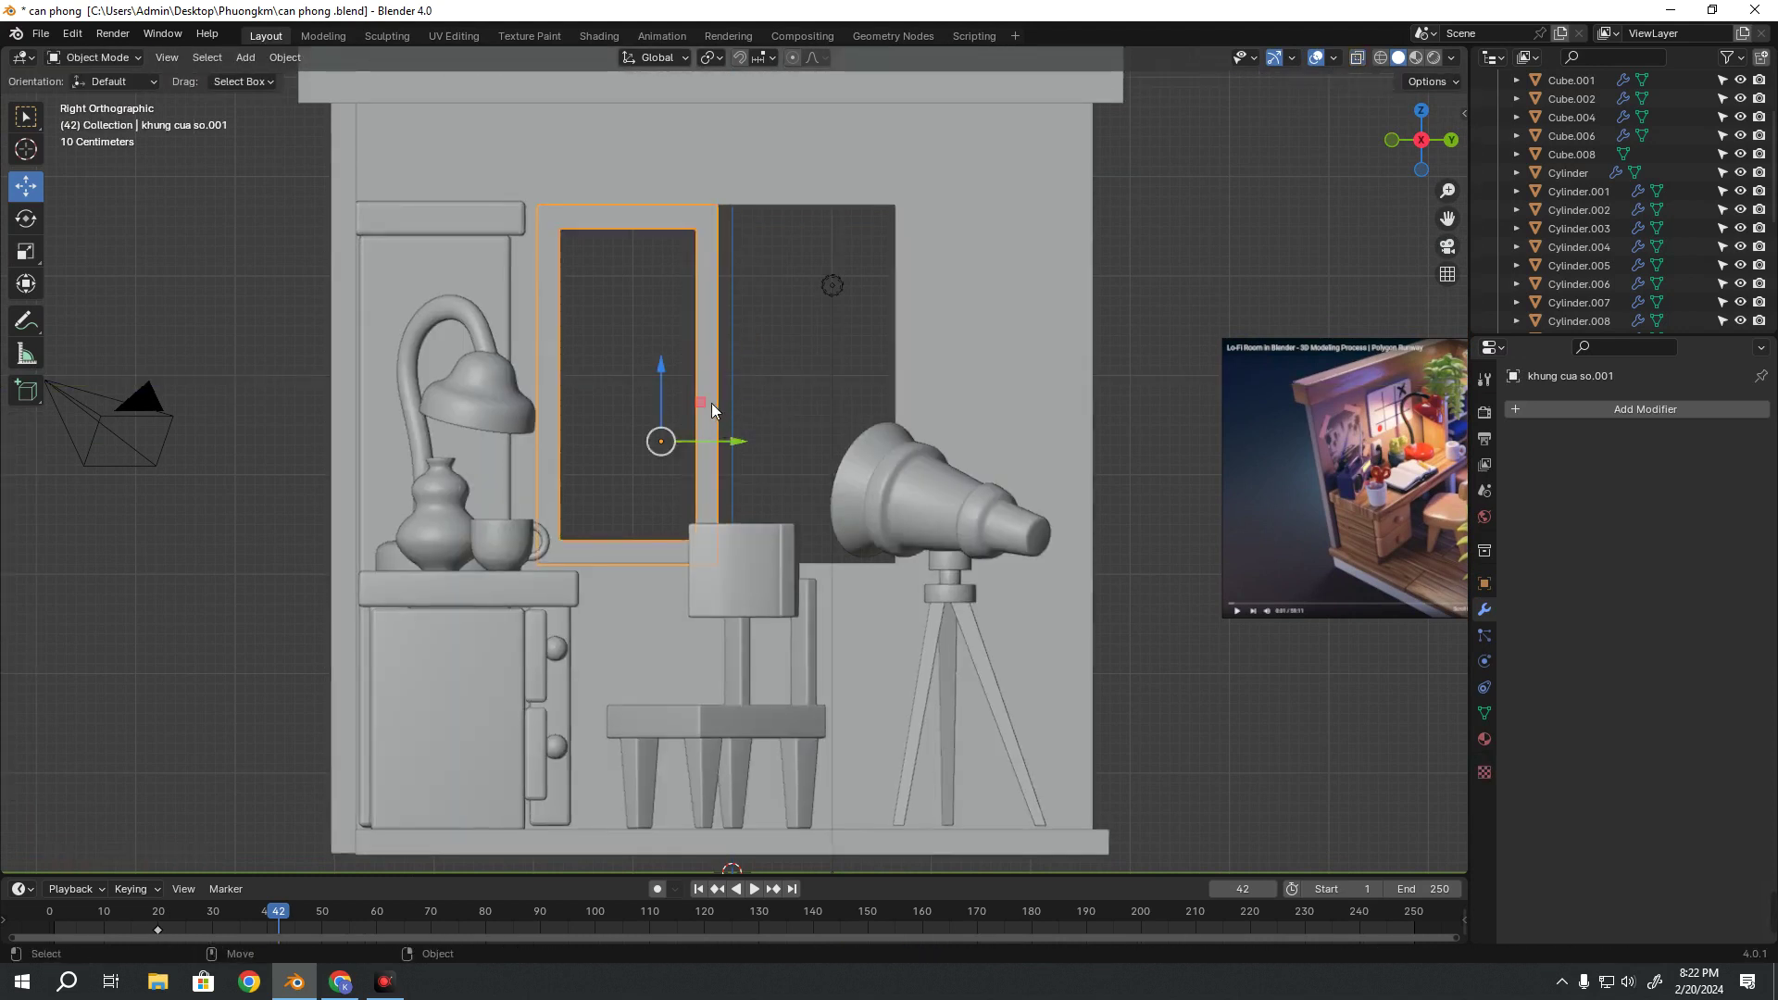
Duplicate the narrowed frame and slide the copy into the opening's right half
{"action": "key", "text": "shift+d"}
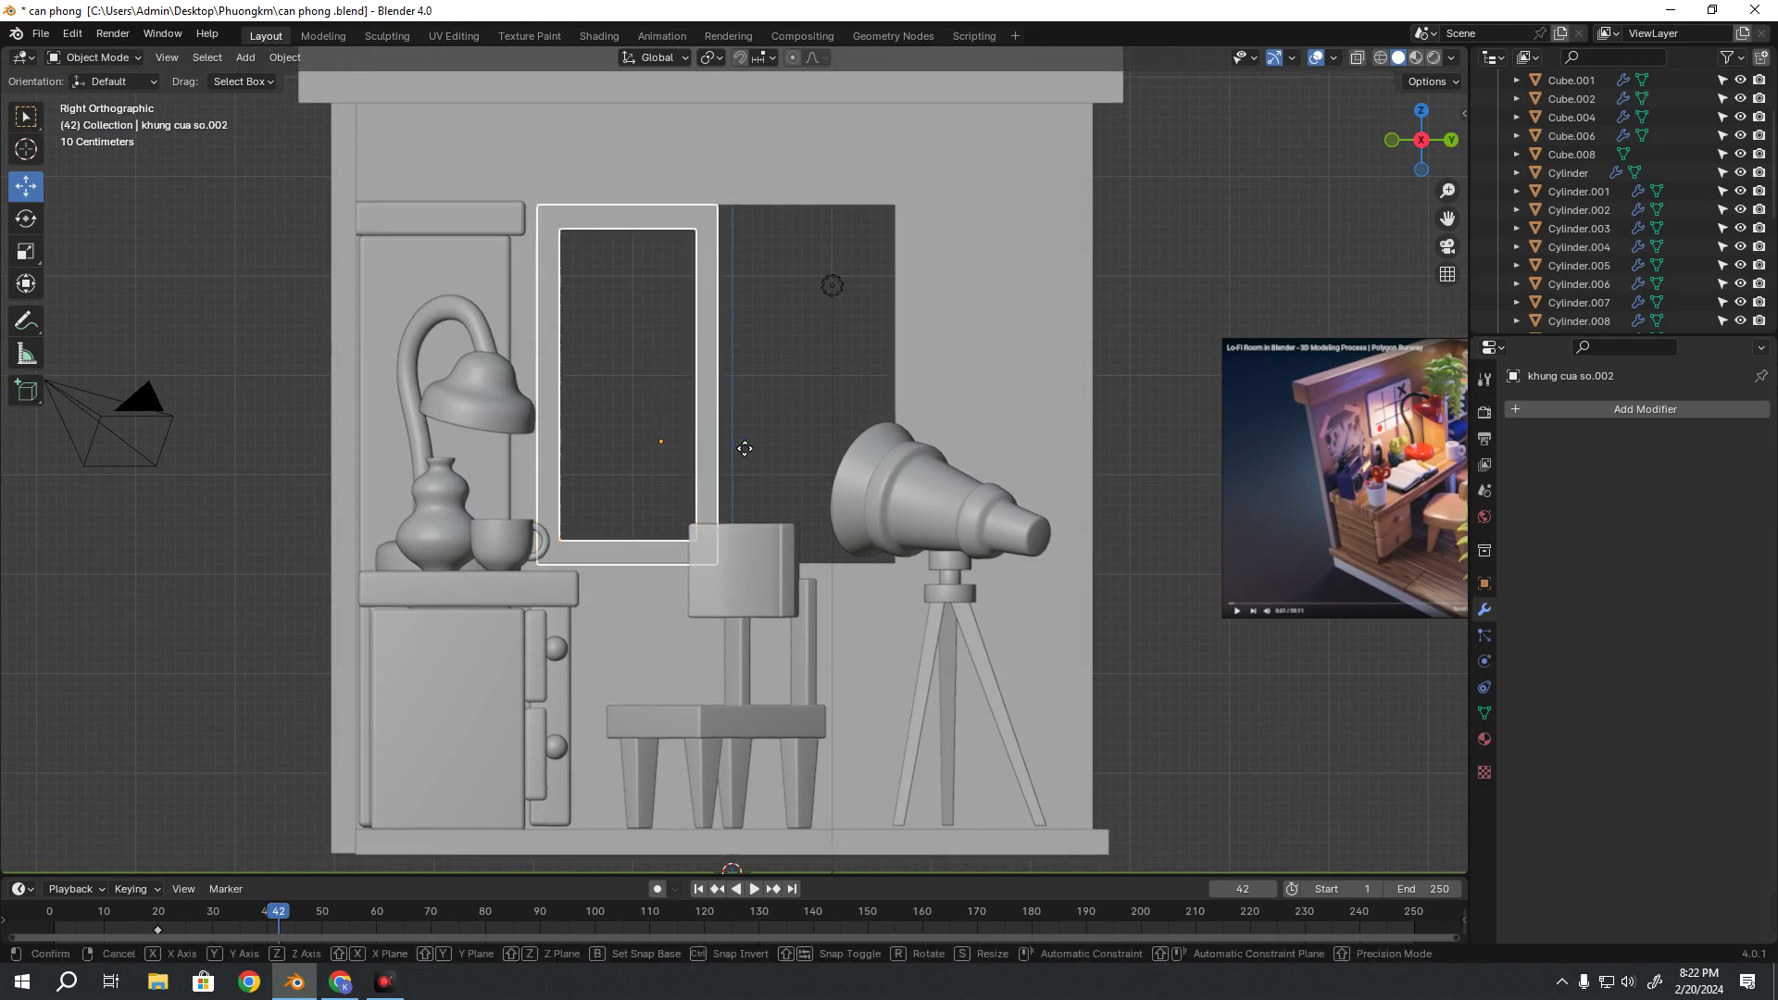
{"action": "right_click", "coordinate": [737, 445]}
{"action": "left_click_drag", "start_coordinate": [737, 445], "coordinate": [893, 446]}
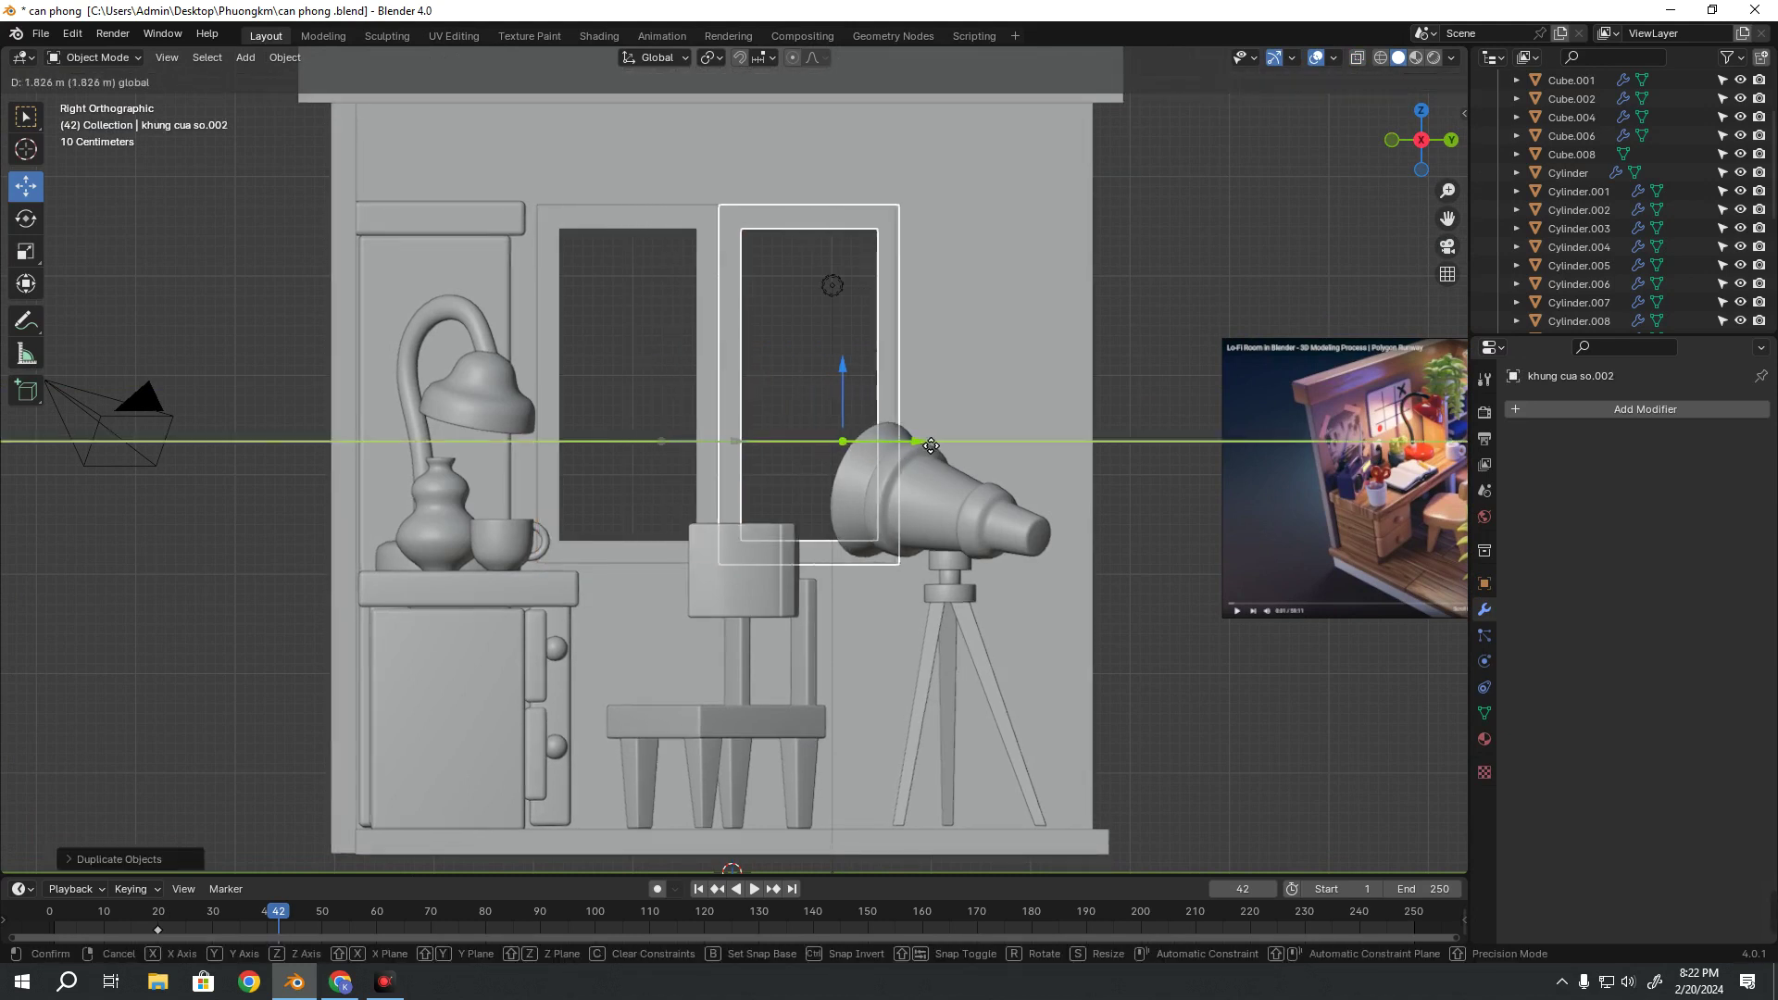
{"action": "left_click", "coordinate": [934, 439]}
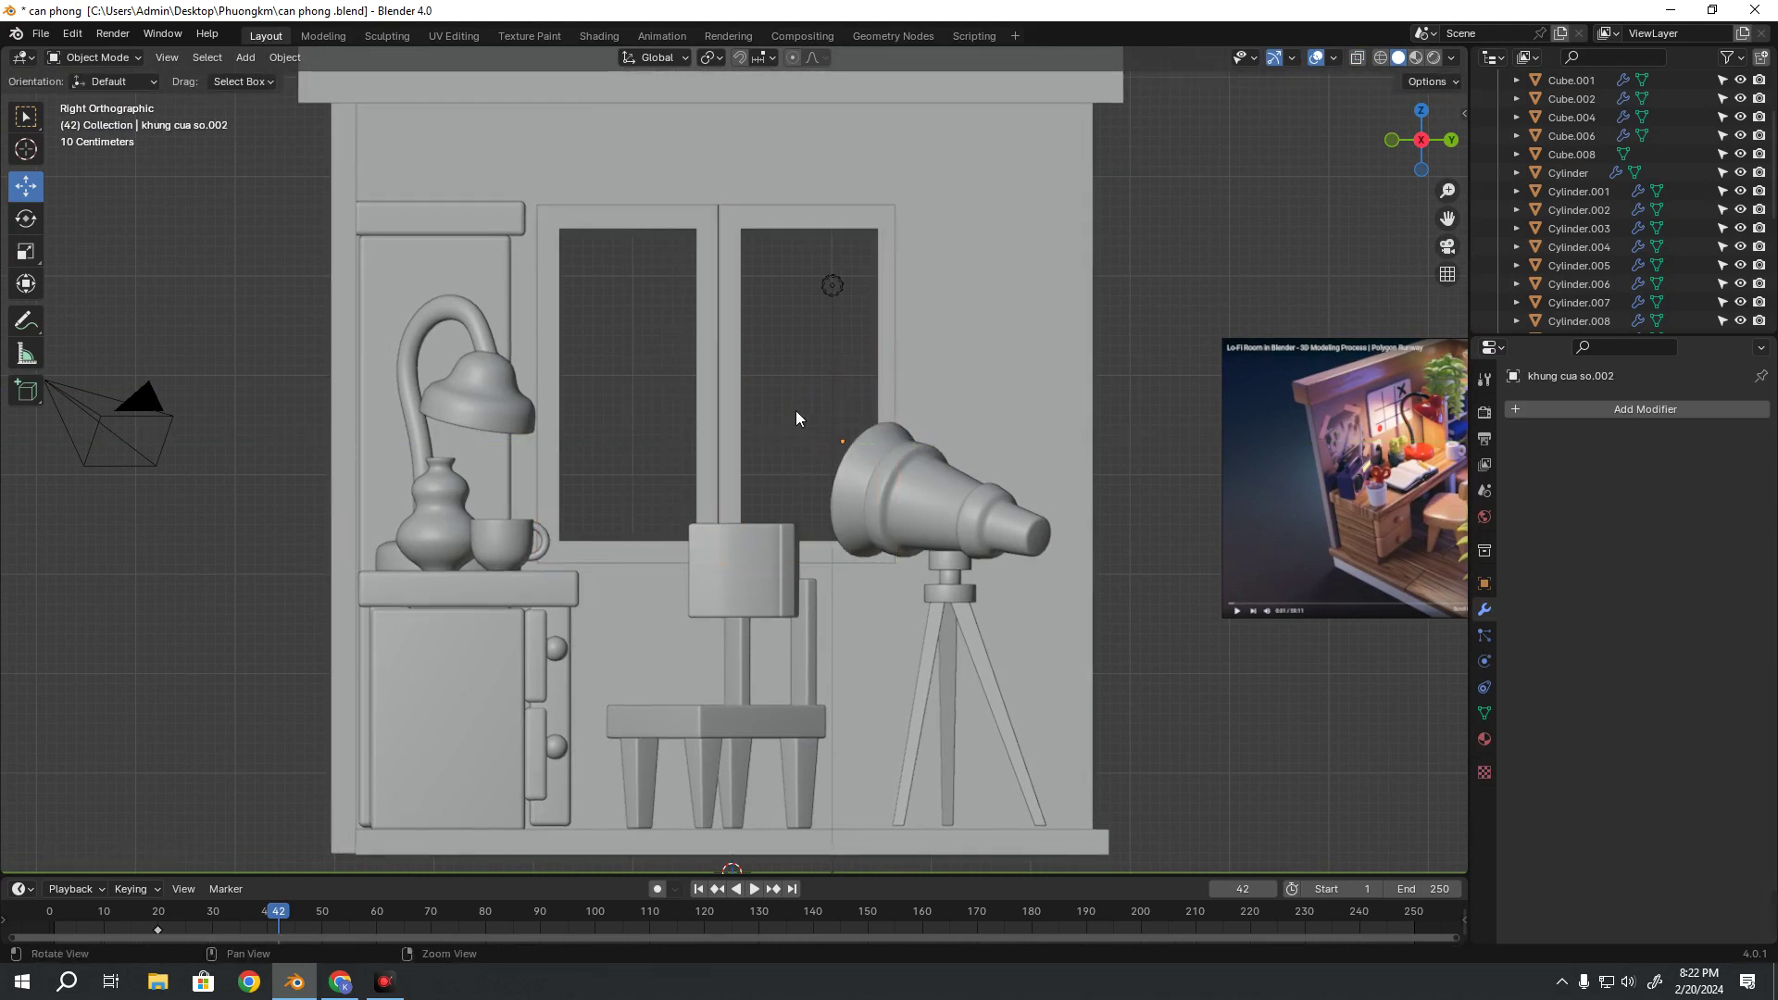
Slide both window frames along X so they sit against the sill
{"action": "mouse_move", "coordinate": [794, 413]}
{"action": "middle_mouse_down"}
{"action": "mouse_move", "coordinate": [846, 445]}
{"action": "mouse_move", "coordinate": [696, 480]}
{"action": "mouse_move", "coordinate": [518, 454]}
{"action": "mouse_move", "coordinate": [781, 461]}
{"action": "mouse_move", "coordinate": [808, 524]}
{"action": "middle_mouse_up"}
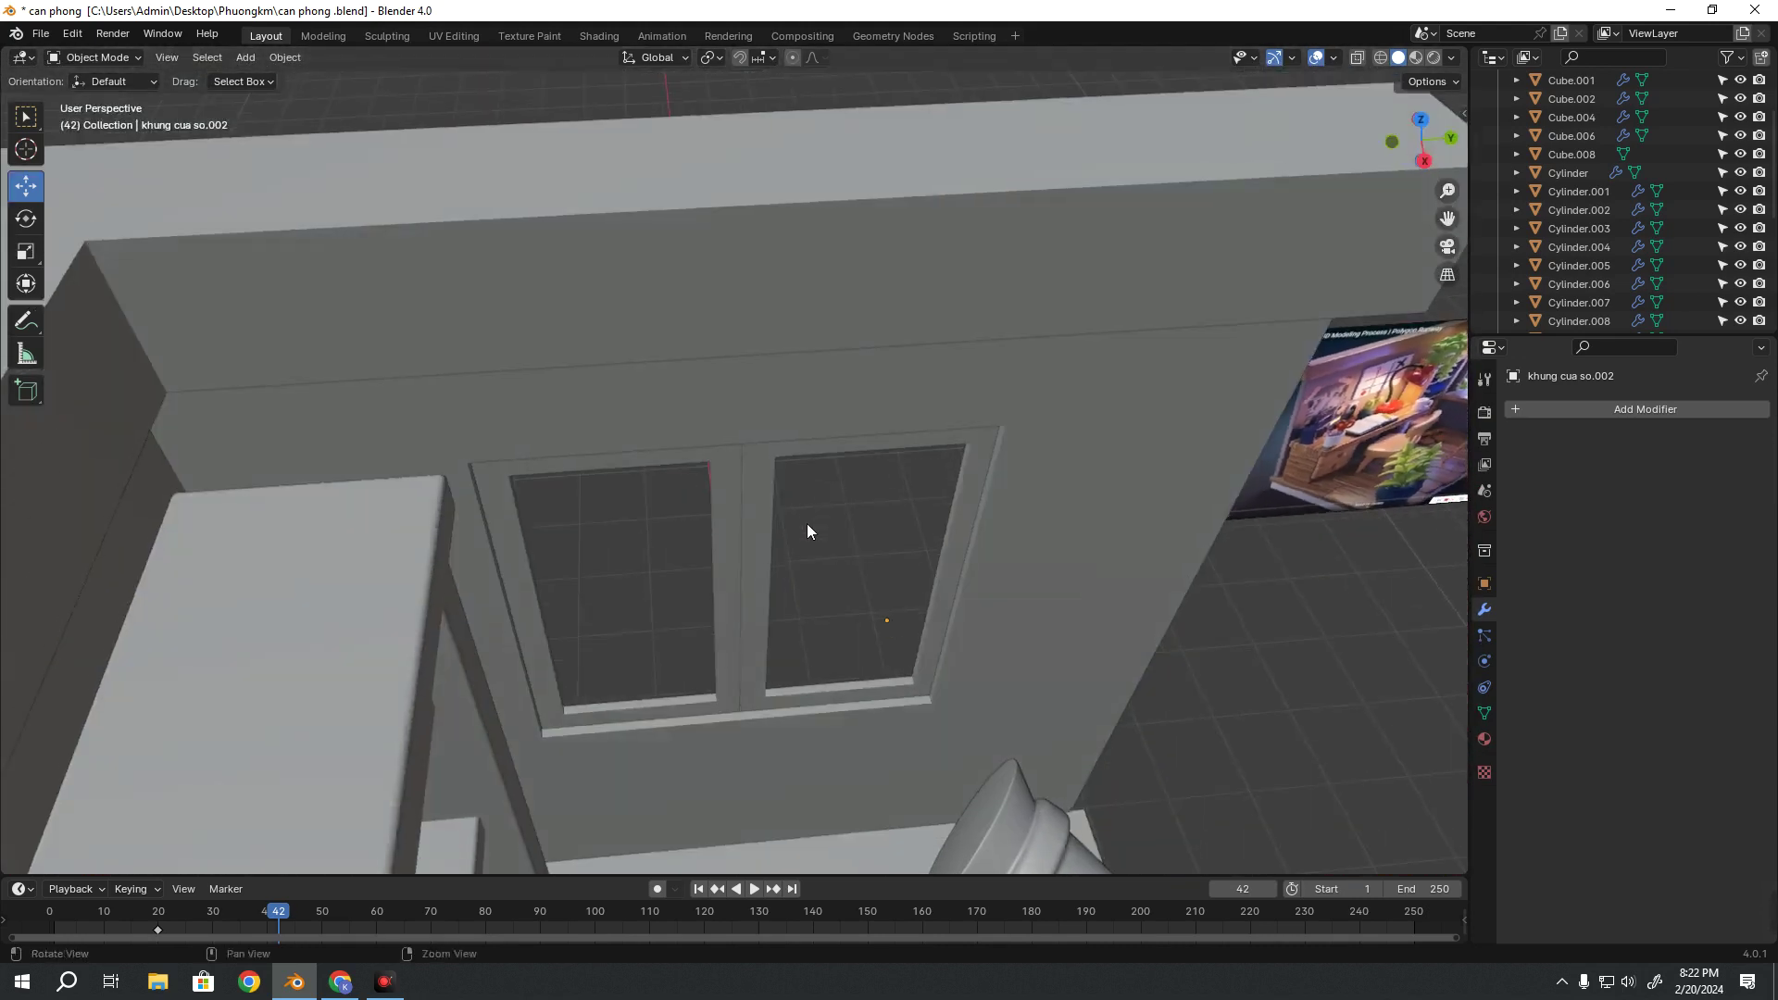
{"action": "left_click", "coordinate": [750, 520]}
{"action": "left_click_drag", "start_coordinate": [796, 720], "coordinate": [799, 681]}
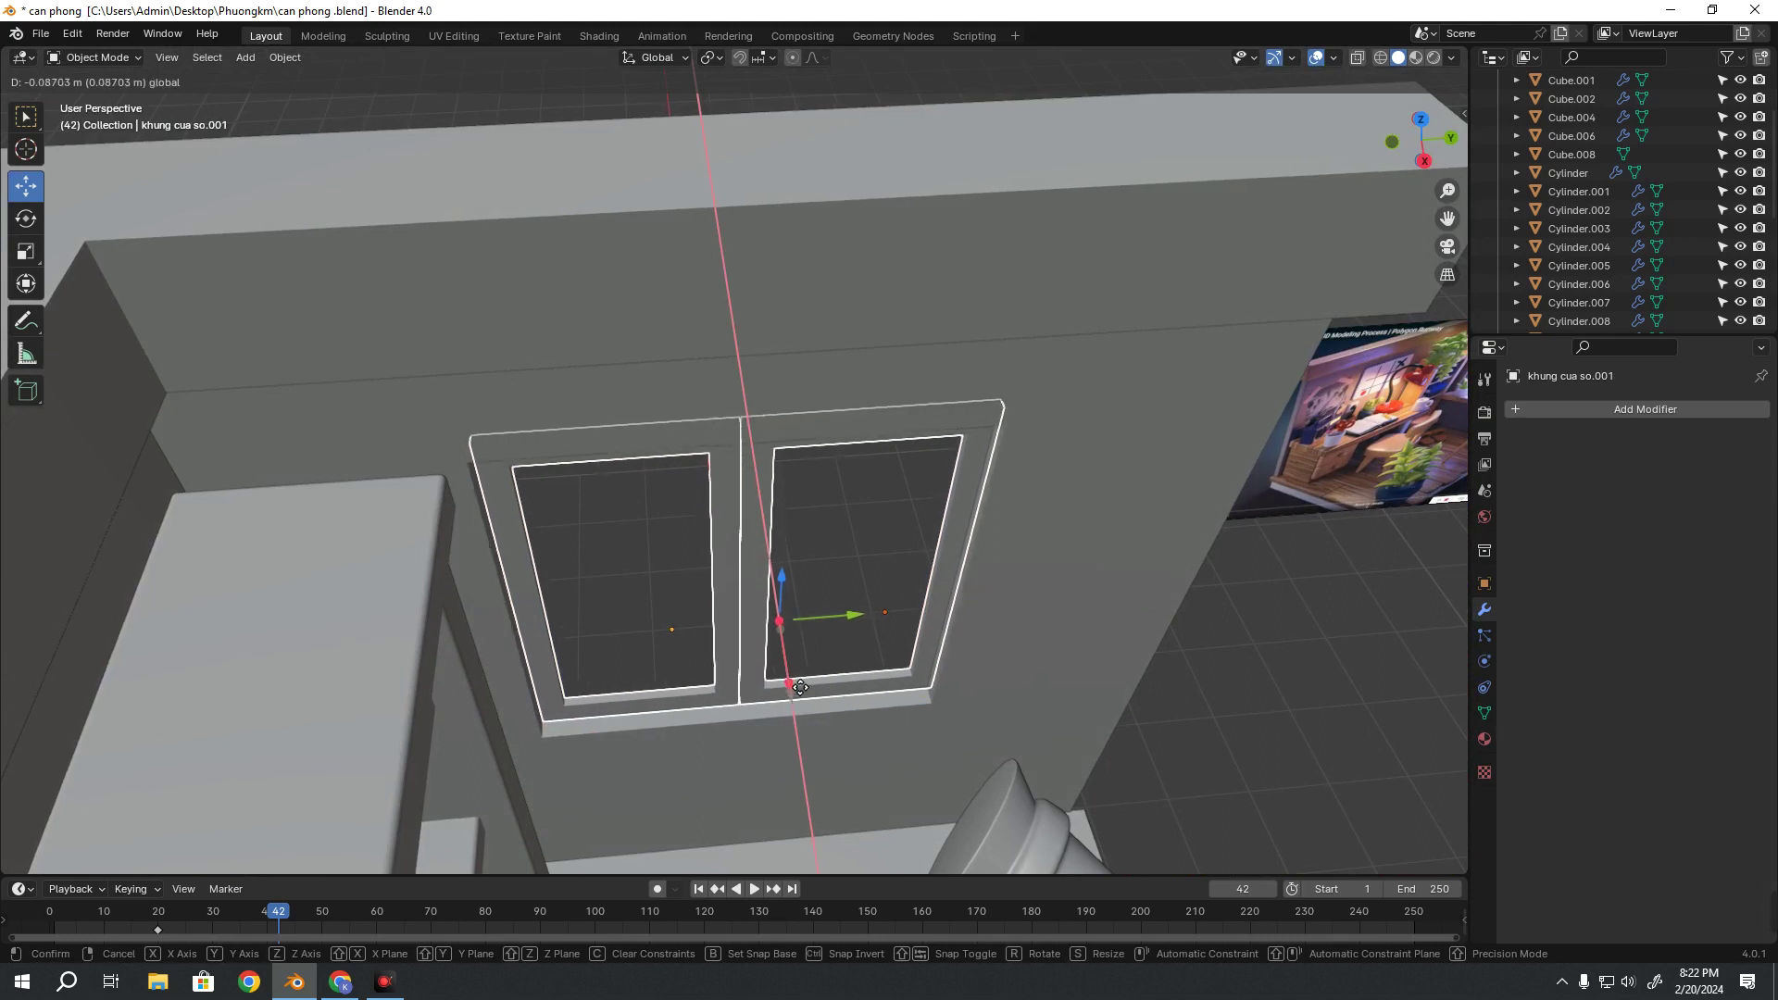
{"action": "mouse_move", "coordinate": [799, 680]}
{"action": "left_mouse_down"}
{"action": "mouse_move", "coordinate": [725, 722]}
{"action": "mouse_move", "coordinate": [797, 701]}
{"action": "left_mouse_up"}
Check the room from a new angle and save can phong .blend
{"action": "mouse_move", "coordinate": [858, 704]}
{"action": "middle_mouse_down"}
{"action": "mouse_move", "coordinate": [860, 602]}
{"action": "mouse_move", "coordinate": [674, 572]}
{"action": "mouse_move", "coordinate": [679, 546]}
{"action": "mouse_move", "coordinate": [814, 535]}
{"action": "mouse_move", "coordinate": [726, 543]}
{"action": "mouse_move", "coordinate": [809, 547]}
{"action": "mouse_move", "coordinate": [700, 485]}
{"action": "mouse_move", "coordinate": [663, 487]}
{"action": "mouse_move", "coordinate": [687, 473]}
{"action": "middle_mouse_up"}
{"action": "scroll", "coordinate": [815, 556], "scroll_direction": "down", "scroll_amount": 5}
{"action": "scroll", "coordinate": [813, 565], "scroll_direction": "up", "scroll_amount": 5}
{"action": "scroll", "coordinate": [663, 487], "scroll_direction": "down", "scroll_amount": 4}
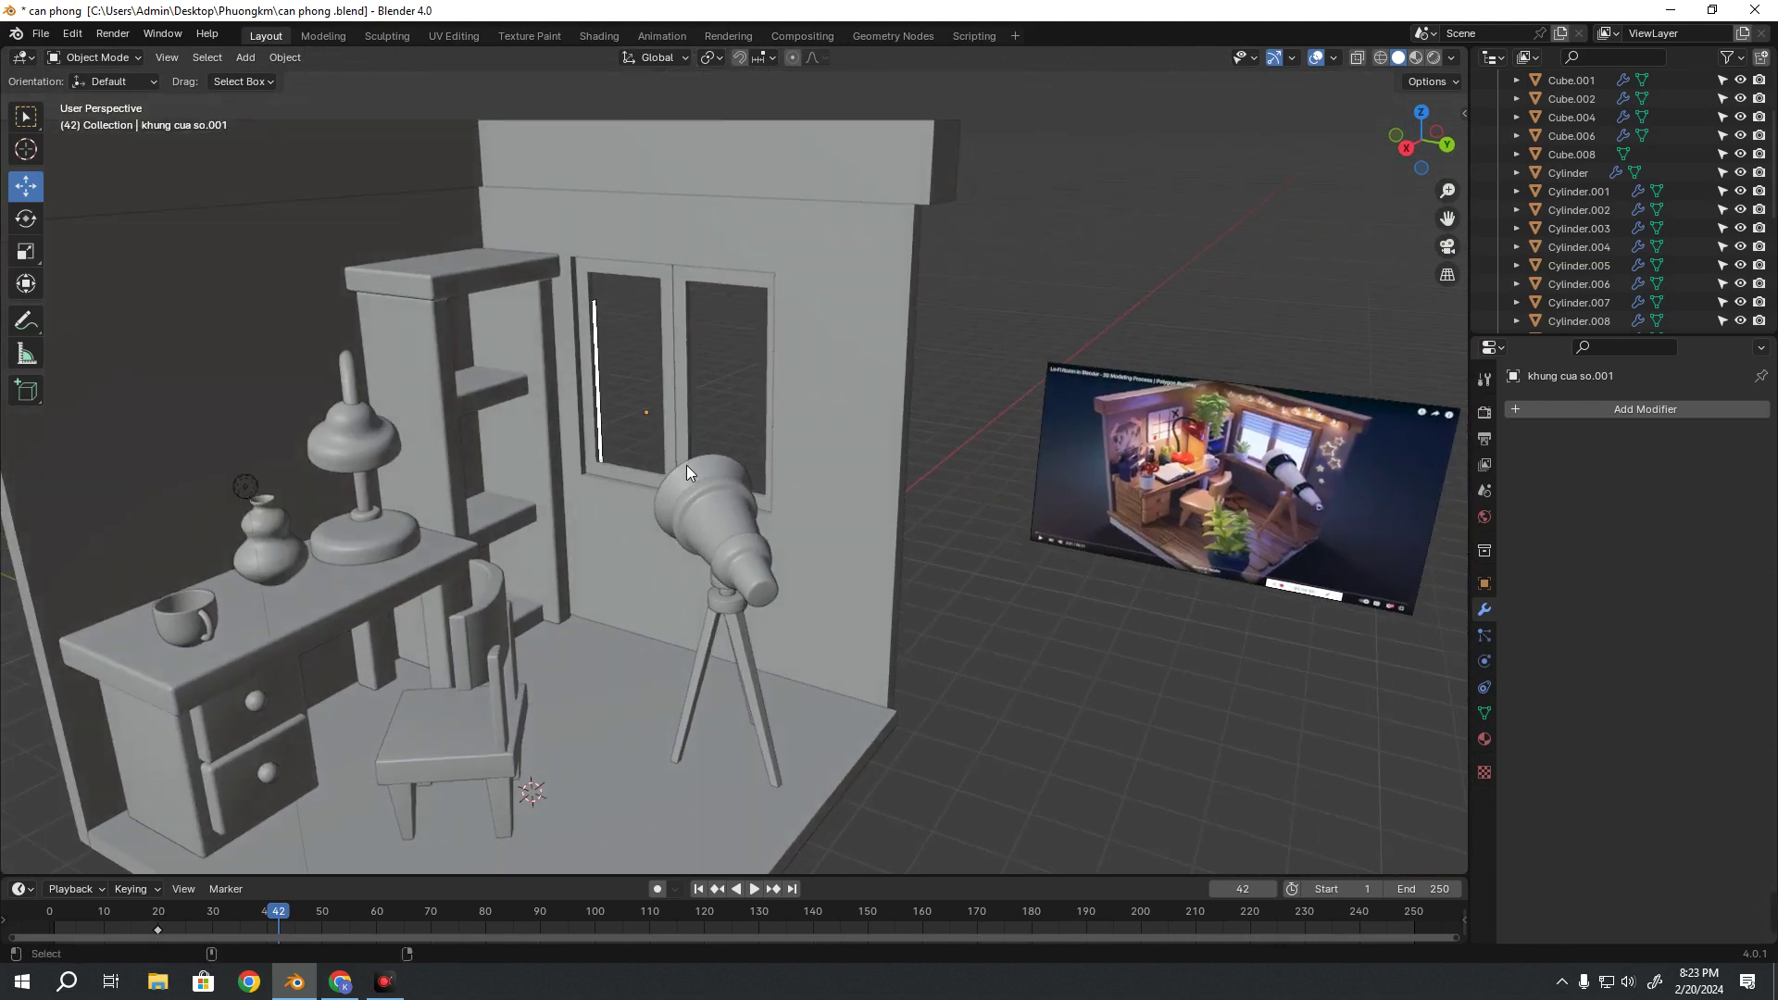
{"action": "key", "text": "ctrl+s"}
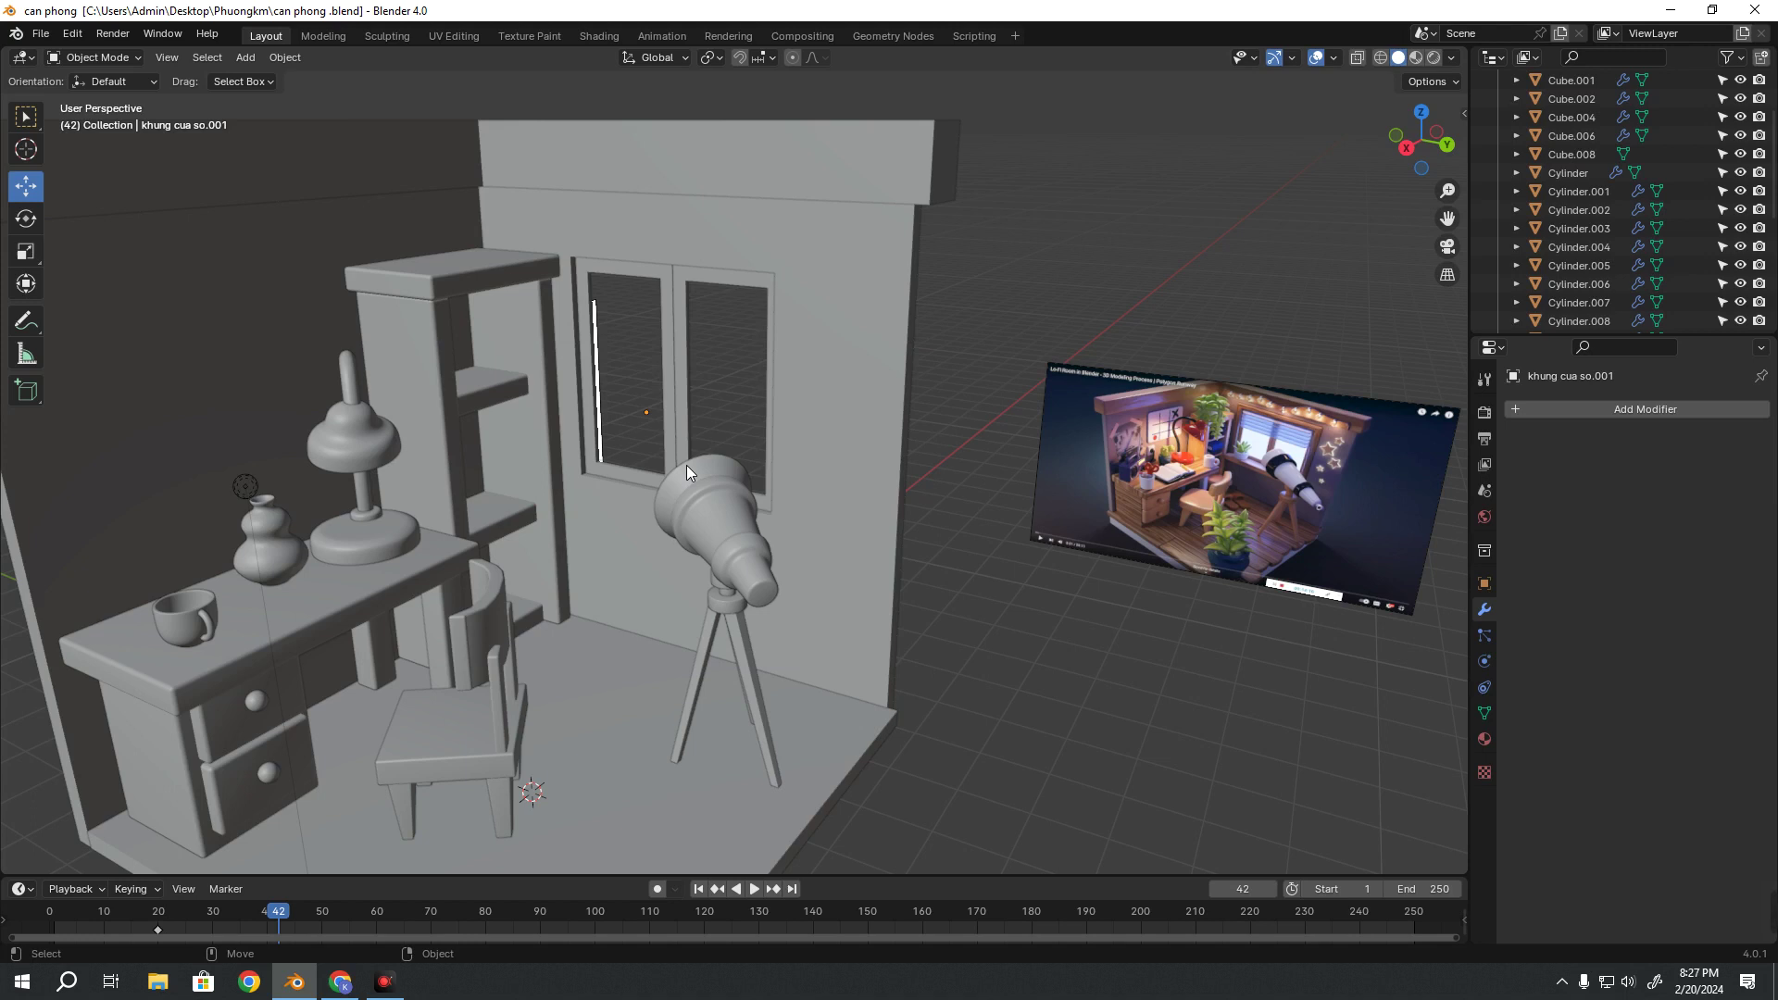
{"action": "mouse_move", "coordinate": [686, 465]}
{"action": "middle_mouse_down"}
{"action": "mouse_move", "coordinate": [398, 482]}
{"action": "mouse_move", "coordinate": [608, 502]}
{"action": "mouse_move", "coordinate": [608, 539]}
{"action": "mouse_move", "coordinate": [628, 479]}
{"action": "middle_mouse_up"}
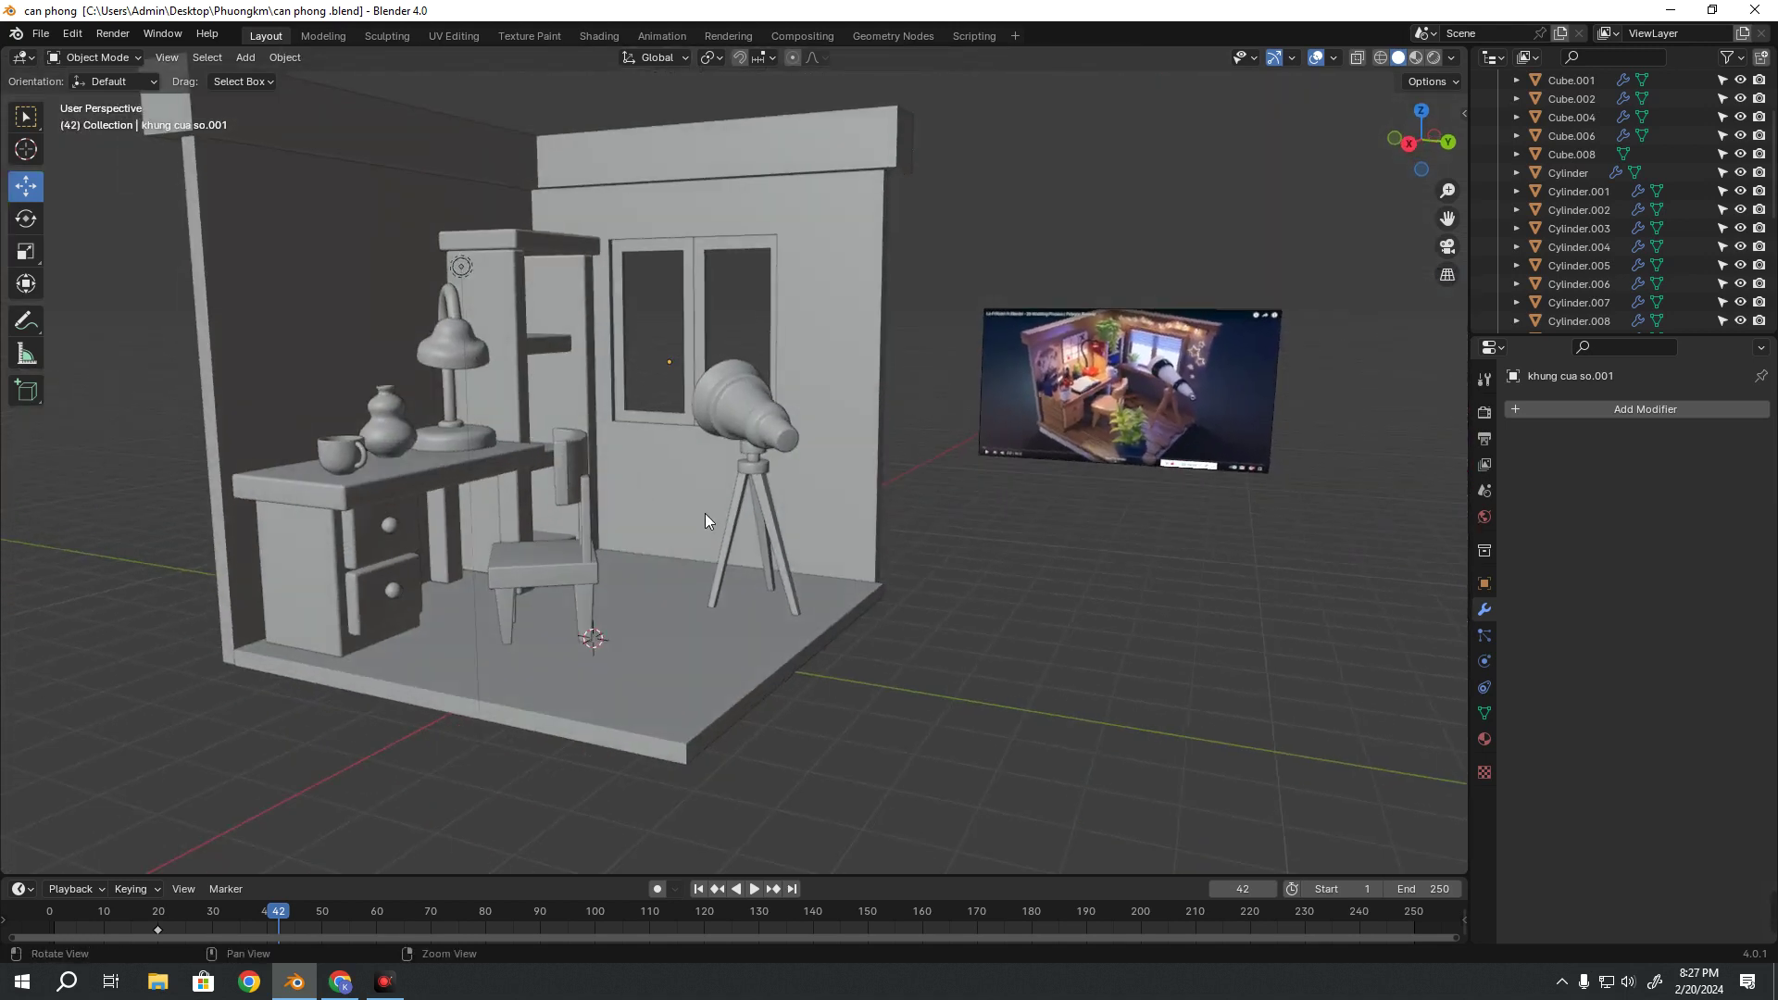
{"action": "scroll", "coordinate": [704, 513], "scroll_direction": "up", "scroll_amount": 2}
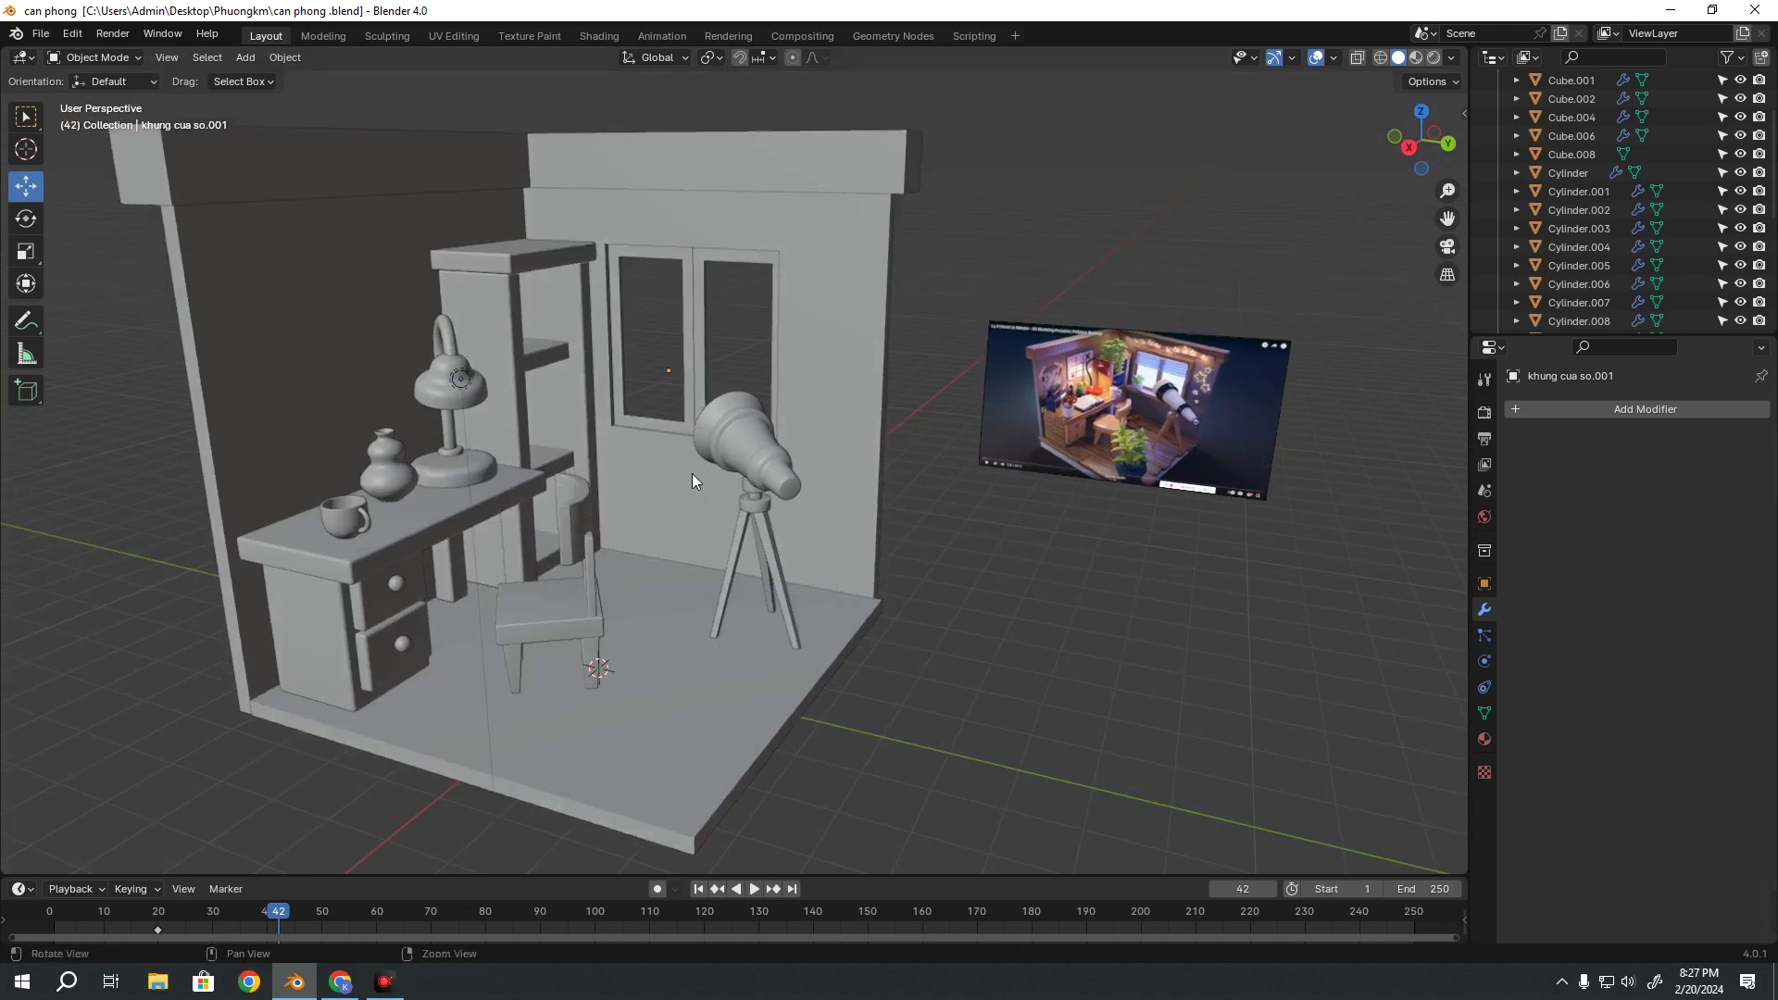
{"action": "mouse_move", "coordinate": [692, 474]}
{"action": "middle_mouse_down"}
{"action": "mouse_move", "coordinate": [591, 593]}
{"action": "mouse_move", "coordinate": [764, 476]}
{"action": "middle_mouse_up"}
{"action": "scroll", "coordinate": [943, 510], "scroll_direction": "up", "scroll_amount": 3}
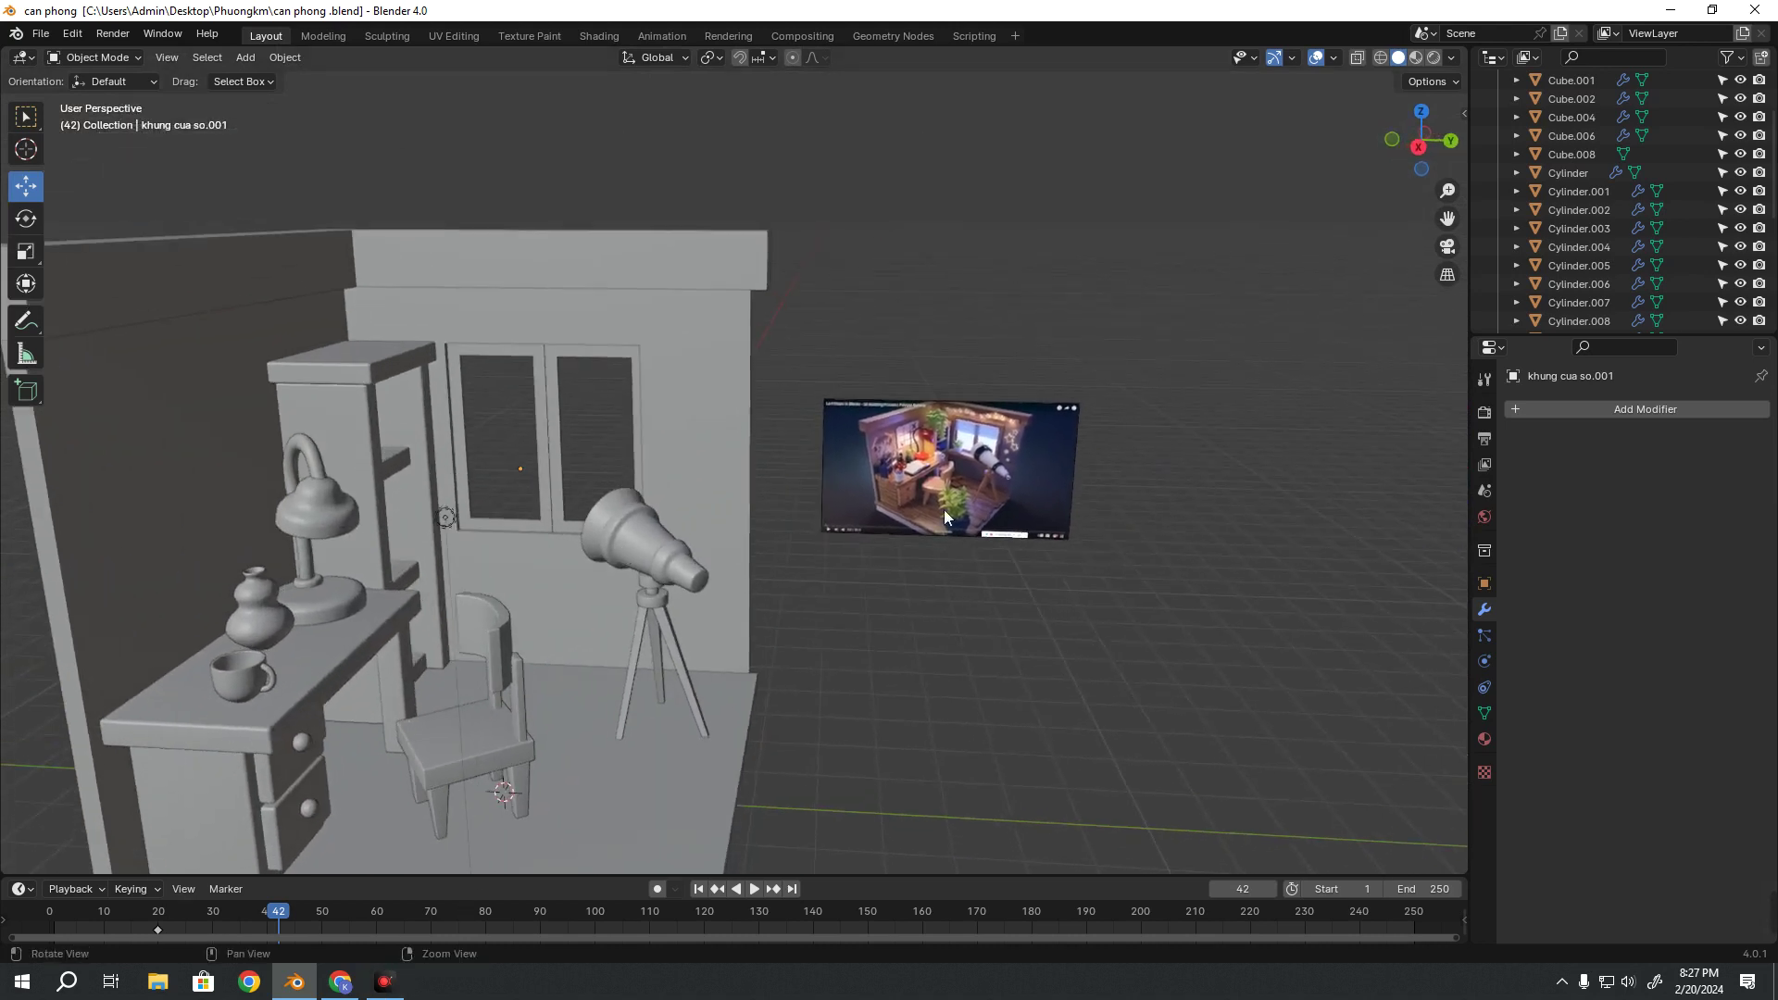
{"action": "scroll", "coordinate": [942, 509], "scroll_direction": "up", "scroll_amount": 2}
{"action": "middle_click_drag", "start_coordinate": [1033, 502], "coordinate": [611, 544], "text": "shift"}
{"action": "scroll", "coordinate": [682, 530], "scroll_direction": "up", "scroll_amount": 4}
{"action": "scroll", "coordinate": [571, 526], "scroll_direction": "up", "scroll_amount": 5}
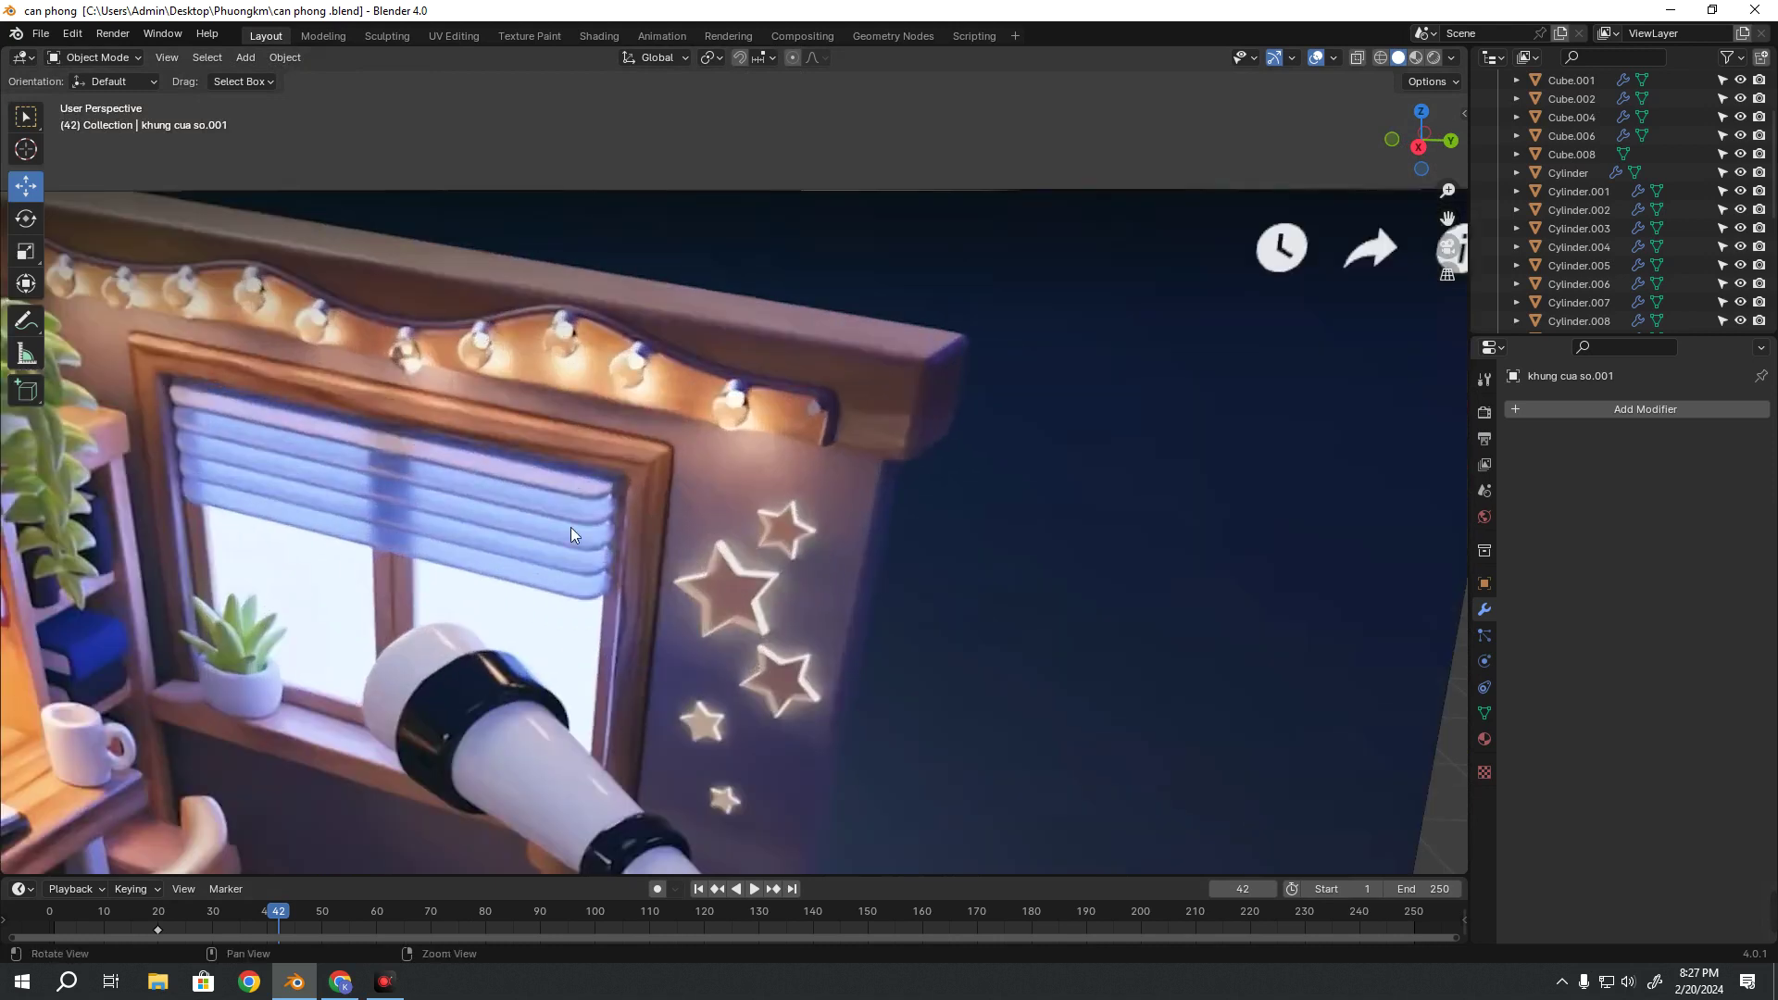
{"action": "scroll", "coordinate": [571, 526], "scroll_direction": "down", "scroll_amount": 8}
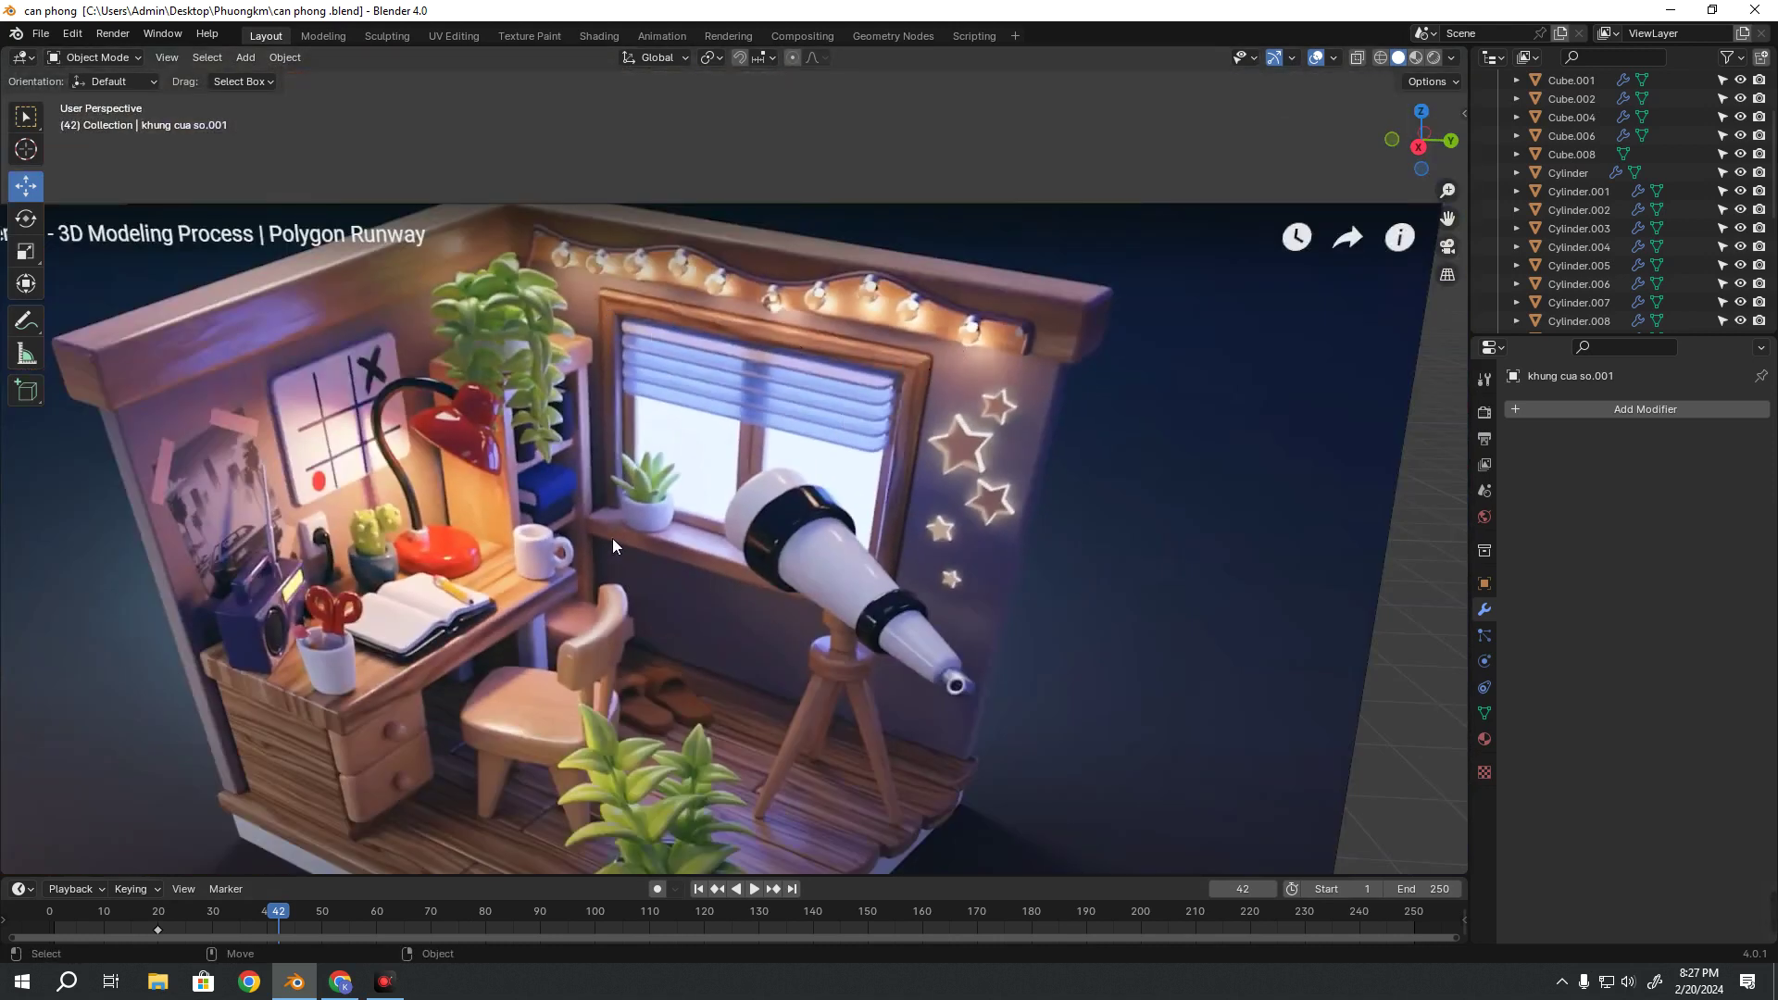
{"action": "scroll", "coordinate": [560, 570], "scroll_direction": "down", "scroll_amount": 5}
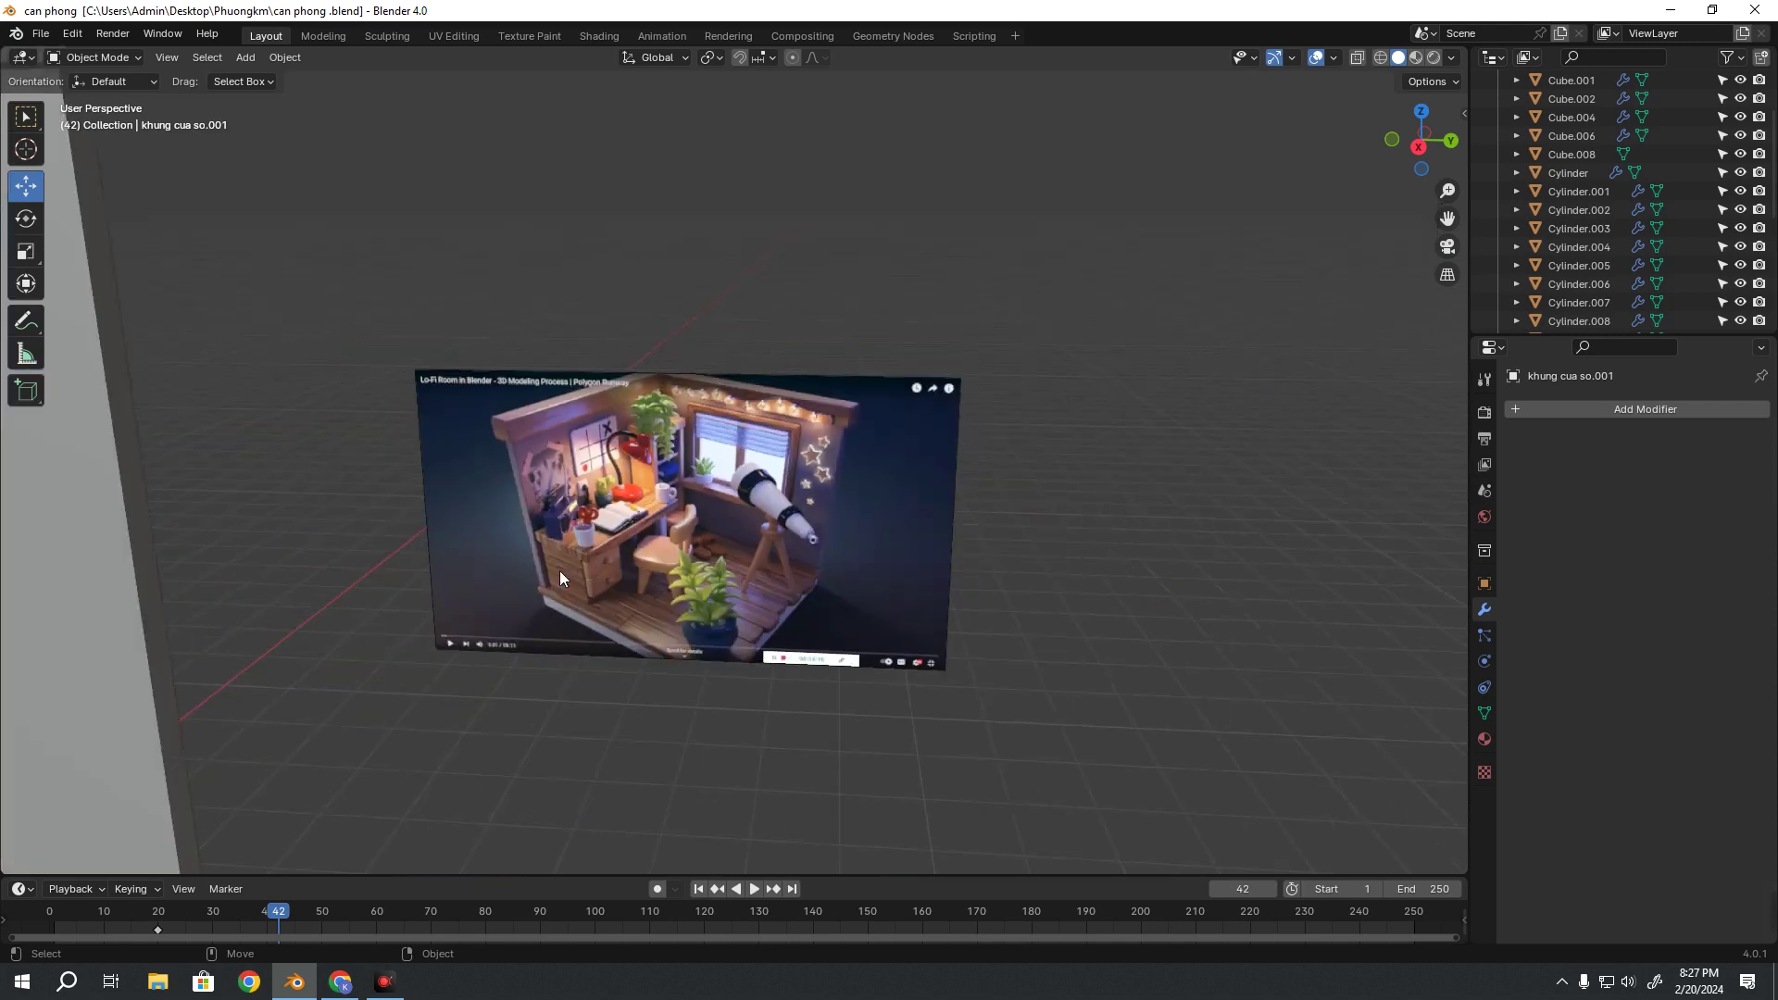
{"action": "mouse_move", "coordinate": [560, 571]}
{"action": "middle_mouse_down", "text": "shift"}
{"action": "mouse_move", "coordinate": [698, 459]}
{"action": "mouse_move", "coordinate": [781, 500]}
{"action": "middle_mouse_up", "text": "shift"}
{"action": "scroll", "coordinate": [969, 418], "scroll_direction": "up", "scroll_amount": 1}
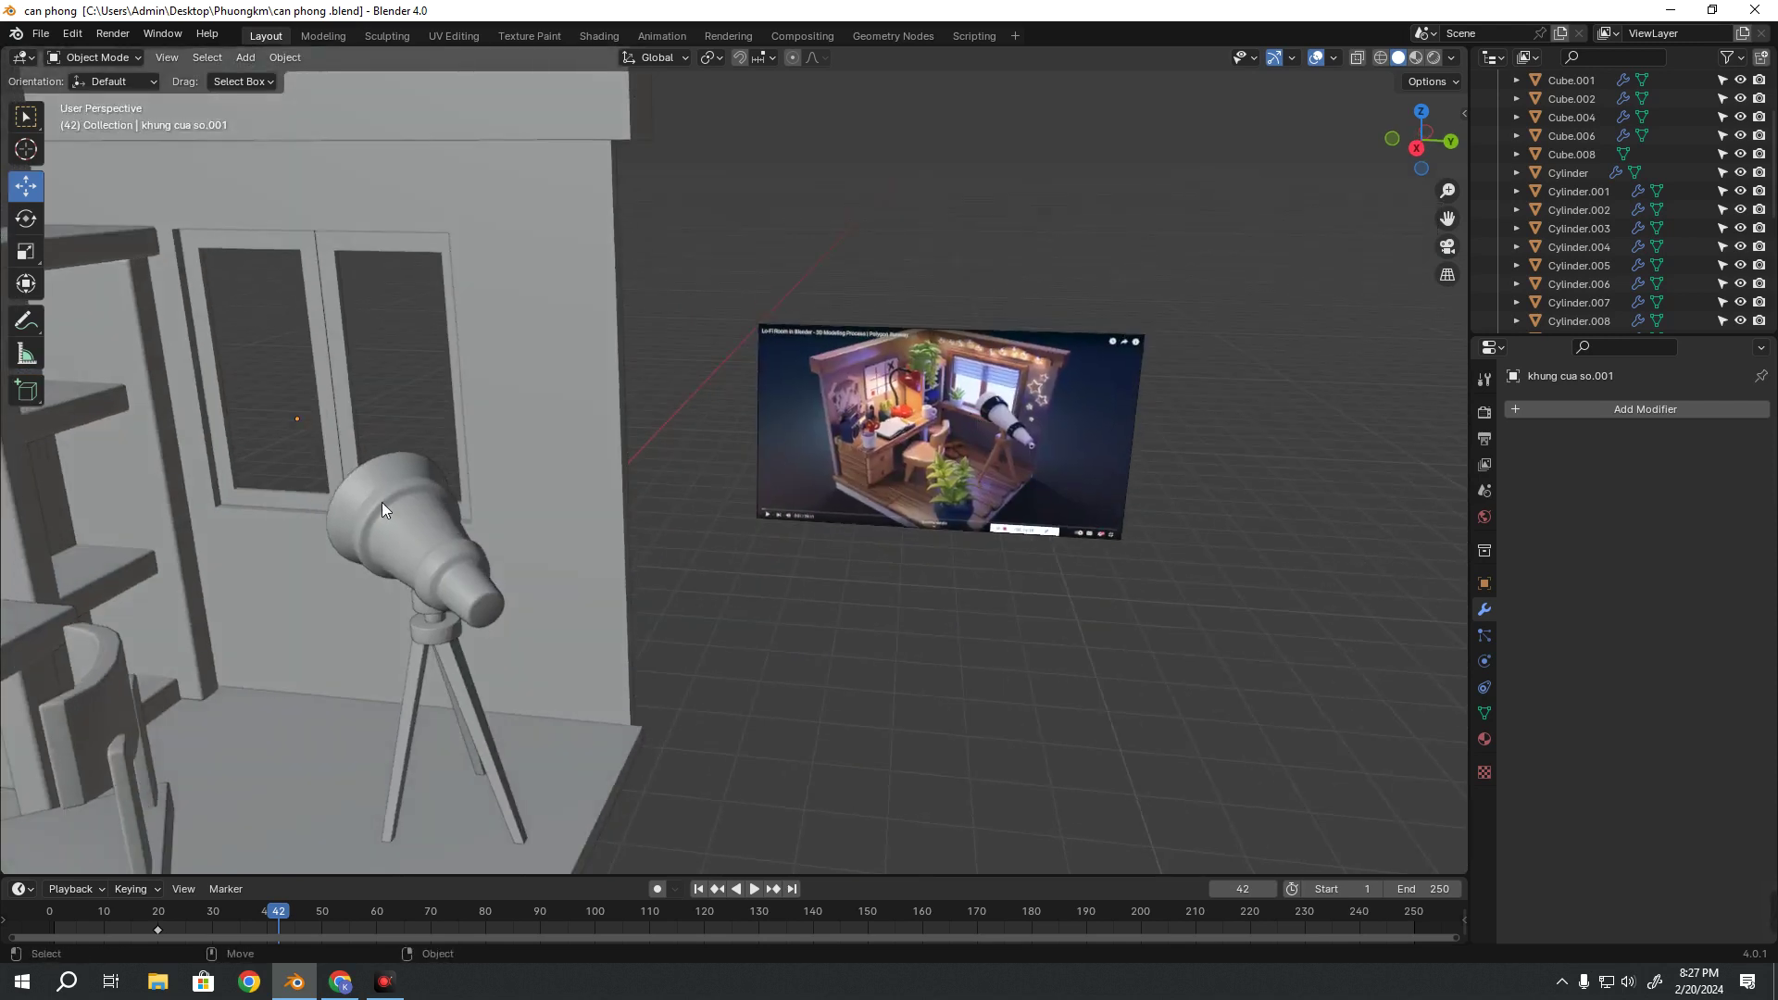
{"action": "scroll", "coordinate": [387, 493], "scroll_direction": "down", "scroll_amount": 3}
{"action": "middle_click_drag", "start_coordinate": [392, 485], "coordinate": [480, 532]}
{"action": "left_click", "coordinate": [417, 519]}
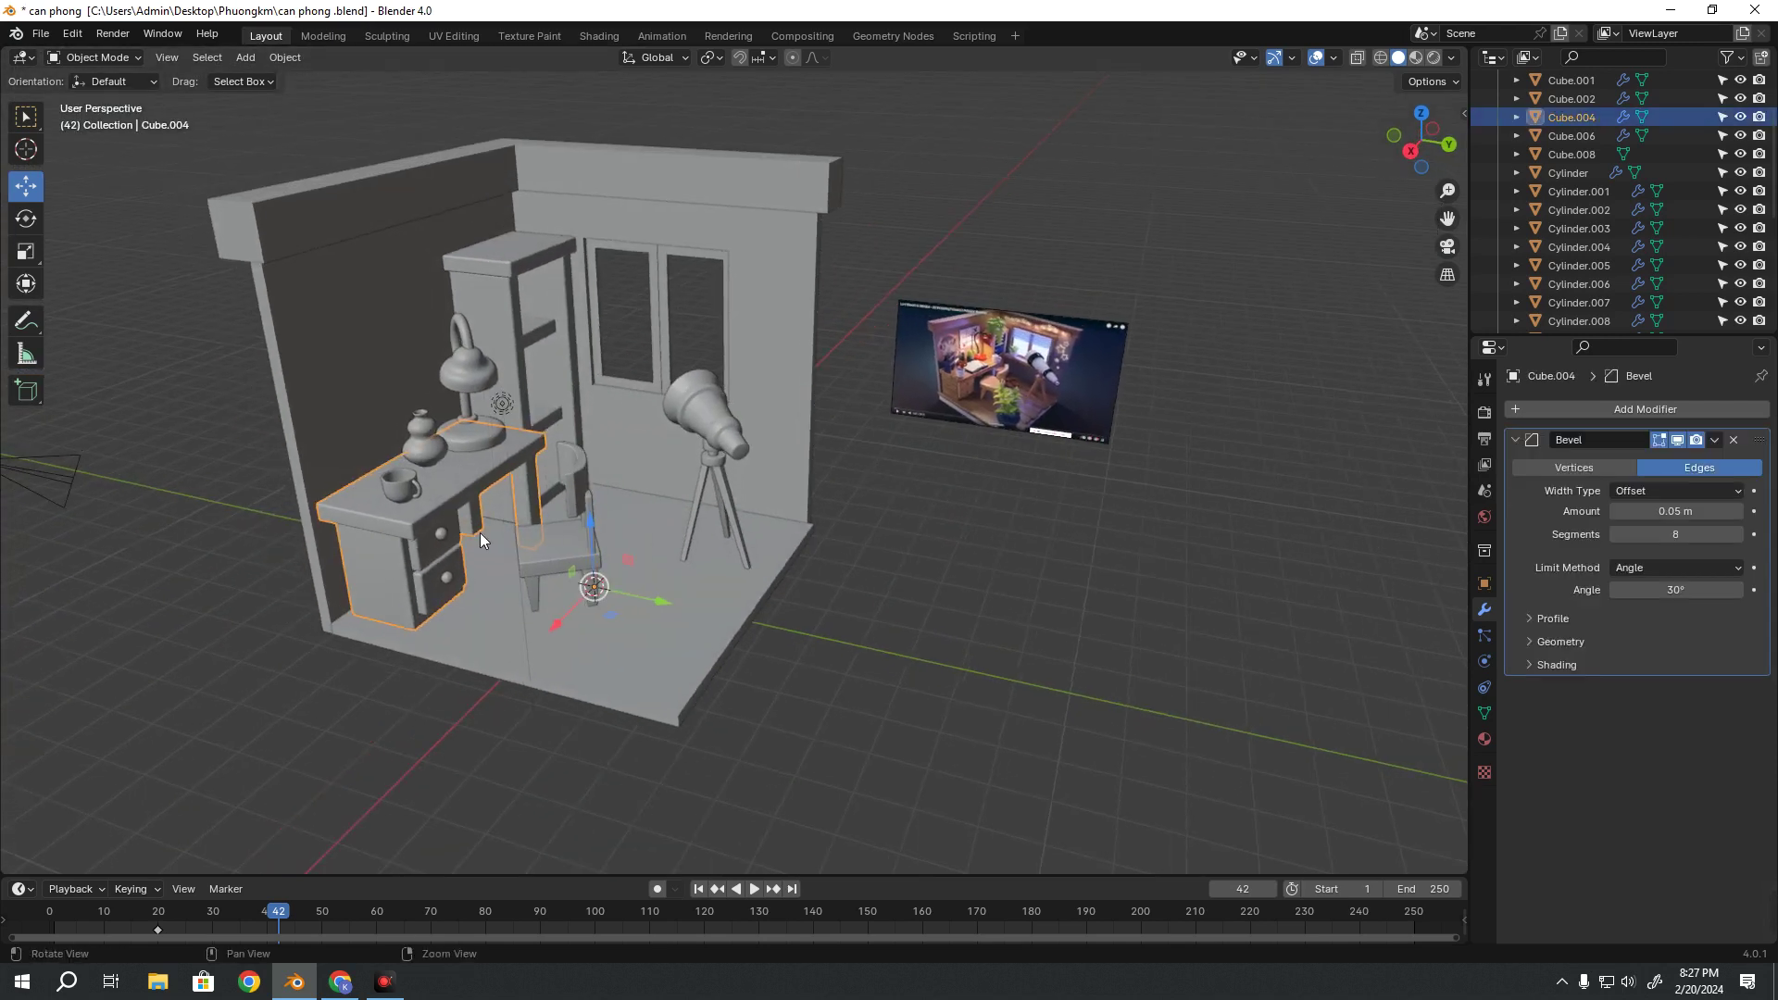
Duplicate the floor slab, raise the copy toward the window and narrow it along X
{"action": "left_click", "coordinate": [673, 580]}
{"action": "middle_click_drag", "start_coordinate": [676, 588], "coordinate": [646, 605]}
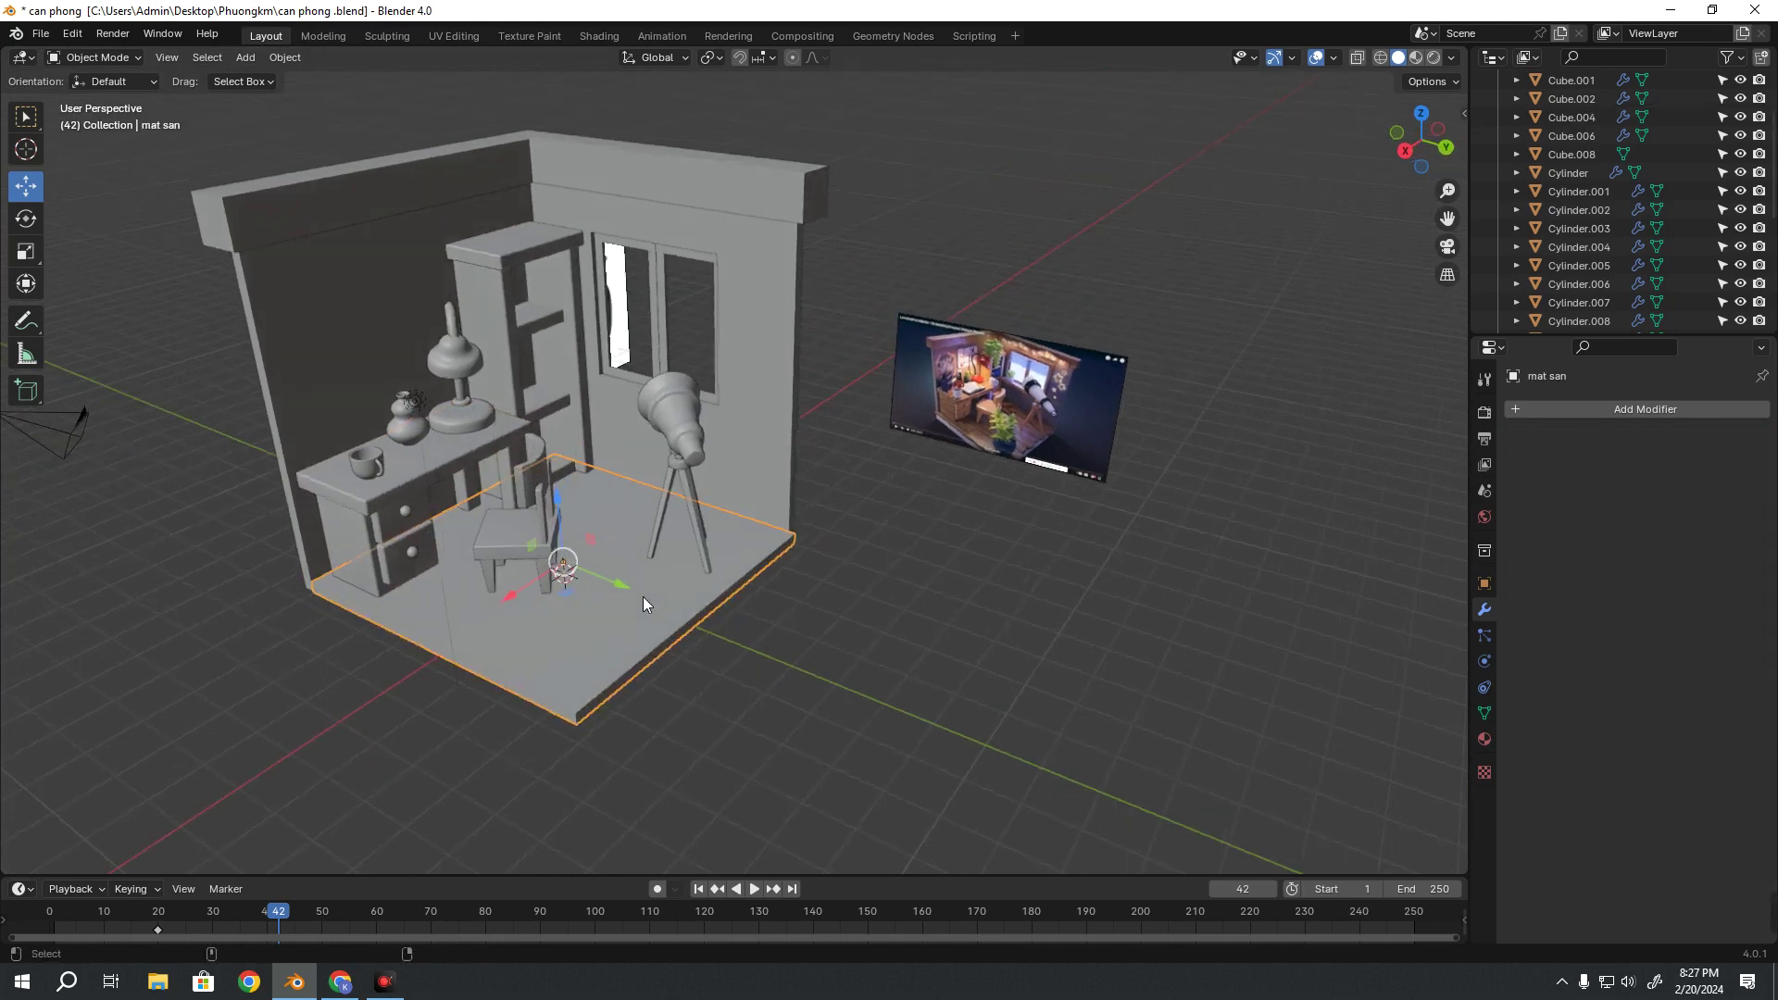
{"action": "key", "text": "shift+d"}
{"action": "key", "text": "Escape"}
{"action": "left_click_drag", "start_coordinate": [570, 504], "coordinate": [567, 383]}
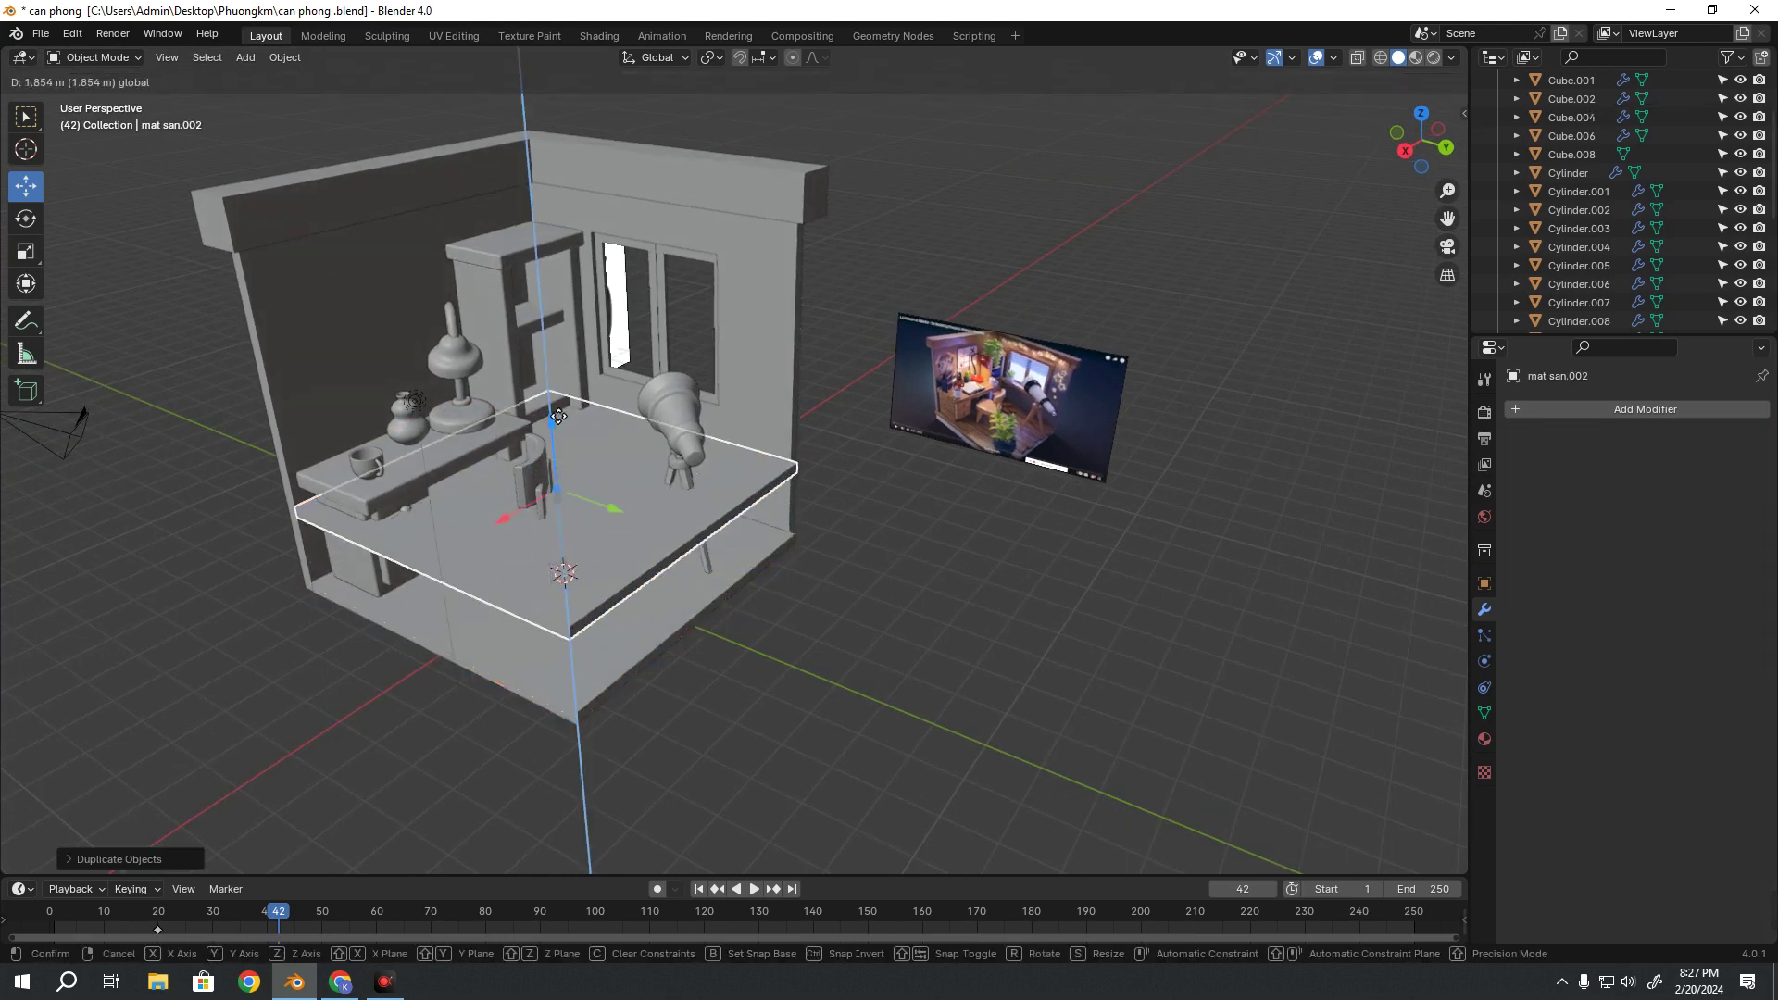
{"action": "key", "text": "shift+space"}
{"action": "key", "text": "s"}
{"action": "left_click_drag", "start_coordinate": [498, 476], "coordinate": [592, 427]}
{"action": "key", "text": "shift+space"}
{"action": "key", "text": "g"}
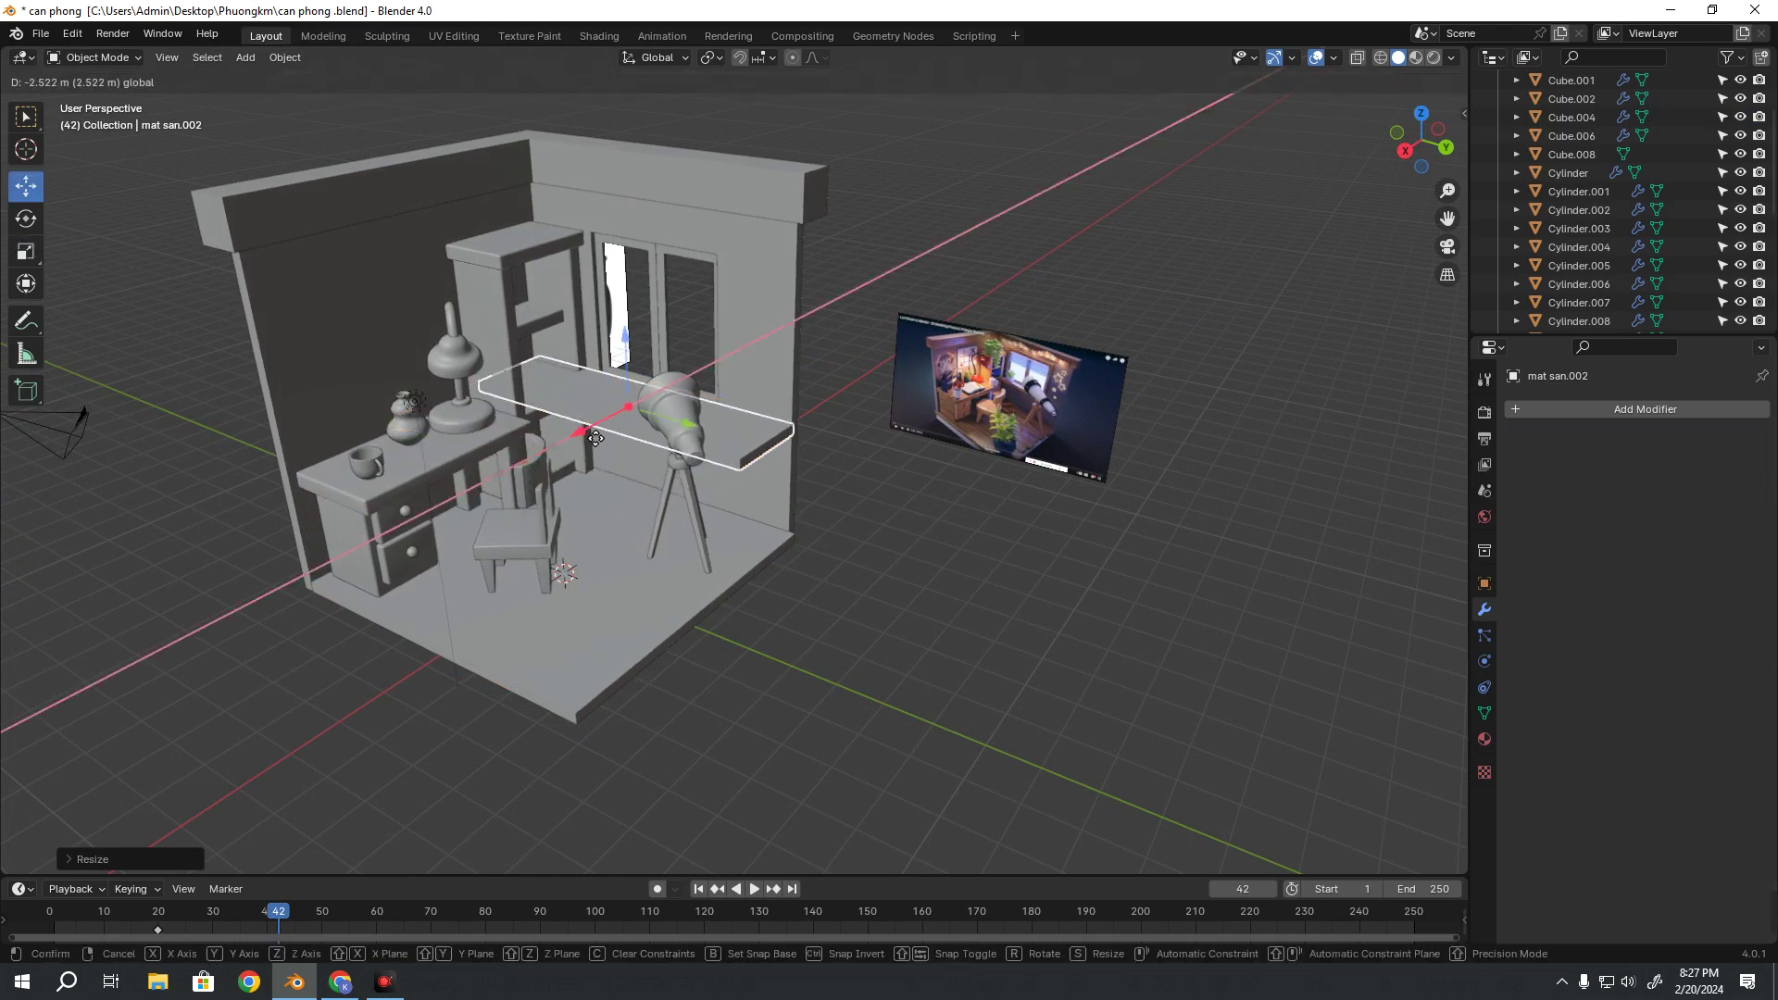
Slide the slab copy toward the window wall and flatten it to sill thickness
{"action": "scroll", "coordinate": [593, 428], "scroll_direction": "up", "scroll_amount": 2}
{"action": "scroll", "coordinate": [593, 428], "scroll_direction": "up", "scroll_amount": 5}
{"action": "key", "text": "shift+space"}
{"action": "key", "text": "s"}
{"action": "mouse_move", "coordinate": [614, 357]}
{"action": "middle_mouse_down"}
{"action": "mouse_move", "coordinate": [596, 582]}
{"action": "mouse_move", "coordinate": [600, 500]}
{"action": "middle_mouse_up"}
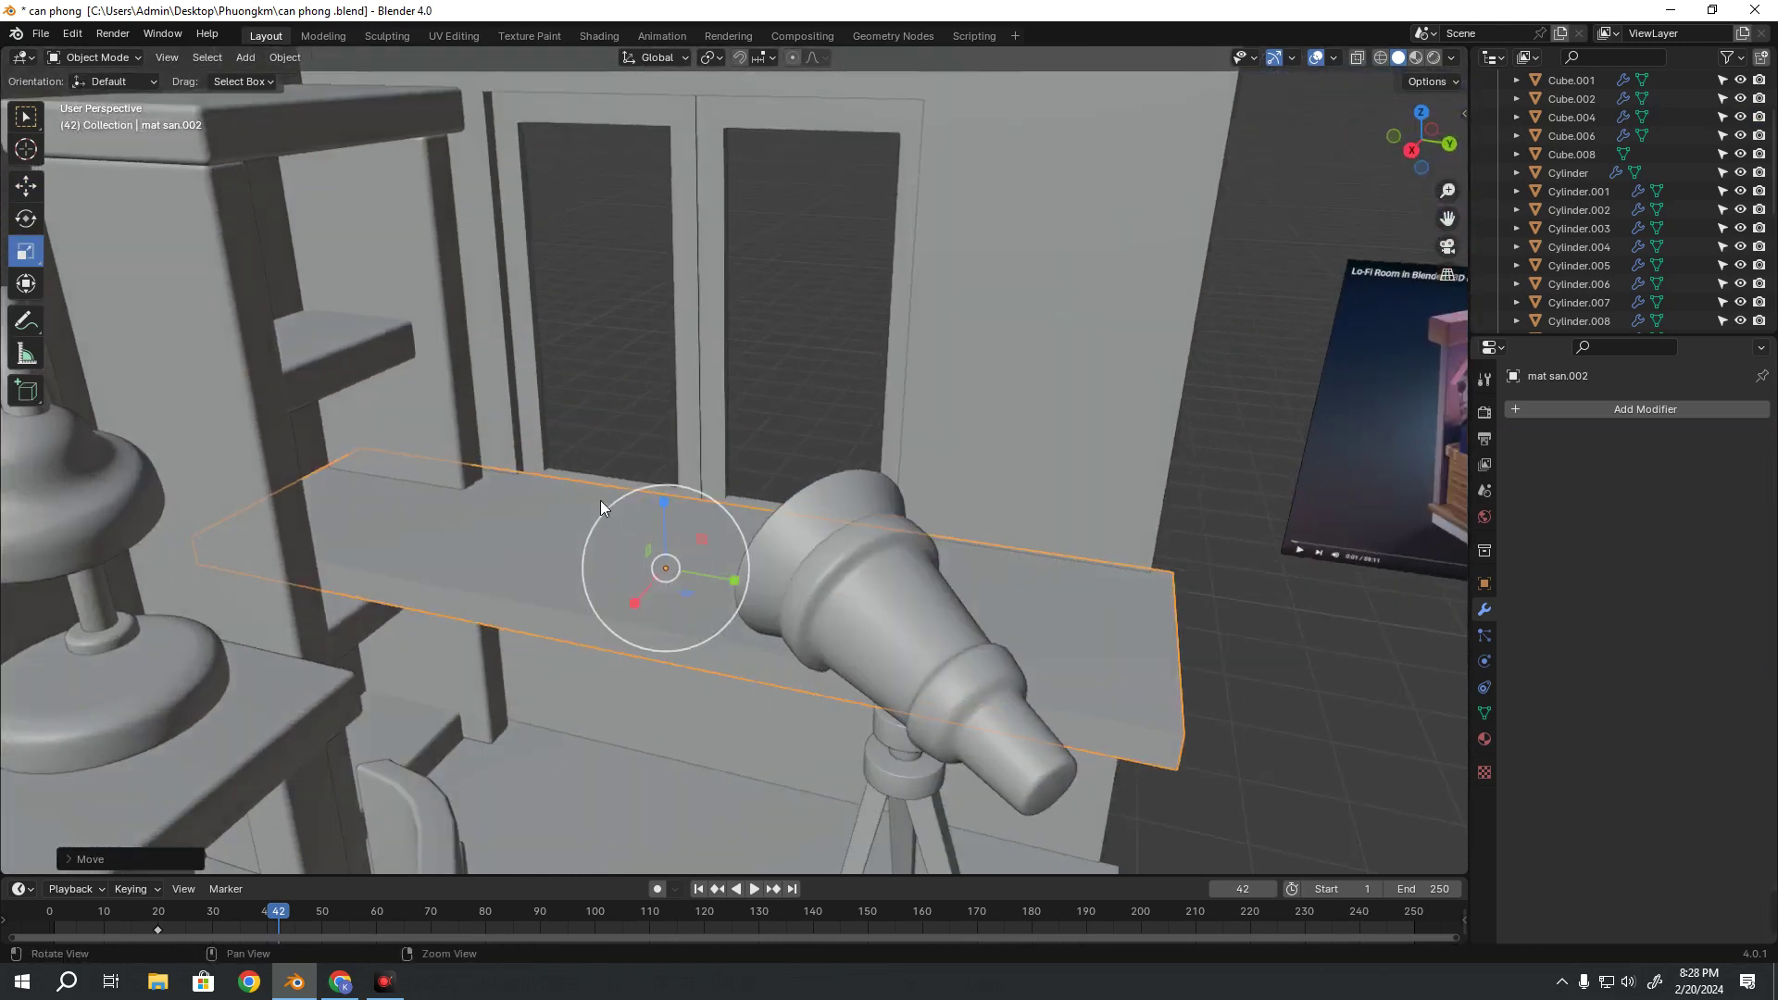
{"action": "left_click_drag", "start_coordinate": [665, 503], "coordinate": [667, 547]}
{"action": "key", "text": "shift+space"}
{"action": "key", "text": "g"}
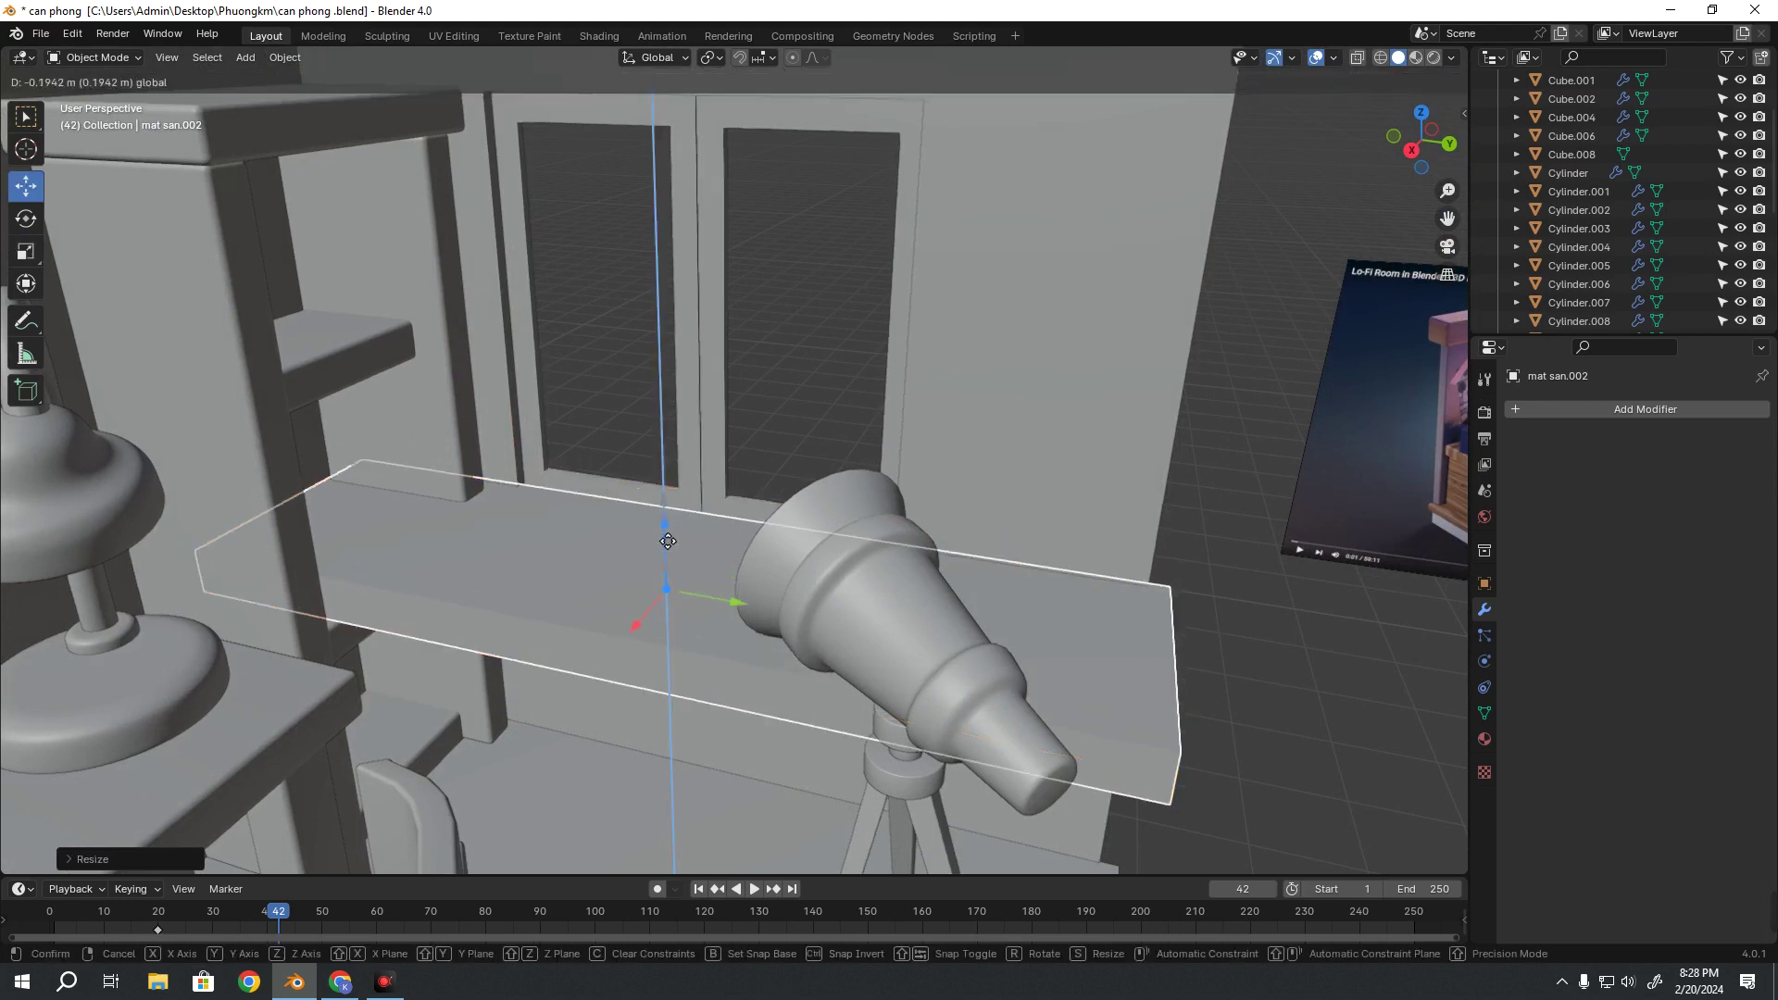
{"action": "scroll", "coordinate": [667, 546], "scroll_direction": "down", "scroll_amount": 1}
{"action": "middle_click_drag", "start_coordinate": [666, 552], "coordinate": [770, 585]}
Reduce the sill's Y depth, shorten it along X, and centre it just below the window
{"action": "key", "text": "shift+space"}
{"action": "key", "text": "s"}
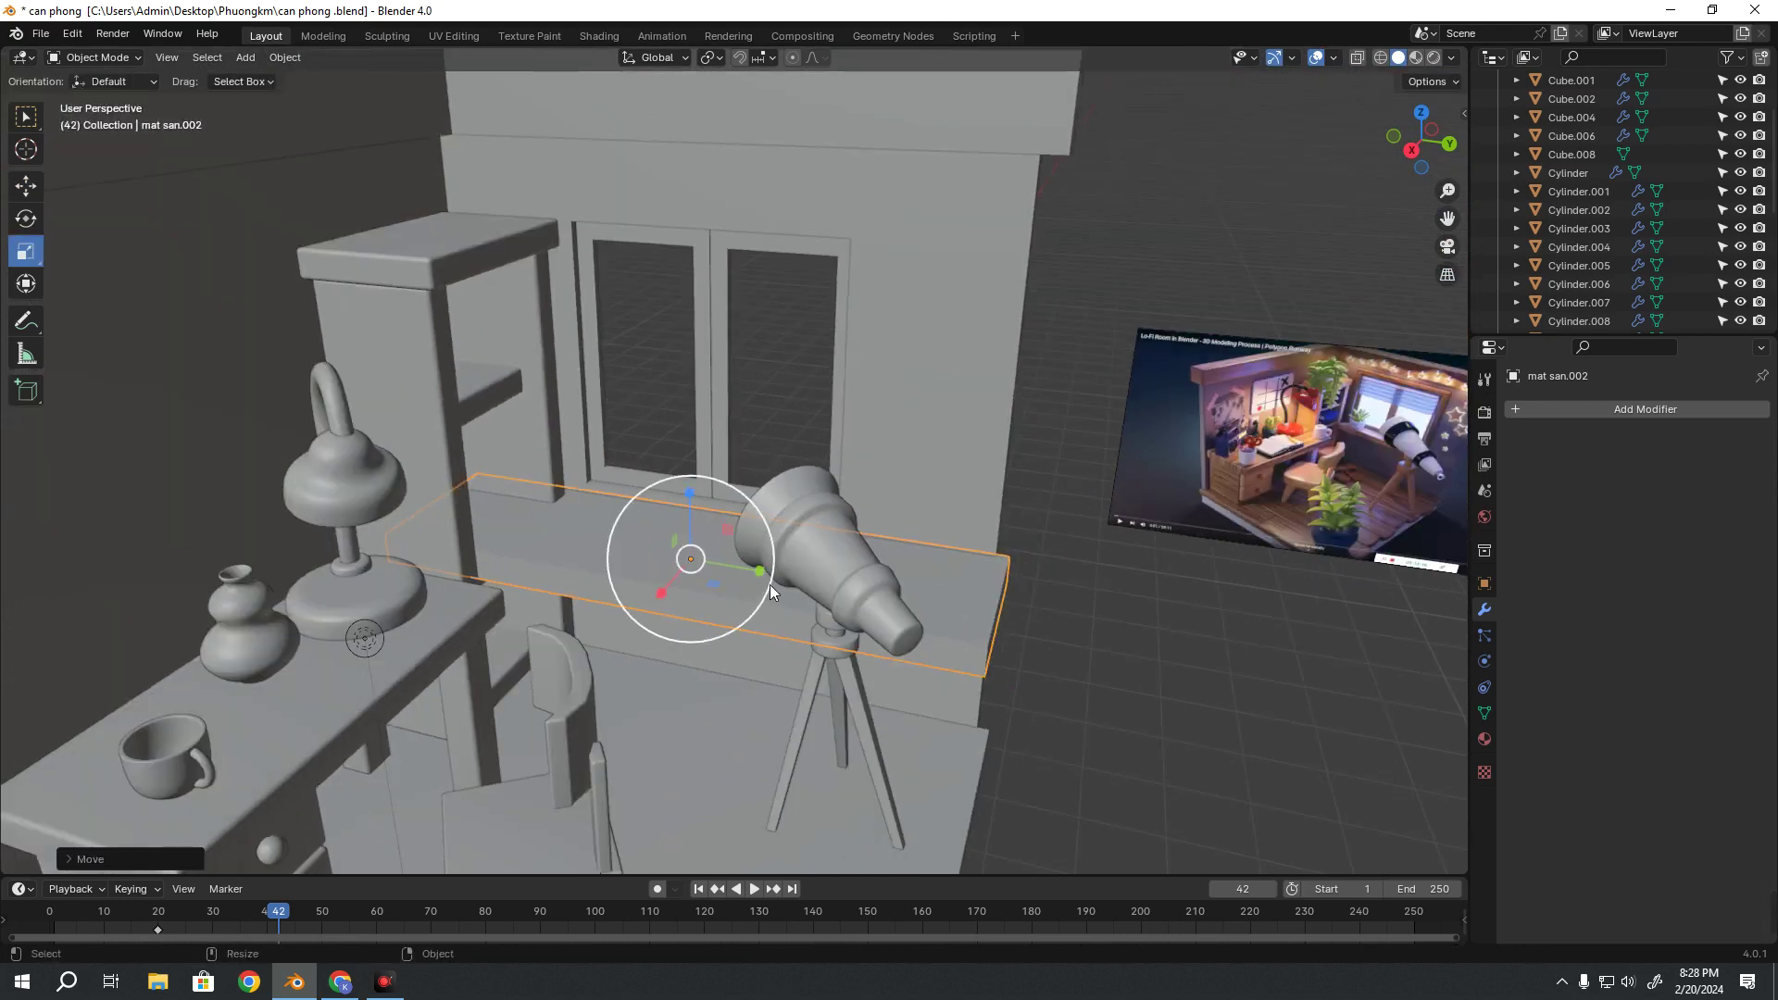
{"action": "left_click_drag", "start_coordinate": [768, 585], "coordinate": [730, 558]}
{"action": "mouse_move", "coordinate": [730, 558]}
{"action": "middle_mouse_down"}
{"action": "mouse_move", "coordinate": [676, 609]}
{"action": "mouse_move", "coordinate": [576, 643]}
{"action": "middle_mouse_up"}
{"action": "left_click_drag", "start_coordinate": [601, 627], "coordinate": [639, 593]}
{"action": "key", "text": "shift+space"}
{"action": "key", "text": "s"}
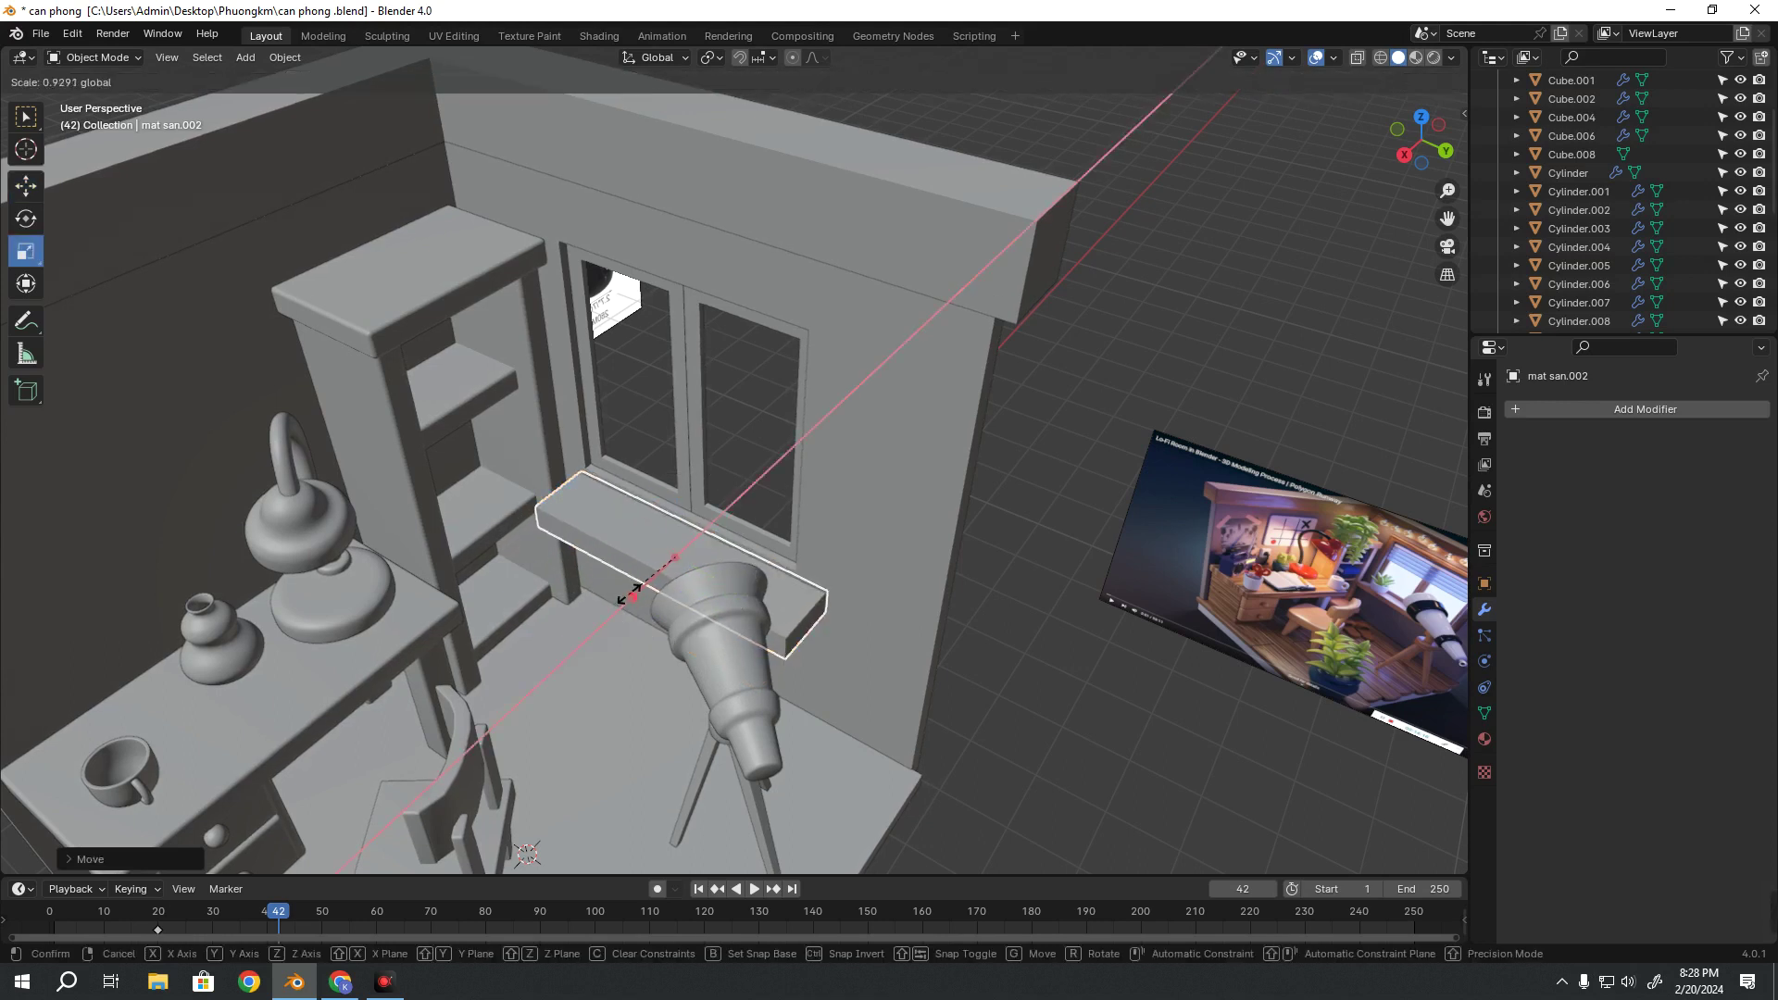
{"action": "key", "text": "shift+space"}
{"action": "key", "text": "g"}
{"action": "scroll", "coordinate": [642, 587], "scroll_direction": "up", "scroll_amount": 2}
{"action": "middle_click_drag", "start_coordinate": [642, 587], "coordinate": [752, 576]}
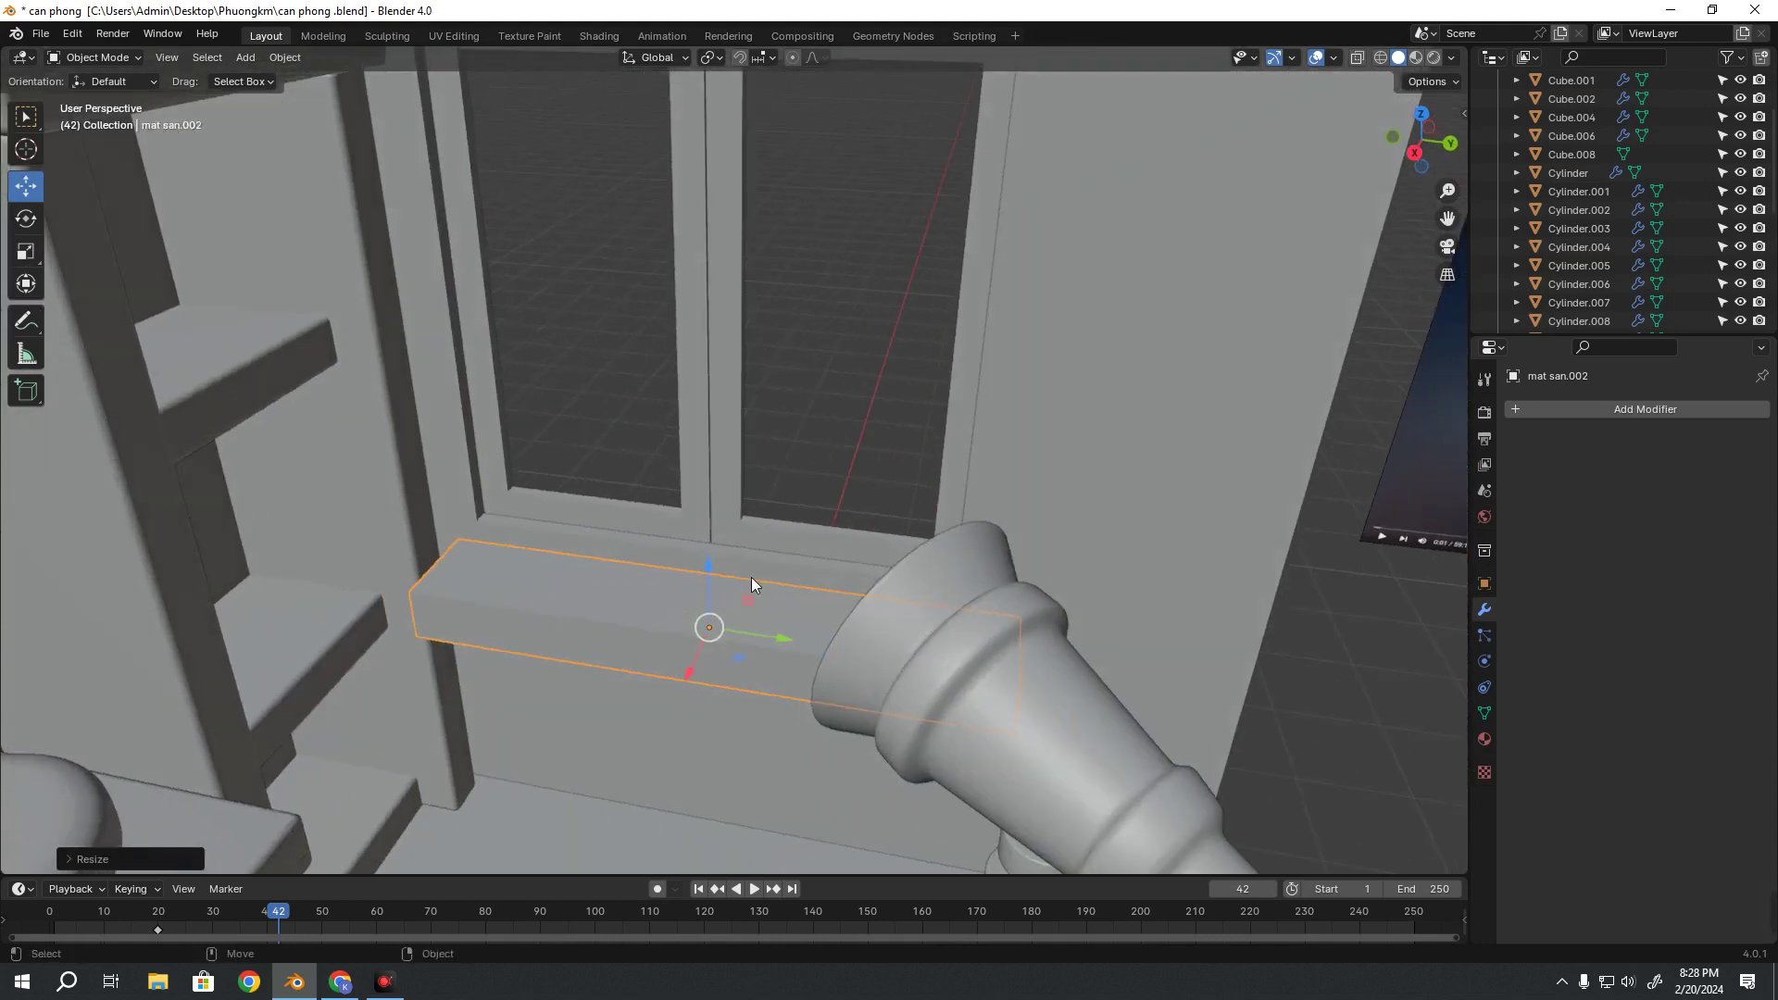
{"action": "mouse_move", "coordinate": [709, 579]}
{"action": "left_mouse_down"}
{"action": "mouse_move", "coordinate": [763, 651]}
{"action": "mouse_move", "coordinate": [787, 632]}
{"action": "left_mouse_up"}
{"action": "mouse_move", "coordinate": [787, 632]}
{"action": "middle_mouse_down"}
{"action": "mouse_move", "coordinate": [733, 629]}
{"action": "mouse_move", "coordinate": [714, 607]}
{"action": "mouse_move", "coordinate": [853, 619]}
{"action": "mouse_move", "coordinate": [791, 626]}
{"action": "mouse_move", "coordinate": [818, 589]}
{"action": "middle_mouse_up"}
Apply all transforms to the window sill mat san.002
{"action": "scroll", "coordinate": [714, 608], "scroll_direction": "down", "scroll_amount": 5}
{"action": "scroll", "coordinate": [791, 626], "scroll_direction": "up", "scroll_amount": 3}
{"action": "scroll", "coordinate": [819, 589], "scroll_direction": "up", "scroll_amount": 3}
{"action": "scroll", "coordinate": [706, 597], "scroll_direction": "up", "scroll_amount": 2}
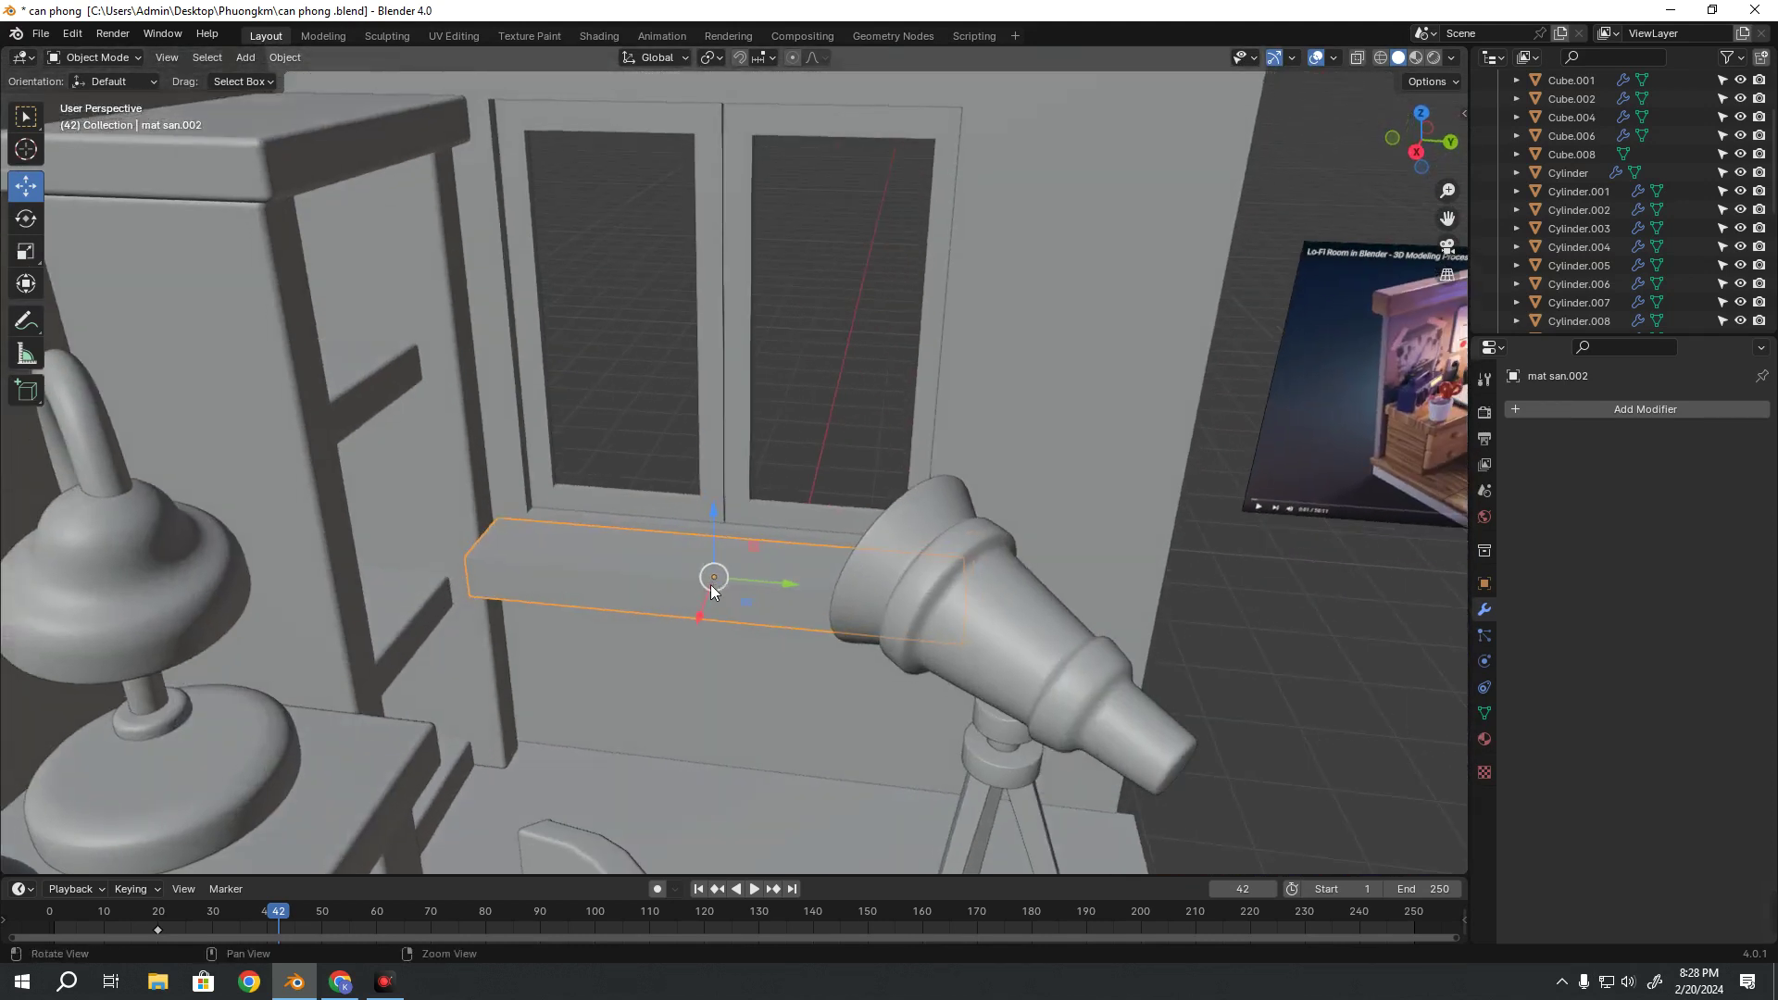
{"action": "left_click", "coordinate": [287, 58]}
{"action": "mouse_move", "coordinate": [308, 153]}
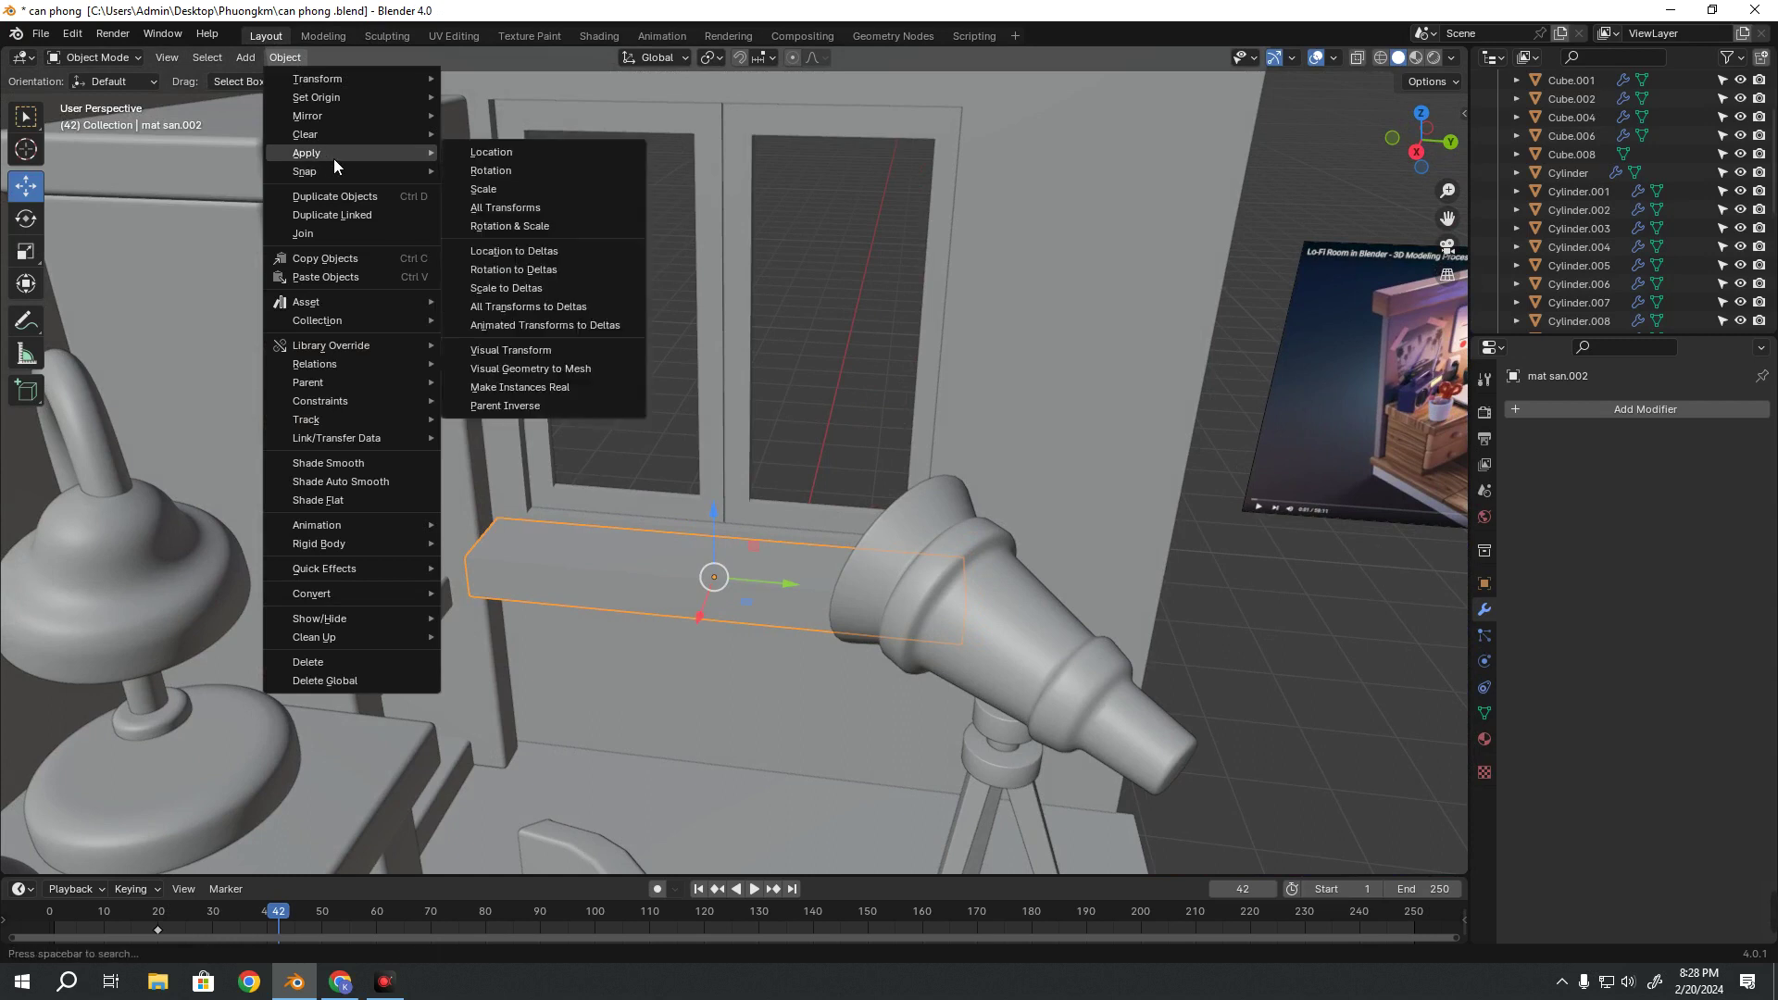
{"action": "left_click", "coordinate": [514, 203]}
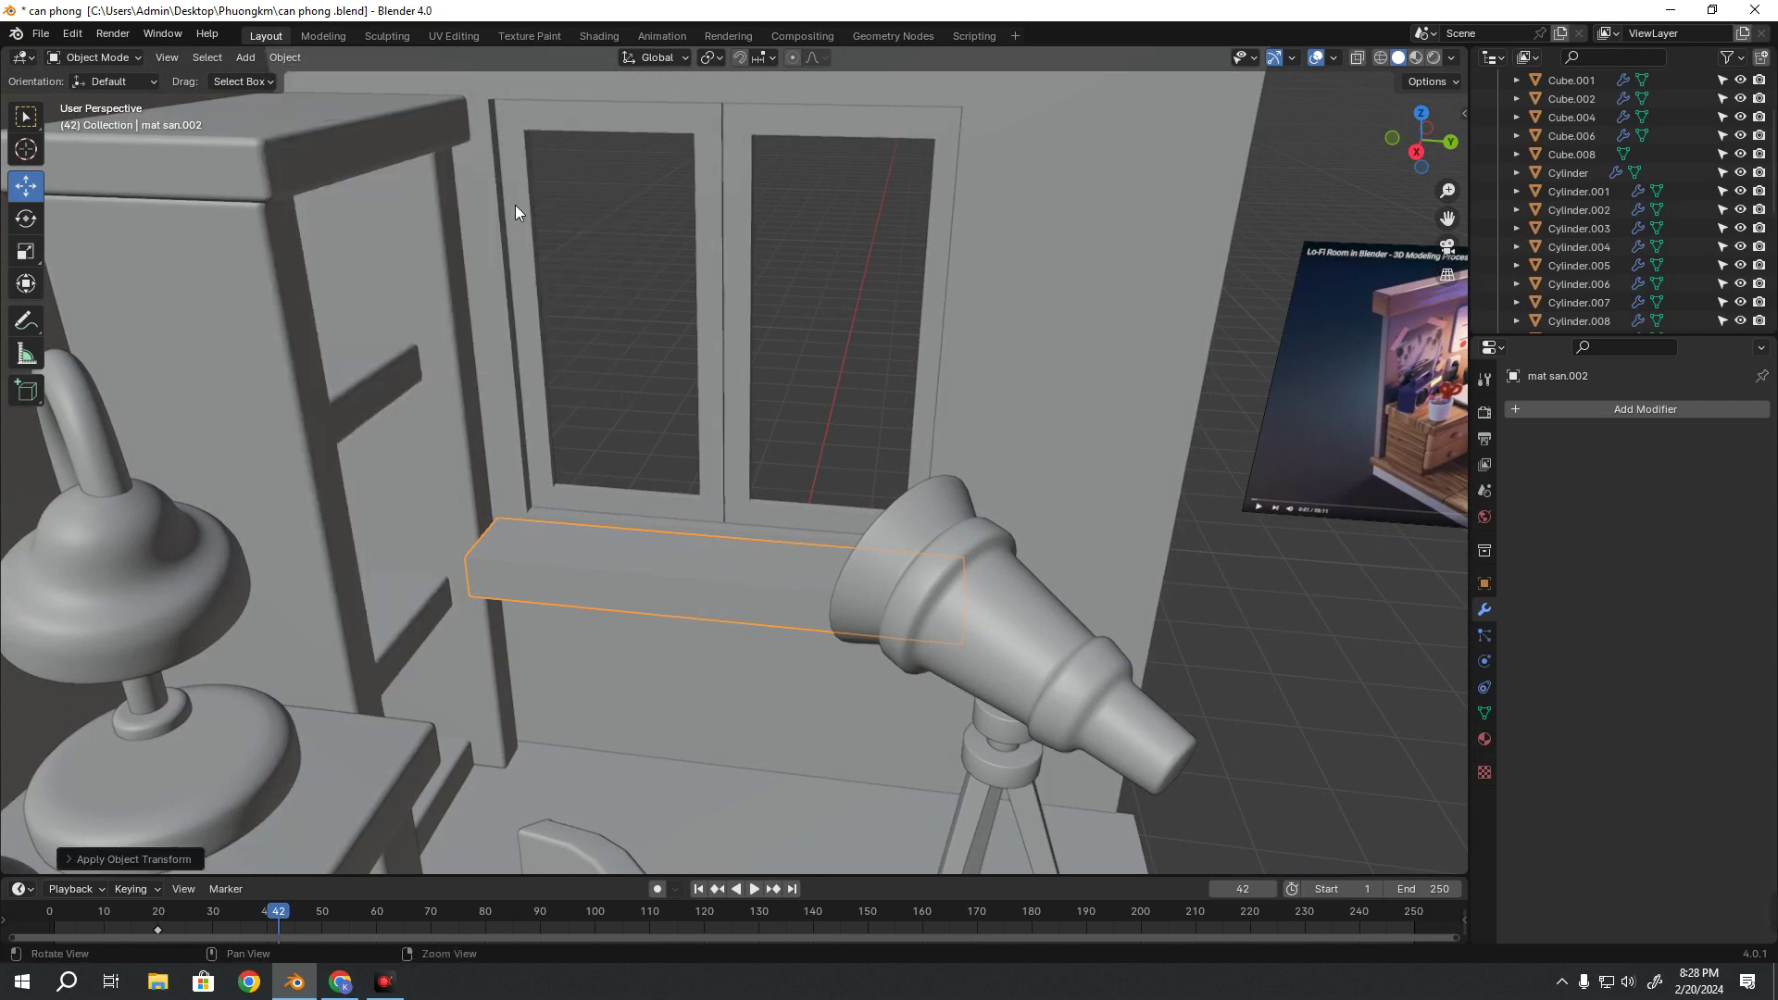
Add a Bevel modifier with Amount 0.03 m and 3 segments to the sill
{"action": "left_click", "coordinate": [1554, 411]}
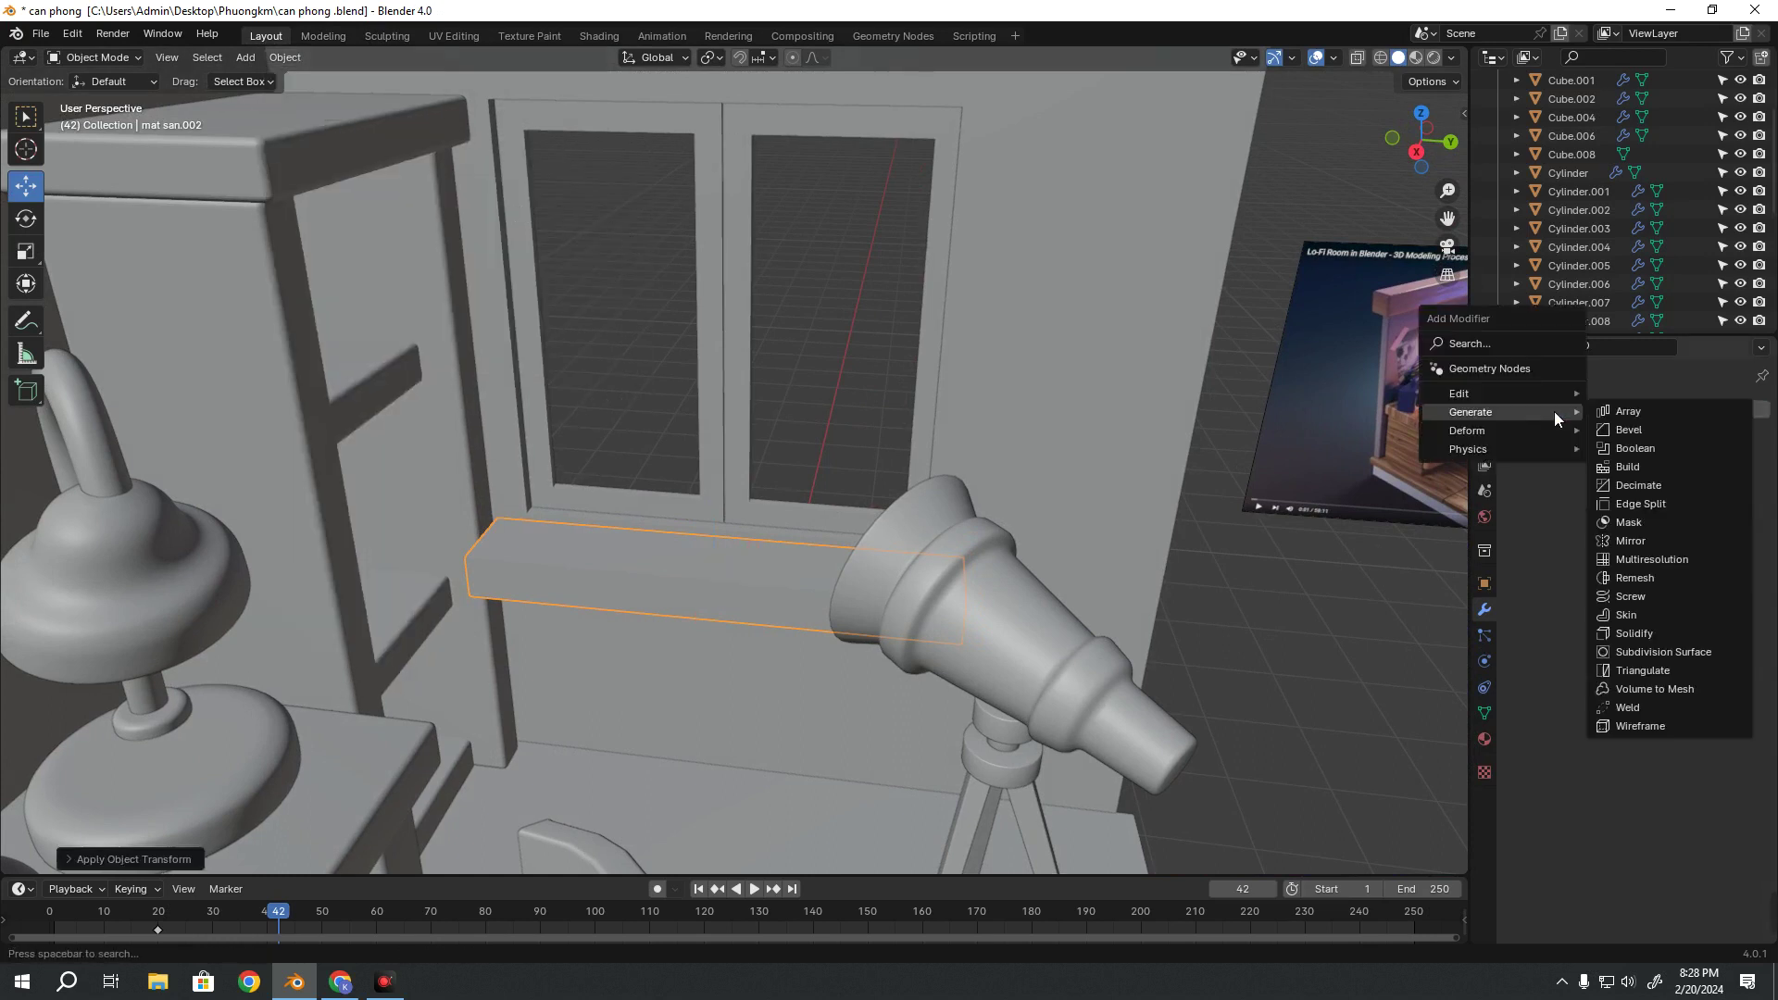
{"action": "left_click", "coordinate": [1635, 430]}
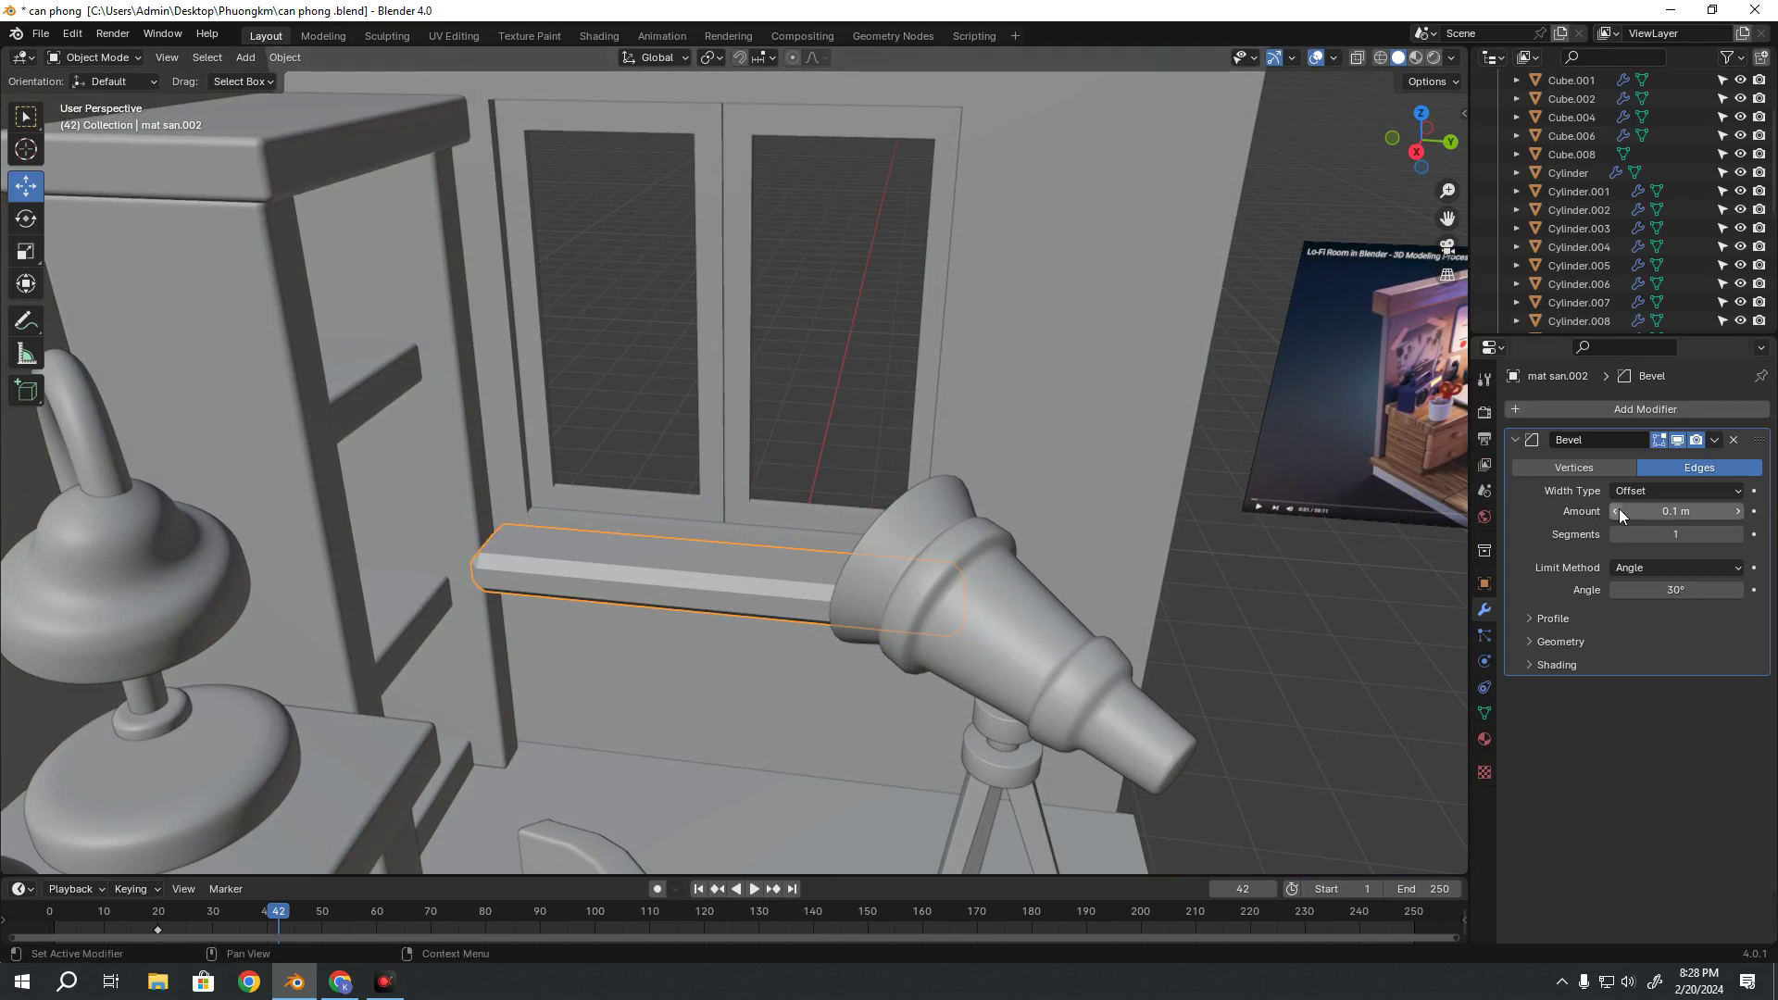
{"action": "left_click_drag", "start_coordinate": [1619, 509], "coordinate": [1597, 508]}
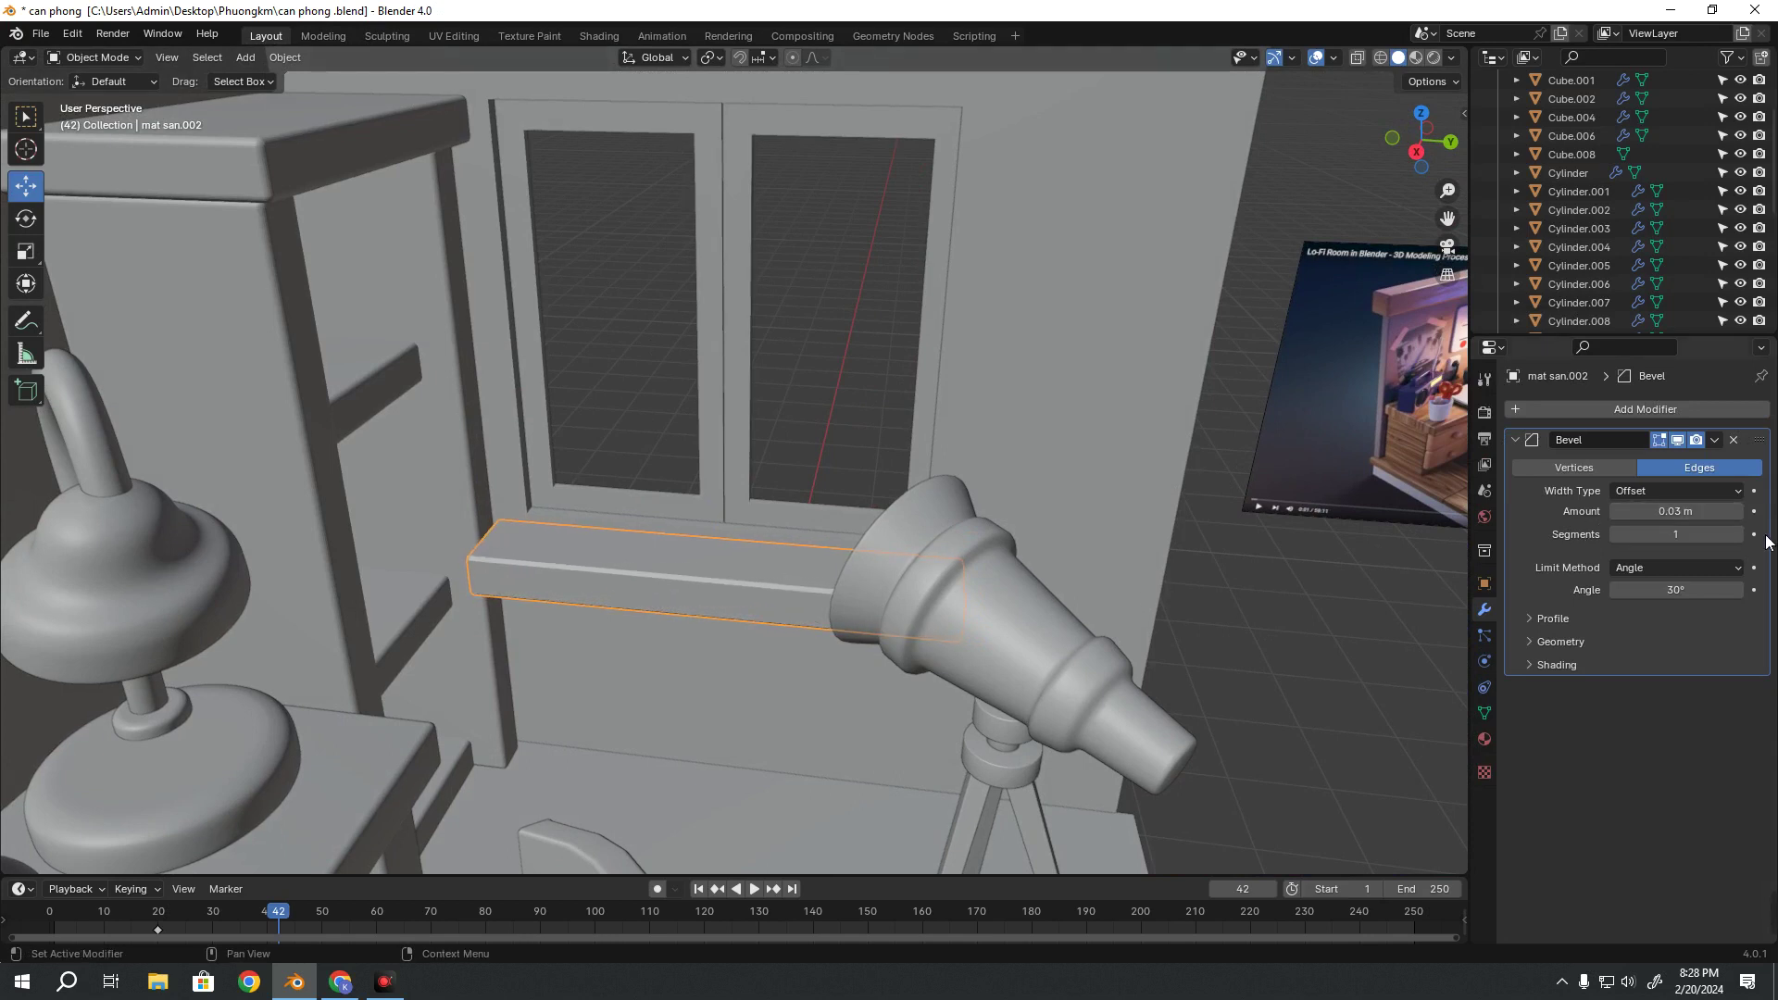
{"action": "left_click", "coordinate": [1737, 535]}
{"action": "middle_click_drag", "start_coordinate": [826, 602], "coordinate": [915, 659]}
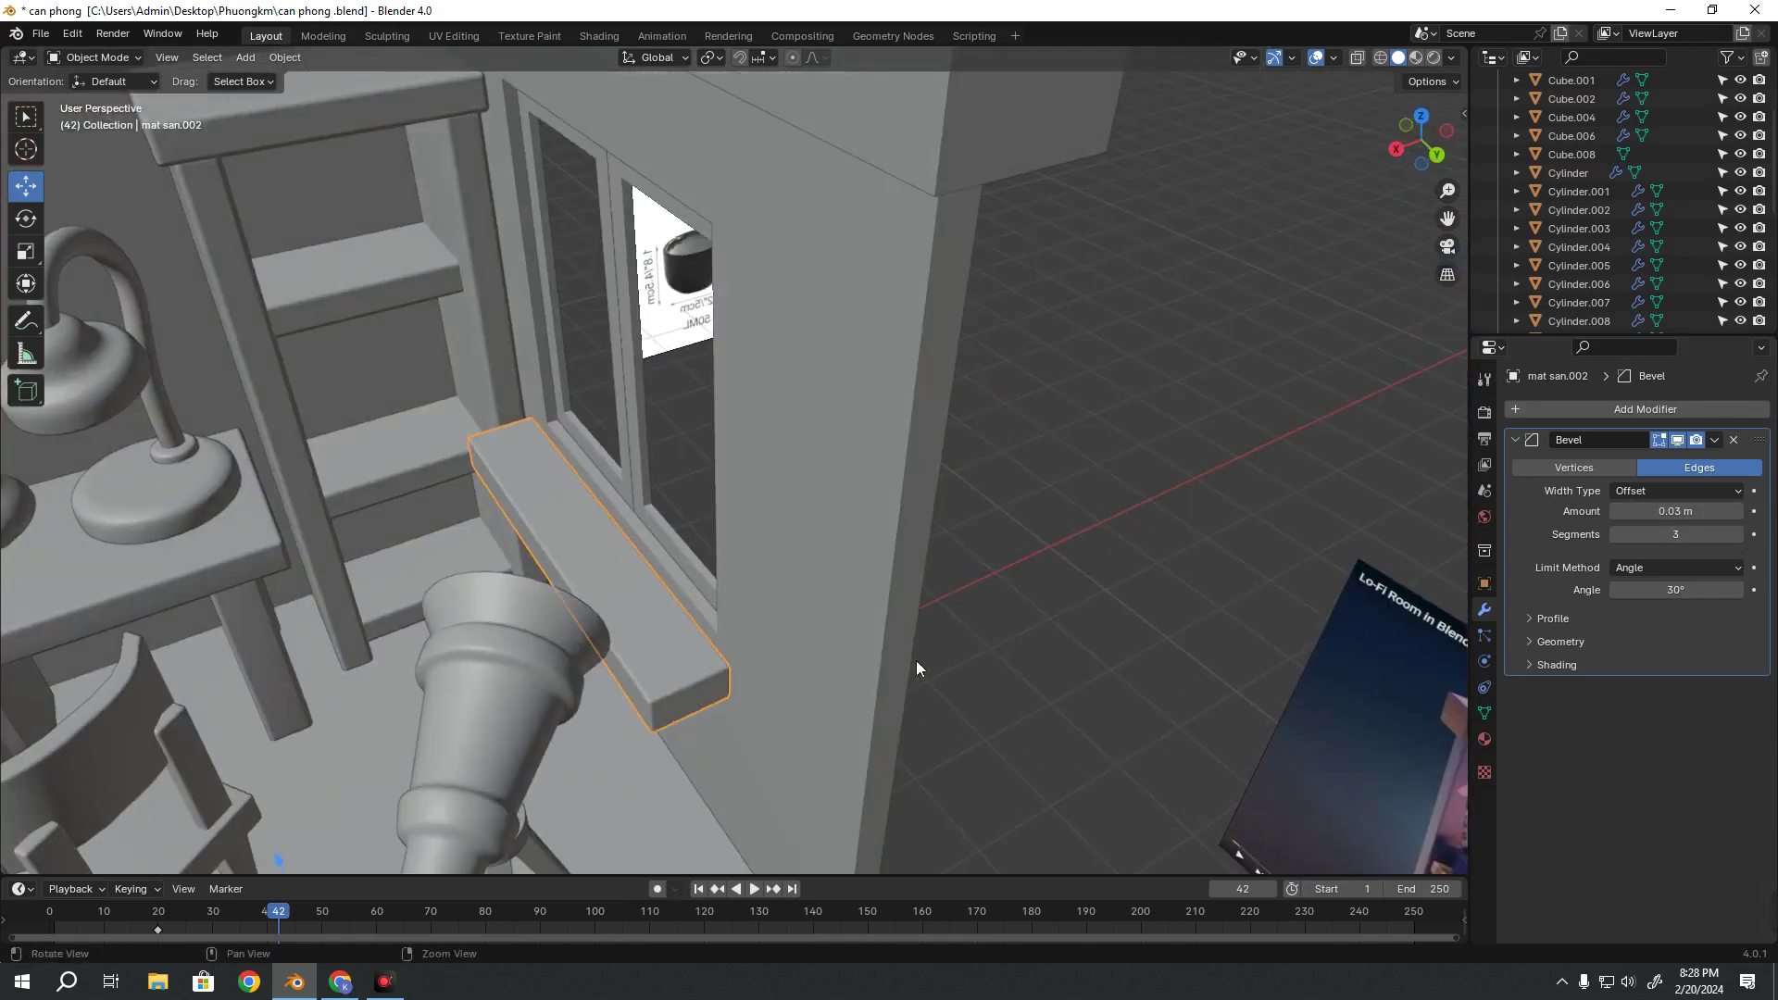
{"action": "scroll", "coordinate": [676, 648], "scroll_direction": "up", "scroll_amount": 3}
{"action": "middle_click_drag", "start_coordinate": [706, 602], "coordinate": [571, 626]}
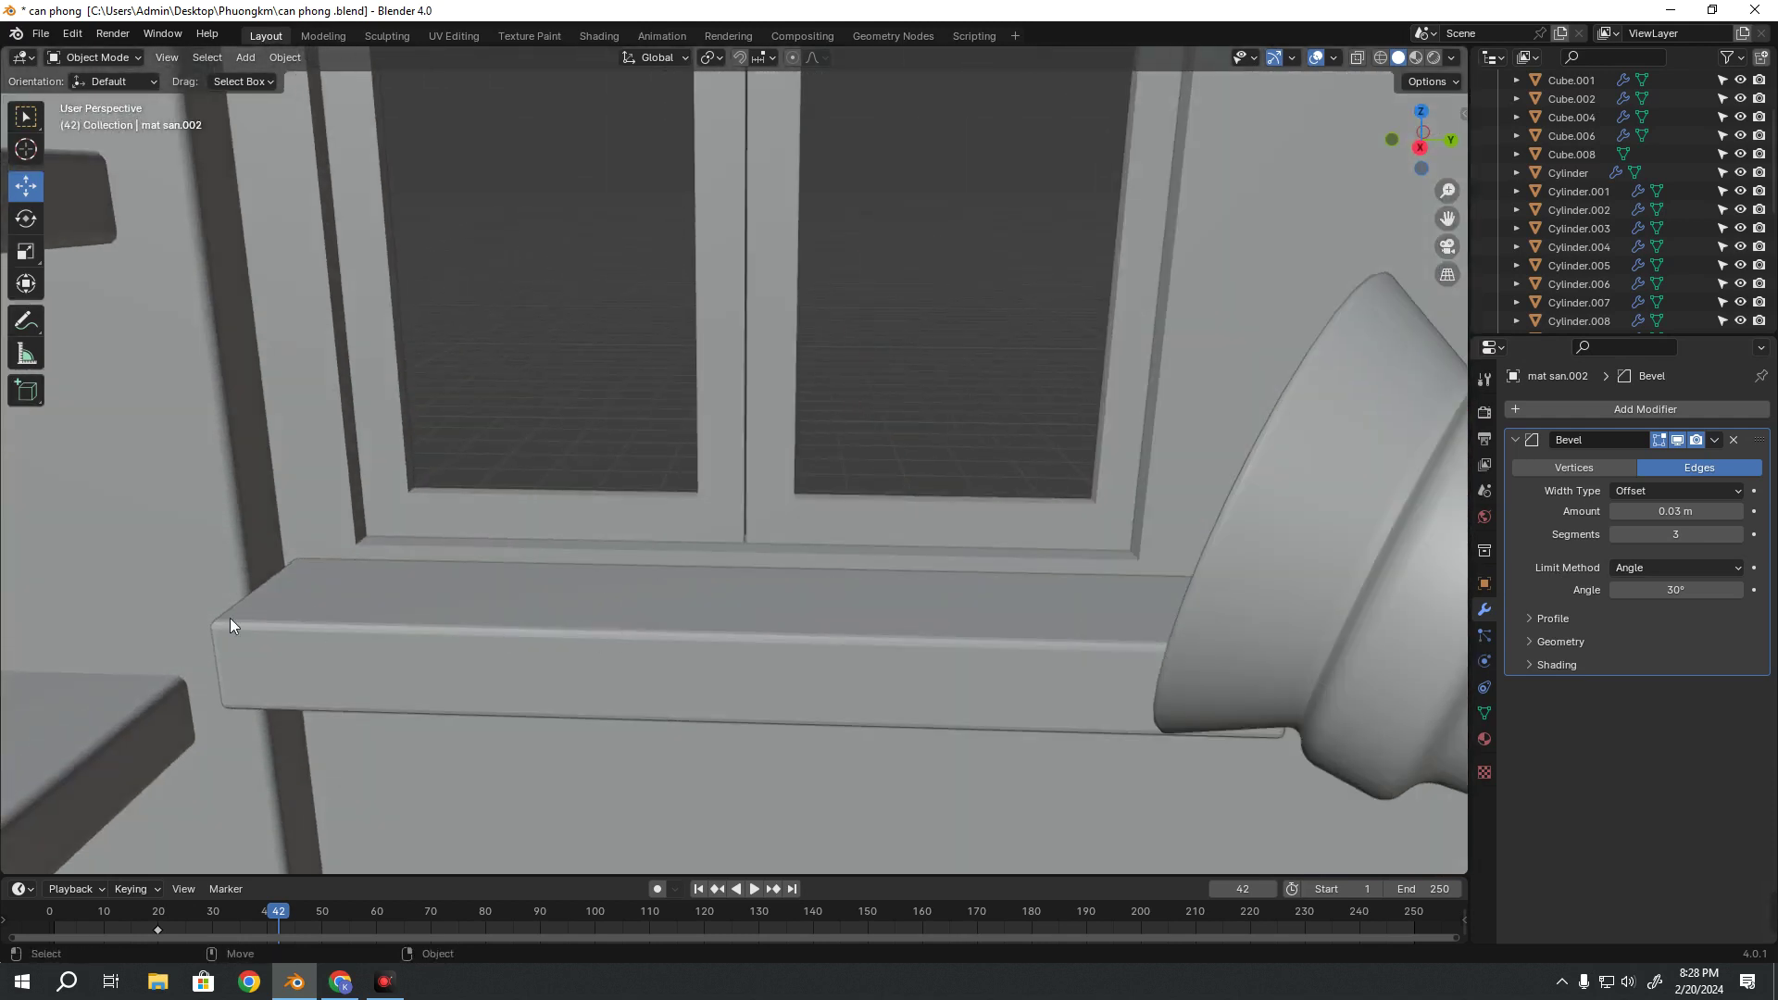
{"action": "mouse_move", "coordinate": [230, 619]}
{"action": "middle_mouse_down"}
{"action": "mouse_move", "coordinate": [546, 618]}
{"action": "mouse_move", "coordinate": [564, 654]}
{"action": "mouse_move", "coordinate": [758, 607]}
{"action": "mouse_move", "coordinate": [655, 643]}
{"action": "mouse_move", "coordinate": [574, 563]}
{"action": "middle_mouse_up"}
{"action": "left_click", "coordinate": [667, 653]}
Orbit and zoom to a frontal view of the room's window wall
{"action": "scroll", "coordinate": [758, 608], "scroll_direction": "up", "scroll_amount": 2}
{"action": "mouse_move", "coordinate": [1030, 635]}
{"action": "middle_mouse_down"}
{"action": "mouse_move", "coordinate": [793, 637]}
{"action": "mouse_move", "coordinate": [697, 570]}
{"action": "mouse_move", "coordinate": [730, 578]}
{"action": "mouse_move", "coordinate": [665, 607]}
{"action": "middle_mouse_up"}
{"action": "scroll", "coordinate": [737, 547], "scroll_direction": "down", "scroll_amount": 5}
{"action": "scroll", "coordinate": [696, 570], "scroll_direction": "up", "scroll_amount": 2}
{"action": "scroll", "coordinate": [713, 570], "scroll_direction": "up", "scroll_amount": 2}
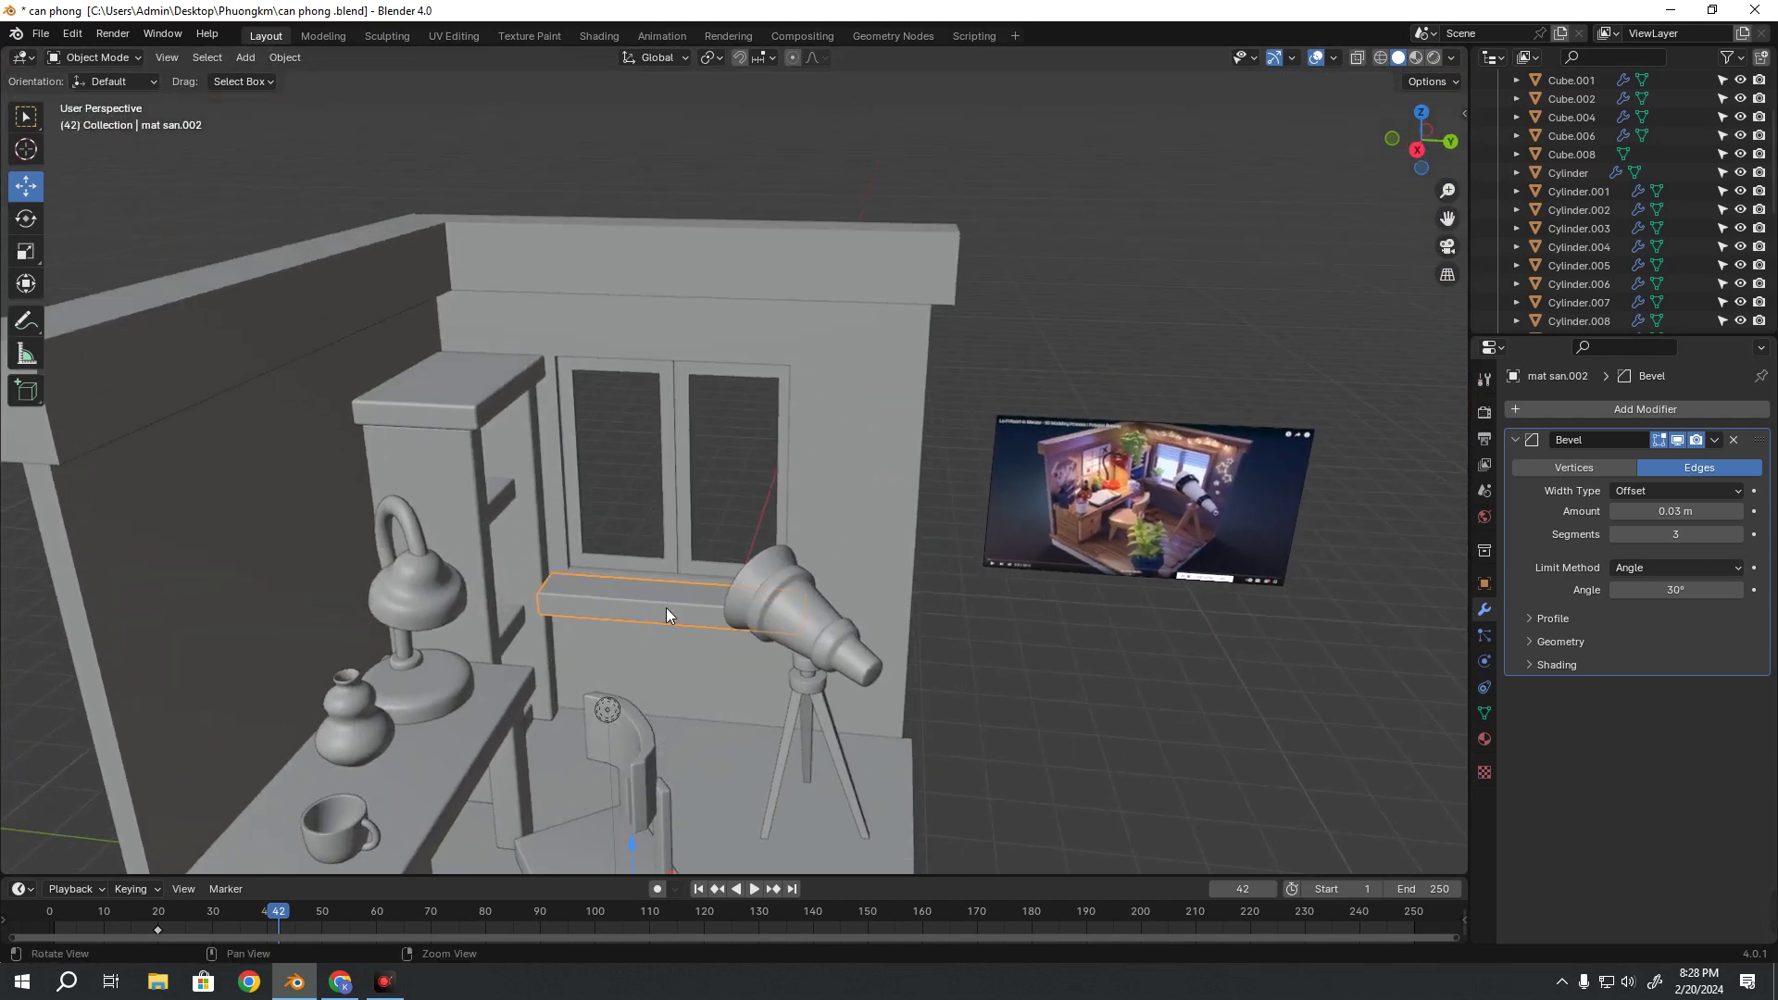
{"action": "scroll", "coordinate": [1146, 474], "scroll_direction": "up", "scroll_amount": 2}
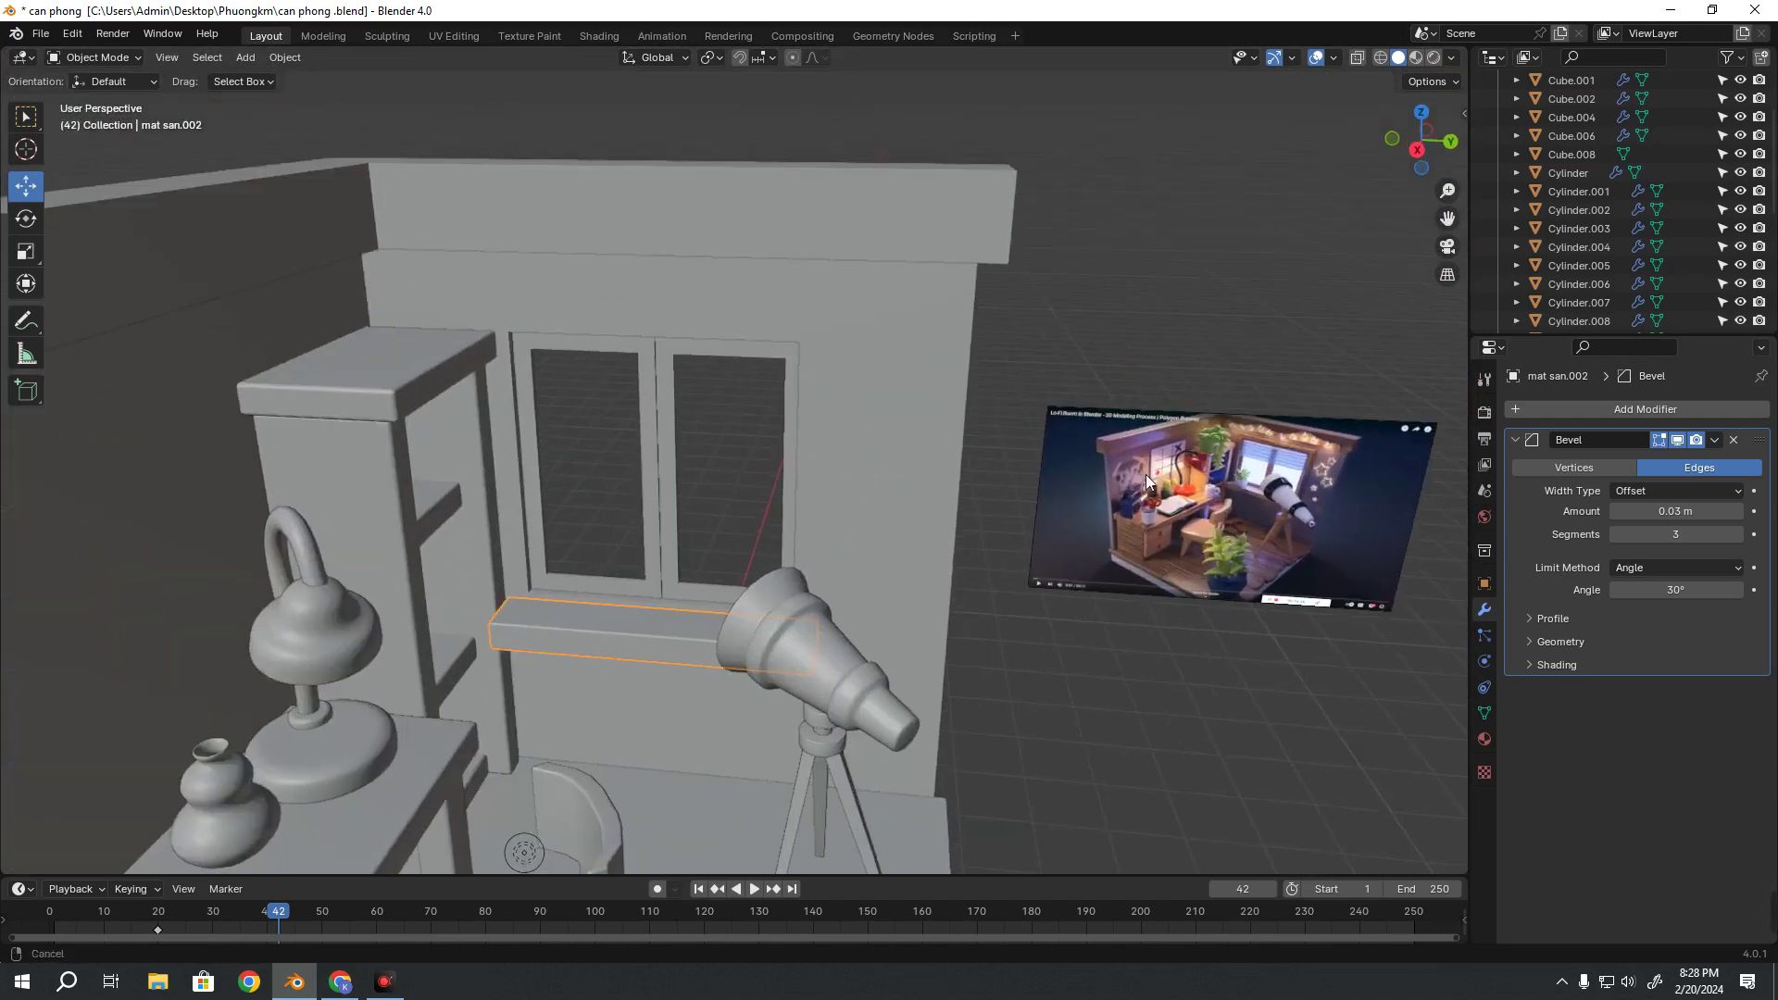
{"action": "scroll", "coordinate": [1050, 471], "scroll_direction": "up", "scroll_amount": 5}
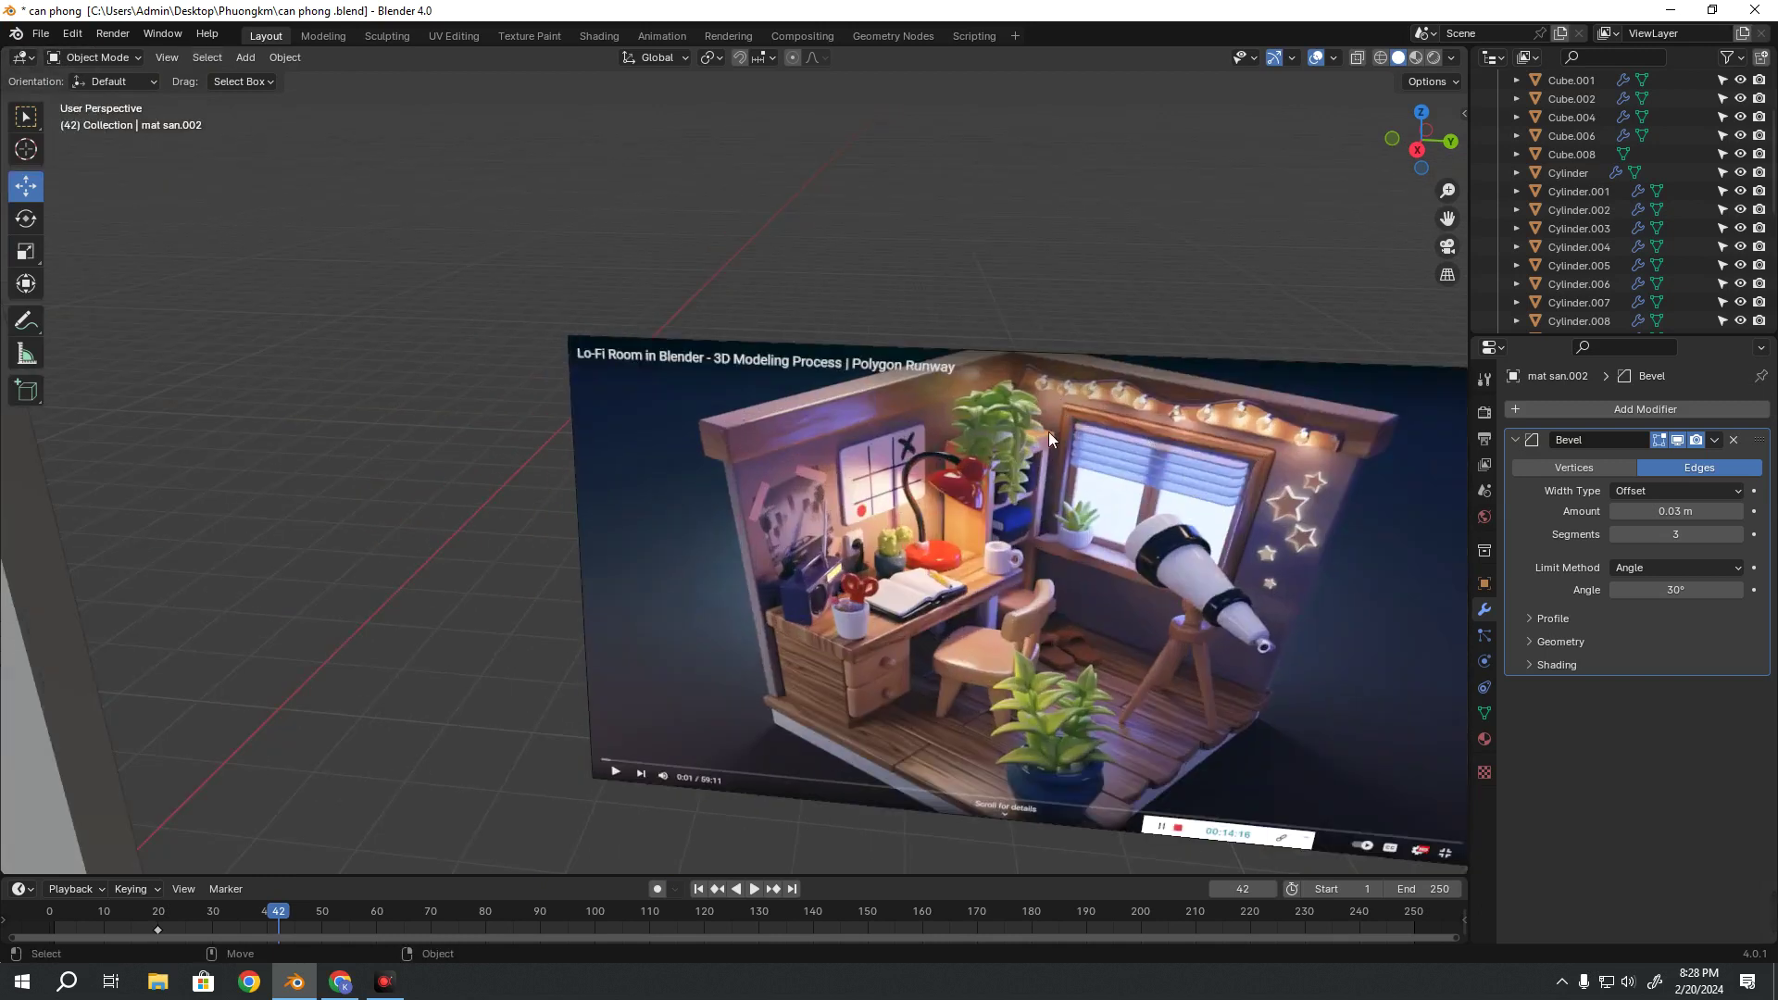
{"action": "scroll", "coordinate": [678, 513], "scroll_direction": "down", "scroll_amount": 5}
{"action": "scroll", "coordinate": [646, 469], "scroll_direction": "down", "scroll_amount": 2}
{"action": "scroll", "coordinate": [665, 461], "scroll_direction": "up", "scroll_amount": 5}
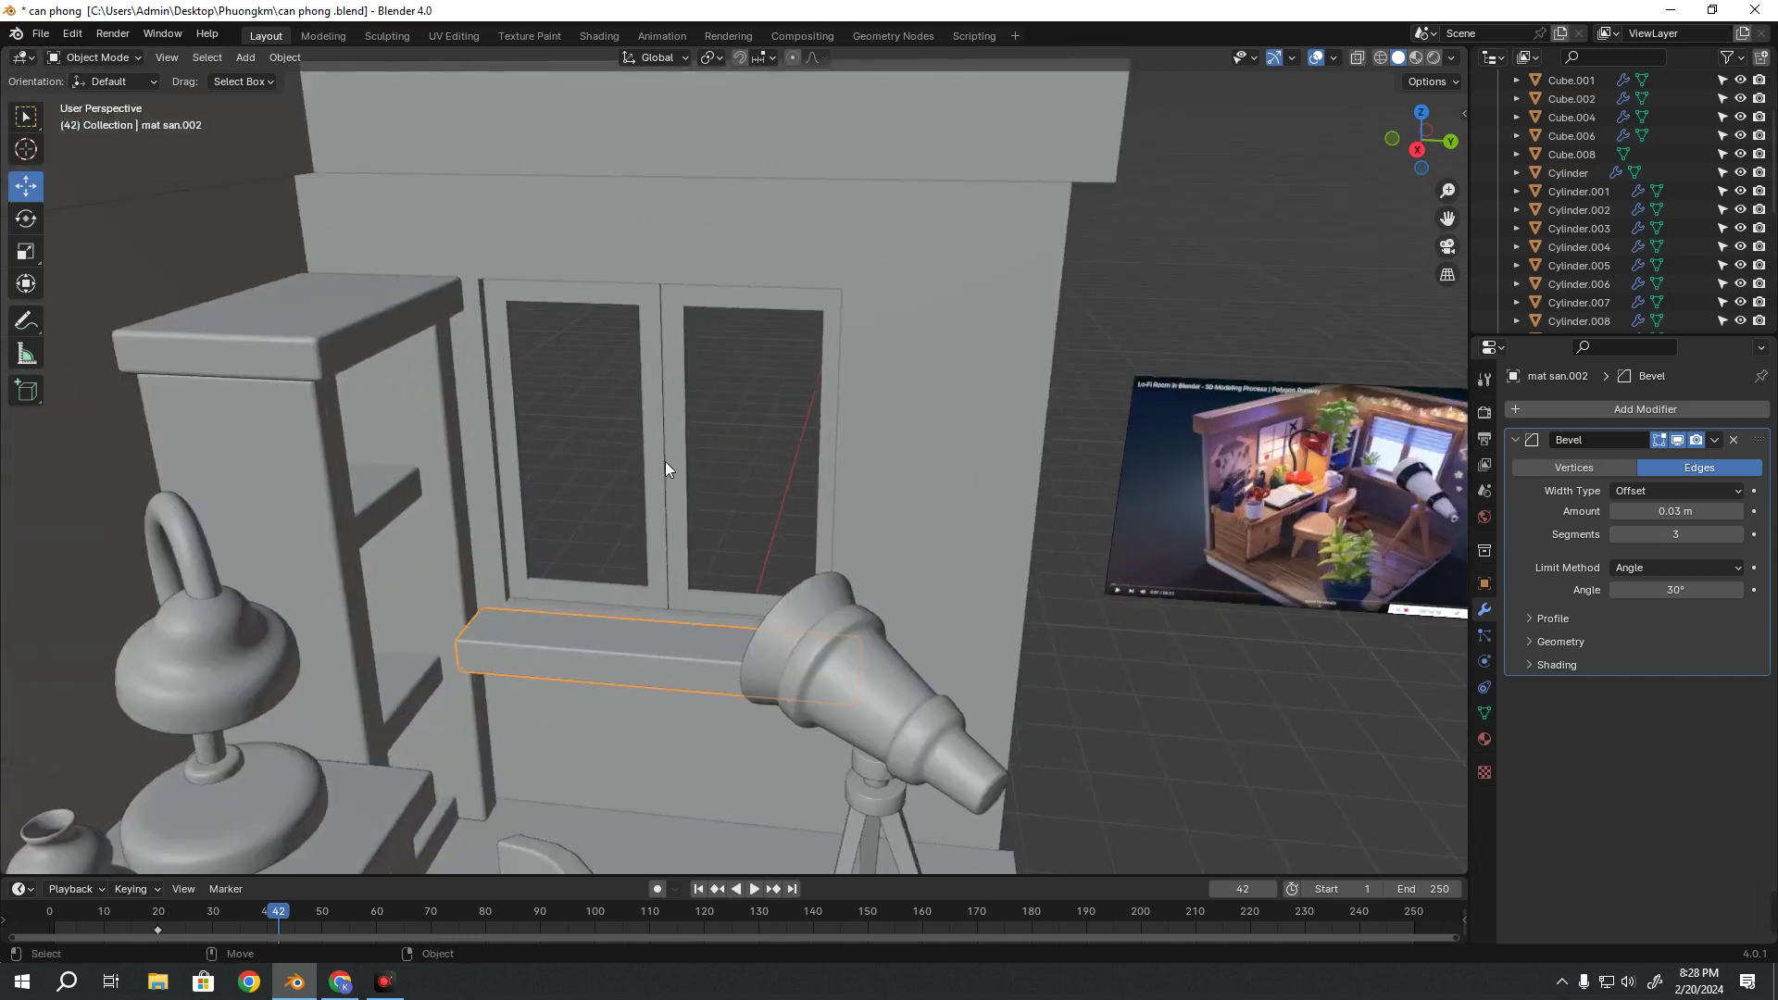
Select the left window frame khung cua so.001 and compare against the reference image
{"action": "left_click", "coordinate": [505, 483]}
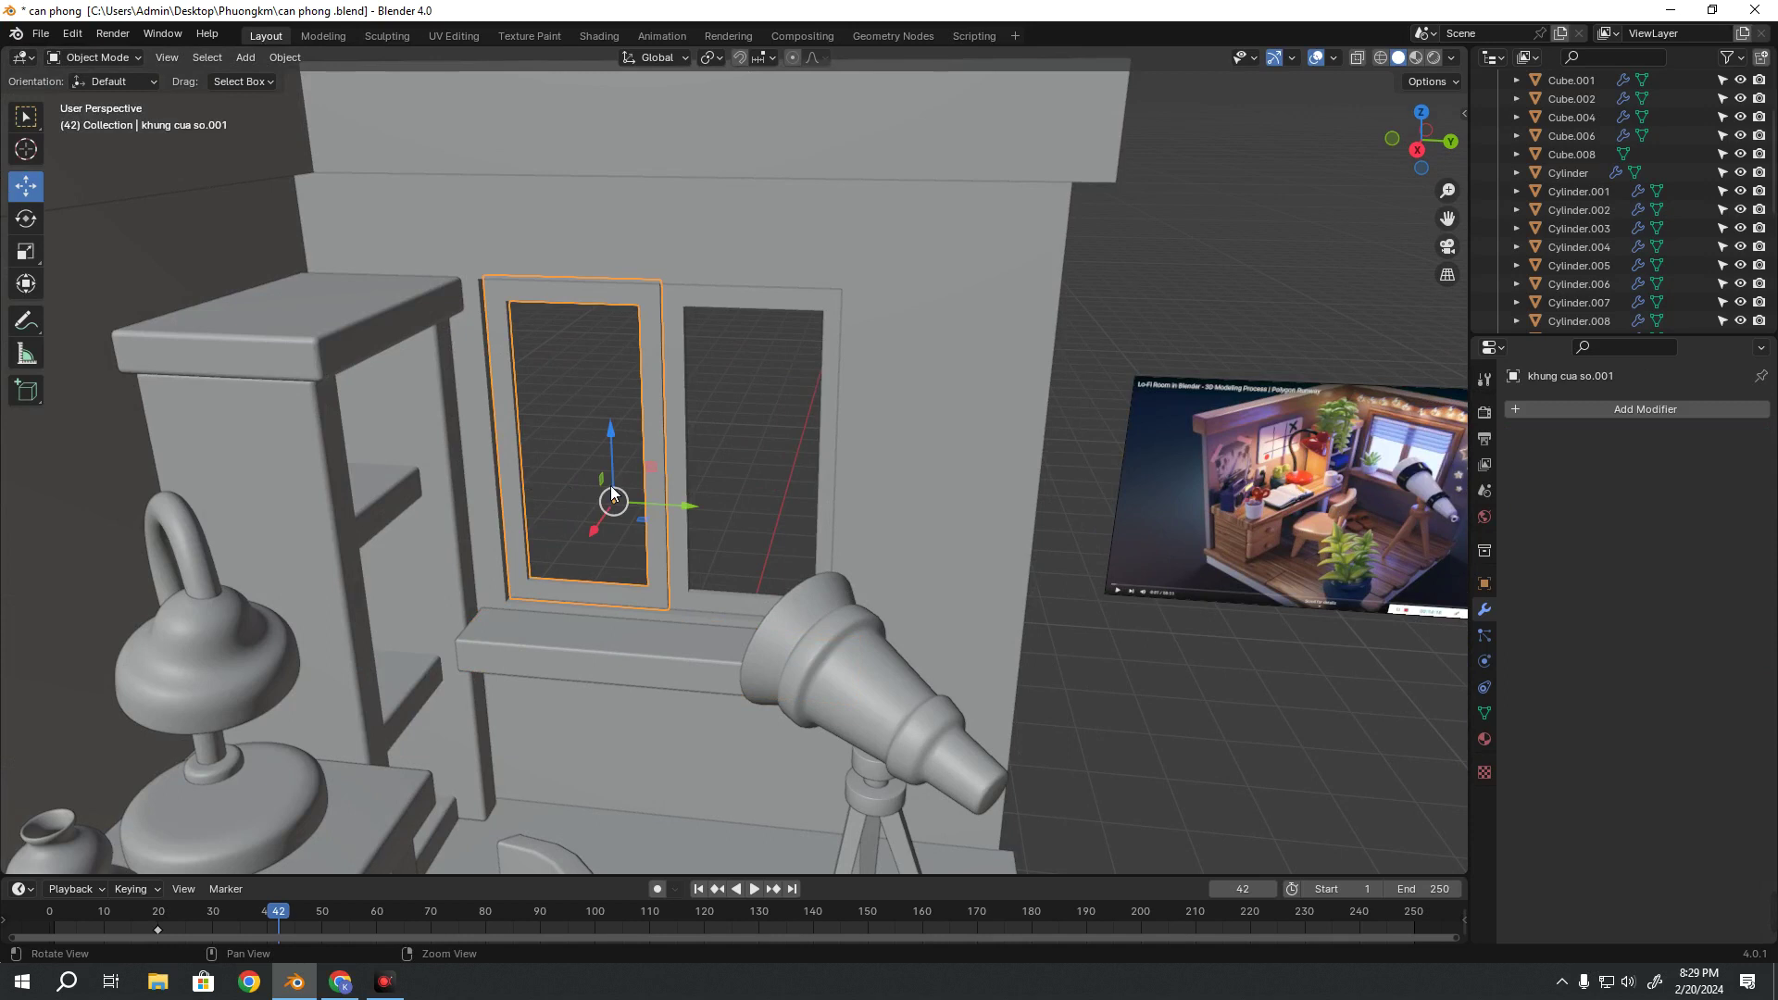
{"action": "middle_click_drag", "start_coordinate": [613, 480], "coordinate": [593, 476]}
{"action": "middle_click_drag", "start_coordinate": [1221, 475], "coordinate": [885, 509]}
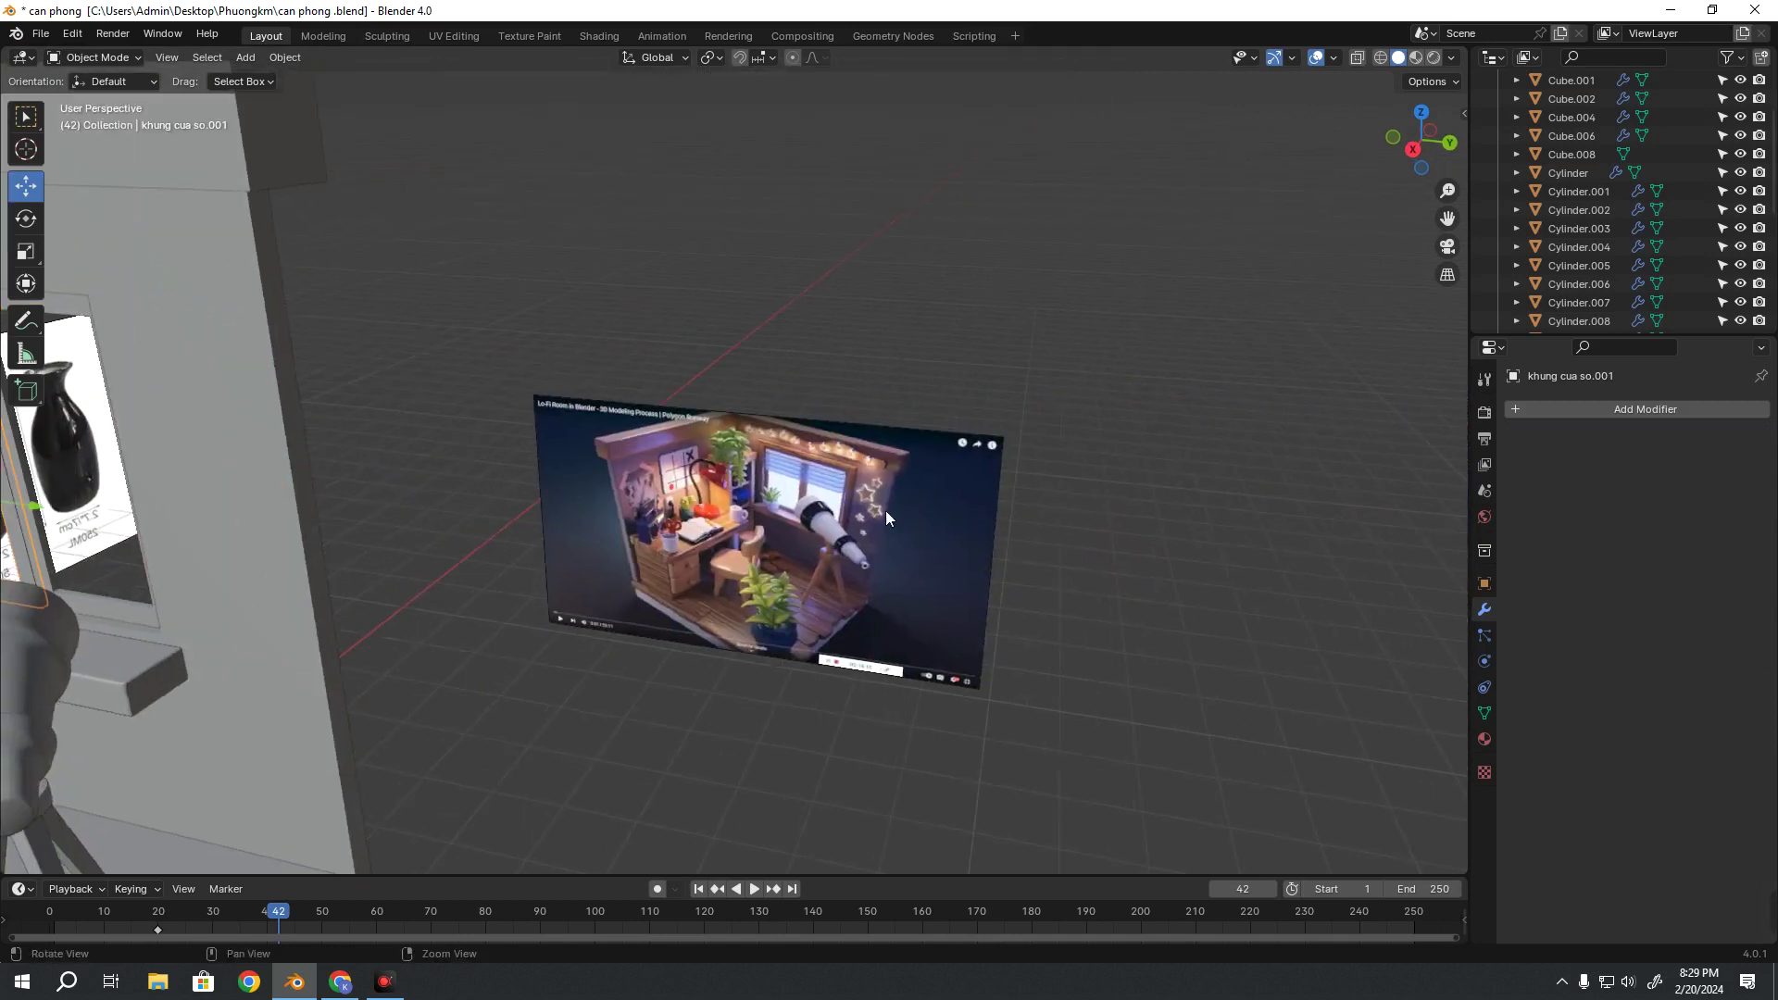
{"action": "scroll", "coordinate": [952, 522], "scroll_direction": "up", "scroll_amount": 3}
{"action": "scroll", "coordinate": [952, 523], "scroll_direction": "up", "scroll_amount": 4}
{"action": "scroll", "coordinate": [953, 522], "scroll_direction": "down", "scroll_amount": 5}
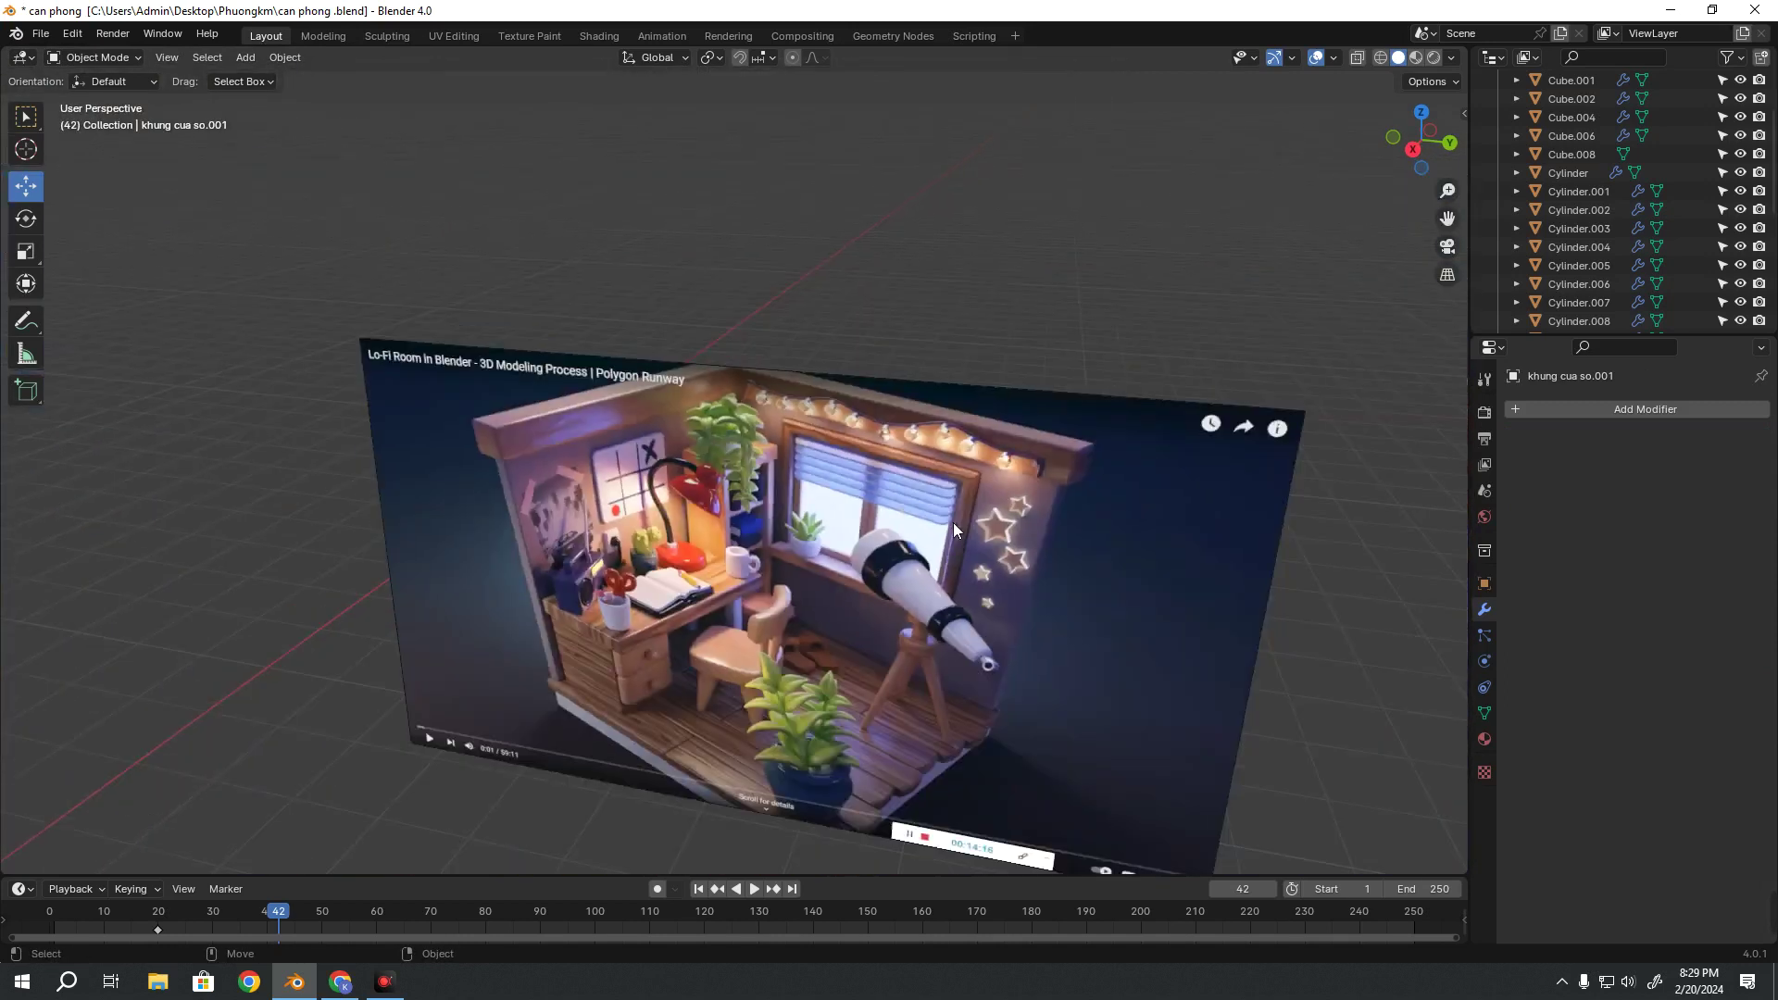
{"action": "middle_click_drag", "start_coordinate": [953, 522], "coordinate": [565, 519]}
{"action": "scroll", "coordinate": [572, 508], "scroll_direction": "up", "scroll_amount": 2}
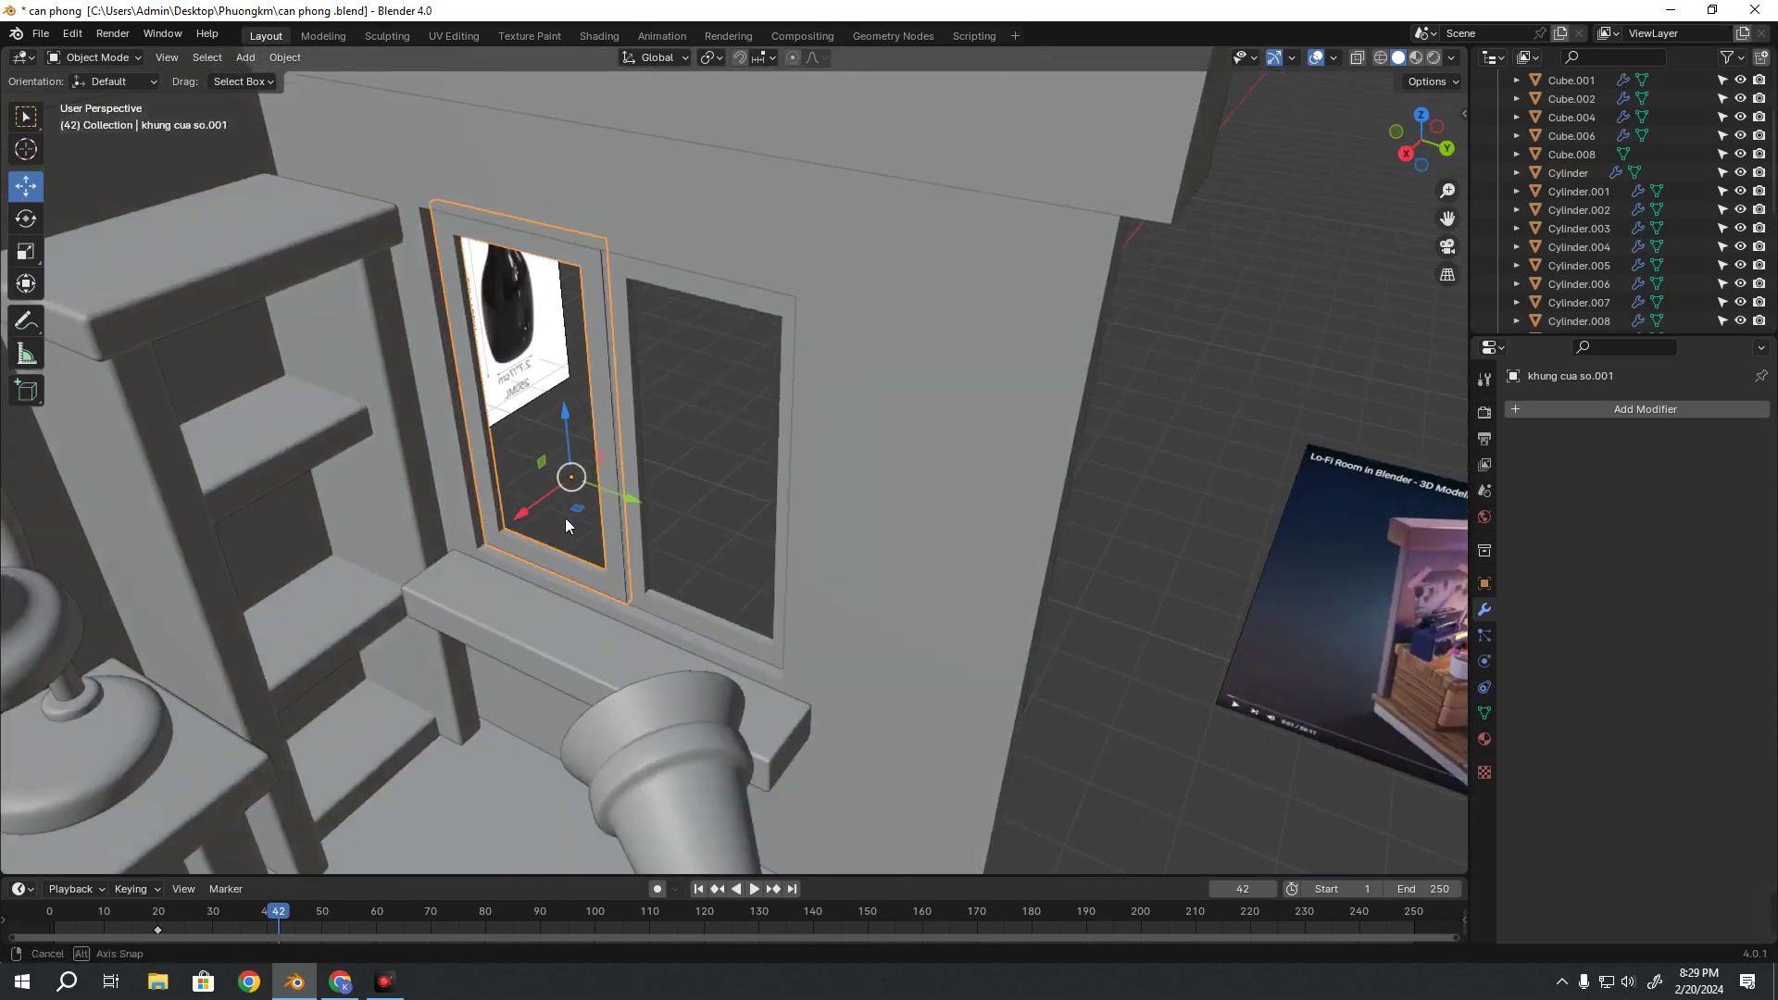
In Right view with X-ray, stretch the duplicate frame's right side across the second pane
{"action": "left_click", "coordinate": [564, 530]}
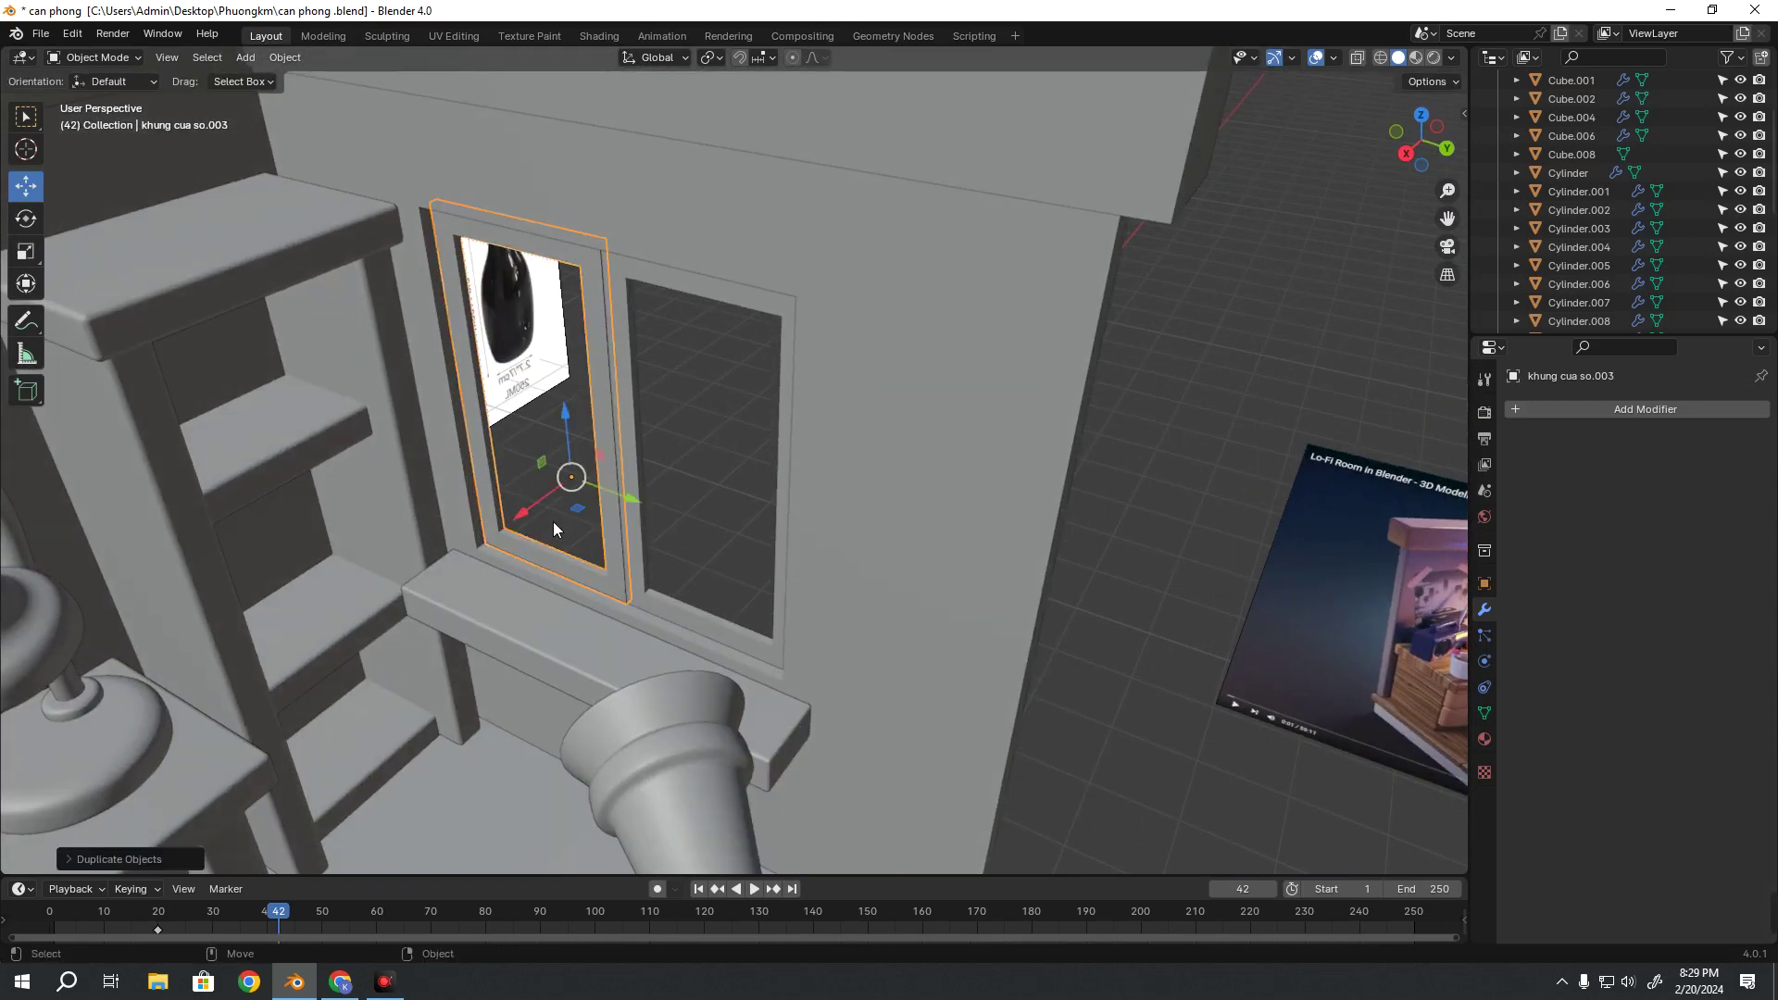
{"action": "middle_click_drag", "start_coordinate": [509, 505], "coordinate": [613, 471]}
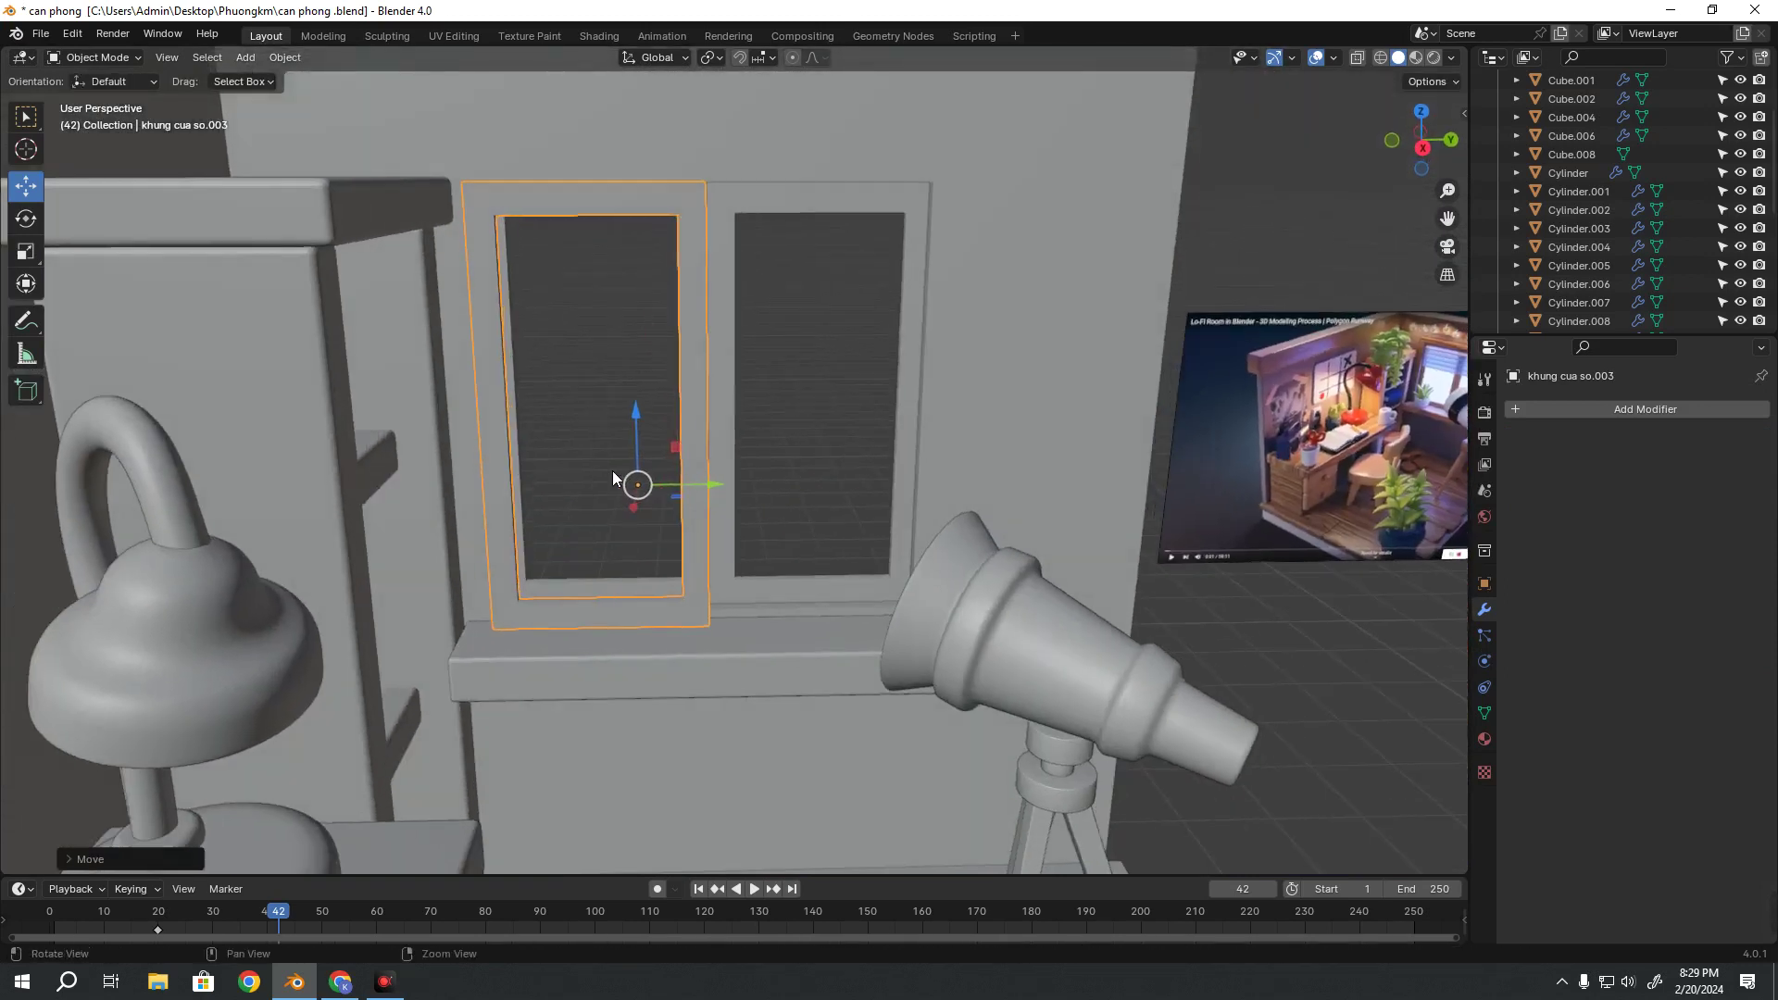
{"action": "key", "text": "grave"}
{"action": "key", "text": "6"}
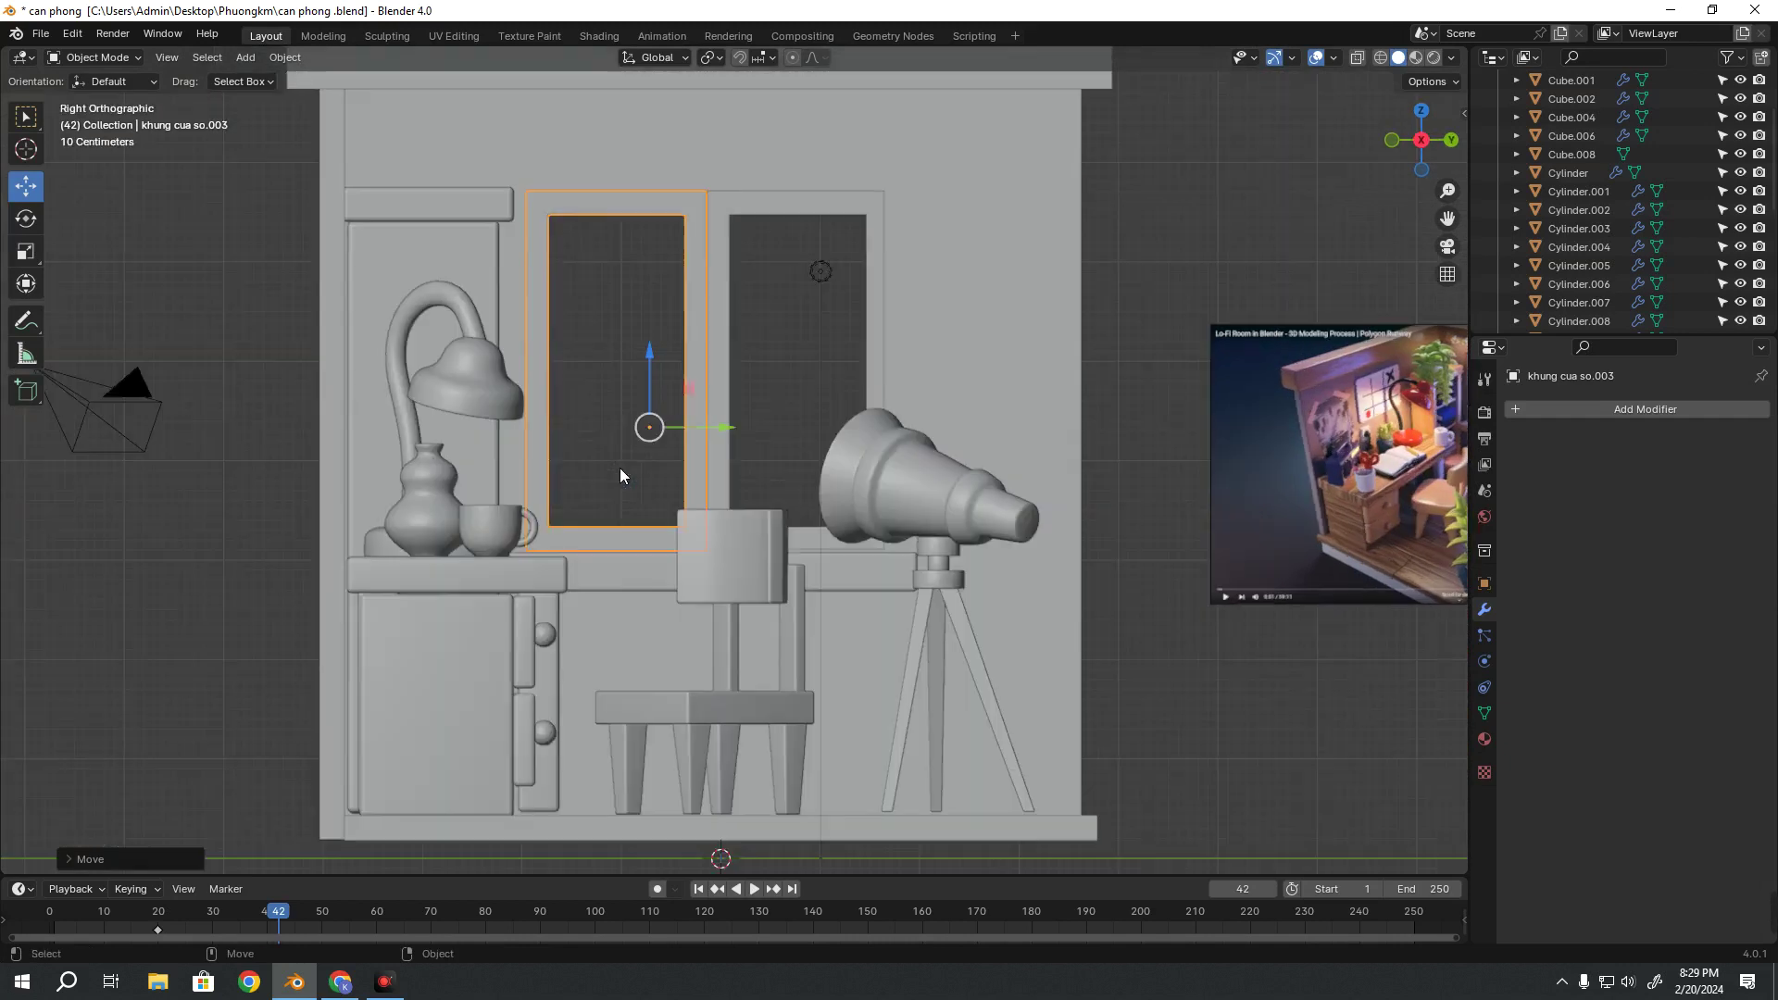
{"action": "middle_click_drag", "start_coordinate": [648, 330], "coordinate": [659, 398], "text": "shift"}
{"action": "key", "text": "Tab"}
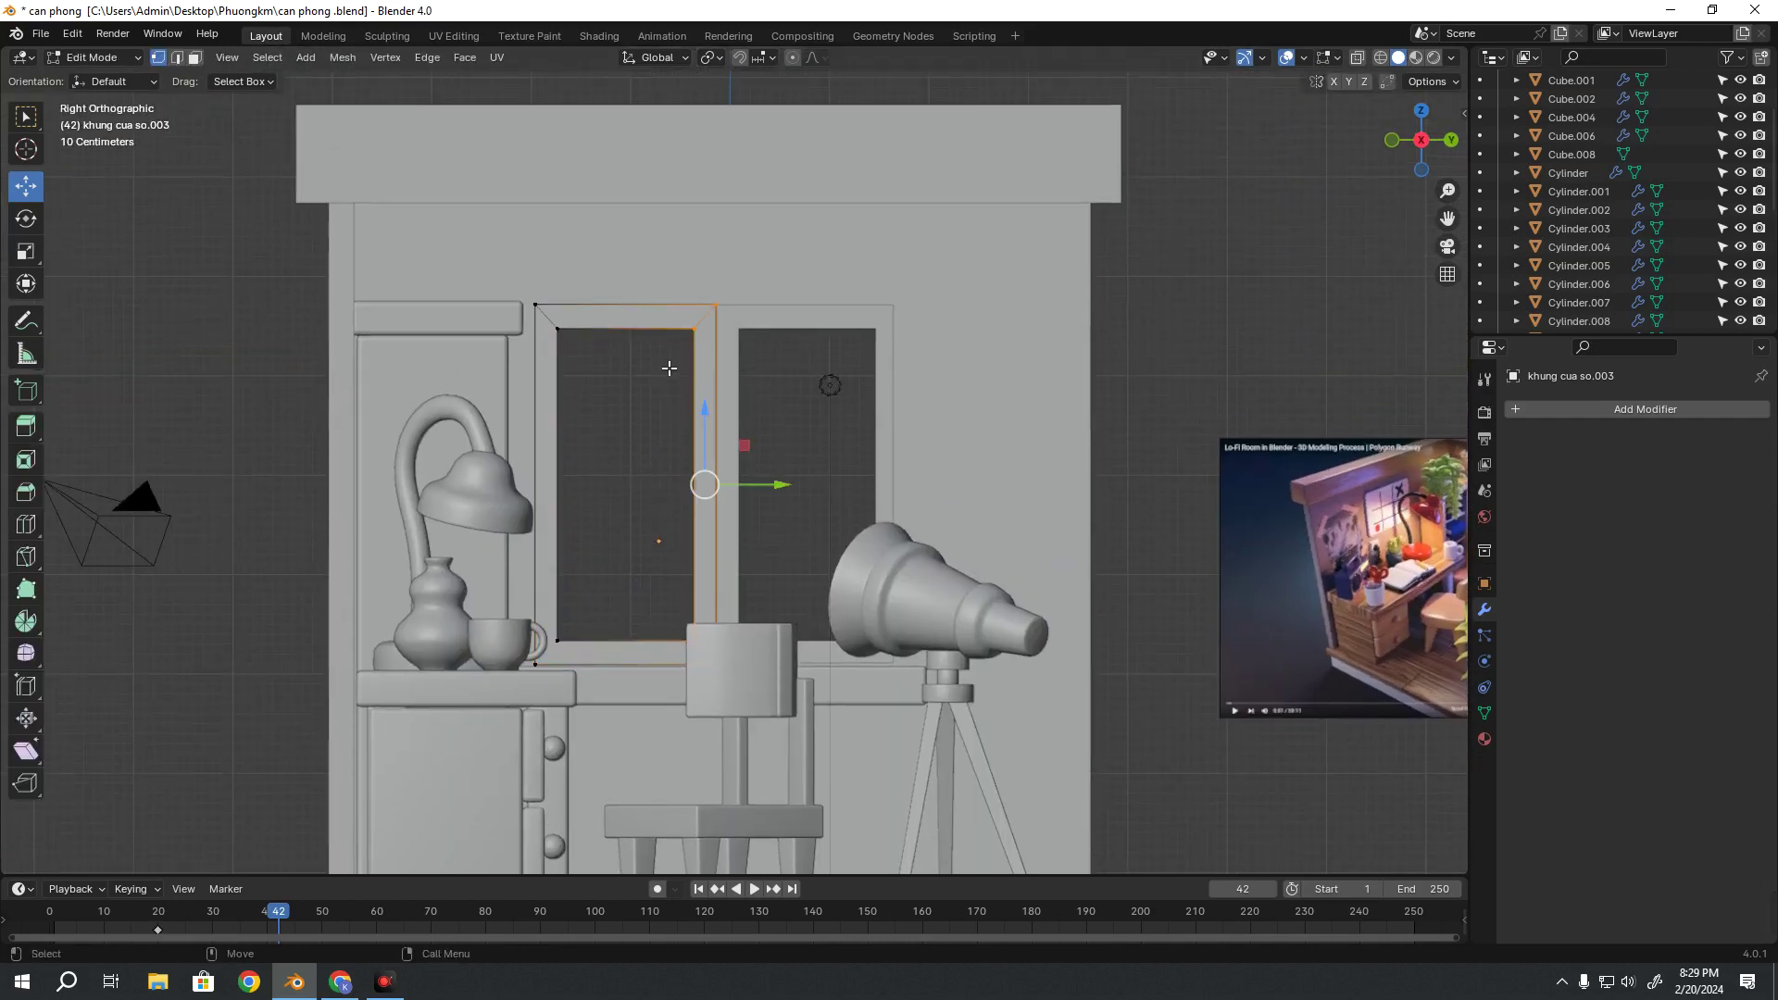
{"action": "key", "text": "alt+z"}
{"action": "key", "text": "b"}
{"action": "left_click_drag", "start_coordinate": [639, 208], "coordinate": [785, 759]}
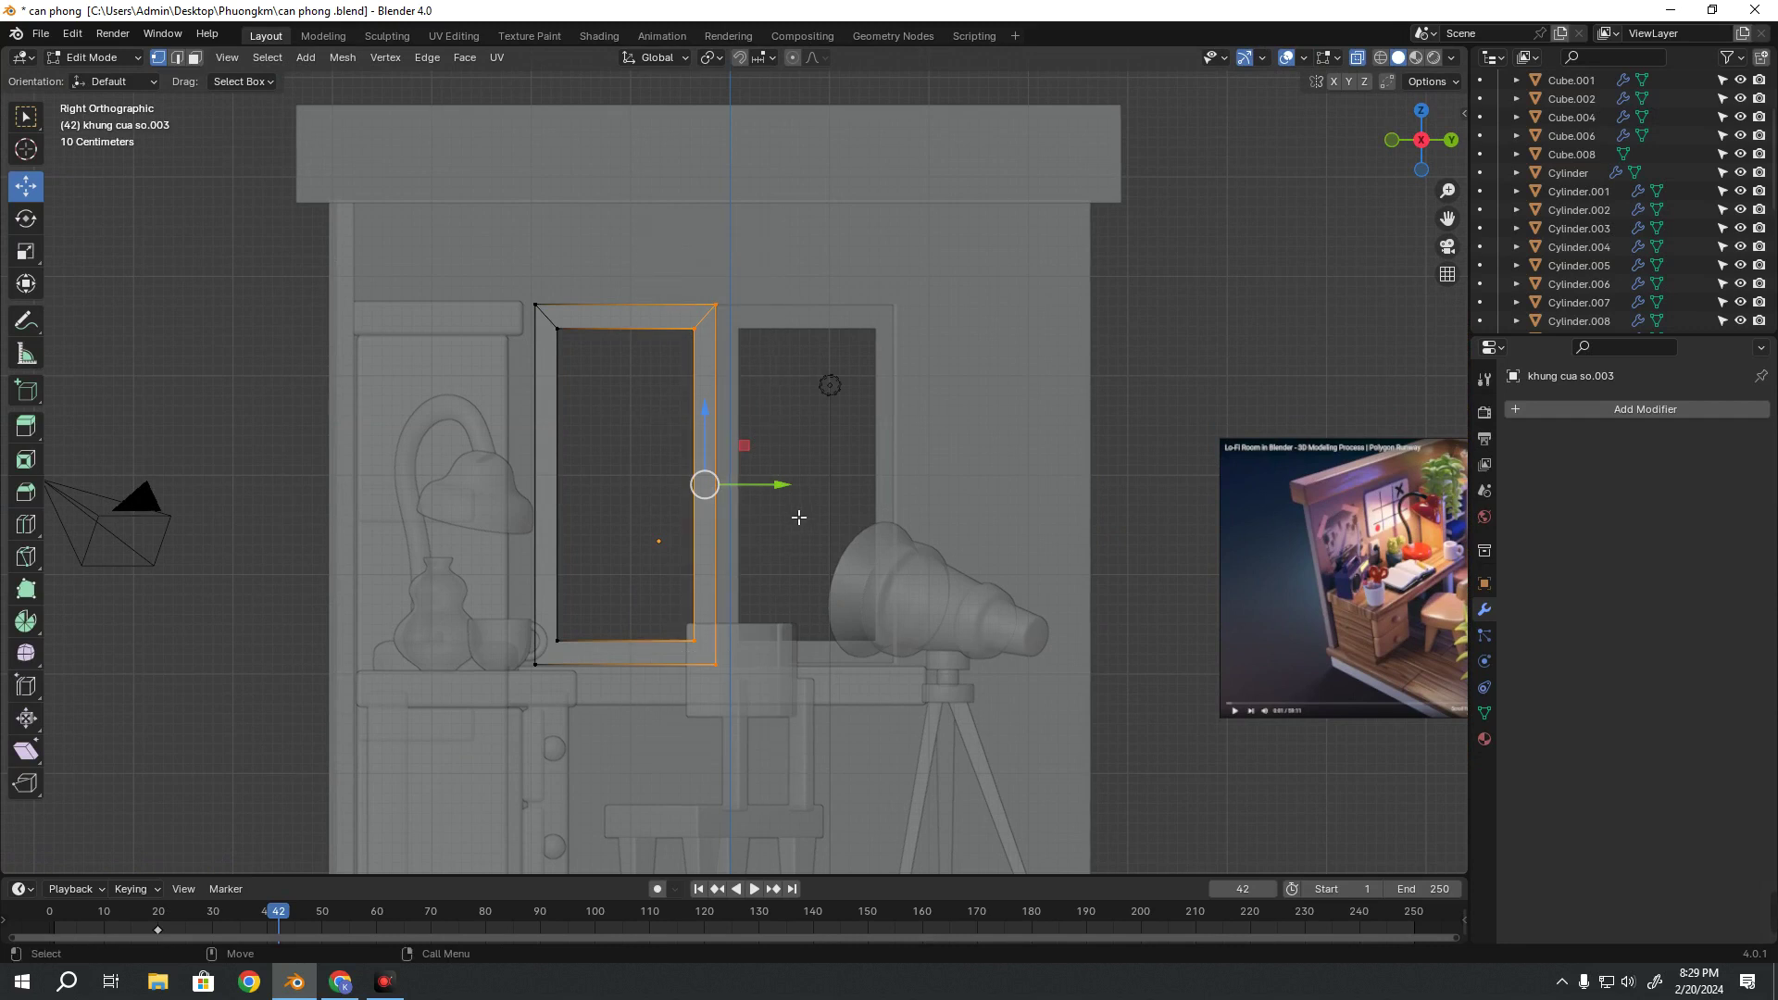
{"action": "left_click_drag", "start_coordinate": [783, 484], "coordinate": [997, 484]}
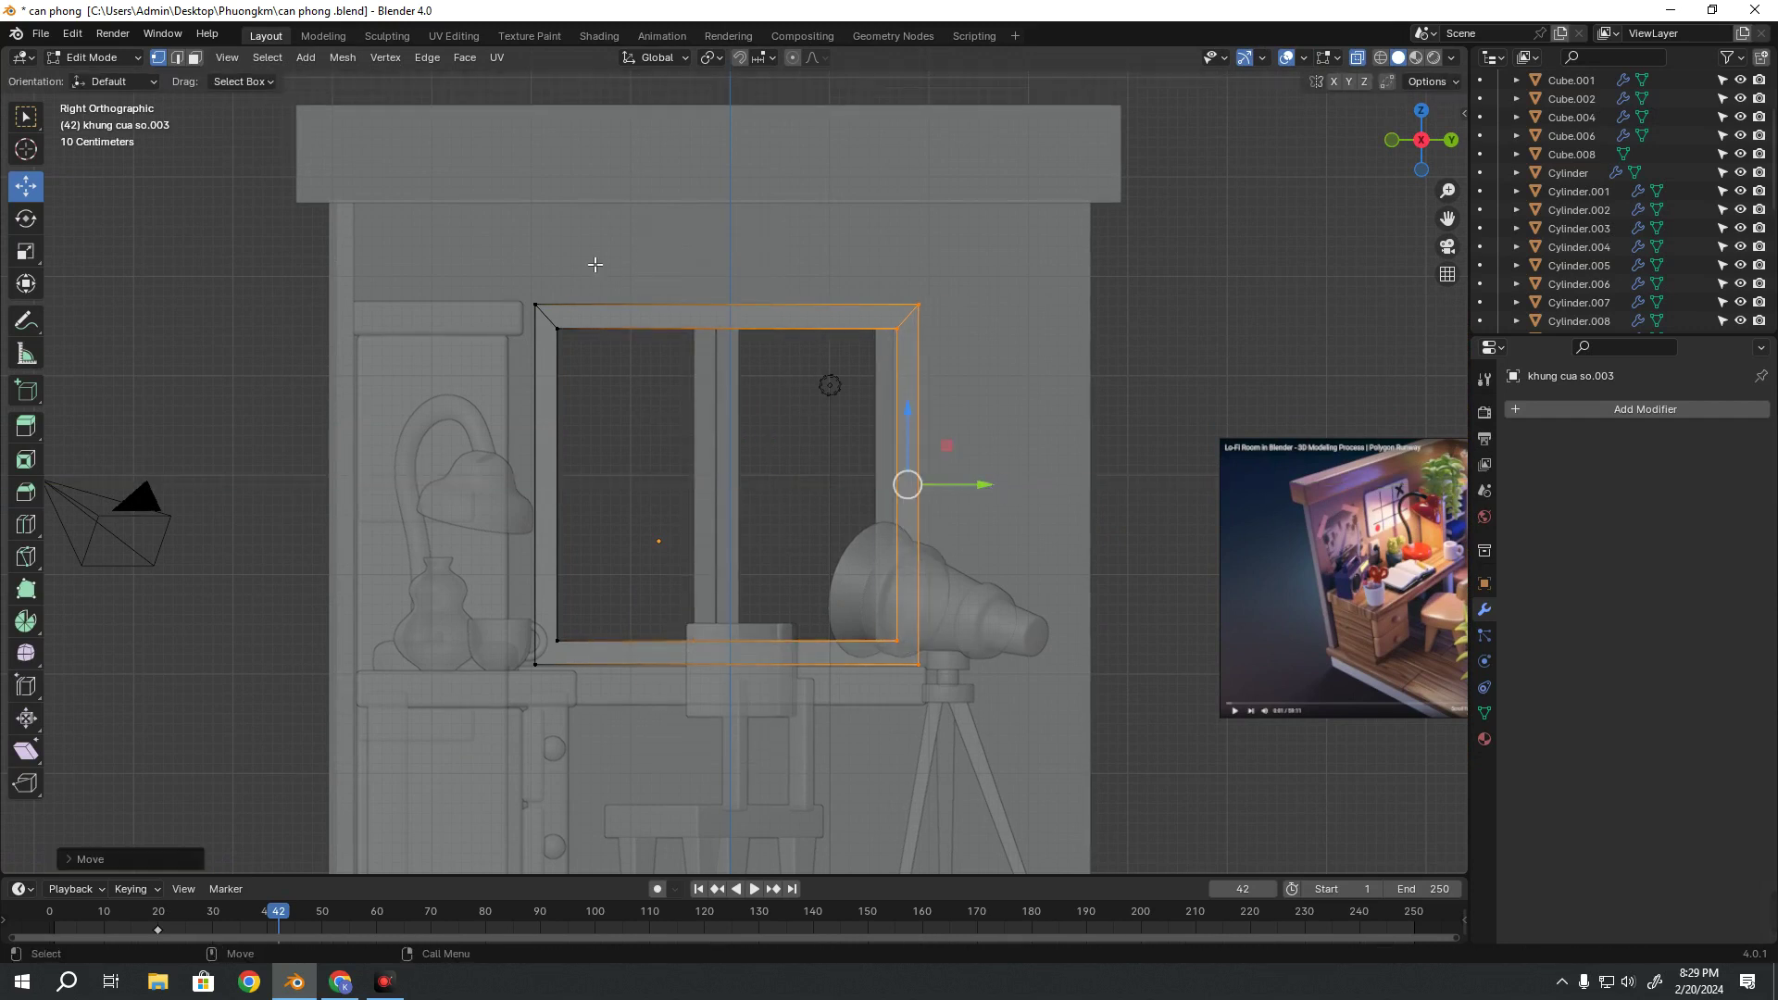
Raise the duplicate frame's top bar and push its left side outward to surround both panes
{"action": "left_click_drag", "start_coordinate": [502, 263], "coordinate": [935, 352]}
{"action": "left_click_drag", "start_coordinate": [734, 256], "coordinate": [744, 227]}
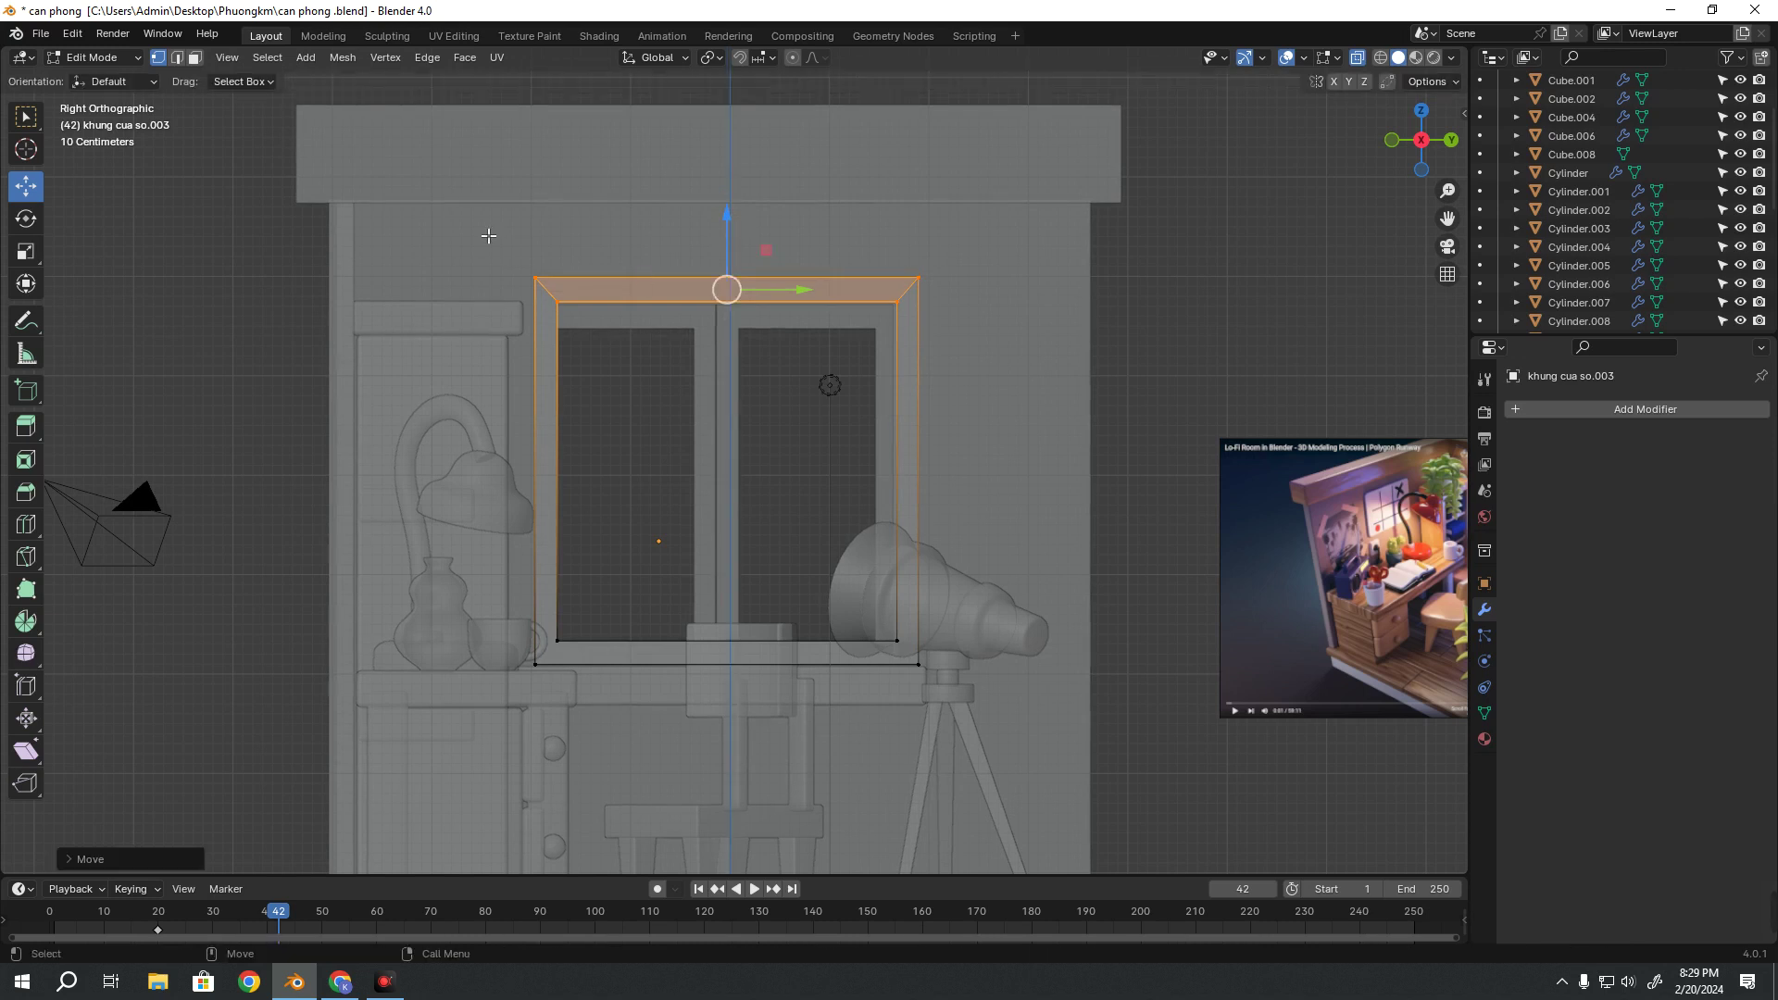
{"action": "left_click_drag", "start_coordinate": [488, 233], "coordinate": [613, 787]}
{"action": "left_click_drag", "start_coordinate": [623, 473], "coordinate": [600, 485]}
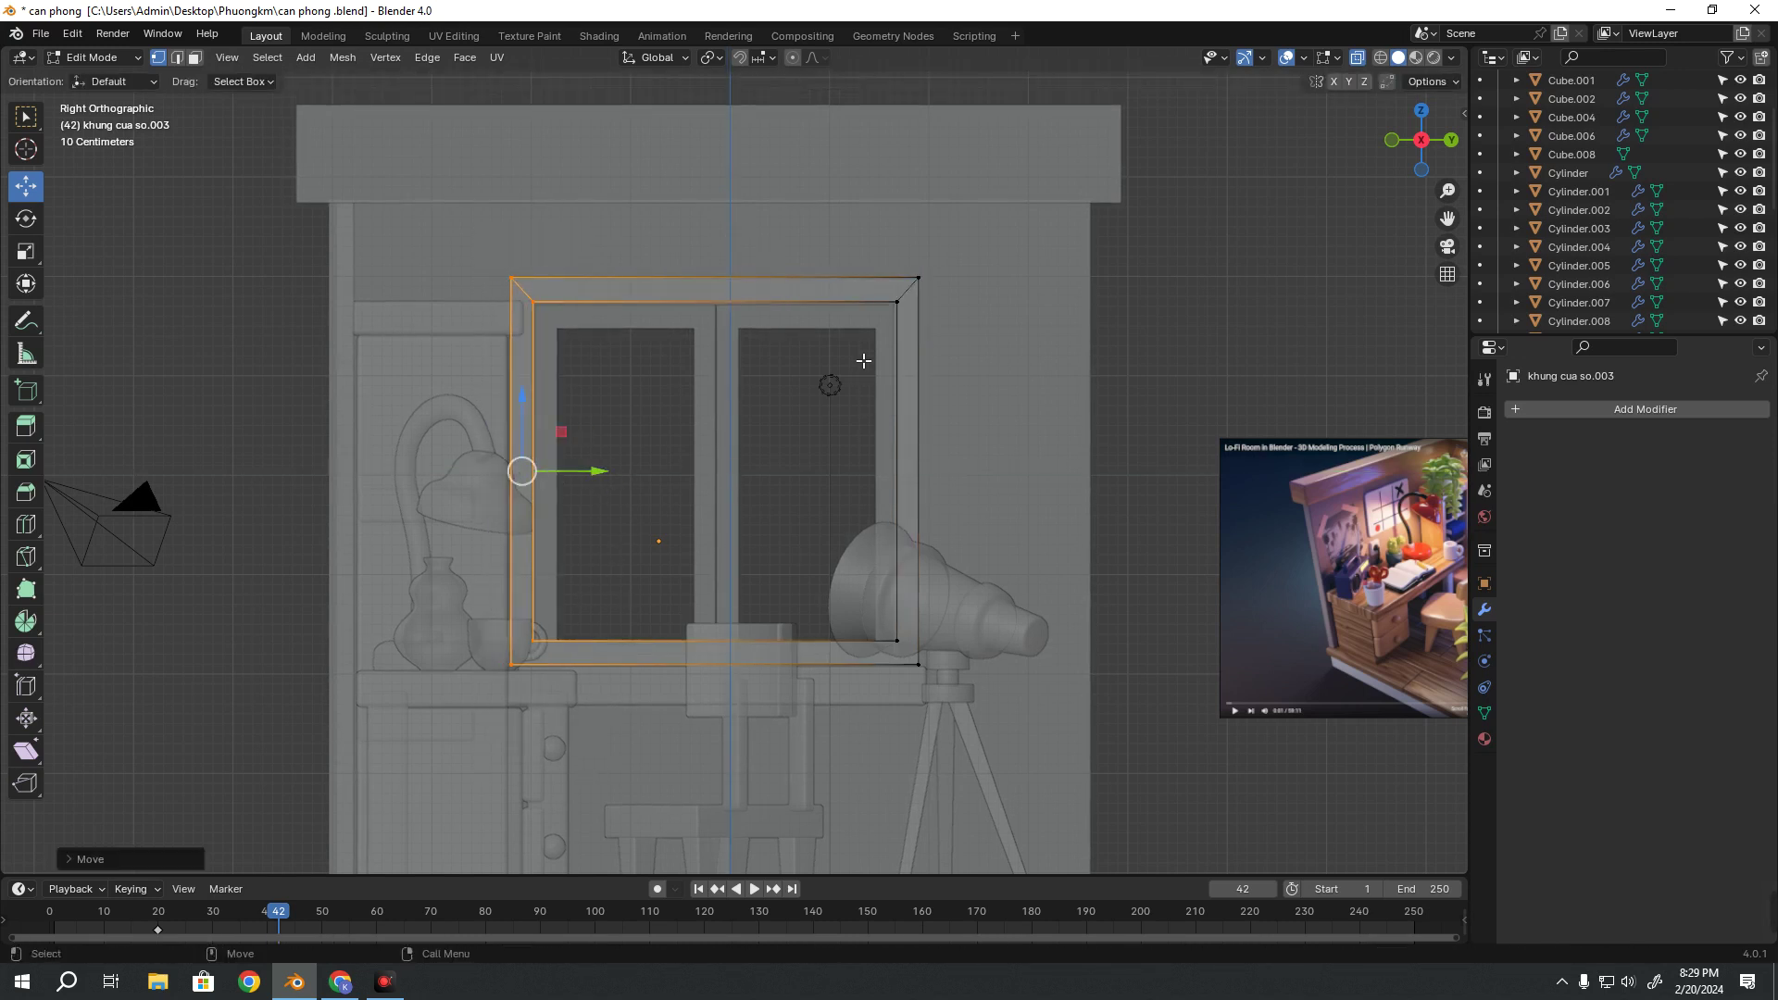
{"action": "left_click_drag", "start_coordinate": [869, 236], "coordinate": [1072, 814]}
{"action": "left_click_drag", "start_coordinate": [982, 476], "coordinate": [979, 475]}
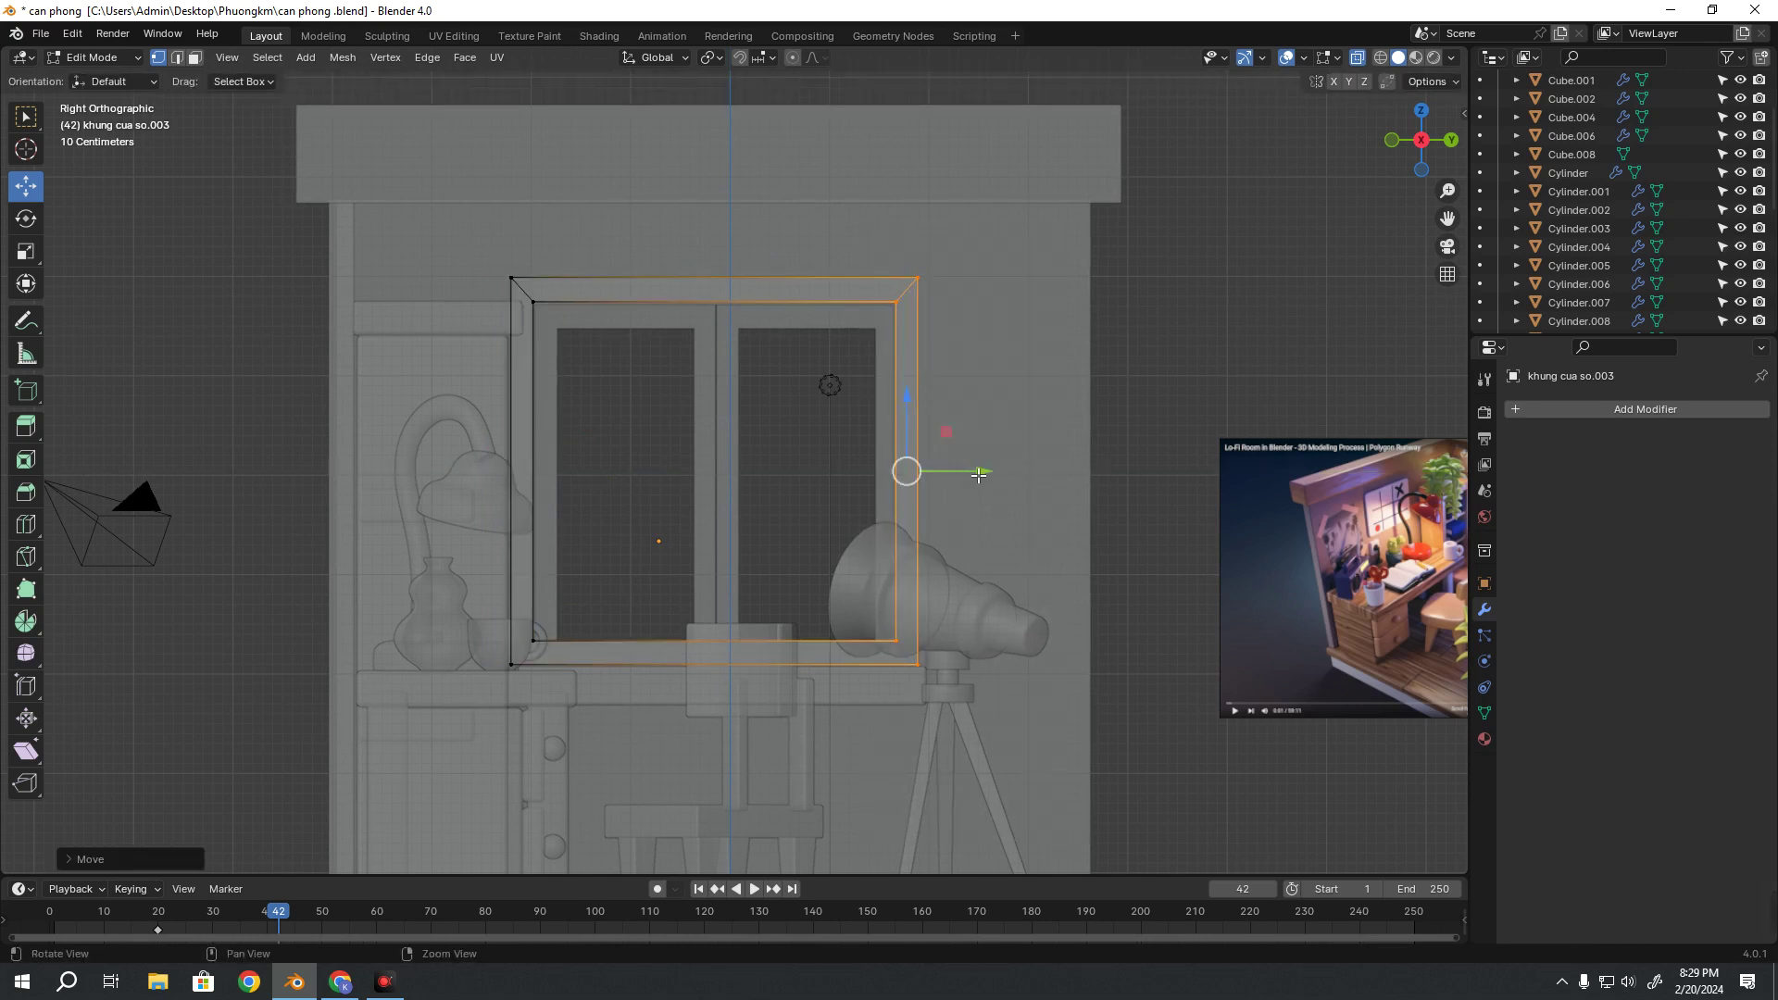
{"action": "mouse_move", "coordinate": [979, 475]}
{"action": "middle_mouse_down"}
{"action": "mouse_move", "coordinate": [802, 623]}
{"action": "mouse_move", "coordinate": [797, 603]}
{"action": "middle_mouse_up"}
{"action": "key", "text": "Tab"}
{"action": "mouse_move", "coordinate": [629, 692]}
{"action": "middle_mouse_down"}
{"action": "mouse_move", "coordinate": [509, 637]}
{"action": "mouse_move", "coordinate": [587, 628]}
{"action": "mouse_move", "coordinate": [626, 559]}
{"action": "mouse_move", "coordinate": [647, 596]}
{"action": "mouse_move", "coordinate": [525, 621]}
{"action": "middle_mouse_up"}
In Edit Mode, nudge the outer frame's left-side edges slightly along Y
{"action": "key", "text": "Tab"}
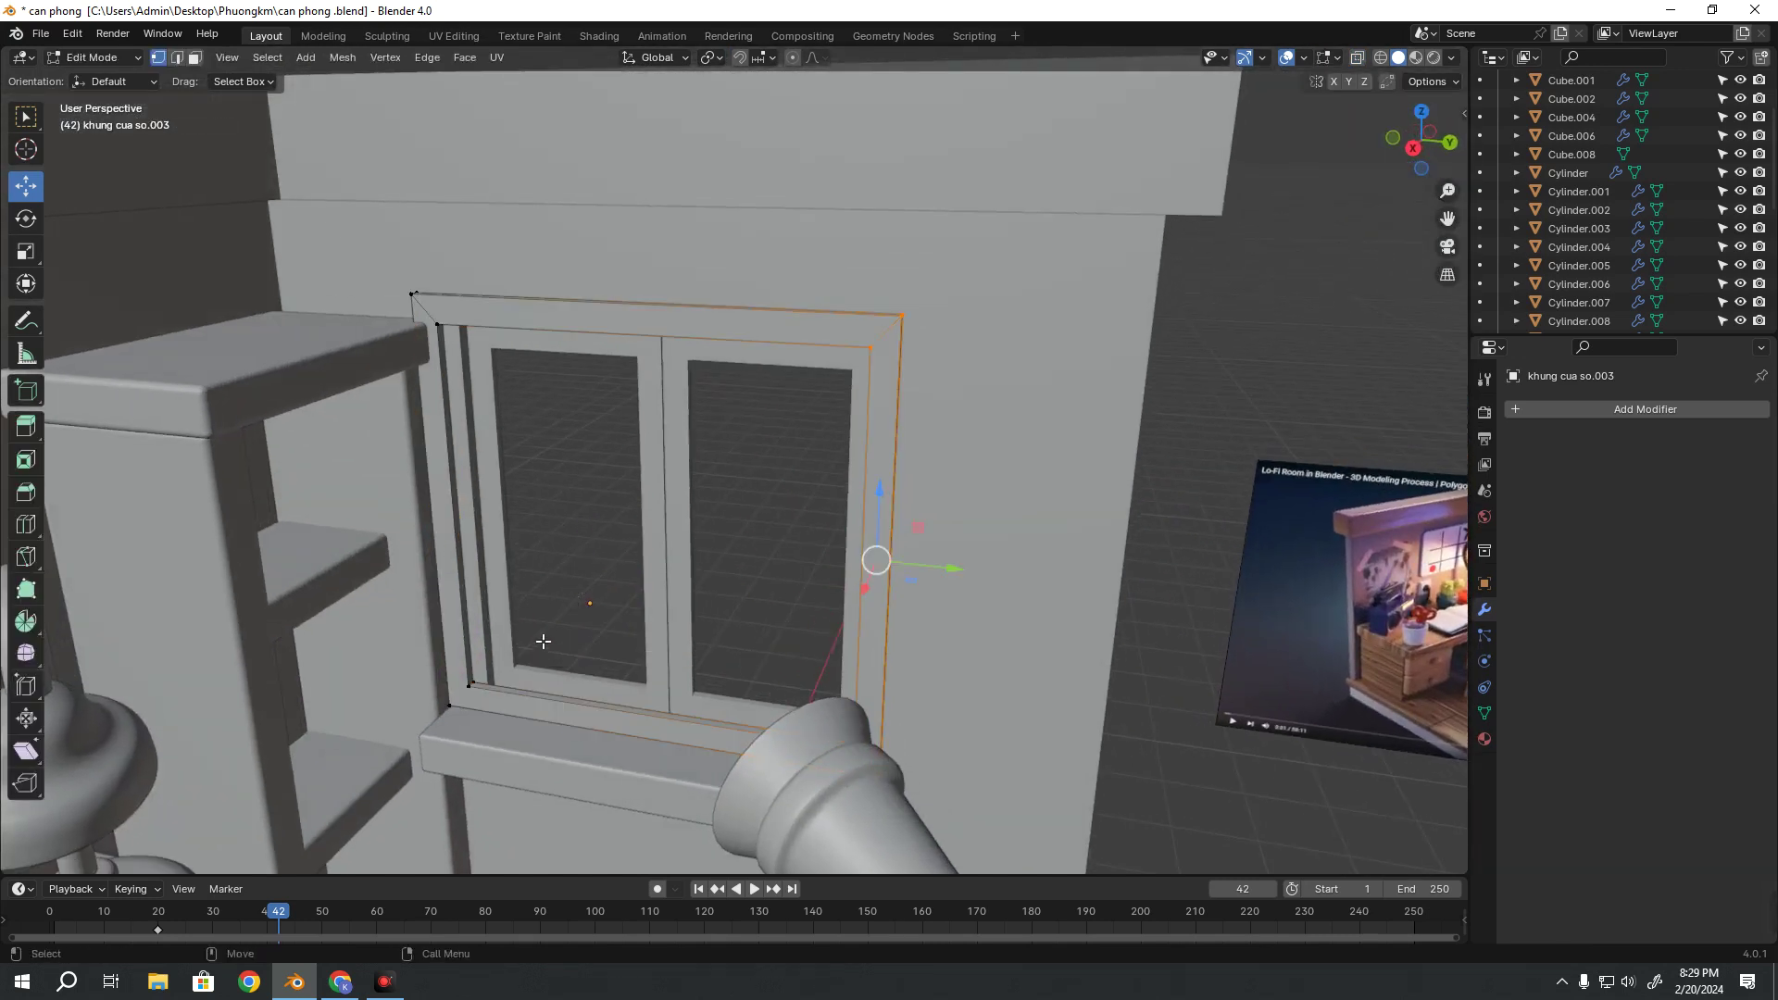
{"action": "key", "text": "KP_5"}
{"action": "key", "text": "KP_Decimal"}
{"action": "key", "text": "KP_1"}
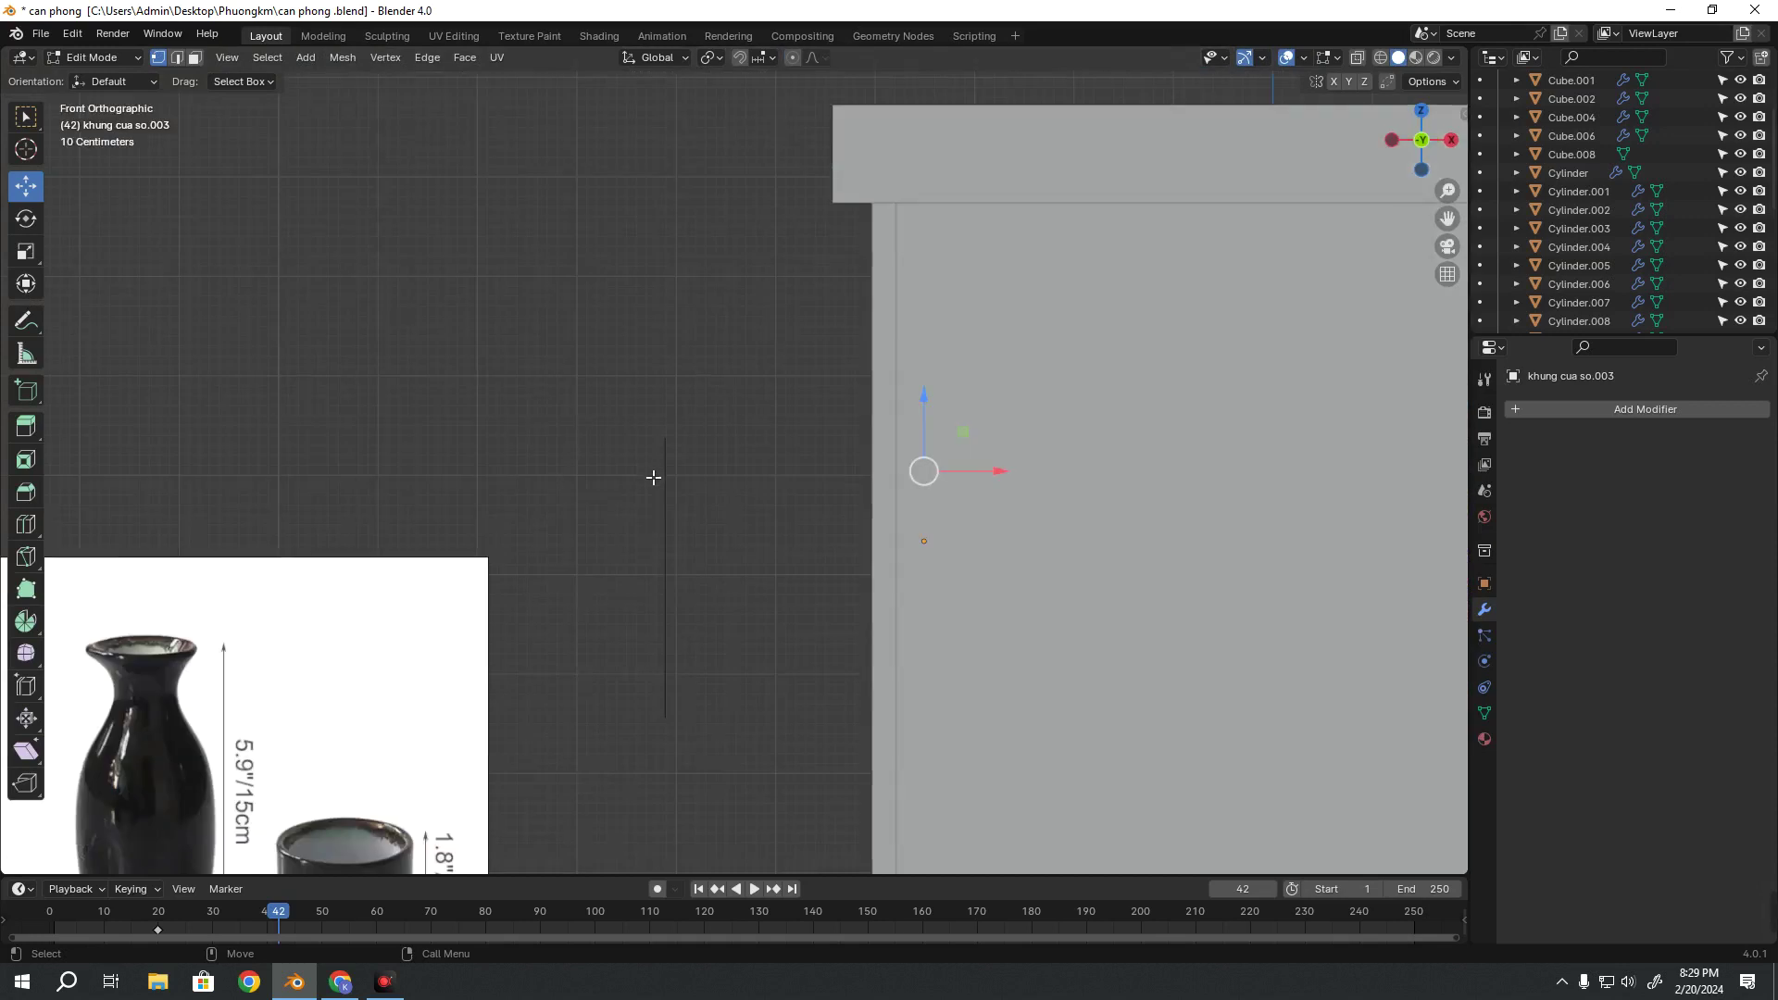
{"action": "key", "text": "KP_3"}
{"action": "left_click_drag", "start_coordinate": [463, 226], "coordinate": [570, 680]}
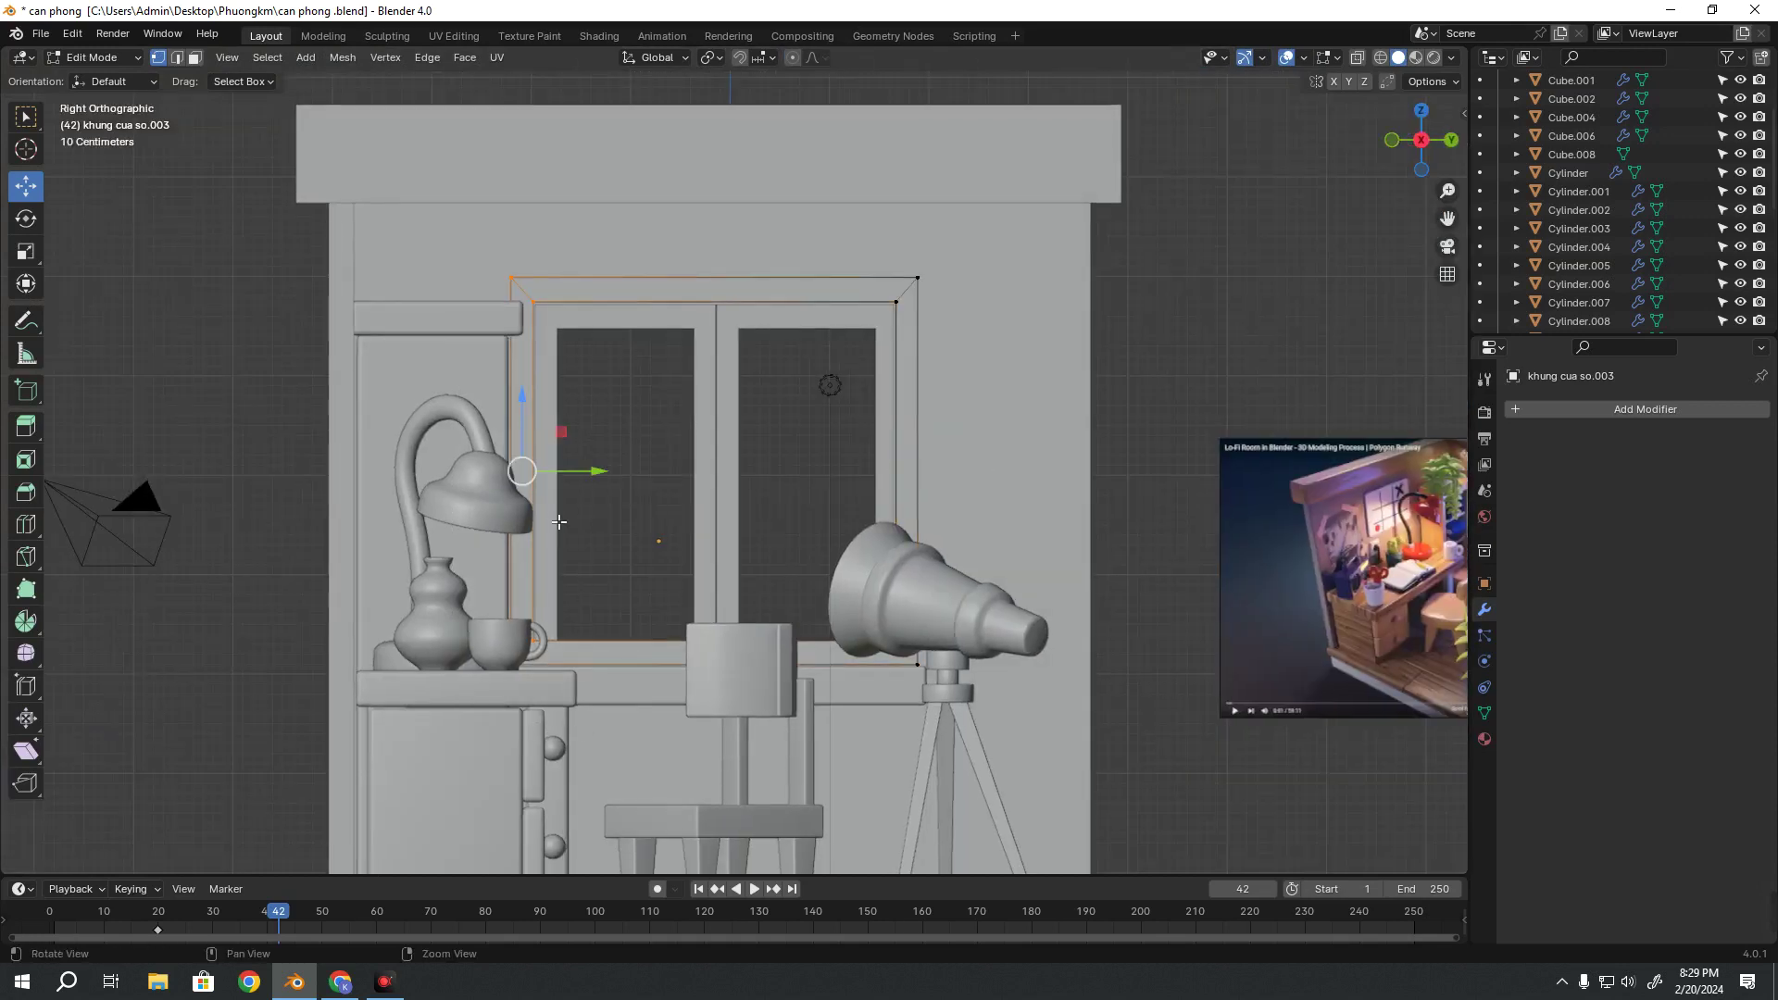
{"action": "key", "text": "alt+z"}
{"action": "key", "text": "g"}
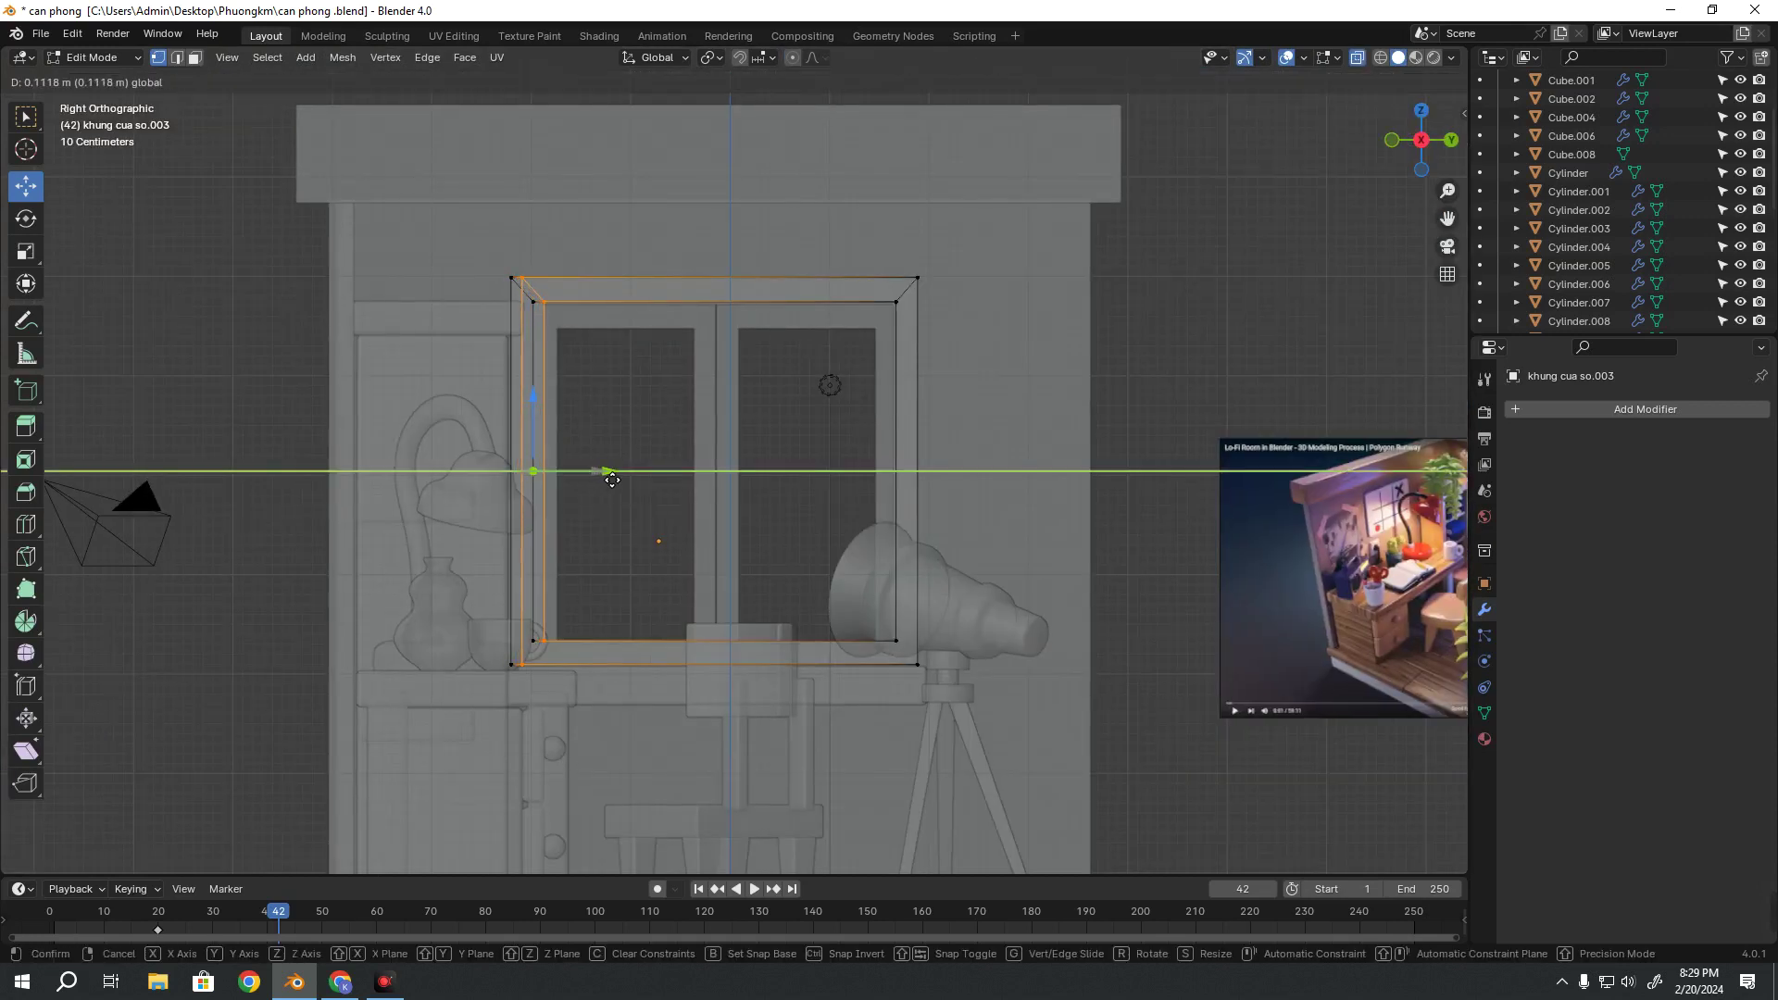
{"action": "right_click", "coordinate": [612, 478]}
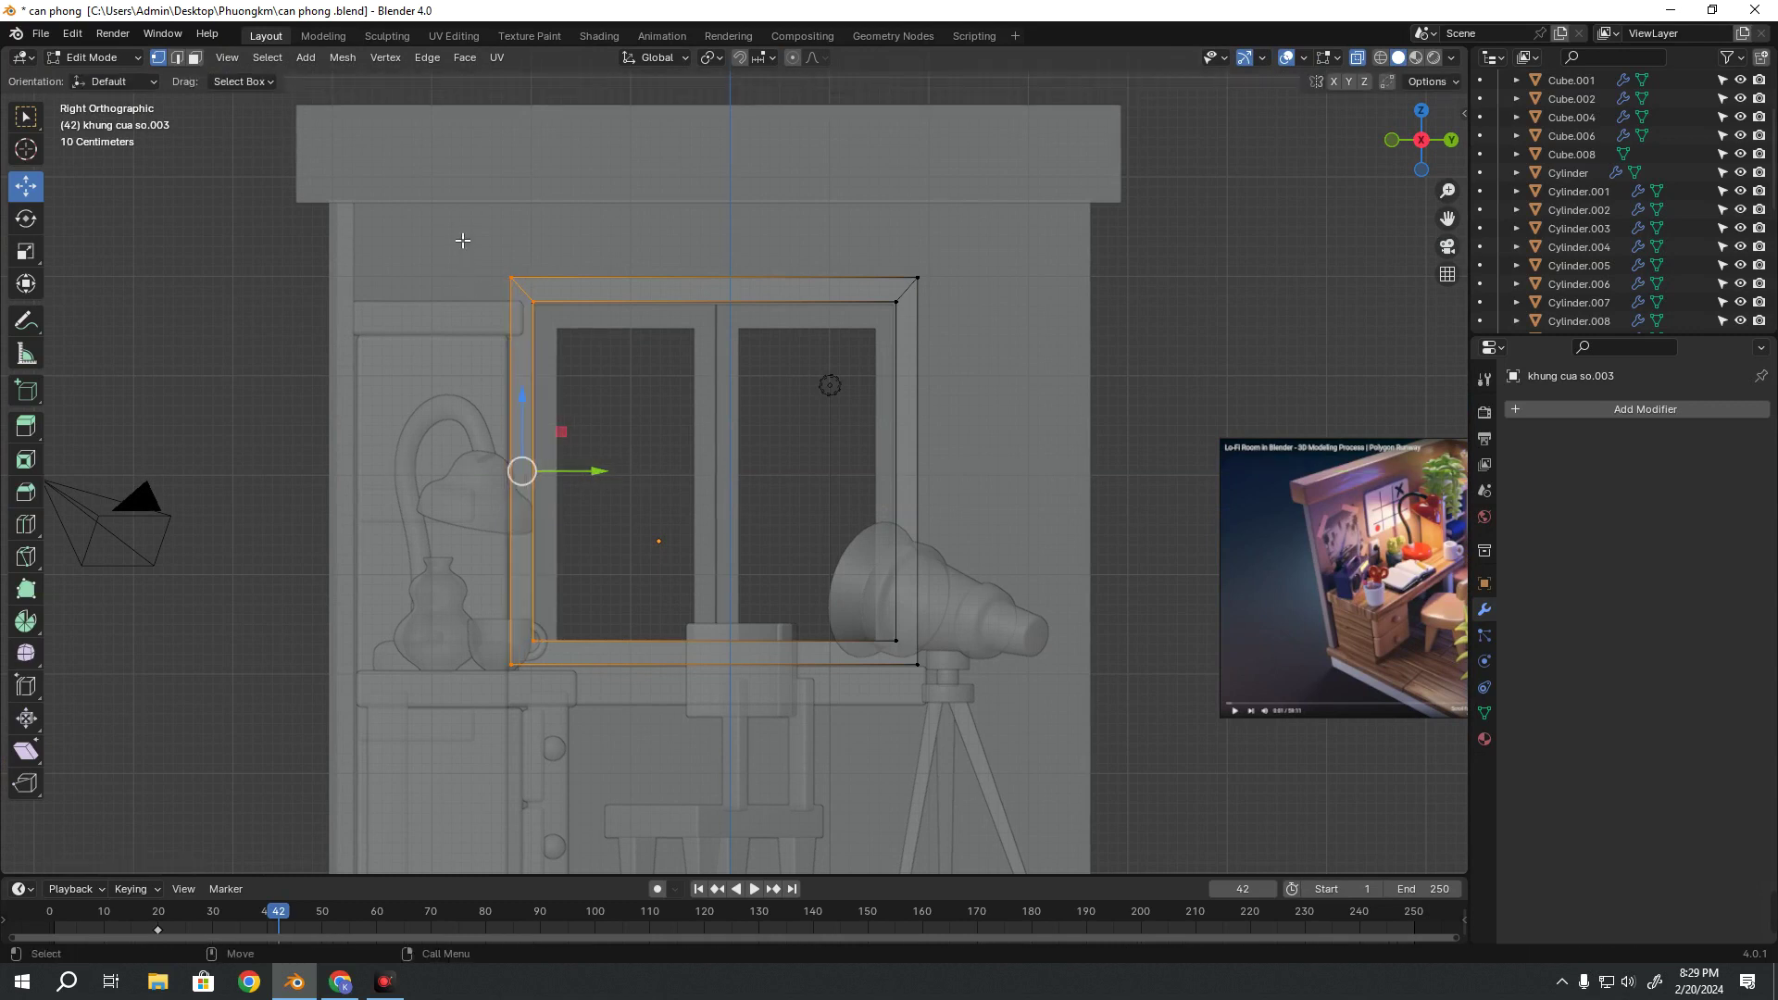
{"action": "left_click_drag", "start_coordinate": [603, 483], "coordinate": [598, 477]}
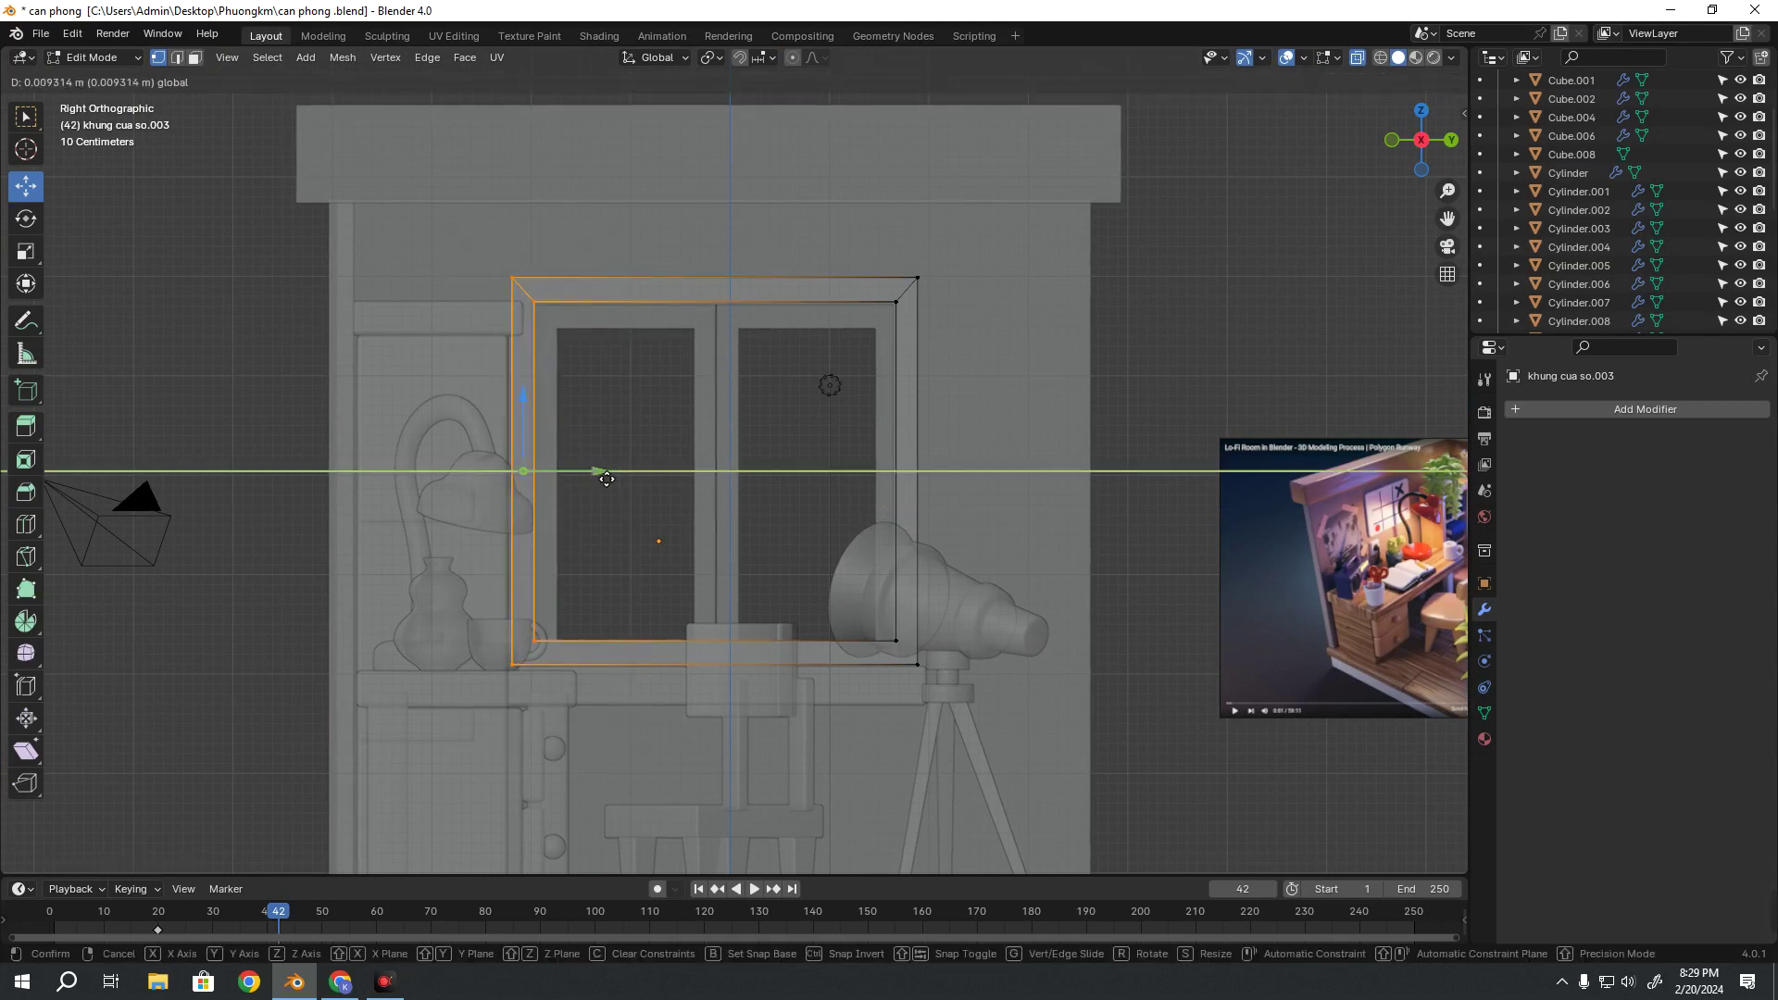
{"action": "mouse_move", "coordinate": [597, 477]}
{"action": "middle_mouse_down"}
{"action": "mouse_move", "coordinate": [635, 618]}
{"action": "mouse_move", "coordinate": [524, 628]}
{"action": "middle_mouse_up"}
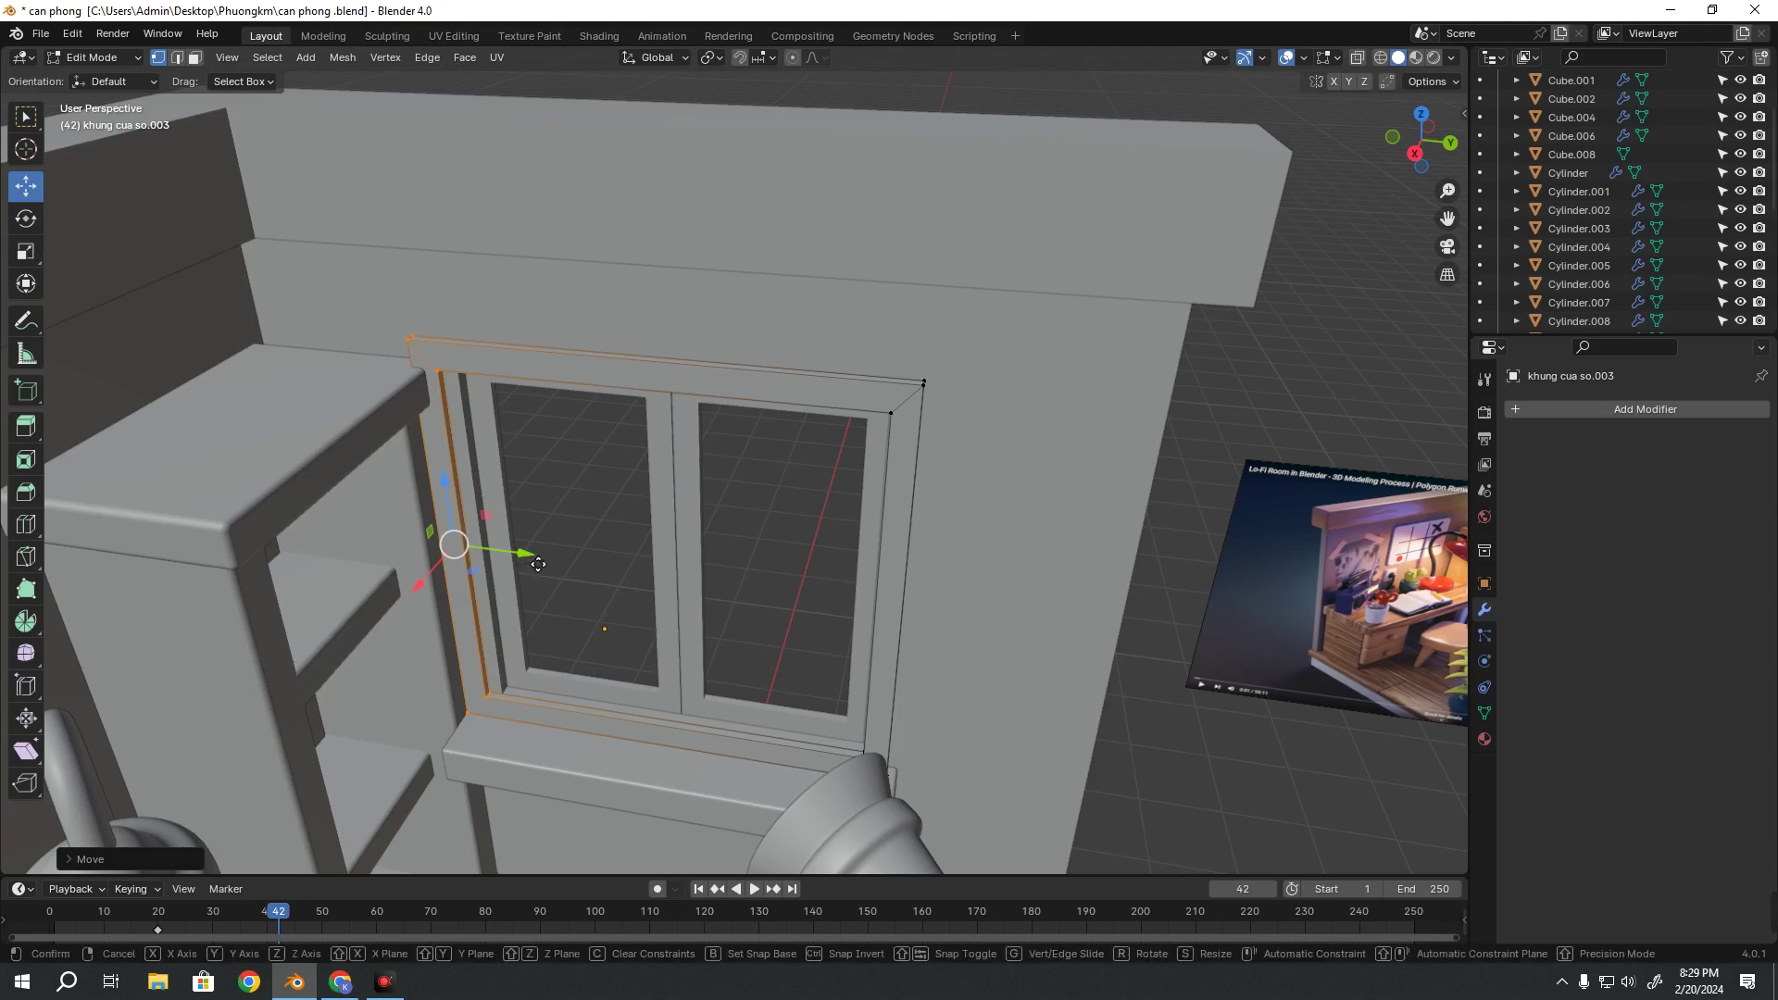
{"action": "left_click_drag", "start_coordinate": [535, 559], "coordinate": [546, 567]}
Slide the frame's right-side edges inward along Y, then undo that move
{"action": "middle_click_drag", "start_coordinate": [546, 567], "coordinate": [806, 512]}
{"action": "left_click", "coordinate": [944, 518], "text": "alt"}
{"action": "middle_click_drag", "start_coordinate": [945, 519], "coordinate": [1000, 638]}
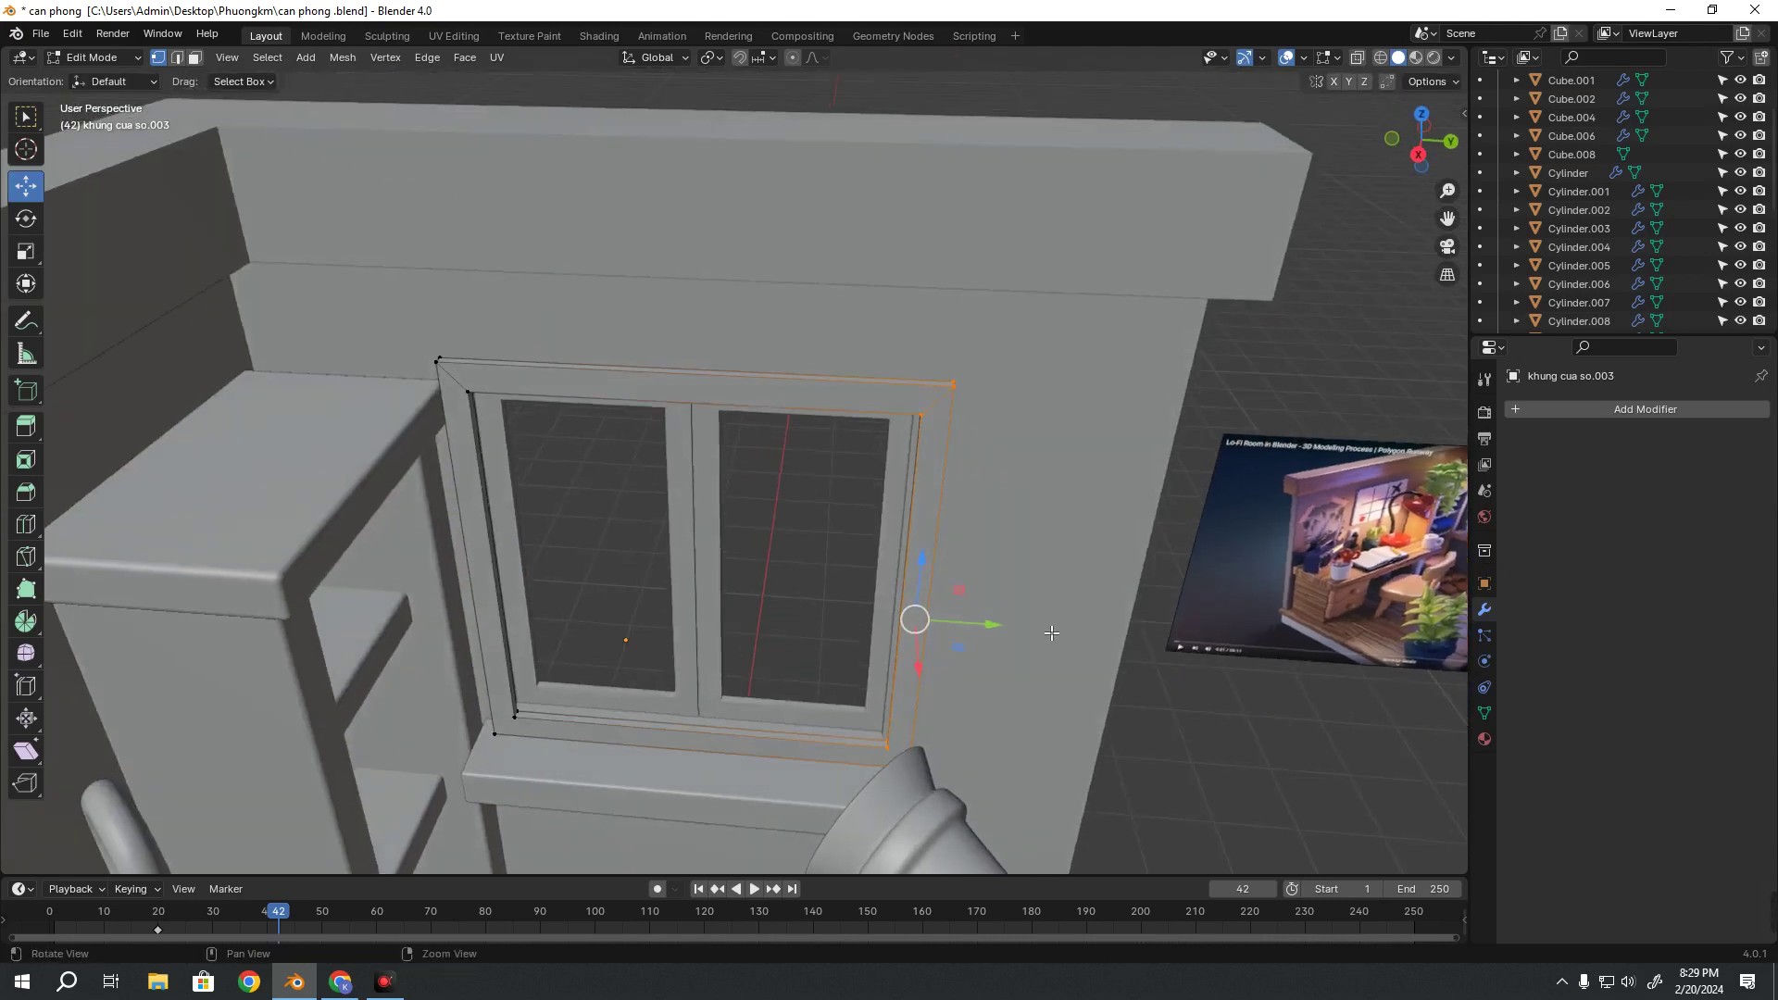
{"action": "left_click_drag", "start_coordinate": [1001, 637], "coordinate": [987, 626]}
{"action": "mouse_move", "coordinate": [986, 626]}
{"action": "middle_mouse_down"}
{"action": "mouse_move", "coordinate": [993, 599]}
{"action": "mouse_move", "coordinate": [1018, 630]}
{"action": "mouse_move", "coordinate": [823, 638]}
{"action": "middle_mouse_up"}
{"action": "key", "text": "ctrl+z"}
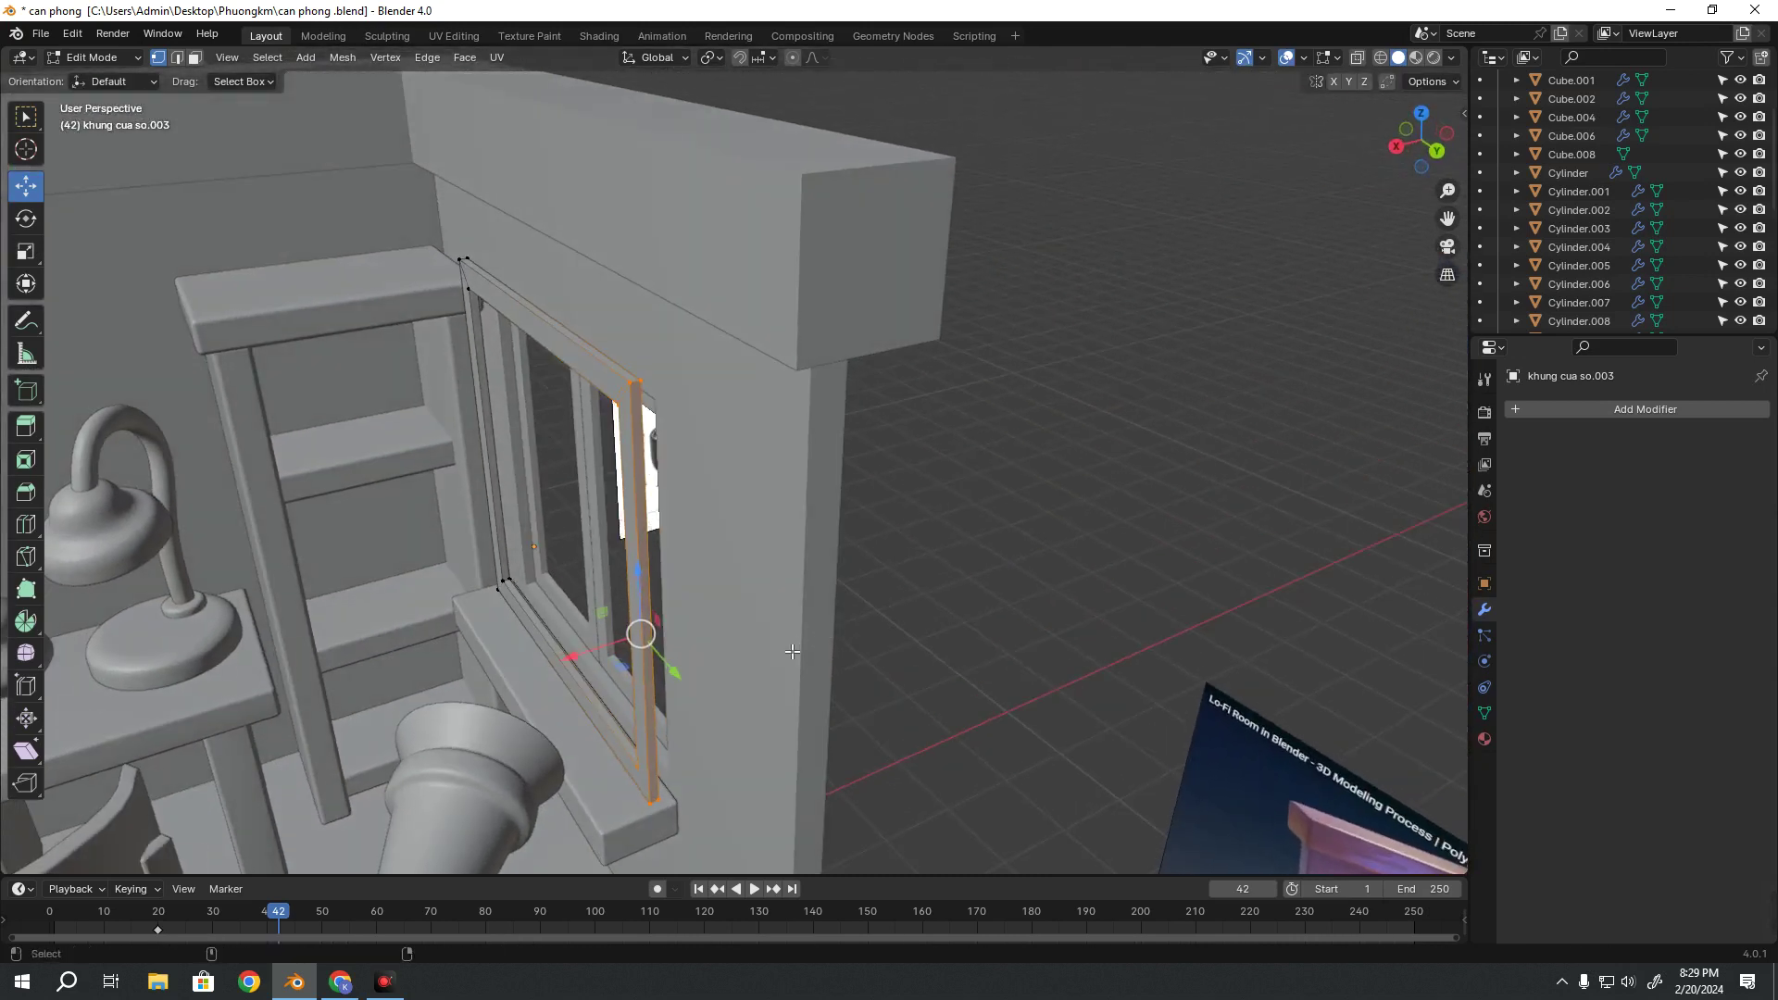
{"action": "key", "text": "ctrl+z"}
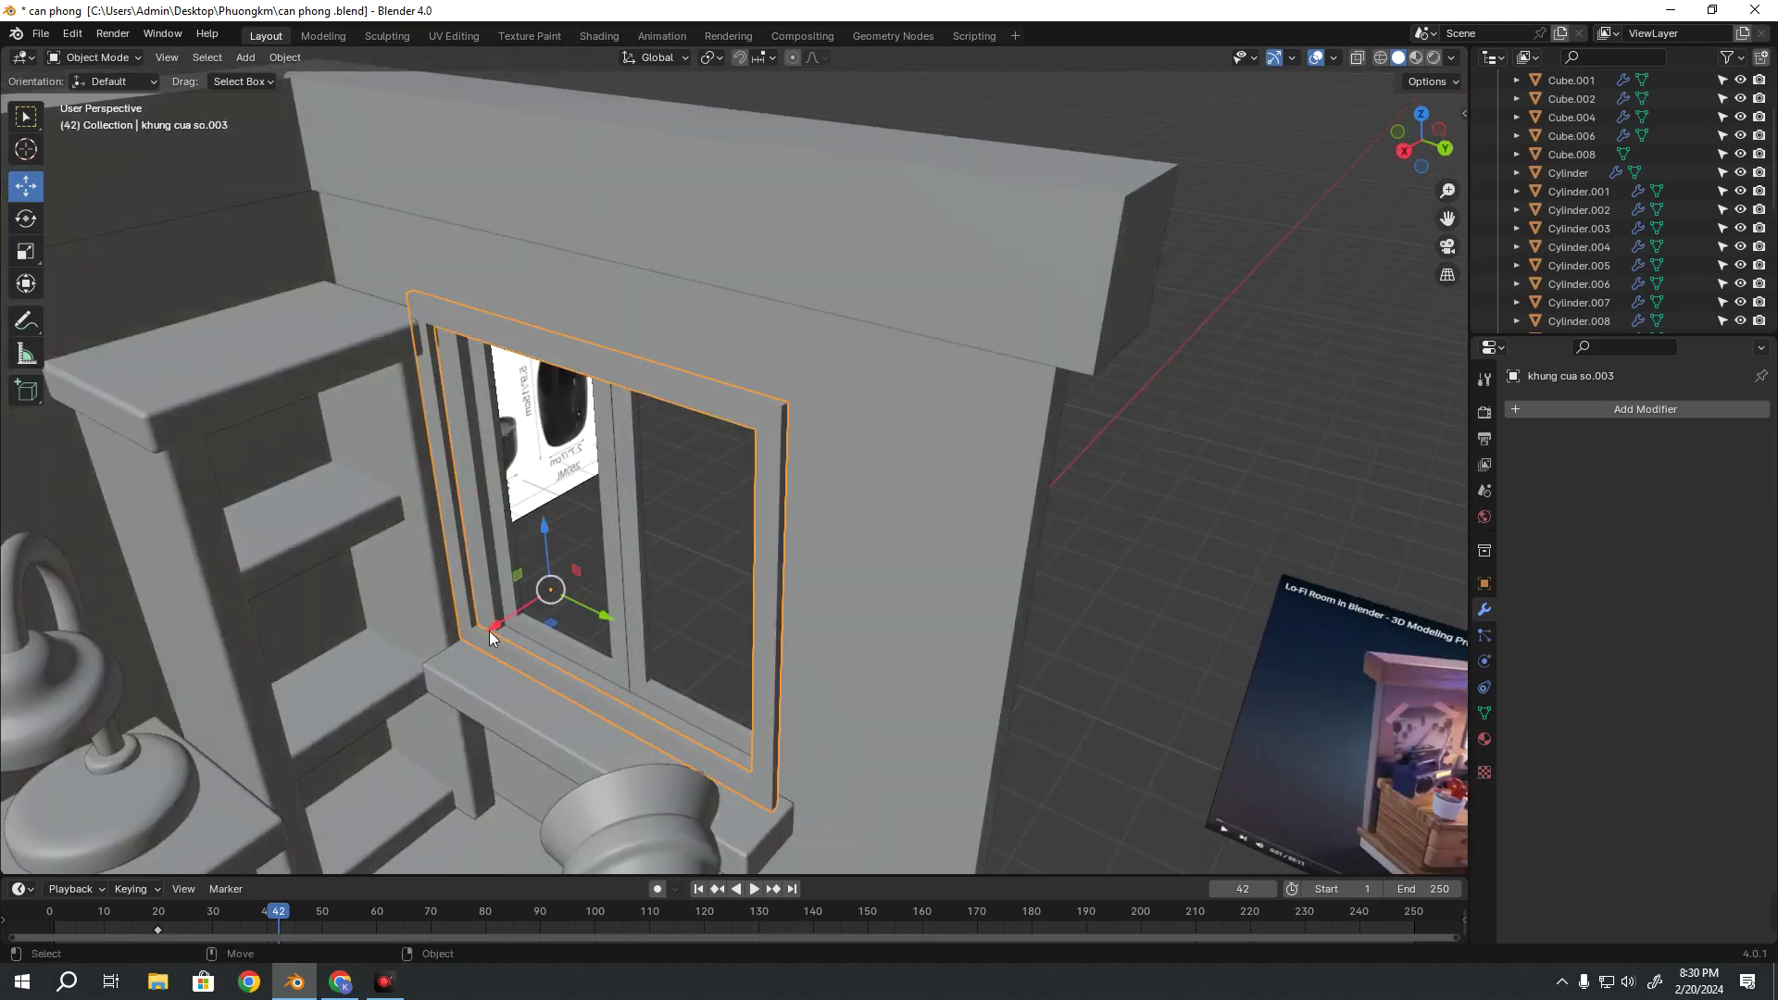
Push the outer frame along X and shift its right side slightly along Y
{"action": "left_click_drag", "start_coordinate": [489, 635], "coordinate": [520, 625]}
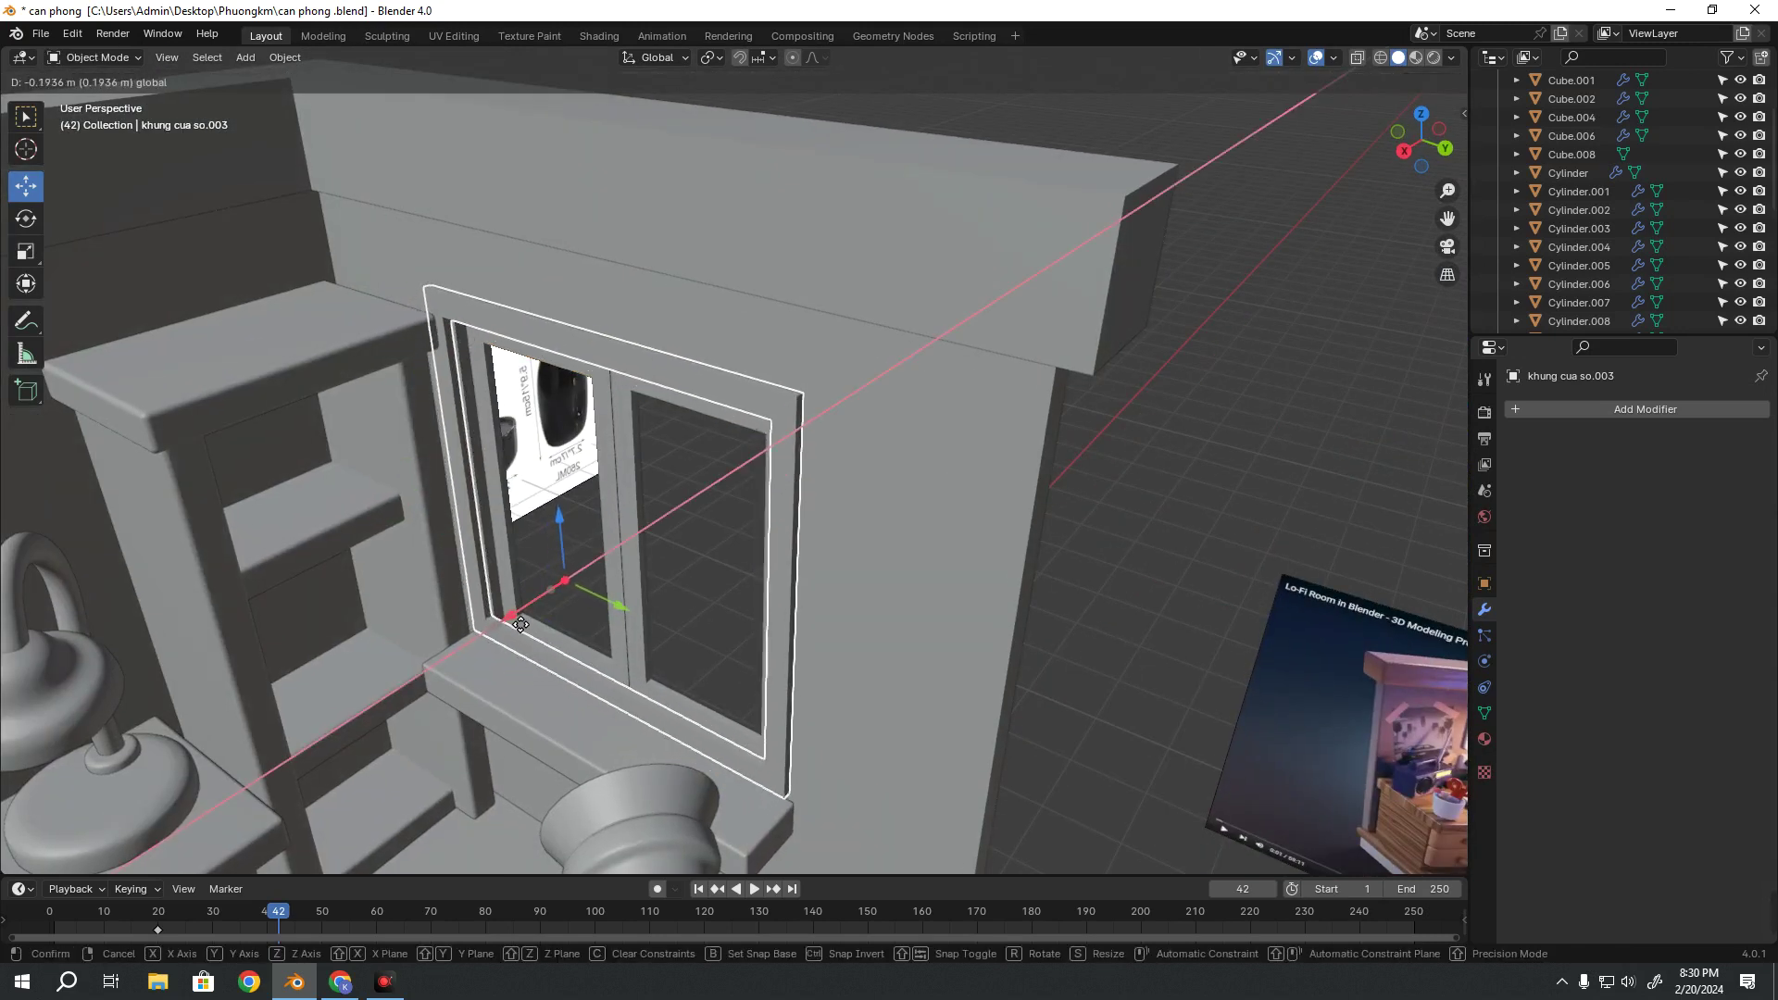
{"action": "mouse_move", "coordinate": [521, 625]}
{"action": "middle_mouse_down"}
{"action": "mouse_move", "coordinate": [606, 557]}
{"action": "mouse_move", "coordinate": [649, 600]}
{"action": "mouse_move", "coordinate": [625, 587]}
{"action": "mouse_move", "coordinate": [986, 463]}
{"action": "mouse_move", "coordinate": [906, 418]}
{"action": "mouse_move", "coordinate": [892, 477]}
{"action": "mouse_move", "coordinate": [929, 518]}
{"action": "middle_mouse_up"}
{"action": "scroll", "coordinate": [892, 477], "scroll_direction": "down", "scroll_amount": 3}
{"action": "key", "text": "Tab"}
{"action": "scroll", "coordinate": [928, 518], "scroll_direction": "up", "scroll_amount": 2}
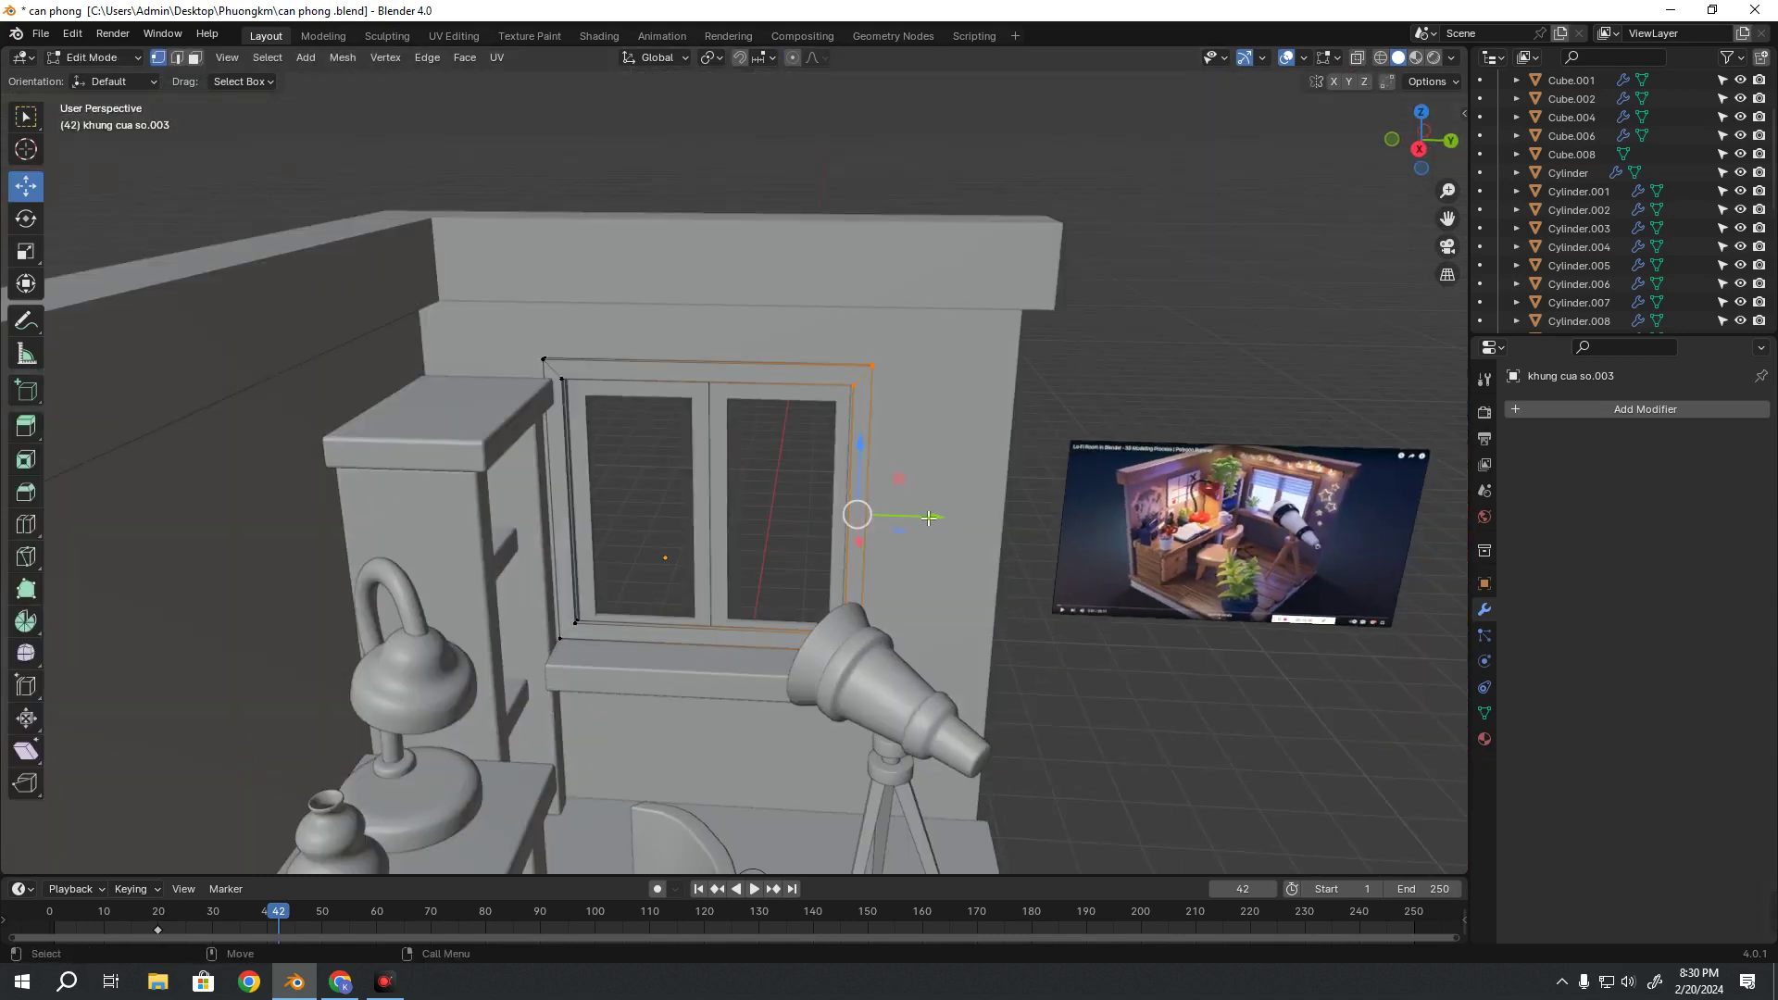
{"action": "left_click_drag", "start_coordinate": [929, 518], "coordinate": [752, 518]}
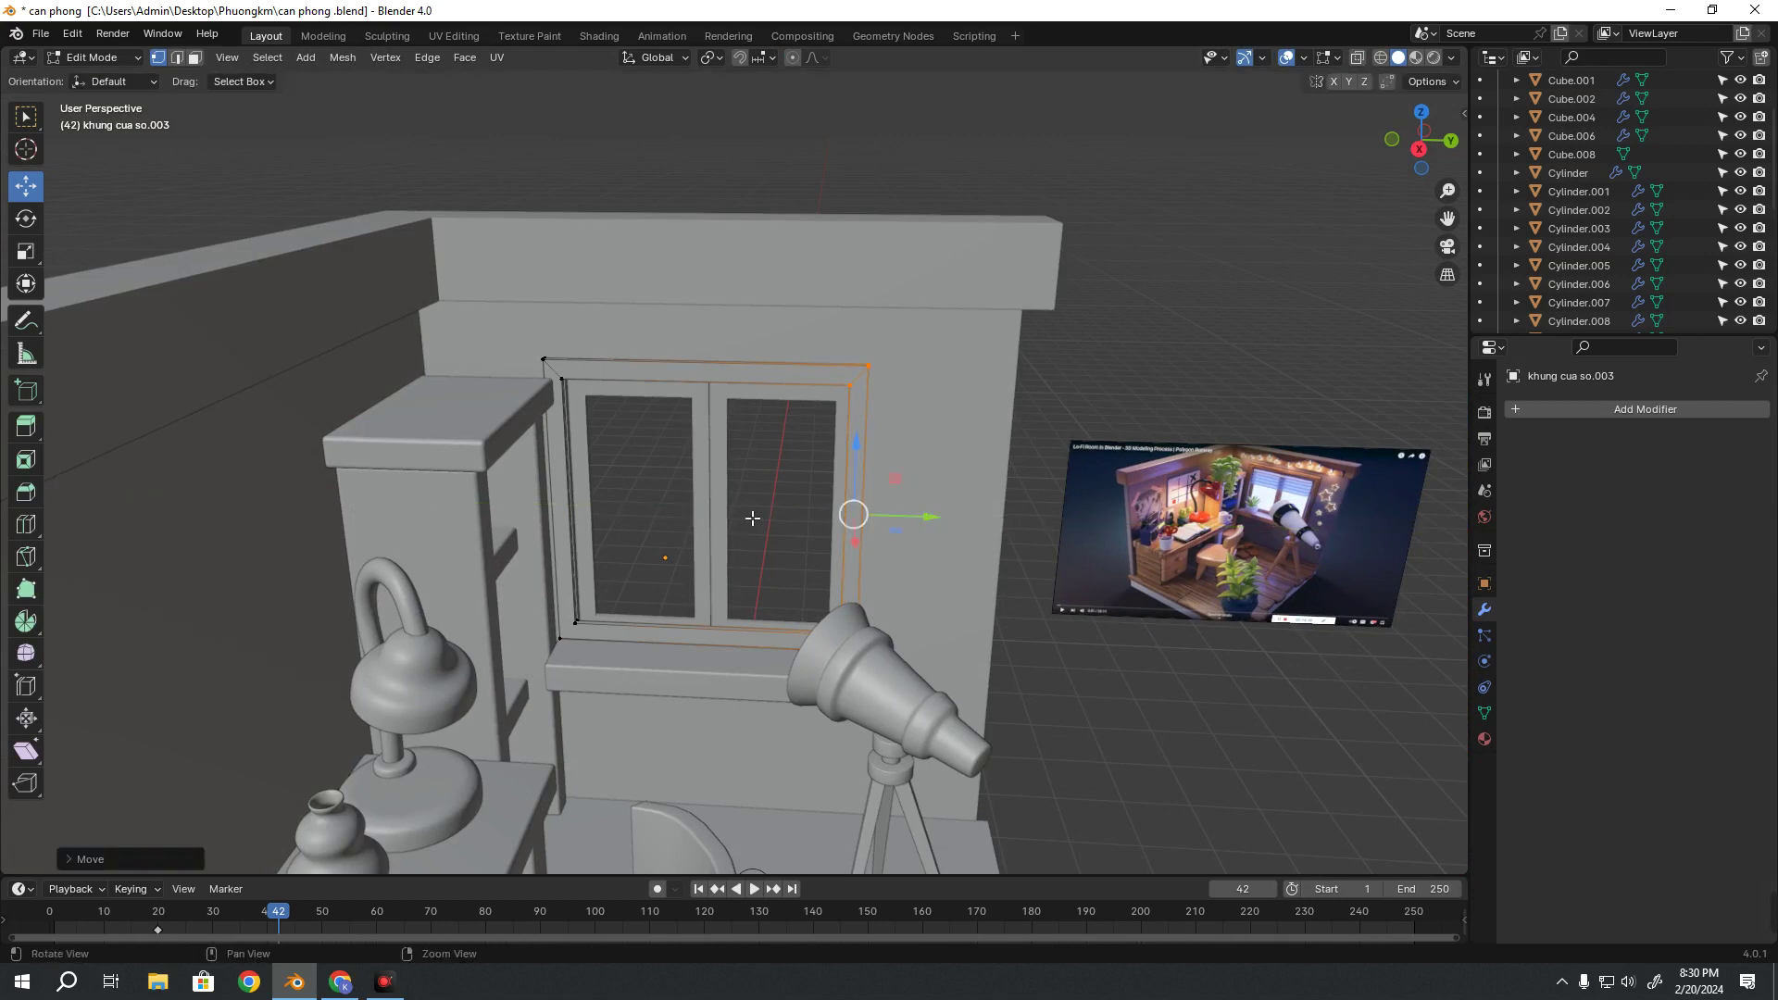
{"action": "middle_click_drag", "start_coordinate": [752, 519], "coordinate": [992, 497]}
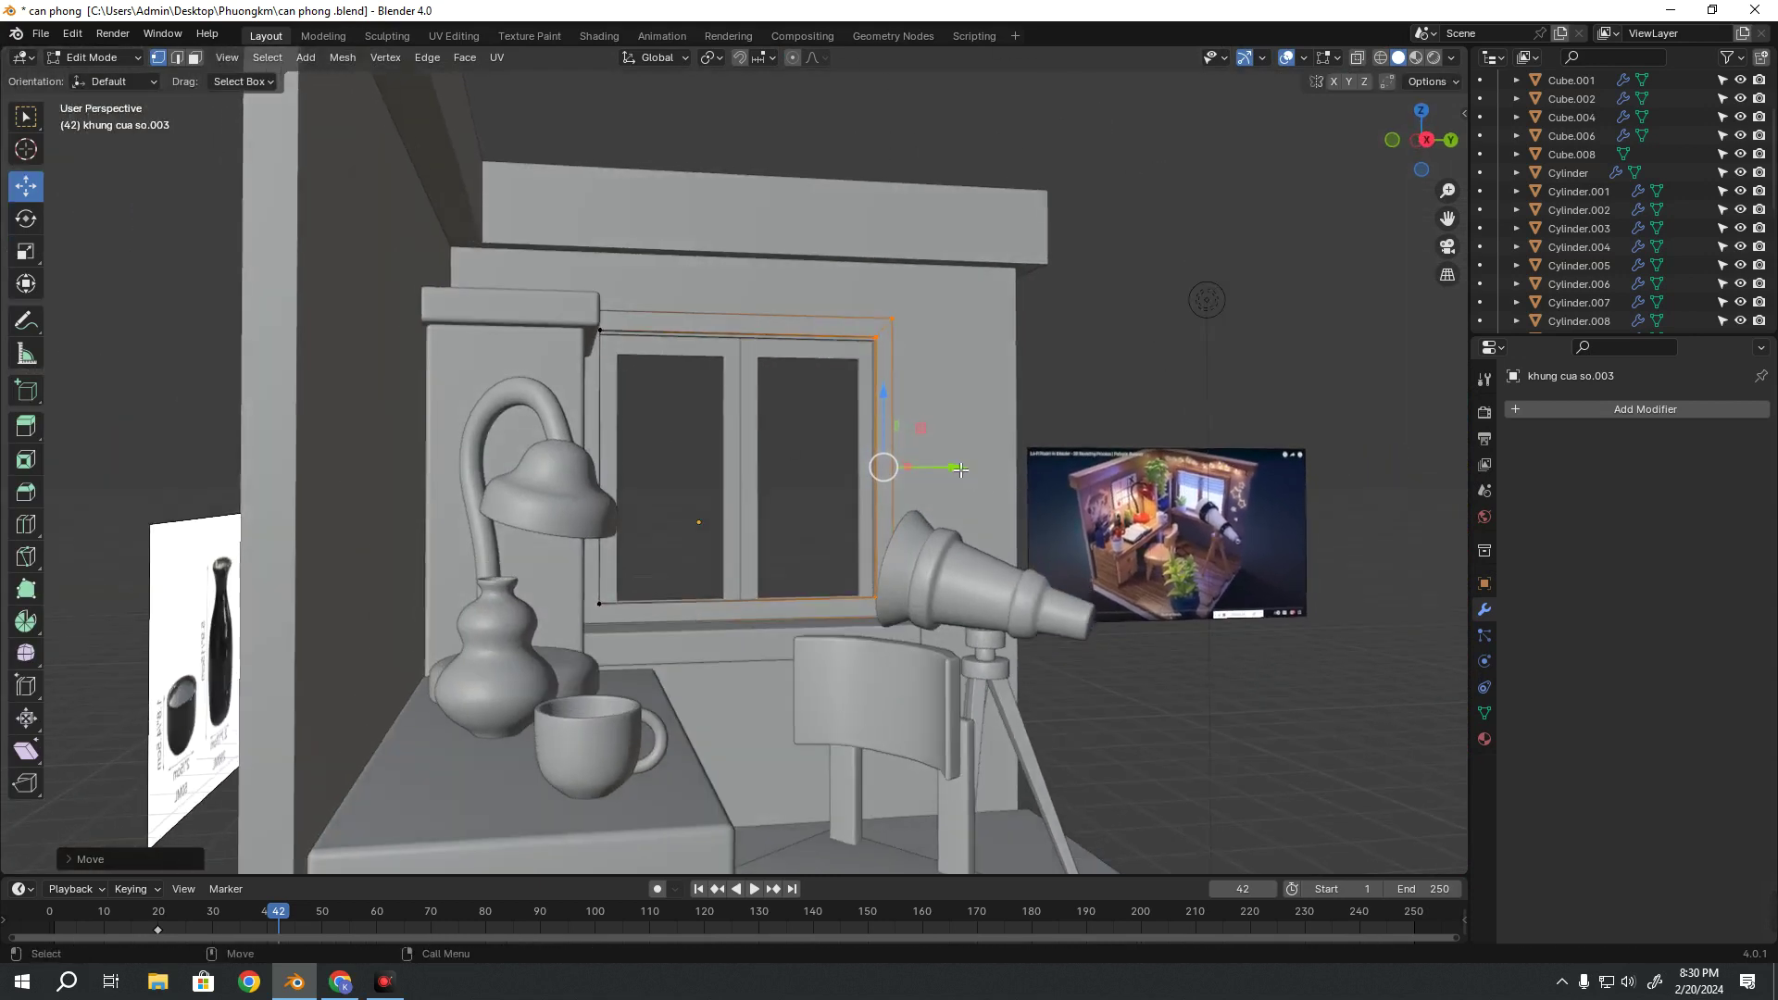
{"action": "left_click_drag", "start_coordinate": [960, 469], "coordinate": [949, 469]}
{"action": "mouse_move", "coordinate": [949, 469]}
{"action": "middle_mouse_down"}
{"action": "mouse_move", "coordinate": [868, 637]}
{"action": "mouse_move", "coordinate": [905, 727]}
{"action": "middle_mouse_up"}
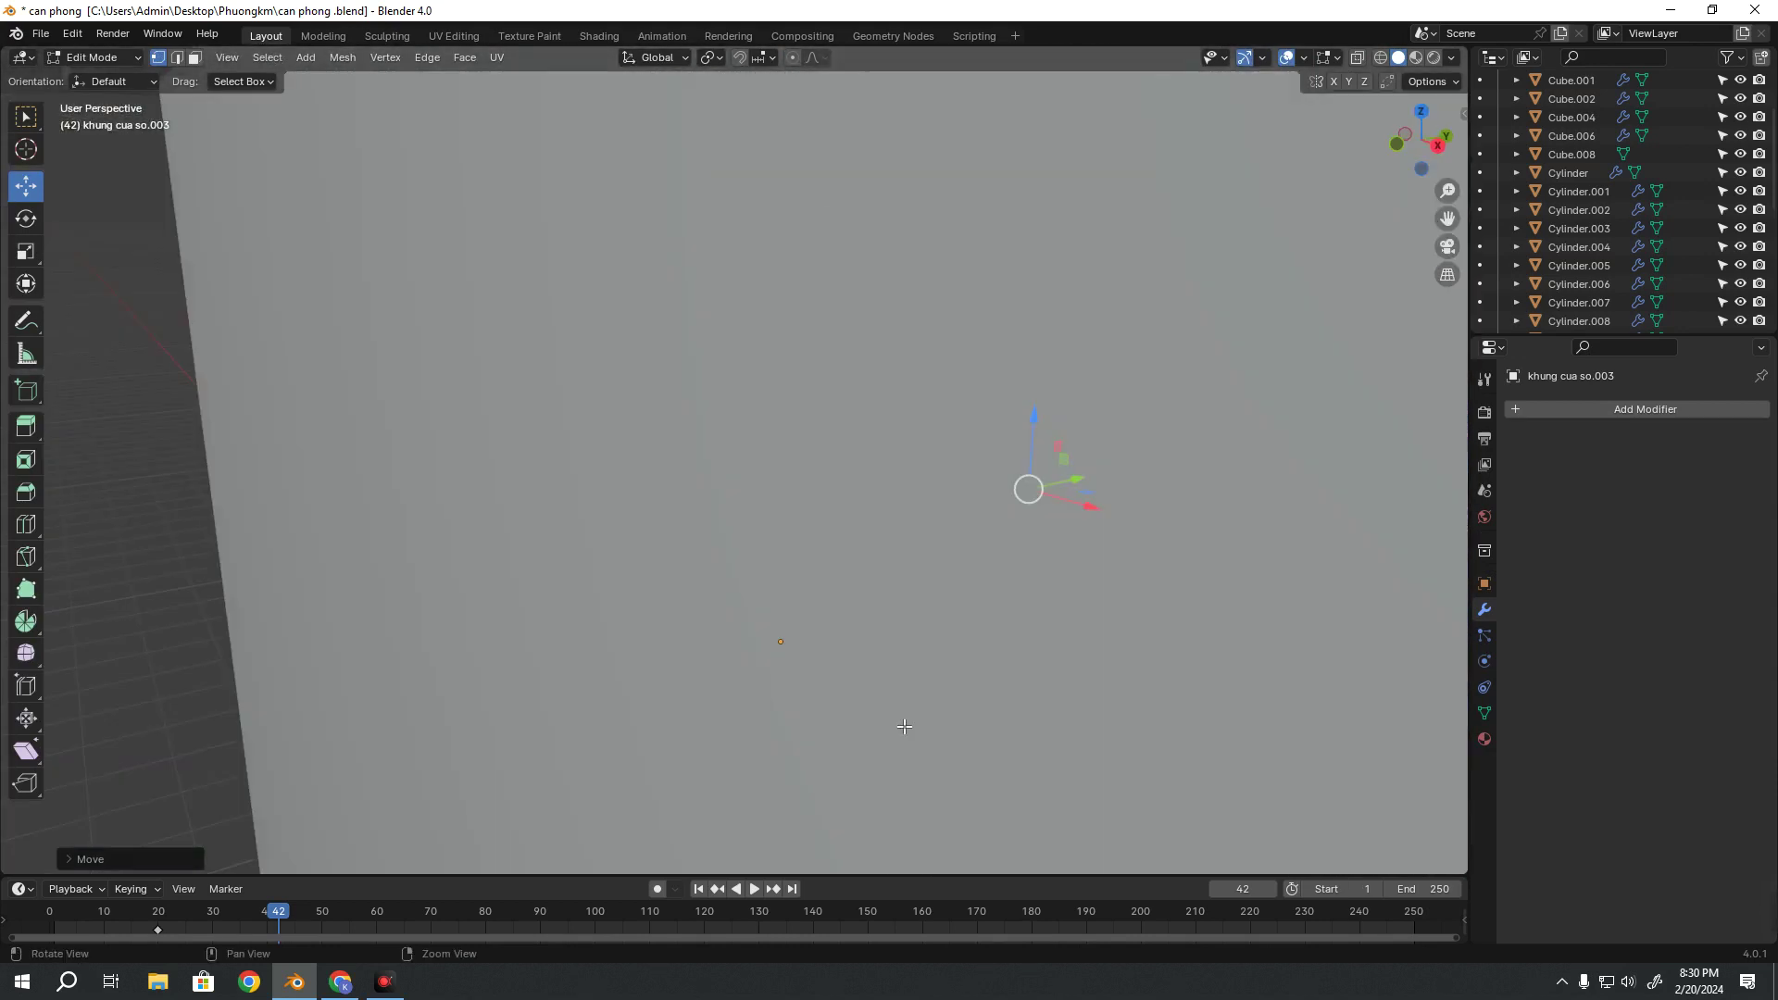
{"action": "middle_click_drag", "start_coordinate": [953, 608], "coordinate": [719, 584]}
{"action": "scroll", "coordinate": [720, 584], "scroll_direction": "down", "scroll_amount": 2}
Shift the frame's left side along Y and nudge its top bar vertically
{"action": "left_click", "coordinate": [509, 482]}
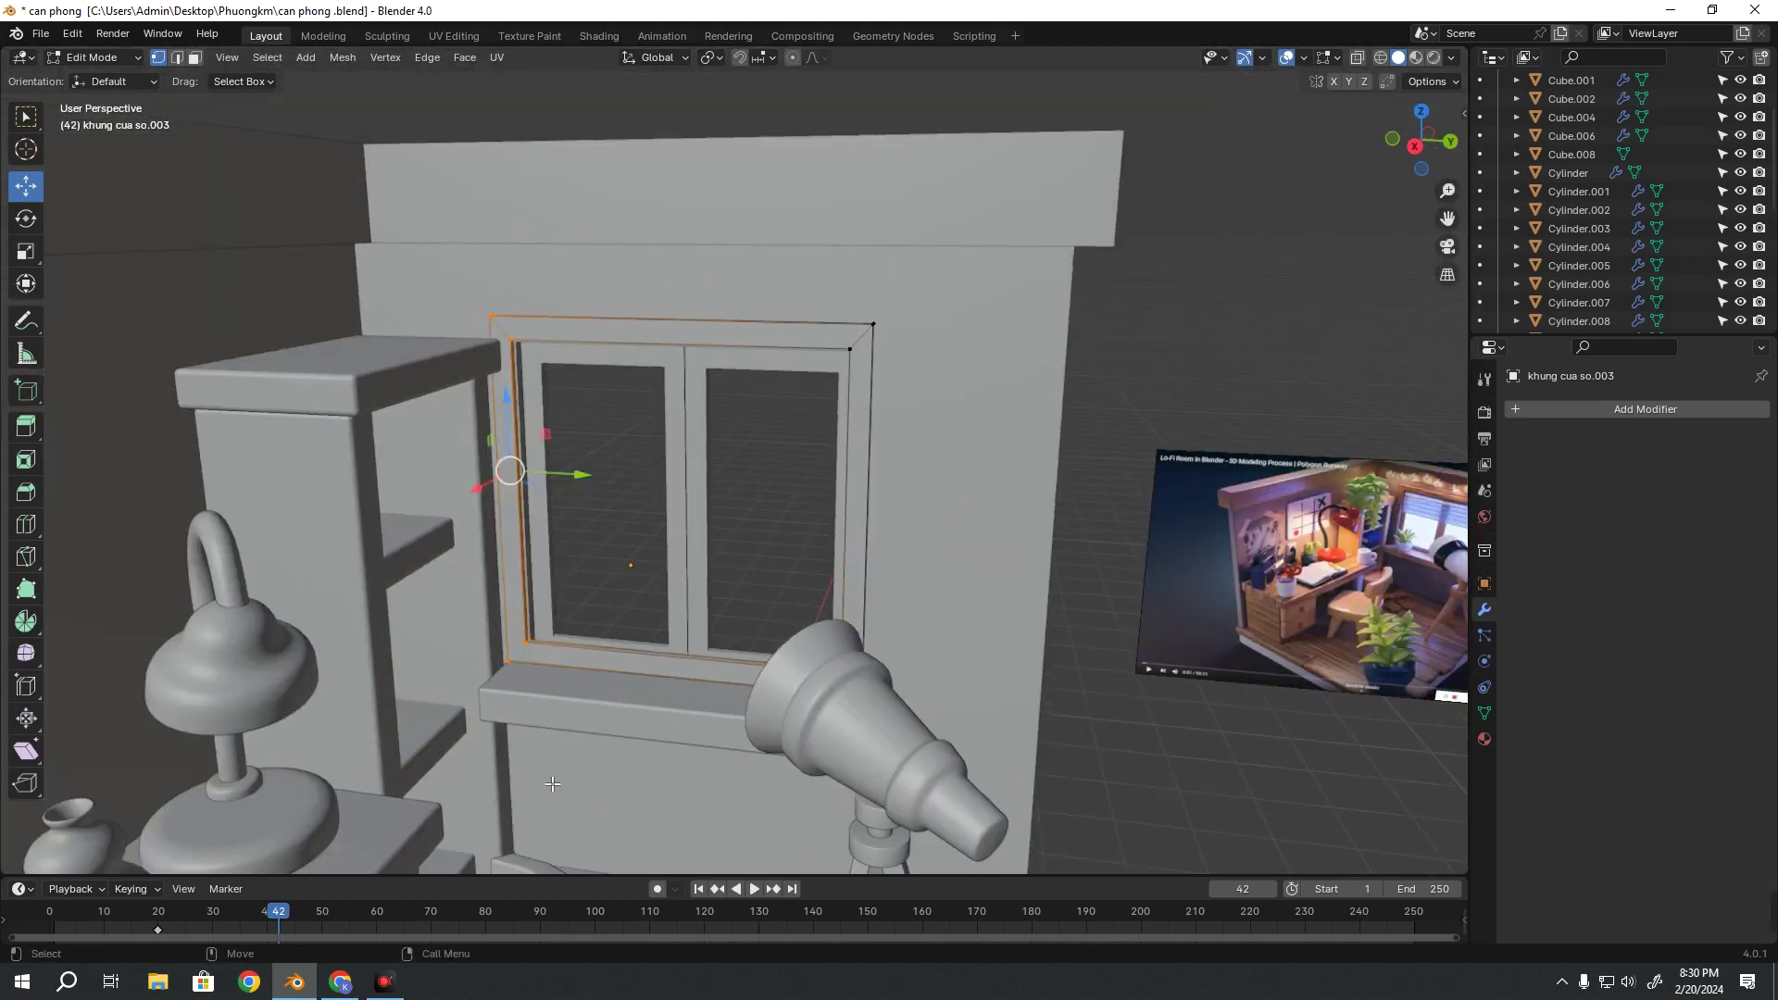
{"action": "scroll", "coordinate": [508, 482], "scroll_direction": "up", "scroll_amount": 3}
{"action": "left_click_drag", "start_coordinate": [466, 485], "coordinate": [460, 485]}
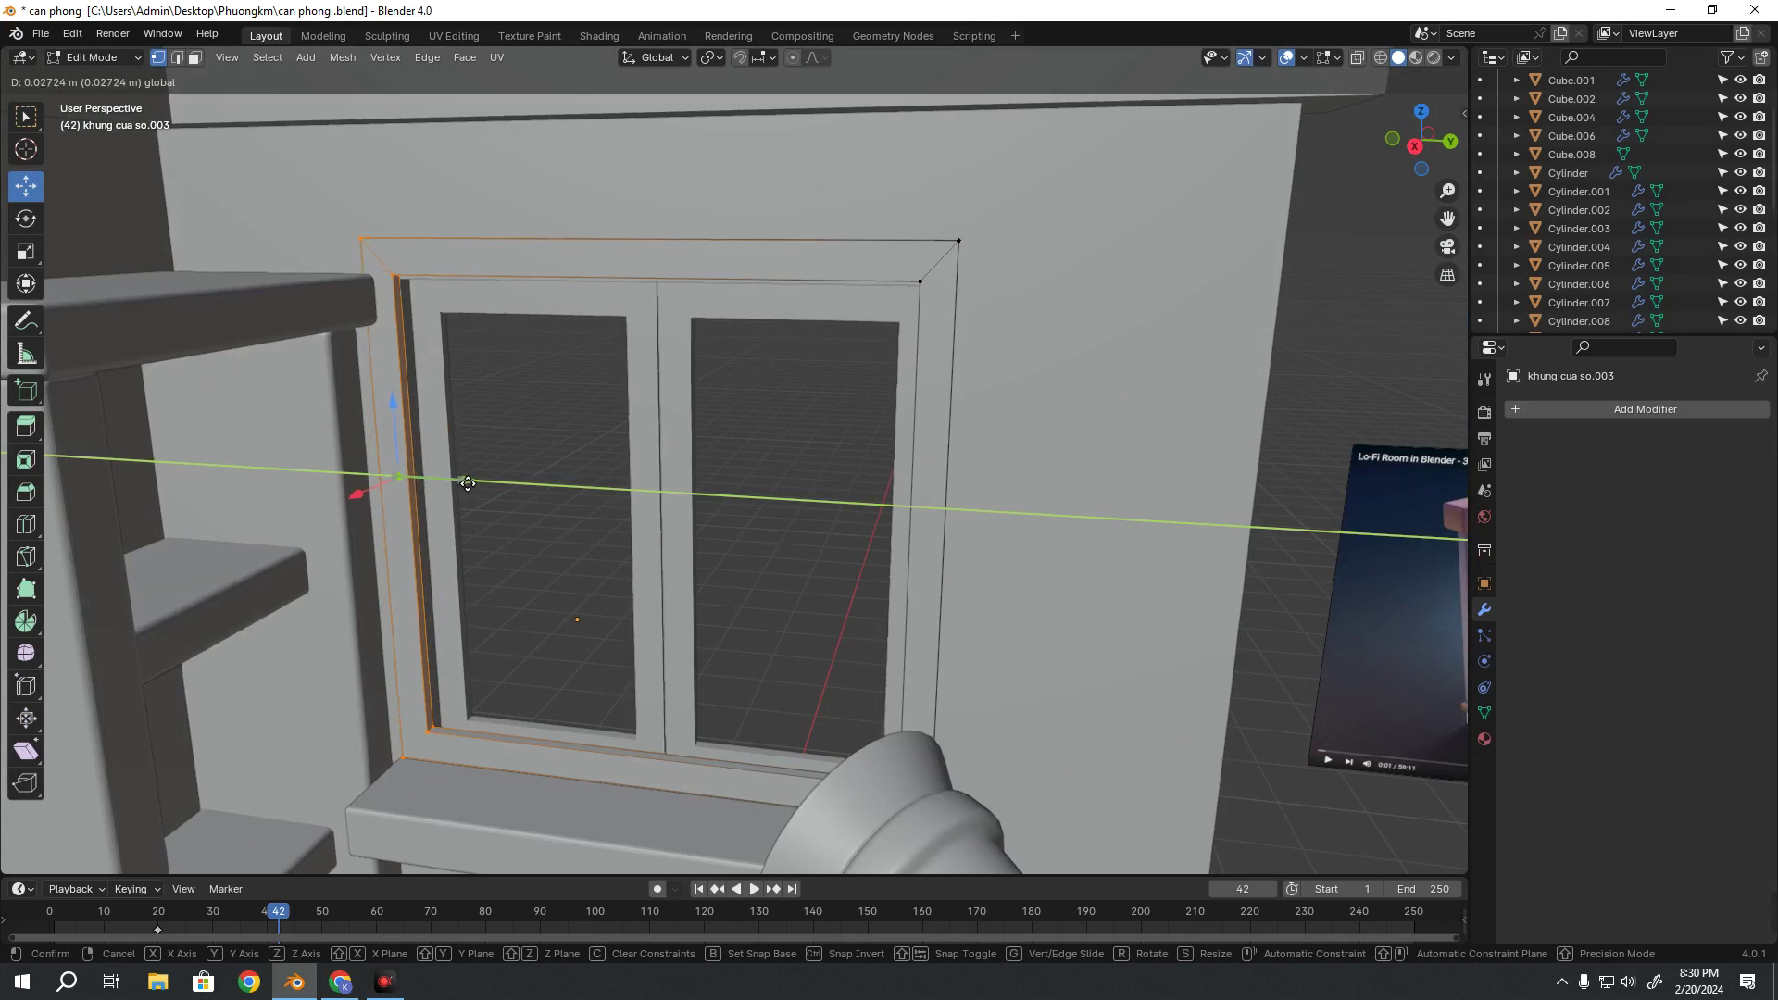
{"action": "mouse_move", "coordinate": [460, 485]}
{"action": "middle_mouse_down"}
{"action": "mouse_move", "coordinate": [587, 360]}
{"action": "mouse_move", "coordinate": [623, 507]}
{"action": "middle_mouse_up"}
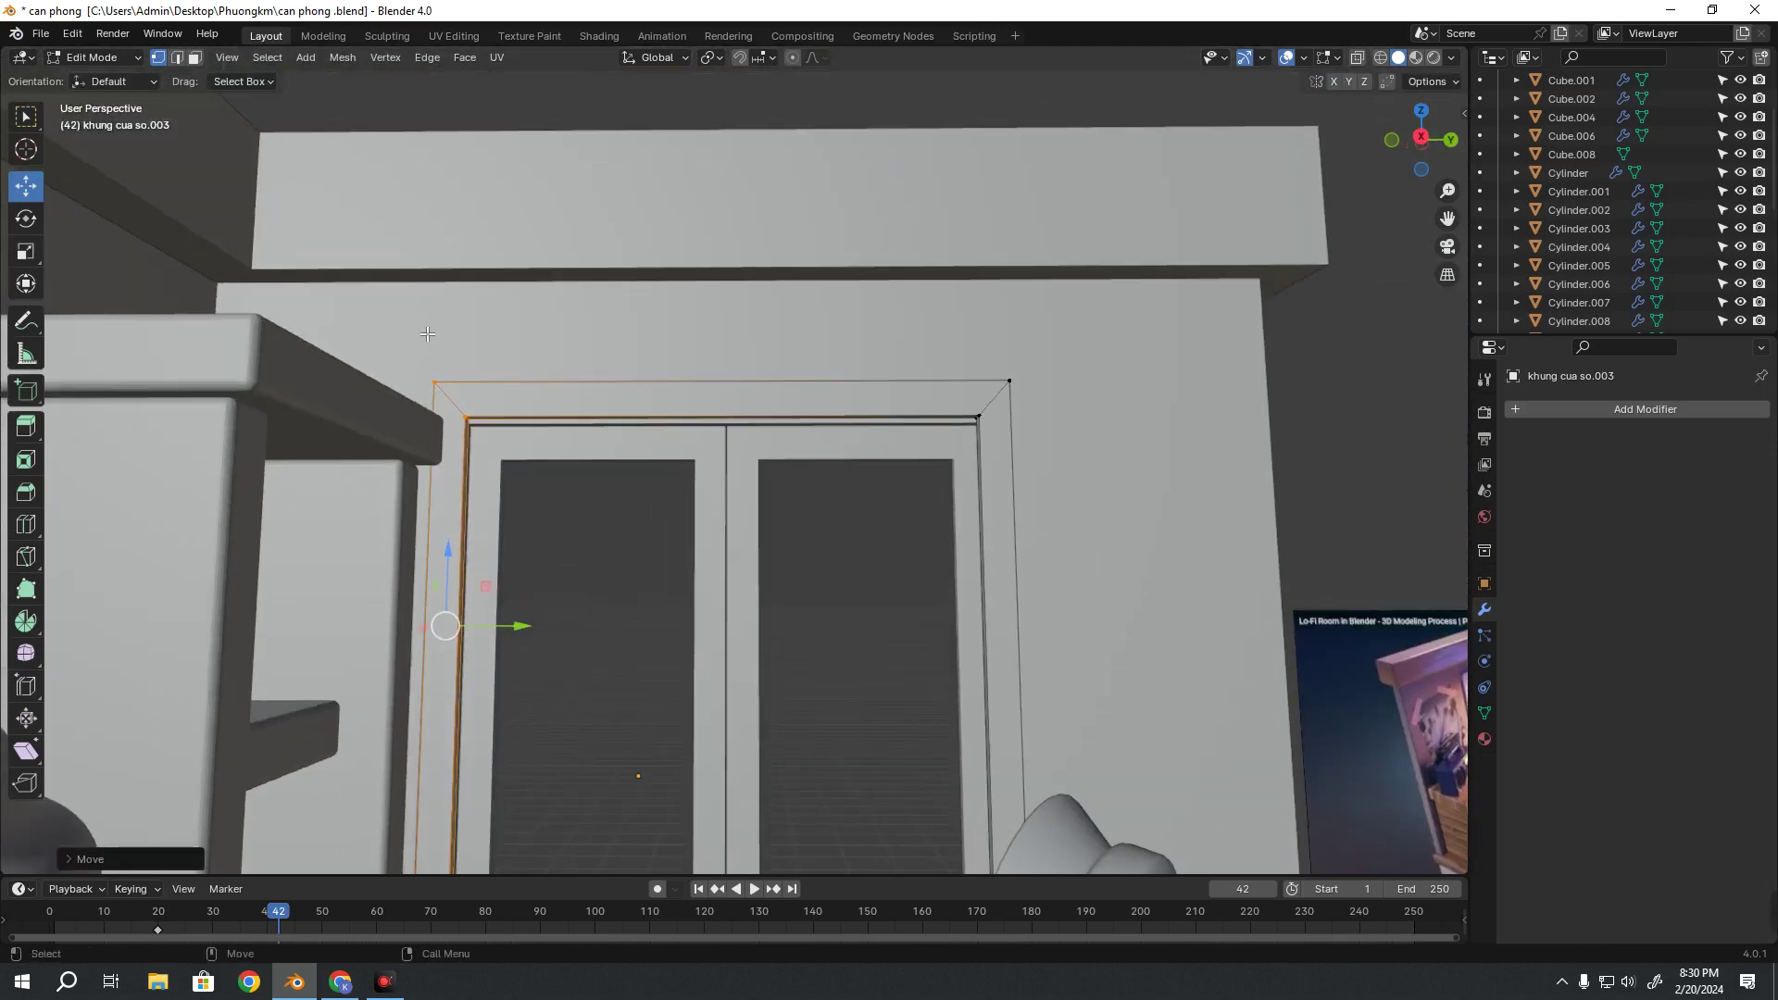
{"action": "left_click", "coordinate": [714, 407]}
{"action": "left_click_drag", "start_coordinate": [723, 336], "coordinate": [724, 341]}
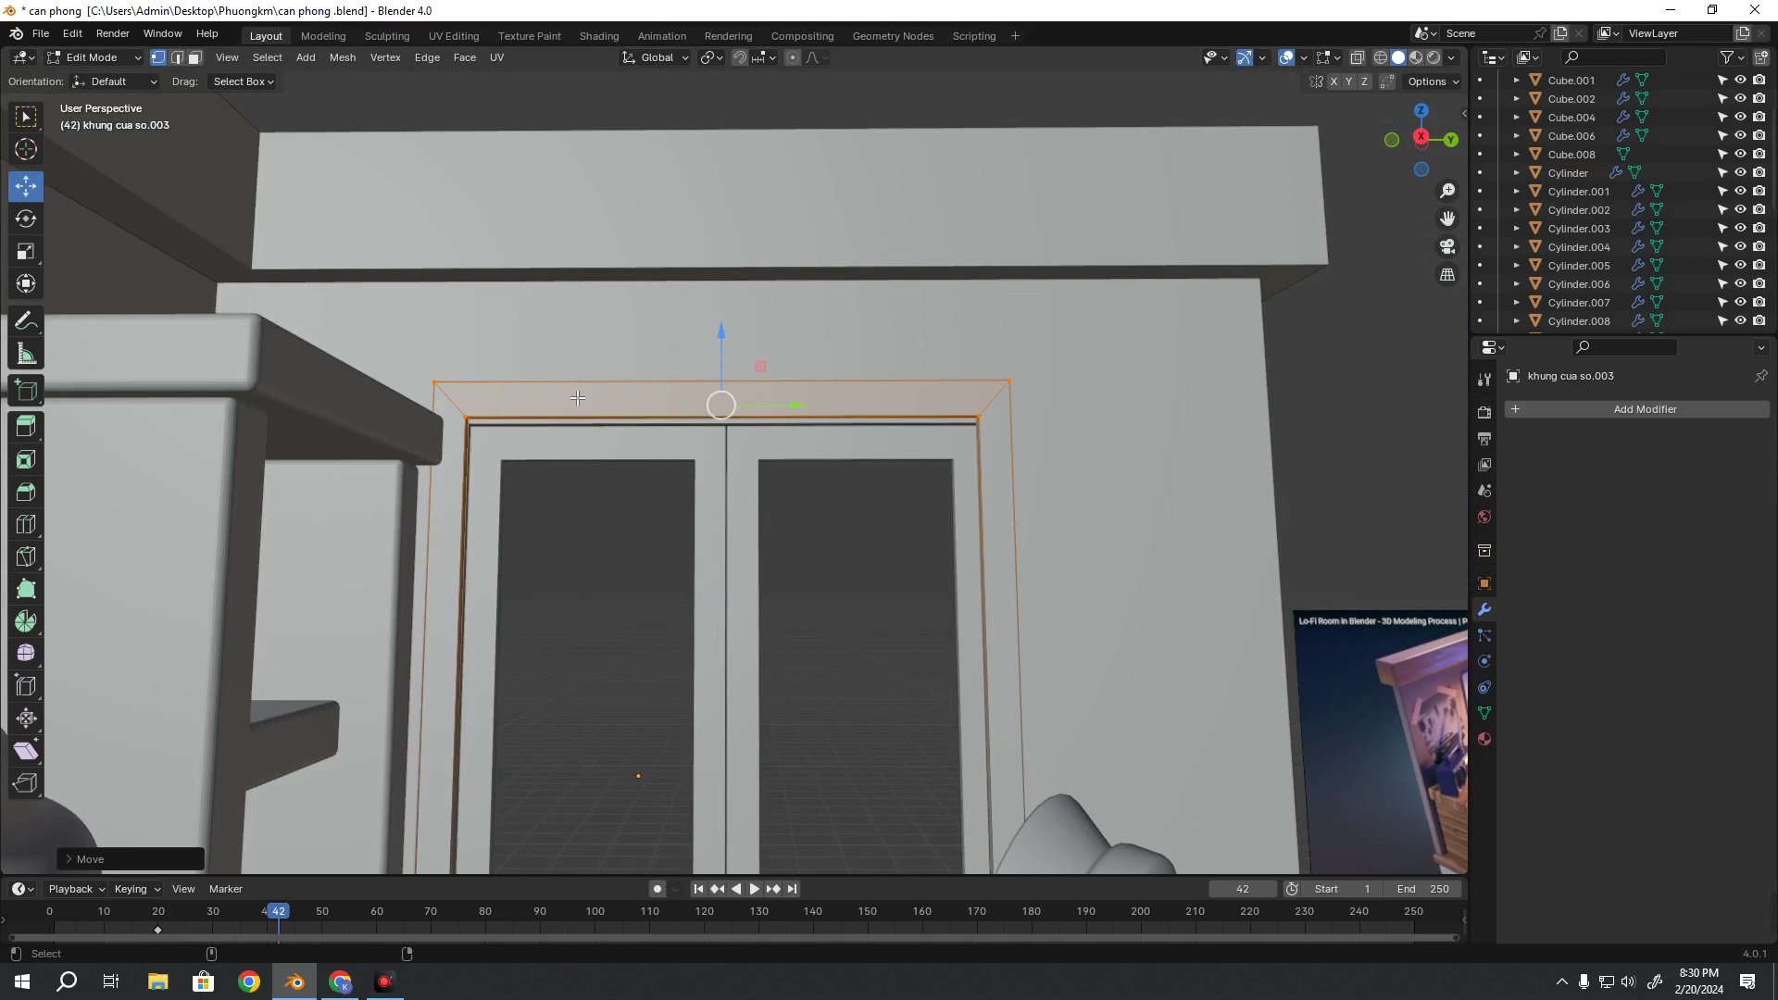
{"action": "scroll", "coordinate": [574, 405], "scroll_direction": "down", "scroll_amount": 5}
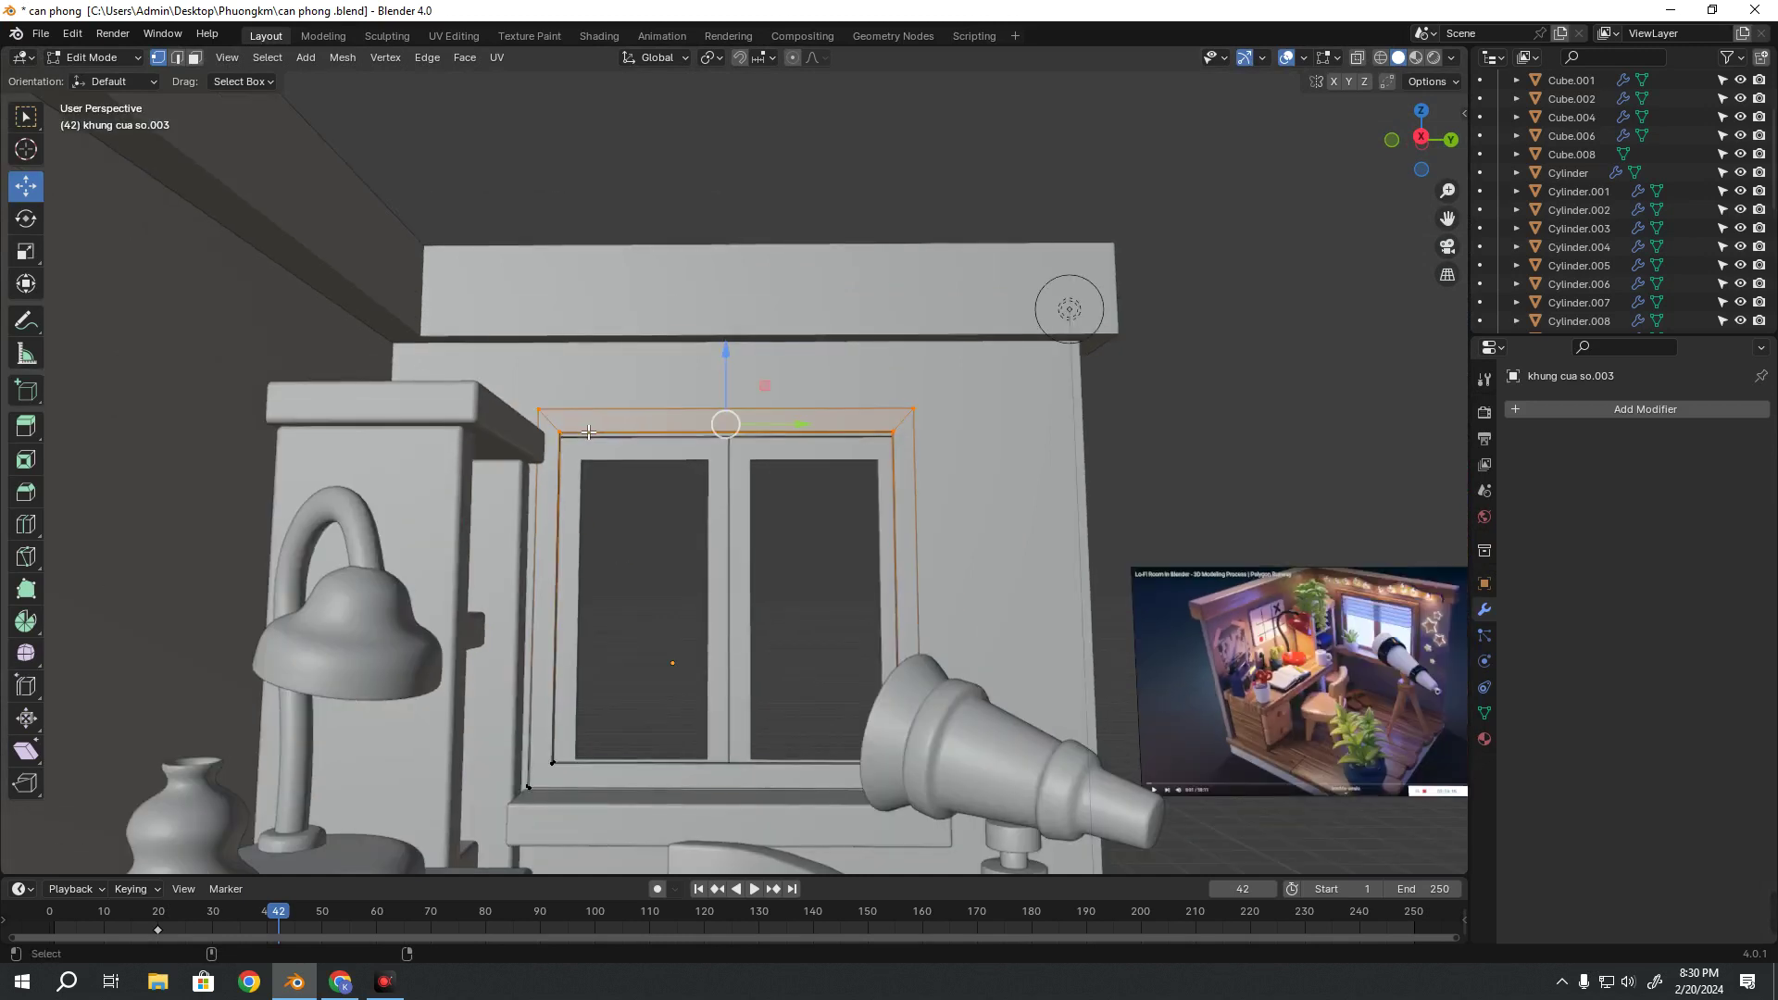
With X-ray on, reselect and nudge the frame's right and left sides along Y
{"action": "left_click", "coordinate": [545, 556]}
{"action": "key", "text": "alt+z"}
{"action": "middle_click_drag", "start_coordinate": [658, 524], "coordinate": [579, 577]}
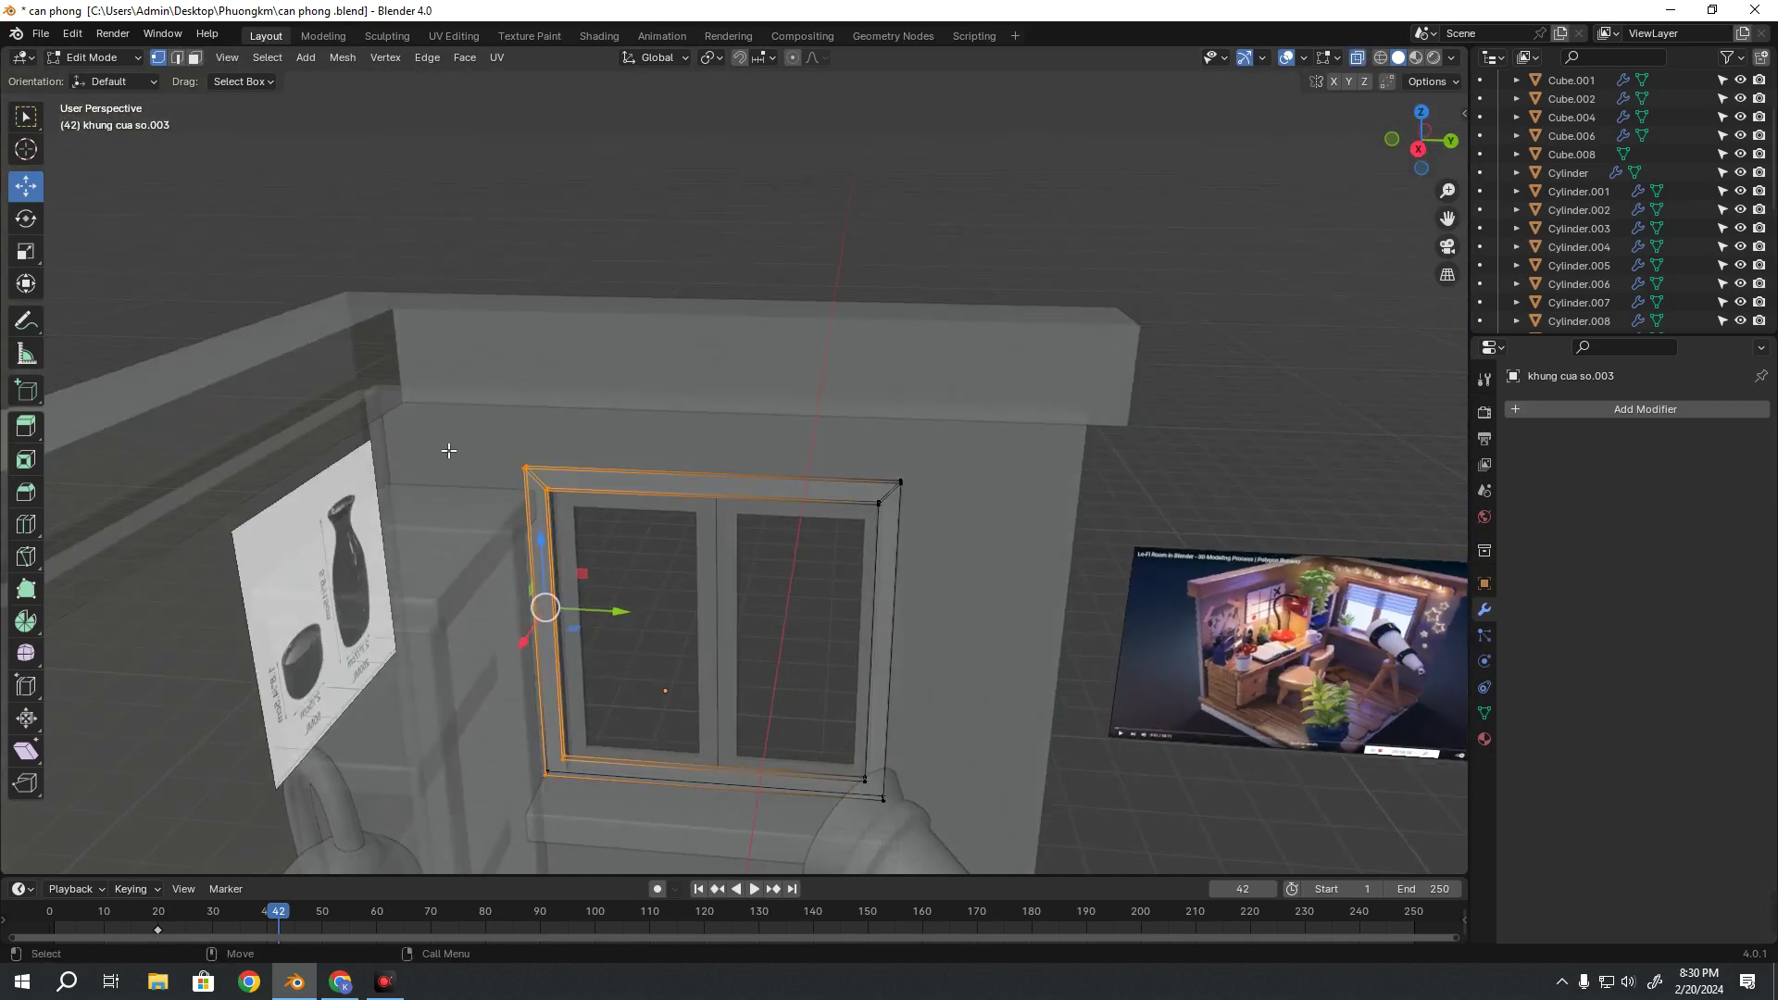
{"action": "mouse_move", "coordinate": [815, 428]}
{"action": "left_mouse_down"}
{"action": "mouse_move", "coordinate": [1013, 838]}
{"action": "mouse_move", "coordinate": [1001, 741]}
{"action": "left_mouse_up"}
{"action": "left_click_drag", "start_coordinate": [962, 658], "coordinate": [957, 655]}
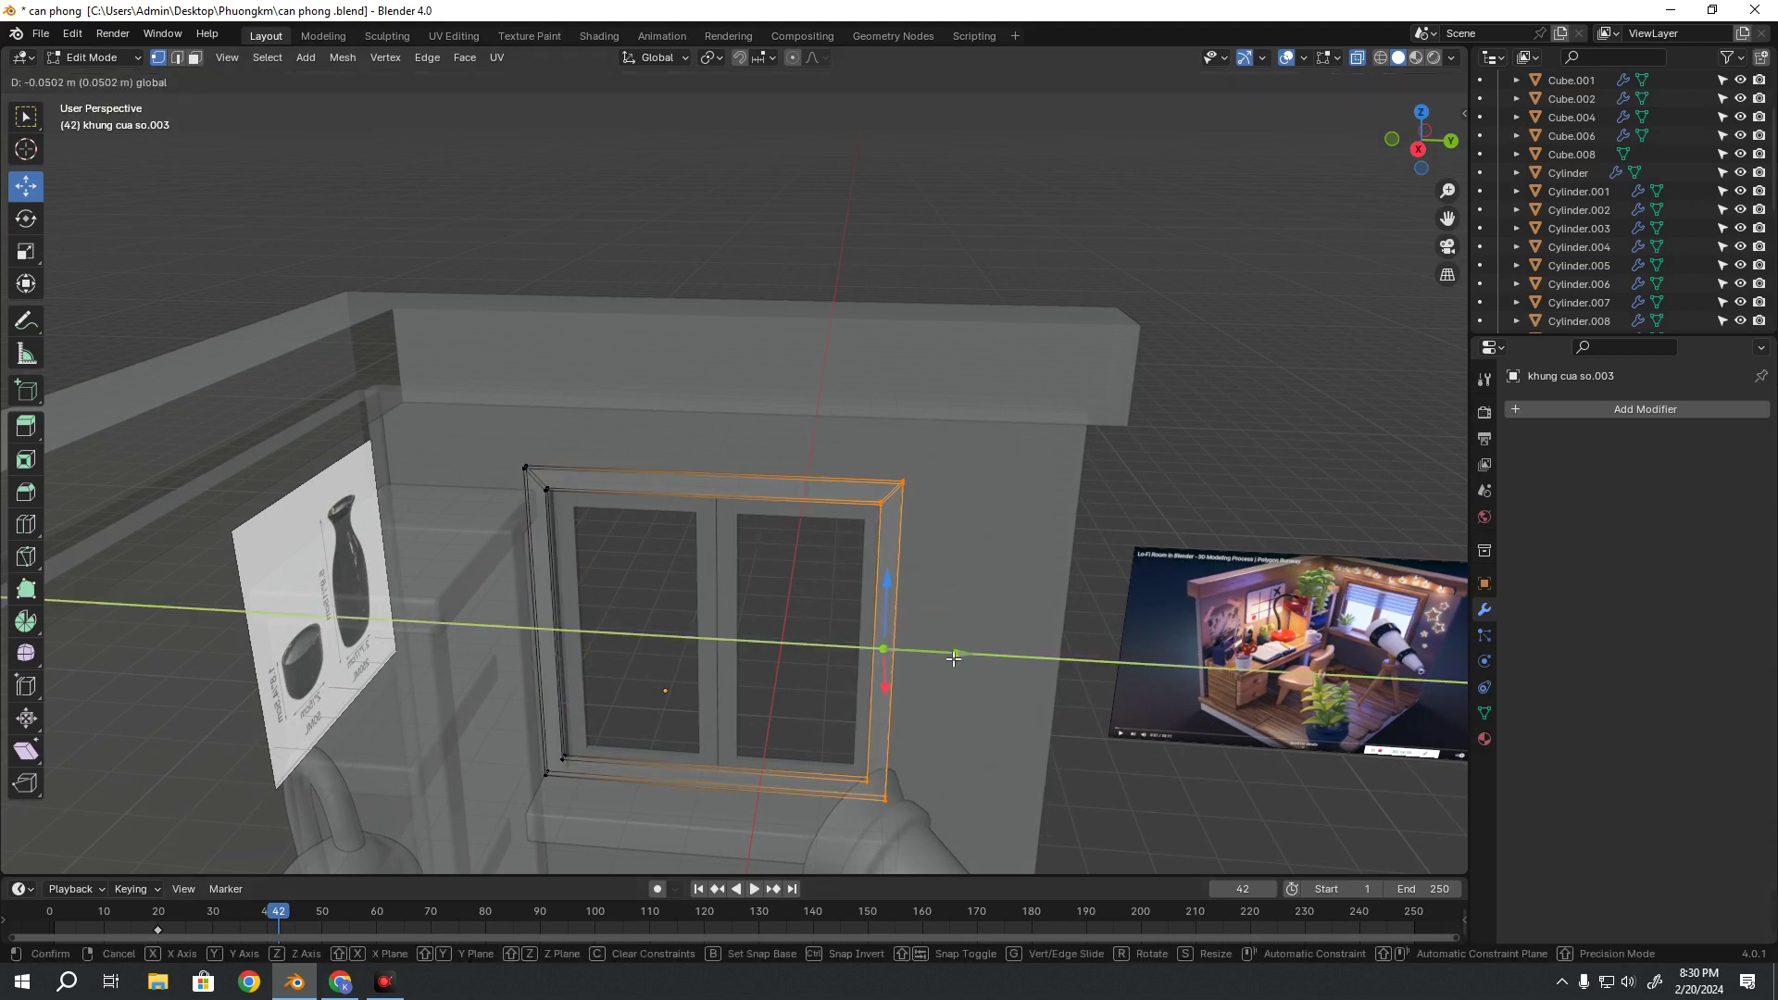
{"action": "left_click_drag", "start_coordinate": [472, 401], "coordinate": [629, 848]}
{"action": "middle_click_drag", "start_coordinate": [630, 848], "coordinate": [560, 649]}
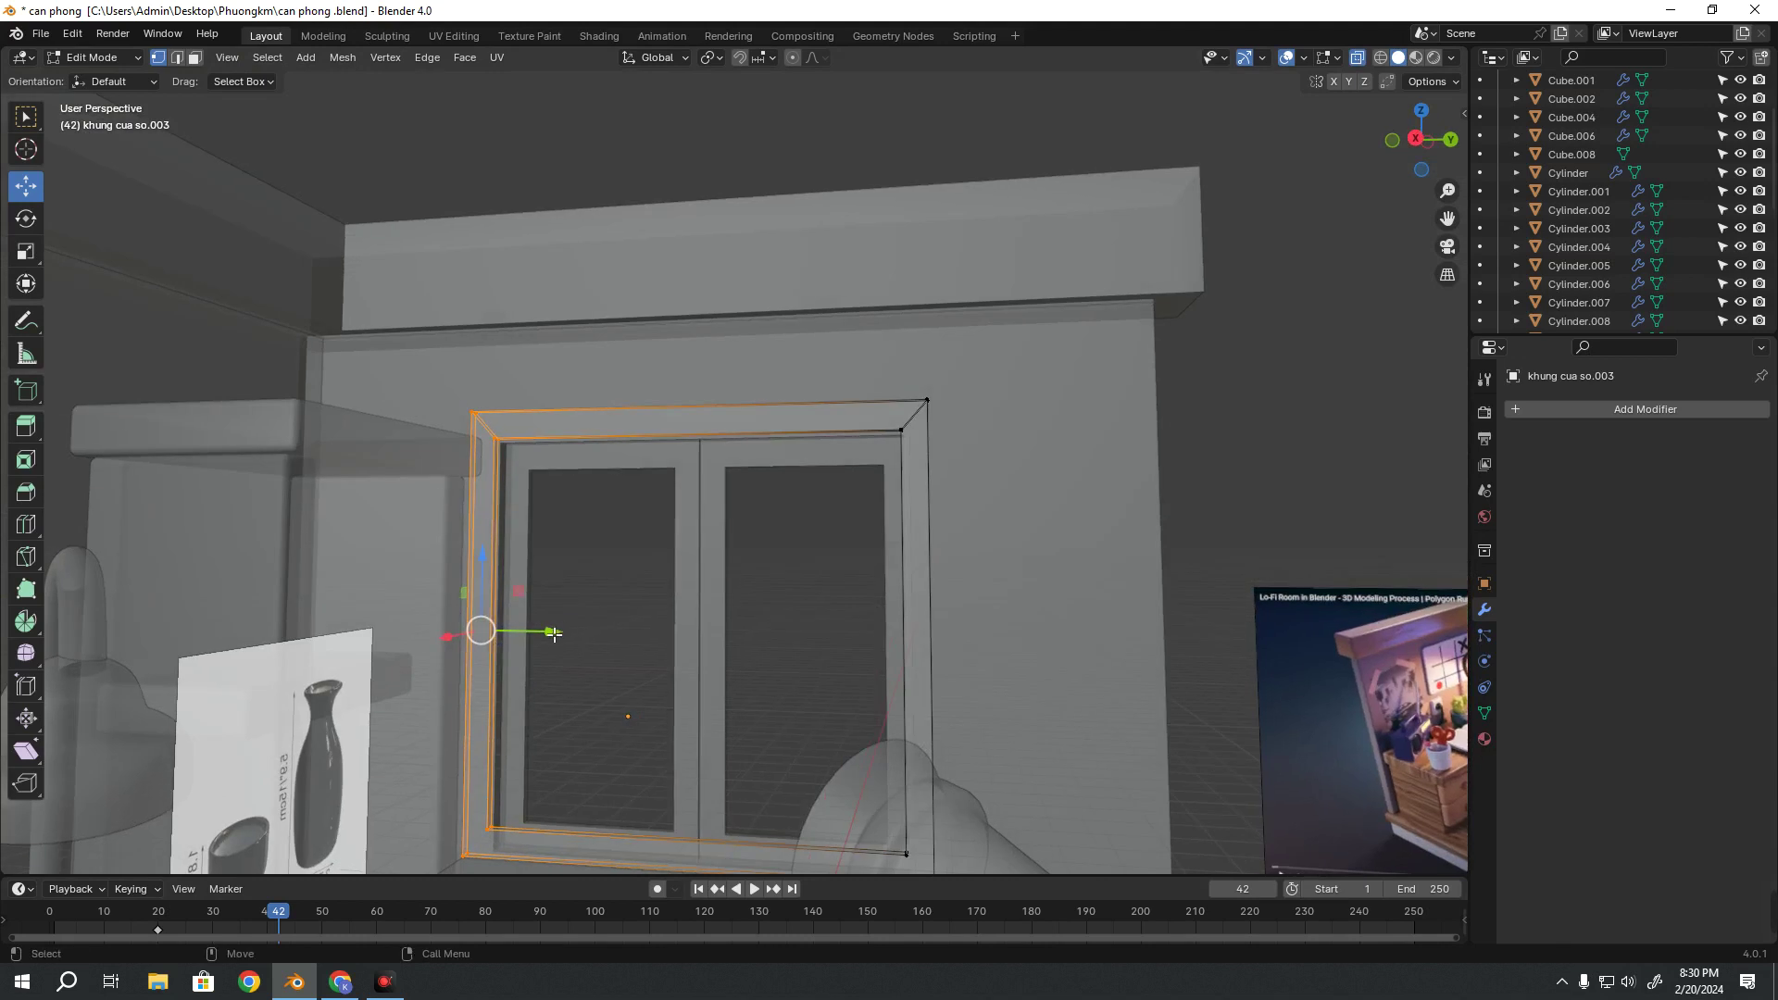
{"action": "left_click_drag", "start_coordinate": [555, 637], "coordinate": [561, 644]}
{"action": "middle_click_drag", "start_coordinate": [561, 644], "coordinate": [397, 385]}
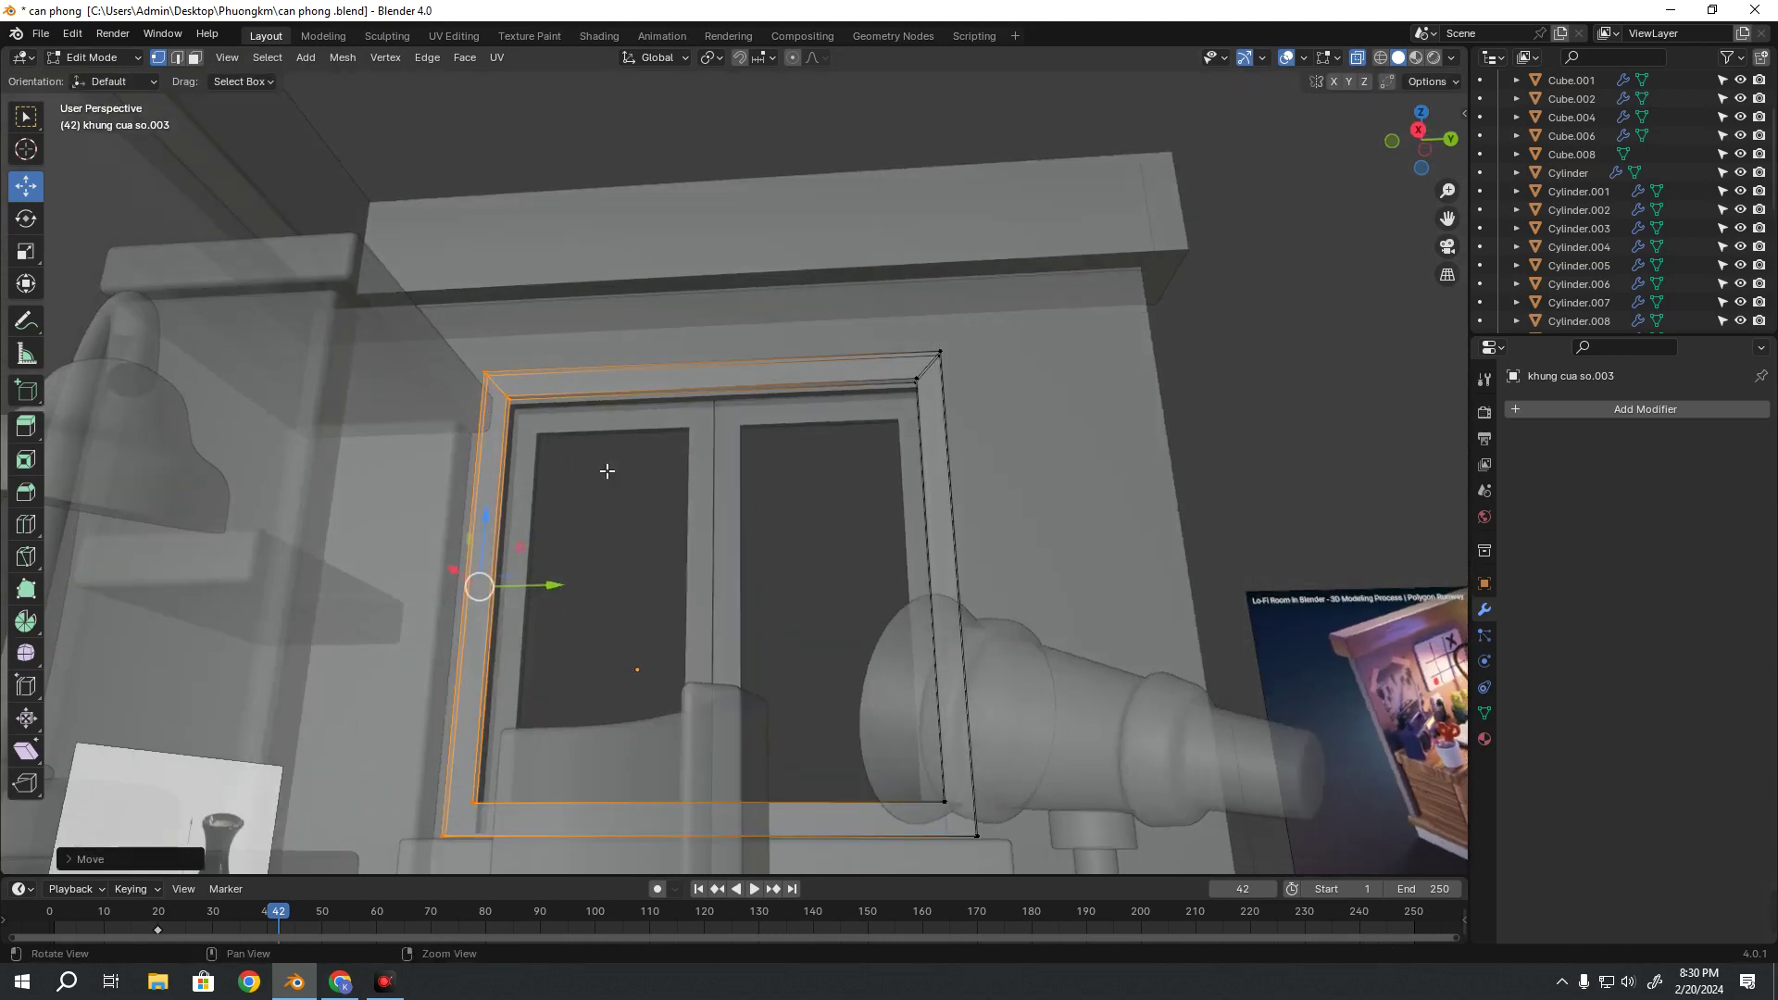
Raise the frame's top bar along Z, then return to Object Mode with the frame selected
{"action": "left_click_drag", "start_coordinate": [384, 373], "coordinate": [1056, 565]}
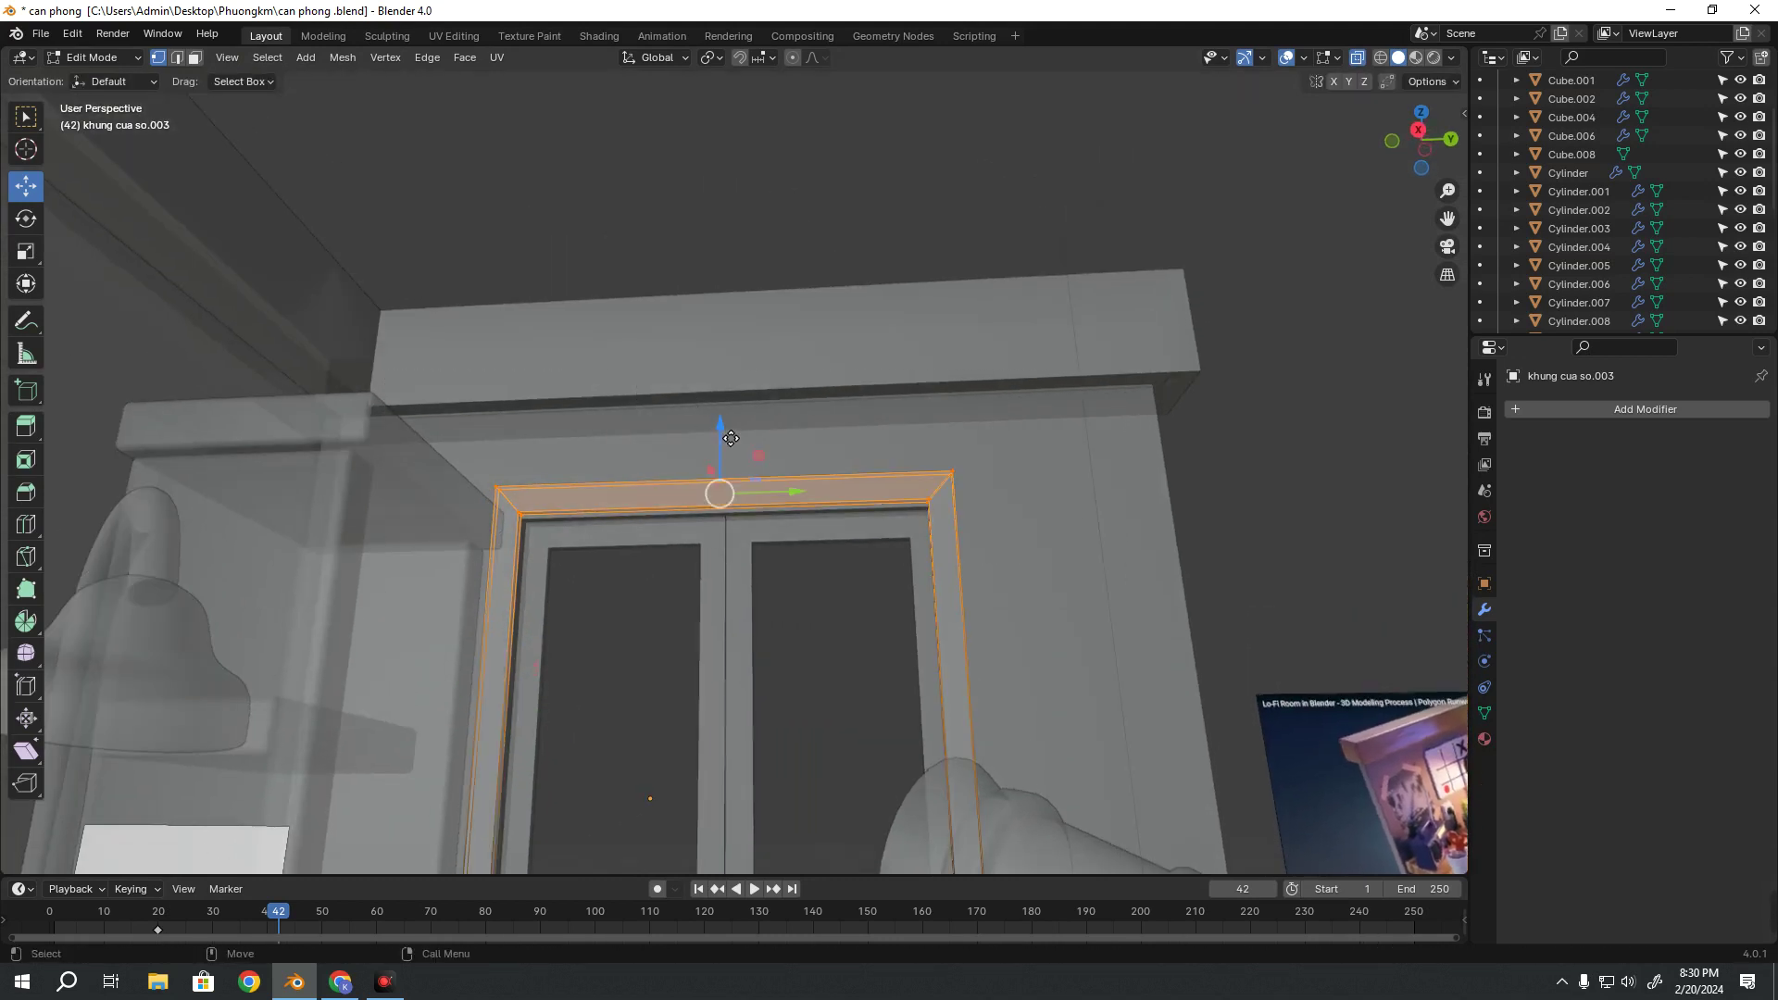
{"action": "left_click_drag", "start_coordinate": [731, 438], "coordinate": [731, 441]}
{"action": "mouse_move", "coordinate": [731, 441]}
{"action": "middle_mouse_down"}
{"action": "mouse_move", "coordinate": [767, 707]}
{"action": "mouse_move", "coordinate": [675, 764]}
{"action": "mouse_move", "coordinate": [817, 776]}
{"action": "mouse_move", "coordinate": [761, 630]}
{"action": "mouse_move", "coordinate": [778, 707]}
{"action": "mouse_move", "coordinate": [932, 707]}
{"action": "mouse_move", "coordinate": [793, 579]}
{"action": "mouse_move", "coordinate": [615, 525]}
{"action": "mouse_move", "coordinate": [625, 499]}
{"action": "mouse_move", "coordinate": [752, 552]}
{"action": "mouse_move", "coordinate": [738, 564]}
{"action": "mouse_move", "coordinate": [687, 533]}
{"action": "middle_mouse_up"}
{"action": "key", "text": "Tab"}
{"action": "left_click", "coordinate": [921, 682]}
Scale the outer frame slightly along Y to about 0.986
{"action": "key", "text": "Tab"}
{"action": "key", "text": "Tab"}
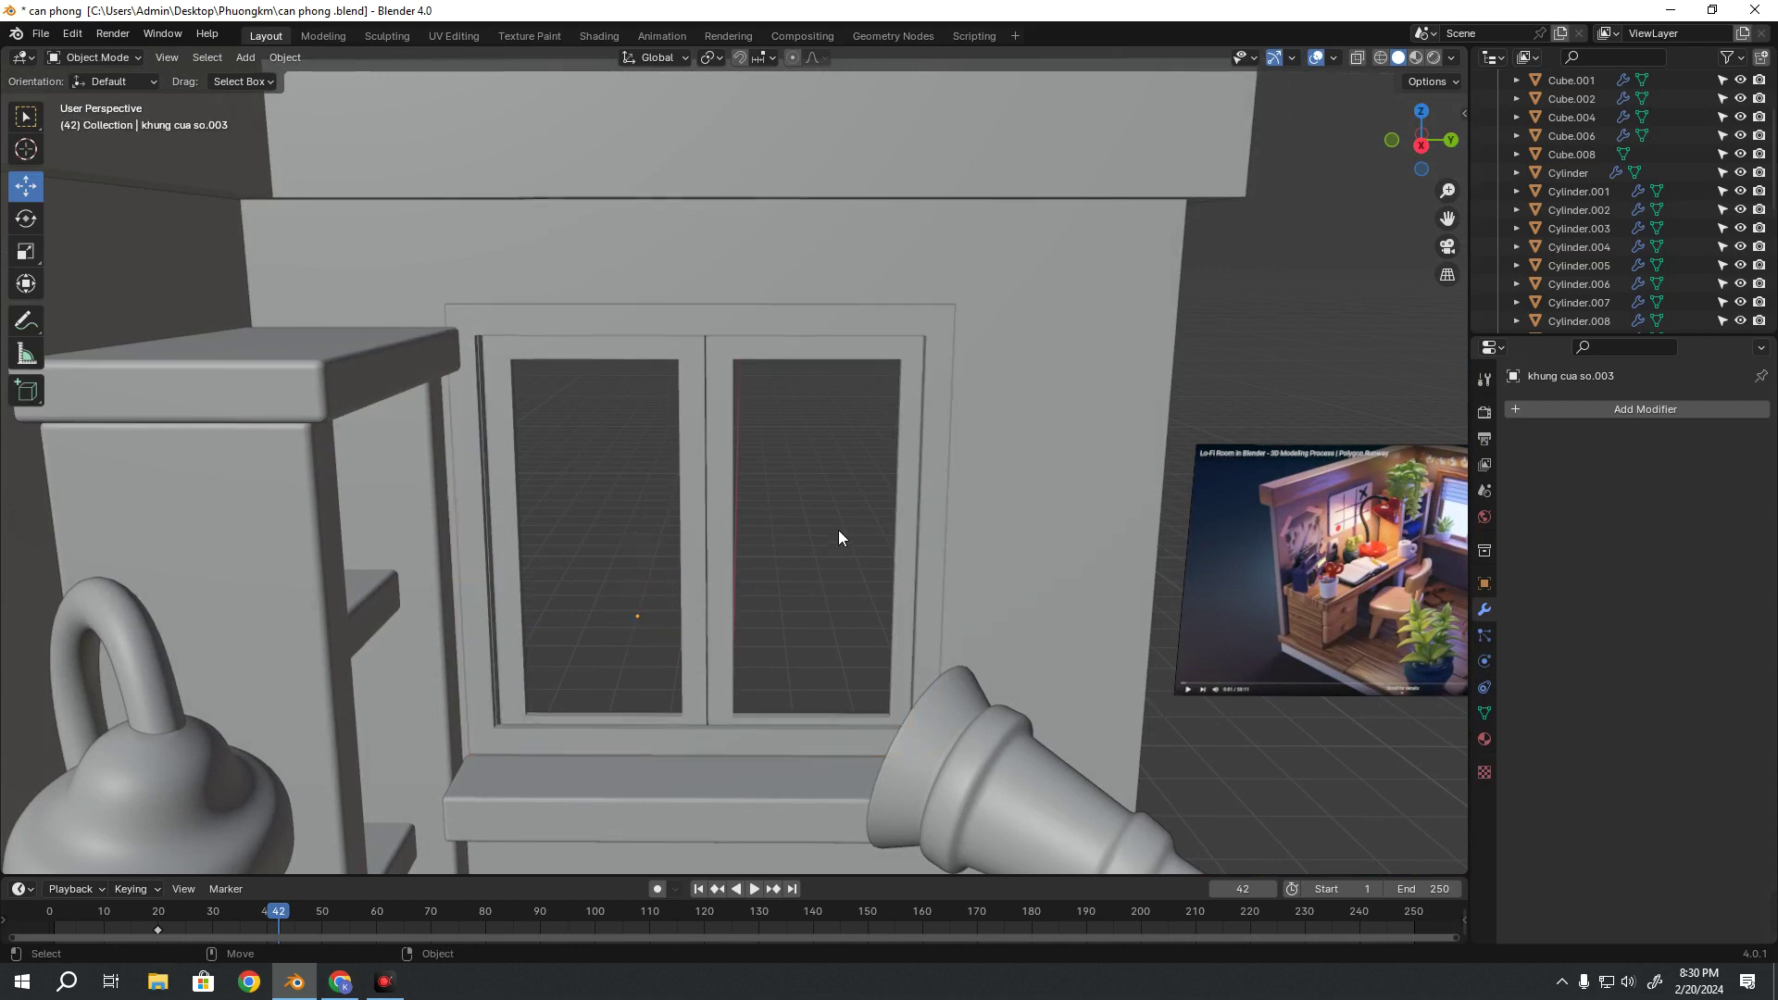
{"action": "mouse_move", "coordinate": [837, 529]}
{"action": "middle_mouse_down"}
{"action": "mouse_move", "coordinate": [815, 609]}
{"action": "mouse_move", "coordinate": [513, 592]}
{"action": "mouse_move", "coordinate": [571, 569]}
{"action": "mouse_move", "coordinate": [528, 563]}
{"action": "mouse_move", "coordinate": [575, 558]}
{"action": "middle_mouse_up"}
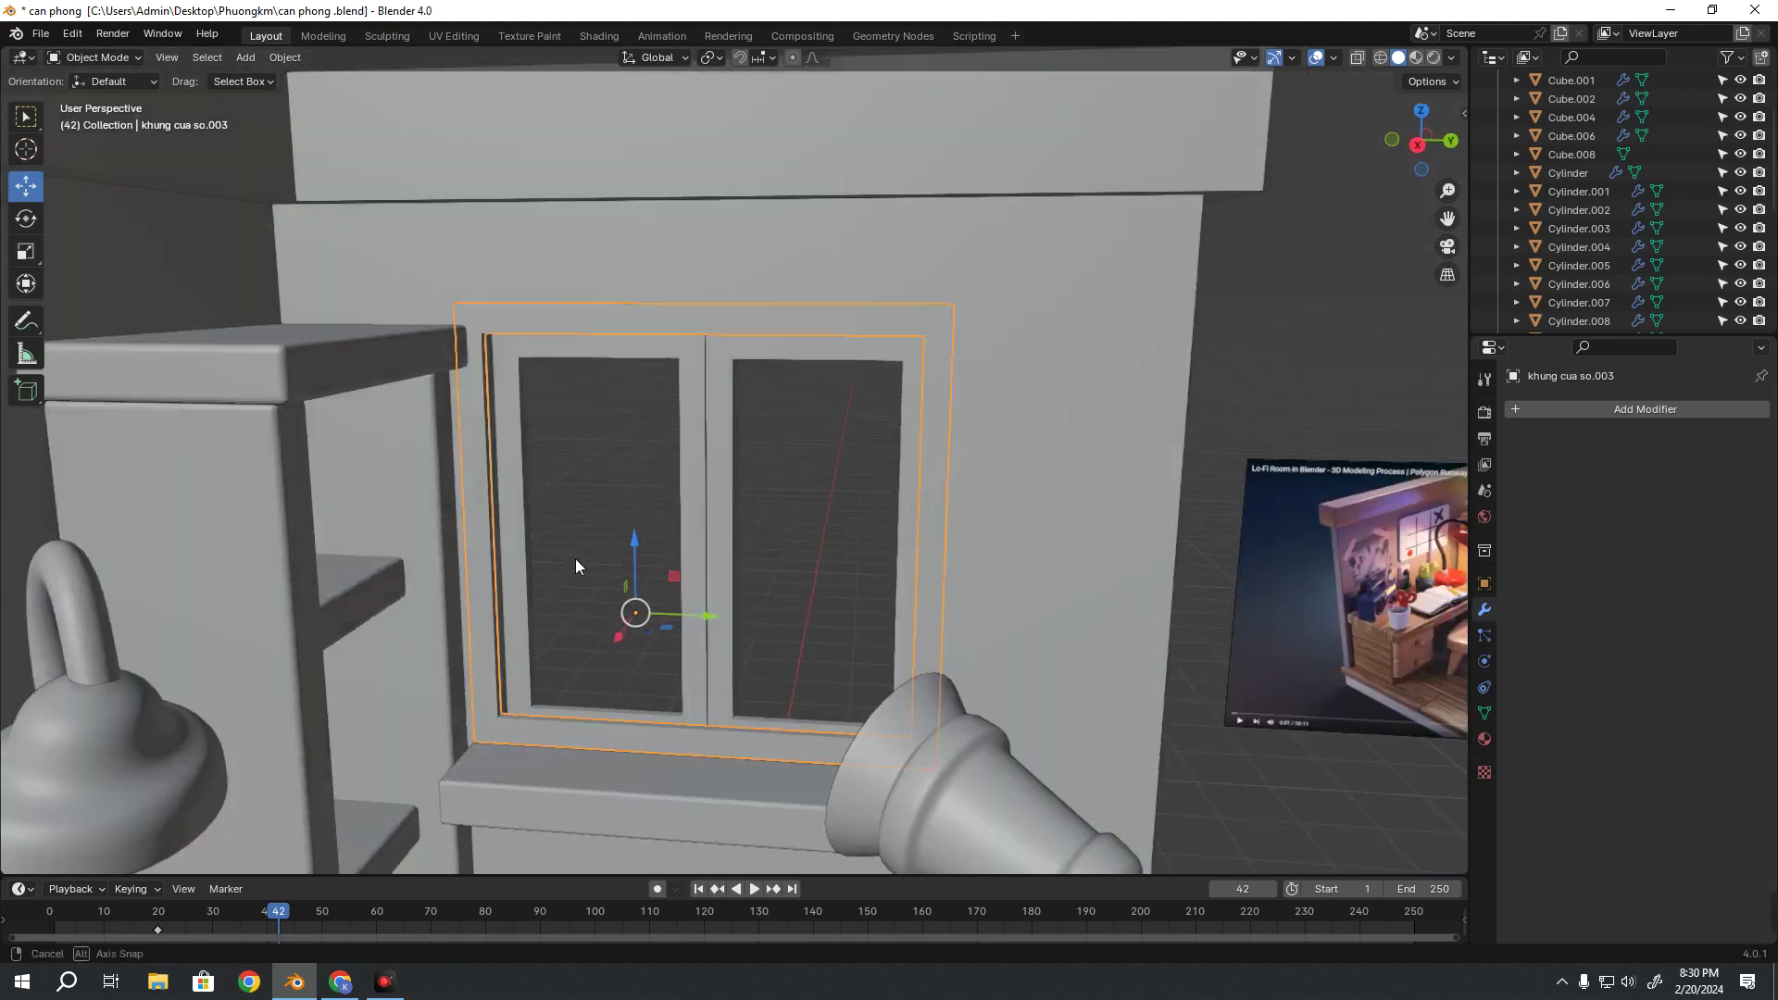
{"action": "key", "text": "shift+space"}
{"action": "key", "text": "s"}
{"action": "left_click_drag", "start_coordinate": [706, 615], "coordinate": [710, 608]}
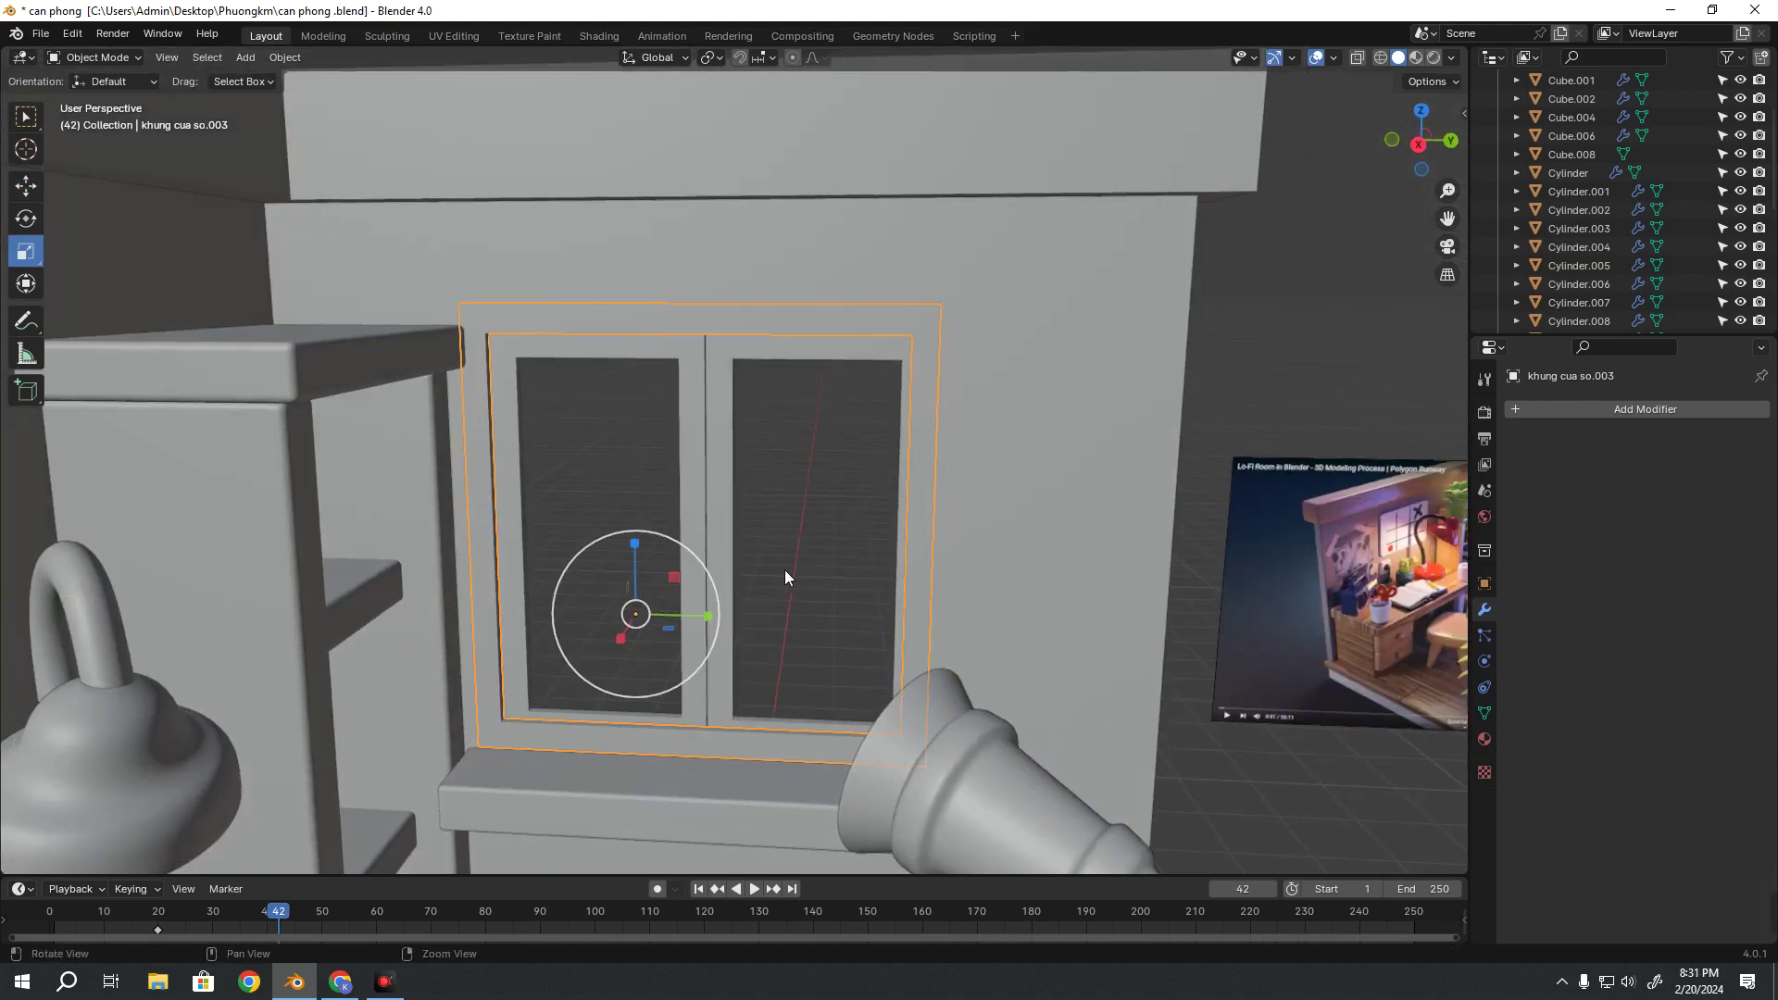
{"action": "middle_click_drag", "start_coordinate": [785, 569], "coordinate": [1113, 567]}
{"action": "left_click", "coordinate": [1204, 379]}
{"action": "mouse_move", "coordinate": [1203, 380]}
{"action": "middle_mouse_down"}
{"action": "mouse_move", "coordinate": [950, 532]}
{"action": "mouse_move", "coordinate": [789, 486]}
{"action": "mouse_move", "coordinate": [731, 513]}
{"action": "mouse_move", "coordinate": [693, 627]}
{"action": "mouse_move", "coordinate": [642, 576]}
{"action": "middle_mouse_up"}
Move the outer frame about -0.045 m along X so it sits against the wall
{"action": "left_click", "coordinate": [685, 620]}
{"action": "key", "text": "shift+space"}
{"action": "key", "text": "g"}
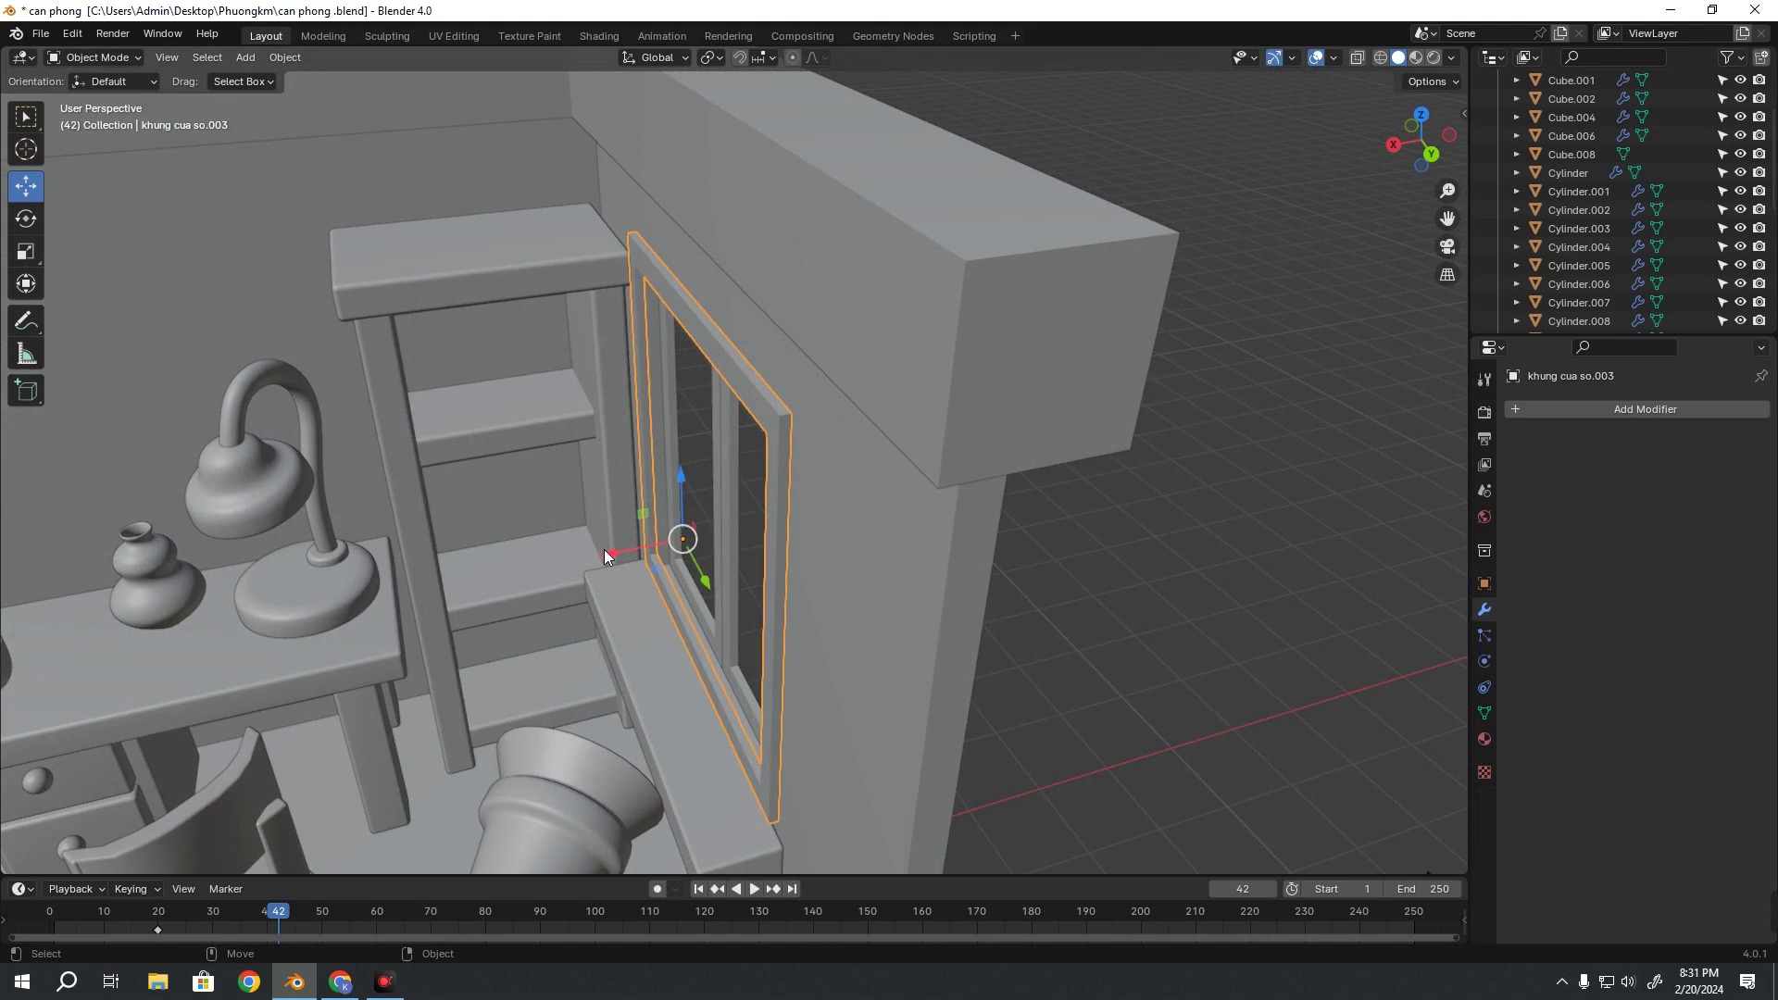
{"action": "left_click_drag", "start_coordinate": [604, 553], "coordinate": [618, 558]}
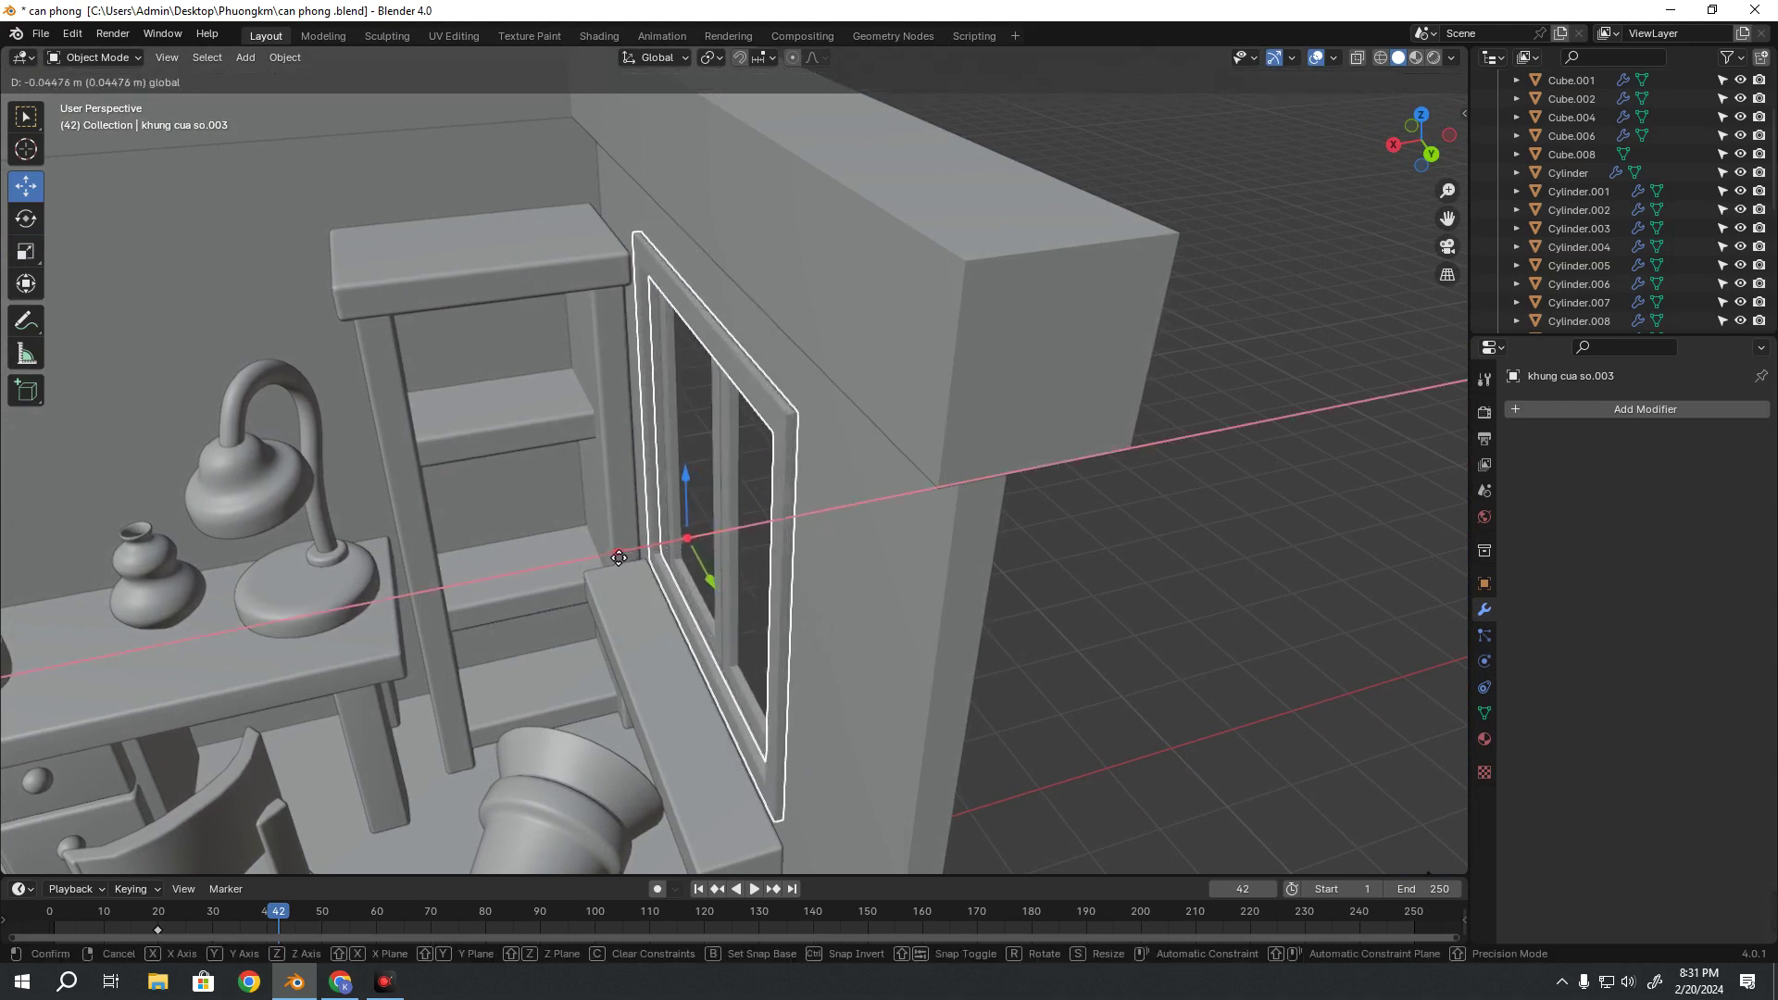
{"action": "left_click_drag", "start_coordinate": [619, 557], "coordinate": [648, 546]}
{"action": "middle_click_drag", "start_coordinate": [649, 547], "coordinate": [789, 513]}
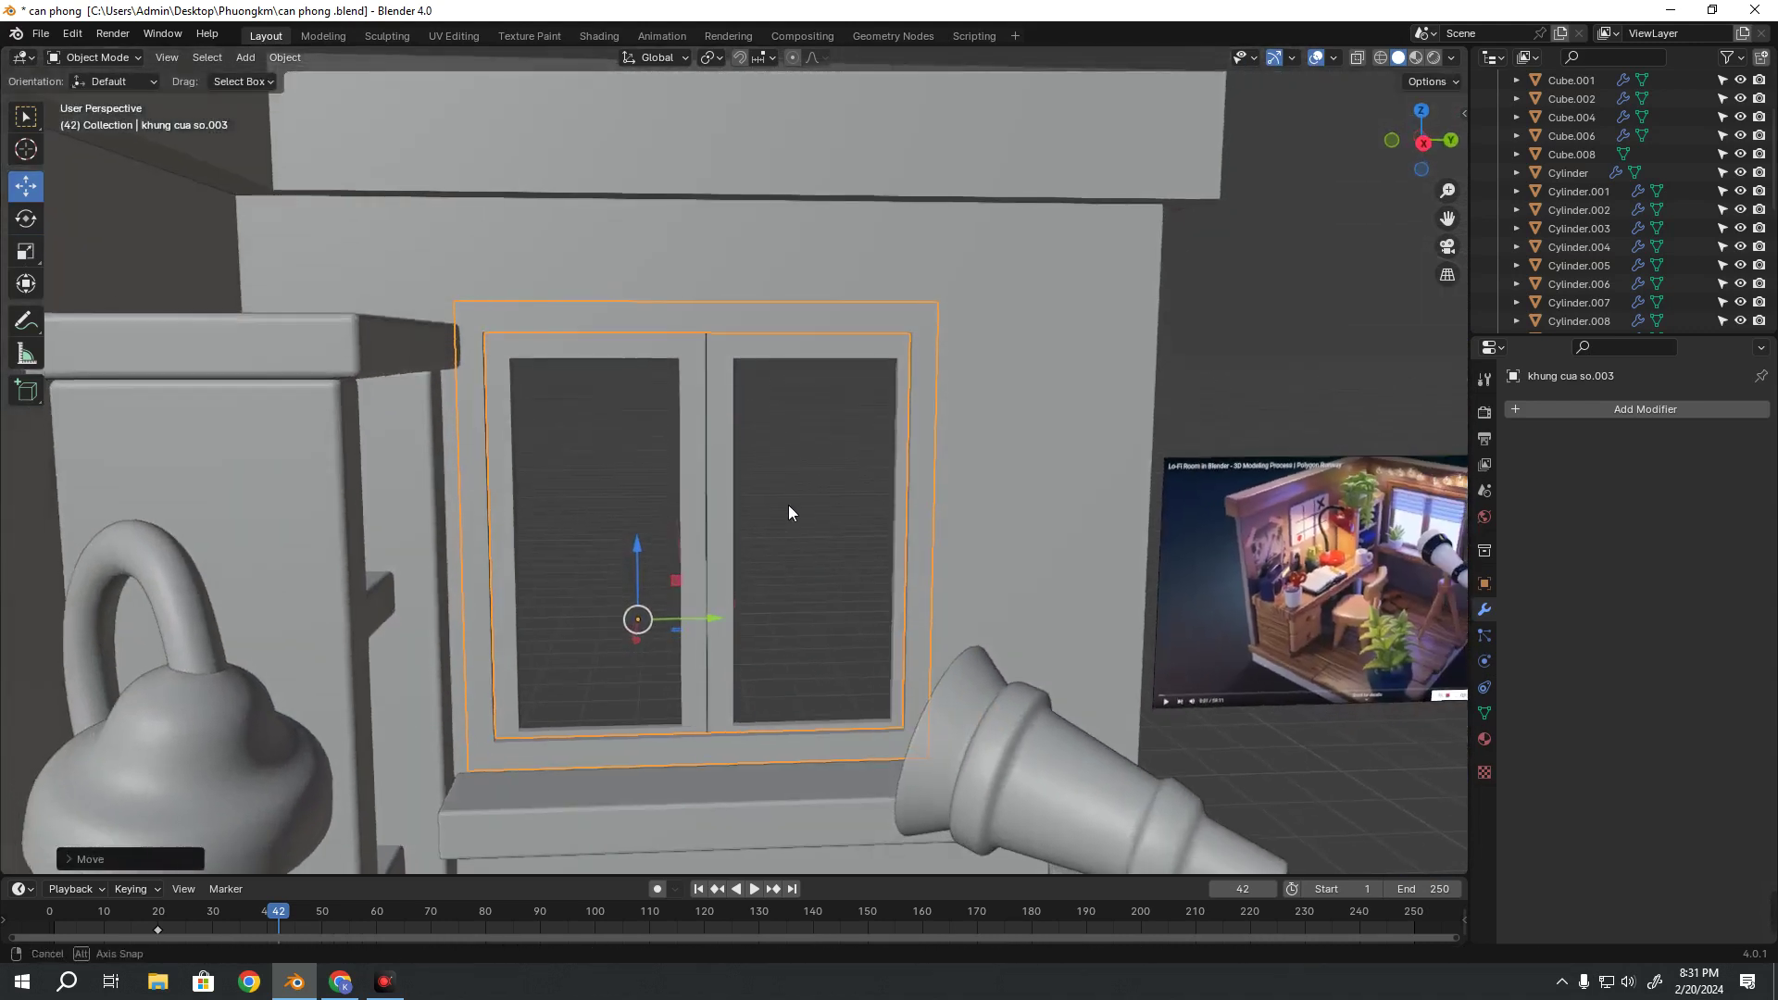
{"action": "scroll", "coordinate": [789, 513], "scroll_direction": "down", "scroll_amount": 3}
{"action": "scroll", "coordinate": [926, 538], "scroll_direction": "down", "scroll_amount": 3}
{"action": "mouse_move", "coordinate": [926, 537]}
{"action": "middle_mouse_down"}
{"action": "mouse_move", "coordinate": [787, 643]}
{"action": "mouse_move", "coordinate": [703, 617]}
{"action": "mouse_move", "coordinate": [853, 560]}
{"action": "mouse_move", "coordinate": [758, 552]}
{"action": "mouse_move", "coordinate": [850, 584]}
{"action": "mouse_move", "coordinate": [734, 595]}
{"action": "middle_mouse_up"}
{"action": "scroll", "coordinate": [810, 564], "scroll_direction": "down", "scroll_amount": 3}
{"action": "scroll", "coordinate": [796, 582], "scroll_direction": "up", "scroll_amount": 5}
{"action": "scroll", "coordinate": [797, 590], "scroll_direction": "down", "scroll_amount": 5}
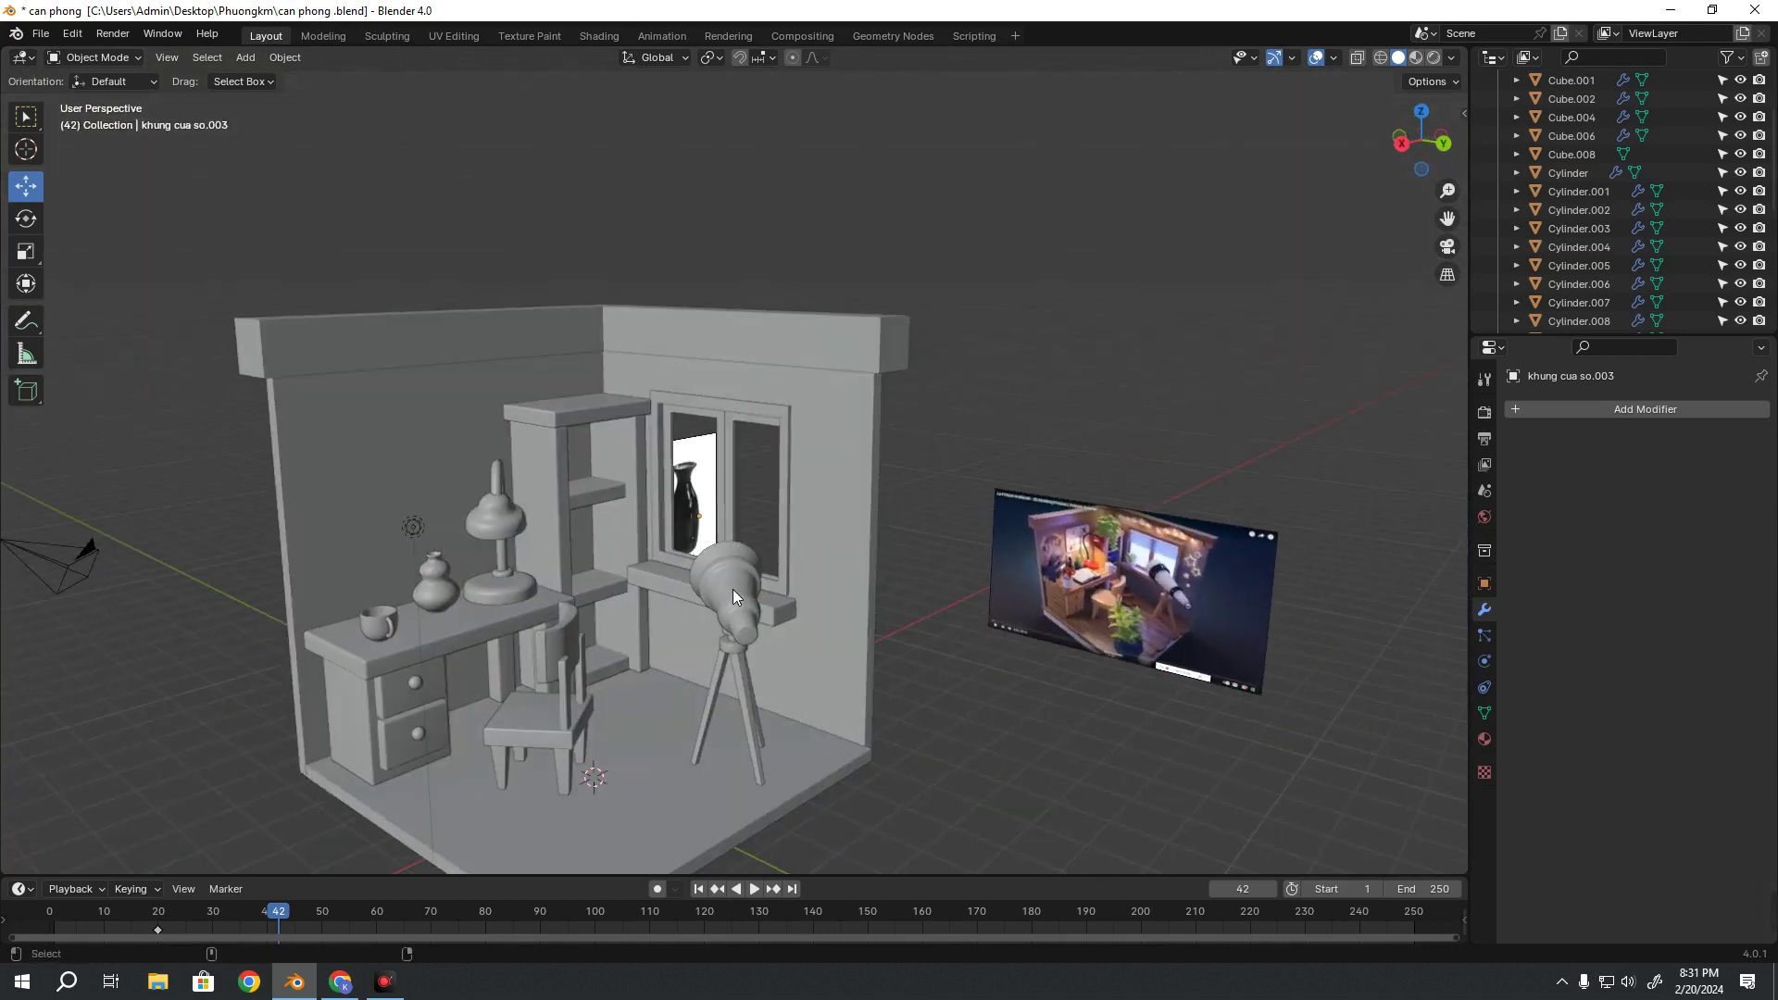
Save can phong .blend, then look over the room and the reference image
{"action": "key", "text": "ctrl+s"}
{"action": "scroll", "coordinate": [678, 586], "scroll_direction": "down", "scroll_amount": 2}
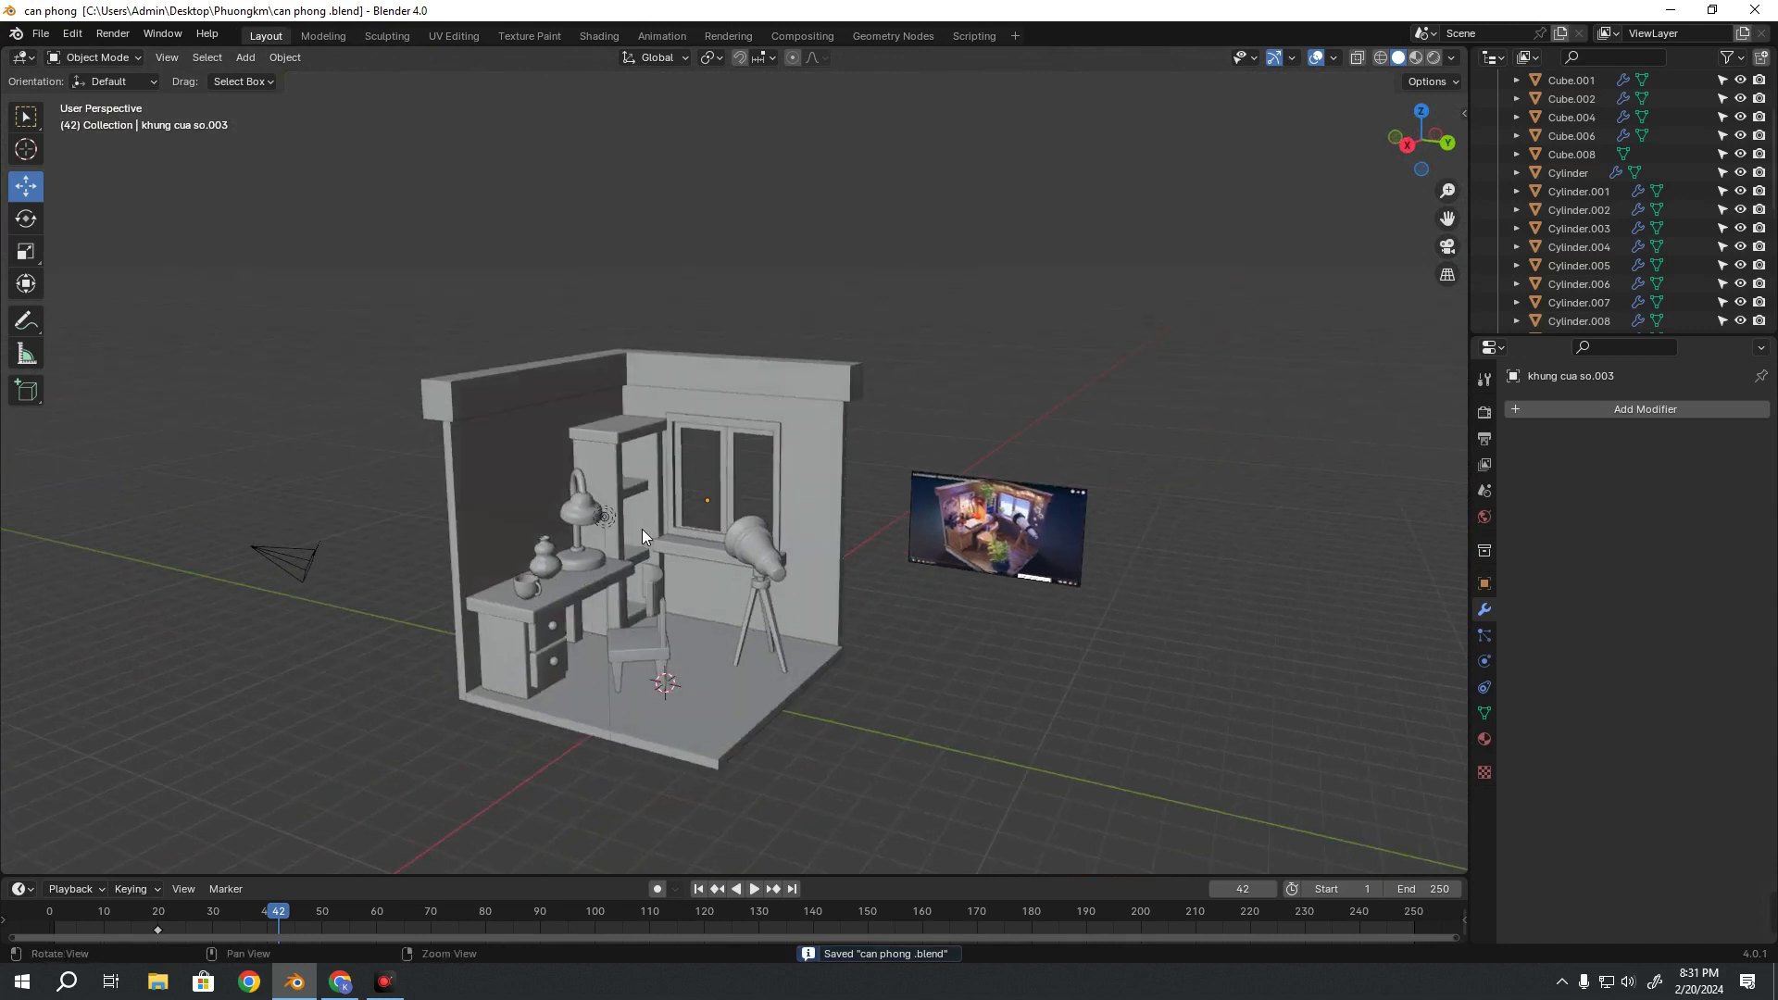
{"action": "scroll", "coordinate": [724, 470], "scroll_direction": "up", "scroll_amount": 2}
{"action": "mouse_move", "coordinate": [724, 470]}
{"action": "middle_mouse_down"}
{"action": "mouse_move", "coordinate": [700, 496]}
{"action": "mouse_move", "coordinate": [719, 506]}
{"action": "mouse_move", "coordinate": [709, 435]}
{"action": "middle_mouse_up"}
{"action": "middle_click_drag", "start_coordinate": [1154, 515], "coordinate": [685, 517], "text": "shift"}
{"action": "scroll", "coordinate": [836, 516], "scroll_direction": "up", "scroll_amount": 2}
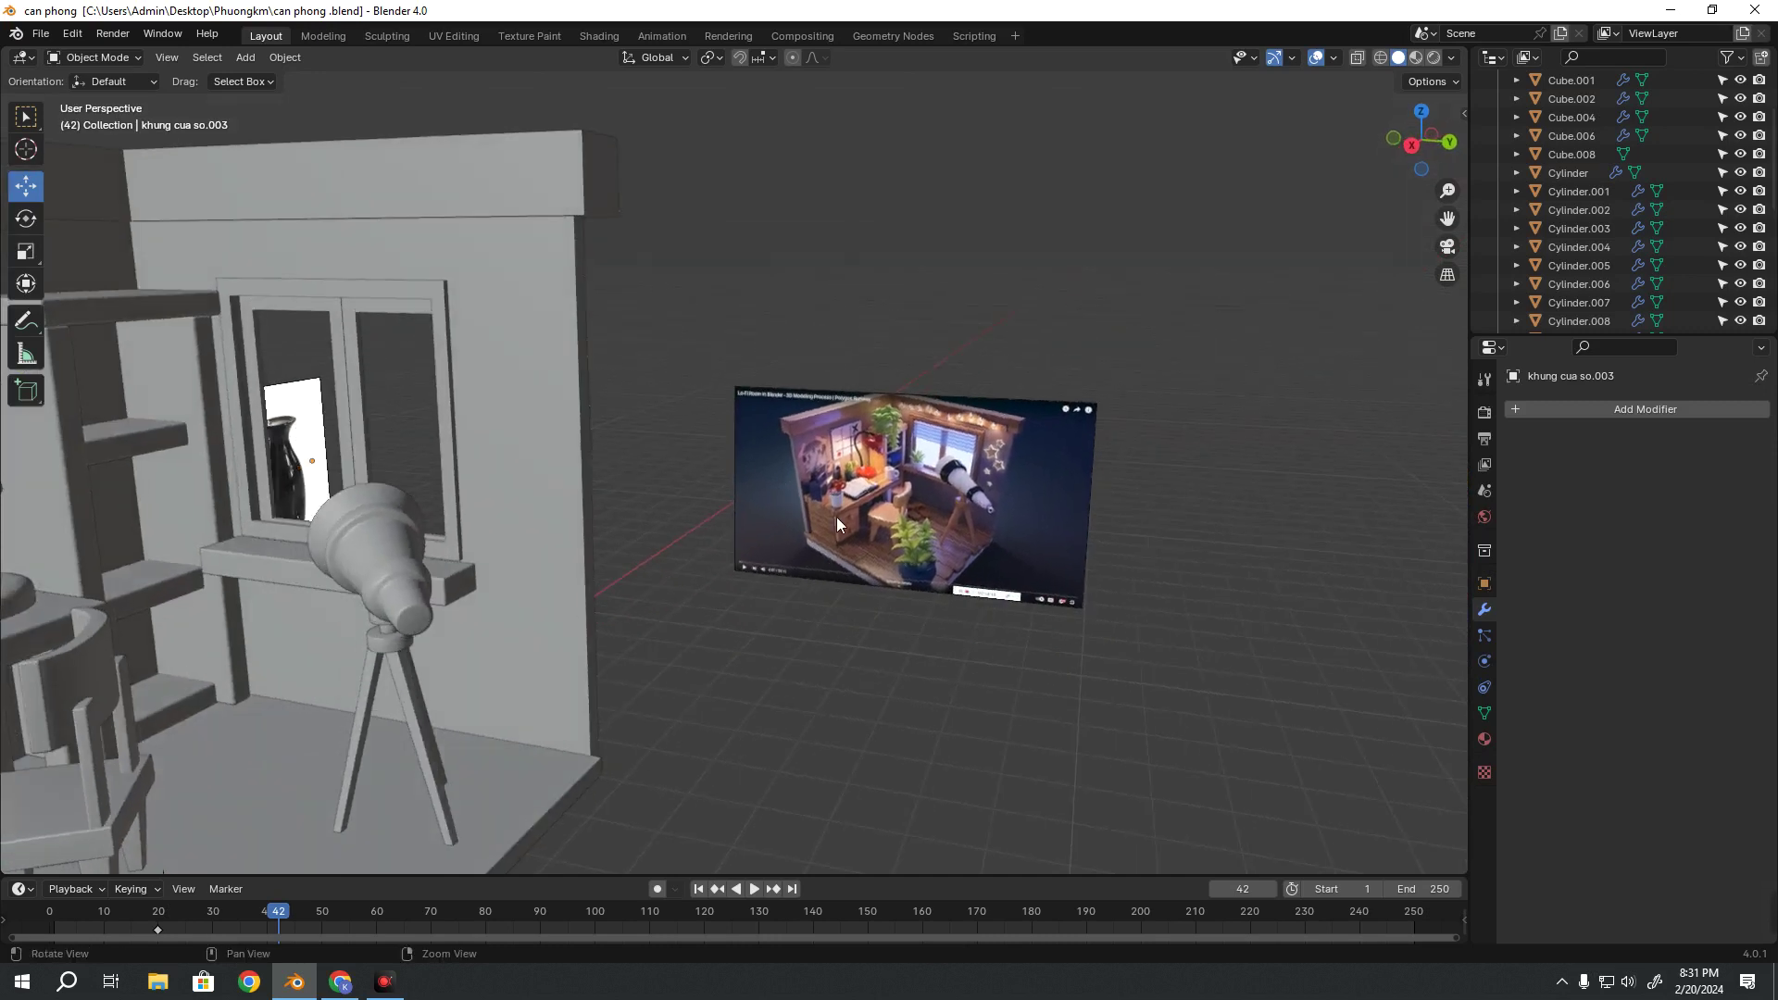
{"action": "scroll", "coordinate": [852, 533], "scroll_direction": "up", "scroll_amount": 1}
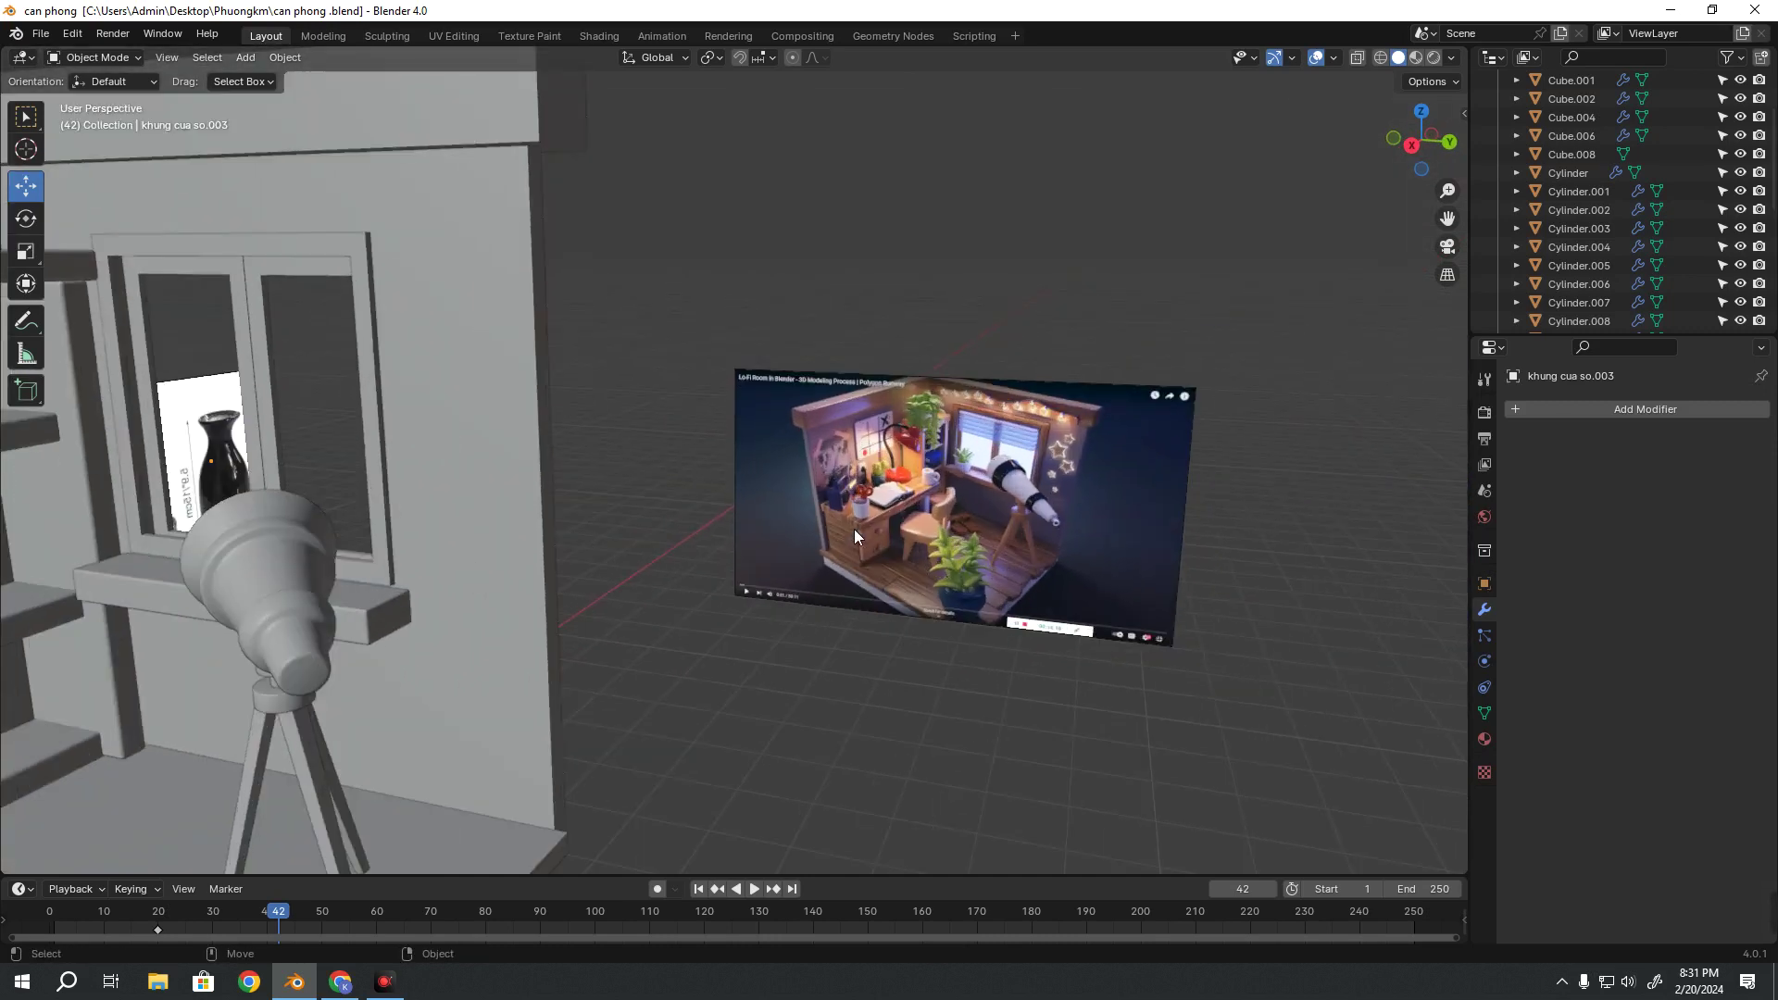
{"action": "middle_click_drag", "start_coordinate": [443, 523], "coordinate": [608, 515], "text": "shift"}
{"action": "scroll", "coordinate": [608, 515], "scroll_direction": "up", "scroll_amount": 1}
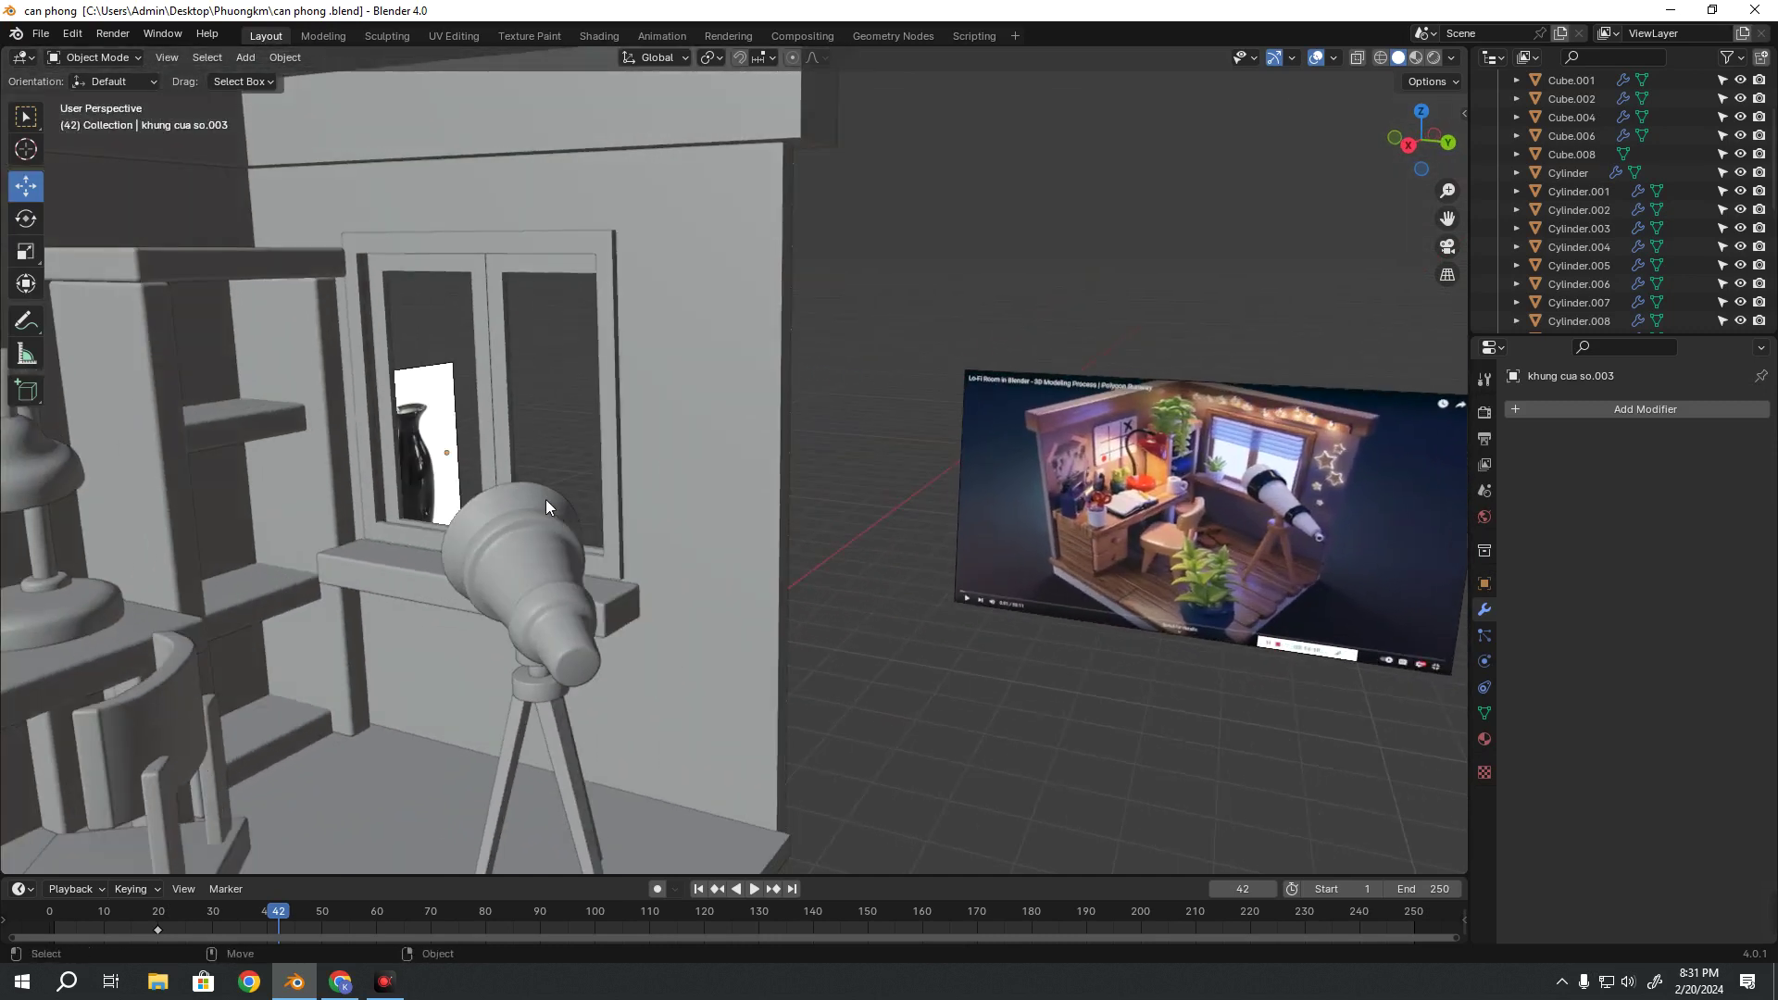
{"action": "scroll", "coordinate": [546, 499], "scroll_direction": "down", "scroll_amount": 3}
{"action": "middle_click_drag", "start_coordinate": [643, 432], "coordinate": [722, 465]}
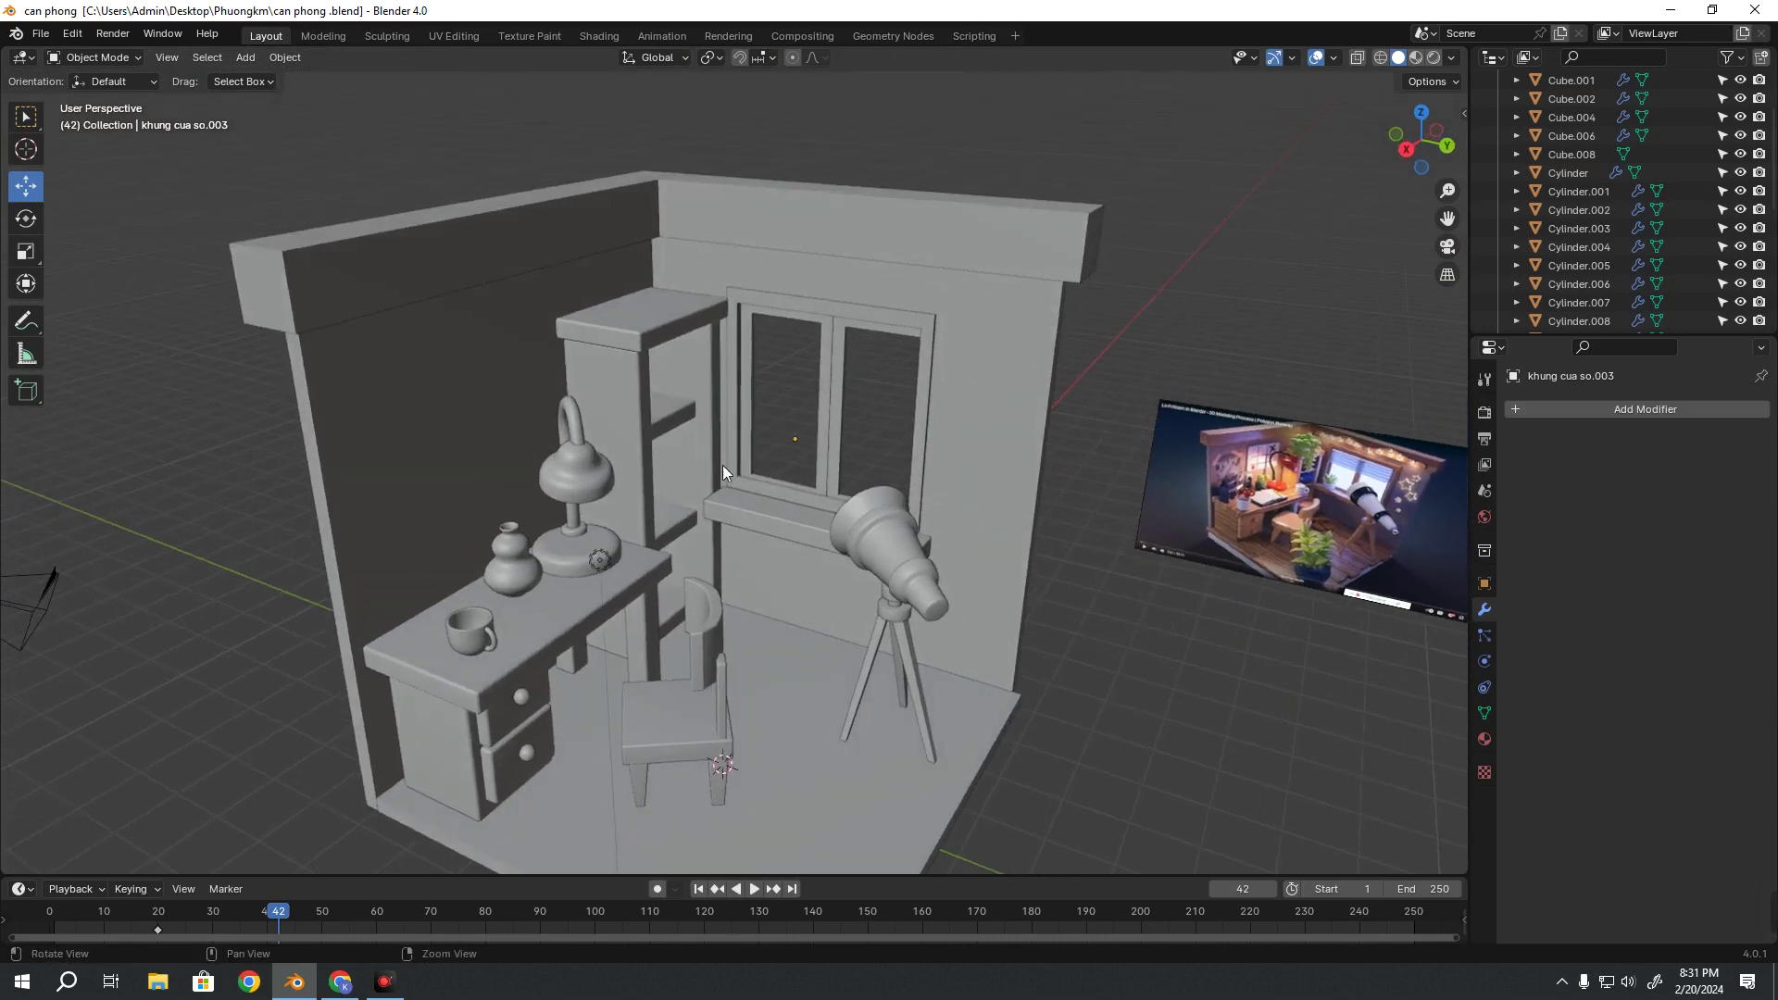
{"action": "mouse_move", "coordinate": [1152, 483]}
{"action": "middle_mouse_down"}
{"action": "mouse_move", "coordinate": [691, 524]}
{"action": "mouse_move", "coordinate": [404, 509]}
{"action": "mouse_move", "coordinate": [526, 541]}
{"action": "middle_mouse_up"}
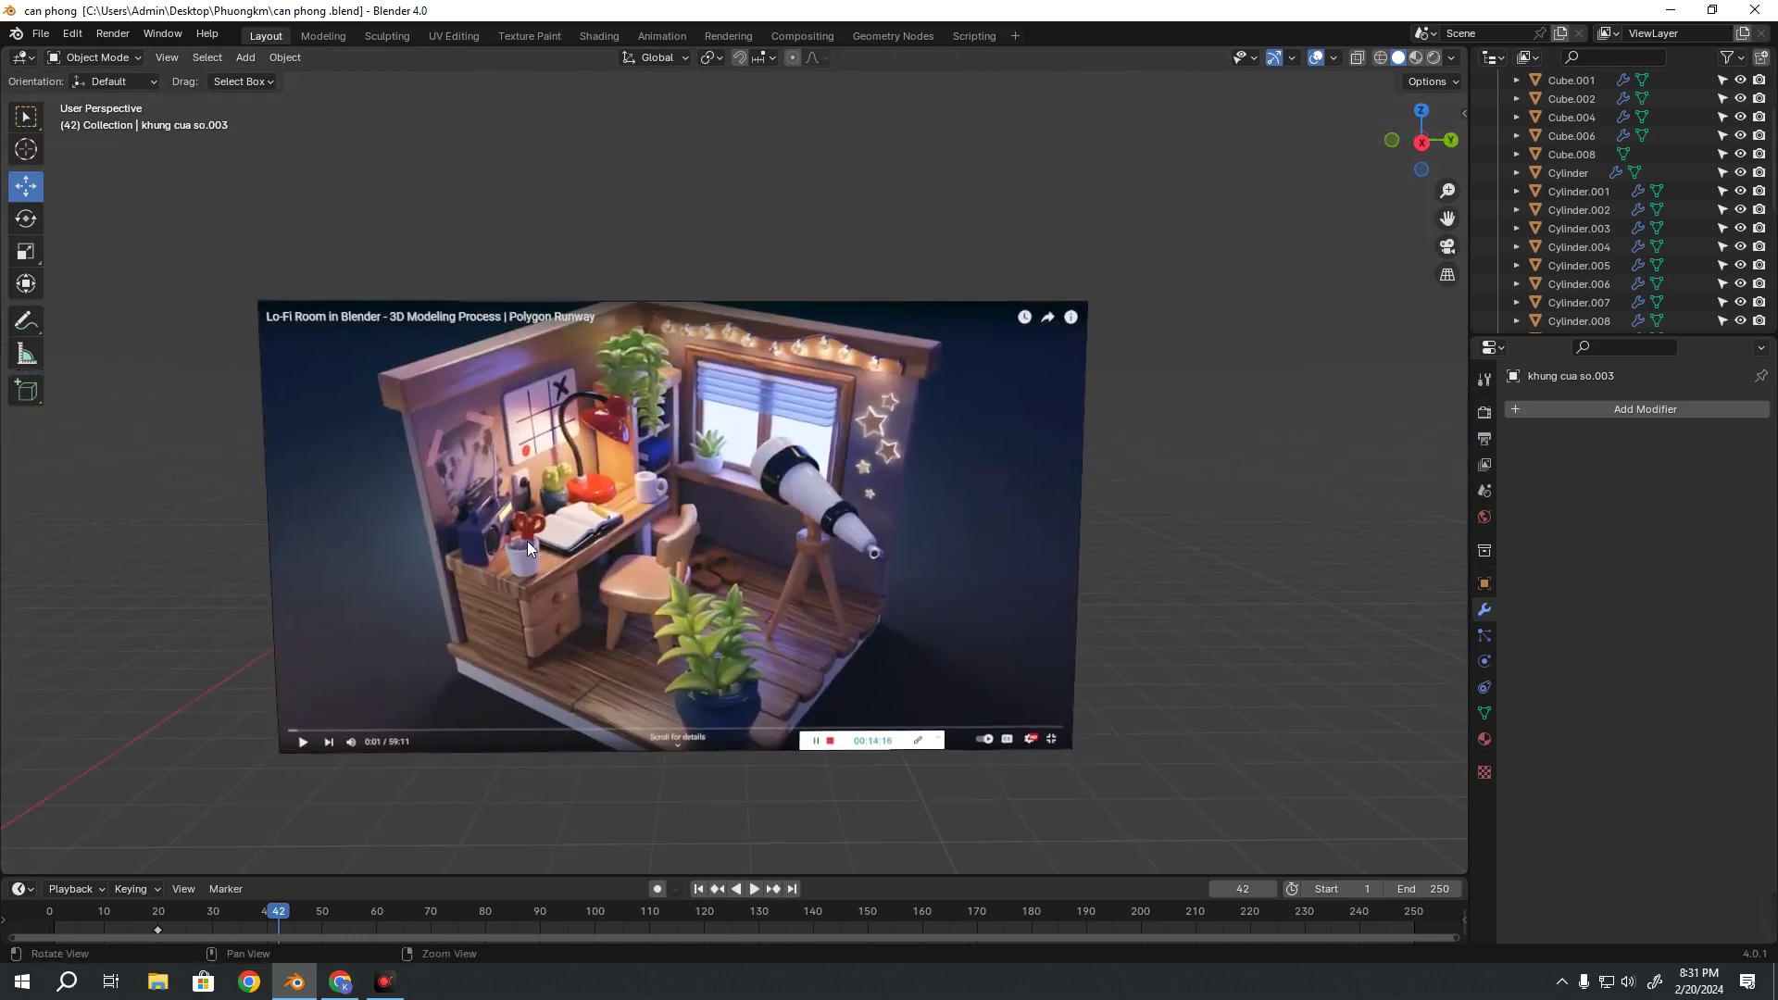
{"action": "scroll", "coordinate": [632, 555], "scroll_direction": "up", "scroll_amount": 3}
{"action": "scroll", "coordinate": [707, 515], "scroll_direction": "down", "scroll_amount": 1}
{"action": "scroll", "coordinate": [708, 514], "scroll_direction": "down", "scroll_amount": 4}
{"action": "middle_click_drag", "start_coordinate": [707, 515], "coordinate": [442, 490]}
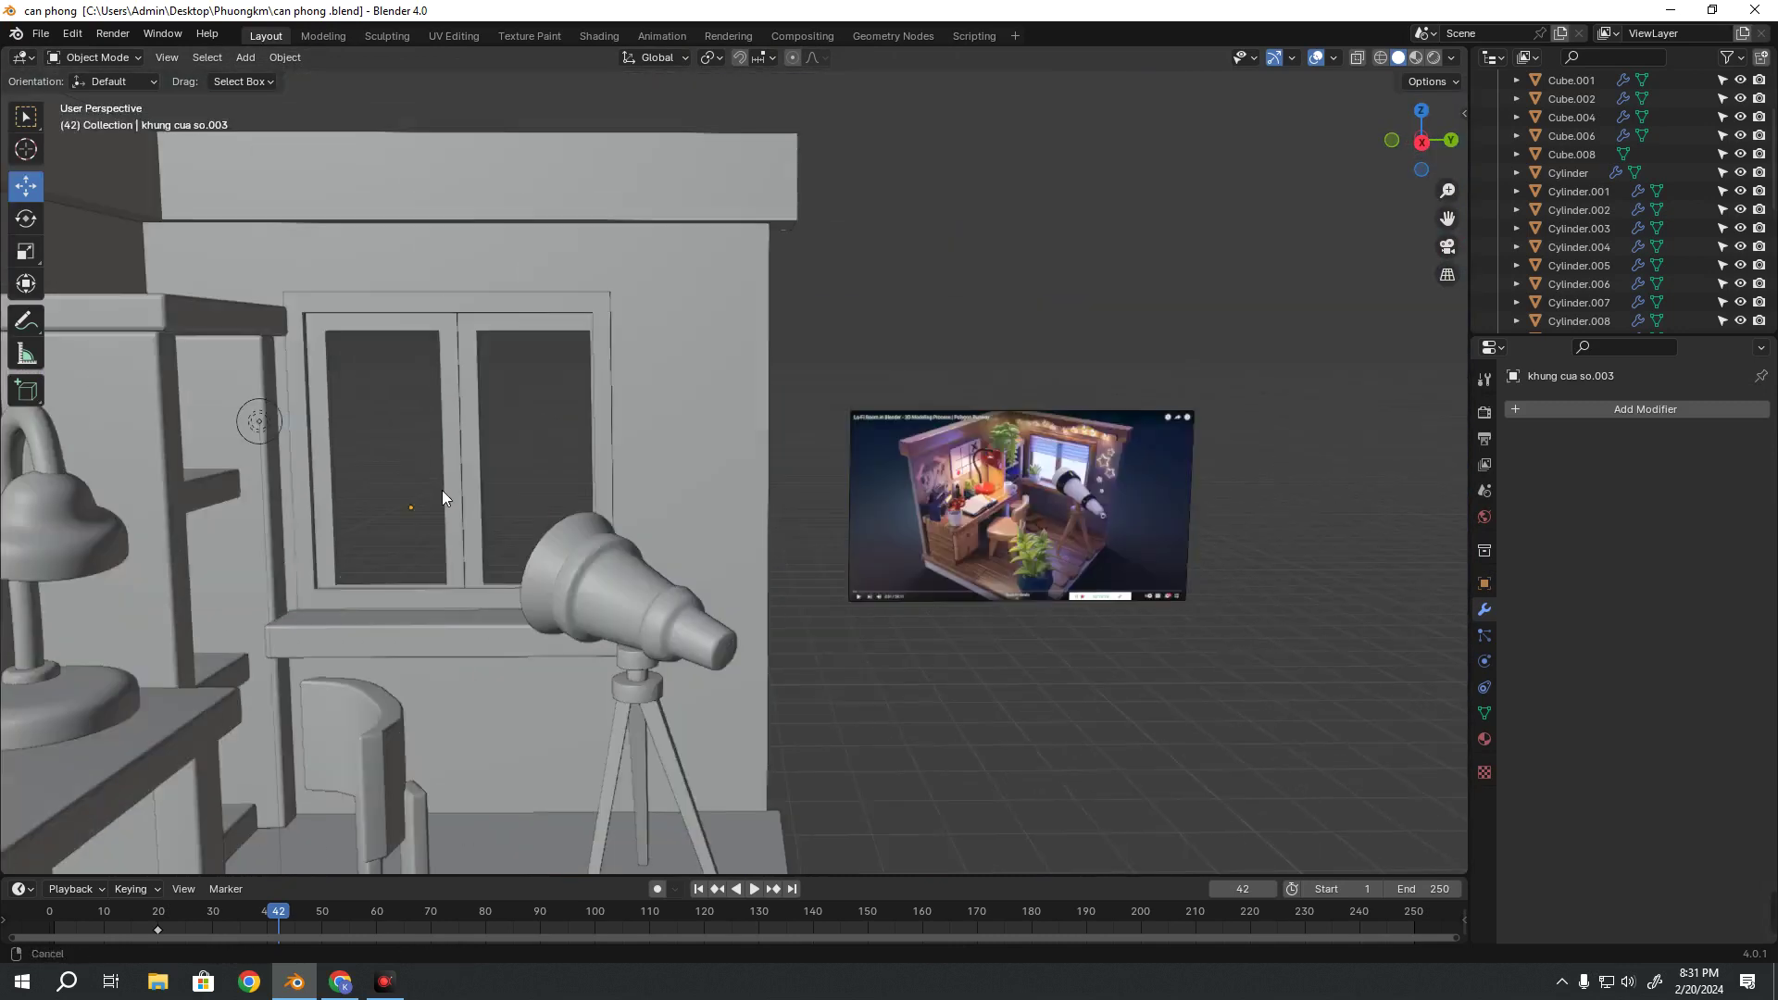
{"action": "scroll", "coordinate": [548, 352], "scroll_direction": "up", "scroll_amount": 3}
Select the outer window frame and the sill to inspect them
{"action": "left_click", "coordinate": [567, 355]}
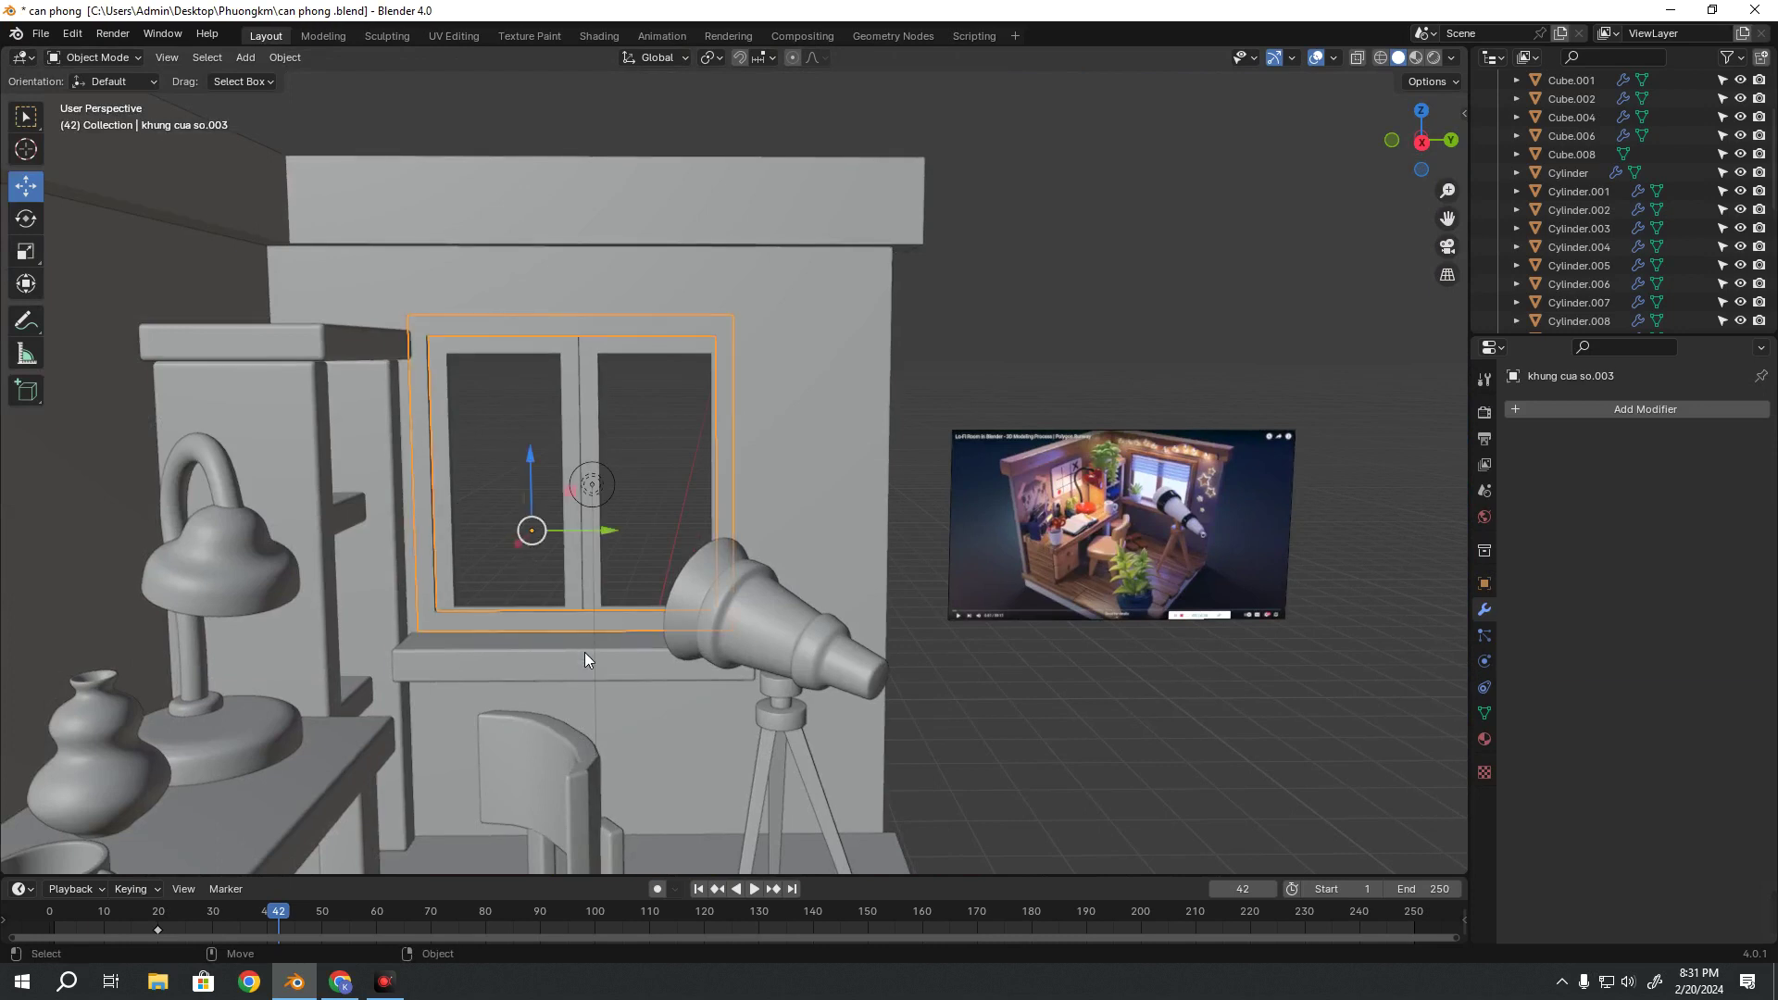
{"action": "left_click", "coordinate": [514, 346]}
{"action": "left_click", "coordinate": [492, 674]}
{"action": "mouse_move", "coordinate": [498, 659]}
{"action": "middle_mouse_down"}
{"action": "mouse_move", "coordinate": [485, 690]}
{"action": "mouse_move", "coordinate": [482, 574]}
{"action": "mouse_move", "coordinate": [693, 374]}
{"action": "middle_mouse_up"}
{"action": "left_click", "coordinate": [711, 387], "text": "shift"}
{"action": "scroll", "coordinate": [711, 387], "scroll_direction": "down", "scroll_amount": 3}
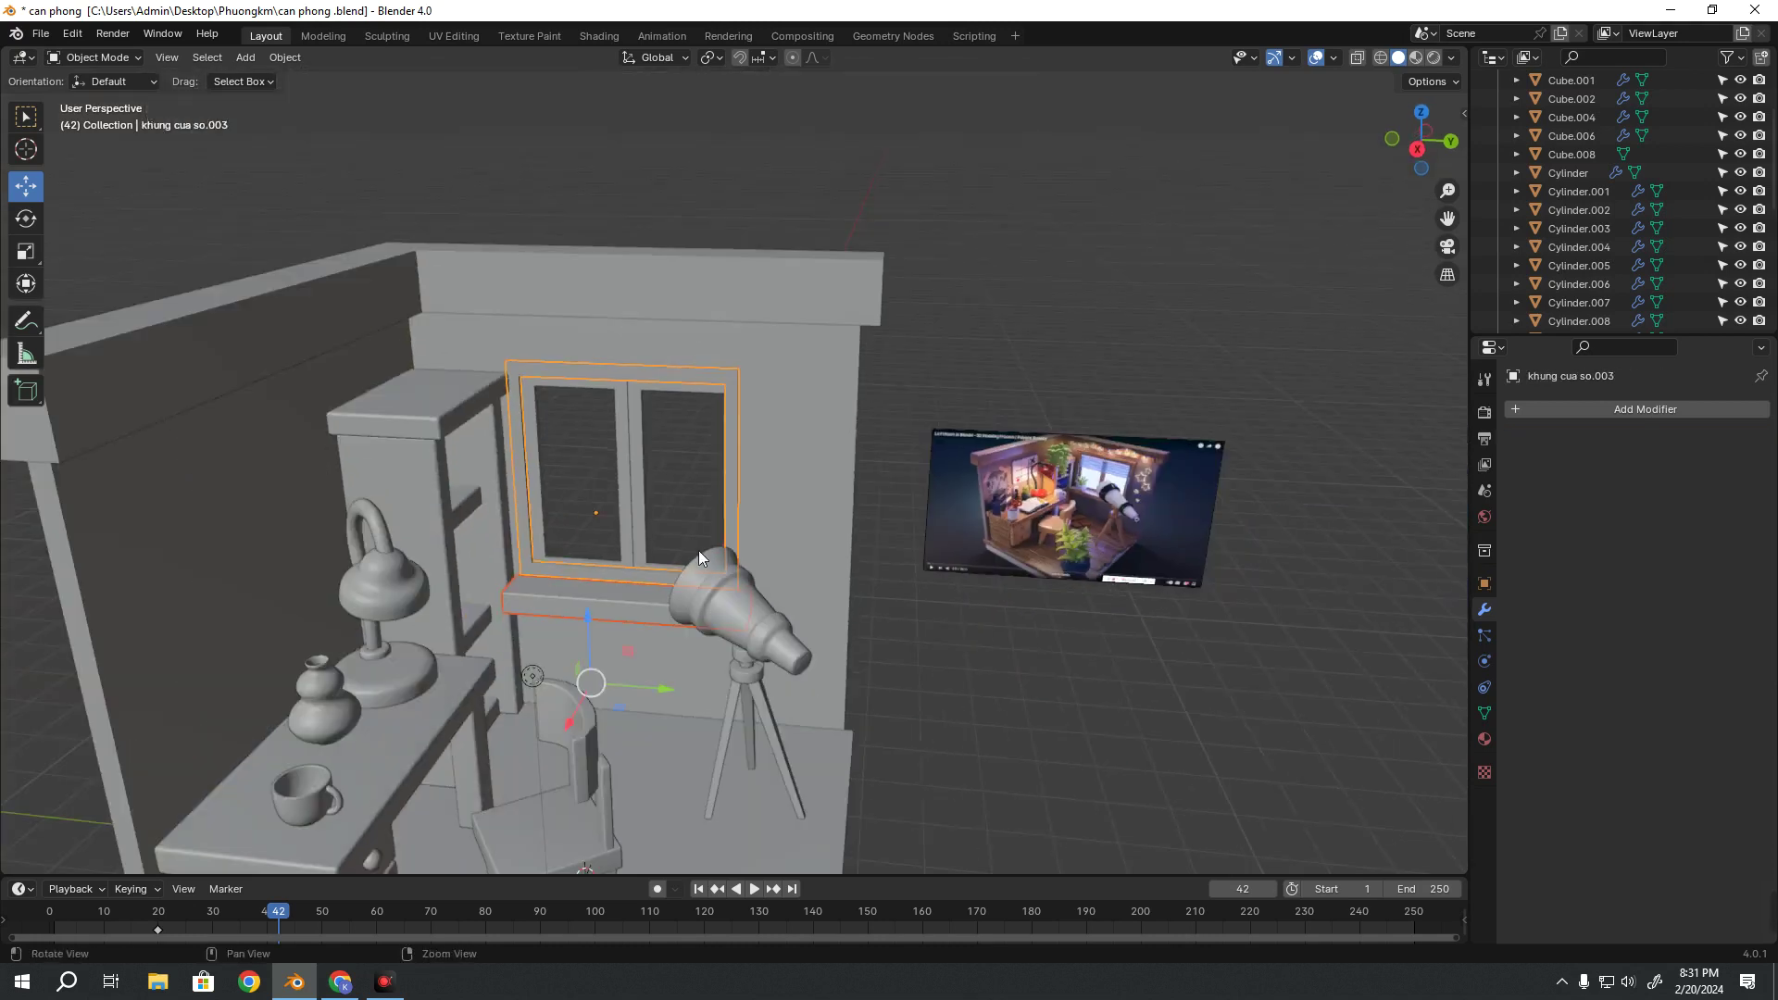
{"action": "middle_click_drag", "start_coordinate": [699, 551], "coordinate": [724, 517]}
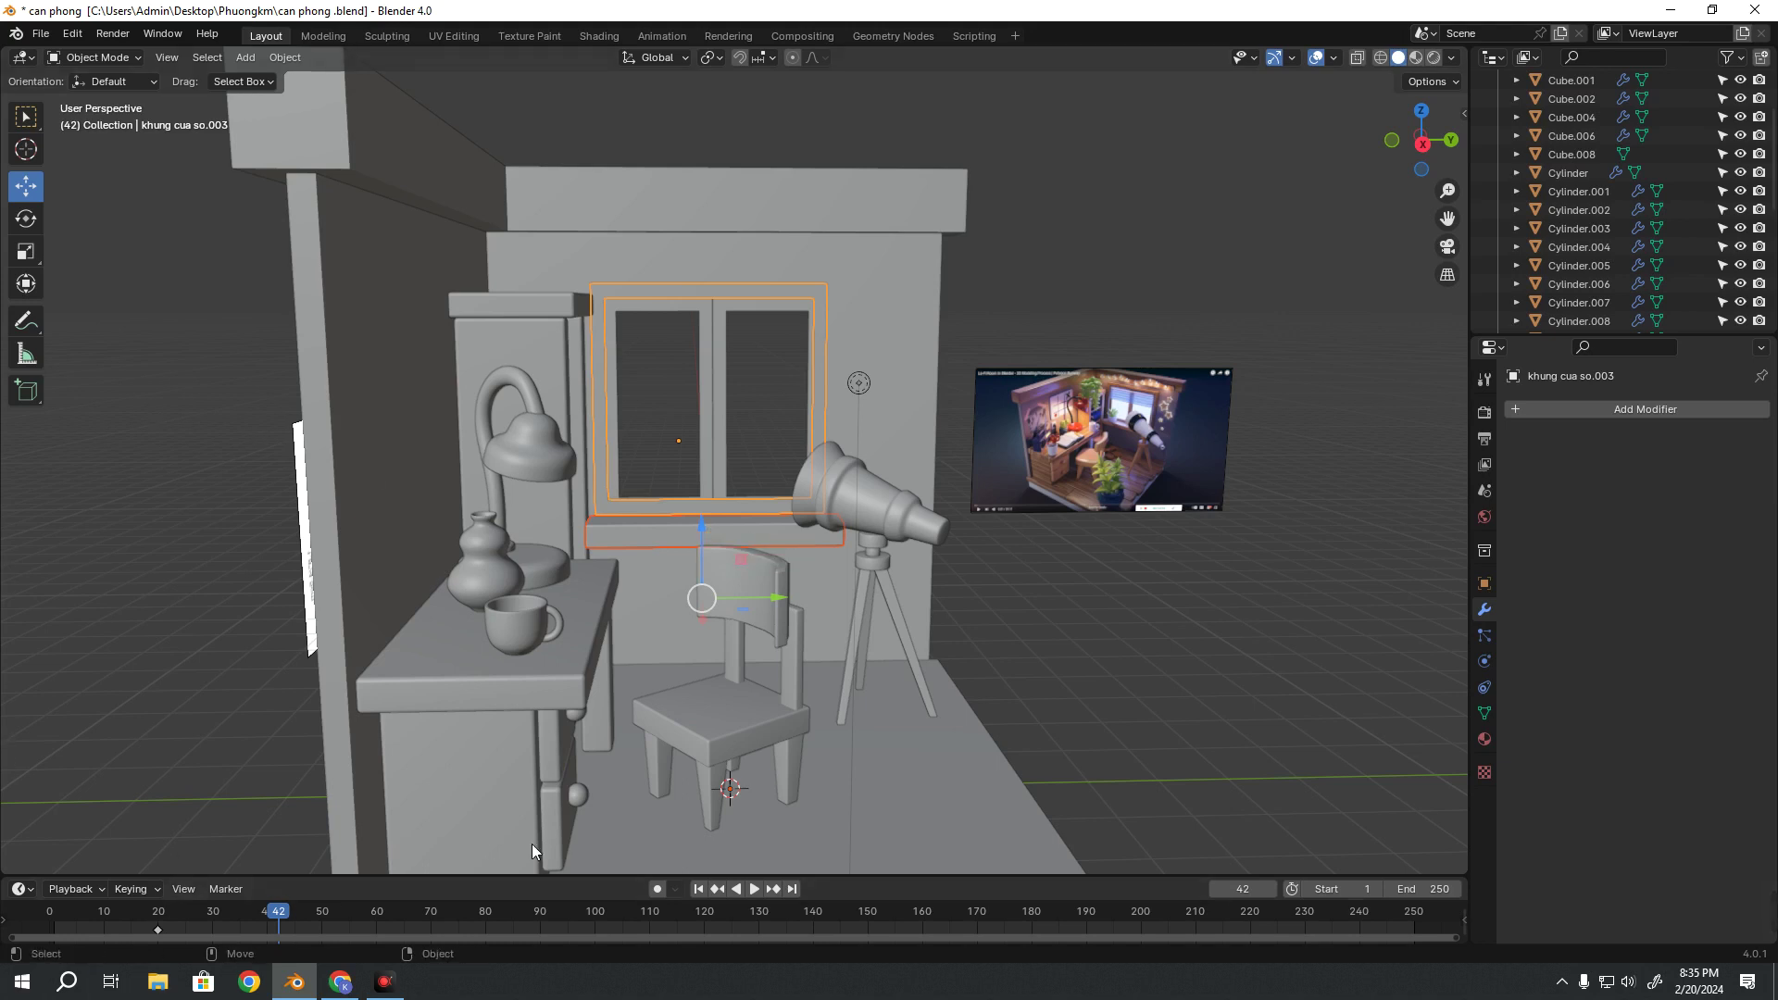
{"action": "left_click", "coordinate": [384, 981]}
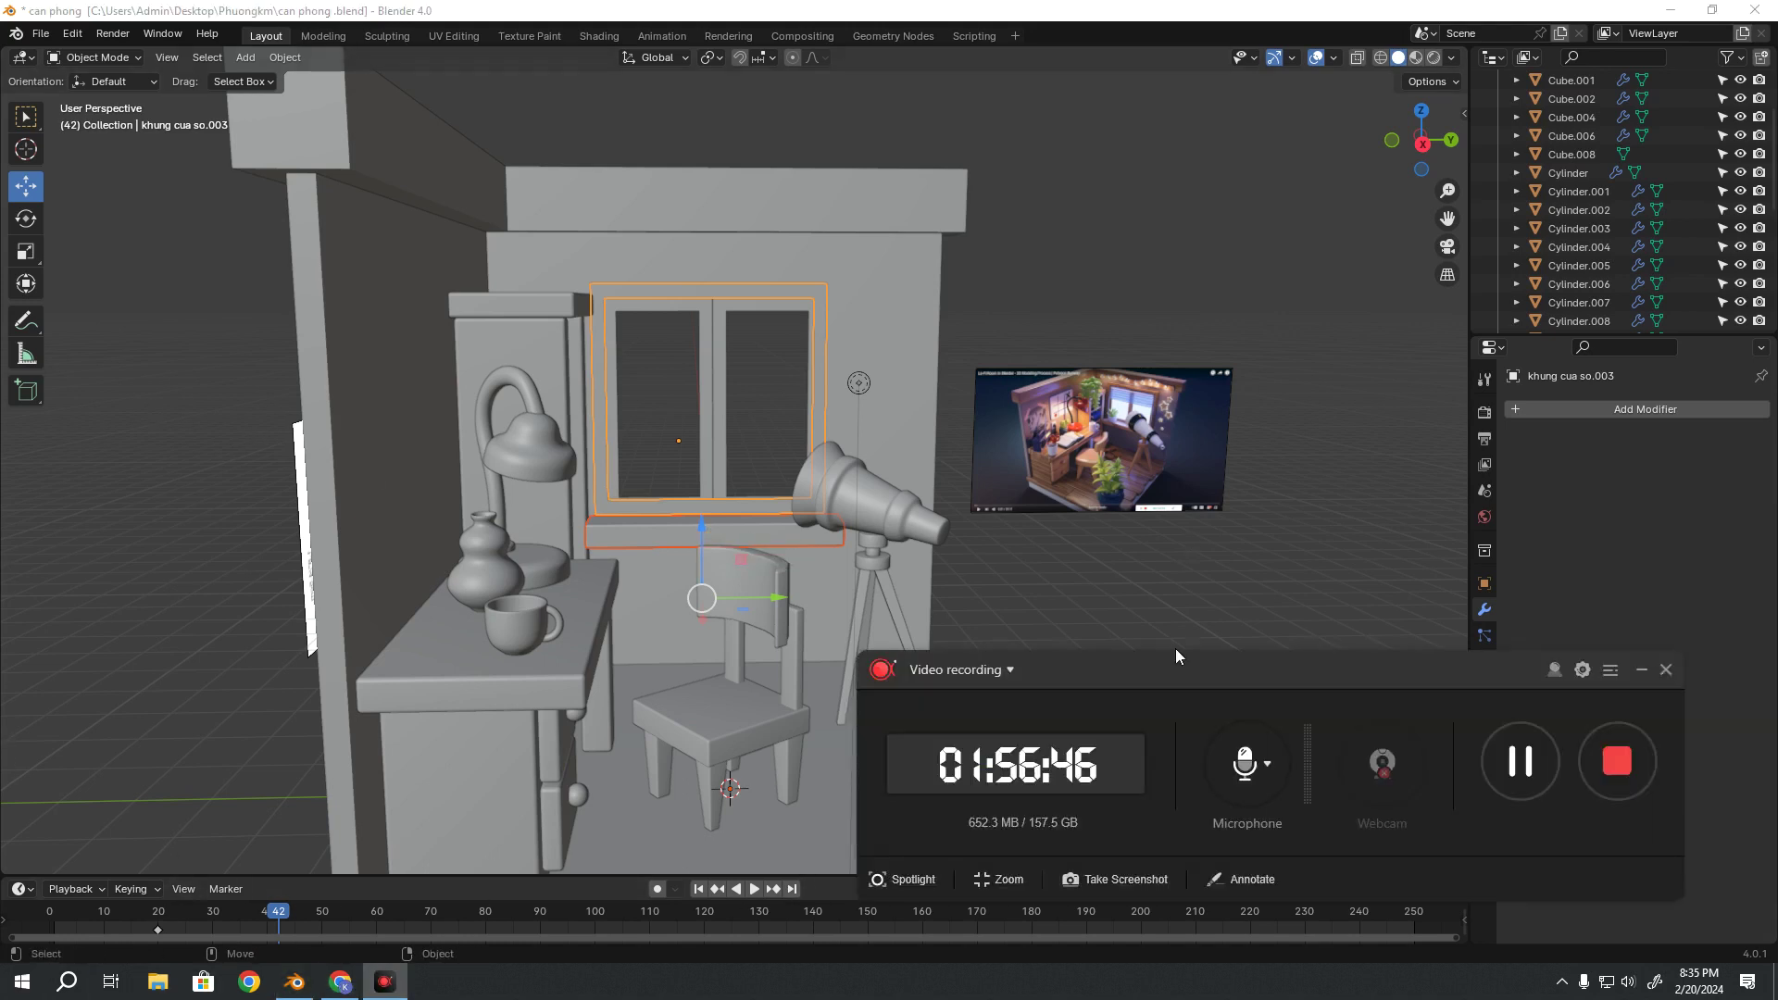